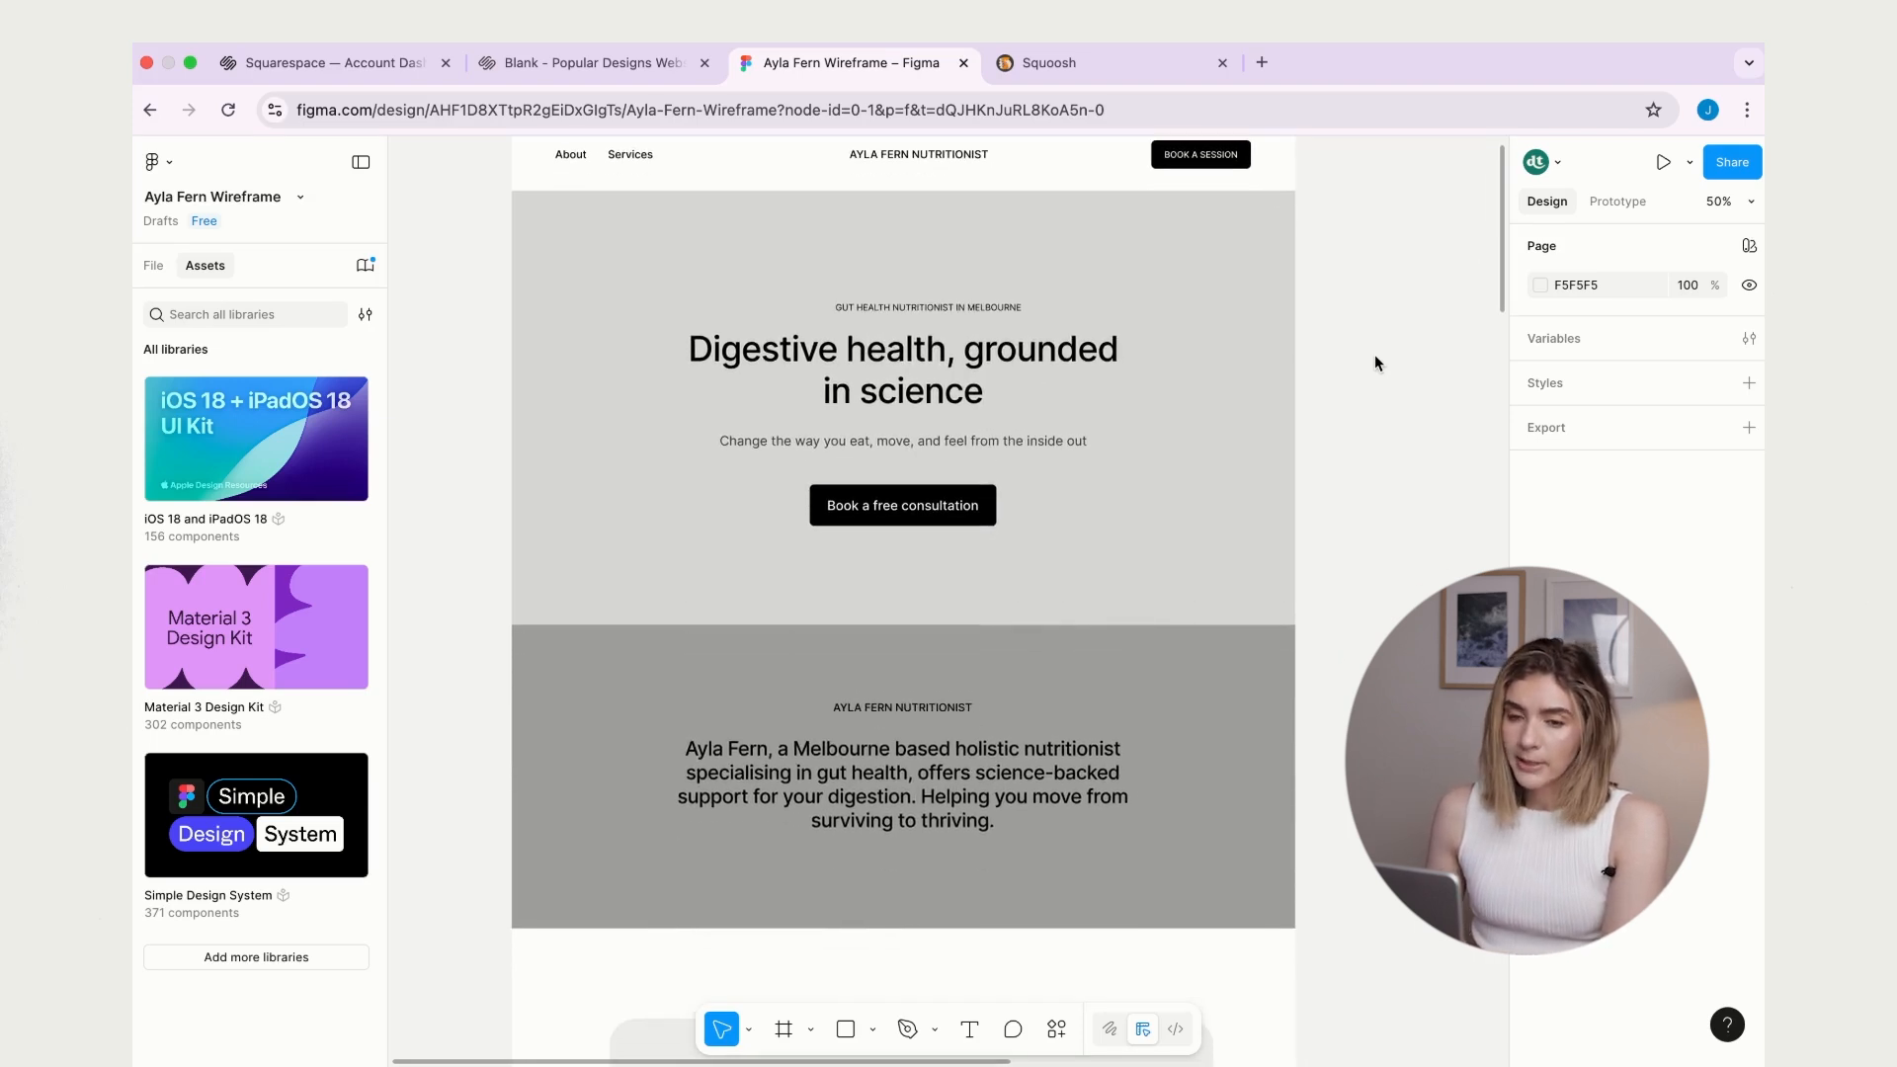
- Scroll the Ayla Fern homepage wireframe from hero to footer, then pan right toward Creative Direction
{"action": "scroll", "coordinate": [1374, 356], "scroll_direction": "down", "scroll_amount": 5}
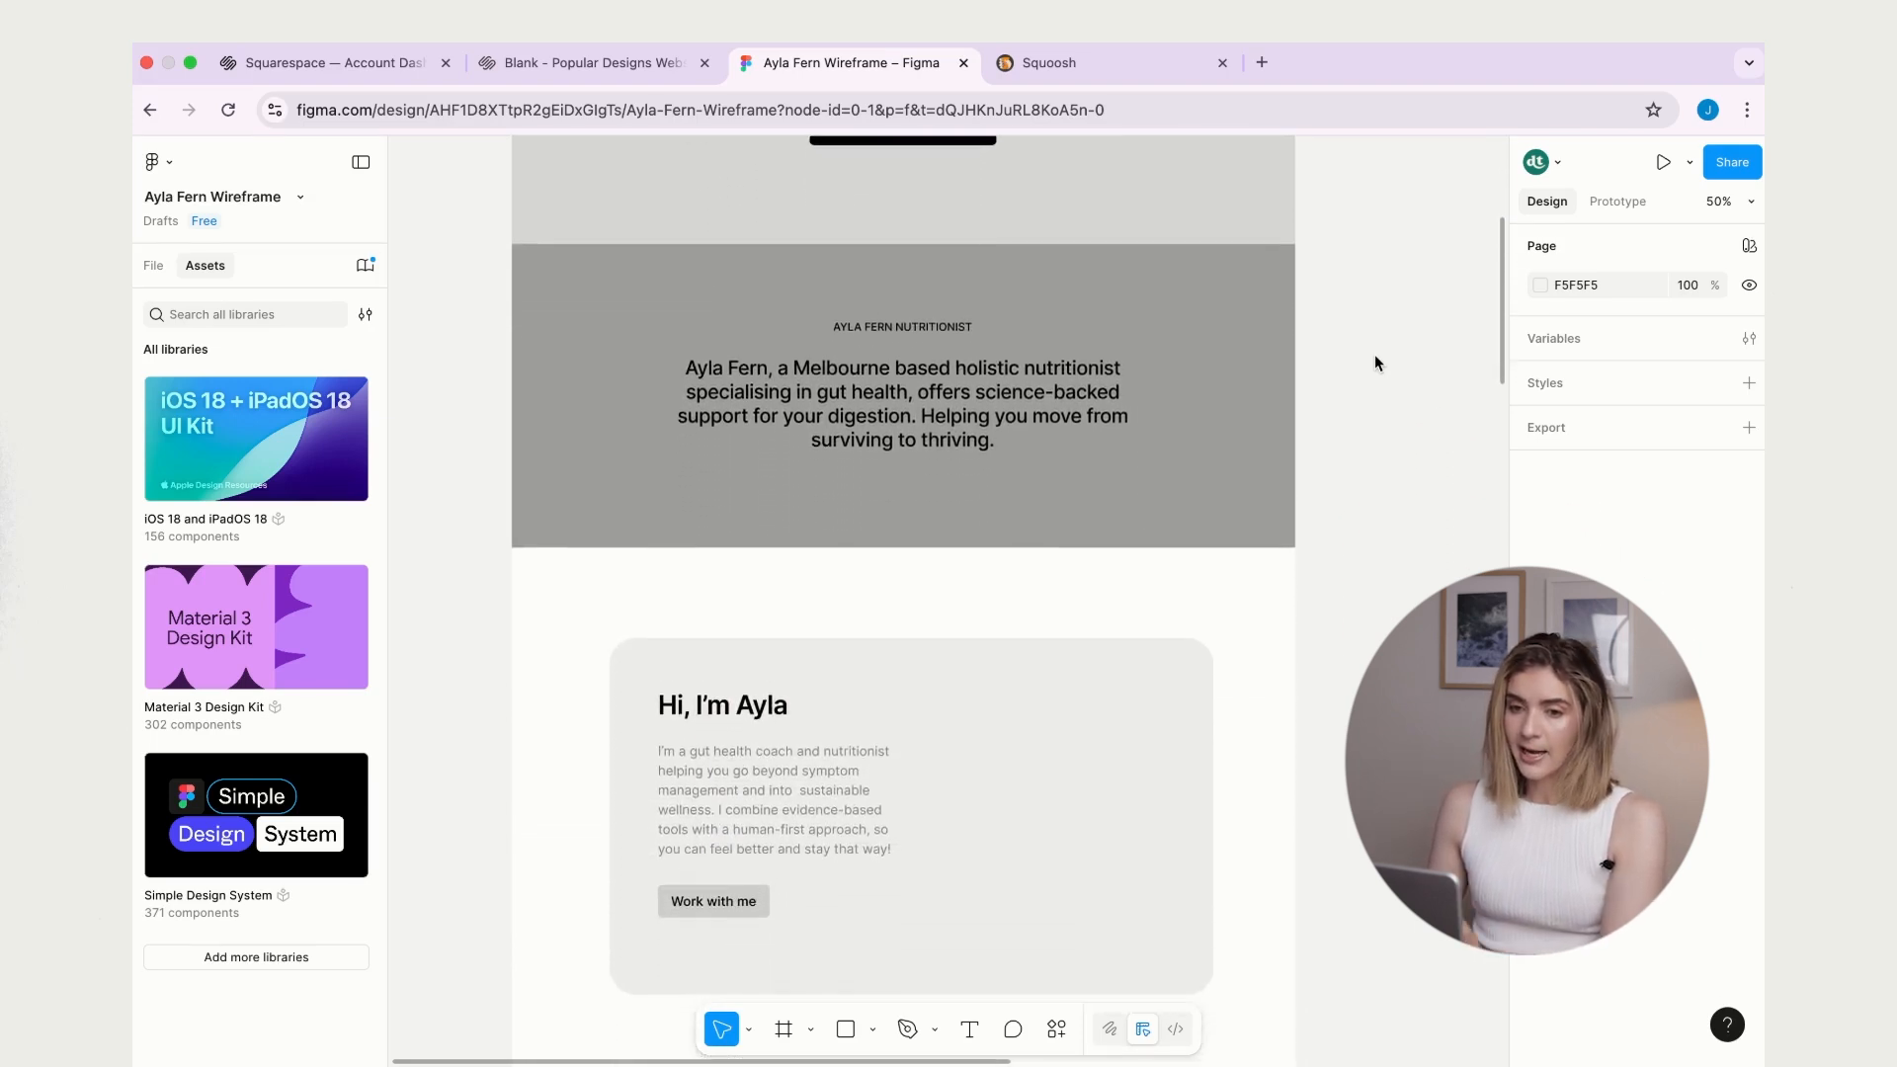
{"action": "scroll", "coordinate": [1375, 363], "scroll_direction": "down", "scroll_amount": 6}
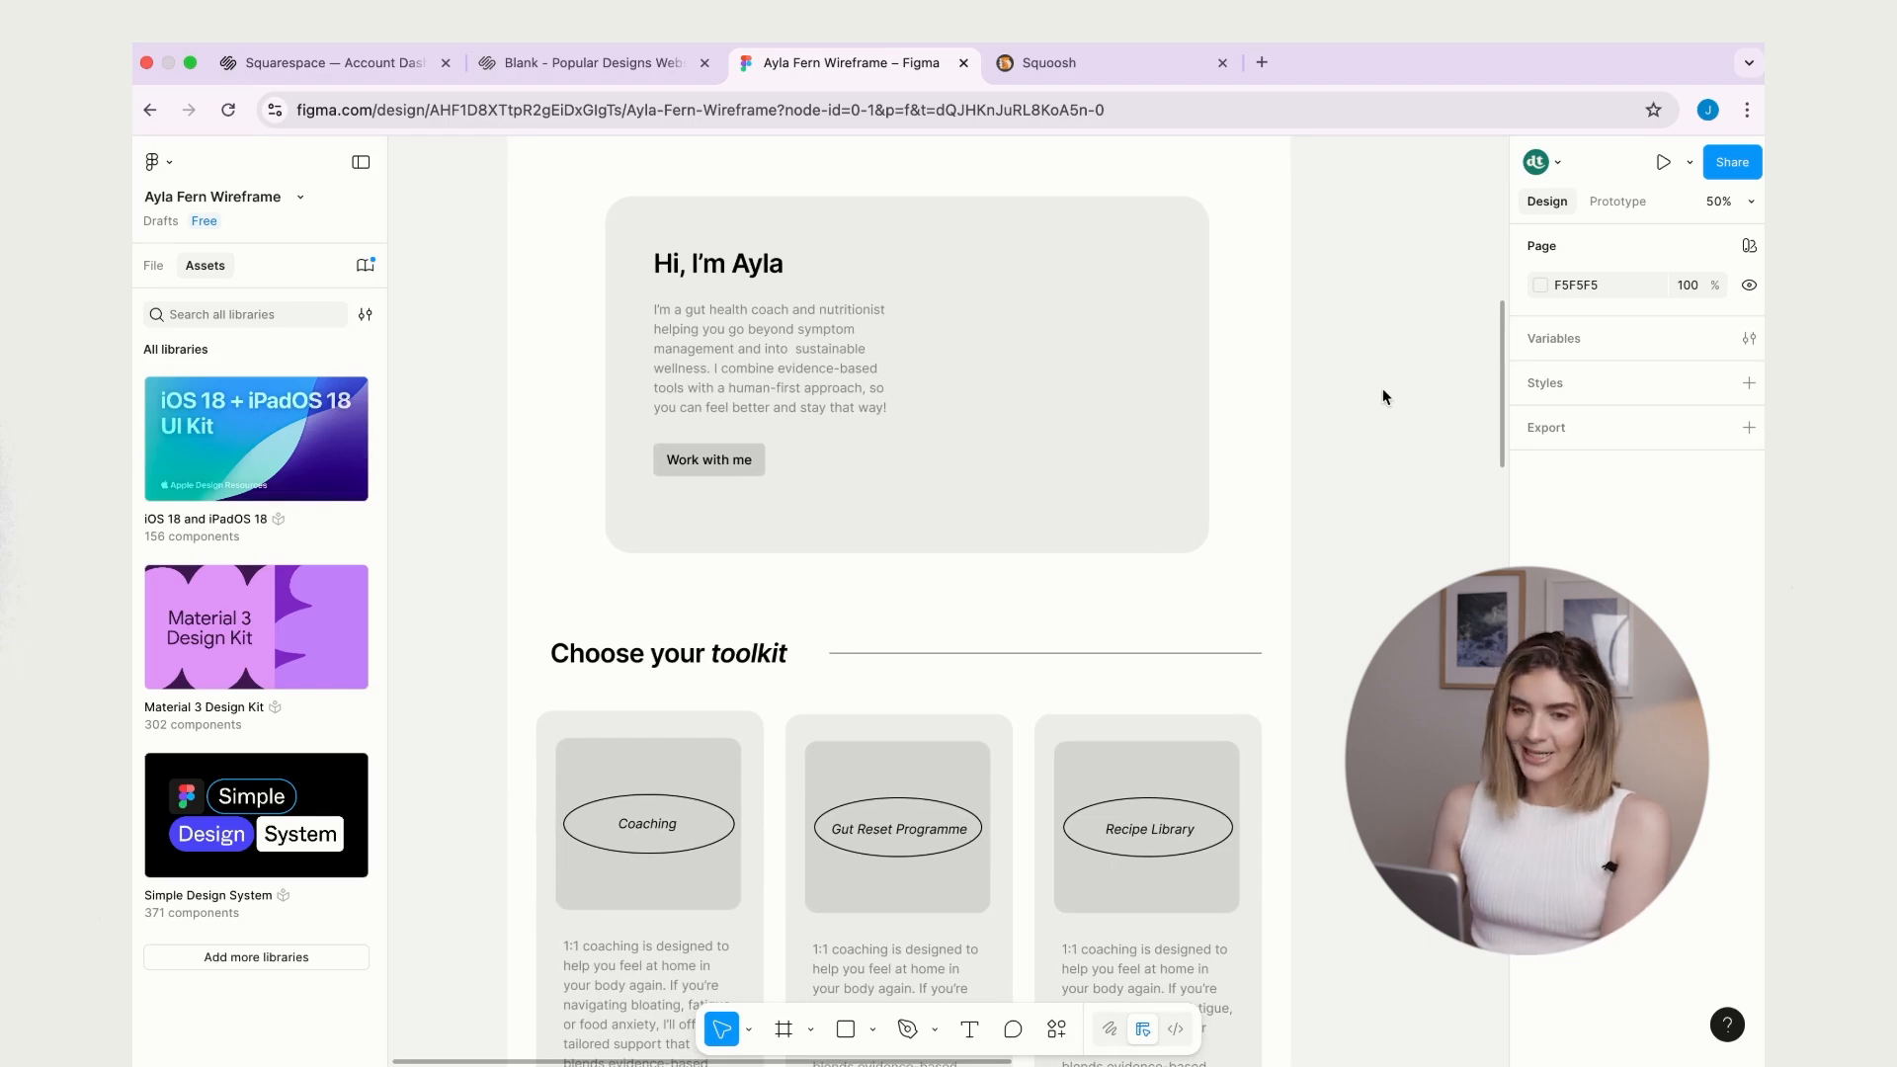
{"action": "scroll", "coordinate": [1383, 395], "scroll_direction": "down", "scroll_amount": 3}
{"action": "scroll", "coordinate": [1383, 396], "scroll_direction": "down", "scroll_amount": 2}
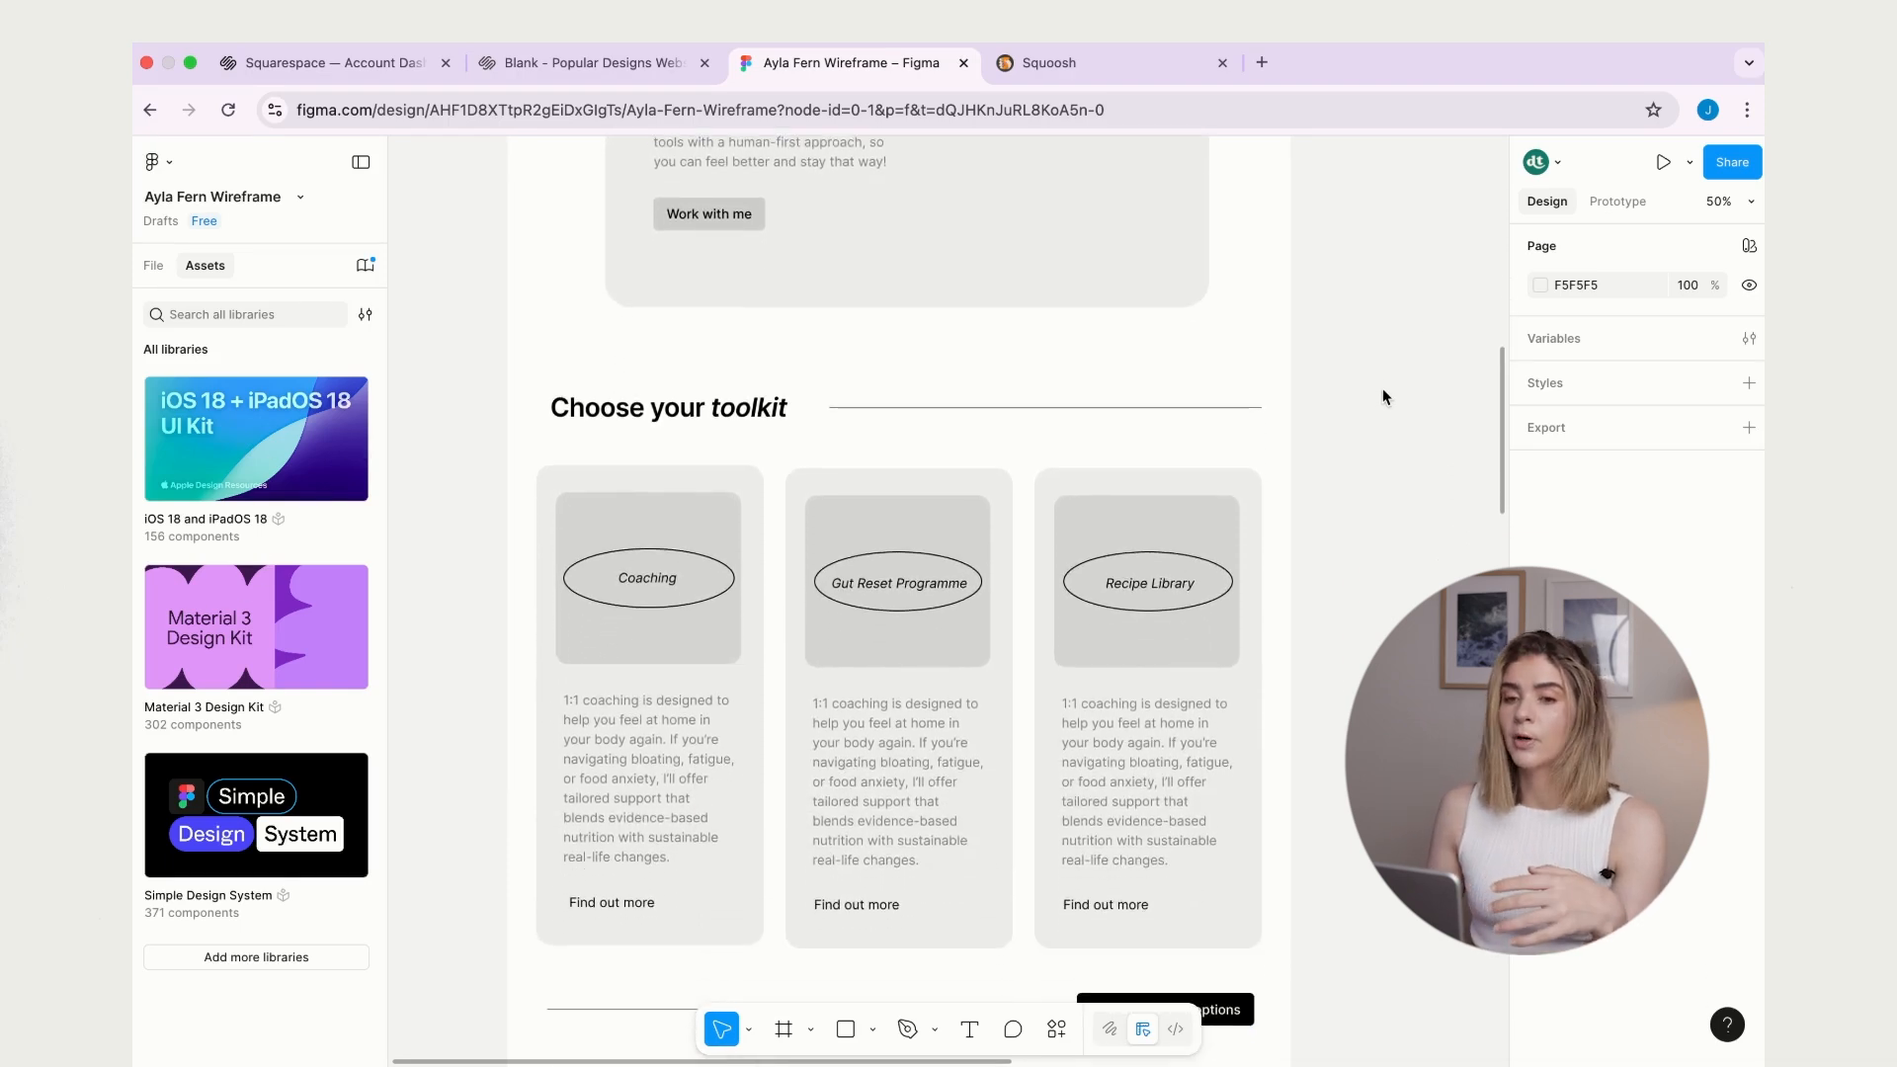
{"action": "scroll", "coordinate": [1383, 397], "scroll_direction": "down", "scroll_amount": 3}
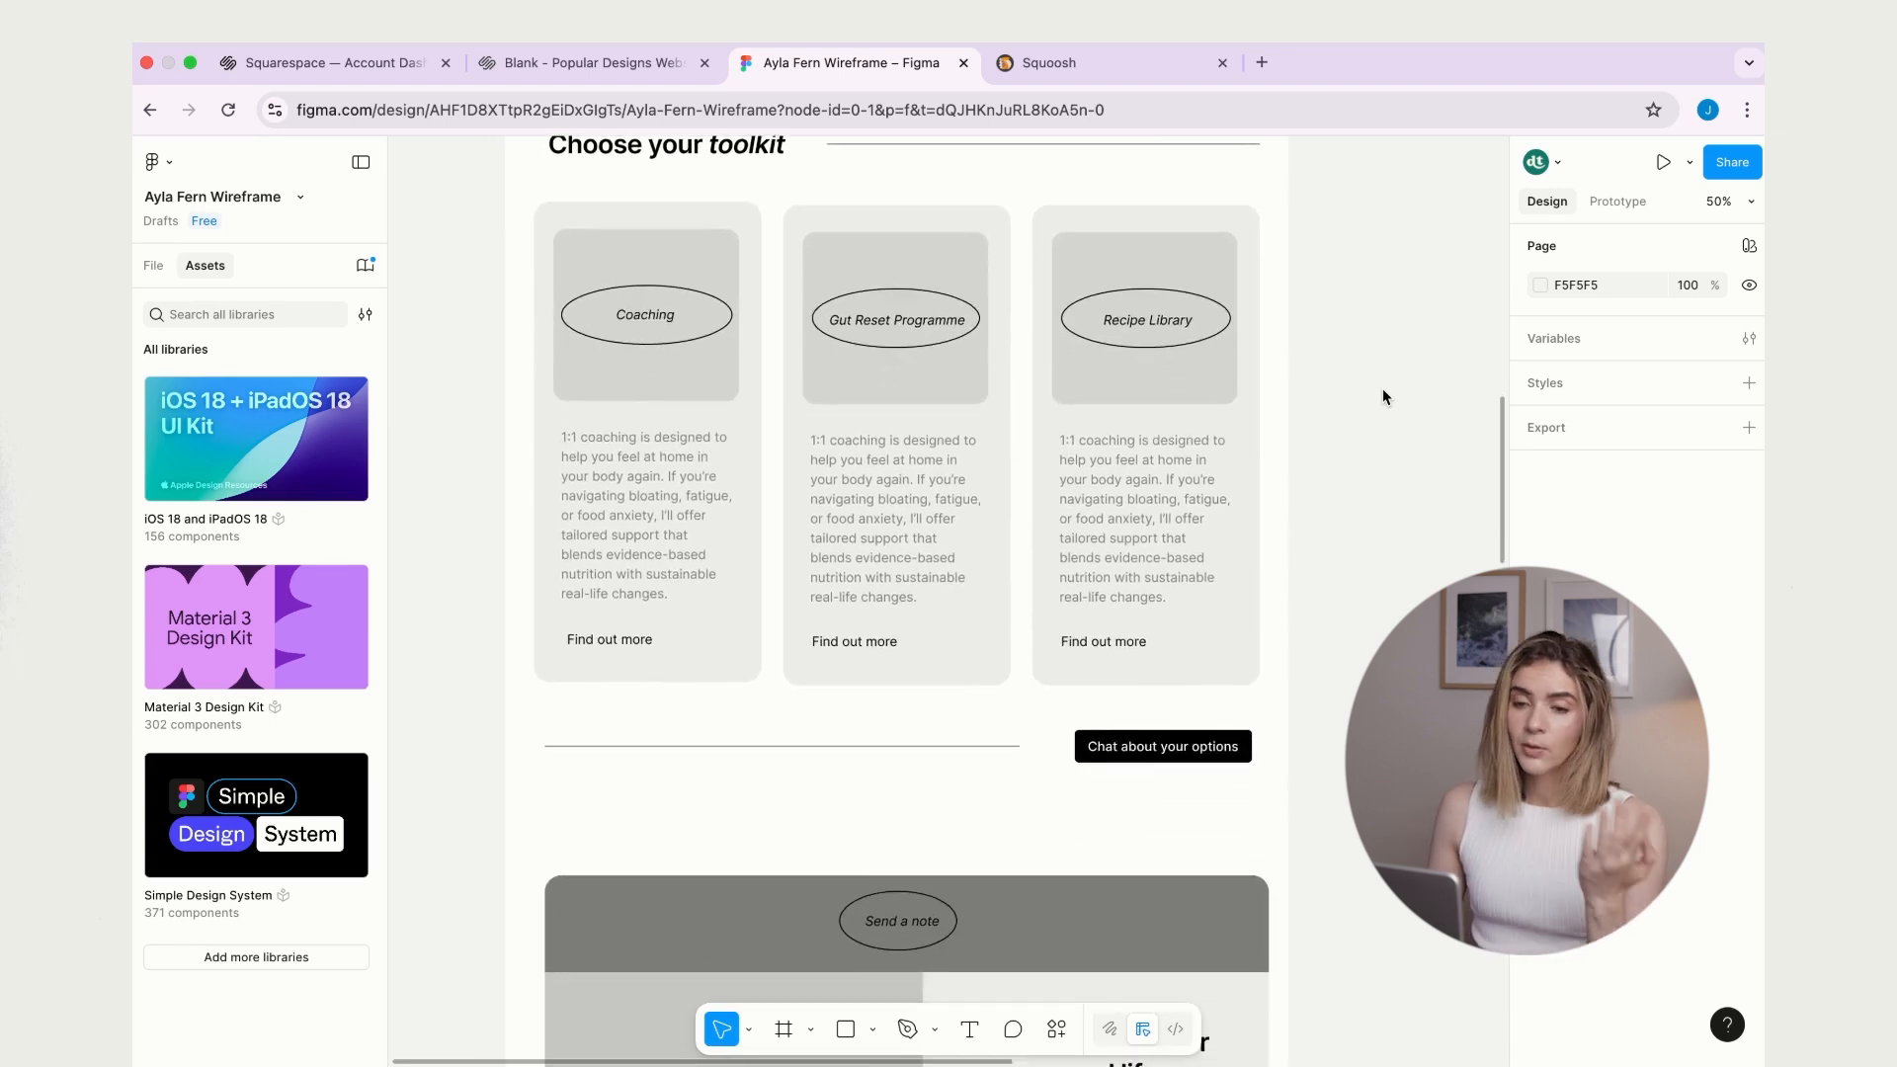
{"action": "scroll", "coordinate": [1383, 398], "scroll_direction": "down", "scroll_amount": 3}
{"action": "scroll", "coordinate": [1383, 396], "scroll_direction": "down", "scroll_amount": 1}
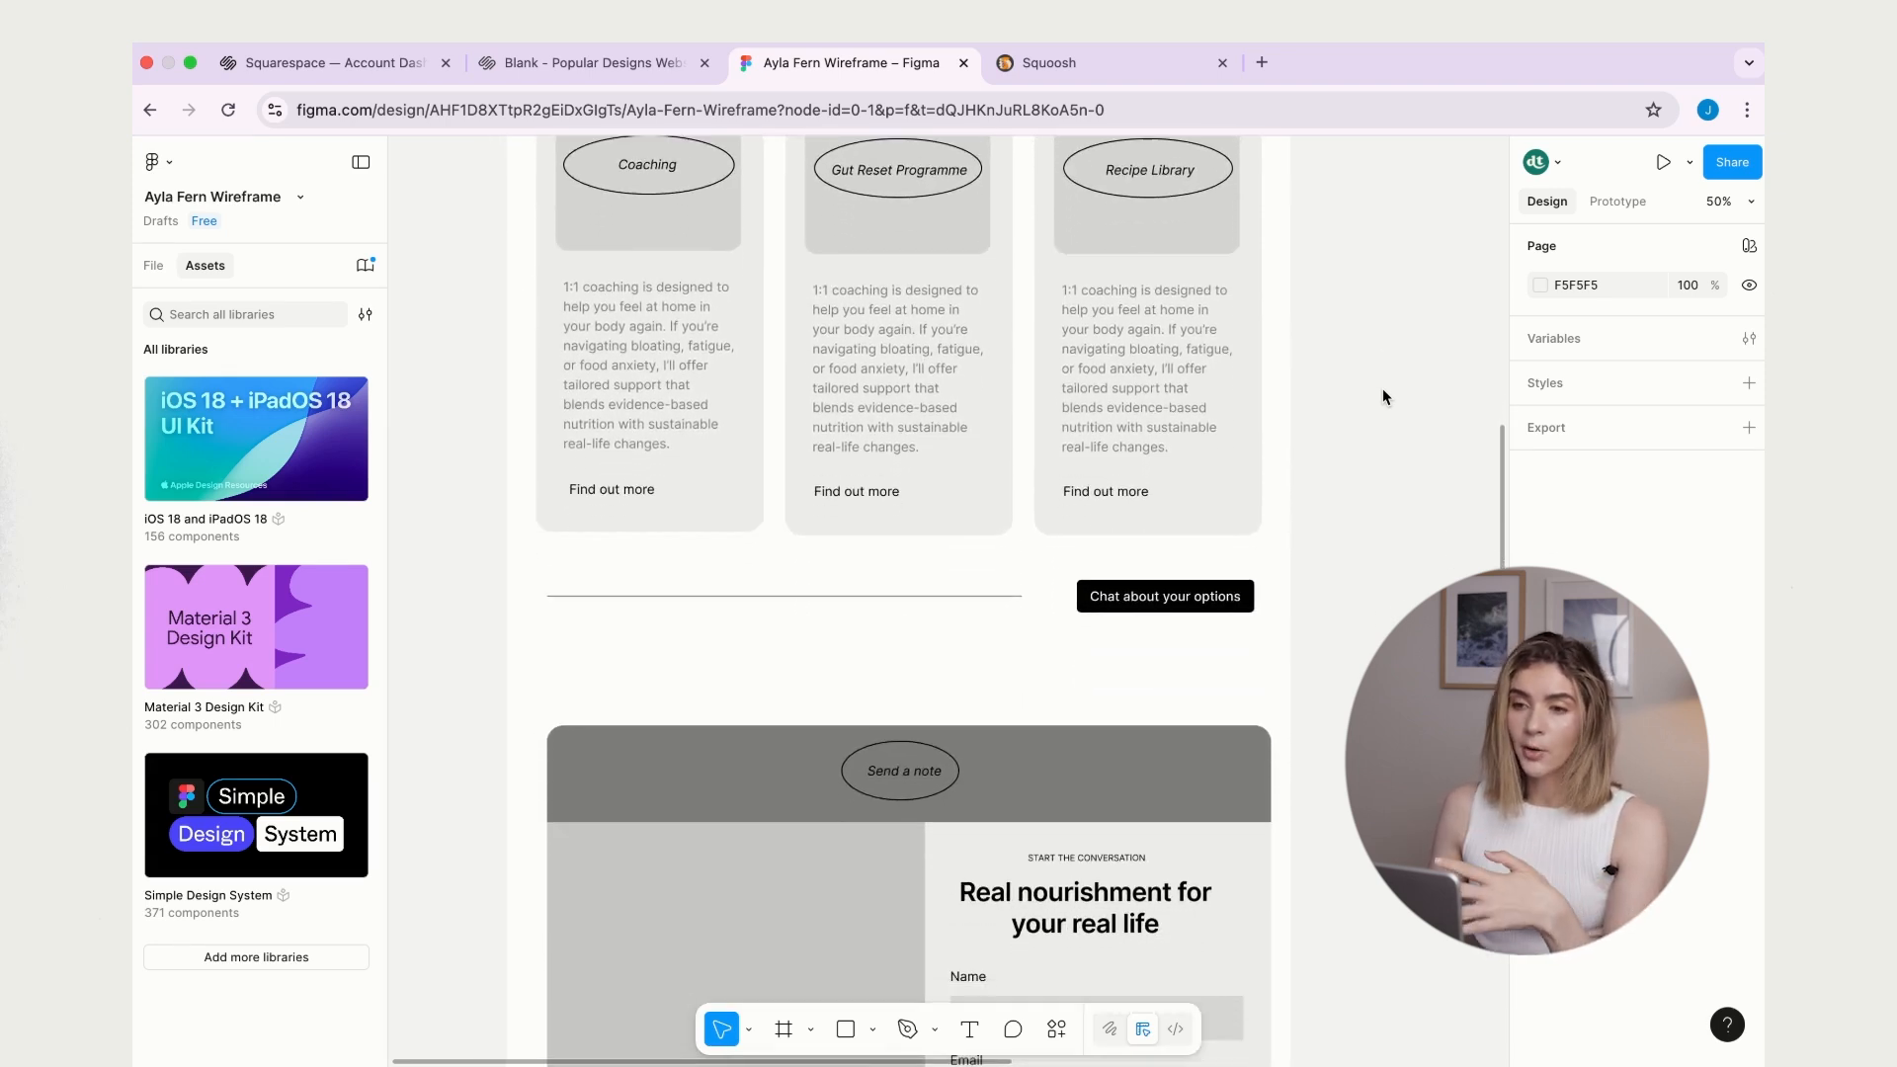
{"action": "scroll", "coordinate": [1382, 390], "scroll_direction": "down", "scroll_amount": 5}
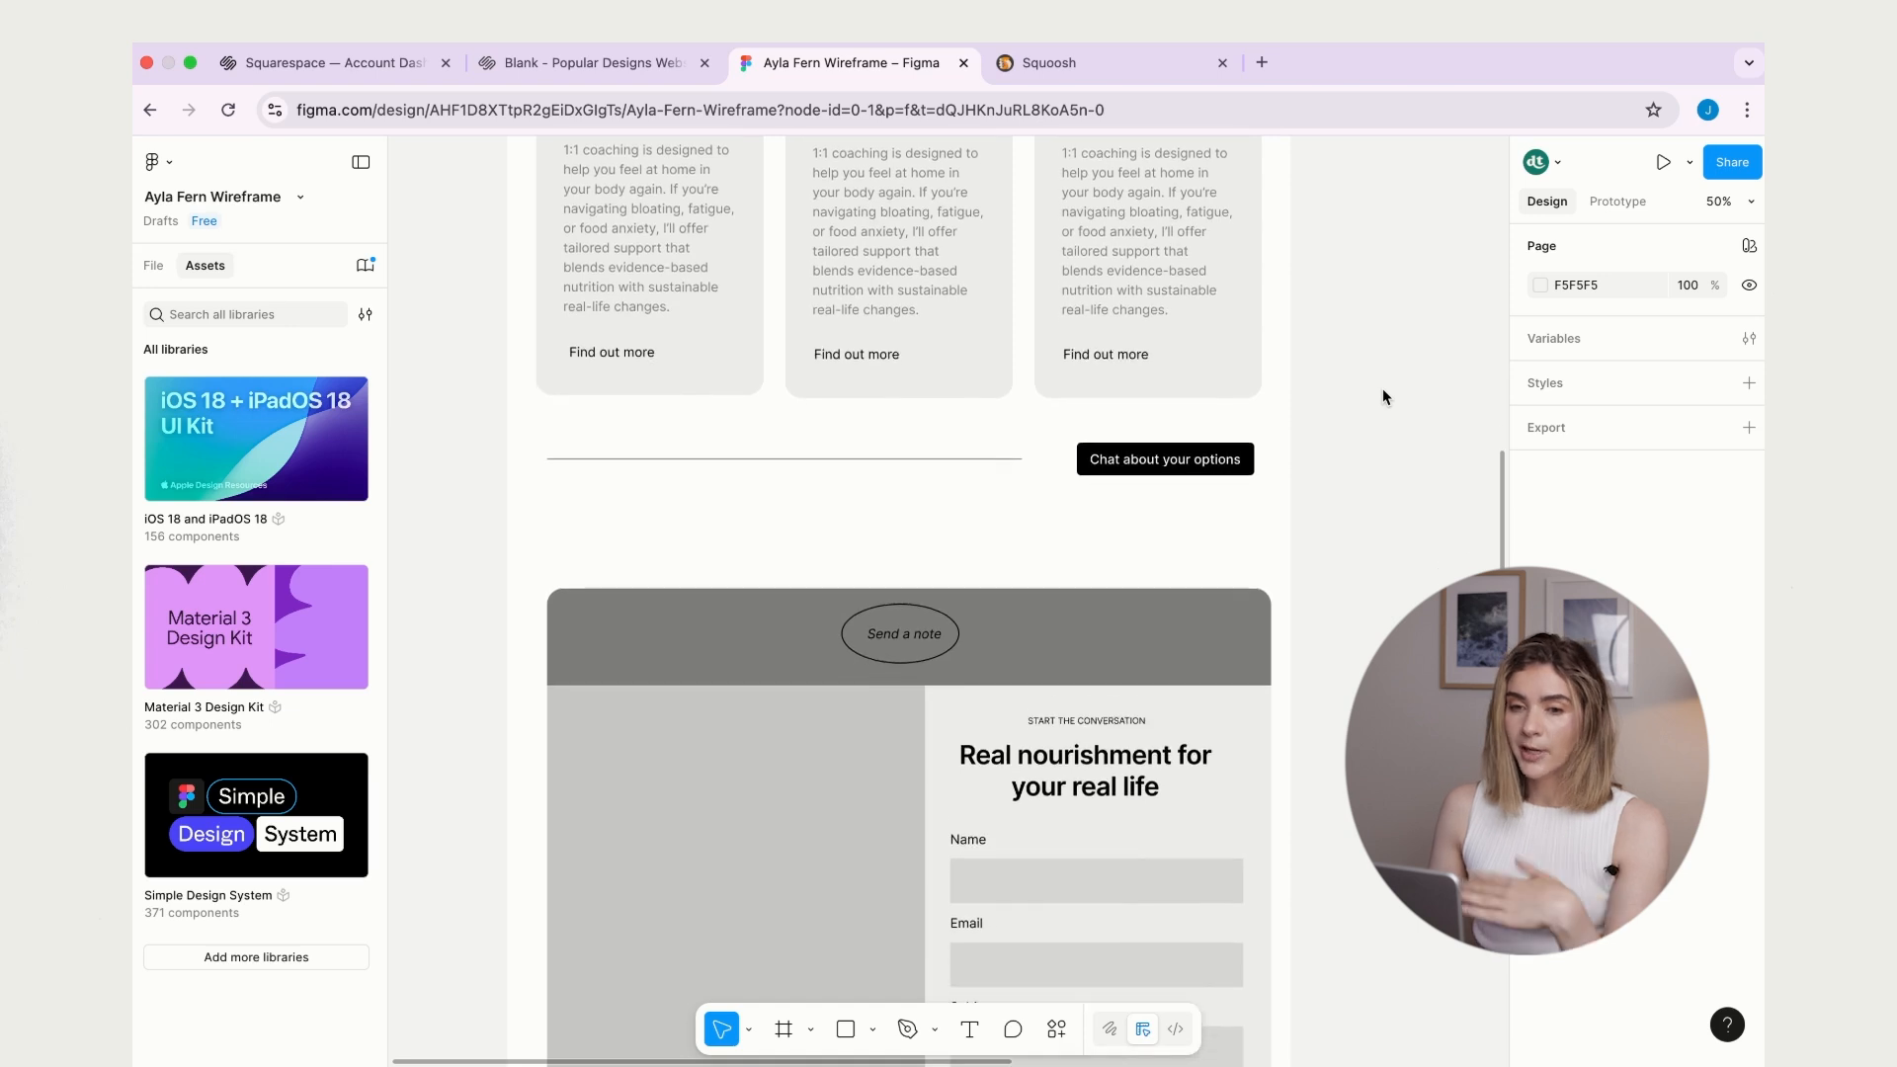
{"action": "scroll", "coordinate": [1381, 392], "scroll_direction": "down", "scroll_amount": 4}
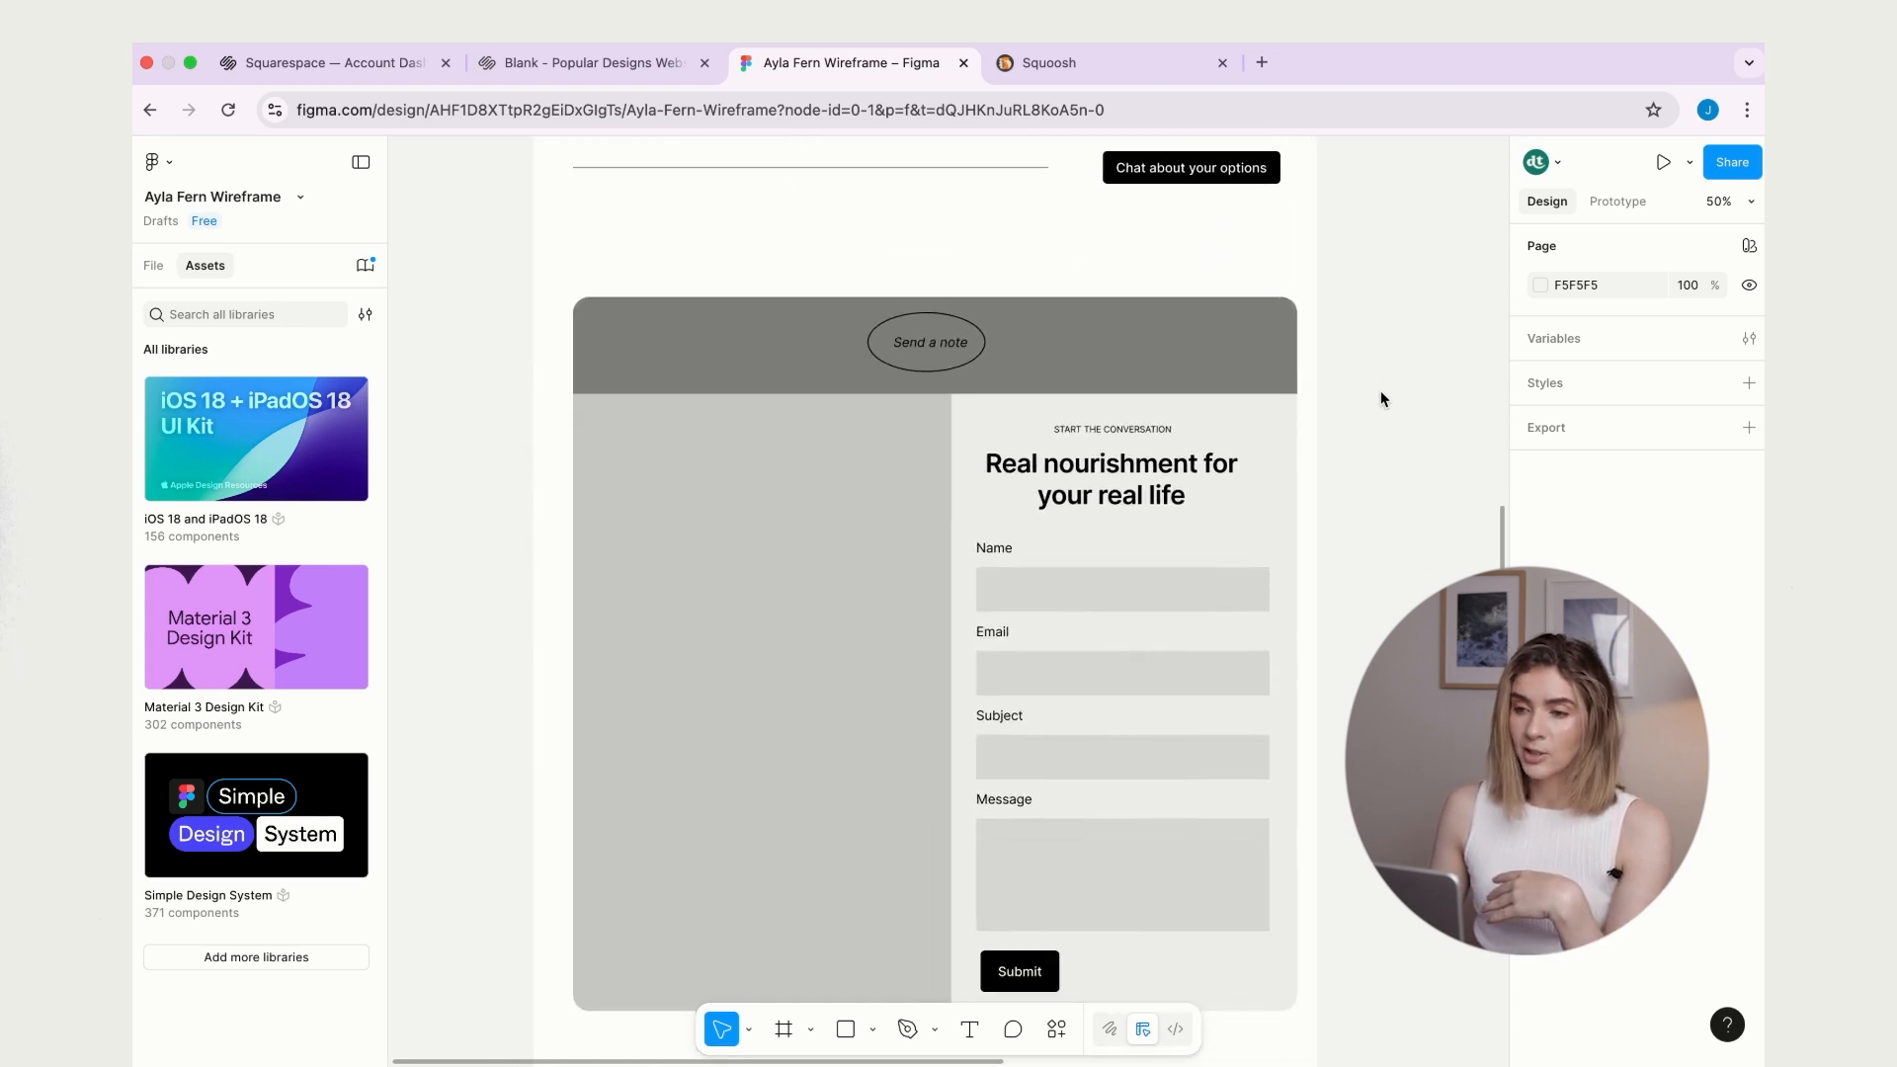
{"action": "scroll", "coordinate": [1381, 395], "scroll_direction": "down", "scroll_amount": 7}
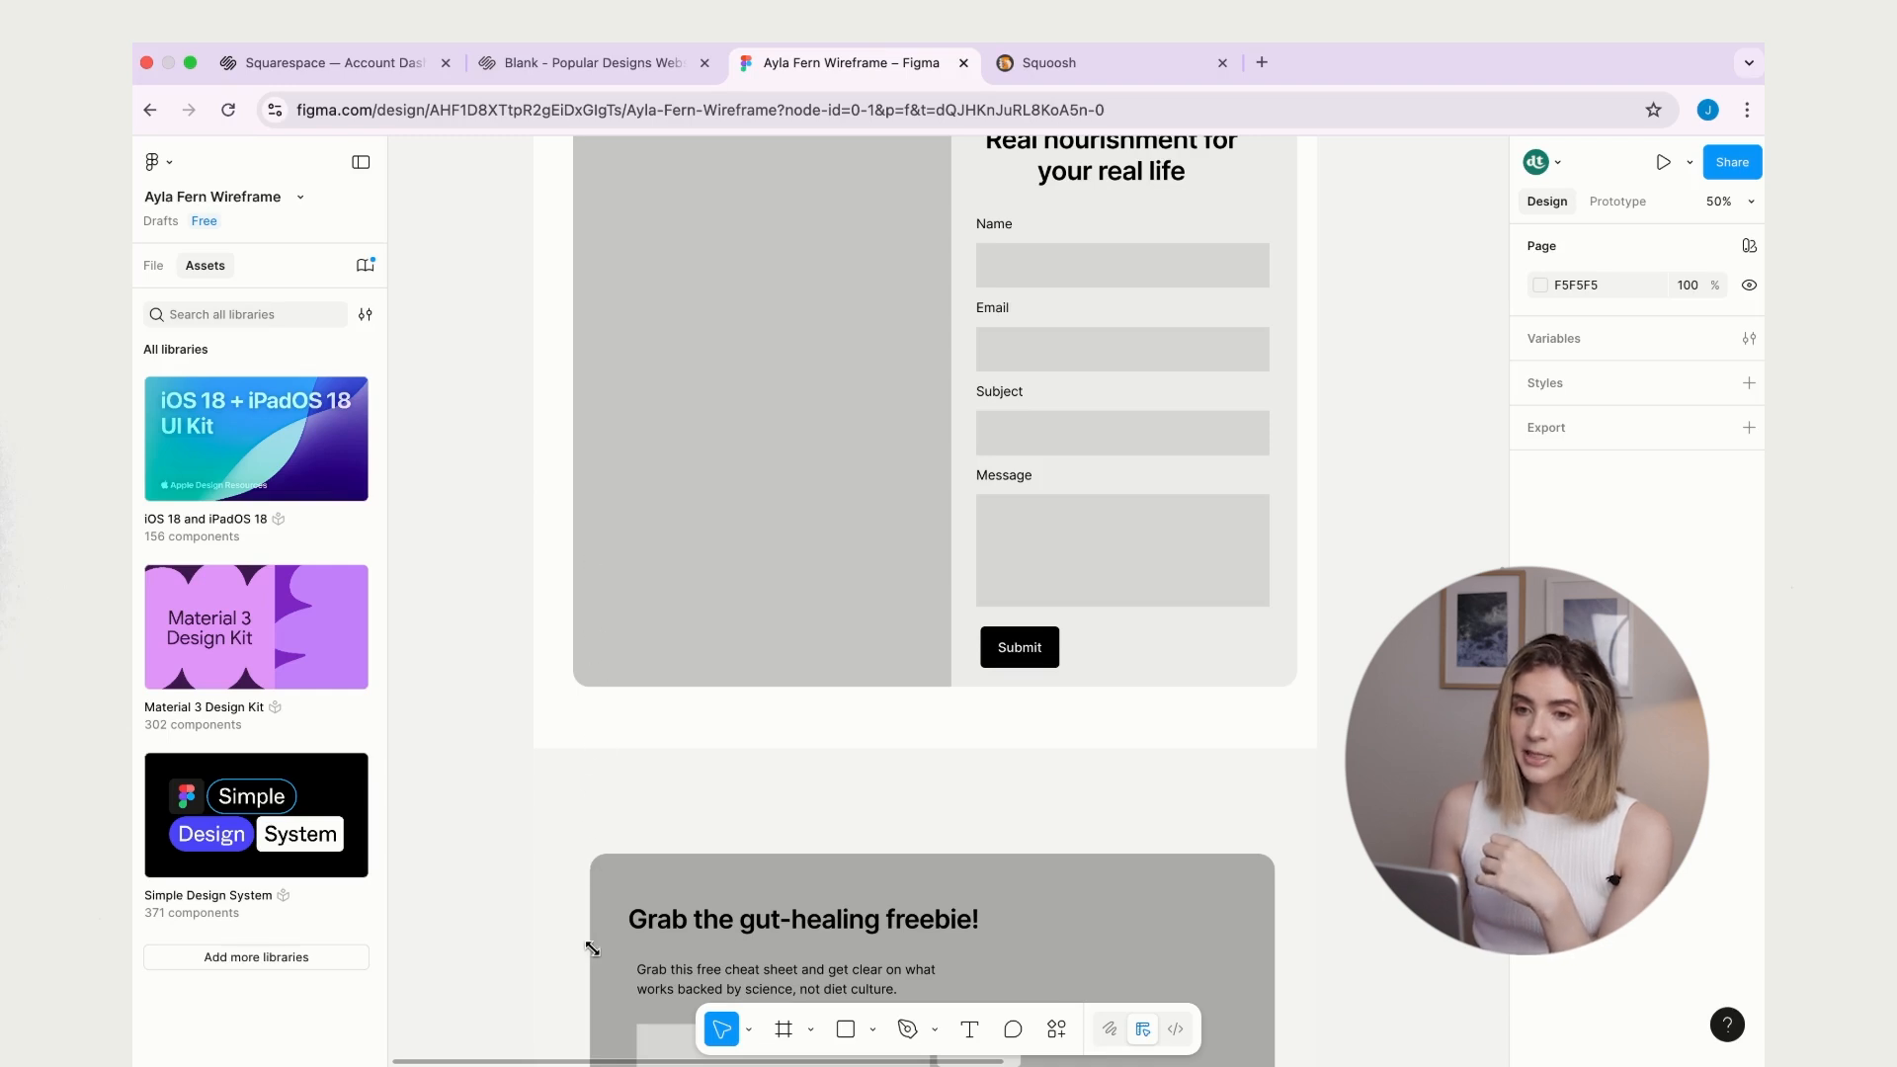
{"action": "scroll", "coordinate": [1288, 474], "scroll_direction": "down", "scroll_amount": 3}
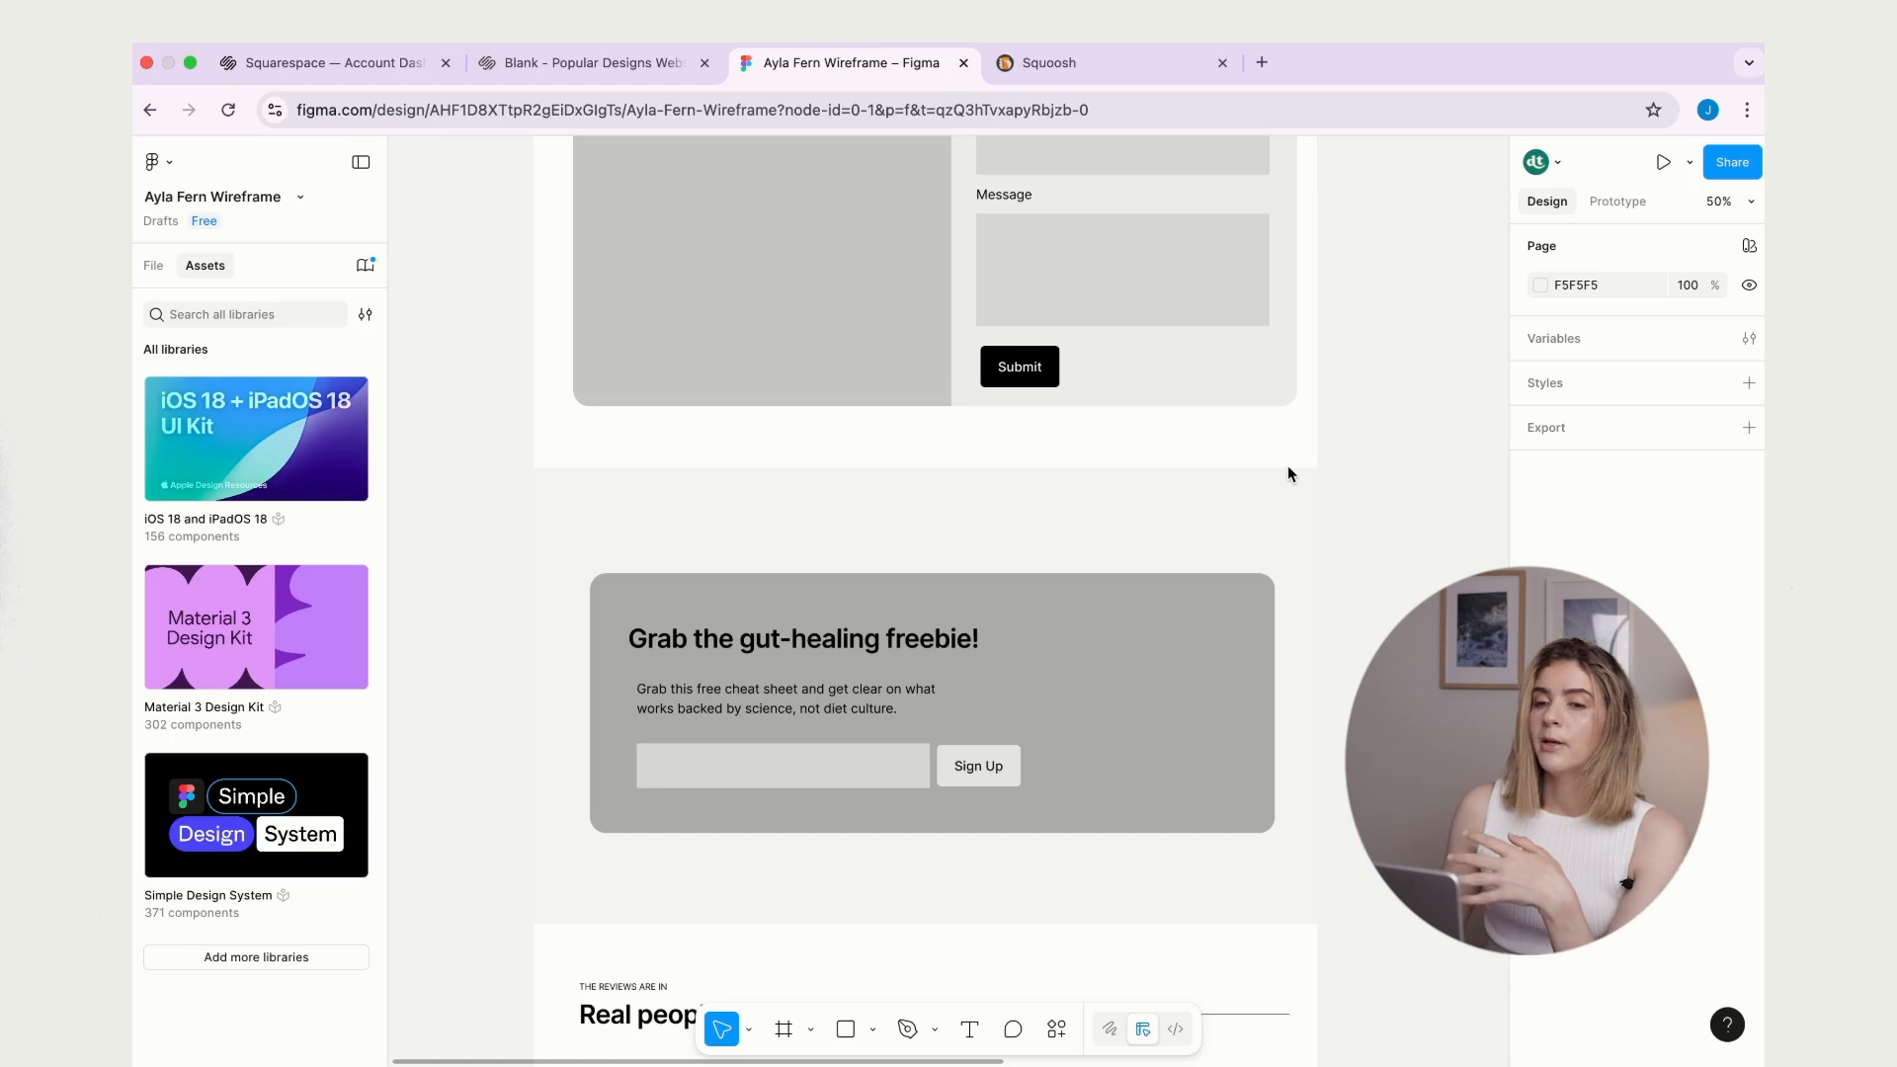
{"action": "scroll", "coordinate": [1375, 488], "scroll_direction": "down", "scroll_amount": 5}
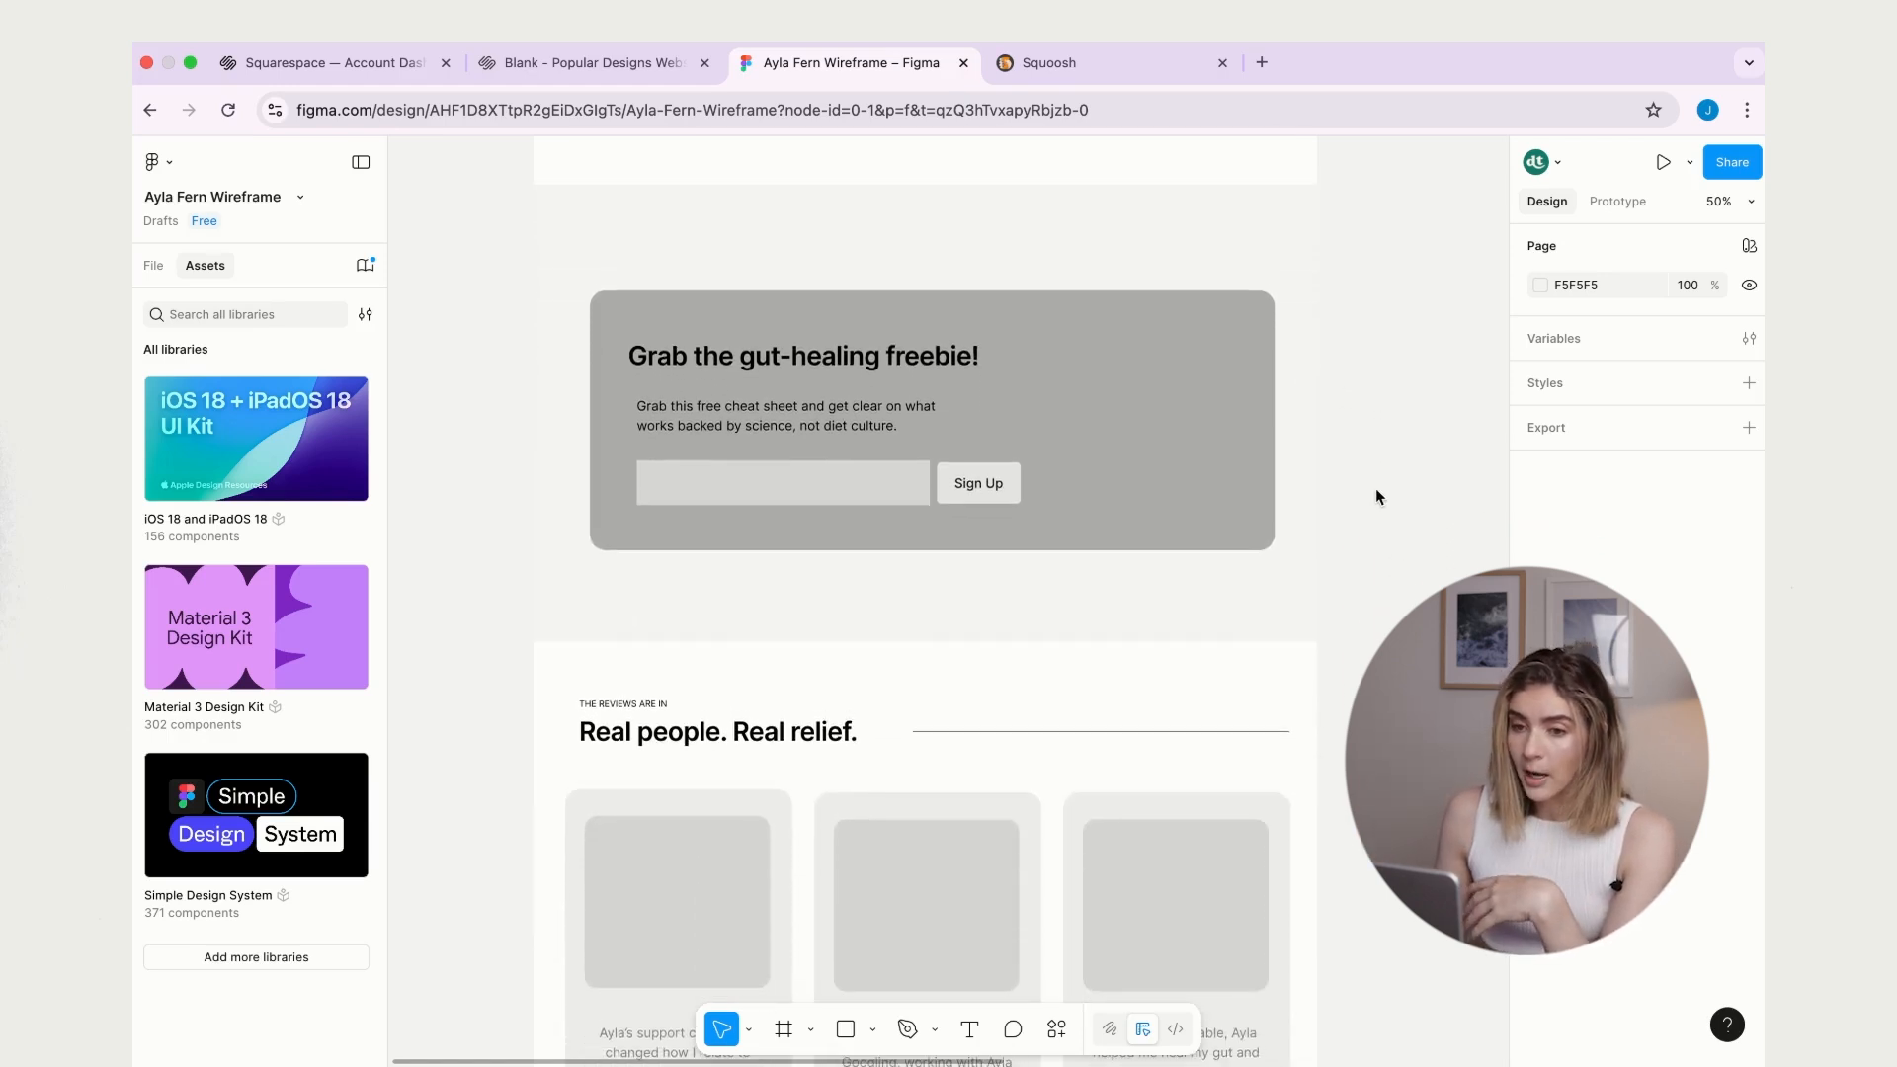
{"action": "scroll", "coordinate": [1376, 491], "scroll_direction": "down", "scroll_amount": 5}
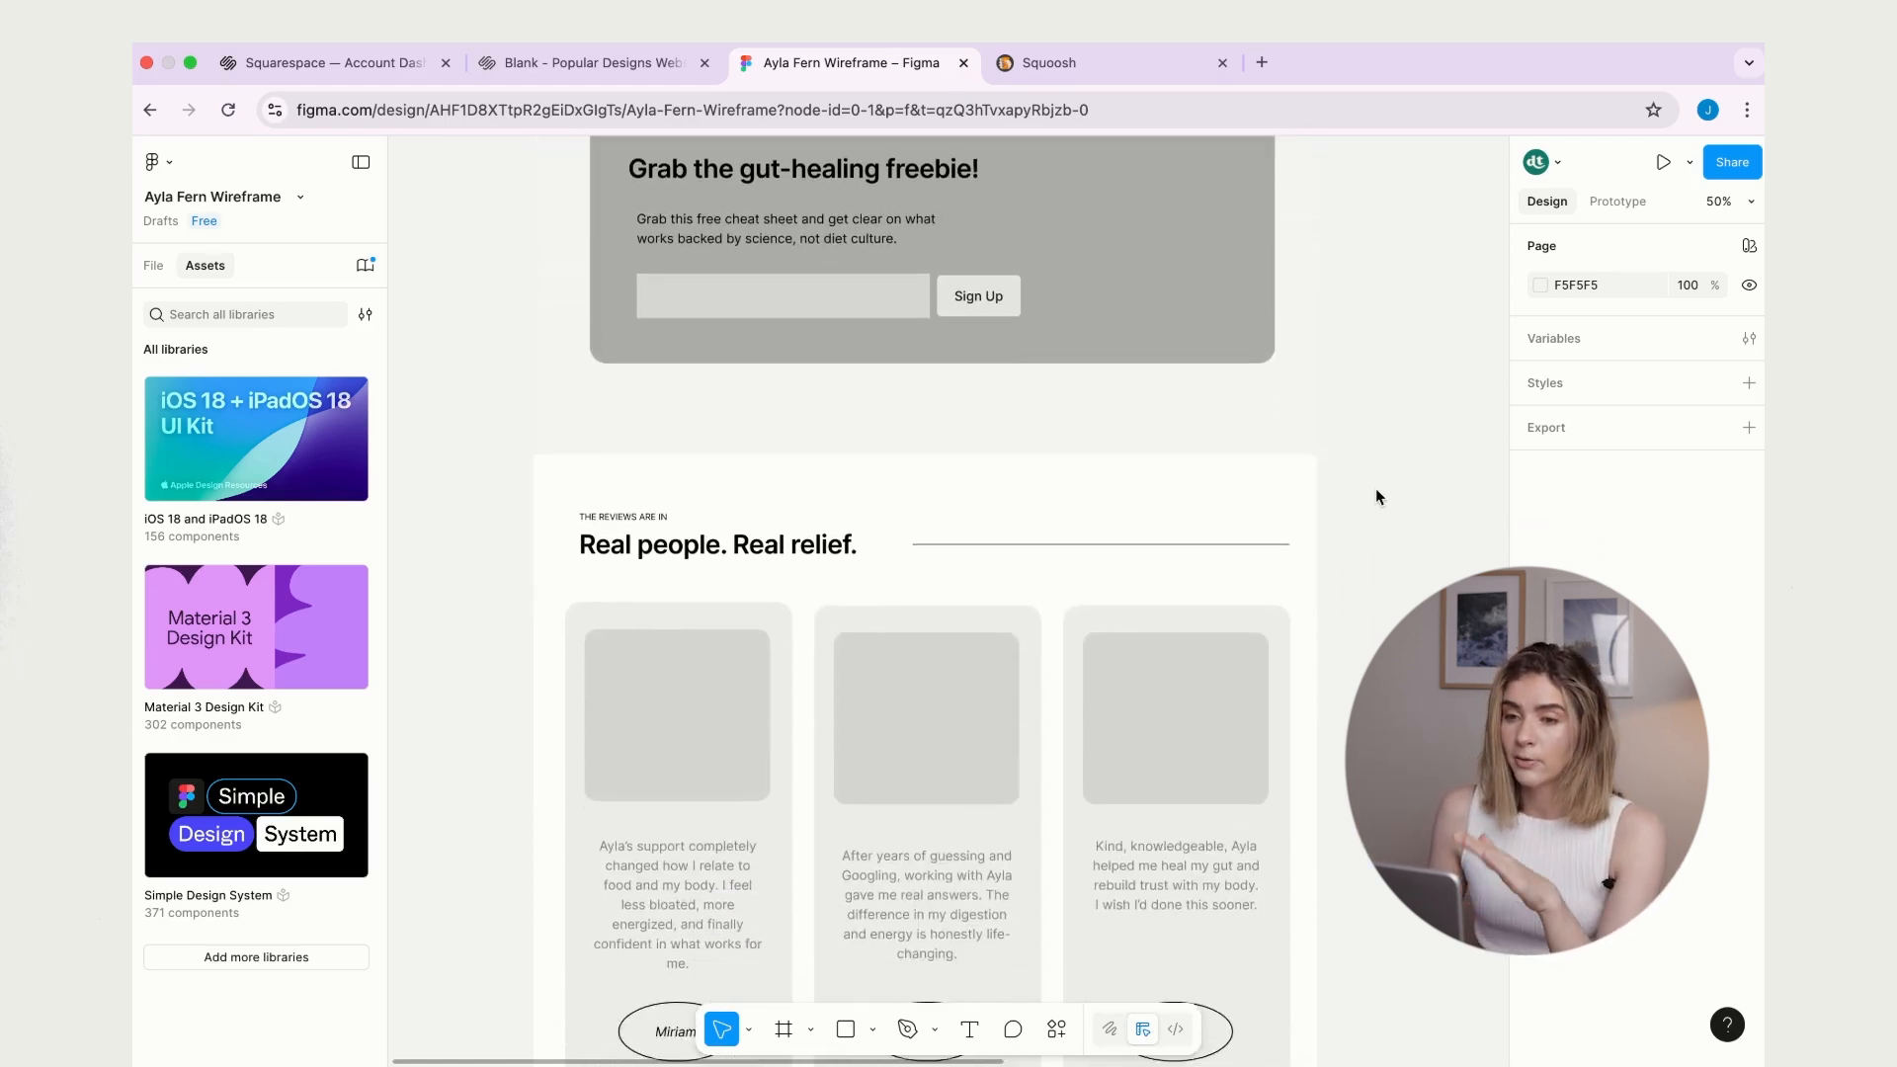
{"action": "scroll", "coordinate": [1375, 488], "scroll_direction": "down", "scroll_amount": 8}
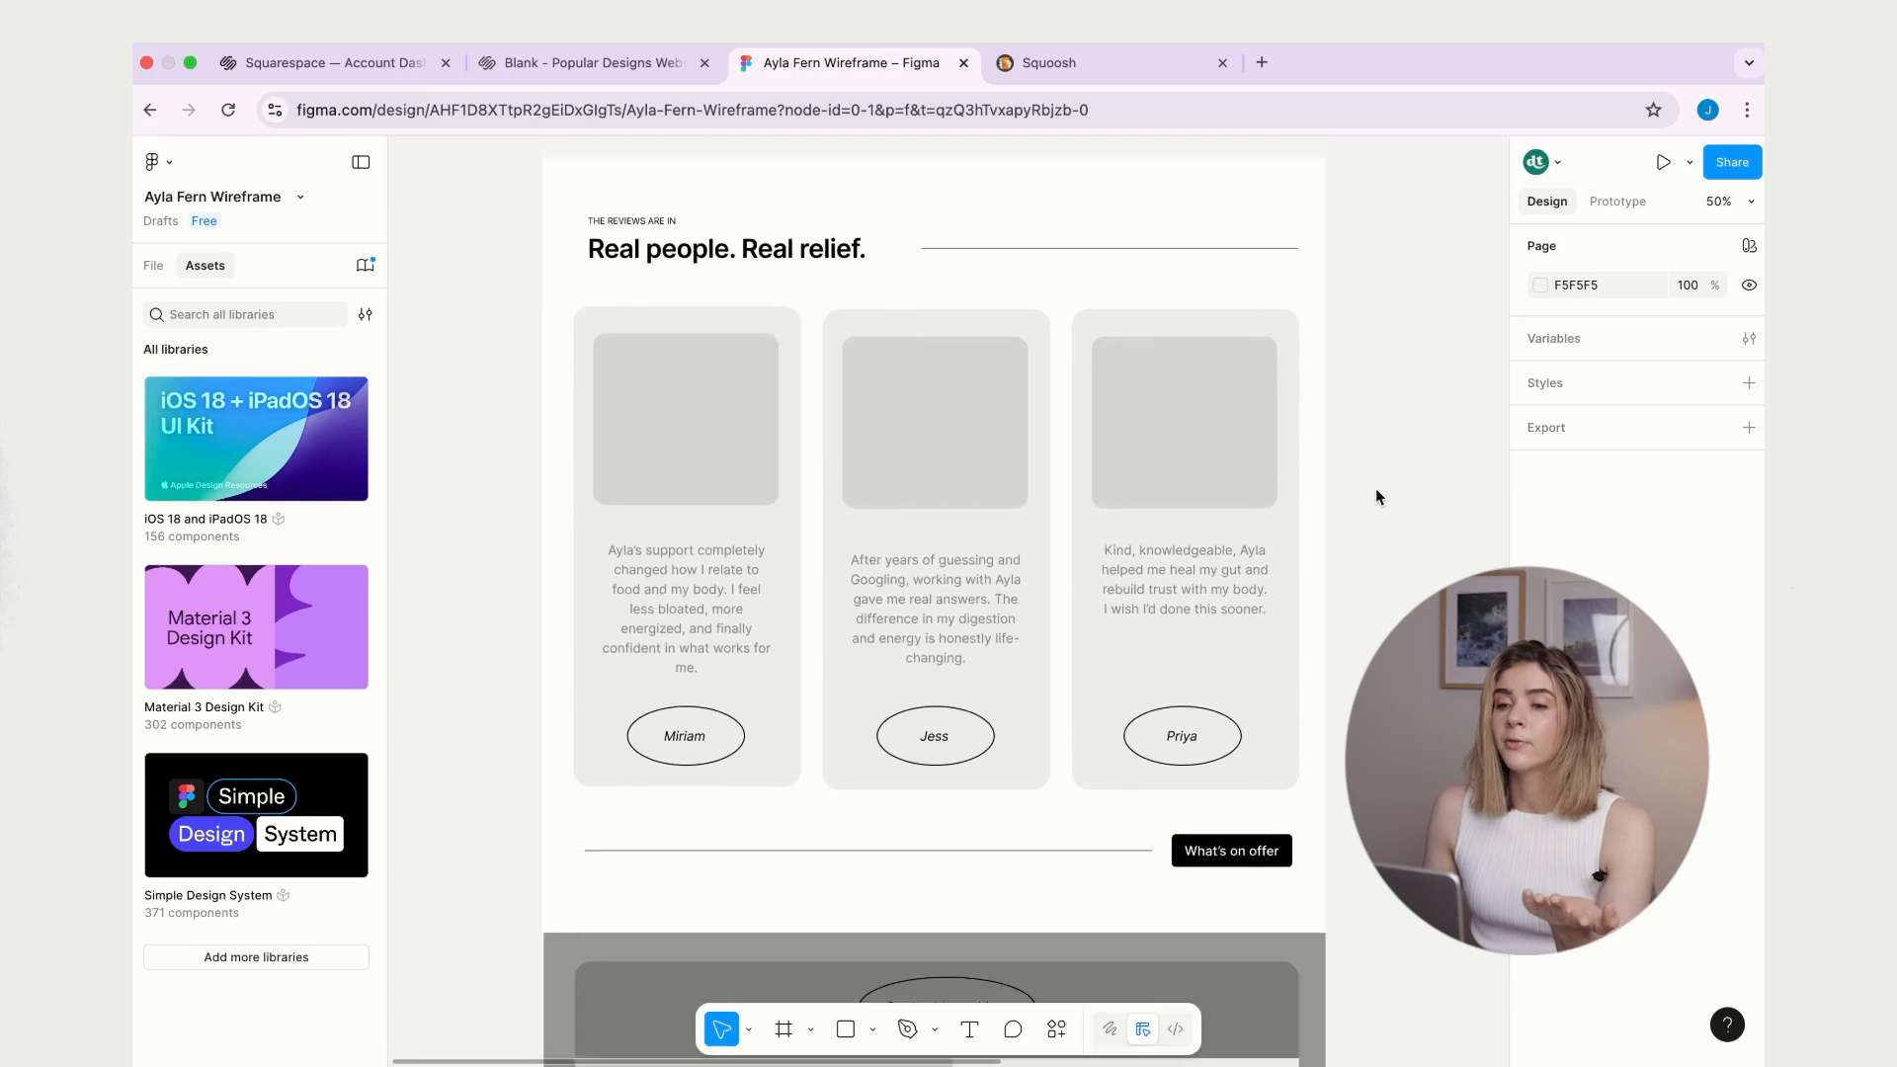
{"action": "scroll", "coordinate": [1375, 488], "scroll_direction": "down", "scroll_amount": 4}
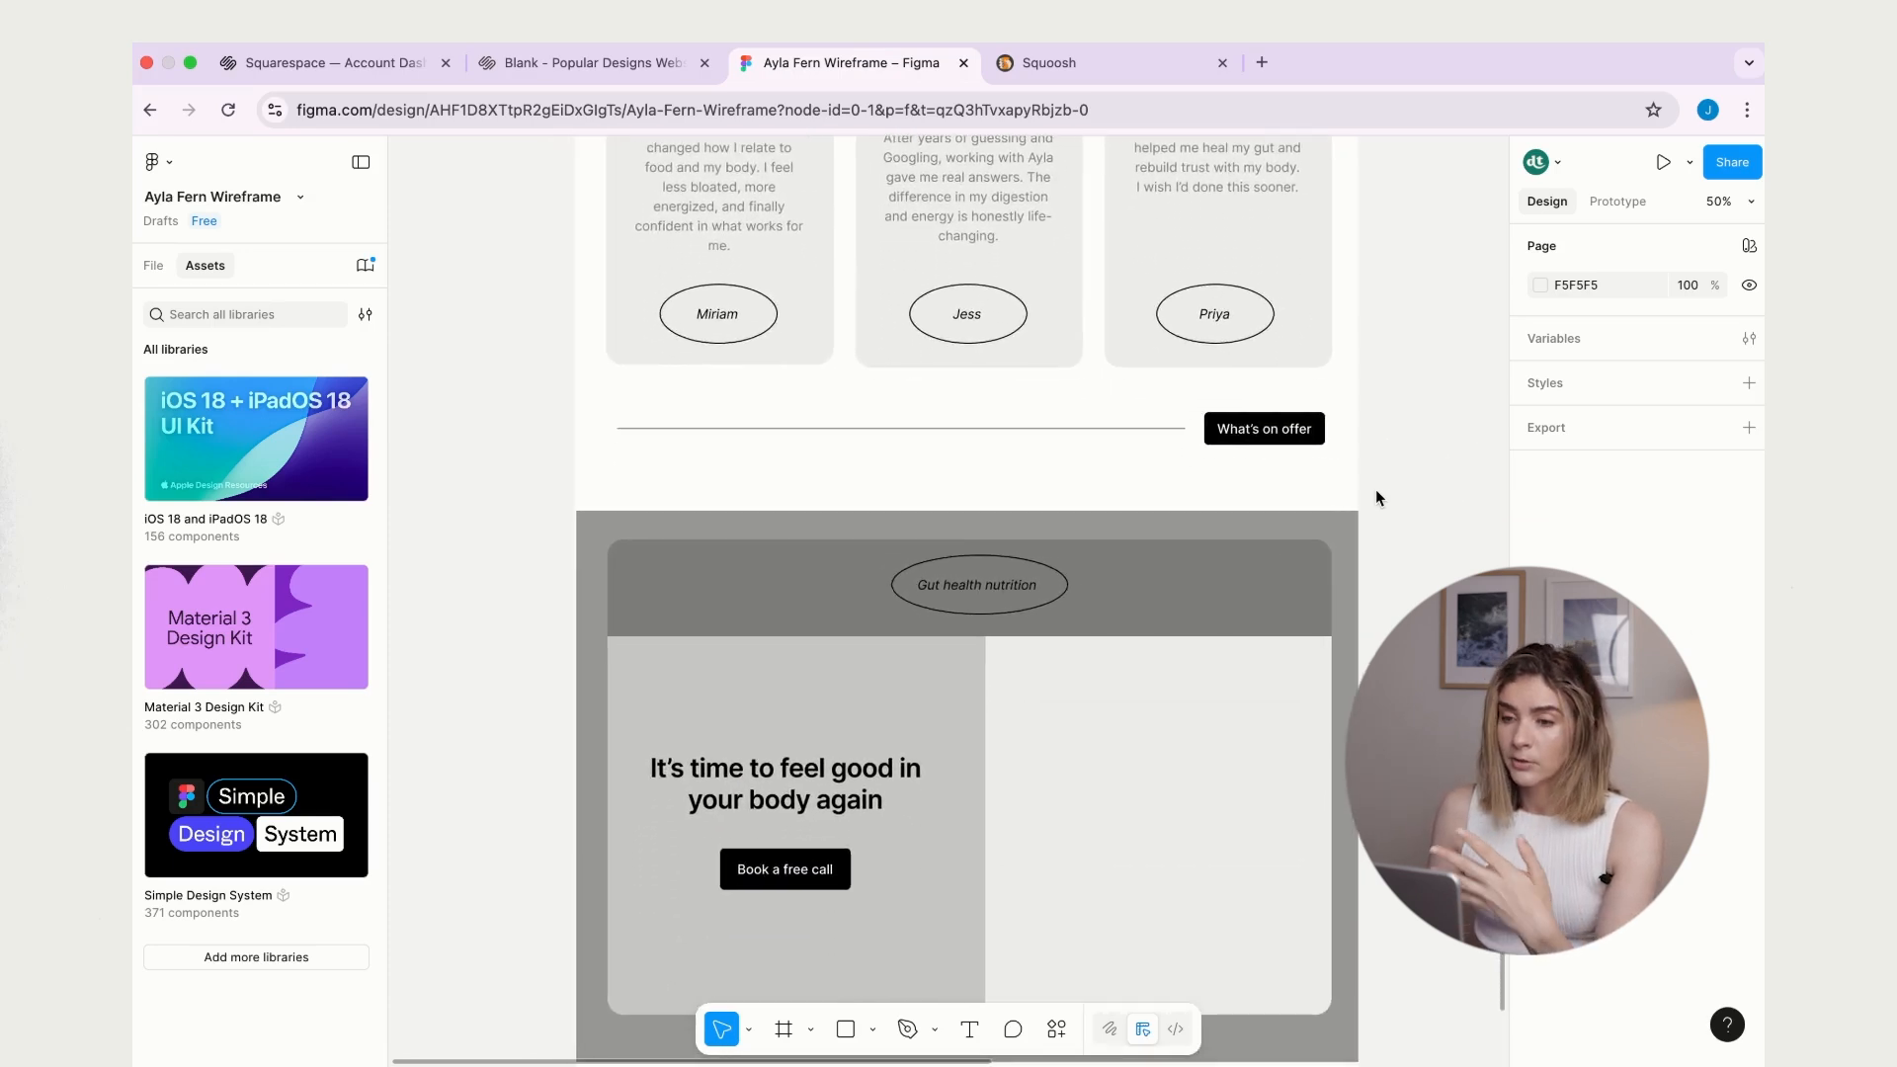
{"action": "scroll", "coordinate": [1375, 491], "scroll_direction": "down", "scroll_amount": 6}
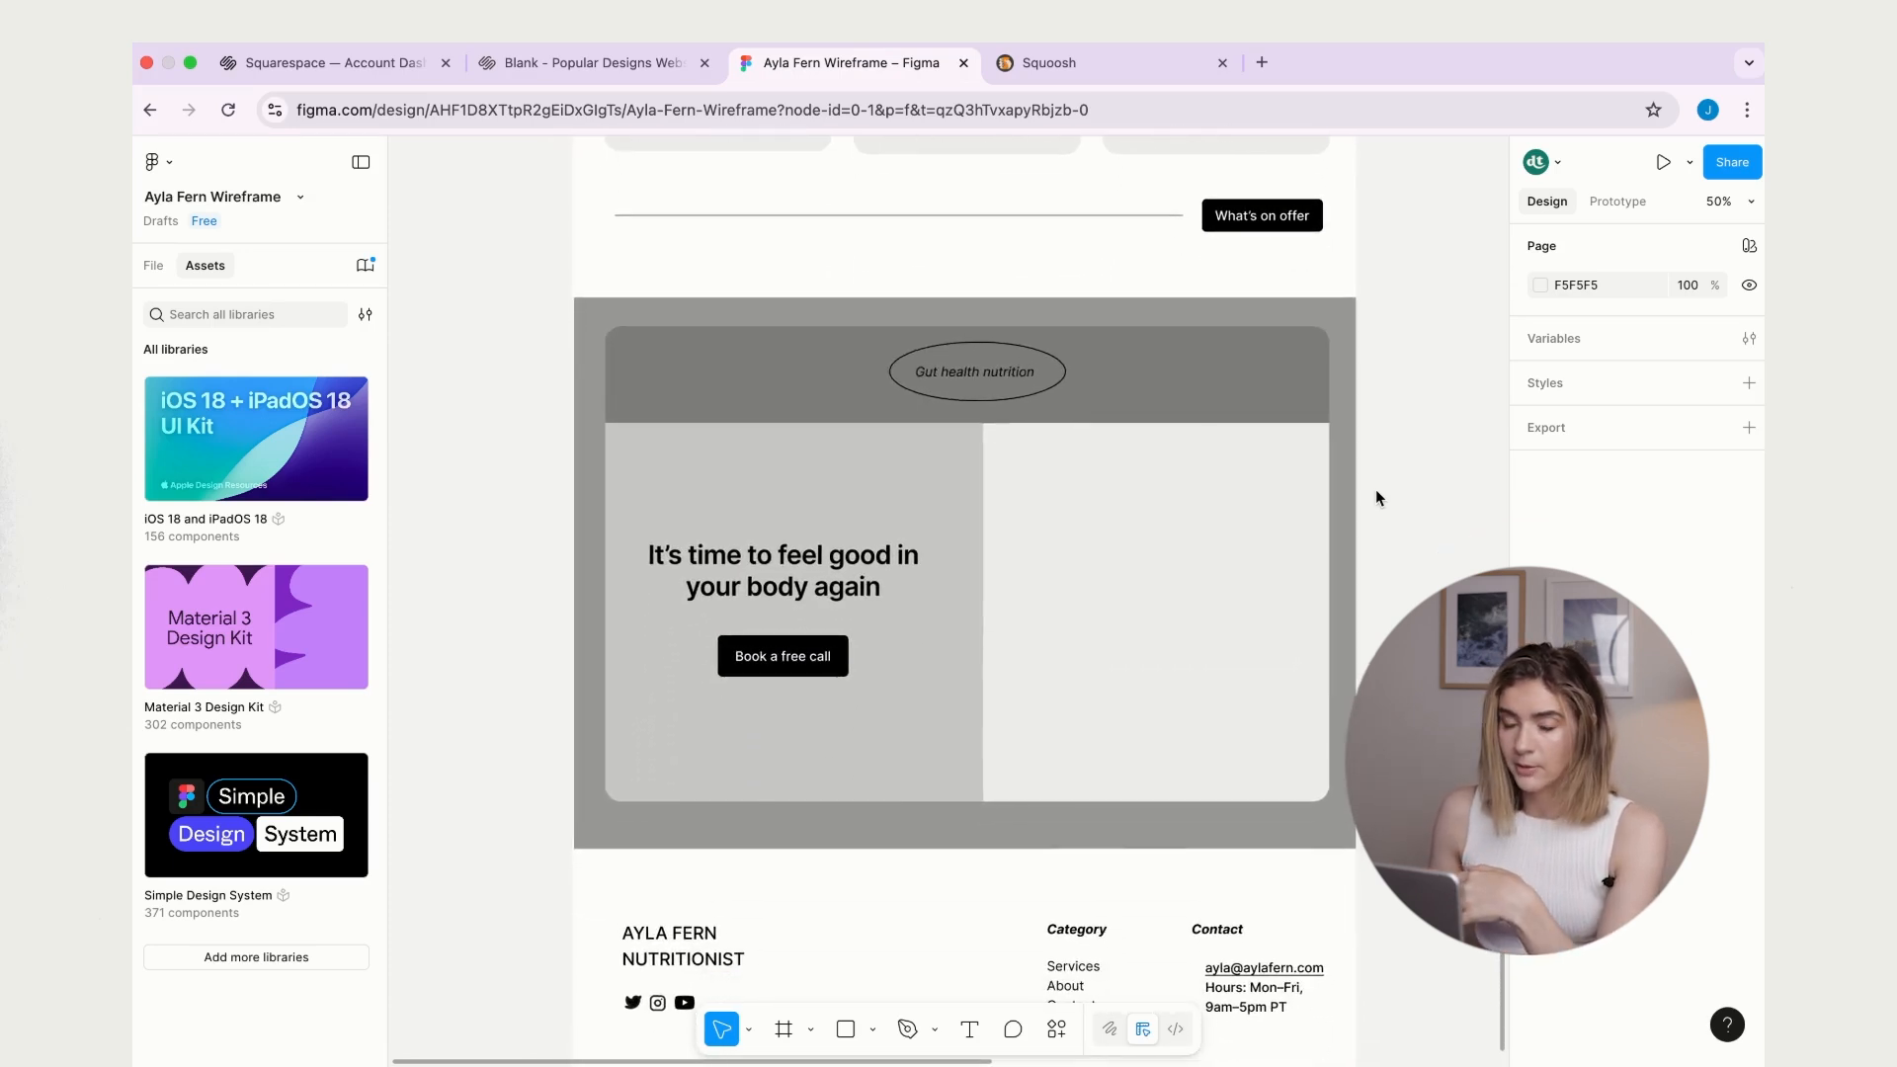
{"action": "scroll", "coordinate": [1375, 494], "scroll_direction": "up", "scroll_amount": 2}
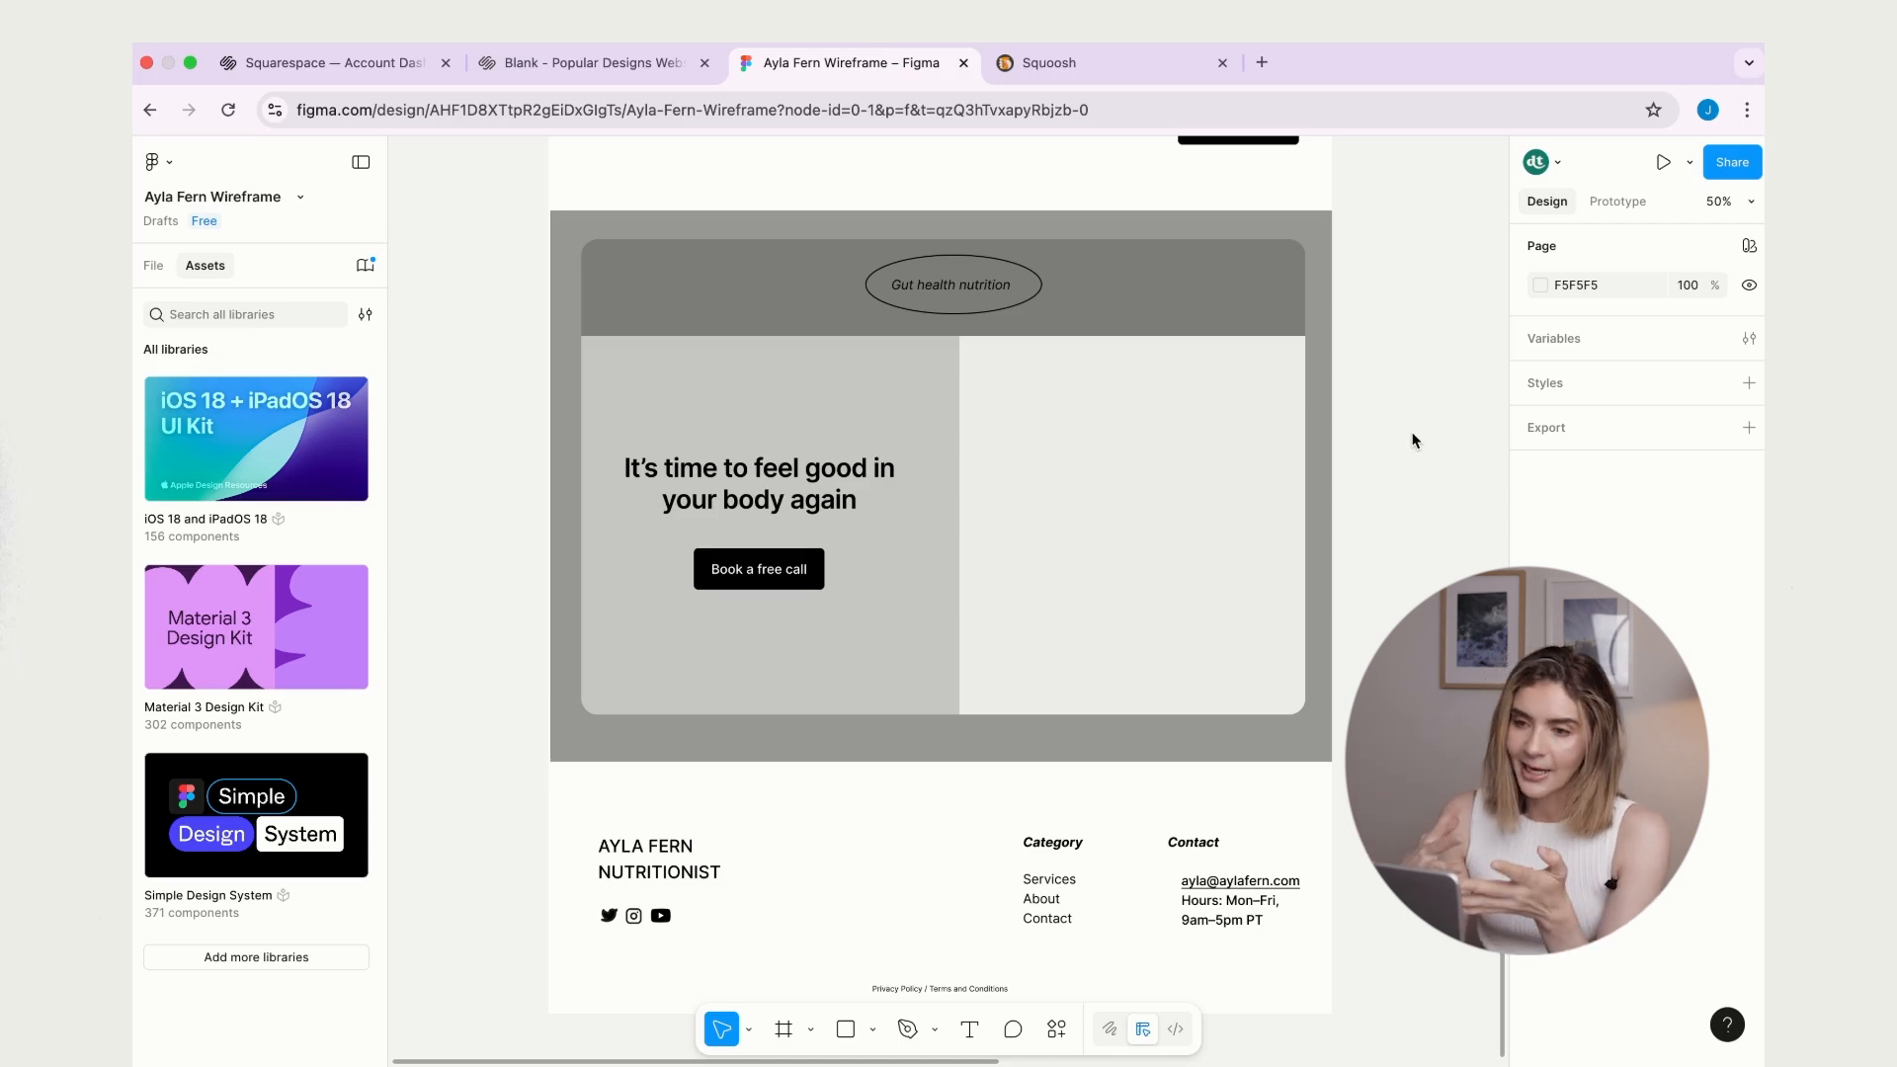
{"action": "scroll", "coordinate": [1412, 440], "scroll_direction": "right", "scroll_amount": 10}
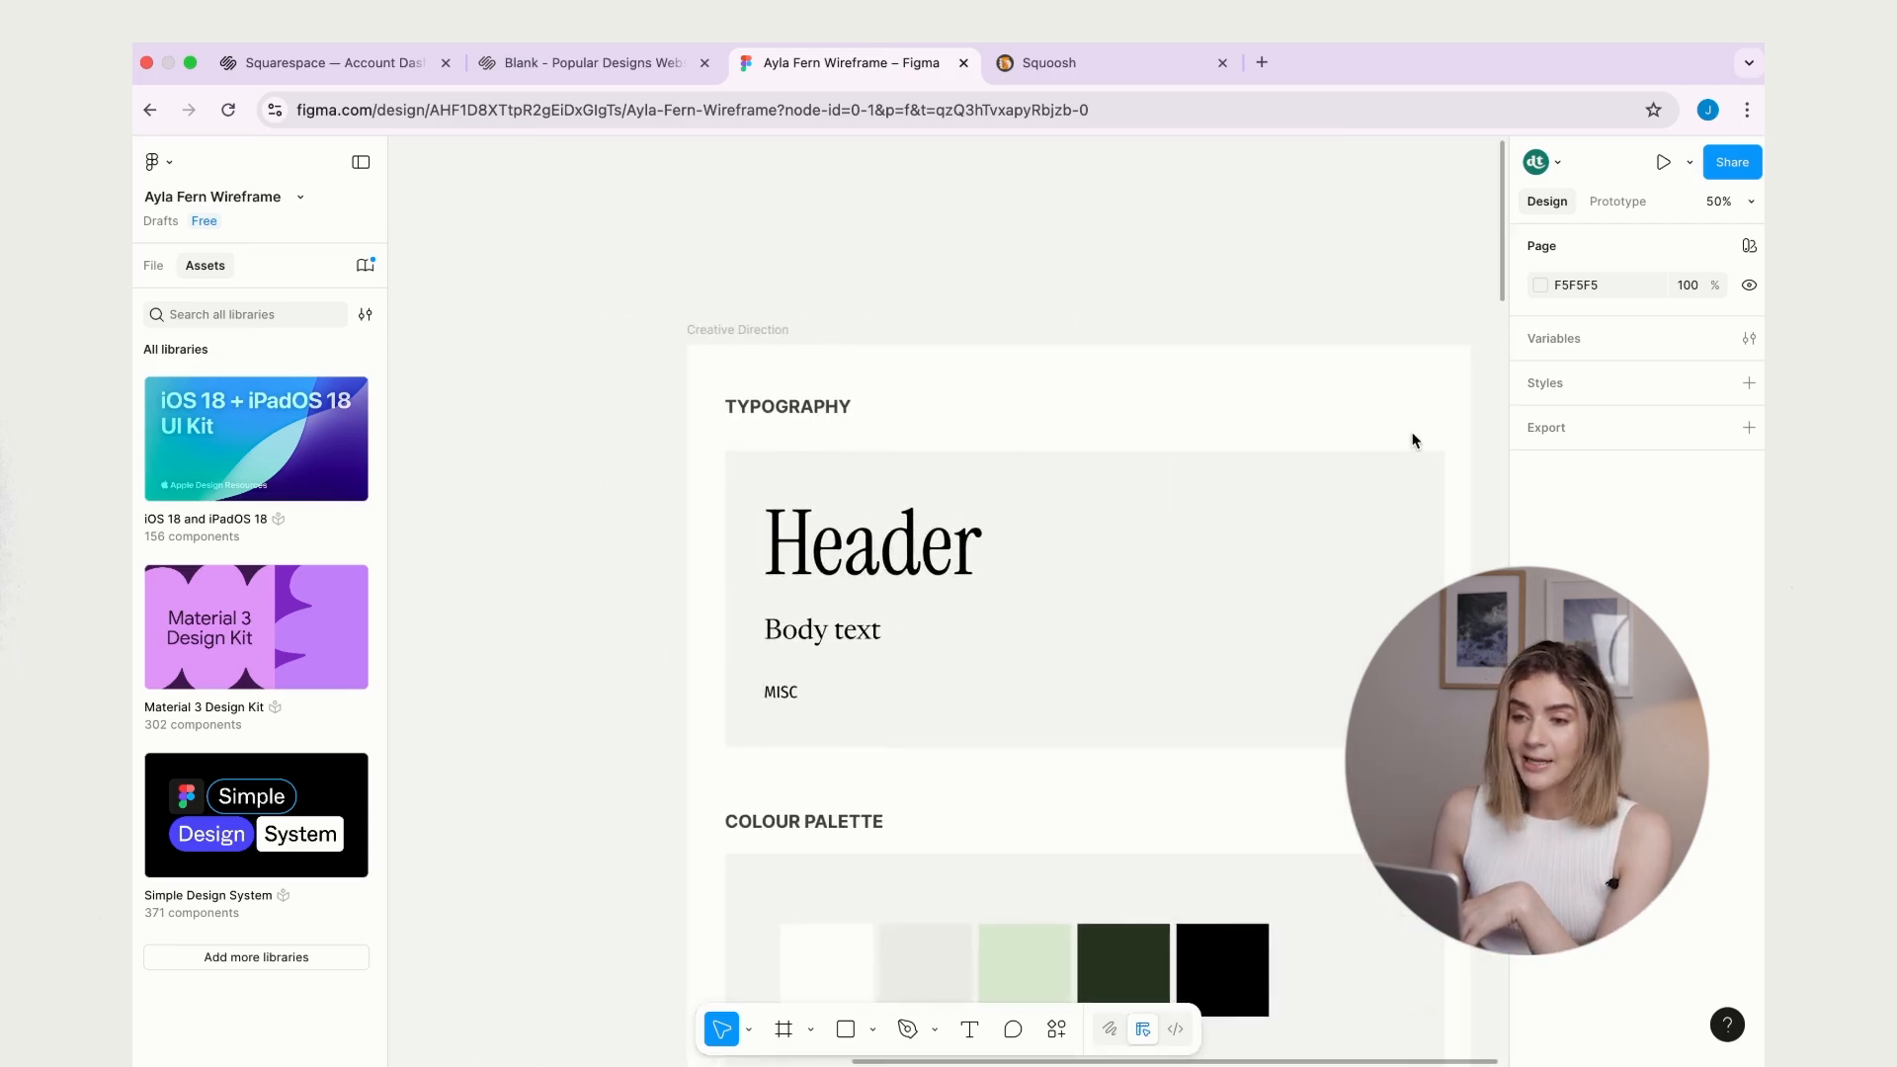
- Scroll through the Creative Direction Typography, Colour Palette, Logo and Imagery sections
{"action": "scroll", "coordinate": [1412, 440], "scroll_direction": "down", "scroll_amount": 2}
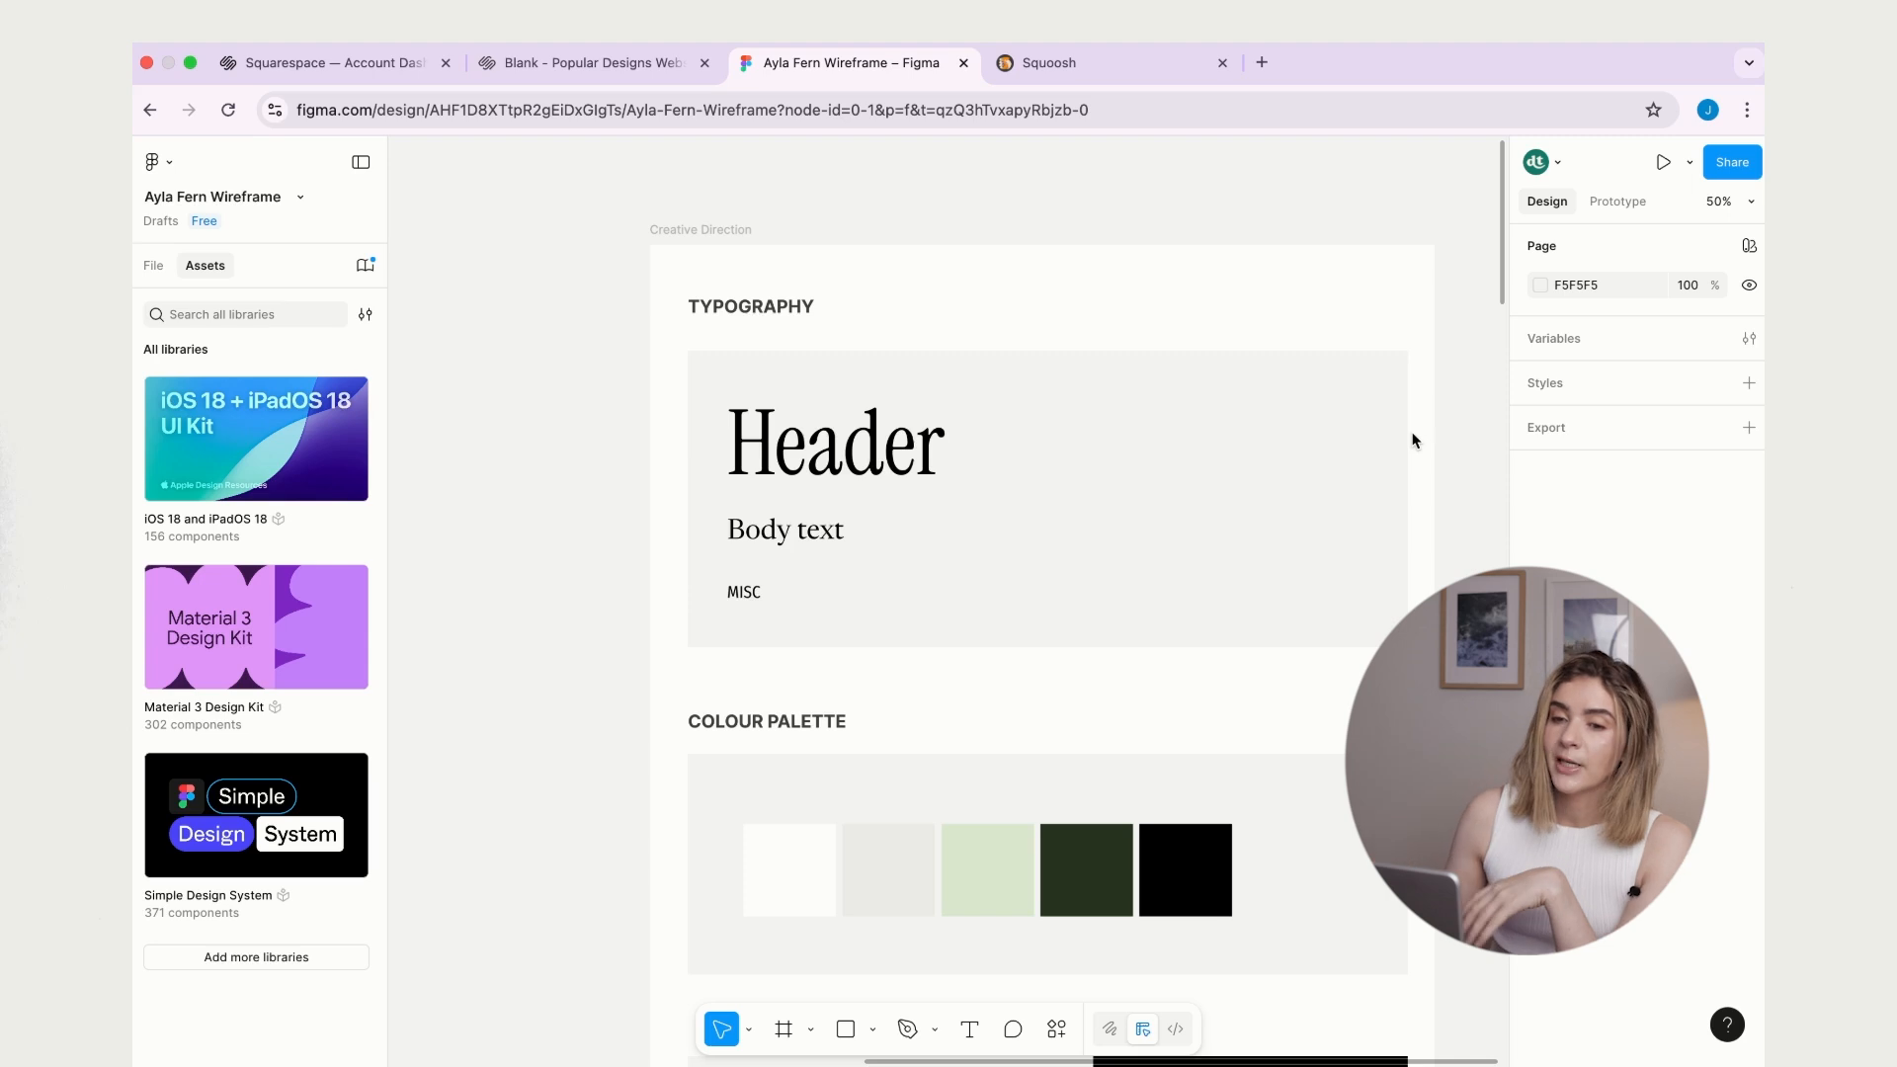
{"action": "scroll", "coordinate": [1412, 440], "scroll_direction": "down", "scroll_amount": 8}
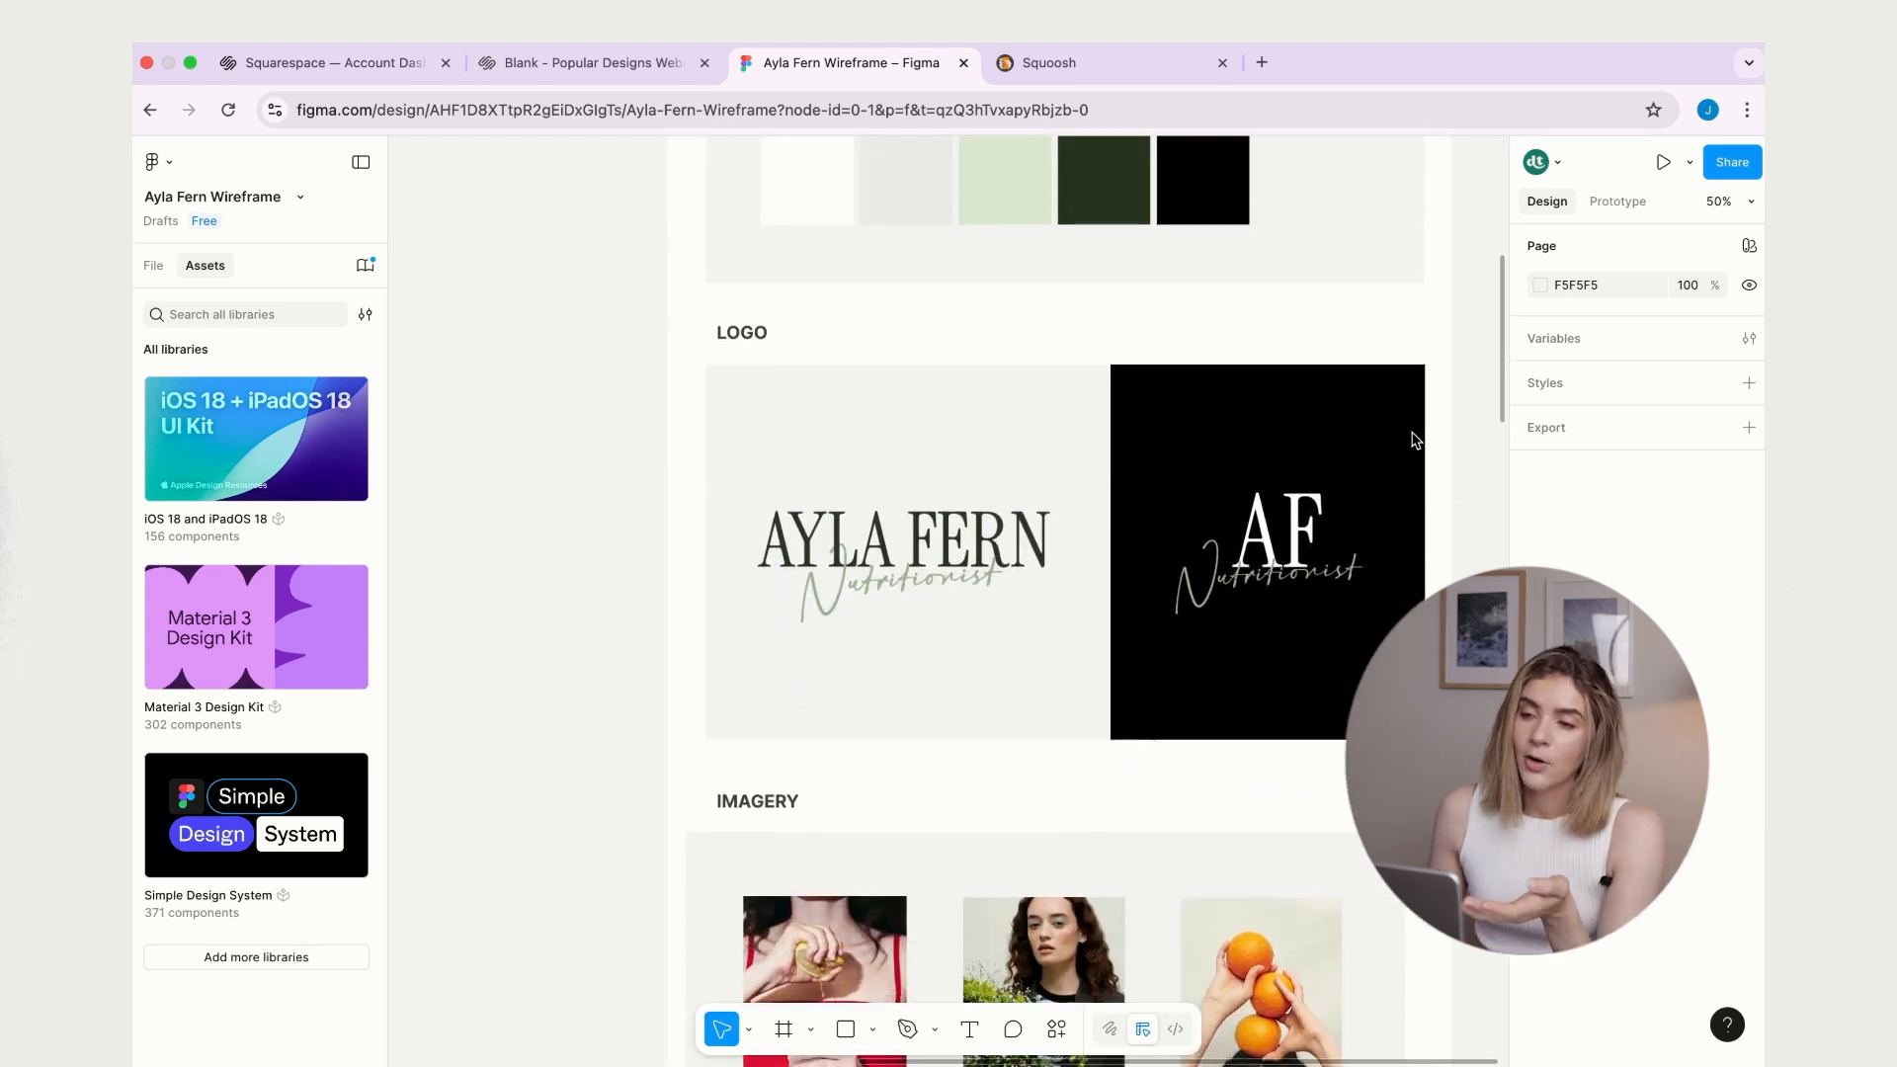
{"action": "scroll", "coordinate": [1412, 439], "scroll_direction": "down", "scroll_amount": 4}
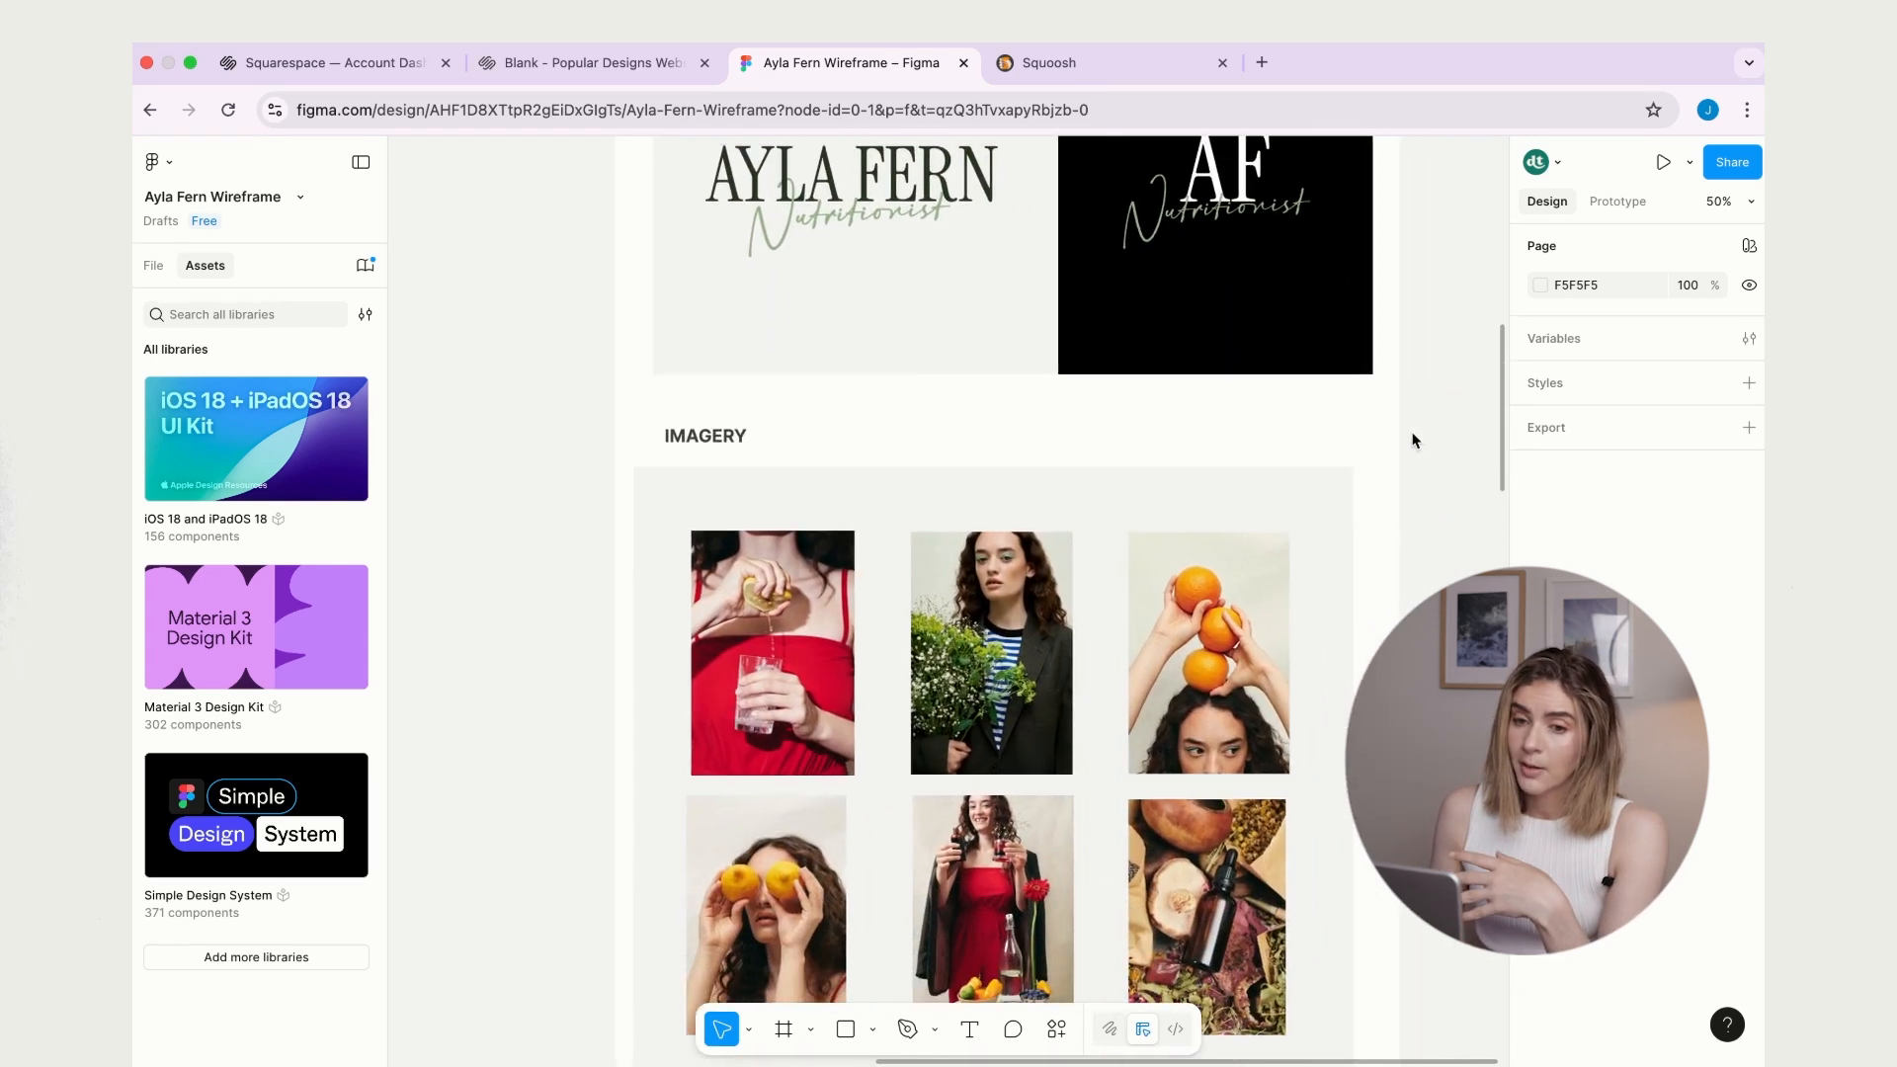
{"action": "scroll", "coordinate": [1412, 439], "scroll_direction": "down", "scroll_amount": 5}
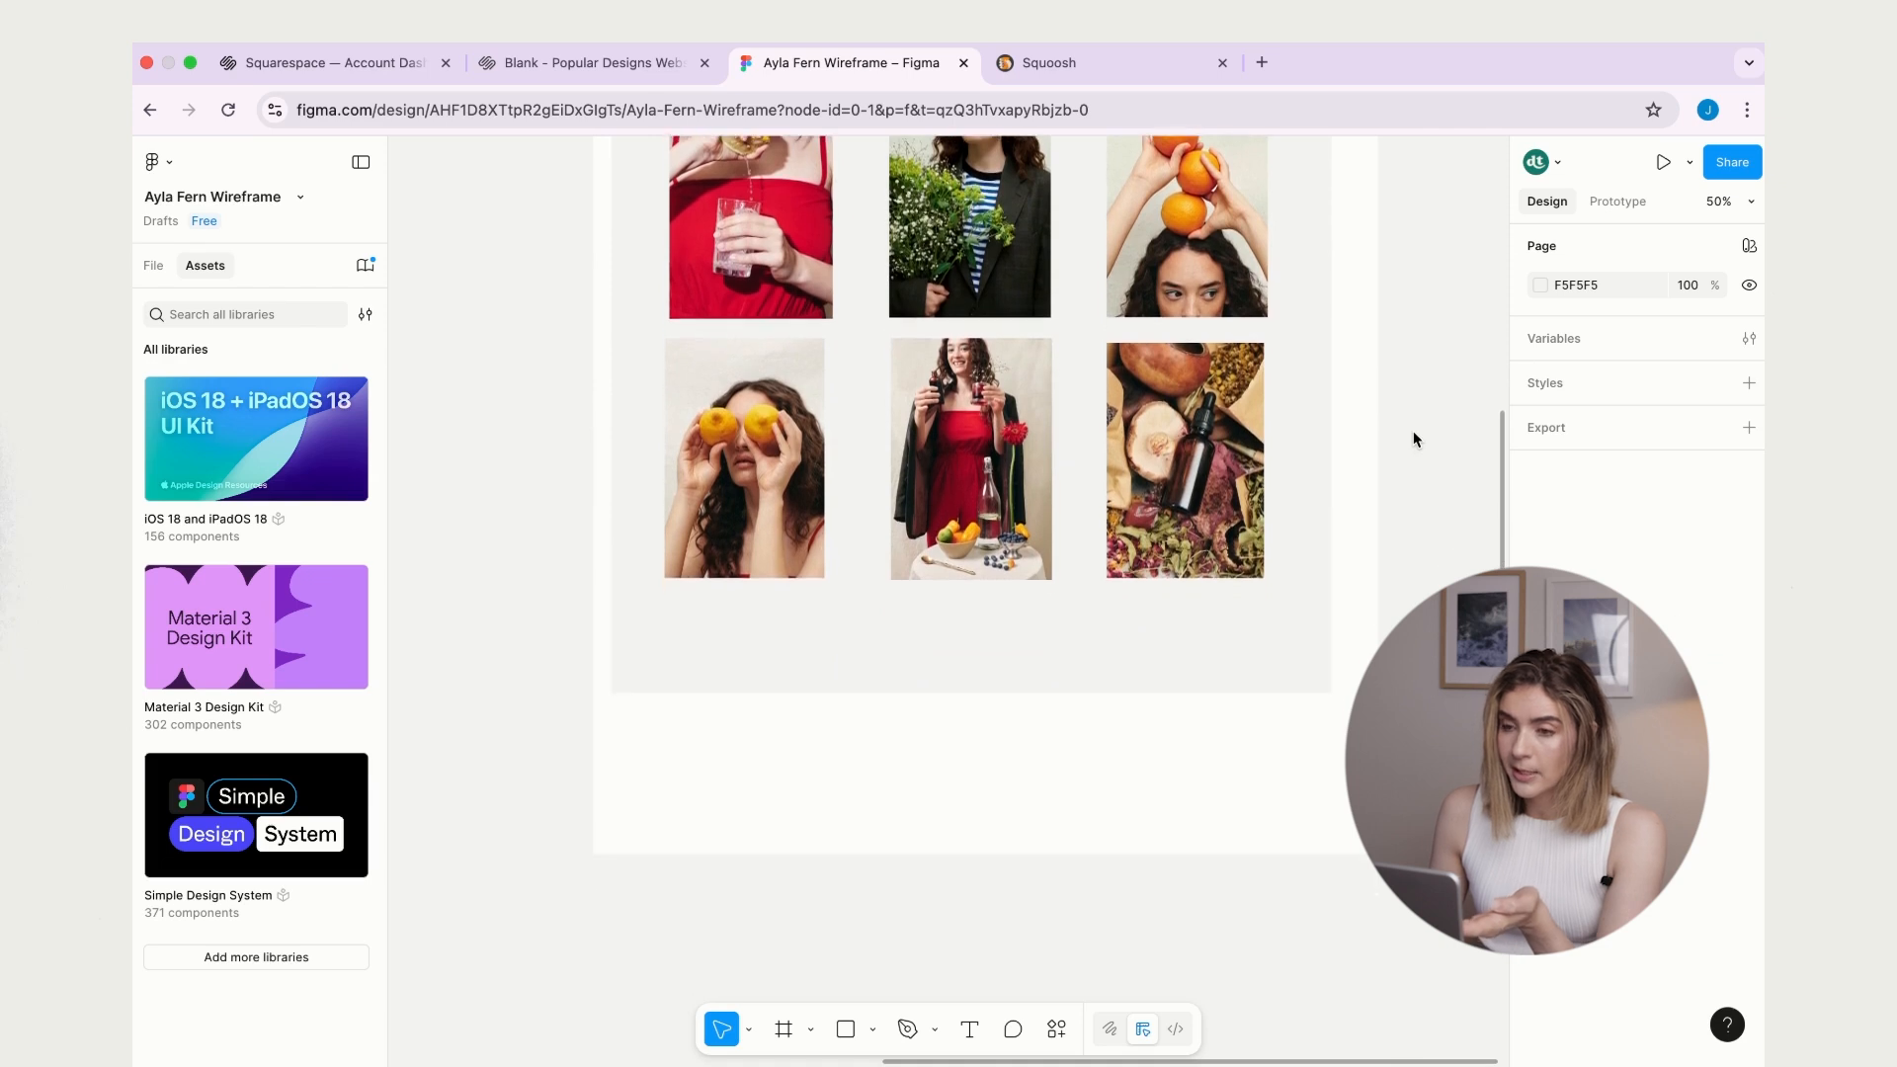
{"action": "scroll", "coordinate": [1413, 434], "scroll_direction": "up", "scroll_amount": 4}
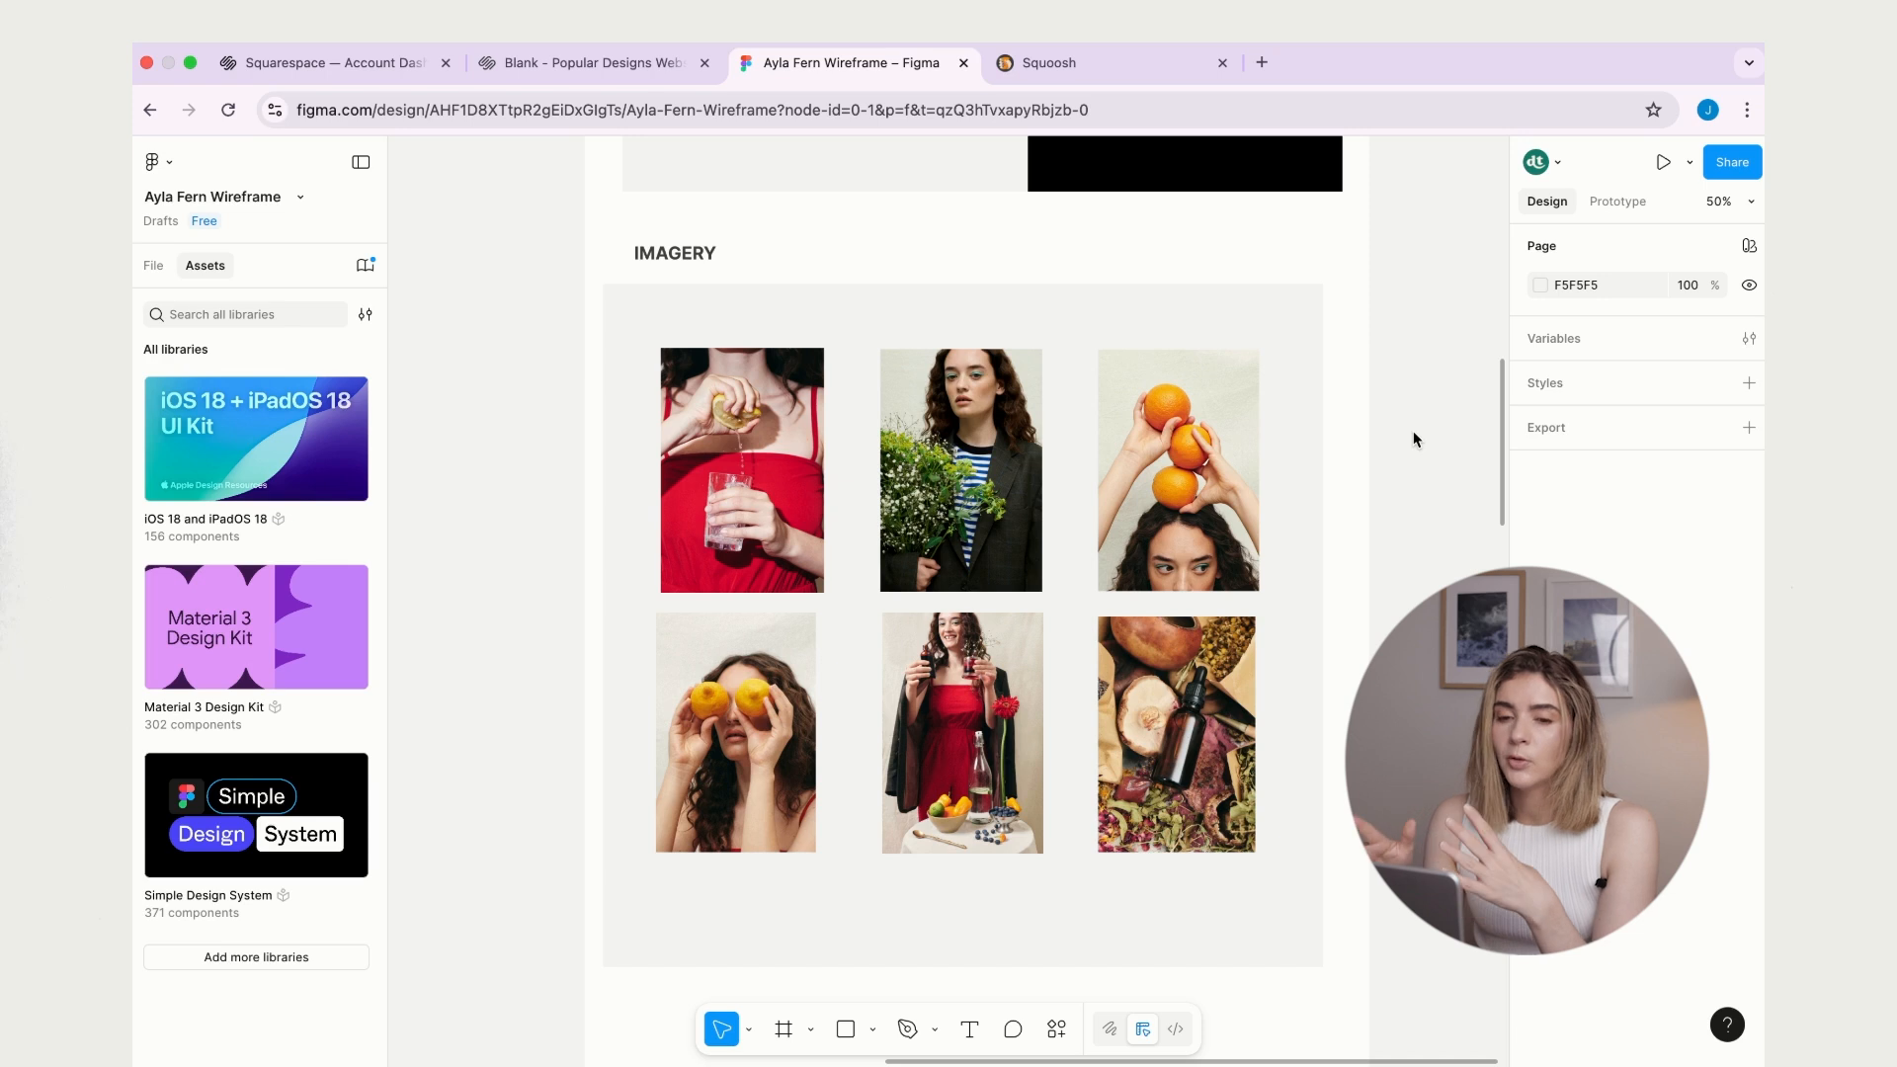
{"action": "scroll", "coordinate": [1414, 435], "scroll_direction": "up", "scroll_amount": 9}
{"action": "scroll", "coordinate": [1412, 431], "scroll_direction": "up", "scroll_amount": 1}
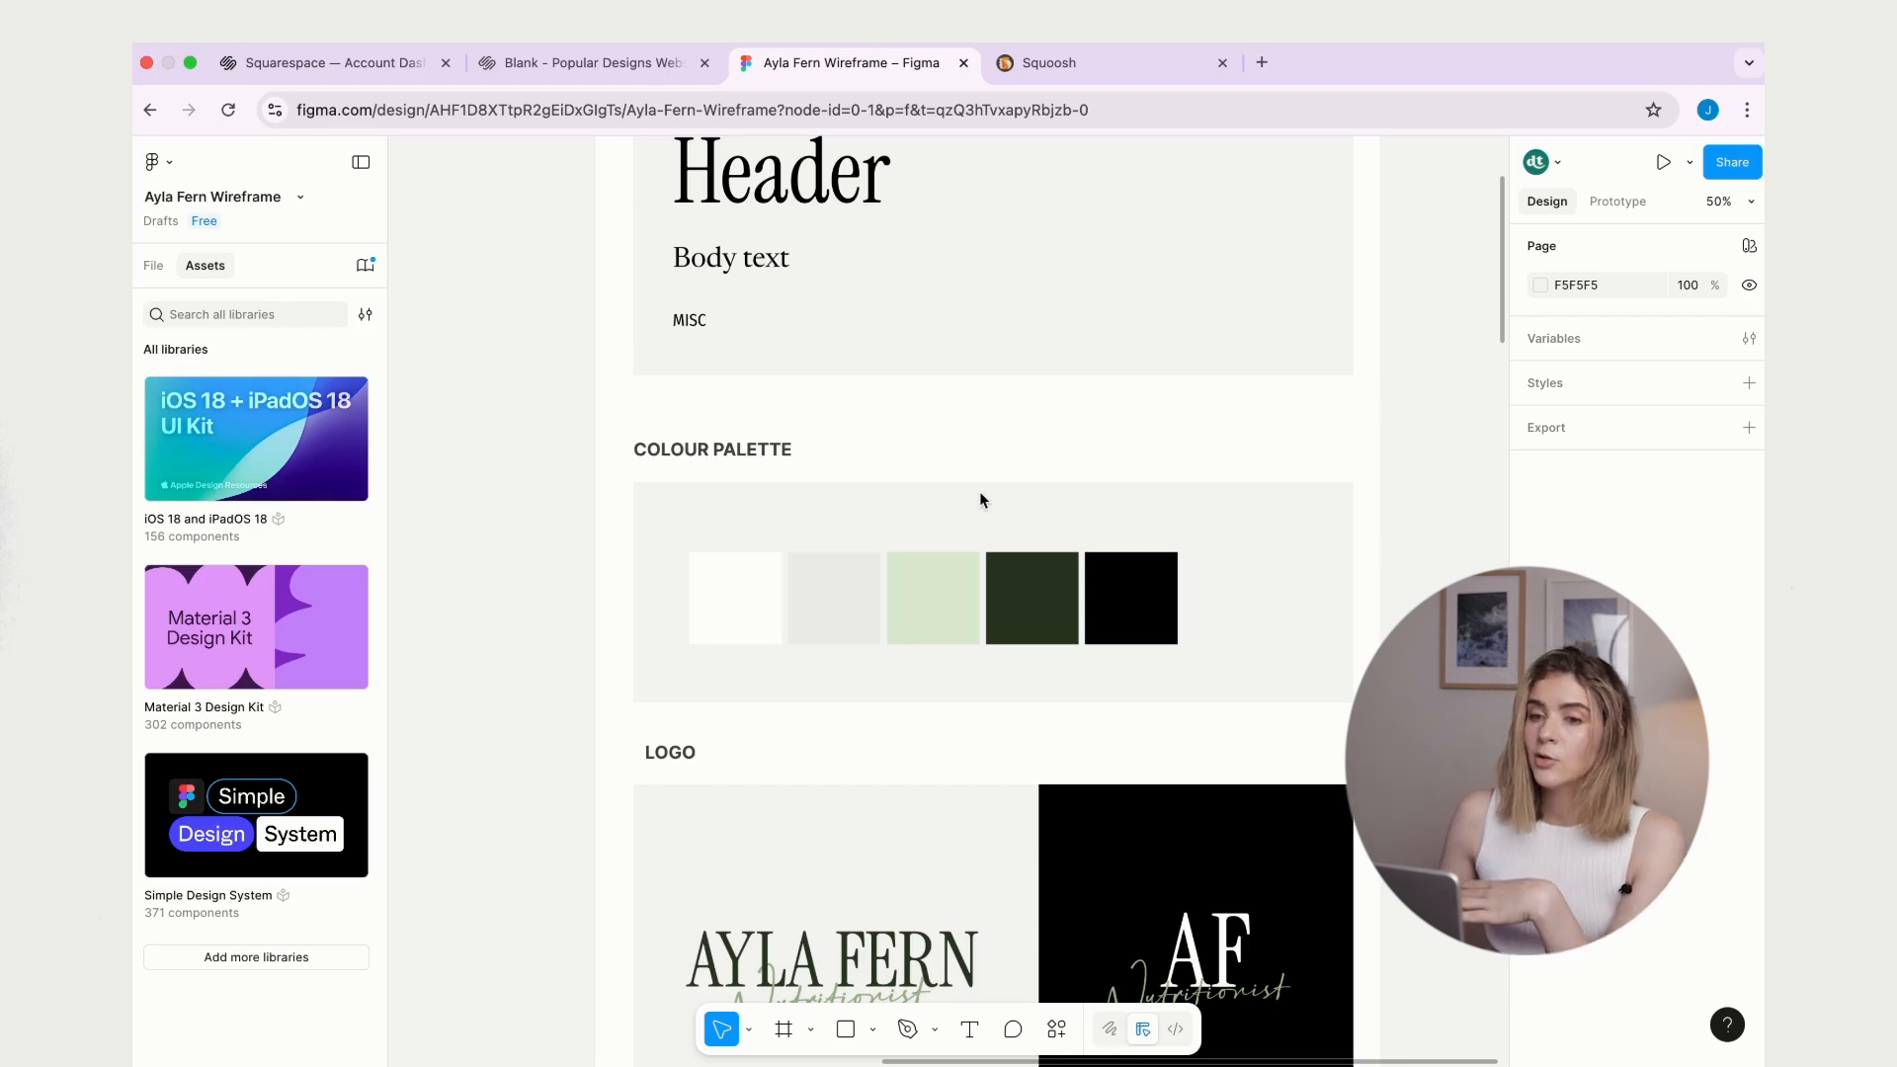
{"action": "scroll", "coordinate": [980, 498], "scroll_direction": "down", "scroll_amount": 10}
{"action": "scroll", "coordinate": [978, 499], "scroll_direction": "left", "scroll_amount": 2}
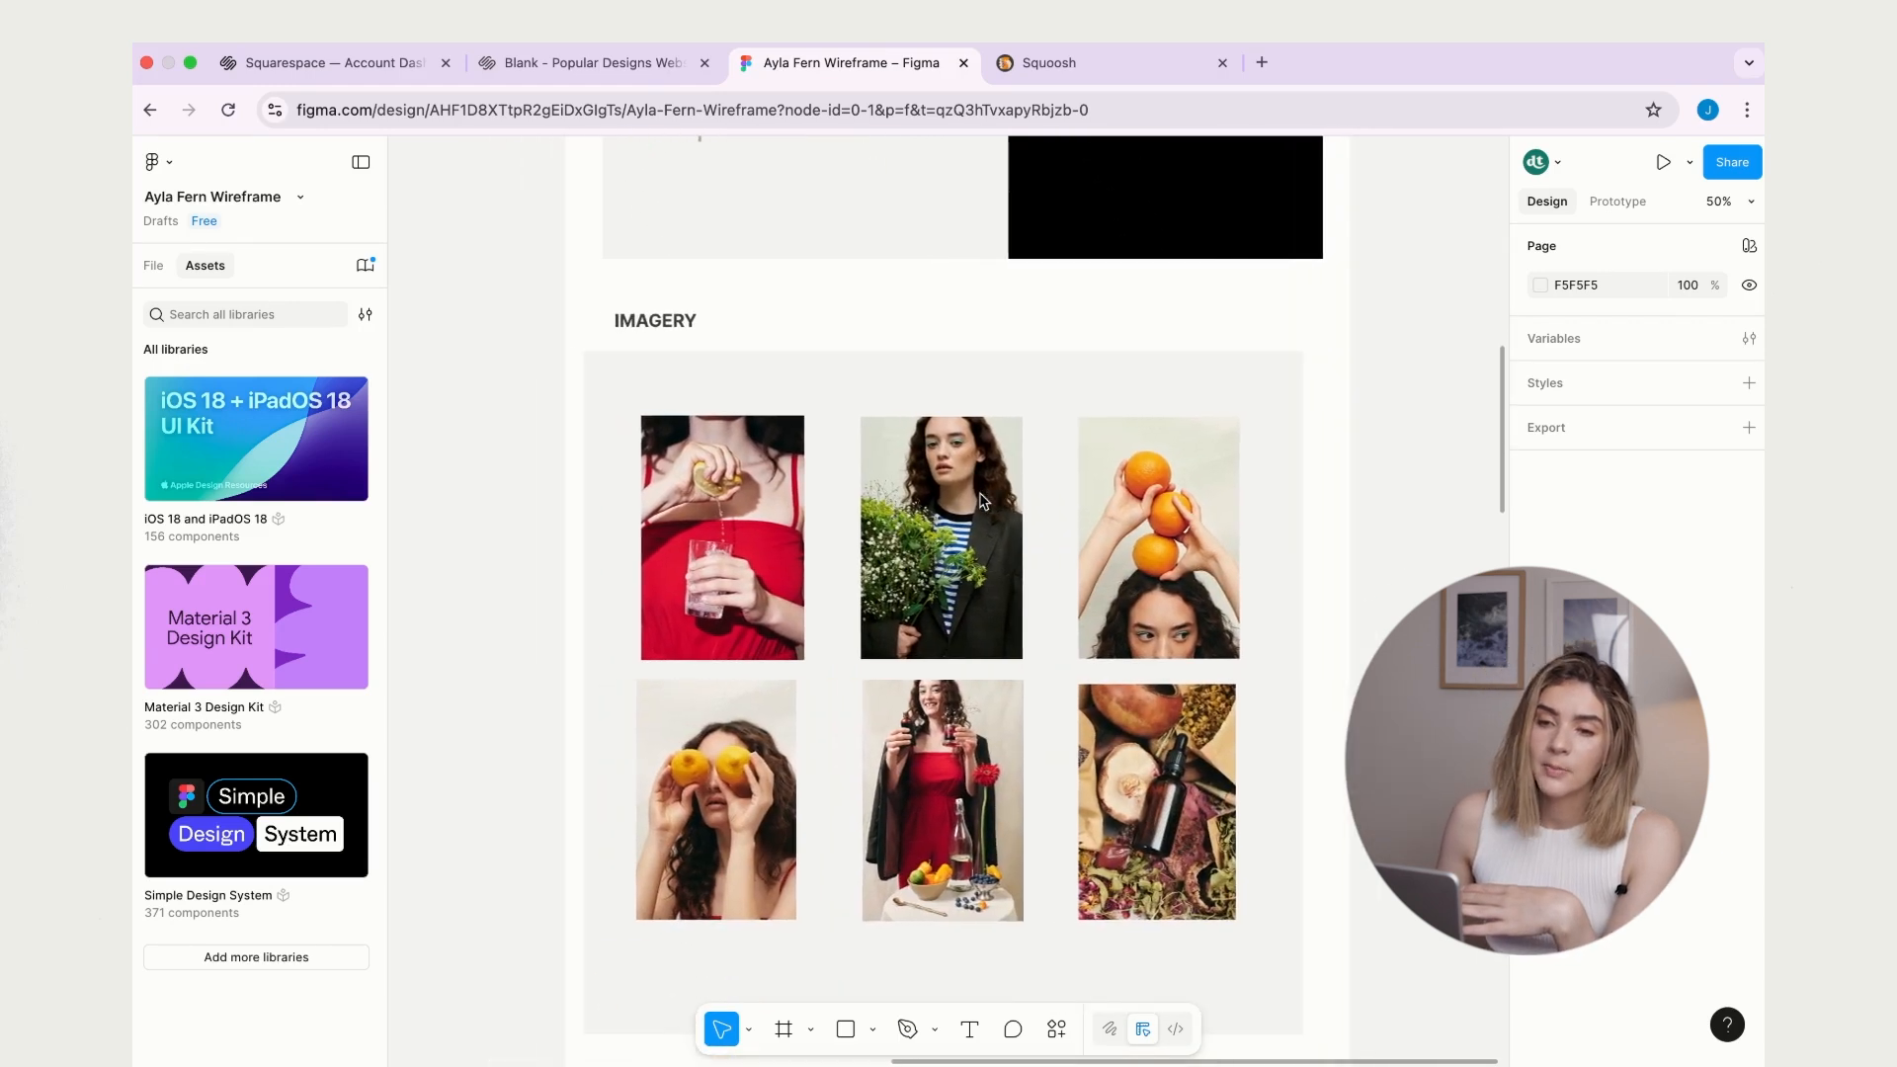
{"action": "scroll", "coordinate": [980, 499], "scroll_direction": "down", "scroll_amount": 2}
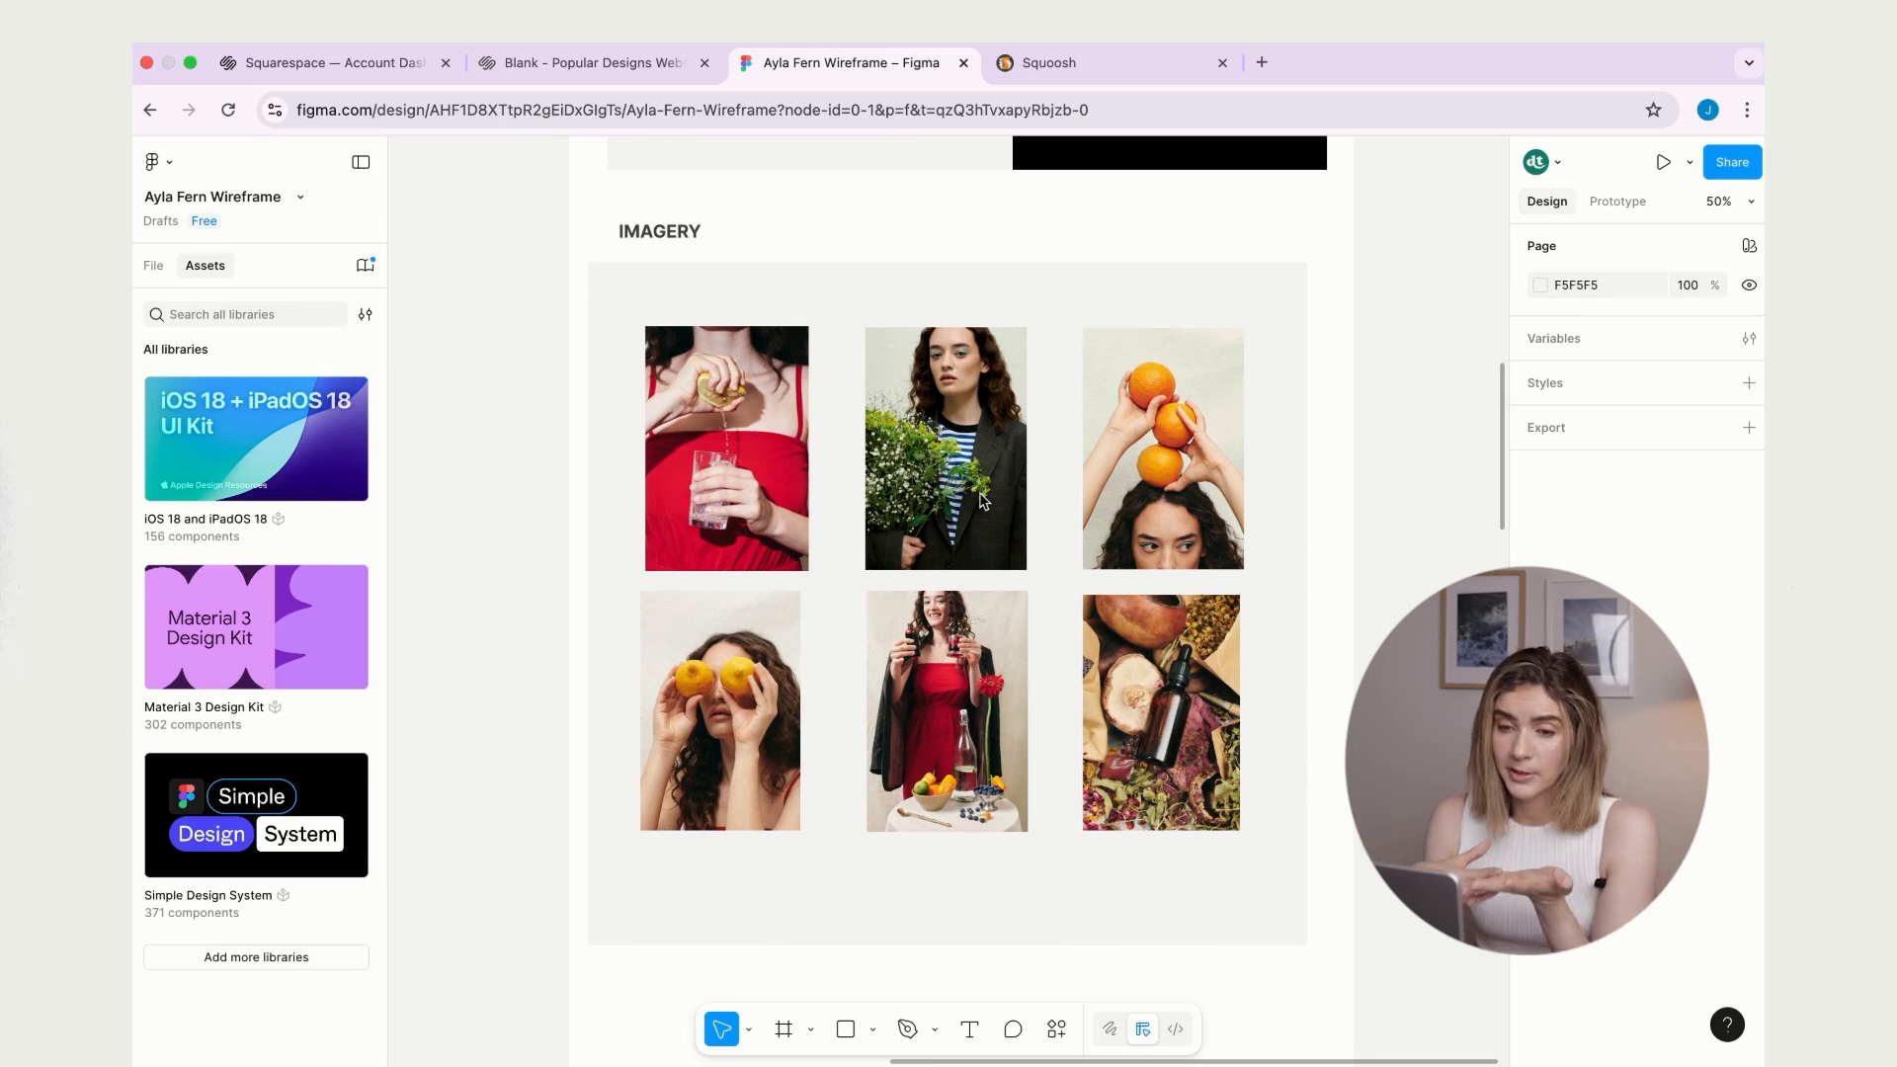
{"action": "scroll", "coordinate": [981, 499], "scroll_direction": "up", "scroll_amount": 10}
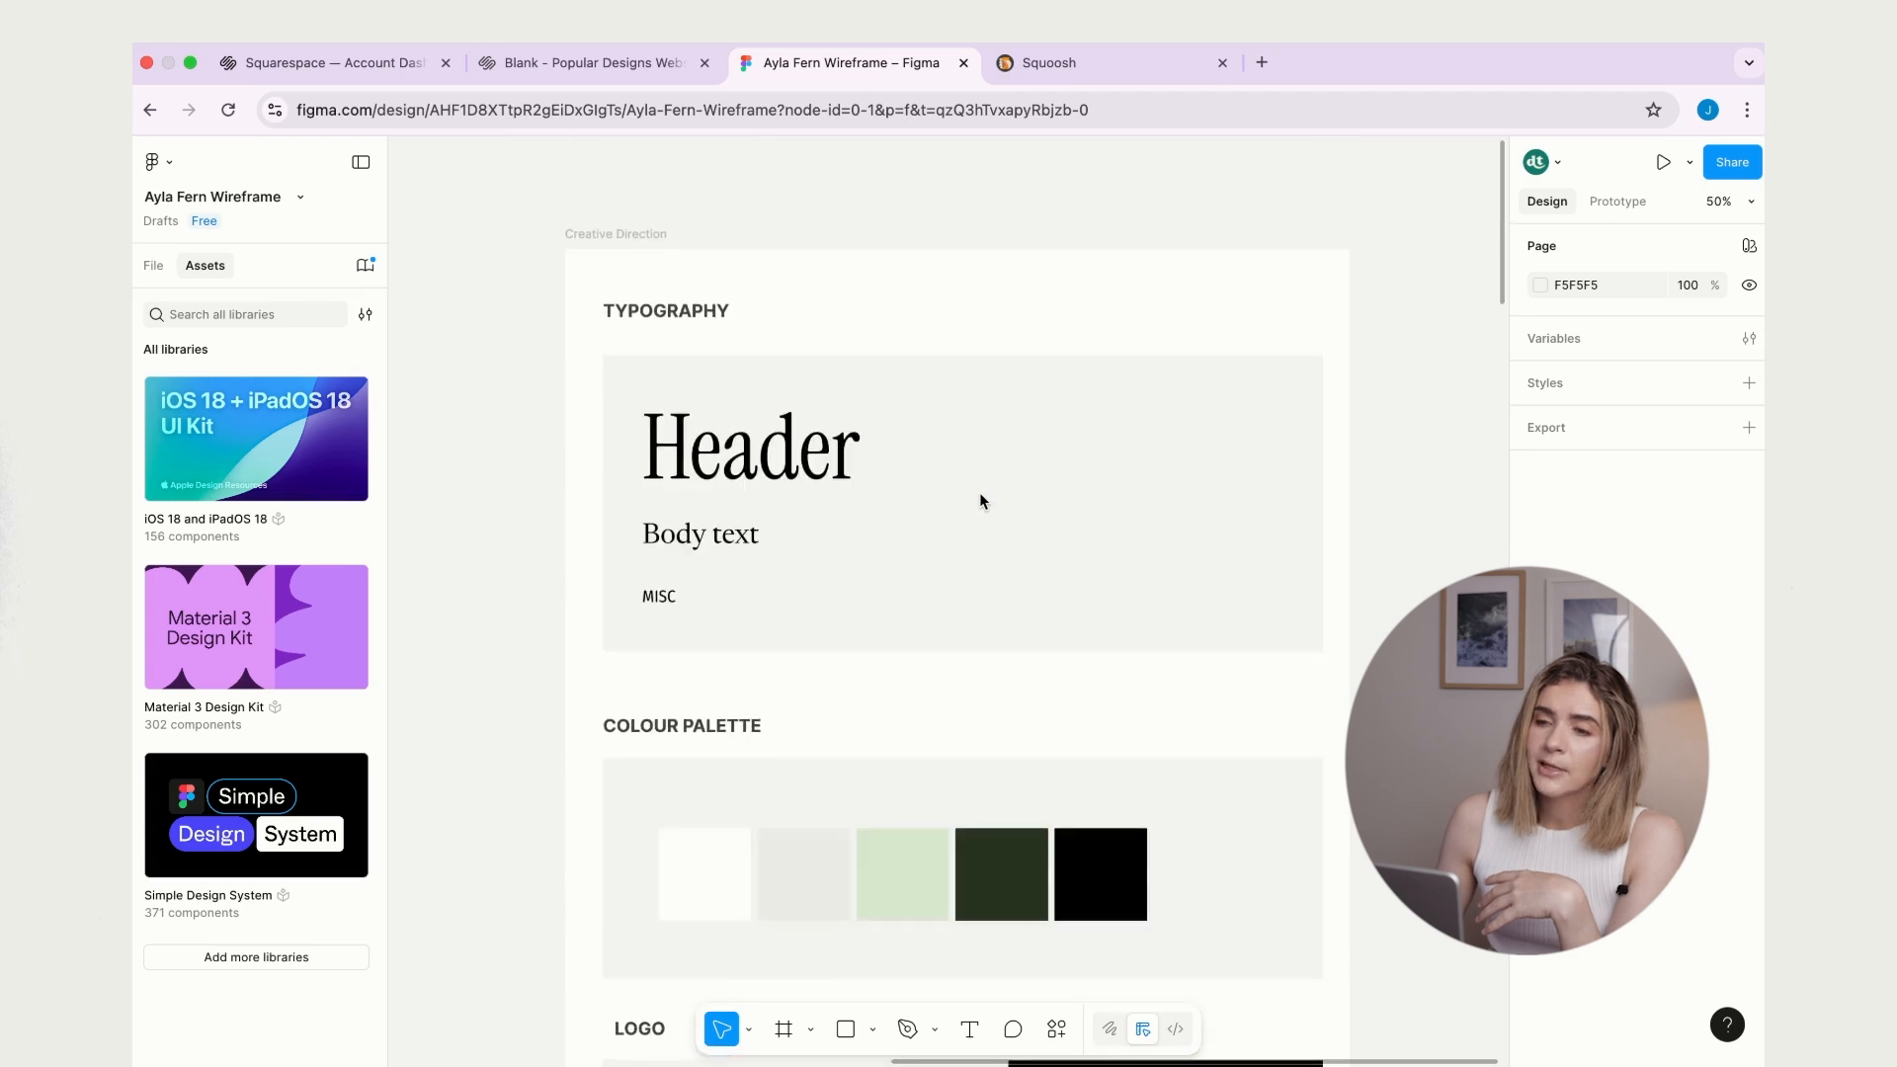
{"action": "scroll", "coordinate": [981, 499], "scroll_direction": "down", "scroll_amount": 2}
{"action": "scroll", "coordinate": [980, 500], "scroll_direction": "down", "scroll_amount": 2}
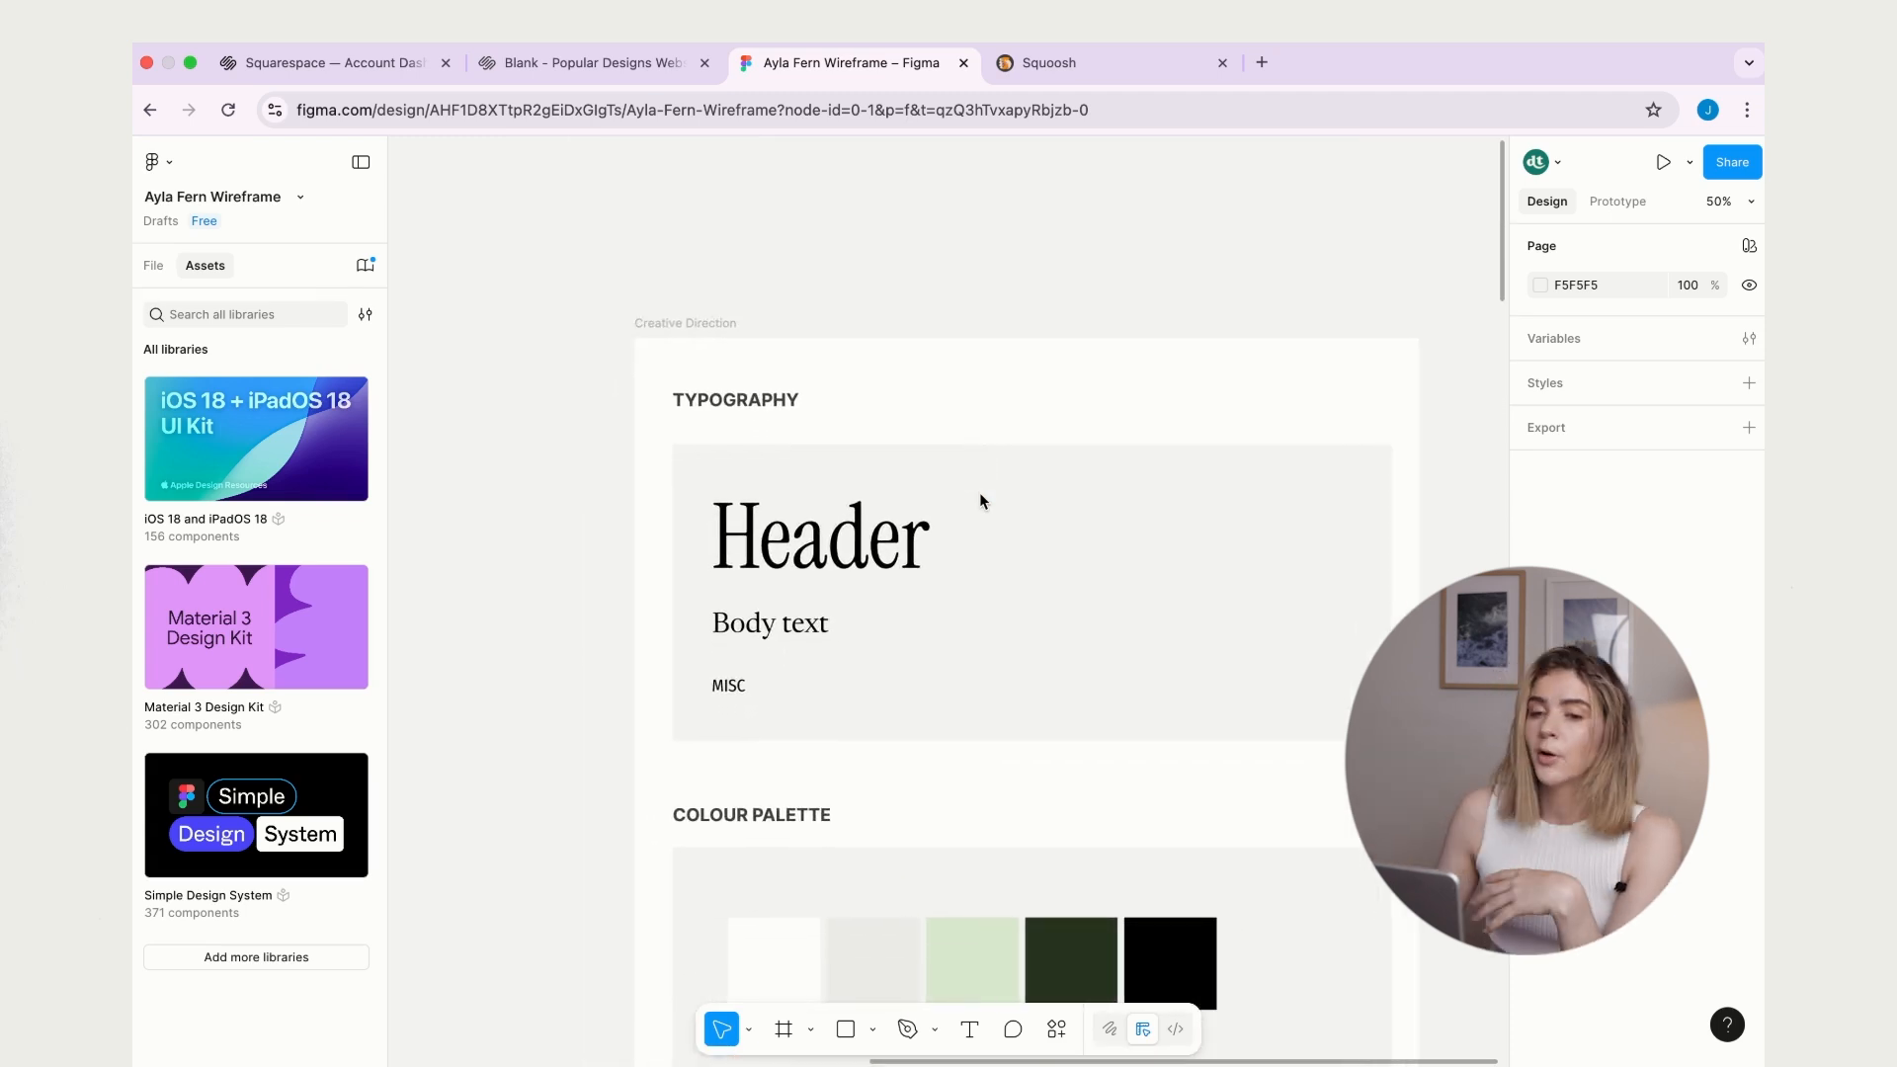
{"action": "scroll", "coordinate": [980, 499], "scroll_direction": "down", "scroll_amount": 7}
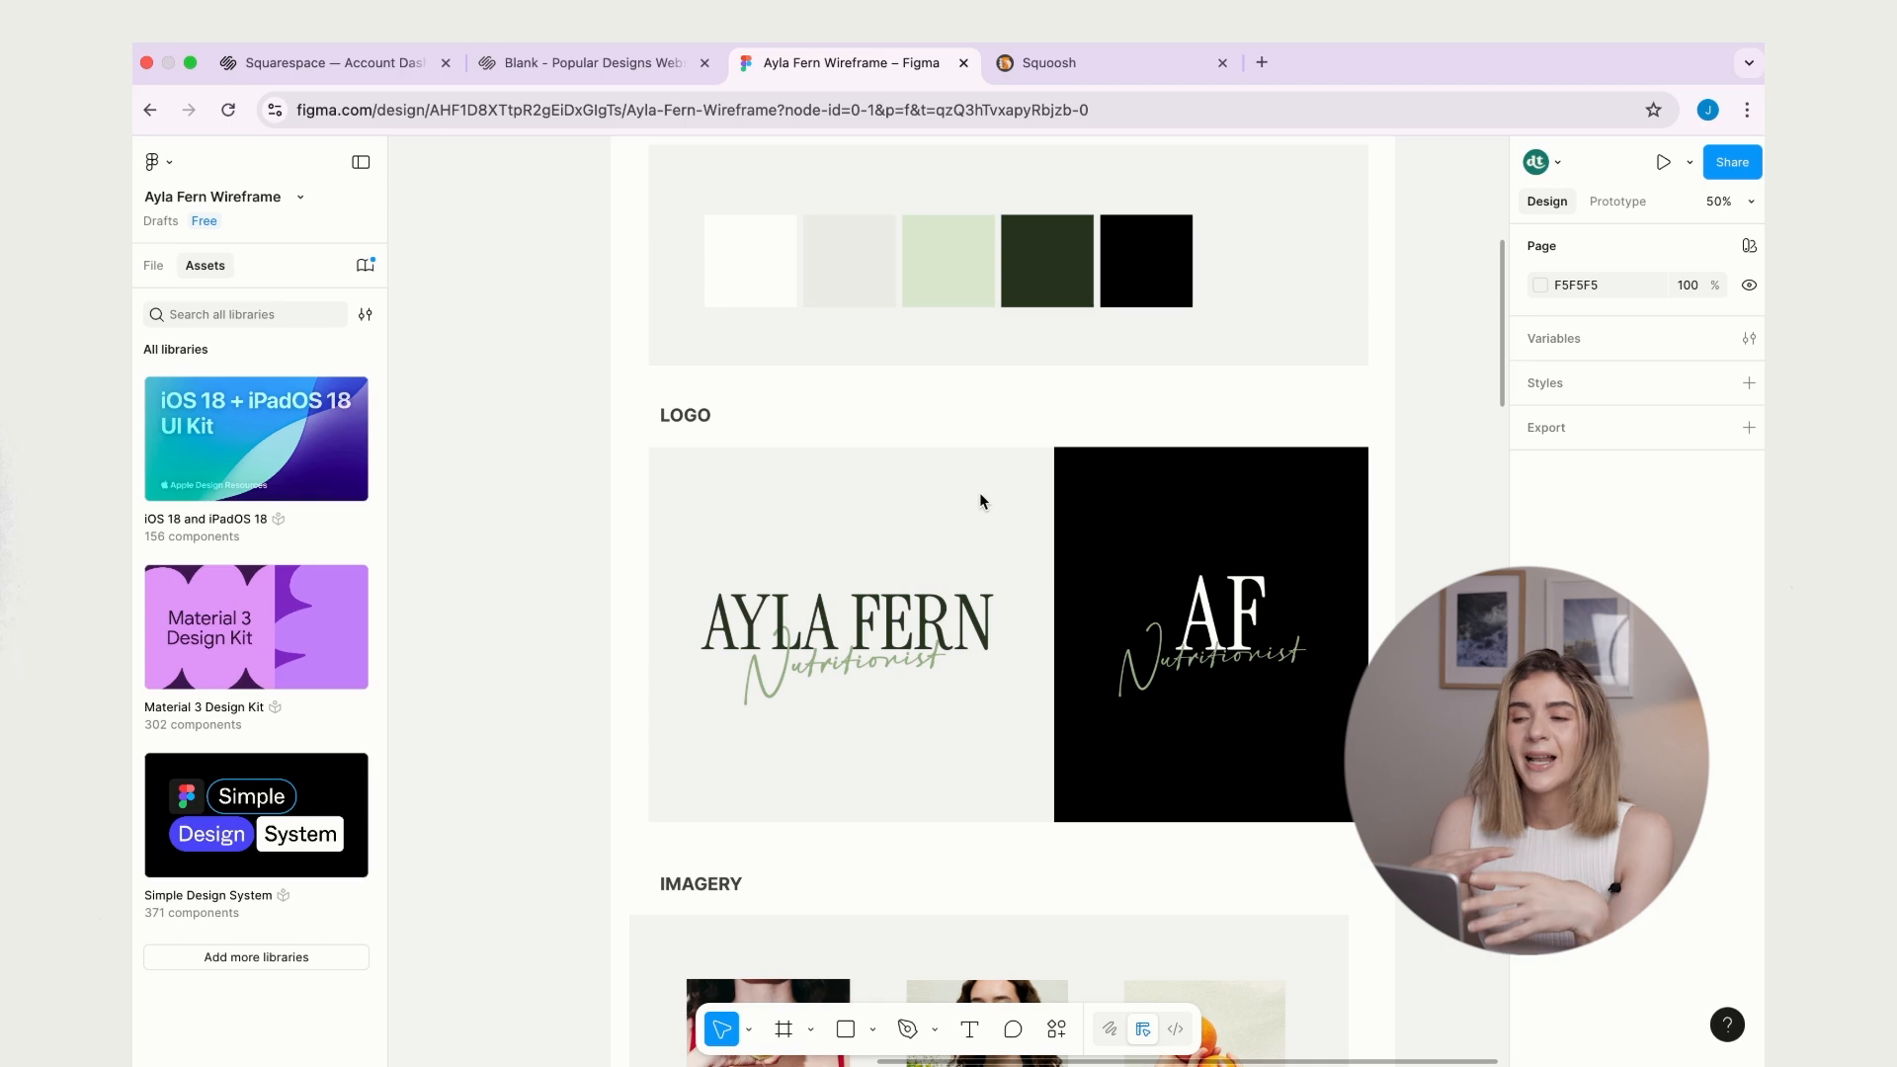
{"action": "scroll", "coordinate": [1011, 525], "scroll_direction": "down", "scroll_amount": 4}
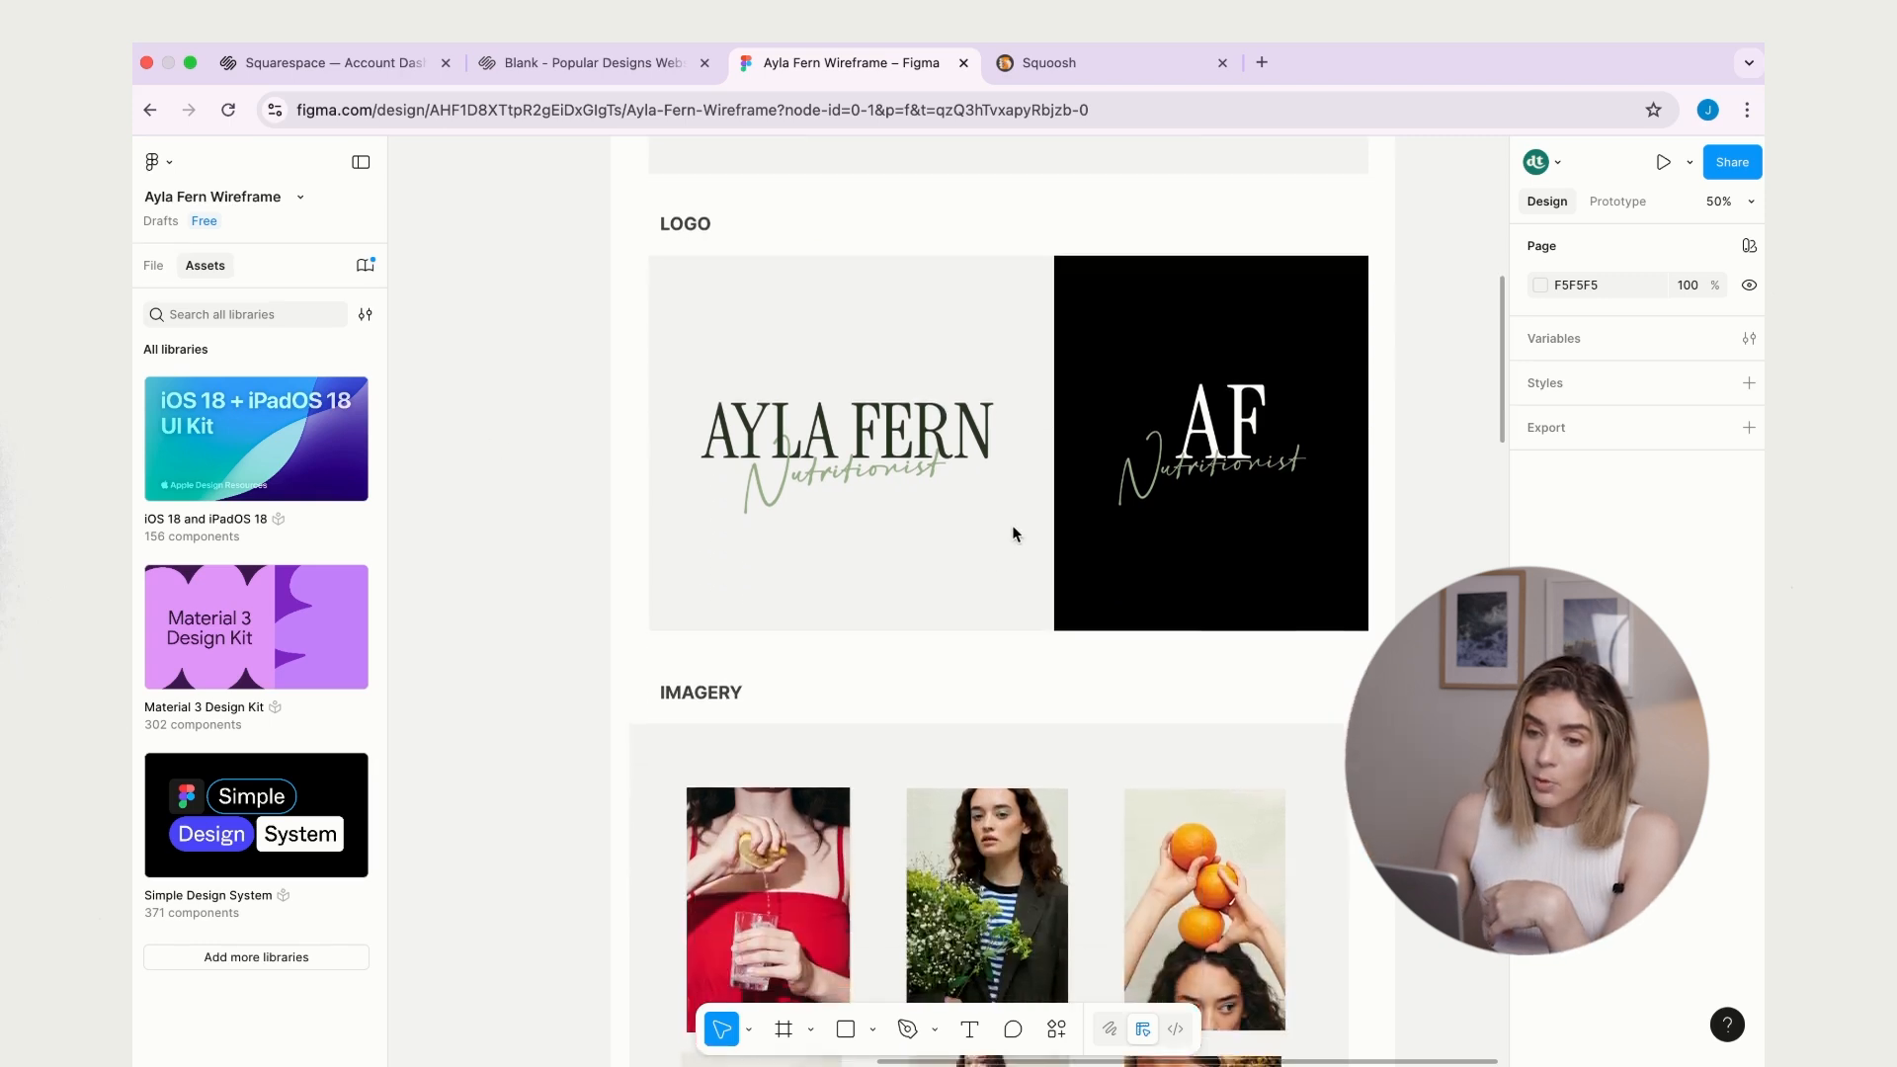
{"action": "scroll", "coordinate": [1012, 533], "scroll_direction": "down", "scroll_amount": 1}
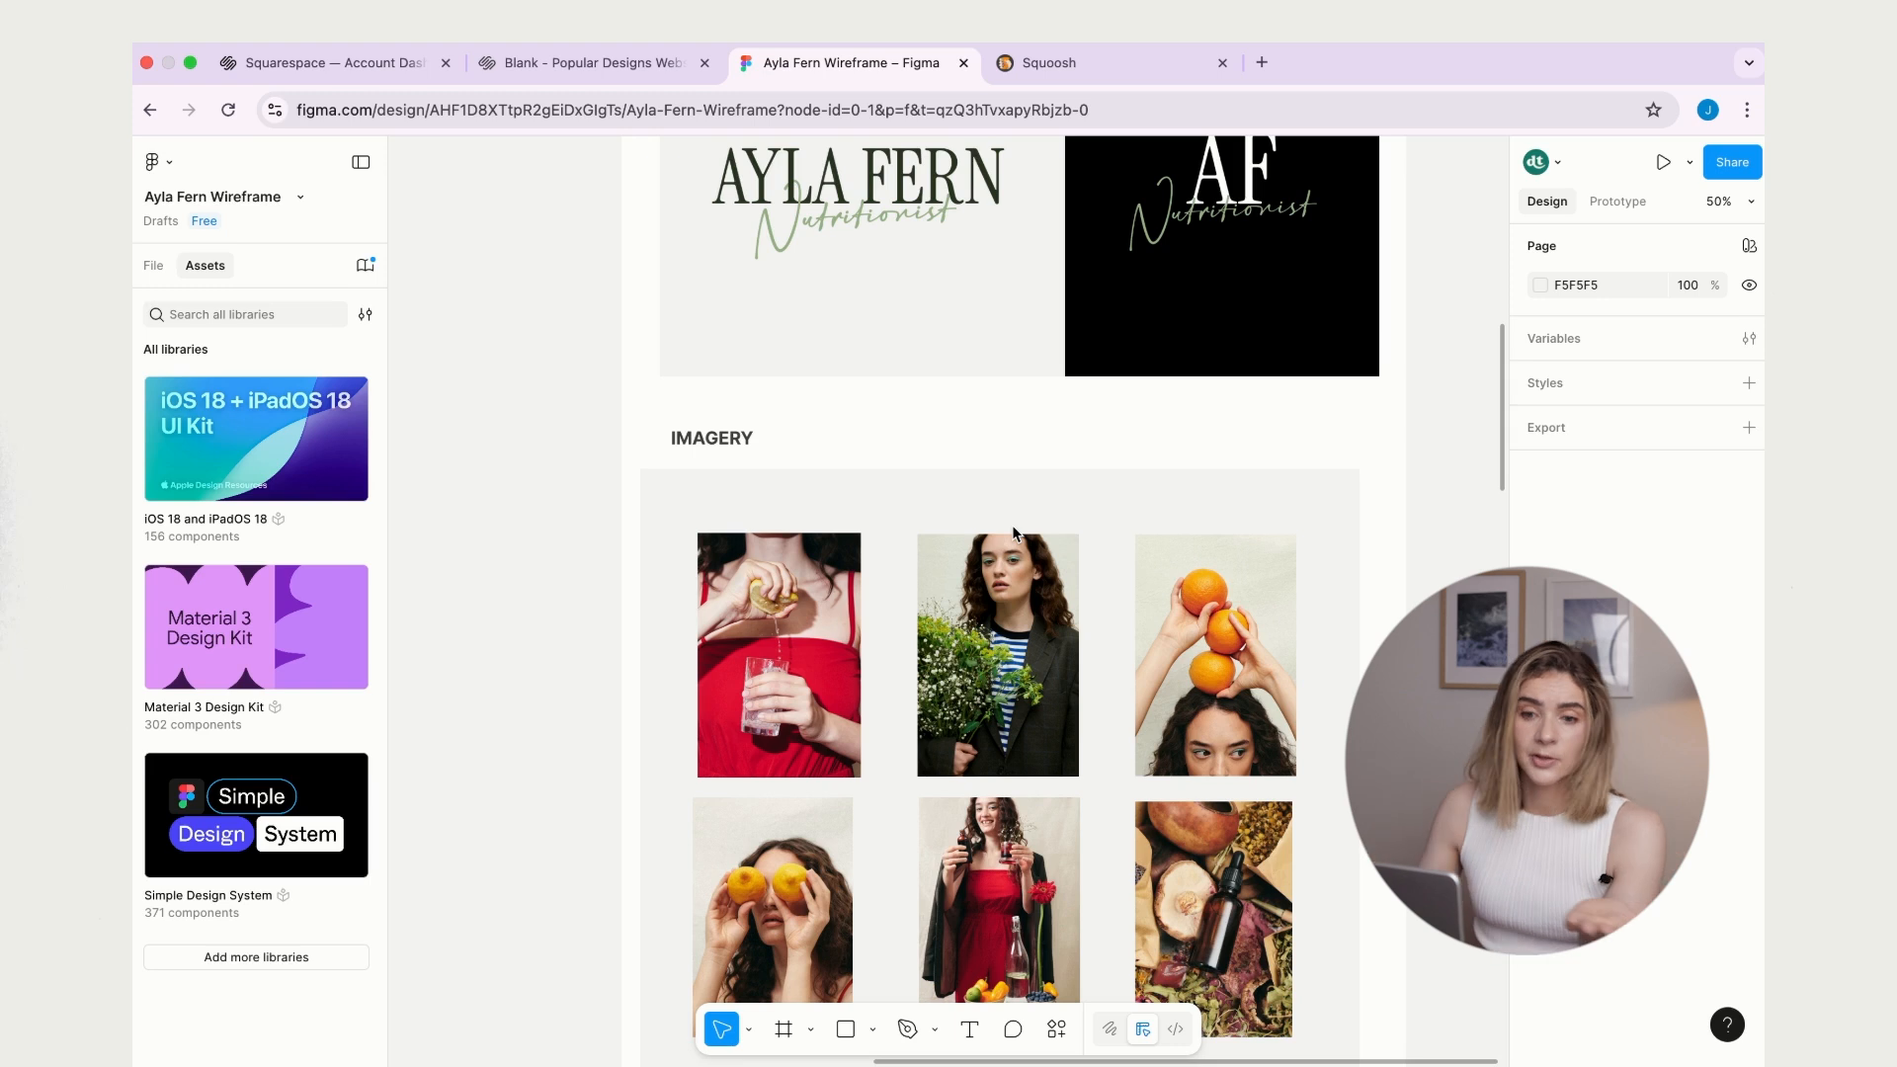
{"action": "scroll", "coordinate": [1138, 477], "scroll_direction": "up", "scroll_amount": 10}
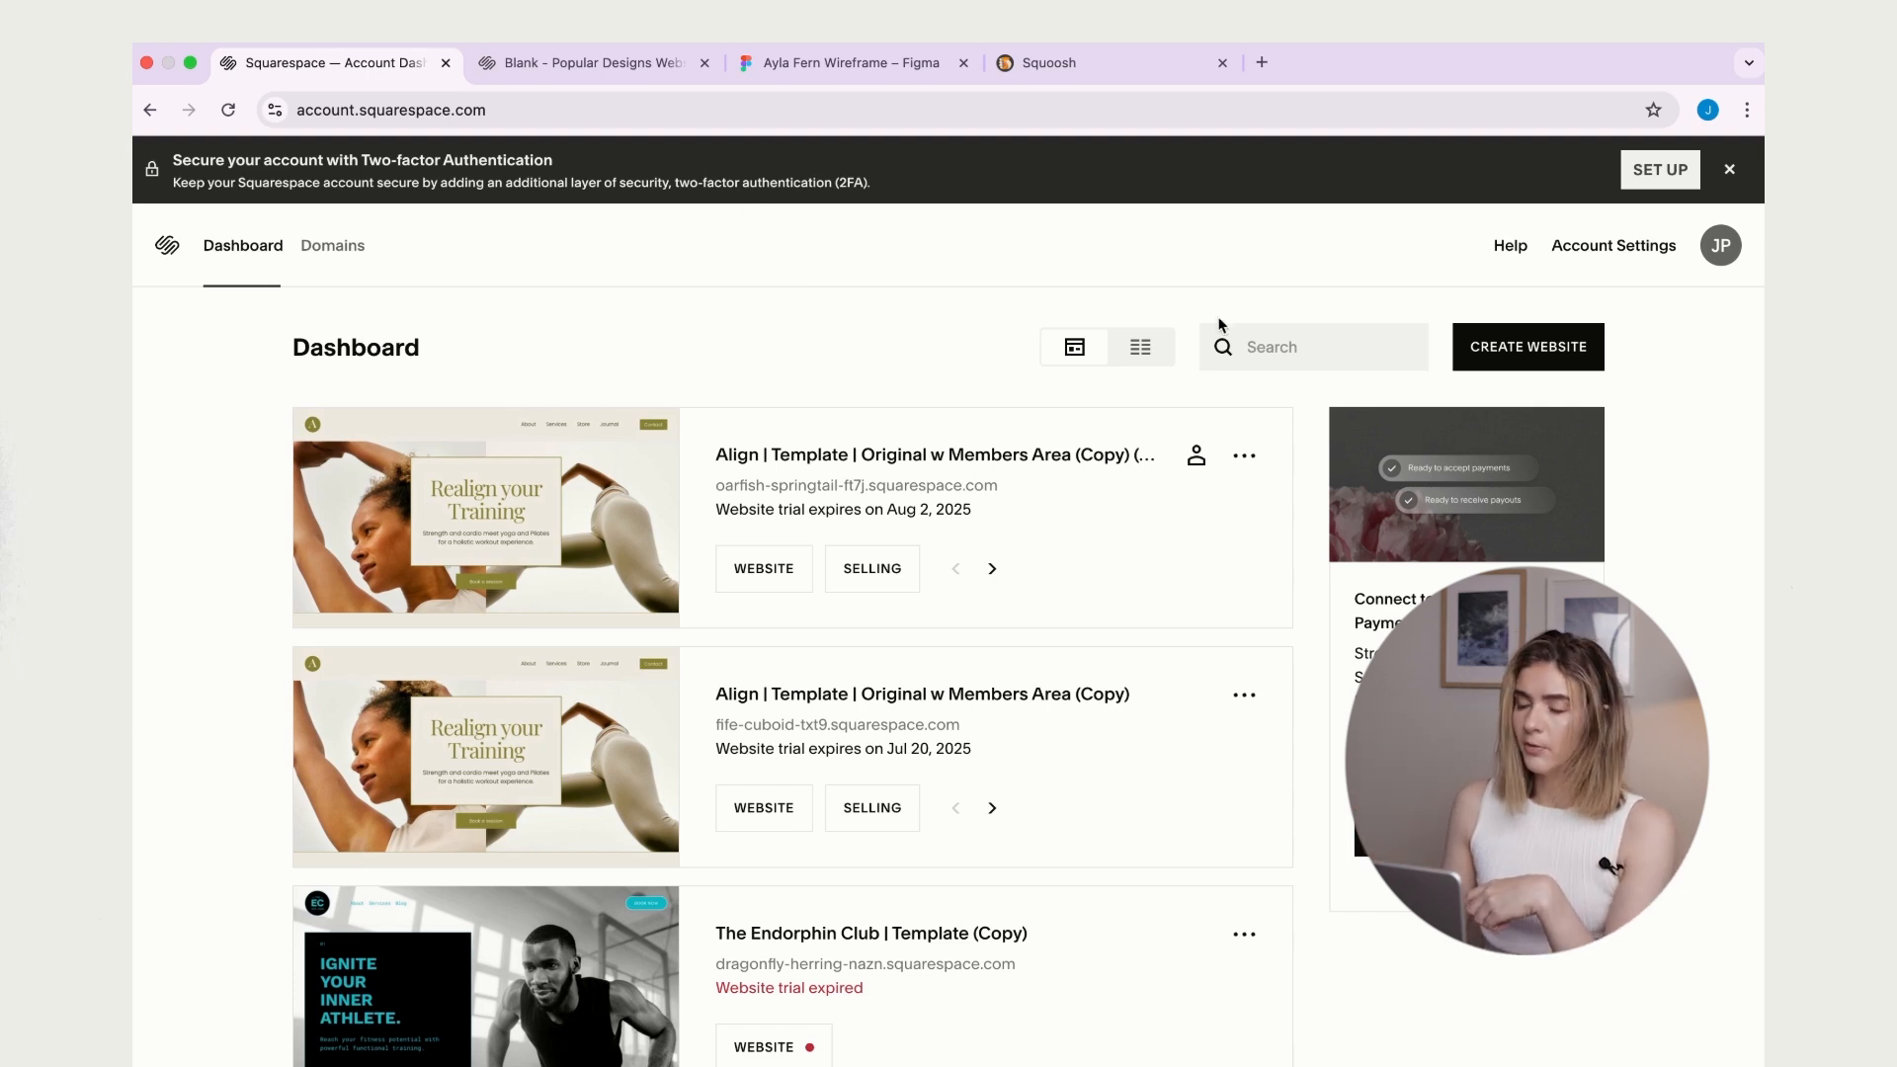
- Return to the Blank template preview and start a new site with that design
{"action": "left_click", "coordinate": [1517, 341]}
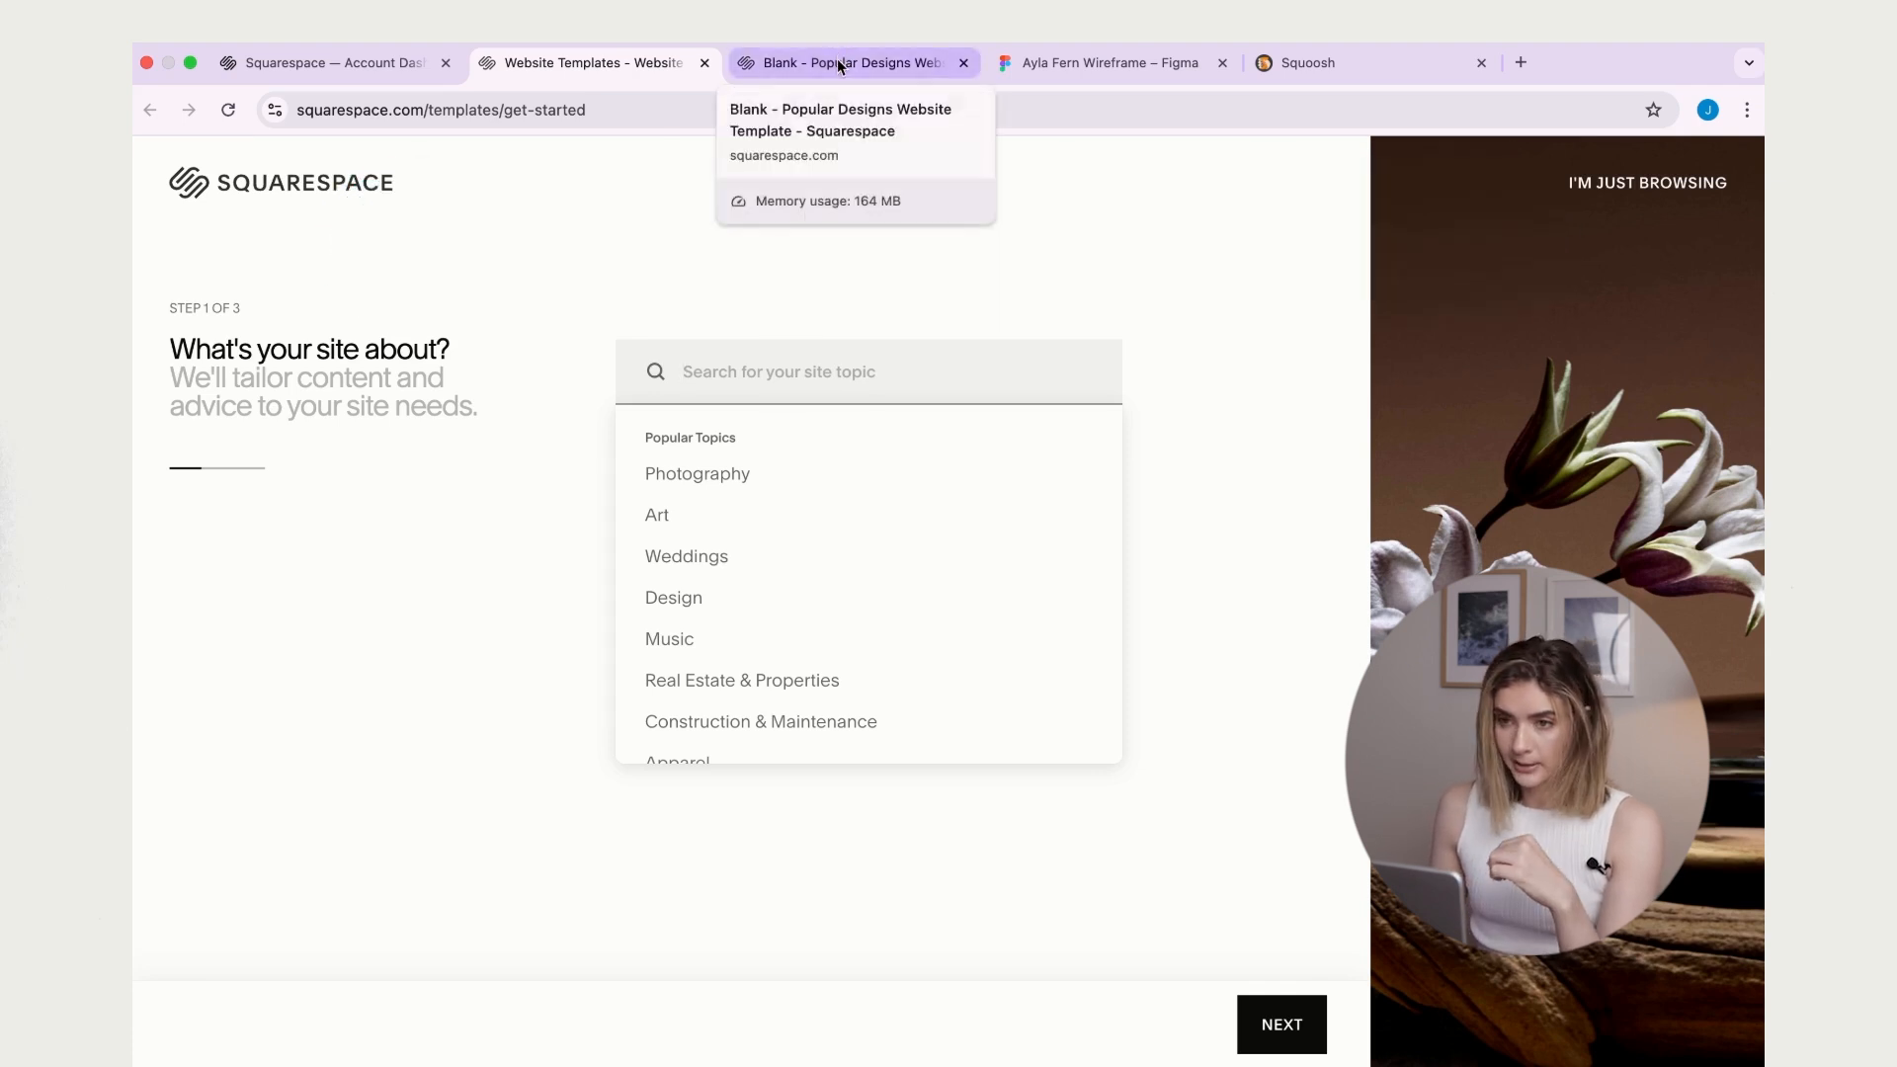
{"action": "left_click", "coordinate": [837, 63]}
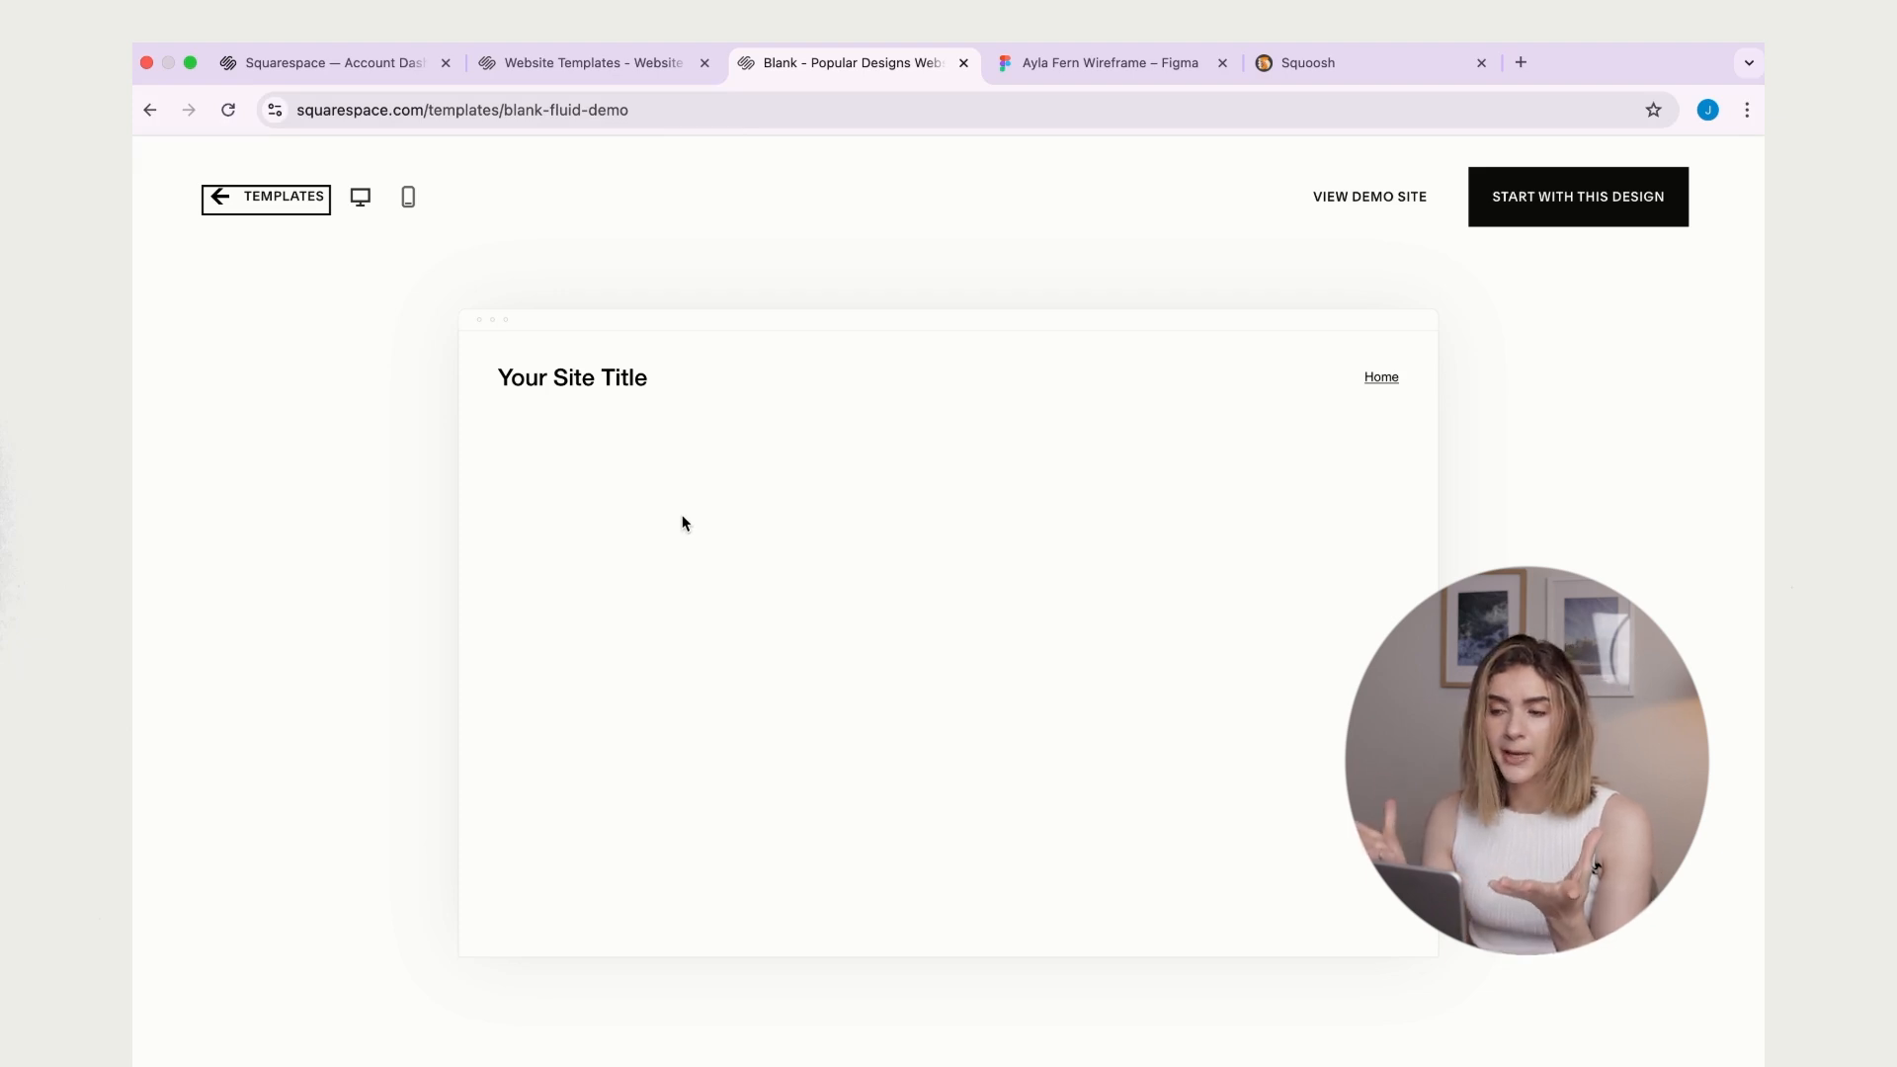
{"action": "left_click", "coordinate": [1617, 213]}
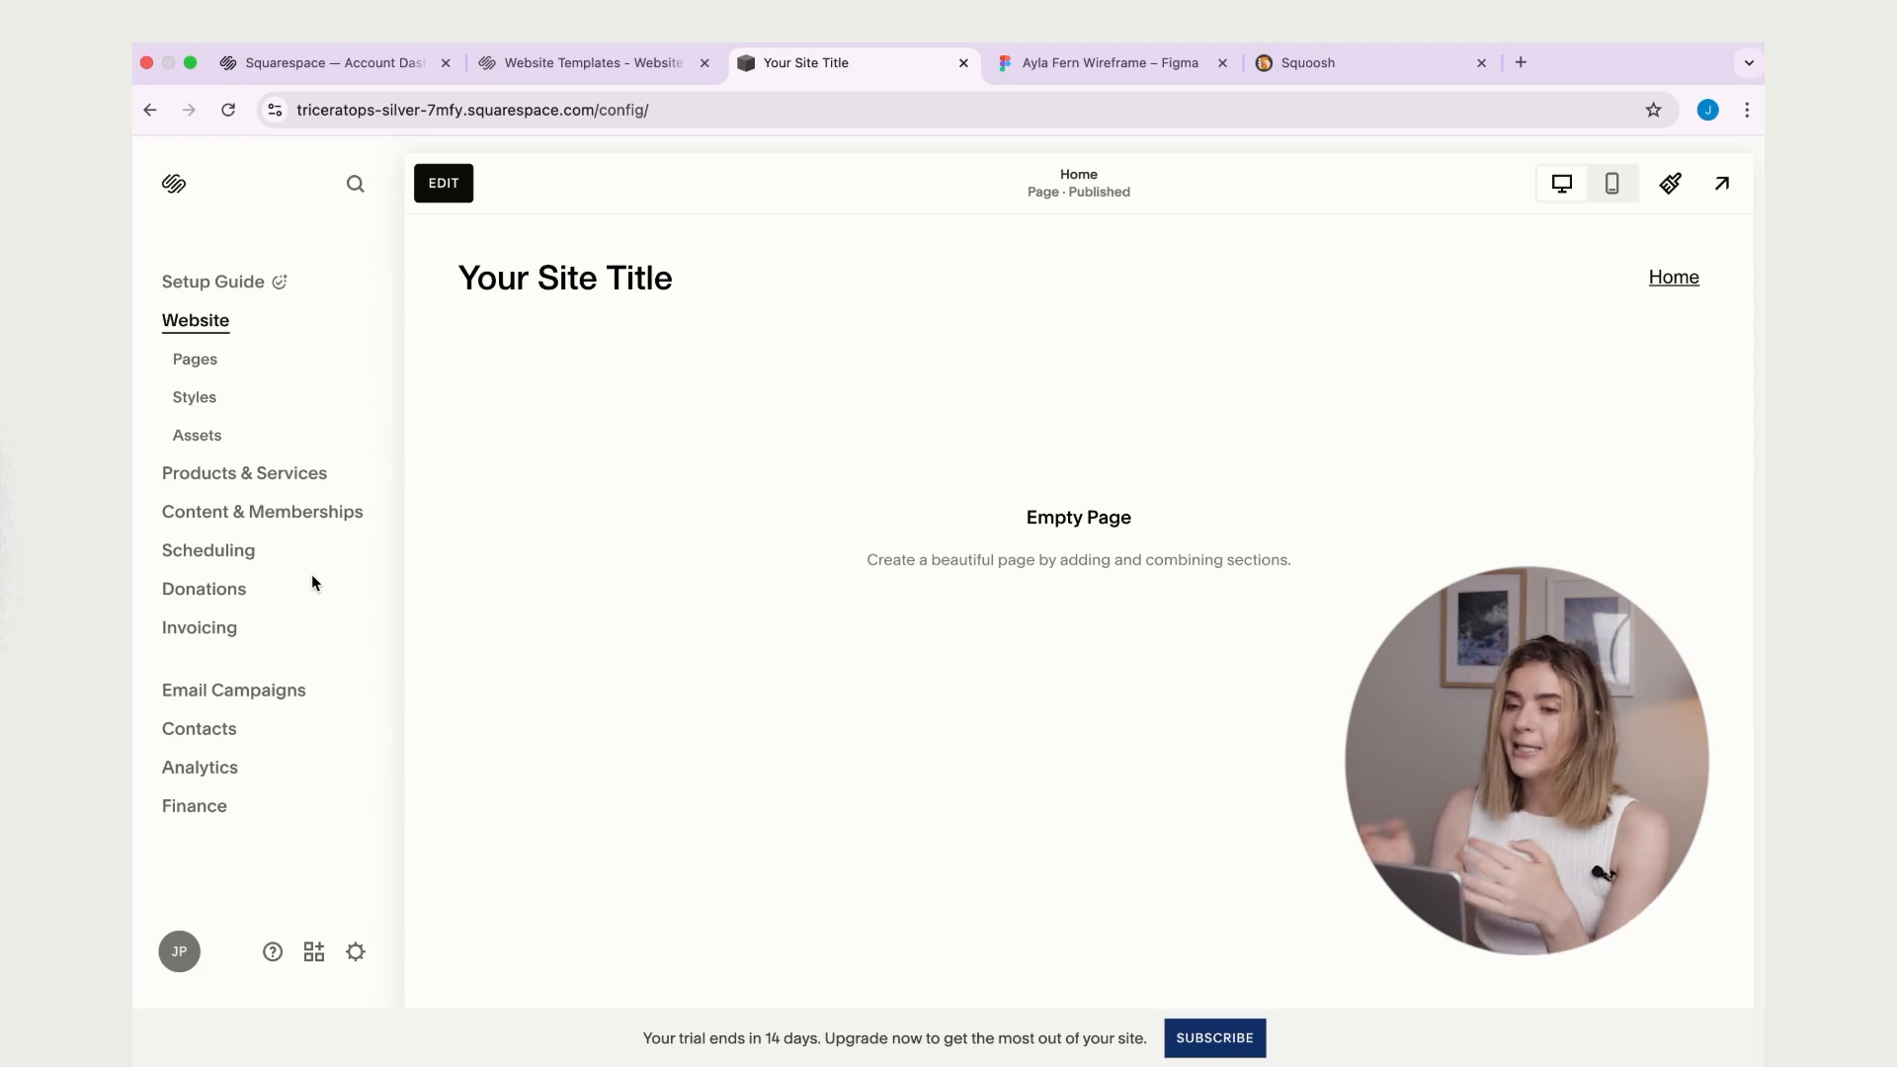
- Open the Customize Sidebar panel from the grid icon at the sidebar's bottom
{"action": "left_click", "coordinate": [315, 954]}
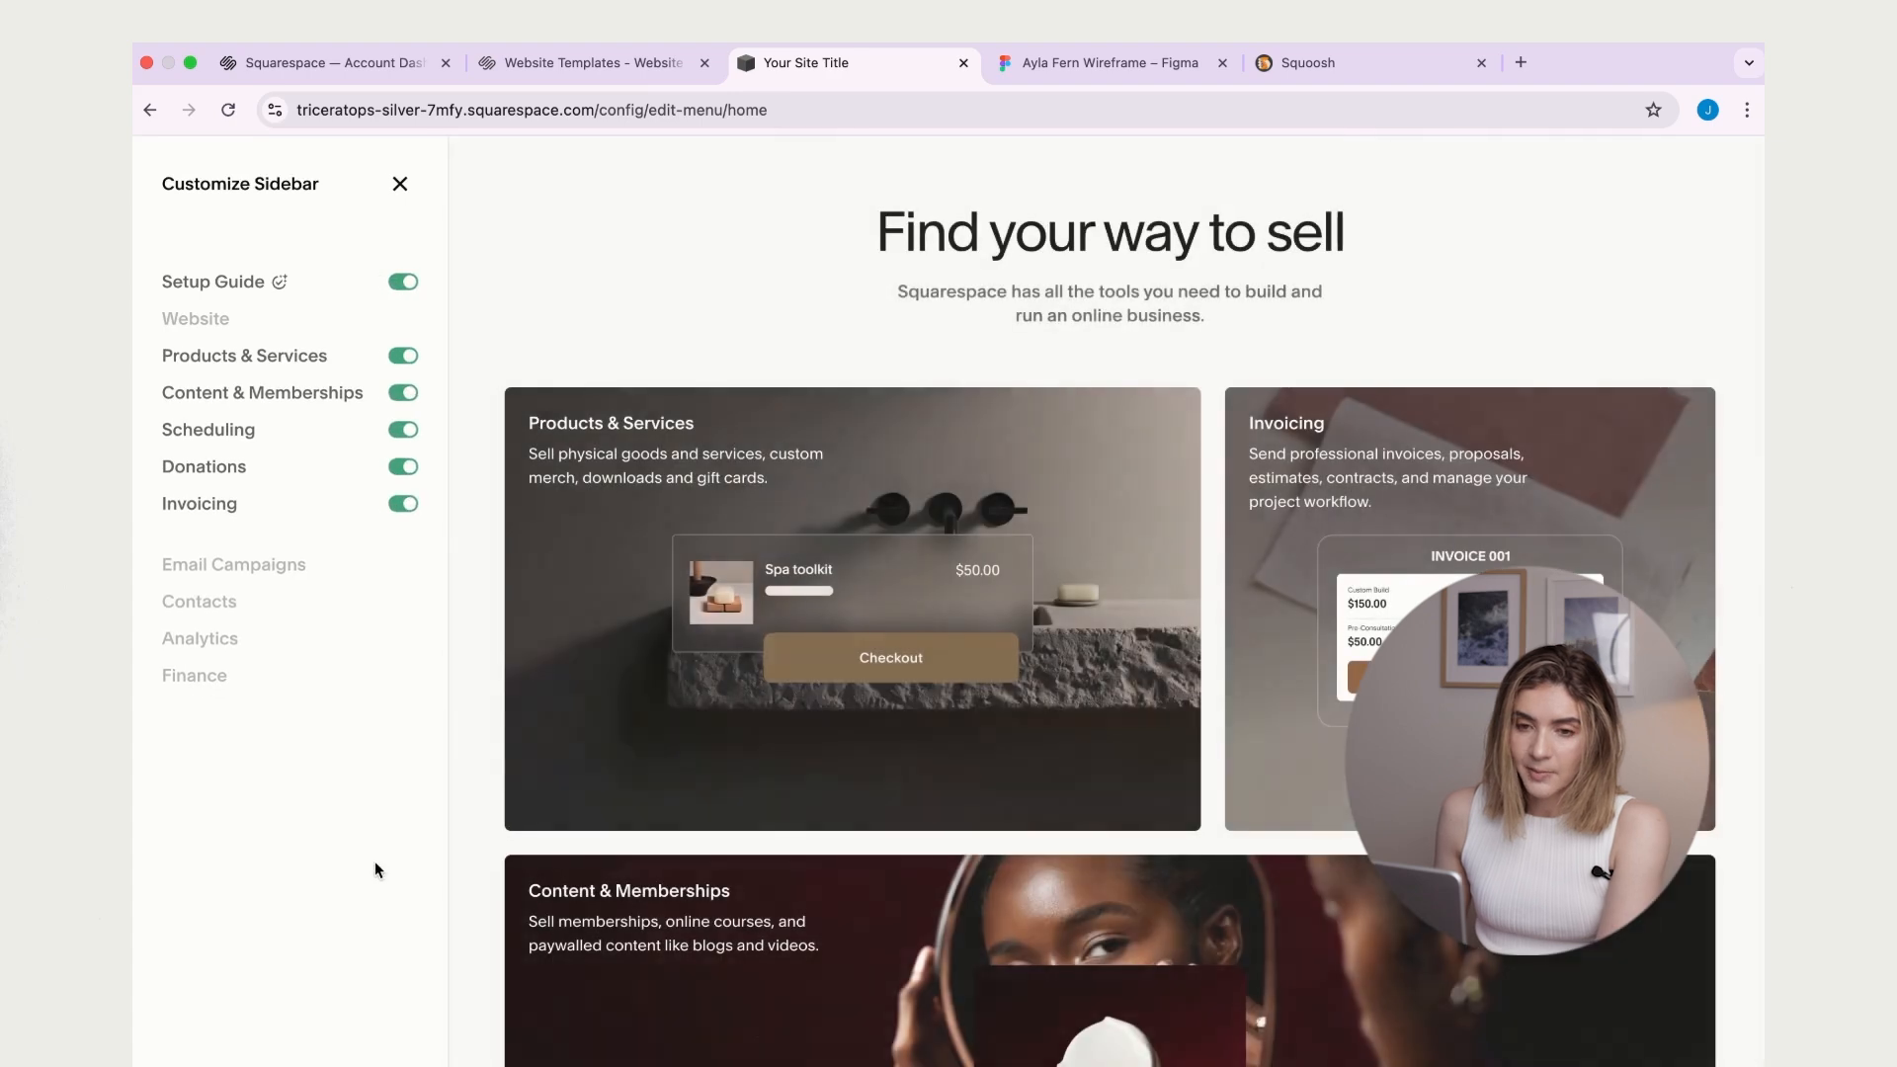
- Switch off Invoicing, Donations, Scheduling, Content & Memberships and Products & Services in the sidebar
{"action": "left_click", "coordinate": [403, 503]}
{"action": "left_click", "coordinate": [411, 472]}
{"action": "left_click", "coordinate": [405, 431]}
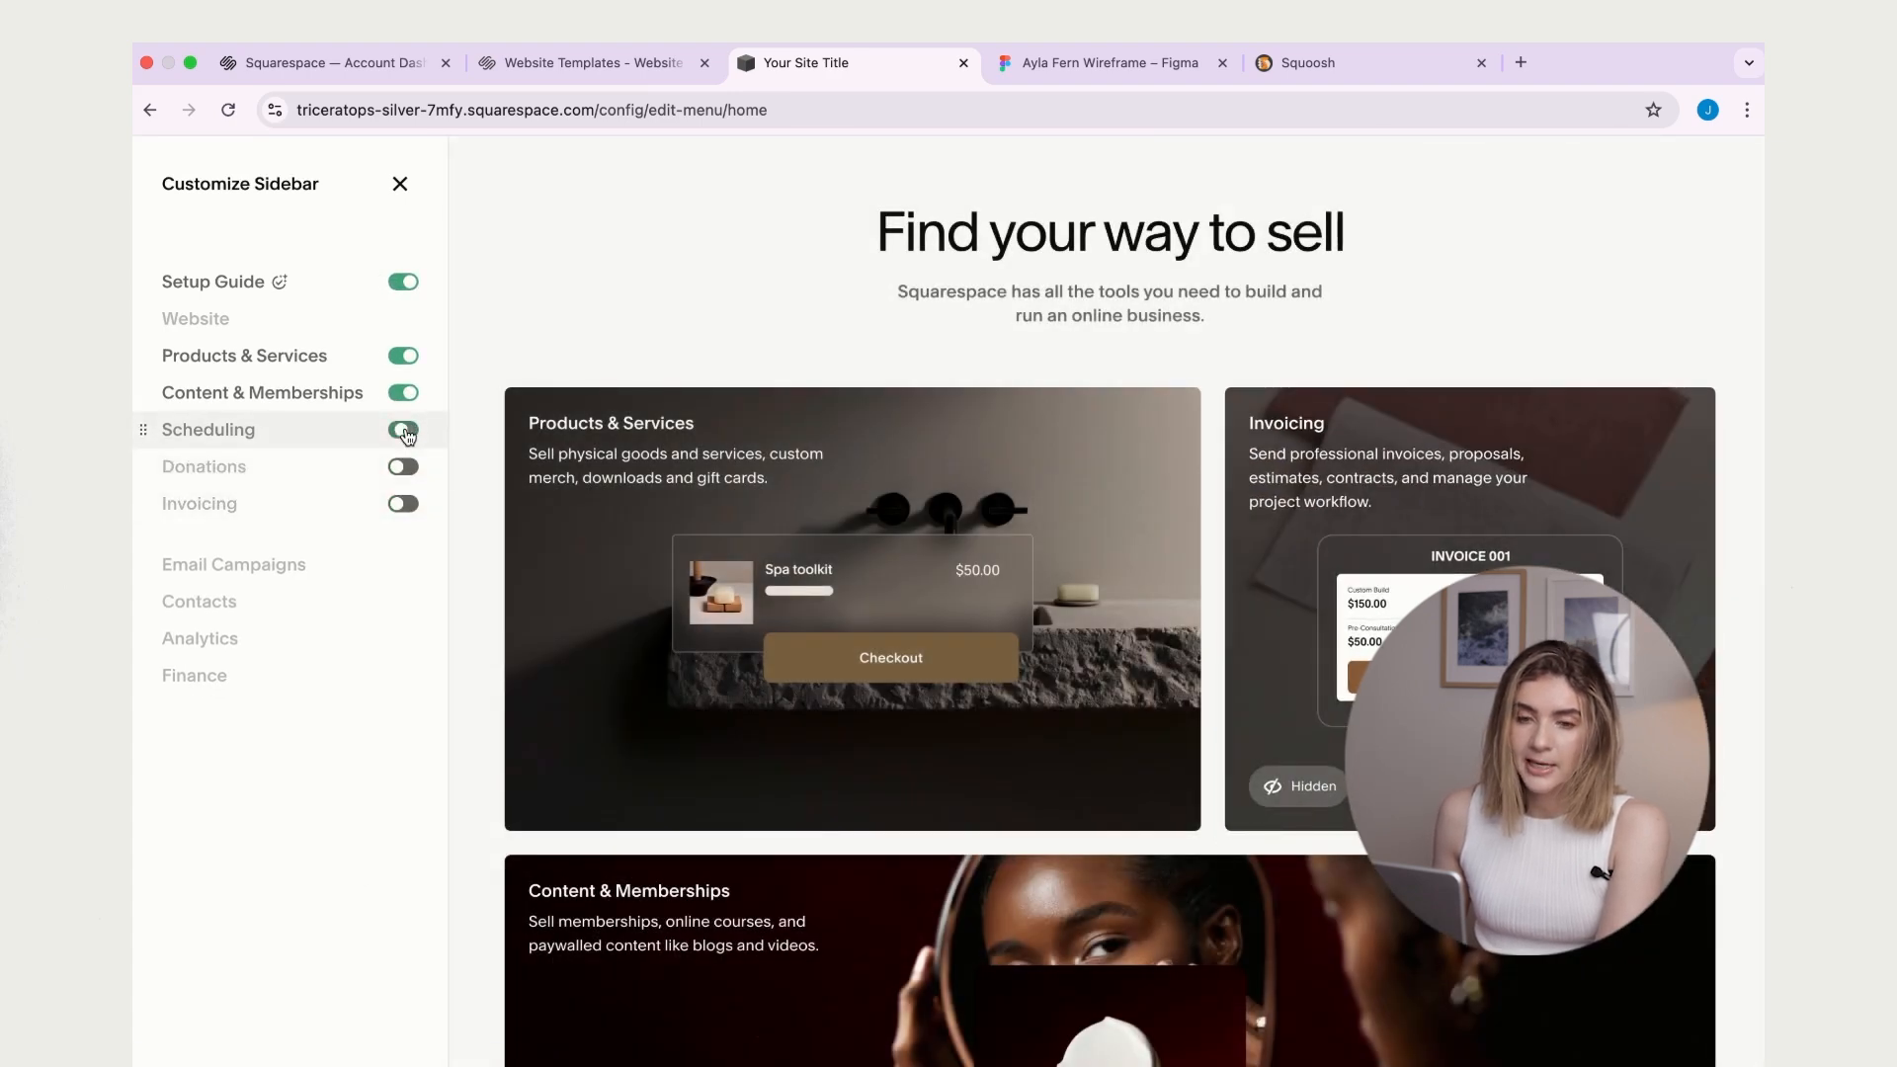
{"action": "left_click", "coordinate": [405, 393]}
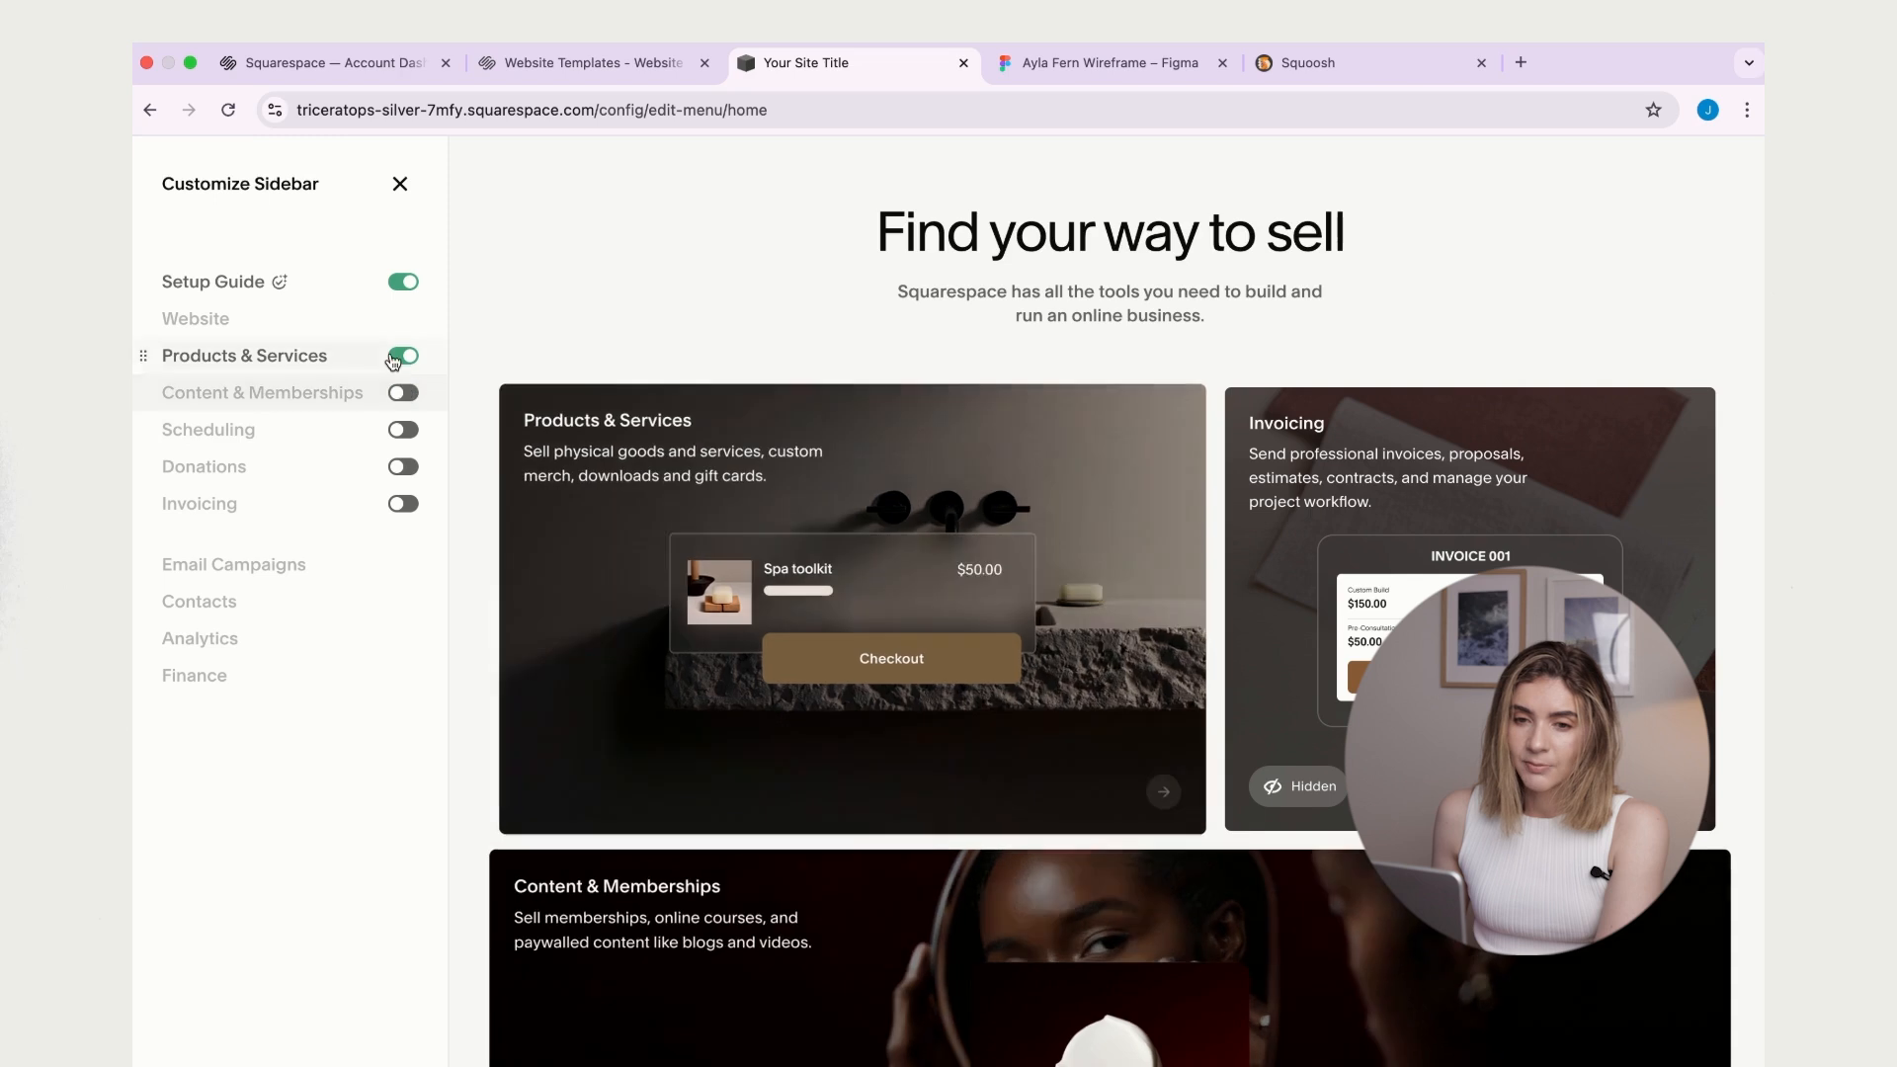
{"action": "left_click", "coordinate": [393, 359]}
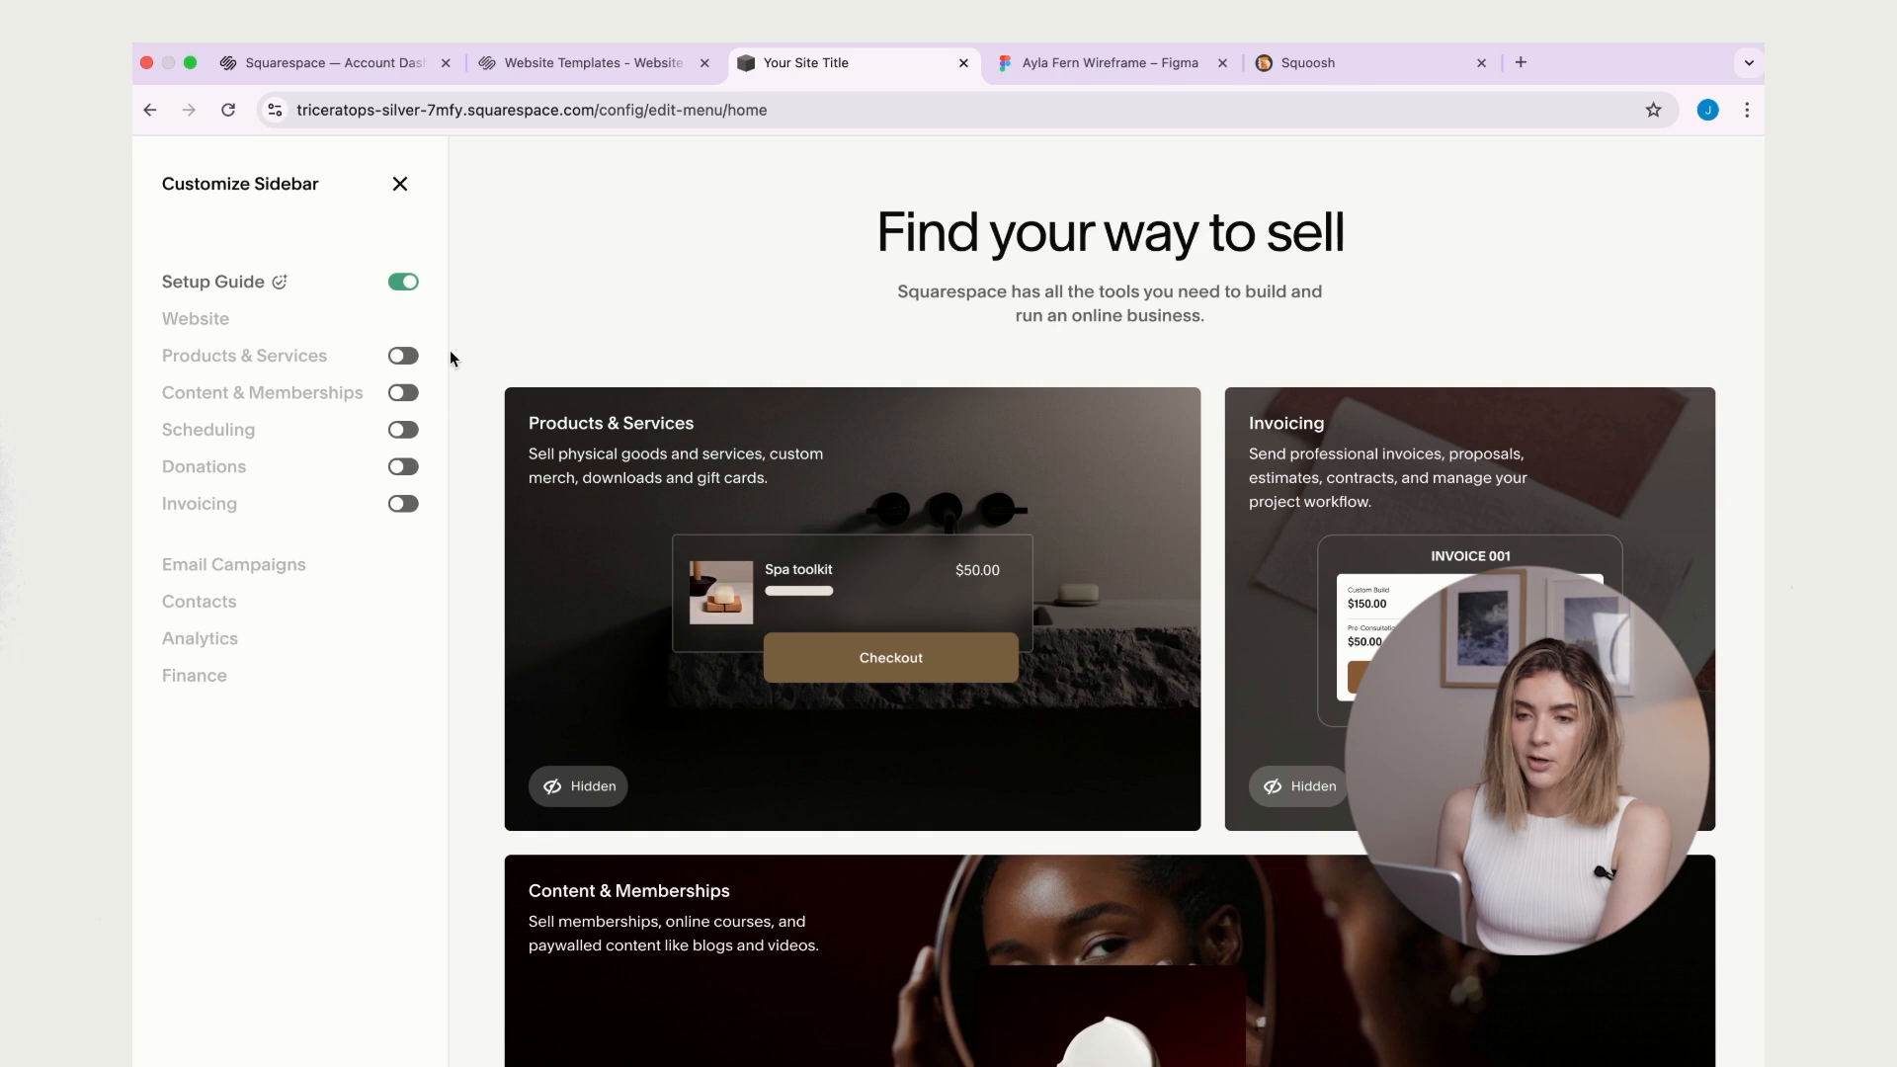
{"action": "left_click", "coordinate": [400, 184]}
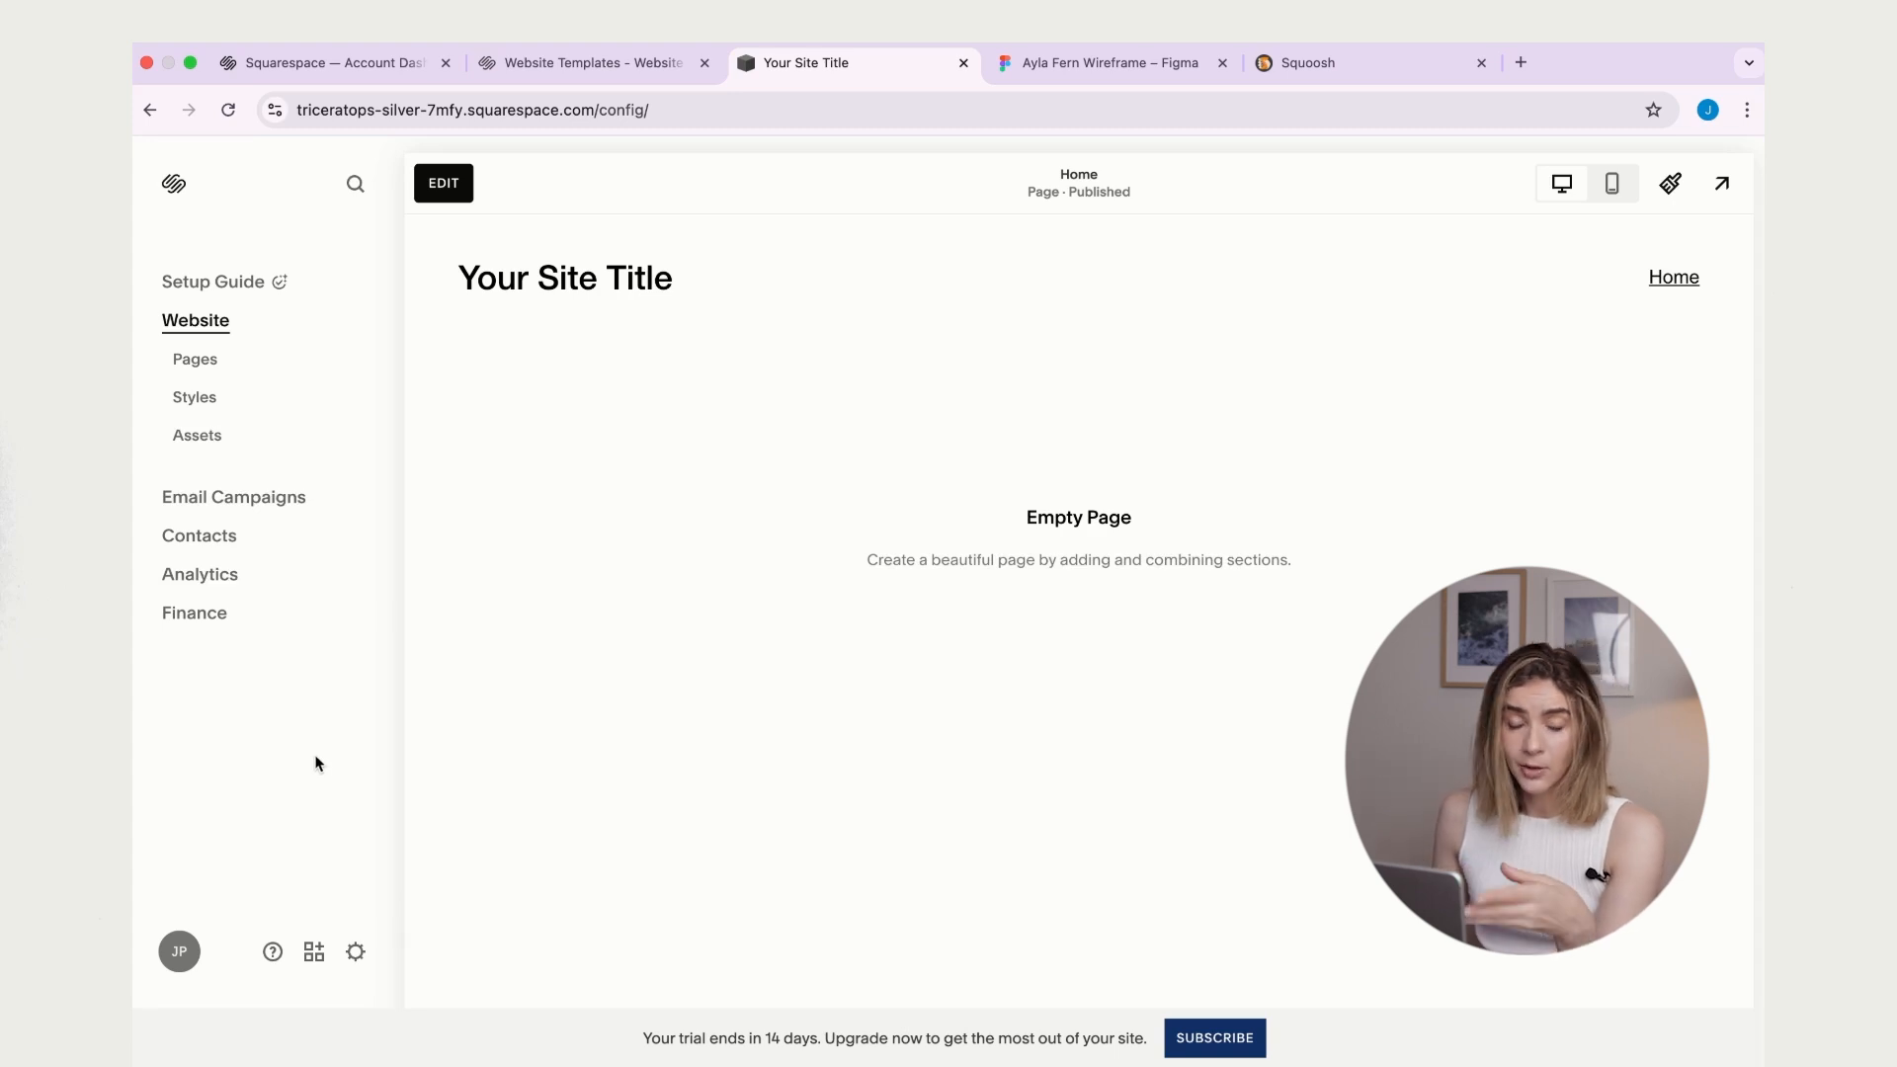
{"action": "left_click", "coordinate": [315, 952]}
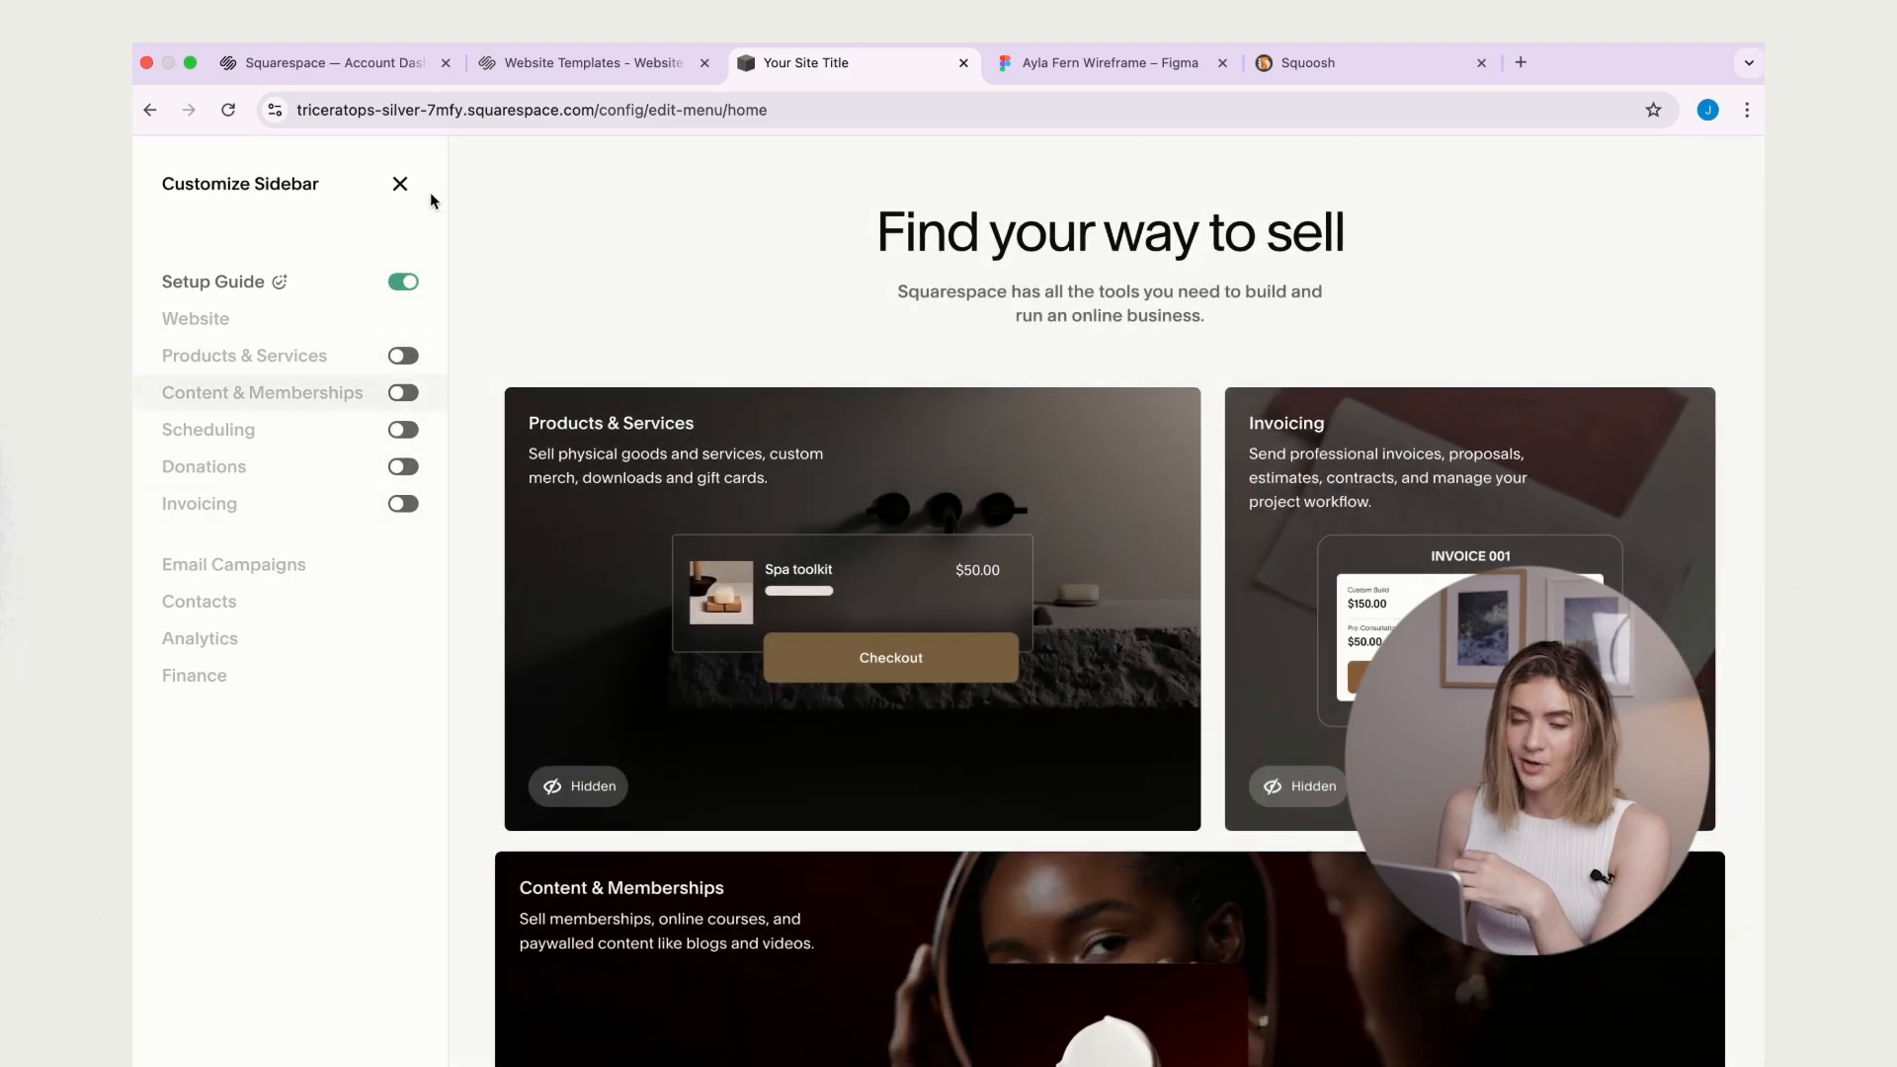
- Close the sidebar customisation panel and bring up the Site Styles panel
{"action": "left_click", "coordinate": [400, 184]}
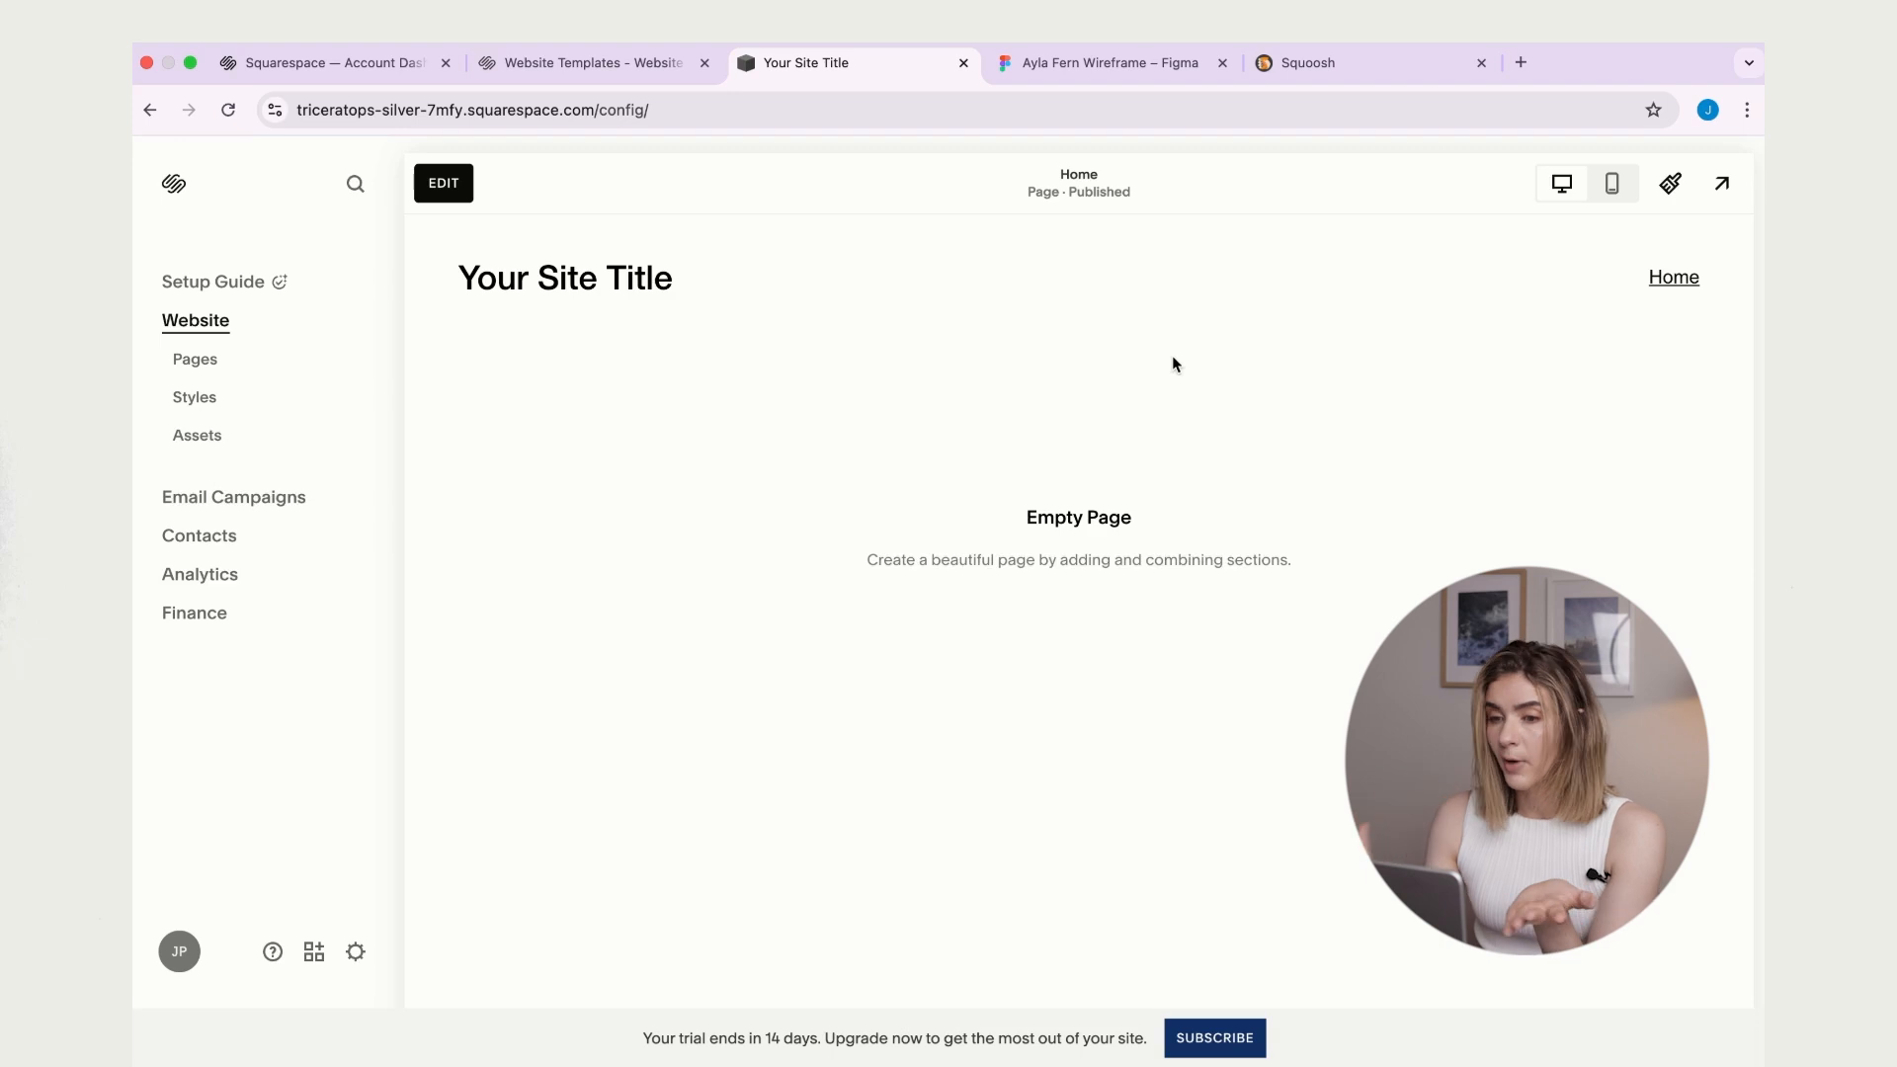
{"action": "left_click", "coordinate": [1666, 187]}
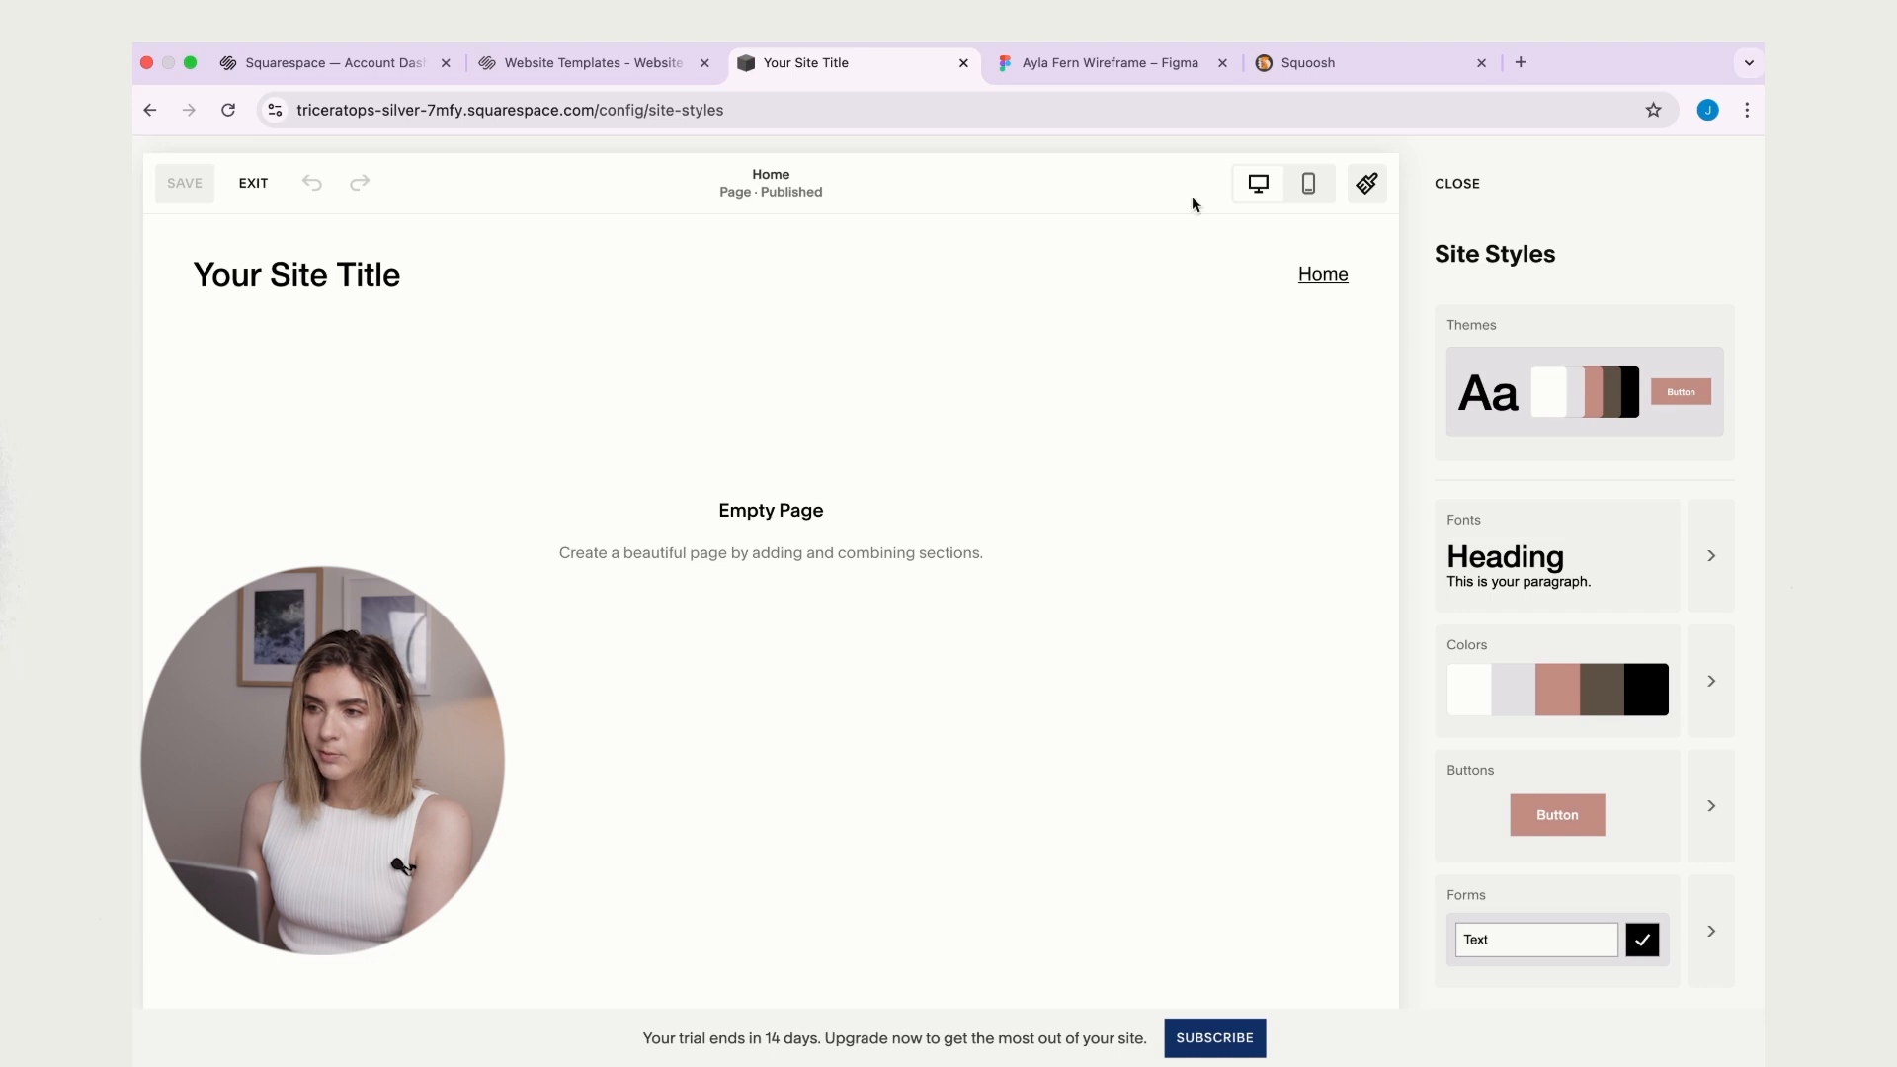
- Close Site Styles and bring up the Add a Section dialog on the Home page
{"action": "left_click", "coordinate": [1467, 192]}
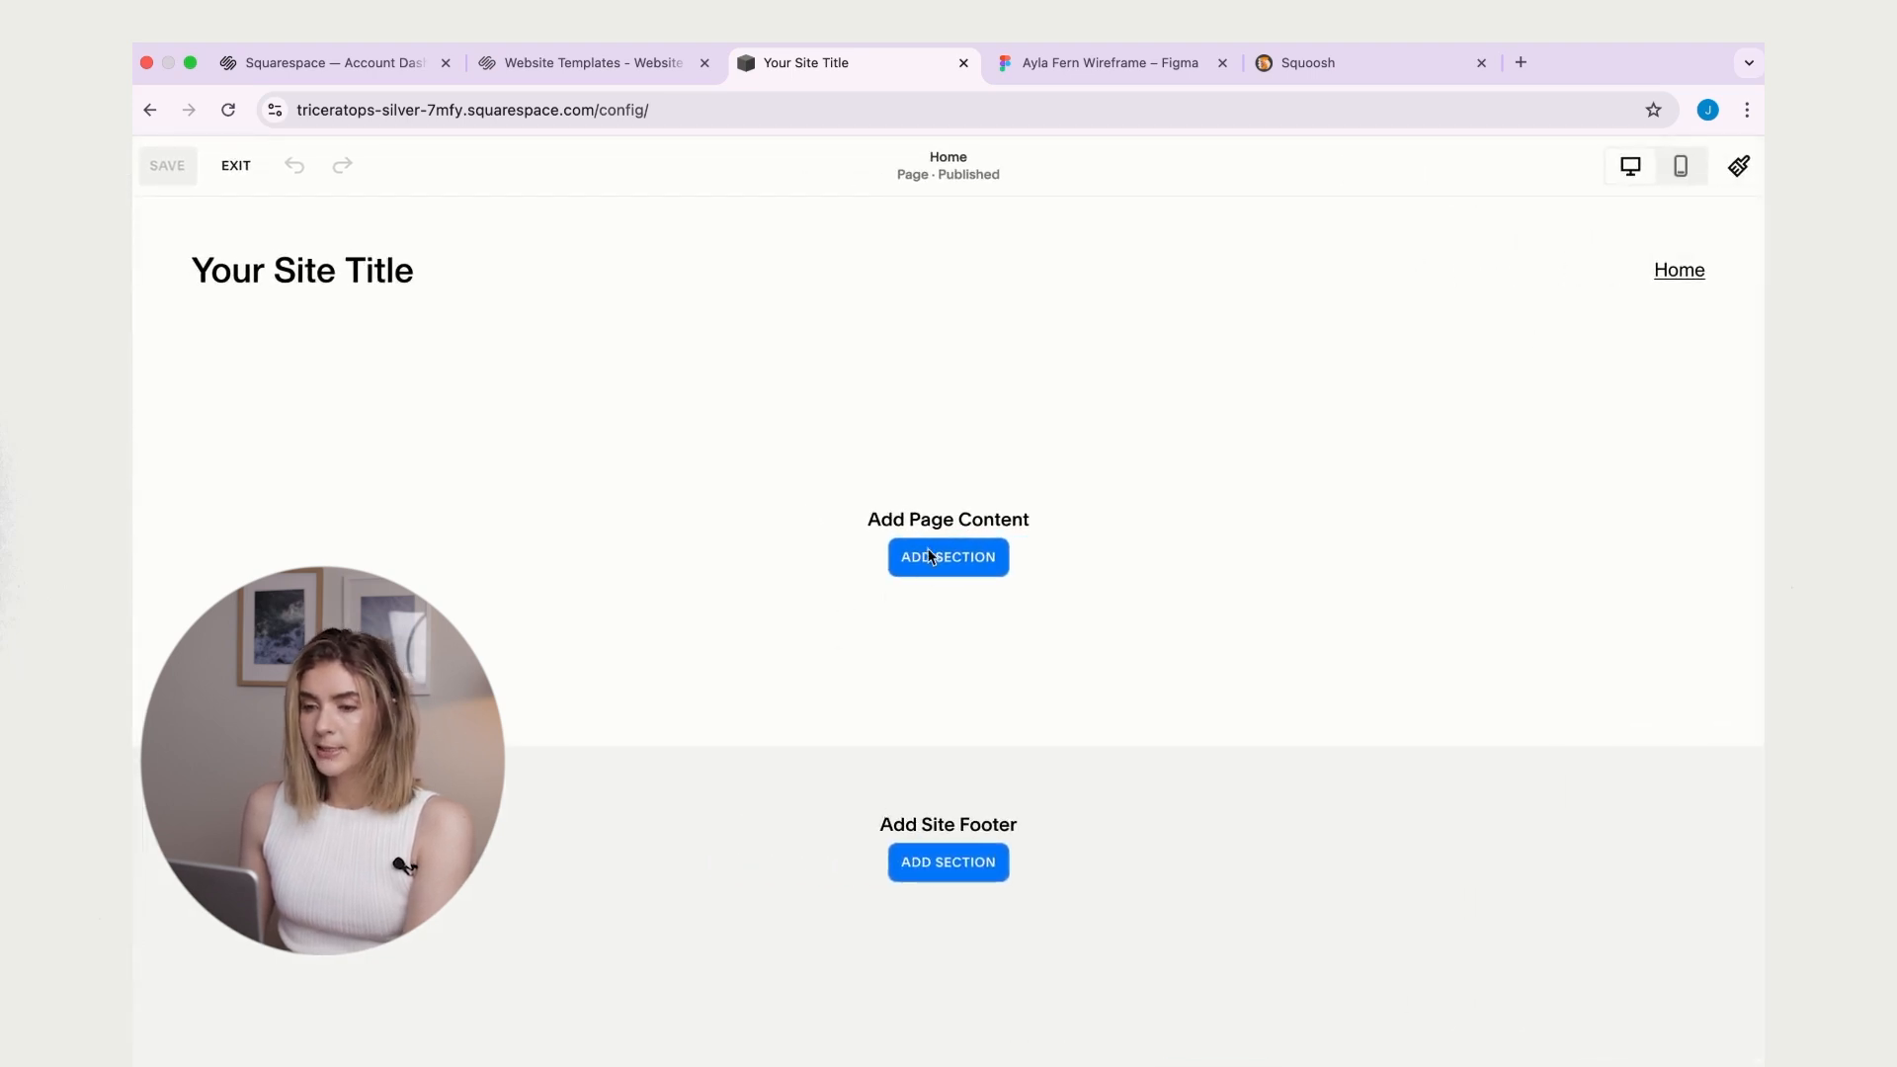
{"action": "left_click", "coordinate": [951, 559]}
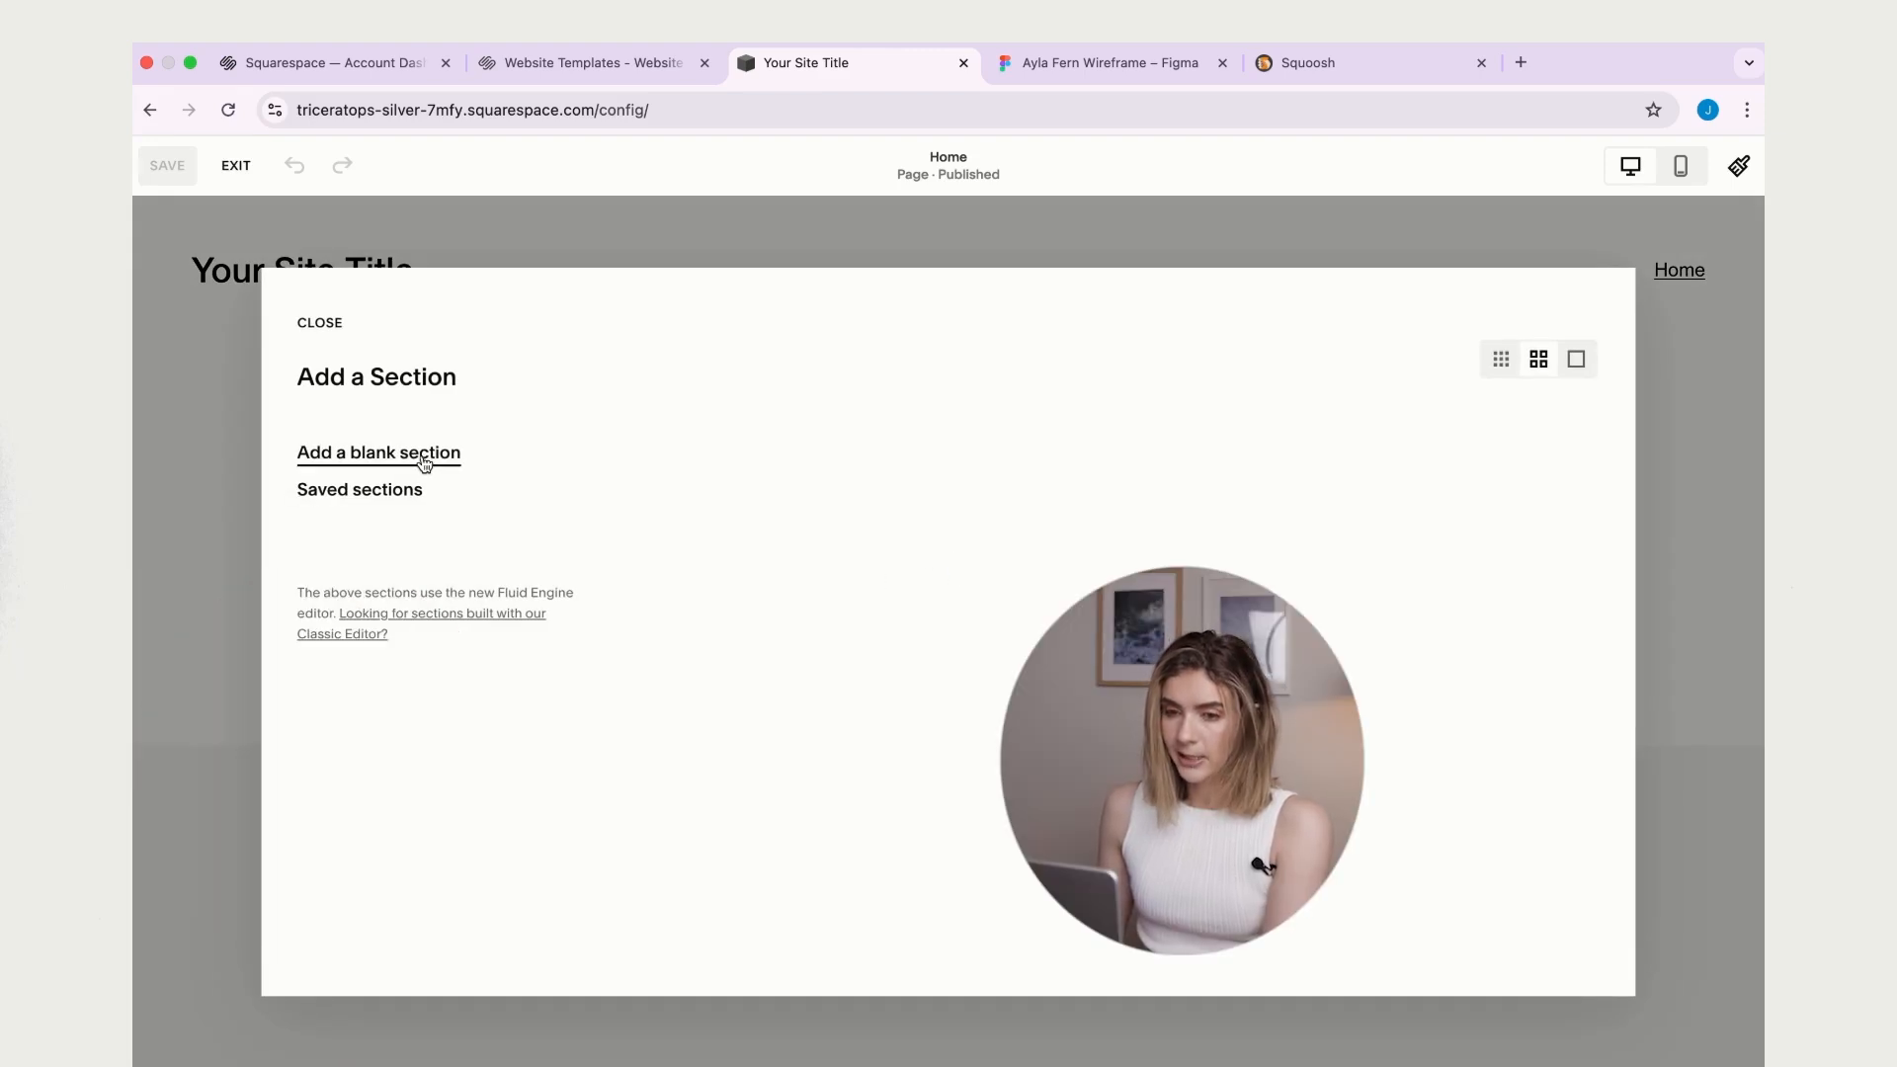
- Add a blank section to the Home page containing an empty text block
{"action": "left_click", "coordinate": [425, 462]}
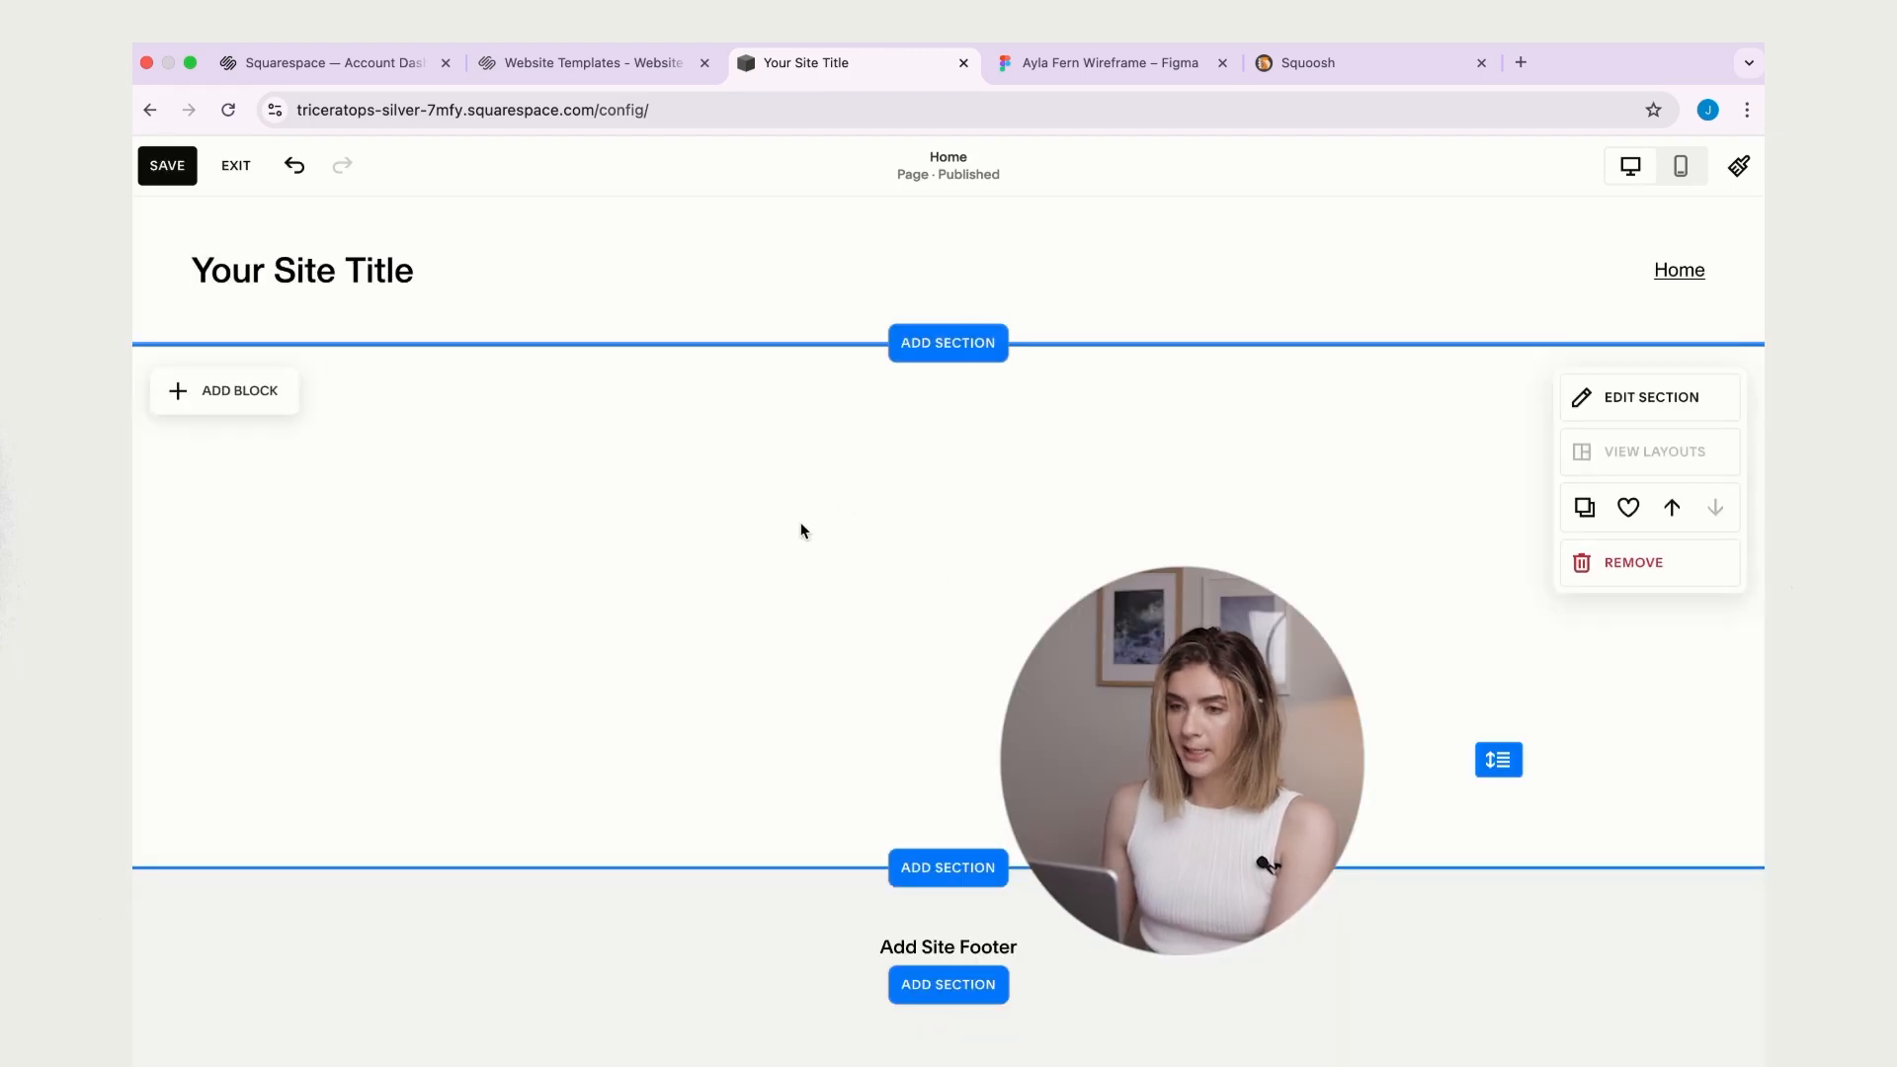
{"action": "left_click", "coordinate": [216, 403]}
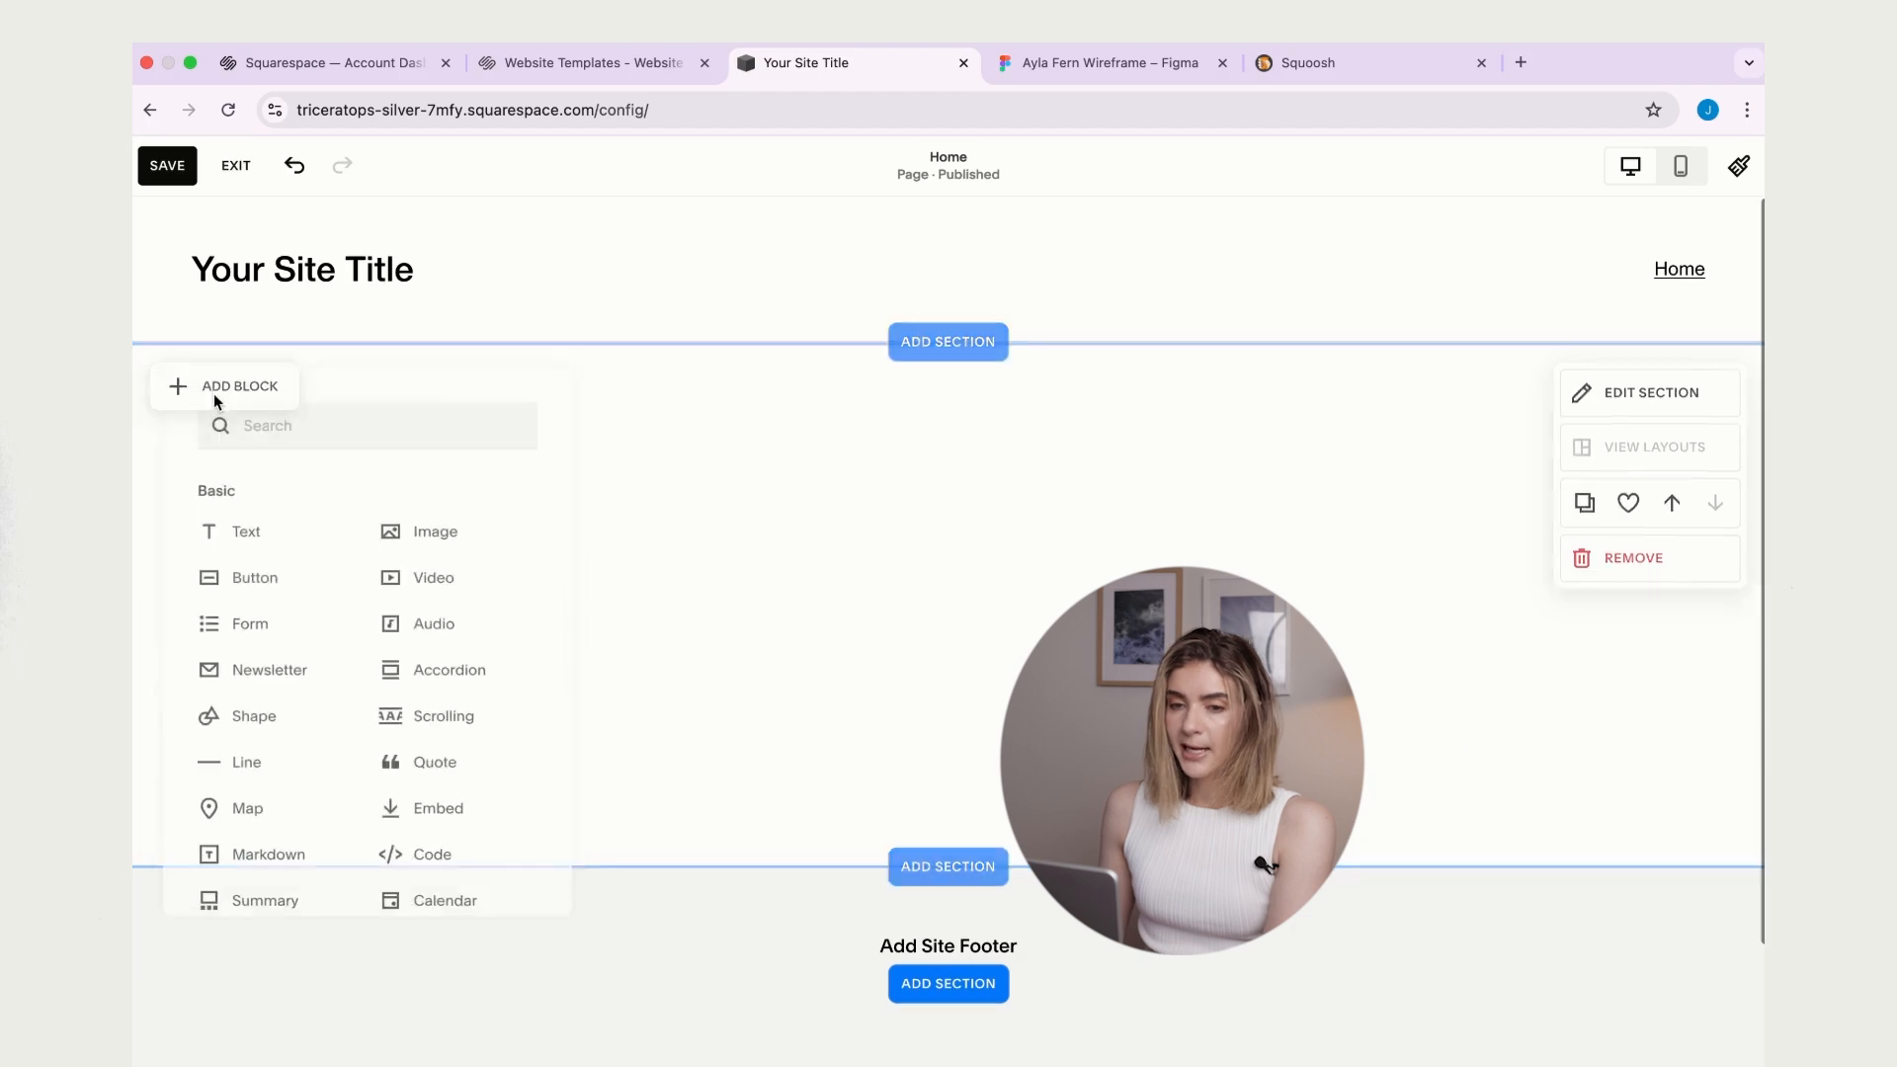
{"action": "left_click", "coordinate": [271, 539]}
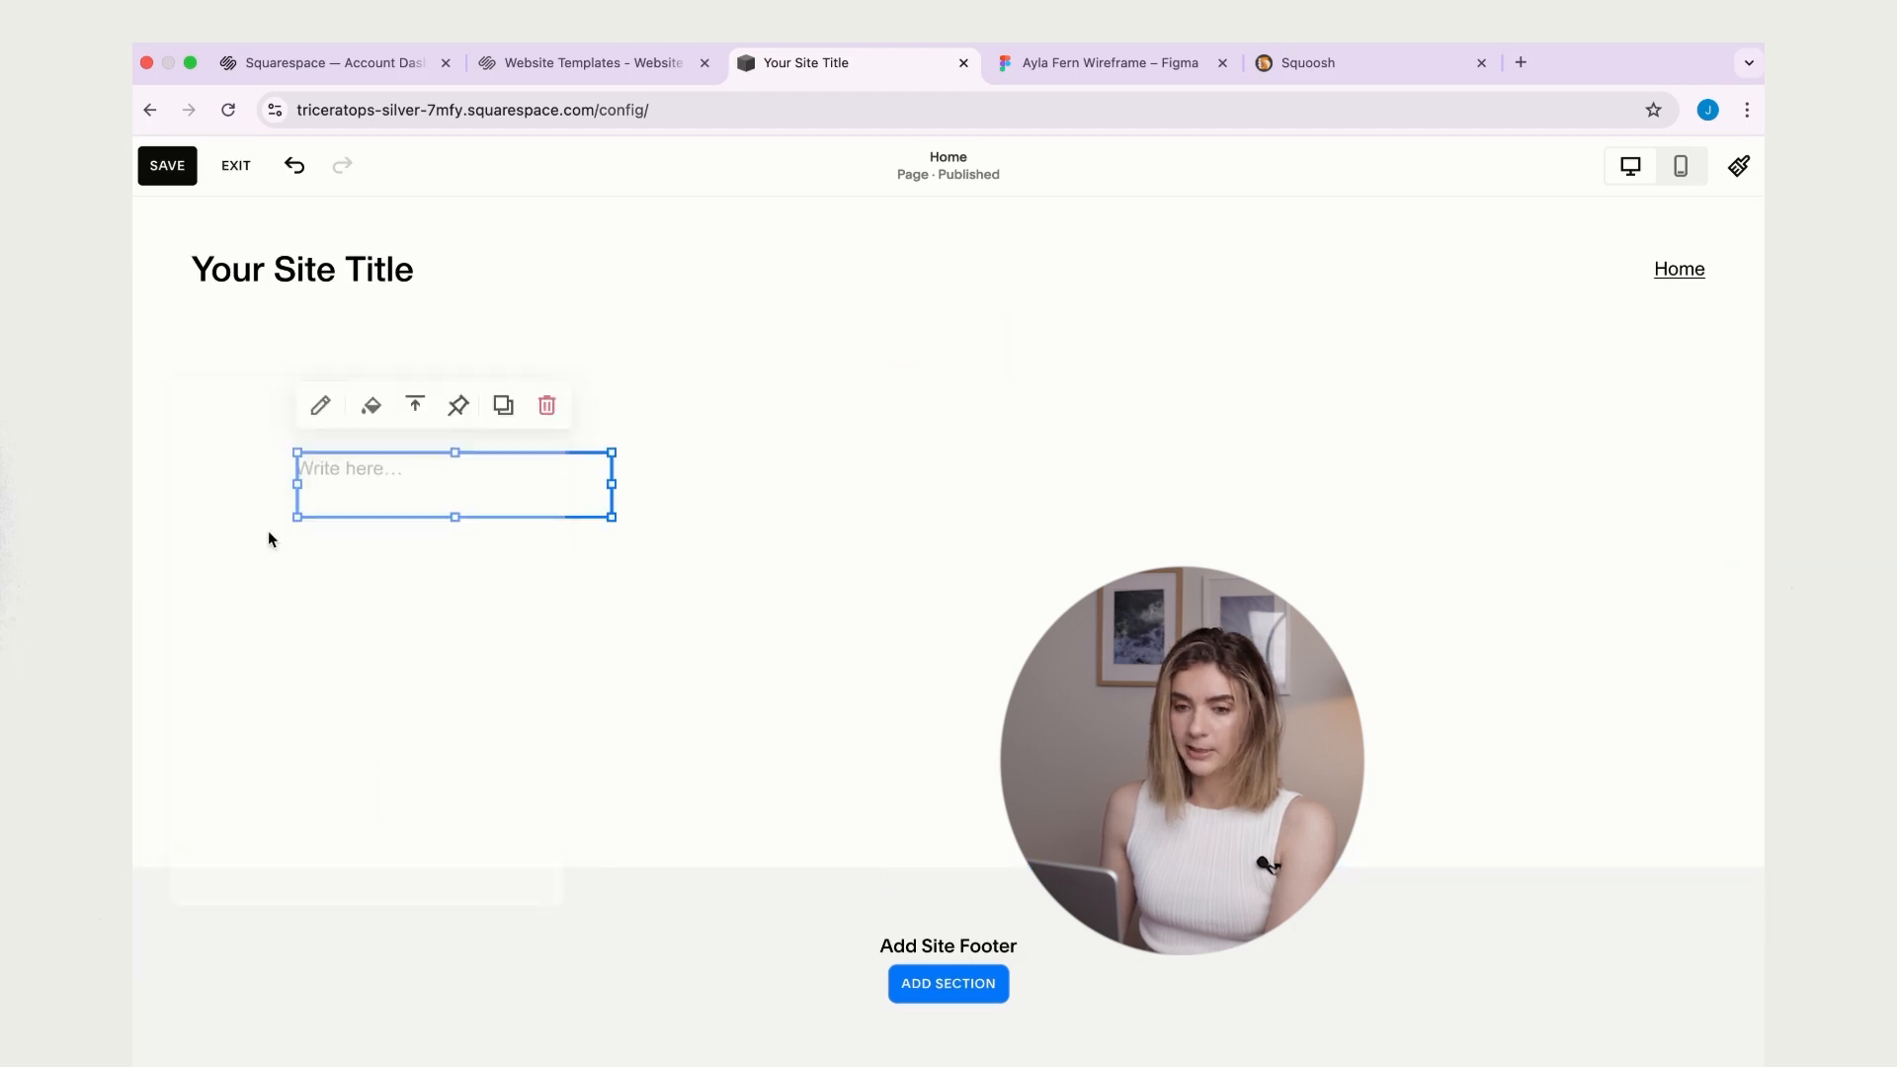
{"action": "left_click", "coordinate": [382, 472]}
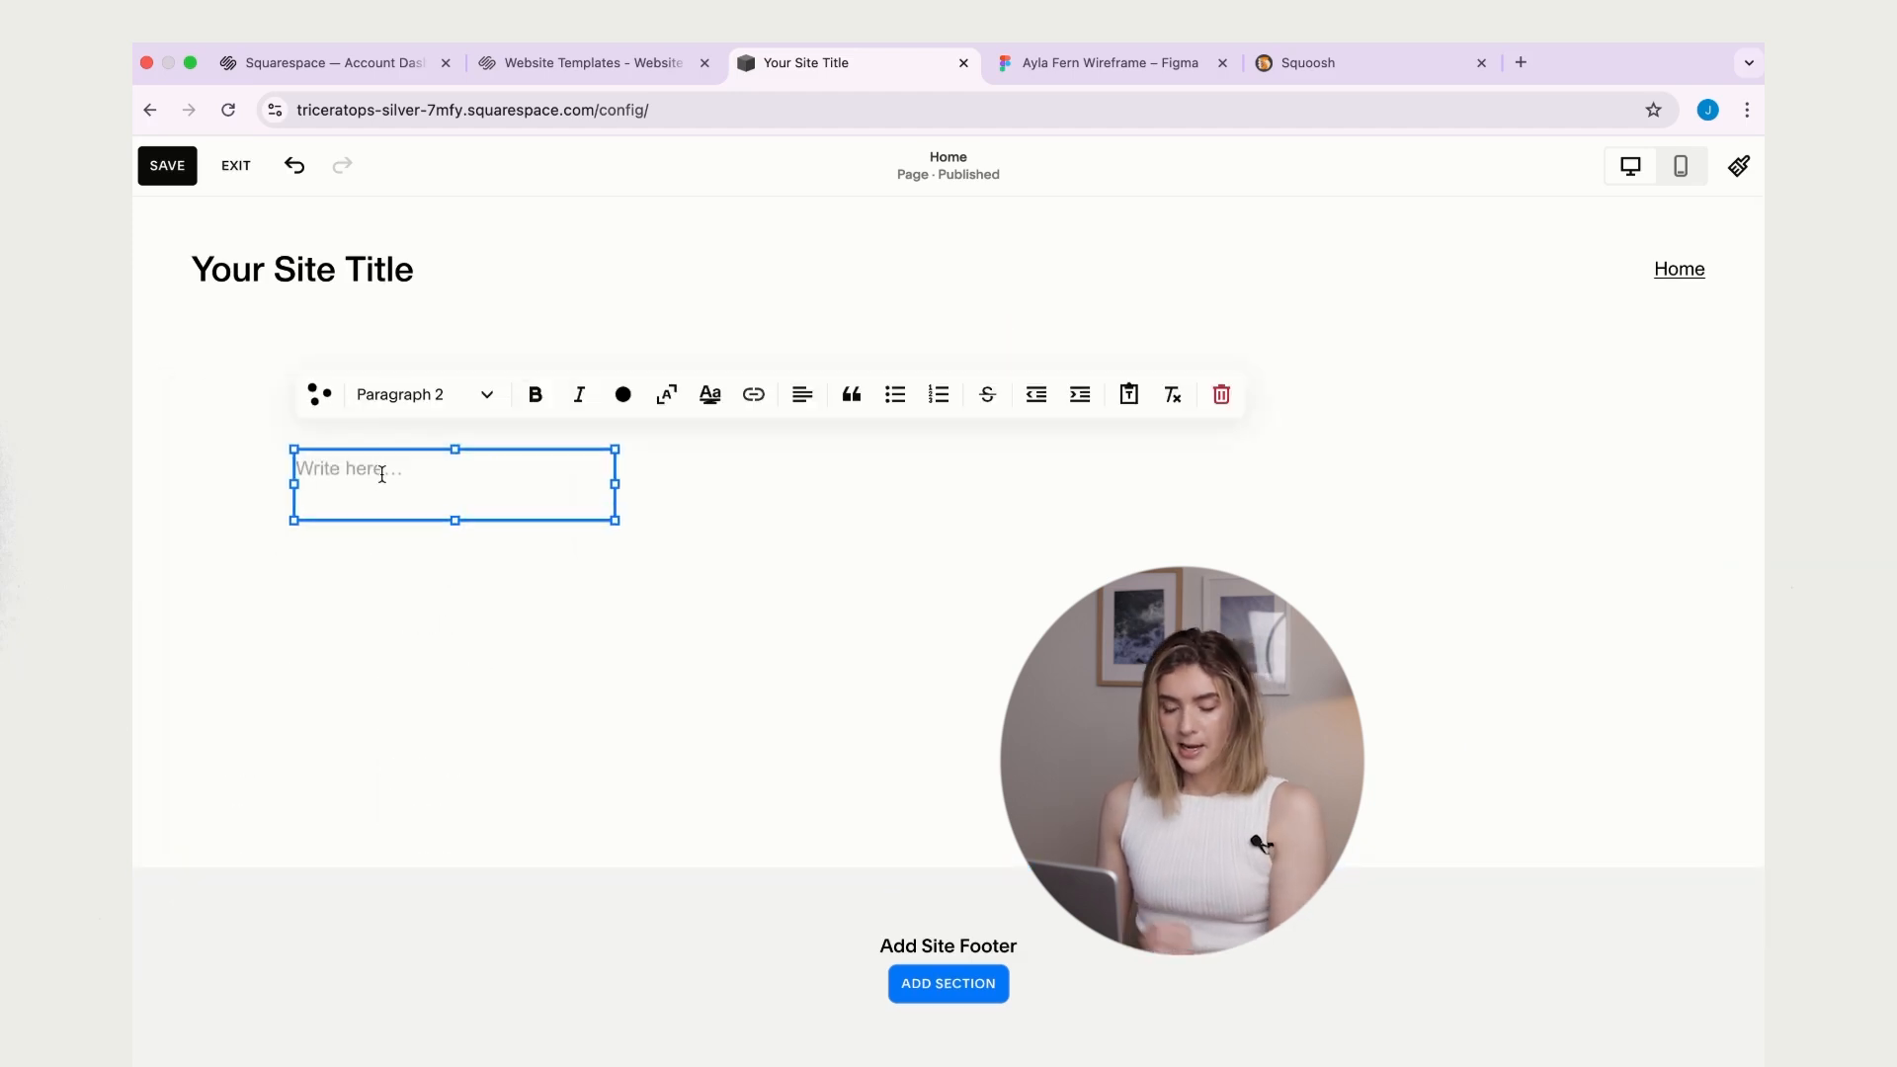
- Paste the wireframe headline 'Digestive health, grounded in science' as Heading 1 and widen it
{"action": "left_click", "coordinate": [1151, 60]}
{"action": "scroll", "coordinate": [684, 435], "scroll_direction": "left", "scroll_amount": 10}
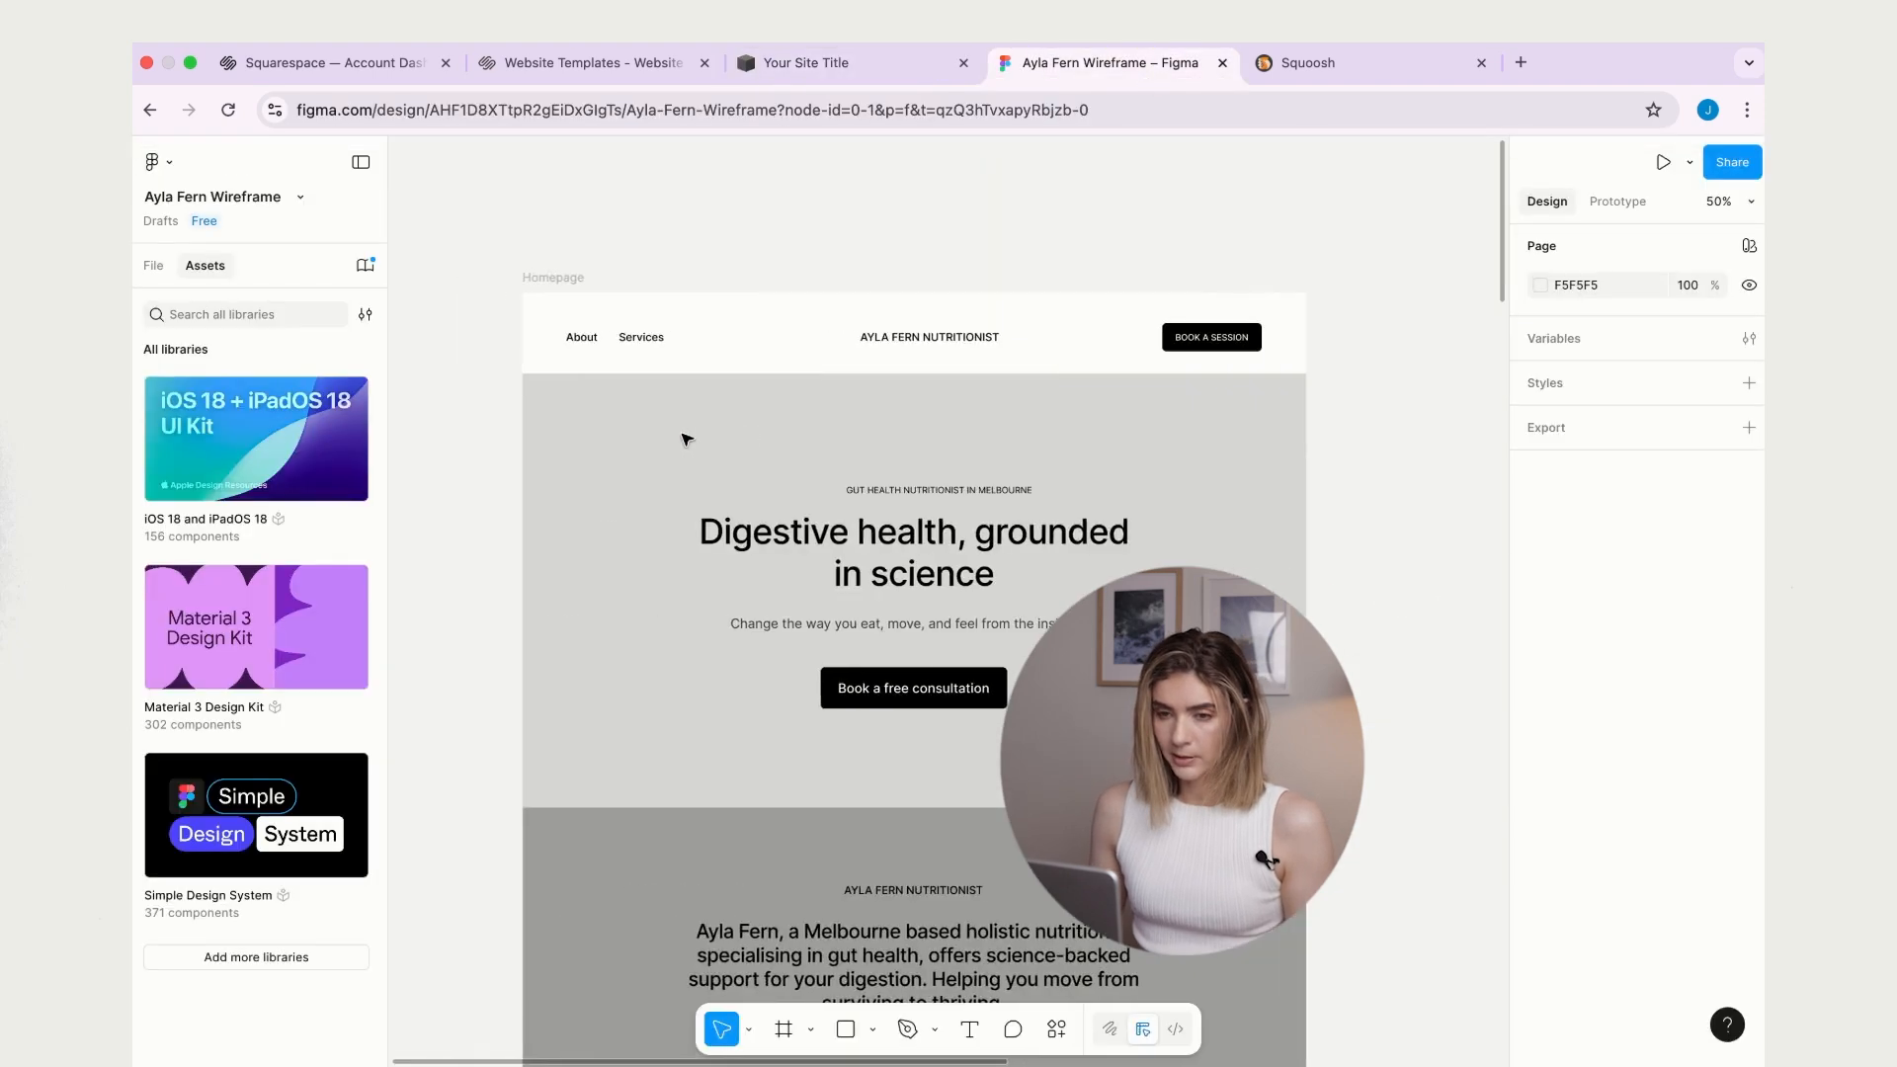
{"action": "left_click", "coordinate": [780, 578]}
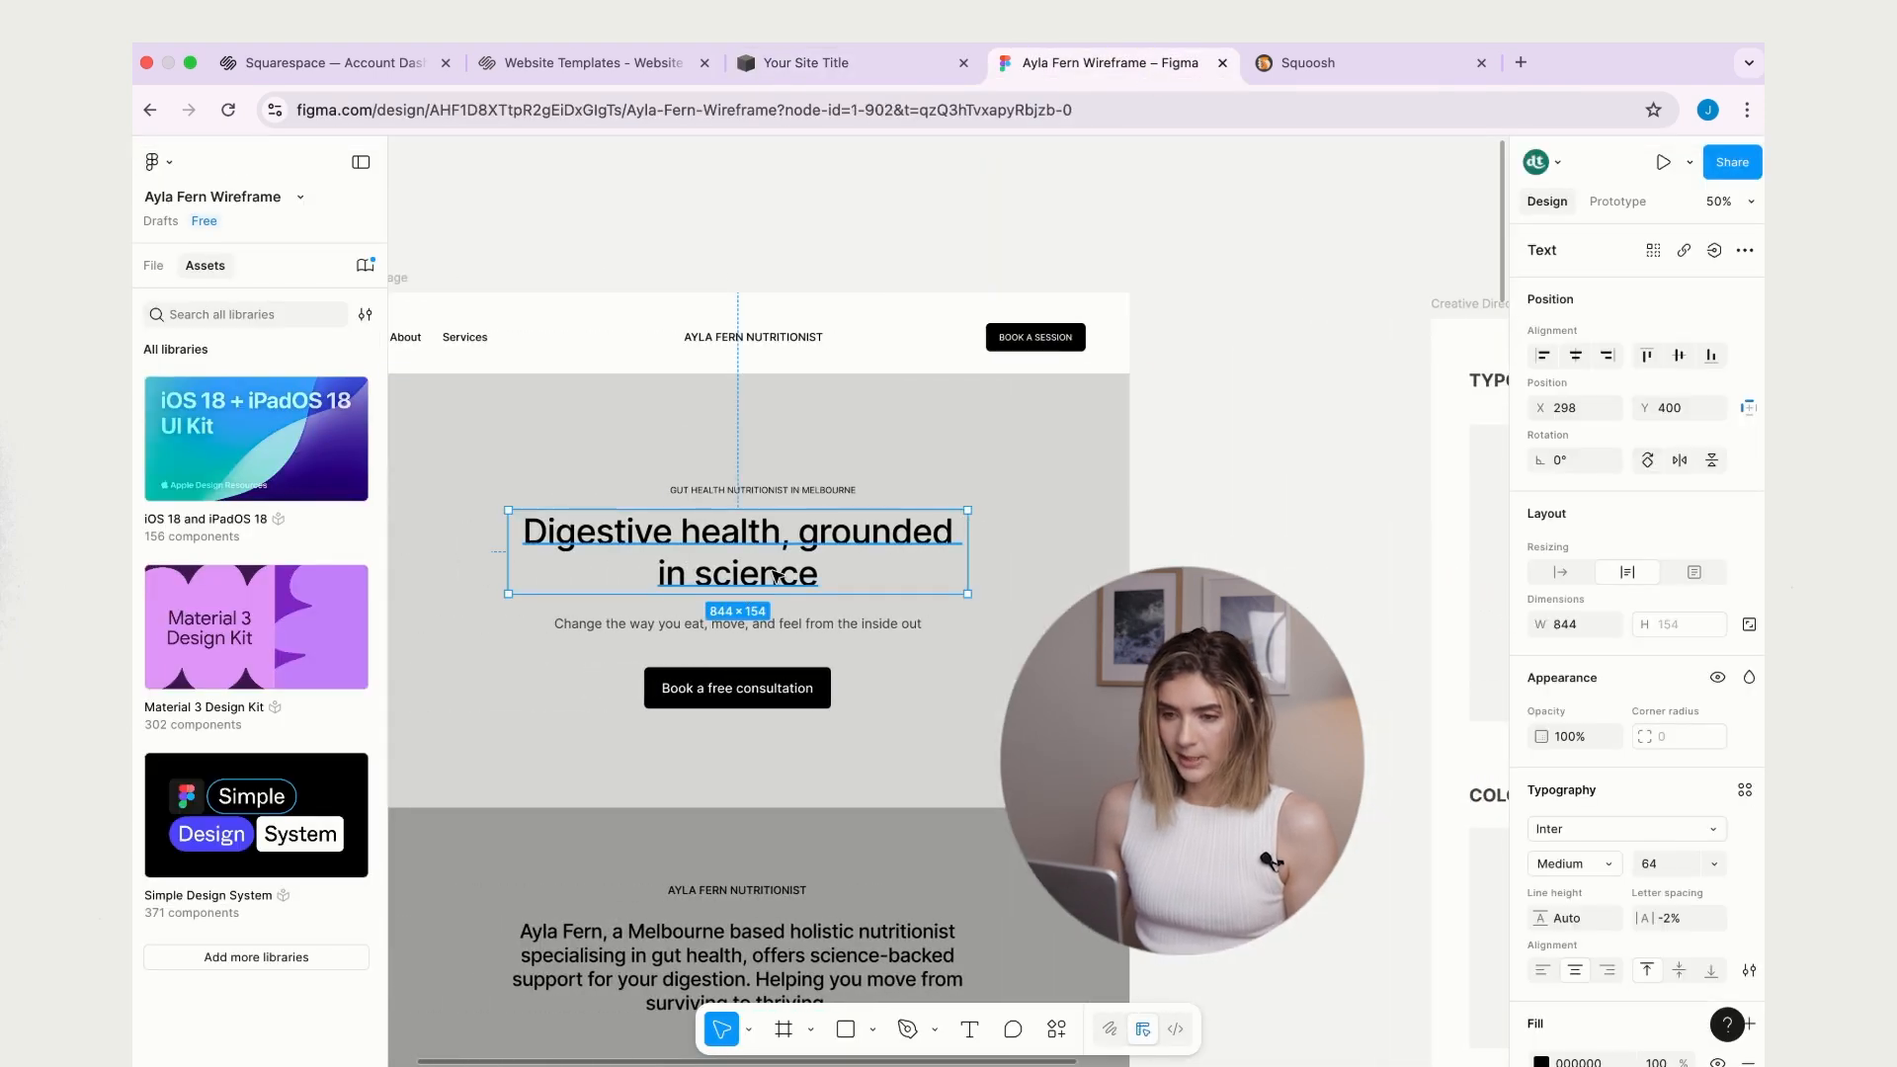
{"action": "double_click", "coordinate": [824, 581]}
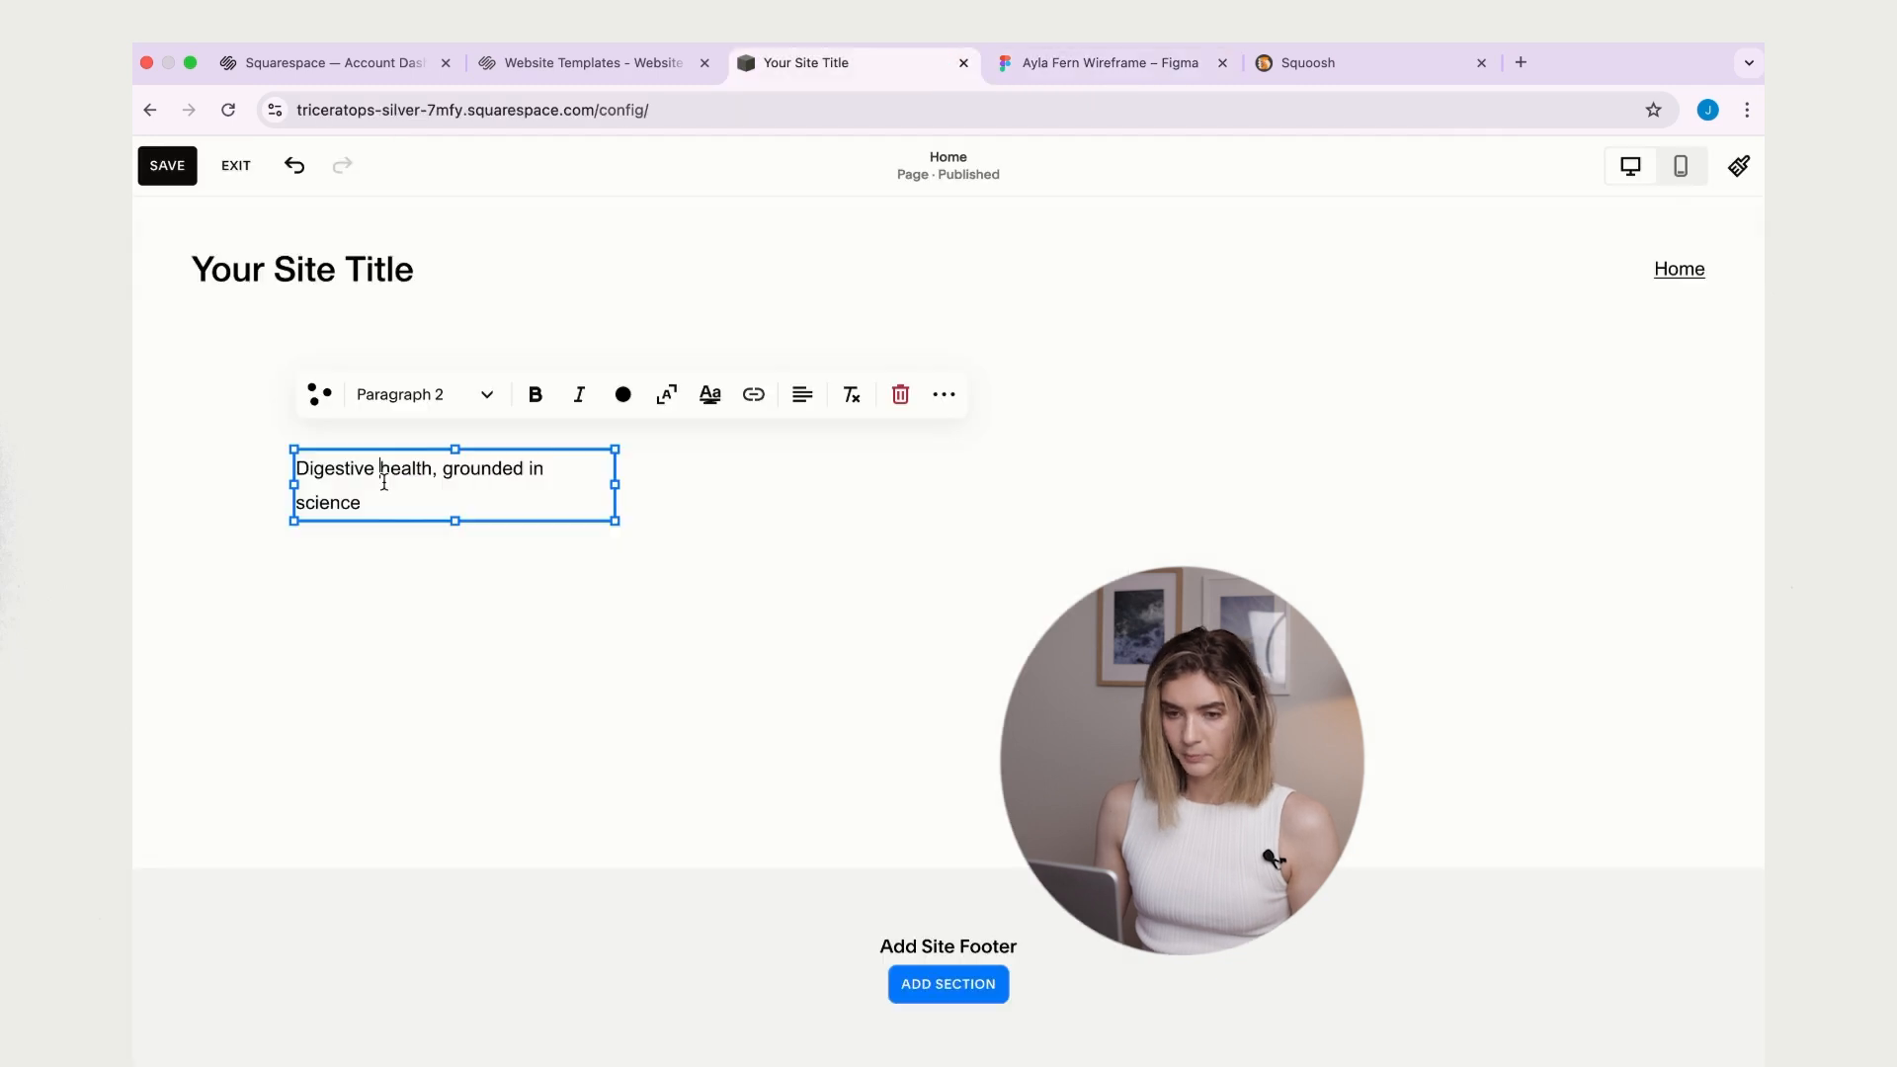
{"action": "triple_click", "coordinate": [384, 482]}
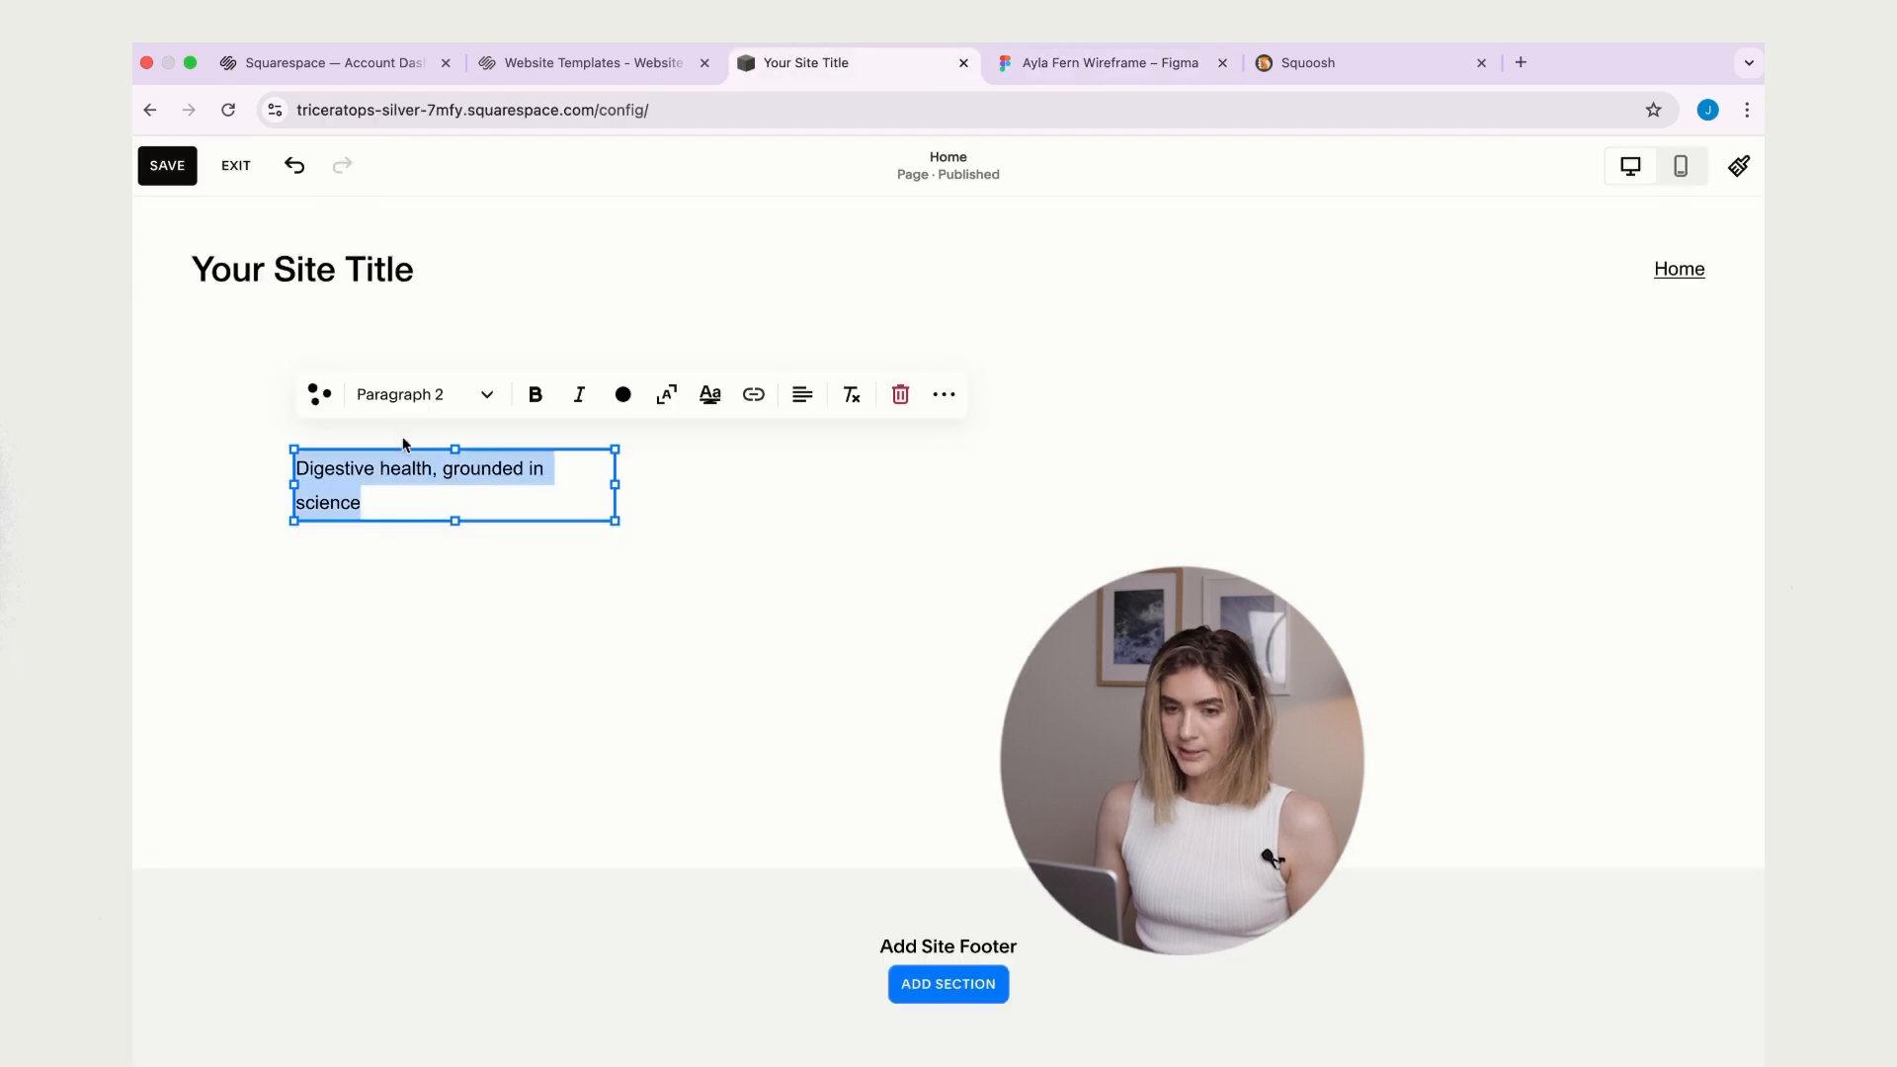
{"action": "left_click", "coordinate": [459, 396]}
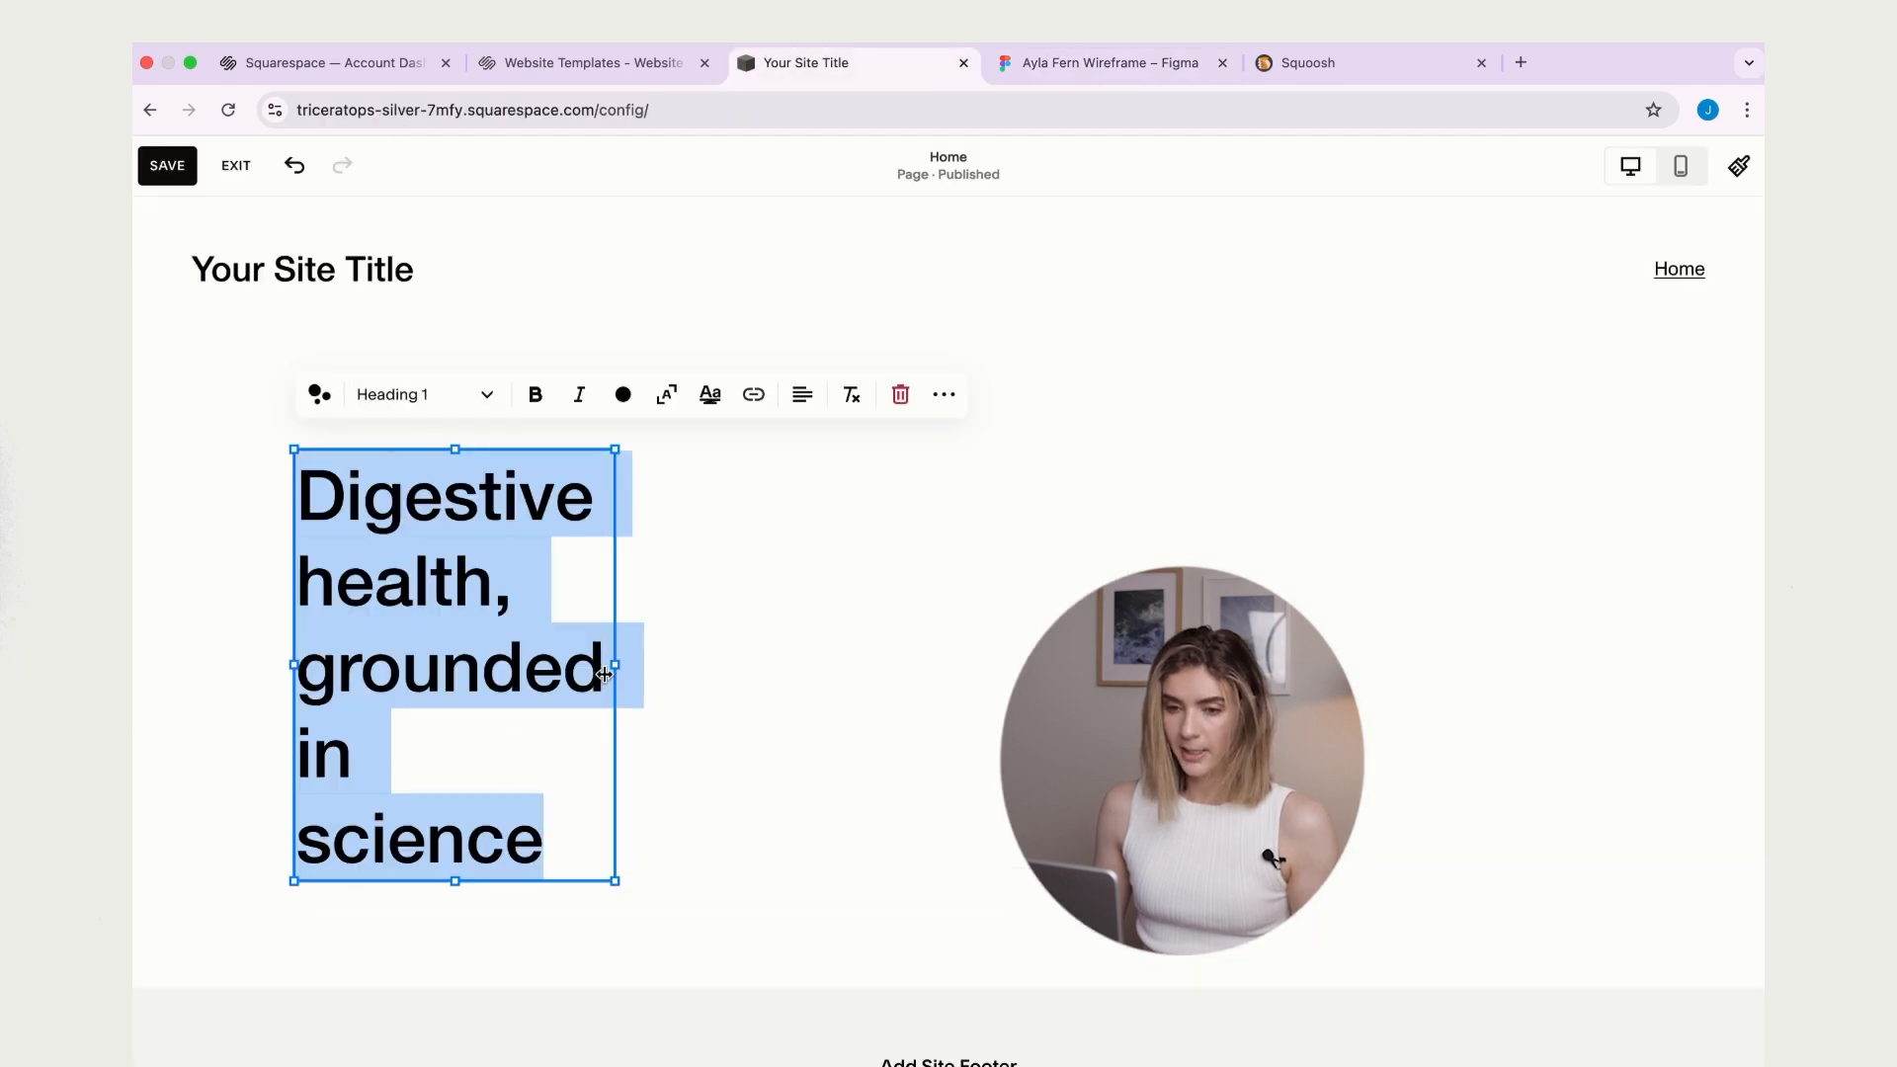
{"action": "left_click_drag", "start_coordinate": [615, 663], "coordinate": [911, 635]}
{"action": "left_click", "coordinate": [227, 405]}
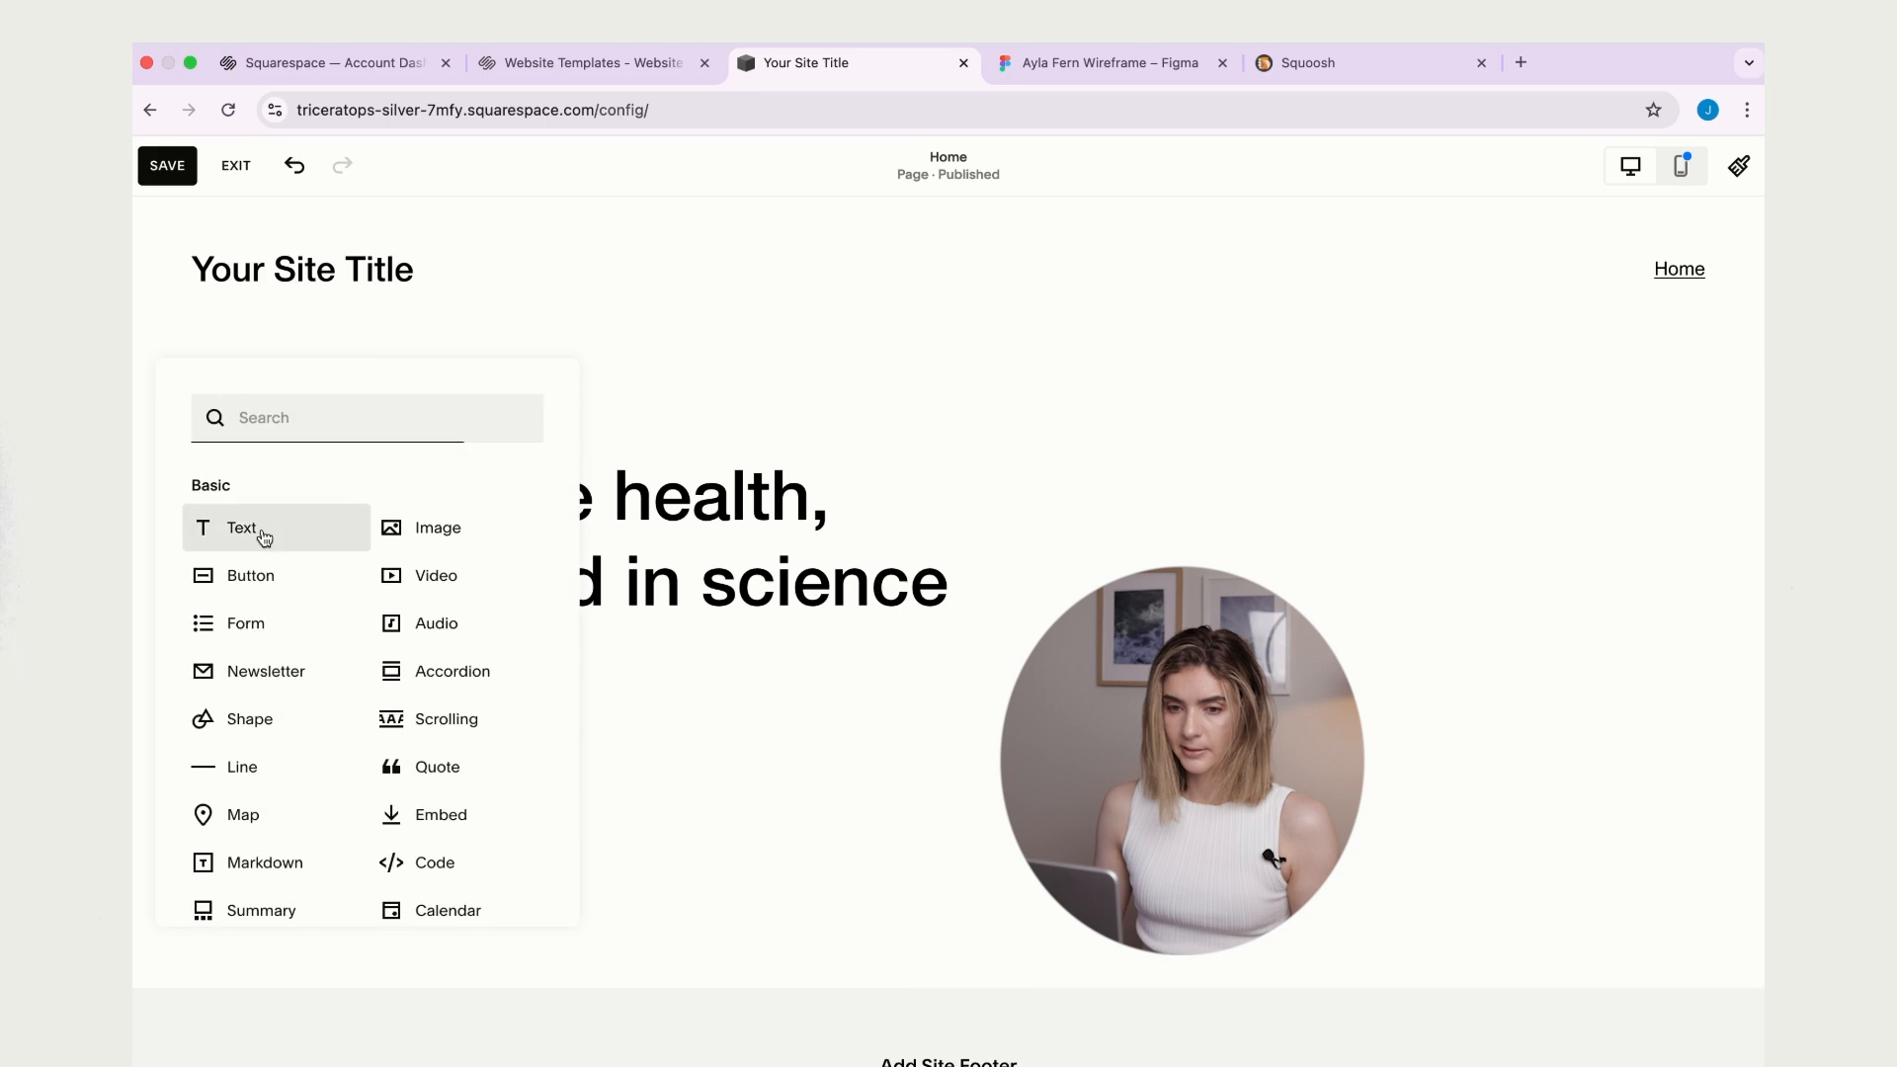
- Add a text block under the headline holding the subtitle copied from the Figma wireframe
{"action": "left_click", "coordinate": [252, 527]}
{"action": "left_click_drag", "start_coordinate": [425, 464], "coordinate": [424, 713]}
{"action": "key", "text": "ctrl+Tab"}
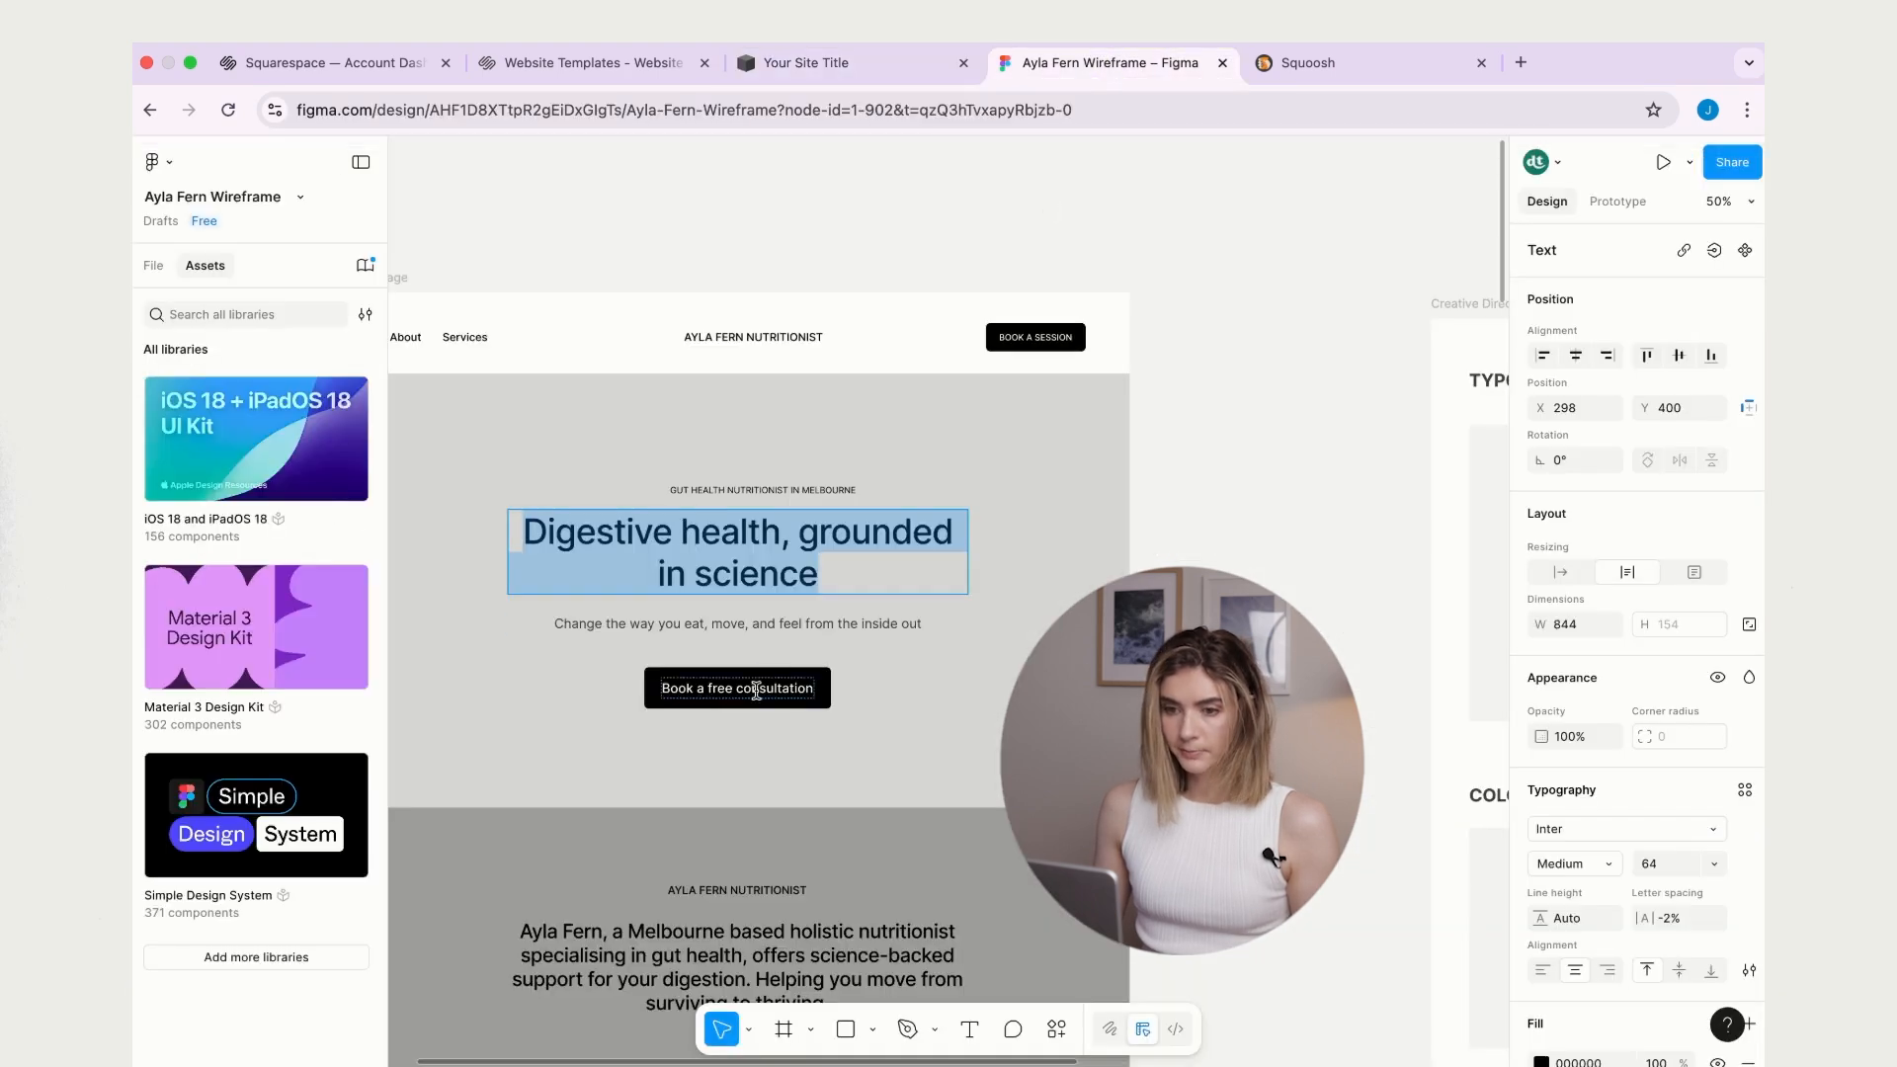
{"action": "left_click", "coordinate": [777, 628]}
{"action": "key", "text": "ctrl+a"}
{"action": "key", "text": "ctrl+c"}
{"action": "left_click", "coordinate": [805, 63]}
{"action": "left_click", "coordinate": [353, 716]}
{"action": "key", "text": "ctrl+v"}
{"action": "left_click", "coordinate": [800, 810]}
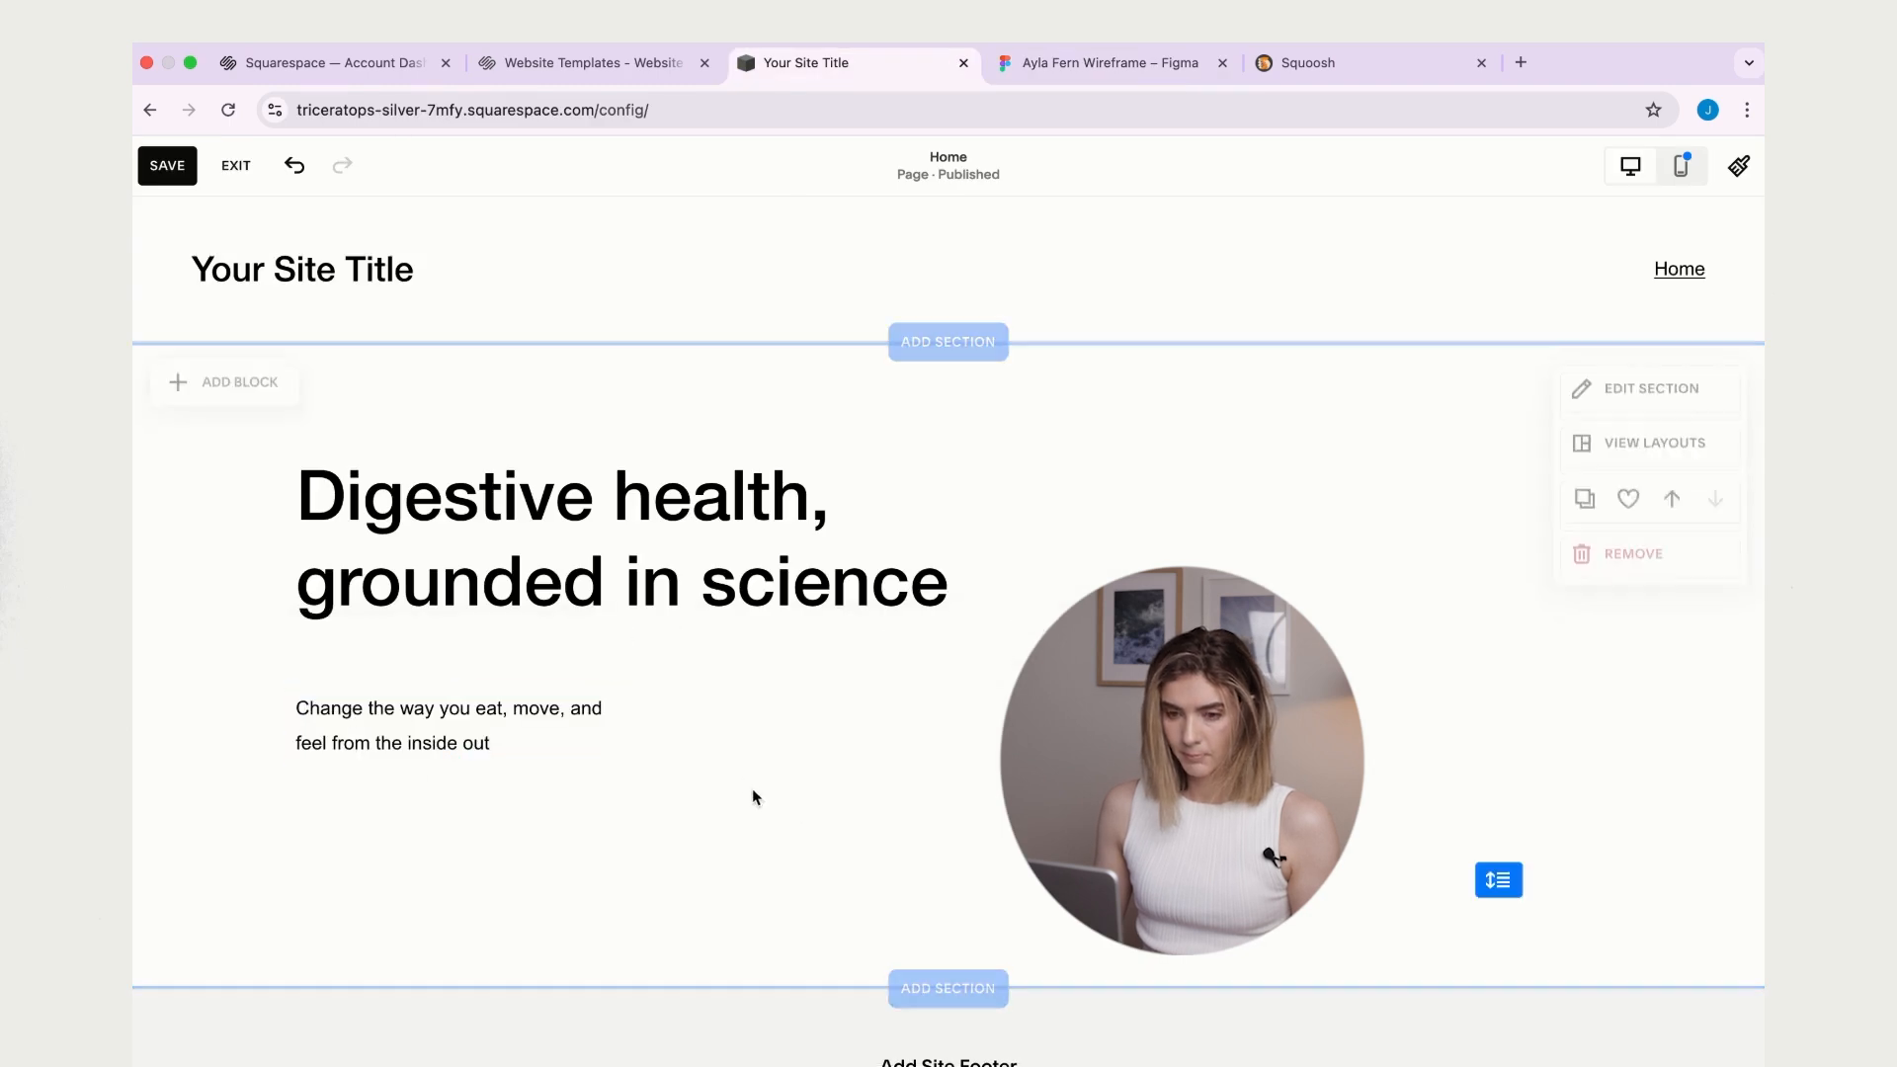
{"action": "left_click_drag", "start_coordinate": [465, 721], "coordinate": [464, 680]}
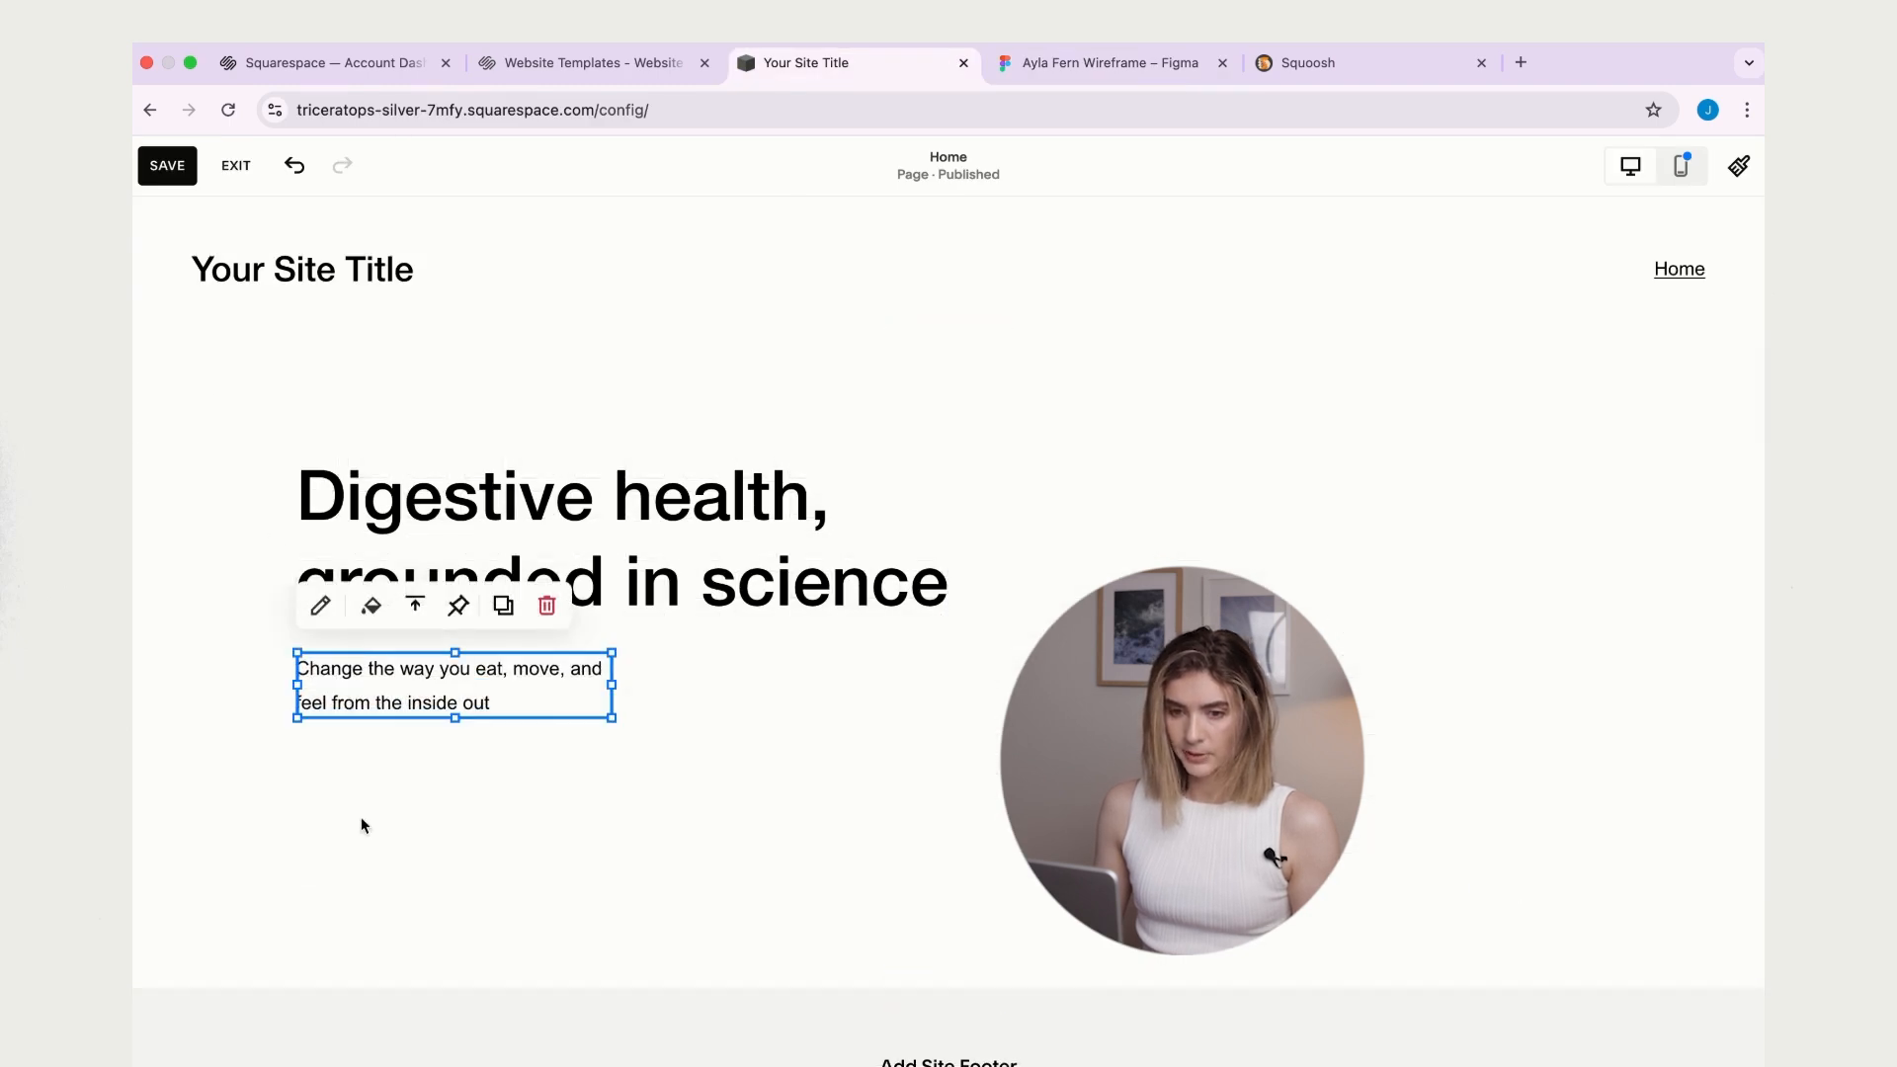
{"action": "left_click", "coordinate": [450, 779]}
- Add a 'Book a free consultation' button below the subtitle and shift the hero content down
{"action": "left_click", "coordinate": [216, 391]}
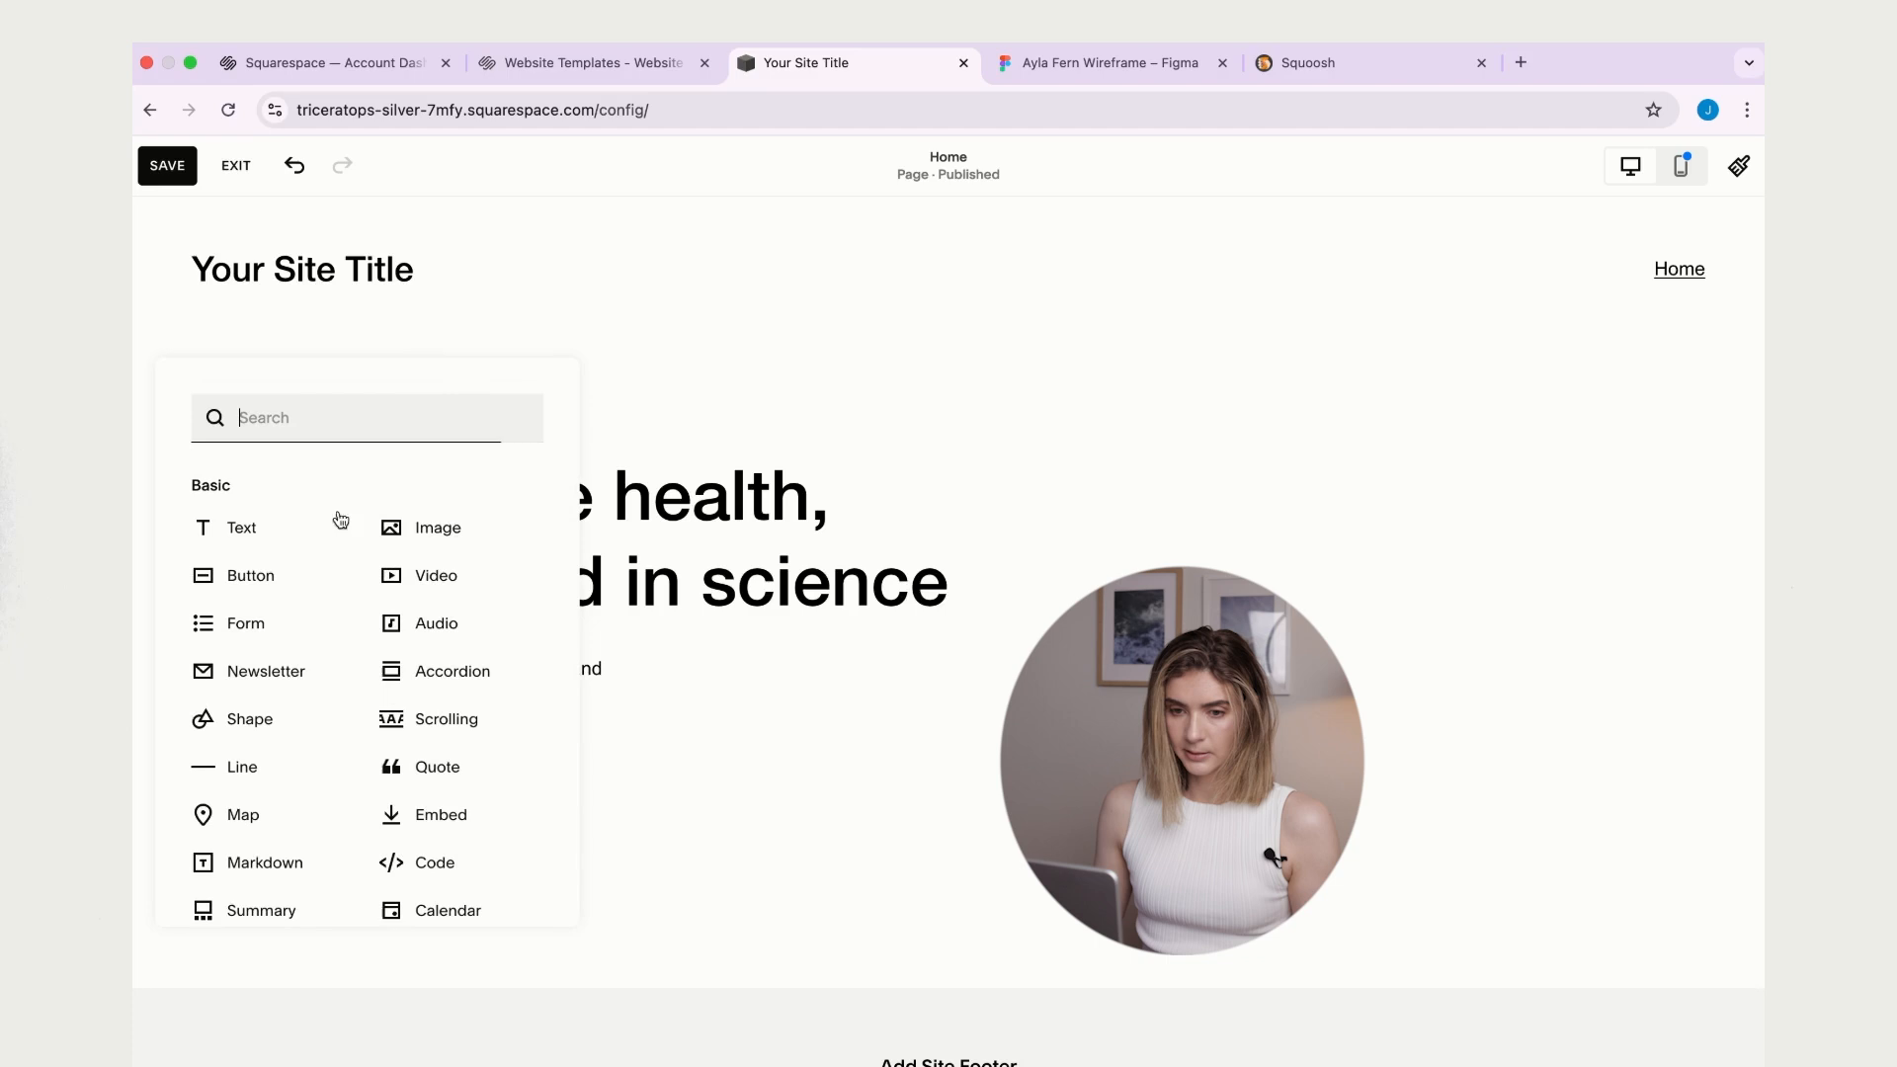
{"action": "left_click", "coordinate": [326, 569]}
{"action": "left_click_drag", "start_coordinate": [484, 498], "coordinate": [481, 774]}
{"action": "left_click", "coordinate": [1057, 71]}
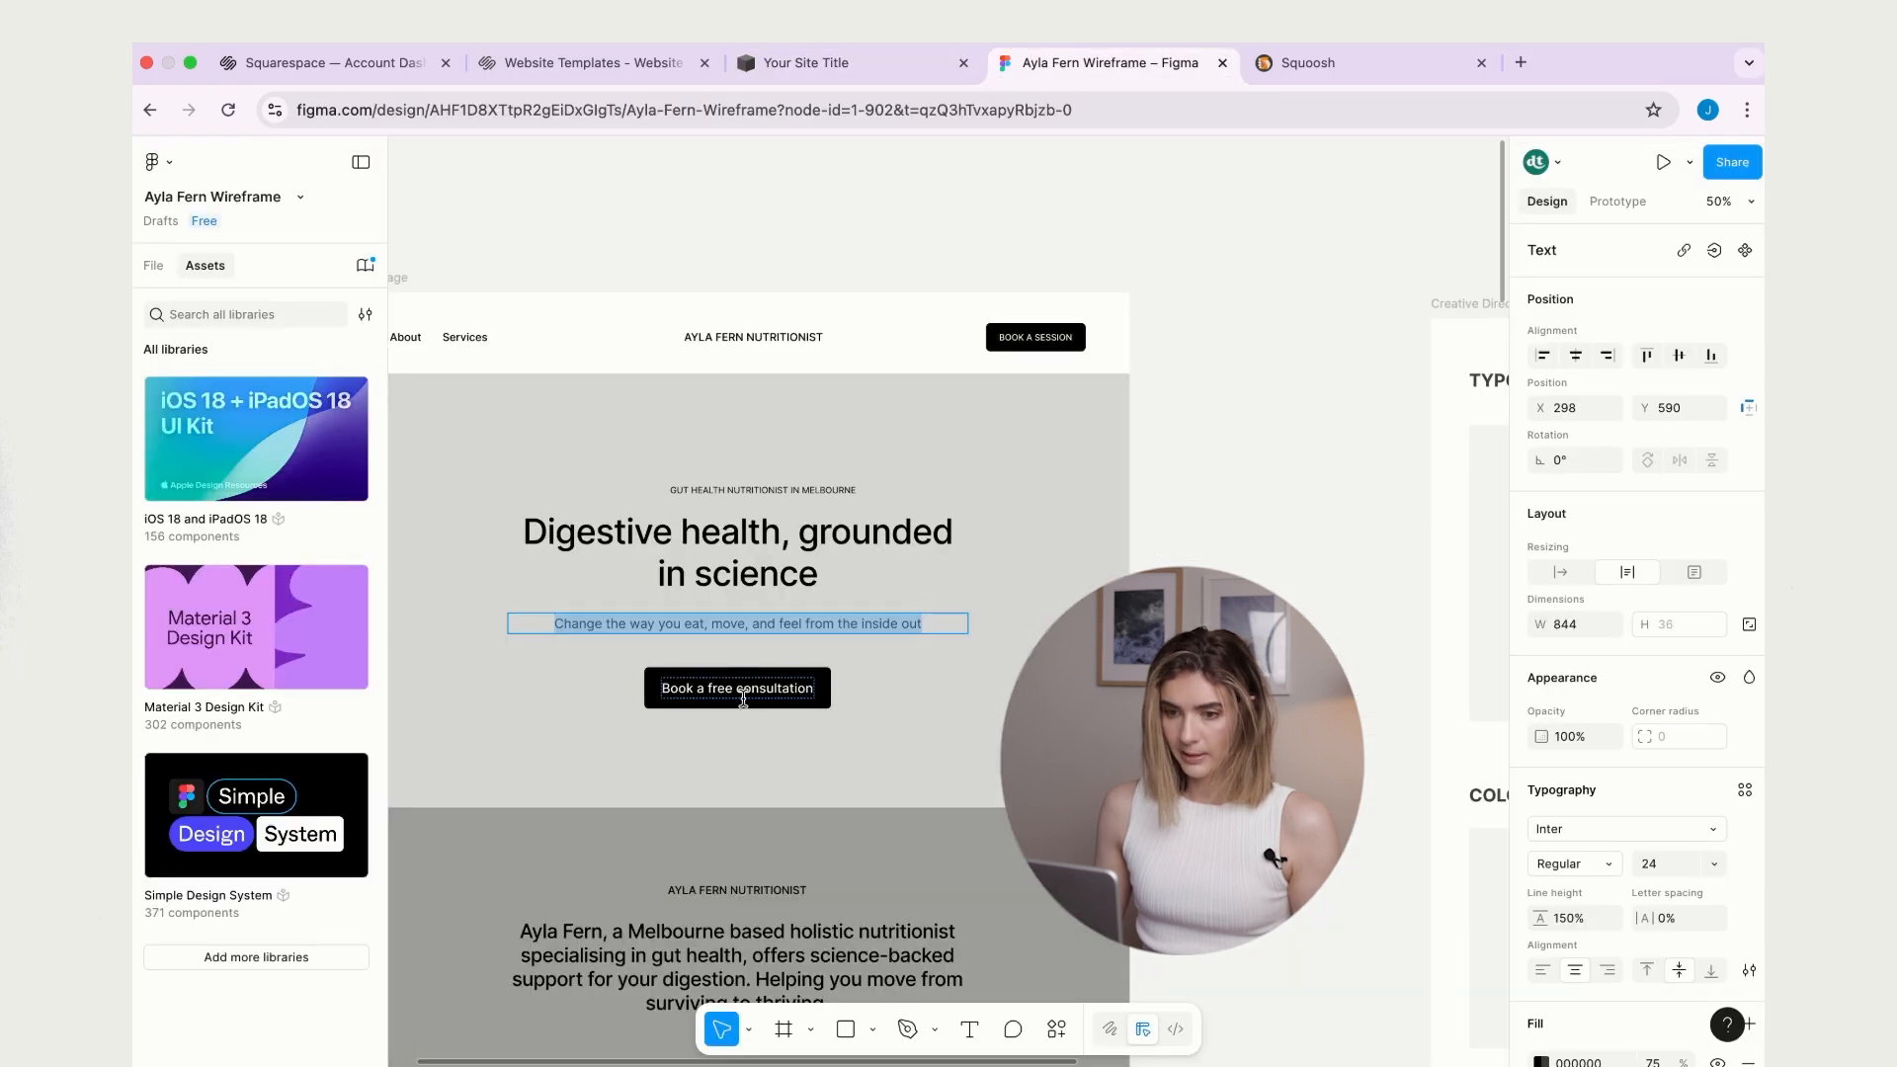
{"action": "left_click", "coordinate": [743, 691]}
{"action": "double_click", "coordinate": [743, 692]}
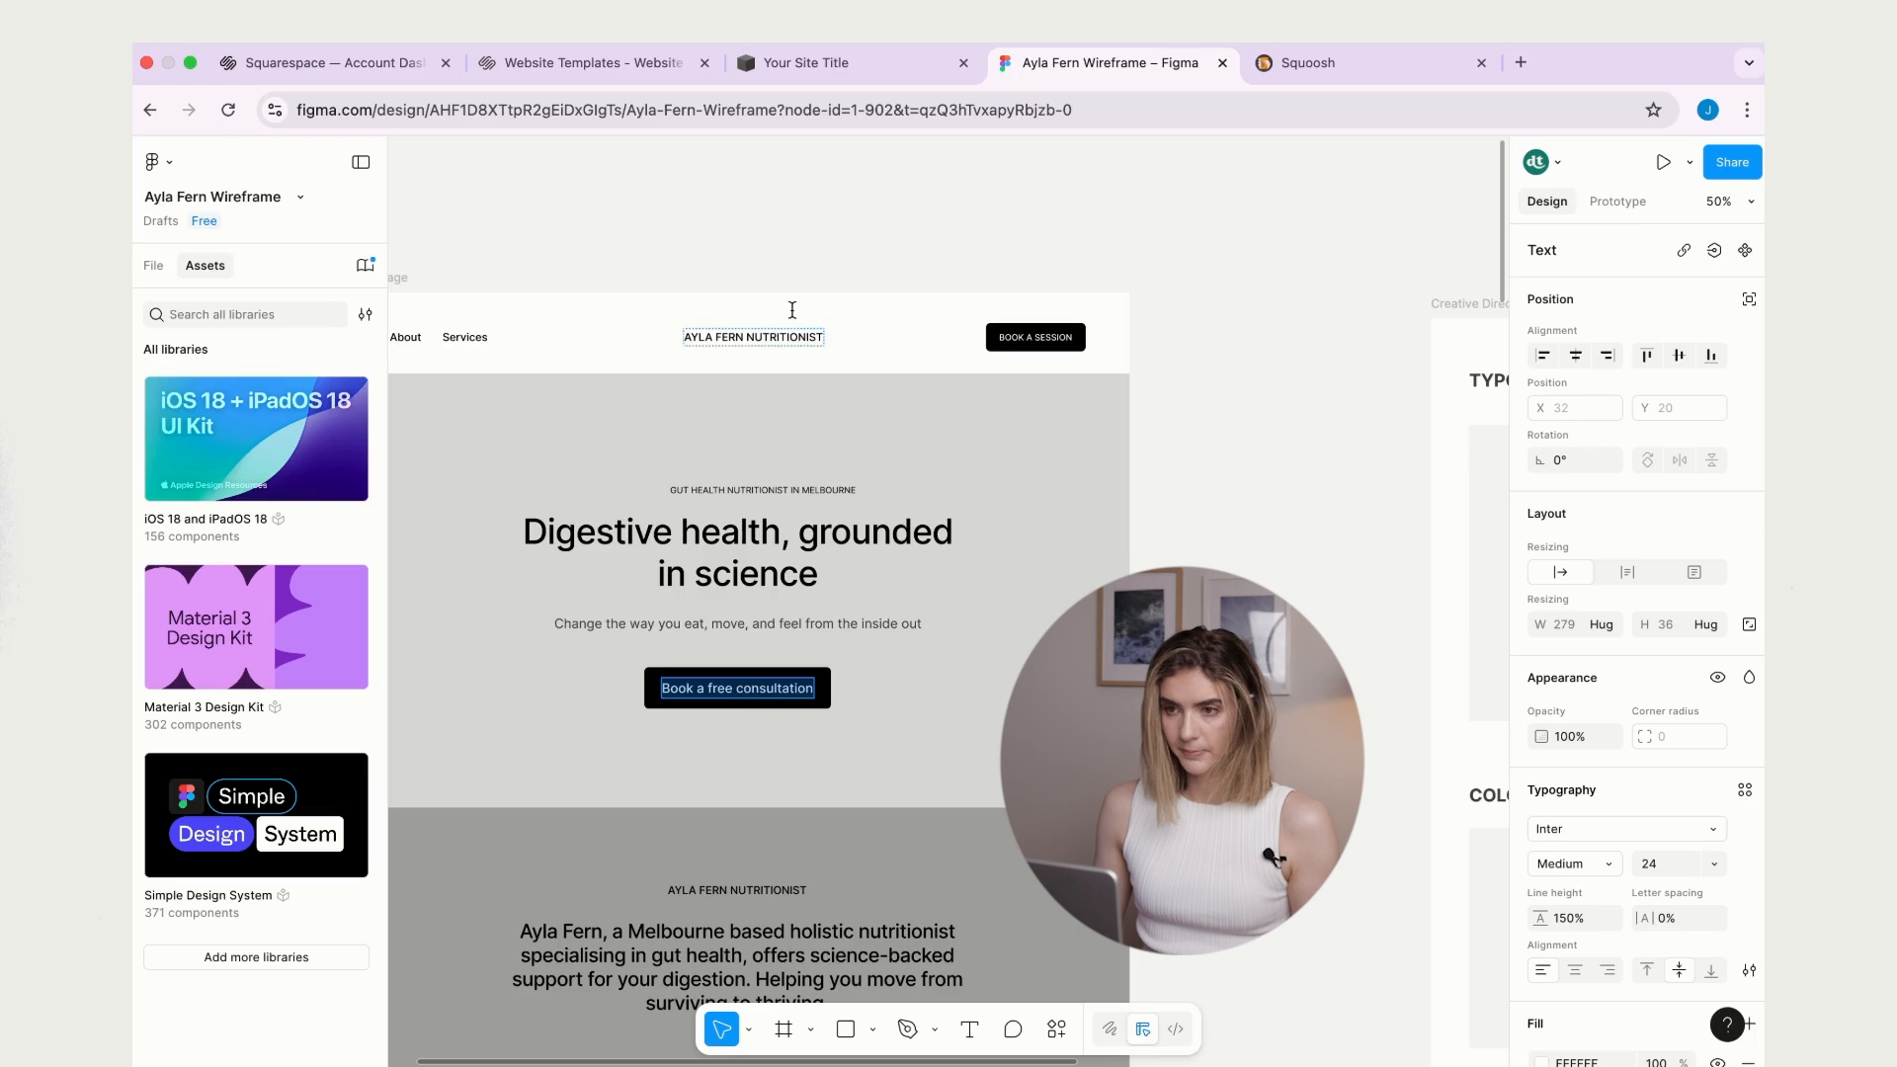
{"action": "left_click", "coordinate": [785, 65]}
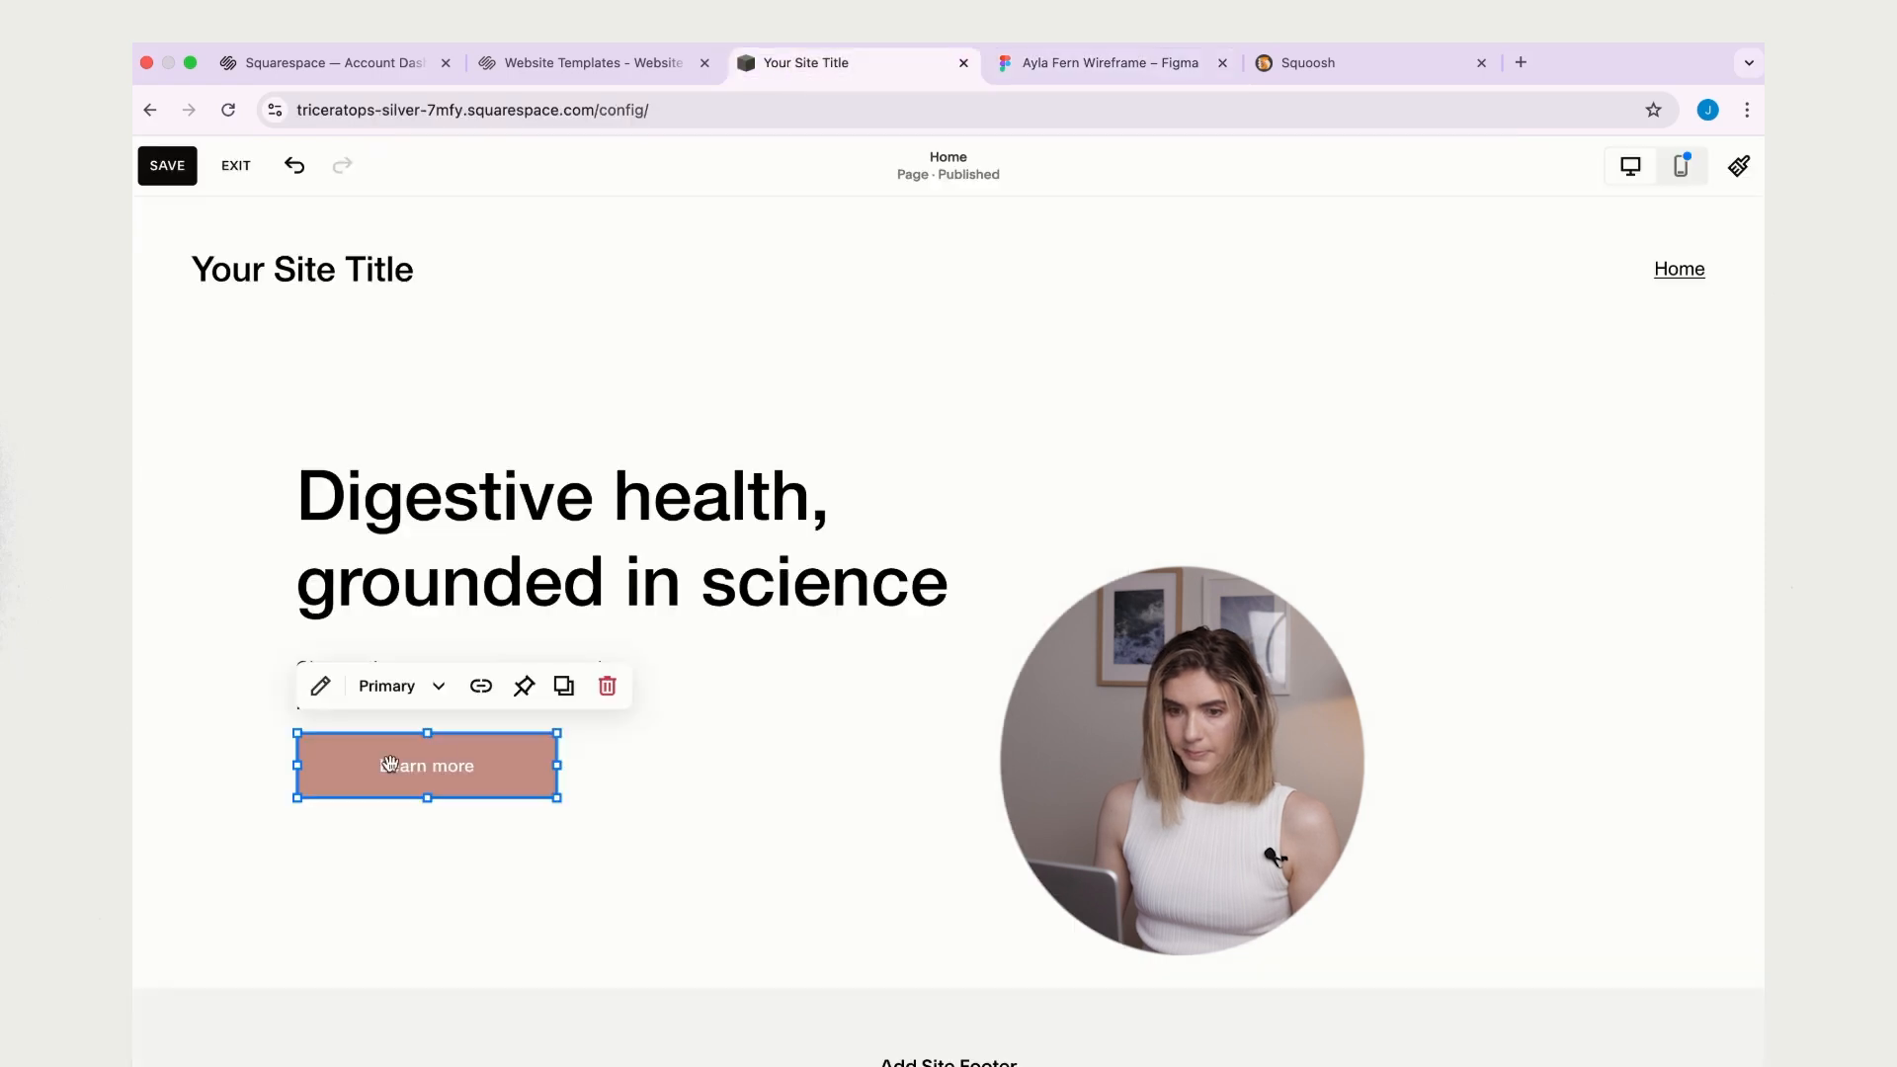
{"action": "left_click", "coordinate": [319, 686]}
{"action": "triple_click", "coordinate": [640, 643]}
{"action": "key", "text": "ctrl+v"}
{"action": "key", "text": "Escape"}
{"action": "left_click_drag", "start_coordinate": [721, 858], "coordinate": [572, 616]}
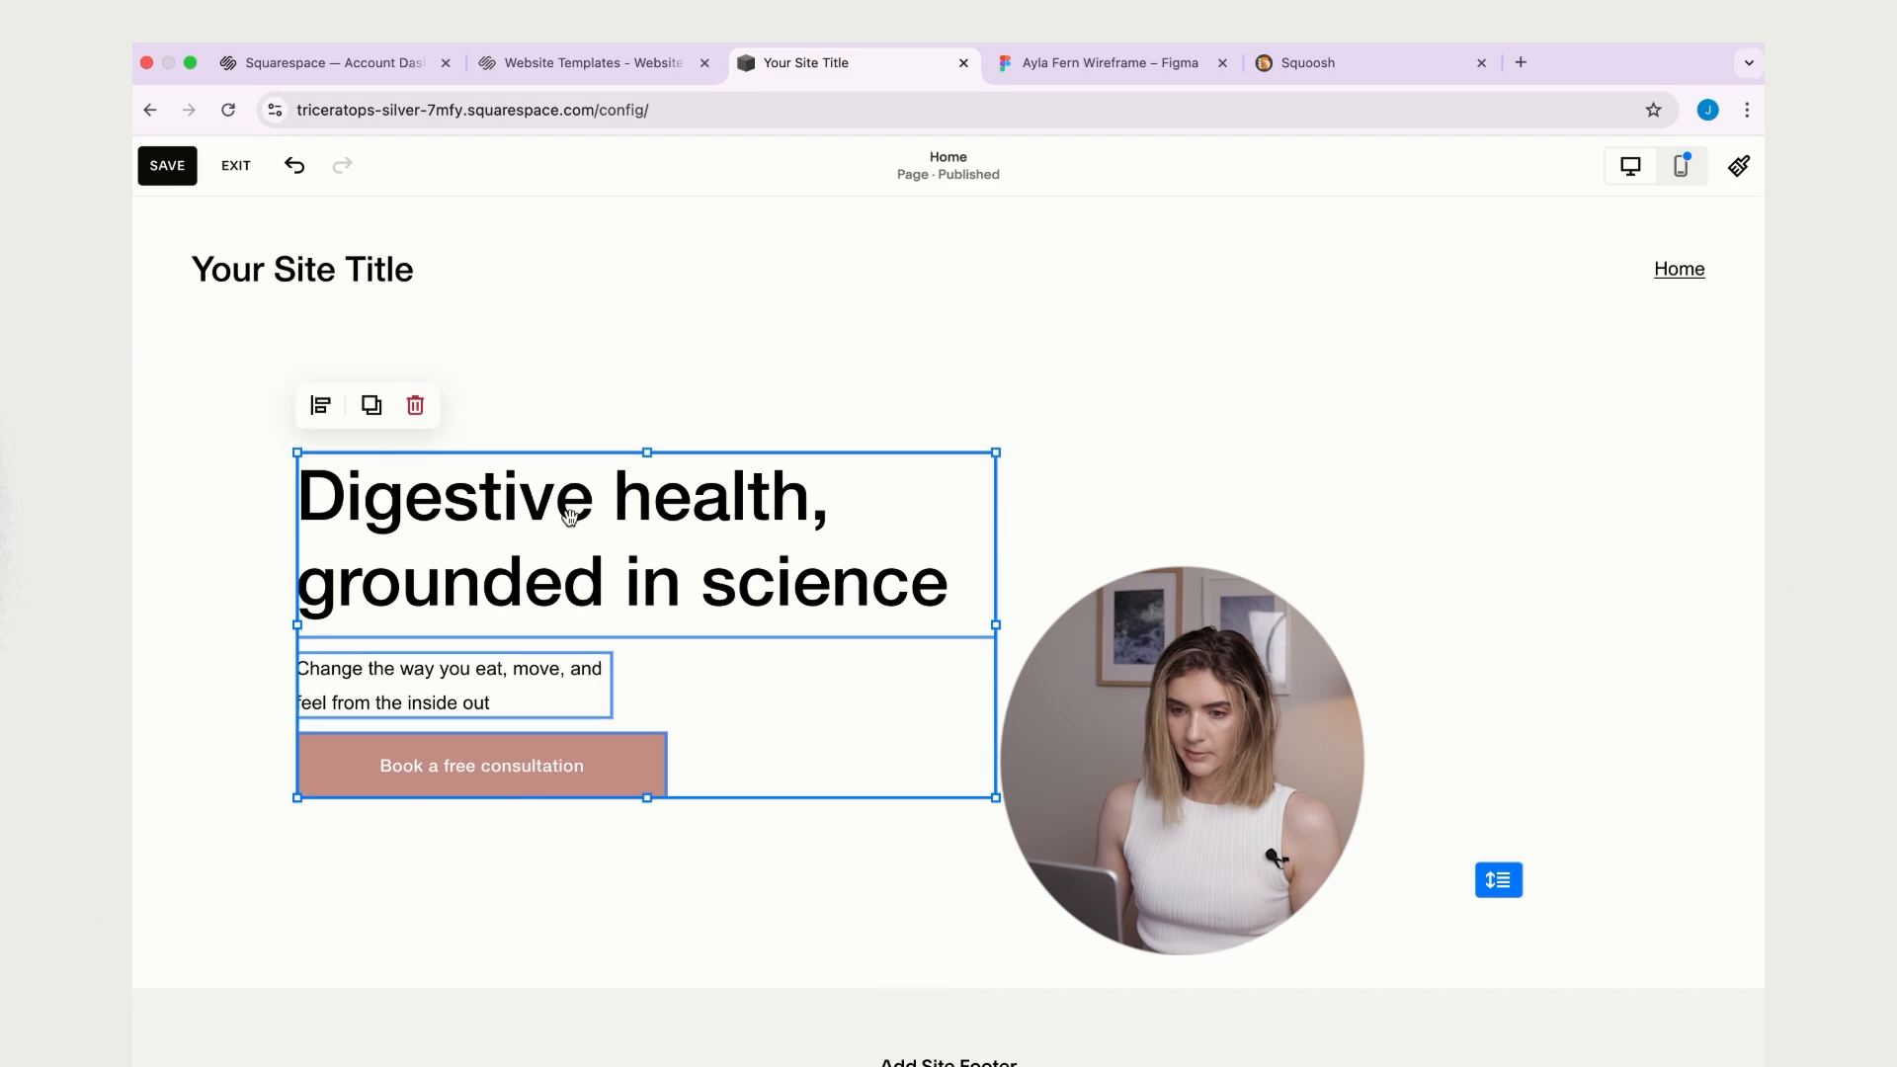
- Add a text block above the headline with the 'GUT HEALTH NUTRITIONIST IN MELBOURNE' tagline
{"action": "left_click", "coordinate": [656, 466]}
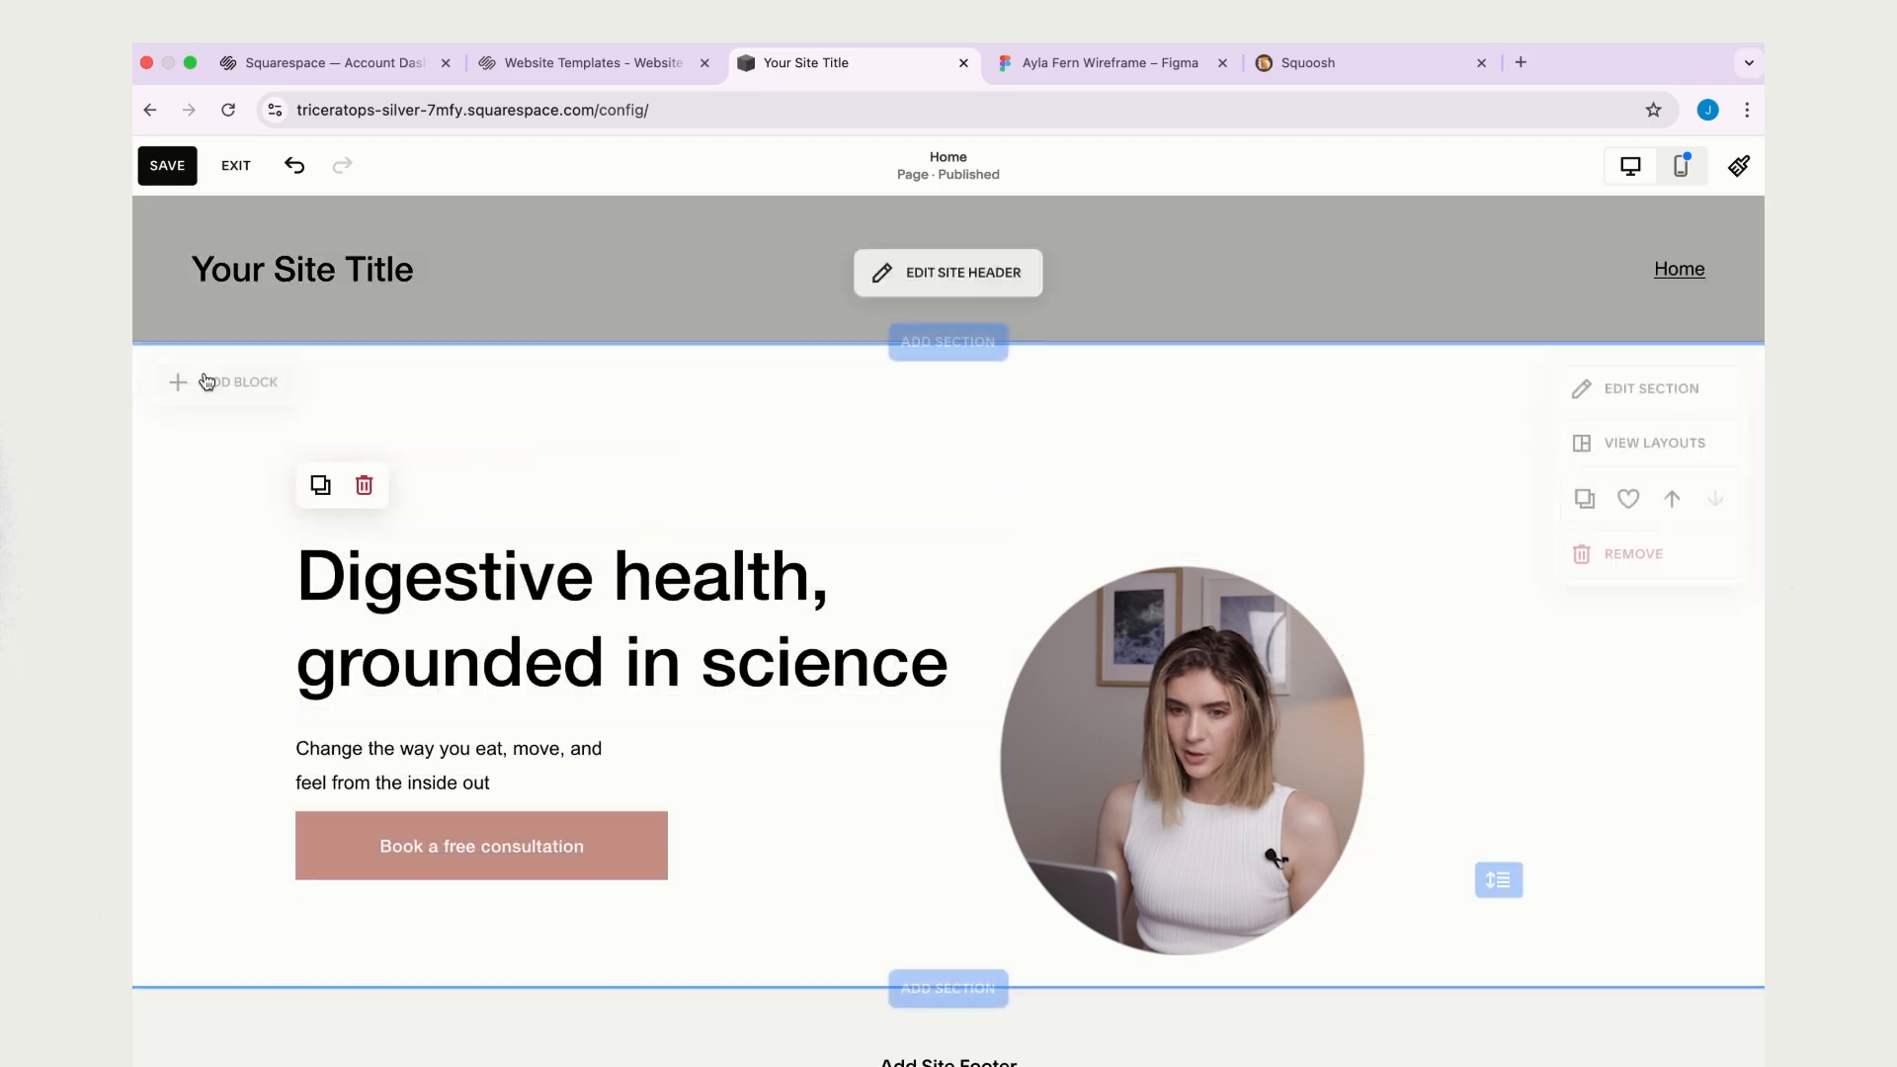
{"action": "left_click", "coordinate": [210, 384]}
{"action": "left_click", "coordinate": [259, 579]}
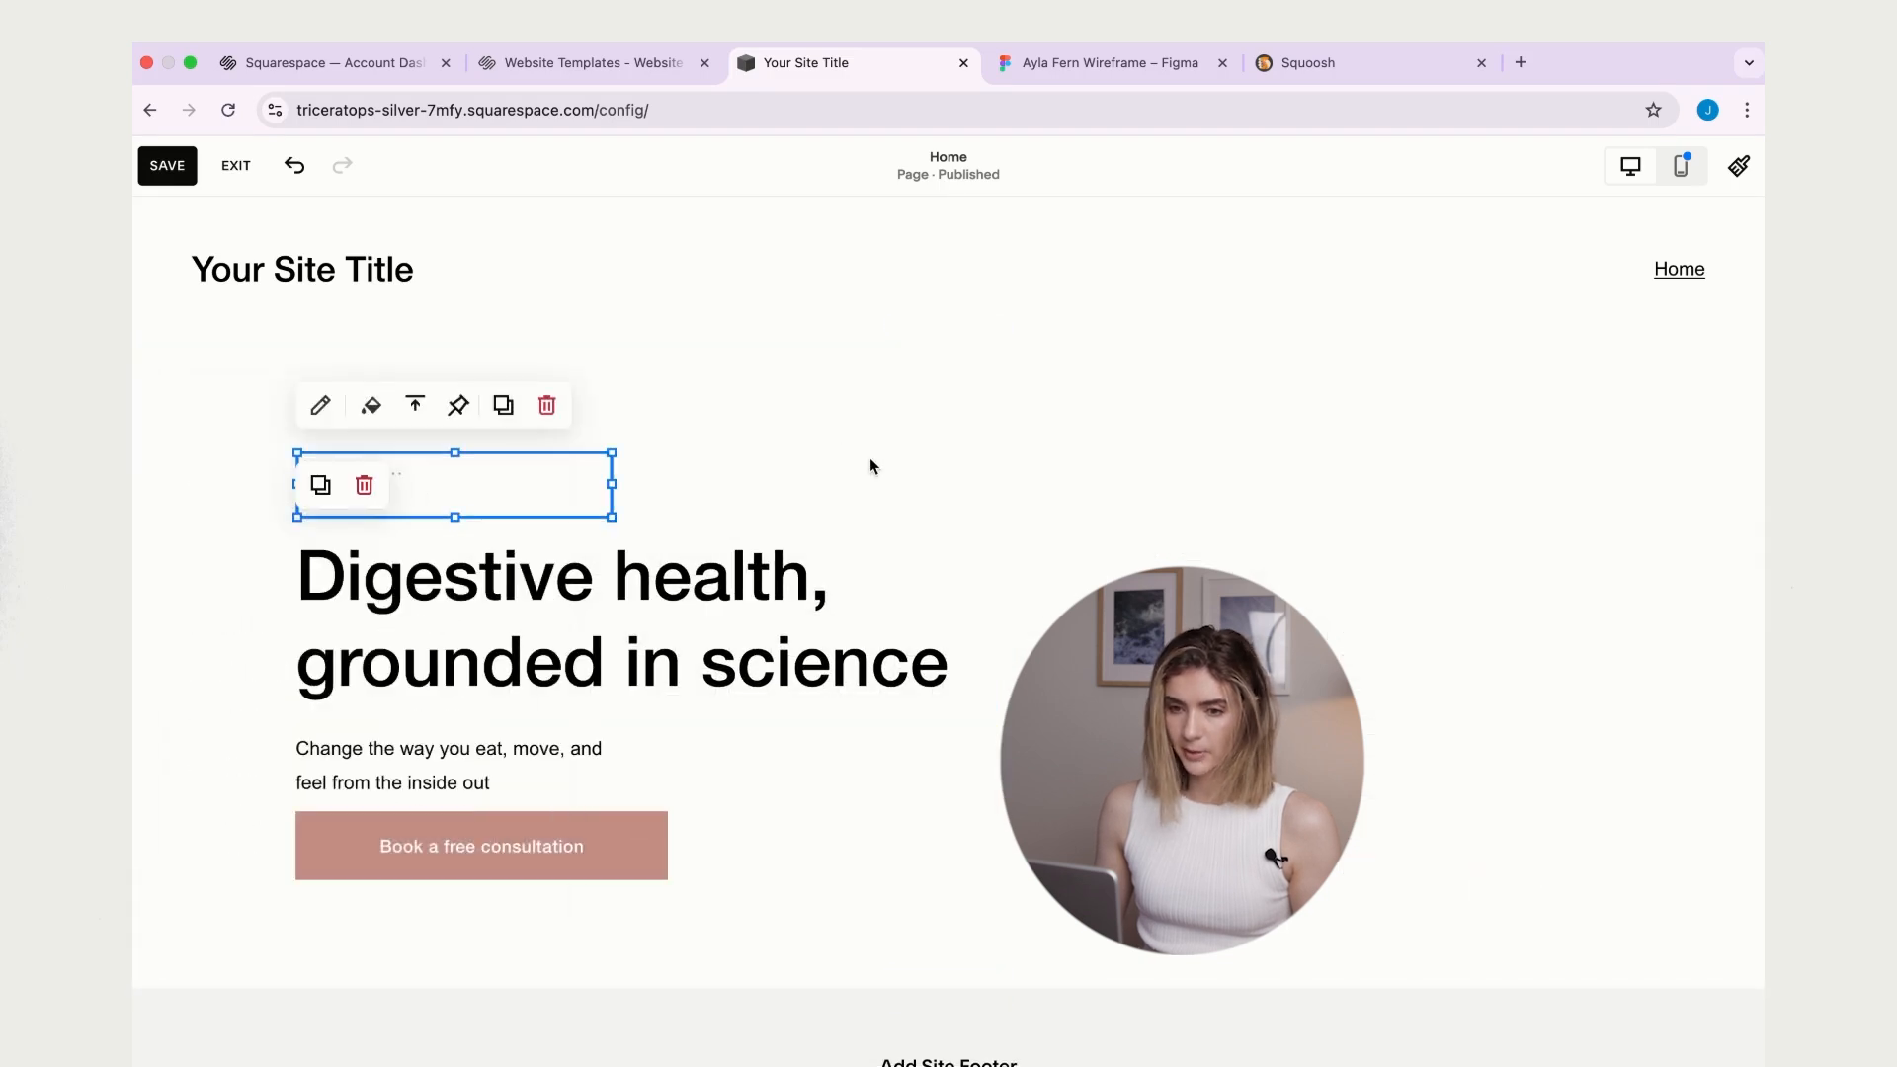
{"action": "left_click", "coordinate": [1106, 62]}
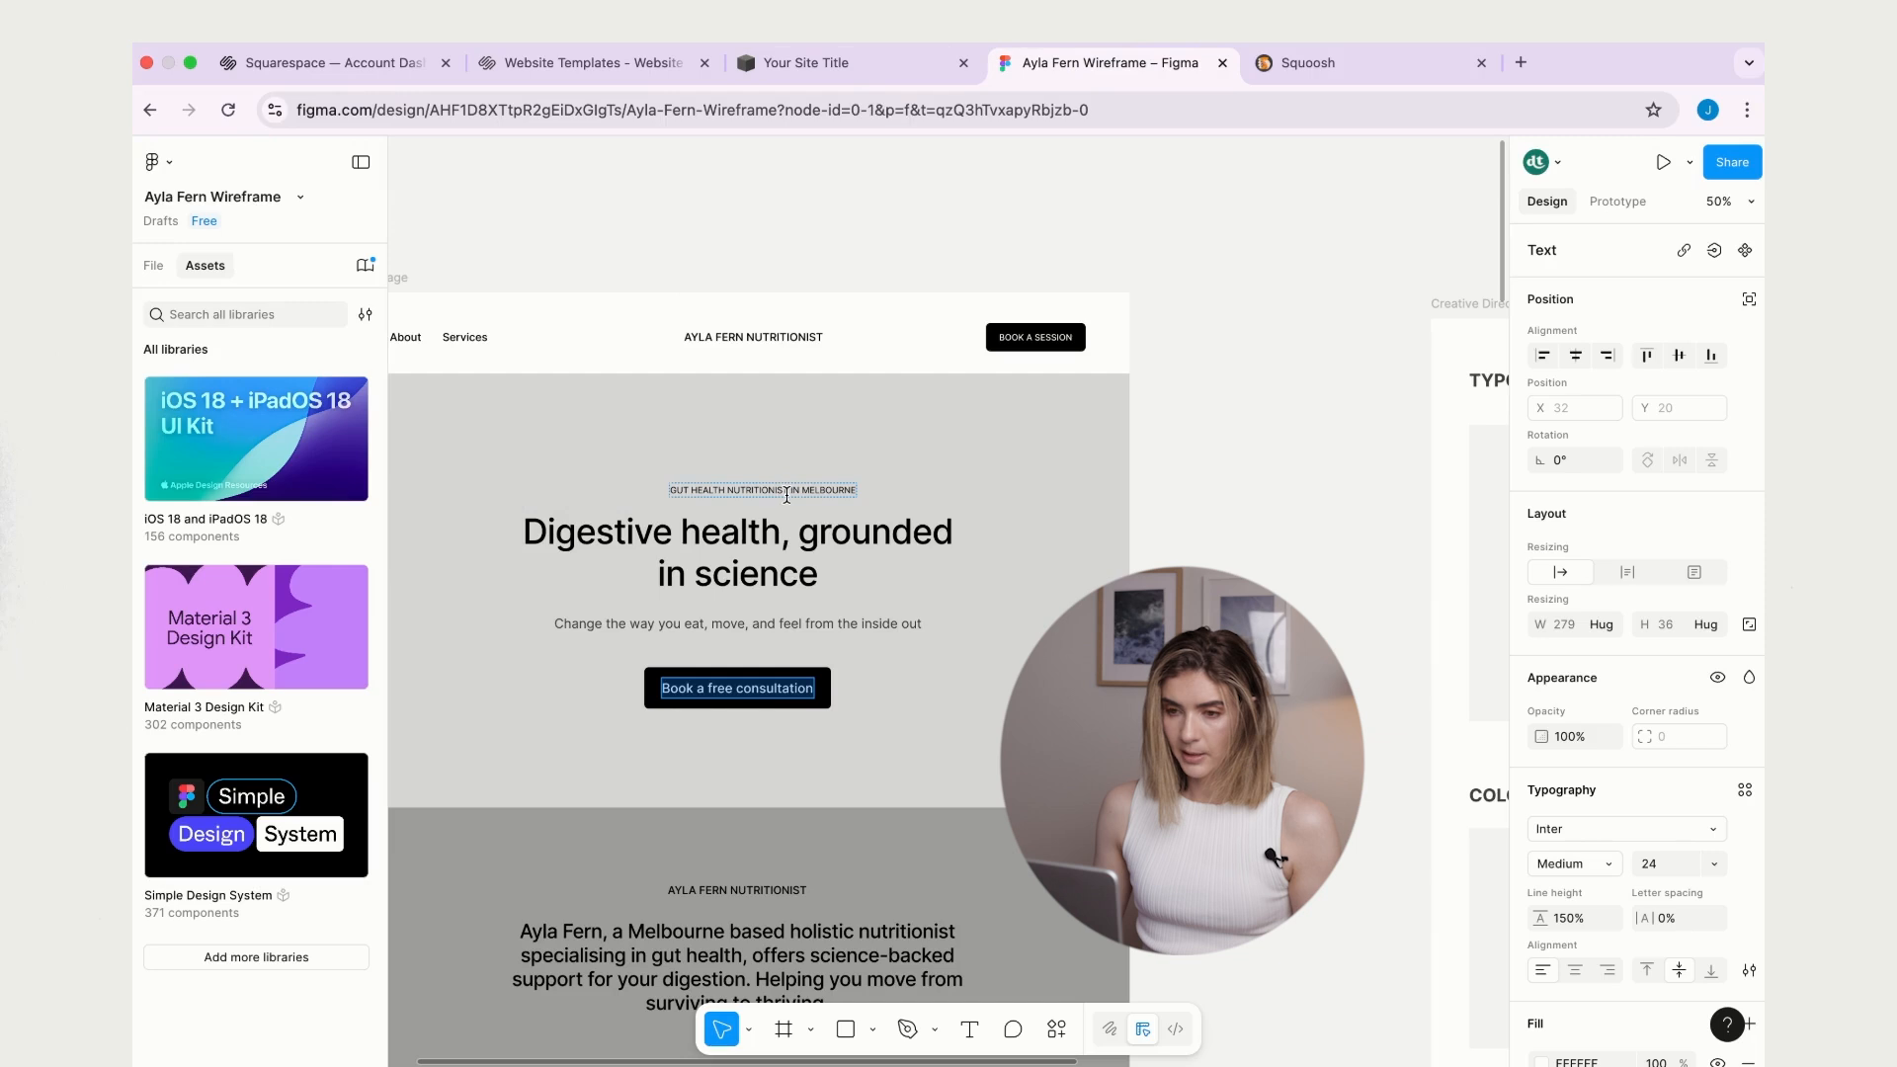
{"action": "double_click", "coordinate": [785, 491]}
{"action": "left_click", "coordinate": [840, 62]}
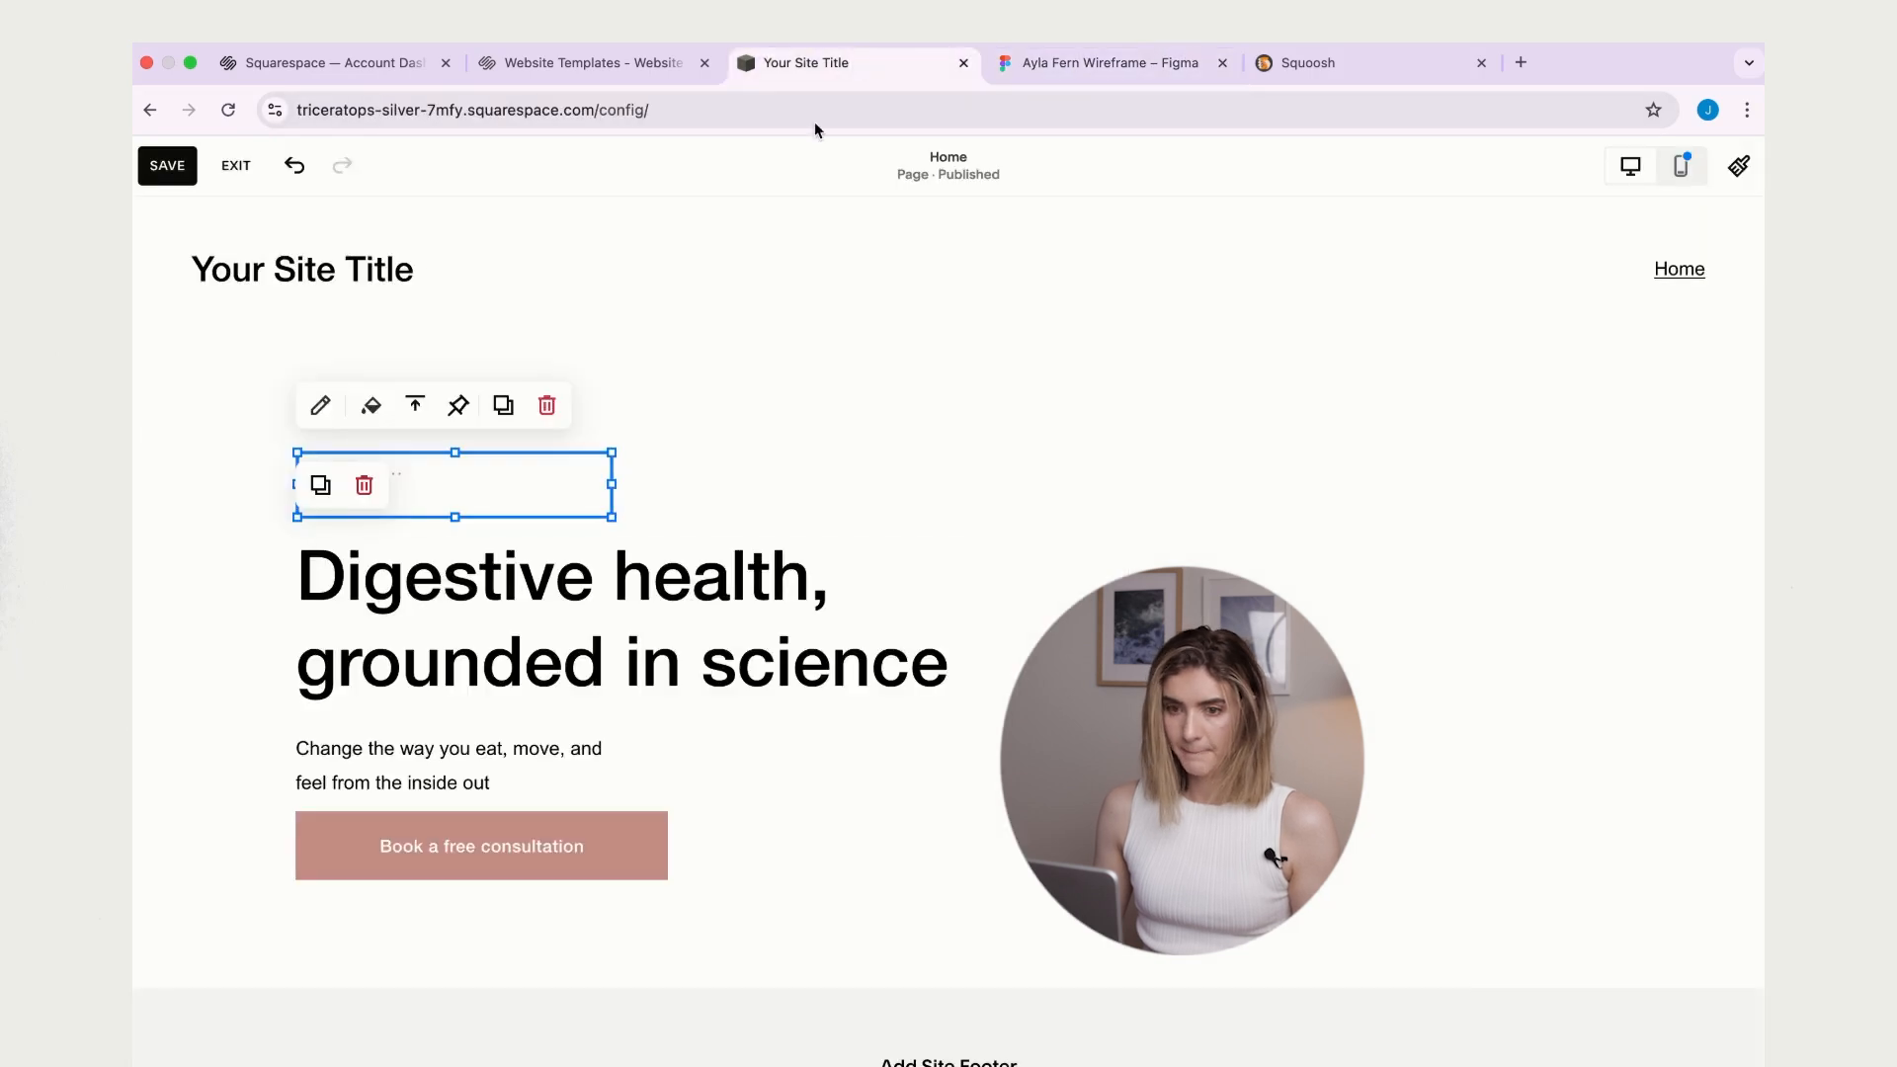
{"action": "left_click", "coordinate": [484, 474]}
{"action": "type", "text": "GUT HEALTH NUTRITIONIST in Melbourne"}
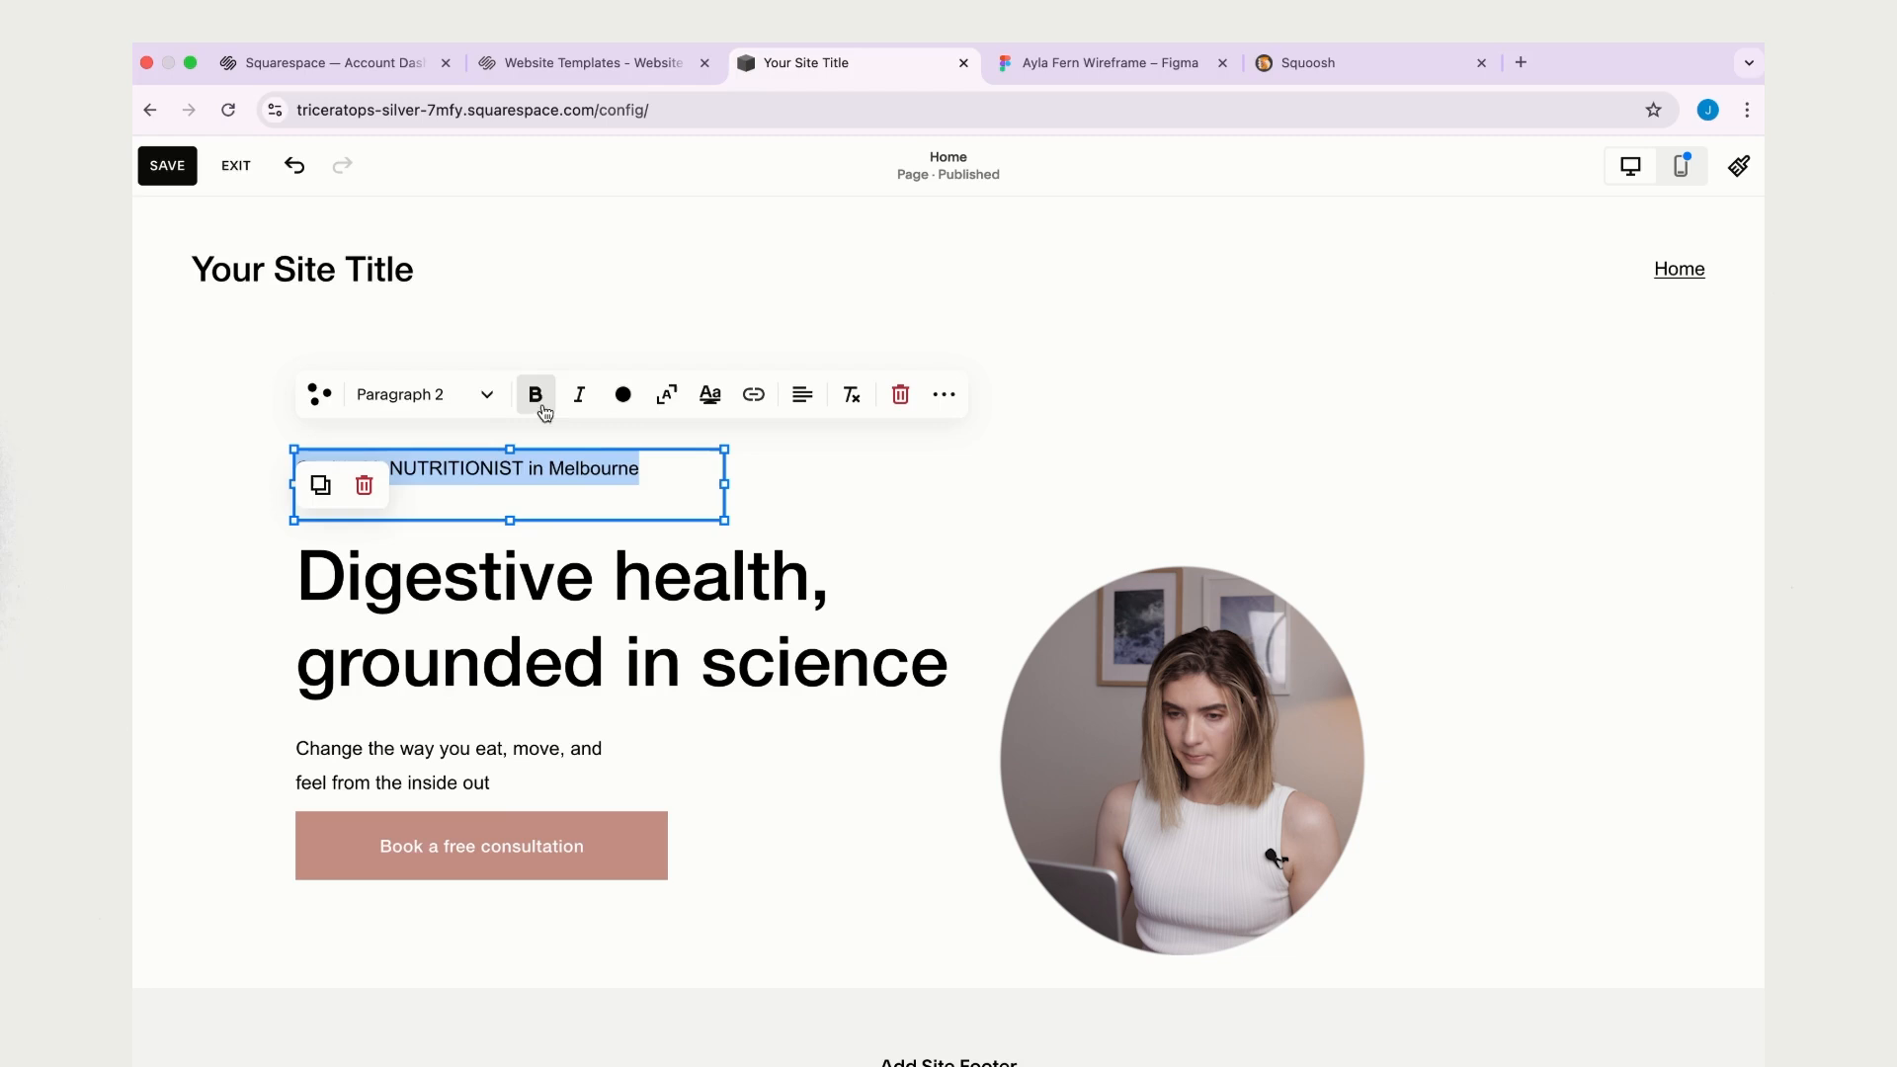
- Style the tagline as Monospace and save the Home page
{"action": "left_click", "coordinate": [484, 401]}
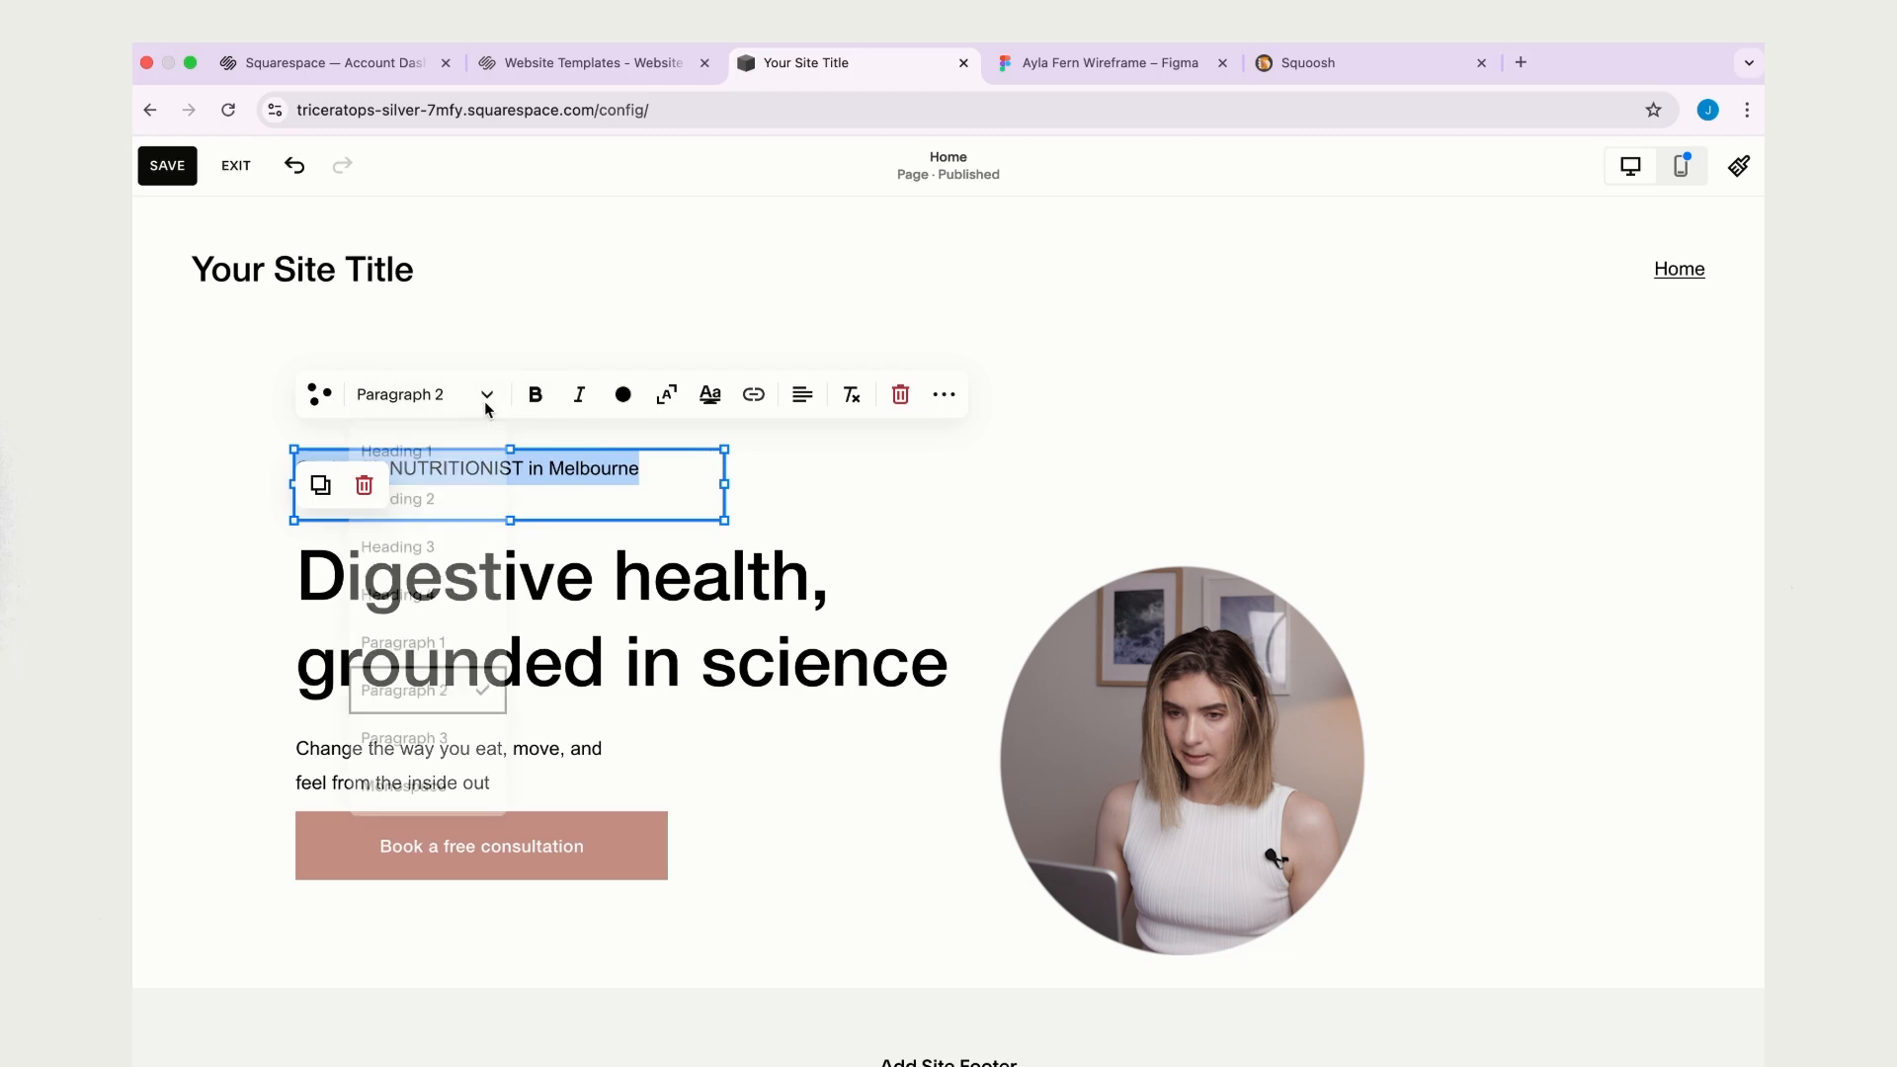
{"action": "left_click", "coordinate": [478, 799]}
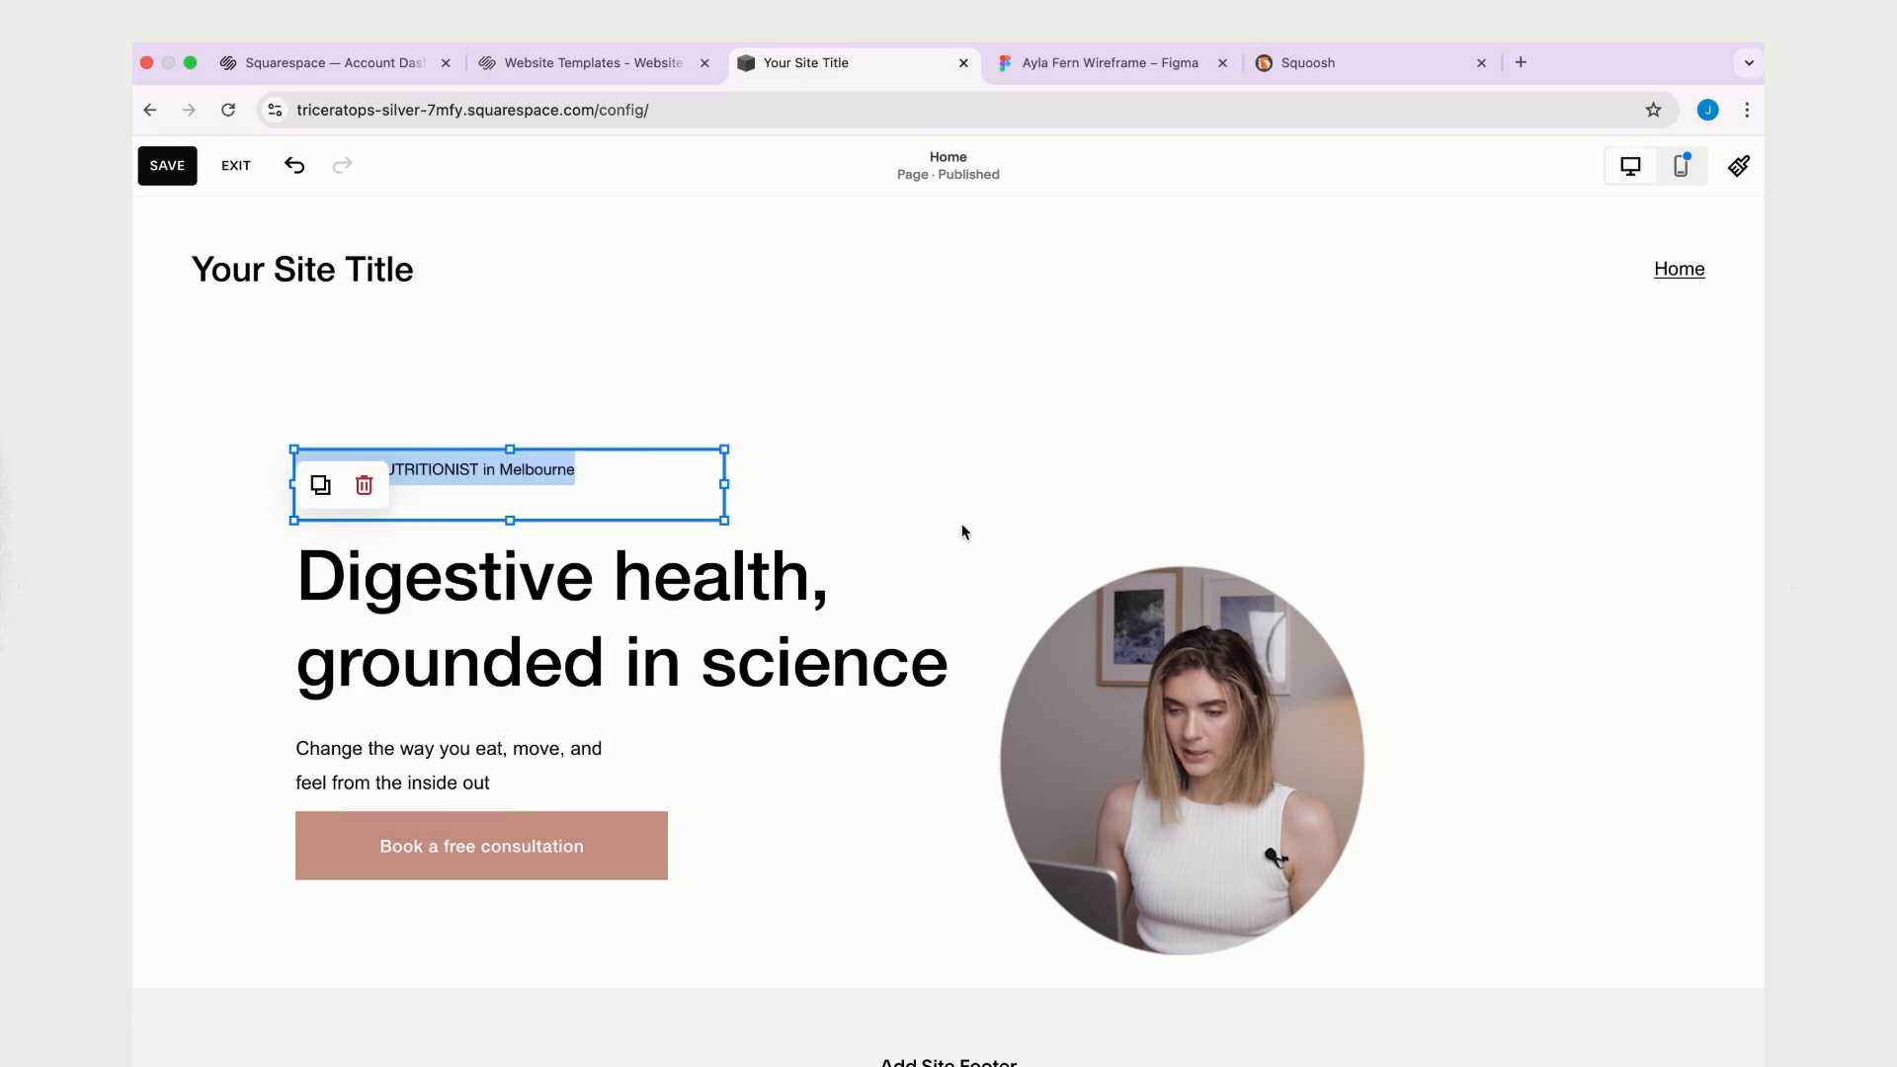
{"action": "left_click", "coordinate": [951, 527]}
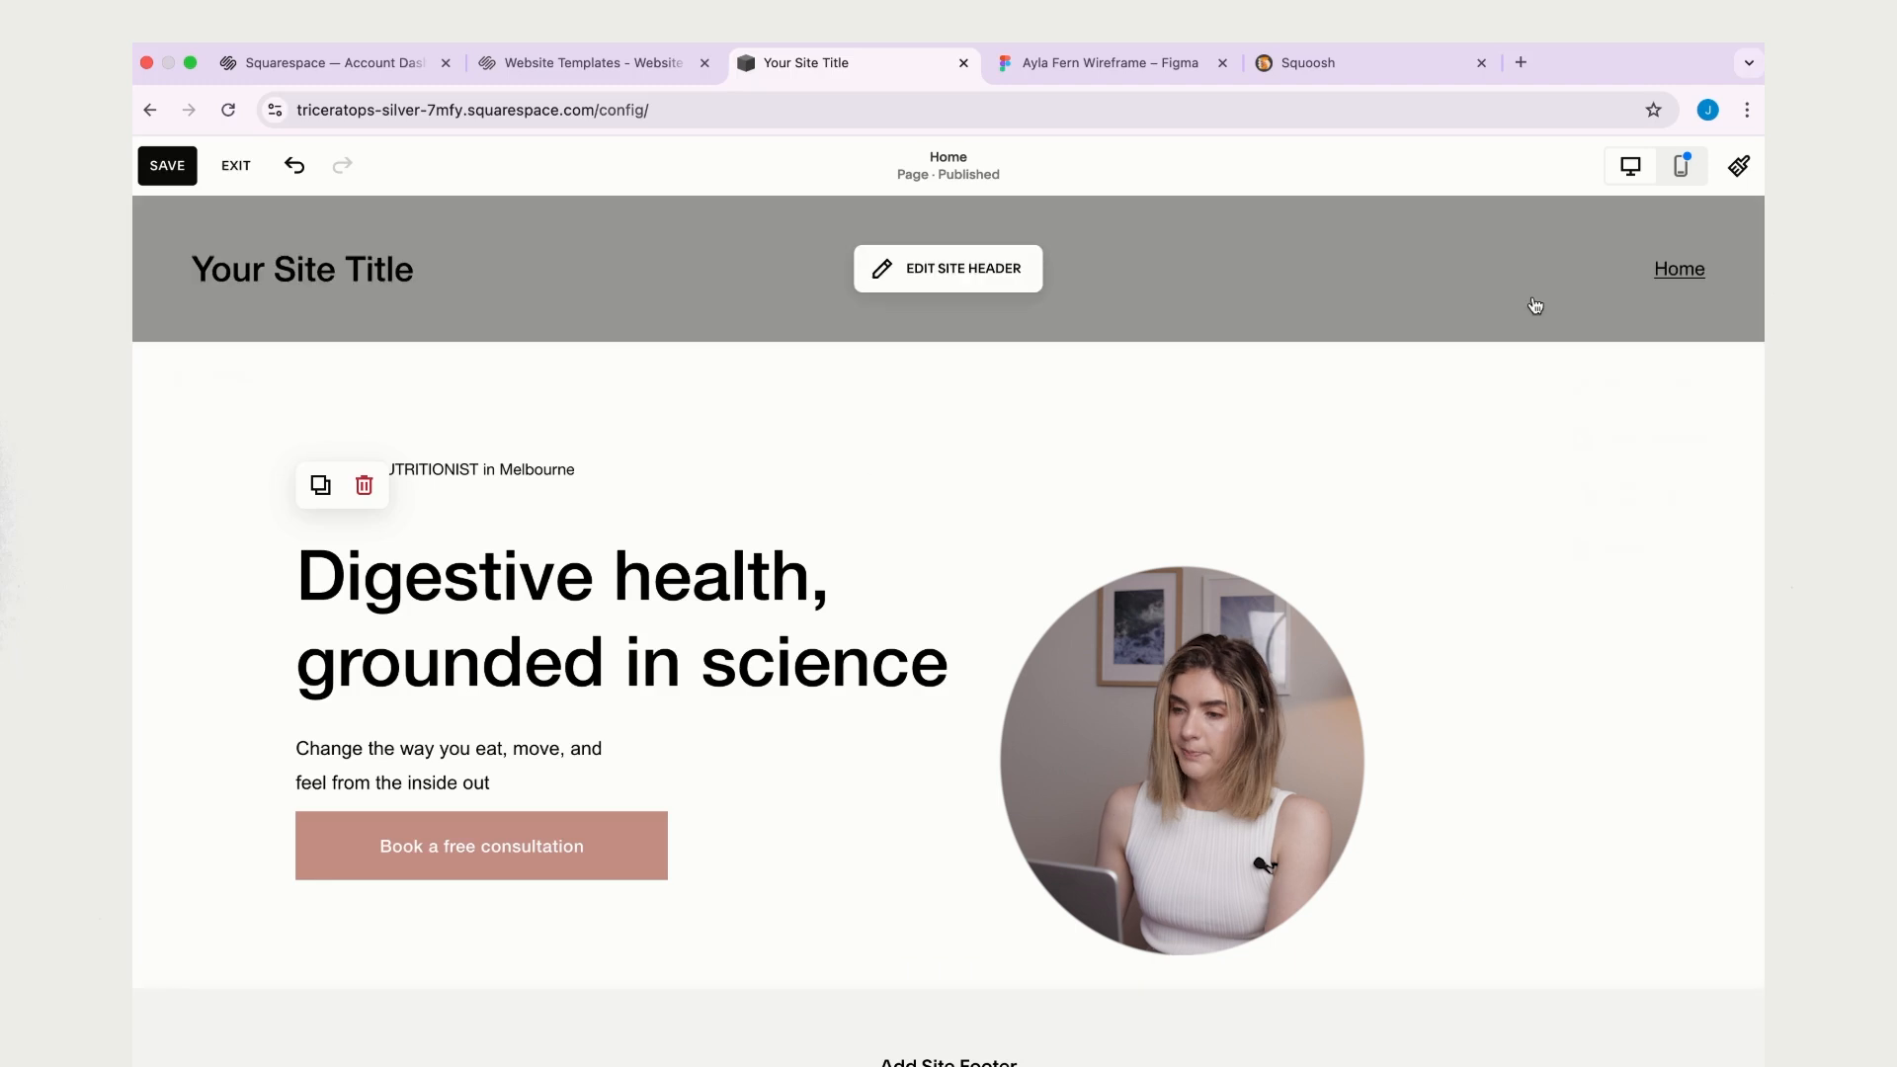
{"action": "left_click", "coordinate": [170, 166]}
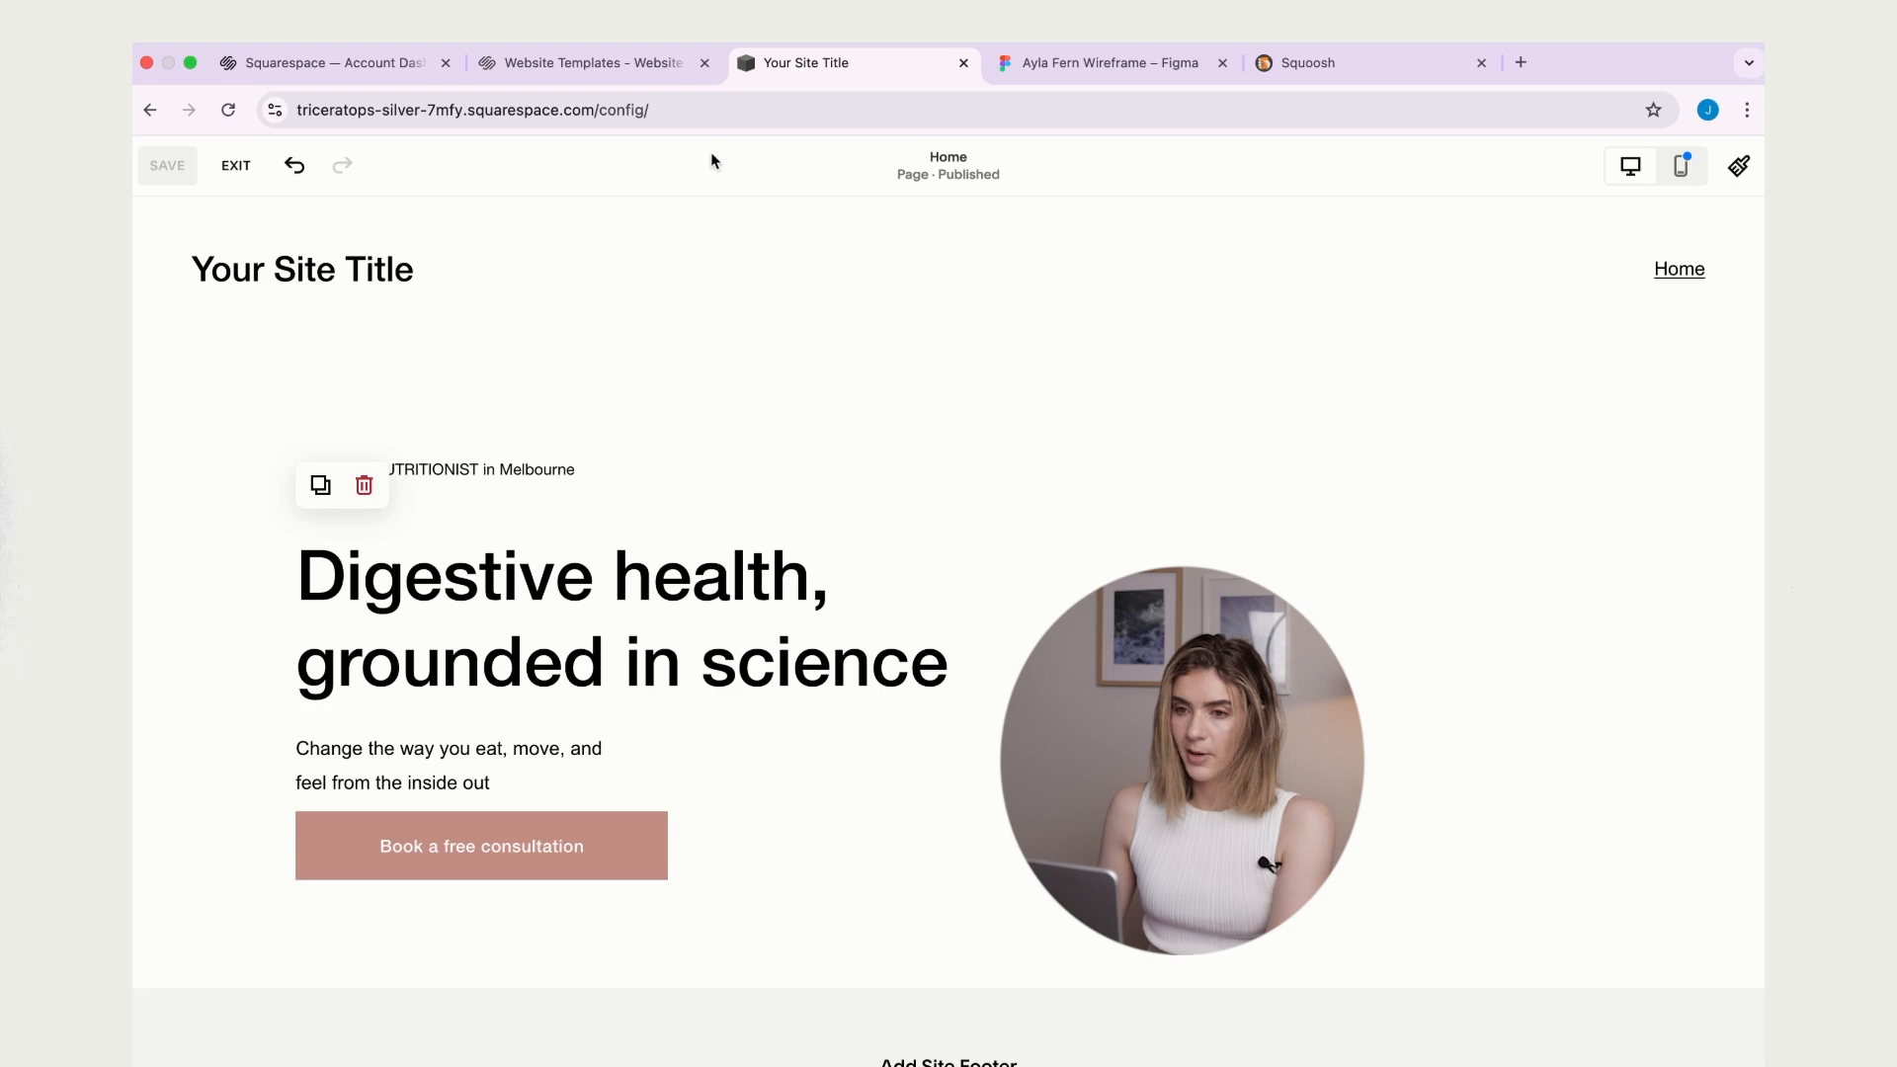
- Browse the Site Styles themes list without applying any theme
{"action": "left_click", "coordinate": [1741, 170]}
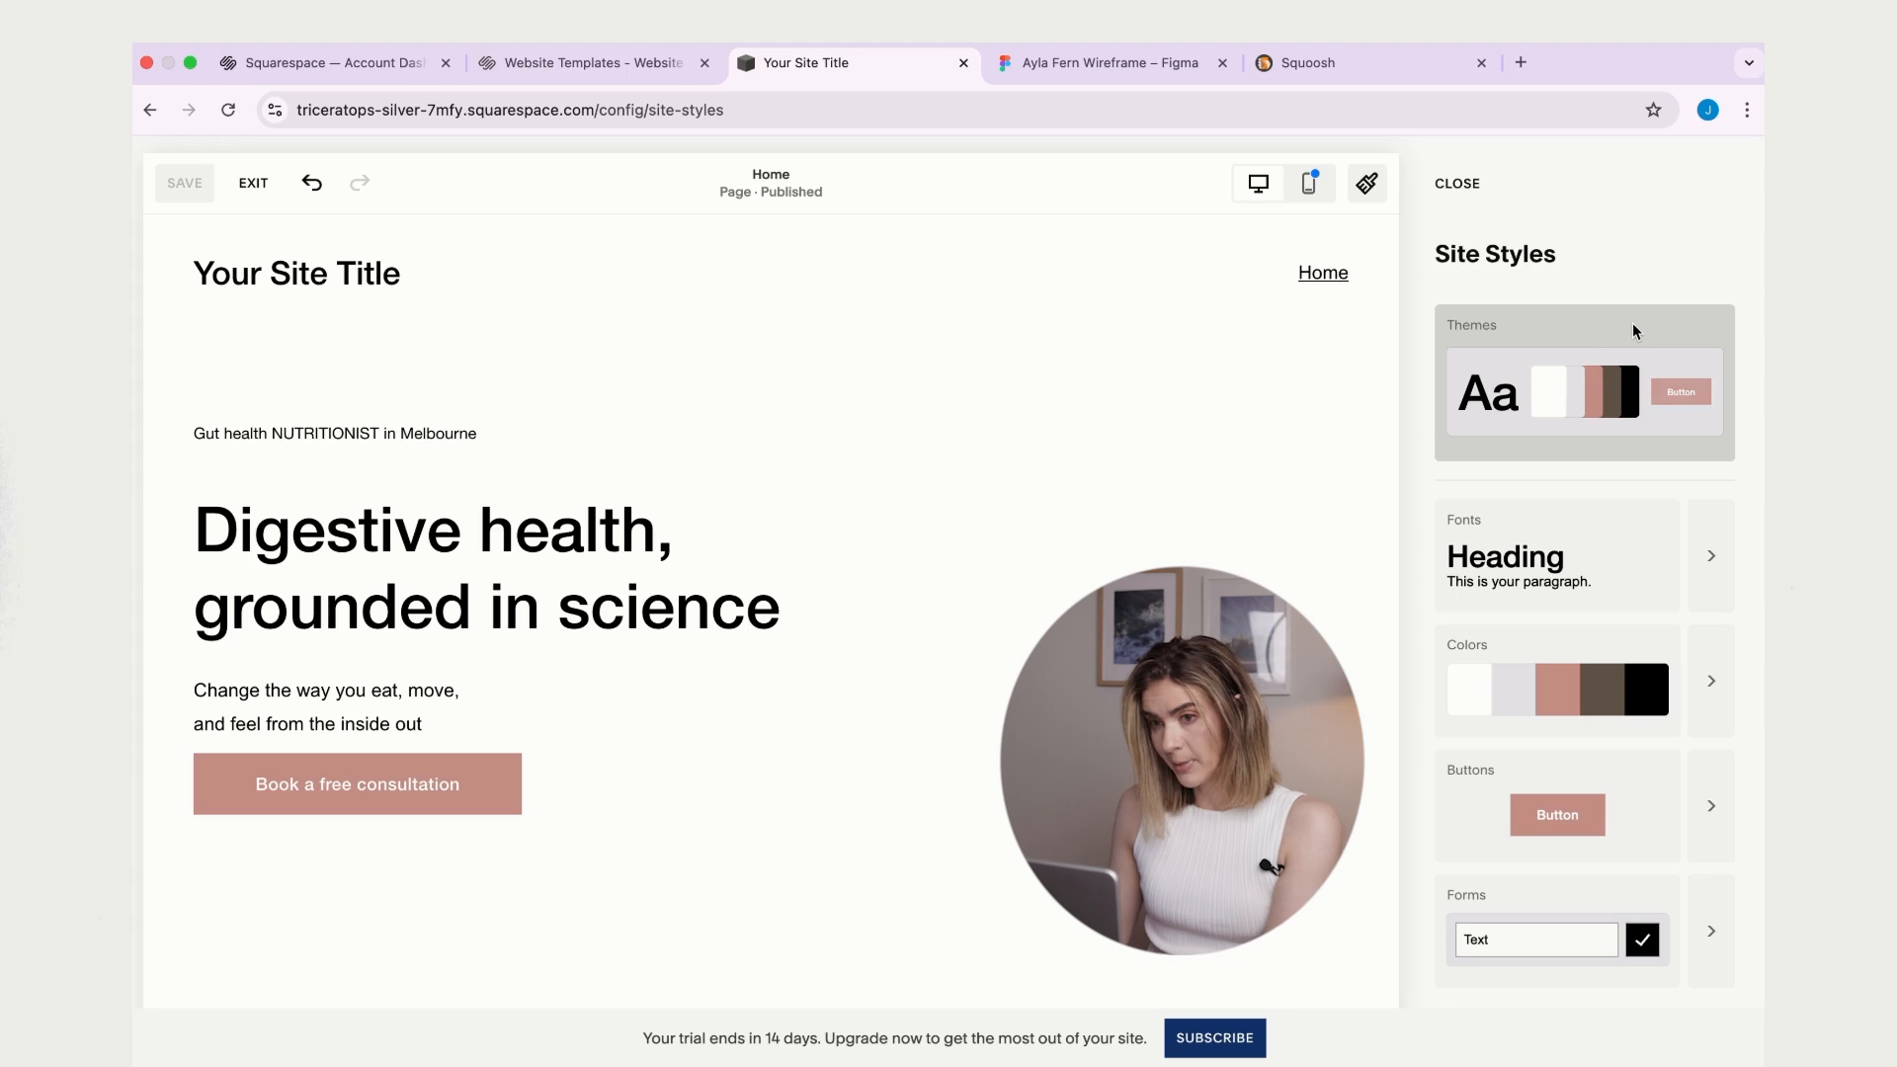
{"action": "left_click", "coordinate": [1632, 322]}
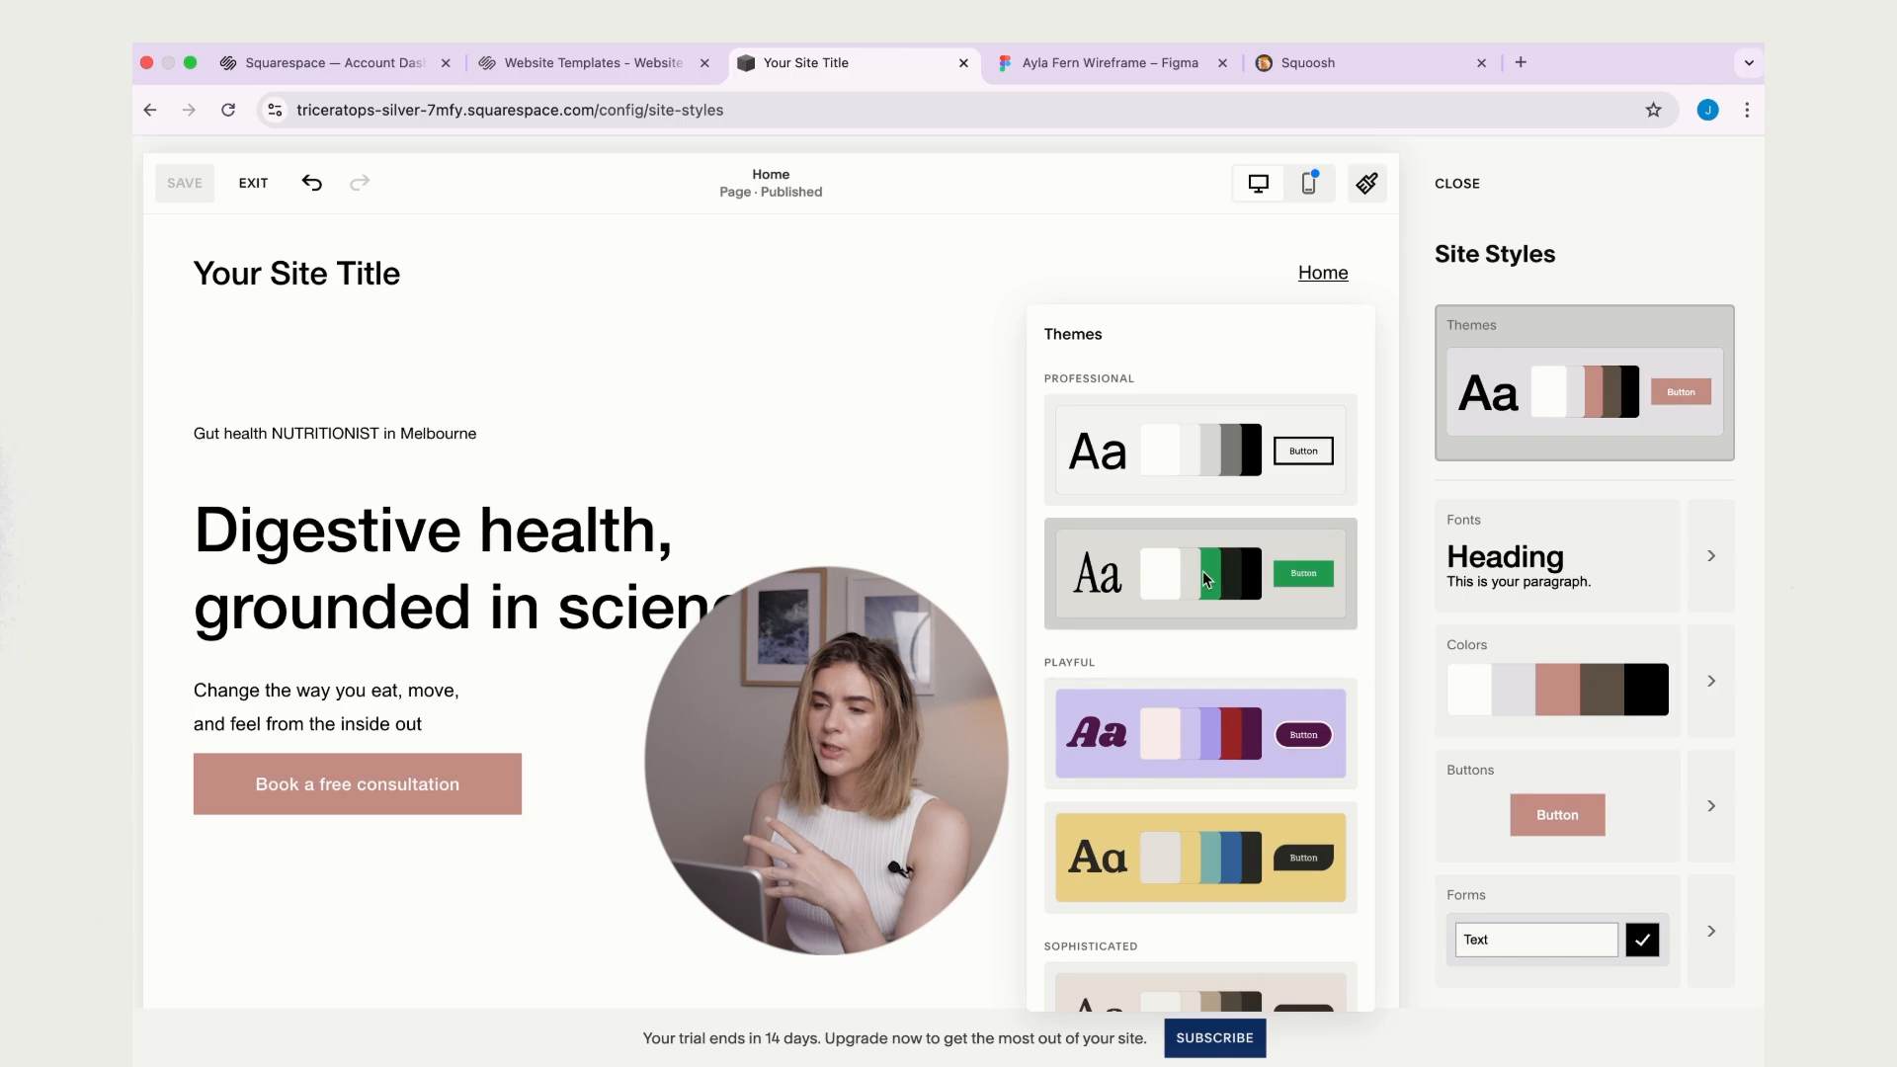
{"action": "scroll", "coordinate": [1284, 567], "scroll_direction": "down", "scroll_amount": 5}
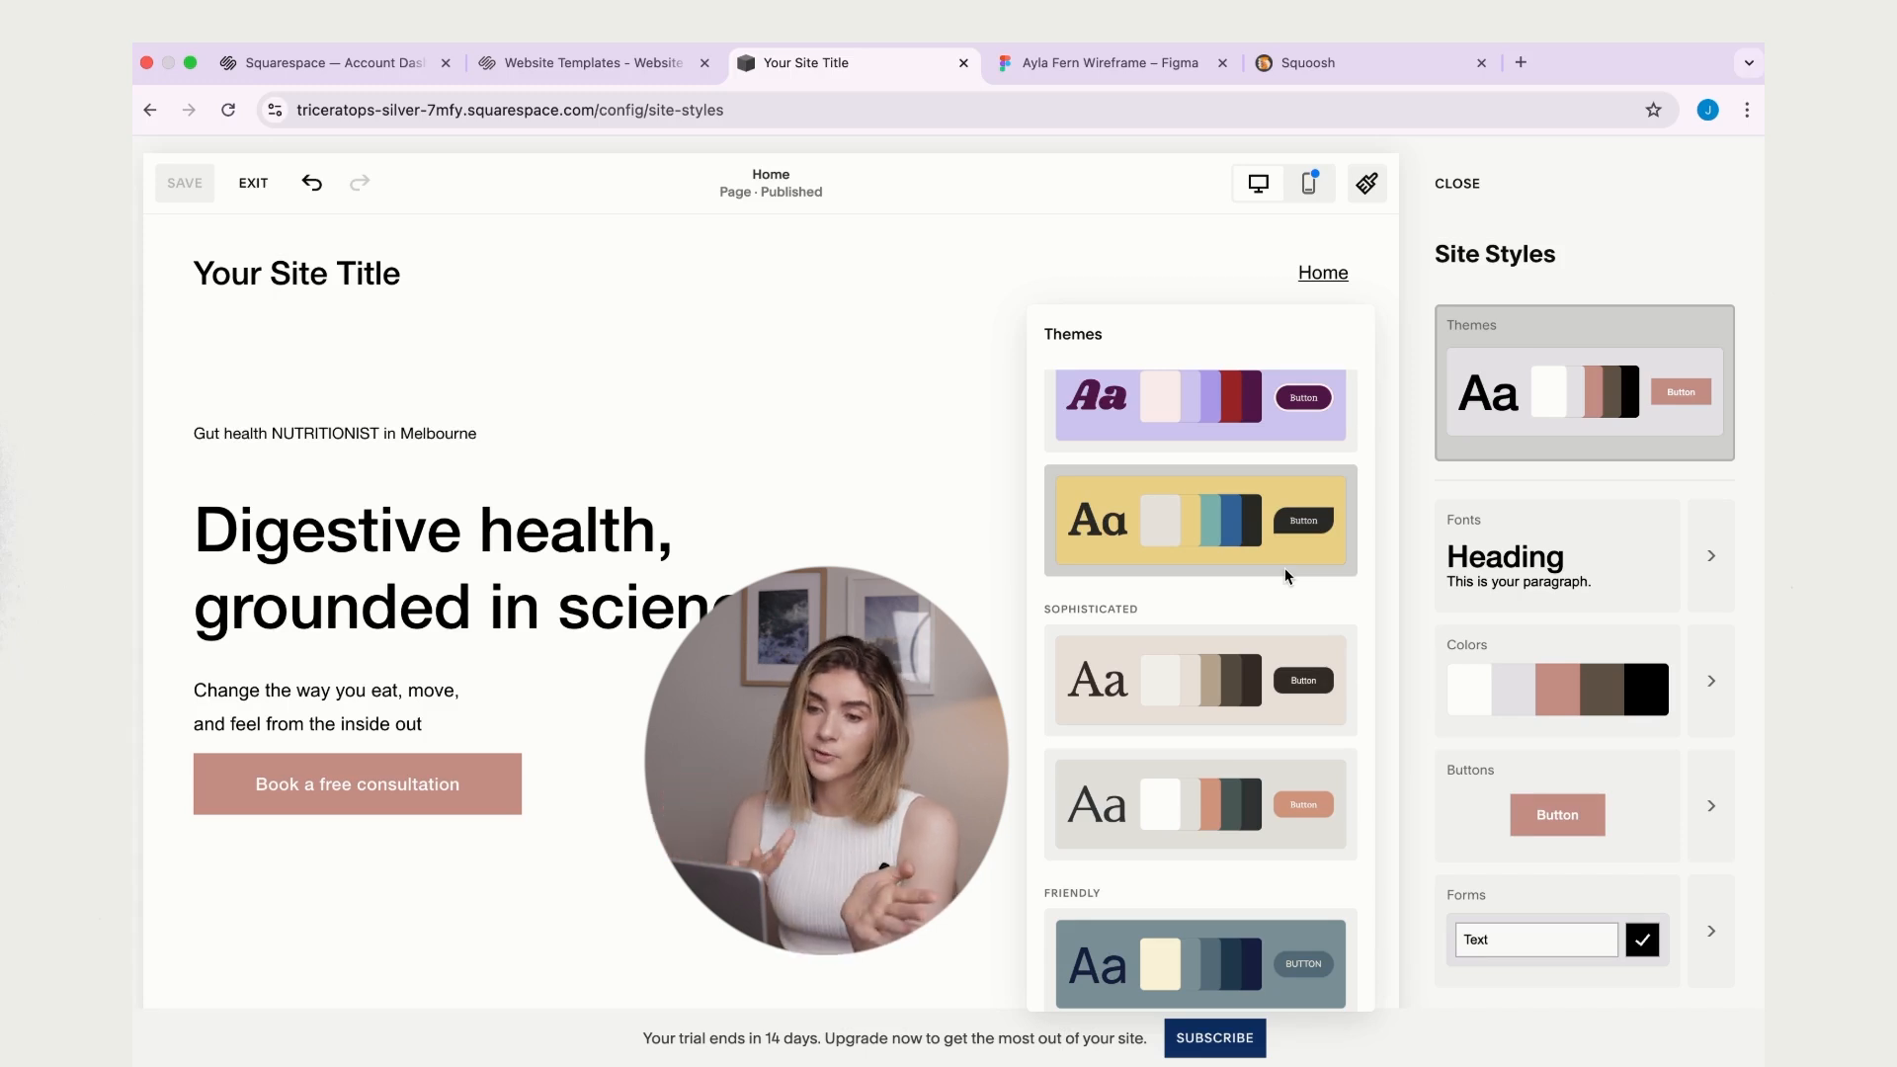
{"action": "left_click", "coordinate": [1662, 246]}
{"action": "scroll", "coordinate": [1679, 464], "scroll_direction": "down", "scroll_amount": 2}
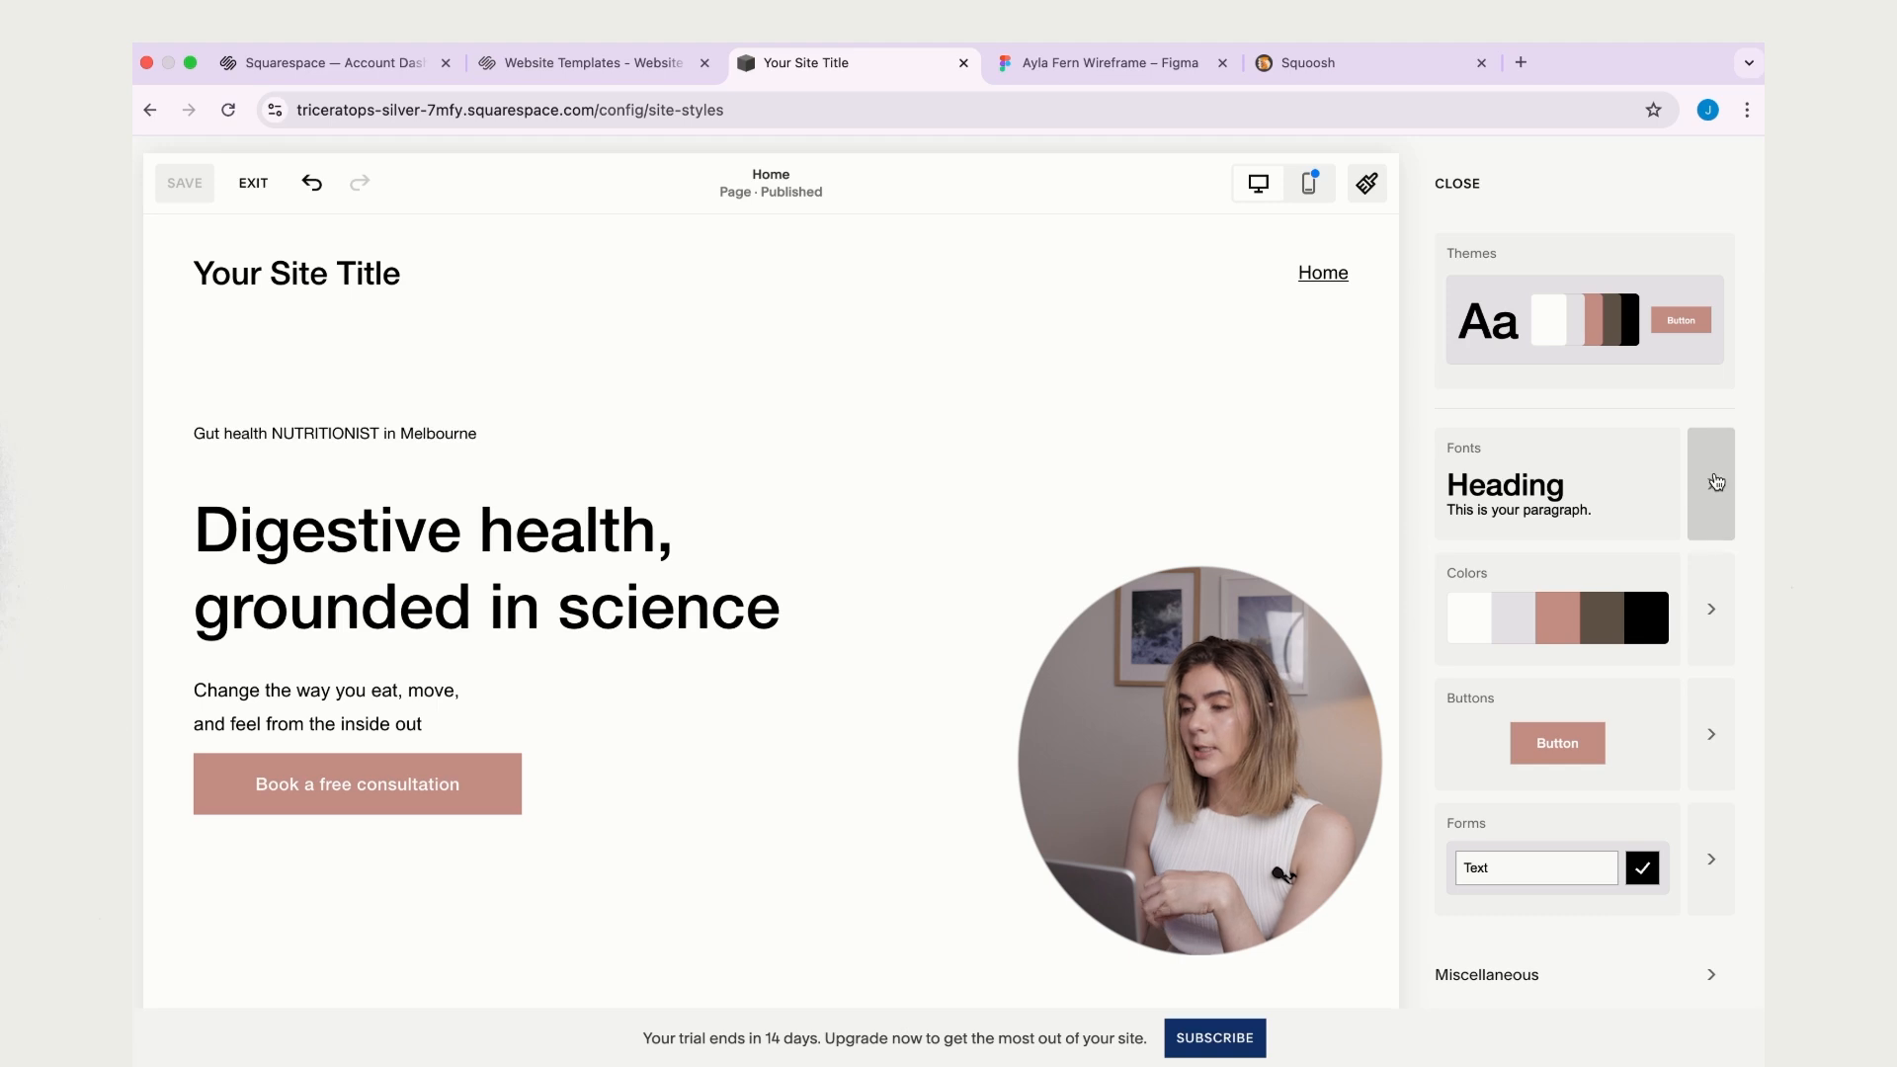
- Change the heading font to Instrument Serif
{"action": "left_click", "coordinate": [1716, 481]}
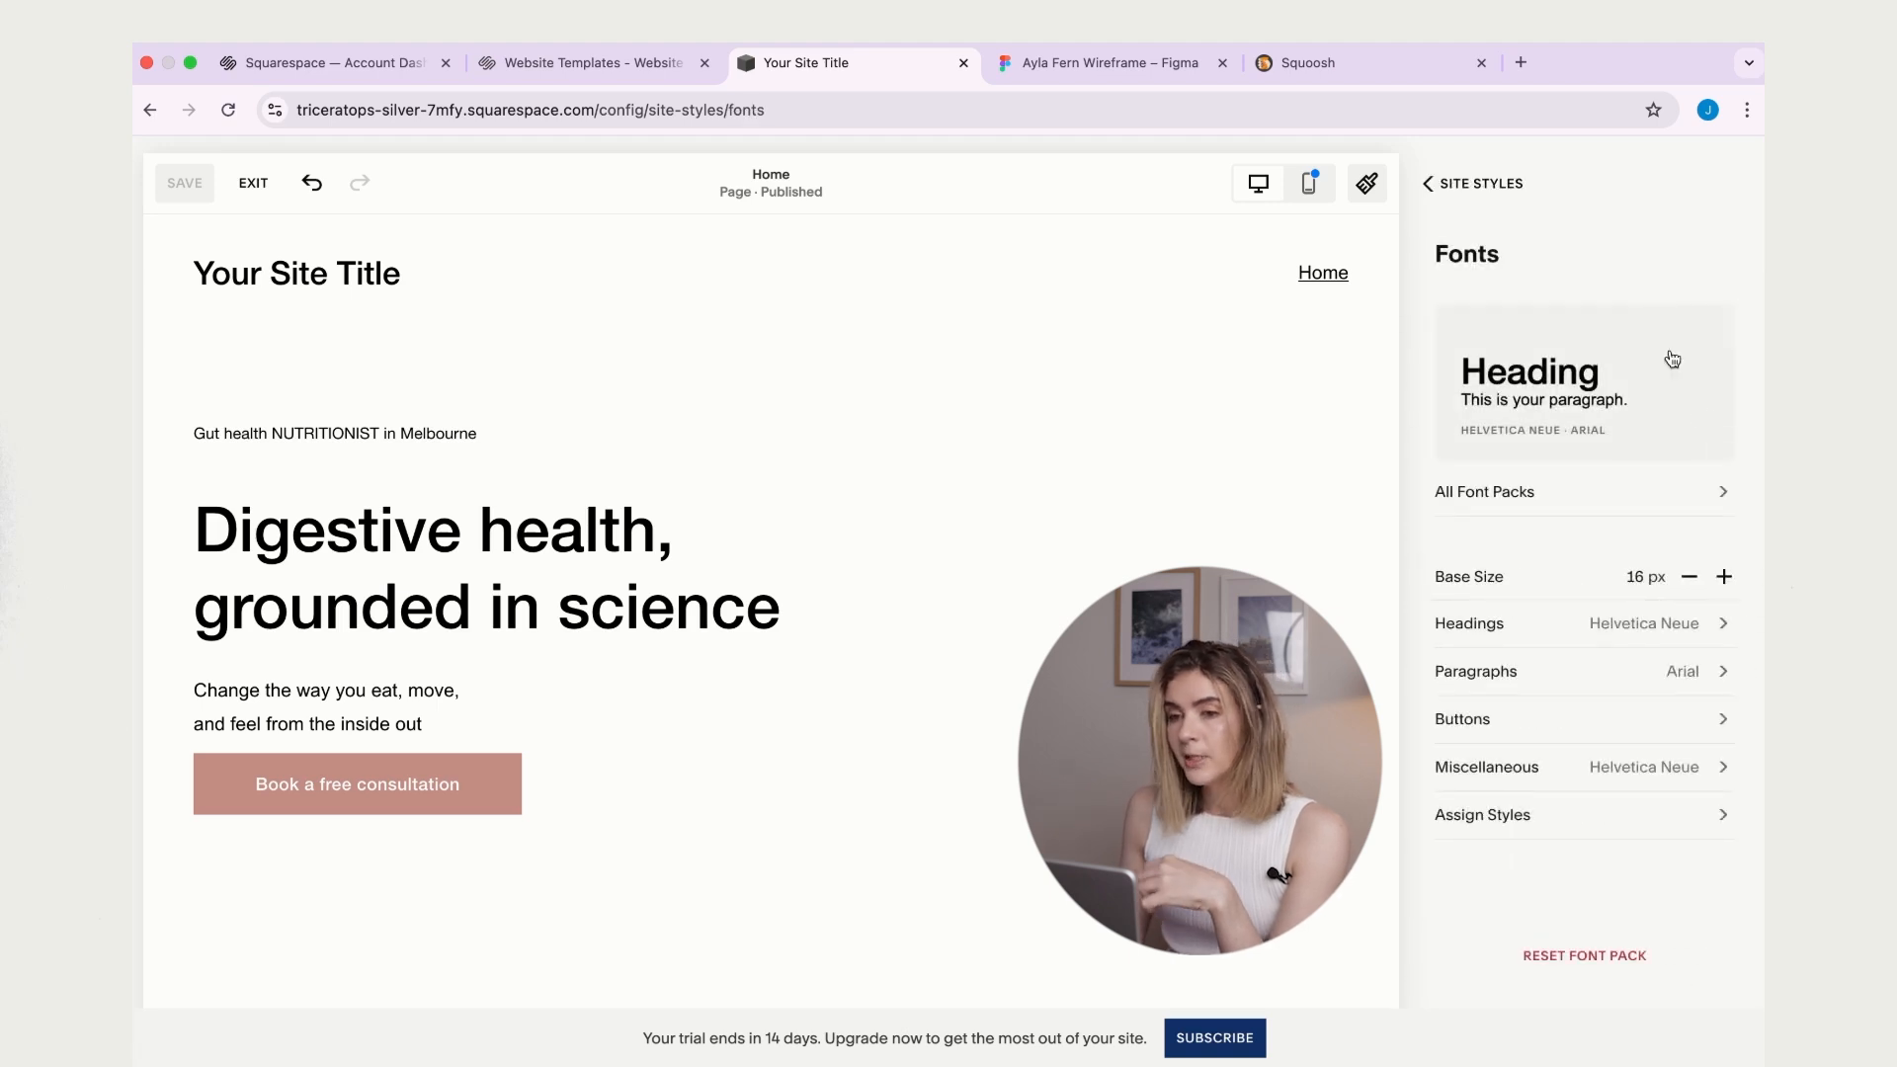
{"action": "scroll", "coordinate": [1706, 292], "scroll_direction": "down", "scroll_amount": 1}
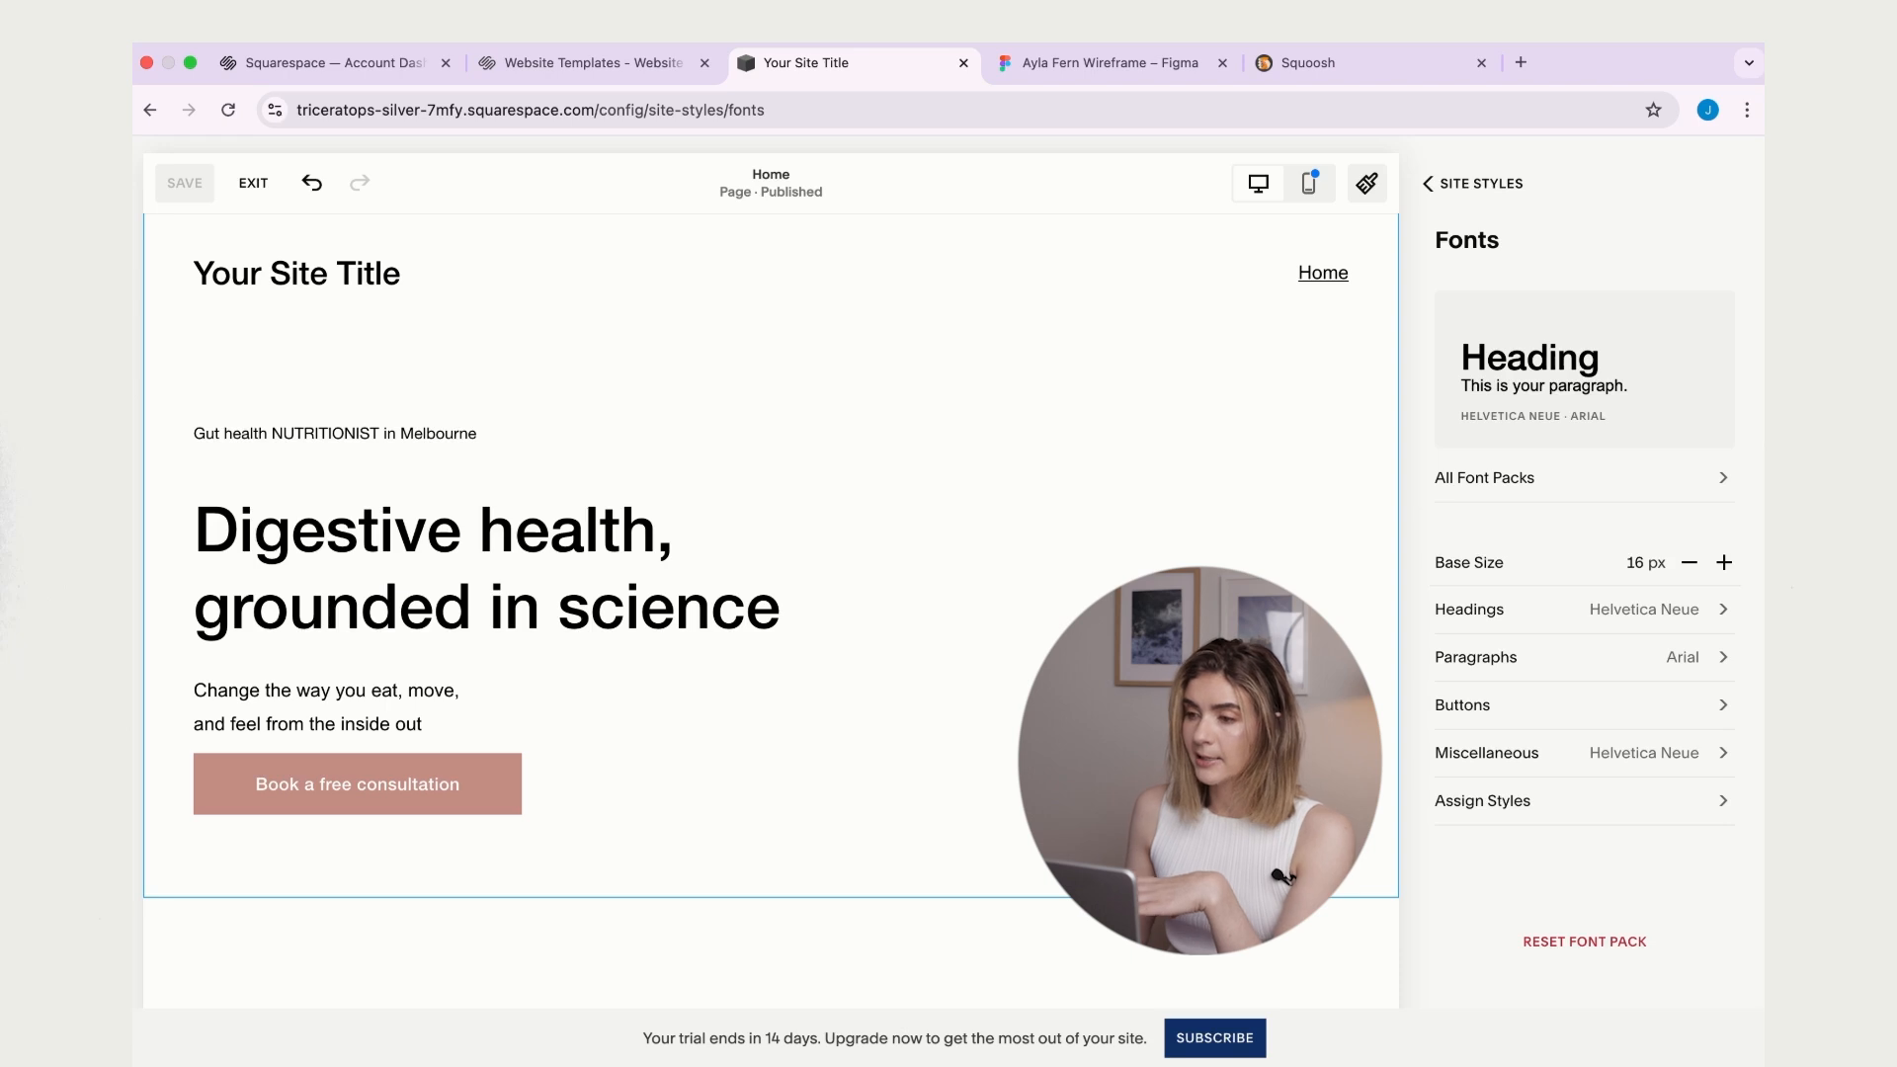
{"action": "left_click", "coordinate": [1715, 614]}
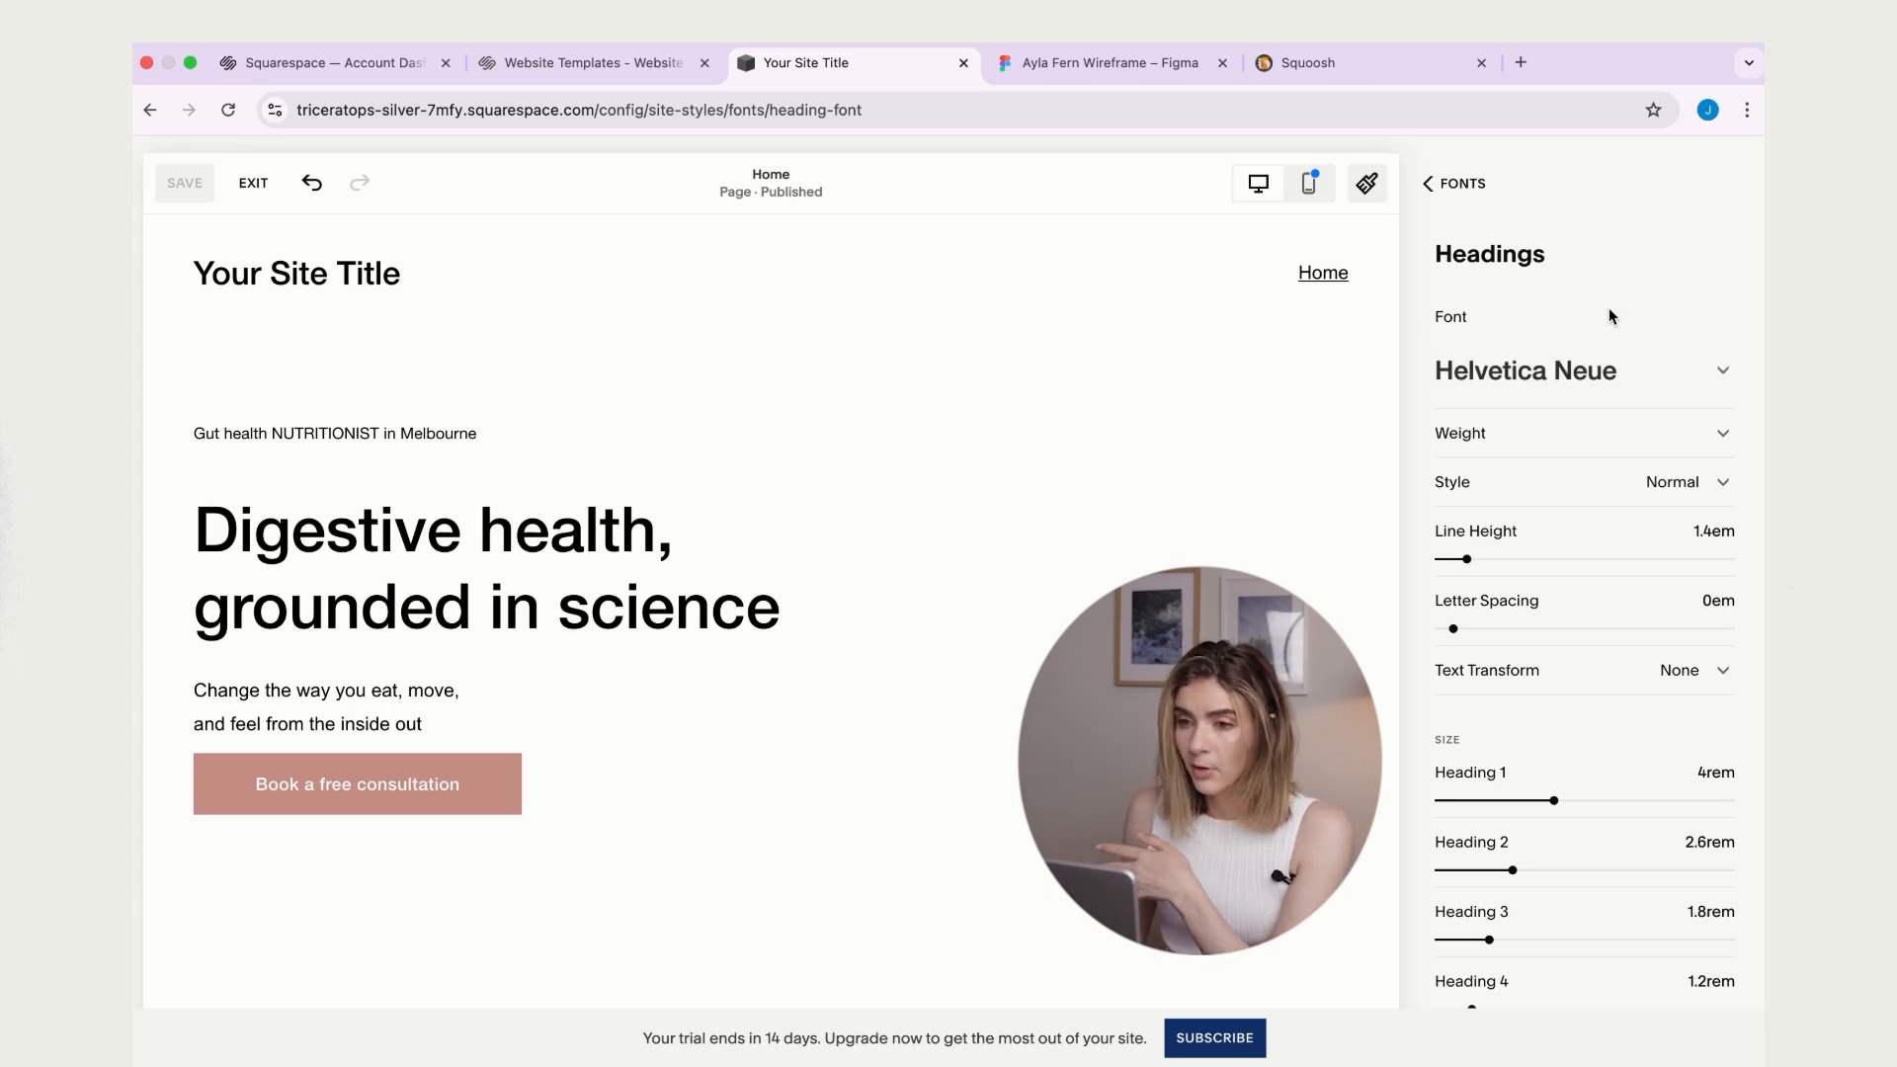
{"action": "left_click", "coordinate": [1611, 372]}
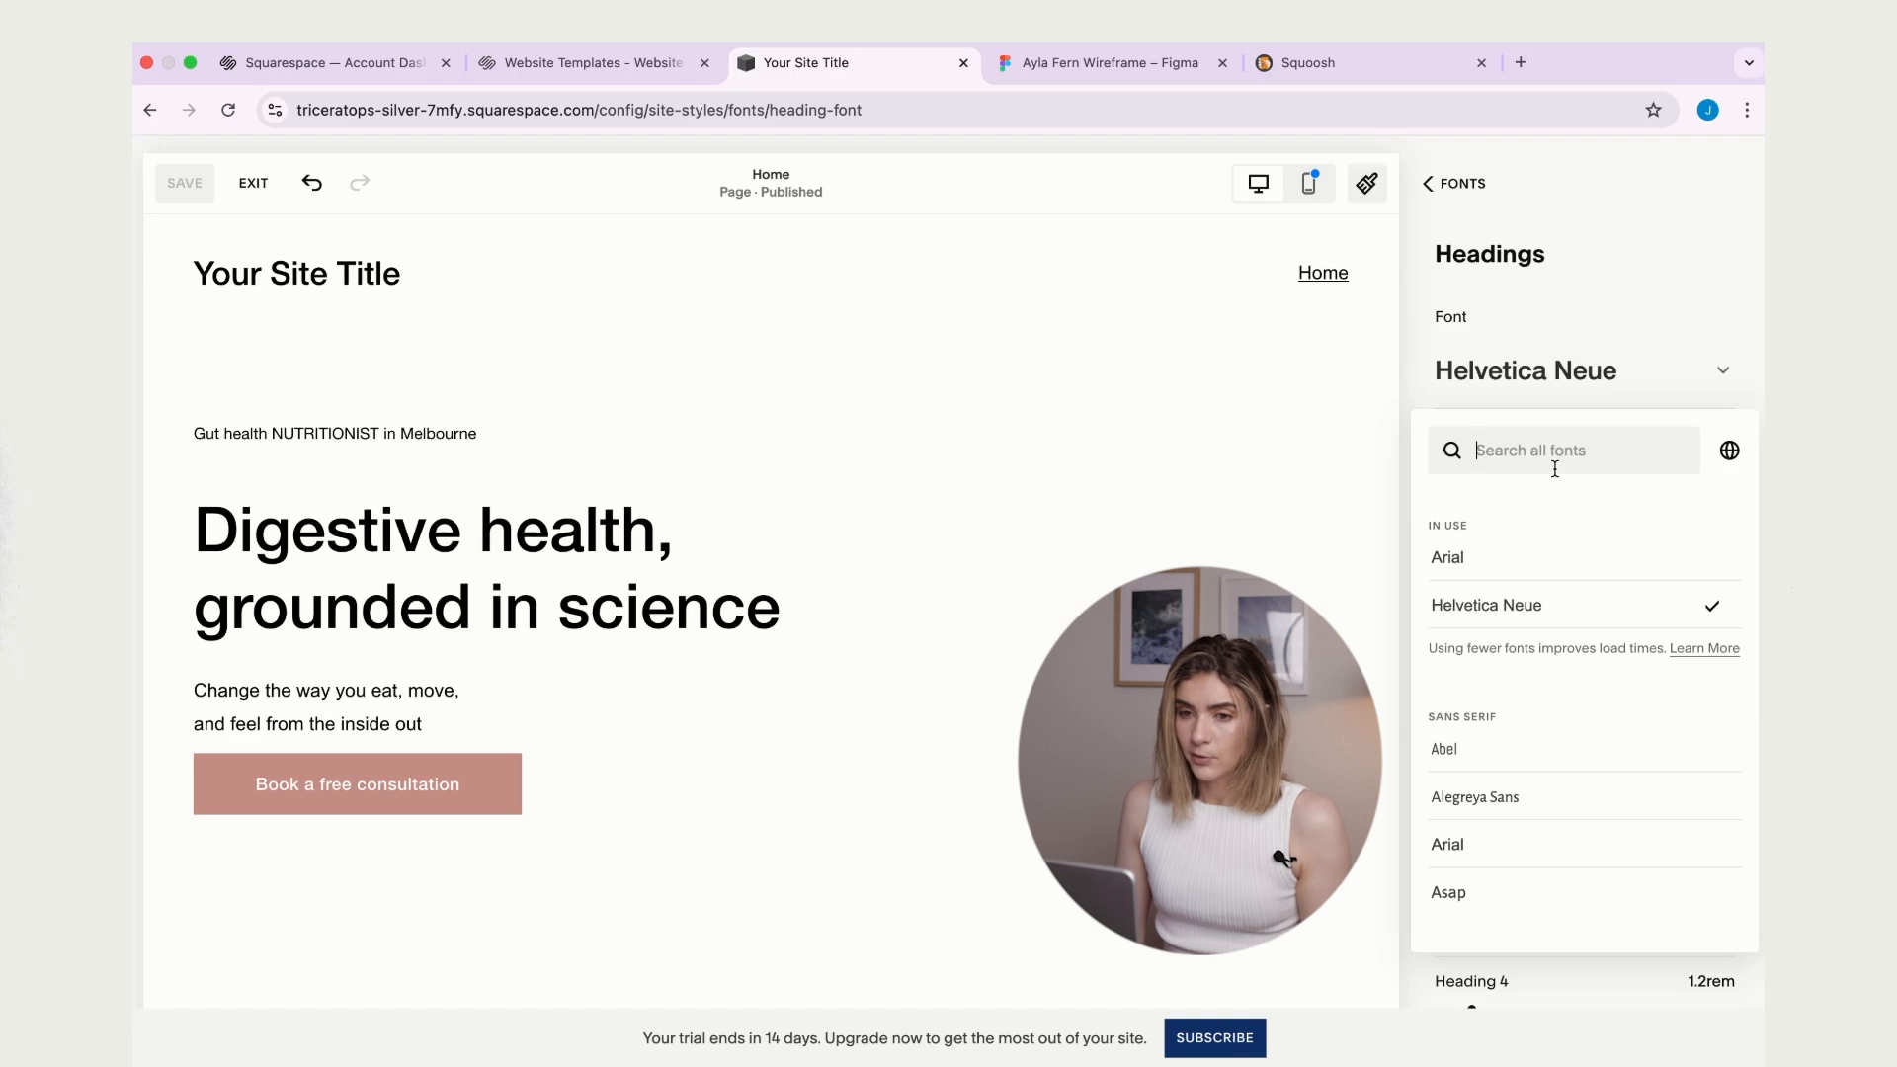
{"action": "type", "text": "In"}
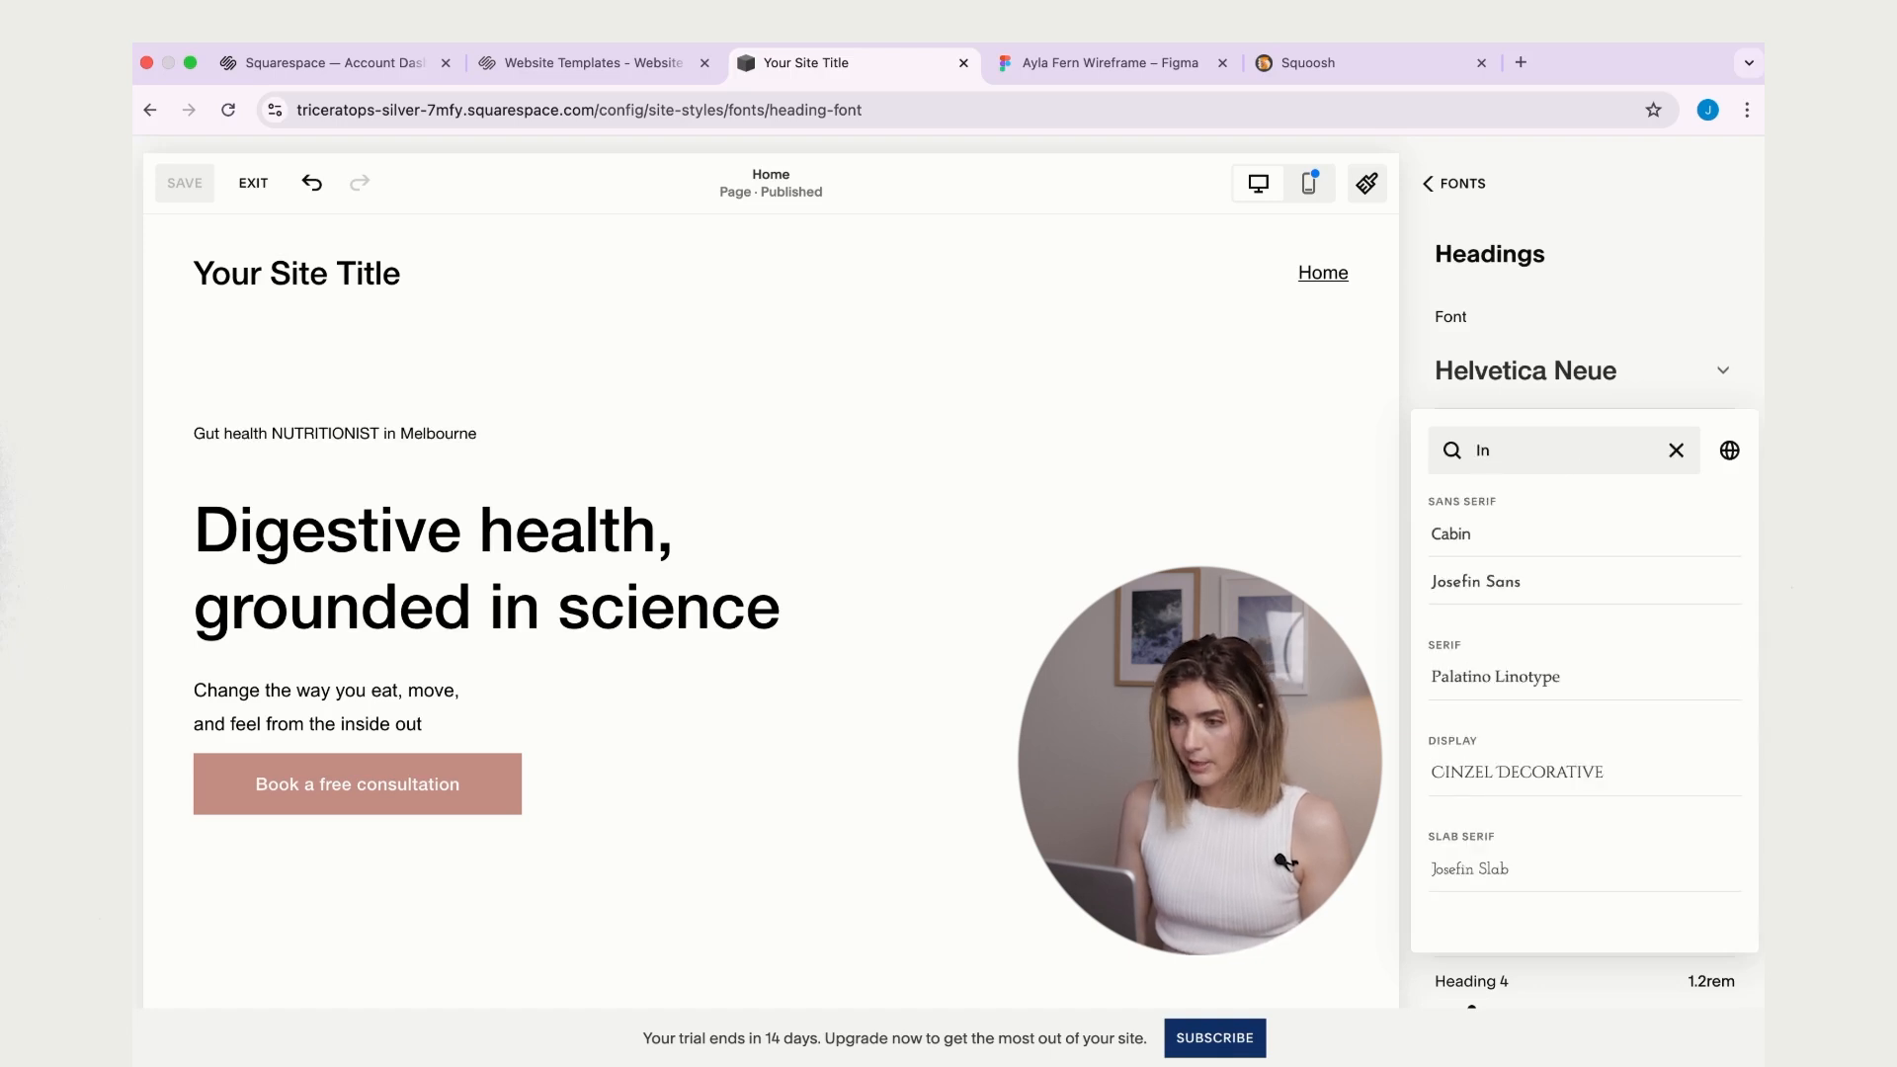
{"action": "type", "text": "stru"}
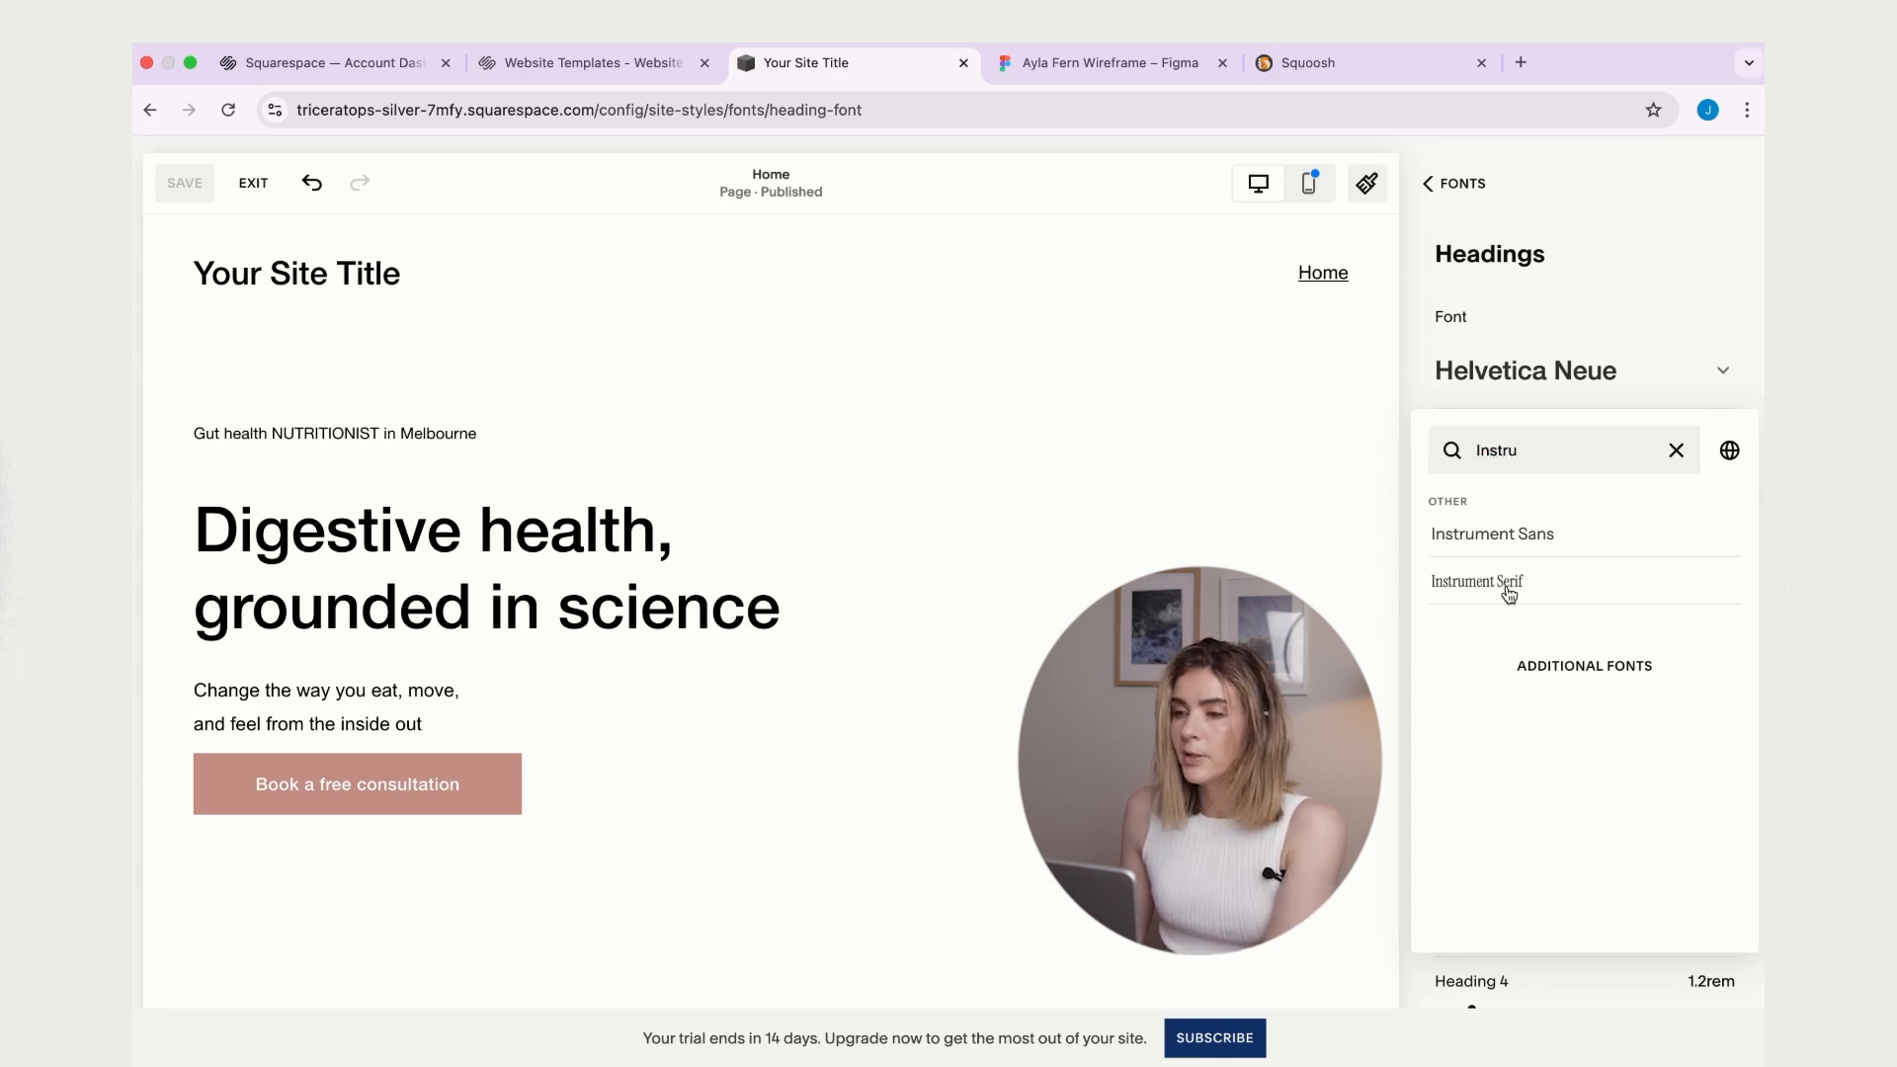
{"action": "left_click", "coordinate": [1506, 585]}
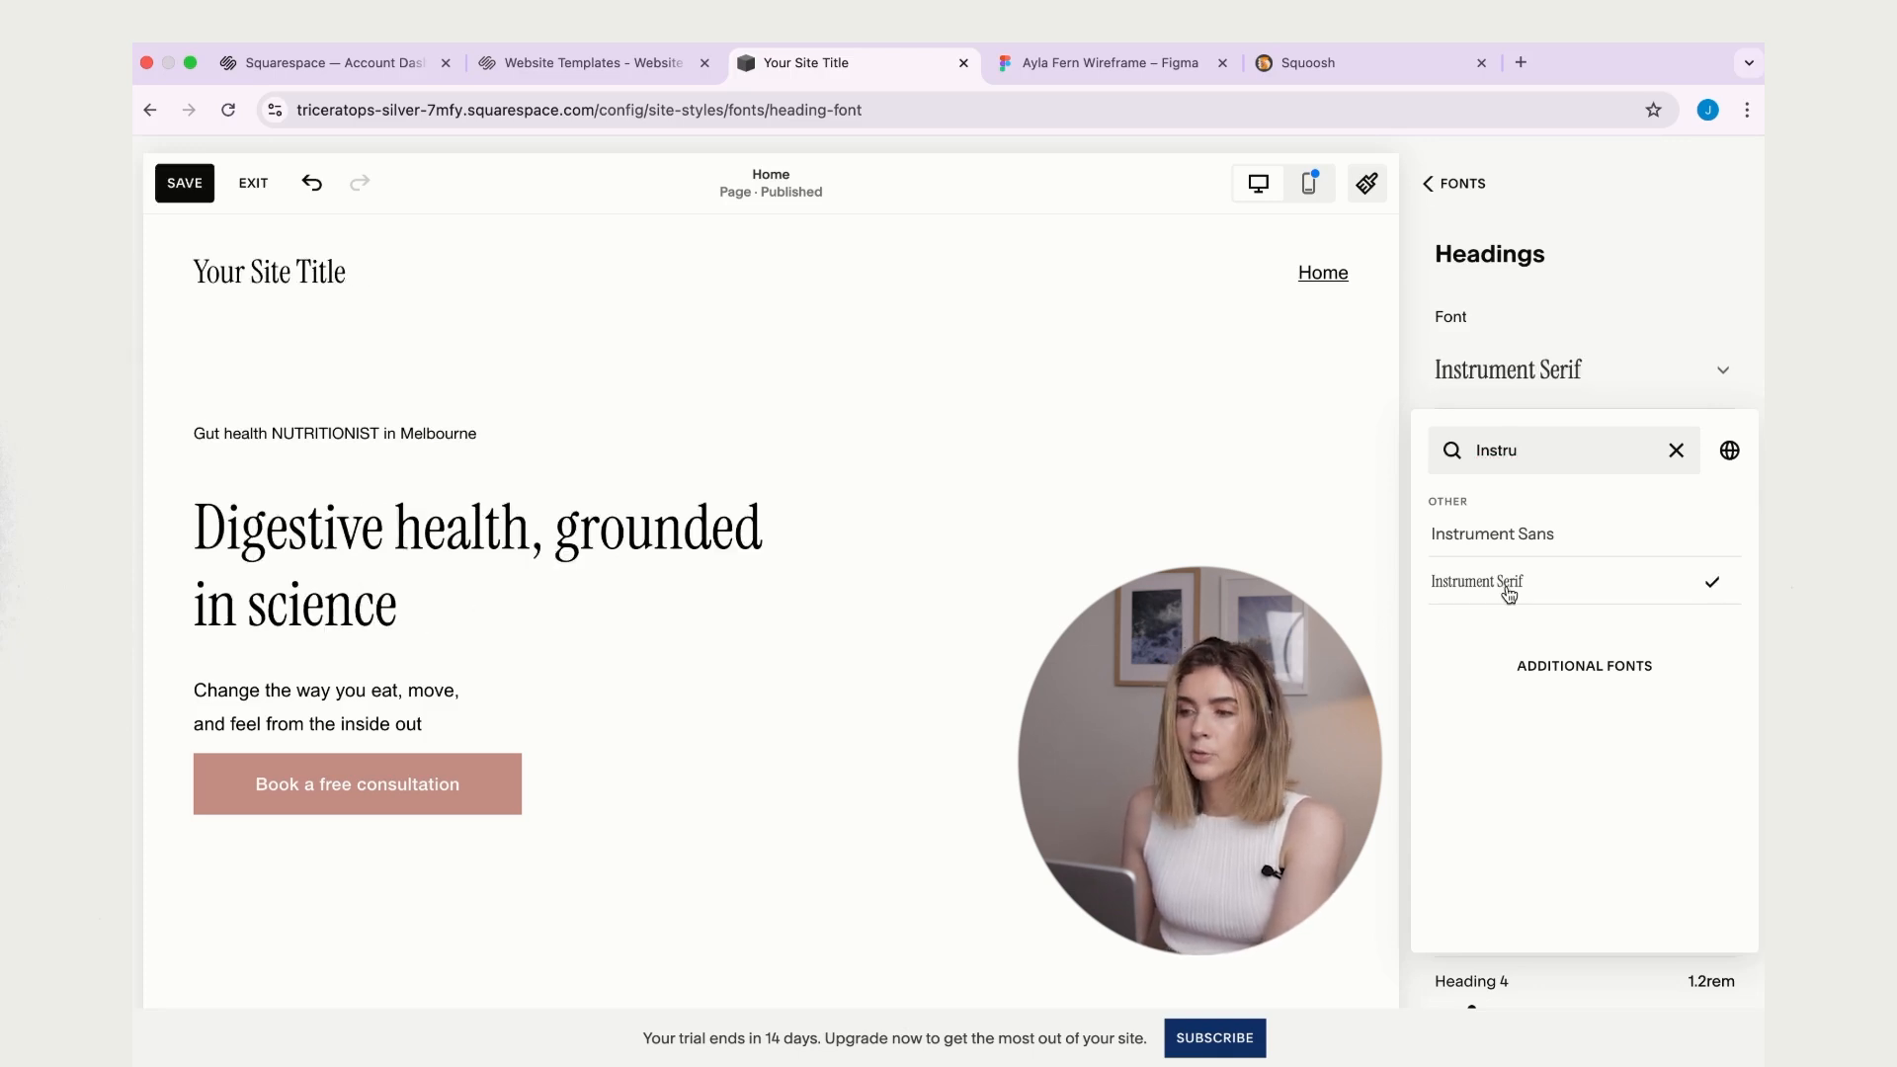
{"action": "left_click", "coordinate": [1730, 280]}
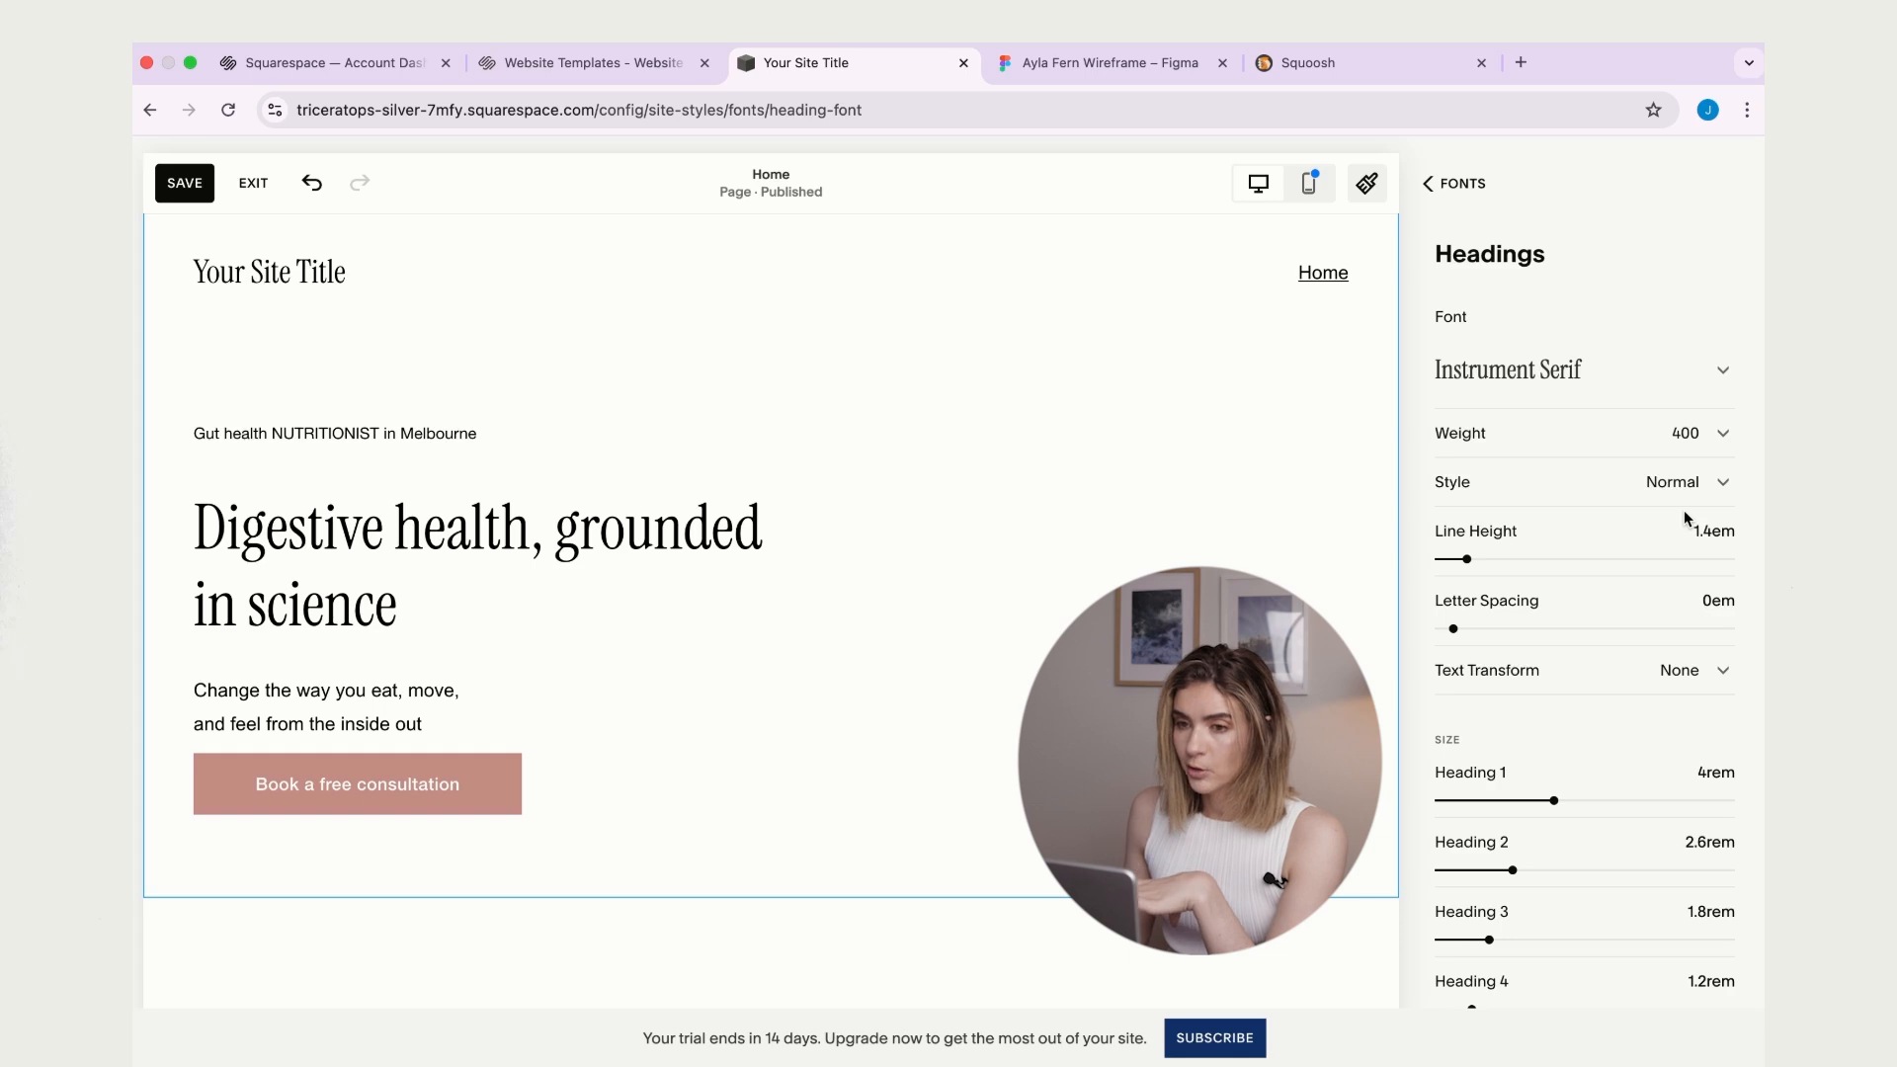
- Keep headings in normal style with no transform, at 1.2em line height and -0.02em letter spacing
{"action": "left_click", "coordinate": [1717, 436]}
{"action": "left_click", "coordinate": [1701, 437]}
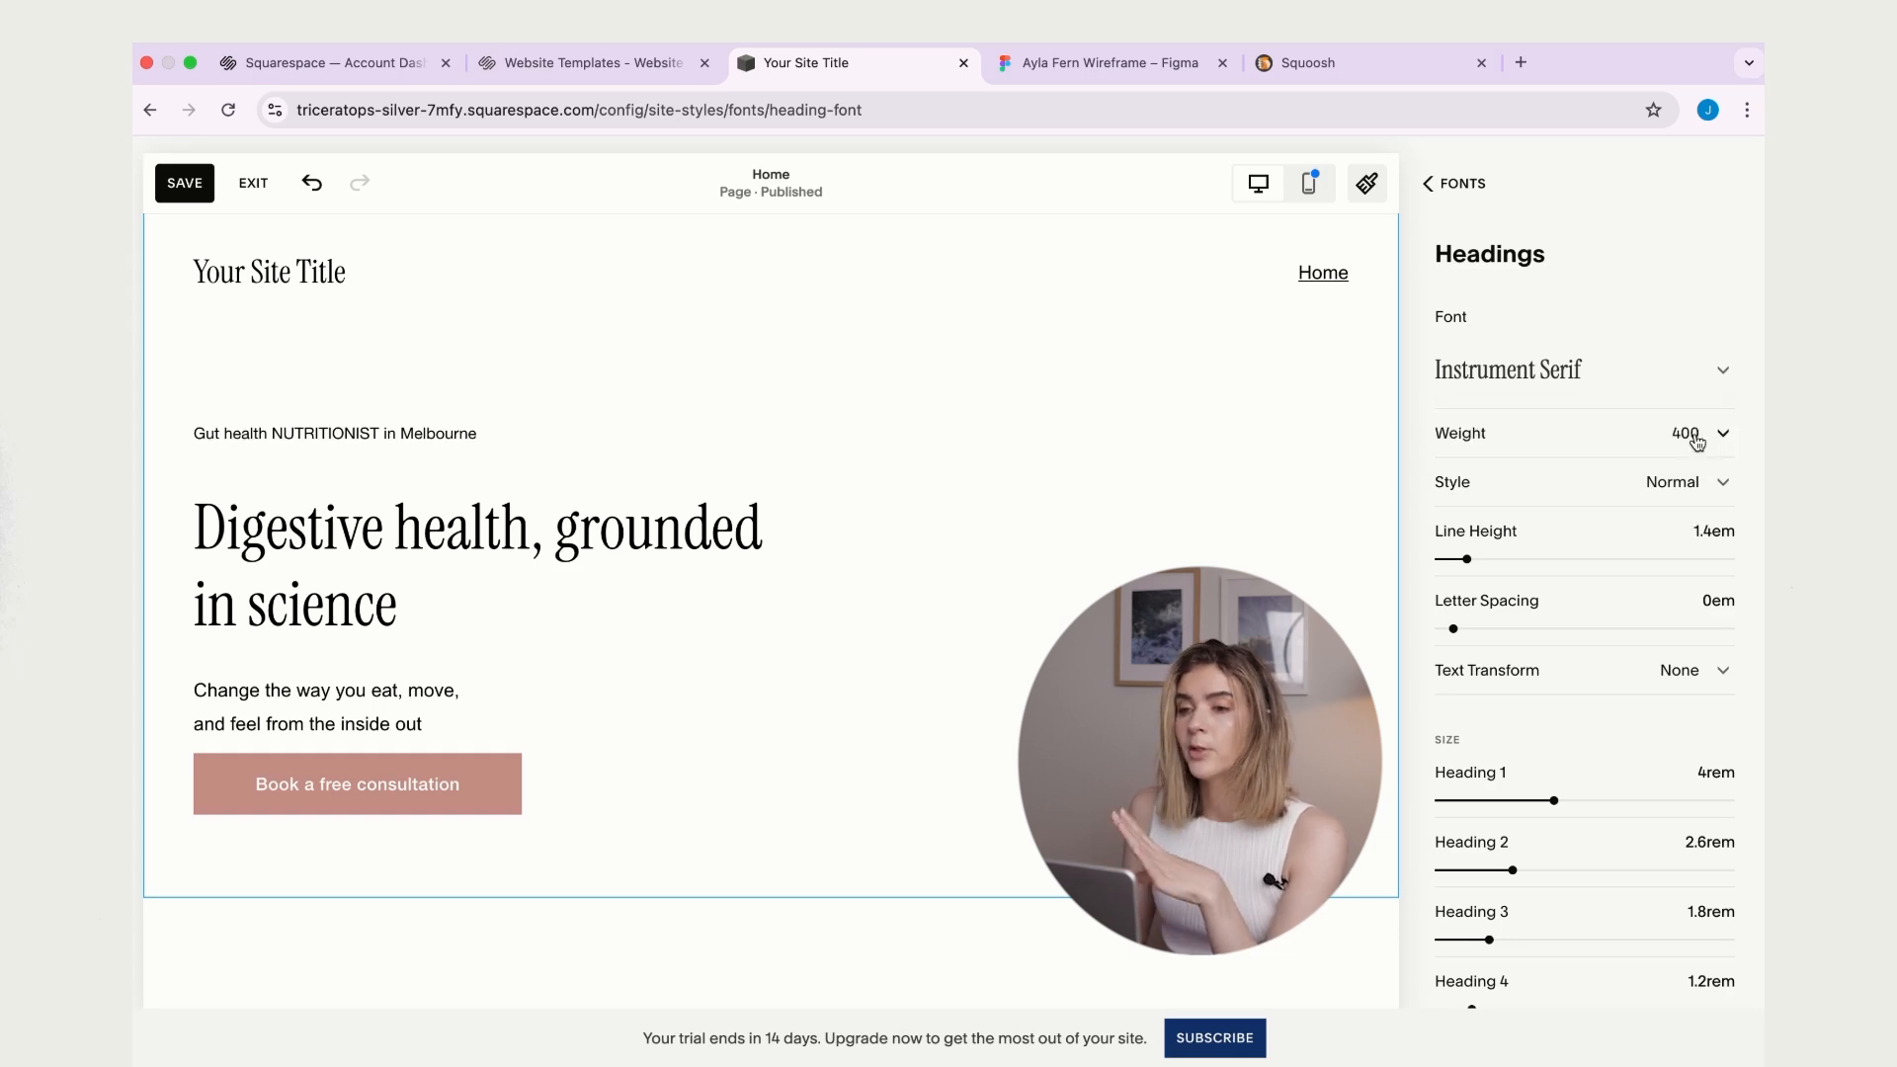
{"action": "left_click", "coordinate": [1709, 494]}
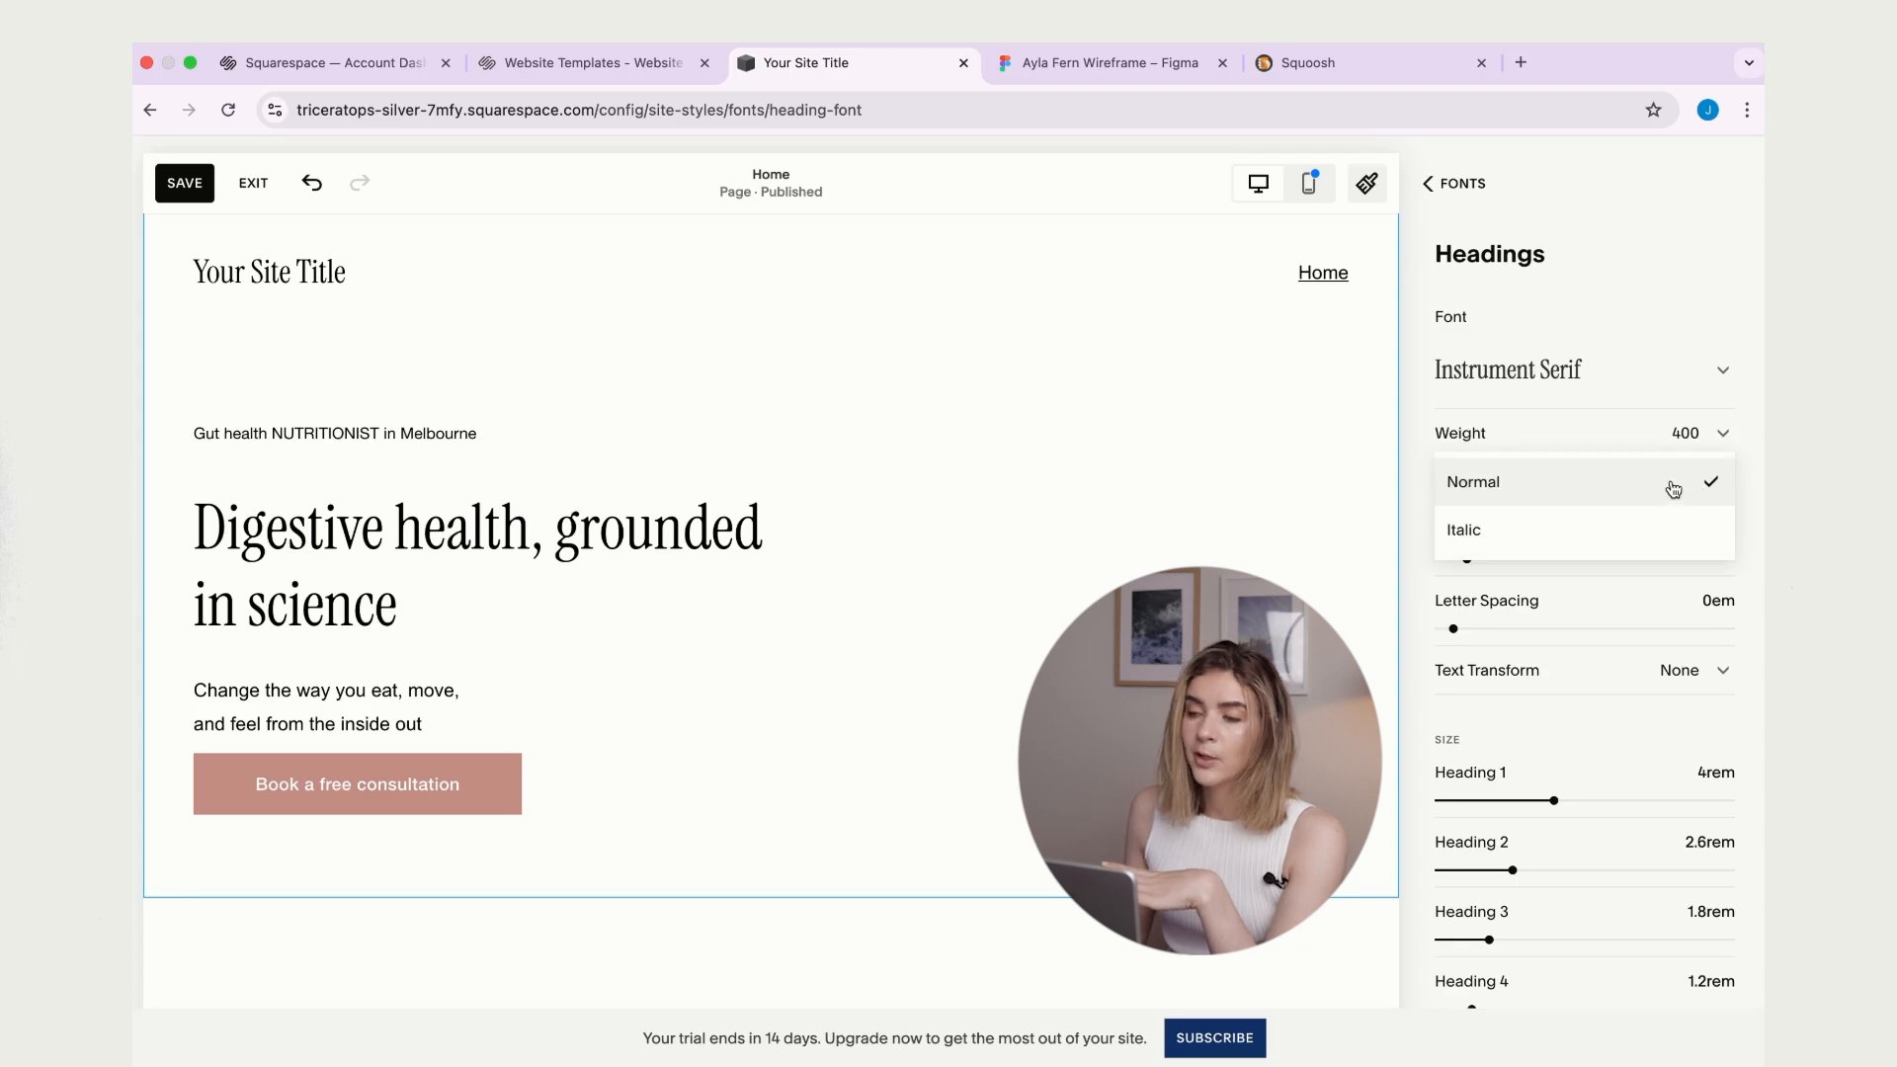
{"action": "left_click", "coordinate": [1534, 535]}
{"action": "left_click", "coordinate": [1709, 480]}
{"action": "left_click", "coordinate": [1514, 428]}
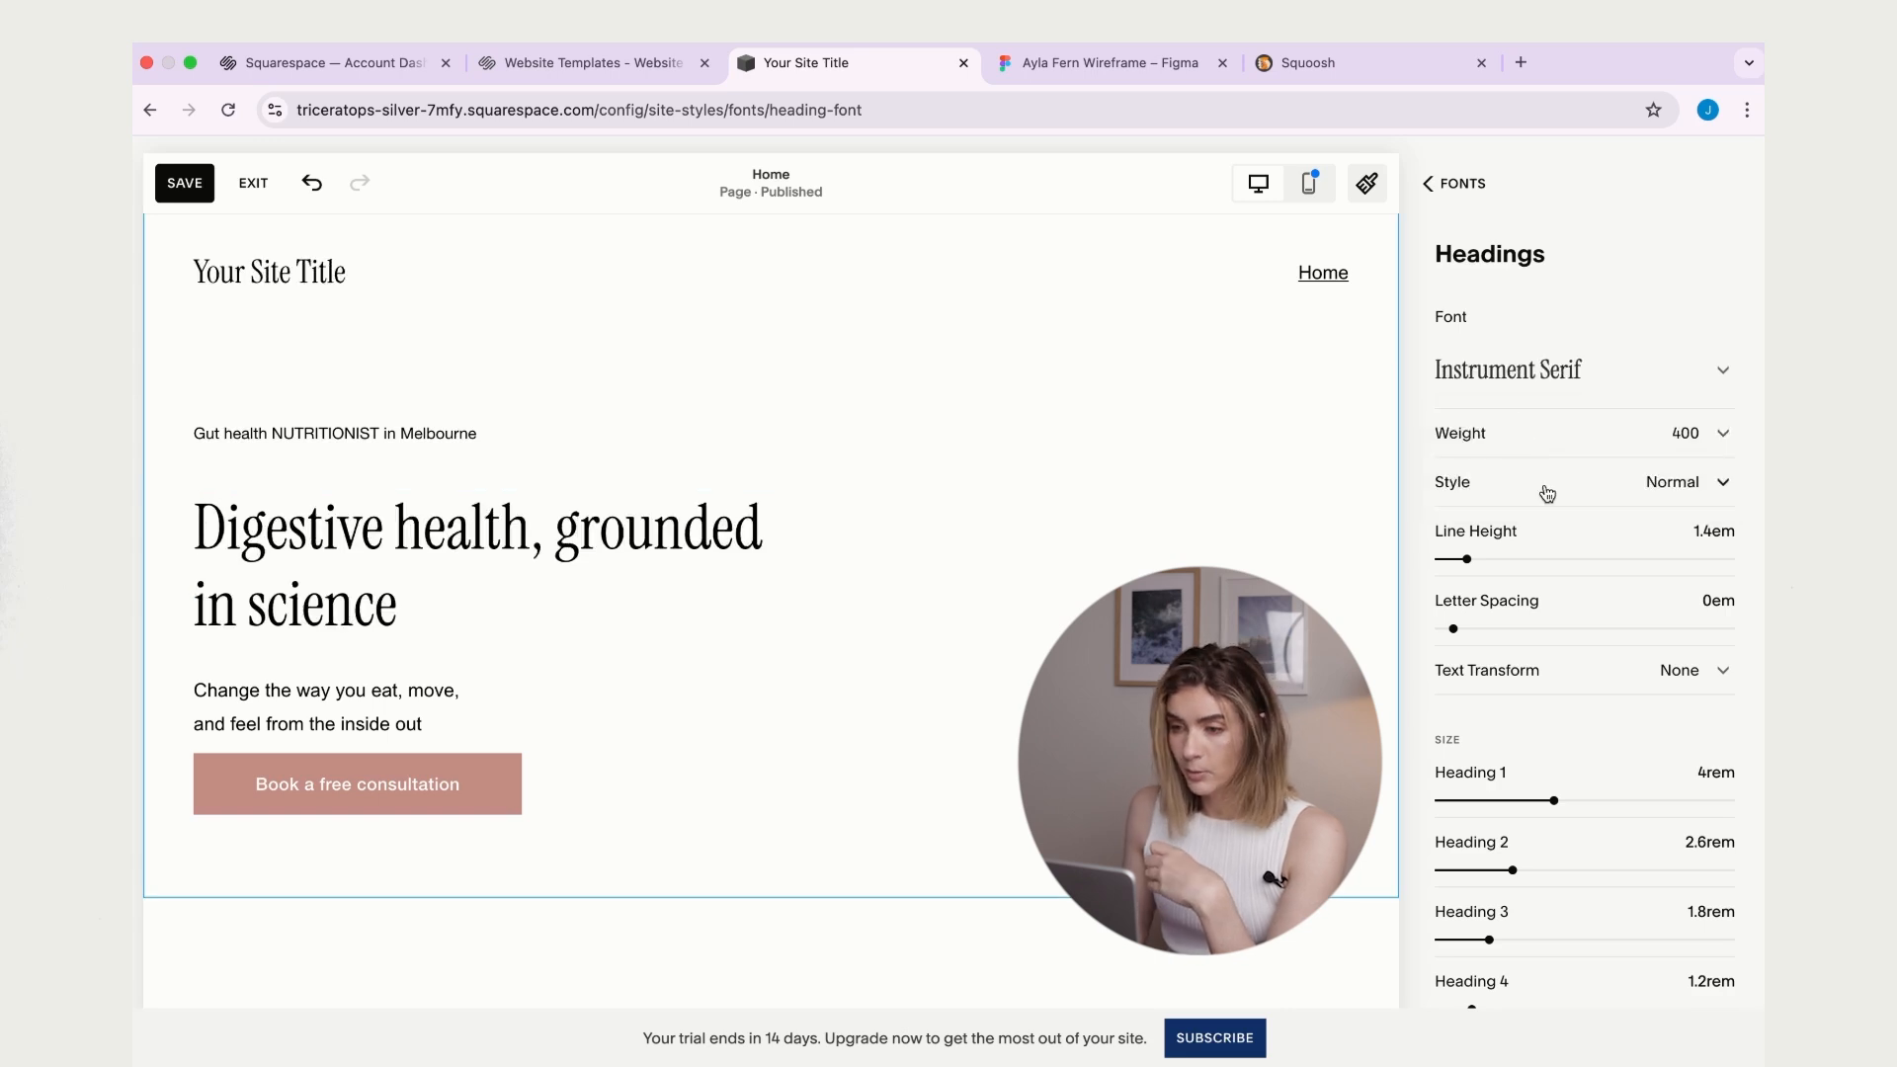
{"action": "left_click_drag", "start_coordinate": [1467, 559], "coordinate": [1459, 560]}
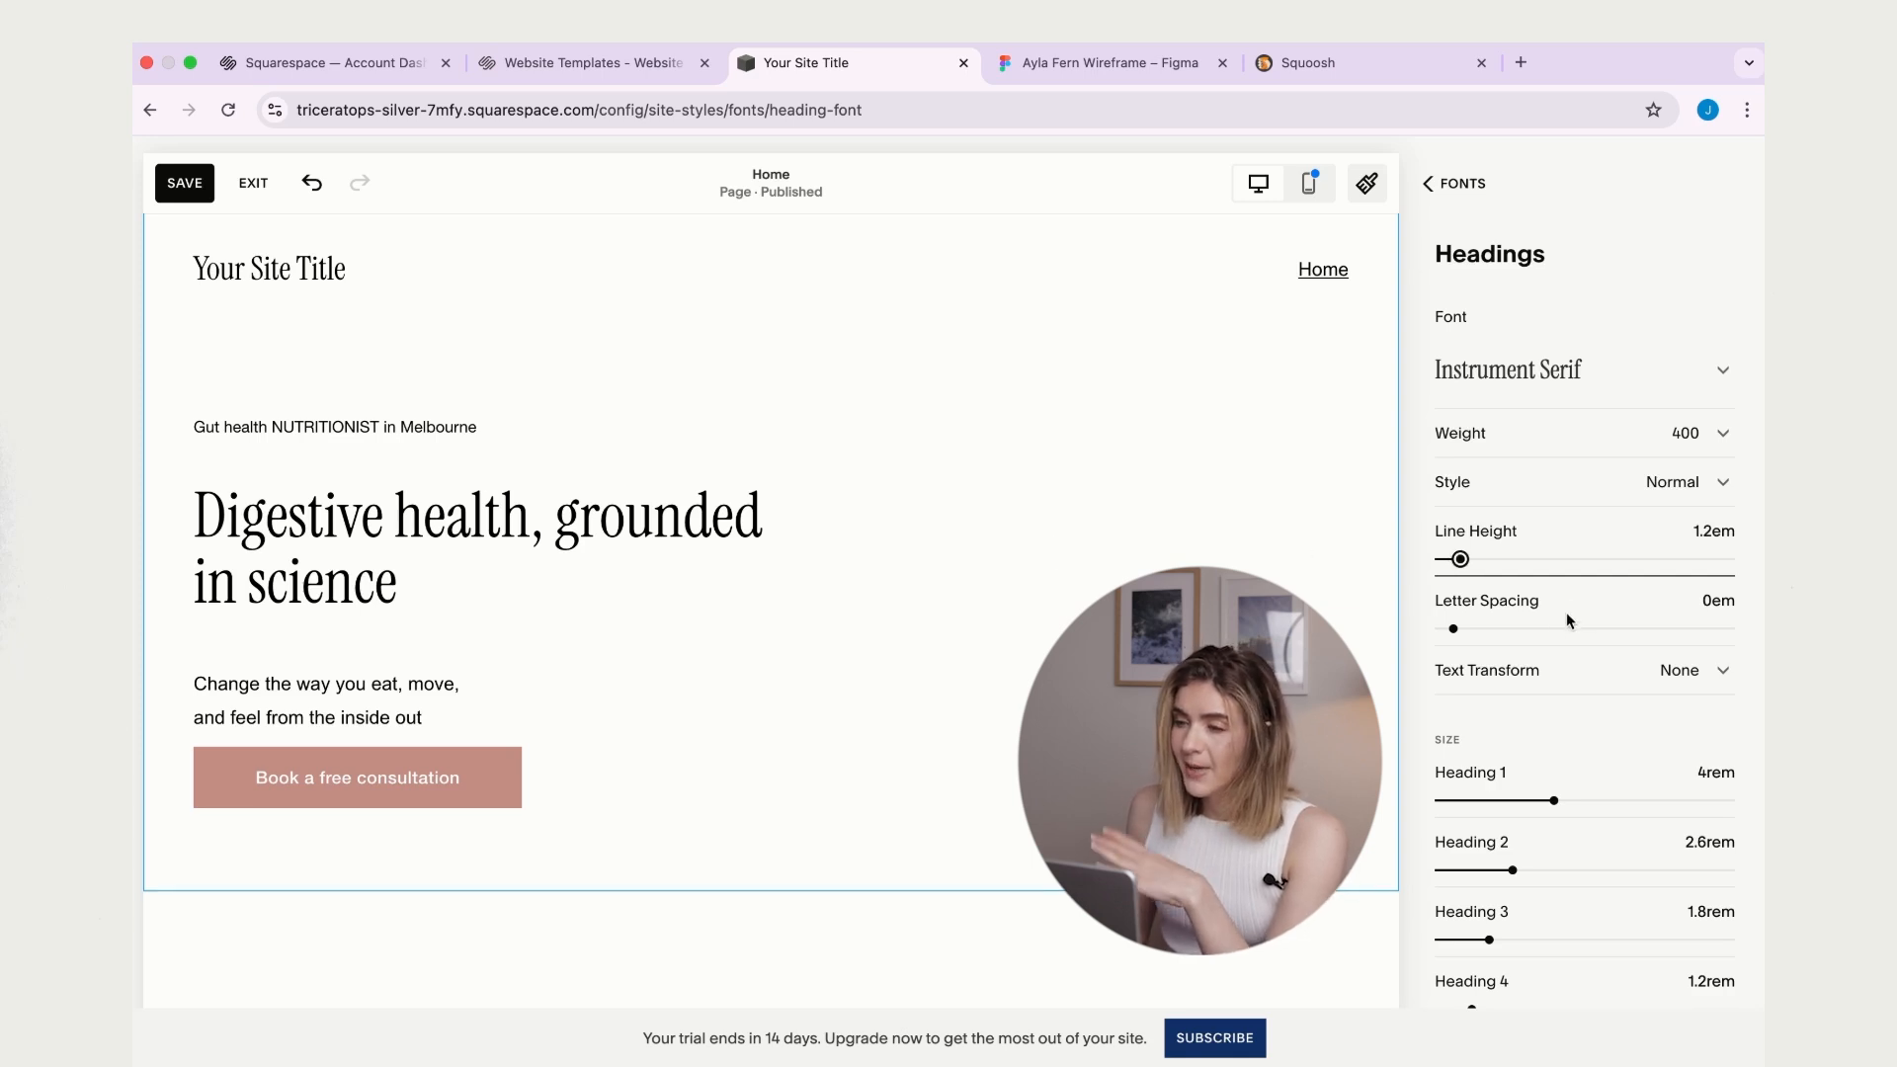
{"action": "left_click_drag", "start_coordinate": [1453, 629], "coordinate": [1449, 629]}
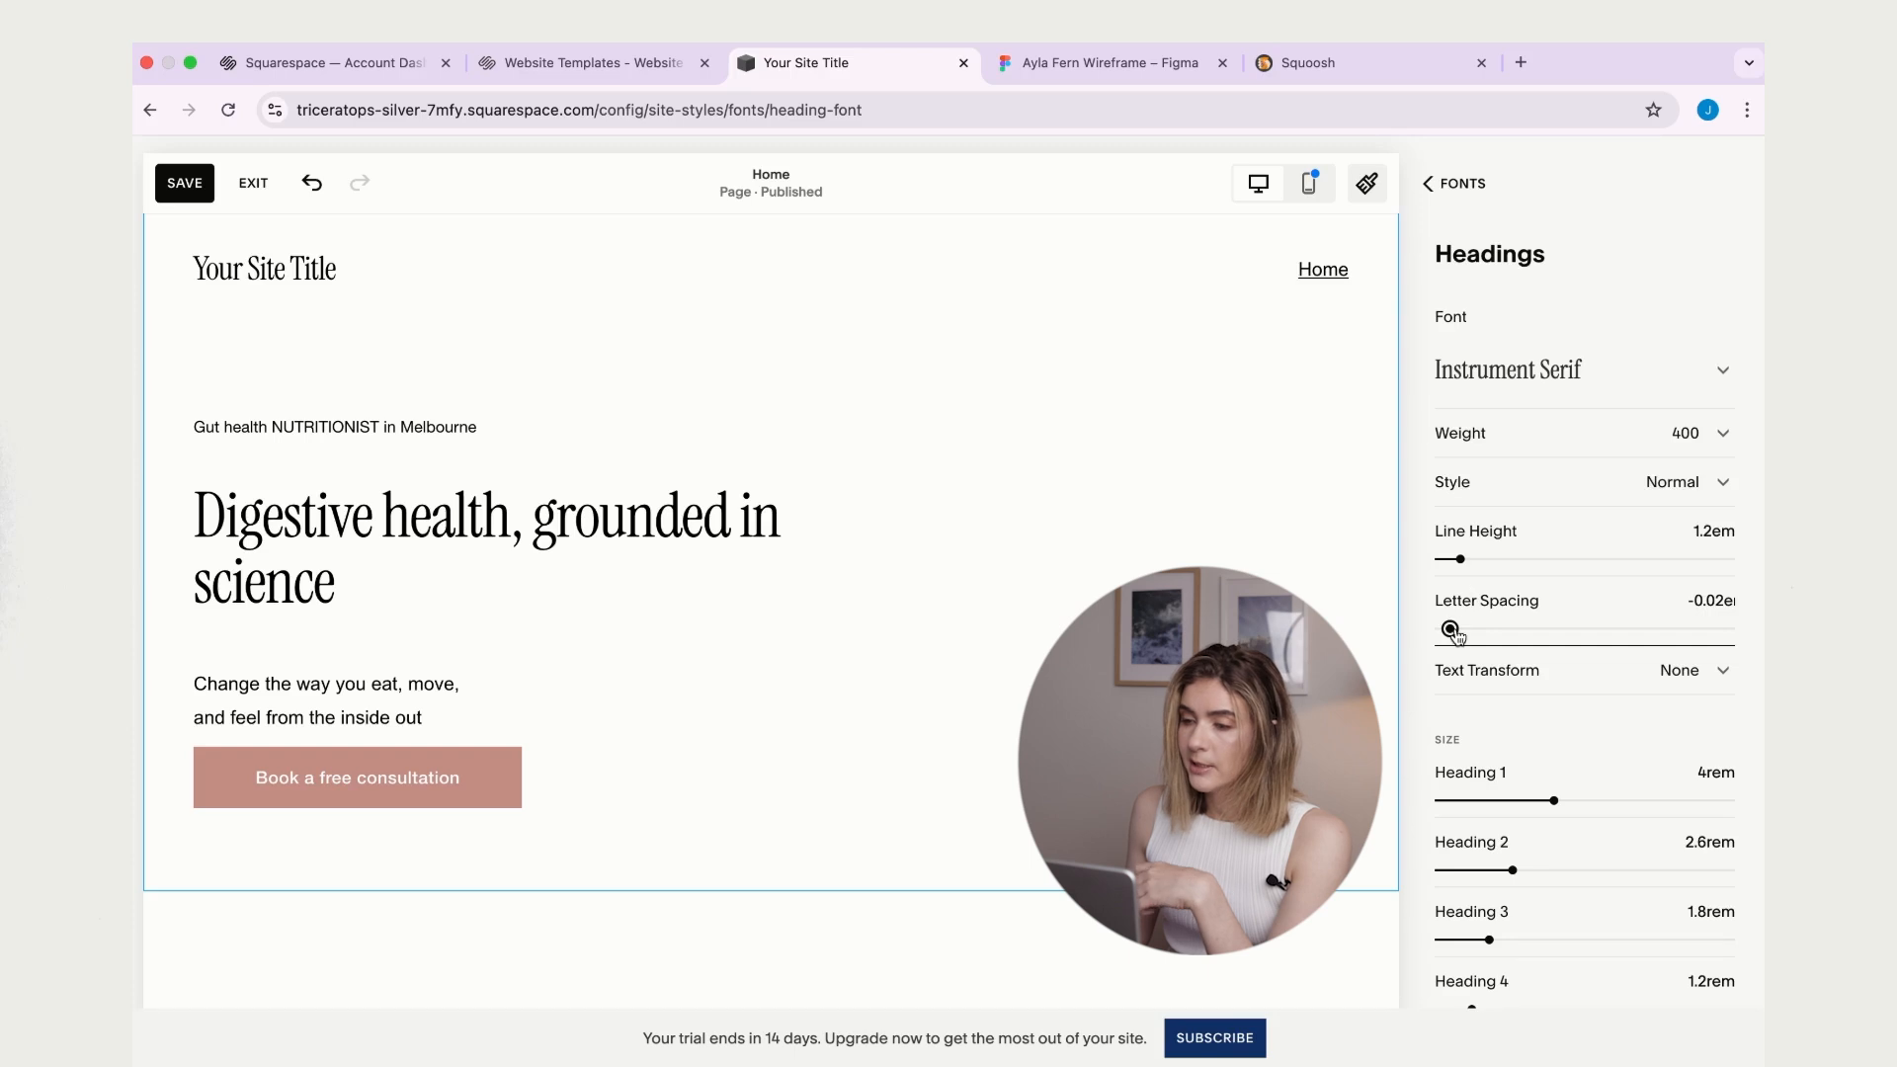
{"action": "mouse_move", "coordinate": [1449, 628]}
{"action": "left_mouse_down"}
{"action": "mouse_move", "coordinate": [1469, 628]}
{"action": "mouse_move", "coordinate": [1449, 628]}
{"action": "left_mouse_up"}
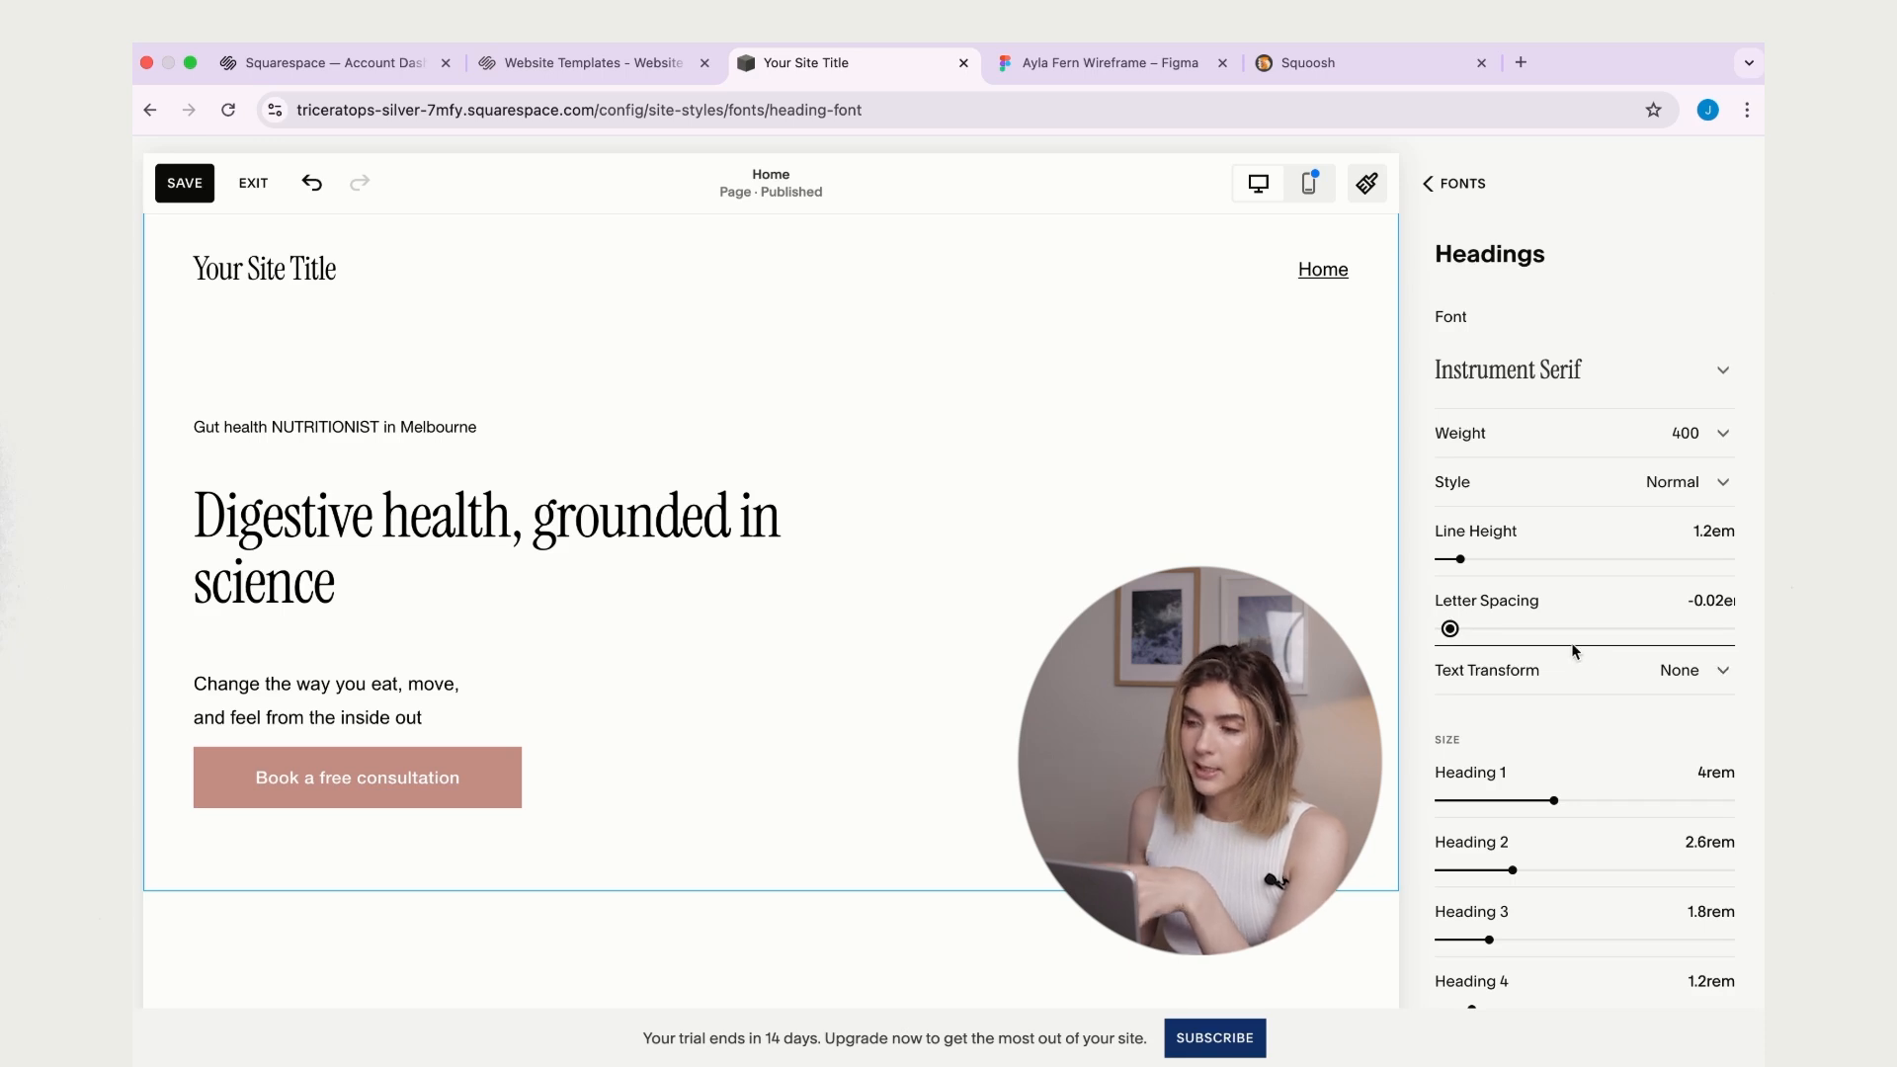
{"action": "scroll", "coordinate": [1620, 549], "scroll_direction": "down", "scroll_amount": 1}
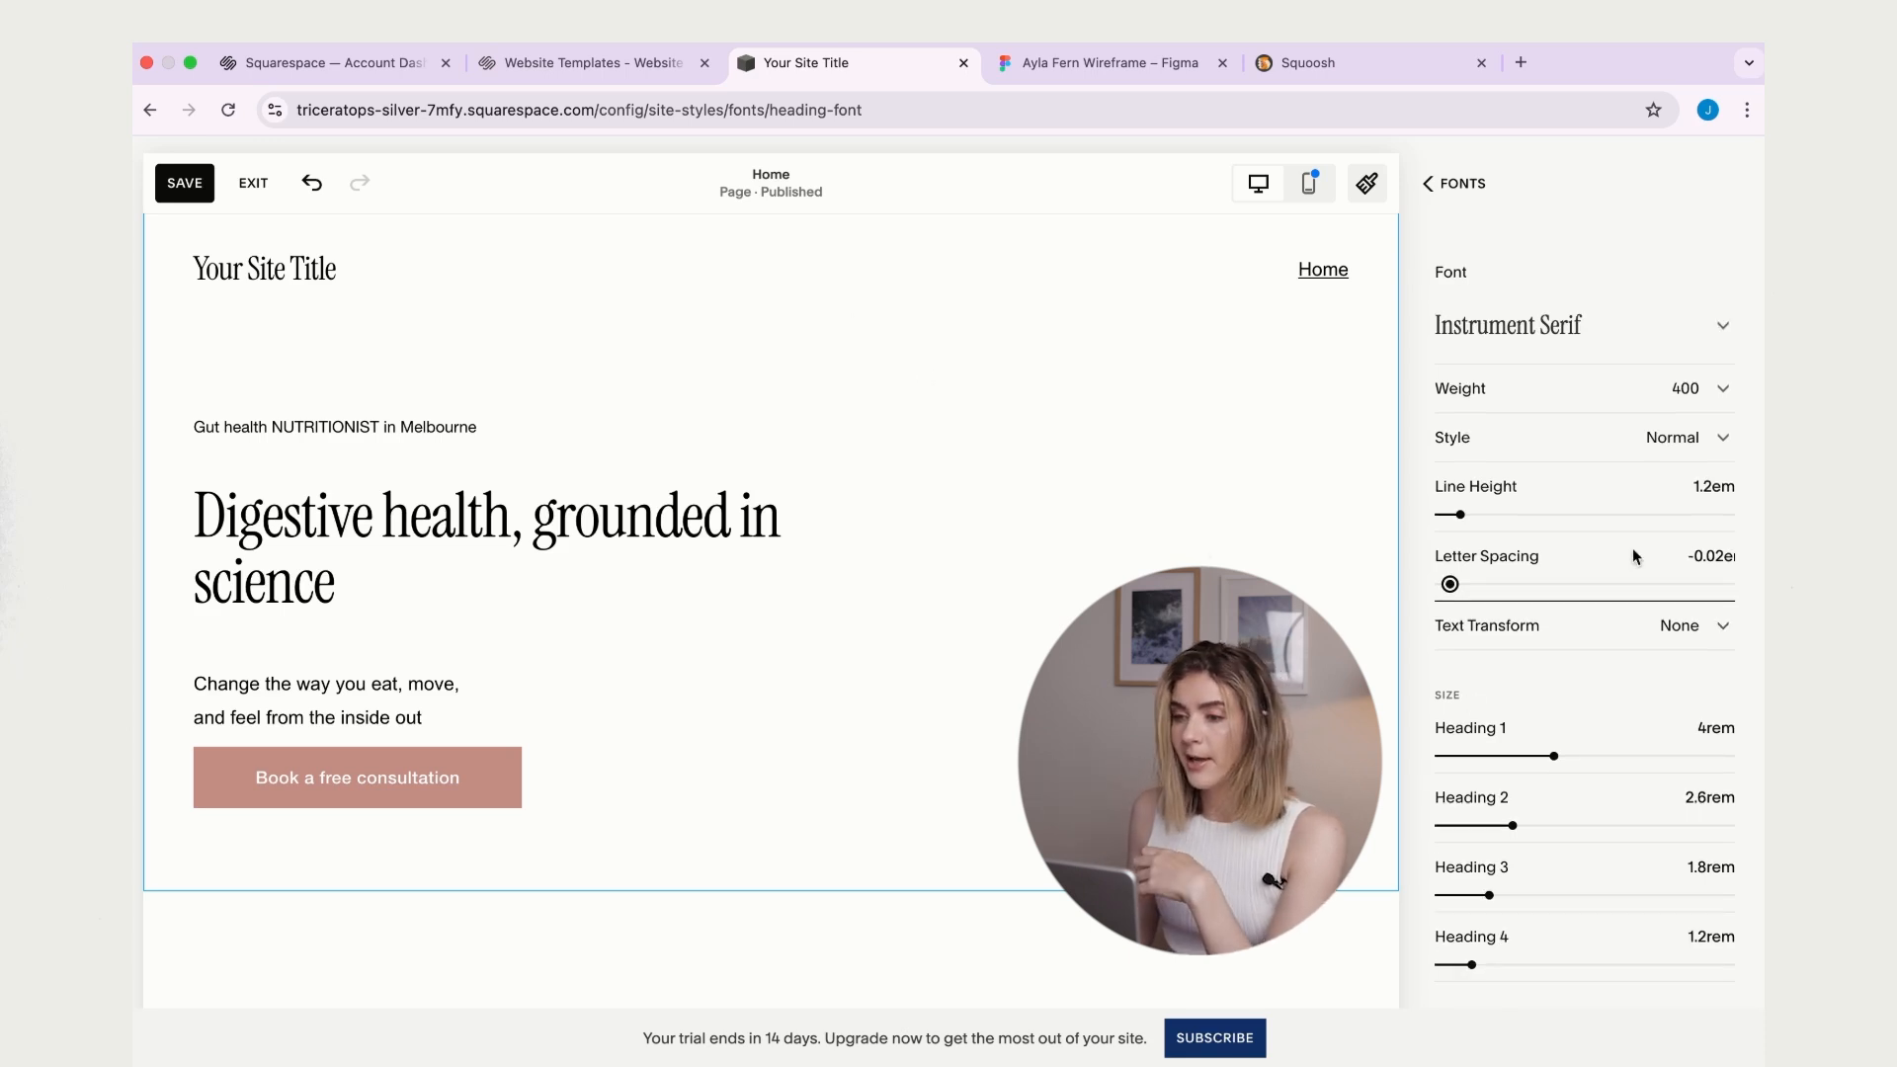
{"action": "left_click", "coordinate": [1699, 628]}
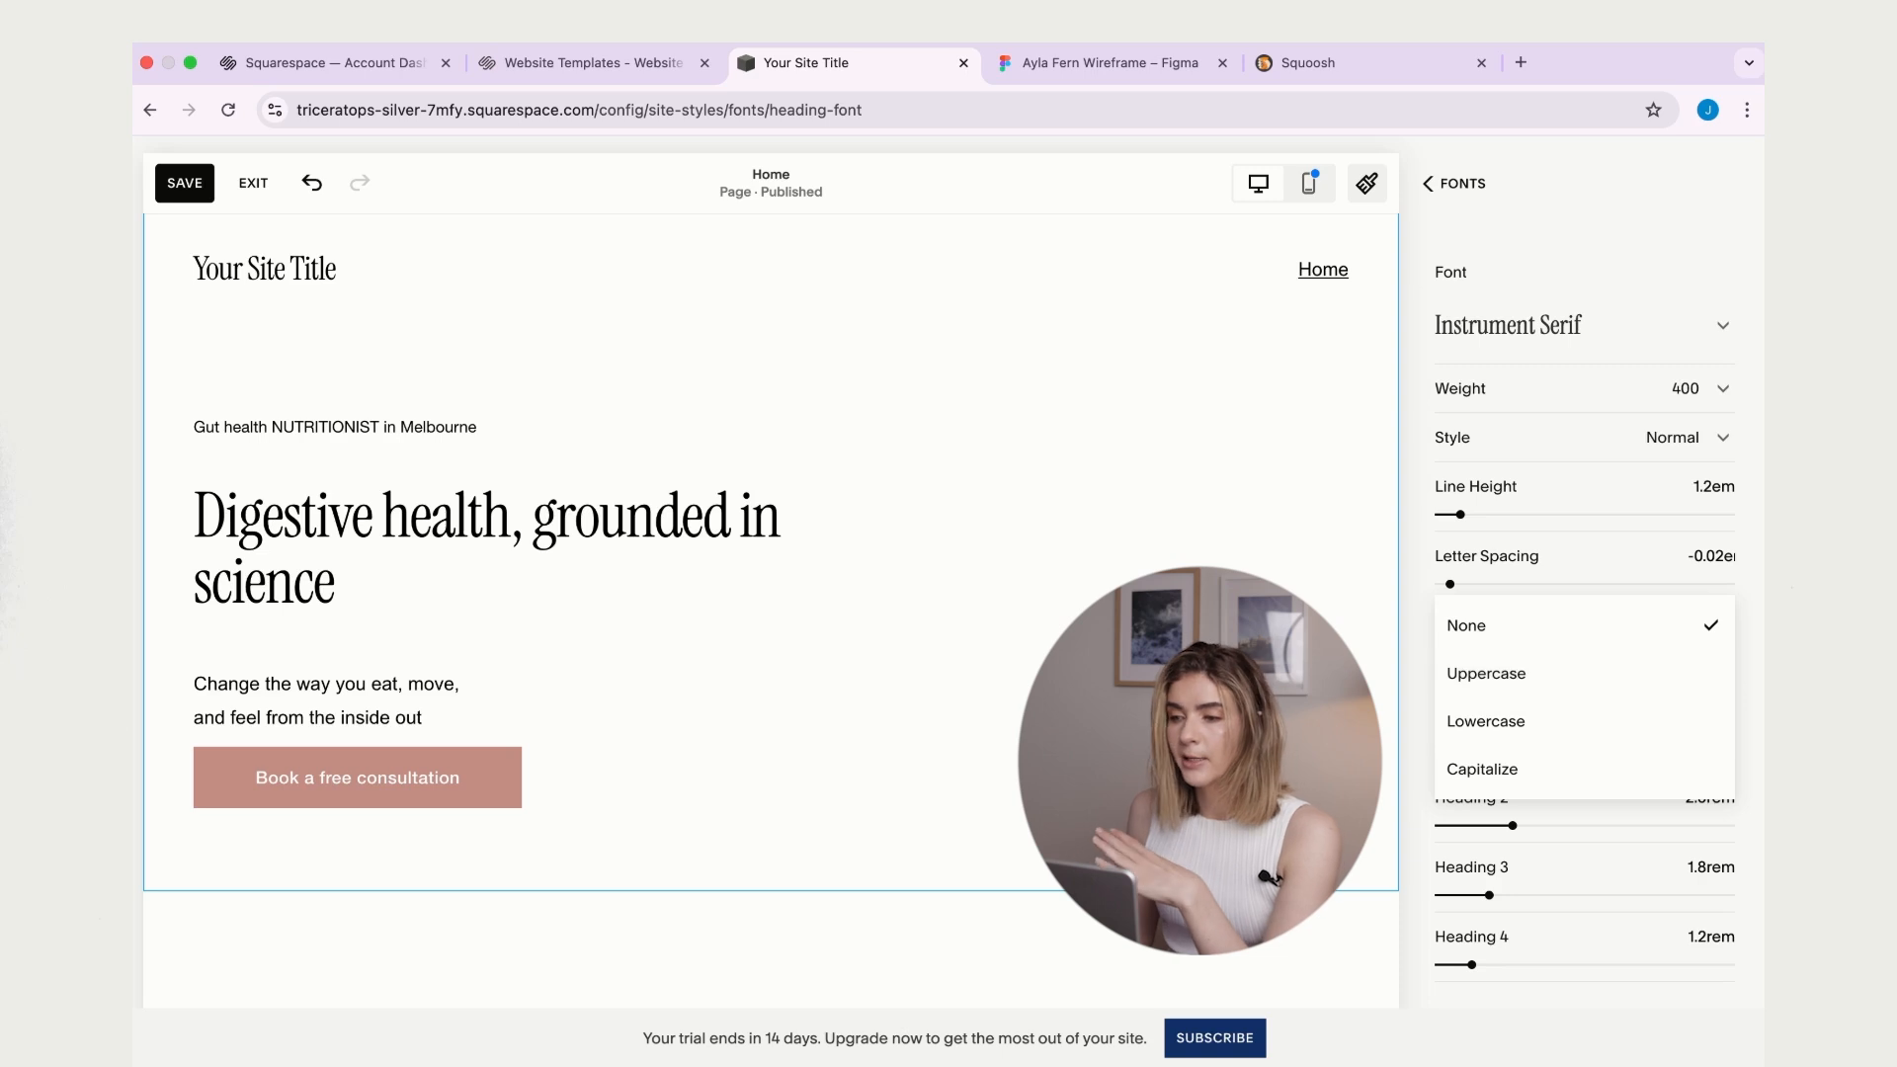
{"action": "left_click", "coordinate": [1739, 647]}
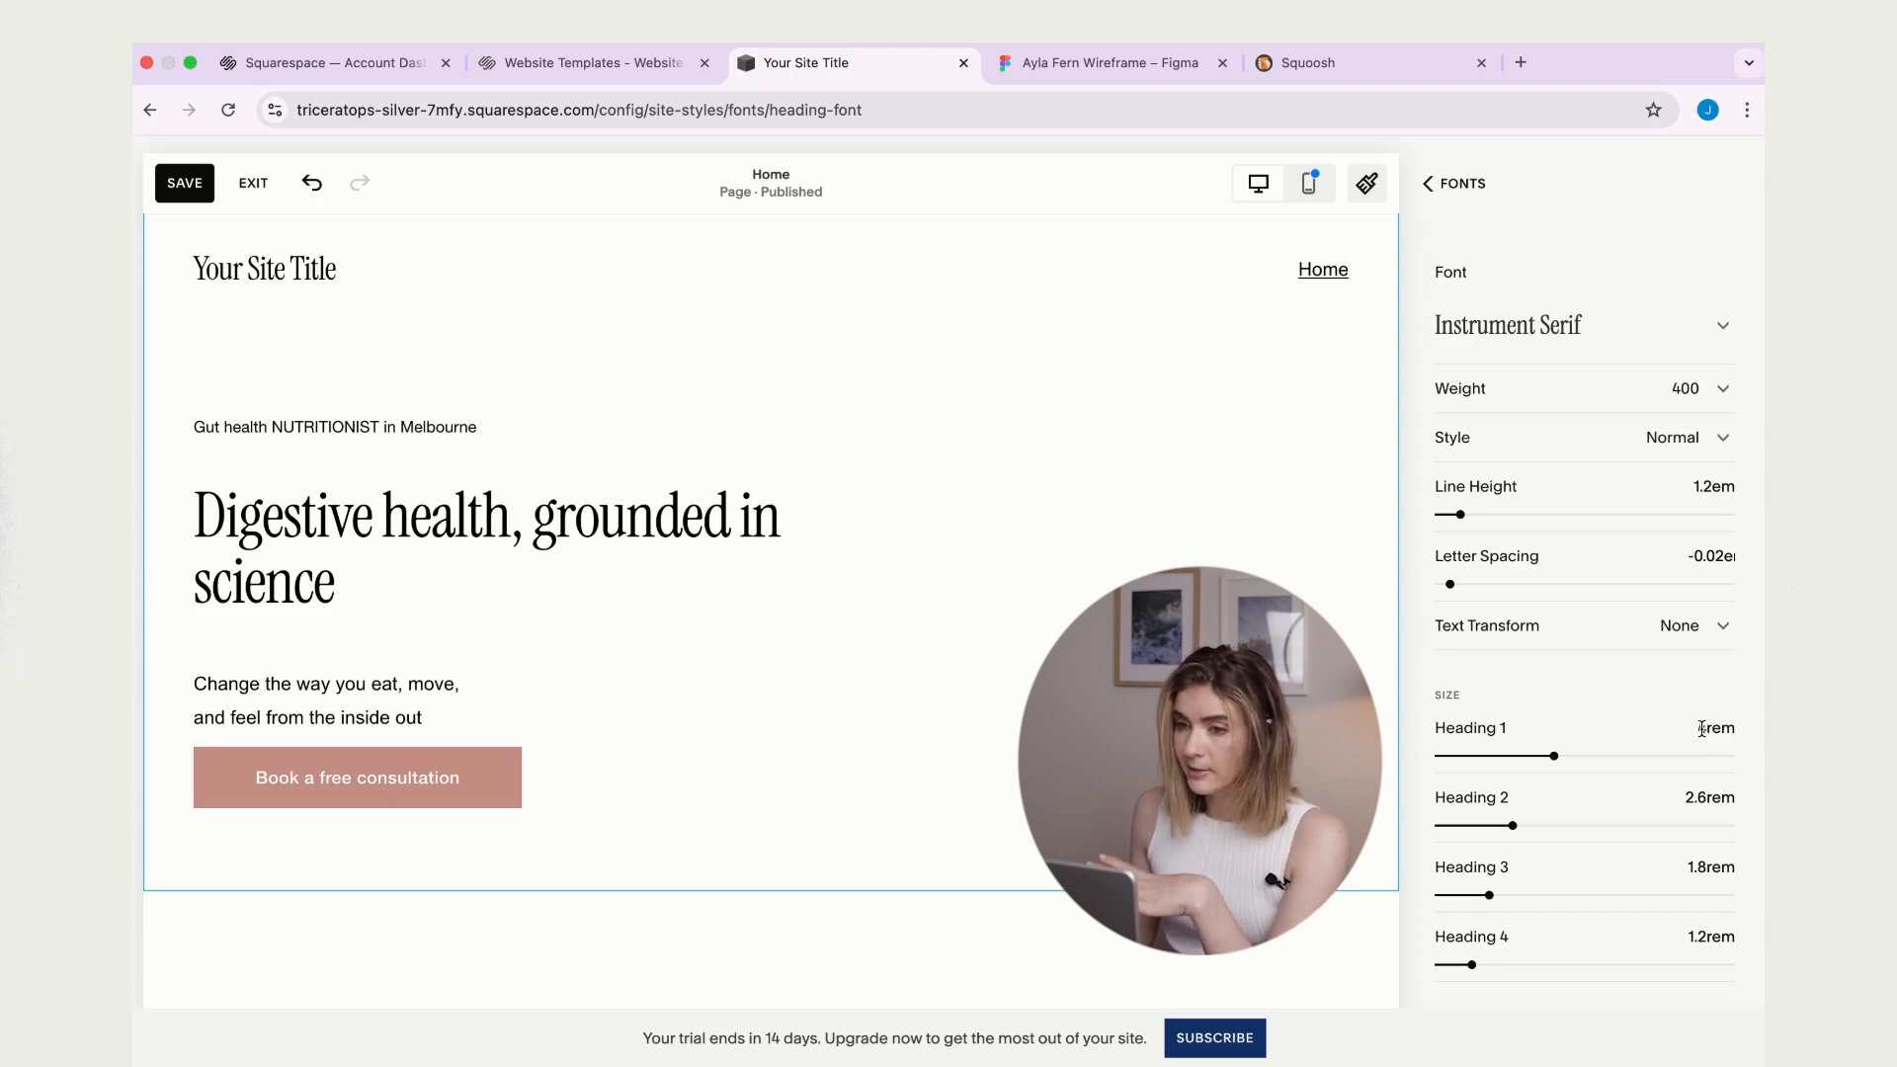
- Enlarge Heading 2, 3 and 4 sizes to 2.8, 2.2 and 1.6rem
{"action": "left_click", "coordinate": [1707, 817]}
{"action": "key", "text": "BackSpace"}
{"action": "type", "text": "8"}
{"action": "left_click", "coordinate": [1622, 677]}
{"action": "left_click", "coordinate": [1696, 876]}
{"action": "key", "text": "BackSpace"}
{"action": "key", "text": "BackSpace"}
{"action": "key", "text": "BackSpace"}
{"action": "type", "text": "2.2"}
{"action": "left_click", "coordinate": [1745, 861]}
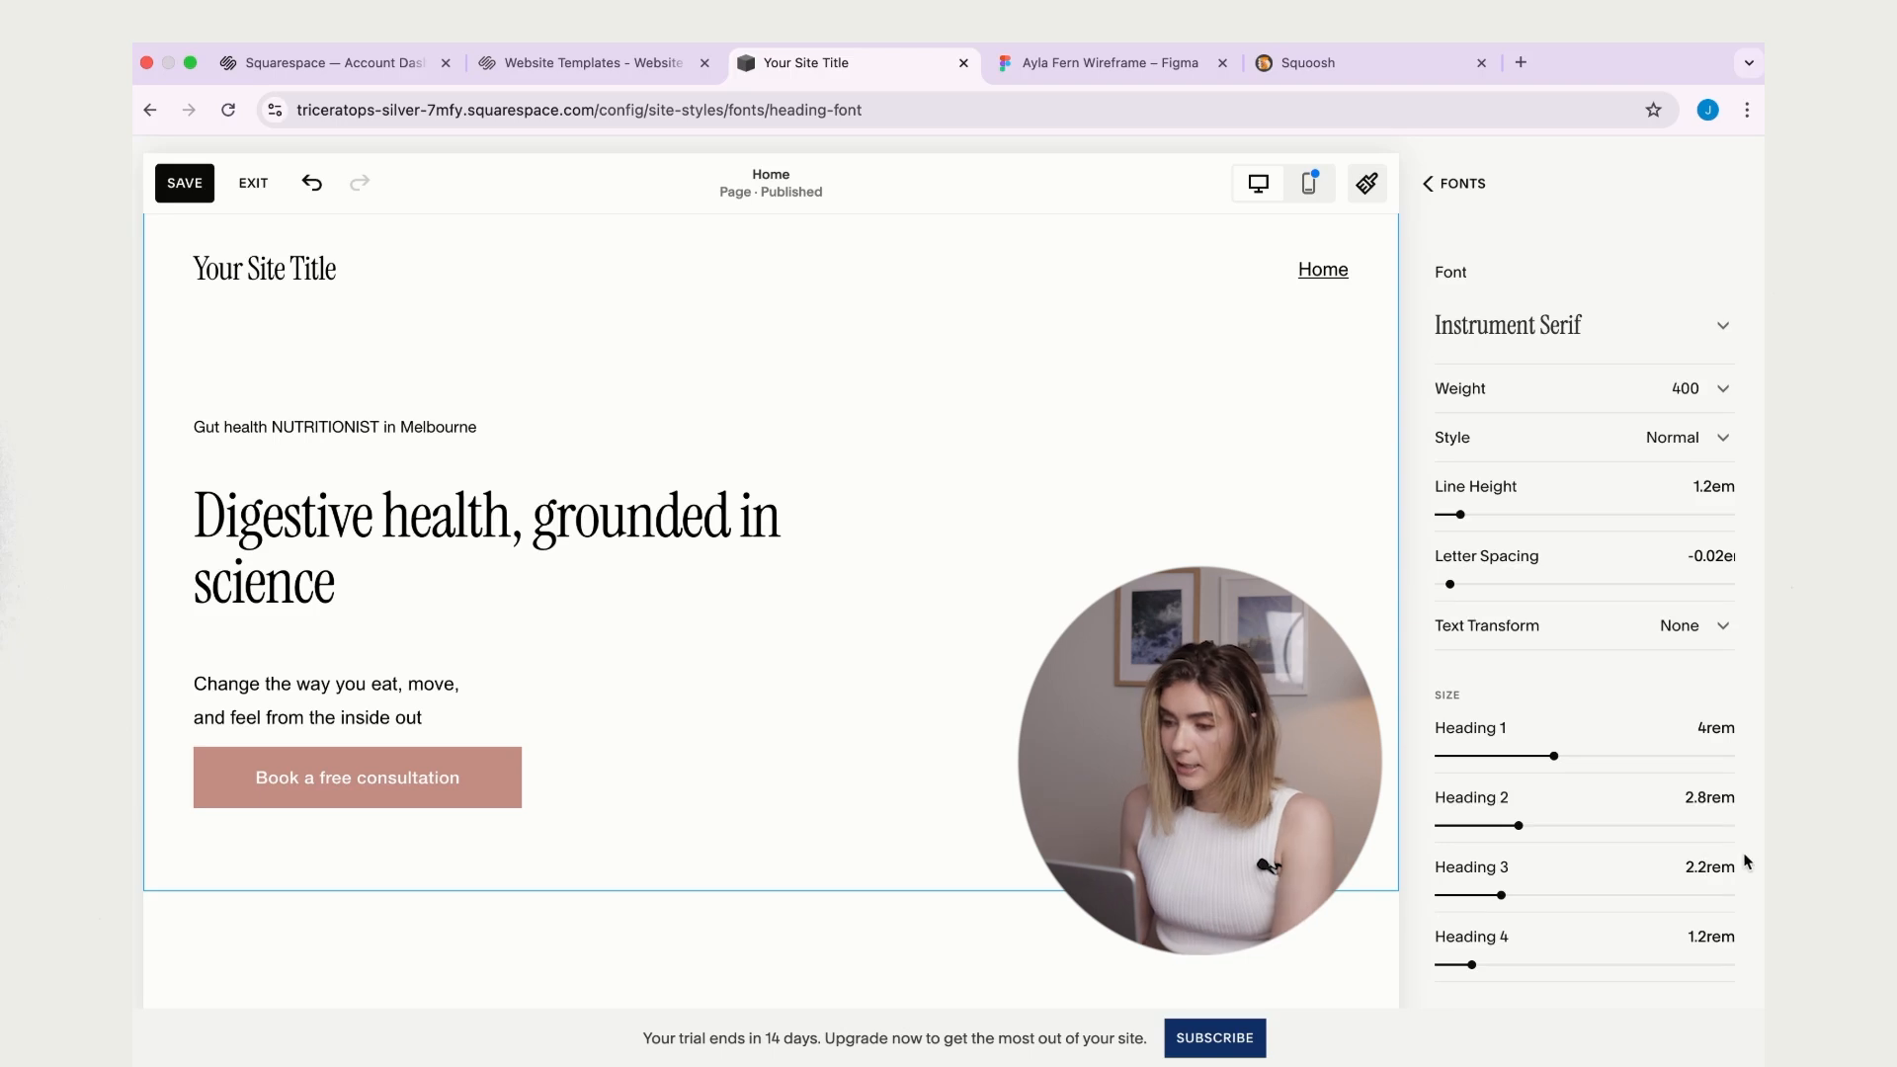
{"action": "left_click", "coordinate": [1701, 930]}
{"action": "key", "text": "BackSpace"}
{"action": "type", "text": "6"}
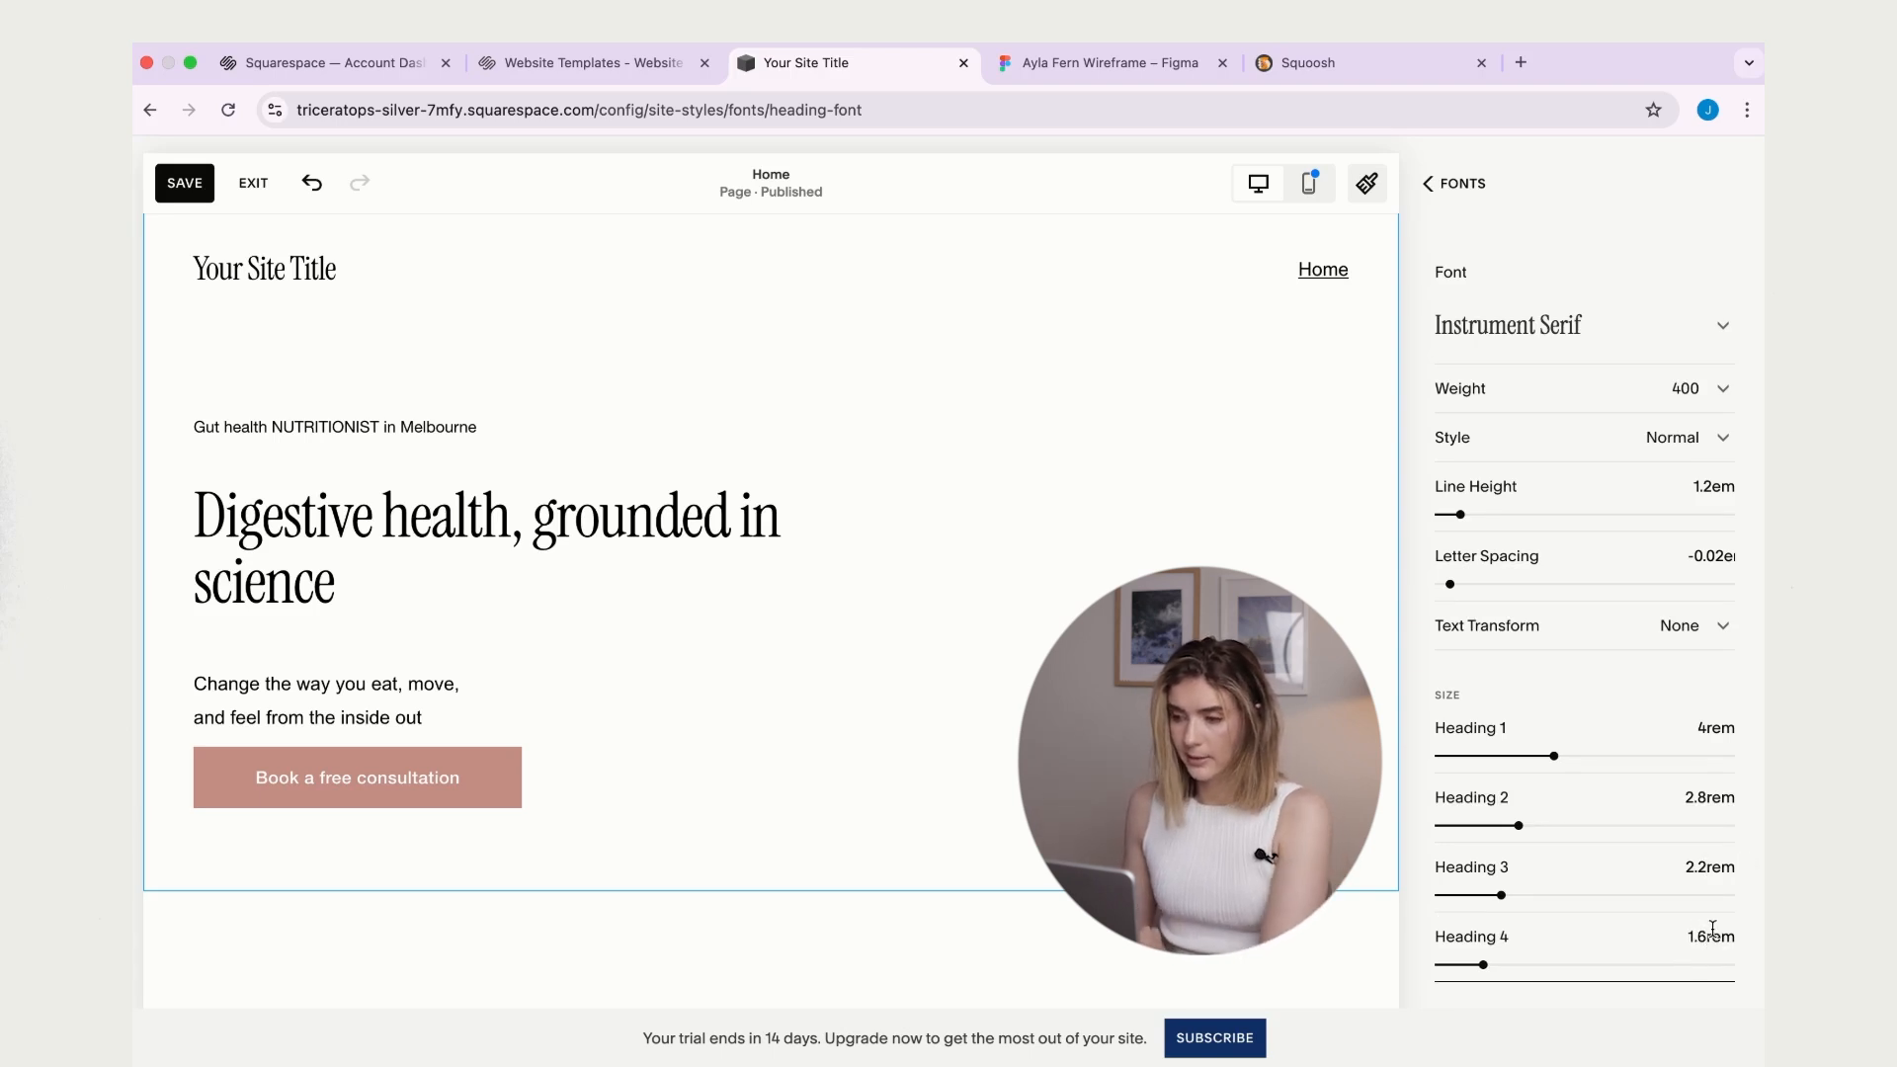
{"action": "left_click", "coordinate": [1749, 907]}
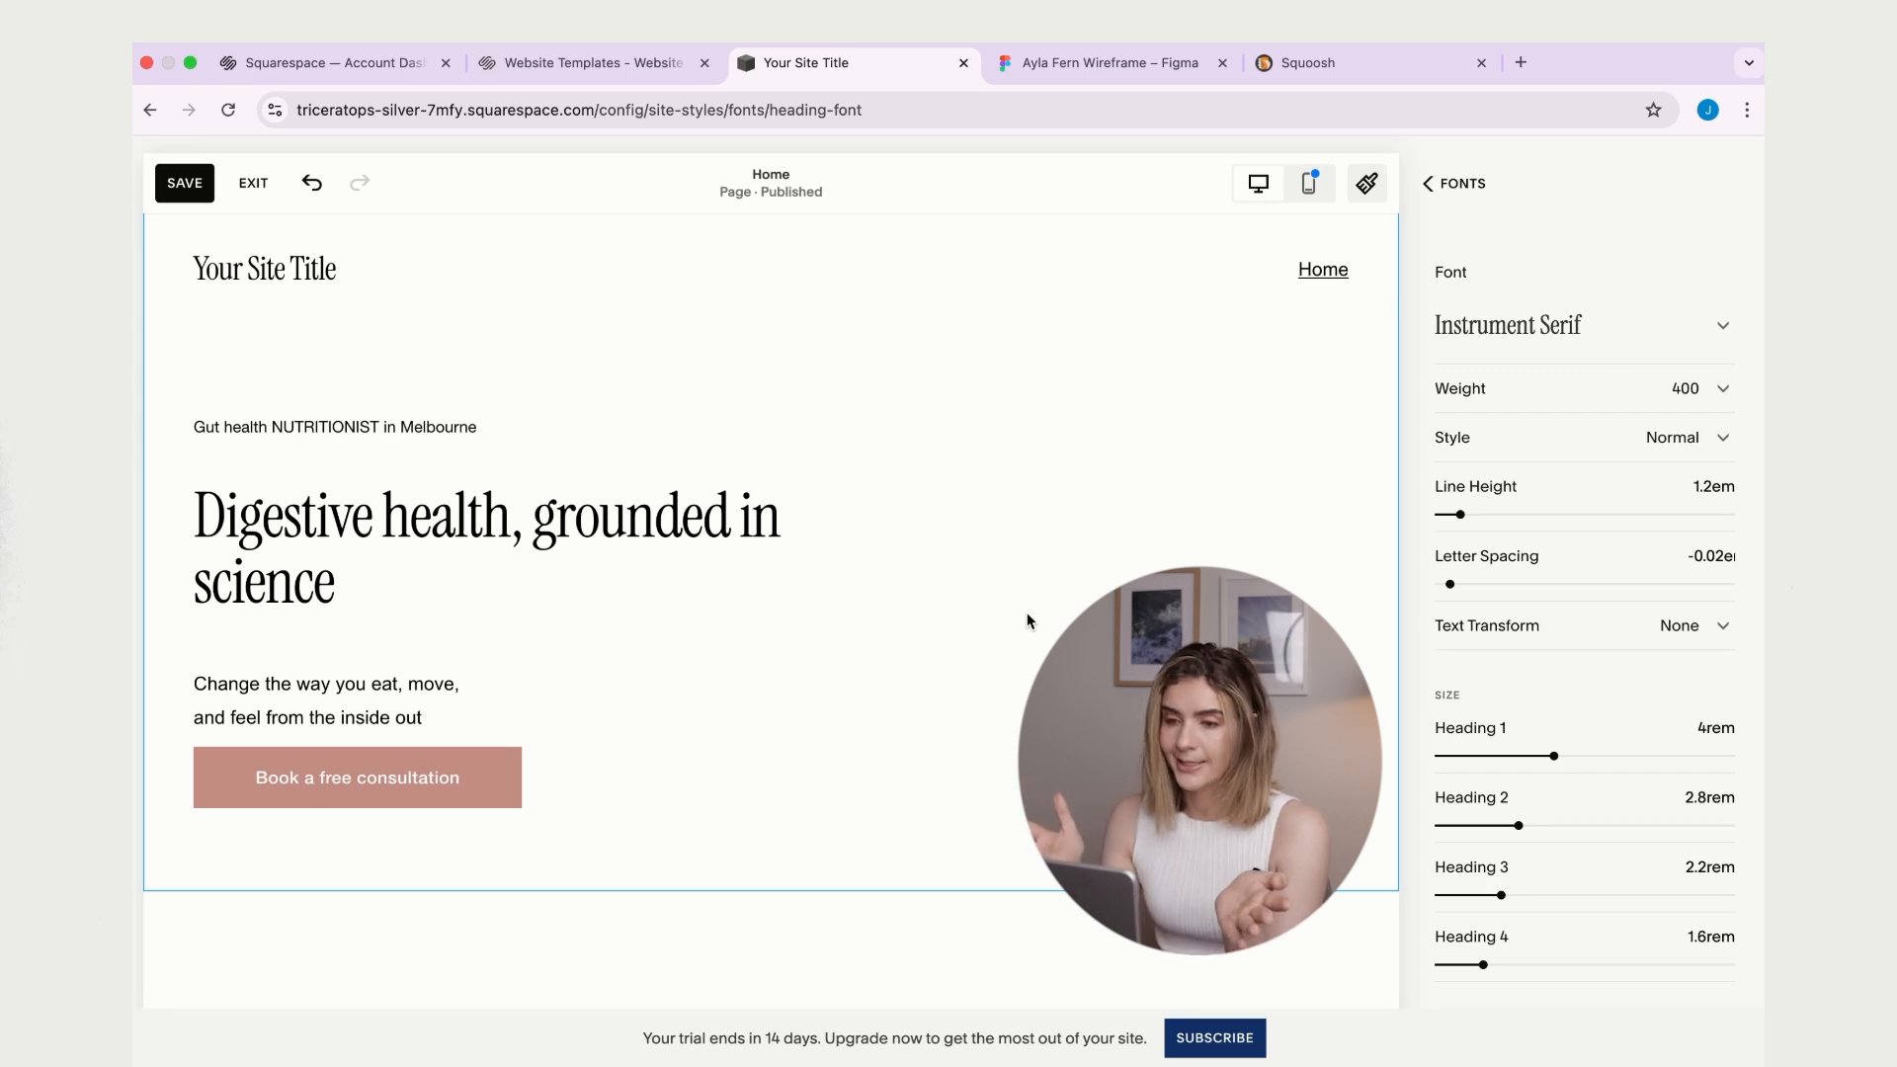
{"action": "scroll", "coordinate": [1720, 661], "scroll_direction": "up", "scroll_amount": 1}
{"action": "scroll", "coordinate": [1718, 656], "scroll_direction": "up", "scroll_amount": 1}
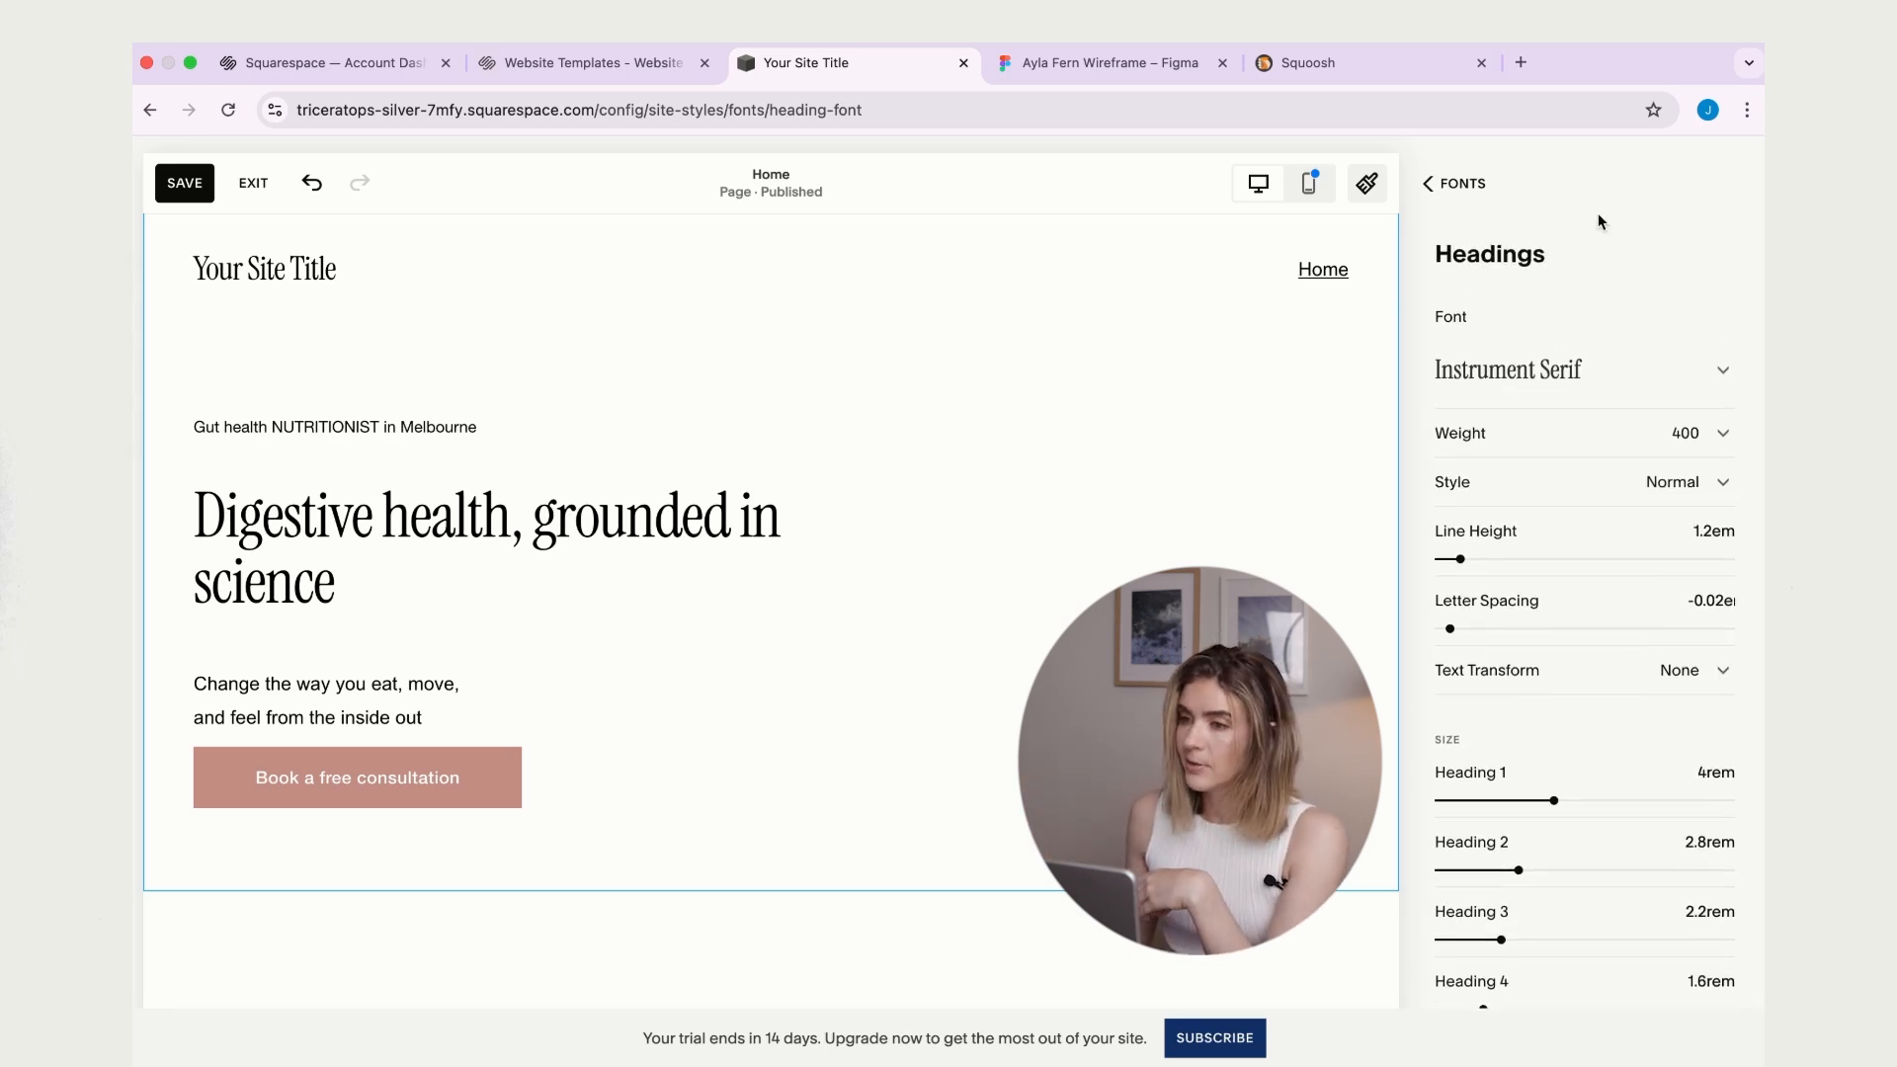
{"action": "left_click", "coordinate": [1422, 185]}
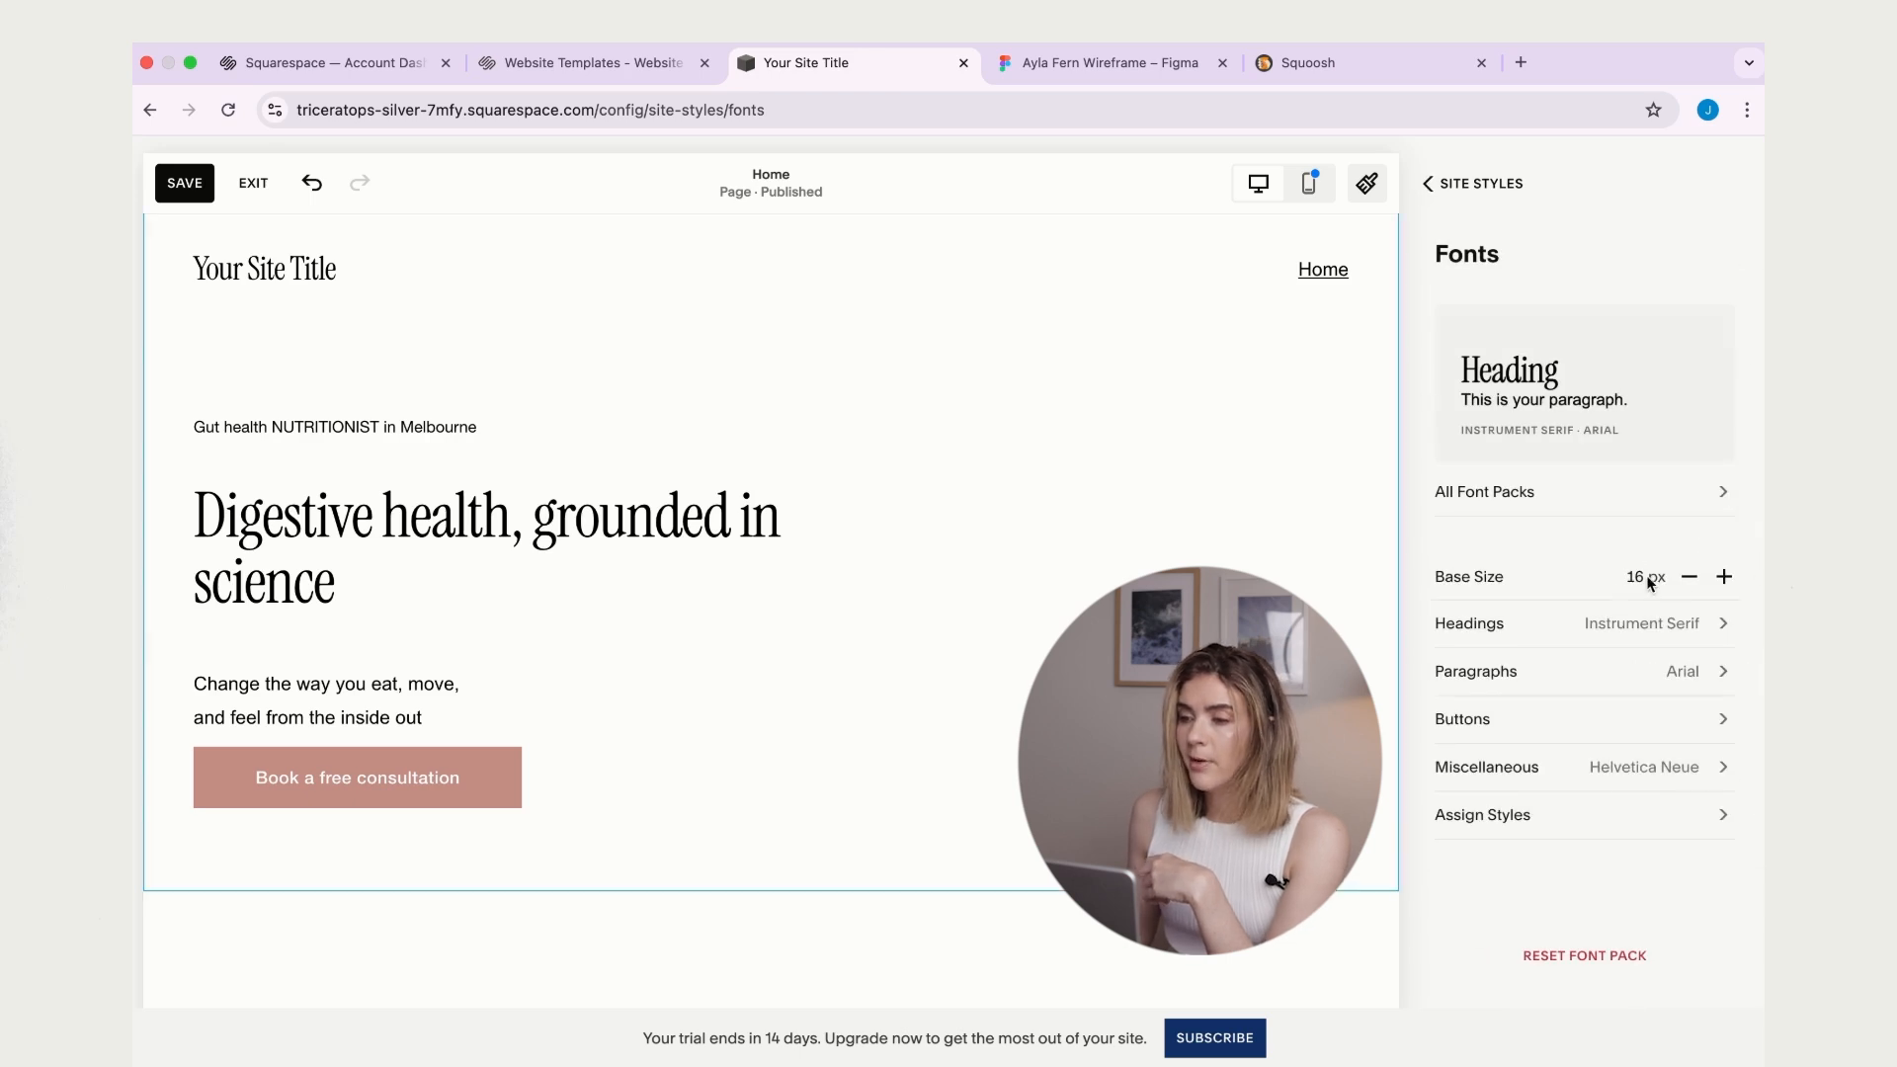
- Raise the base text size to 17 px and open the Paragraphs font list
{"action": "left_click", "coordinate": [1725, 578]}
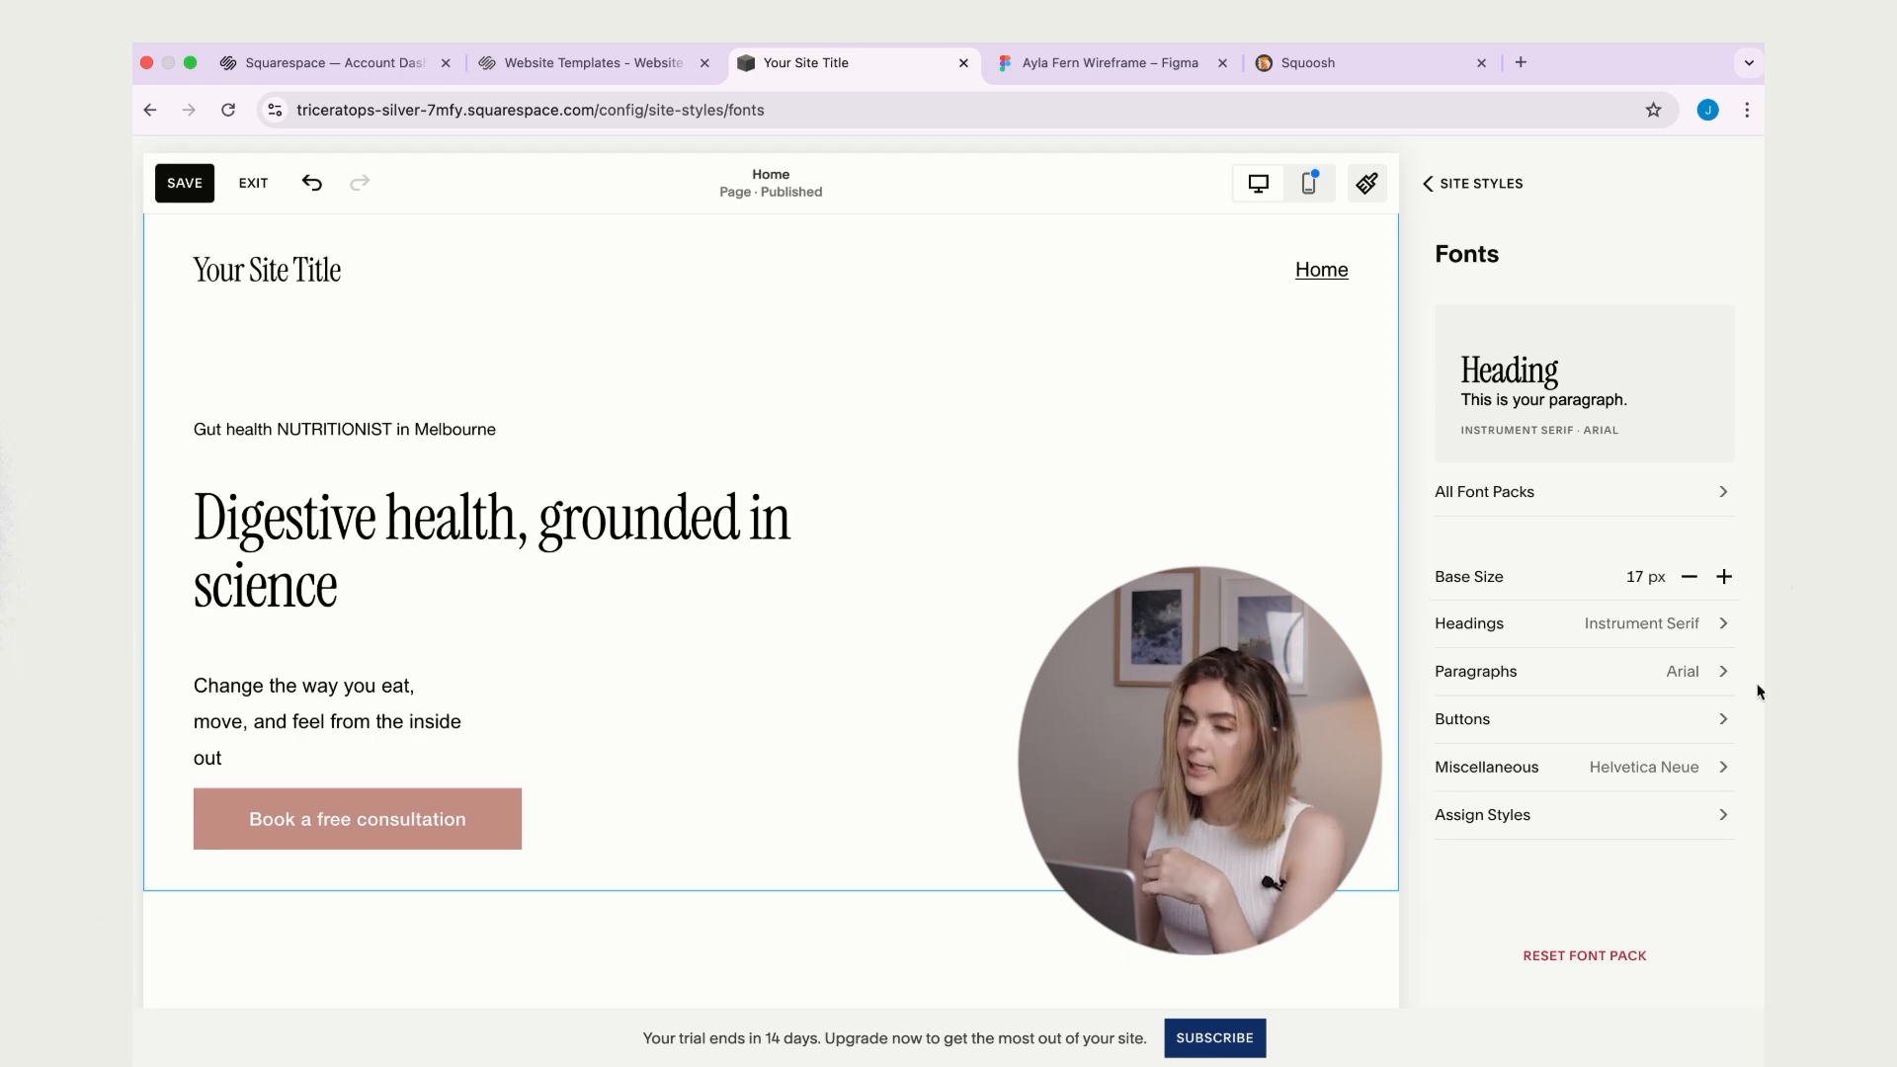
{"action": "left_click", "coordinate": [1691, 688]}
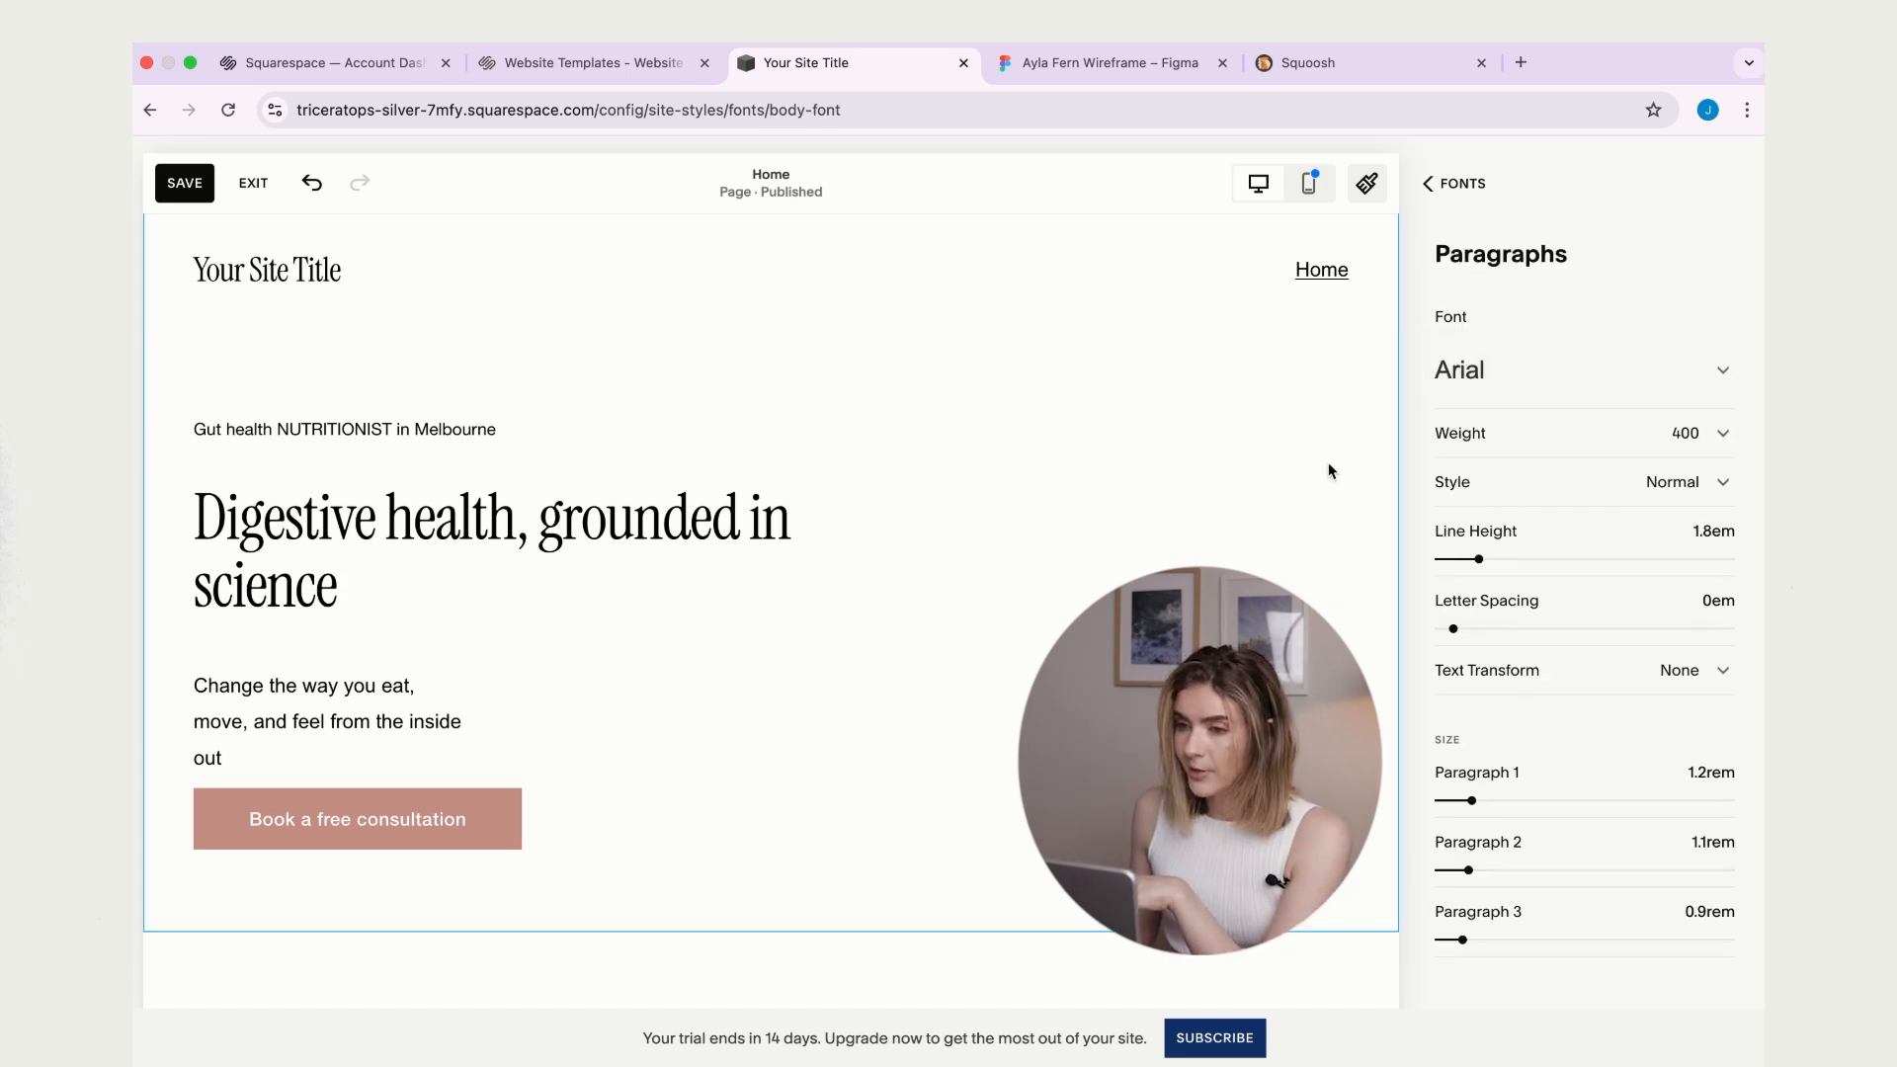
{"action": "left_click", "coordinate": [1541, 382]}
- Change the paragraph font to Newsreader
{"action": "left_click", "coordinate": [1570, 456]}
{"action": "type", "text": "news"}
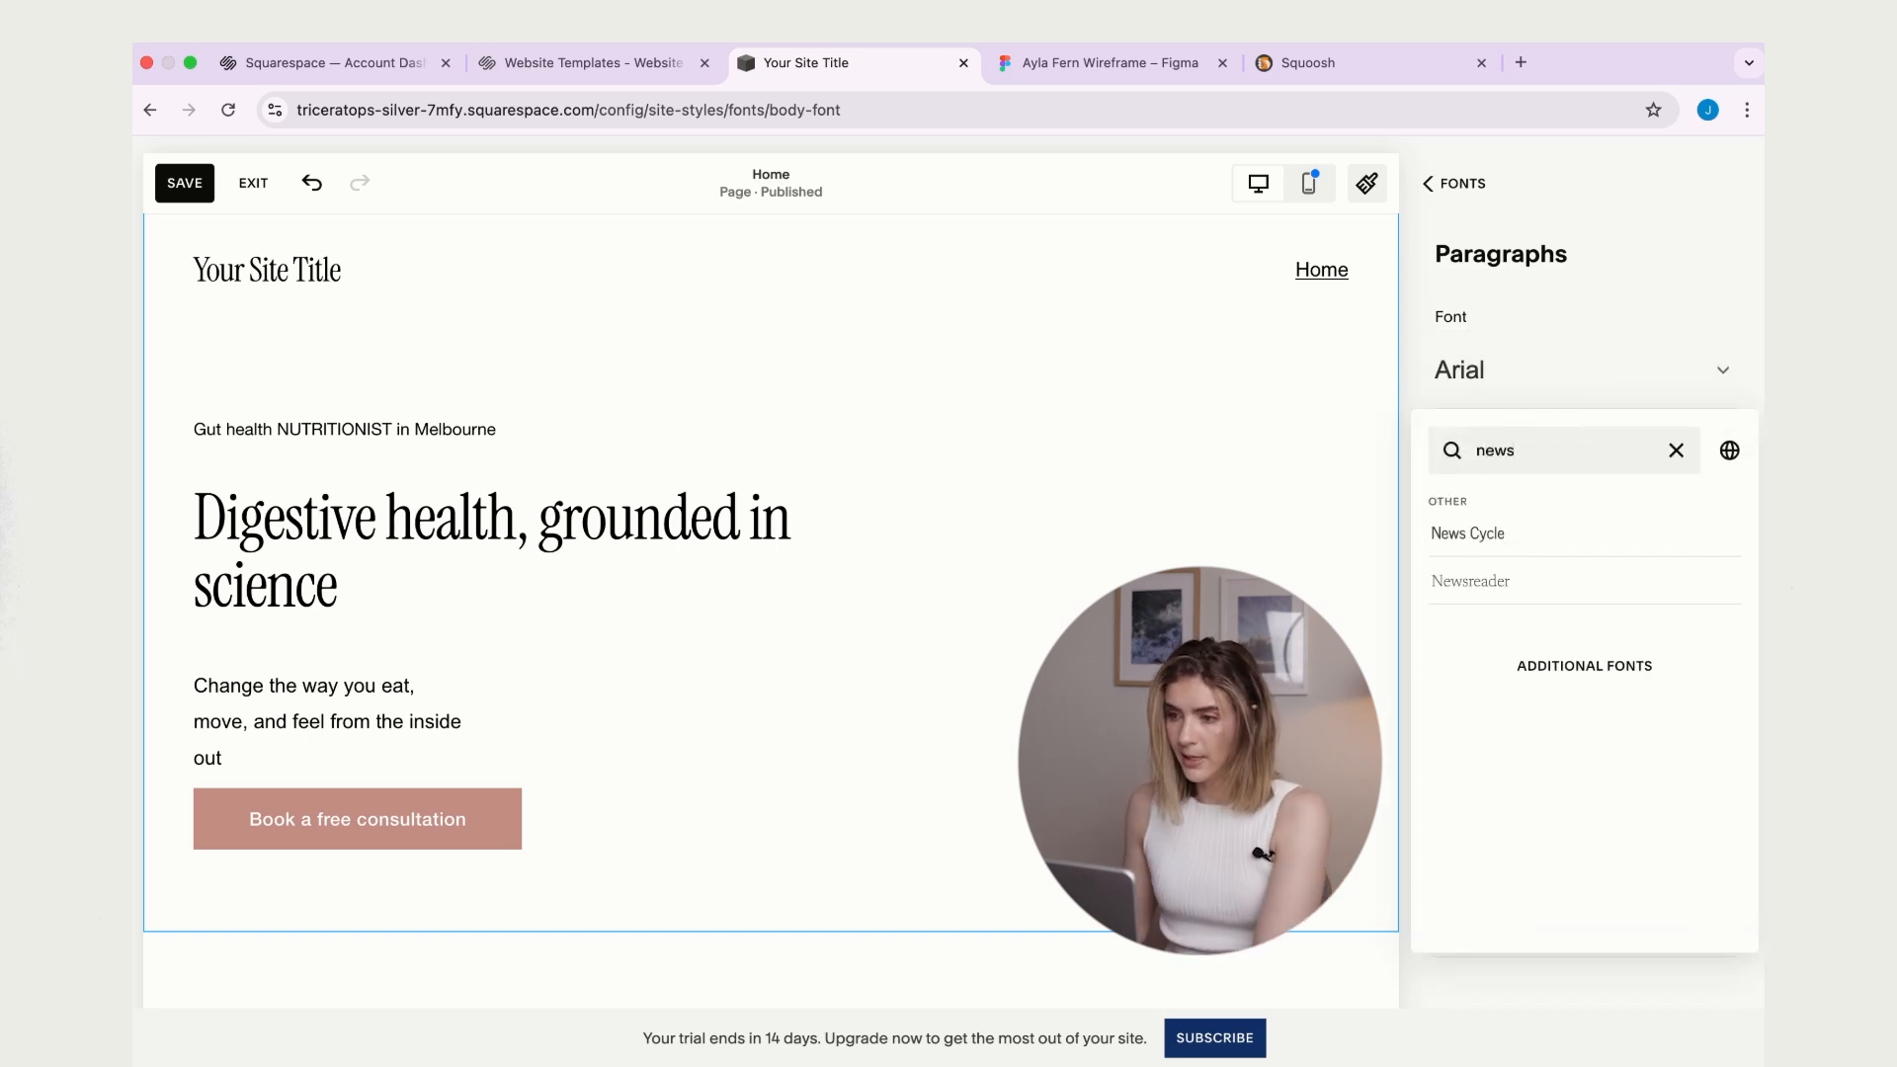
{"action": "left_click", "coordinate": [1487, 584]}
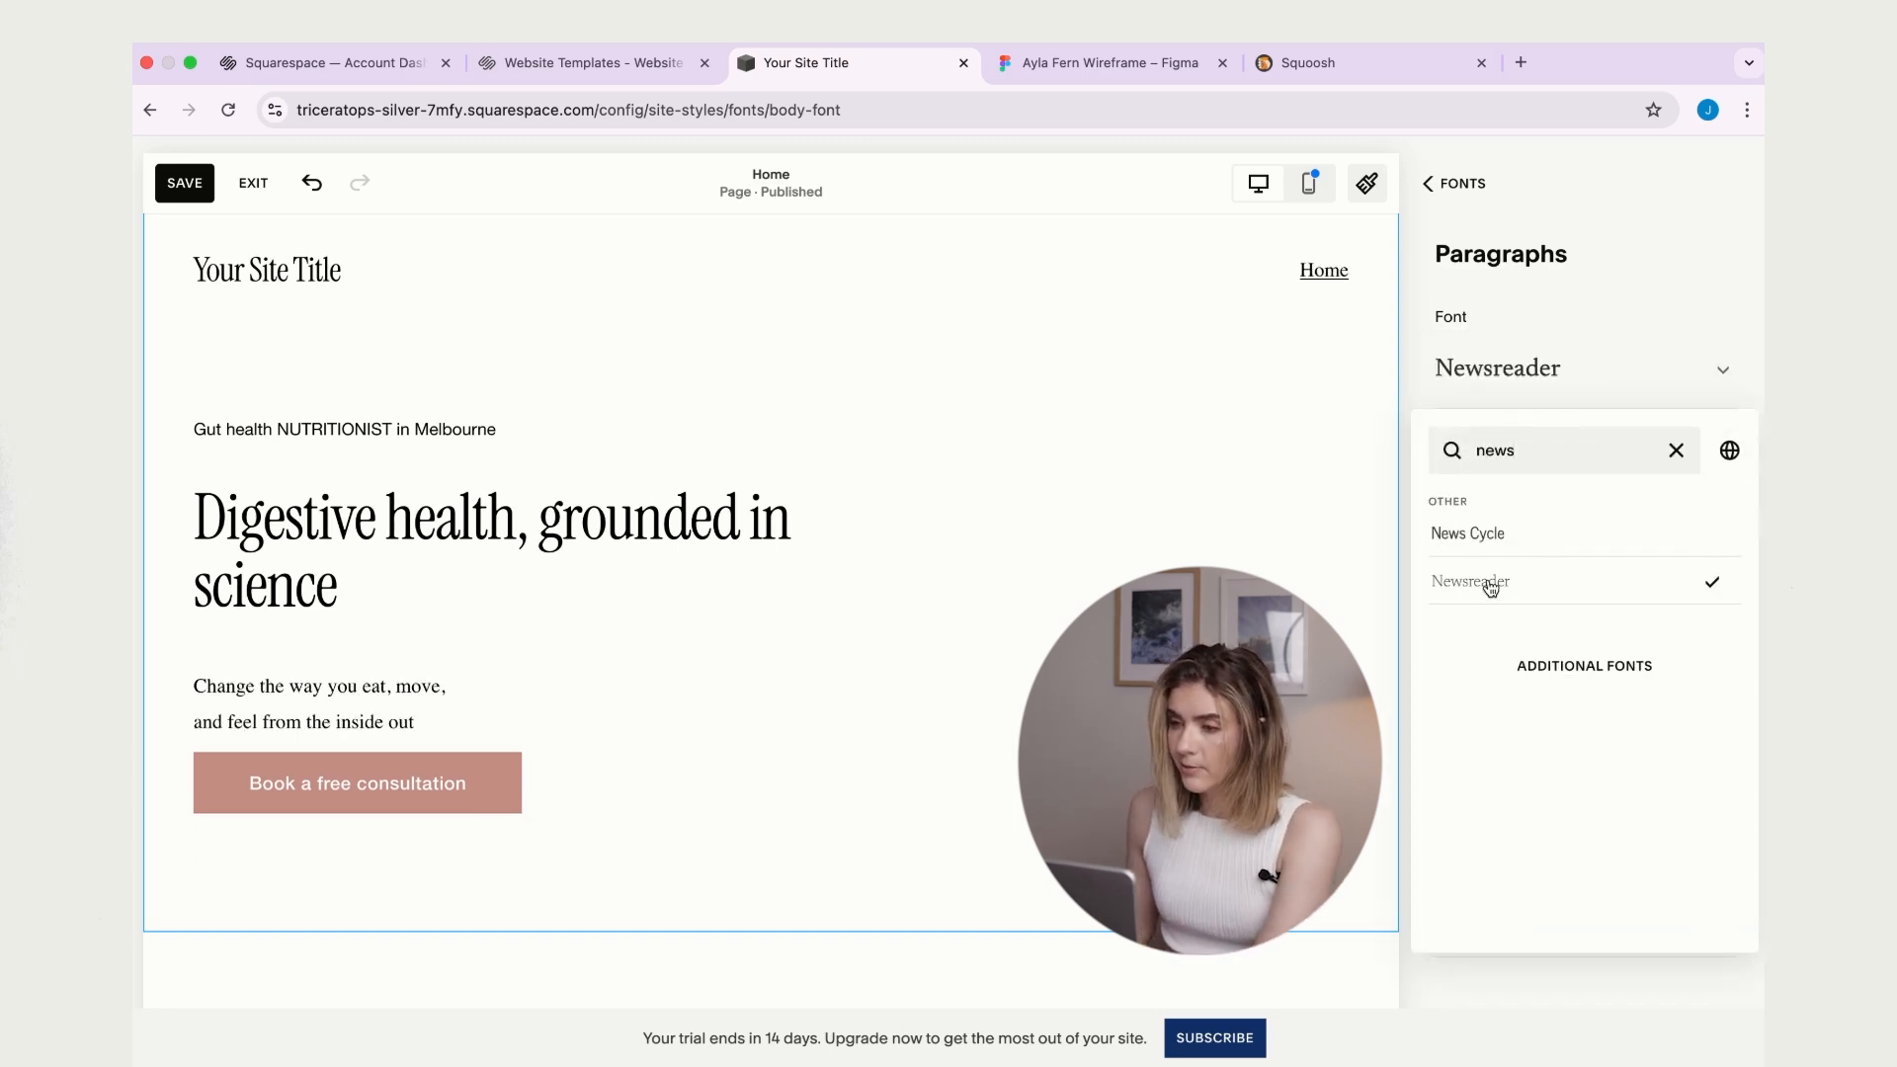
{"action": "left_click", "coordinate": [1685, 245]}
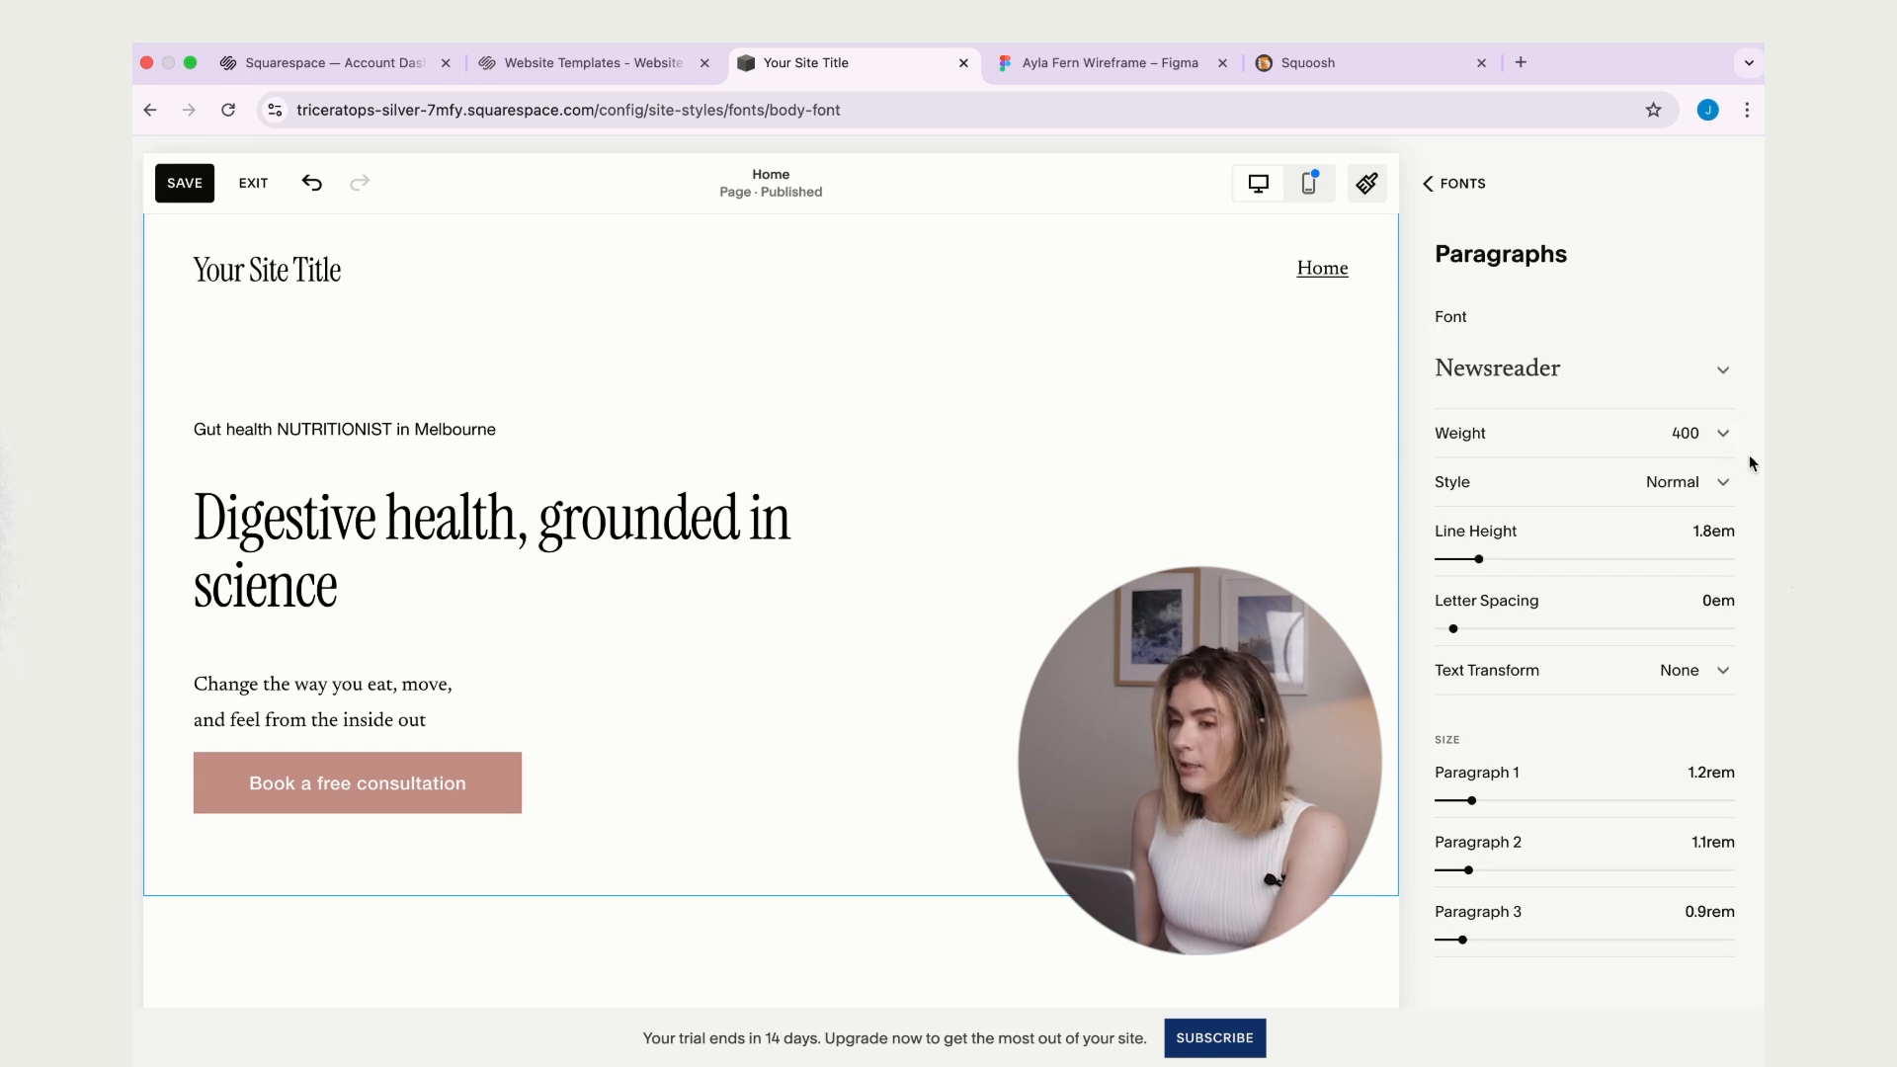
- Set paragraph line height to 1.5em and Paragraph 3 size to 0.8rem
{"action": "scroll", "coordinate": [1740, 475], "scroll_direction": "down", "scroll_amount": 1}
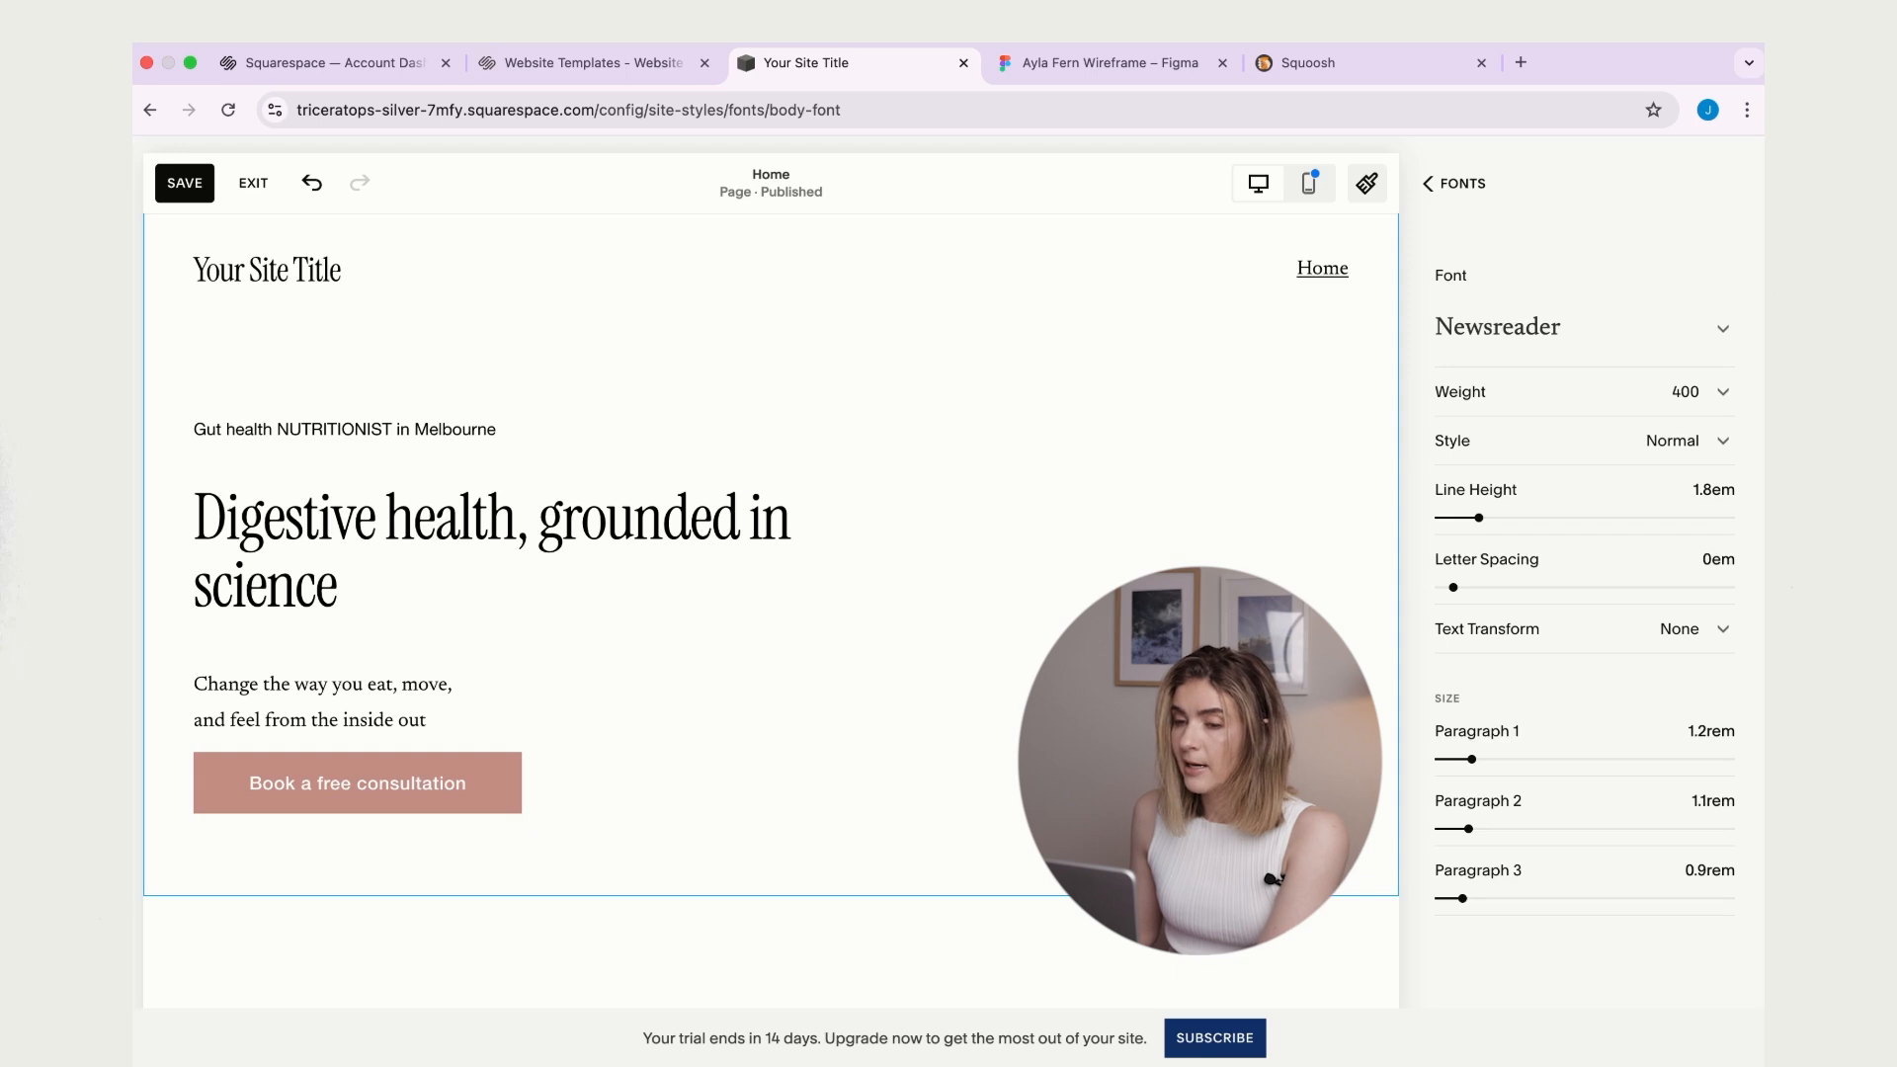
{"action": "left_click_drag", "start_coordinate": [1478, 517], "coordinate": [1469, 521]}
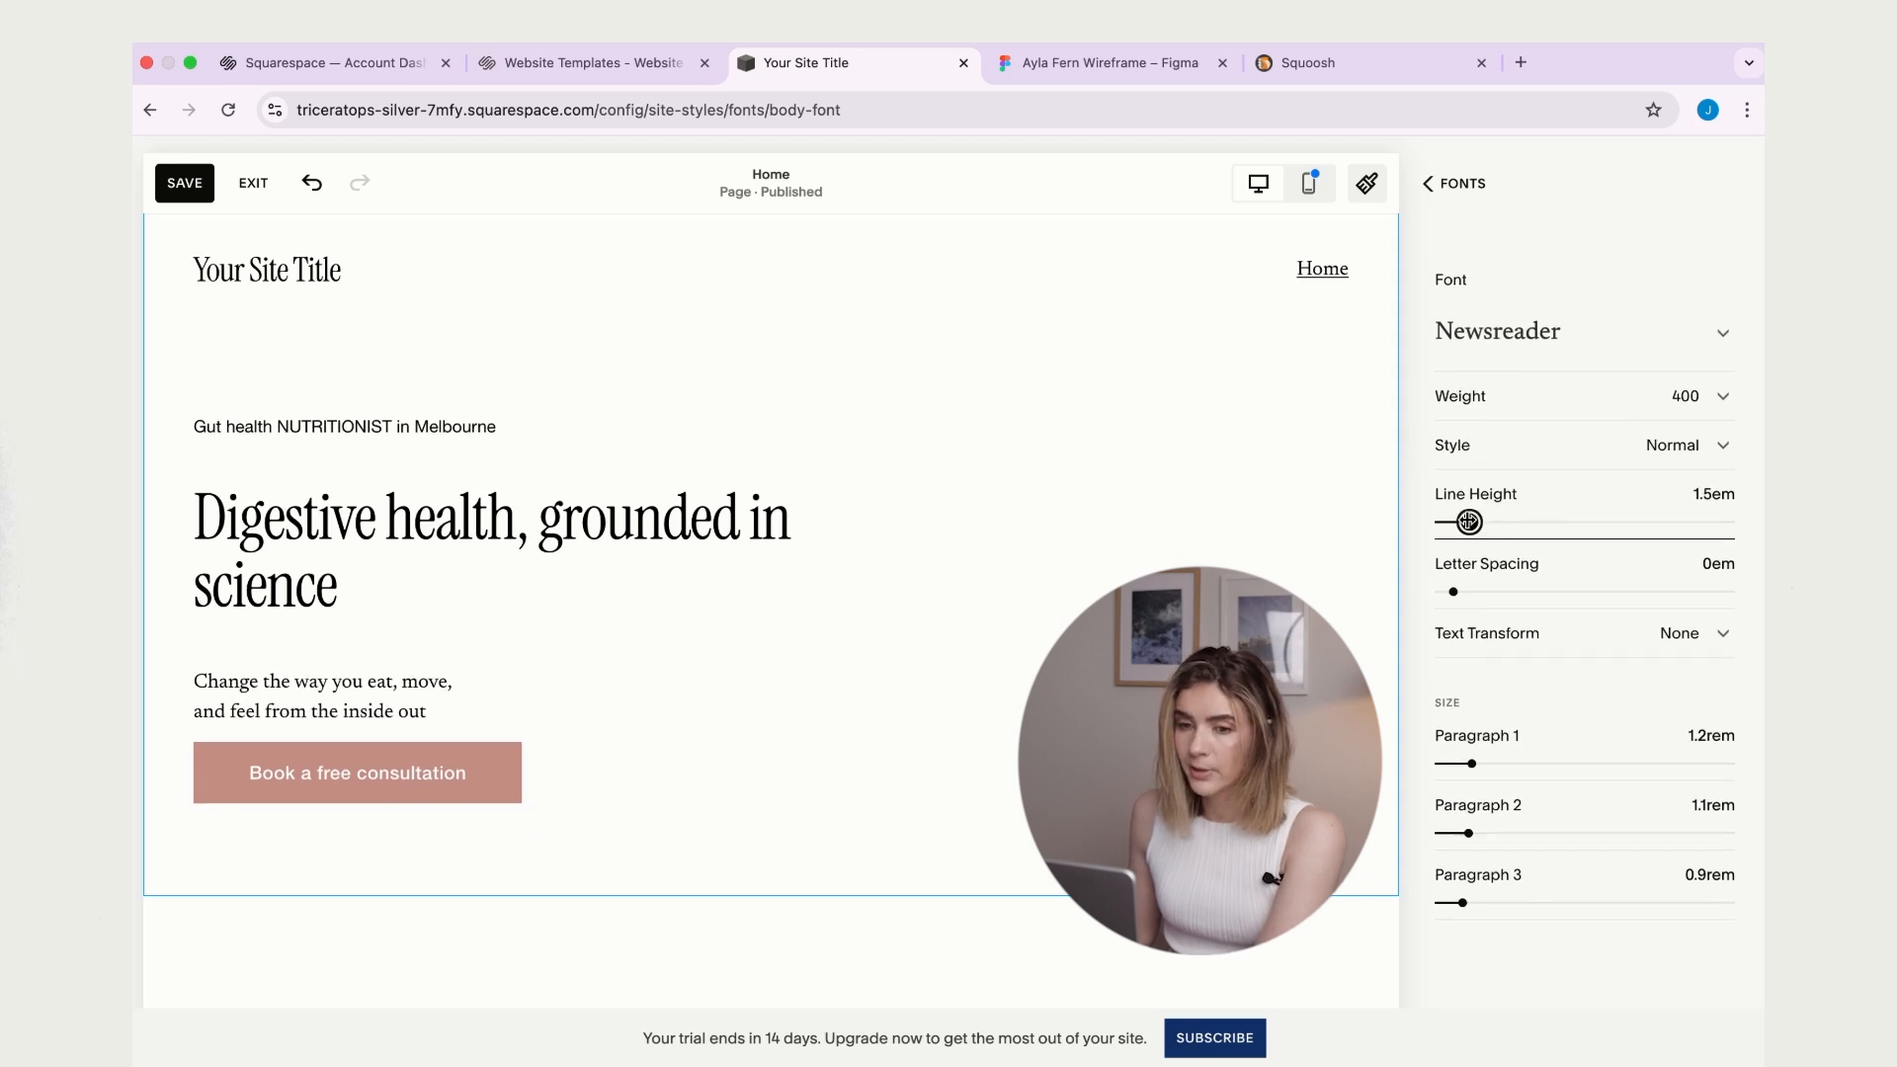
{"action": "scroll", "coordinate": [1469, 521], "scroll_direction": "down", "scroll_amount": 1}
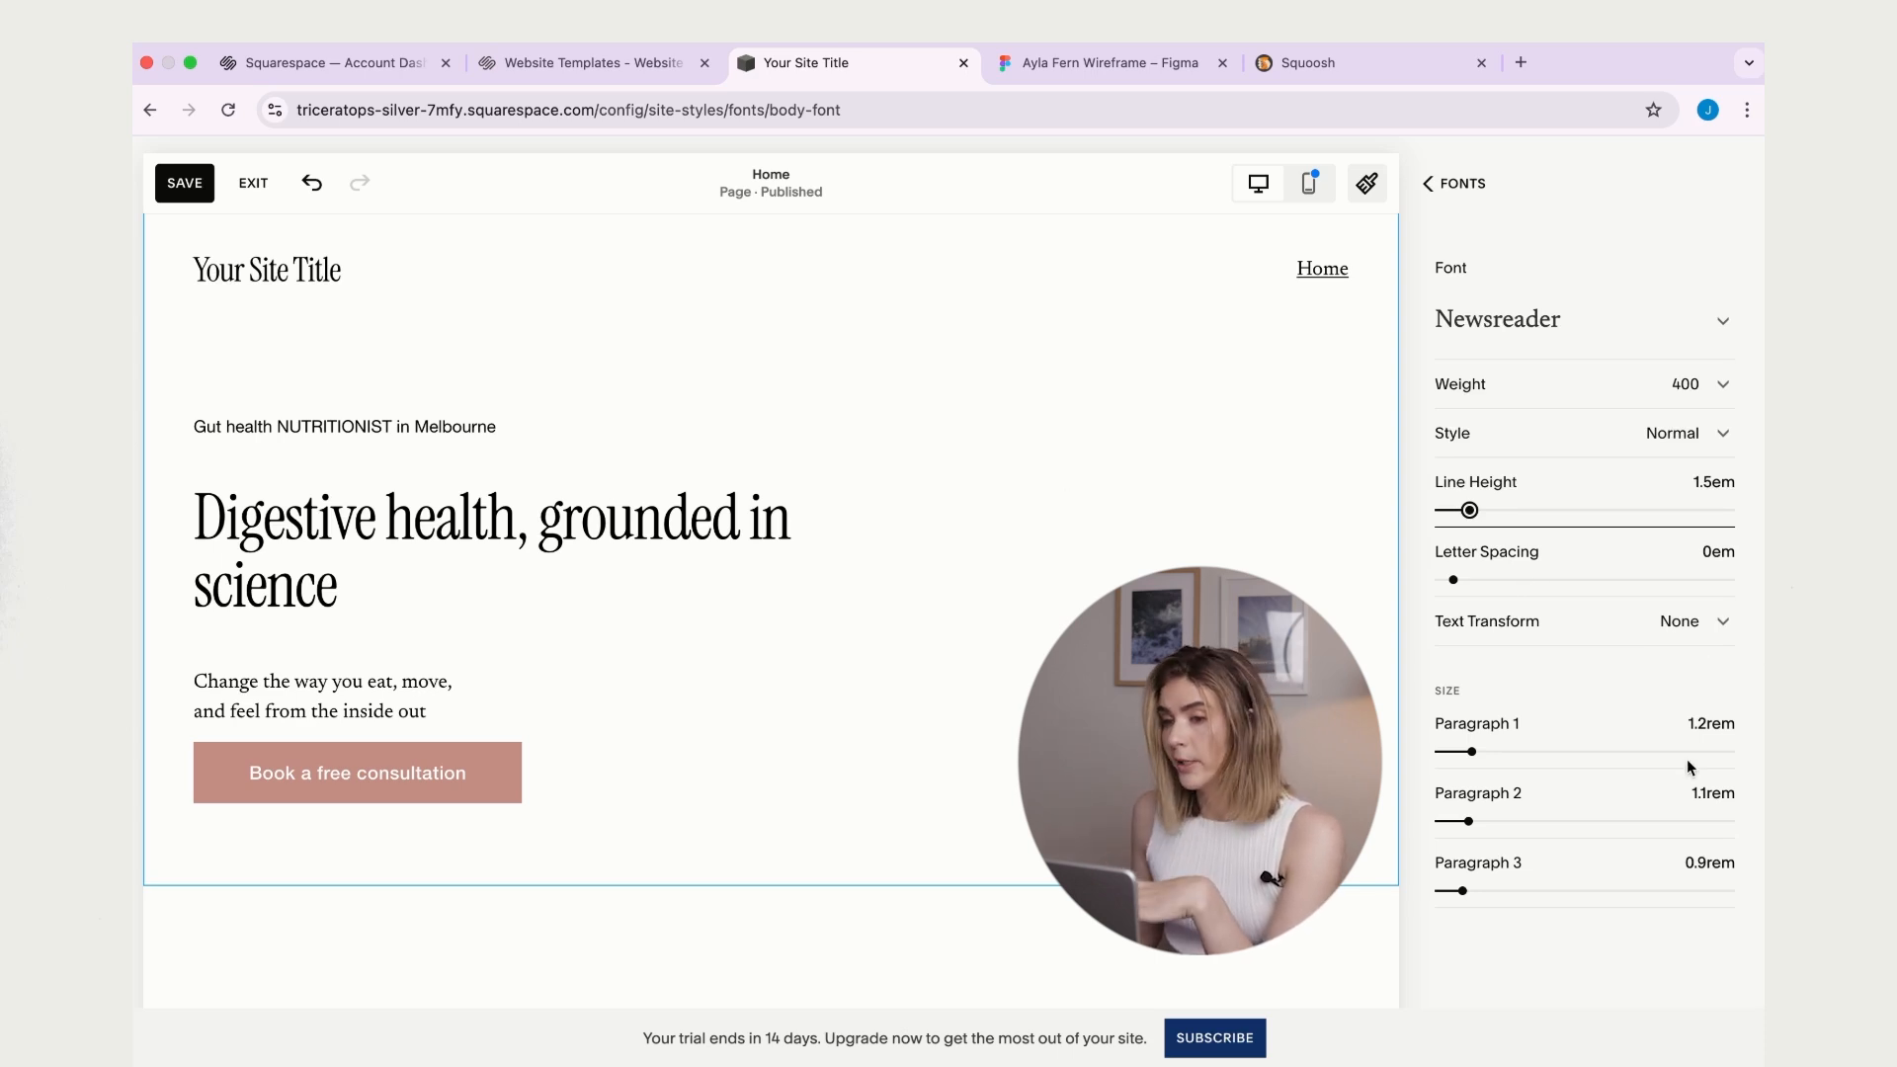
{"action": "left_click", "coordinate": [1704, 862]}
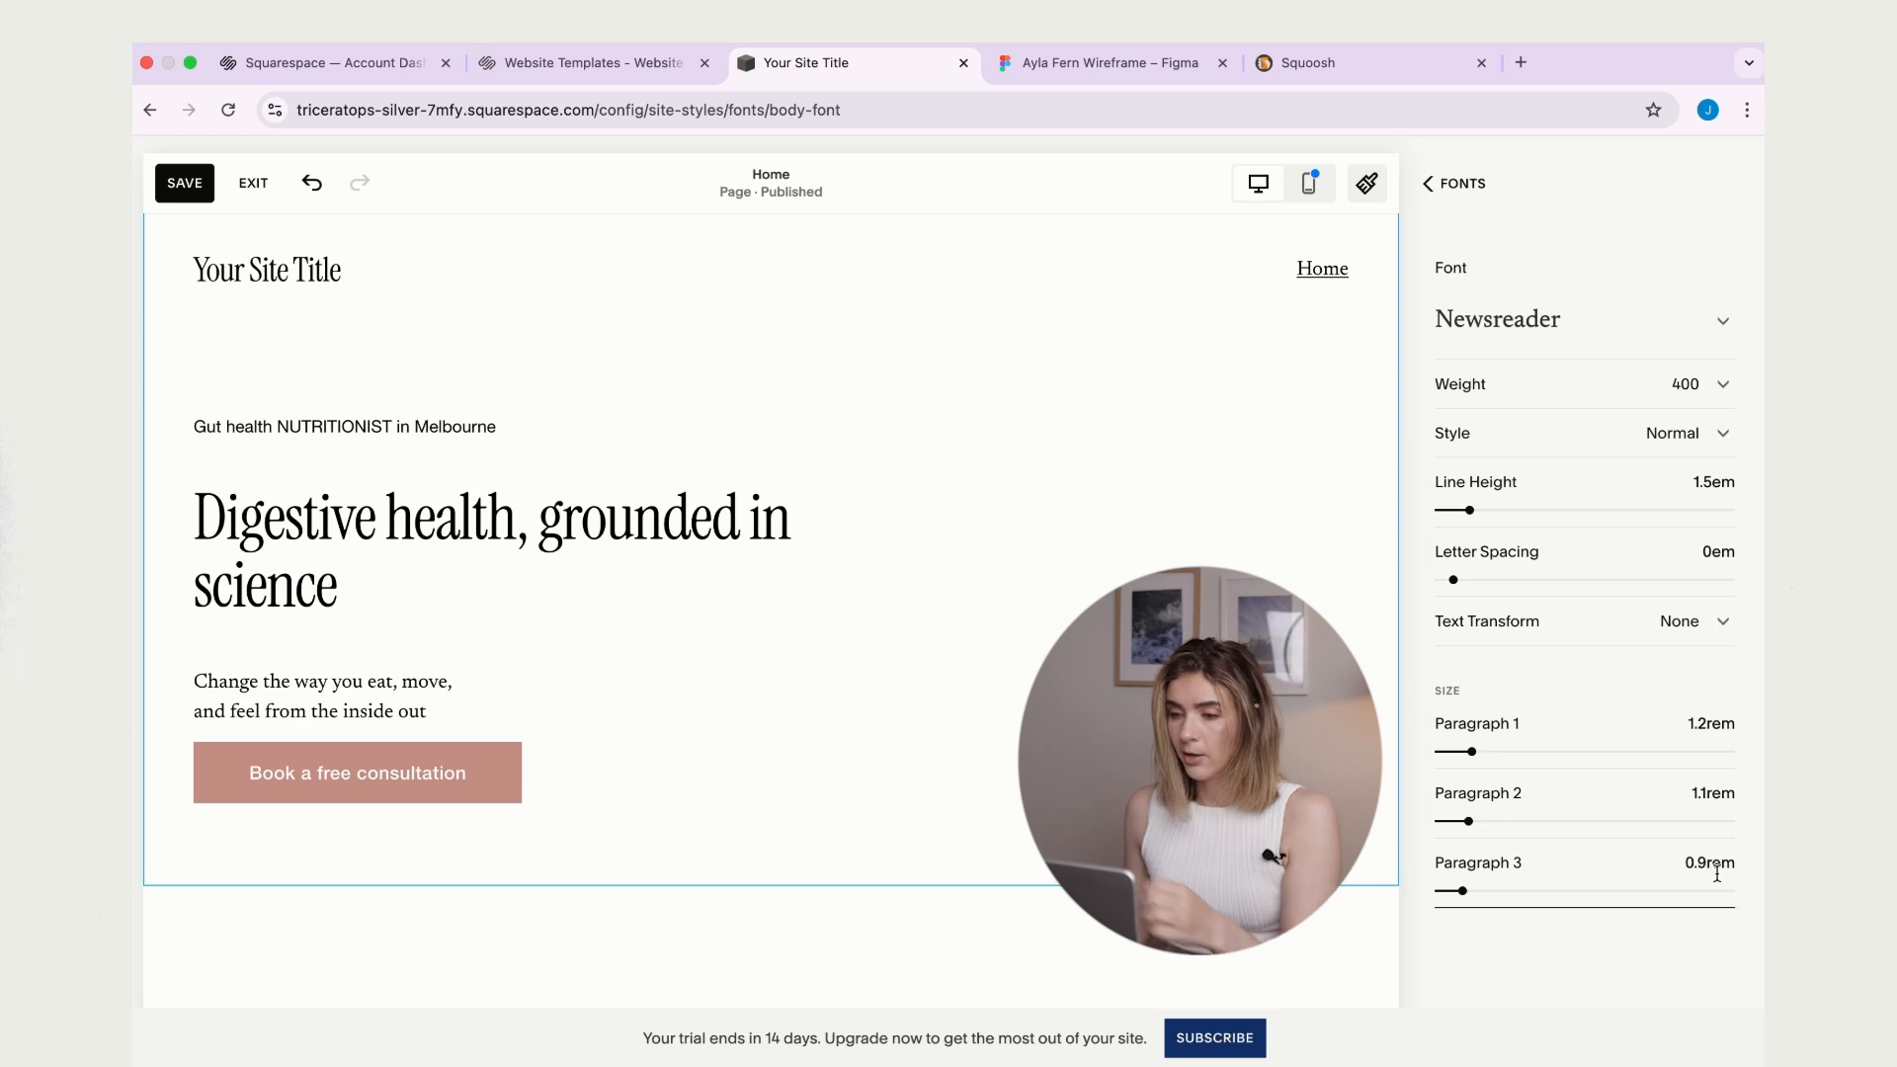
{"action": "key", "text": "BackSpace"}
{"action": "type", "text": "8"}
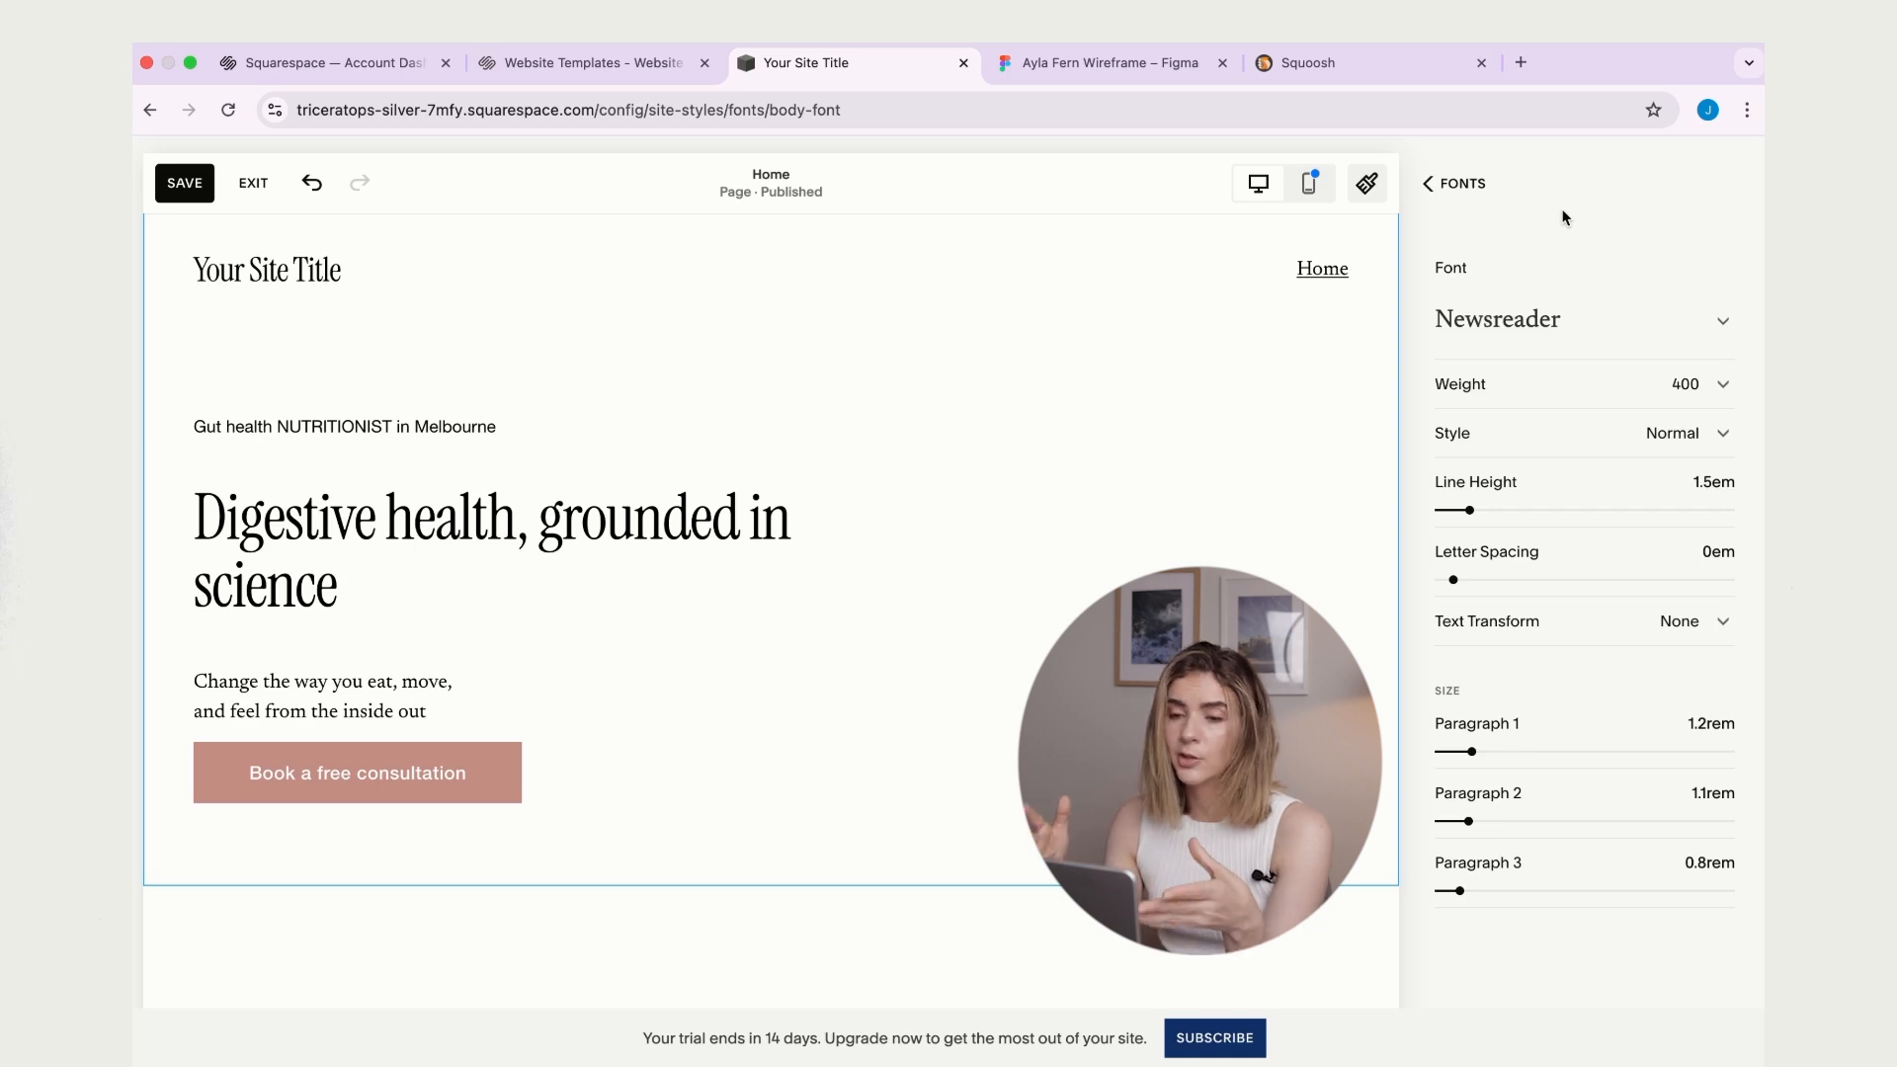
{"action": "left_click", "coordinate": [1425, 184]}
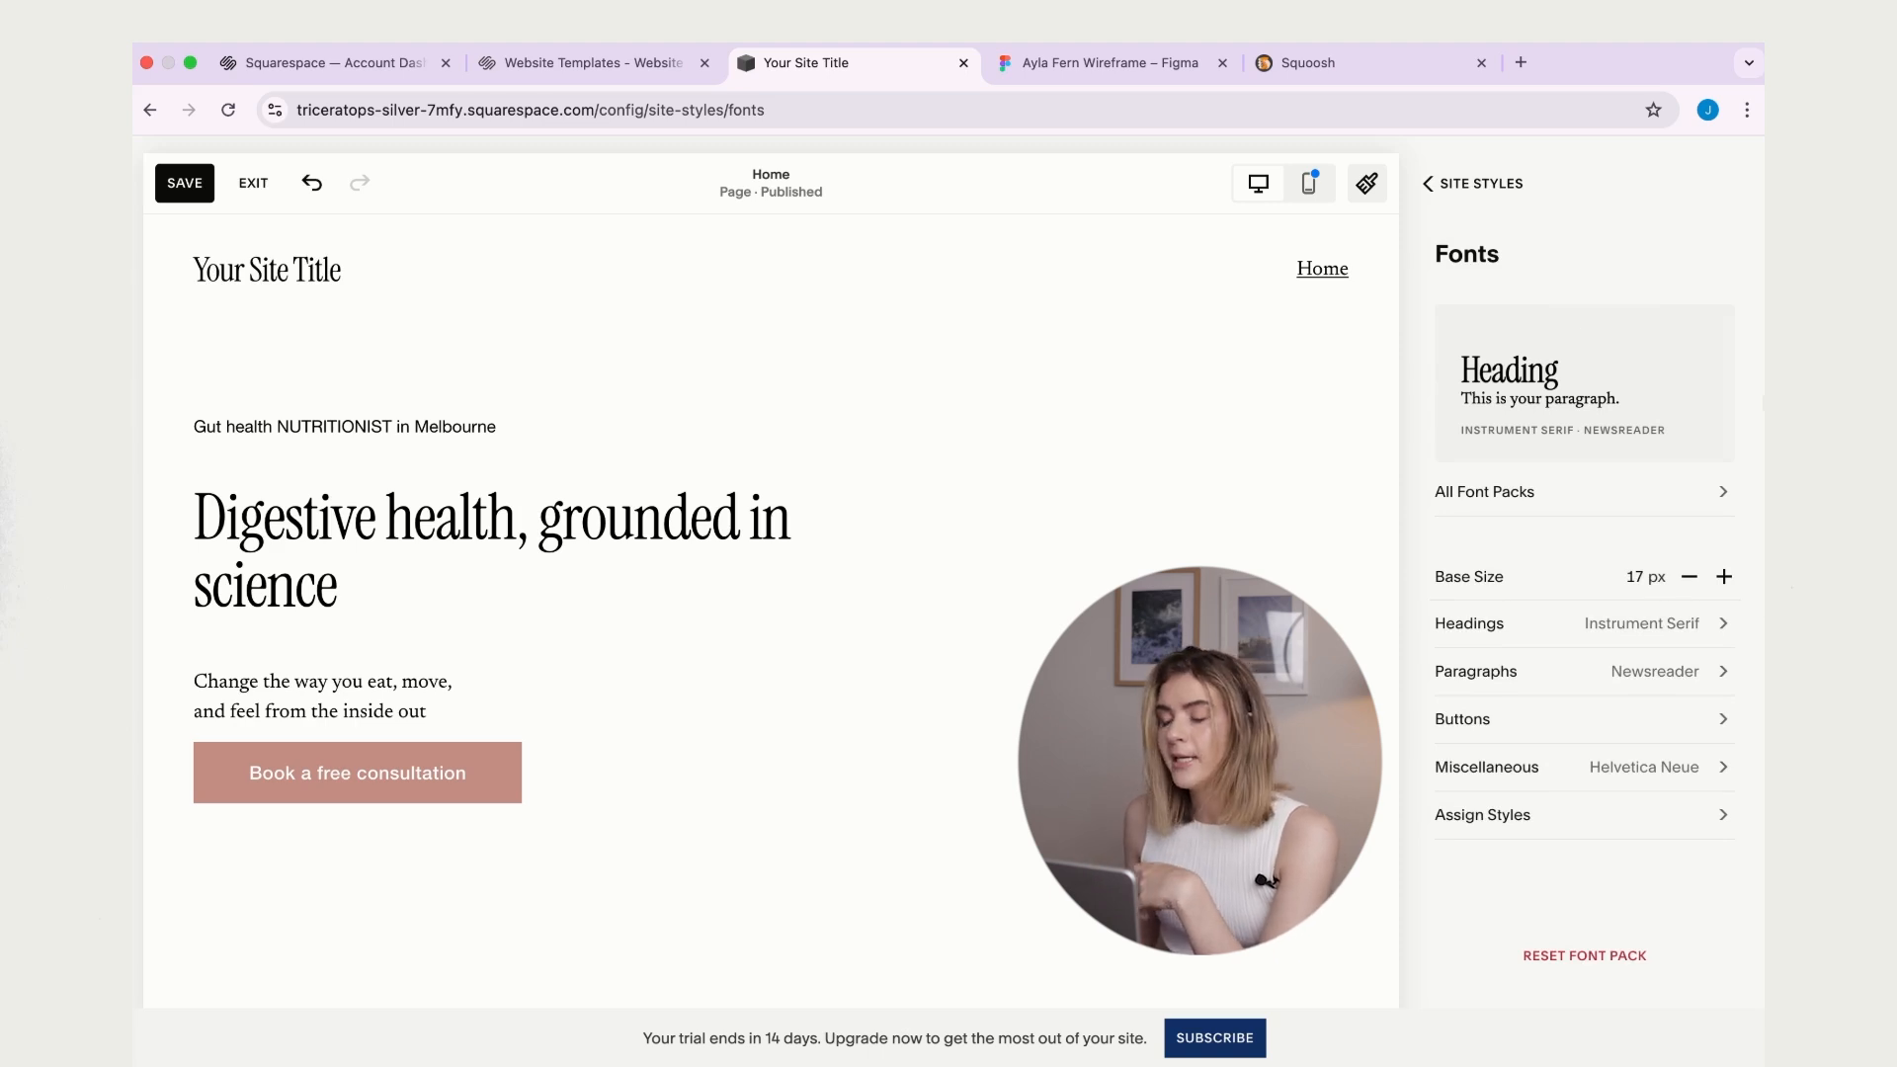
- Change the primary button font to Roboto Mono
{"action": "left_click", "coordinate": [1656, 726]}
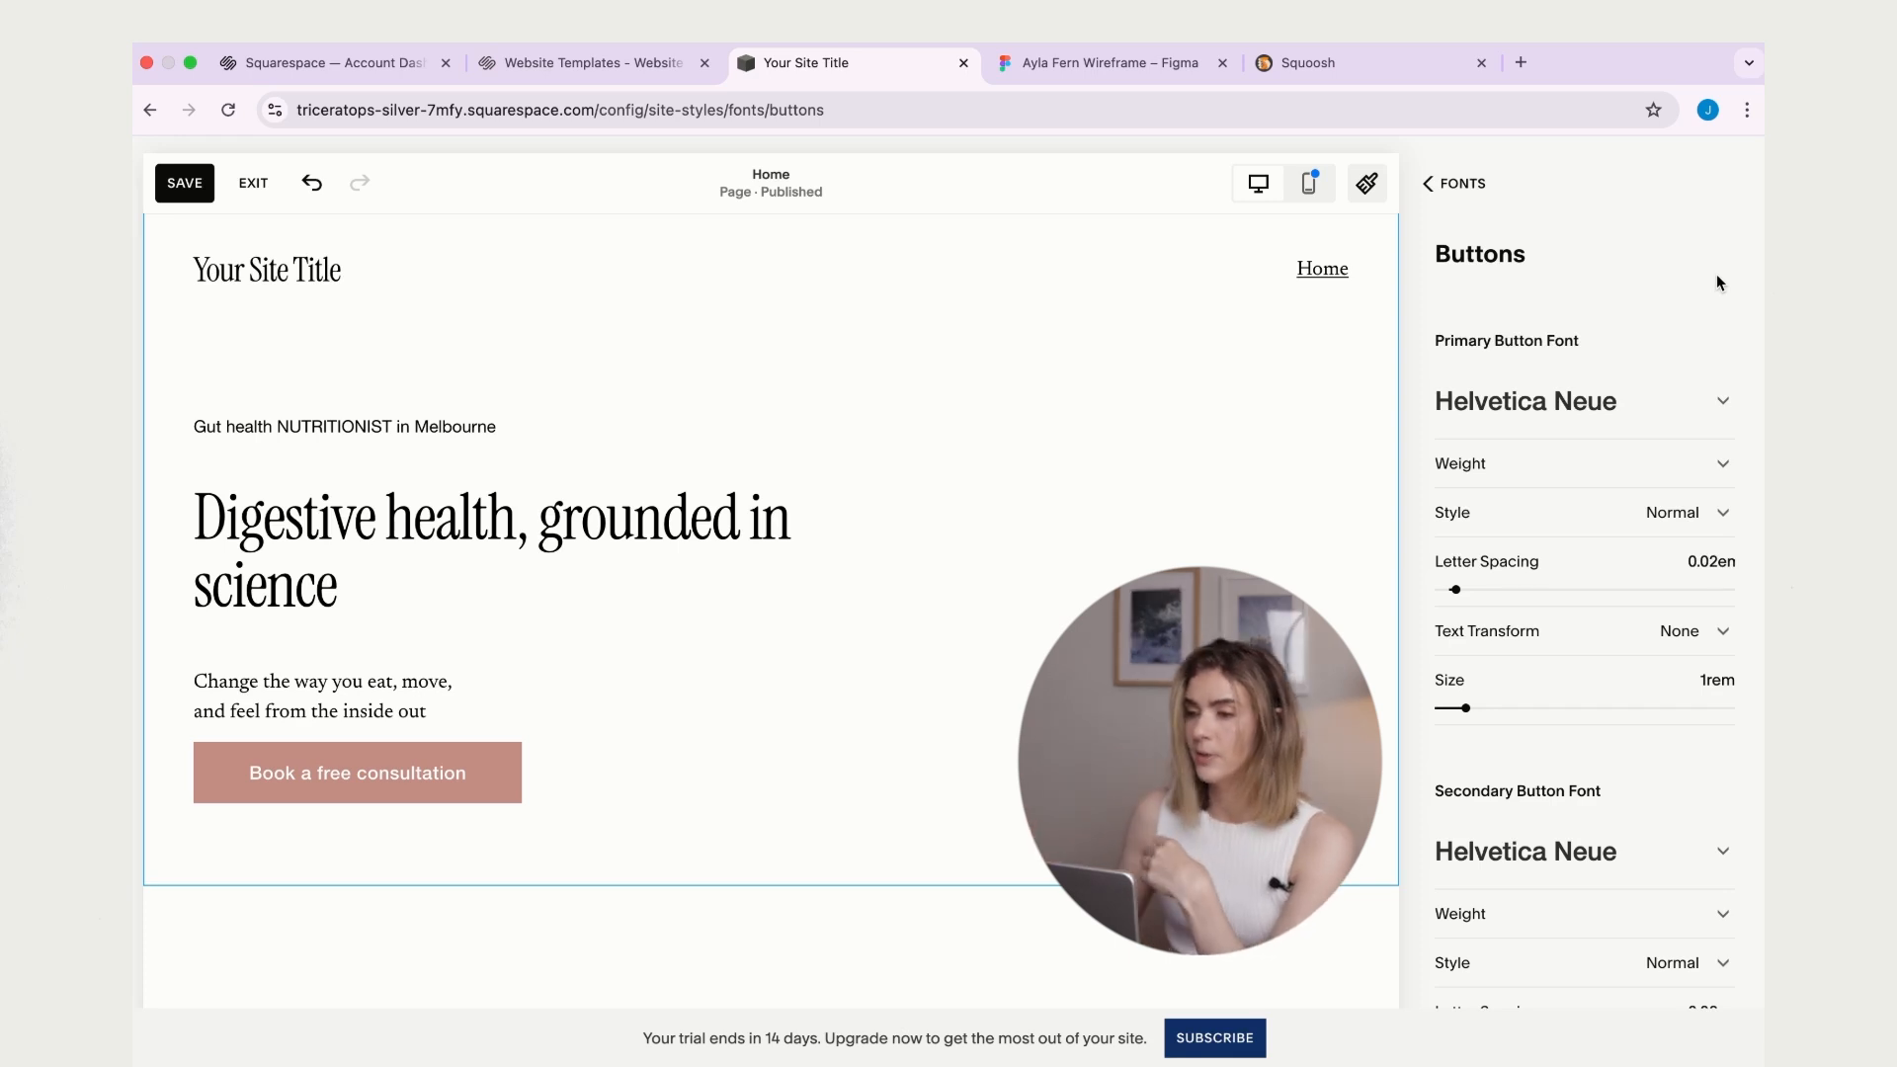
{"action": "left_click", "coordinate": [1617, 410]}
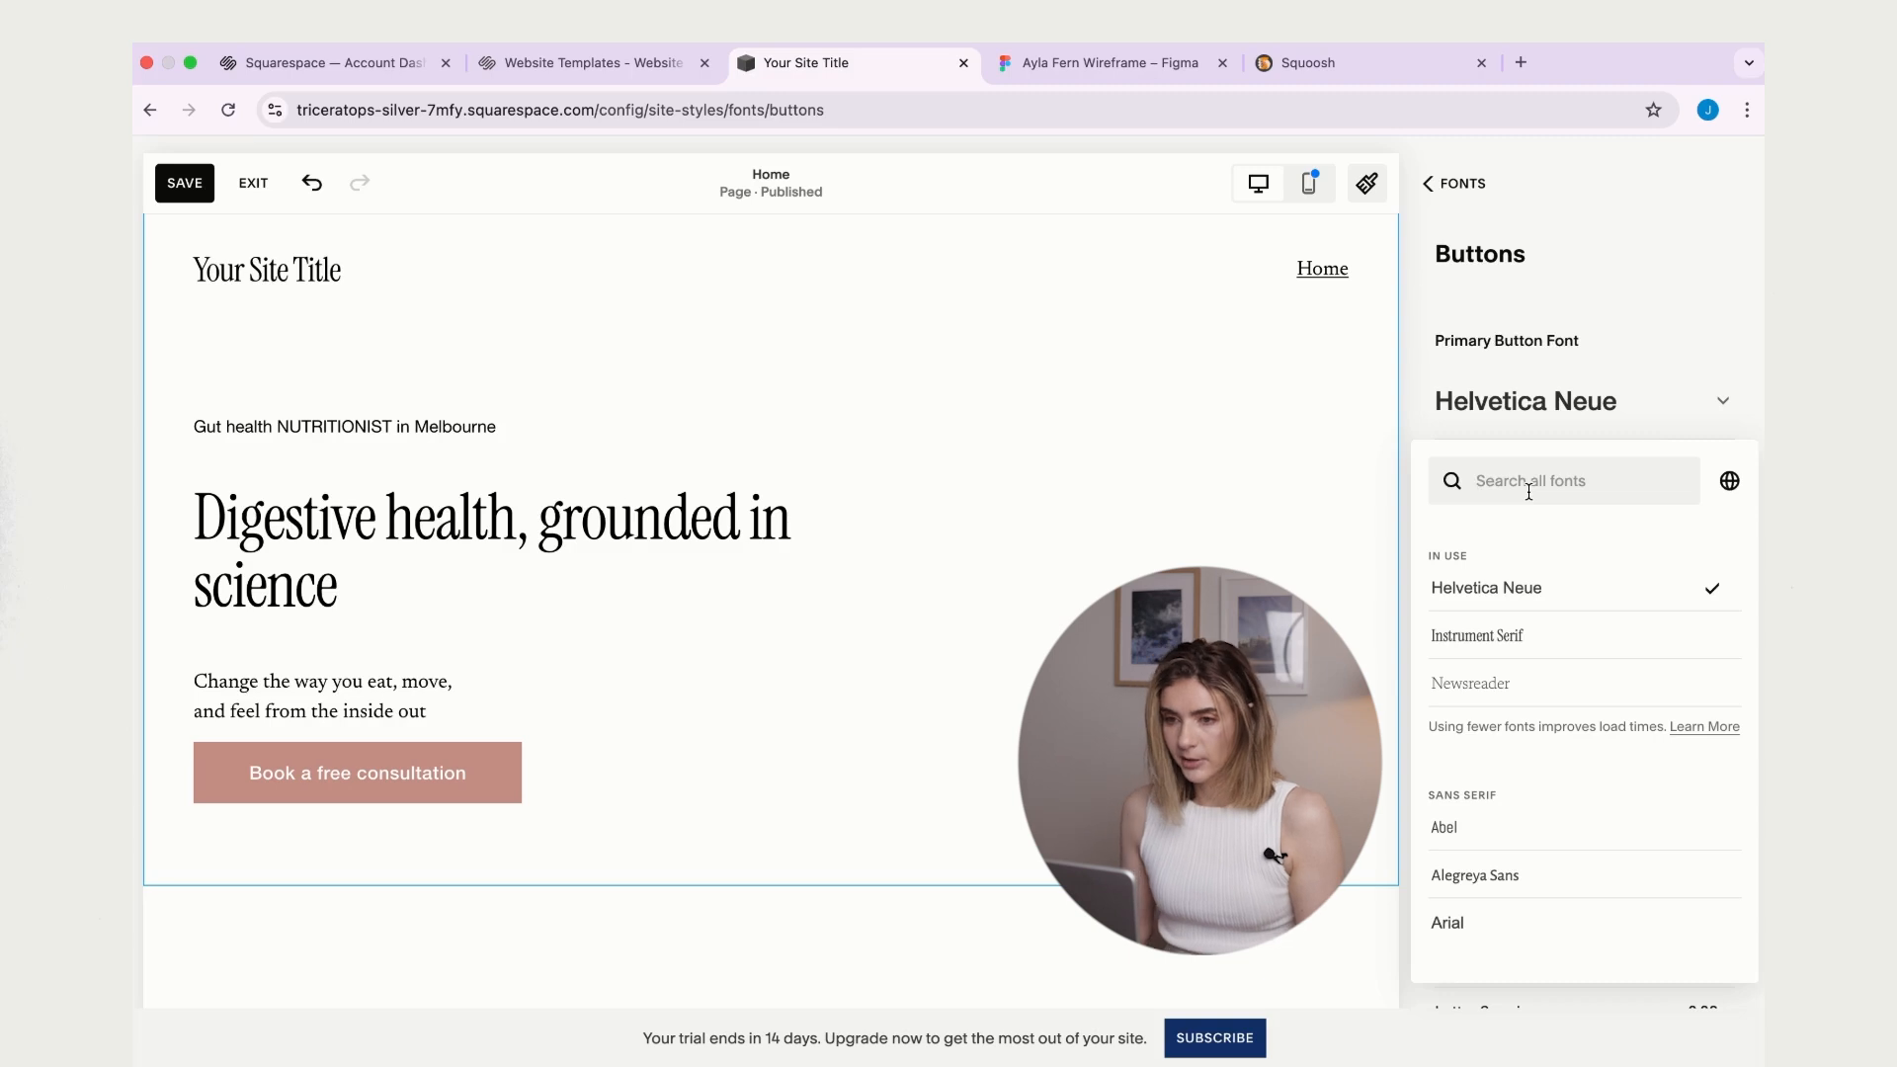
{"action": "type", "text": "roboto"}
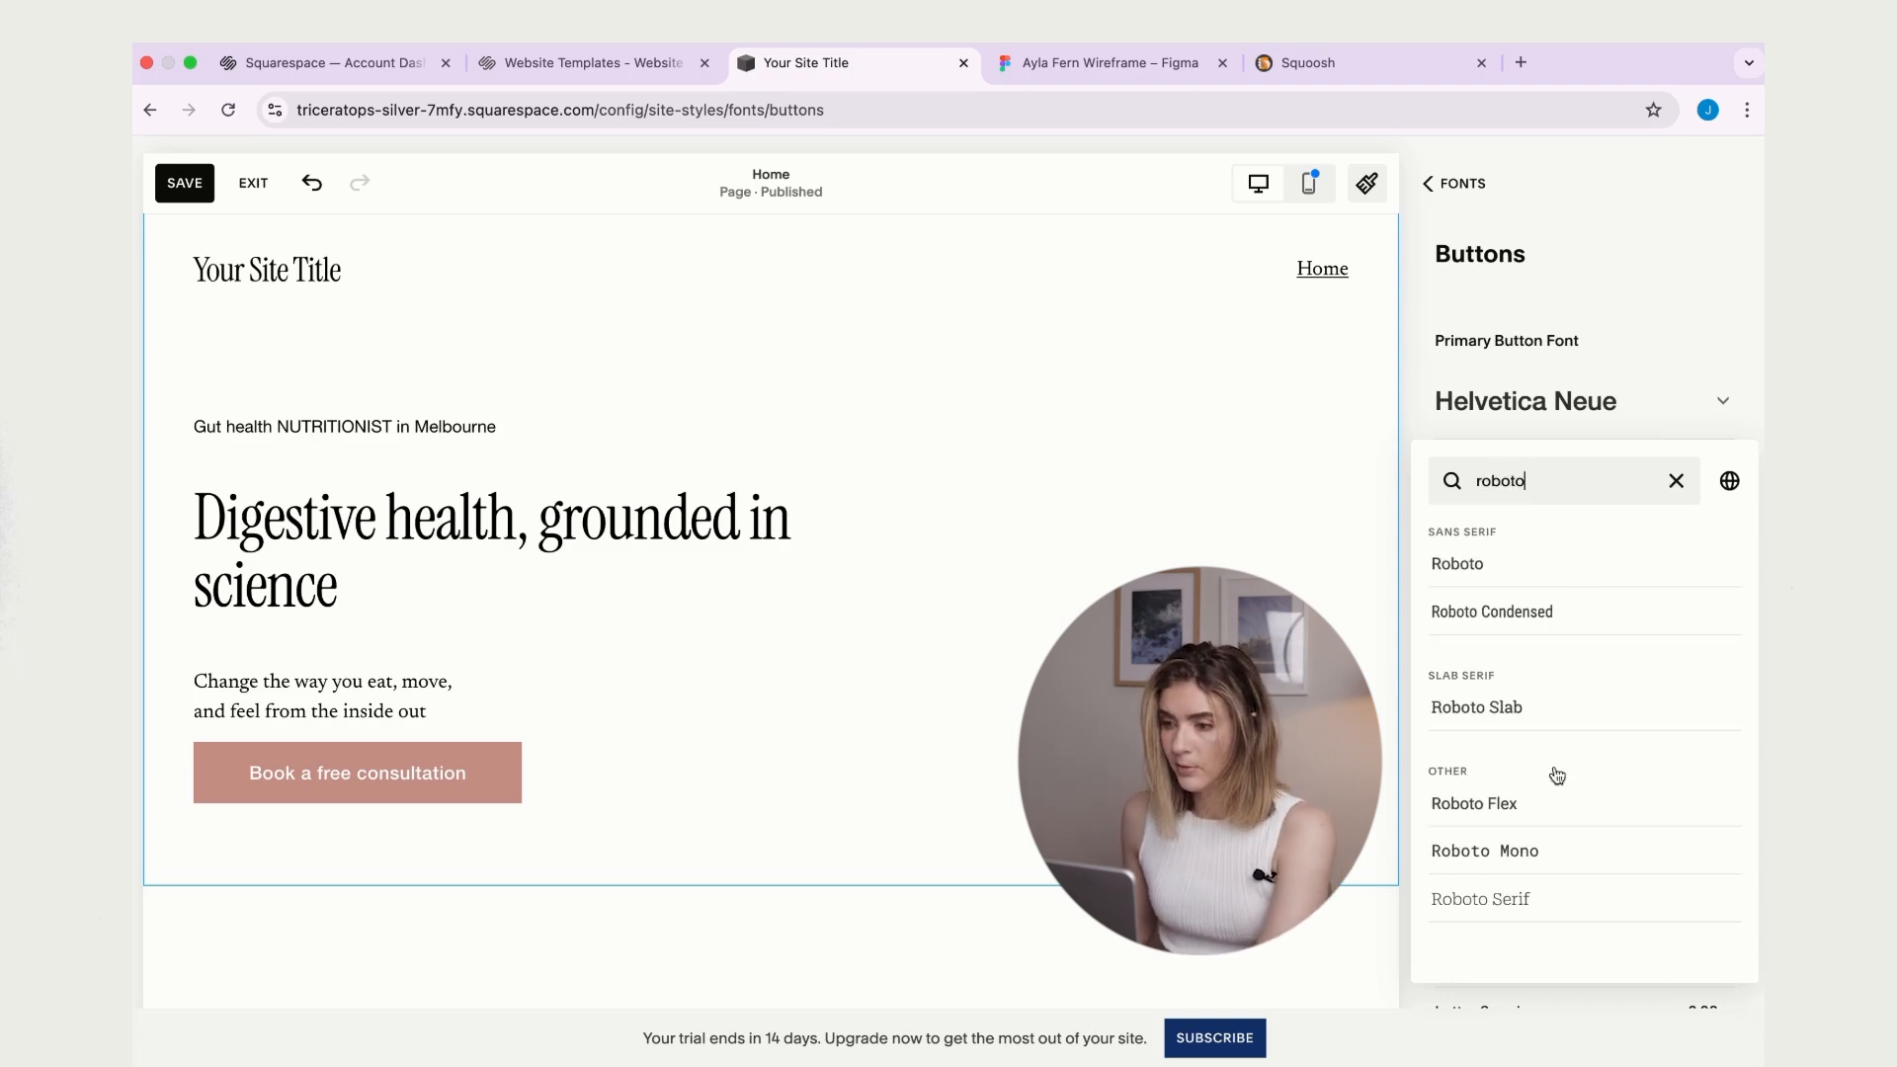
{"action": "left_click", "coordinate": [1526, 849]}
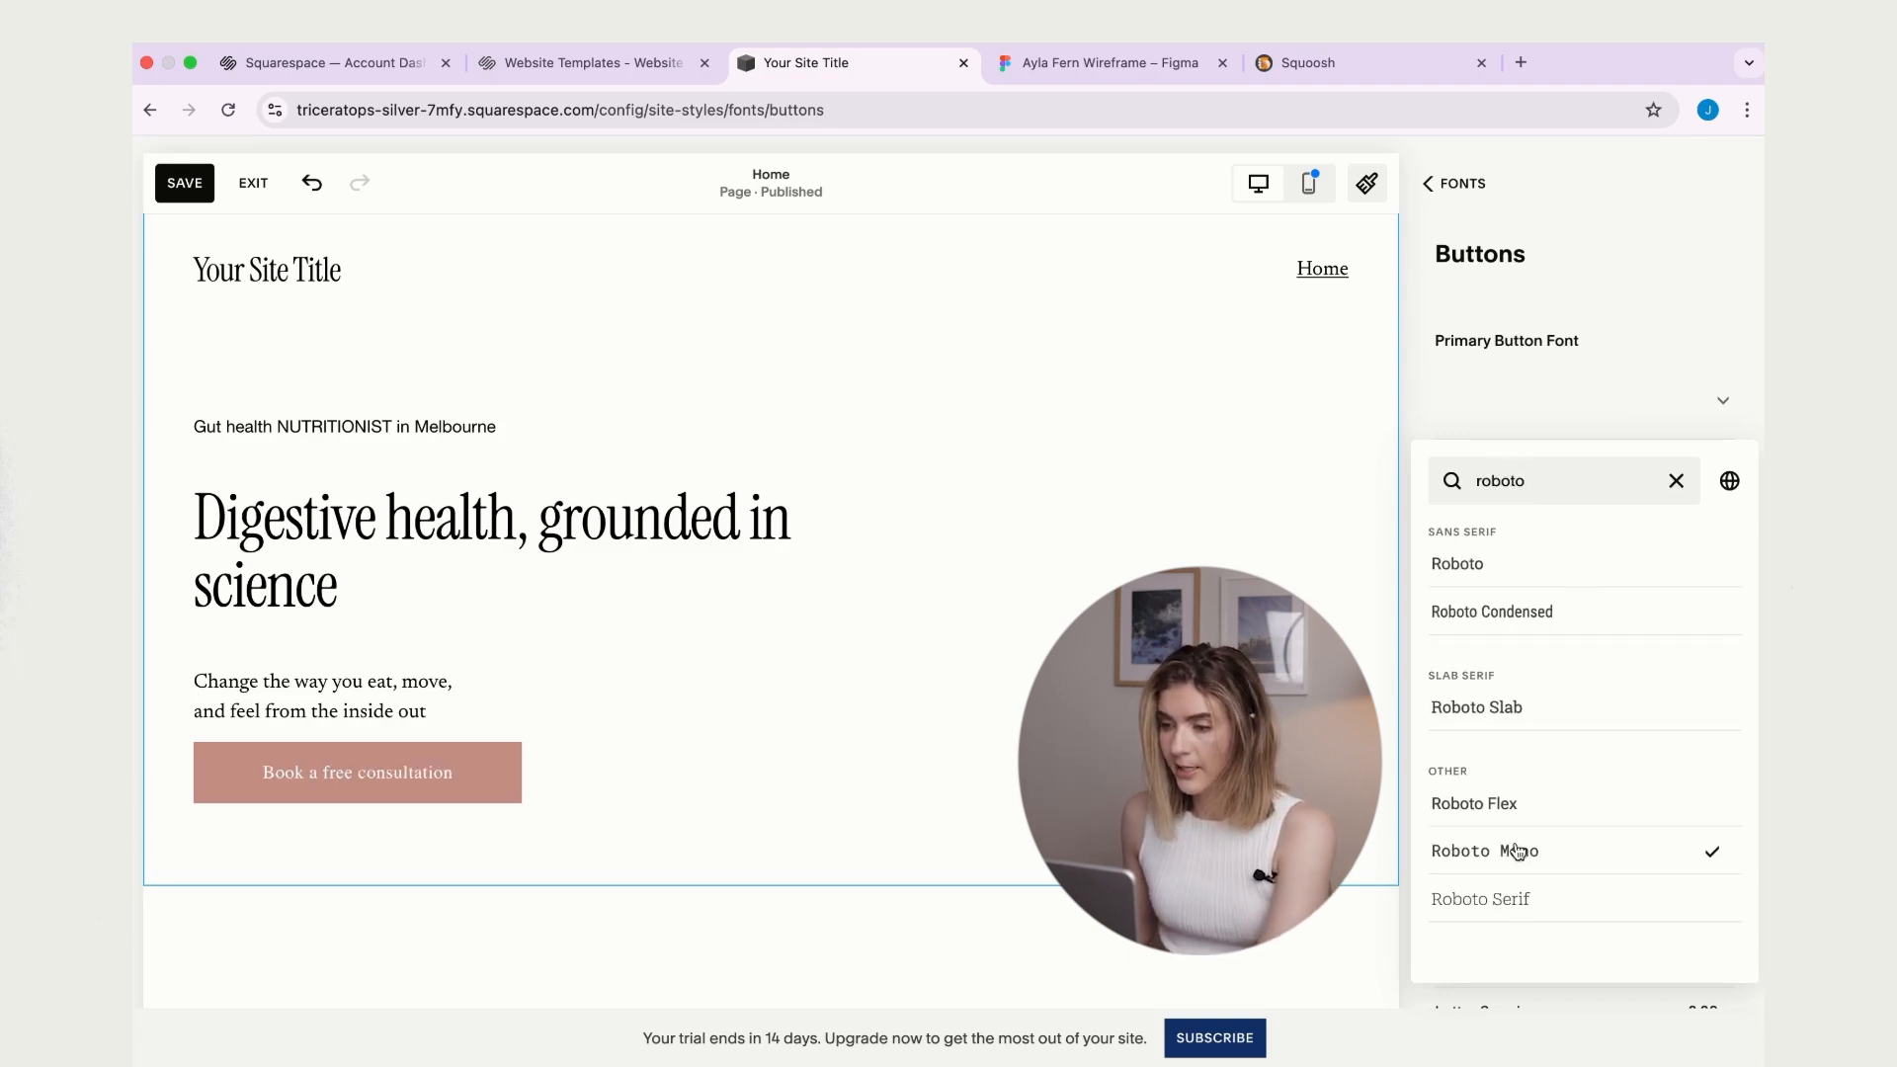
{"action": "left_click", "coordinate": [1703, 239]}
- Give primary buttons weight 400, 0em letter spacing and 0.8rem size
{"action": "left_click", "coordinate": [1711, 460]}
{"action": "left_click", "coordinate": [1457, 417]}
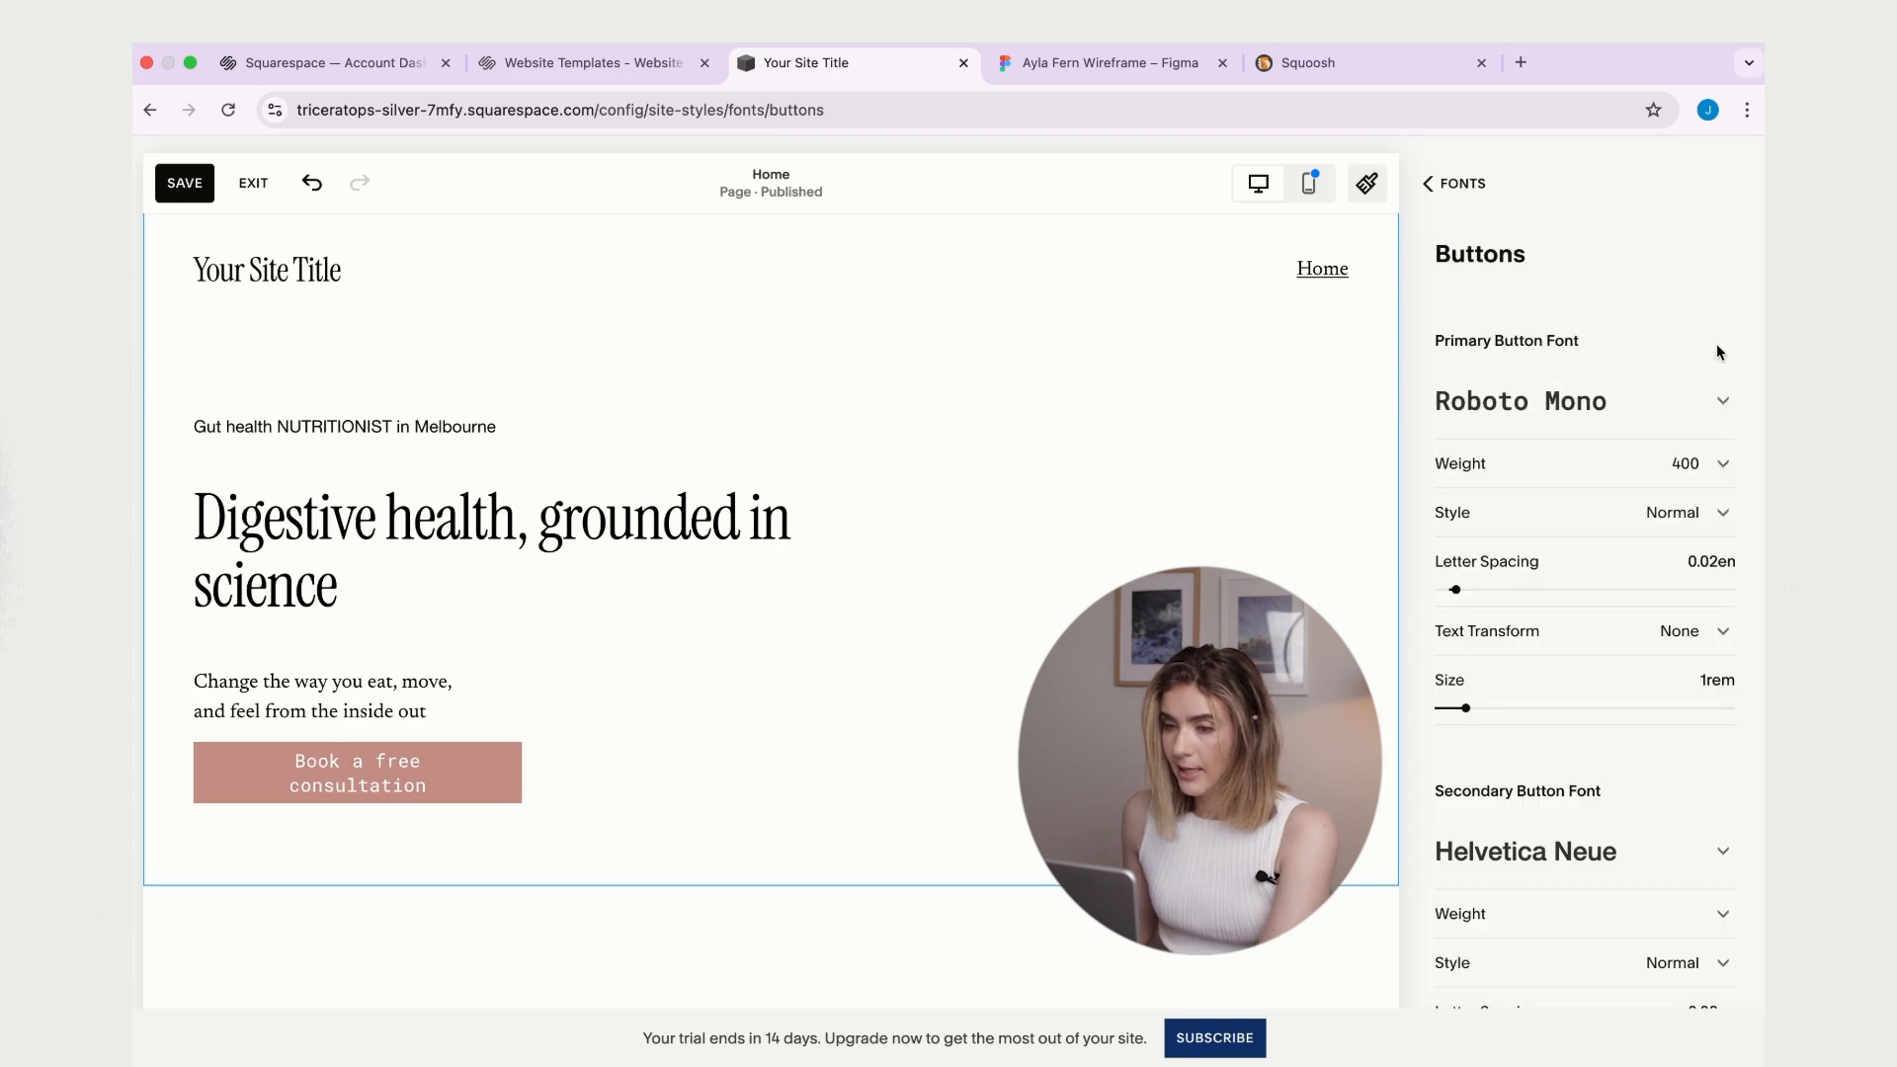
{"action": "left_click", "coordinate": [1706, 555]}
{"action": "left_click_drag", "start_coordinate": [1711, 555], "coordinate": [1652, 566]}
{"action": "type", "text": "0"}
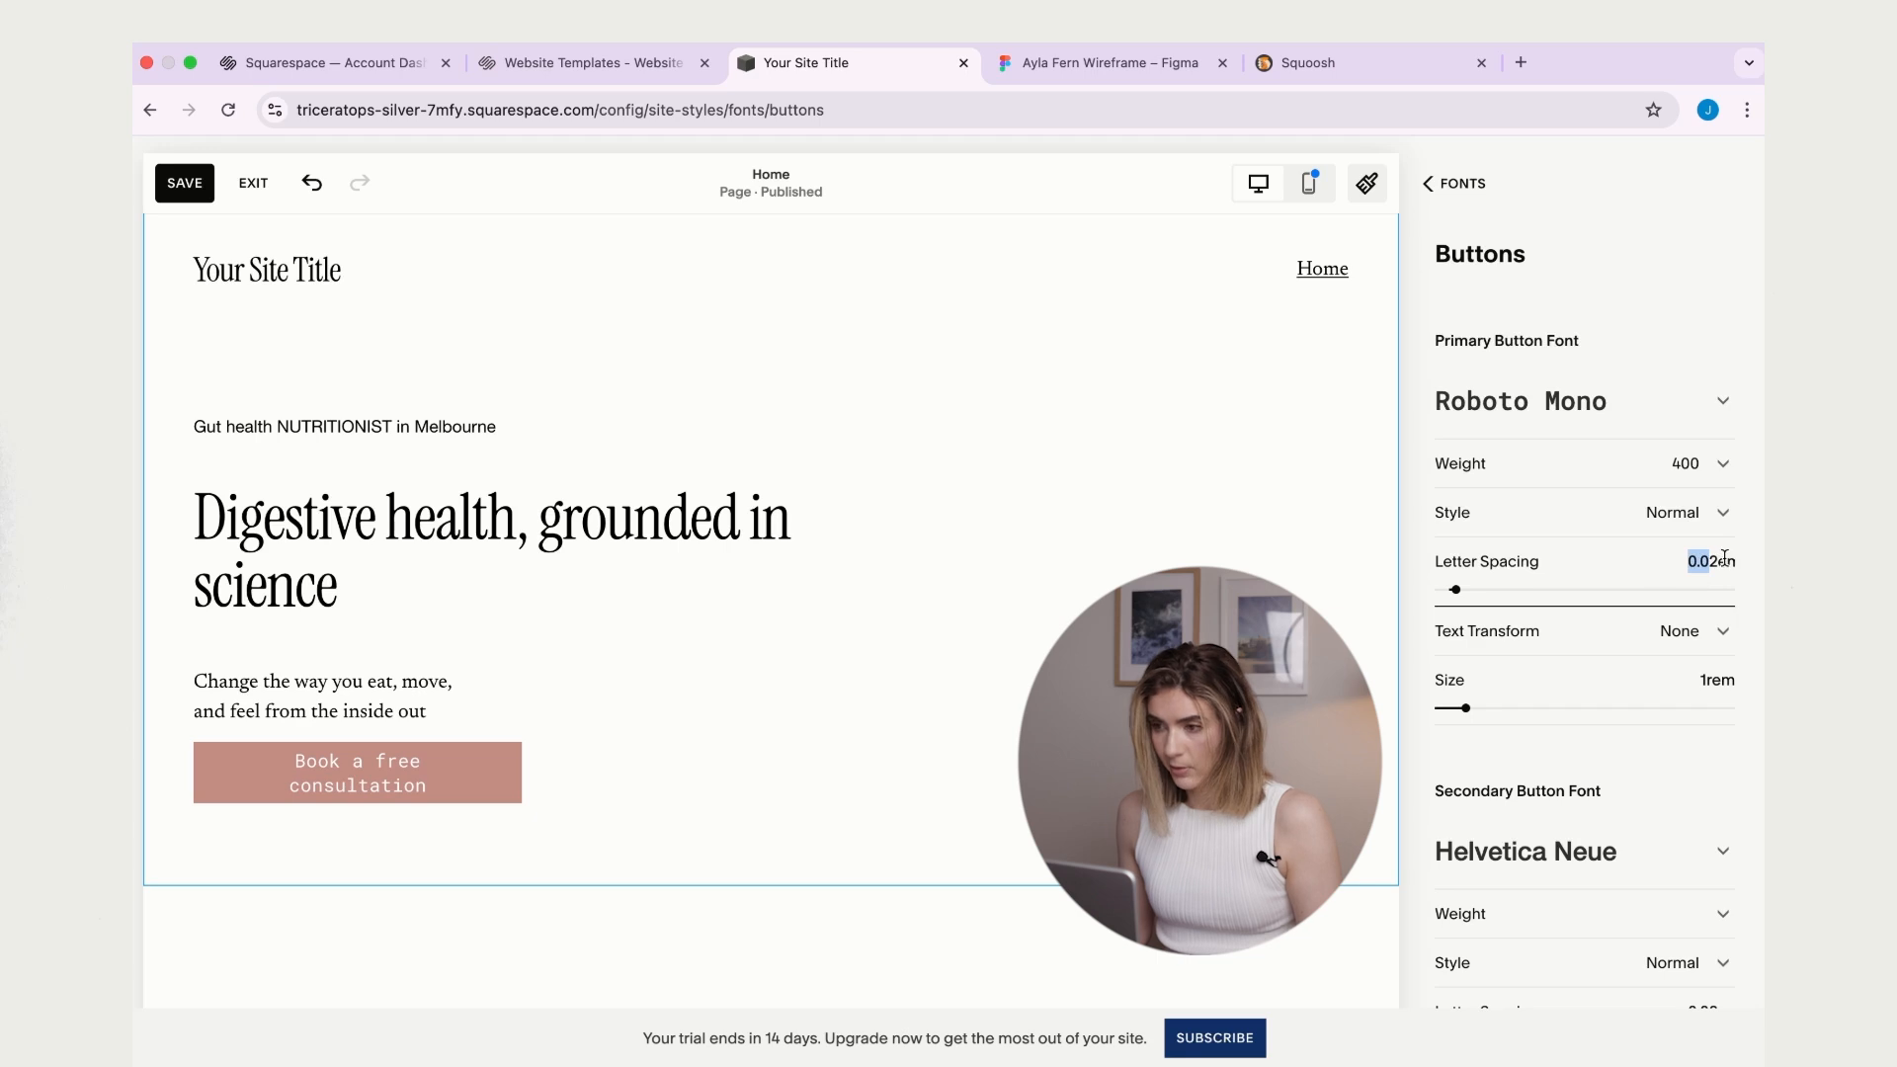
{"action": "key", "text": "Return"}
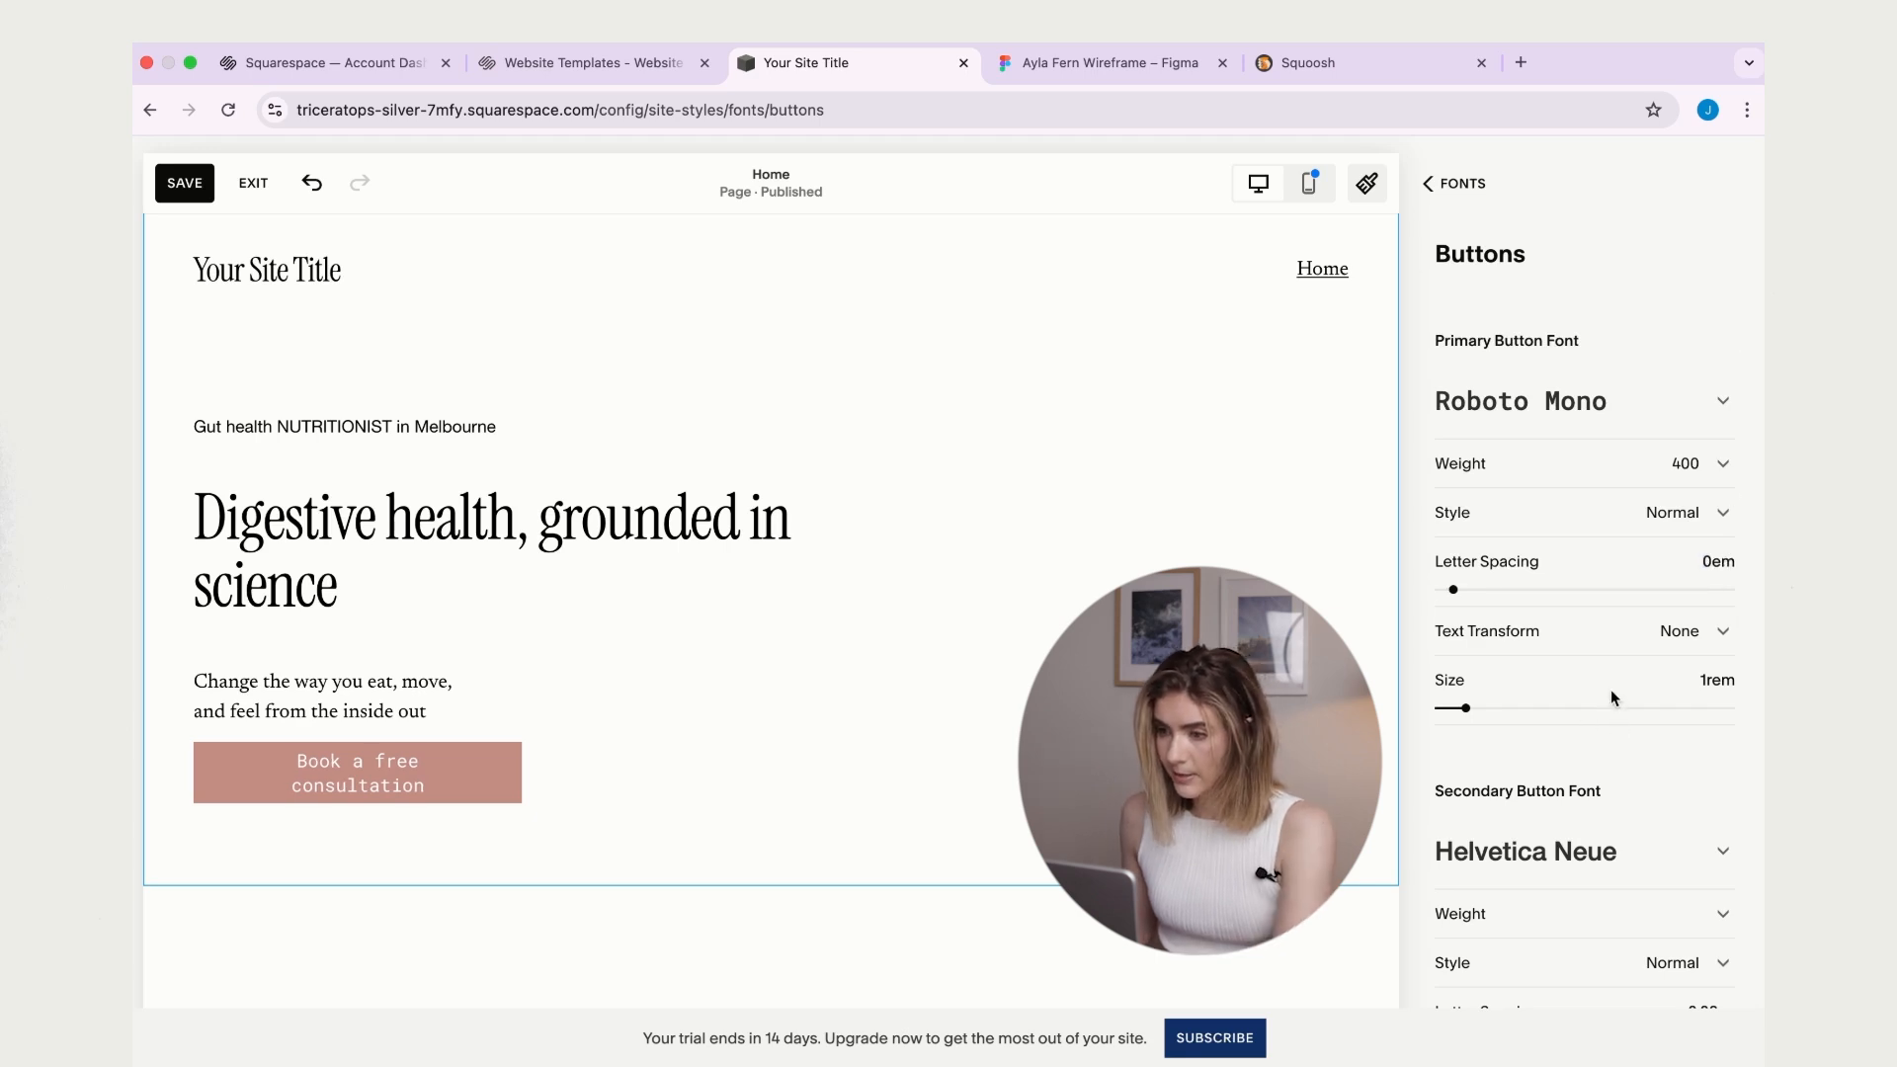
{"action": "left_click_drag", "start_coordinate": [1463, 714], "coordinate": [1459, 715]}
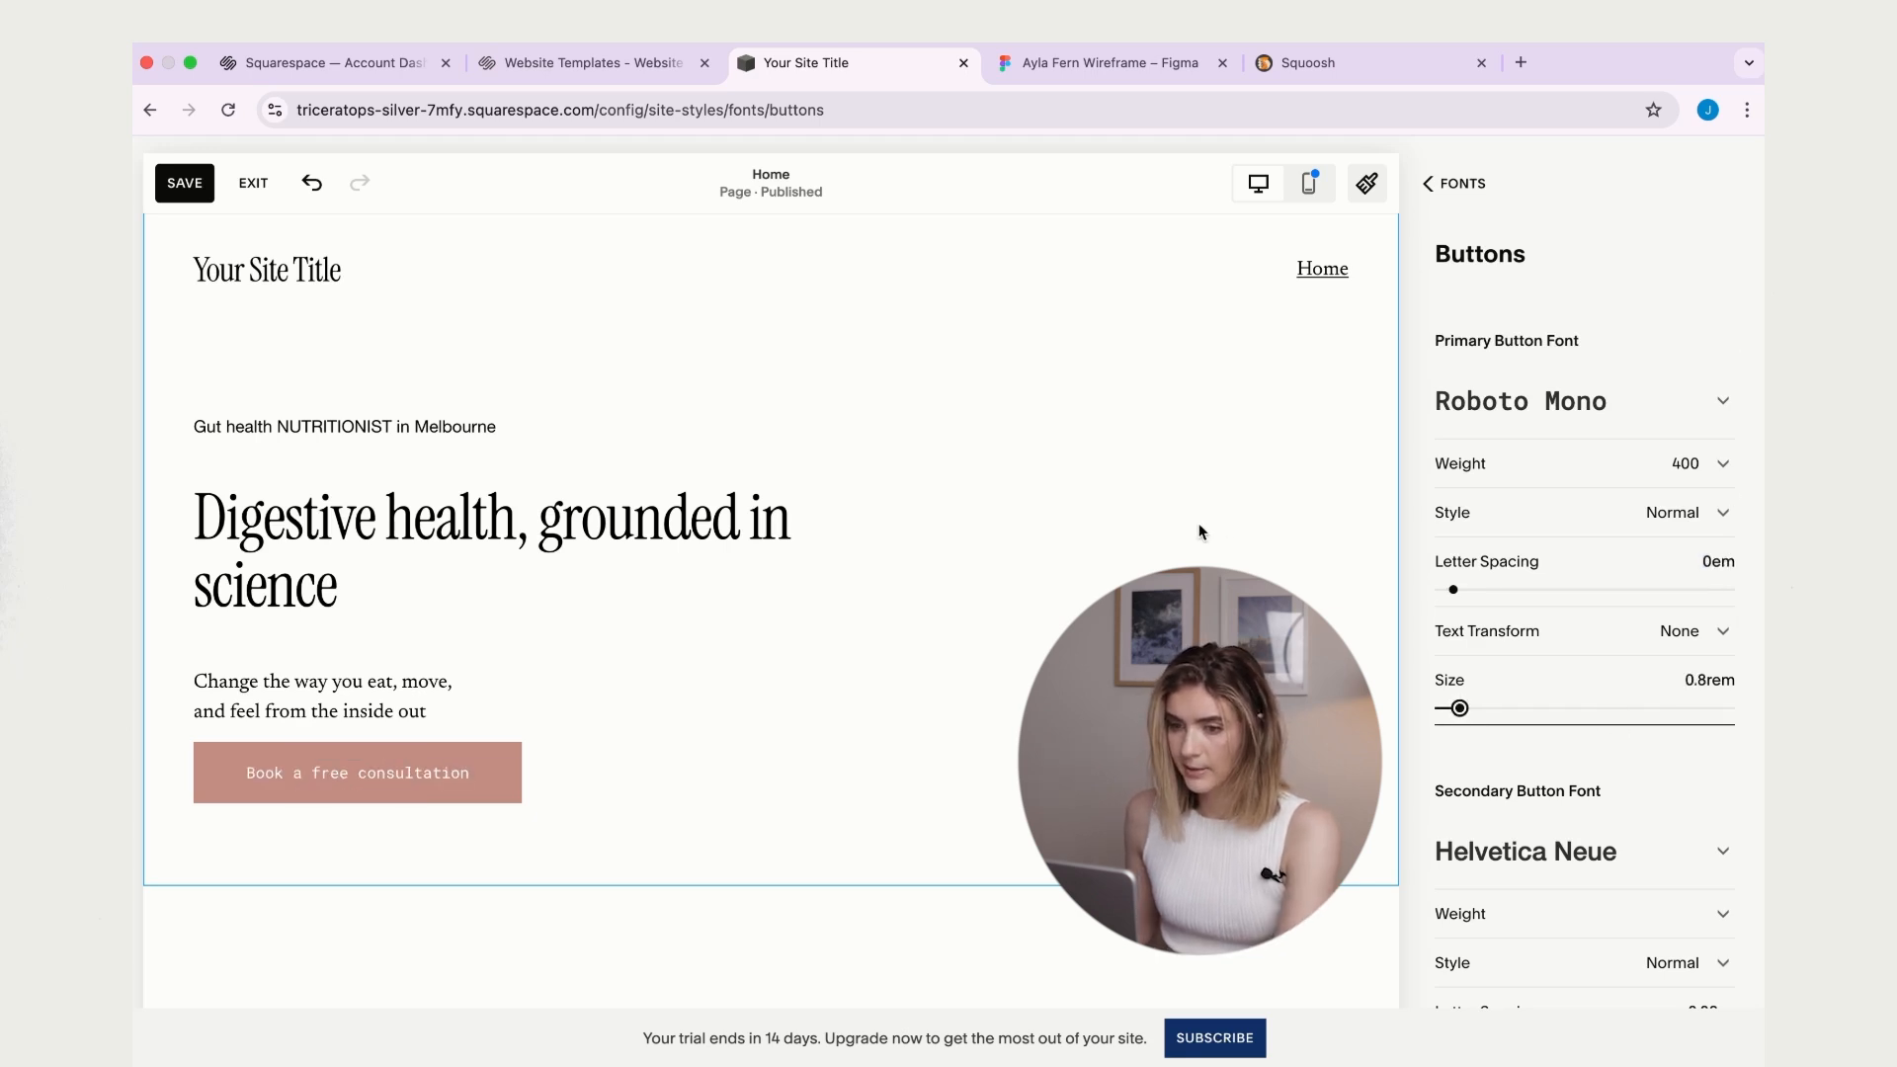
{"action": "scroll", "coordinate": [1654, 754], "scroll_direction": "down", "scroll_amount": 5}
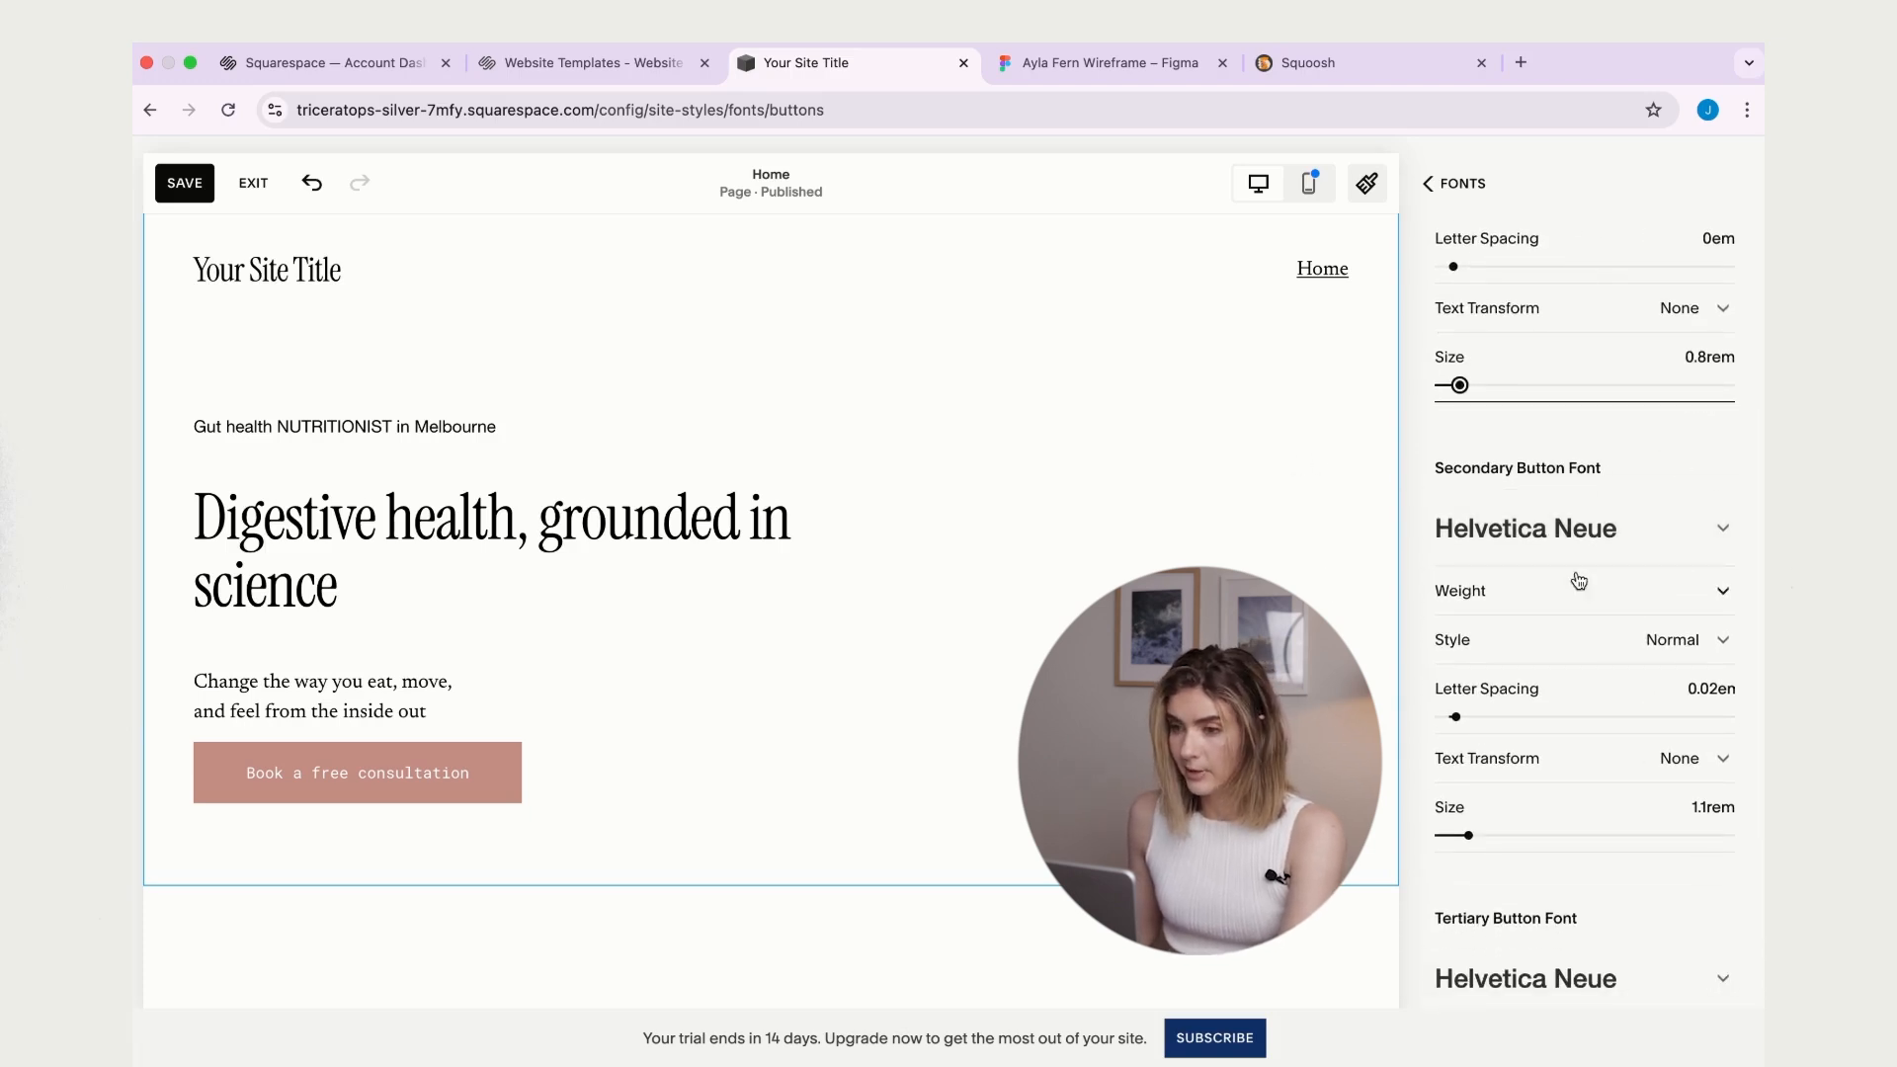
- Make secondary buttons uppercase Roboto Mono, weight 400, 0em spacing, 0.7rem size
{"action": "left_click", "coordinate": [1572, 517]}
{"action": "left_click", "coordinate": [1575, 782]}
{"action": "left_click", "coordinate": [1699, 438]}
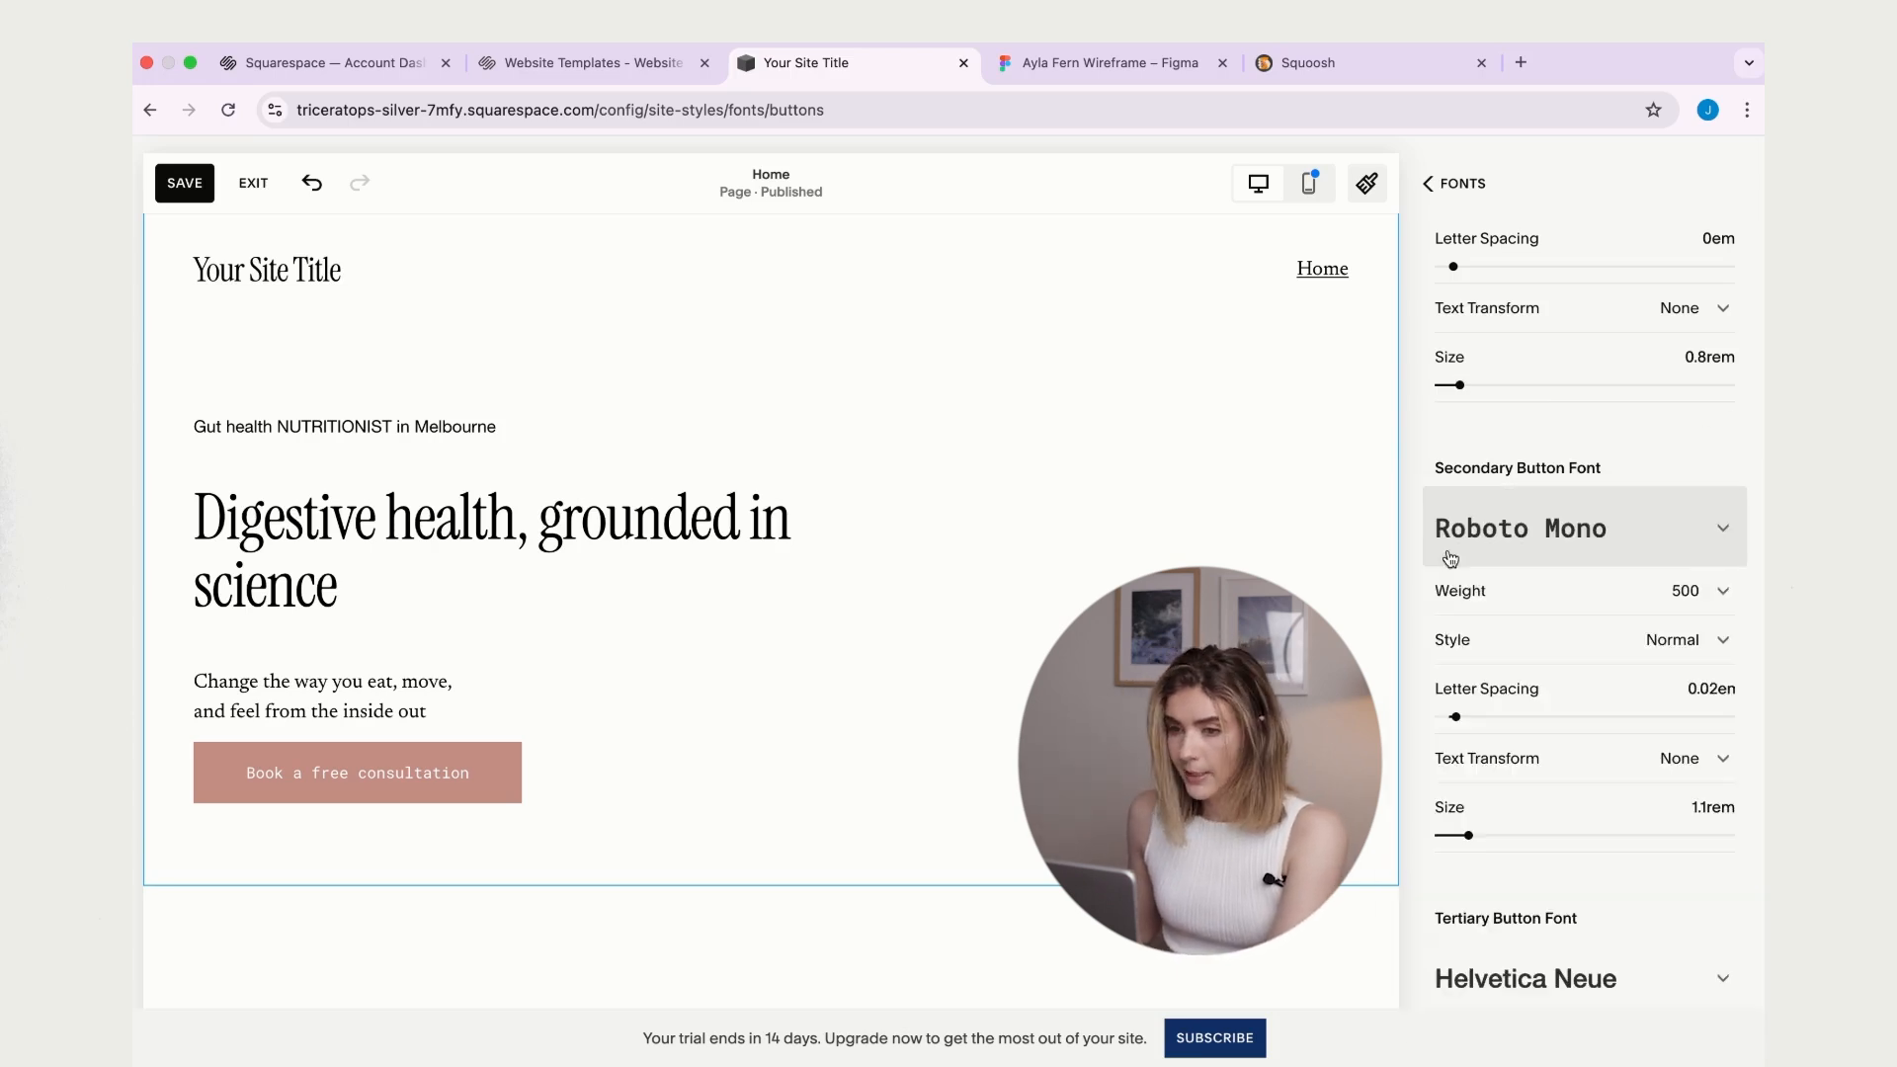
{"action": "left_click", "coordinate": [1710, 606]}
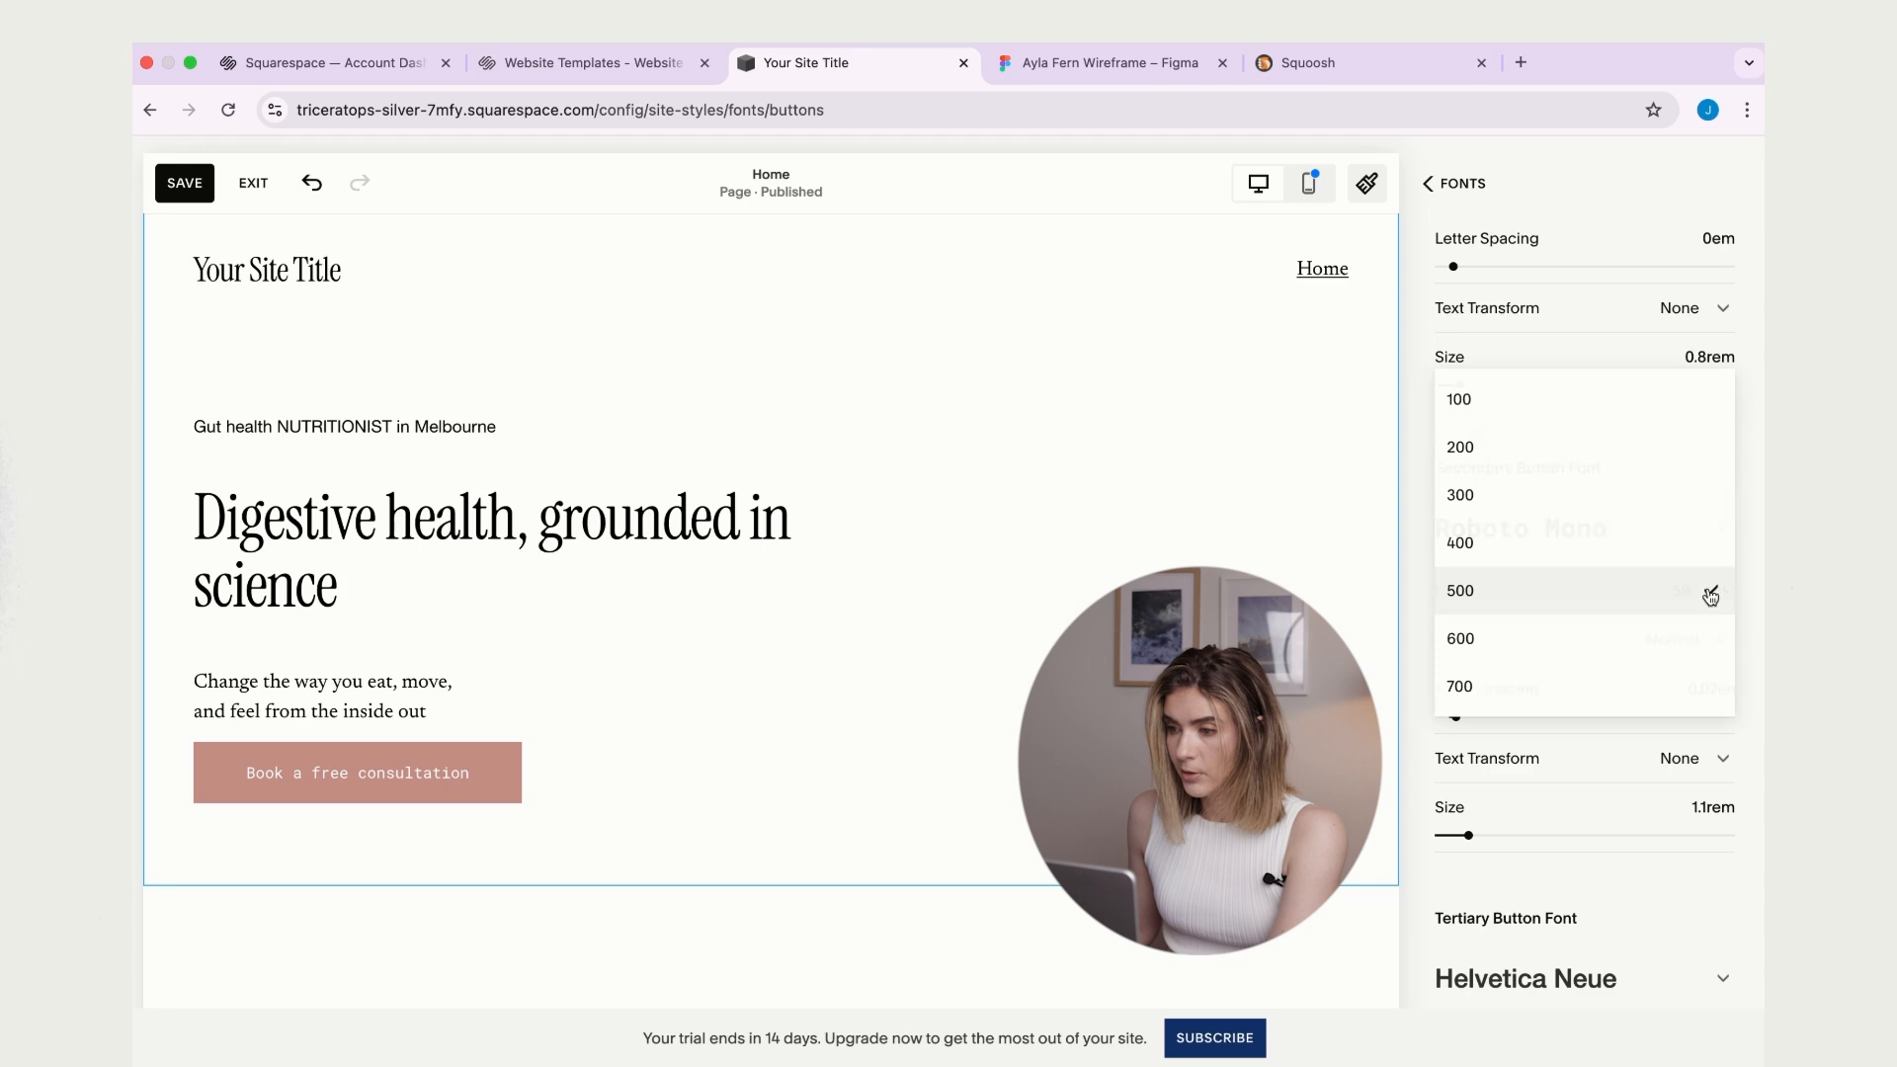
{"action": "left_click", "coordinate": [1531, 548]}
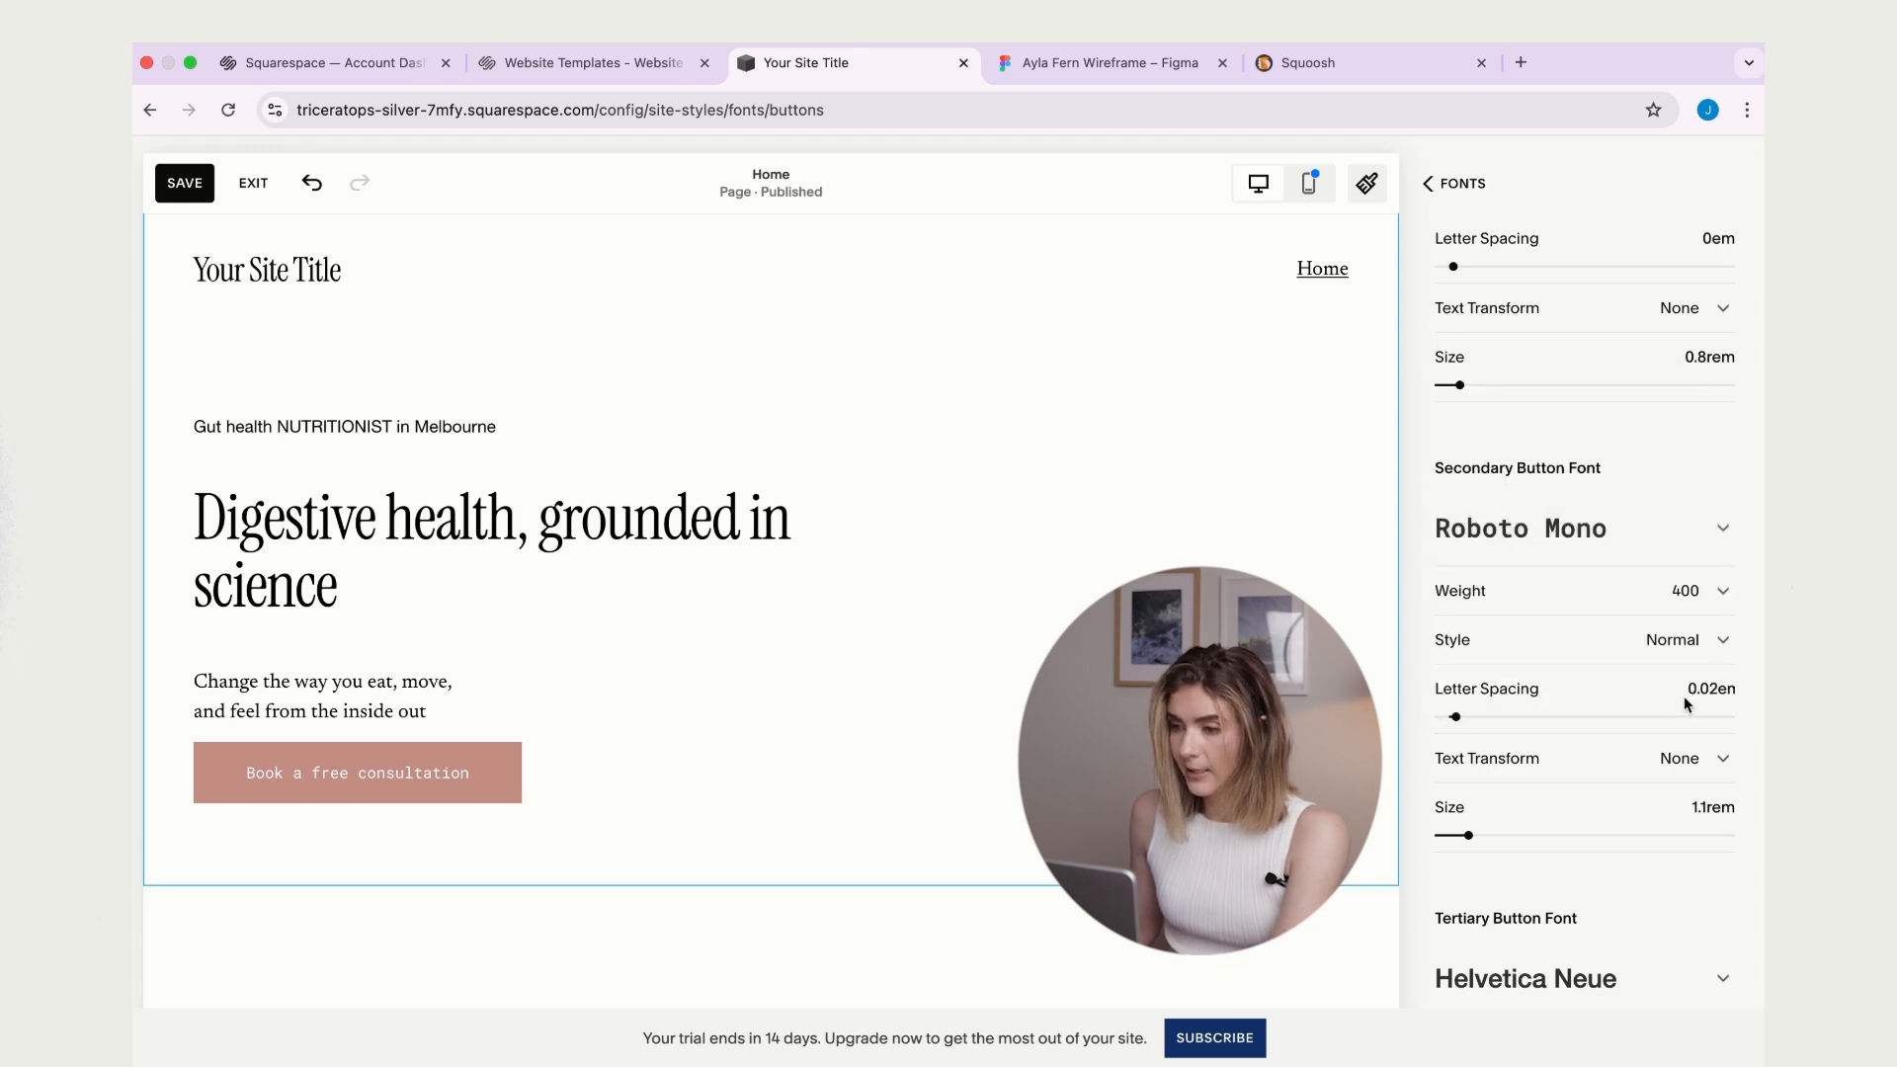
{"action": "left_click_drag", "start_coordinate": [1722, 687], "coordinate": [1683, 689]}
{"action": "type", "text": "0"}
{"action": "scroll", "coordinate": [1489, 790], "scroll_direction": "down", "scroll_amount": 1}
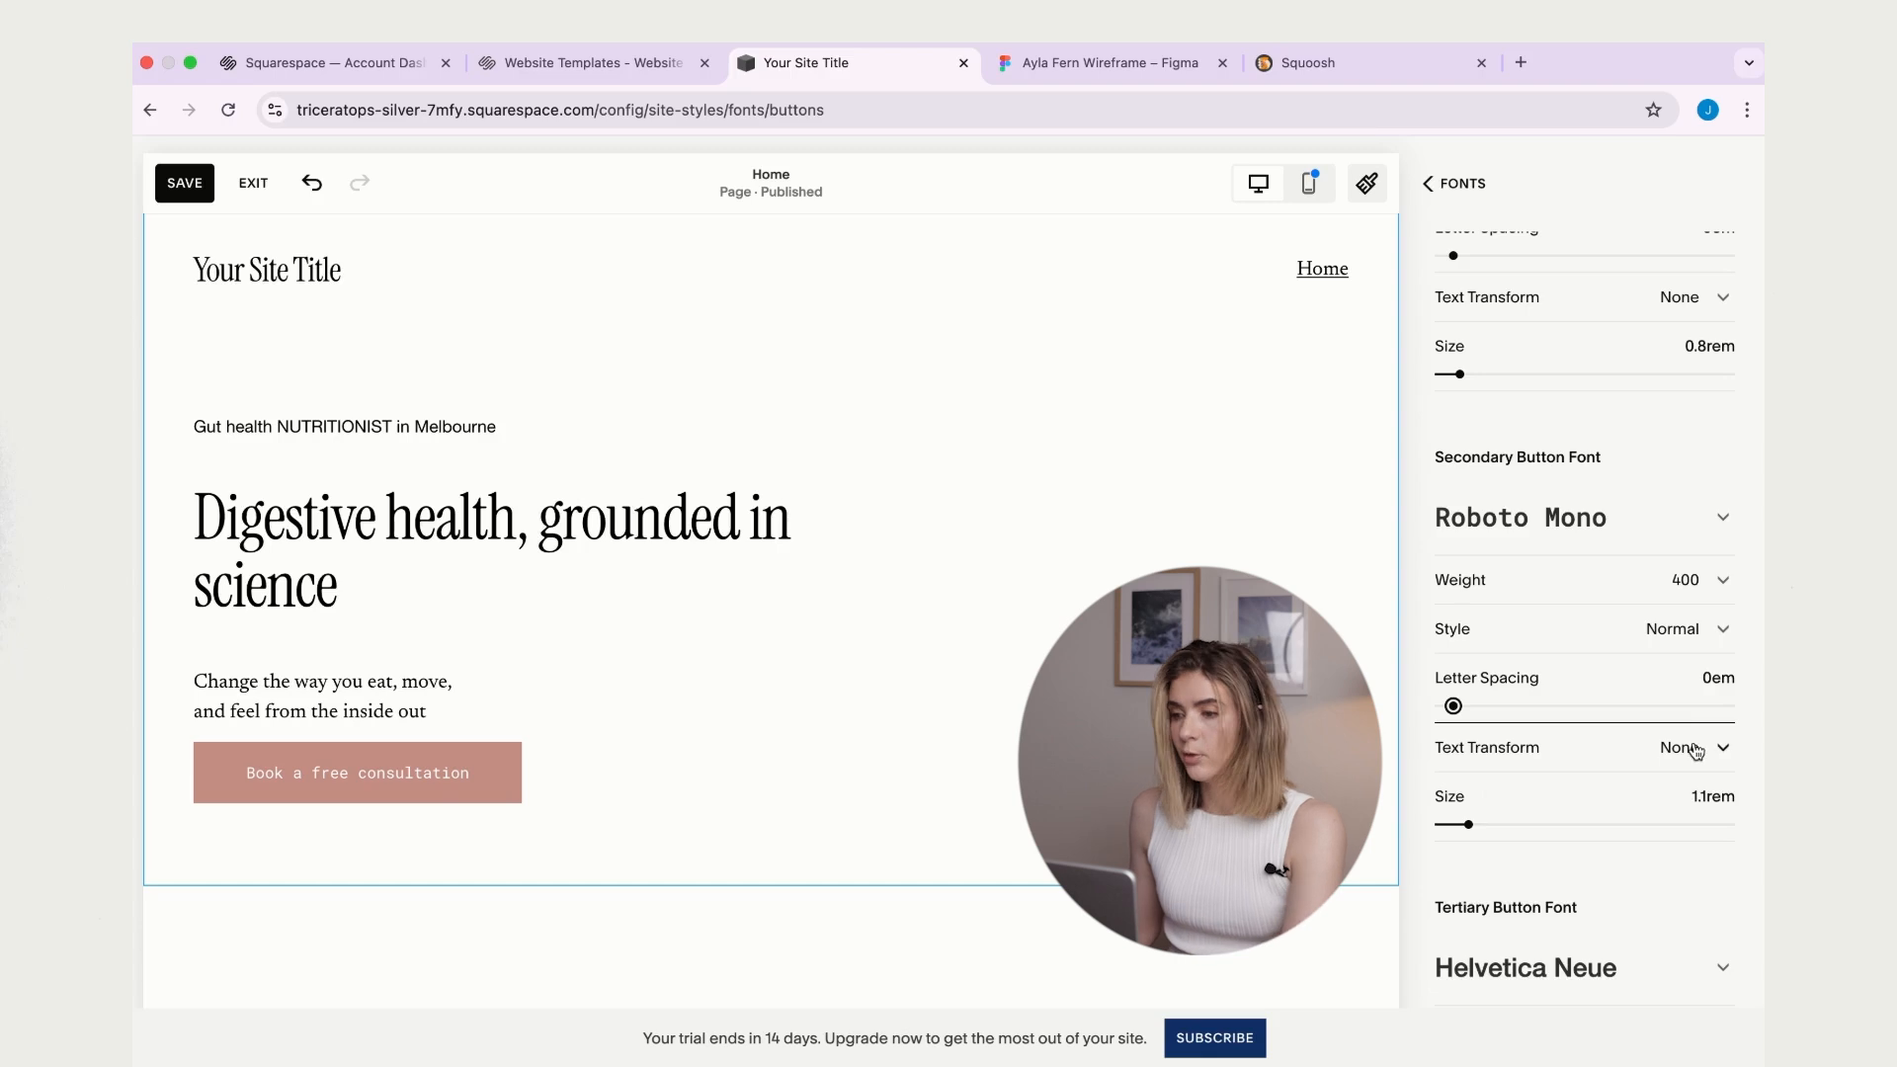
{"action": "left_click", "coordinate": [1709, 751]}
{"action": "left_click", "coordinate": [1595, 792]}
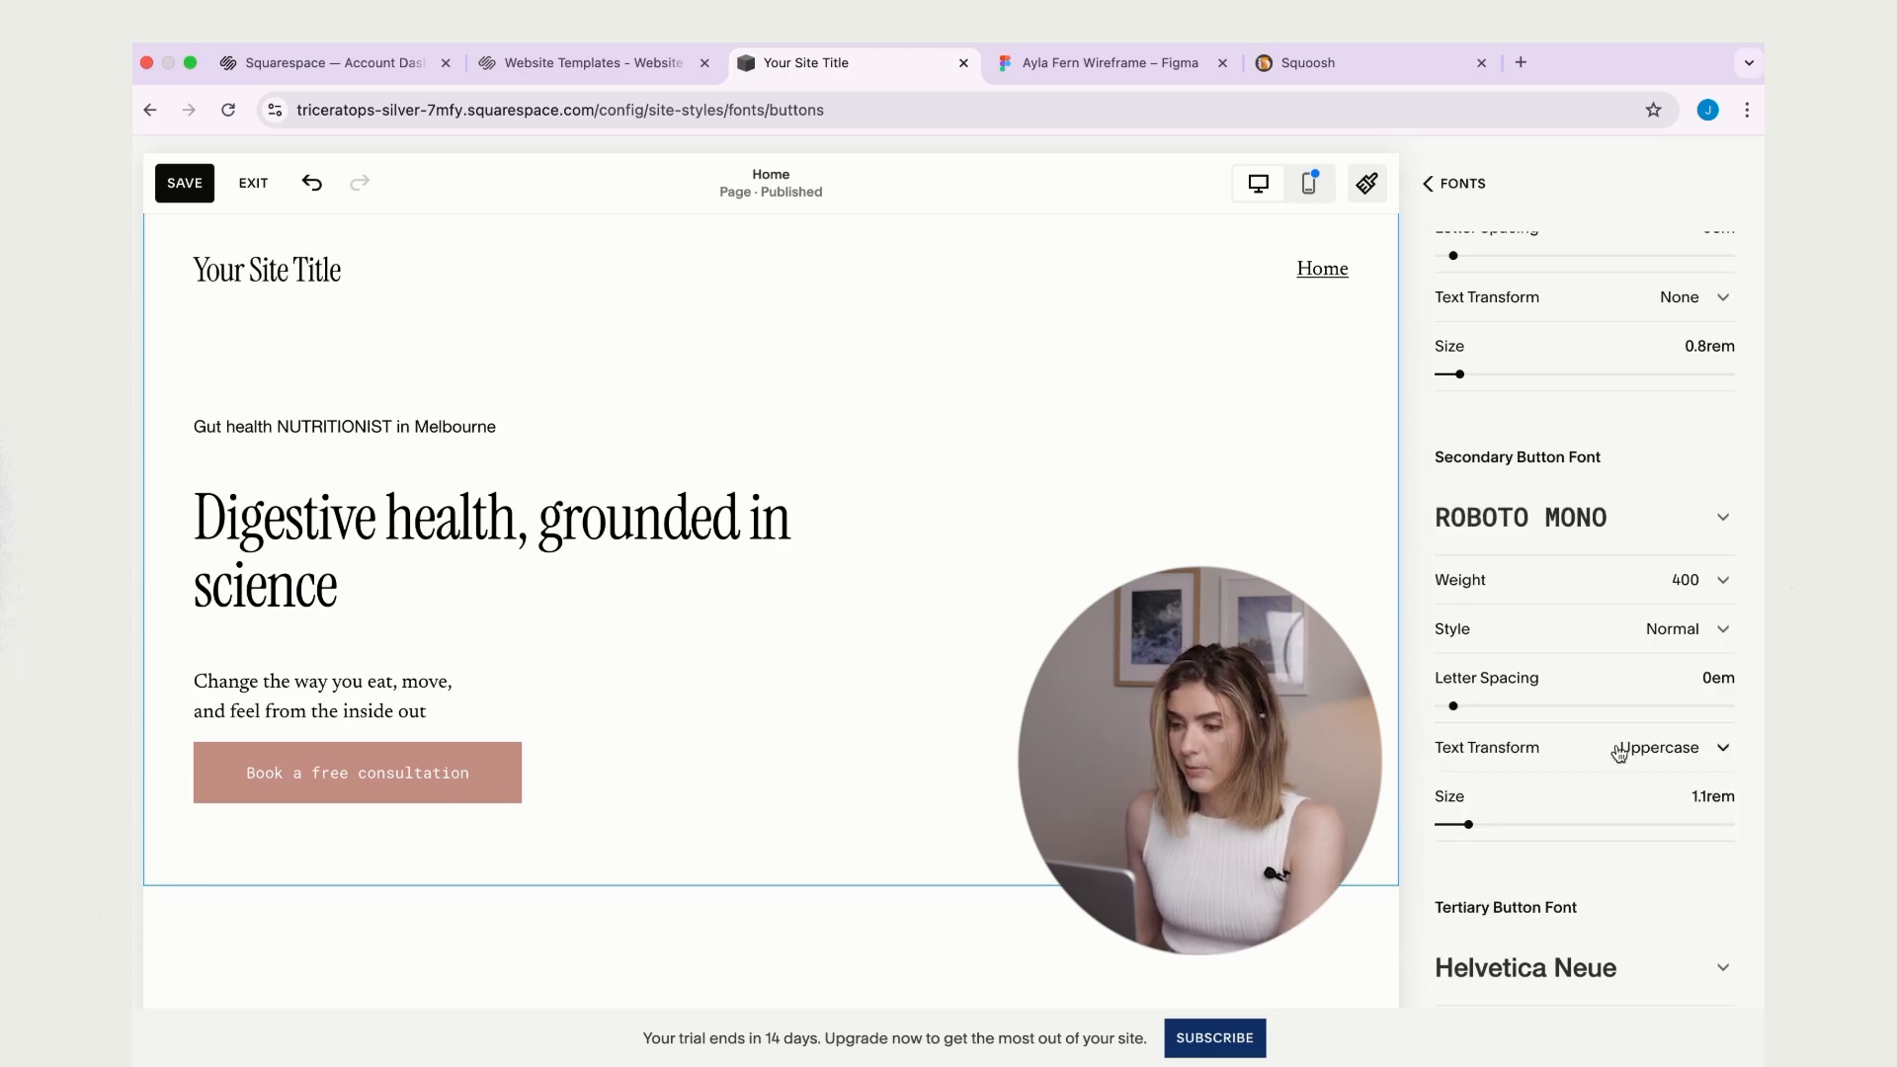
{"action": "left_click_drag", "start_coordinate": [1468, 823], "coordinate": [1456, 824]}
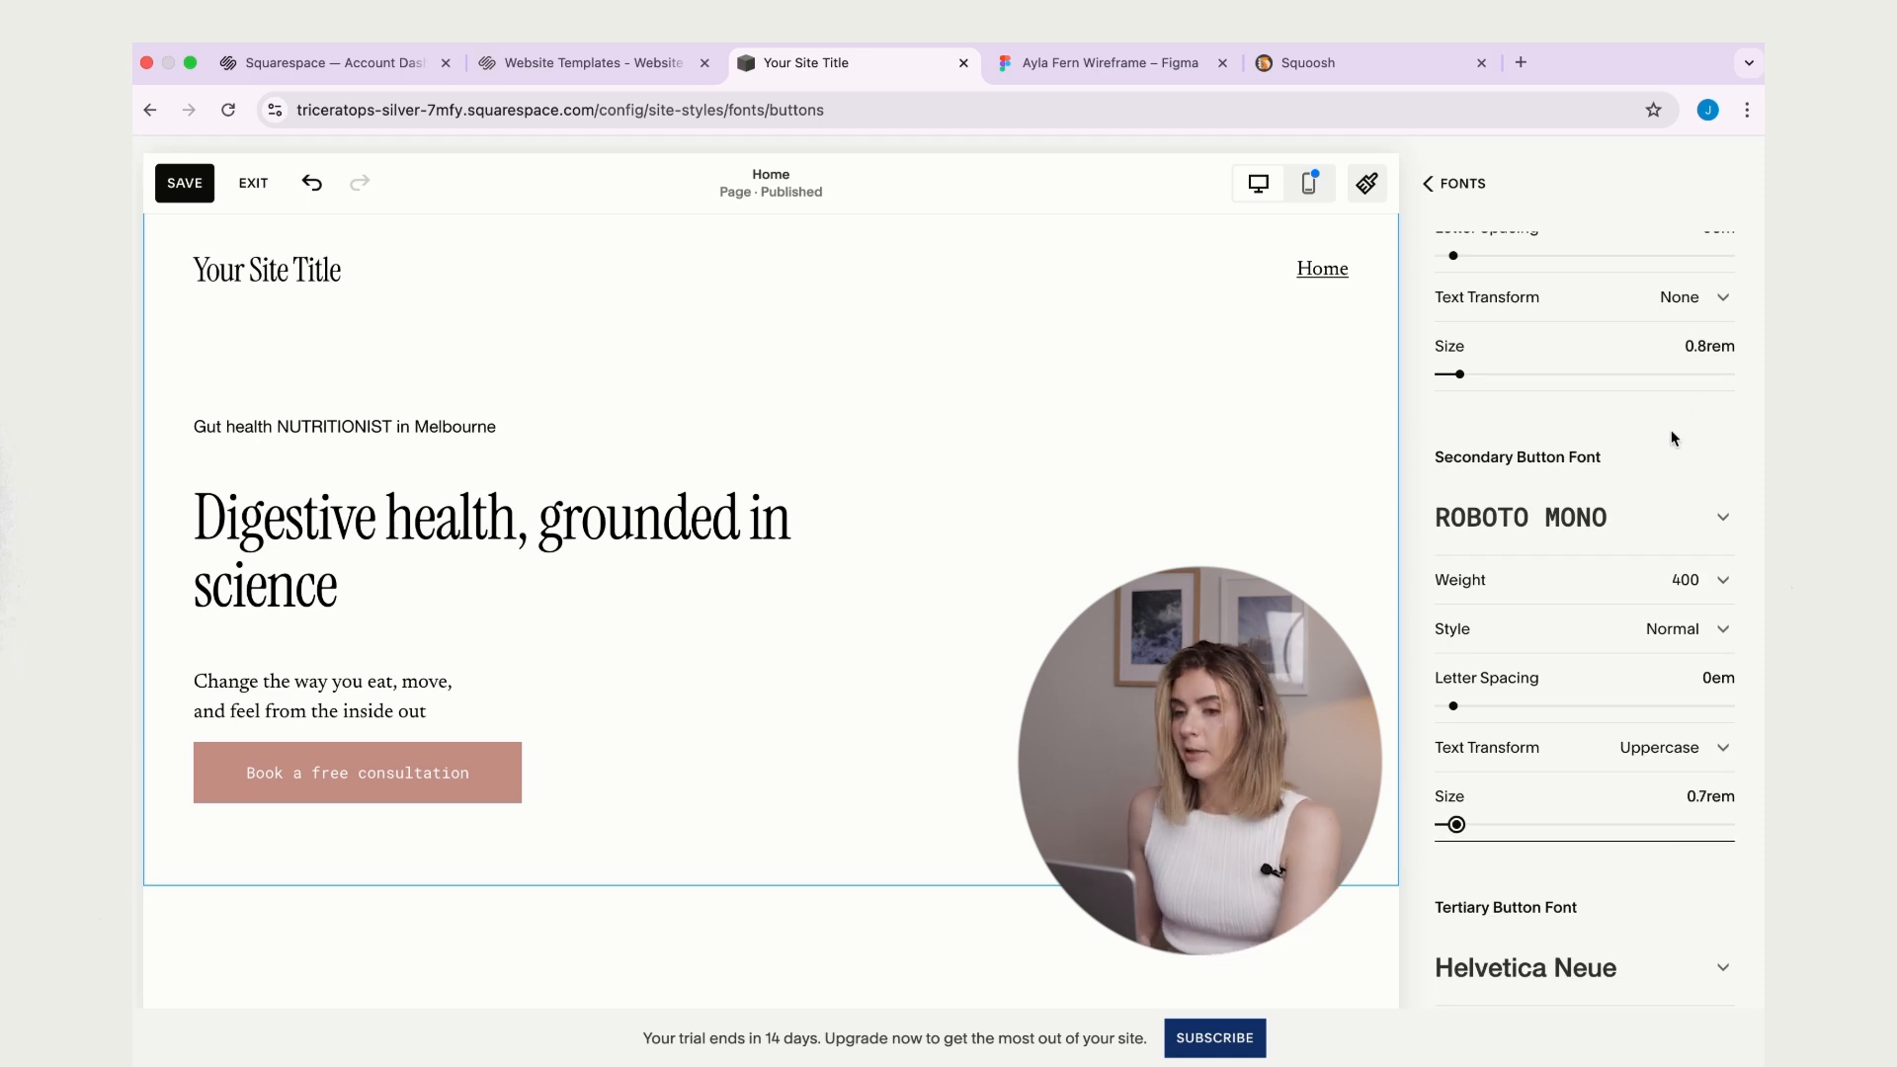
{"action": "scroll", "coordinate": [1715, 495], "scroll_direction": "down", "scroll_amount": 3}
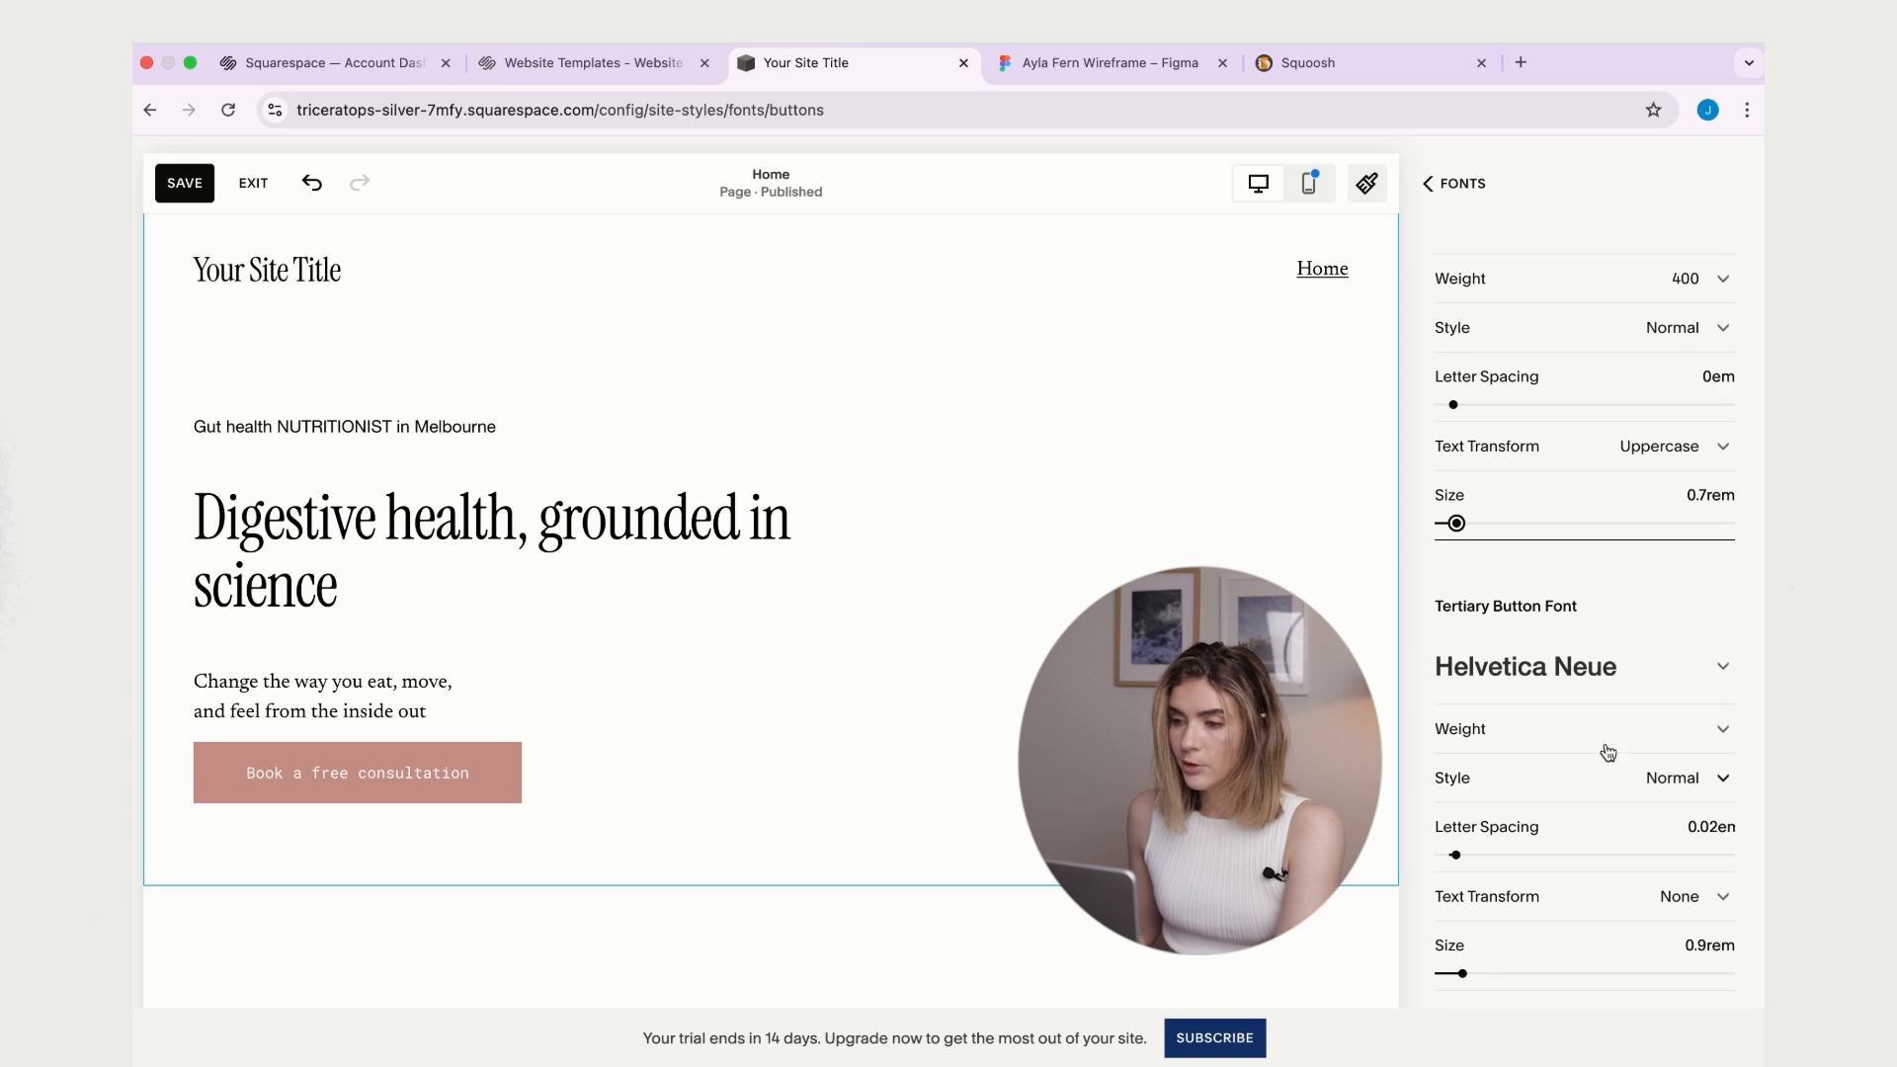
- Set tertiary buttons to Roboto at weight 400 with 0em letter spacing
{"action": "left_click", "coordinate": [1572, 671]}
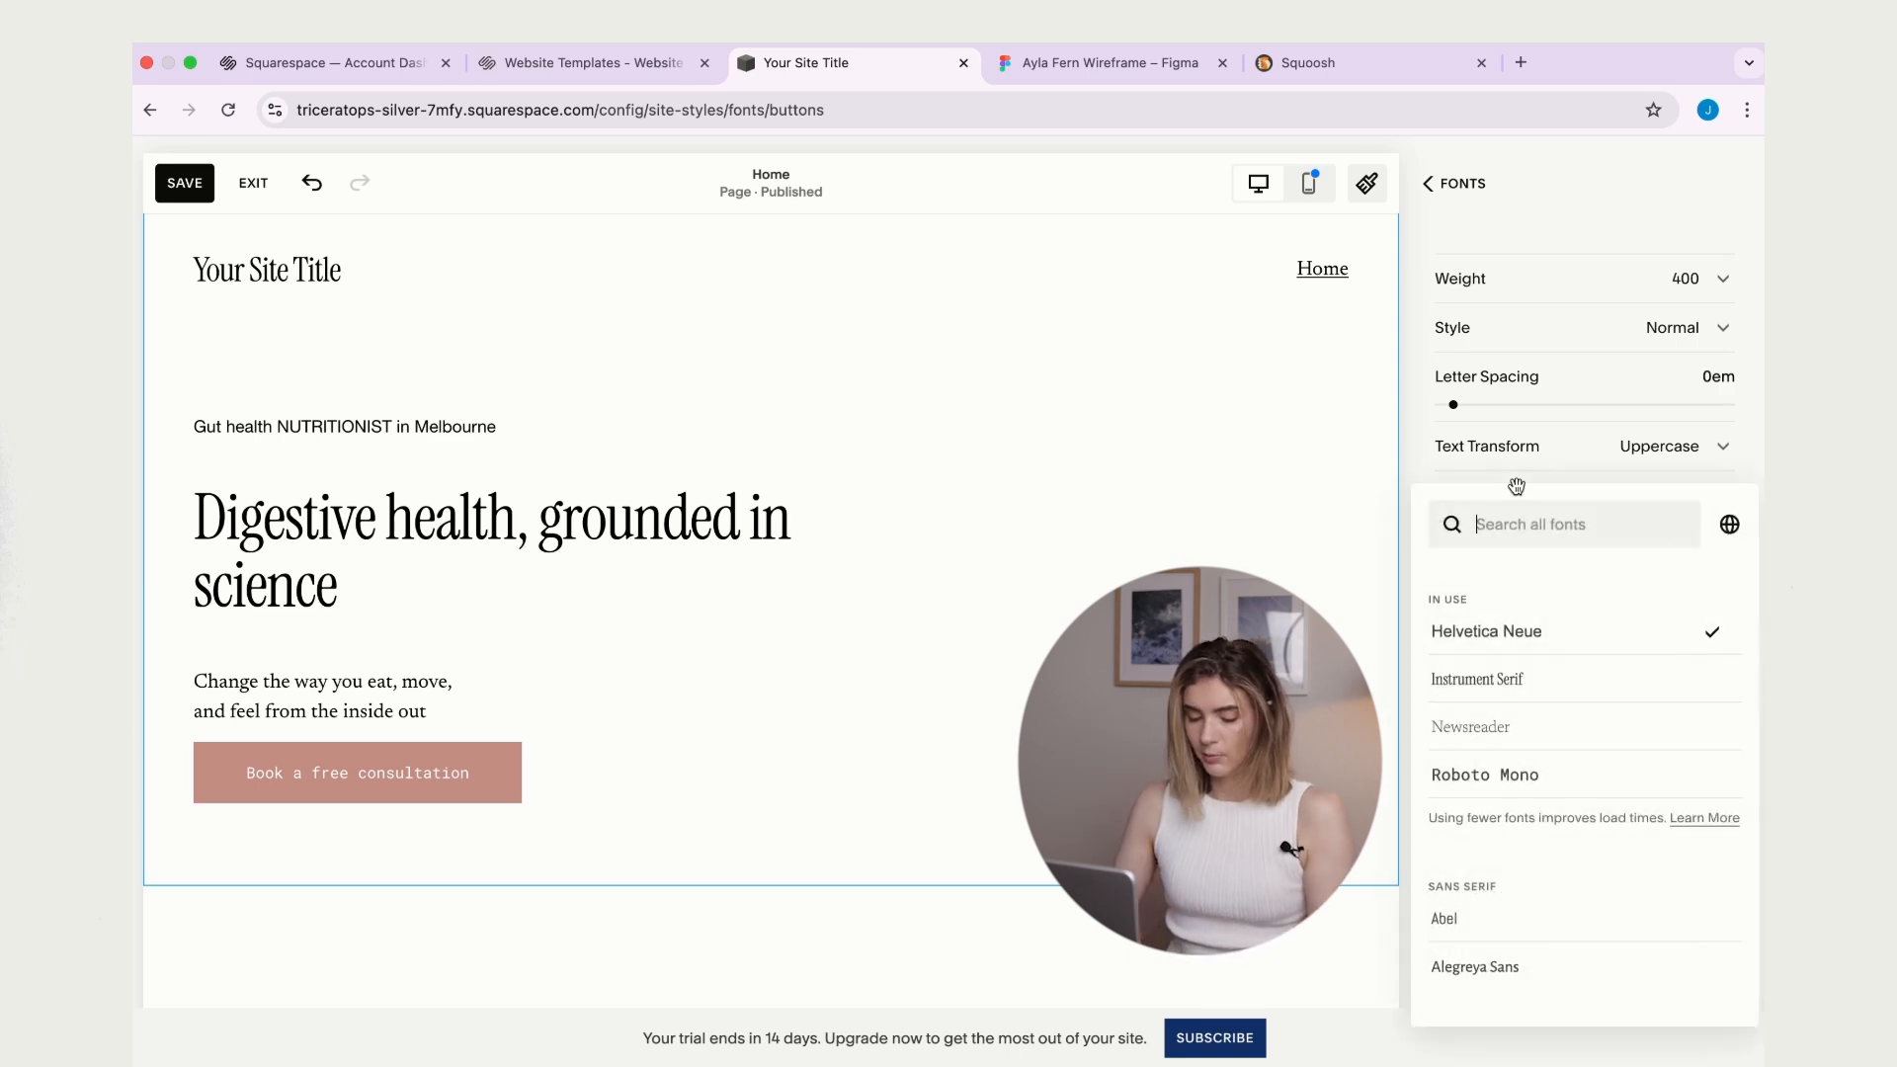
{"action": "type", "text": "robo"}
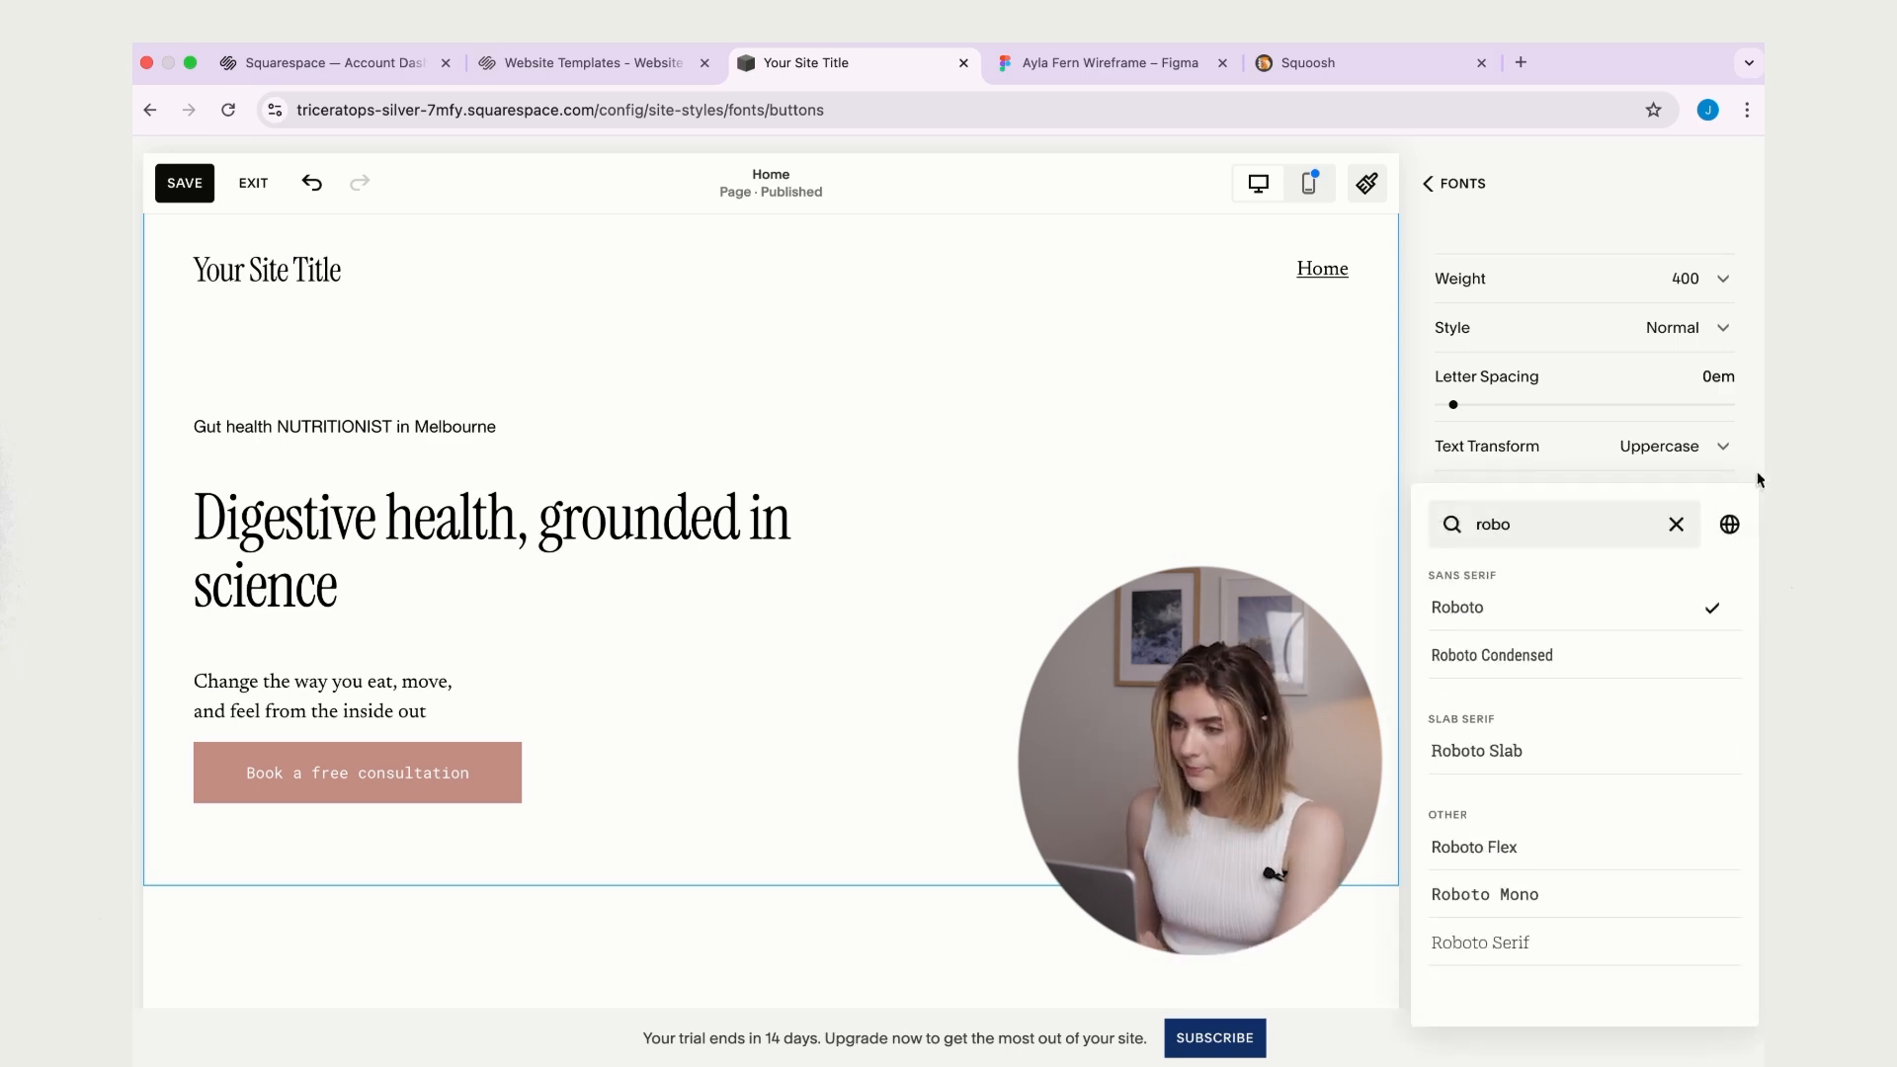
{"action": "left_click", "coordinate": [1755, 468]}
{"action": "left_click", "coordinate": [1701, 729]}
{"action": "left_click", "coordinate": [1520, 691]}
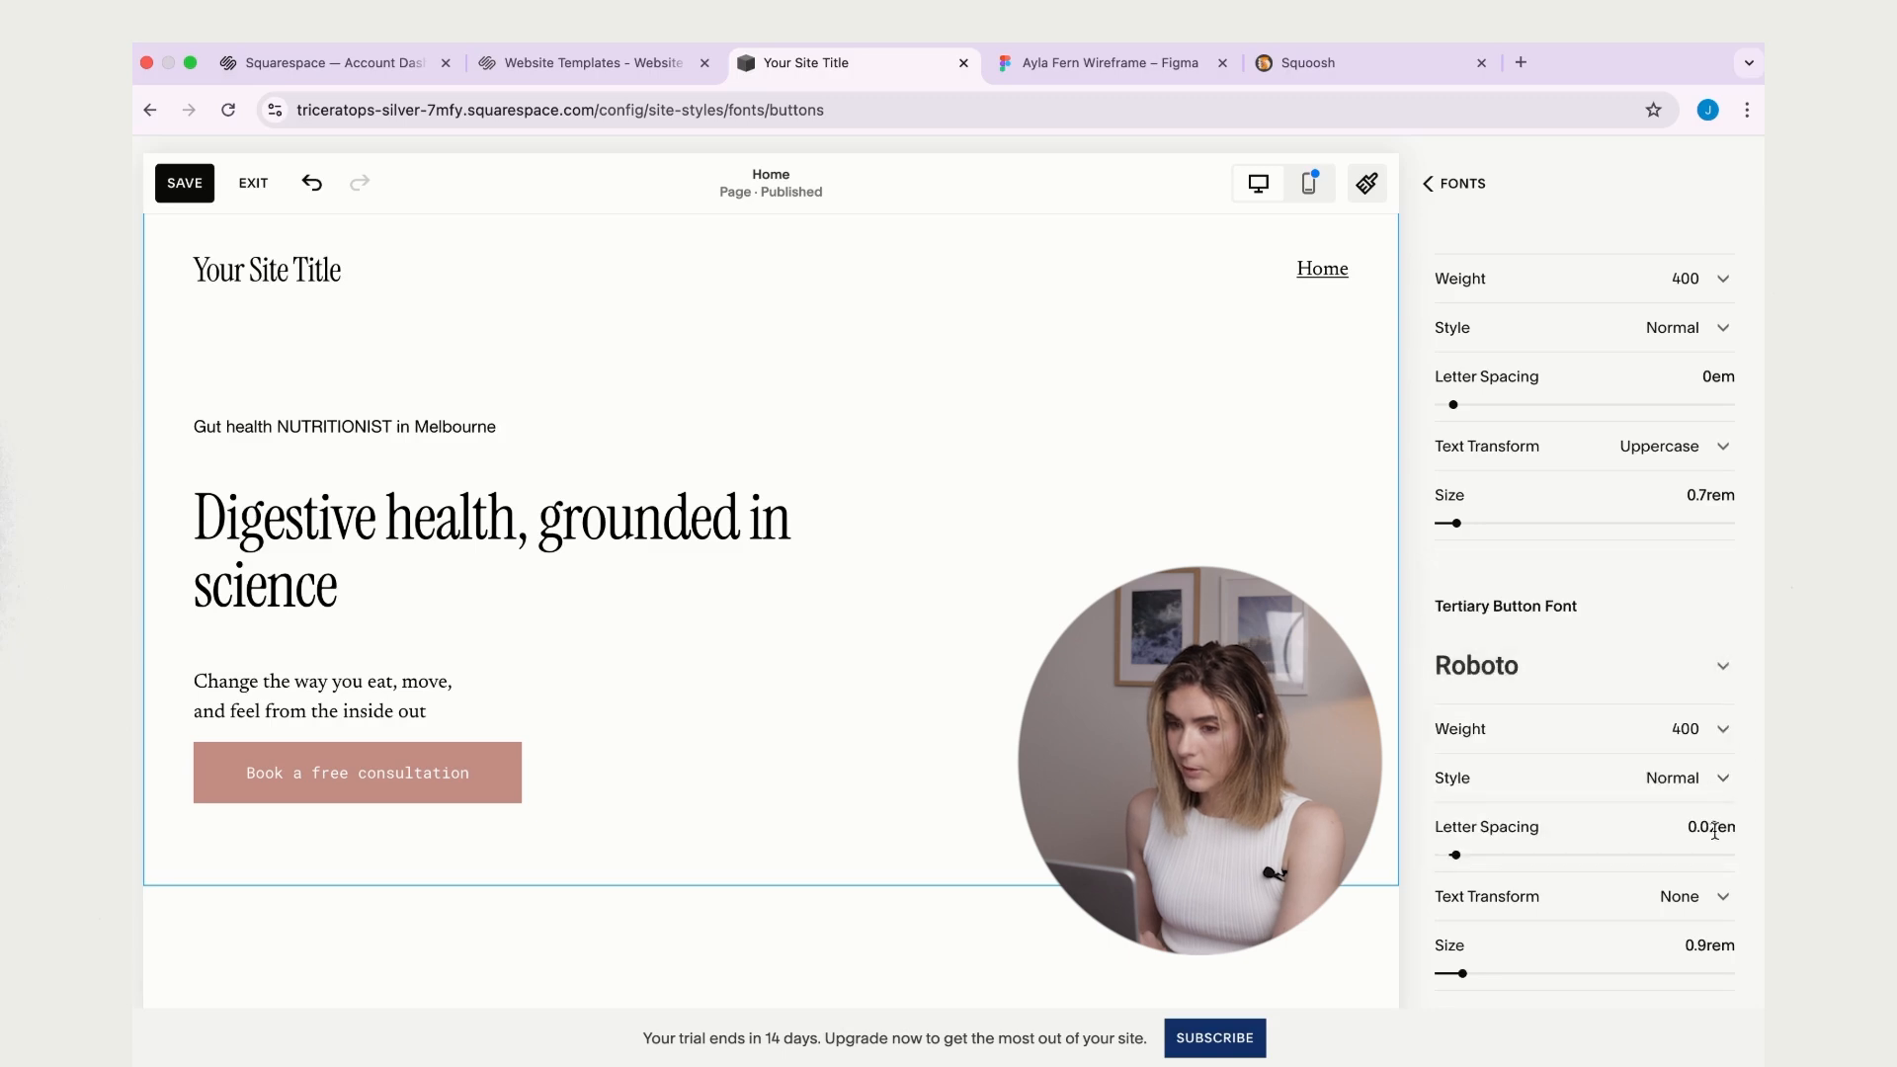
{"action": "left_click", "coordinate": [1437, 857]}
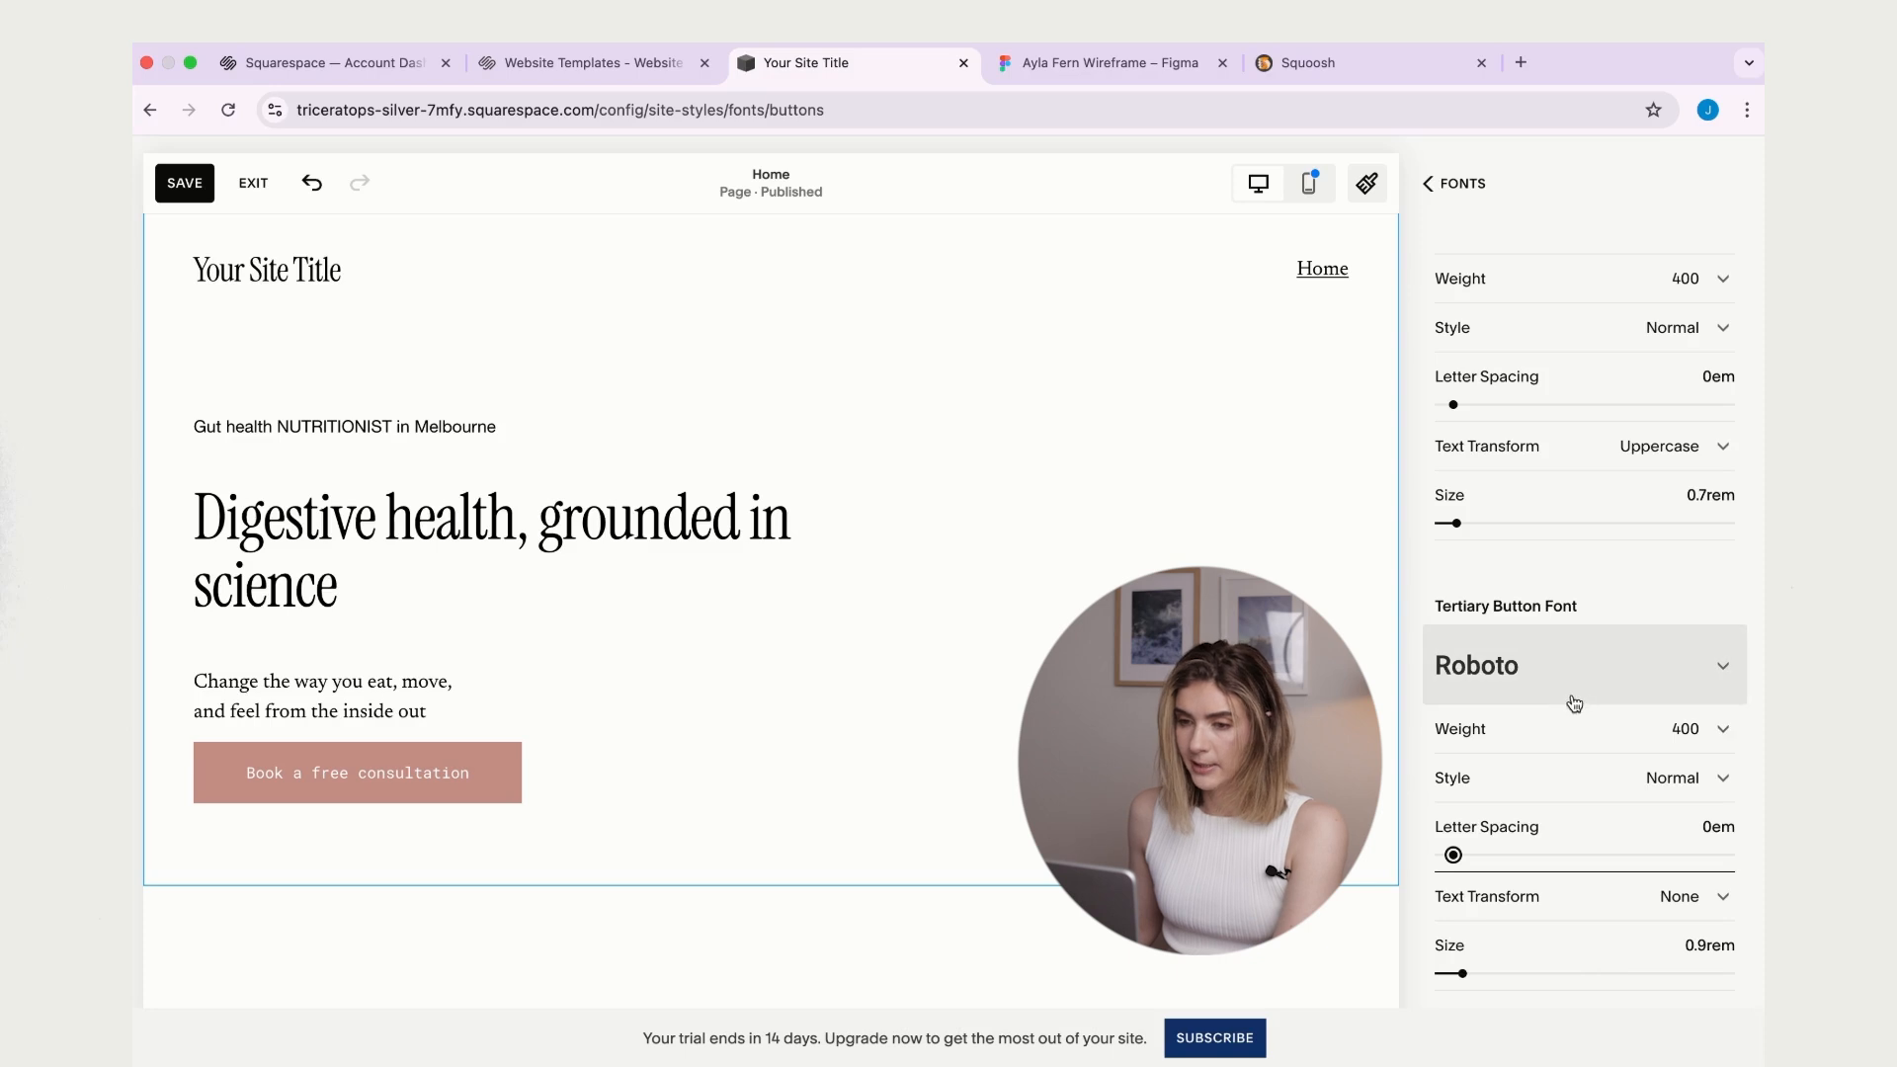
{"action": "left_click", "coordinate": [1424, 183]}
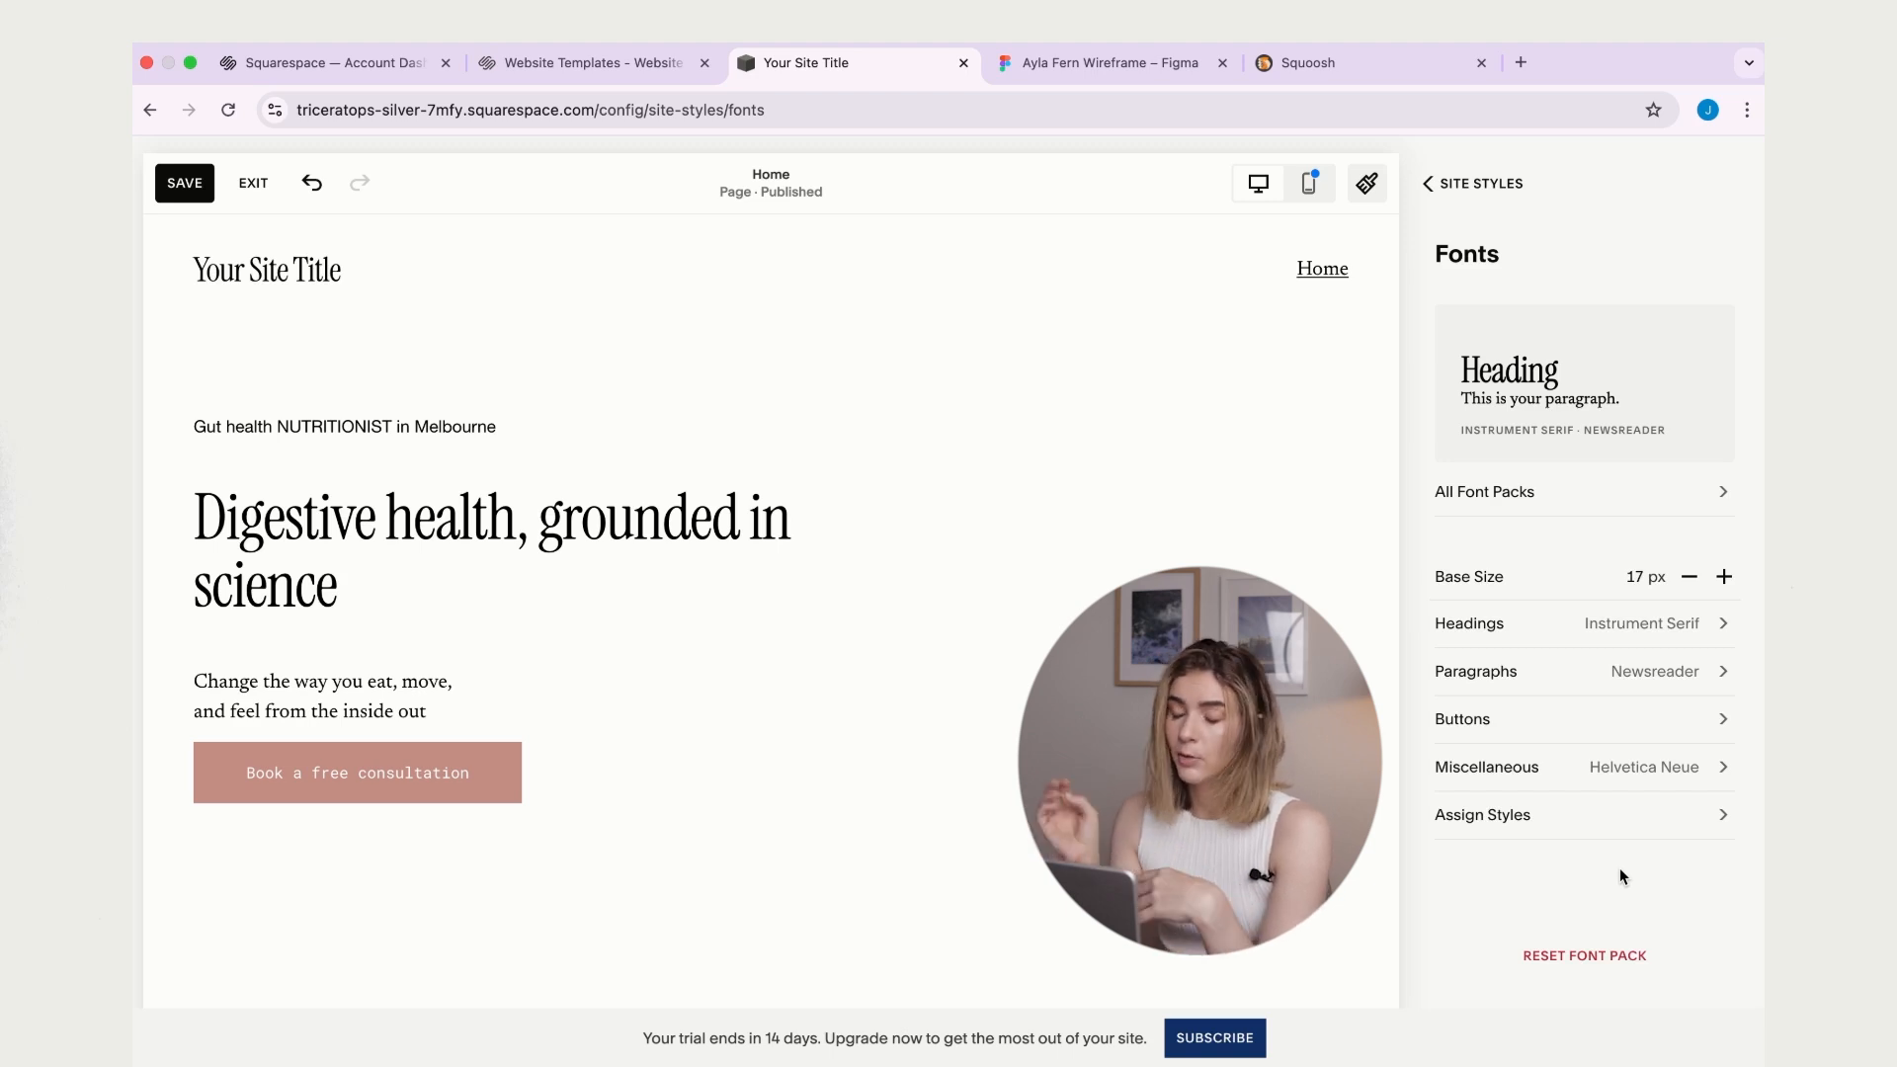
- Set miscellaneous text to Fira Sans Condensed, weight 500, normal style
{"action": "left_click", "coordinate": [1640, 768]}
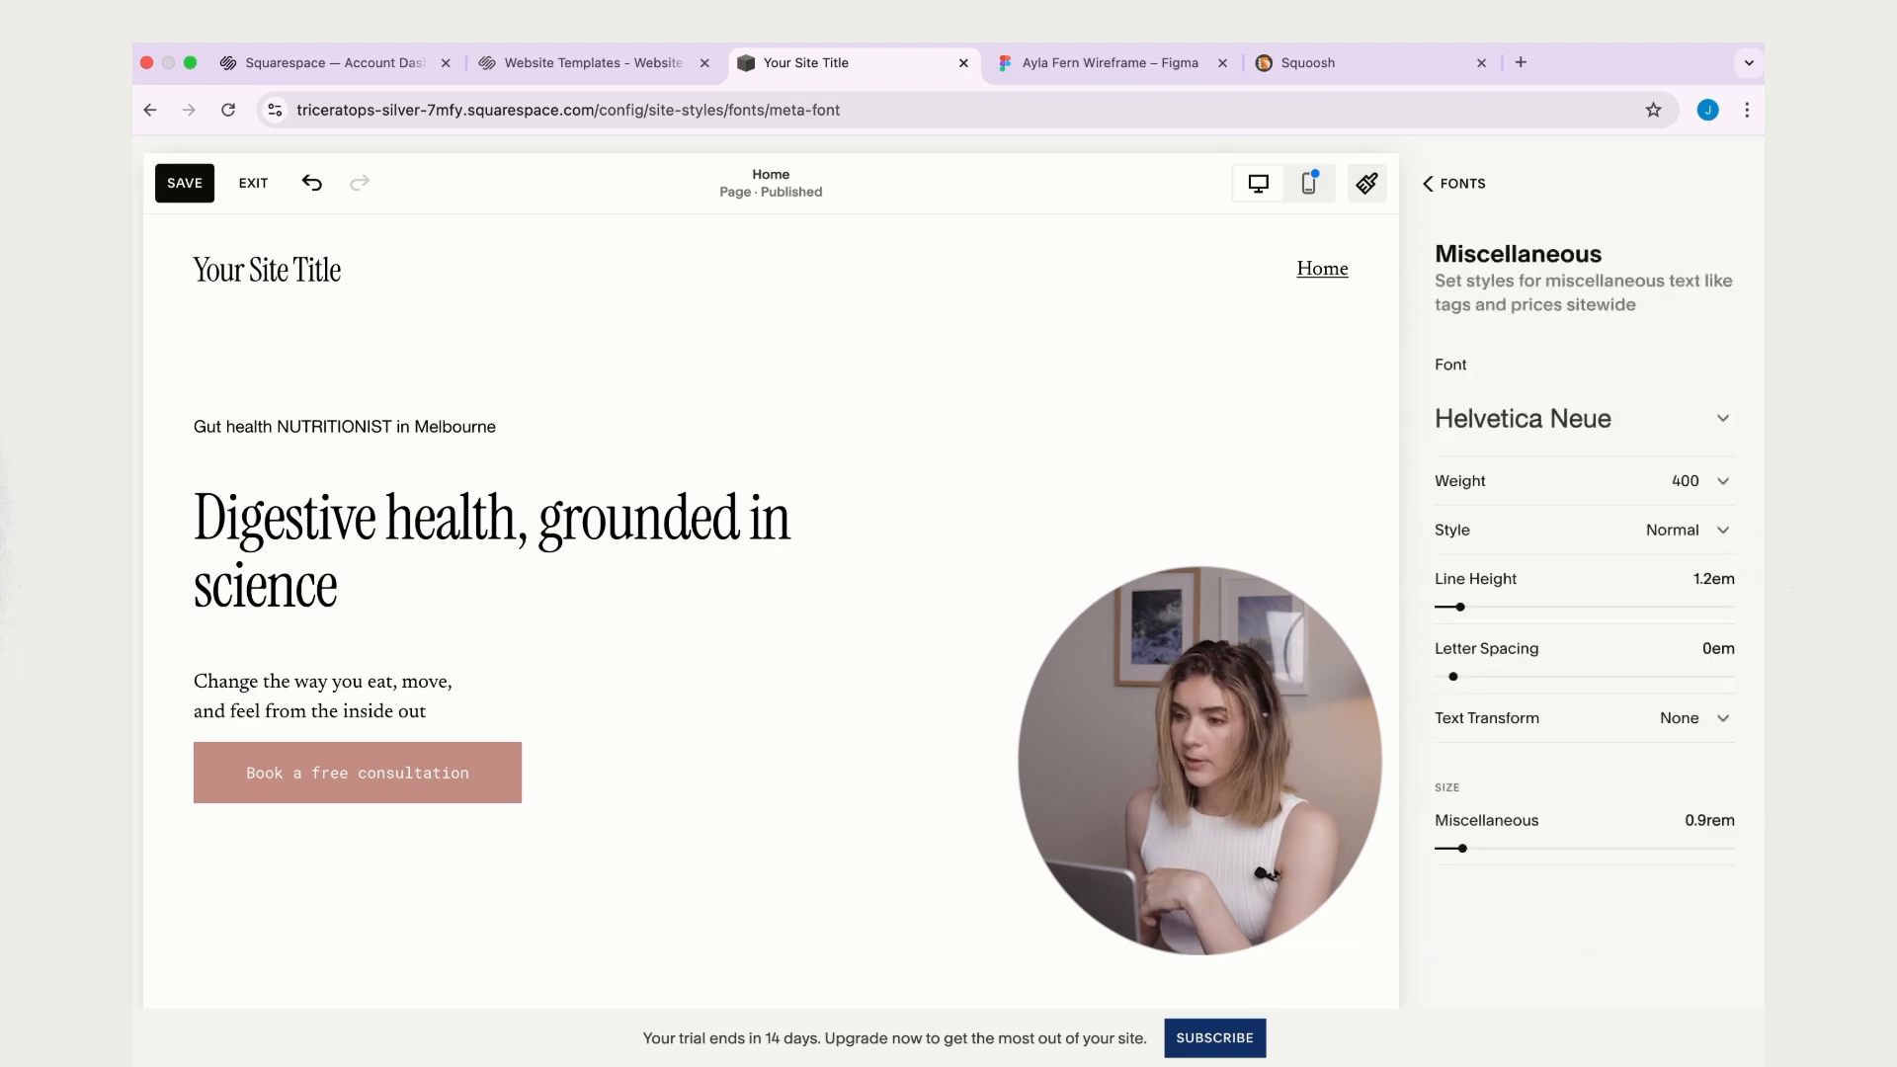
{"action": "left_click", "coordinate": [1462, 434]}
{"action": "type", "text": "fira"}
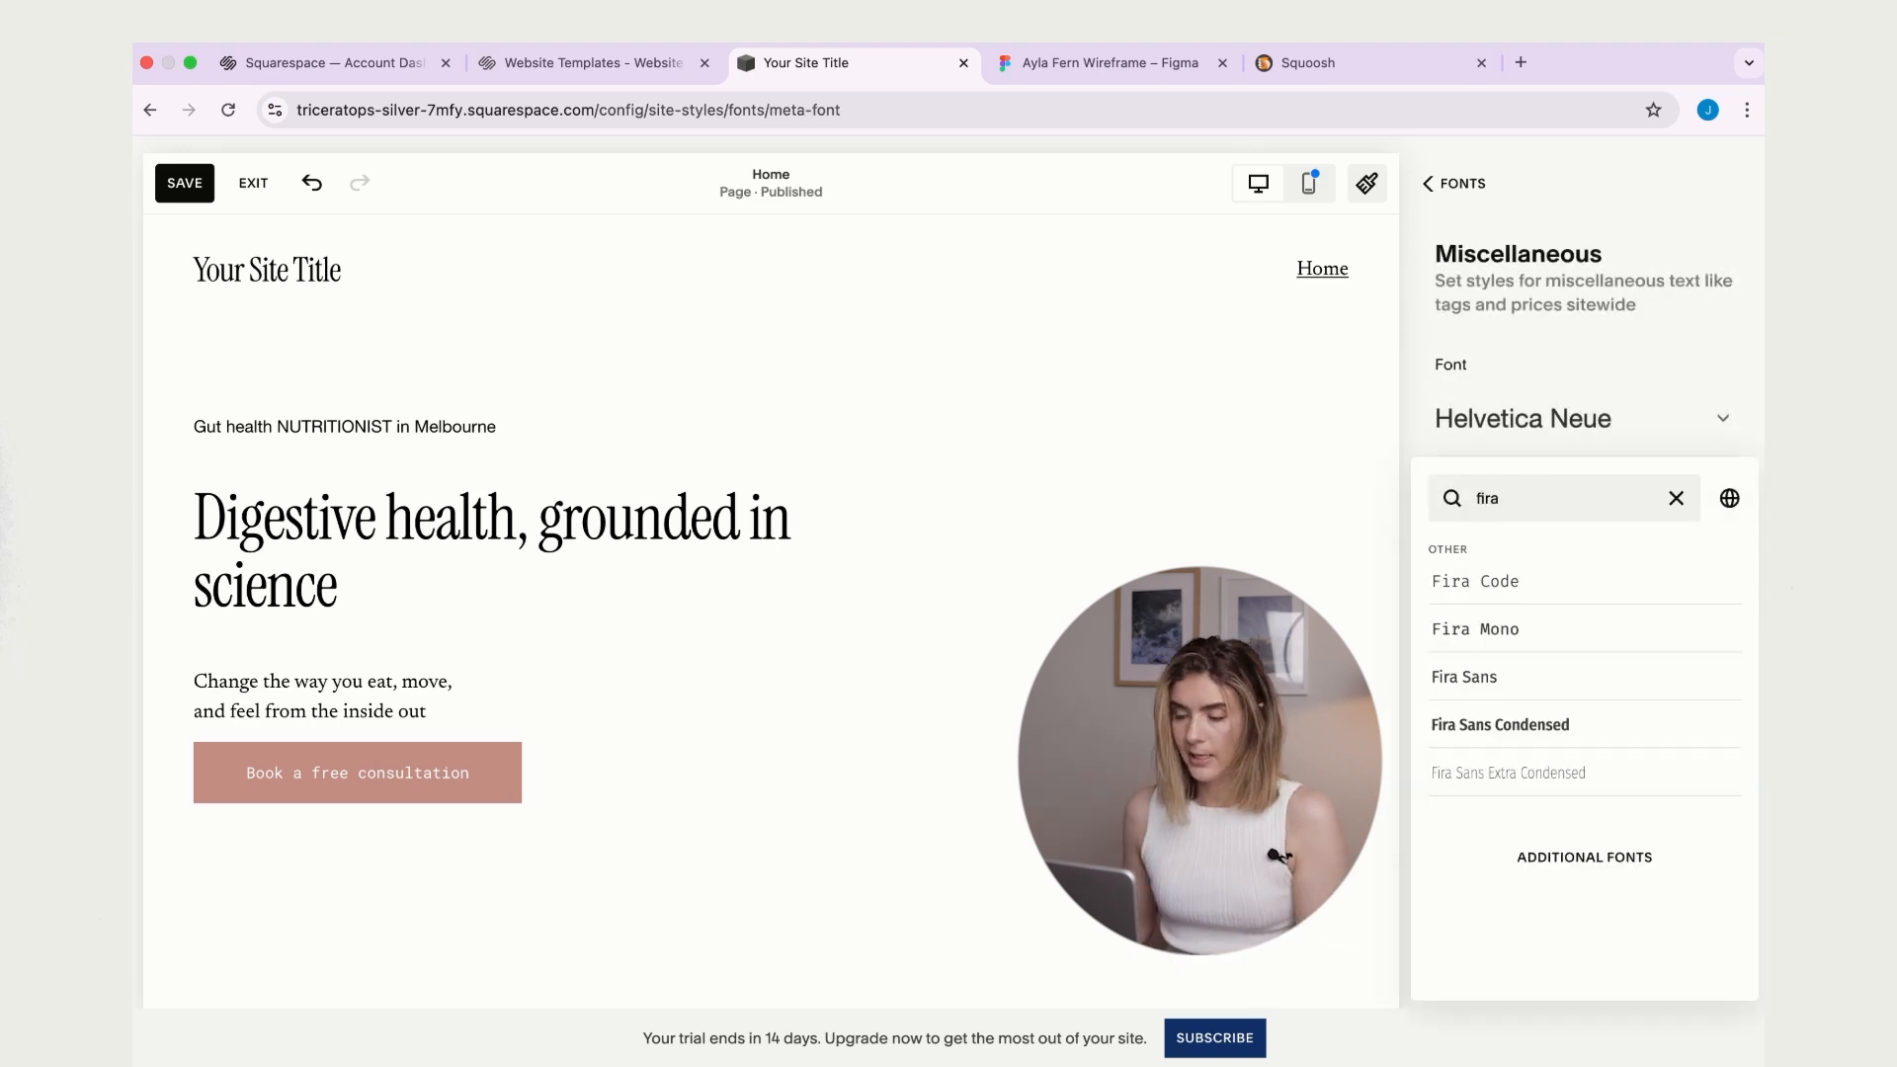
{"action": "left_click", "coordinate": [1550, 731]}
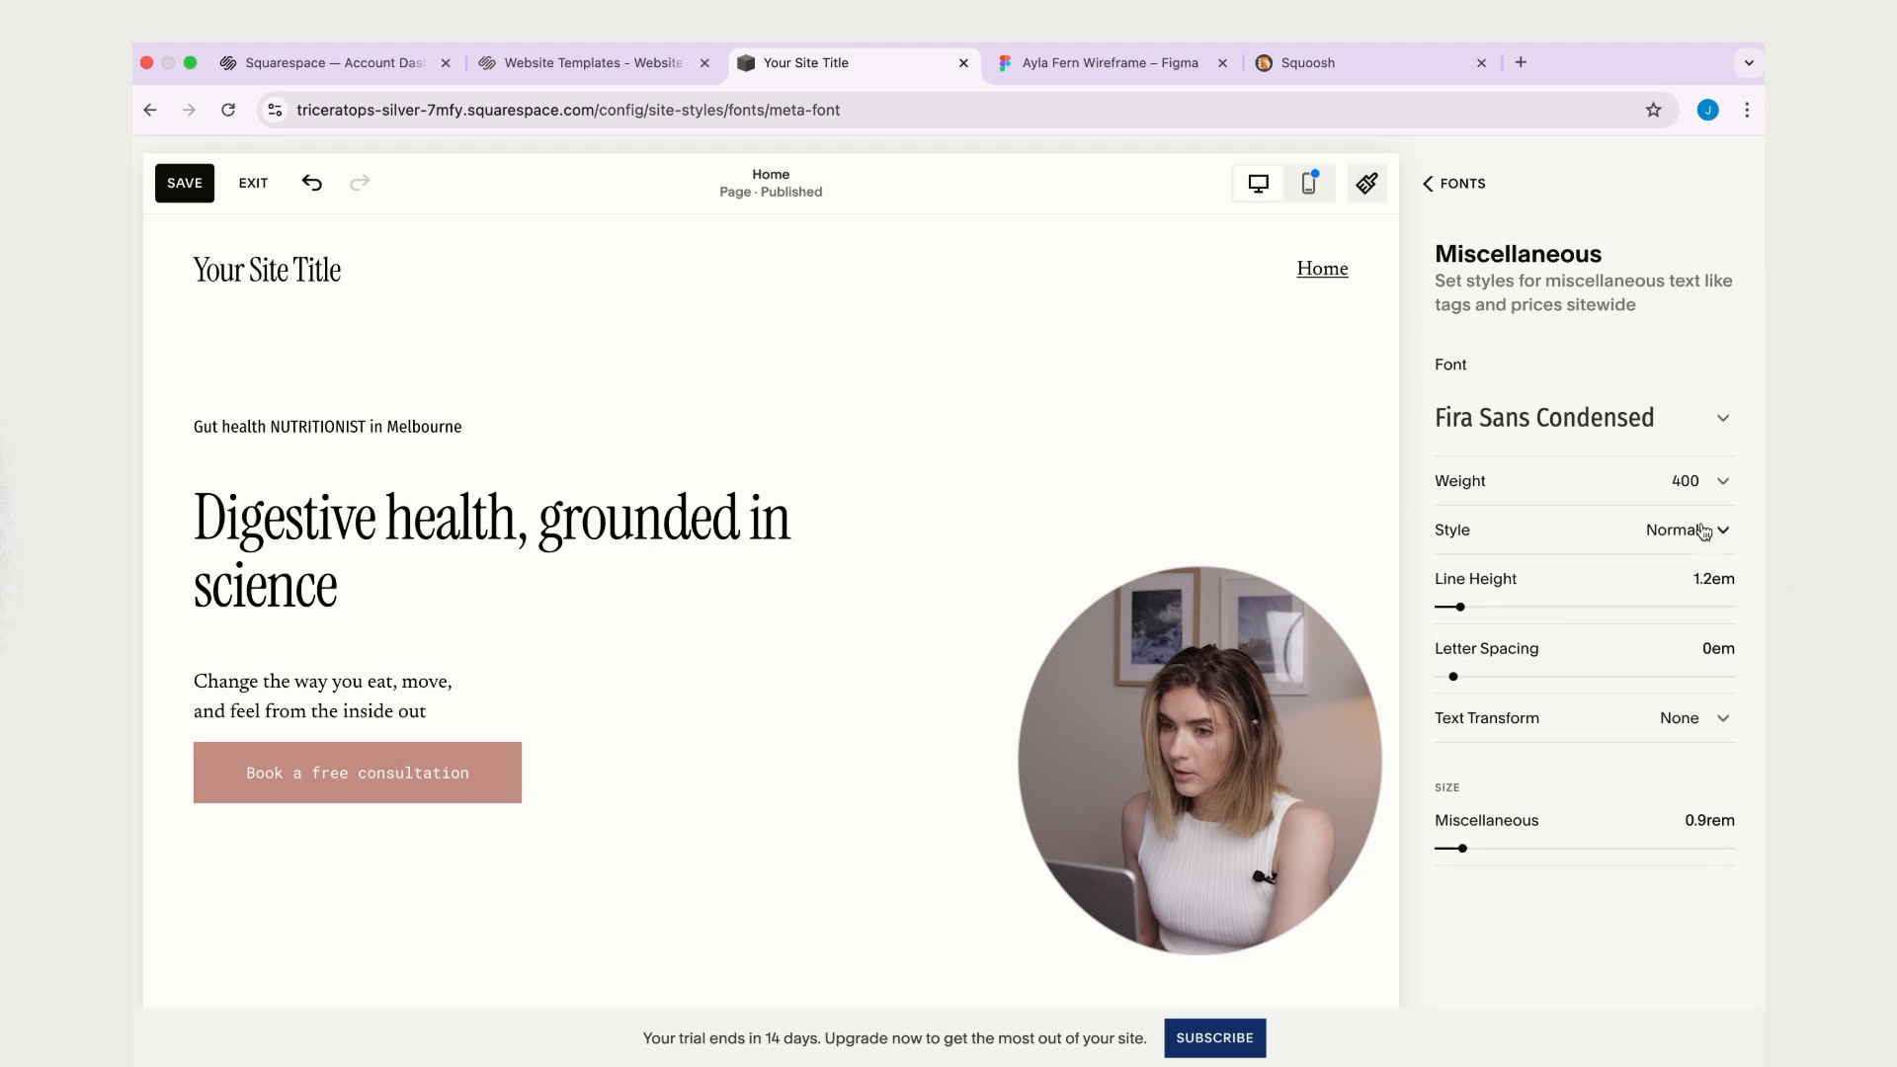
{"action": "left_click", "coordinate": [1715, 484]}
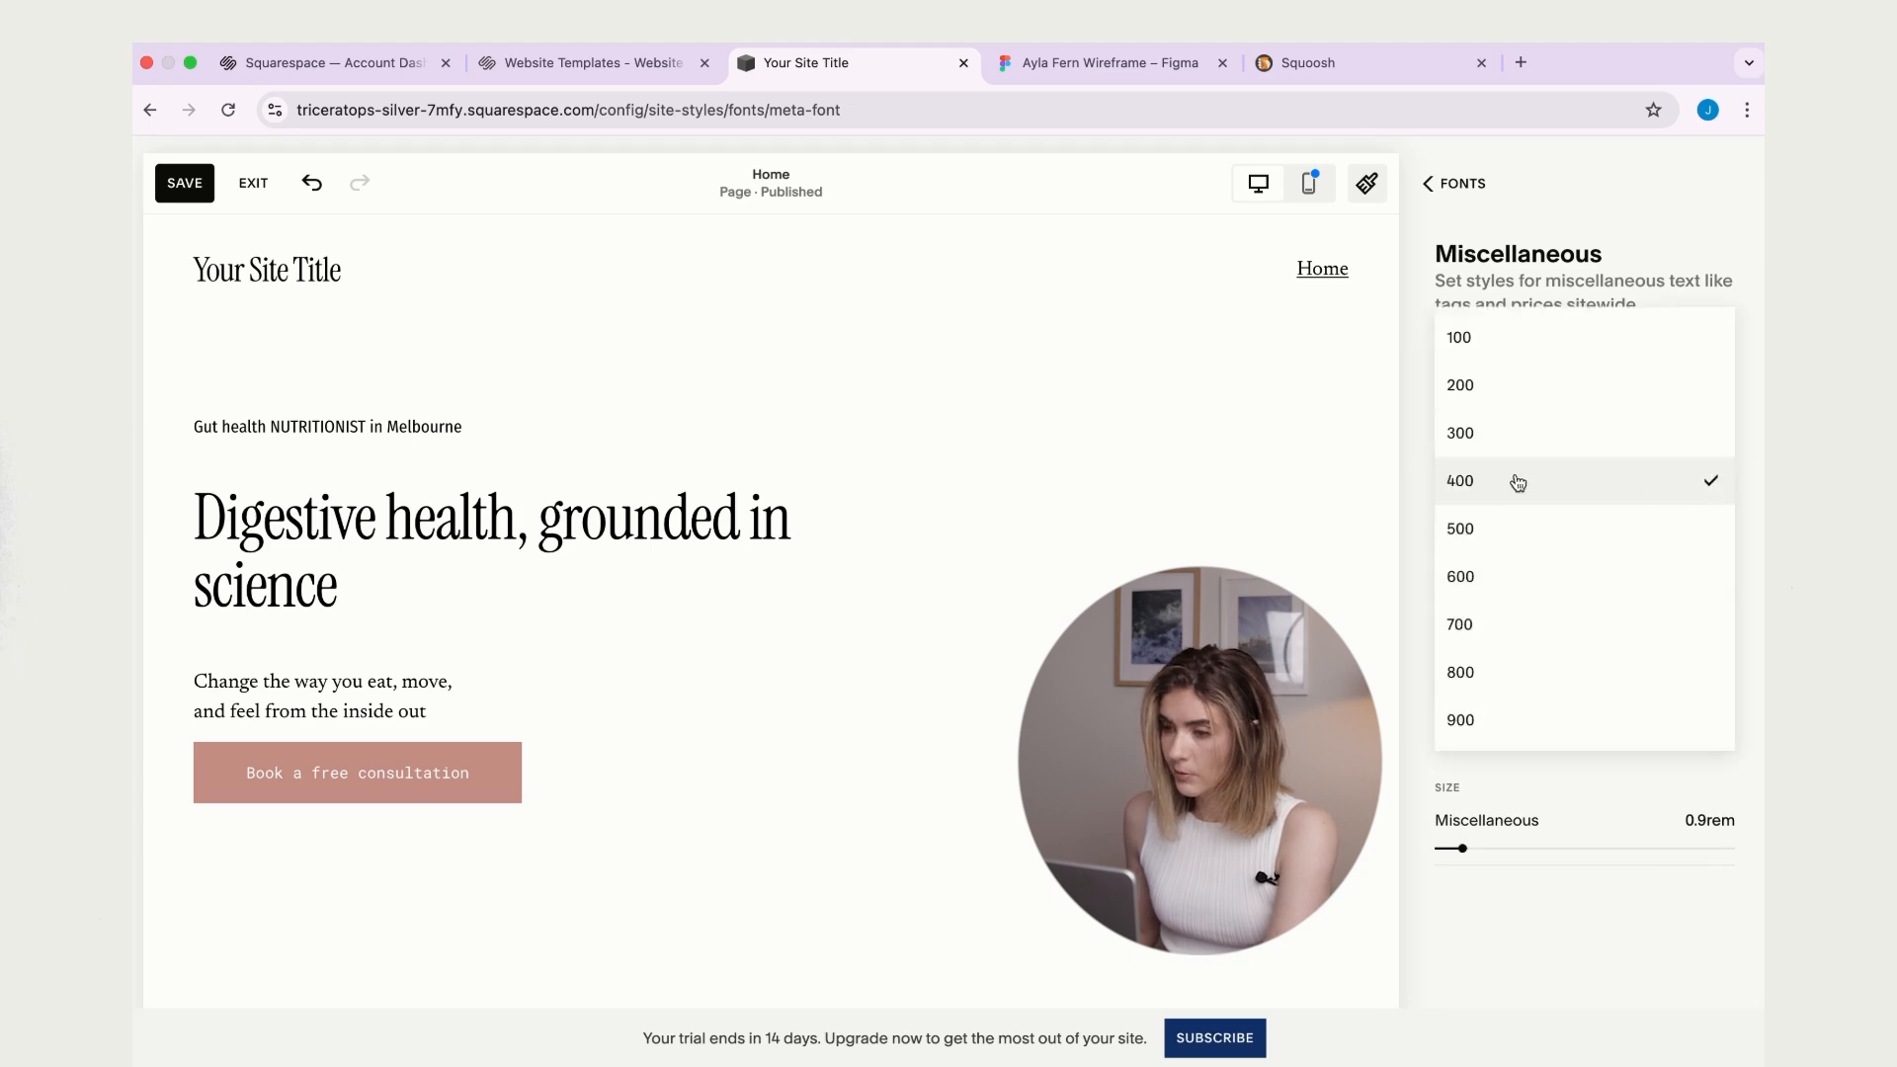
{"action": "left_click", "coordinate": [1467, 528]}
{"action": "left_click", "coordinate": [1609, 527]}
{"action": "left_click", "coordinate": [1612, 537]}
- Give miscellaneous text 1.1em line height, 0.1em spacing, uppercase, 0.7rem size
{"action": "left_click", "coordinate": [1718, 585]}
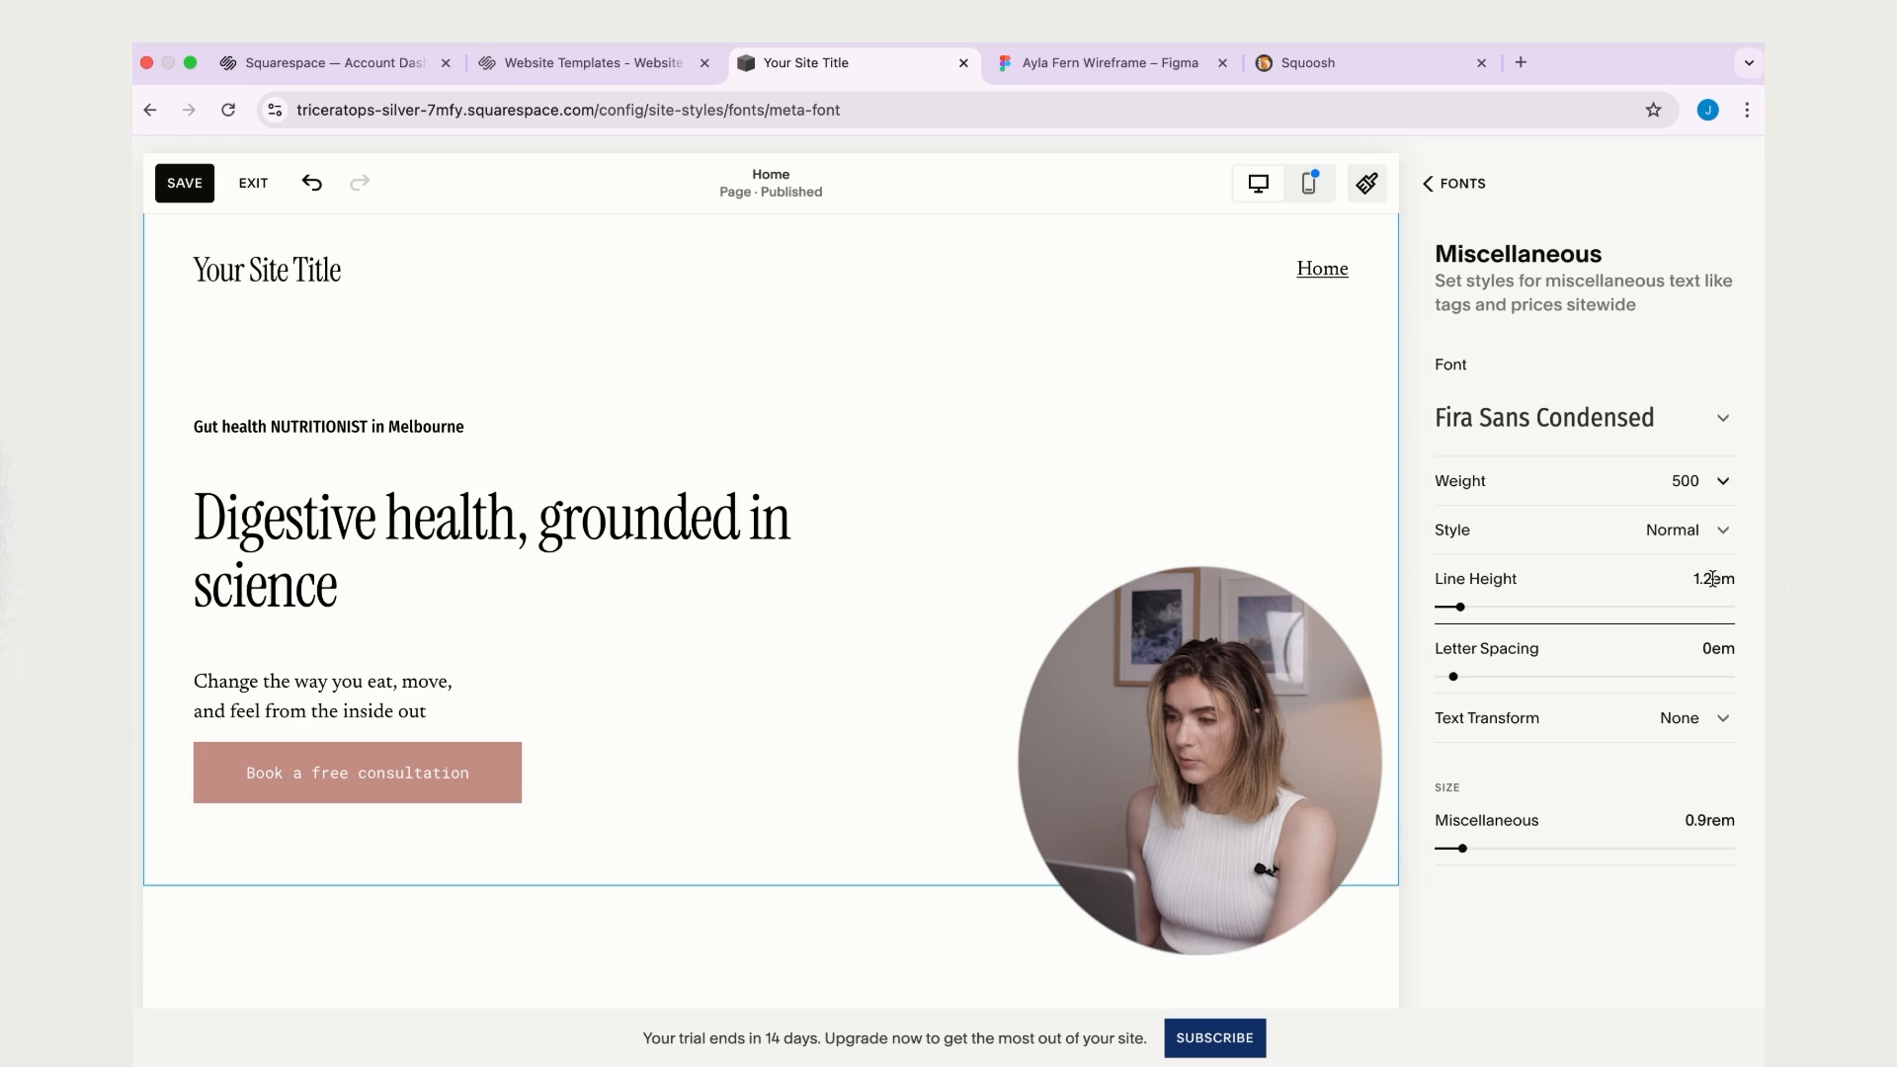
{"action": "key", "text": "BackSpace"}
{"action": "type", "text": "1"}
{"action": "left_click", "coordinate": [1711, 649]}
{"action": "type", "text": ".1"}
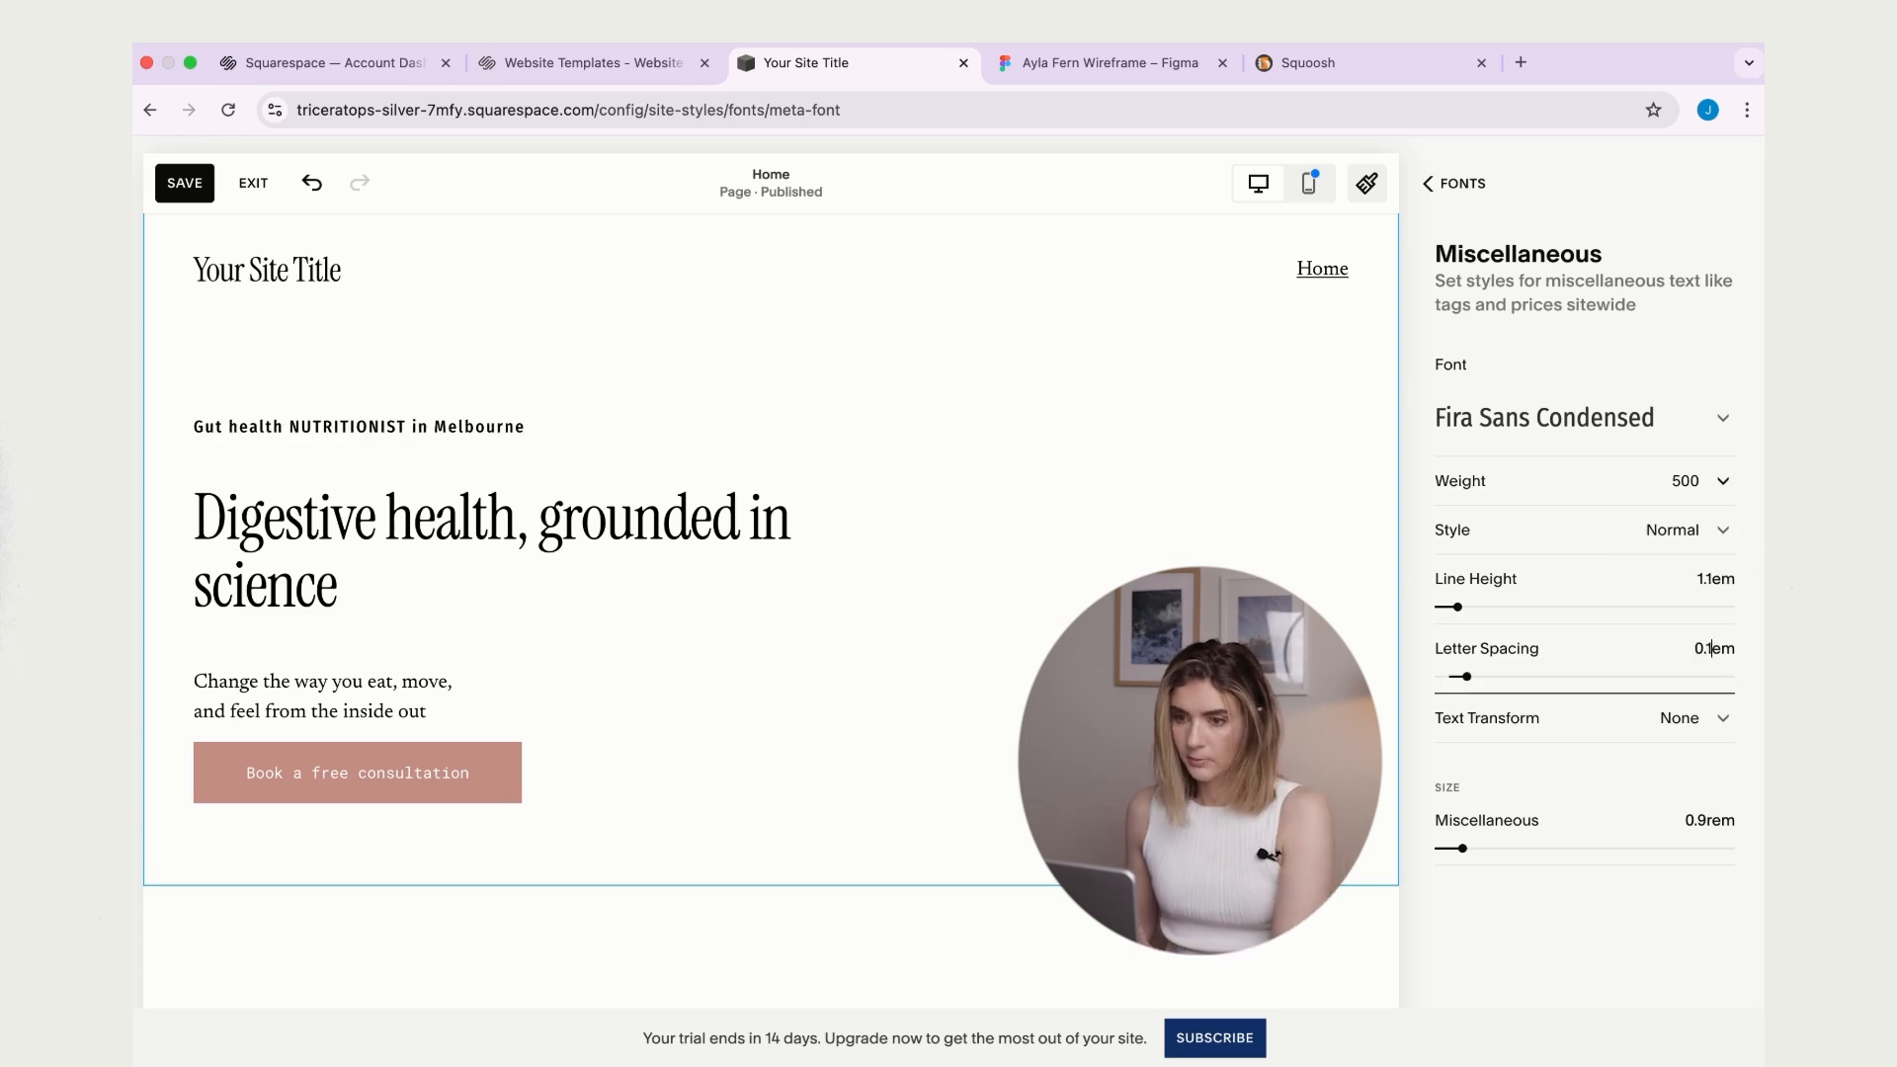
{"action": "left_click", "coordinate": [1541, 718]}
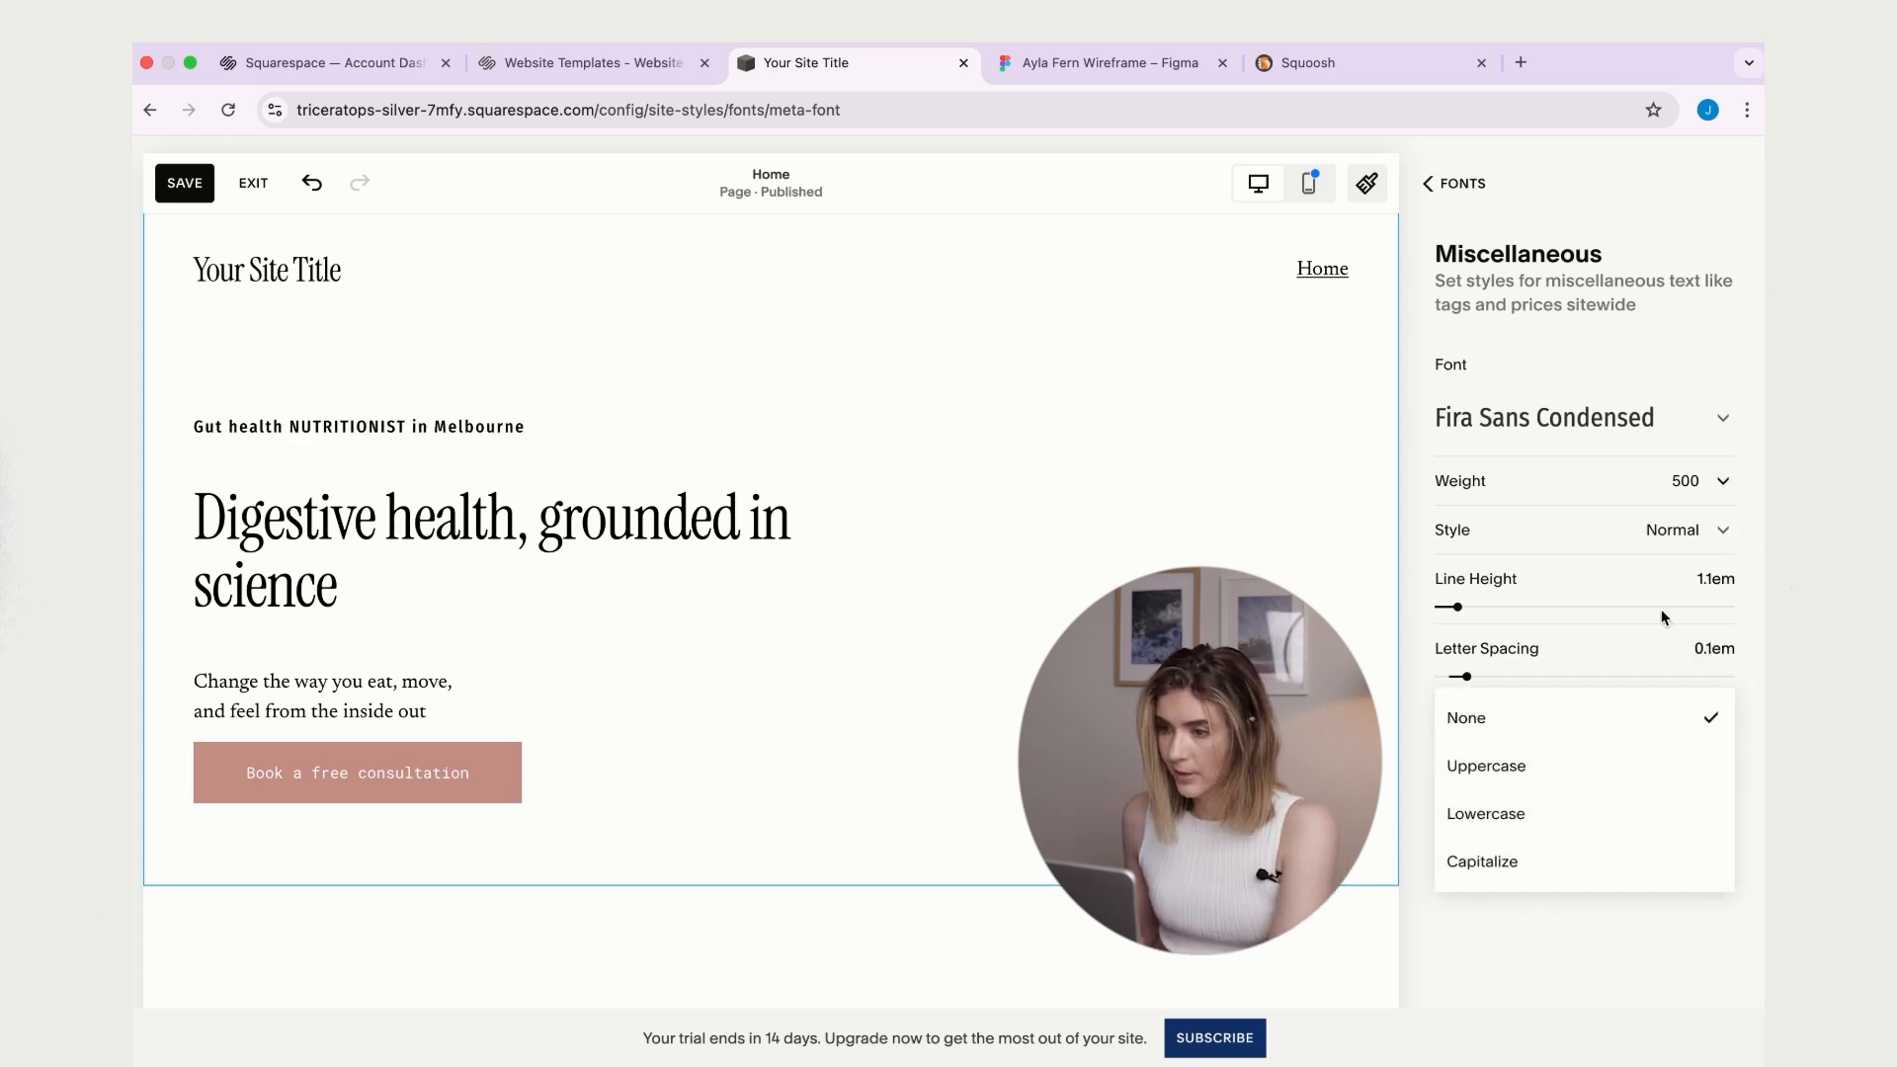
{"action": "left_click", "coordinate": [1518, 781]}
{"action": "left_click_drag", "start_coordinate": [1462, 847], "coordinate": [1456, 847]}
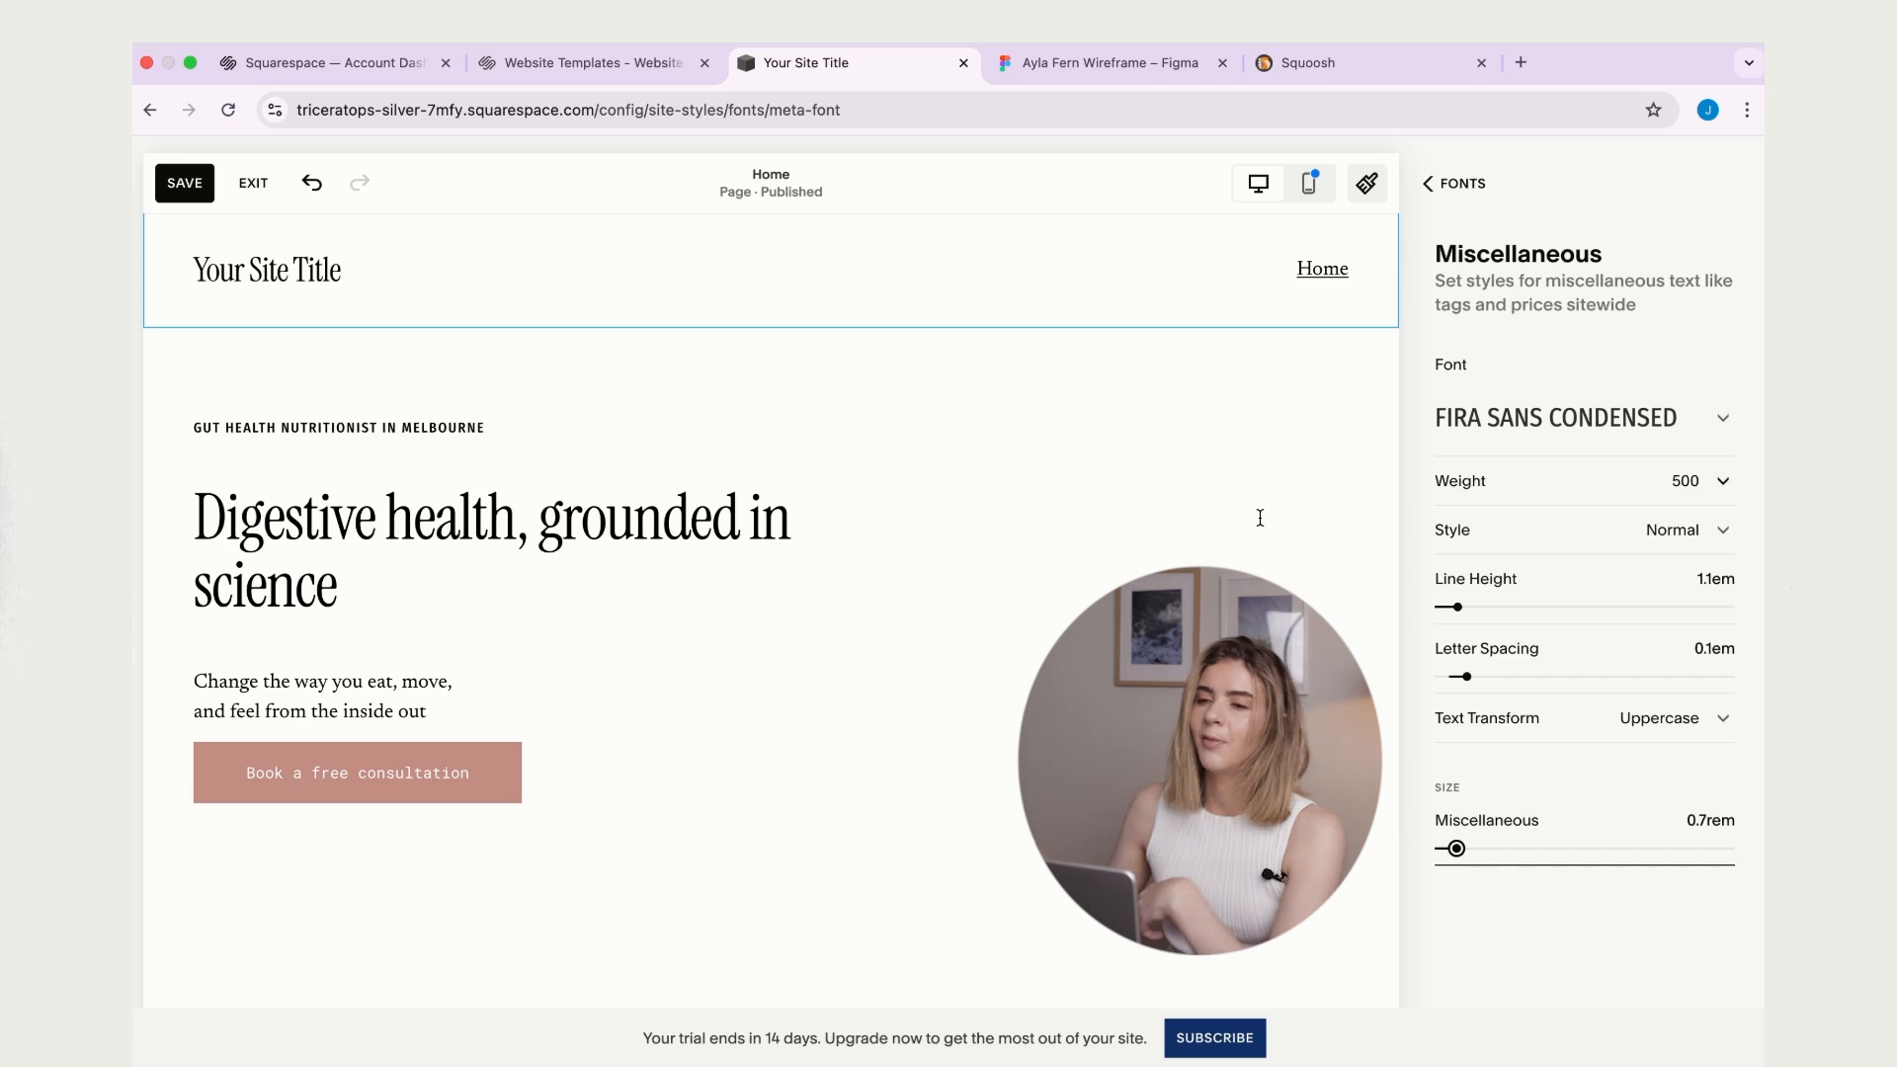
- Save the font changes and return to Site Styles
{"action": "left_click", "coordinate": [1427, 184]}
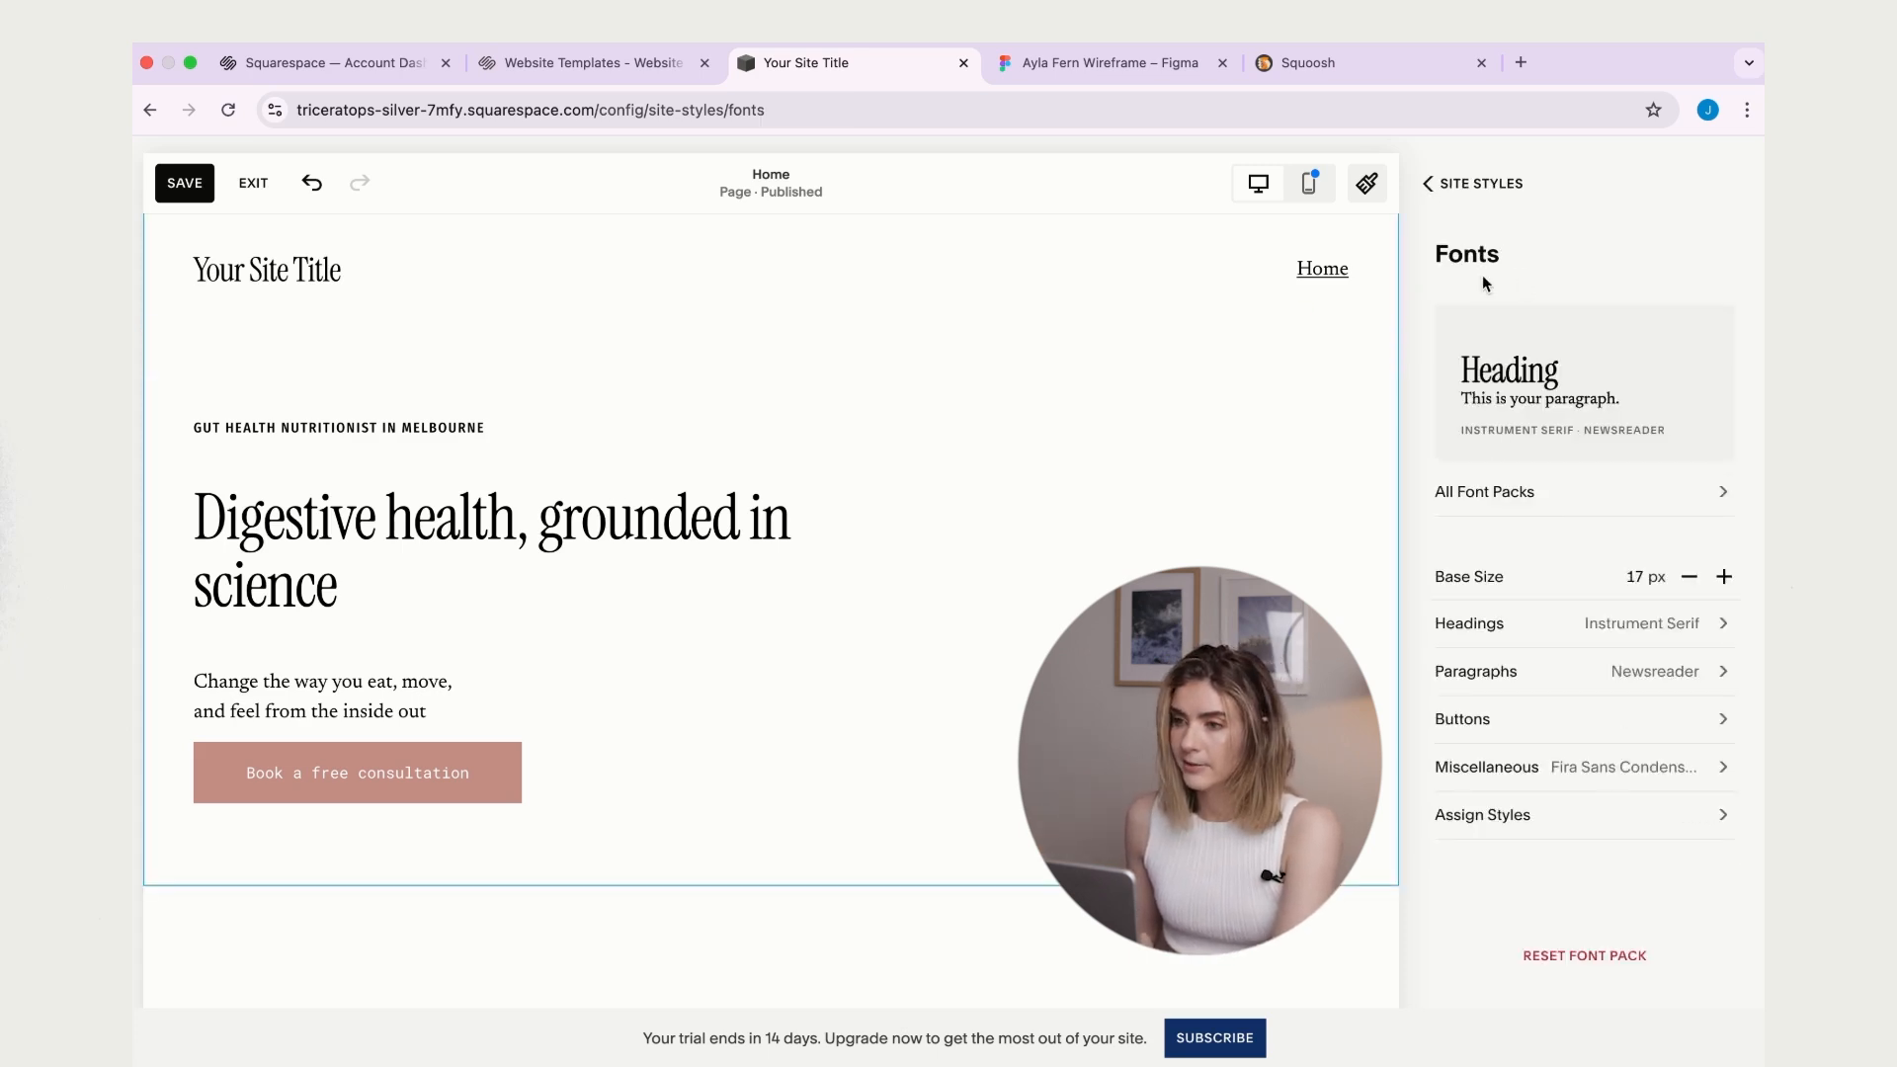
{"action": "left_click", "coordinate": [184, 186]}
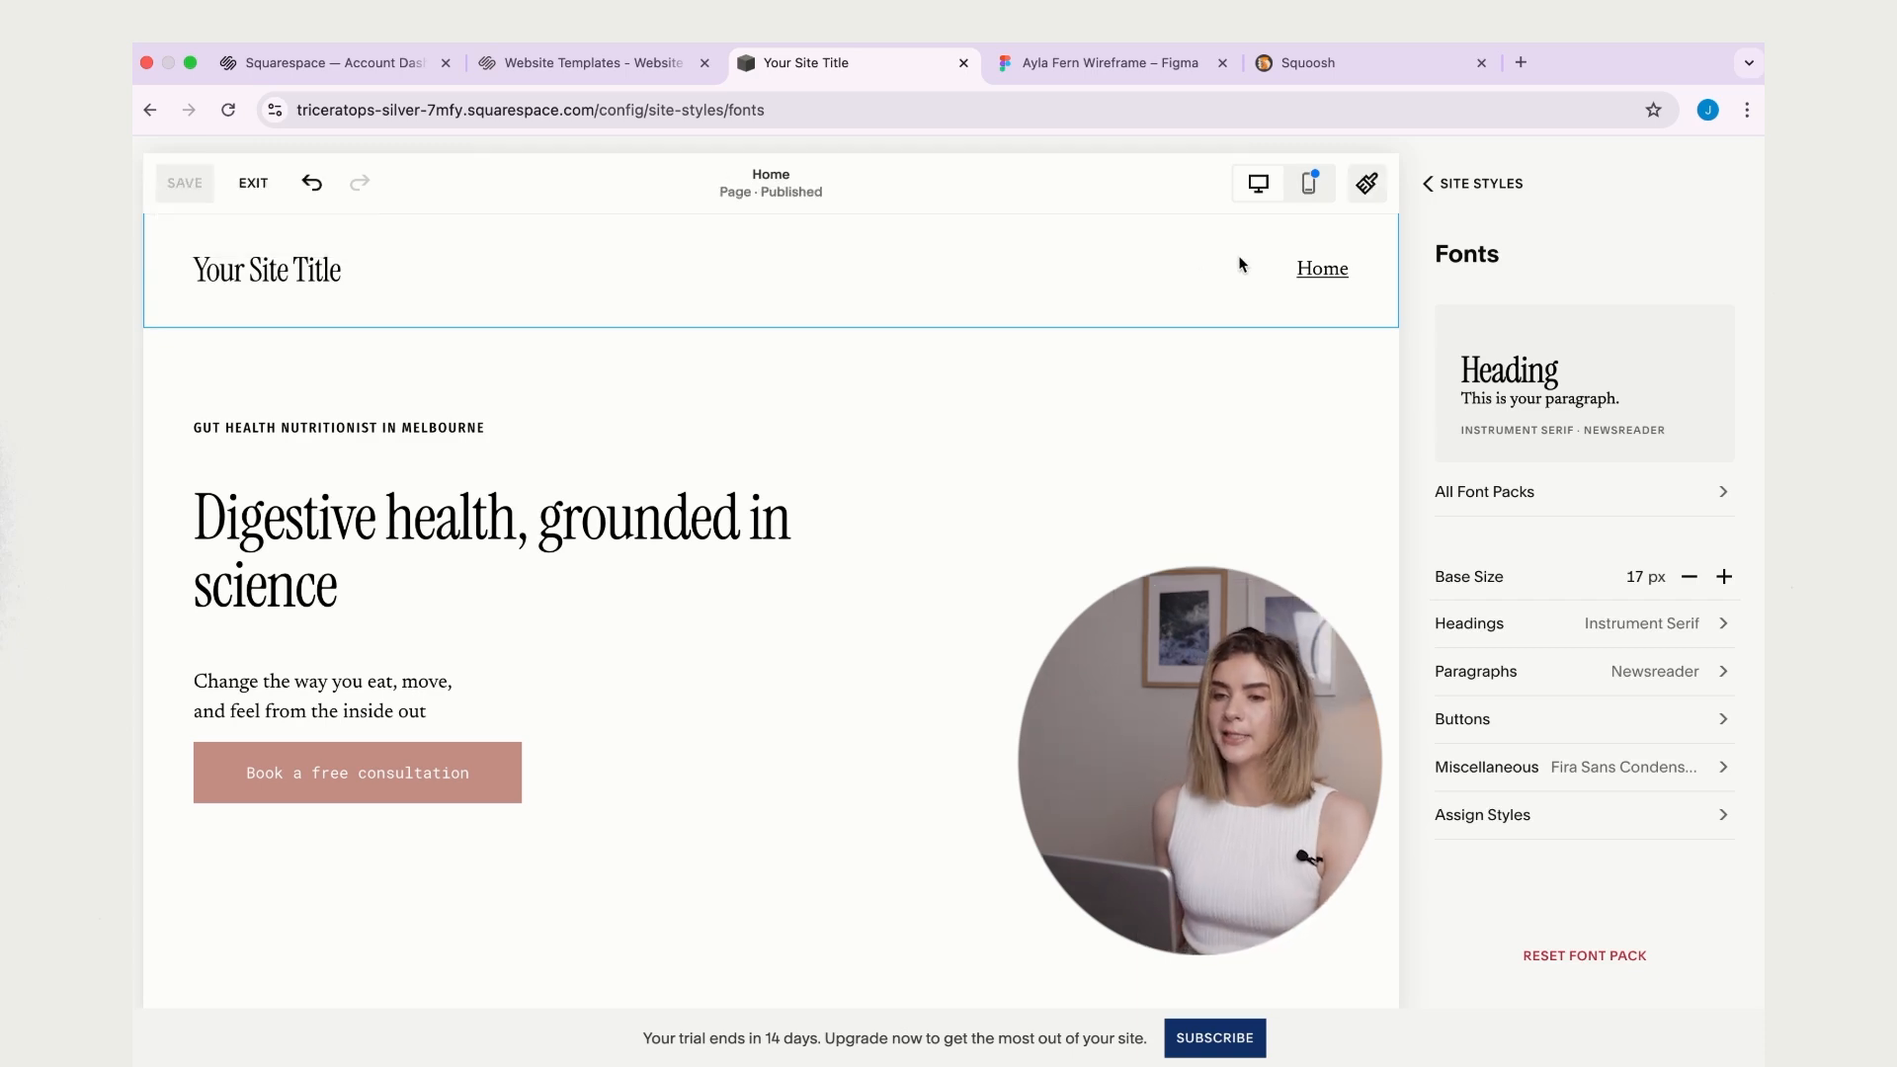
{"action": "left_click", "coordinate": [1424, 185]}
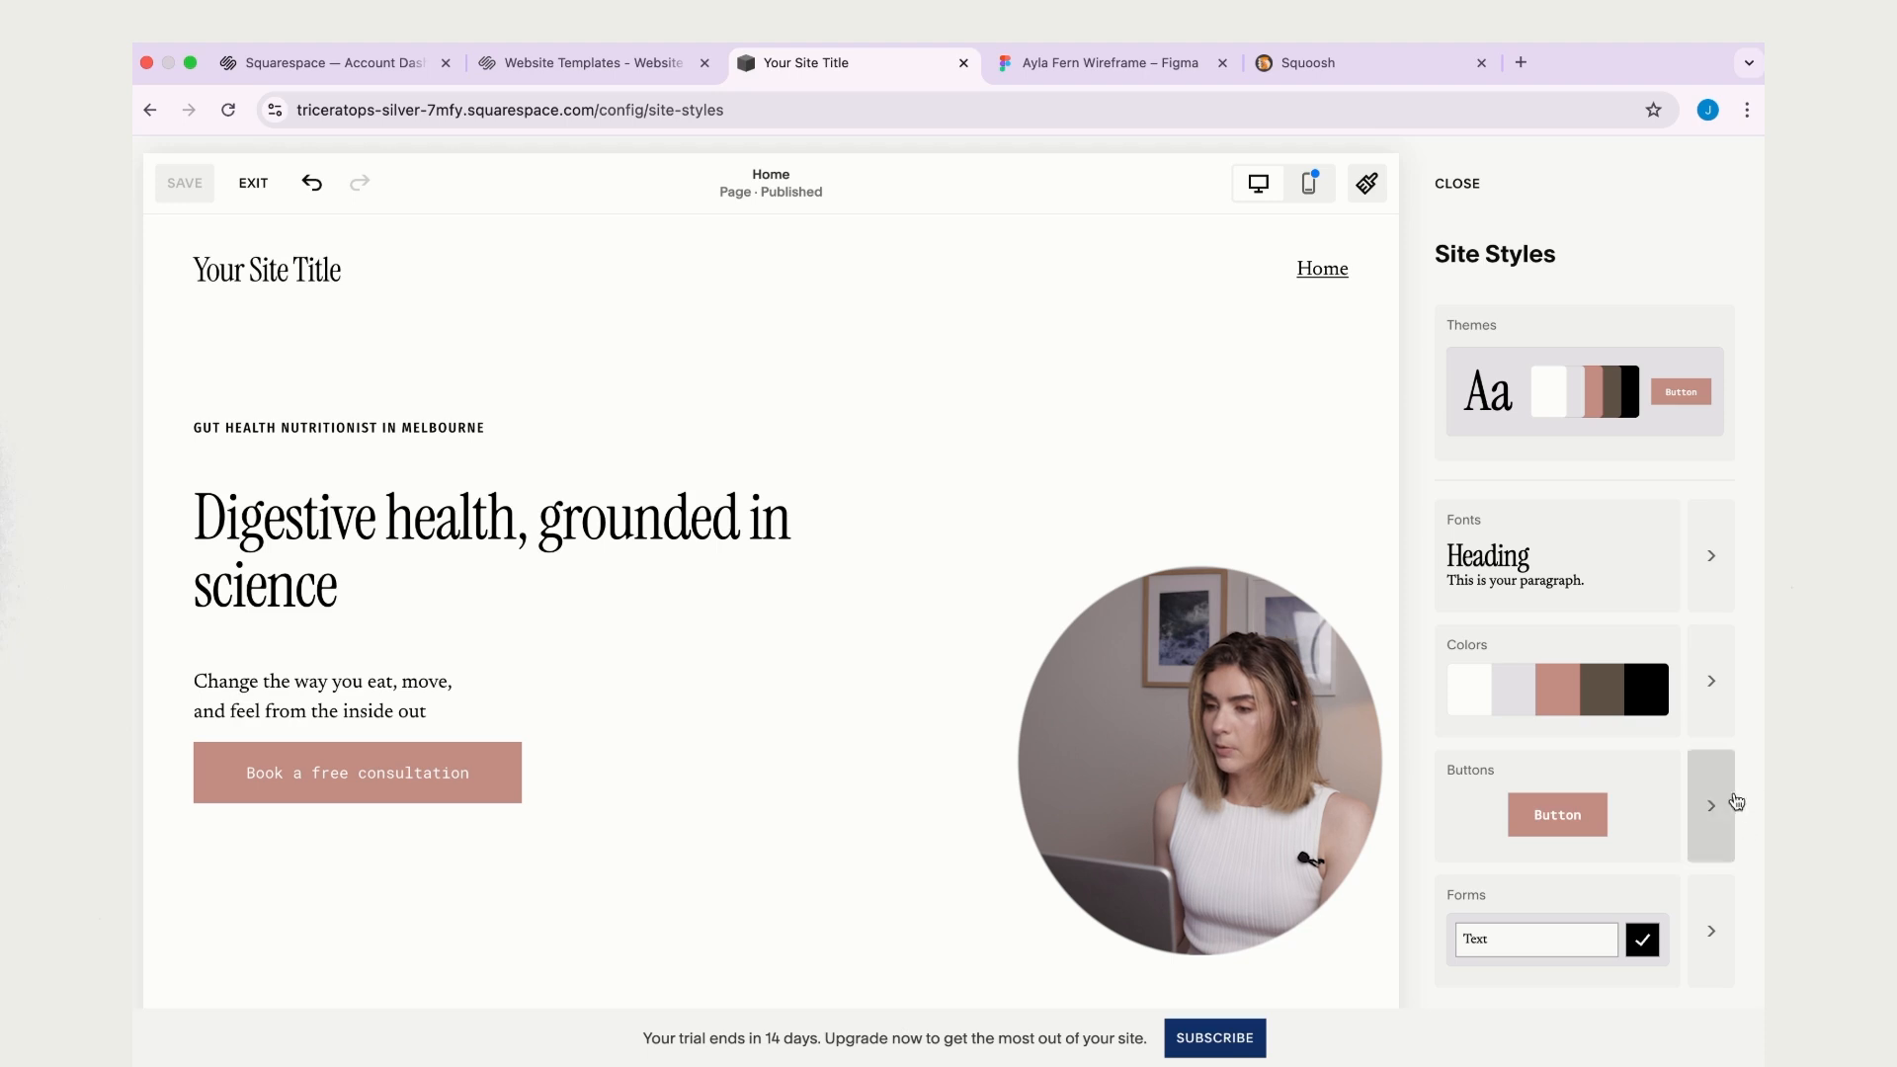
- Replace the palette swatches with light grey, light green, dark green and black hex values
{"action": "left_click", "coordinate": [1711, 683]}
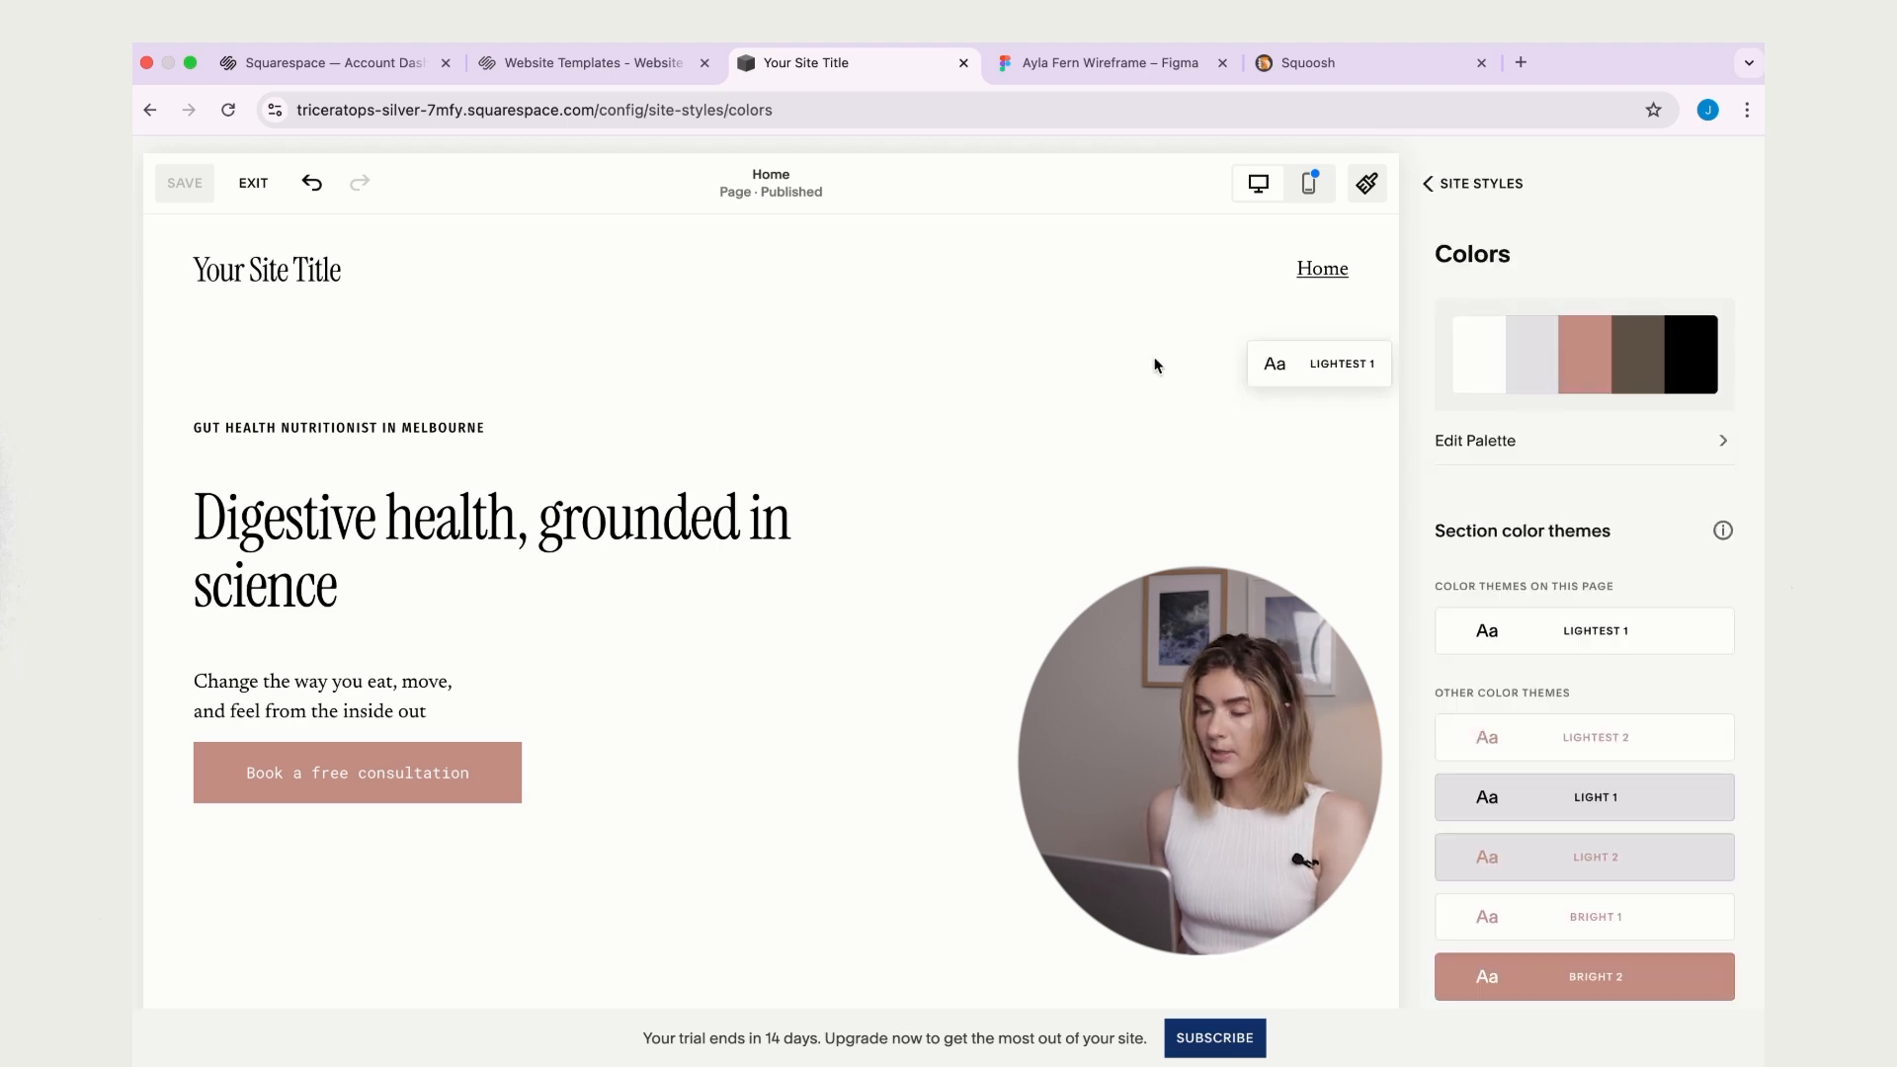
{"action": "left_click", "coordinate": [1657, 450]}
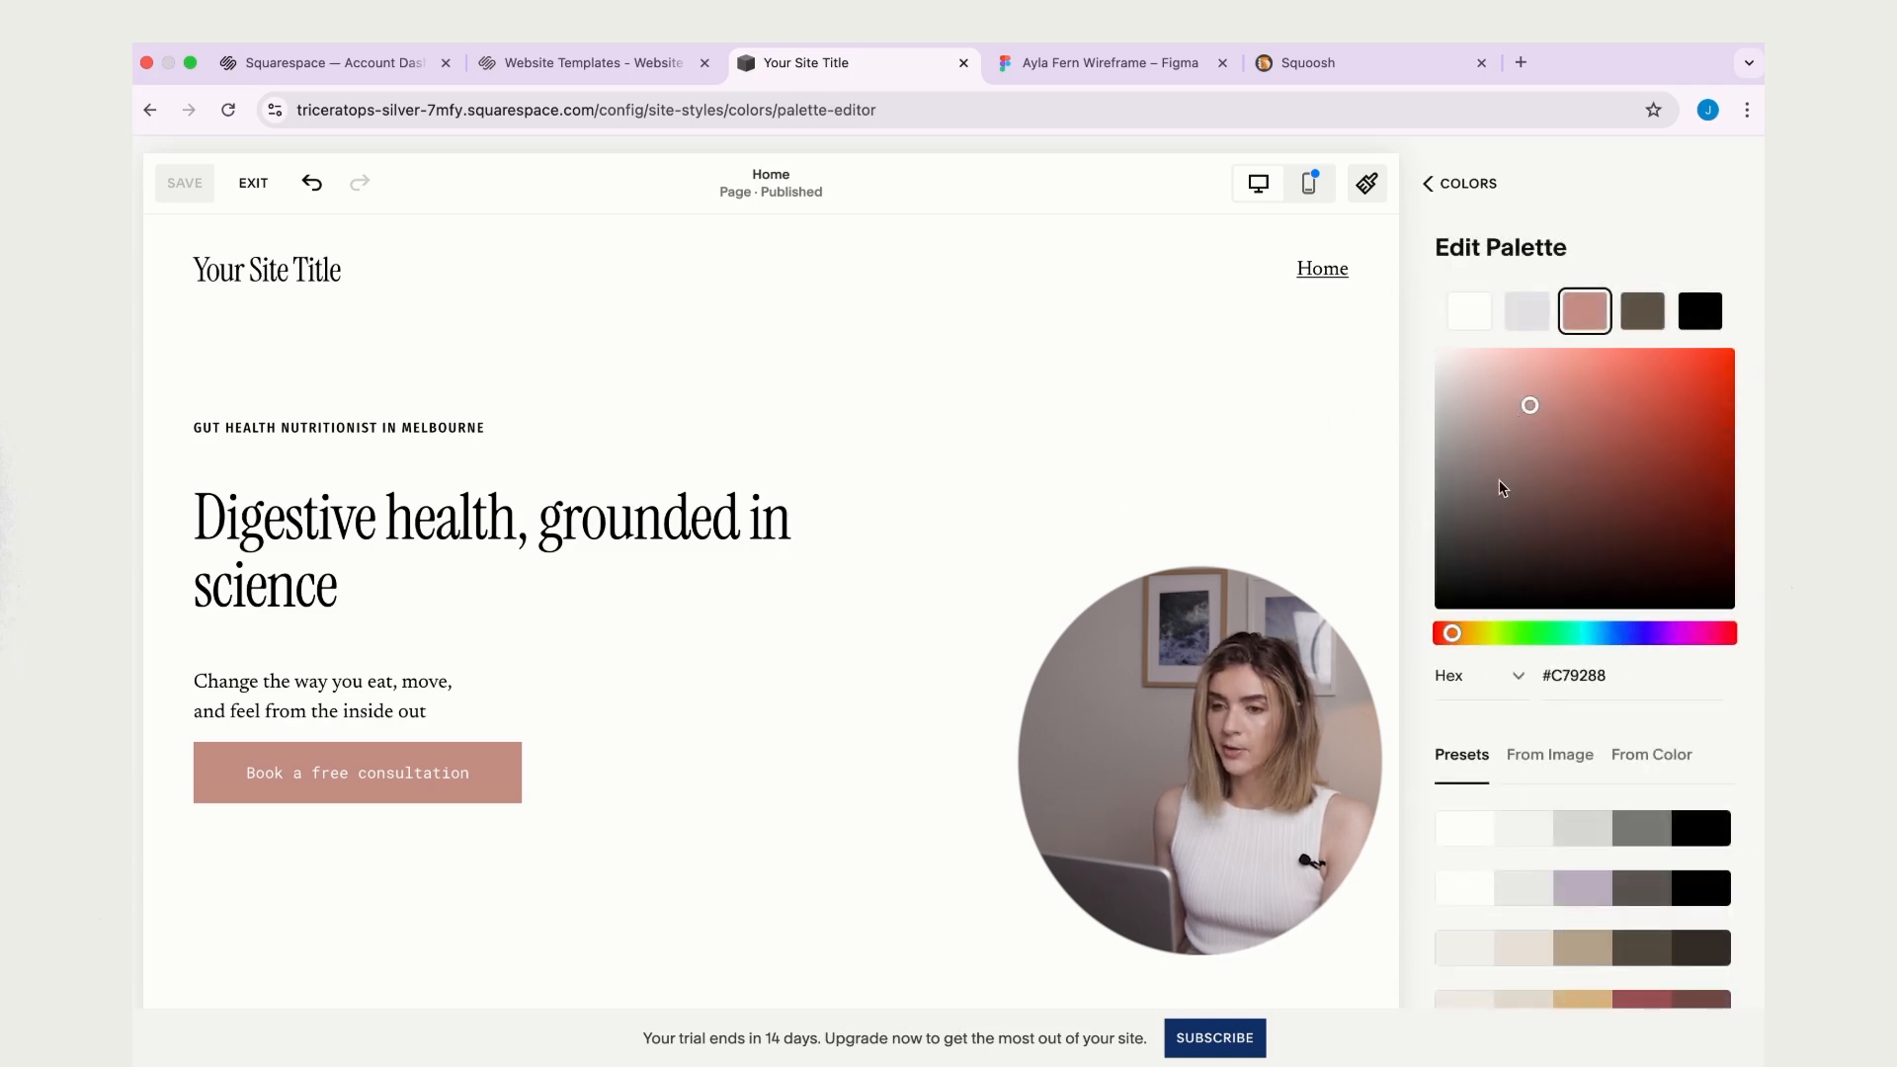
{"action": "left_click", "coordinate": [1479, 326]}
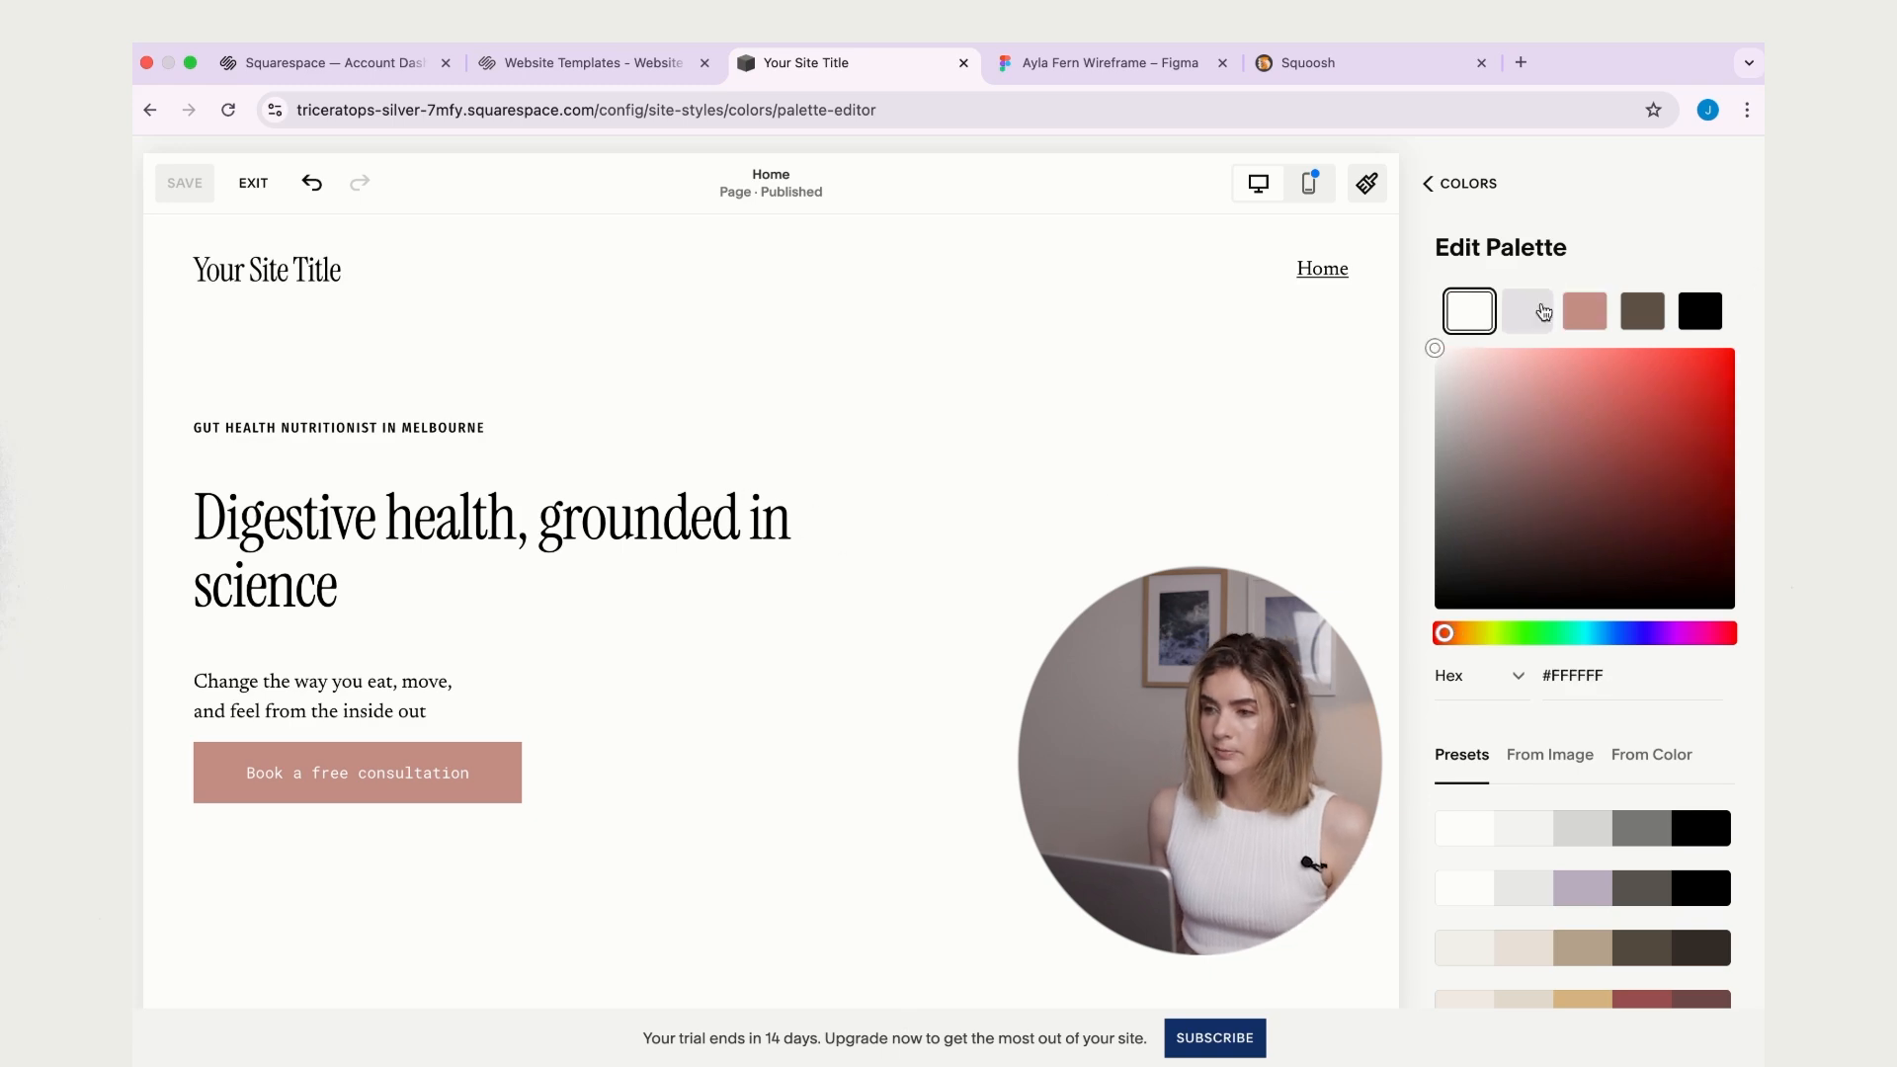
{"action": "left_click", "coordinate": [1544, 312]}
{"action": "triple_click", "coordinate": [1574, 676]}
{"action": "key", "text": "super+v"}
{"action": "left_click", "coordinate": [1584, 311]}
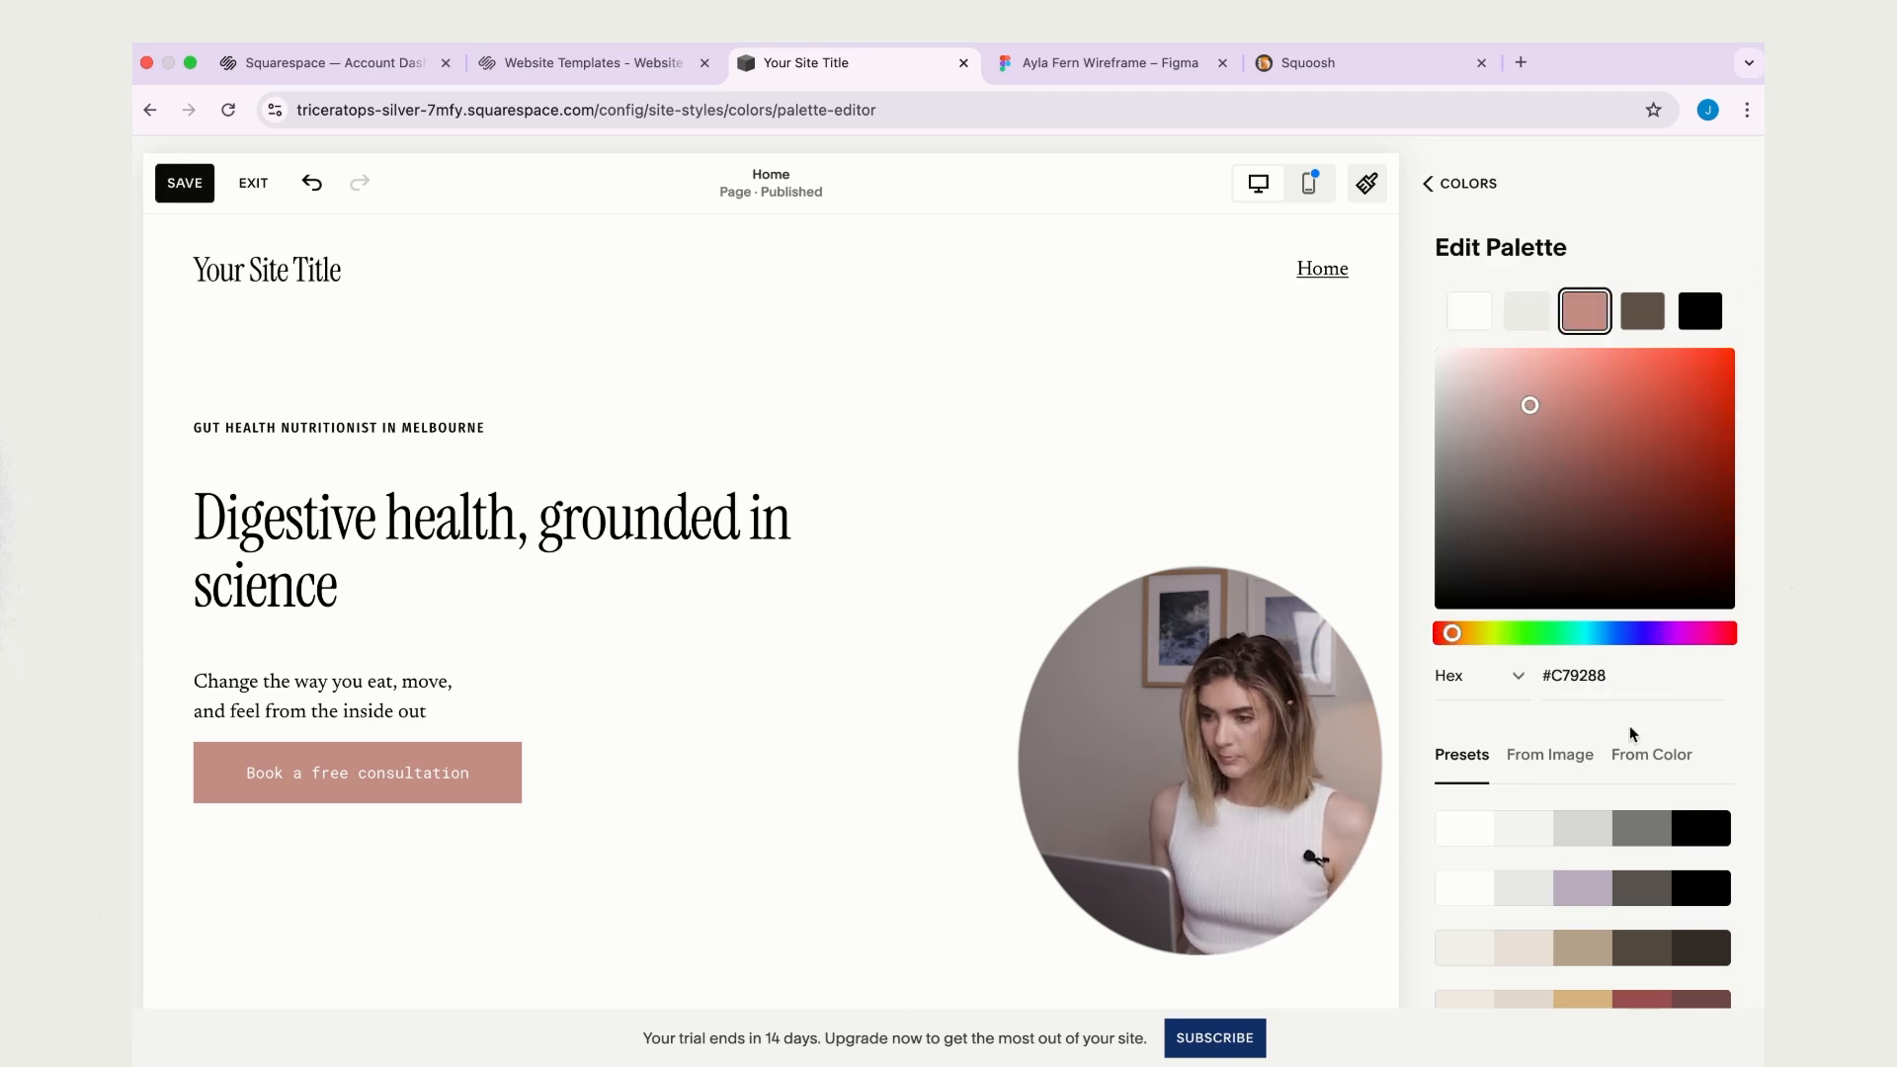
{"action": "triple_click", "coordinate": [1573, 676]}
{"action": "type", "text": "#C5E1BA"}
{"action": "left_click", "coordinate": [1642, 311]}
{"action": "triple_click", "coordinate": [1574, 676]}
{"action": "type", "text": "#283320"}
{"action": "left_click", "coordinate": [1699, 311]}
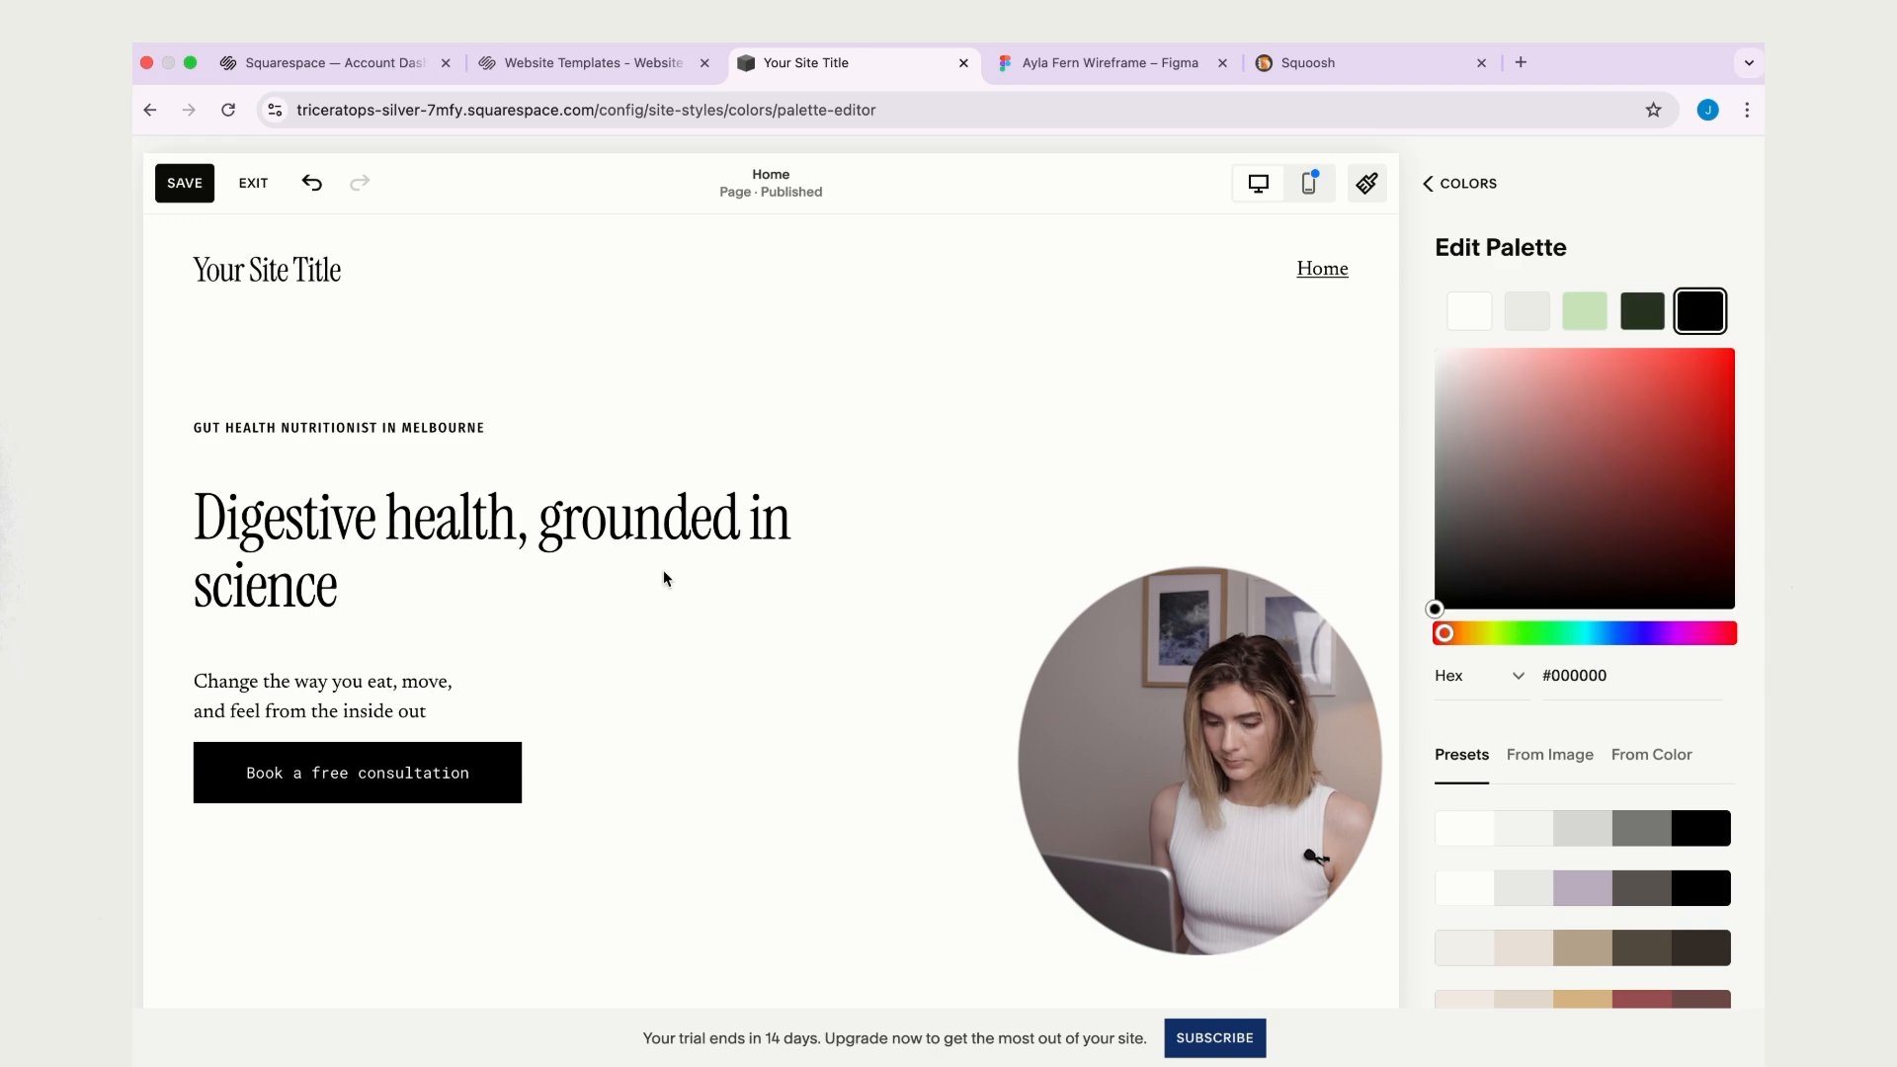
- Look over the image-based, colour-based and preset palette options without applying any
{"action": "scroll", "coordinate": [1727, 678], "scroll_direction": "down", "scroll_amount": 2}
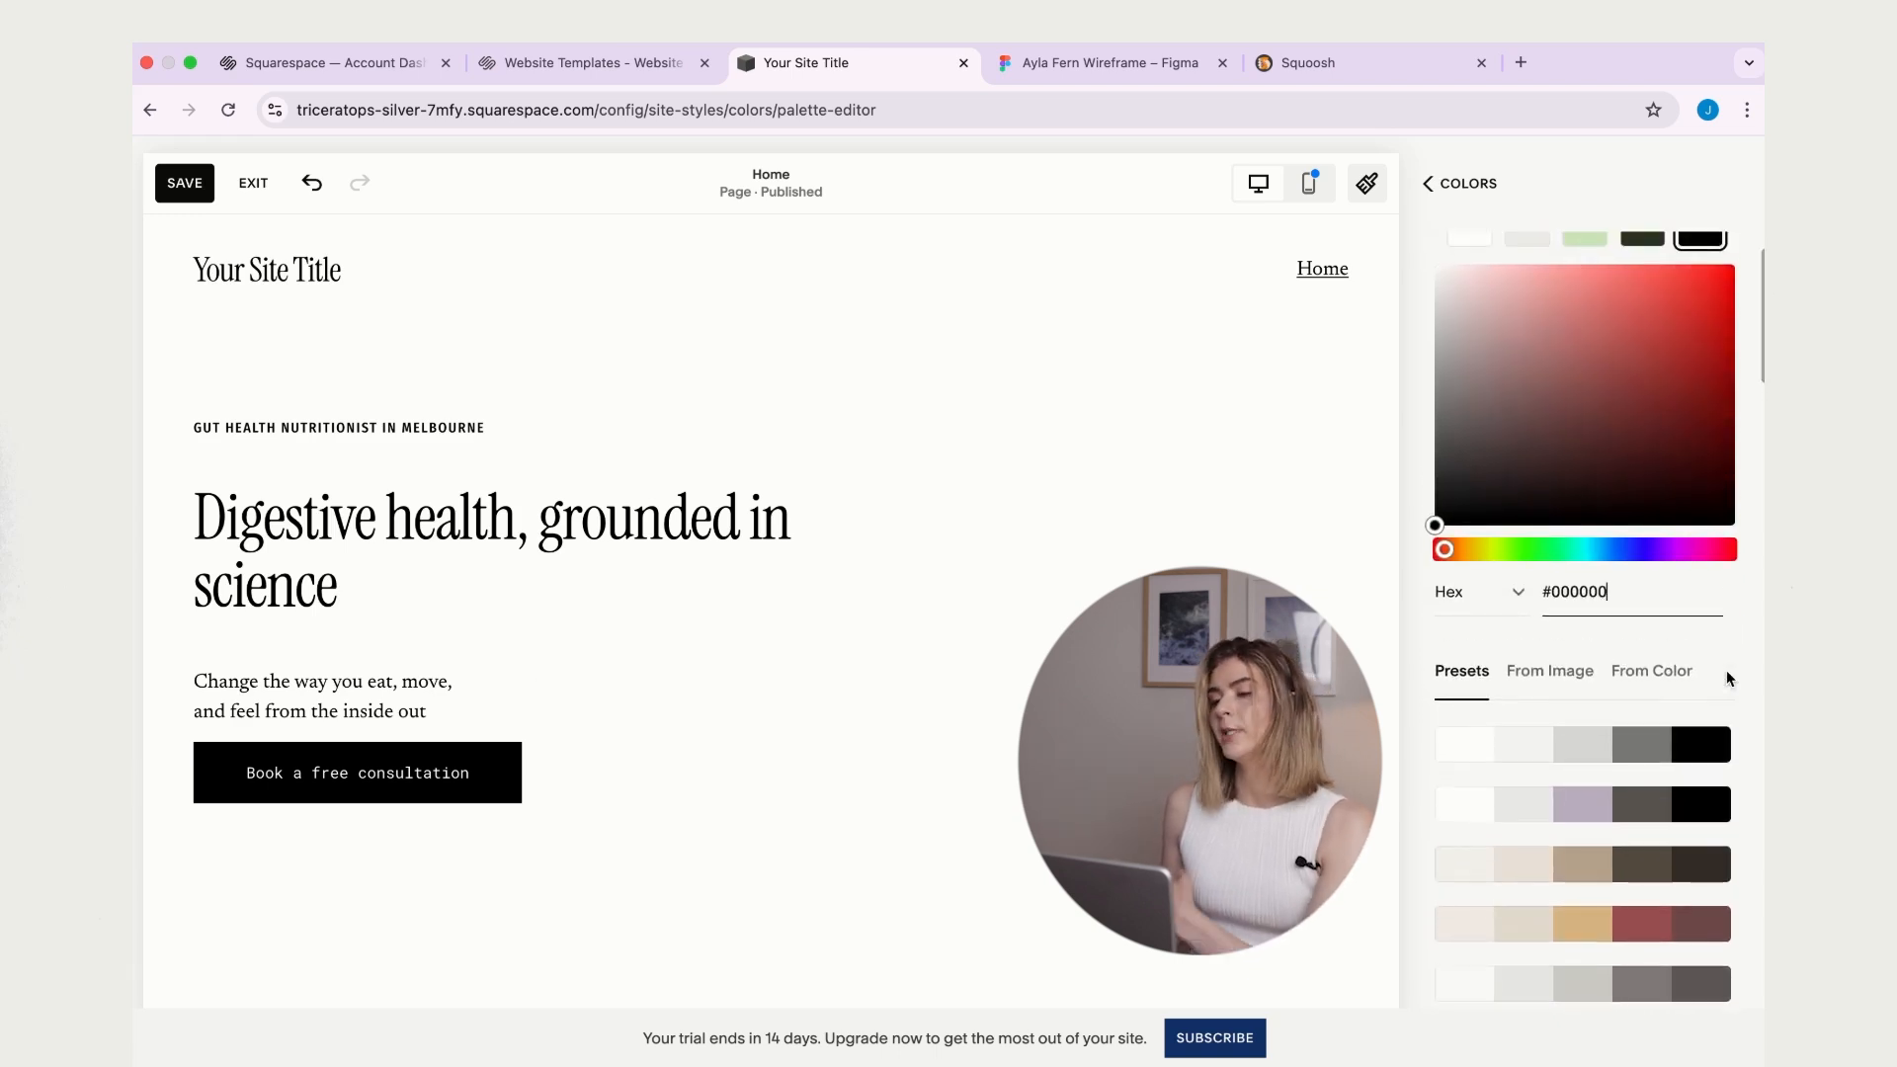
{"action": "scroll", "coordinate": [1733, 667], "scroll_direction": "down", "scroll_amount": 1}
{"action": "scroll", "coordinate": [1739, 659], "scroll_direction": "down", "scroll_amount": 15}
{"action": "scroll", "coordinate": [1738, 661], "scroll_direction": "up", "scroll_amount": 15}
{"action": "scroll", "coordinate": [1738, 662], "scroll_direction": "down", "scroll_amount": 1}
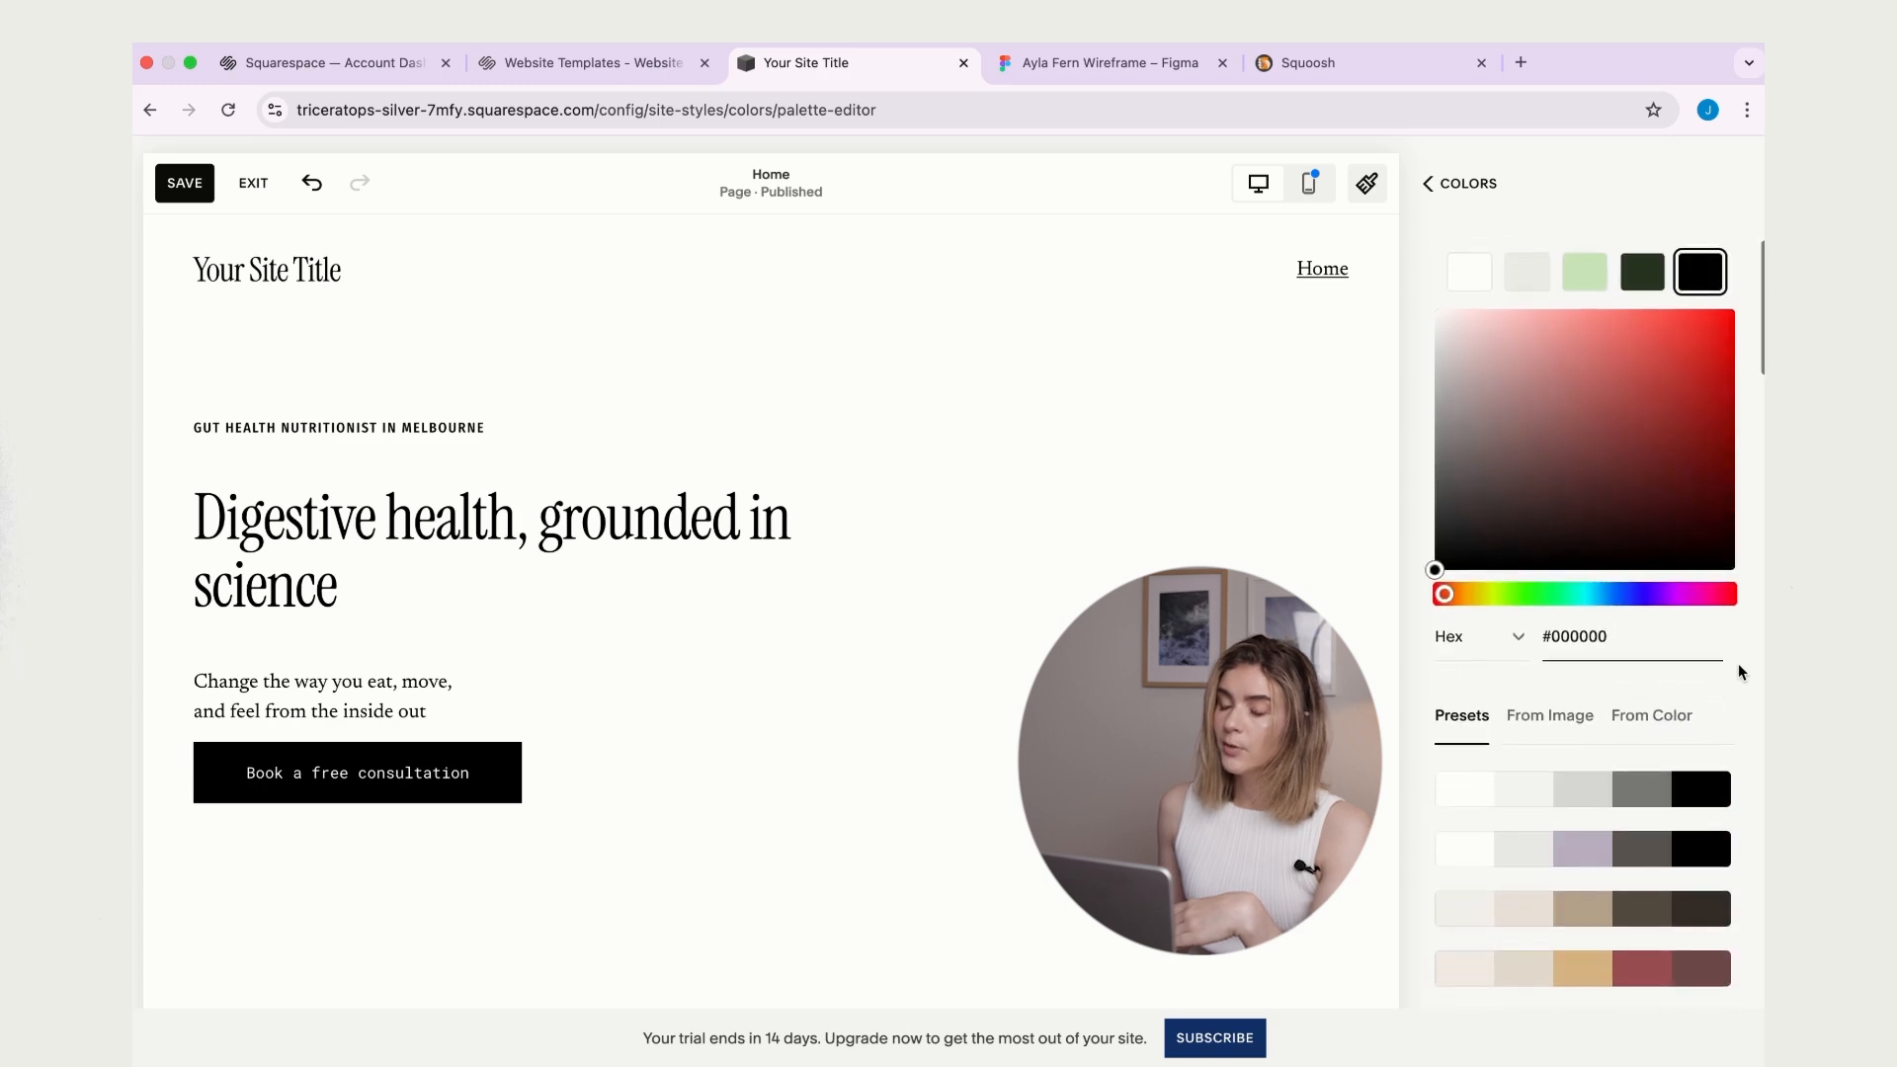
{"action": "left_click", "coordinate": [1549, 715]}
{"action": "left_click", "coordinate": [1664, 757]}
{"action": "scroll", "coordinate": [1749, 691], "scroll_direction": "down", "scroll_amount": 2}
{"action": "left_click", "coordinate": [1461, 604]}
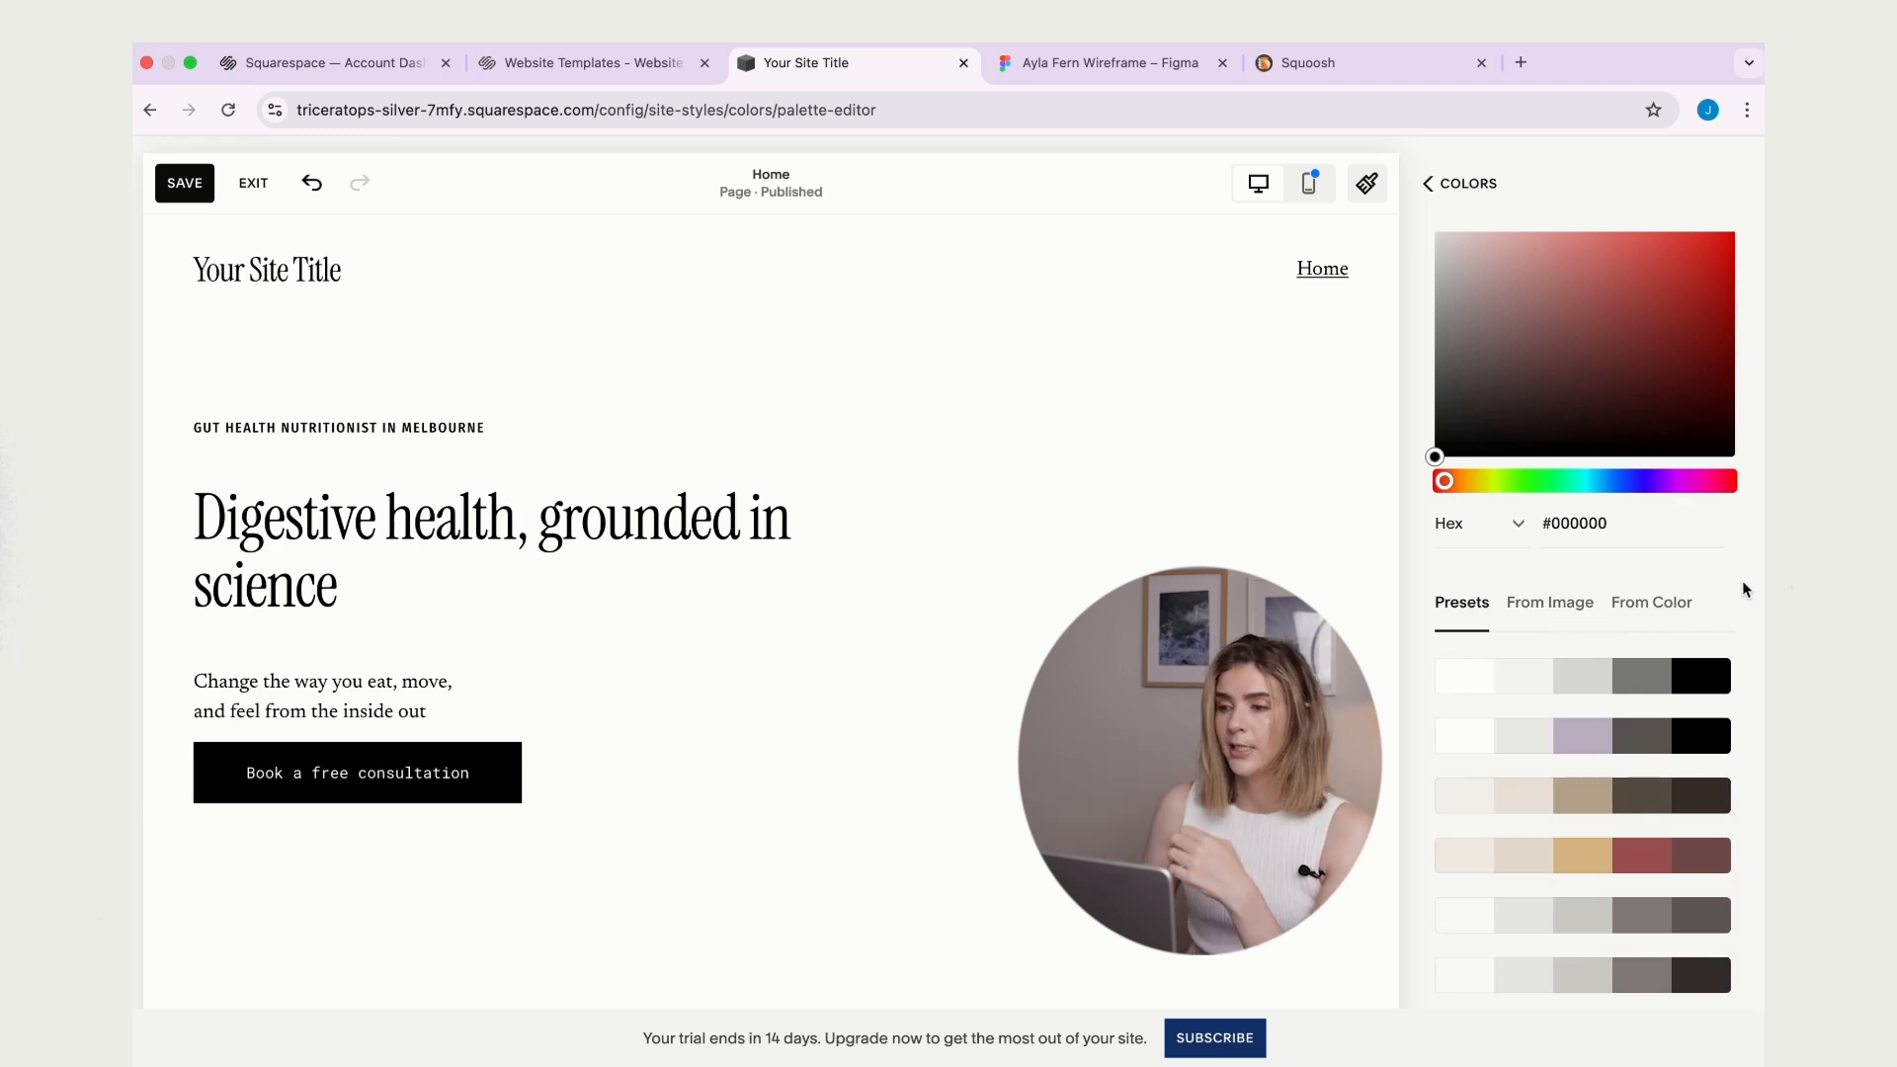
{"action": "scroll", "coordinate": [1741, 585], "scroll_direction": "up", "scroll_amount": 2}
{"action": "left_click", "coordinate": [1427, 183]}
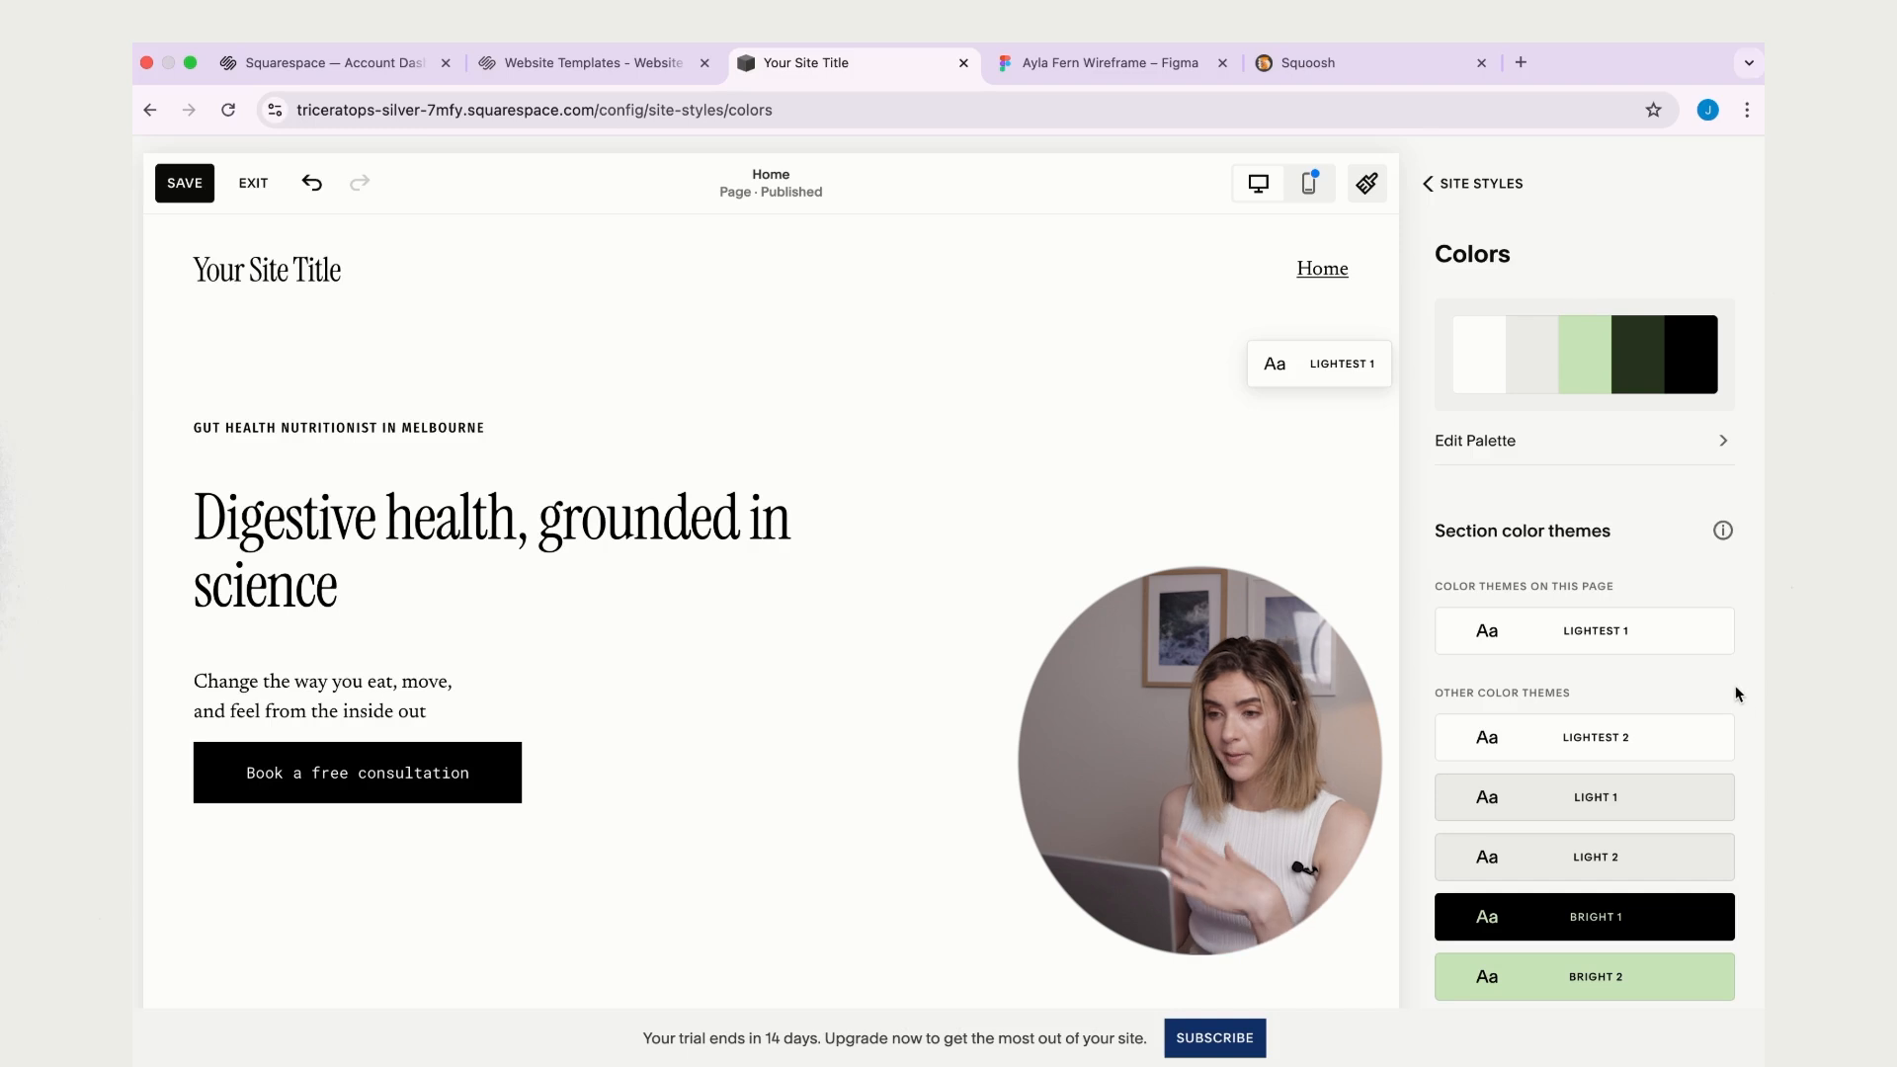
- Scroll through the section colour themes in the Colors overview
{"action": "scroll", "coordinate": [1738, 686], "scroll_direction": "down", "scroll_amount": 2}
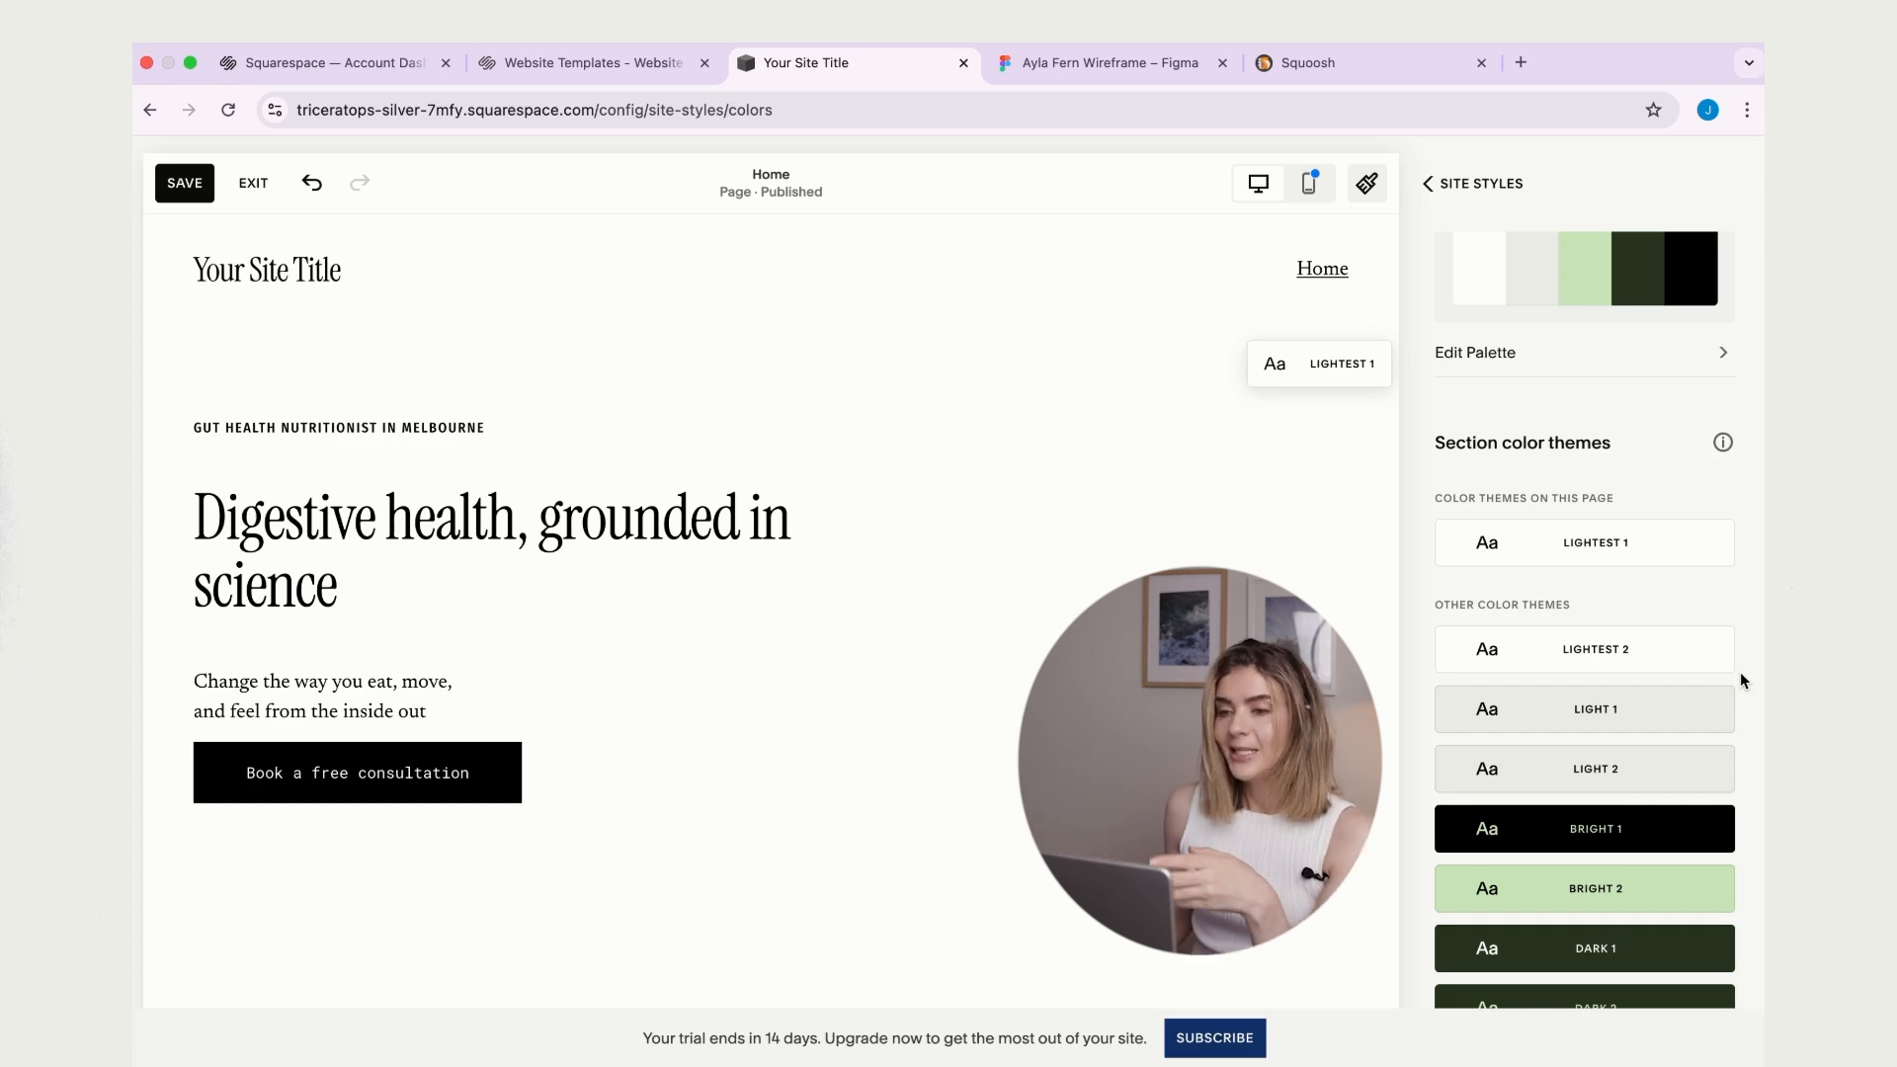
{"action": "scroll", "coordinate": [1697, 724], "scroll_direction": "down", "scroll_amount": 1}
{"action": "scroll", "coordinate": [1697, 724], "scroll_direction": "down", "scroll_amount": 2}
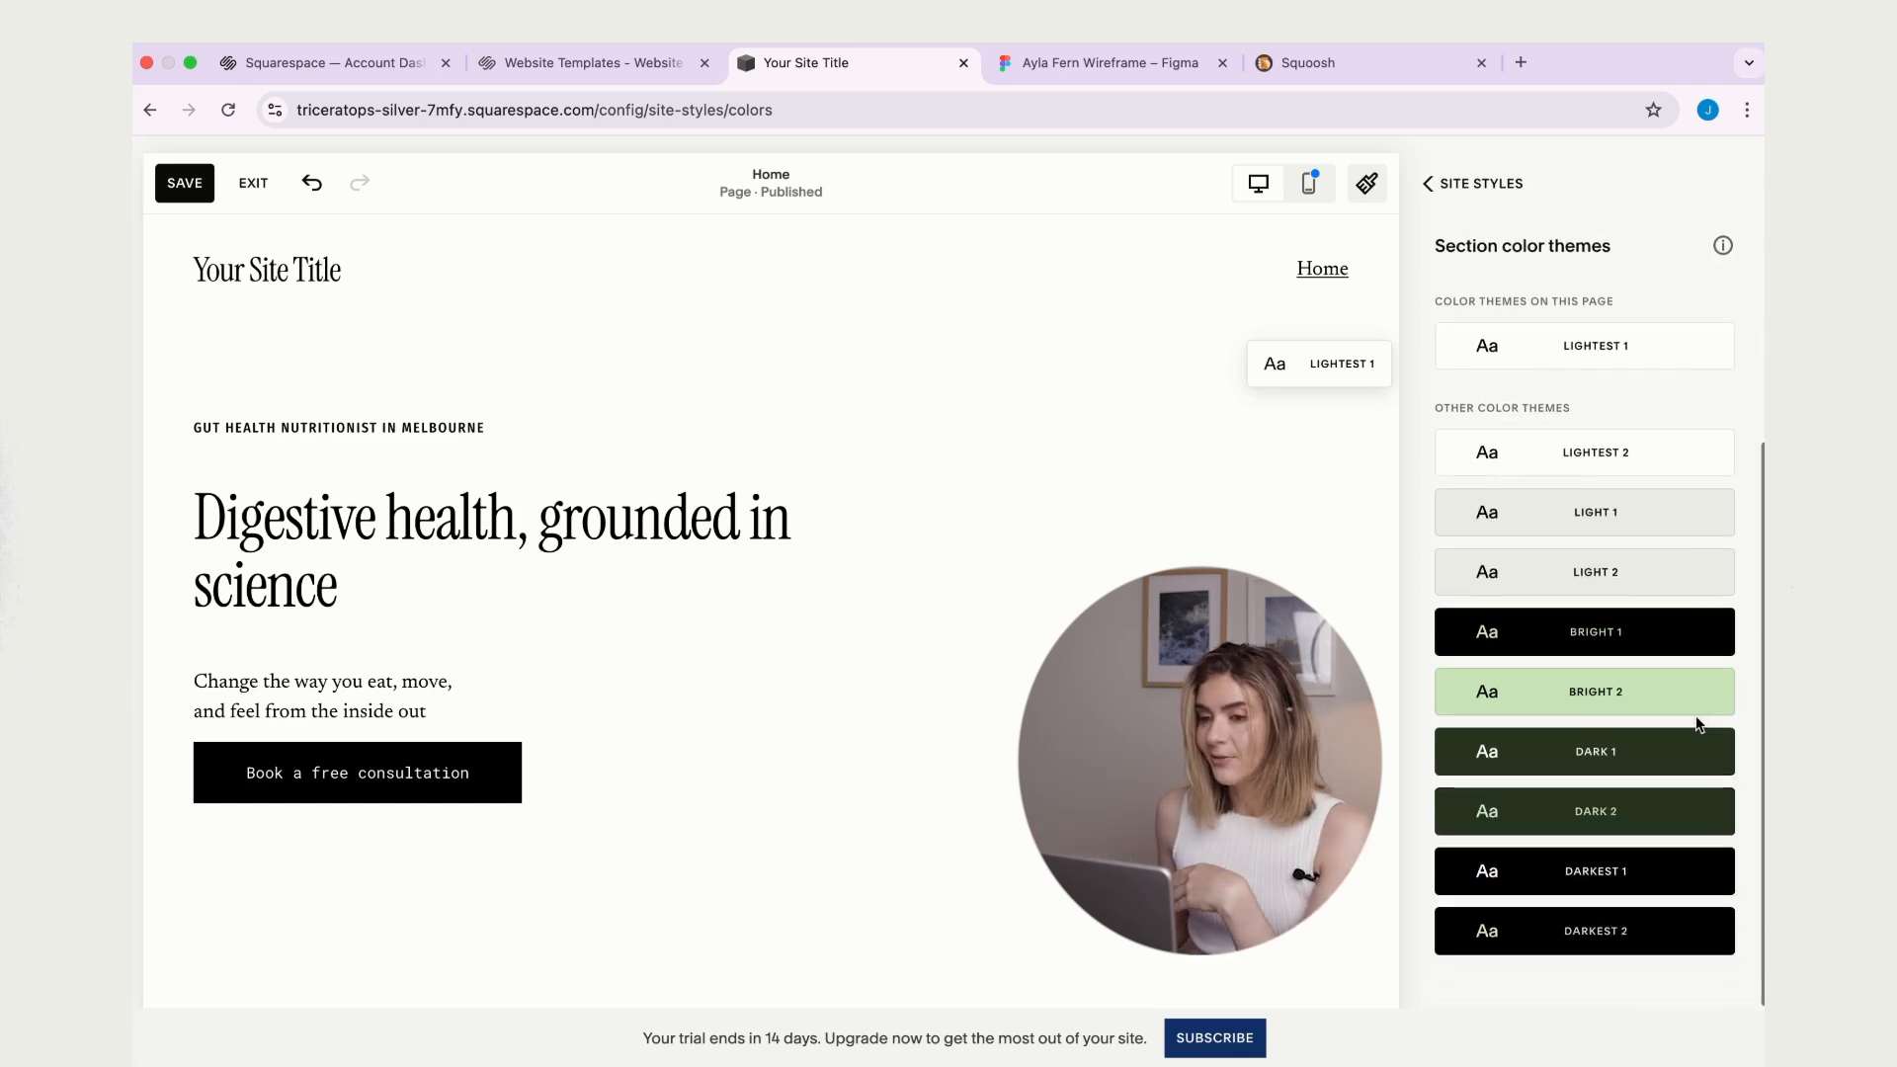
{"action": "mouse_move", "coordinate": [1696, 713]}
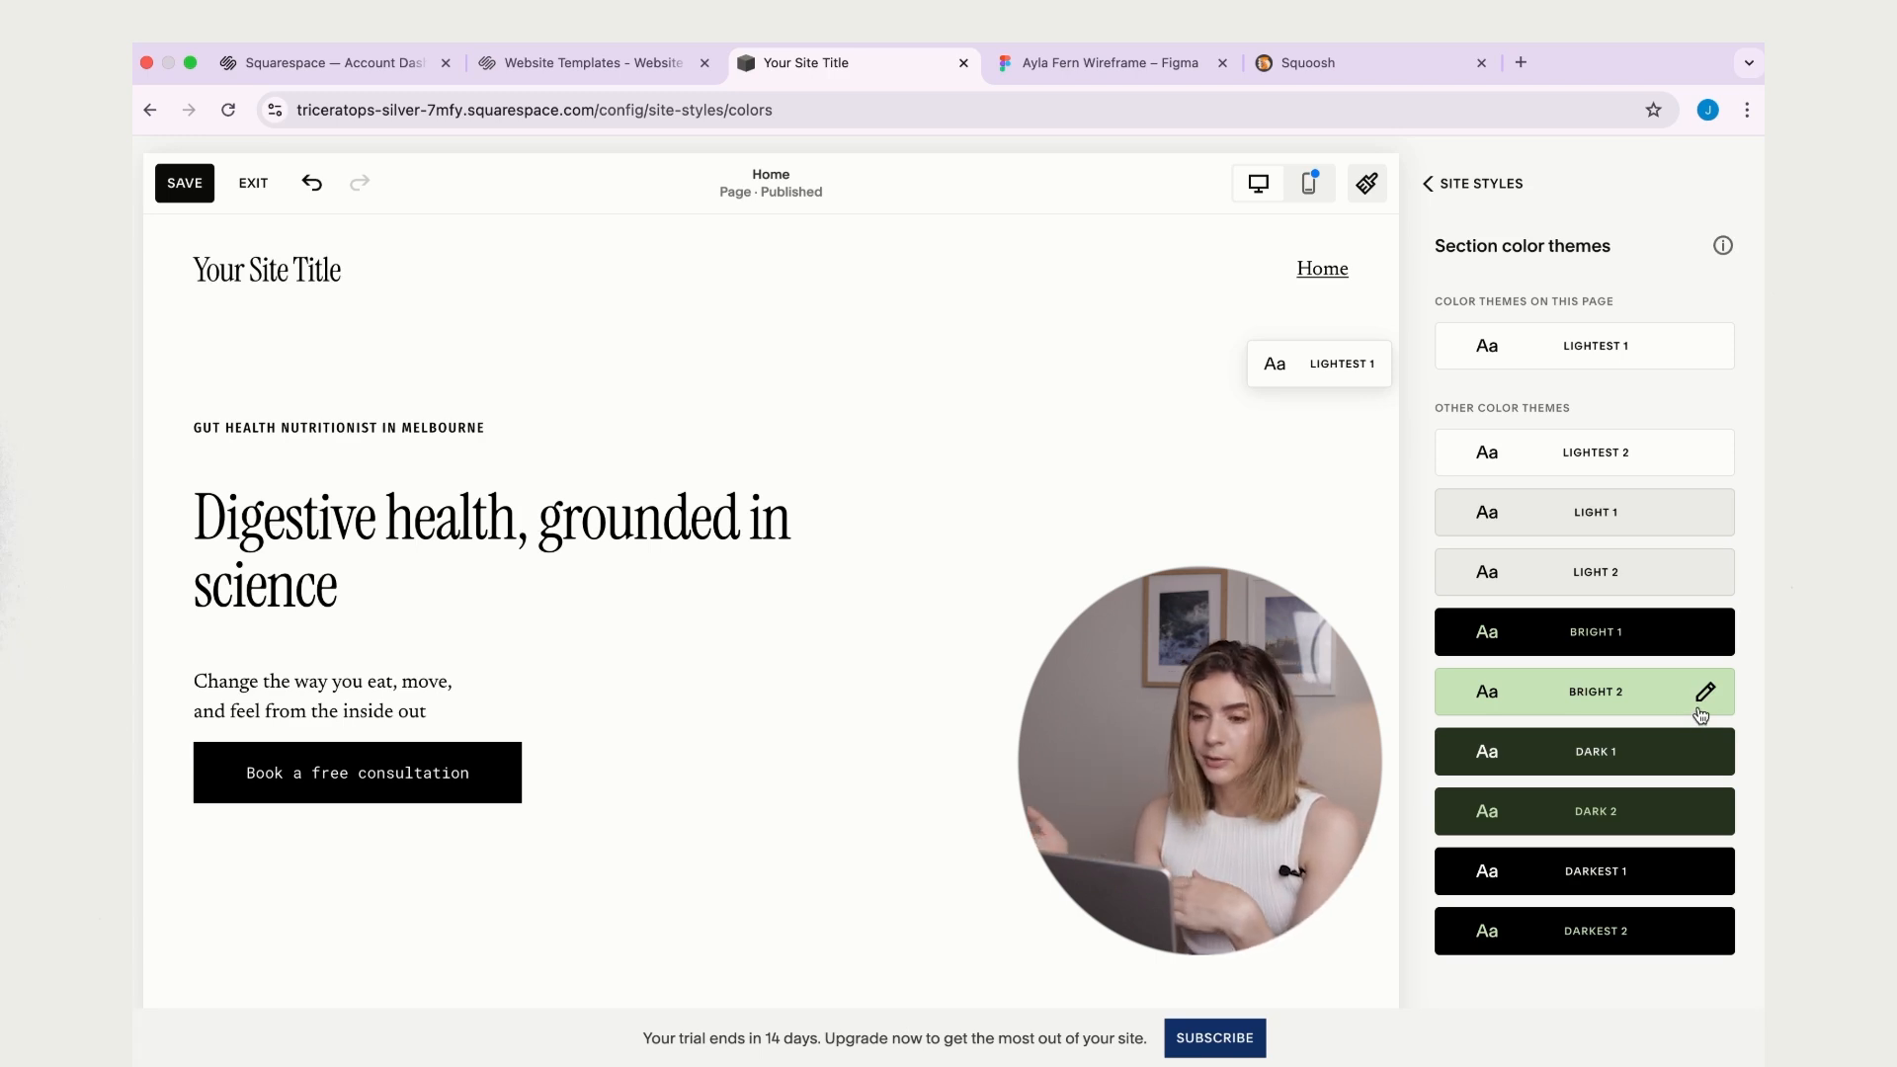
{"action": "scroll", "coordinate": [1698, 710], "scroll_direction": "up", "scroll_amount": 3}
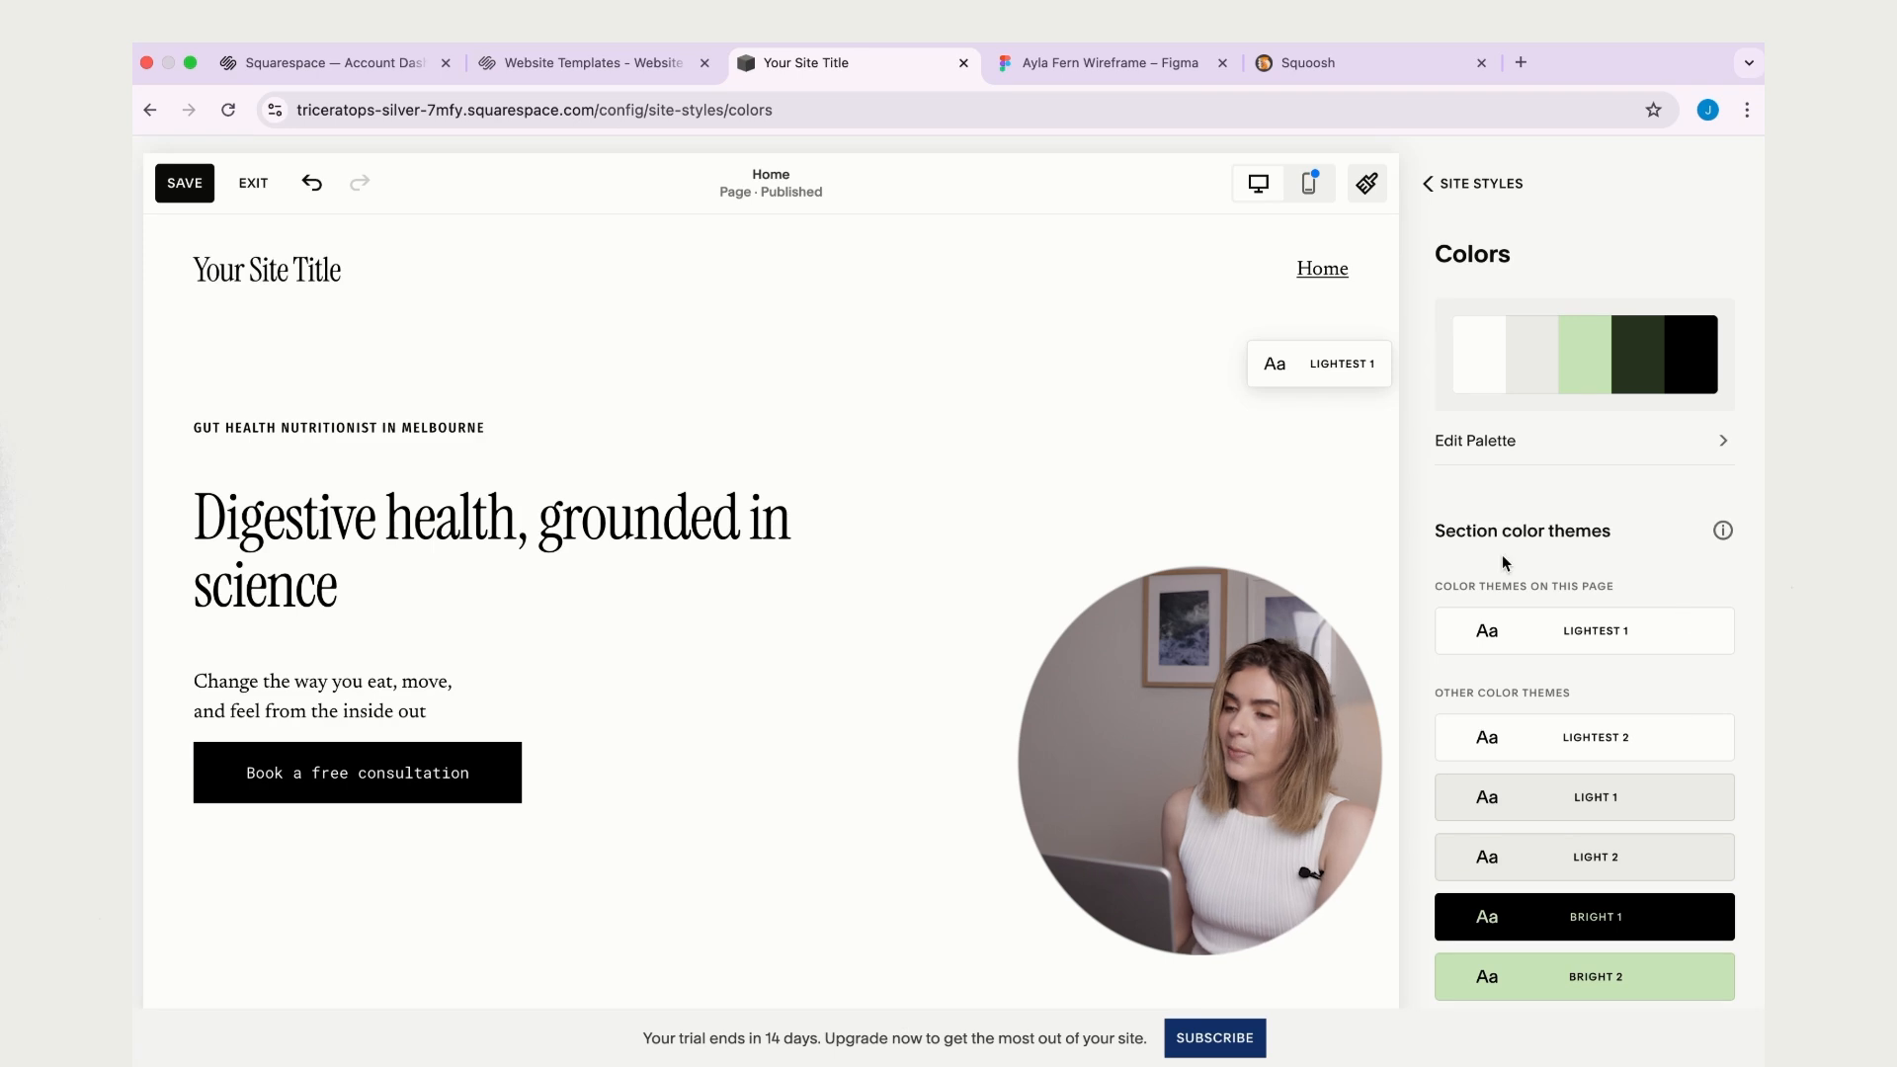
- Give primary buttons a Rounded Rectangle shape and 1.2em left and right padding
{"action": "left_click", "coordinate": [1429, 183]}
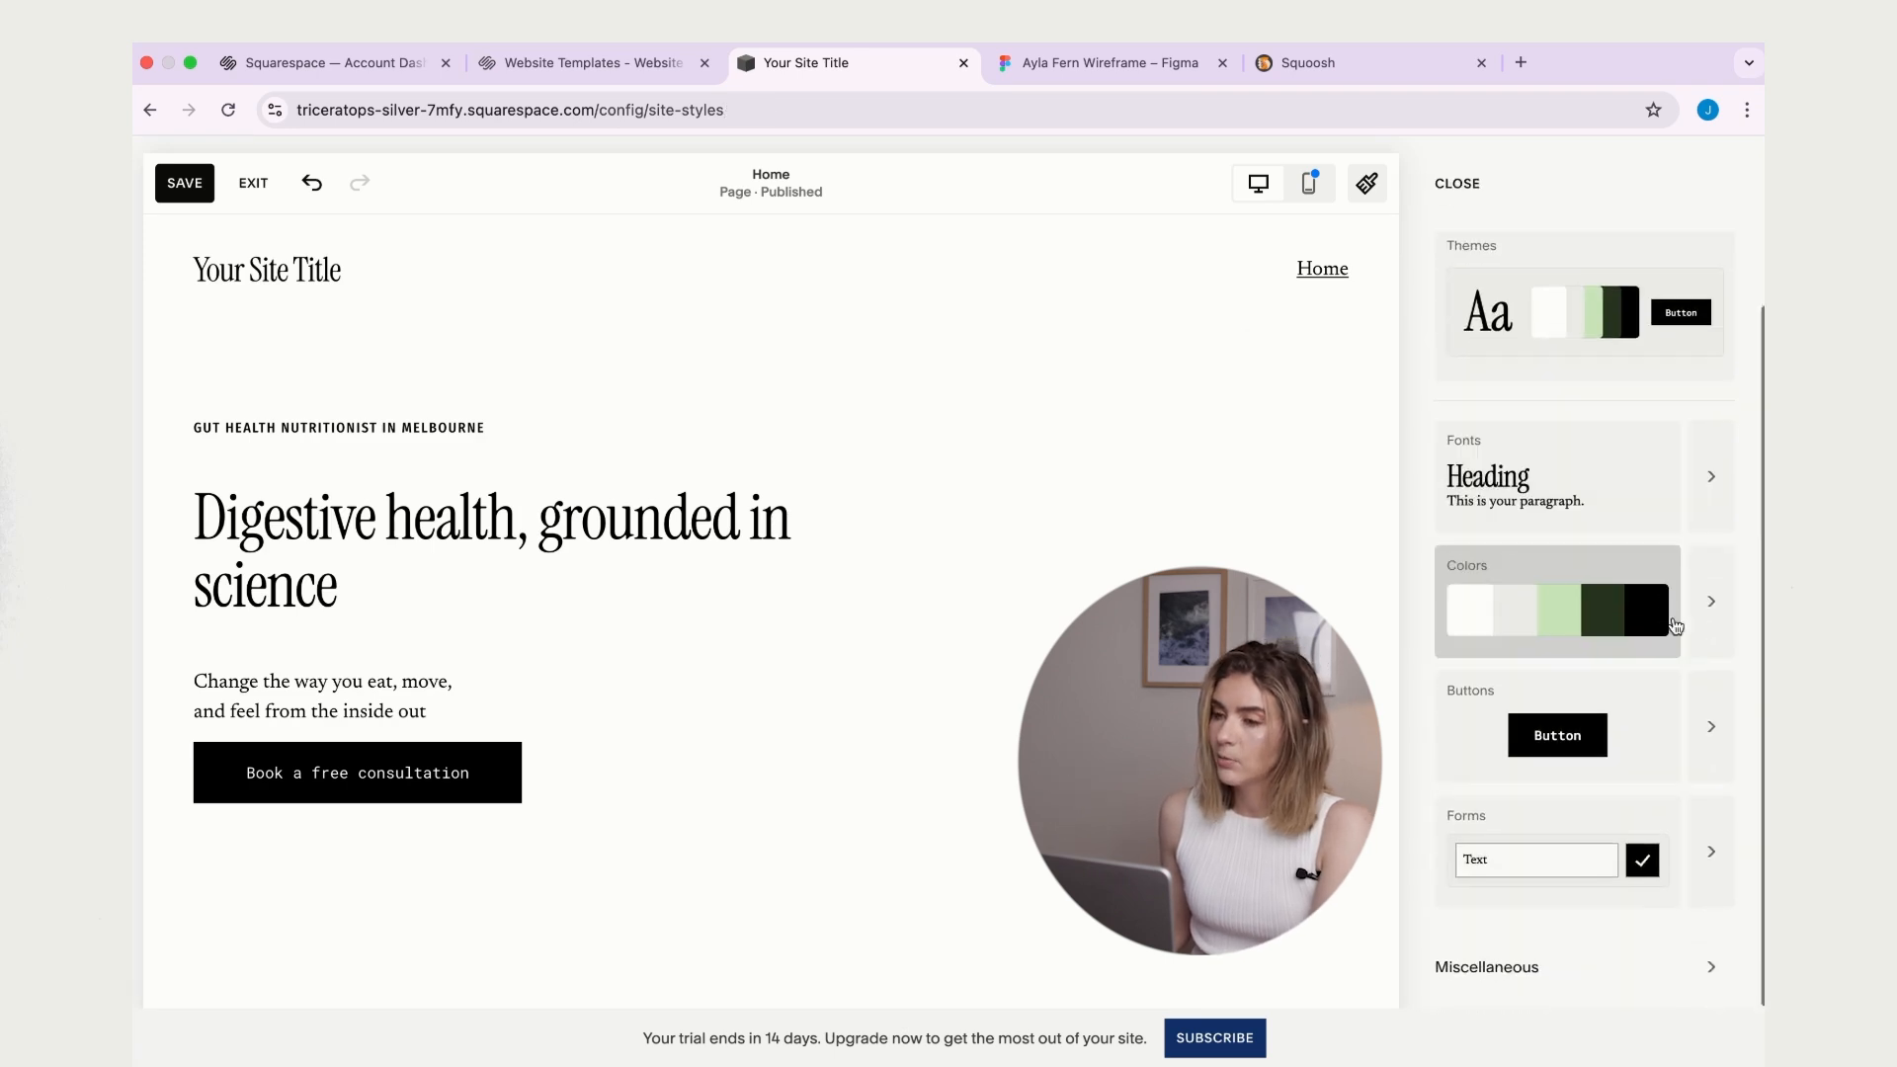
{"action": "left_click", "coordinate": [1713, 728]}
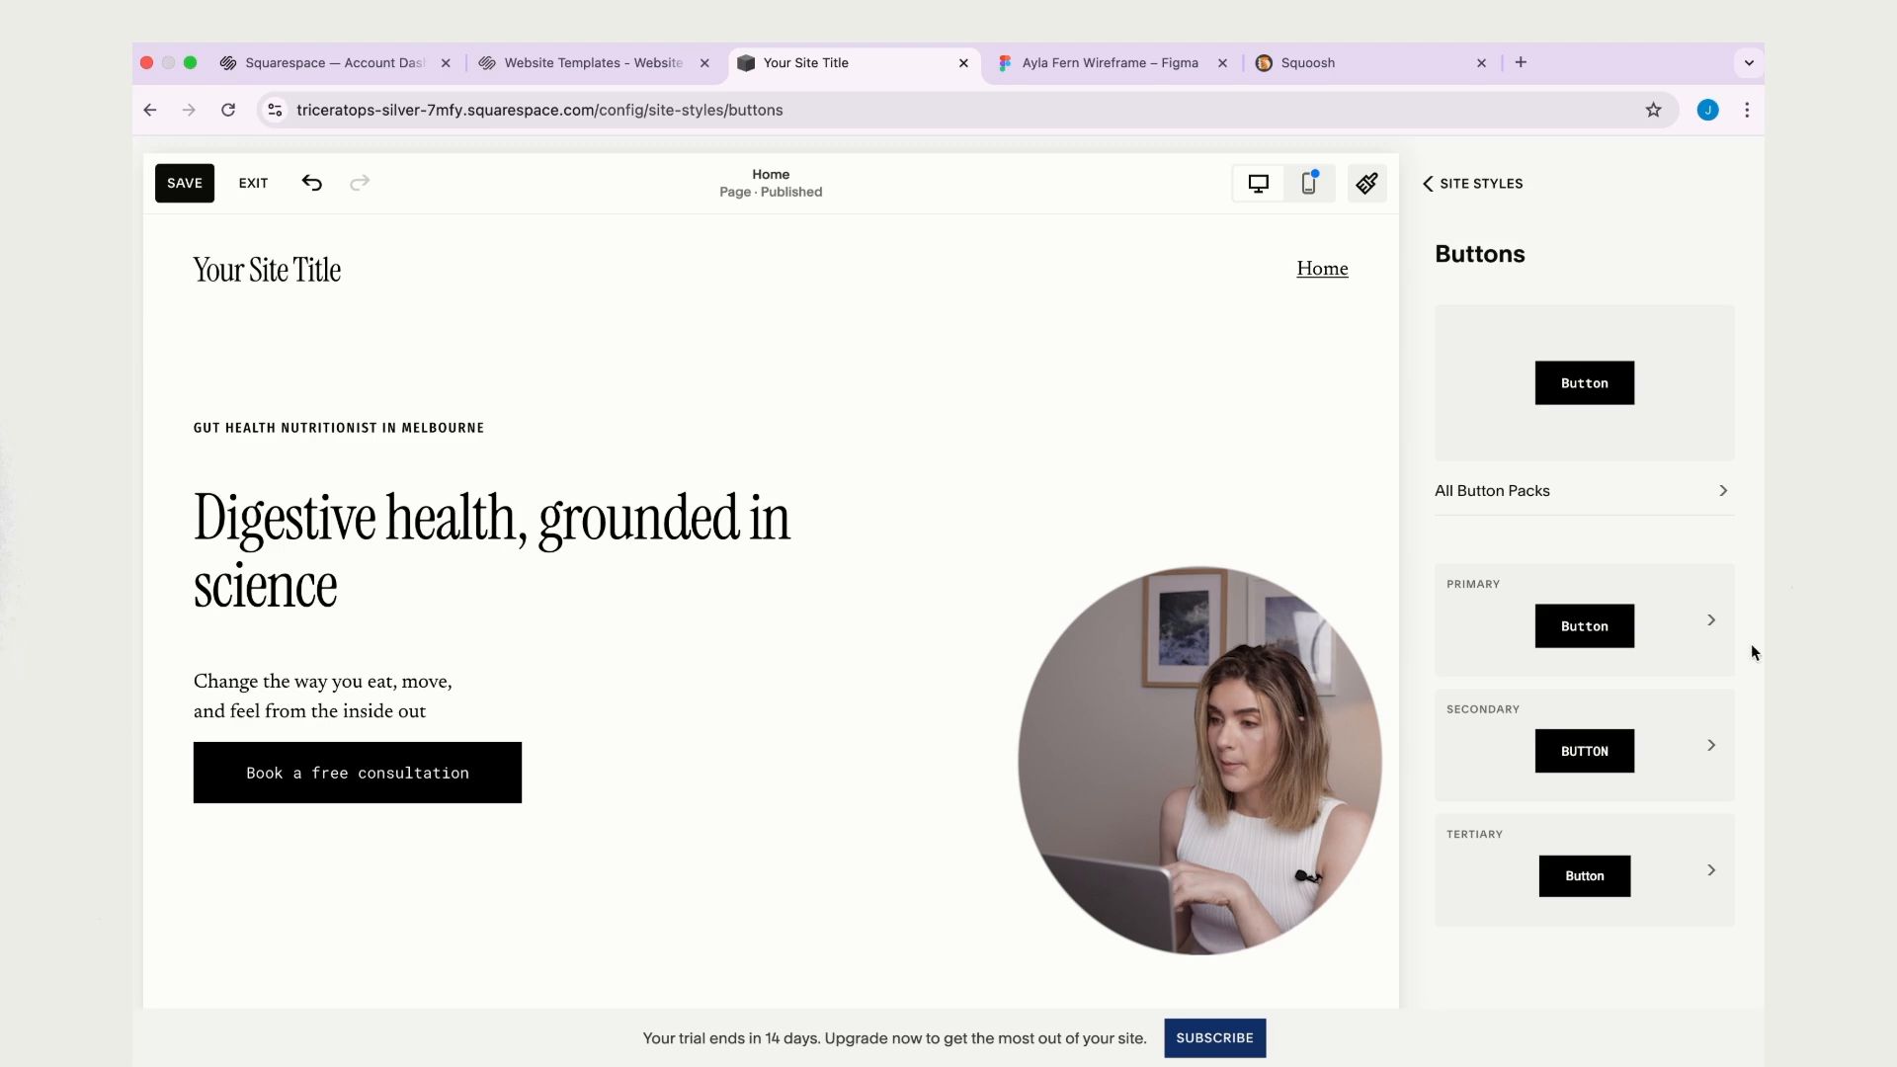
{"action": "left_click", "coordinate": [1714, 626]}
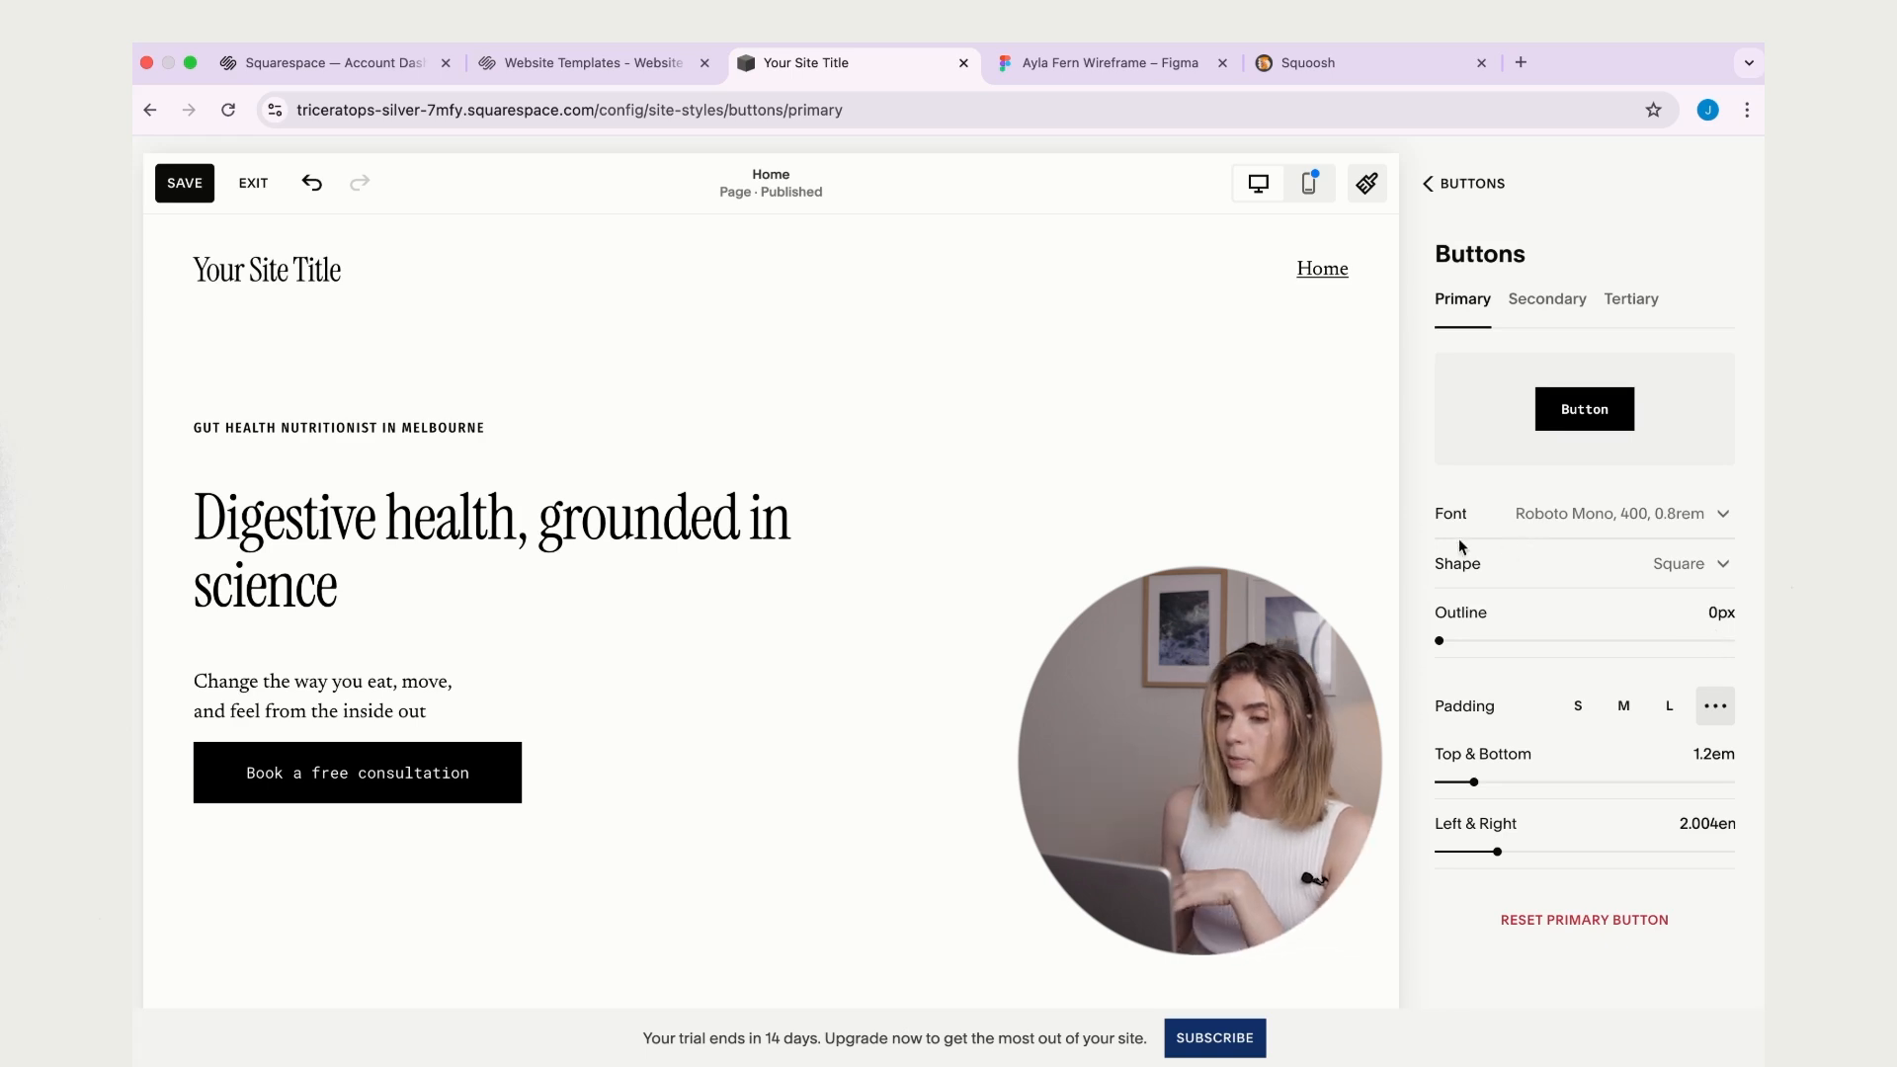
{"action": "left_click", "coordinate": [1686, 571]}
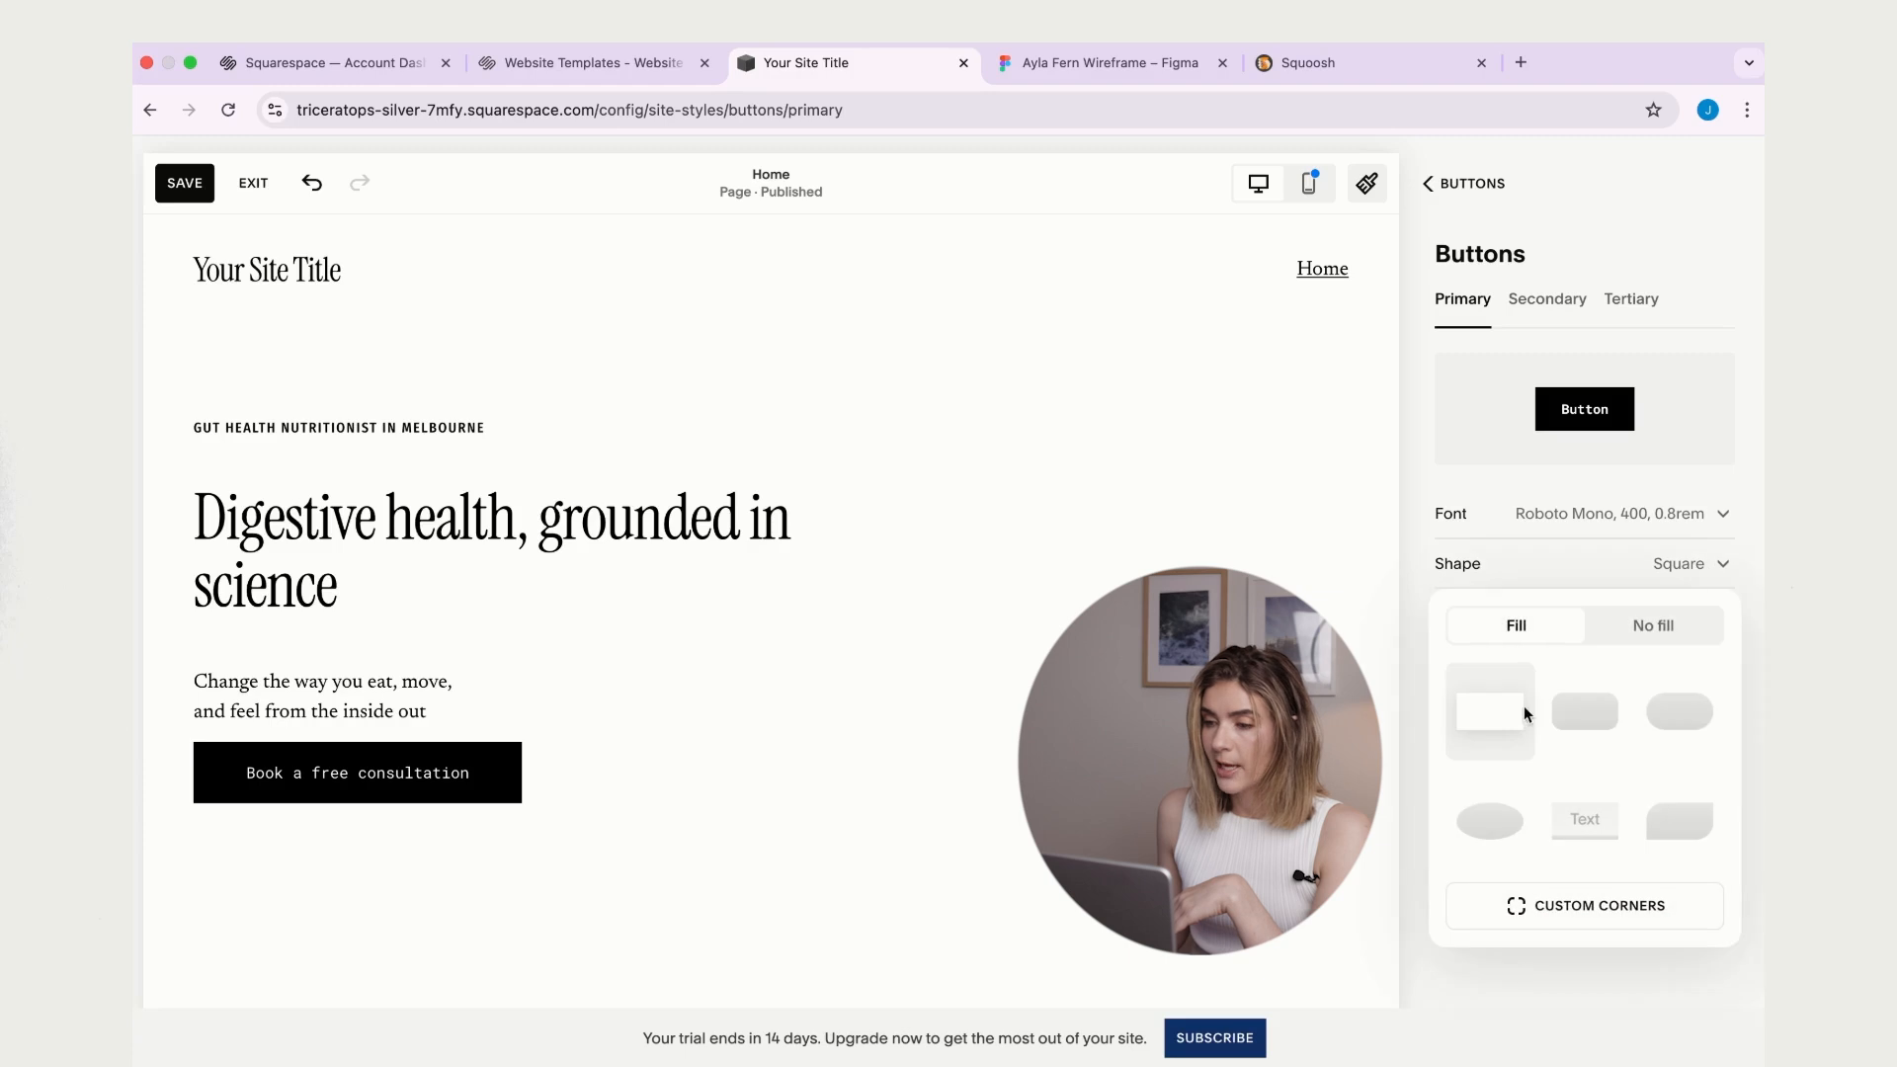
{"action": "left_click", "coordinate": [1581, 715]}
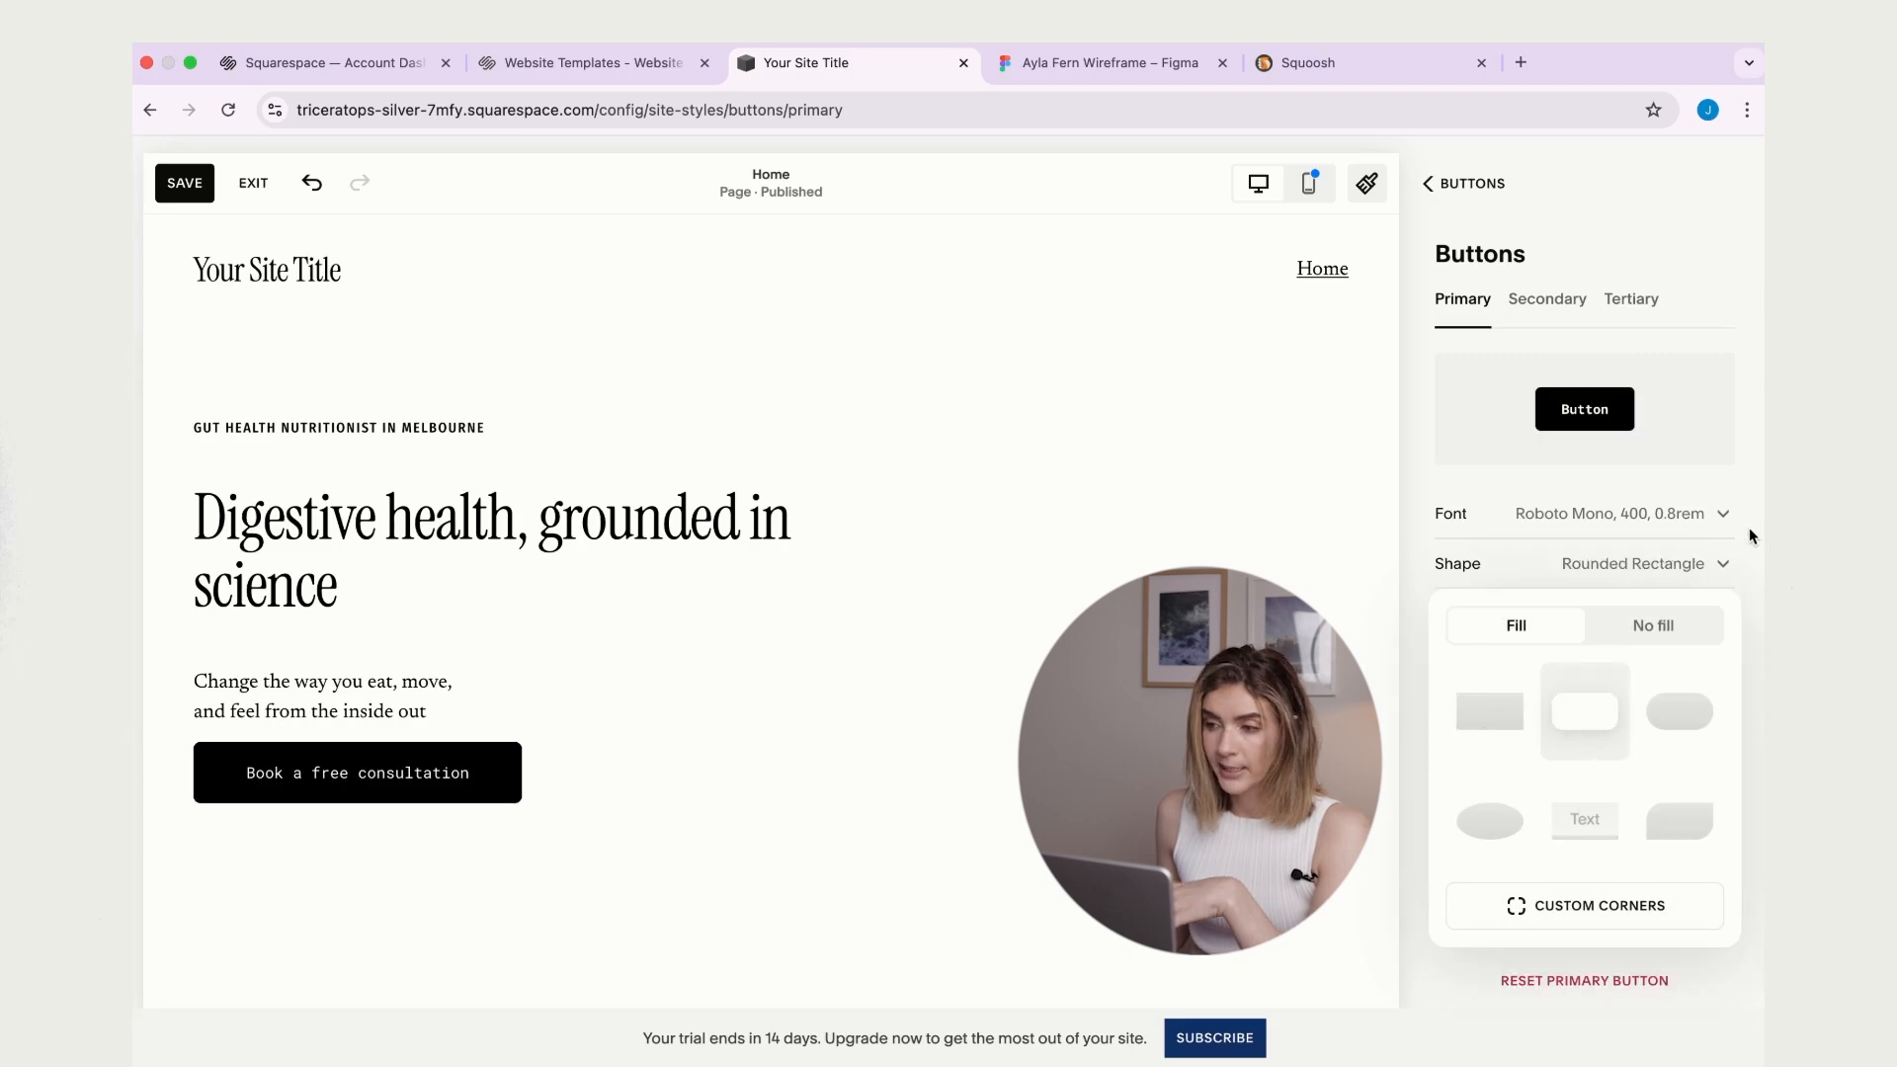
{"action": "left_click", "coordinate": [1734, 243]}
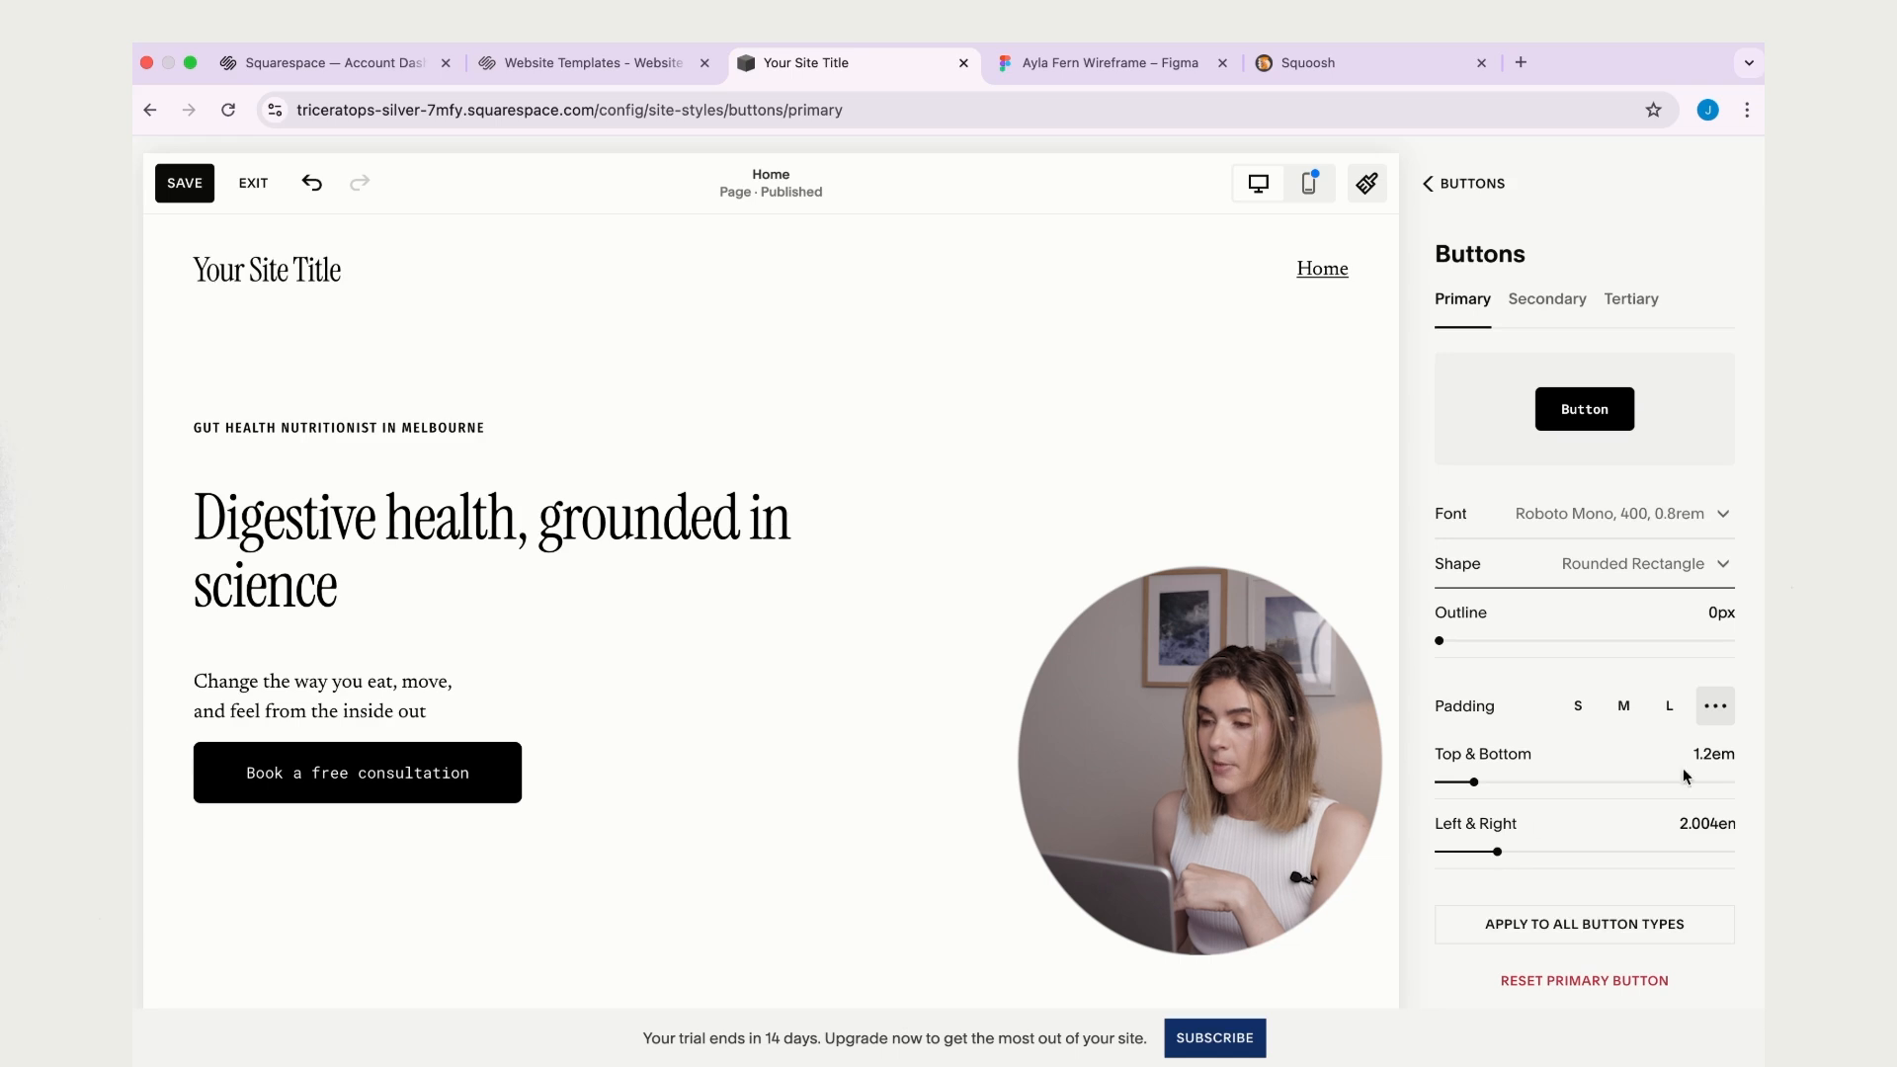
{"action": "left_click_drag", "start_coordinate": [1707, 827], "coordinate": [1644, 826]}
{"action": "type", "text": "1.2"}
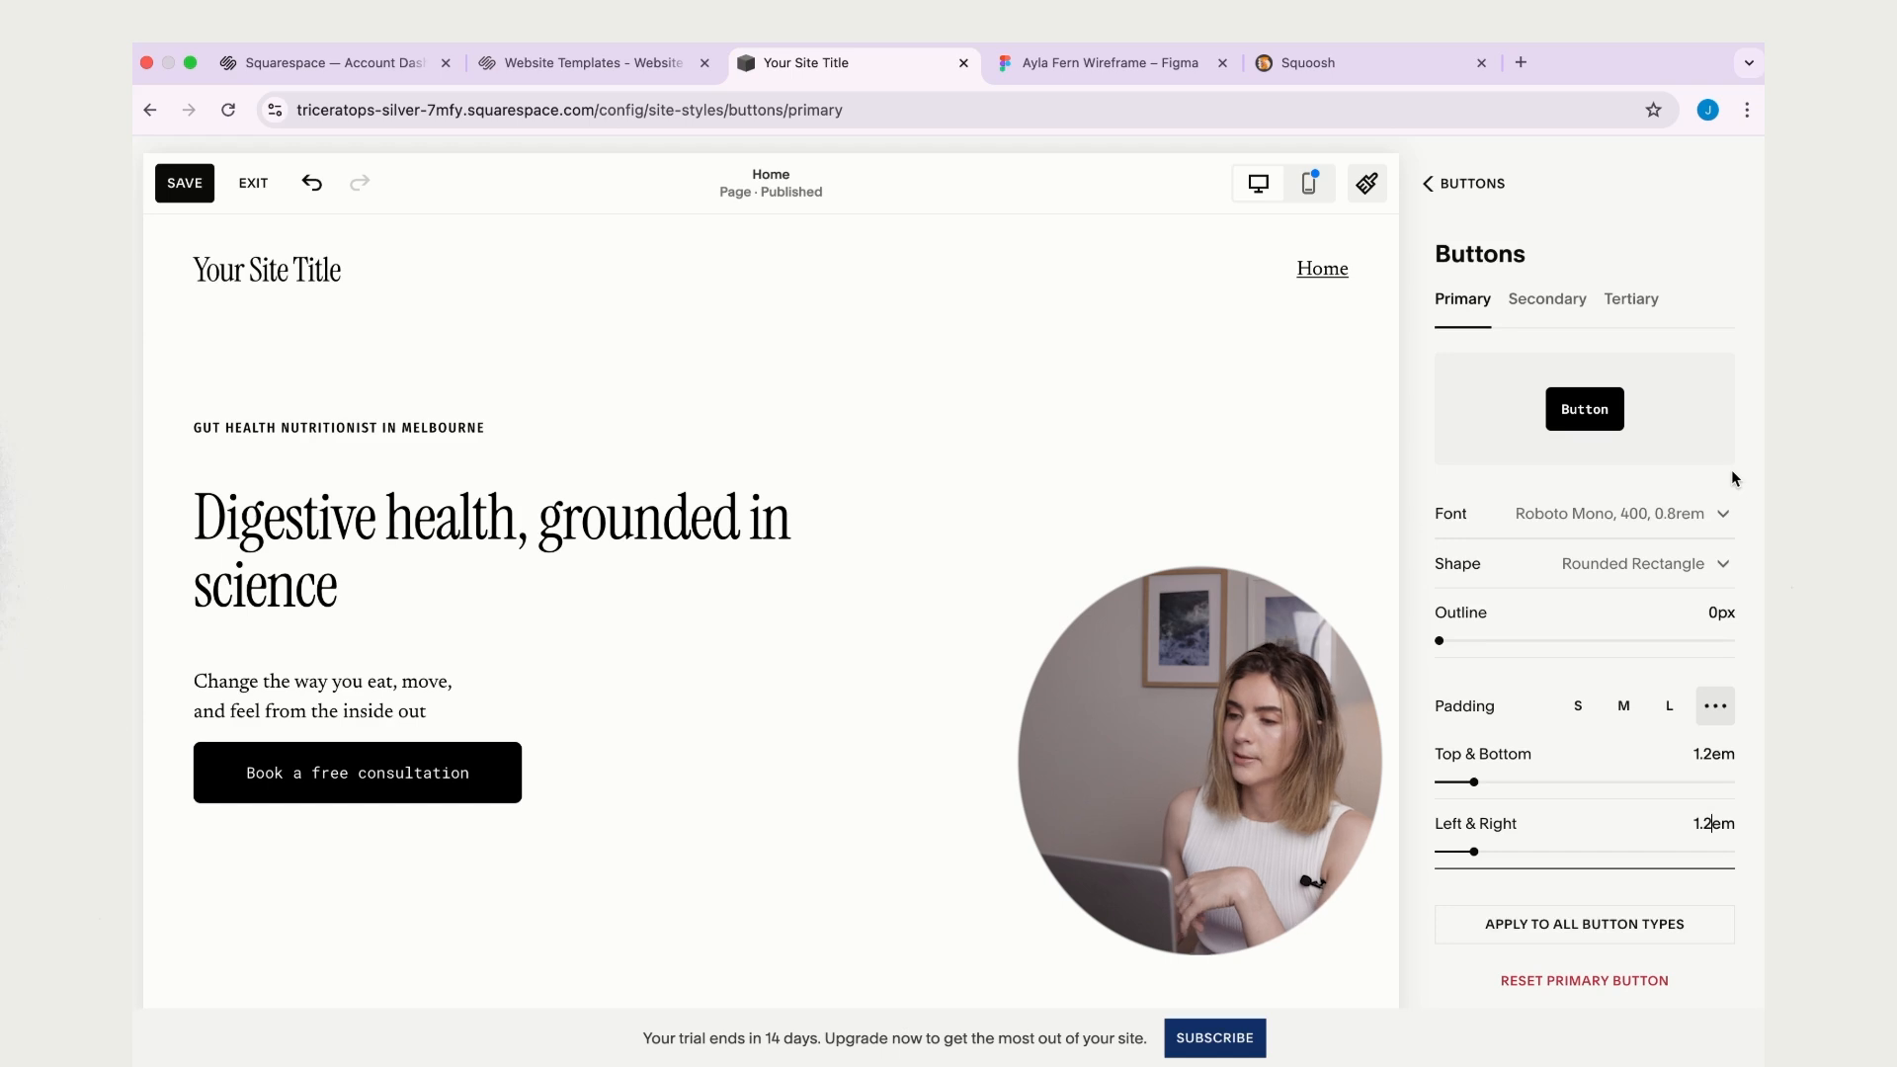
- Set secondary buttons to Rounded Rectangle with 1.2em left and right padding
{"action": "left_click", "coordinate": [1547, 301]}
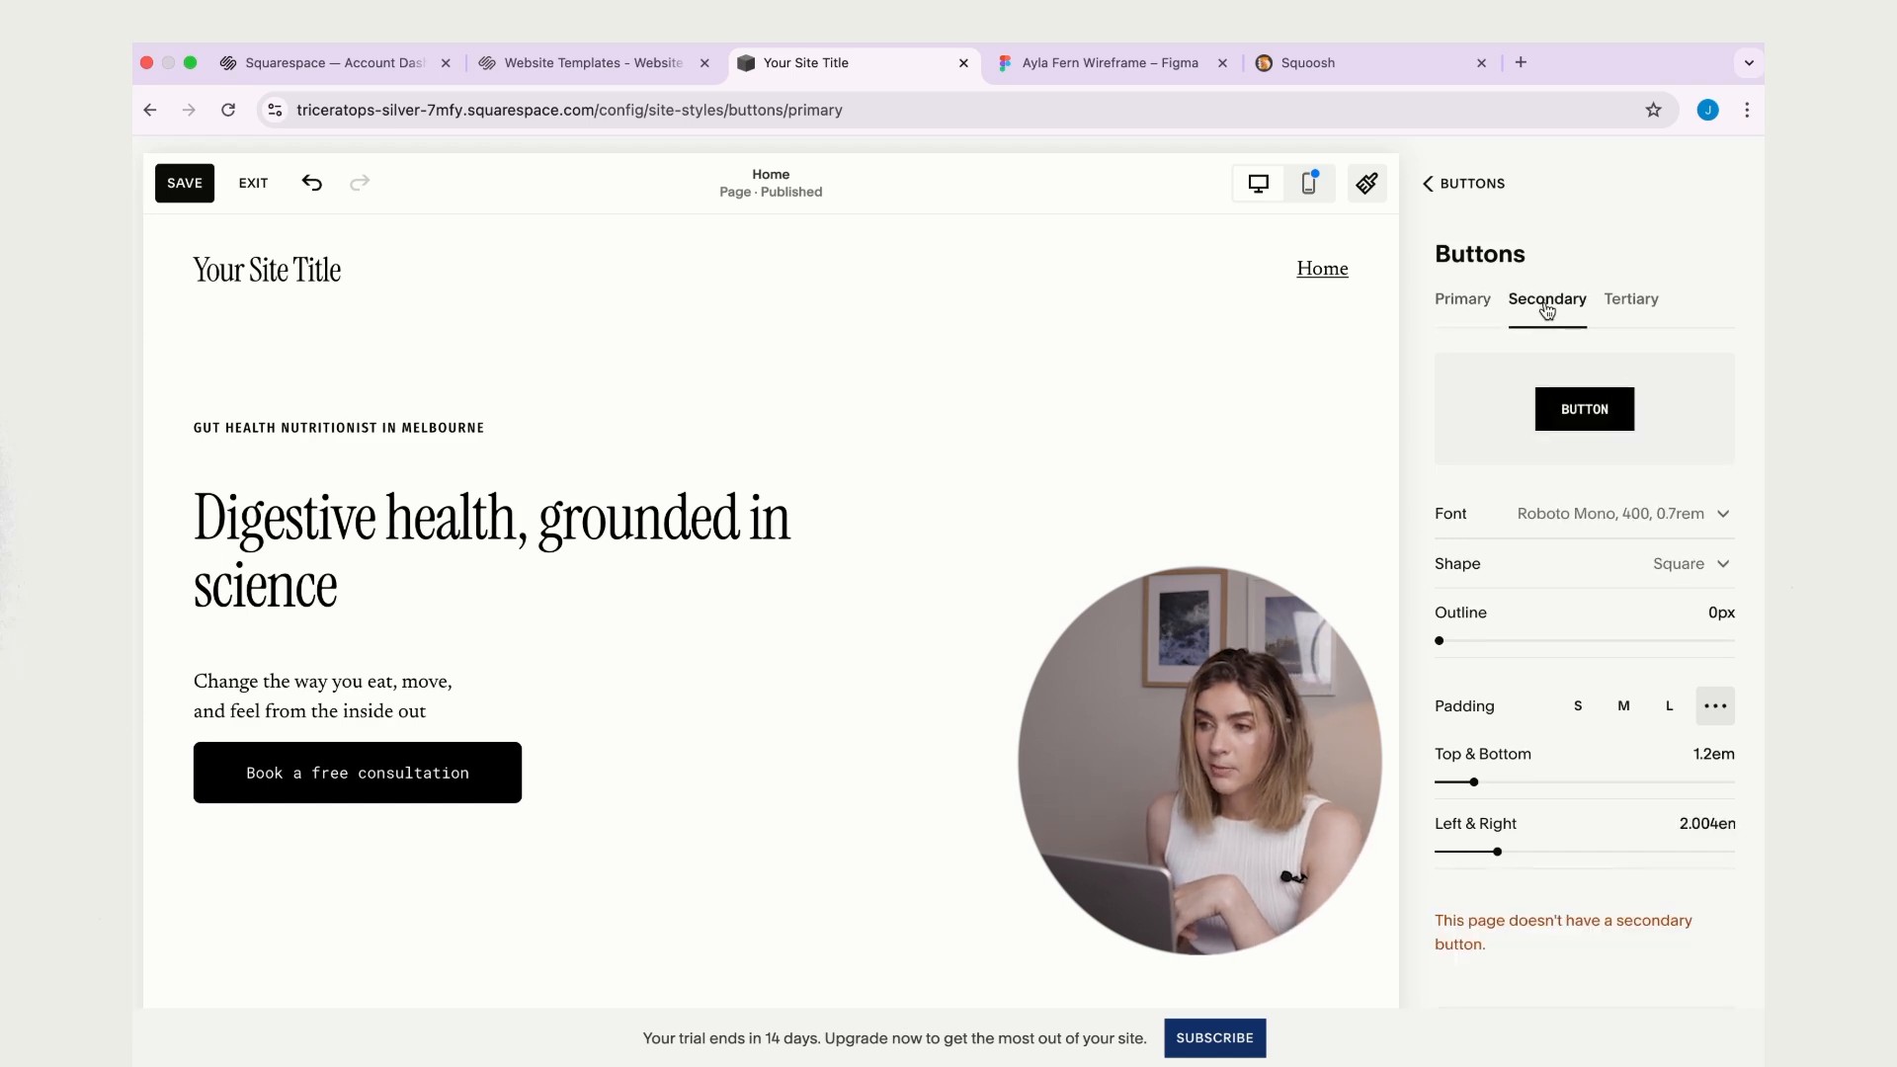
{"action": "left_click", "coordinate": [1694, 570]}
{"action": "left_click", "coordinate": [1573, 716]}
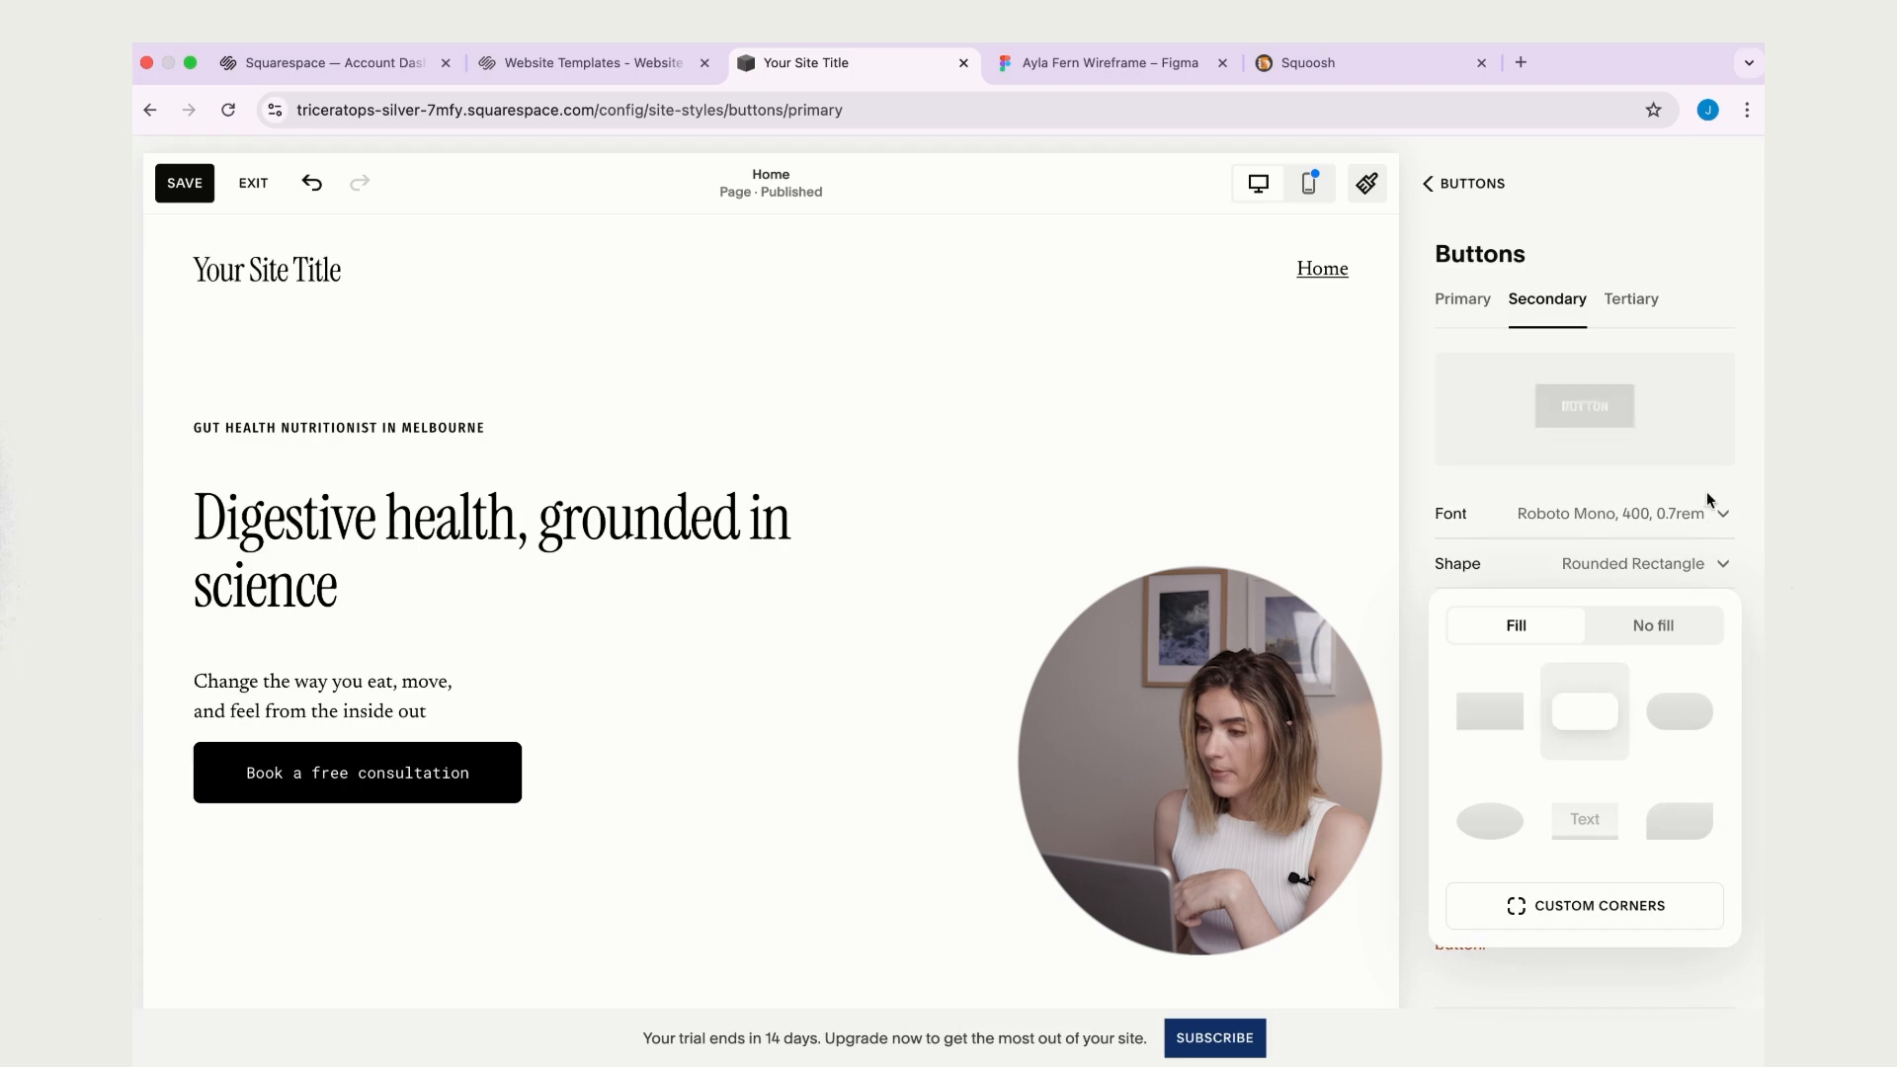
{"action": "left_click", "coordinate": [1705, 277]}
{"action": "left_click", "coordinate": [1726, 835]}
{"action": "left_click_drag", "start_coordinate": [1720, 824], "coordinate": [1606, 823]}
{"action": "type", "text": "1"}
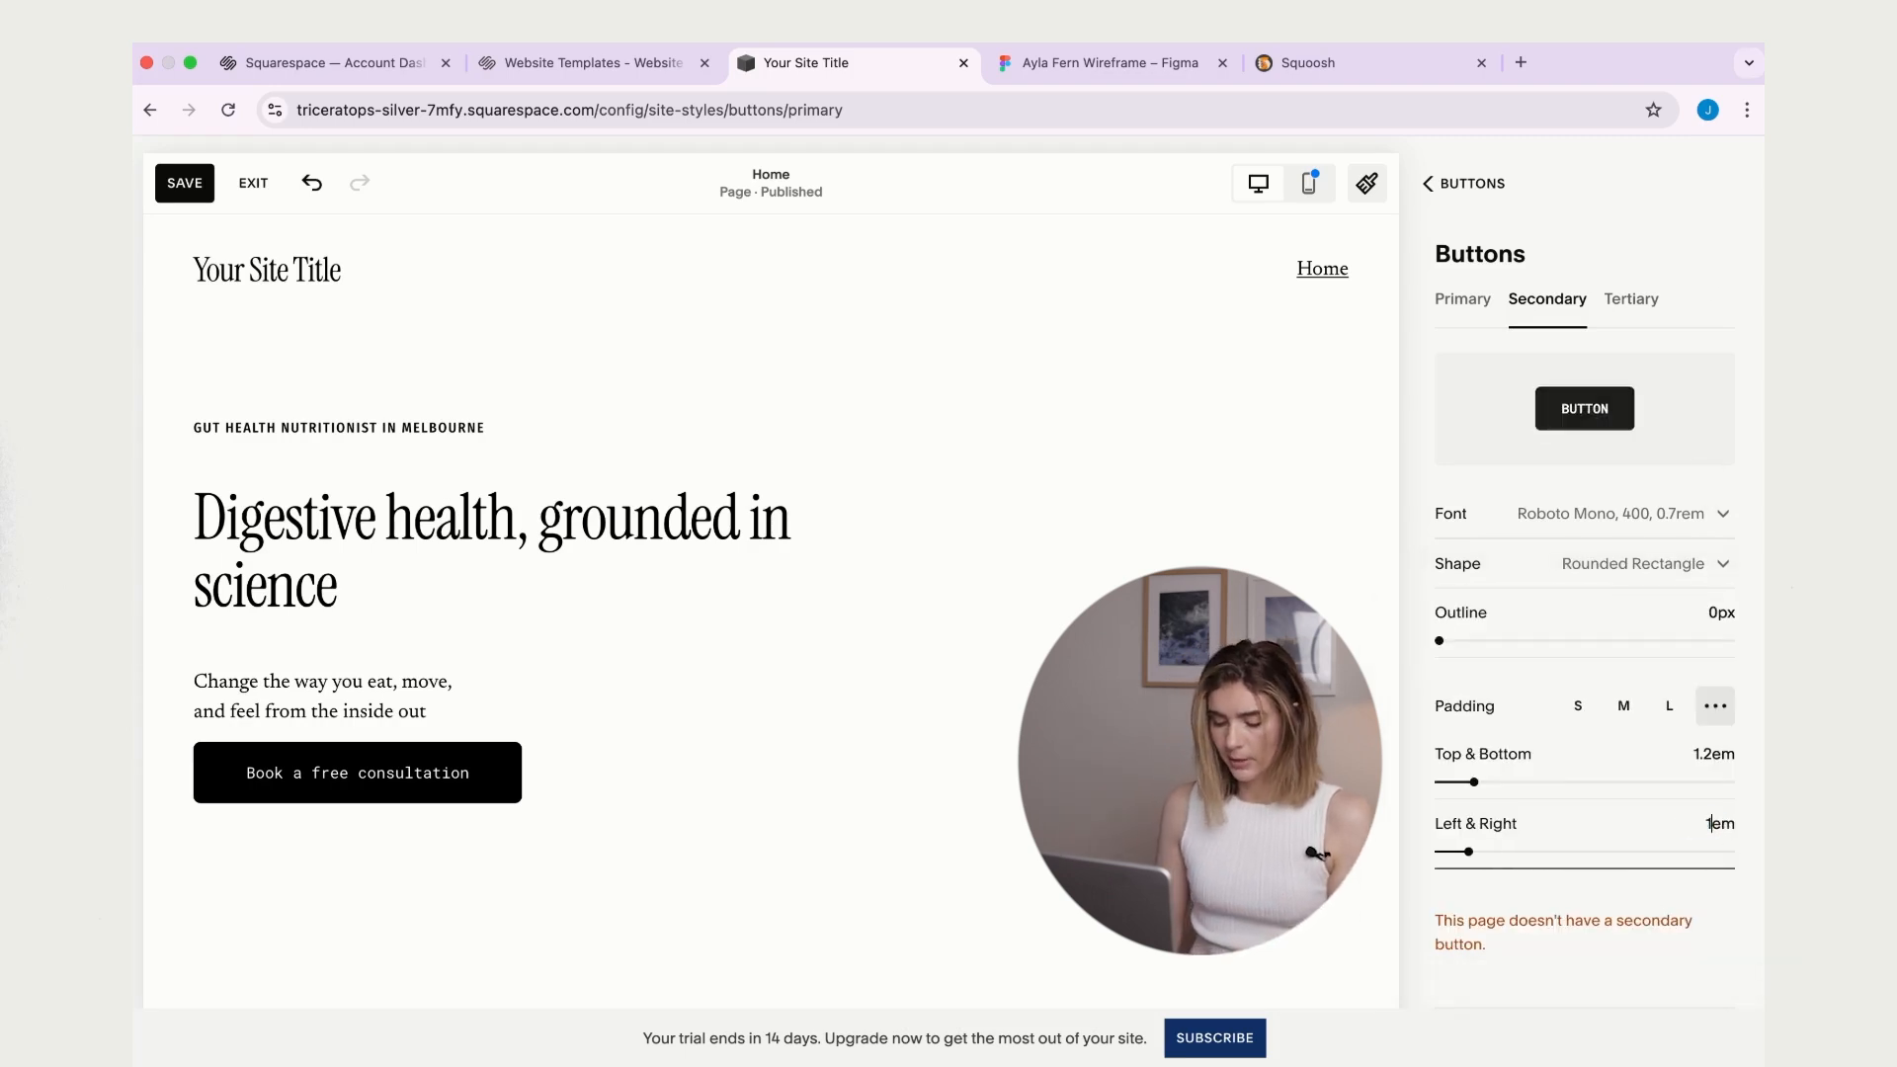
{"action": "type", "text": ".2"}
{"action": "key", "text": "Return"}
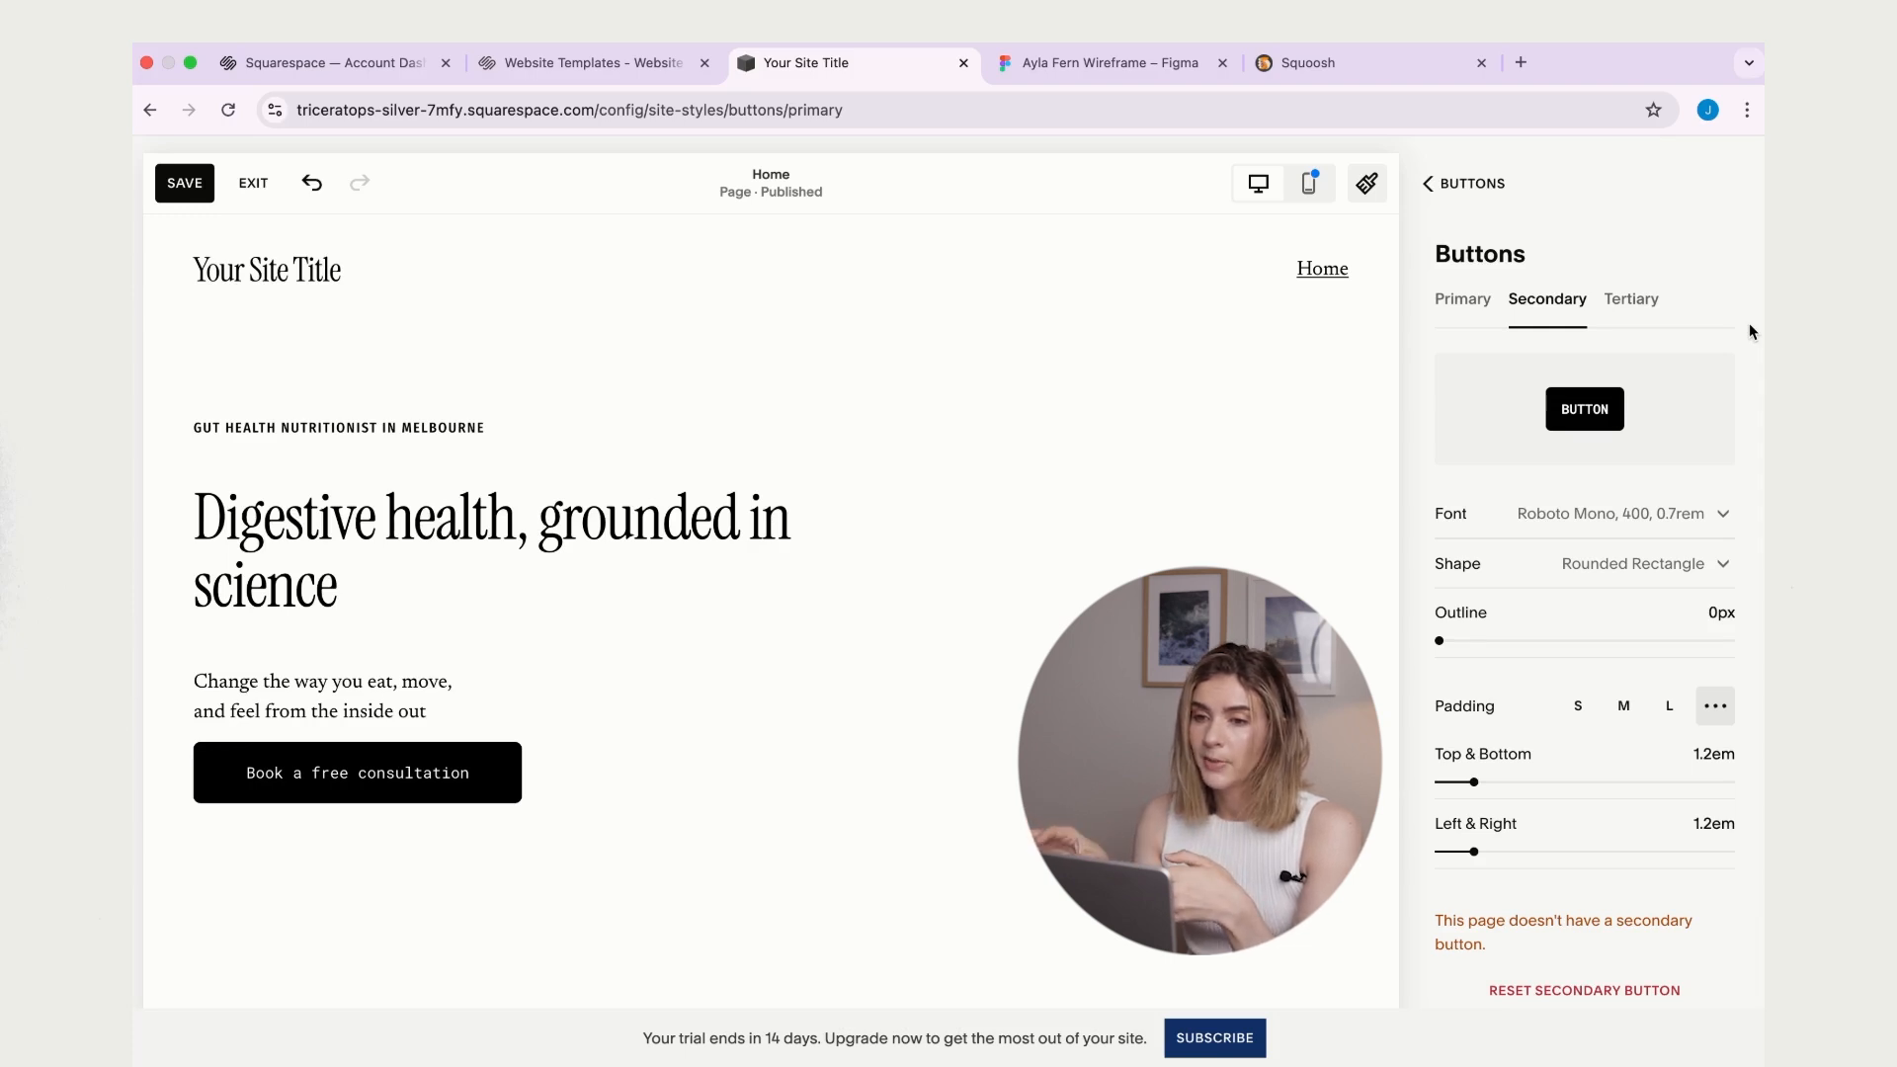
- Make tertiary buttons Rounded Rectangle with 1.2em left and right padding, then return to Site Styles
{"action": "left_click", "coordinate": [1627, 302]}
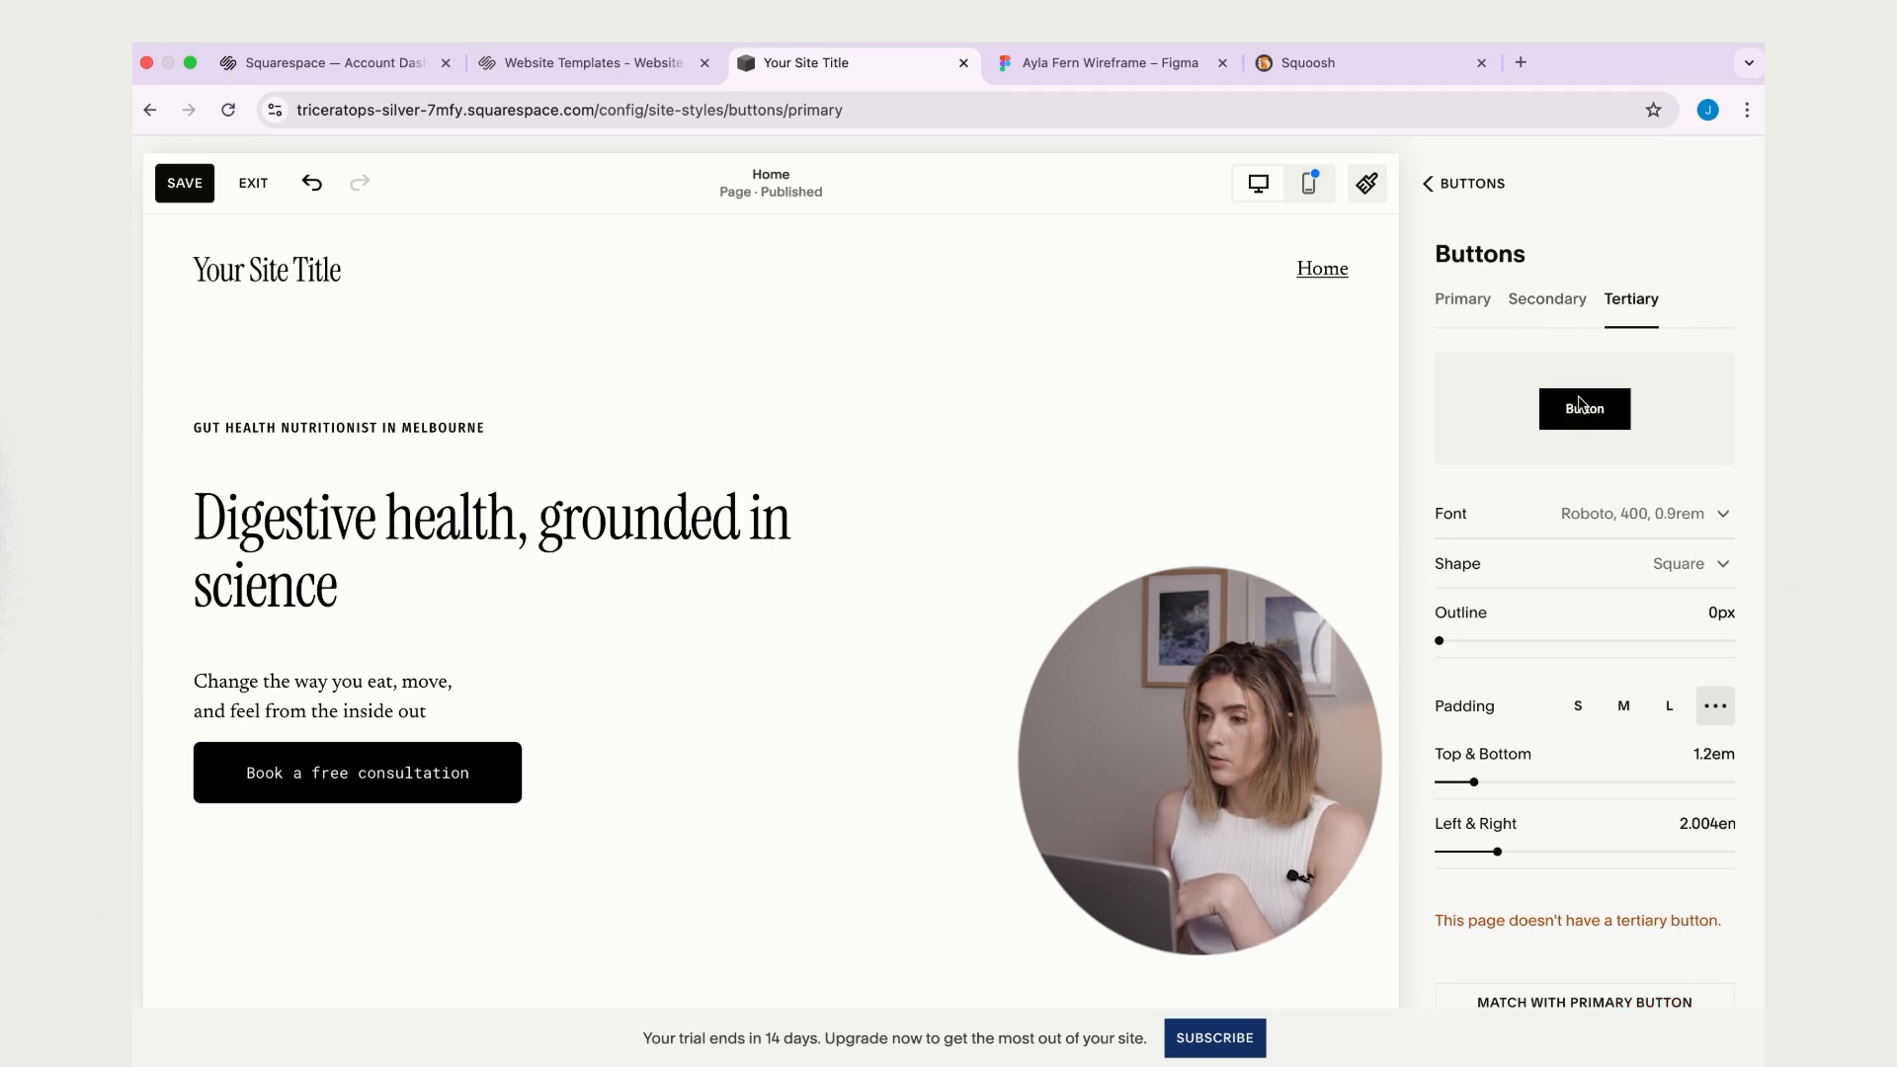
{"action": "left_click", "coordinate": [1653, 555]}
{"action": "left_click", "coordinate": [1584, 711]}
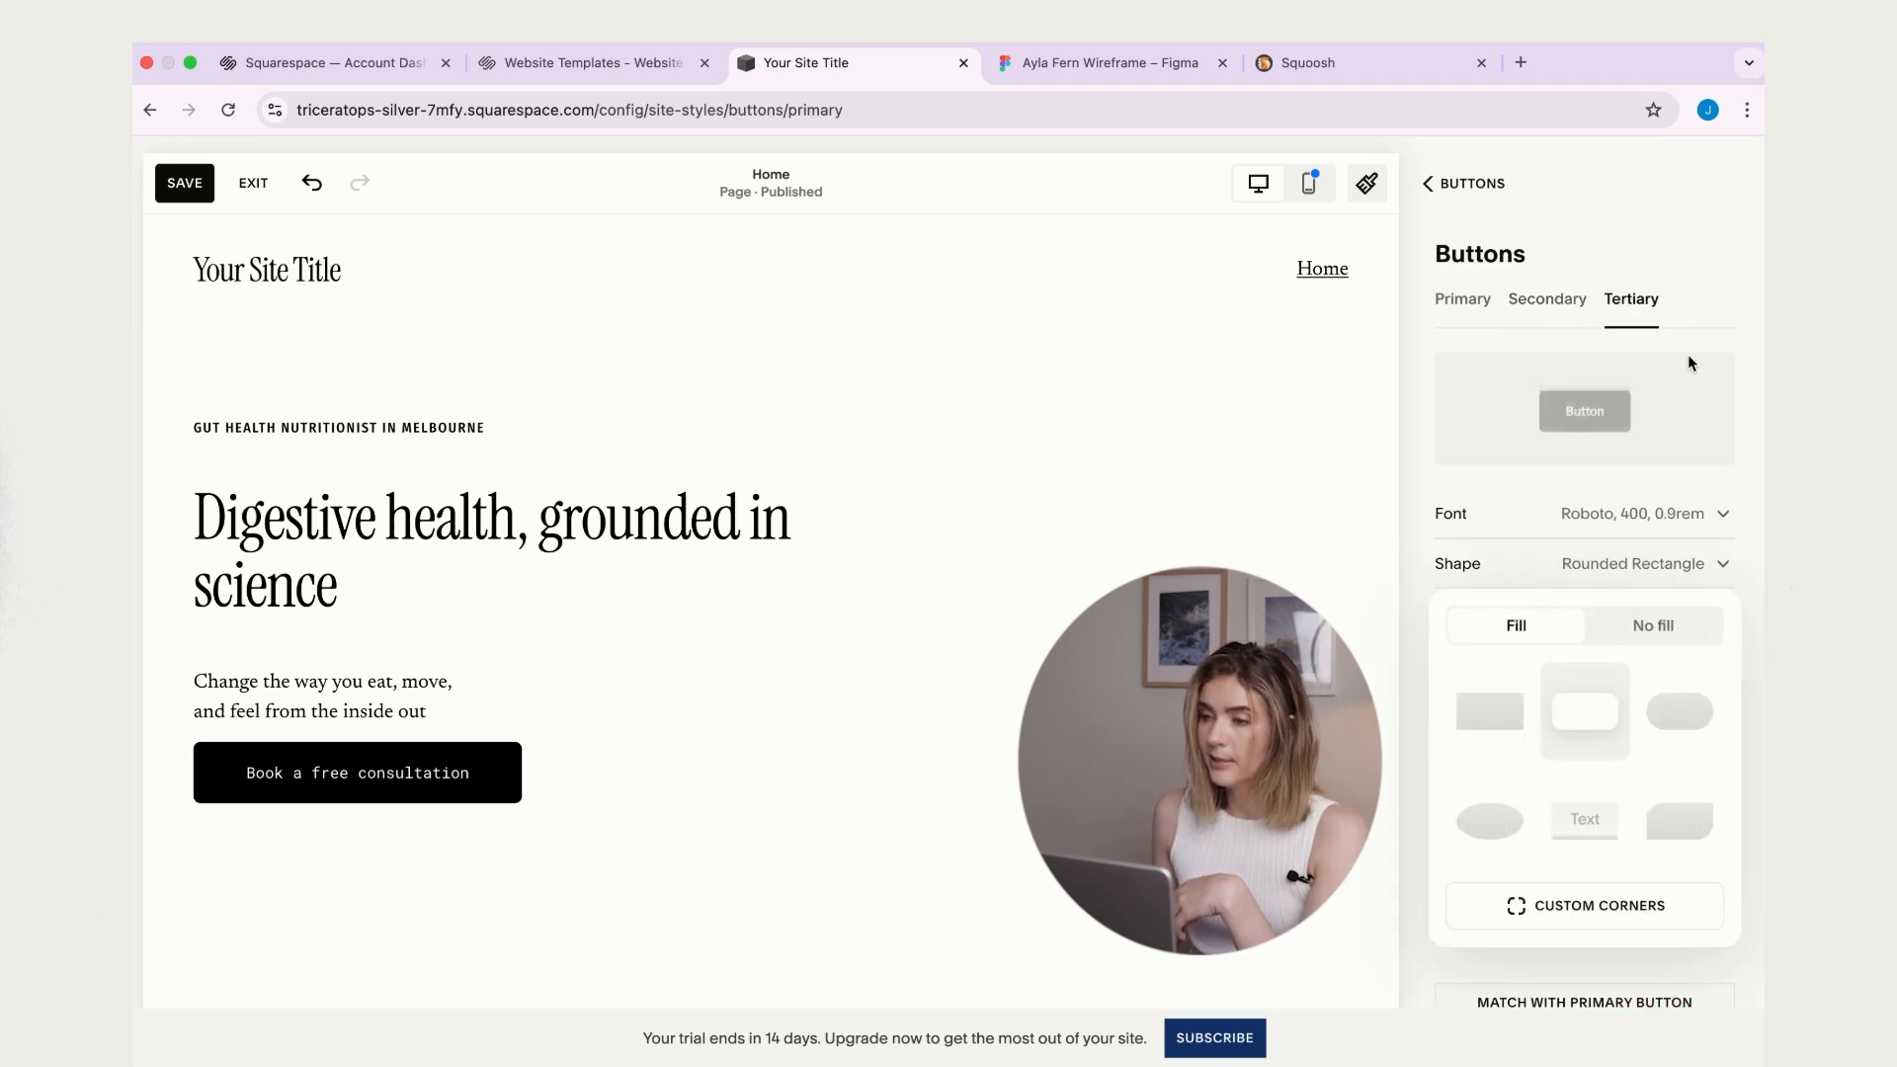
{"action": "left_click", "coordinate": [1688, 356]}
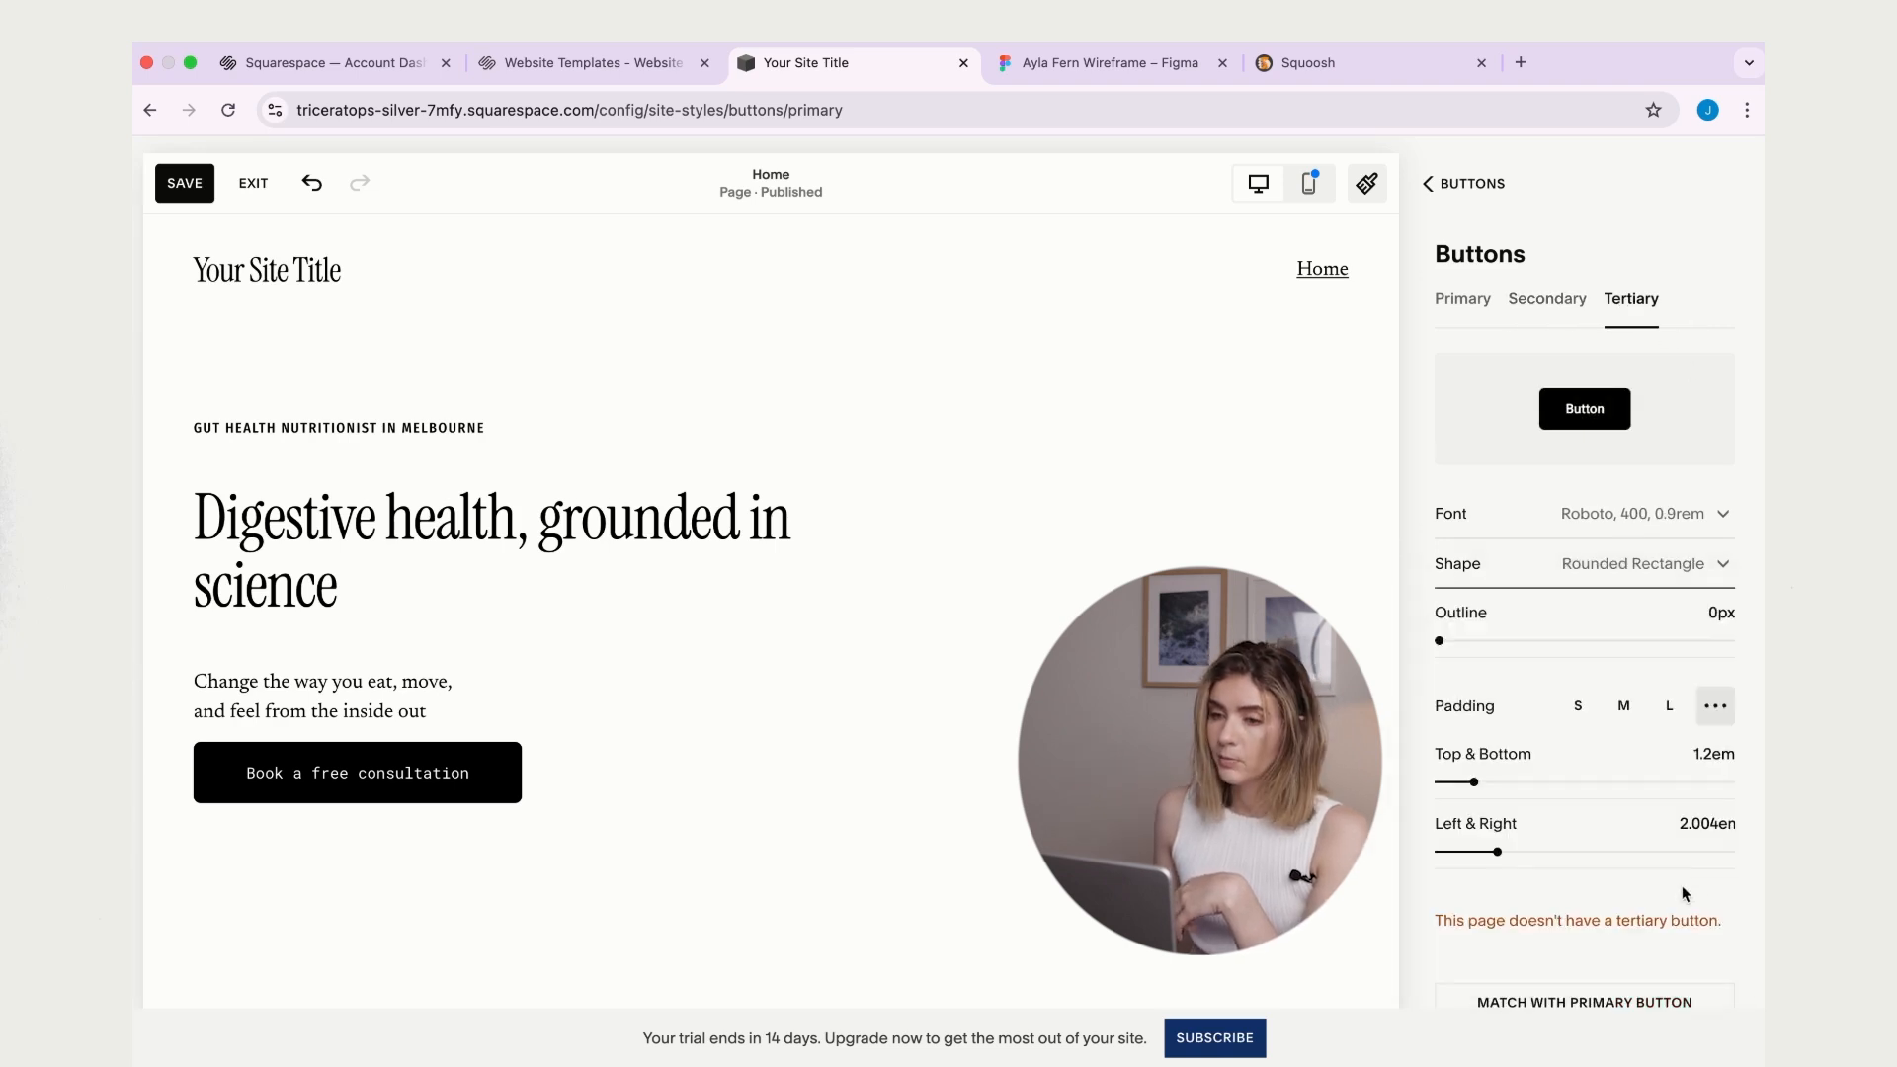
{"action": "left_click", "coordinate": [1716, 824]}
{"action": "type", "text": "1.2"}
{"action": "left_click", "coordinate": [1698, 201]}
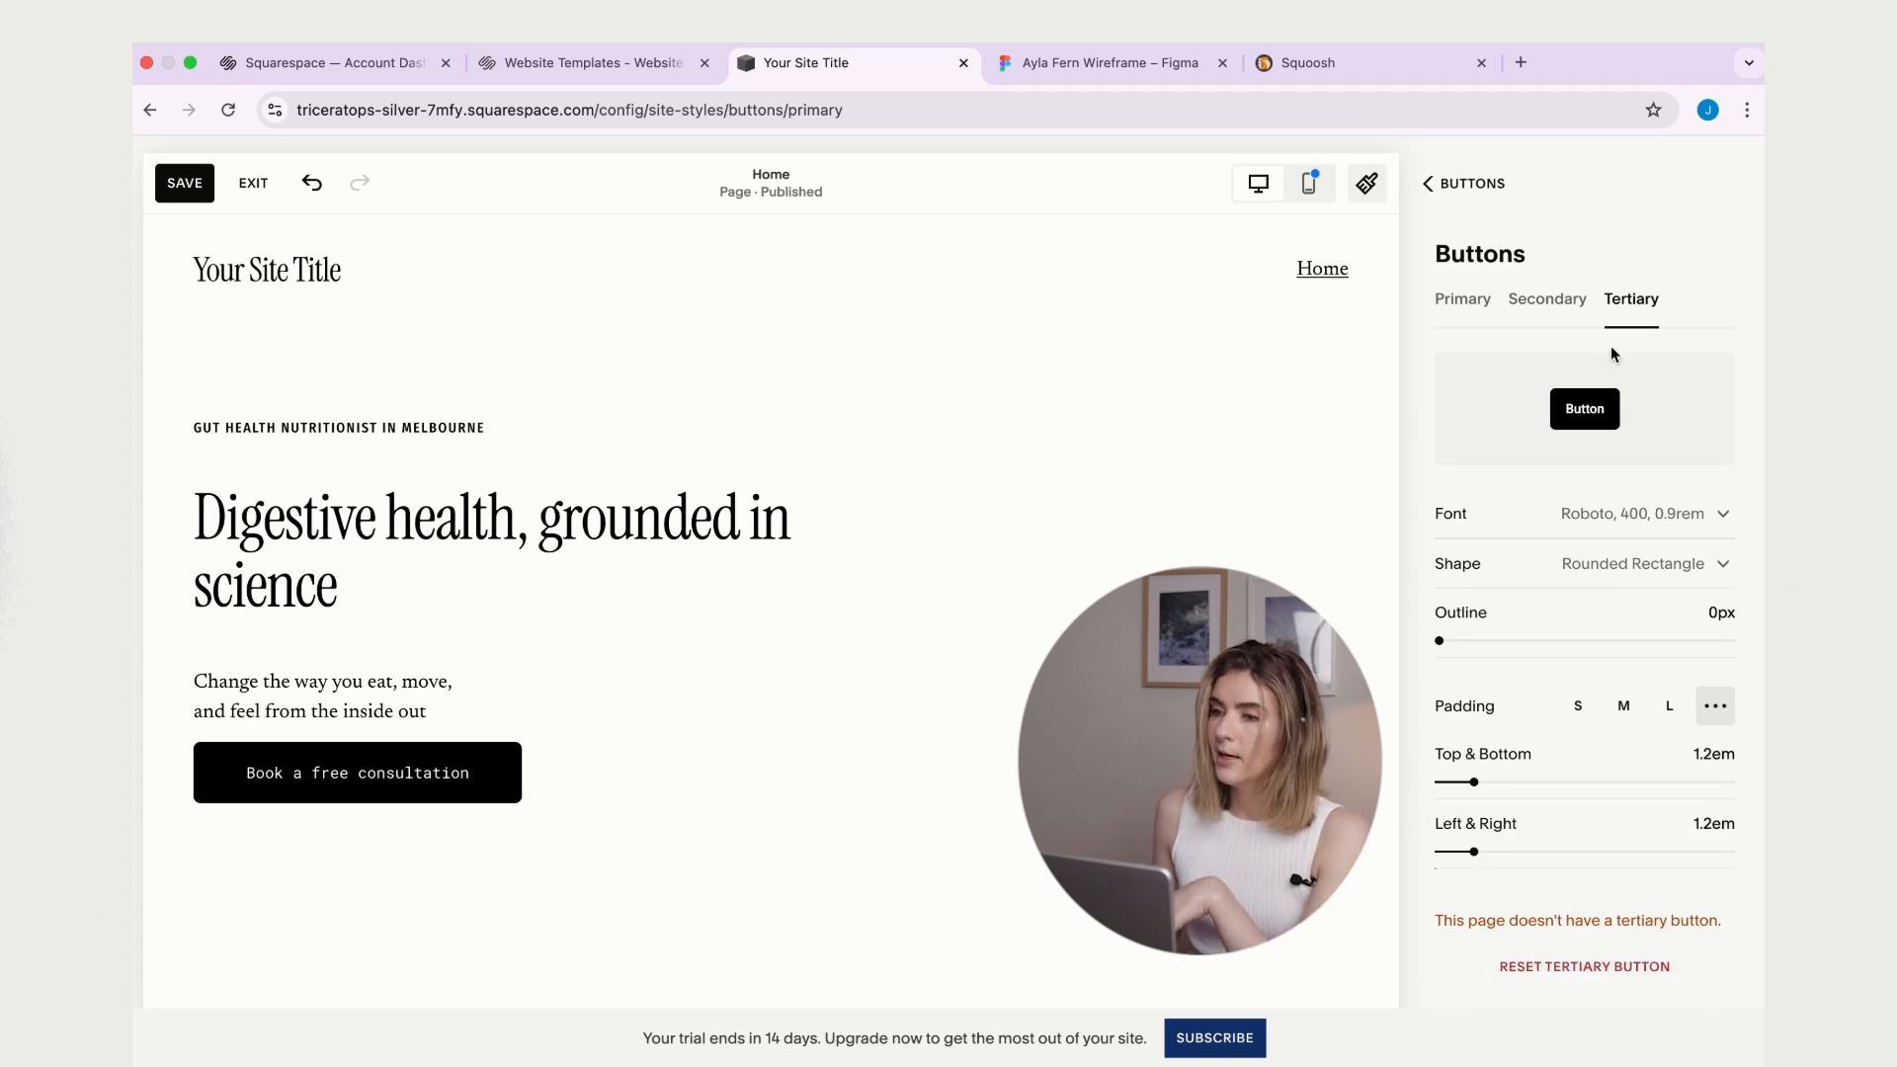
{"action": "left_click", "coordinate": [1422, 185]}
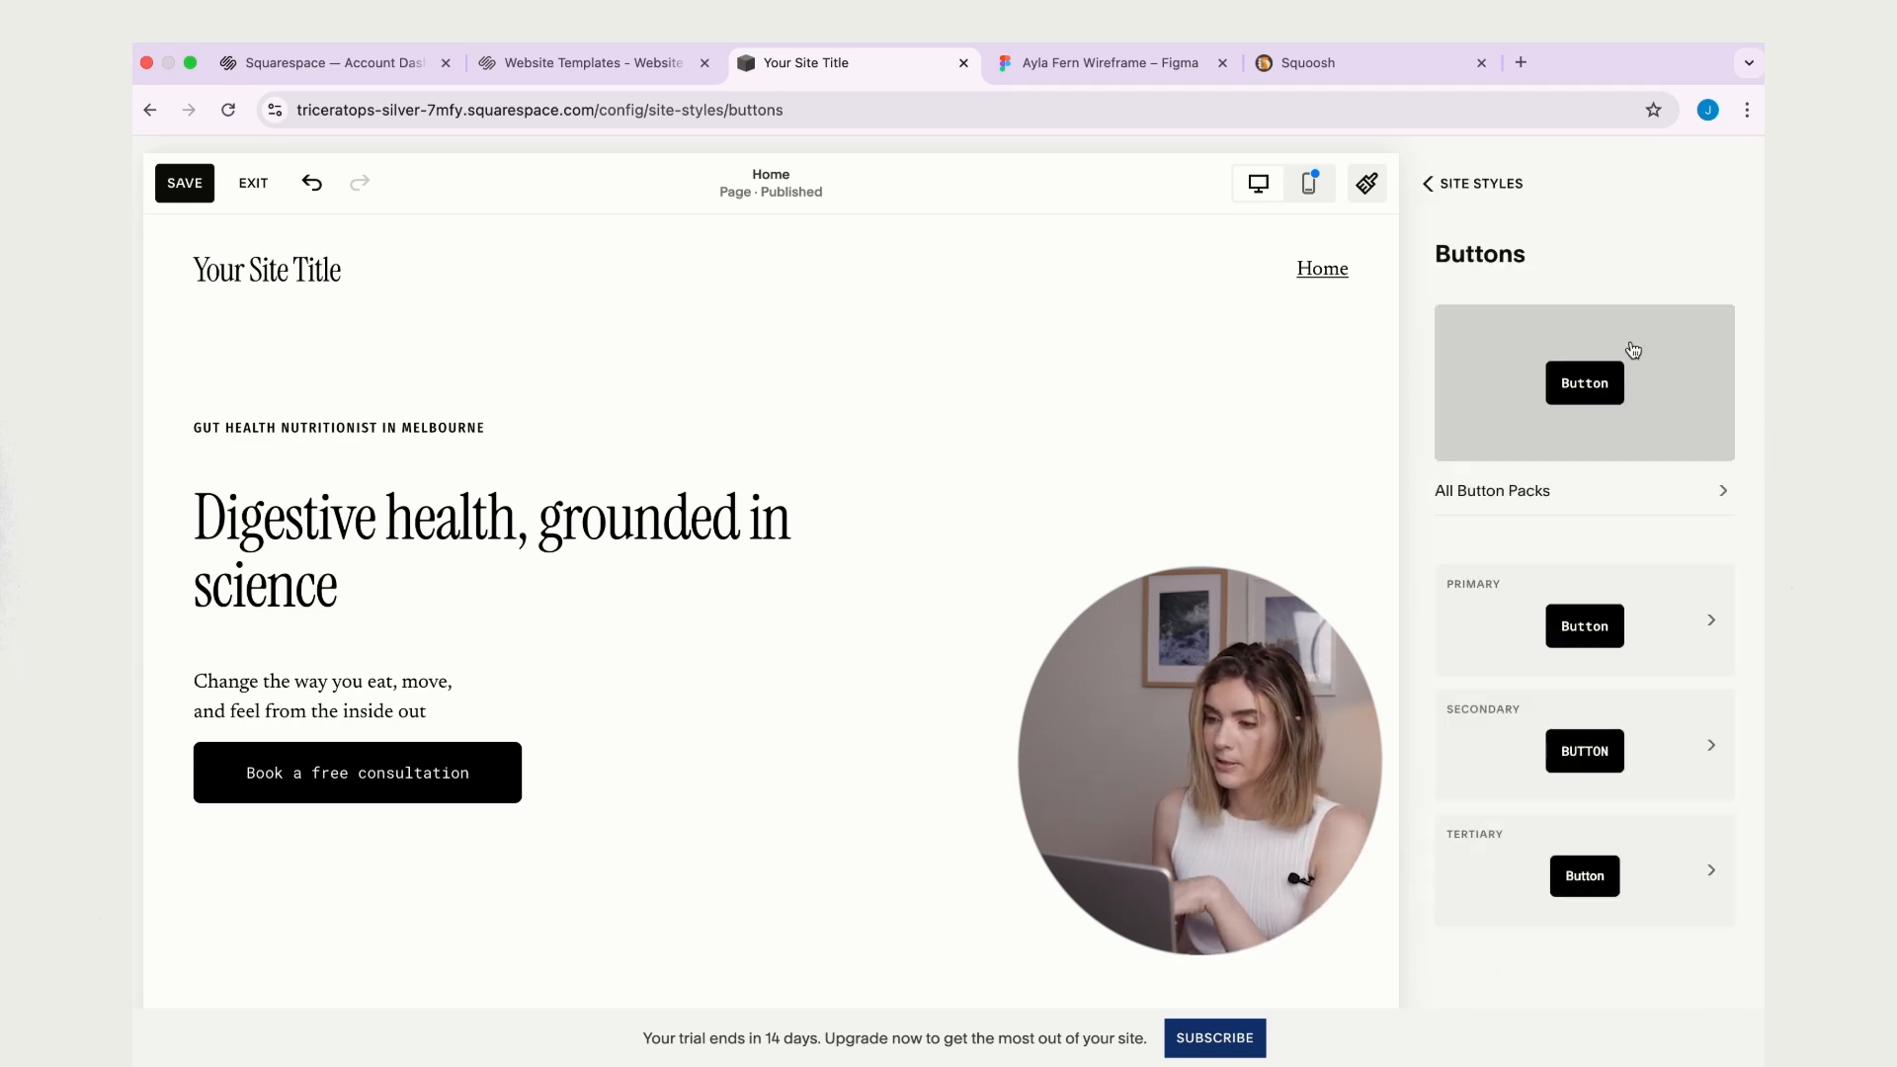
{"action": "left_click", "coordinate": [1422, 183]}
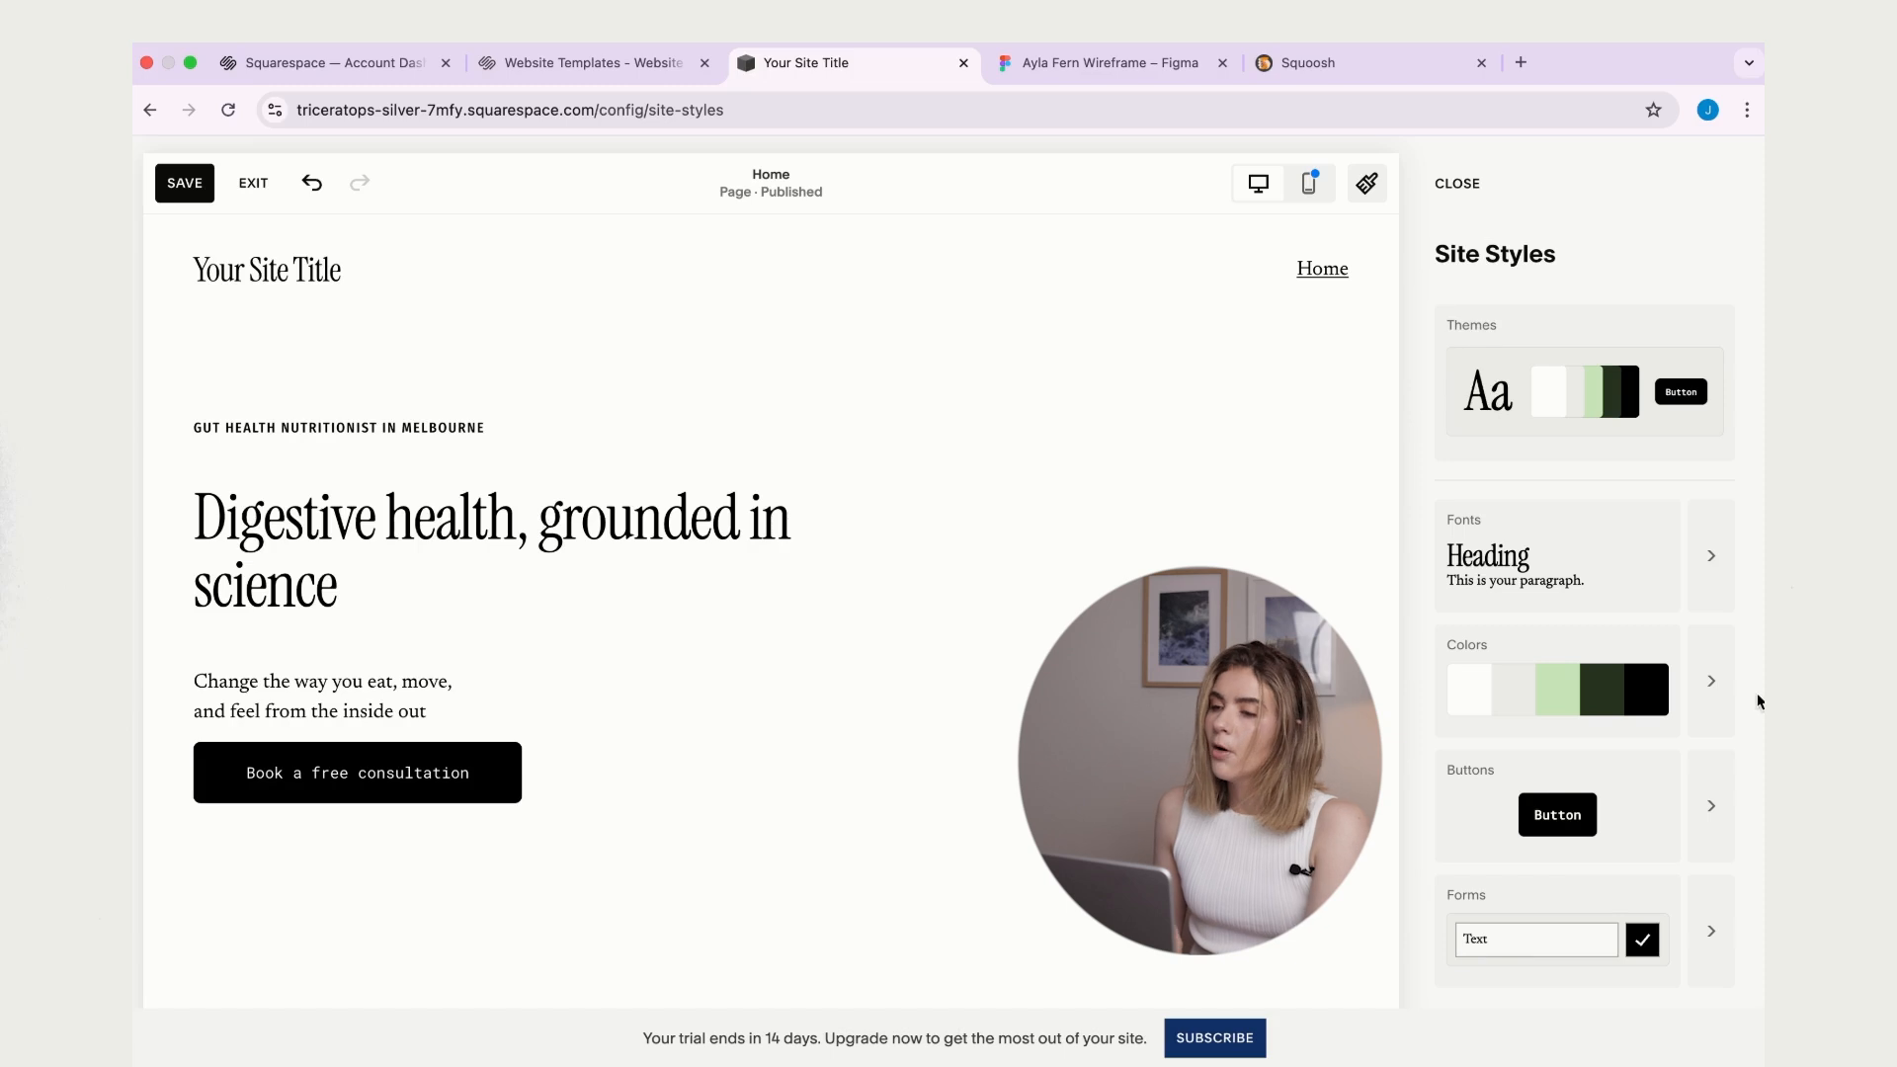
{"action": "scroll", "coordinate": [1758, 702], "scroll_direction": "down", "scroll_amount": 2}
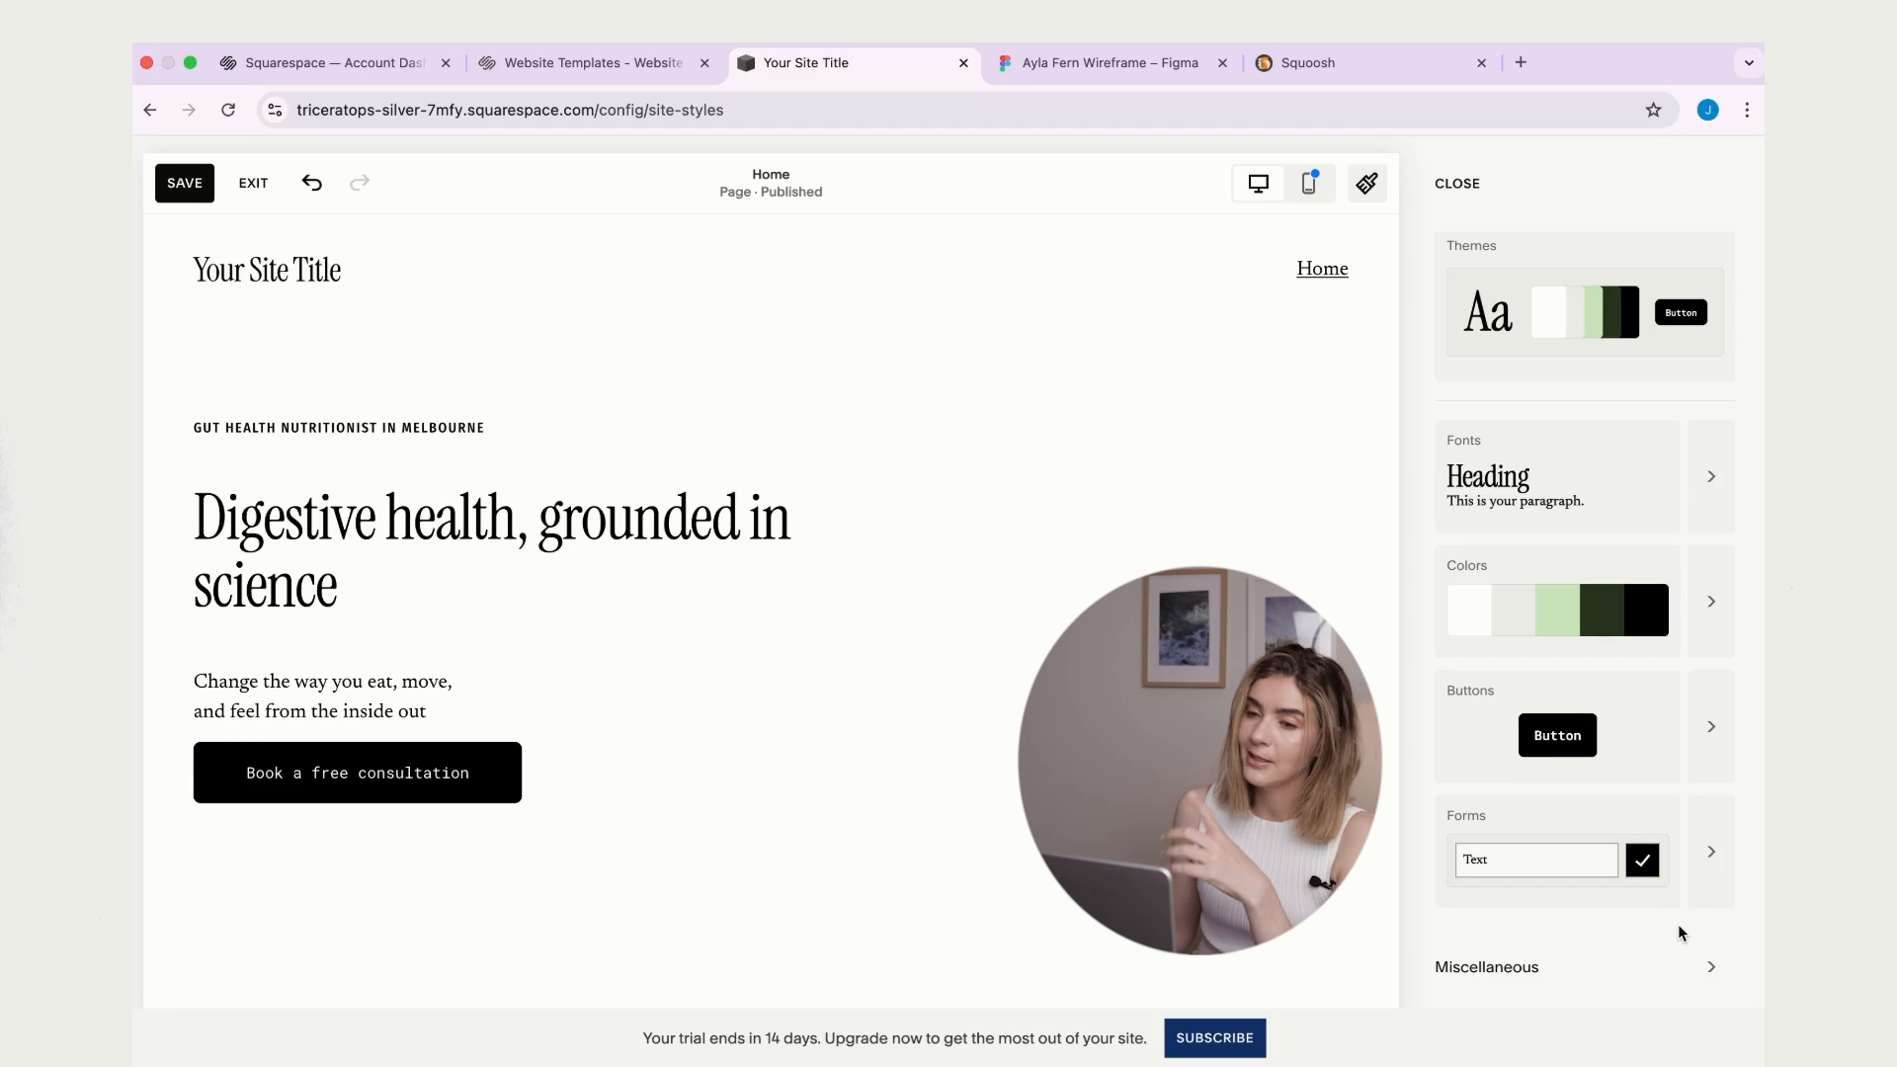
- Review the Miscellaneous page animation options, leave them at None, and save the styles
{"action": "left_click", "coordinate": [1642, 981]}
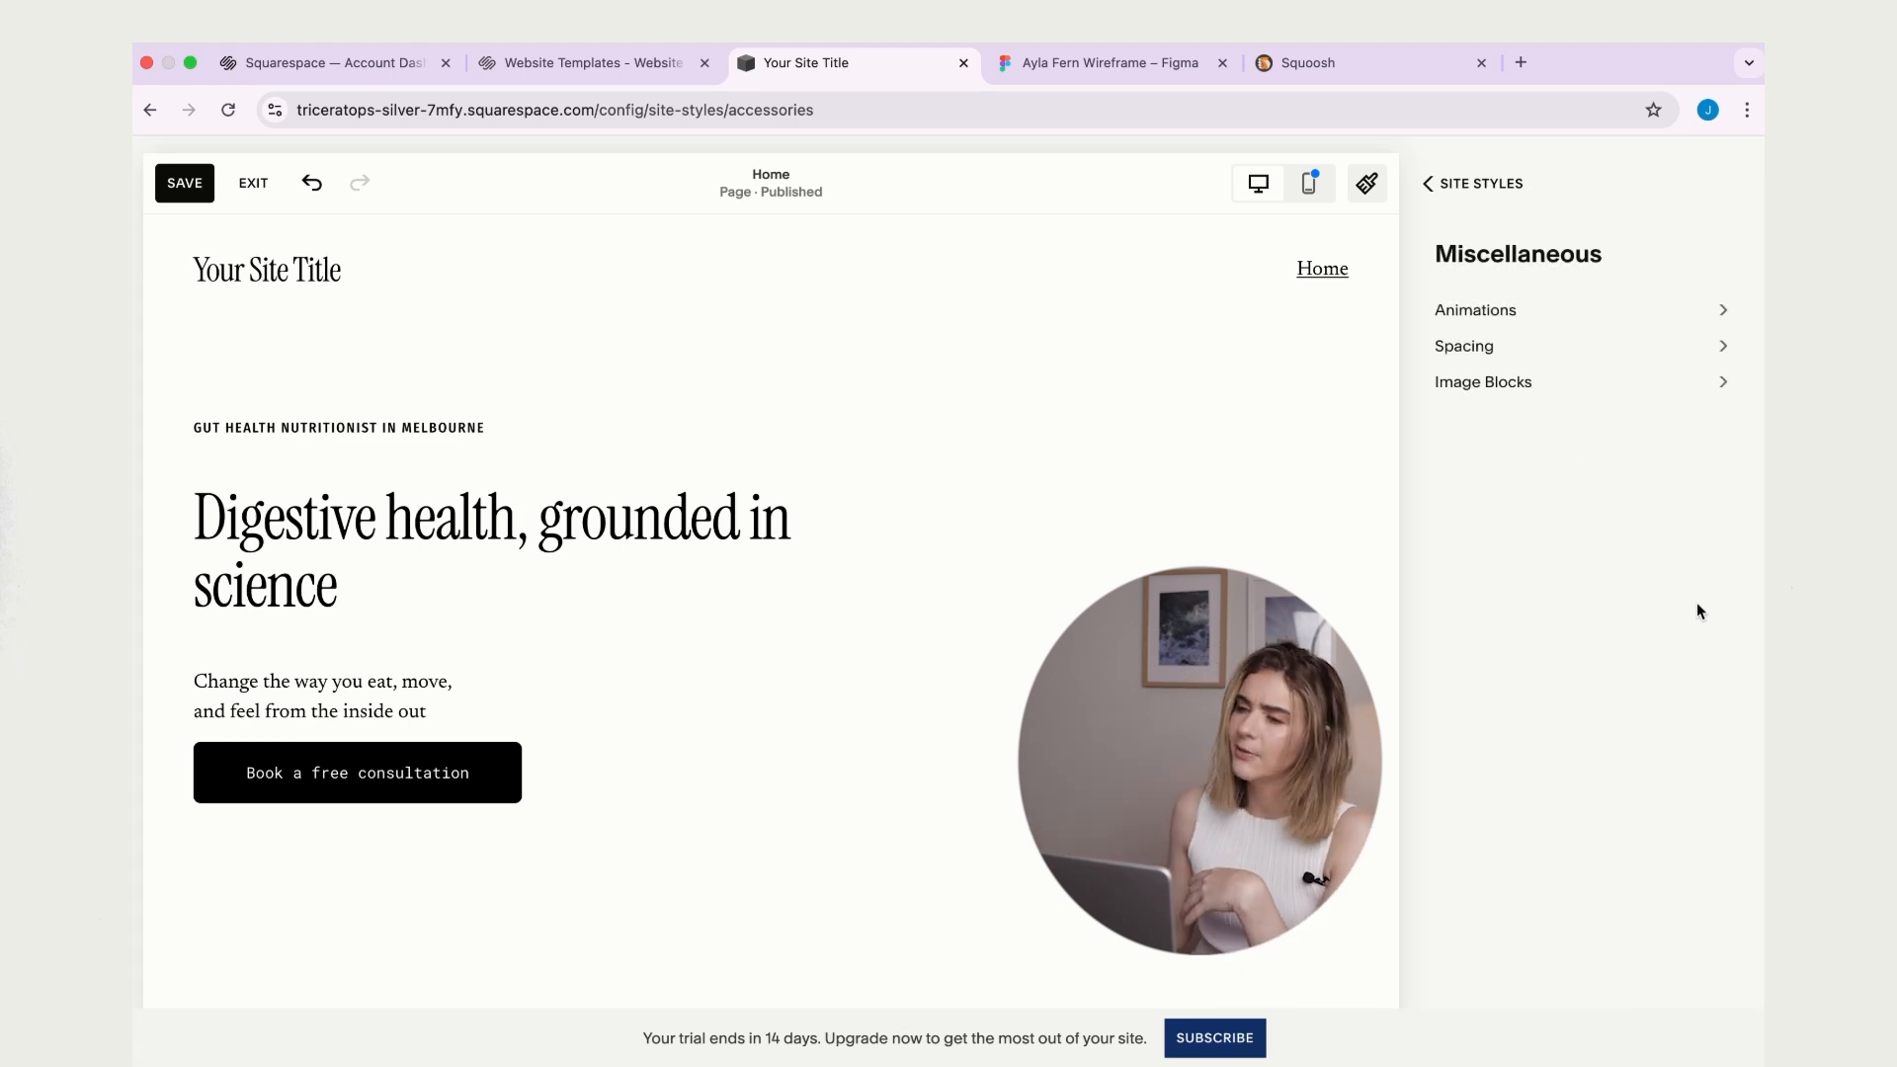
{"action": "left_click", "coordinate": [1625, 314]}
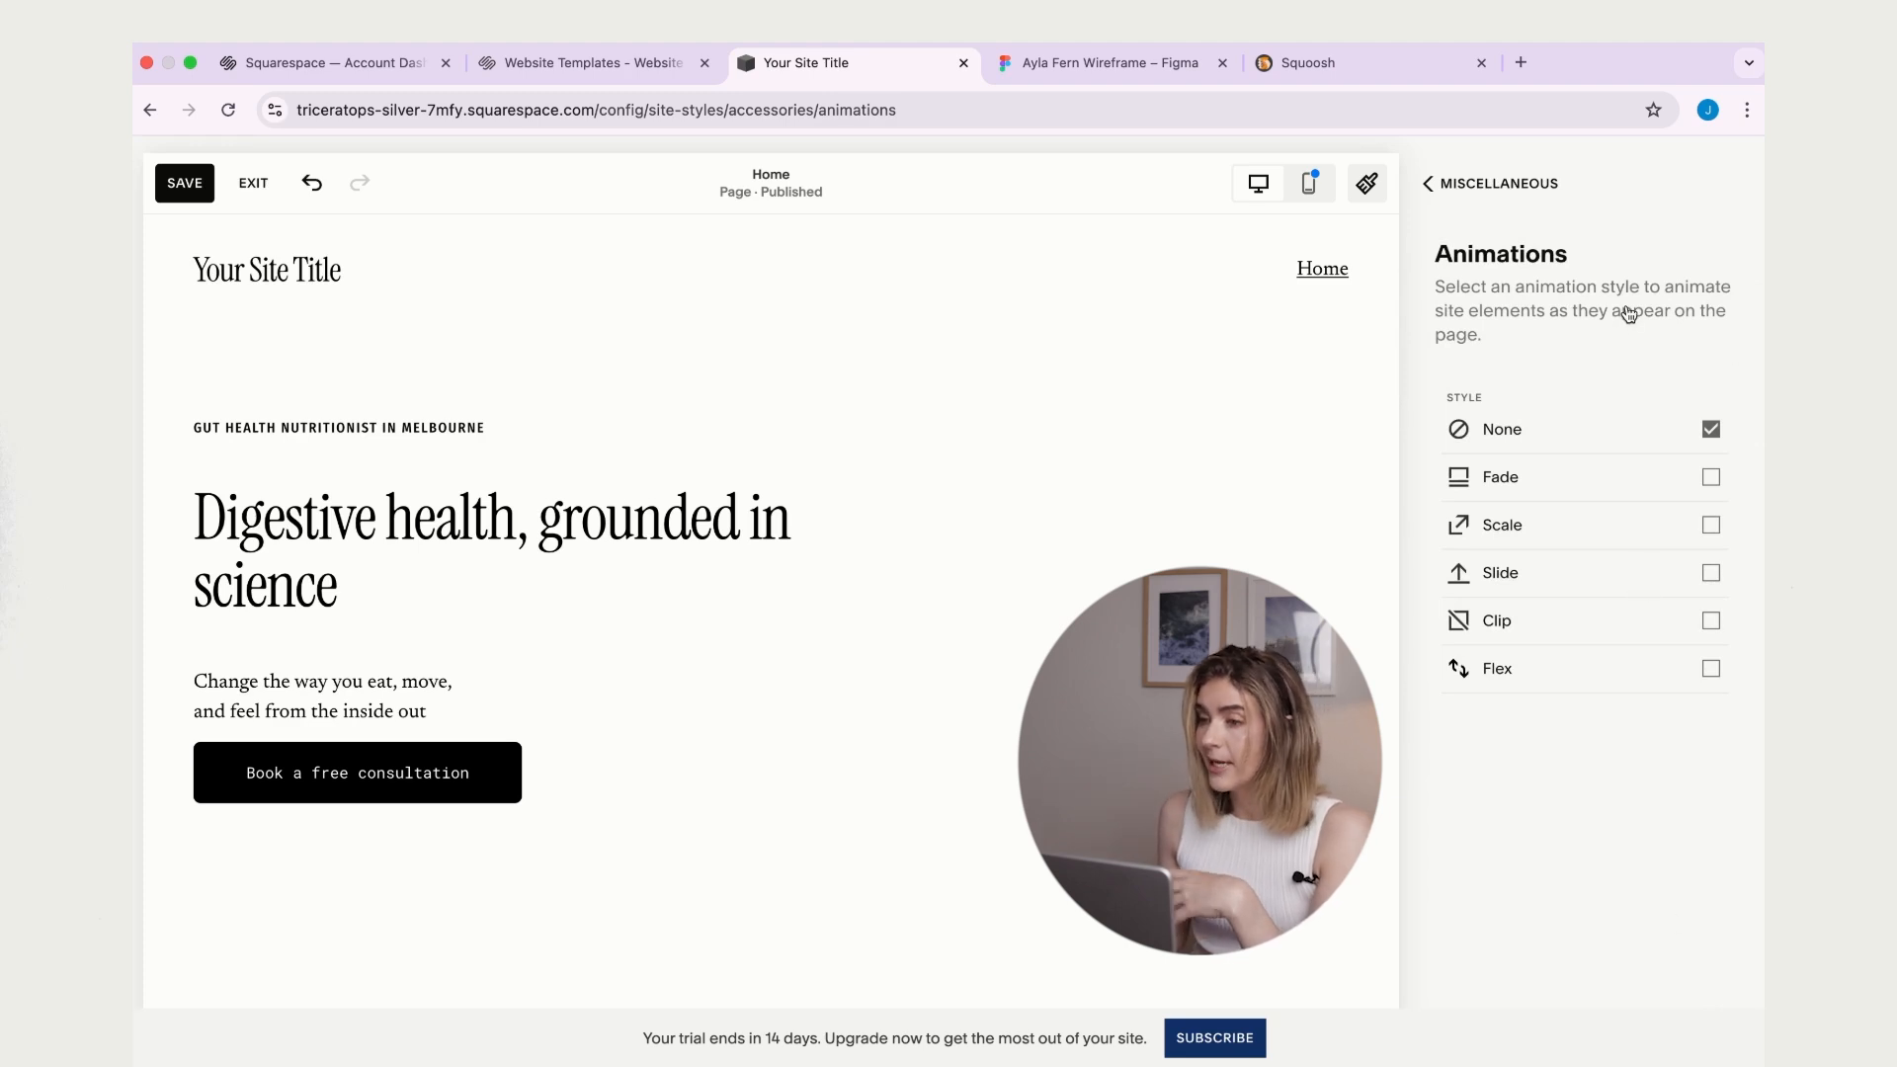
{"action": "left_click", "coordinate": [1426, 186]}
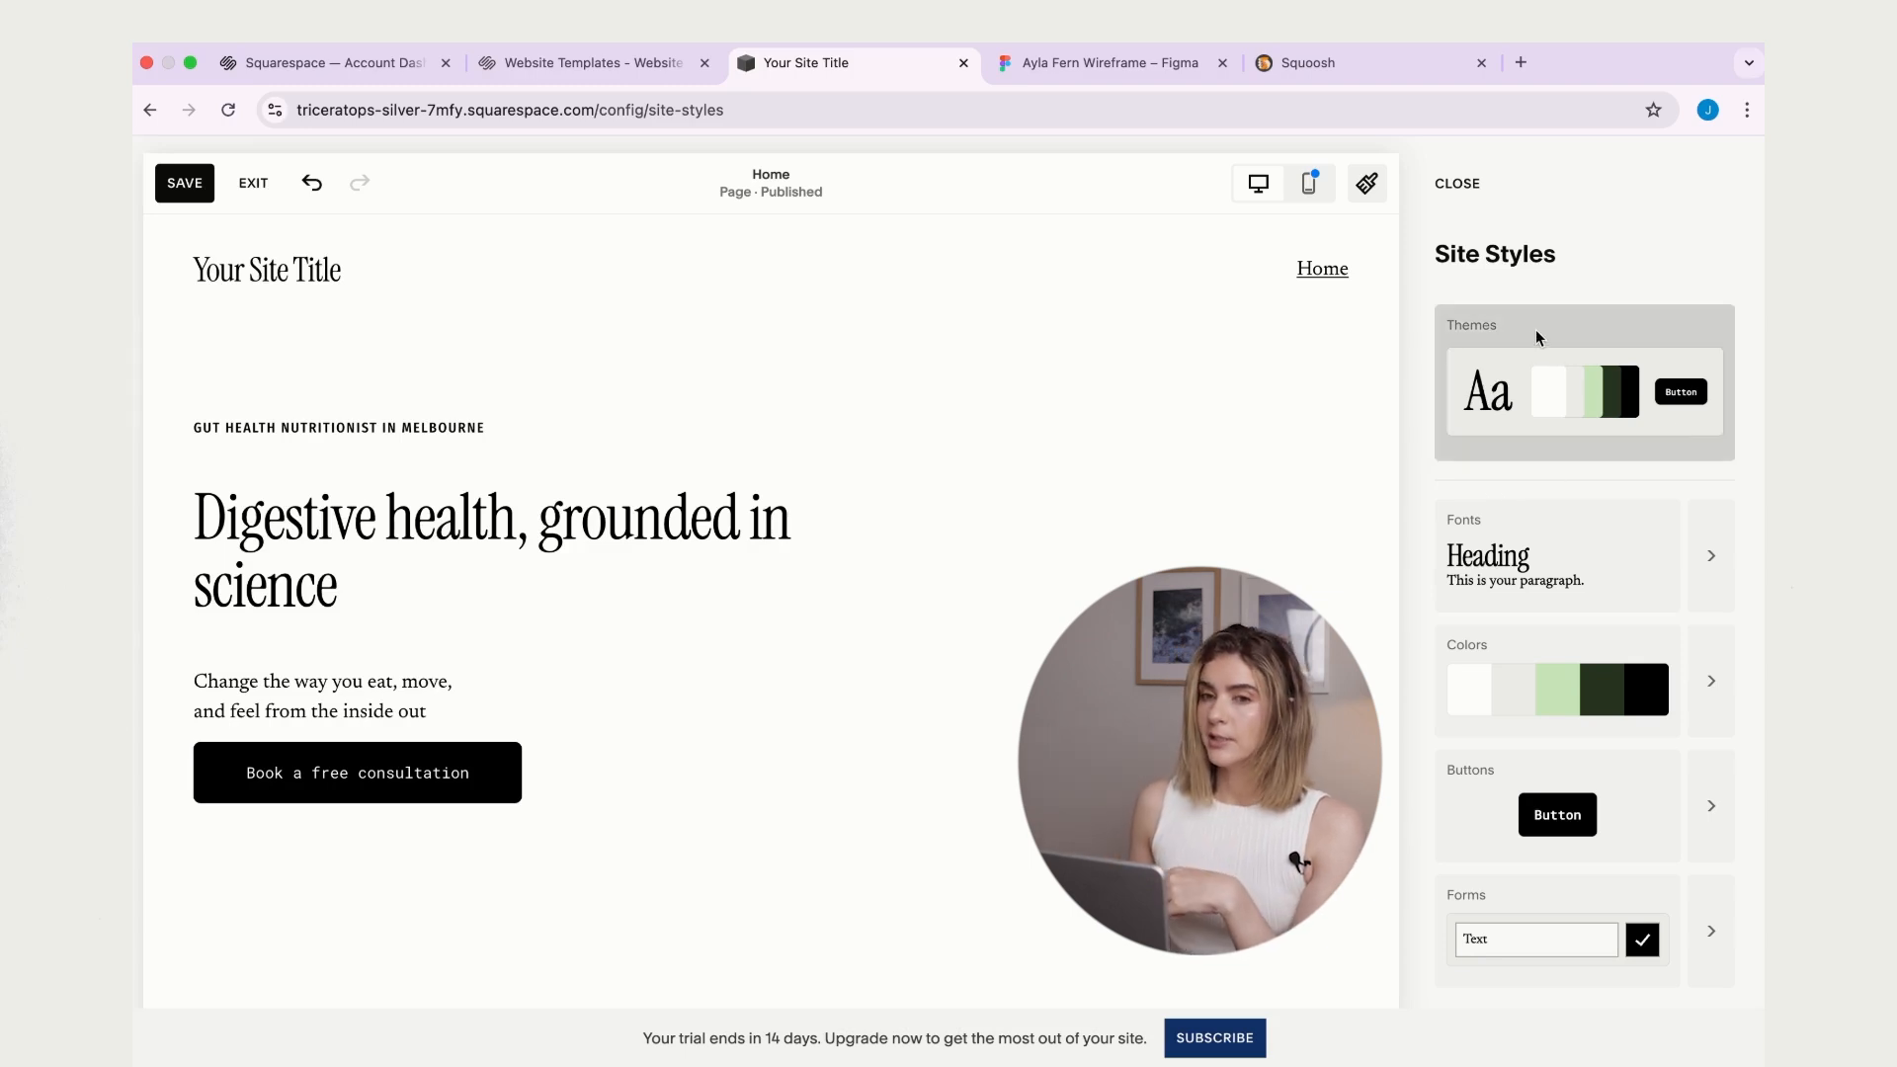
{"action": "left_click", "coordinate": [183, 188]}
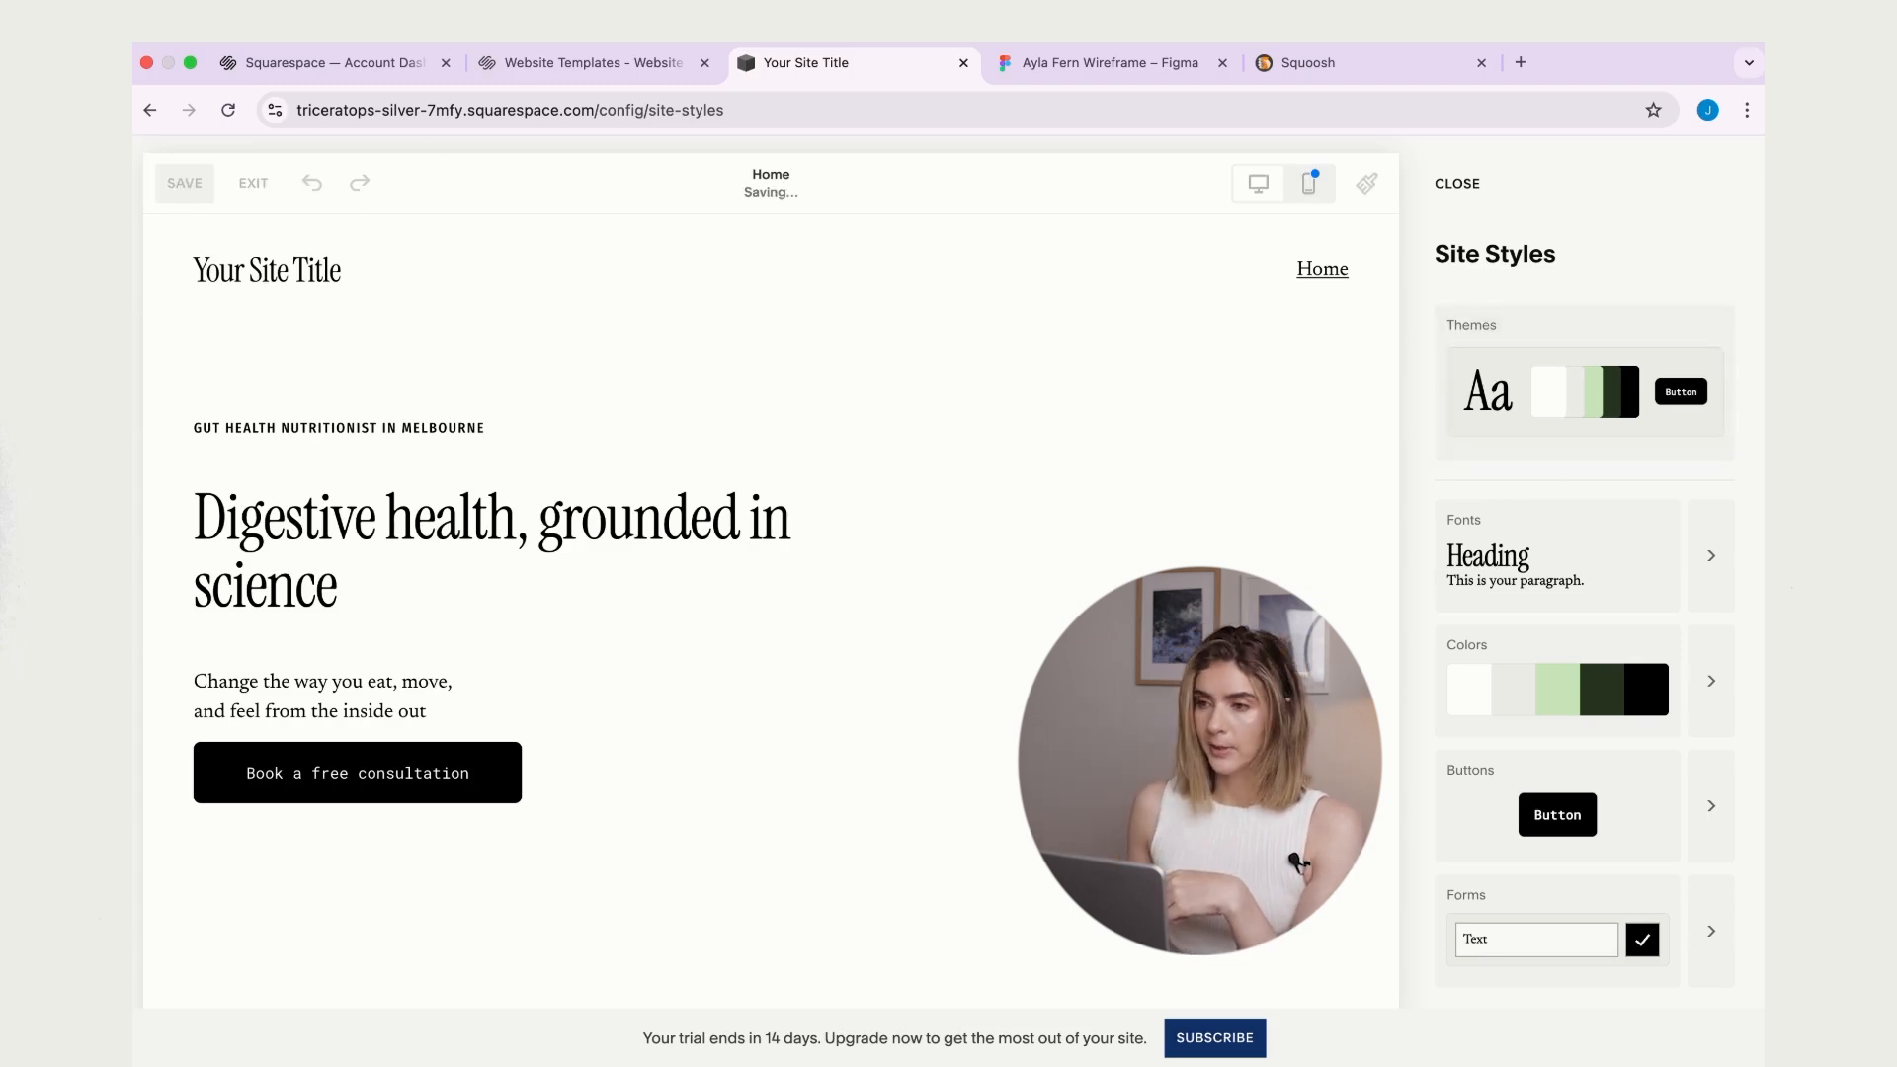
- Close Site Styles, exit to the dashboard, and reopen the Home page in the editor
{"action": "left_click", "coordinate": [1466, 190]}
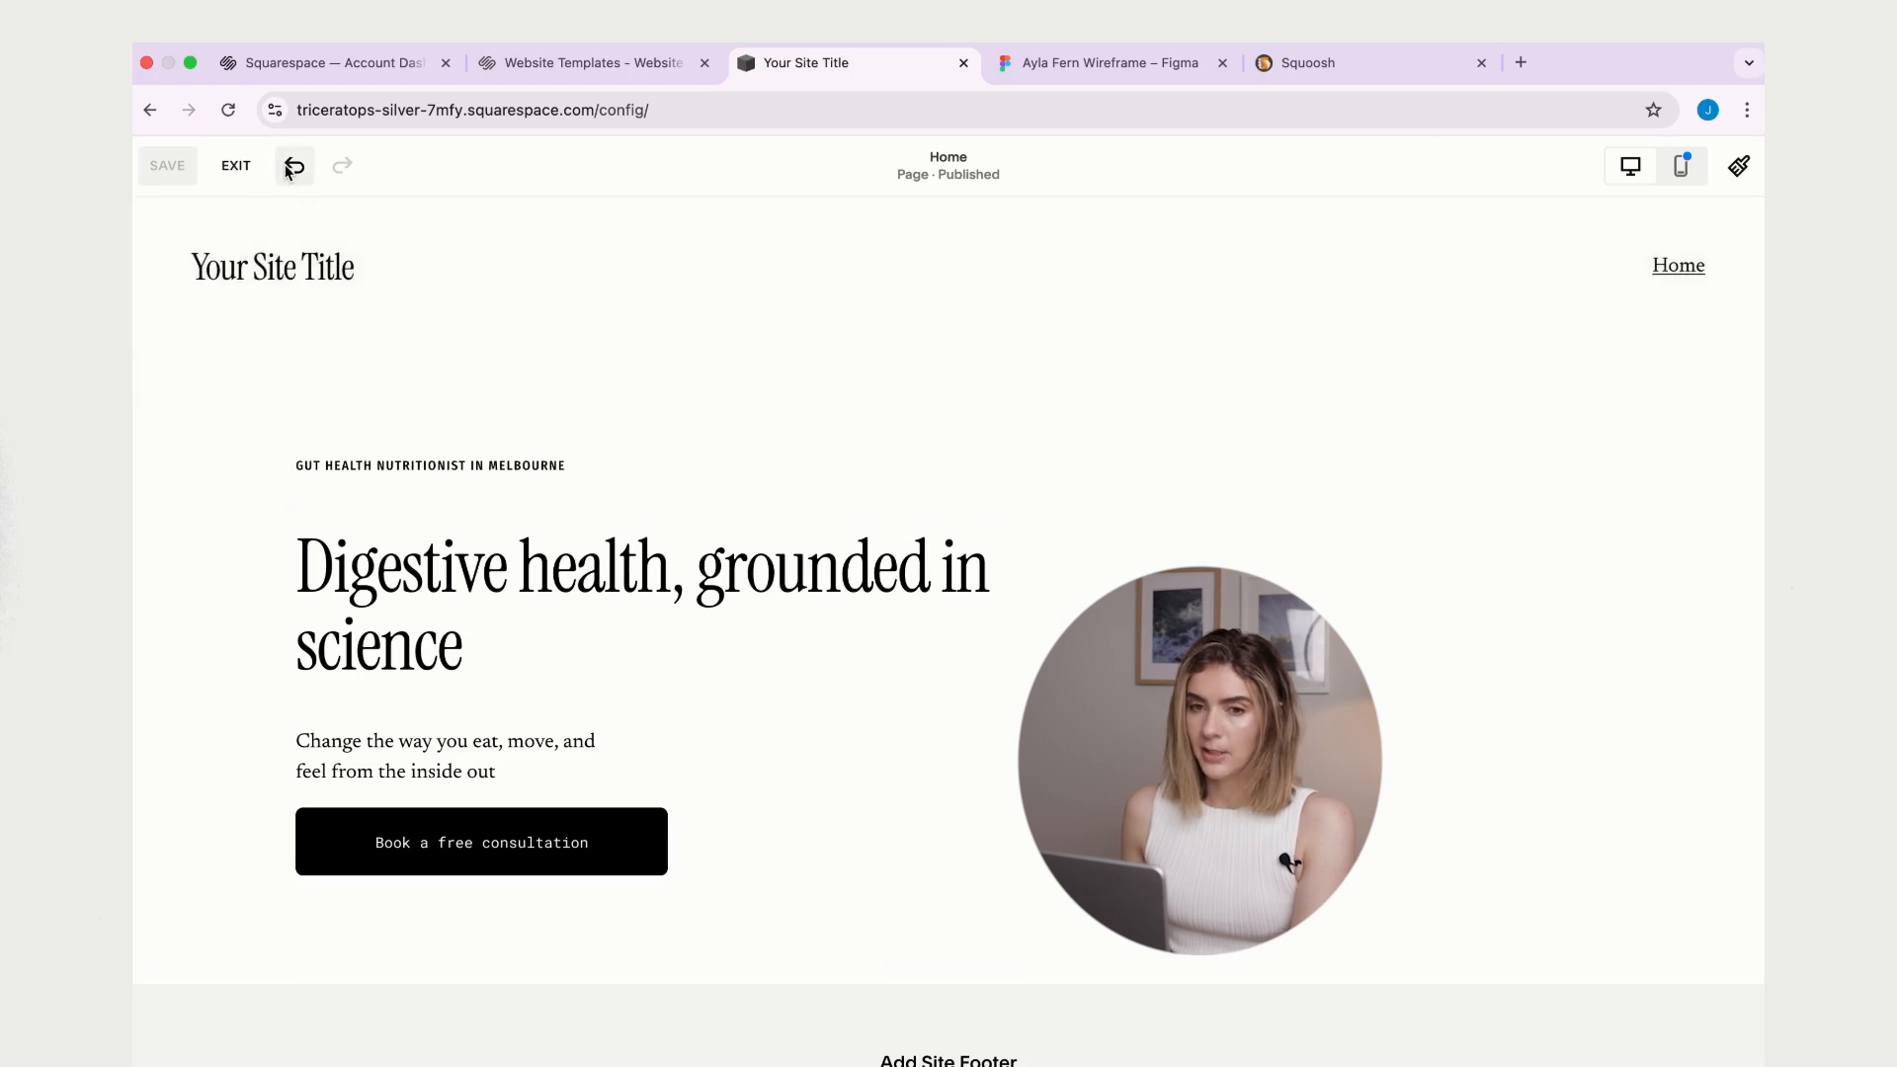
{"action": "left_click", "coordinate": [236, 166]}
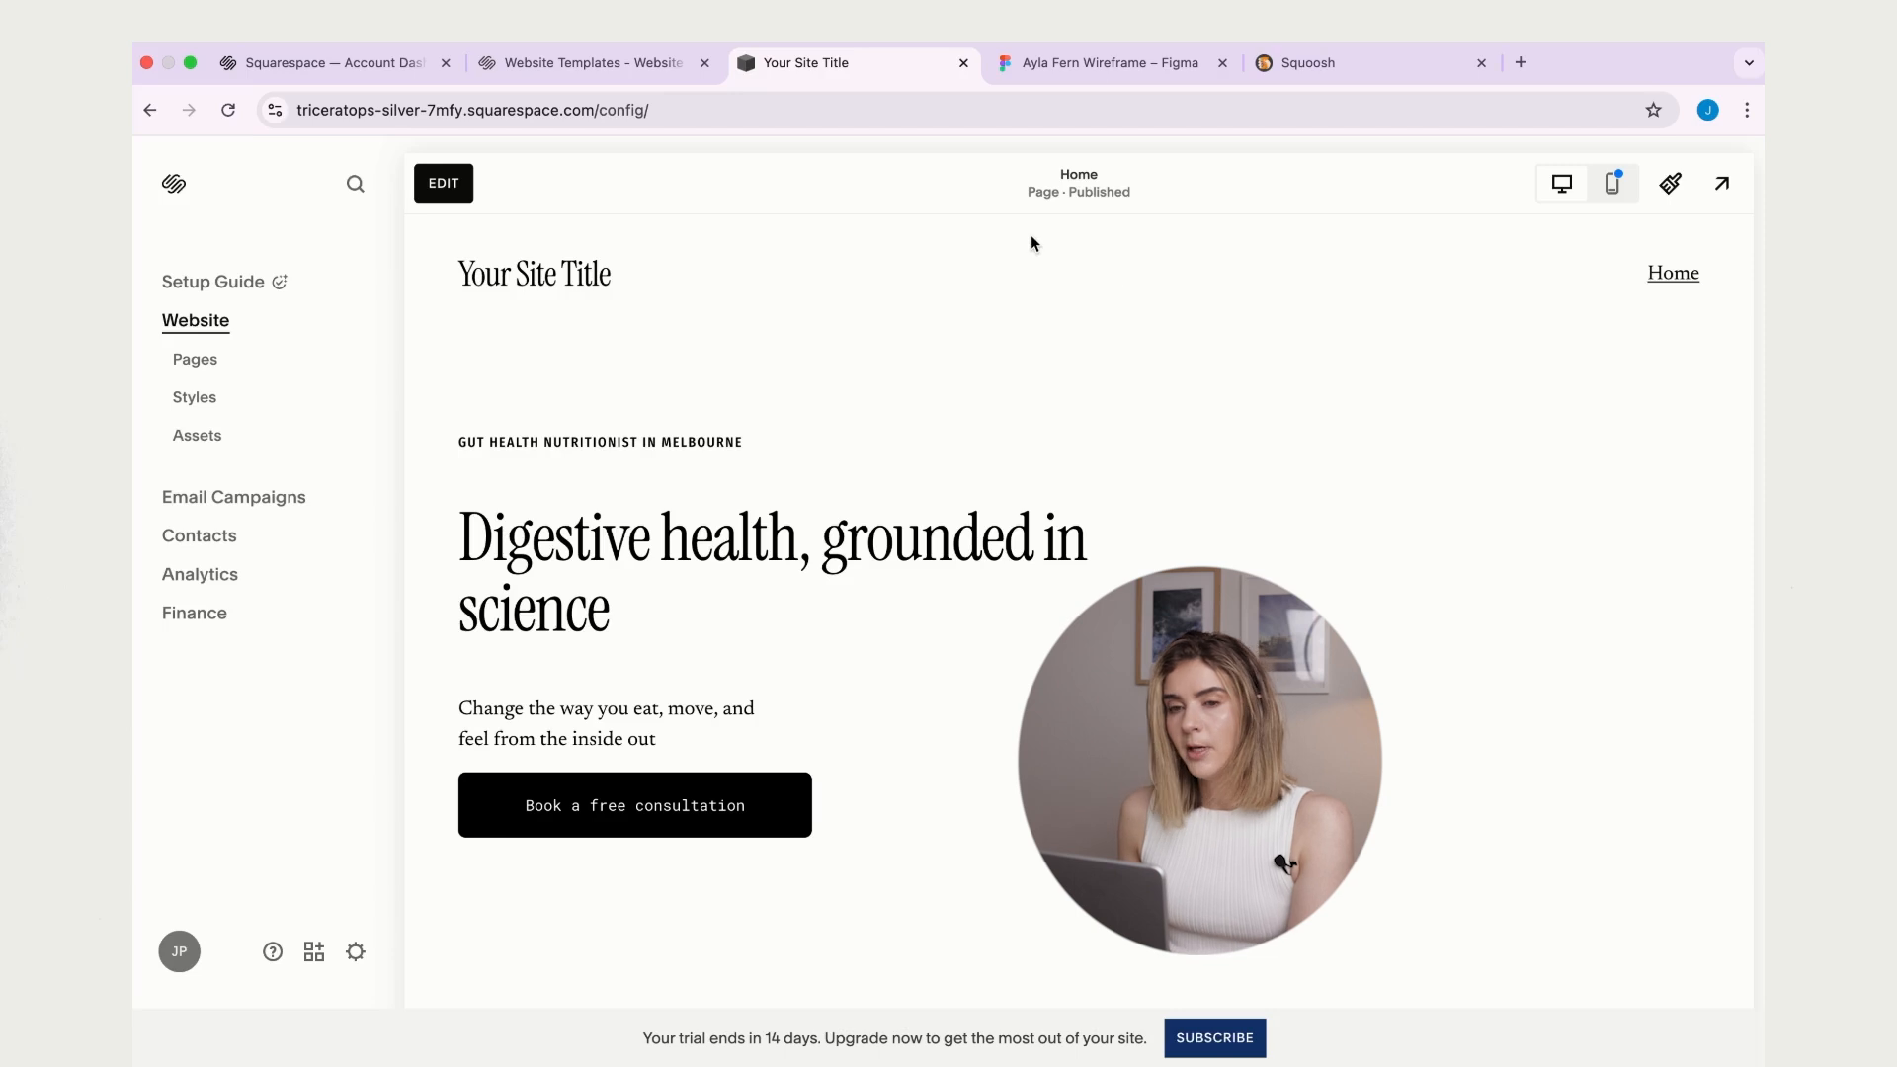
{"action": "double_click", "coordinate": [724, 613]}
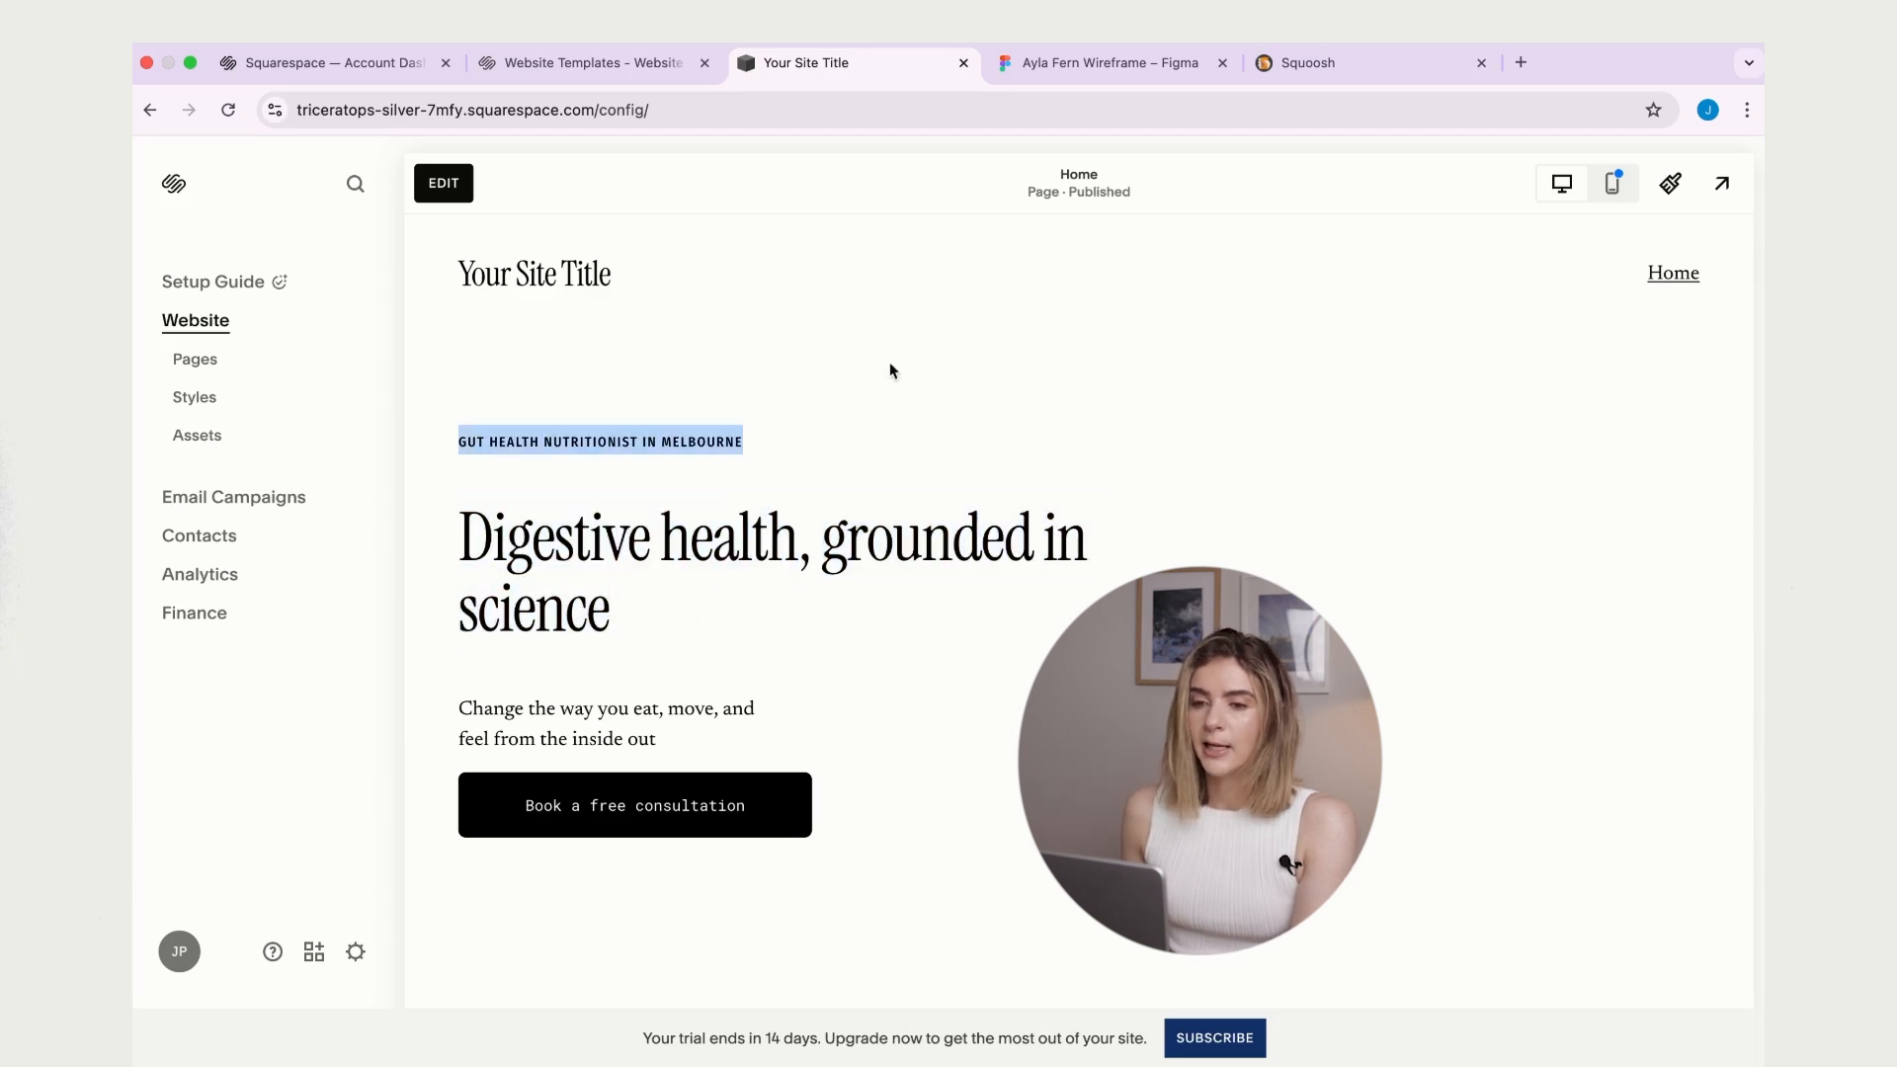
{"action": "left_click", "coordinate": [444, 184]}
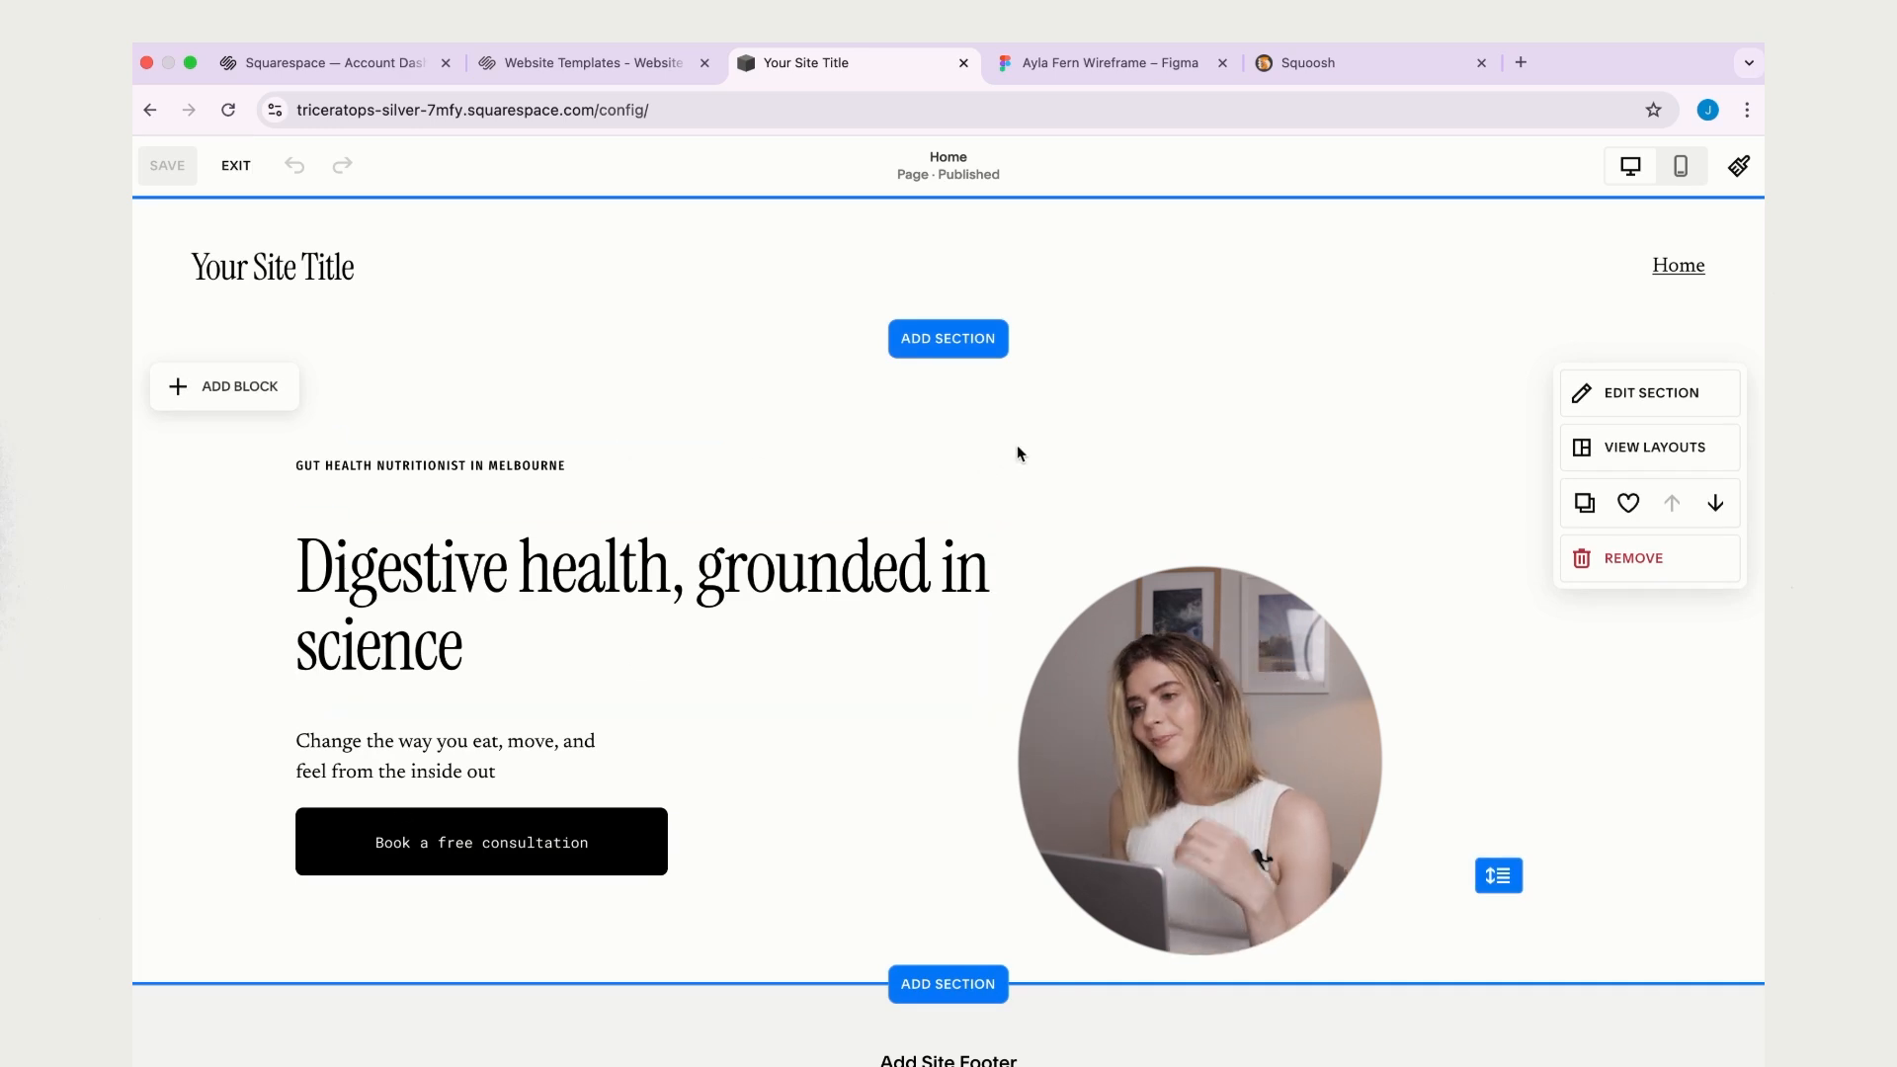
{"action": "mouse_move", "coordinate": [911, 319]}
{"action": "left_click", "coordinate": [1090, 65]}
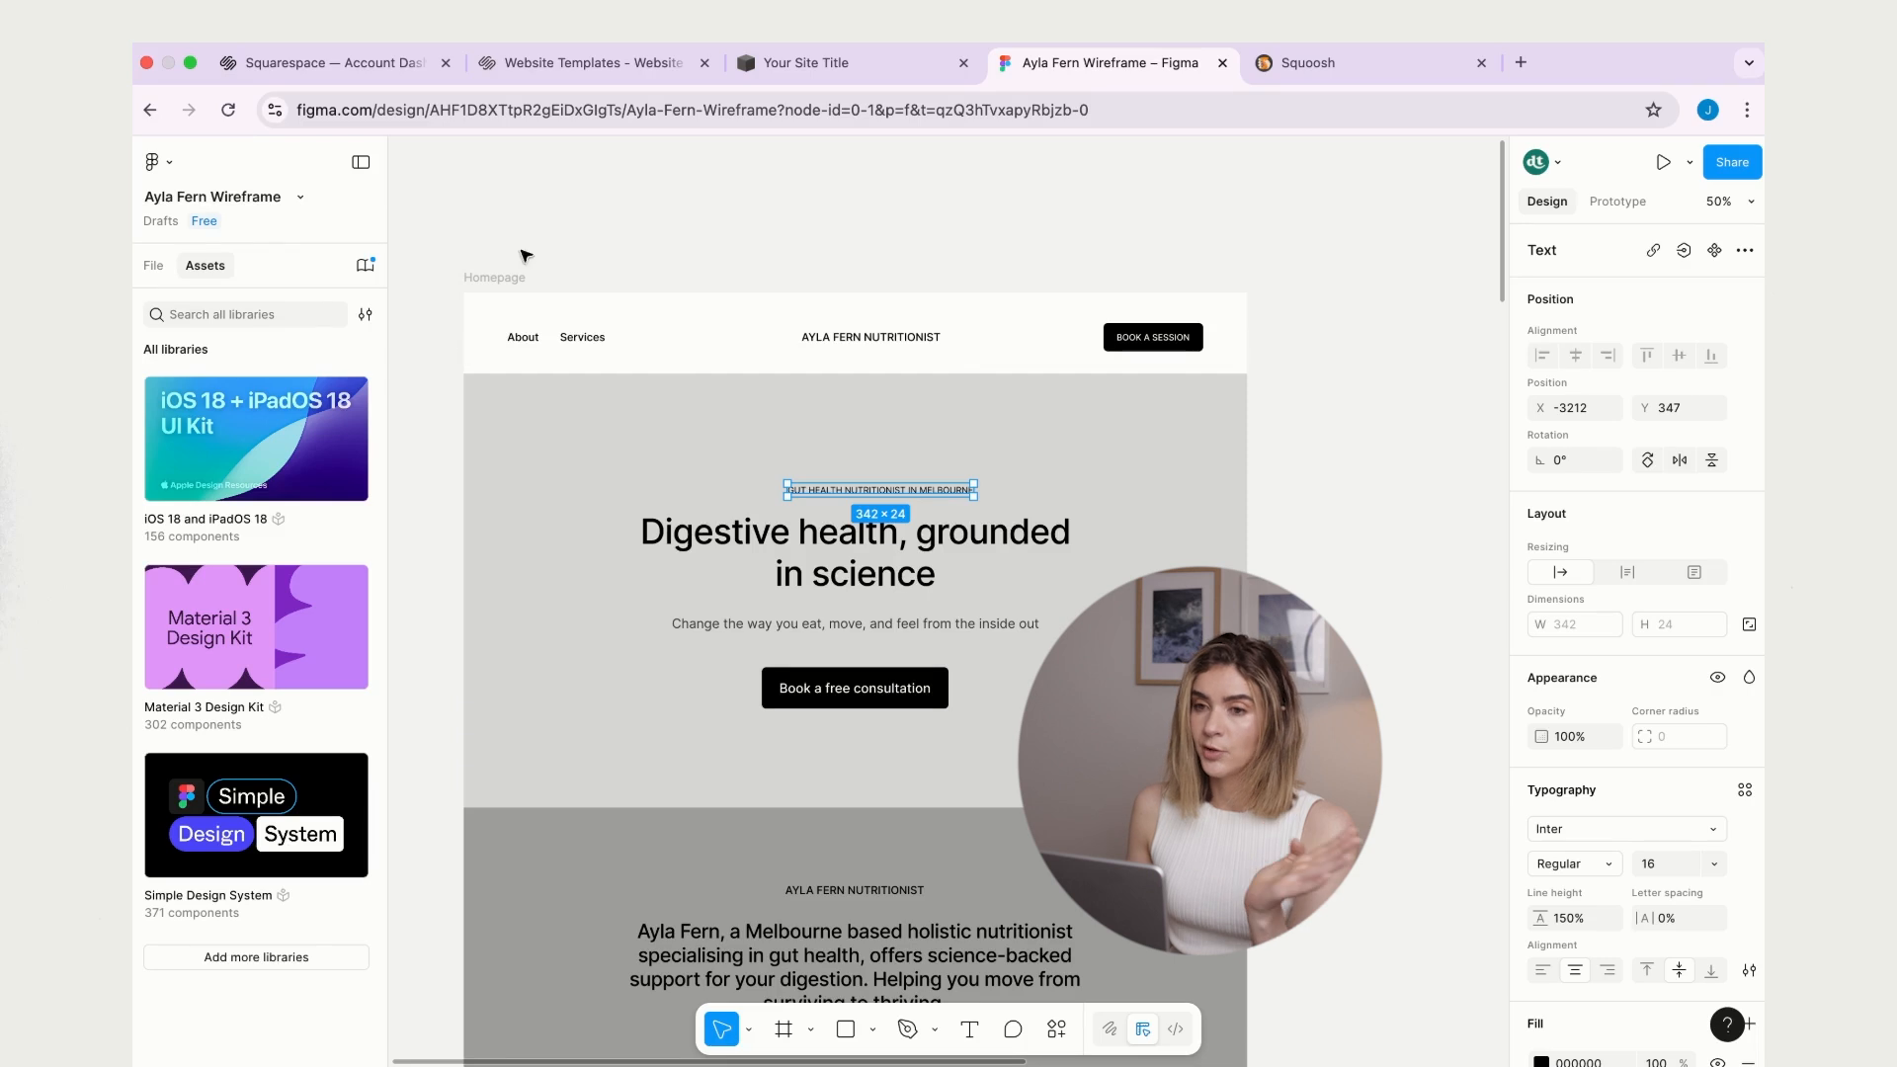
{"action": "left_click", "coordinate": [838, 74]}
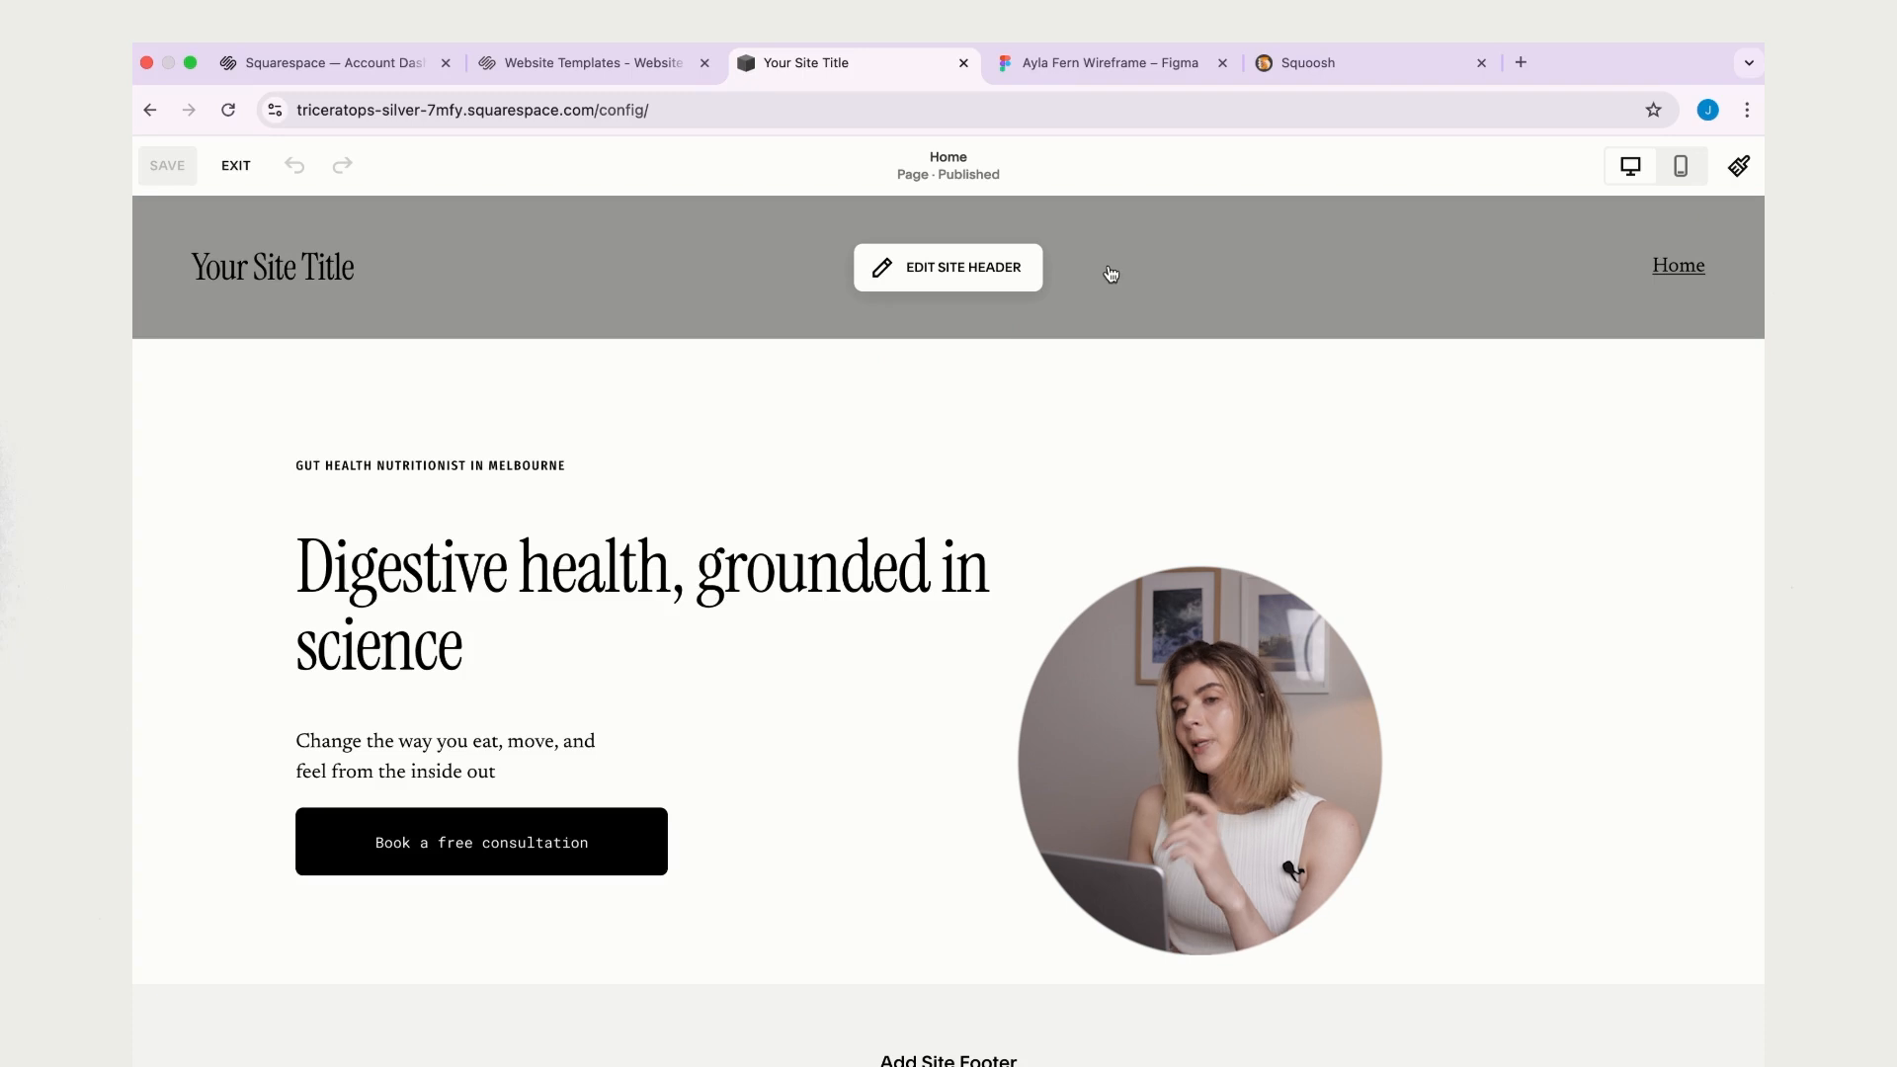
- Switch the header to the layout with the site title centred and the Home link on the left
{"action": "left_click", "coordinate": [899, 272]}
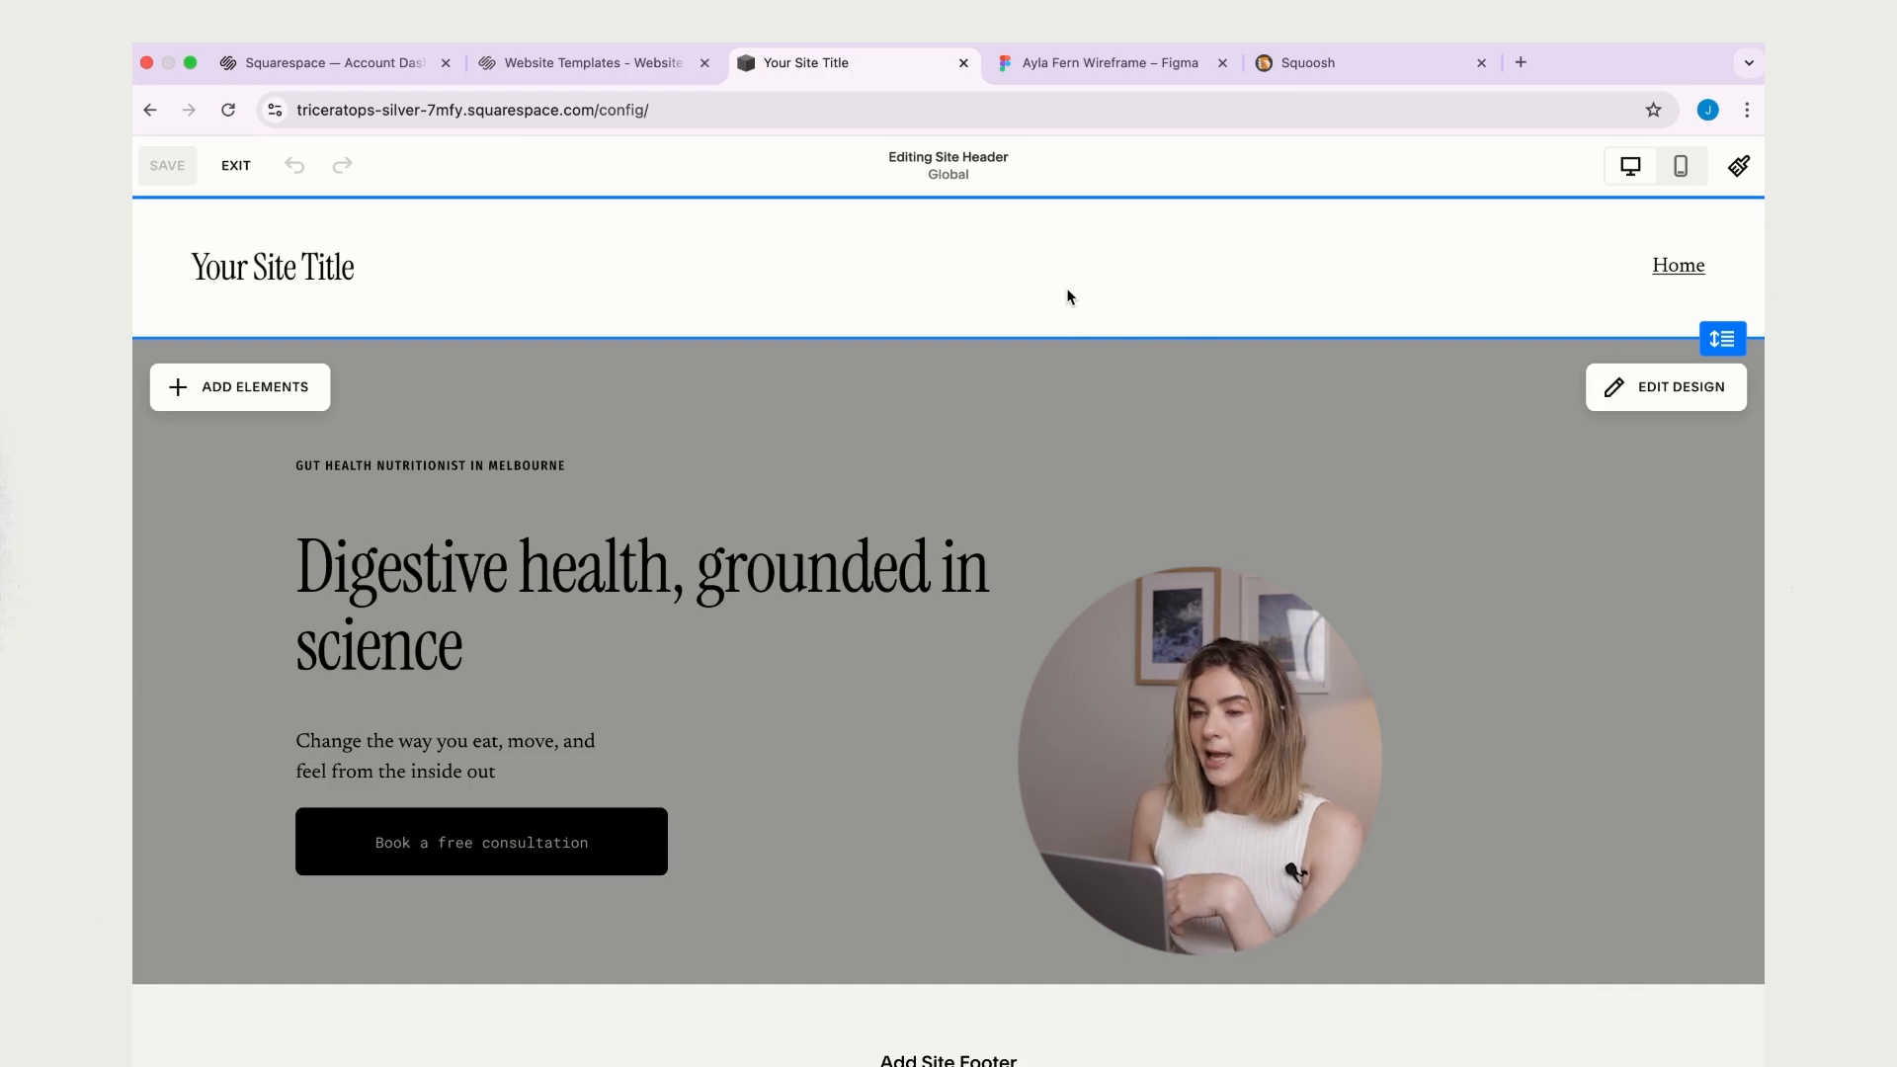
{"action": "left_click", "coordinate": [1641, 403]}
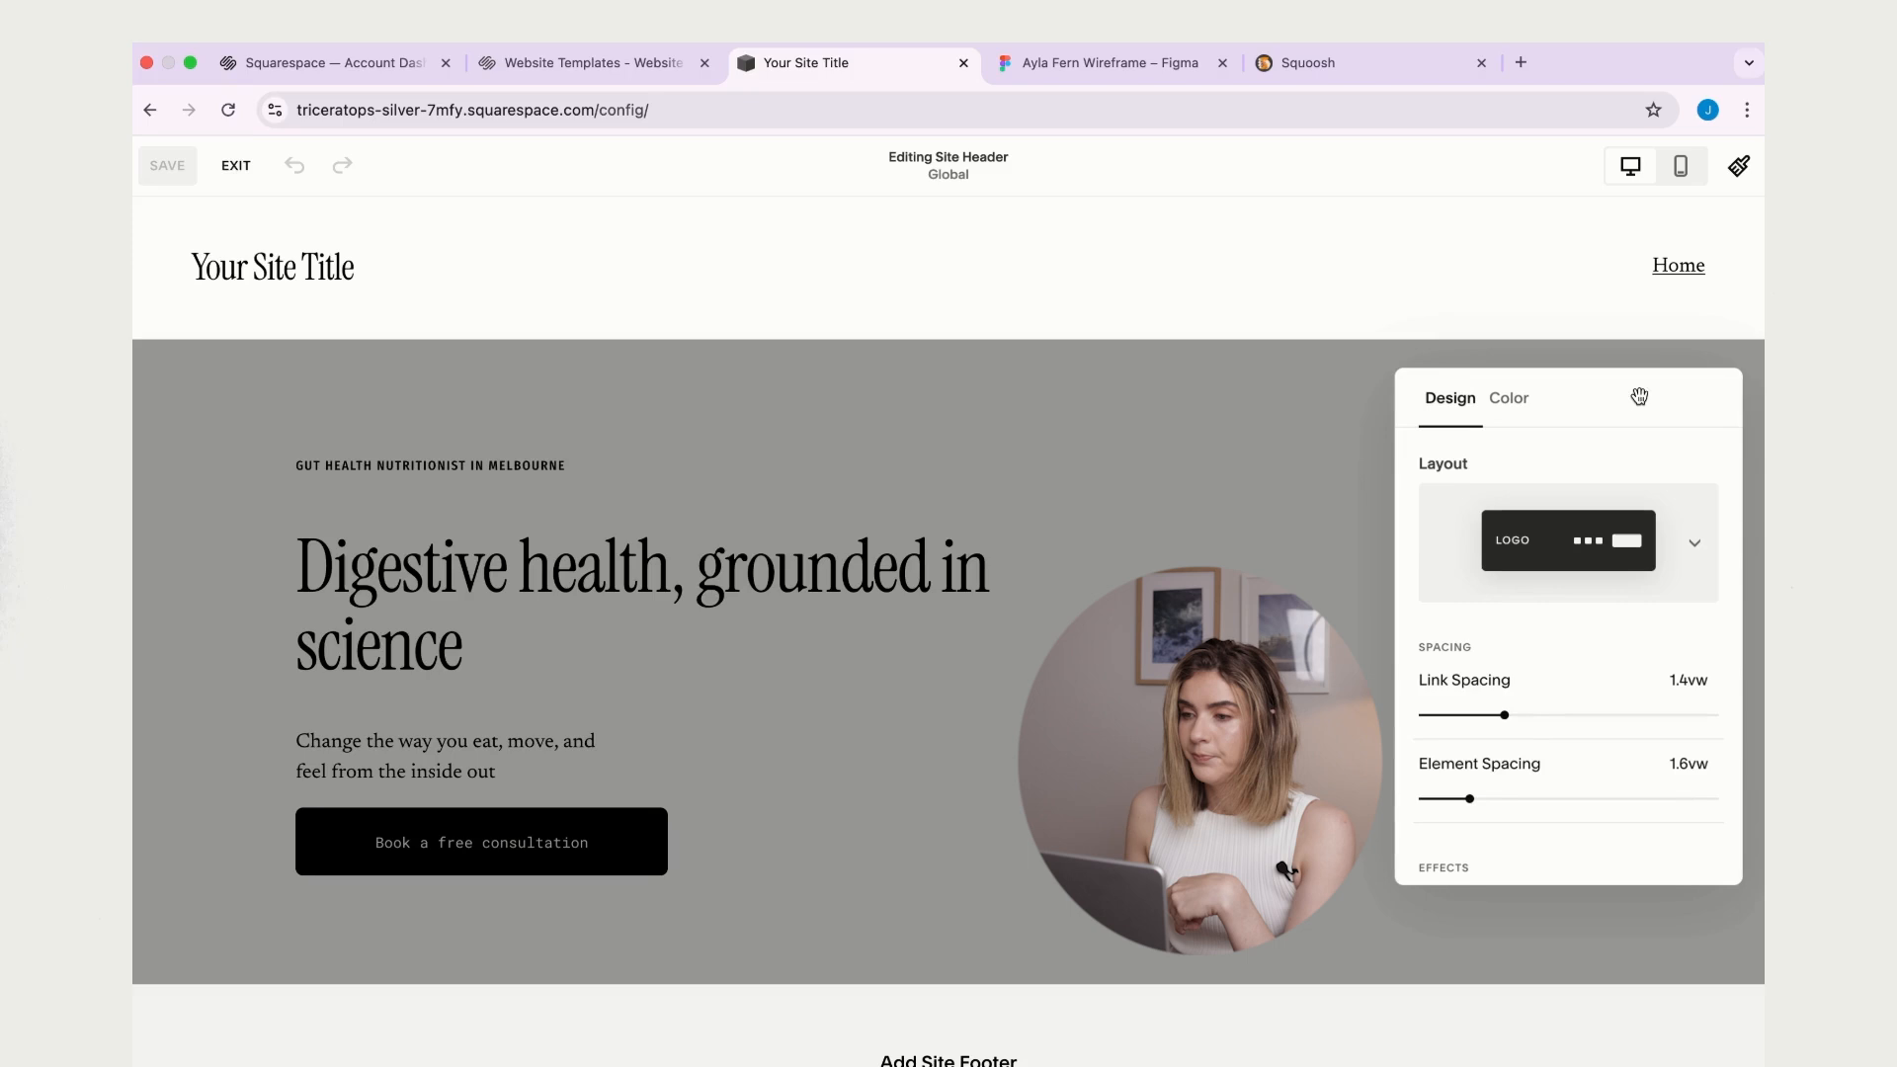
{"action": "left_click", "coordinate": [1700, 541]}
{"action": "scroll", "coordinate": [1567, 698], "scroll_direction": "down", "scroll_amount": 2}
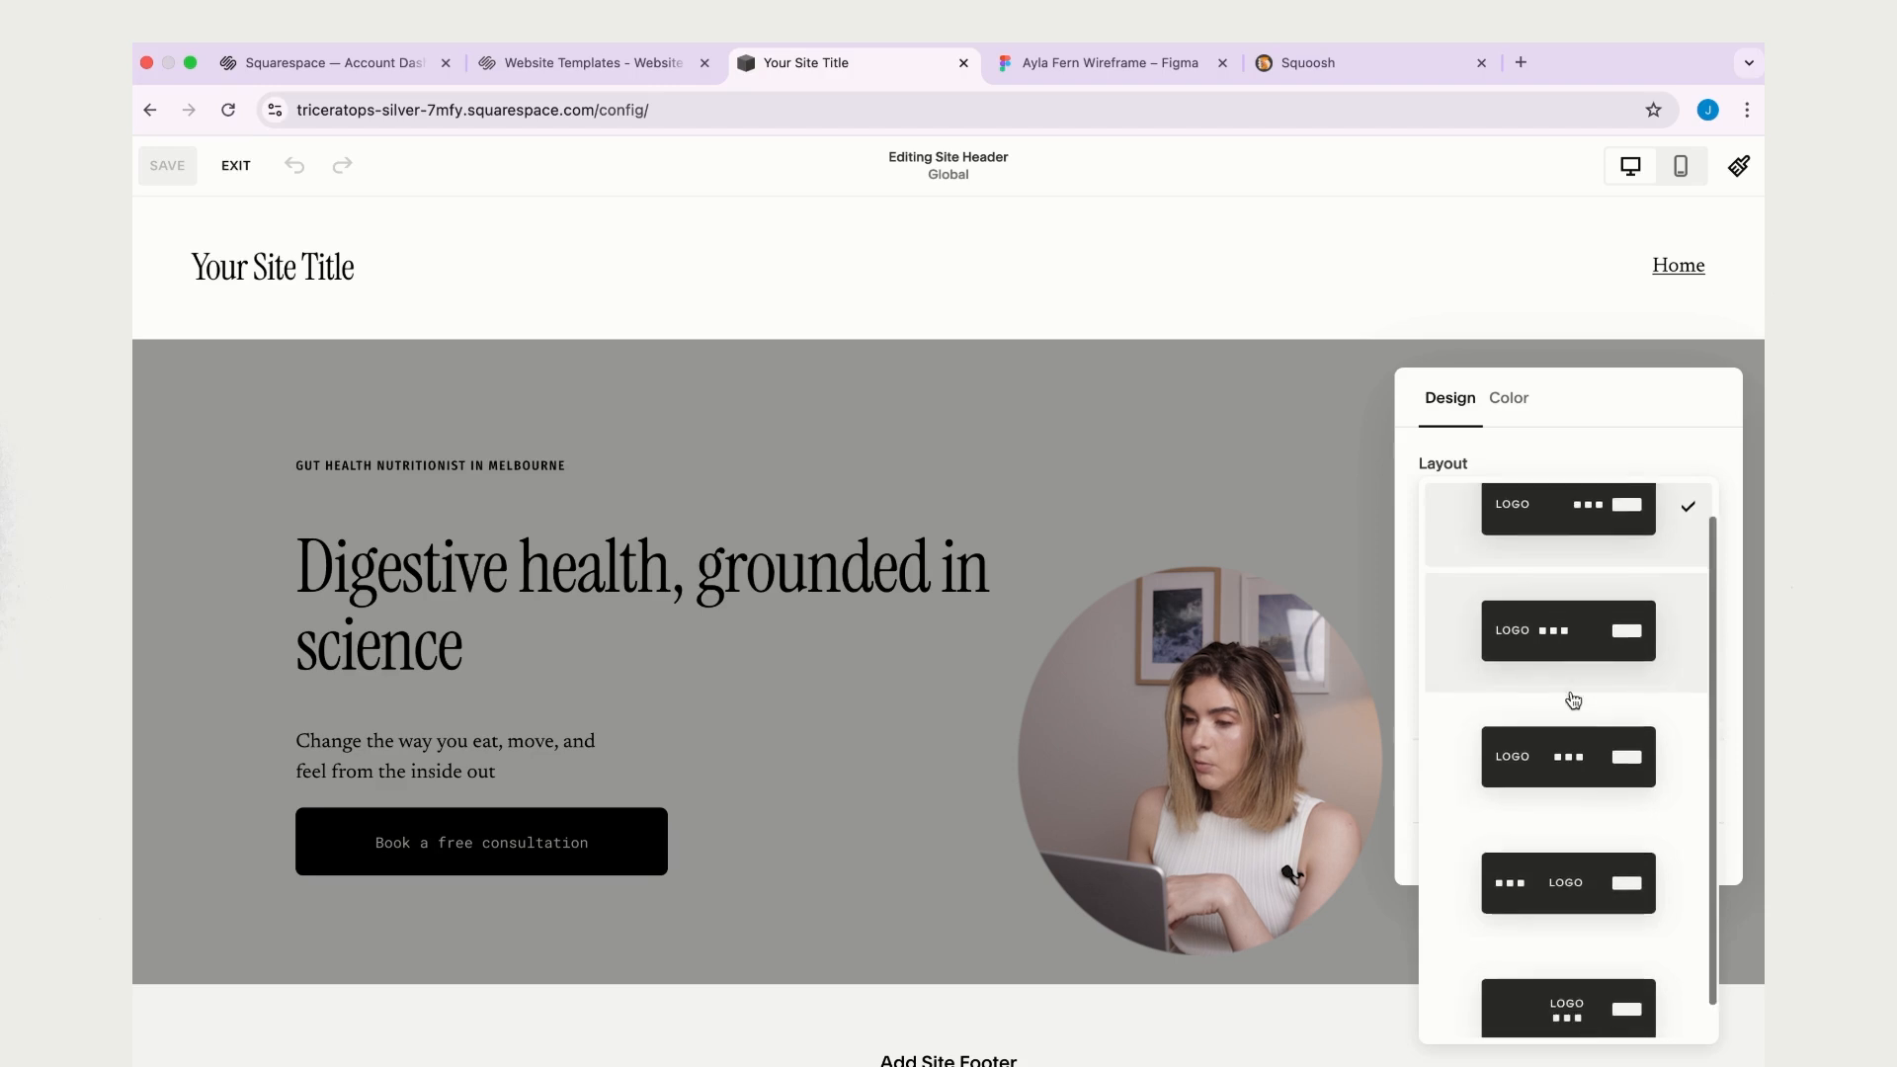
{"action": "left_click", "coordinate": [1568, 878]}
- Turn on Fixed position for the header under Effects
{"action": "scroll", "coordinate": [1642, 613], "scroll_direction": "down", "scroll_amount": 3}
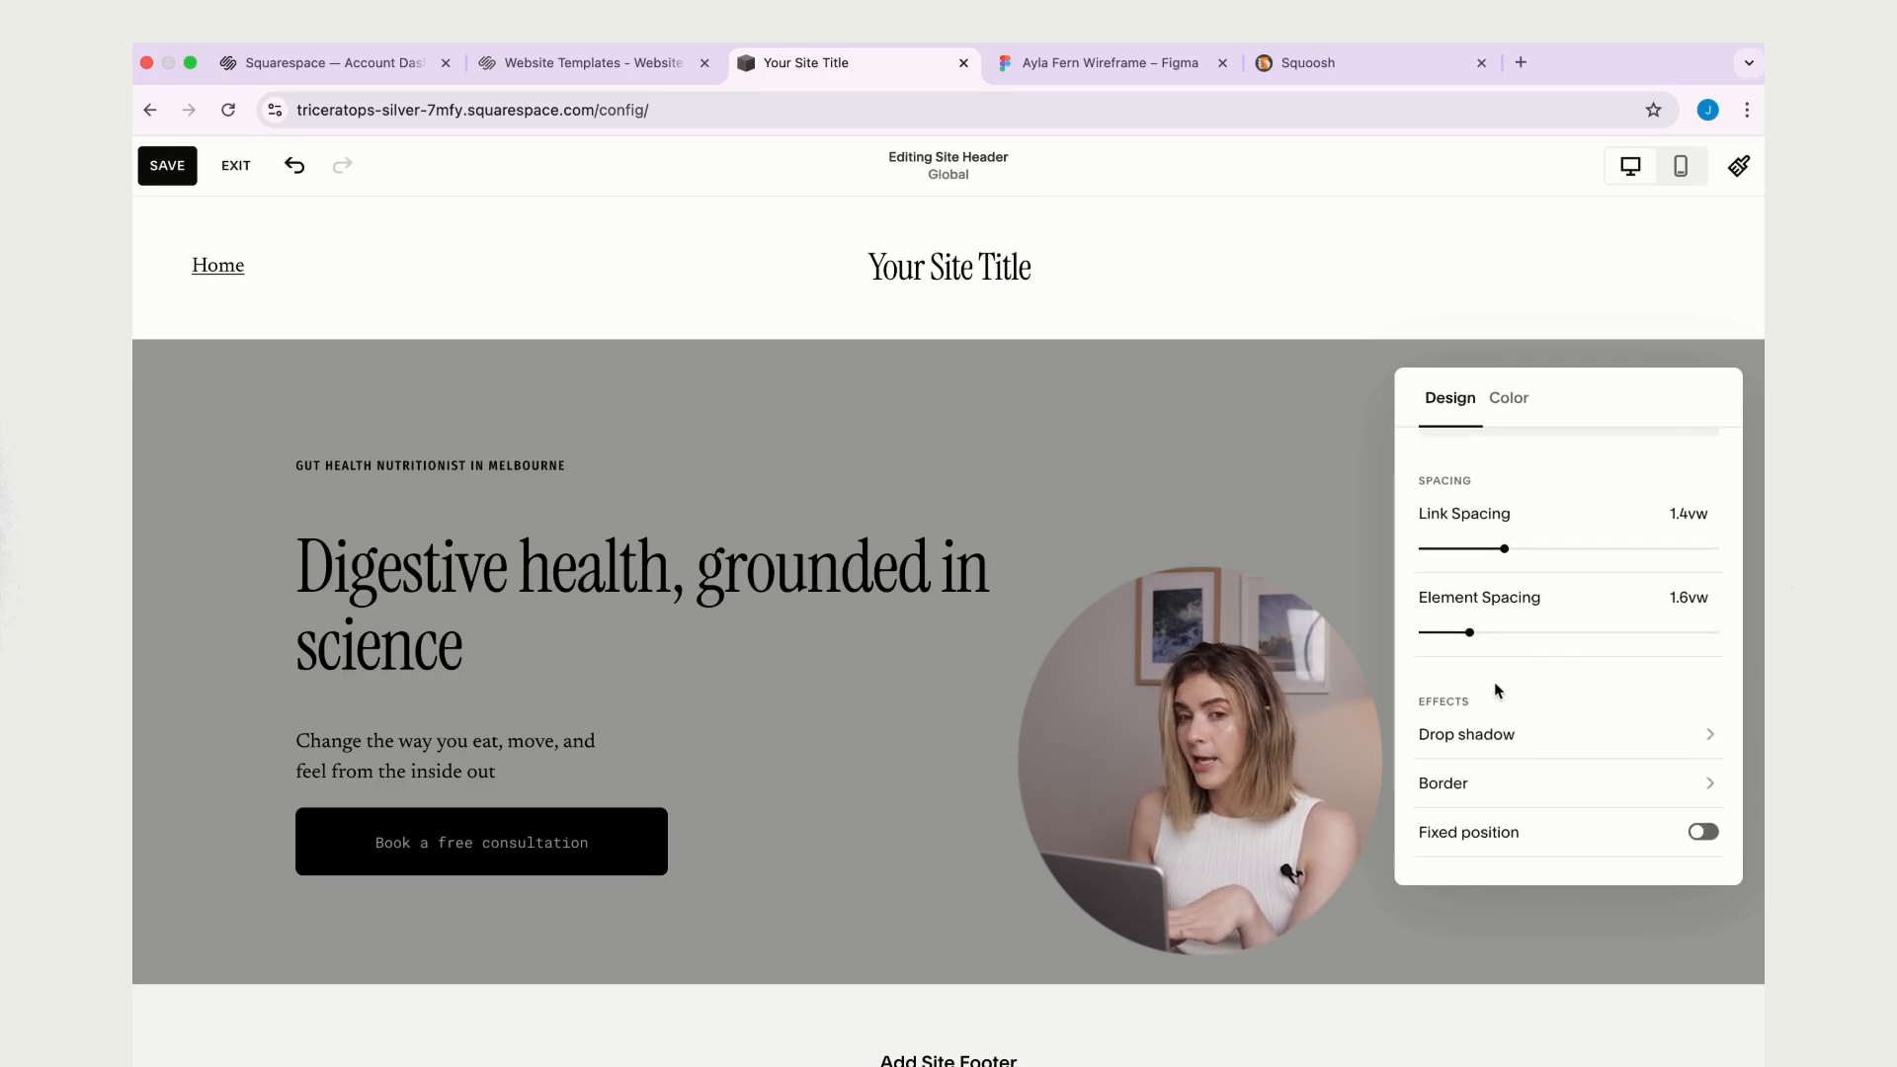
{"action": "scroll", "coordinate": [1543, 688], "scroll_direction": "down", "scroll_amount": 3}
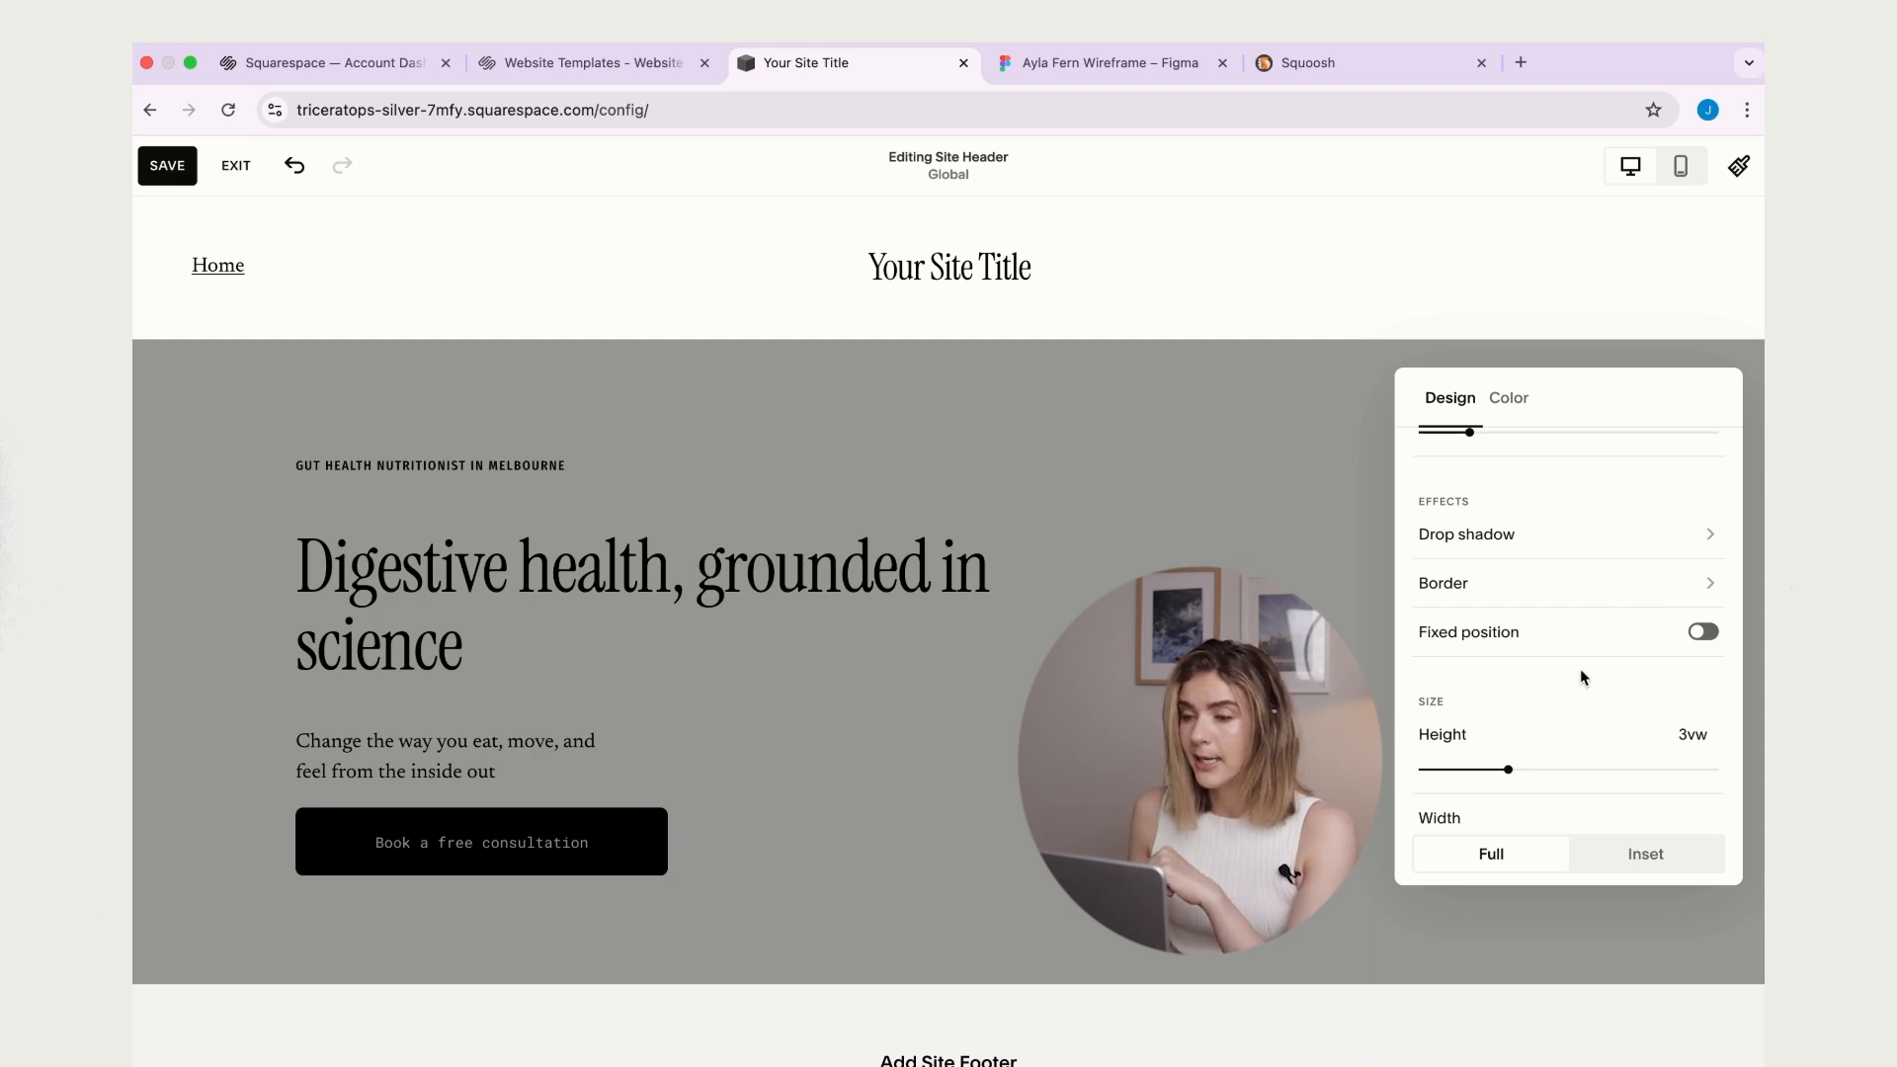
{"action": "left_click", "coordinate": [1702, 632]}
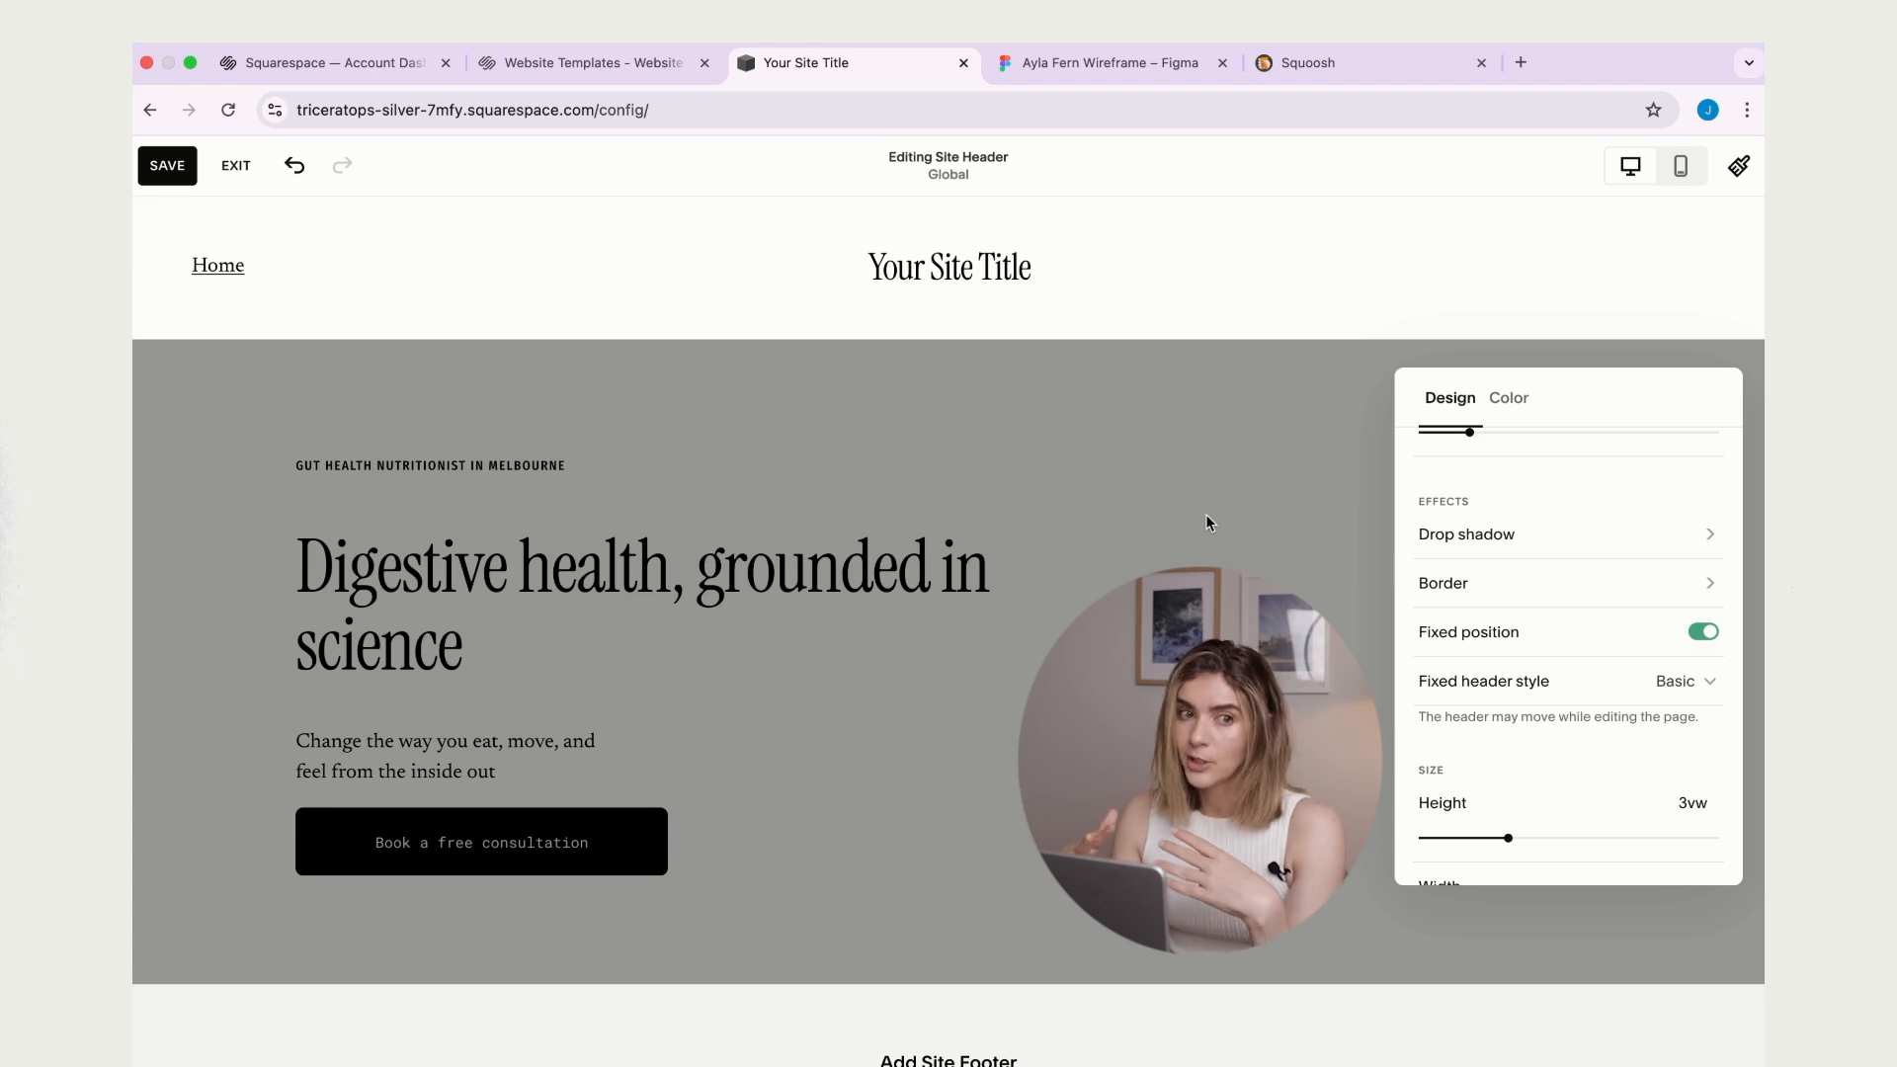
{"action": "scroll", "coordinate": [1591, 673], "scroll_direction": "down", "scroll_amount": 2}
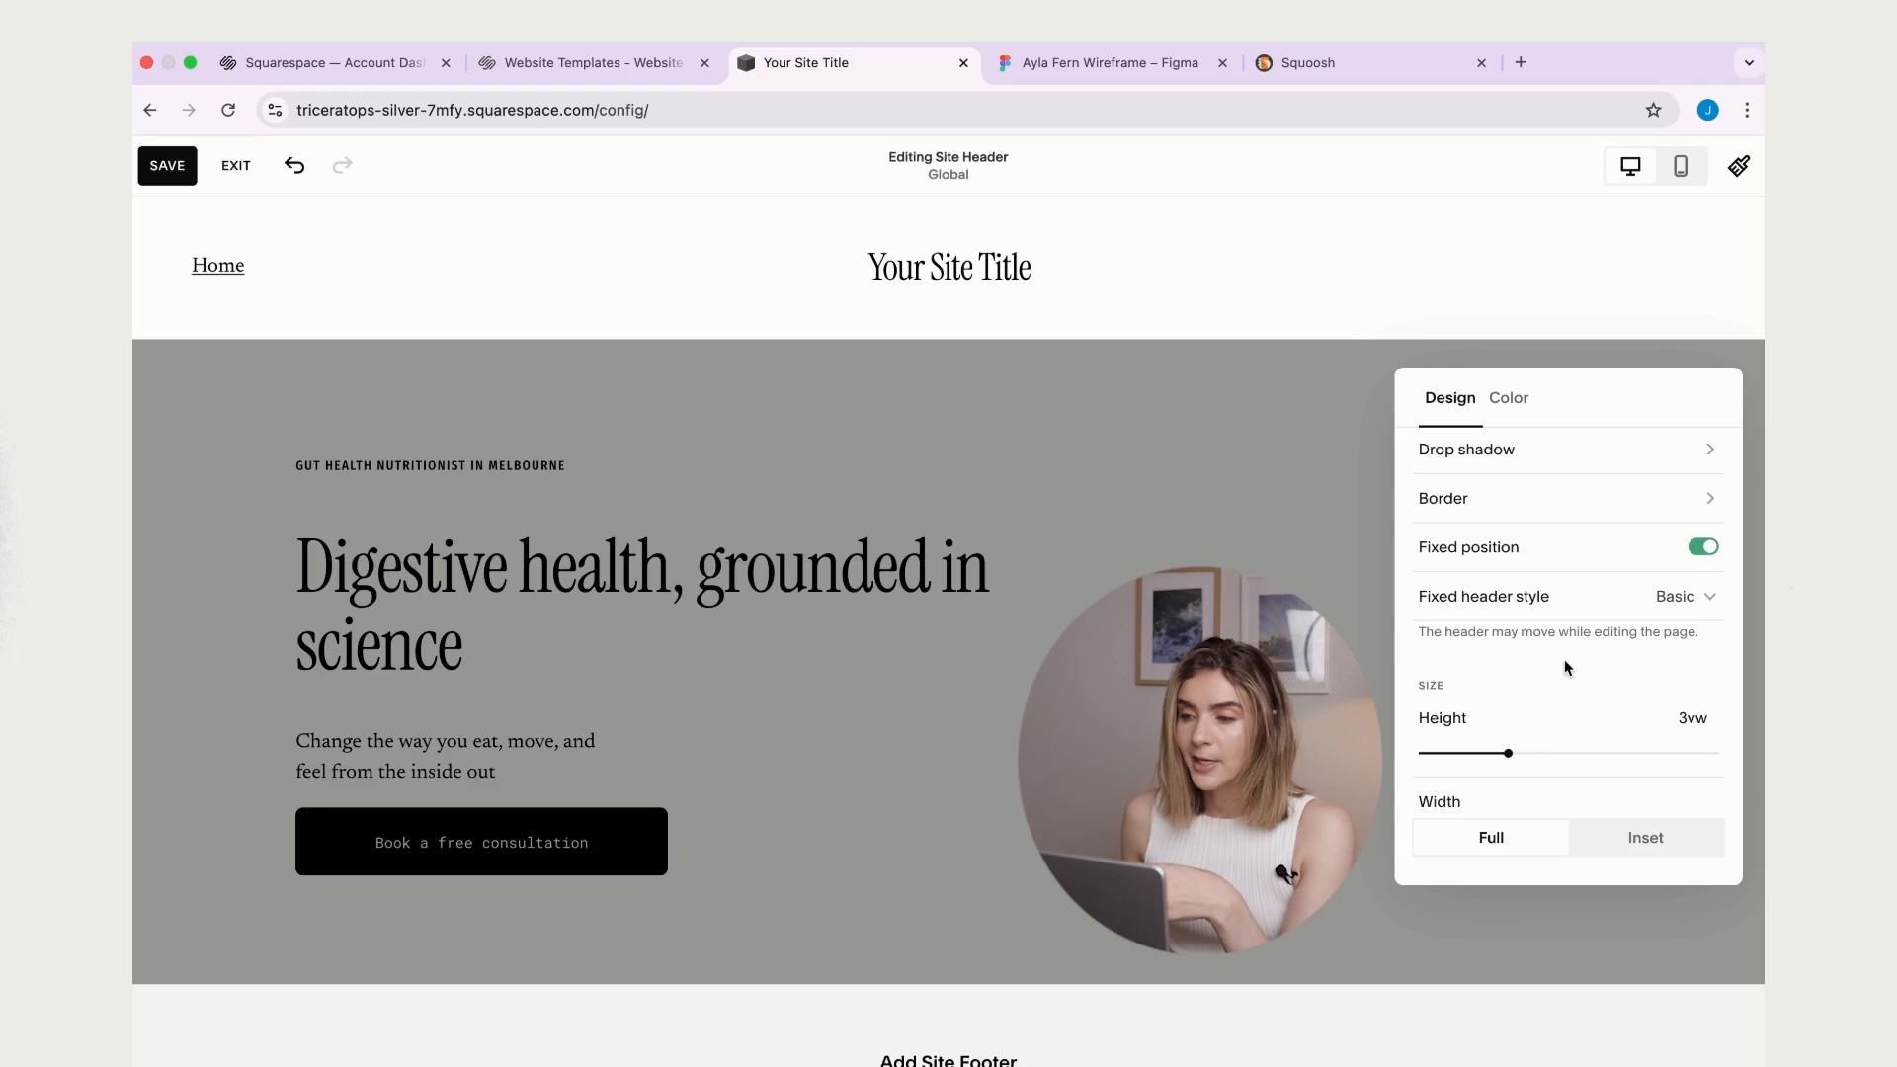
- Give the header a solid background using a site palette colour
{"action": "left_click", "coordinate": [1514, 411]}
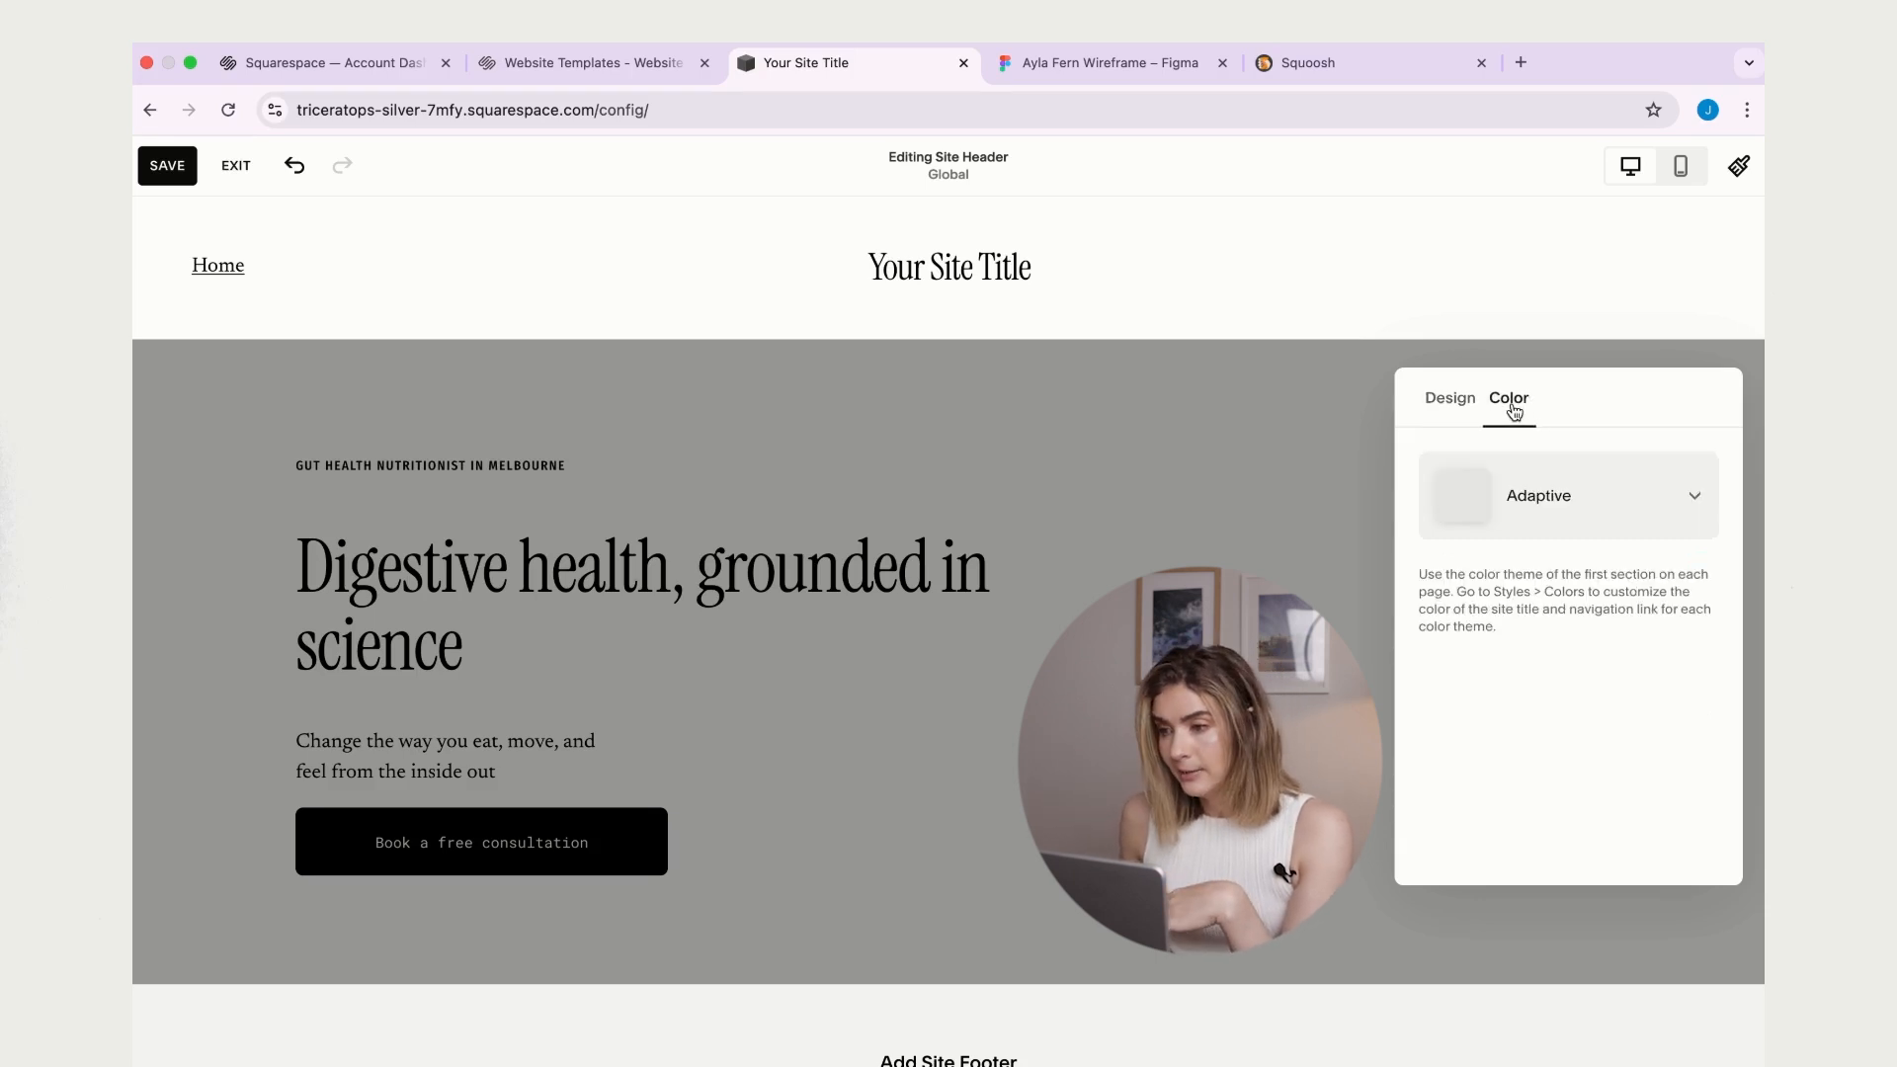
{"action": "left_click", "coordinate": [1688, 500]}
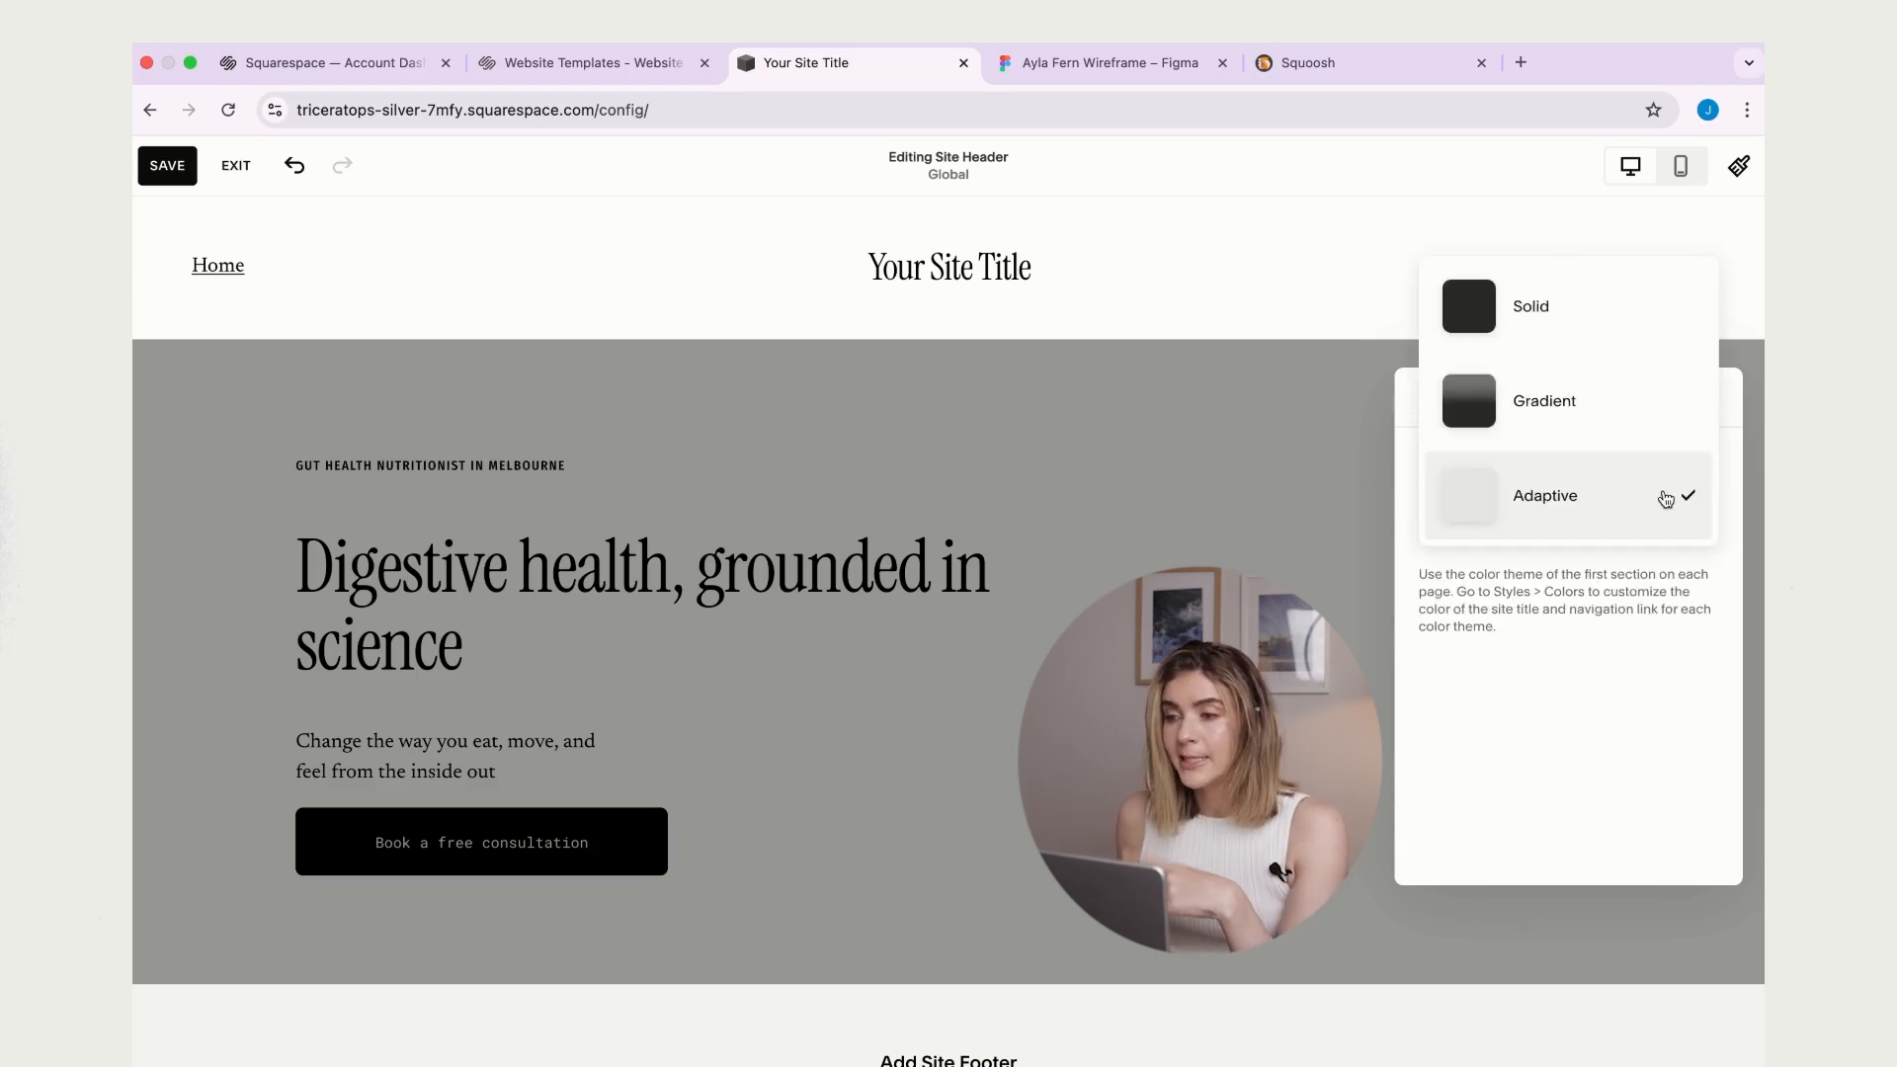
{"action": "left_click", "coordinate": [1555, 335]}
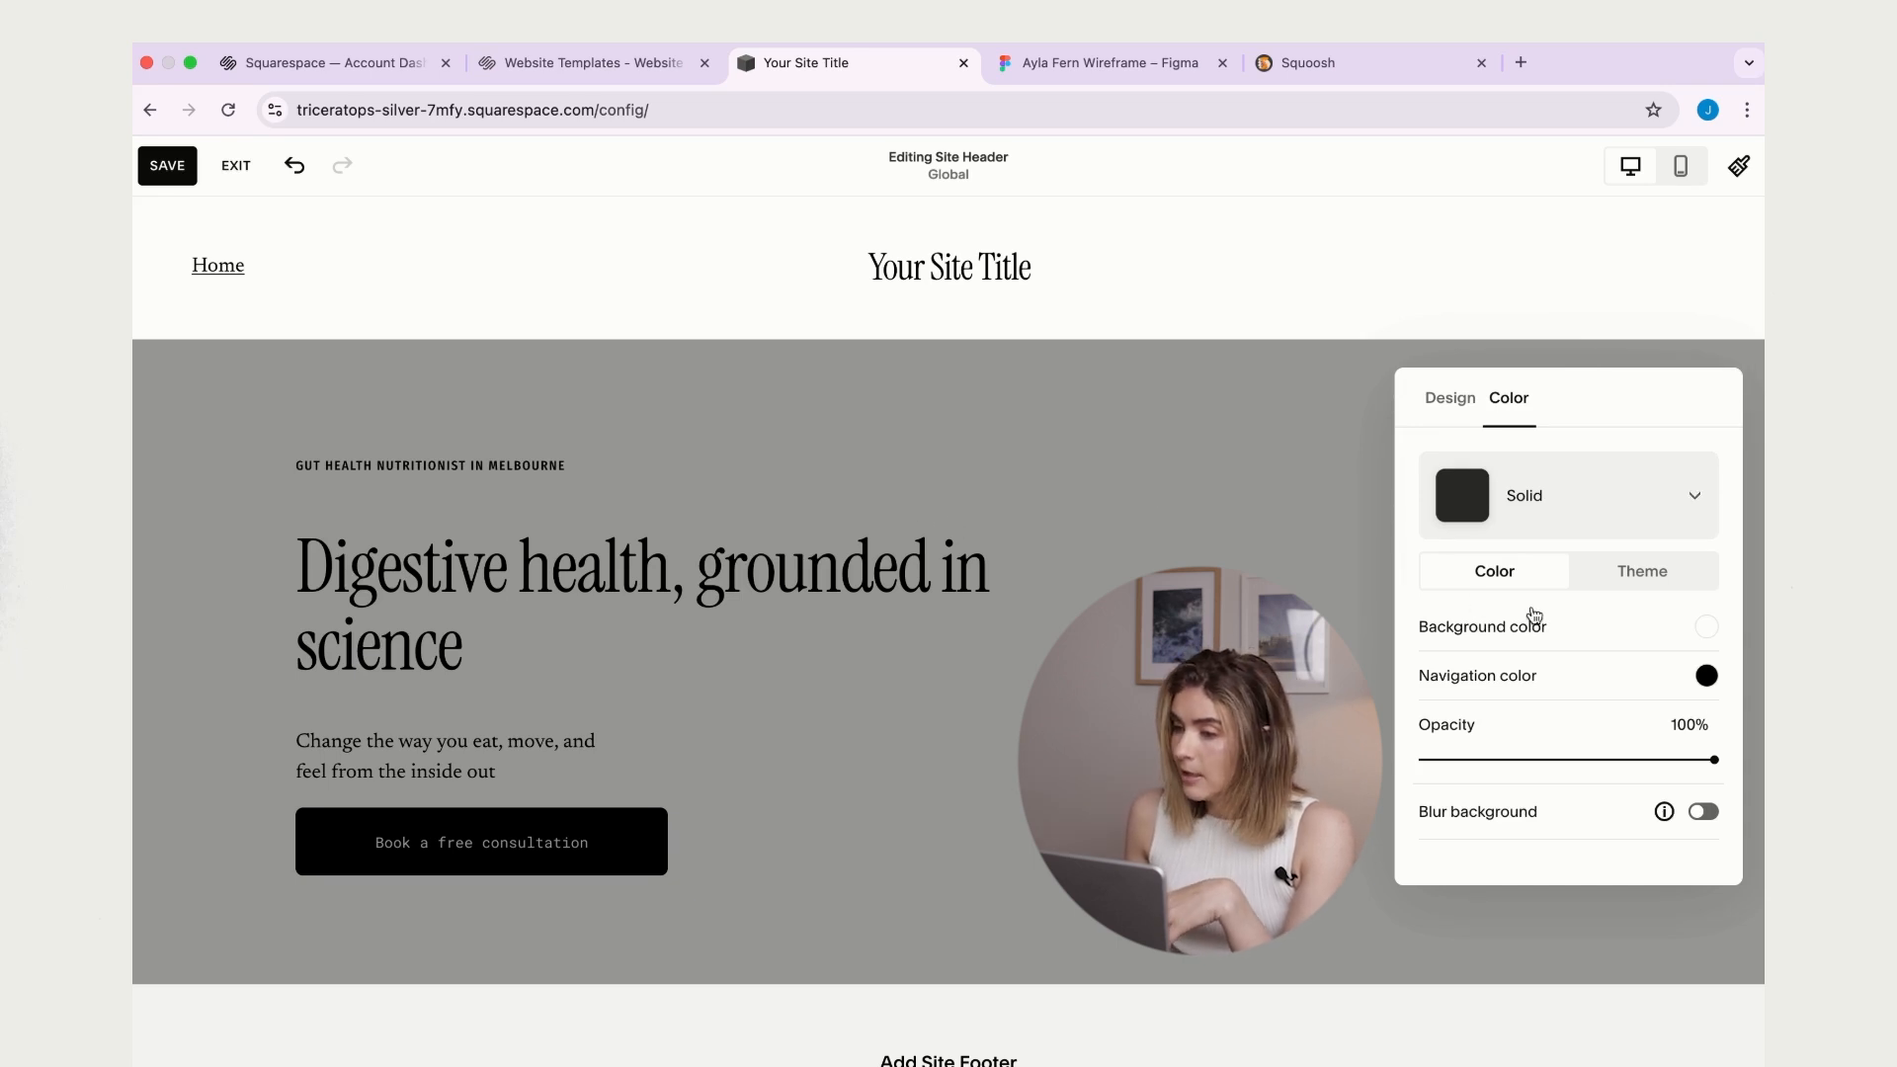
{"action": "left_click", "coordinate": [1708, 628]}
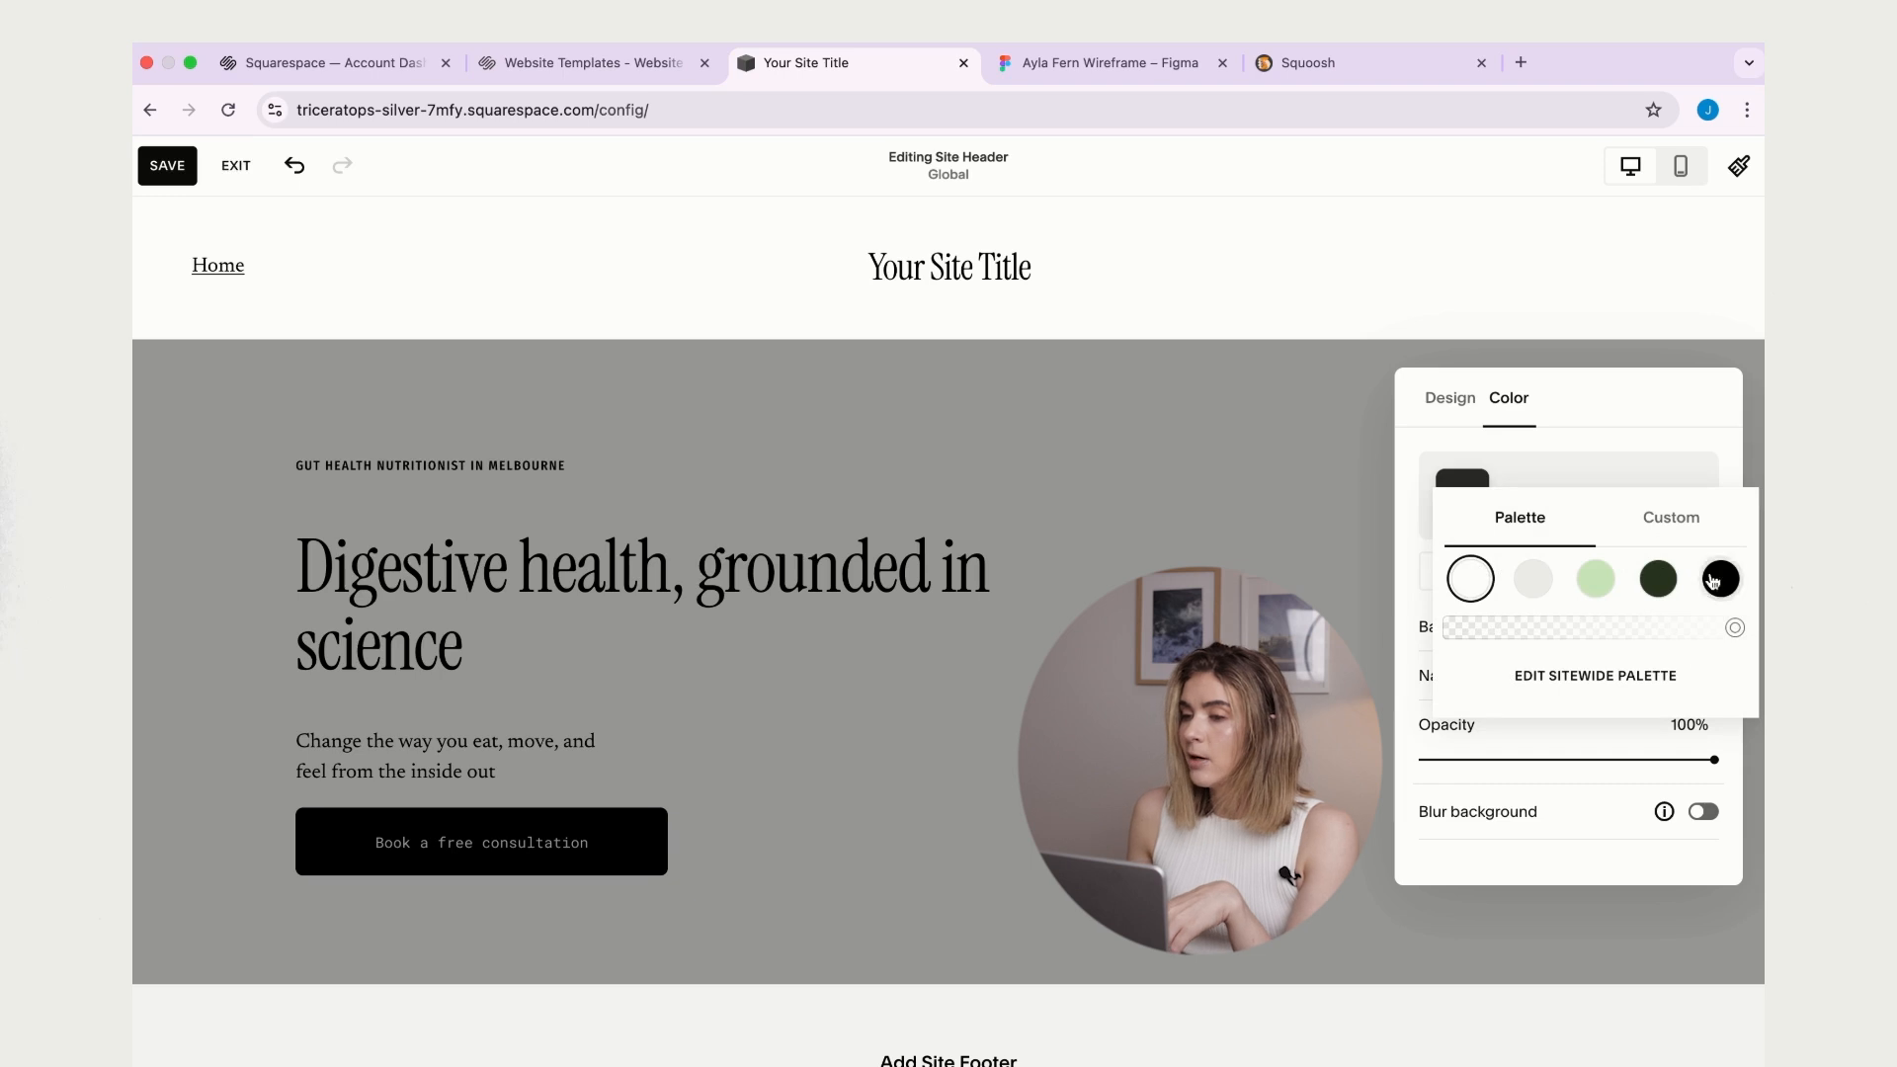
{"action": "left_click", "coordinate": [1662, 521]}
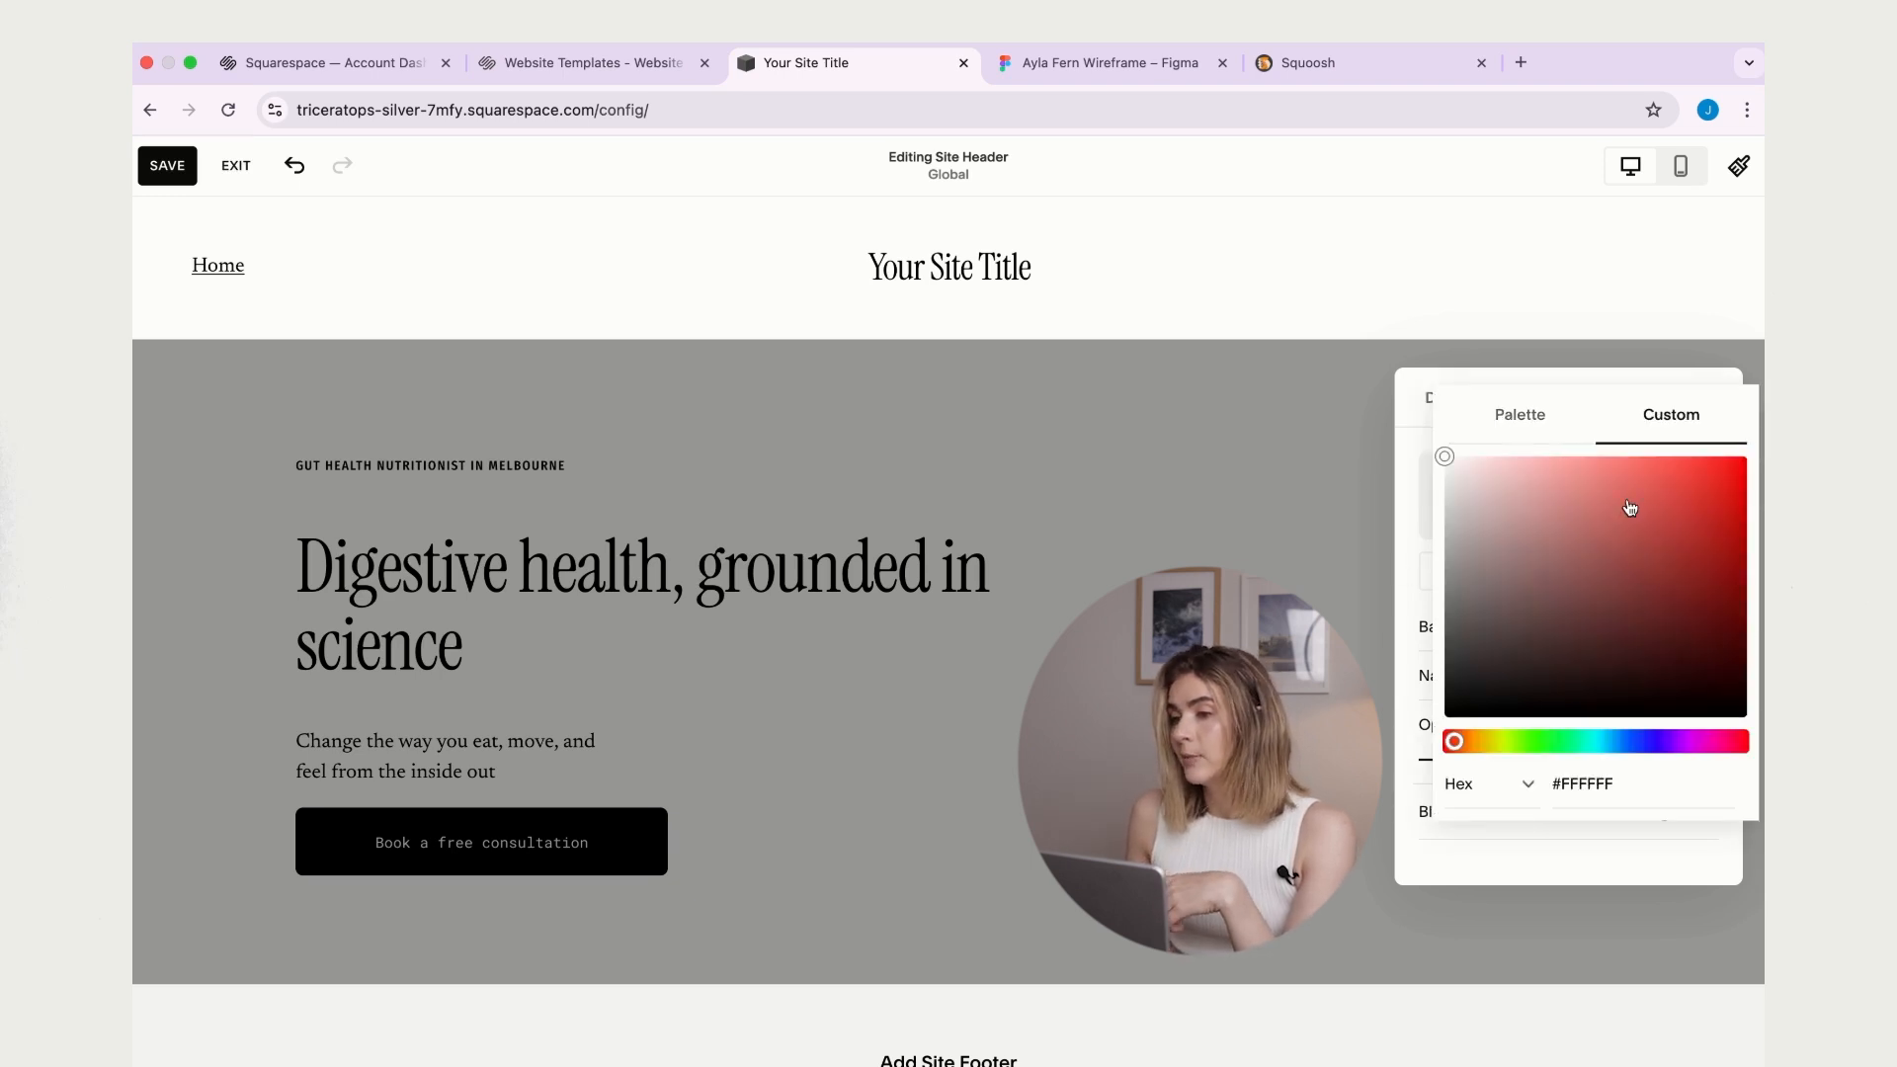
{"action": "left_click", "coordinate": [1528, 416]}
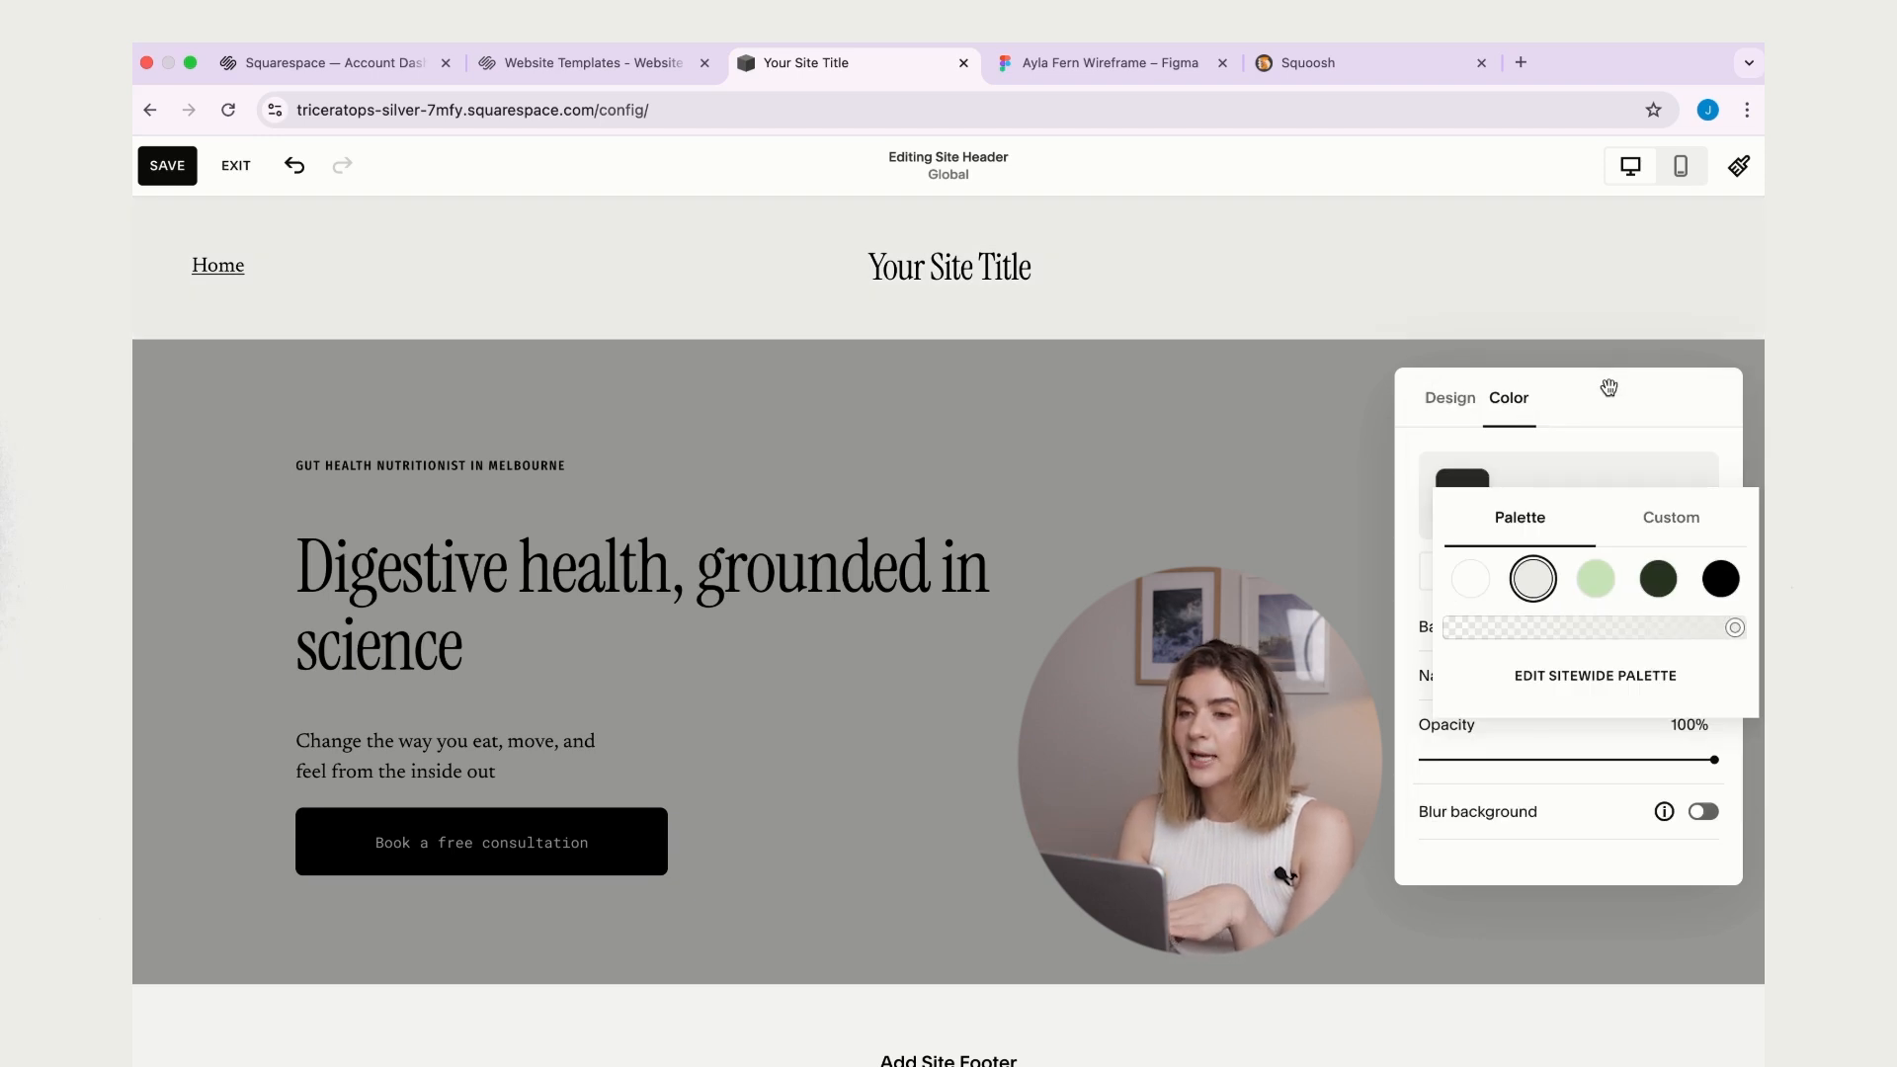
{"action": "left_click", "coordinate": [1608, 387]}
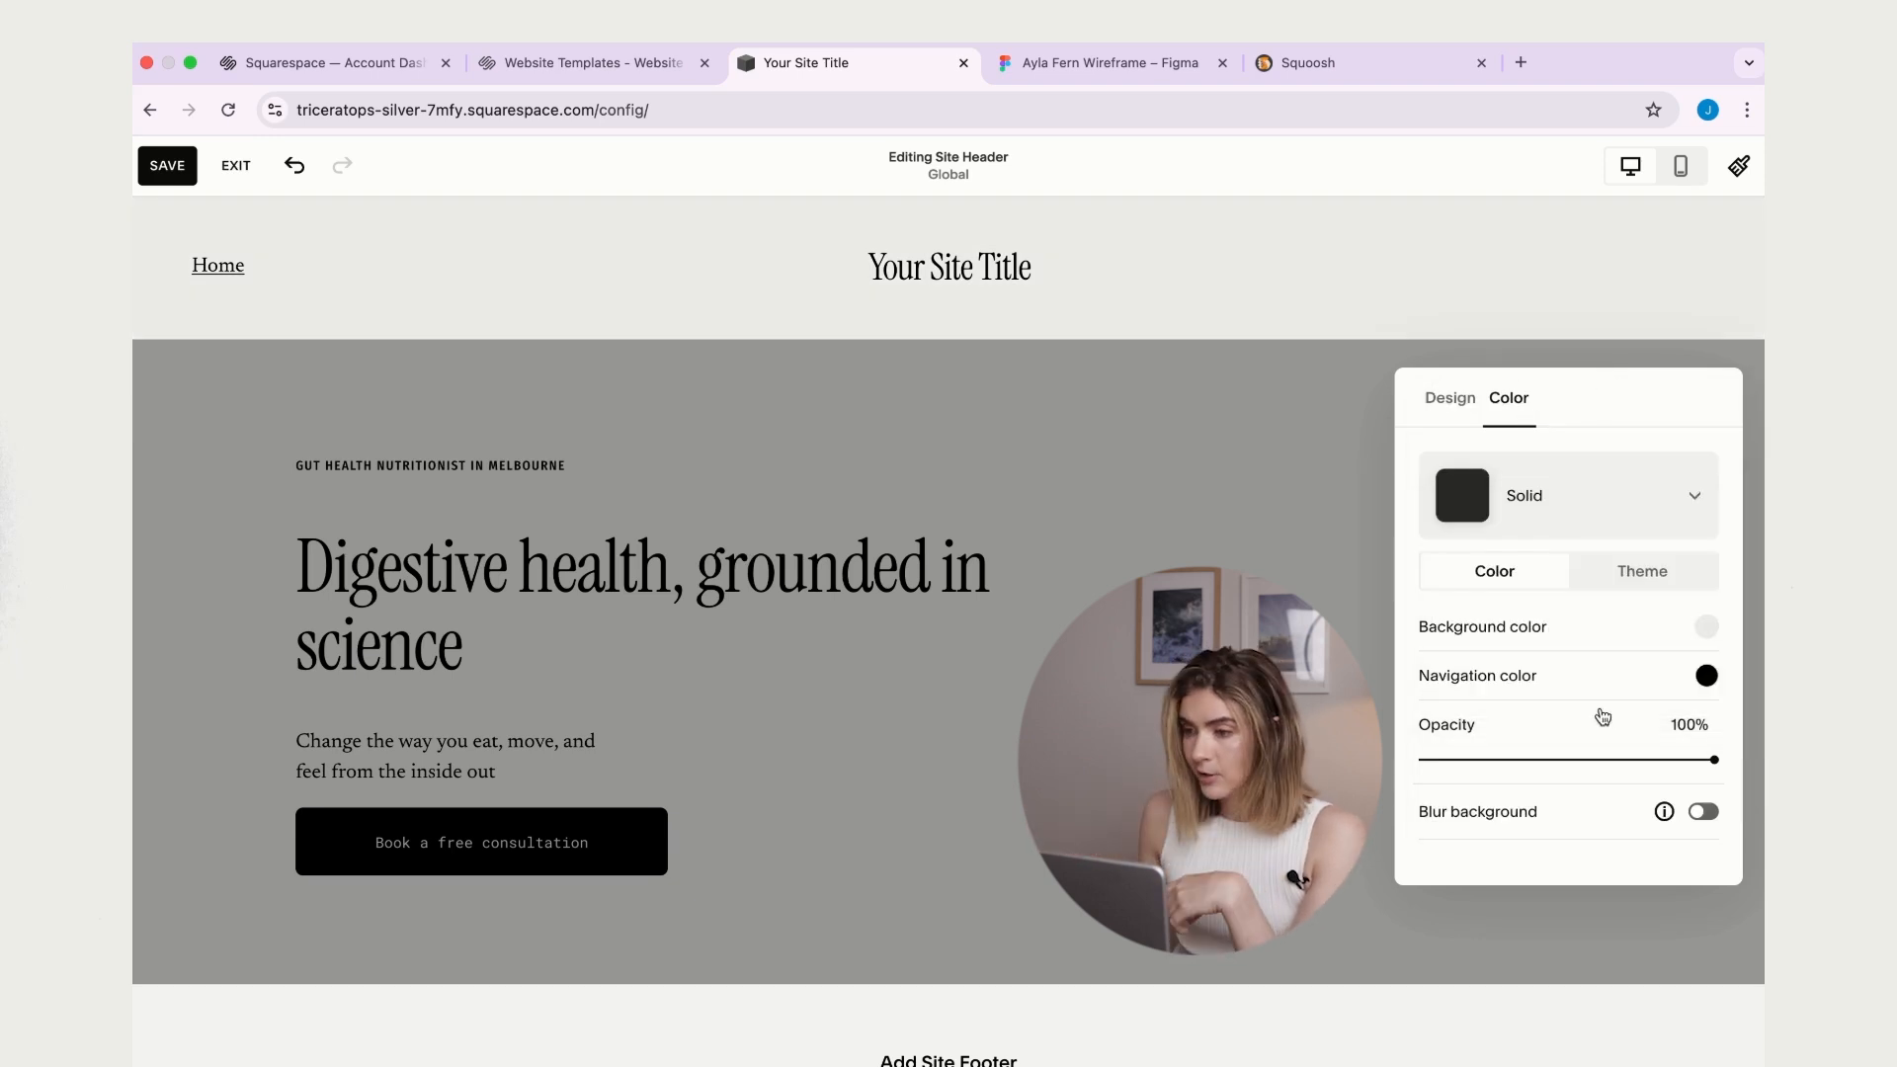
- Change the header navigation colour to the palette's dark green
{"action": "left_click", "coordinate": [1710, 684]}
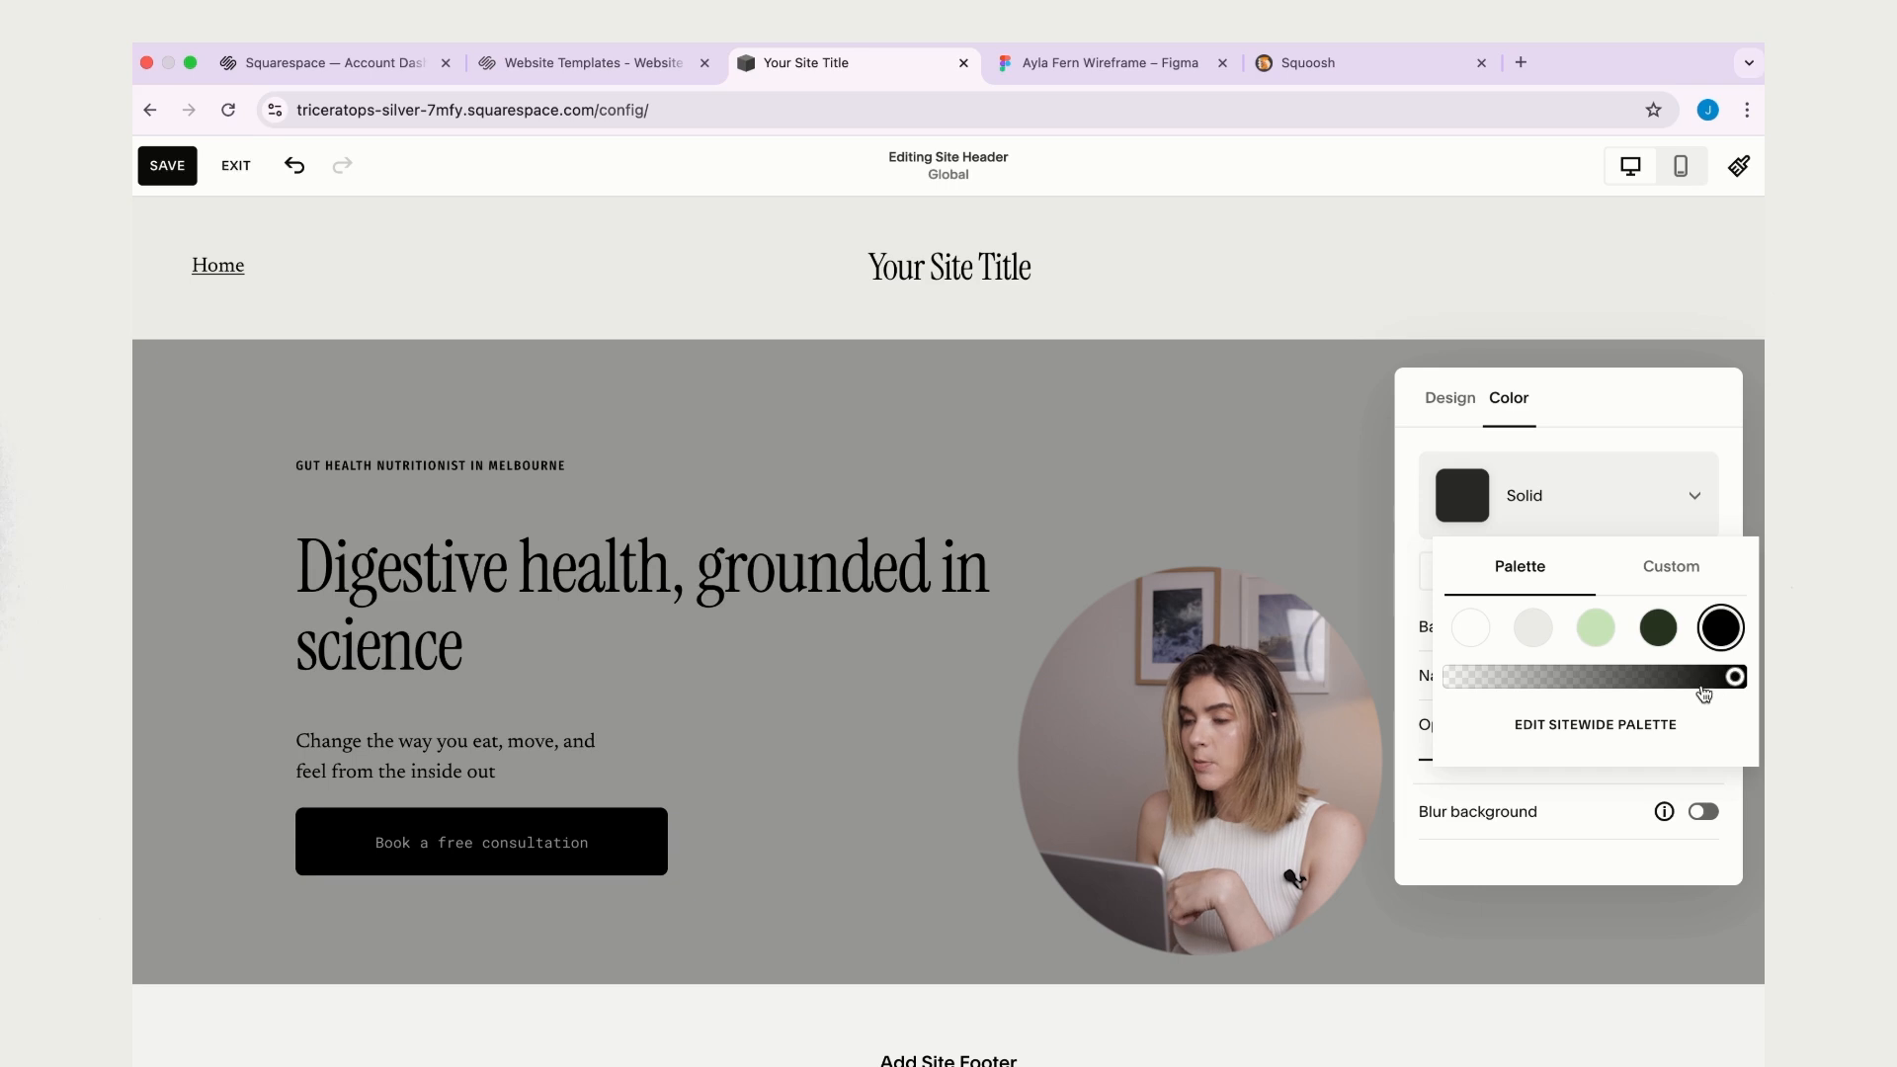
{"action": "left_click", "coordinate": [1656, 633]}
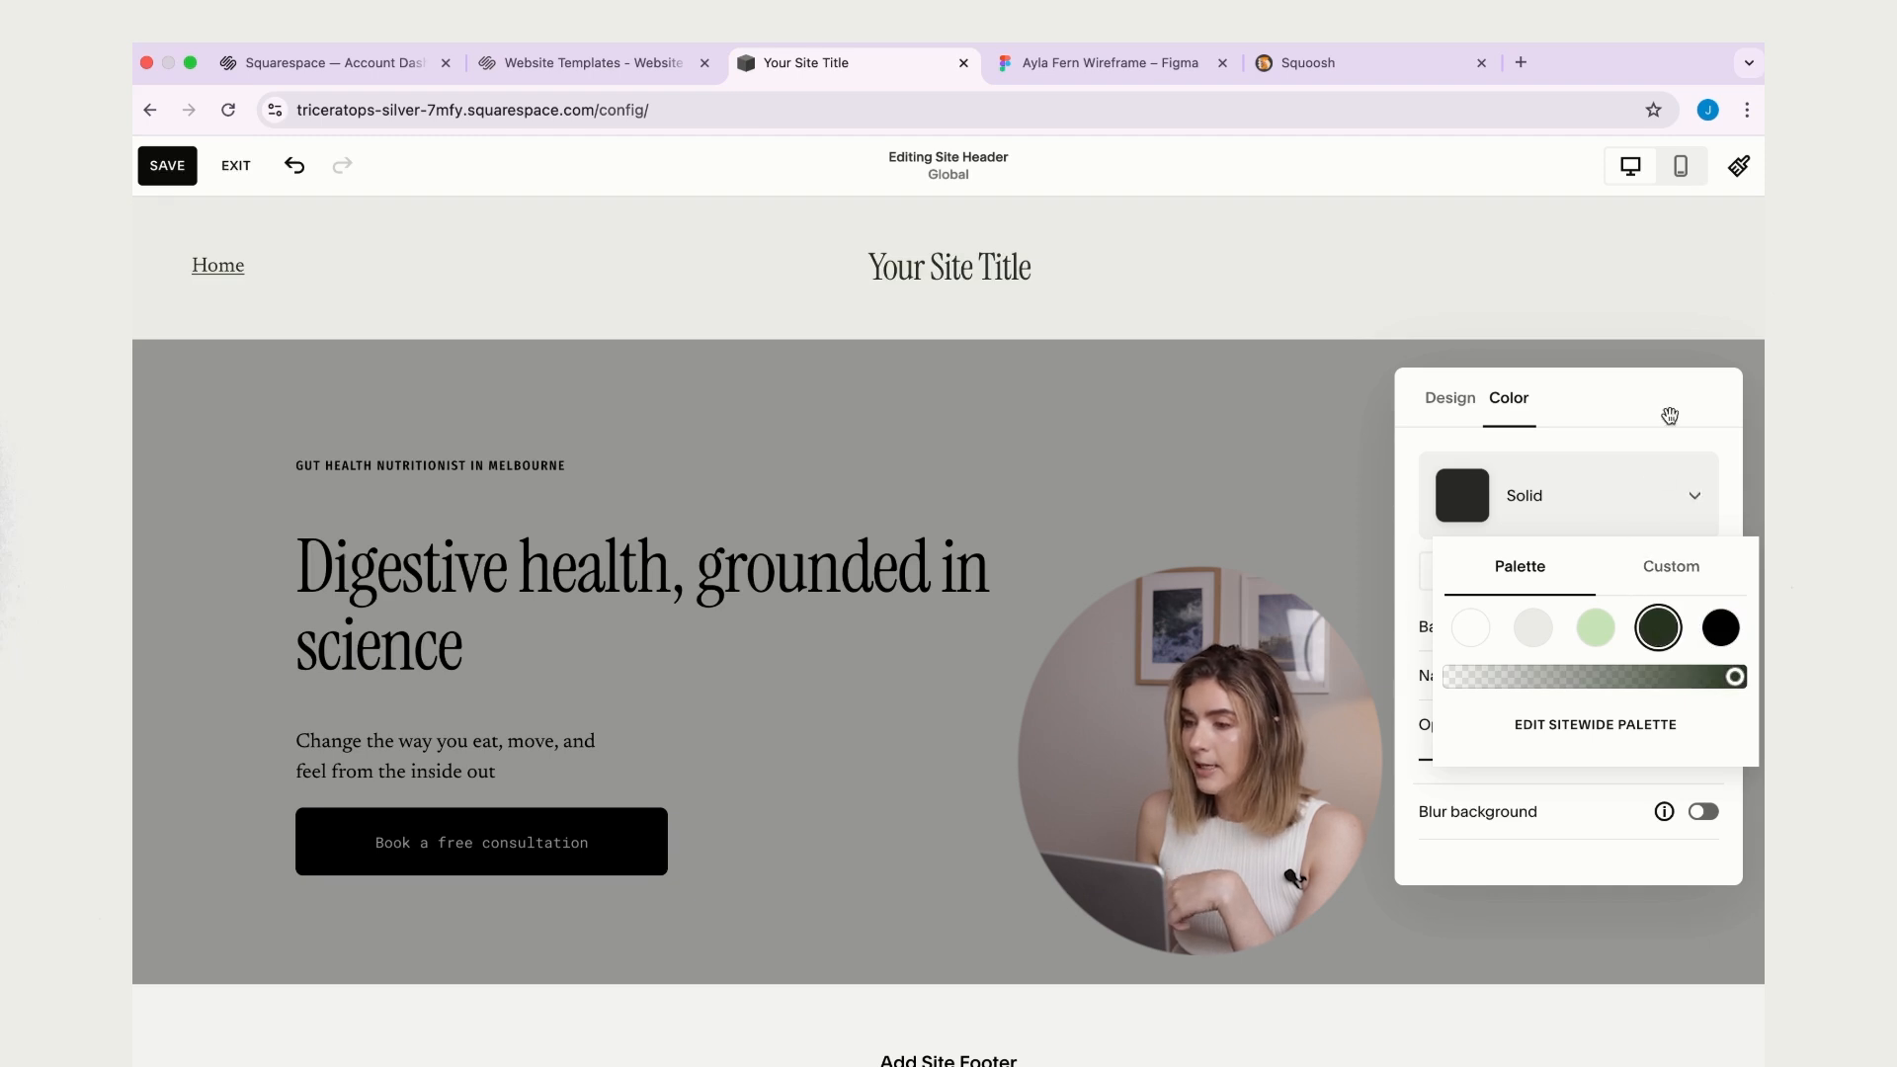
{"action": "left_click", "coordinate": [1065, 470]}
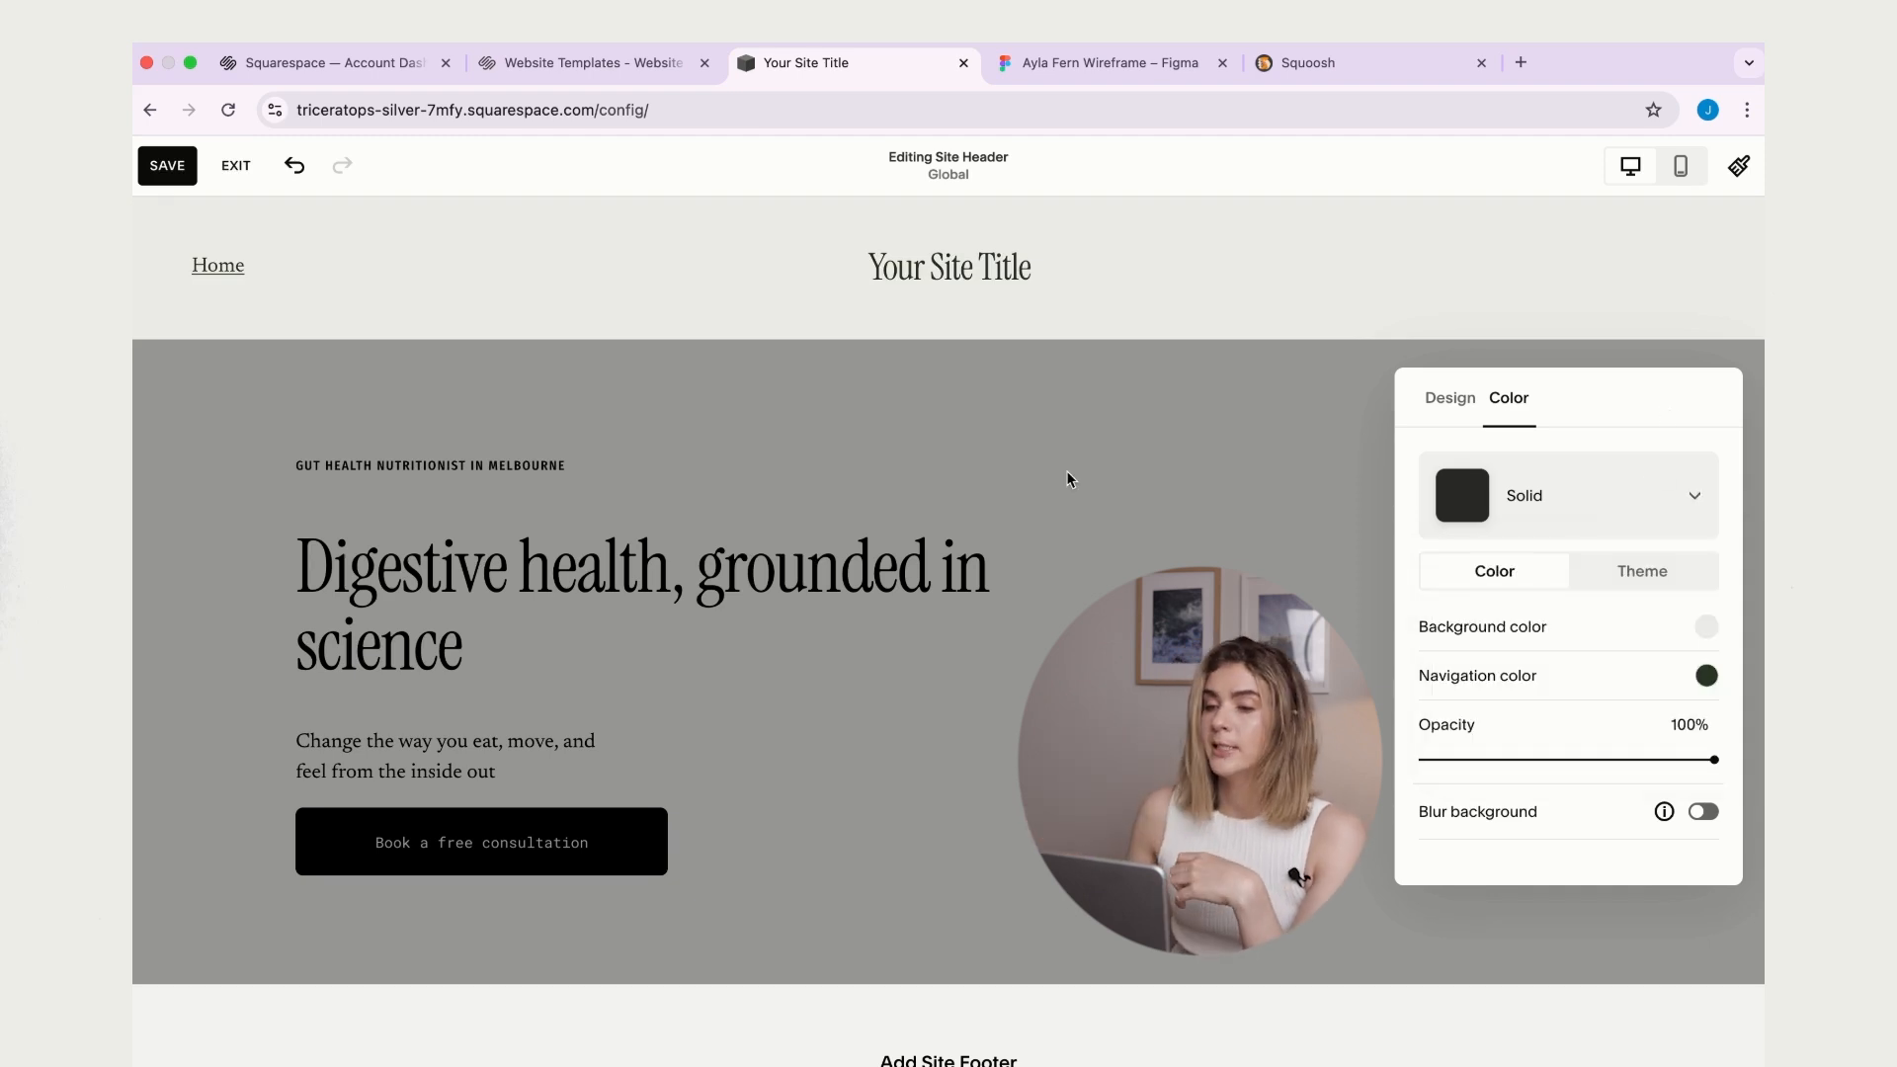
{"action": "left_click", "coordinate": [1343, 409]}
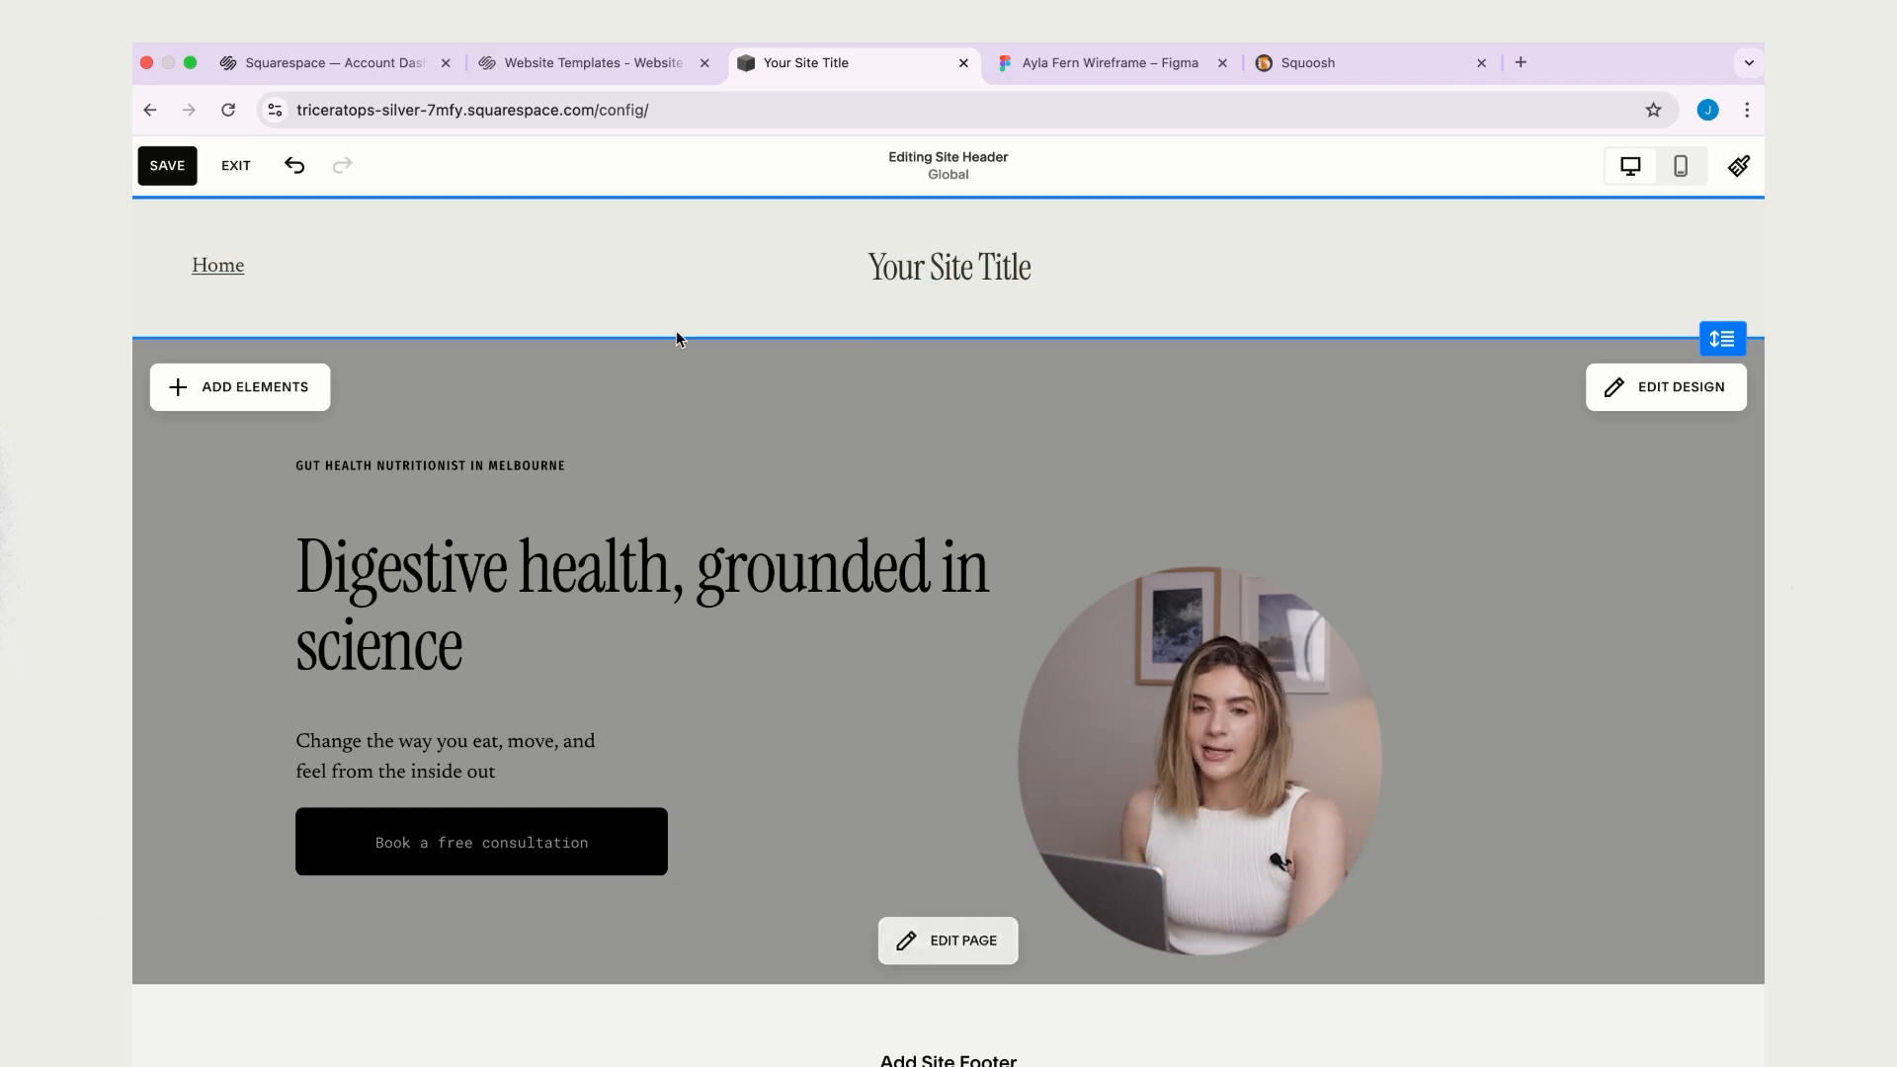
- Save the header edits and show the Website > Pages list
{"action": "left_click", "coordinate": [164, 167]}
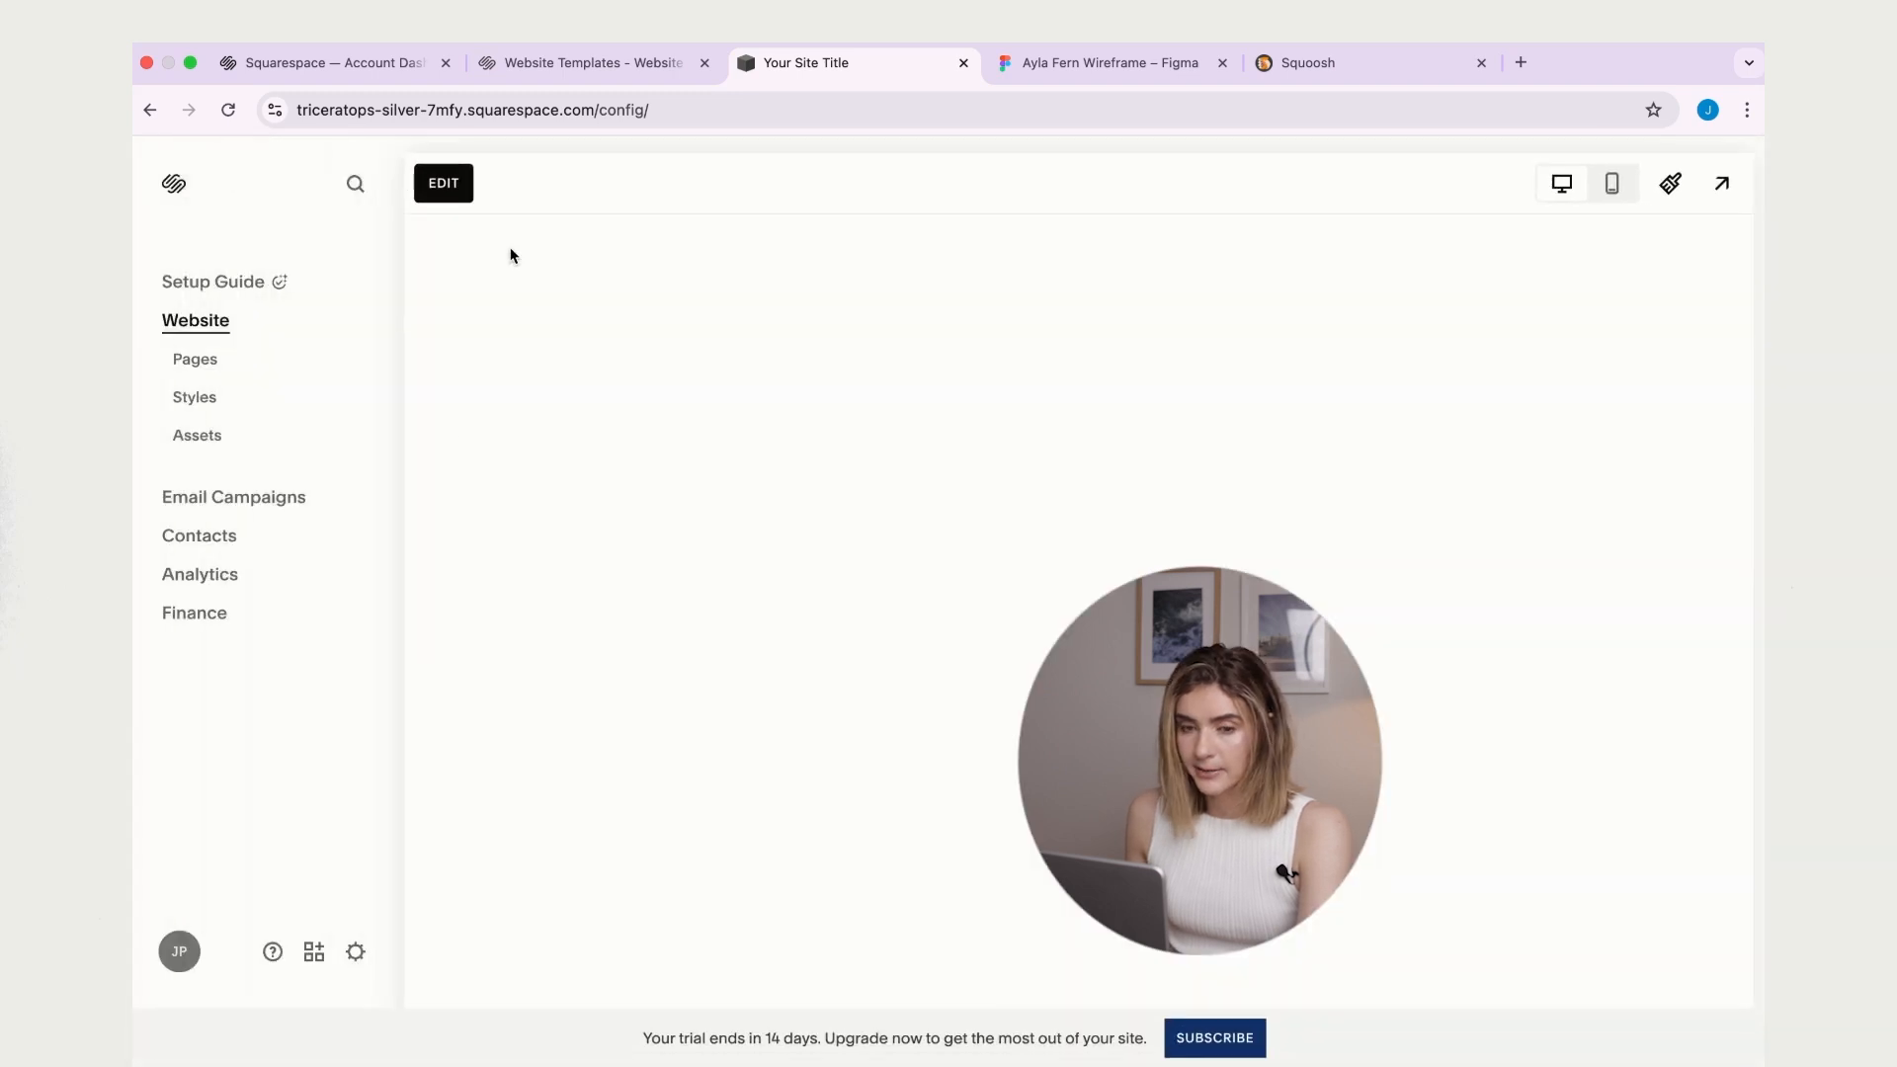
{"action": "left_click", "coordinate": [205, 361]}
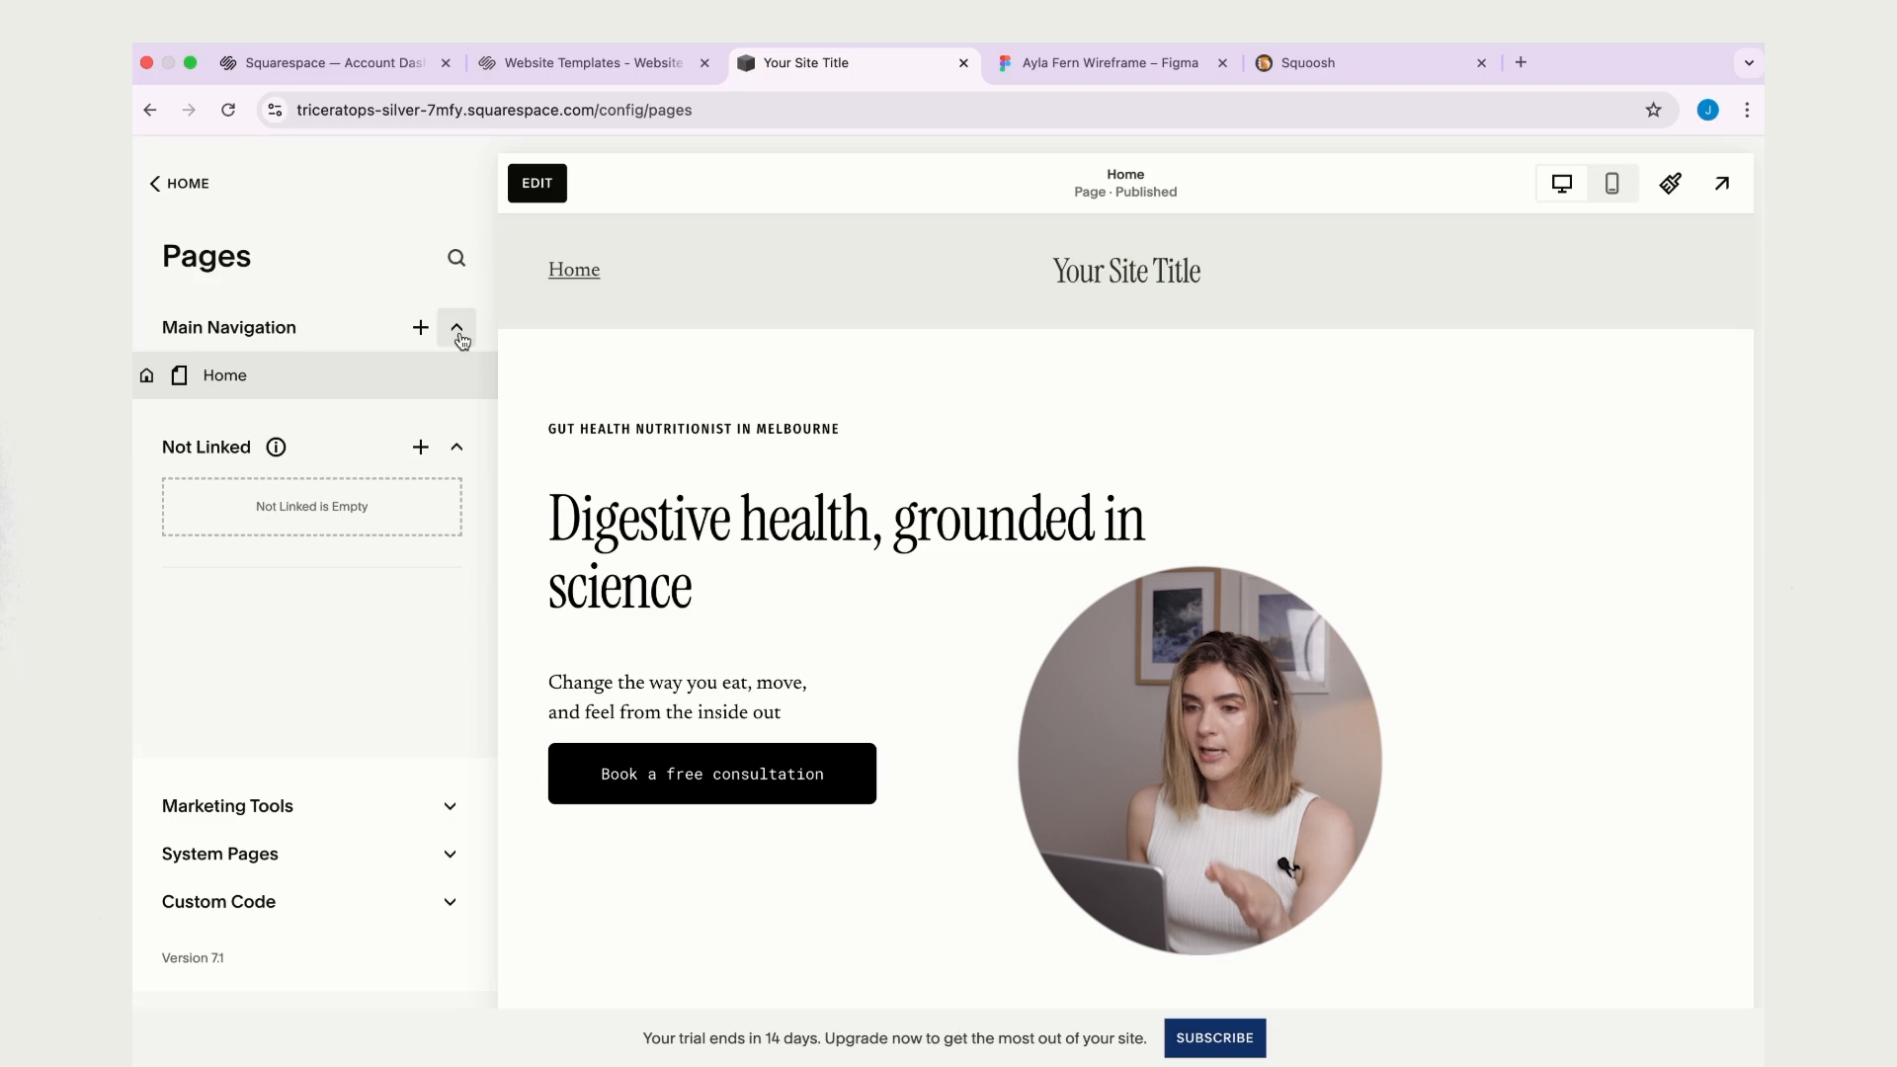
- Add two blank pages named ABOUT and SERVICES to Main Navigation
{"action": "left_click", "coordinate": [418, 332]}
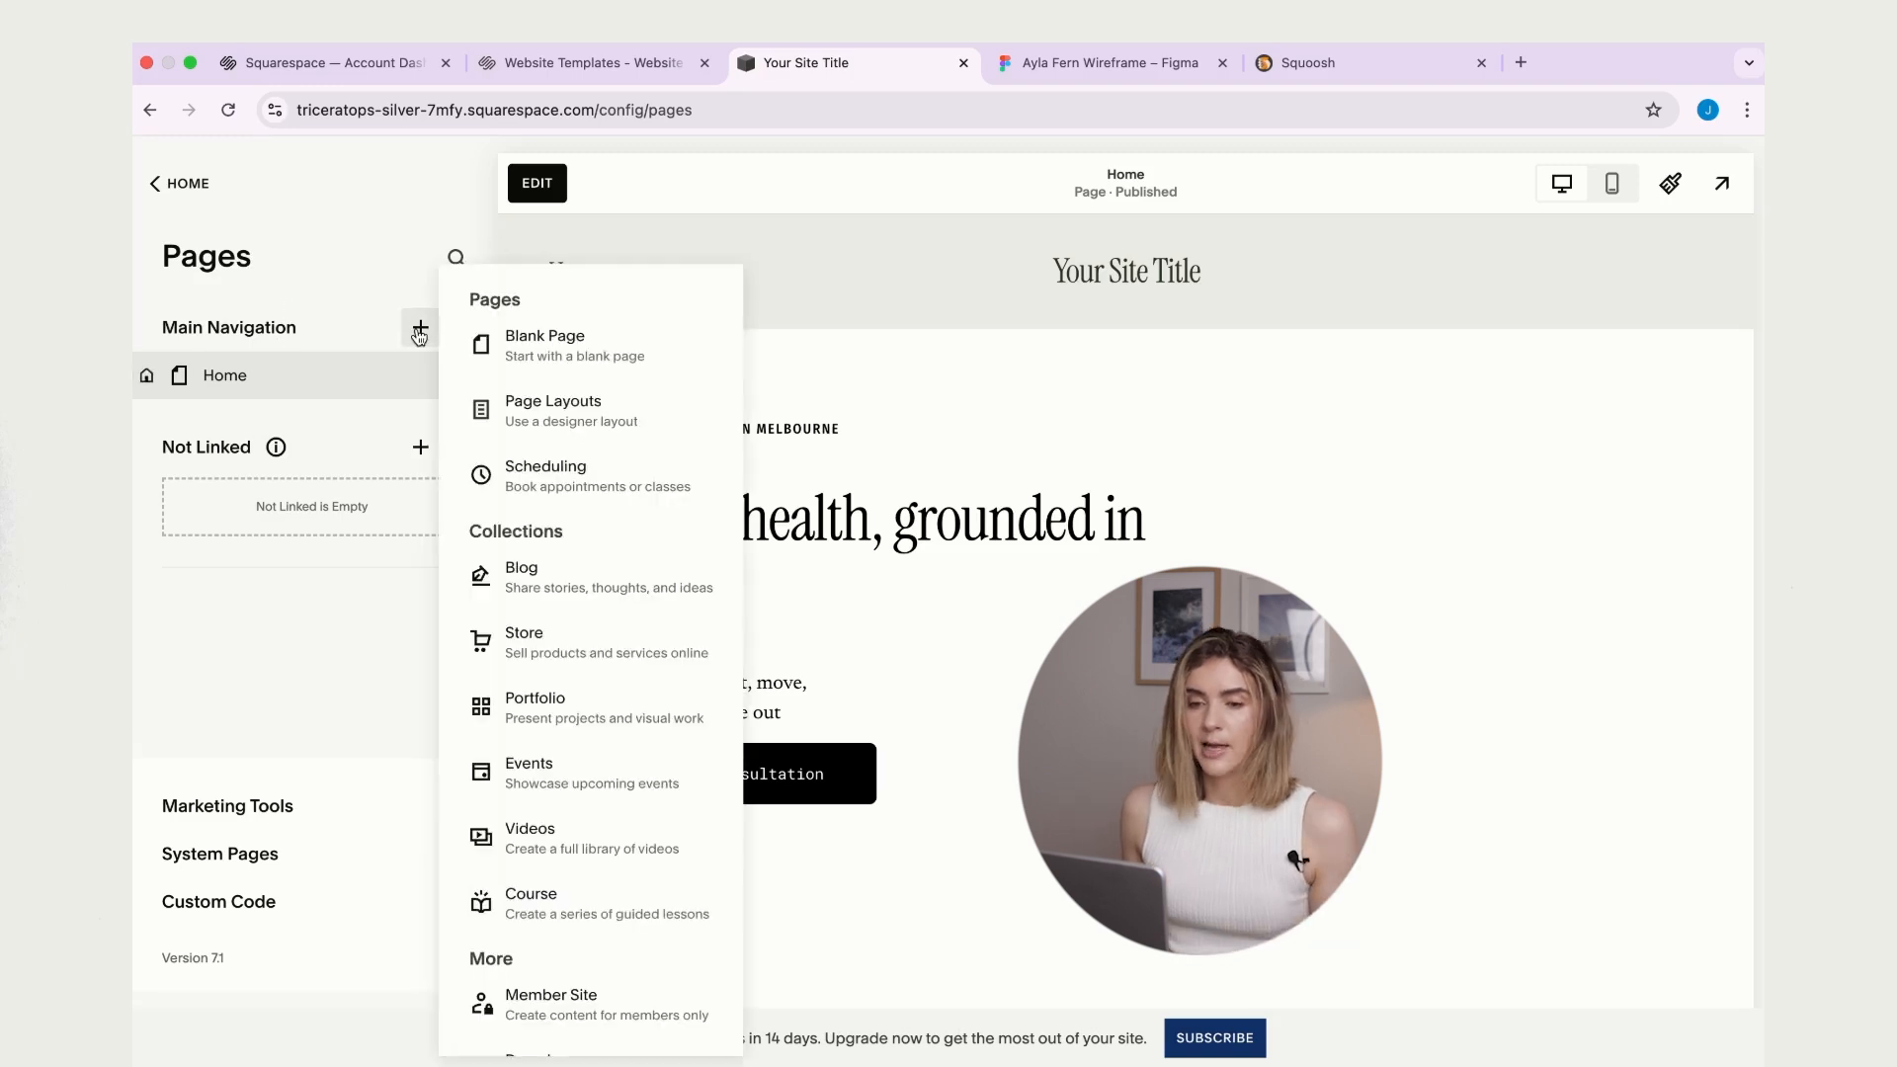
{"action": "left_click", "coordinate": [602, 364]}
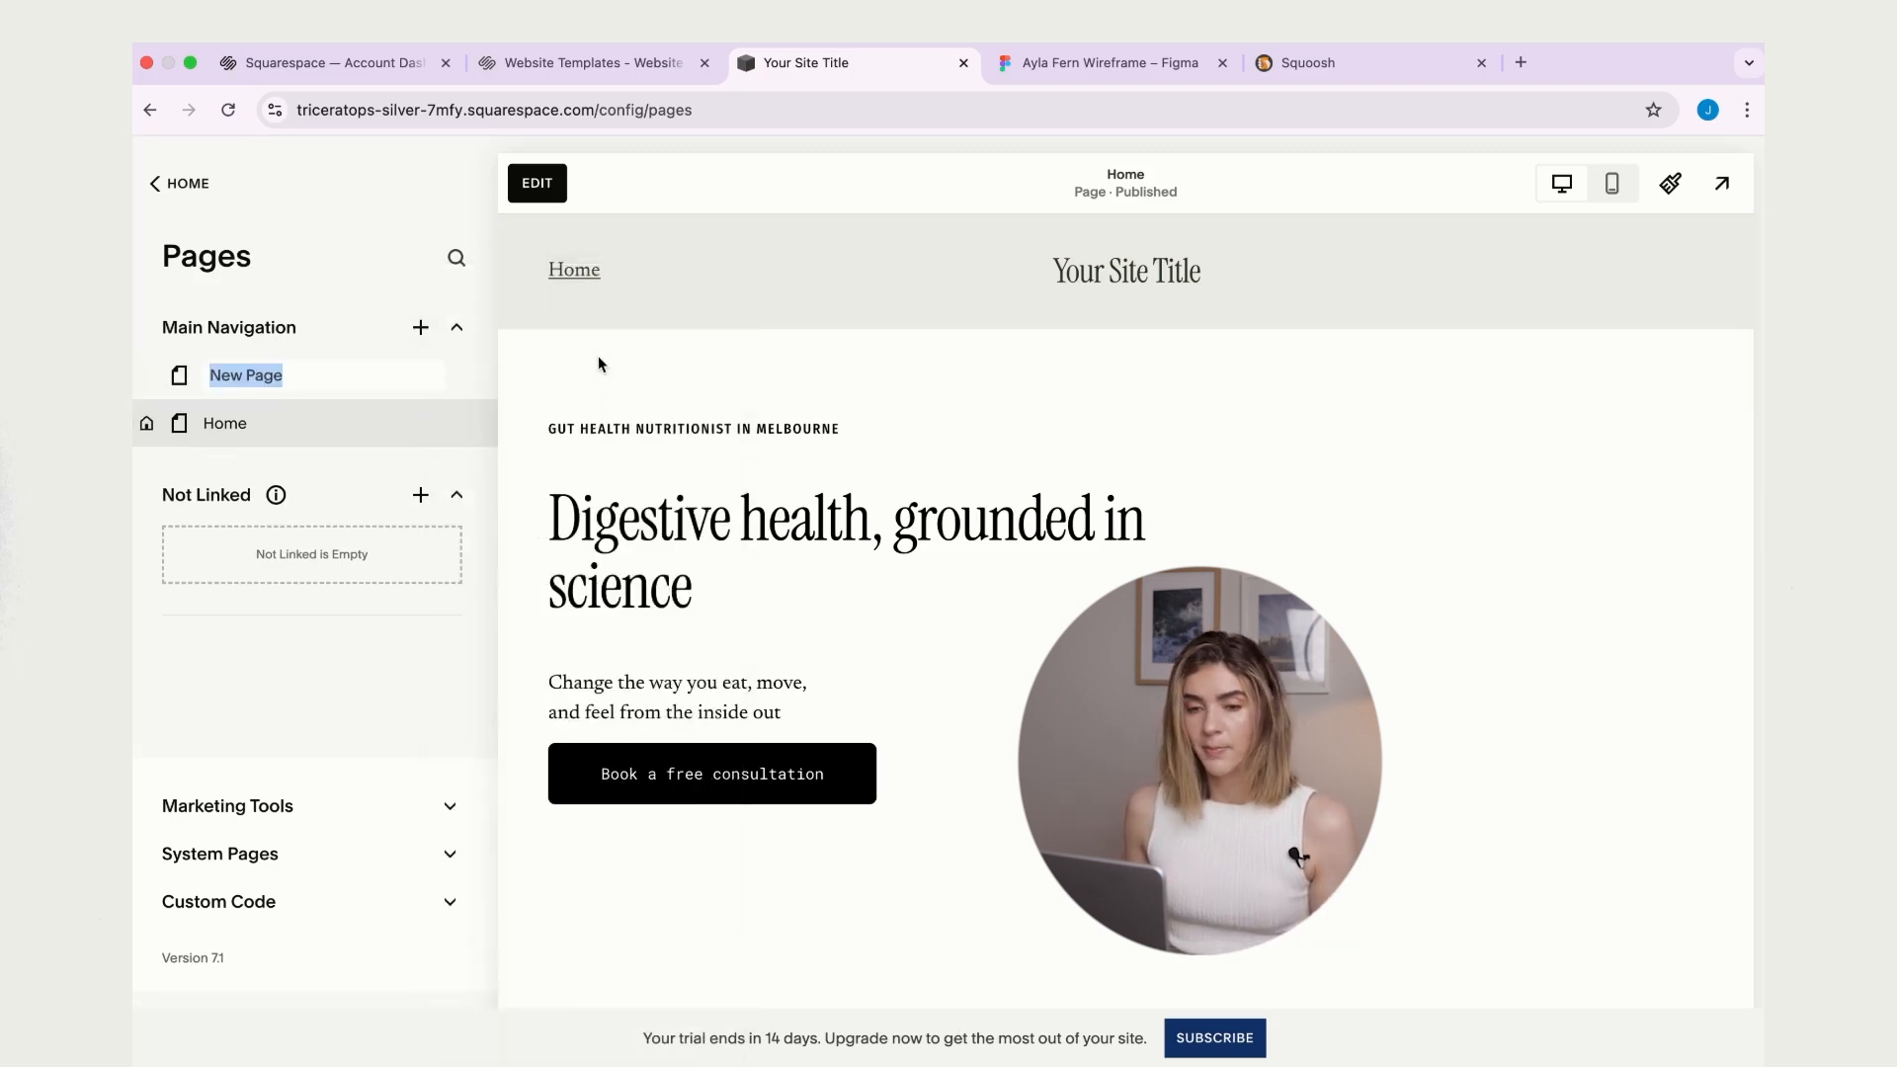
{"action": "type", "text": "ABOUT"}
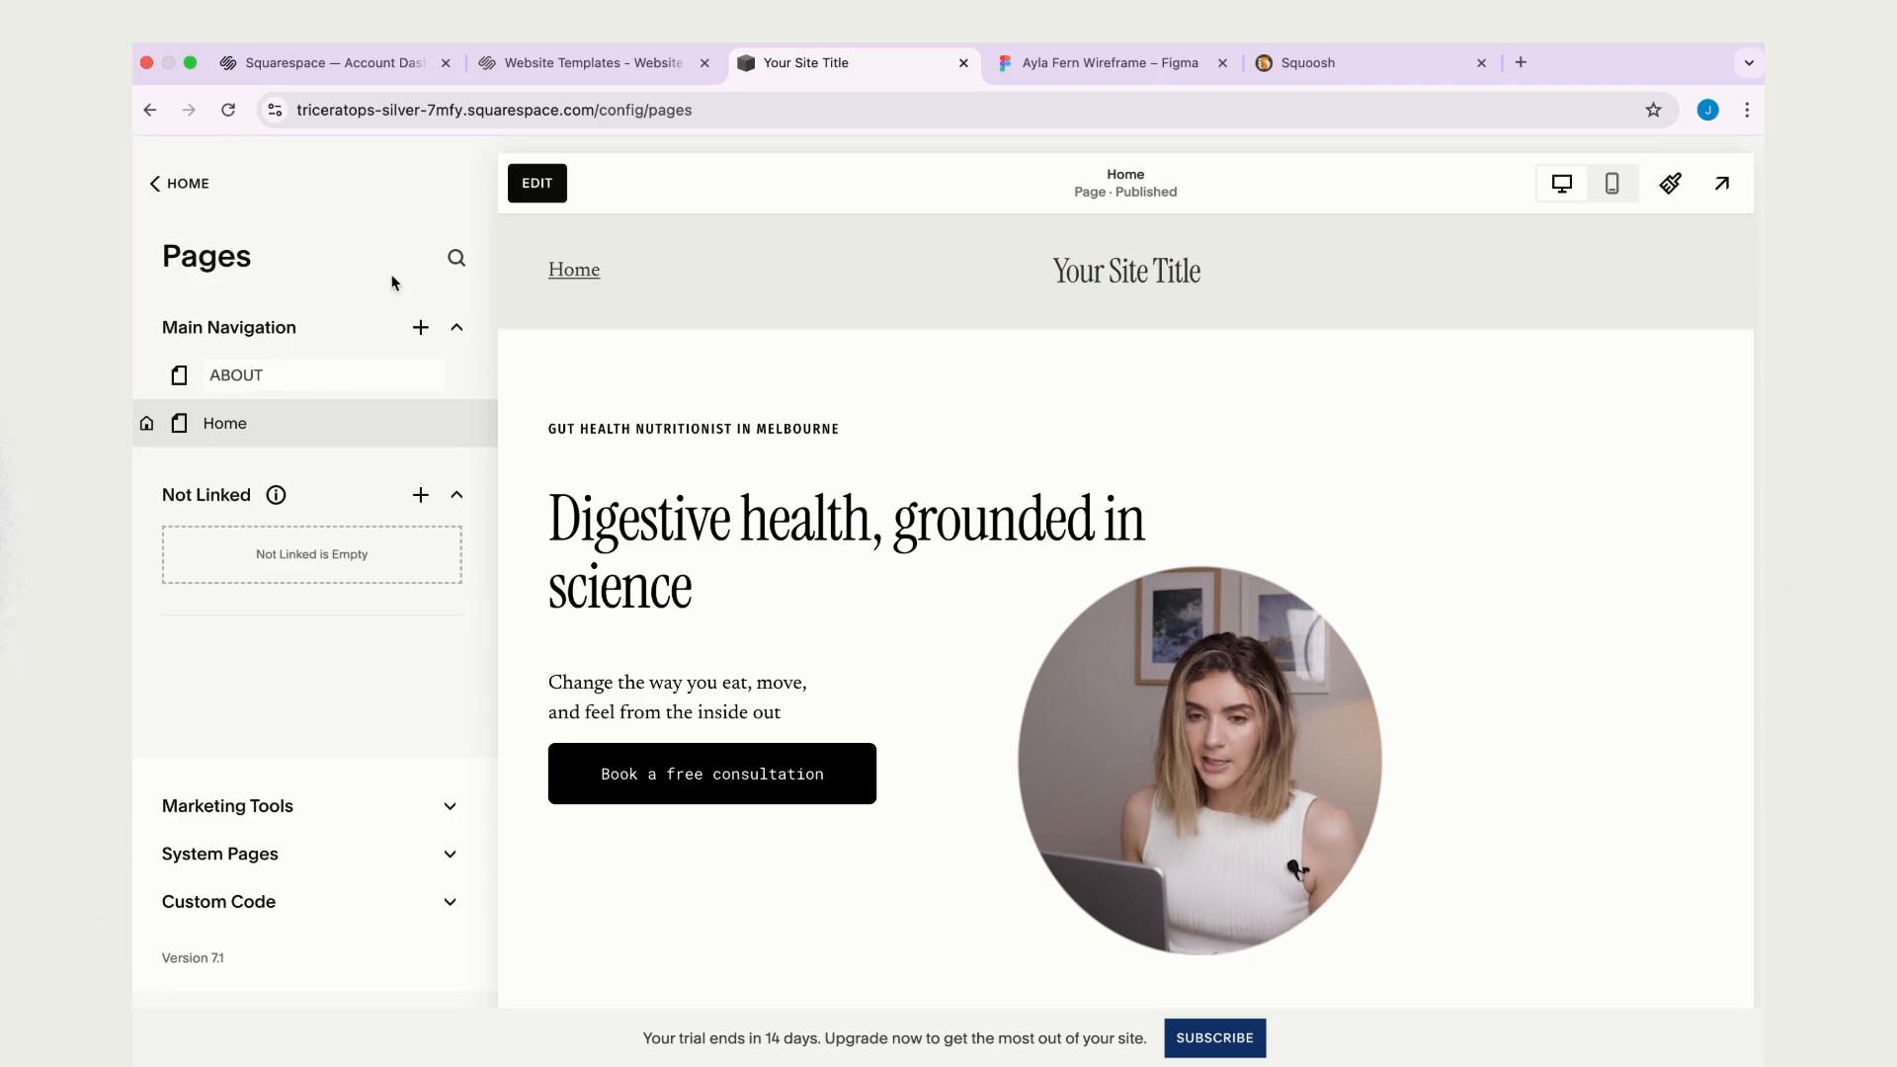
{"action": "key", "text": "Return"}
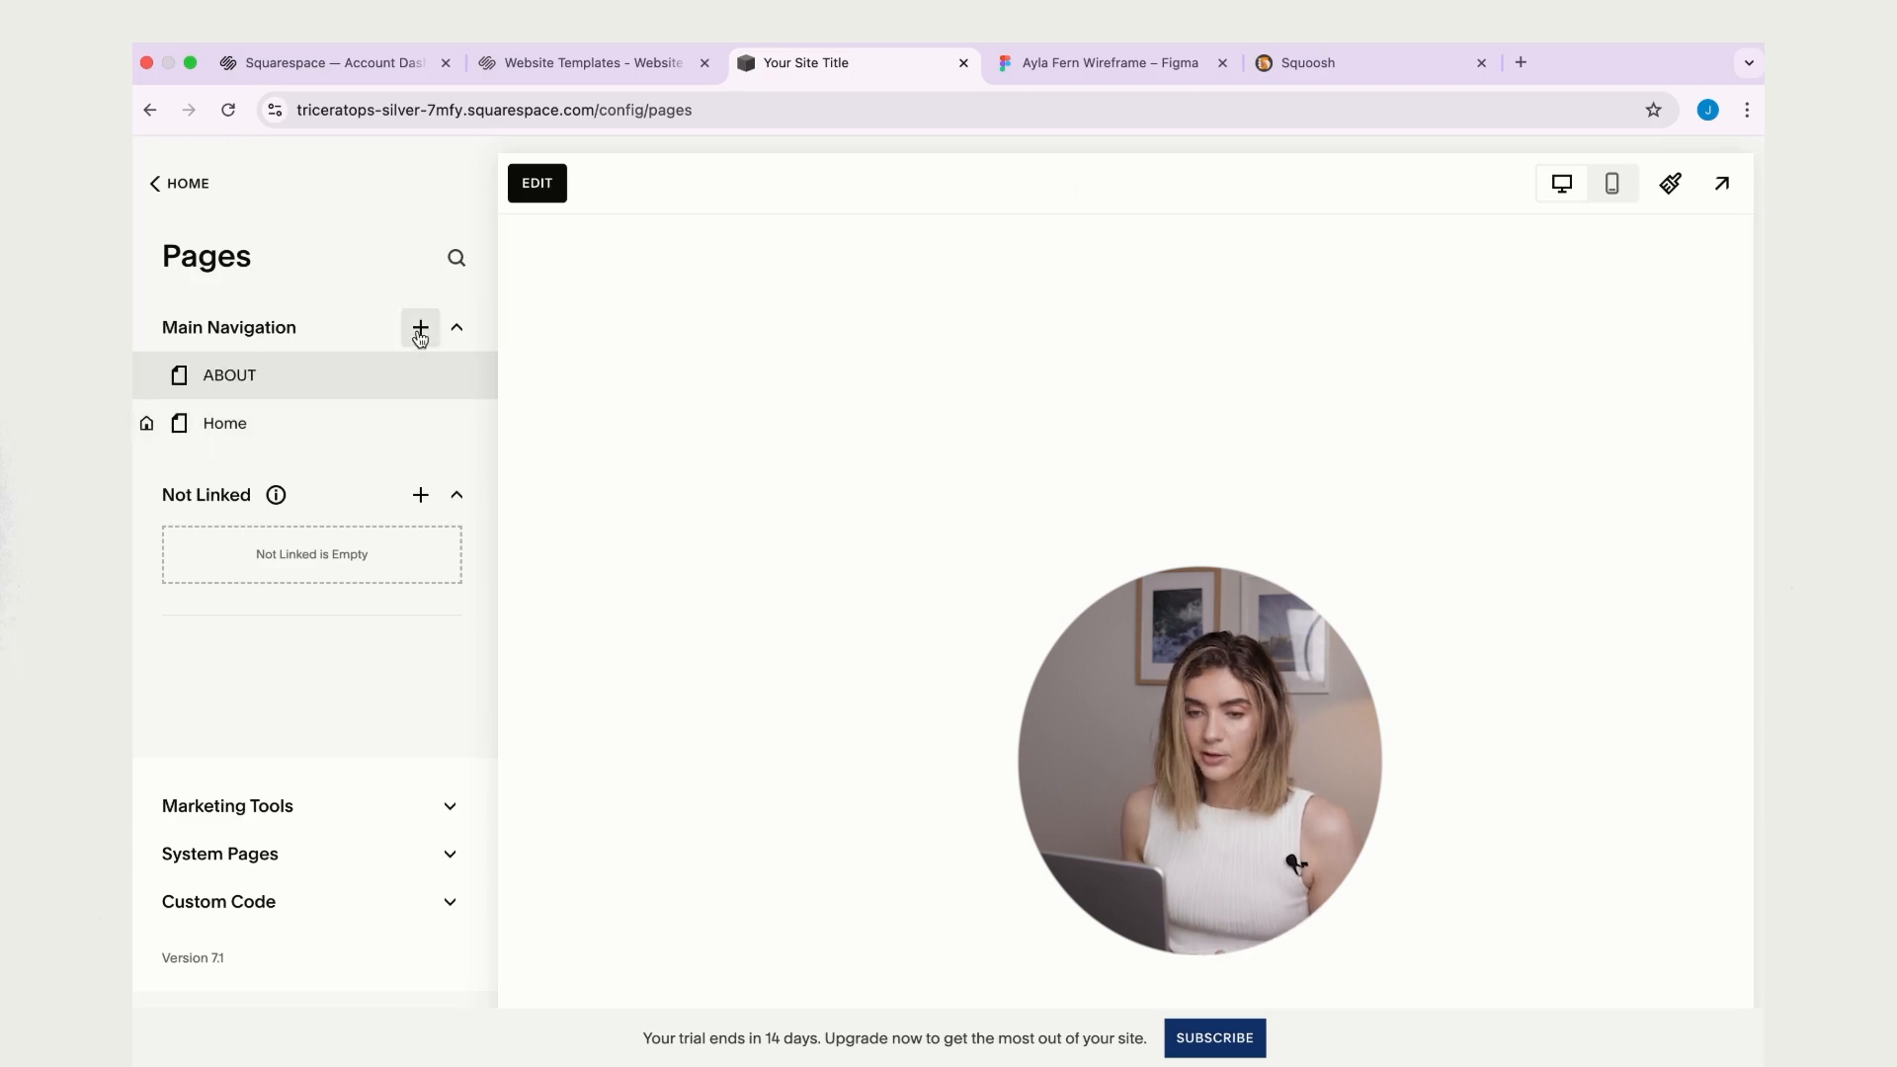
{"action": "left_click", "coordinate": [419, 327]}
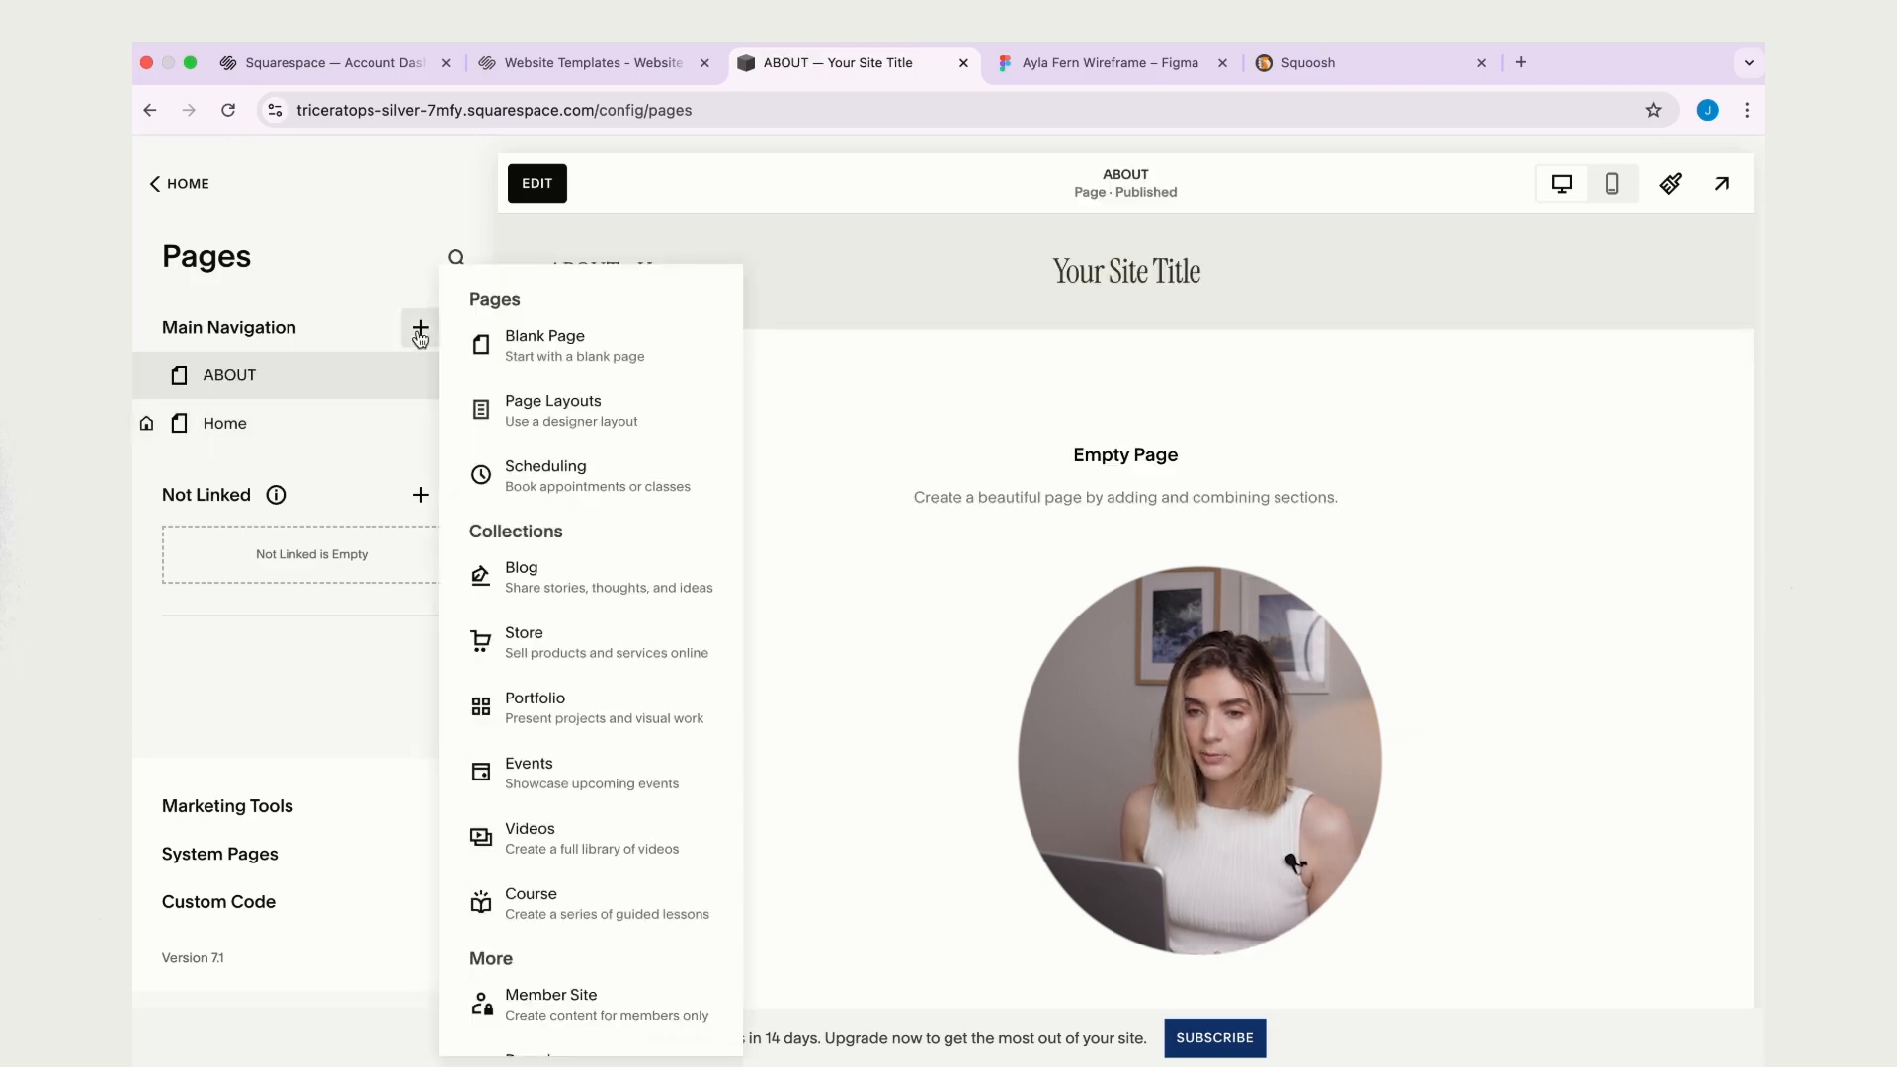
{"action": "left_click", "coordinate": [615, 356]}
{"action": "type", "text": "SERVICES"}
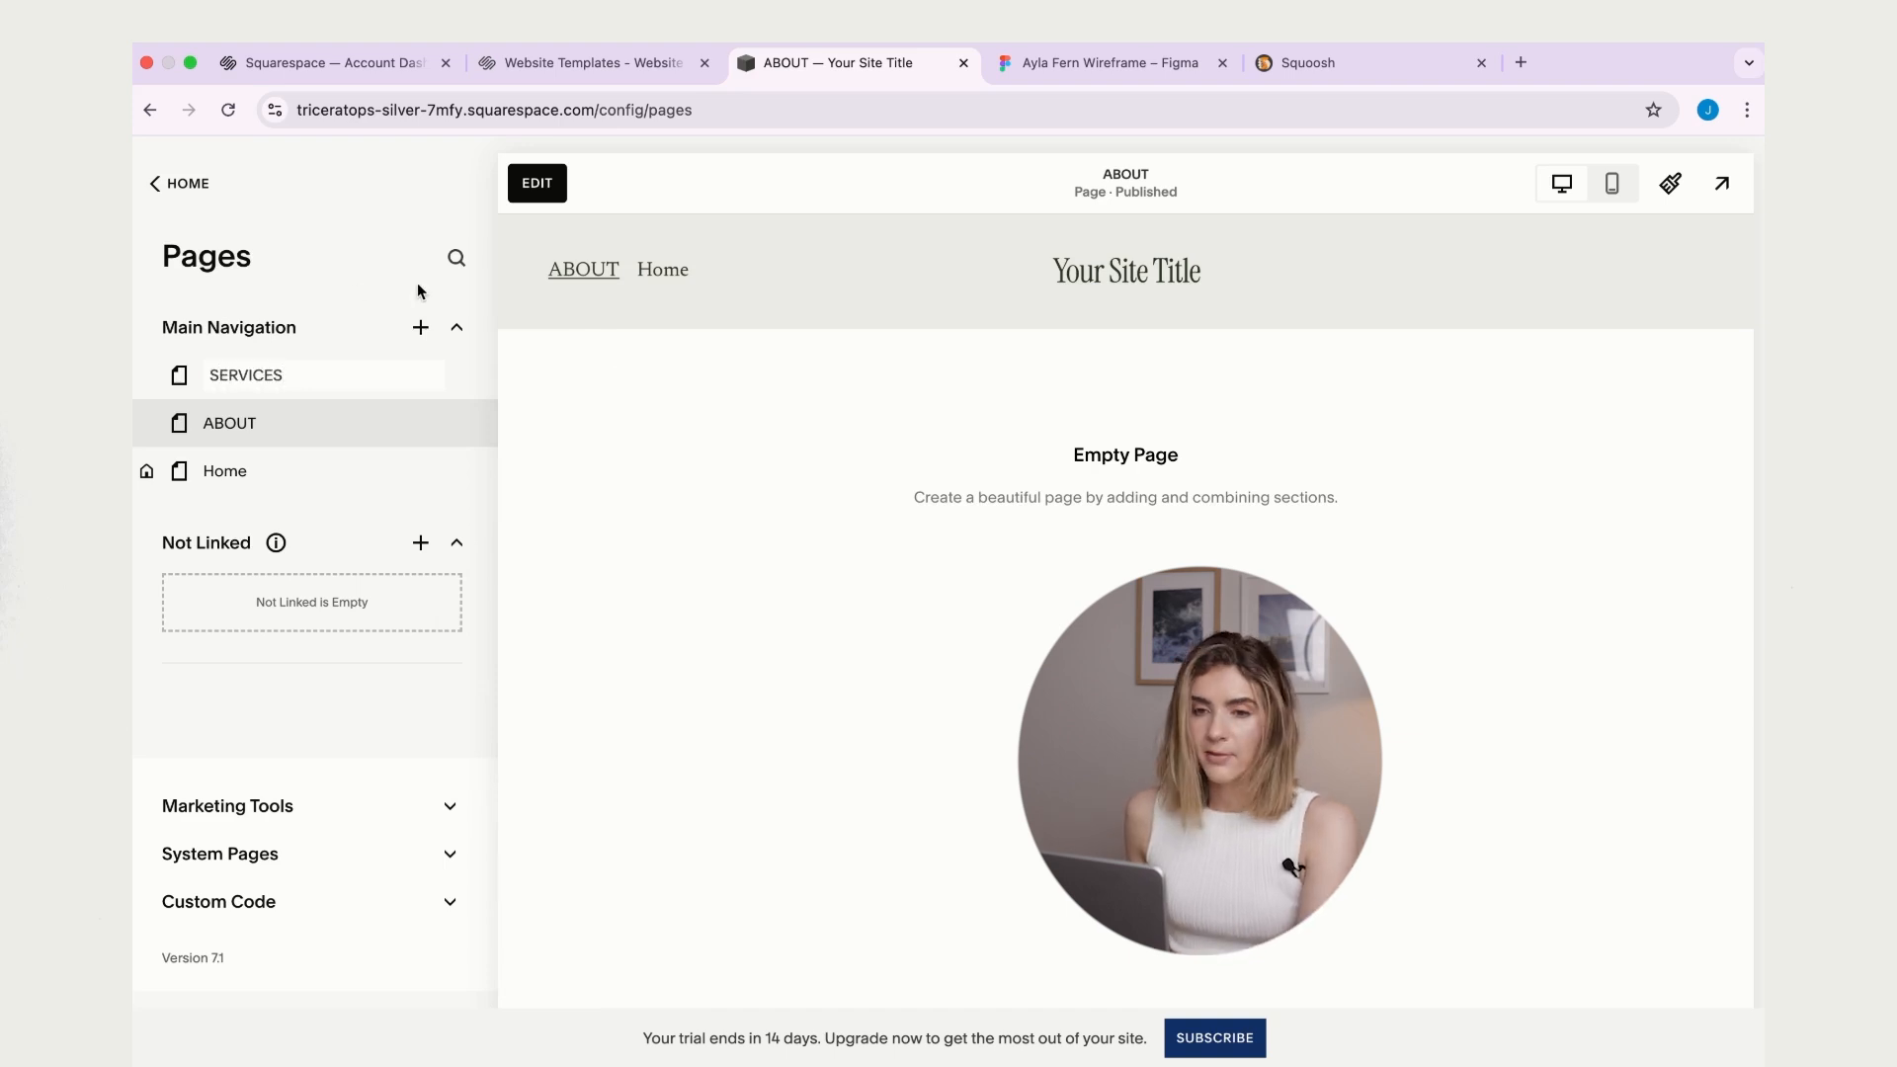
{"action": "key", "text": "Return"}
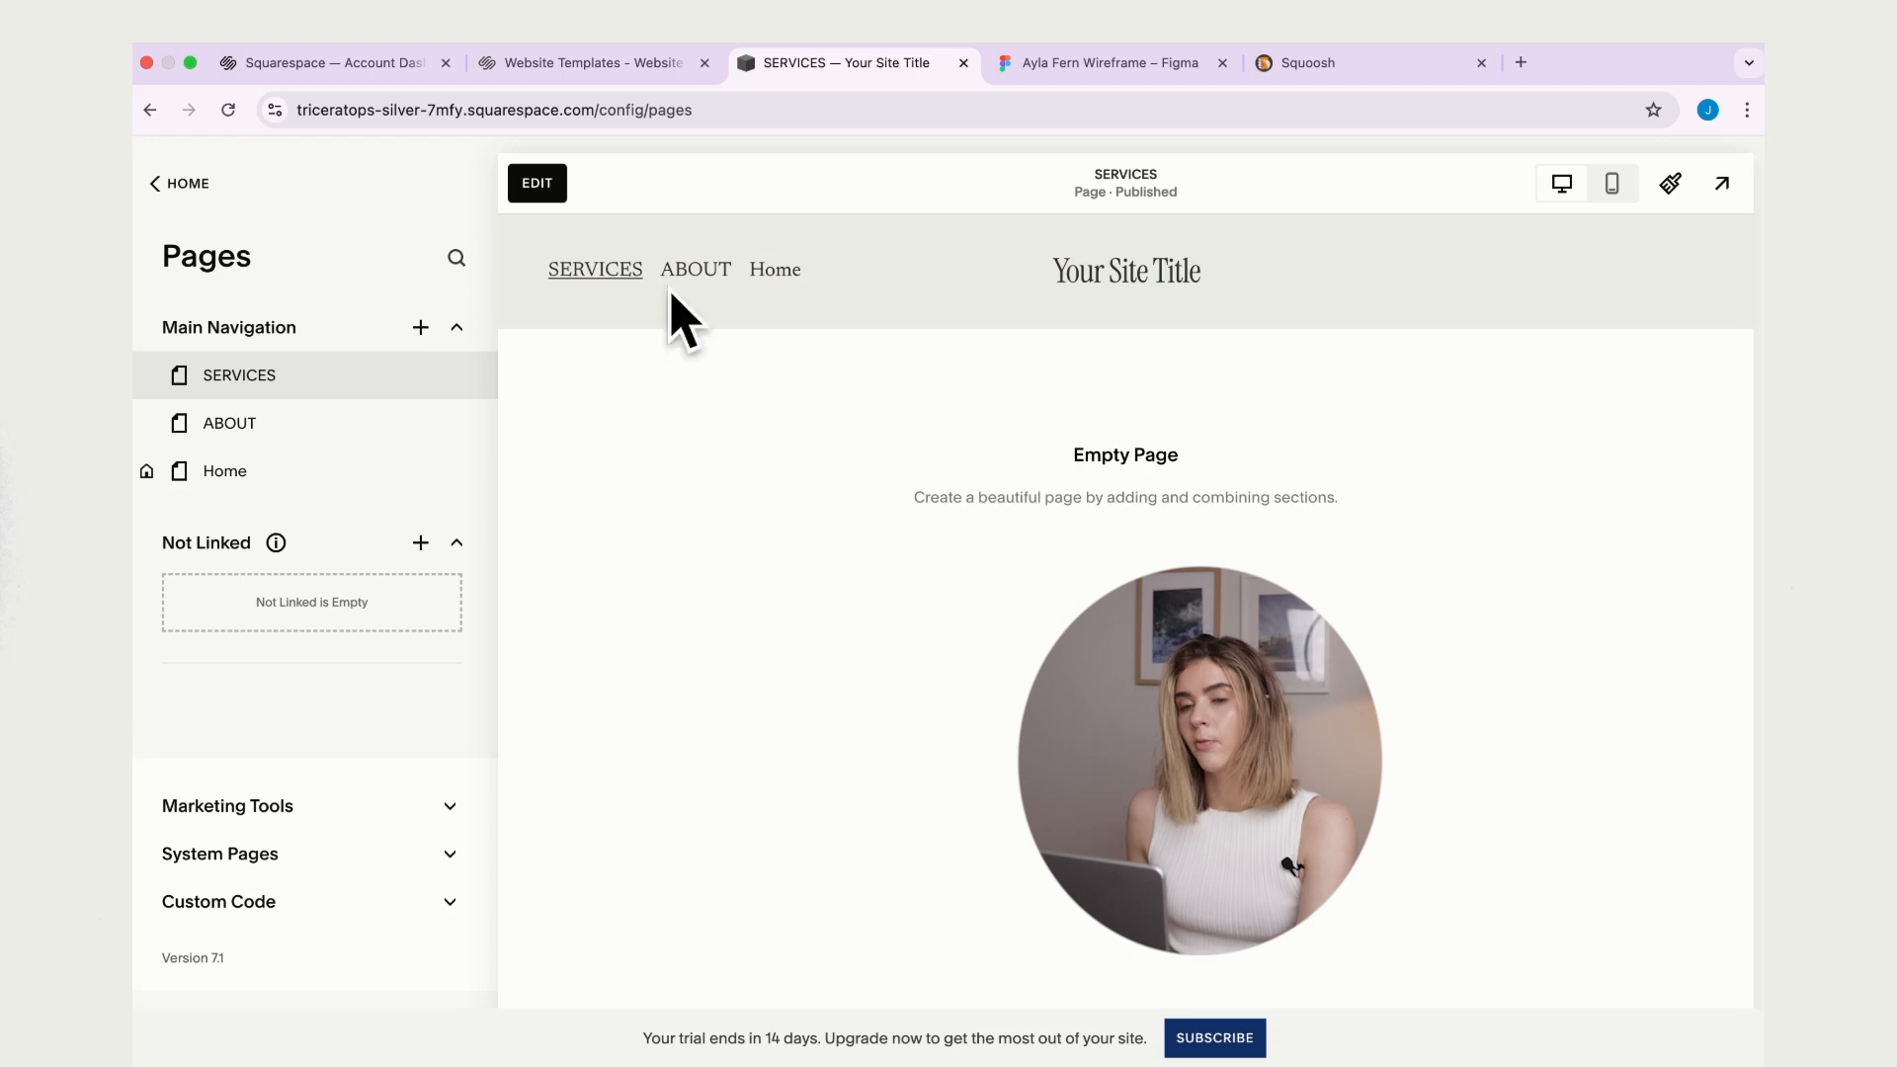
- Place ABOUT above SERVICES and move Home into Not Linked
{"action": "left_click_drag", "start_coordinate": [272, 426], "coordinate": [271, 374]}
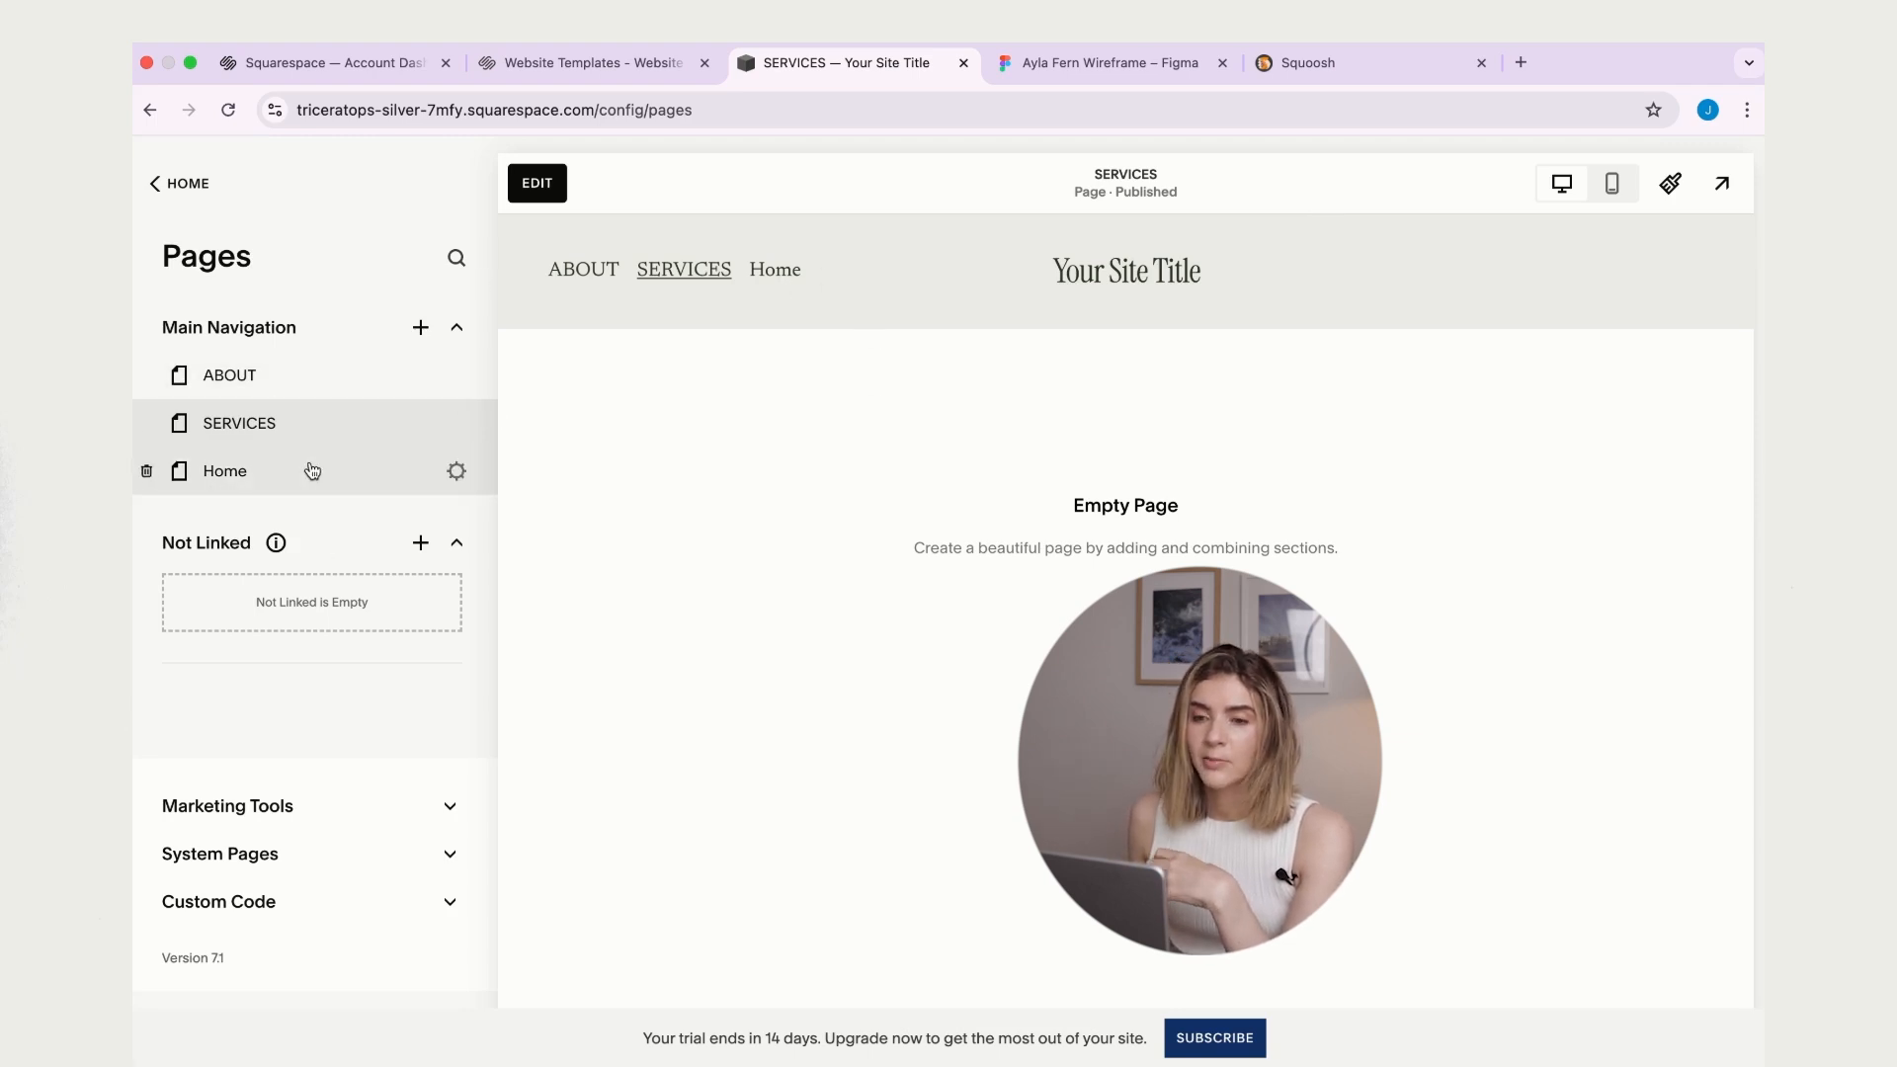
{"action": "left_click_drag", "start_coordinate": [301, 475], "coordinate": [303, 559]}
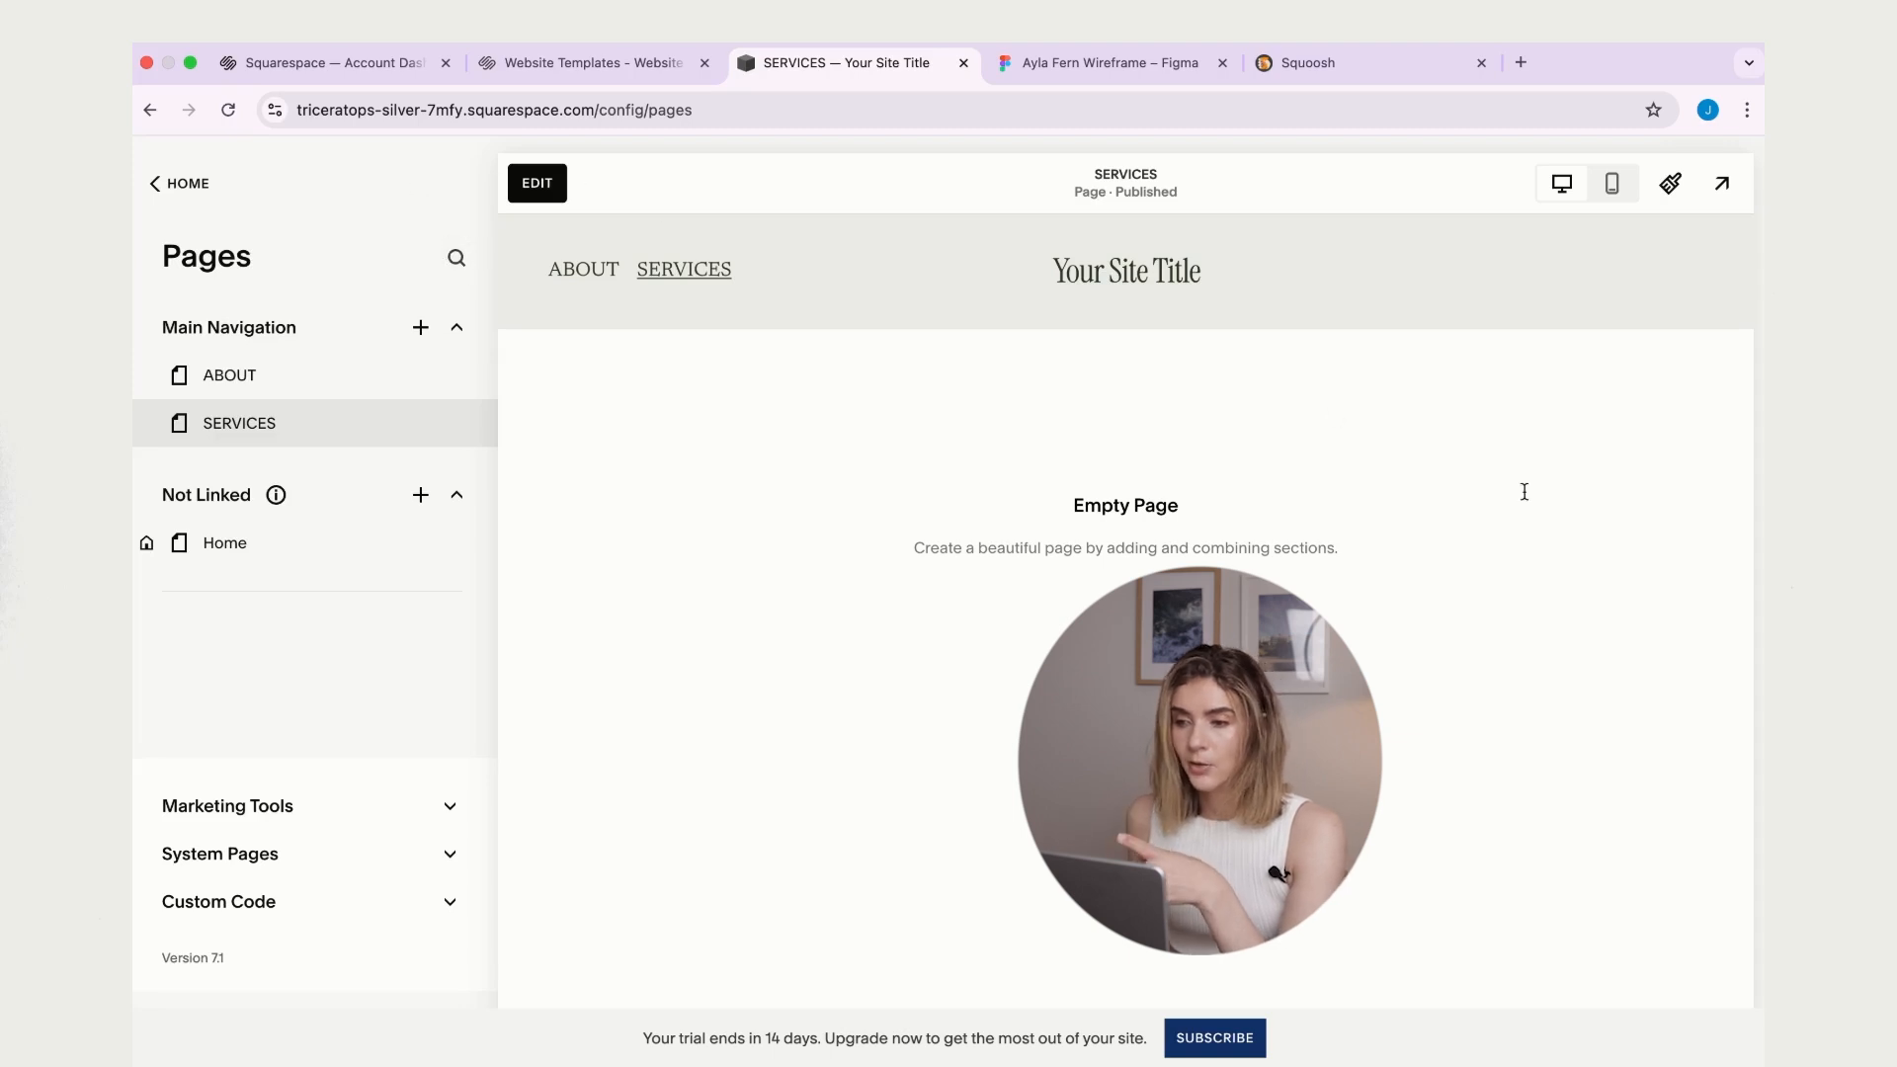
{"action": "left_click", "coordinate": [536, 183]}
- Switch on a Button element in the site header
{"action": "left_click", "coordinate": [1014, 283]}
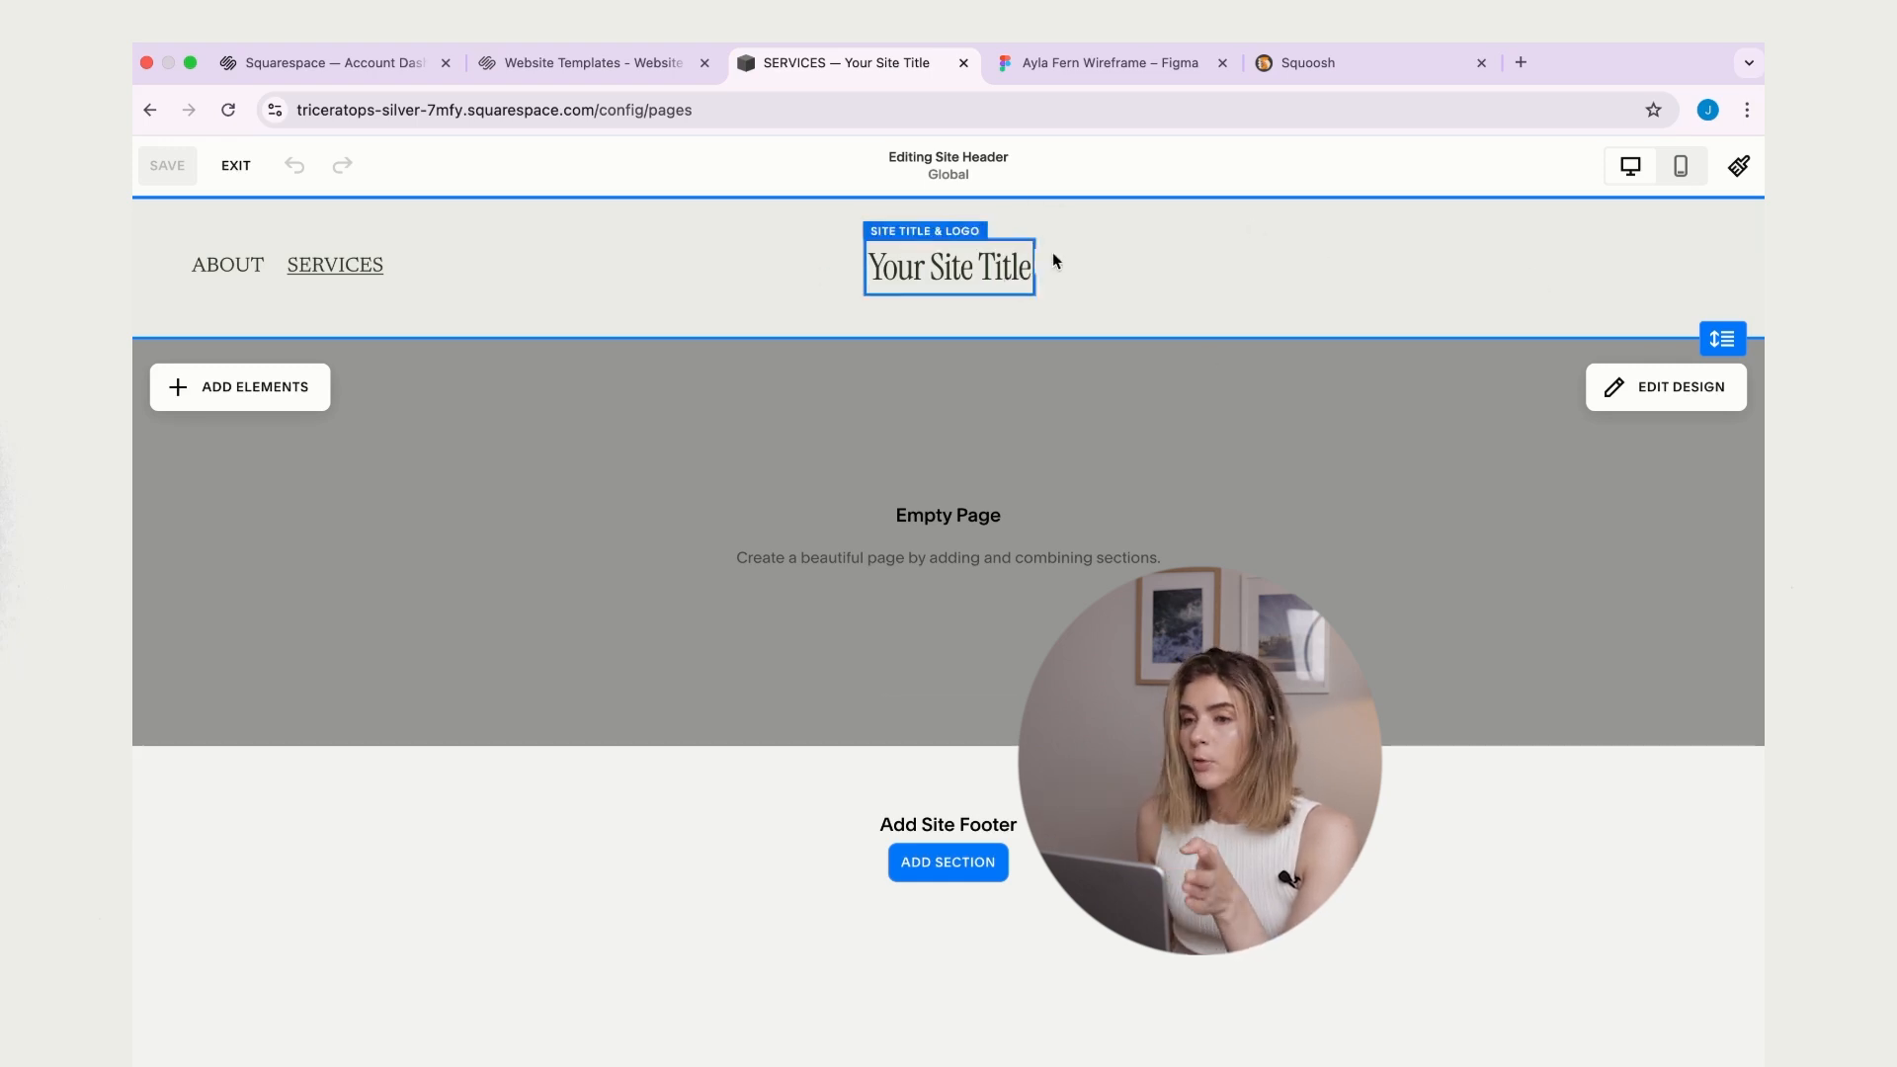
{"action": "left_click", "coordinate": [227, 397]}
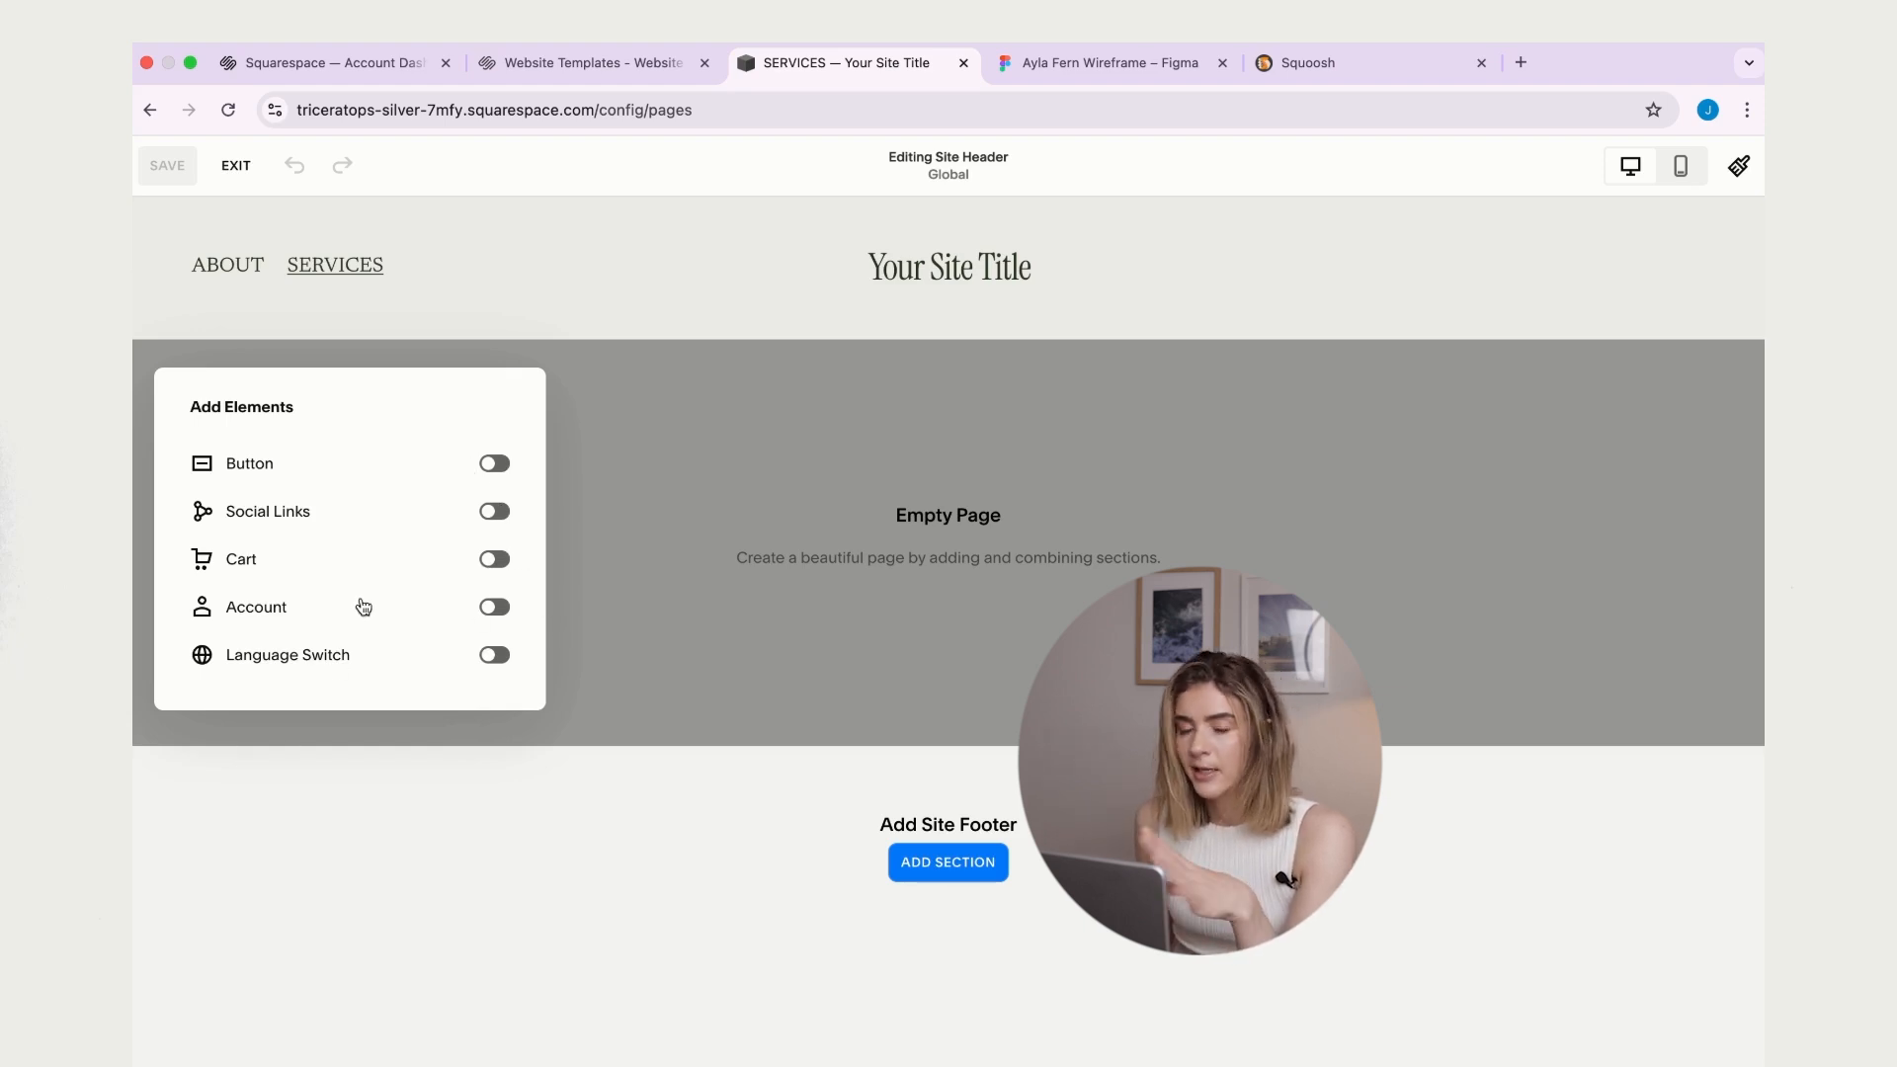
{"action": "left_click", "coordinate": [497, 465]}
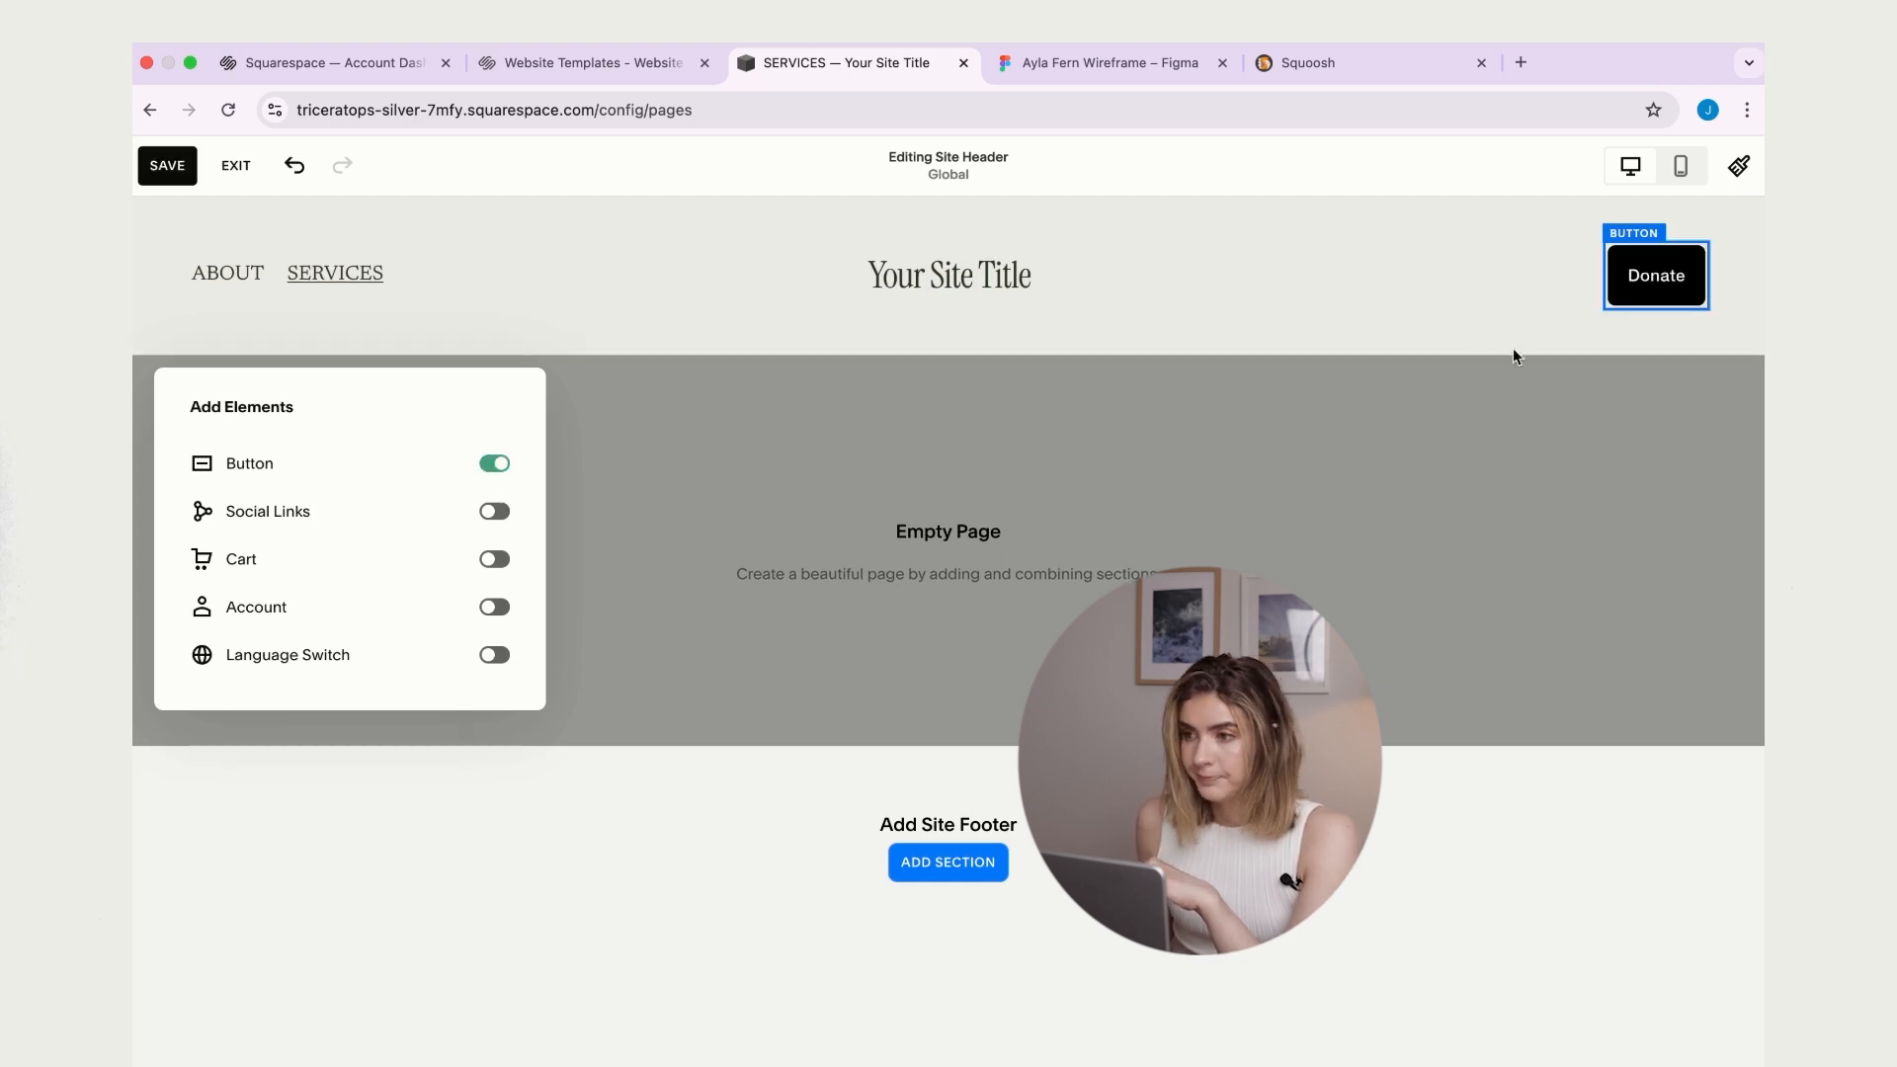
{"action": "left_click", "coordinate": [1657, 289]}
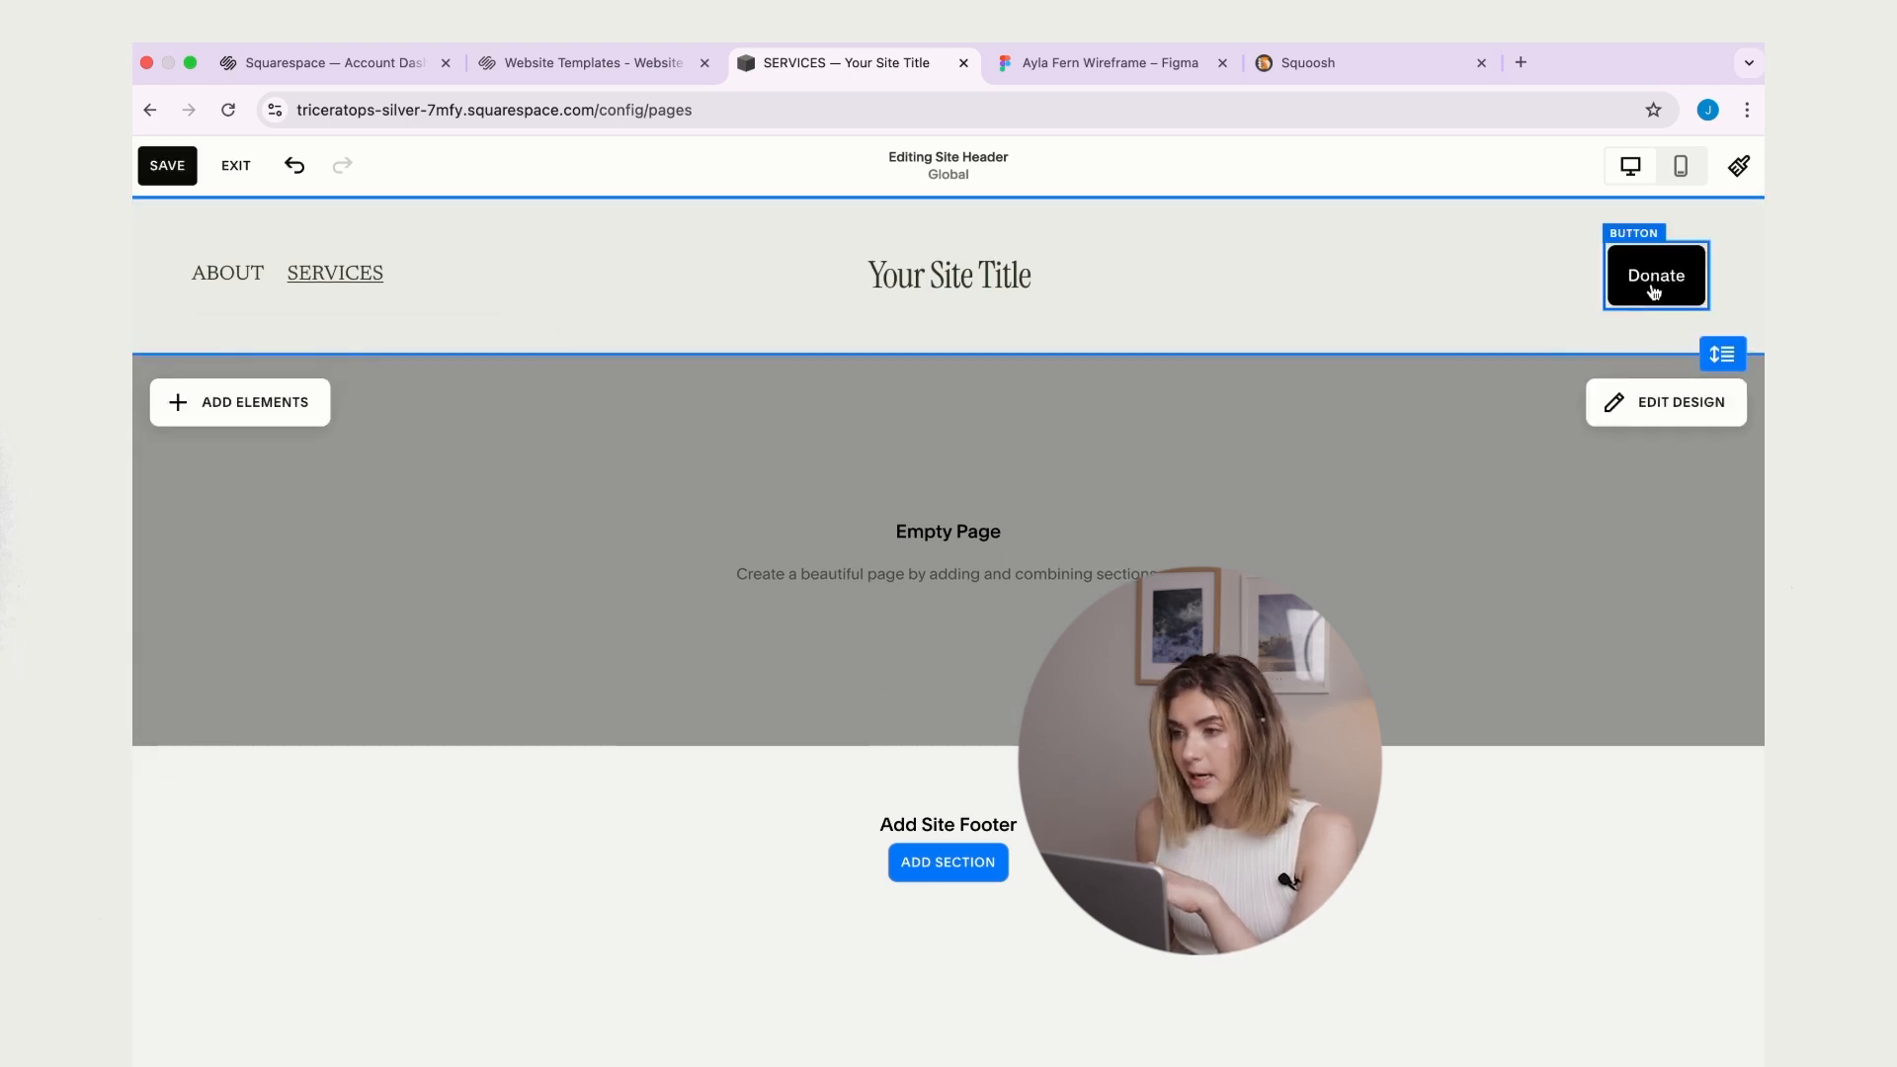
- Relabel the header button from Donate to 'Book a Session' and style it as Secondary Button
{"action": "left_click", "coordinate": [1469, 265]}
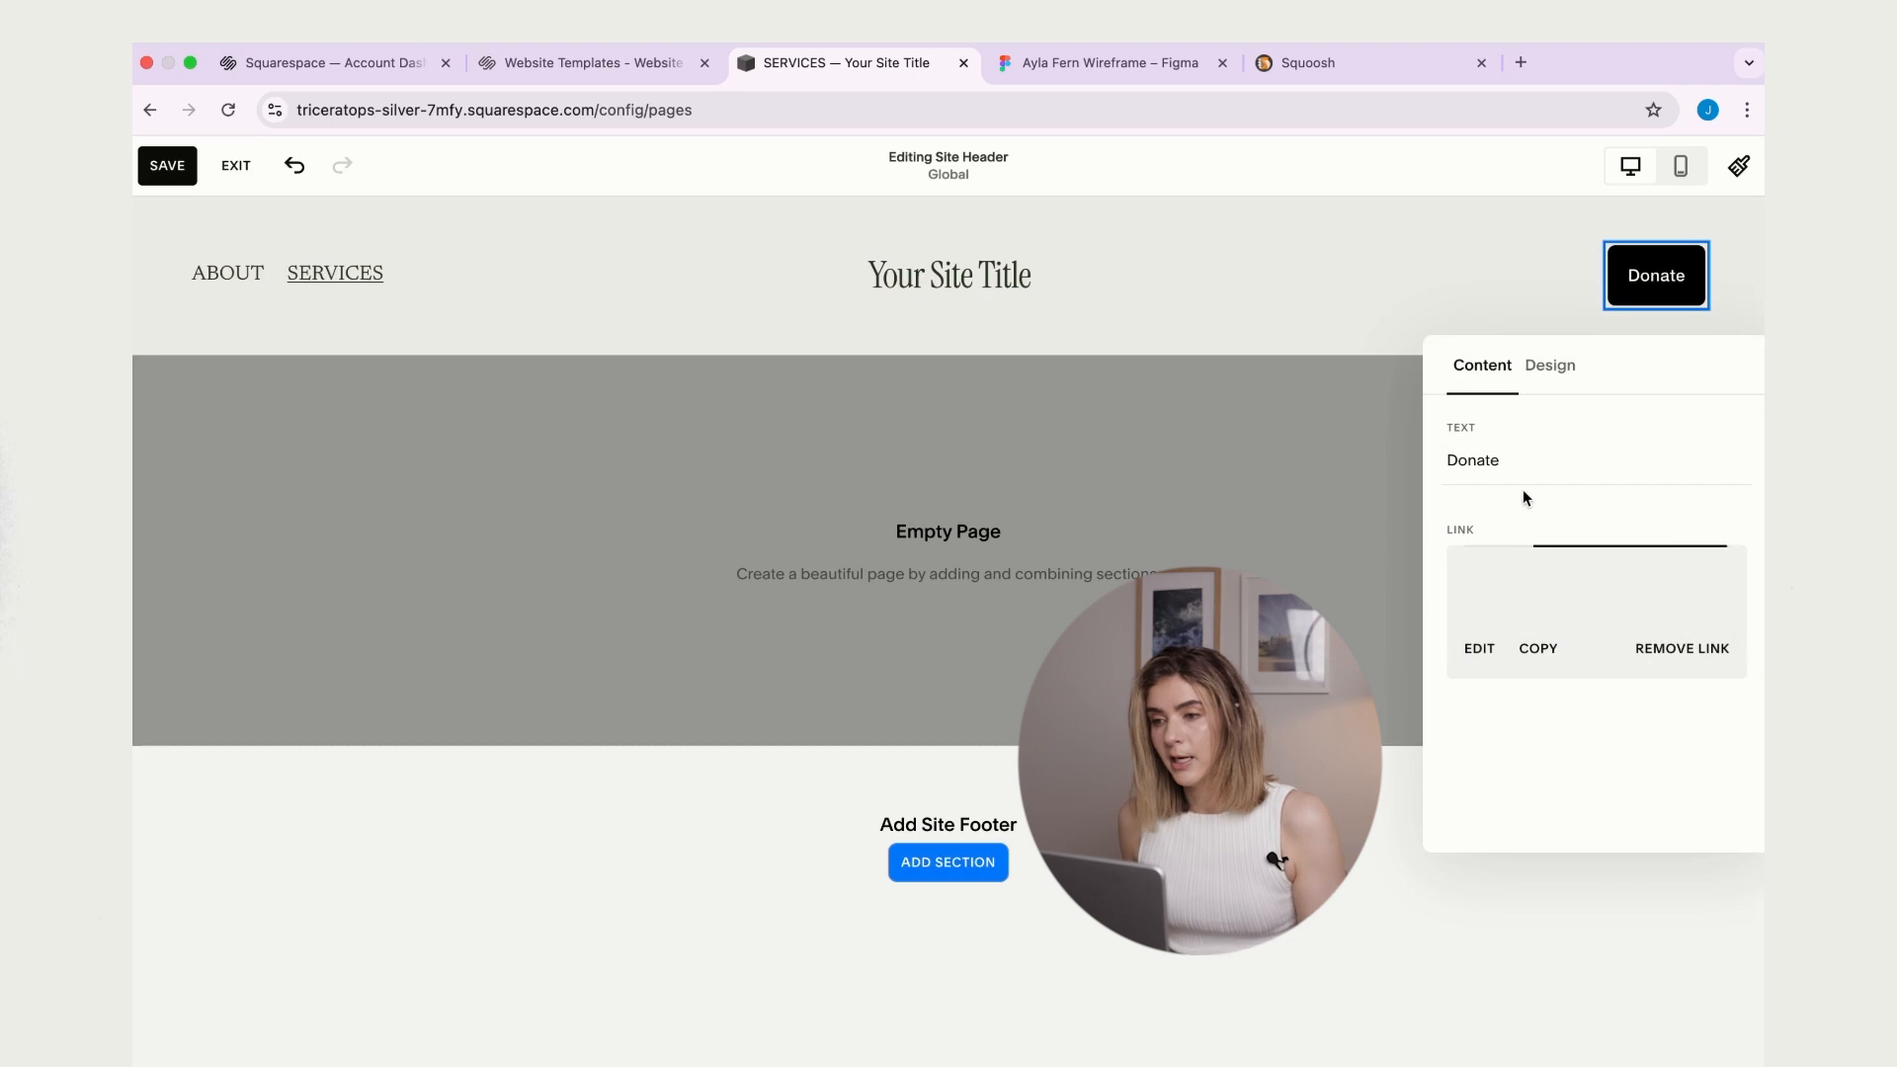
{"action": "double_click", "coordinate": [1450, 462]}
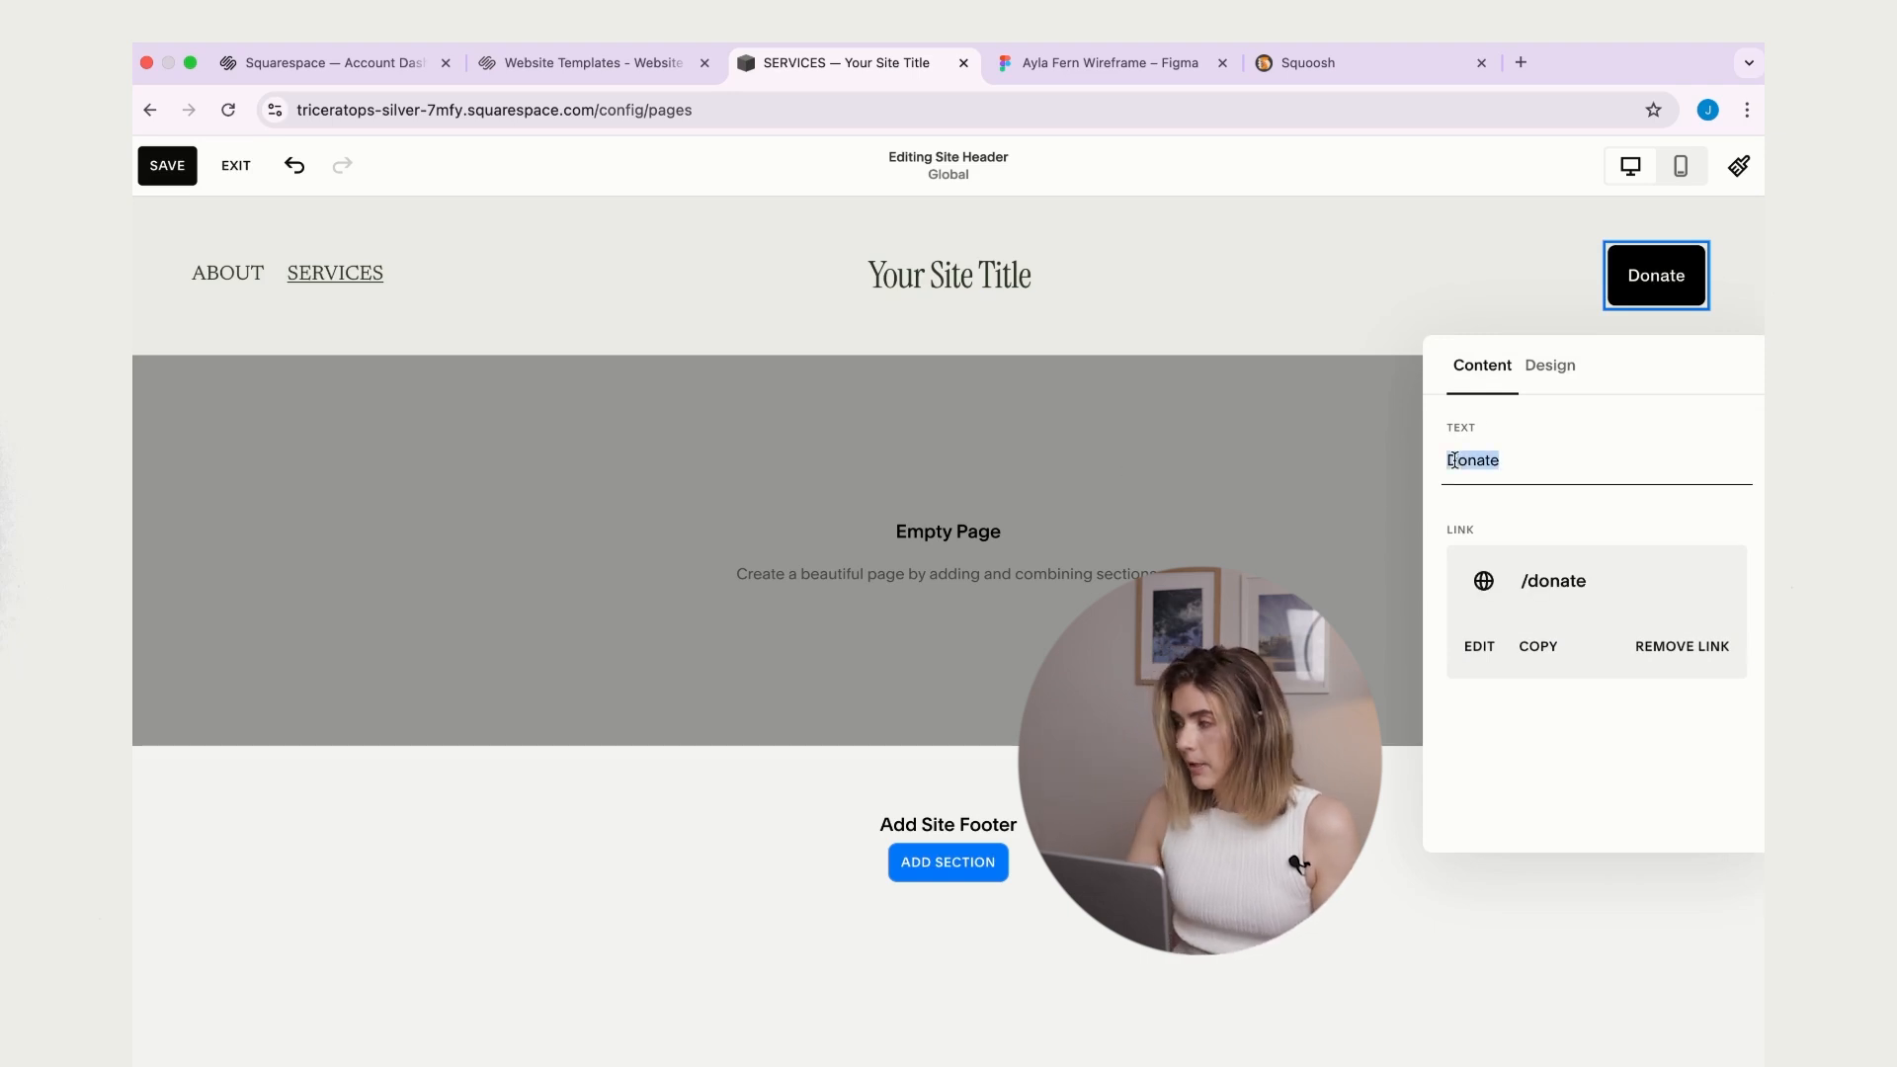
{"action": "type", "text": "Book"}
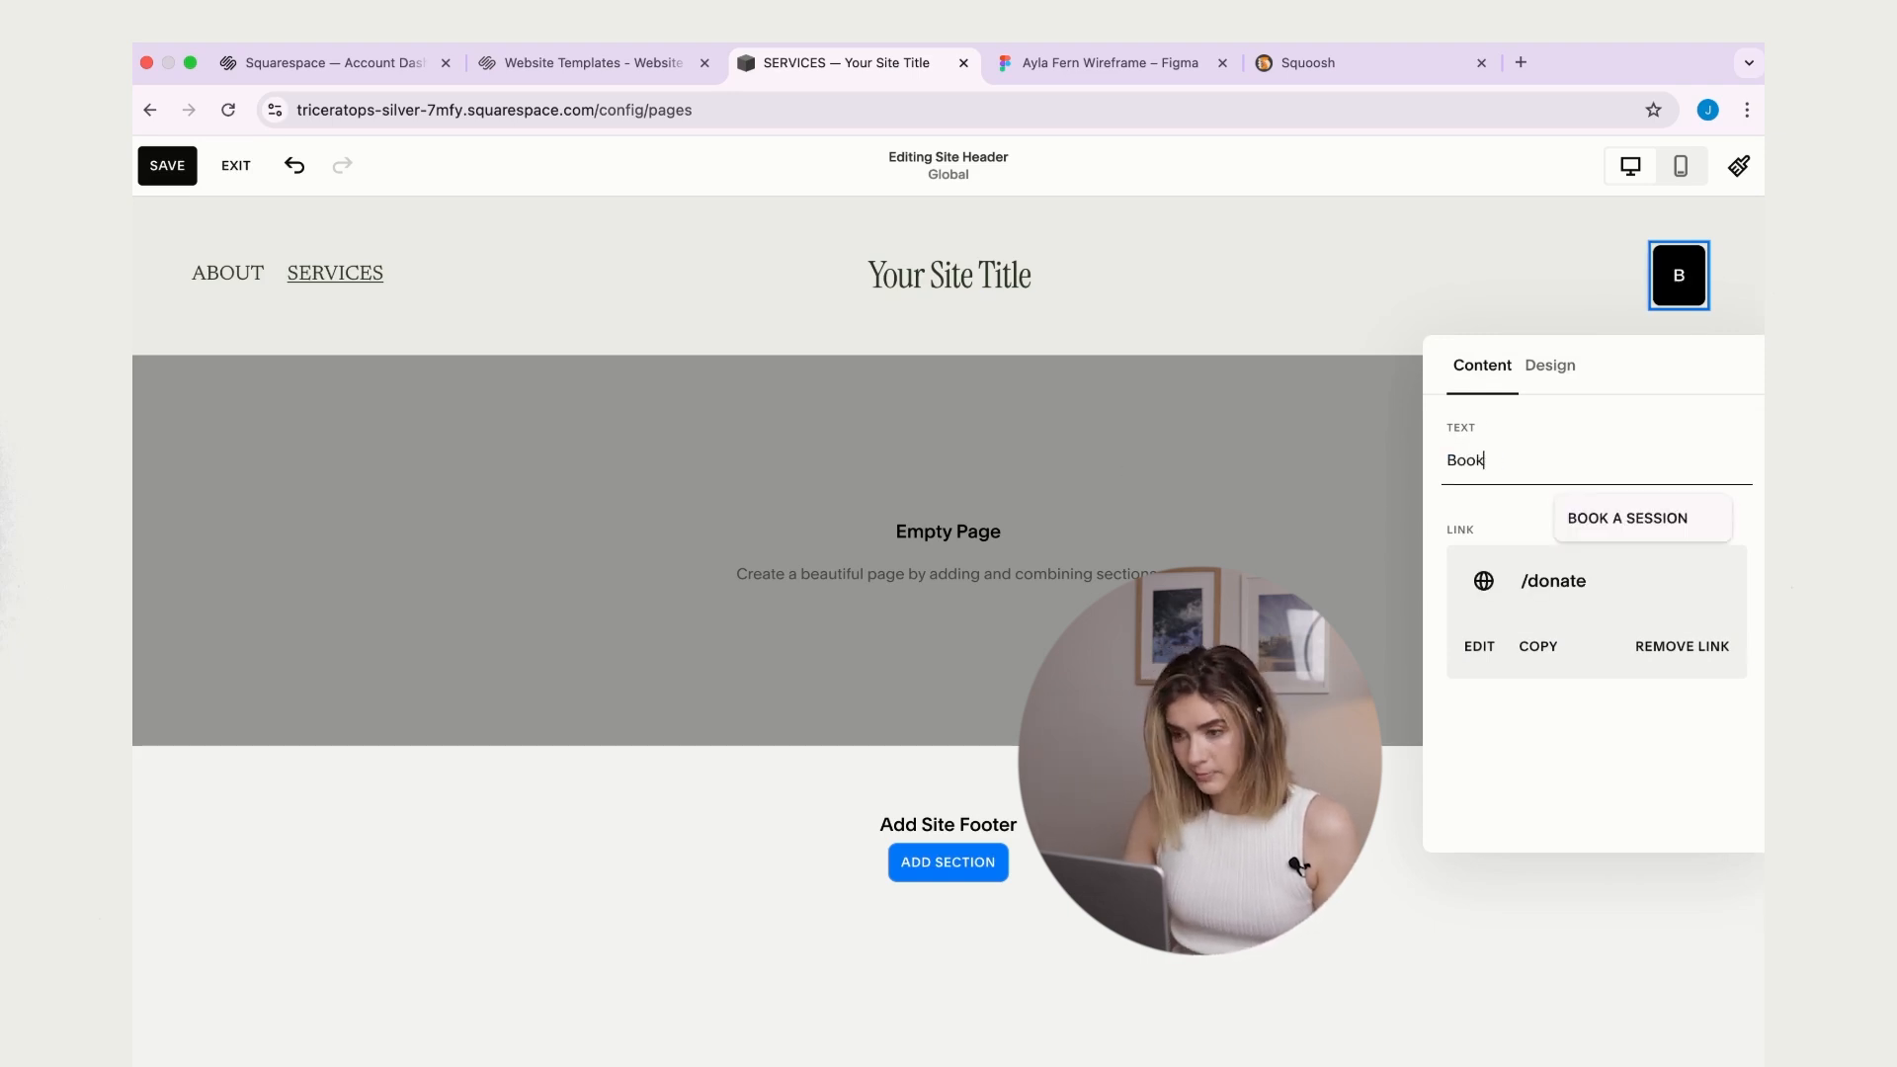
{"action": "type", "text": " a Session"}
{"action": "left_click", "coordinate": [1550, 365]}
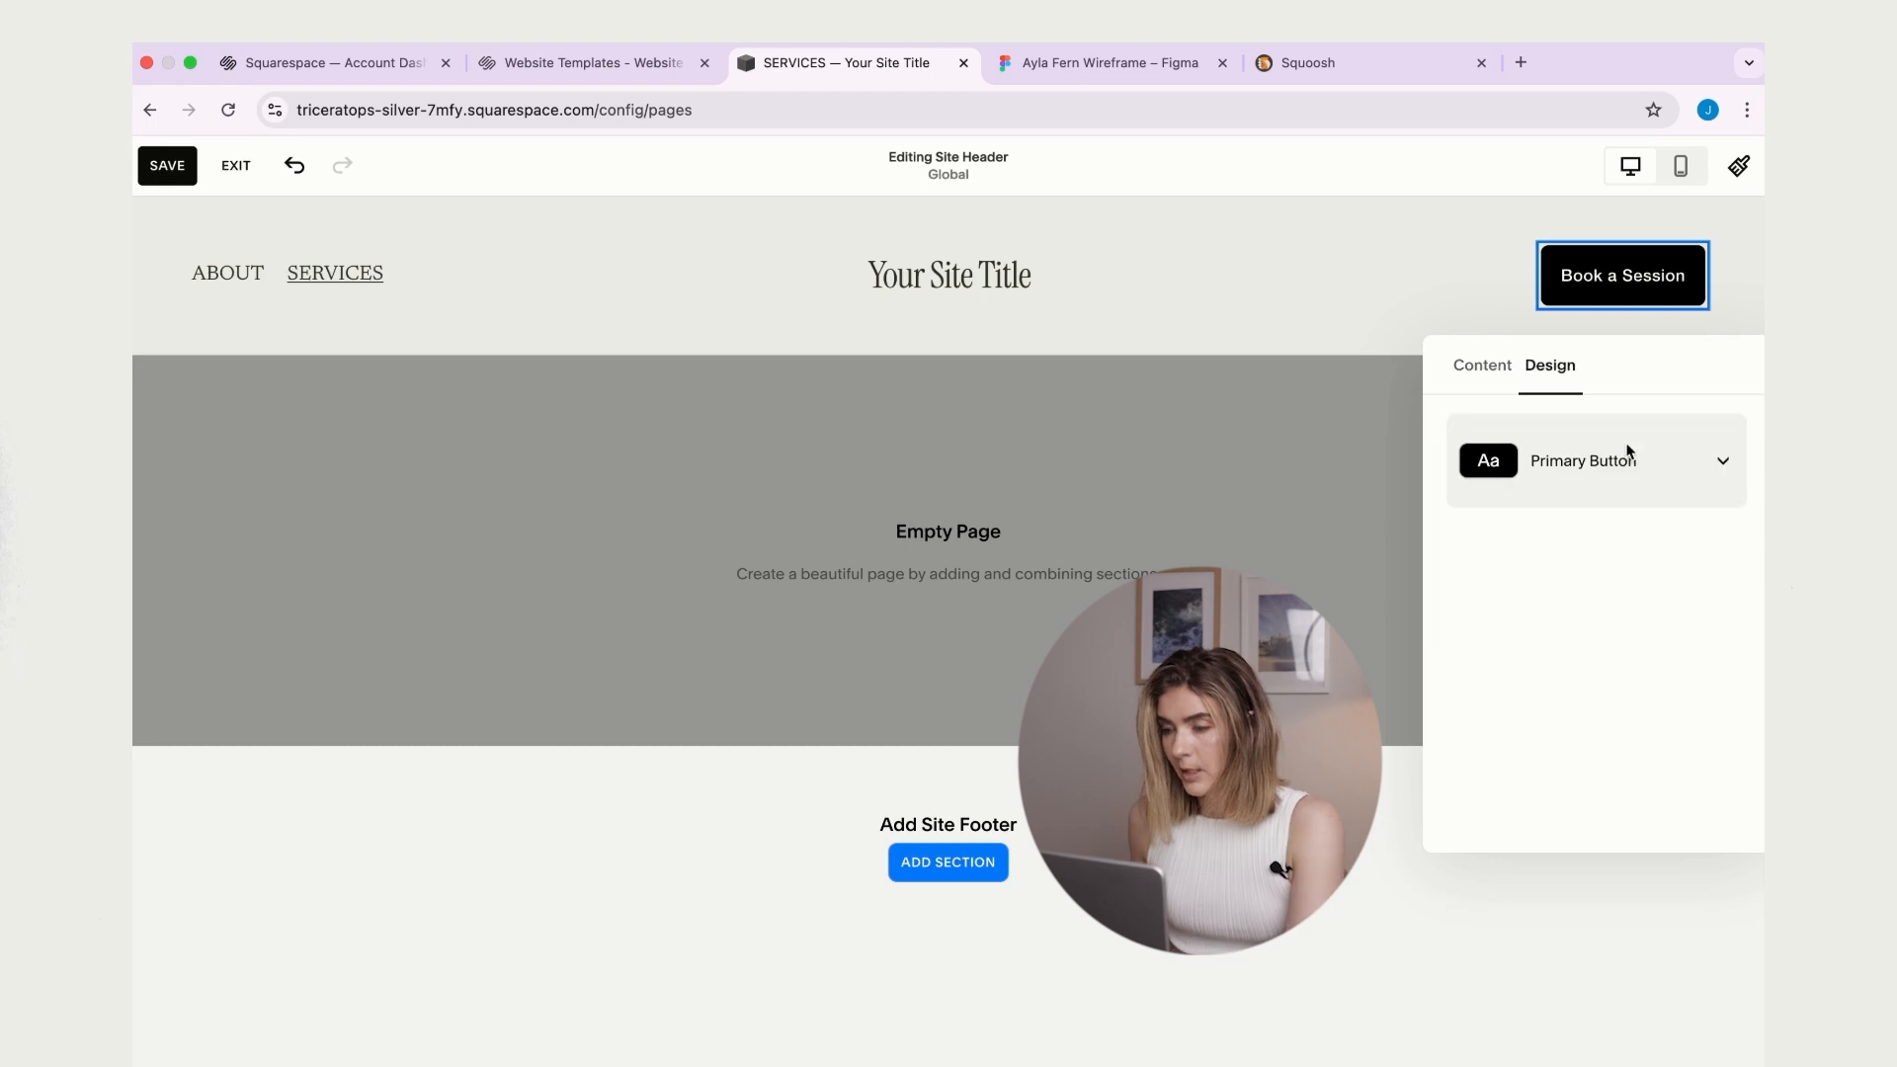
{"action": "left_click", "coordinate": [1619, 451]}
{"action": "left_click", "coordinate": [1613, 537]}
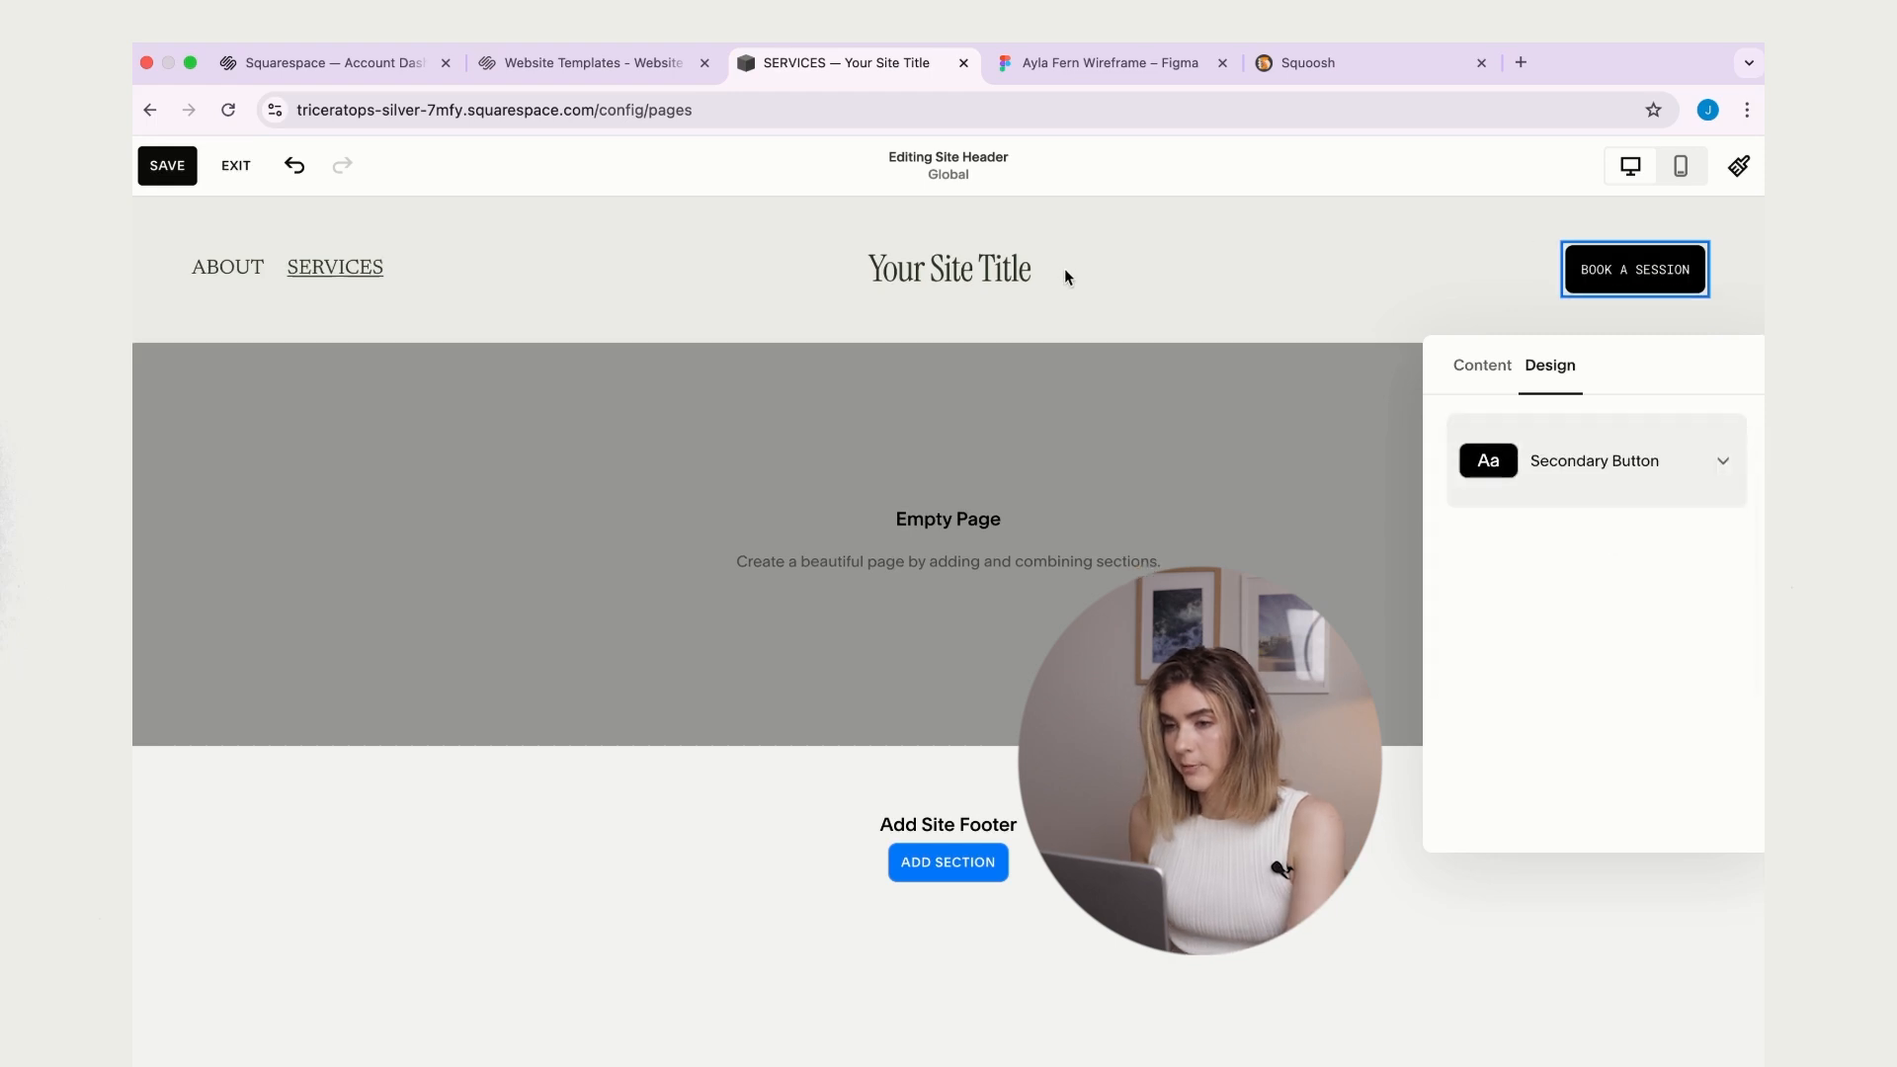
{"action": "left_click", "coordinate": [1114, 260]}
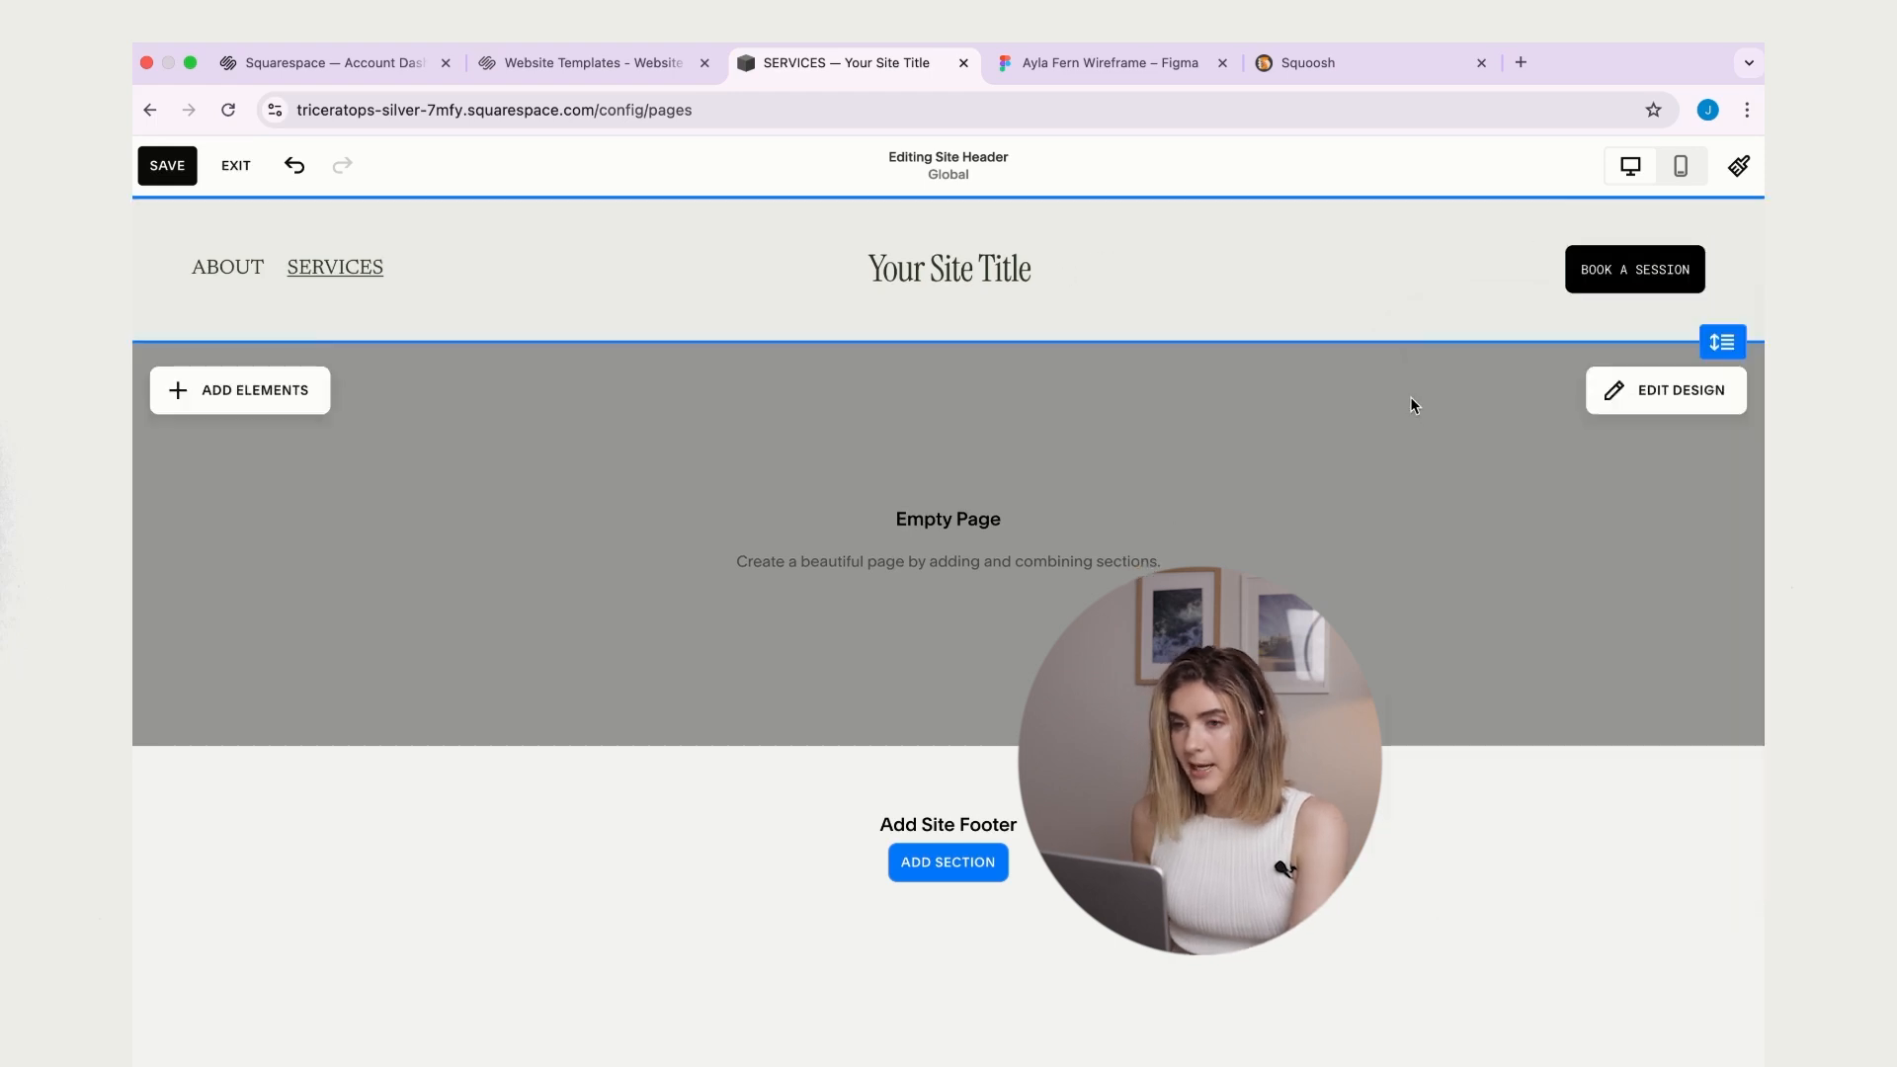
- Change the site title to 'AYLA FERN NUTRITION'
{"action": "left_click", "coordinate": [951, 273]}
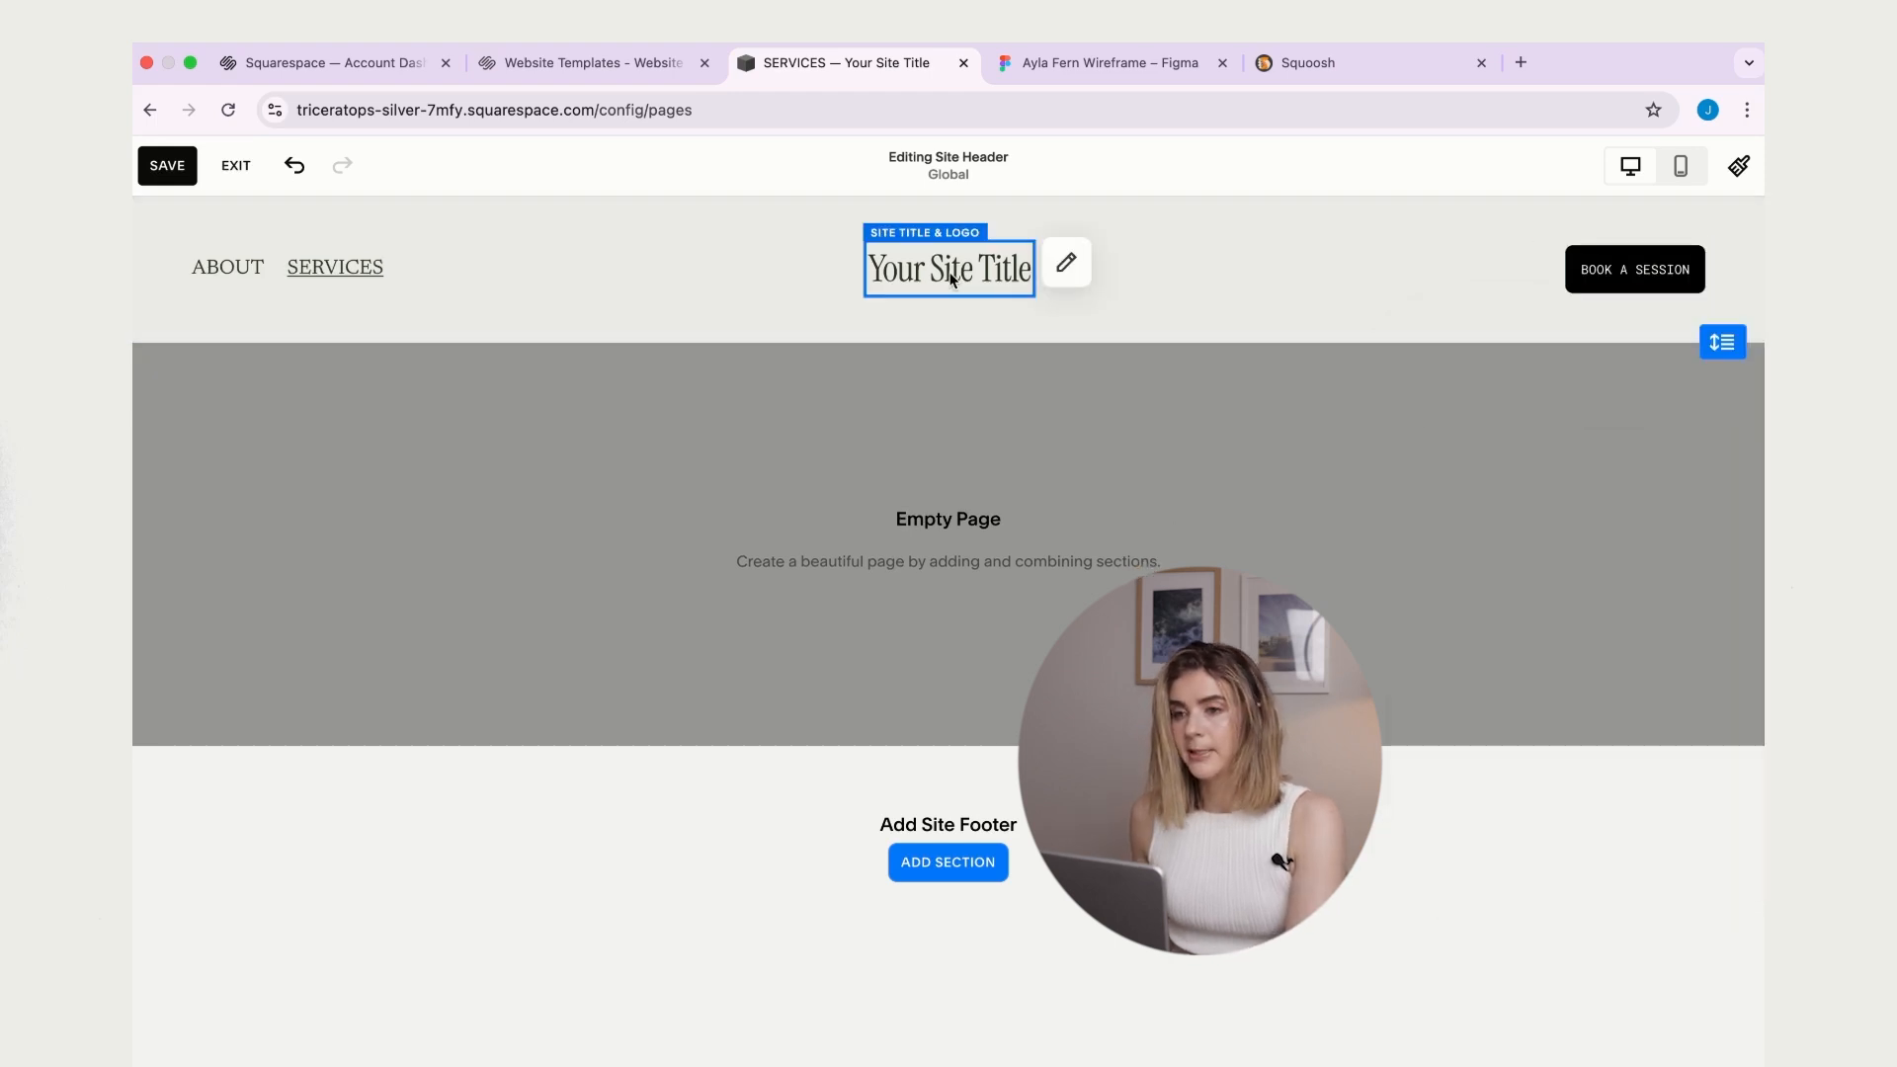
{"action": "left_click", "coordinate": [1067, 271]}
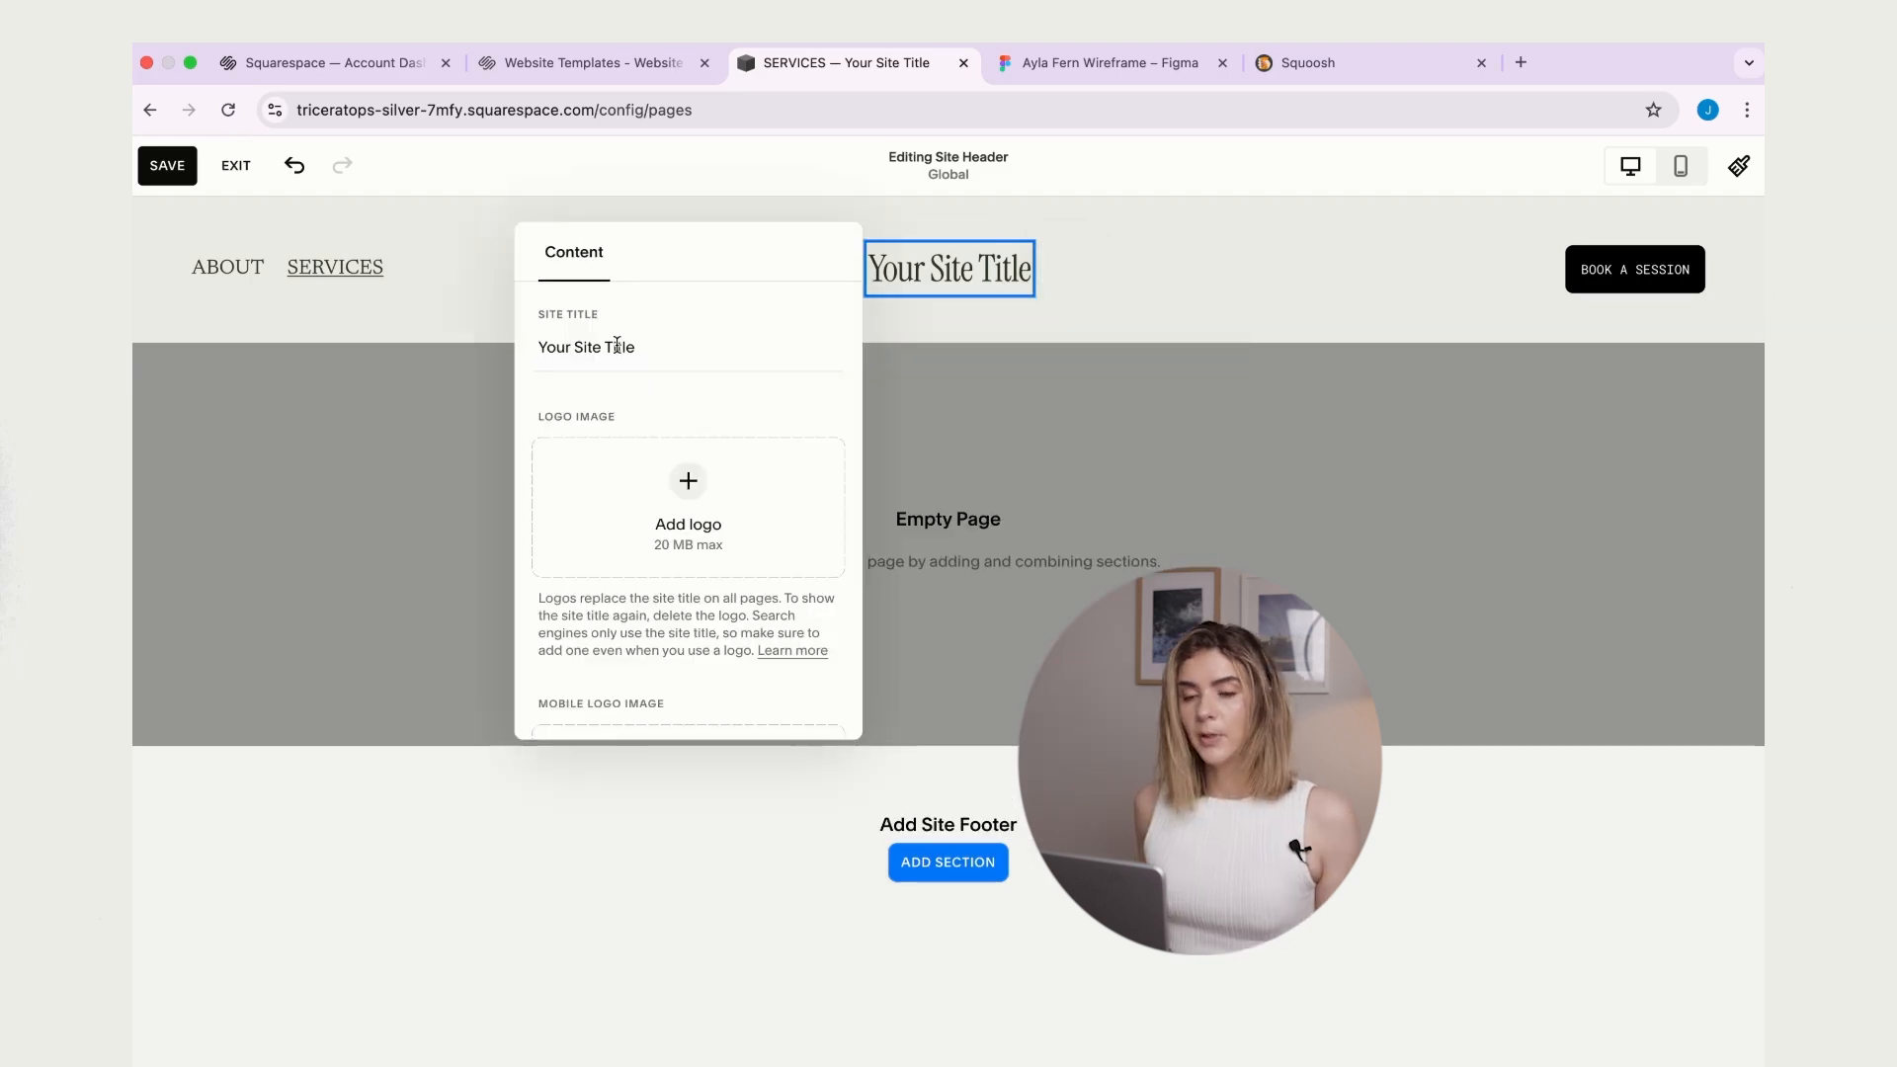
{"action": "triple_click", "coordinate": [617, 344]}
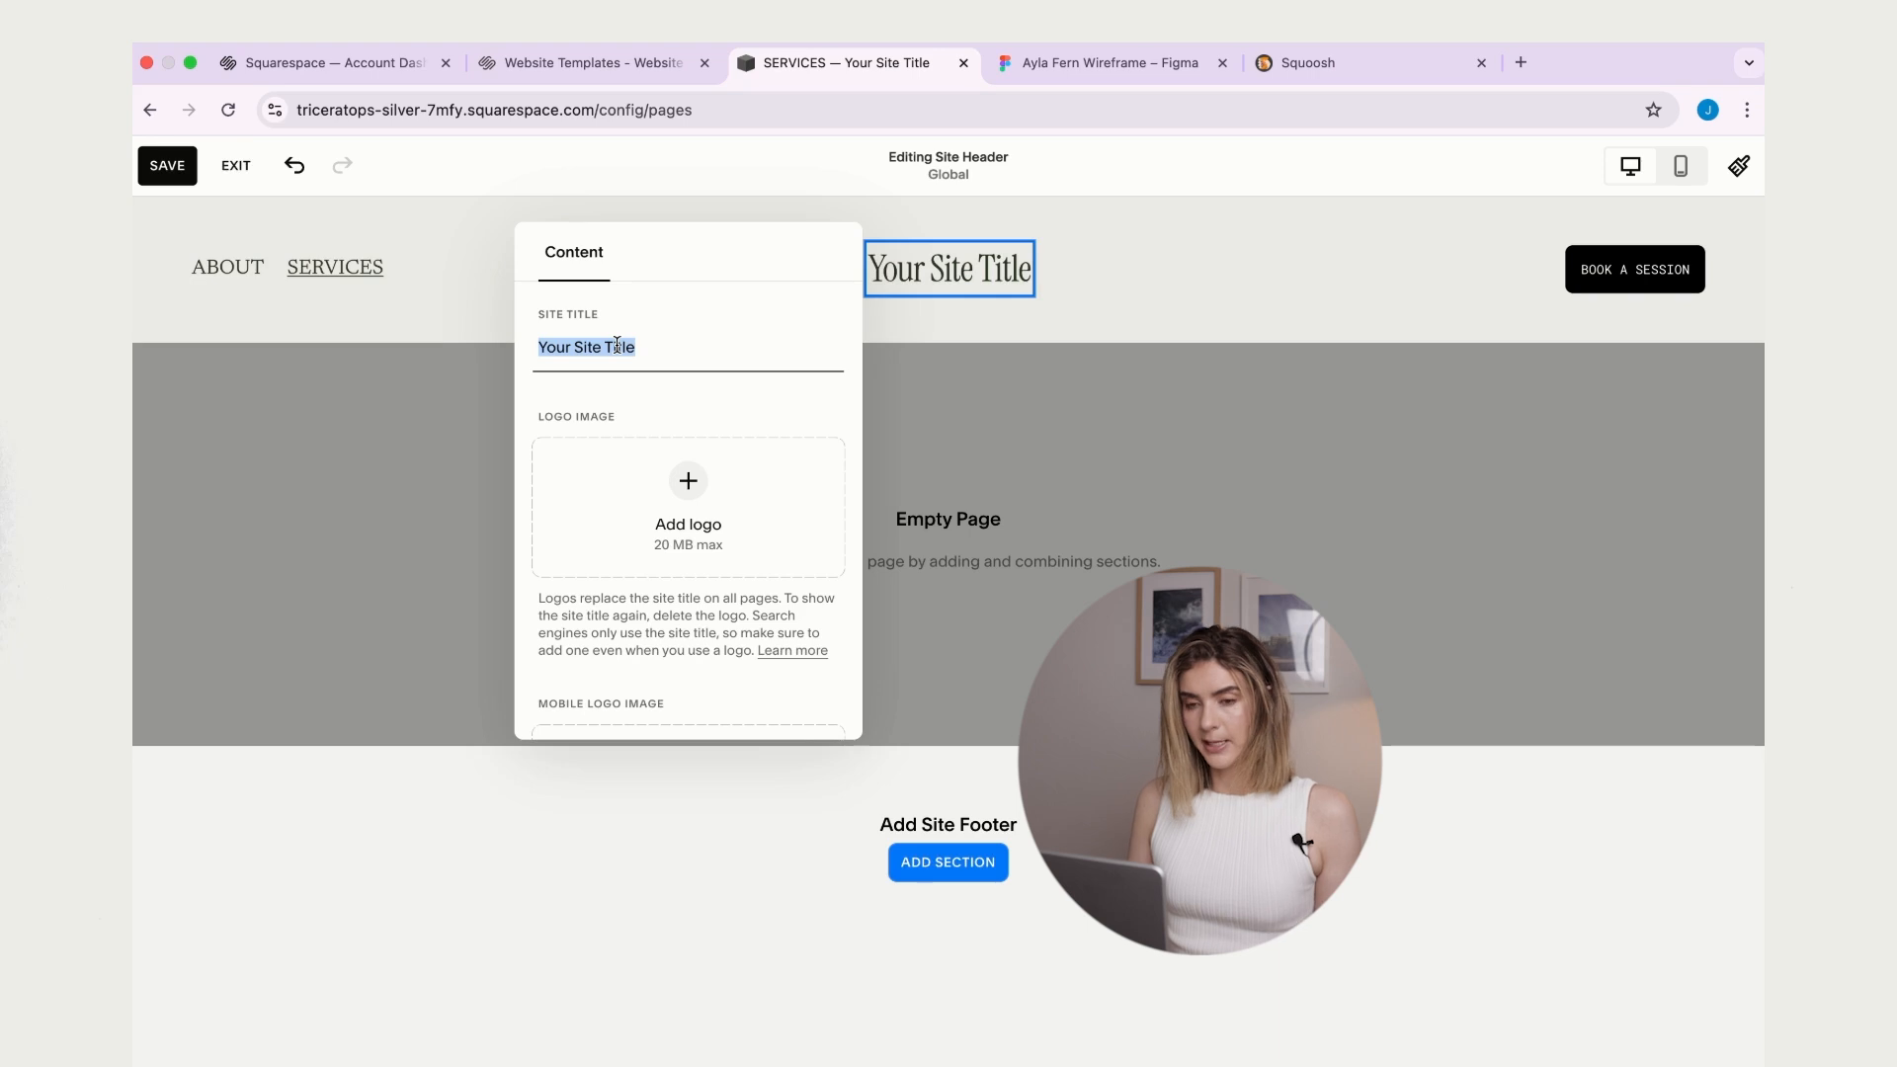
{"action": "type", "text": "AYLA FERN NUTRITION"}
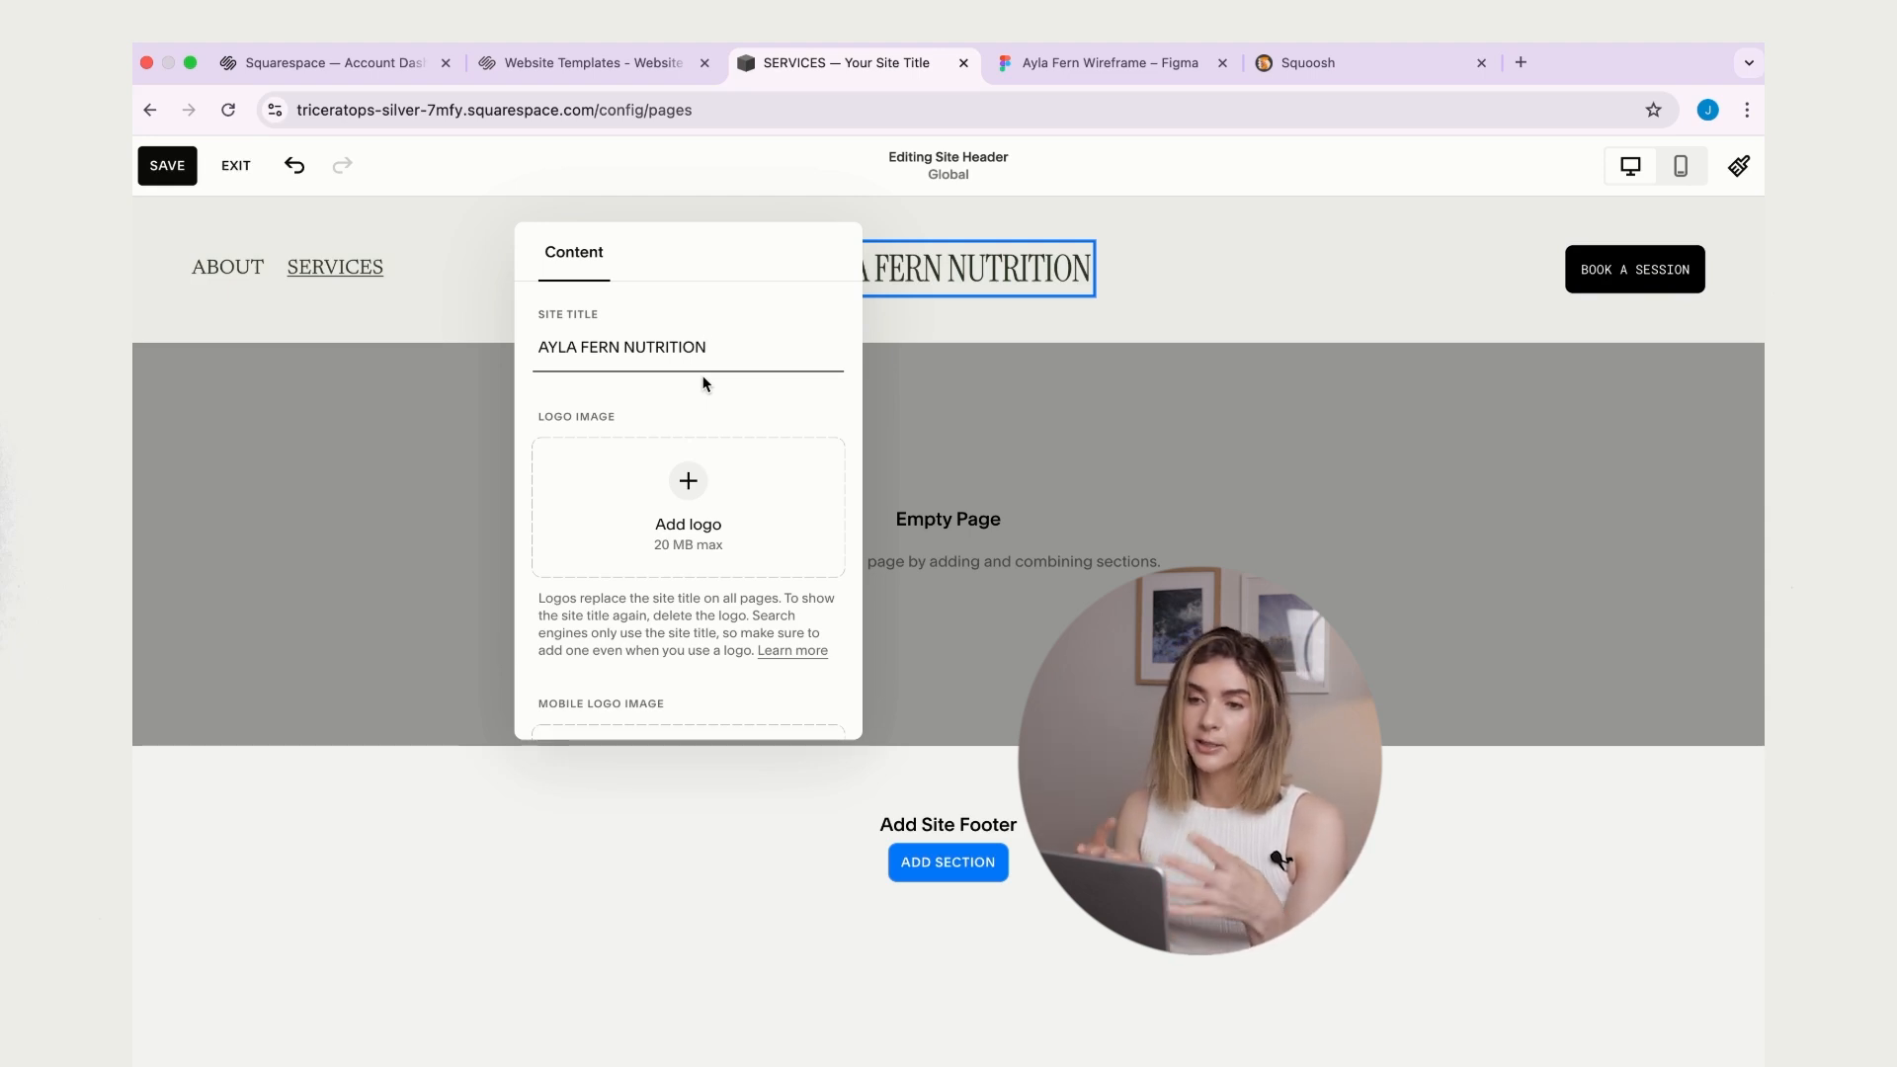
- Upload the Ayla Fern logo image and raise its height to about 83px
{"action": "left_click", "coordinate": [697, 482]}
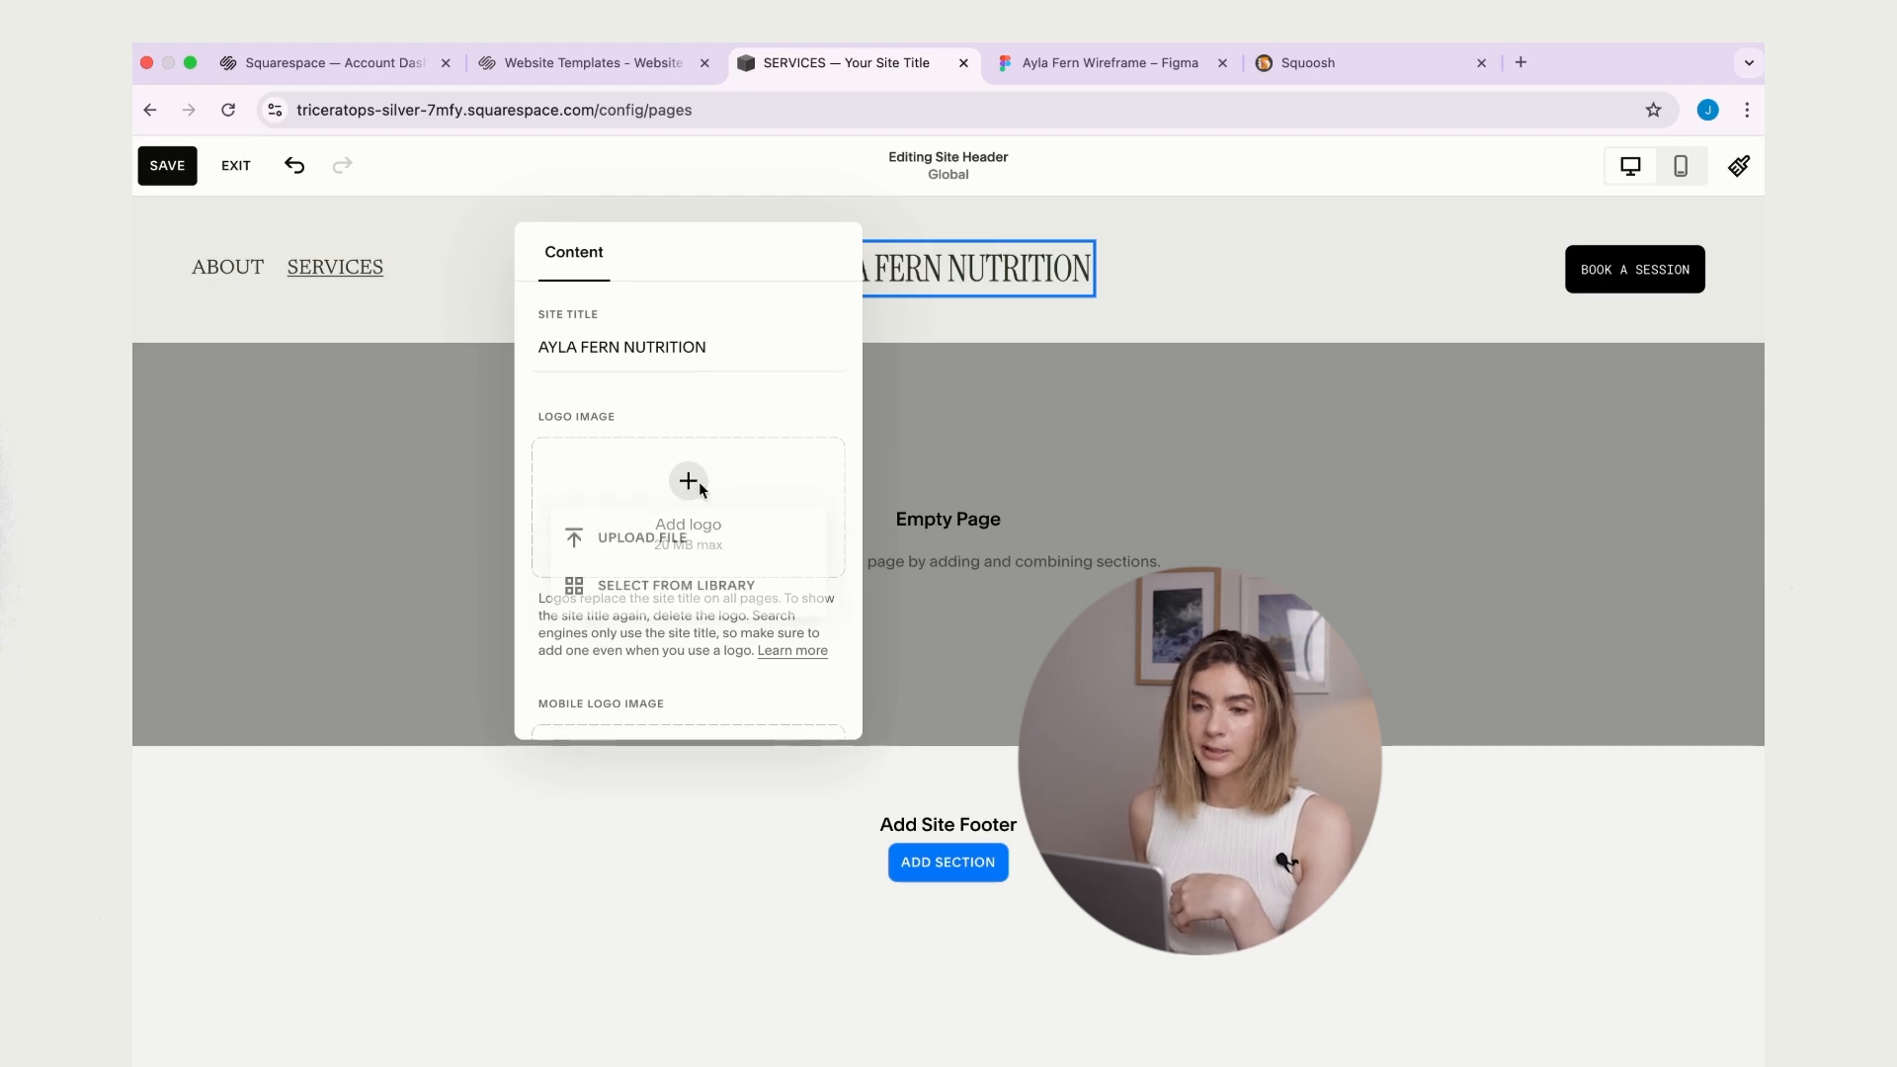
{"action": "left_click", "coordinate": [655, 541]}
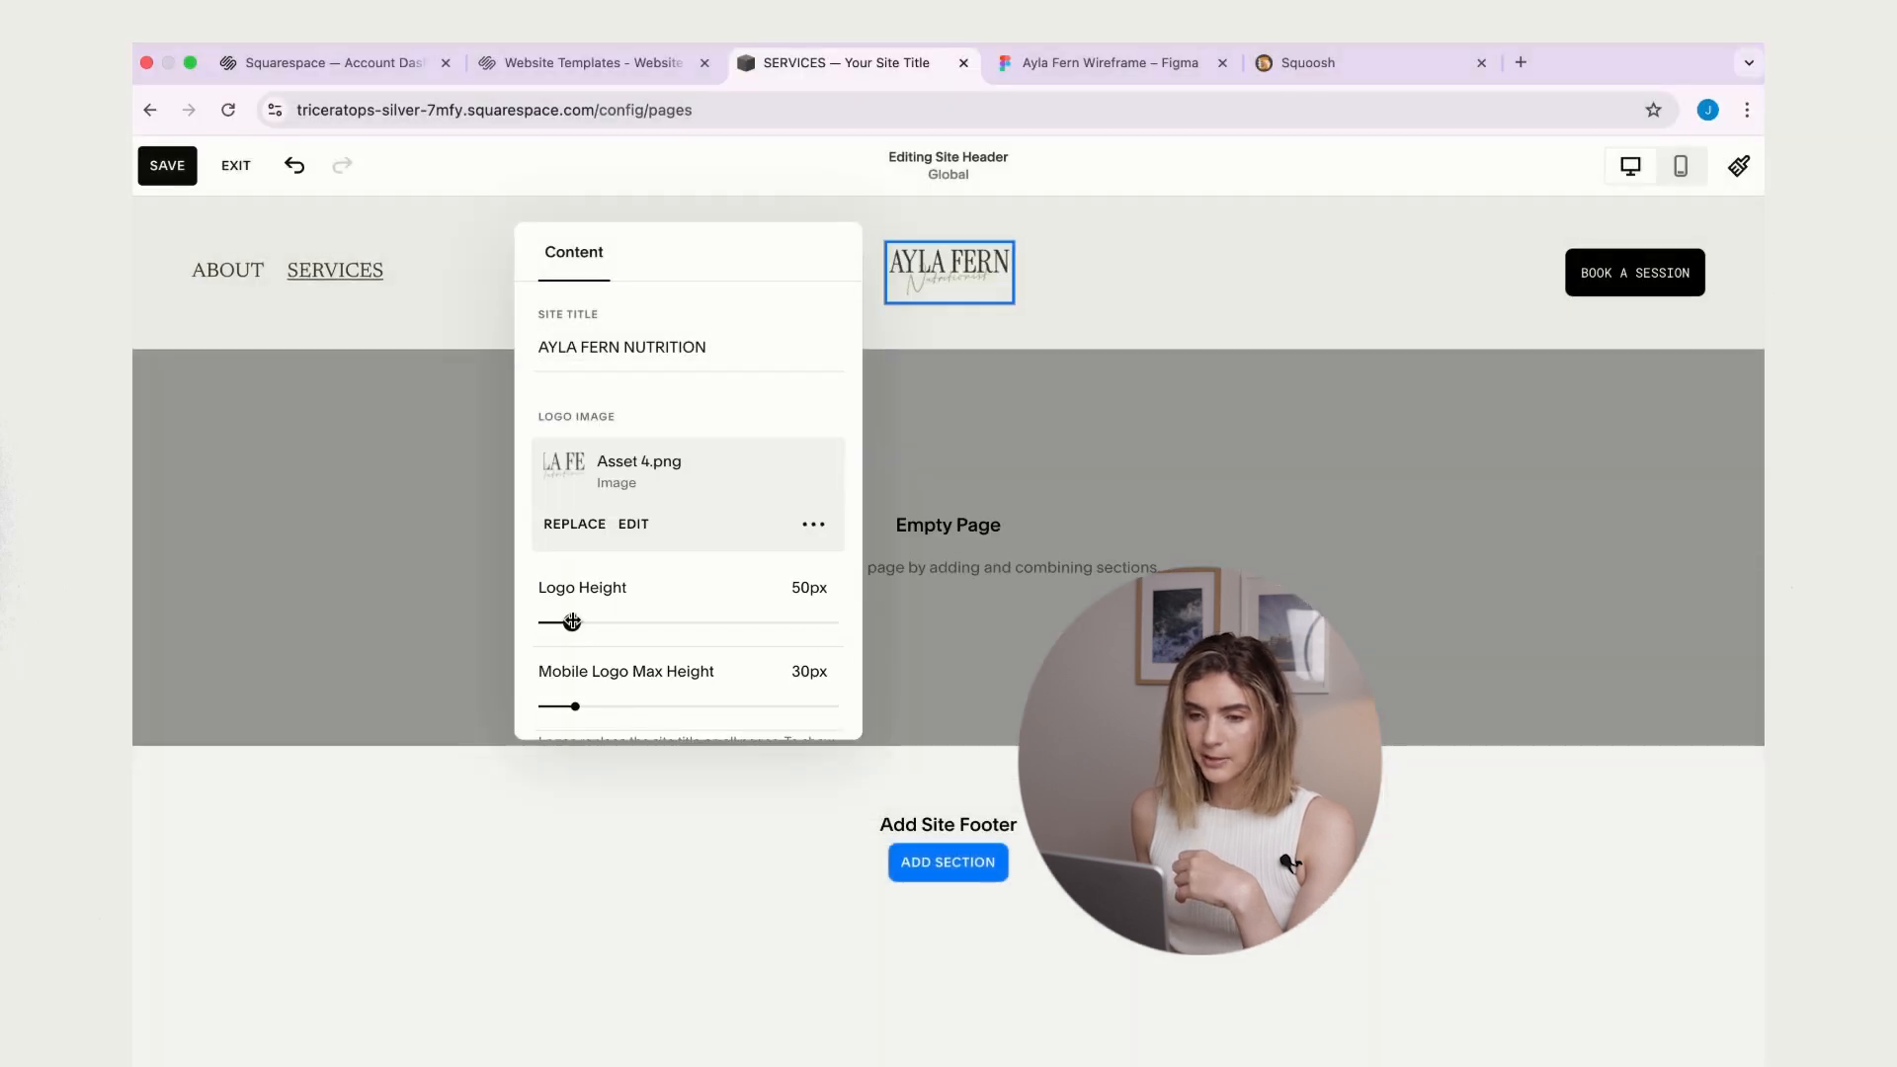
{"action": "left_click_drag", "start_coordinate": [577, 622], "coordinate": [601, 621]}
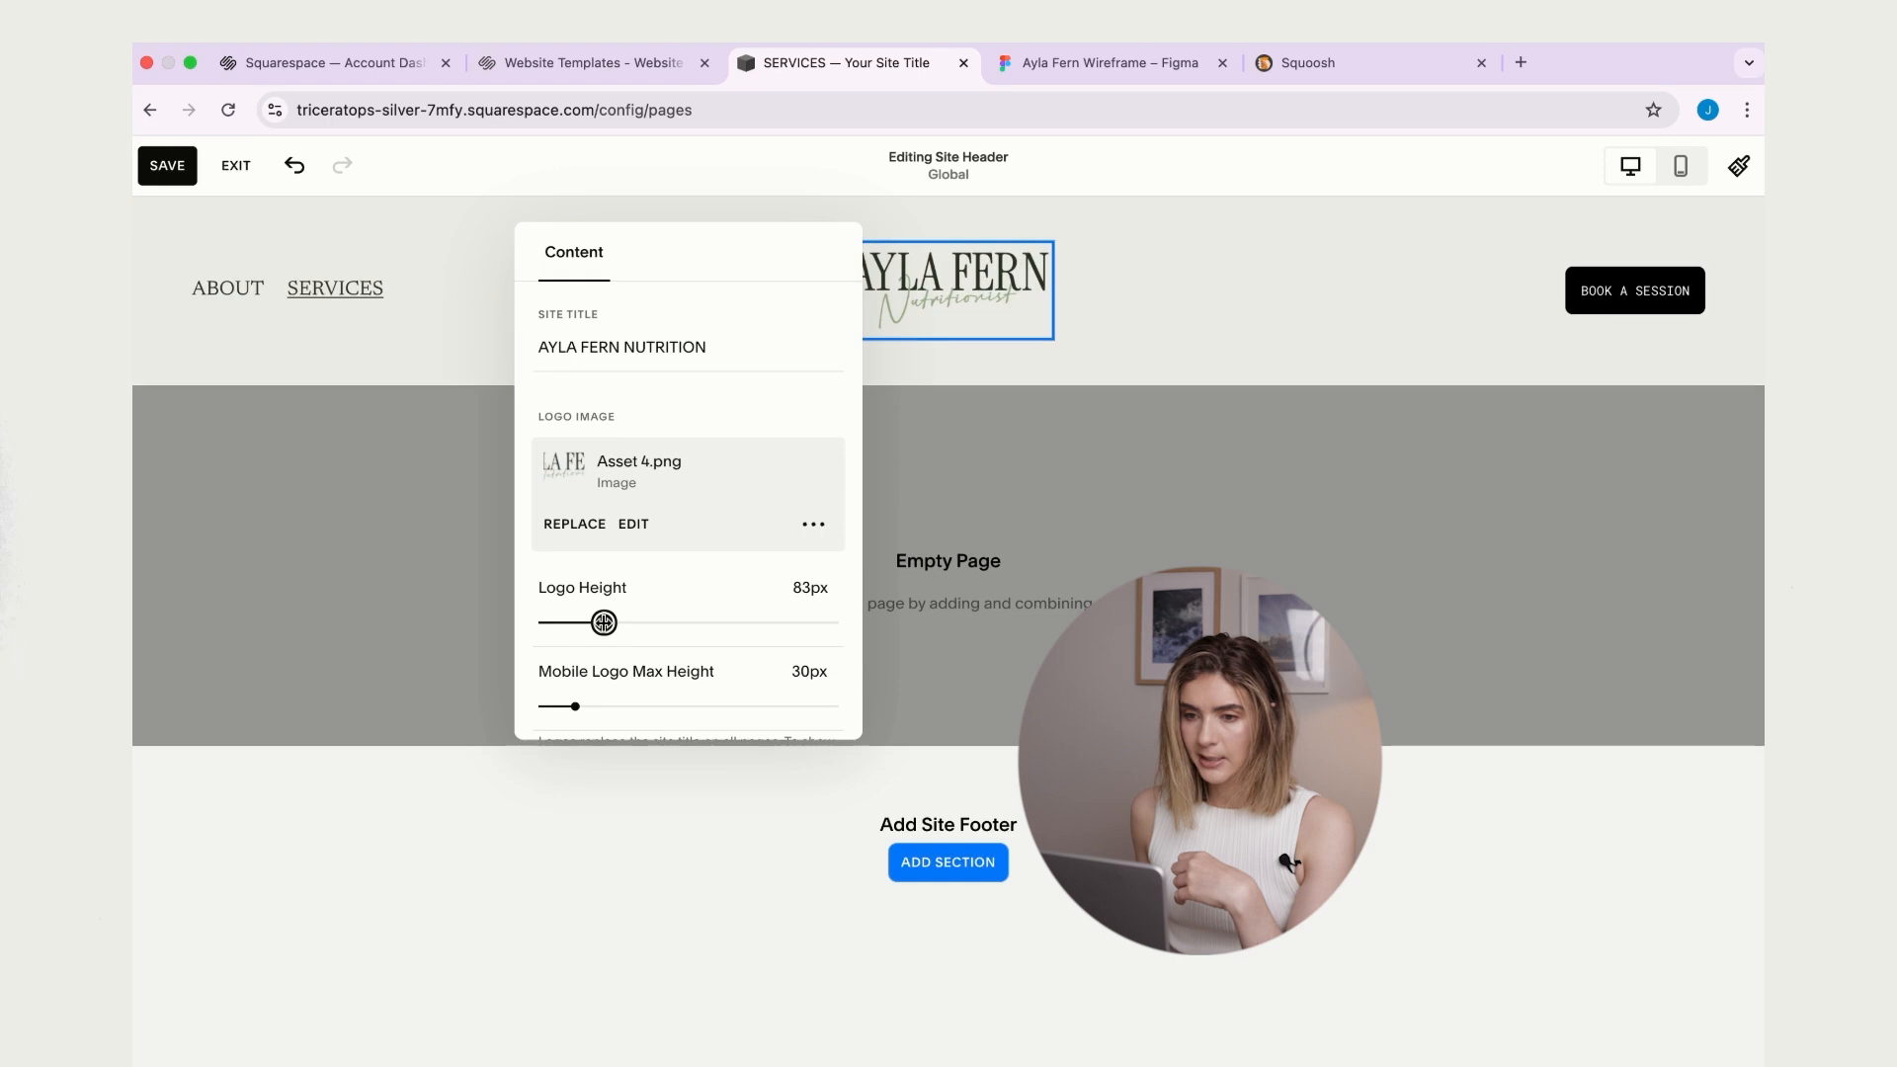
{"action": "scroll", "coordinate": [720, 573], "scroll_direction": "down", "scroll_amount": 3}
{"action": "scroll", "coordinate": [721, 573], "scroll_direction": "down", "scroll_amount": 2}
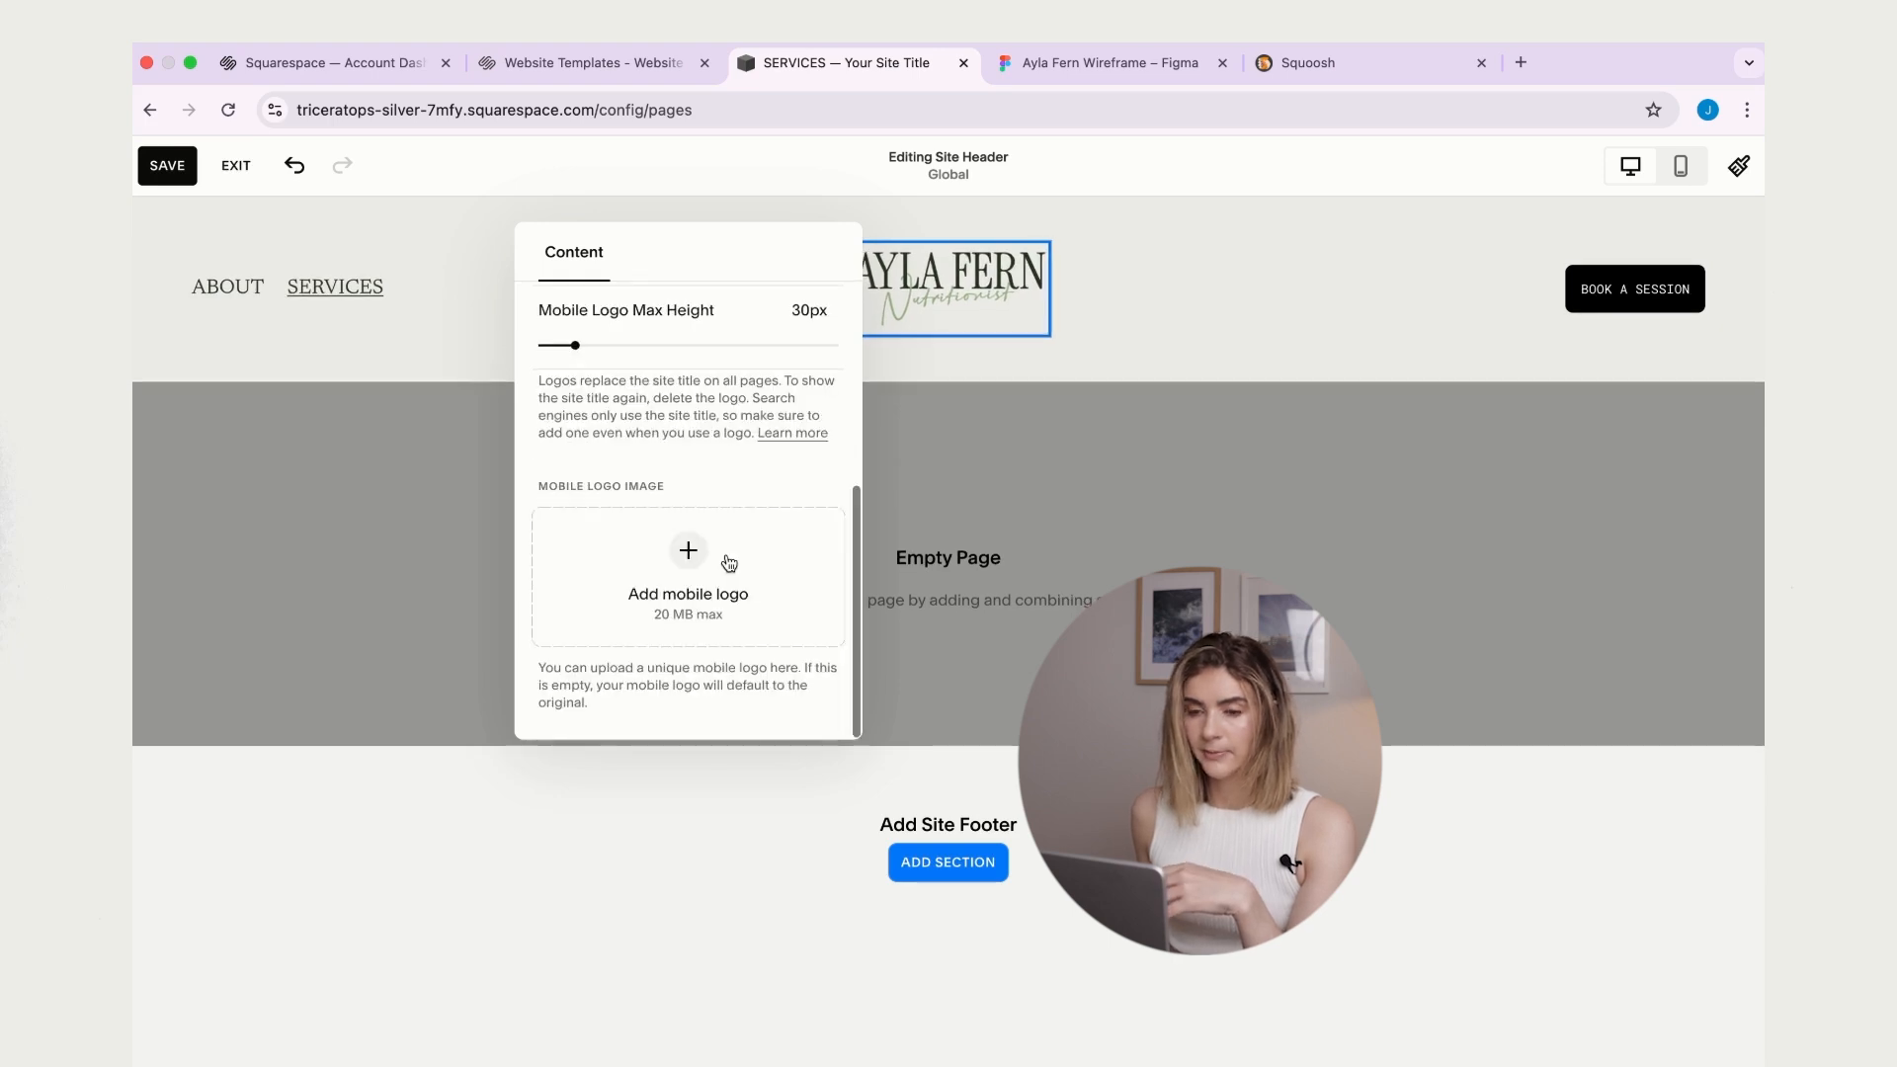
{"action": "scroll", "coordinate": [728, 559], "scroll_direction": "up", "scroll_amount": 5}
{"action": "scroll", "coordinate": [728, 558], "scroll_direction": "down", "scroll_amount": 5}
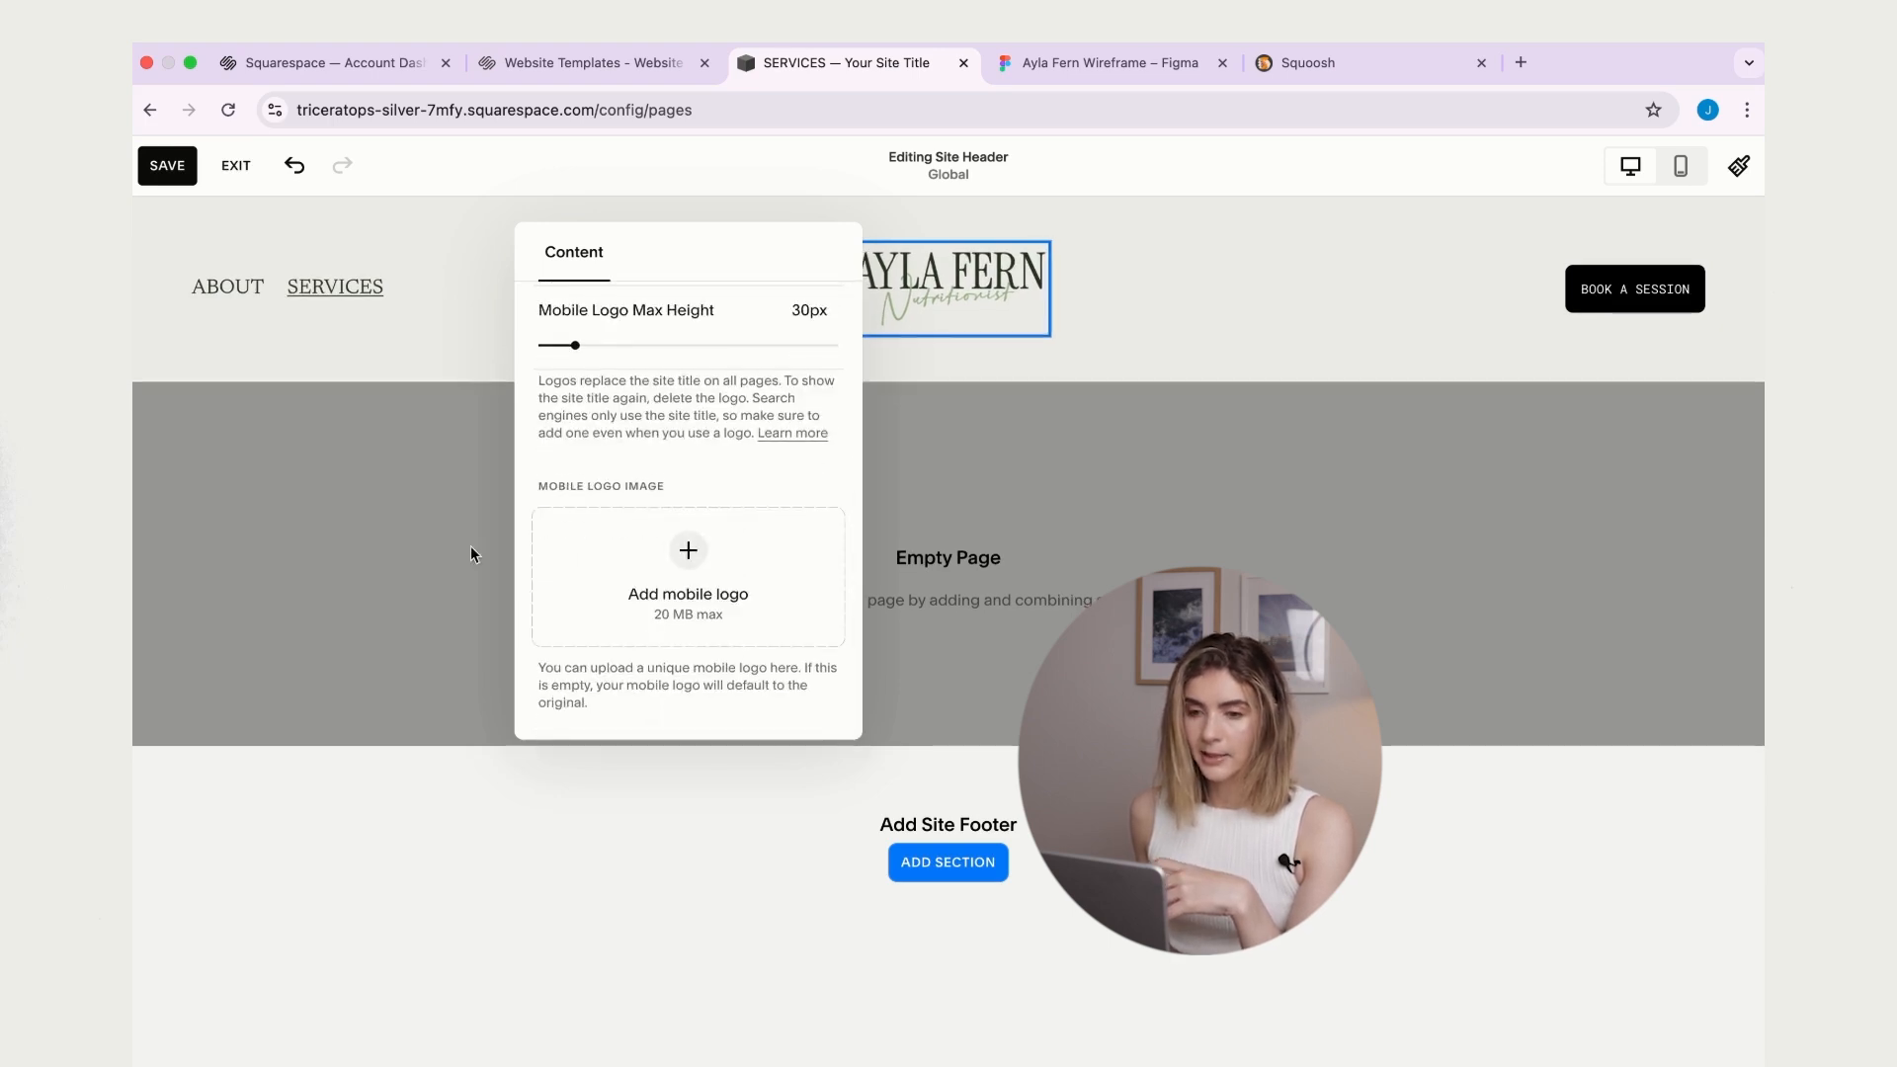
{"action": "left_click", "coordinate": [933, 568]}
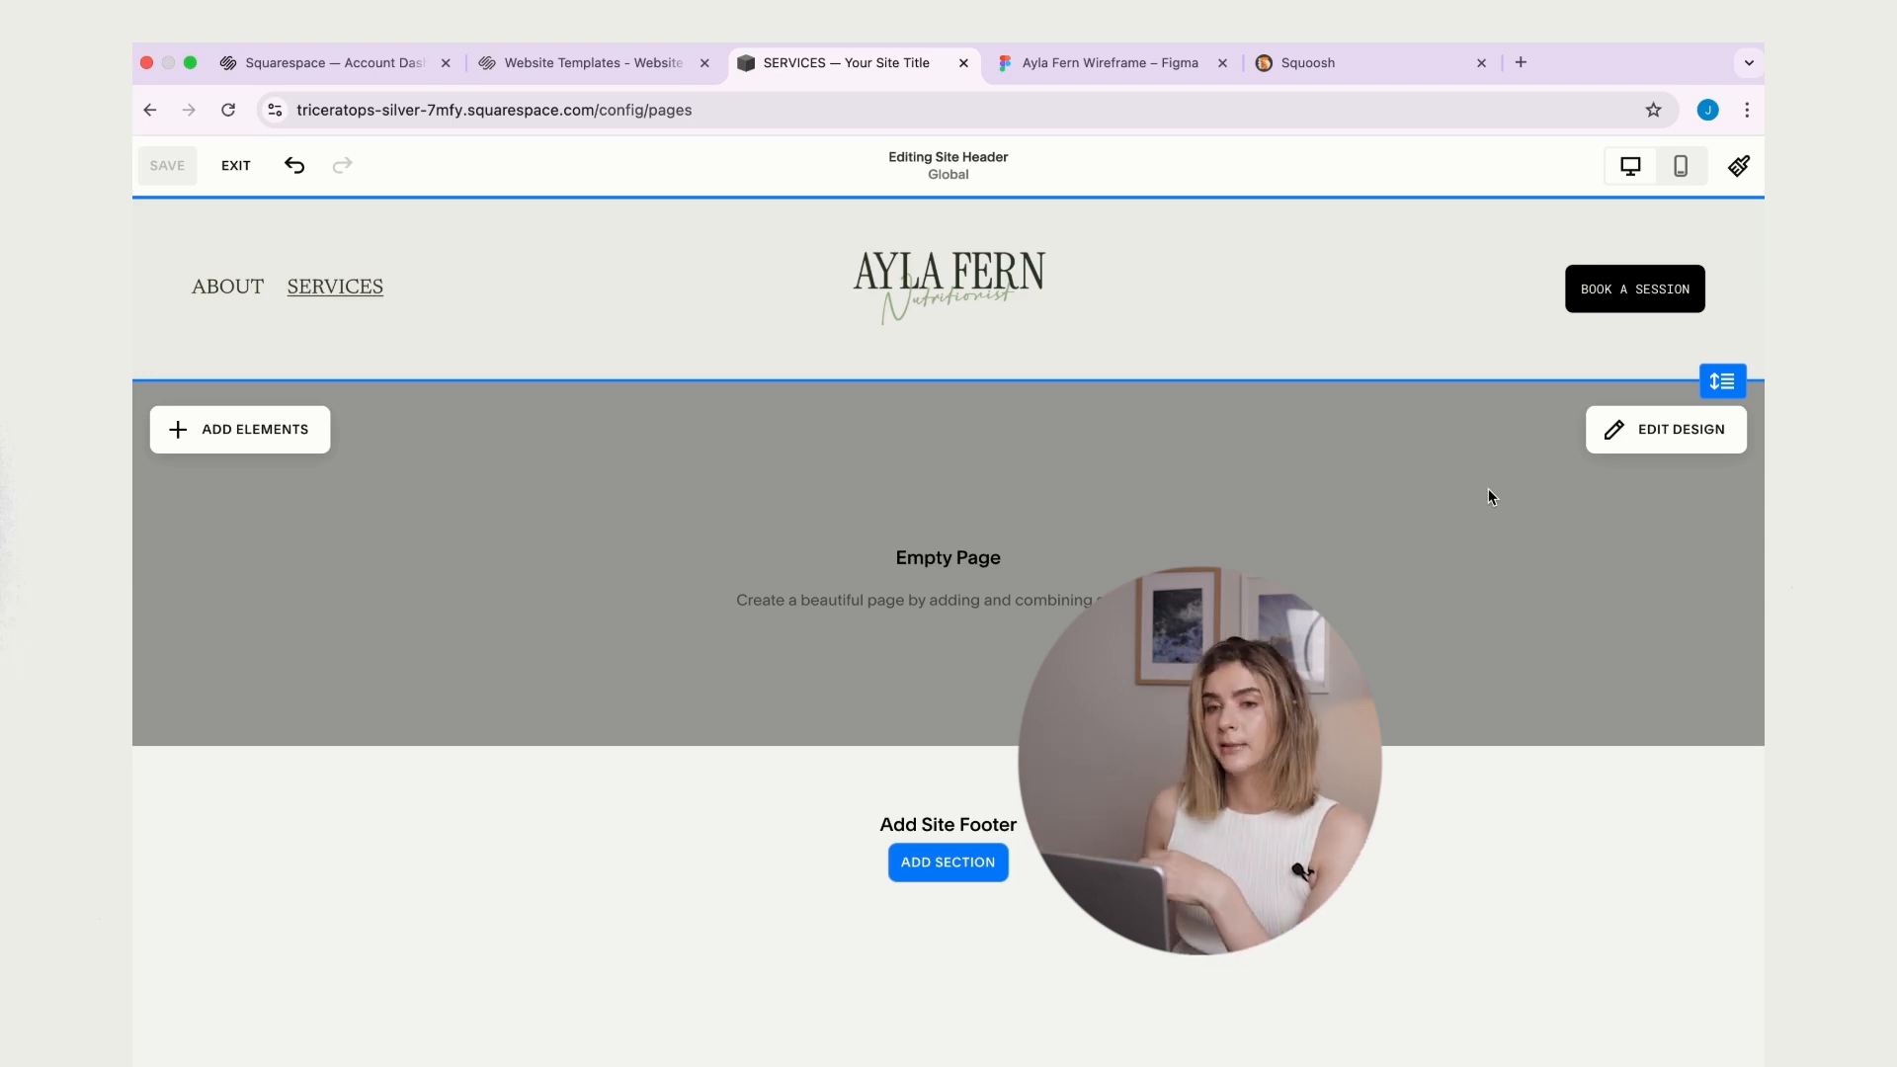
{"action": "left_click", "coordinate": [1490, 495]}
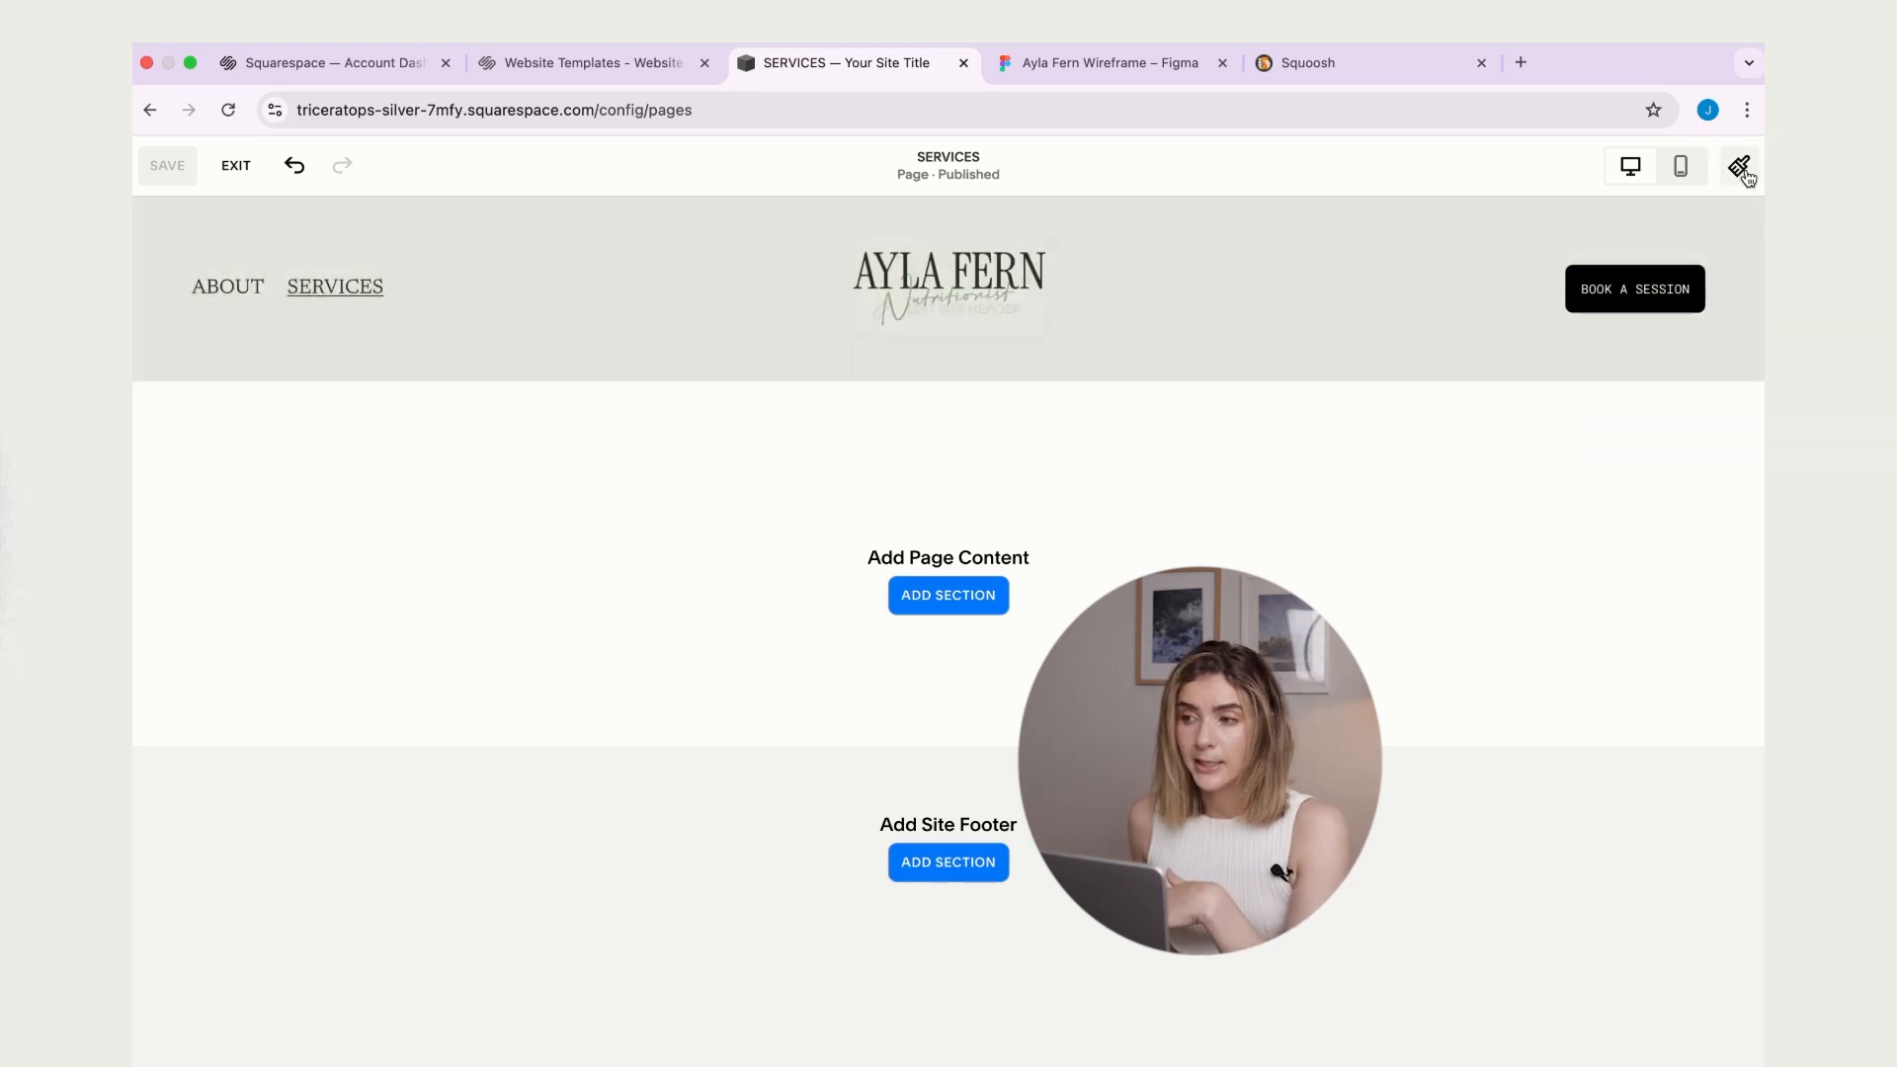
- Set the Site Navigation font to a Custom style with weight 400
{"action": "left_click", "coordinate": [1739, 166]}
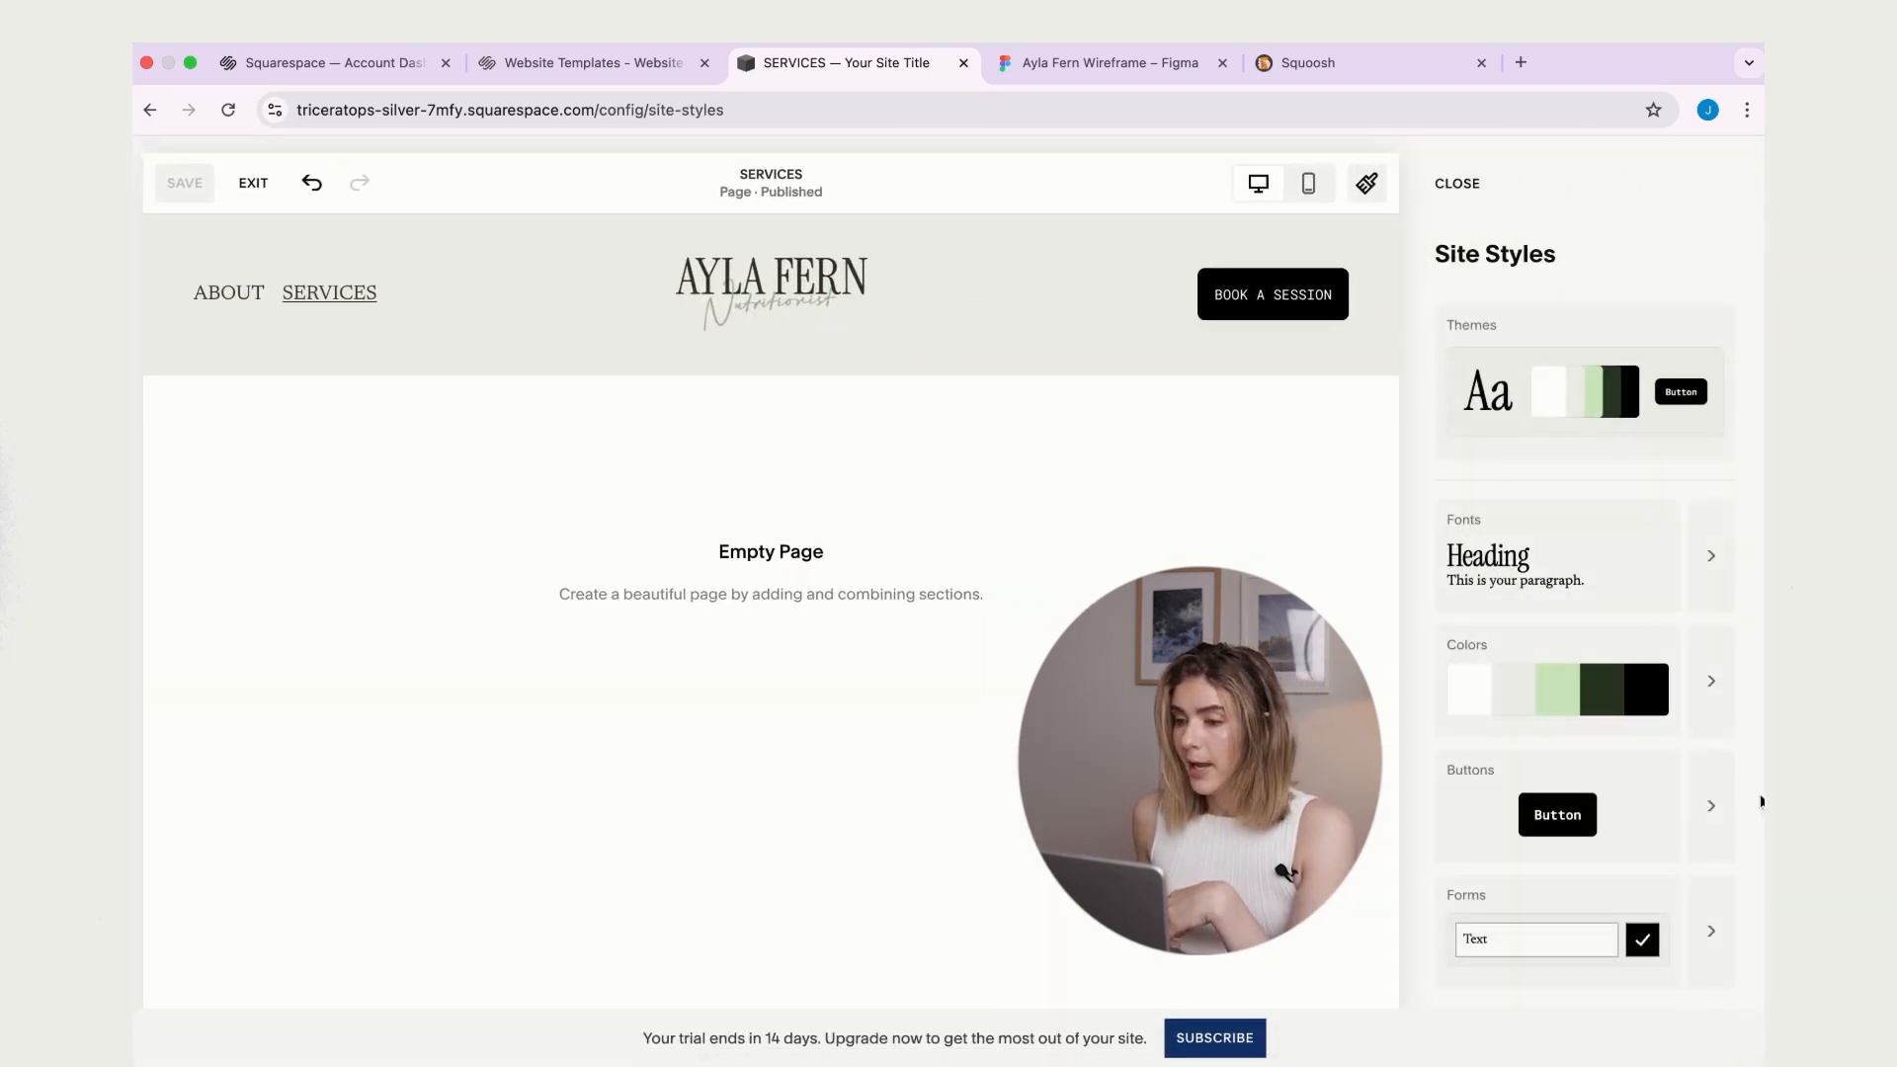
{"action": "scroll", "coordinate": [1761, 800], "scroll_direction": "down", "scroll_amount": 2}
{"action": "scroll", "coordinate": [1759, 732], "scroll_direction": "up", "scroll_amount": 2}
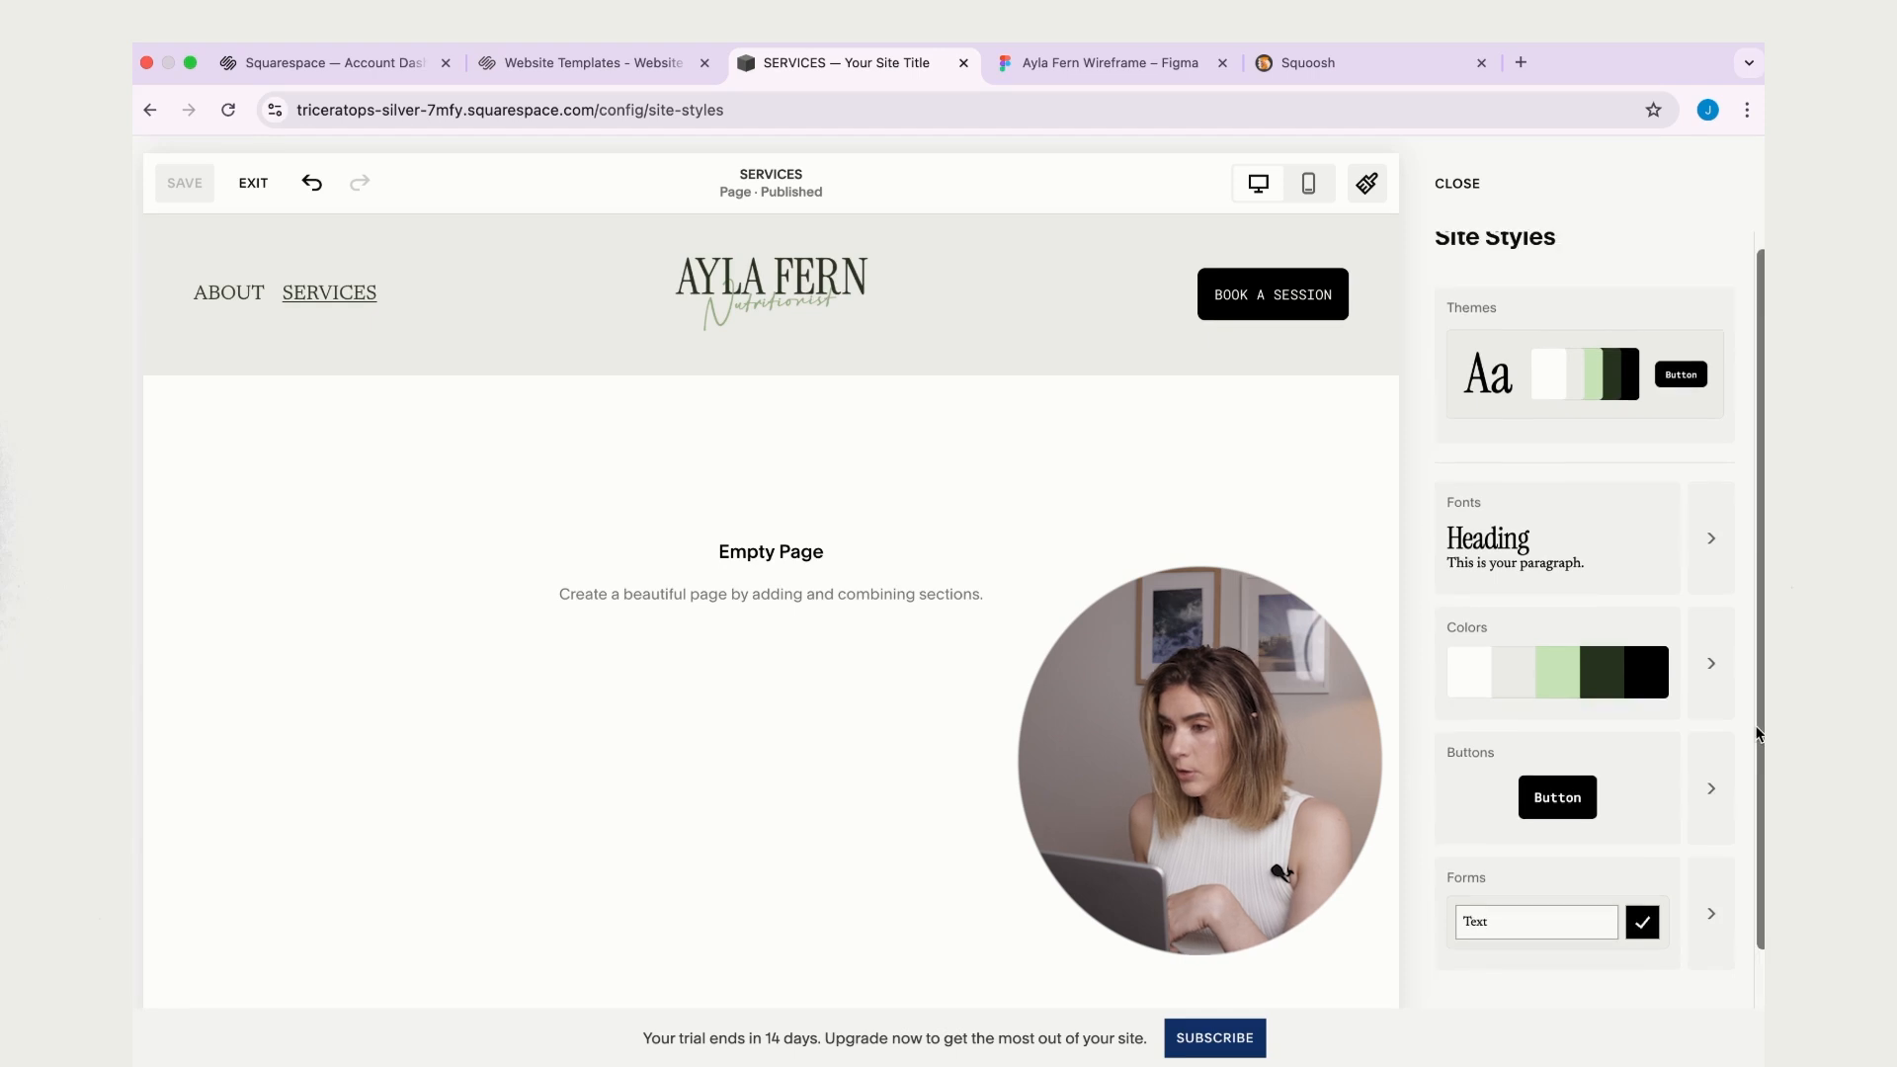
{"action": "left_click", "coordinate": [1711, 558]}
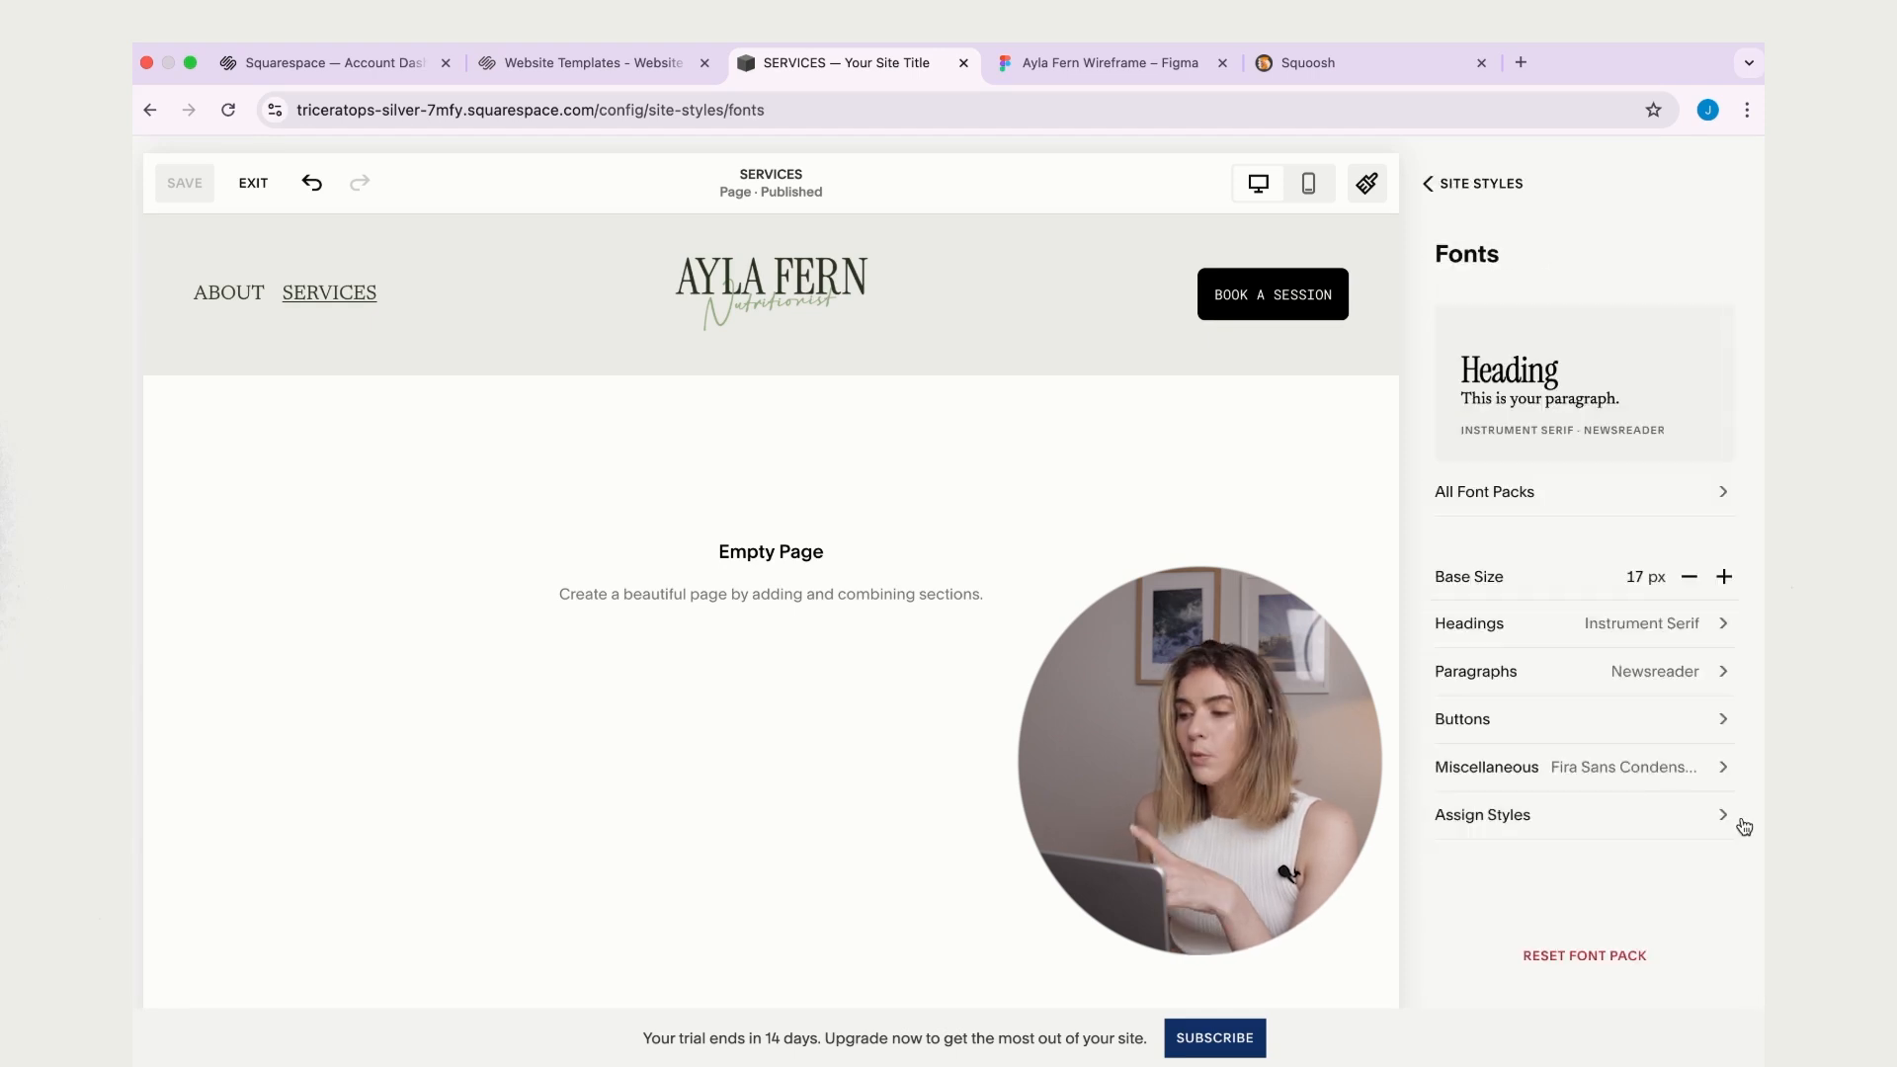
{"action": "left_click", "coordinate": [1656, 817]}
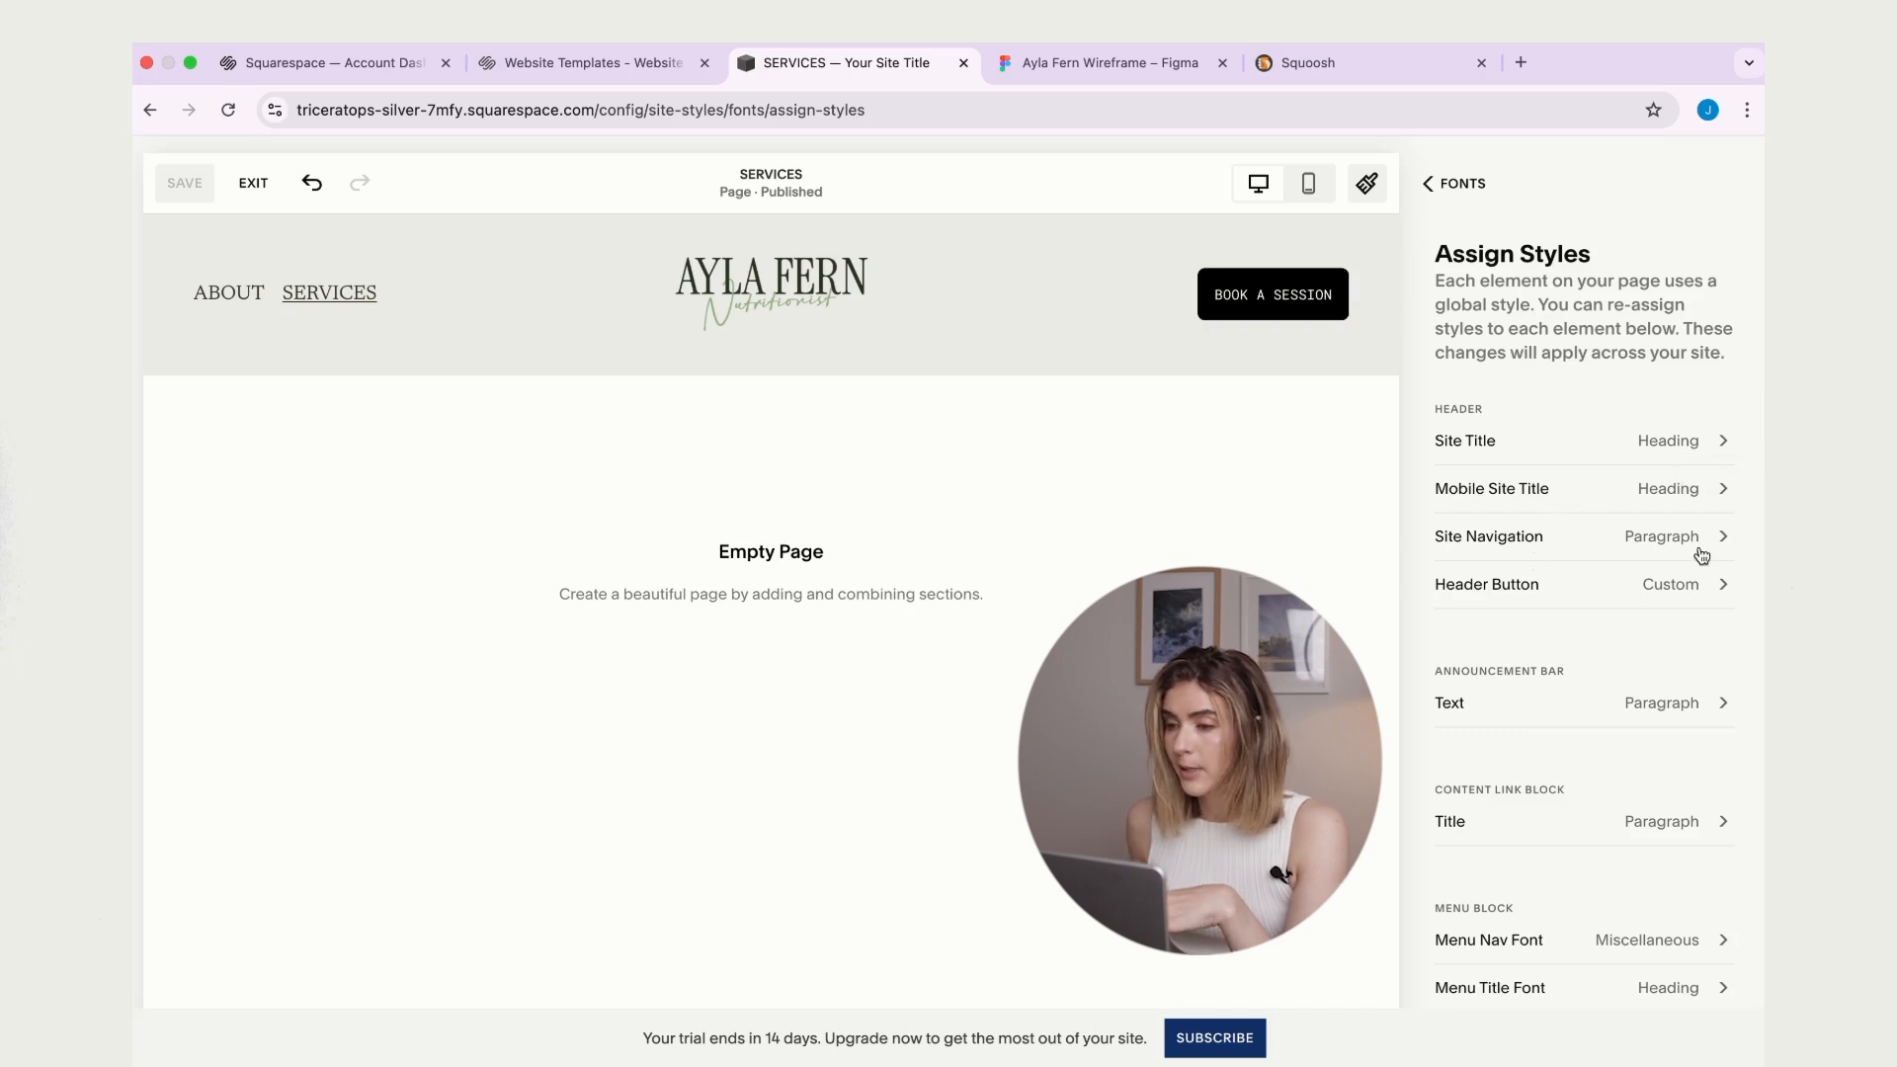
{"action": "left_click", "coordinate": [1649, 546]}
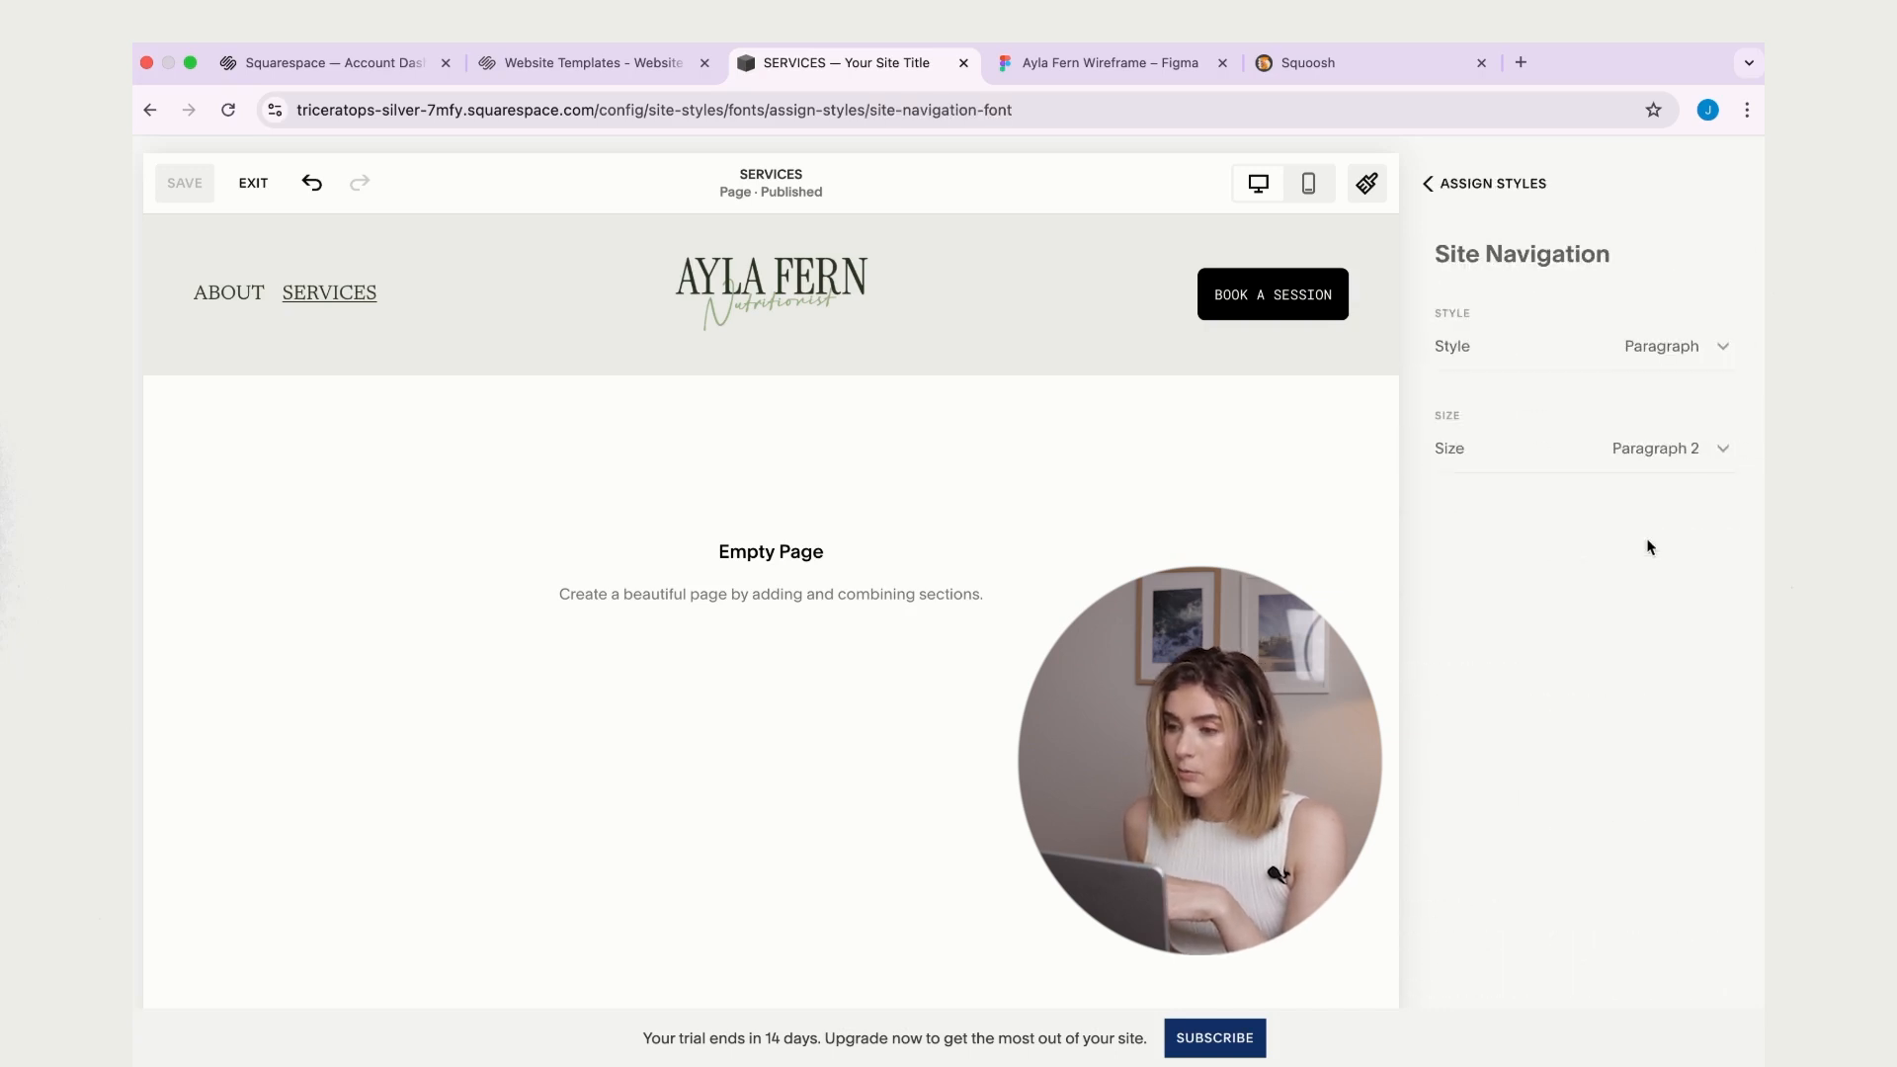
{"action": "left_click", "coordinate": [1699, 354]}
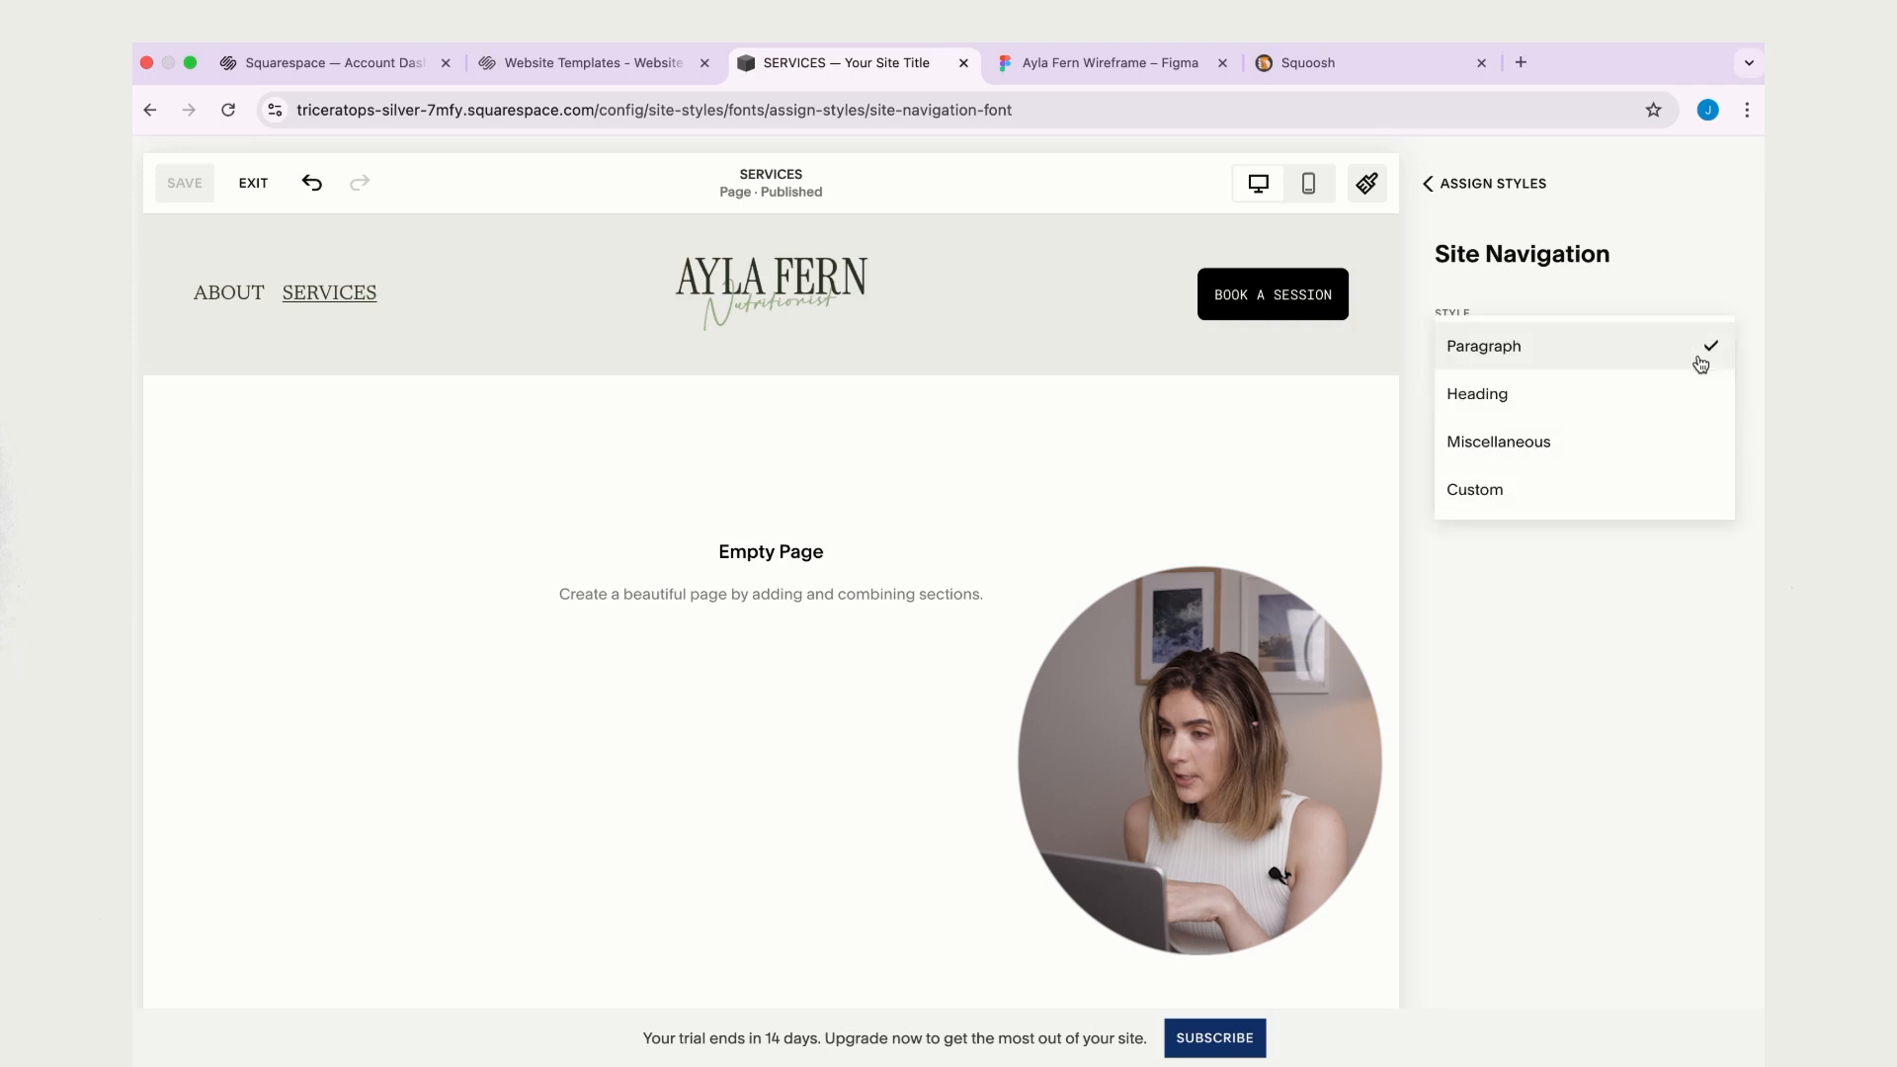
{"action": "left_click", "coordinate": [1731, 491]}
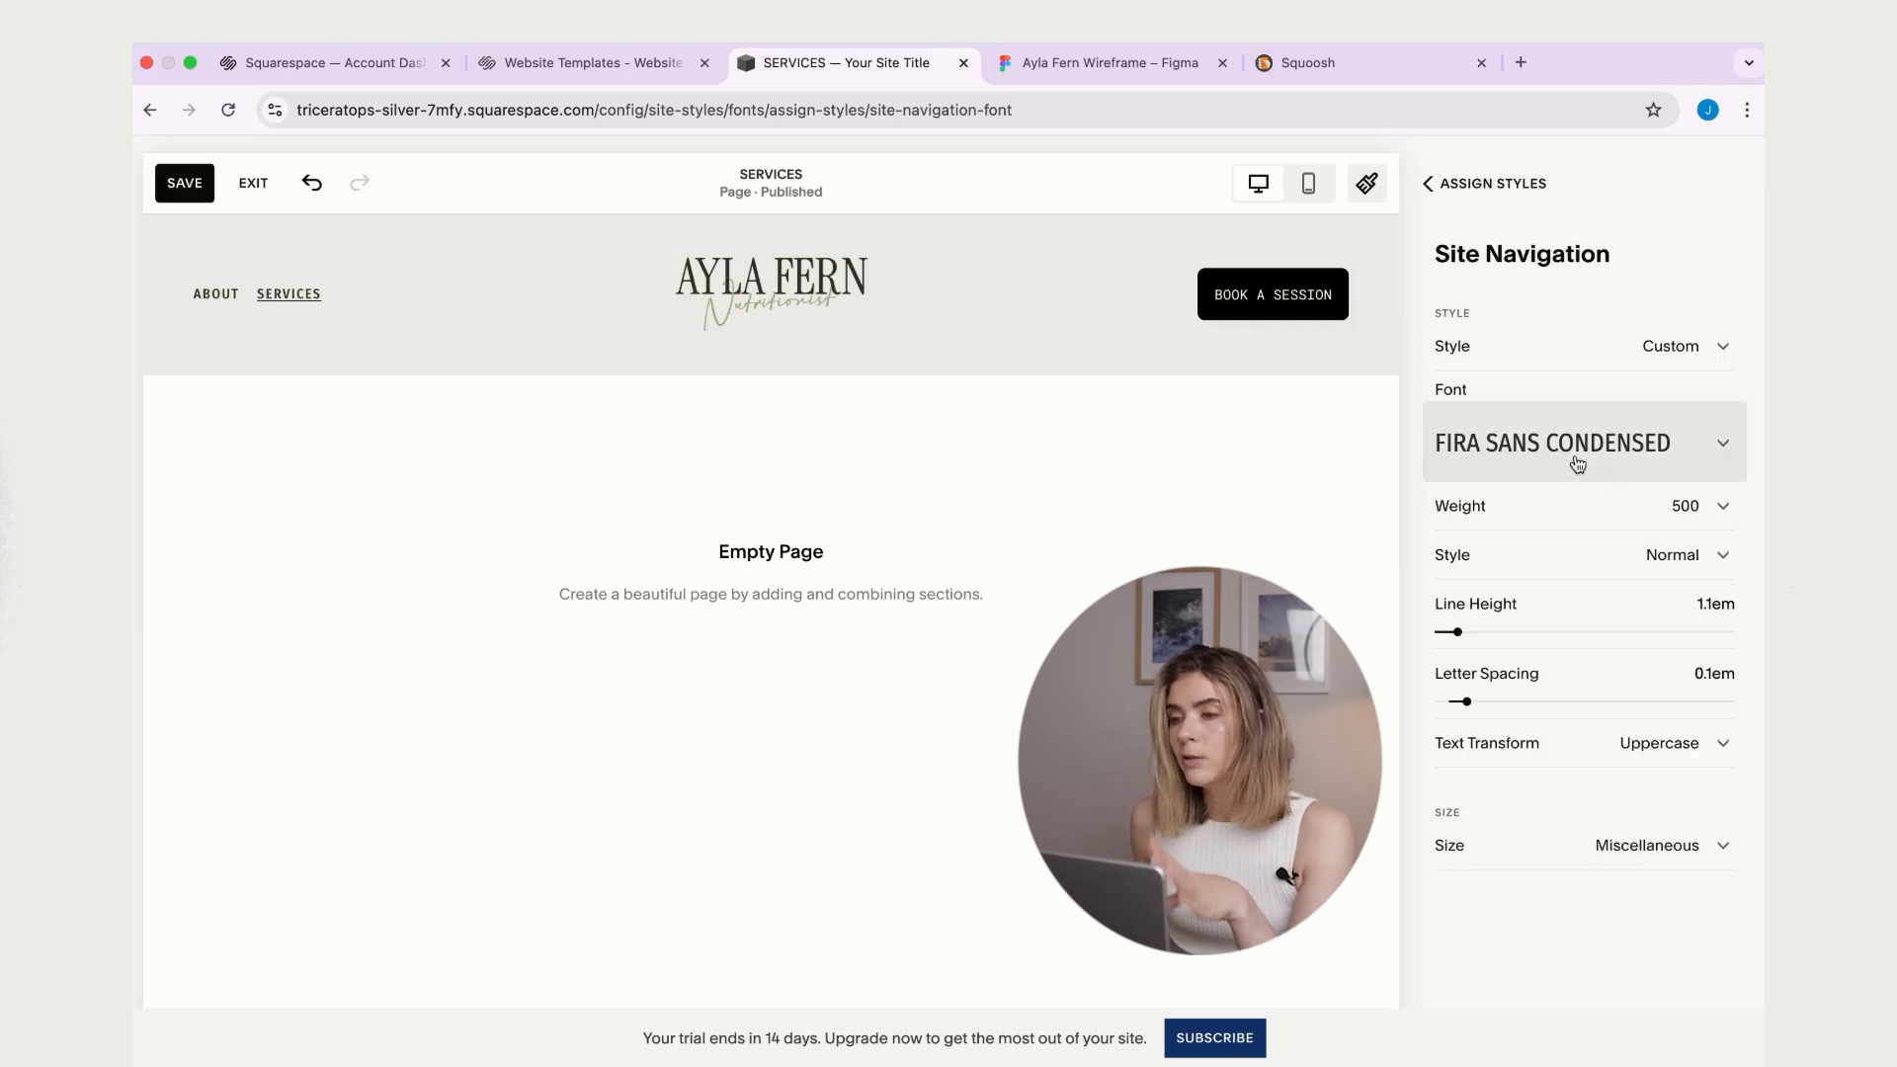
{"action": "left_click", "coordinate": [1723, 507]}
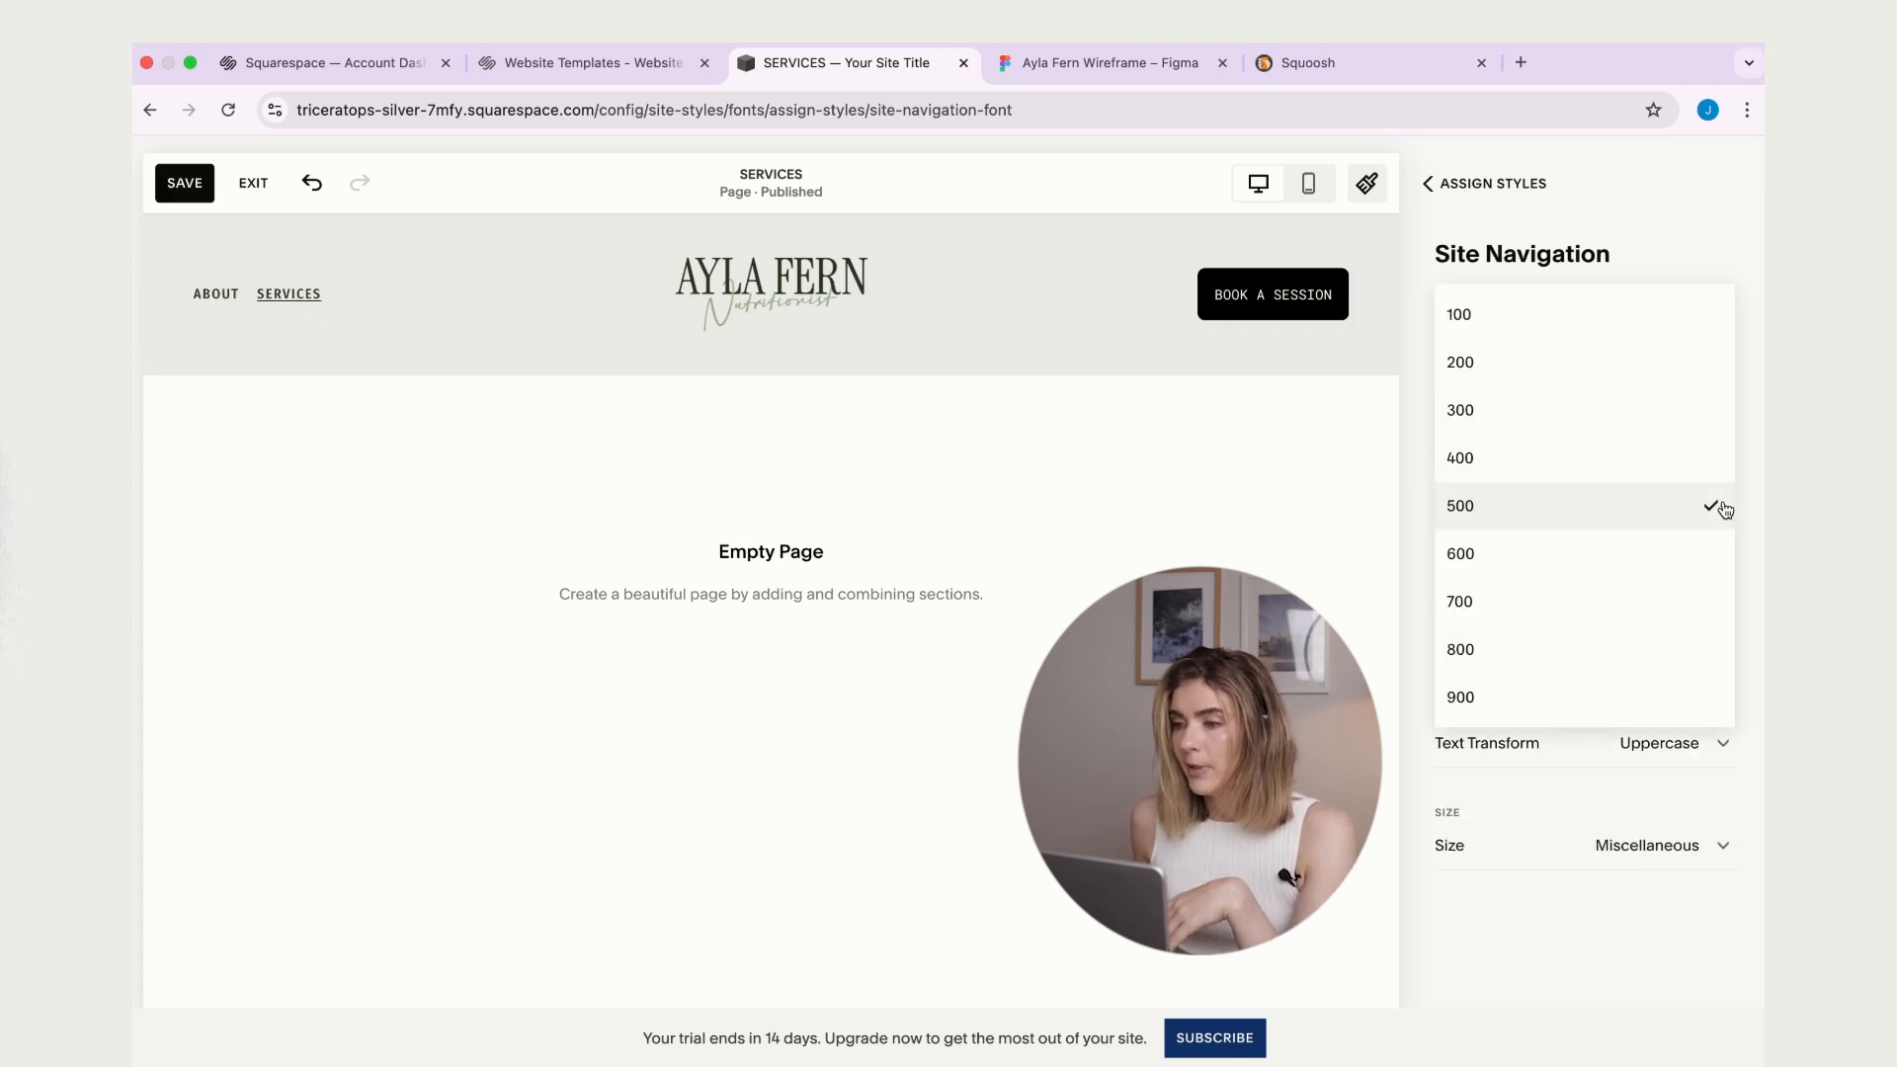
{"action": "left_click", "coordinate": [1577, 471]}
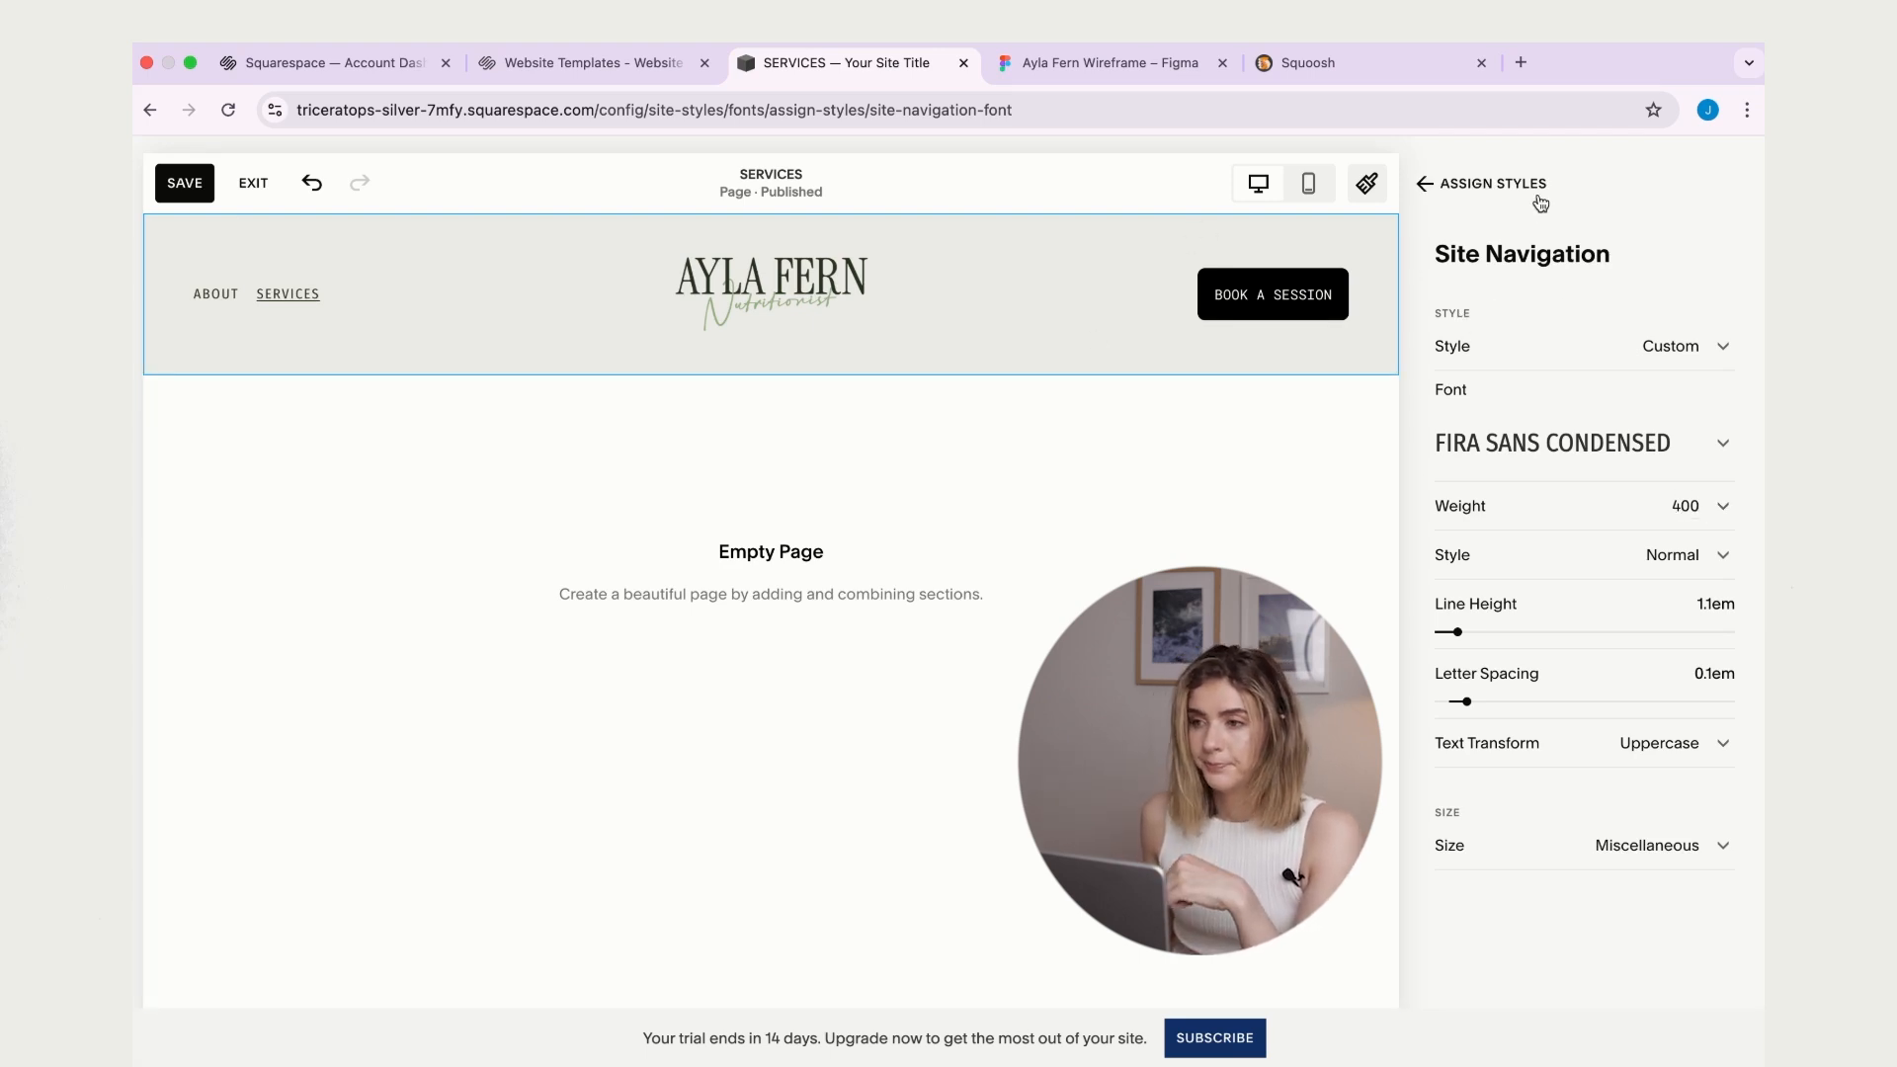
- Save the navigation font change and switch to the Ayla Fern Wireframe in Figma
{"action": "left_click", "coordinate": [1460, 188]}
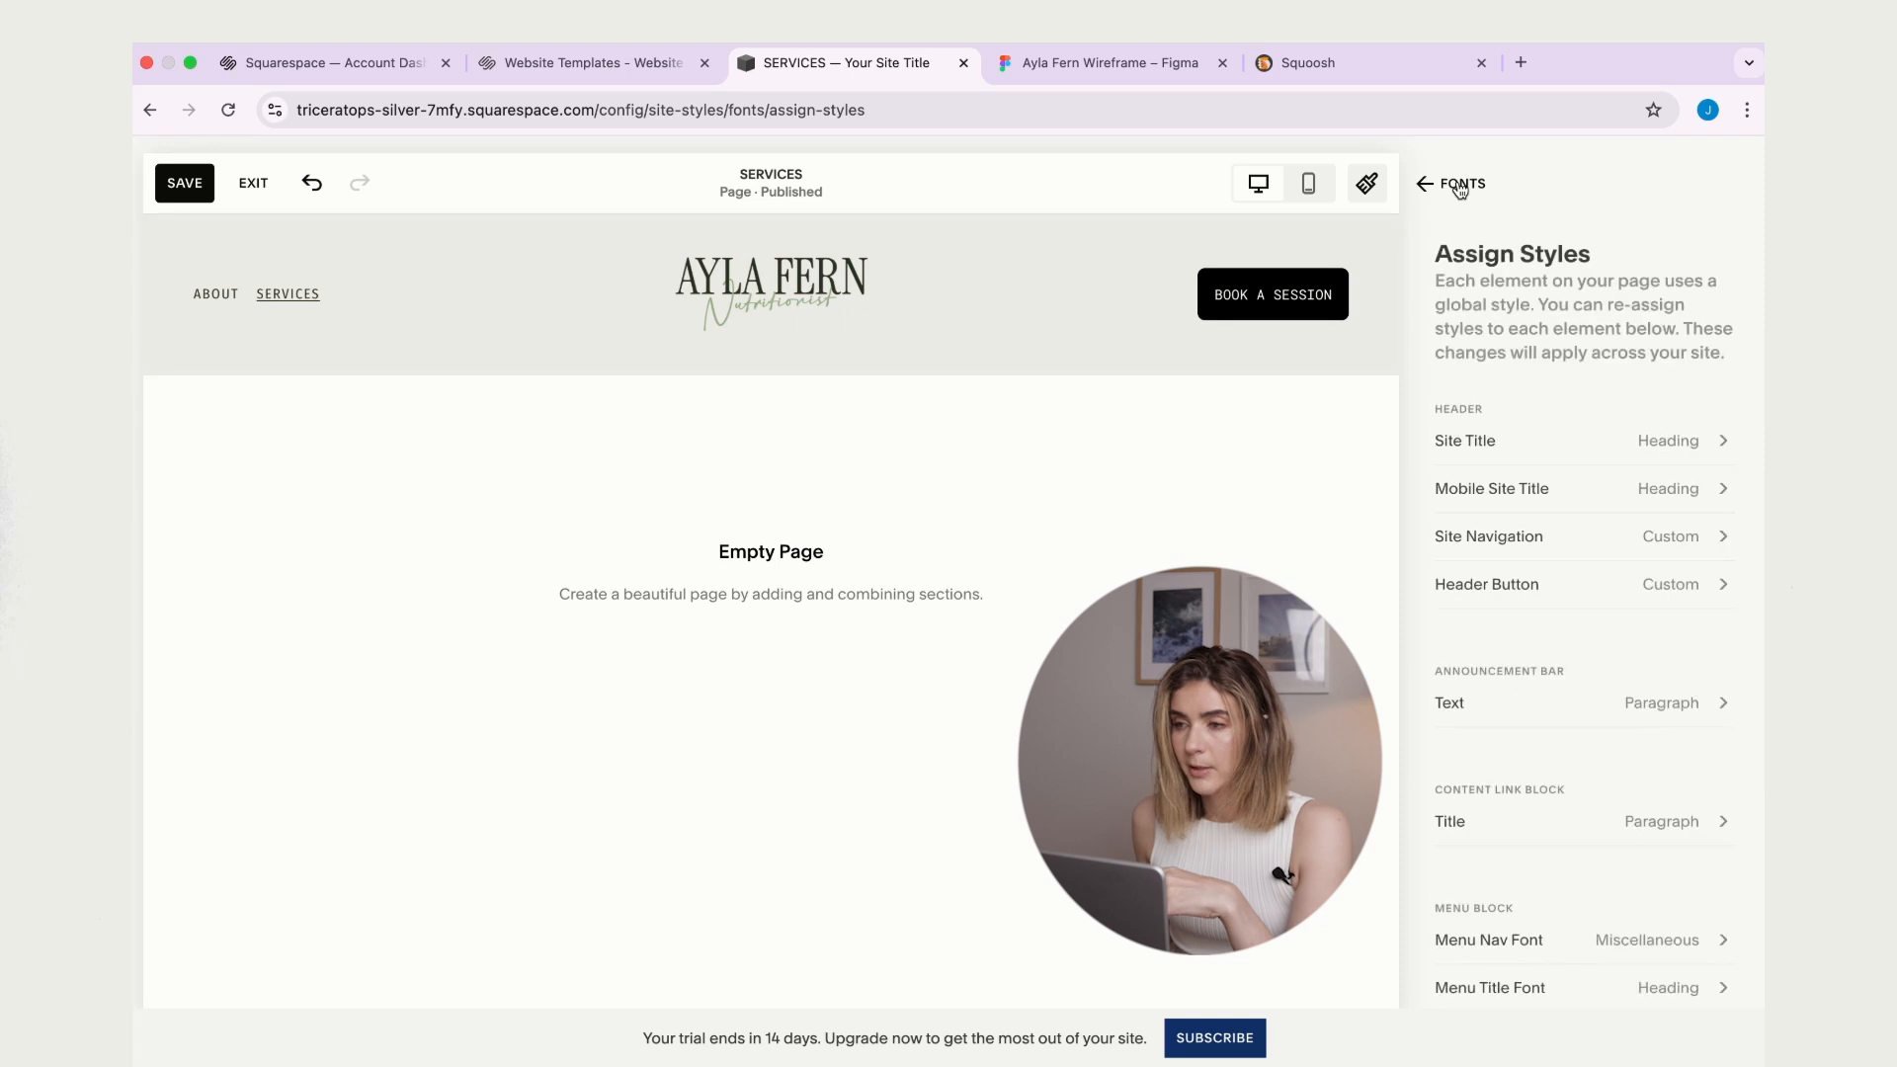
{"action": "left_click", "coordinate": [1460, 187]}
{"action": "left_click", "coordinate": [1521, 193]}
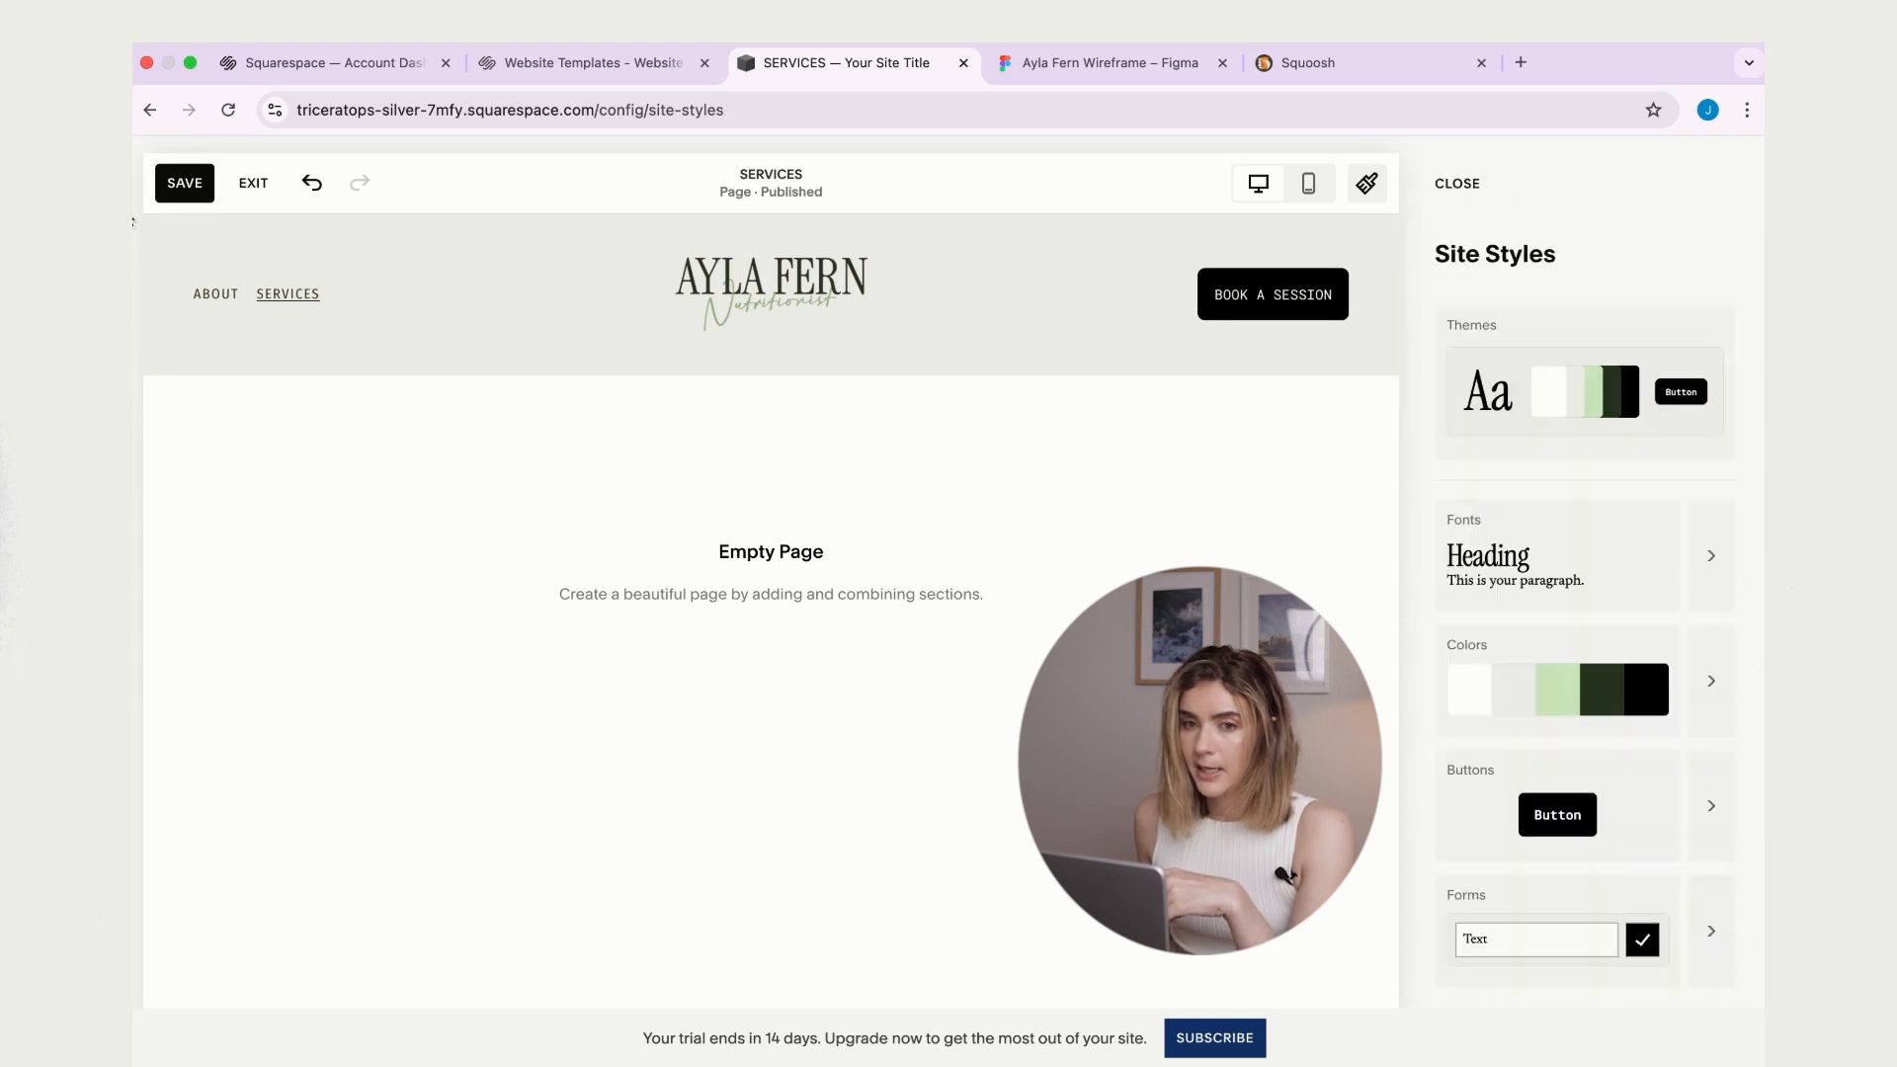
{"action": "left_click", "coordinate": [207, 185]}
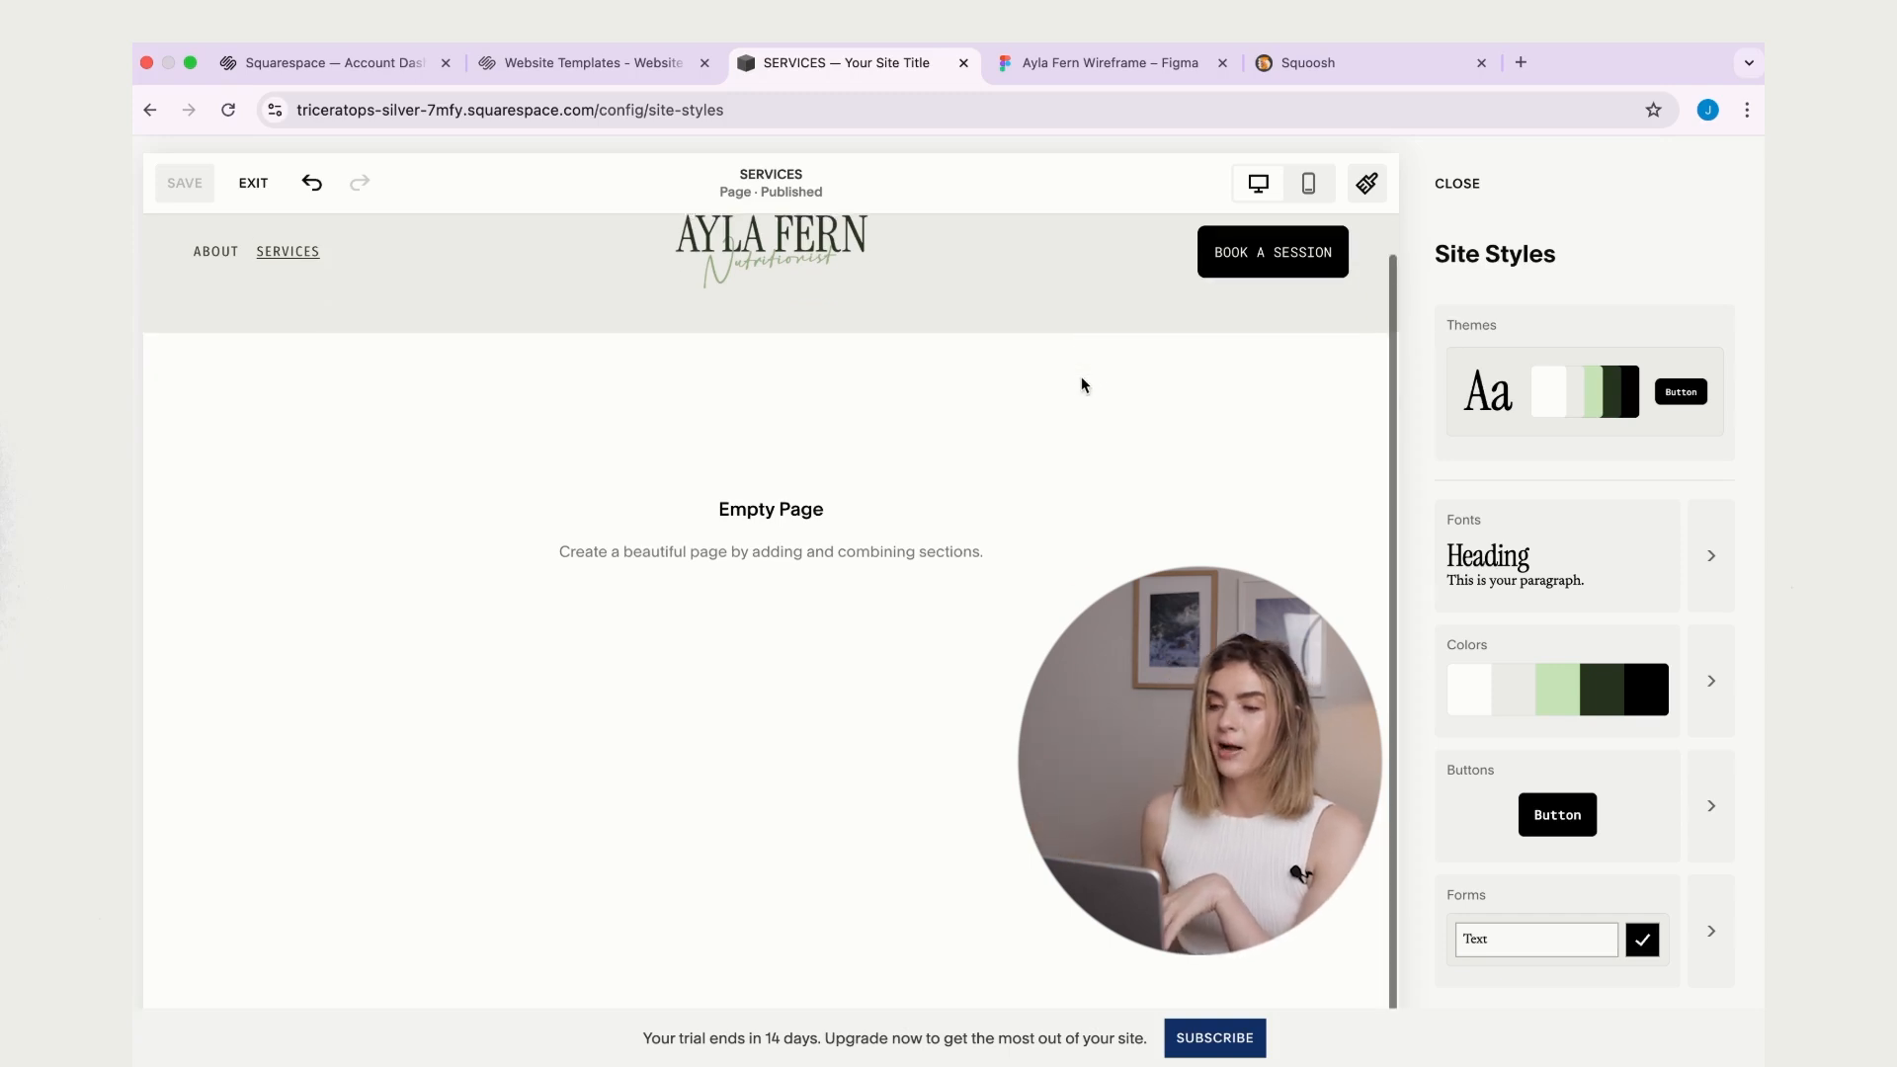
{"action": "left_click", "coordinate": [1089, 71]}
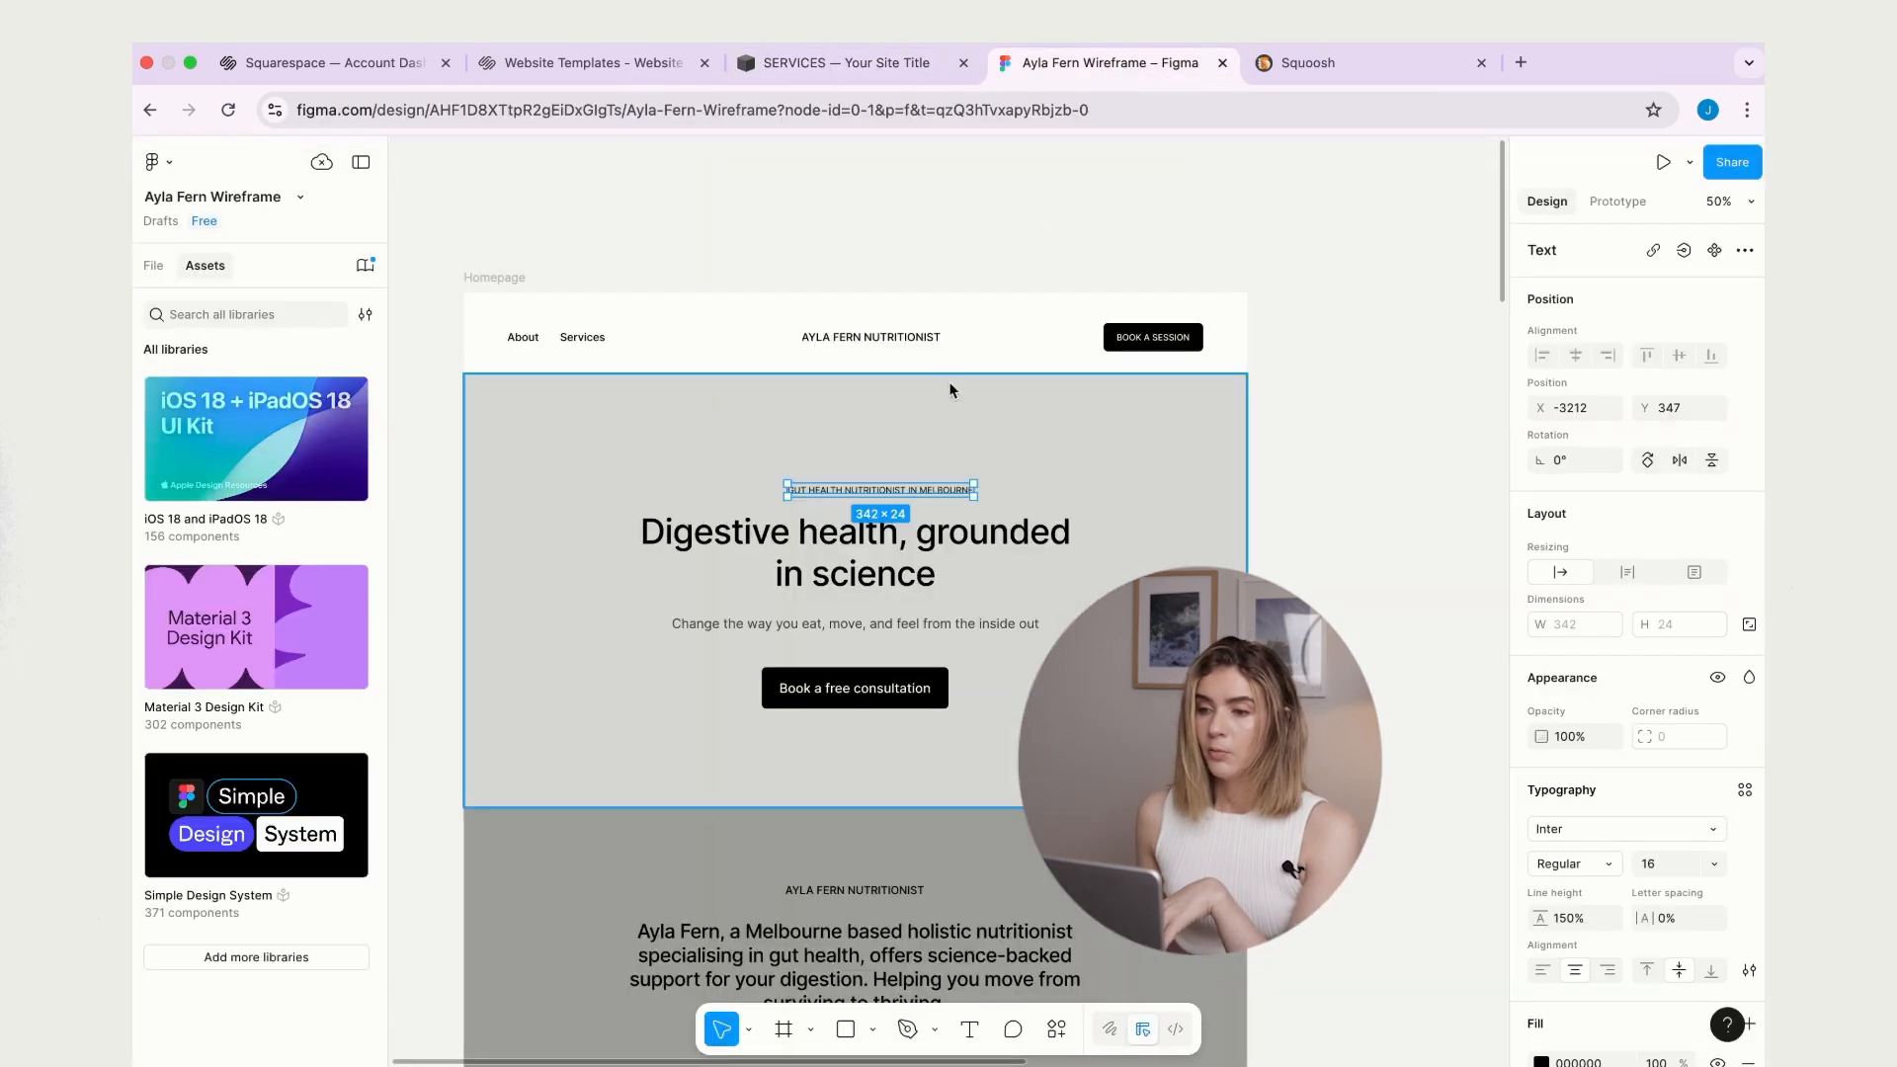
- Select the wireframe's hero rectangle in Figma to confirm it measures 1440 × 798
{"action": "scroll", "coordinate": [886, 411], "scroll_direction": "left", "scroll_amount": 2}
{"action": "scroll", "coordinate": [886, 411], "scroll_direction": "down", "scroll_amount": 1}
{"action": "scroll", "coordinate": [886, 411], "scroll_direction": "right", "scroll_amount": 1}
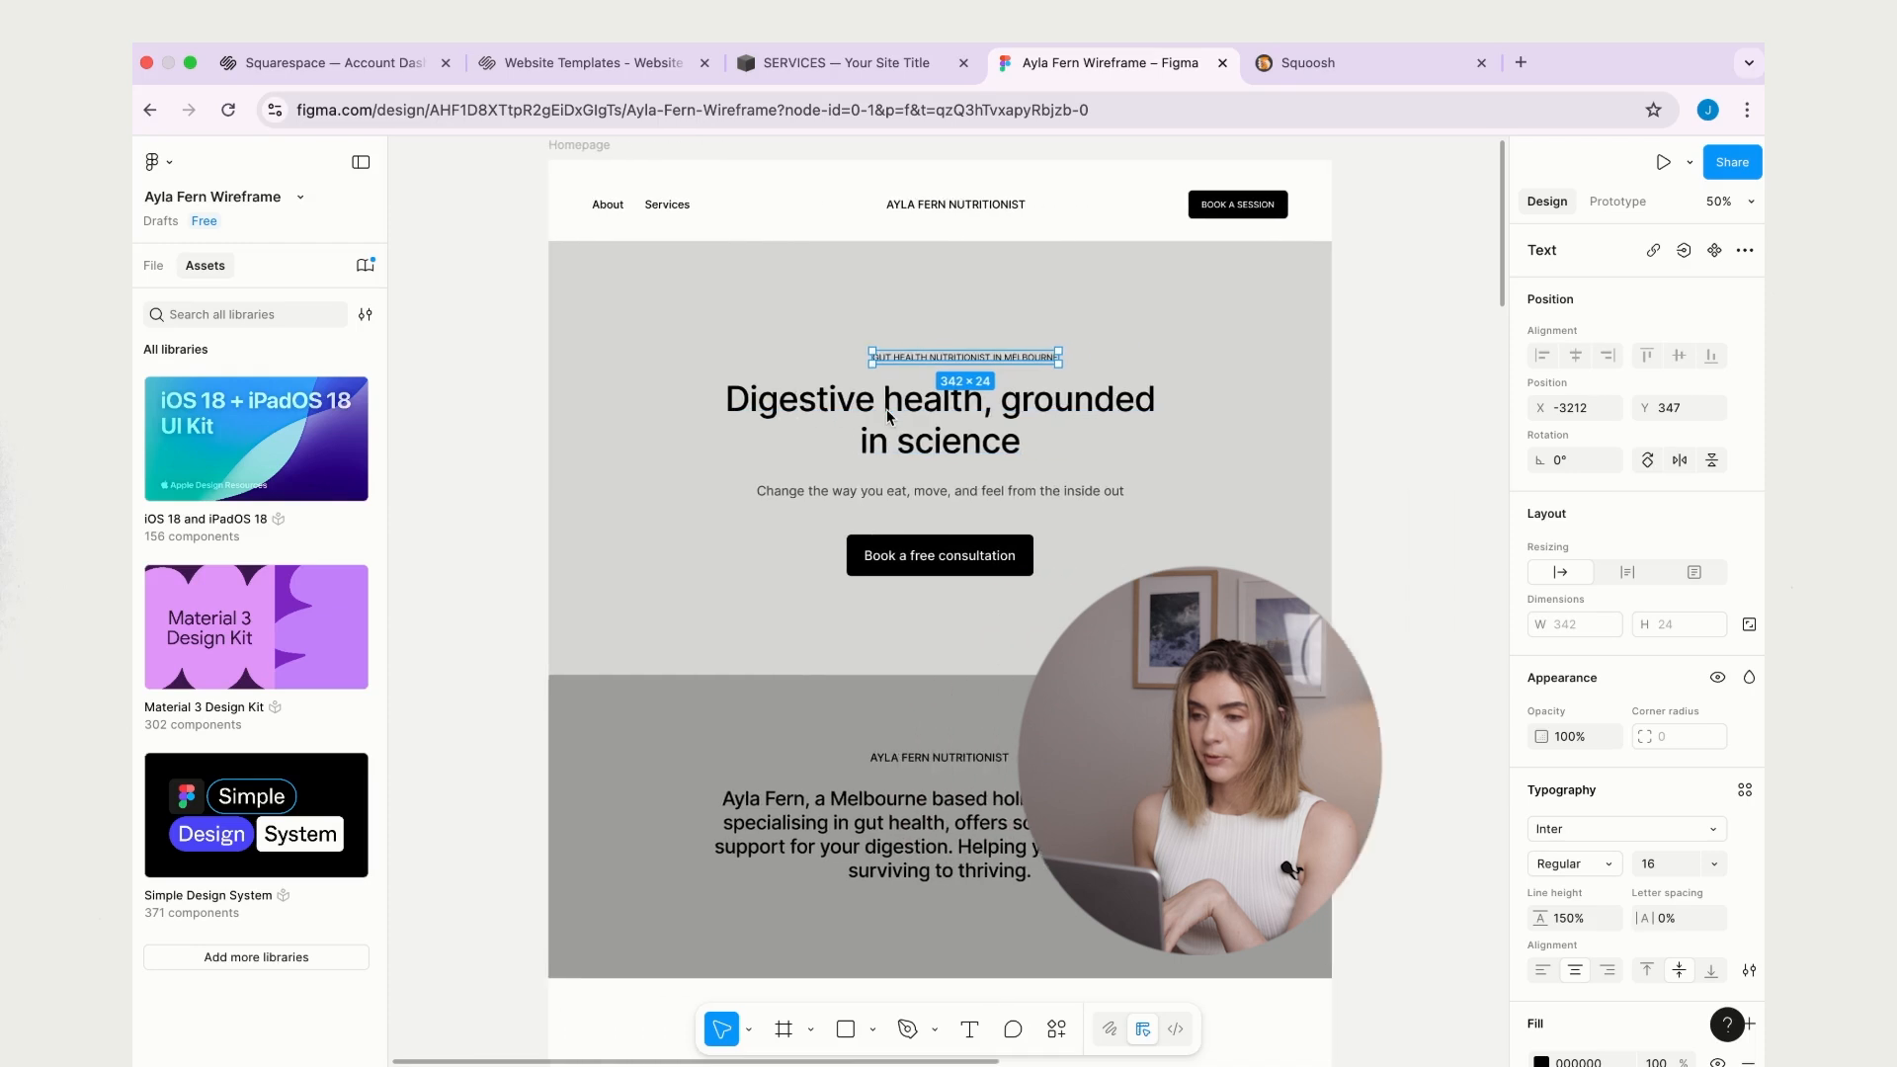
{"action": "scroll", "coordinate": [991, 366], "scroll_direction": "right", "scroll_amount": 2}
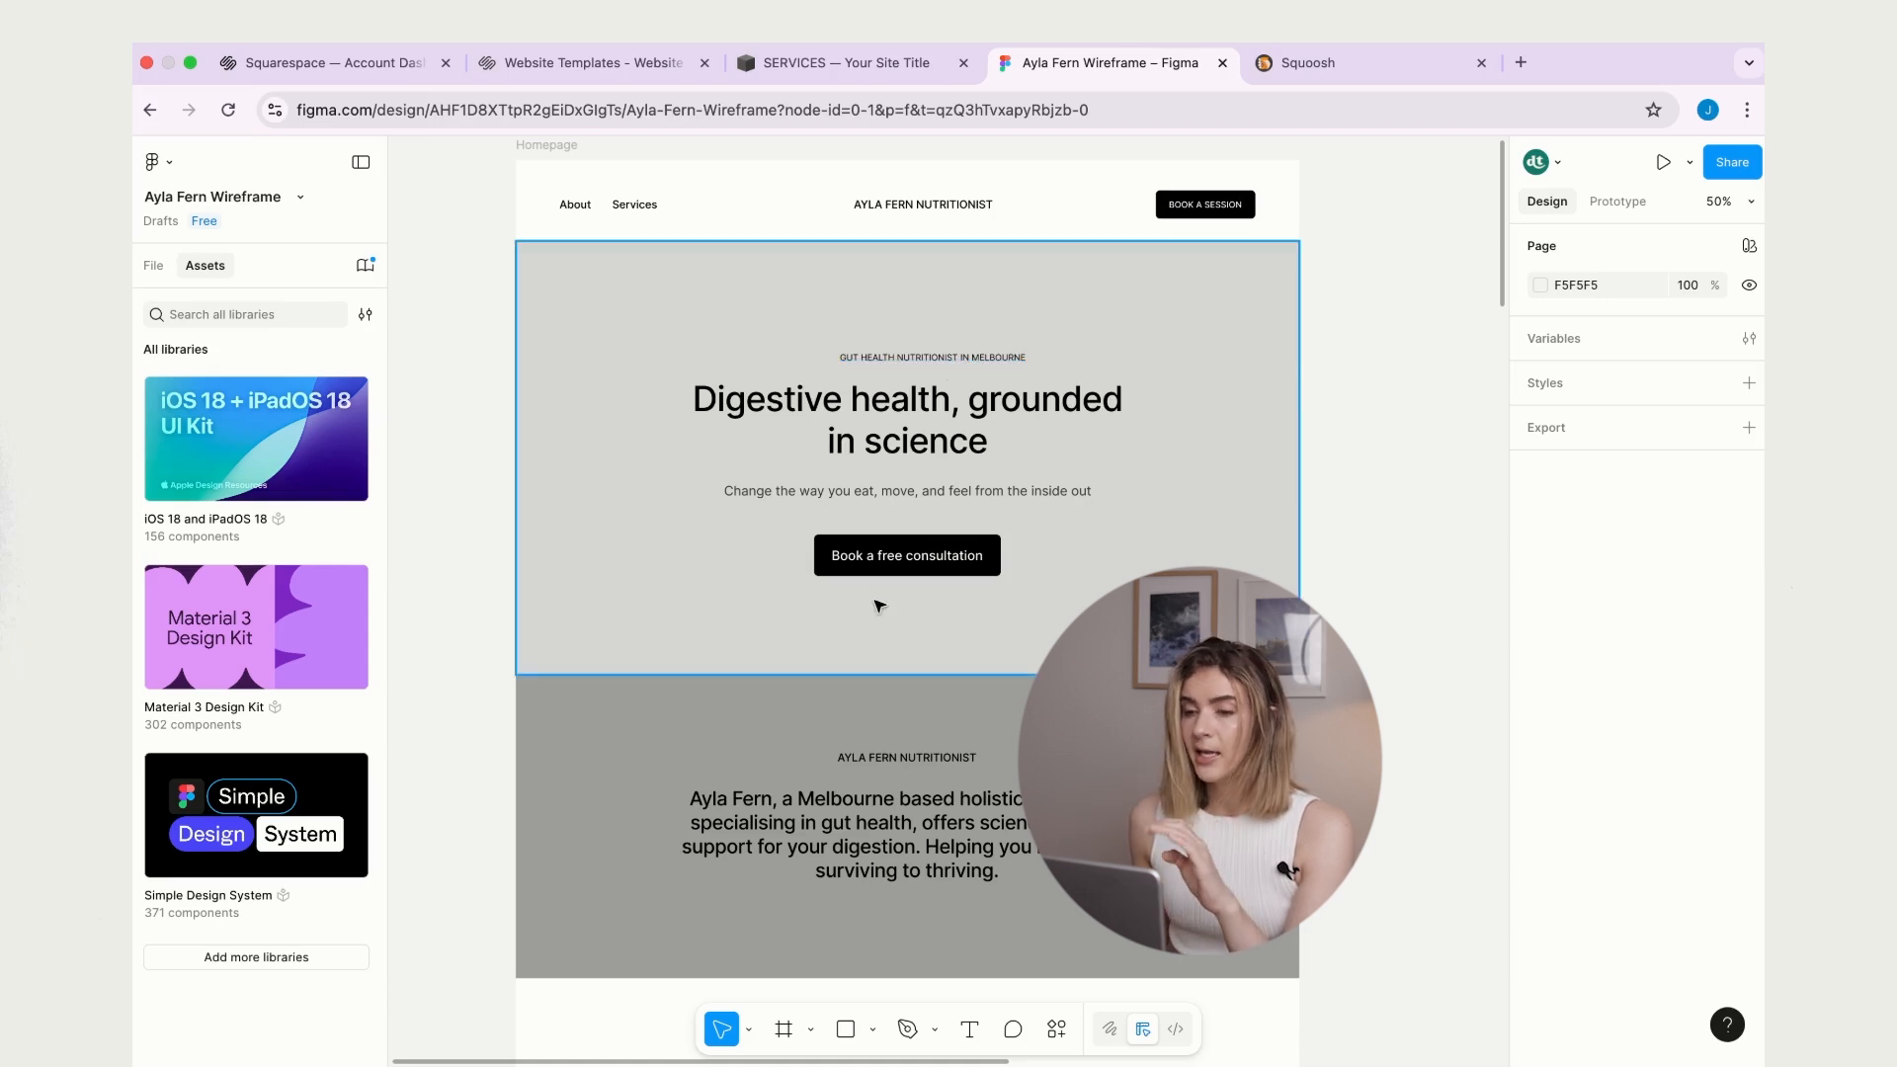
{"action": "left_click", "coordinate": [1111, 294]}
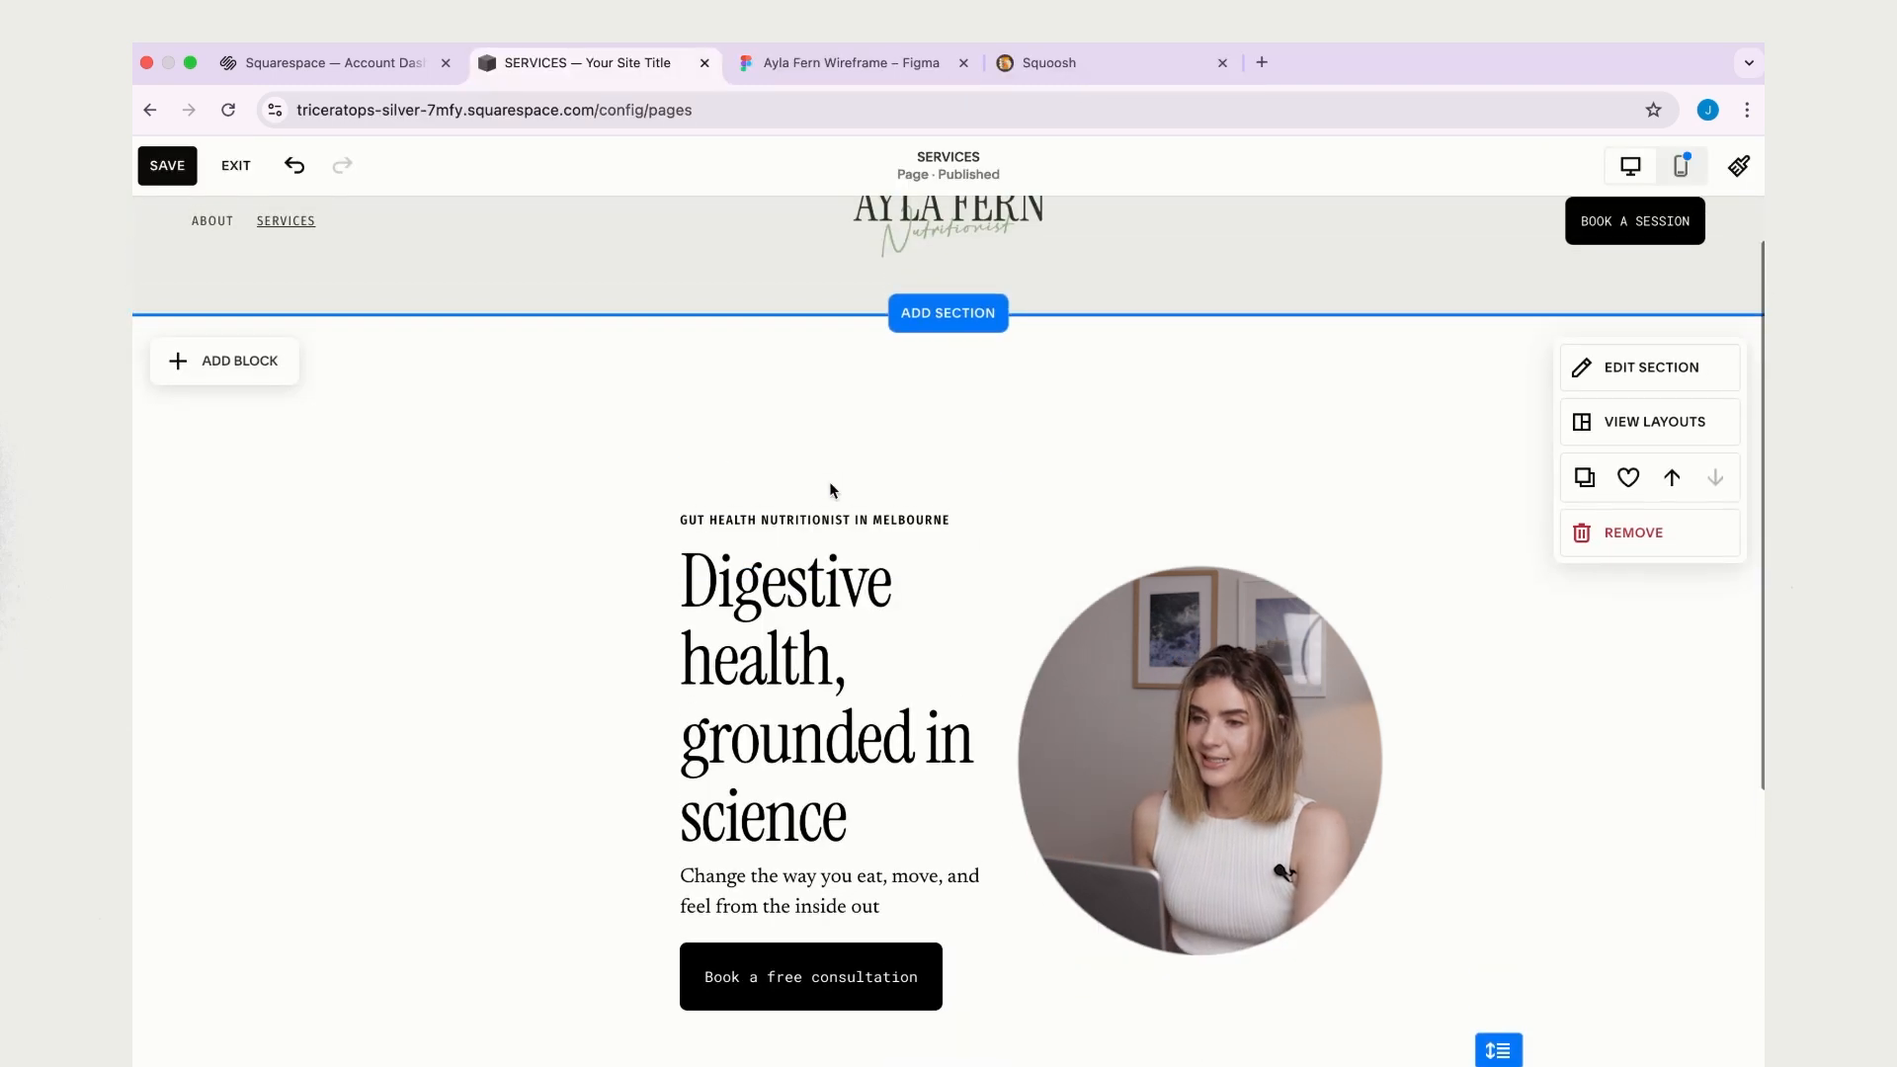
{"action": "scroll", "coordinate": [833, 491], "scroll_direction": "up", "scroll_amount": 1}
{"action": "scroll", "coordinate": [834, 491], "scroll_direction": "down", "scroll_amount": 1}
{"action": "scroll", "coordinate": [834, 491], "scroll_direction": "up", "scroll_amount": 1}
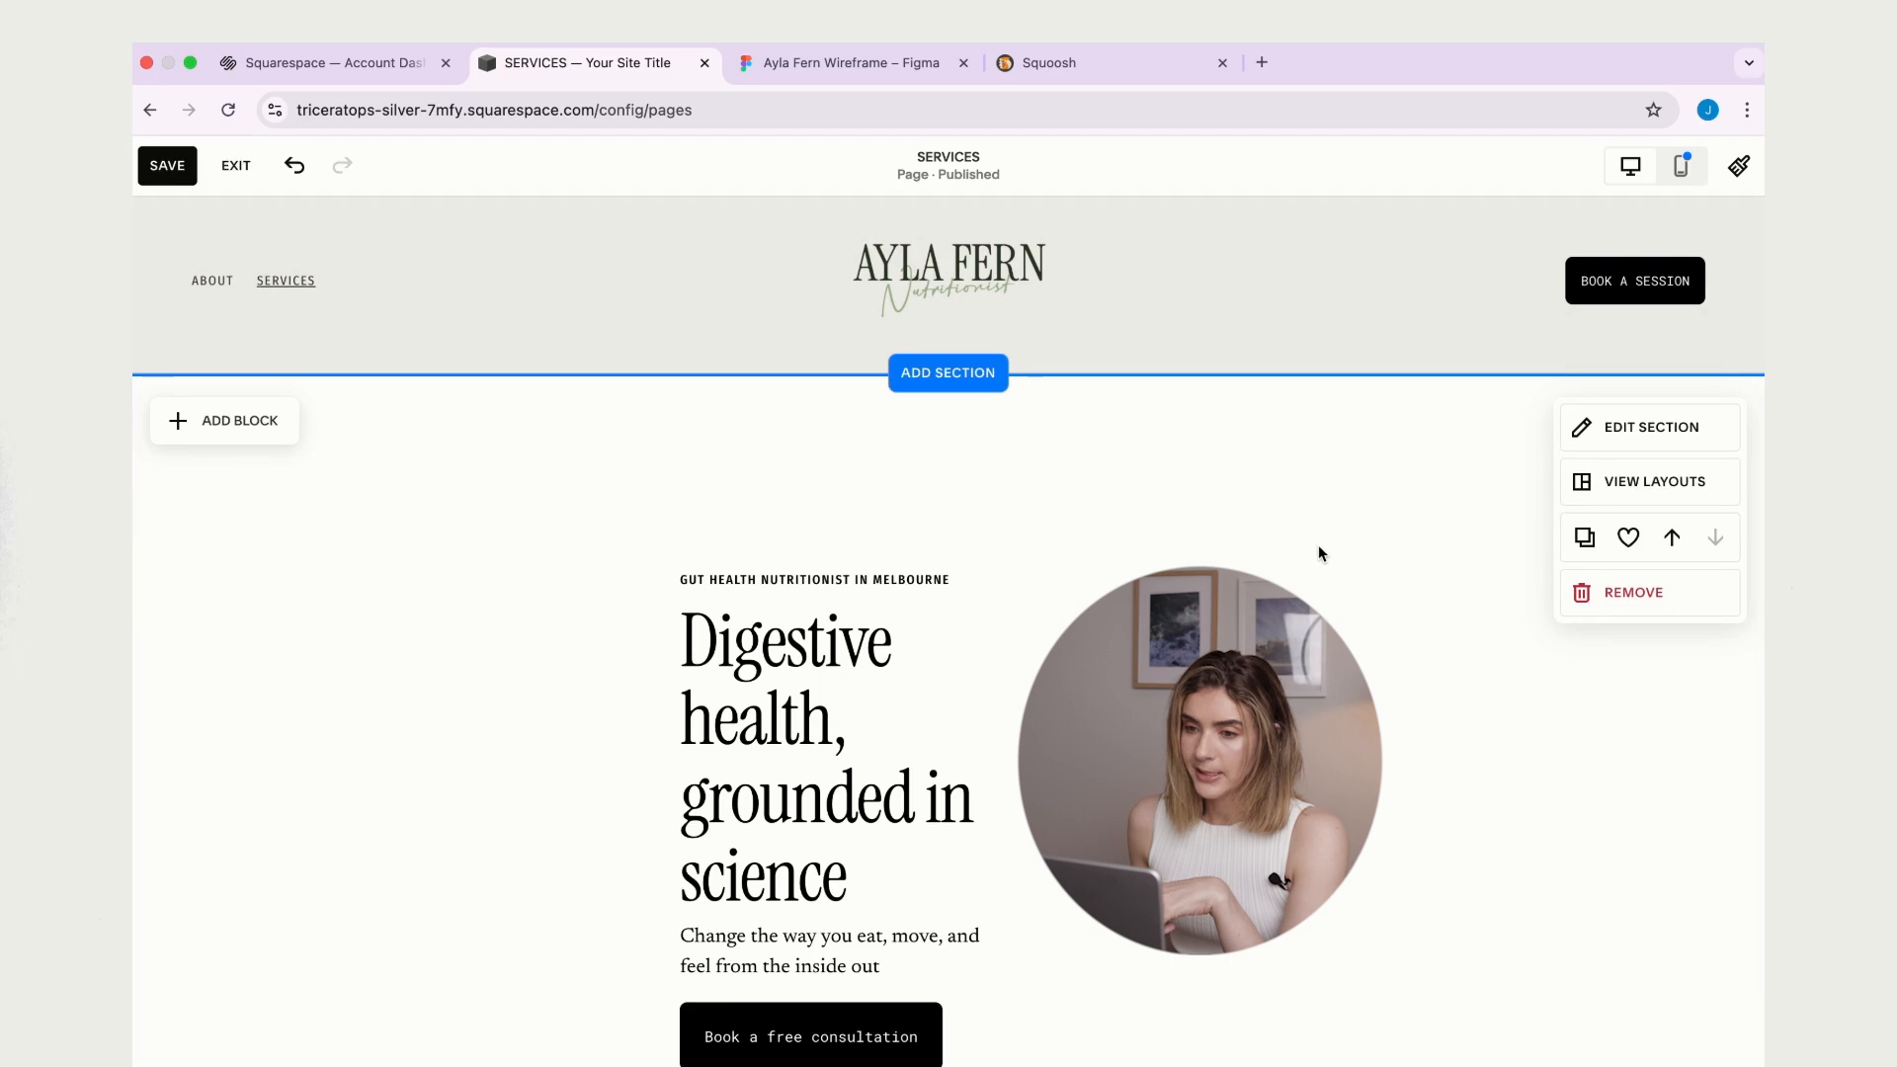
- Start uploading a background image for the Services hero from the Resized images folder
{"action": "left_click", "coordinate": [1622, 440]}
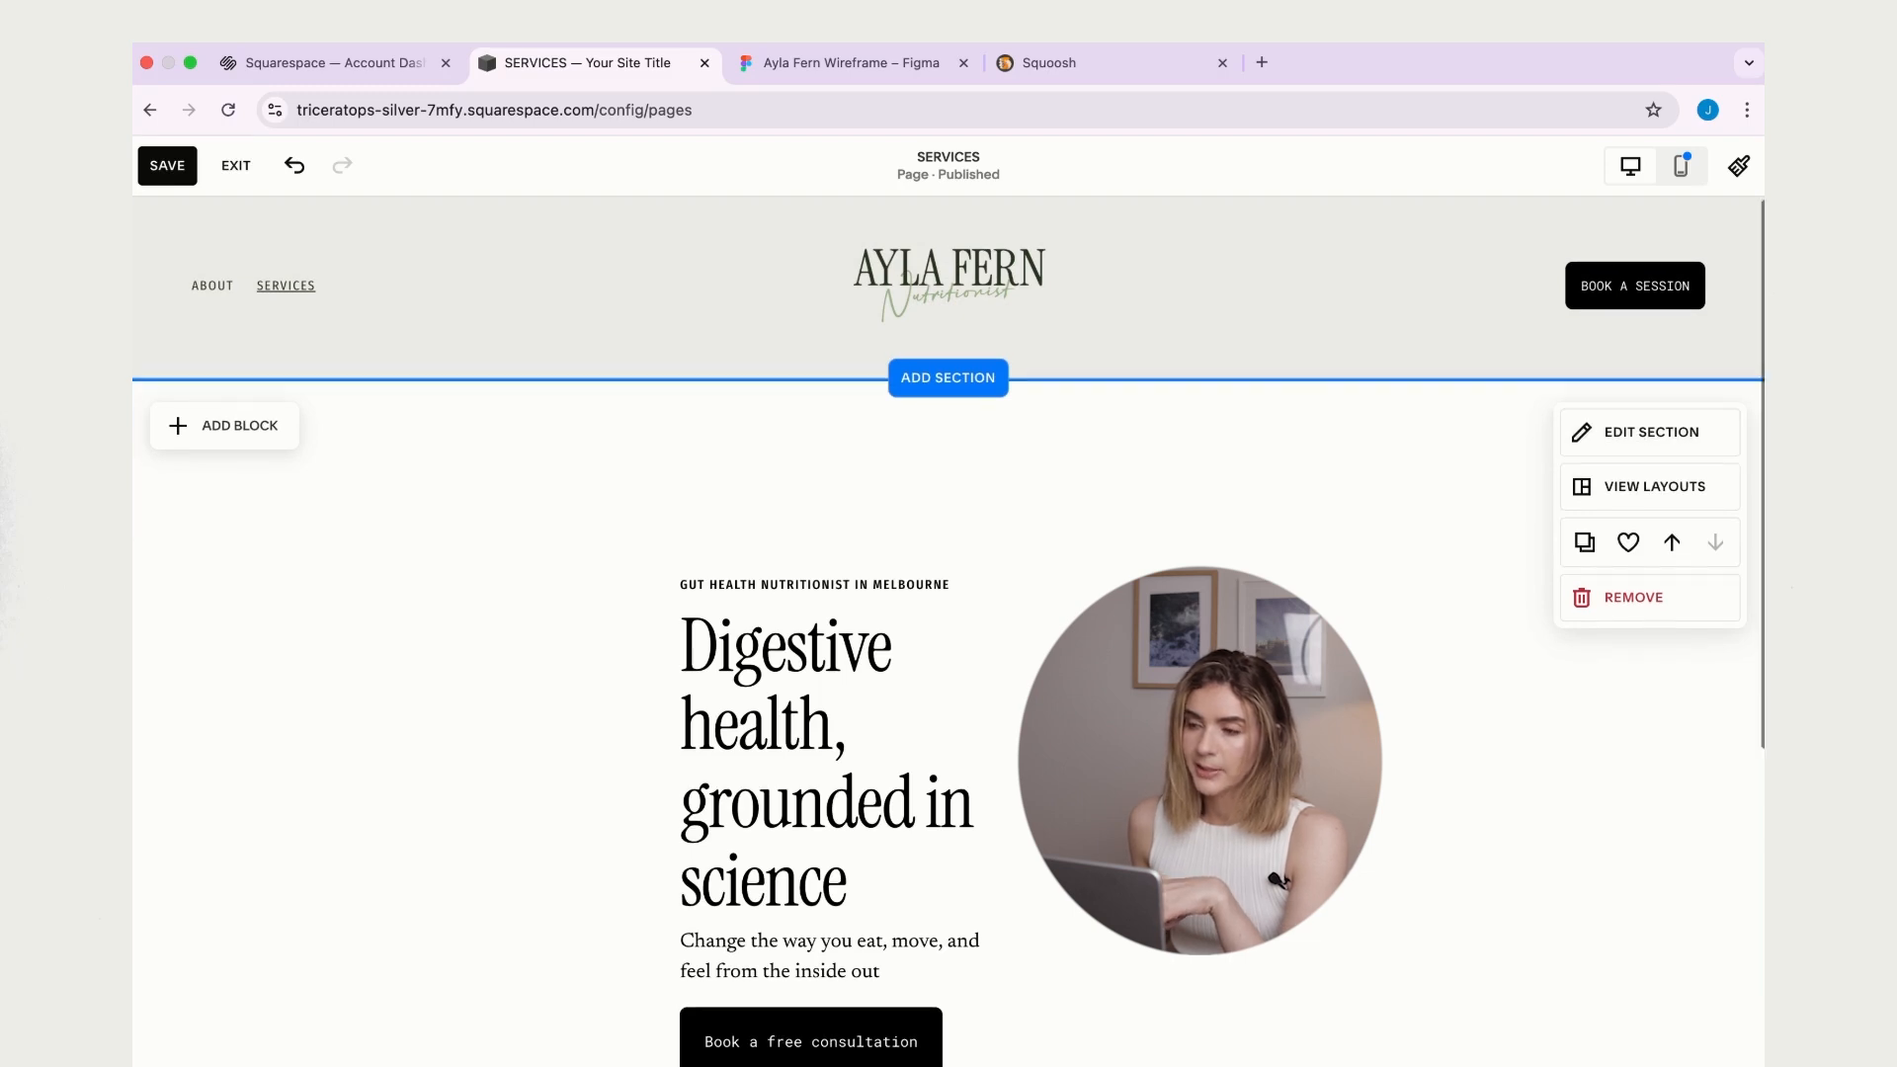
{"action": "left_click", "coordinate": [1628, 435]}
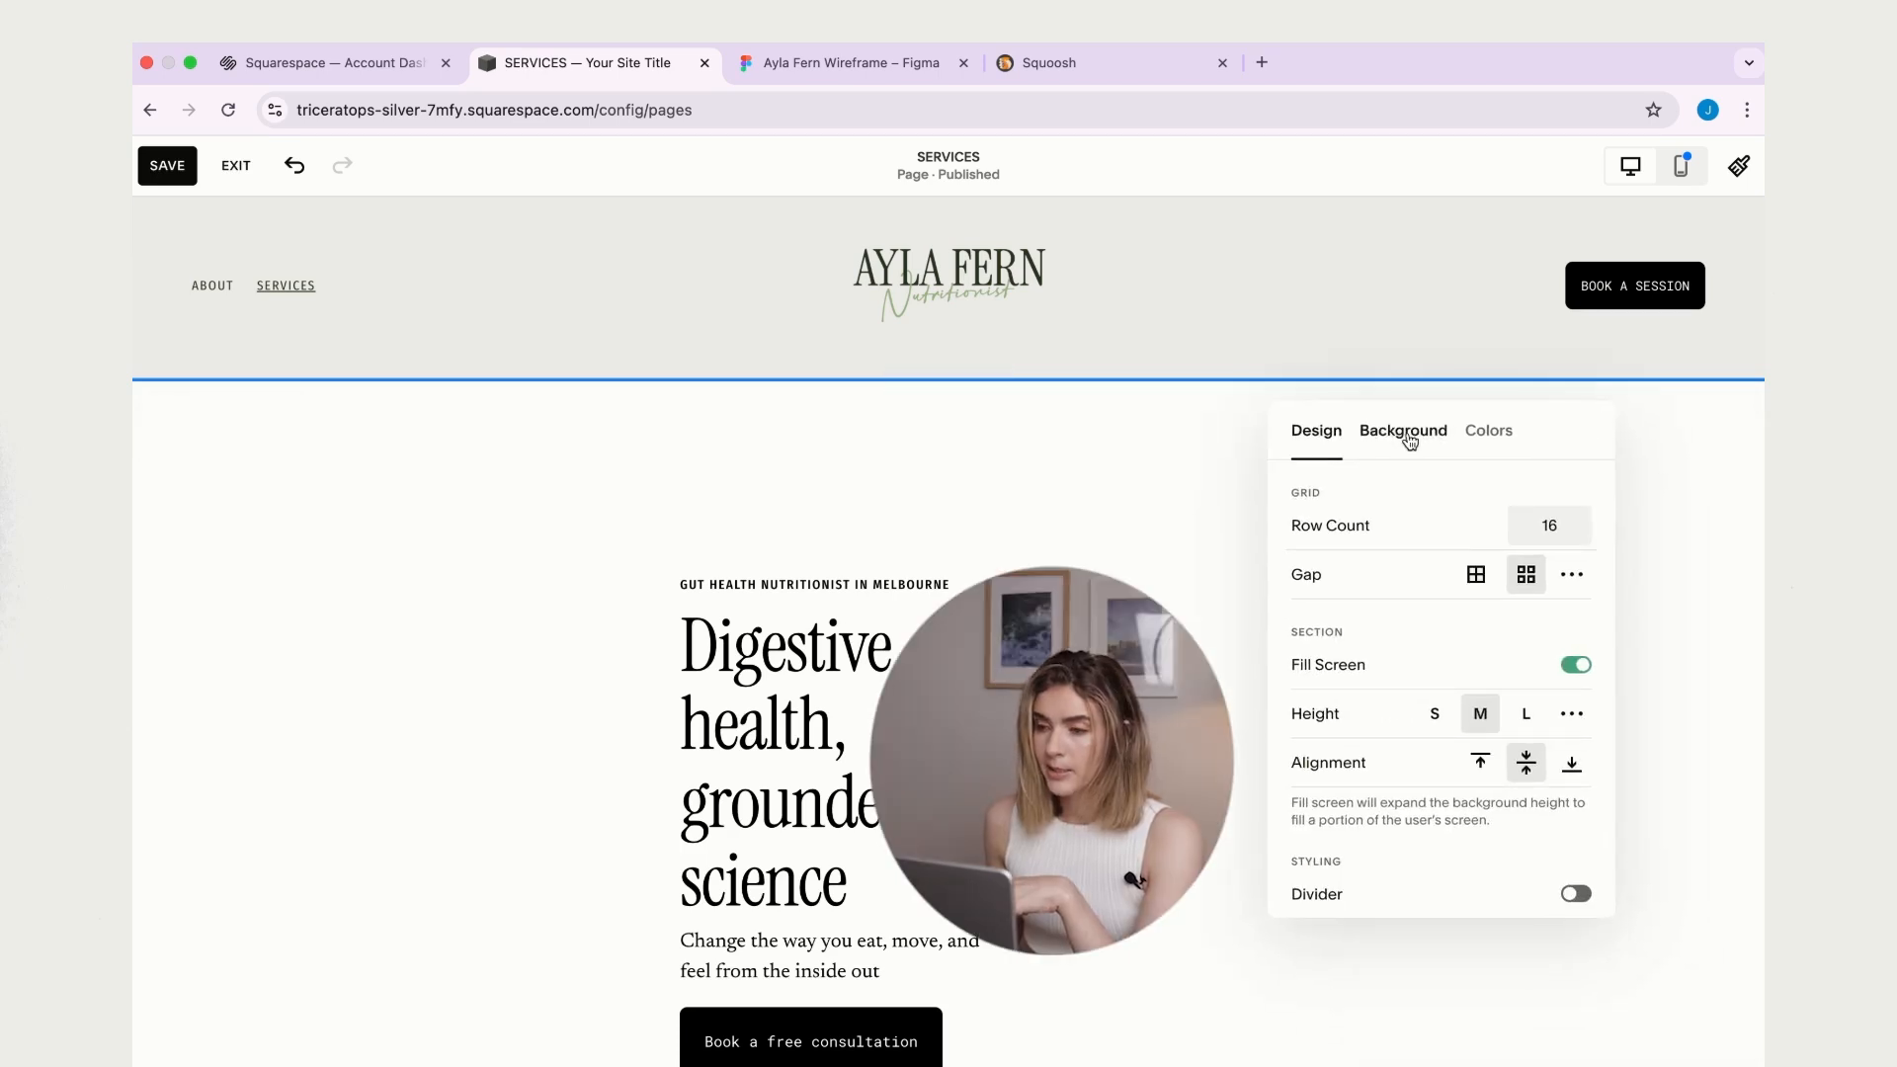
{"action": "left_click", "coordinate": [1410, 442]}
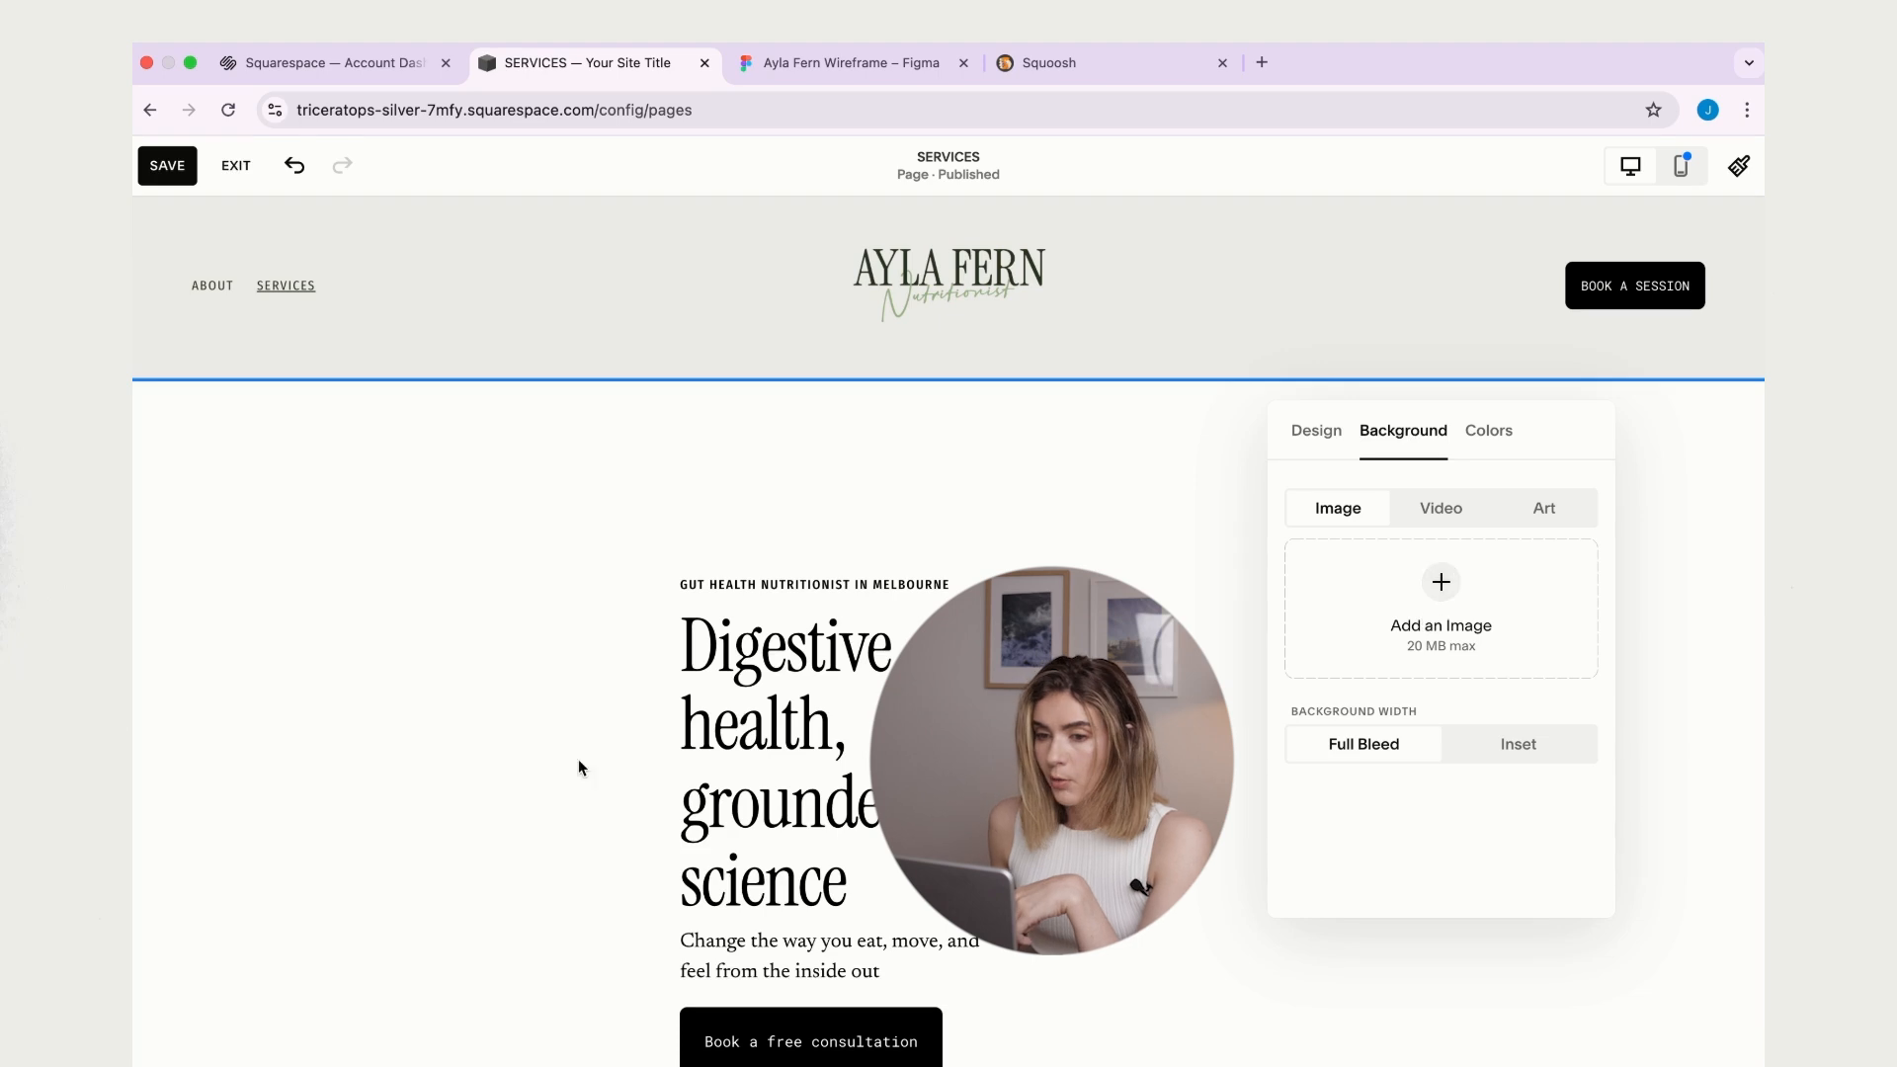
{"action": "left_click", "coordinate": [1448, 587]}
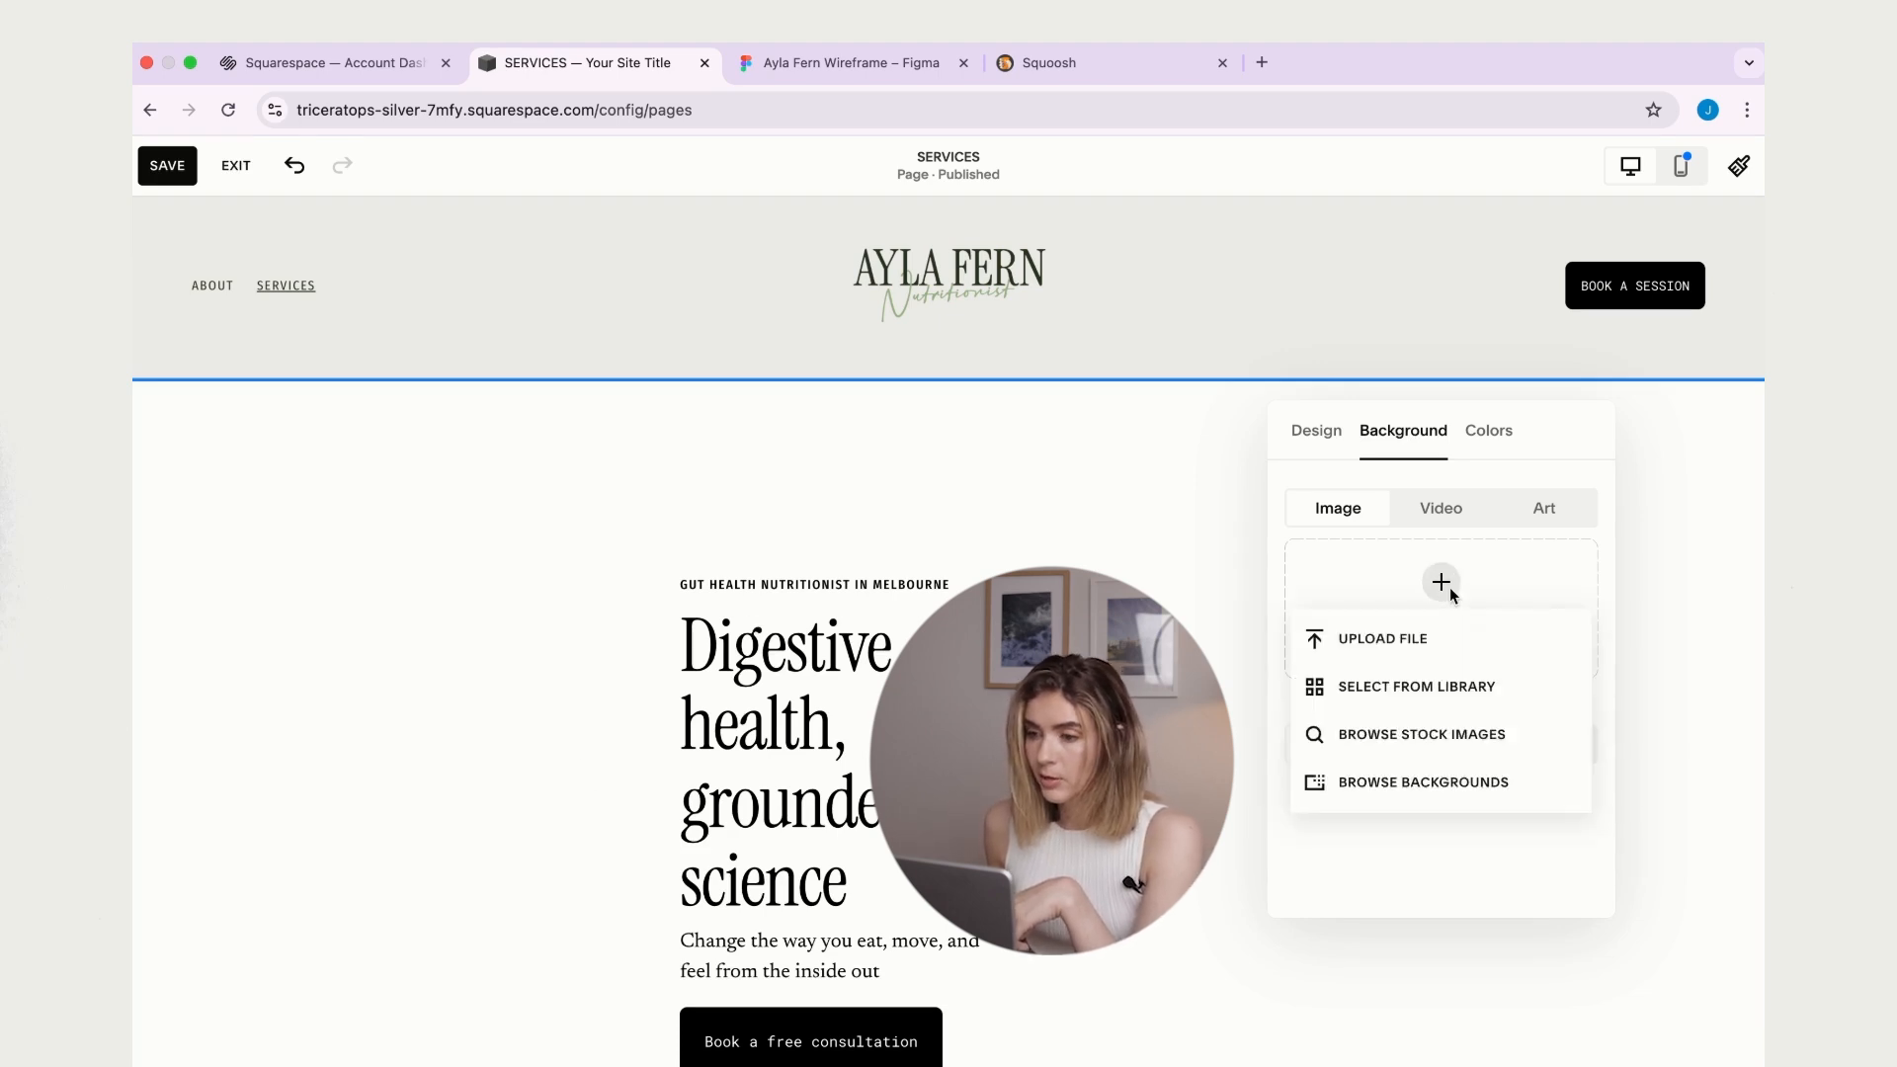
{"action": "left_click", "coordinate": [1402, 637]}
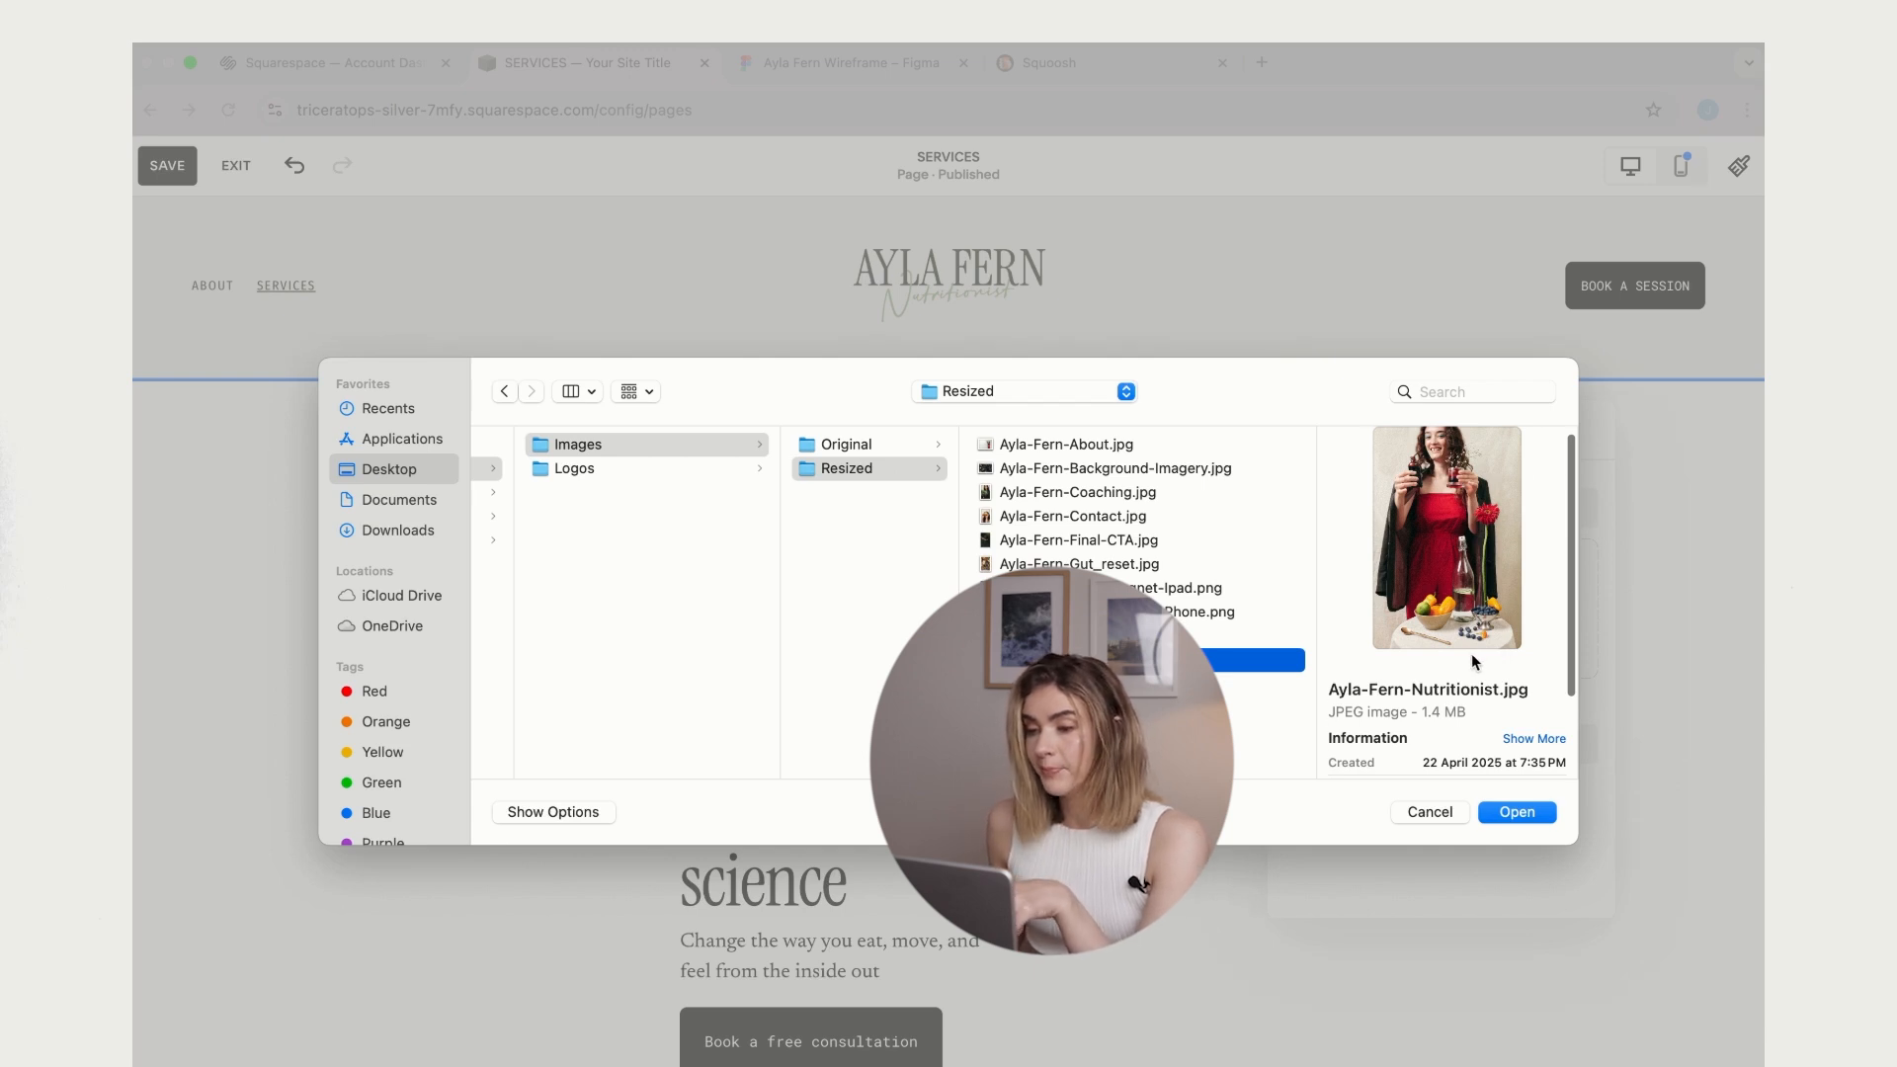
{"action": "scroll", "coordinate": [1471, 654], "scroll_direction": "down", "scroll_amount": 1}
{"action": "scroll", "coordinate": [1470, 664], "scroll_direction": "up", "scroll_amount": 1}
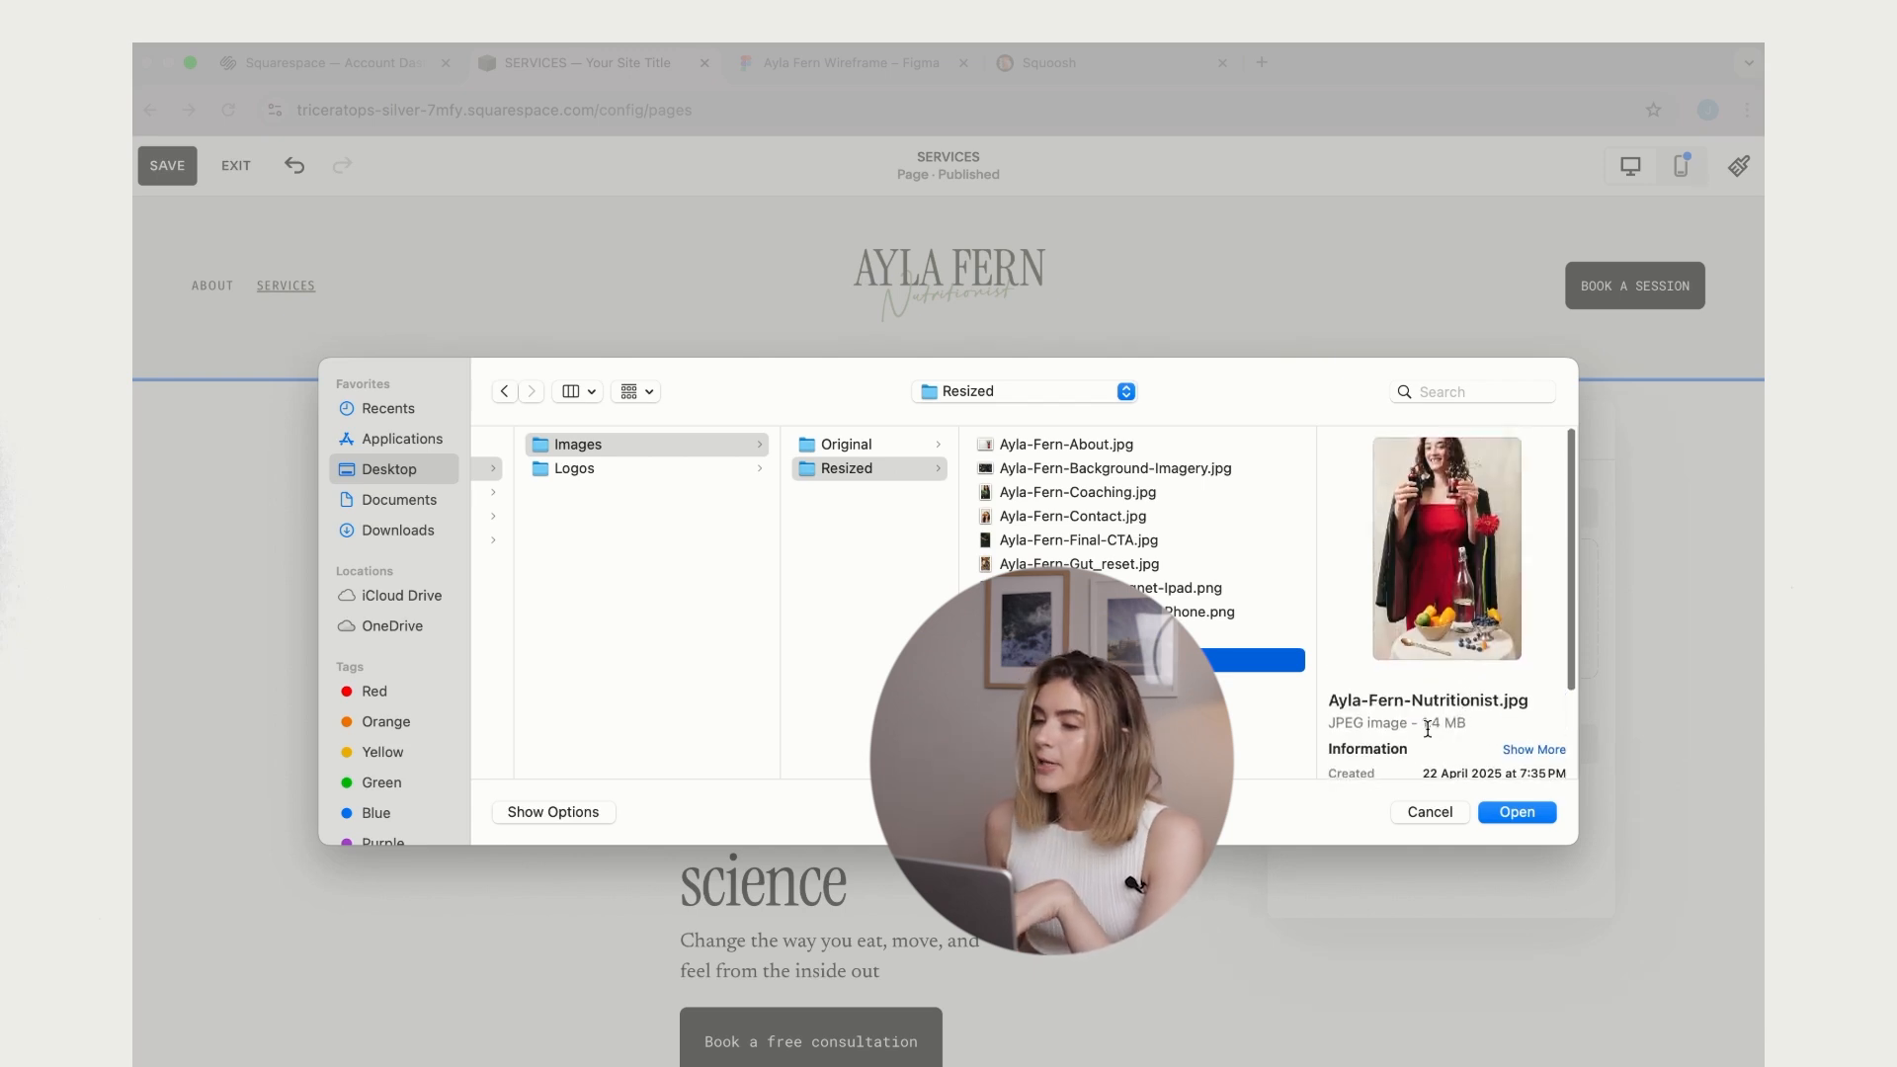
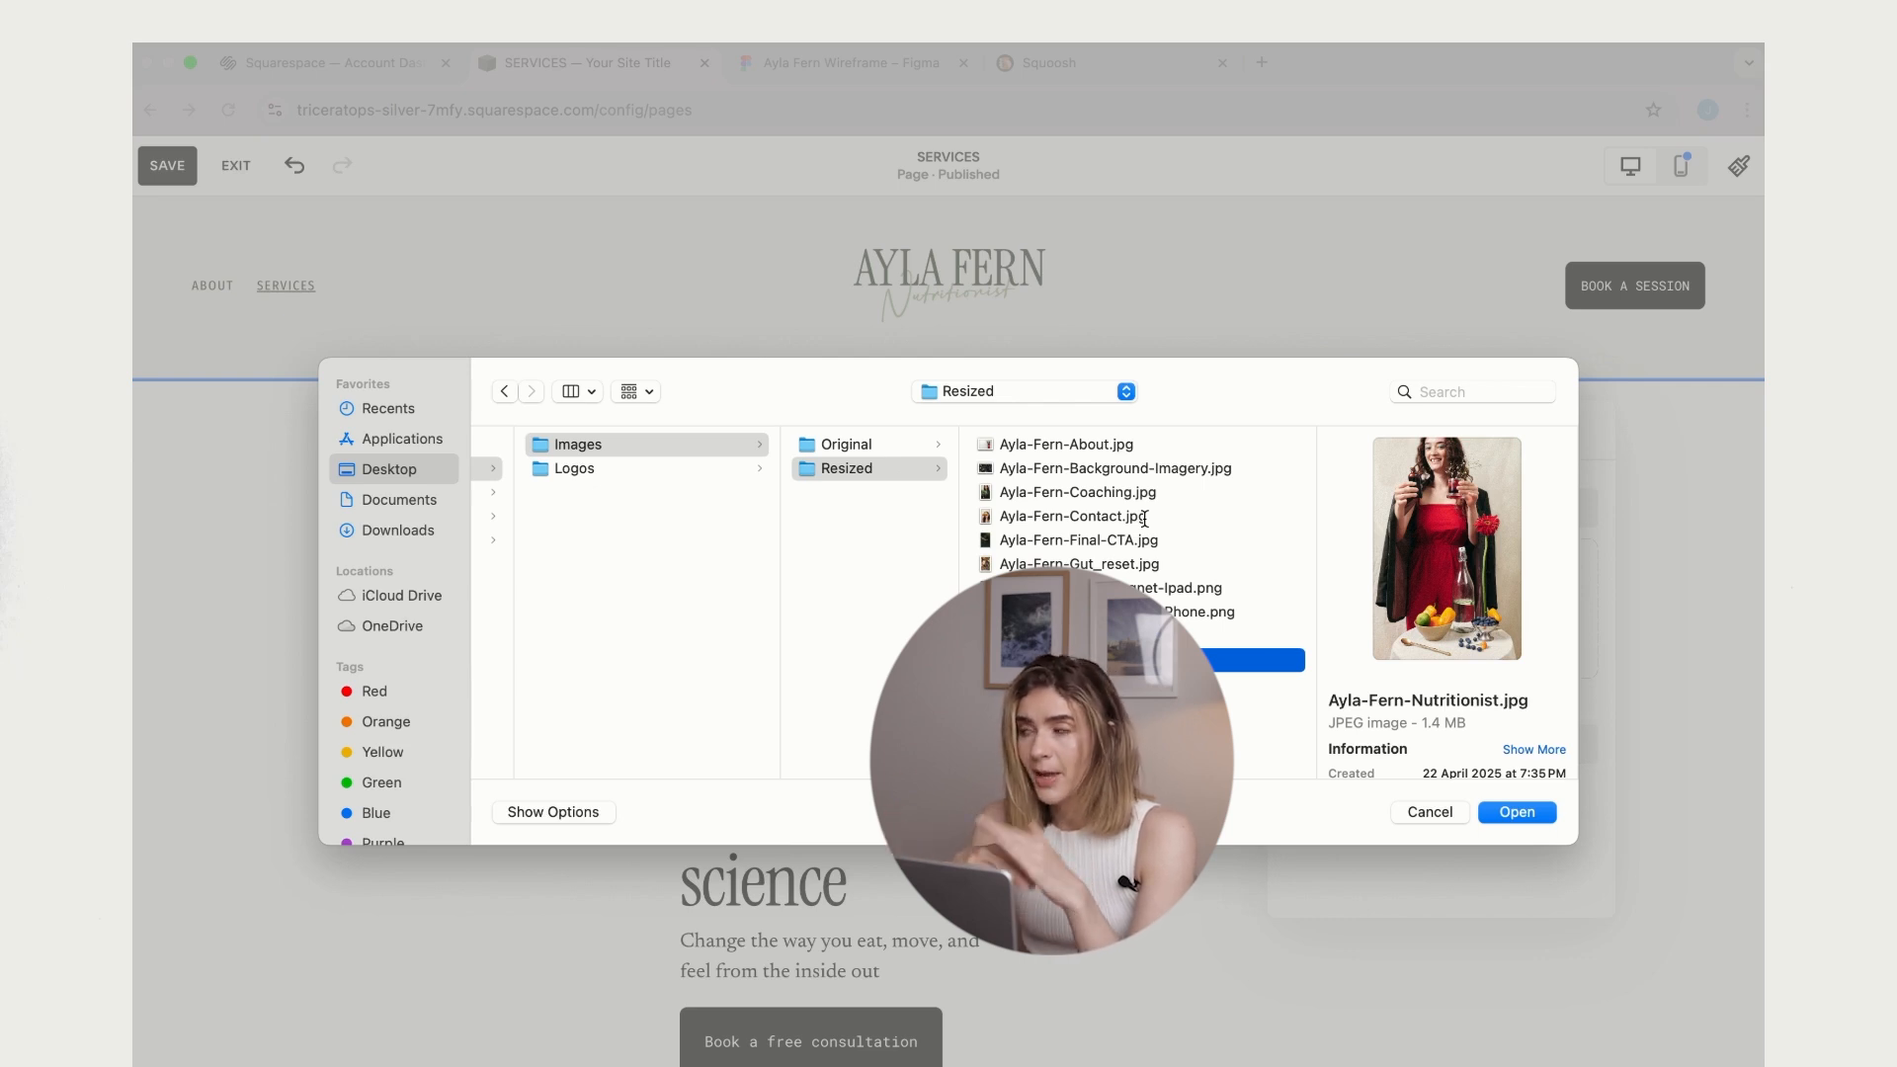
- Dismiss the Open dialog without choosing an image and switch to the Squoosh tab
{"action": "left_click", "coordinate": [1412, 814]}
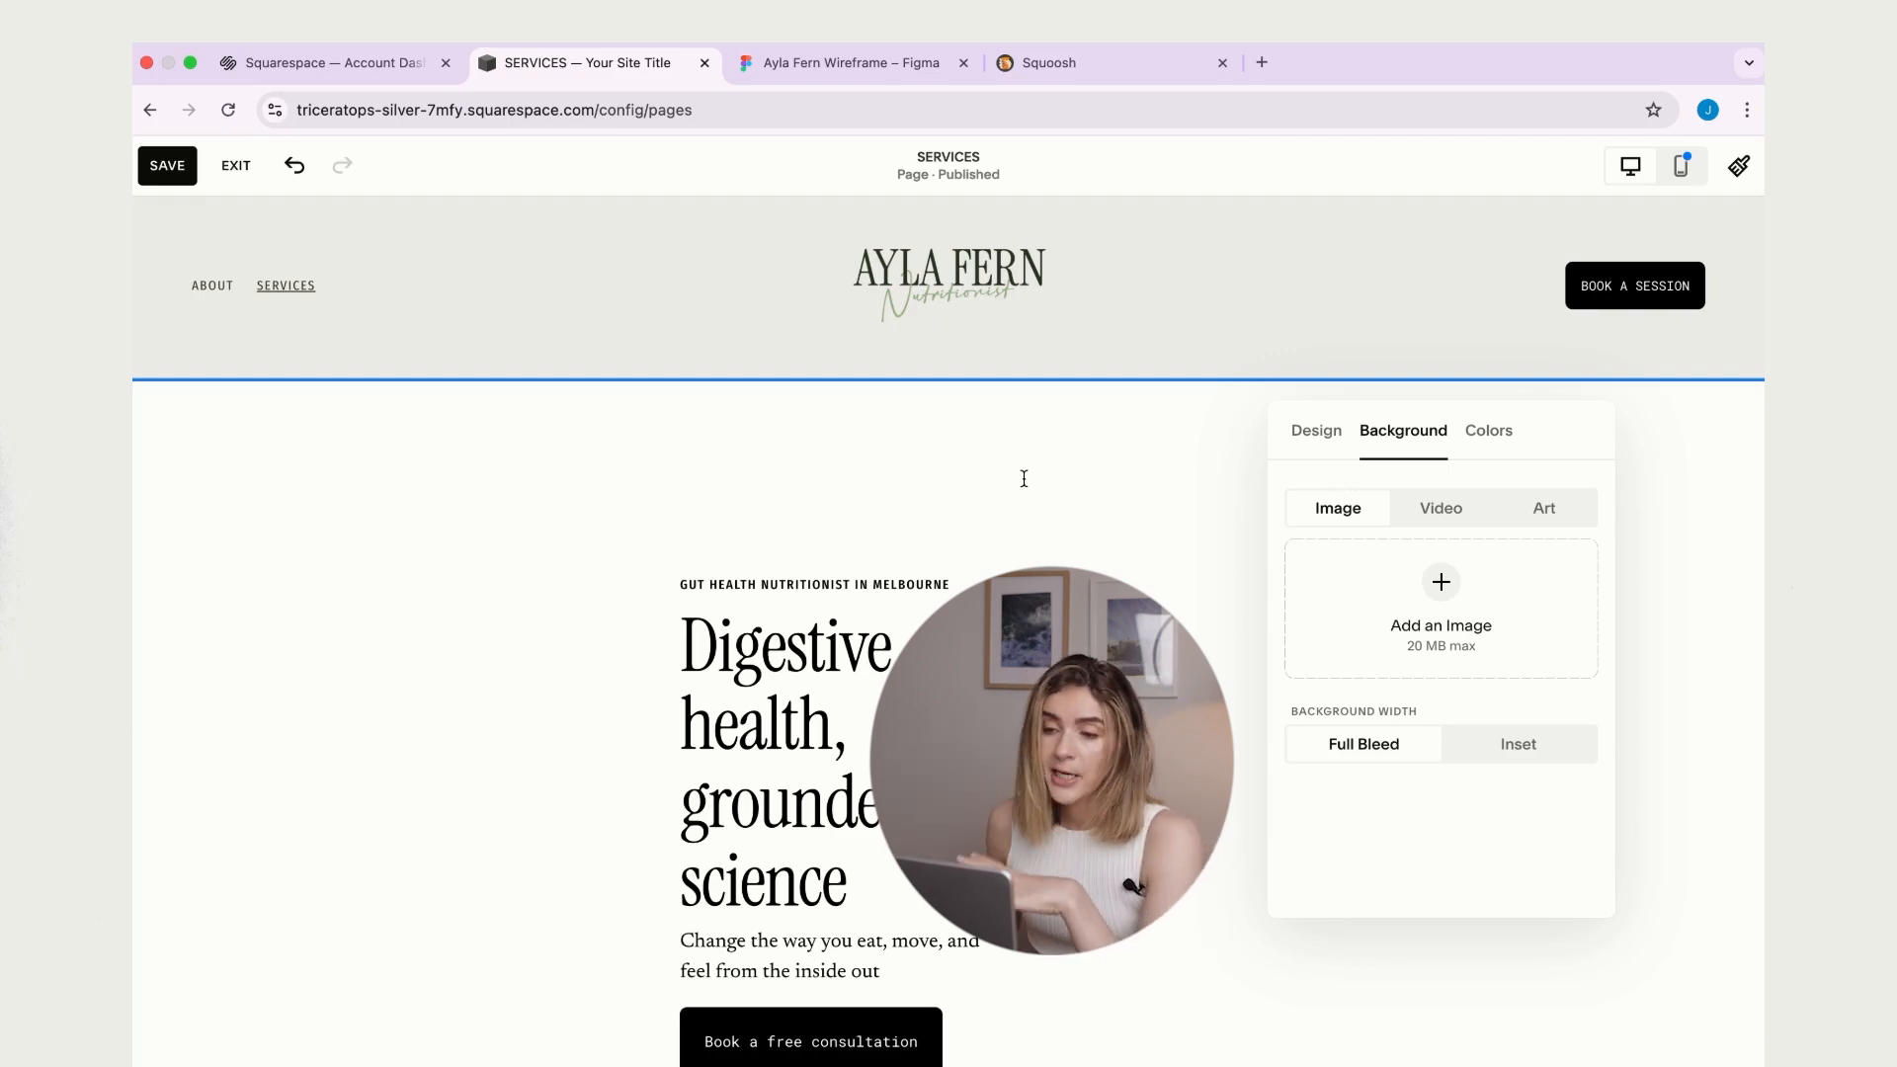
{"action": "left_click", "coordinate": [1072, 64]}
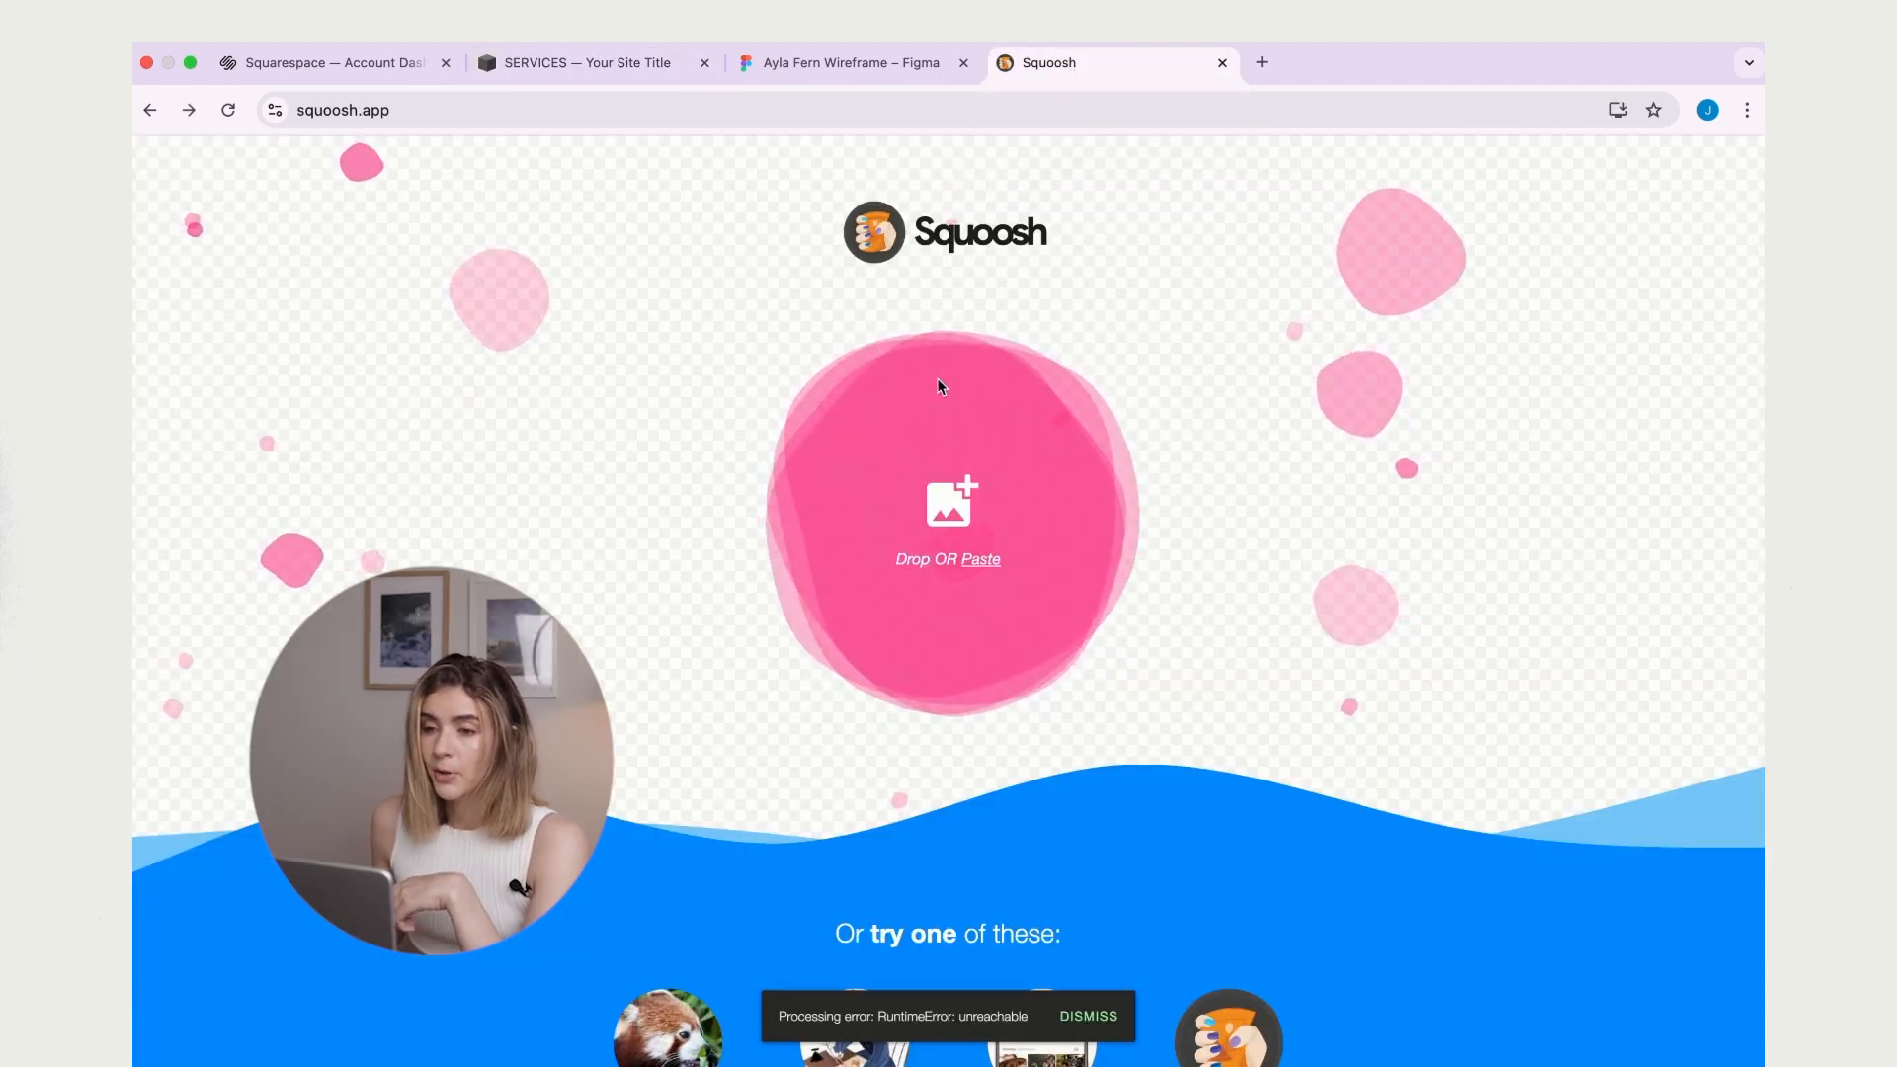
- Load Ayla-Fern-Nutritionist.jpg from the Resized images folder into Squoosh
{"action": "left_click", "coordinate": [973, 507]}
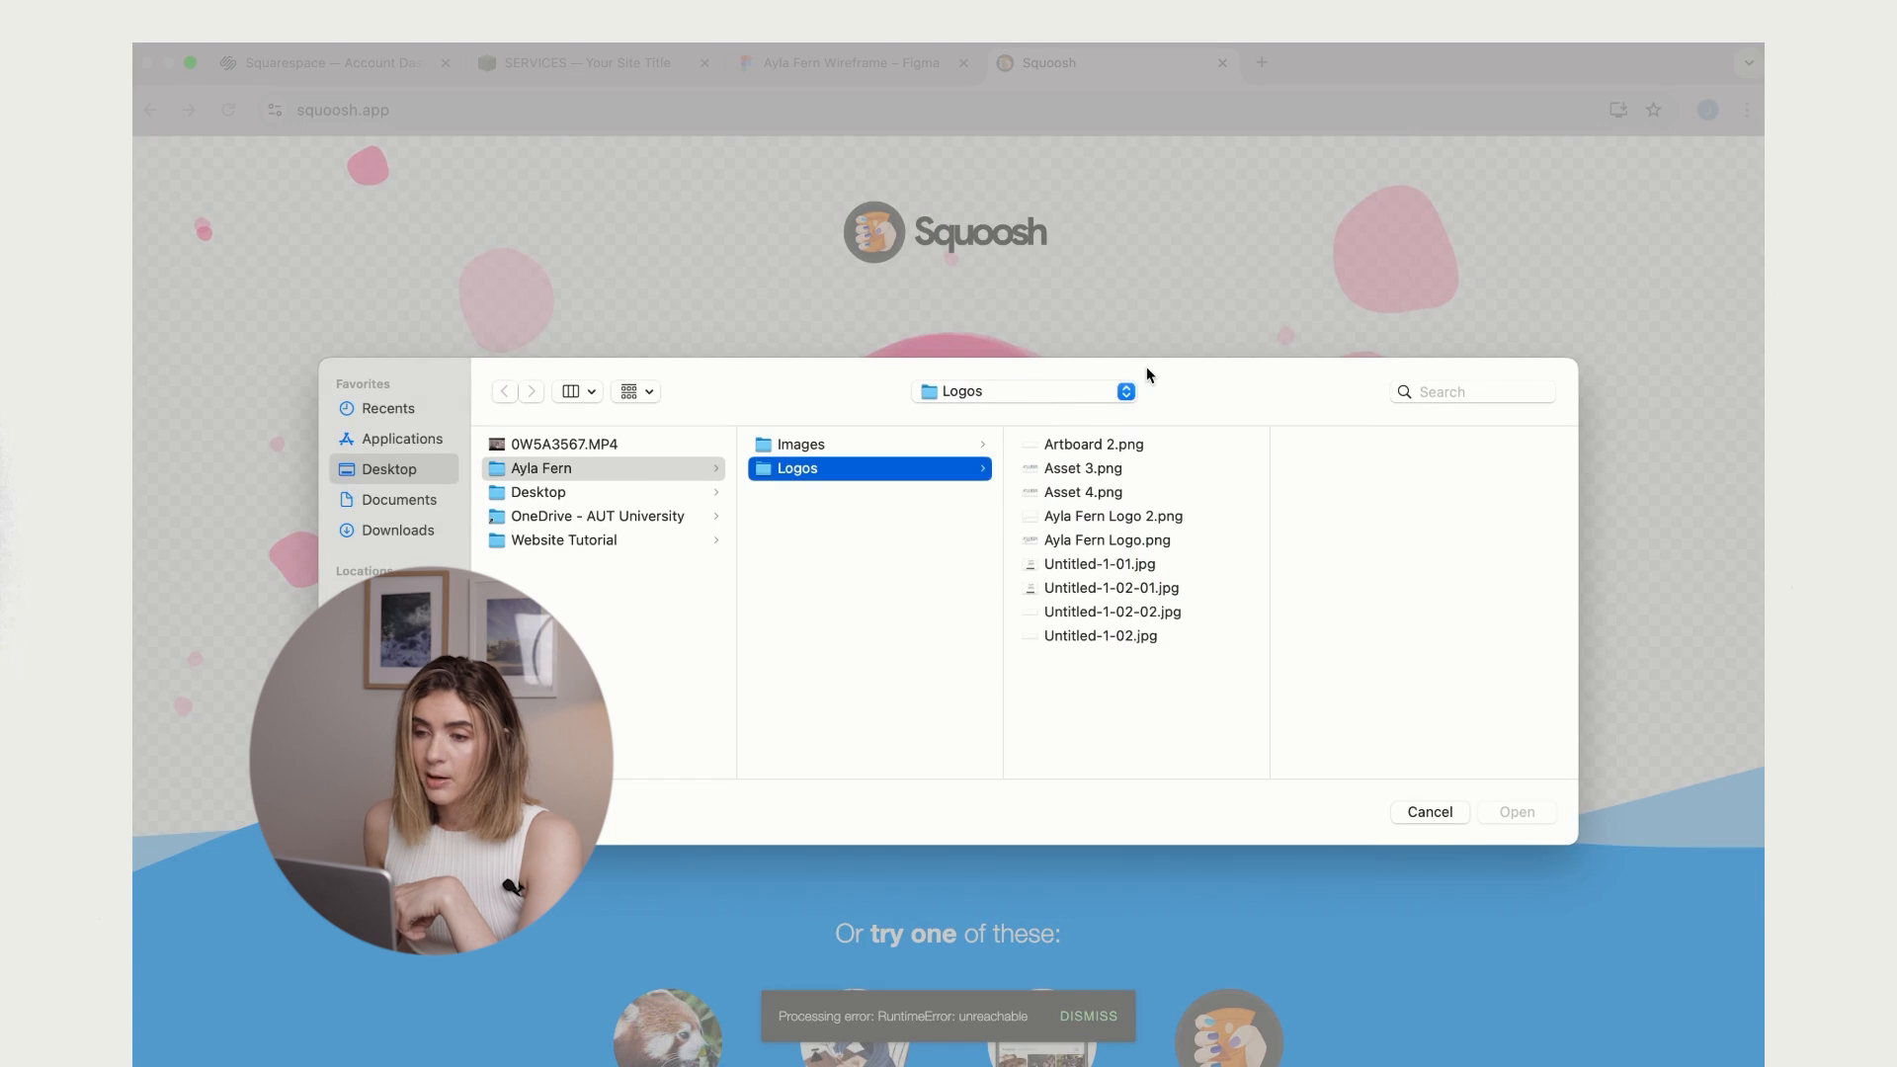
{"action": "left_click", "coordinate": [831, 447]}
{"action": "left_click", "coordinate": [1103, 476]}
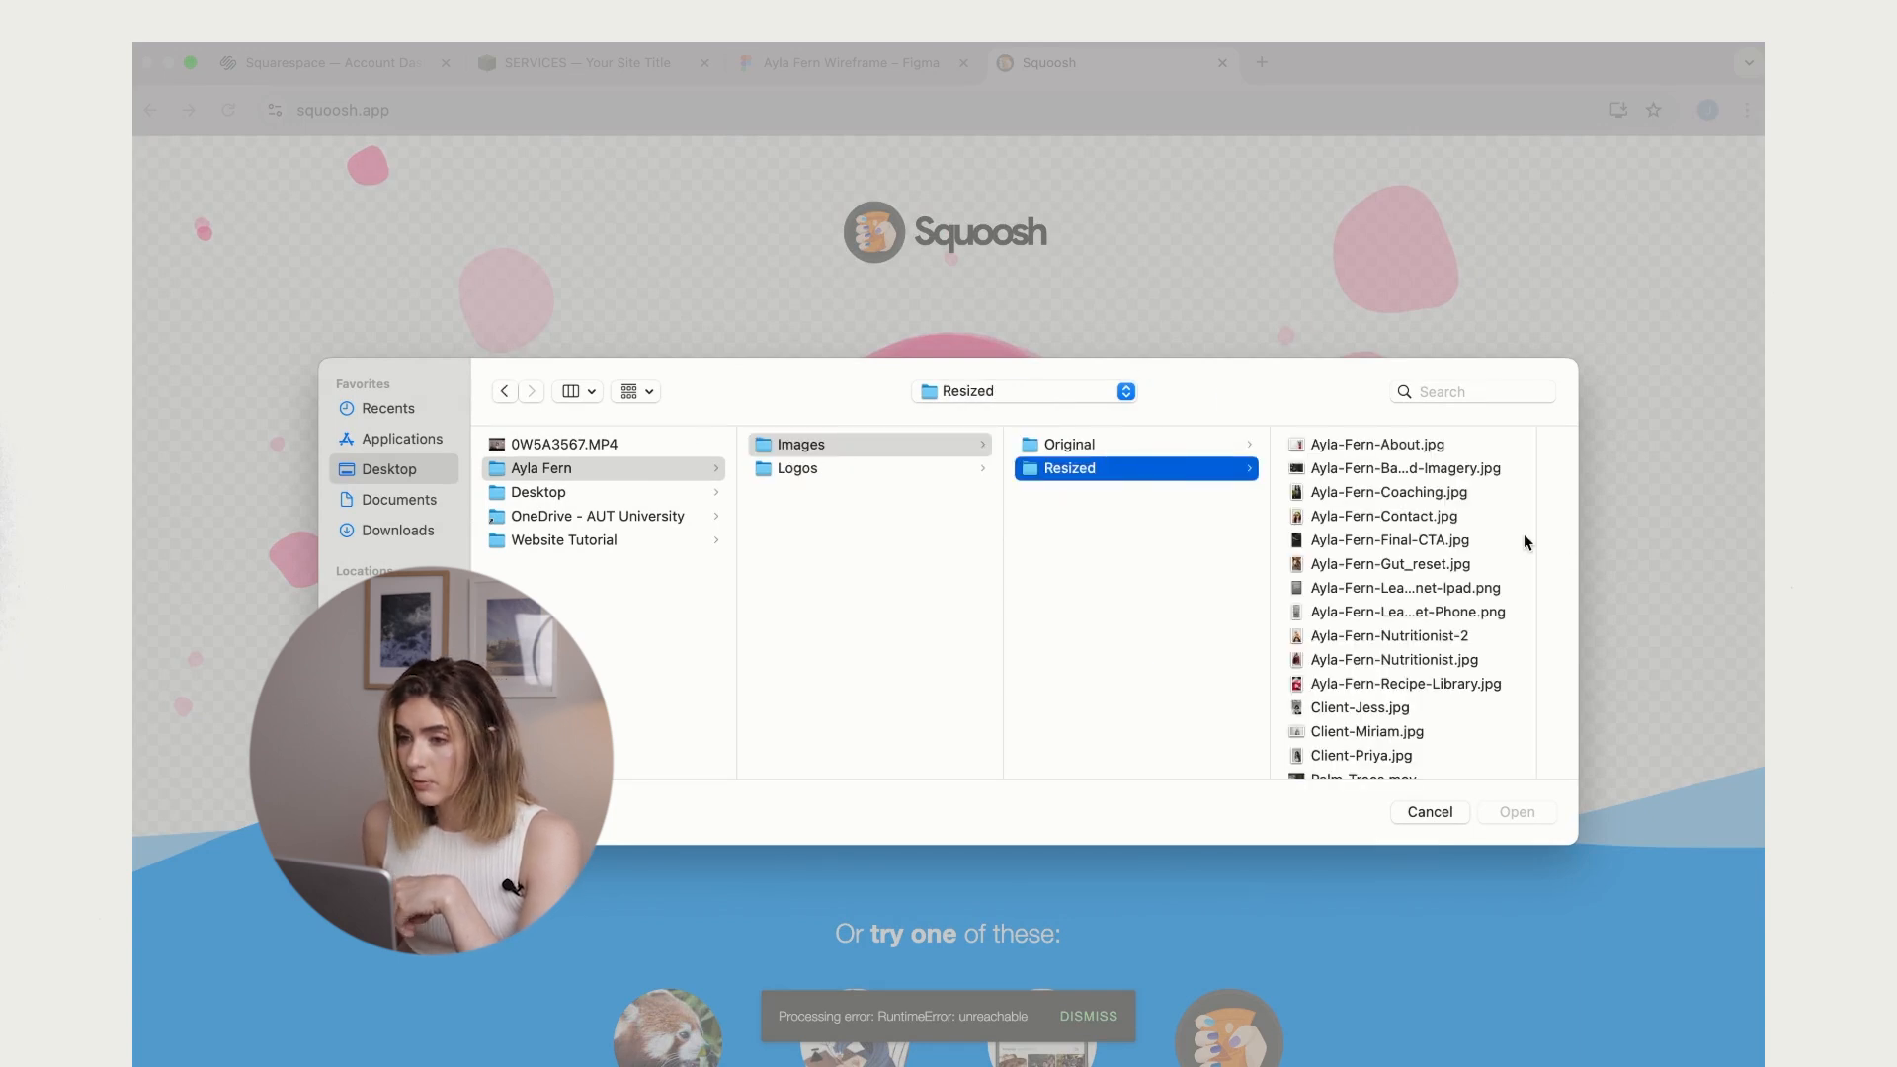
{"action": "left_click", "coordinate": [1395, 658]}
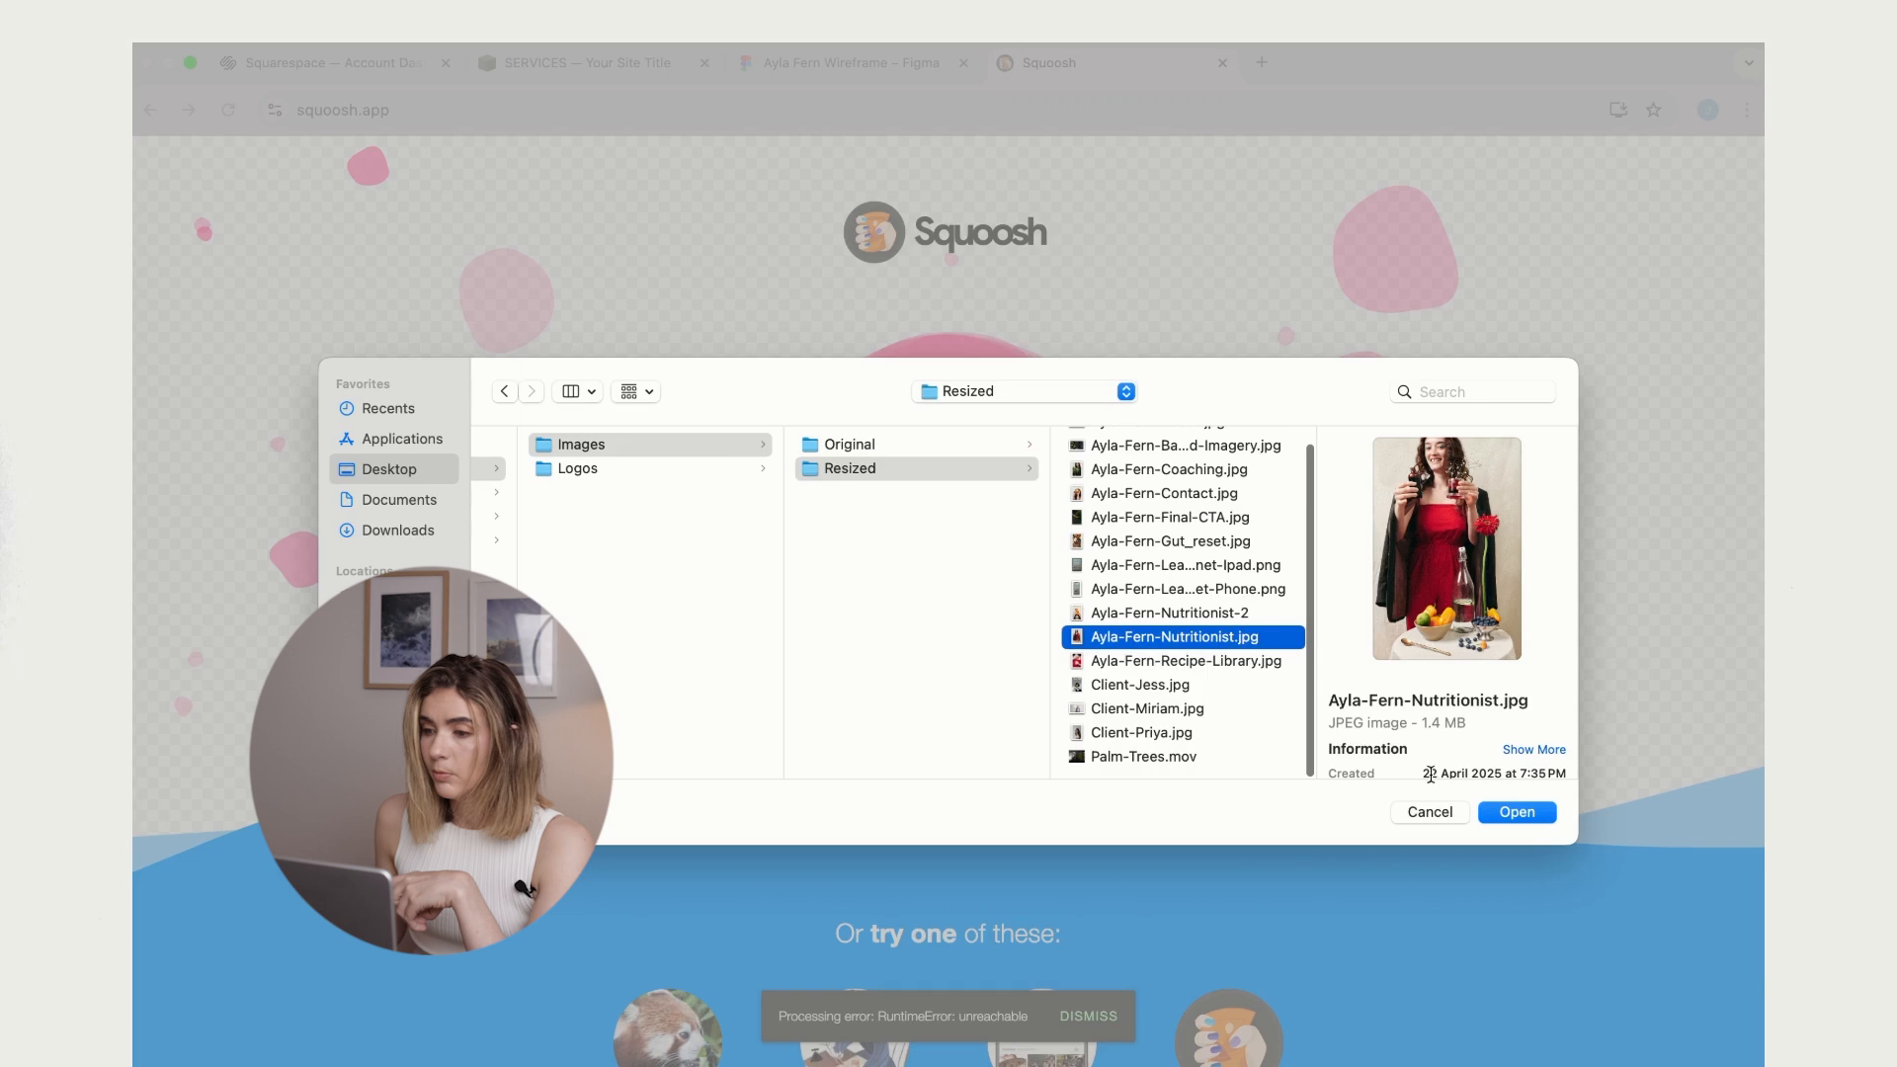
{"action": "left_click", "coordinate": [1532, 812]}
{"action": "scroll", "coordinate": [1053, 480], "scroll_direction": "up", "scroll_amount": 3}
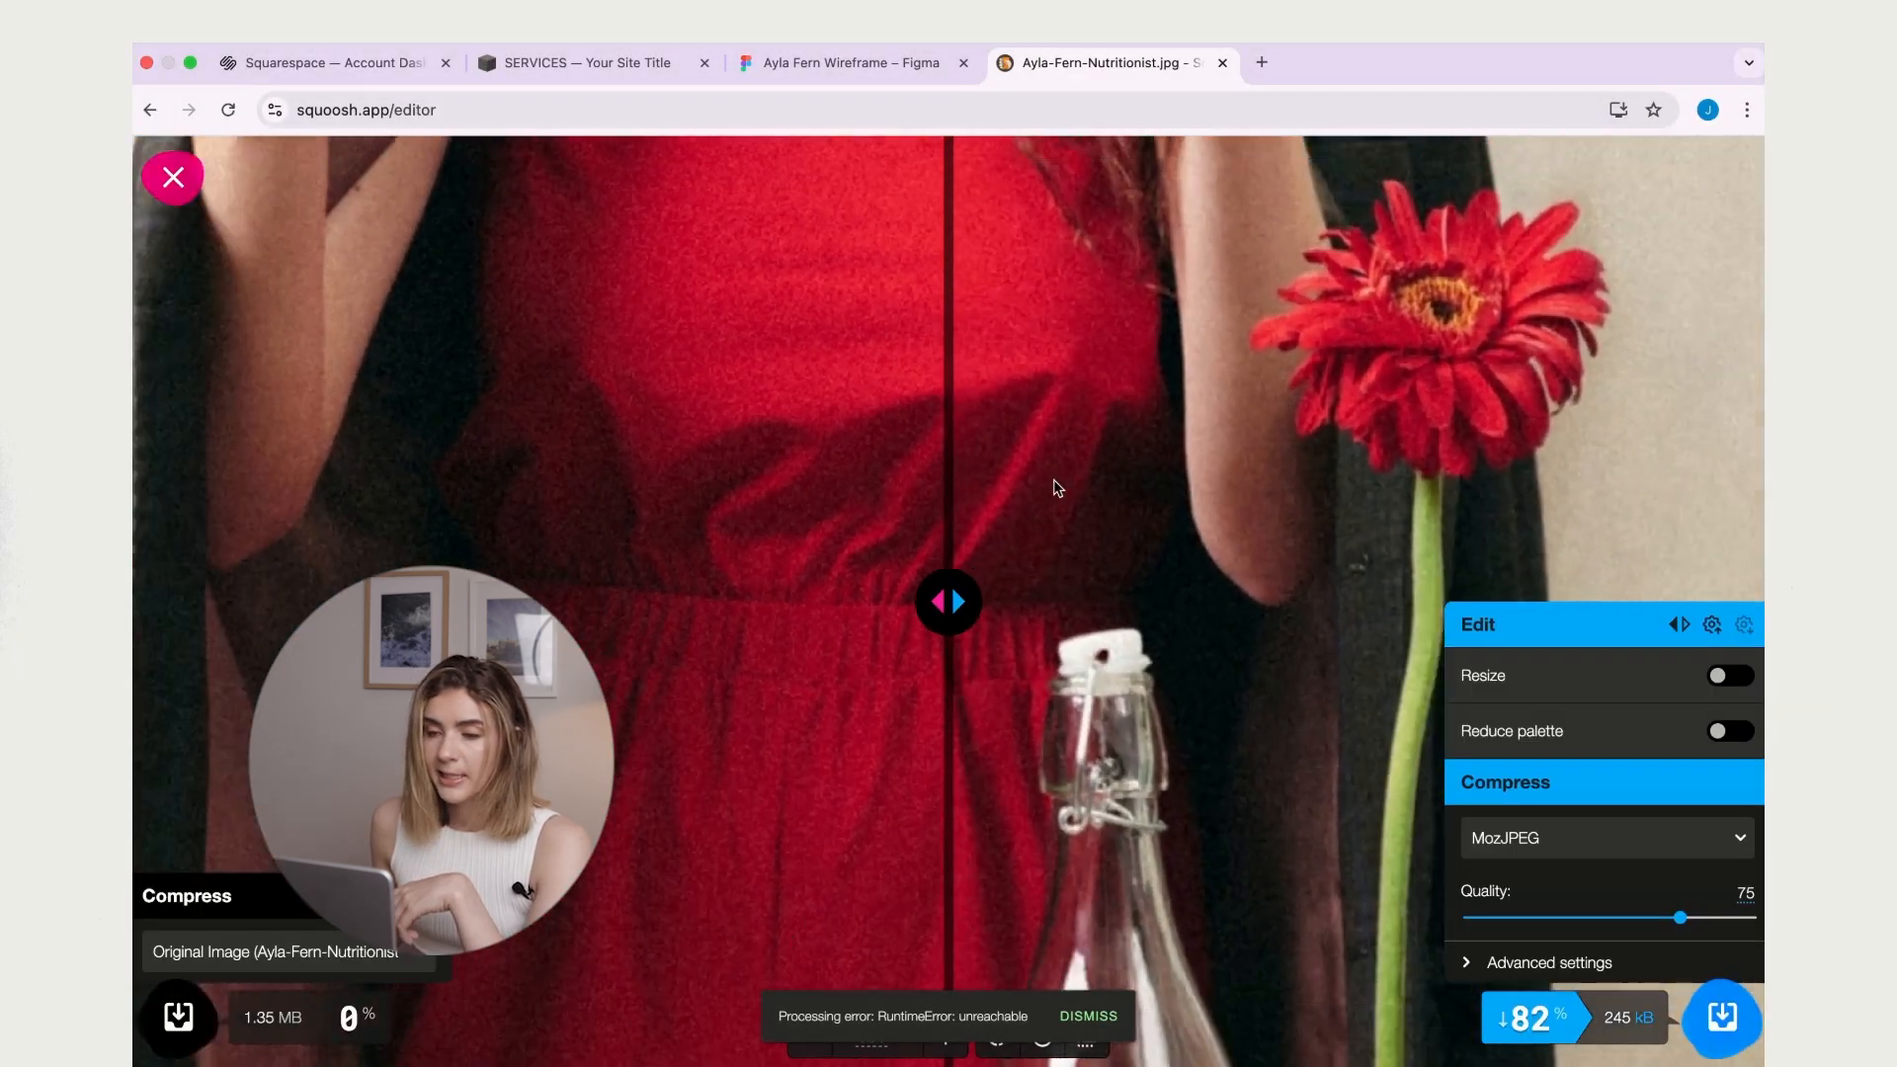
{"action": "scroll", "coordinate": [1053, 480], "scroll_direction": "down", "scroll_amount": 5}
{"action": "scroll", "coordinate": [1053, 480], "scroll_direction": "up", "scroll_amount": 3}
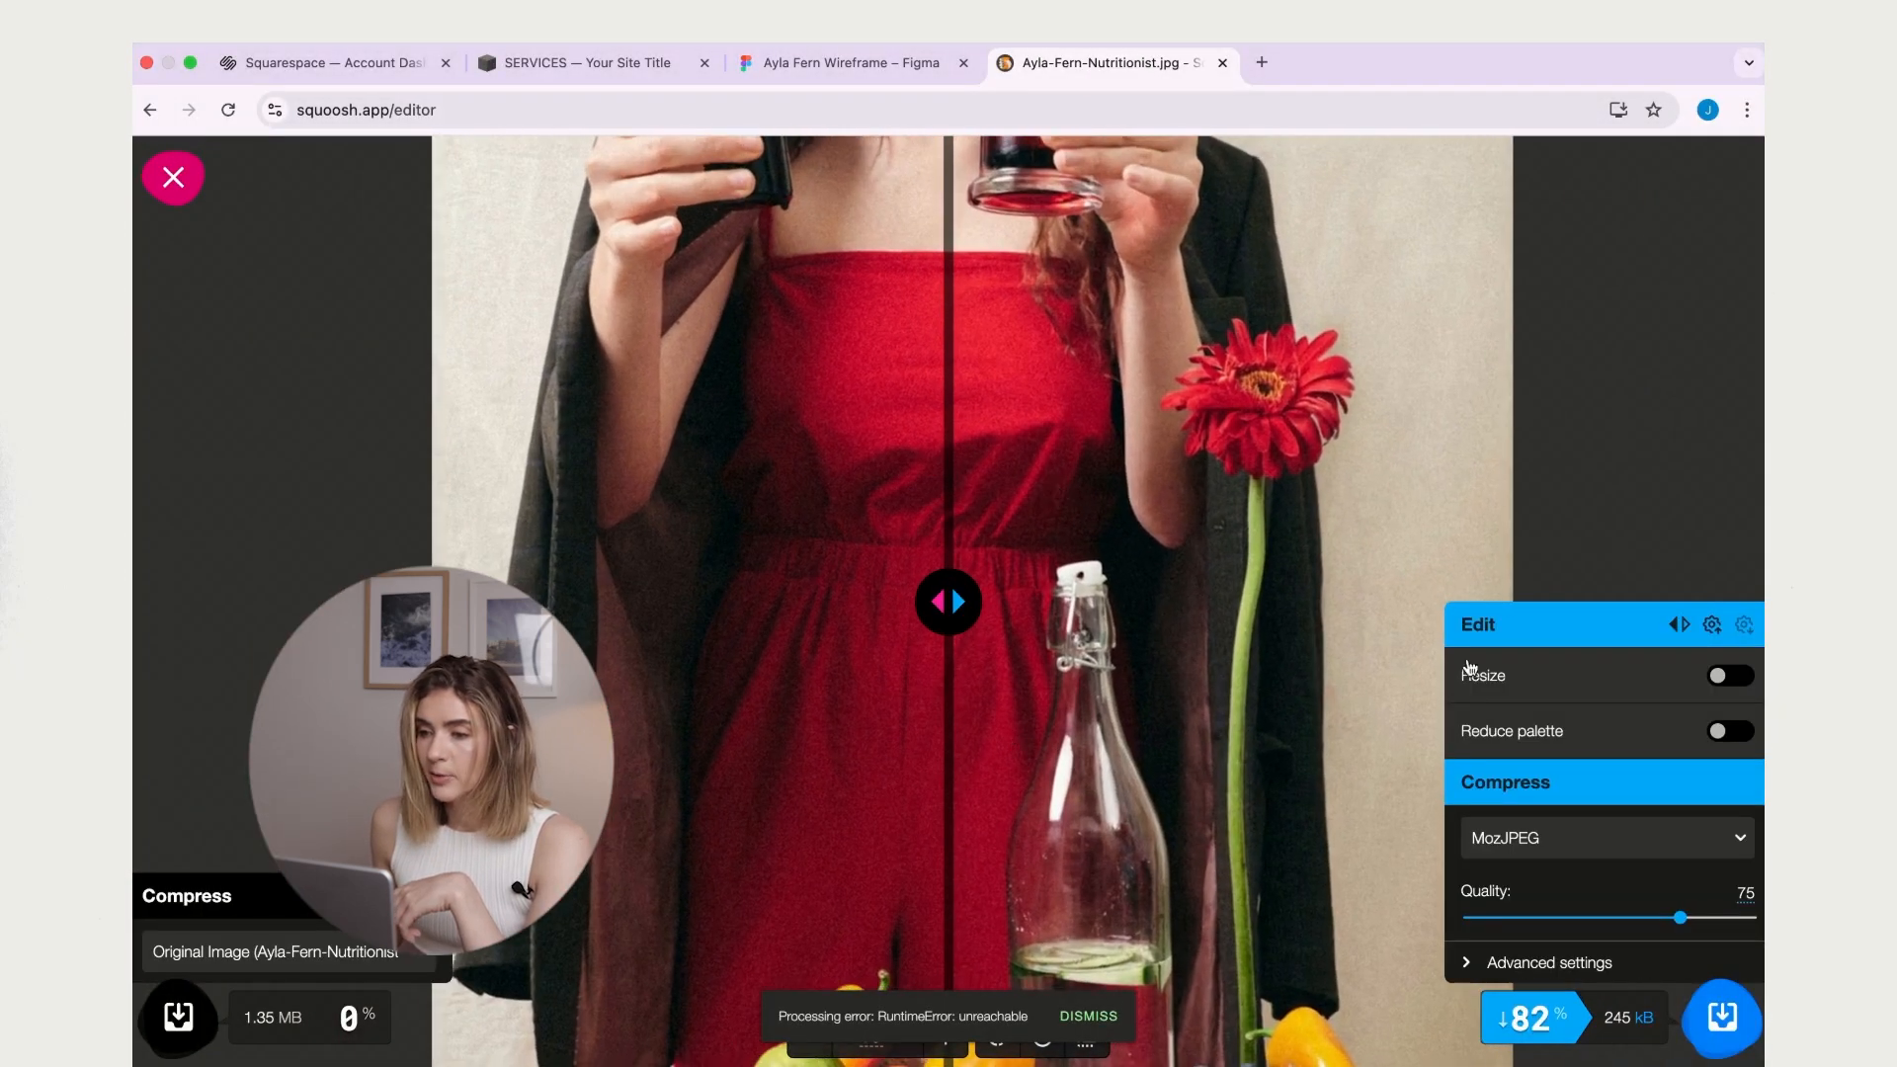
- Enable Resize, set the height to 1500, and compare original and compressed versions
{"action": "left_click", "coordinate": [1735, 681]}
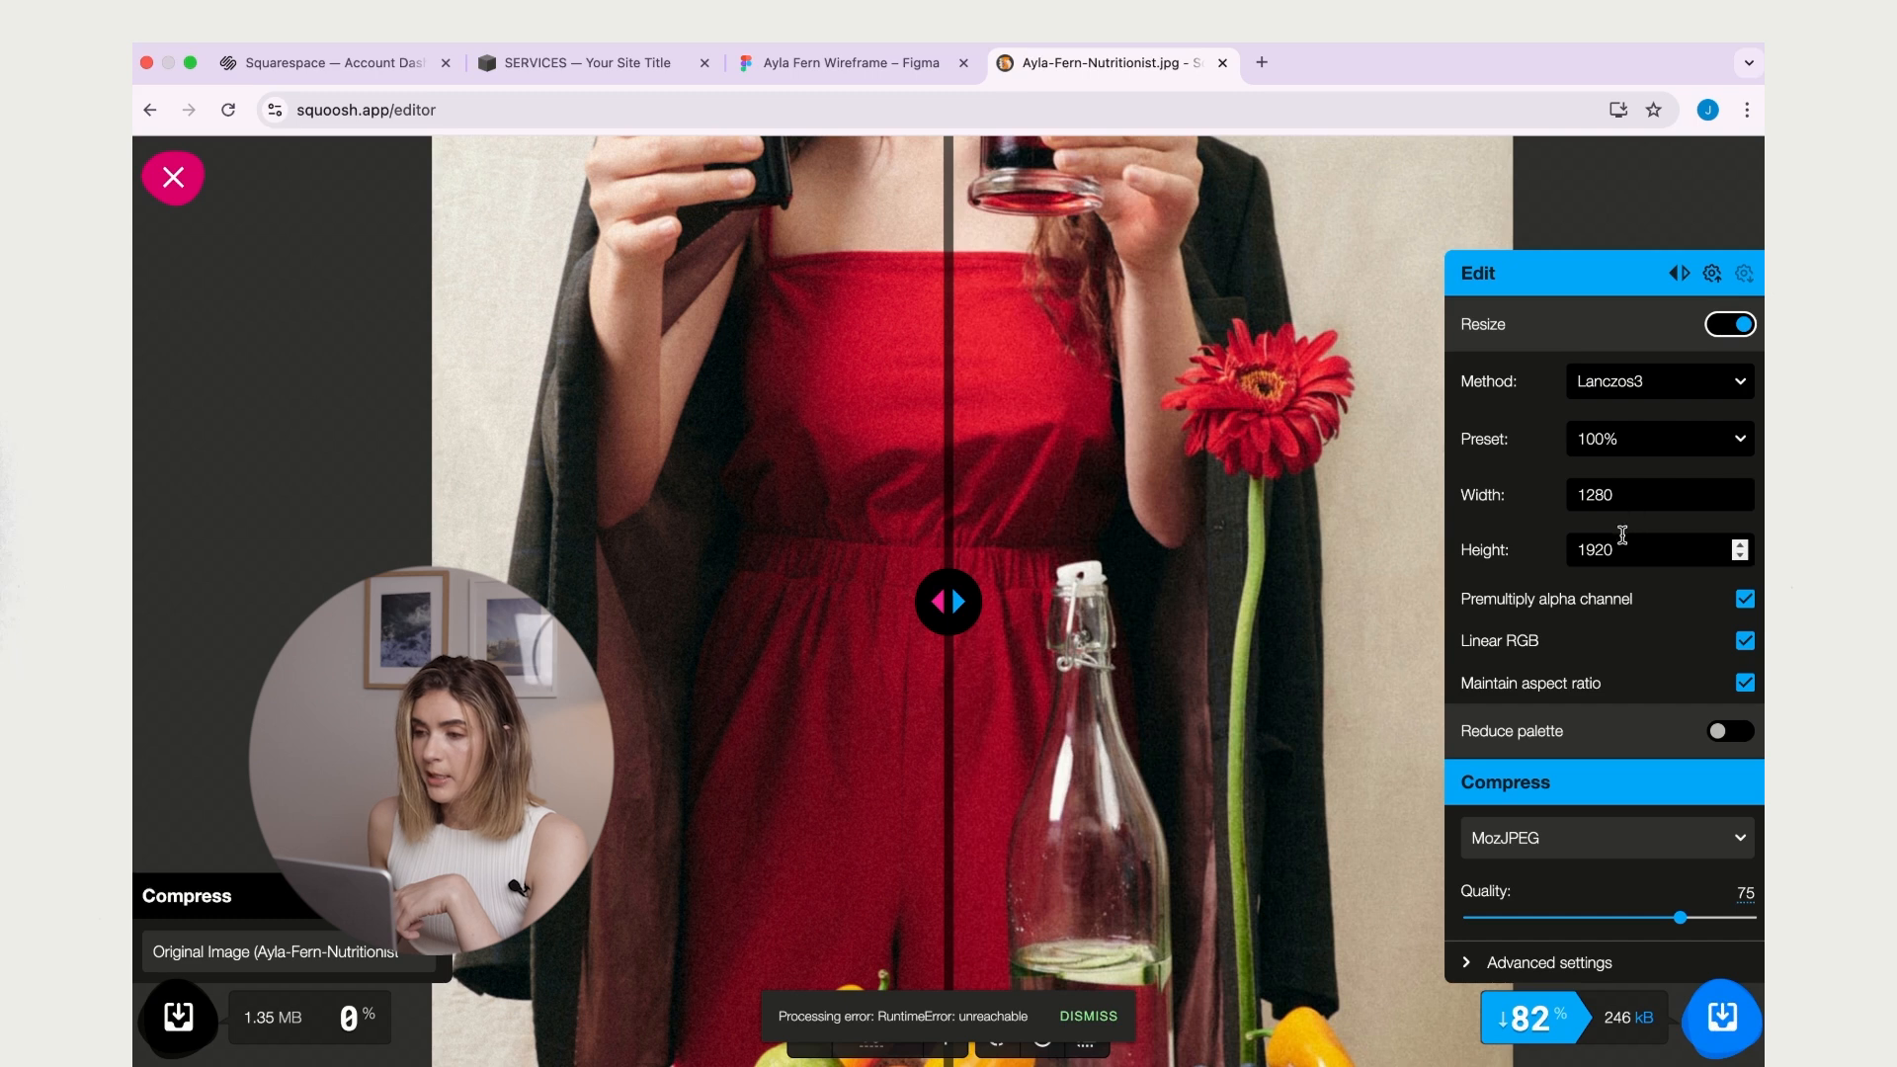
{"action": "left_click", "coordinate": [1630, 544]}
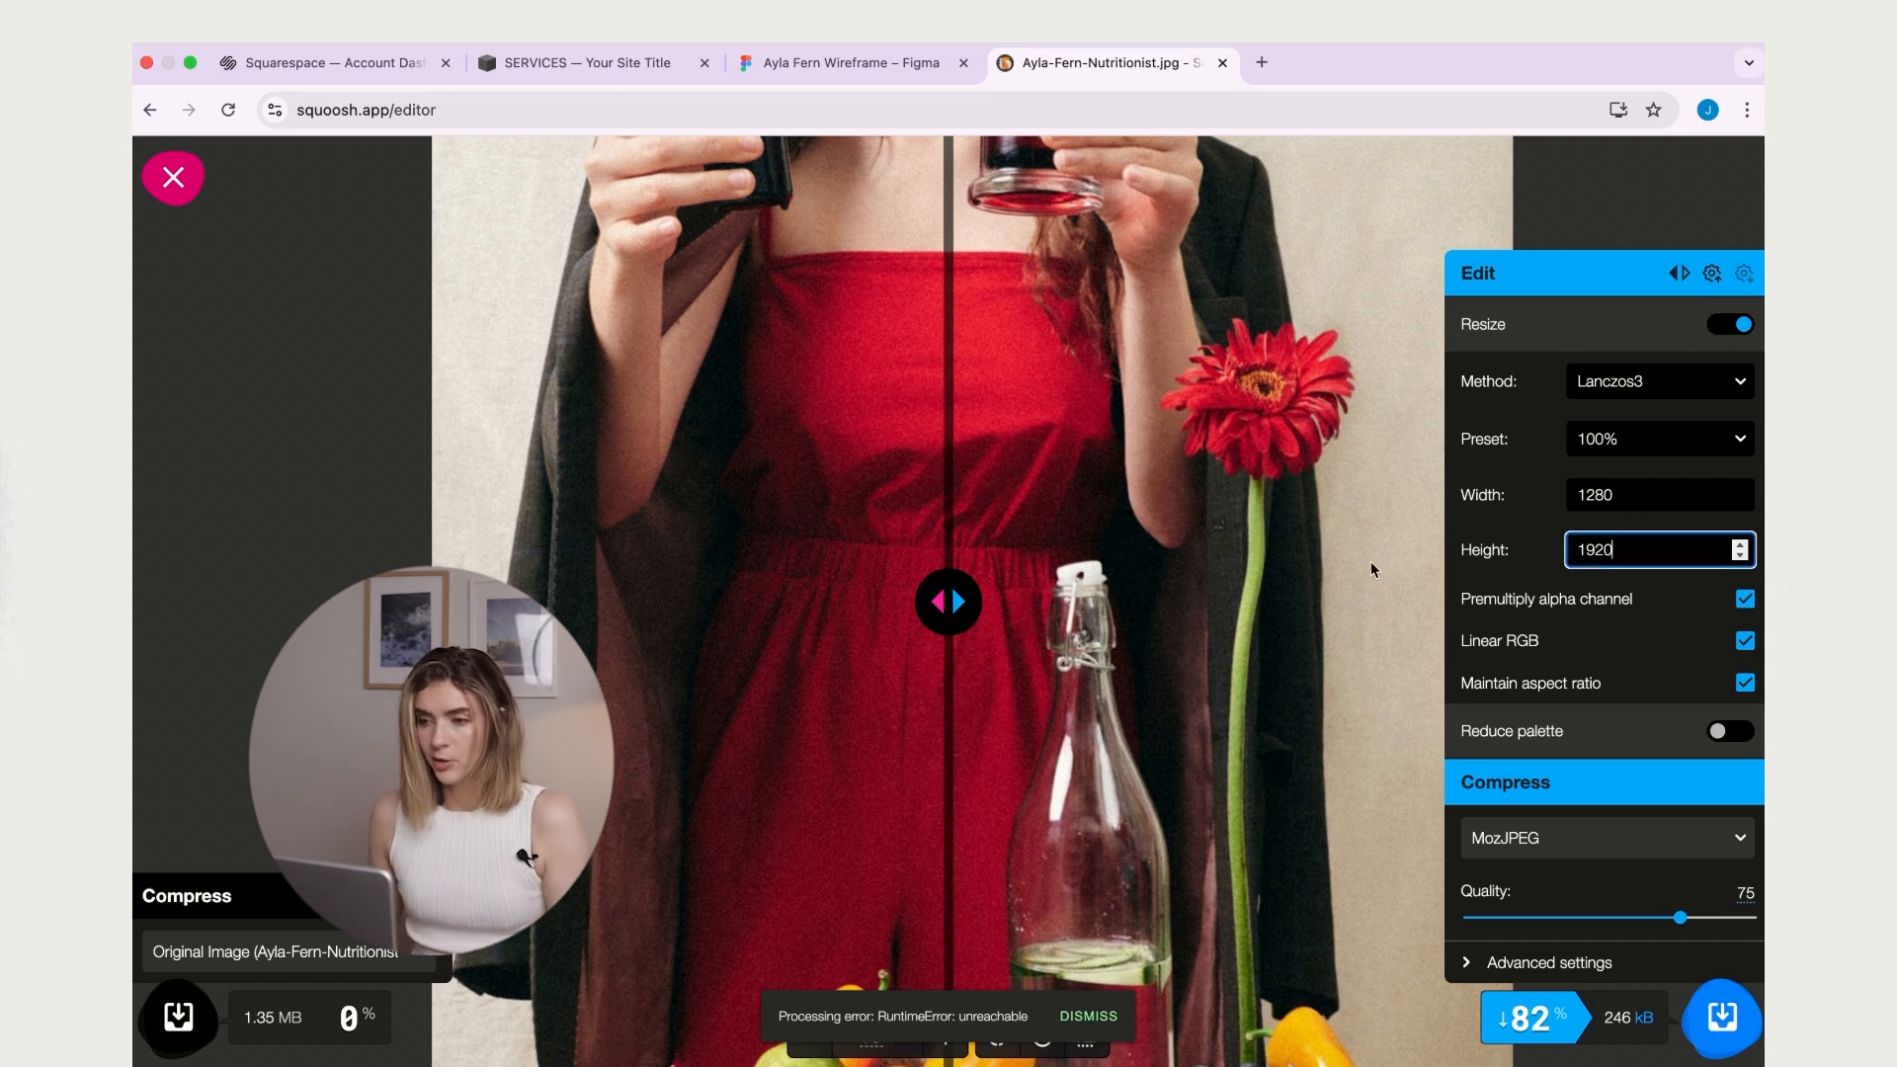
{"action": "key", "text": "BackSpace"}
{"action": "key", "text": "BackSpace"}
{"action": "key", "text": "BackSpace"}
{"action": "type", "text": "50"}
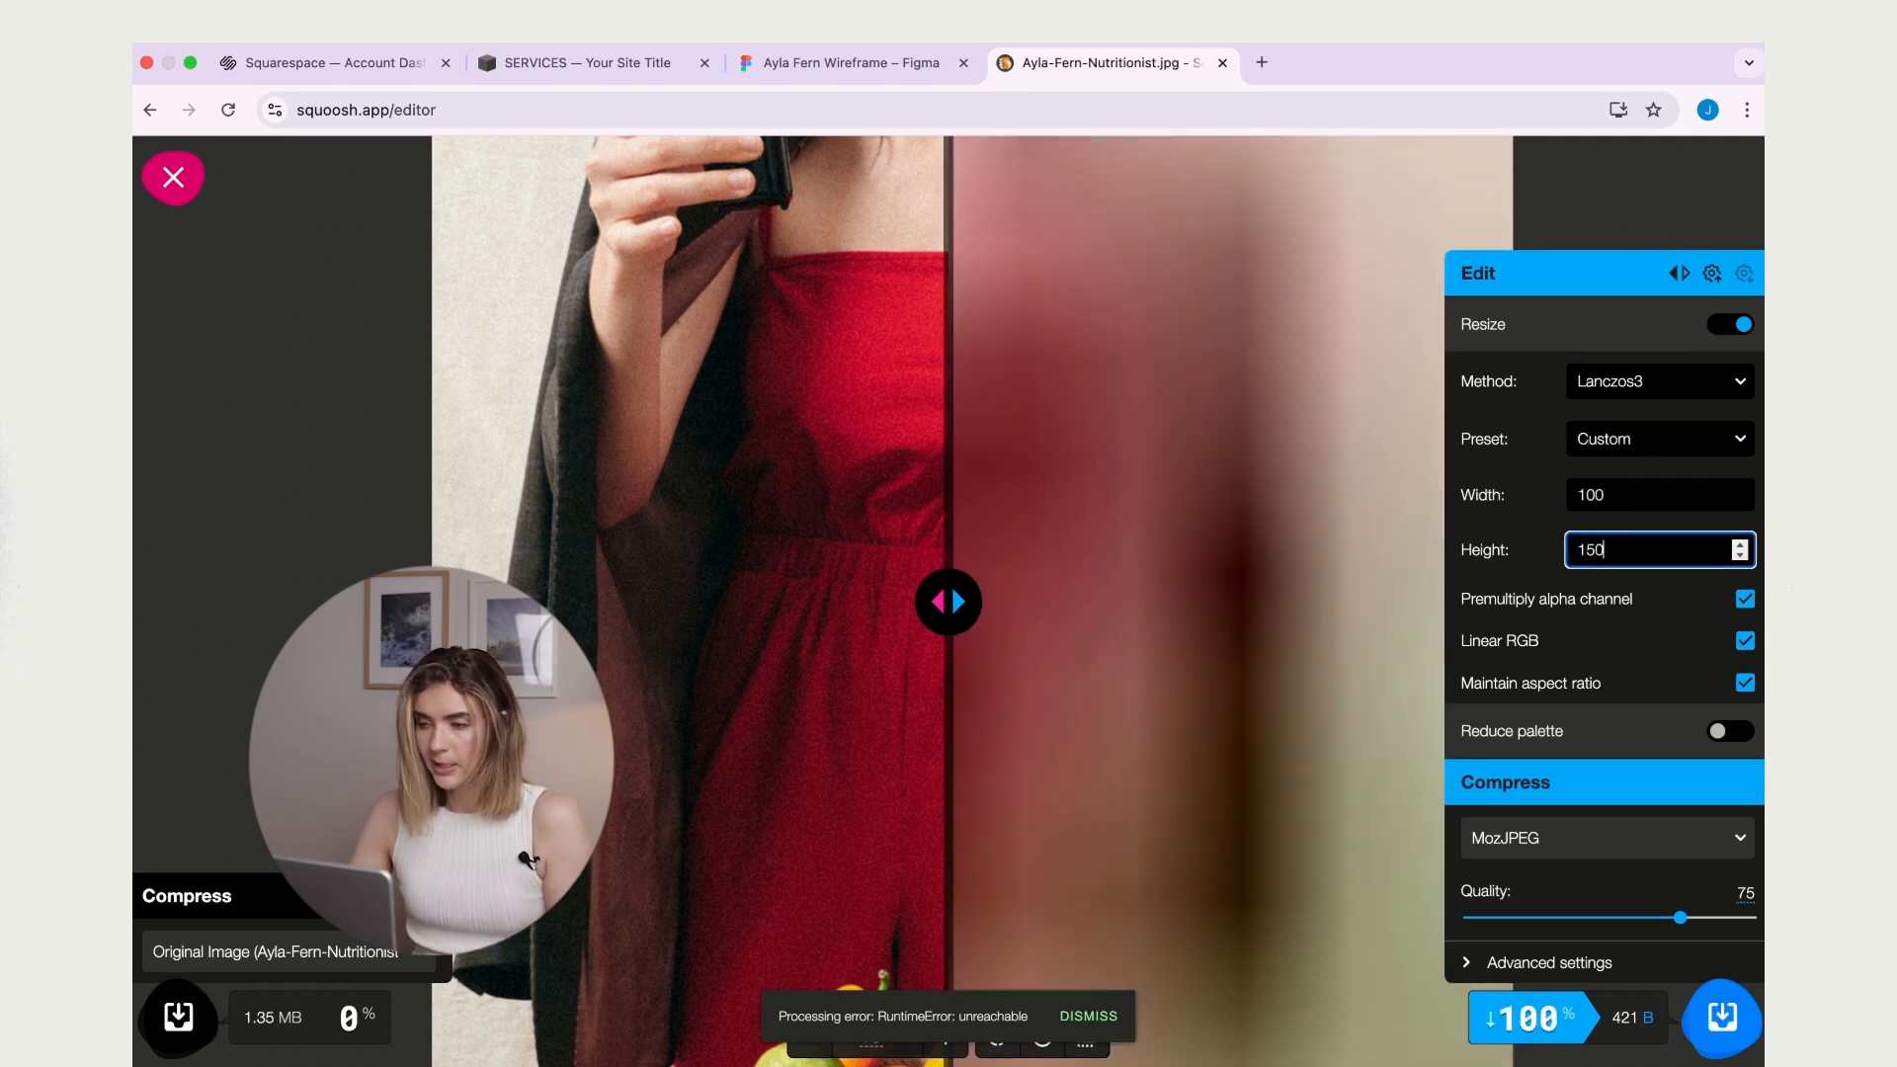
{"action": "type", "text": "0"}
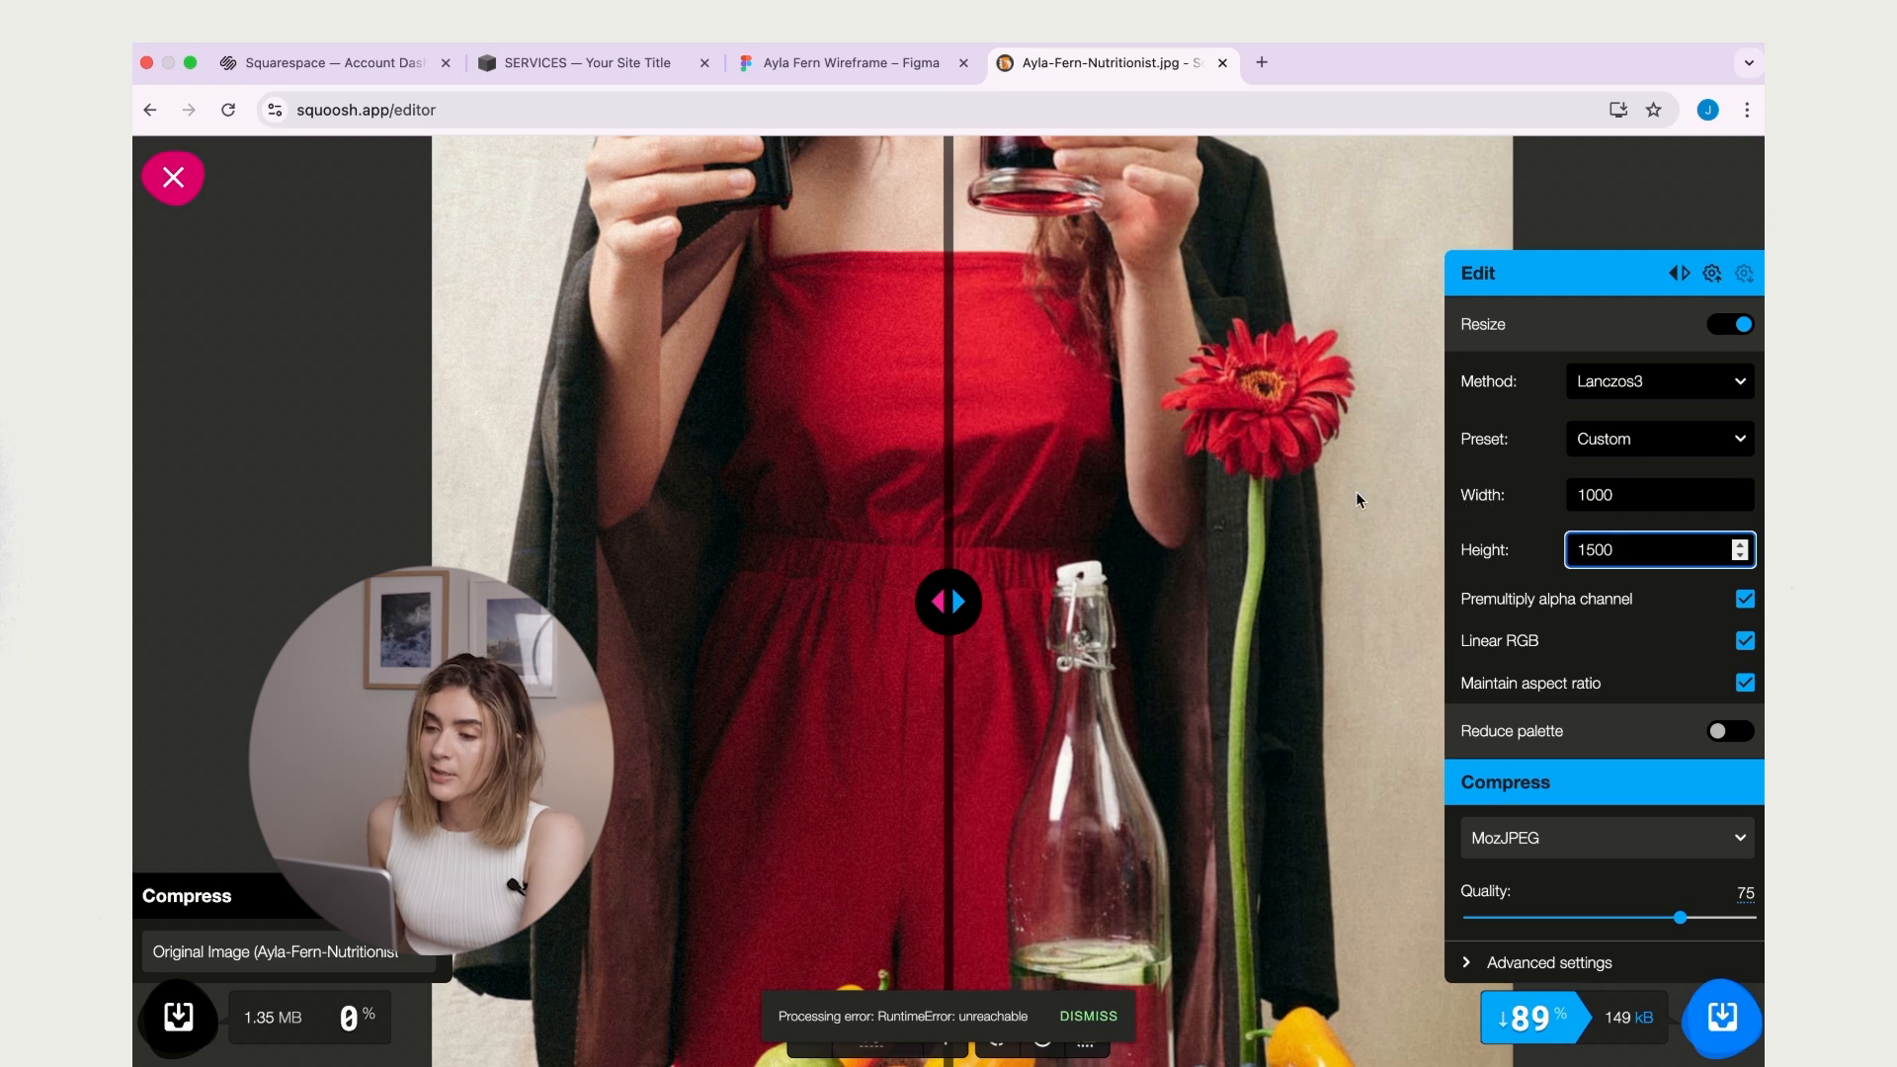
{"action": "left_click_drag", "start_coordinate": [940, 598], "coordinate": [1016, 598]}
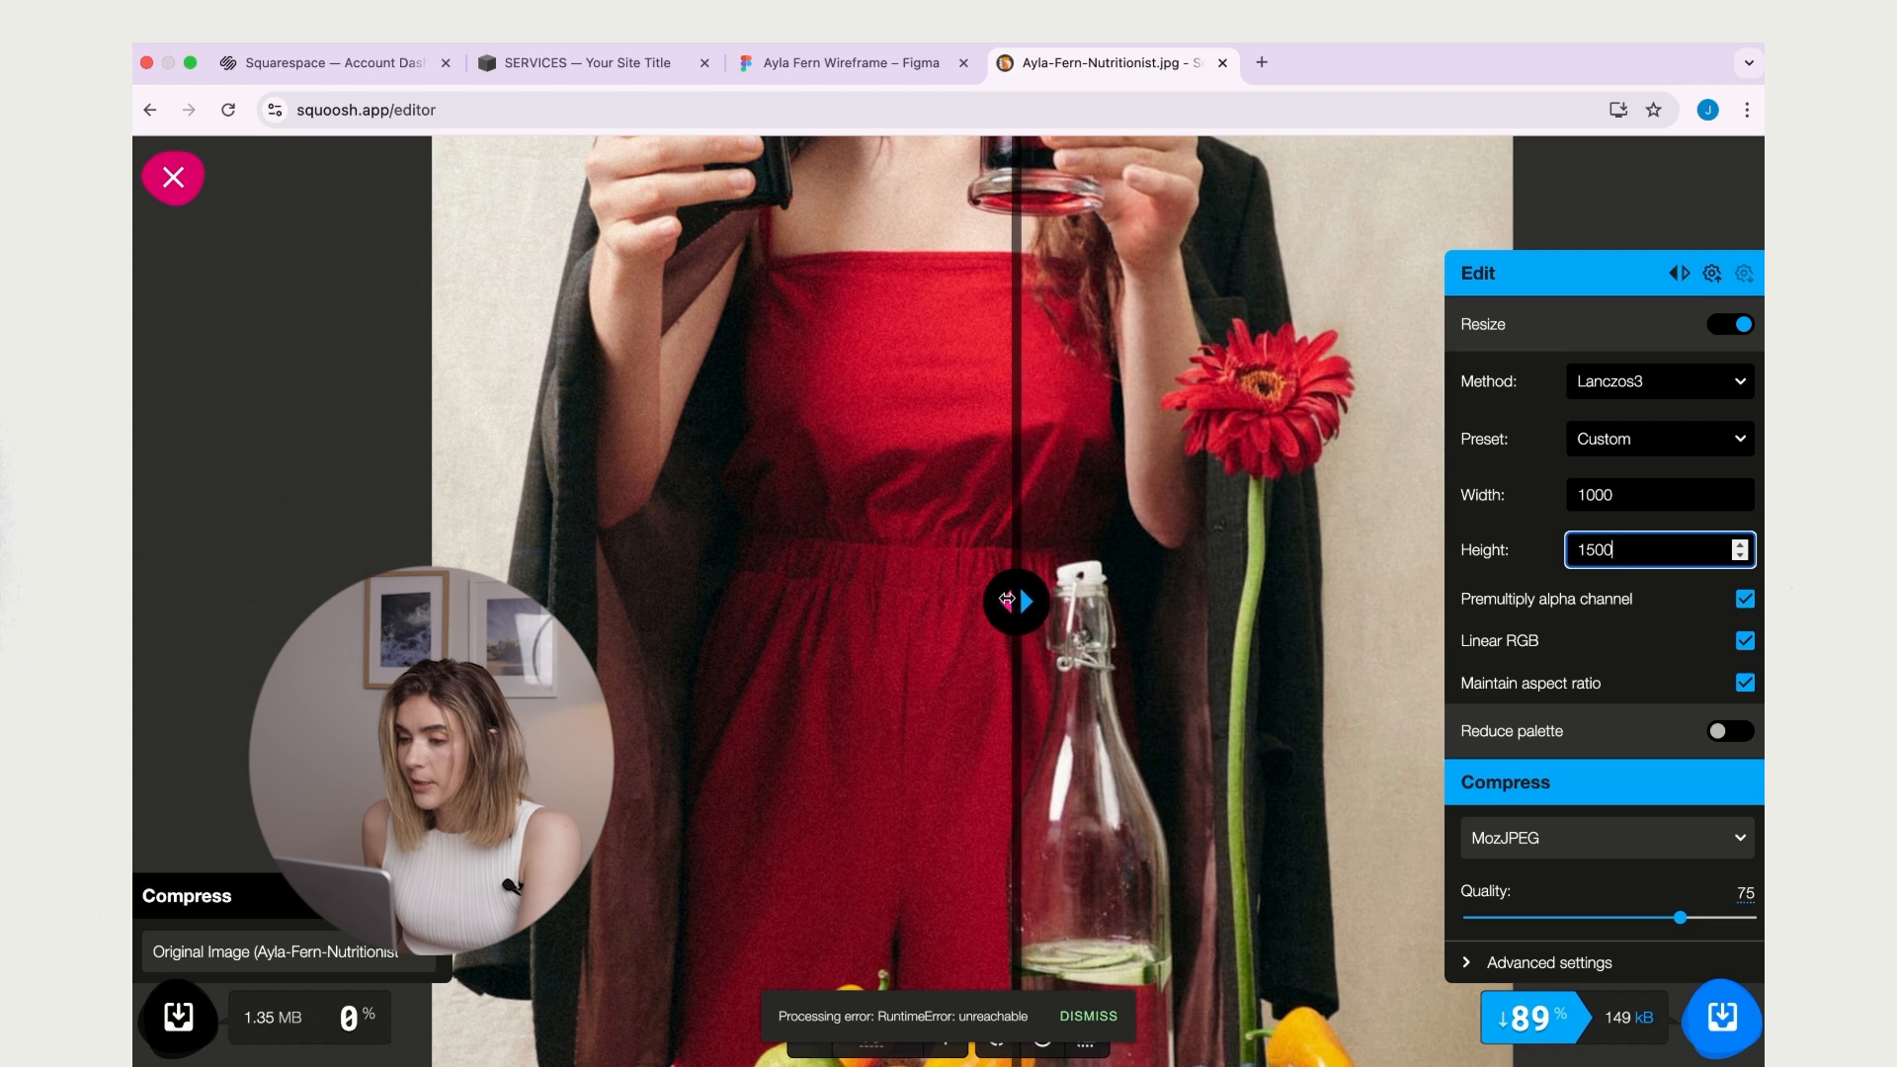
{"action": "left_click_drag", "start_coordinate": [1605, 1017], "coordinate": [1672, 1019]}
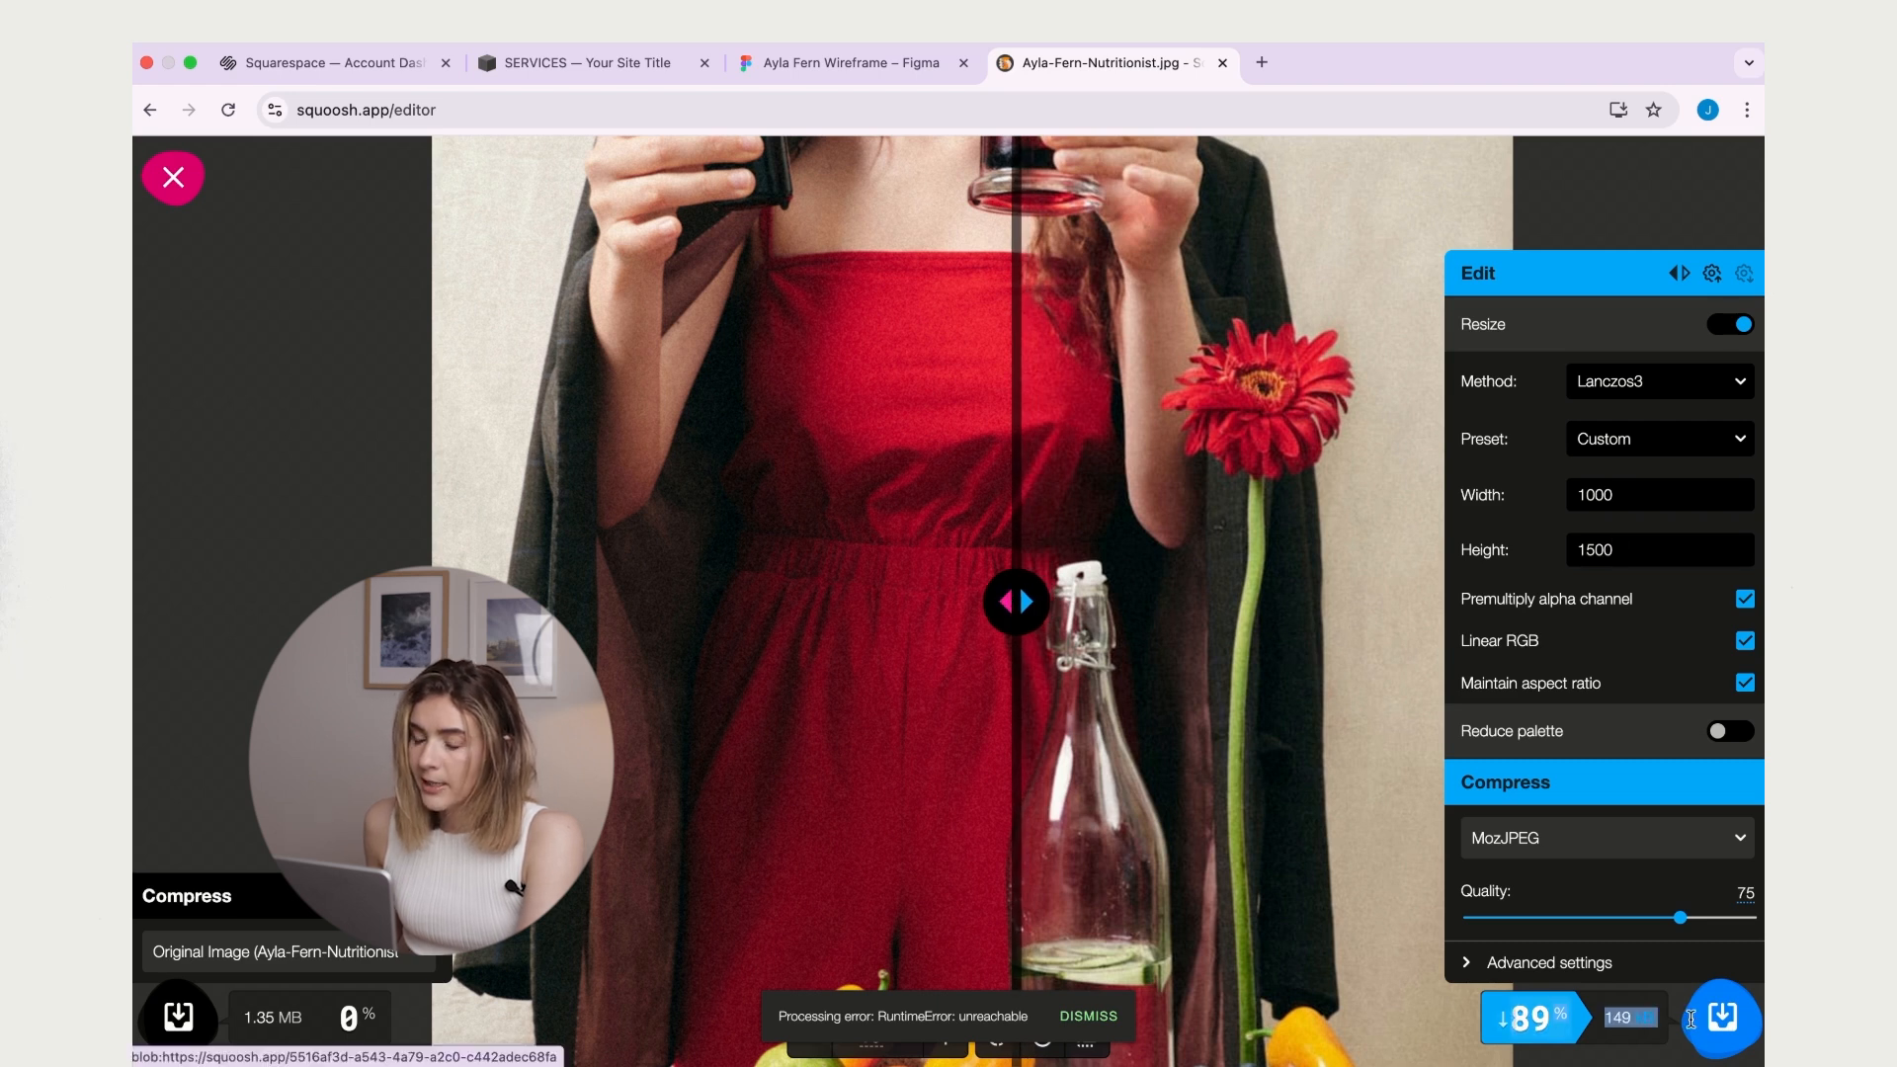
{"action": "left_click", "coordinate": [1625, 1033]}
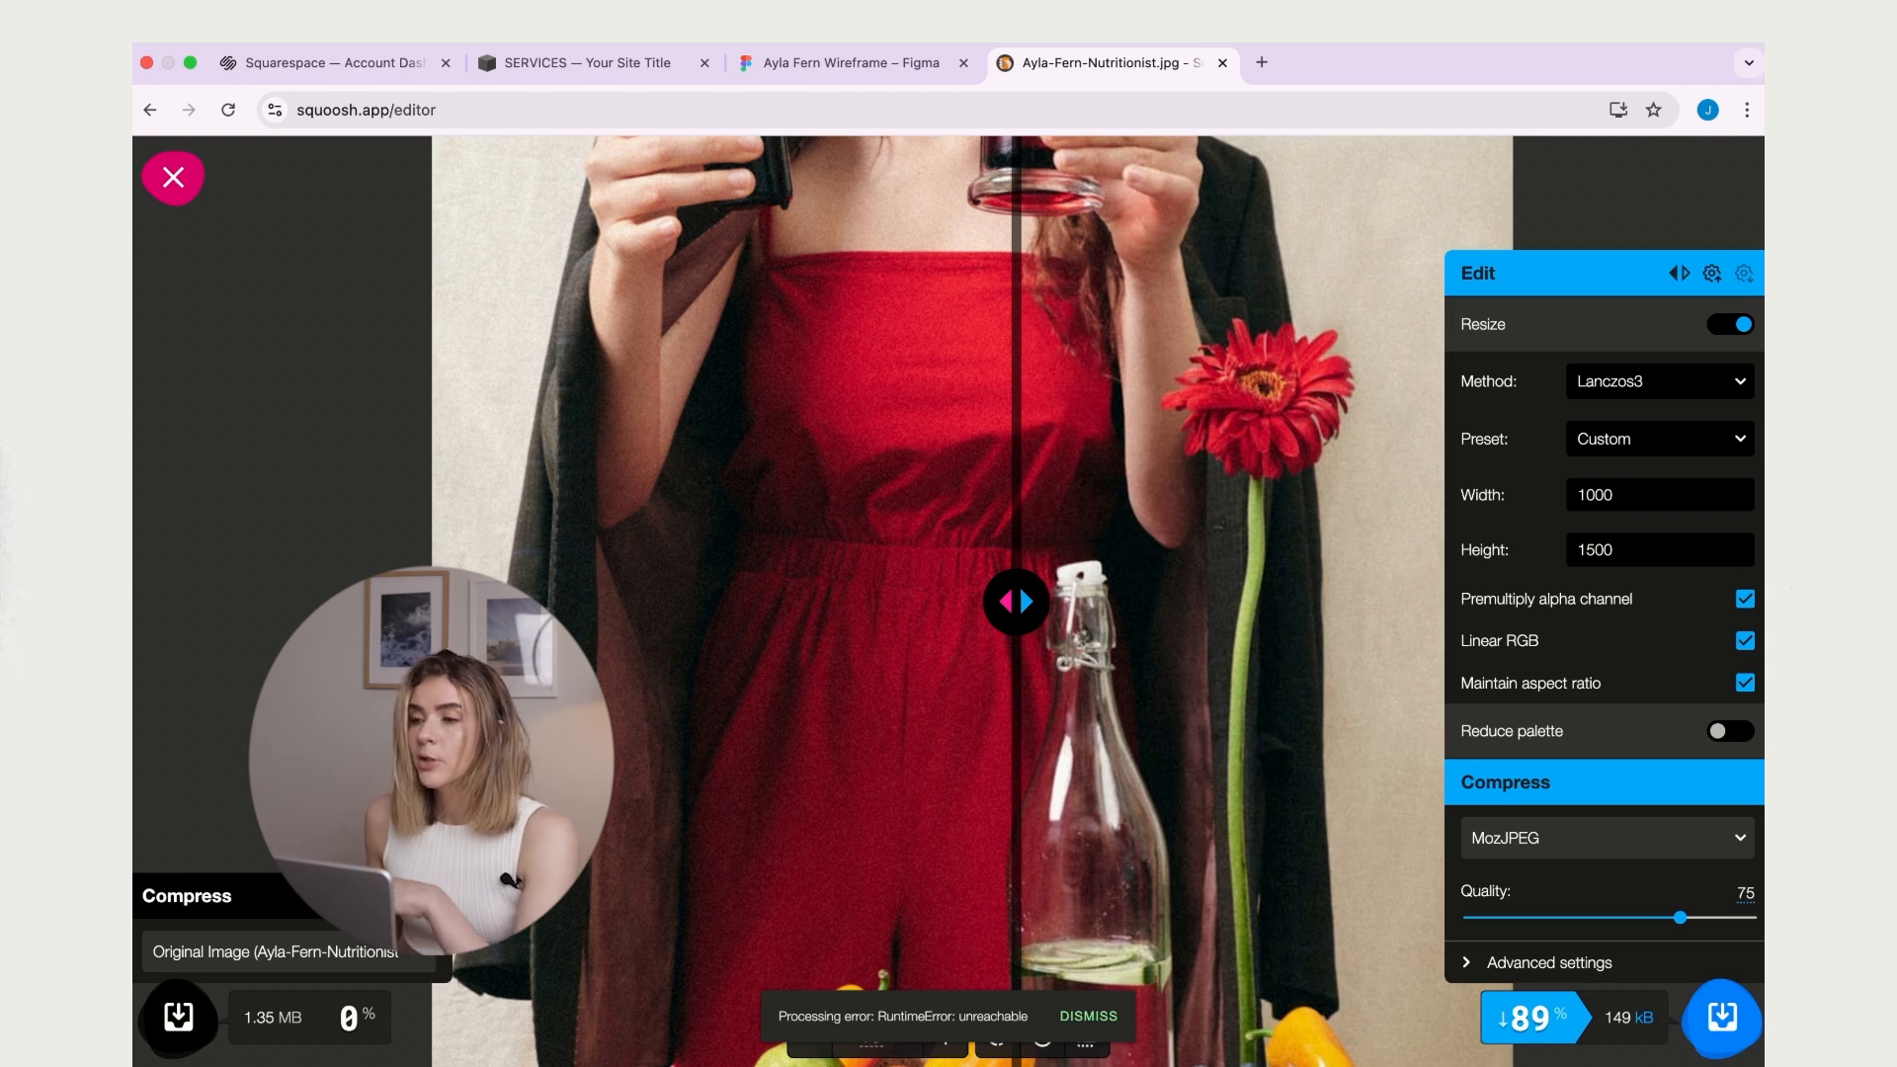
- Download the 146 KB compressed copy and return to the Squarespace editor
{"action": "left_click", "coordinate": [1721, 1018]}
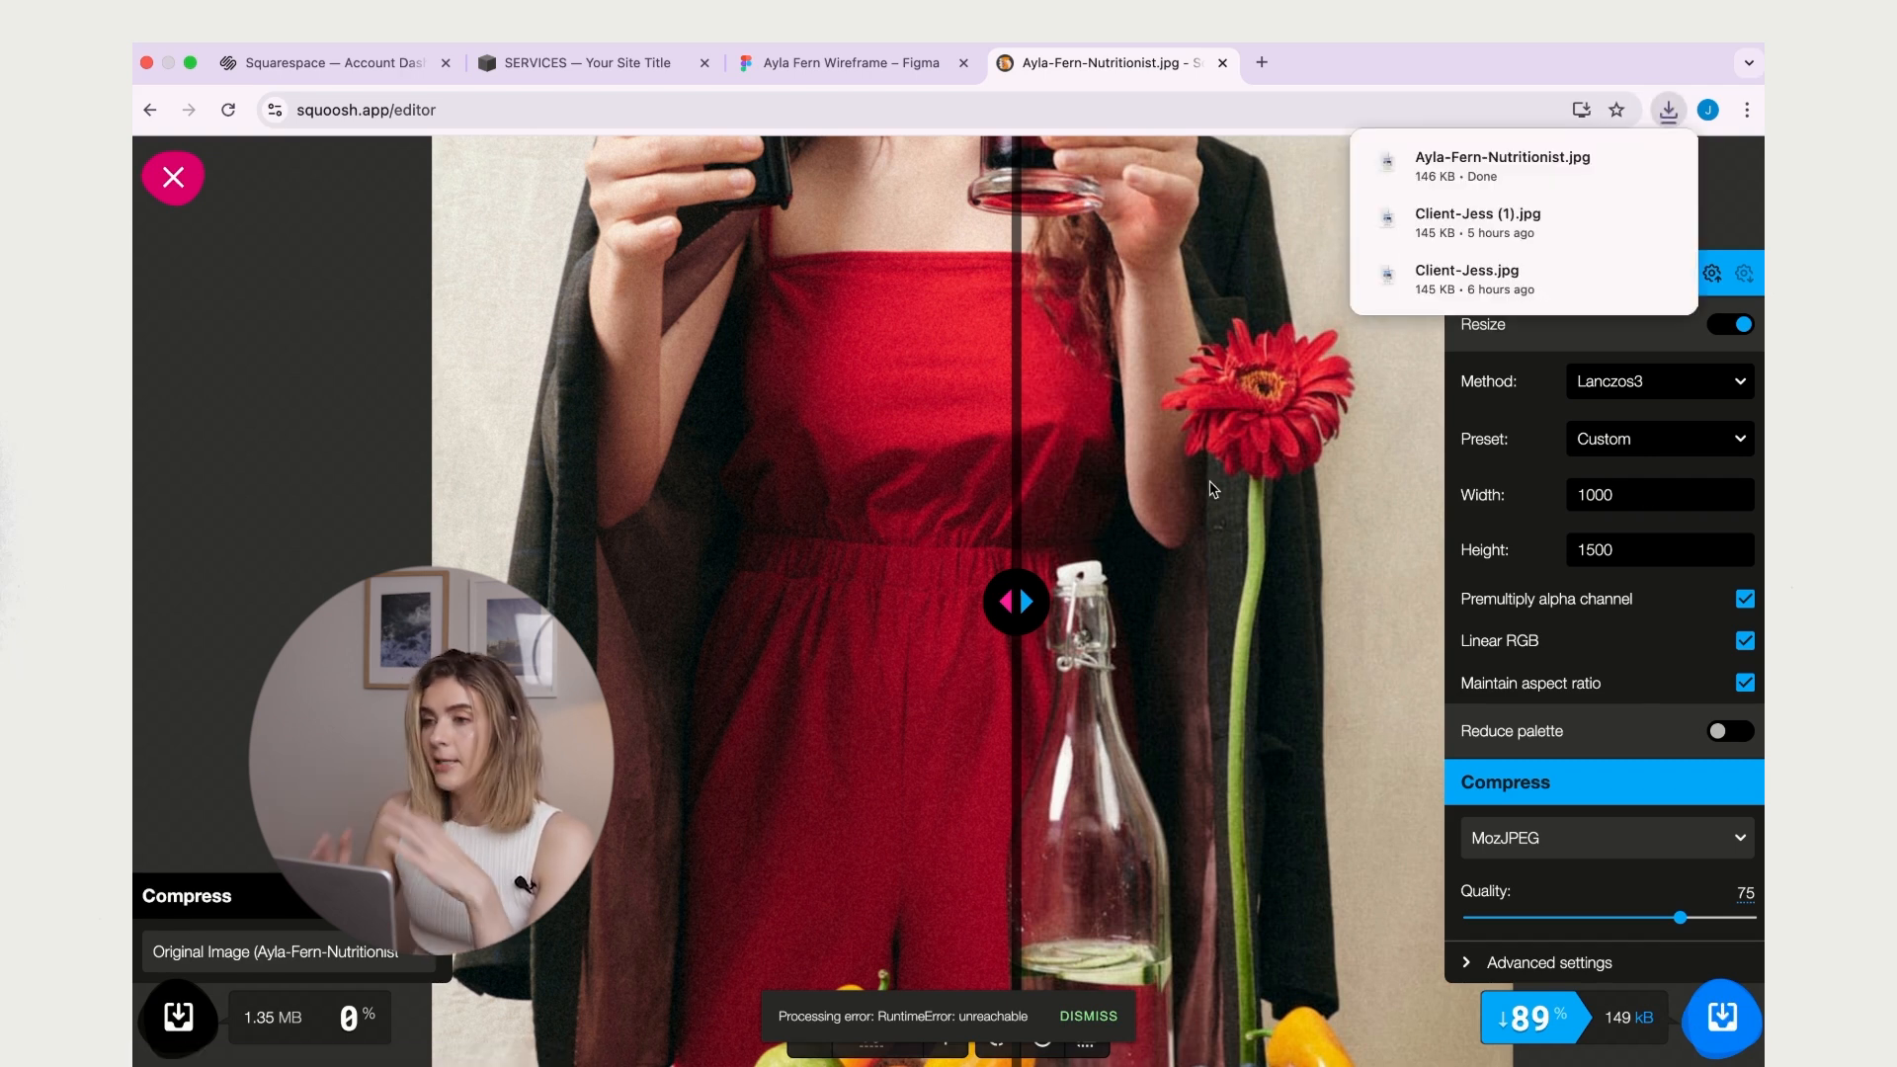
{"action": "left_click", "coordinate": [609, 64]}
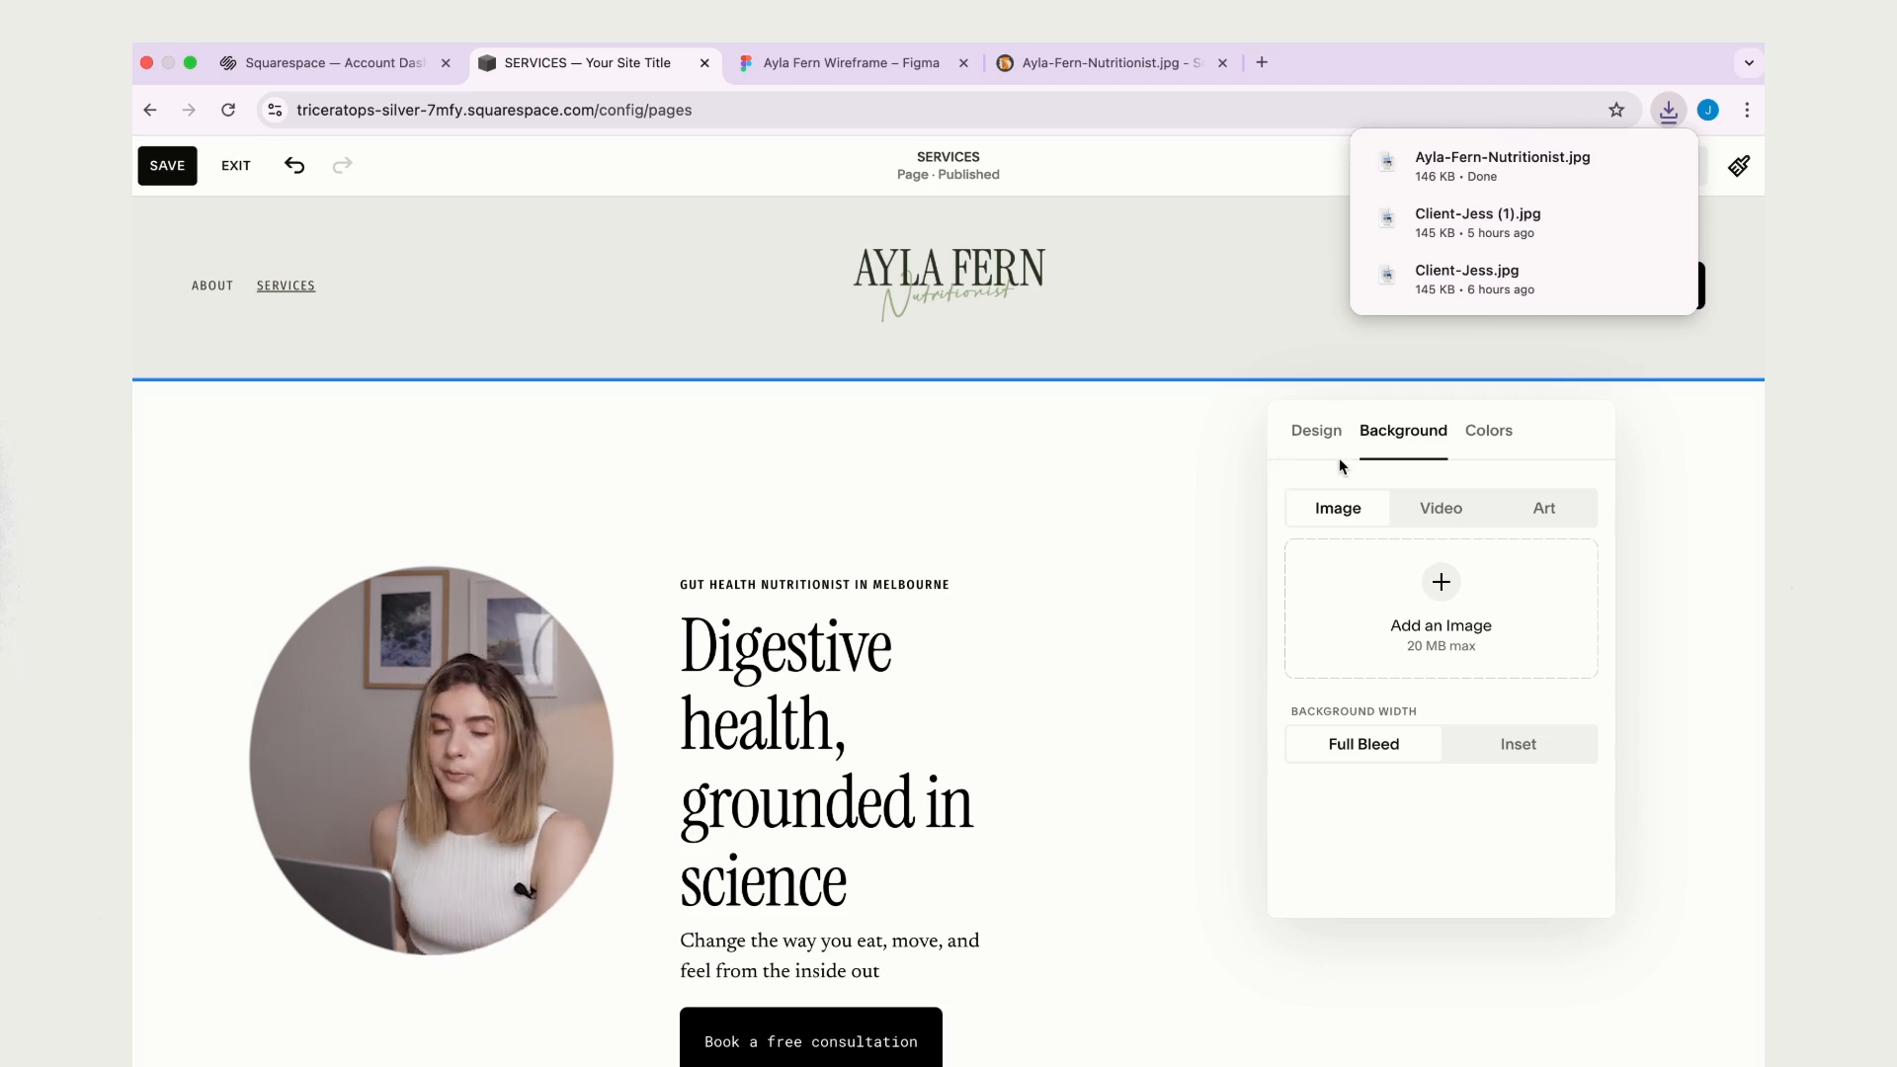
{"action": "scroll", "coordinate": [1383, 514], "scroll_direction": "down", "scroll_amount": 1}
- Upload the compressed Ayla-Fern-Nutritionist.jpg as the hero section's background image
{"action": "left_click", "coordinate": [1441, 582]}
{"action": "left_click", "coordinate": [1383, 643]}
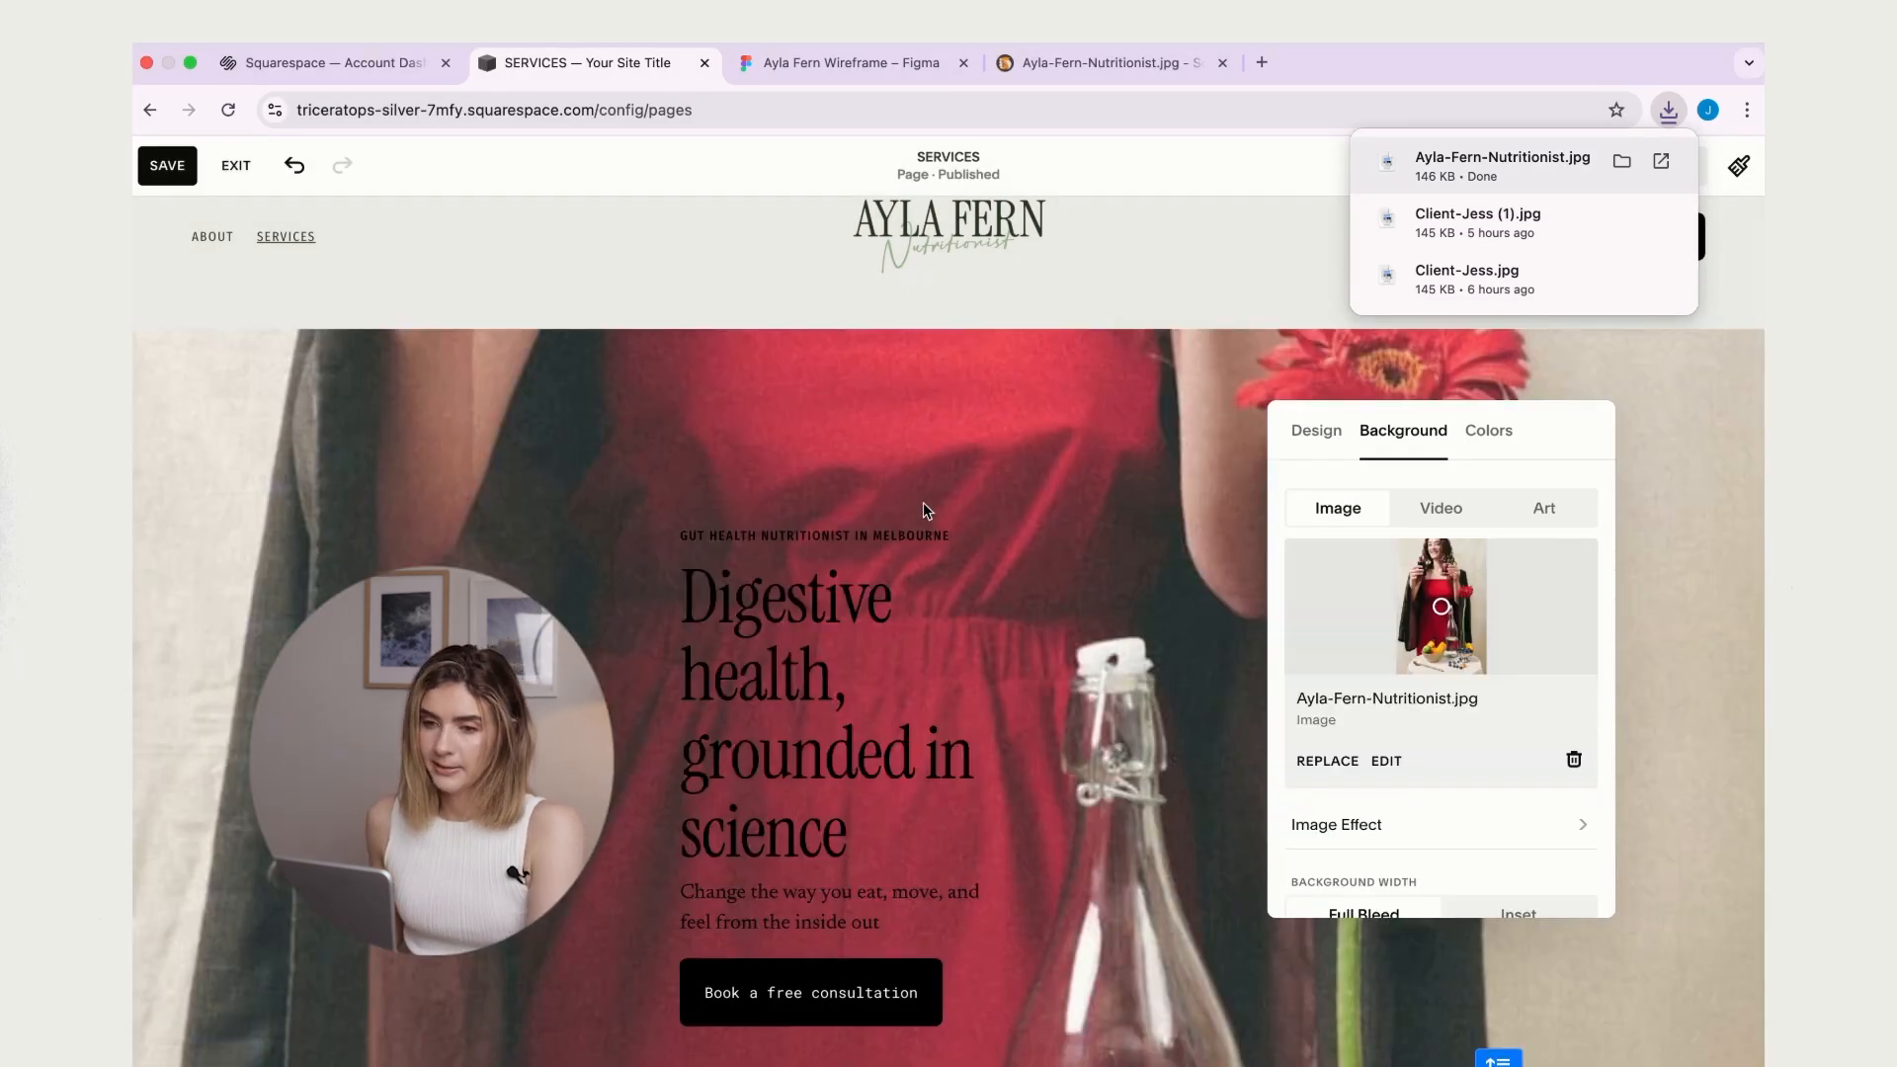
{"action": "scroll", "coordinate": [977, 514], "scroll_direction": "down", "scroll_amount": 1}
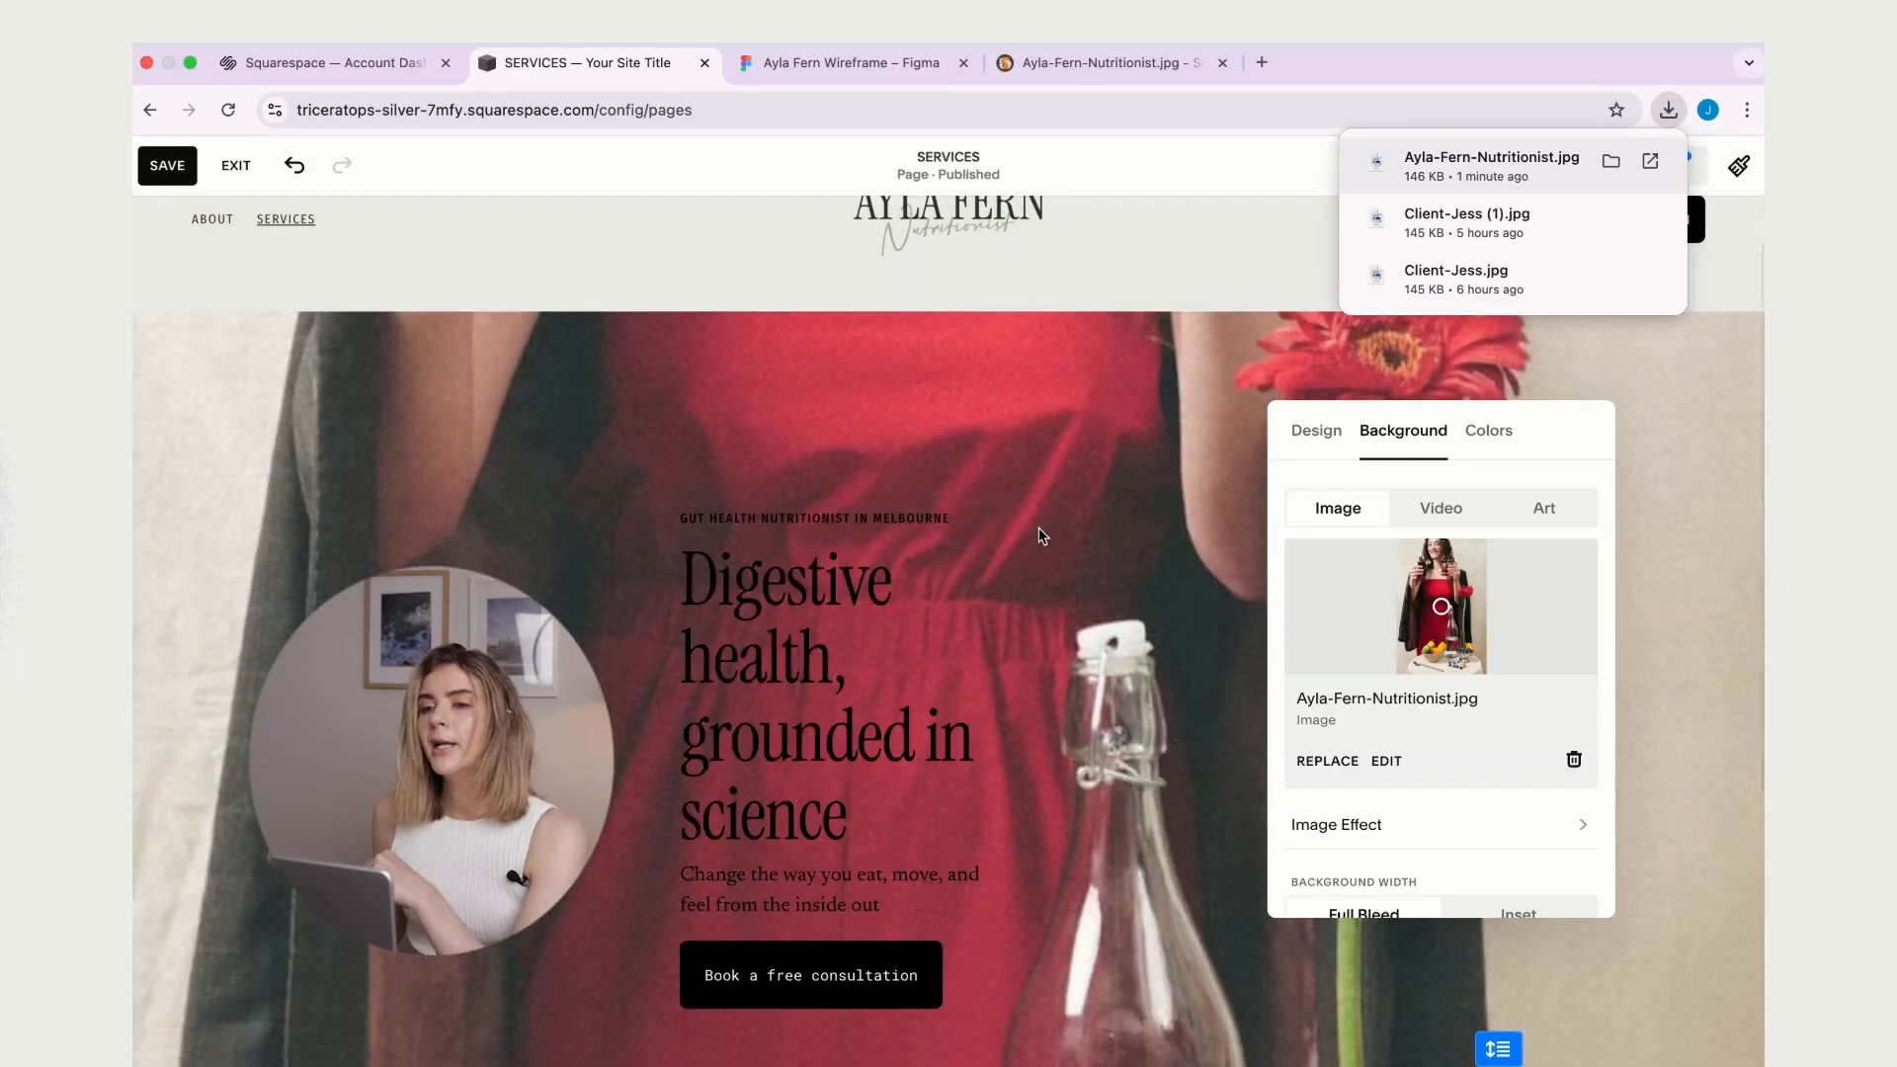
- Move the background focal point upward to frame her smile, bottle and glass
{"action": "left_click", "coordinate": [1443, 608]}
{"action": "left_click_drag", "start_coordinate": [1444, 608], "coordinate": [1437, 546]}
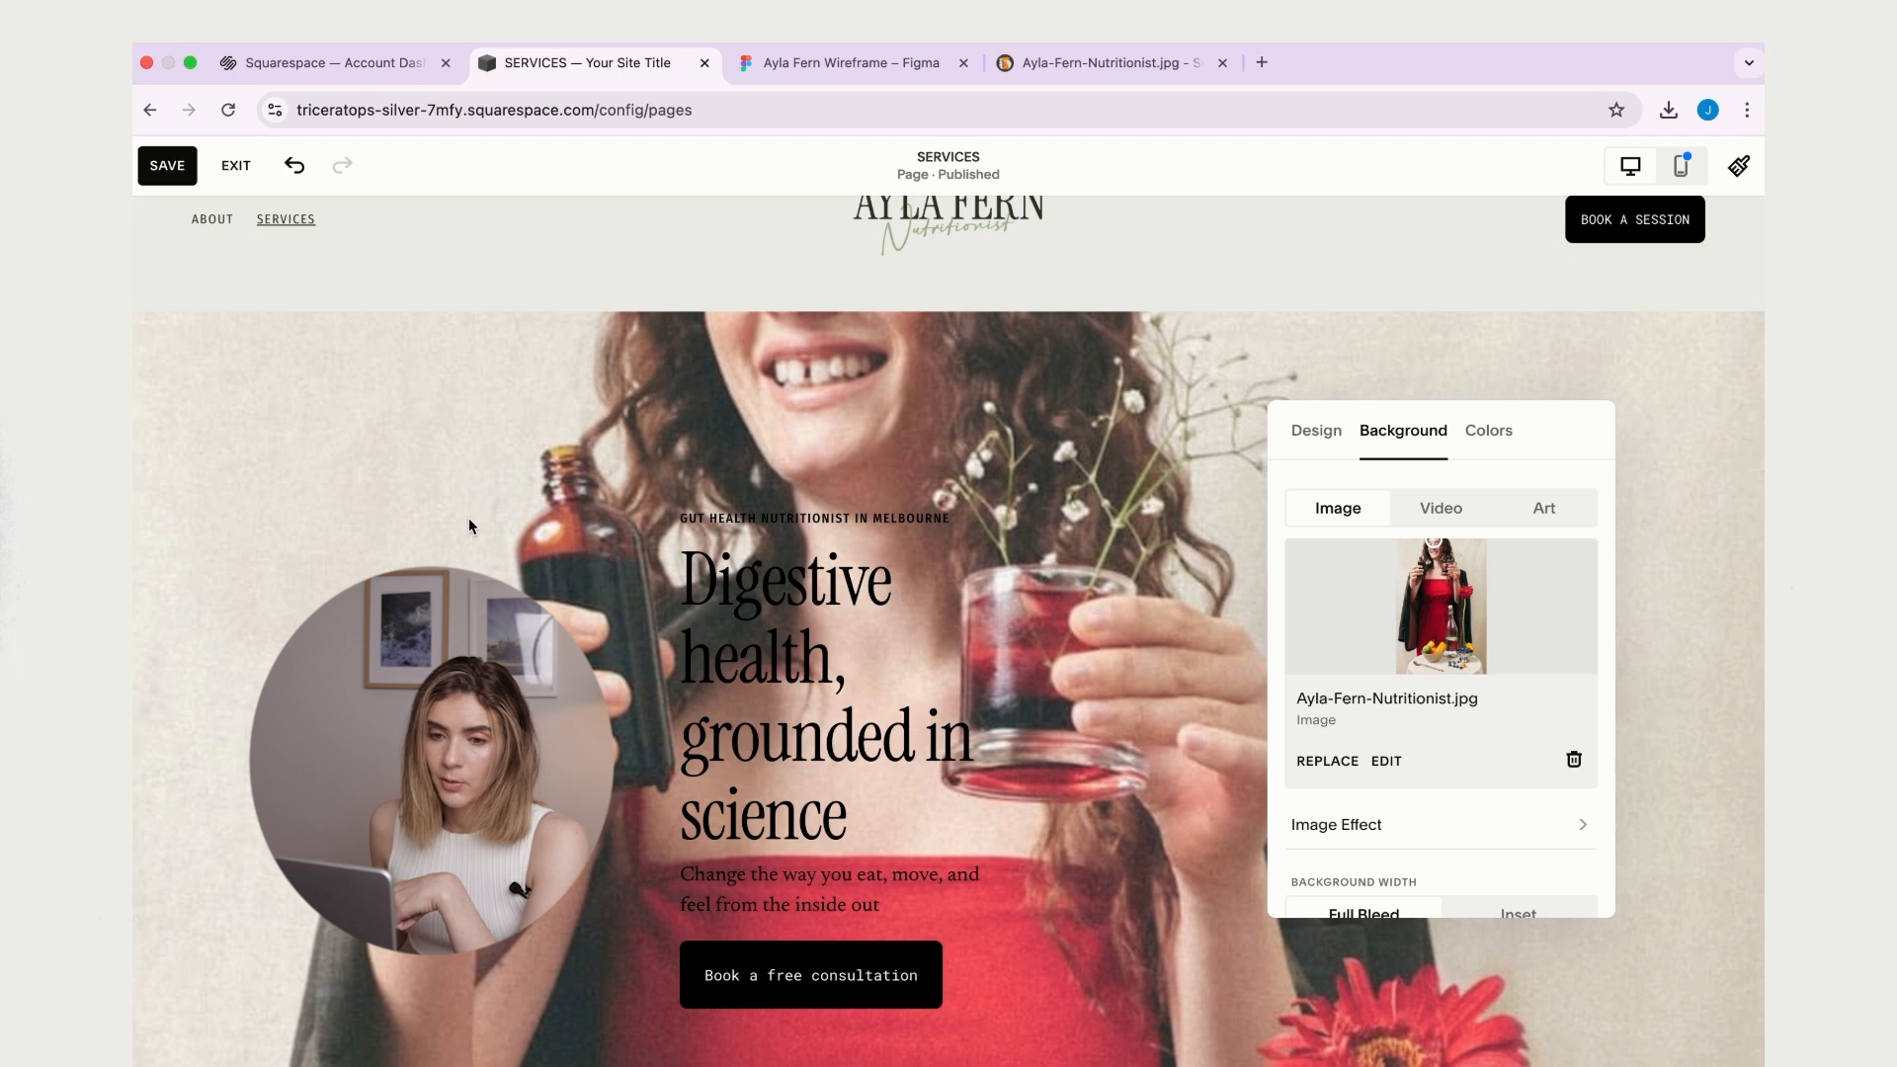
{"action": "scroll", "coordinate": [1048, 573], "scroll_direction": "up", "scroll_amount": 1}
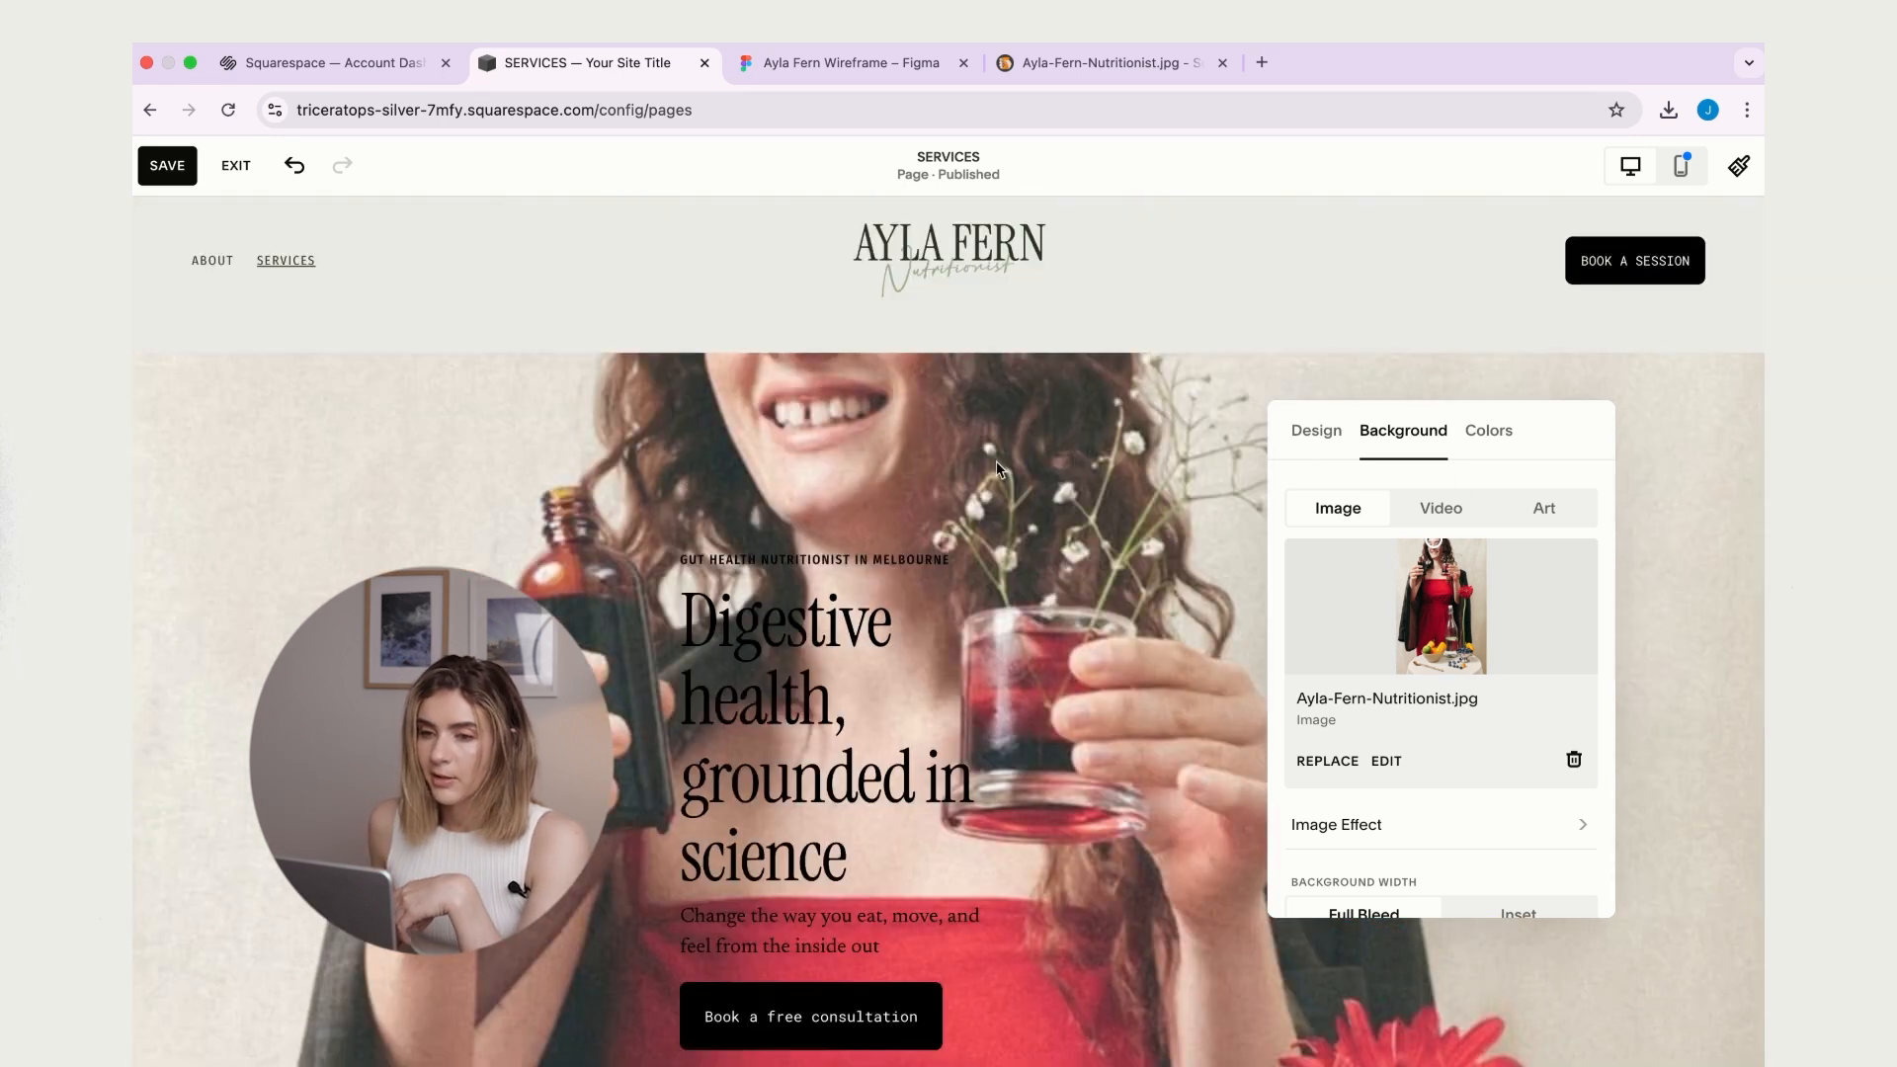
{"action": "scroll", "coordinate": [1176, 459], "scroll_direction": "down", "scroll_amount": 4}
{"action": "scroll", "coordinate": [1176, 464], "scroll_direction": "up", "scroll_amount": 2}
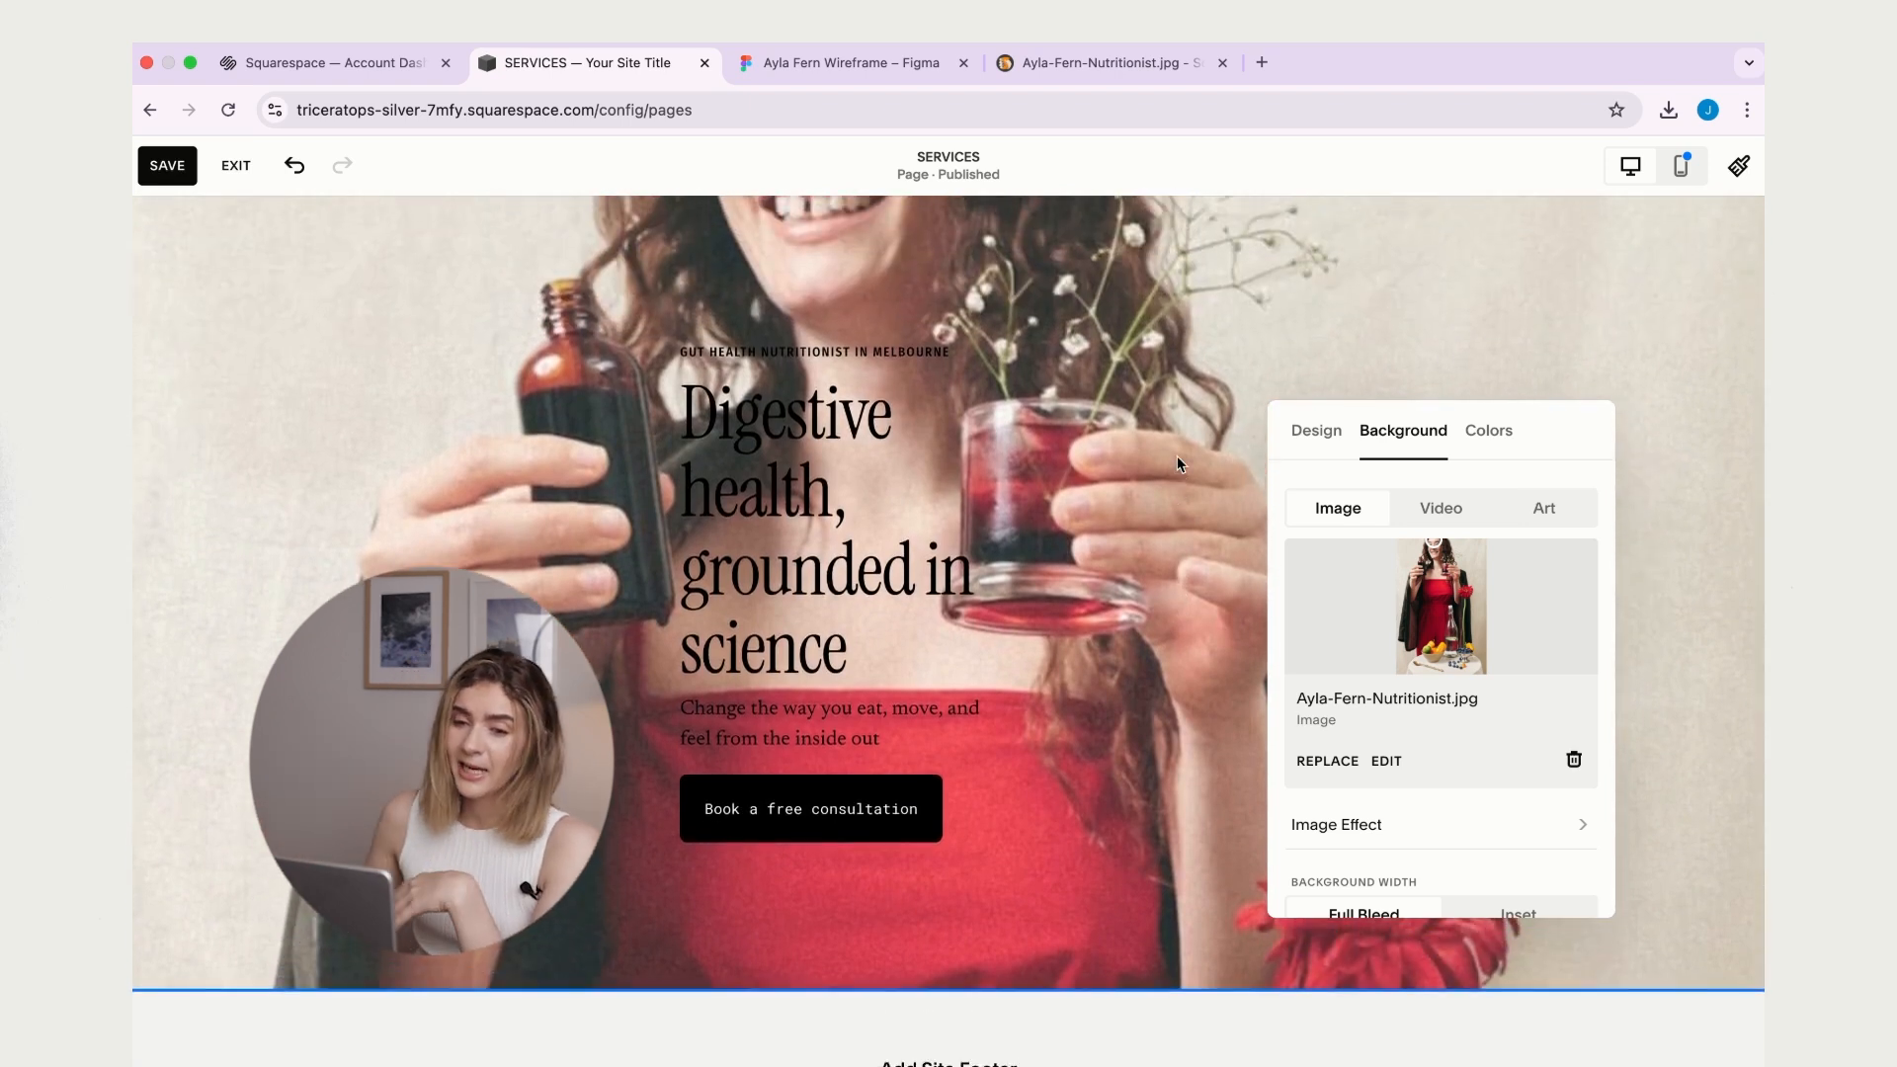
{"action": "scroll", "coordinate": [1314, 372], "scroll_direction": "up", "scroll_amount": 1}
{"action": "scroll", "coordinate": [1314, 378], "scroll_direction": "up", "scroll_amount": 1}
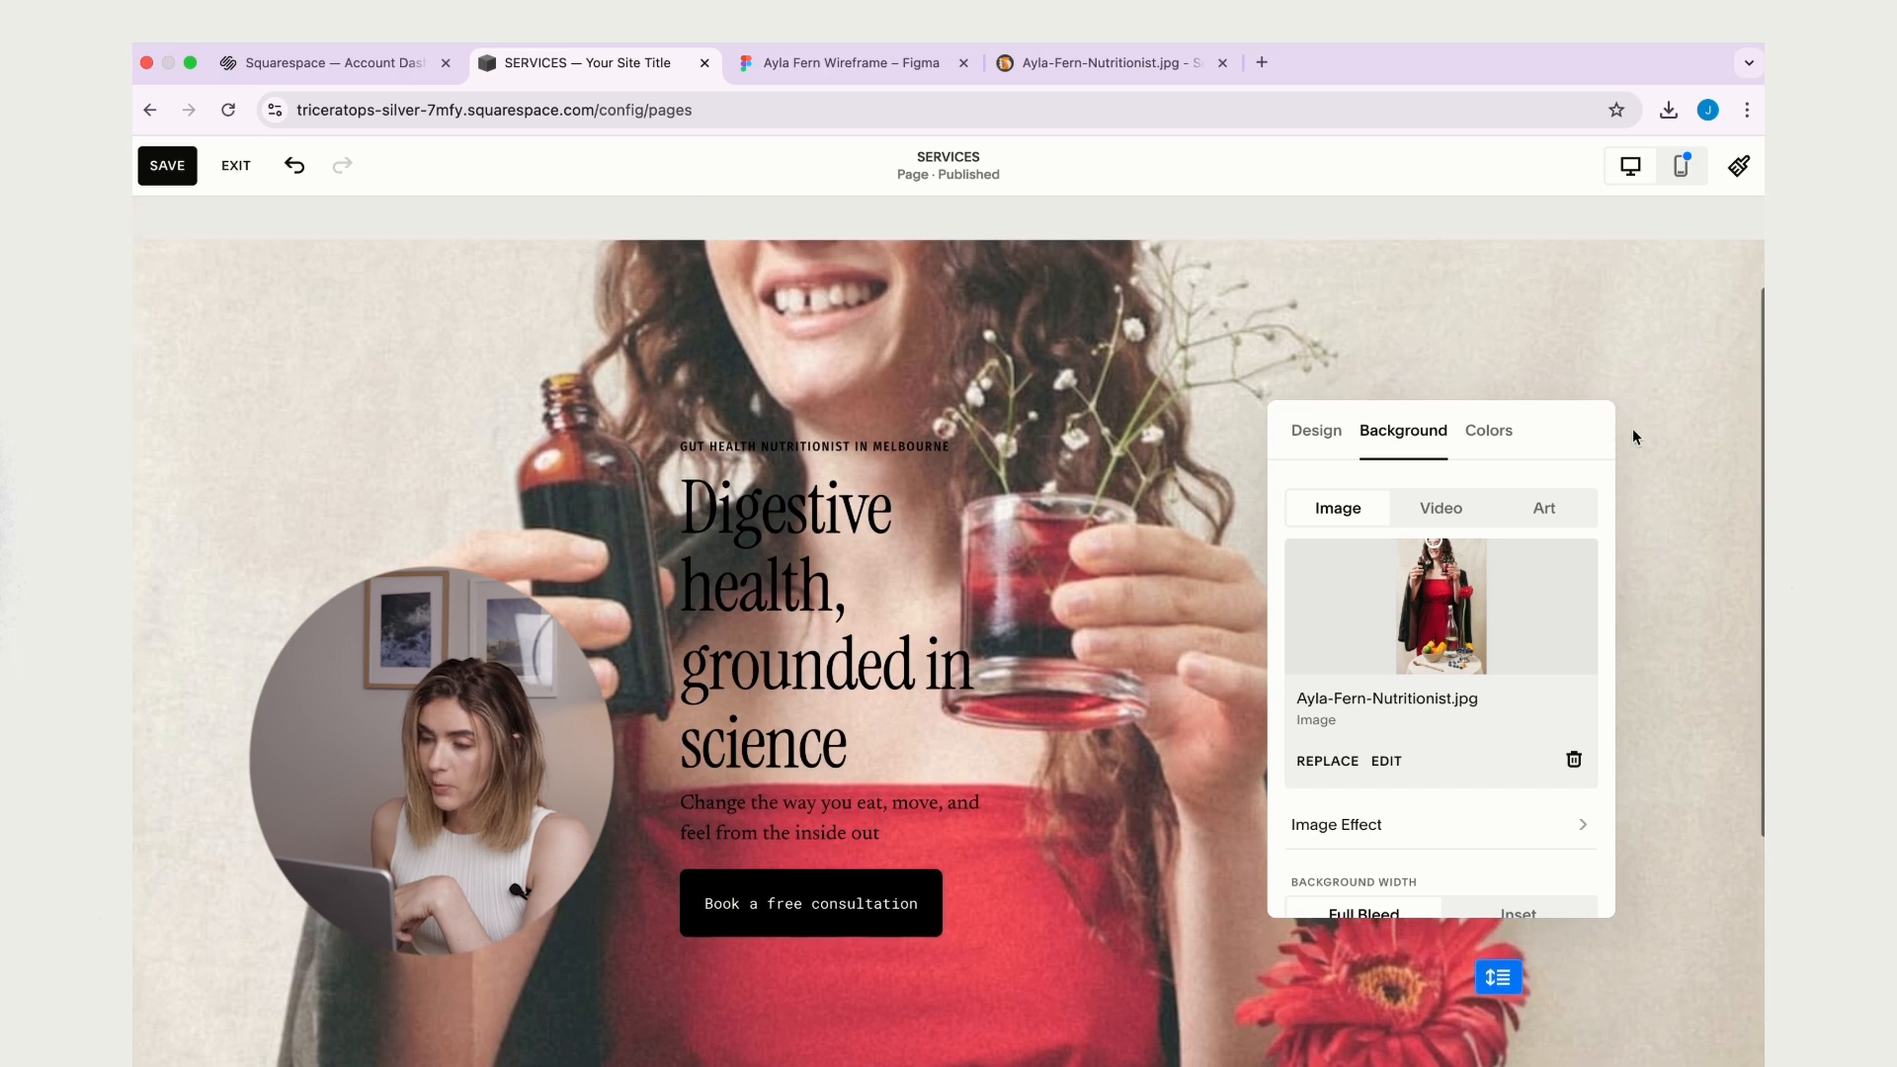
- Apply the Darkest 1 colour theme to the hero section
{"action": "left_click", "coordinate": [1490, 432]}
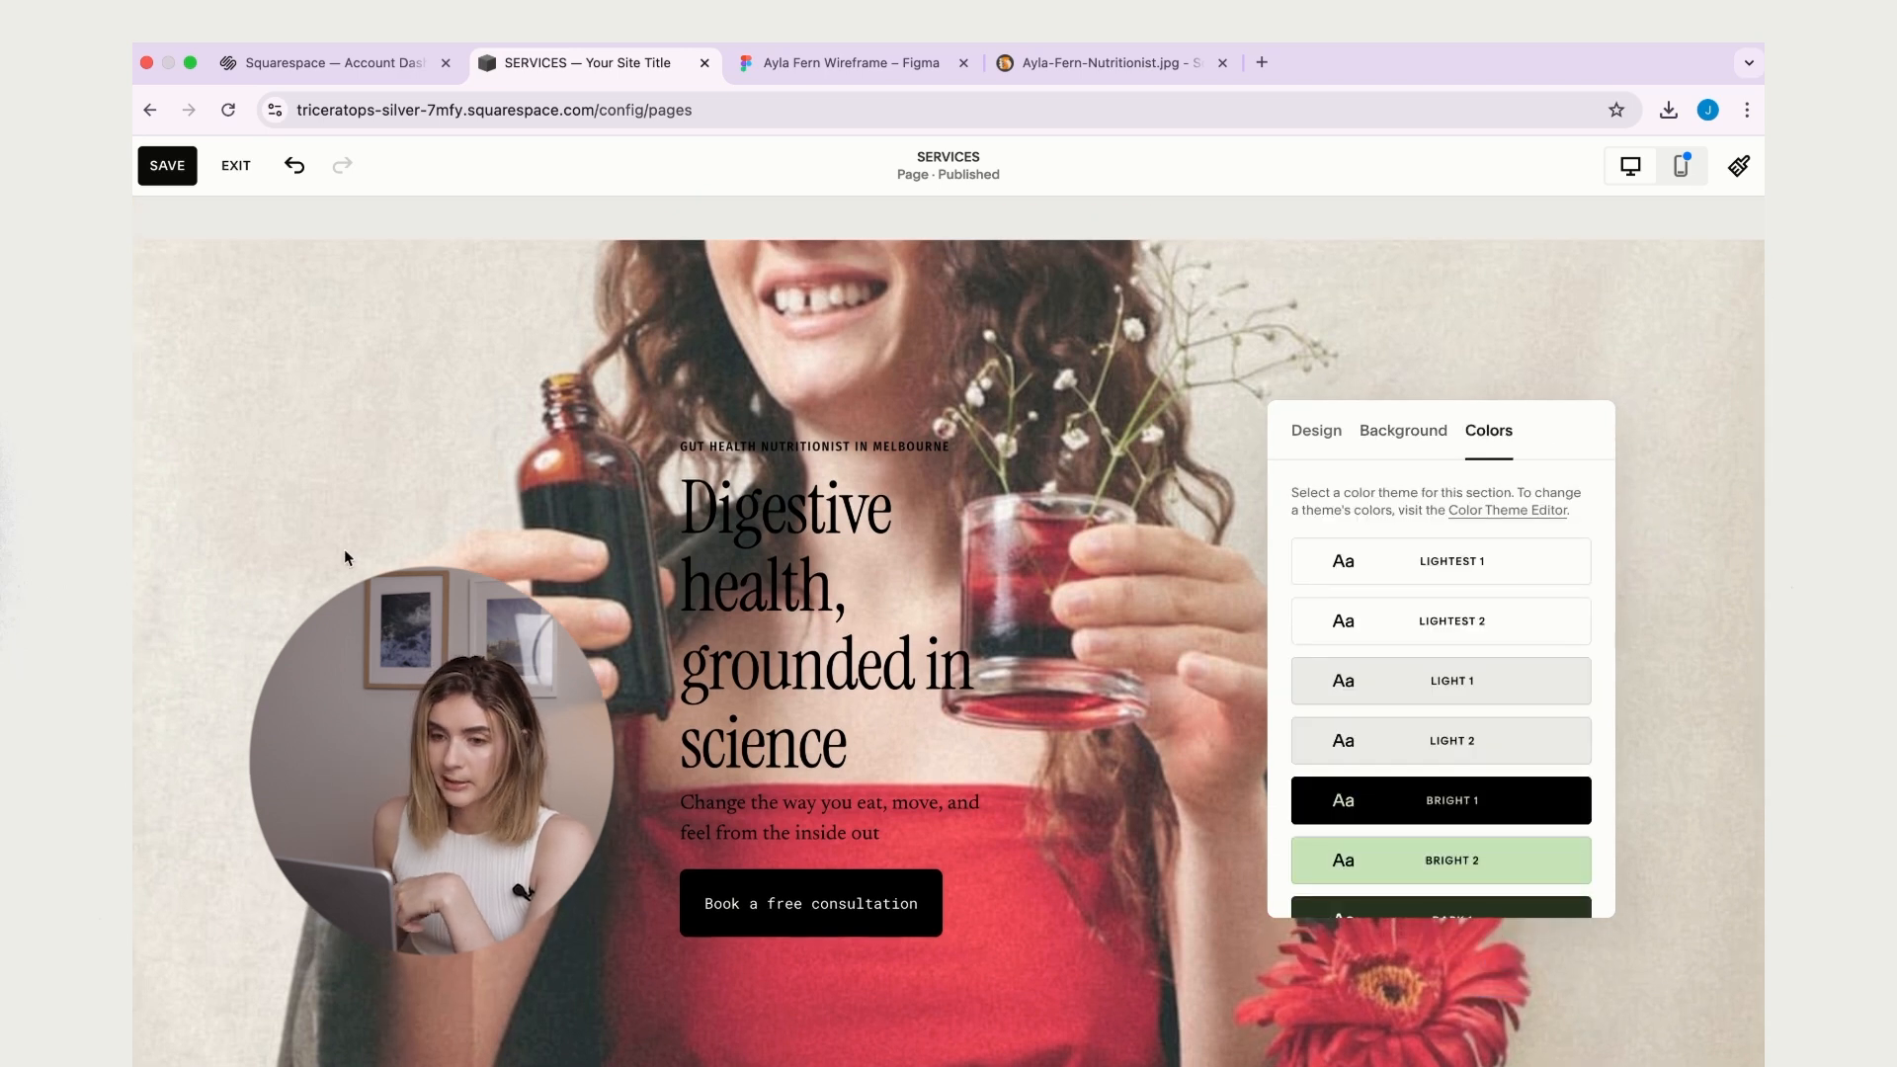
{"action": "scroll", "coordinate": [1473, 780], "scroll_direction": "down", "scroll_amount": 3}
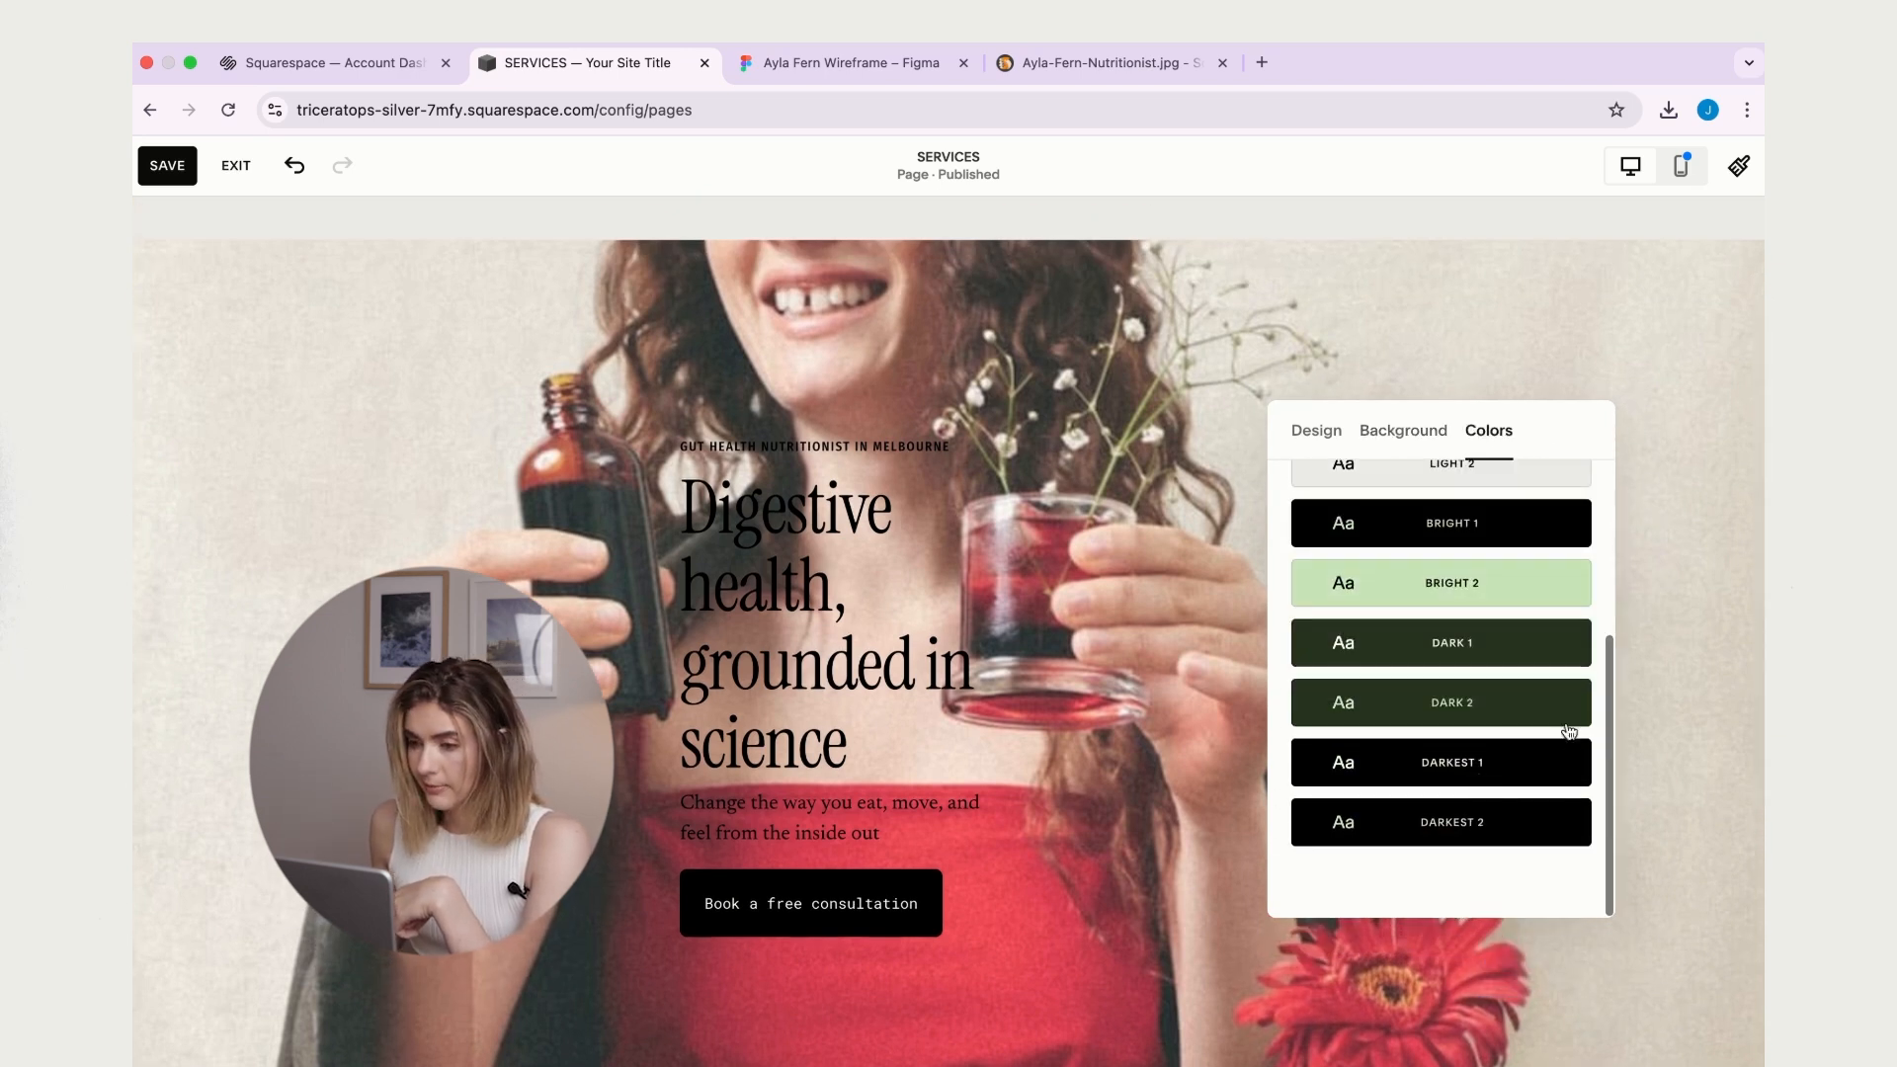
{"action": "left_click", "coordinate": [1534, 777]}
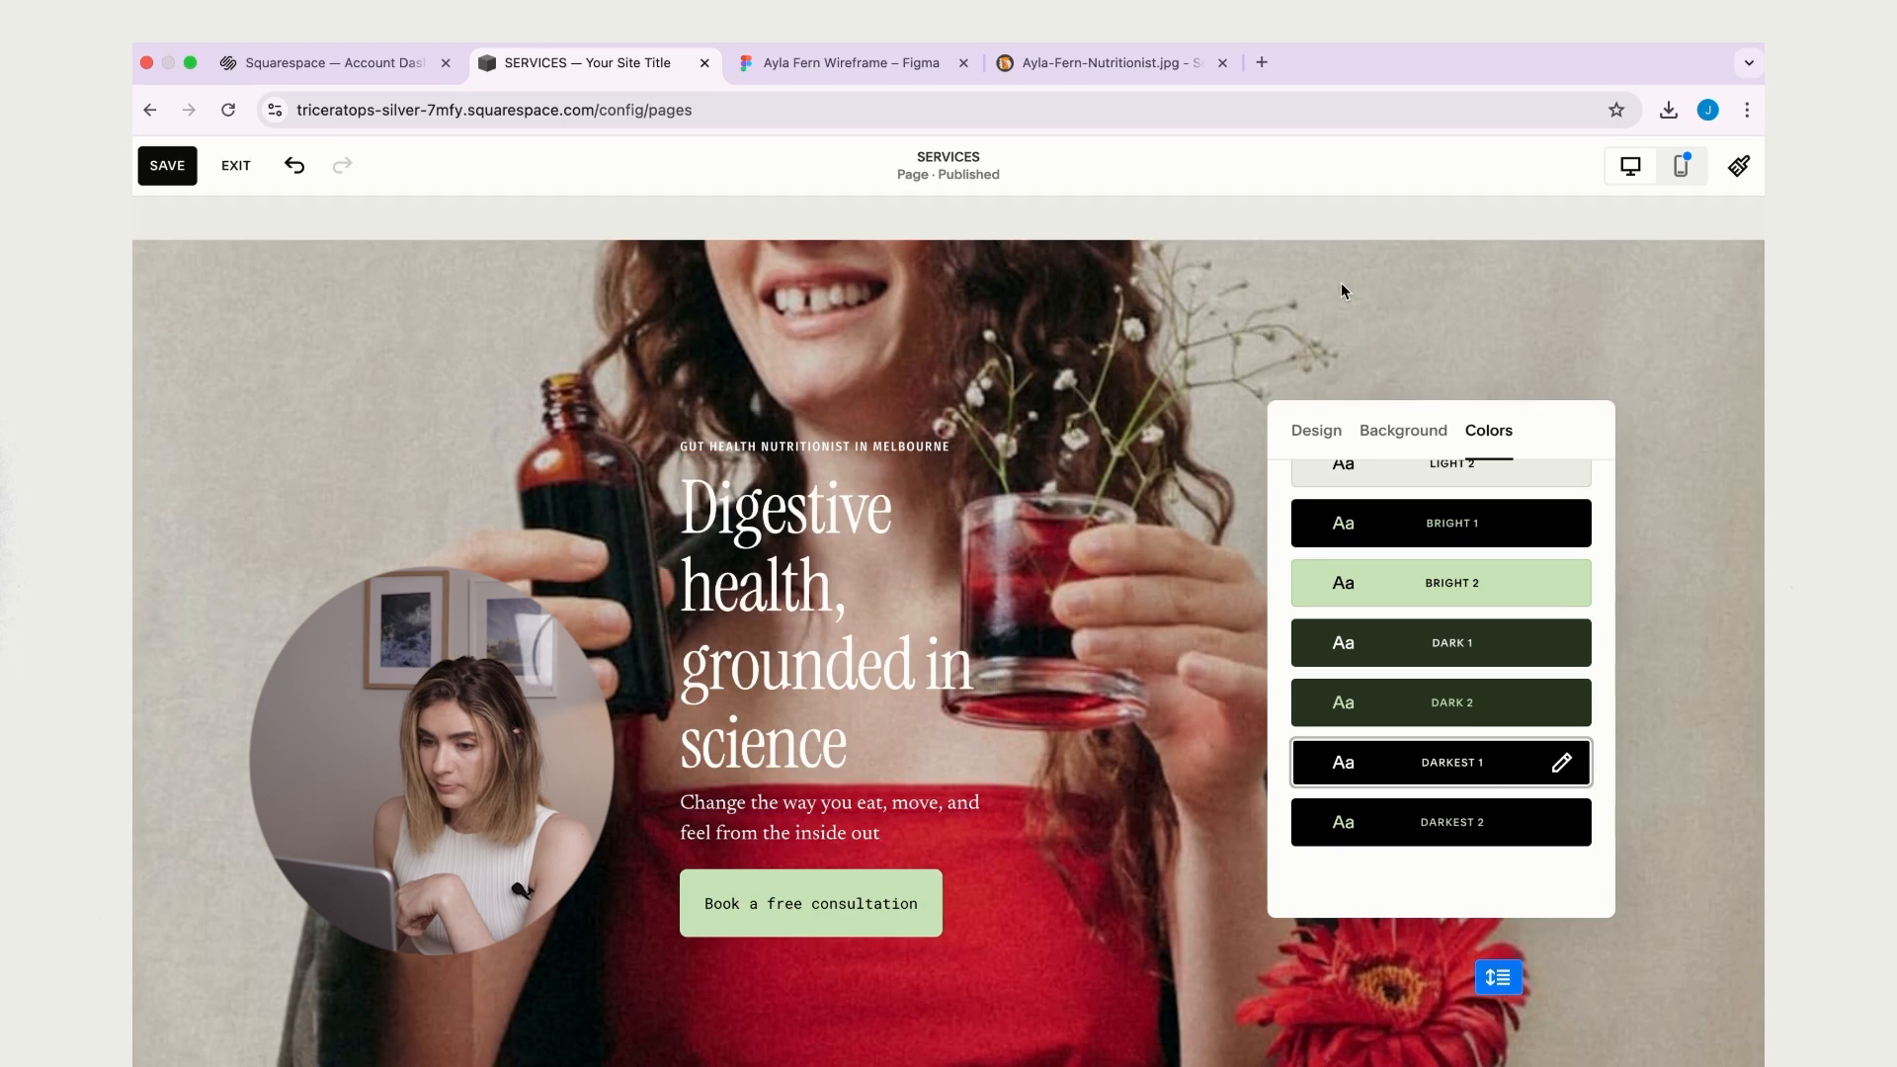
{"action": "scroll", "coordinate": [1120, 432], "scroll_direction": "down", "scroll_amount": 3}
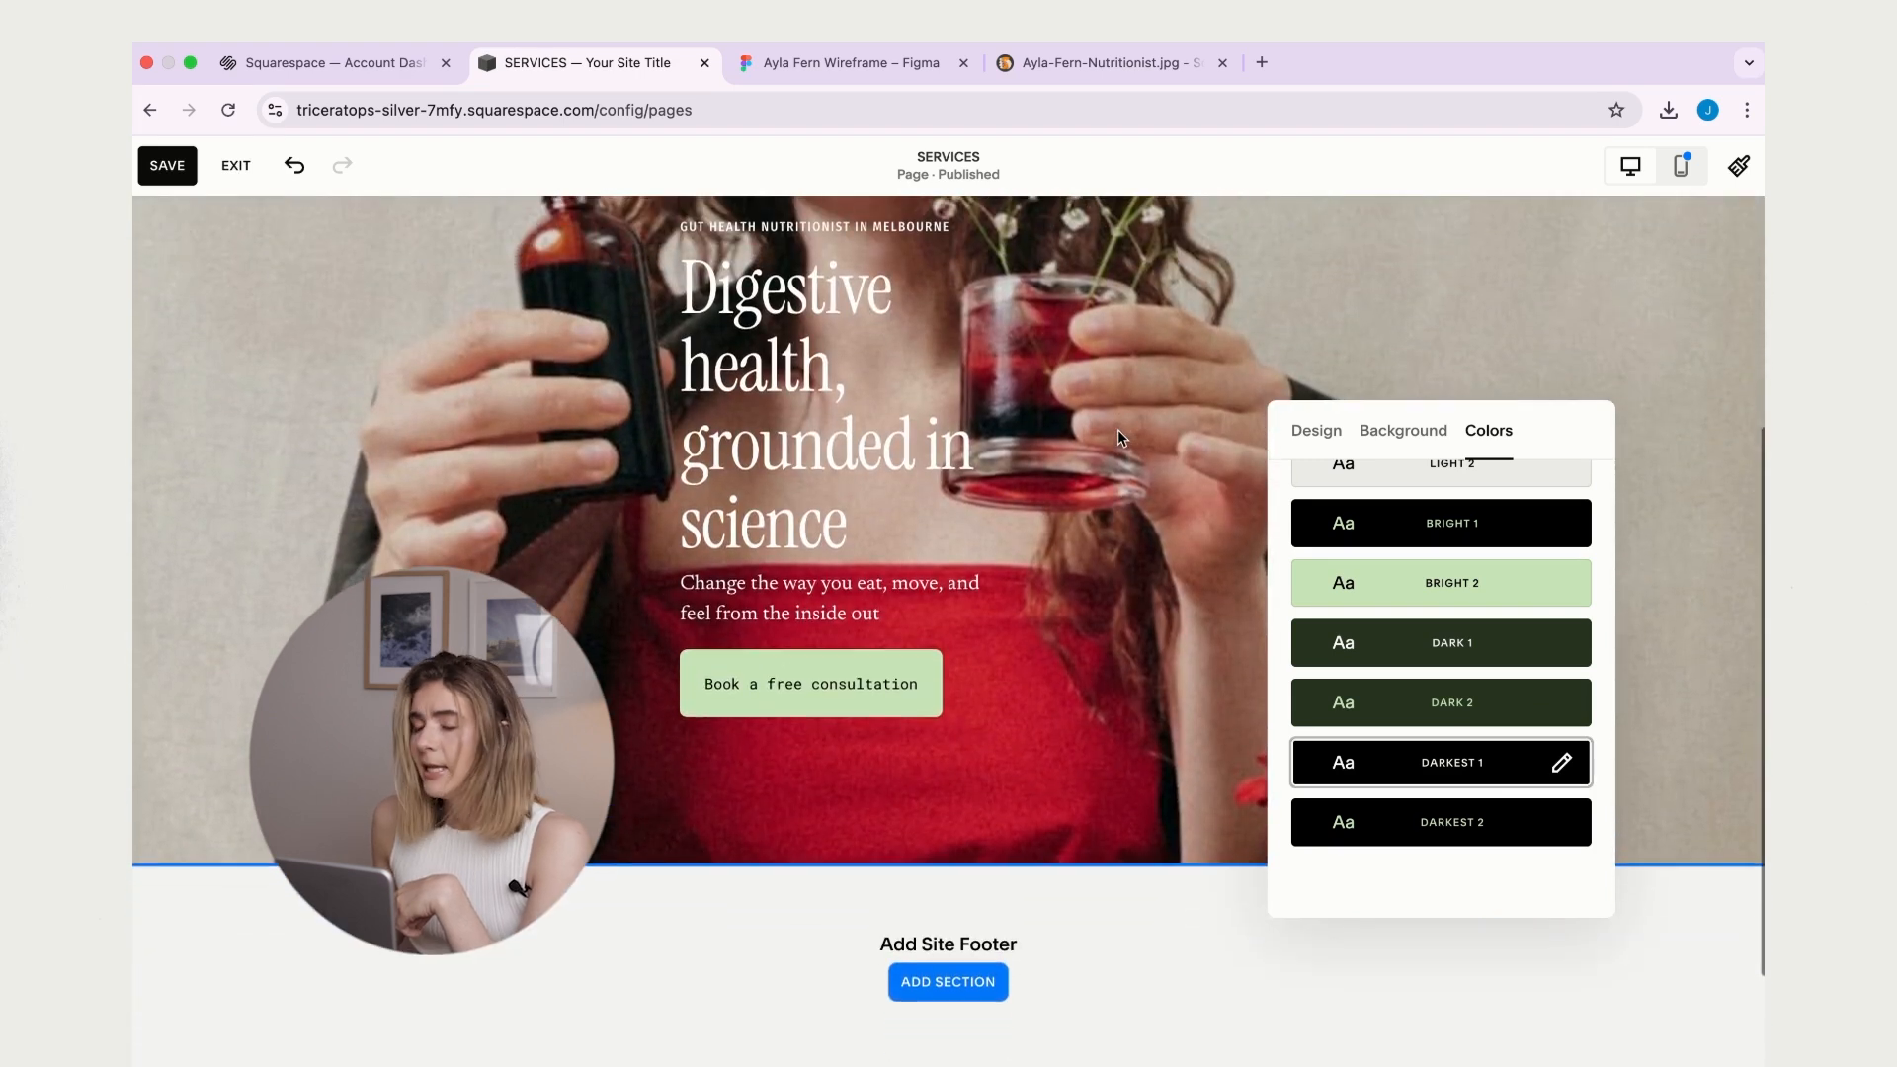
{"action": "scroll", "coordinate": [1015, 432], "scroll_direction": "up", "scroll_amount": 2}
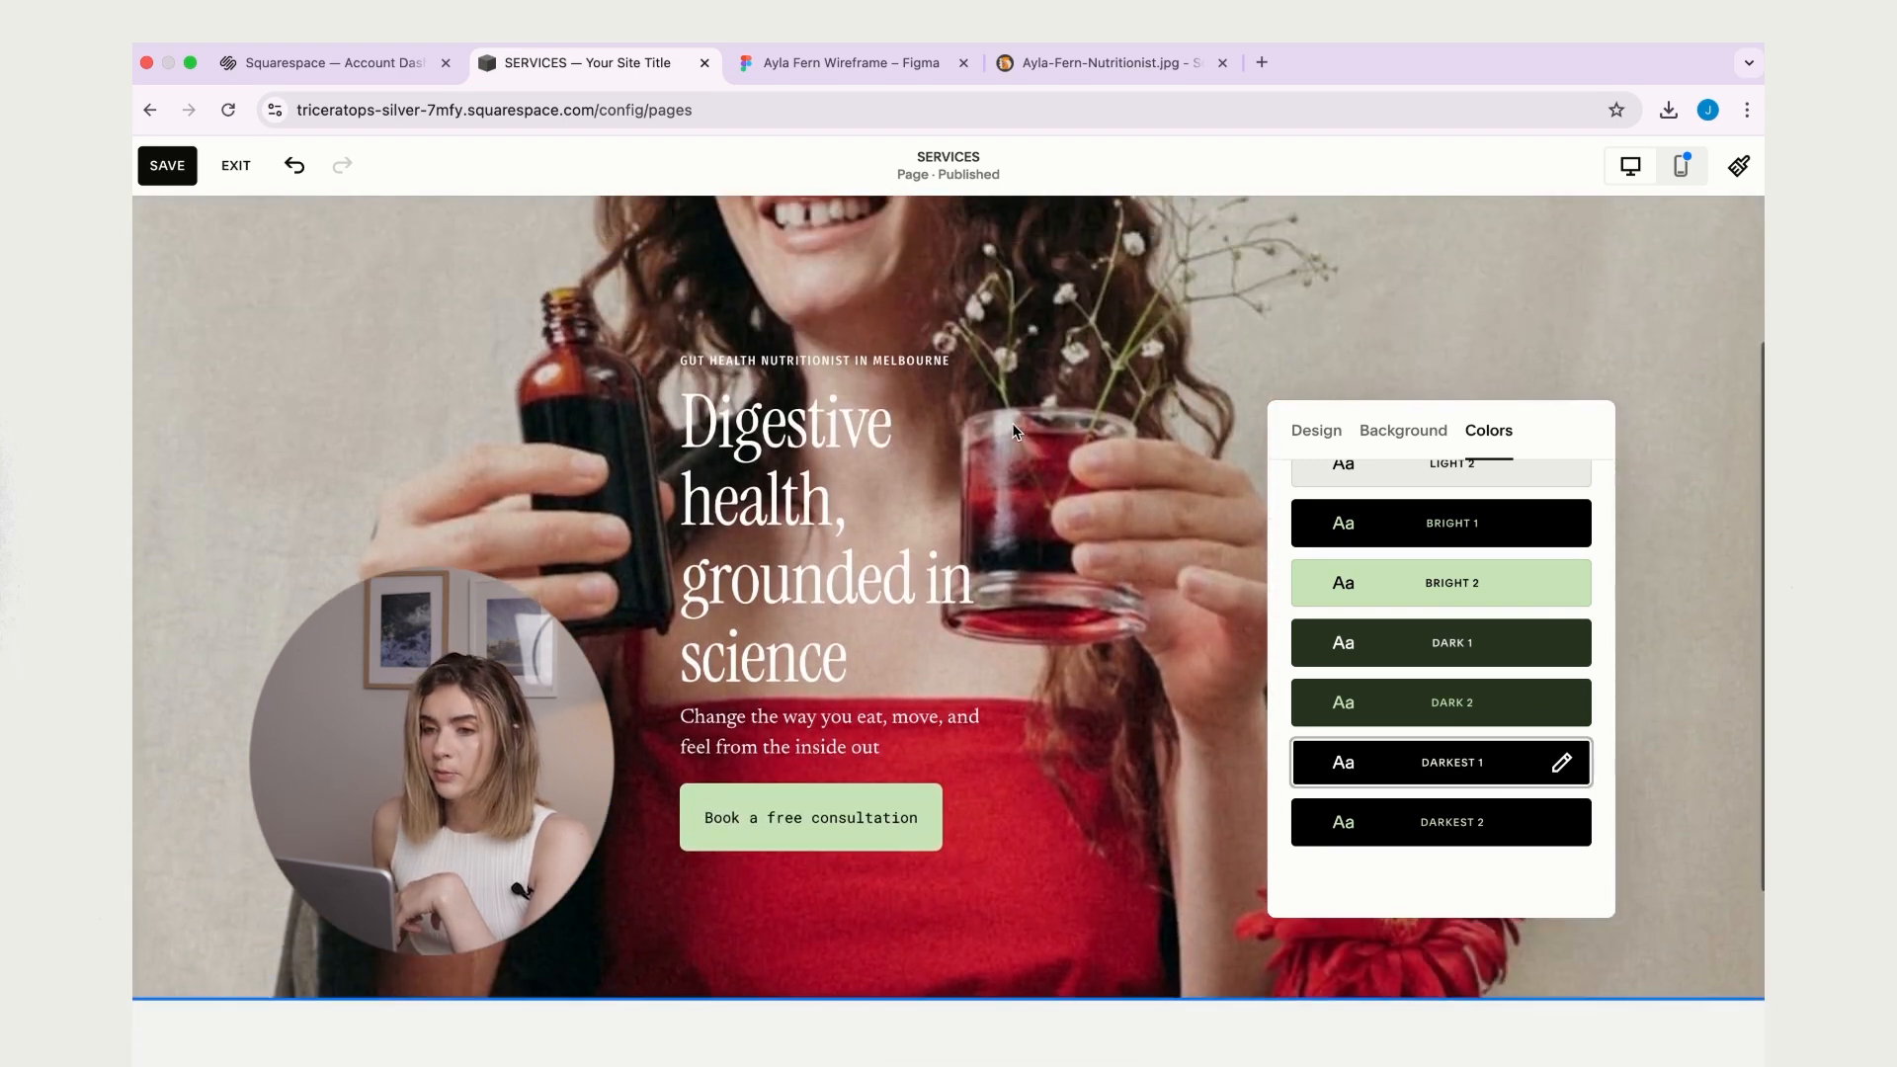
- Raise the background Overlay Opacity to 40% and close the section settings
{"action": "left_click", "coordinate": [1419, 440]}
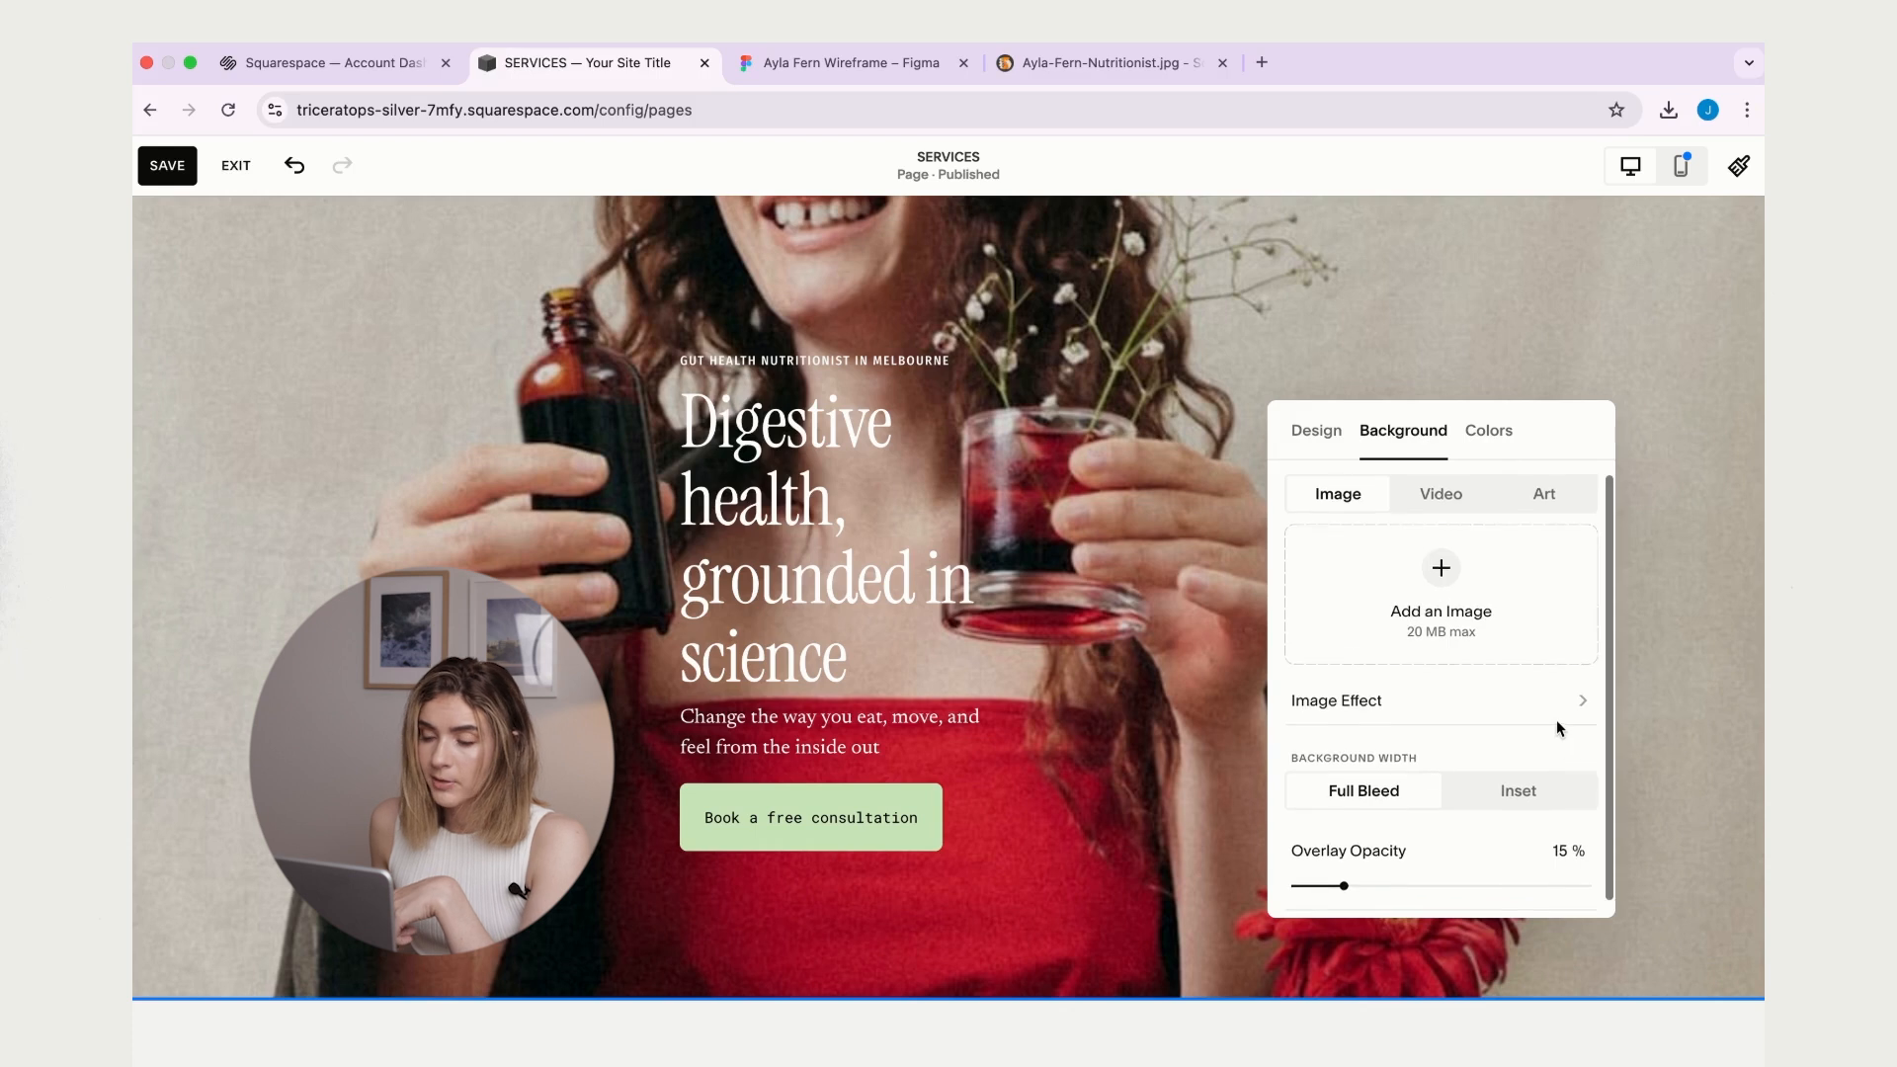
{"action": "scroll", "coordinate": [1444, 760], "scroll_direction": "down", "scroll_amount": 3}
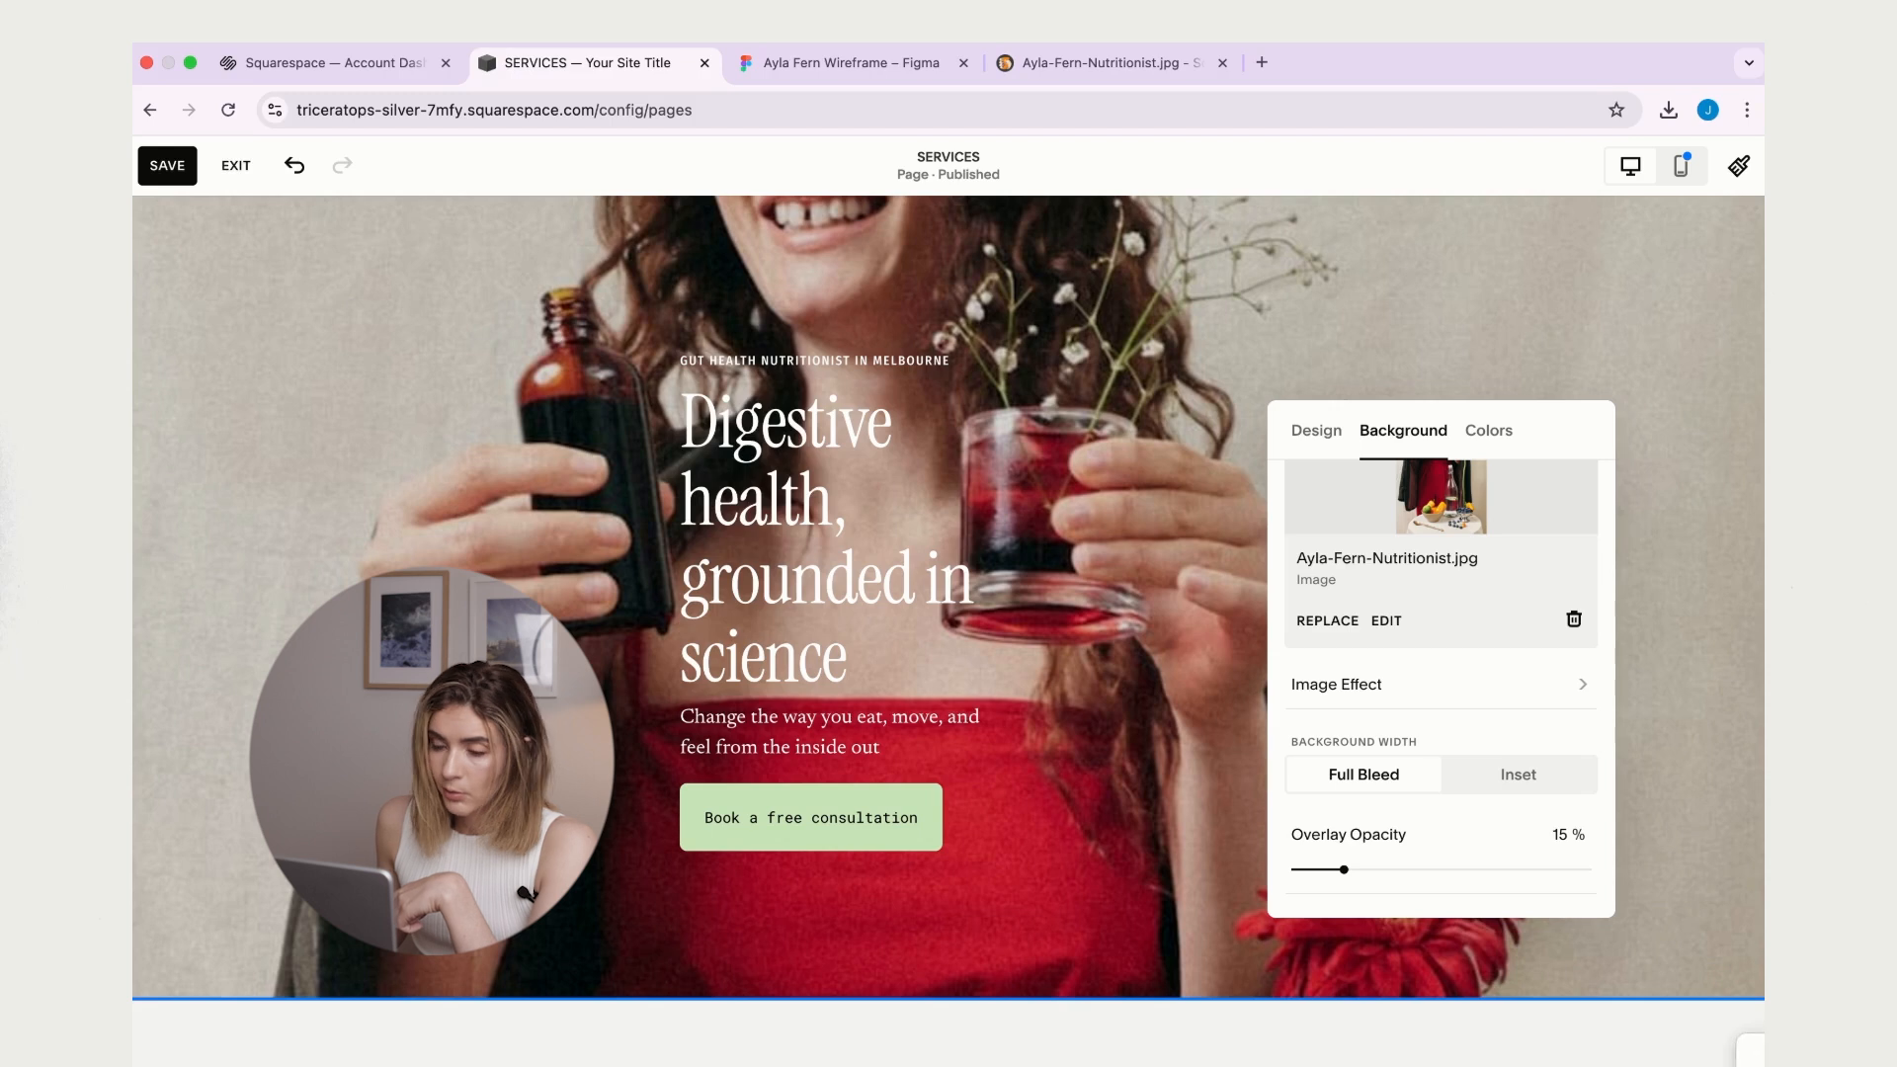
{"action": "left_click_drag", "start_coordinate": [1344, 869], "coordinate": [1407, 872]}
{"action": "left_click_drag", "start_coordinate": [1414, 873], "coordinate": [1424, 873]}
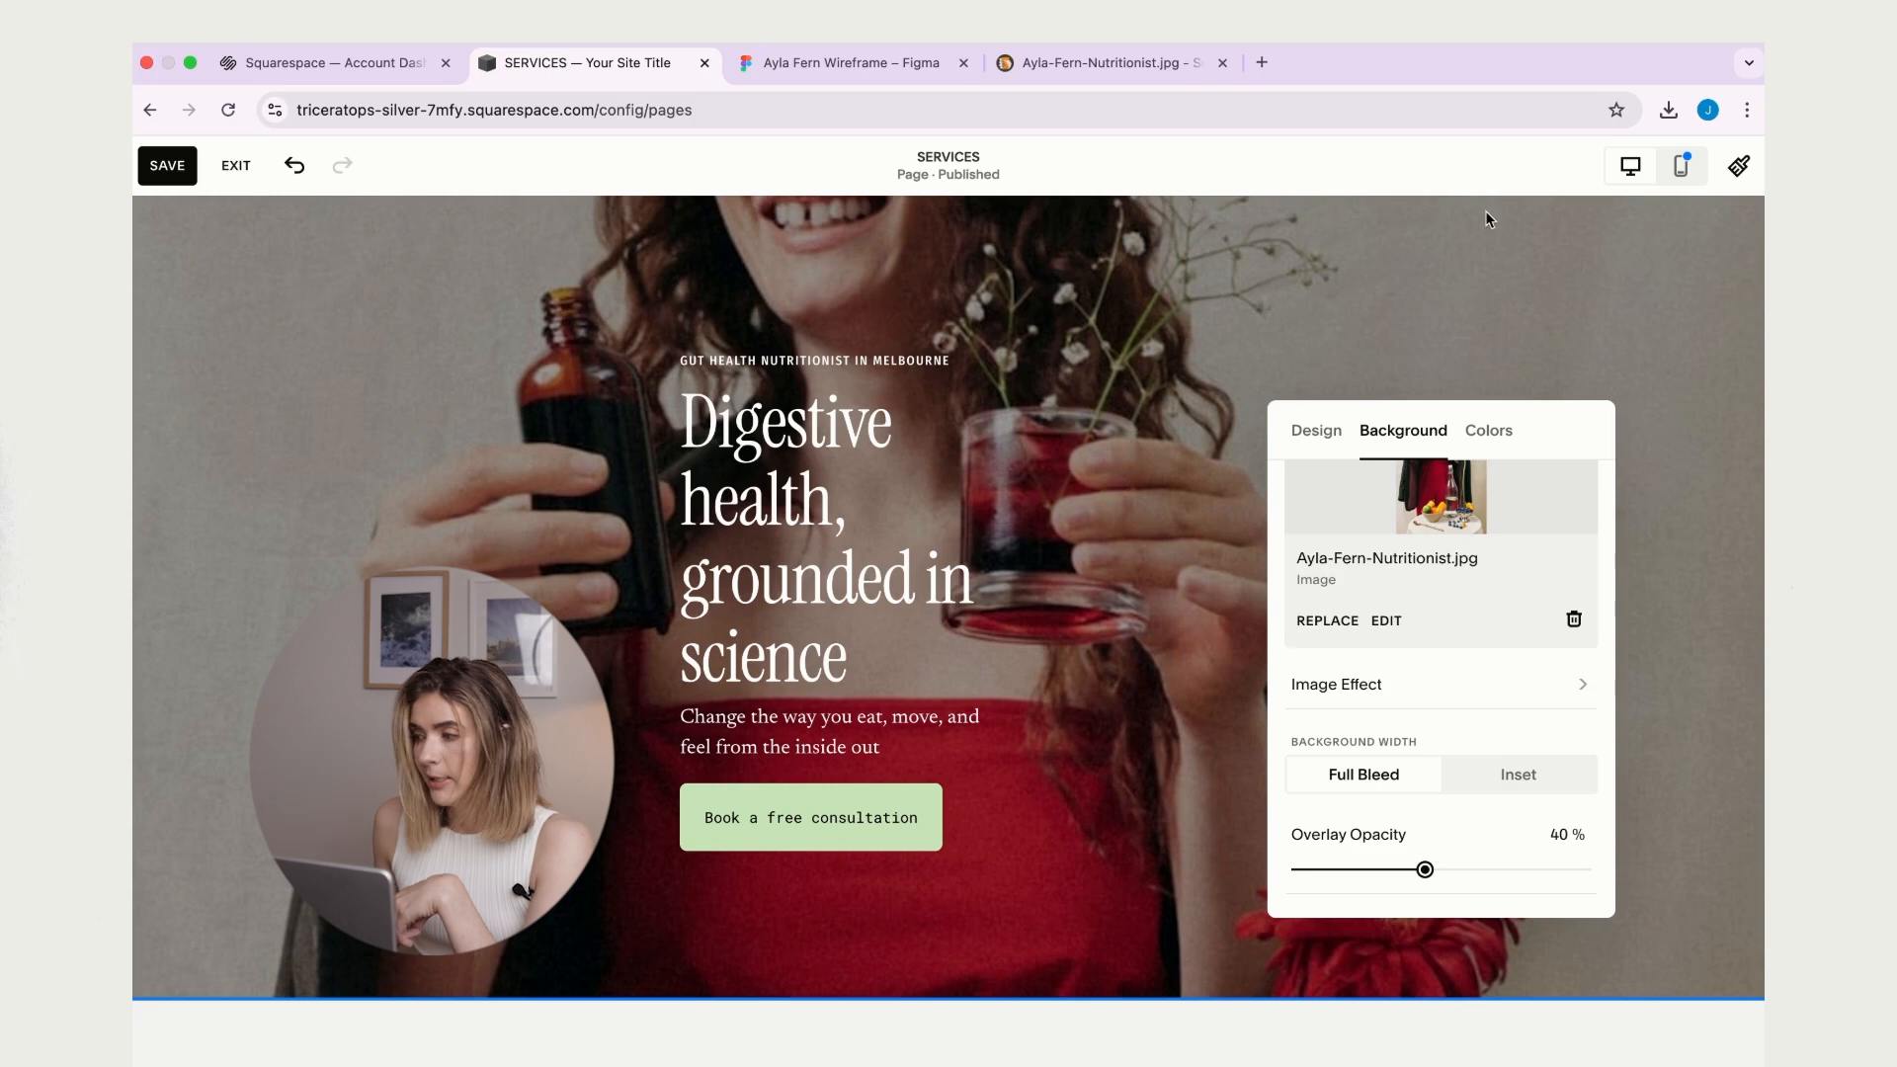
{"action": "left_click", "coordinate": [1435, 305]}
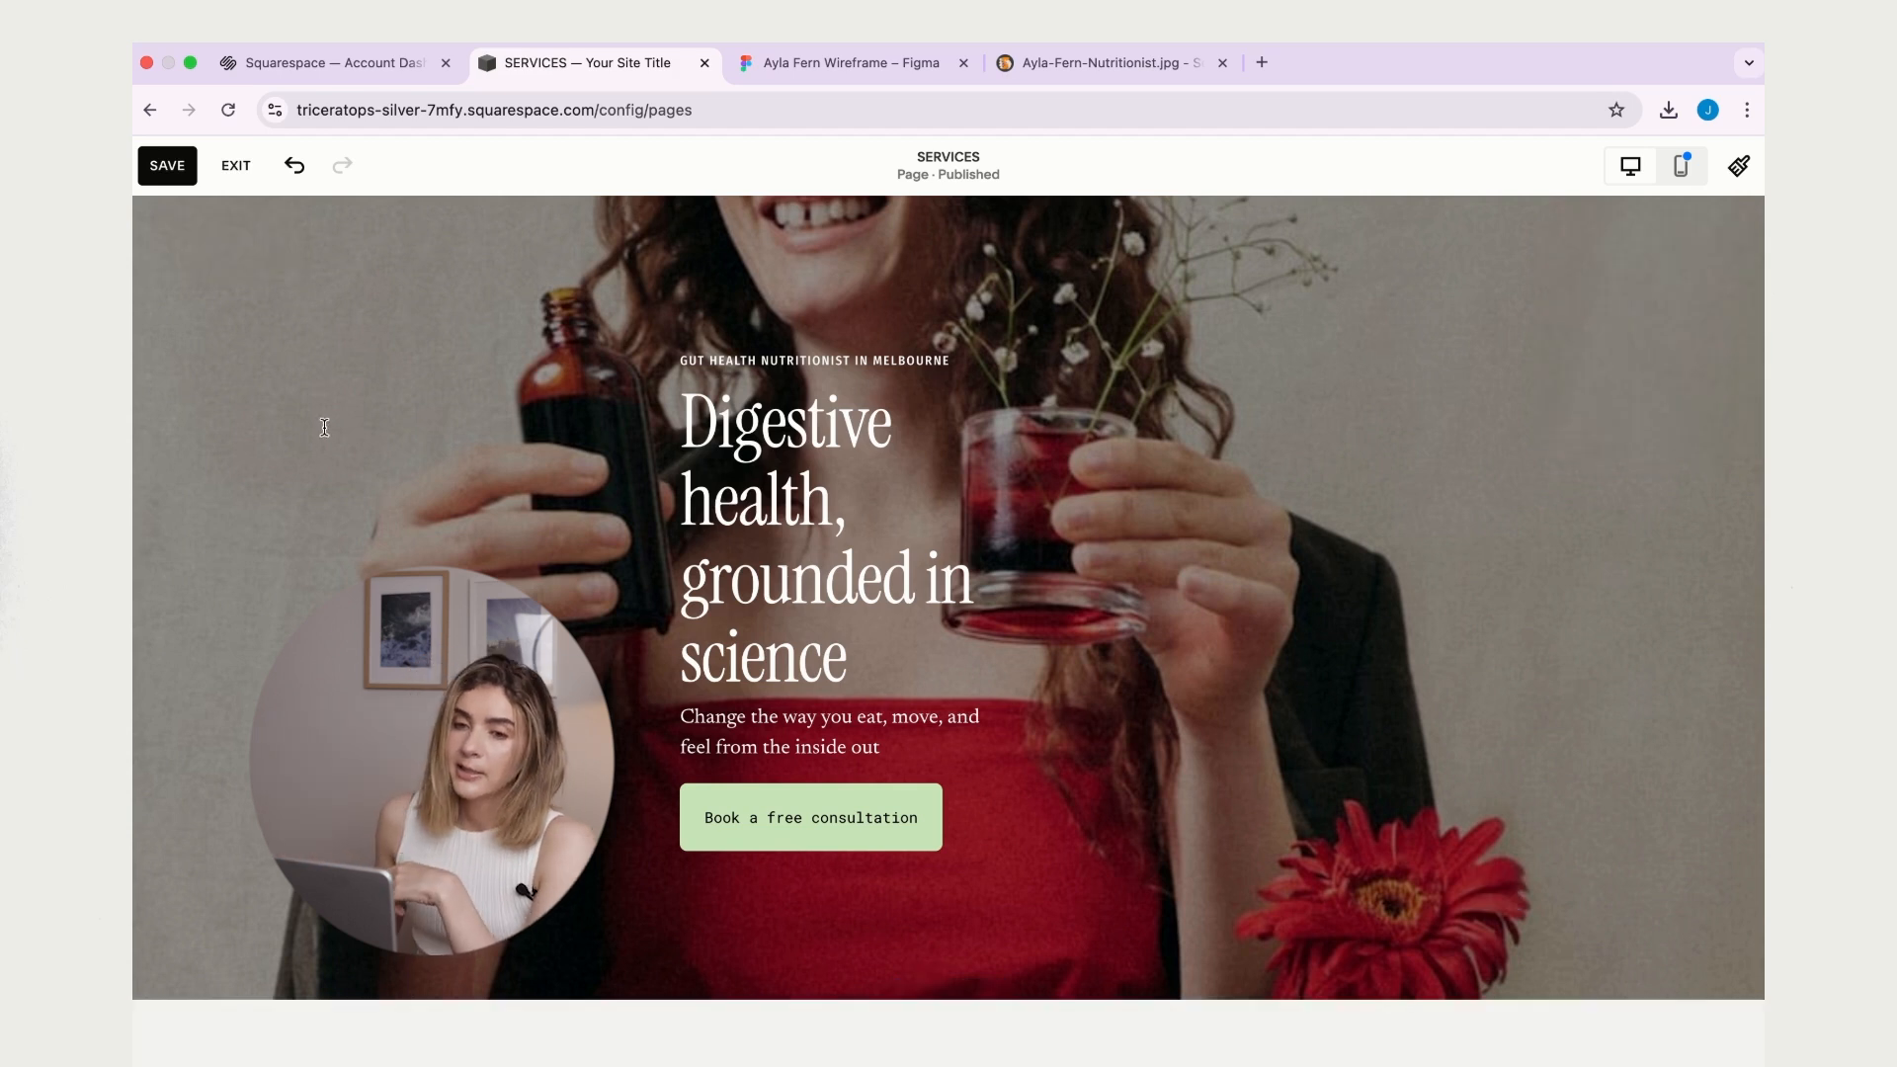
{"action": "scroll", "coordinate": [1383, 423], "scroll_direction": "up", "scroll_amount": 1}
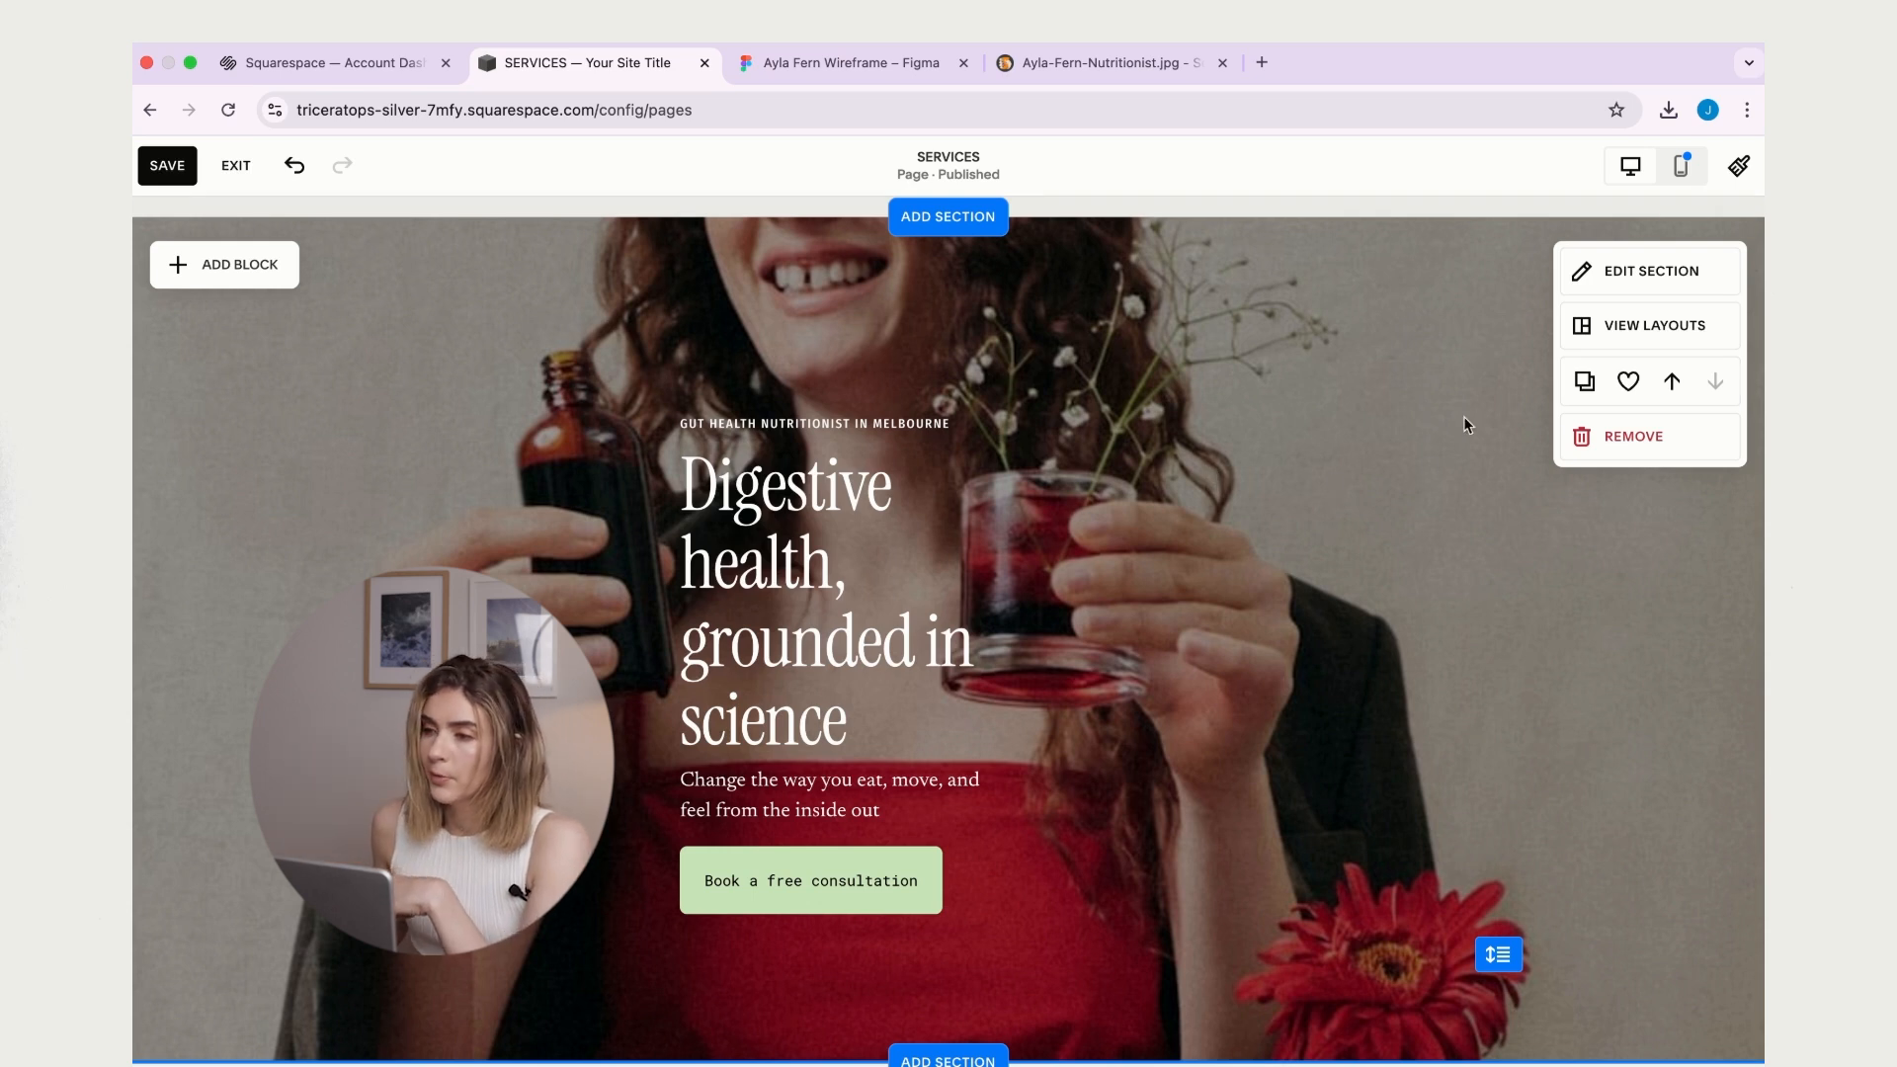
- Apply the Parallax image effect to the hero section's background
{"action": "left_click", "coordinate": [1628, 270]}
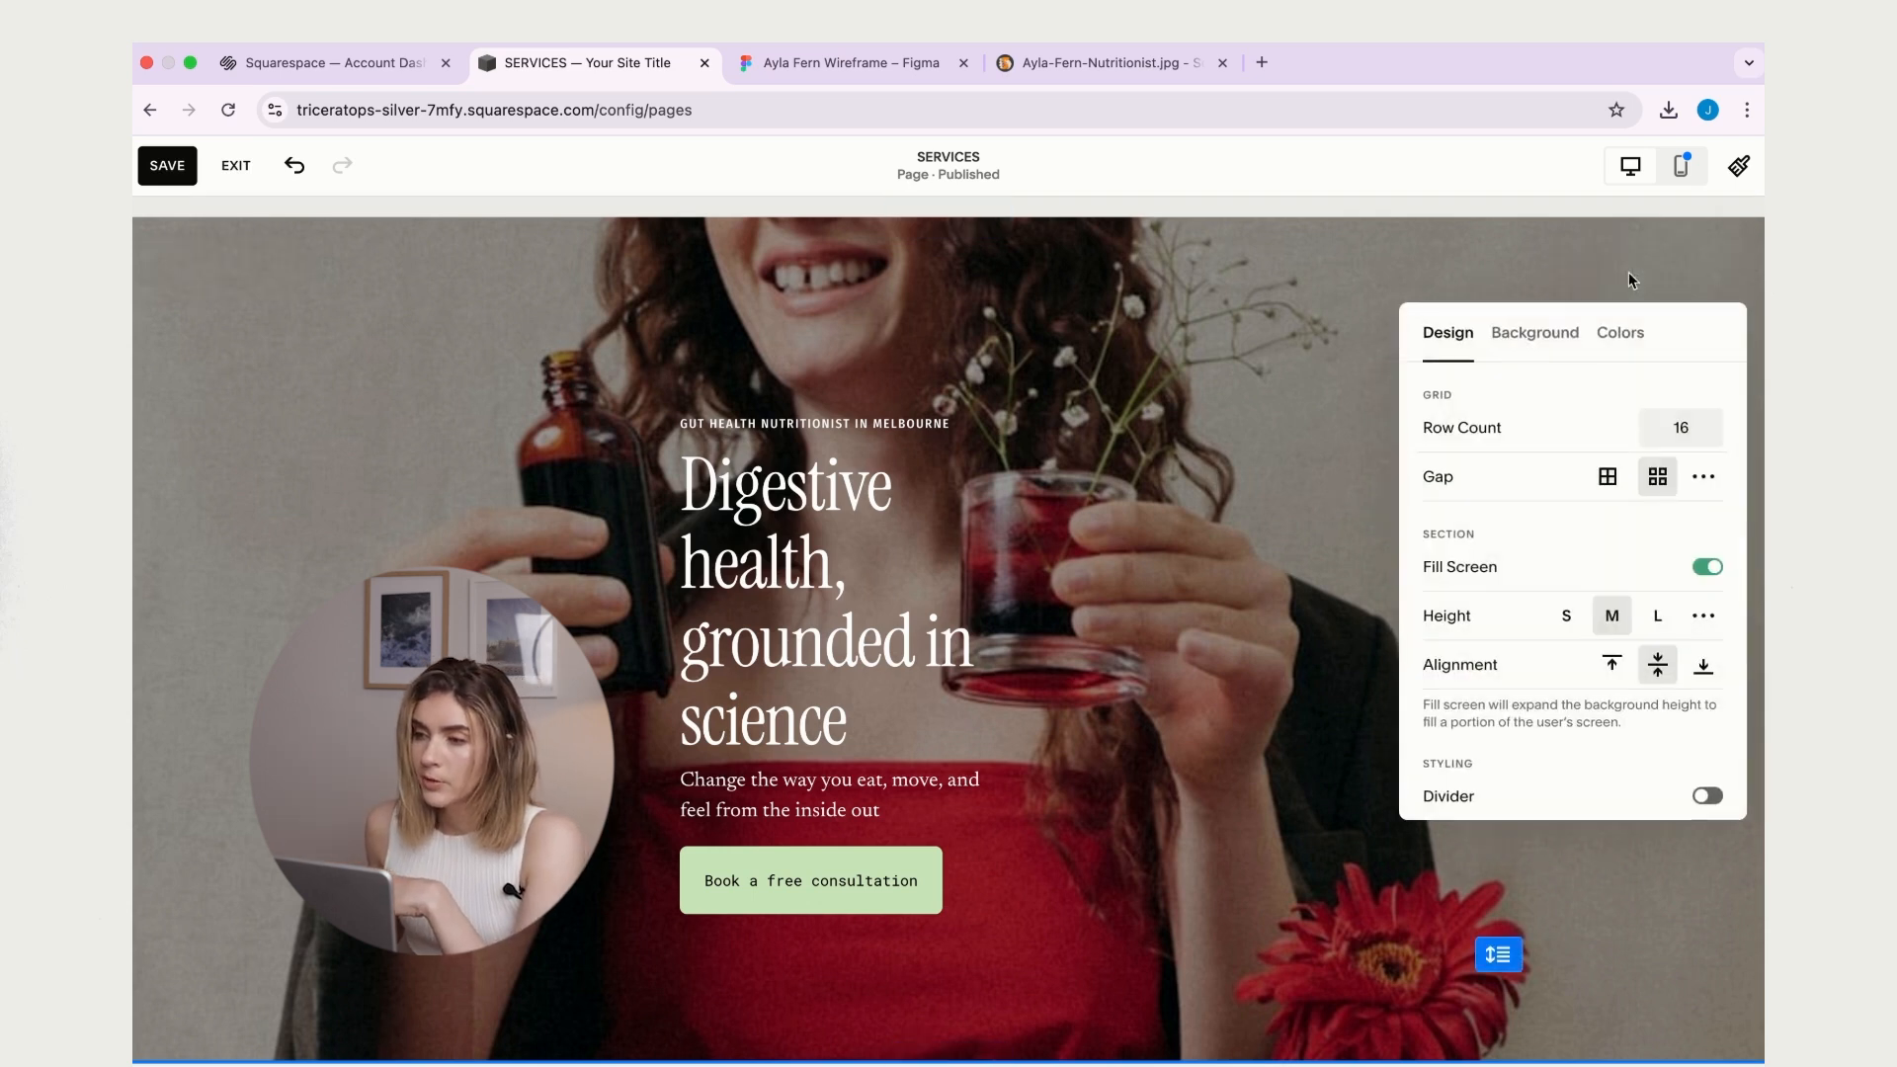
{"action": "left_click", "coordinate": [1561, 343]}
{"action": "scroll", "coordinate": [1590, 660], "scroll_direction": "down", "scroll_amount": 2}
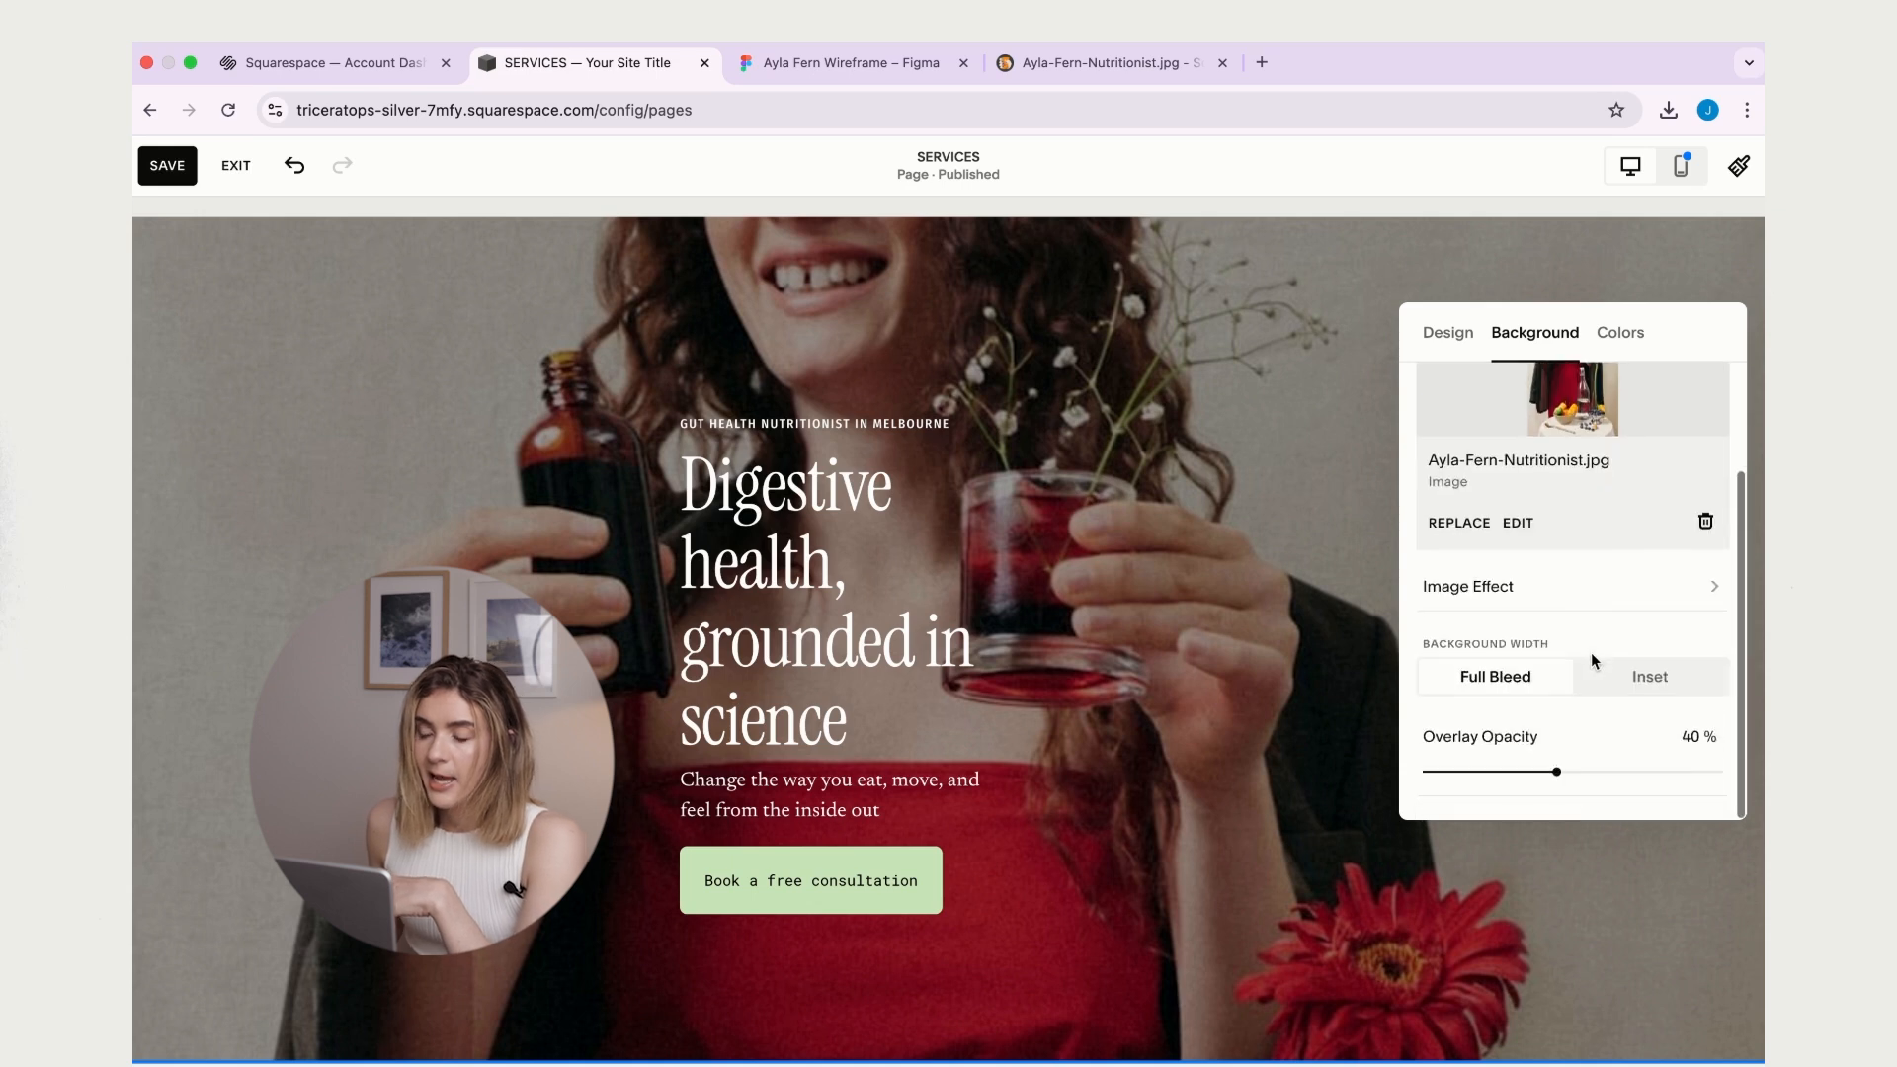
{"action": "left_click", "coordinate": [1495, 589]}
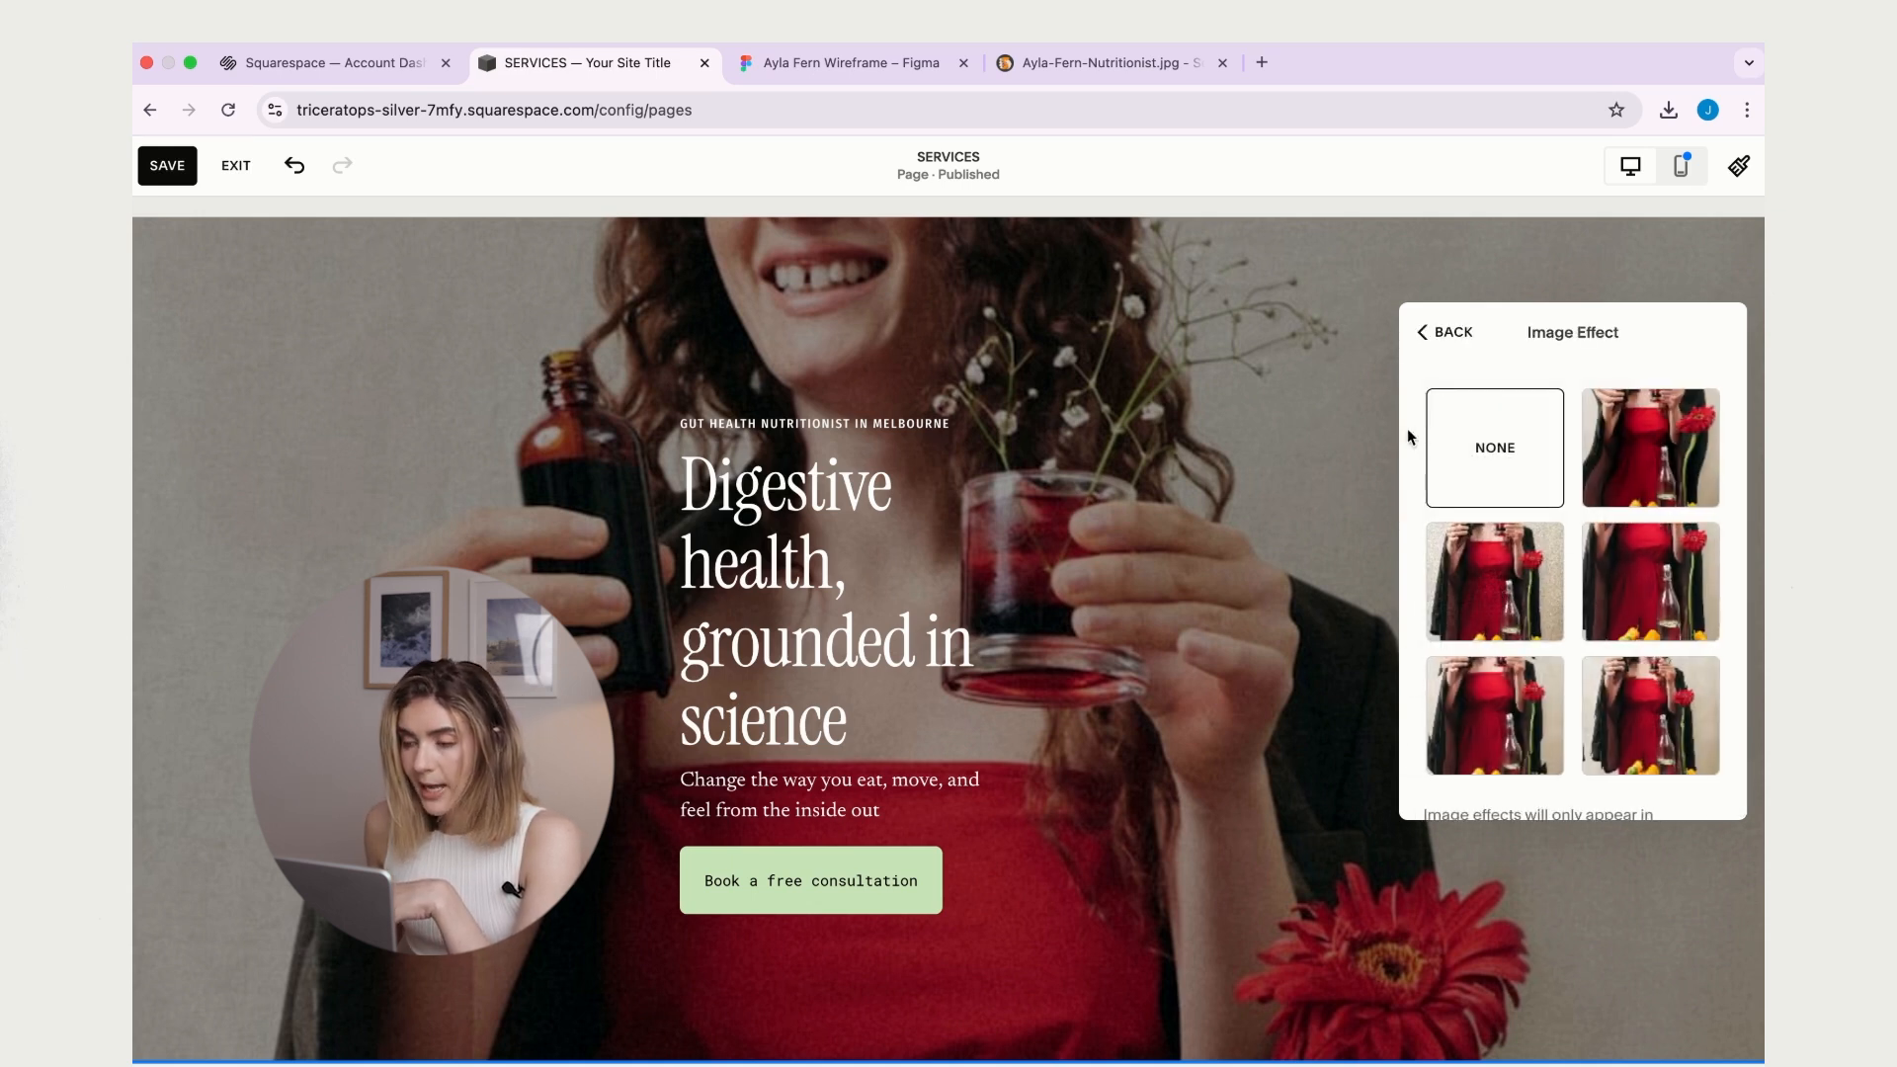
{"action": "left_click", "coordinate": [1635, 585]}
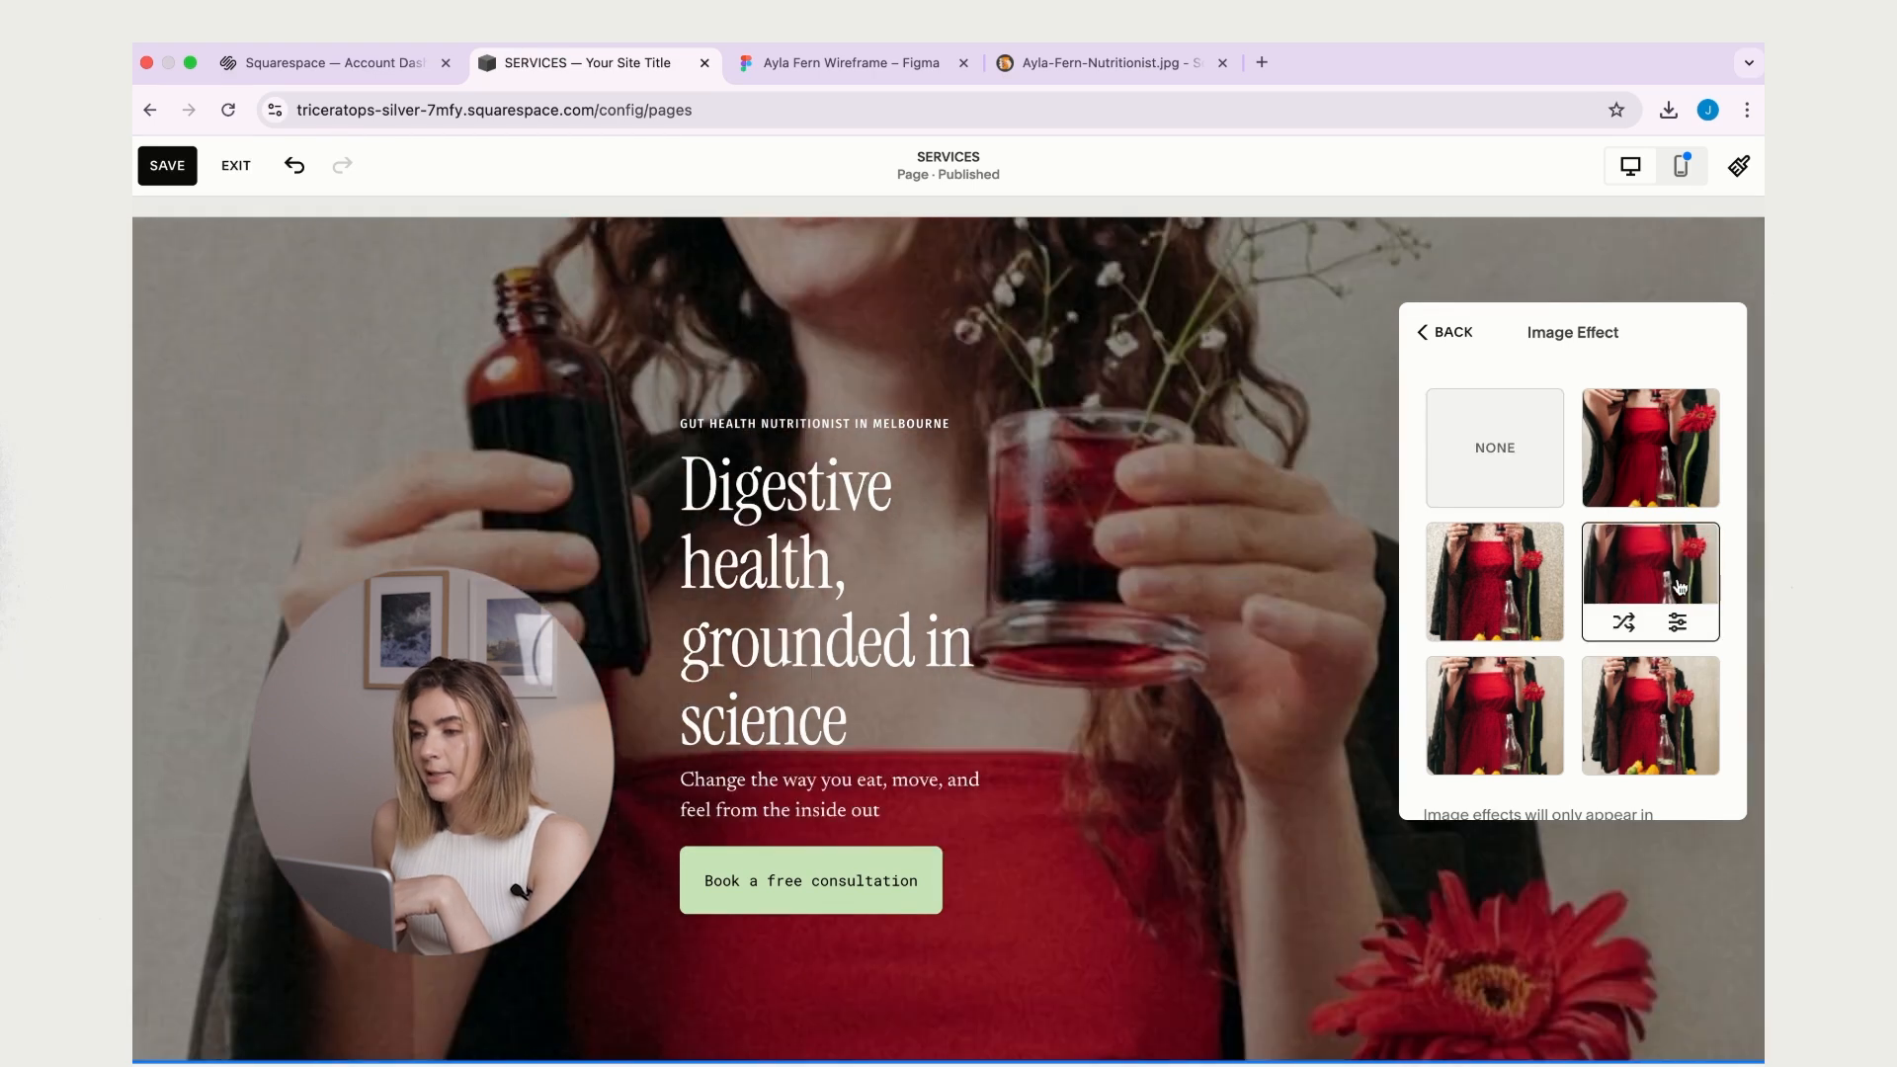
- Lower the parallax intensity from 30 to 4 and close the section settings
{"action": "left_click", "coordinate": [1677, 623]}
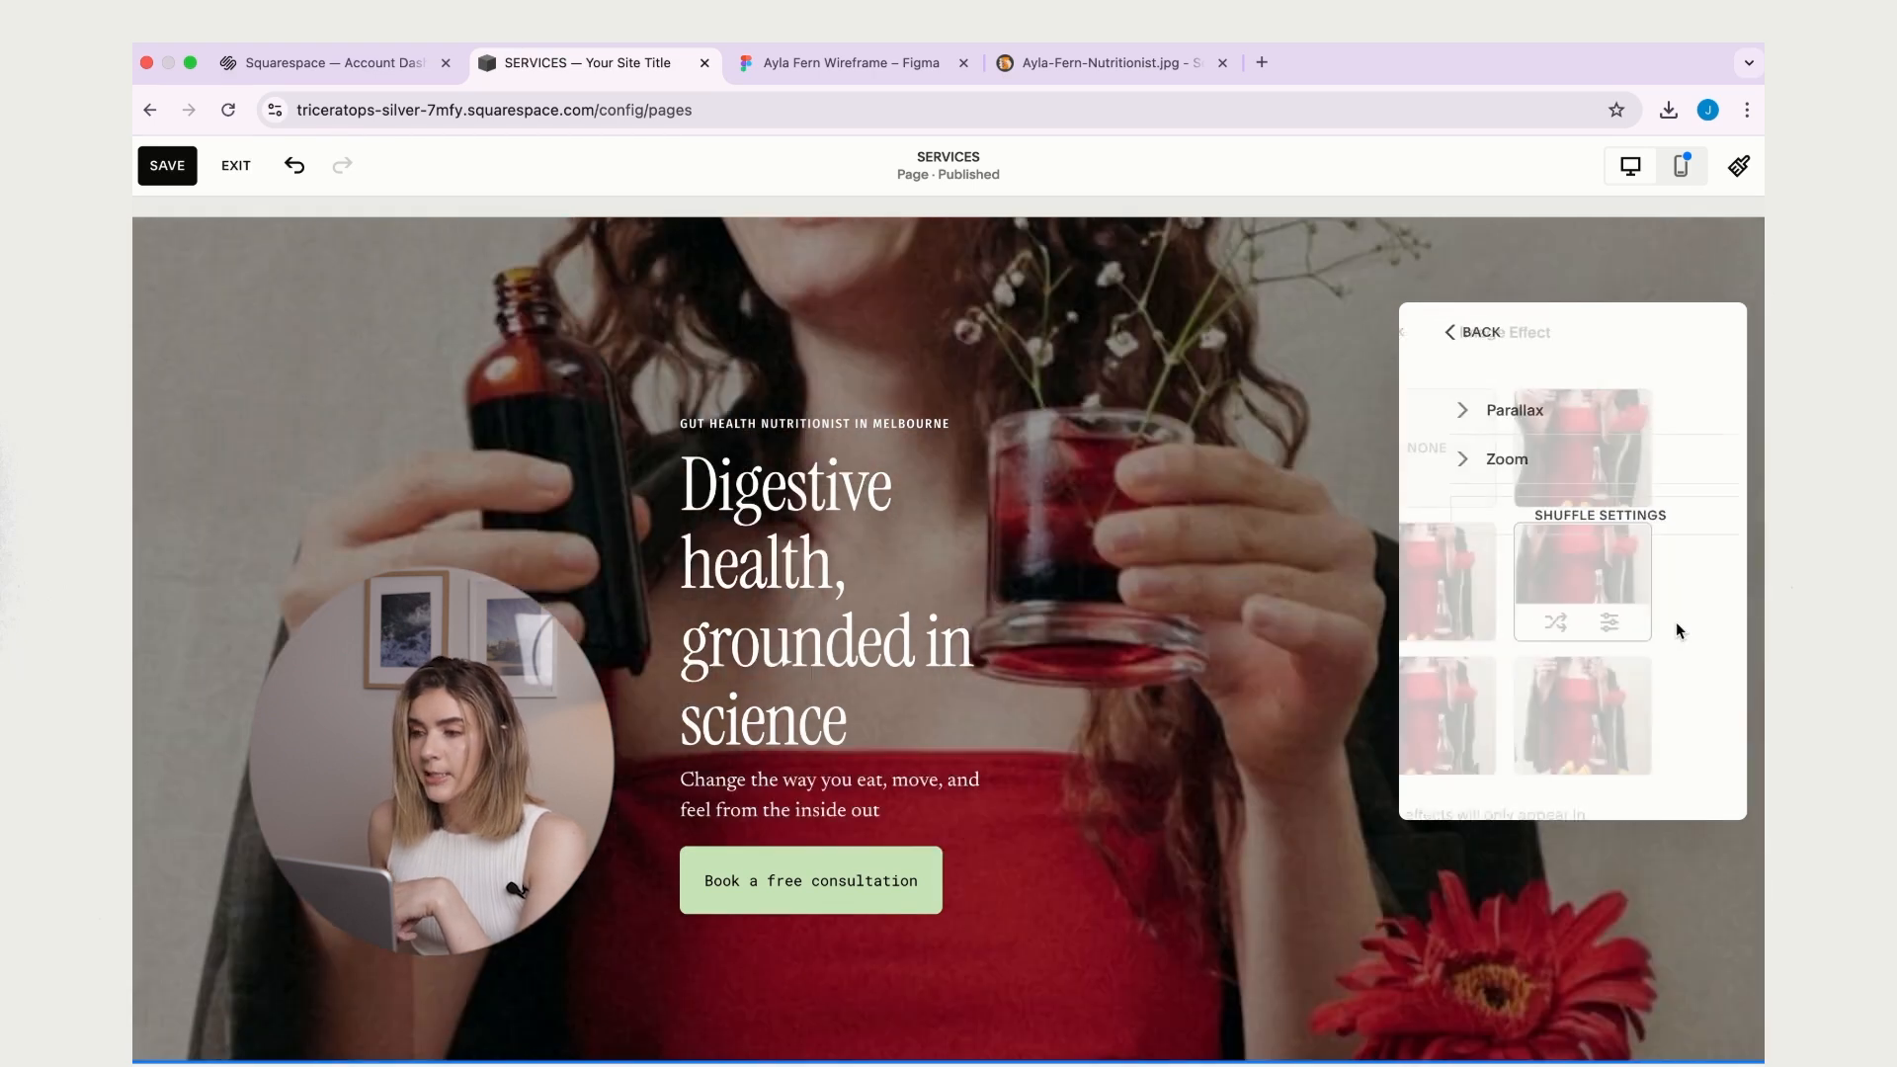
{"action": "left_click", "coordinate": [1437, 413]}
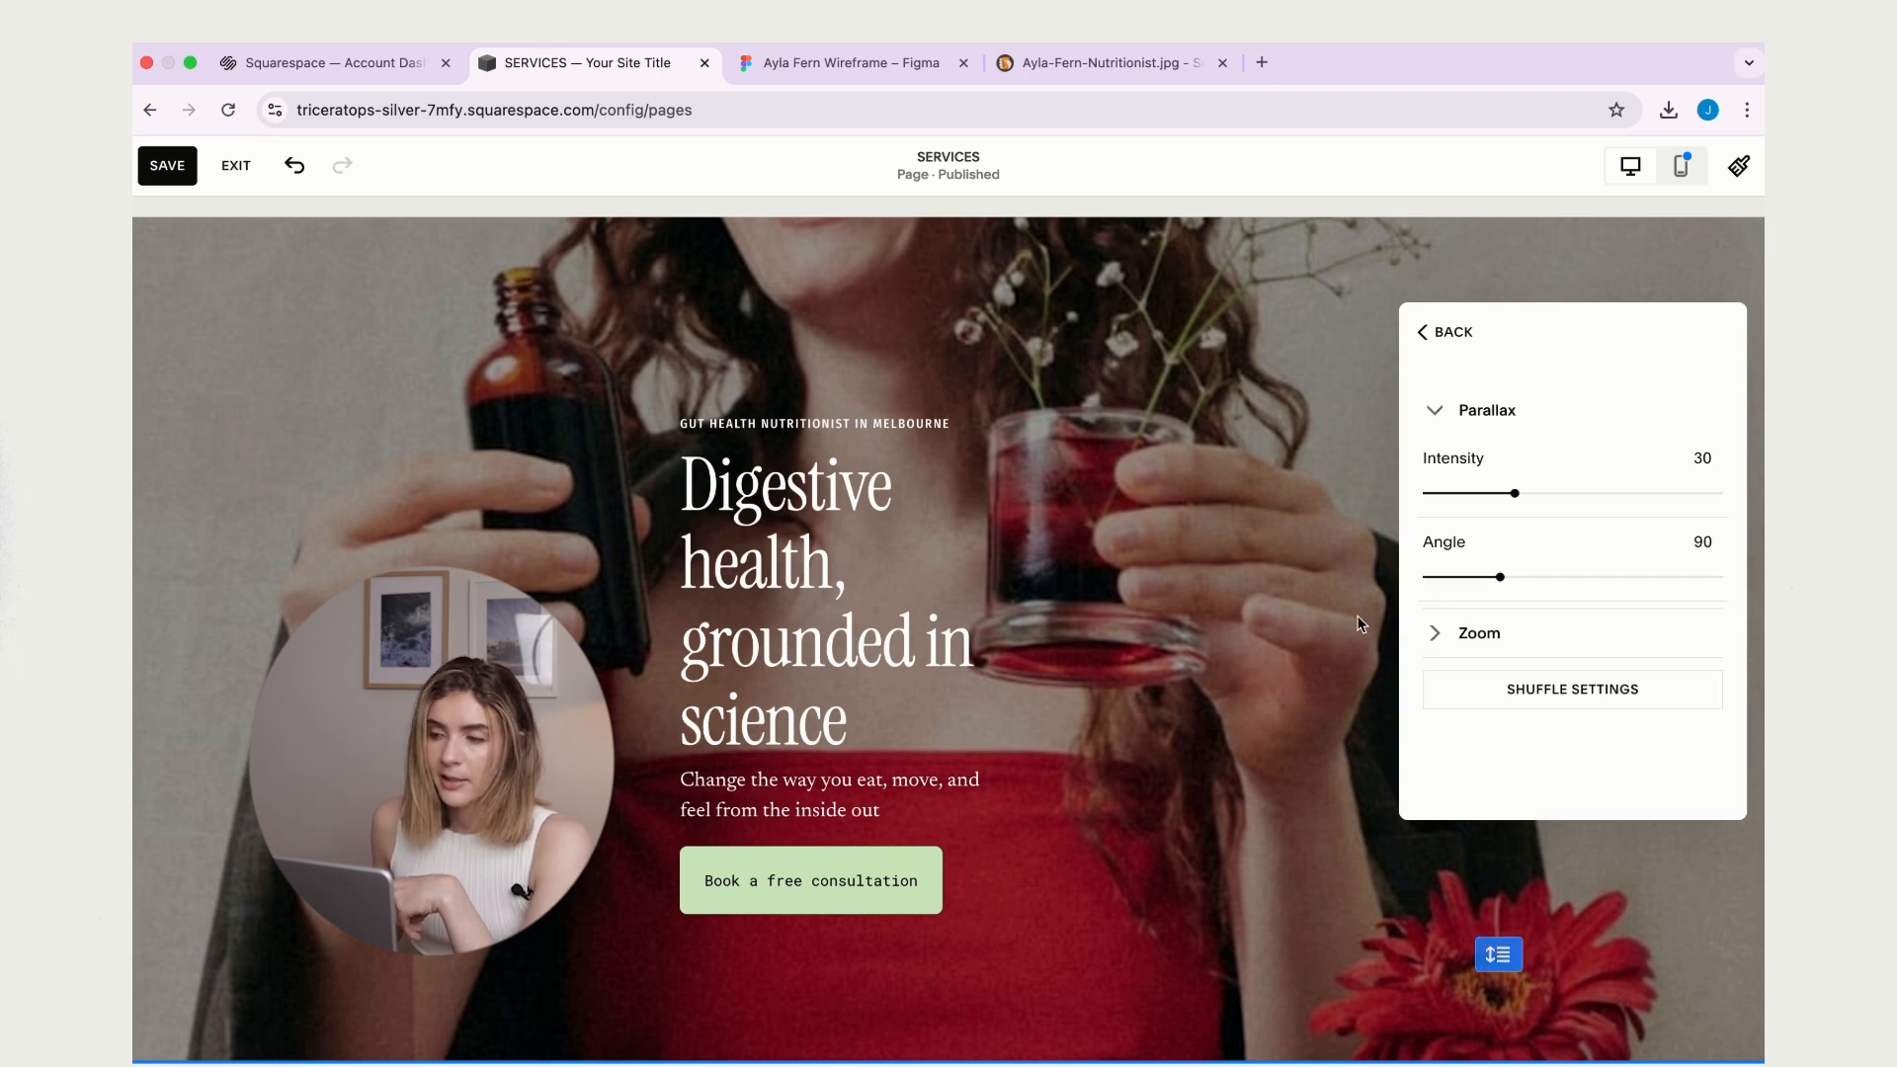
{"action": "double_click", "coordinate": [1705, 460]}
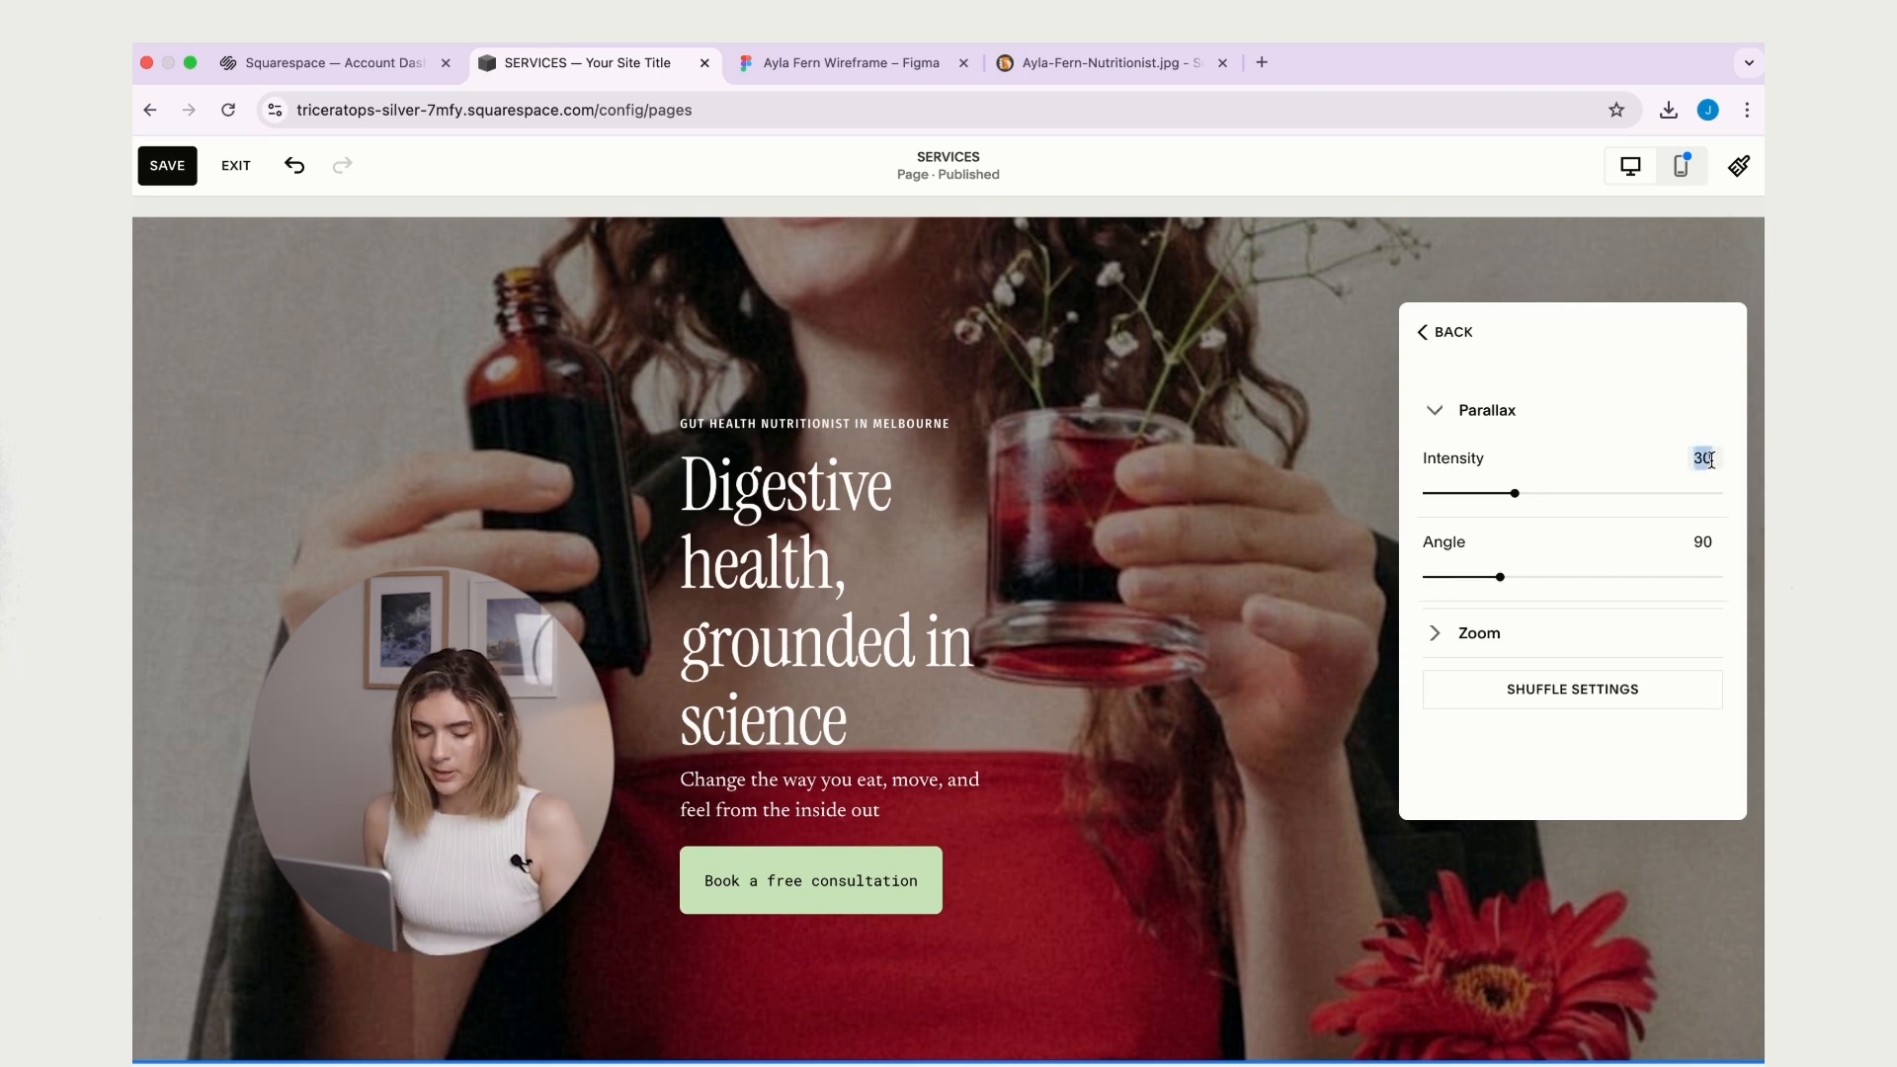
{"action": "type", "text": "4"}
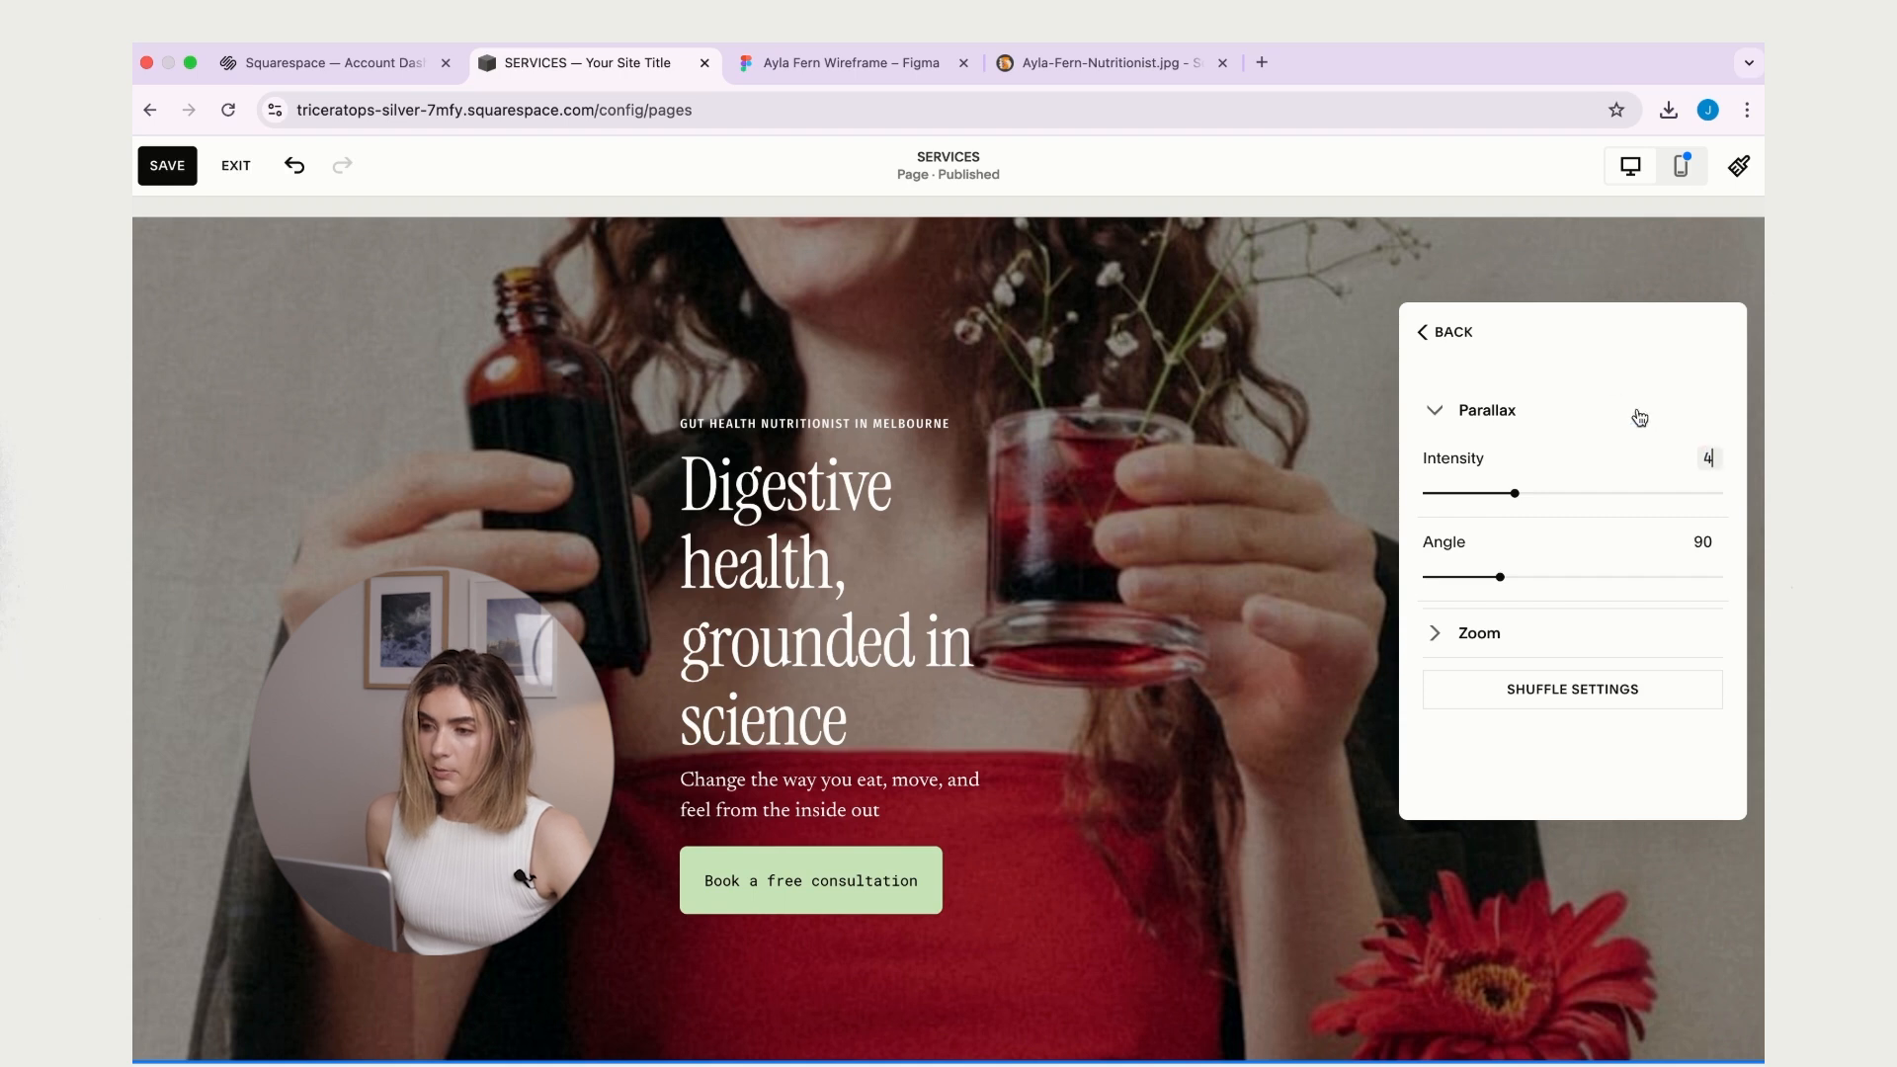
{"action": "double_click", "coordinate": [1702, 542]}
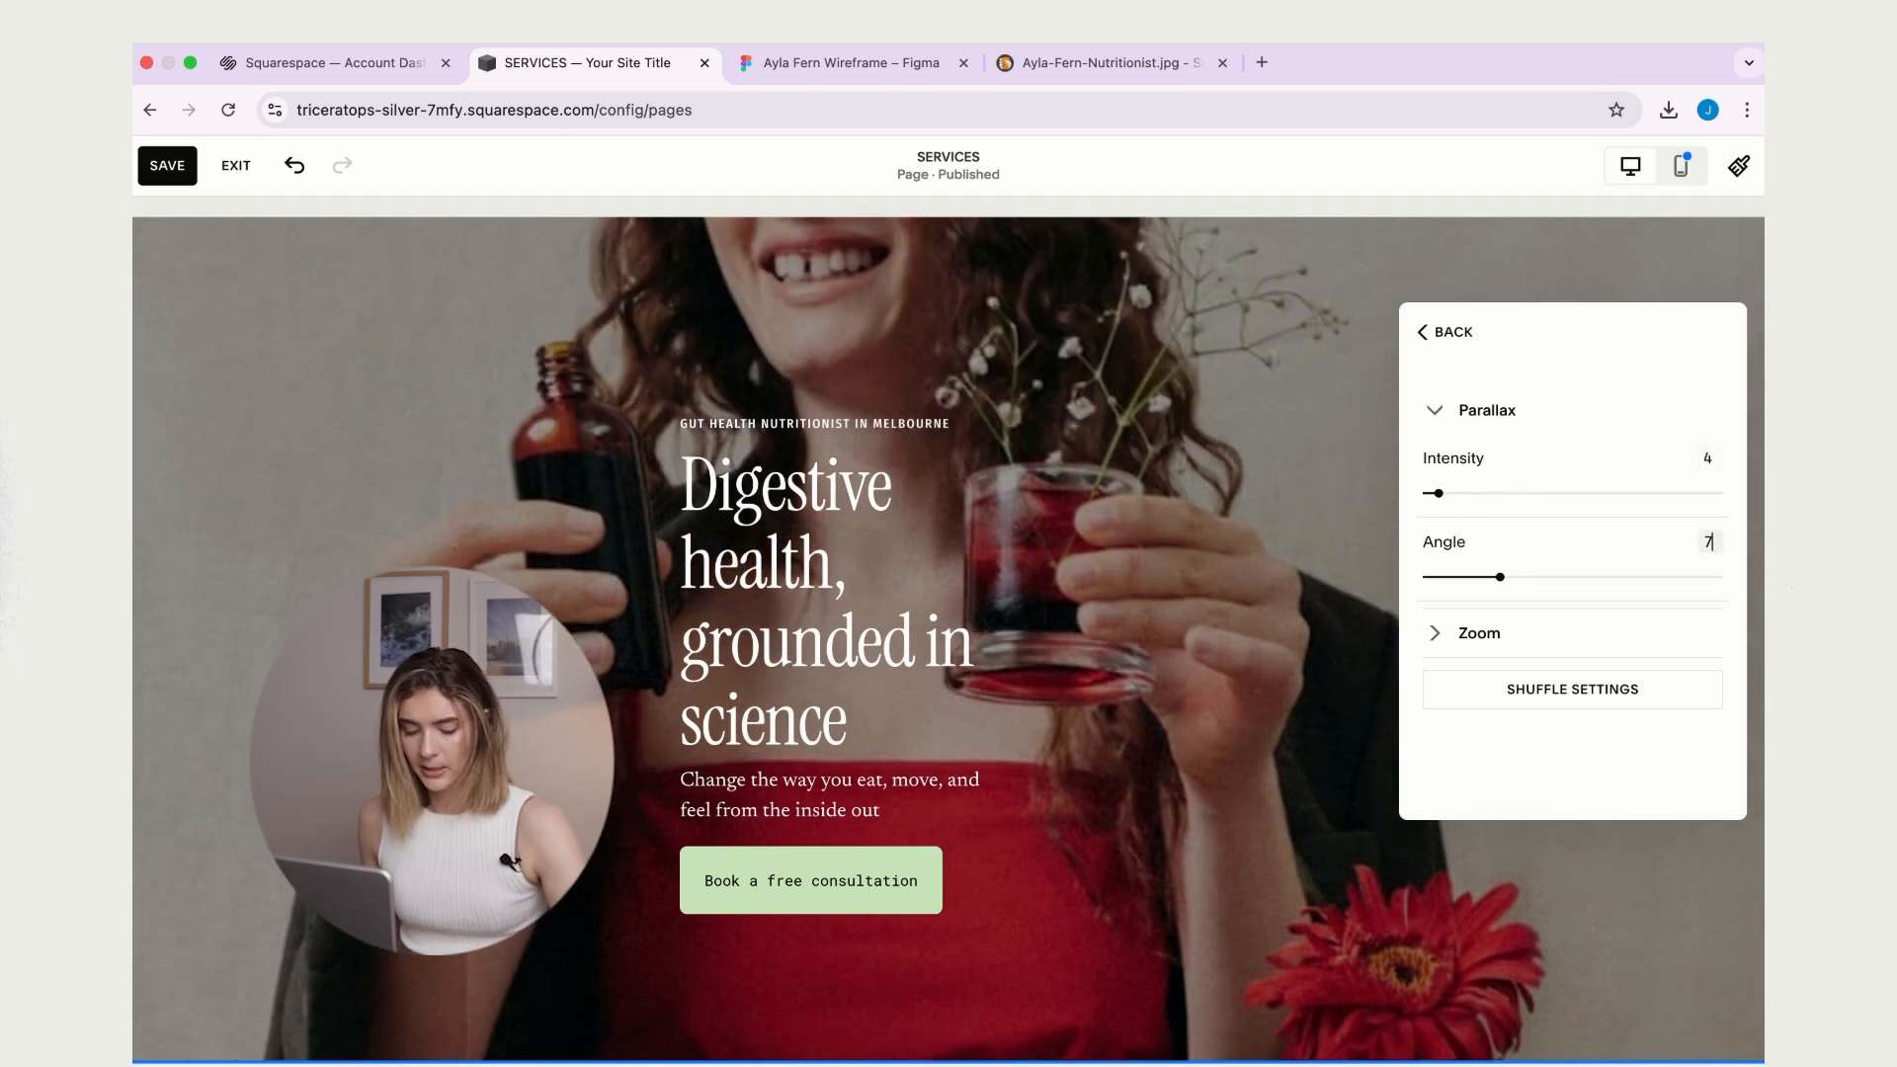
{"action": "left_click", "coordinate": [1636, 409]}
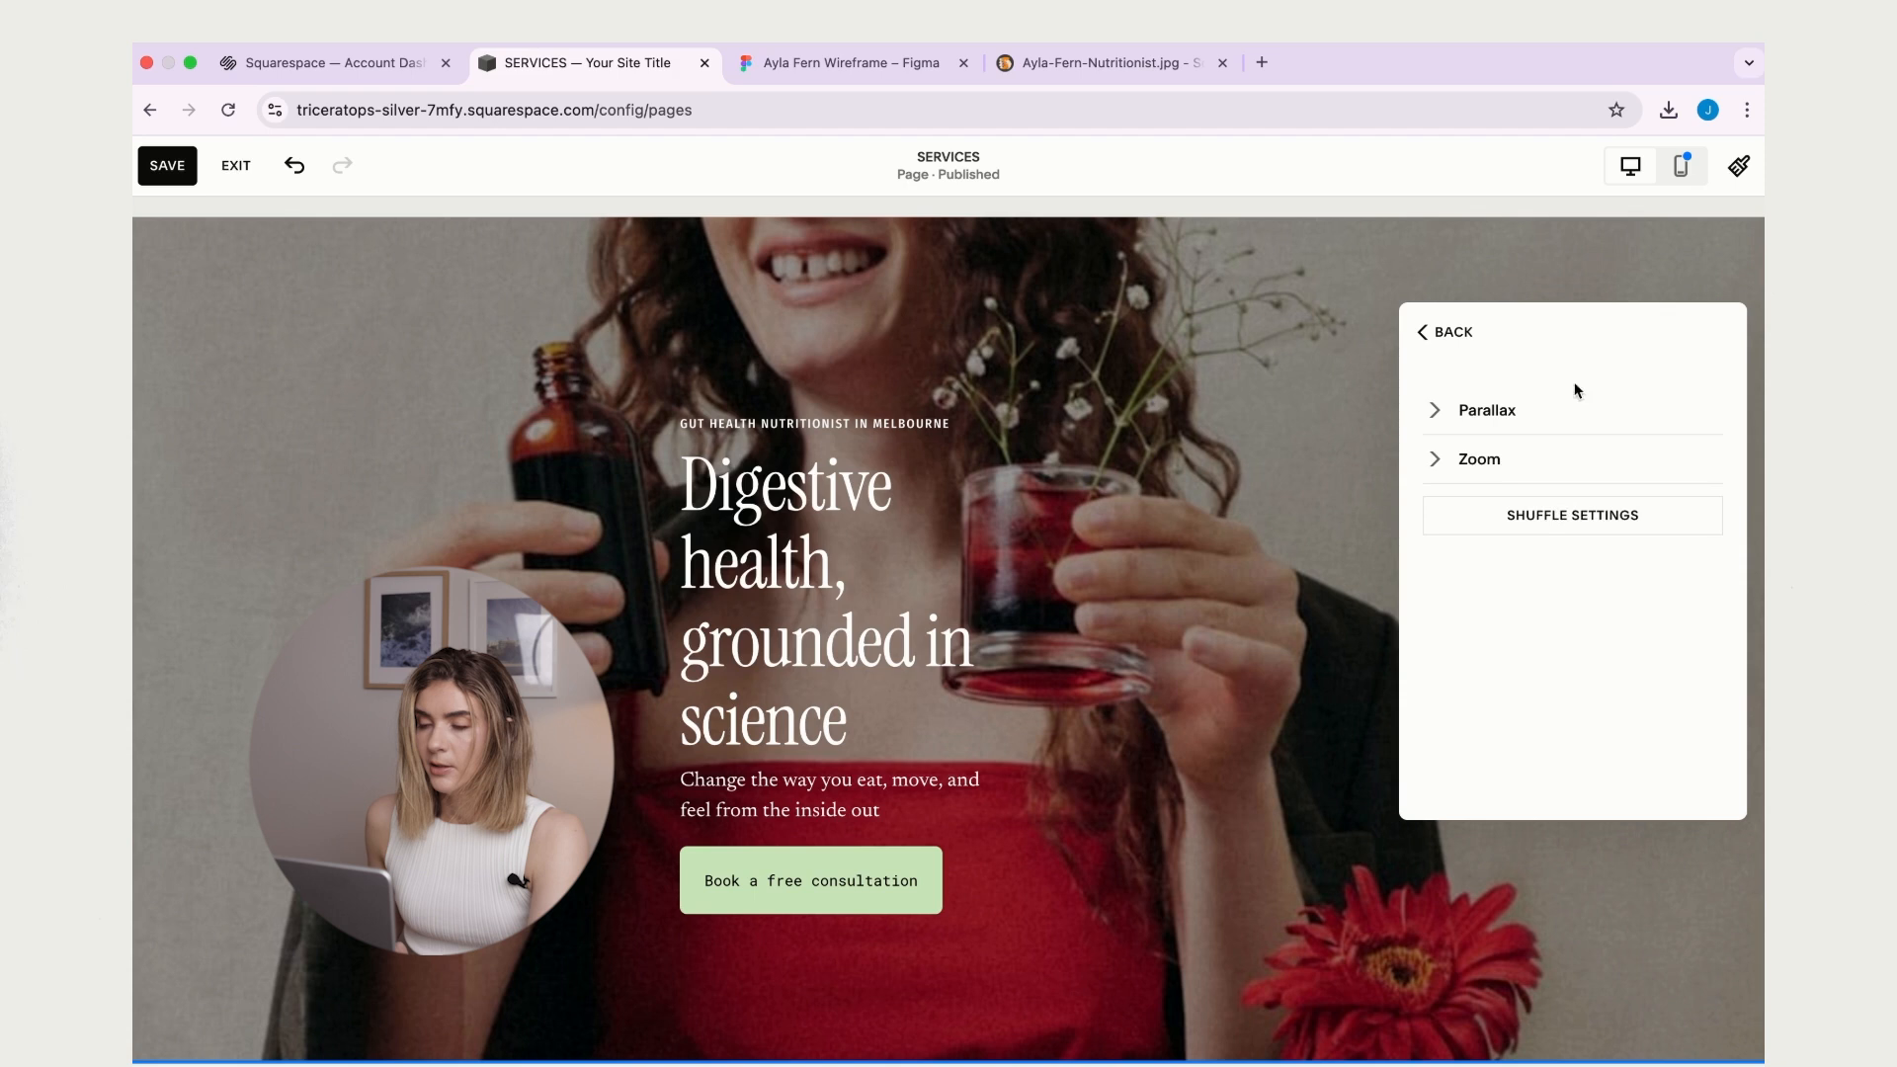
{"action": "left_click", "coordinate": [1450, 334]}
{"action": "left_click", "coordinate": [1428, 331]}
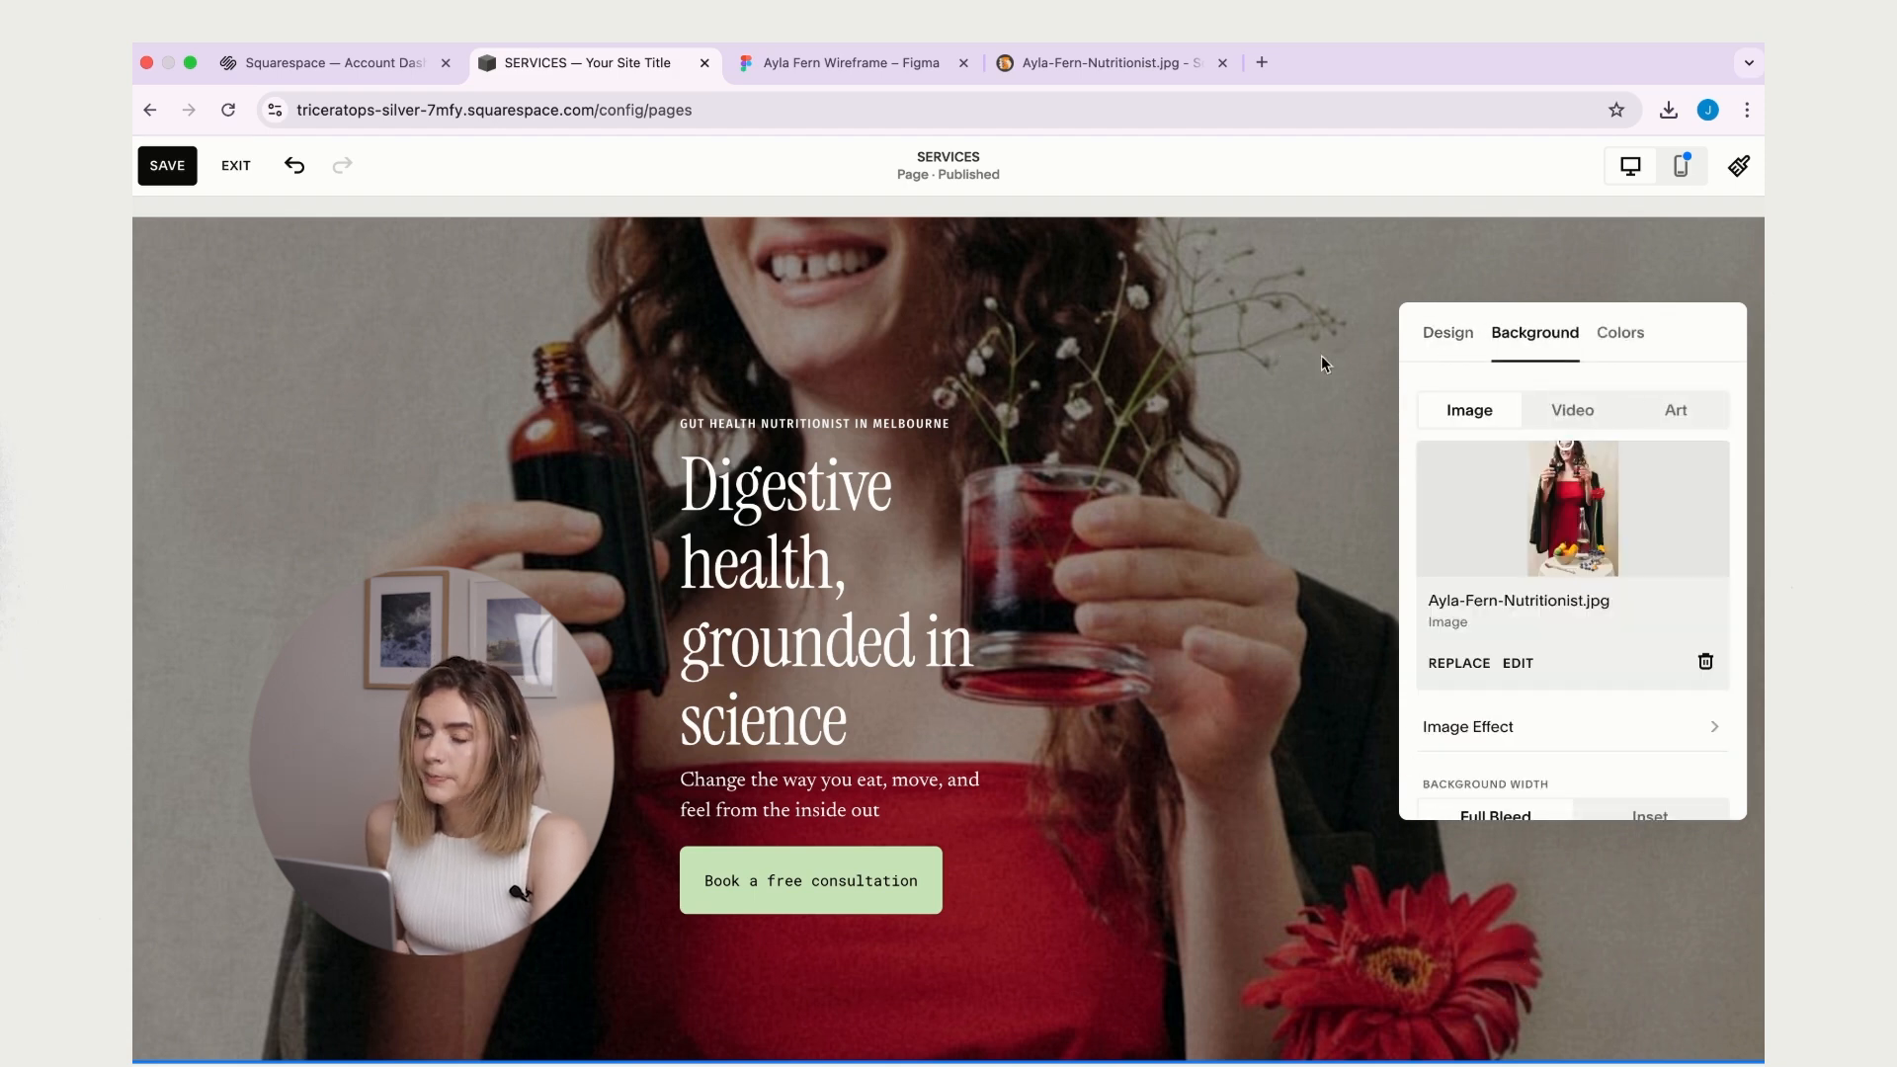
{"action": "left_click", "coordinate": [1249, 385]}
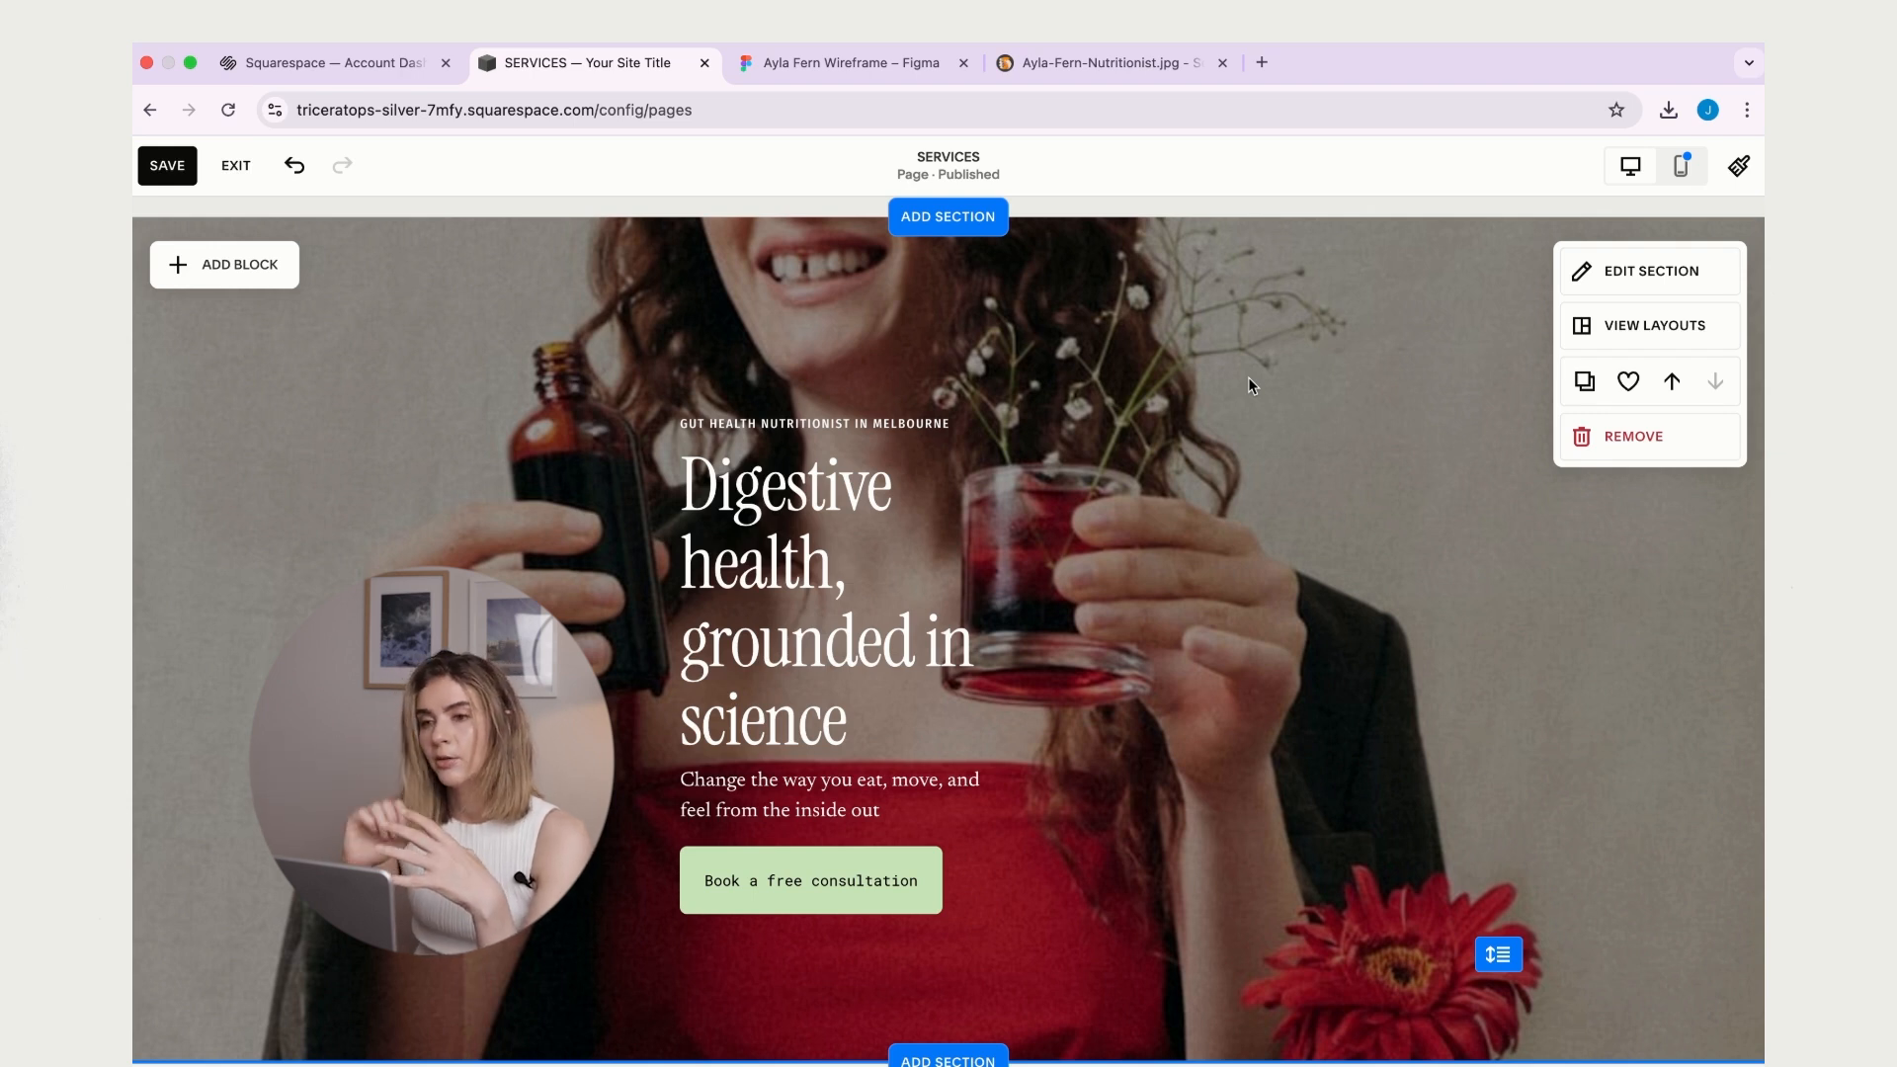
- Check the Figma wireframe, then centre-align the GUT HEALTH NUTRITIONIST IN MELBOURNE label
{"action": "left_click", "coordinate": [802, 59]}
{"action": "left_click", "coordinate": [571, 69]}
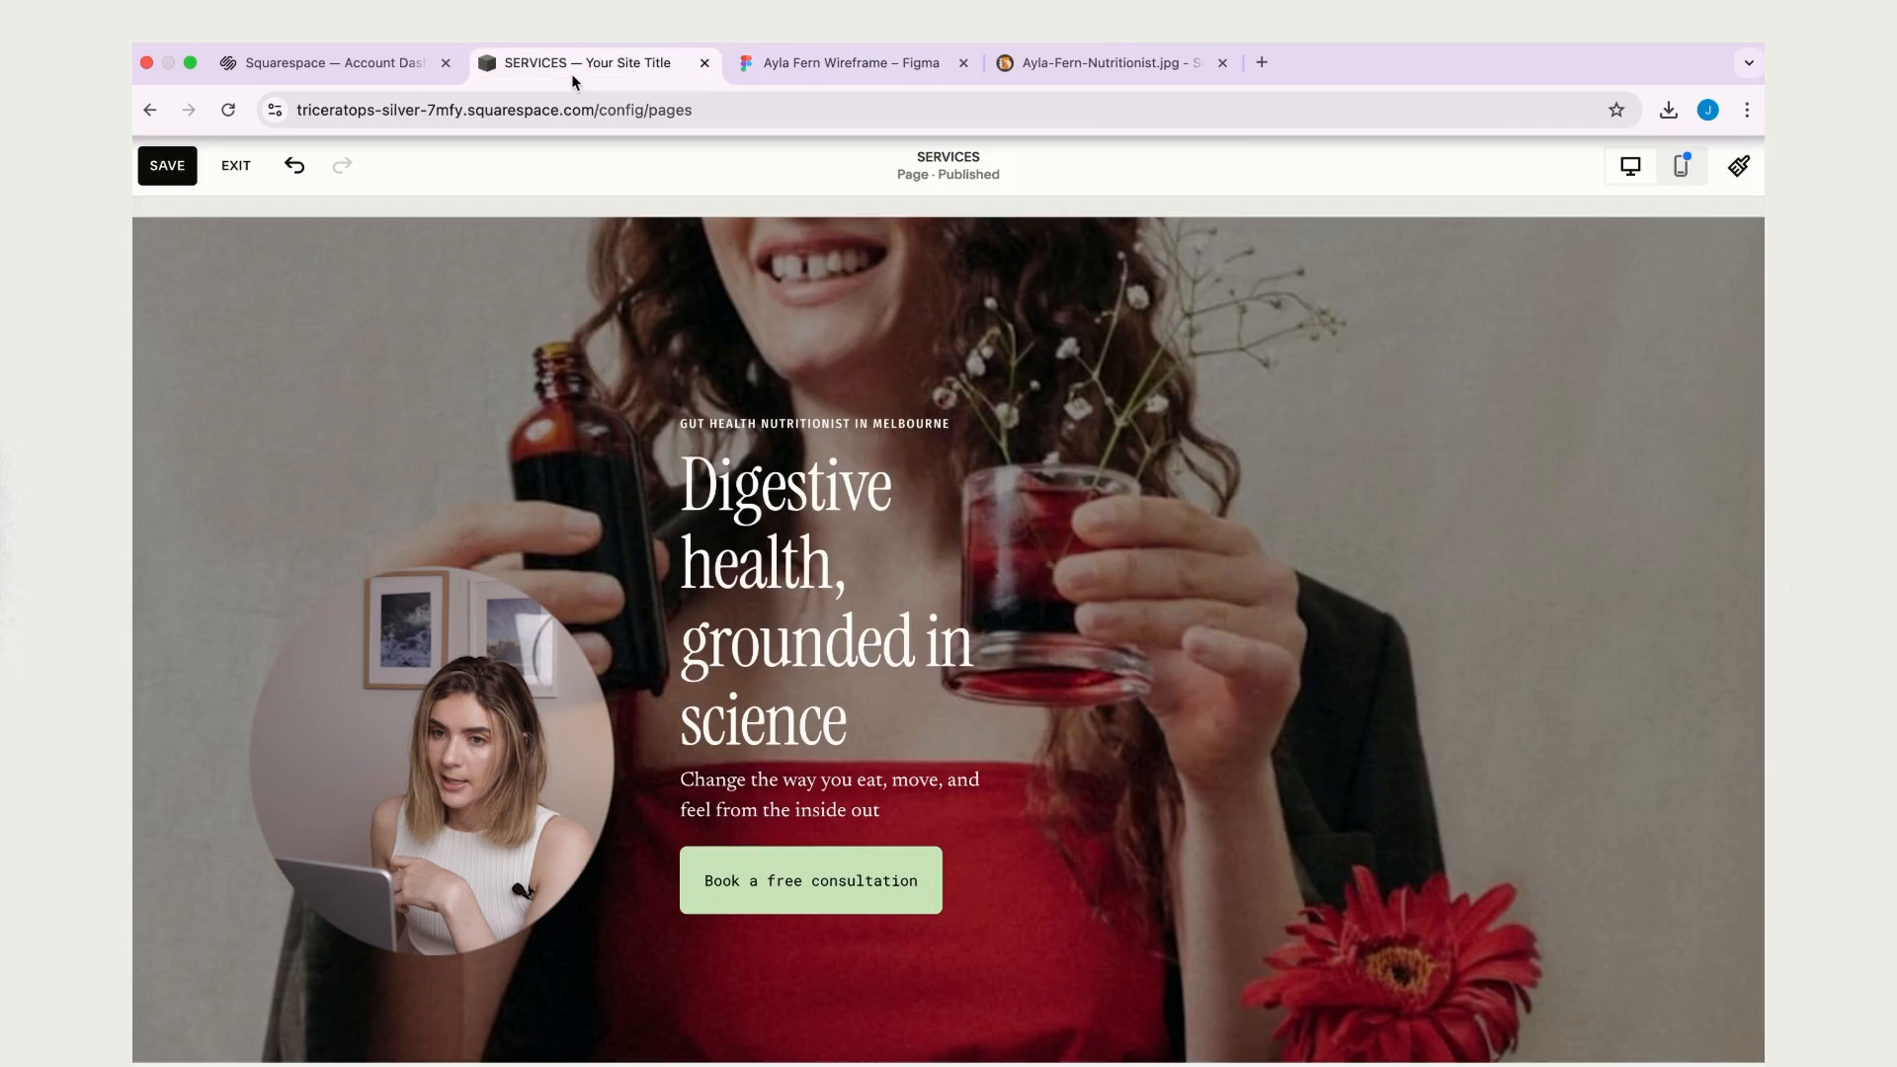
{"action": "left_click", "coordinate": [793, 422]}
{"action": "triple_click", "coordinate": [793, 422]}
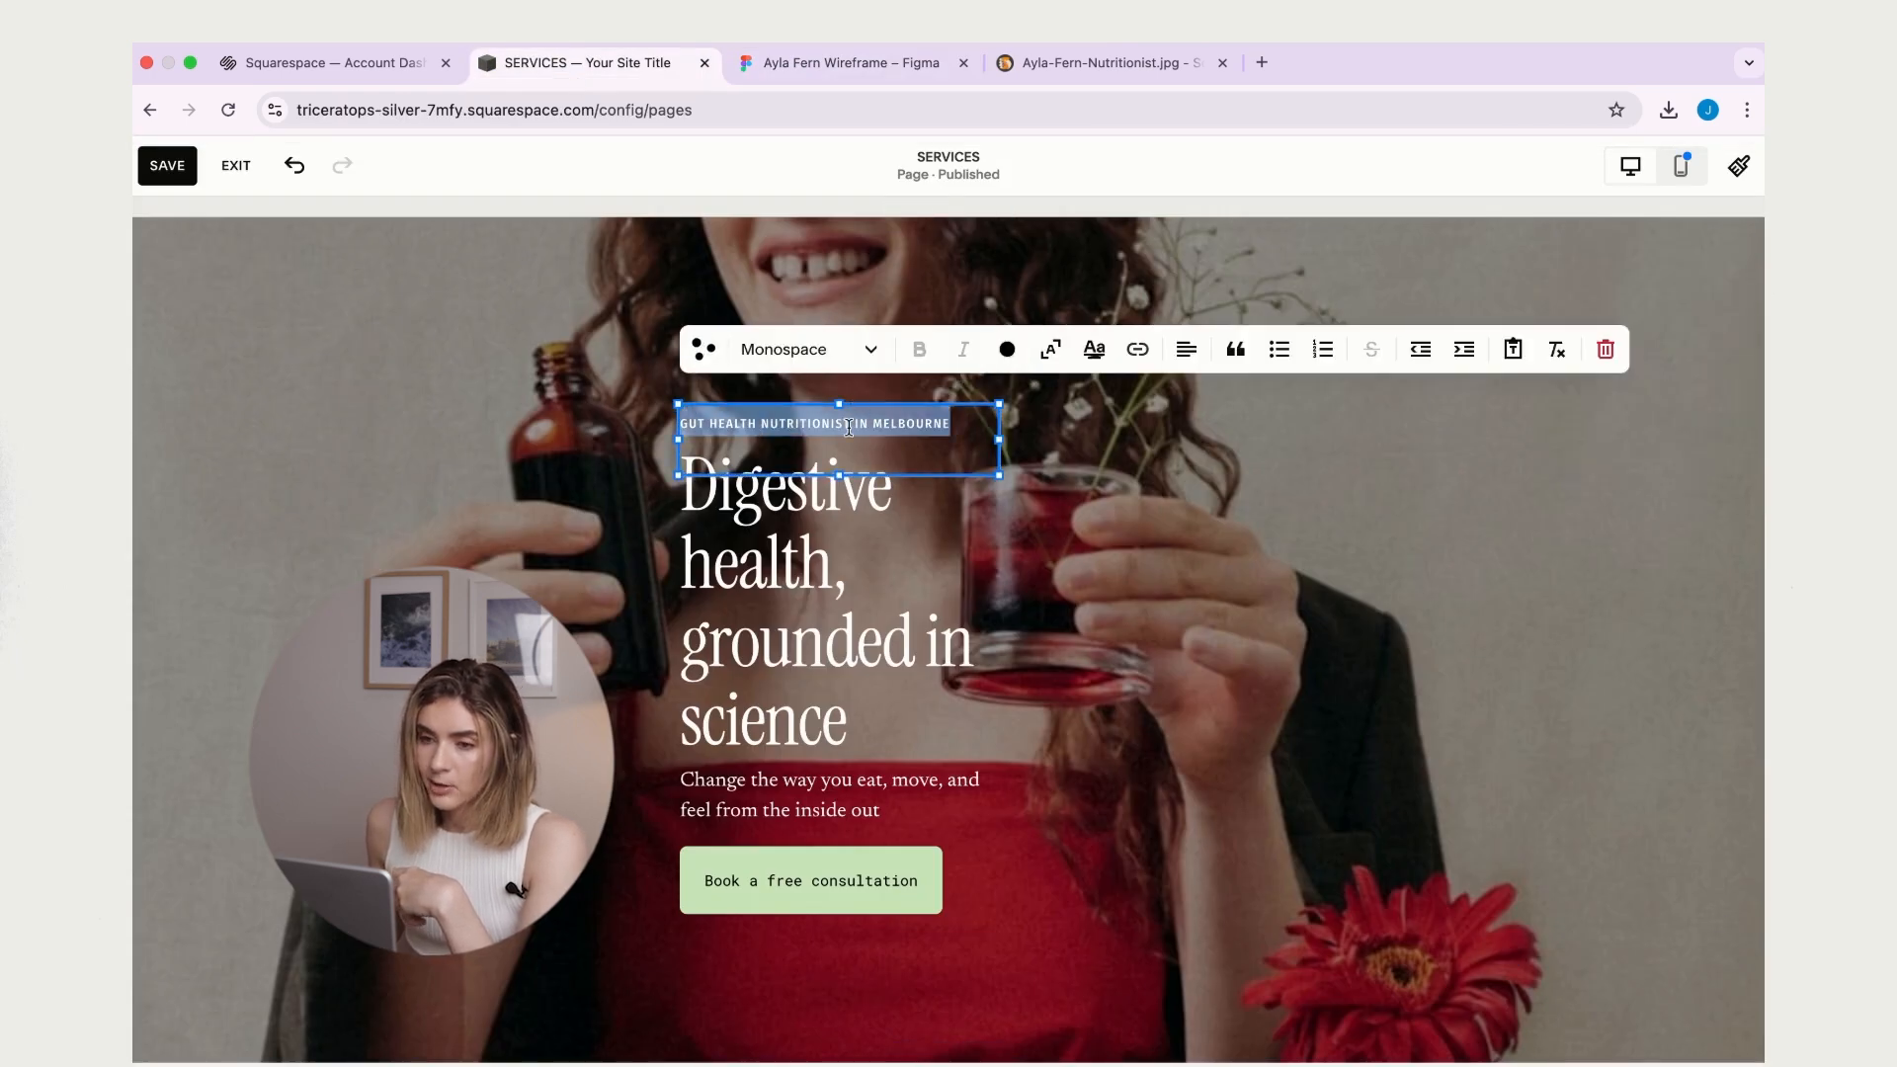
{"action": "left_click", "coordinate": [1189, 351]}
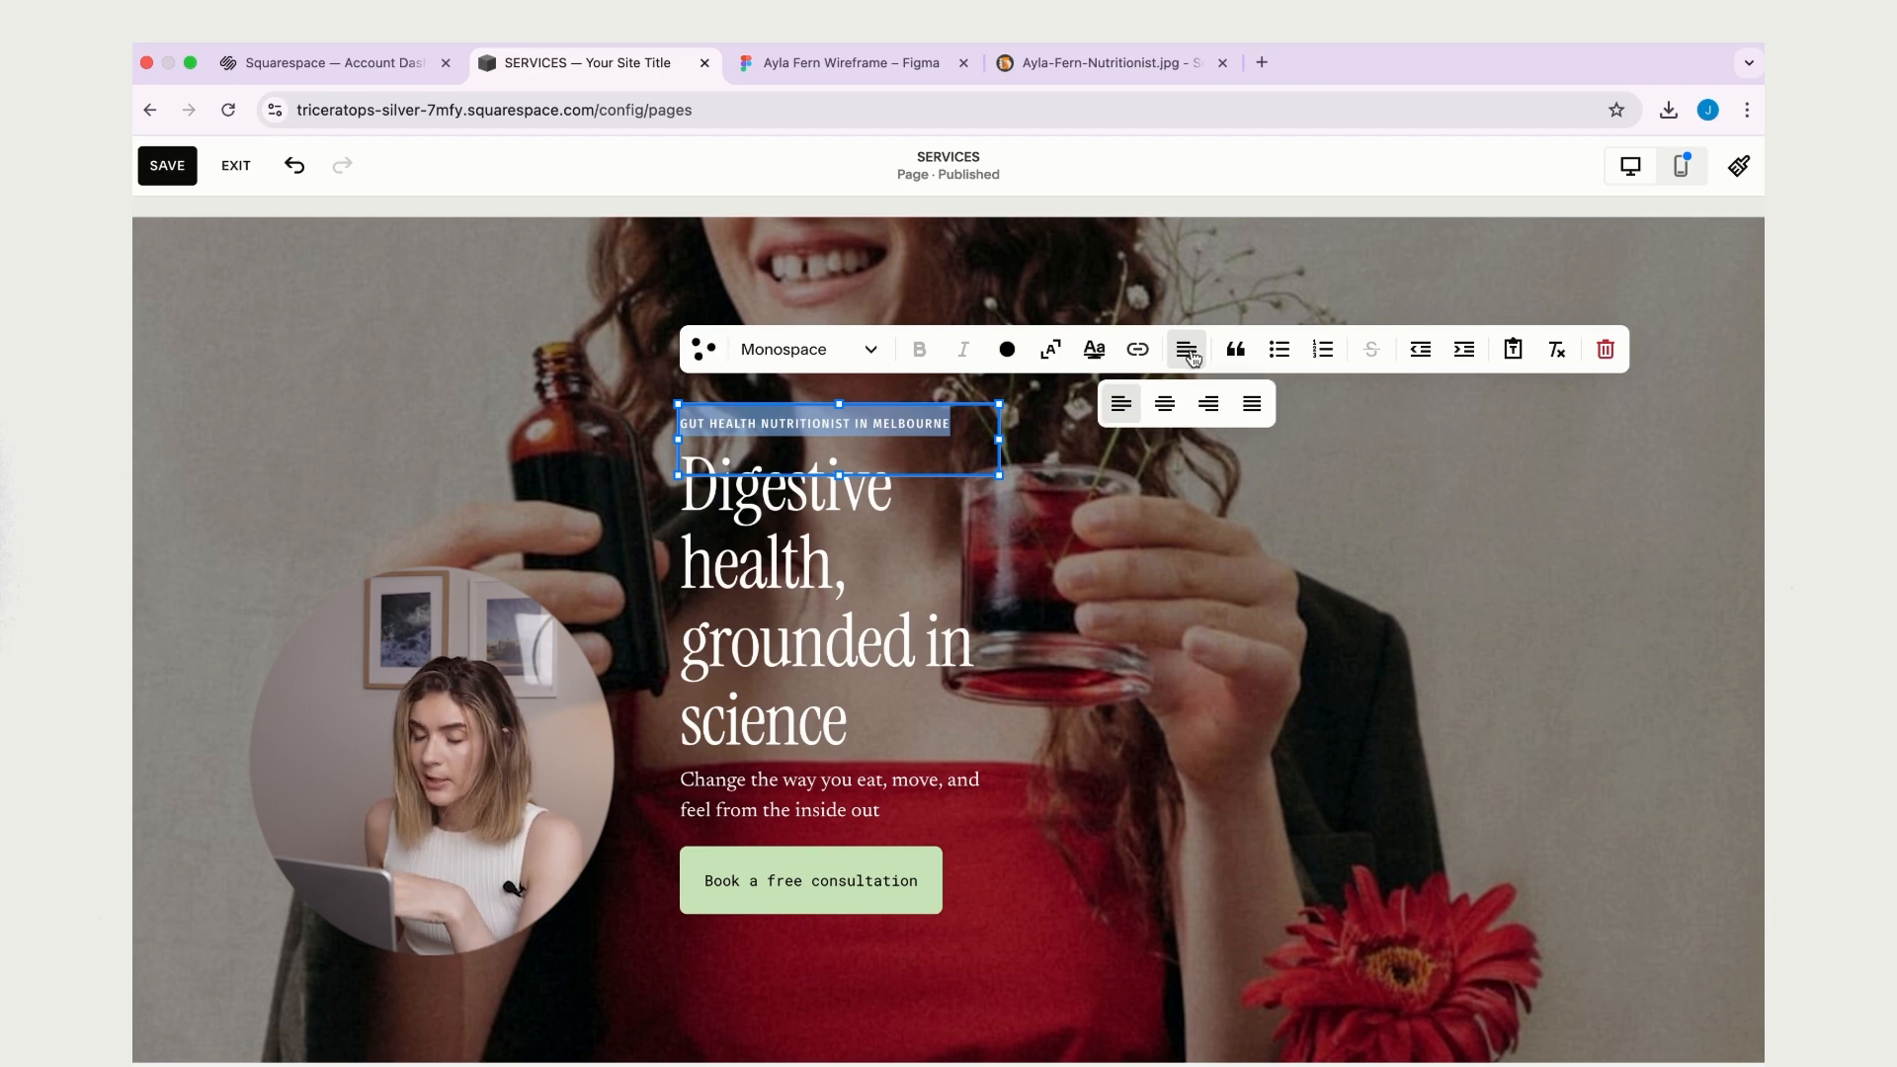
{"action": "left_click", "coordinate": [1166, 407]}
{"action": "left_click", "coordinate": [1136, 459]}
{"action": "triple_click", "coordinate": [889, 421]}
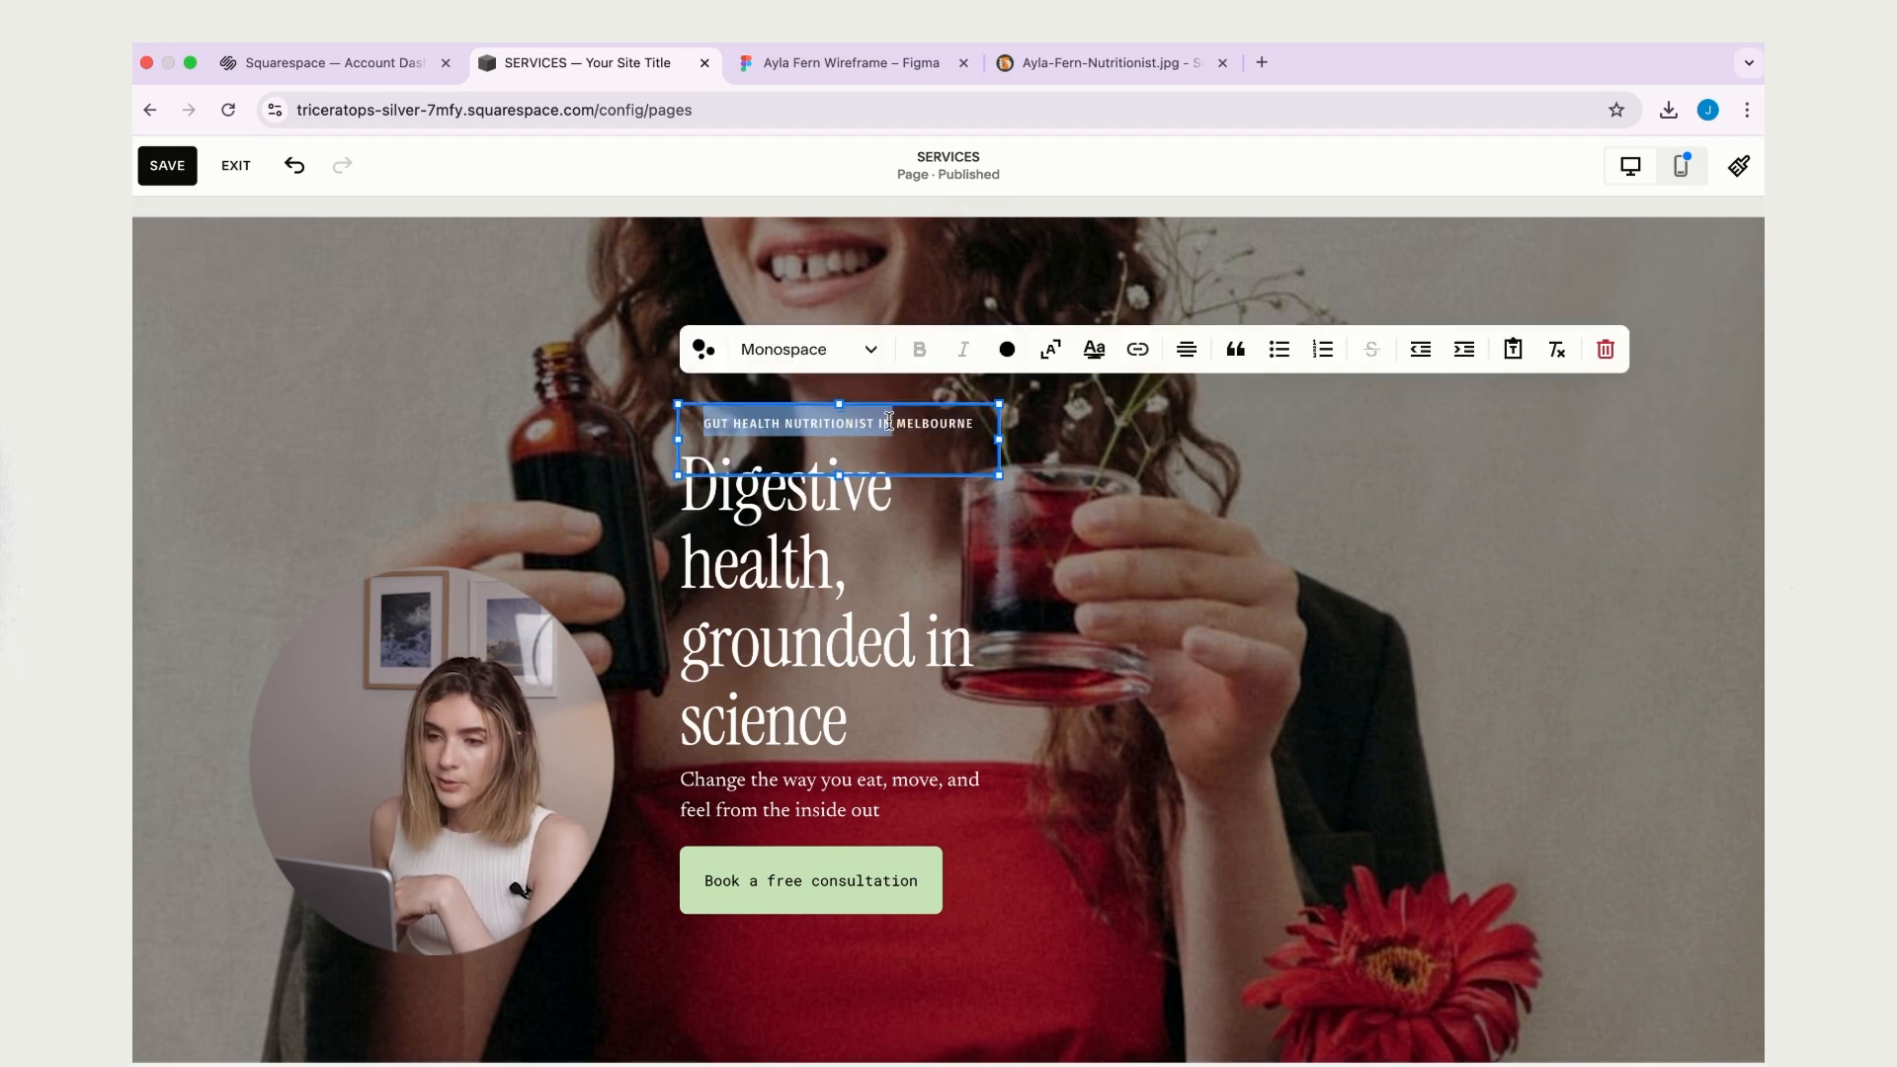
{"action": "key", "text": "Escape"}
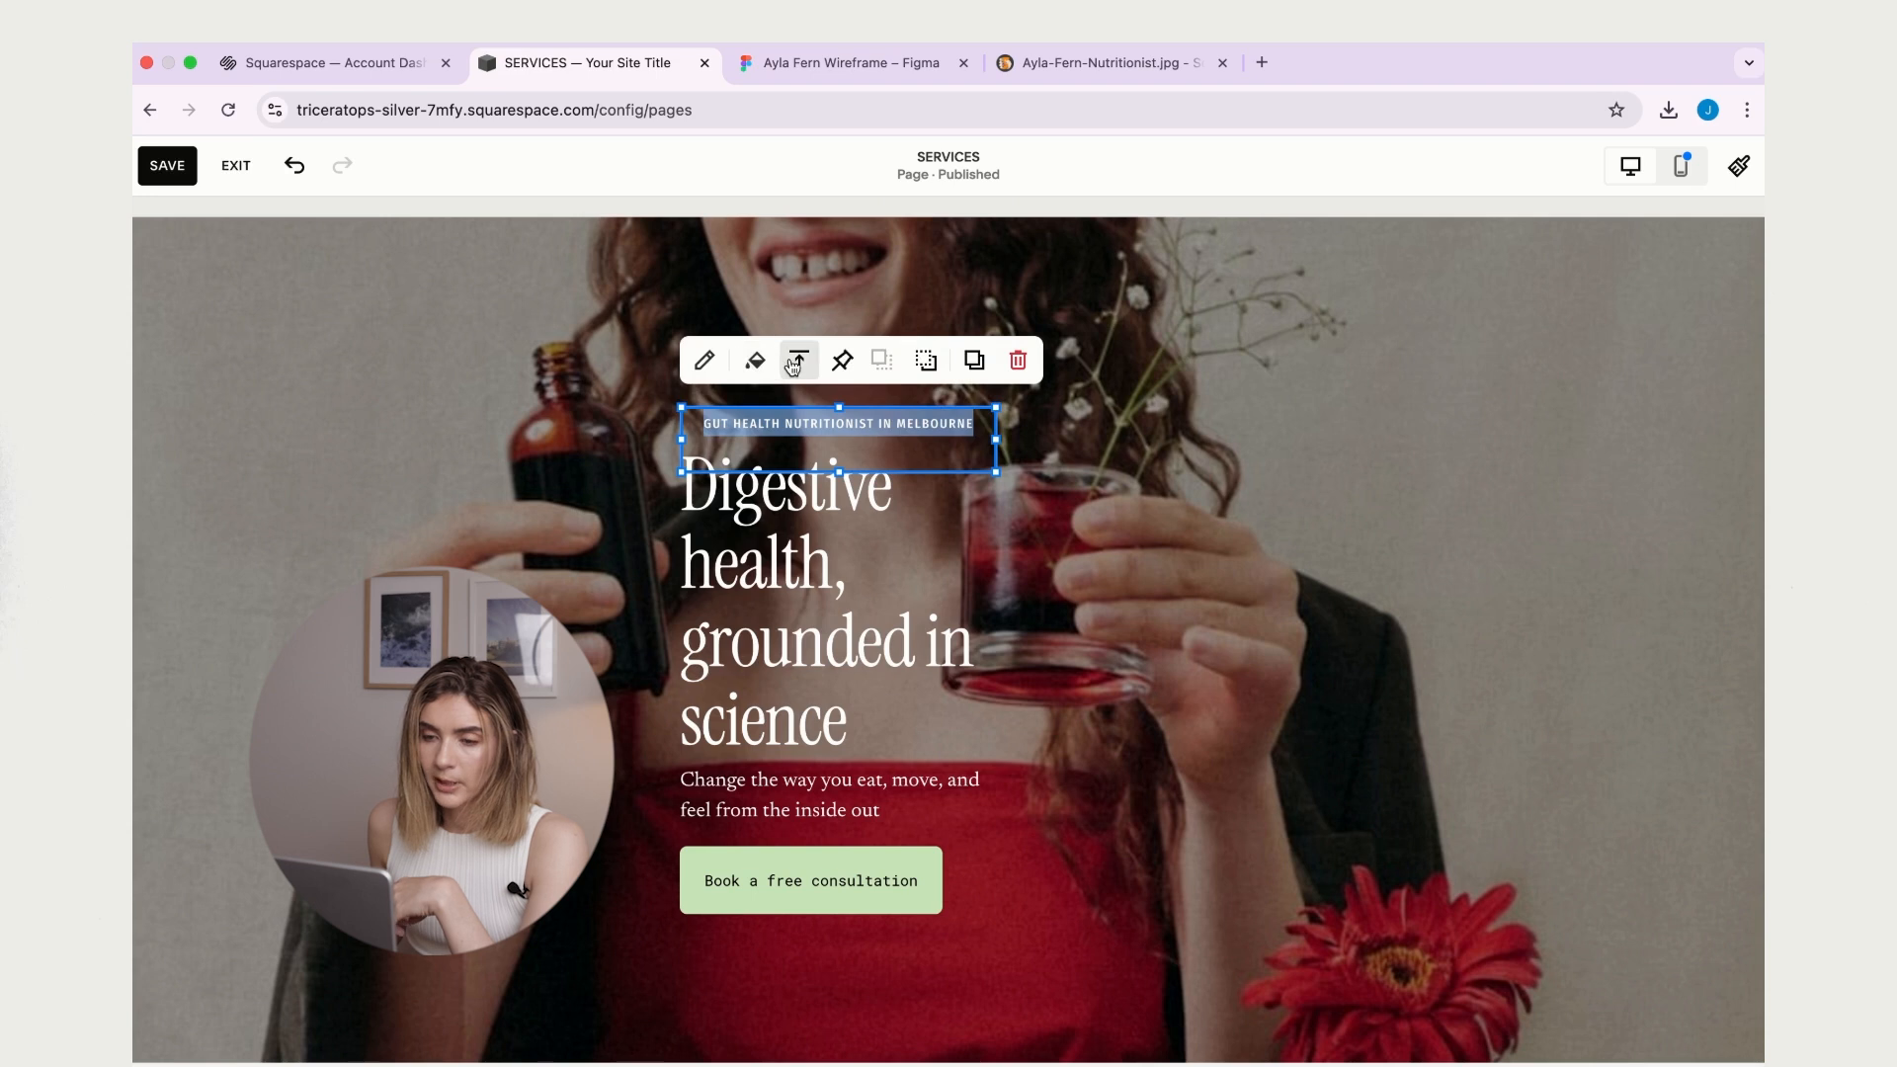
- Align the label to the bottom of its block and move the block slightly up
{"action": "left_click", "coordinate": [796, 362]}
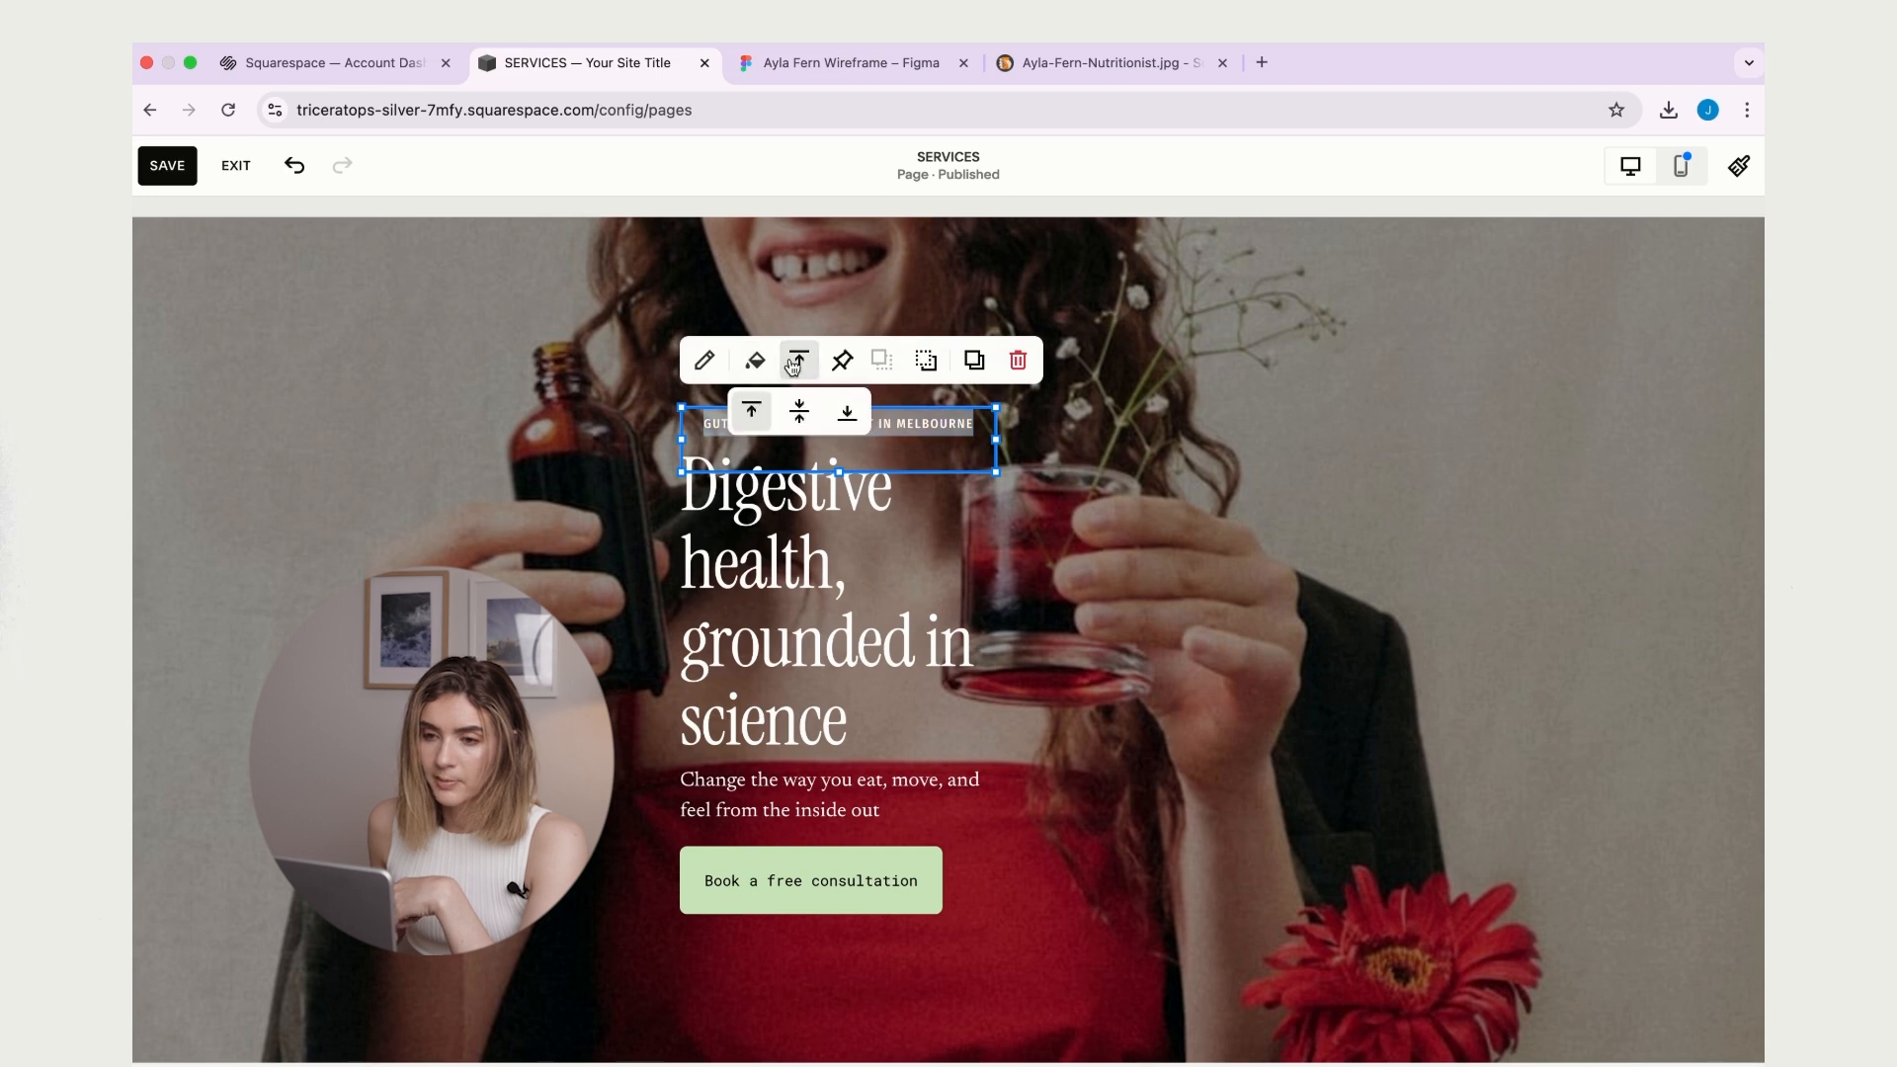
{"action": "left_click", "coordinate": [847, 412]}
{"action": "left_click", "coordinate": [1261, 450]}
{"action": "left_click_drag", "start_coordinate": [802, 435], "coordinate": [802, 395]}
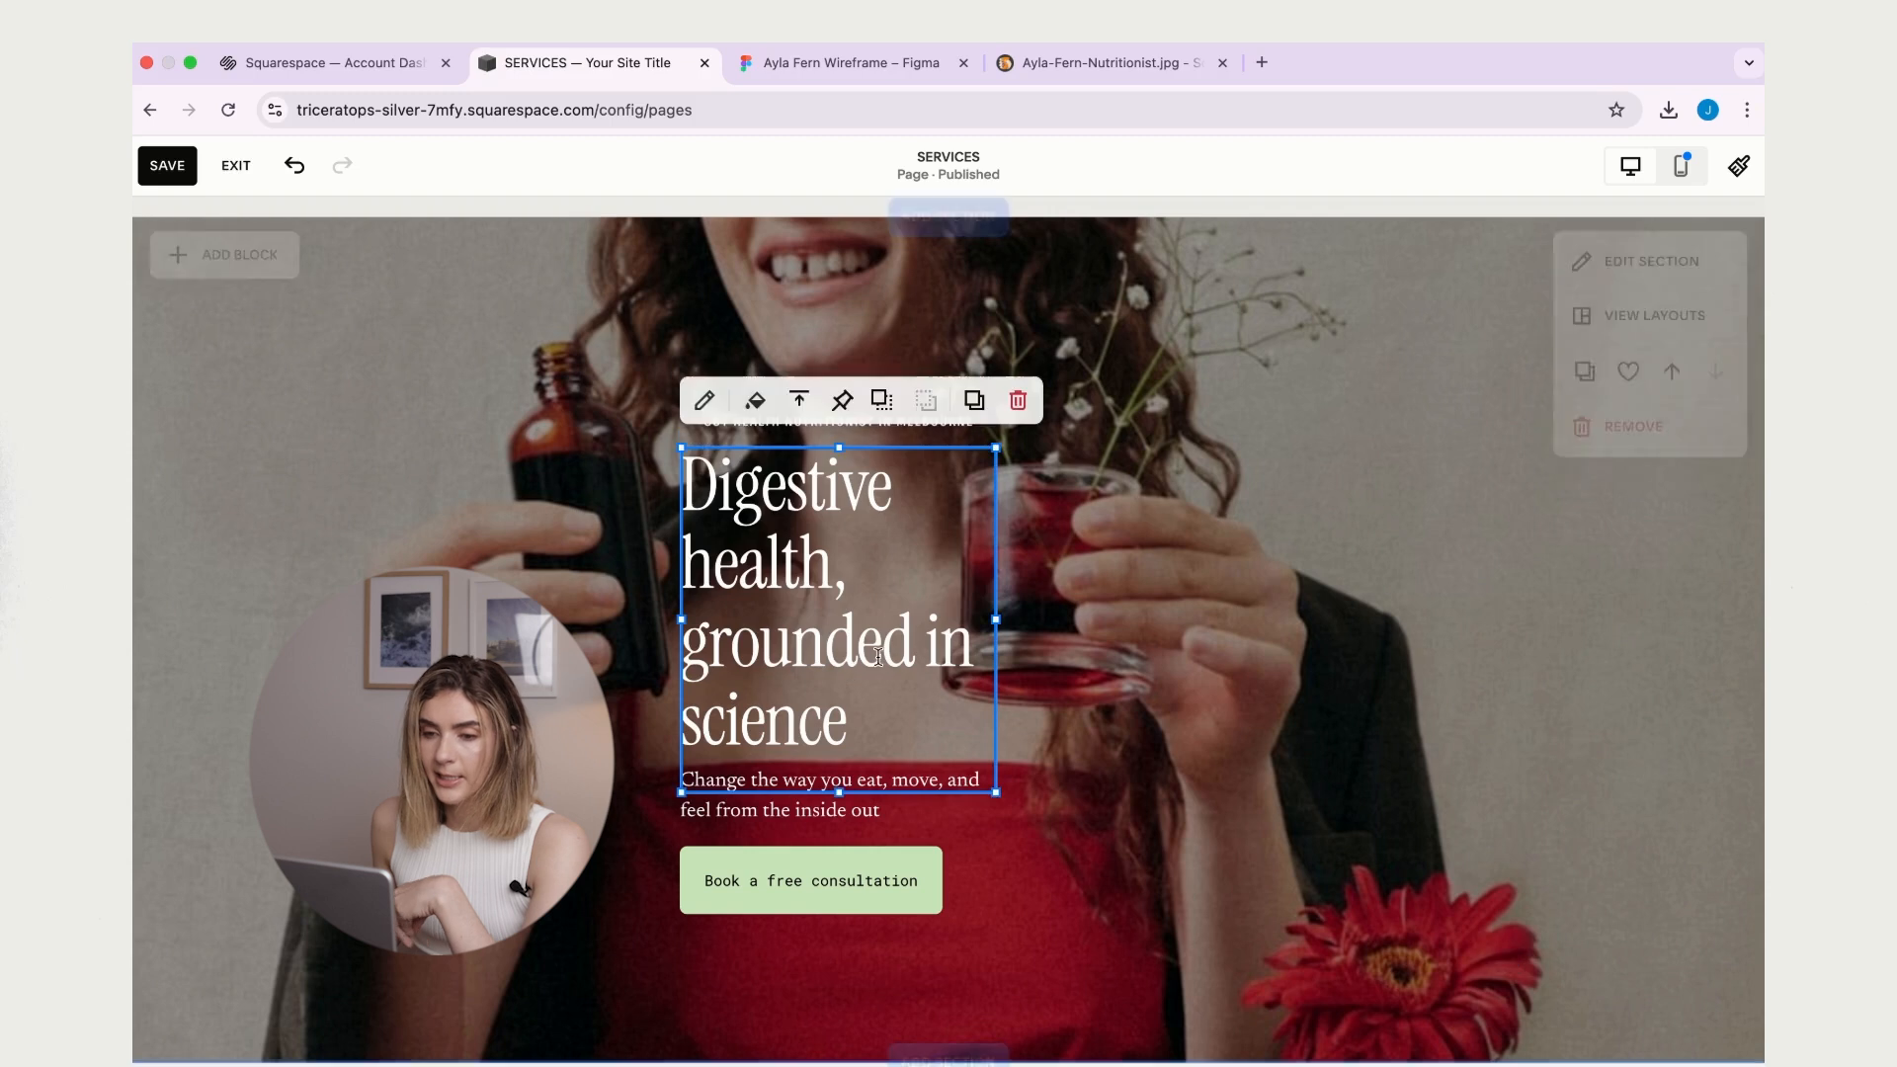
{"action": "left_click", "coordinate": [847, 672]}
- Widen the heading block so it wraps onto two lines and centre its text
{"action": "left_click", "coordinate": [848, 671]}
{"action": "left_click_drag", "start_coordinate": [1014, 621], "coordinate": [1221, 619]}
{"action": "key", "text": "super+a"}
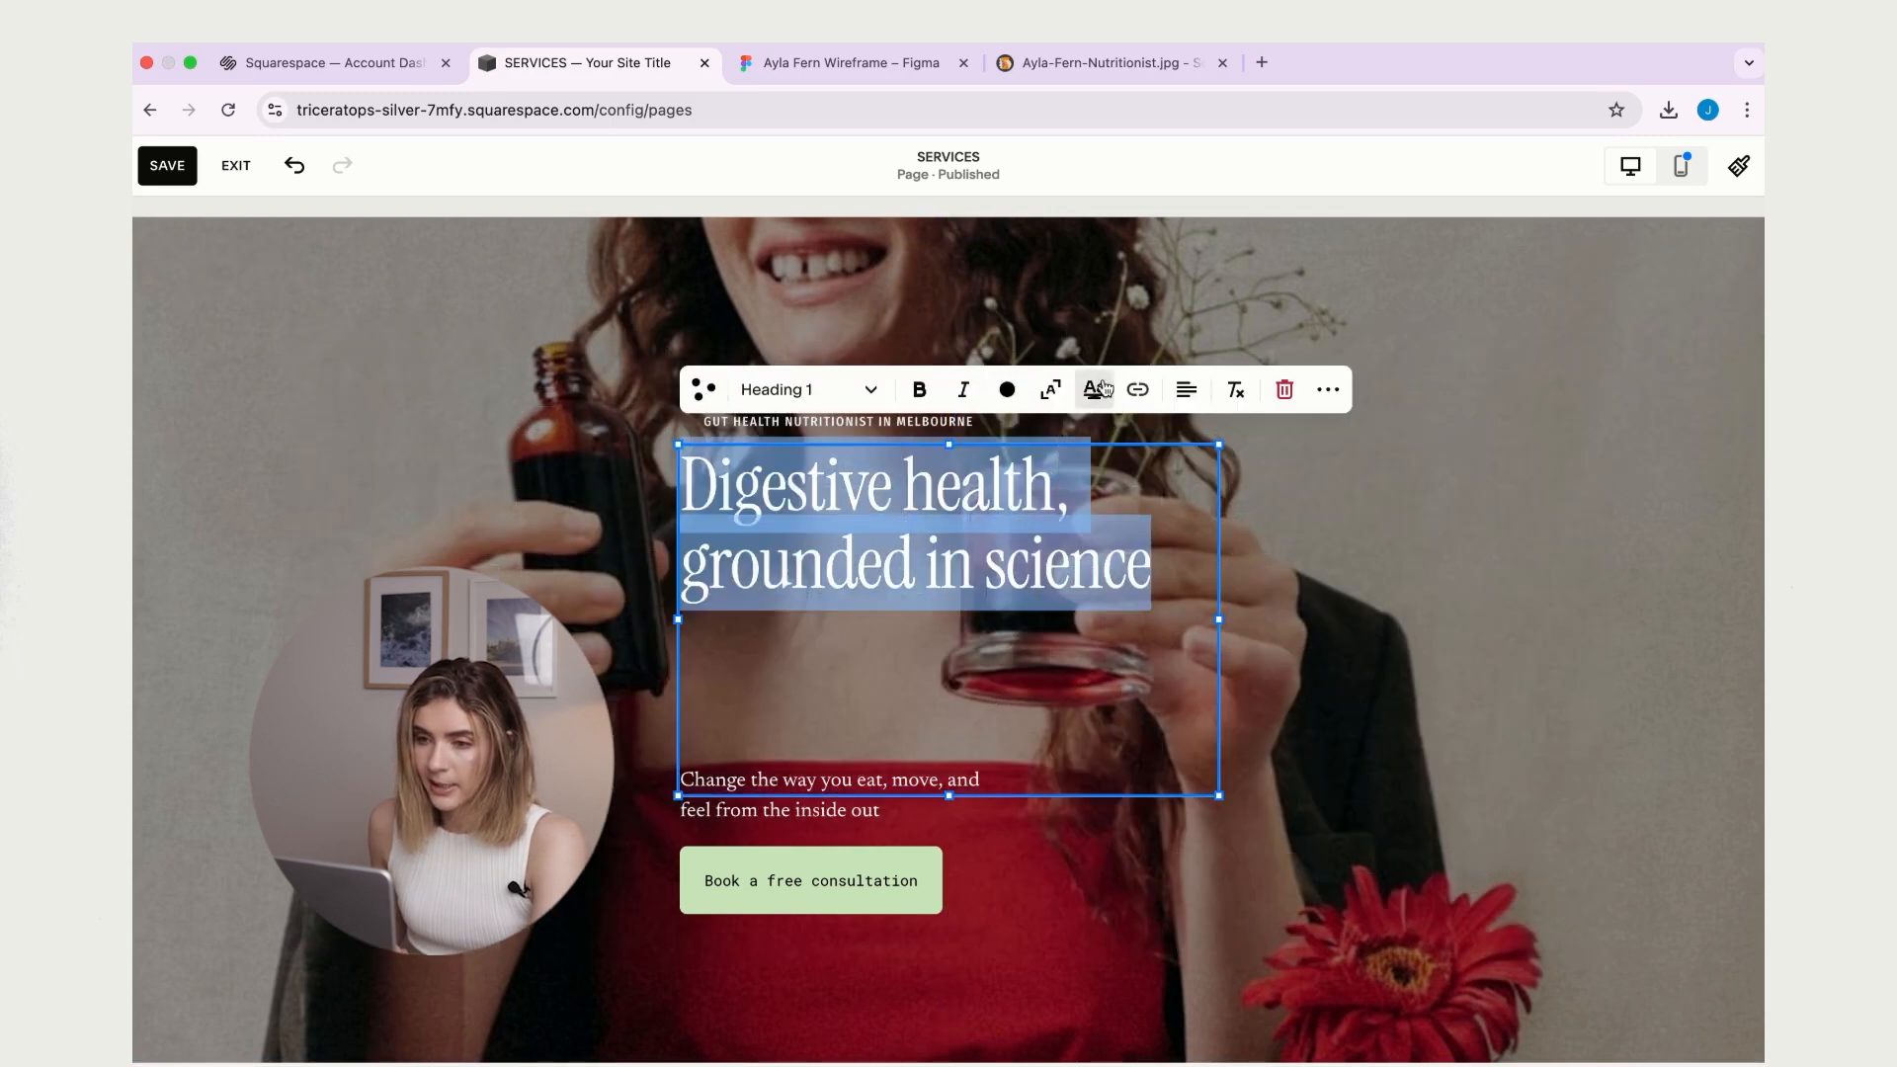
{"action": "left_click", "coordinate": [1189, 394]}
{"action": "left_click", "coordinate": [1167, 446]}
{"action": "left_click", "coordinate": [1359, 496]}
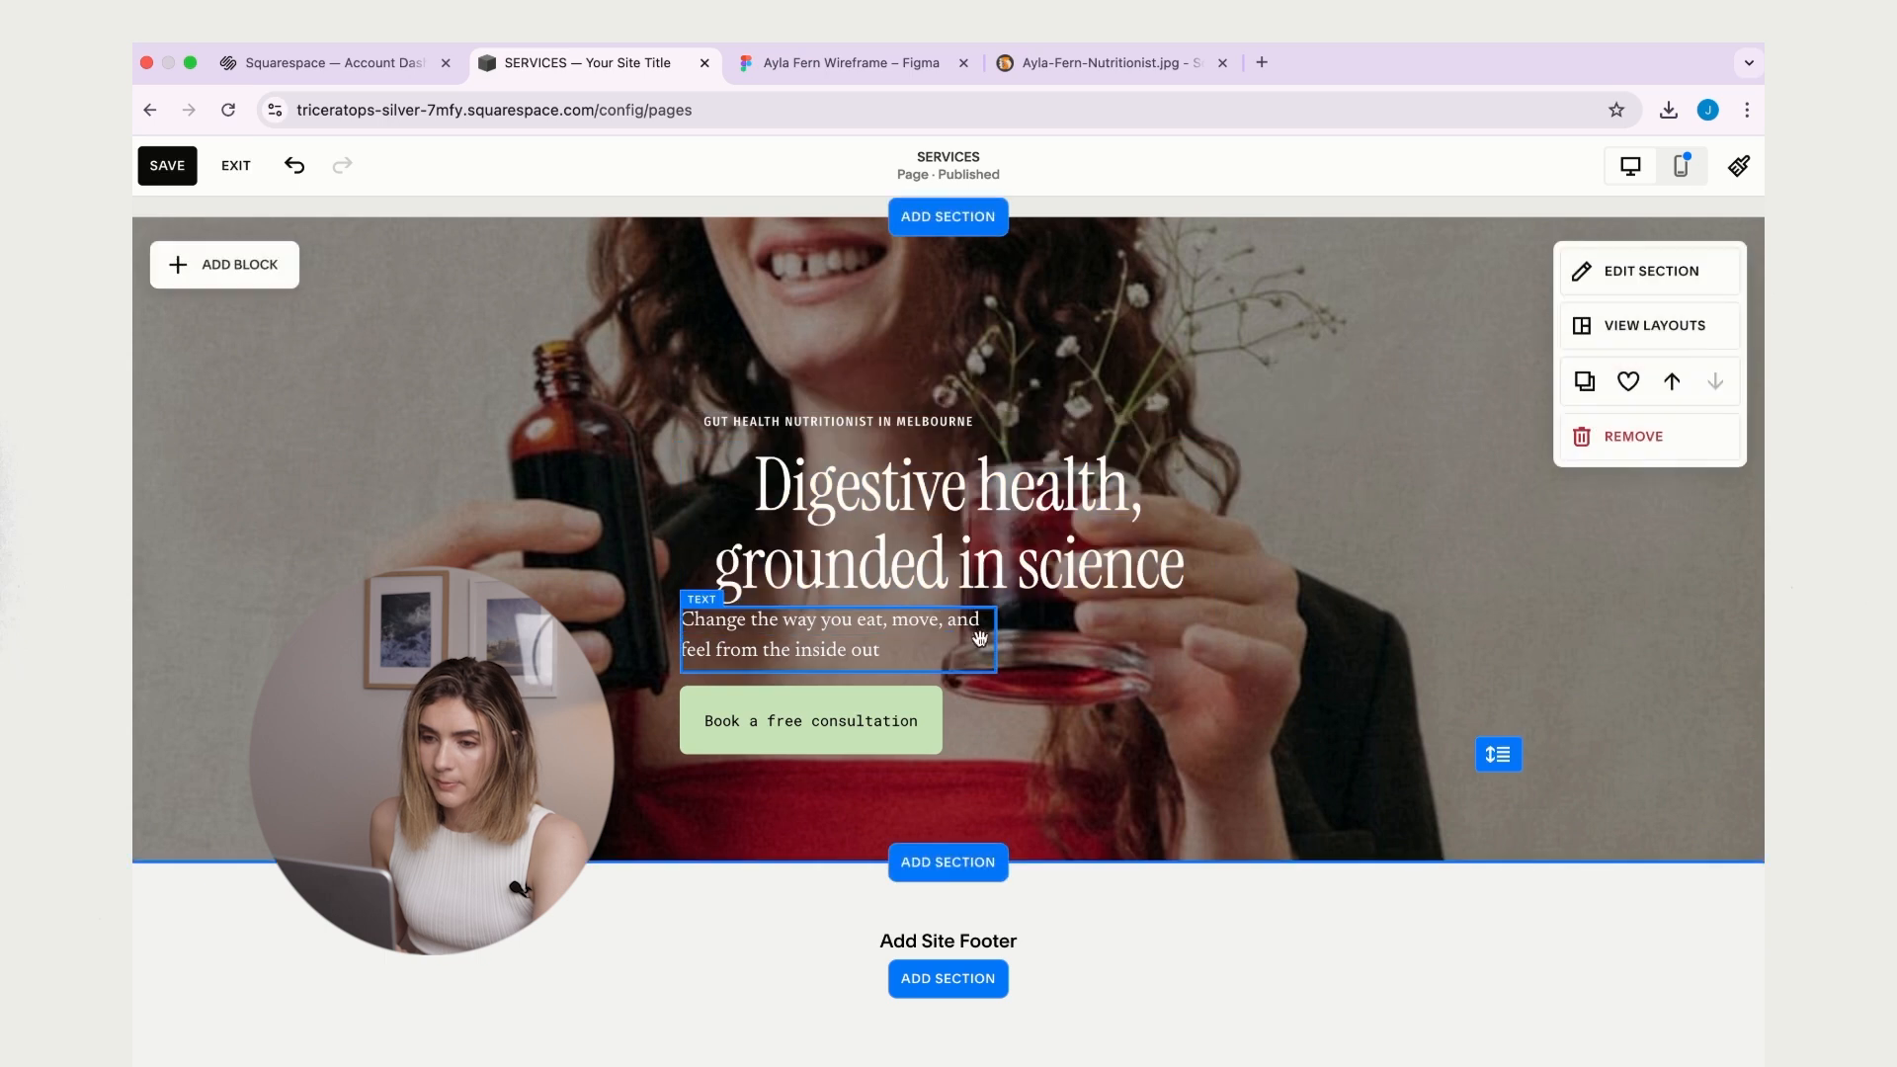
- Centre-align the 'Change the way you eat…' paragraph below the heading
{"action": "double_click", "coordinate": [818, 644]}
{"action": "key", "text": "super+a"}
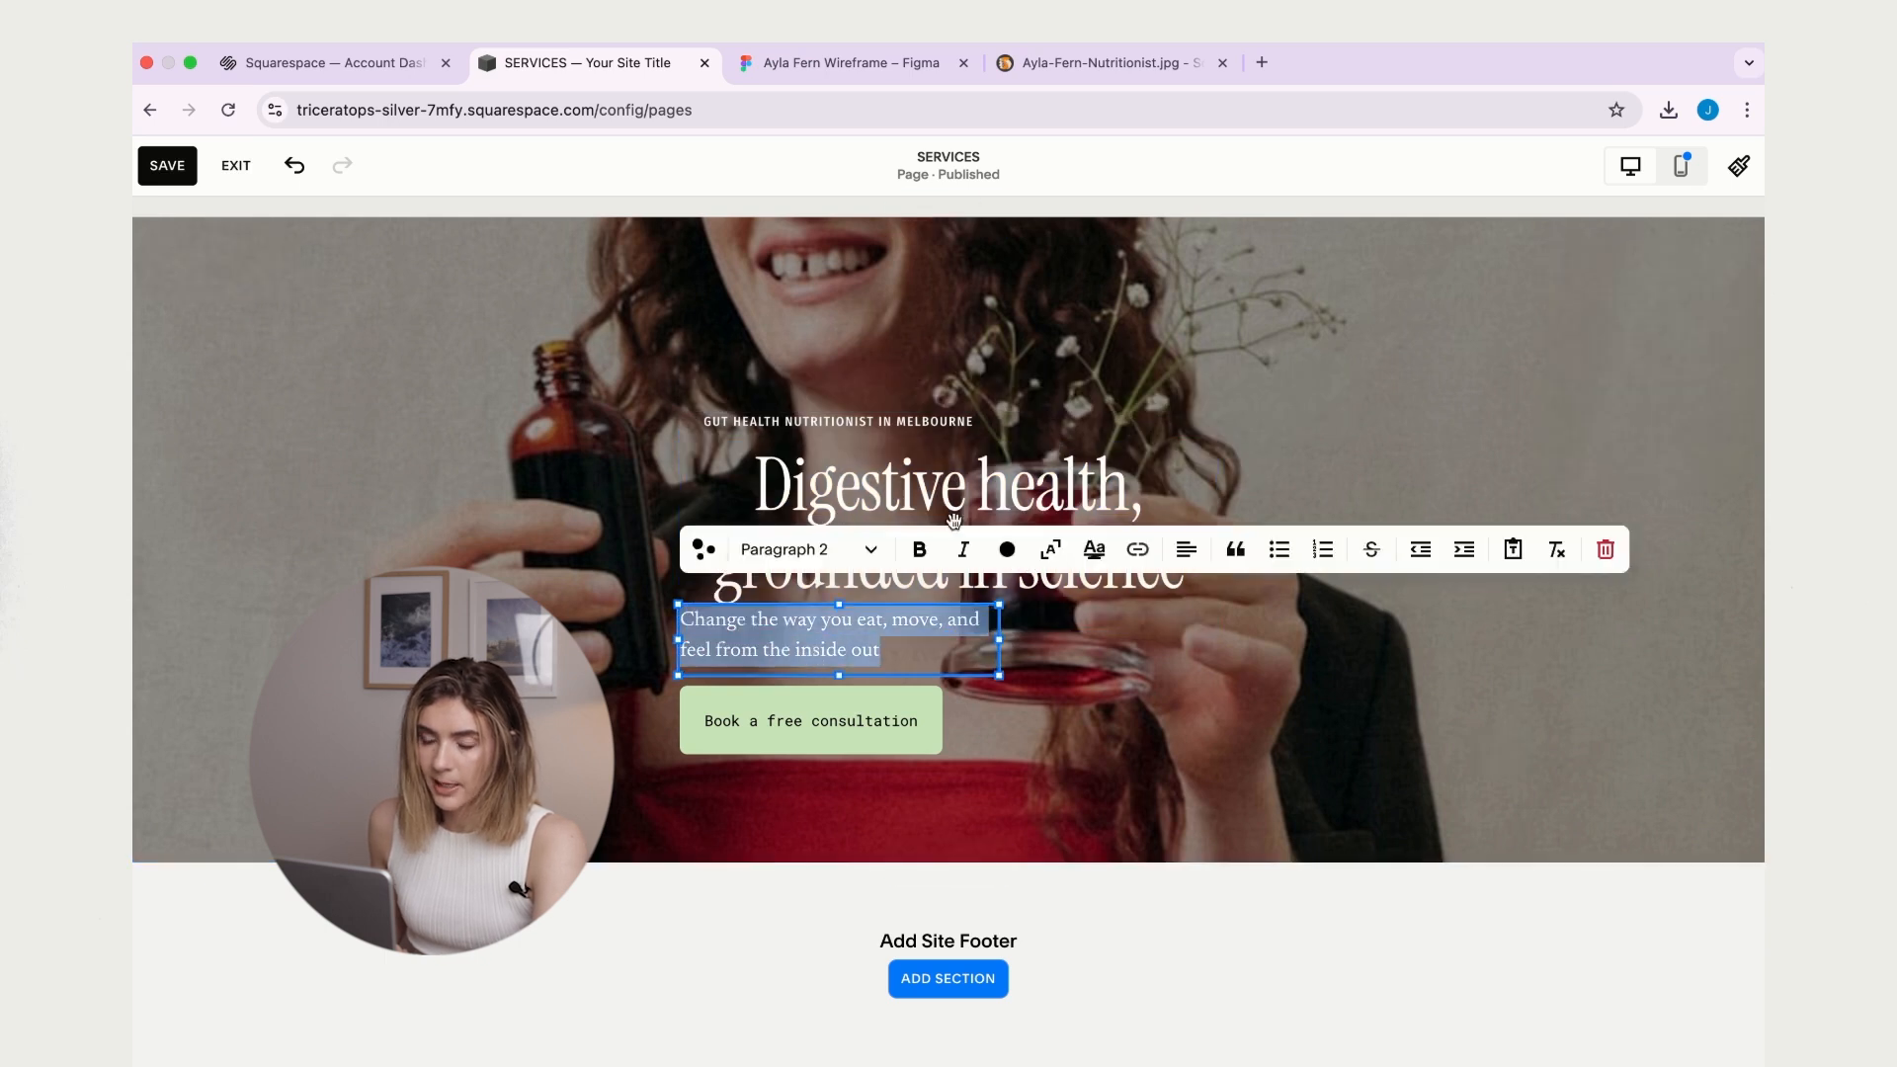
{"action": "left_click", "coordinate": [1186, 549]}
{"action": "left_click", "coordinate": [1165, 604]}
{"action": "left_click", "coordinate": [1263, 741]}
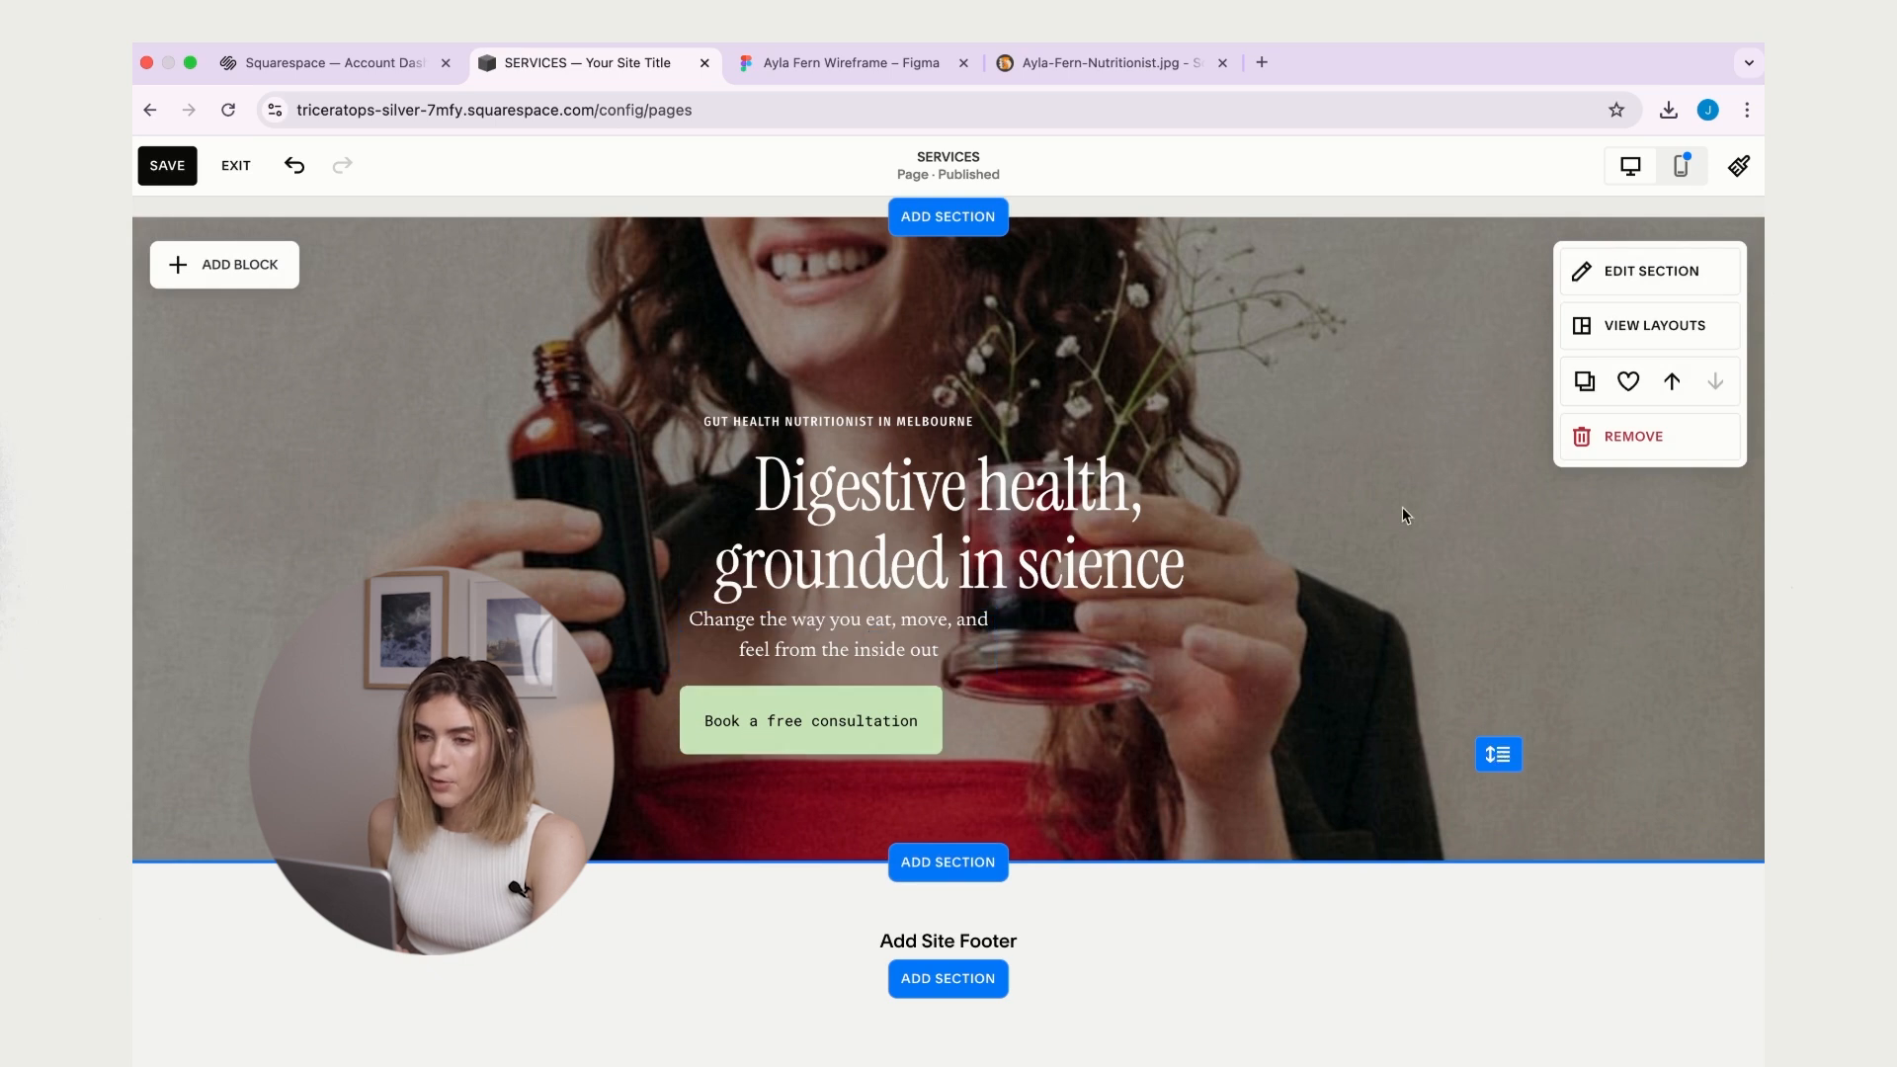
{"action": "scroll", "coordinate": [1418, 579], "scroll_direction": "up", "scroll_amount": 2}
- Make the hero section about 40 px taller
{"action": "scroll", "coordinate": [1418, 581], "scroll_direction": "down", "scroll_amount": 5}
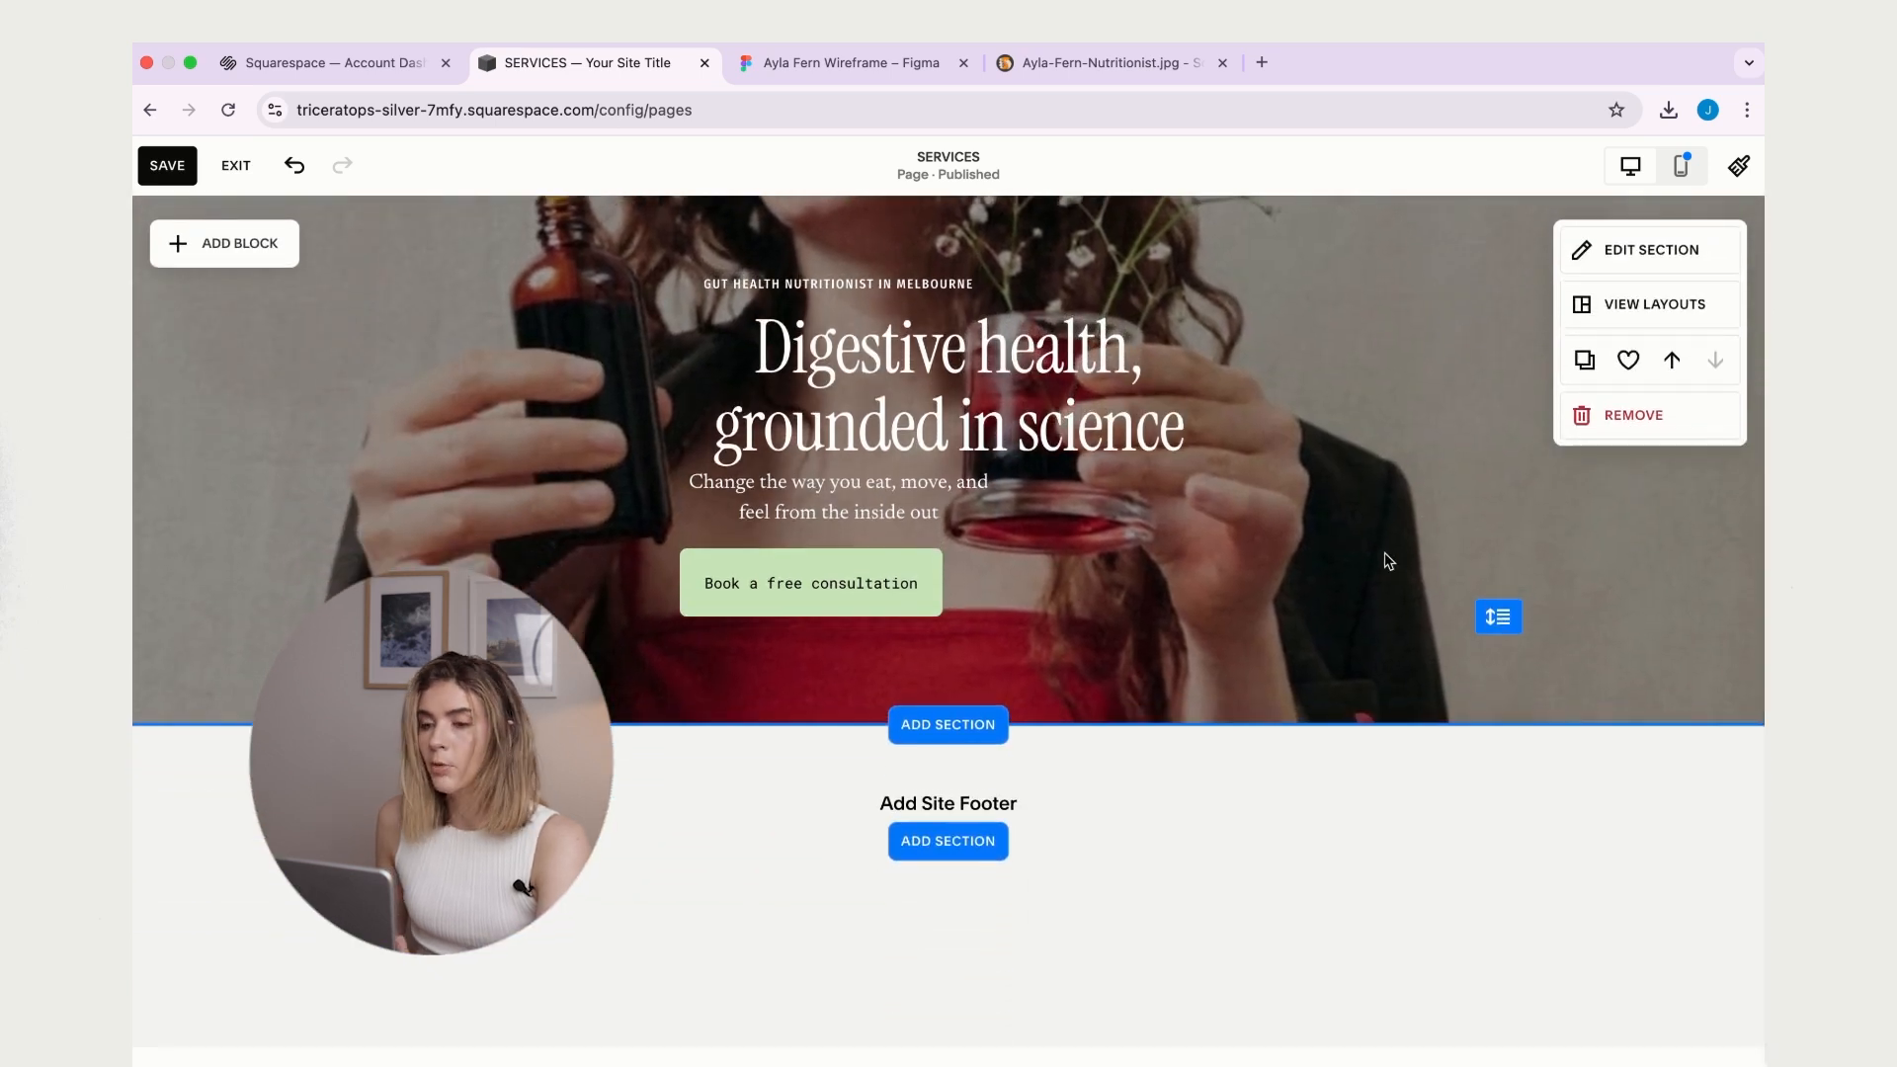
{"action": "left_click_drag", "start_coordinate": [1494, 618], "coordinate": [1503, 932]}
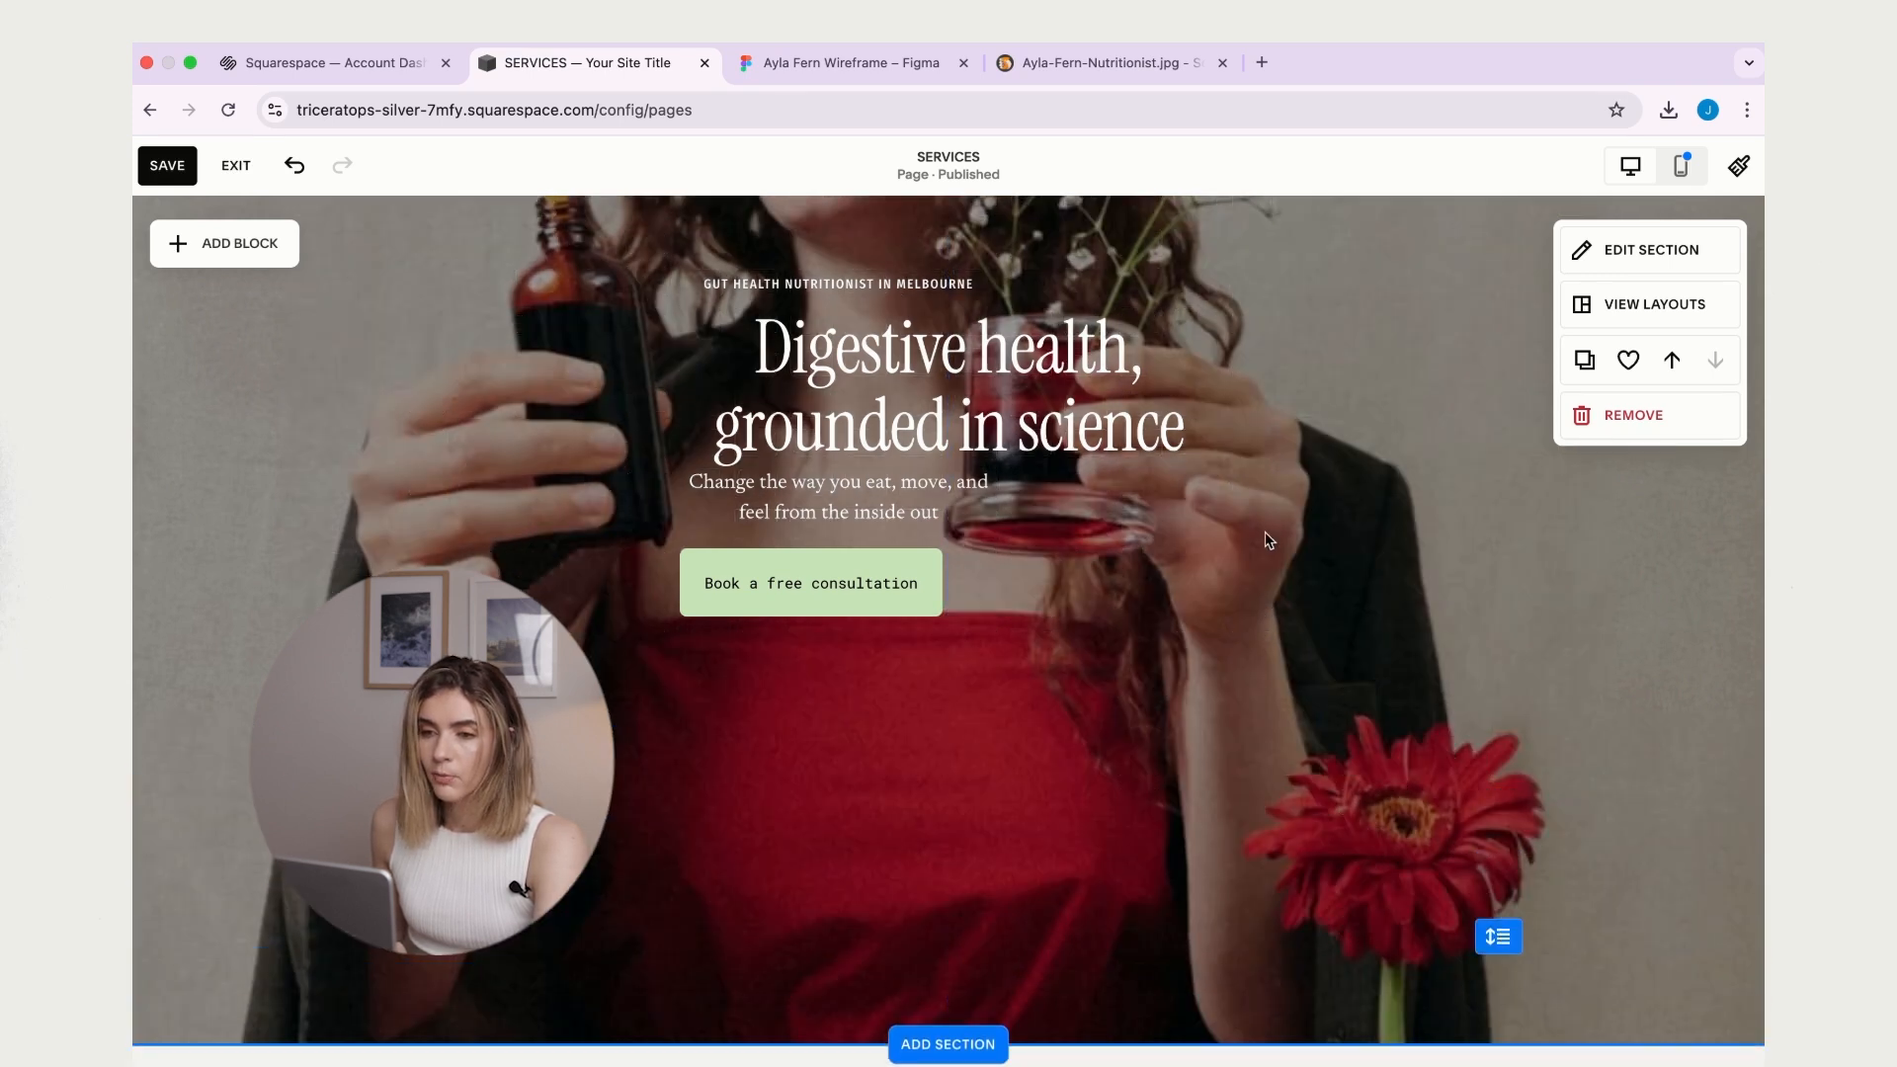
{"action": "scroll", "coordinate": [1261, 530], "scroll_direction": "up", "scroll_amount": 3}
{"action": "scroll", "coordinate": [1250, 522], "scroll_direction": "down", "scroll_amount": 3}
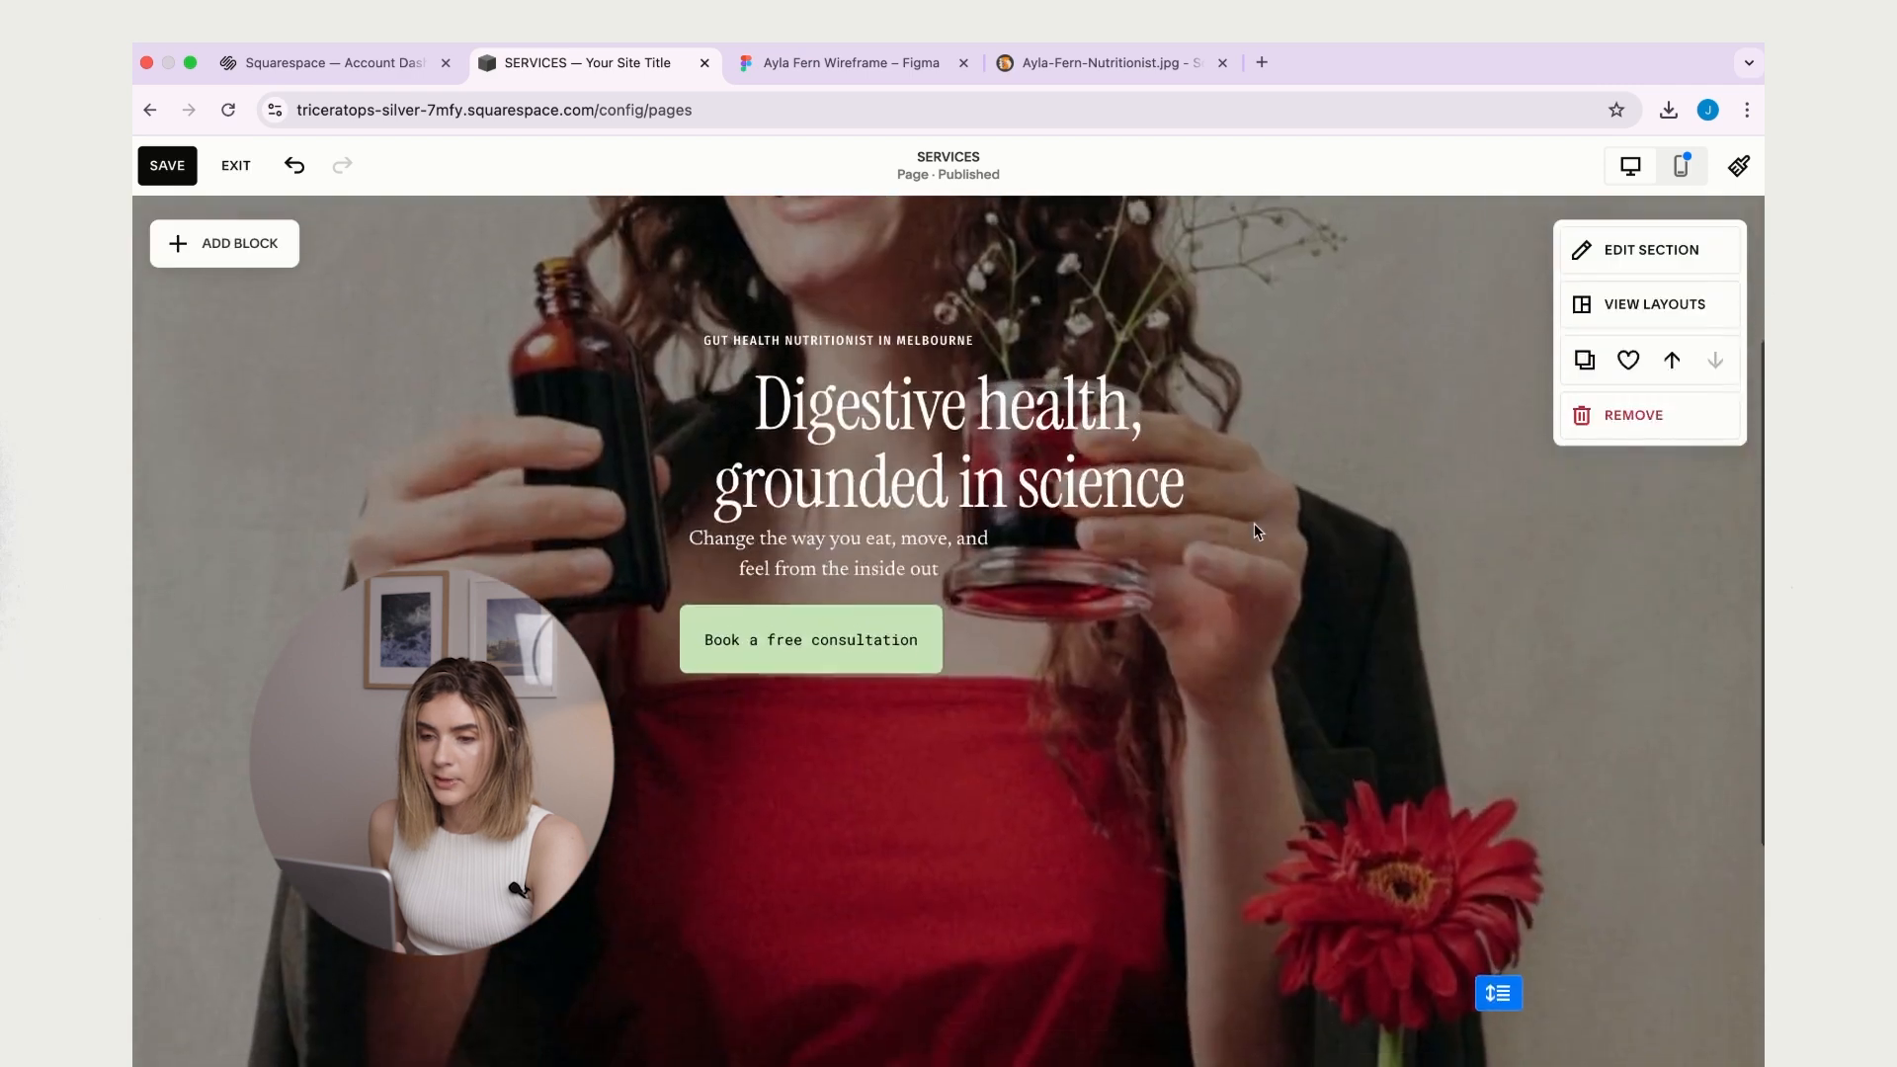
- Centre the Book button and widen the subtitle onto one centred line above it
{"action": "left_click_drag", "start_coordinate": [892, 669], "coordinate": [955, 724]}
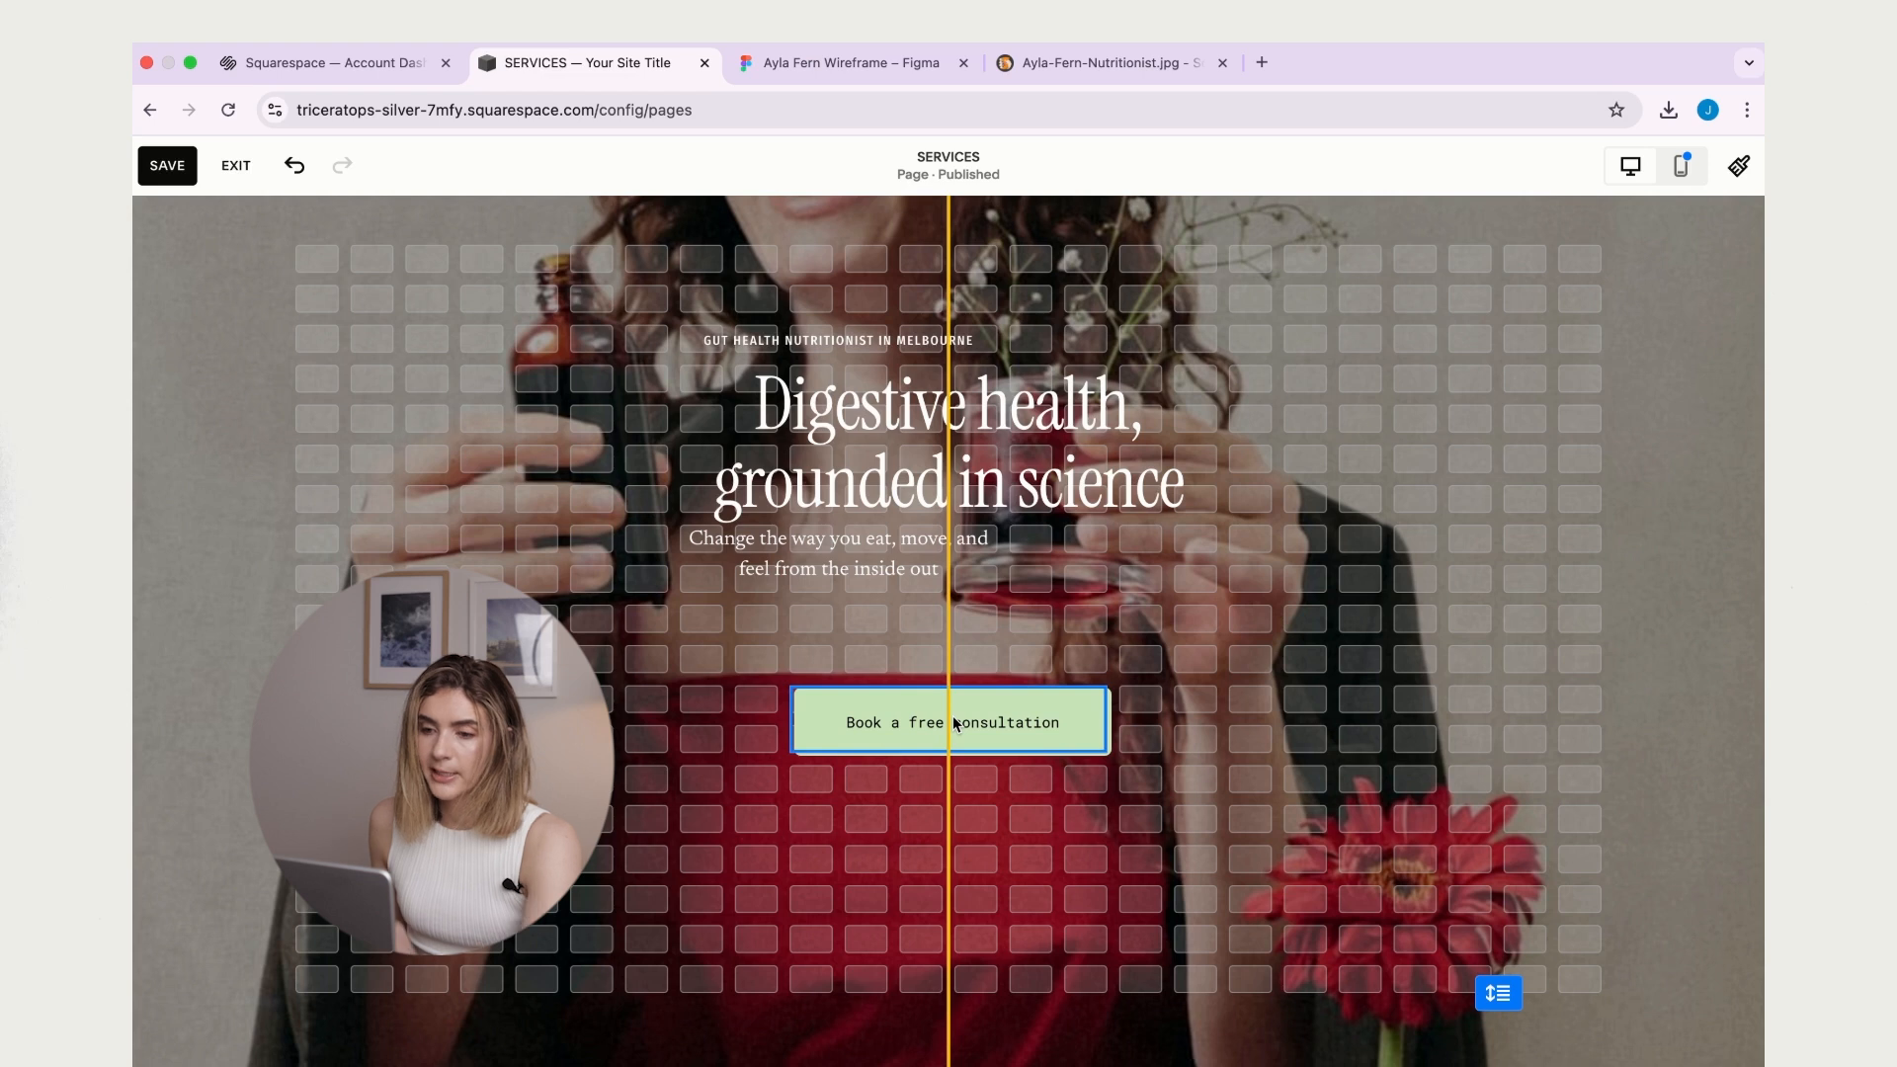
{"action": "left_click_drag", "start_coordinate": [955, 724], "coordinate": [952, 724]}
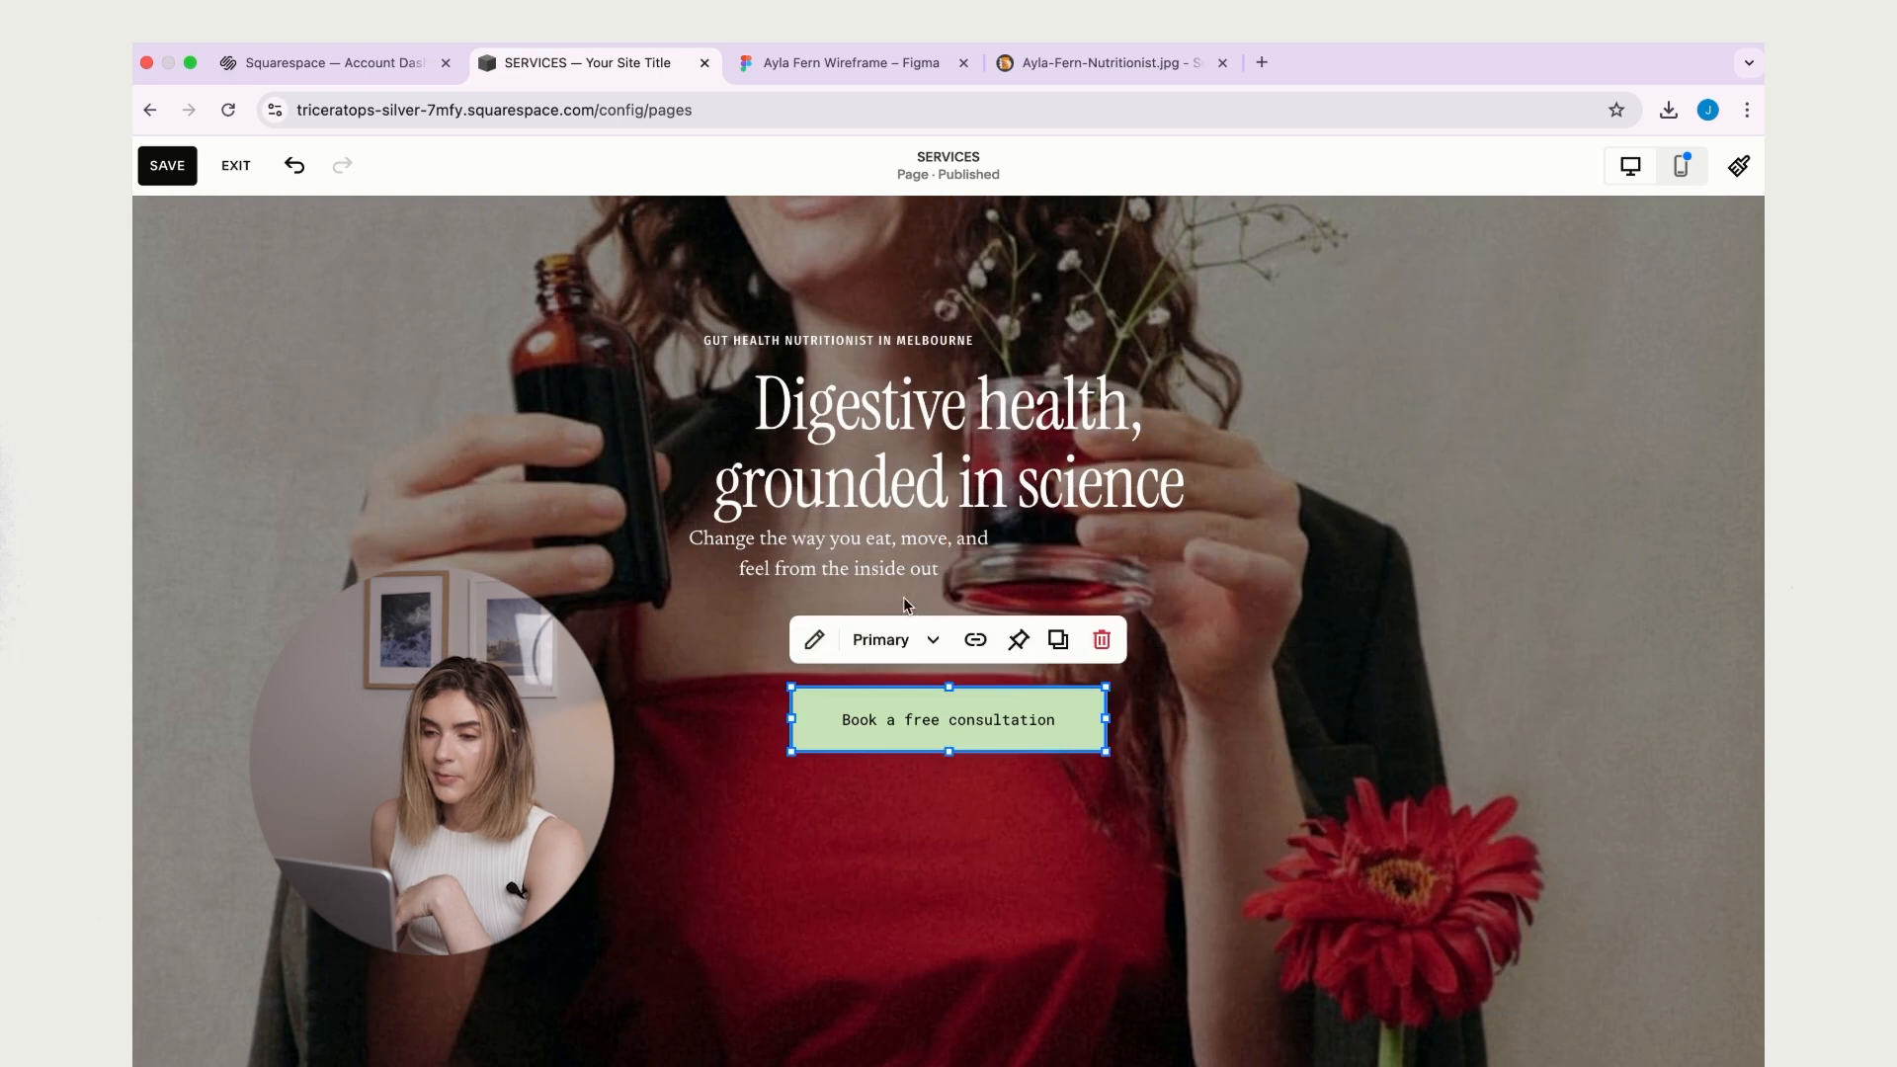
{"action": "left_click_drag", "start_coordinate": [845, 570], "coordinate": [941, 610]}
{"action": "left_click_drag", "start_coordinate": [1105, 599], "coordinate": [1320, 600]}
{"action": "left_click_drag", "start_coordinate": [1201, 590], "coordinate": [1081, 585]}
- Widen the label and heading blocks and centre the heading on the page
{"action": "left_click_drag", "start_coordinate": [1087, 425], "coordinate": [1095, 442]}
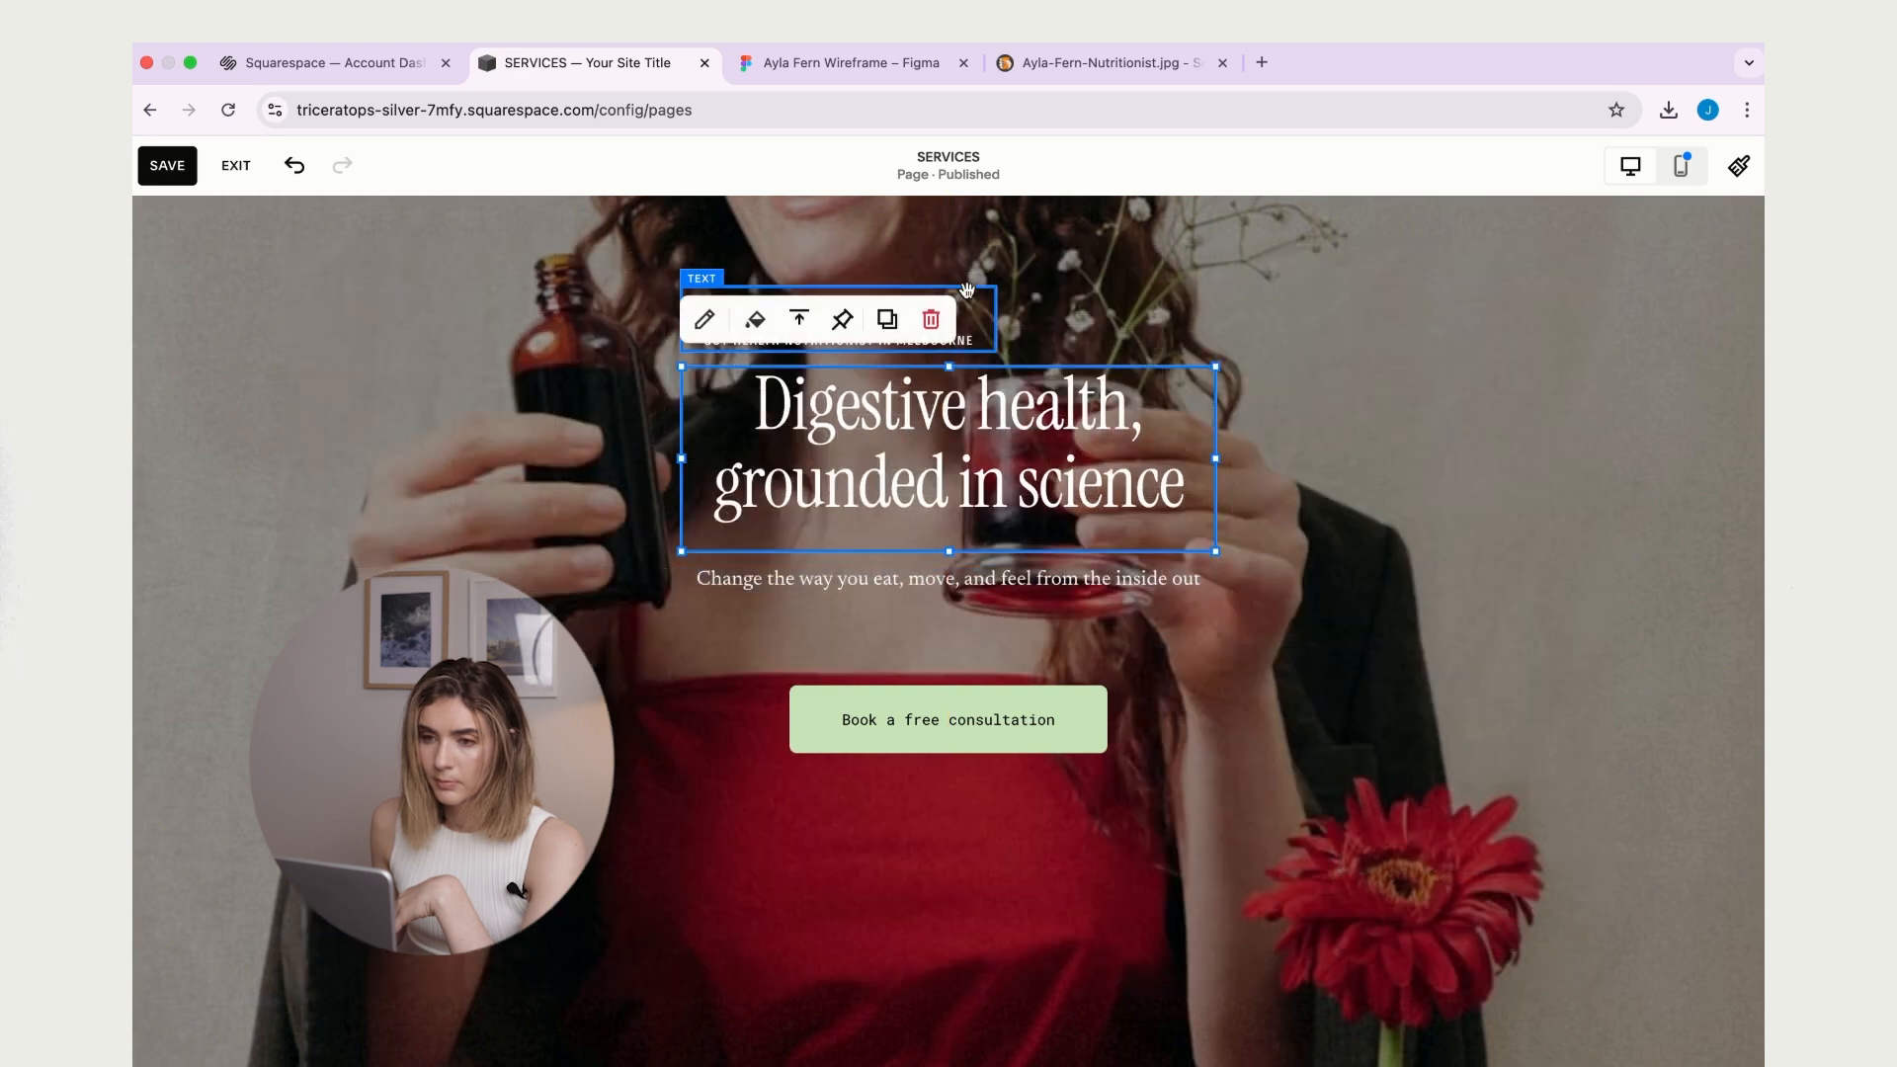
{"action": "left_click", "coordinate": [997, 320]}
{"action": "left_click_drag", "start_coordinate": [1012, 320], "coordinate": [1217, 320]}
{"action": "left_click", "coordinate": [1429, 476]}
{"action": "scroll", "coordinate": [1421, 484], "scroll_direction": "up", "scroll_amount": 1}
{"action": "left_click", "coordinate": [1176, 499]}
{"action": "left_click_drag", "start_coordinate": [1215, 507], "coordinate": [1403, 510]}
{"action": "left_click", "coordinate": [1419, 508]}
{"action": "left_click_drag", "start_coordinate": [1264, 455], "coordinate": [1125, 458]}
{"action": "left_click", "coordinate": [1383, 463]}
{"action": "left_click", "coordinate": [1393, 456]}
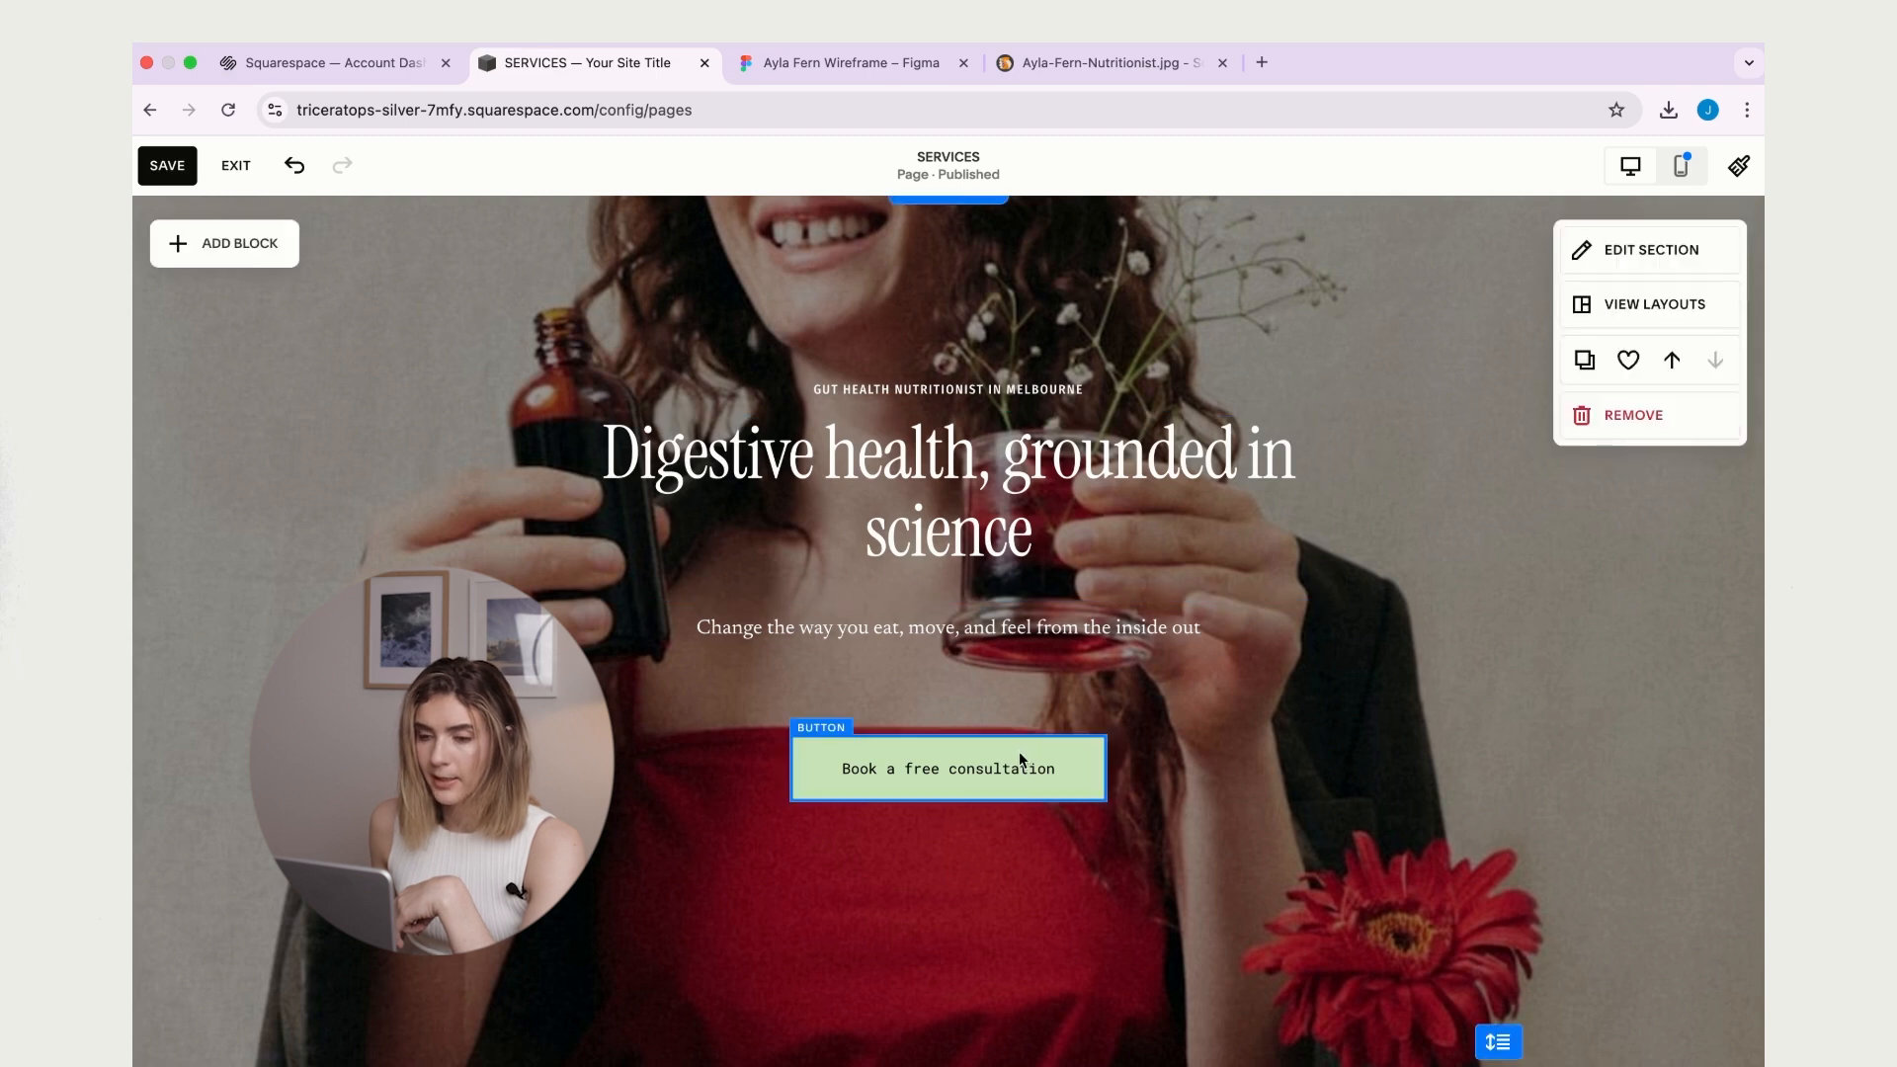
{"action": "scroll", "coordinate": [1208, 713], "scroll_direction": "down", "scroll_amount": 1}
- Move the Book a free consultation button about 40 px up and make it shorter
{"action": "scroll", "coordinate": [1207, 714], "scroll_direction": "up", "scroll_amount": 1}
{"action": "left_click_drag", "start_coordinate": [1014, 790], "coordinate": [948, 720]}
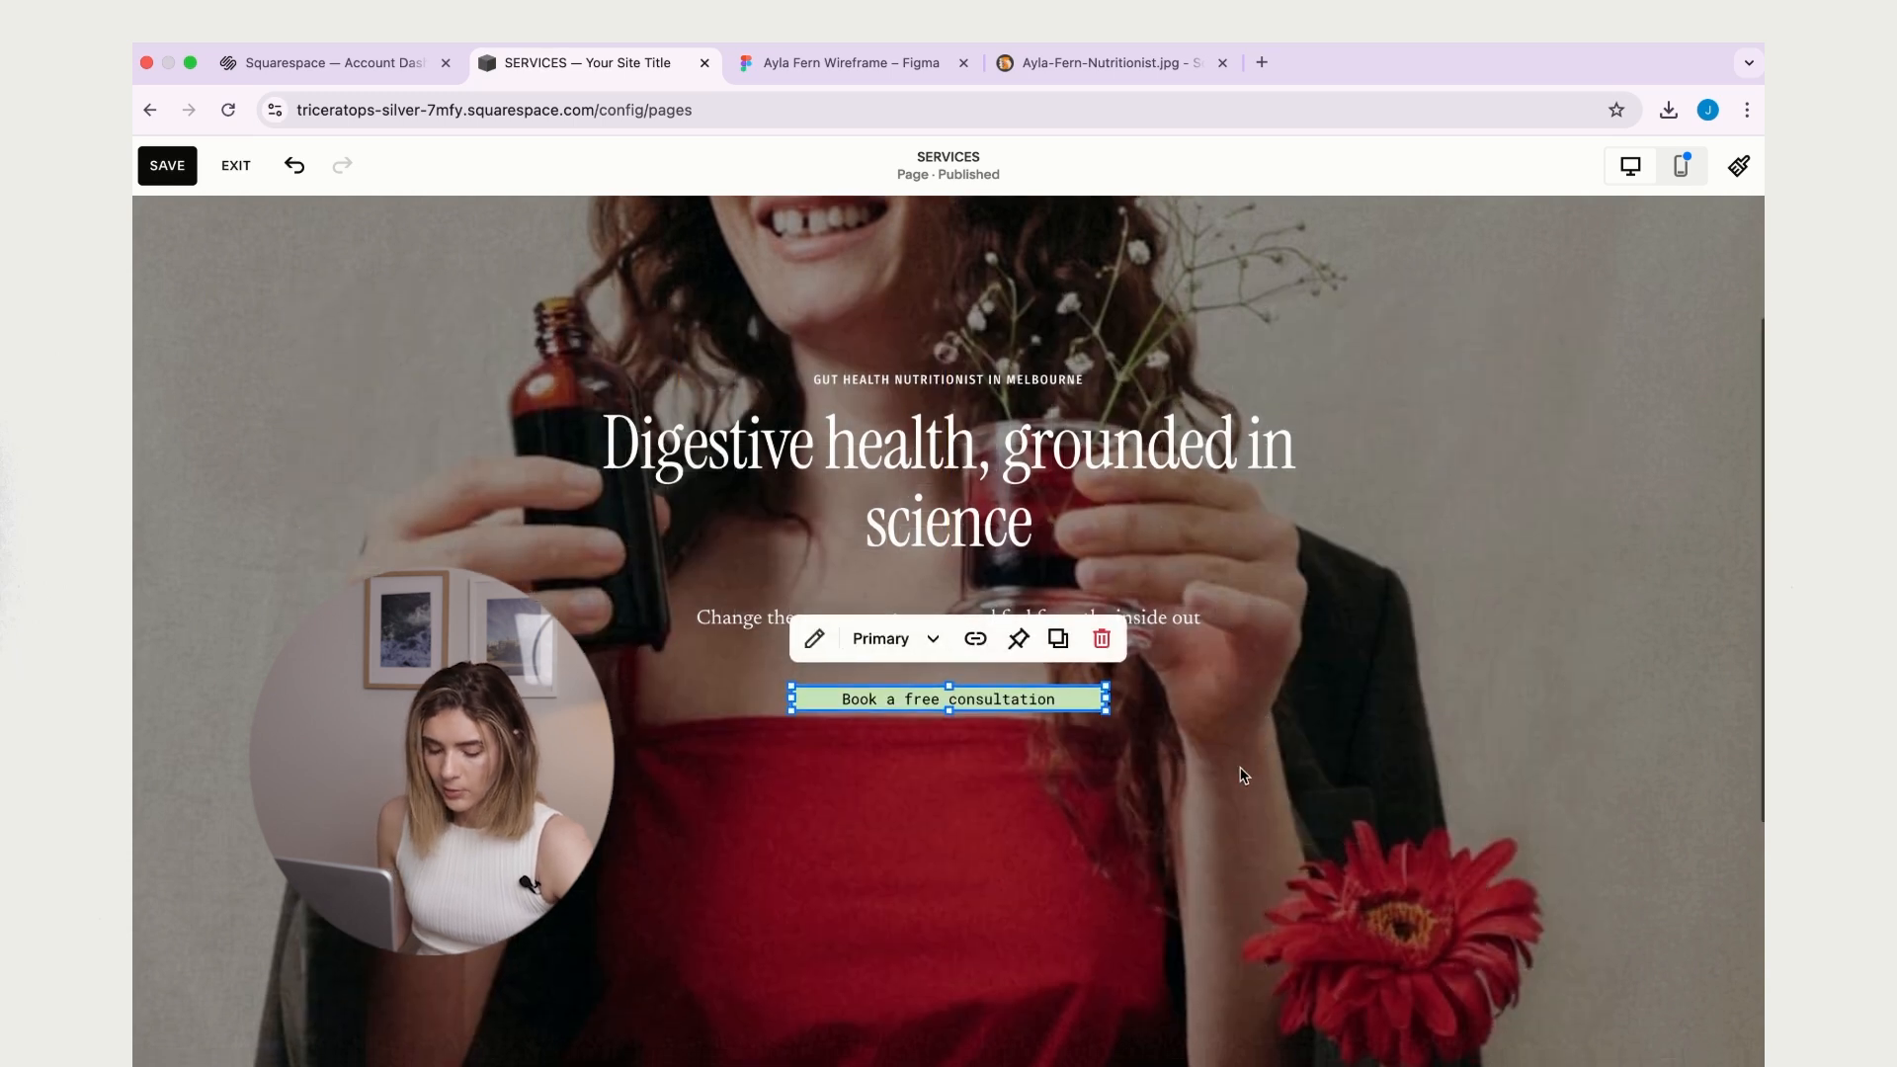
{"action": "left_click_drag", "start_coordinate": [946, 723], "coordinate": [957, 781]}
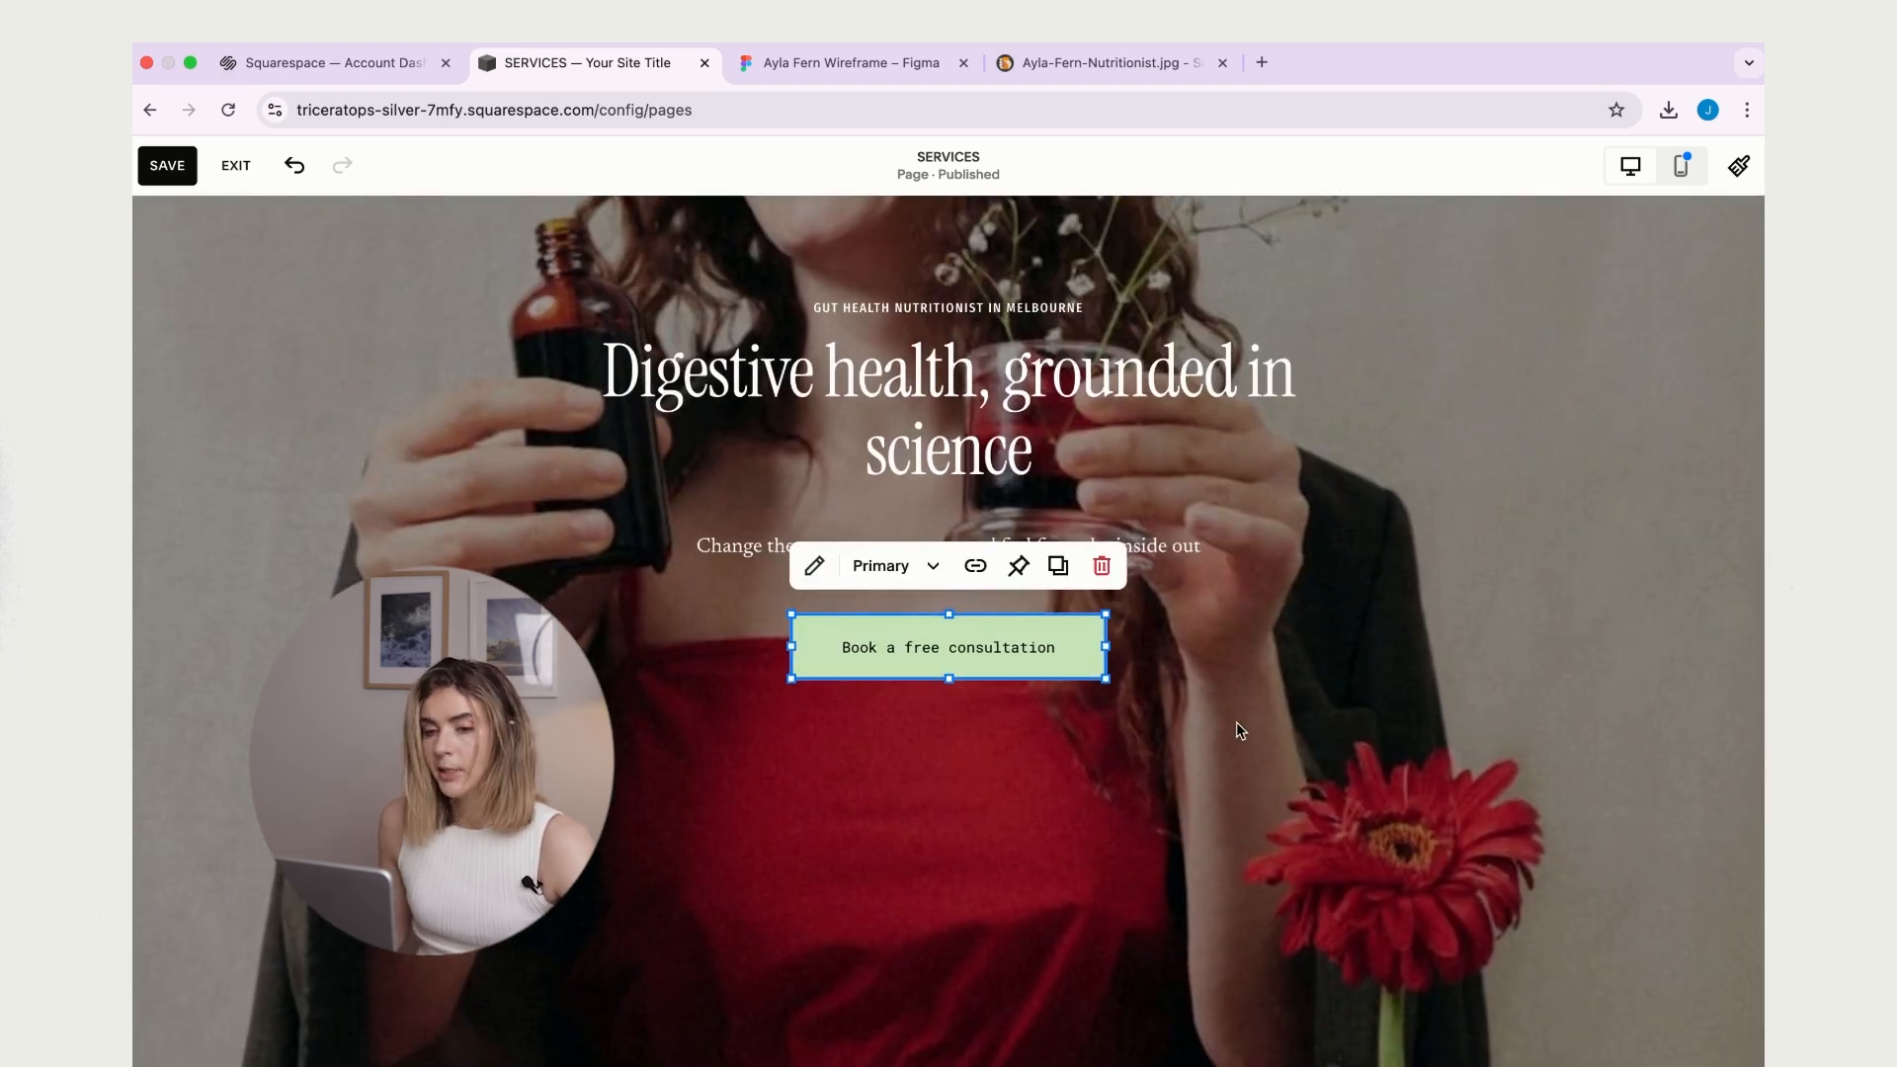
{"action": "key", "text": "g"}
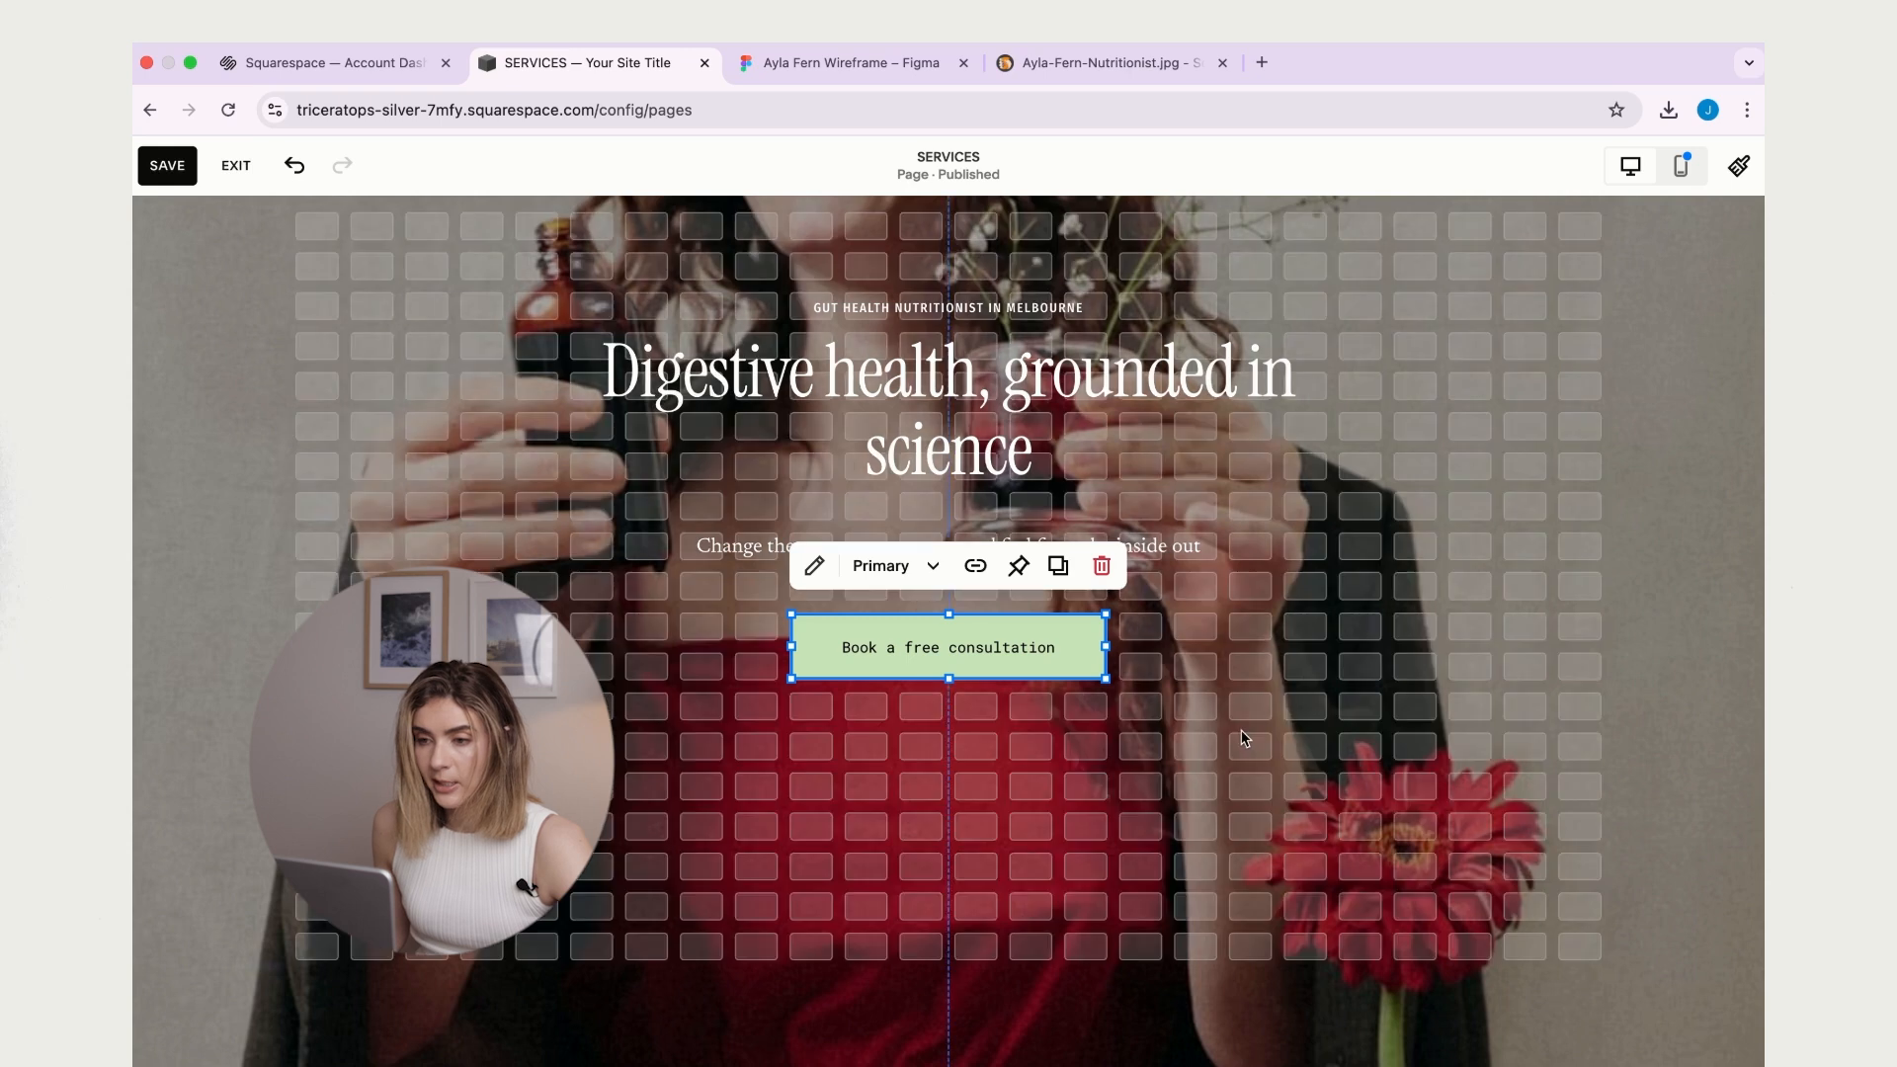
{"action": "scroll", "coordinate": [1250, 739], "scroll_direction": "up", "scroll_amount": 1}
{"action": "scroll", "coordinate": [1249, 758], "scroll_direction": "down", "scroll_amount": 1}
{"action": "scroll", "coordinate": [1252, 766], "scroll_direction": "up", "scroll_amount": 1}
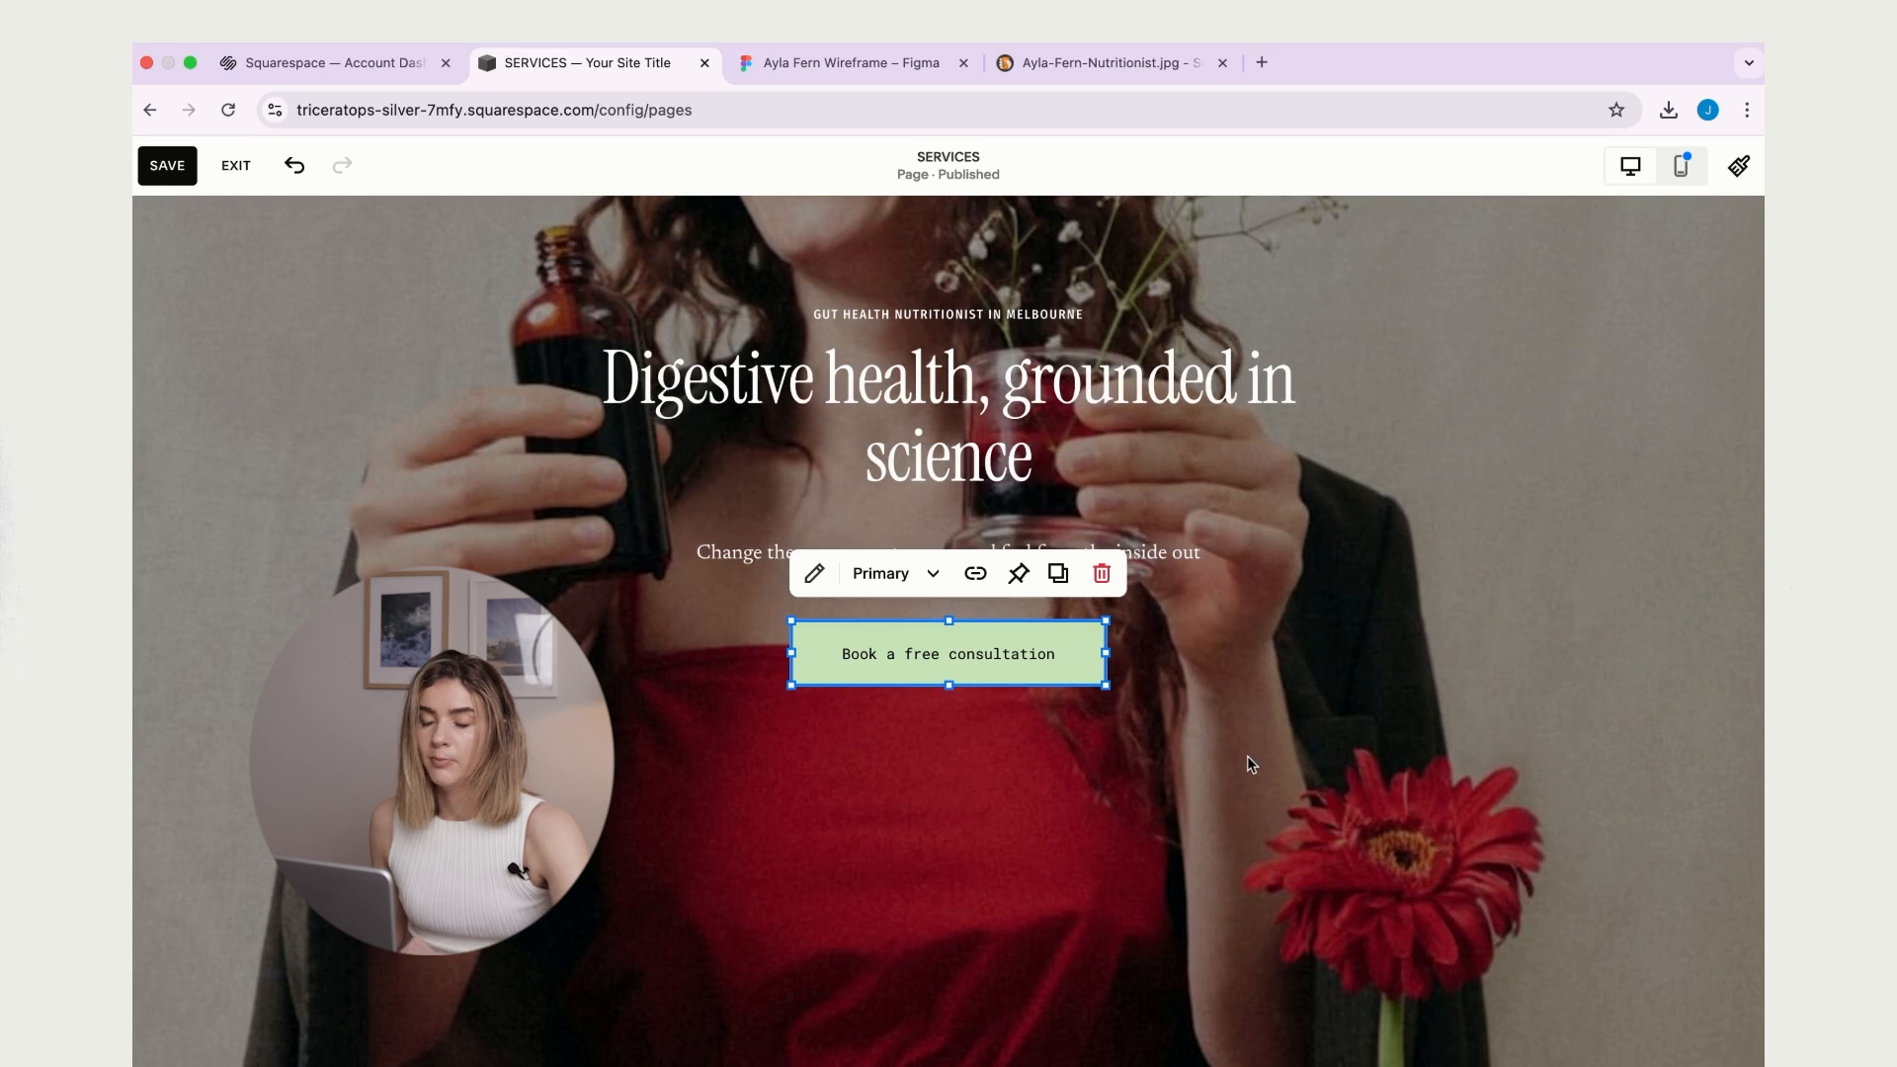
{"action": "left_click_drag", "start_coordinate": [948, 686], "coordinate": [952, 647]}
{"action": "left_click", "coordinate": [1428, 666]}
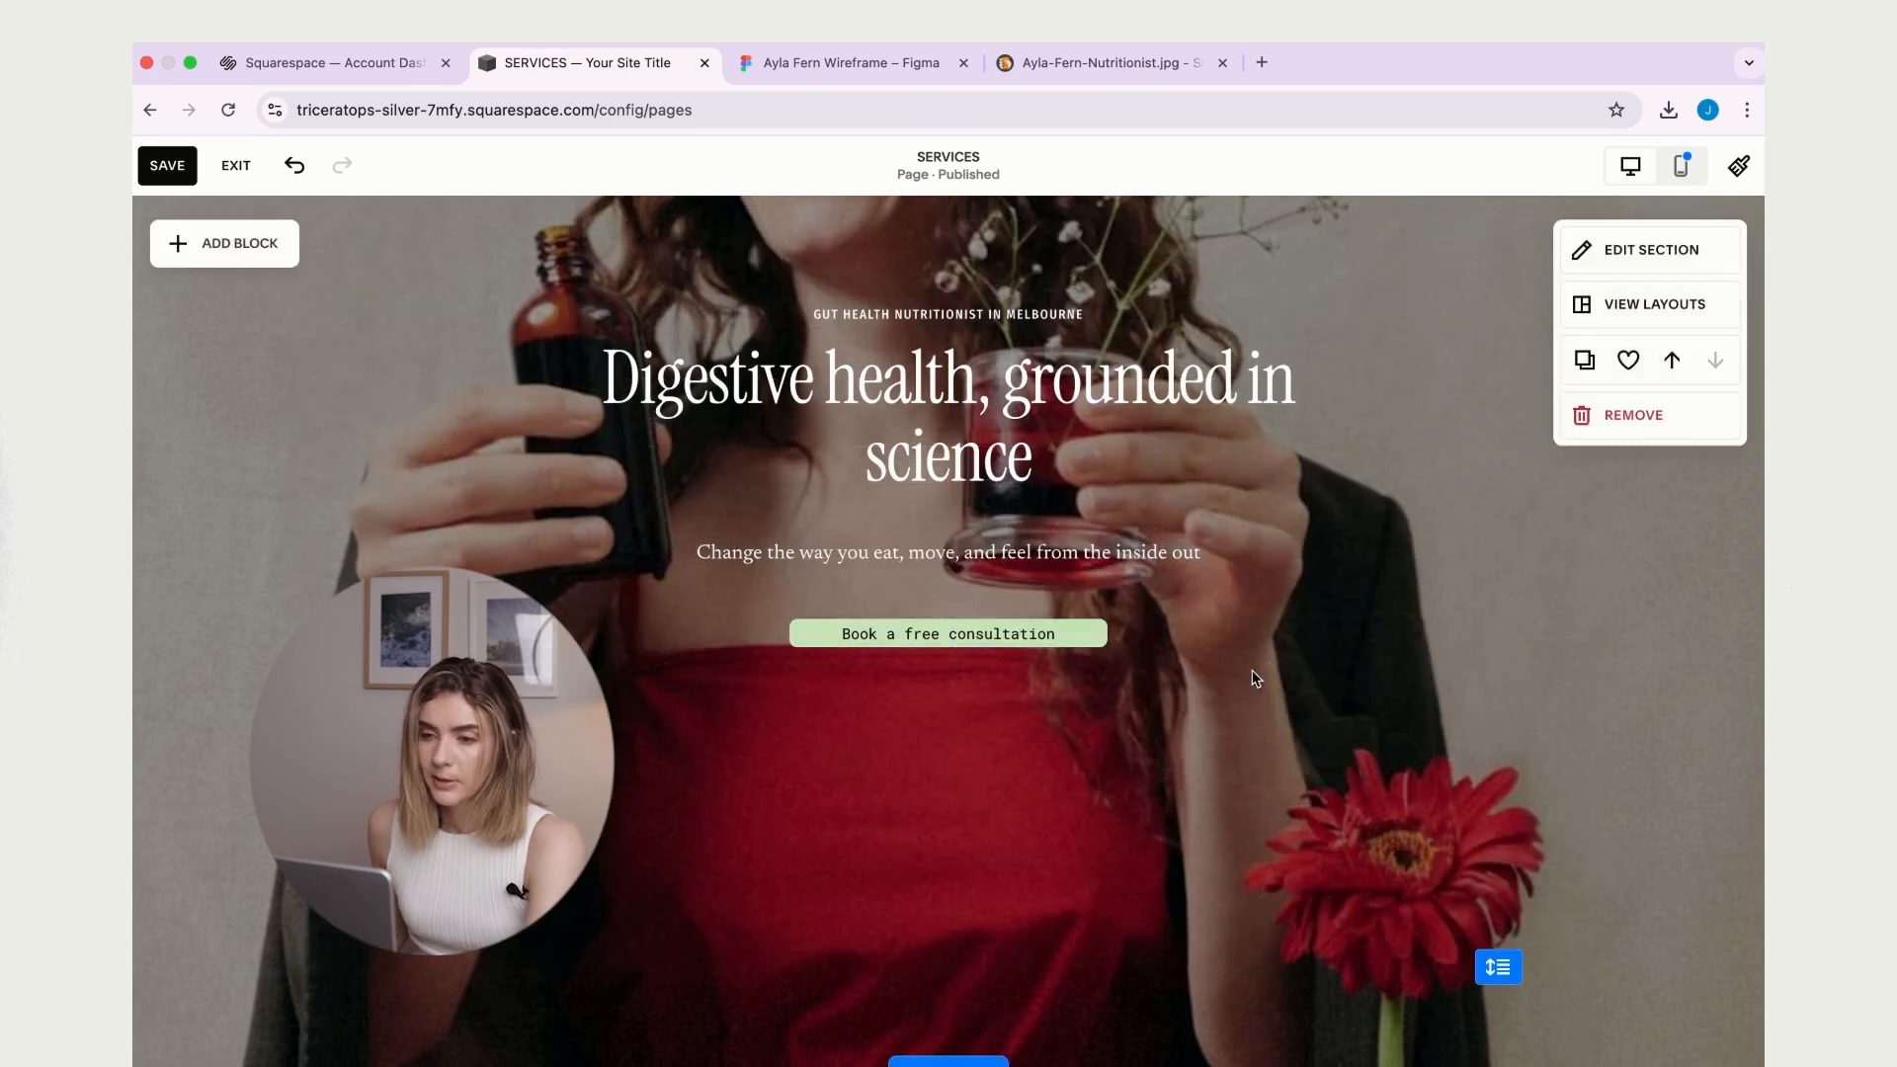
- Marquee-select the hero text group, move it higher, and shorten the hero section
{"action": "scroll", "coordinate": [1363, 593], "scroll_direction": "up", "scroll_amount": 3}
{"action": "scroll", "coordinate": [1377, 572], "scroll_direction": "down", "scroll_amount": 1}
{"action": "left_click_drag", "start_coordinate": [1220, 468], "coordinate": [891, 895]}
{"action": "left_click_drag", "start_coordinate": [1018, 624], "coordinate": [1016, 549]}
{"action": "mouse_move", "coordinate": [1498, 865]}
{"action": "left_mouse_down"}
{"action": "mouse_move", "coordinate": [1501, 815]}
{"action": "mouse_move", "coordinate": [1488, 835]}
{"action": "left_mouse_up"}
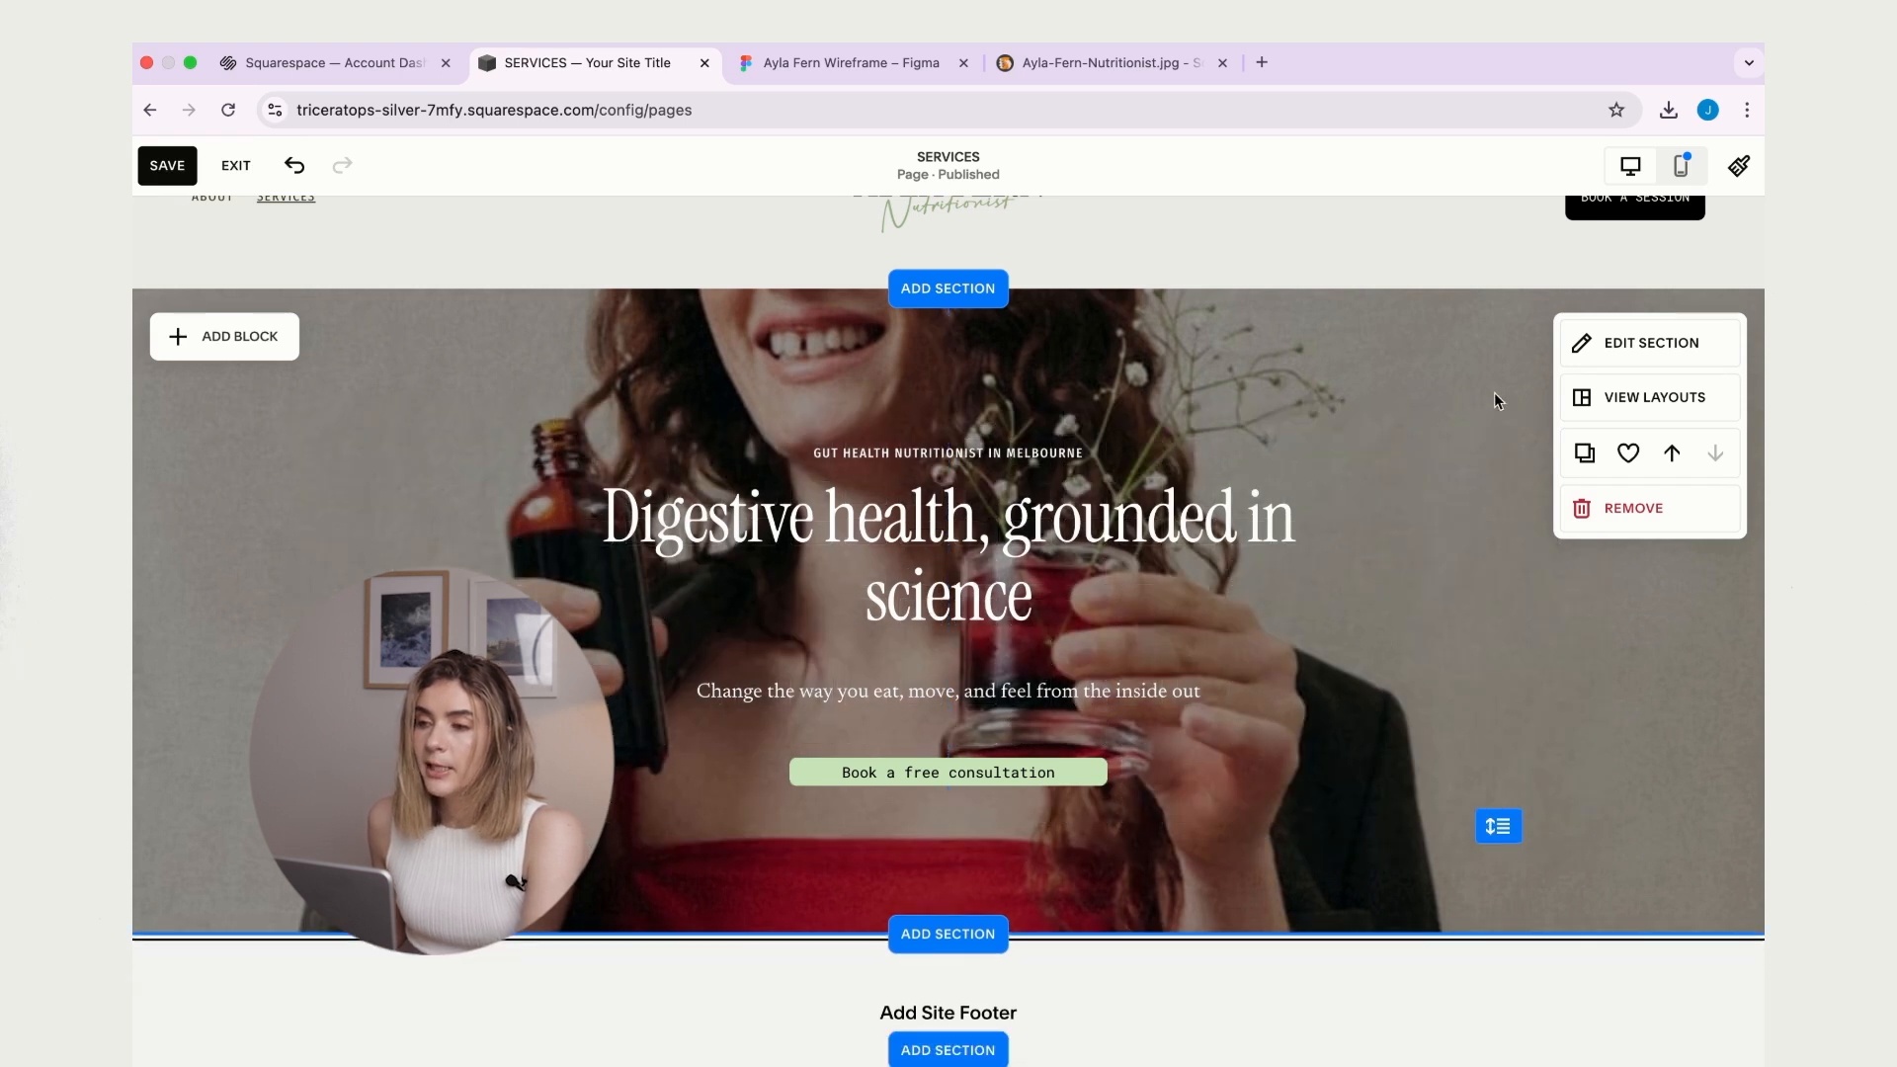
- Set the hero section's Design height to L
{"action": "left_click", "coordinate": [1663, 351]}
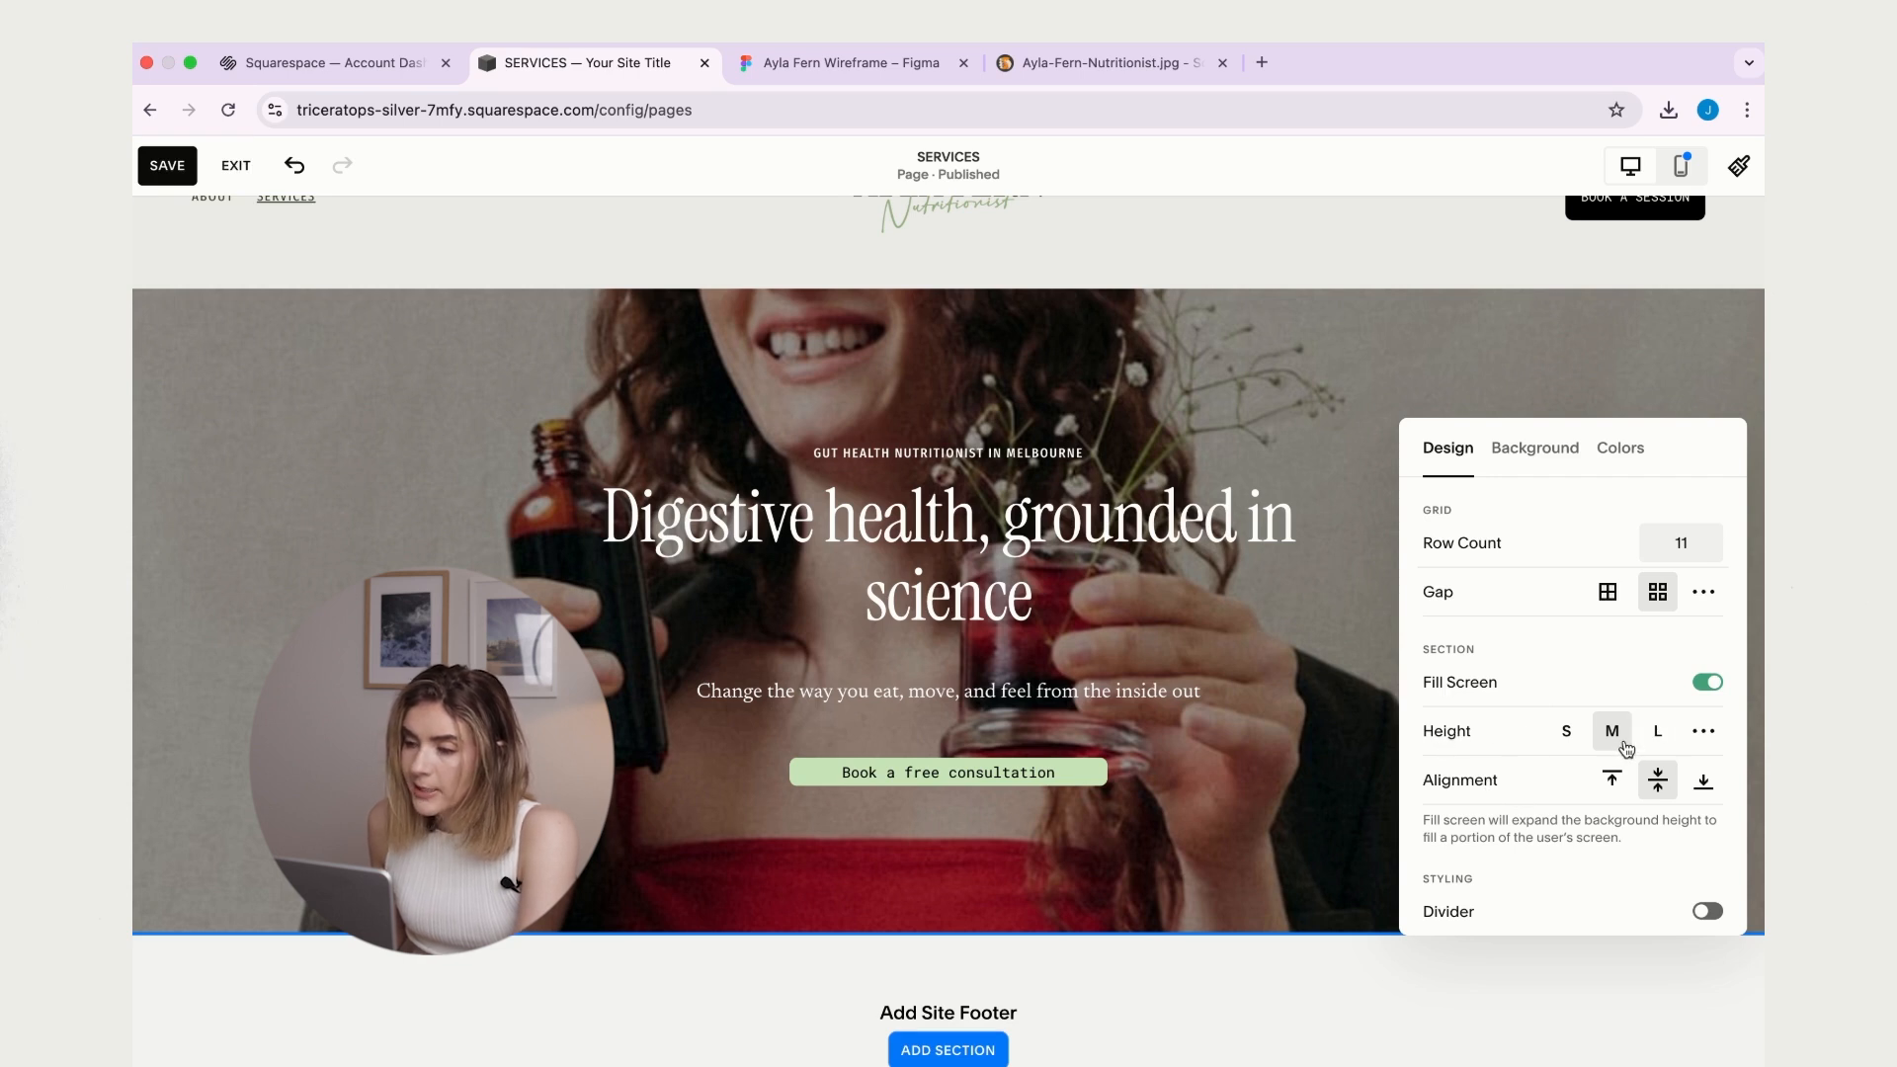
{"action": "left_click", "coordinate": [1660, 736]}
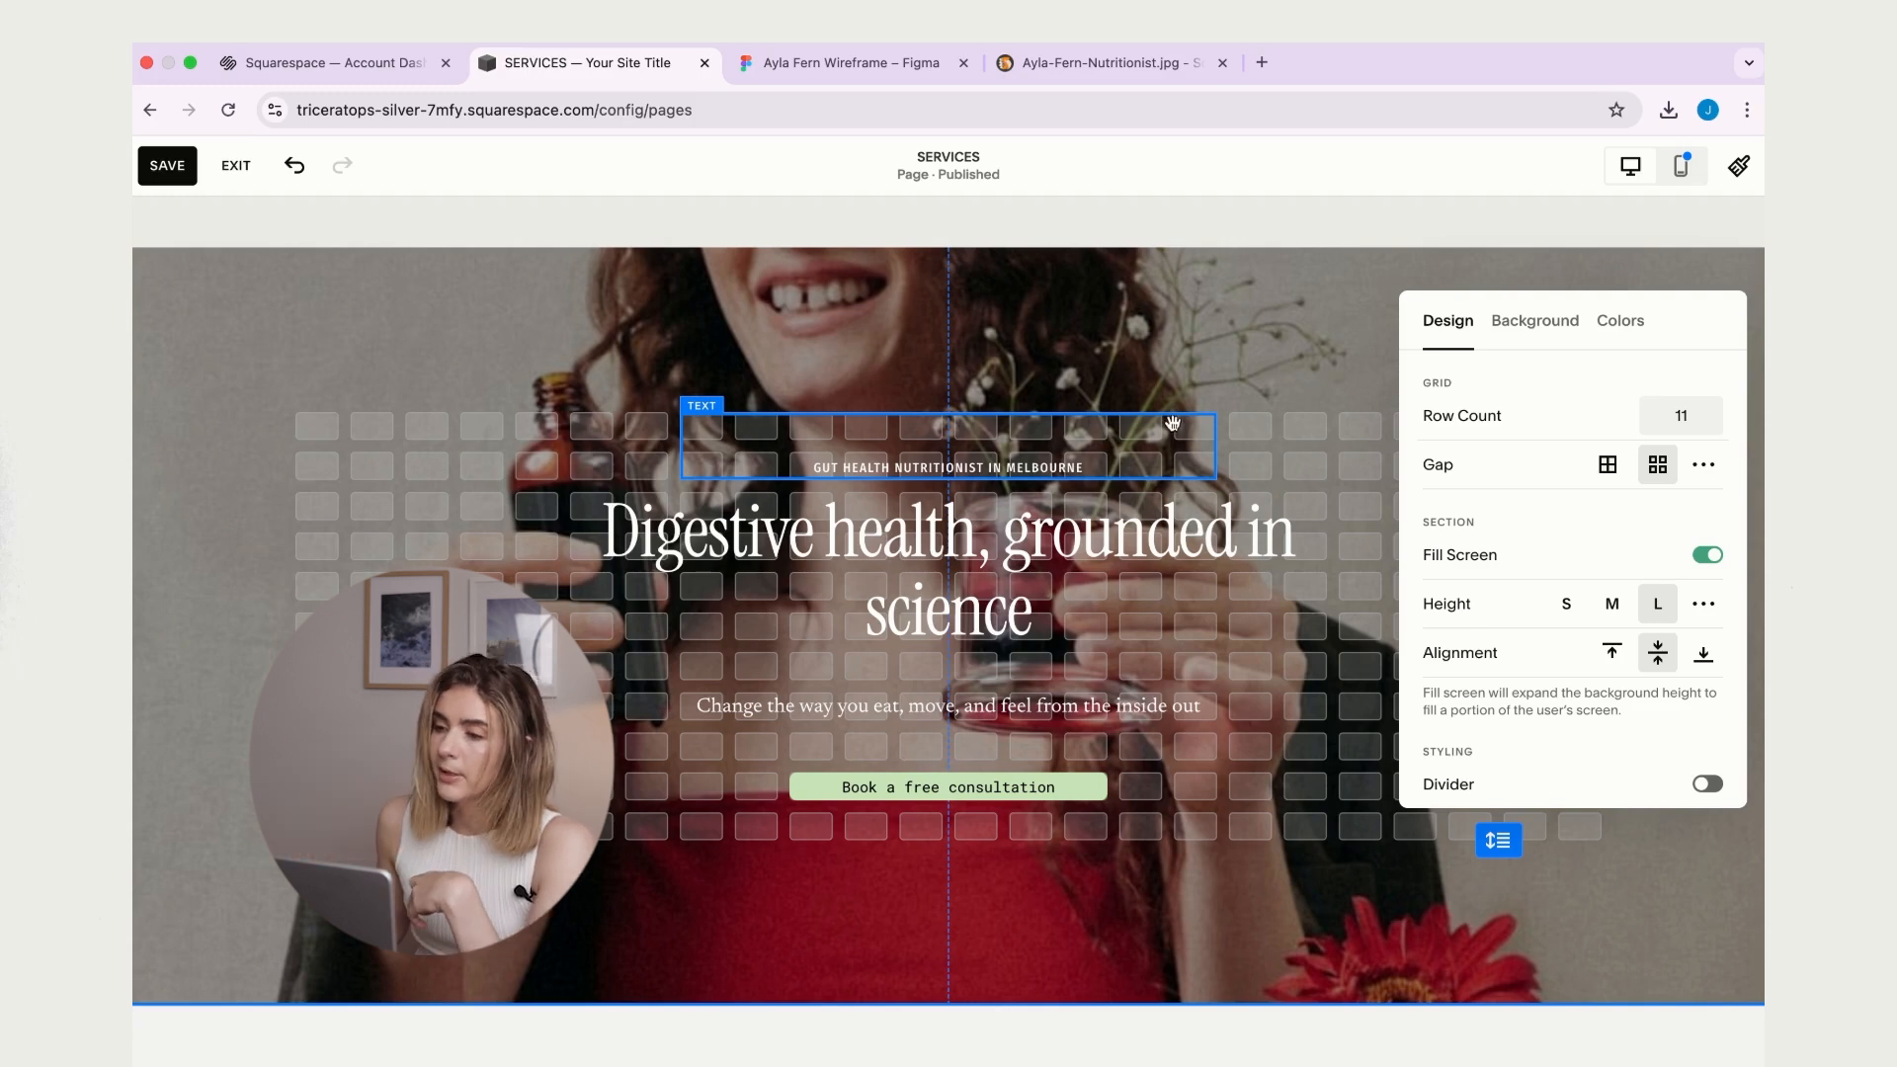
{"action": "left_click", "coordinate": [1307, 318]}
{"action": "scroll", "coordinate": [1344, 319], "scroll_direction": "down", "scroll_amount": 2}
{"action": "scroll", "coordinate": [1344, 321], "scroll_direction": "up", "scroll_amount": 1}
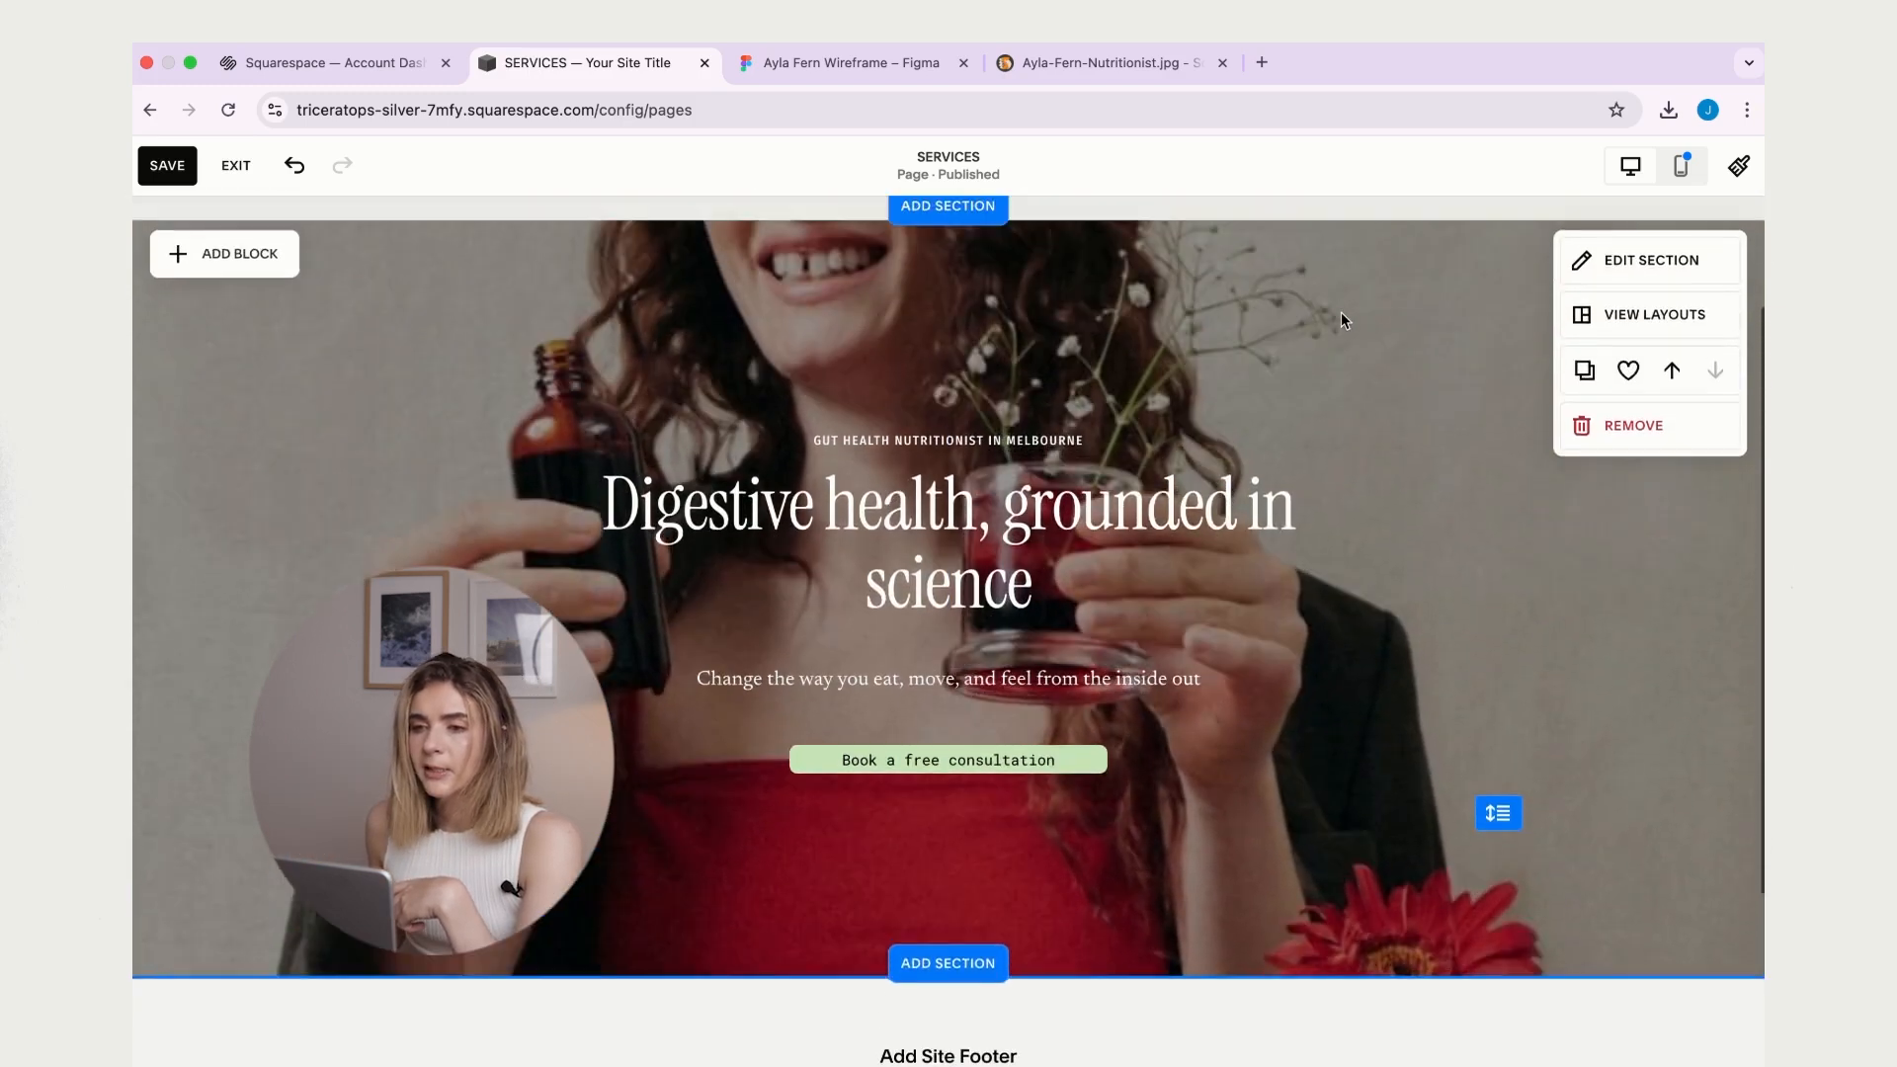
{"action": "scroll", "coordinate": [1341, 316], "scroll_direction": "down", "scroll_amount": 1}
- Drag the hero section taller and shift its text group slightly lower
{"action": "left_click_drag", "start_coordinate": [1502, 756], "coordinate": [1507, 867]}
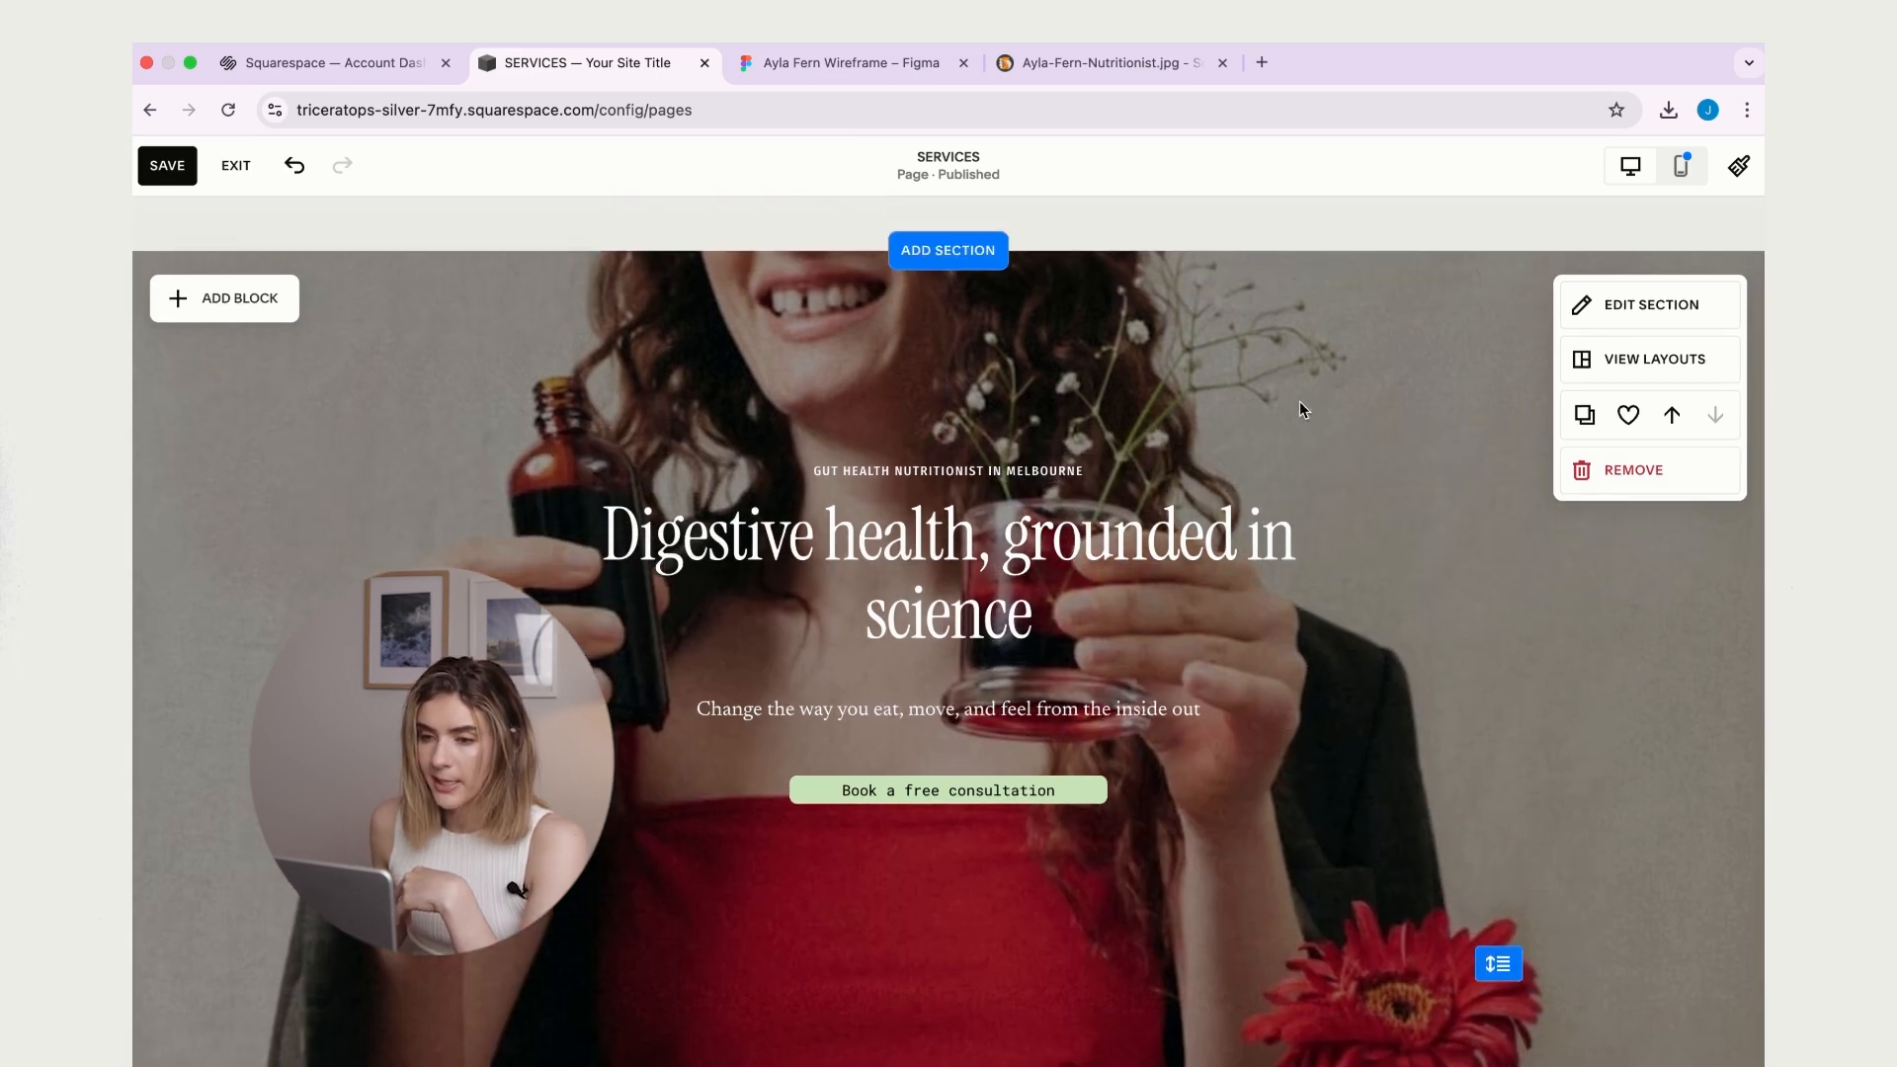
{"action": "left_click_drag", "start_coordinate": [1012, 825], "coordinate": [1011, 828]}
{"action": "scroll", "coordinate": [1045, 550], "scroll_direction": "down", "scroll_amount": 2}
{"action": "left_click_drag", "start_coordinate": [1023, 435], "coordinate": [1028, 487]}
{"action": "left_click", "coordinate": [1434, 534]}
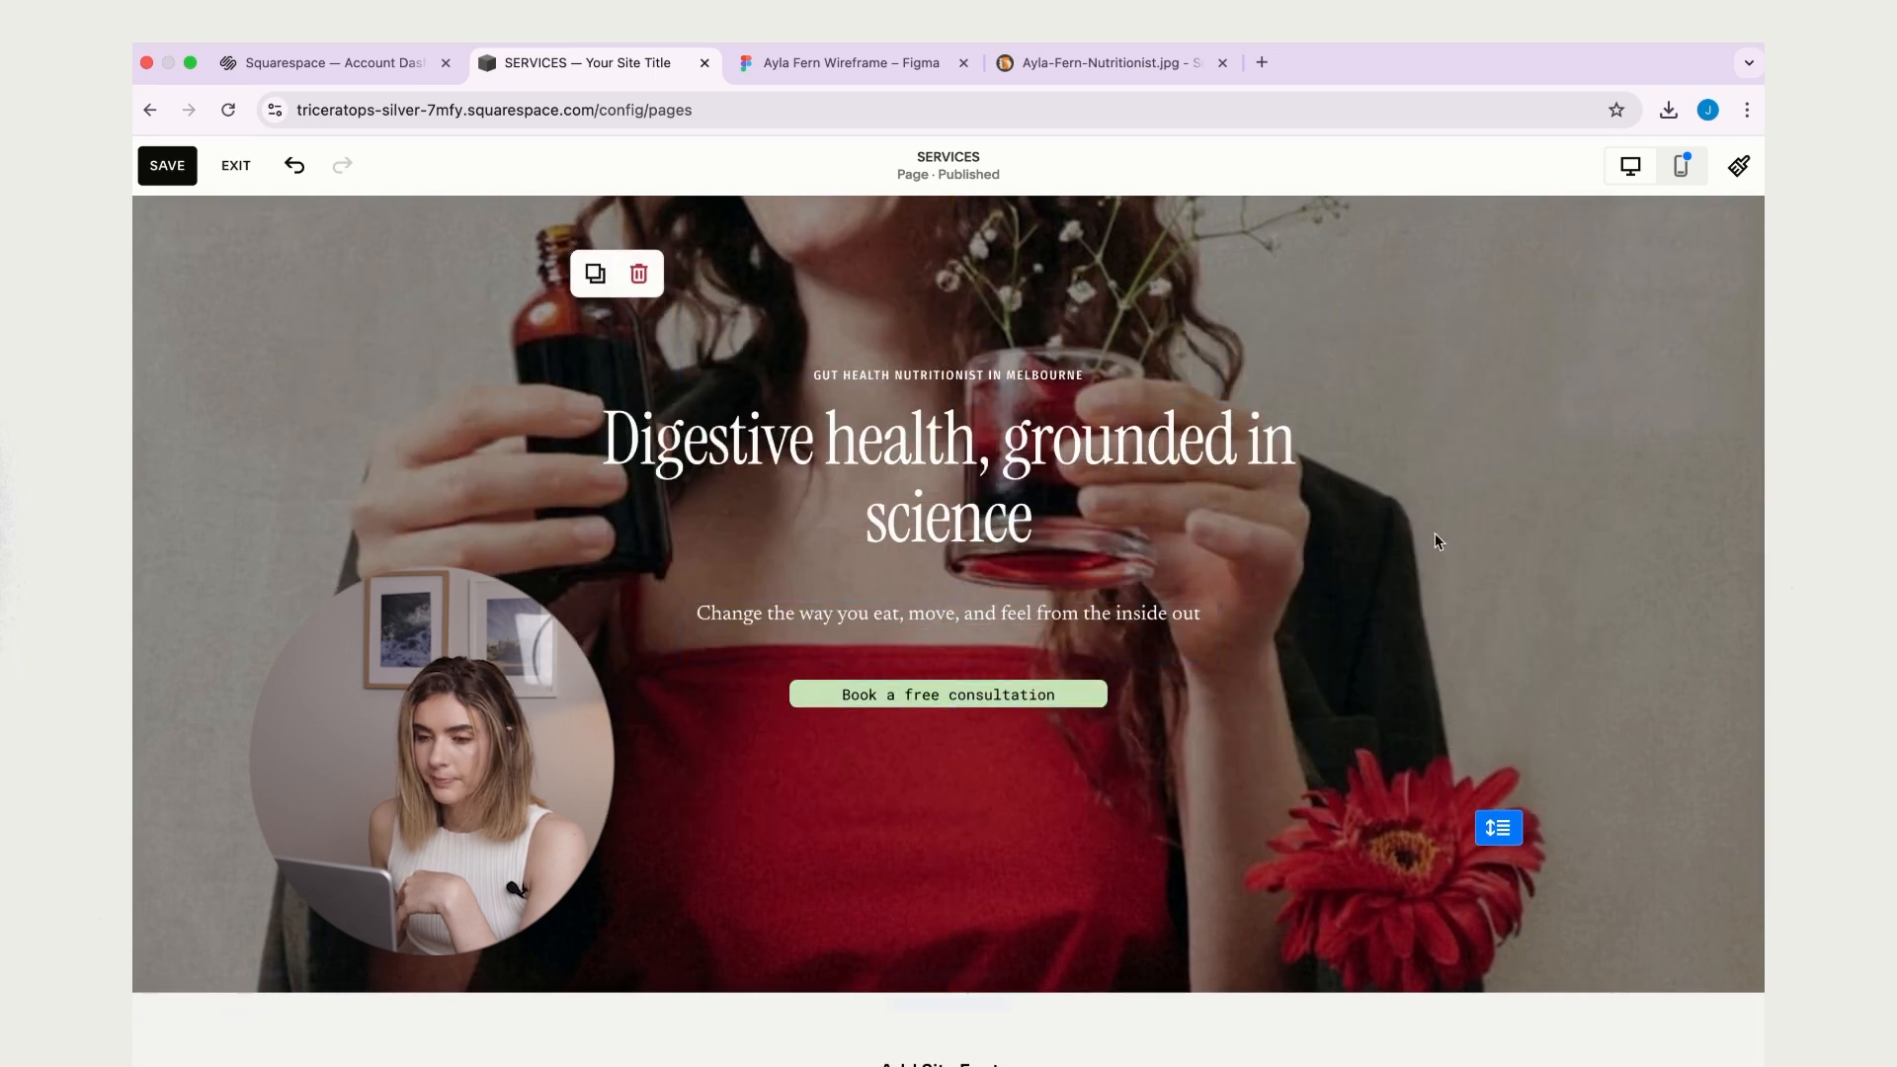
{"action": "scroll", "coordinate": [1434, 534], "scroll_direction": "up", "scroll_amount": 2}
{"action": "scroll", "coordinate": [1435, 541], "scroll_direction": "up", "scroll_amount": 2}
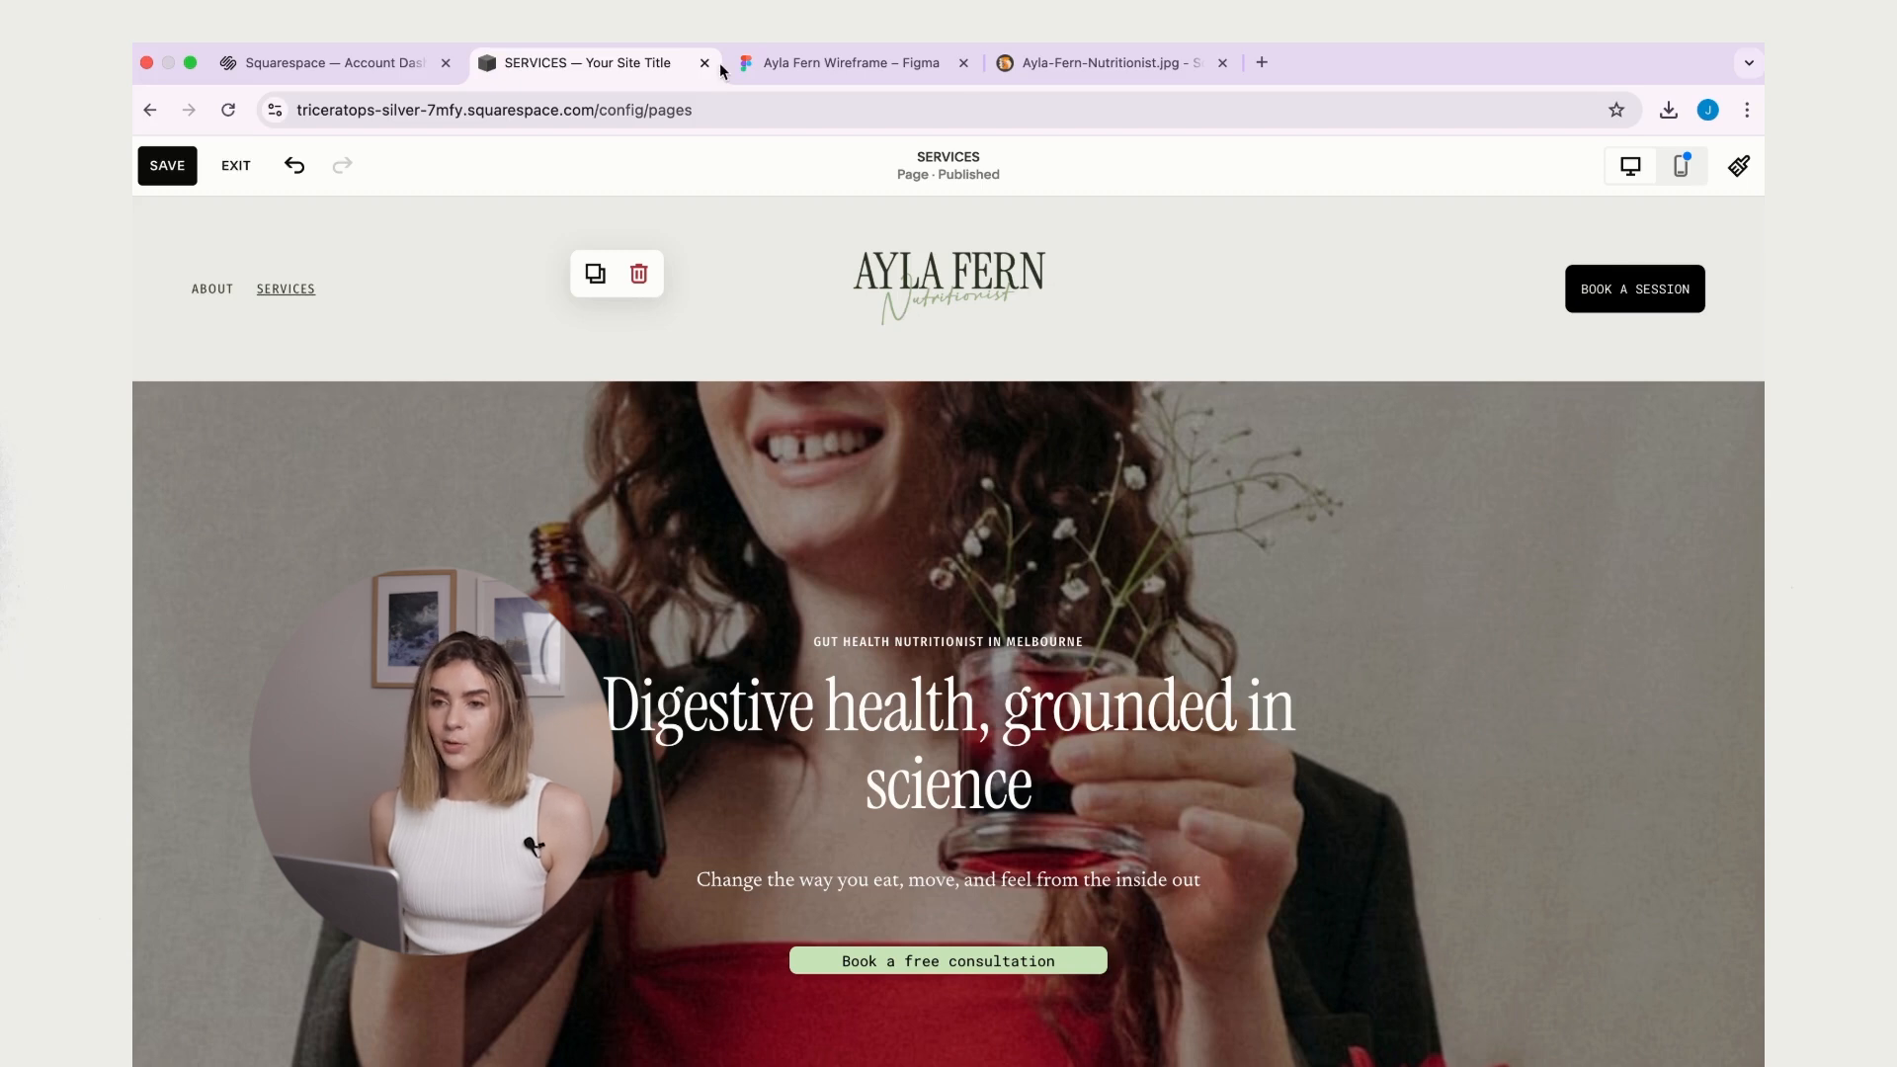
- Copy the nutritionist intro paragraph text from the Figma wireframe, then go back to Squarespace
{"action": "left_click", "coordinate": [780, 62]}
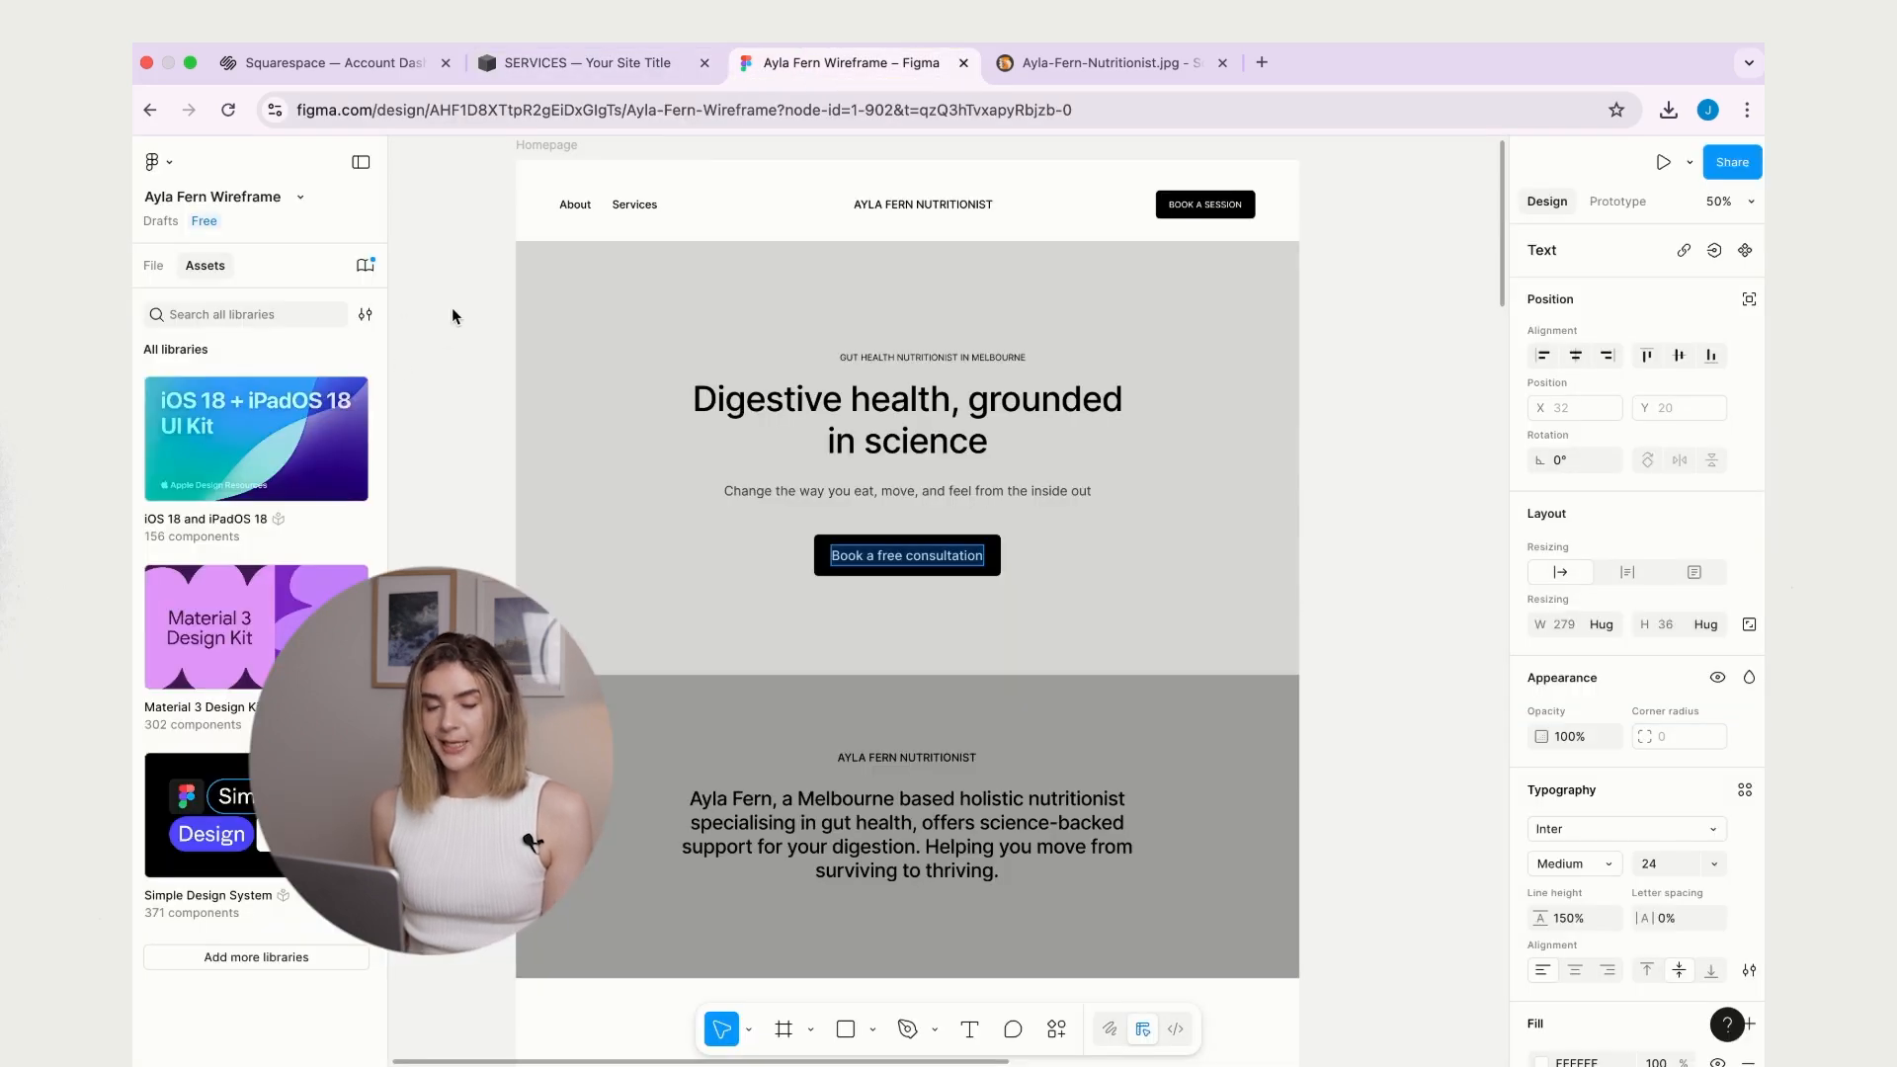
{"action": "scroll", "coordinate": [1162, 421], "scroll_direction": "down", "scroll_amount": 5}
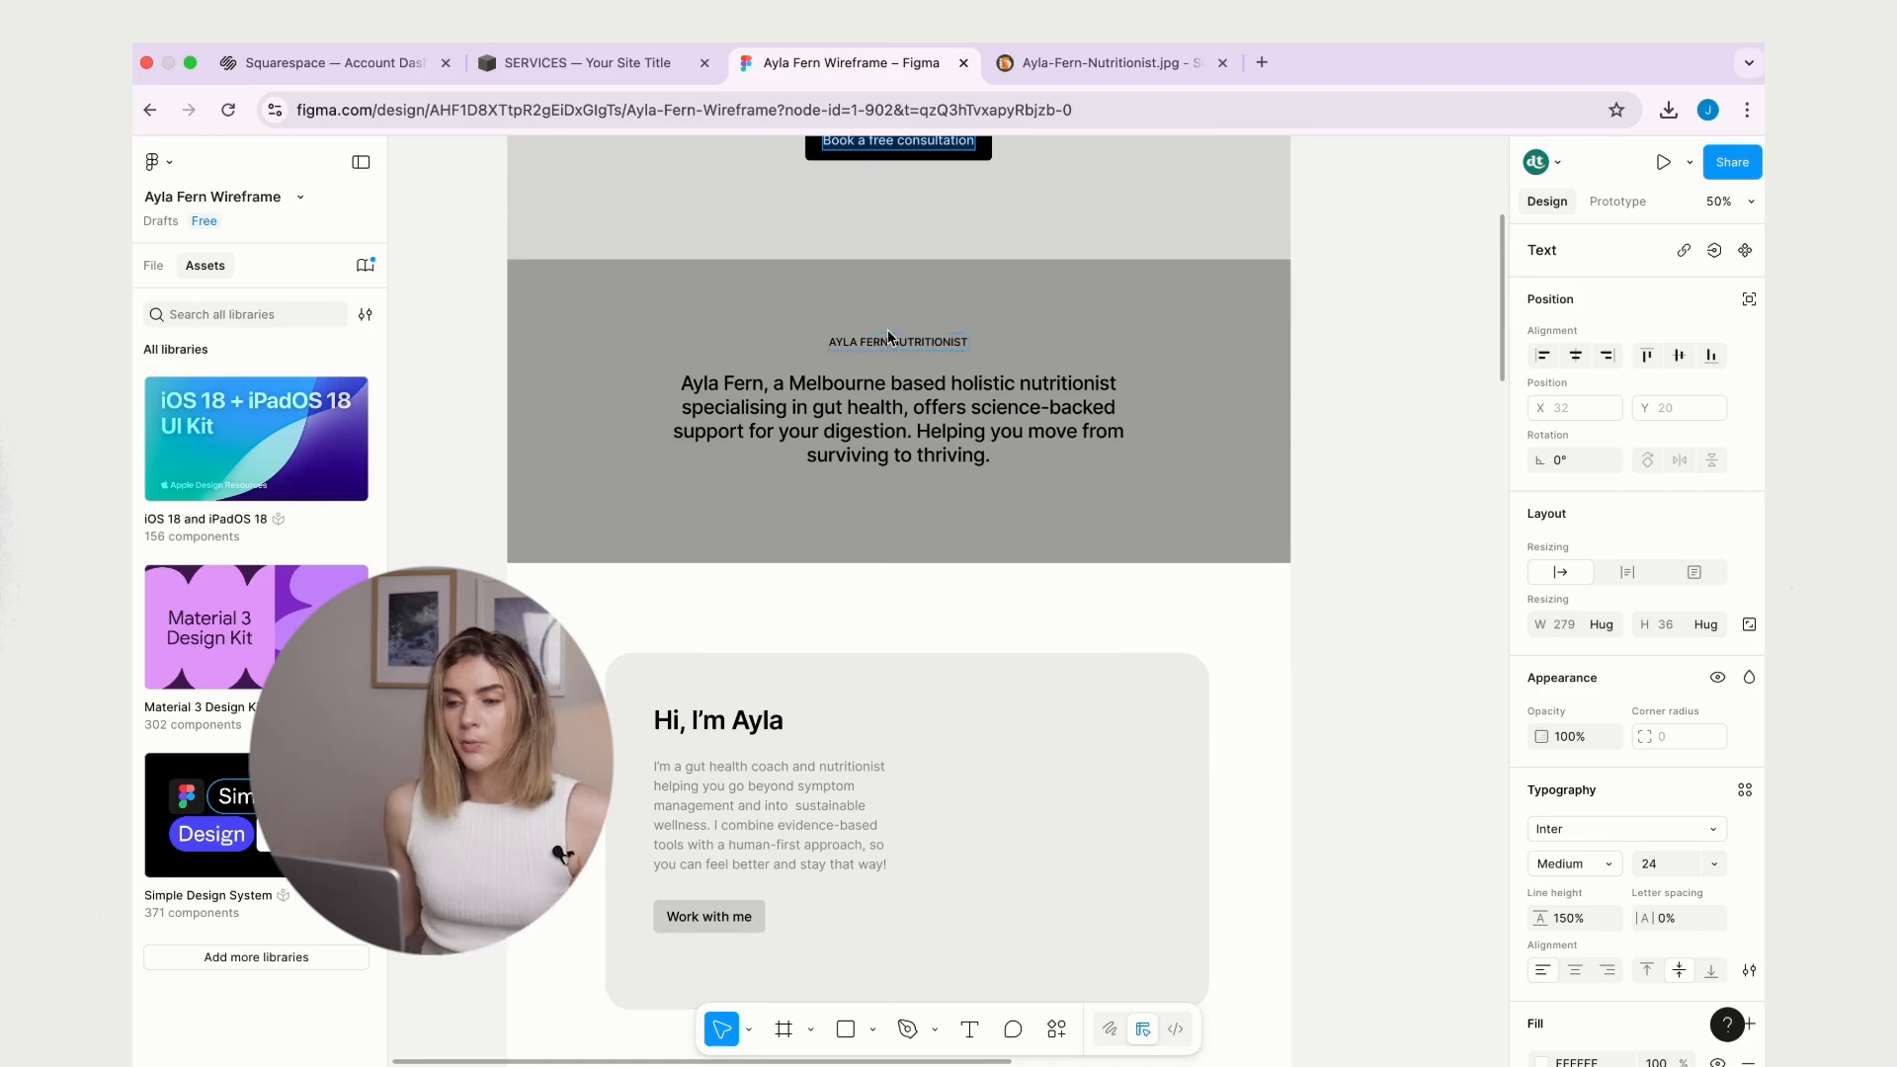
{"action": "double_click", "coordinate": [911, 456]}
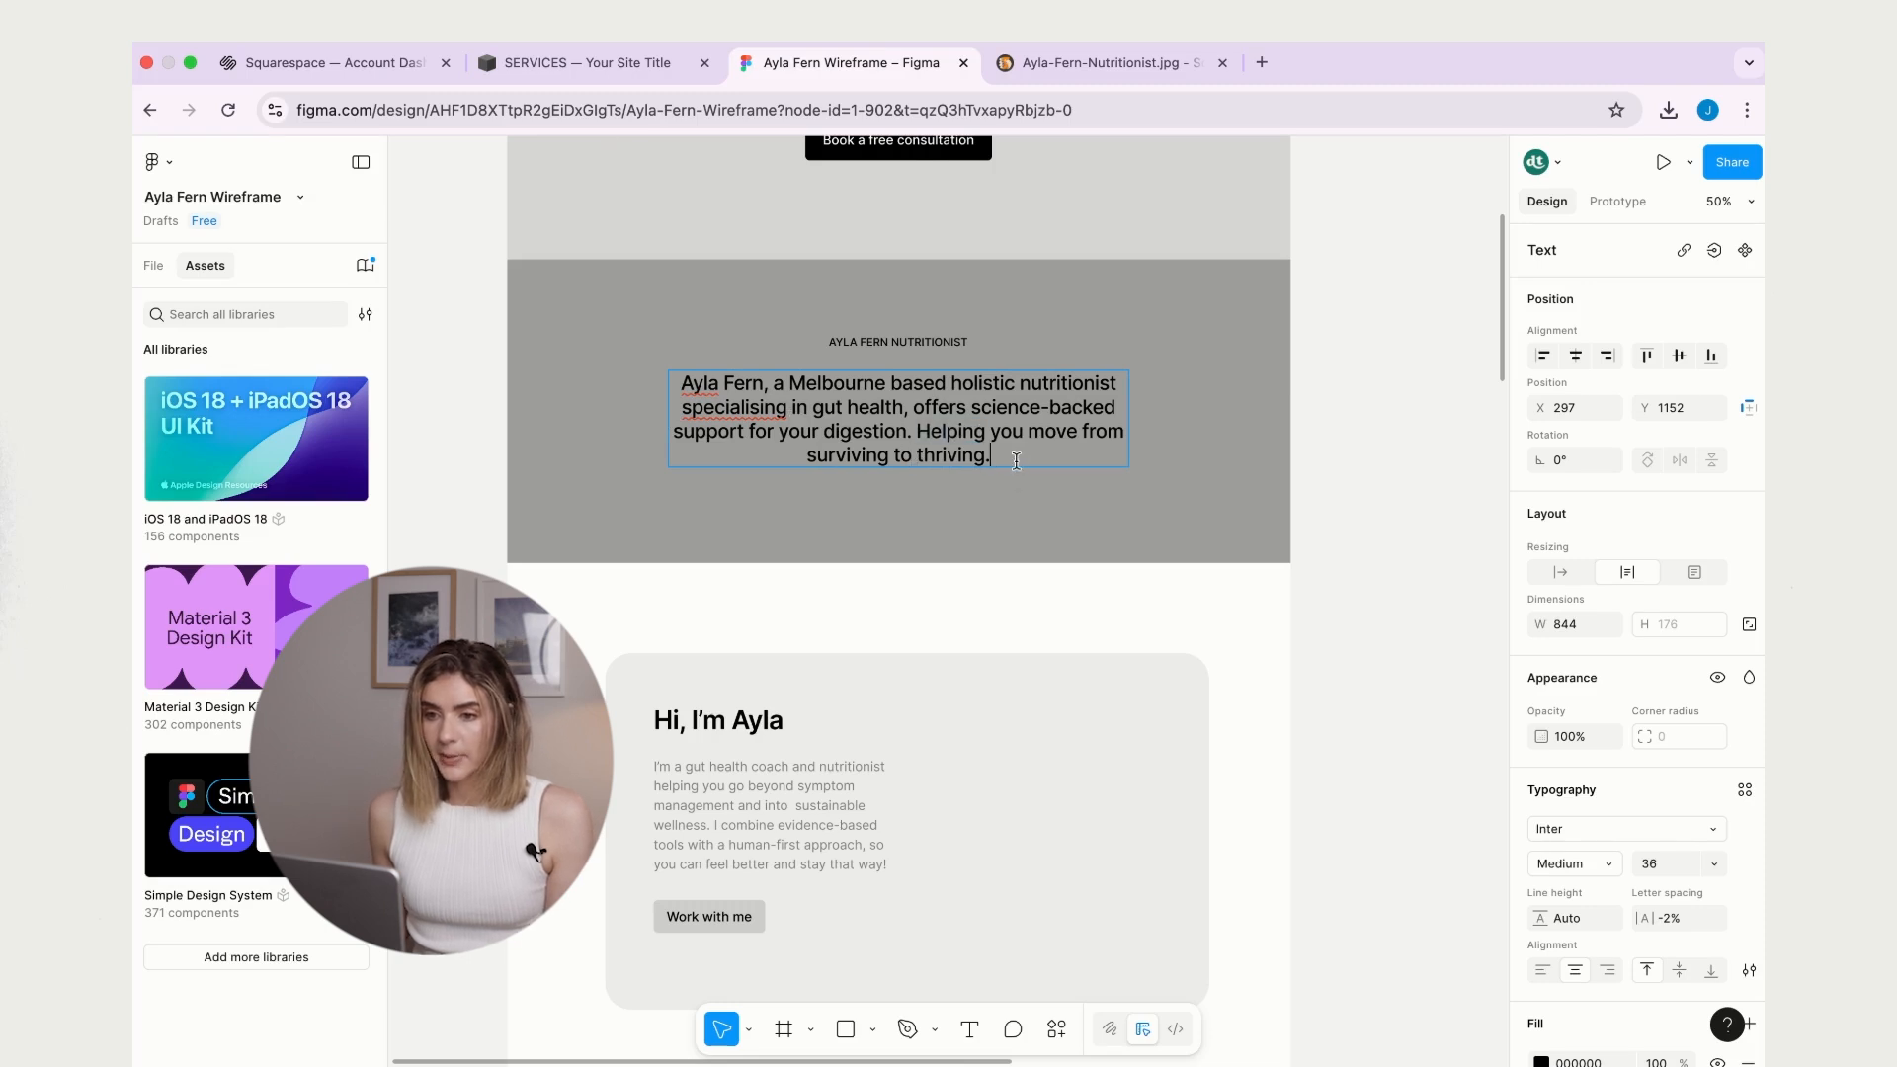
{"action": "left_click_drag", "start_coordinate": [1016, 460], "coordinate": [770, 379]}
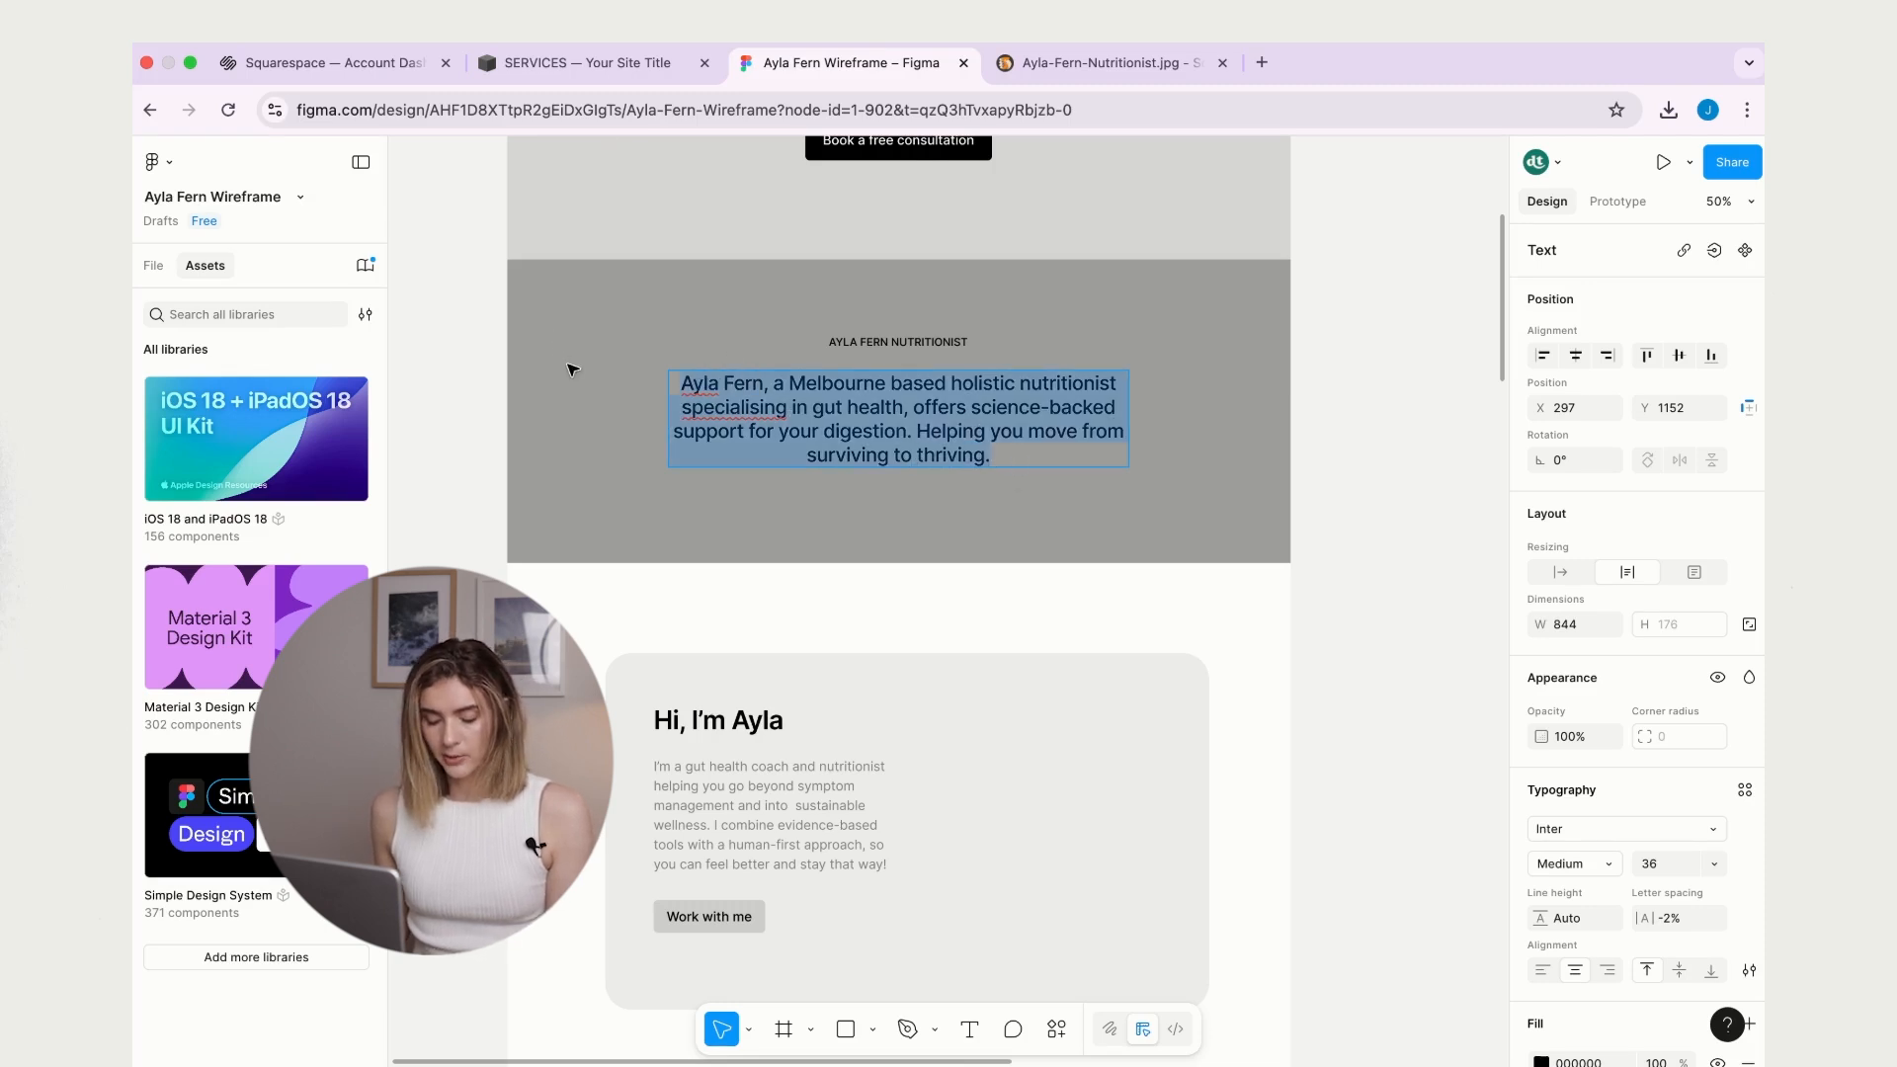
{"action": "left_click", "coordinate": [601, 65]}
{"action": "scroll", "coordinate": [1094, 510], "scroll_direction": "down", "scroll_amount": 5}
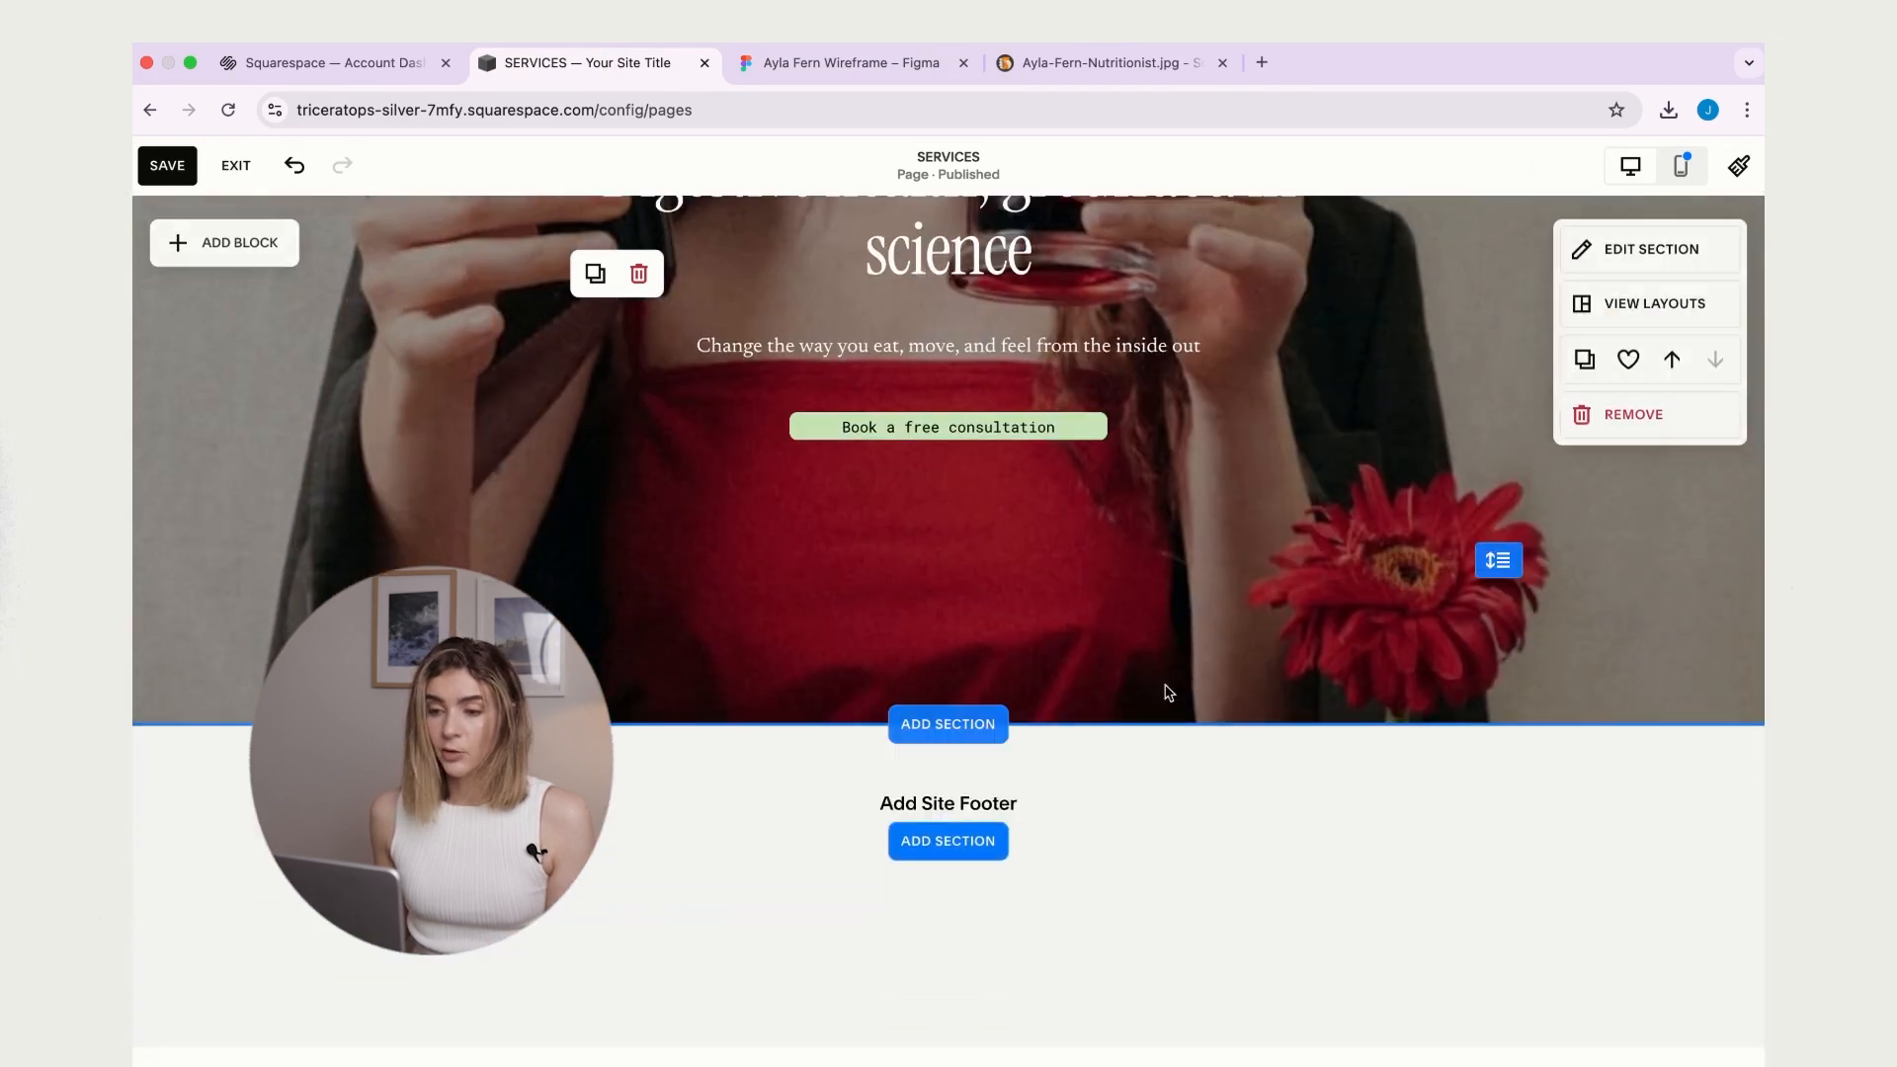
- Add a blank section below the hero with a text block holding the pasted intro paragraph
{"action": "scroll", "coordinate": [869, 599], "scroll_direction": "up", "scroll_amount": 5}
{"action": "scroll", "coordinate": [902, 563], "scroll_direction": "down", "scroll_amount": 5}
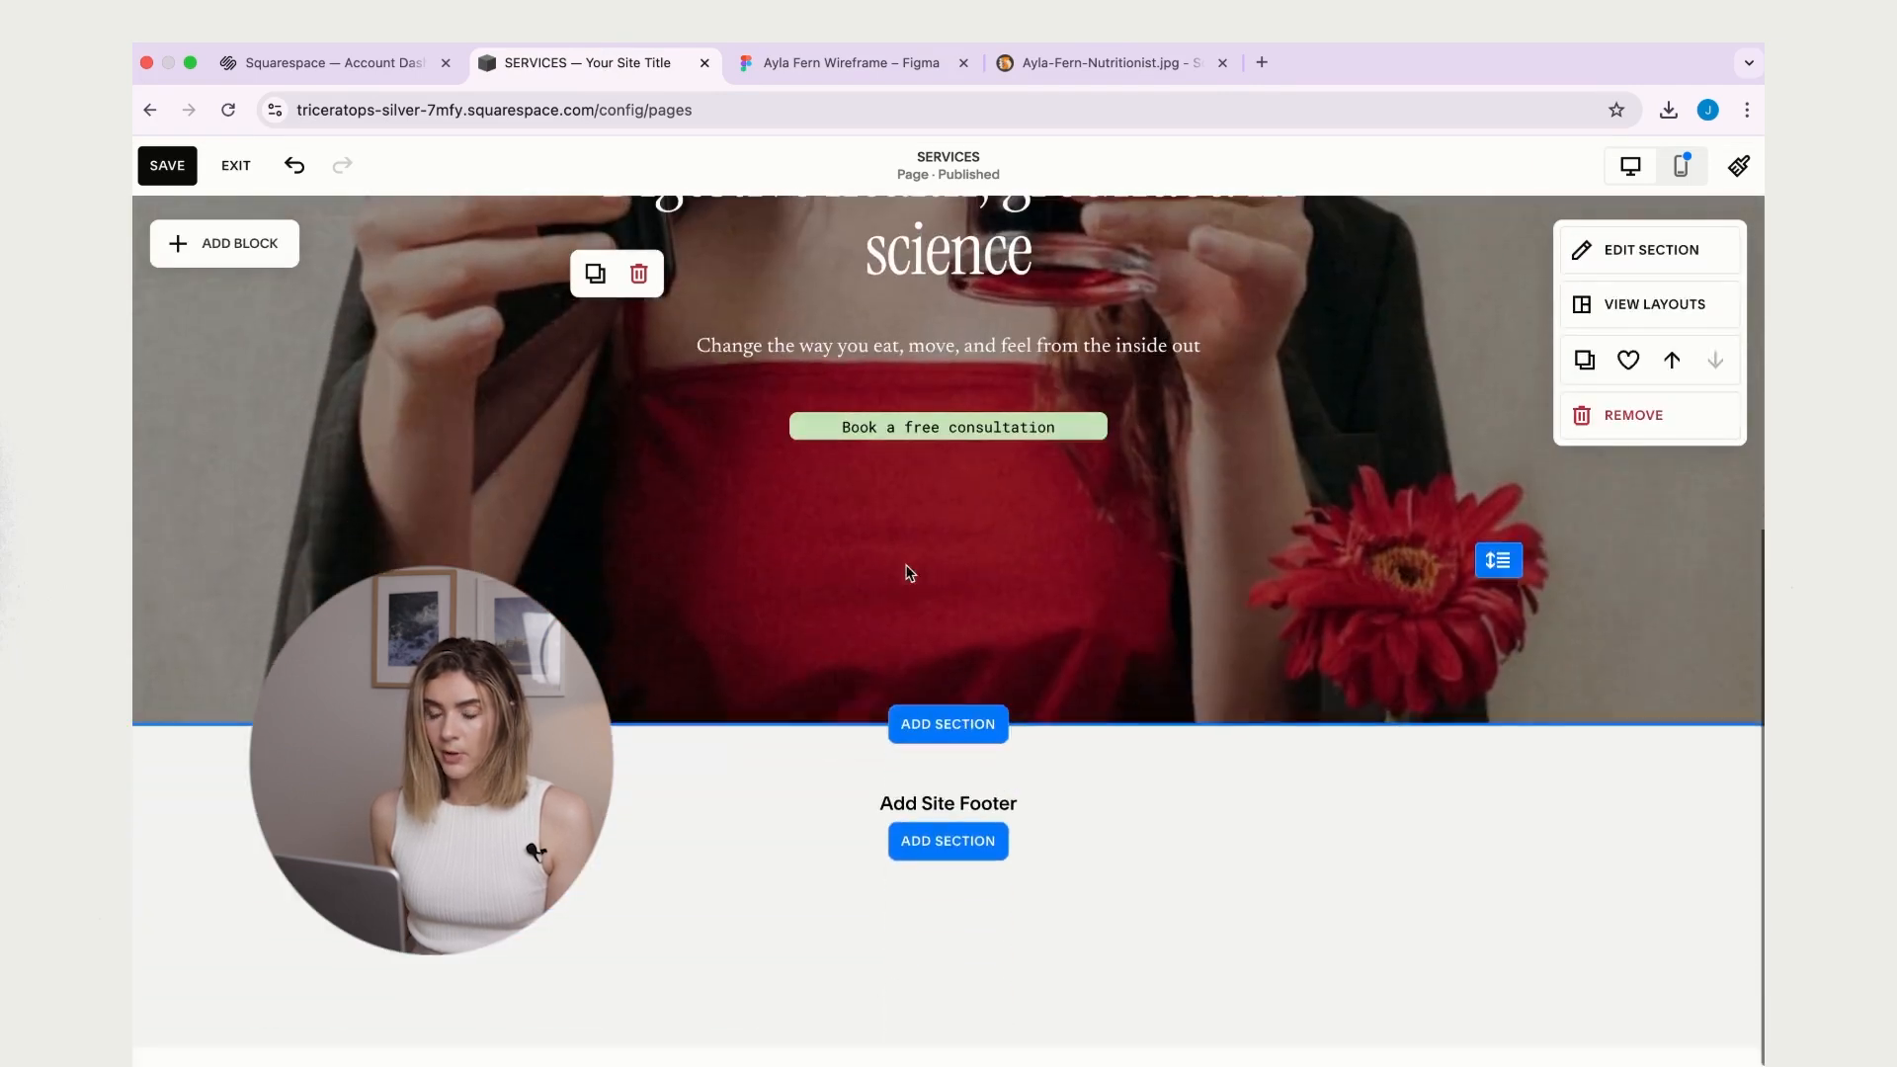
{"action": "left_click", "coordinate": [976, 724]}
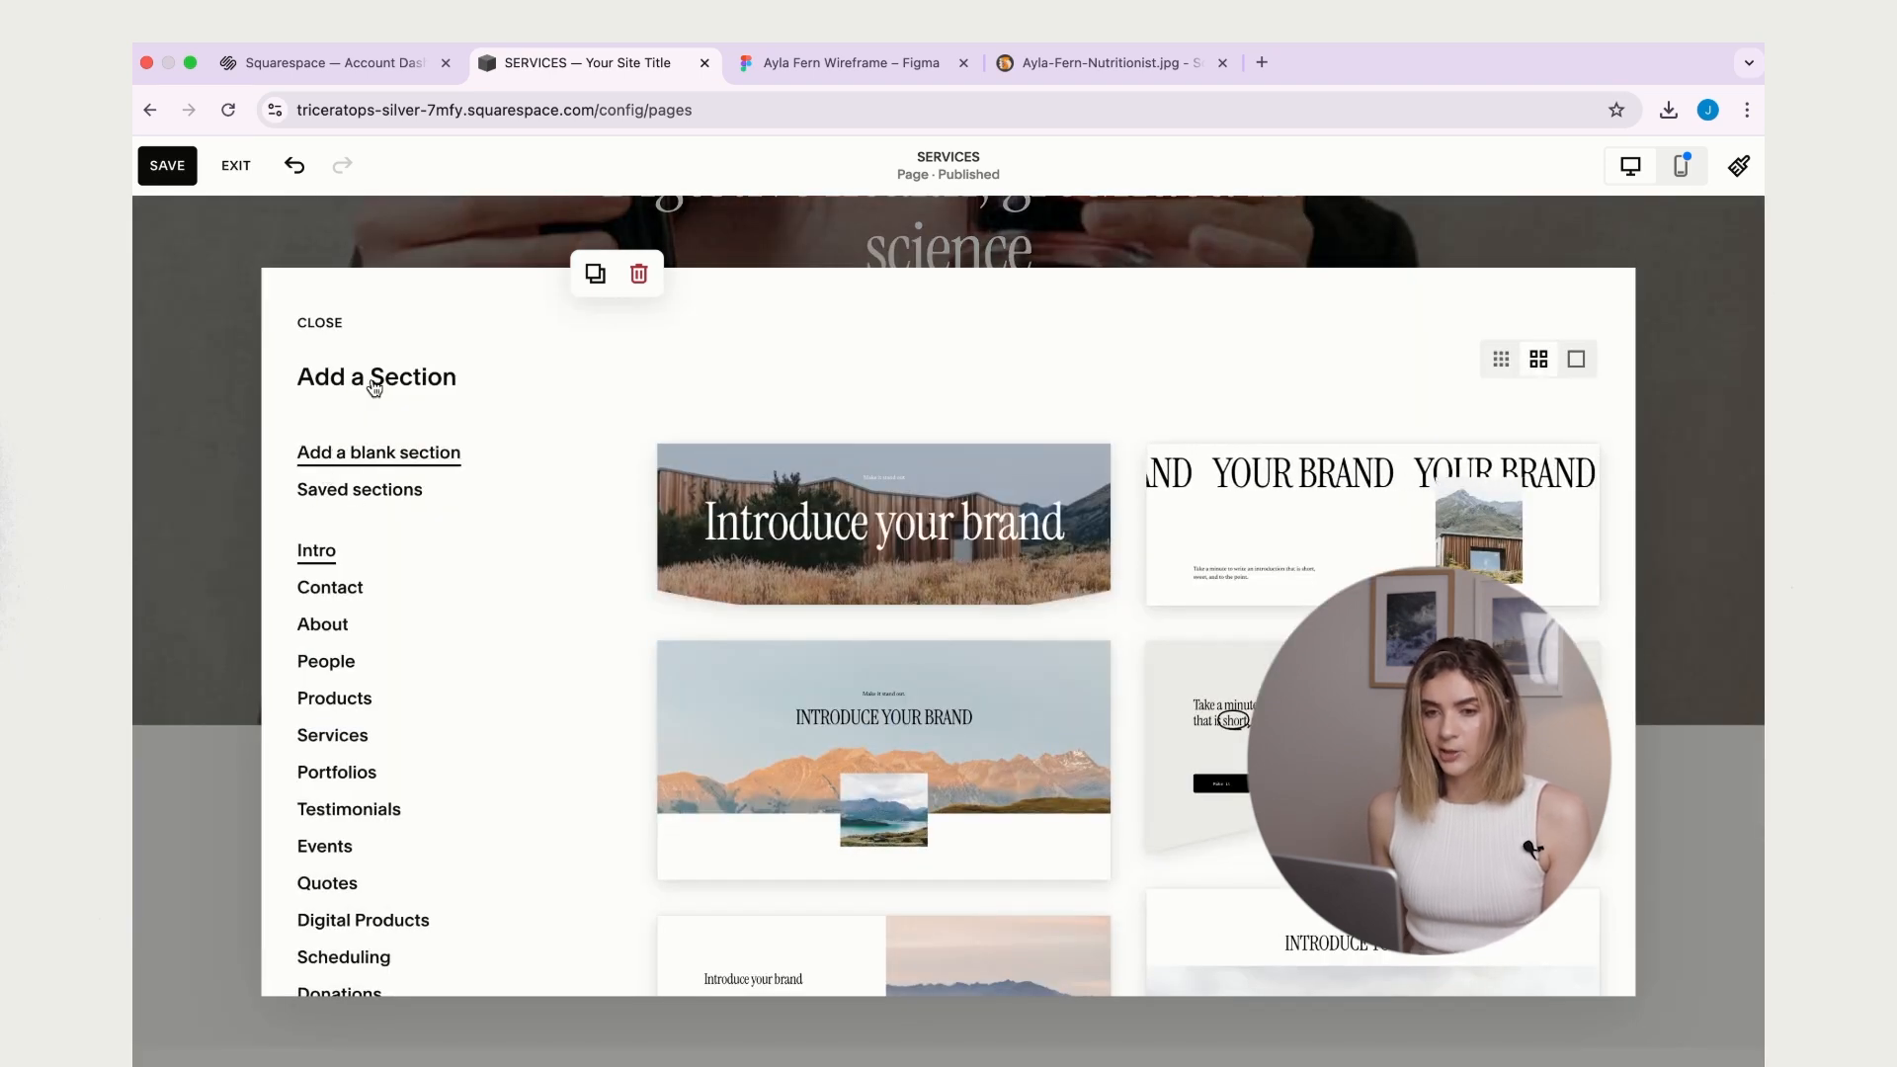
{"action": "left_click", "coordinate": [335, 453]}
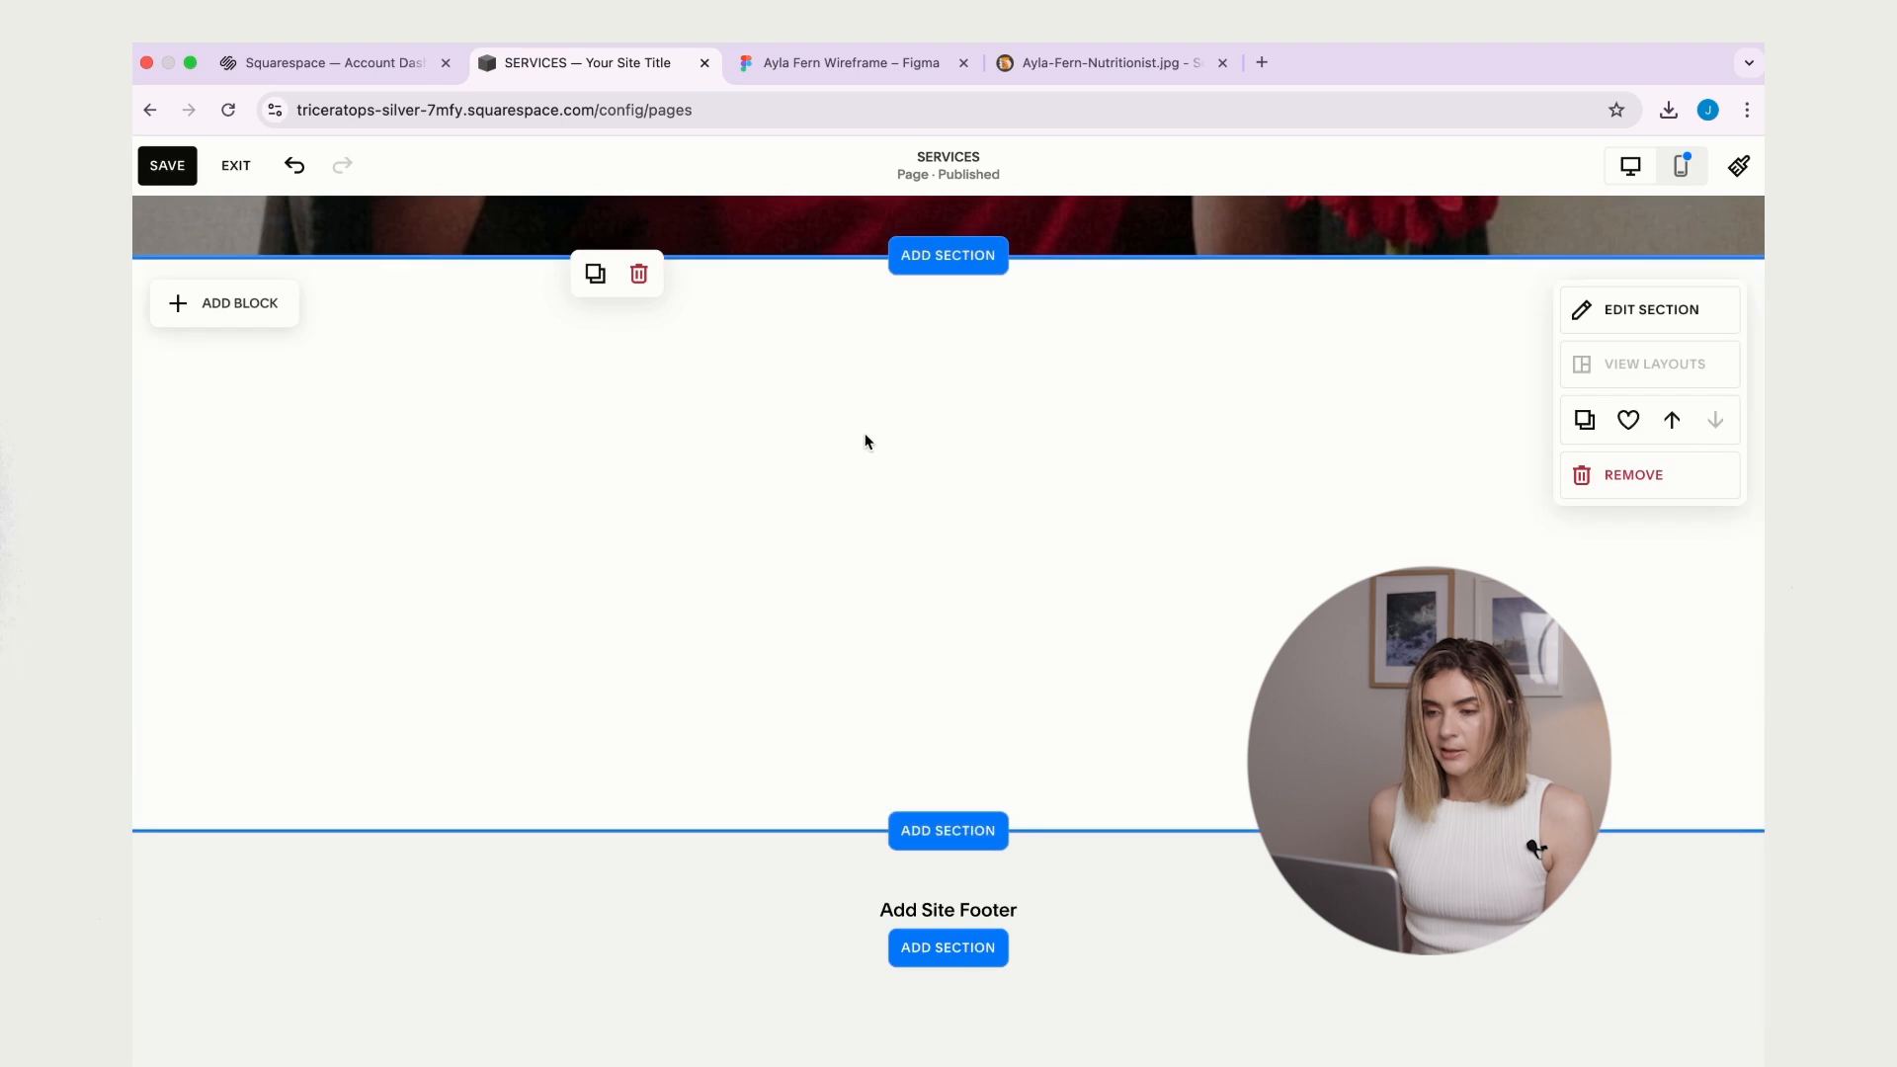
{"action": "left_click", "coordinate": [252, 302]}
{"action": "left_click", "coordinate": [287, 457]}
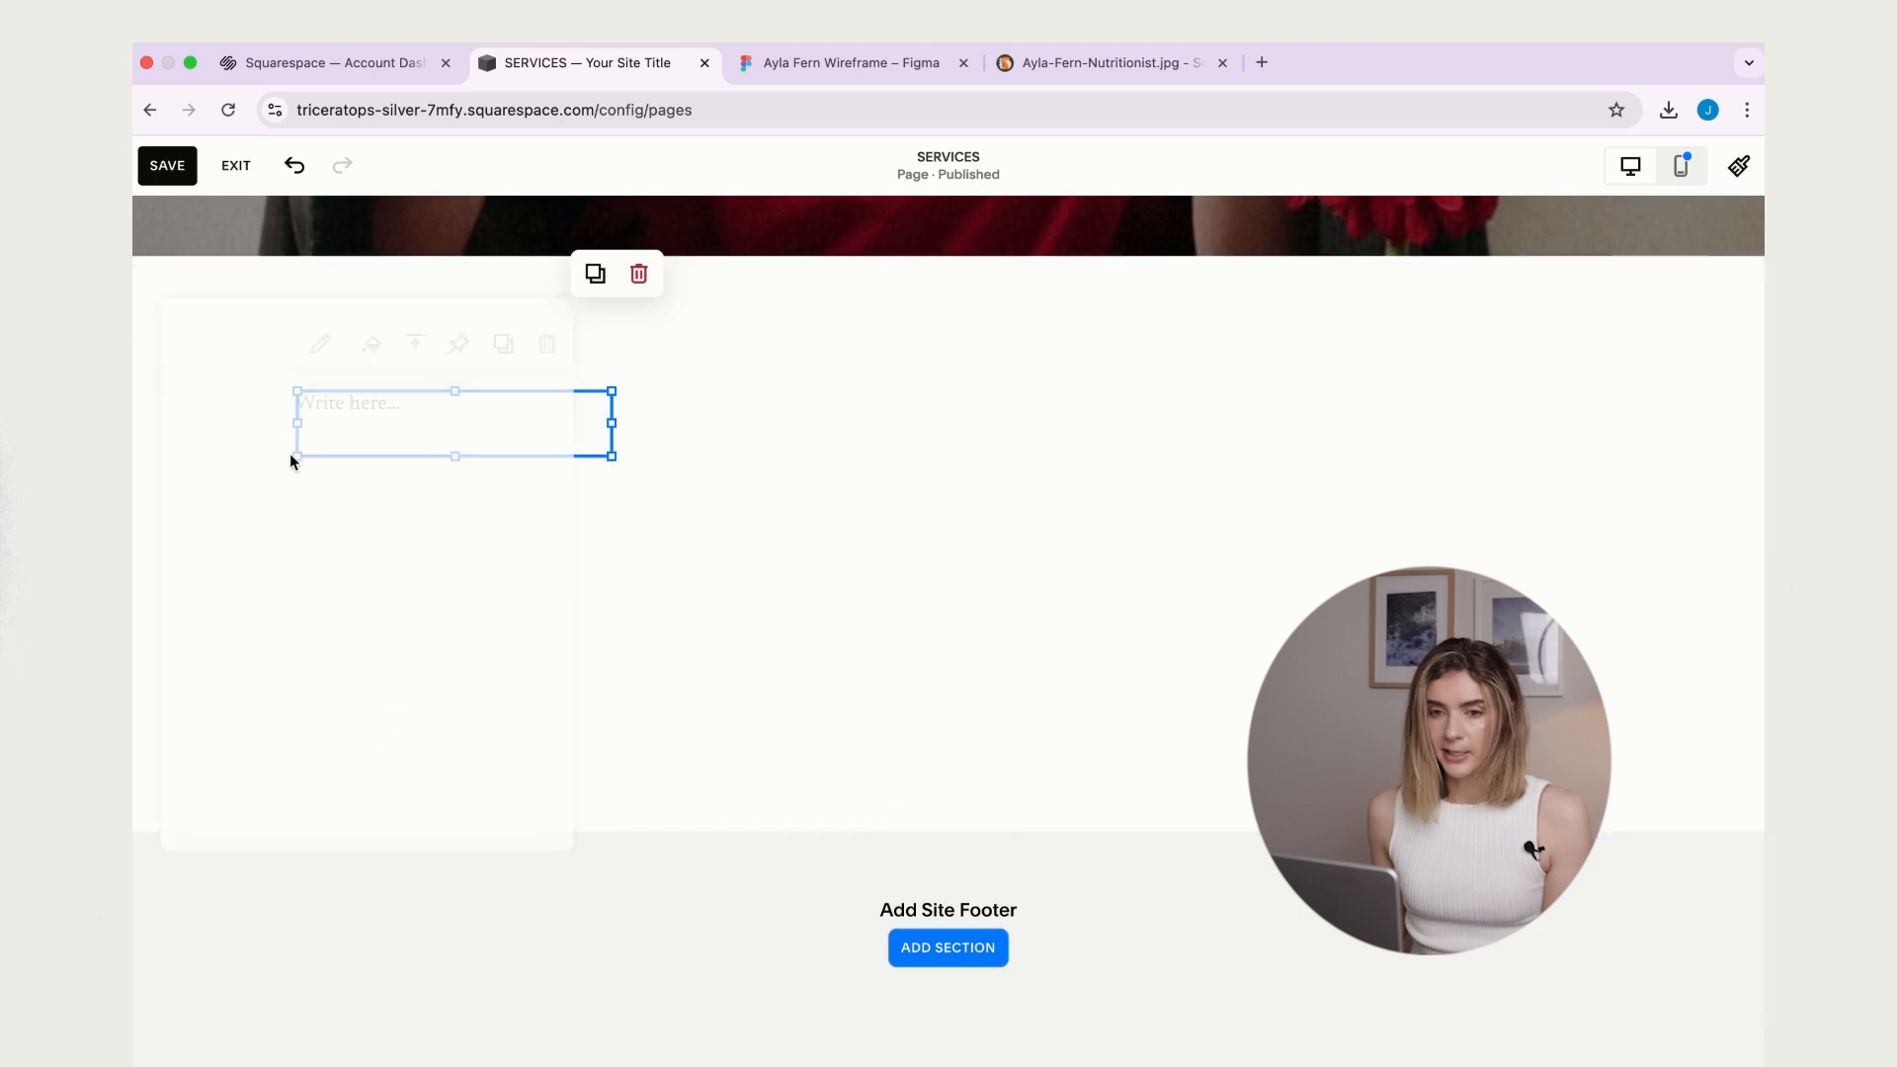
{"action": "left_click", "coordinate": [409, 403]}
{"action": "type", "text": "Ayla Fern, a Melbourne based holistic nutritionist specialising in gut health, offers science-backed support for your digestion. Helping you move from surviving to thriving."}
- Style the paragraph as Heading 2 and make its block wider and shorter
{"action": "key", "text": "super+a"}
{"action": "left_click", "coordinate": [453, 346]}
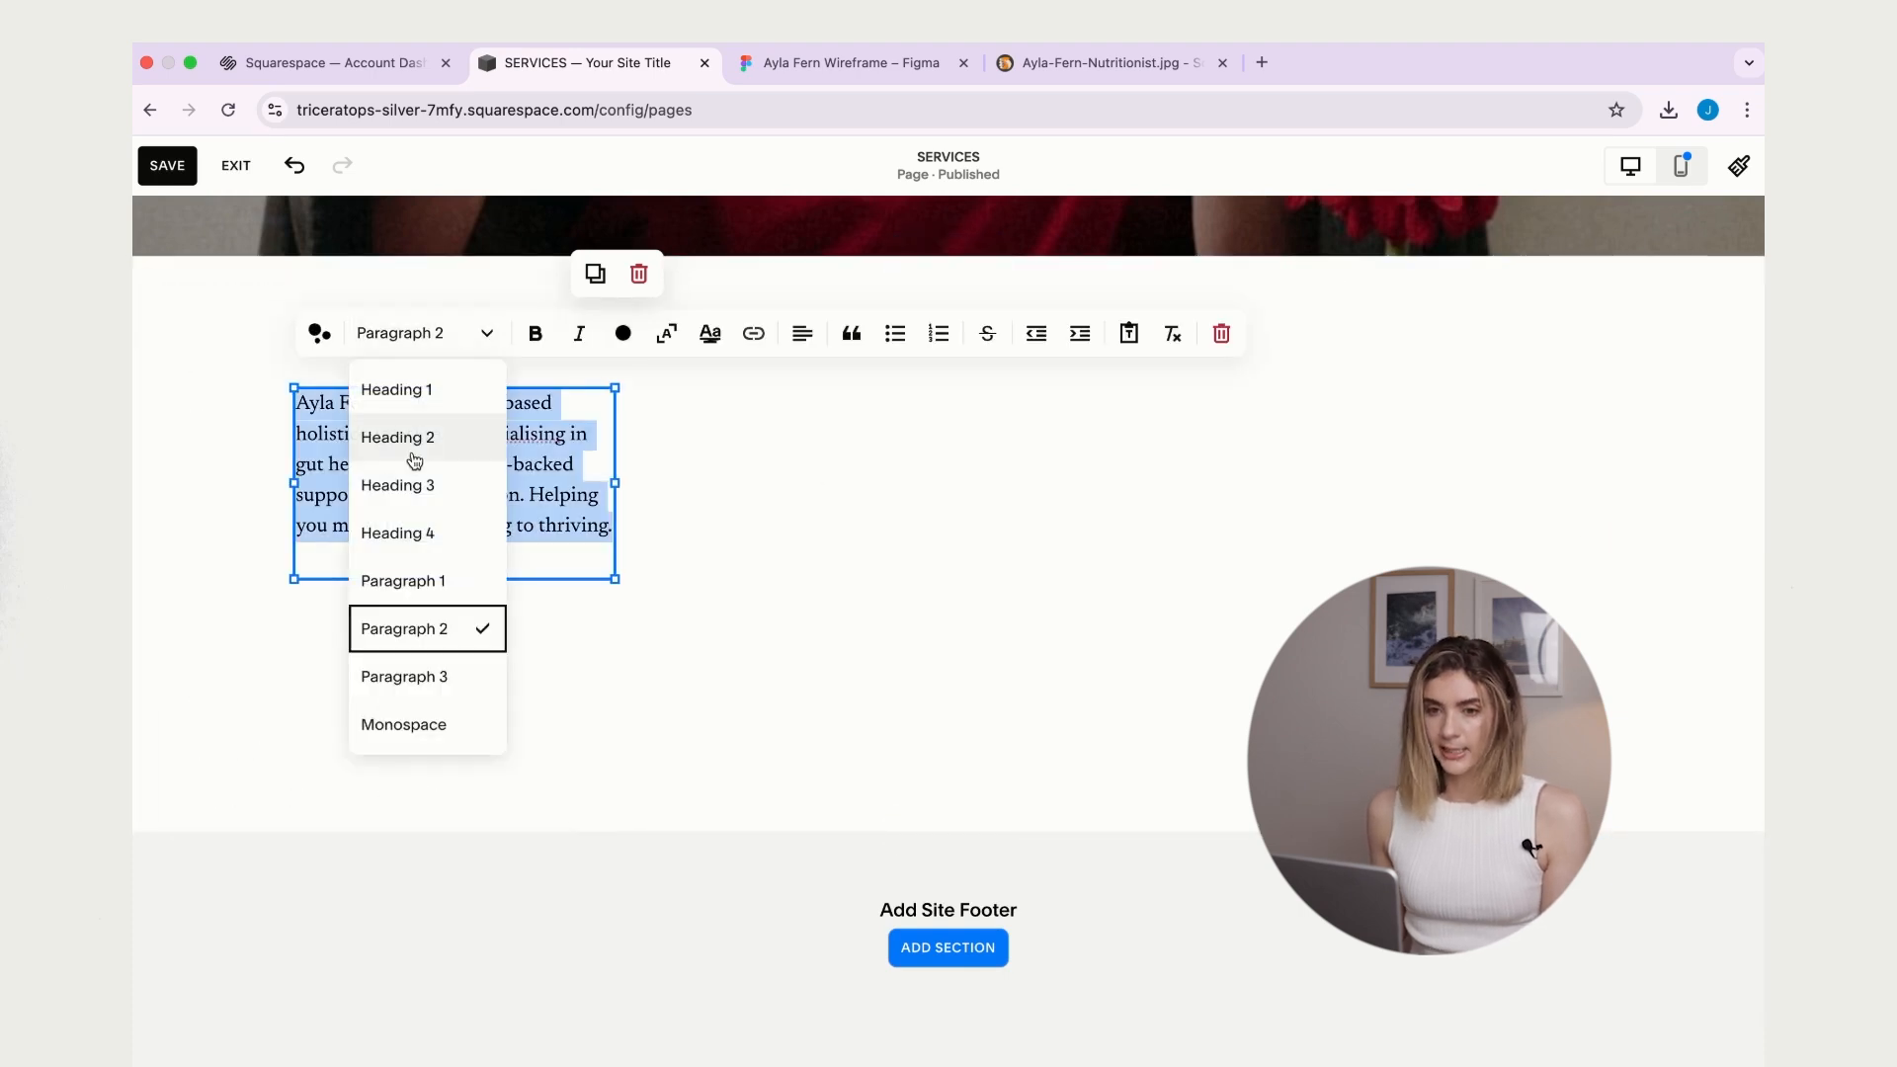
{"action": "left_click", "coordinate": [465, 436]}
{"action": "left_click", "coordinate": [902, 517]}
{"action": "left_click", "coordinate": [531, 637]}
{"action": "left_click_drag", "start_coordinate": [614, 692], "coordinate": [1215, 671]}
{"action": "left_click_drag", "start_coordinate": [757, 1030], "coordinate": [763, 463]}
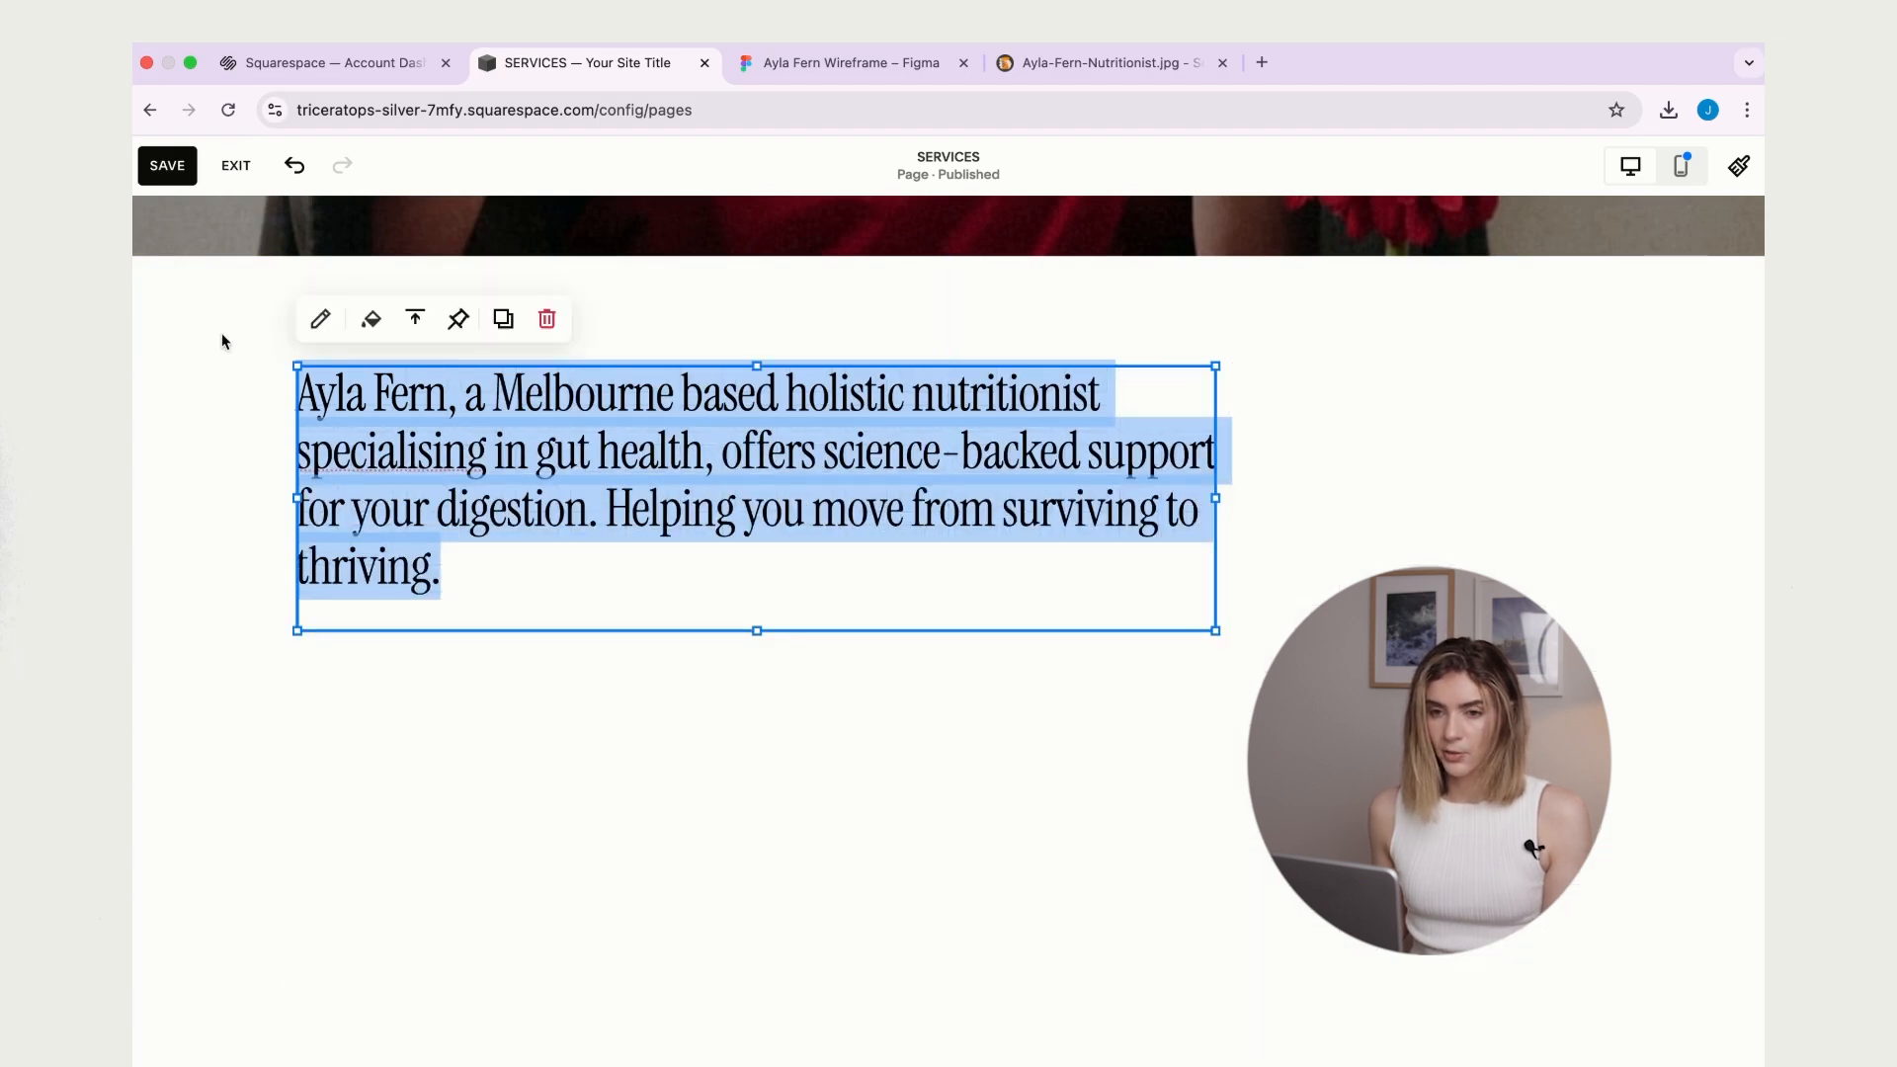
- Centre-align the heading and position it mid-section, wrapping to three lines
{"action": "left_click", "coordinate": [319, 324]}
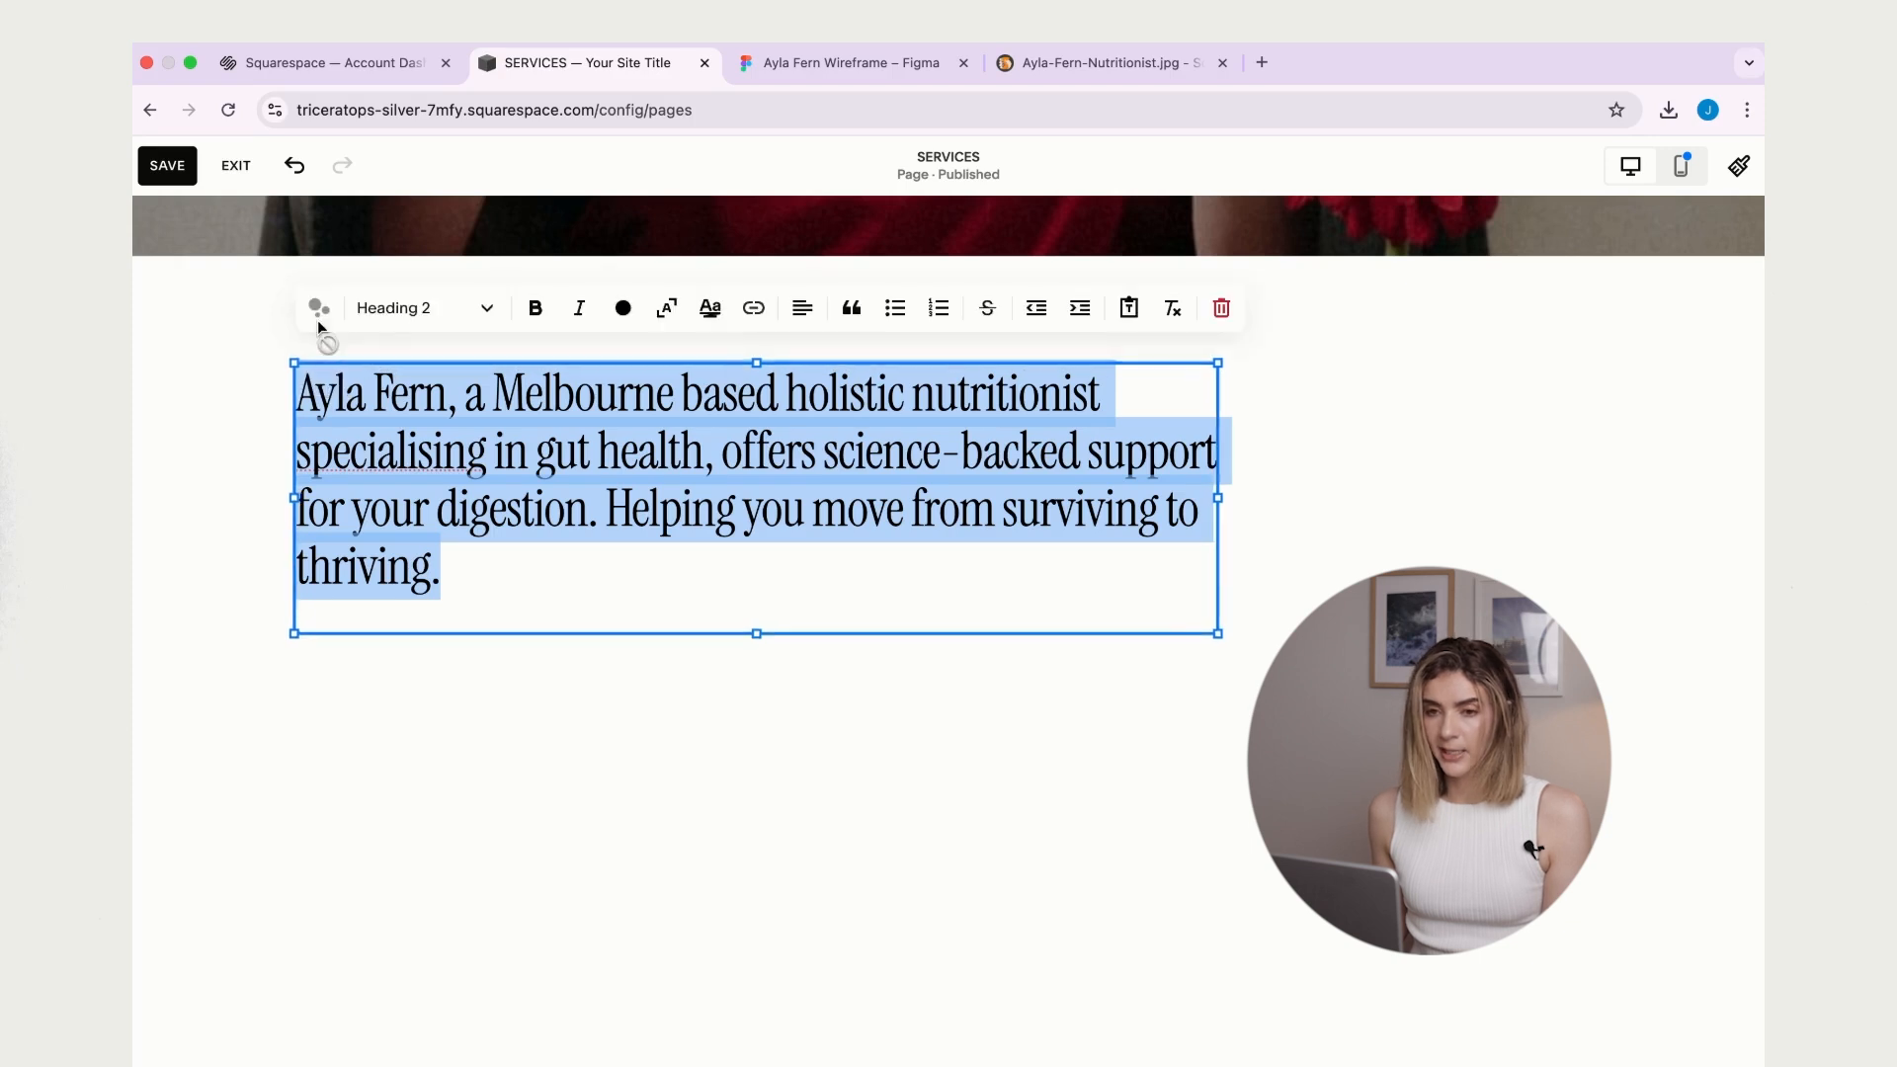
{"action": "left_click", "coordinate": [797, 316]}
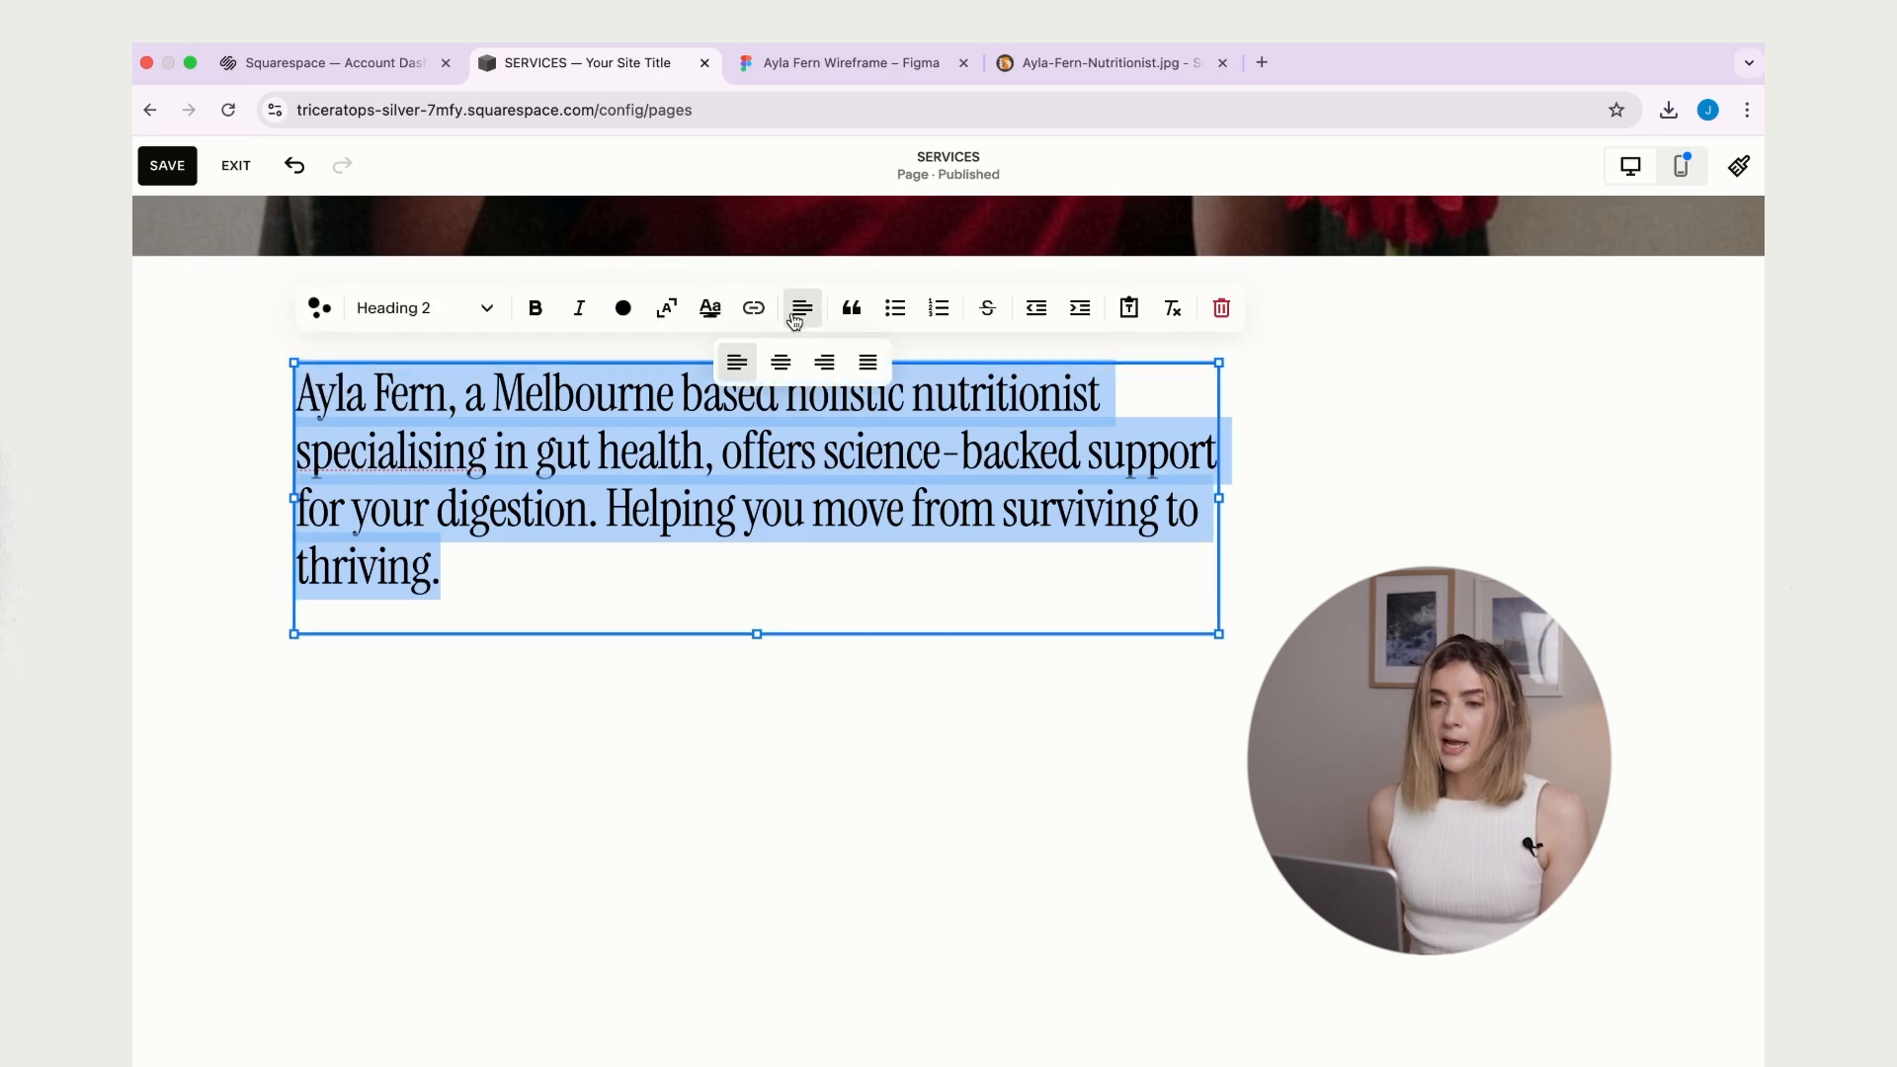
{"action": "left_click", "coordinate": [781, 364]}
{"action": "left_click", "coordinate": [1186, 665]}
{"action": "left_click_drag", "start_coordinate": [1017, 465], "coordinate": [1274, 634]}
{"action": "left_click_drag", "start_coordinate": [1434, 657], "coordinate": [1550, 660]}
{"action": "left_click", "coordinate": [1181, 905]}
{"action": "left_click_drag", "start_coordinate": [1158, 596], "coordinate": [1103, 595]}
{"action": "left_click", "coordinate": [921, 816]}
{"action": "left_click", "coordinate": [988, 631]}
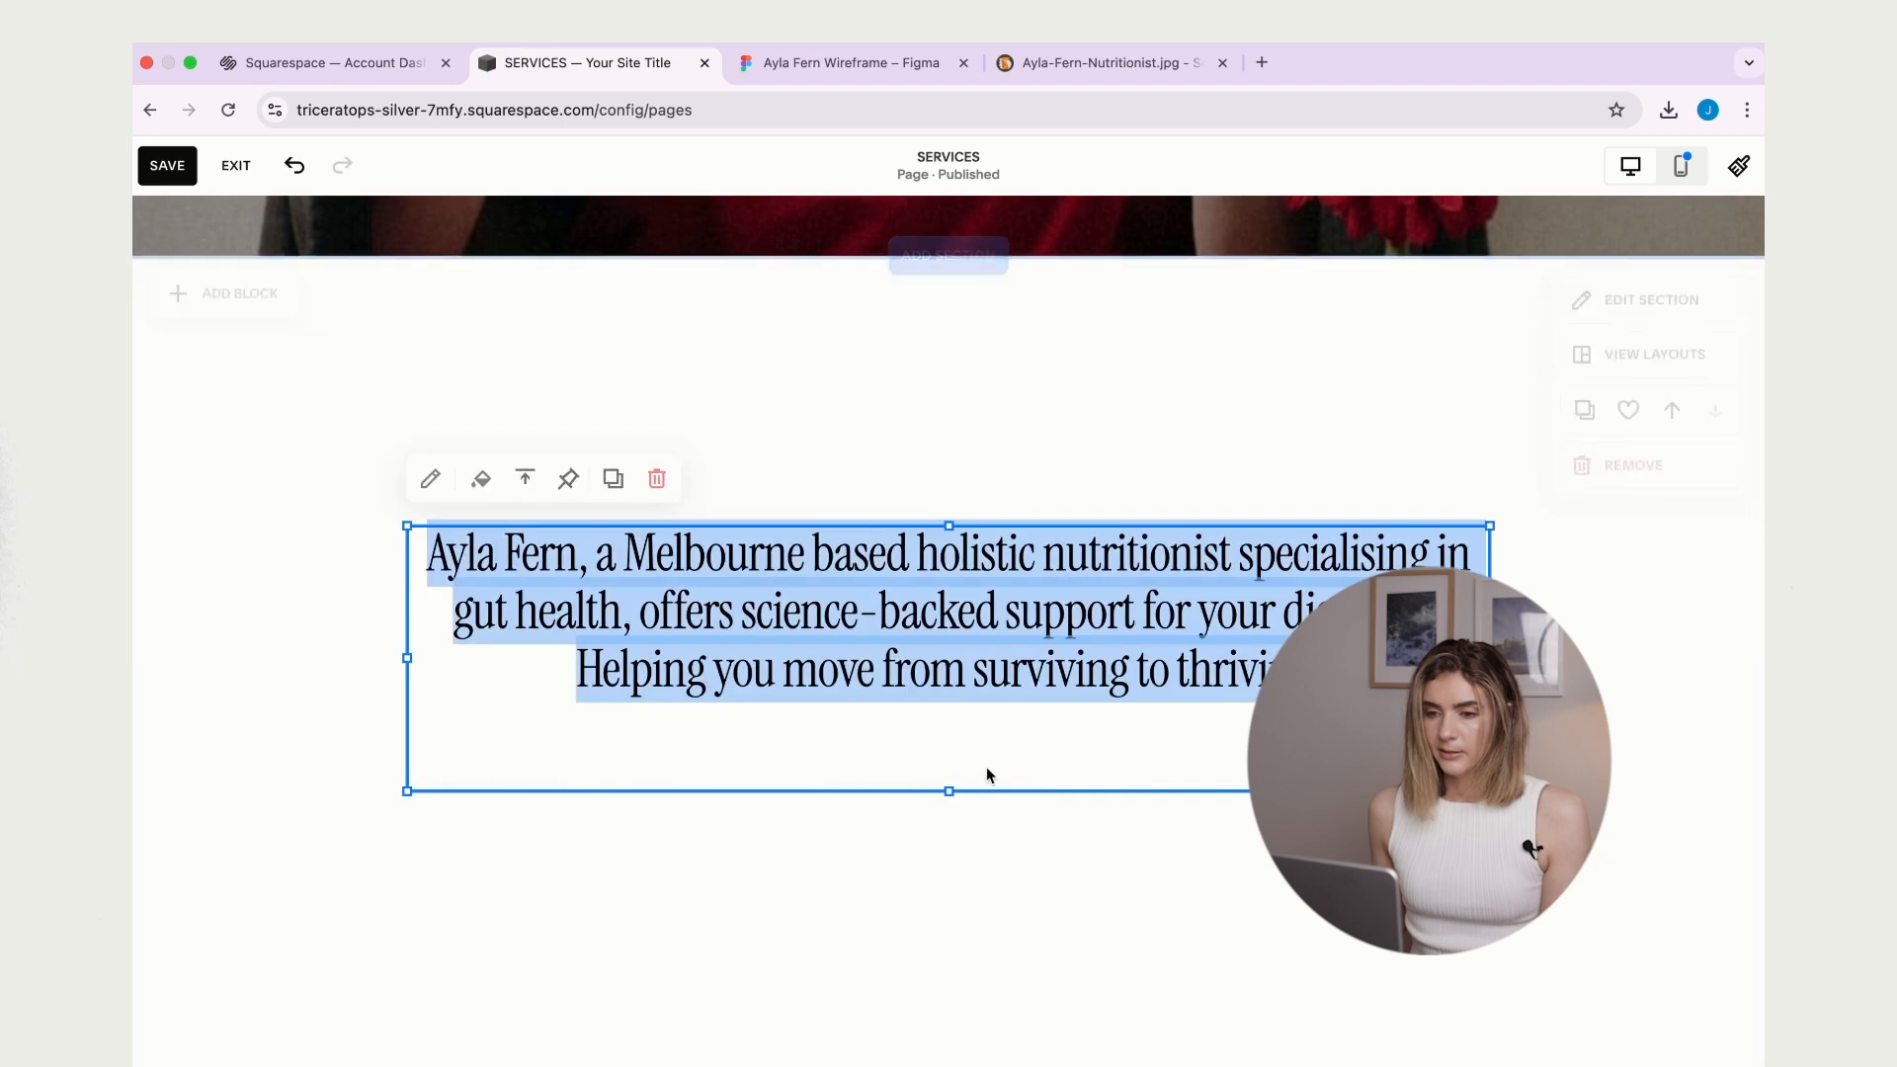
{"action": "left_click_drag", "start_coordinate": [949, 790], "coordinate": [951, 713]}
{"action": "left_click", "coordinate": [1074, 842]}
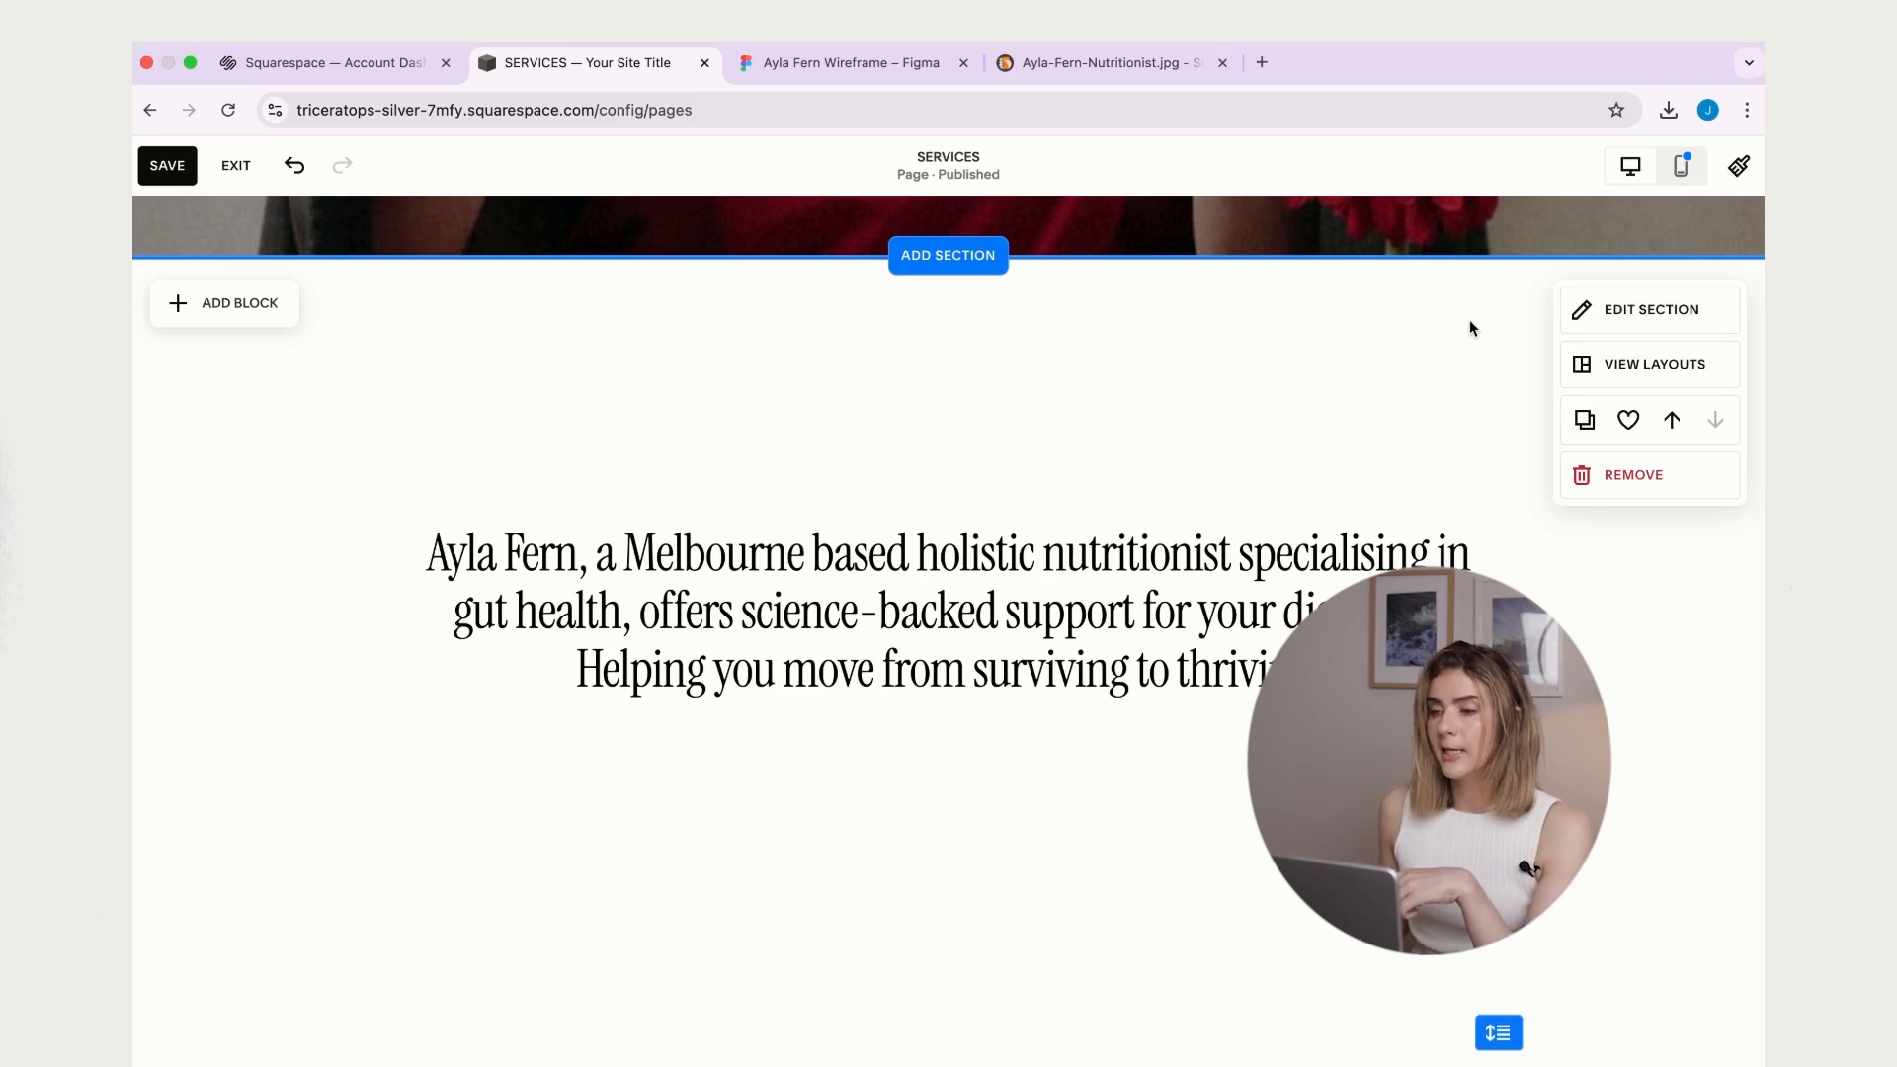
- Apply the DARK 1 deep green colour theme to the introduction section's design
{"action": "left_click", "coordinate": [1679, 309]}
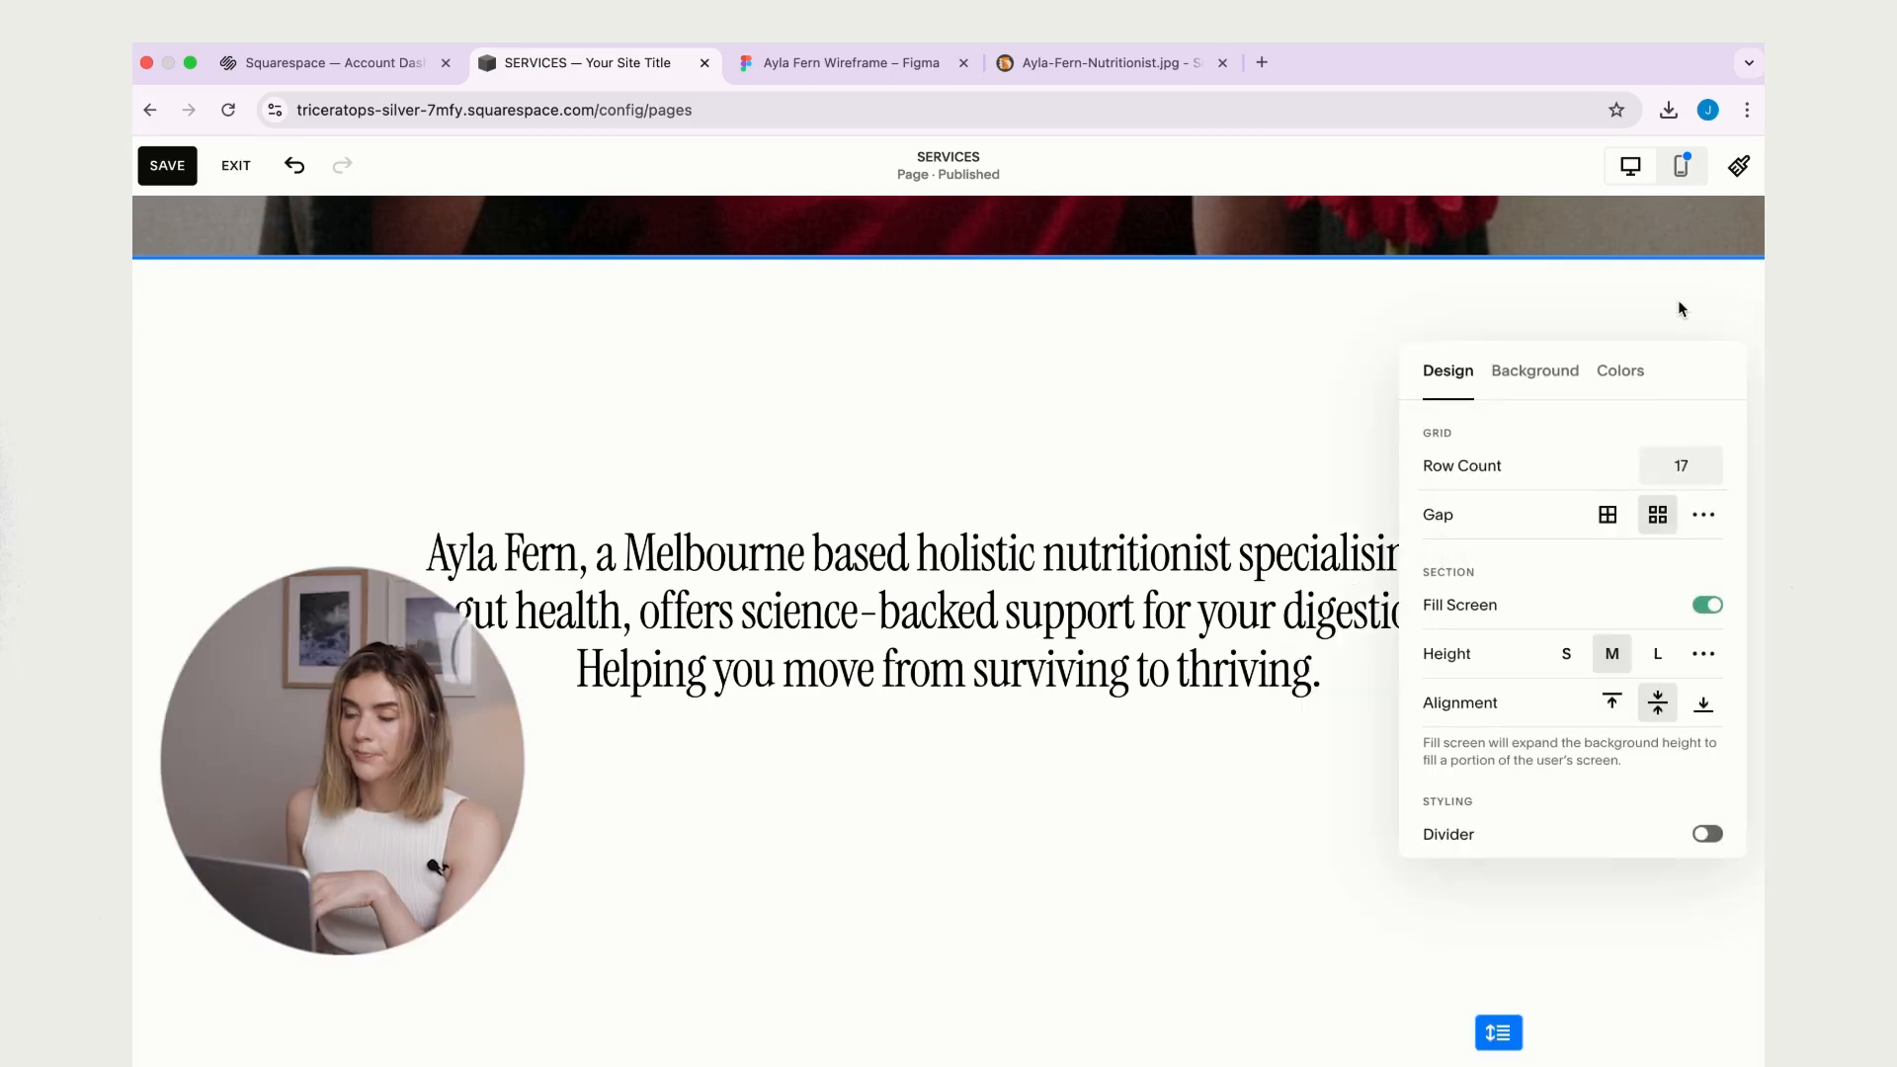
{"action": "left_click", "coordinate": [1623, 381]}
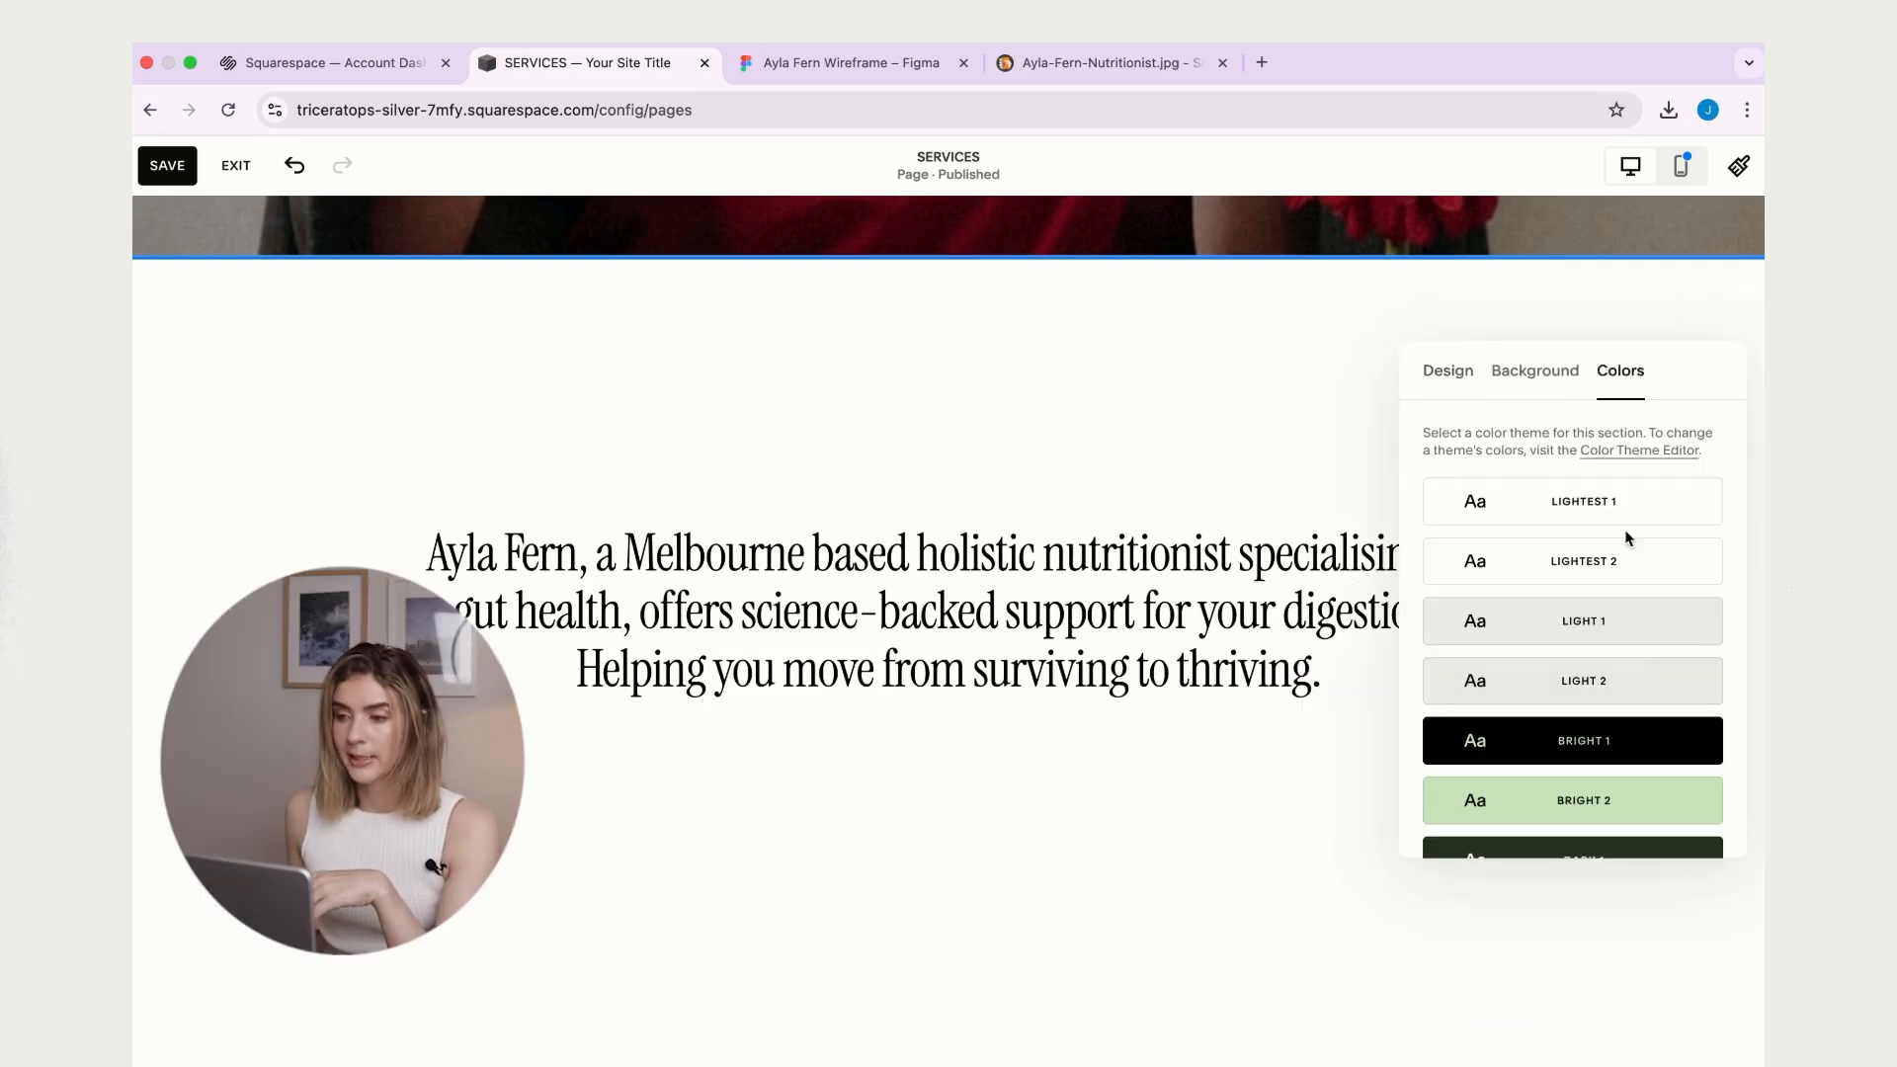
{"action": "scroll", "coordinate": [1634, 591], "scroll_direction": "down", "scroll_amount": 3}
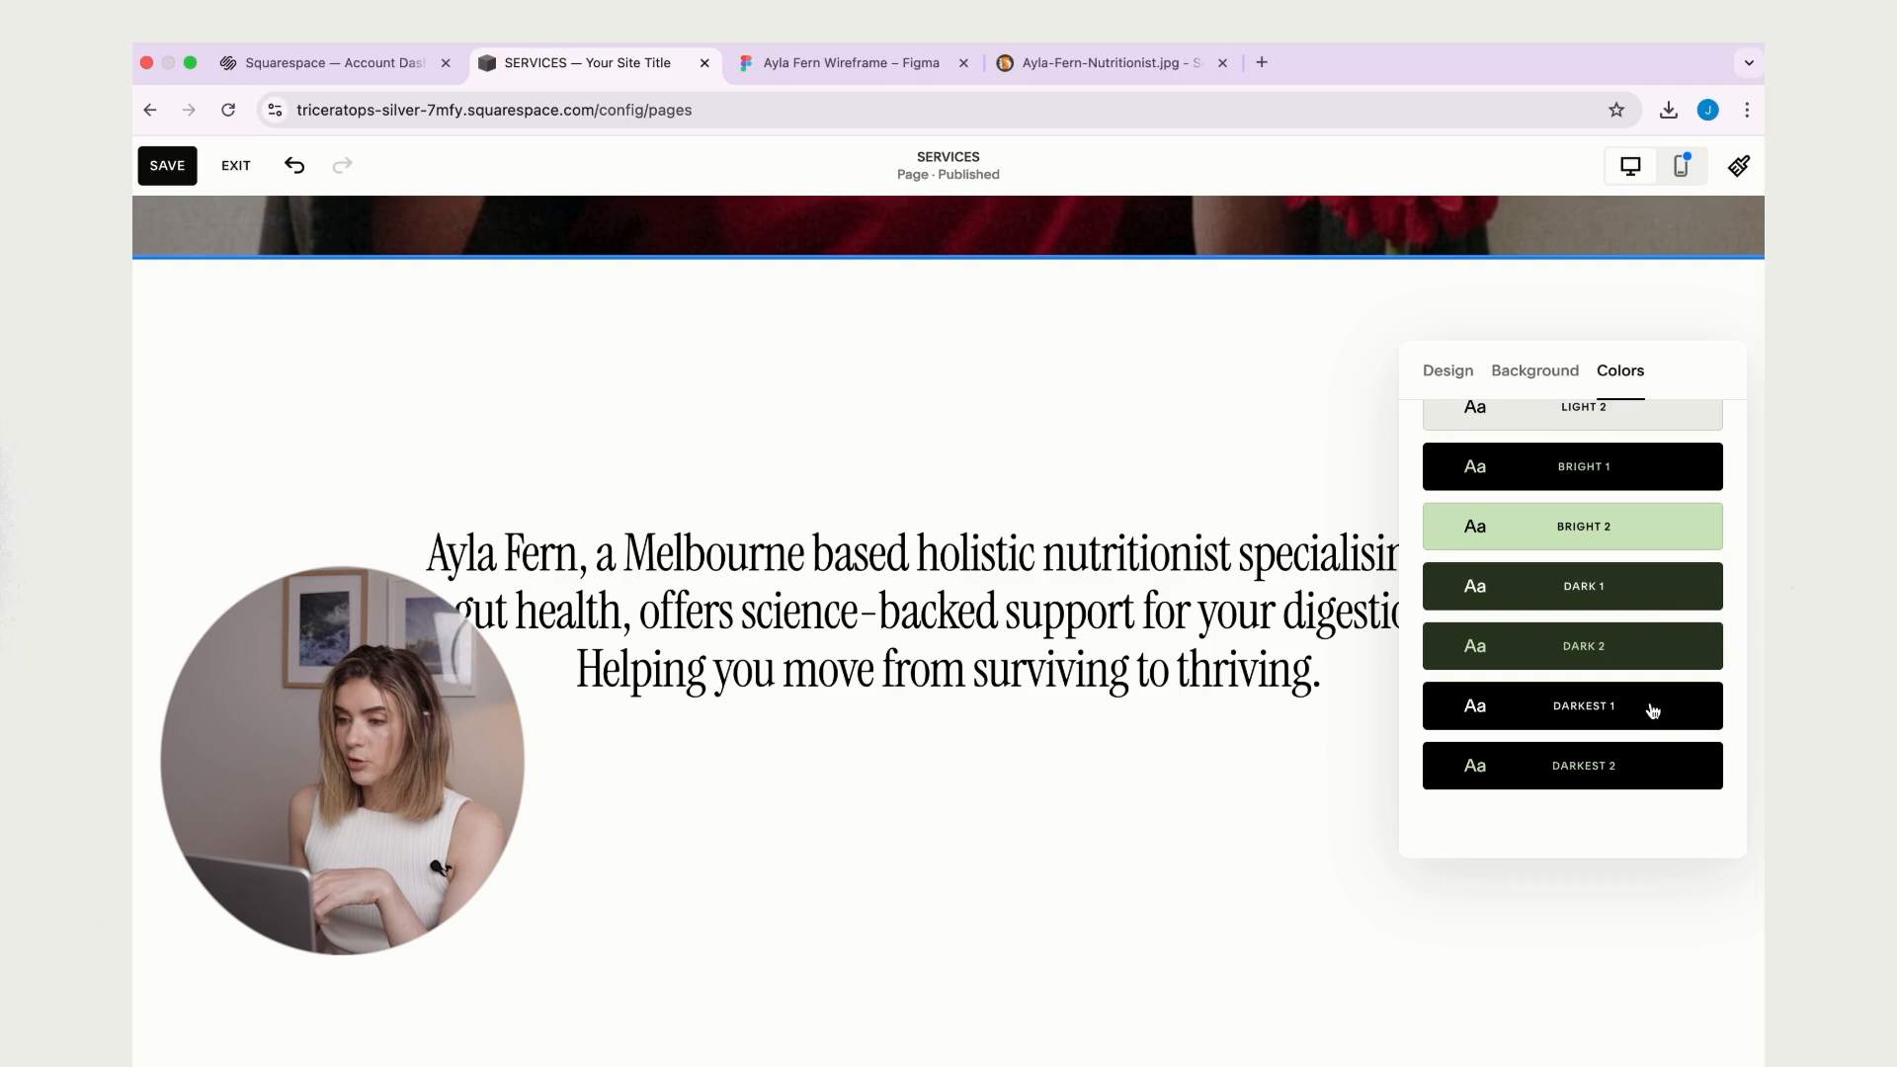
{"action": "left_click", "coordinate": [1598, 594]}
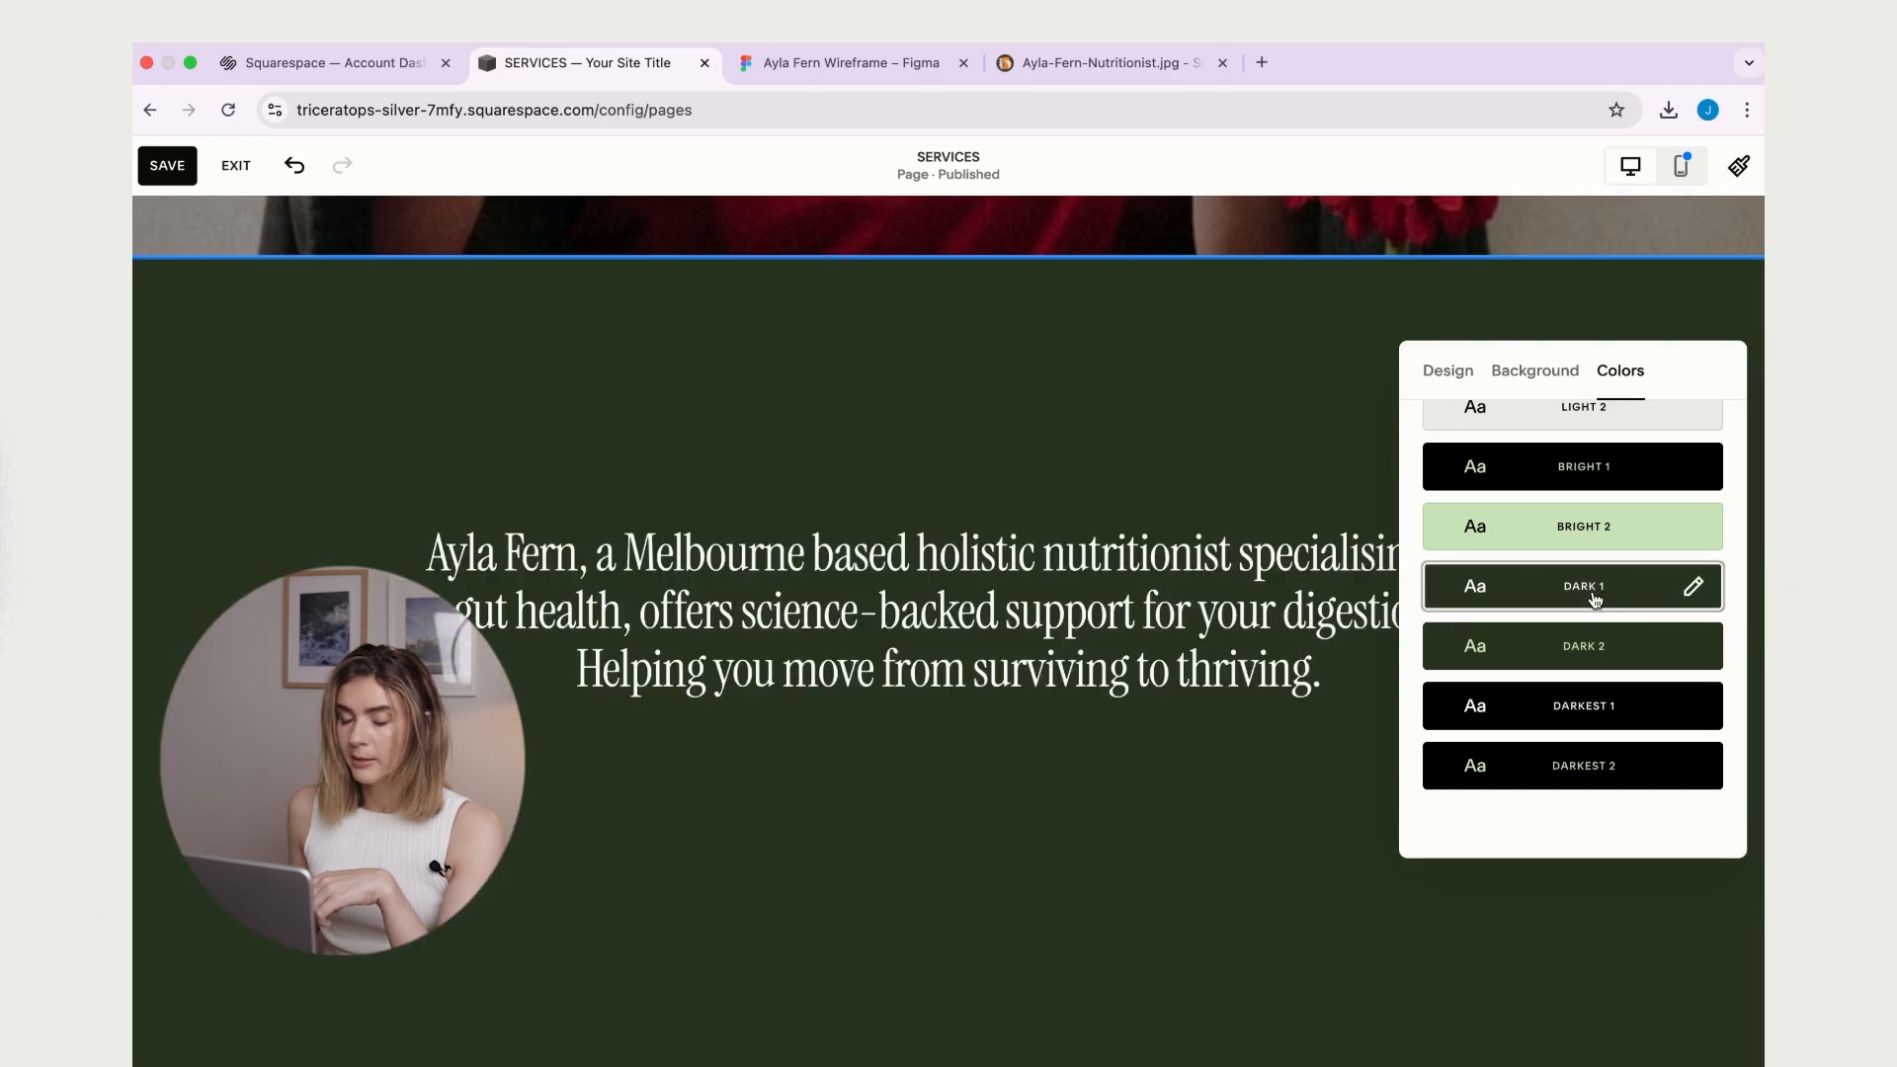
{"action": "left_click", "coordinate": [1060, 432]}
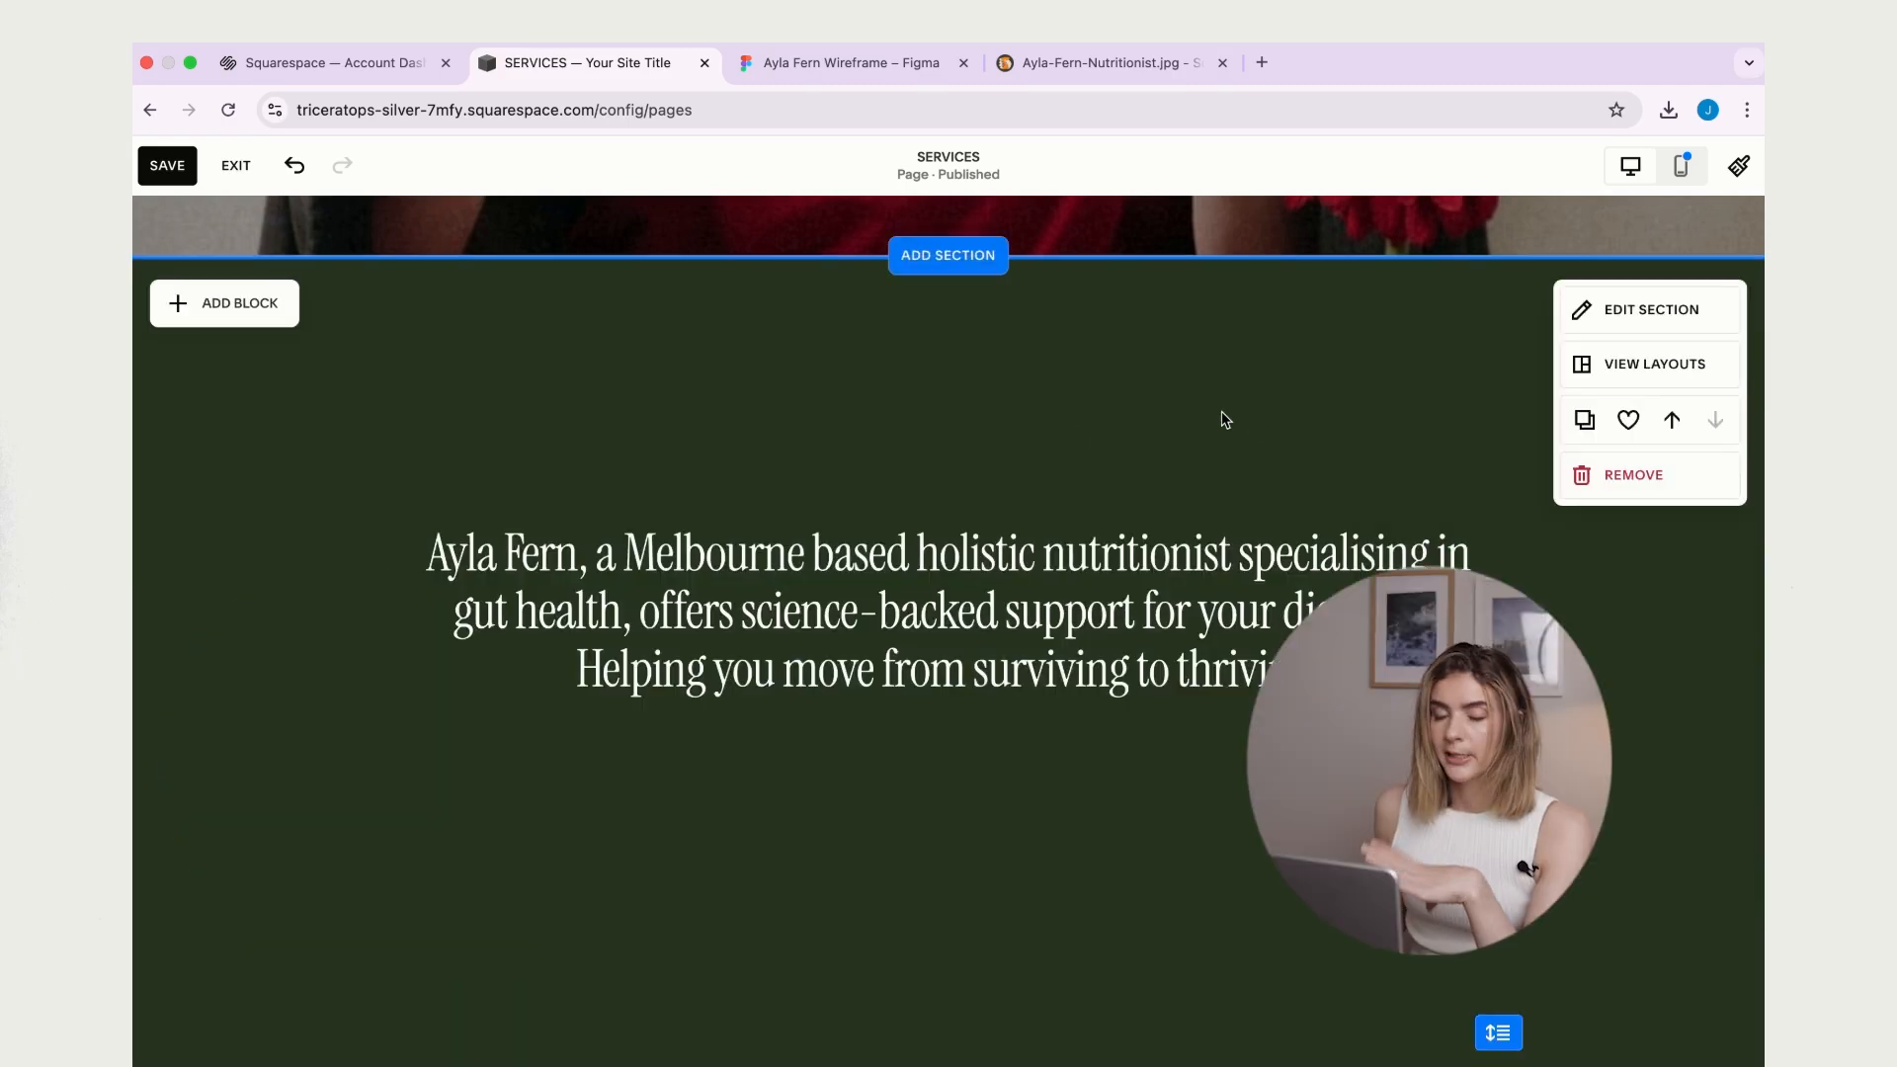
{"action": "scroll", "coordinate": [1225, 419], "scroll_direction": "down", "scroll_amount": 1}
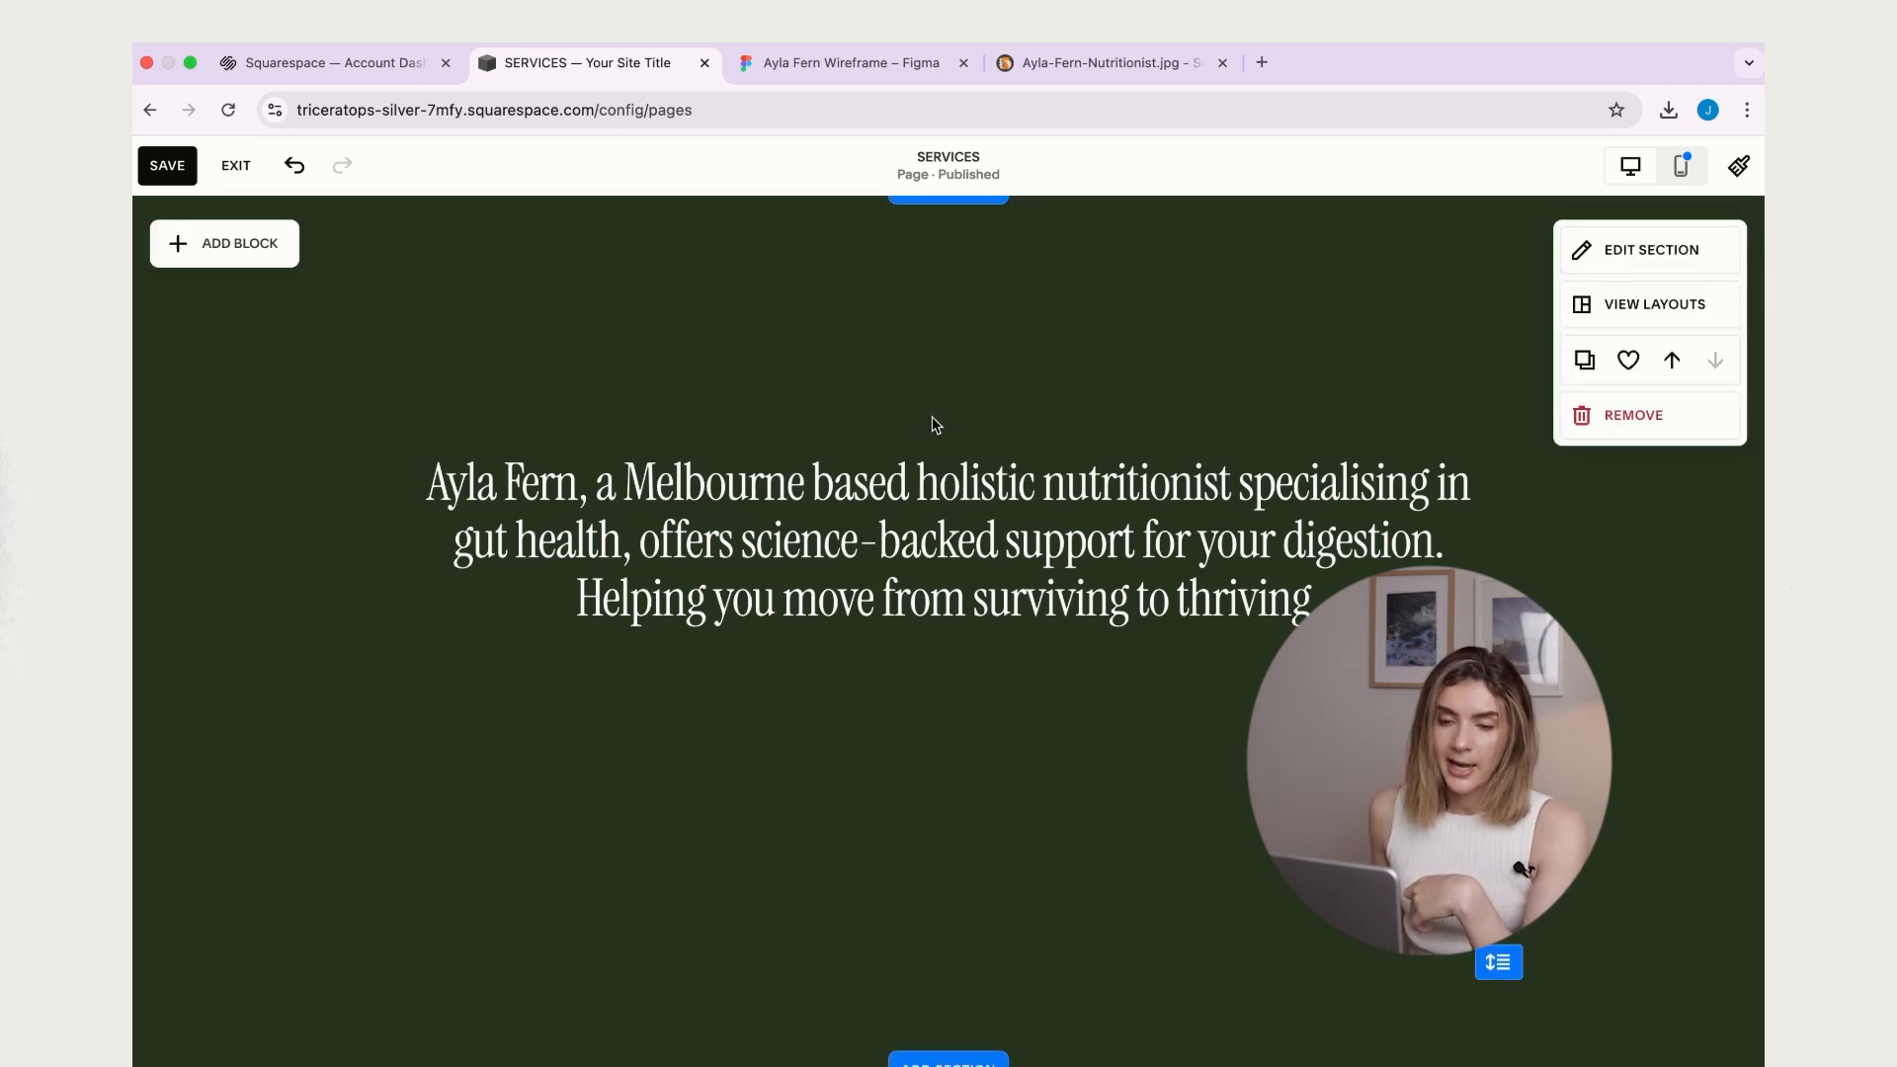
{"action": "left_click", "coordinate": [231, 254]}
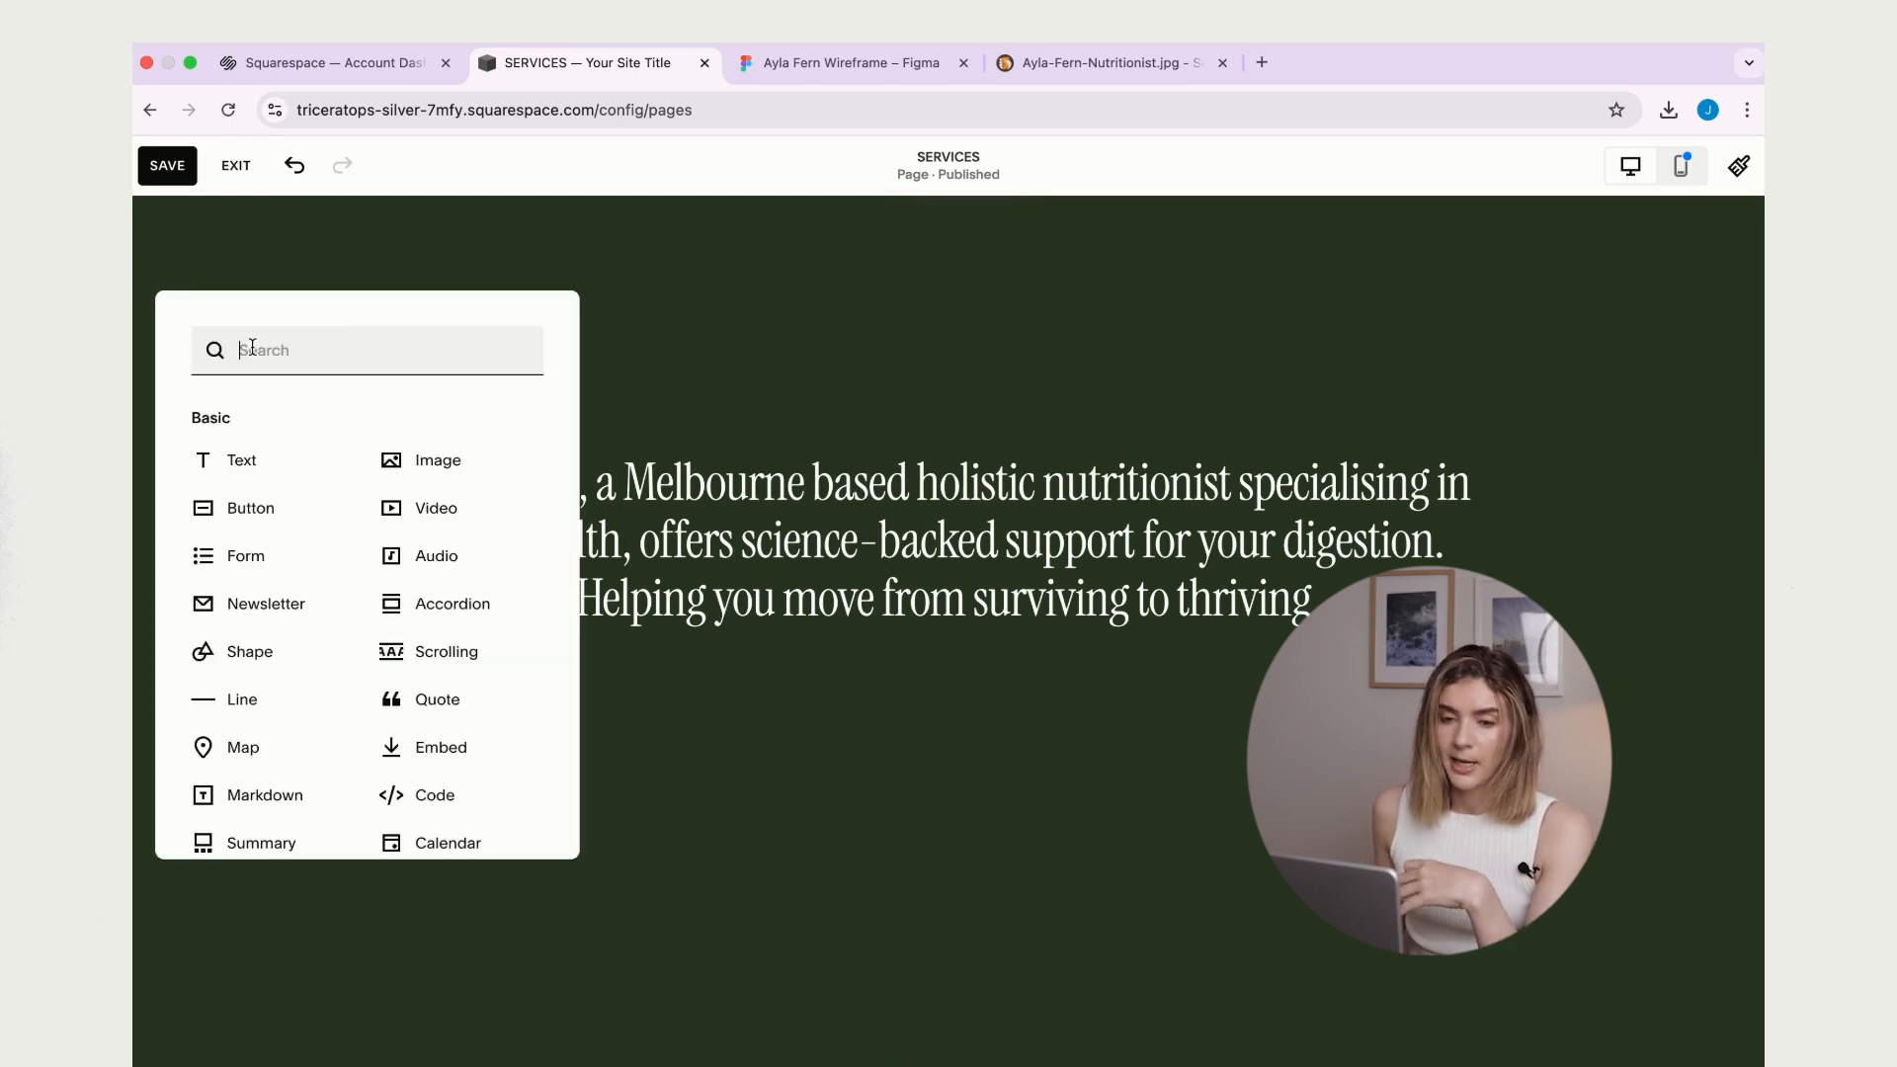
- Add a centred image block and upload the Ayla-Fern-Stacked.png logo into it
{"action": "left_click", "coordinate": [427, 462]}
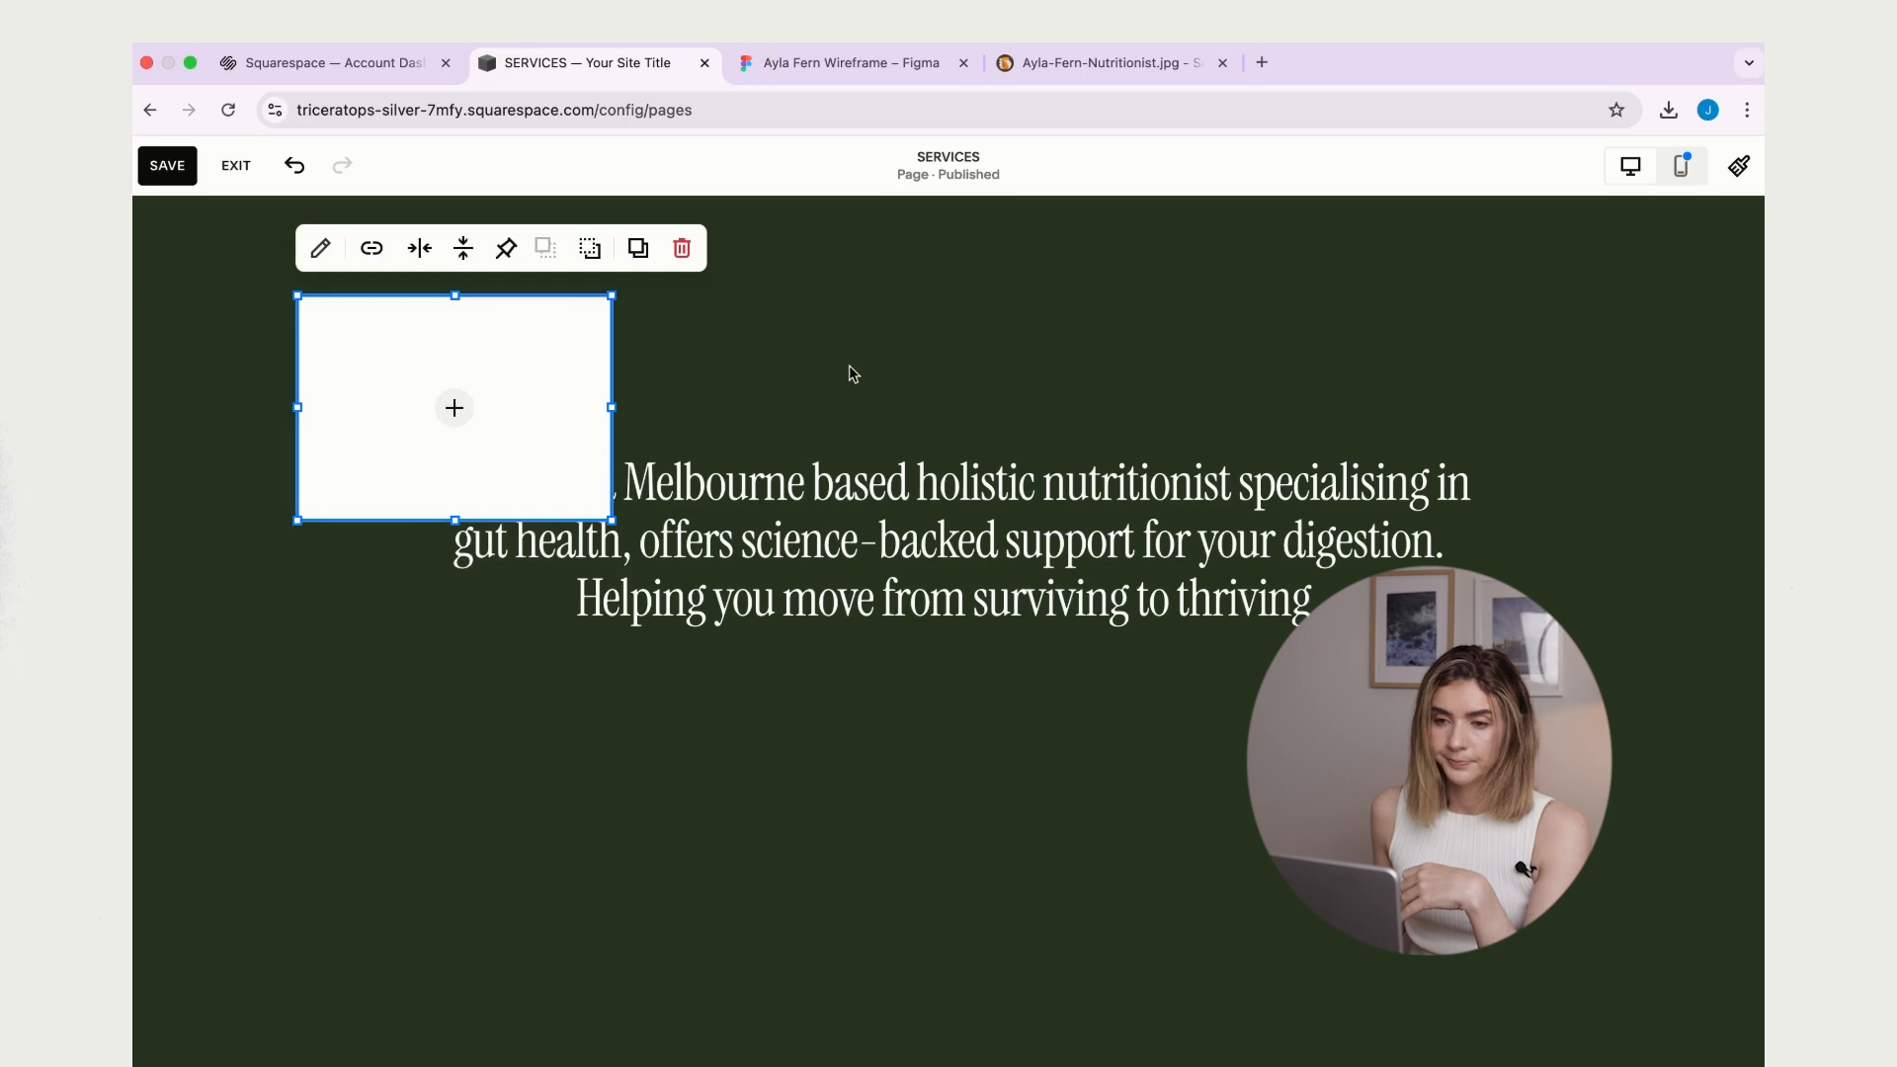
{"action": "left_click_drag", "start_coordinate": [499, 382], "coordinate": [918, 296]}
{"action": "left_click_drag", "start_coordinate": [1172, 485], "coordinate": [1175, 583]}
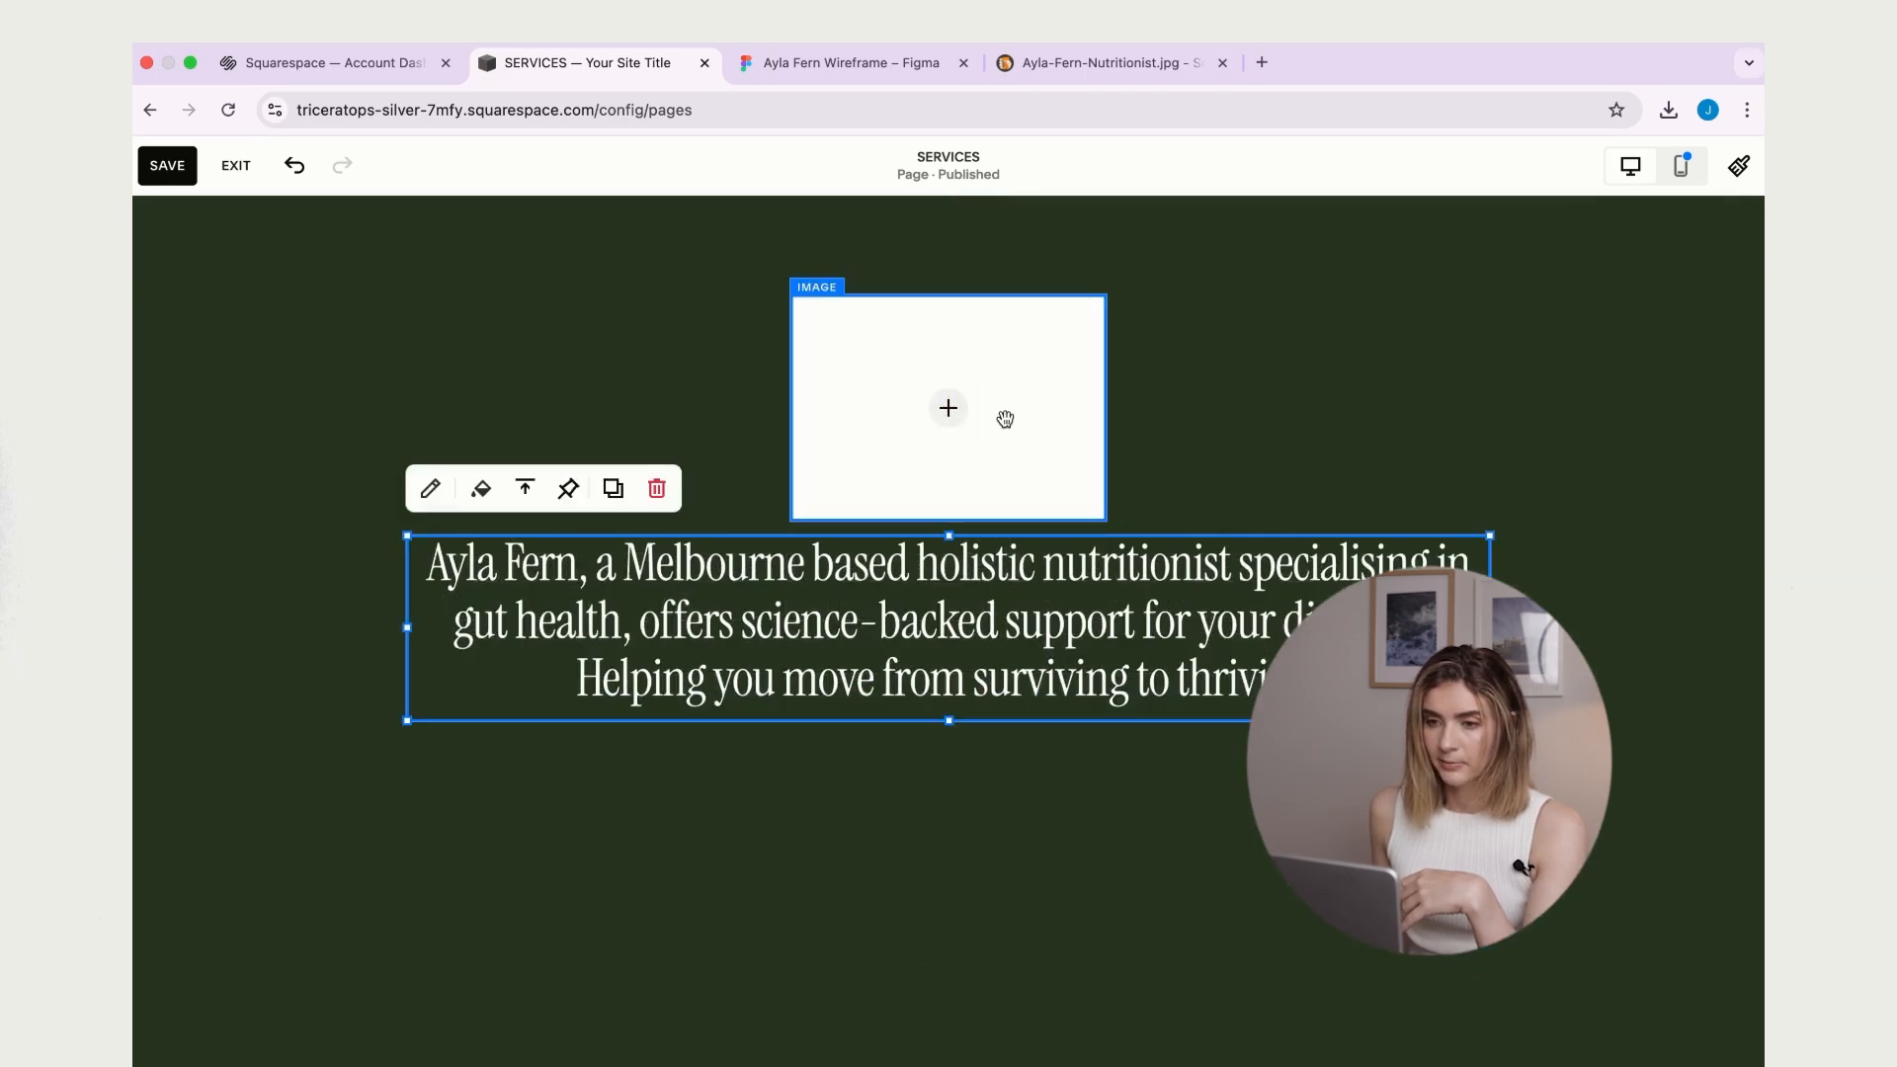
{"action": "left_click", "coordinate": [948, 411]}
{"action": "left_click", "coordinate": [957, 417]}
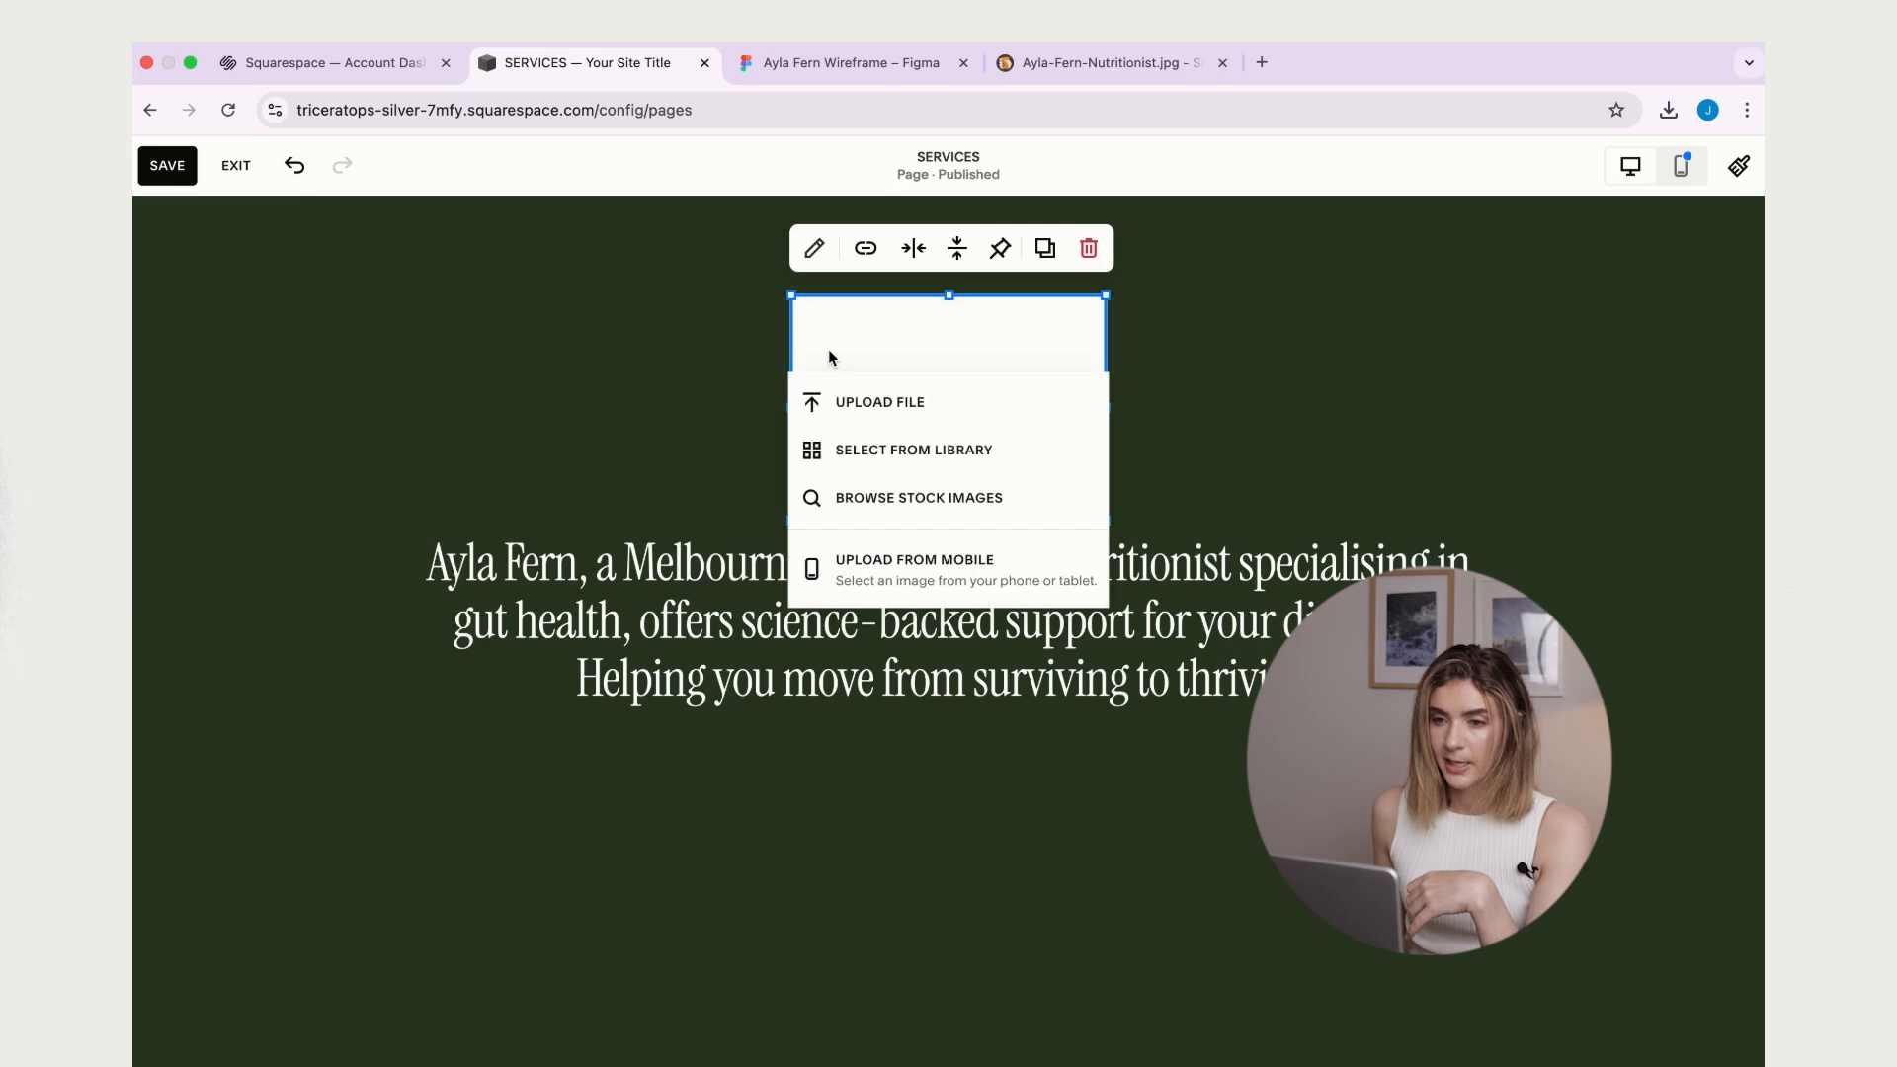
{"action": "left_click", "coordinate": [921, 413]}
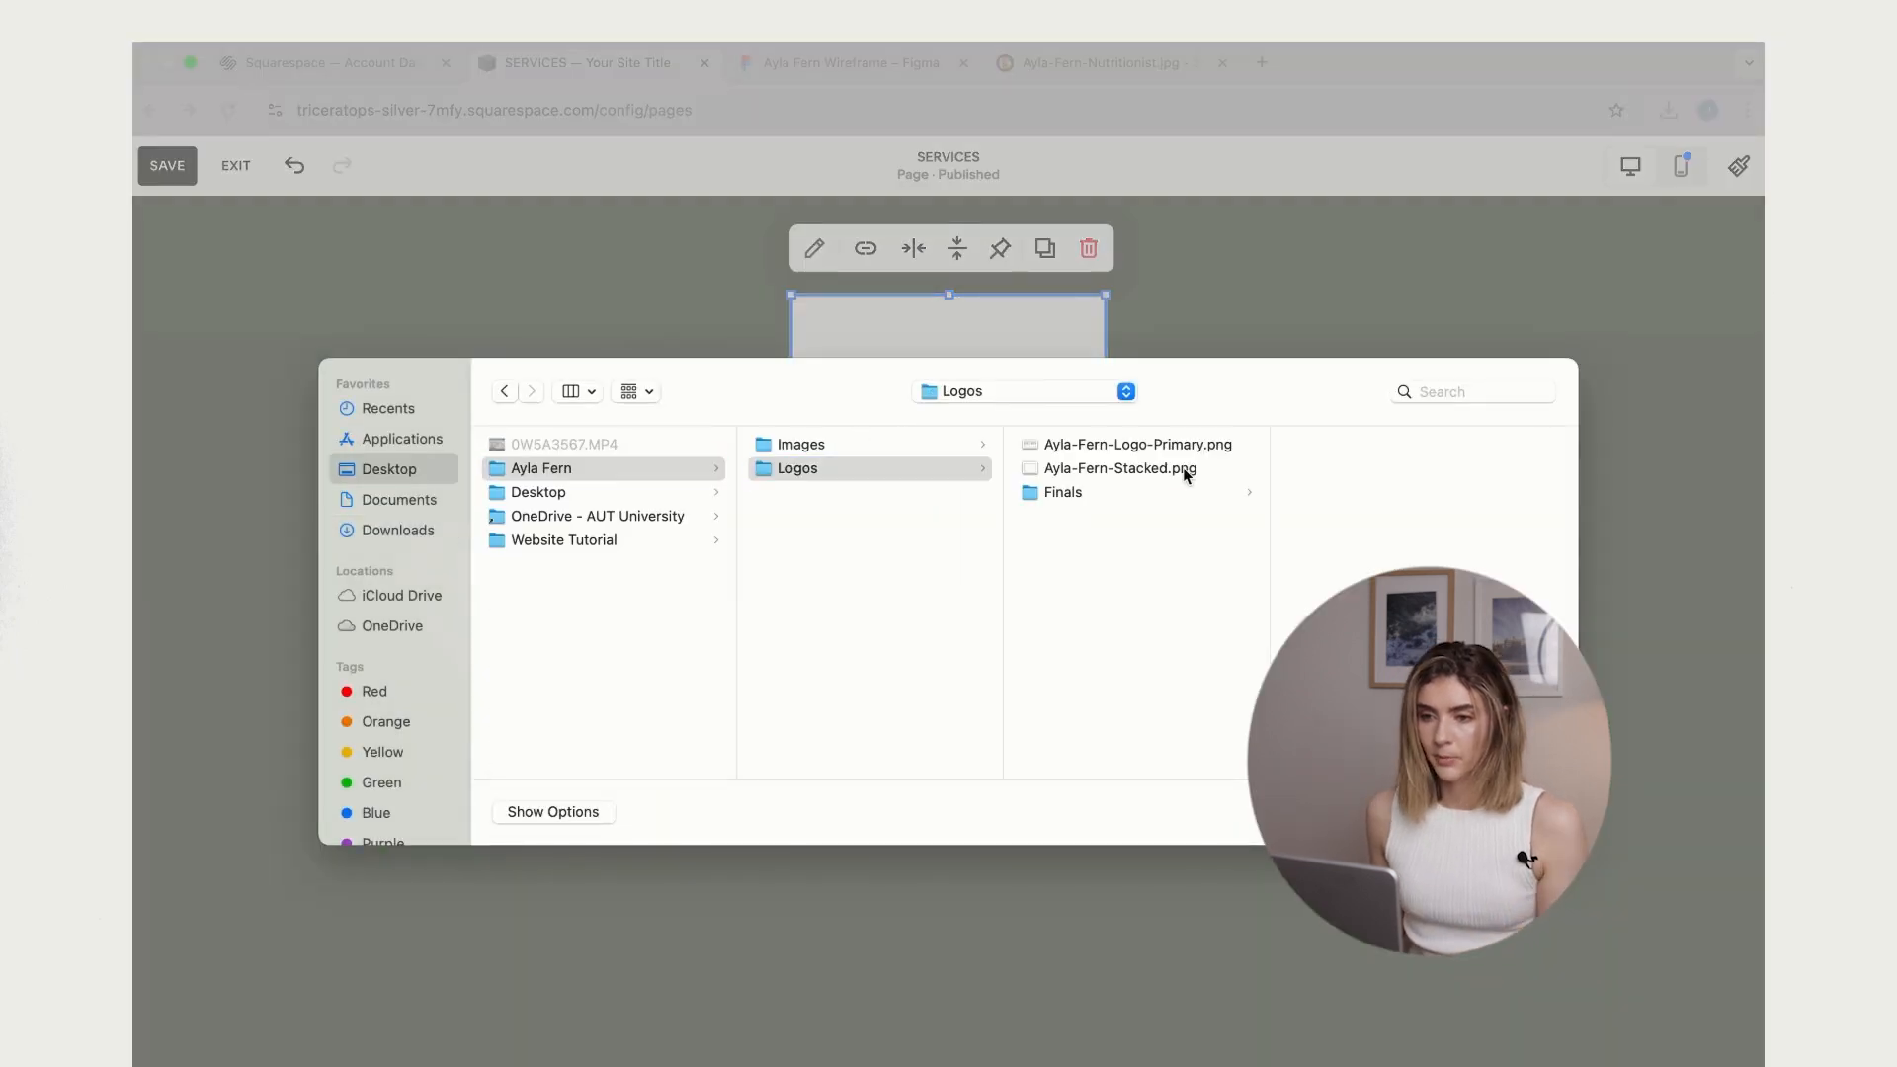
{"action": "left_click", "coordinate": [1184, 470]}
{"action": "left_click", "coordinate": [1525, 812]}
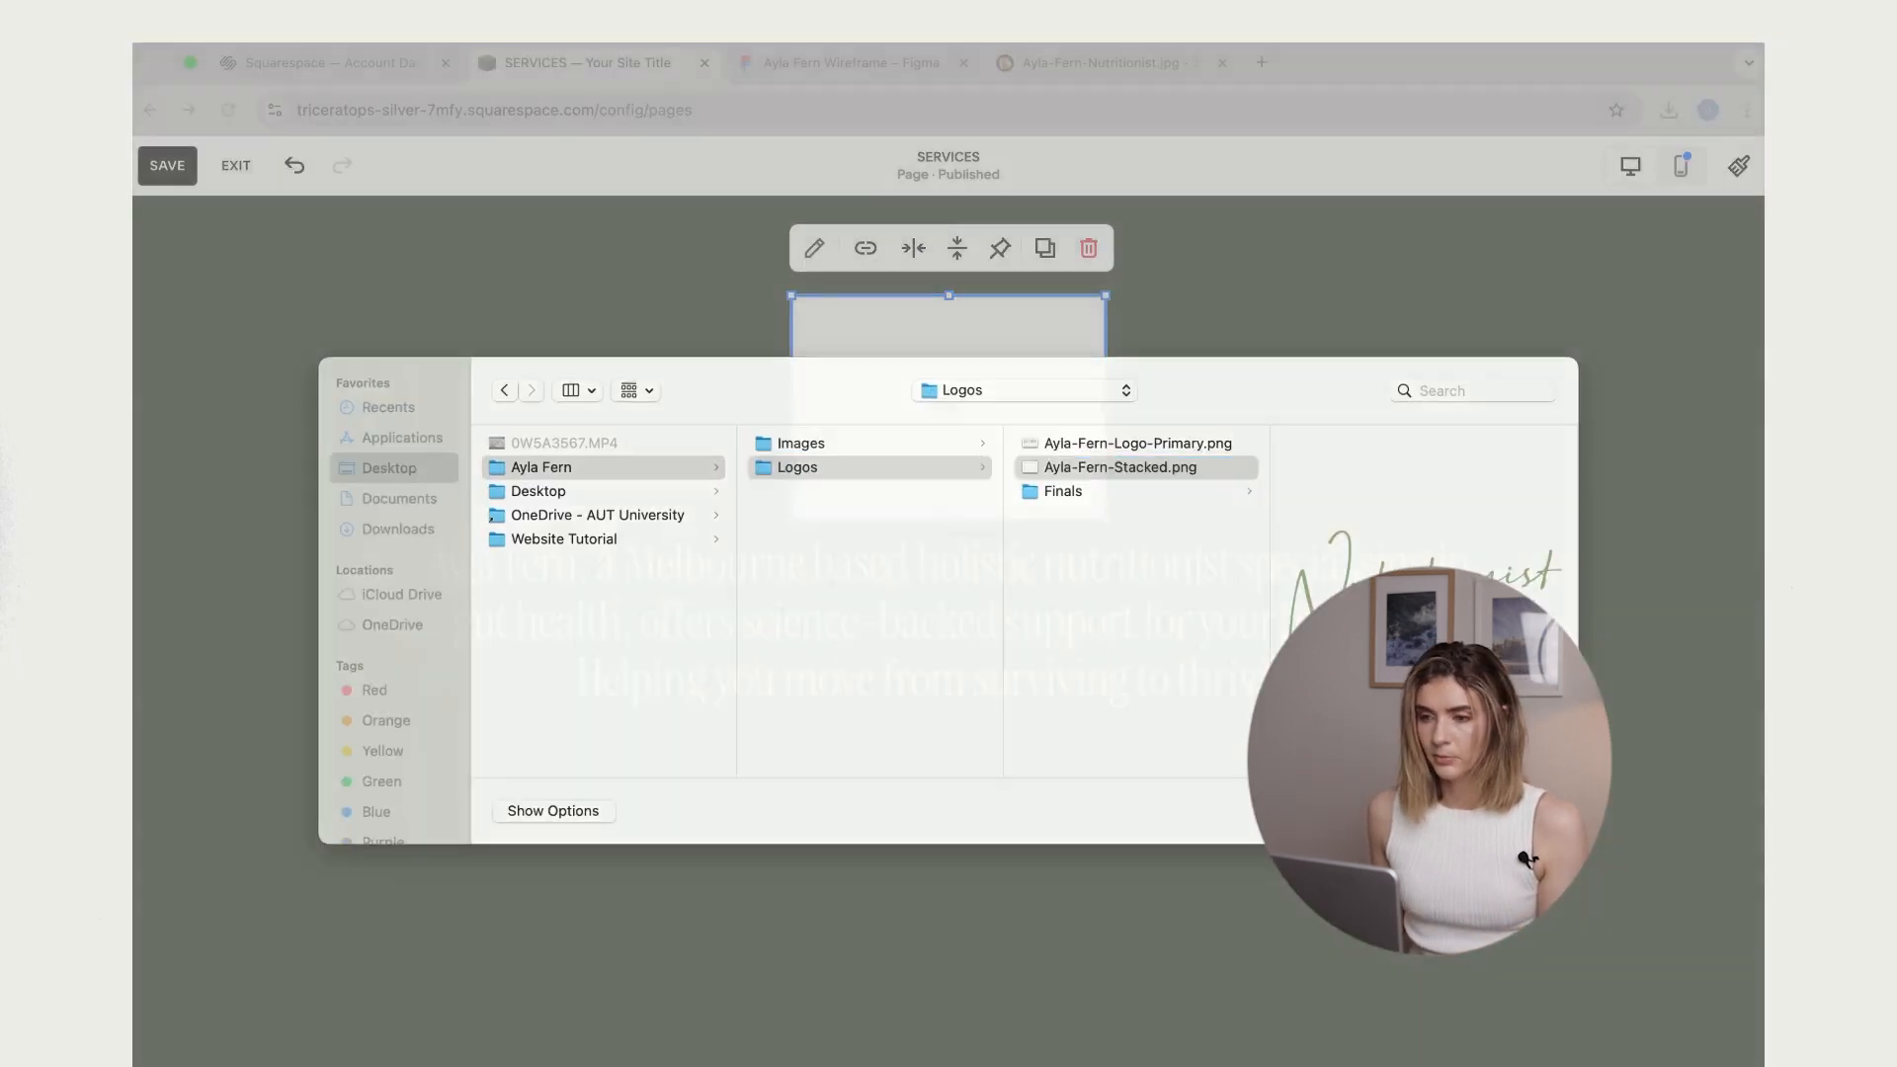
- Shorten the logo block to fit and place the tagline just beneath the logo
{"action": "left_click_drag", "start_coordinate": [948, 519], "coordinate": [946, 400]}
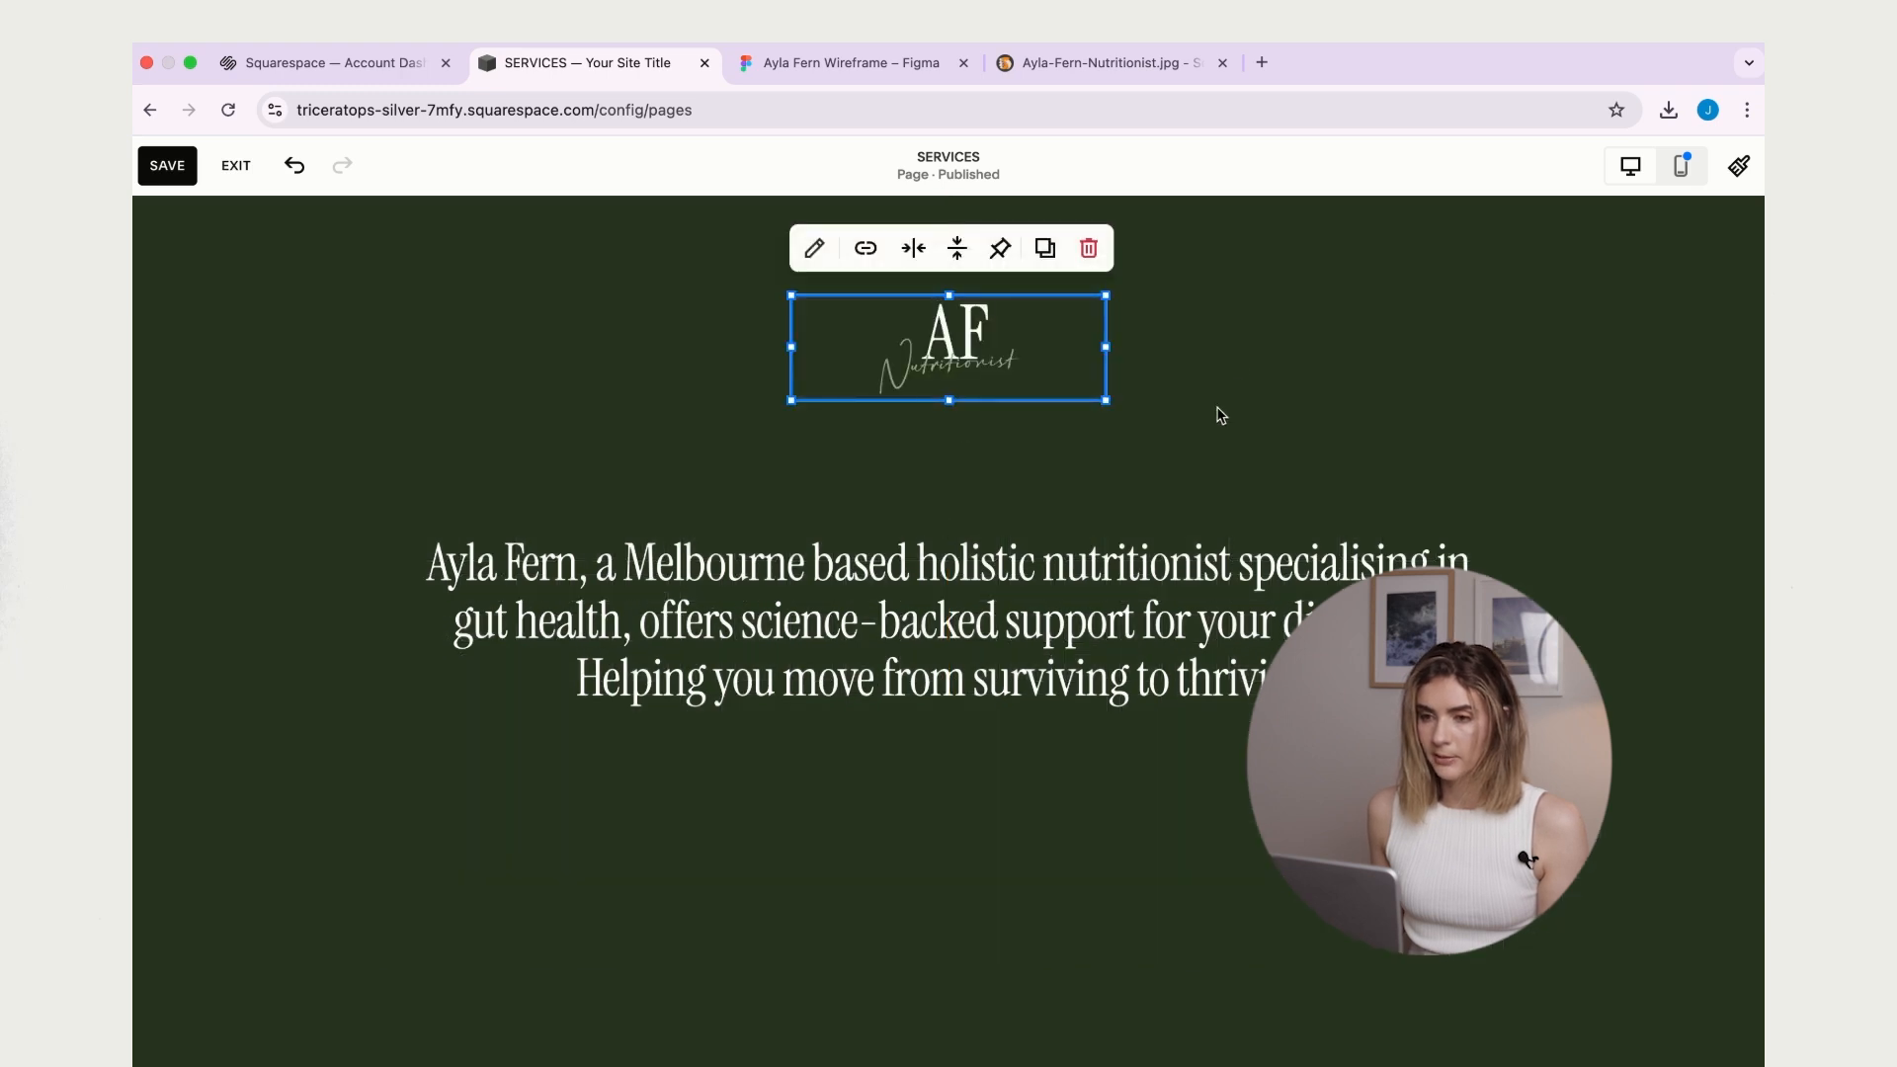
{"action": "left_click_drag", "start_coordinate": [1063, 588], "coordinate": [1049, 494]}
{"action": "left_click", "coordinate": [1017, 774]}
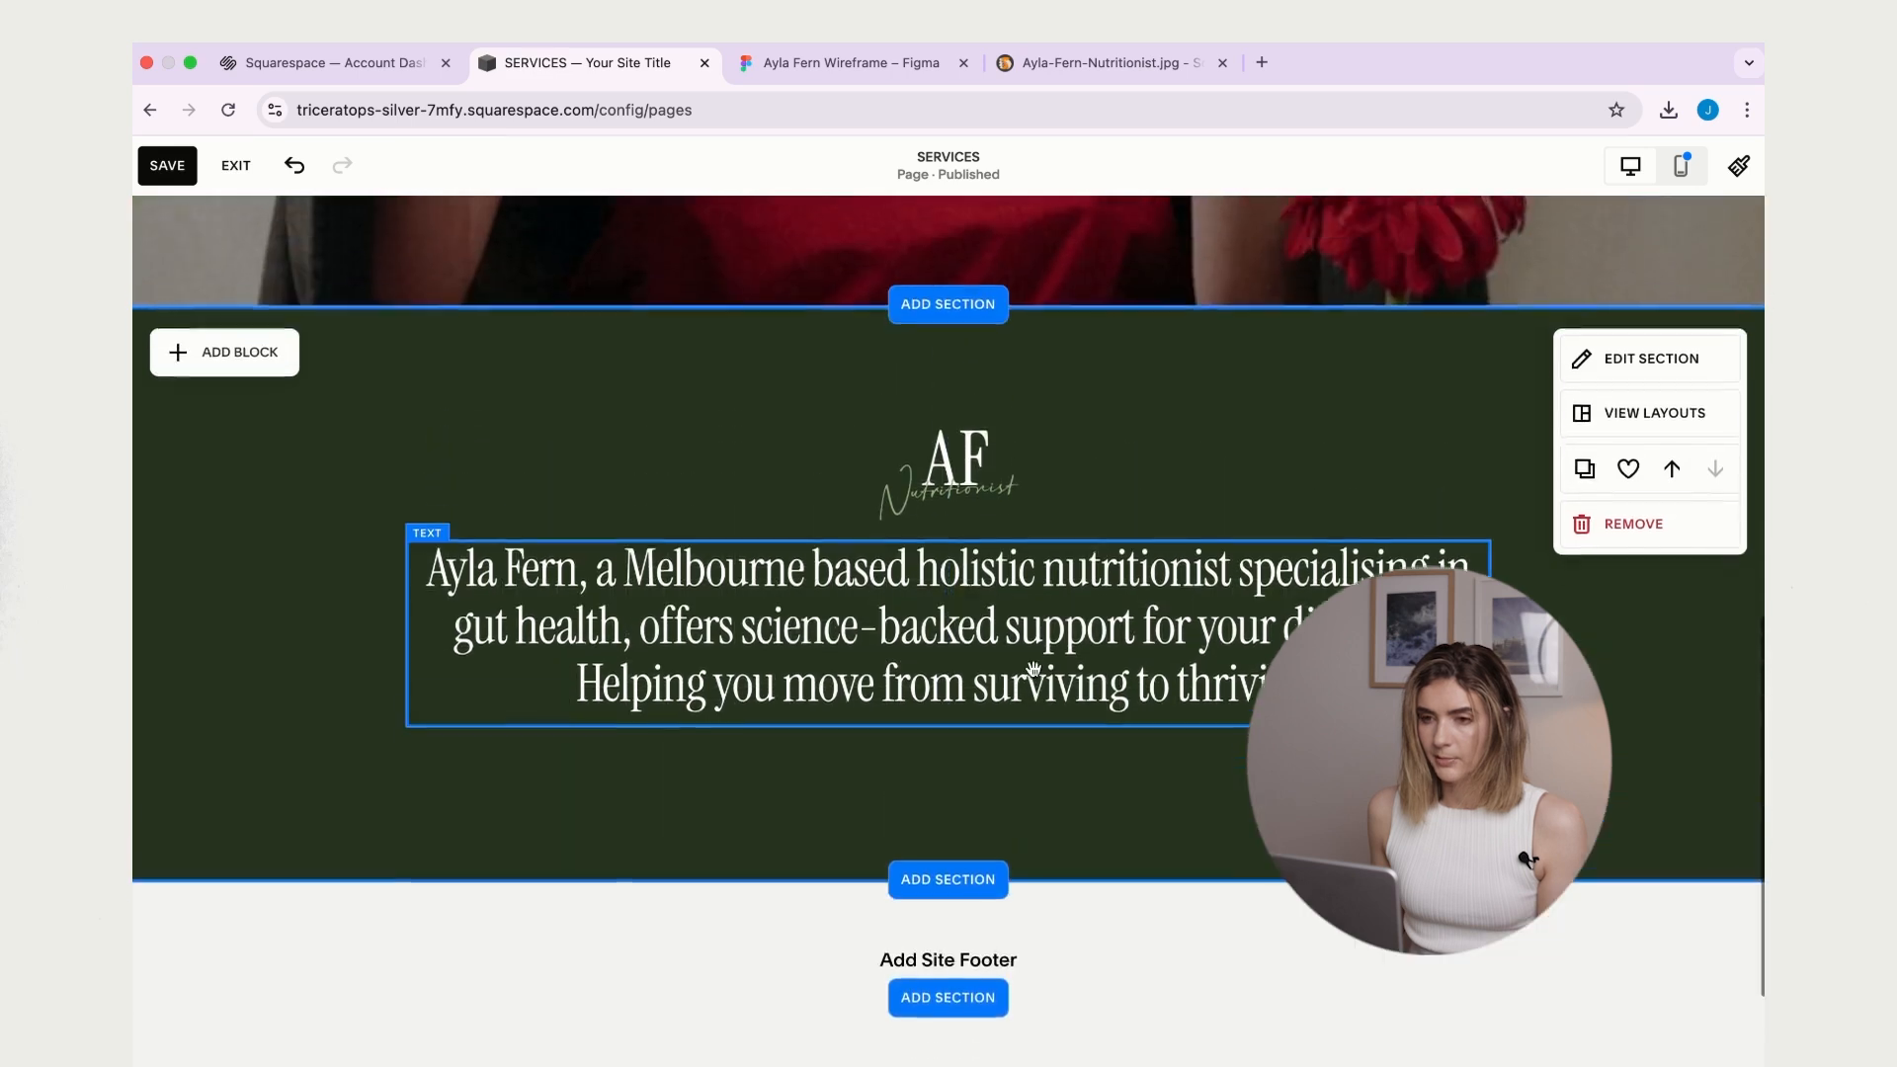
{"action": "scroll", "coordinate": [1033, 669], "scroll_direction": "down", "scroll_amount": 2}
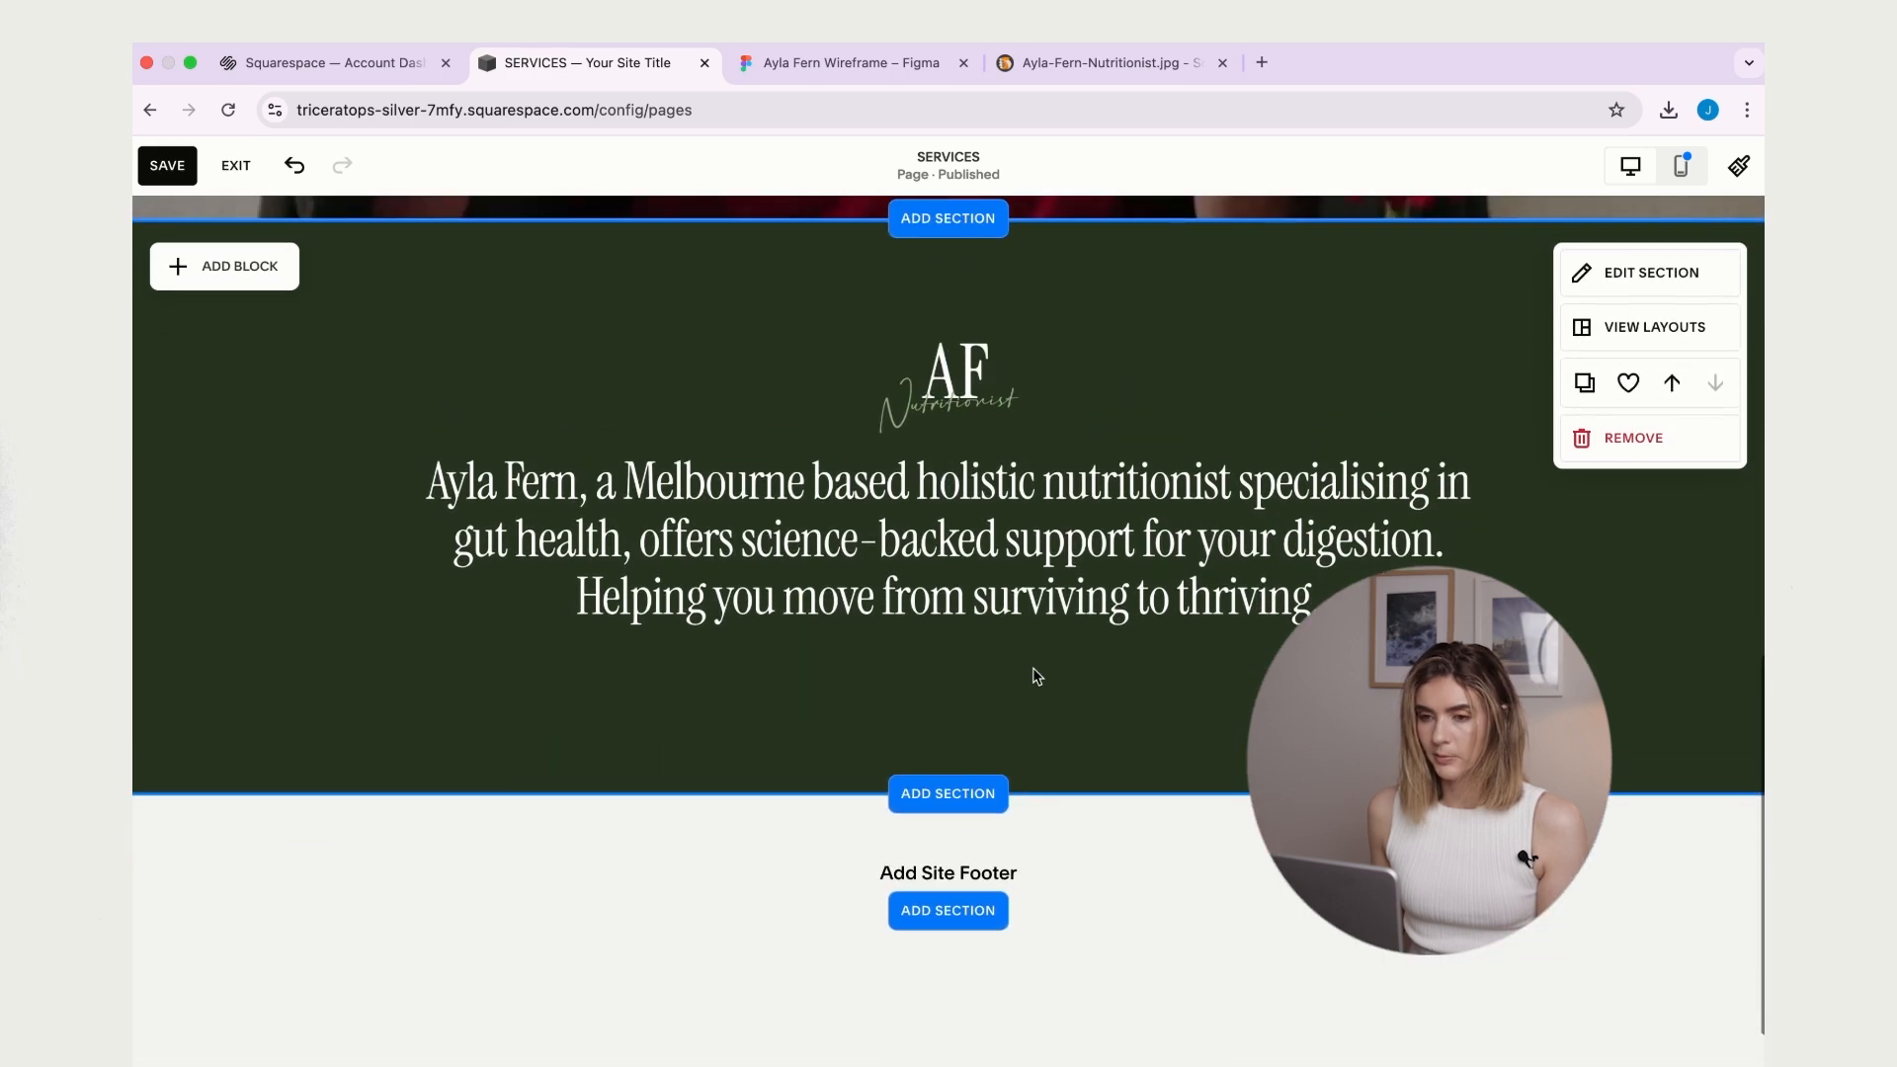
{"action": "left_click_drag", "start_coordinate": [986, 529], "coordinate": [986, 556]}
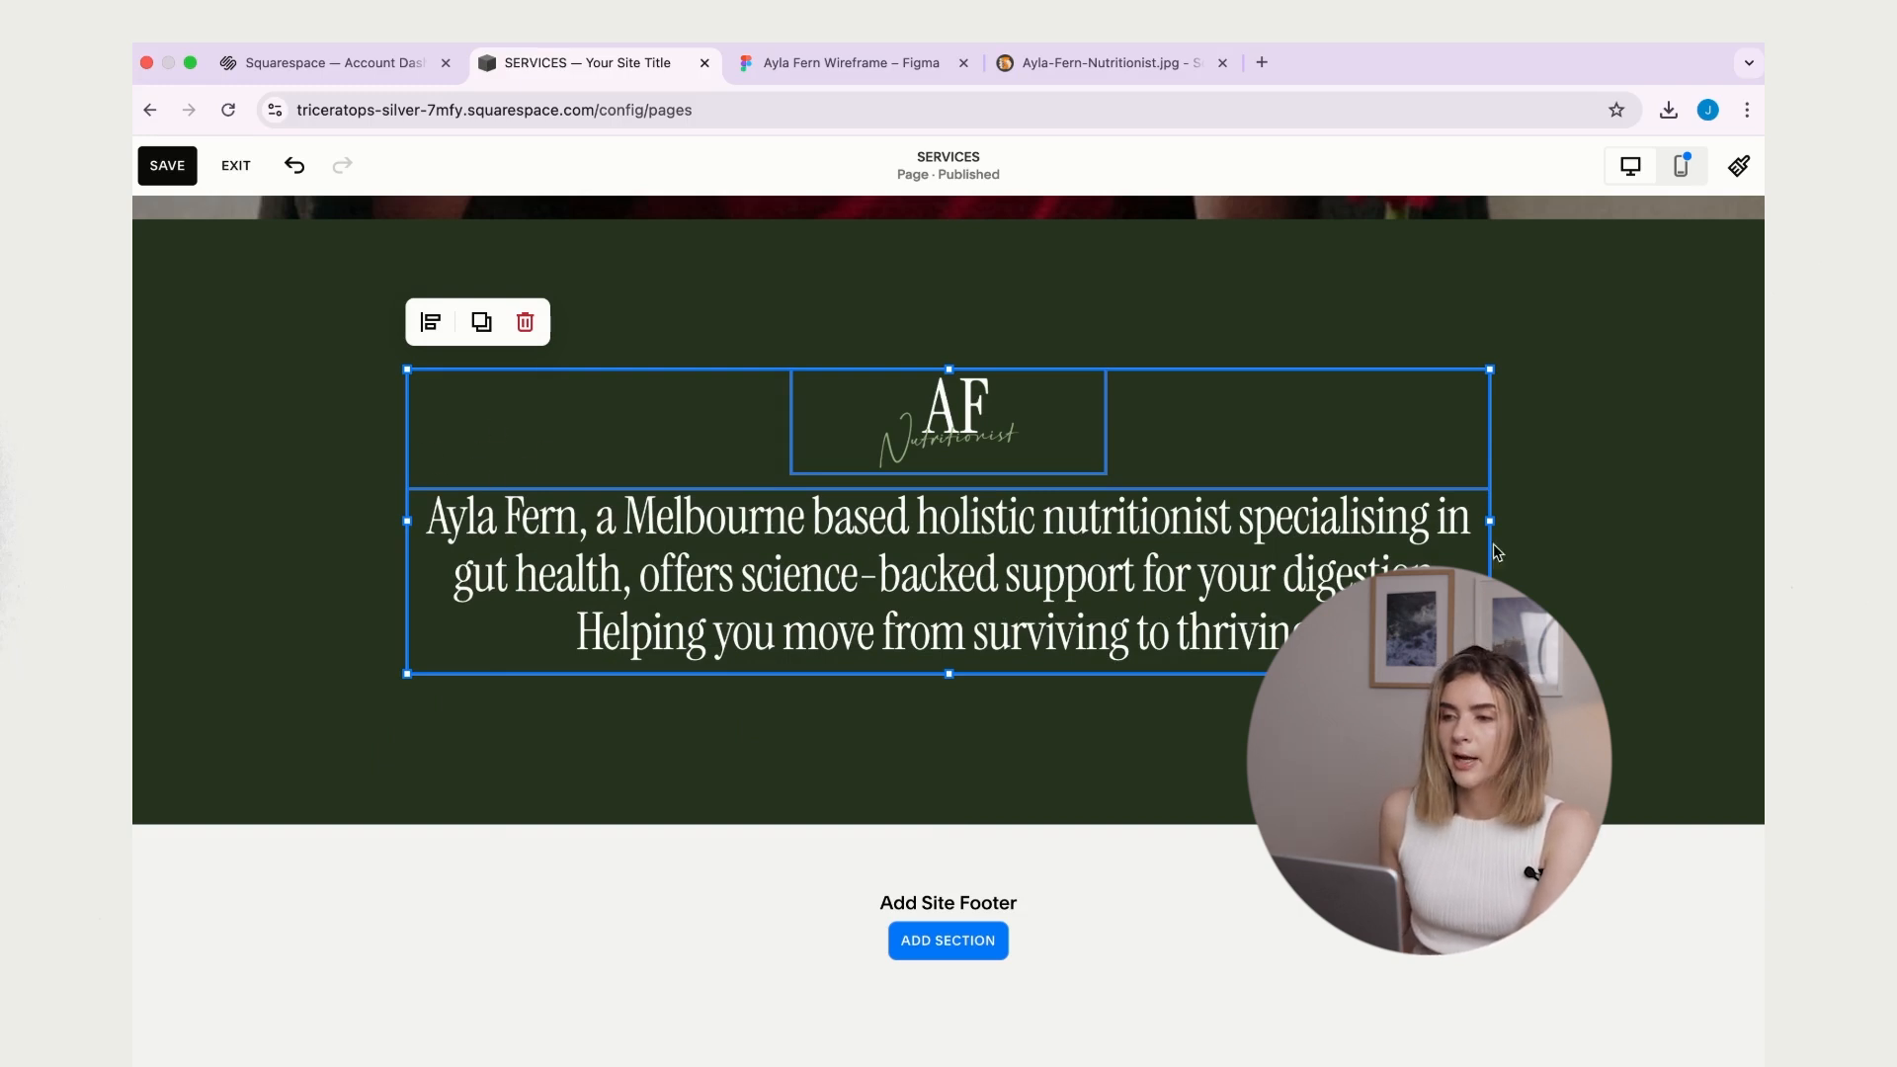
{"action": "left_click", "coordinate": [493, 481]}
- In the Heading 2 intro text, italicise 'offers science-backed' and the word 'thriving'
{"action": "left_click", "coordinate": [939, 591]}
{"action": "left_click", "coordinate": [939, 591]}
{"action": "left_click_drag", "start_coordinate": [1004, 577], "coordinate": [640, 571]}
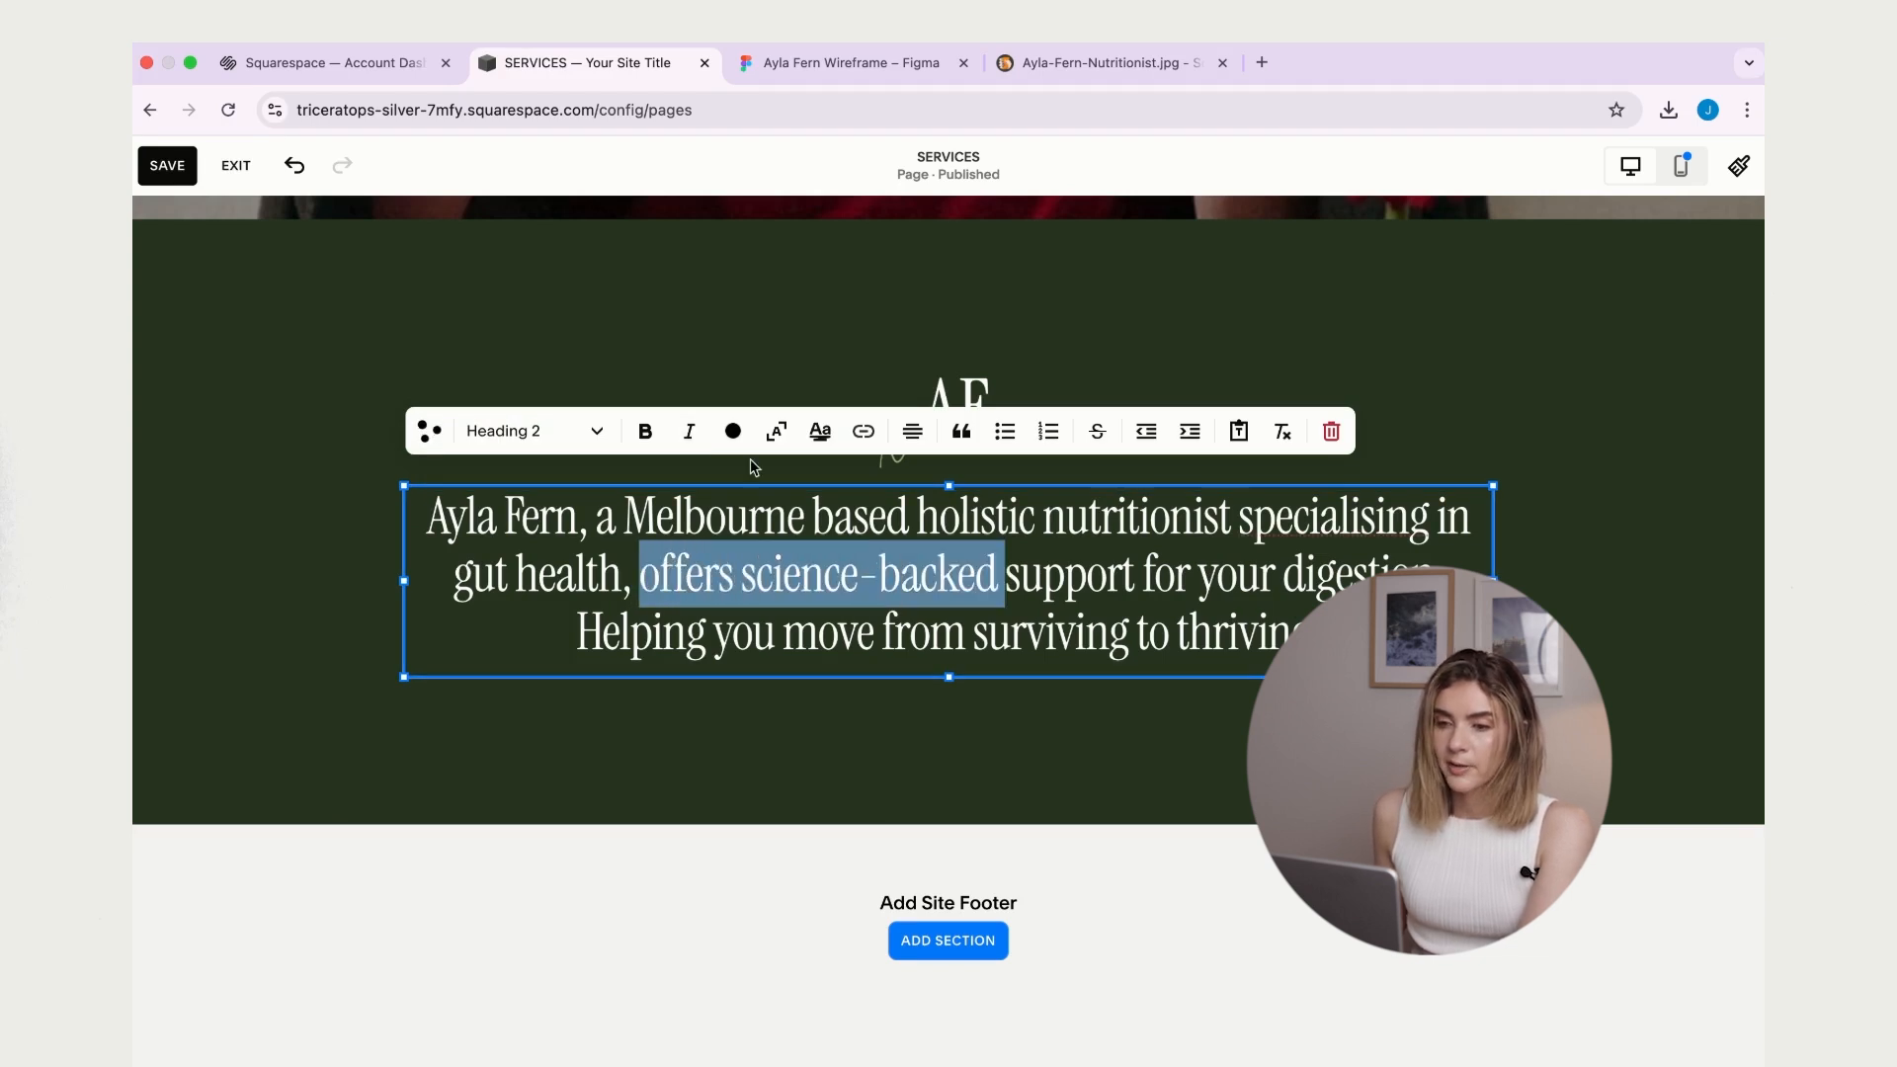
{"action": "left_click", "coordinate": [712, 438]}
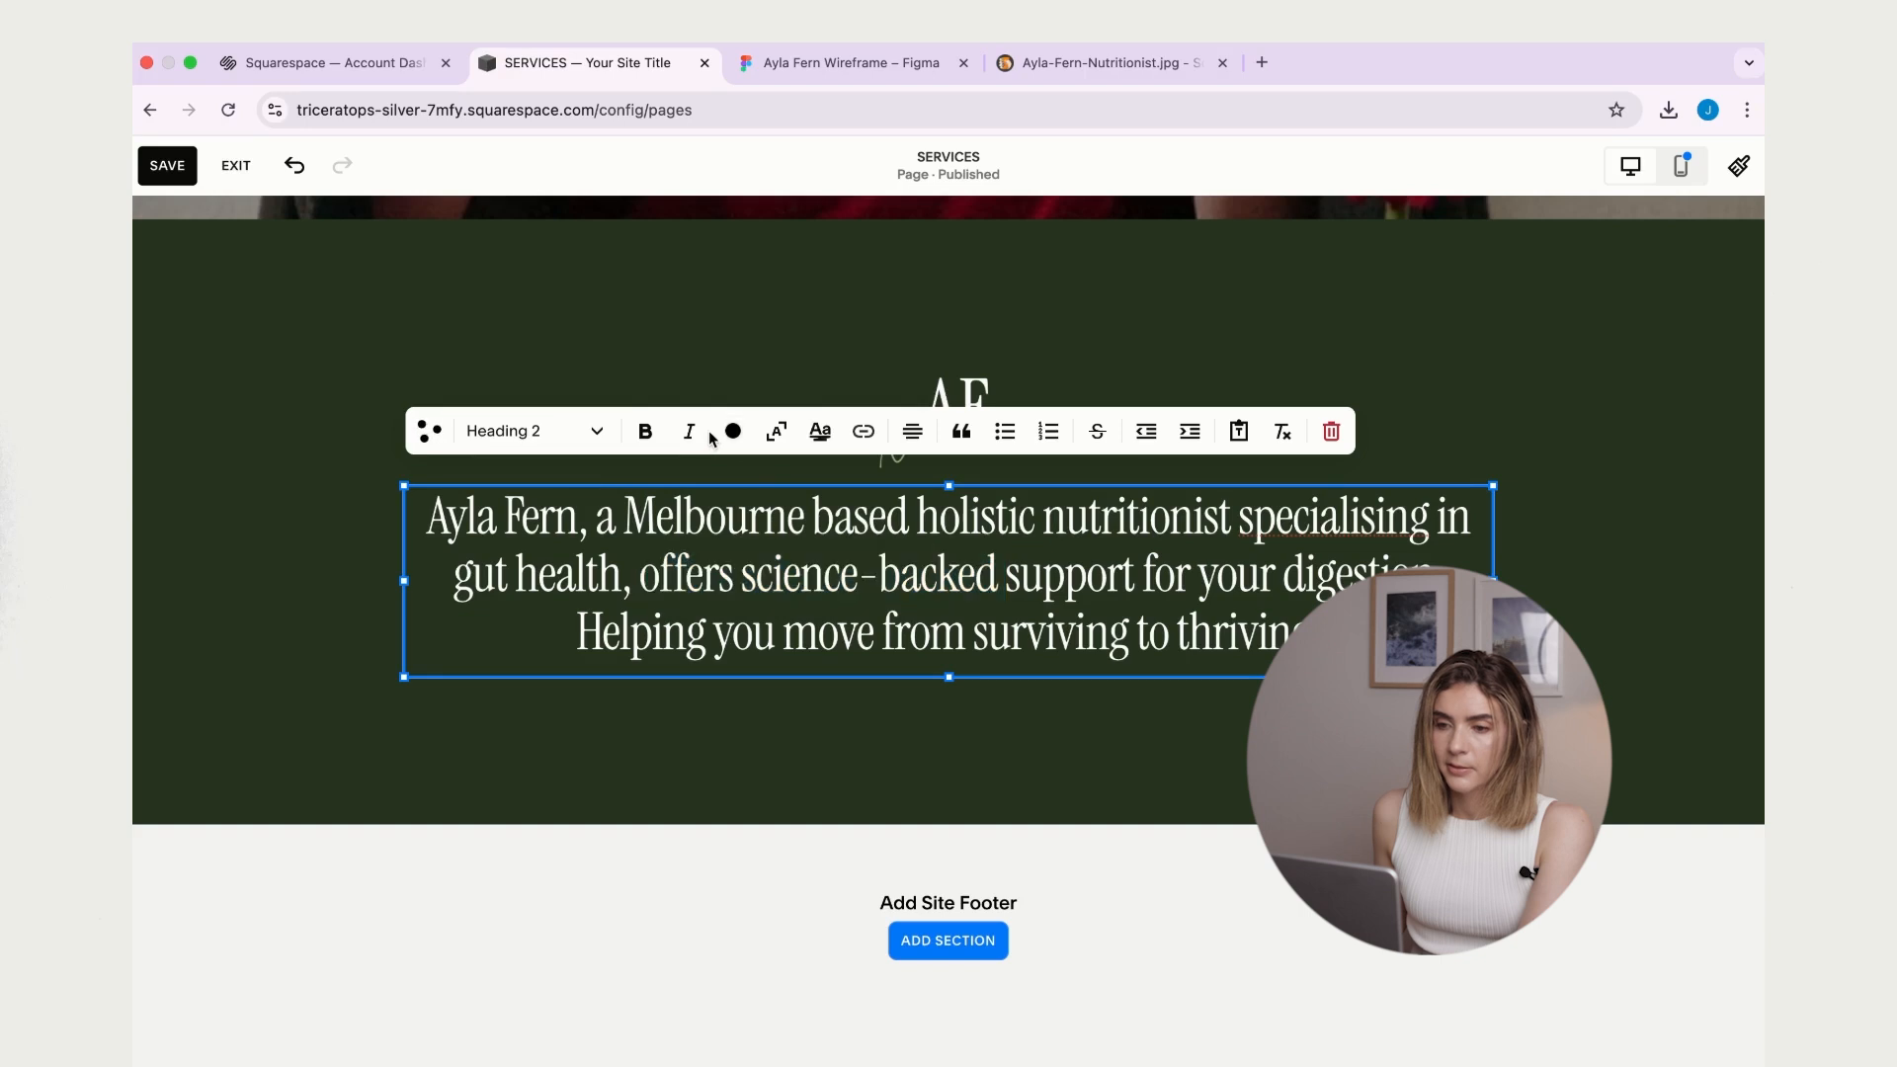
{"action": "left_click_drag", "start_coordinate": [635, 571], "coordinate": [996, 568]}
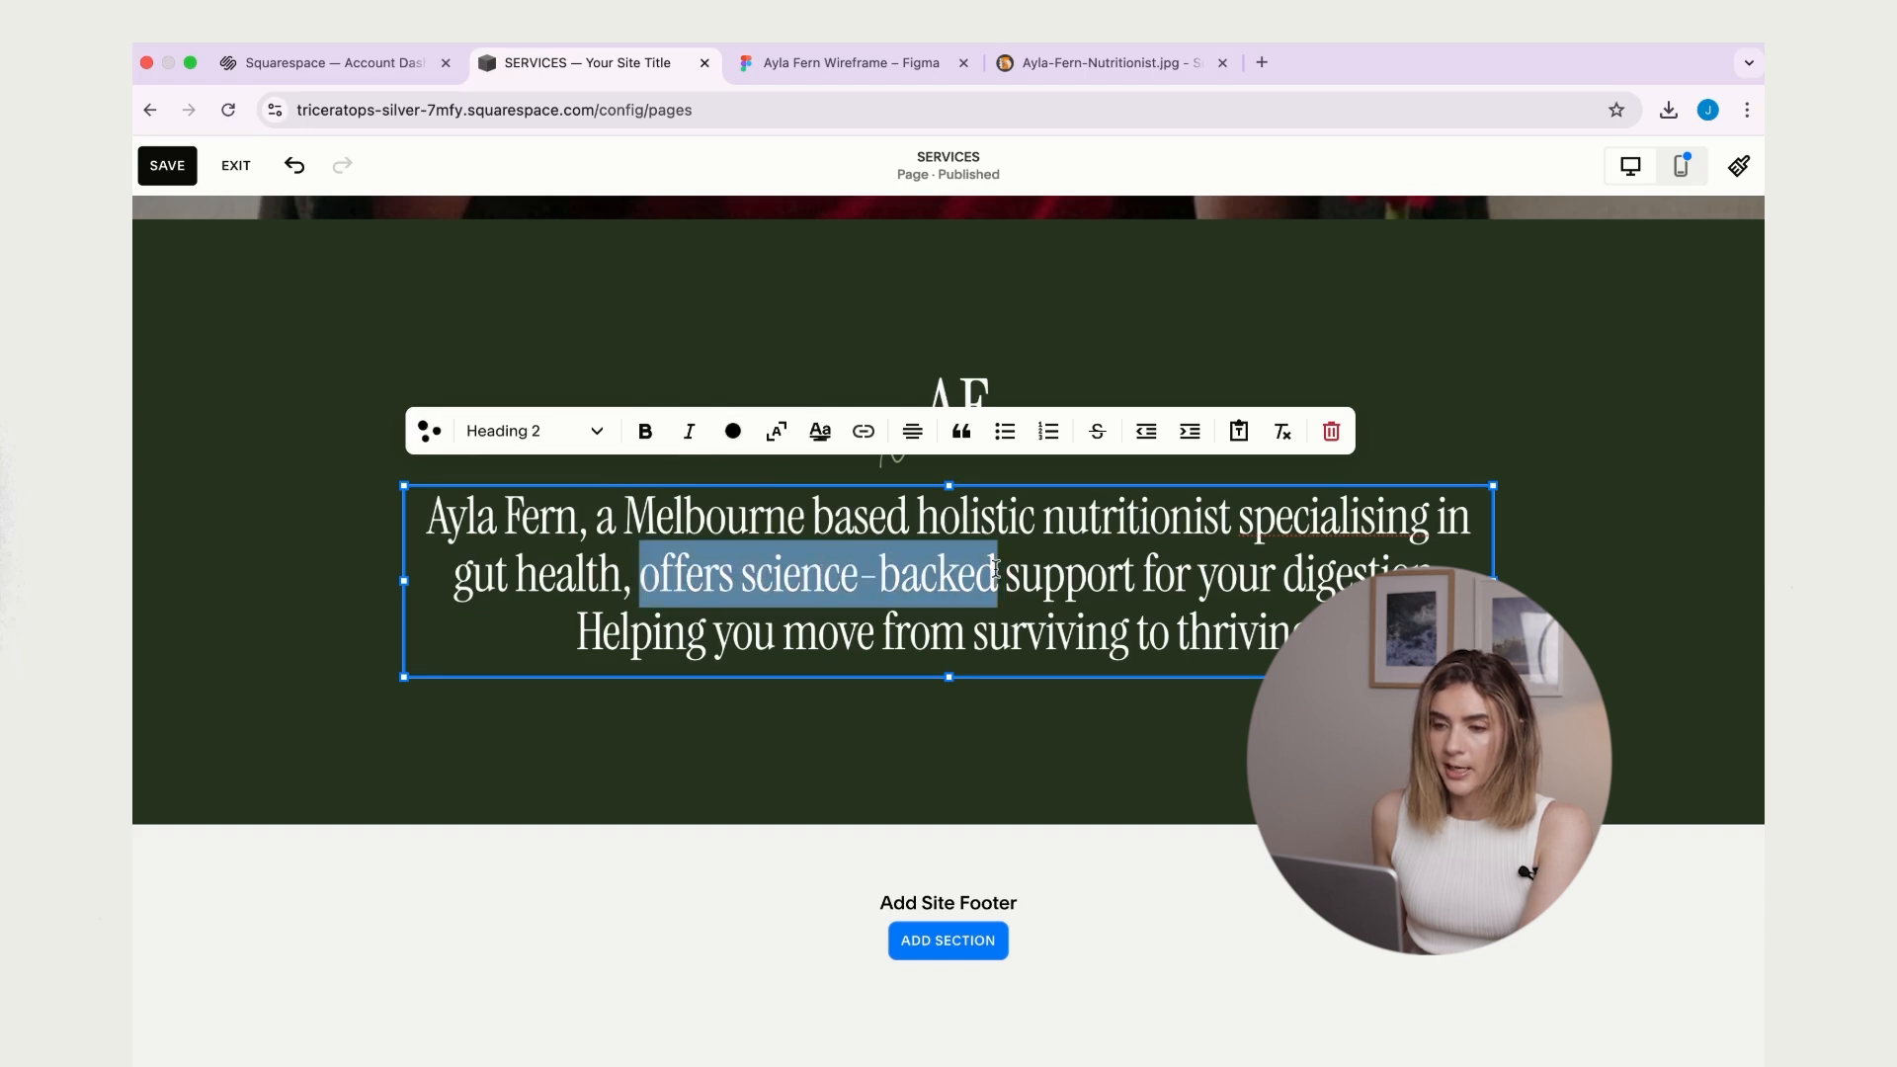
{"action": "left_click", "coordinate": [689, 430]}
{"action": "left_click", "coordinate": [1129, 638]}
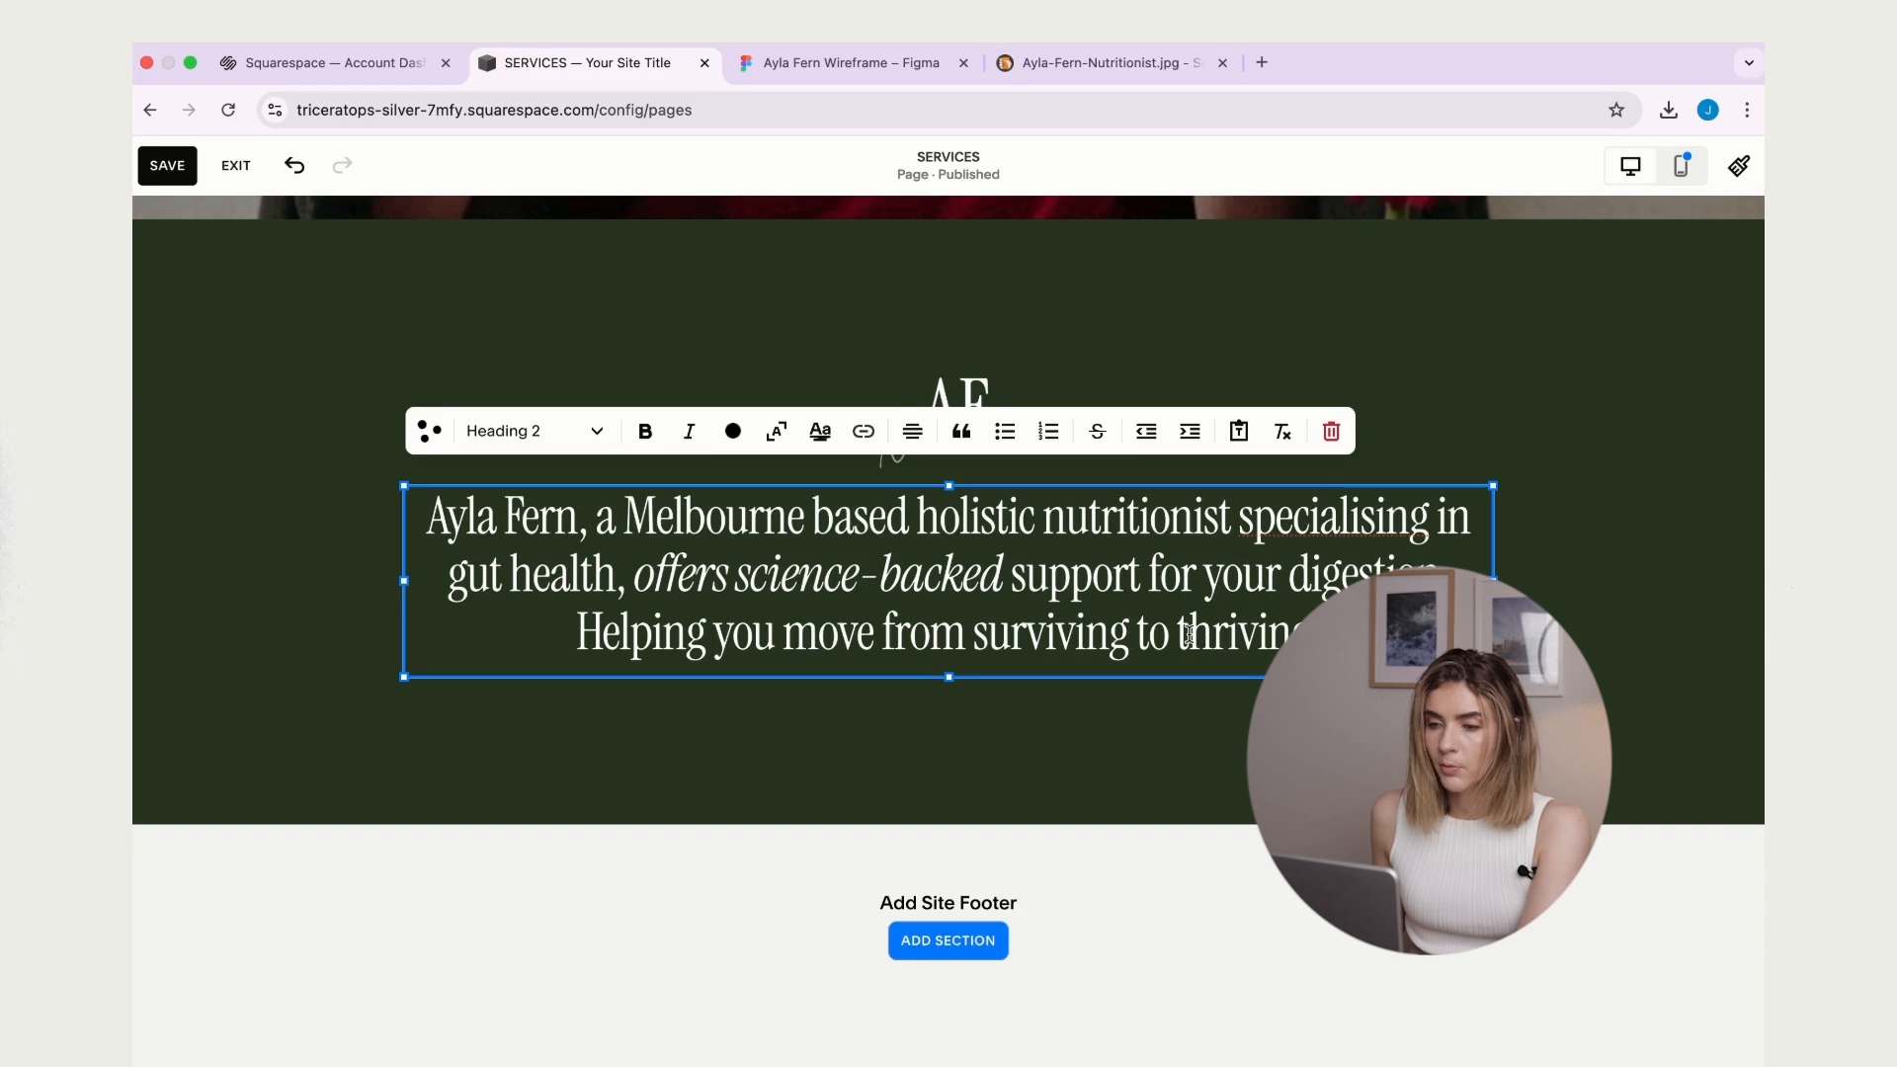
{"action": "left_click_drag", "start_coordinate": [1189, 633], "coordinate": [1322, 634]}
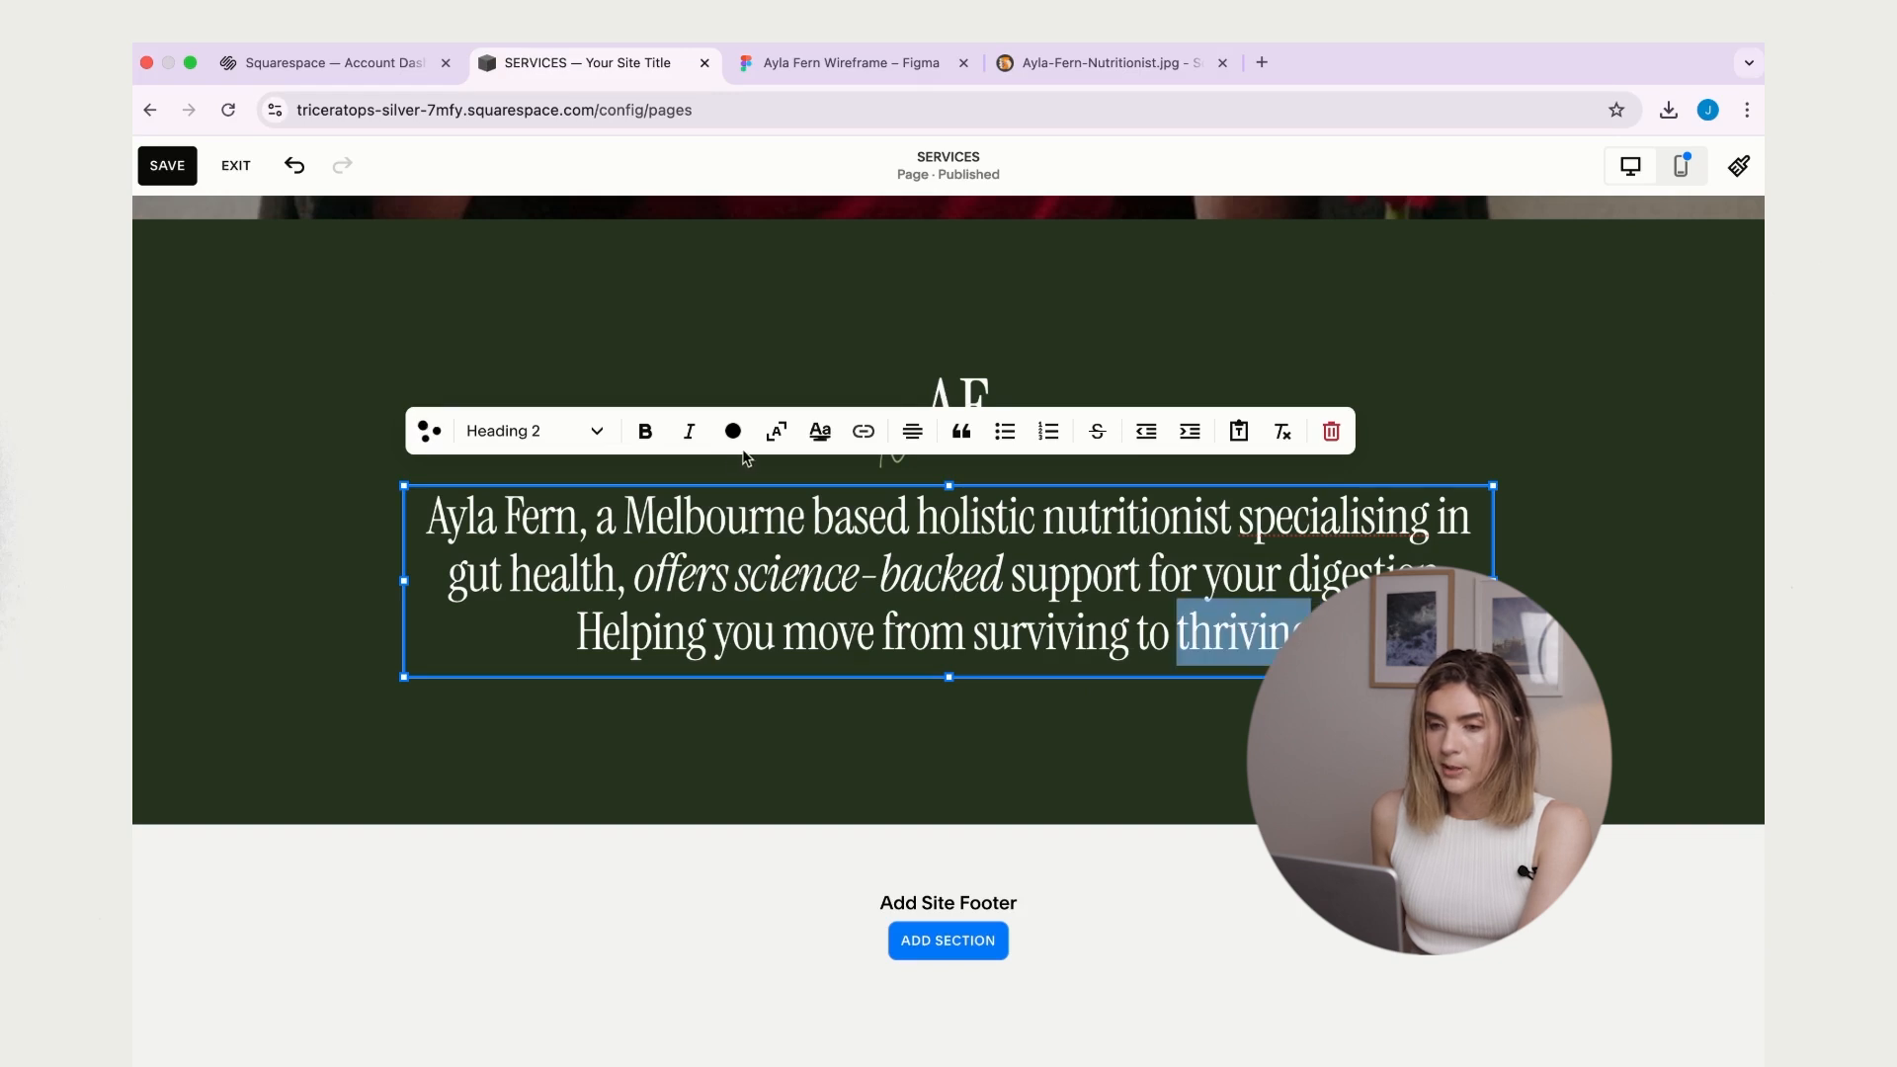
{"action": "left_click", "coordinate": [687, 432]}
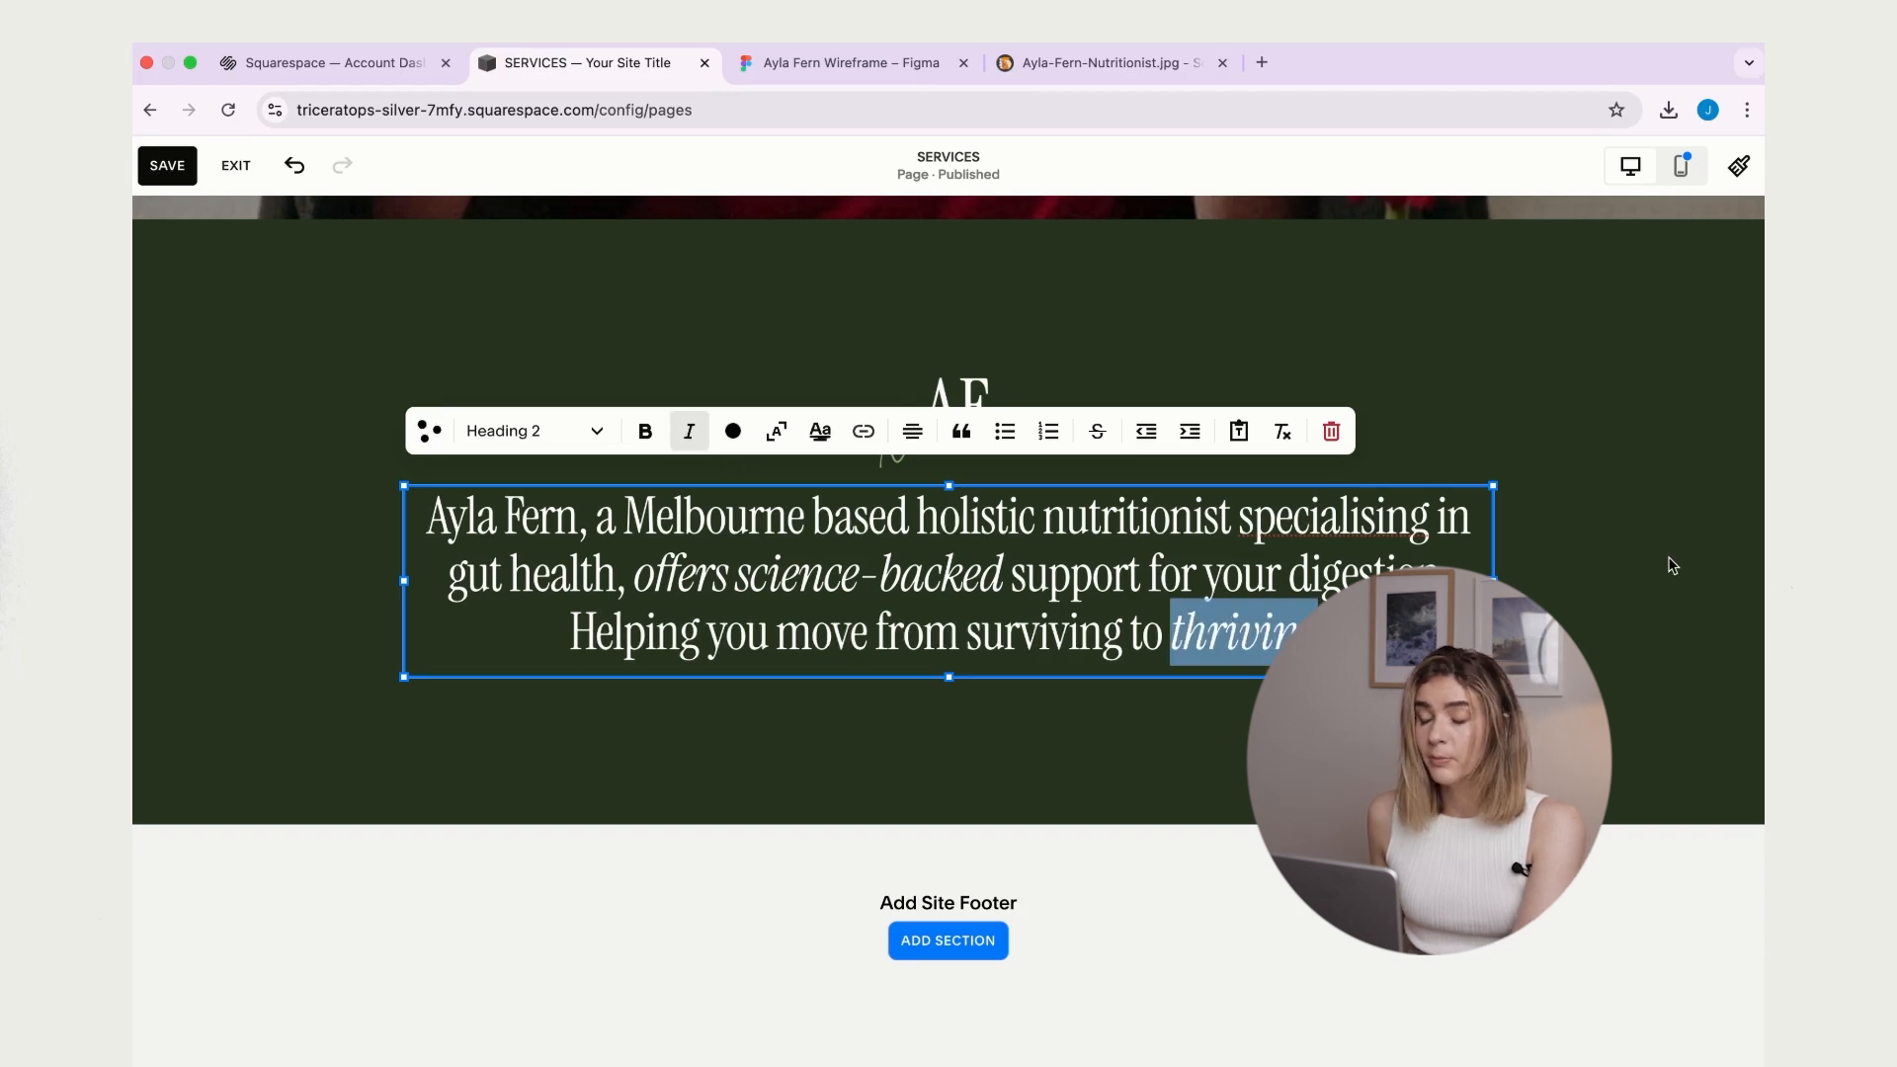
{"action": "left_click", "coordinate": [1625, 601]}
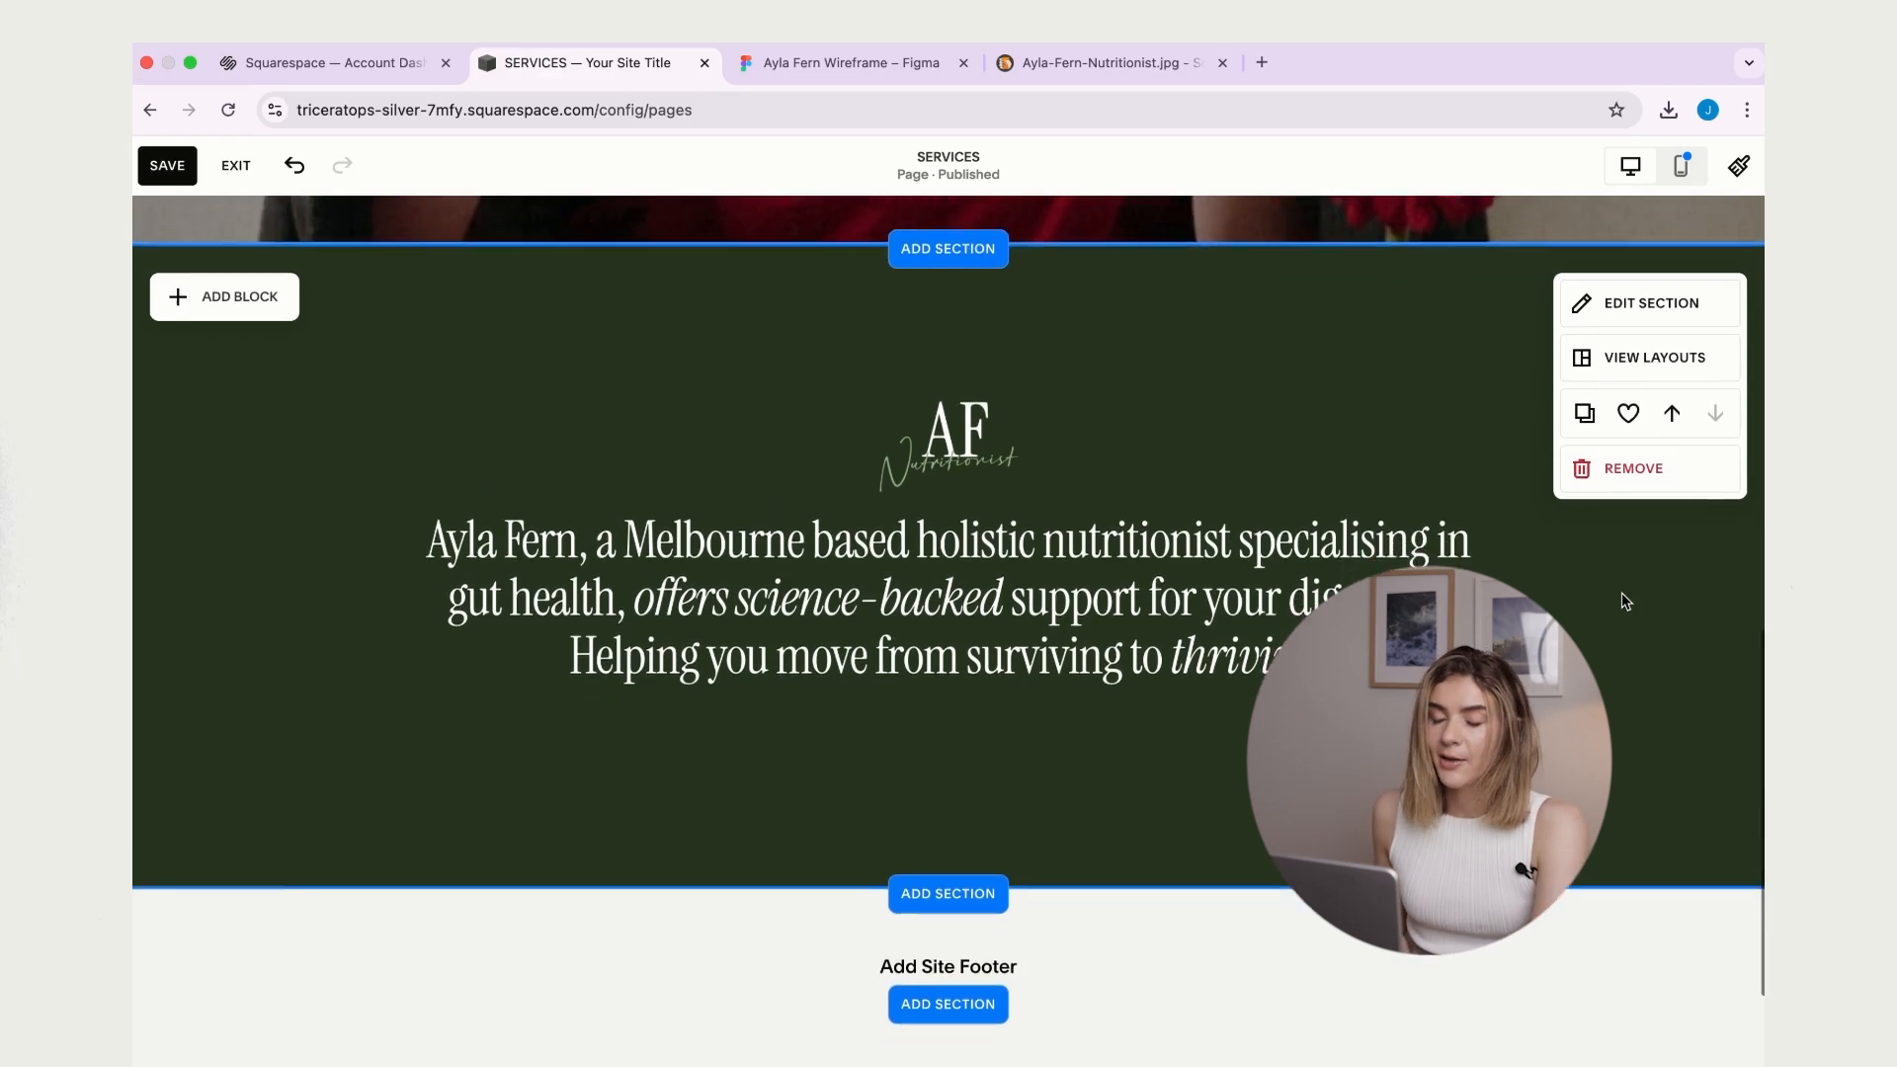
{"action": "scroll", "coordinate": [1625, 601], "scroll_direction": "down", "scroll_amount": 2}
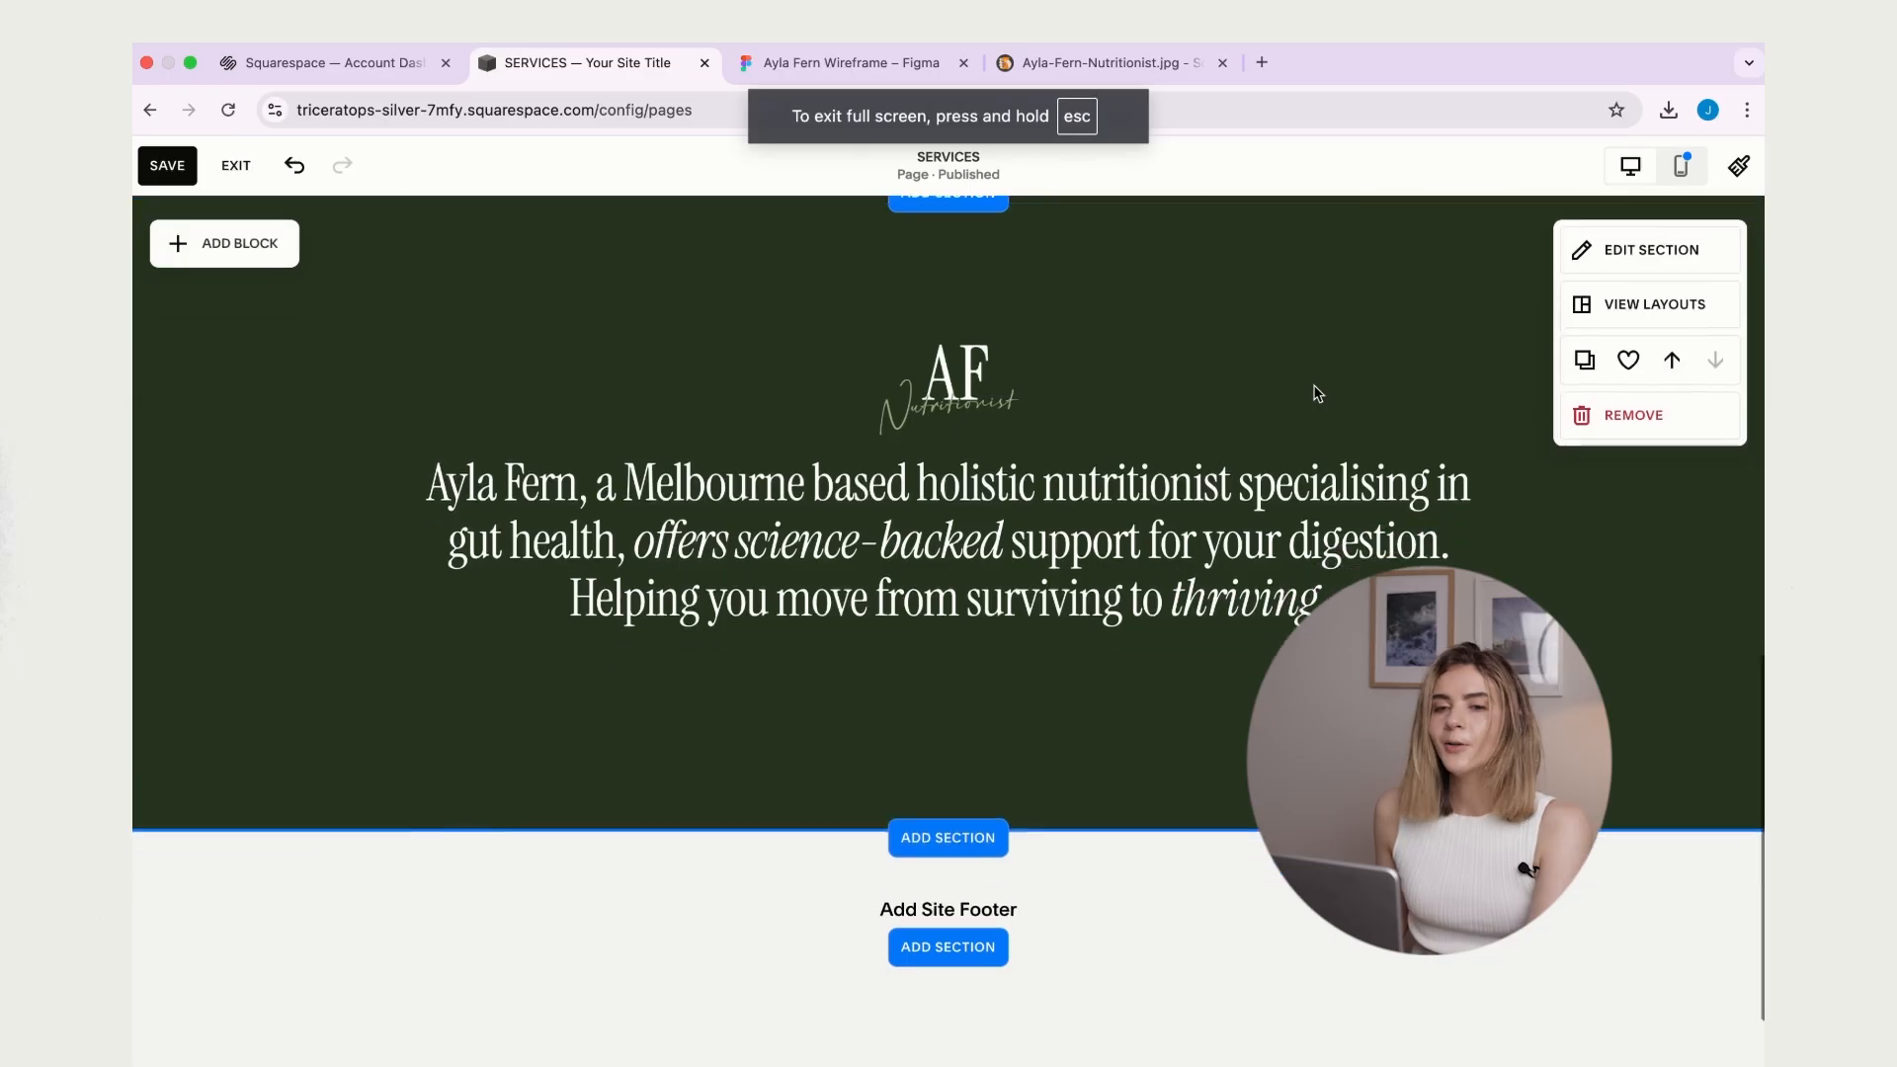
- In the Figma wireframe, scroll to the 'Hi, I'm Ayla' card and select its heading text
{"action": "left_click", "coordinate": [862, 69]}
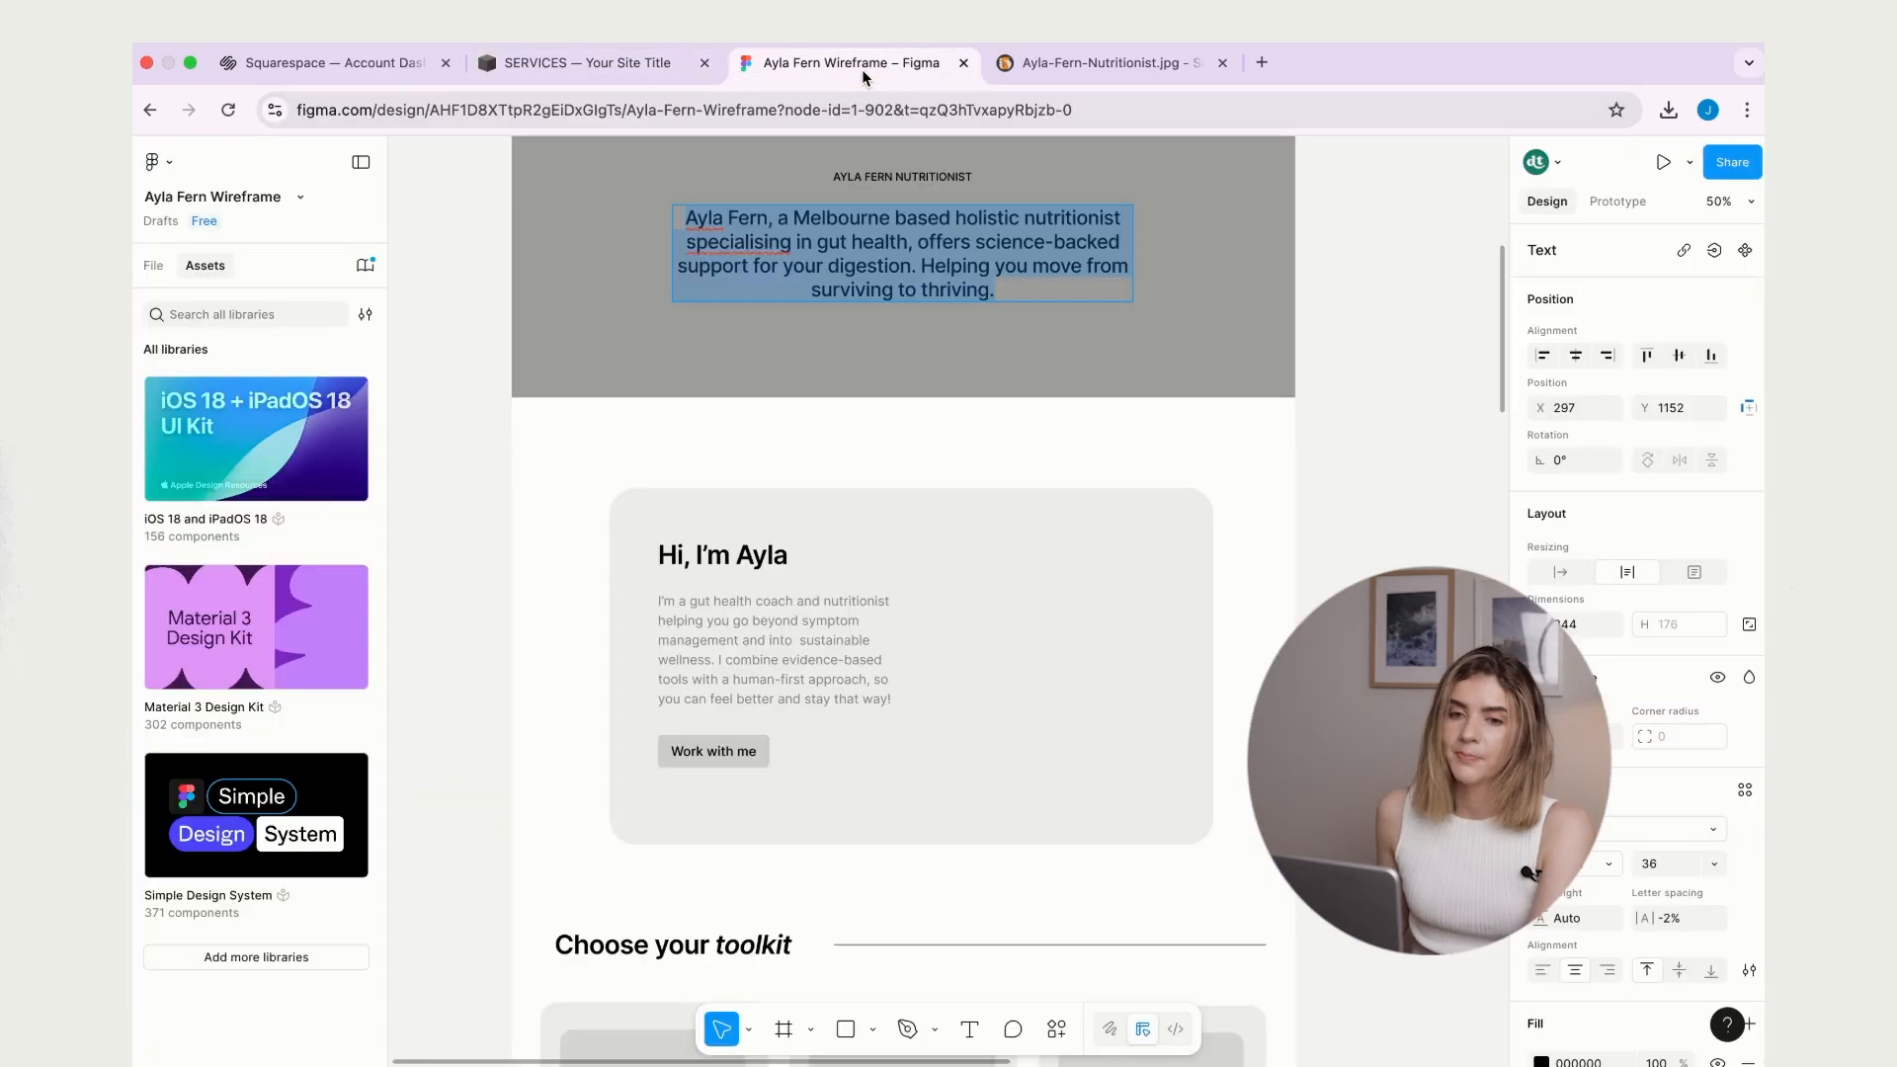
{"action": "scroll", "coordinate": [1304, 496], "scroll_direction": "down", "scroll_amount": 5}
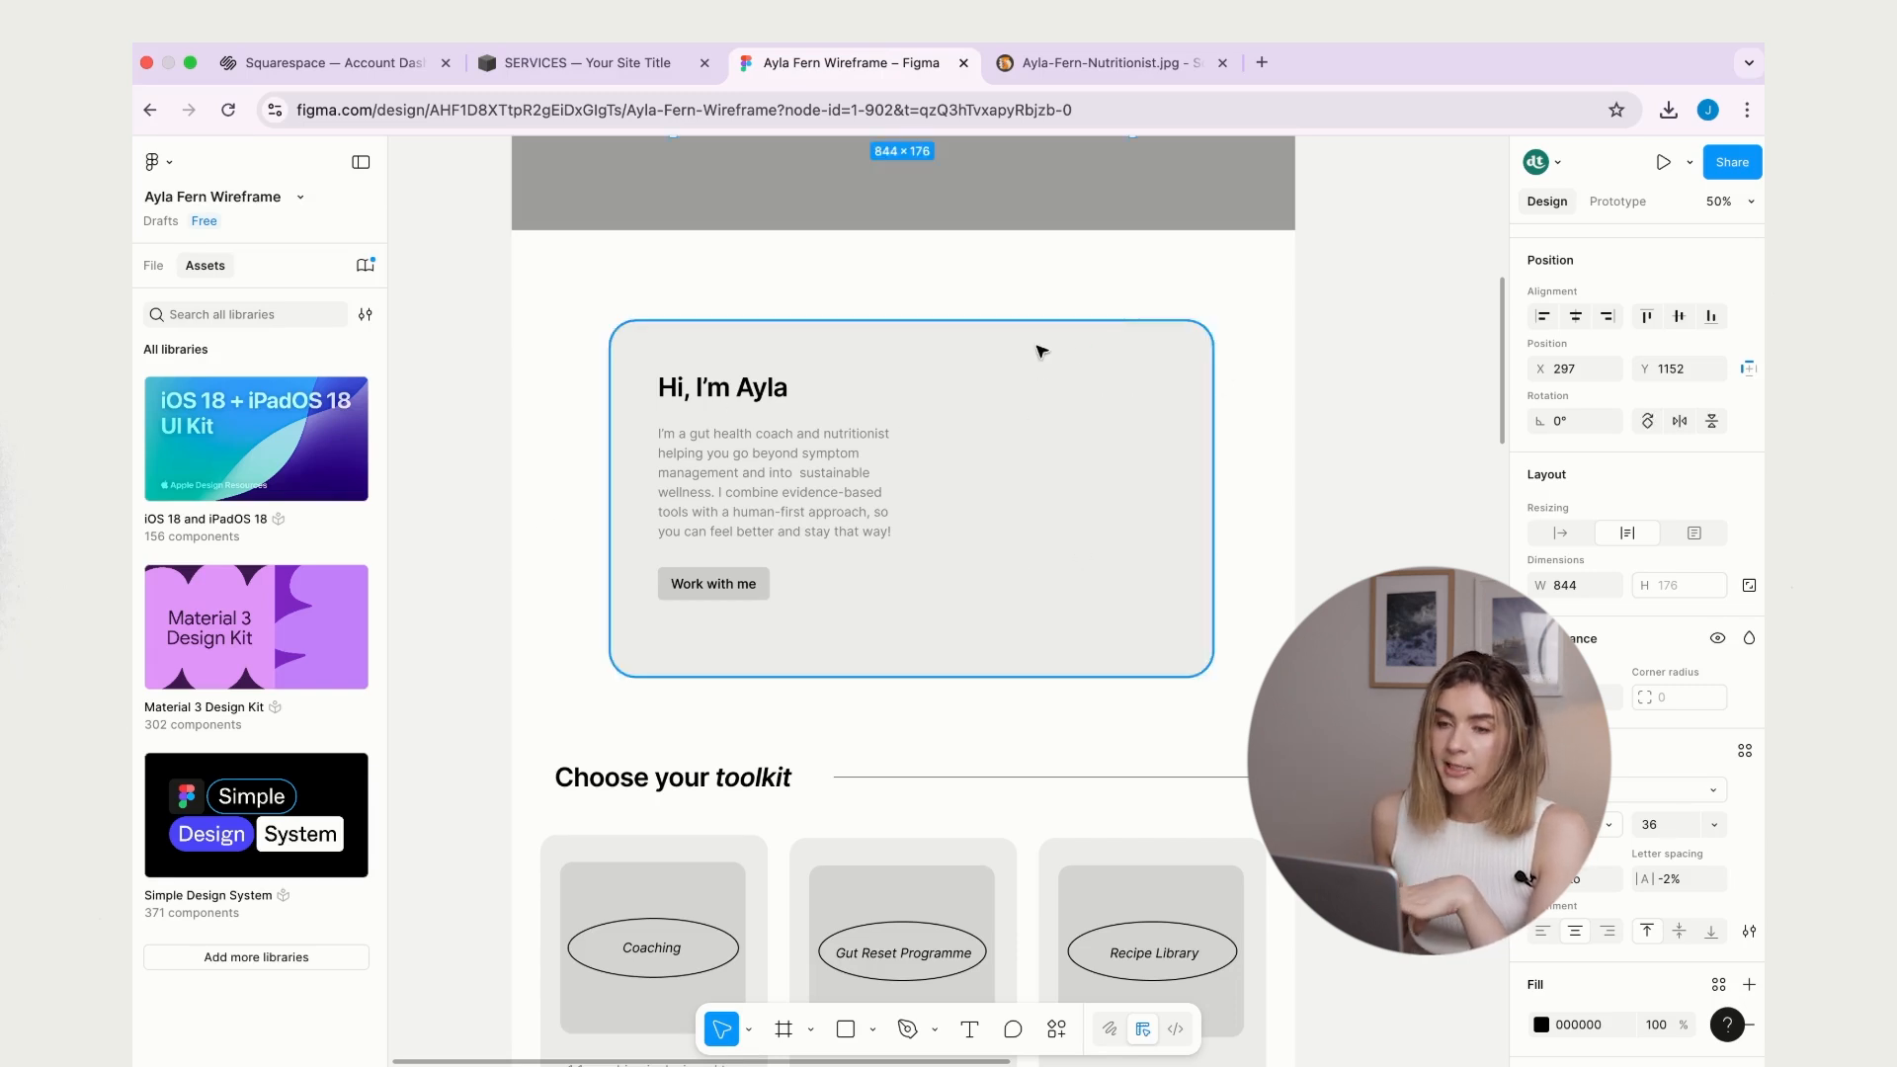
{"action": "left_click", "coordinate": [1173, 328]}
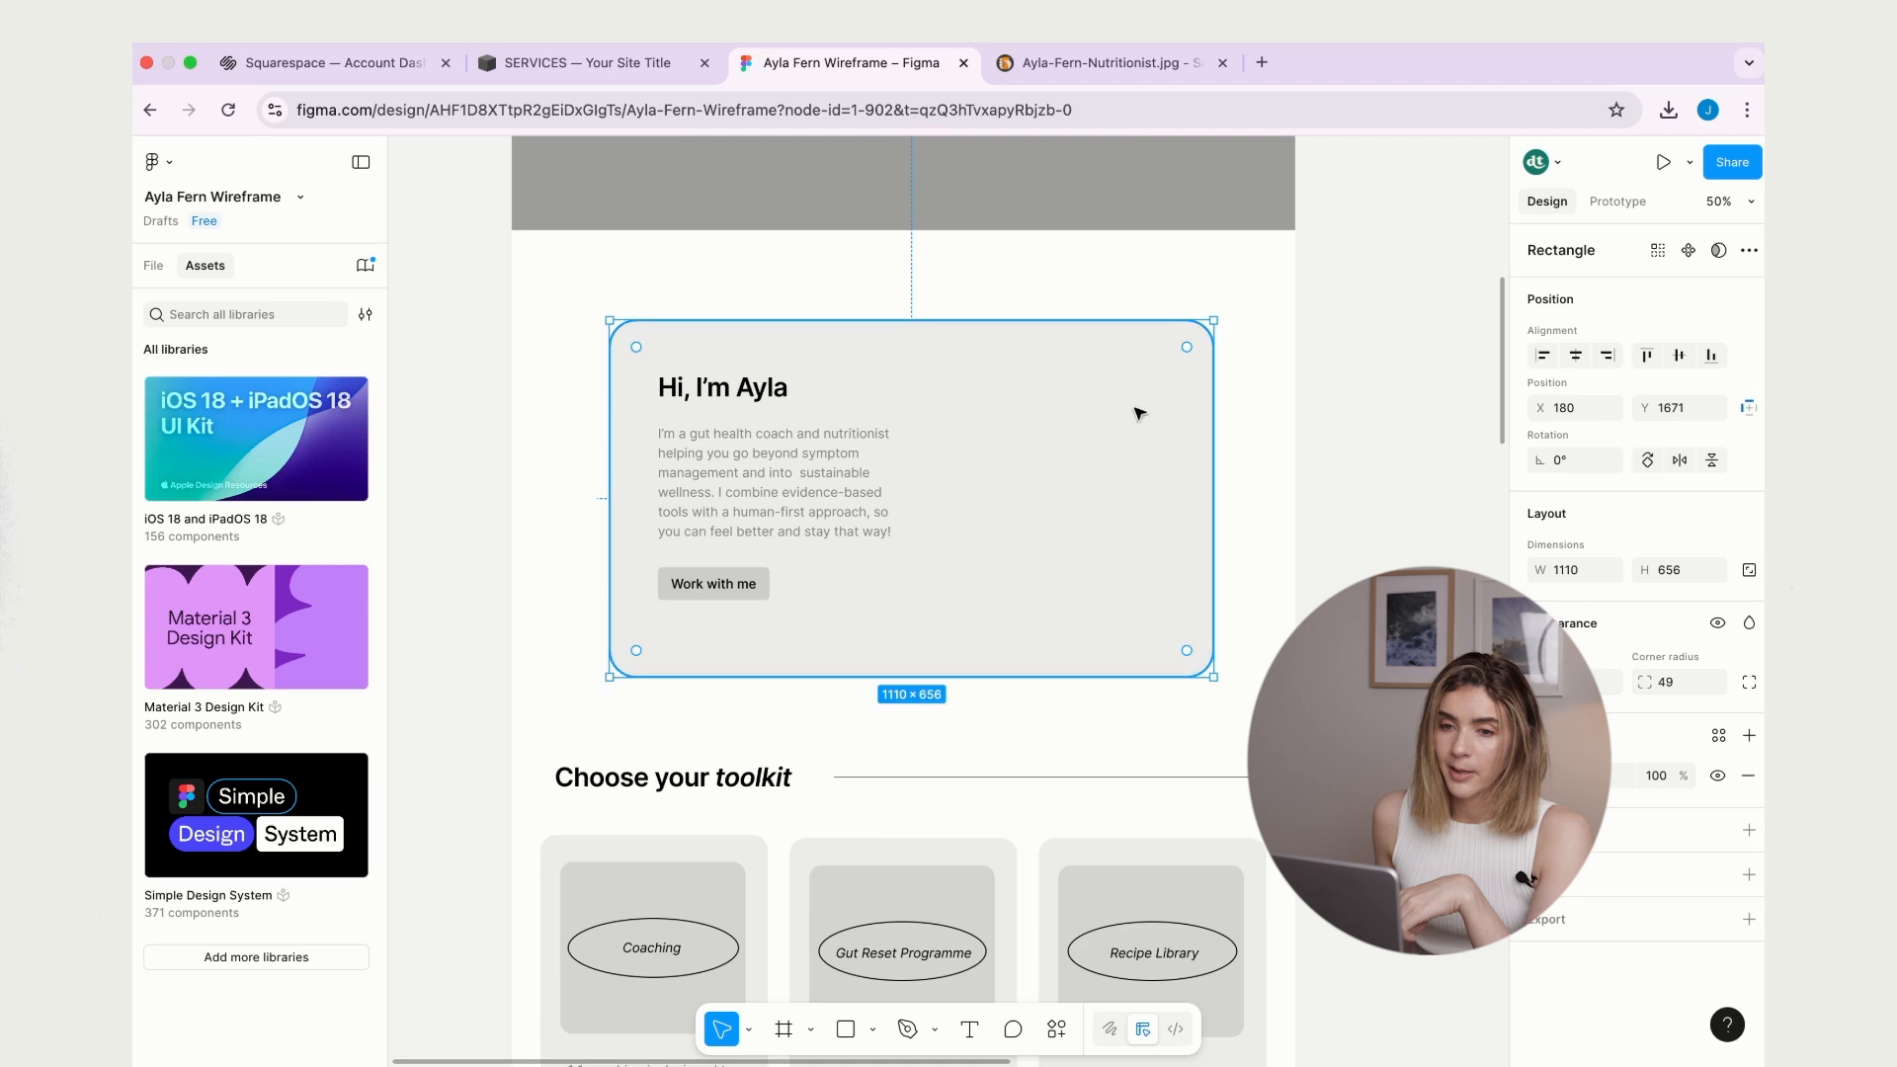
{"action": "left_click", "coordinate": [1287, 391]}
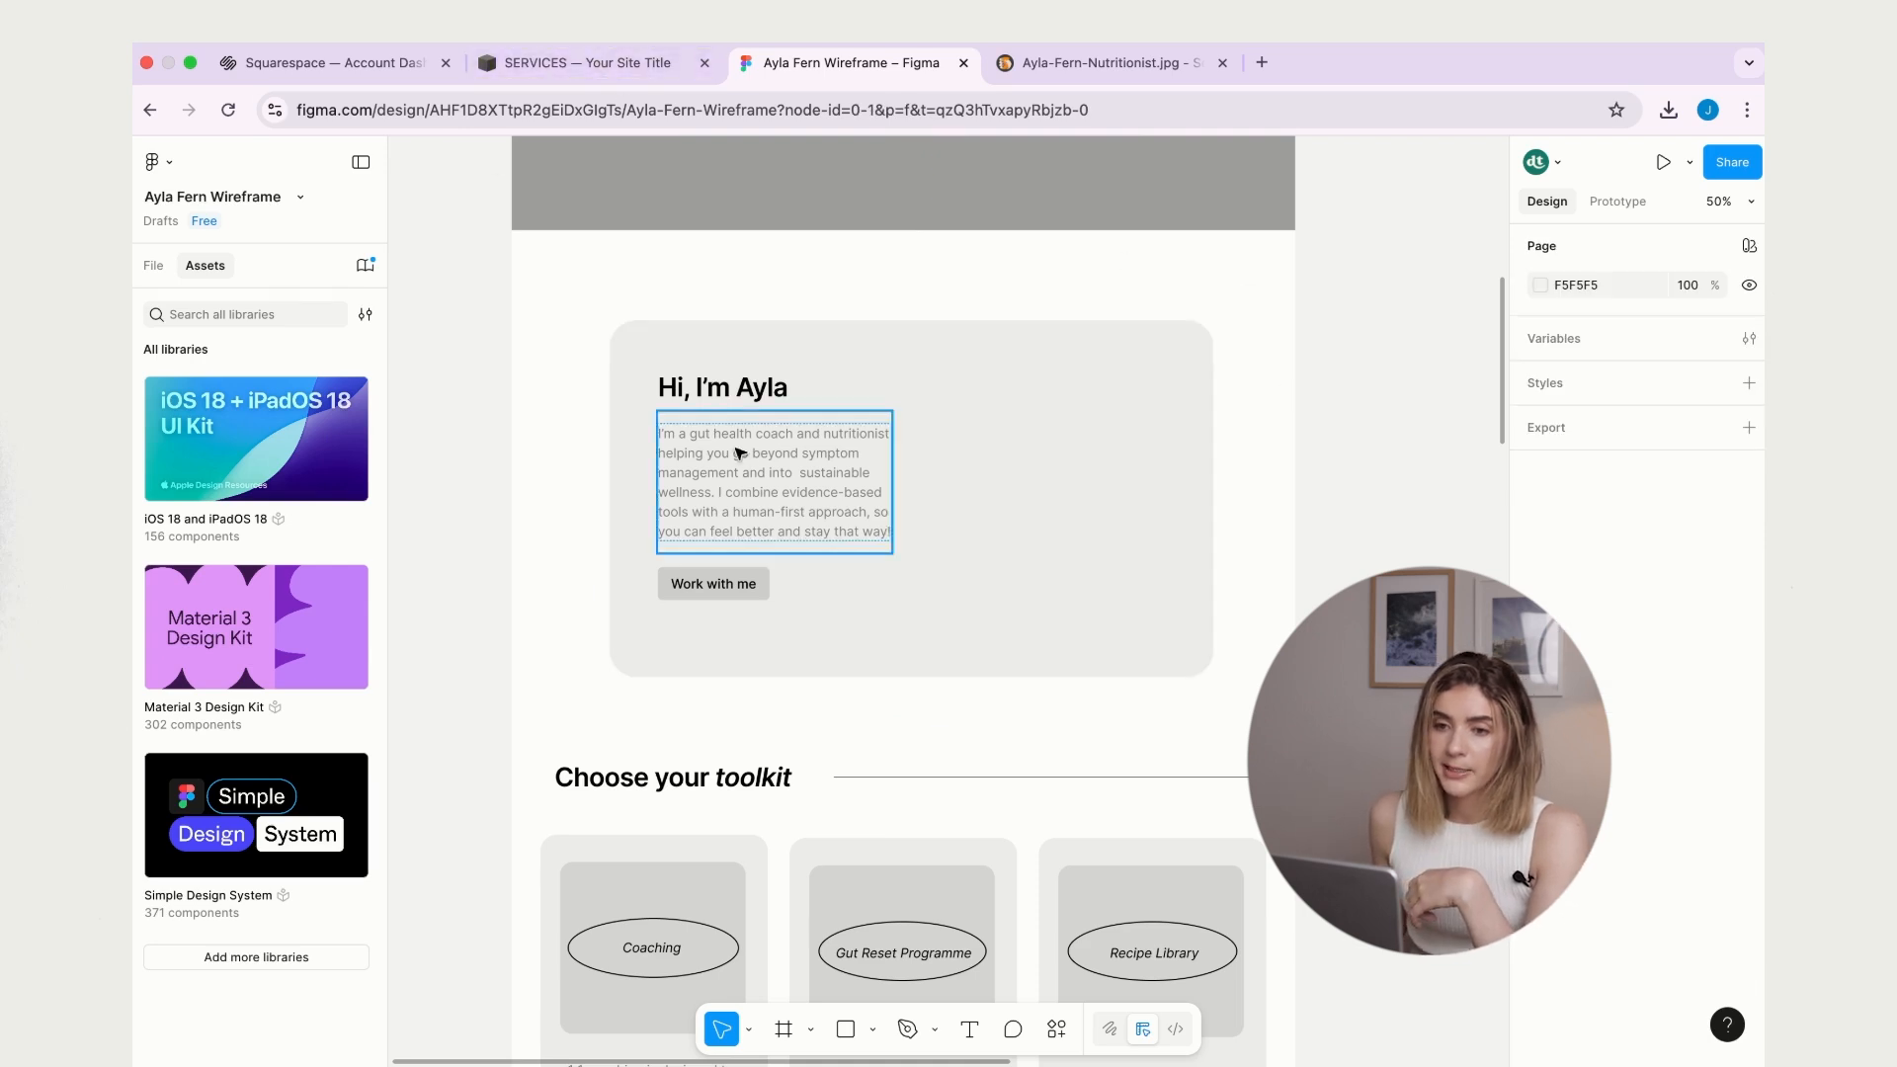
{"action": "double_click", "coordinate": [725, 391]}
{"action": "key", "text": "super+c"}
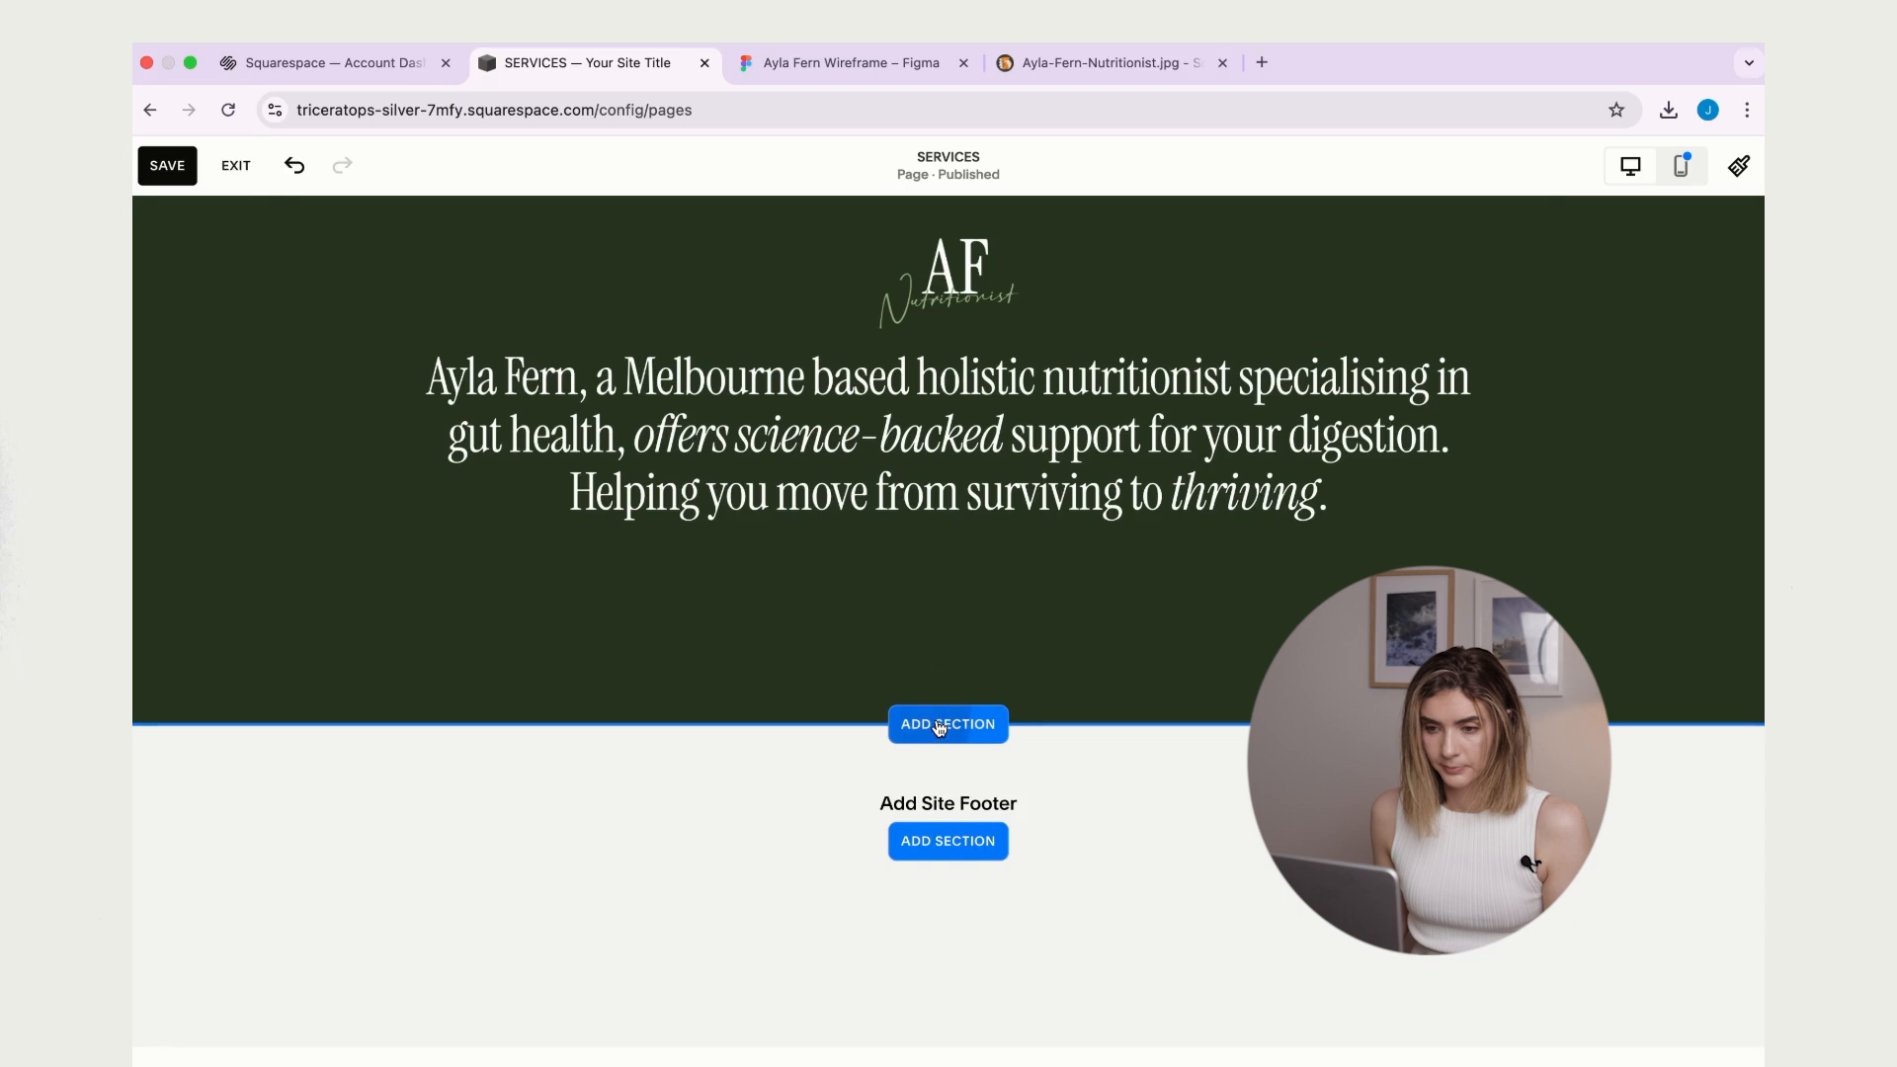
- Add a blank section with the pasted 'Hi, I'm Ayla' heading styled as Heading 2
{"action": "left_click", "coordinate": [904, 726]}
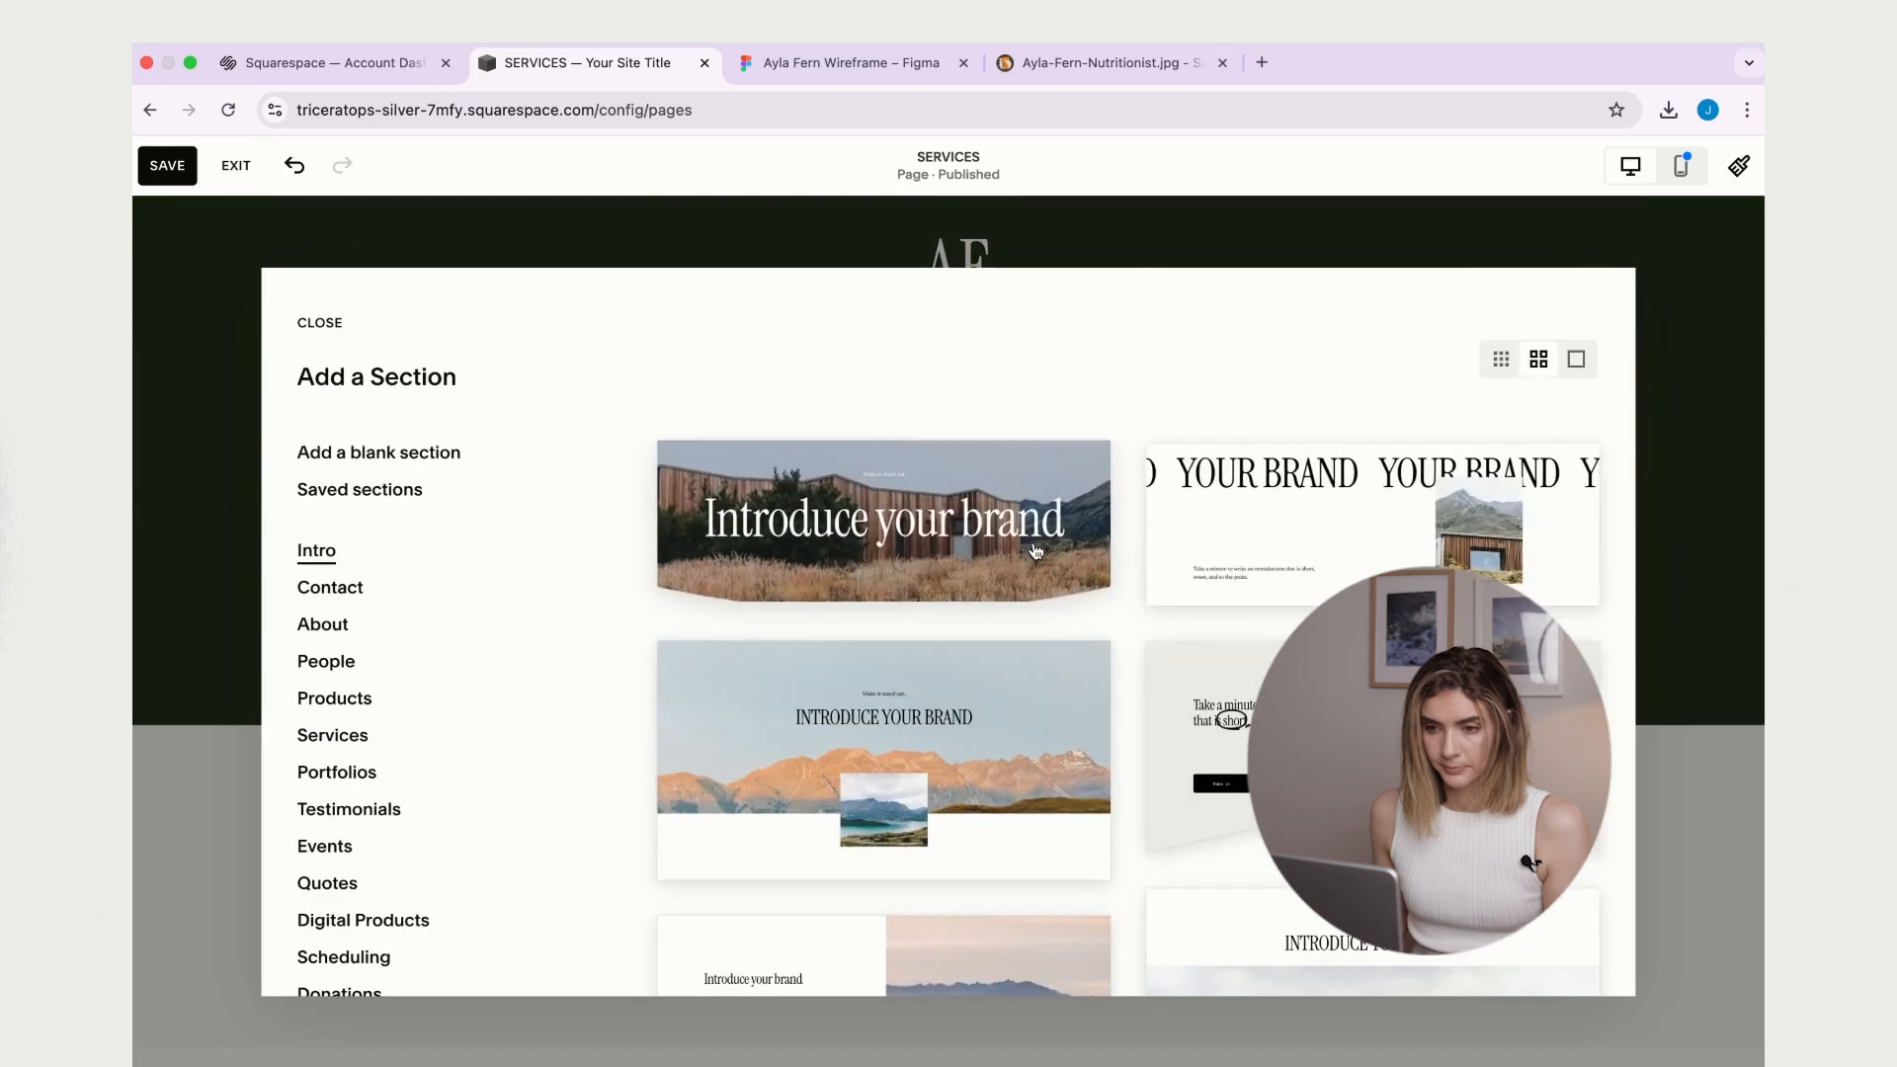
{"action": "left_click", "coordinate": [400, 456]}
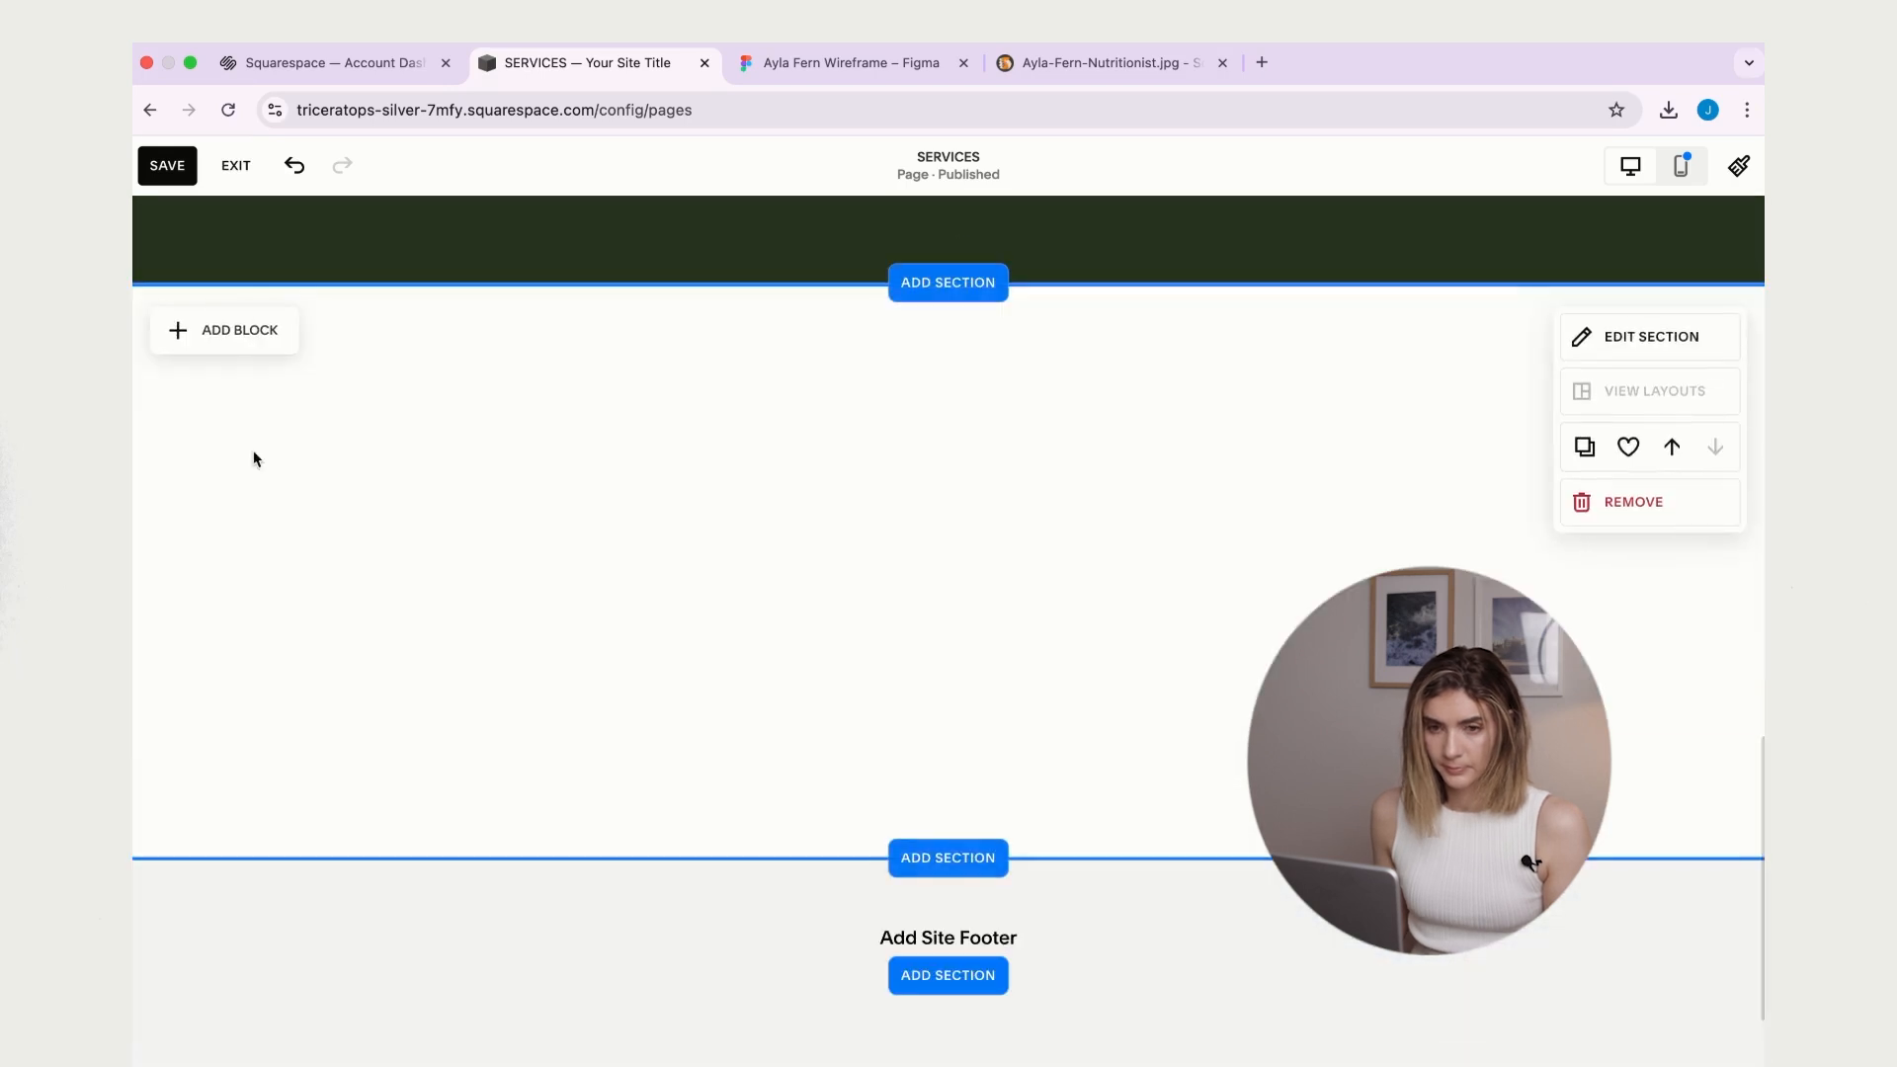
{"action": "left_click", "coordinate": [225, 339]}
{"action": "left_click", "coordinate": [302, 475]}
{"action": "left_click", "coordinate": [398, 441]}
{"action": "key", "text": "super+v"}
{"action": "left_click_drag", "start_coordinate": [380, 426], "coordinate": [766, 466]}
{"action": "left_click", "coordinate": [708, 419]}
{"action": "left_click", "coordinate": [778, 400]}
{"action": "left_click", "coordinate": [795, 506]}
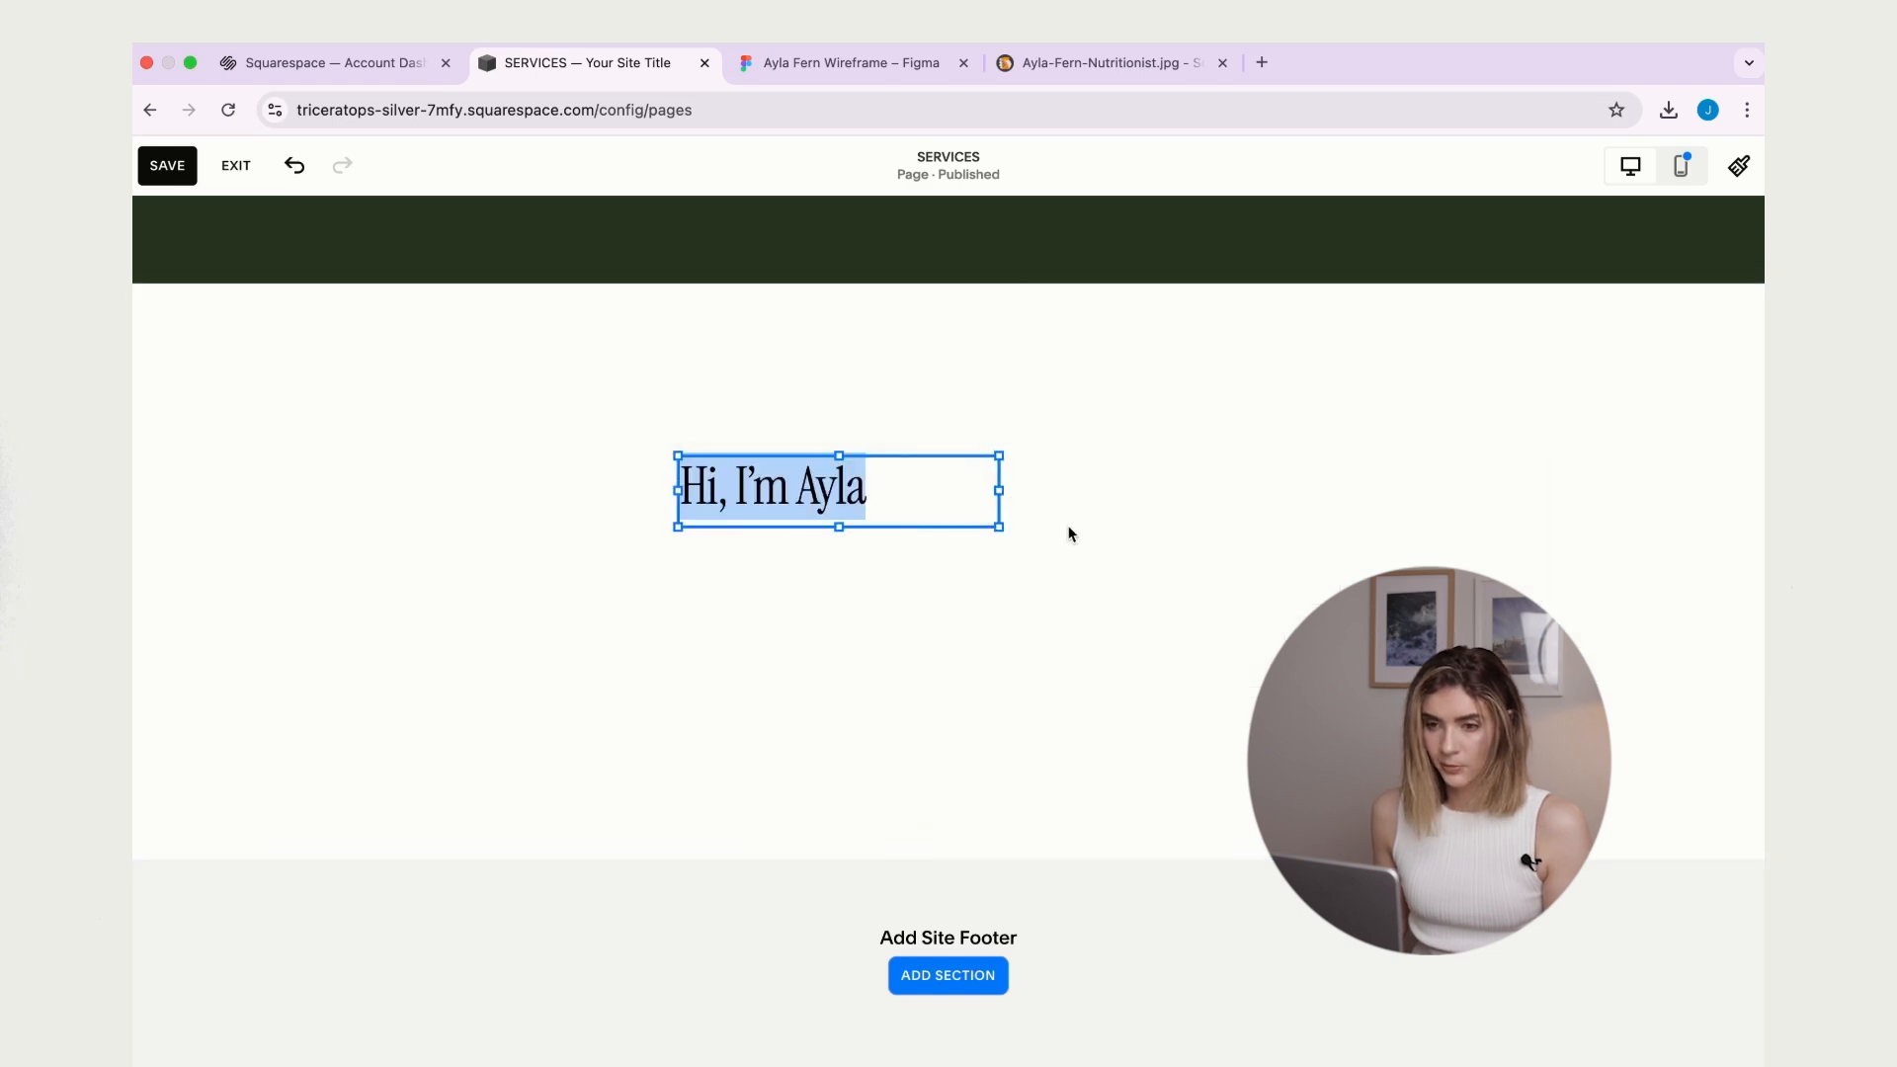
- Copy the gut health coach paragraph from Figma and paste it as a text block below the heading
{"action": "key", "text": "ctrl+Tab"}
{"action": "double_click", "coordinate": [792, 472]}
{"action": "key", "text": "super+c"}
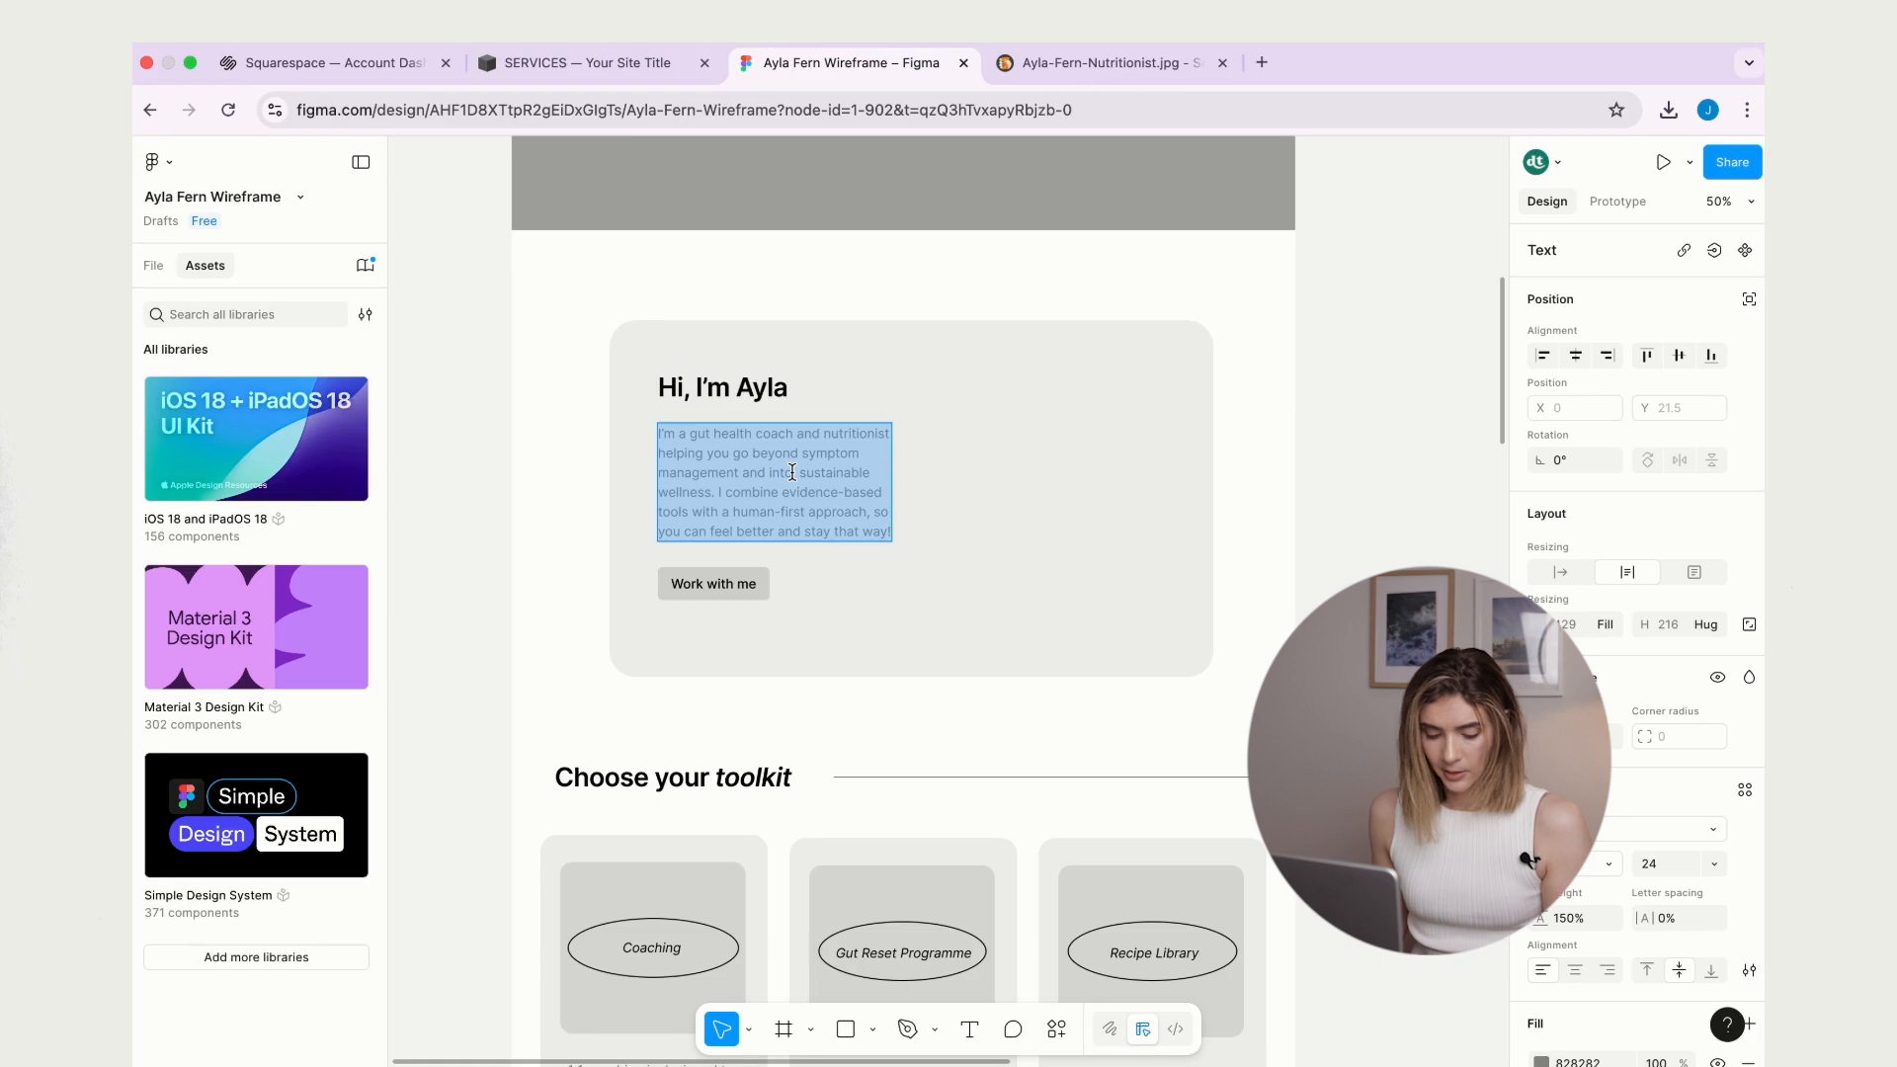
{"action": "left_click", "coordinate": [572, 79]}
{"action": "left_click", "coordinate": [222, 330]}
{"action": "left_click", "coordinate": [276, 486]}
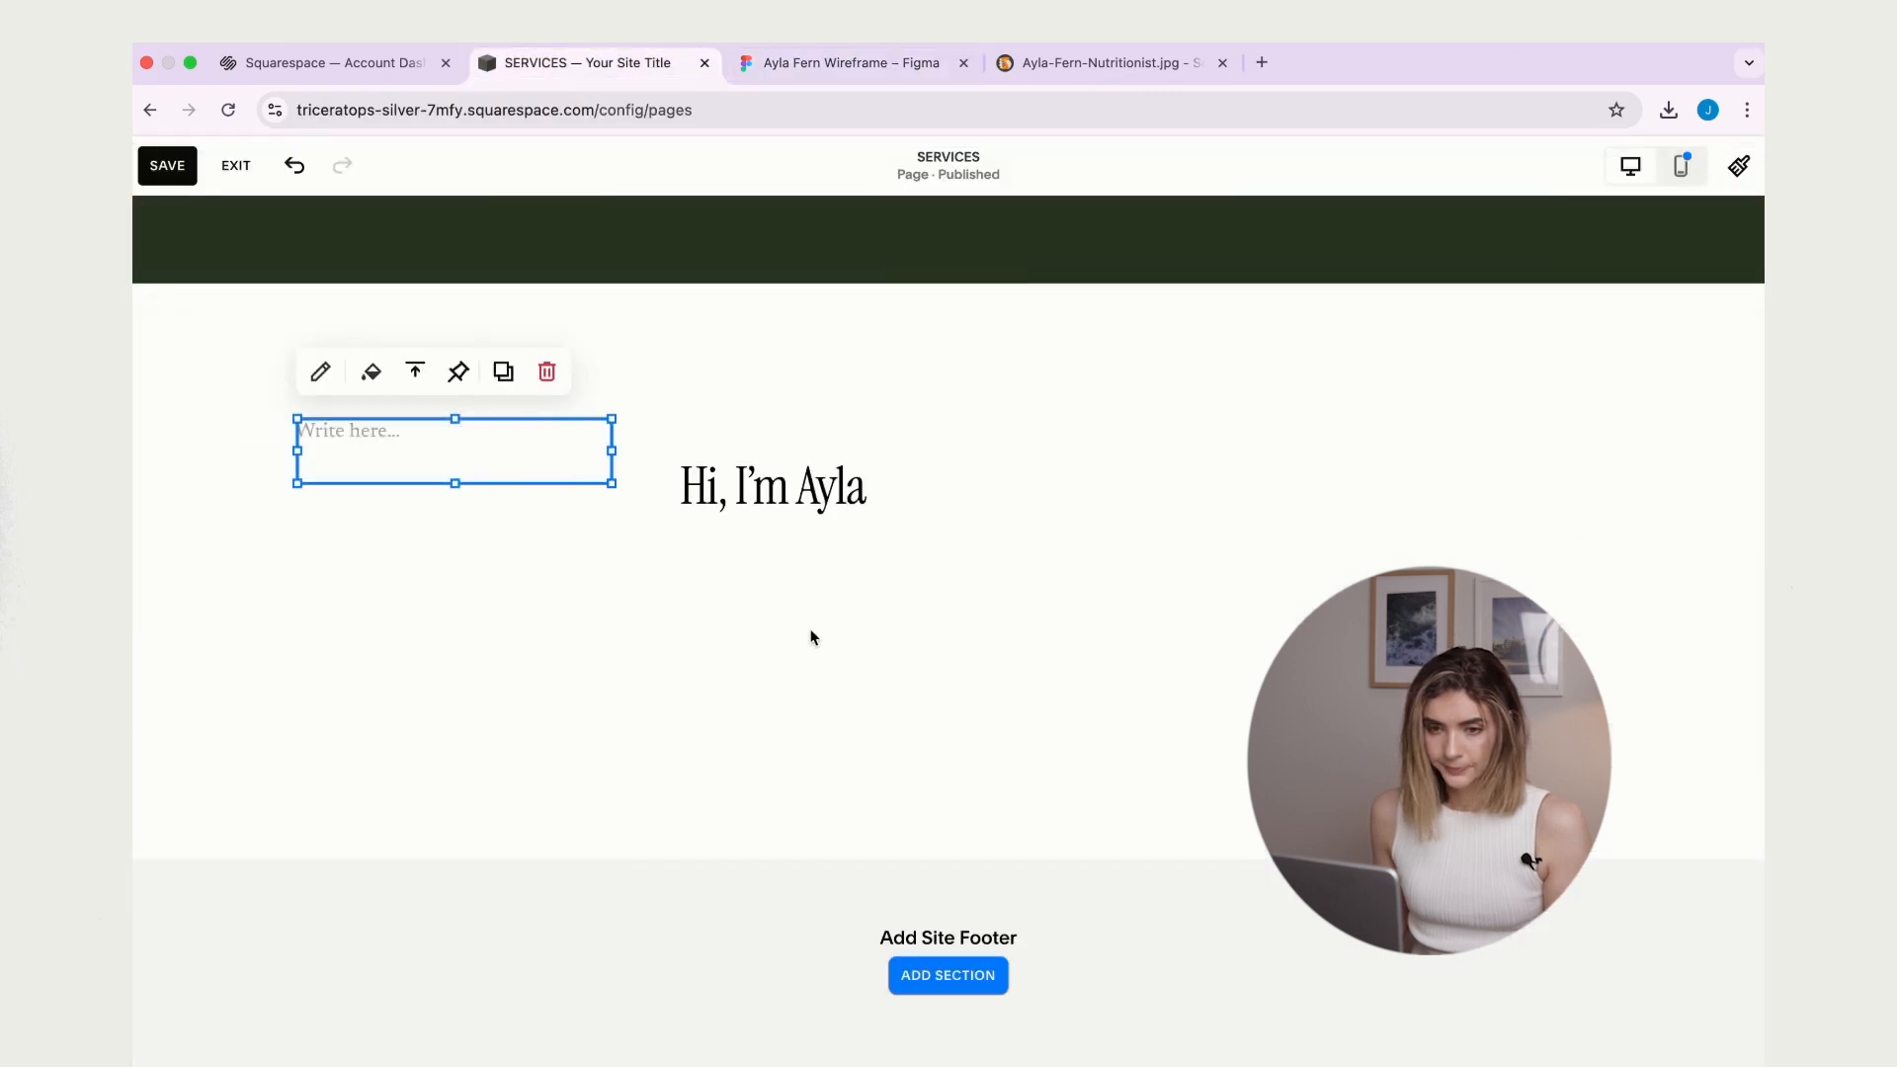
{"action": "left_click", "coordinate": [349, 438]}
{"action": "key", "text": "super+v"}
{"action": "left_click", "coordinate": [758, 623]}
{"action": "left_click_drag", "start_coordinate": [404, 473], "coordinate": [781, 633]}
- Add a Secondary-style button labelled 'Work with me' beneath the paragraph
{"action": "left_click", "coordinate": [246, 333]}
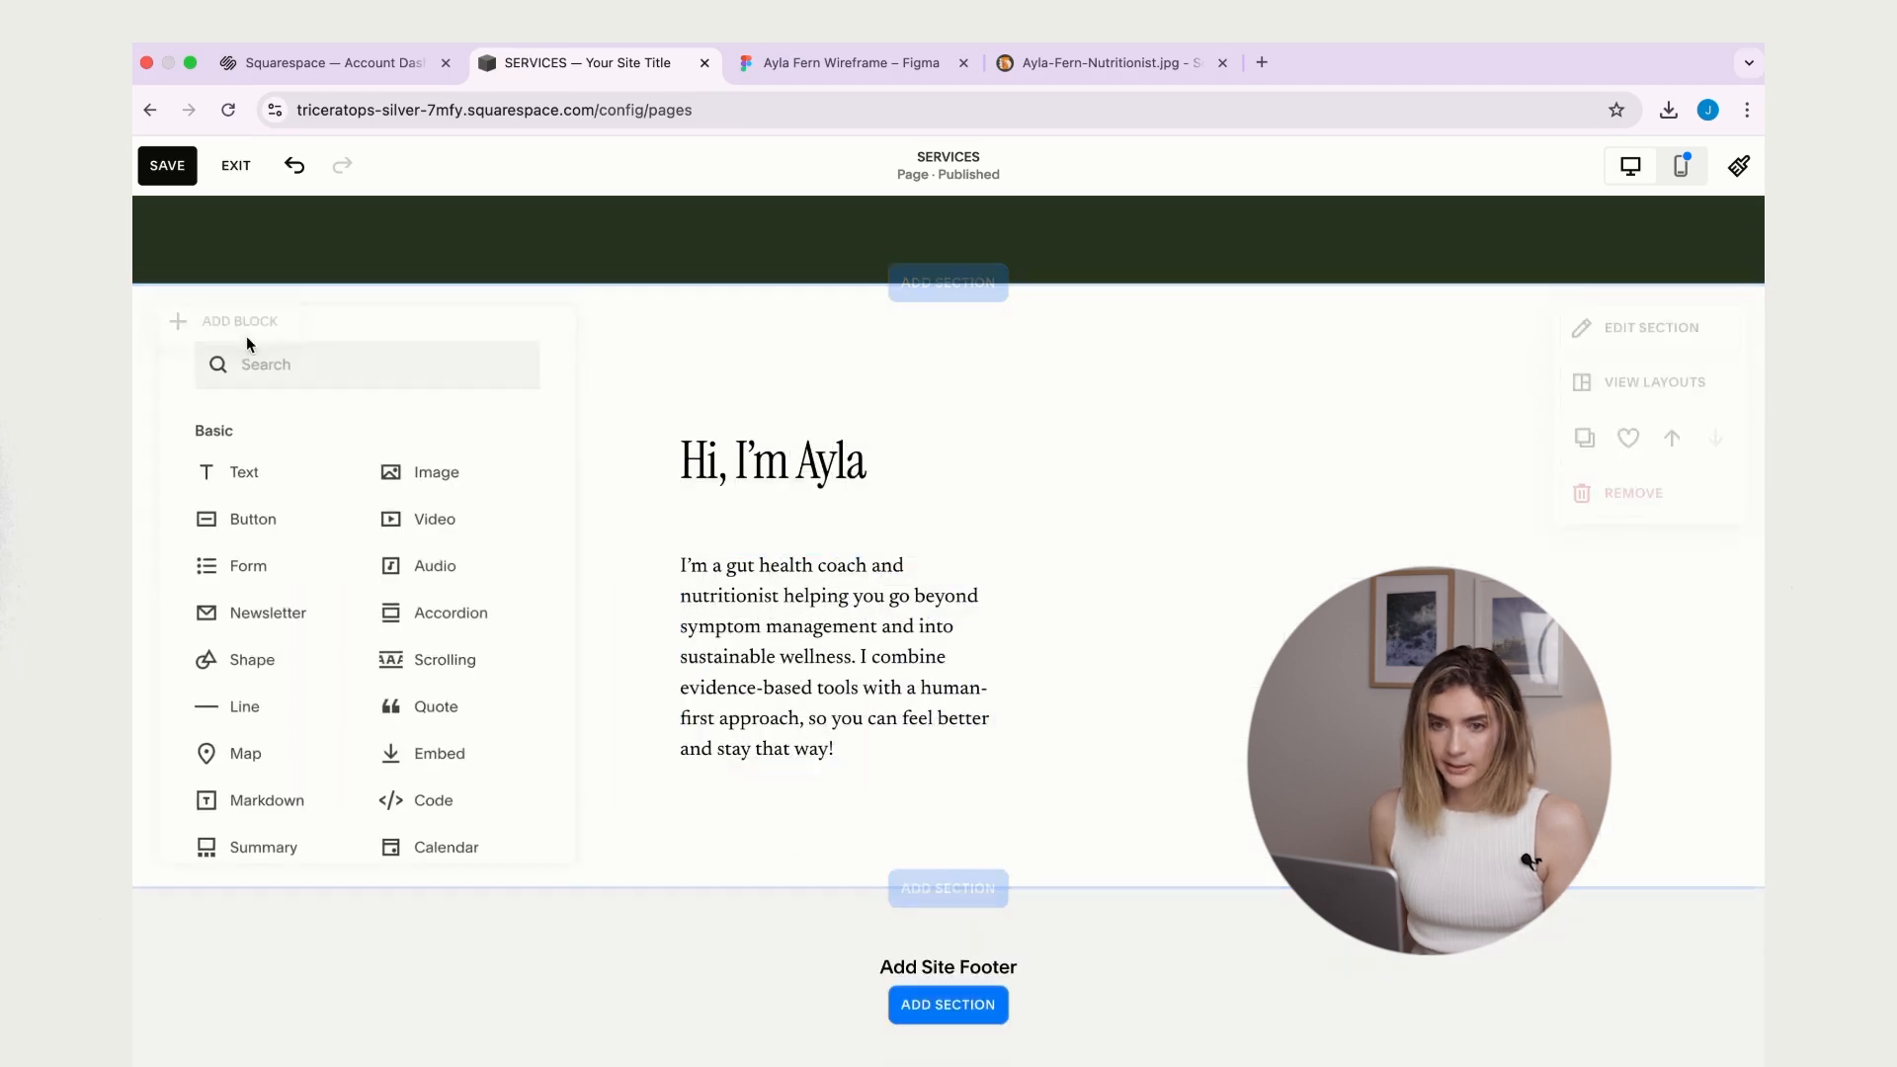
{"action": "left_click", "coordinate": [287, 511]}
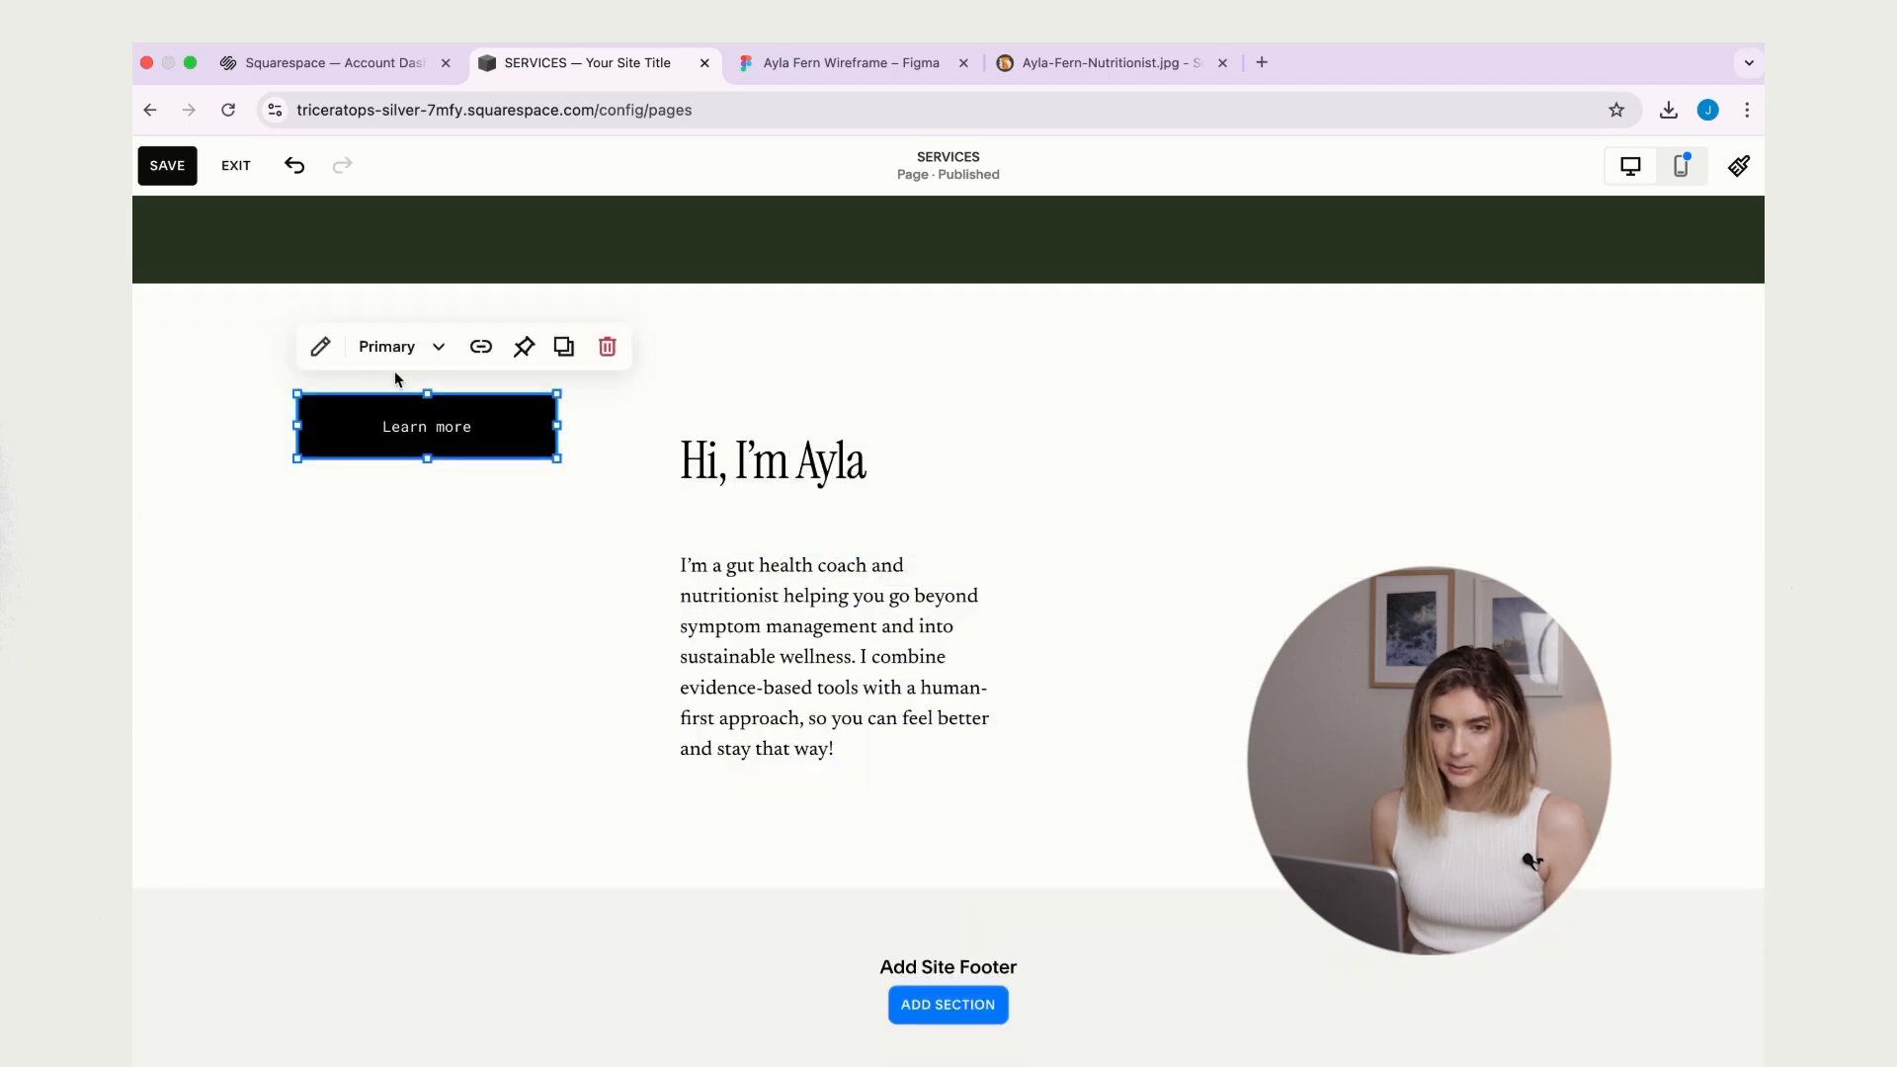
{"action": "left_click", "coordinate": [403, 347]}
{"action": "left_click", "coordinate": [402, 489]}
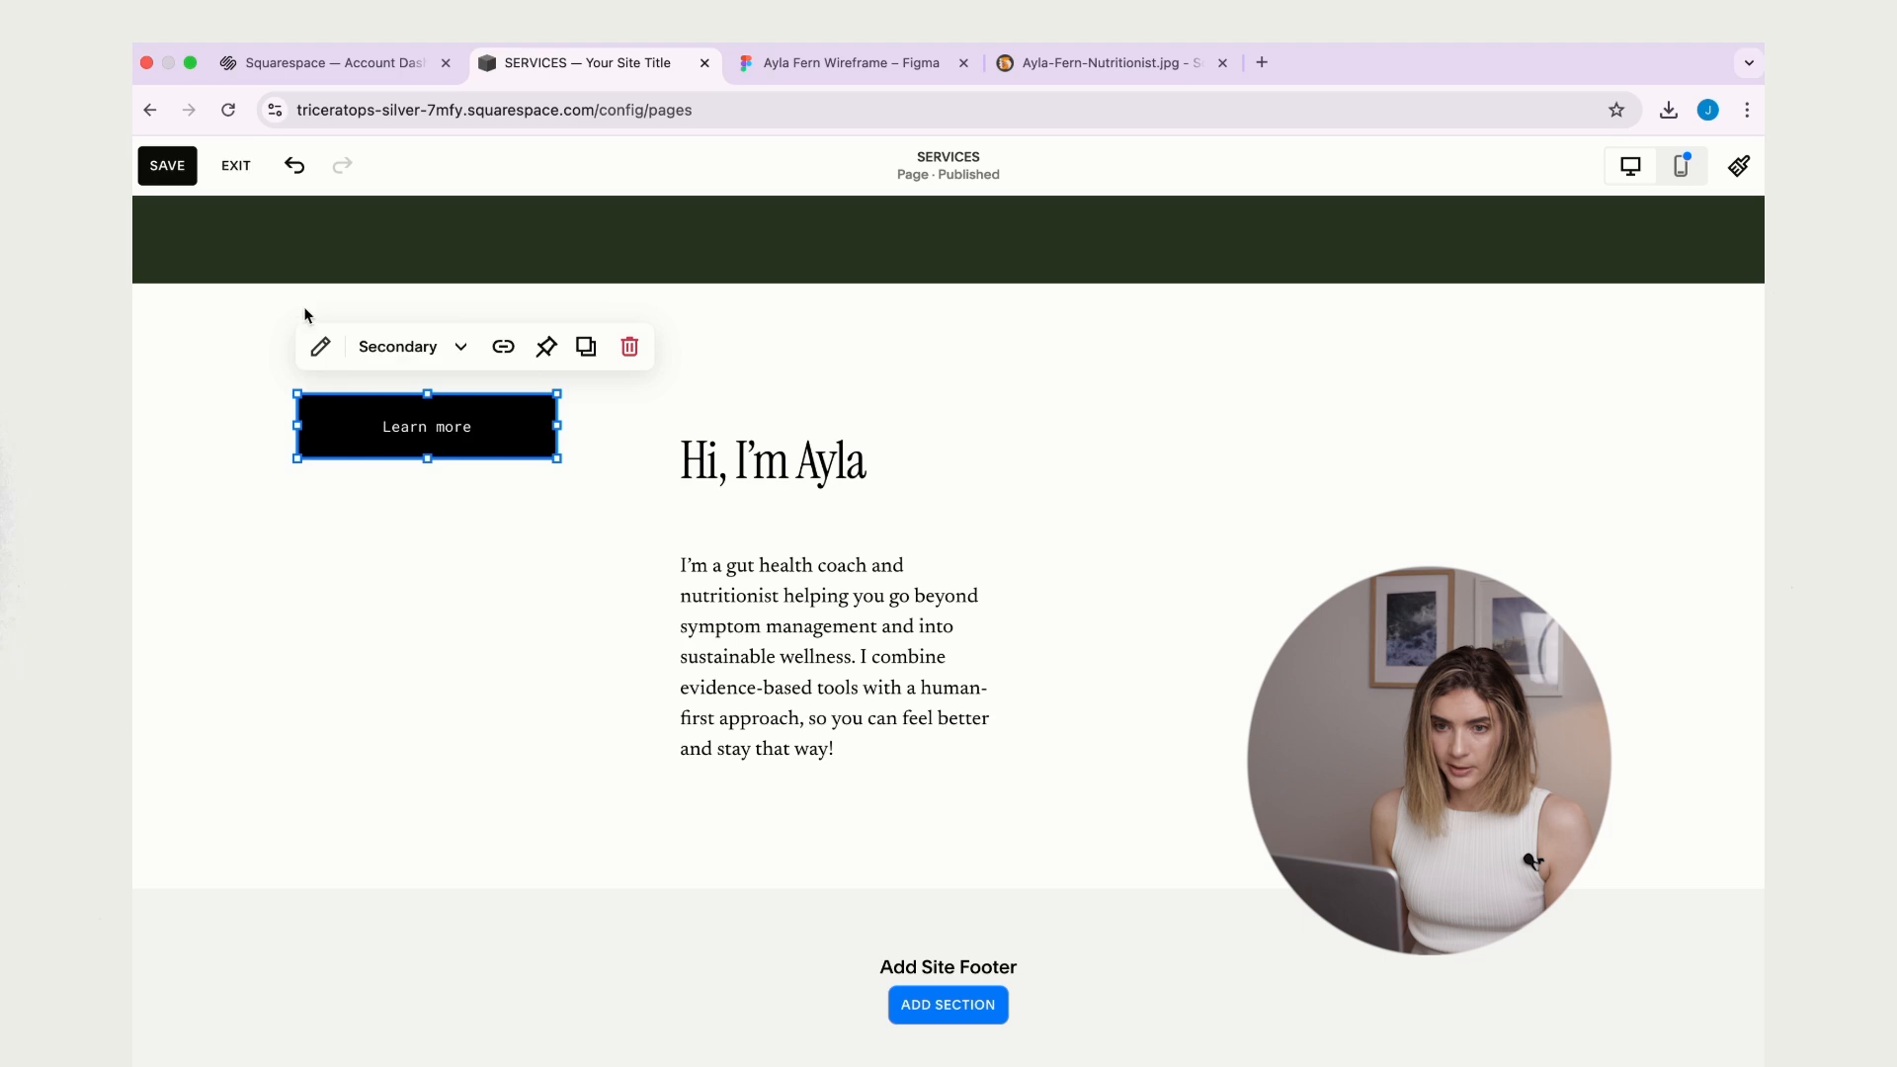
{"action": "left_click", "coordinate": [332, 355]}
{"action": "left_click_drag", "start_coordinate": [605, 528], "coordinate": [690, 529]}
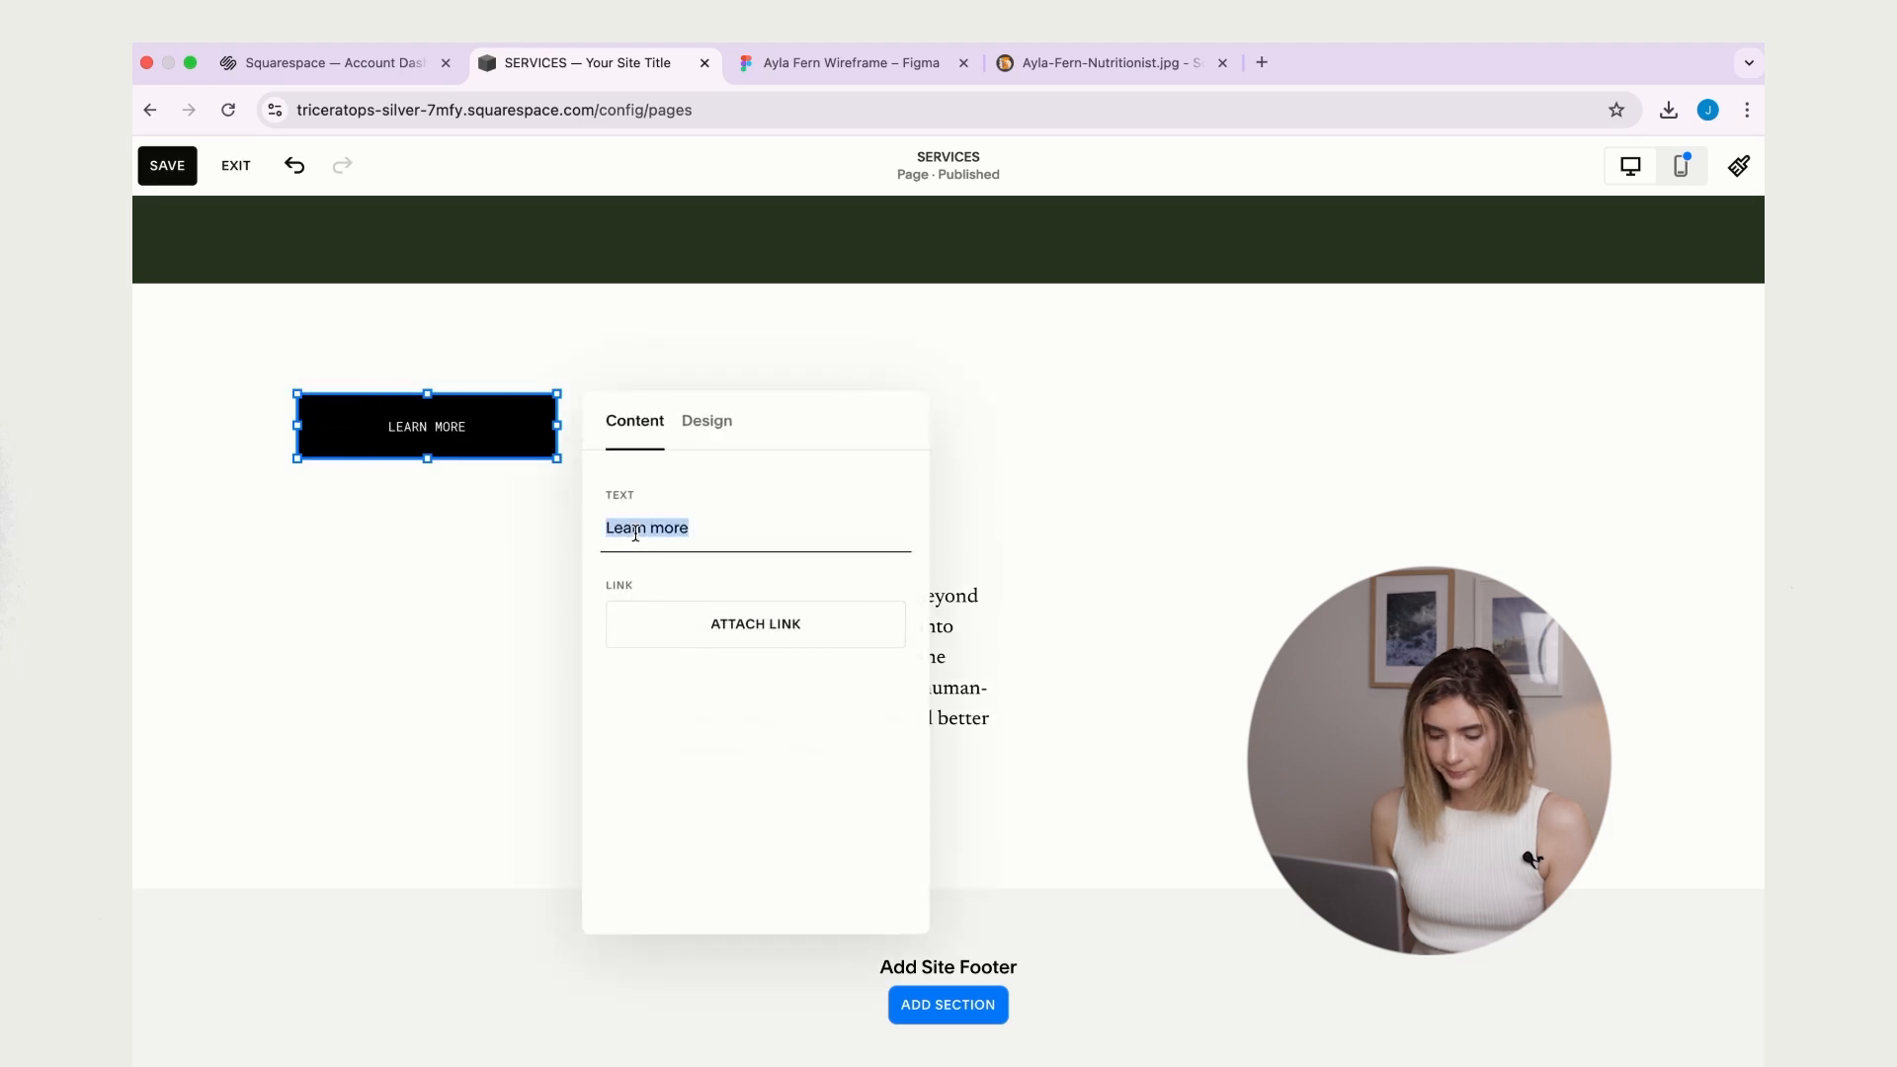
{"action": "type", "text": "Work with me"}
{"action": "left_click", "coordinate": [1274, 525]}
{"action": "scroll", "coordinate": [1295, 525], "scroll_direction": "down", "scroll_amount": 3}
{"action": "left_click_drag", "start_coordinate": [376, 245], "coordinate": [781, 691]}
{"action": "scroll", "coordinate": [1017, 475], "scroll_direction": "up", "scroll_amount": 1}
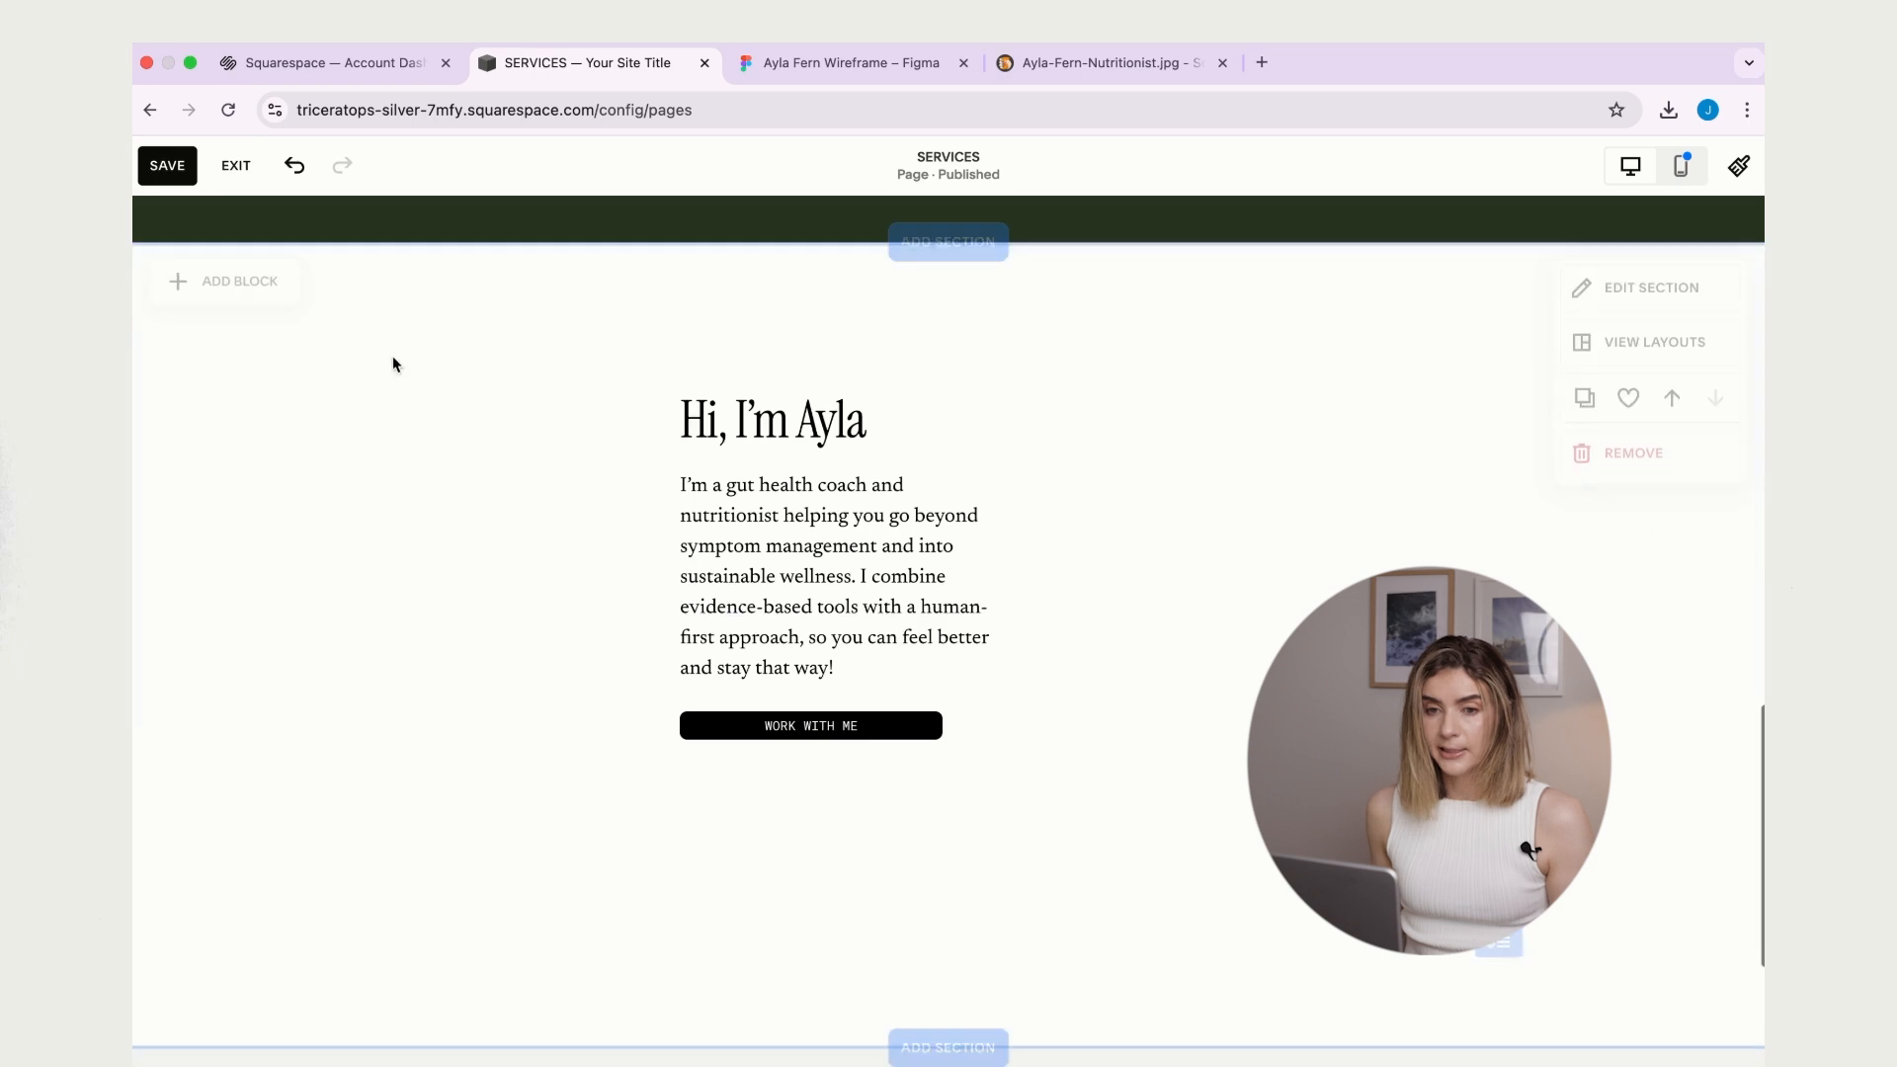
- Add an image block with the uploaded red-jumpsuit palm-leaf photo, stretched larger and wider
{"action": "left_click", "coordinate": [237, 292]}
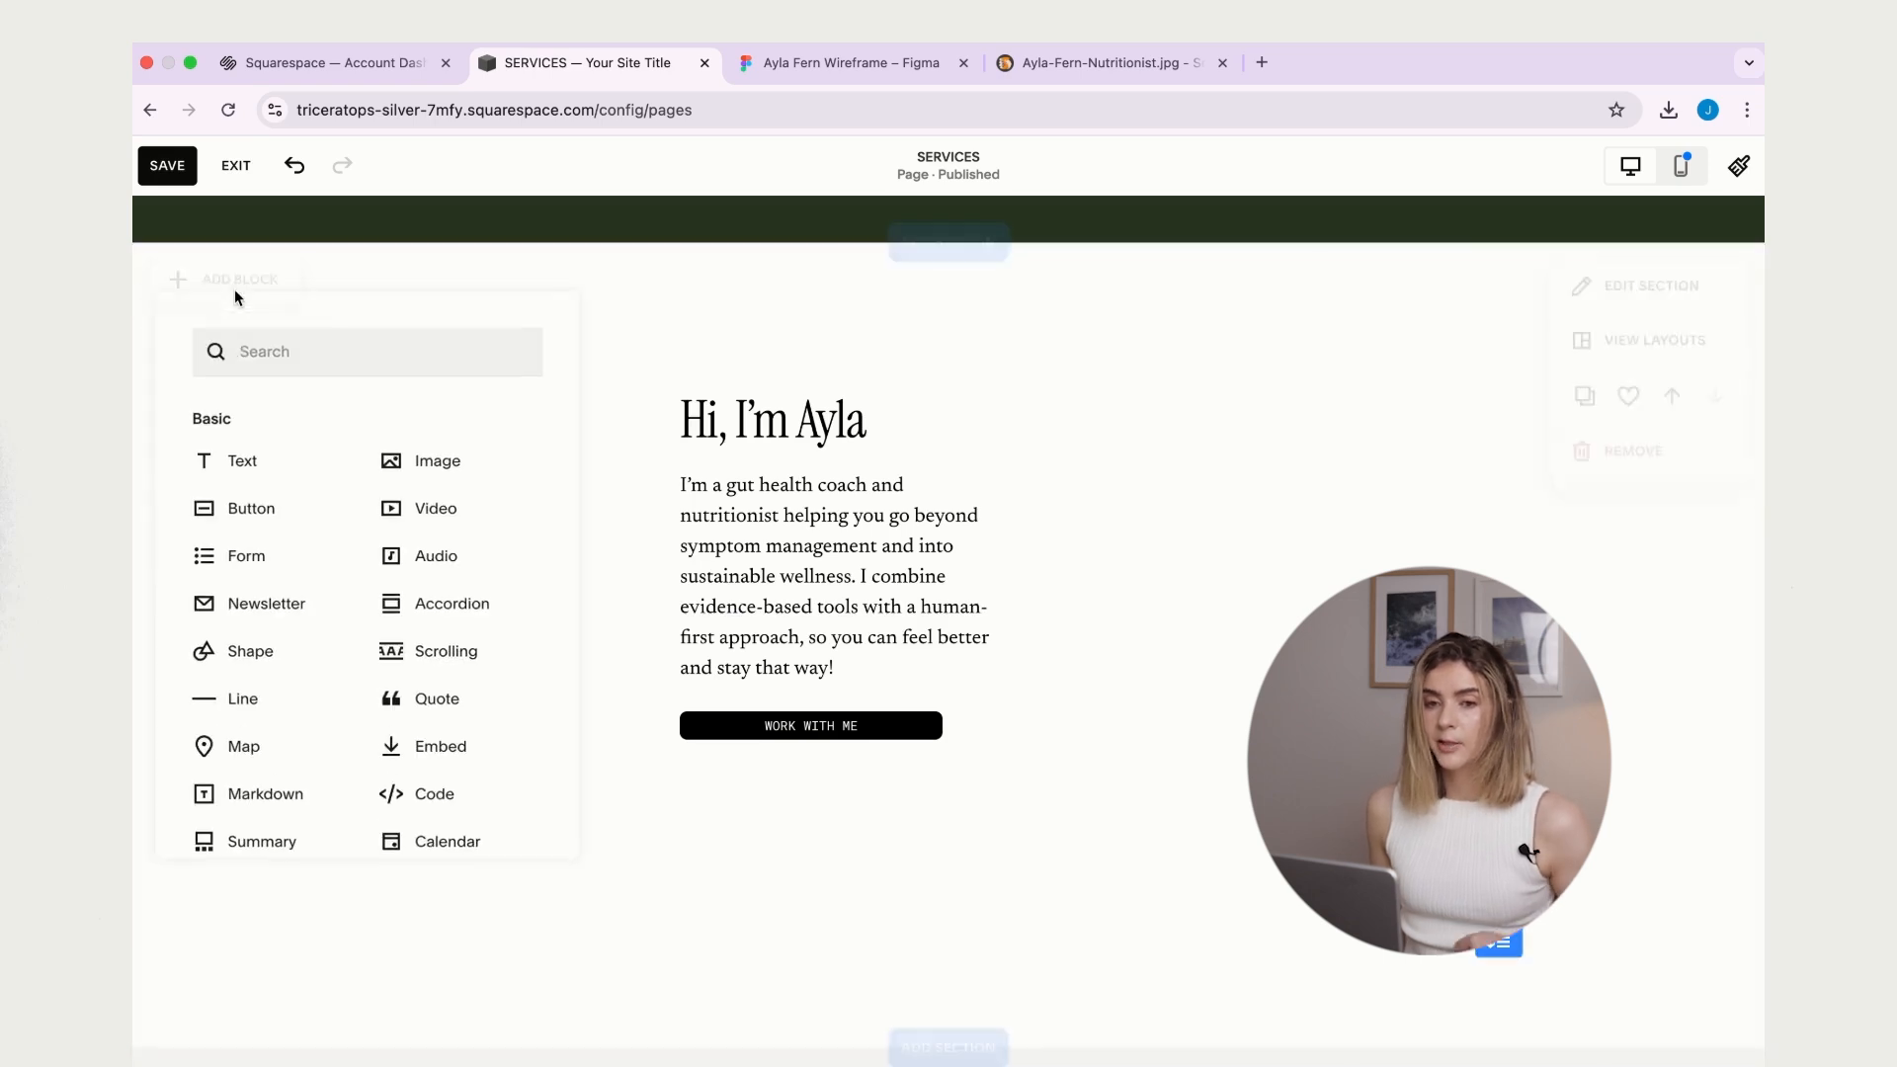
{"action": "left_click", "coordinate": [474, 461]}
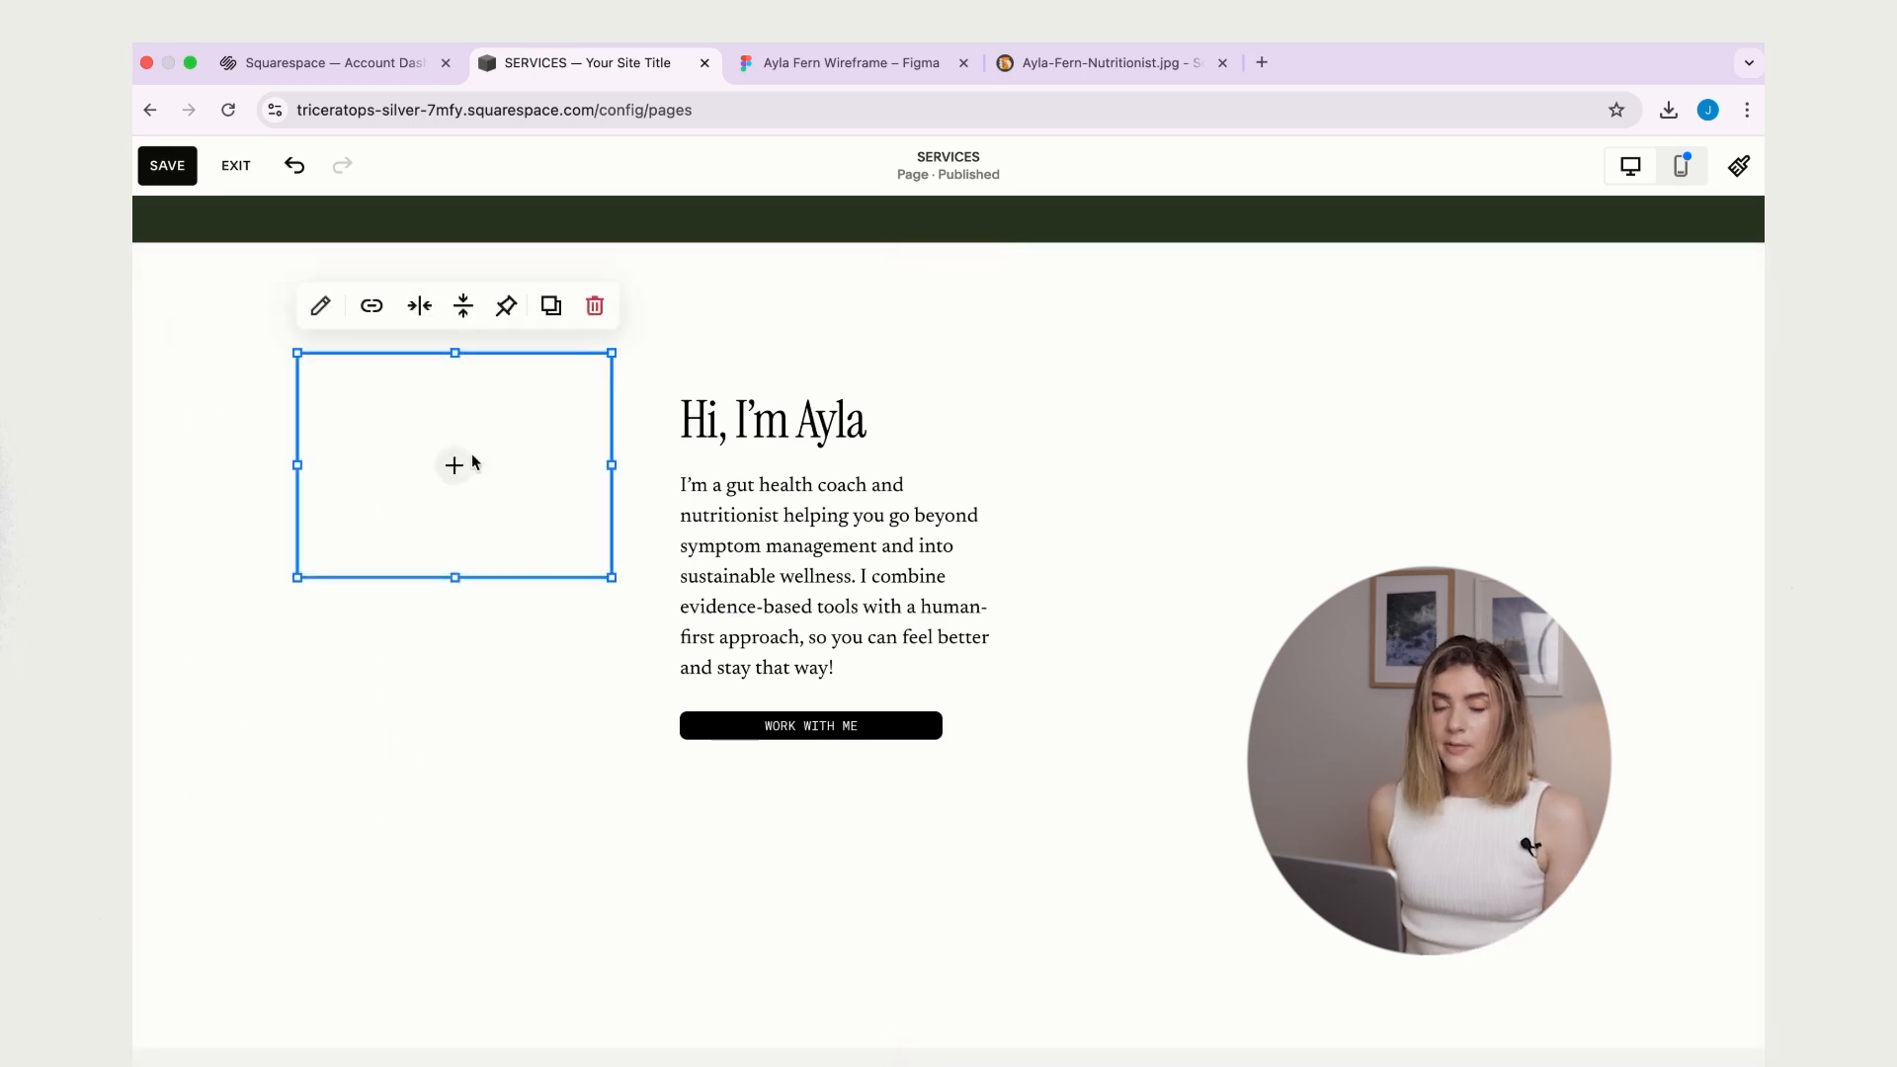
{"action": "left_click", "coordinate": [453, 461]}
{"action": "left_click", "coordinate": [436, 457]}
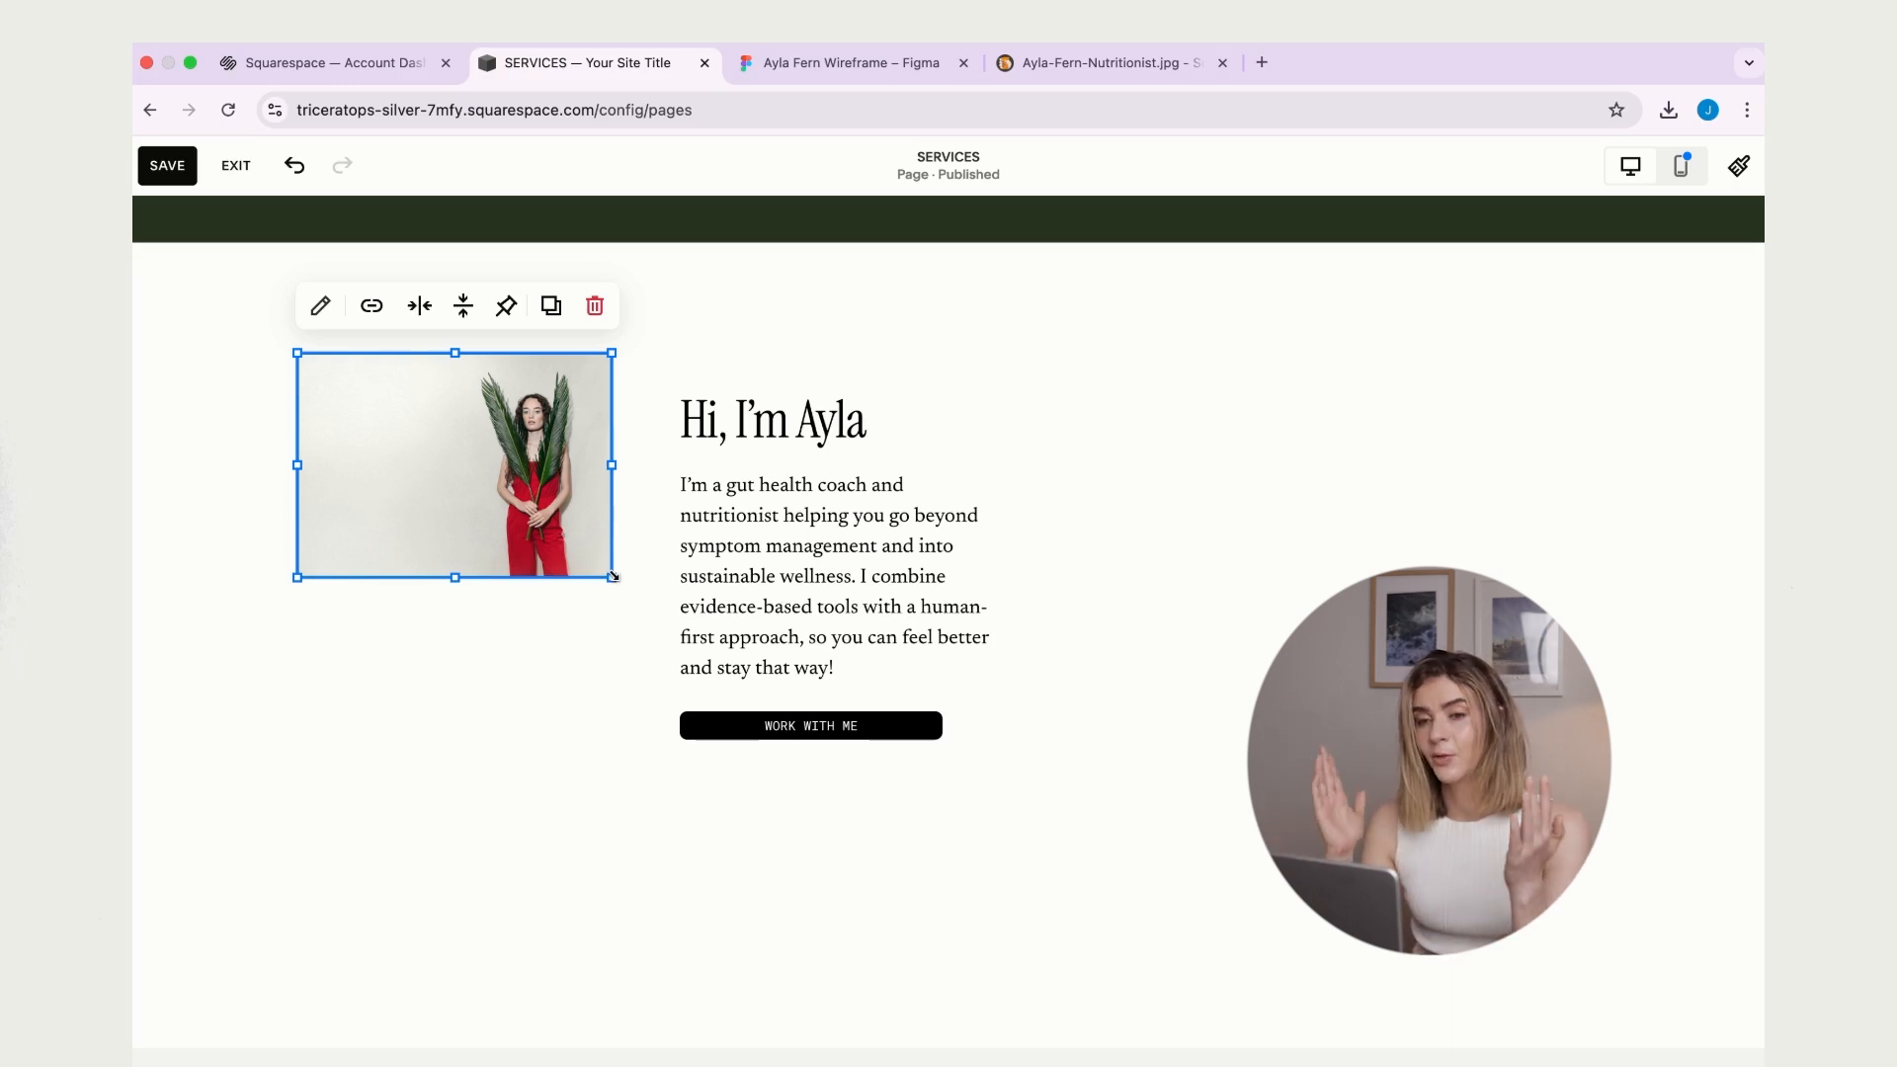
{"action": "left_click_drag", "start_coordinate": [610, 578], "coordinate": [1266, 879]}
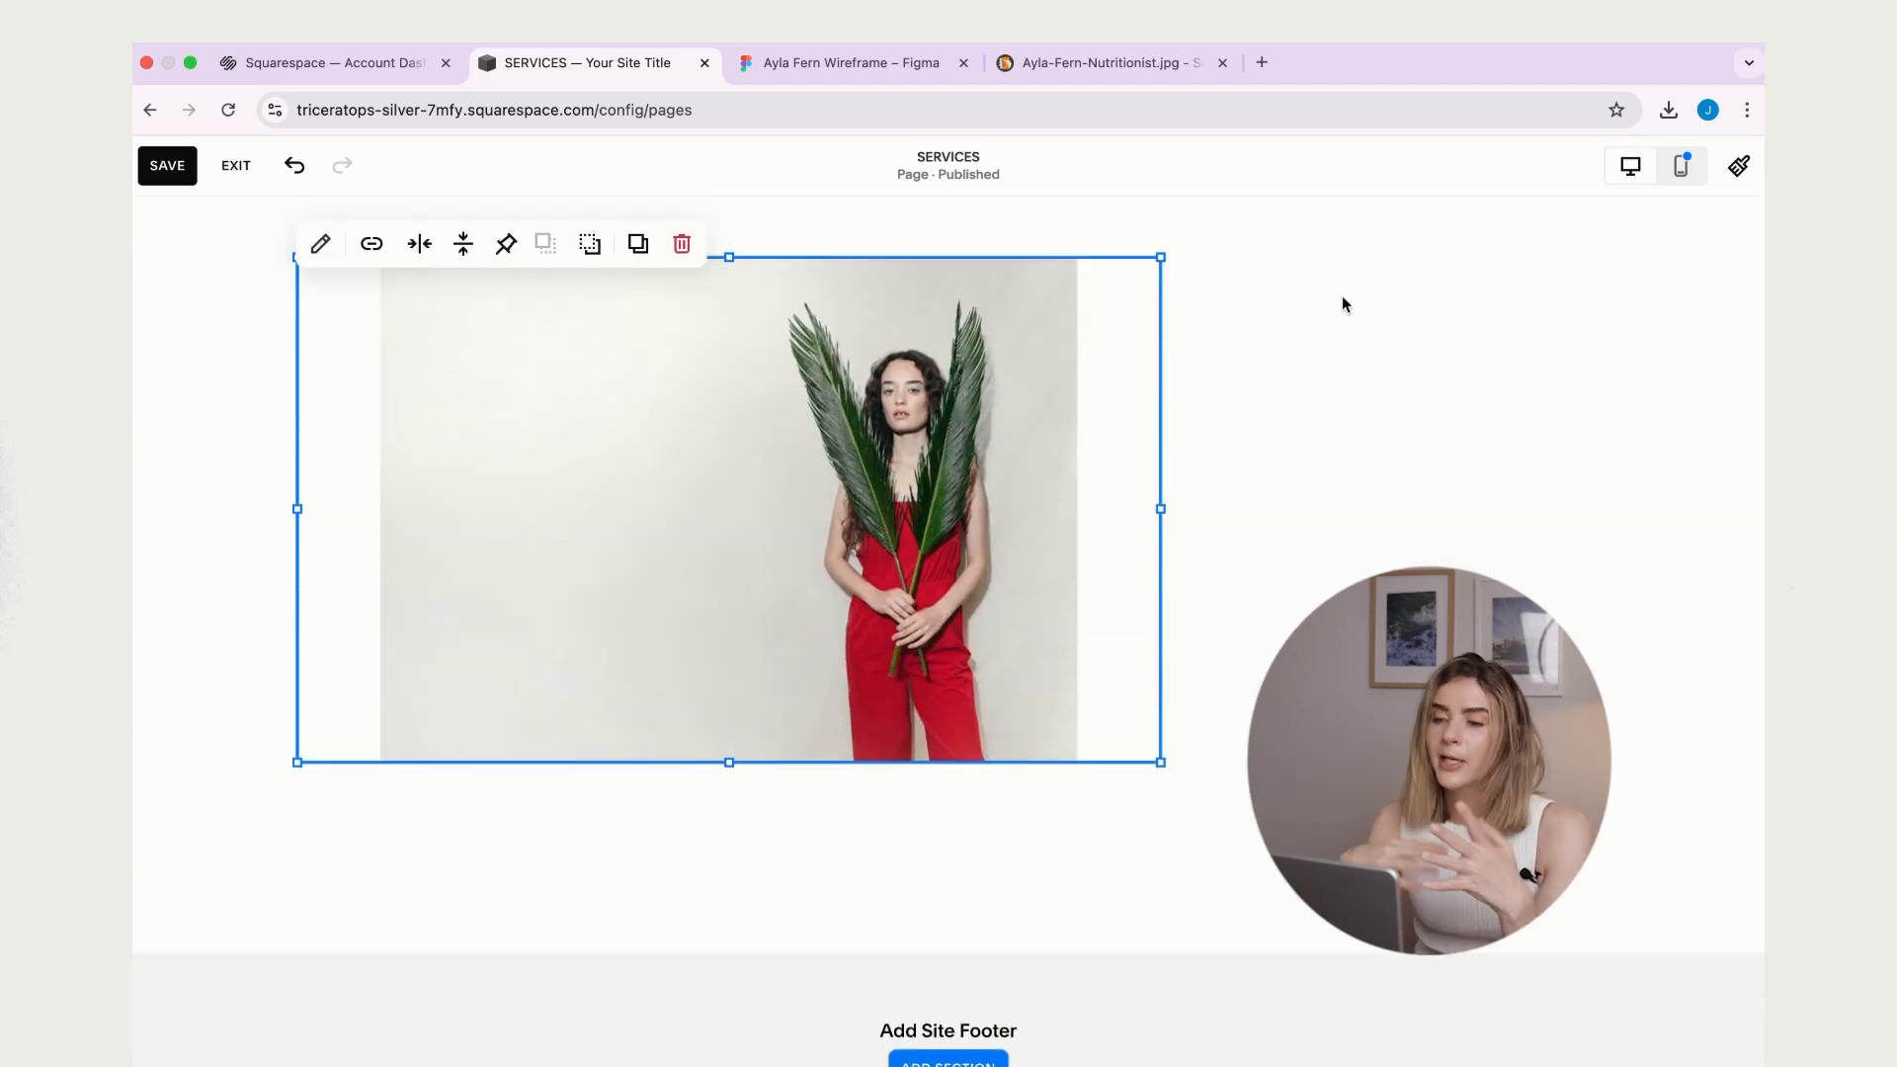
{"action": "scroll", "coordinate": [1345, 308], "scroll_direction": "down", "scroll_amount": 2}
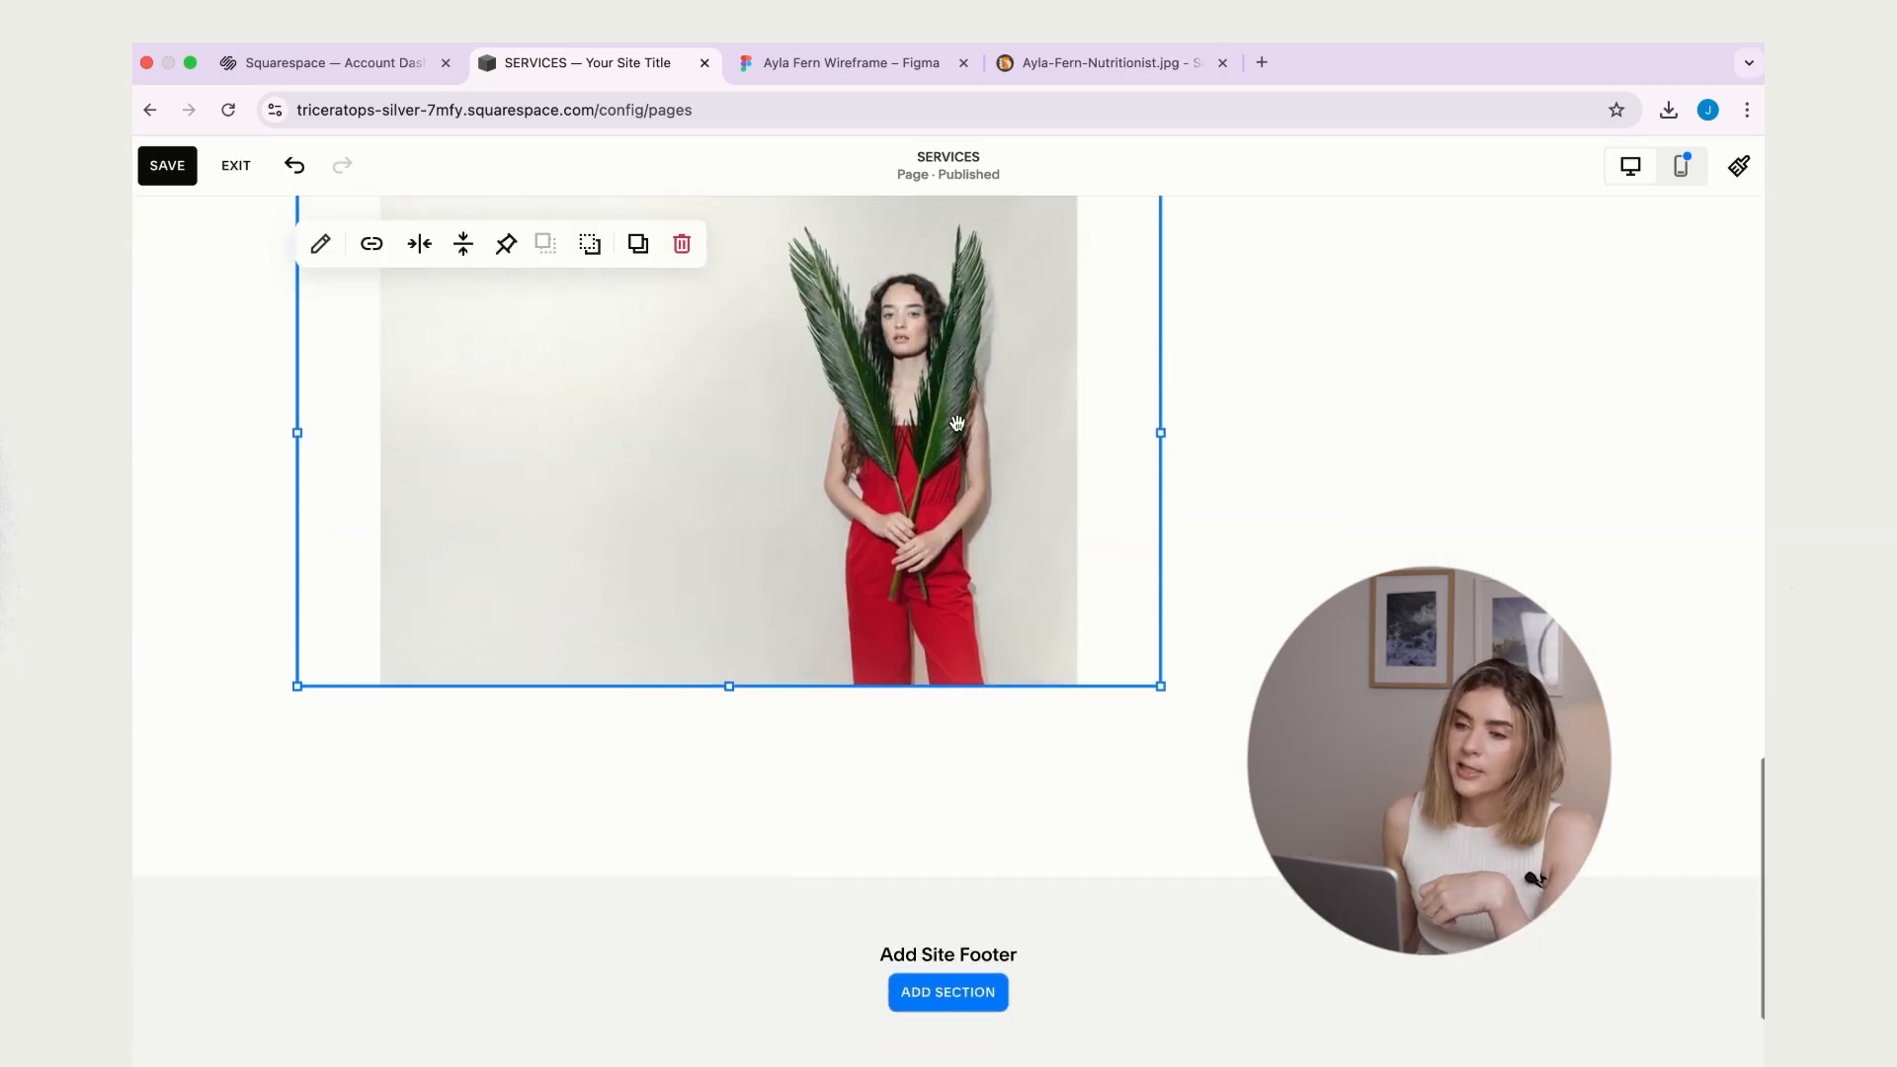
{"action": "left_click_drag", "start_coordinate": [1161, 432], "coordinate": [1458, 456]}
{"action": "scroll", "coordinate": [1422, 427], "scroll_direction": "up", "scroll_amount": 3}
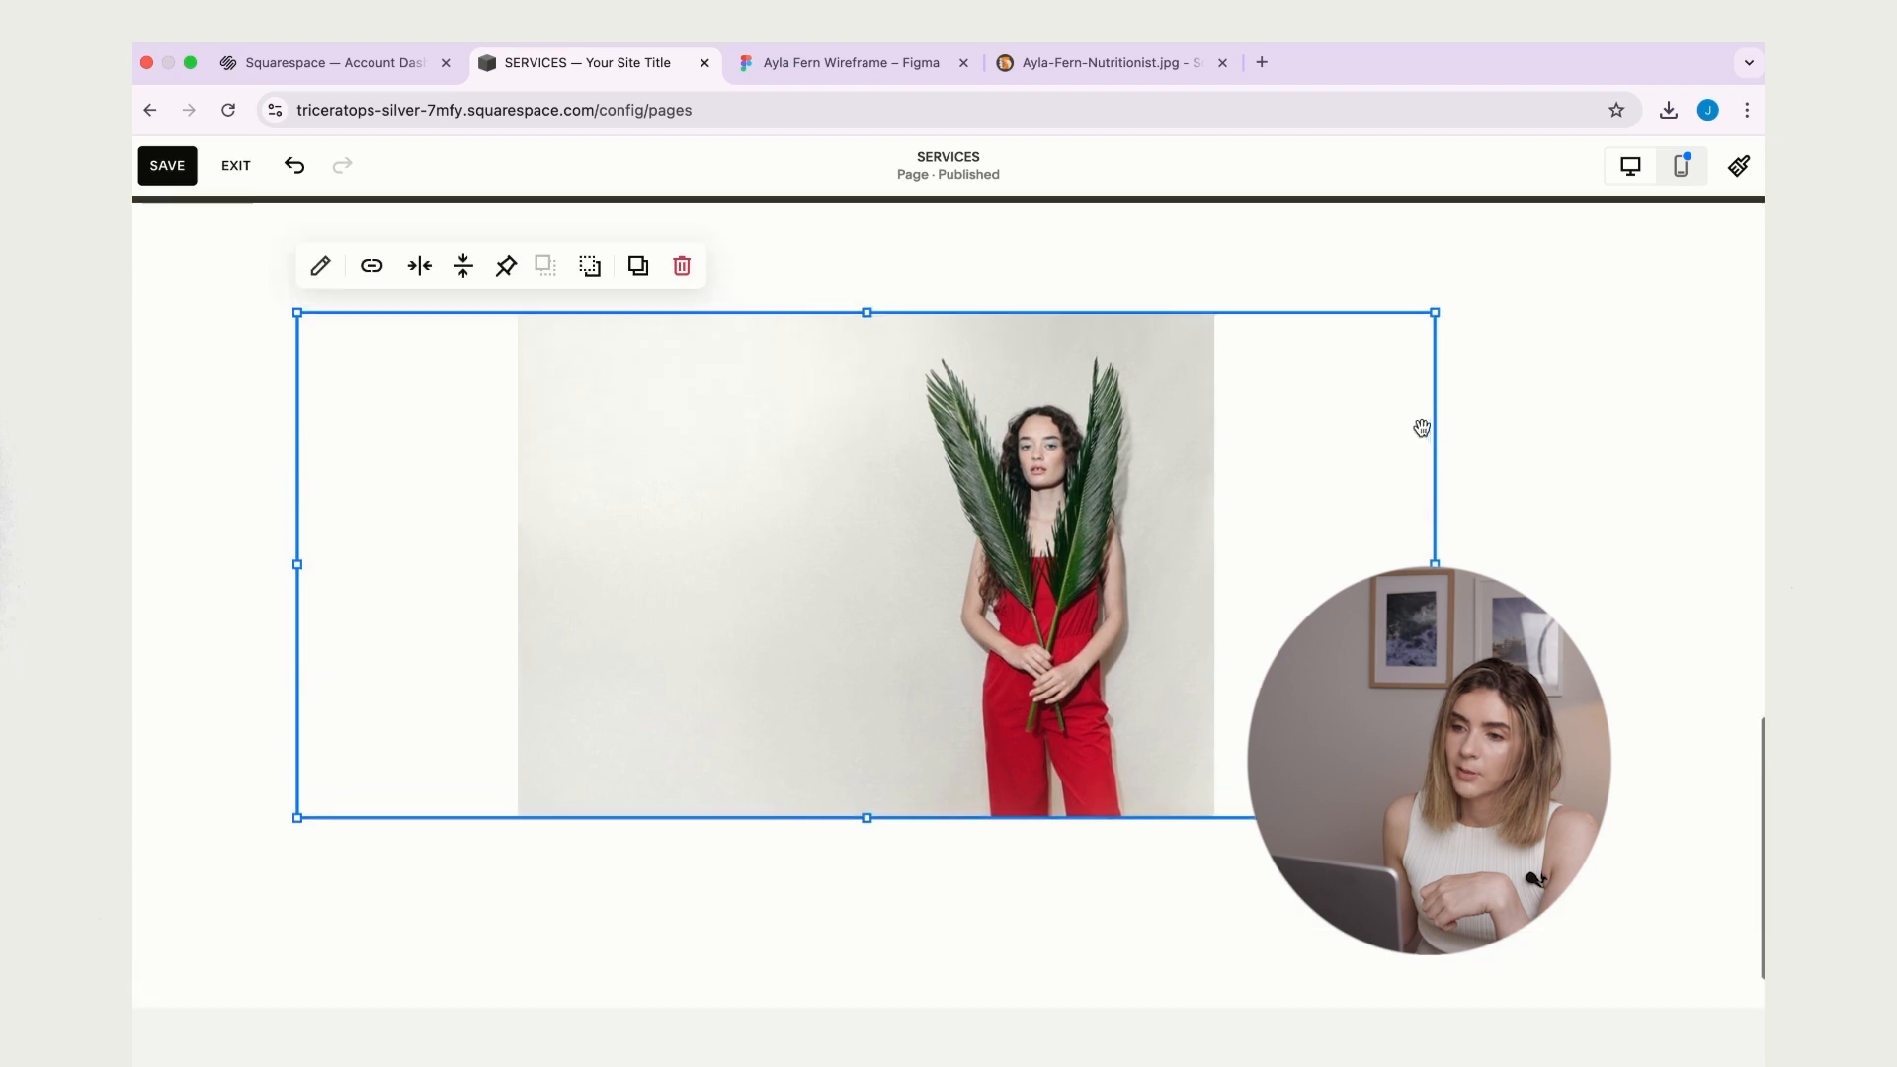
{"action": "scroll", "coordinate": [911, 422], "scroll_direction": "down", "scroll_amount": 3}
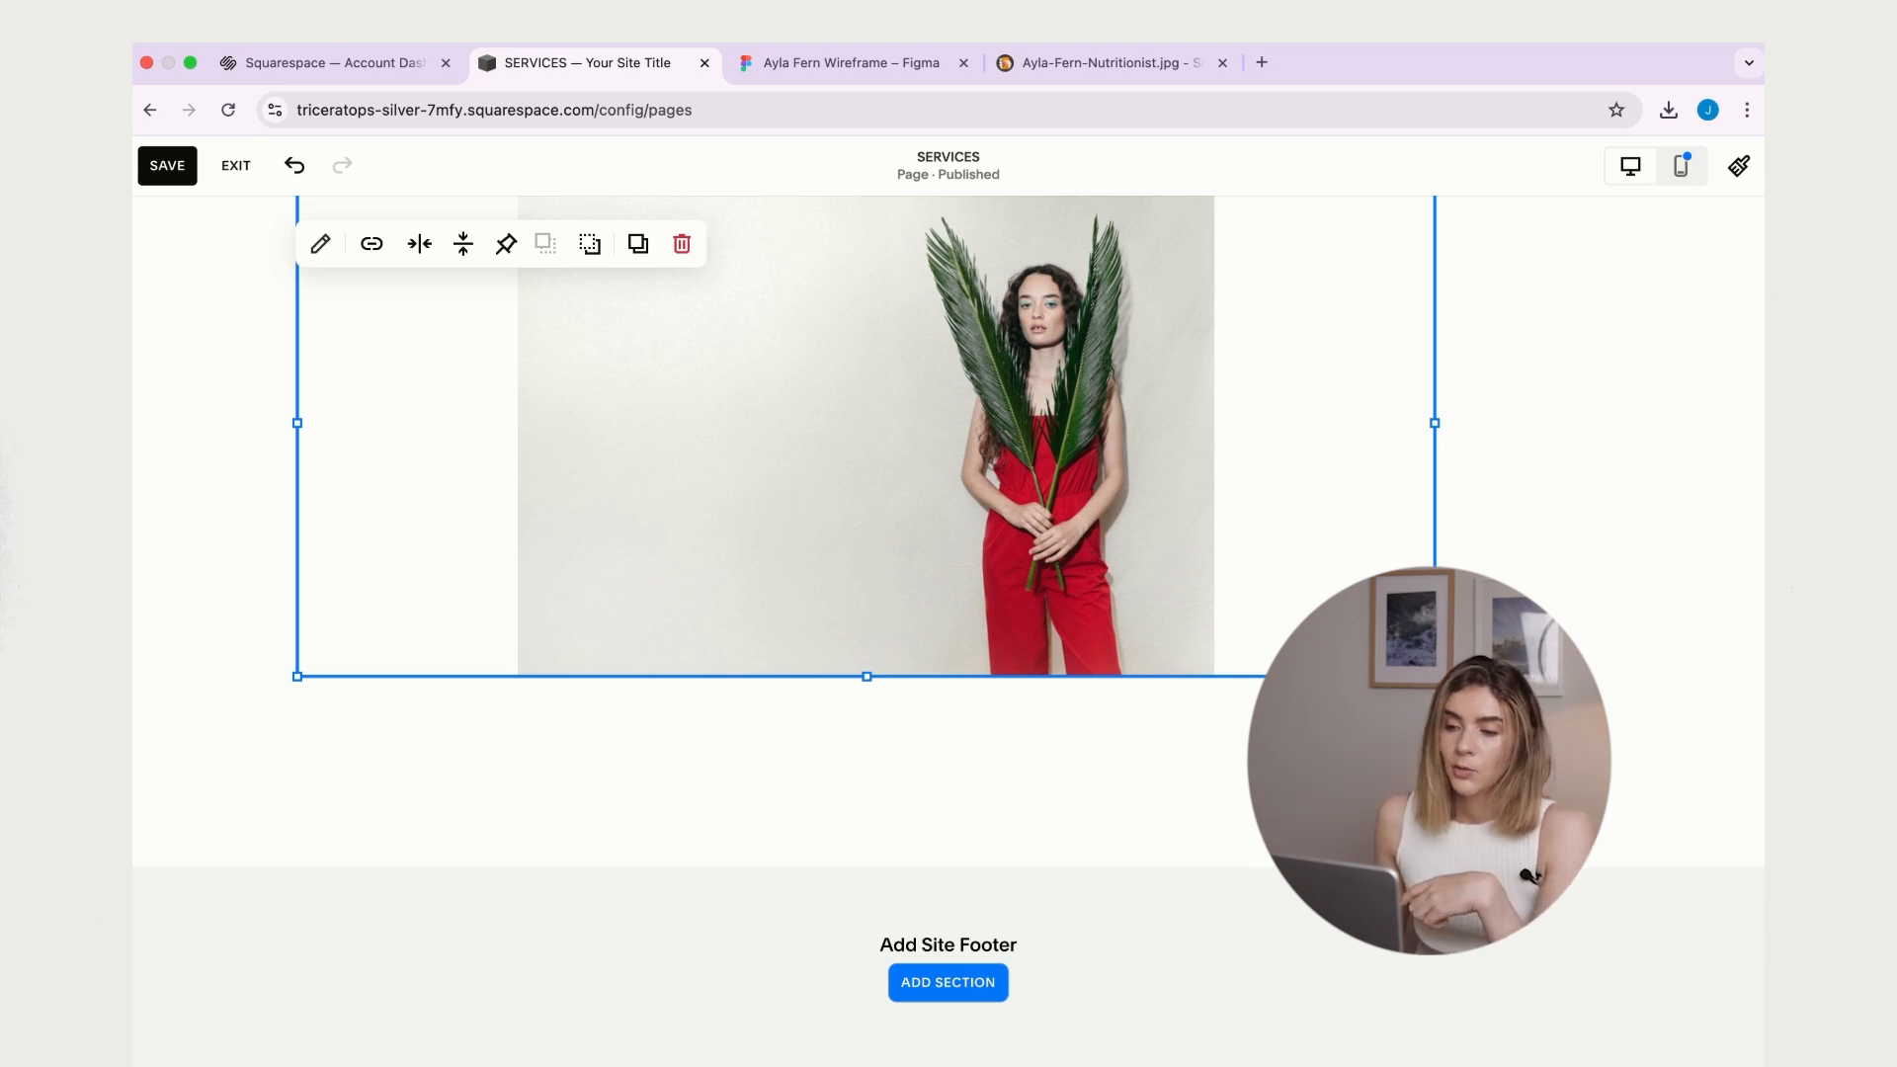
{"action": "scroll", "coordinate": [1070, 425], "scroll_direction": "up", "scroll_amount": 2}
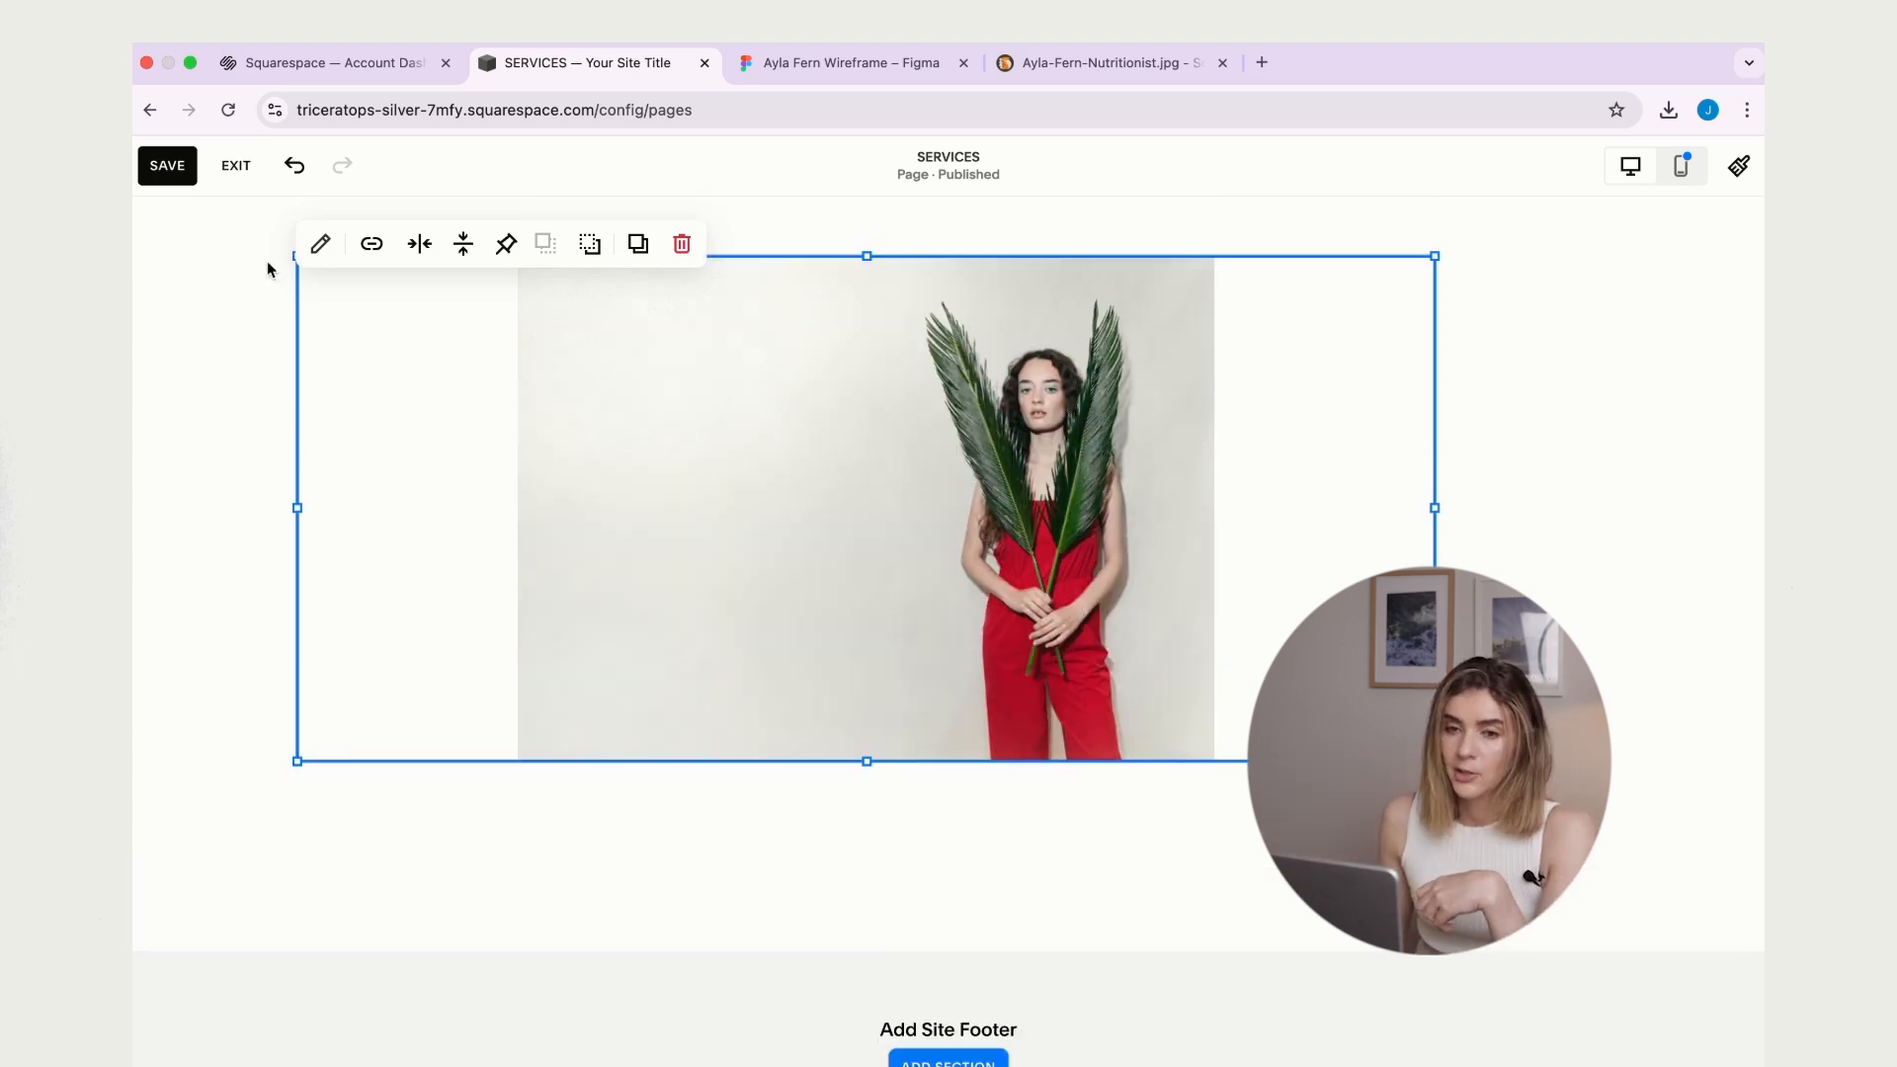
- Set the photo to Fill its block with a uniform corner radius of 20
{"action": "left_click", "coordinate": [321, 246]}
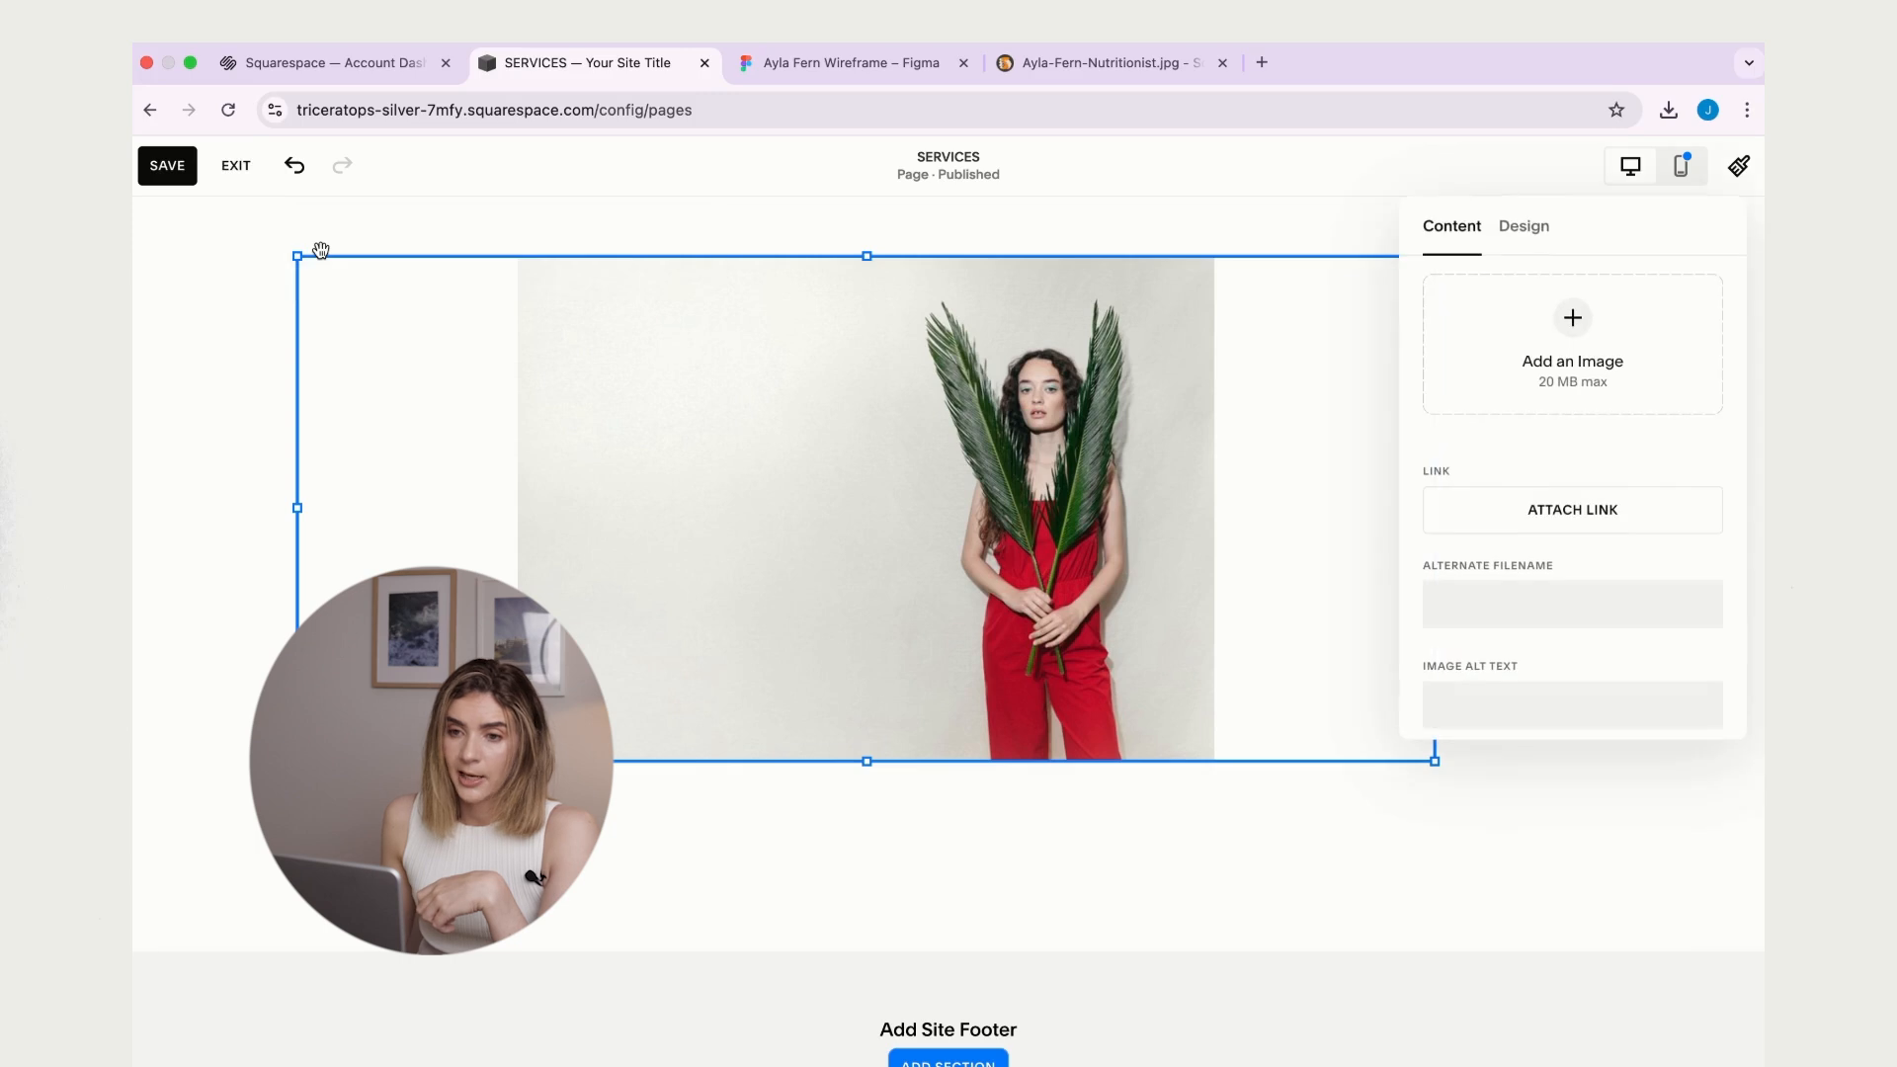
{"action": "left_click", "coordinate": [1539, 233]}
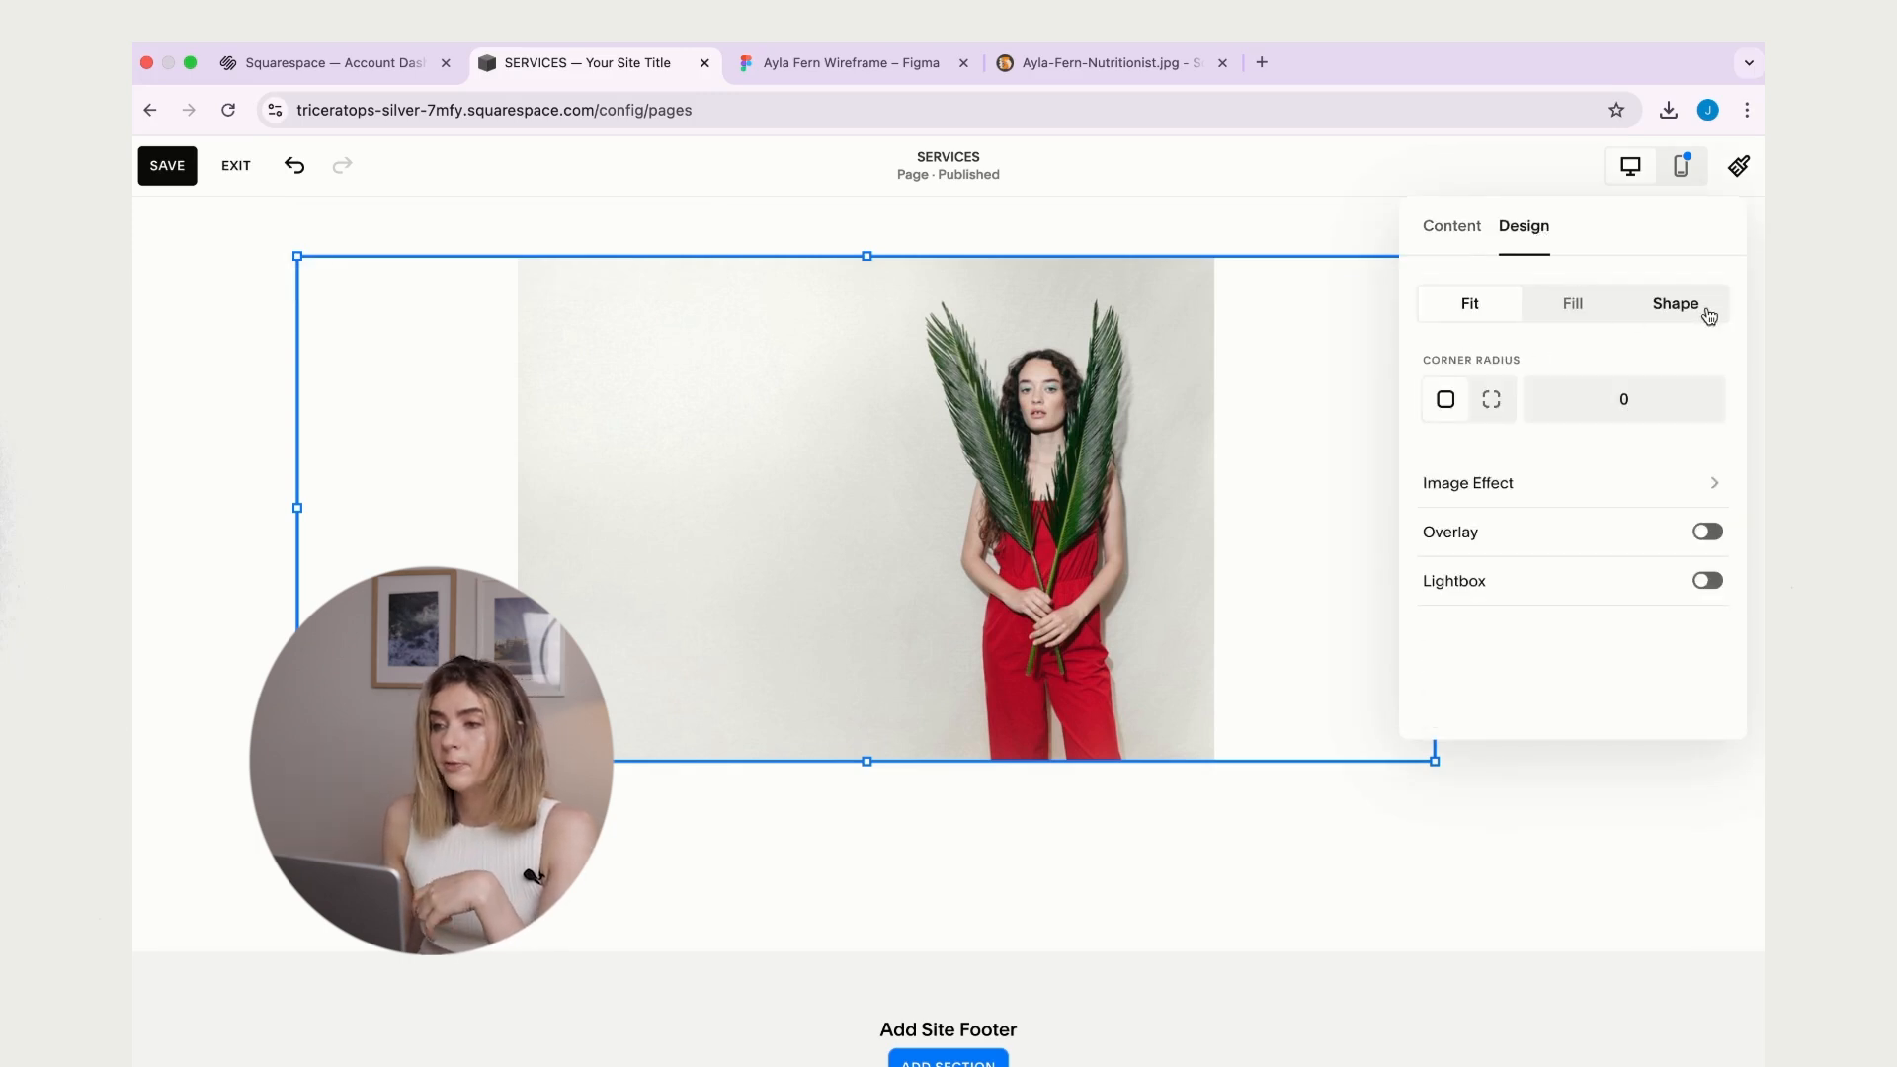
{"action": "left_click", "coordinate": [1573, 306]}
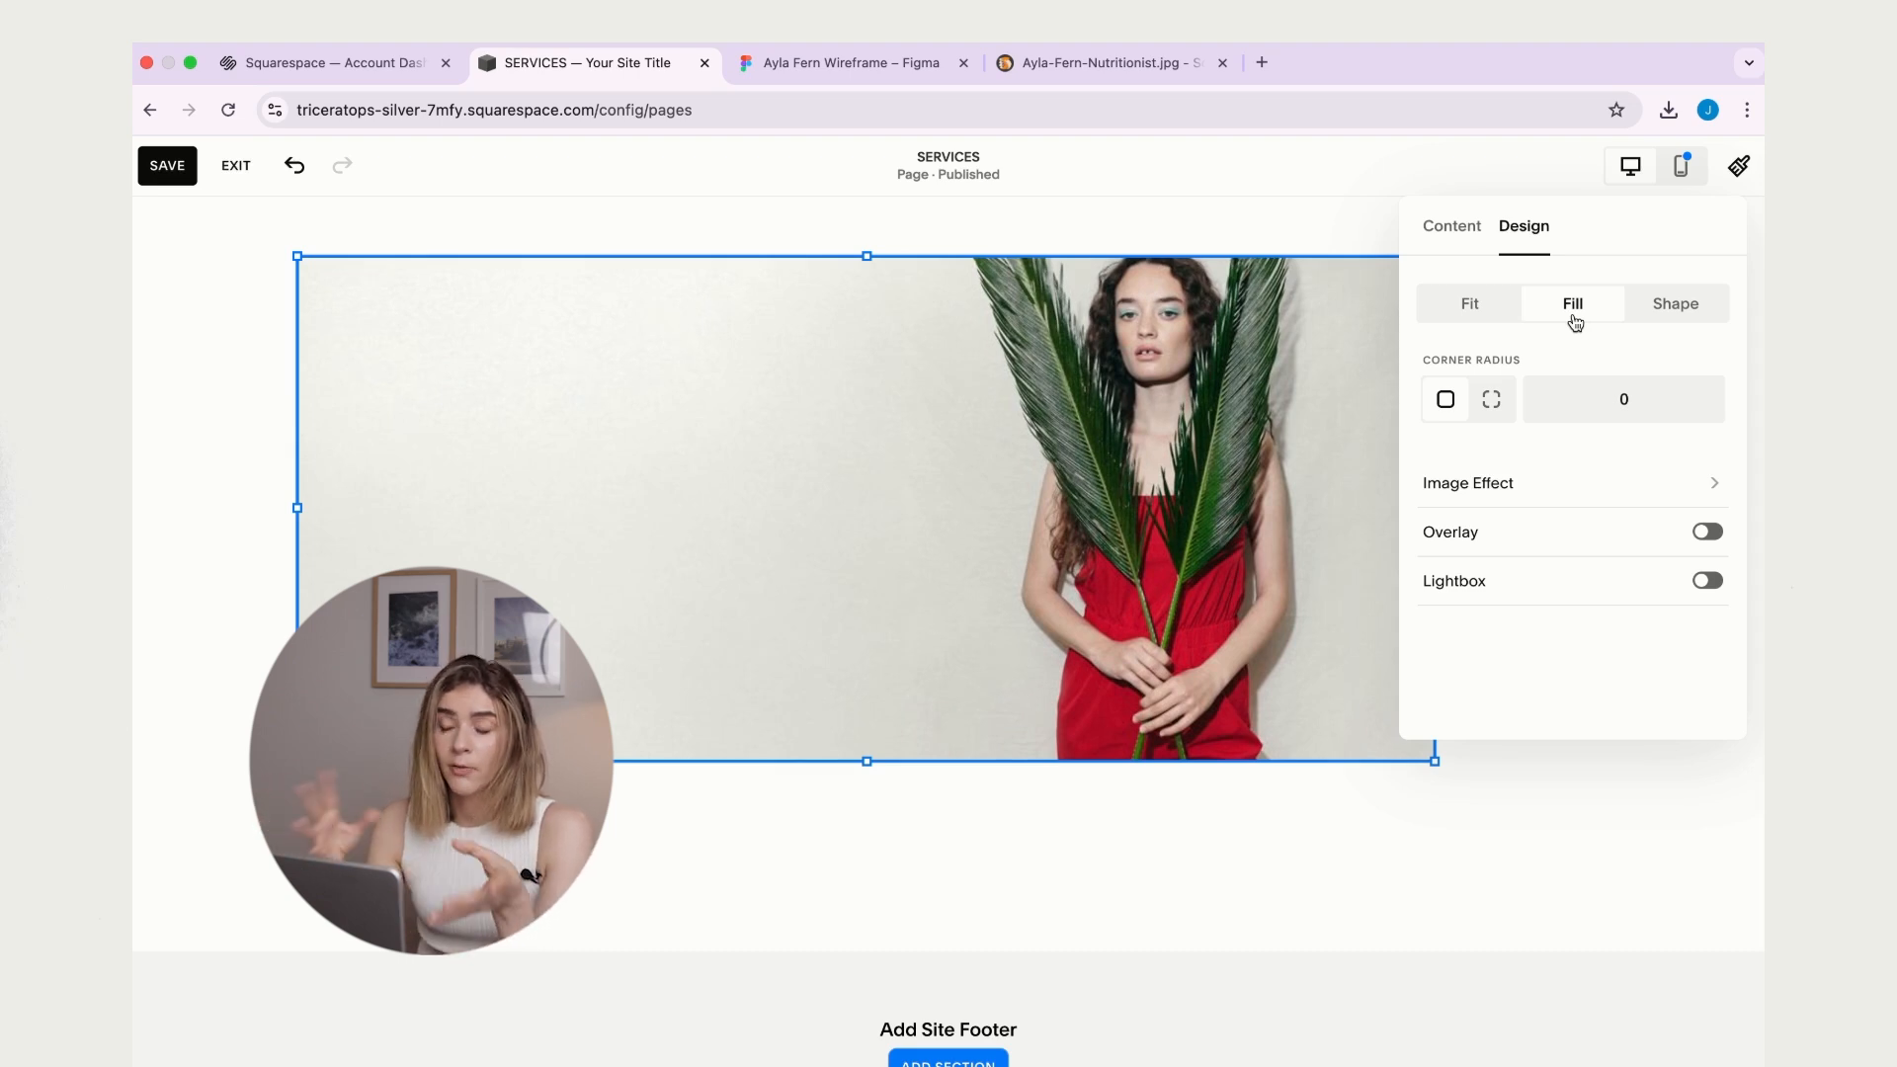
{"action": "left_click", "coordinate": [1667, 310]}
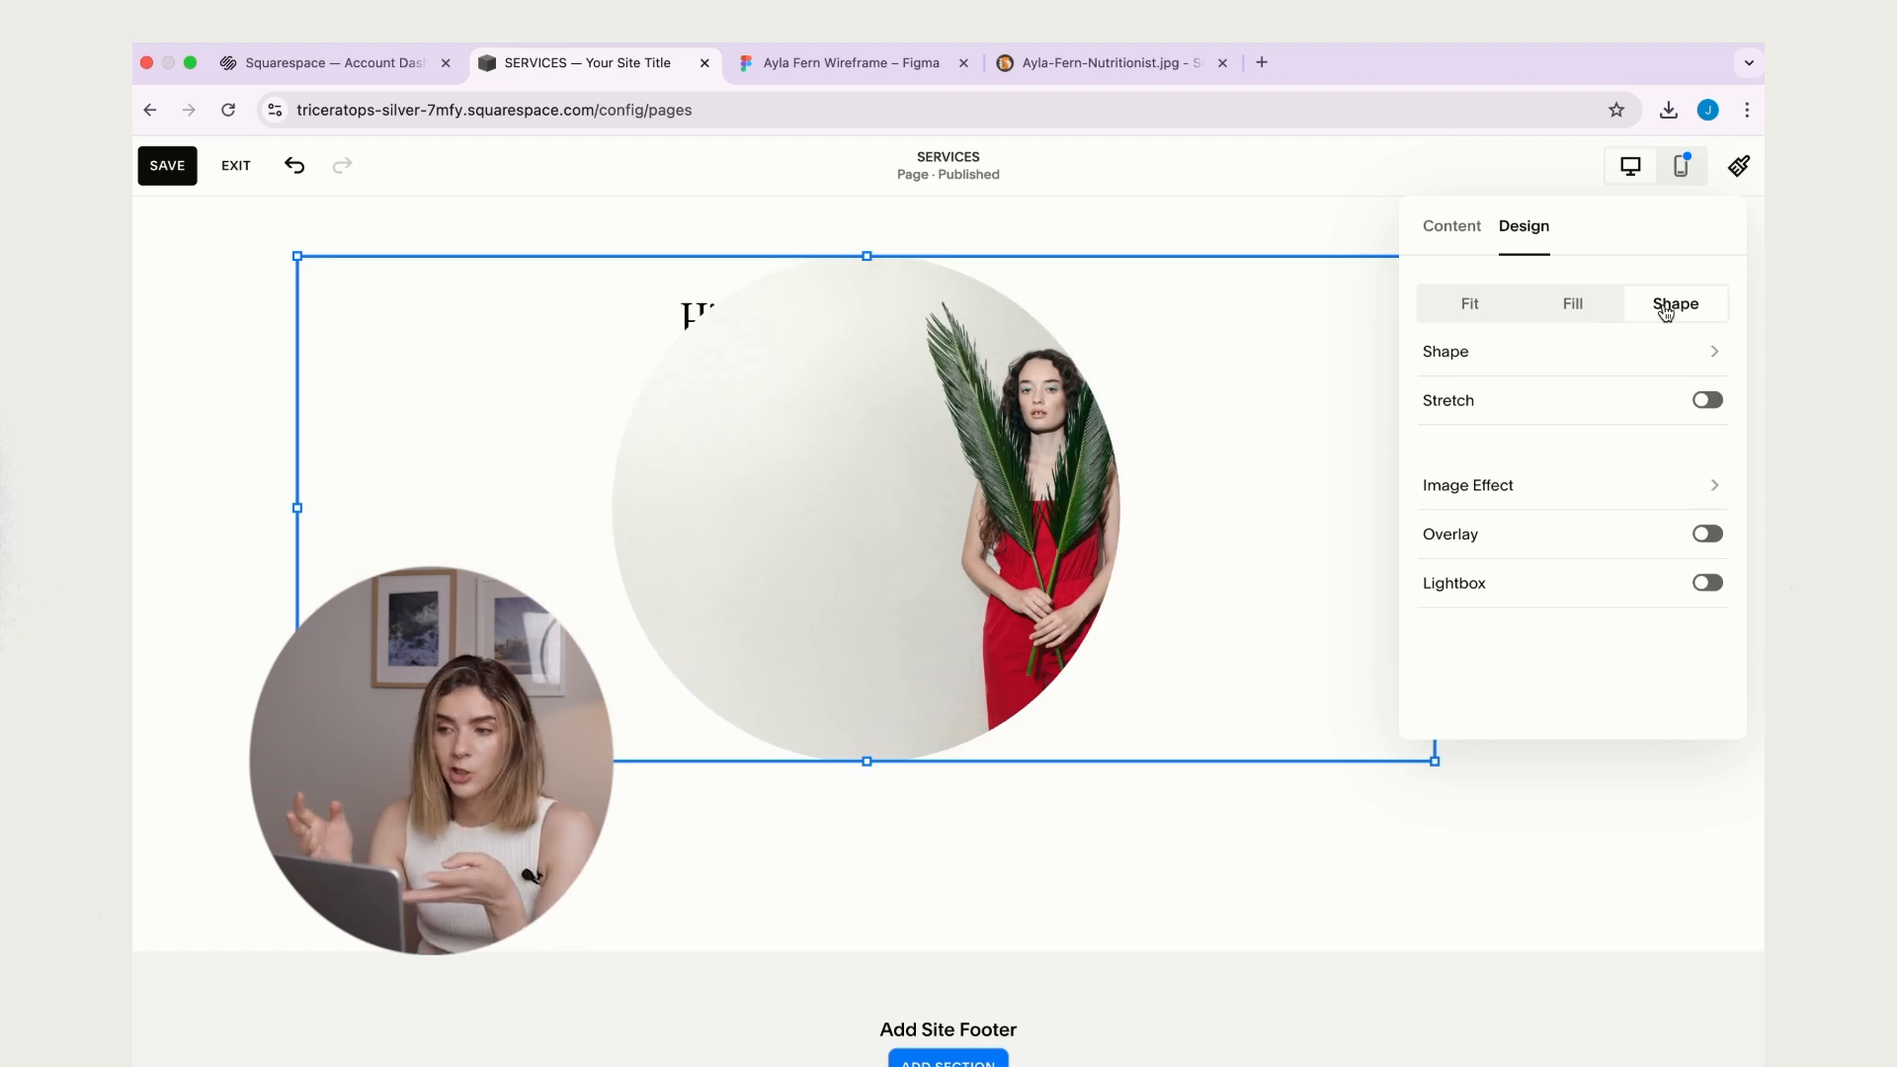
{"action": "left_click", "coordinate": [1597, 321]}
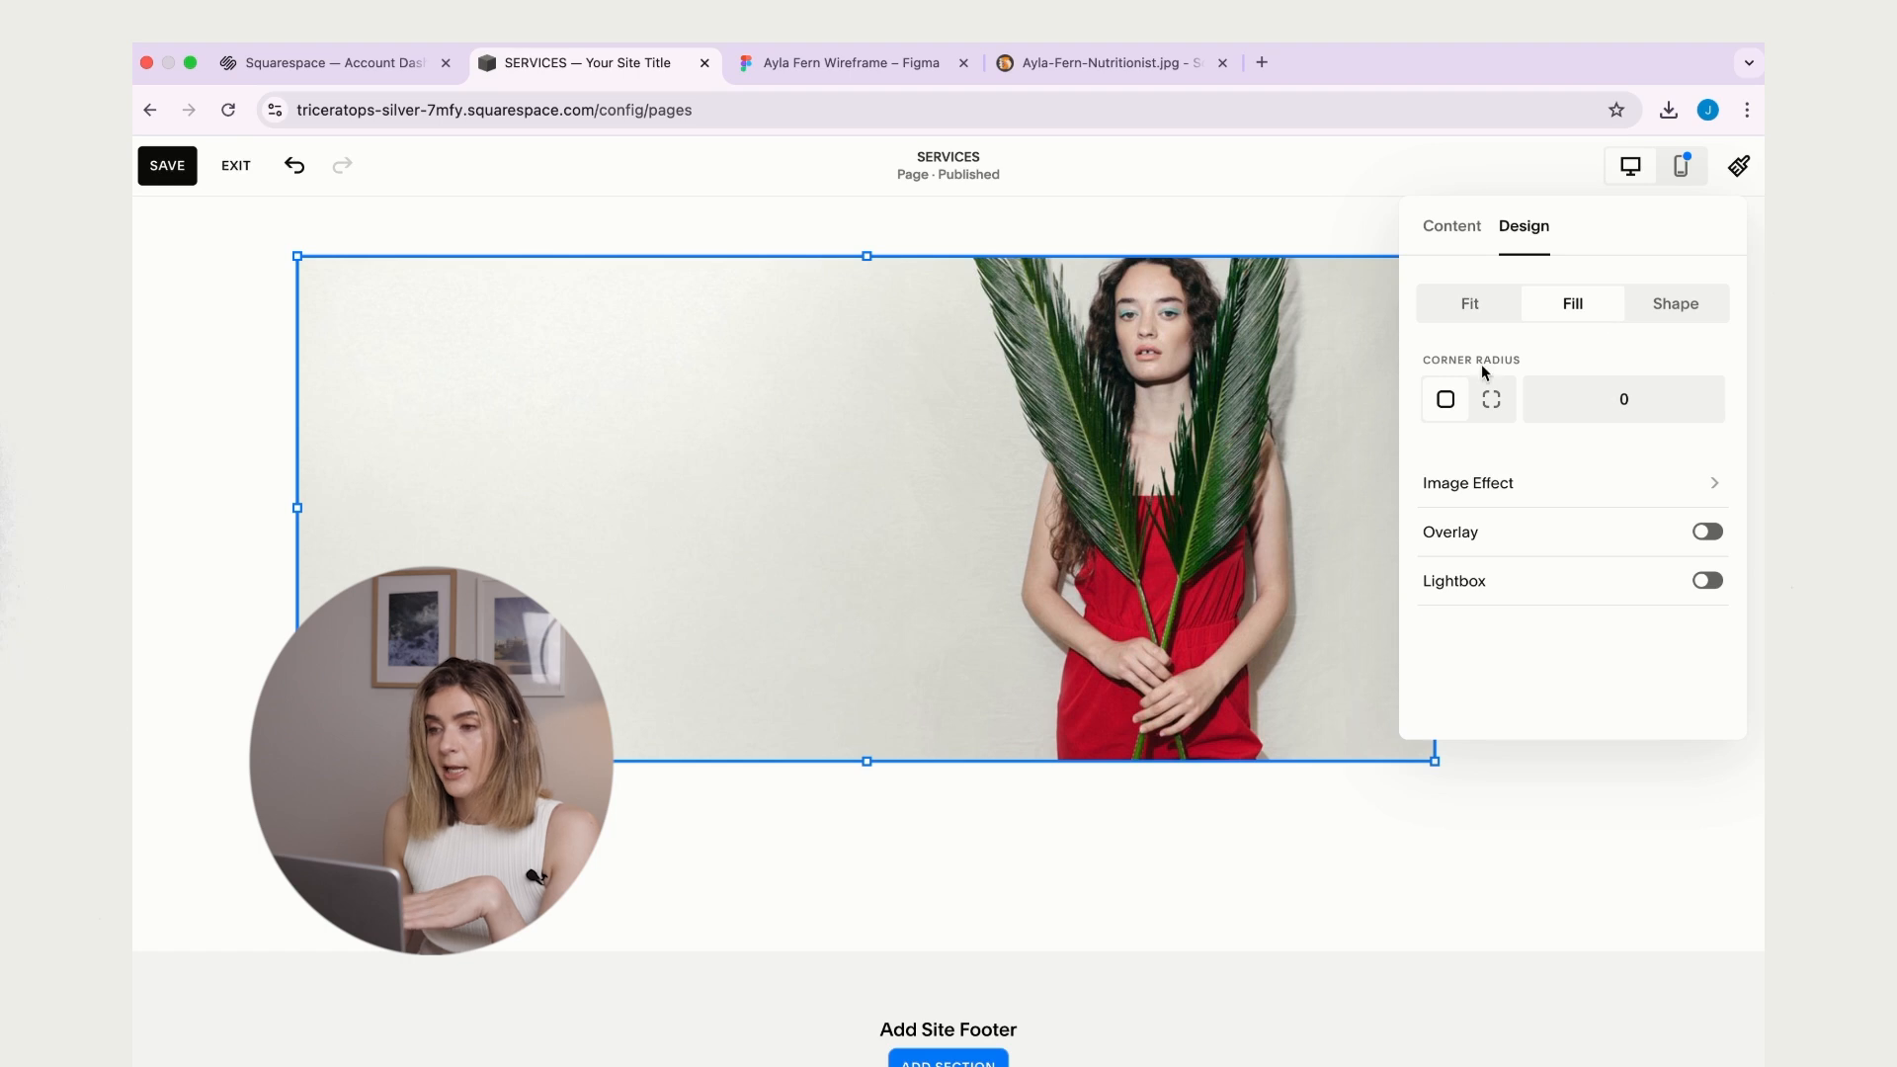
{"action": "left_click", "coordinate": [1491, 399]}
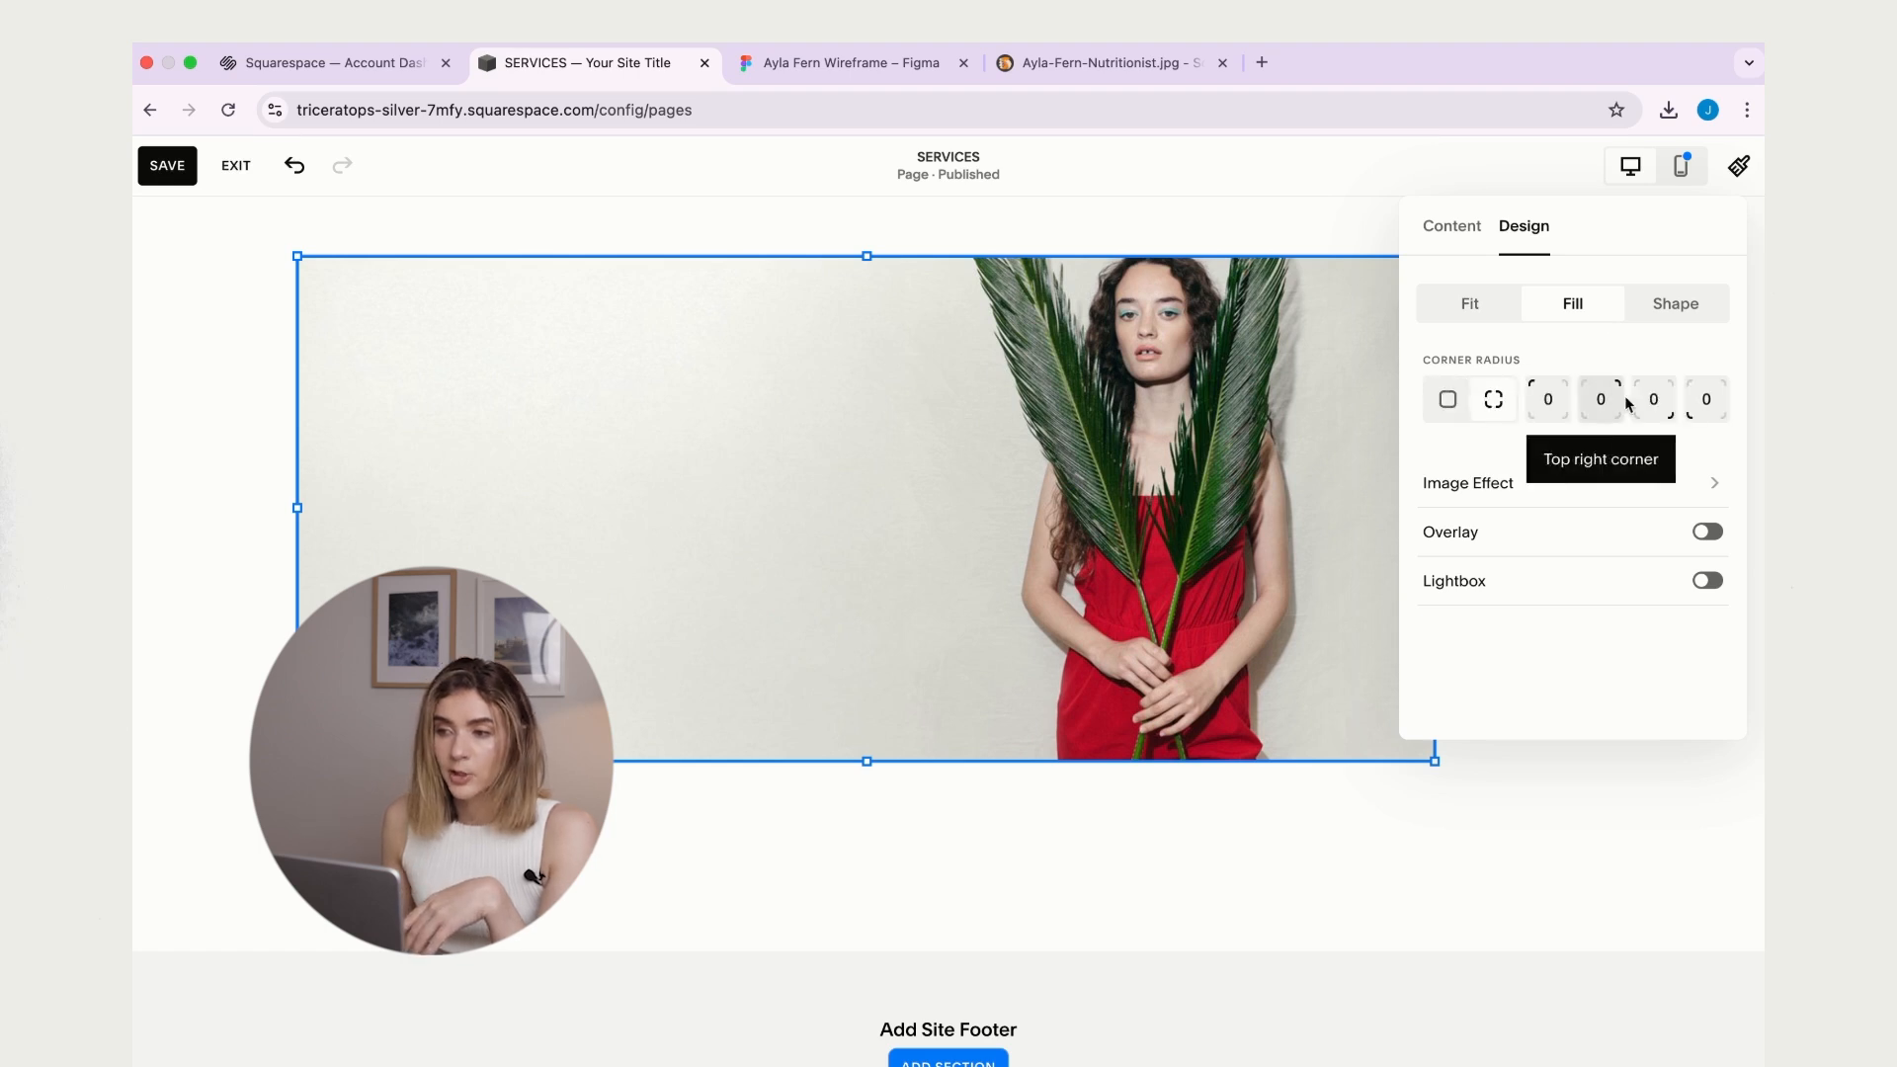
{"action": "left_click", "coordinate": [1447, 400]}
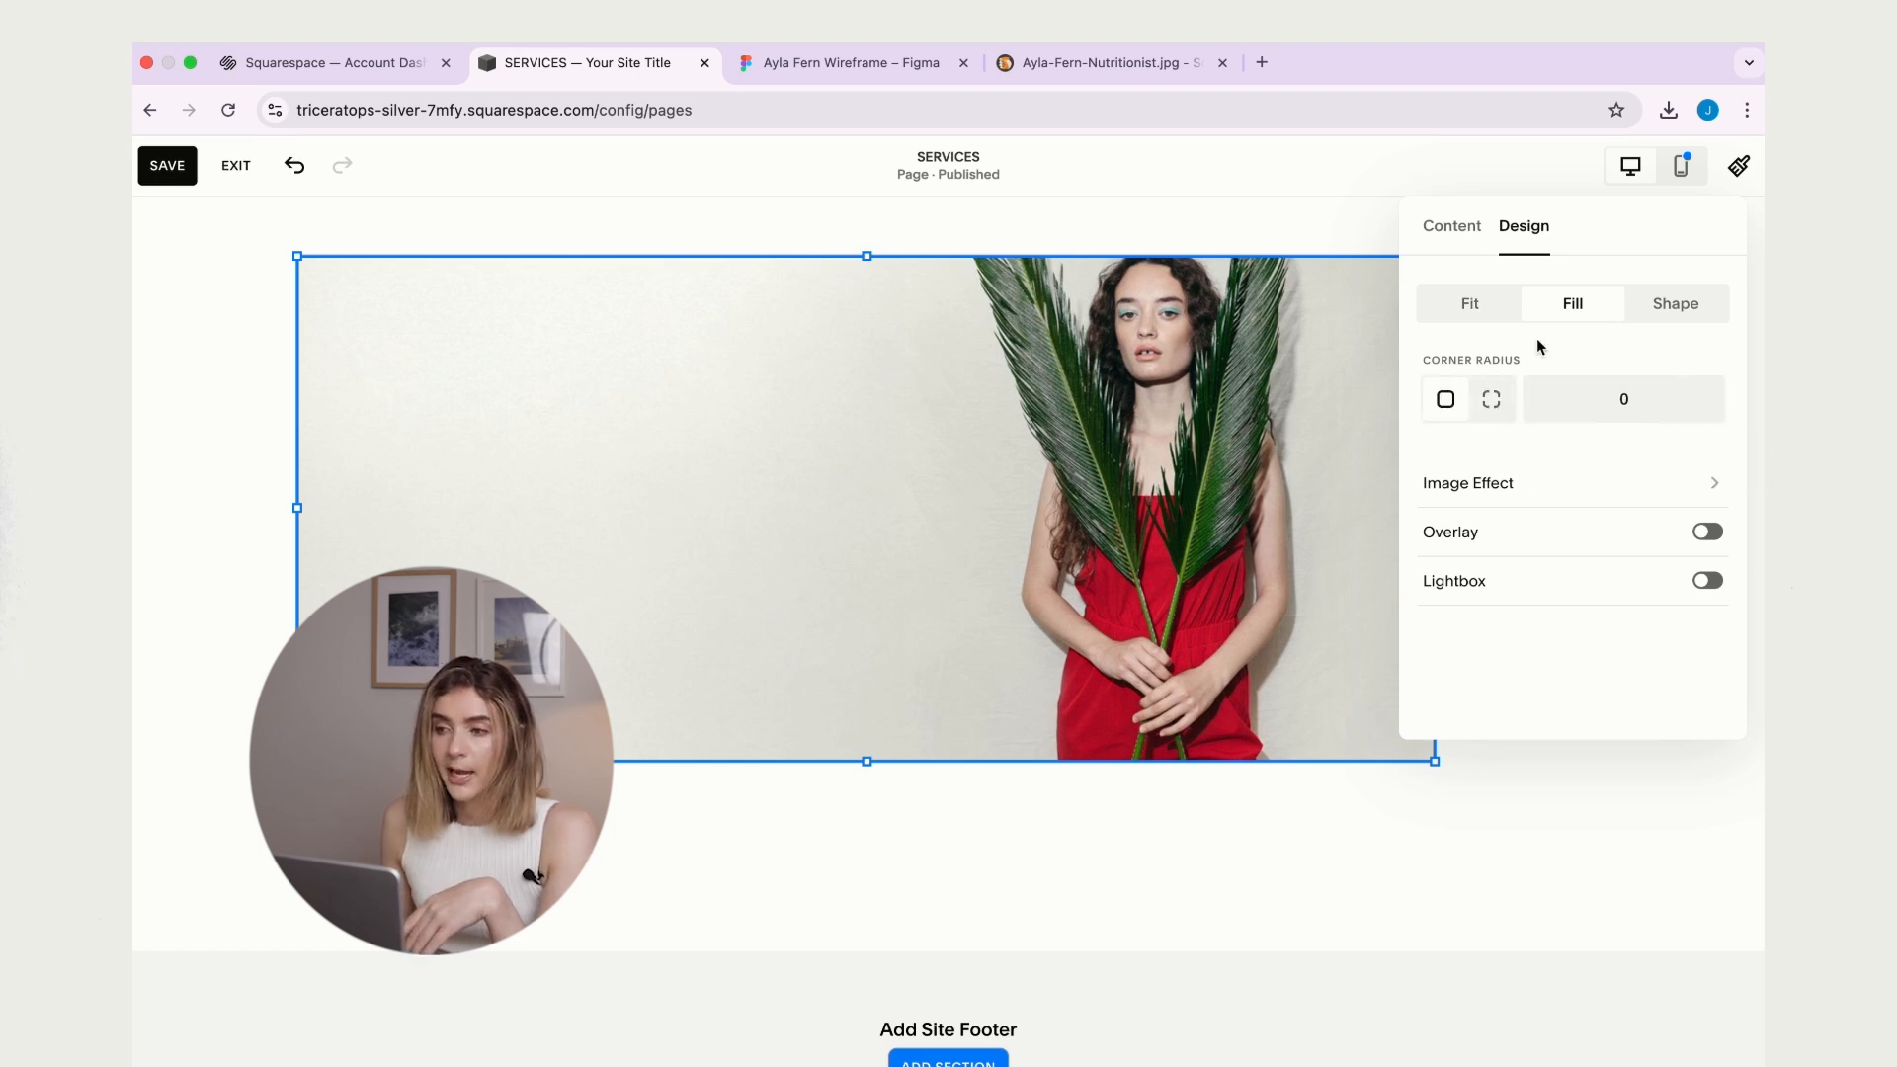
{"action": "left_click", "coordinate": [1618, 408]}
{"action": "type", "text": "2"}
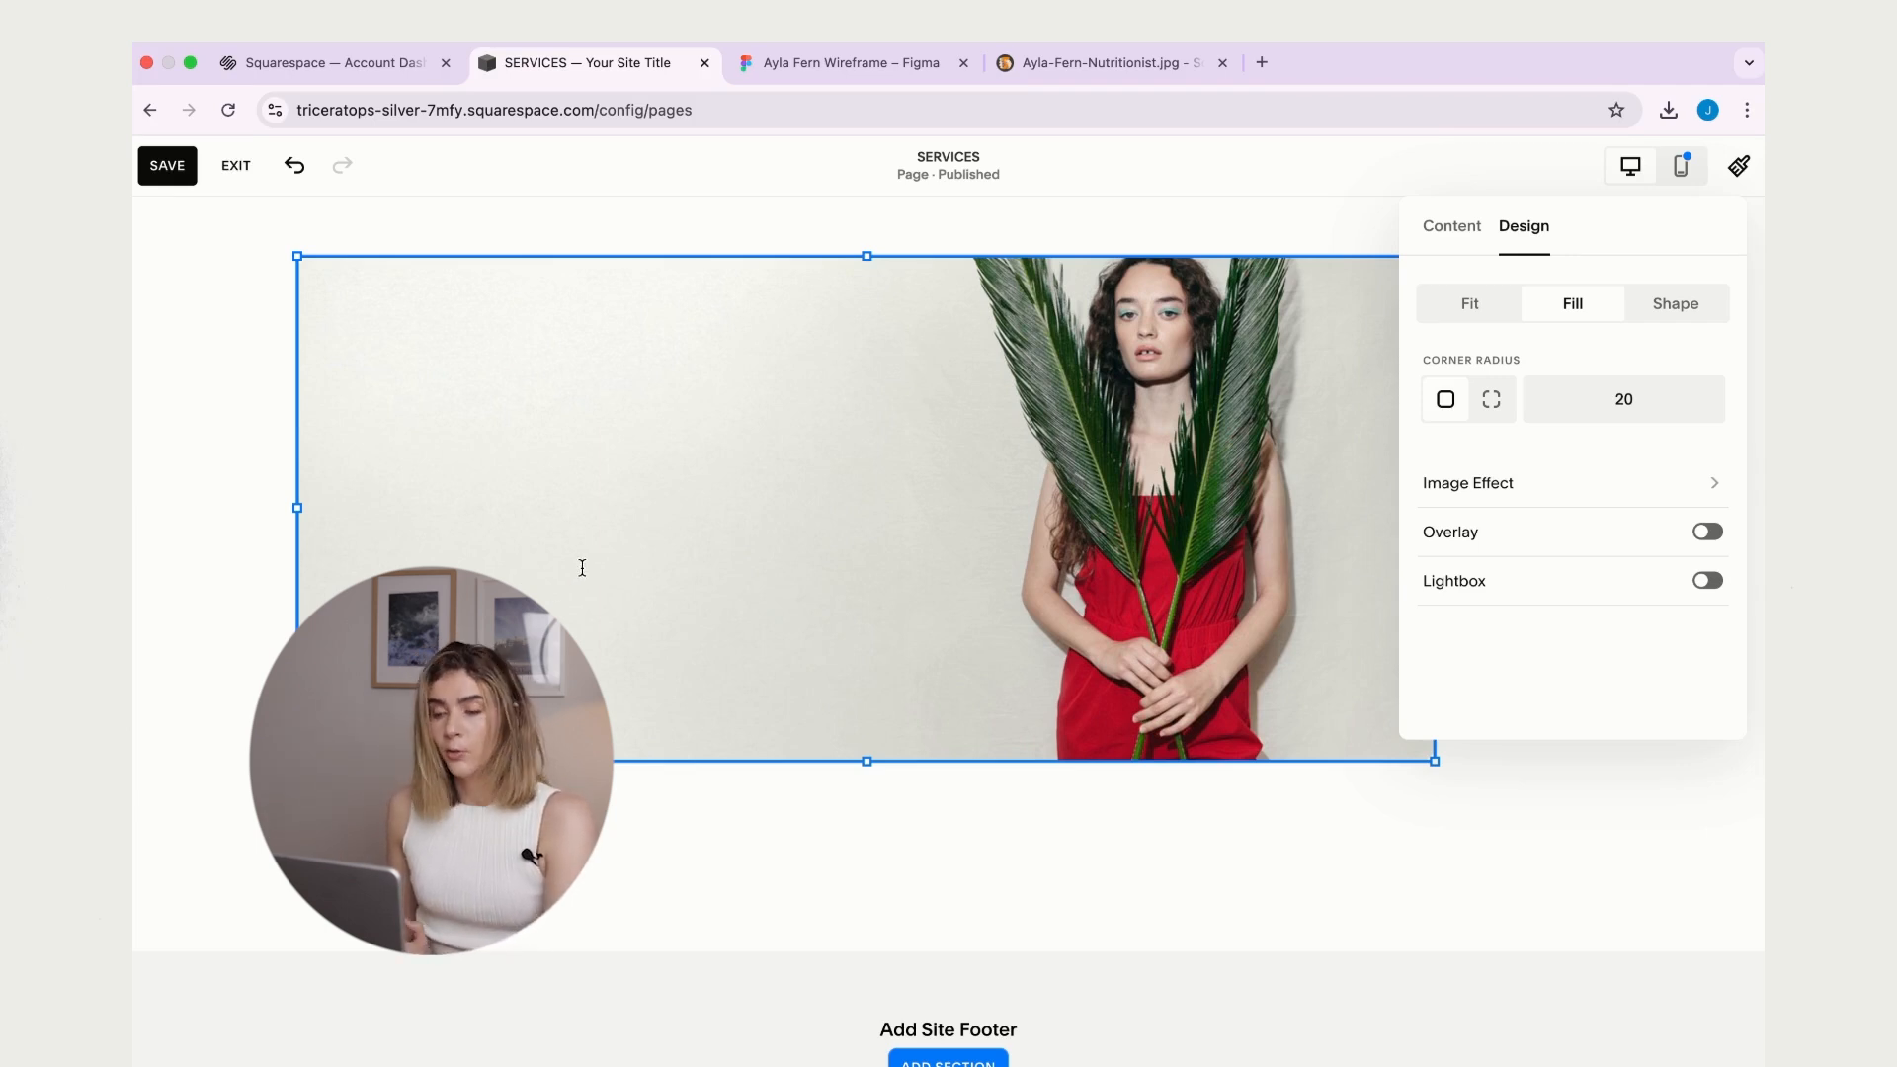
- Give the photo a Parallax image effect at intensity 26
{"action": "left_click", "coordinate": [1490, 493]}
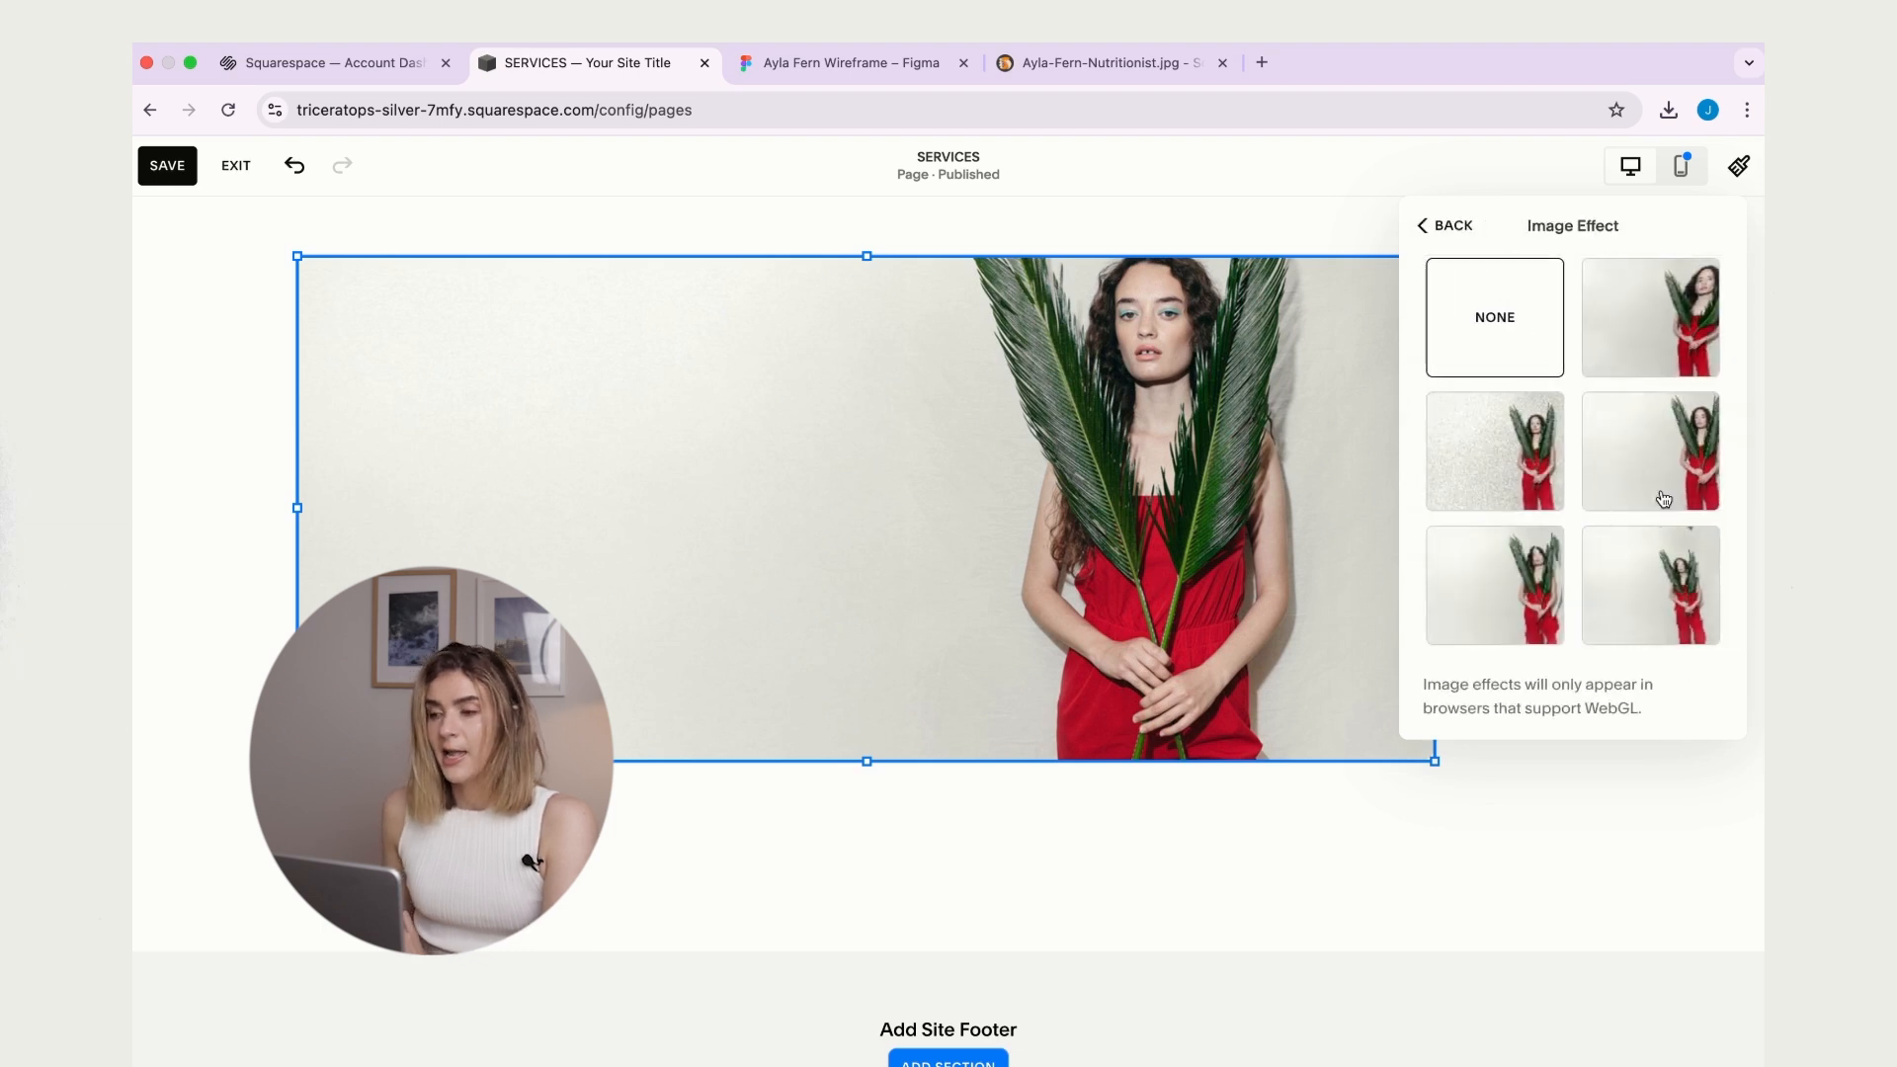
{"action": "left_click", "coordinate": [1645, 457]}
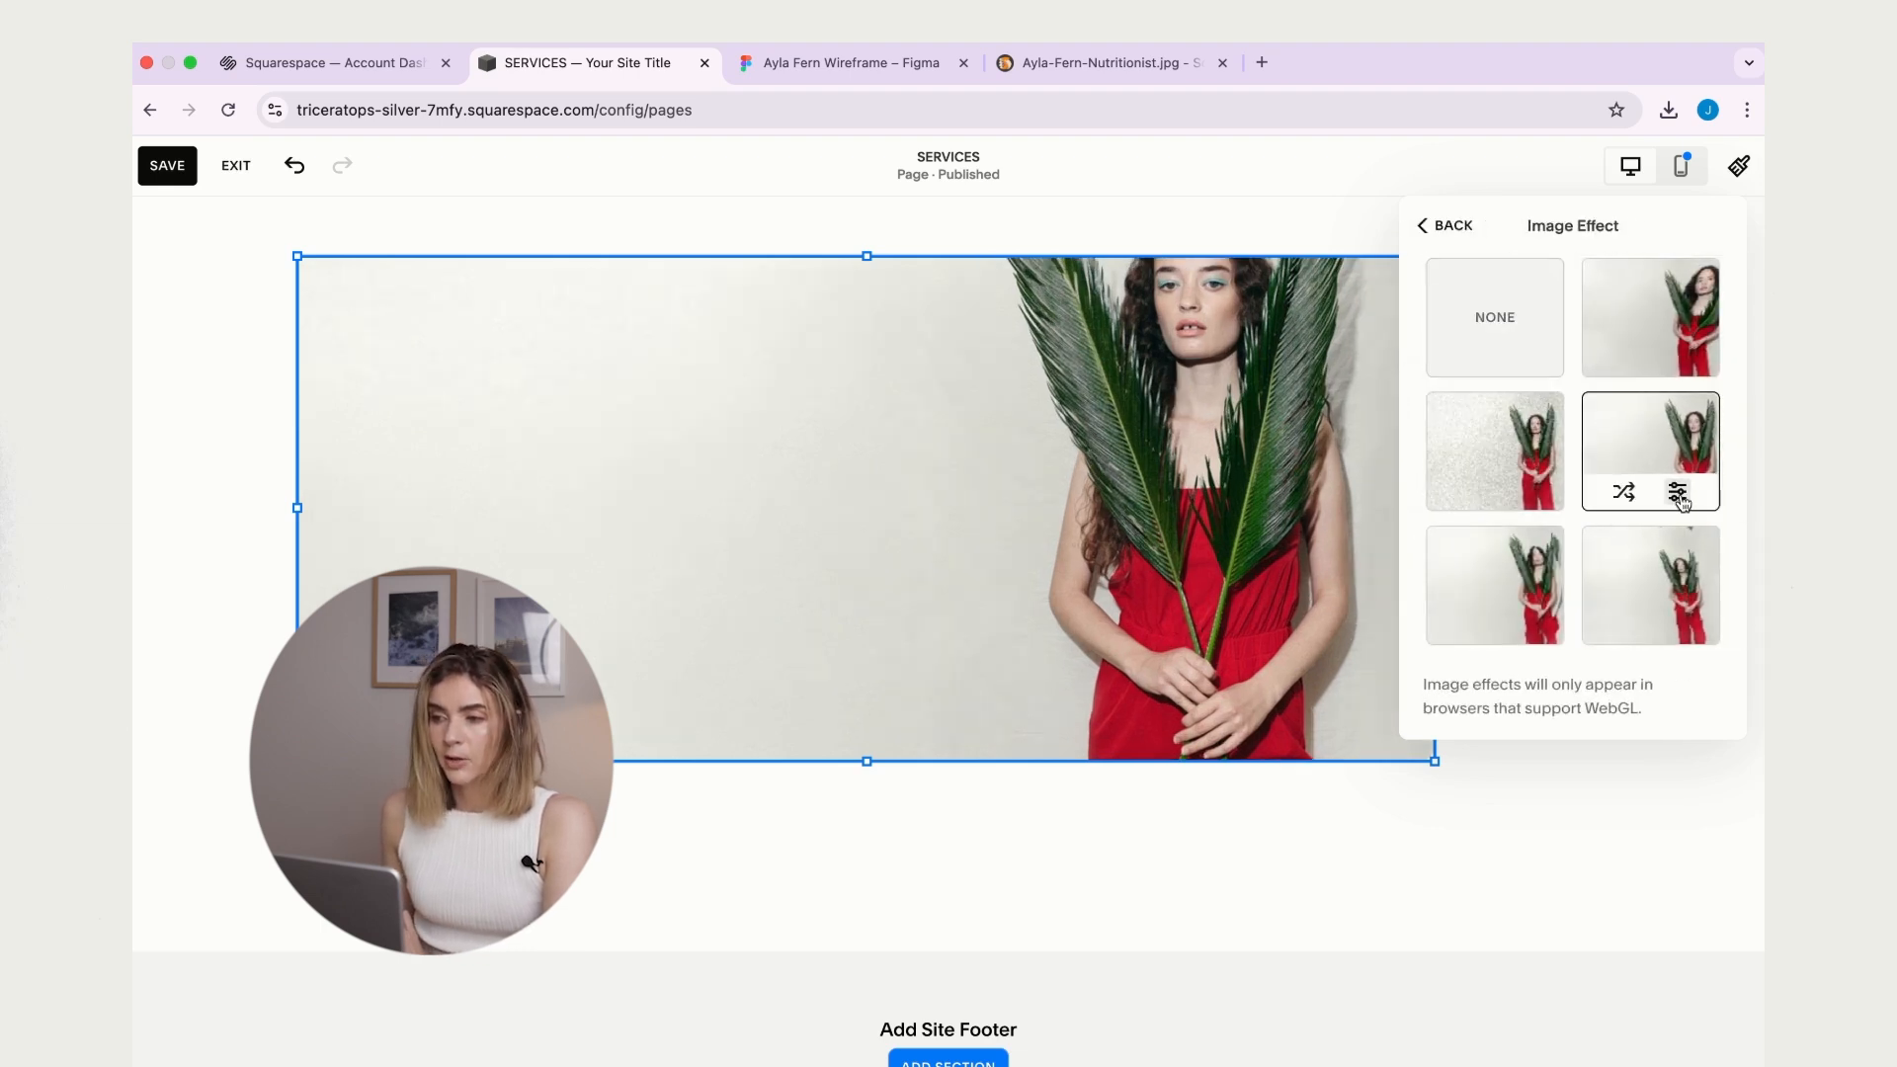
{"action": "left_click", "coordinate": [1680, 500]}
{"action": "left_click", "coordinate": [1495, 280]}
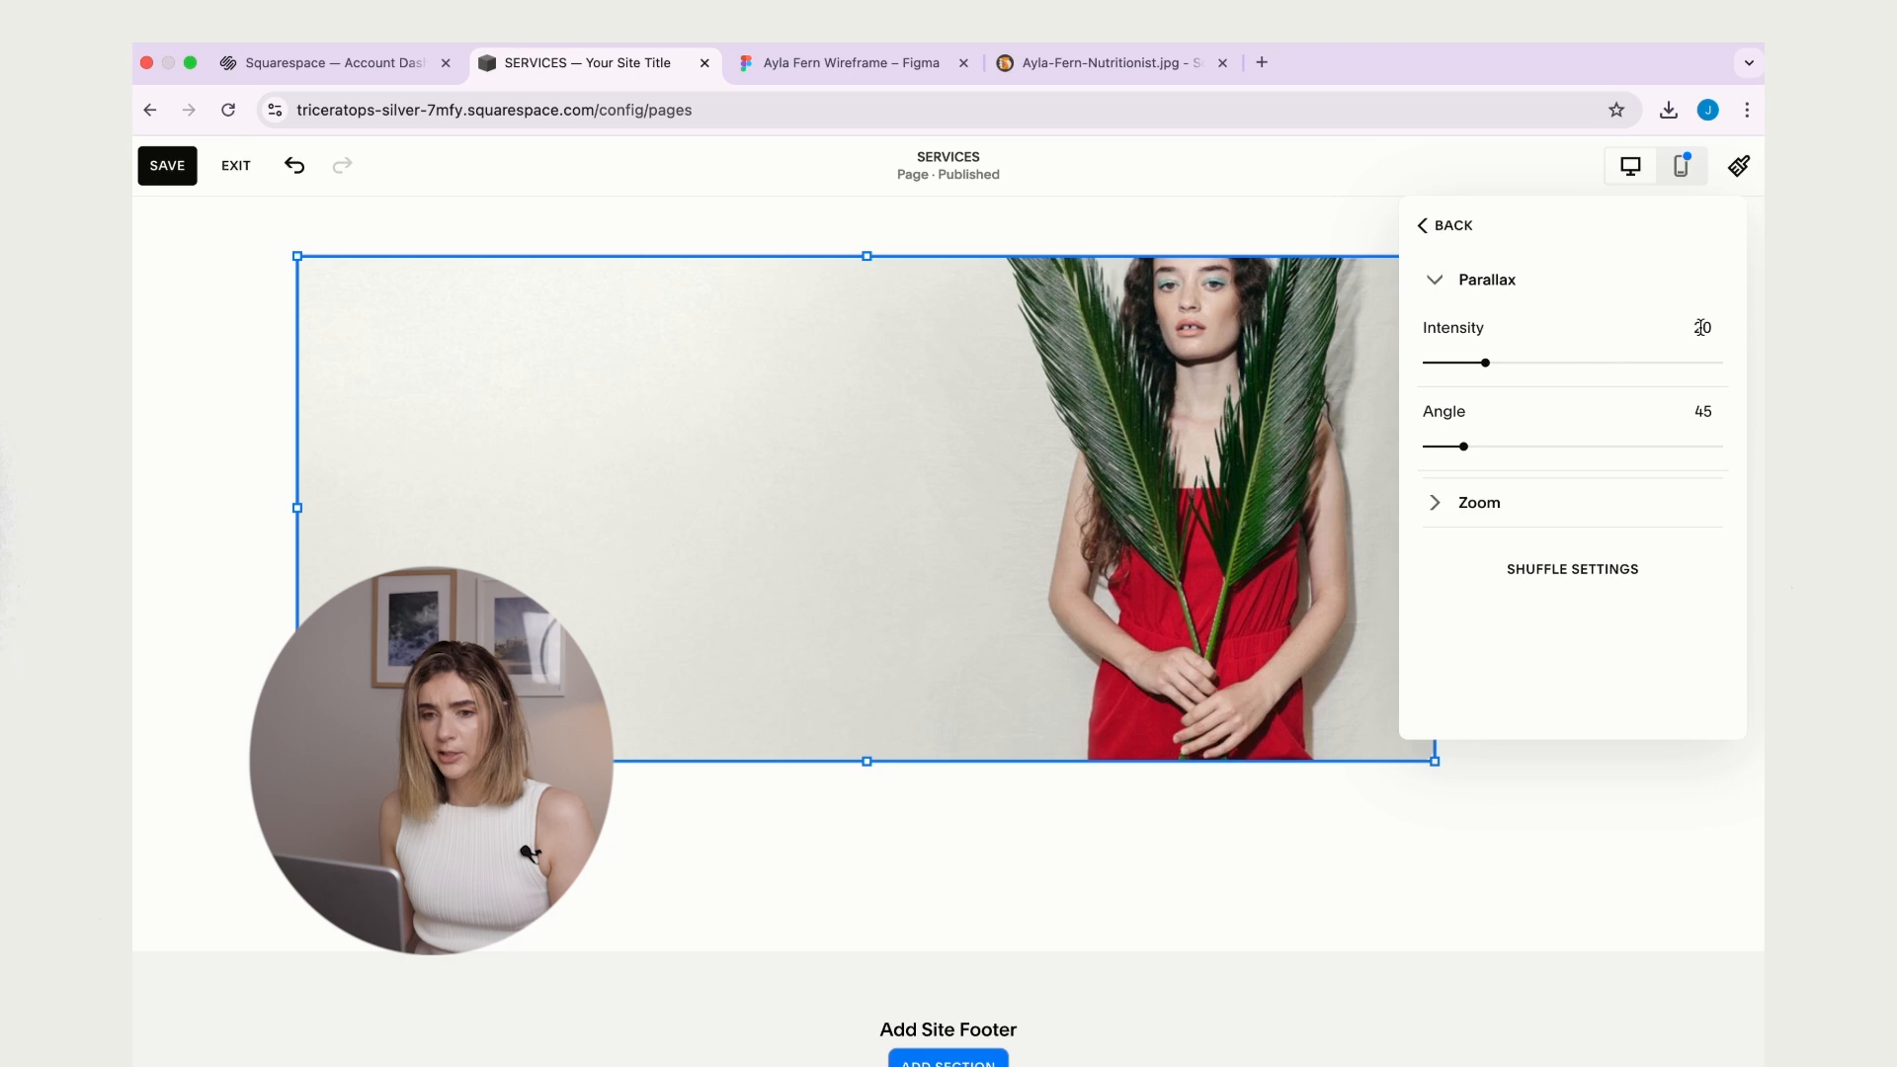
{"action": "left_click", "coordinate": [1697, 413]}
{"action": "left_click", "coordinate": [1585, 278]}
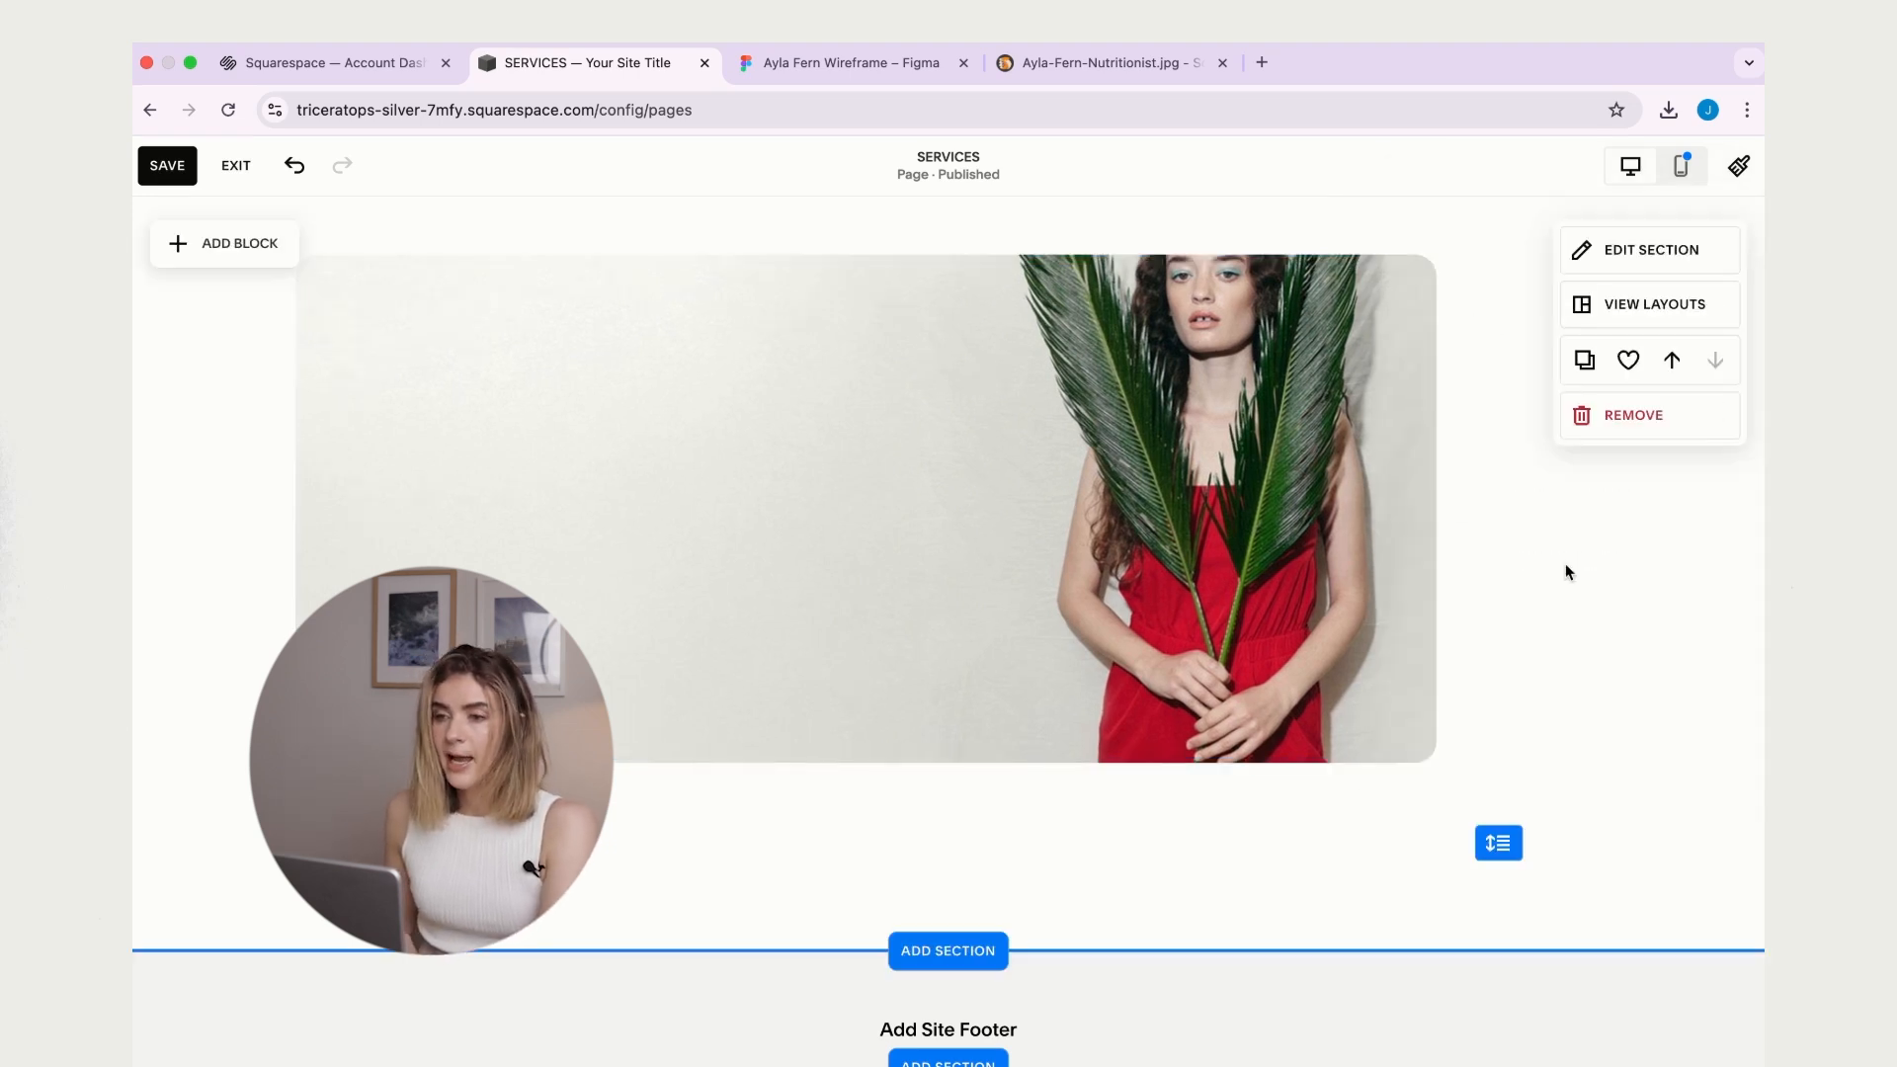
- Send the red-jumpsuit photo backward until it sits behind the heading, text and WORK WITH ME button
{"action": "scroll", "coordinate": [1565, 565], "scroll_direction": "up", "scroll_amount": 3}
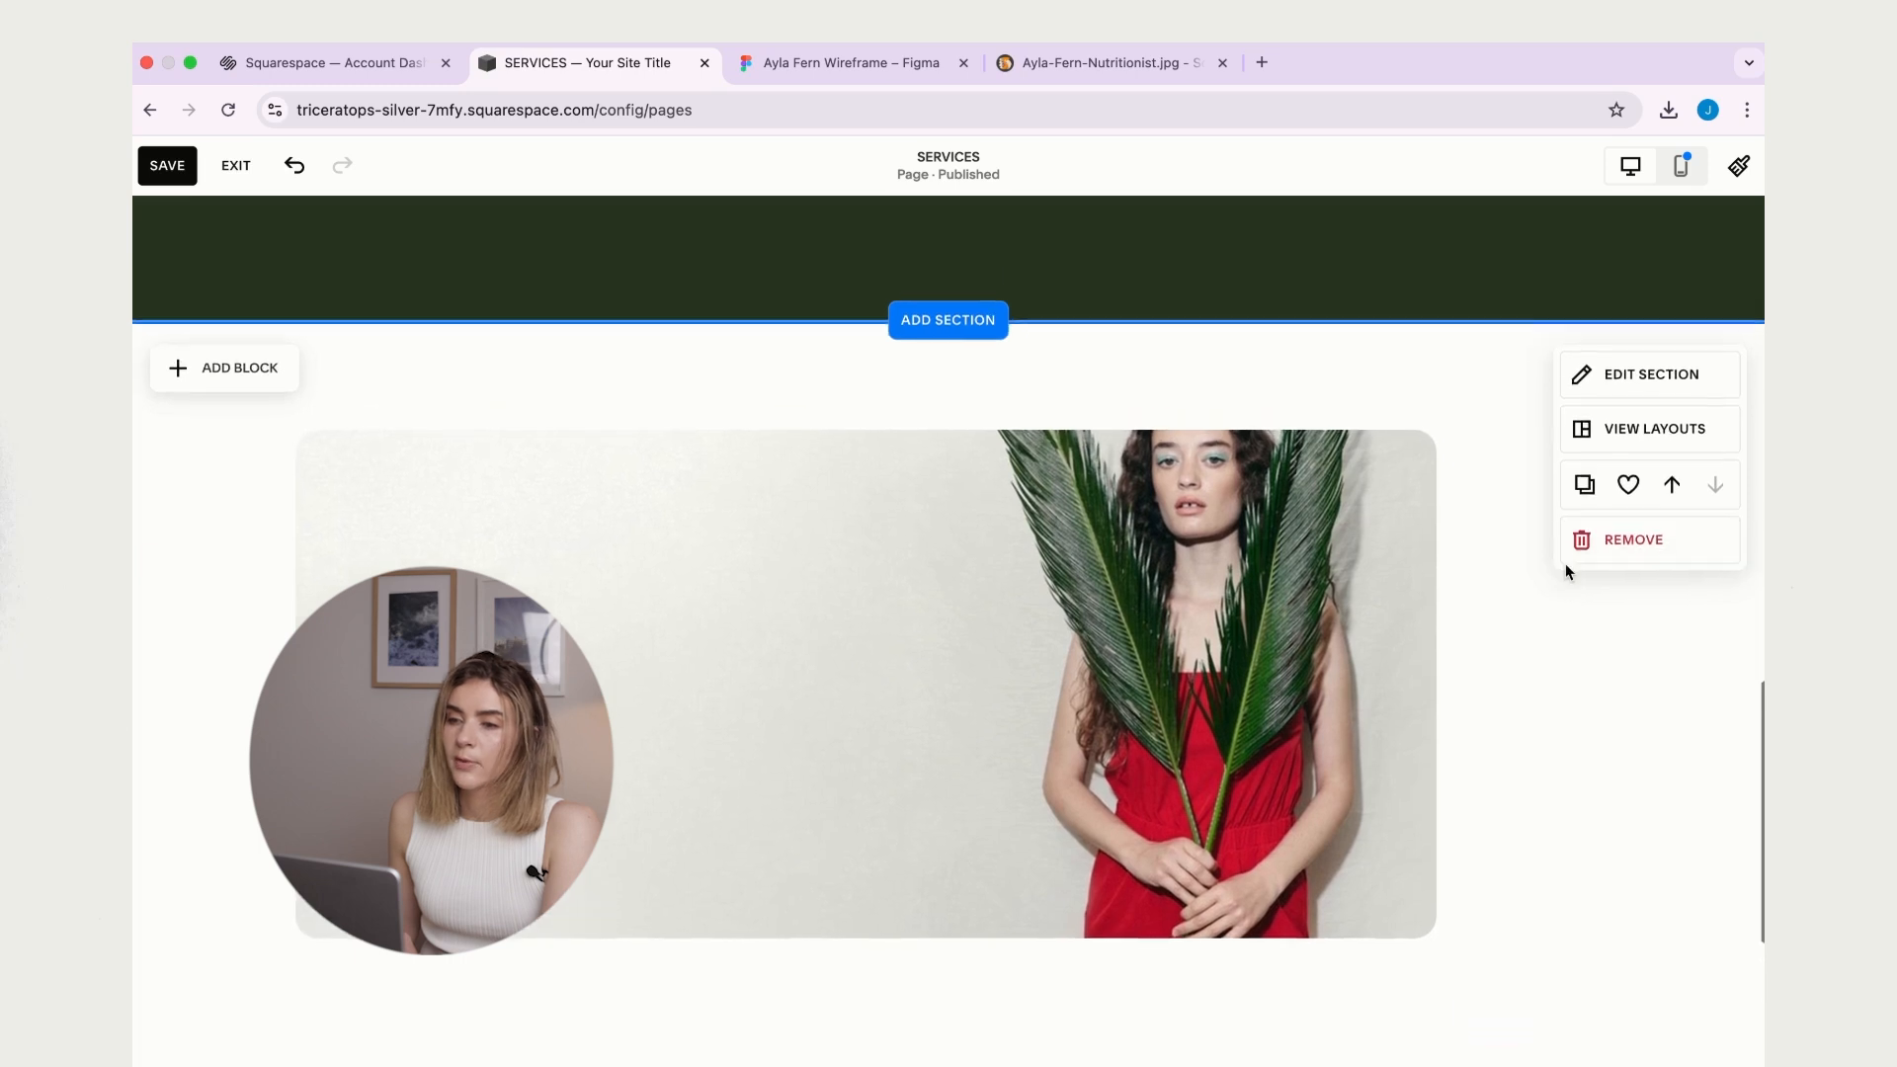
{"action": "scroll", "coordinate": [1502, 591], "scroll_direction": "down", "scroll_amount": 3}
{"action": "scroll", "coordinate": [1502, 591], "scroll_direction": "up", "scroll_amount": 1}
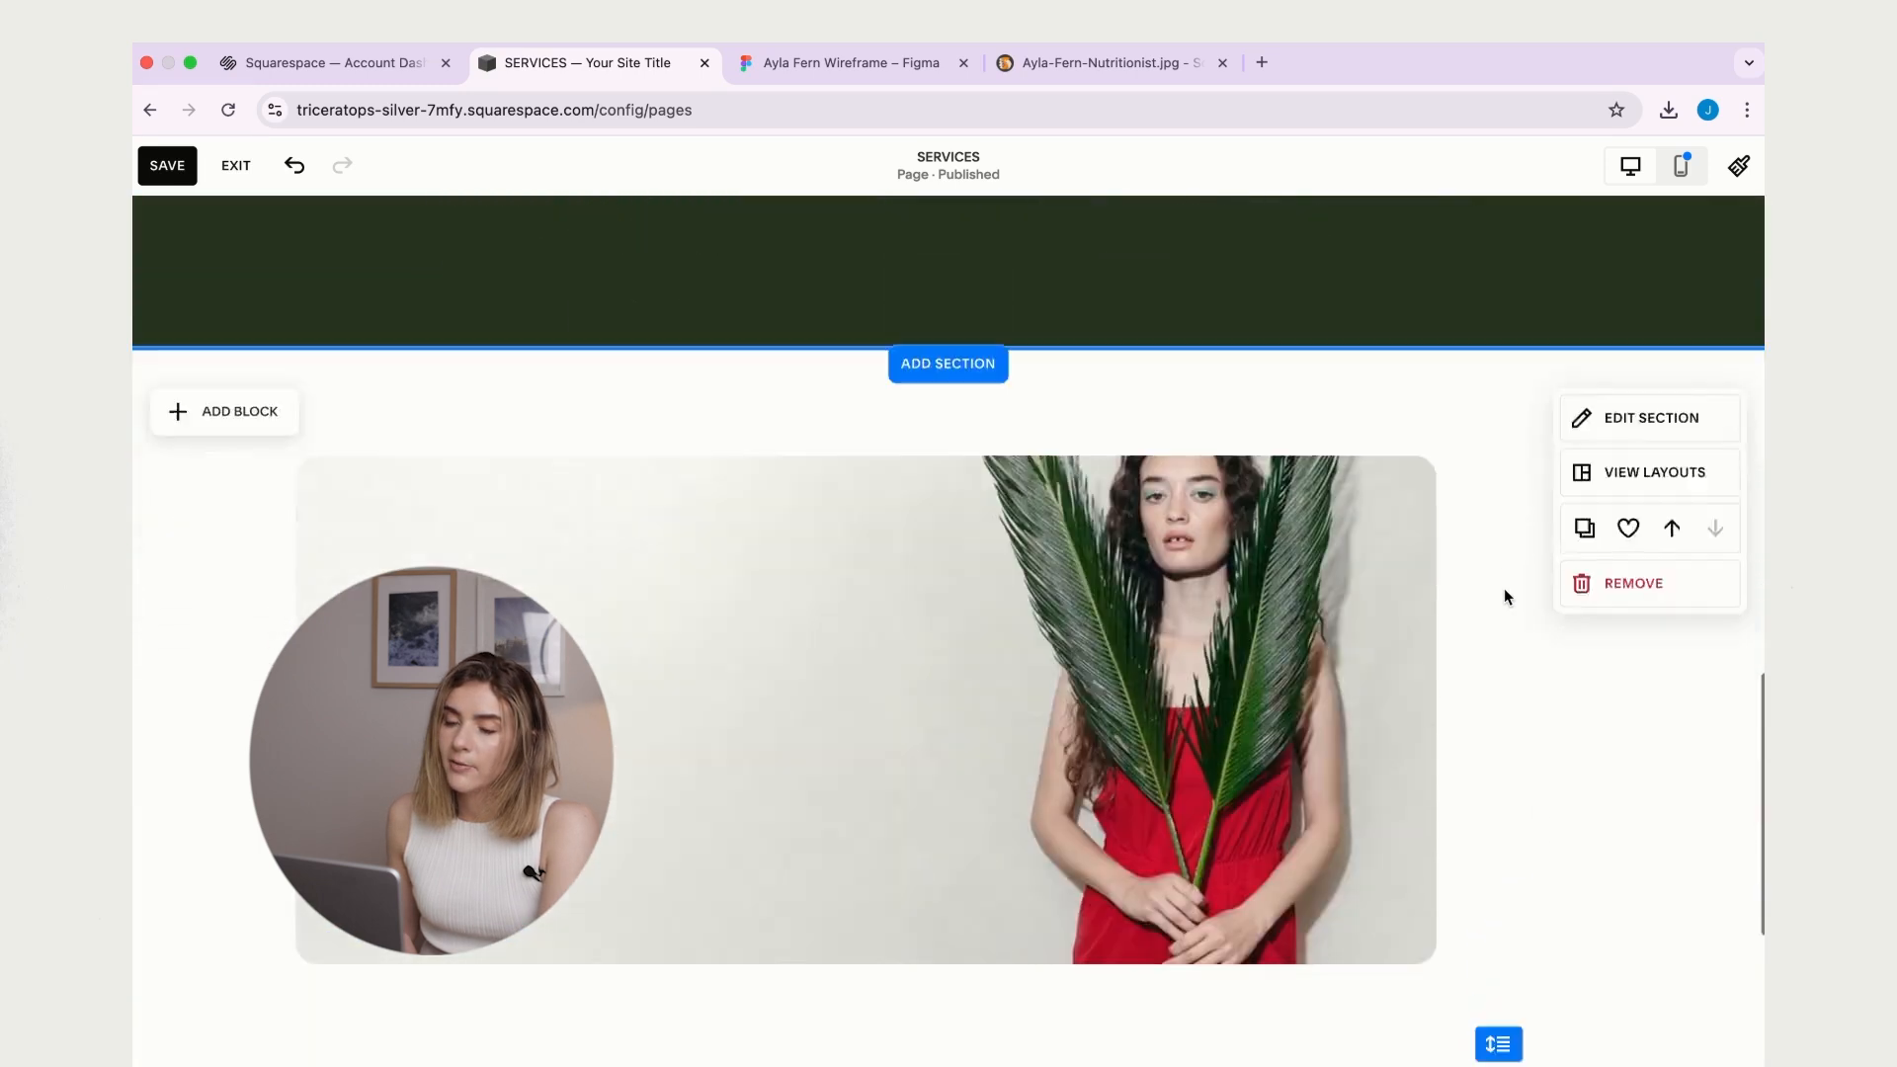
{"action": "scroll", "coordinate": [1504, 593], "scroll_direction": "down", "scroll_amount": 2}
{"action": "scroll", "coordinate": [1502, 589], "scroll_direction": "down", "scroll_amount": 2}
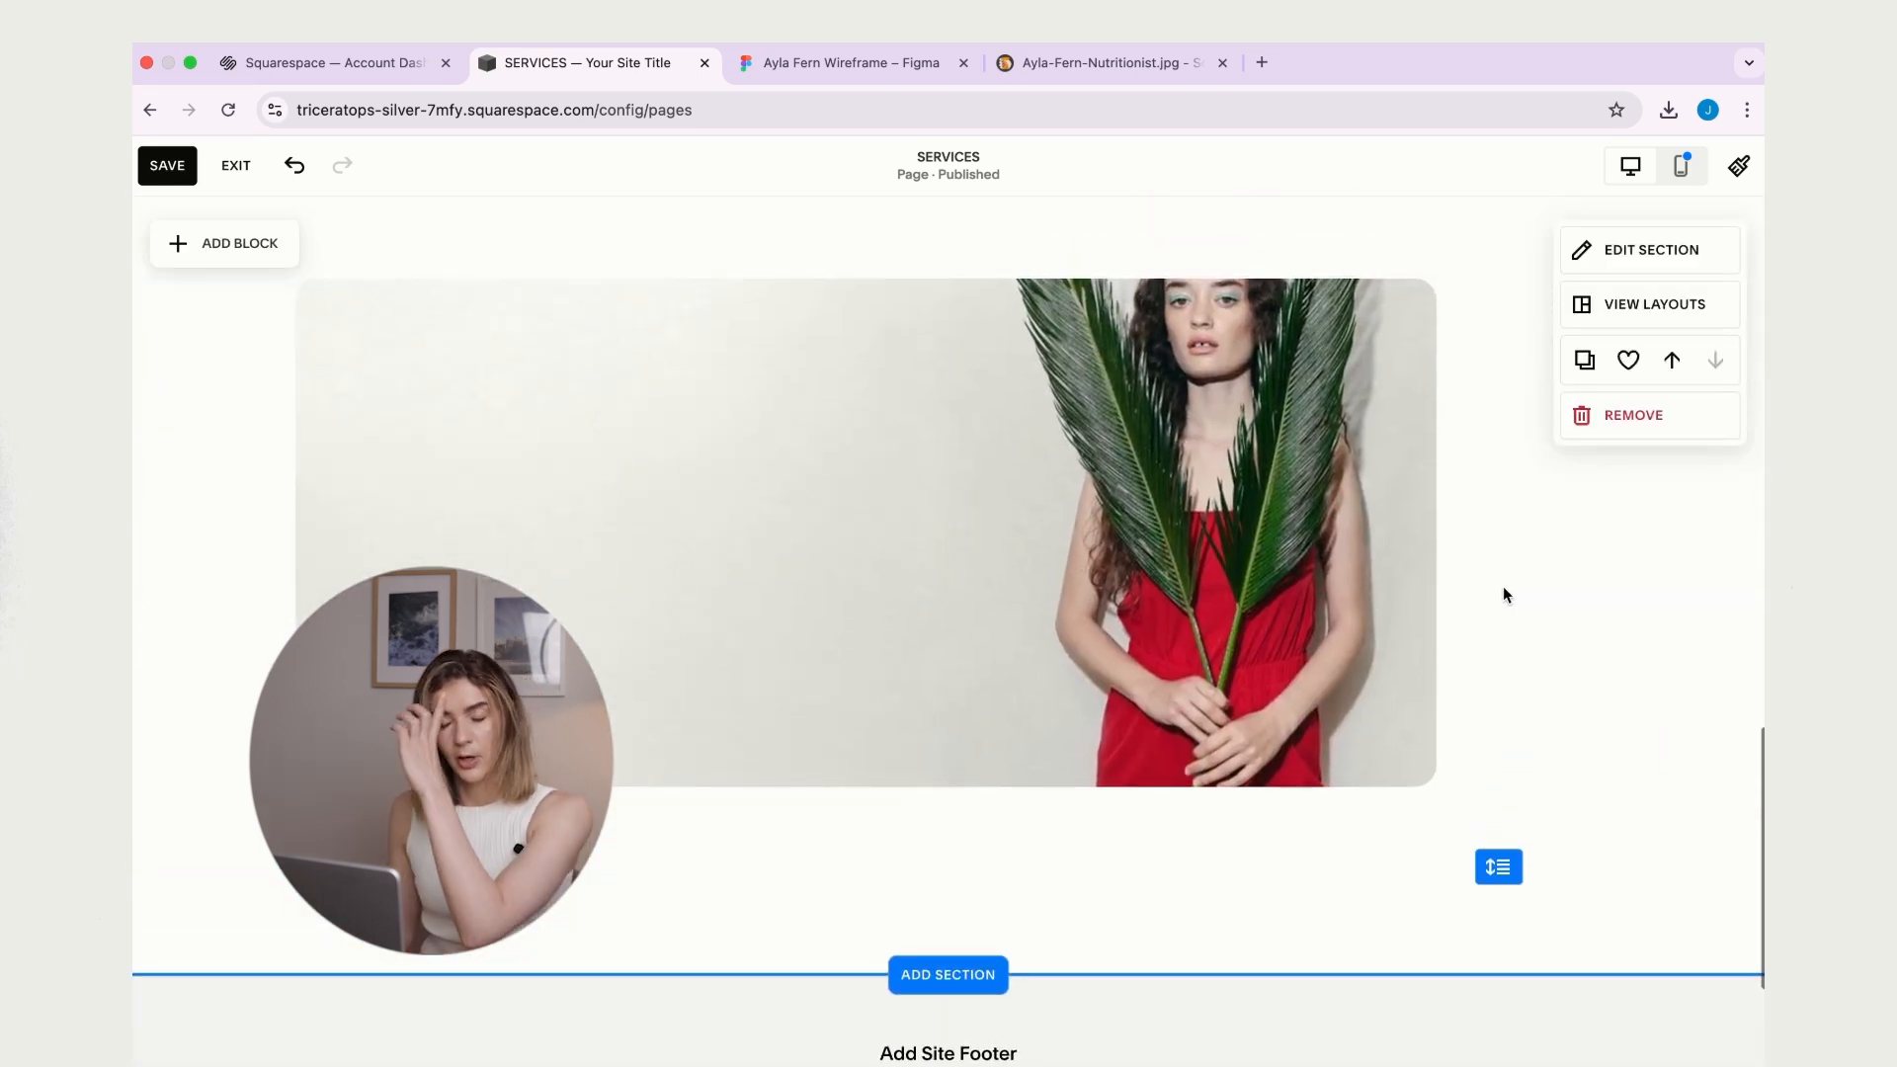
{"action": "scroll", "coordinate": [1490, 467], "scroll_direction": "up", "scroll_amount": 2}
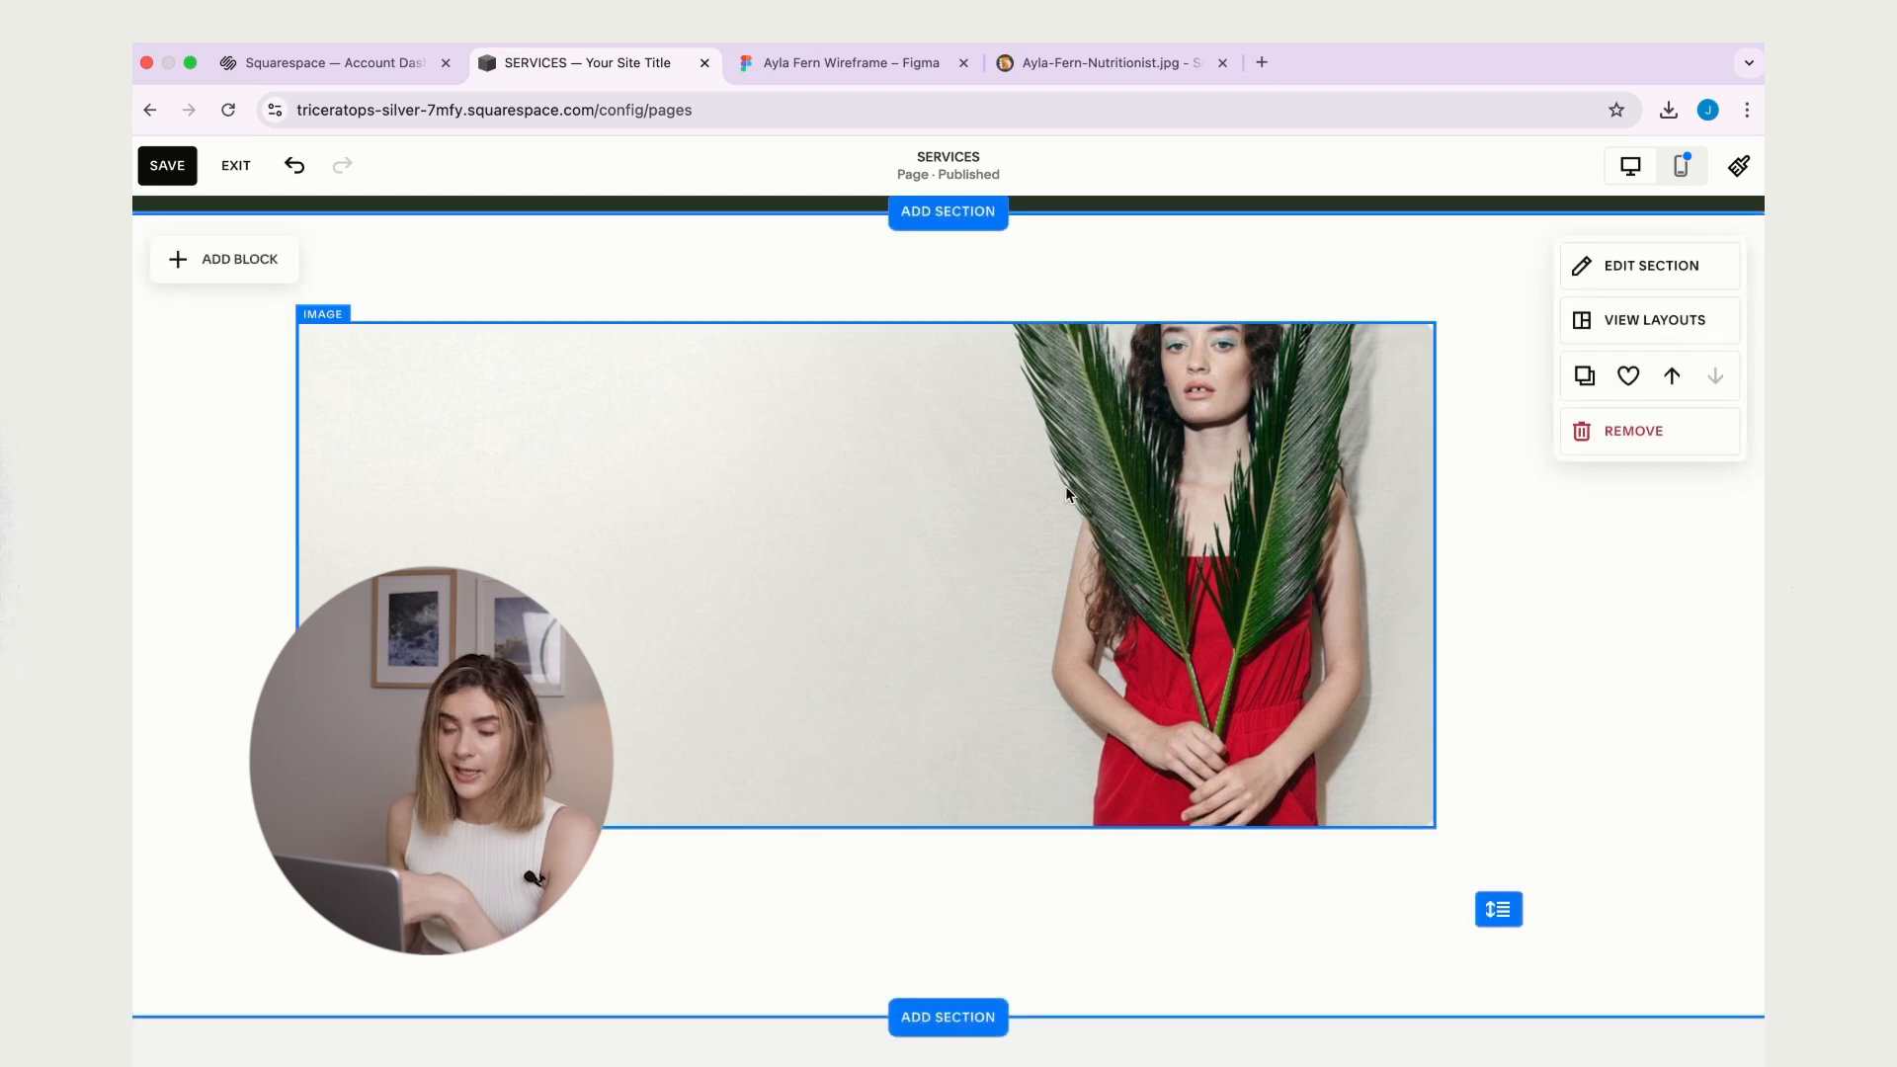
{"action": "left_click", "coordinate": [938, 388]}
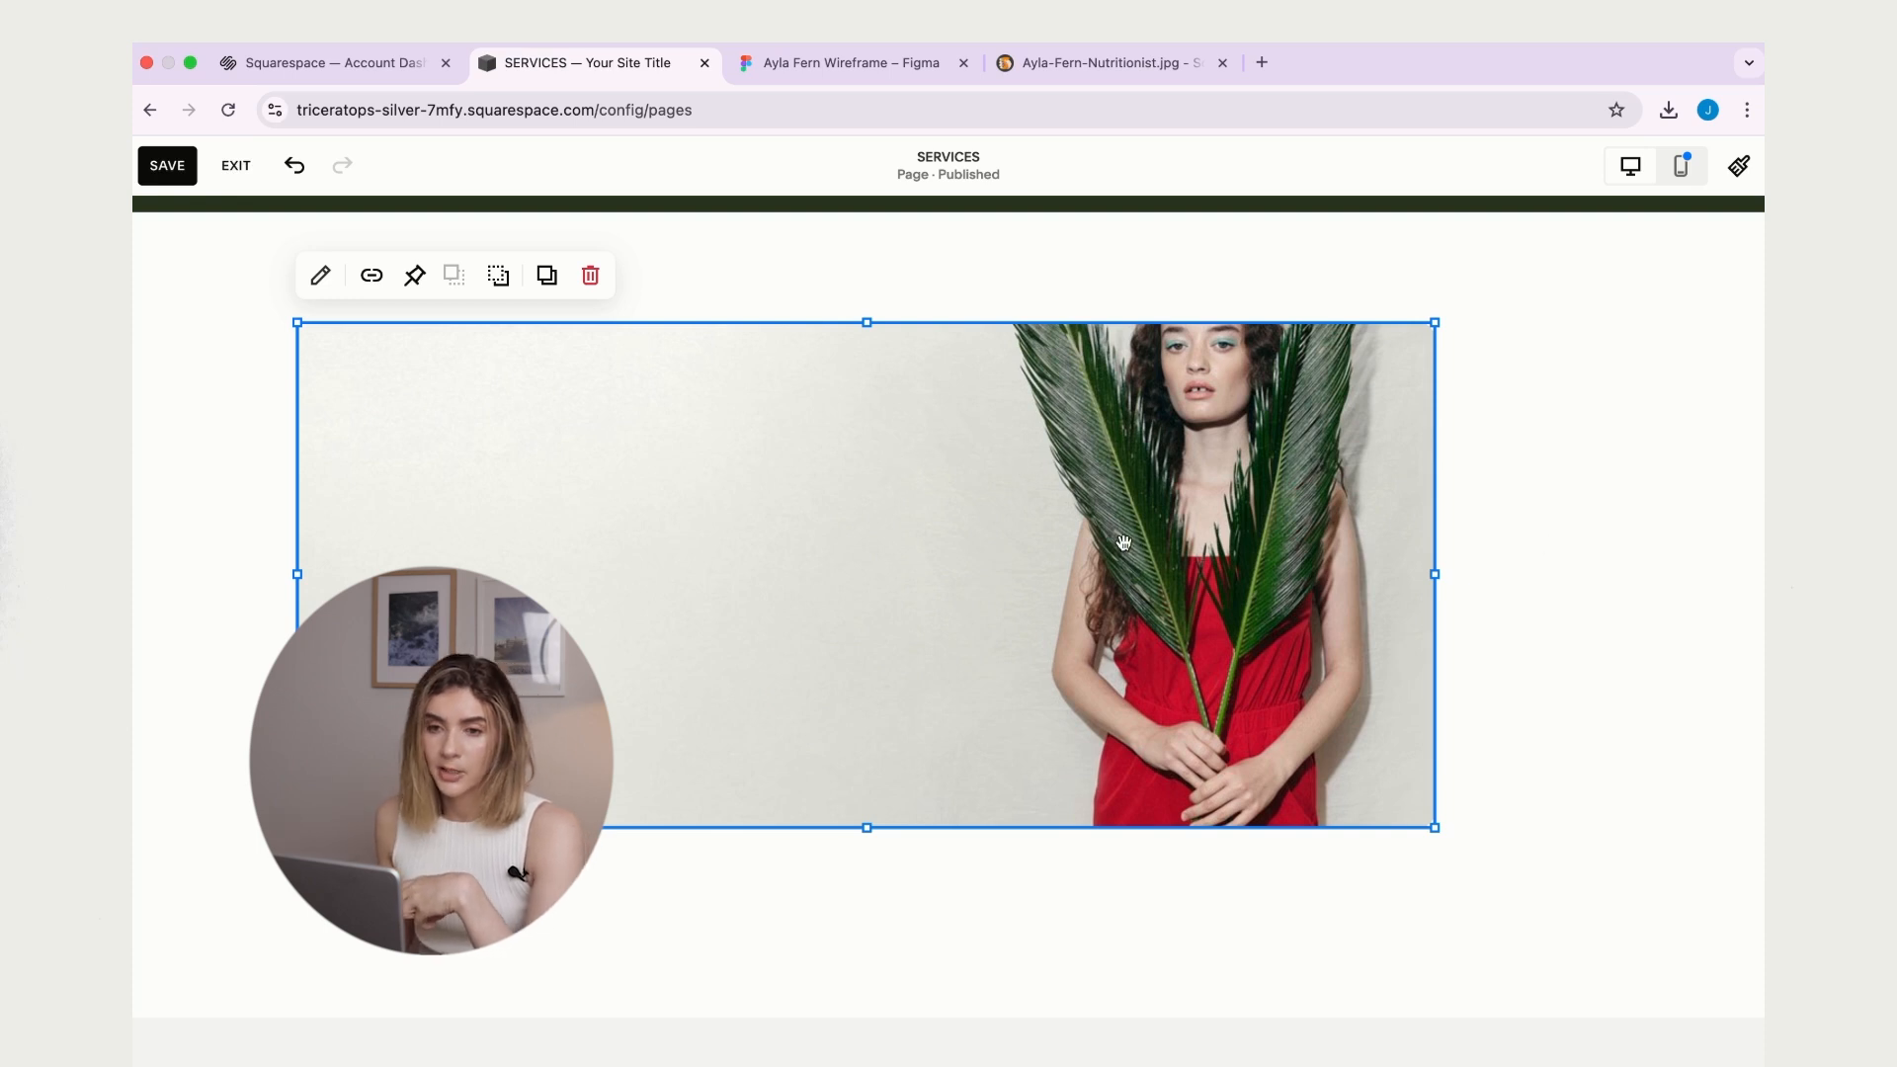
{"action": "left_click", "coordinate": [501, 286]}
{"action": "left_click", "coordinate": [499, 281]}
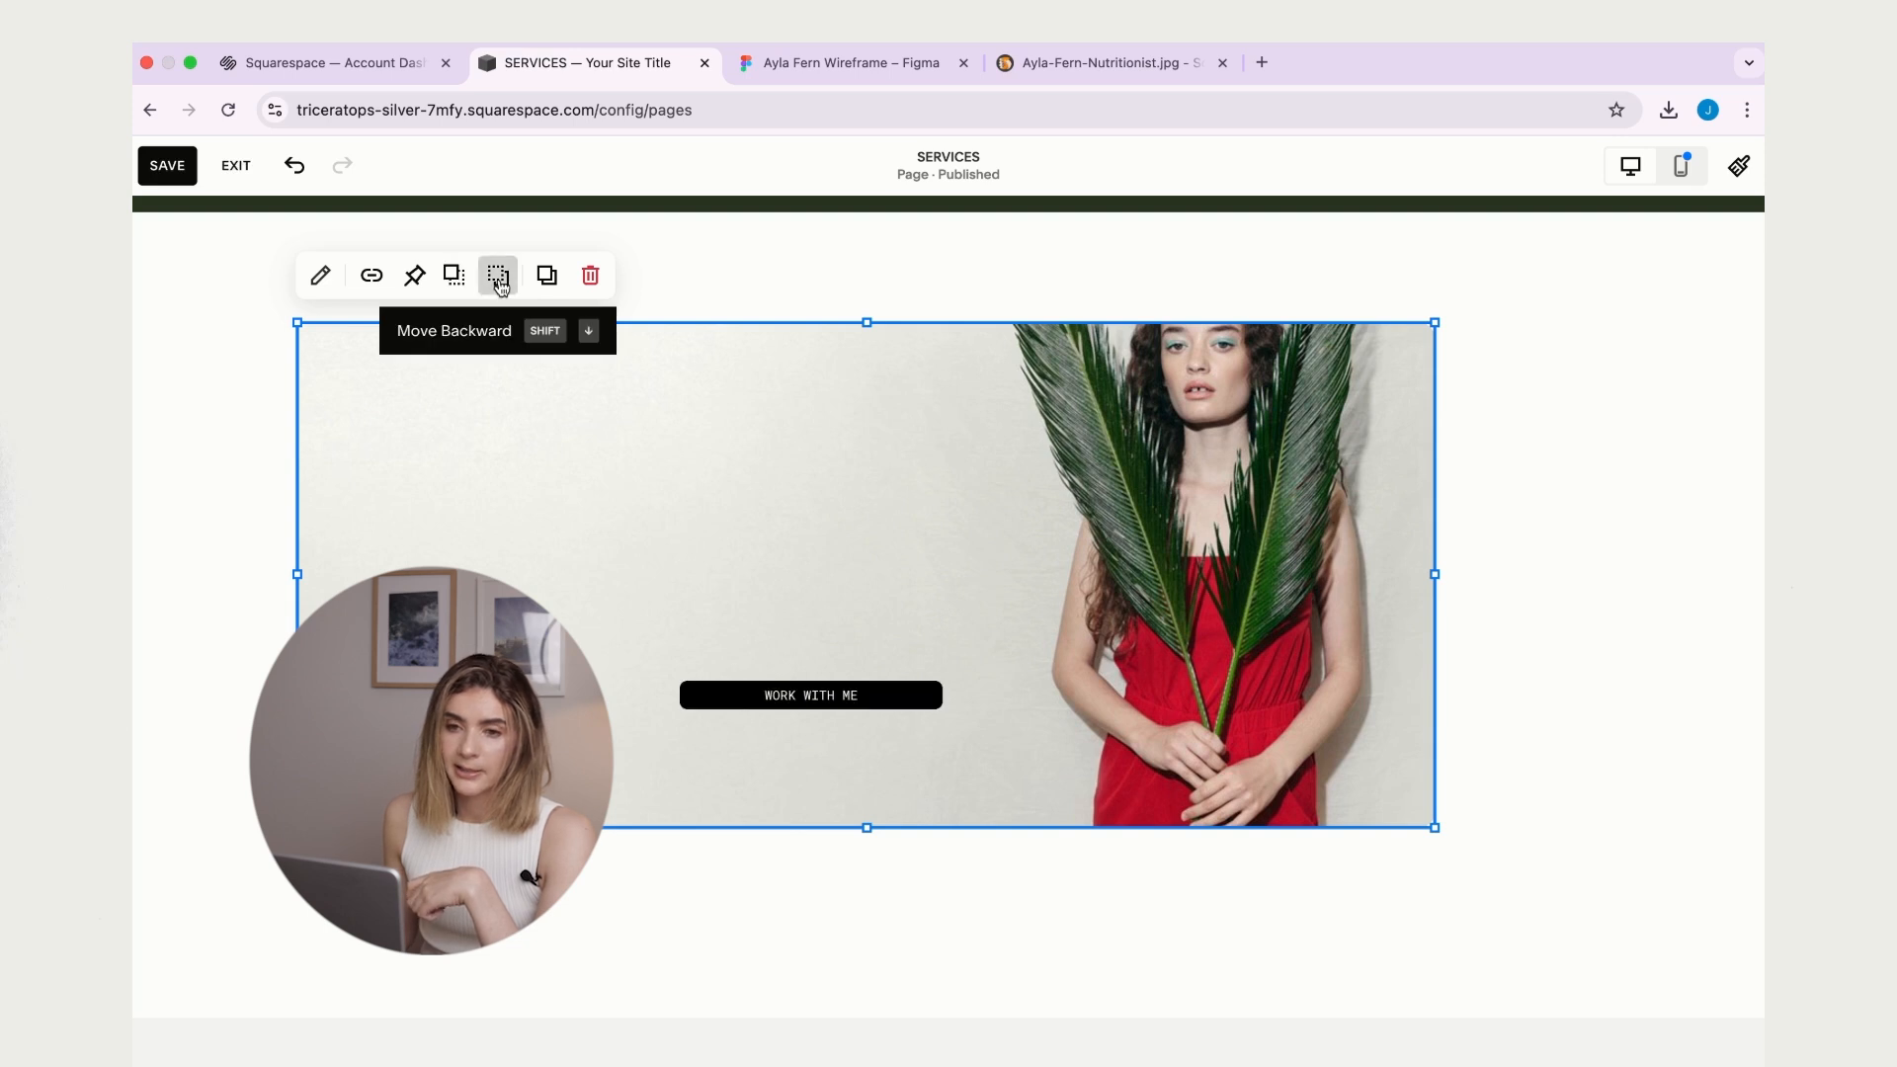
{"action": "left_click", "coordinate": [501, 283]}
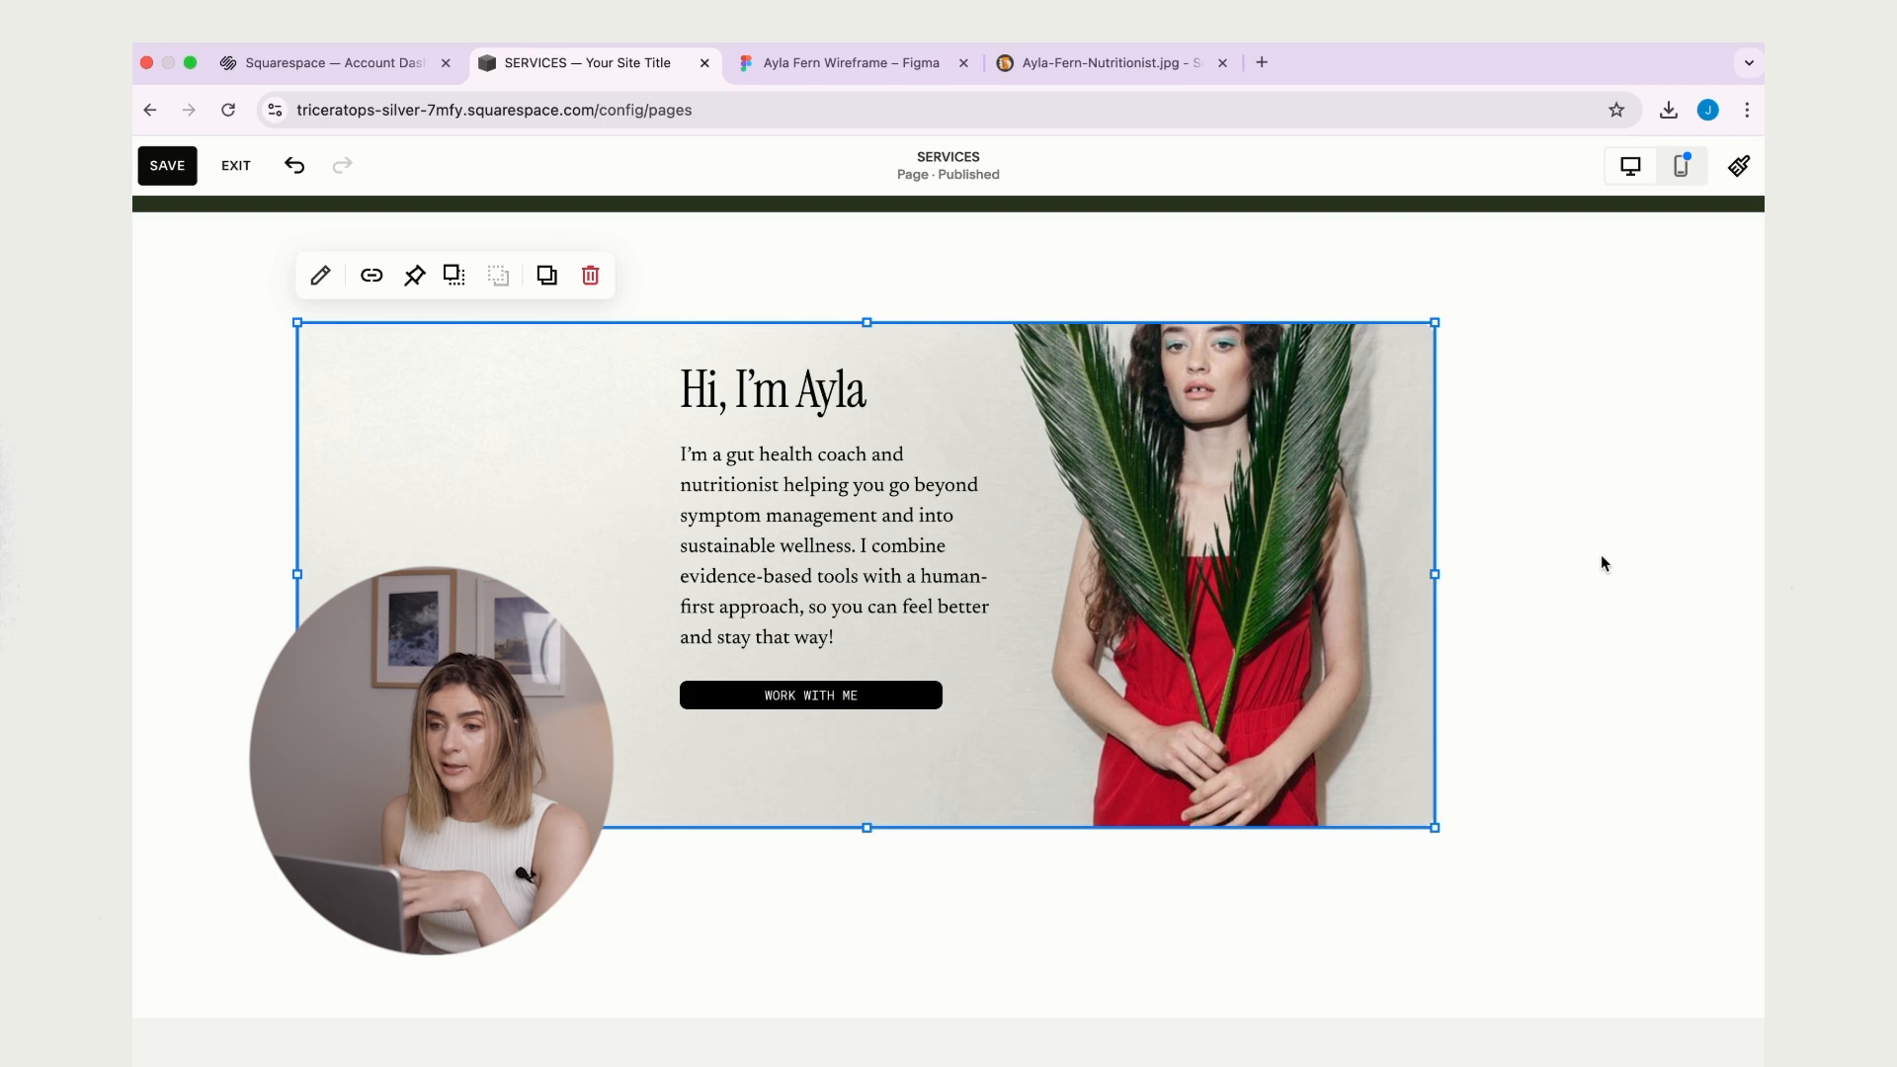
- Drag the photo's bottom and right edges so it becomes a taller, wider background
{"action": "scroll", "coordinate": [1602, 563], "scroll_direction": "down", "scroll_amount": 2}
{"action": "left_click_drag", "start_coordinate": [867, 711], "coordinate": [859, 817]}
{"action": "left_click_drag", "start_coordinate": [1437, 503], "coordinate": [1604, 504]}
{"action": "scroll", "coordinate": [372, 389], "scroll_direction": "down", "scroll_amount": 2}
{"action": "scroll", "coordinate": [1019, 419], "scroll_direction": "up", "scroll_amount": 3}
{"action": "scroll", "coordinate": [1019, 419], "scroll_direction": "up", "scroll_amount": 1}
{"action": "left_click_drag", "start_coordinate": [945, 382], "coordinate": [948, 329]}
{"action": "scroll", "coordinate": [1124, 532], "scroll_direction": "down", "scroll_amount": 5}
{"action": "left_click_drag", "start_coordinate": [945, 692], "coordinate": [957, 833]}
{"action": "scroll", "coordinate": [1122, 550], "scroll_direction": "up", "scroll_amount": 2}
{"action": "scroll", "coordinate": [1124, 553], "scroll_direction": "down", "scroll_amount": 1}
{"action": "scroll", "coordinate": [1126, 546], "scroll_direction": "up", "scroll_amount": 2}
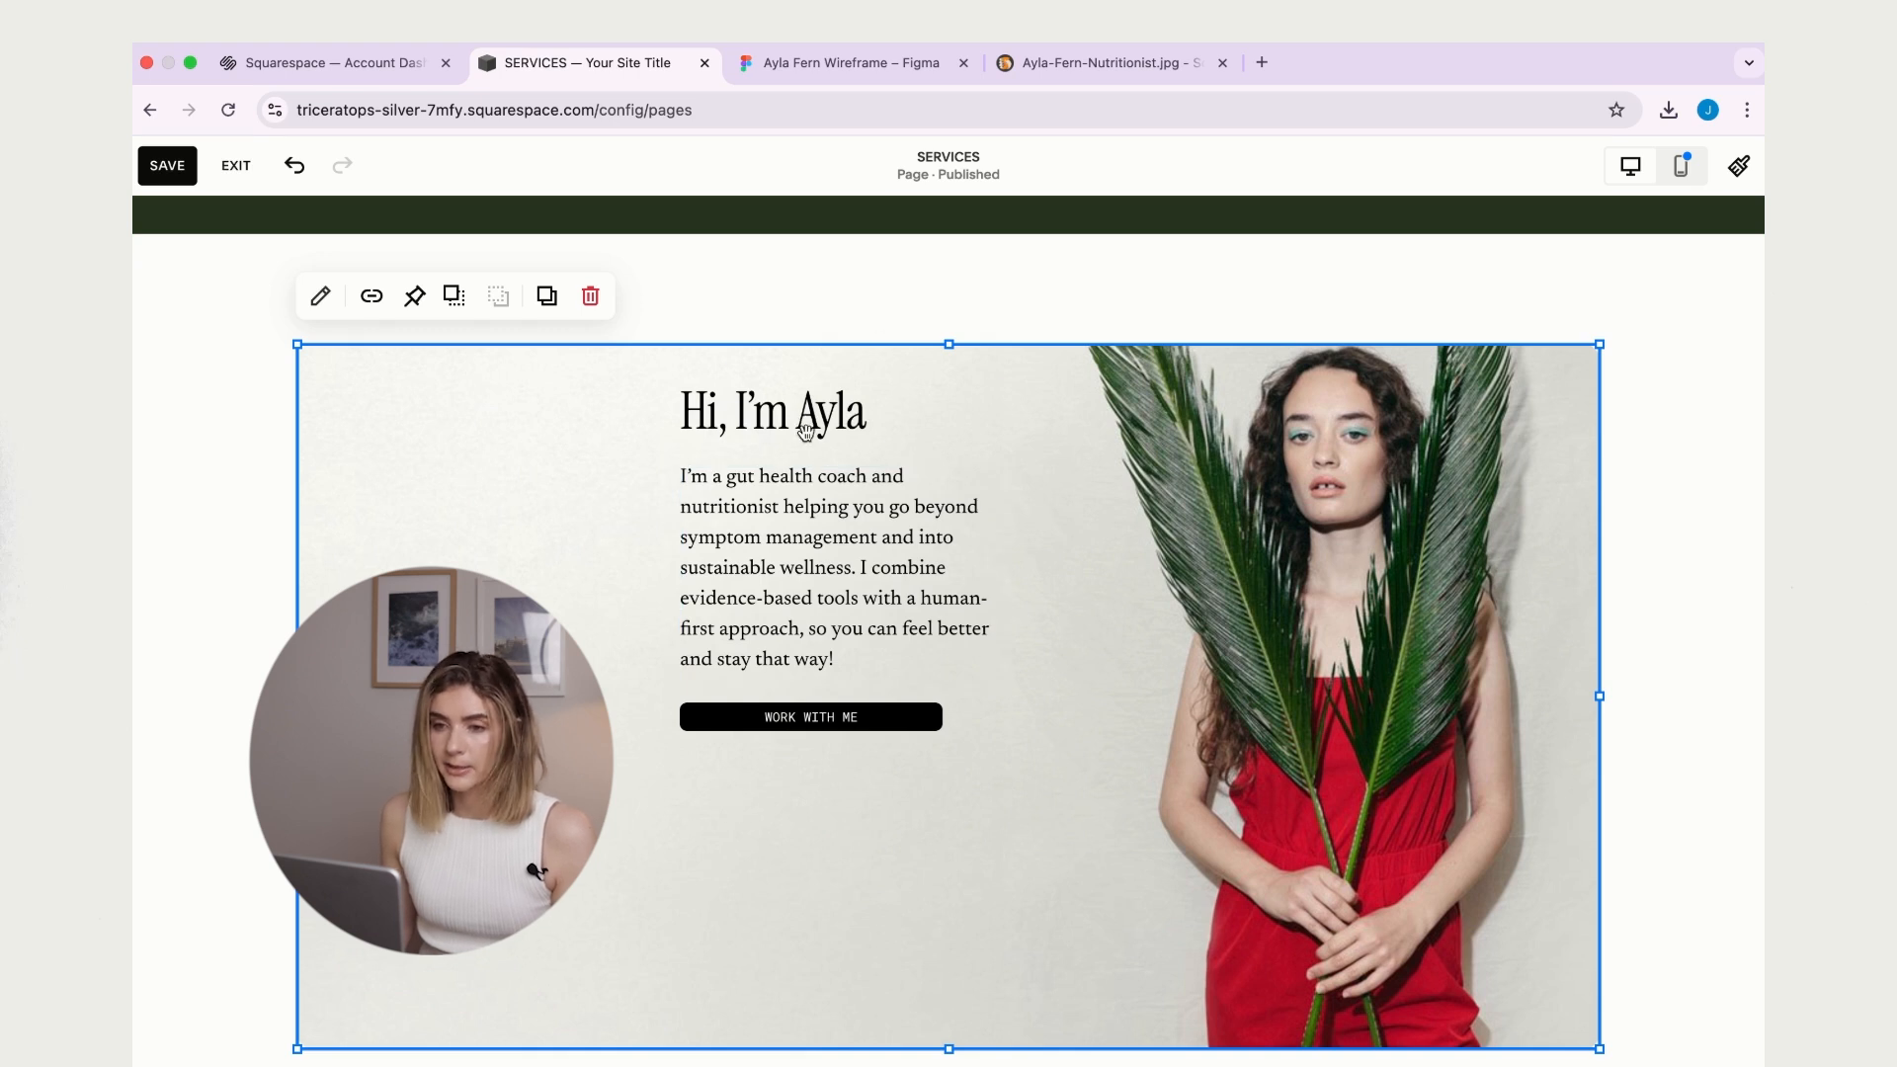
{"action": "left_click", "coordinate": [805, 432]}
- Move the body text and WORK WITH ME button together toward the lower left of the photo
{"action": "left_click", "coordinate": [829, 556], "text": "shift"}
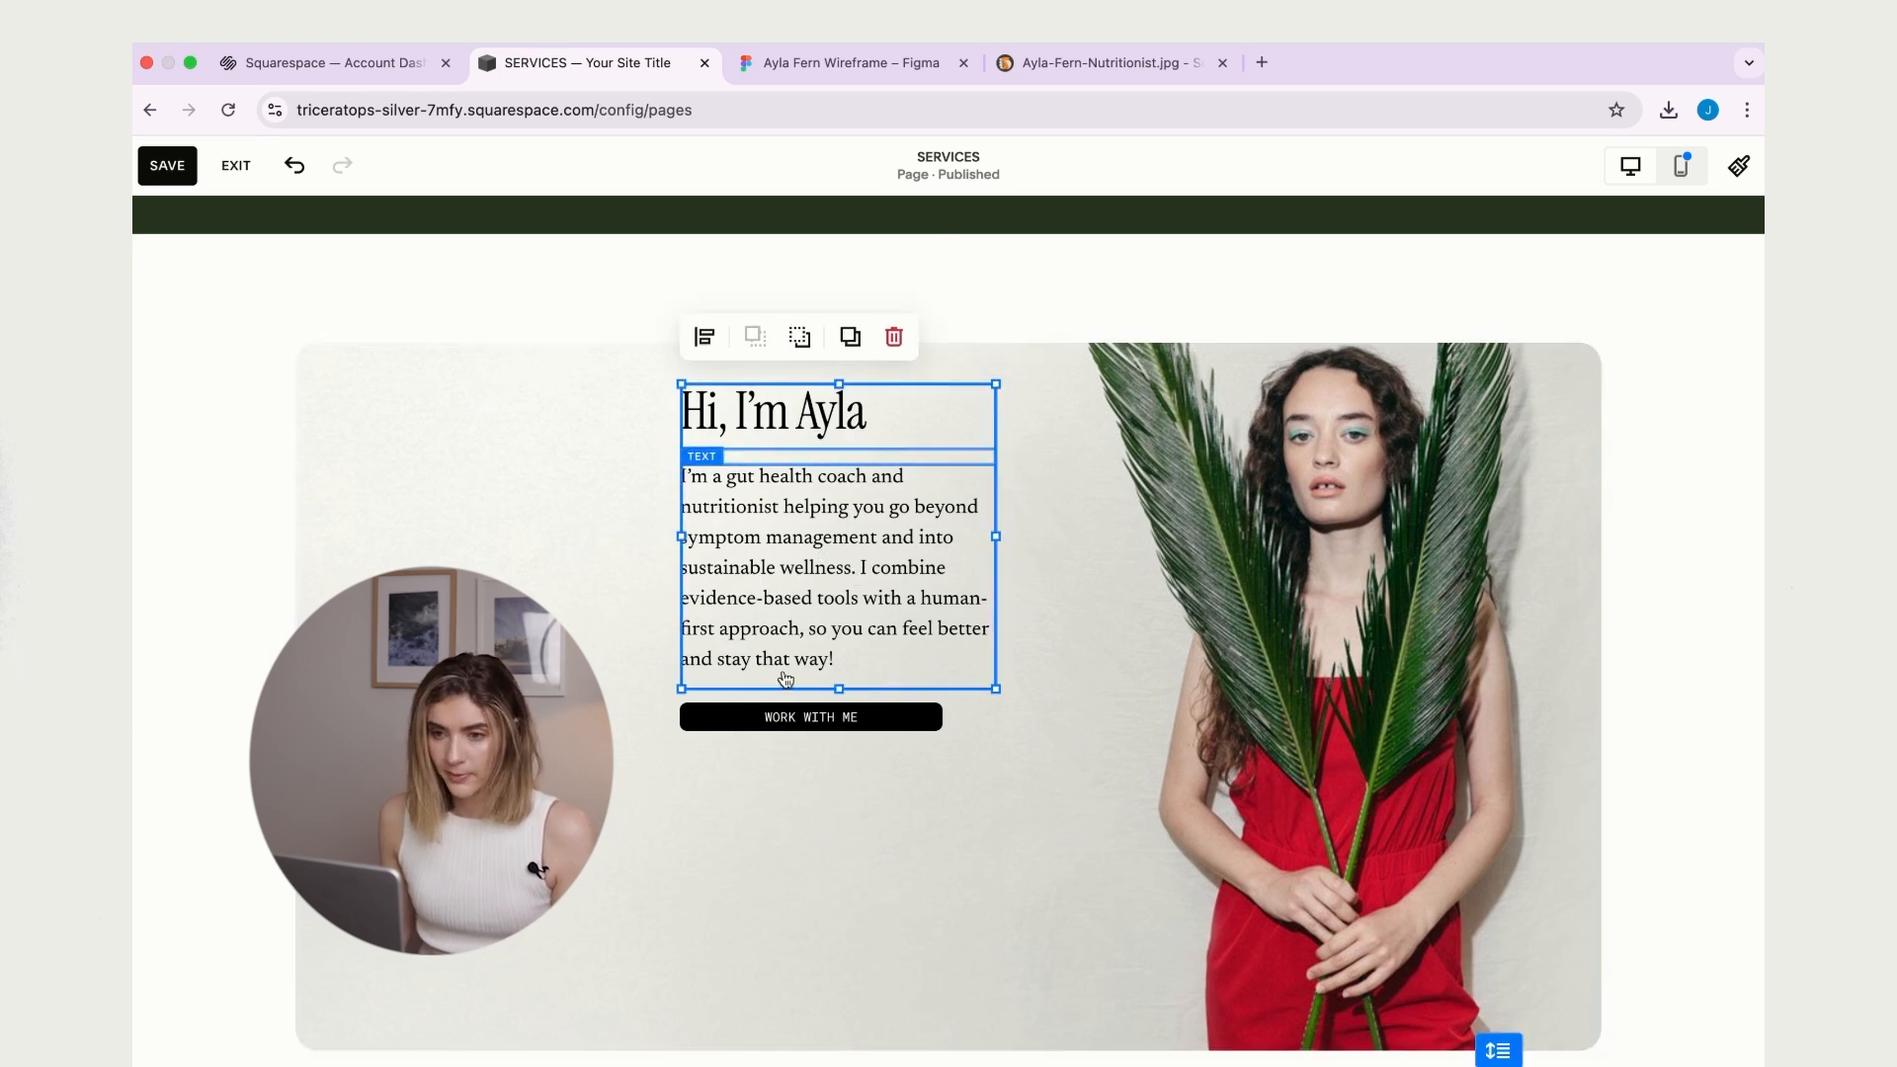
{"action": "left_click", "coordinate": [800, 716], "text": "shift"}
{"action": "left_click_drag", "start_coordinate": [889, 518], "coordinate": [603, 637]}
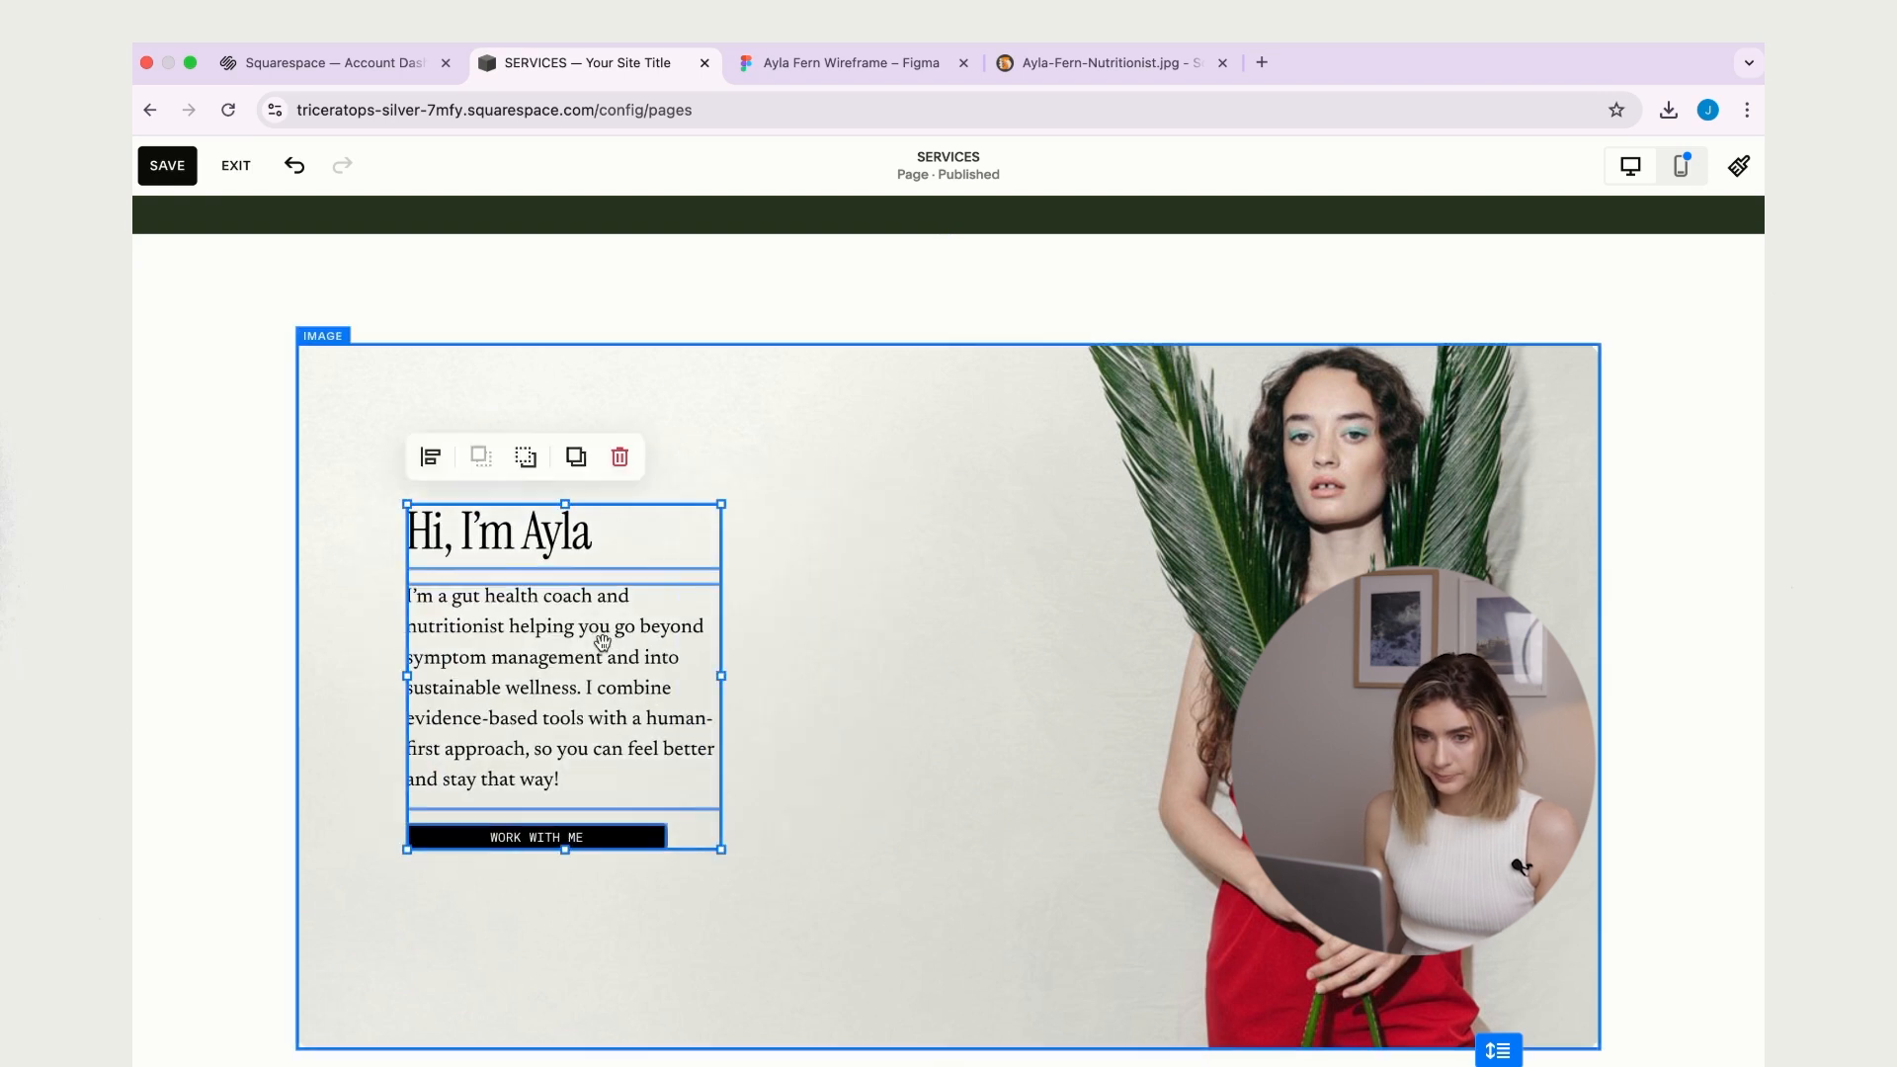
{"action": "left_click", "coordinate": [216, 441]}
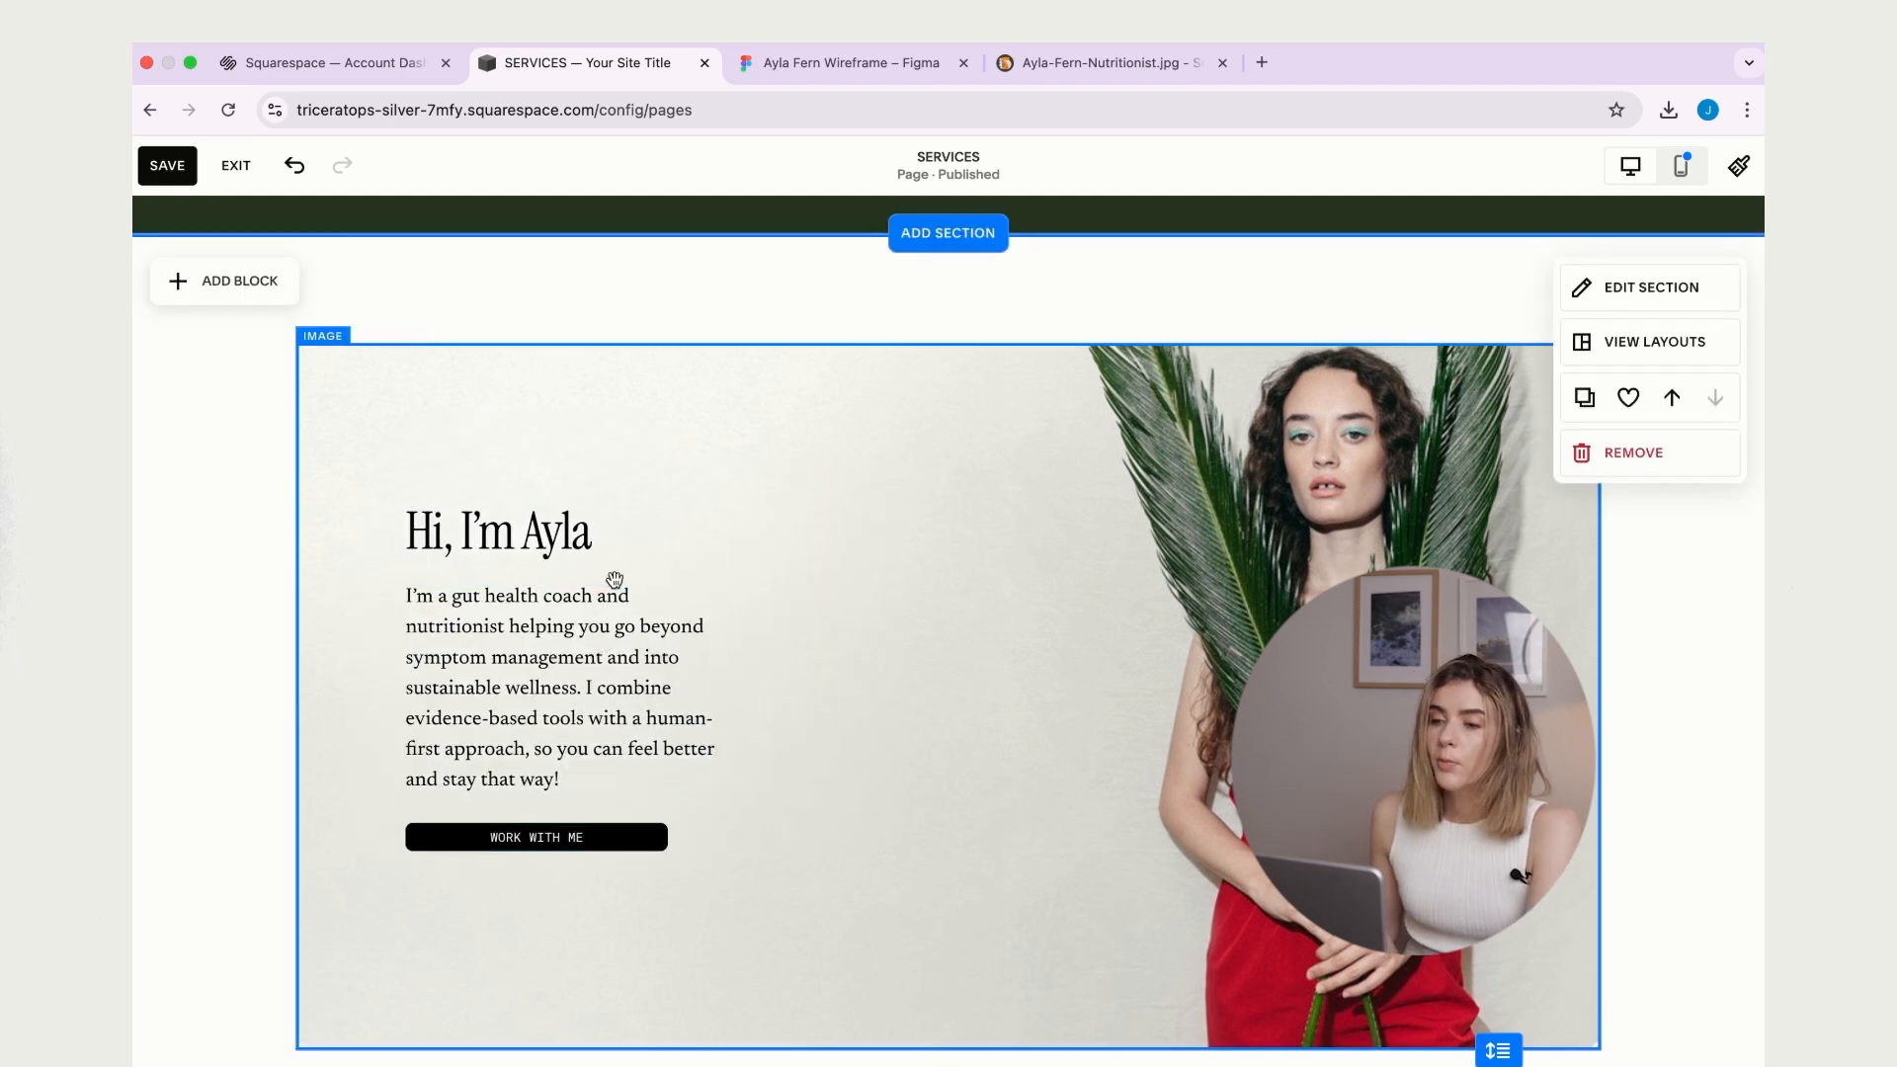
- Enlarge the intro heading with the text-scale button, keeping its original width
{"action": "double_click", "coordinate": [568, 520]}
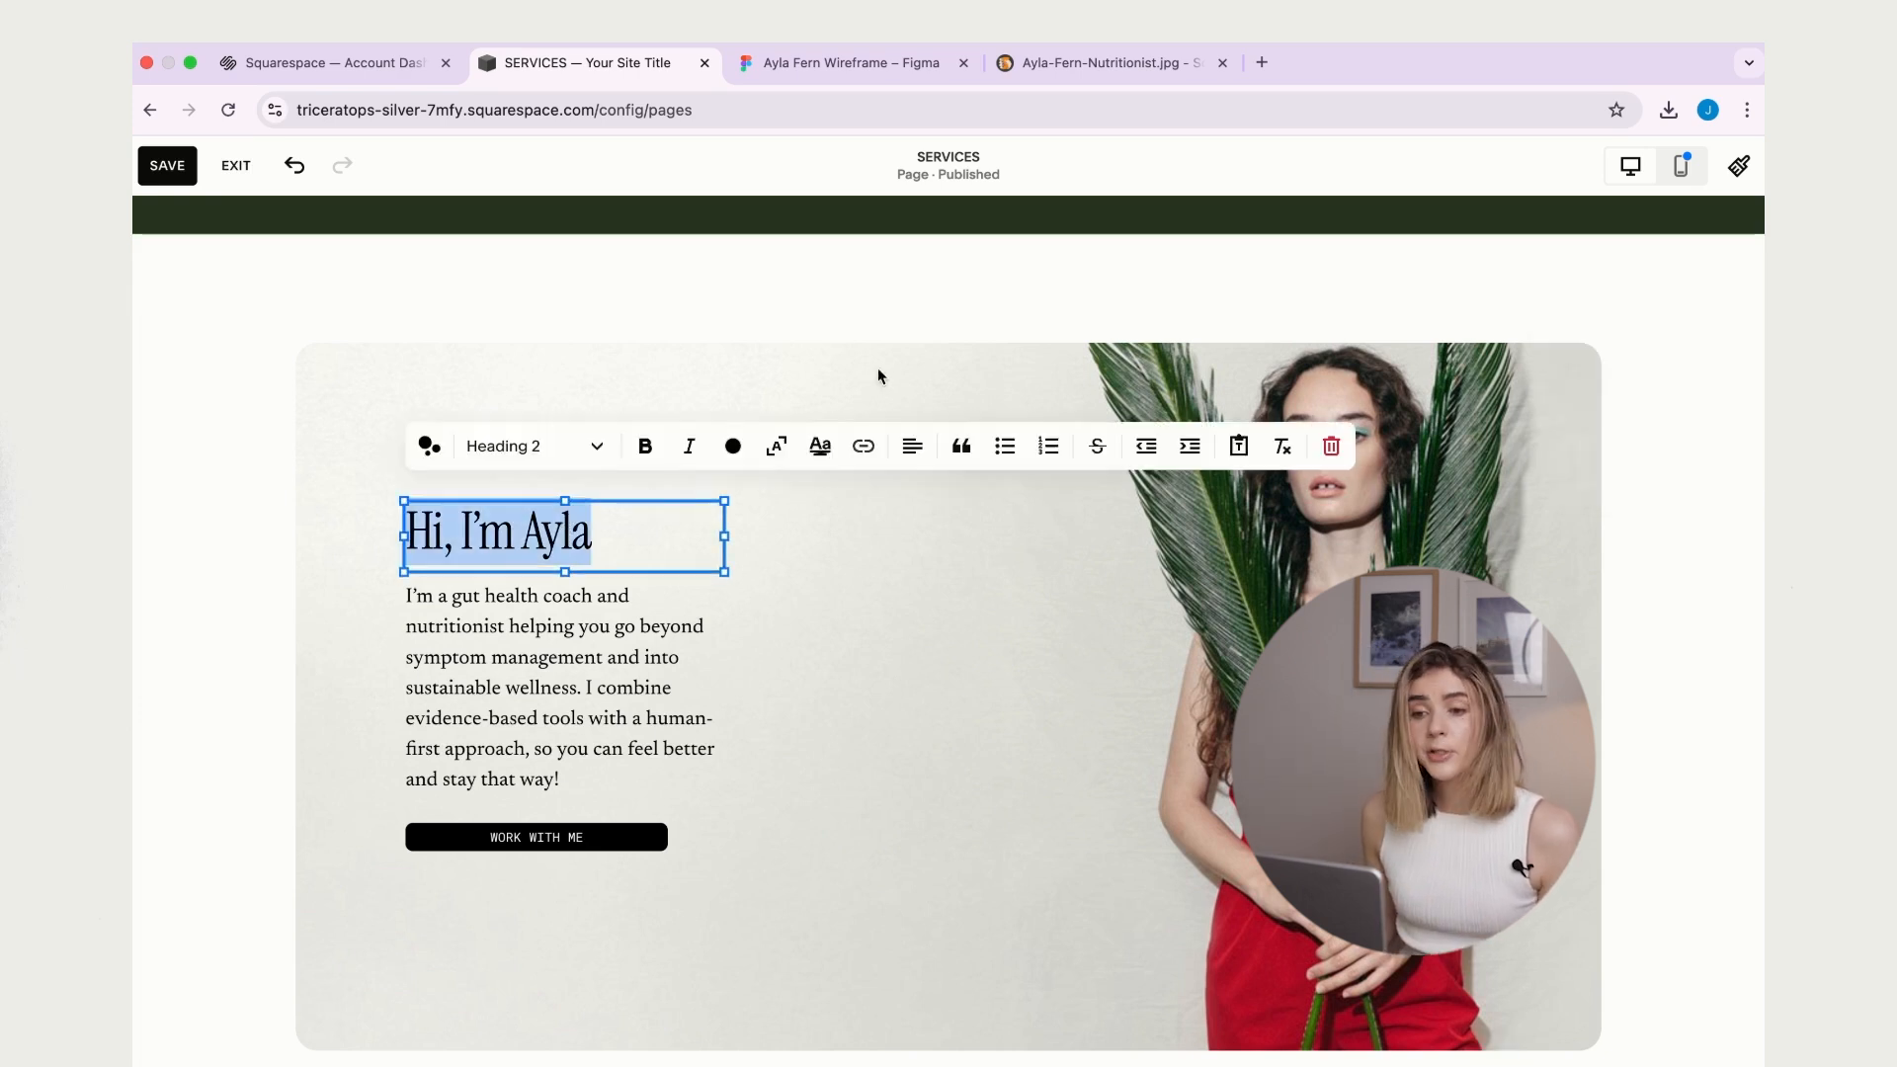
{"action": "left_click", "coordinate": [778, 447]}
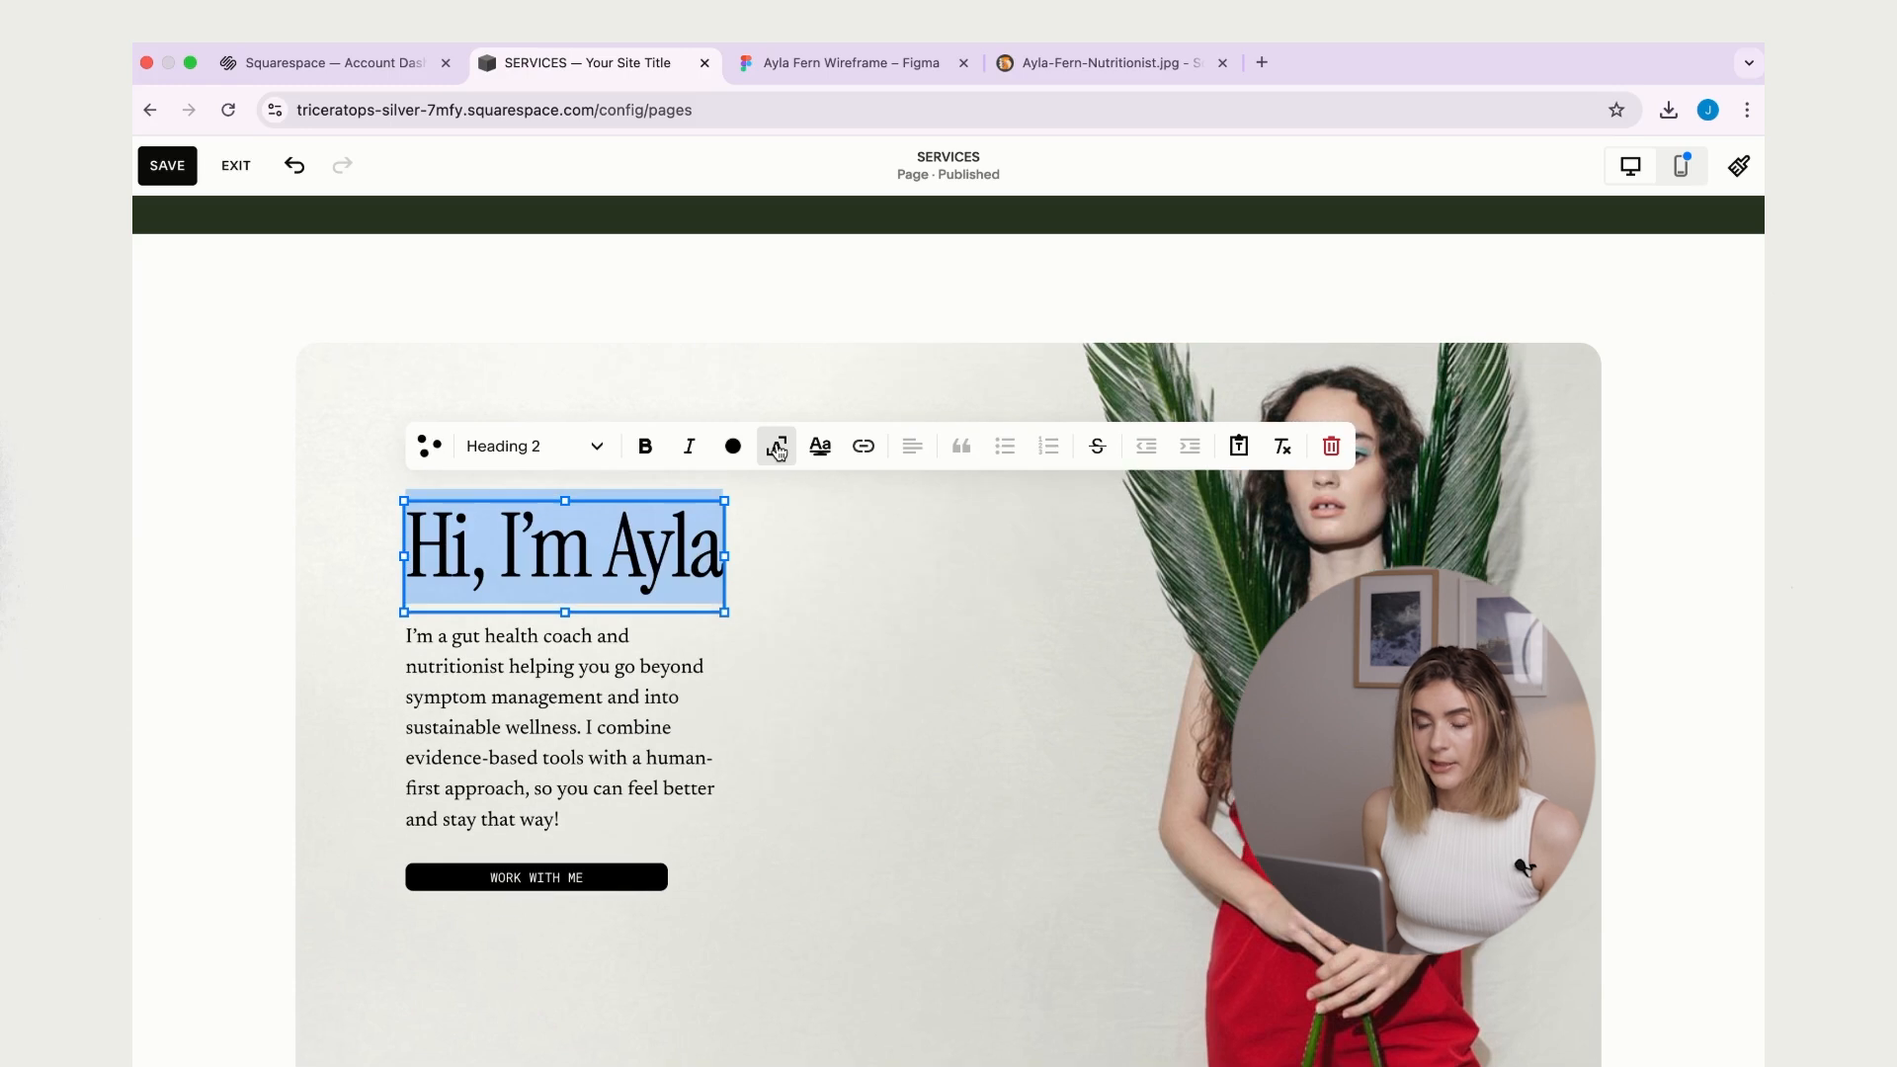
{"action": "left_click", "coordinate": [964, 561]}
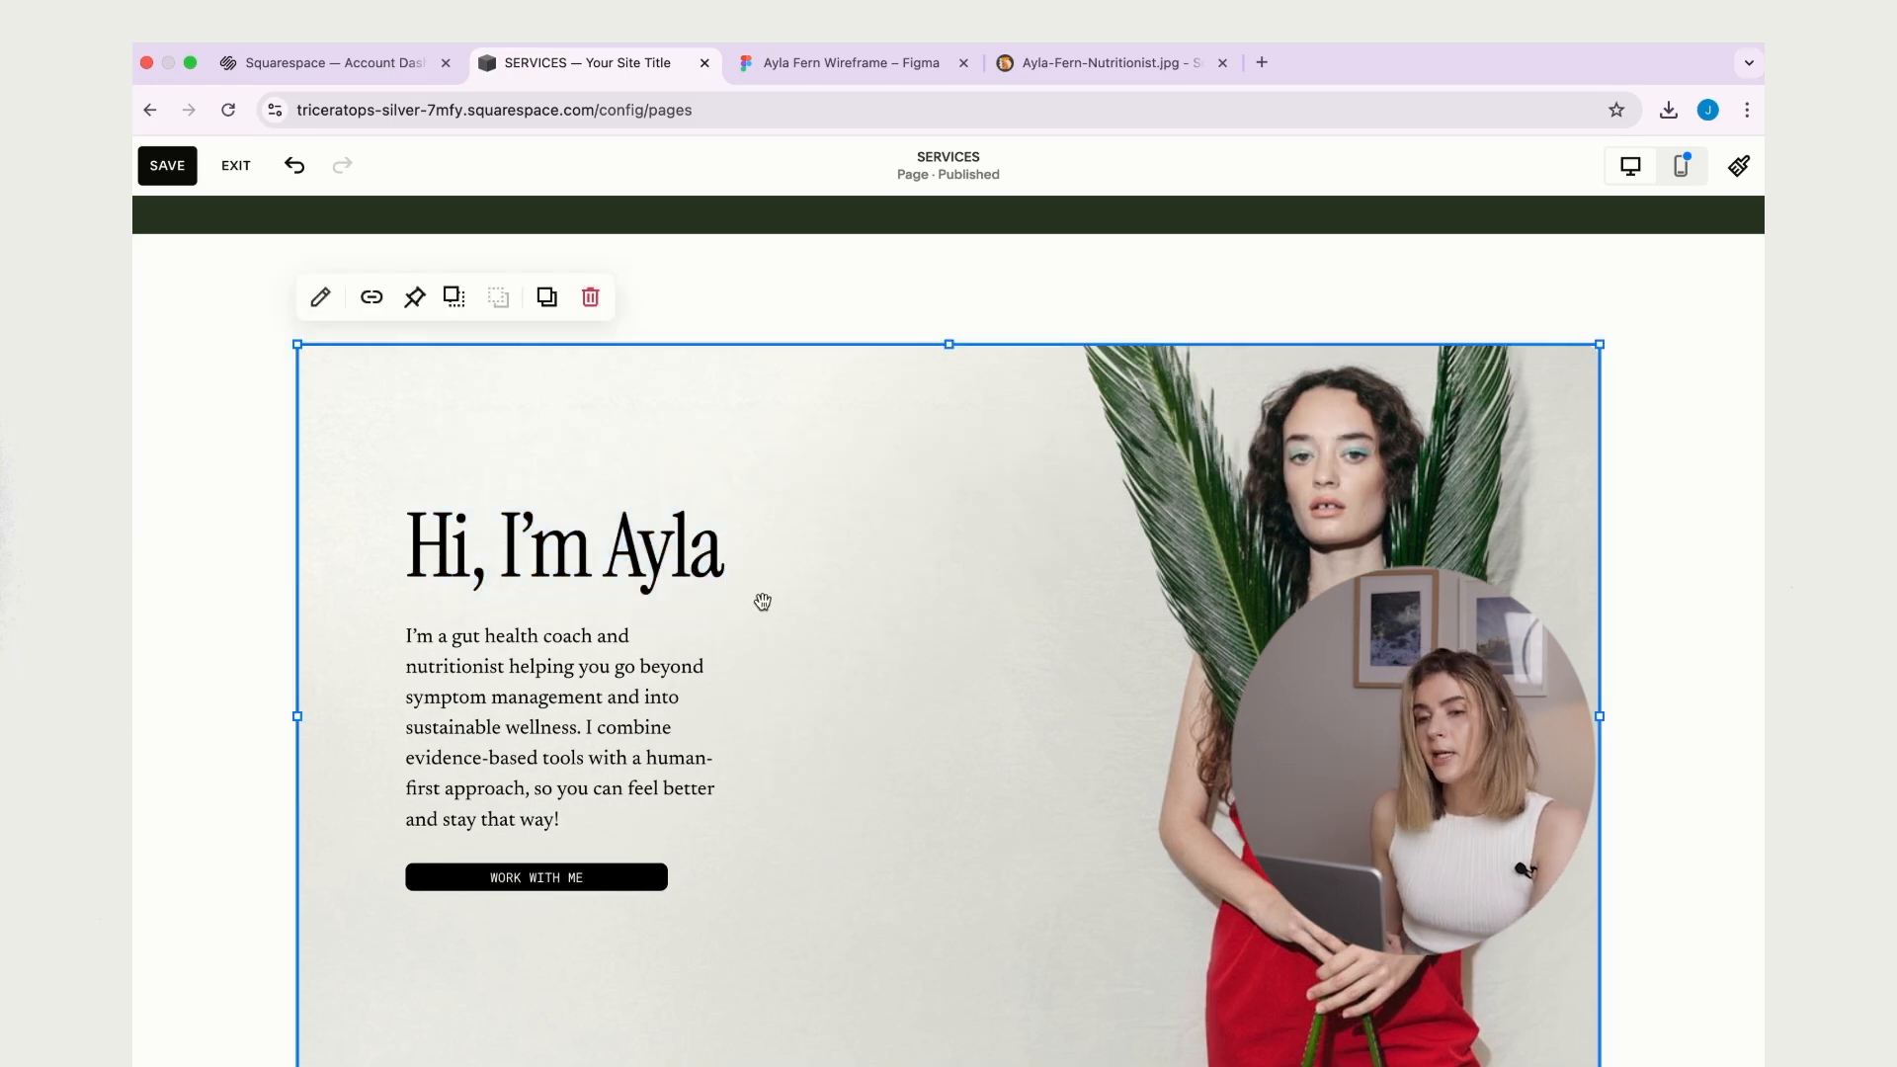
{"action": "scroll", "coordinate": [712, 572], "scroll_direction": "down", "scroll_amount": 2}
{"action": "double_click", "coordinate": [653, 507]}
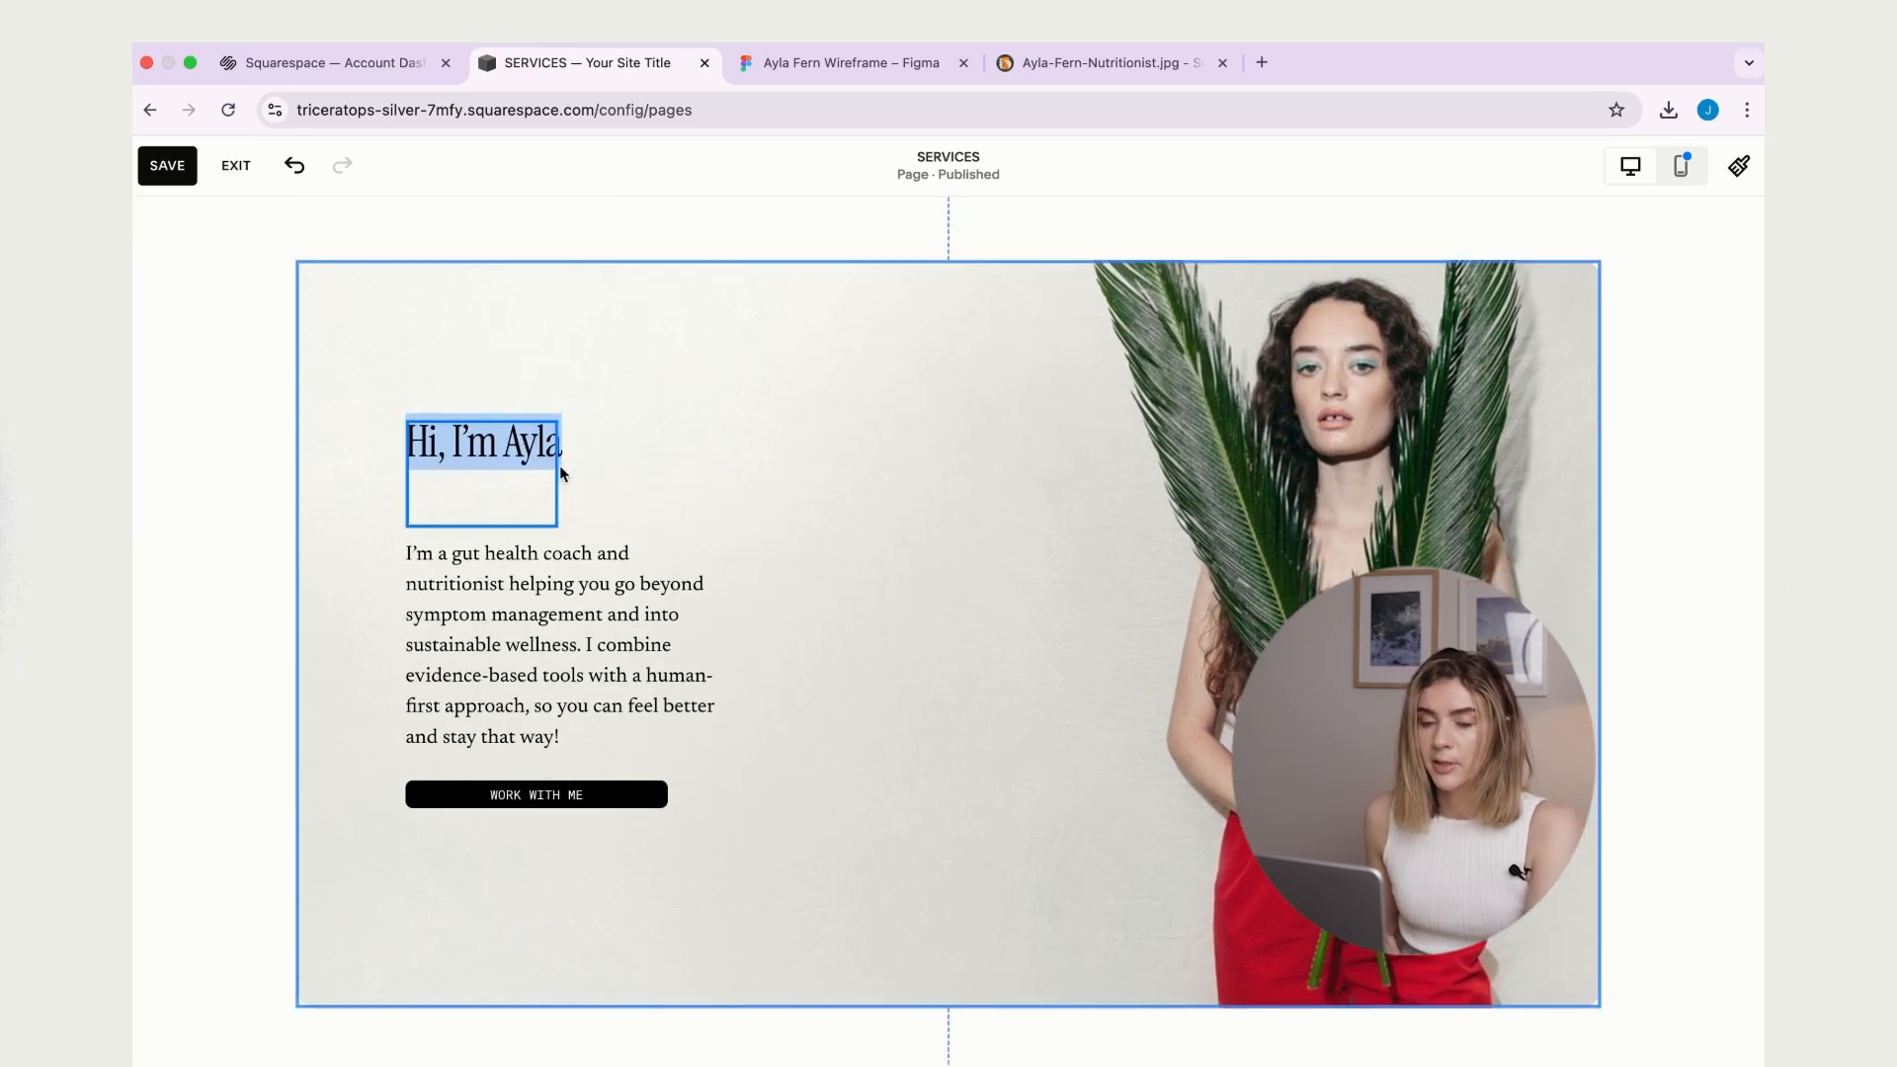
{"action": "key", "text": "Escape"}
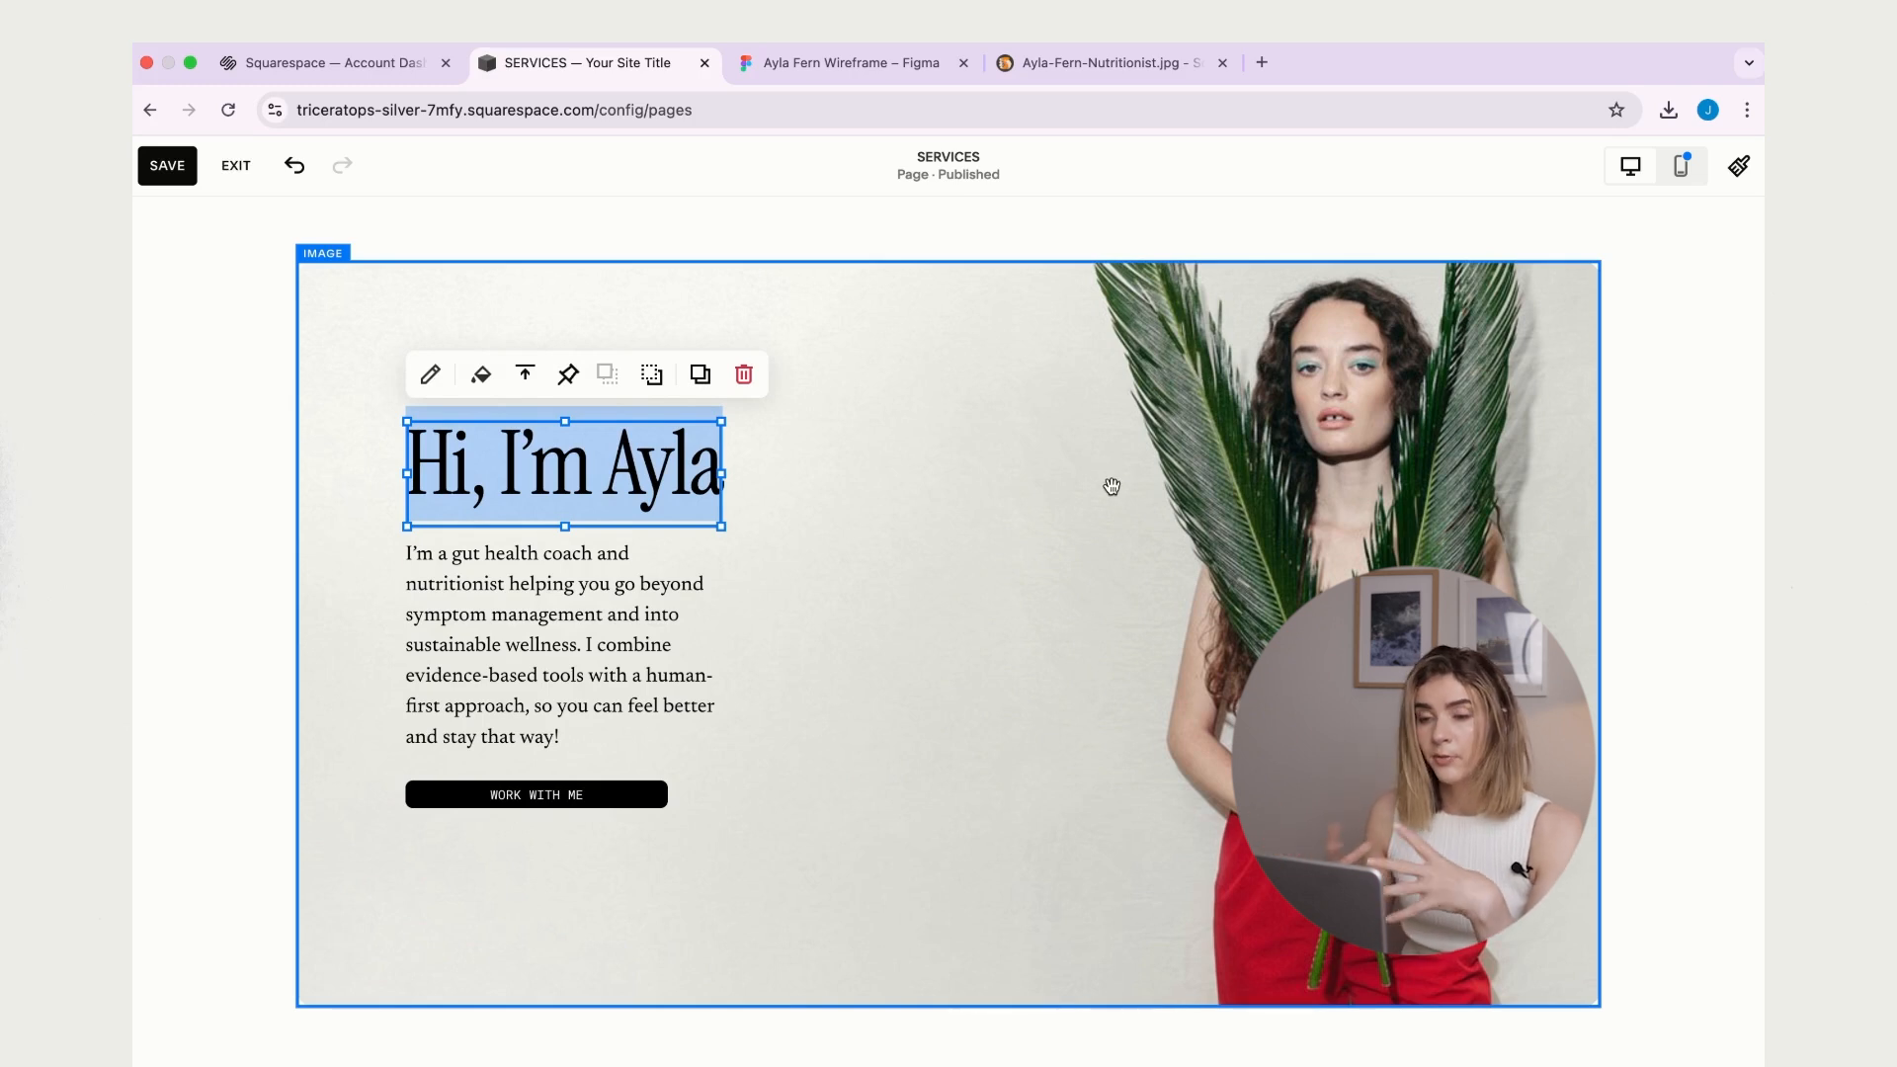
{"action": "scroll", "coordinate": [758, 550], "scroll_direction": "down", "scroll_amount": 2}
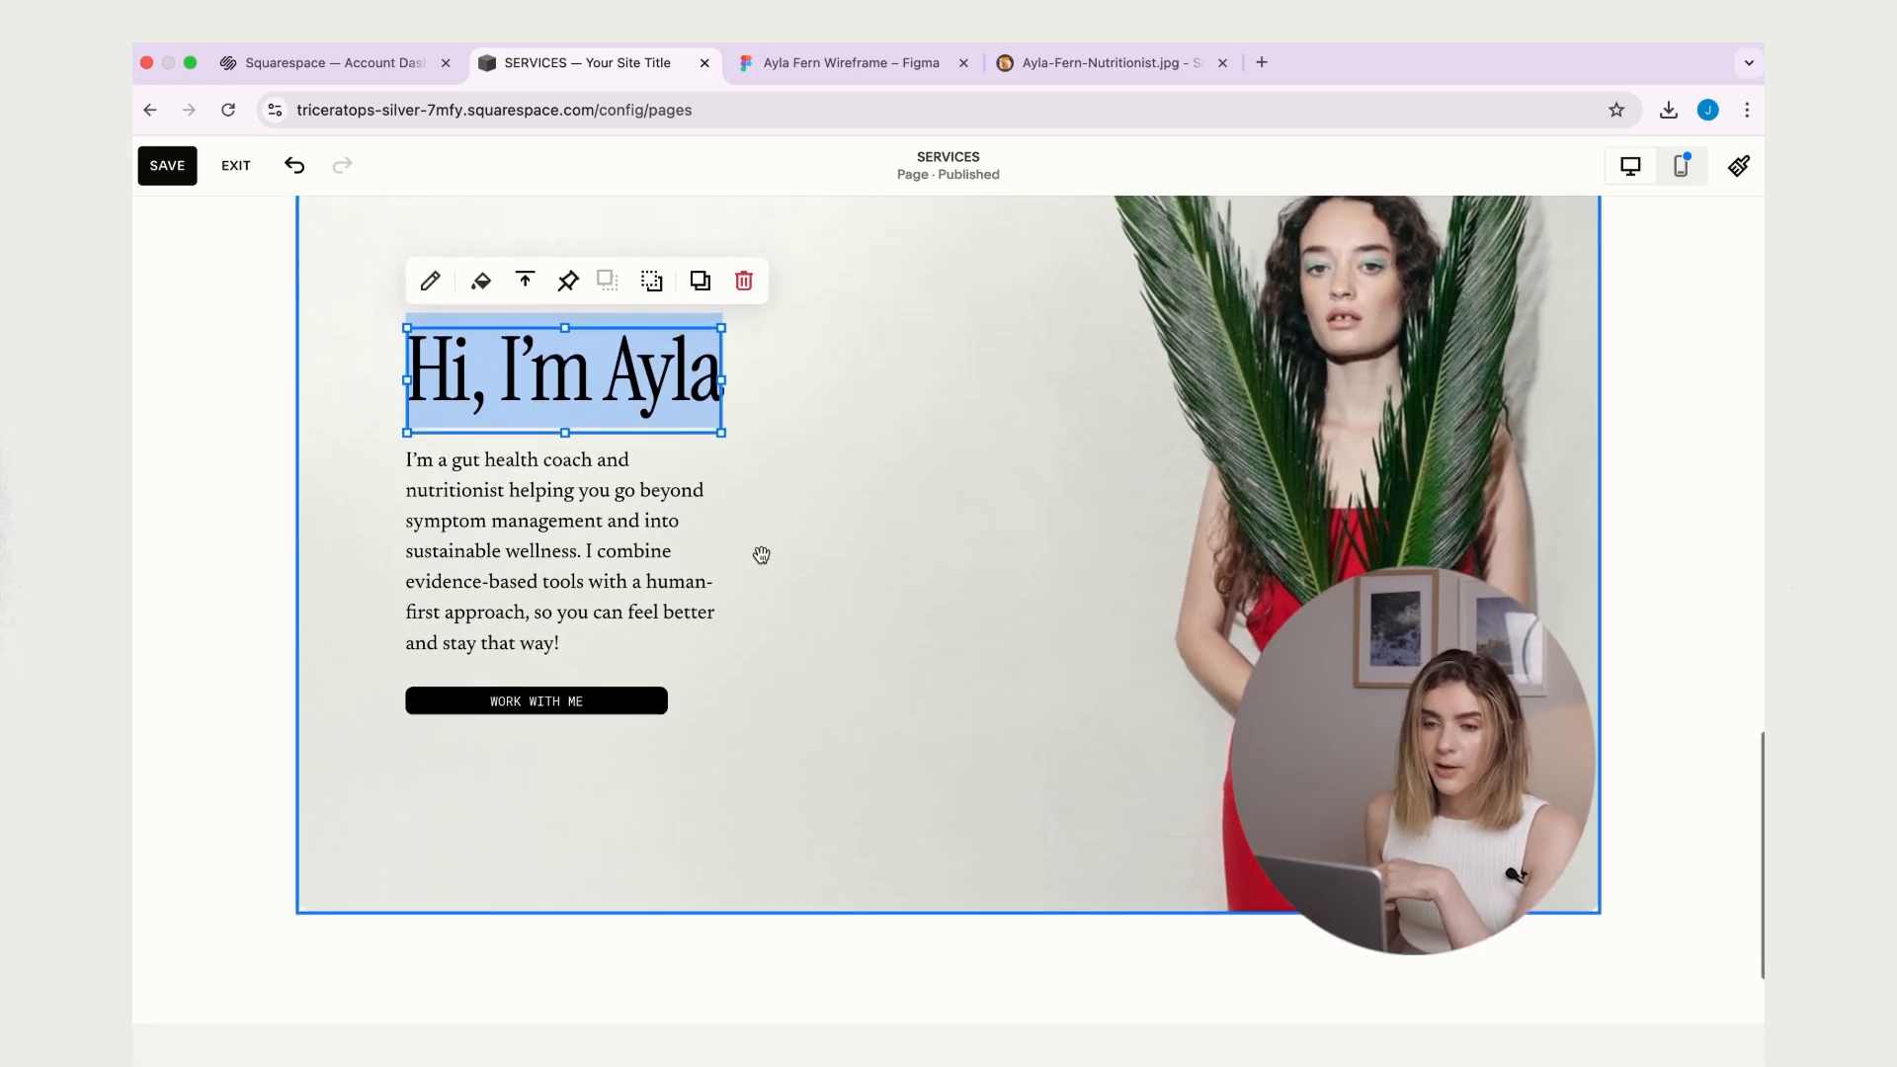
{"action": "mouse_move", "coordinate": [720, 378]}
{"action": "left_mouse_down"}
{"action": "mouse_move", "coordinate": [614, 371]}
{"action": "mouse_move", "coordinate": [711, 366]}
{"action": "left_mouse_up"}
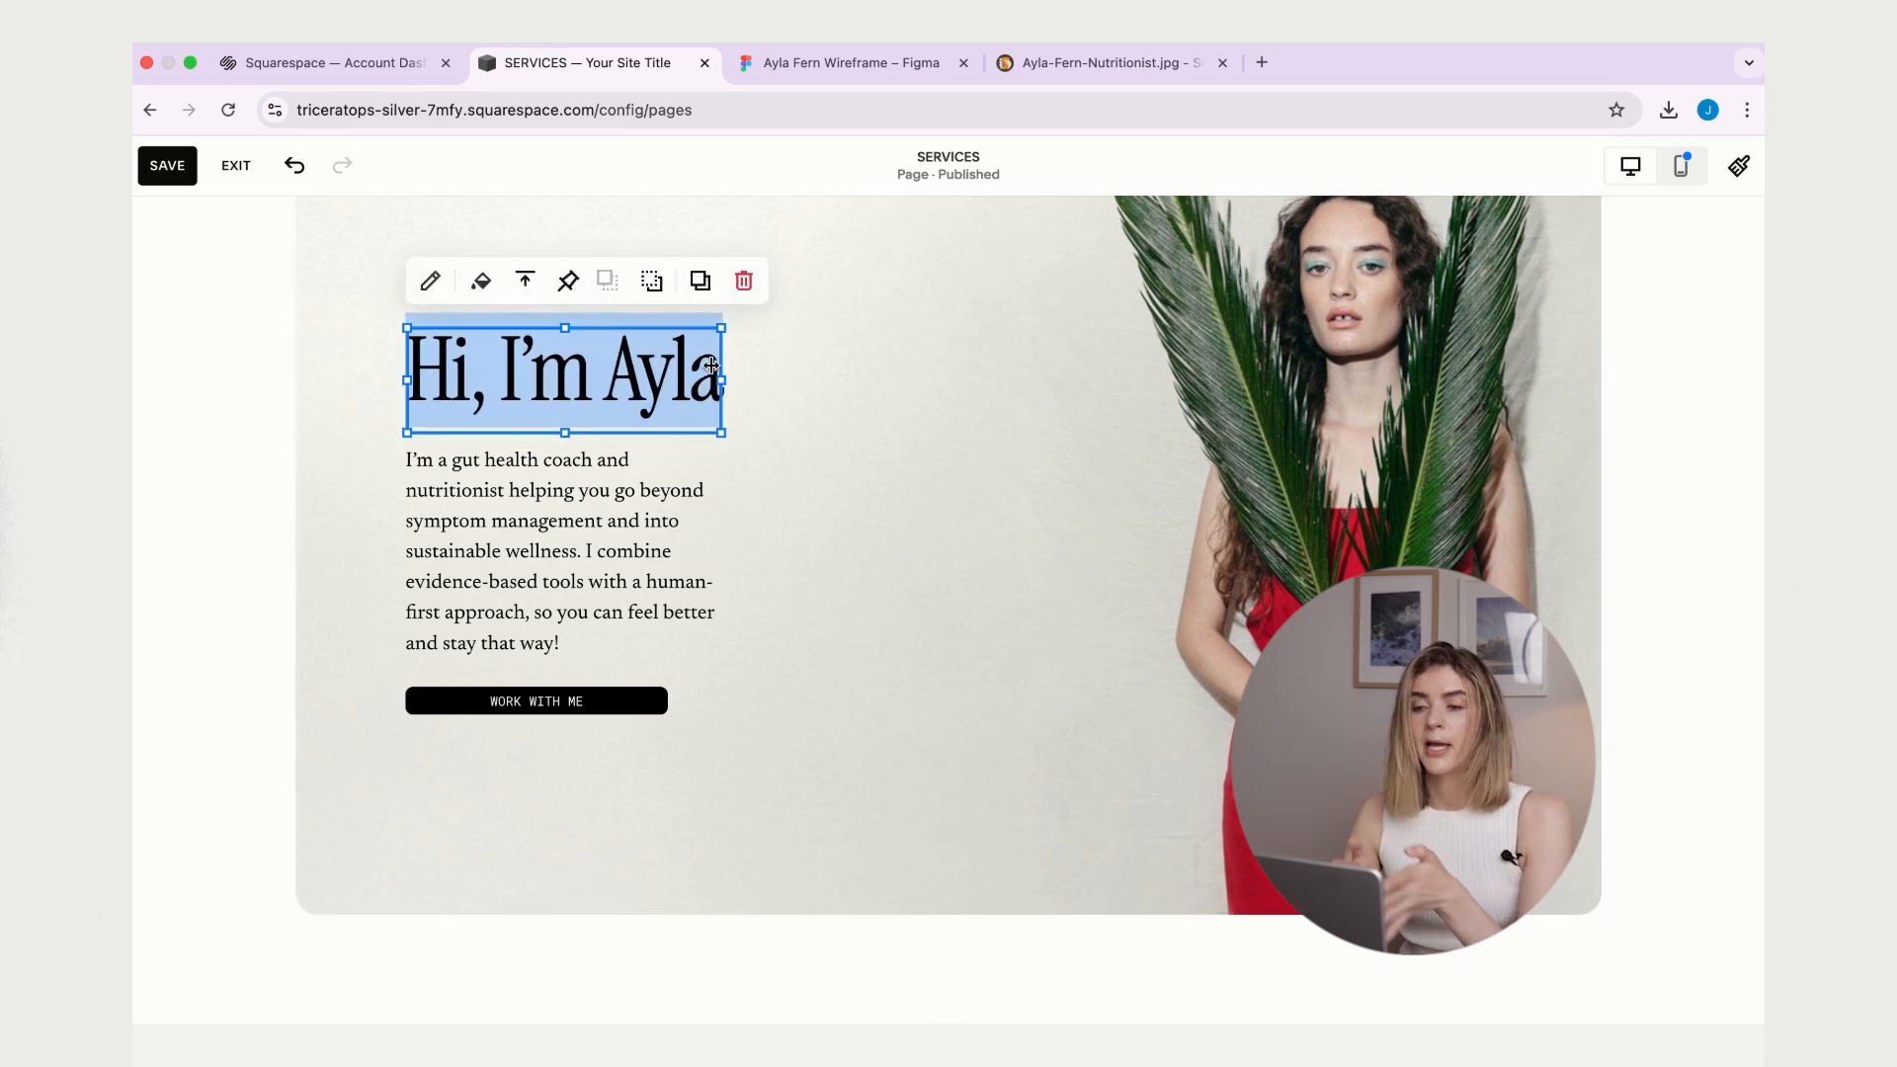
- Select the whole intro paragraph and set its alignment to Justify
{"action": "left_click", "coordinate": [578, 550]}
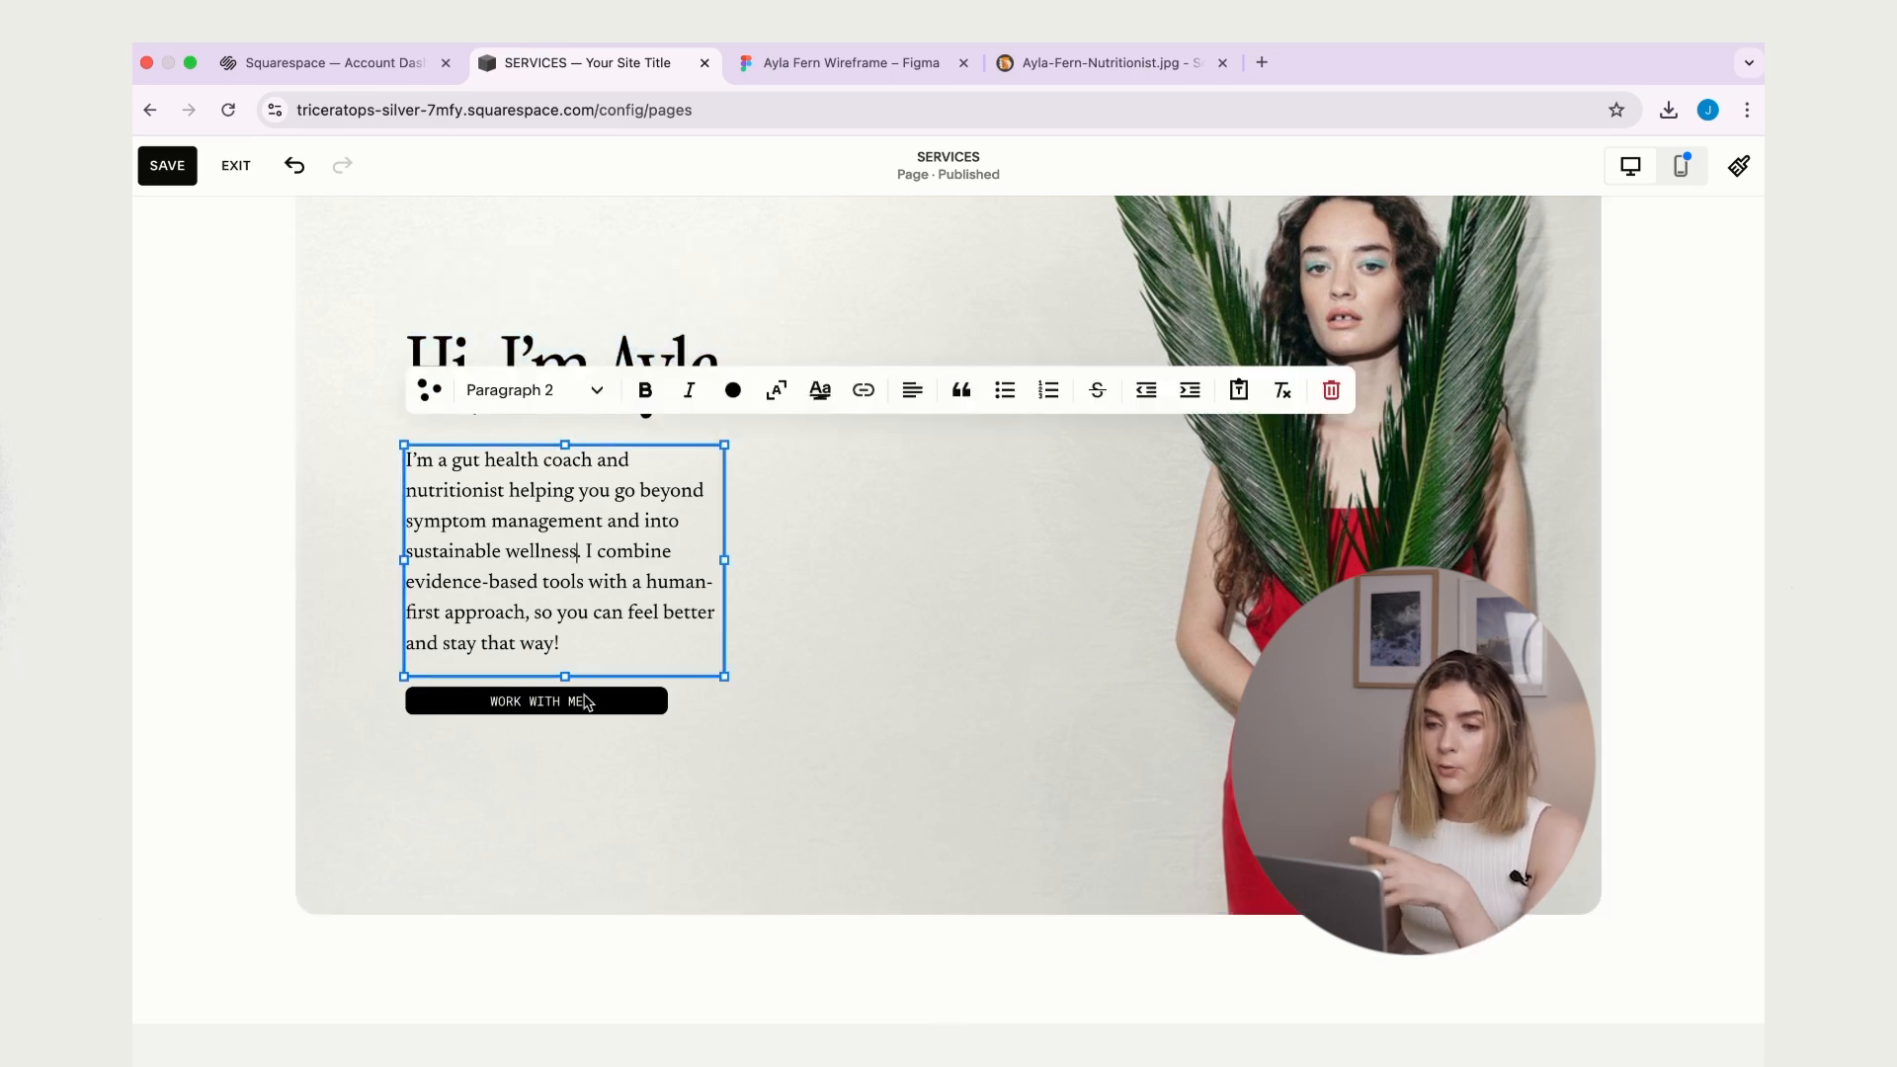
{"action": "left_click", "coordinate": [591, 650]}
{"action": "left_click_drag", "start_coordinate": [593, 643], "coordinate": [401, 460]}
{"action": "left_click", "coordinate": [912, 389]}
{"action": "left_click", "coordinate": [978, 445]}
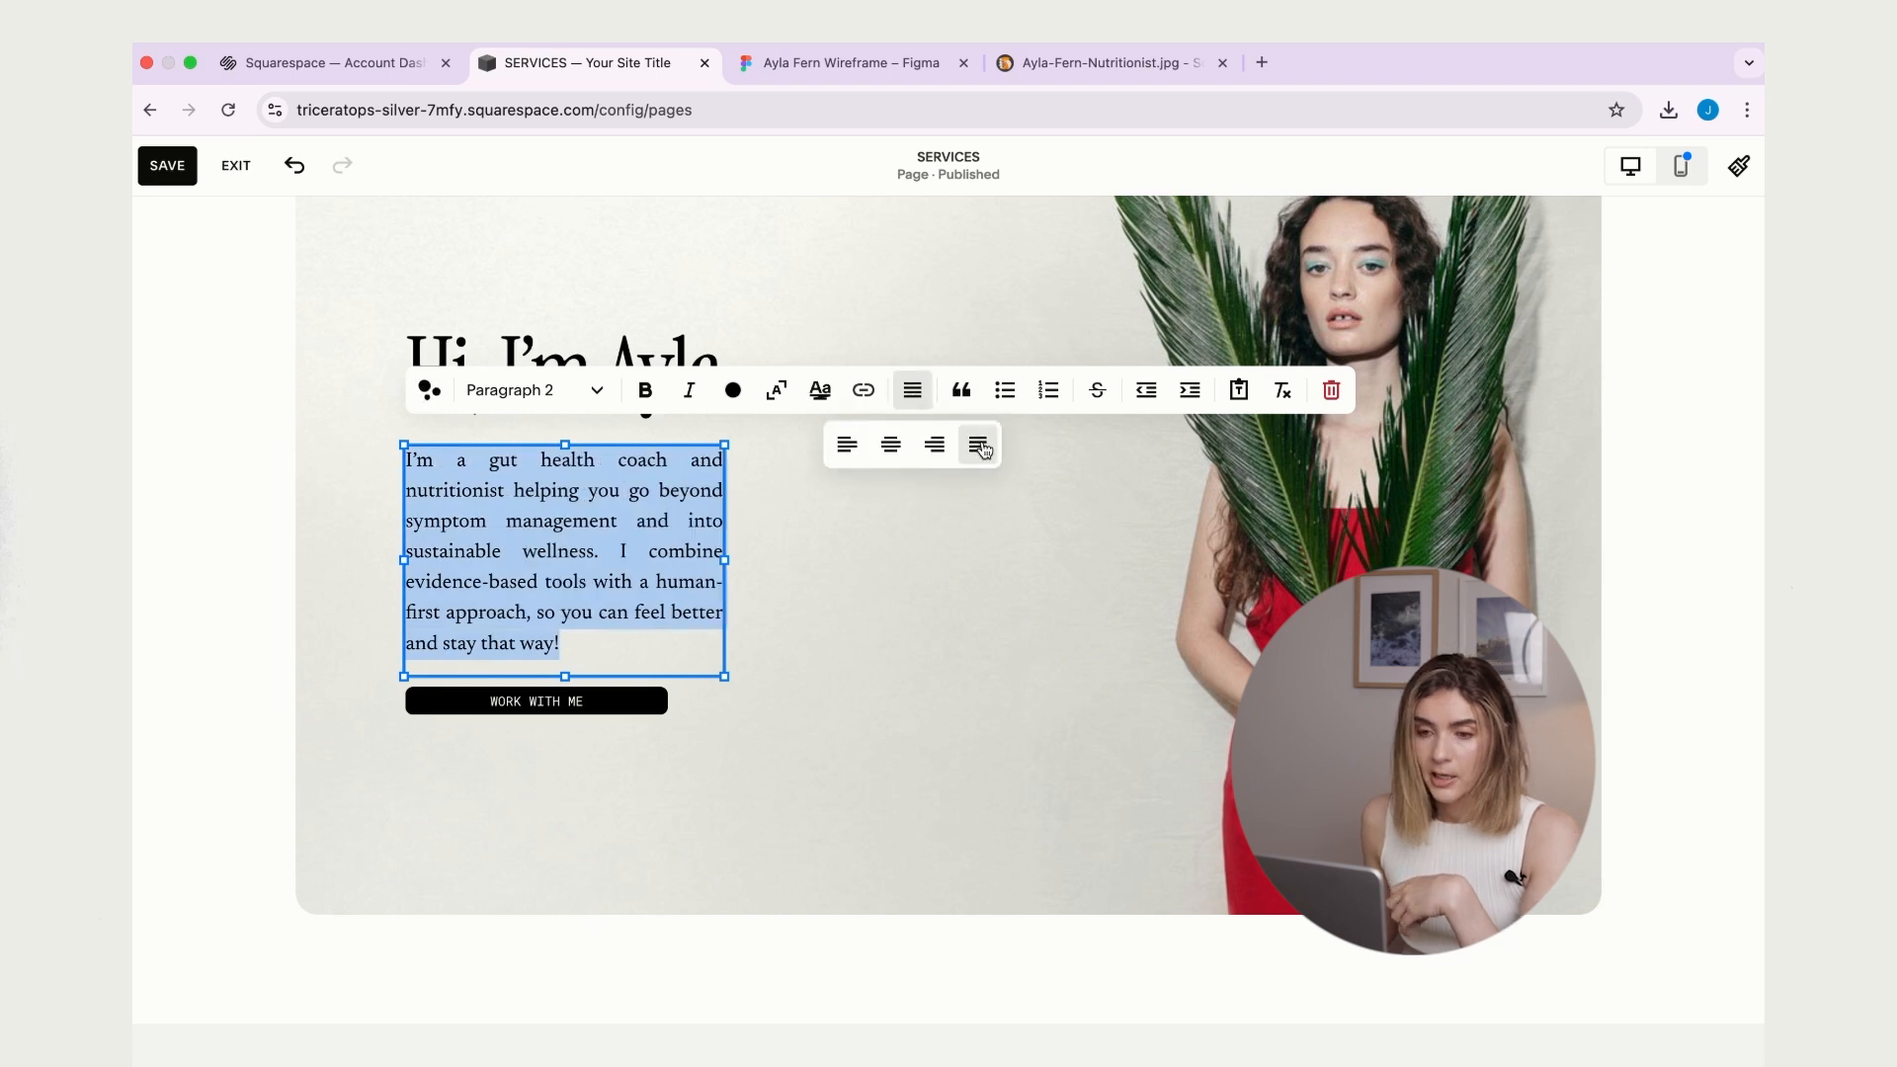
{"action": "left_click", "coordinate": [1643, 689]}
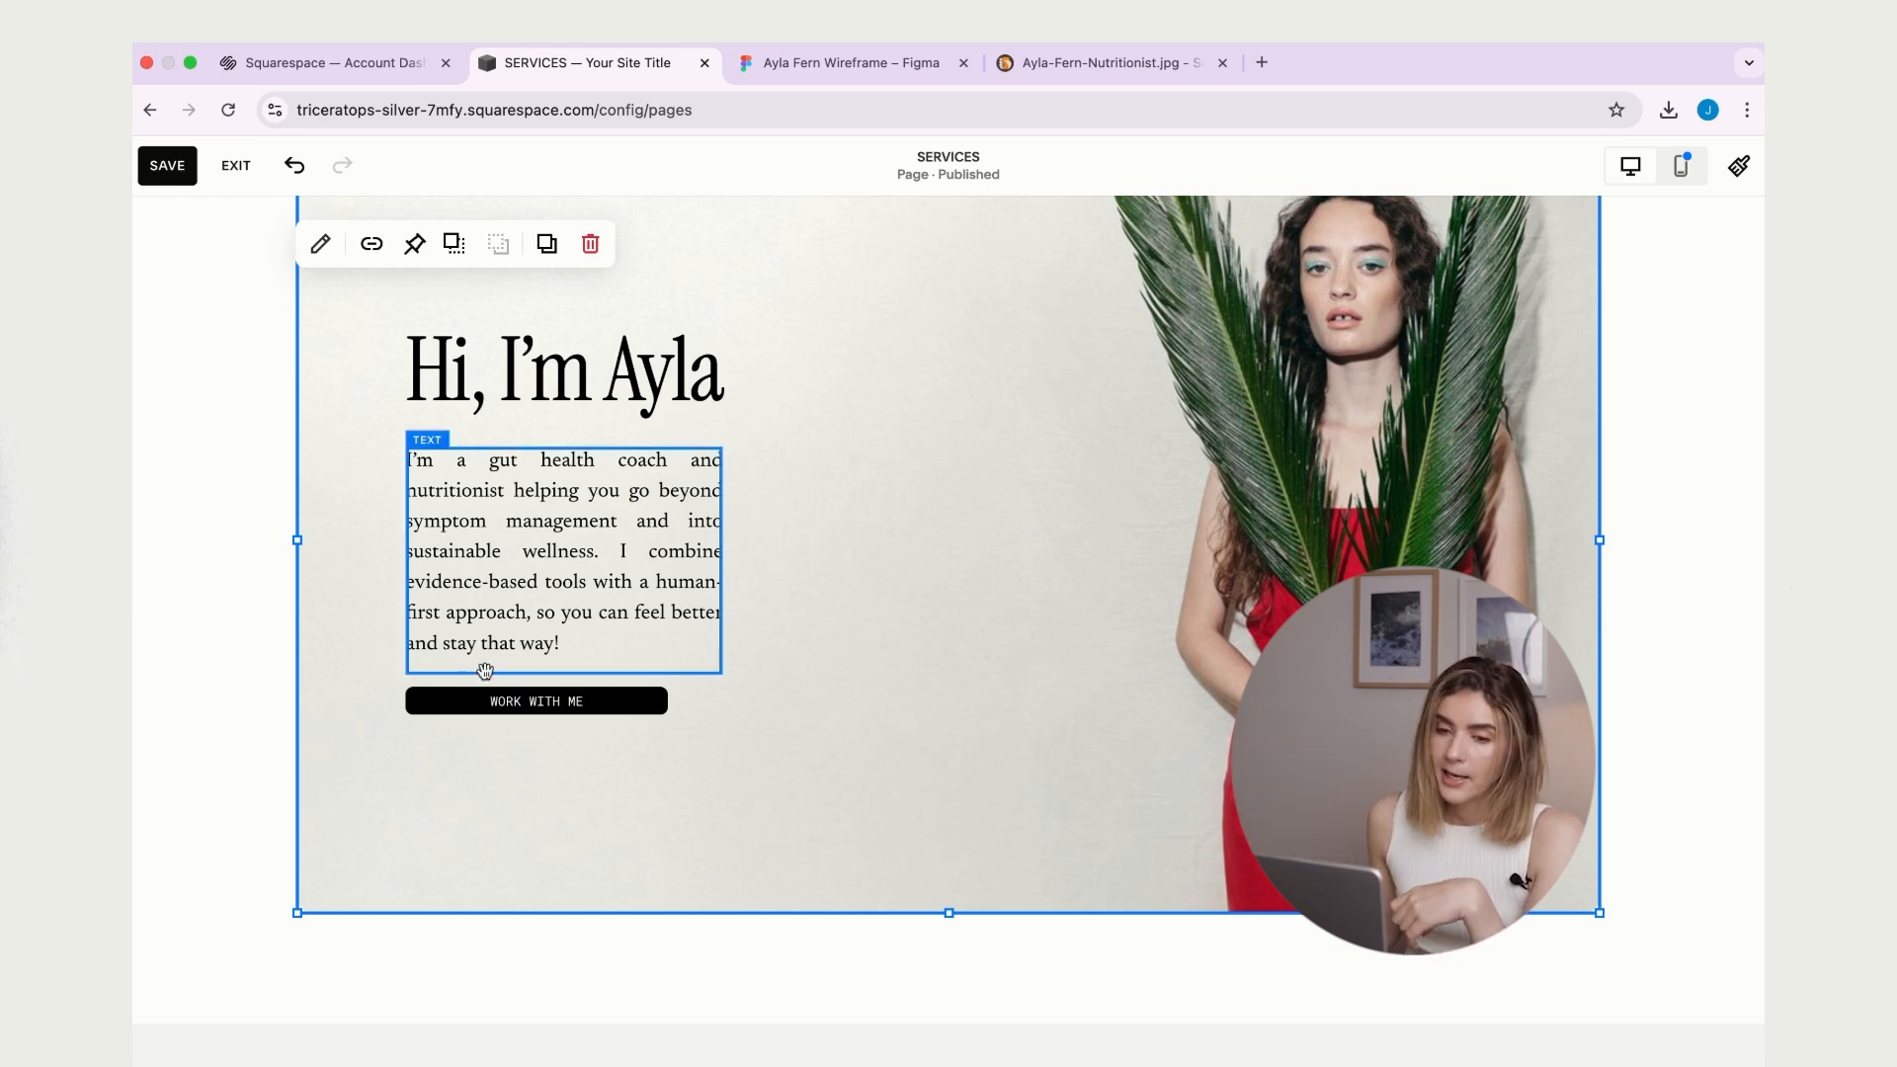
- Nudge the WORK WITH ME button position and save the page
{"action": "left_click", "coordinate": [558, 650]}
{"action": "mouse_move", "coordinate": [572, 700]}
{"action": "left_mouse_down"}
{"action": "mouse_move", "coordinate": [581, 733]}
{"action": "mouse_move", "coordinate": [579, 708]}
{"action": "left_mouse_up"}
{"action": "left_click", "coordinate": [1686, 352]}
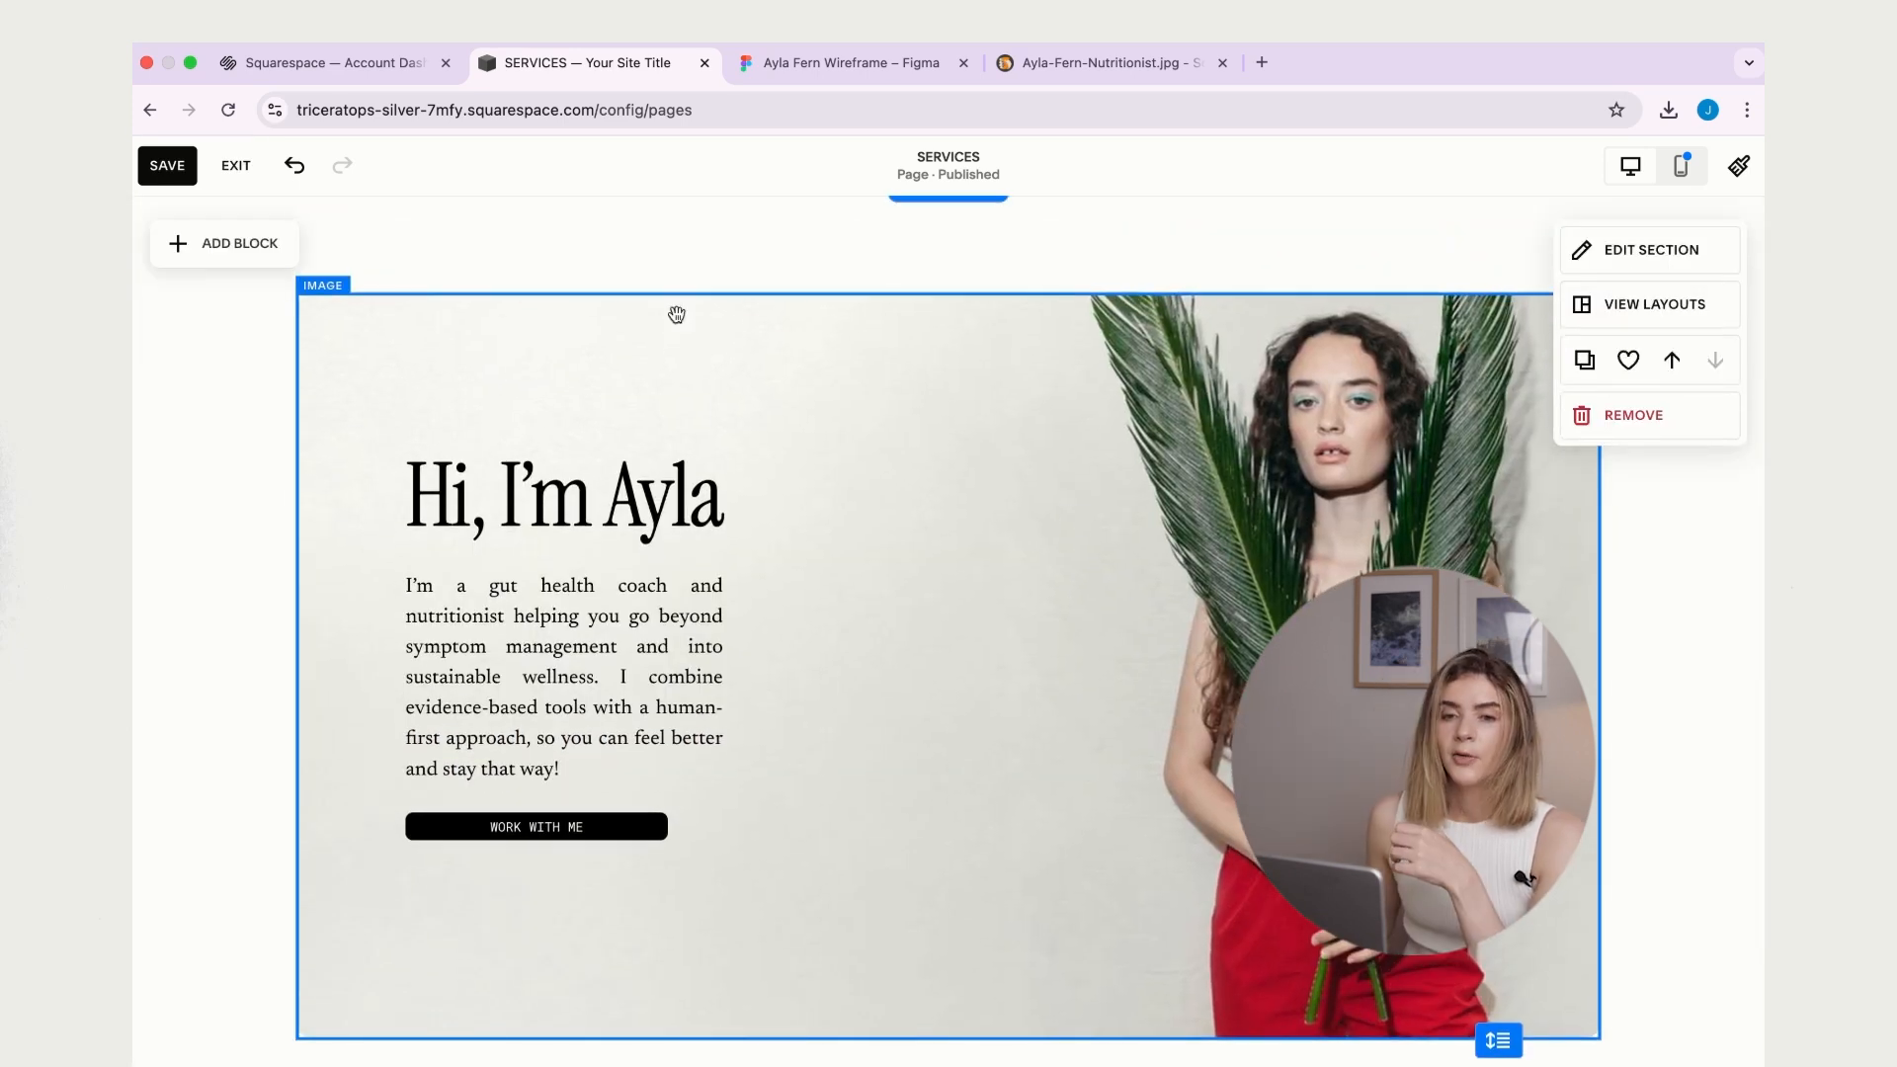
{"action": "left_click", "coordinate": [150, 168]}
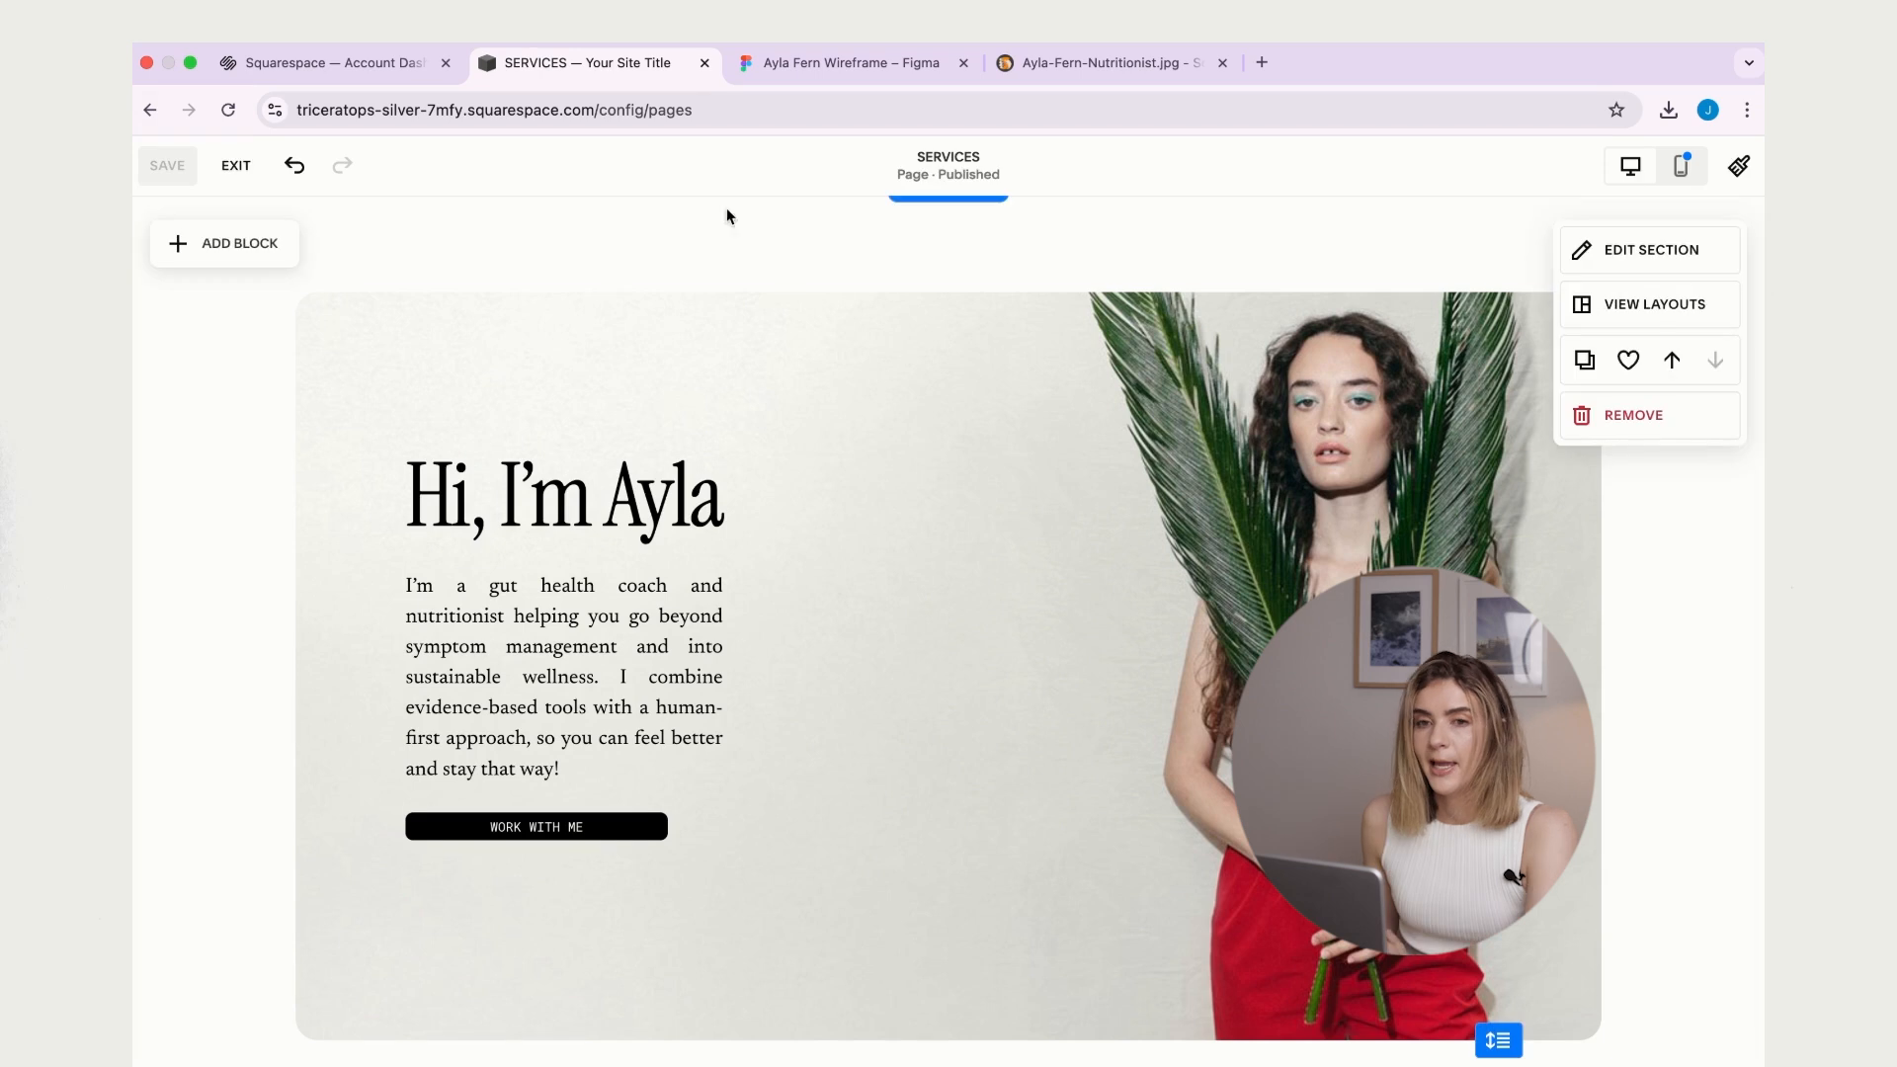
- Exit the editor and scroll the full-screen preview of the Services page down to the intro card
{"action": "left_click", "coordinate": [247, 172]}
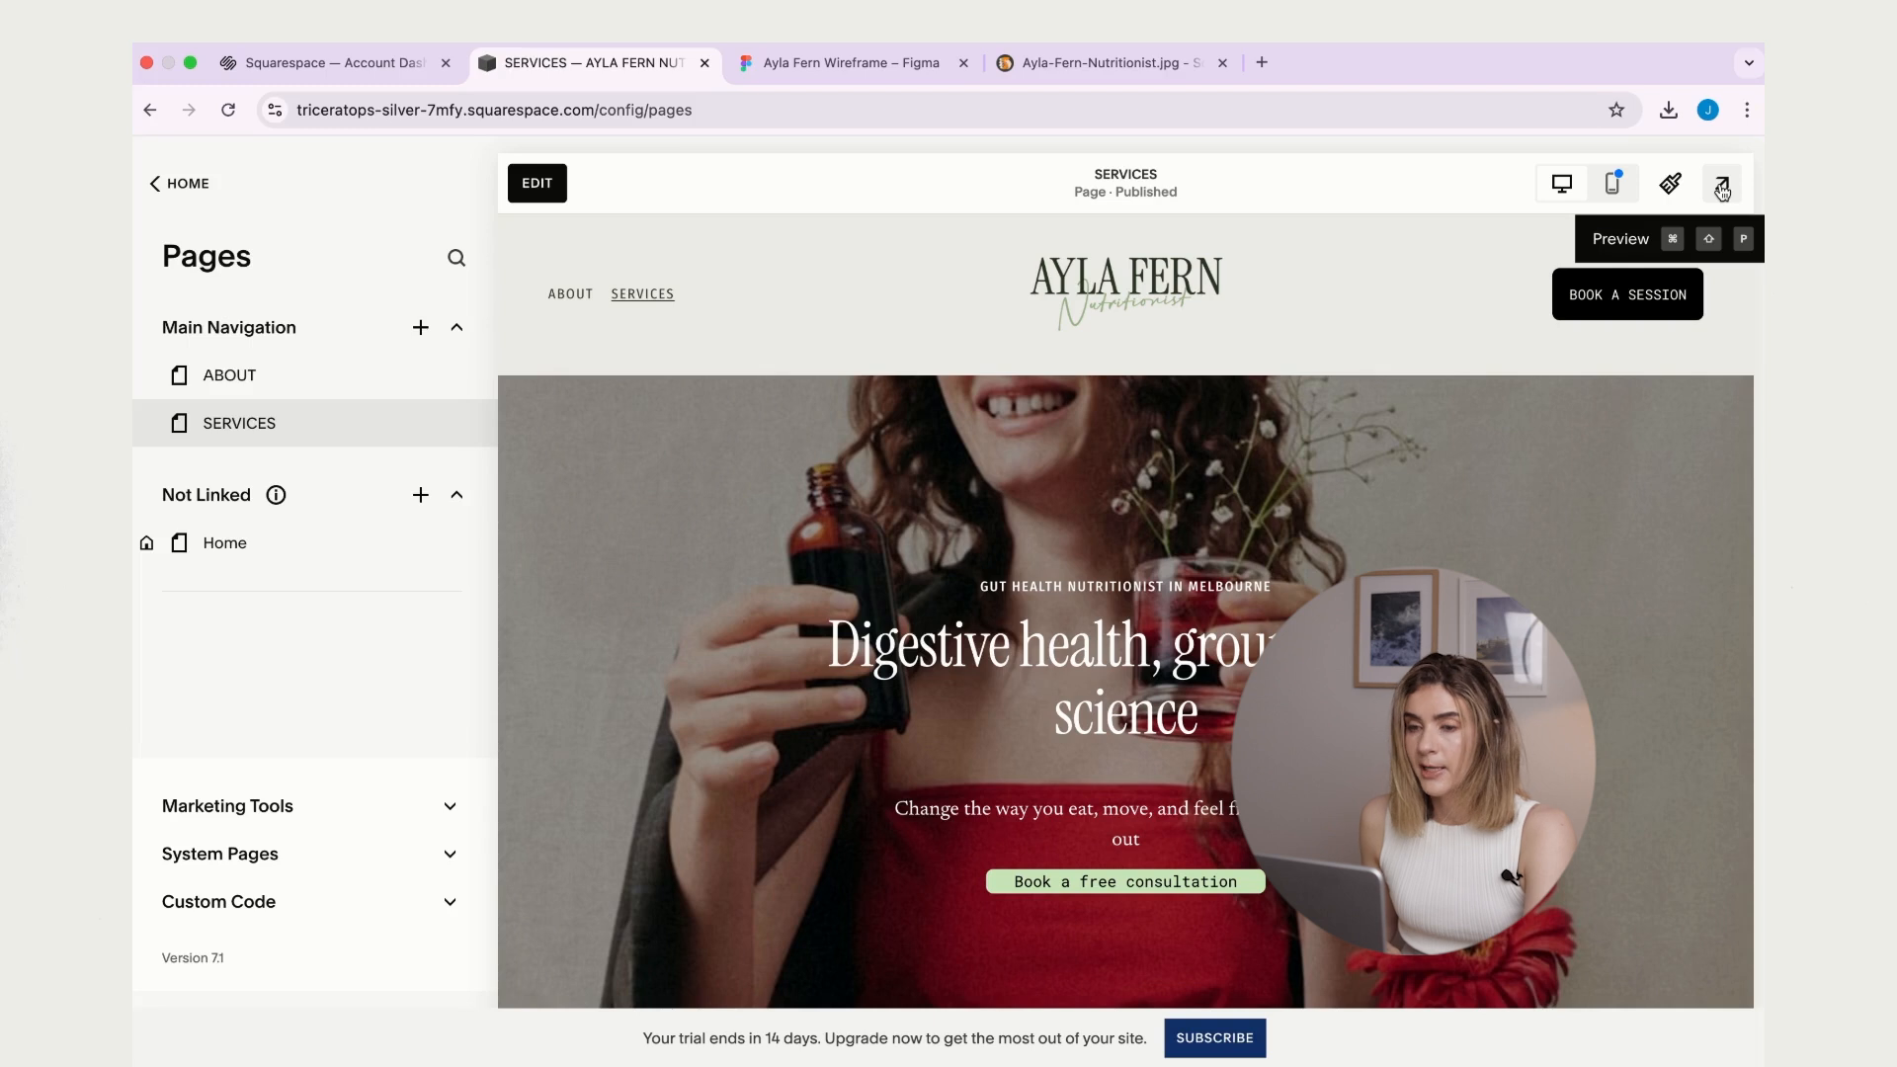
{"action": "left_click", "coordinate": [1722, 187]}
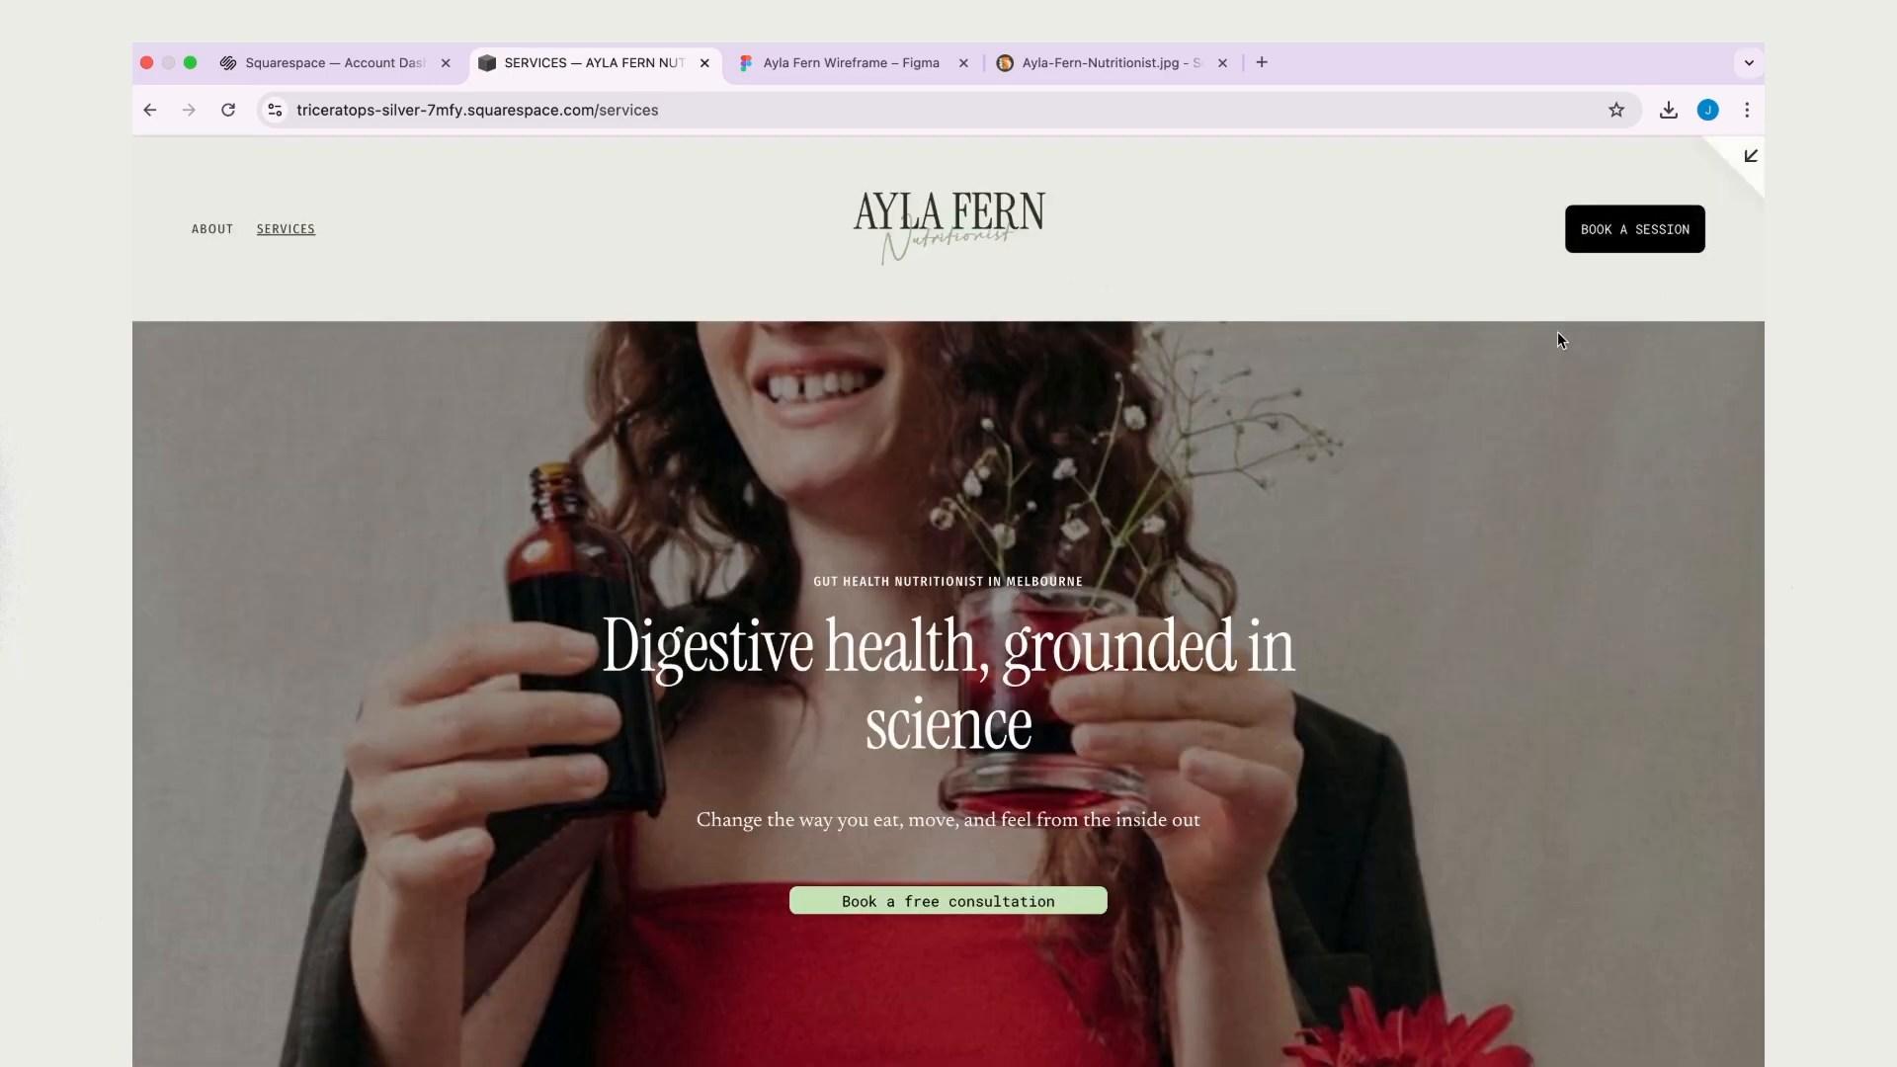
{"action": "scroll", "coordinate": [1598, 328], "scroll_direction": "down", "scroll_amount": 2}
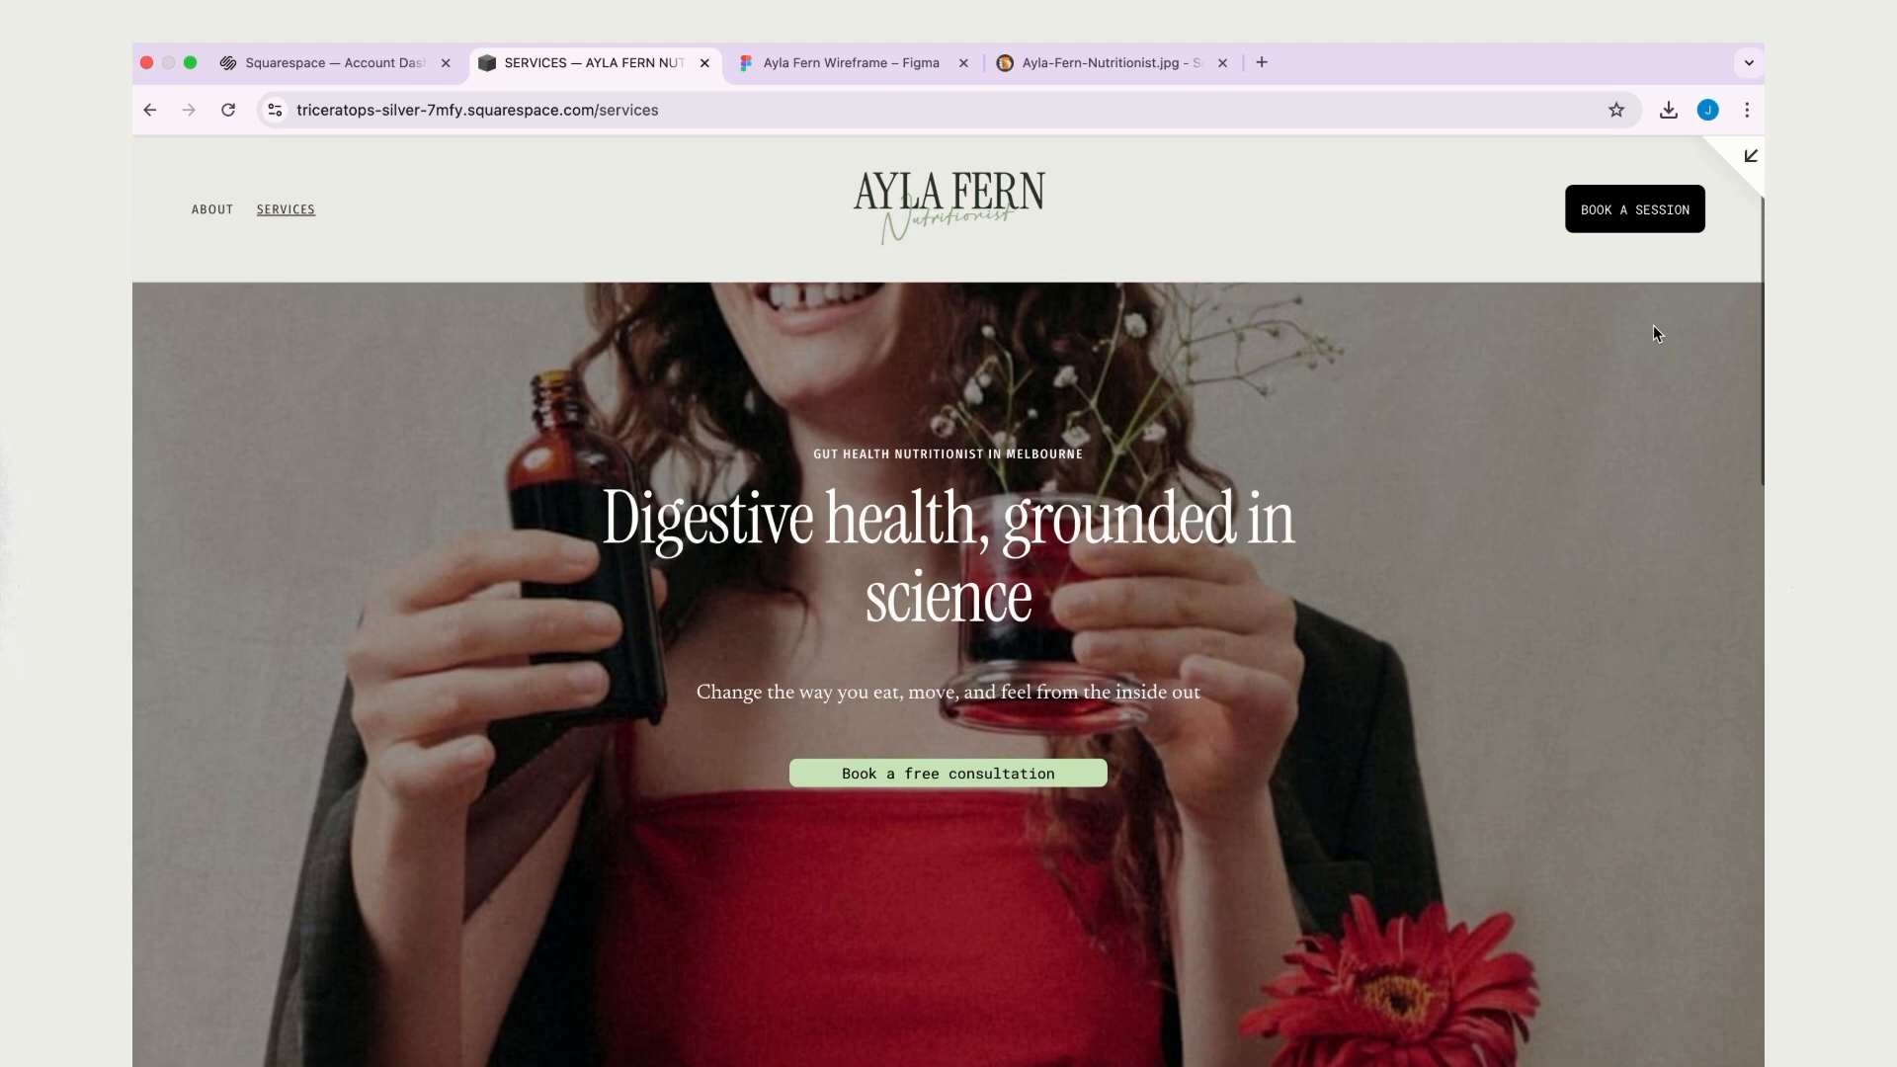
{"action": "scroll", "coordinate": [1669, 307], "scroll_direction": "down", "scroll_amount": 5}
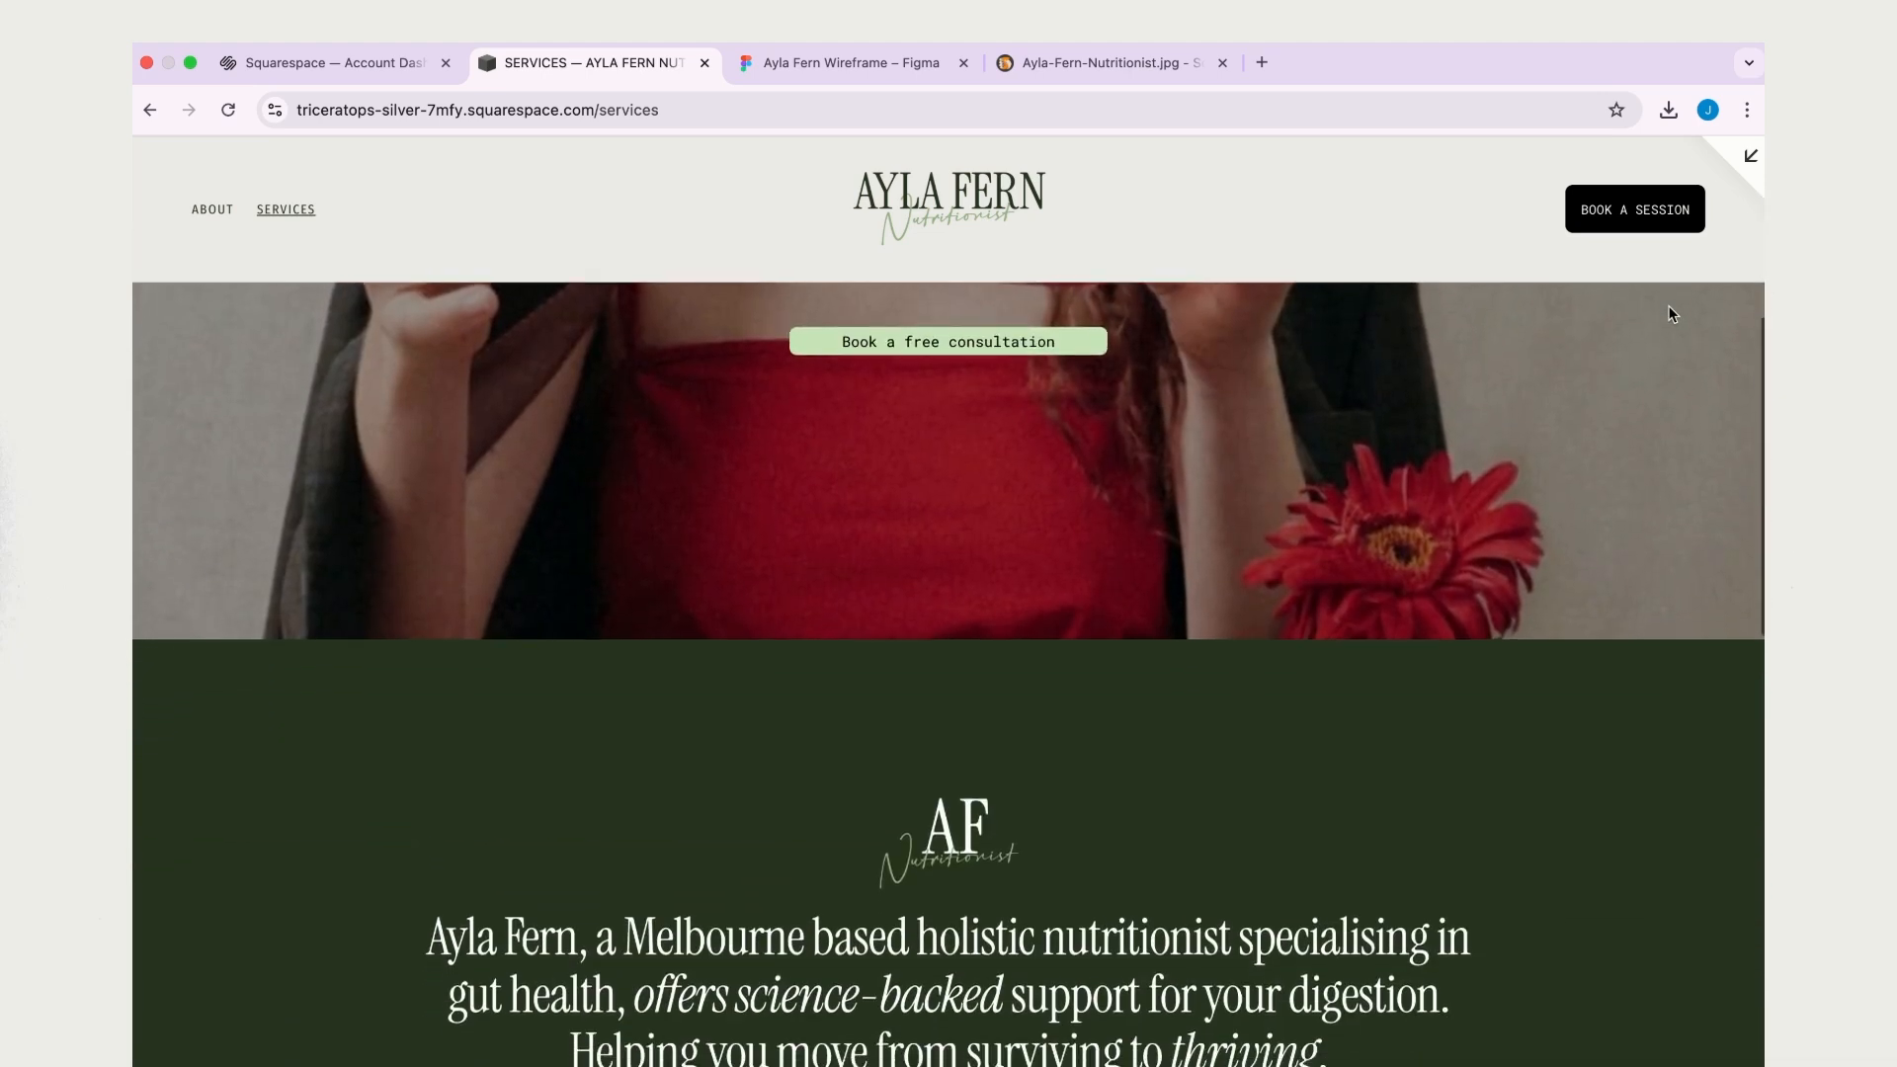
{"action": "scroll", "coordinate": [1670, 314], "scroll_direction": "down", "scroll_amount": 4}
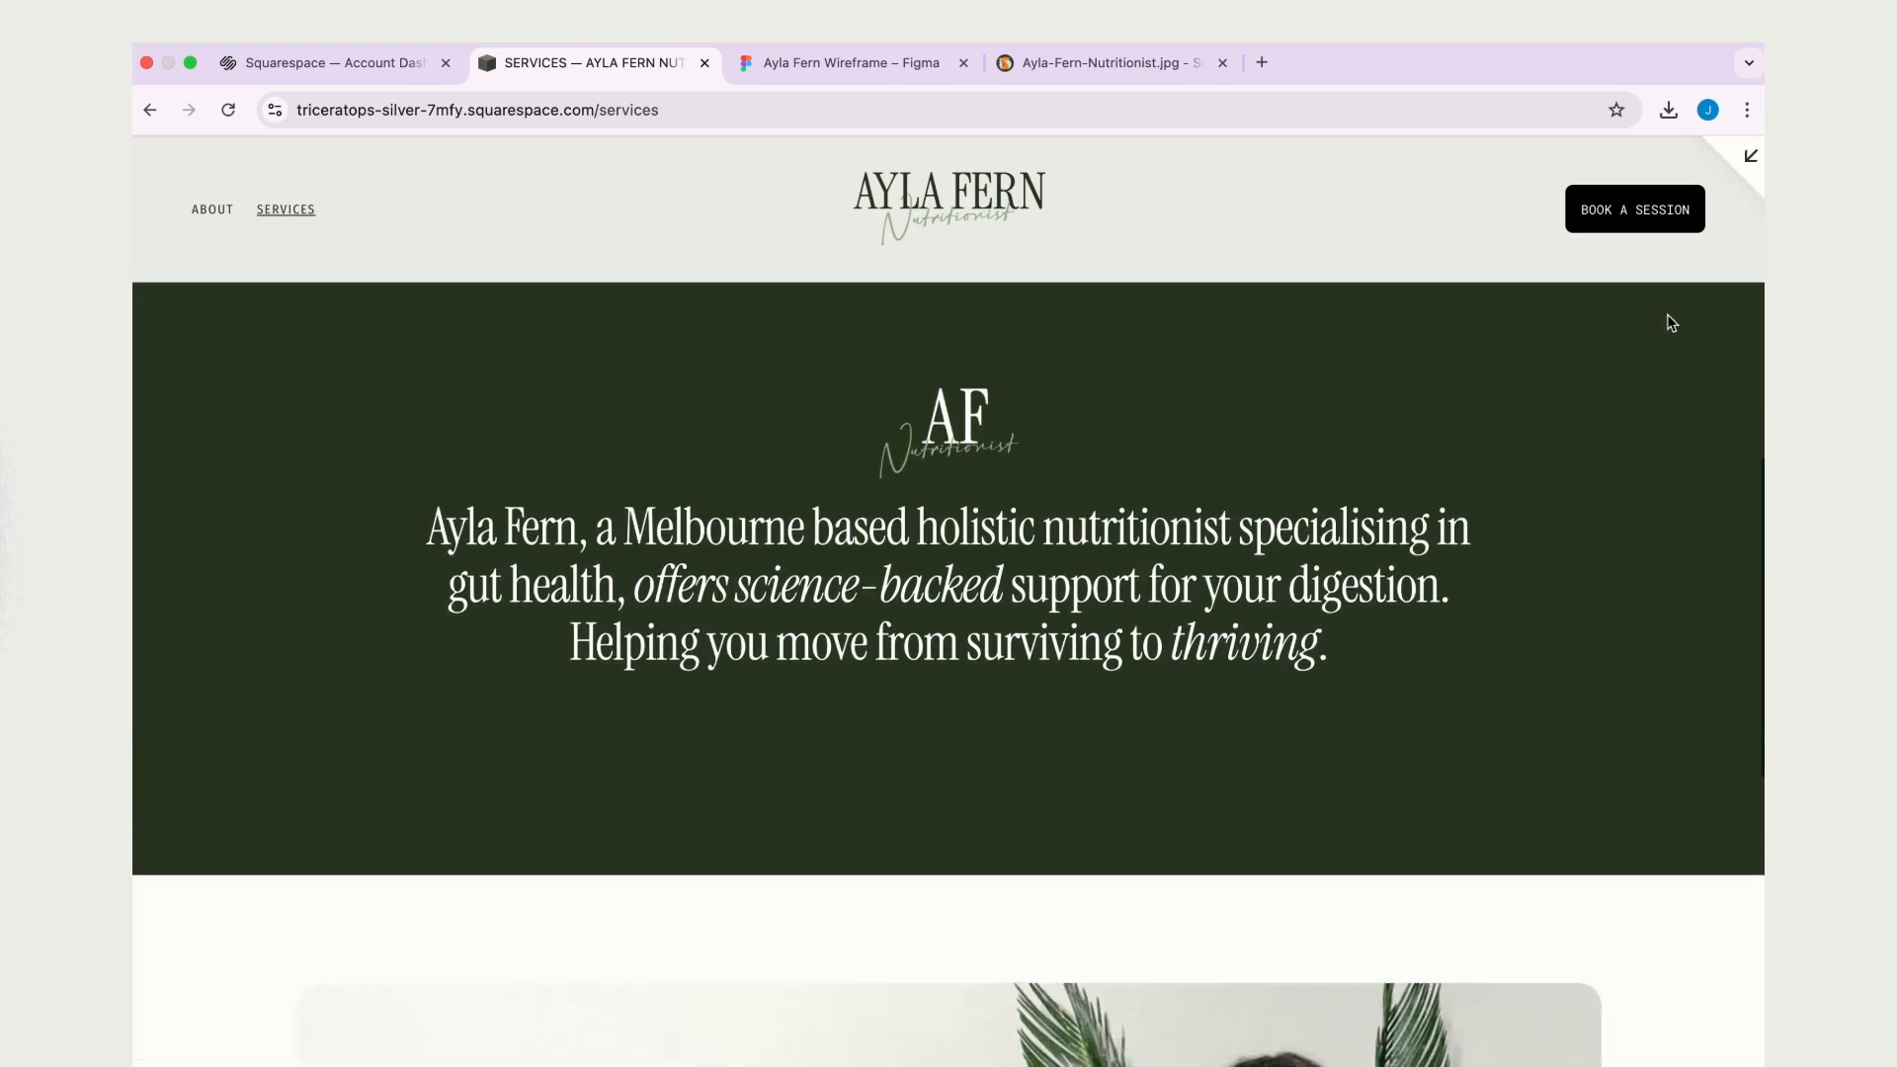
{"action": "scroll", "coordinate": [1697, 395], "scroll_direction": "down", "scroll_amount": 4}
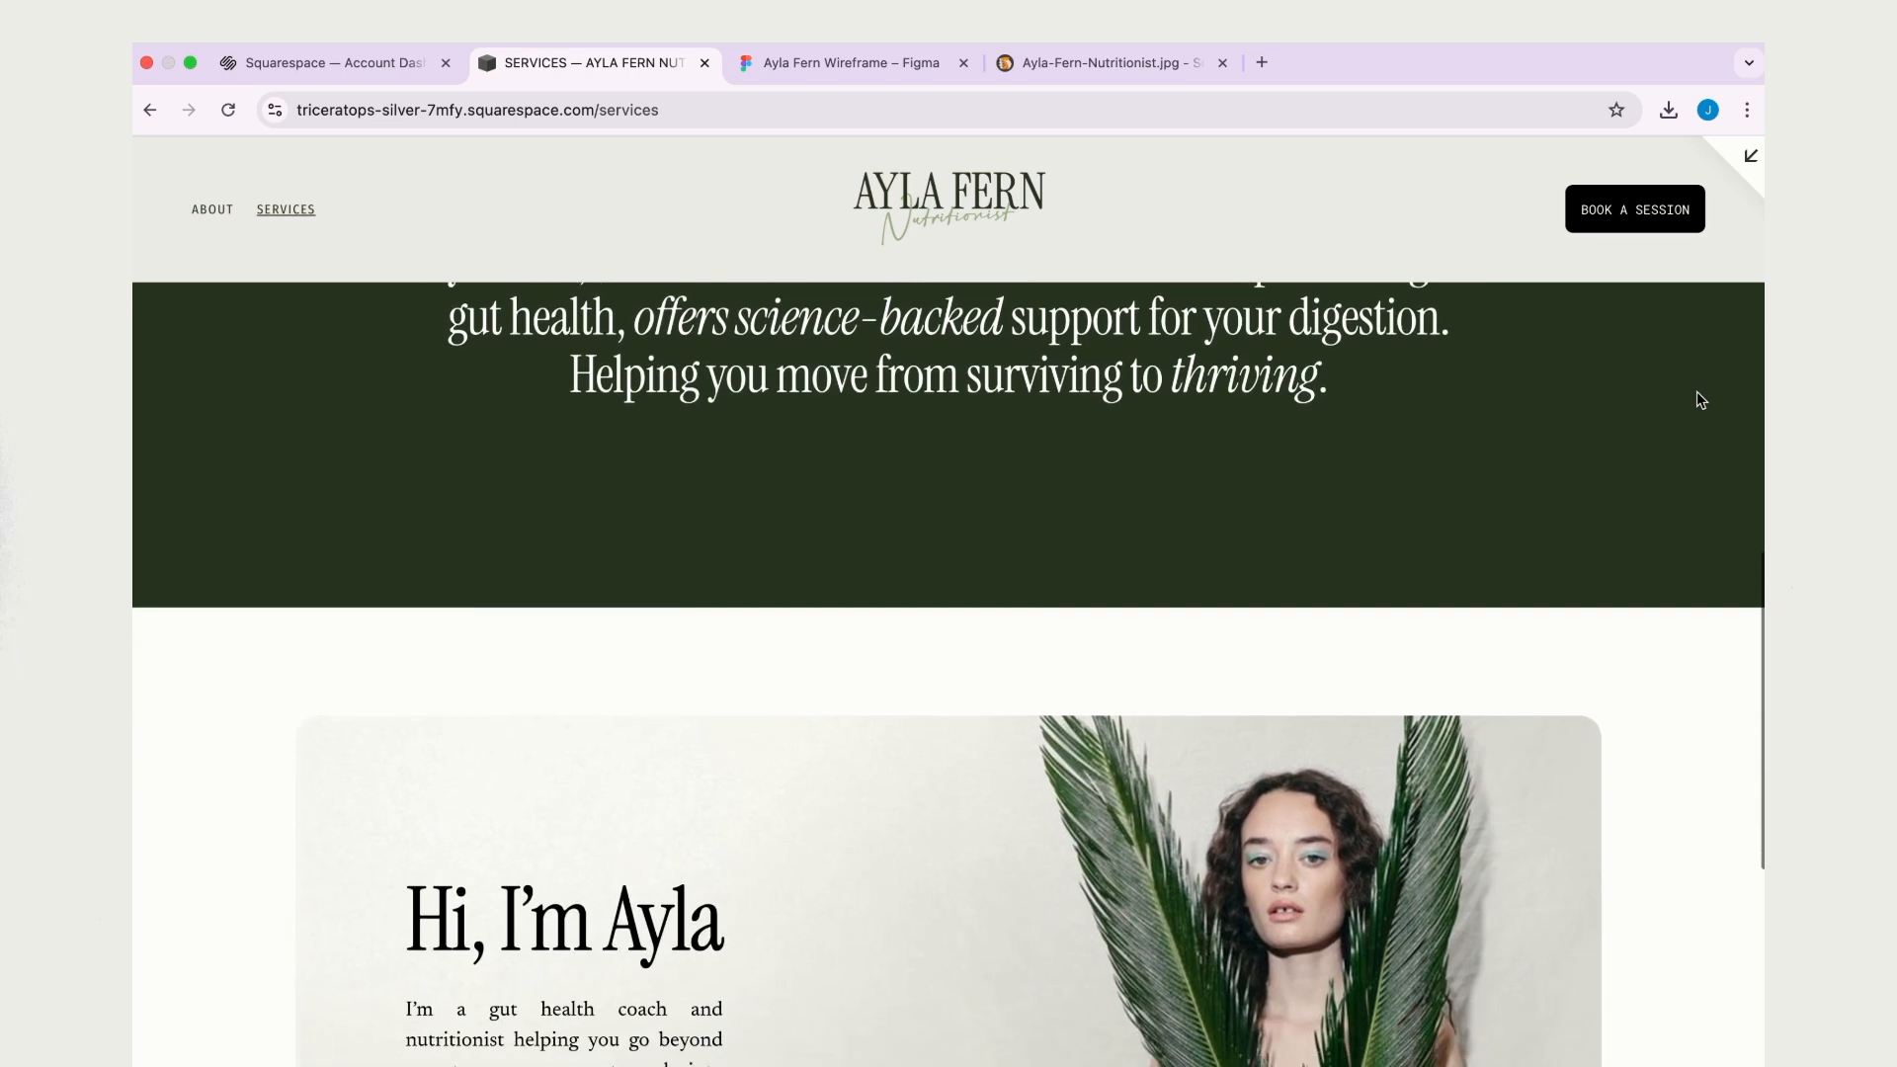
{"action": "scroll", "coordinate": [1697, 396], "scroll_direction": "down", "scroll_amount": 3}
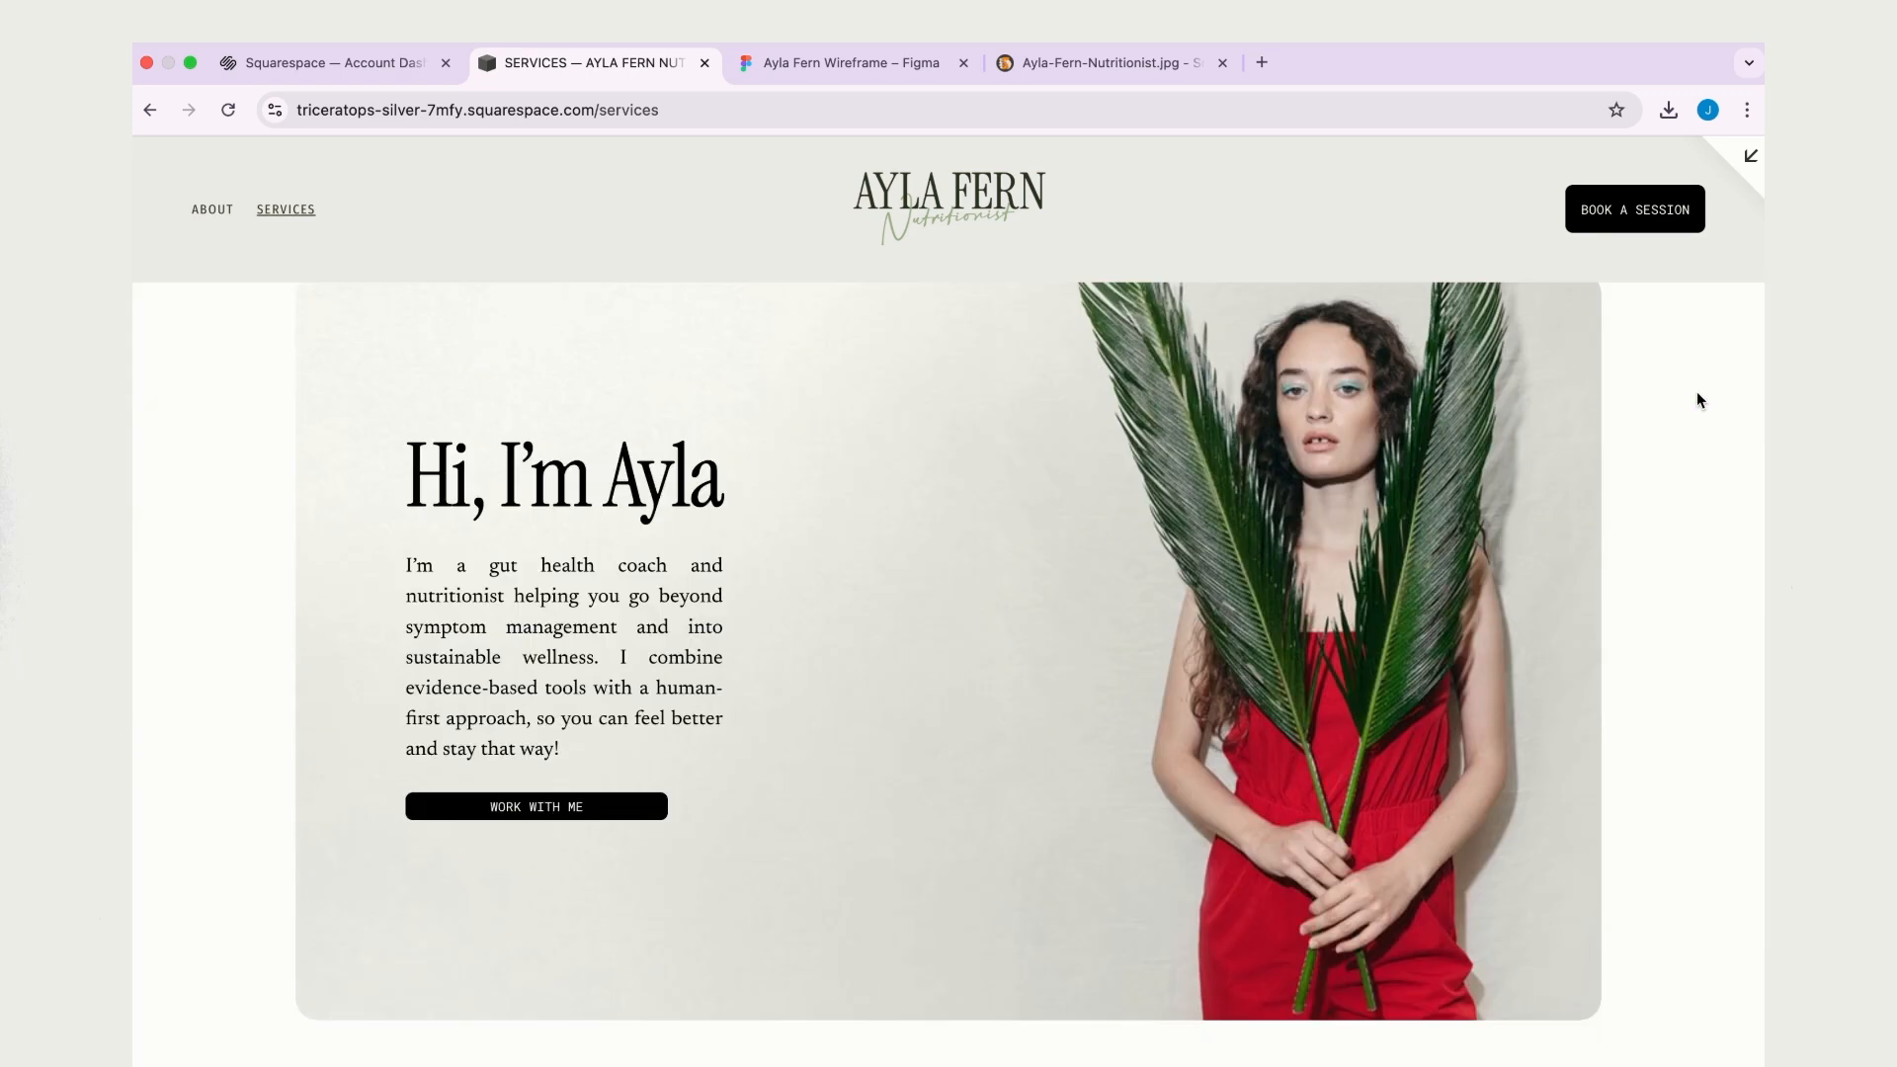
{"action": "scroll", "coordinate": [1699, 395], "scroll_direction": "down", "scroll_amount": 1}
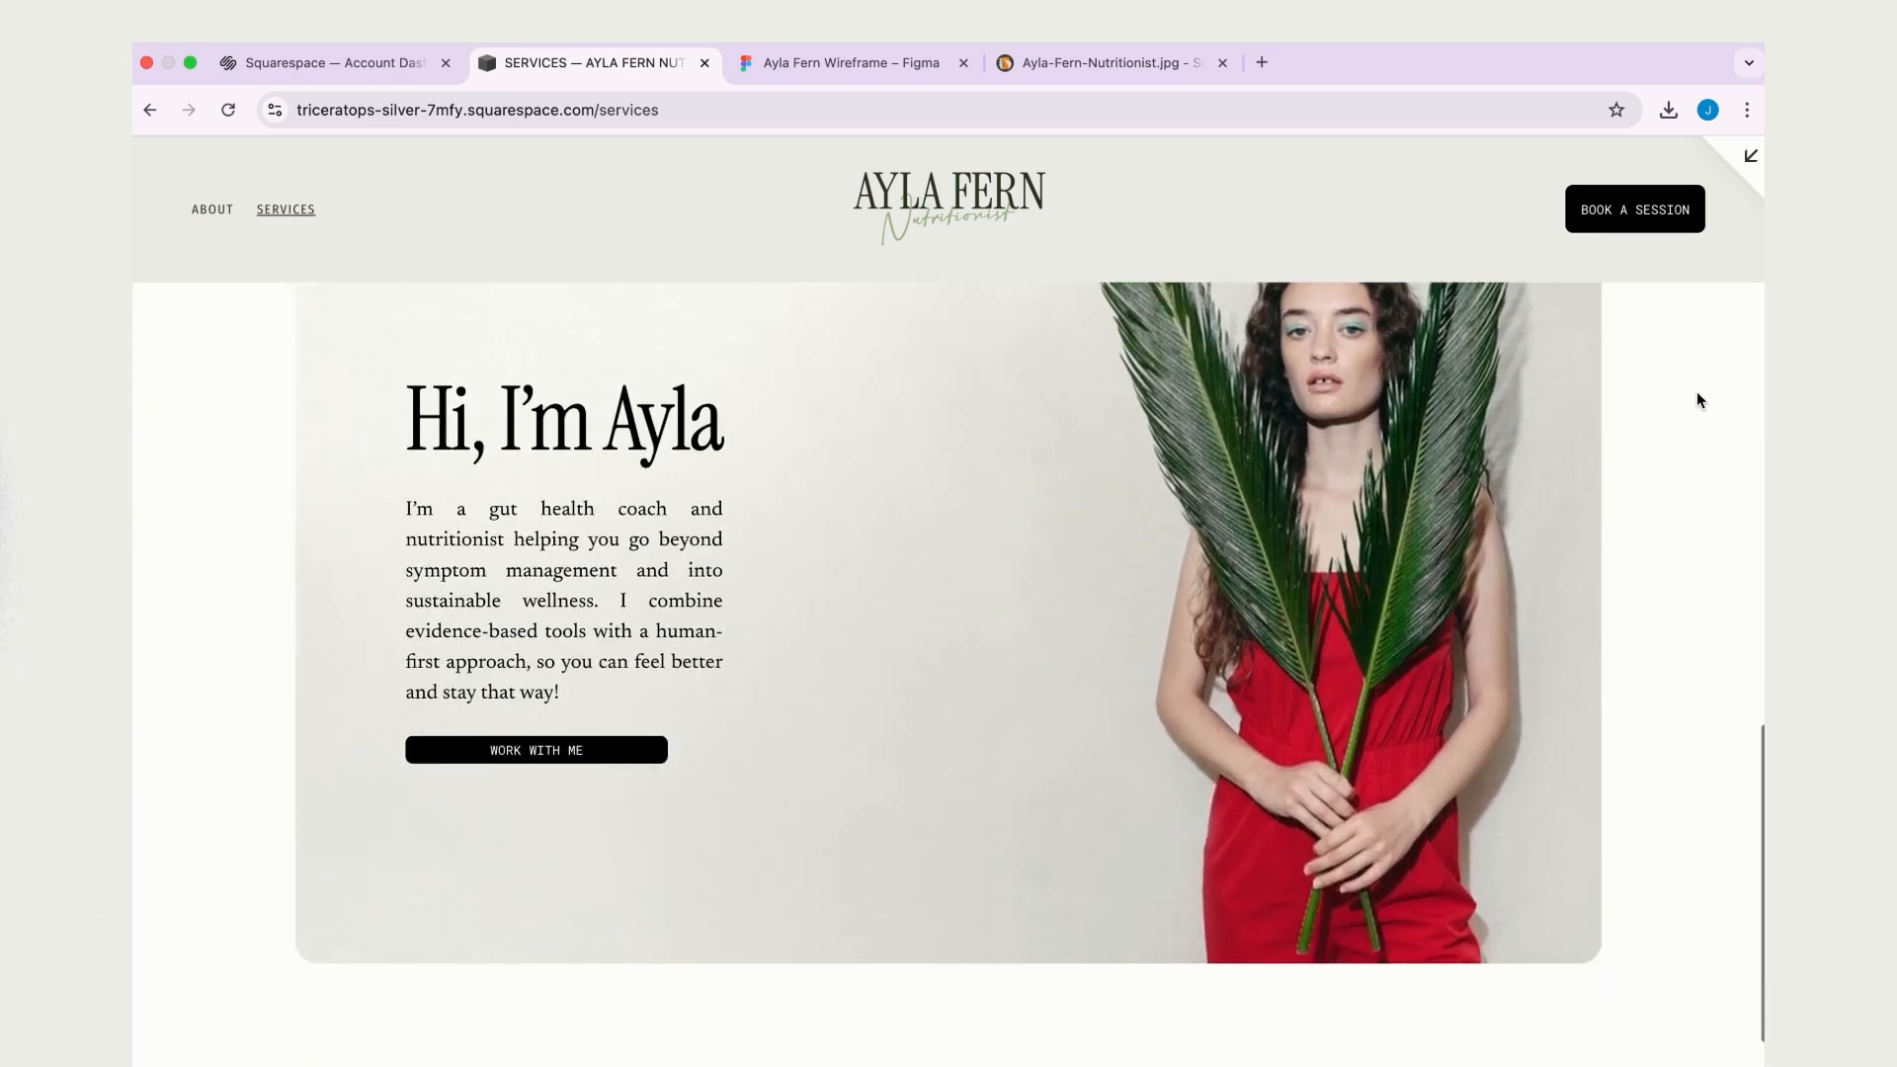
{"action": "scroll", "coordinate": [1697, 399], "scroll_direction": "up", "scroll_amount": 5}
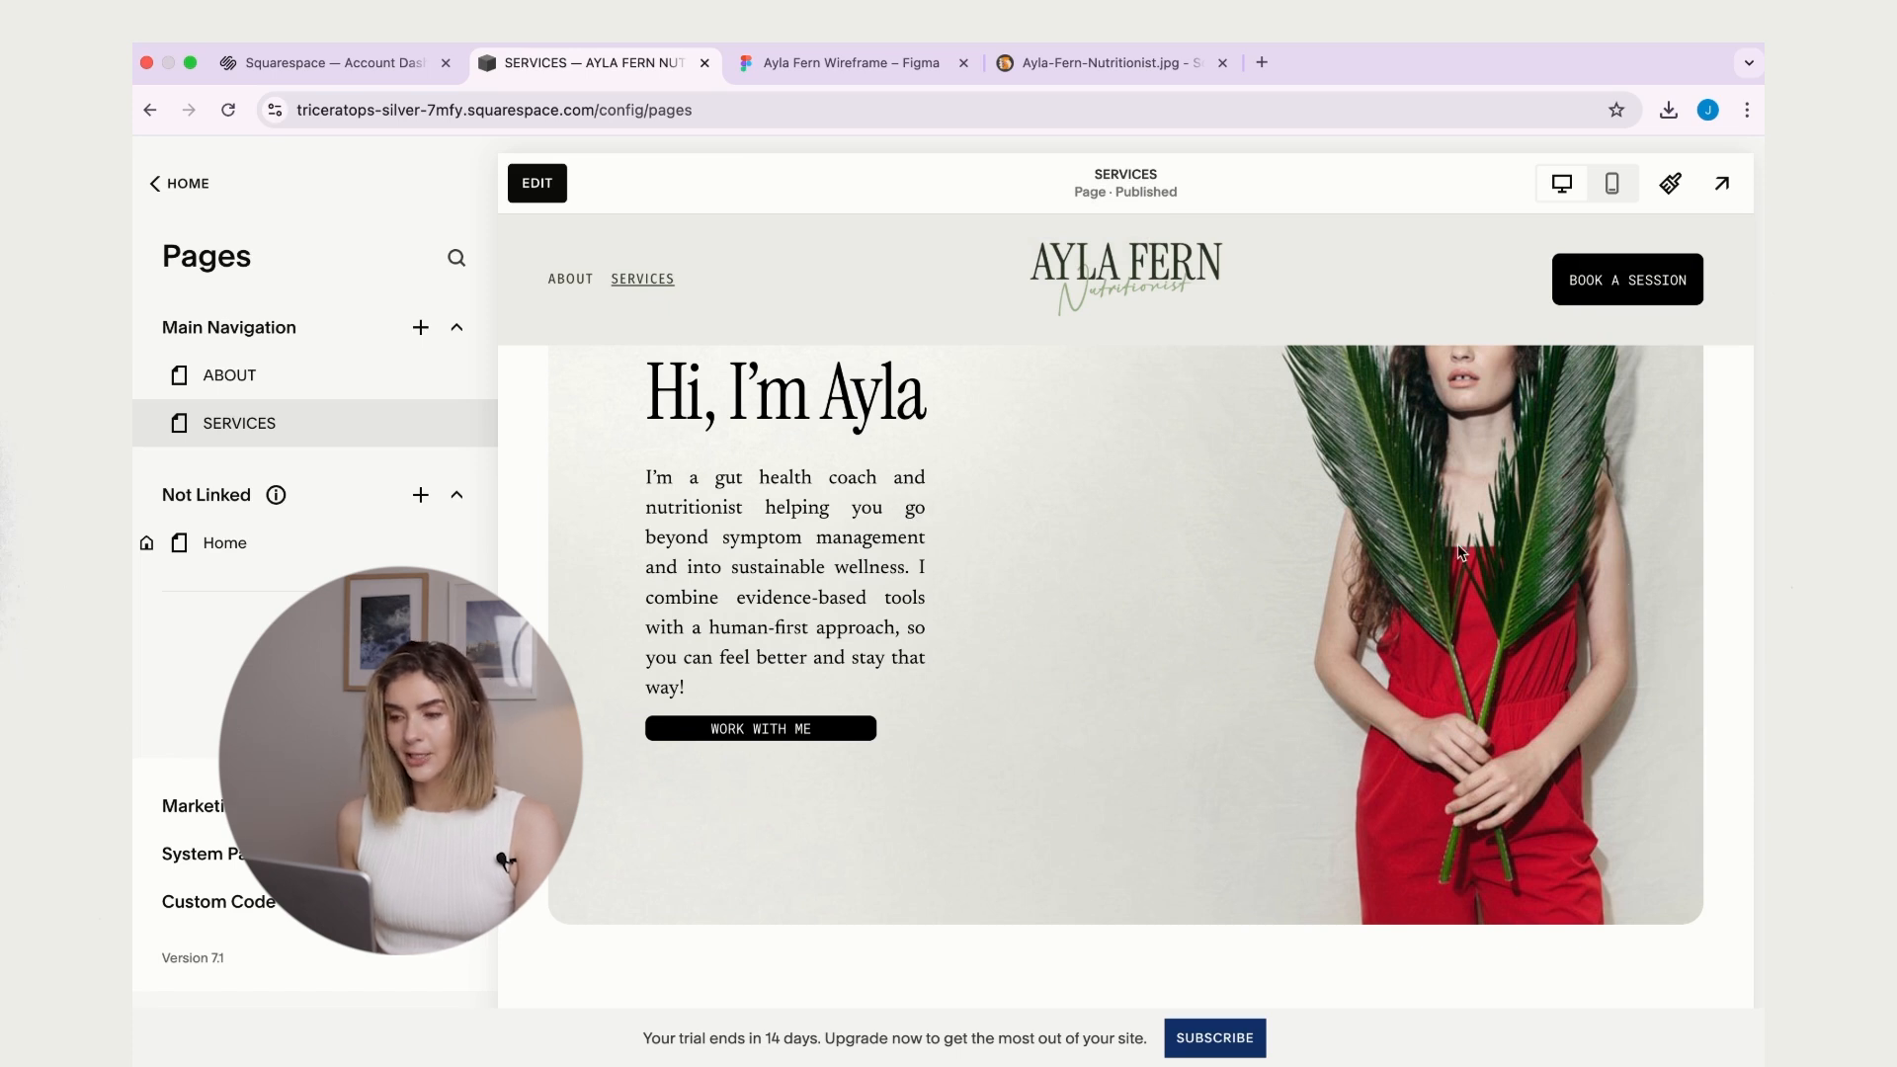
{"action": "left_click", "coordinate": [850, 62]}
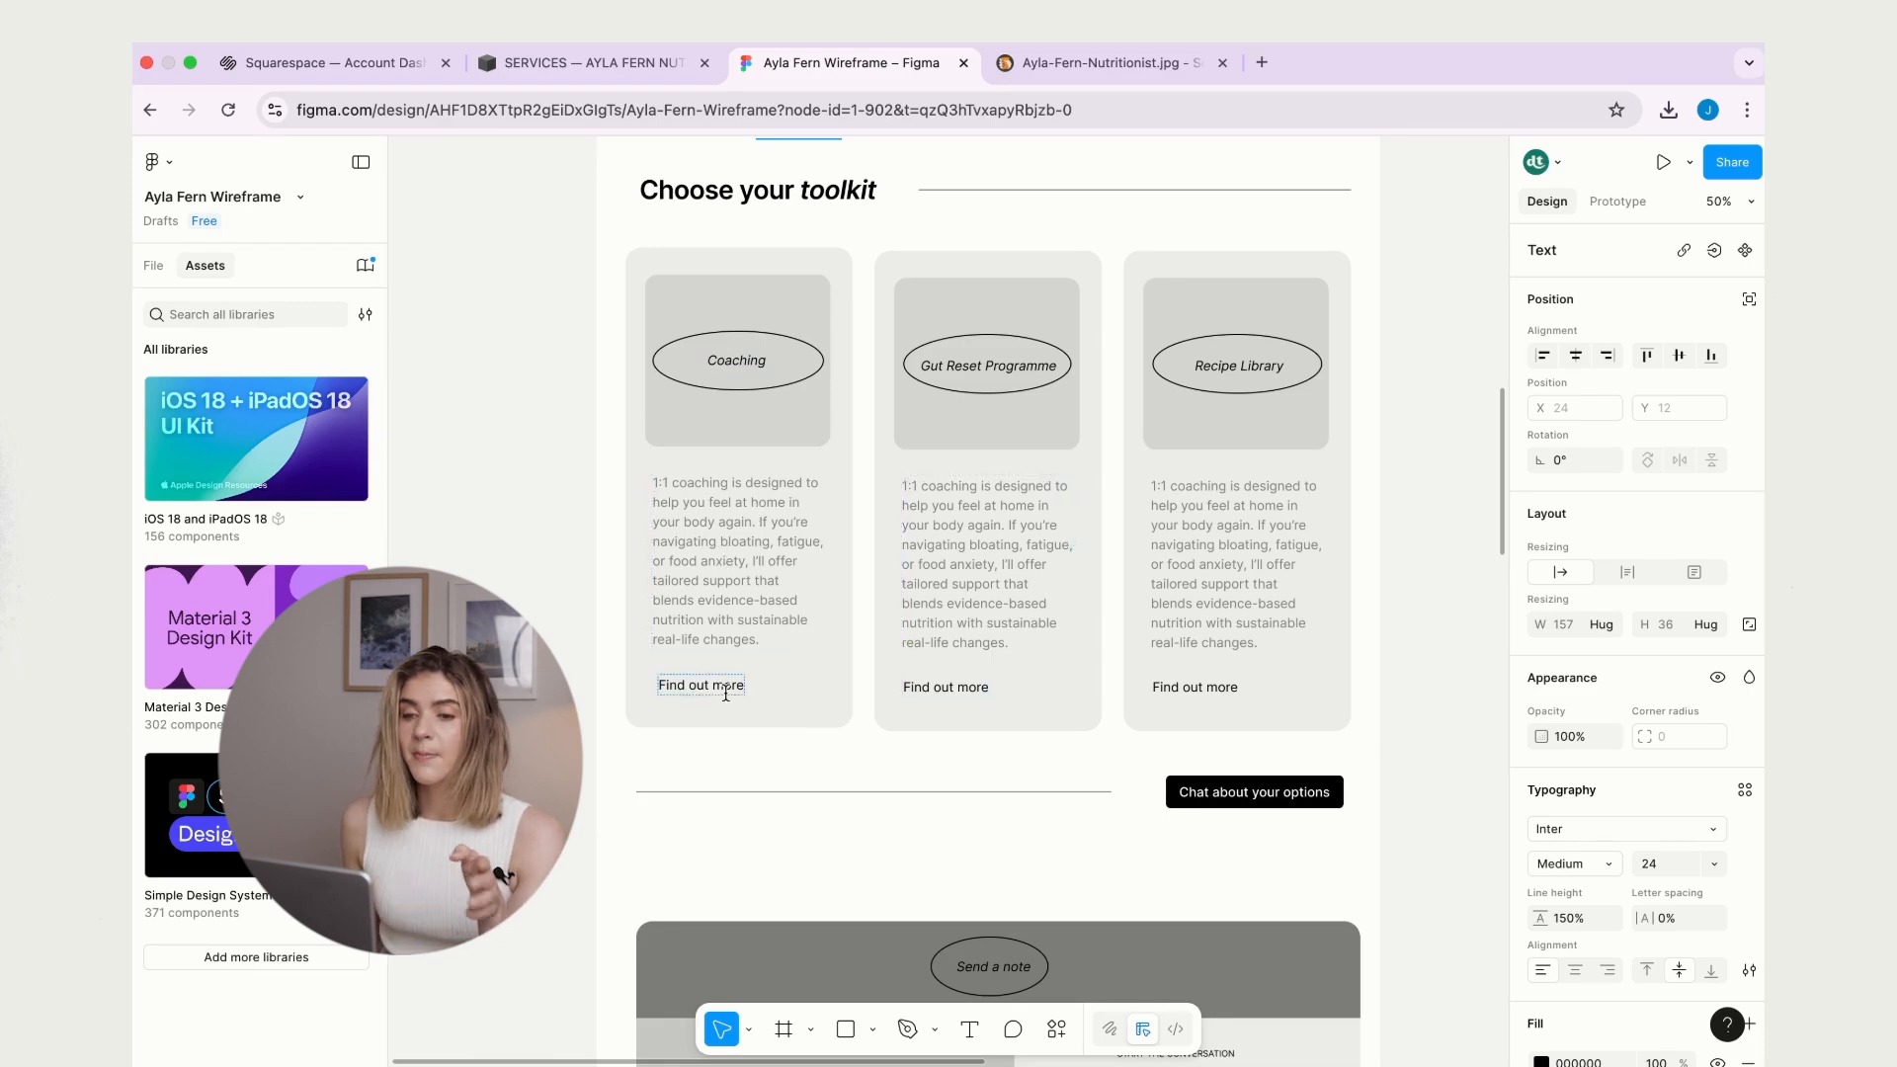
{"action": "scroll", "coordinate": [1188, 547], "scroll_direction": "down", "scroll_amount": 4}
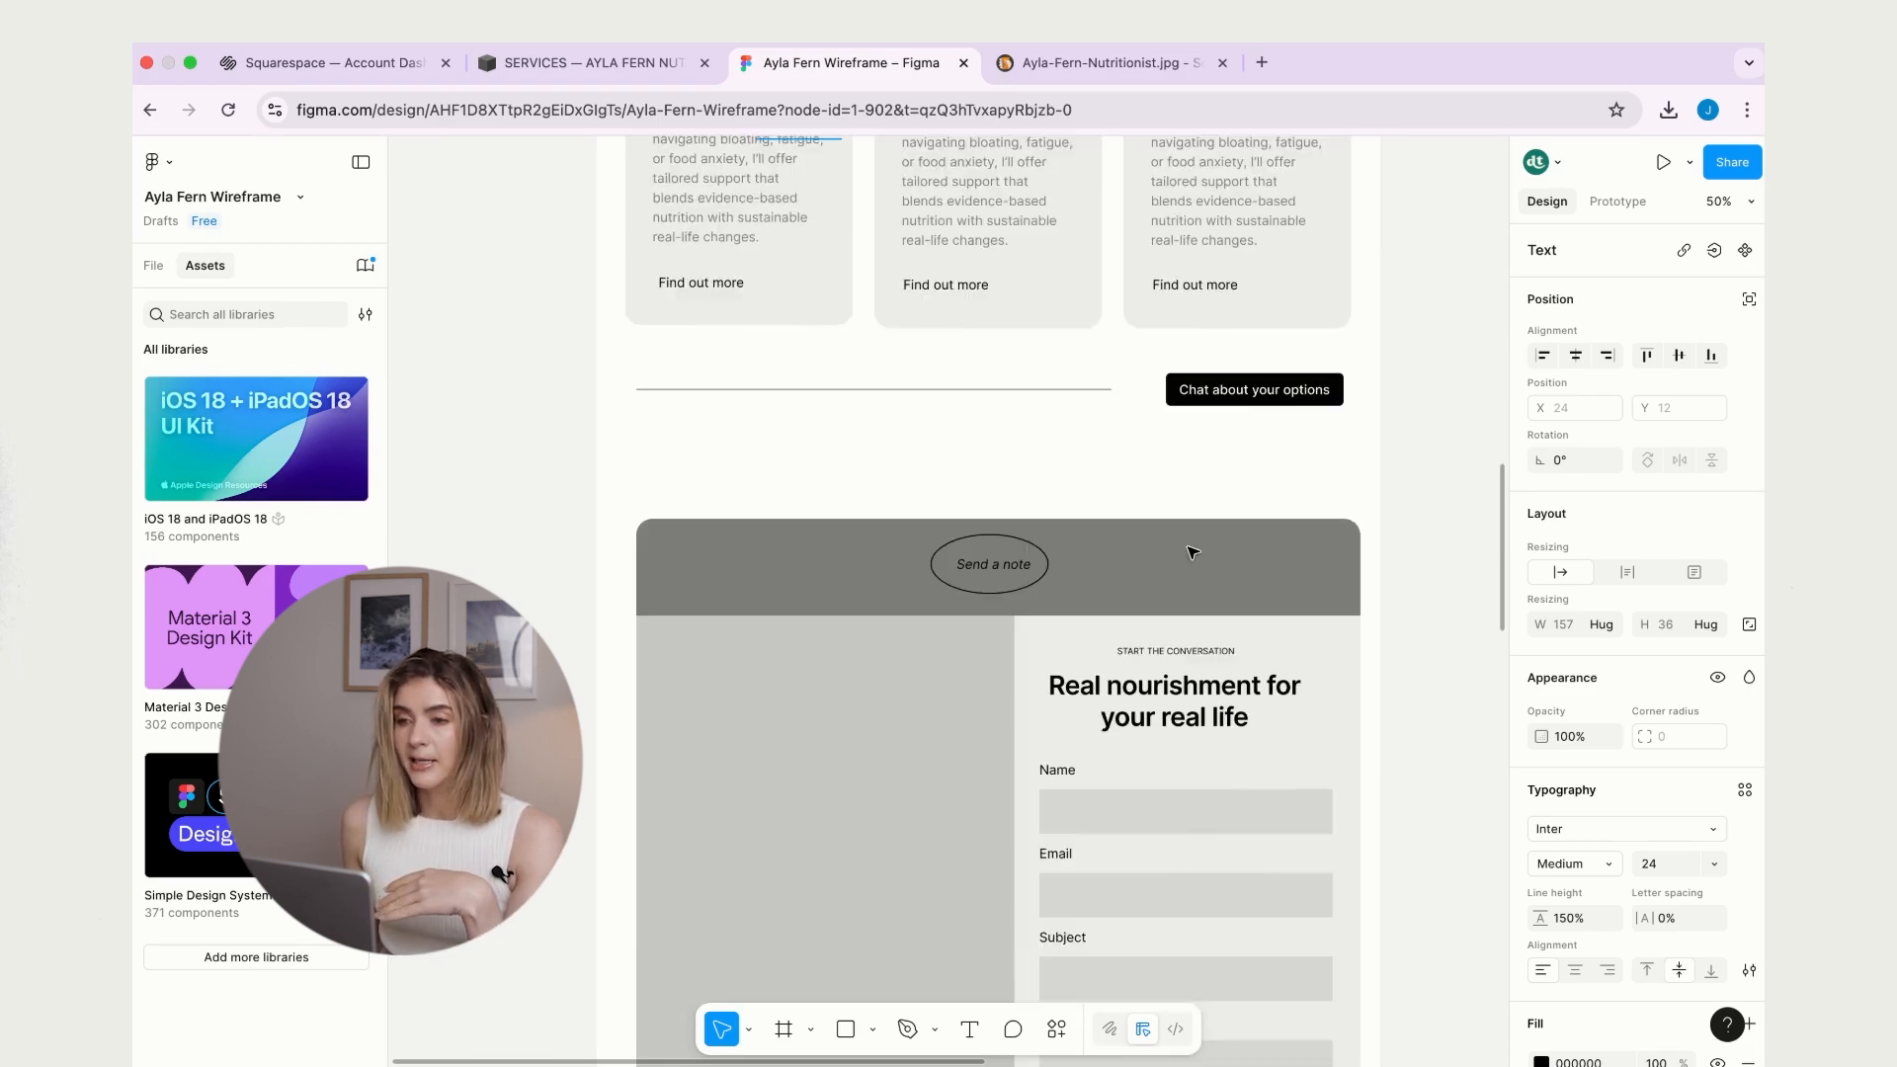
{"action": "scroll", "coordinate": [1189, 549], "scroll_direction": "up", "scroll_amount": 2}
{"action": "scroll", "coordinate": [1239, 559], "scroll_direction": "down", "scroll_amount": 2}
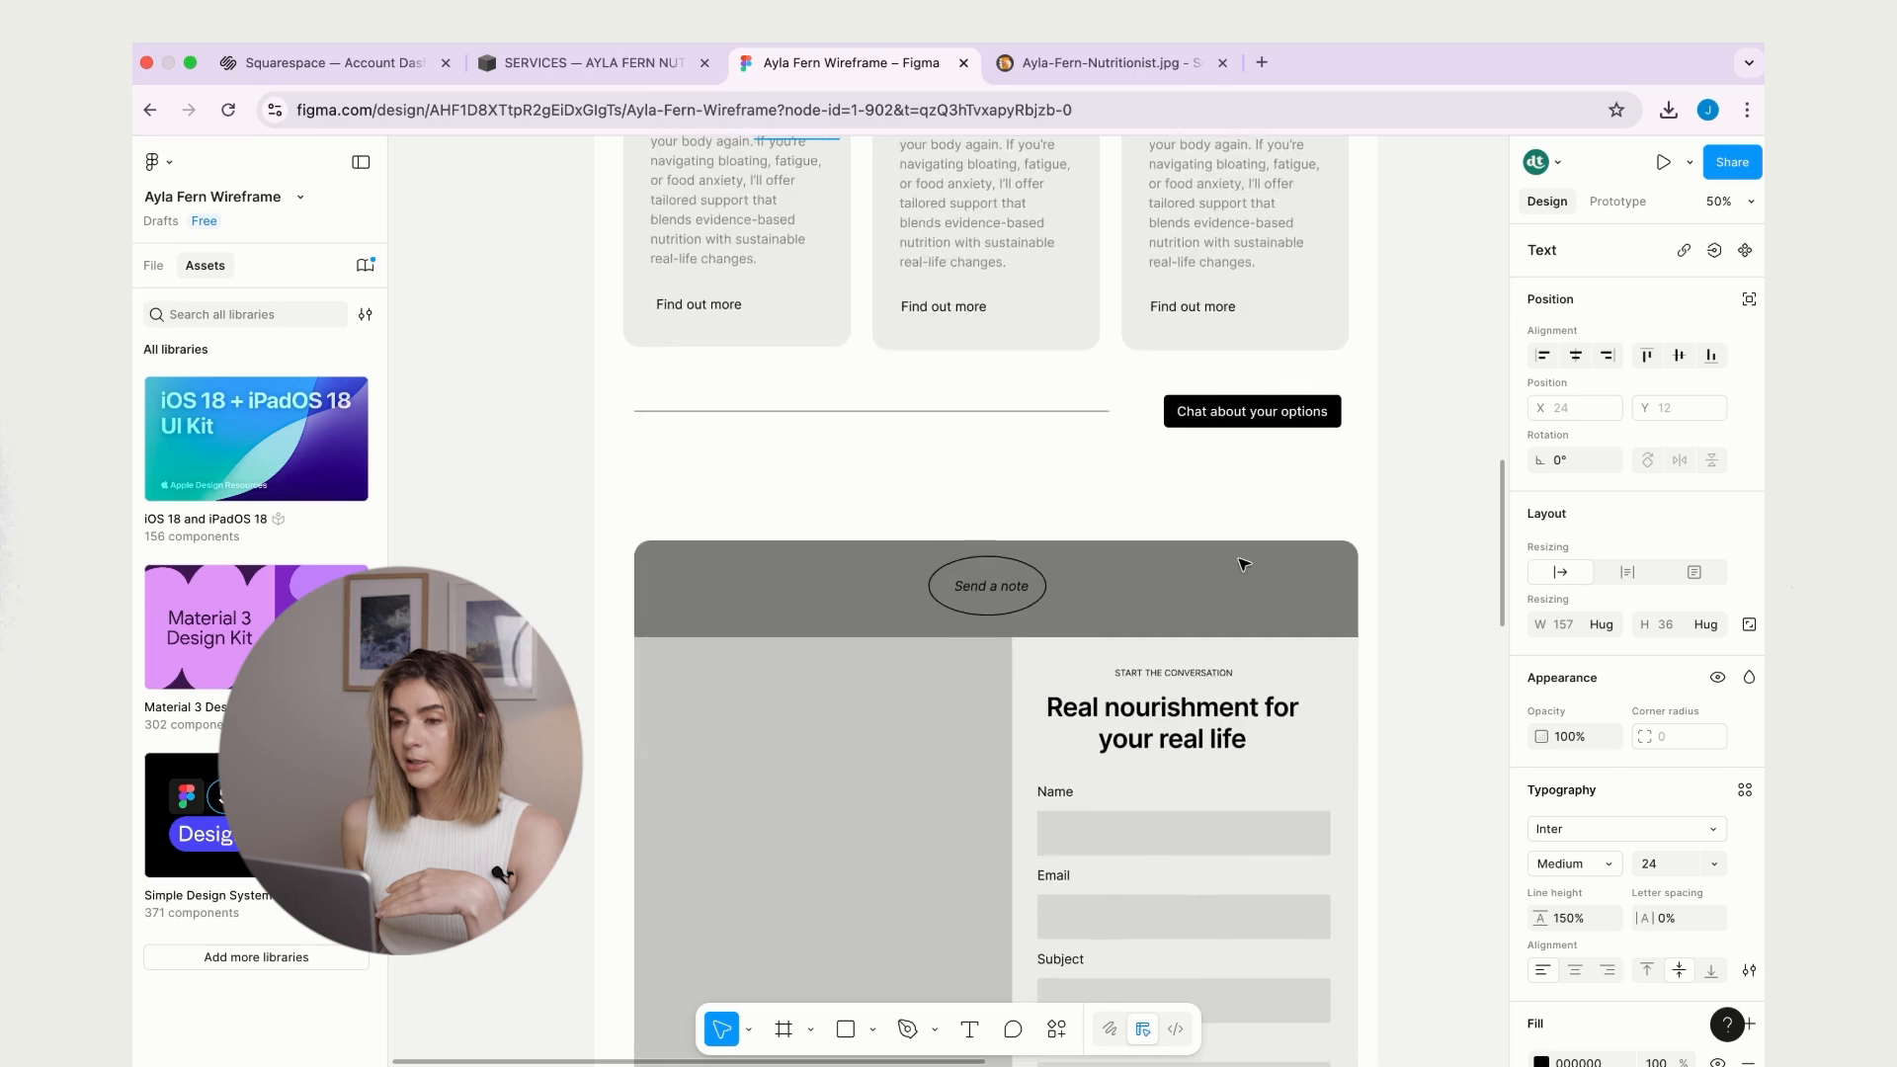
{"action": "scroll", "coordinate": [1198, 462], "scroll_direction": "up", "scroll_amount": 6}
{"action": "scroll", "coordinate": [1199, 461], "scroll_direction": "down", "scroll_amount": 1}
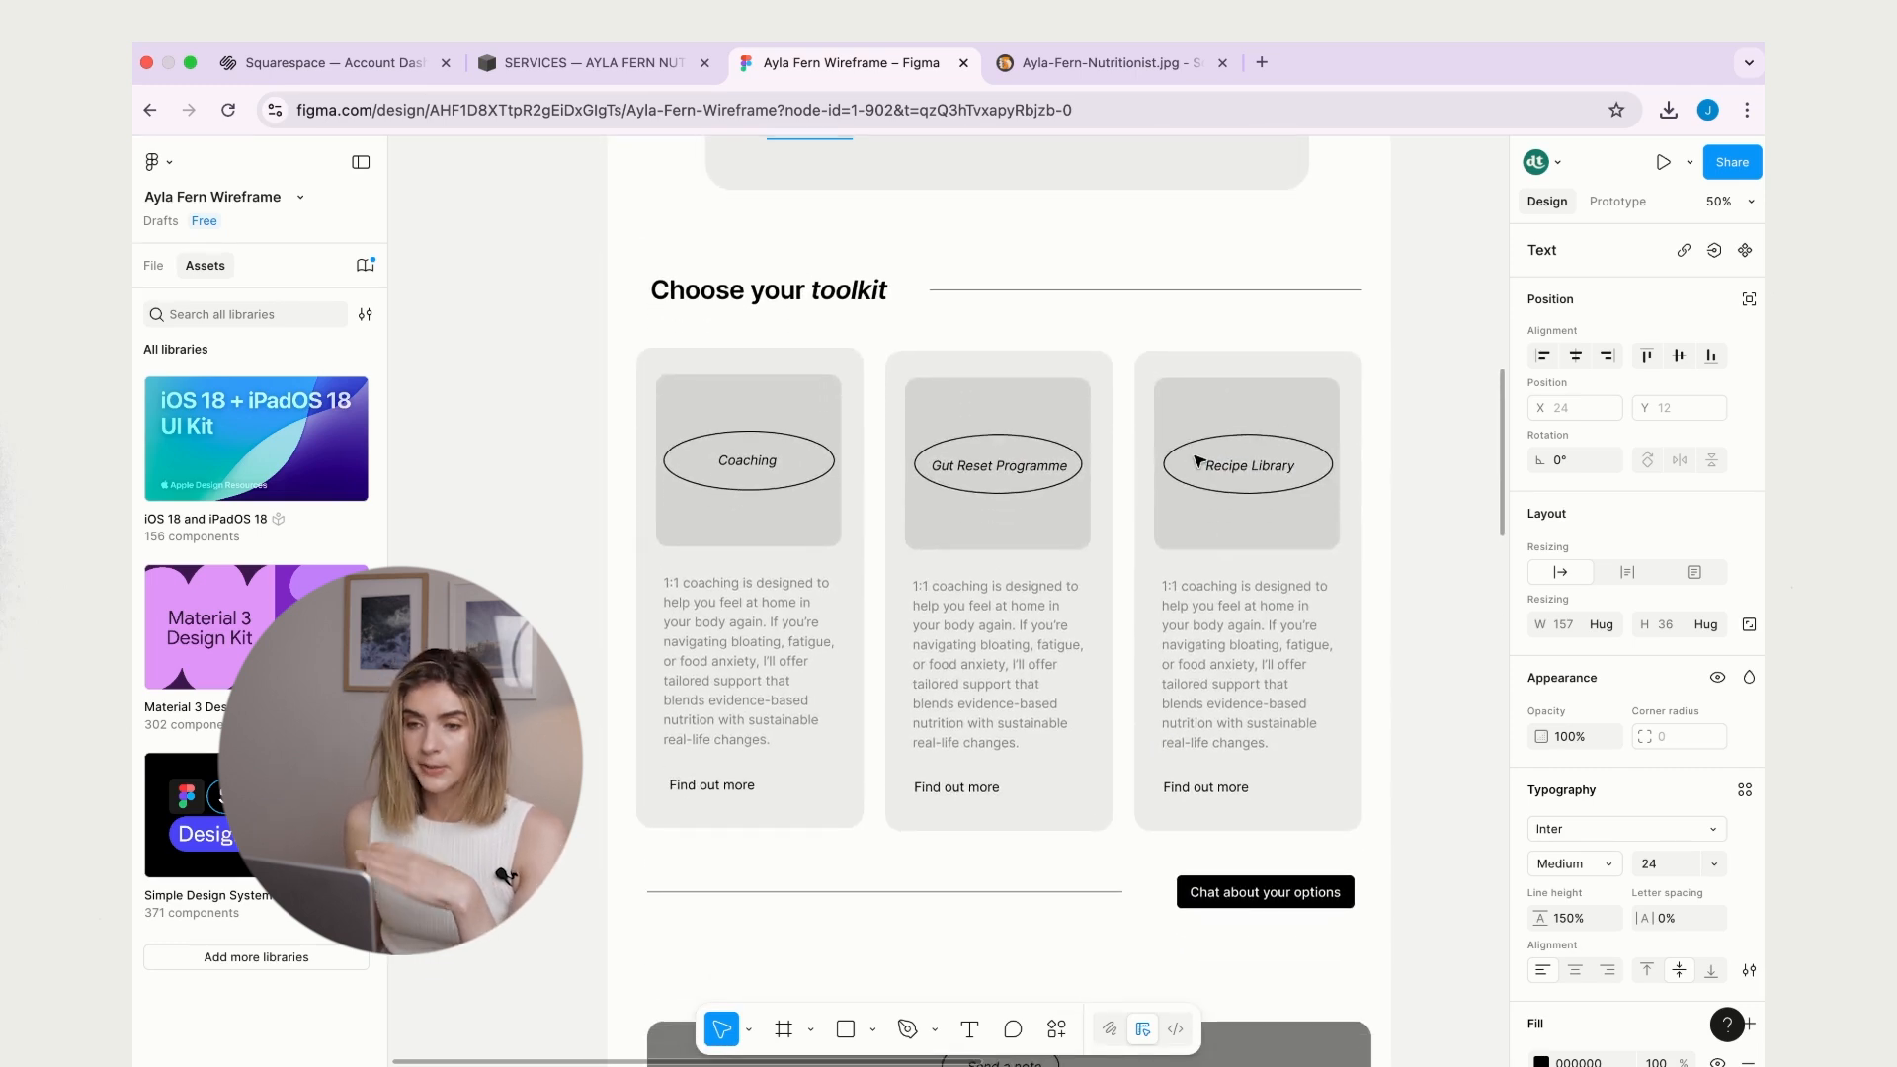
{"action": "left_click", "coordinate": [647, 65]}
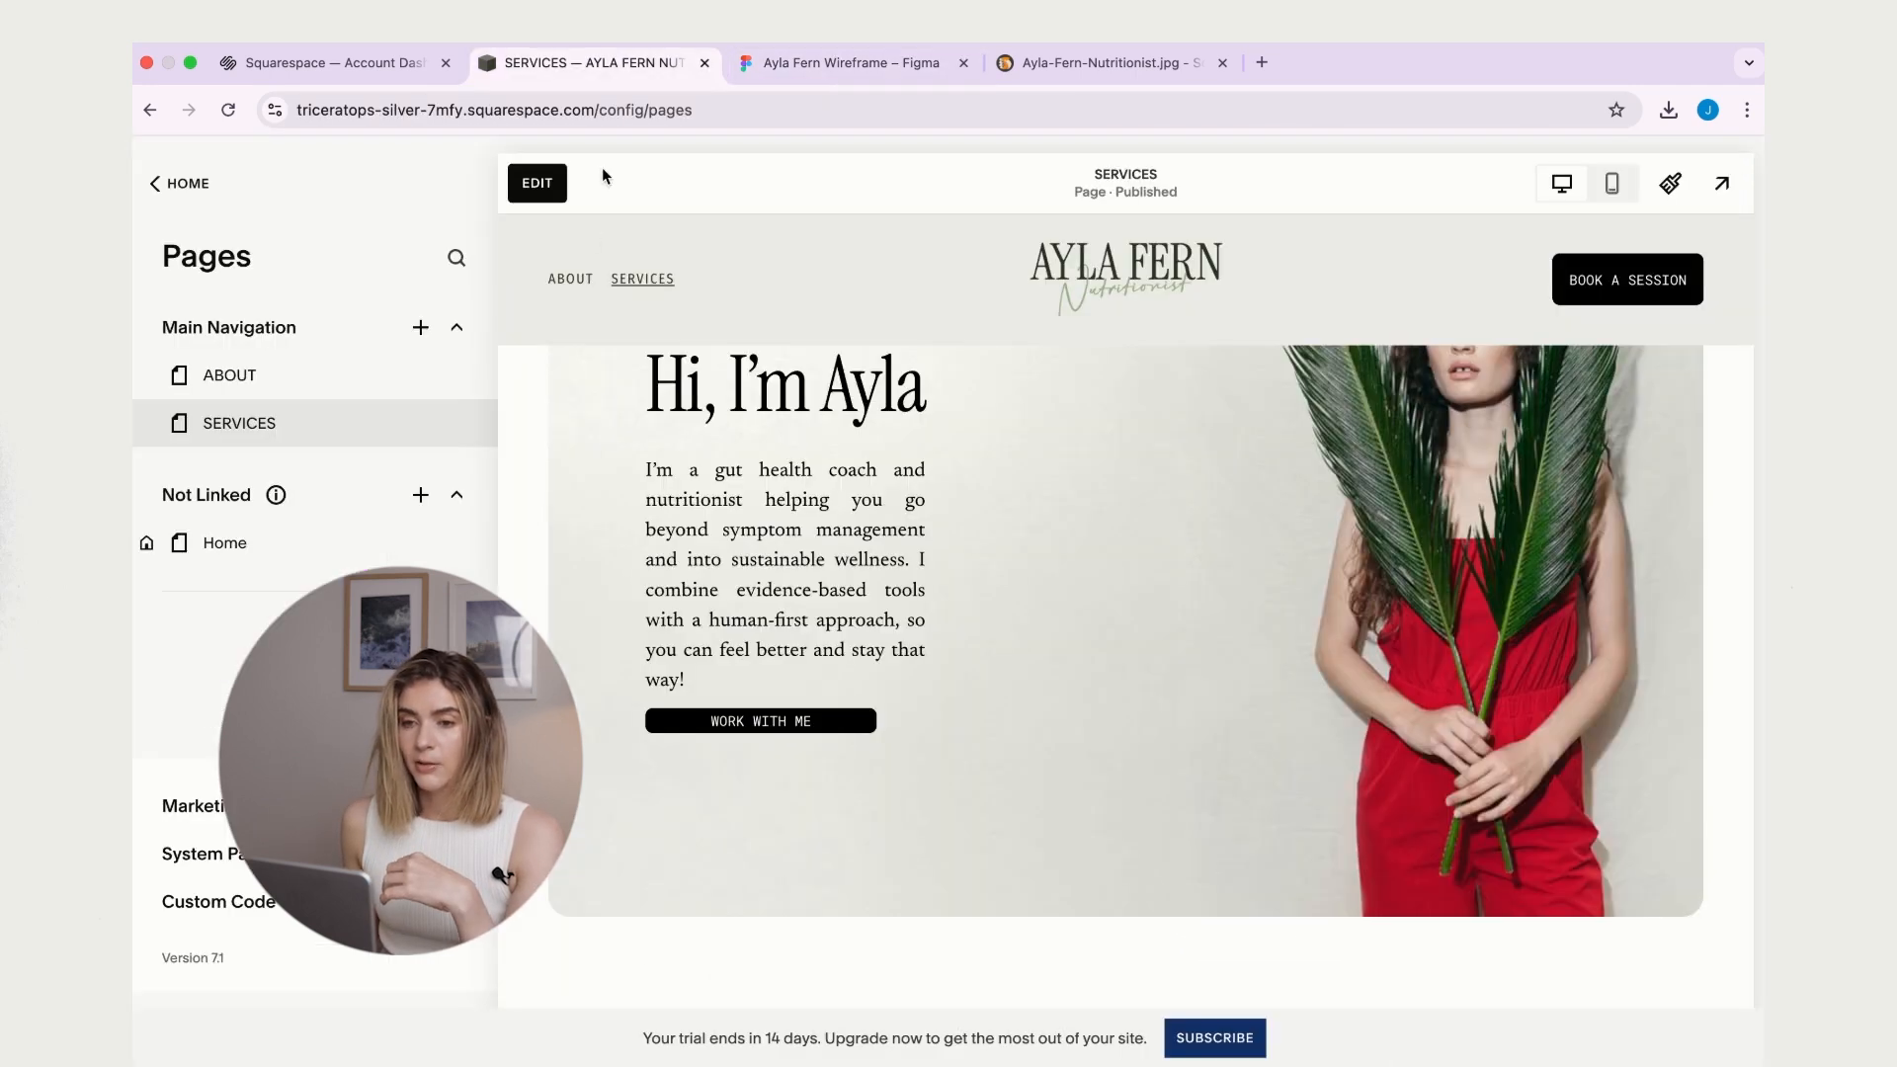
- Add a blank section below the intro card, stretch it taller, and bring up the block list
{"action": "left_click", "coordinate": [536, 184]}
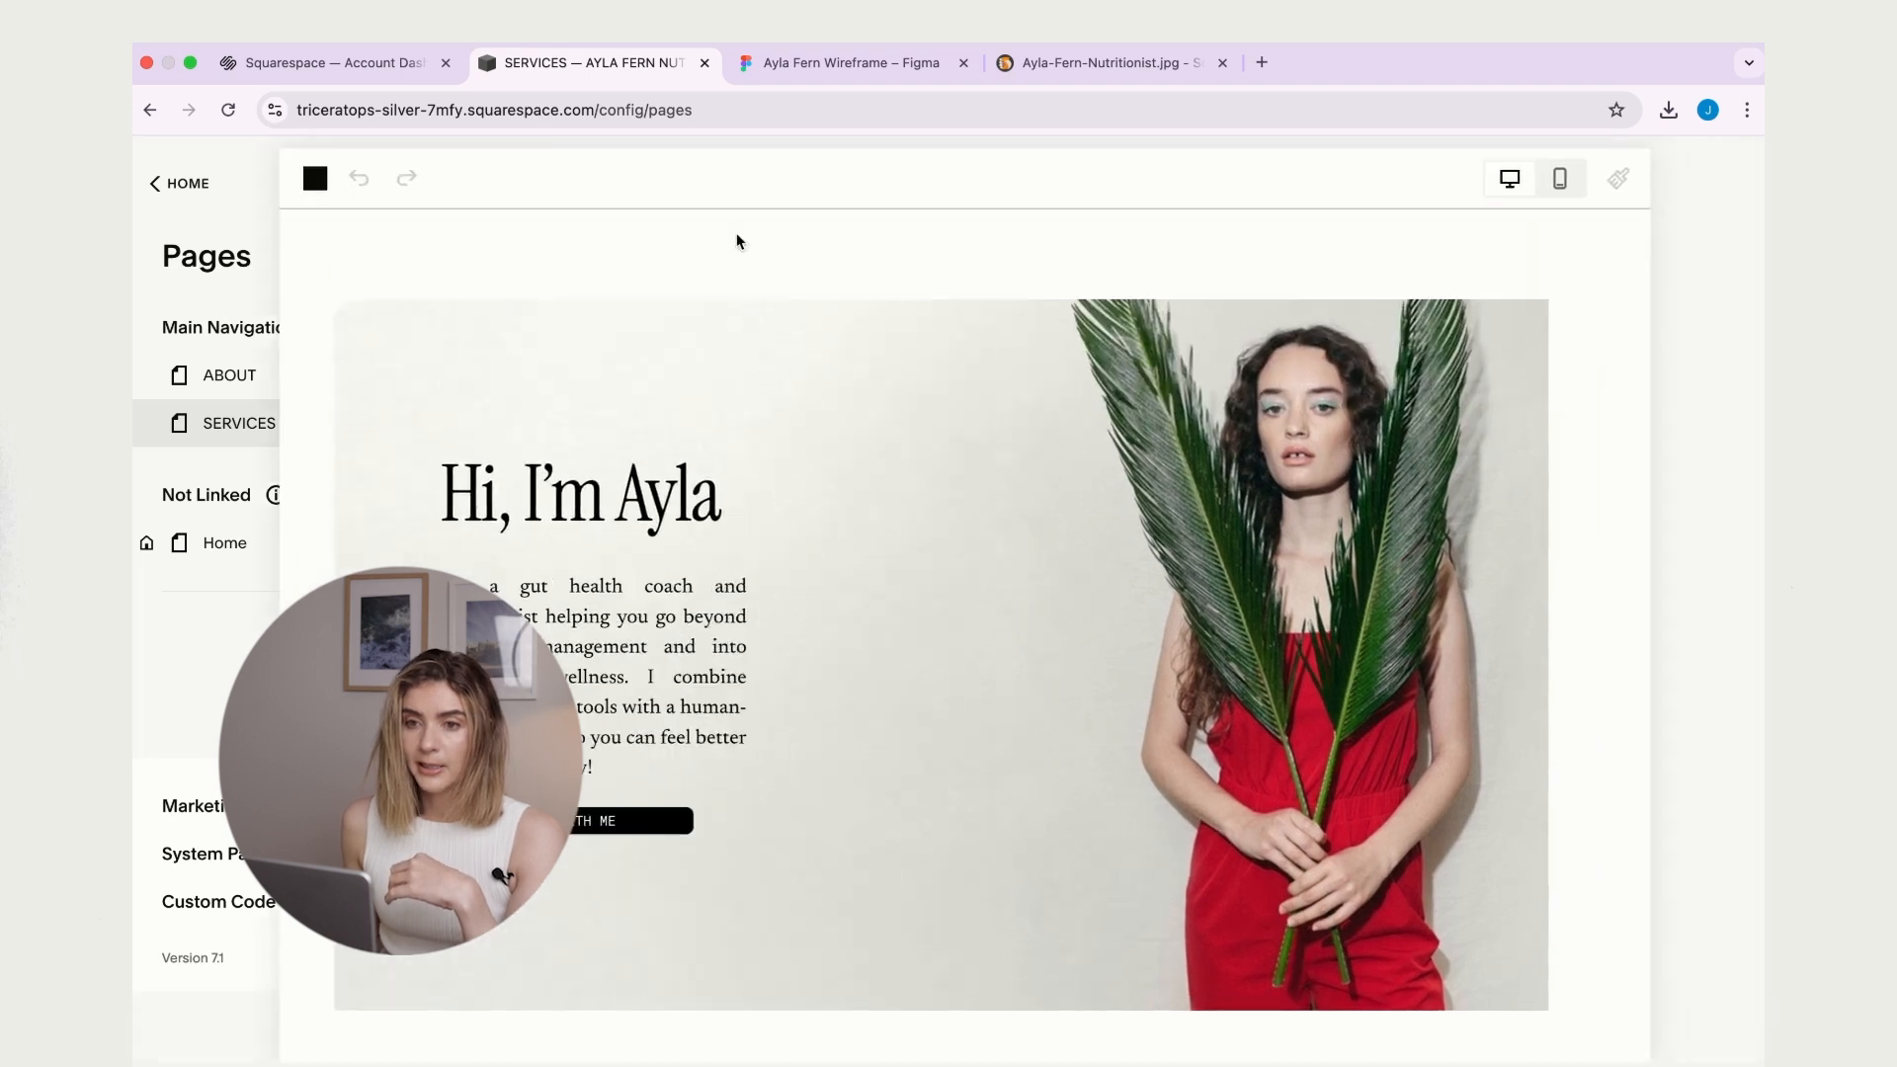
{"action": "scroll", "coordinate": [1164, 381], "scroll_direction": "down", "scroll_amount": 5}
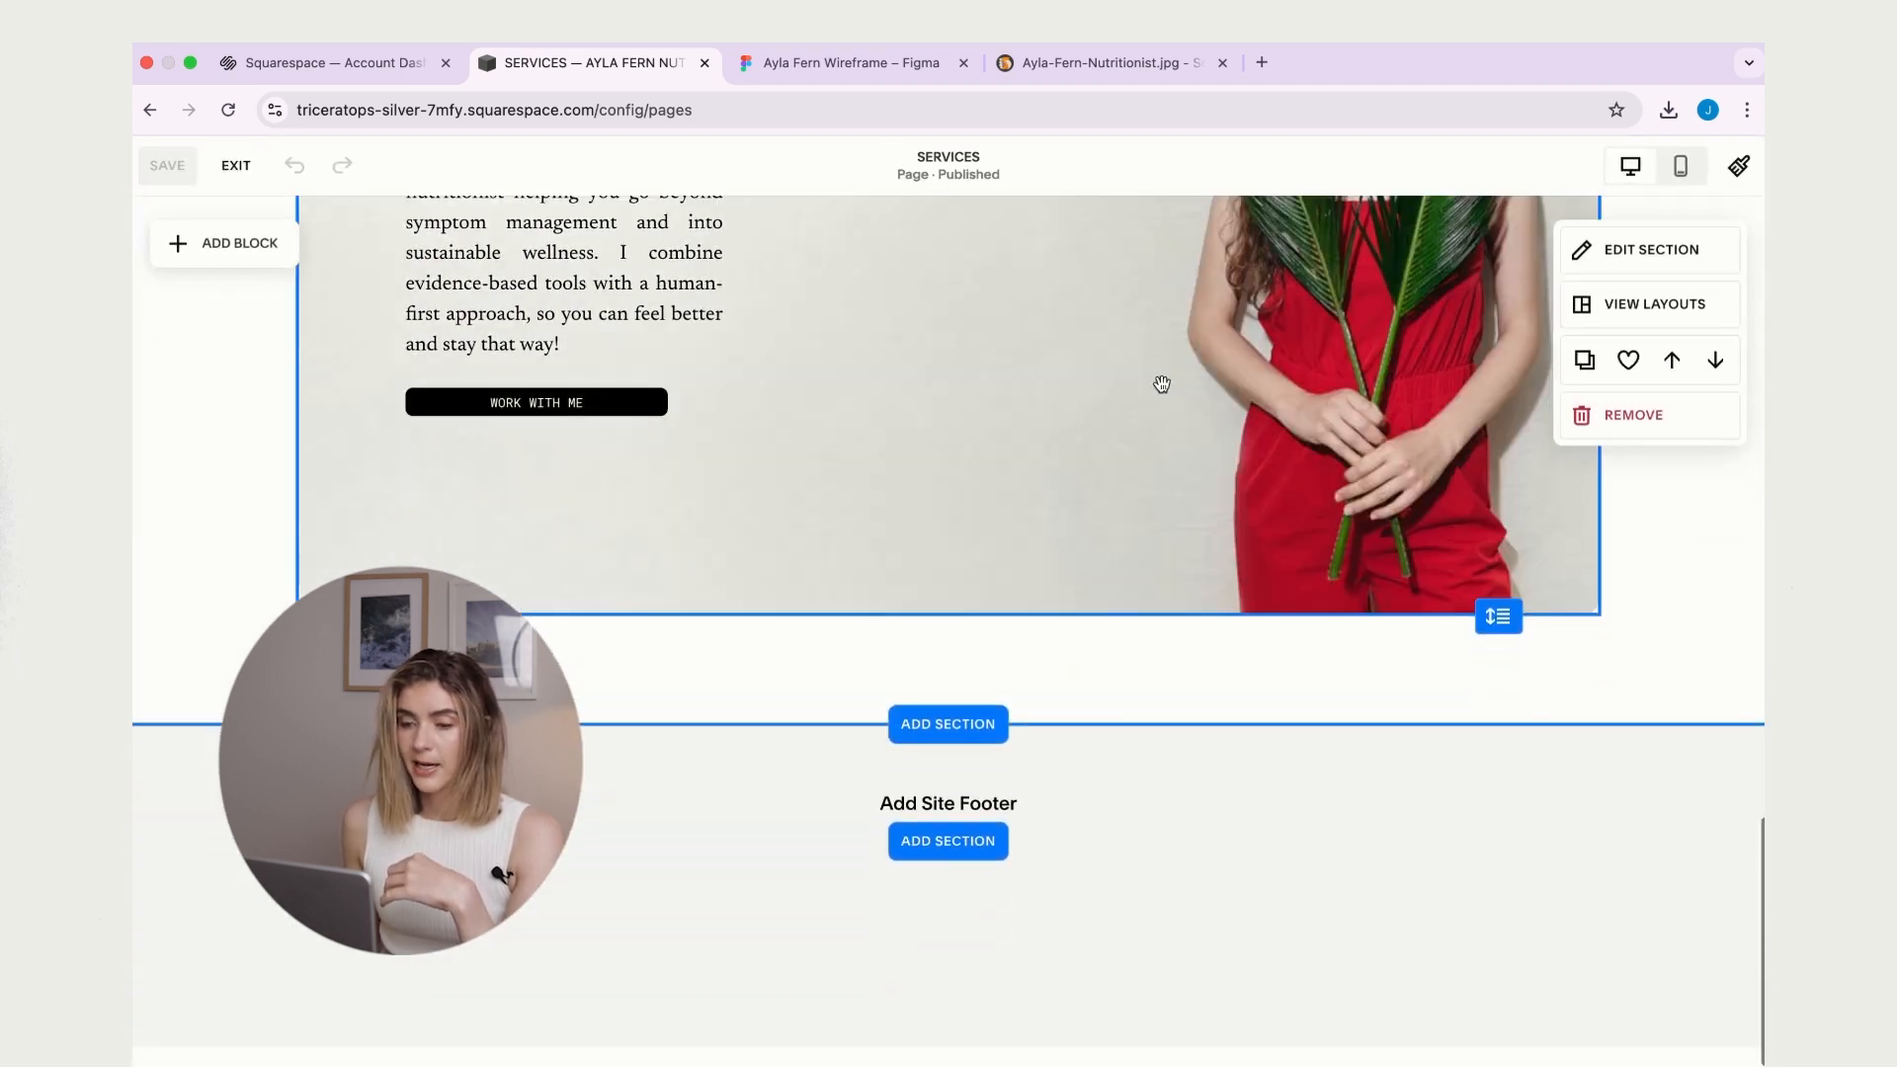
{"action": "scroll", "coordinate": [982, 569], "scroll_direction": "up", "scroll_amount": 5}
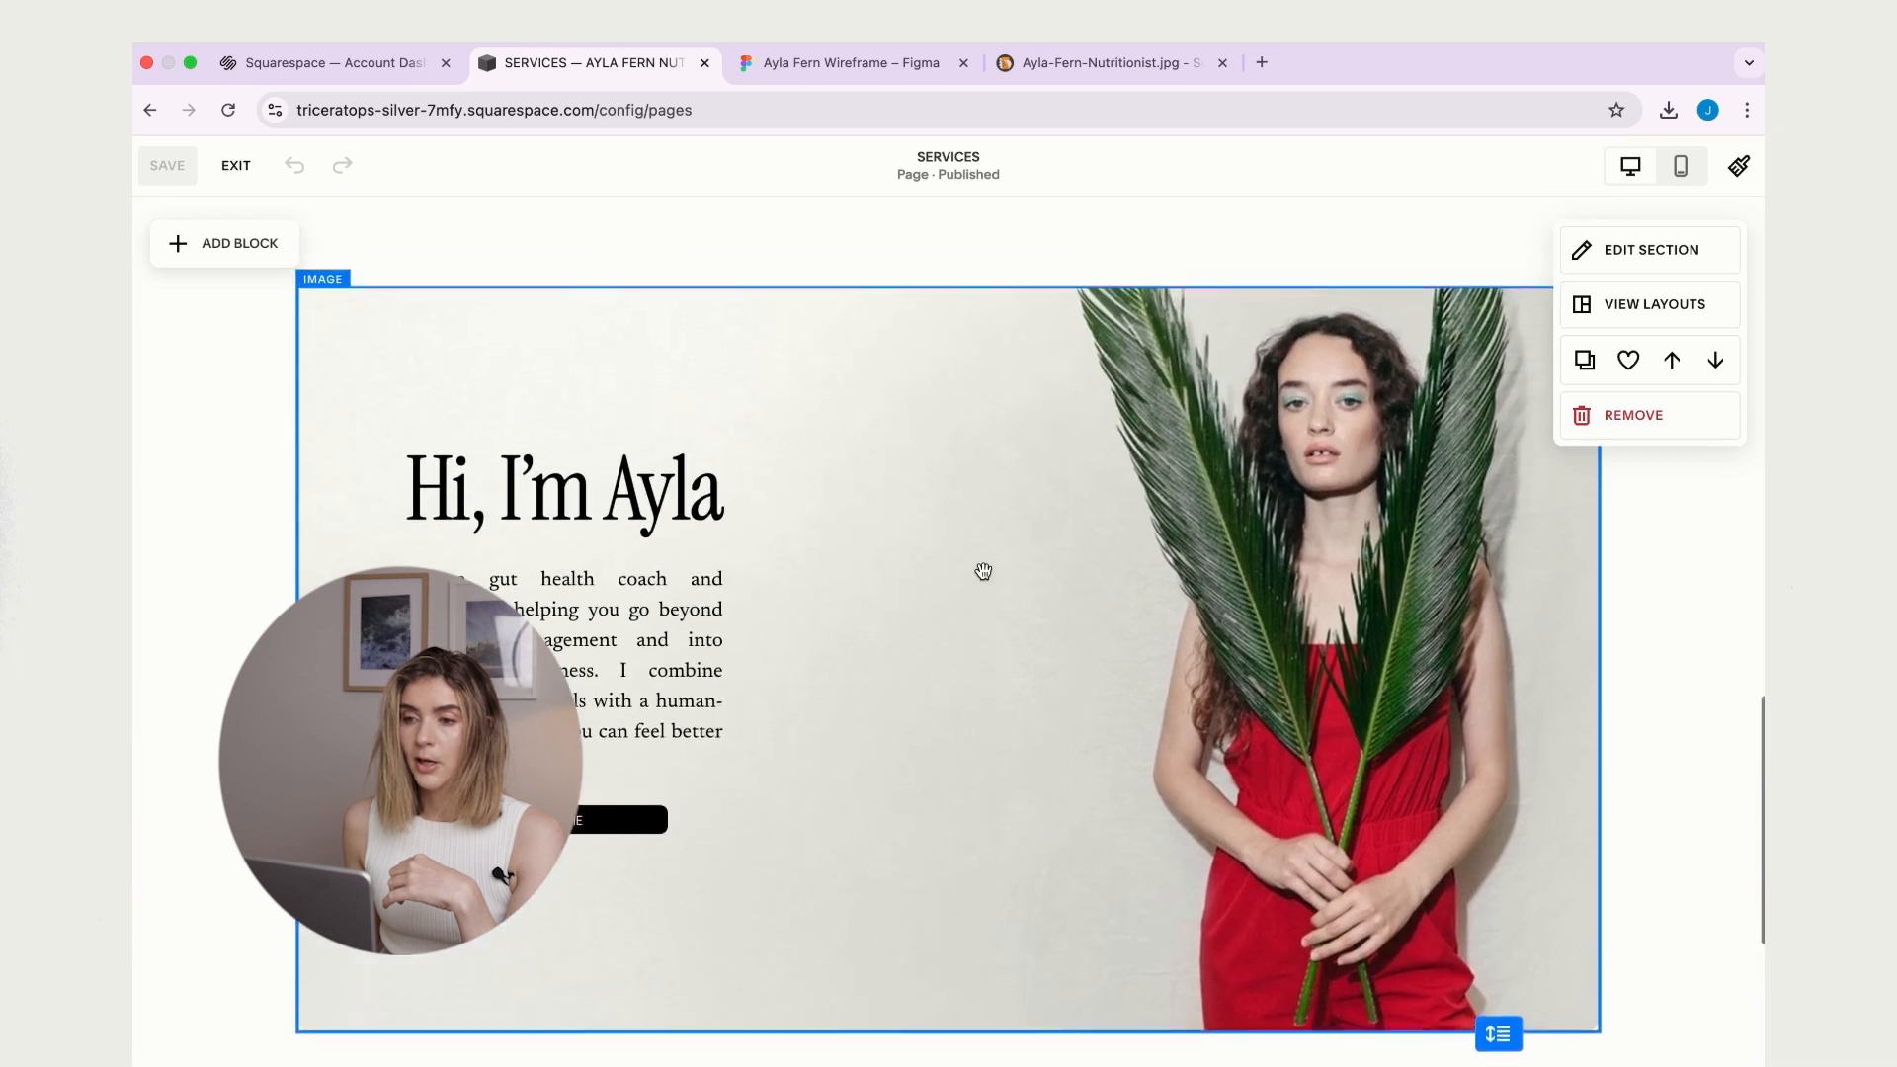
{"action": "scroll", "coordinate": [982, 569], "scroll_direction": "down", "scroll_amount": 5}
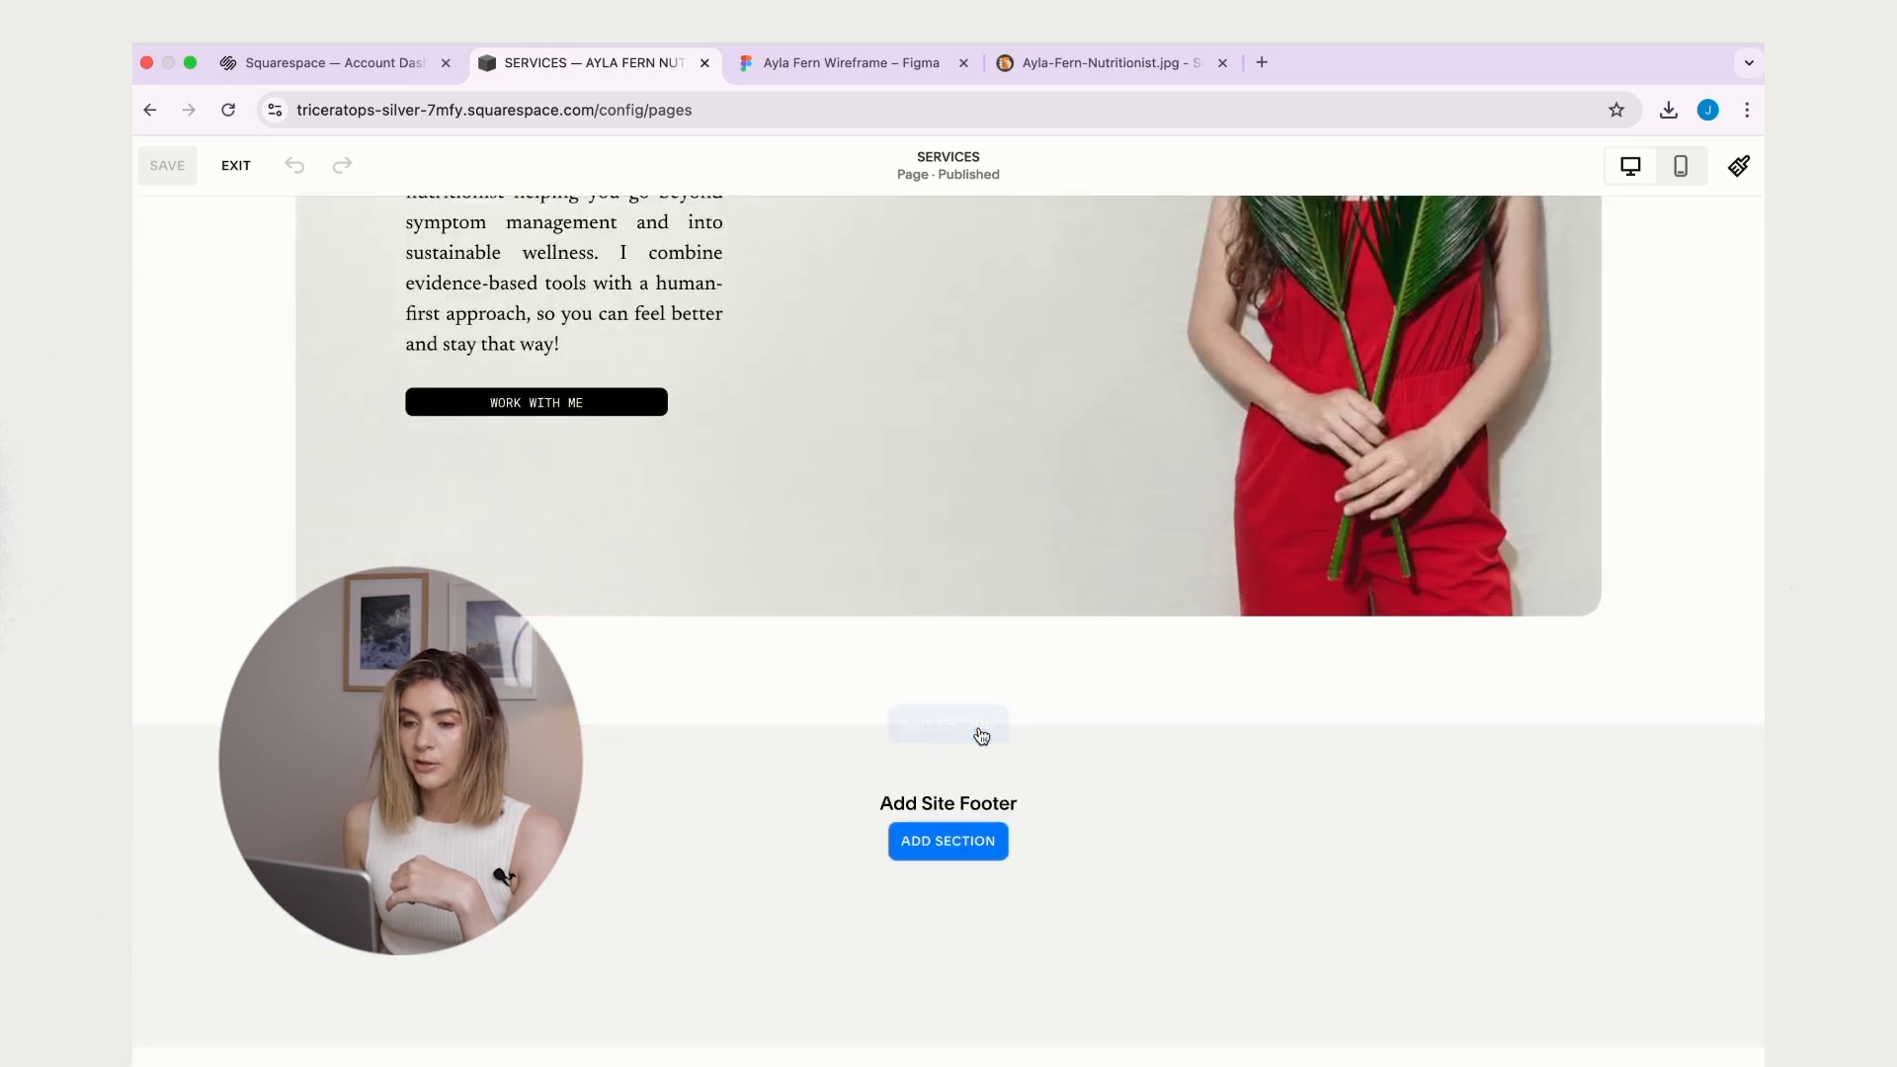
{"action": "left_click", "coordinate": [948, 731]}
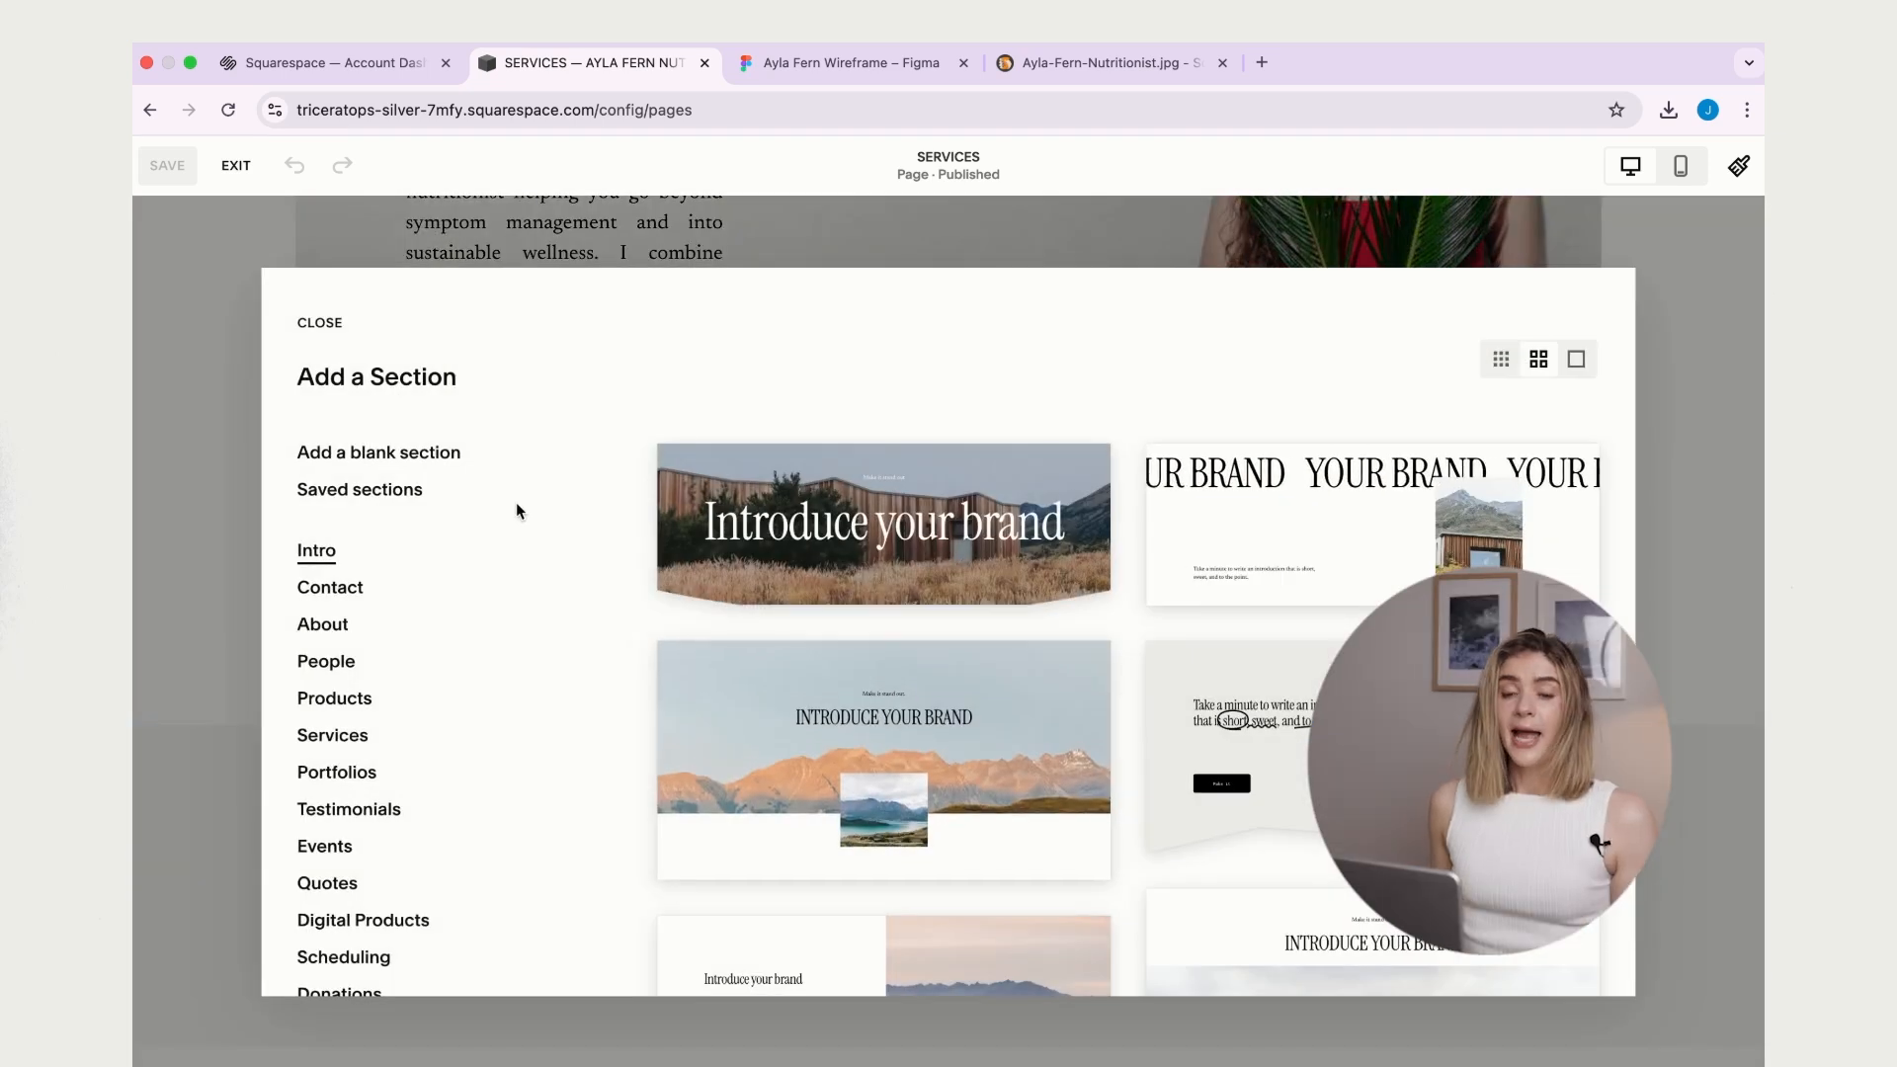
{"action": "left_click", "coordinate": [399, 455]}
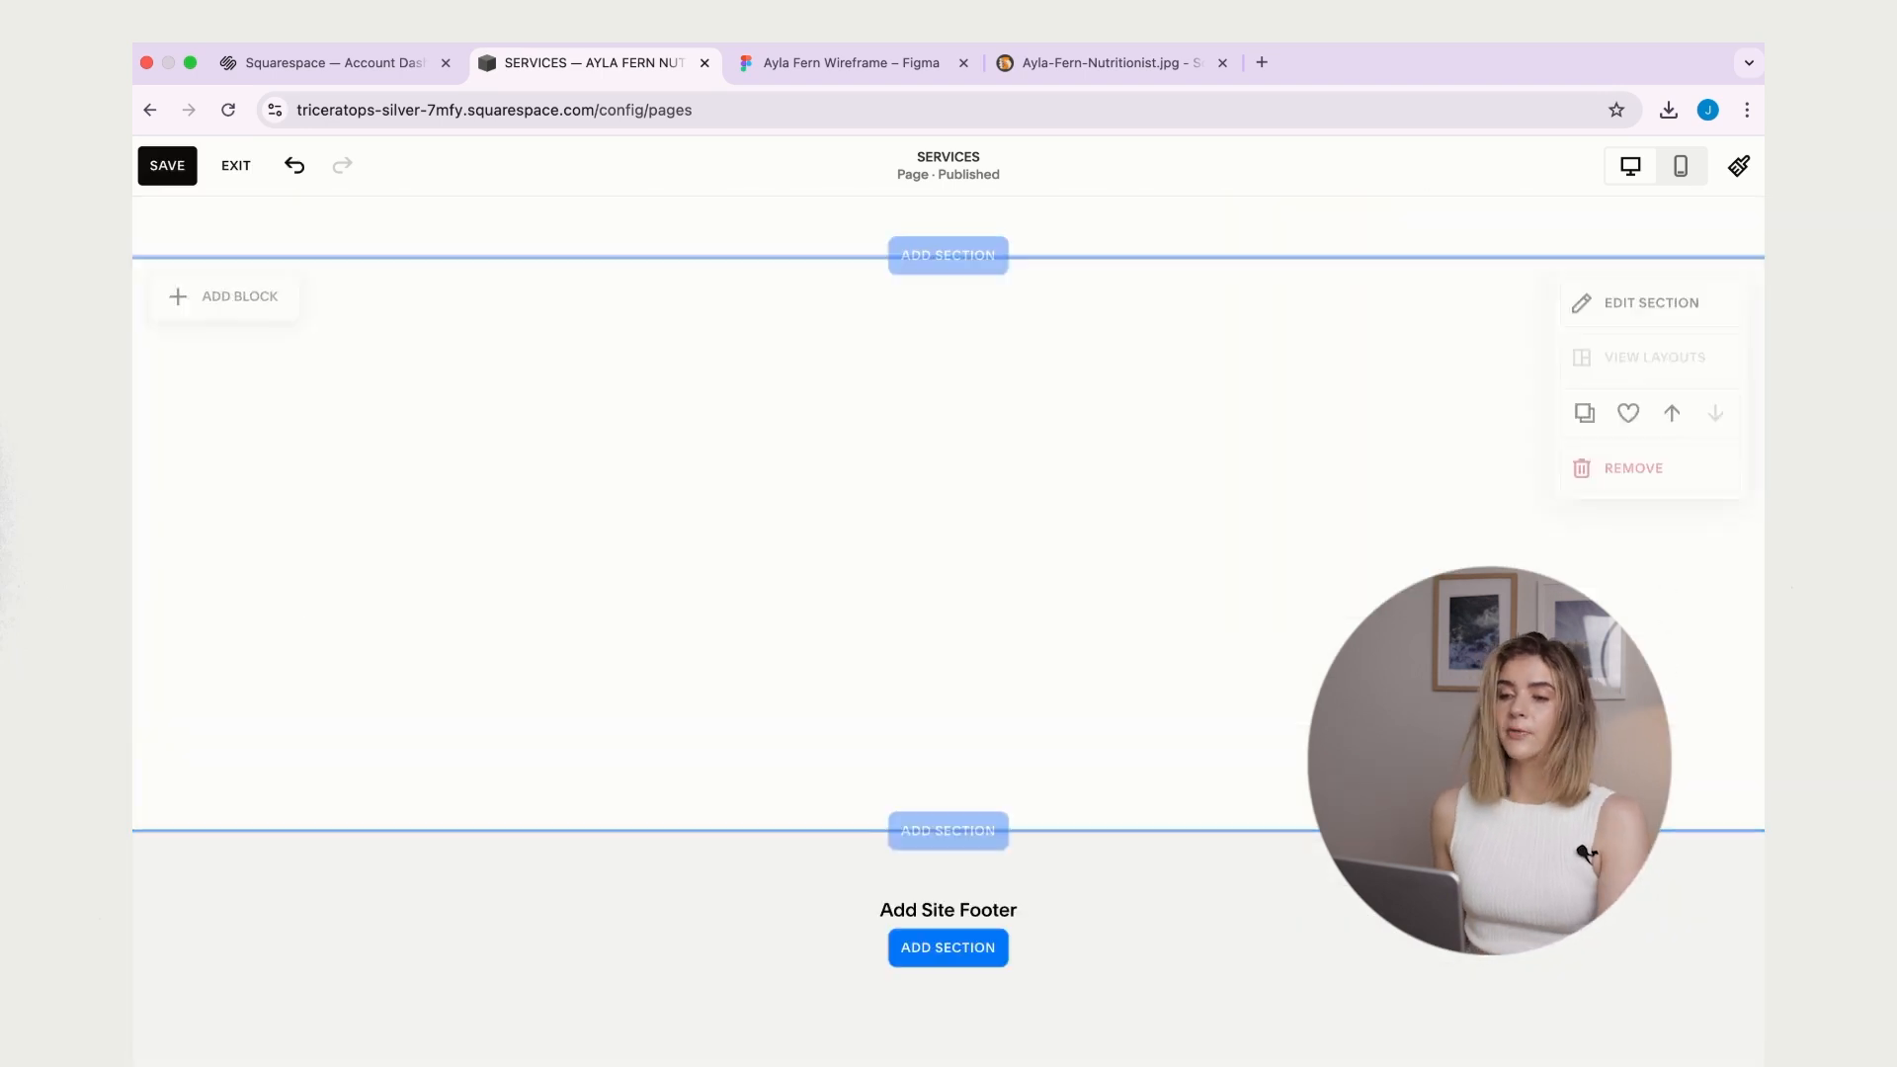
{"action": "left_click_drag", "start_coordinate": [1497, 728], "coordinate": [1497, 1006]}
{"action": "scroll", "coordinate": [908, 631], "scroll_direction": "down", "scroll_amount": 1}
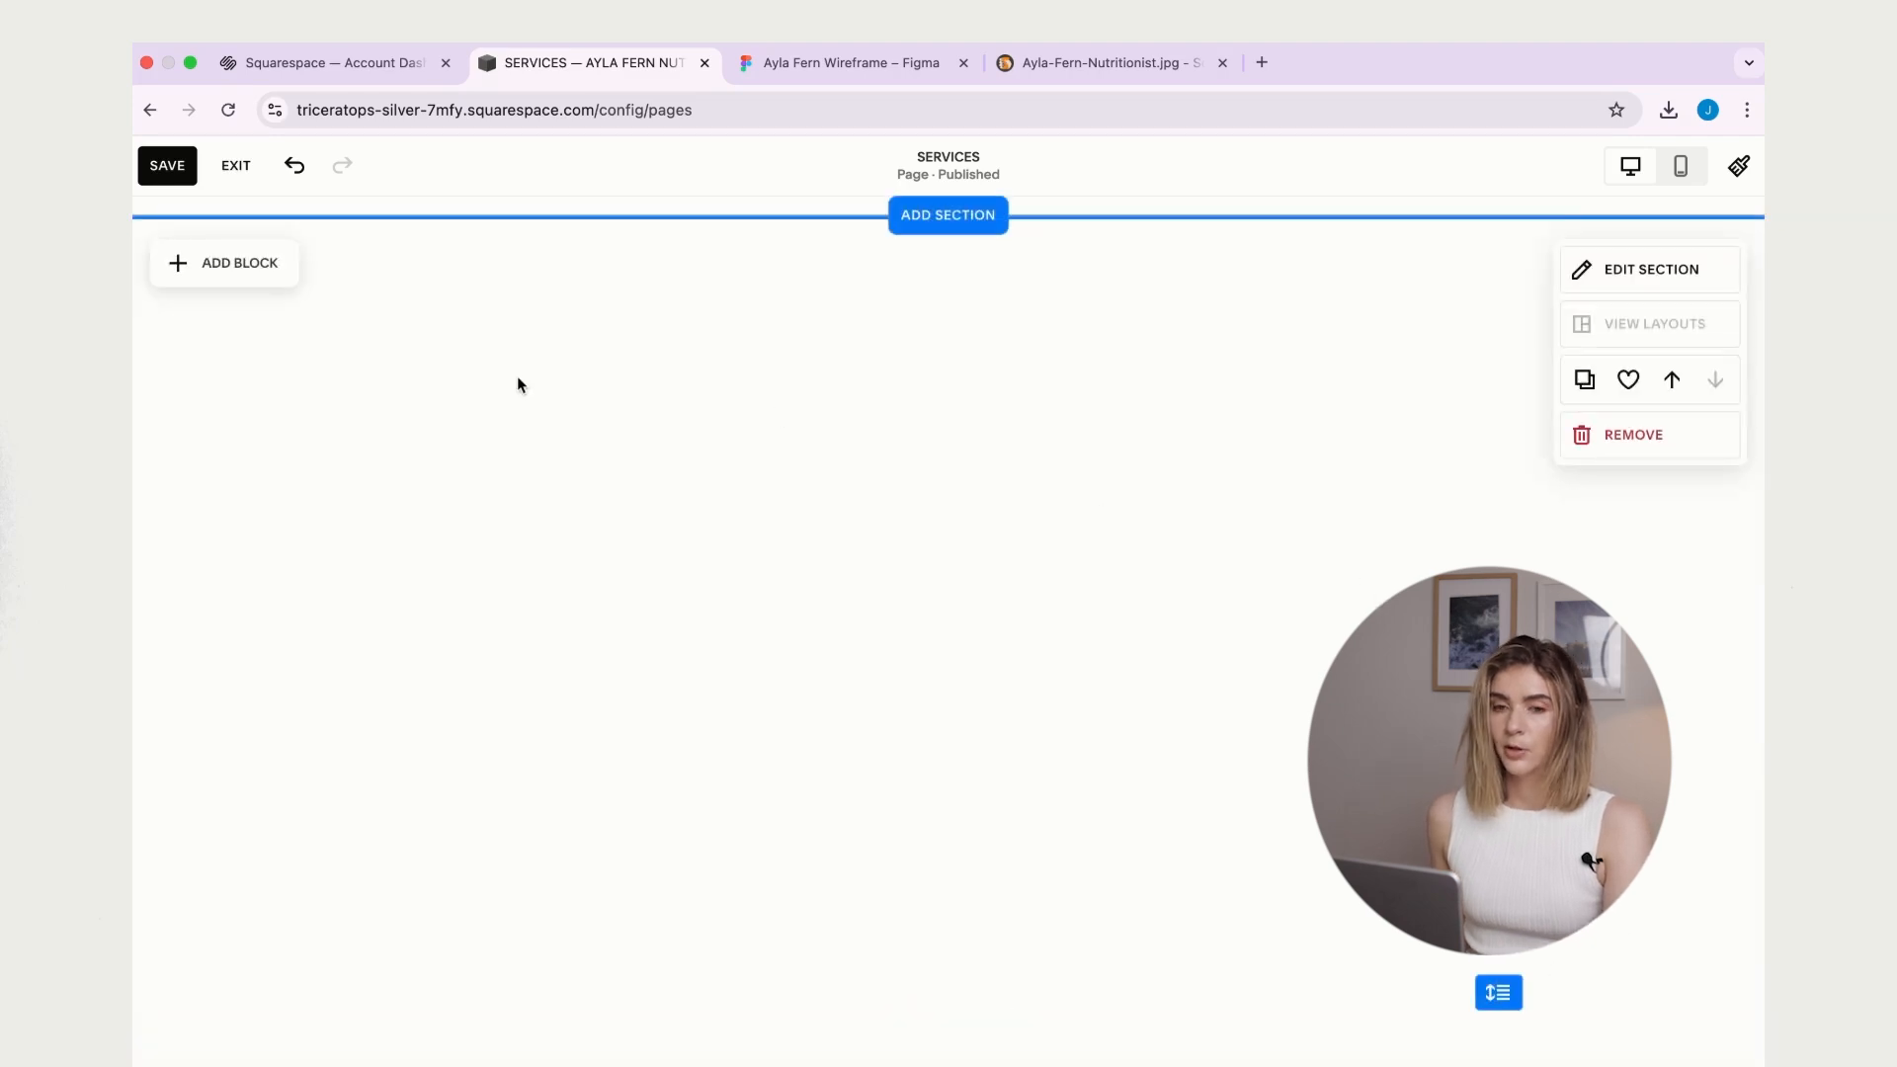
{"action": "left_click", "coordinate": [245, 280]}
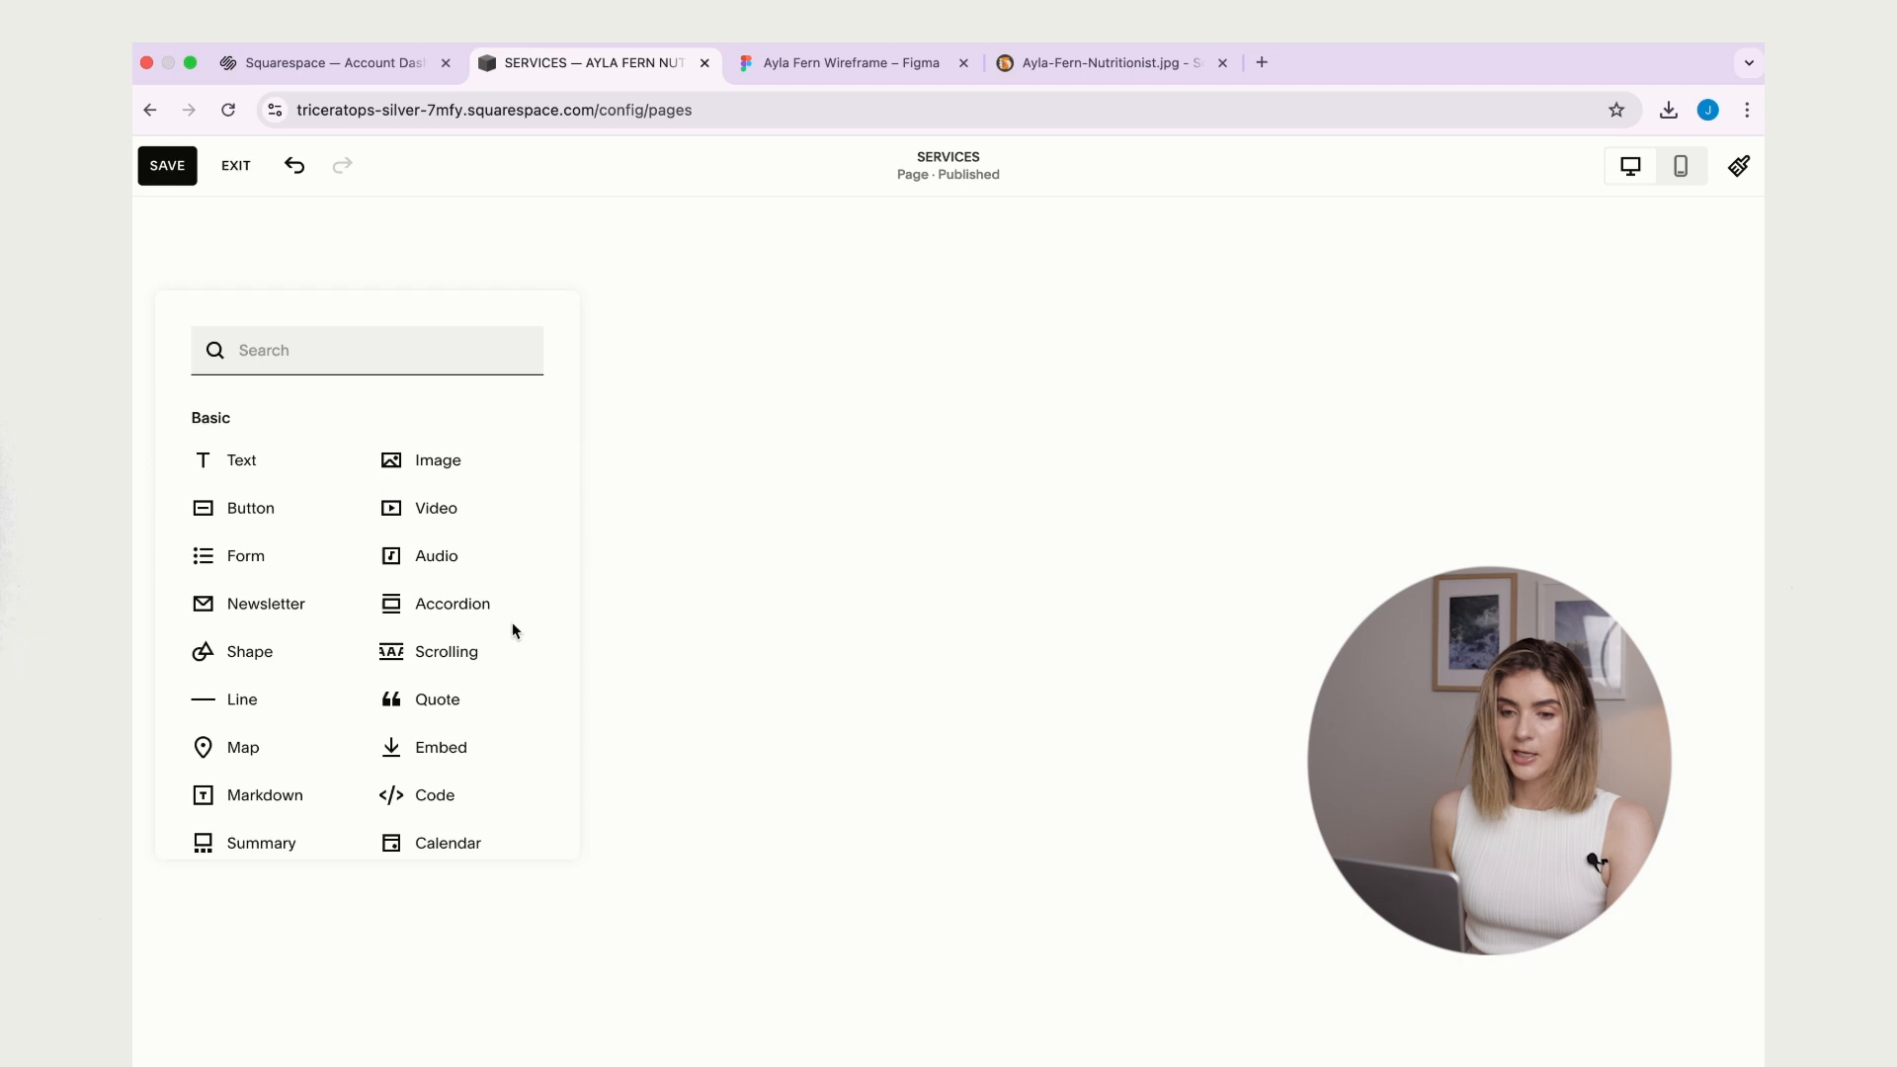
- Add a Shape block from the 'sha' search, centre it in the section and stretch it taller
{"action": "type", "text": "sha"}
{"action": "left_click", "coordinate": [345, 426]}
{"action": "left_click_drag", "start_coordinate": [356, 440], "coordinate": [724, 403]}
{"action": "left_click_drag", "start_coordinate": [605, 513], "coordinate": [1007, 493]}
{"action": "left_click_drag", "start_coordinate": [945, 632], "coordinate": [930, 571]}
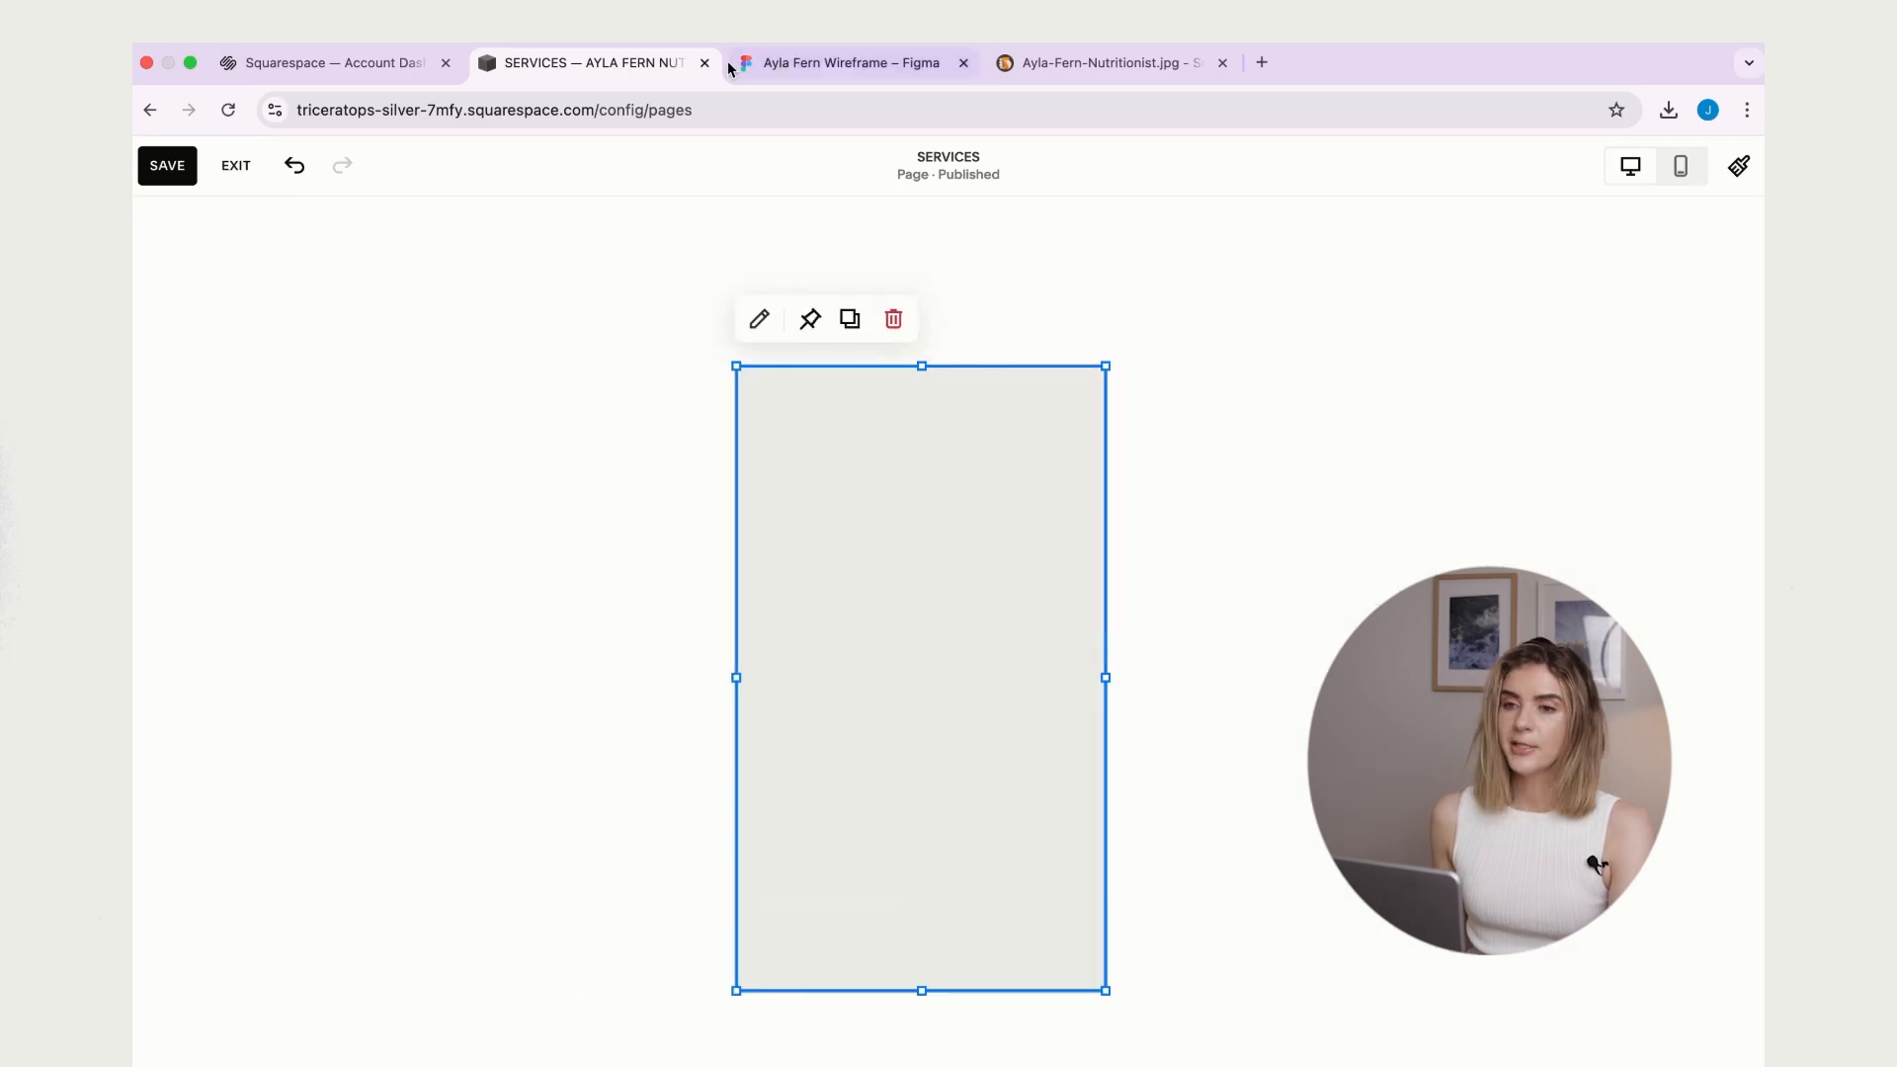
{"action": "left_click", "coordinate": [736, 62]}
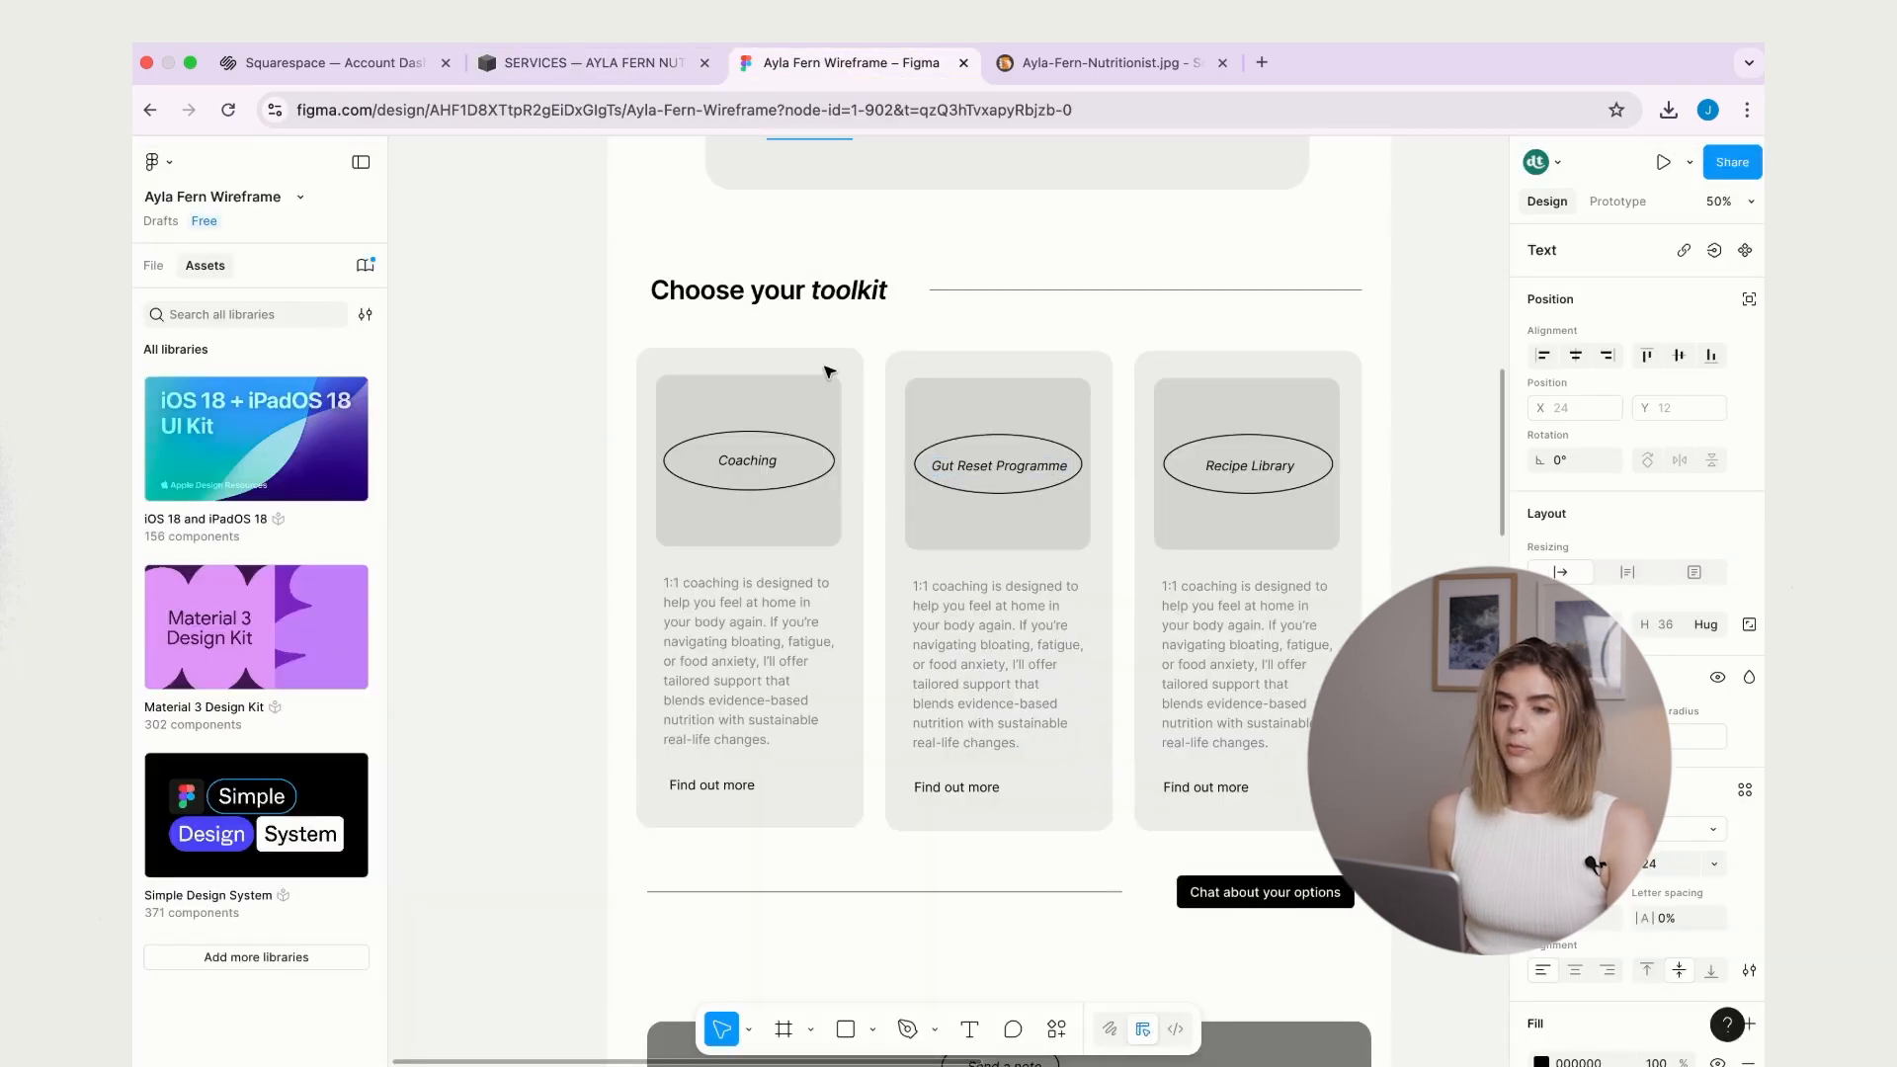
{"action": "left_click", "coordinate": [613, 63]}
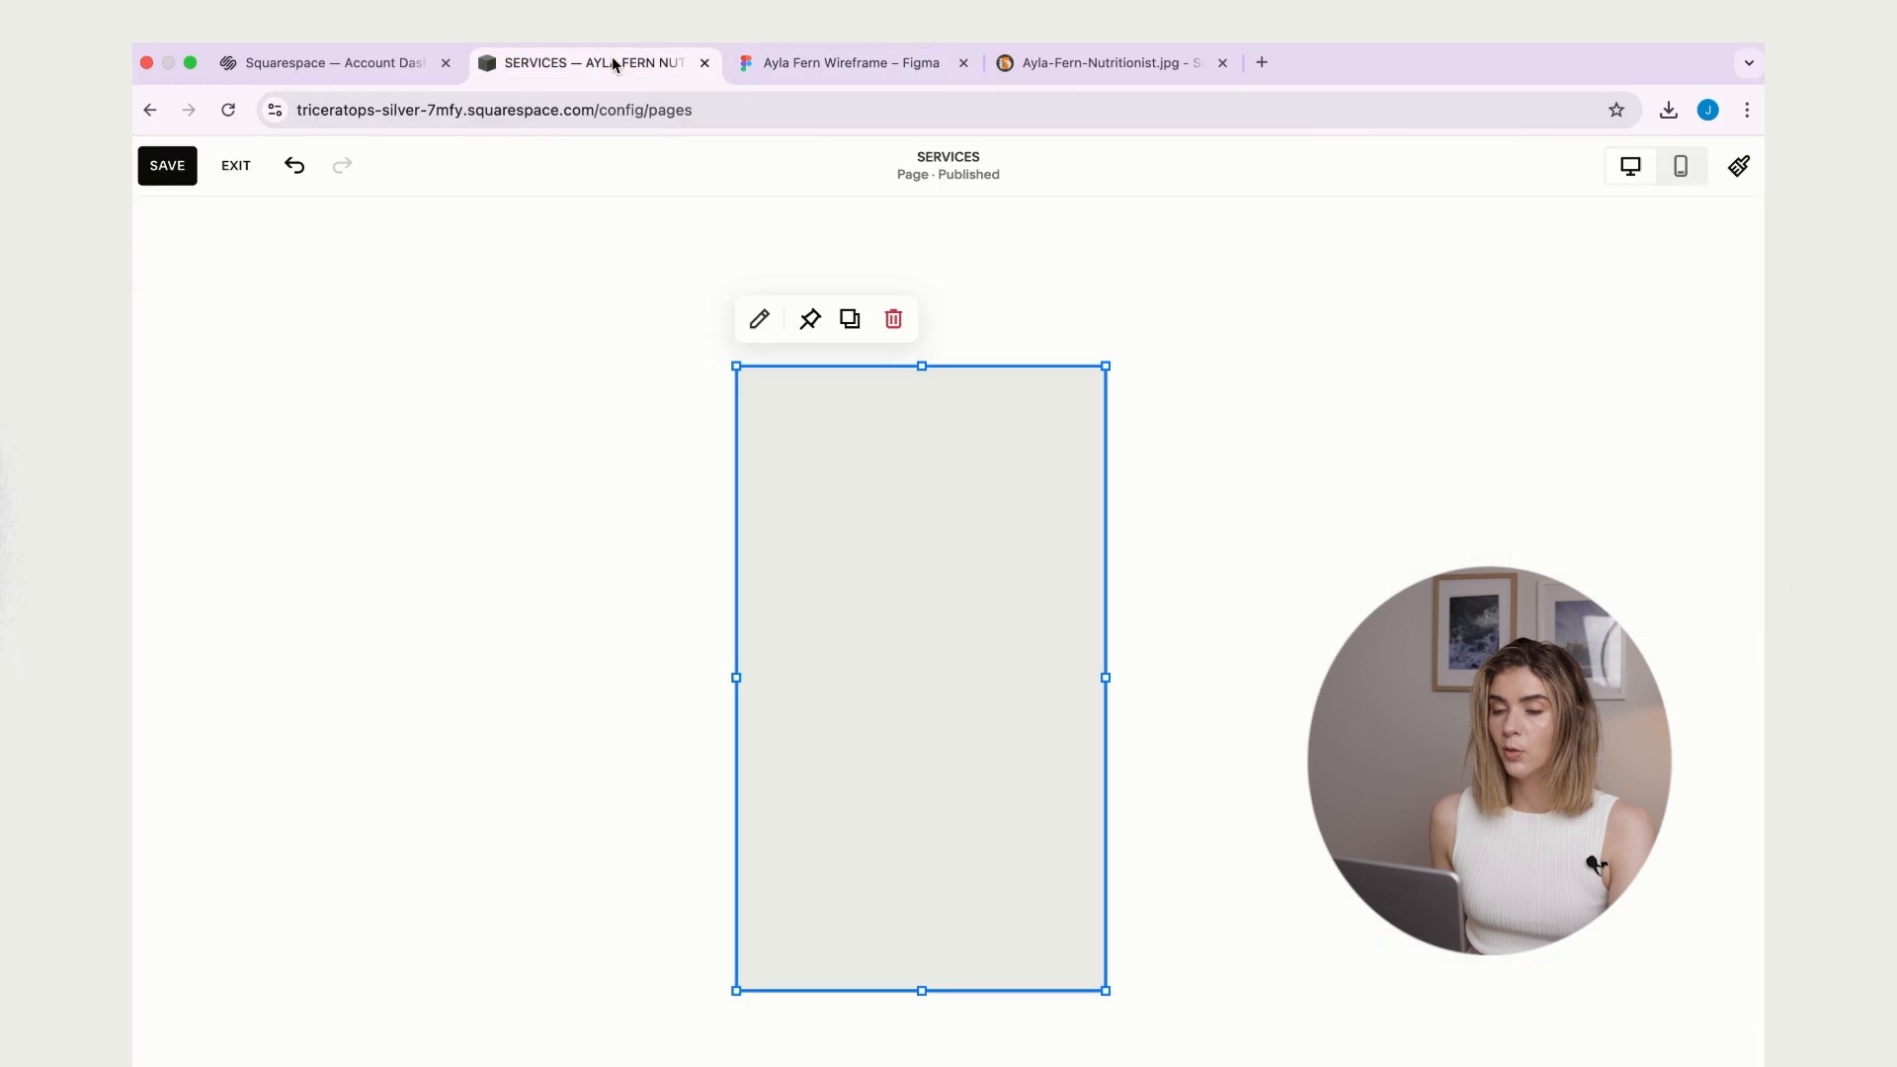
- Set the grey shape's corner radius to 20 in its Design settings
{"action": "left_click", "coordinate": [755, 320]}
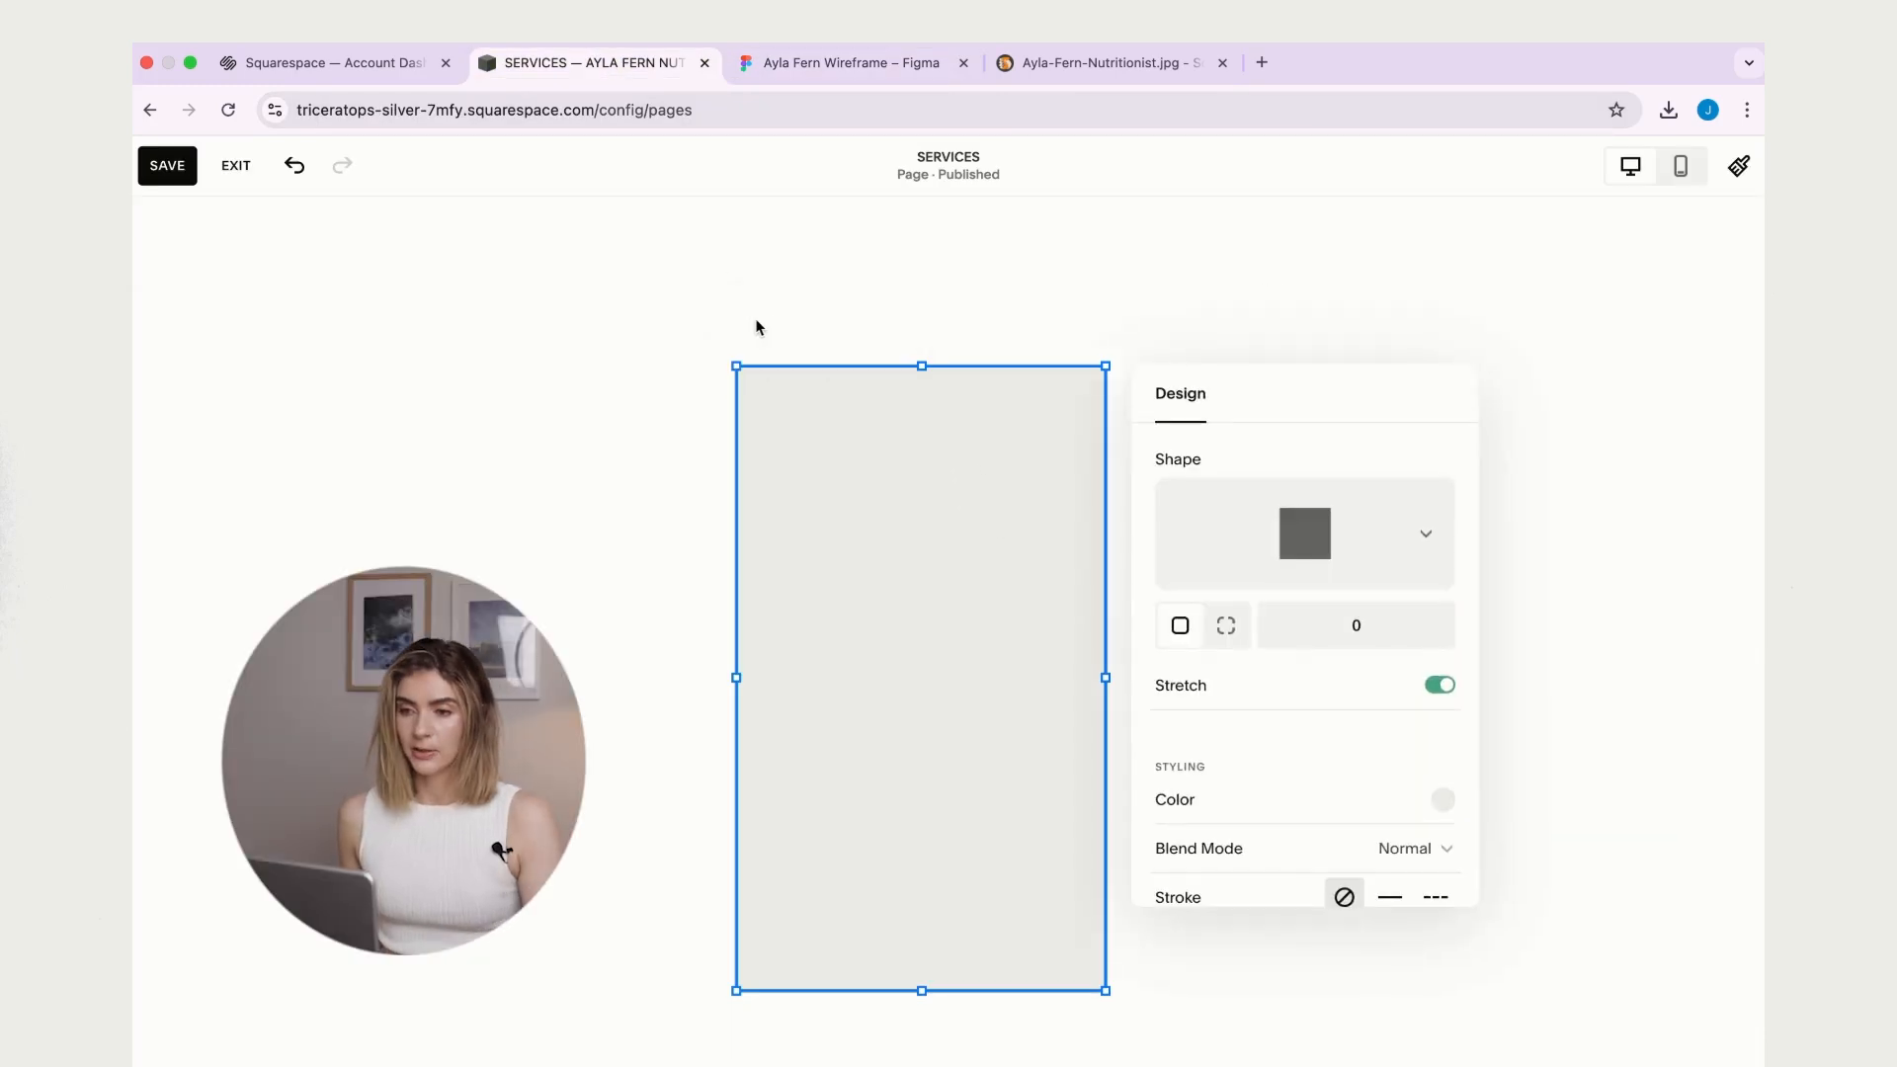
{"action": "left_click", "coordinate": [1345, 626]}
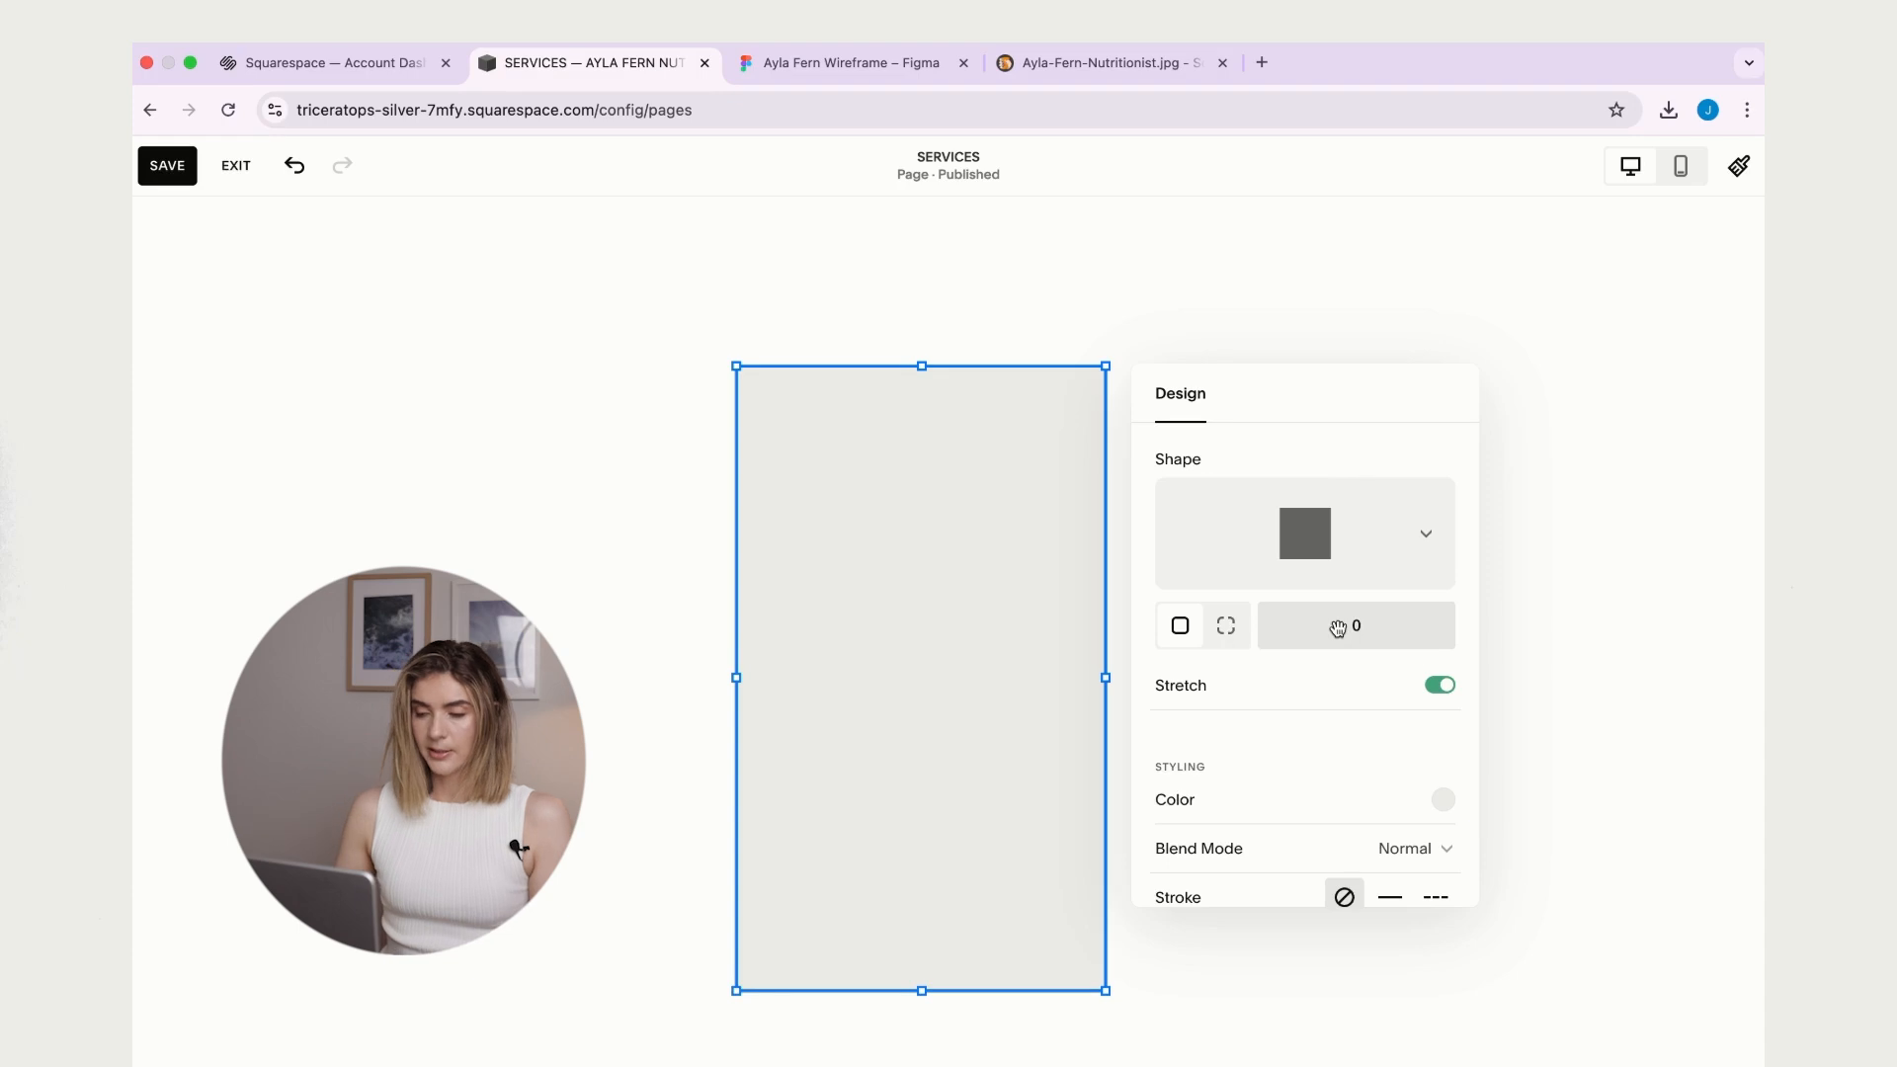
{"action": "type", "text": "2"}
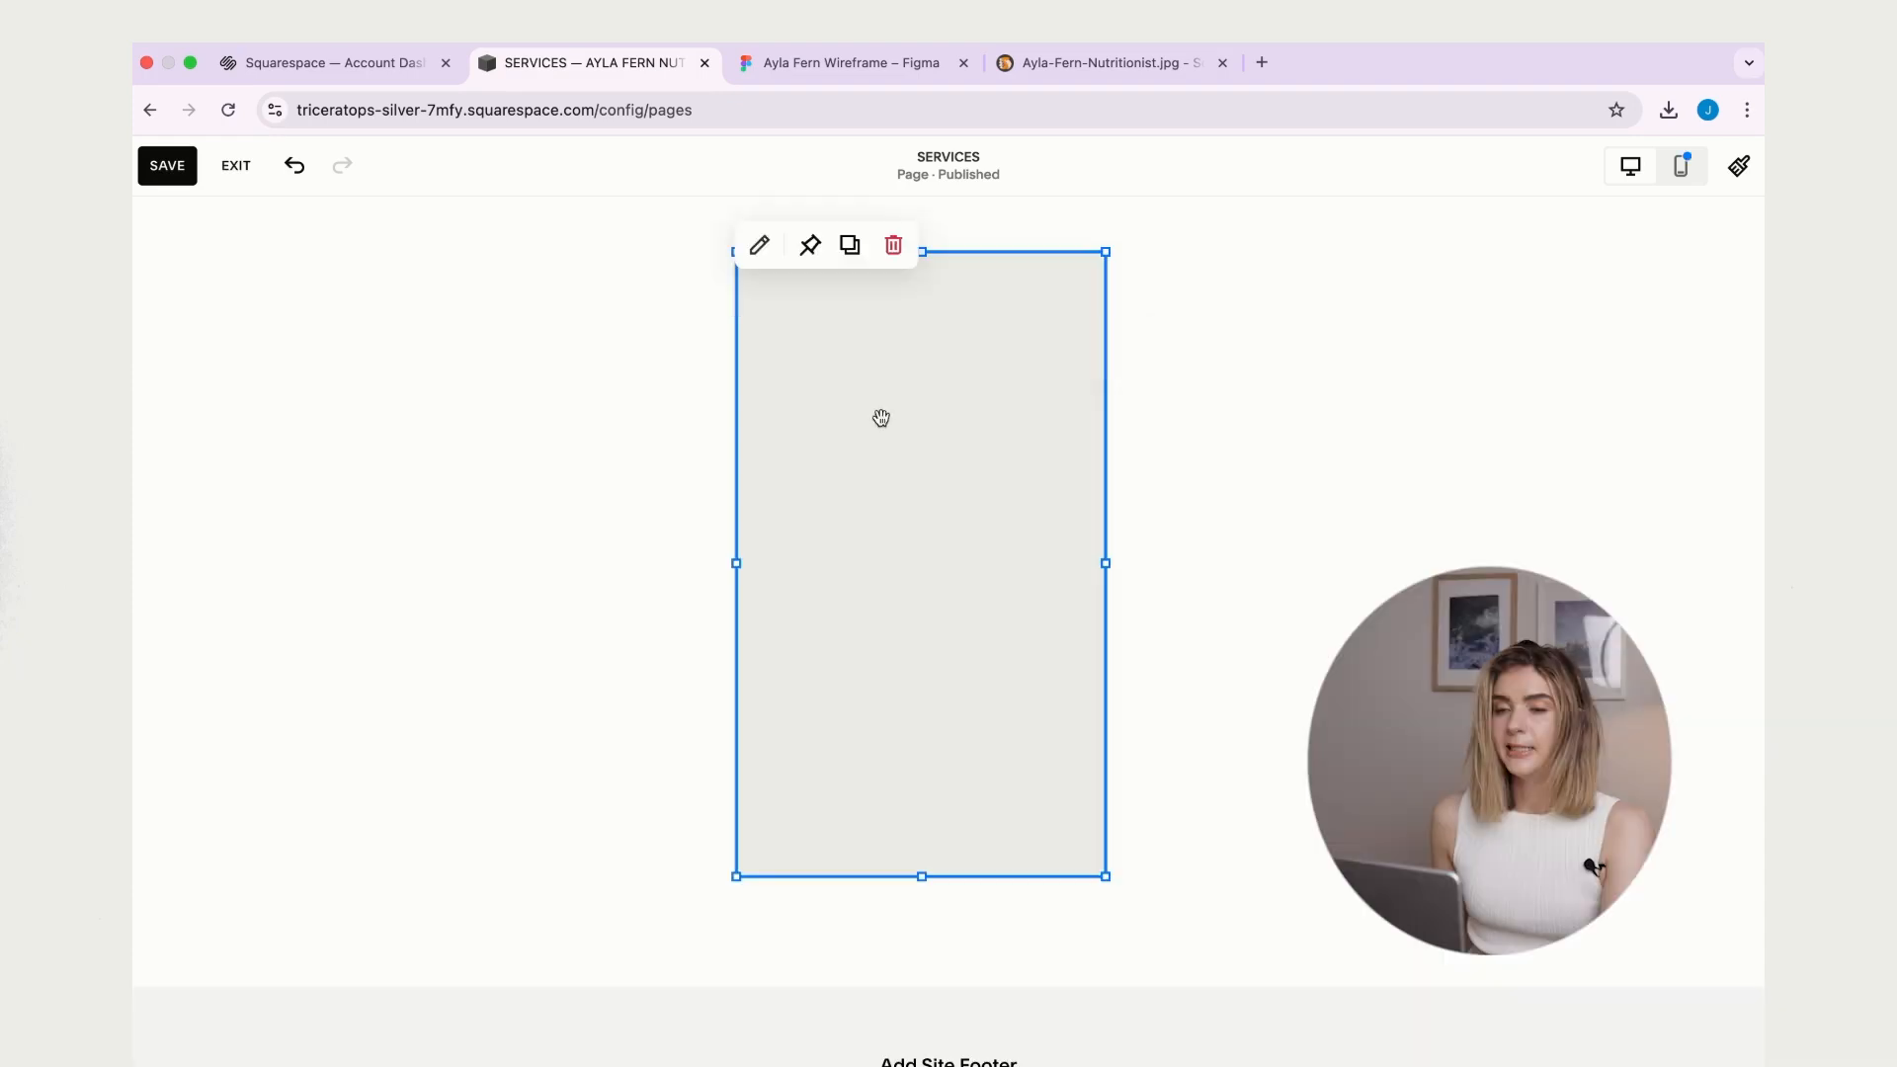
{"action": "scroll", "coordinate": [961, 601], "scroll_direction": "up", "scroll_amount": 1}
{"action": "left_click", "coordinate": [876, 59]}
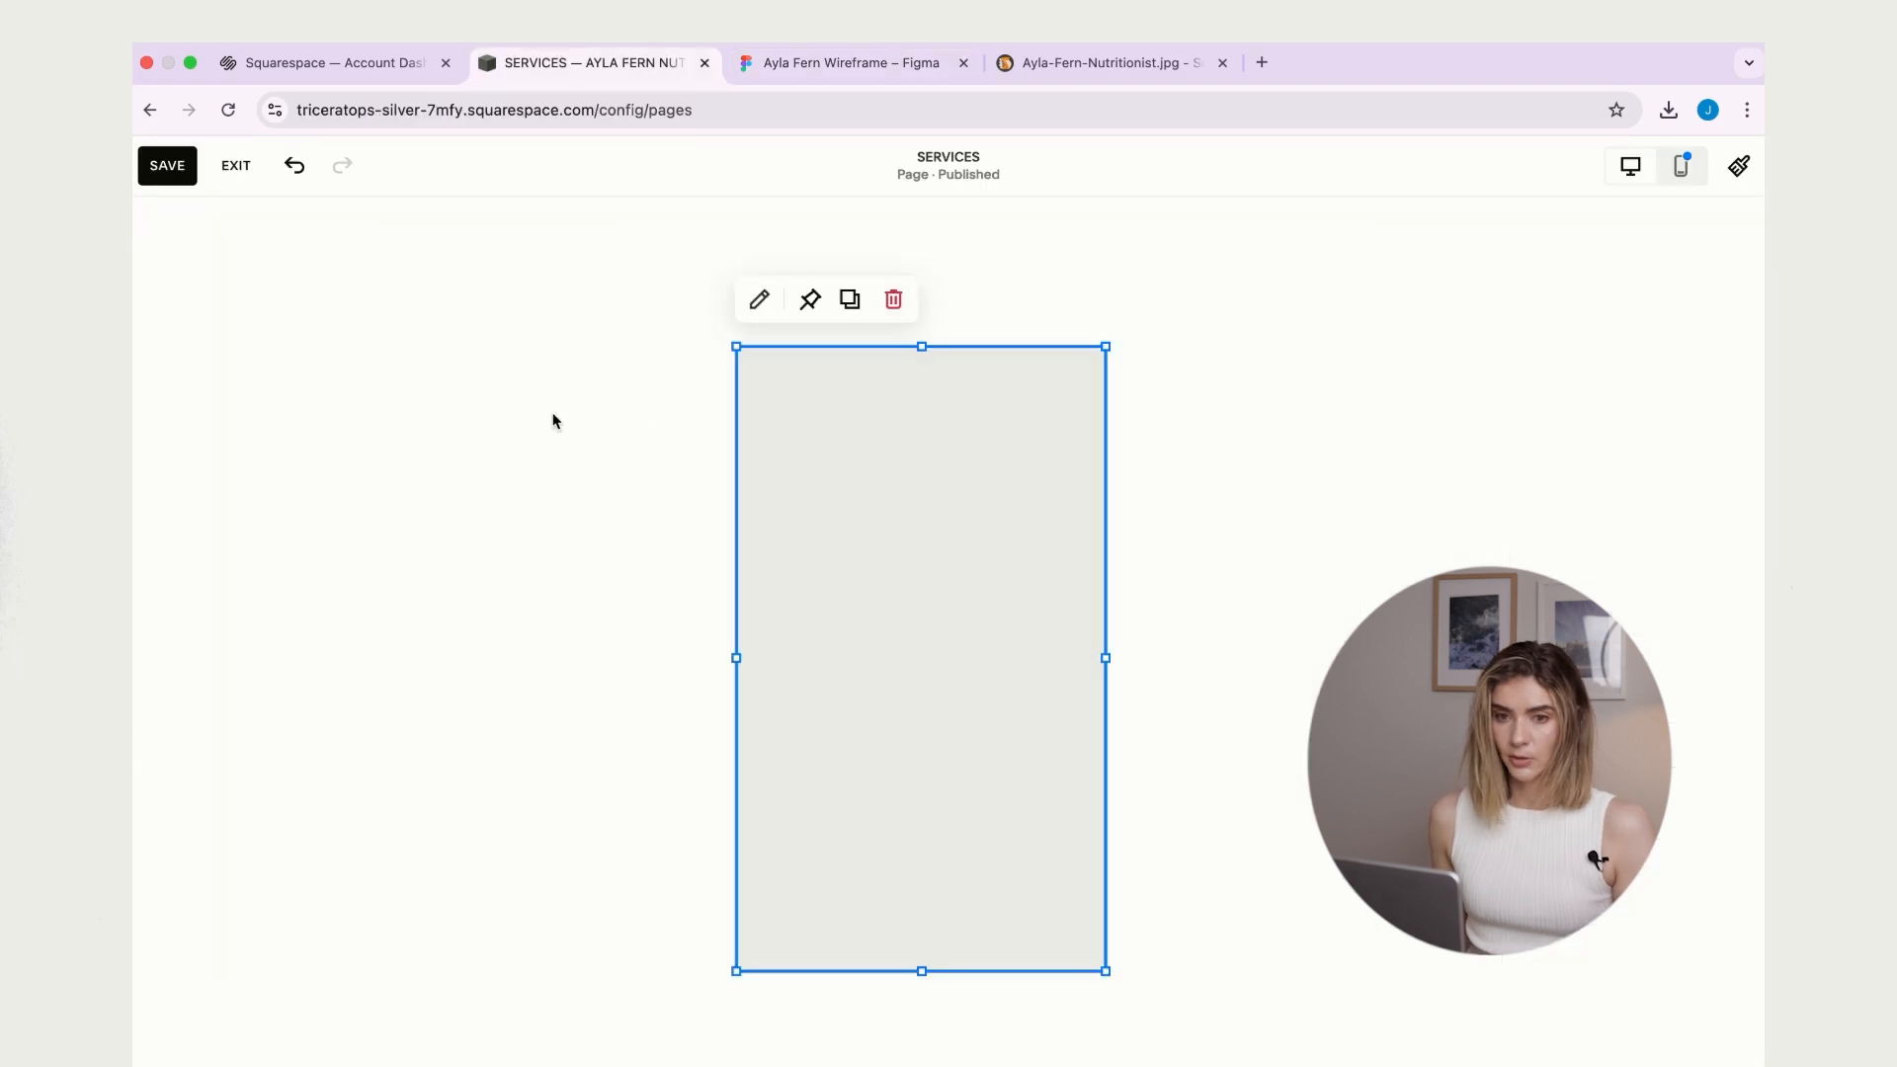
- Add a text block with the pasted 1:1 coaching paragraph, widen it and drag it into the card
{"action": "left_click", "coordinate": [550, 415]}
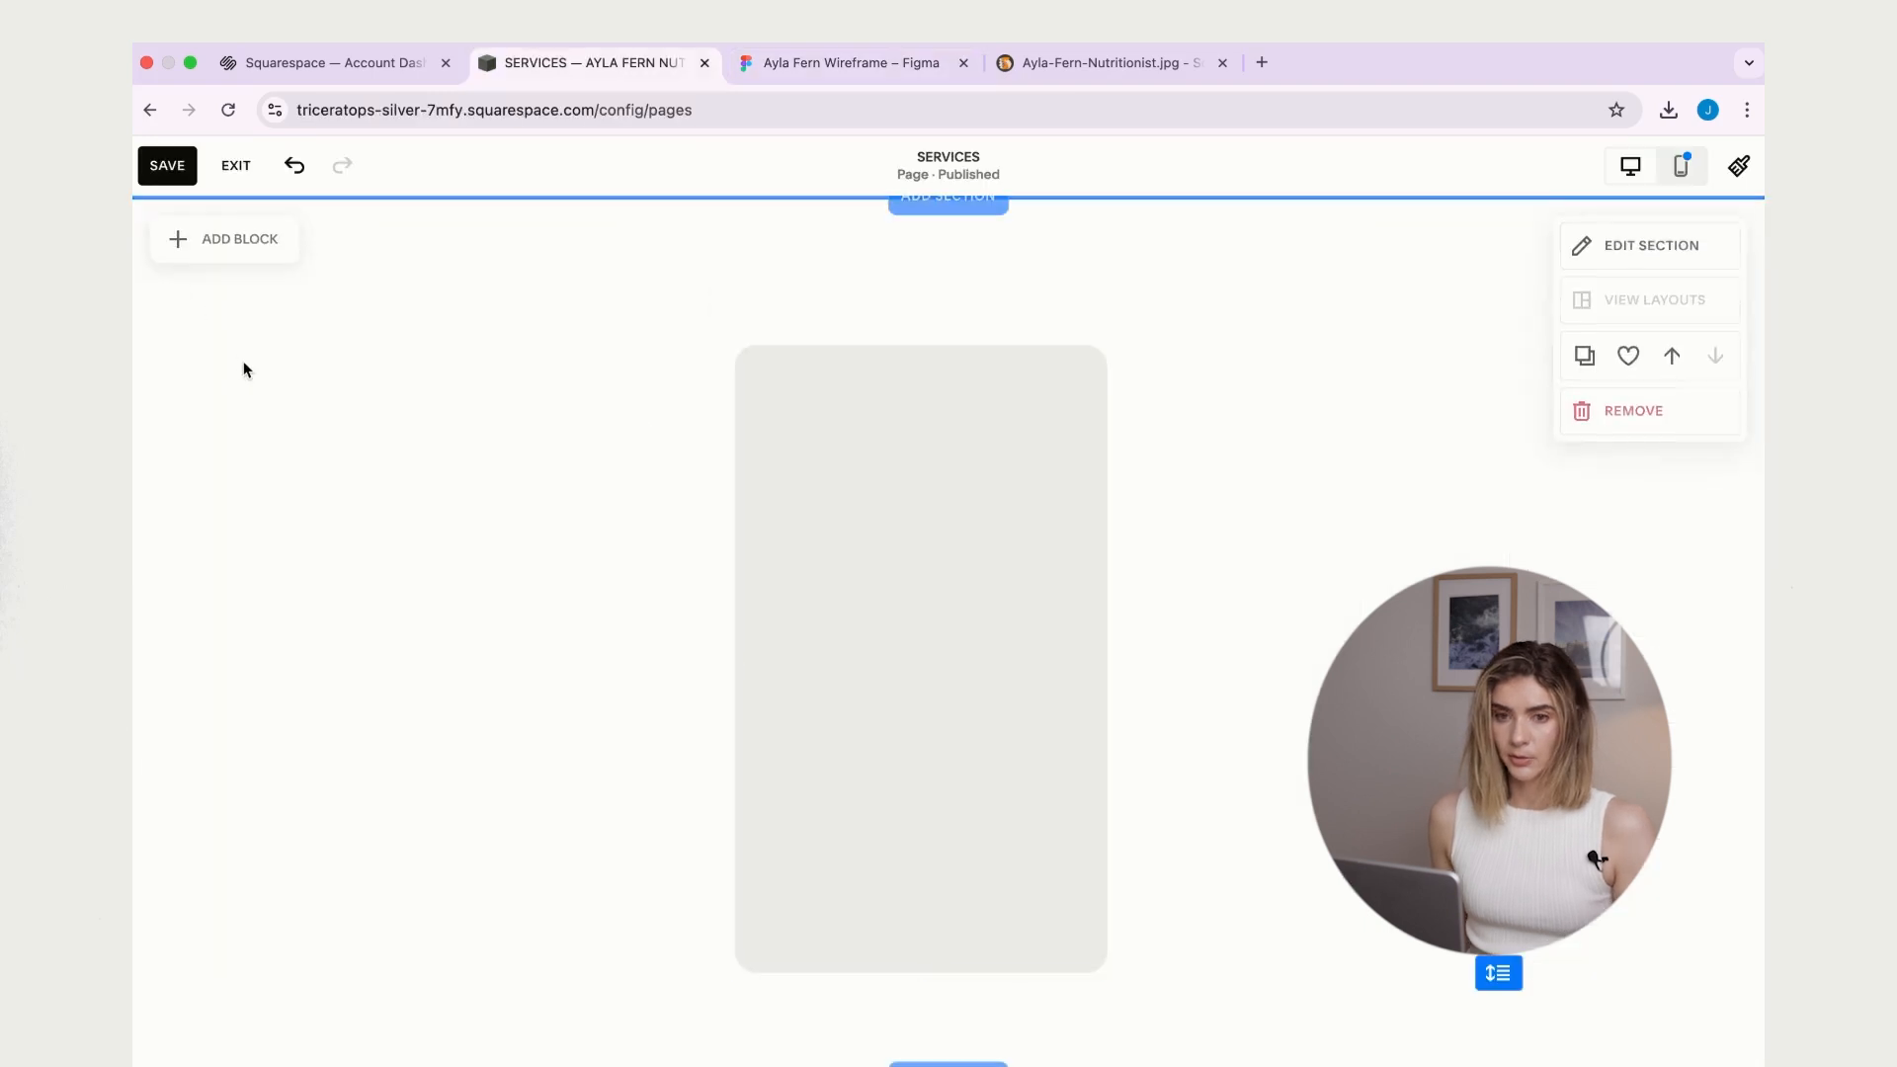
{"action": "left_click", "coordinate": [212, 246]}
{"action": "left_click", "coordinate": [293, 470]}
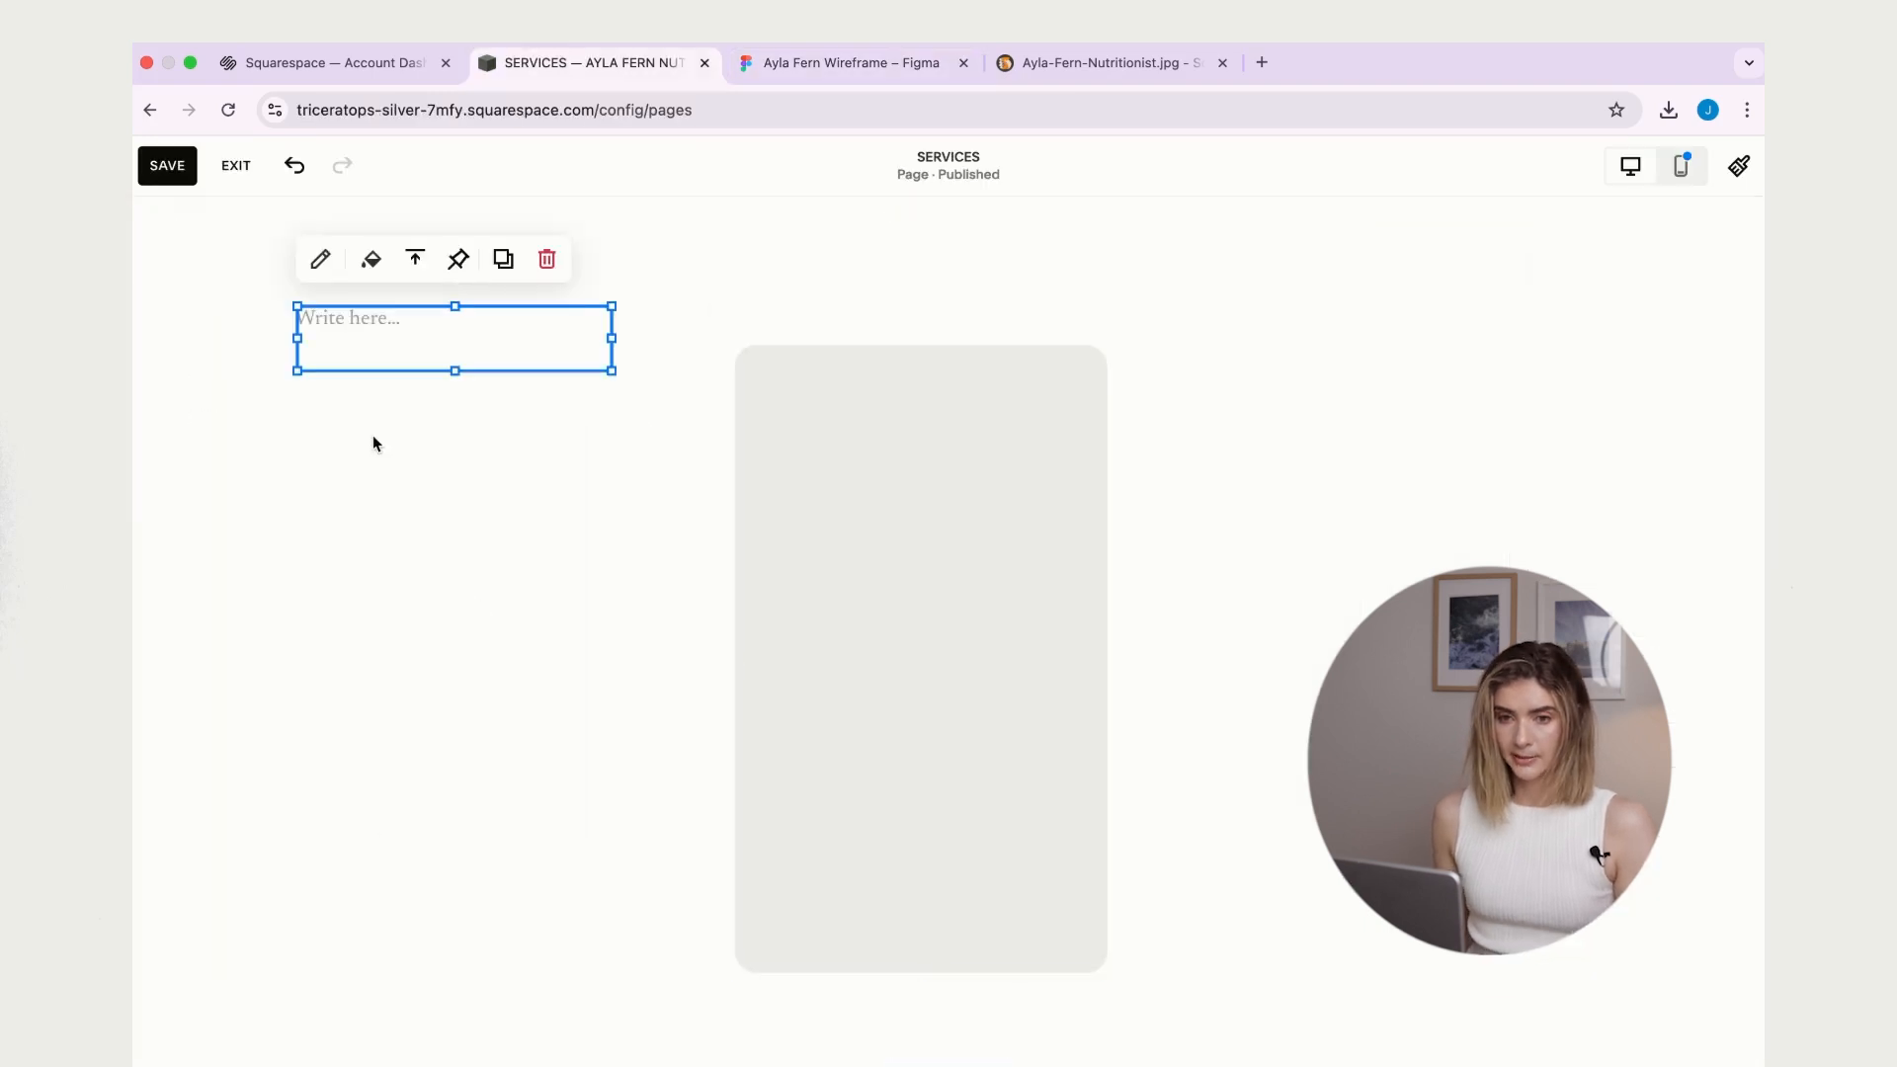
{"action": "left_click", "coordinate": [355, 331]}
{"action": "type", "text": "1:1 coaching is designed to help you feel at home in your body again. If you’re navigating bloating, fatigue, or food anxiety, I’ll offer tailored support that blends evidence-based nutrition with sustainable real-life changes."}
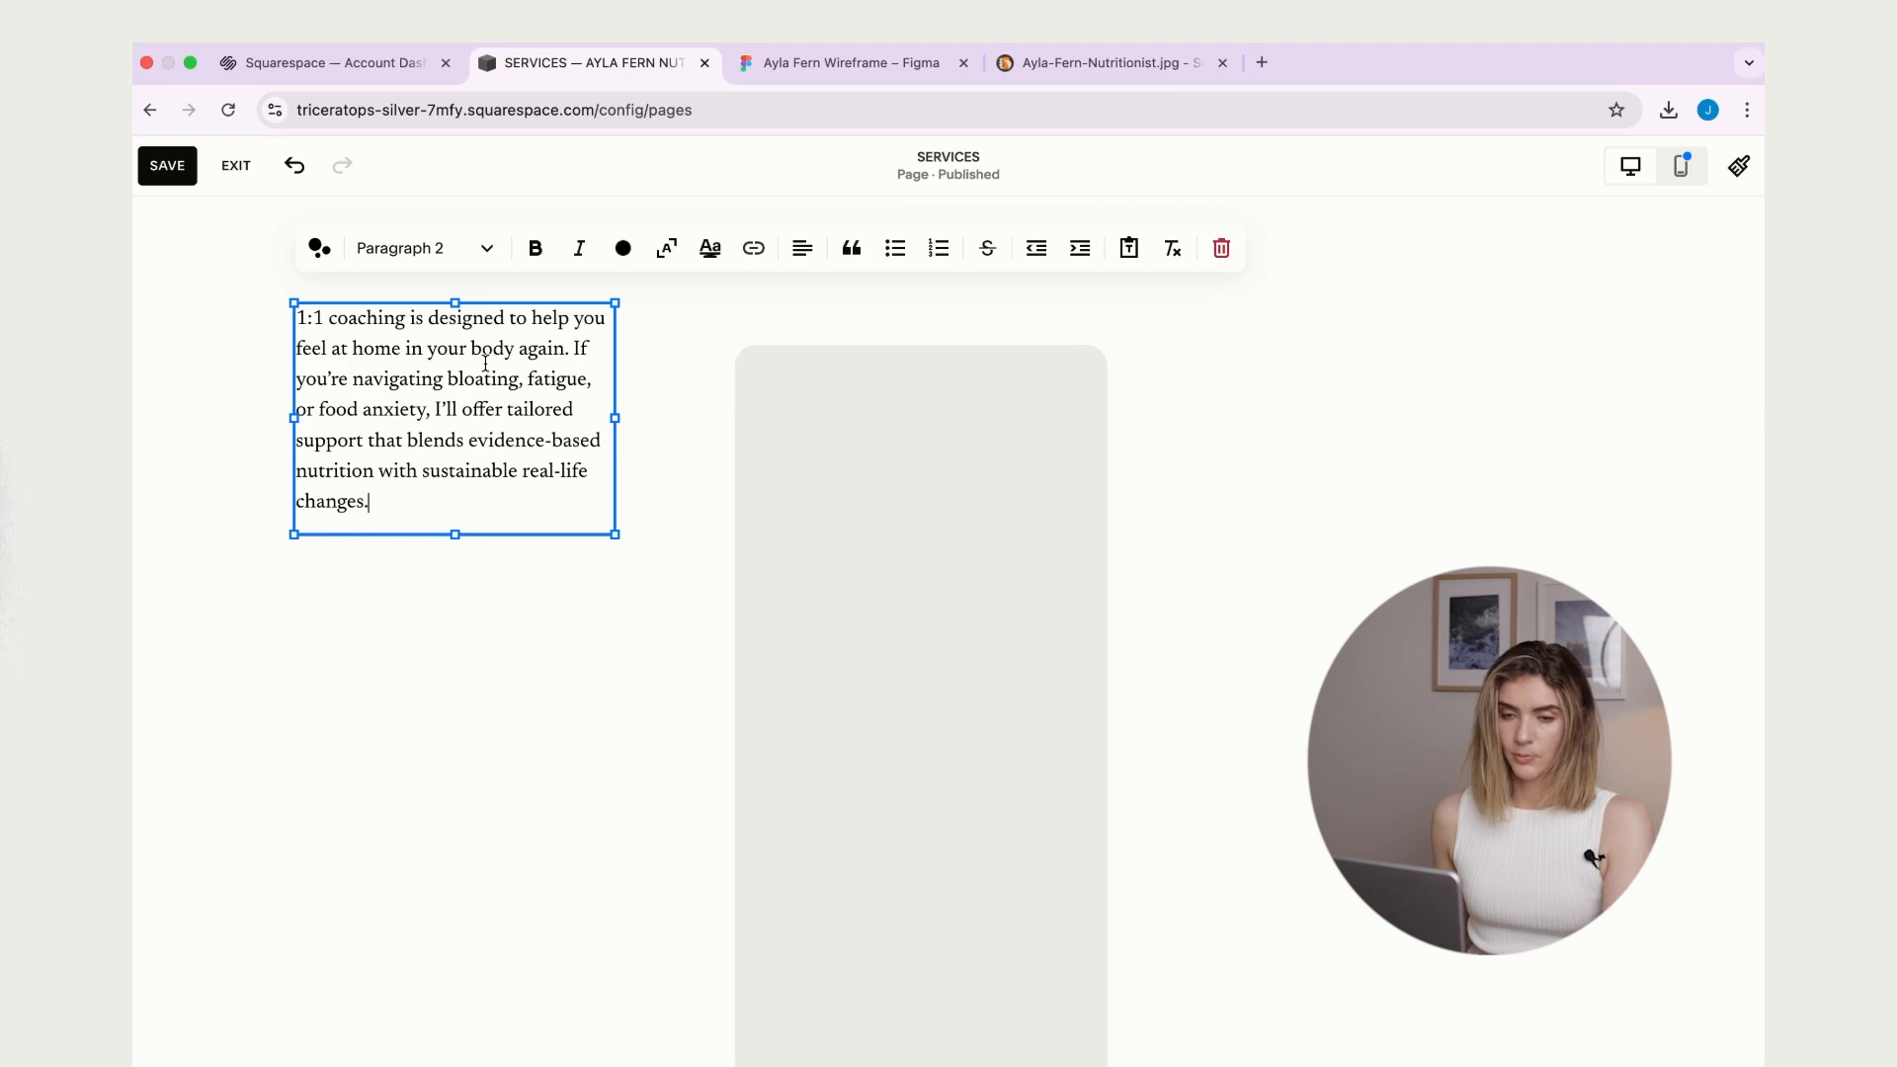
{"action": "left_click", "coordinate": [1146, 589]}
{"action": "left_click", "coordinate": [978, 610]}
{"action": "left_click_drag", "start_coordinate": [1110, 711], "coordinate": [1178, 734]}
{"action": "left_click_drag", "start_coordinate": [454, 384], "coordinate": [948, 751]}
{"action": "scroll", "coordinate": [763, 354], "scroll_direction": "down", "scroll_amount": 2}
- Copy 'Find out more' from the Figma wireframe into a new text block placed below the paragraph
{"action": "left_click", "coordinate": [869, 66]}
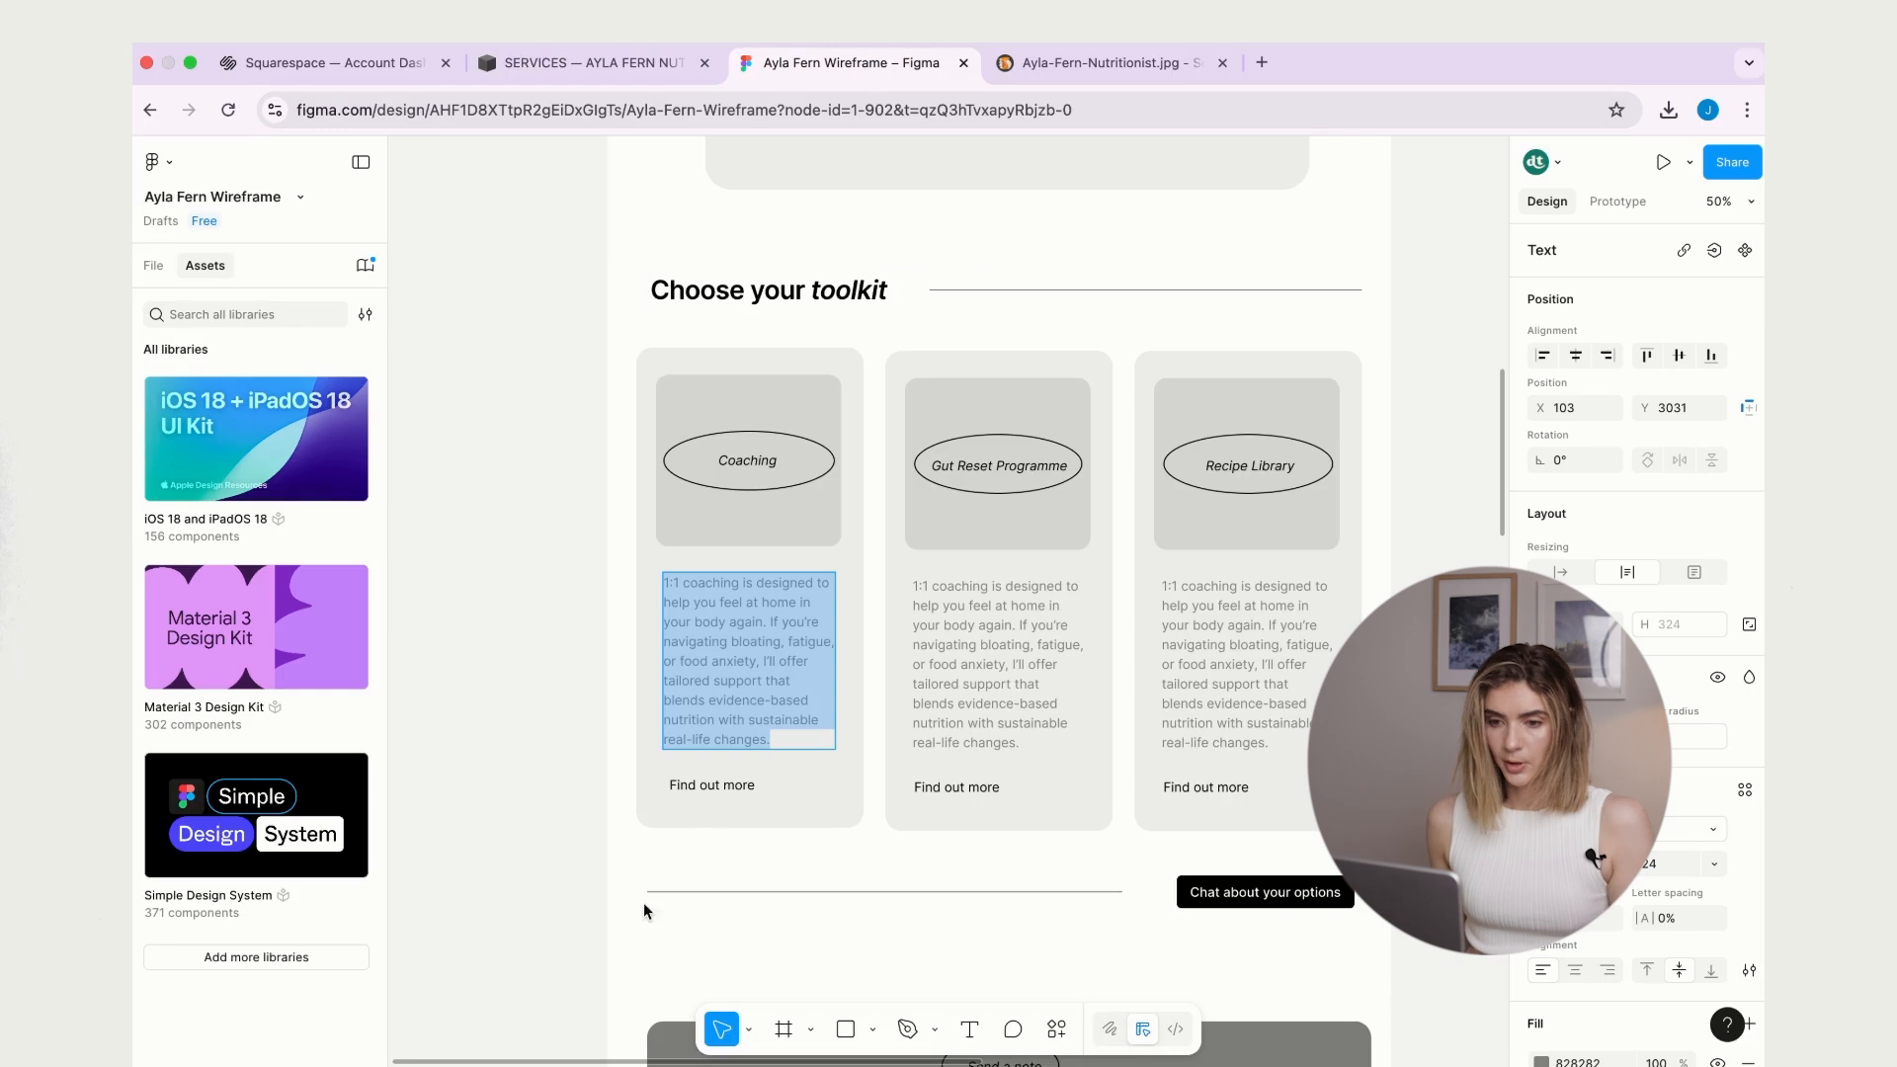
{"action": "left_click", "coordinate": [699, 789]}
{"action": "triple_click", "coordinate": [709, 786]}
{"action": "key", "text": "super+c"}
{"action": "left_click", "coordinate": [632, 64]}
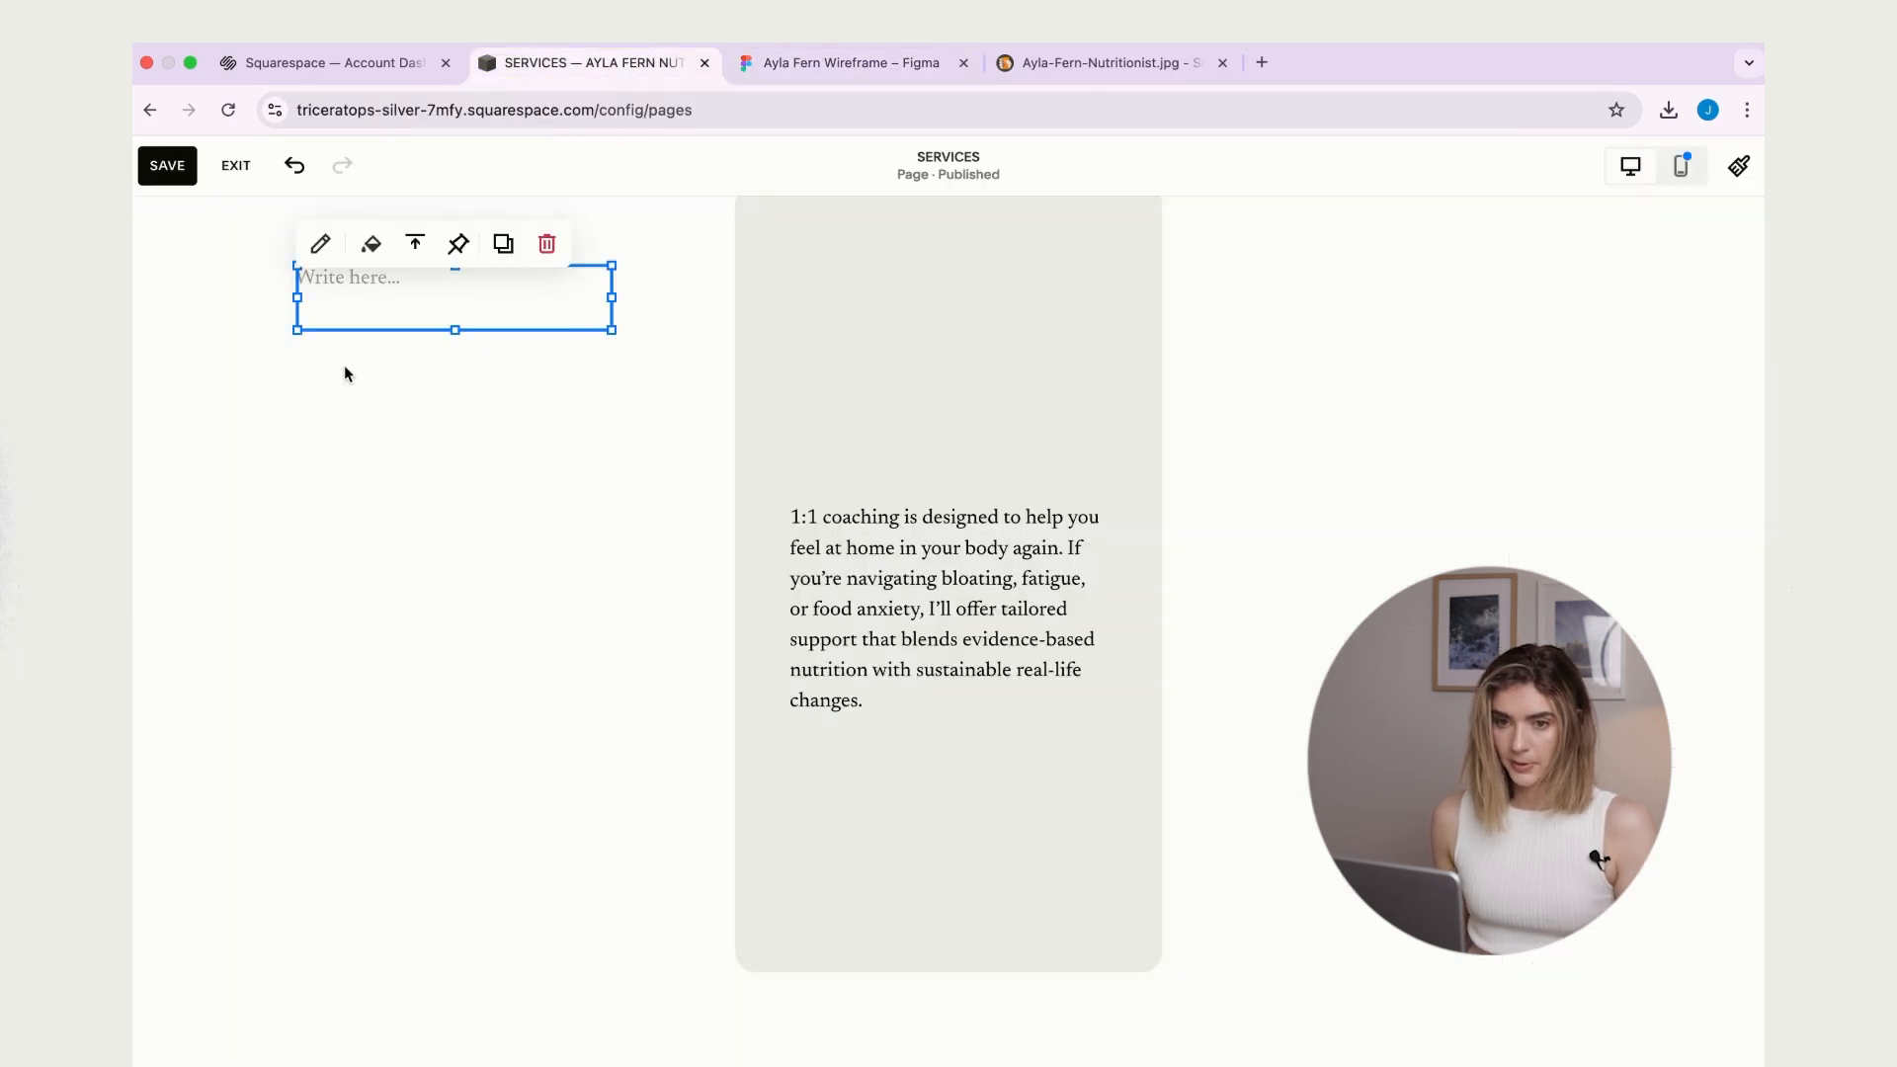
{"action": "left_click", "coordinate": [354, 288]}
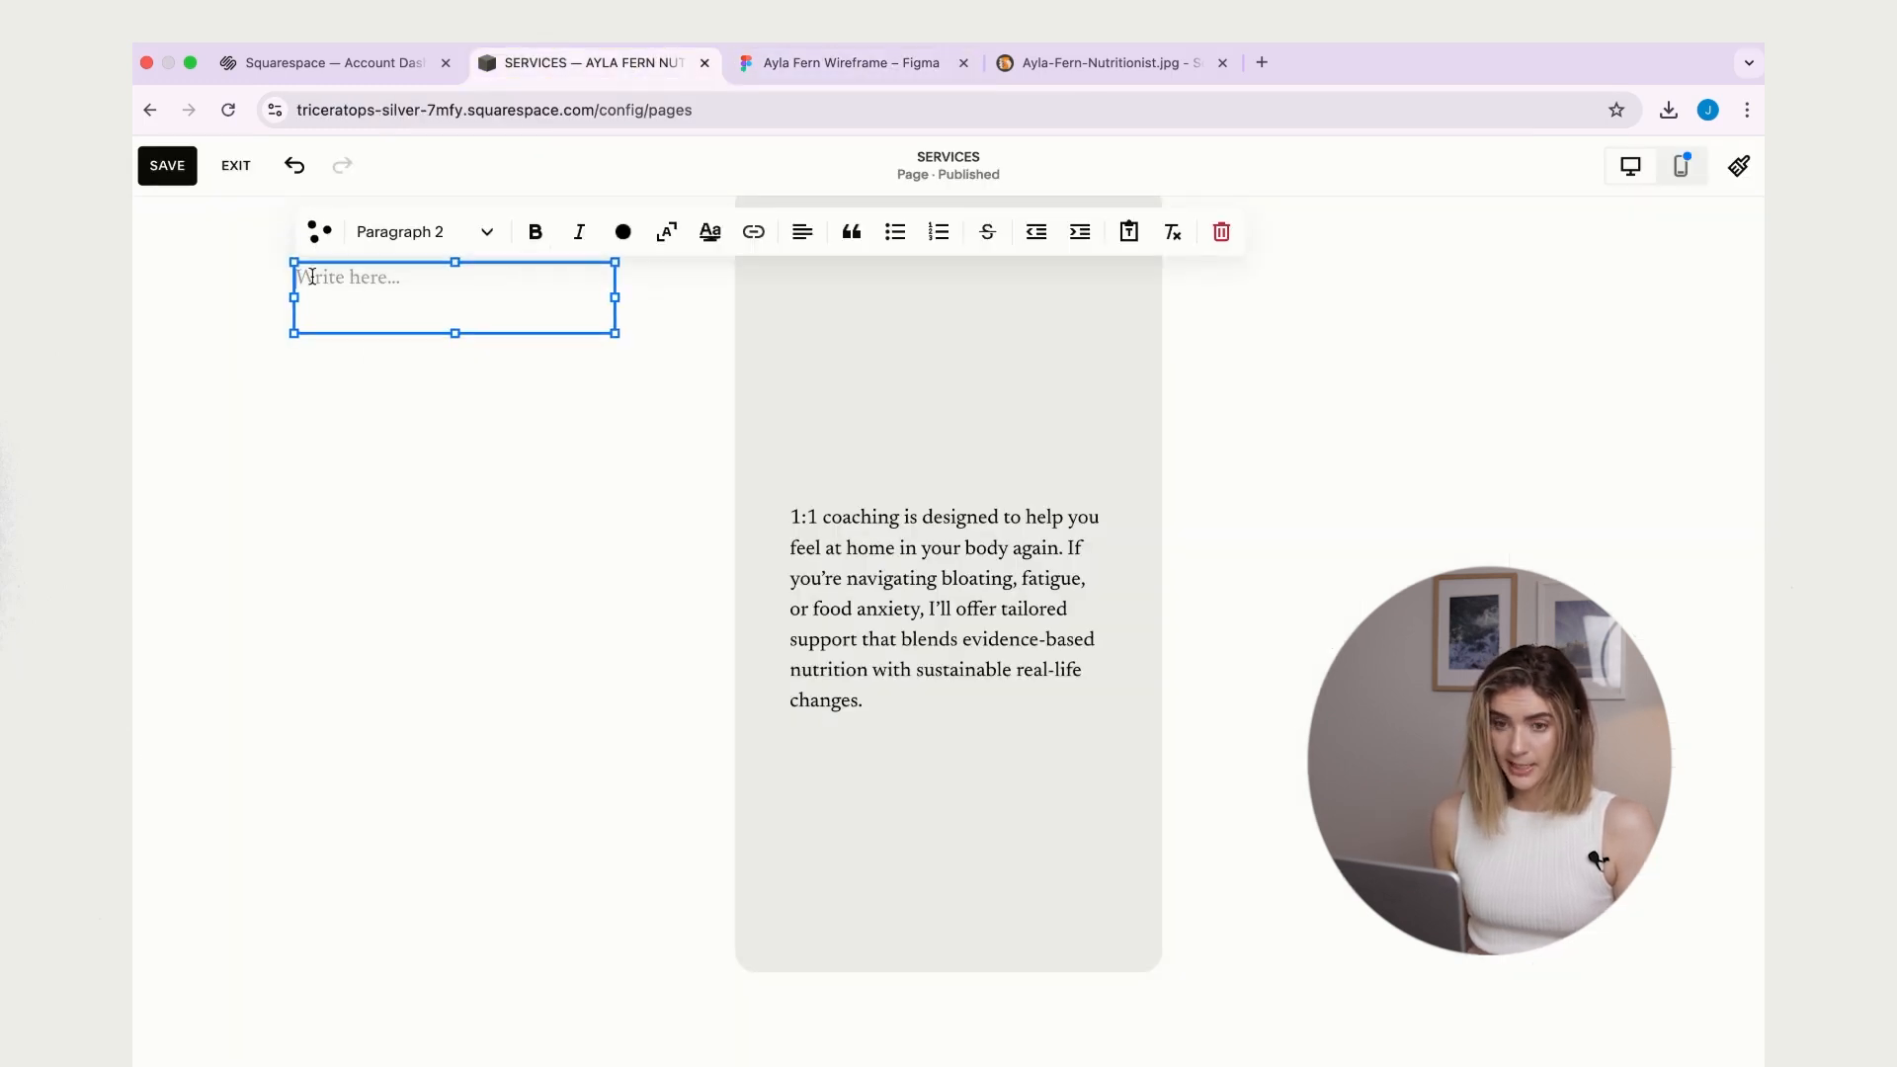
{"action": "key", "text": "super+v"}
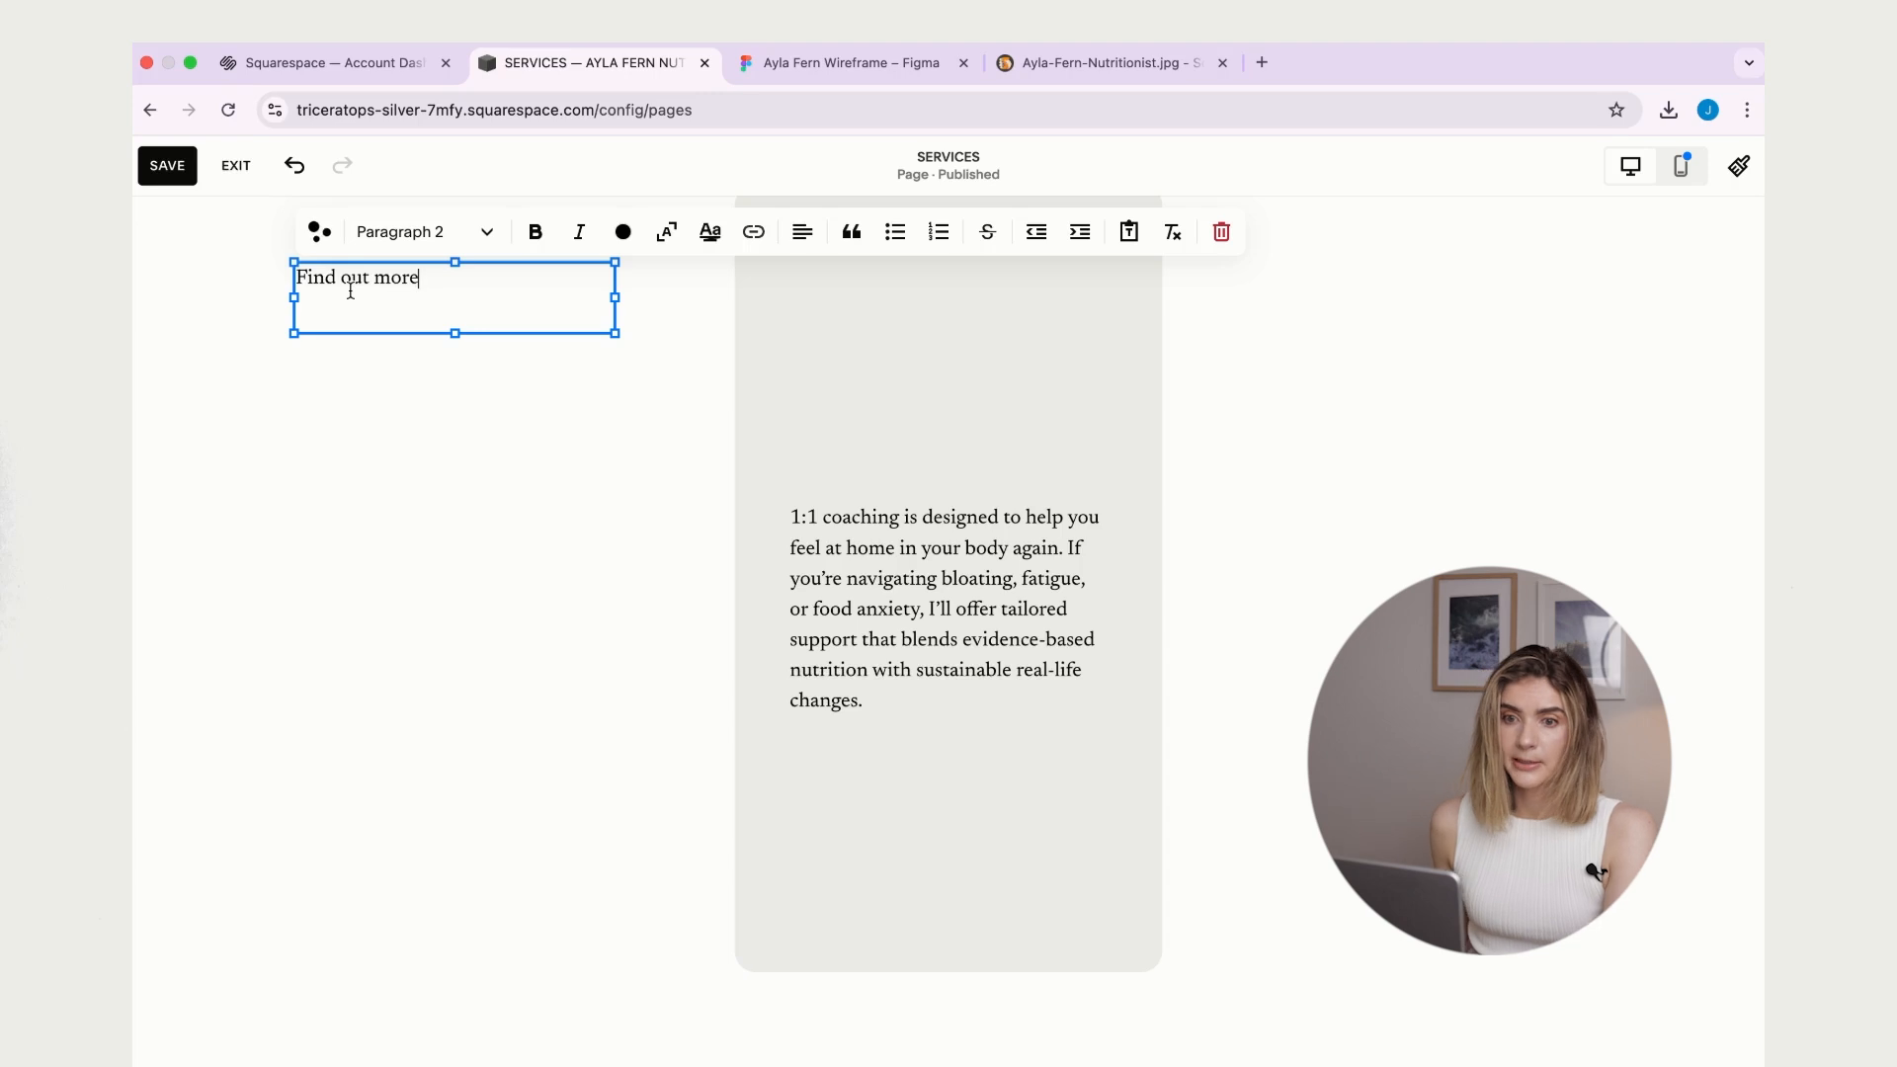
{"action": "key", "text": "Escape"}
{"action": "left_click_drag", "start_coordinate": [372, 280], "coordinate": [886, 781]}
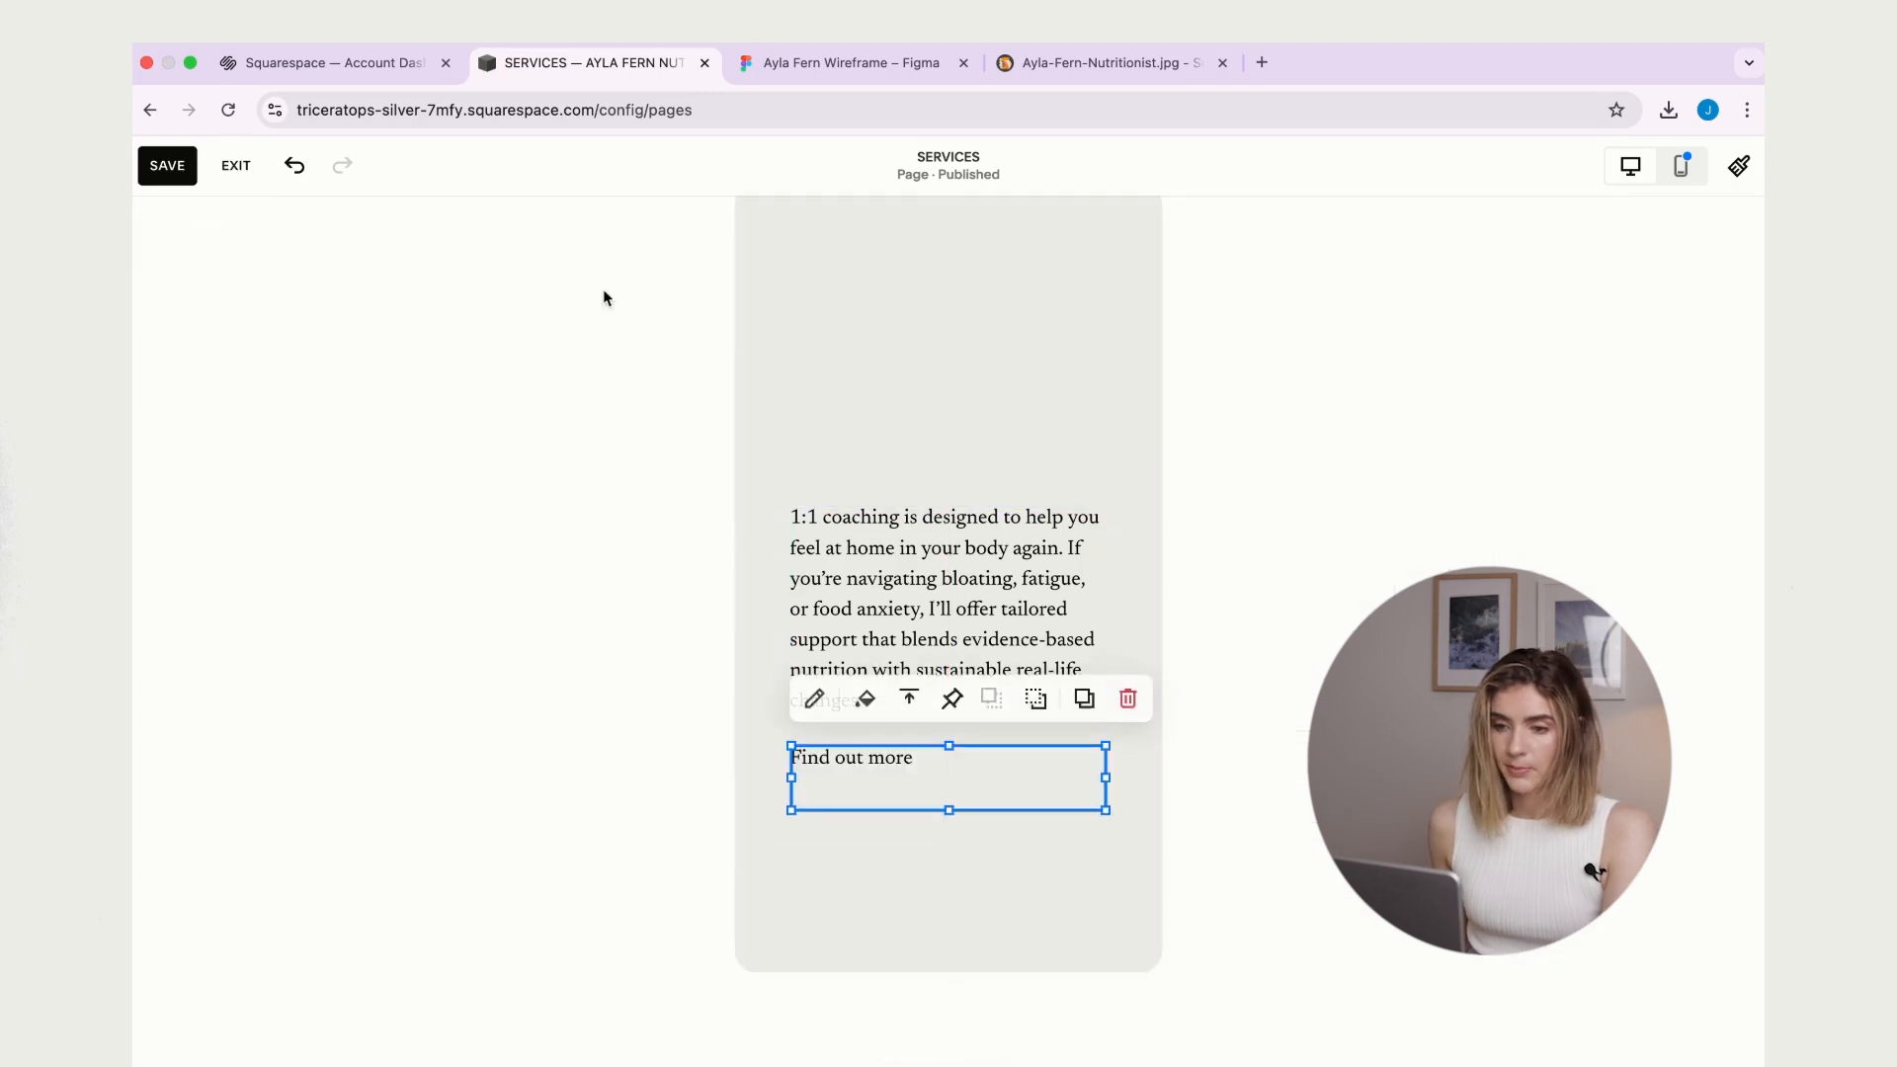
{"action": "left_click", "coordinate": [606, 297]}
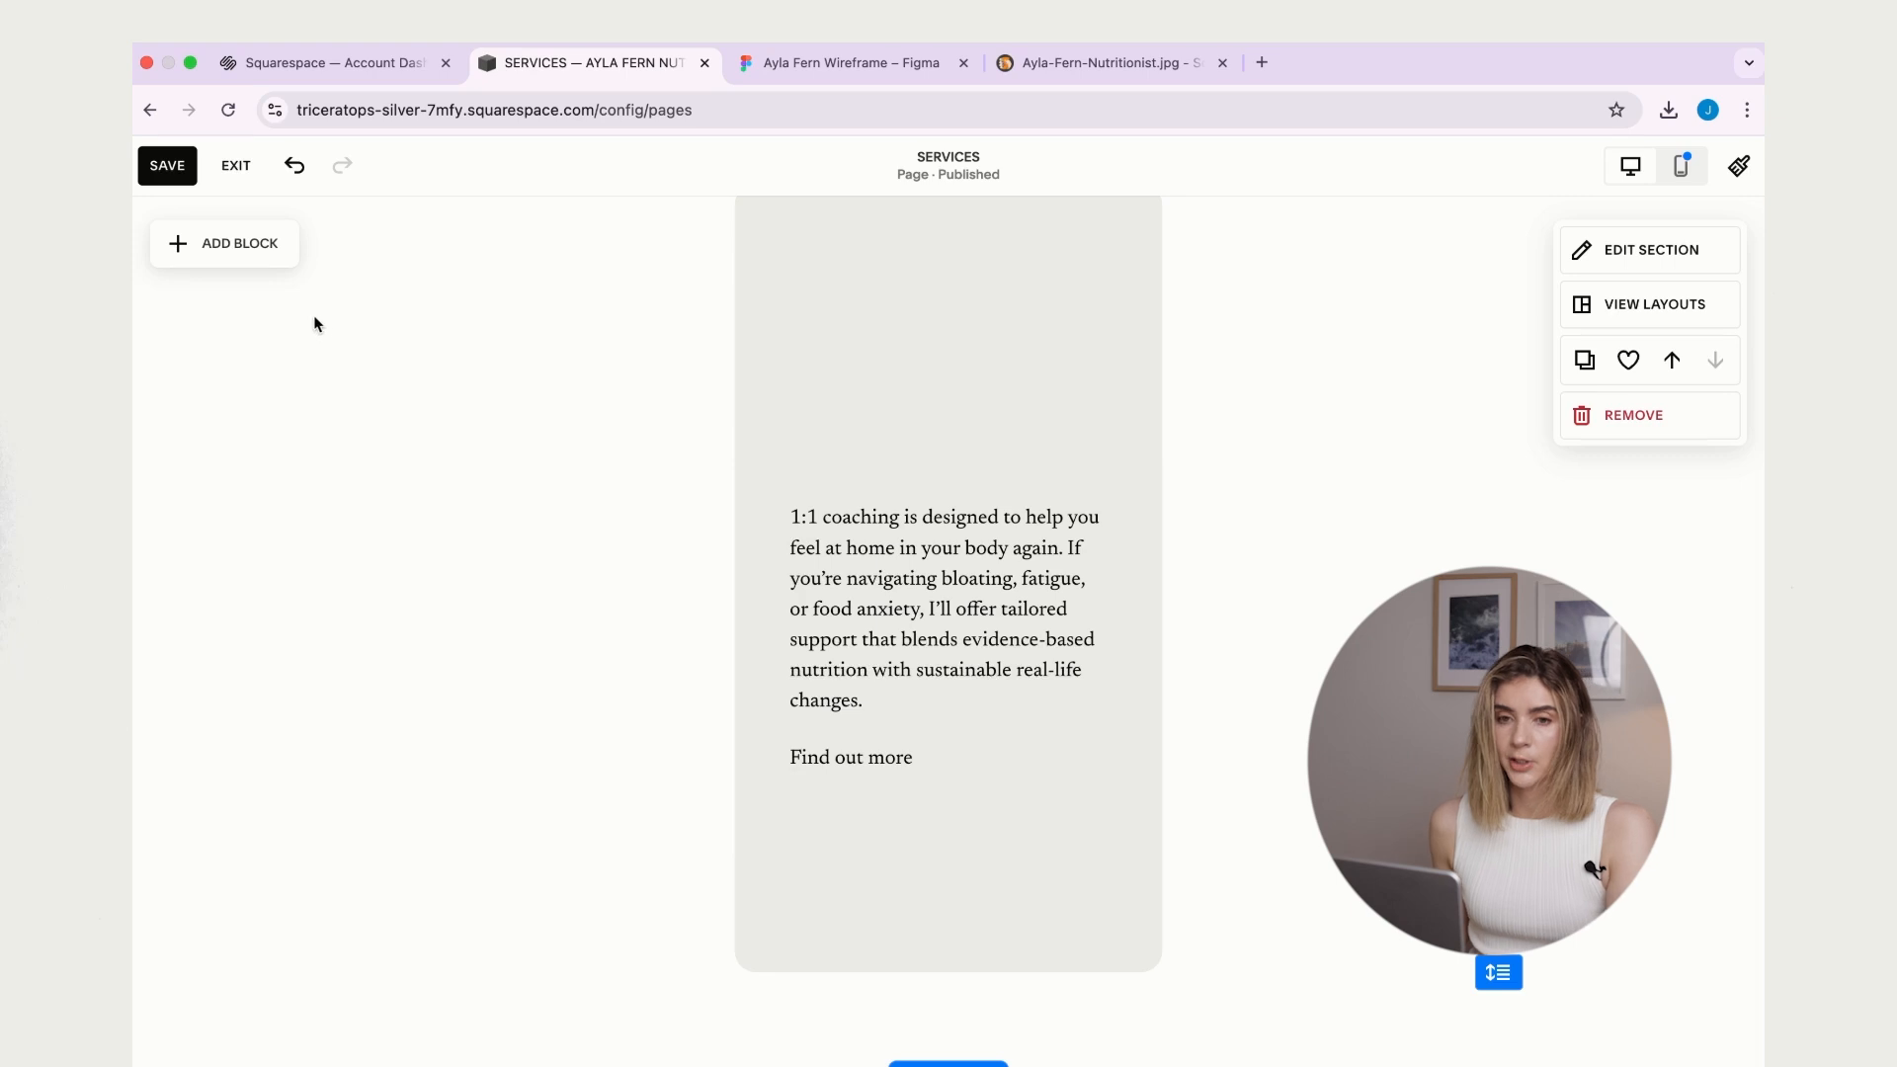
- Add an image block with Ayla-Fern-Coaching.jpg uploaded and make it taller
{"action": "left_click", "coordinate": [248, 259]}
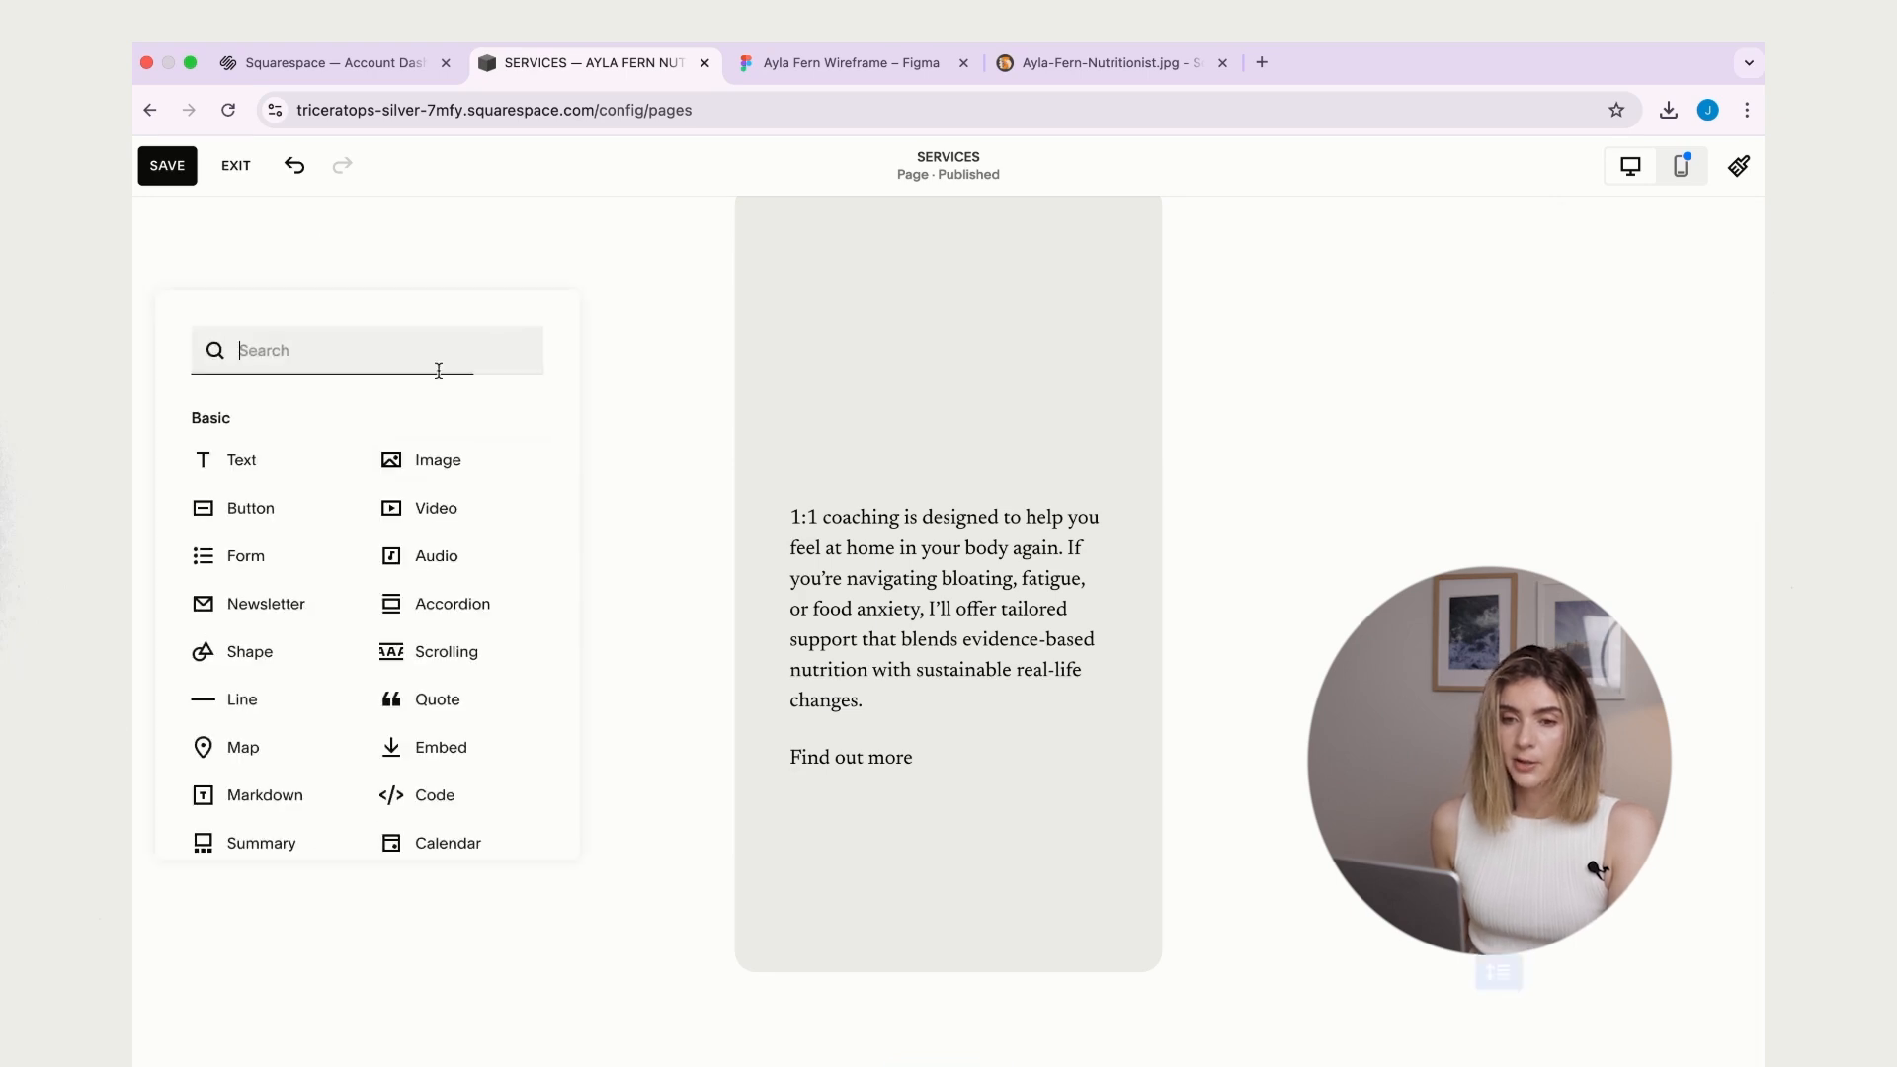
{"action": "left_click", "coordinate": [450, 471]}
{"action": "left_click", "coordinate": [457, 382]}
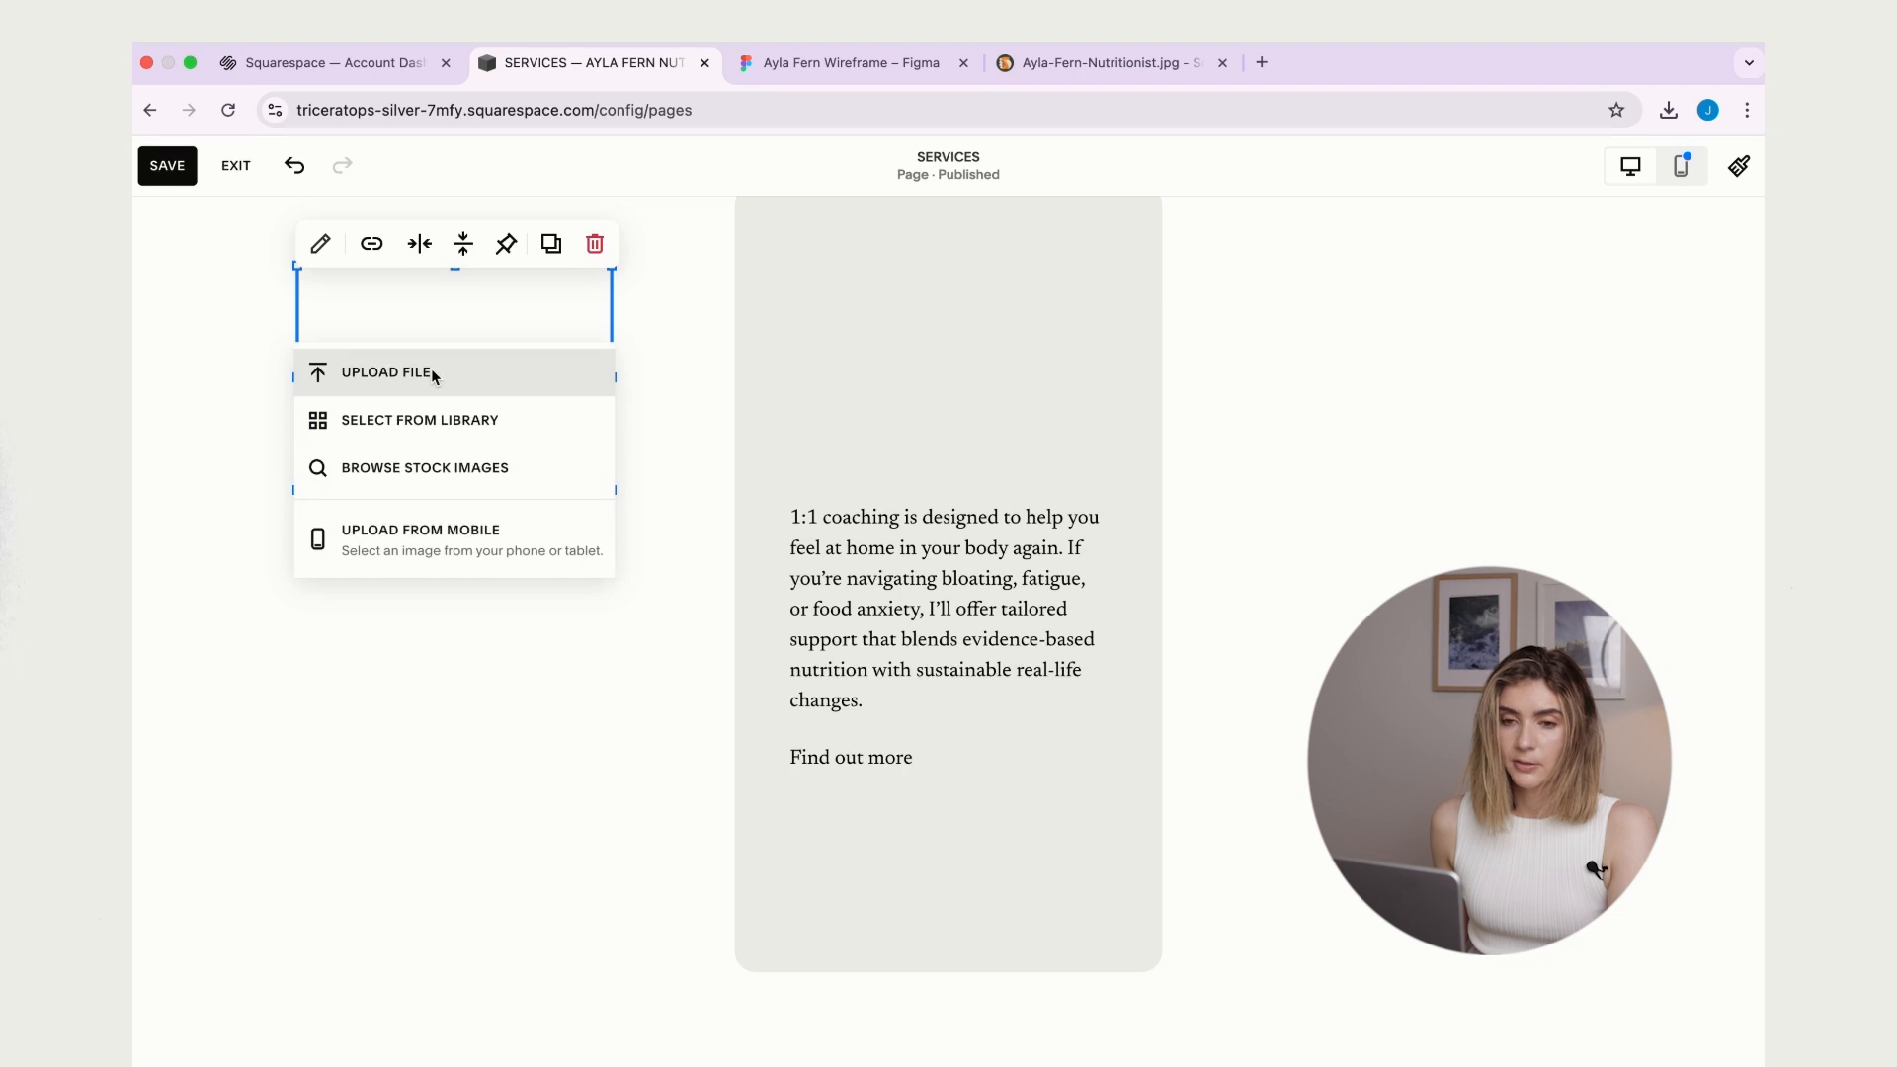
{"action": "left_click", "coordinate": [432, 374]}
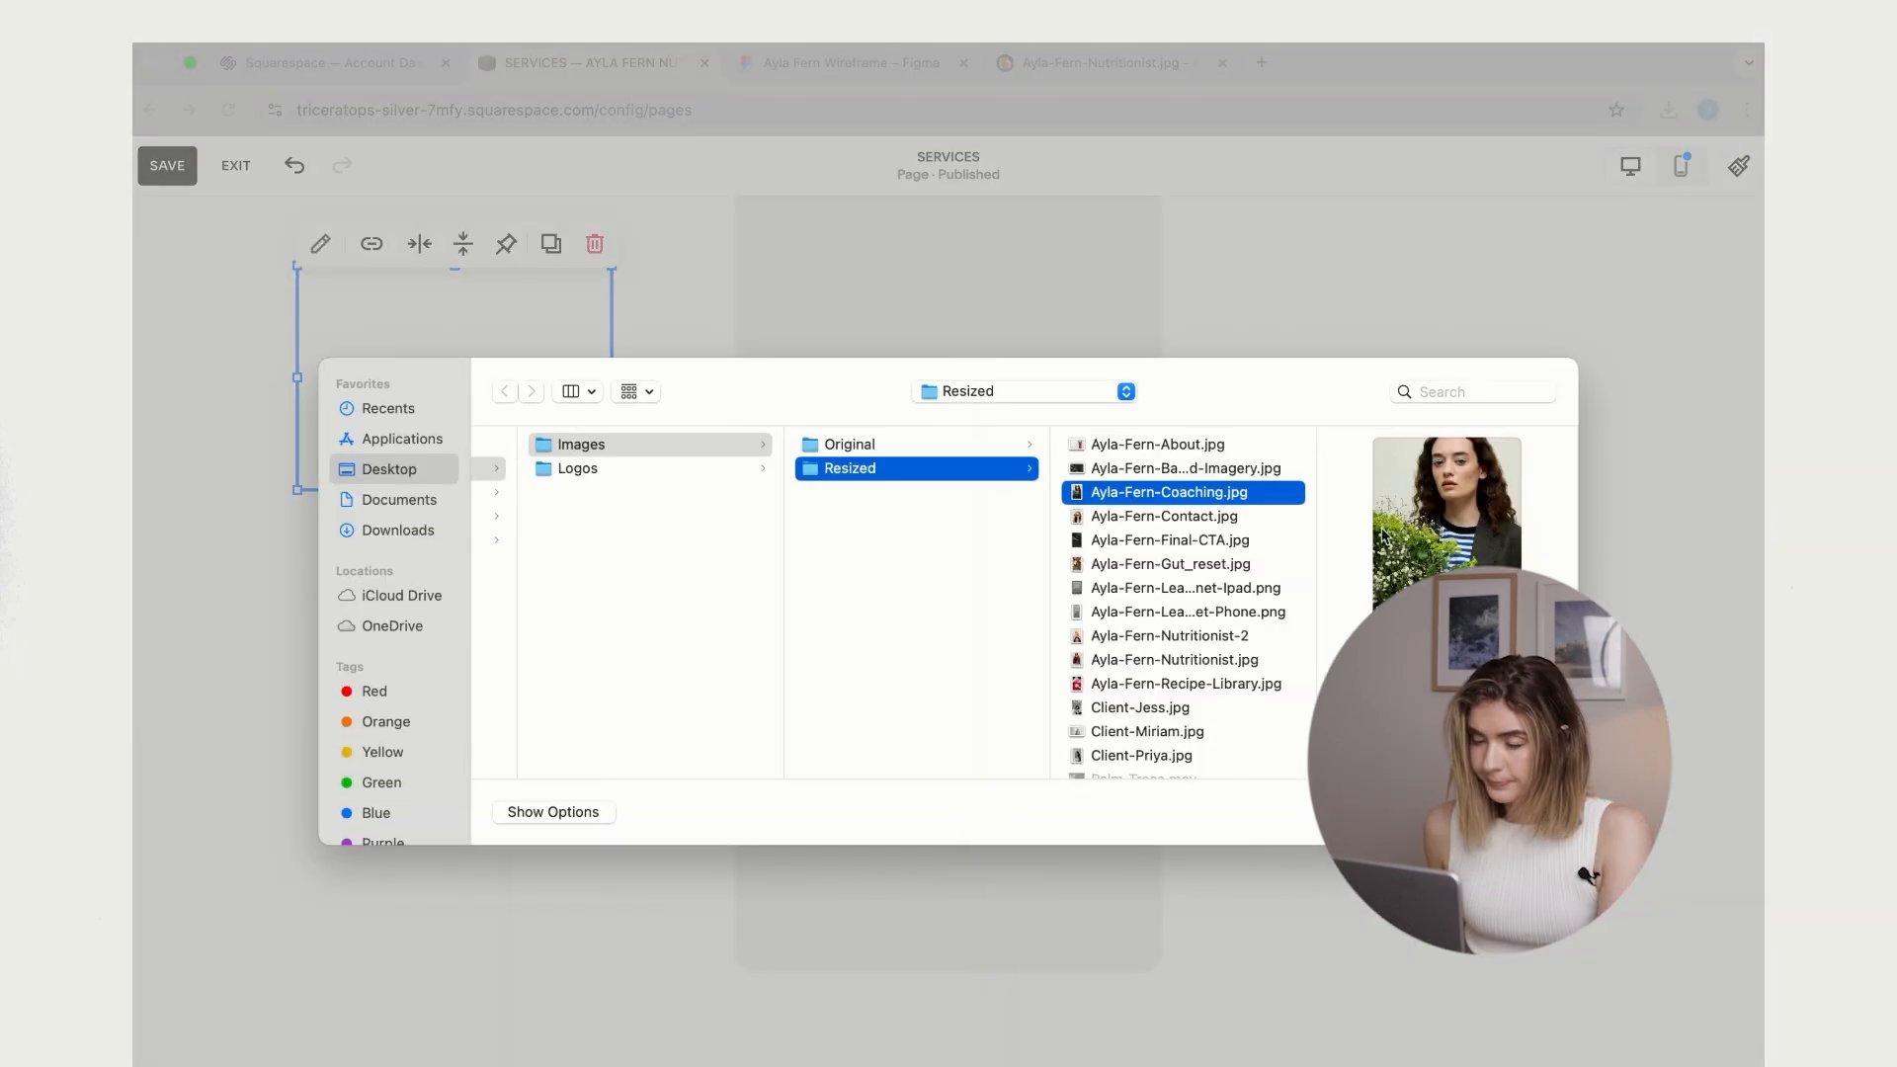
{"action": "key", "text": "Return"}
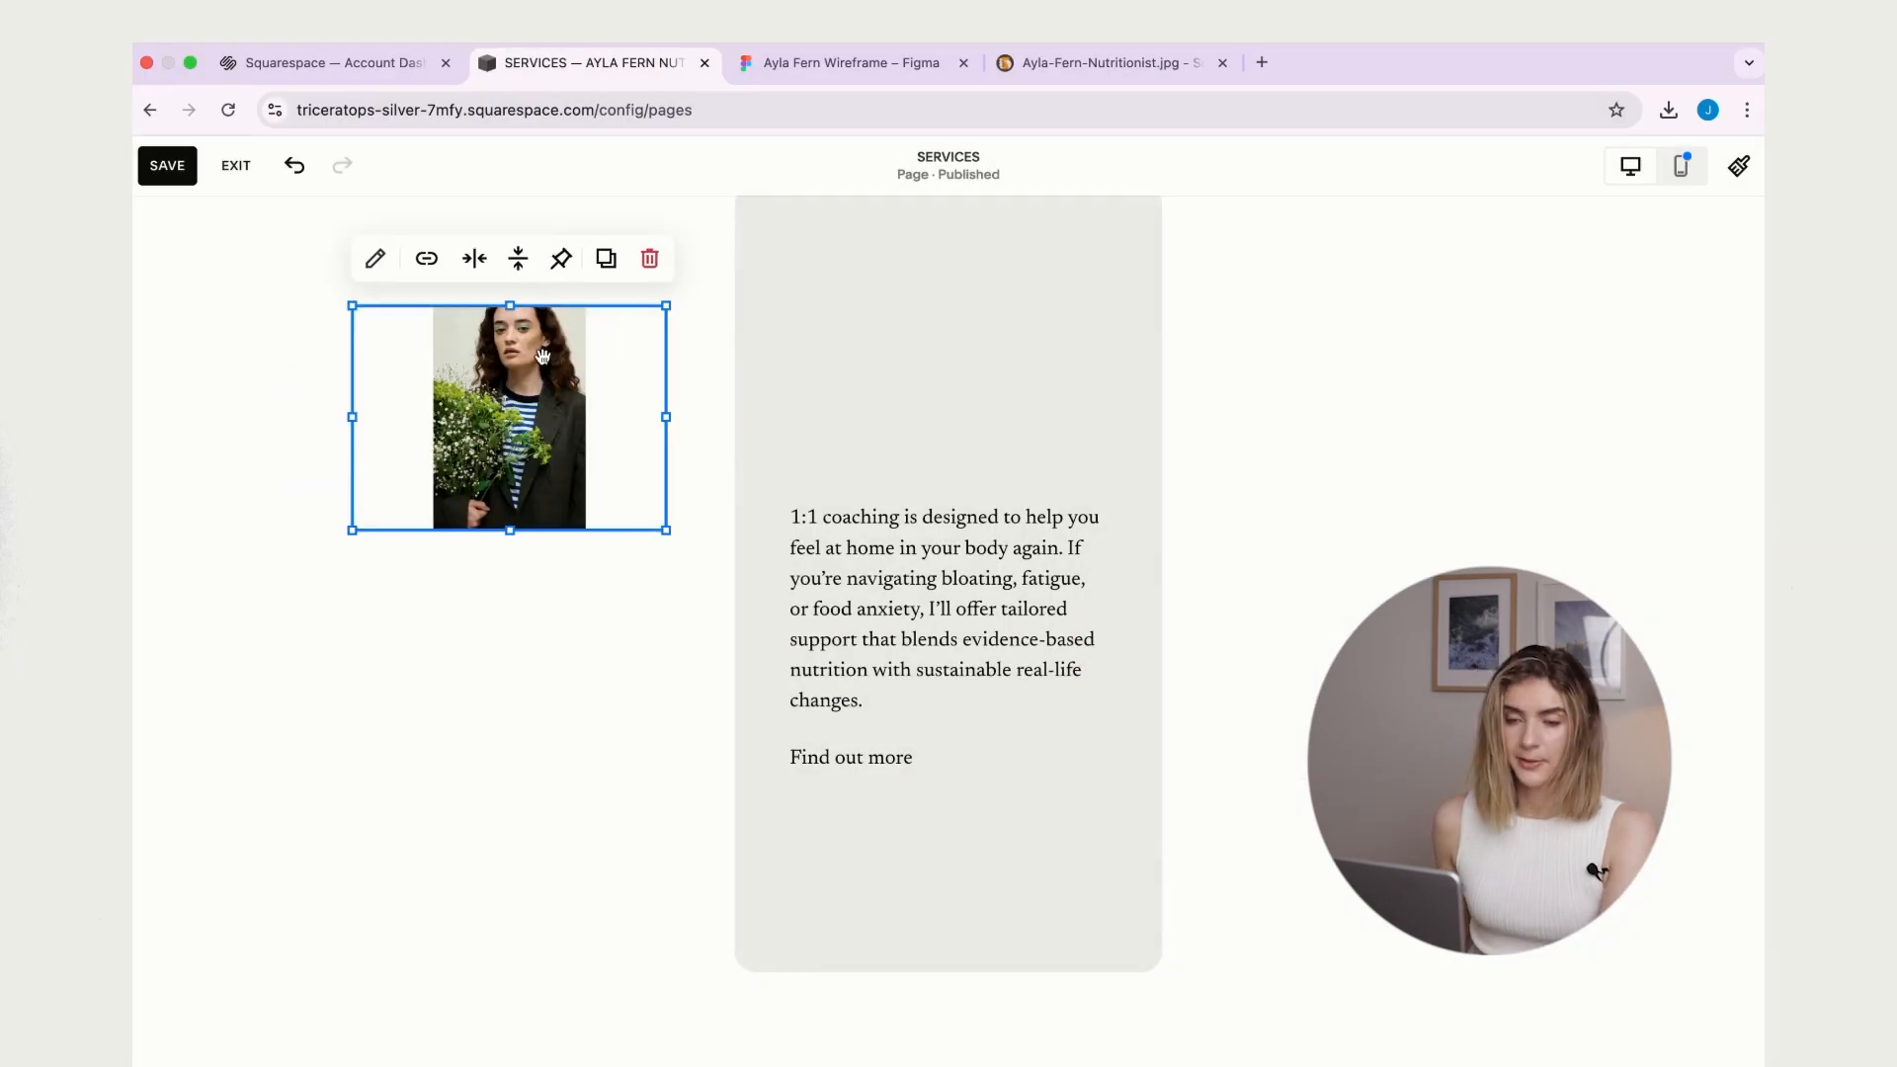
{"action": "left_click_drag", "start_coordinate": [667, 530], "coordinate": [667, 570]}
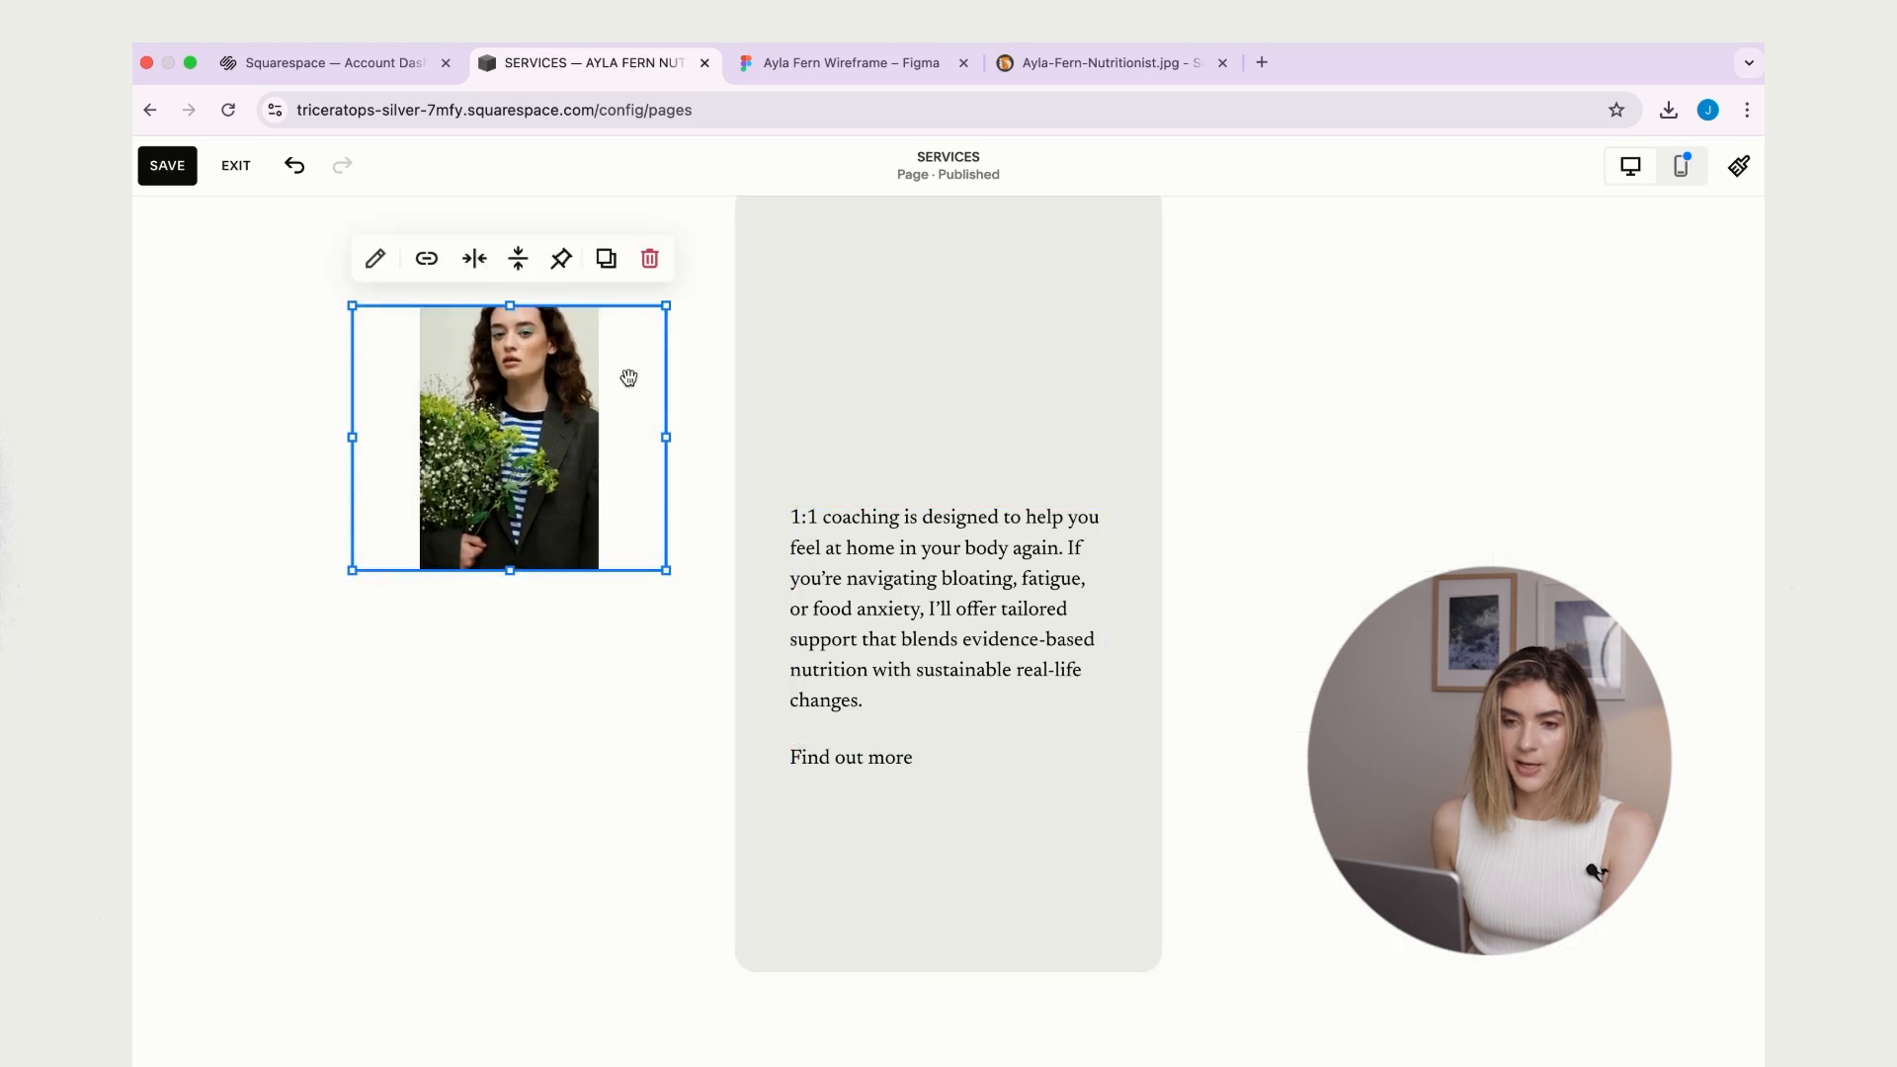
- Set the image to fill its frame and move it to the top of the grey card
{"action": "left_click", "coordinate": [385, 275]}
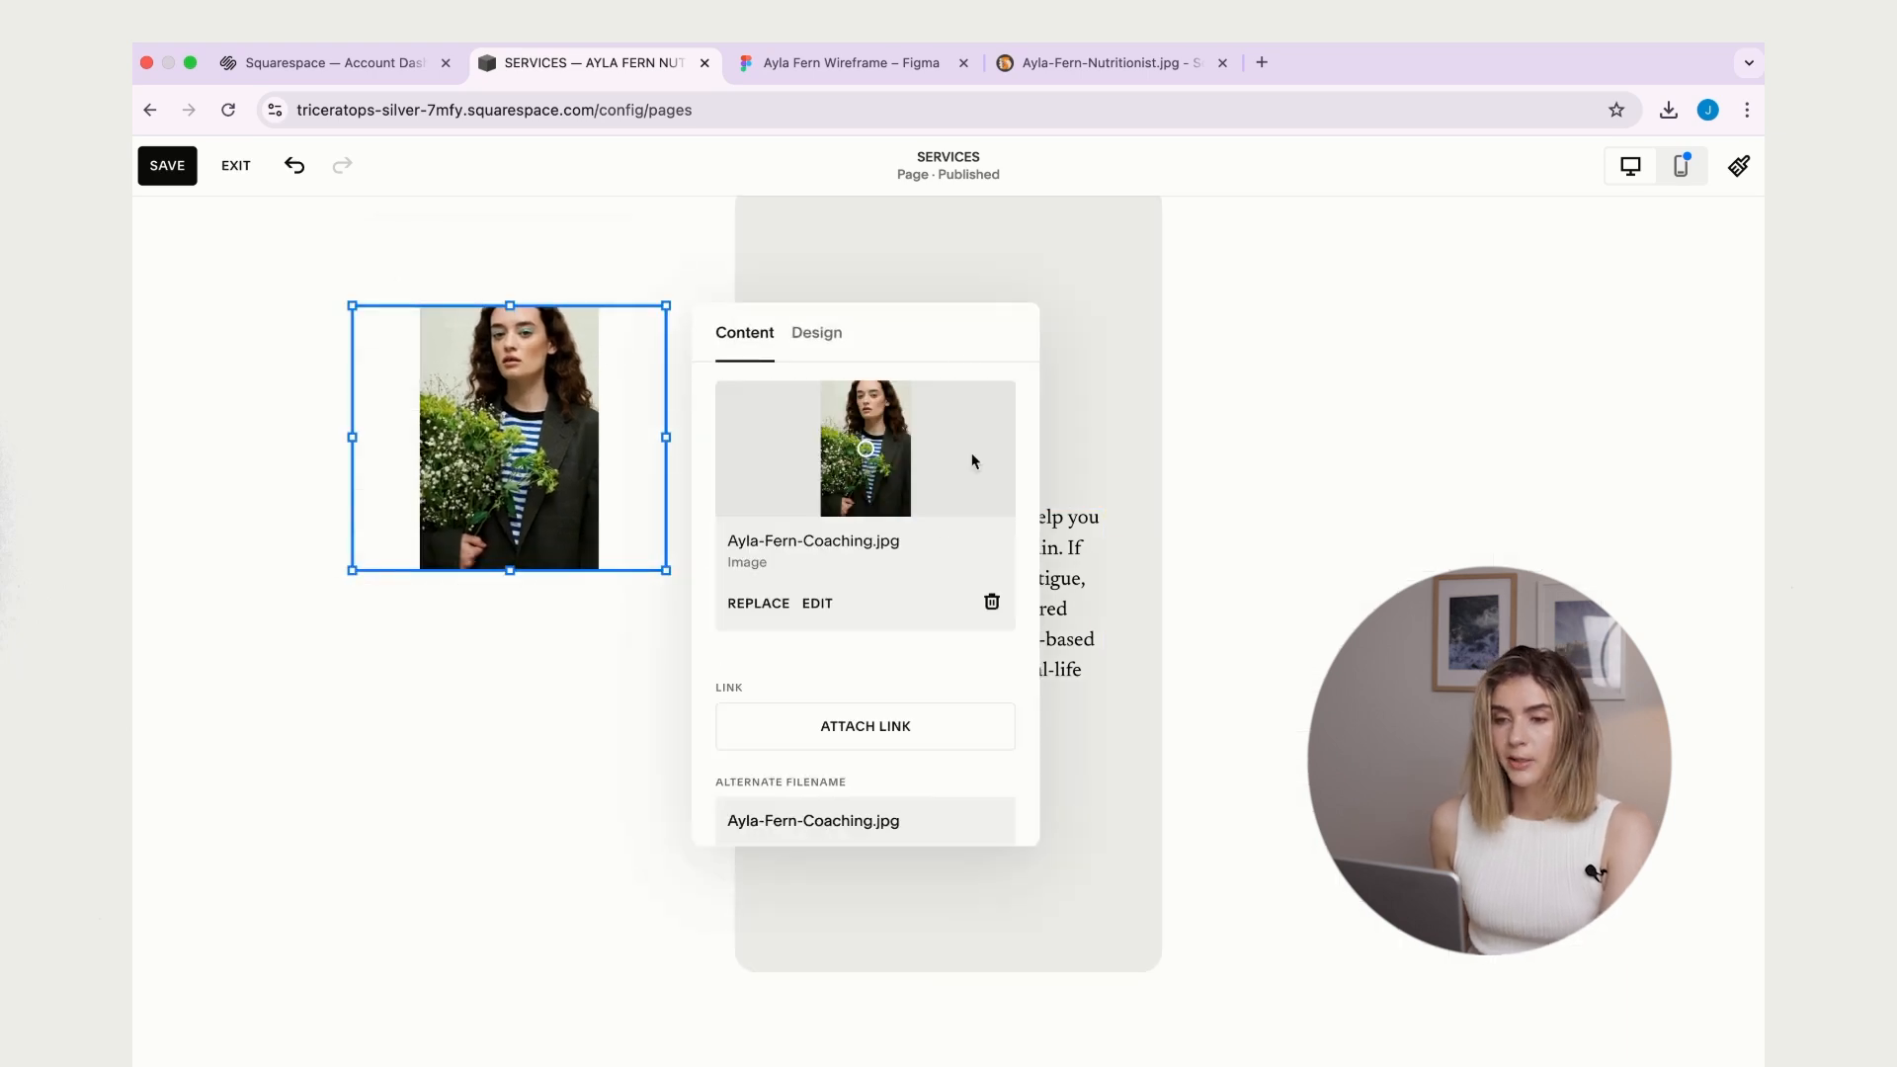
{"action": "left_click", "coordinate": [825, 340]}
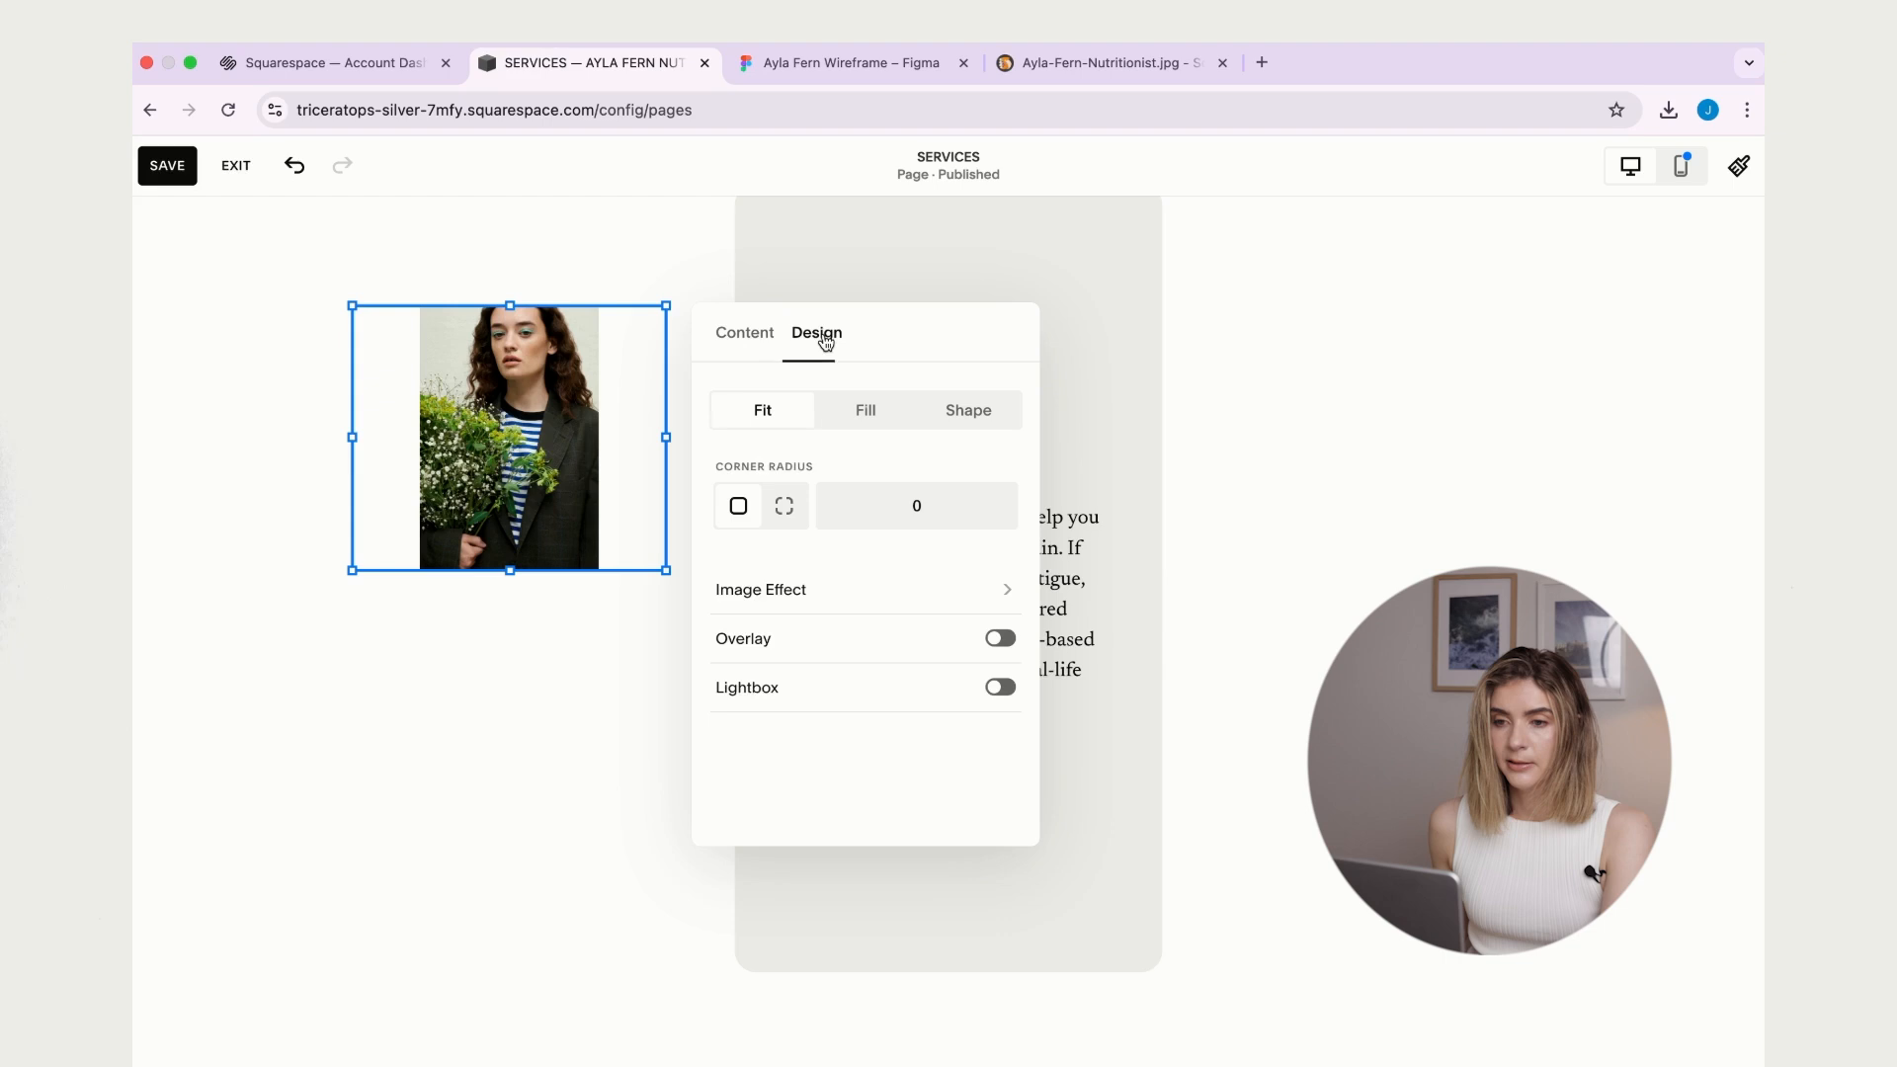
{"action": "left_click", "coordinate": [885, 421]}
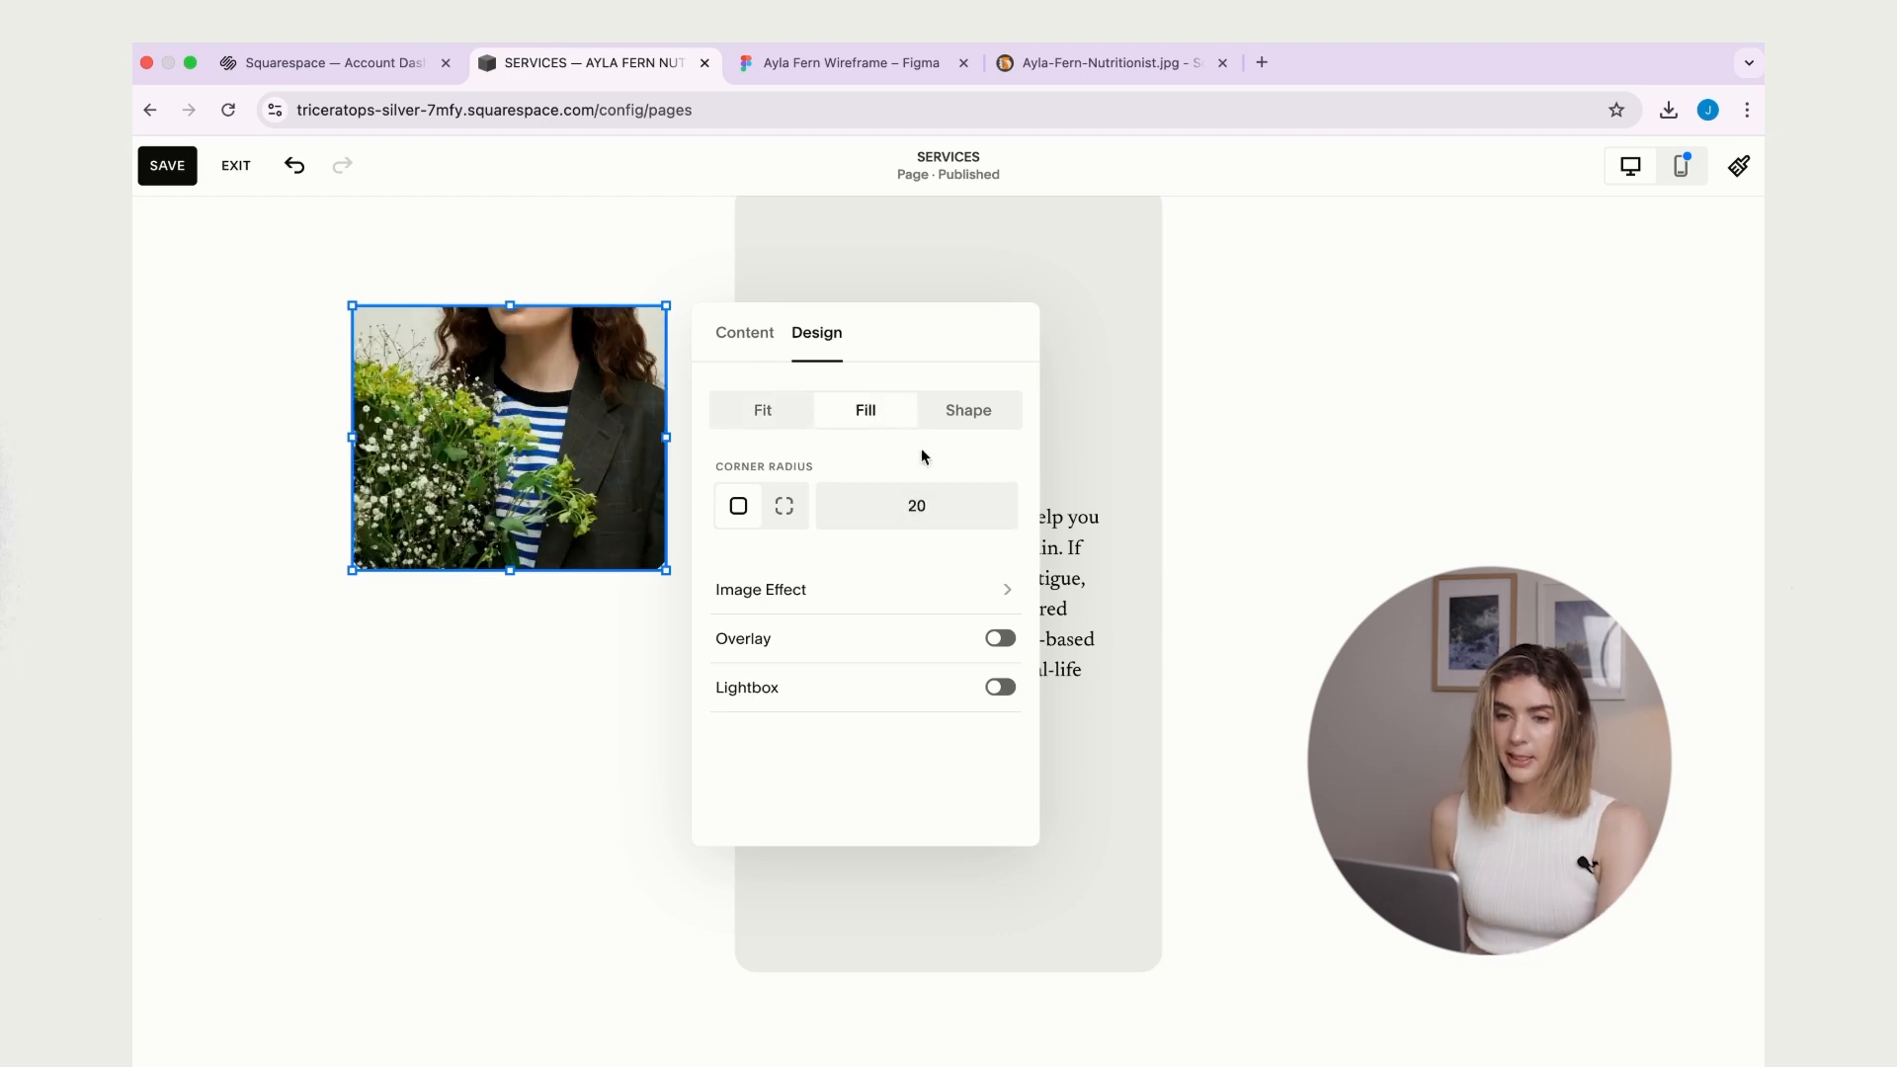
{"action": "left_click", "coordinate": [619, 434]}
{"action": "left_click_drag", "start_coordinate": [505, 432], "coordinate": [951, 372]}
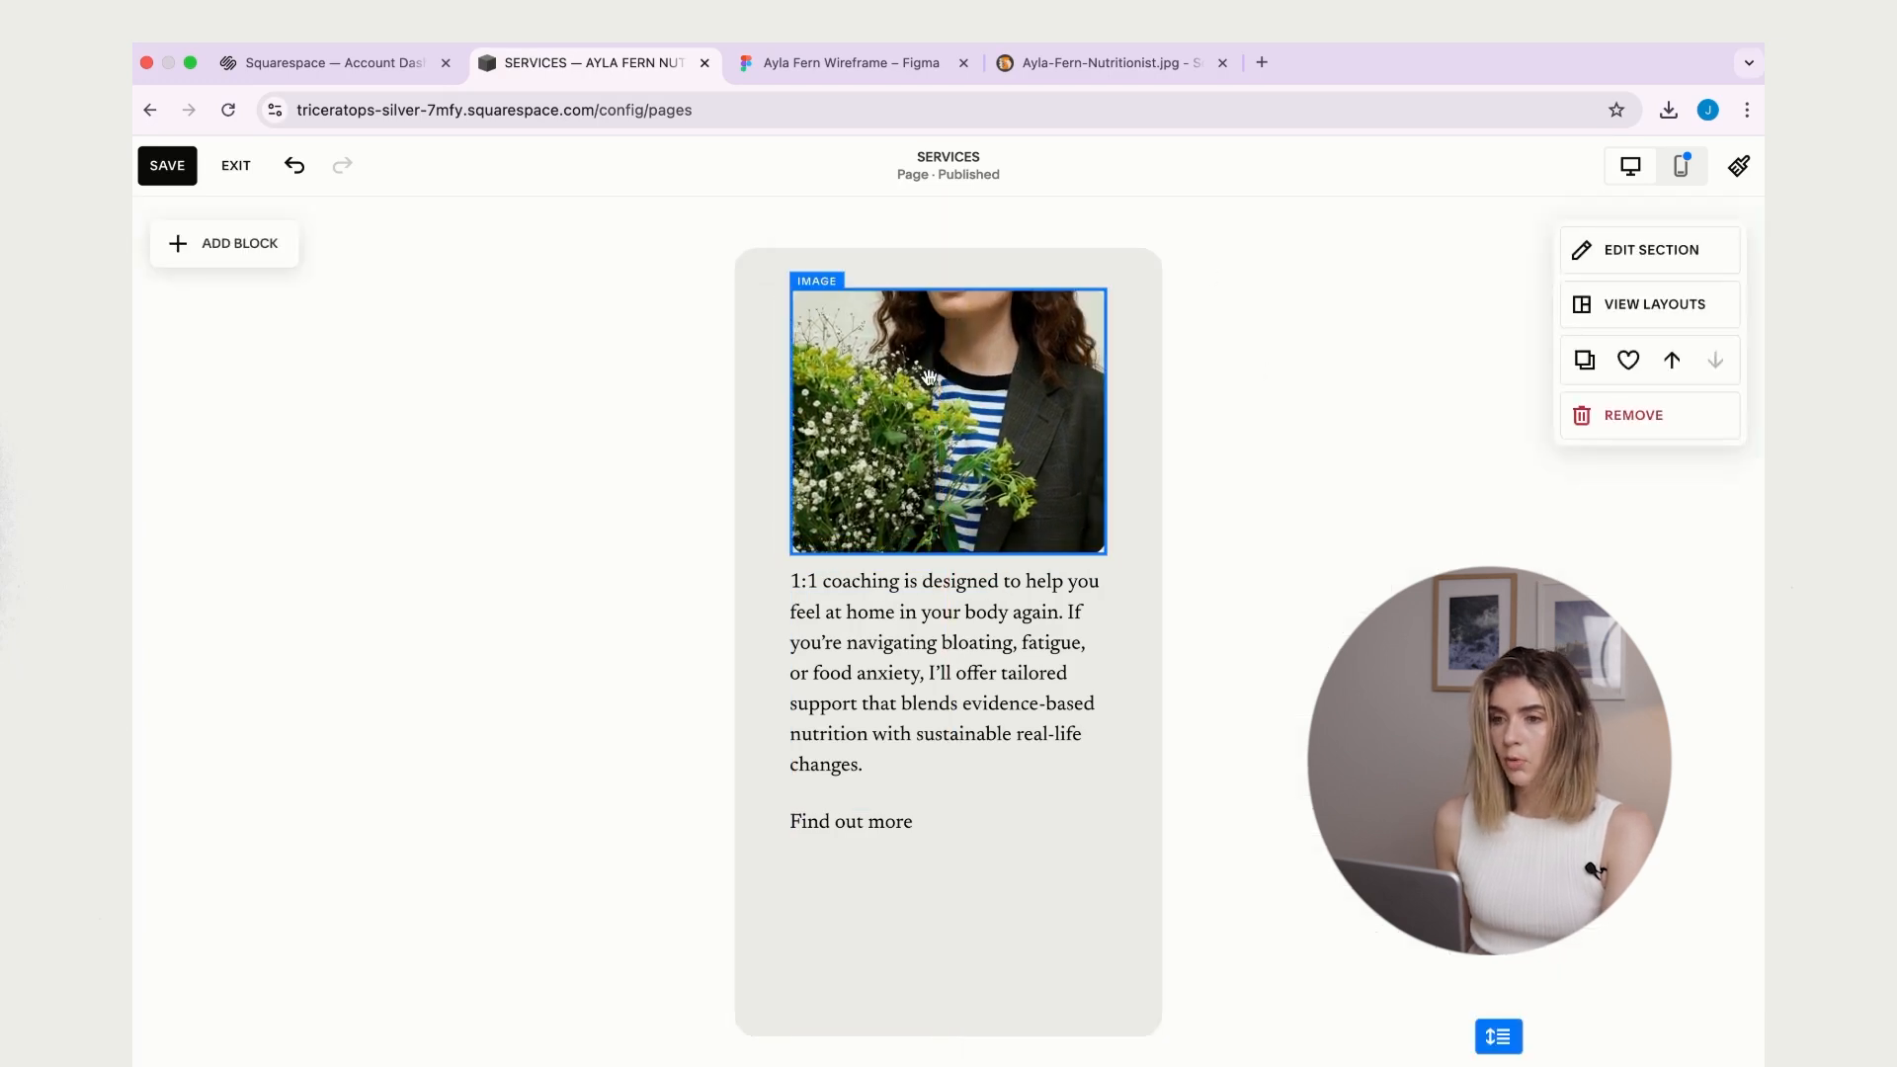
- Shift the paragraph and 'Find out more' lower and extend the image down toward them
{"action": "left_click", "coordinate": [907, 630]}
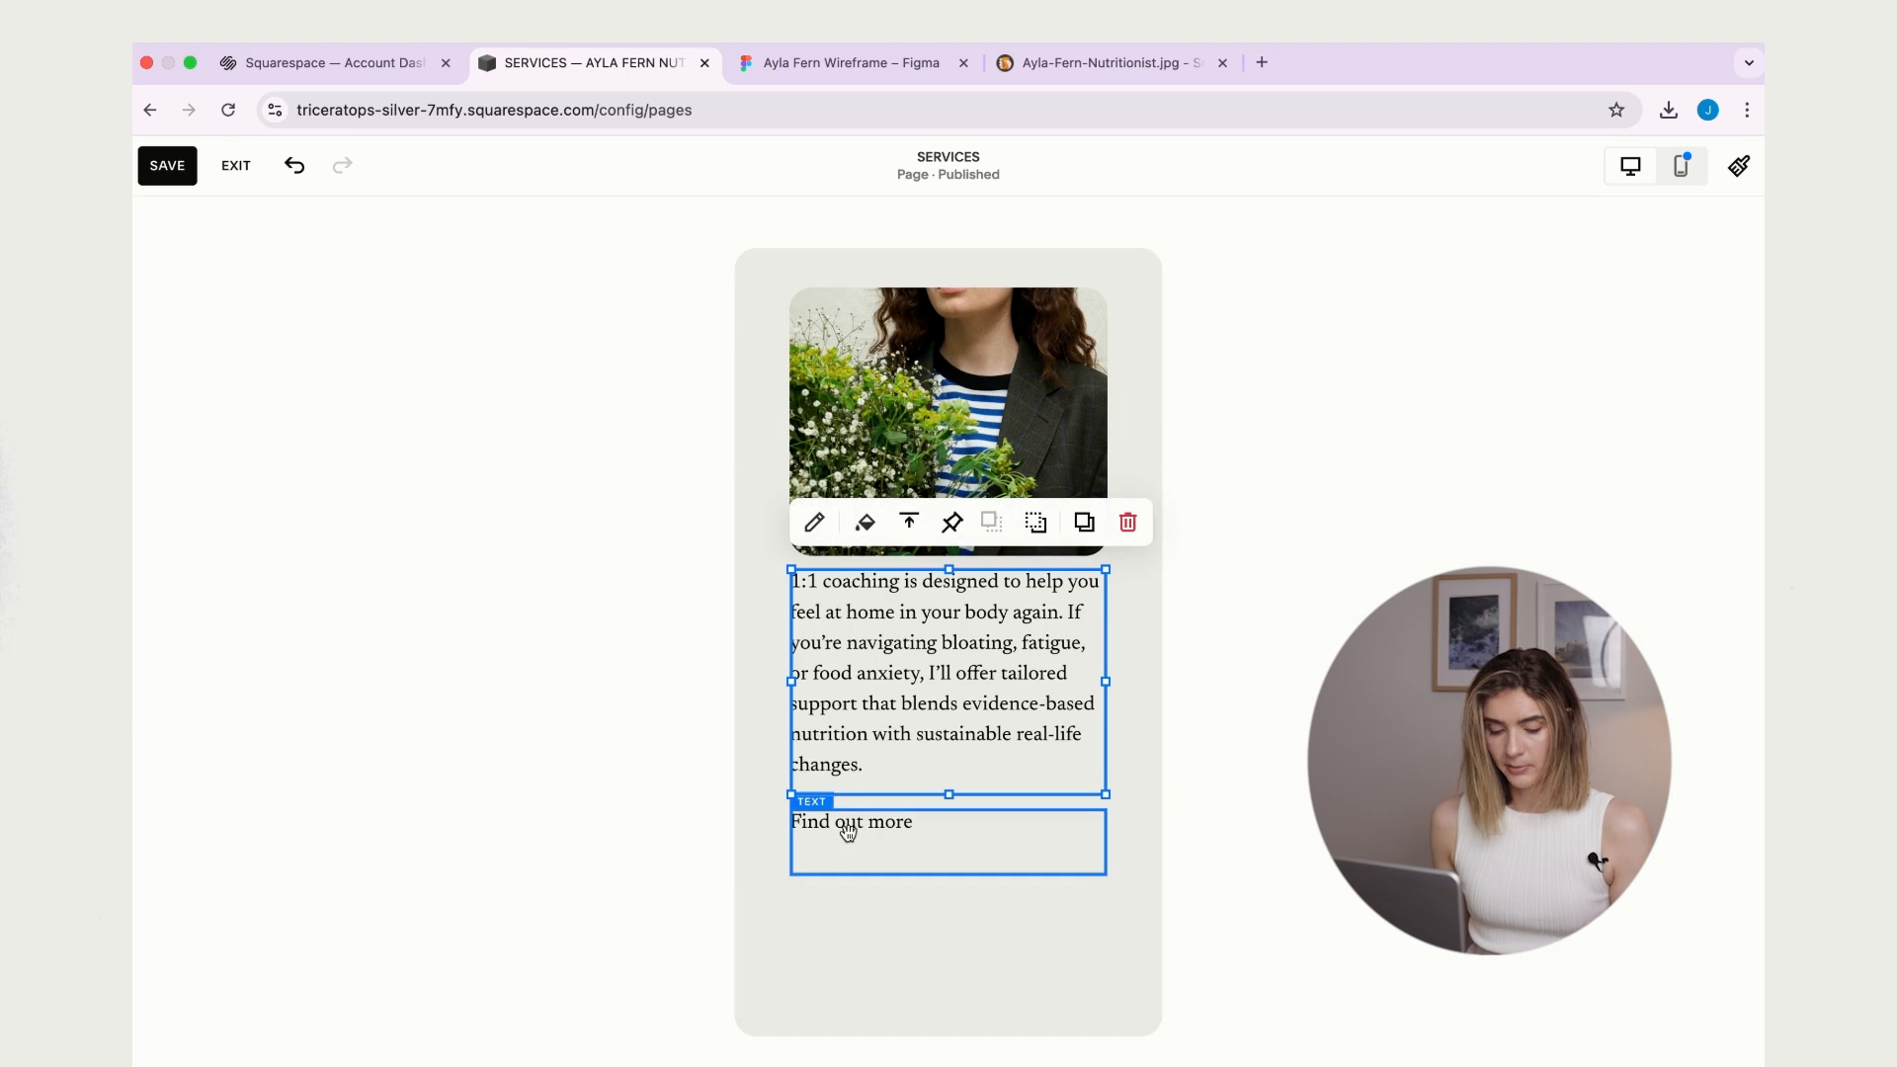
{"action": "left_click", "coordinate": [848, 833], "text": "shift"}
{"action": "left_click_drag", "start_coordinate": [920, 627], "coordinate": [927, 668]}
{"action": "left_click", "coordinate": [1318, 396]}
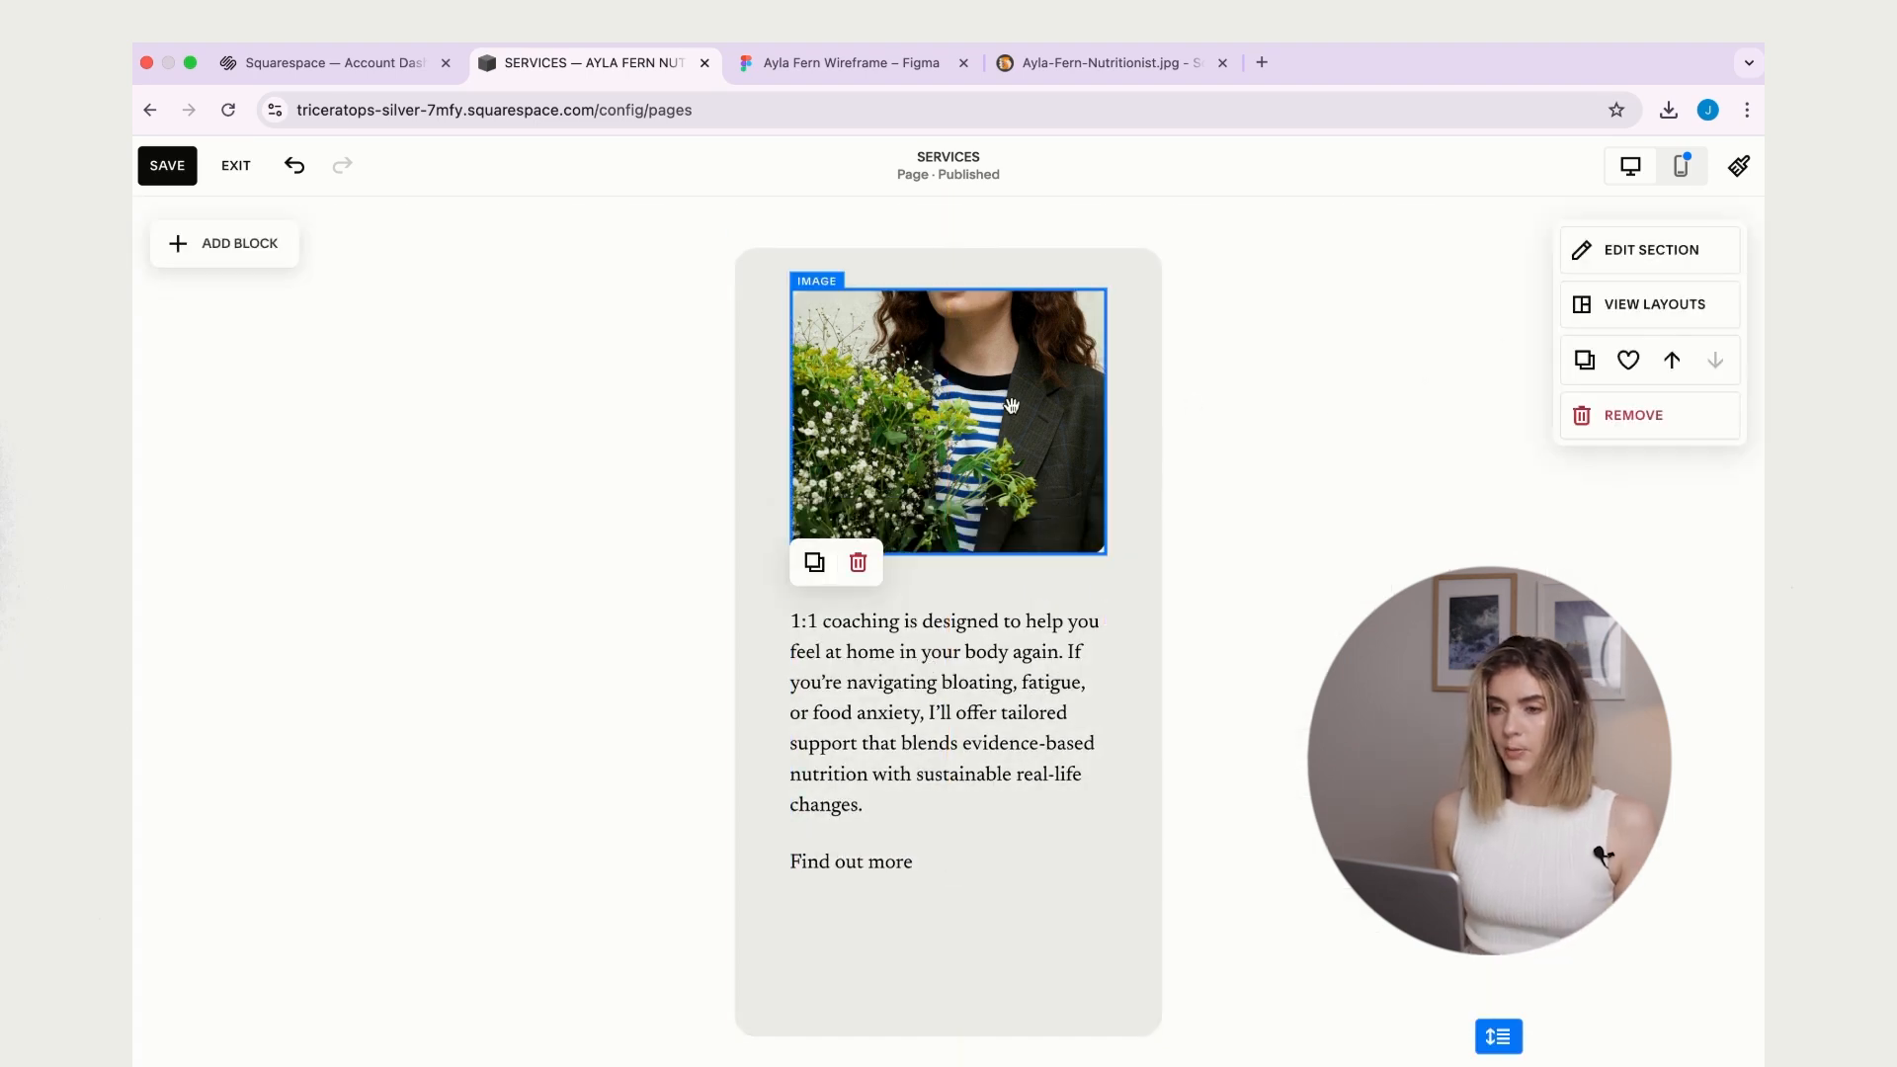
{"action": "left_click", "coordinate": [1007, 400]}
{"action": "left_click_drag", "start_coordinate": [948, 556], "coordinate": [948, 596]}
{"action": "left_click", "coordinate": [1287, 413]}
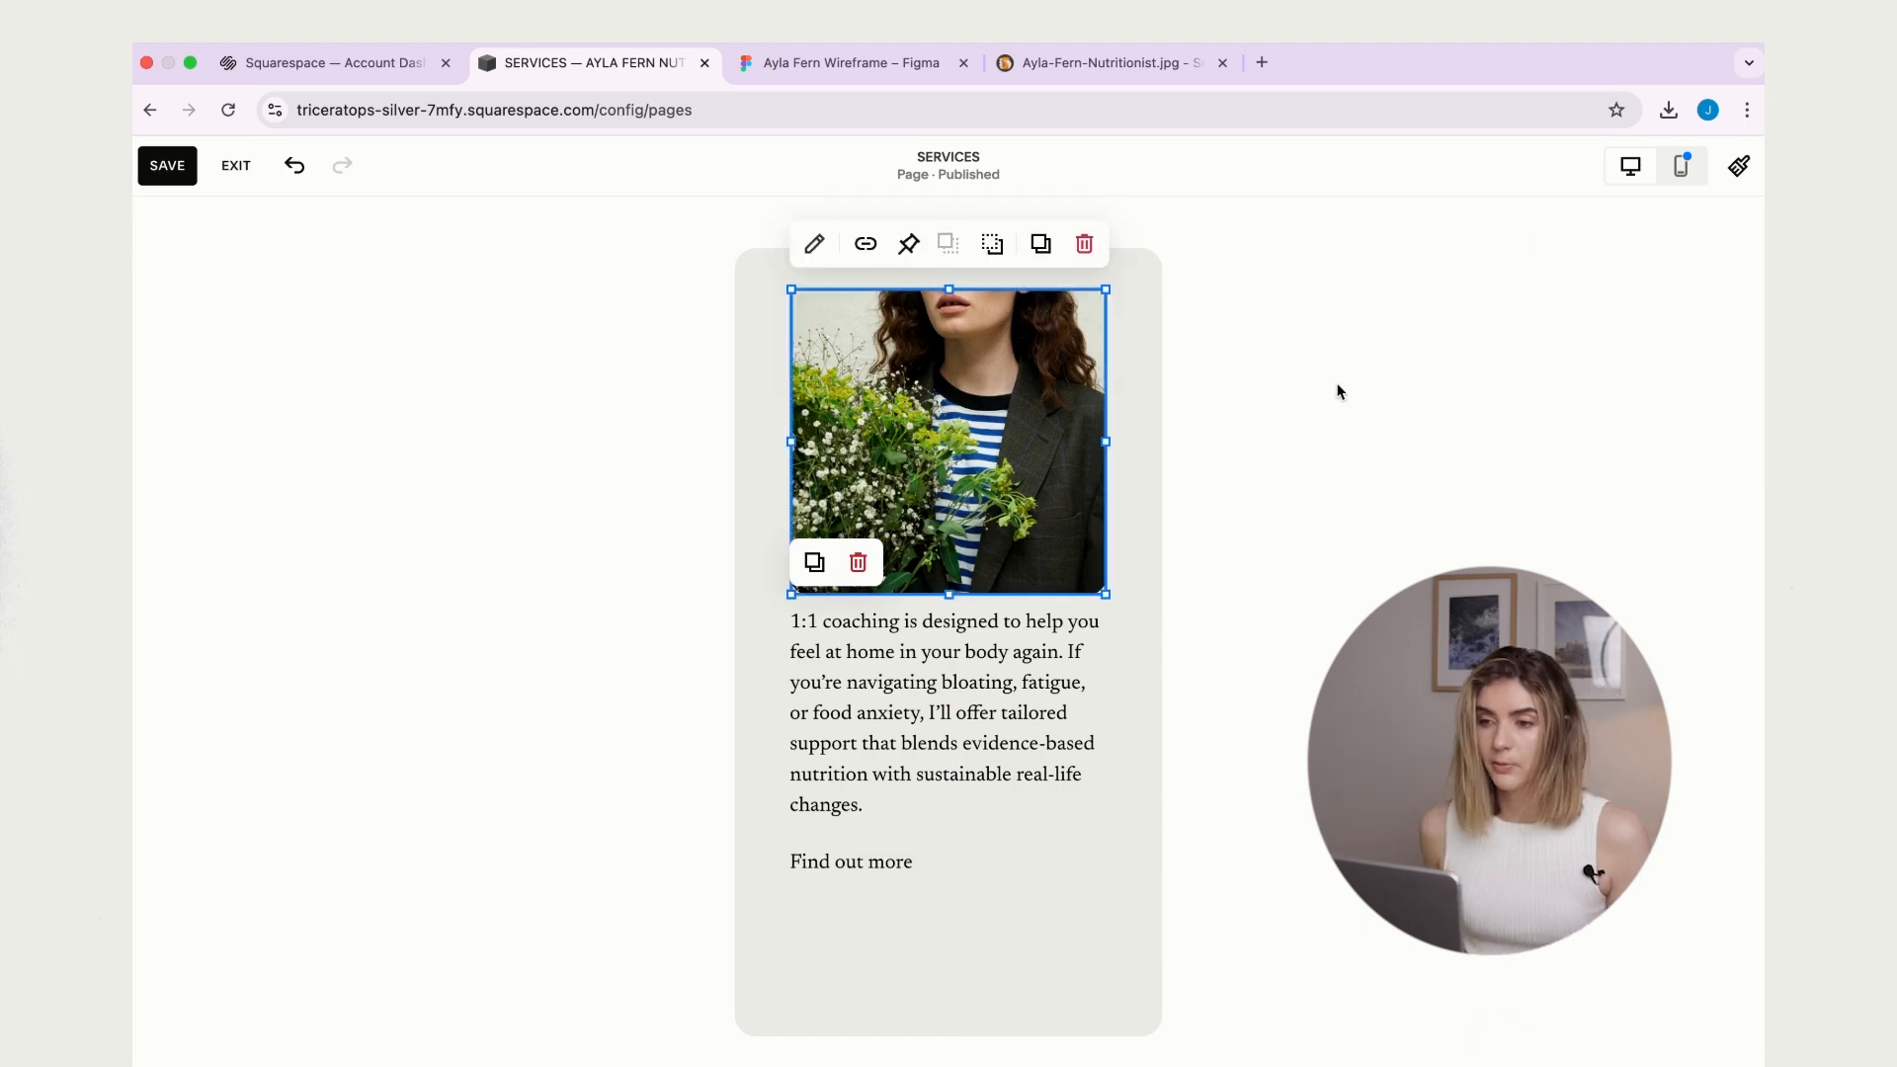
{"action": "left_click", "coordinate": [1337, 392]}
- Reframe the coaching photo on the flowers and jacket, then close the image settings
{"action": "left_click", "coordinate": [971, 386]}
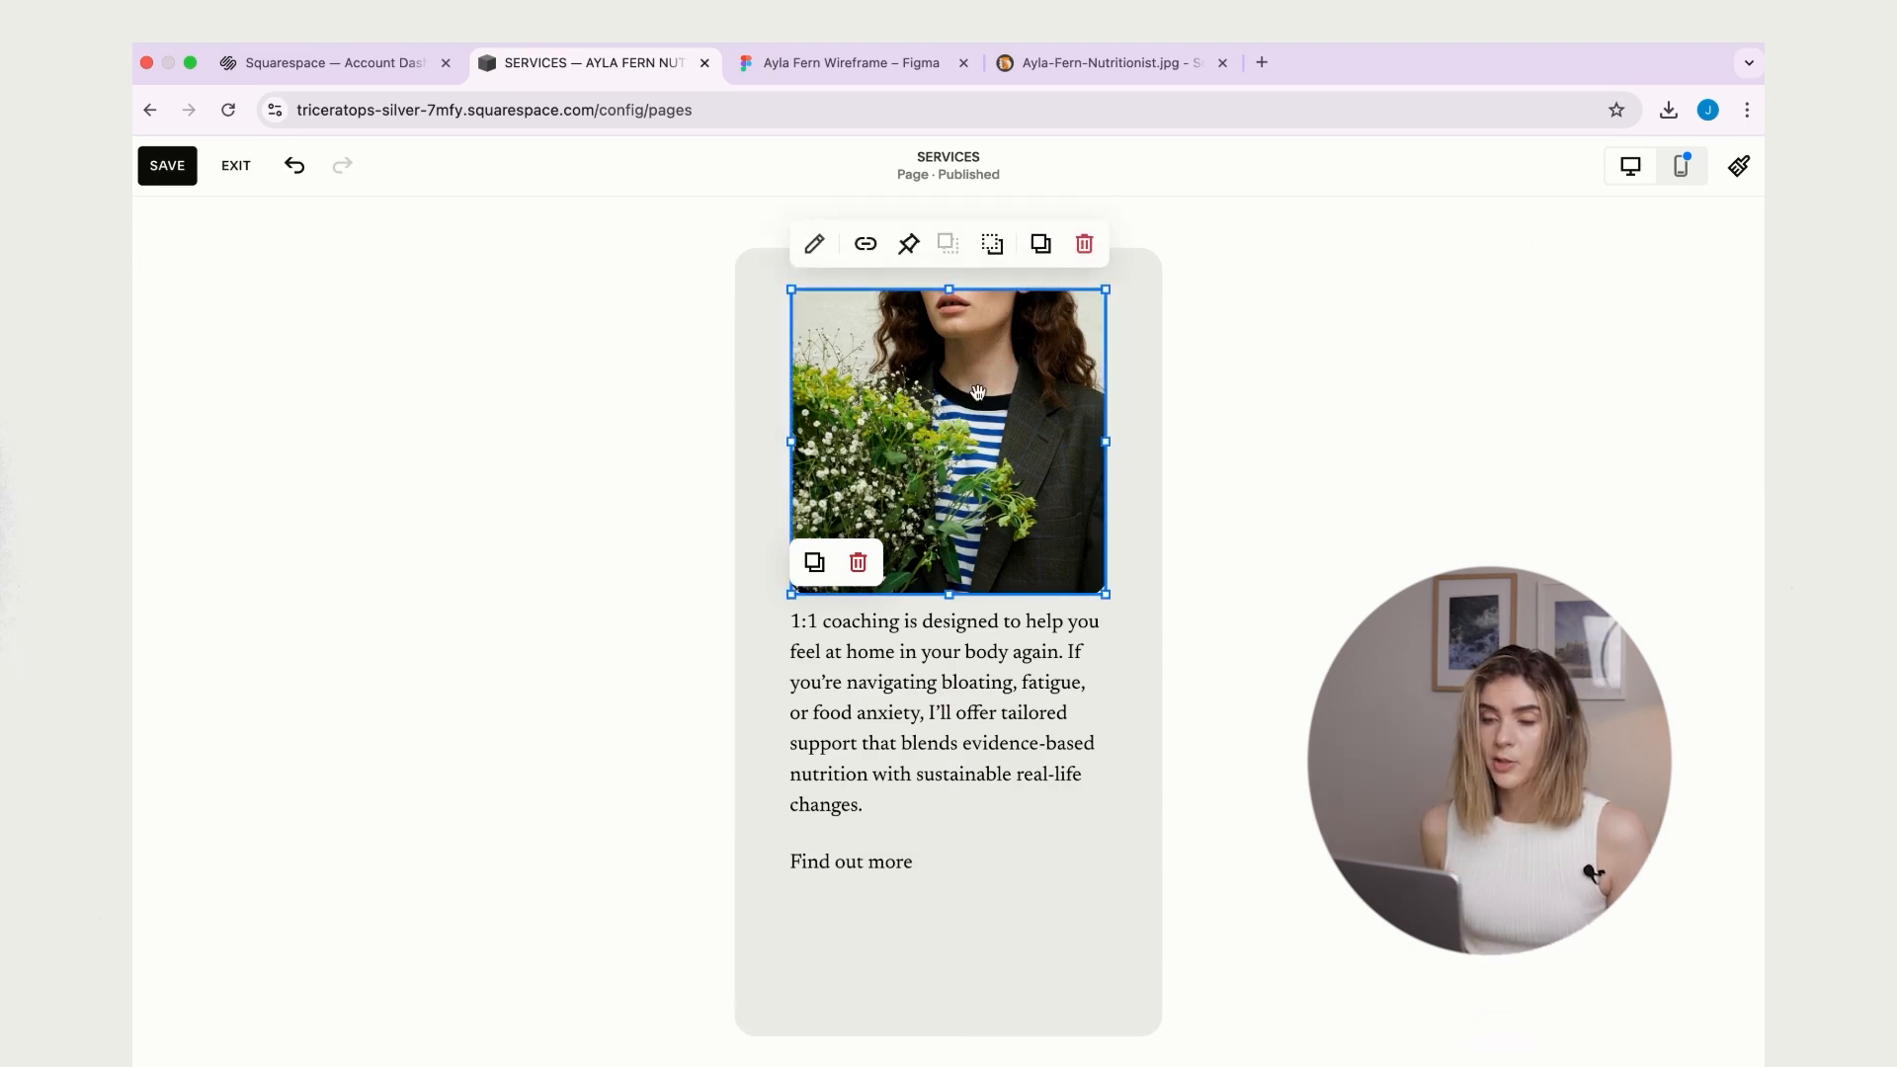
{"action": "left_click", "coordinate": [816, 247]}
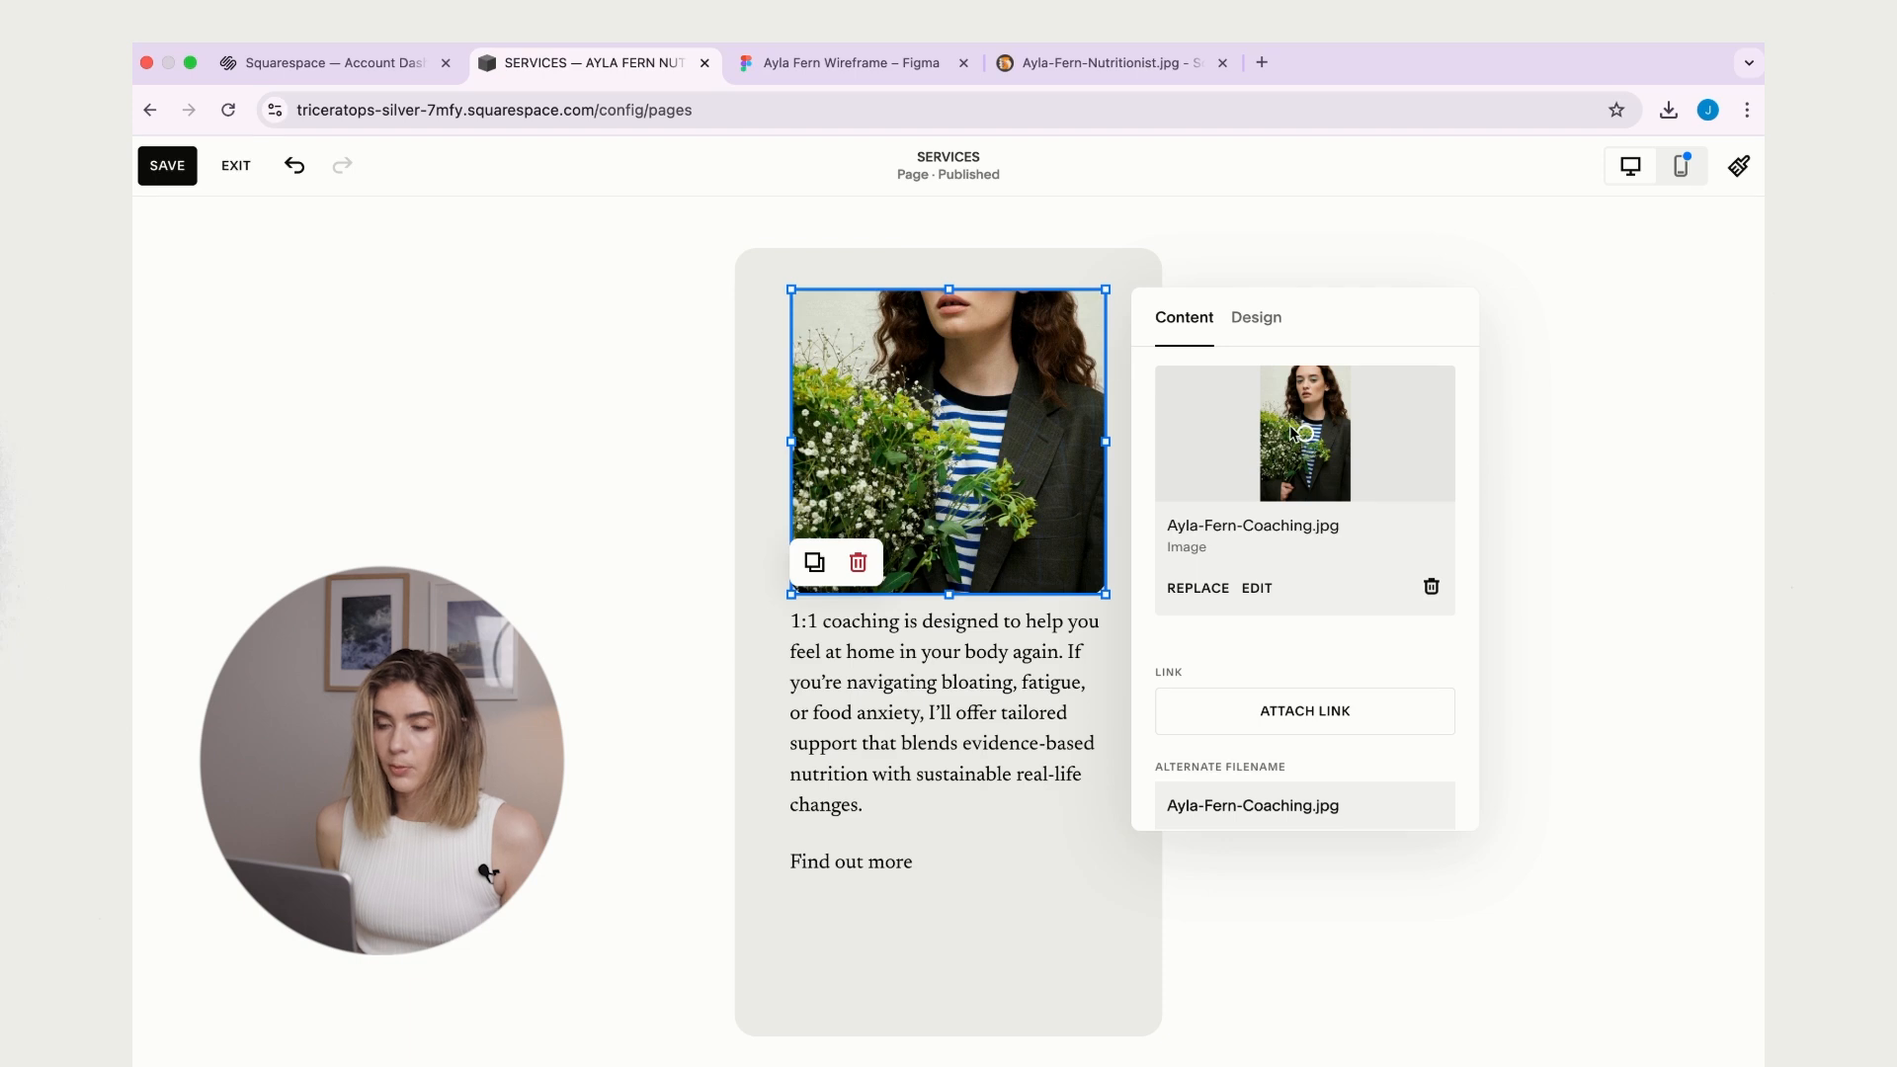
{"action": "mouse_move", "coordinate": [1312, 423]}
{"action": "left_mouse_down"}
{"action": "mouse_move", "coordinate": [1314, 360]}
{"action": "mouse_move", "coordinate": [1341, 412]}
{"action": "mouse_move", "coordinate": [1318, 433]}
{"action": "left_mouse_up"}
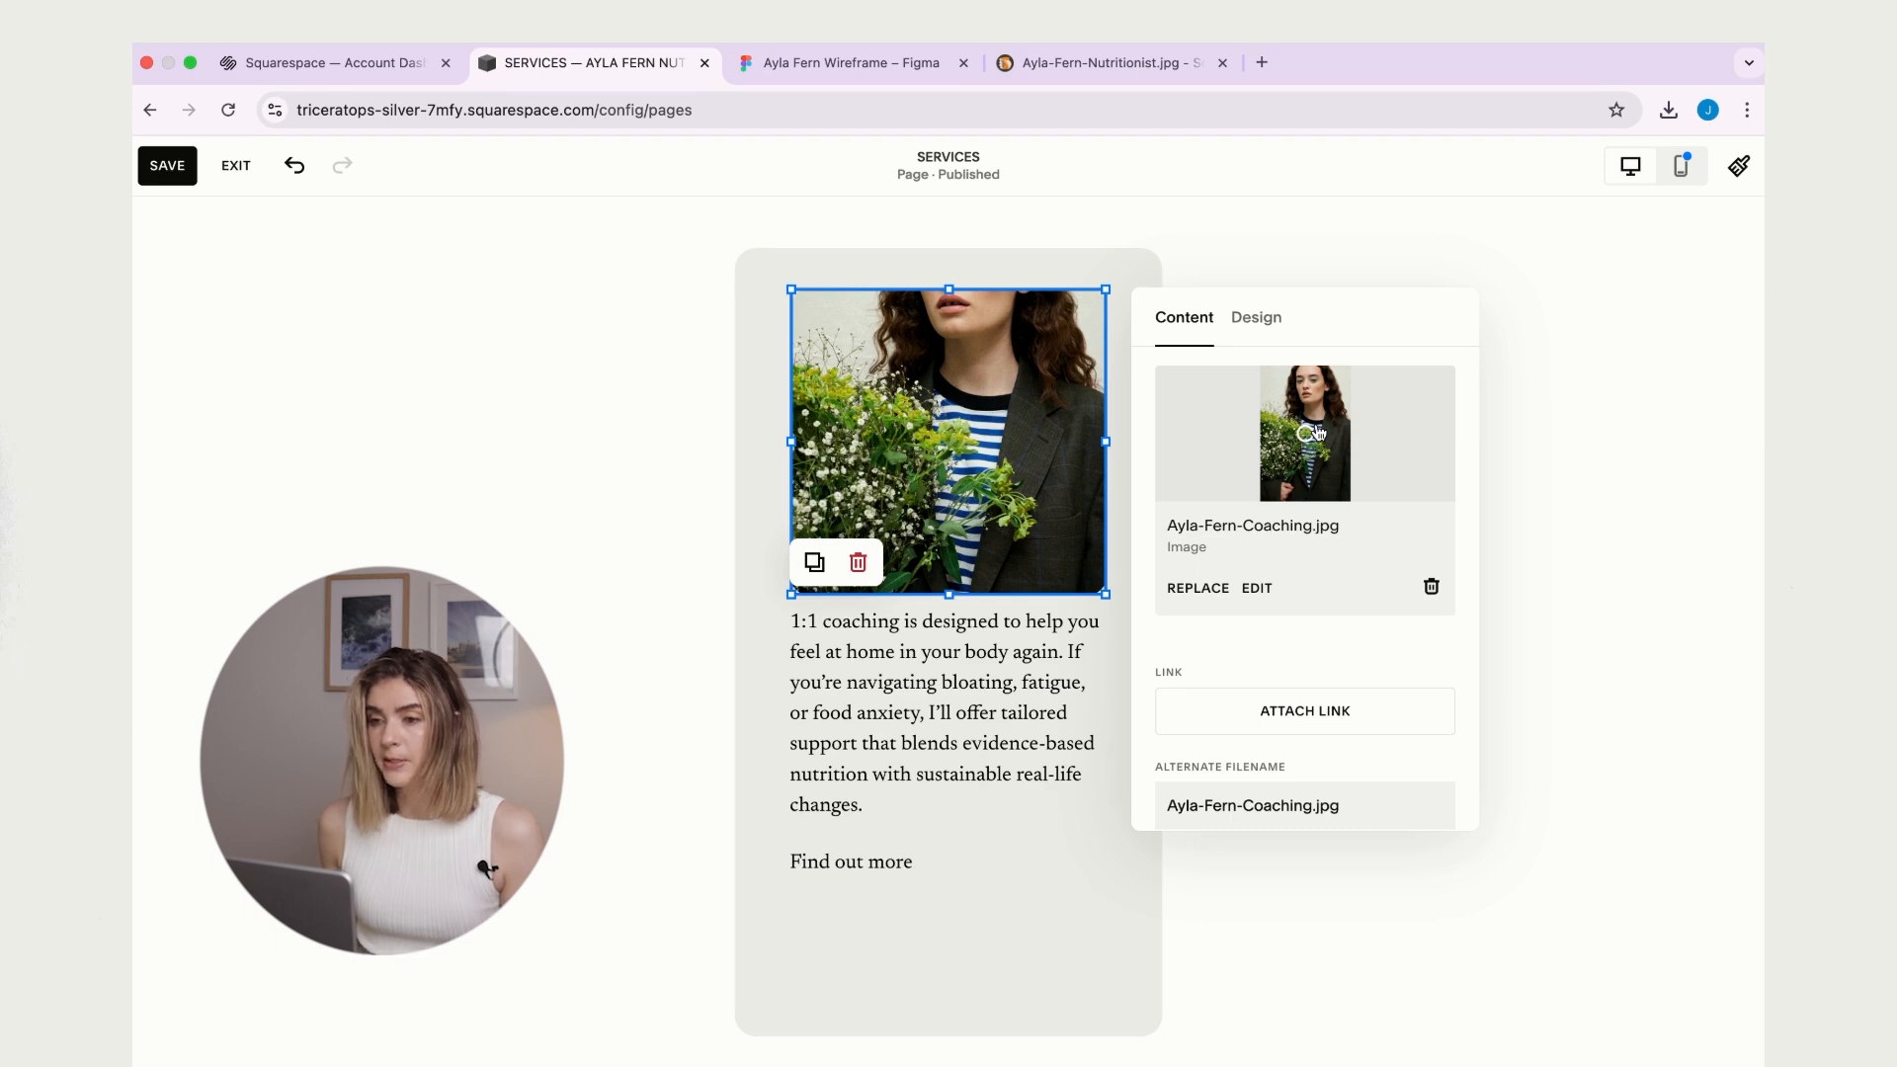
{"action": "mouse_move", "coordinate": [1317, 436]}
{"action": "left_mouse_down"}
{"action": "mouse_move", "coordinate": [1308, 476]}
{"action": "mouse_move", "coordinate": [1307, 435]}
{"action": "left_mouse_up"}
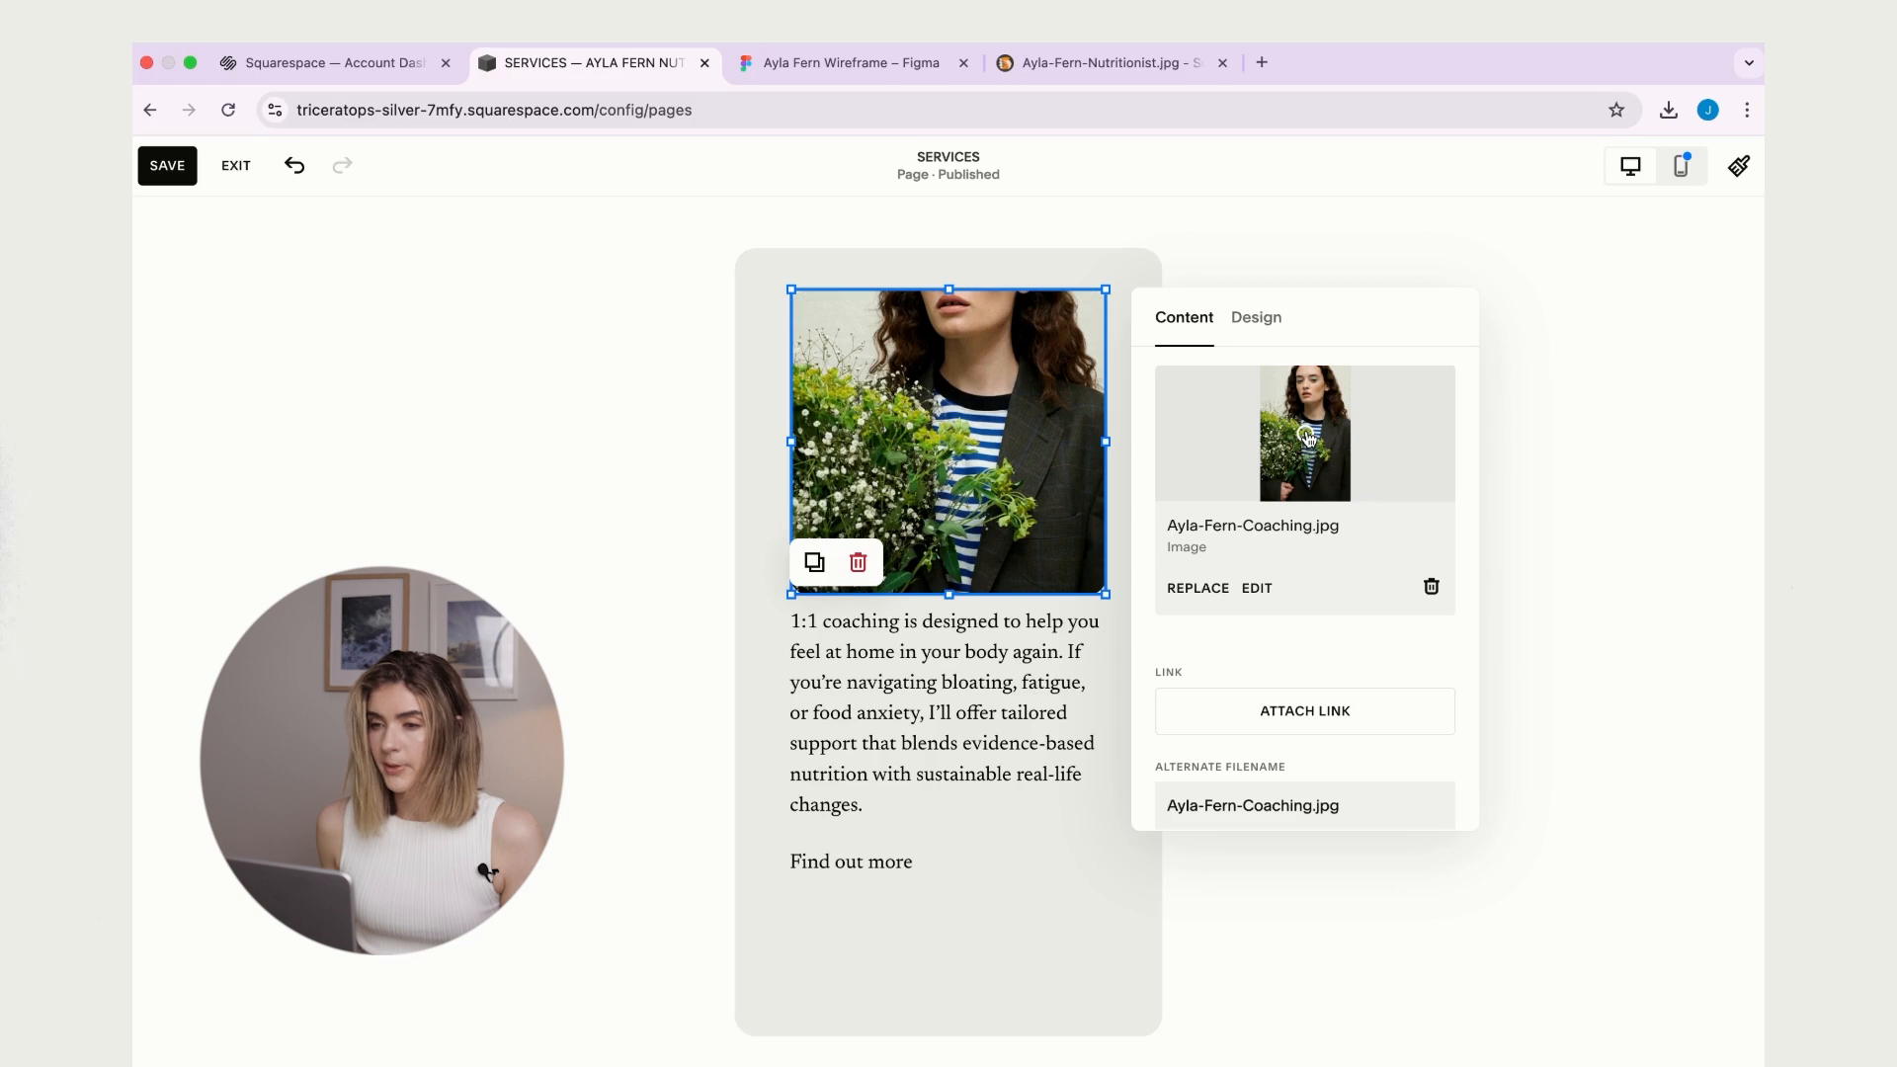
{"action": "left_click", "coordinate": [1550, 382]}
- Compare the services page editor with the wireframe's Coaching title styling
{"action": "scroll", "coordinate": [968, 587], "scroll_direction": "down", "scroll_amount": 2}
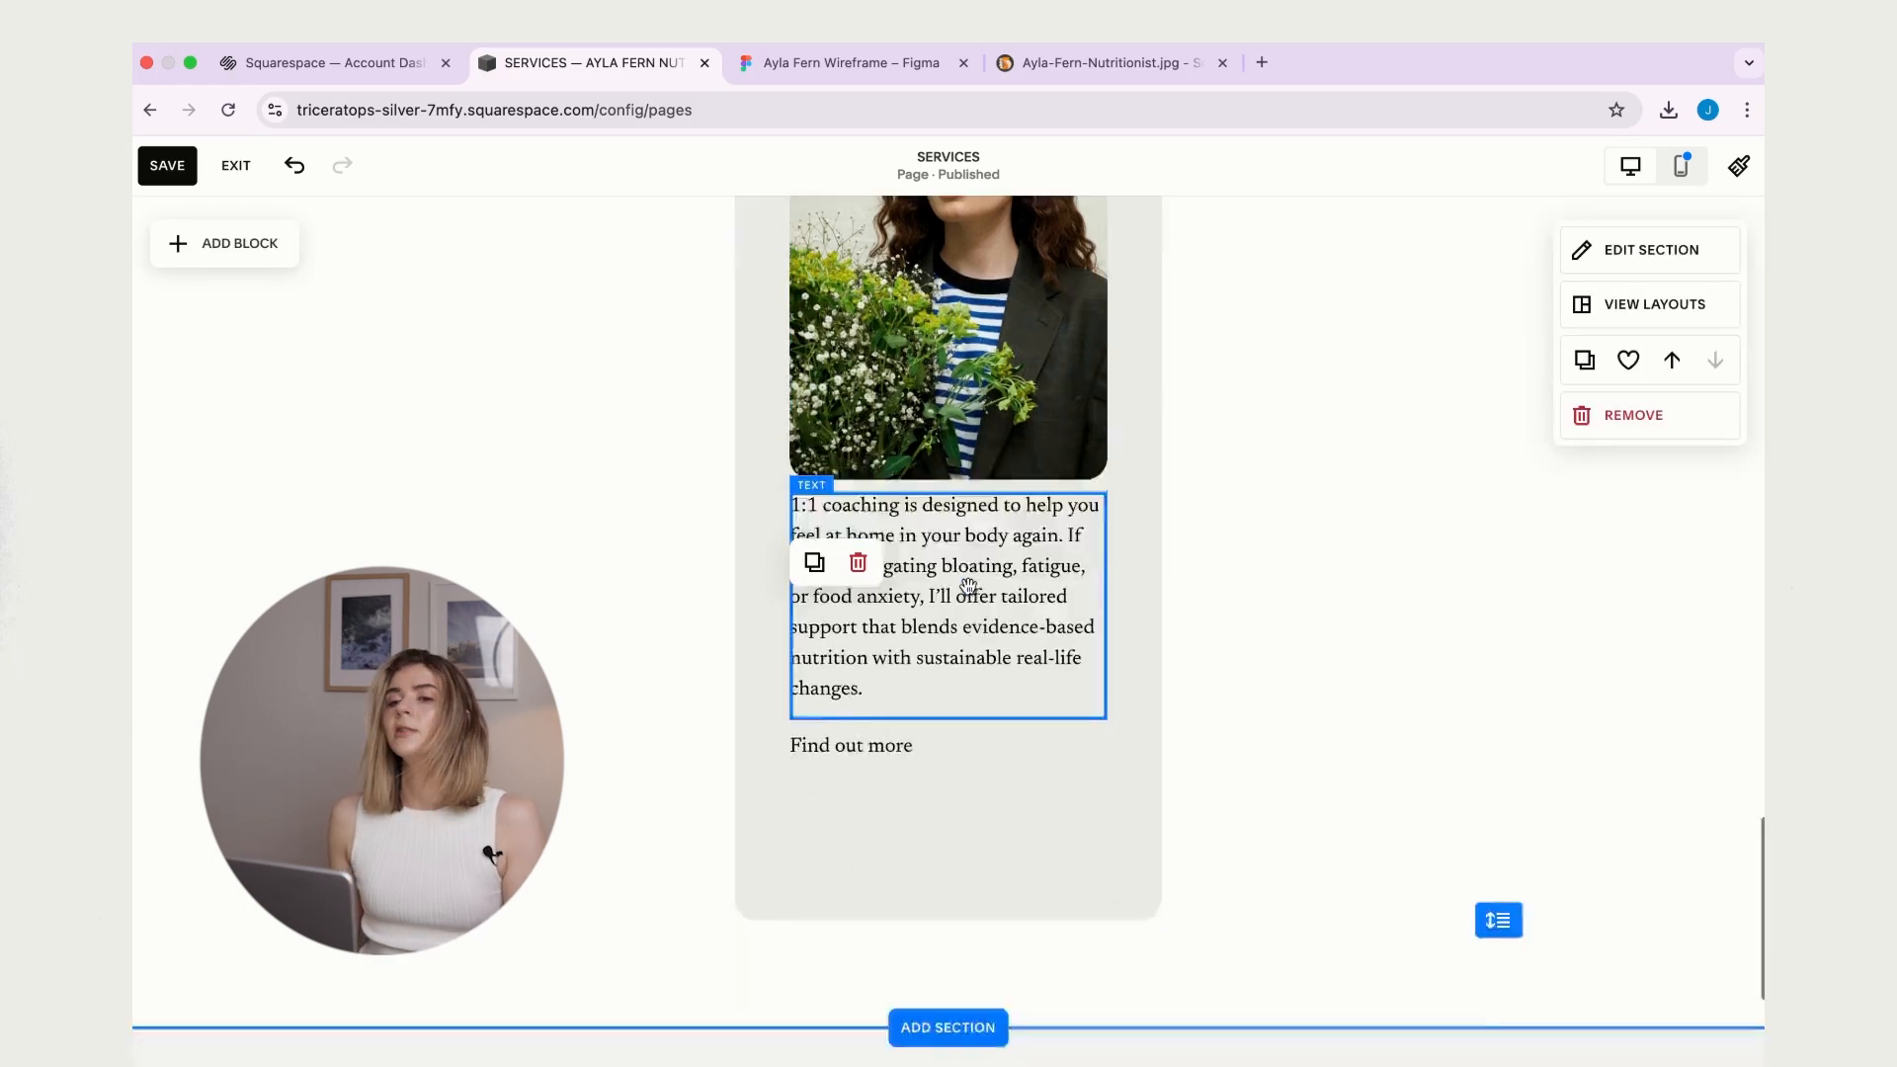
{"action": "scroll", "coordinate": [1172, 484], "scroll_direction": "up", "scroll_amount": 1}
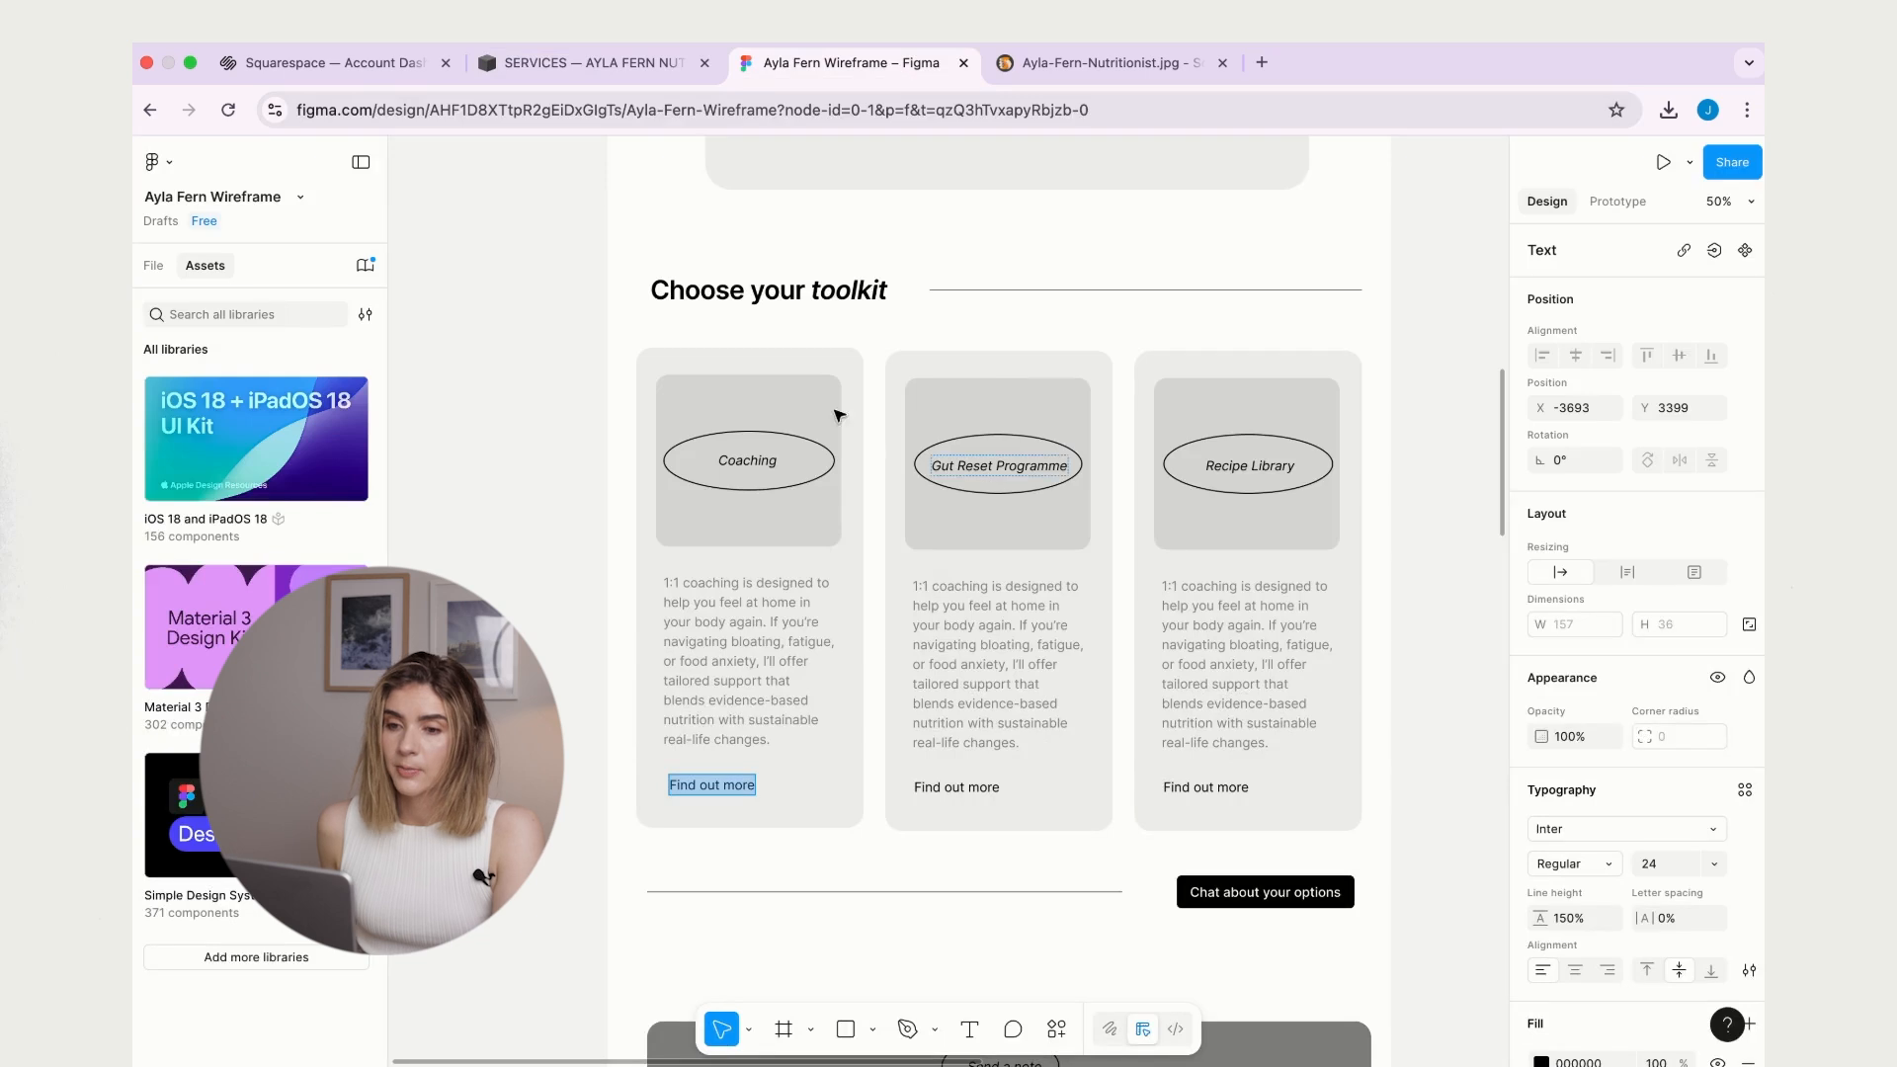
{"action": "left_click", "coordinate": [593, 62]}
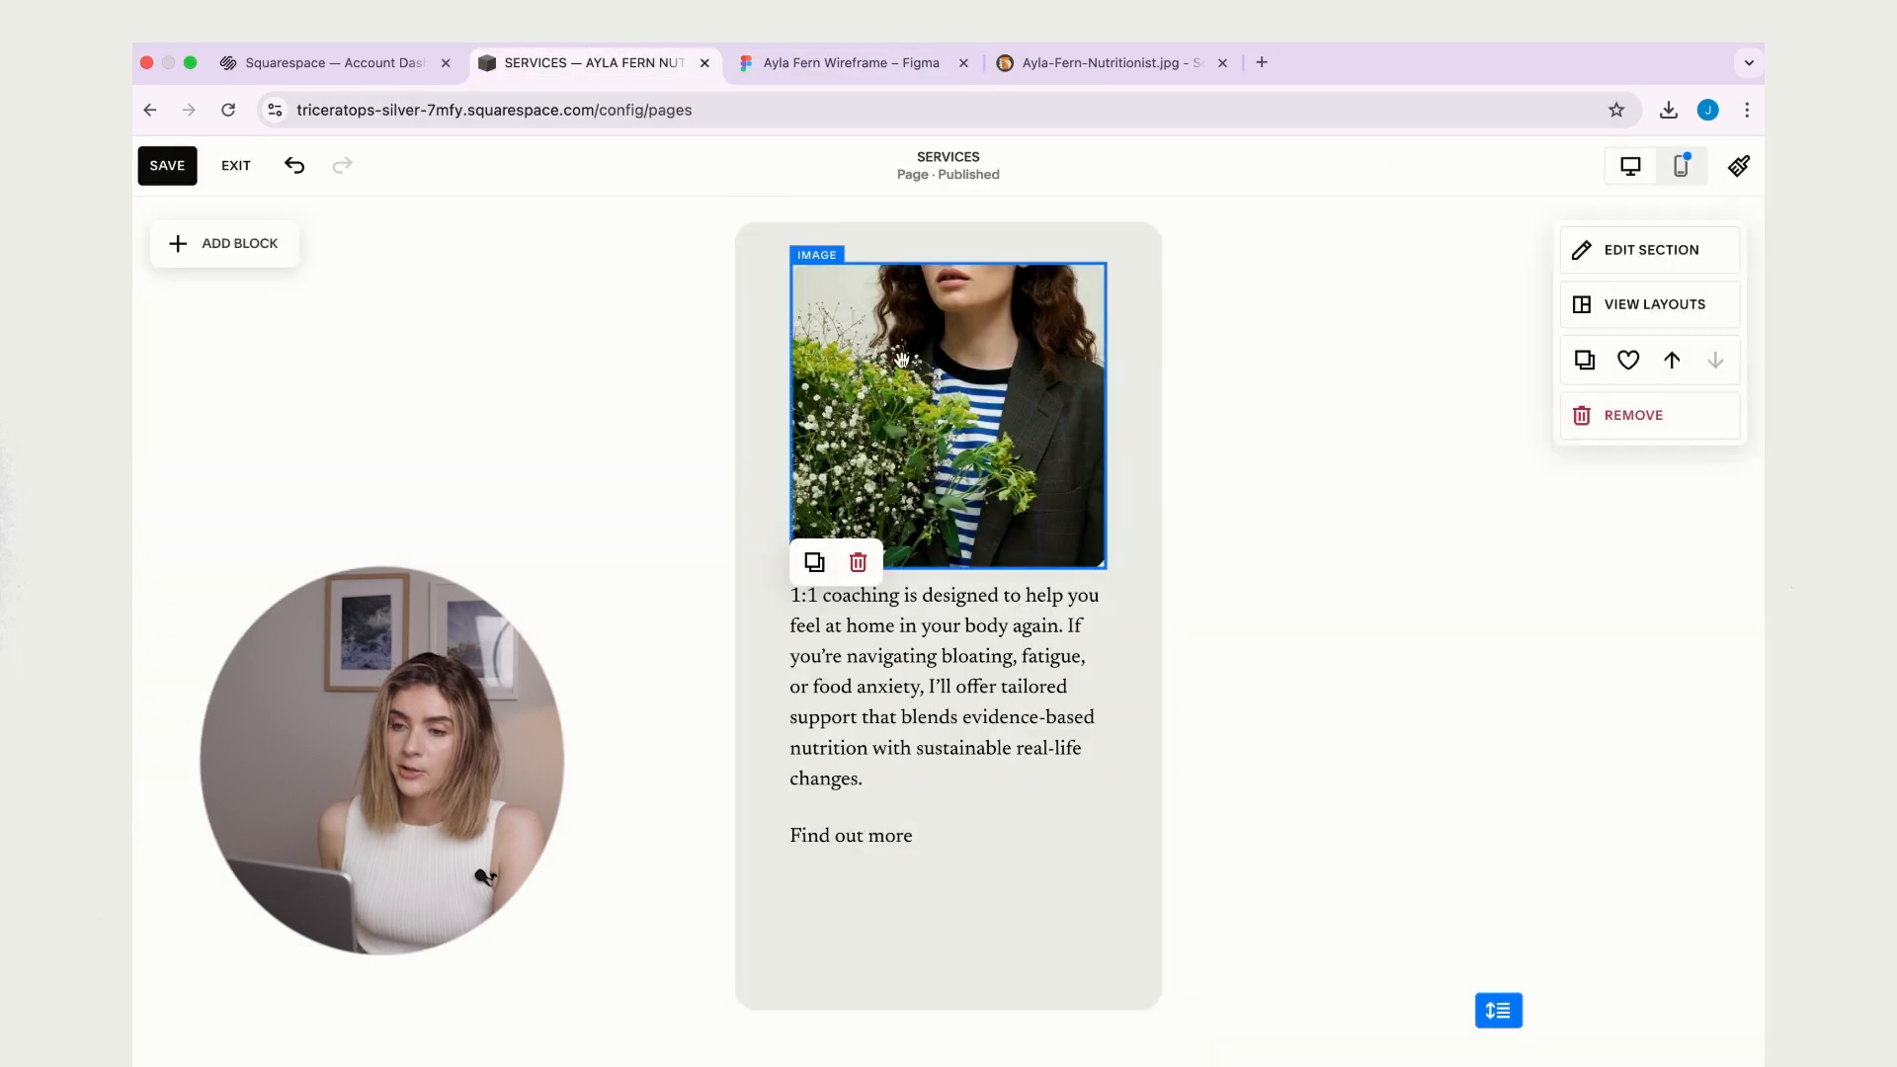
{"action": "left_click", "coordinate": [847, 63]}
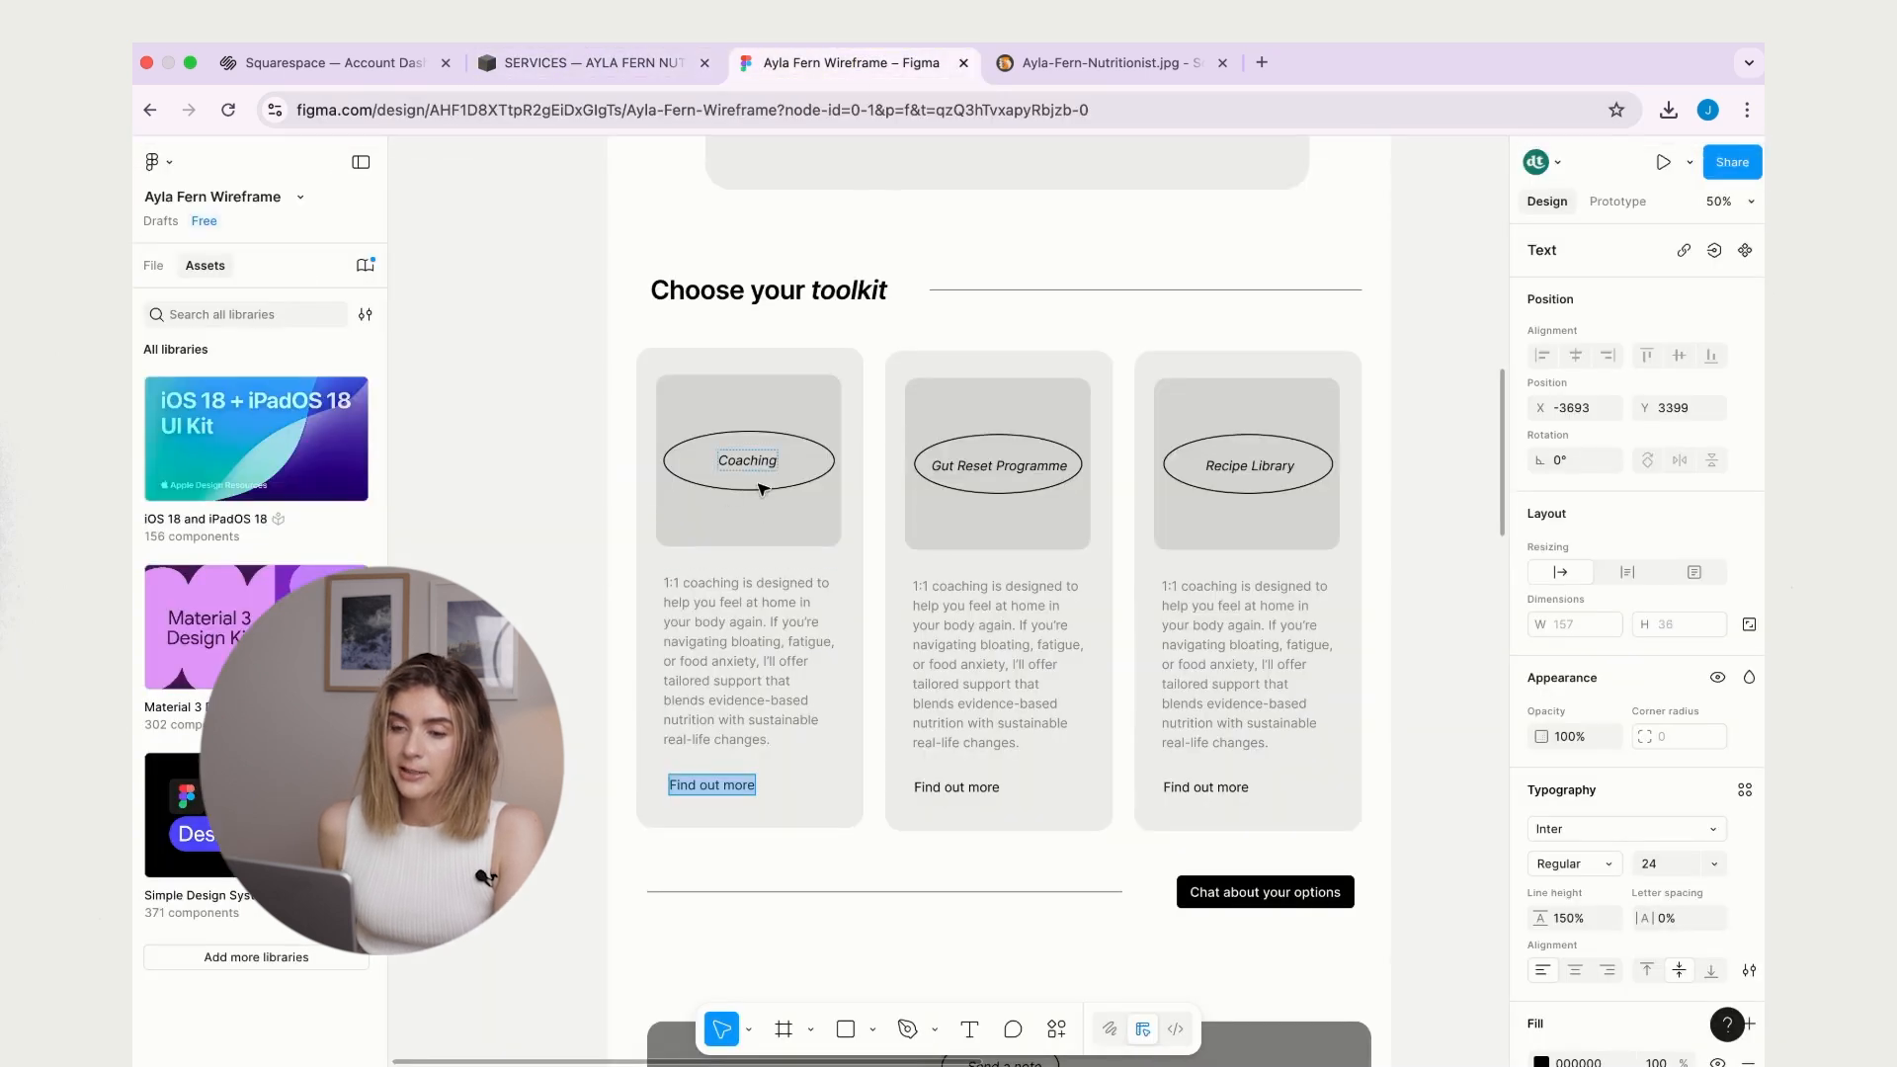
{"action": "left_click", "coordinate": [593, 63]}
{"action": "left_click", "coordinate": [879, 63]}
{"action": "double_click", "coordinate": [747, 461]}
{"action": "key", "text": "cmd+c"}
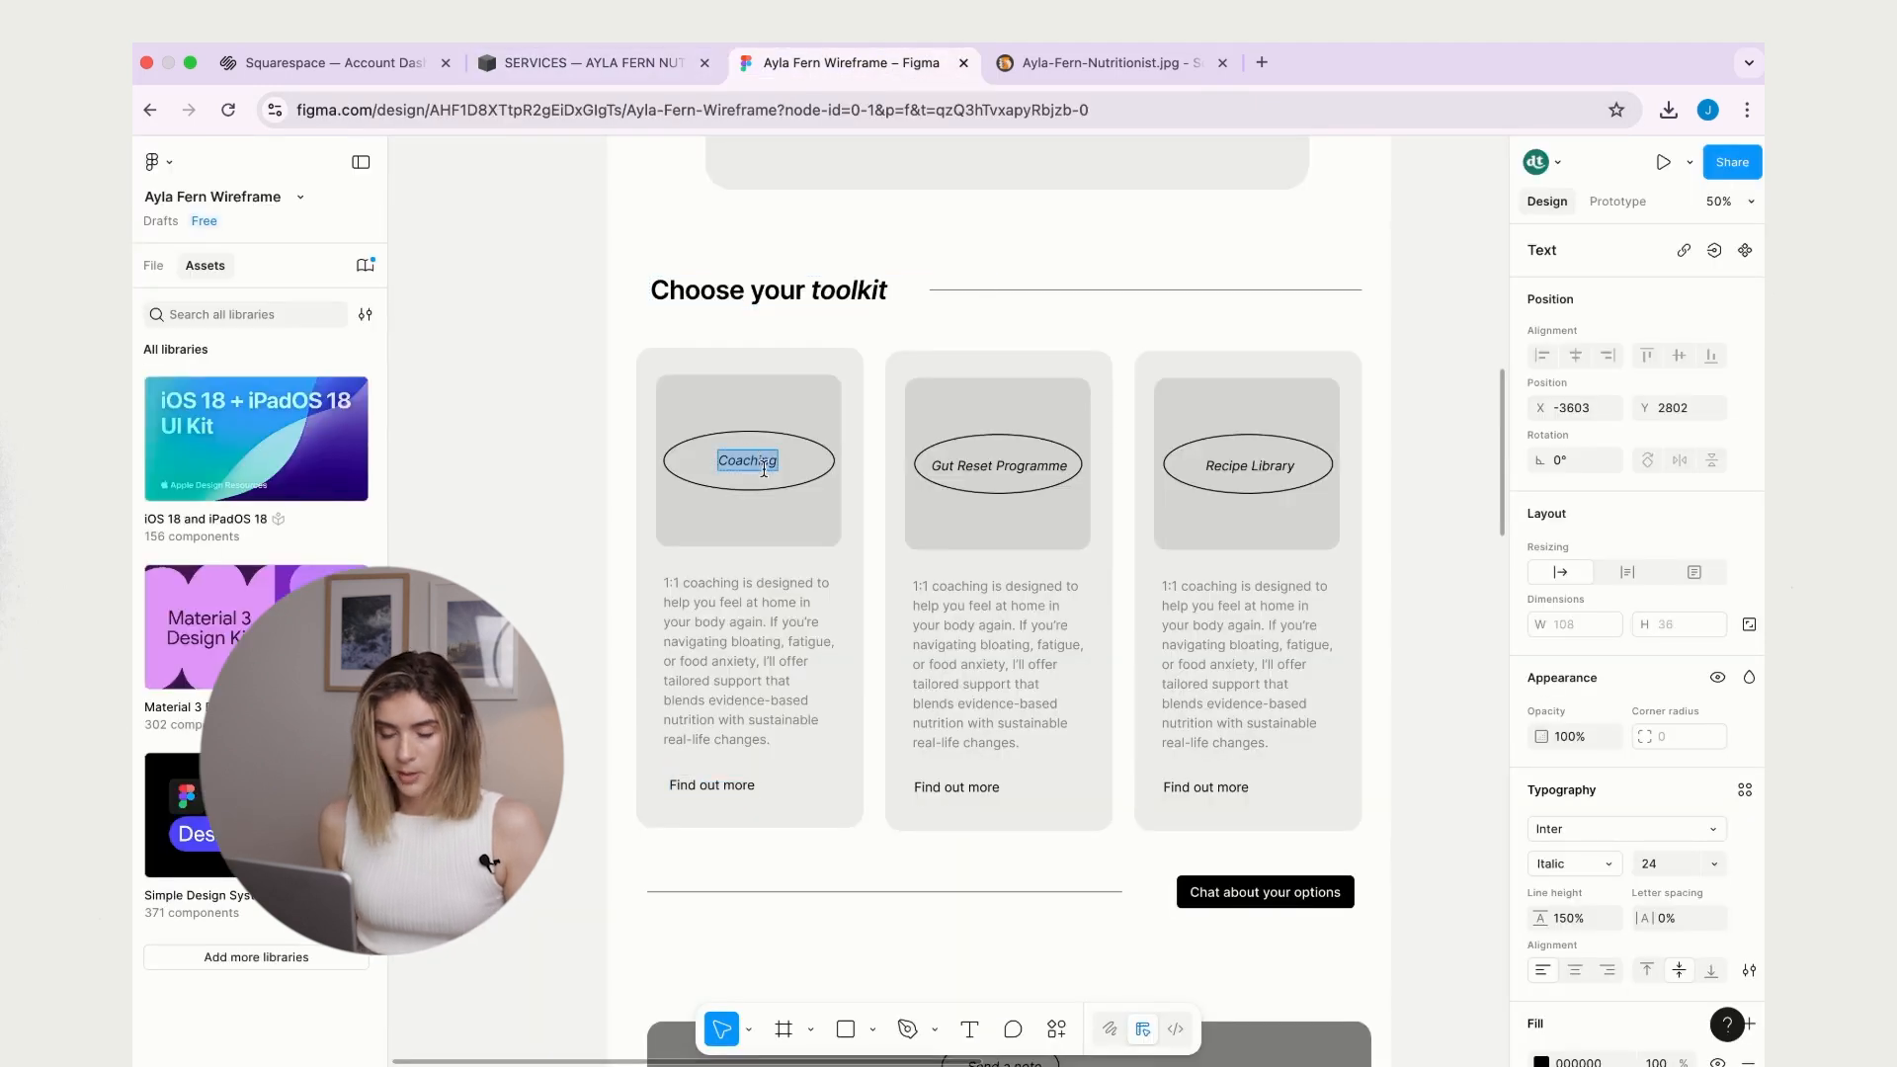
{"action": "left_click", "coordinate": [592, 62]}
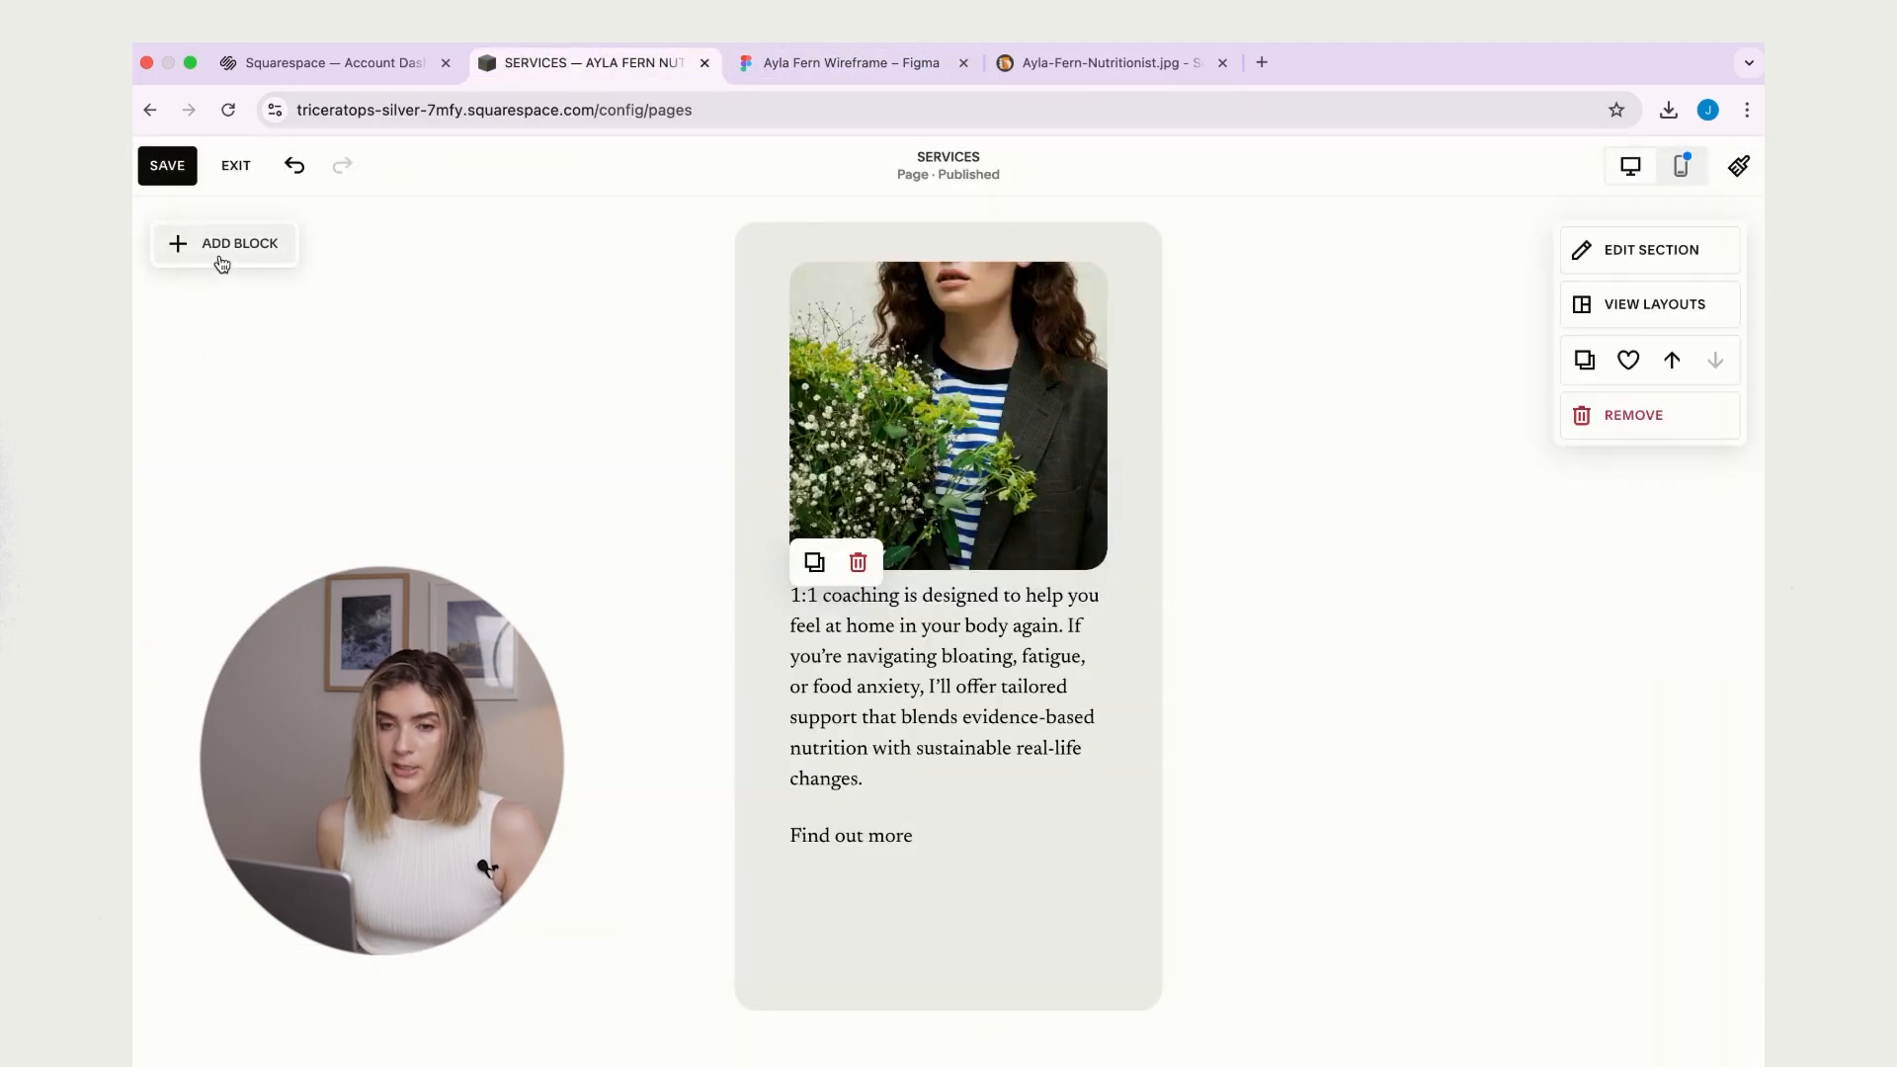
- Add a text block reading 'Coaching', formatted bold, italic and centre-aligned
{"action": "left_click", "coordinate": [219, 253]}
{"action": "left_click", "coordinate": [241, 461]}
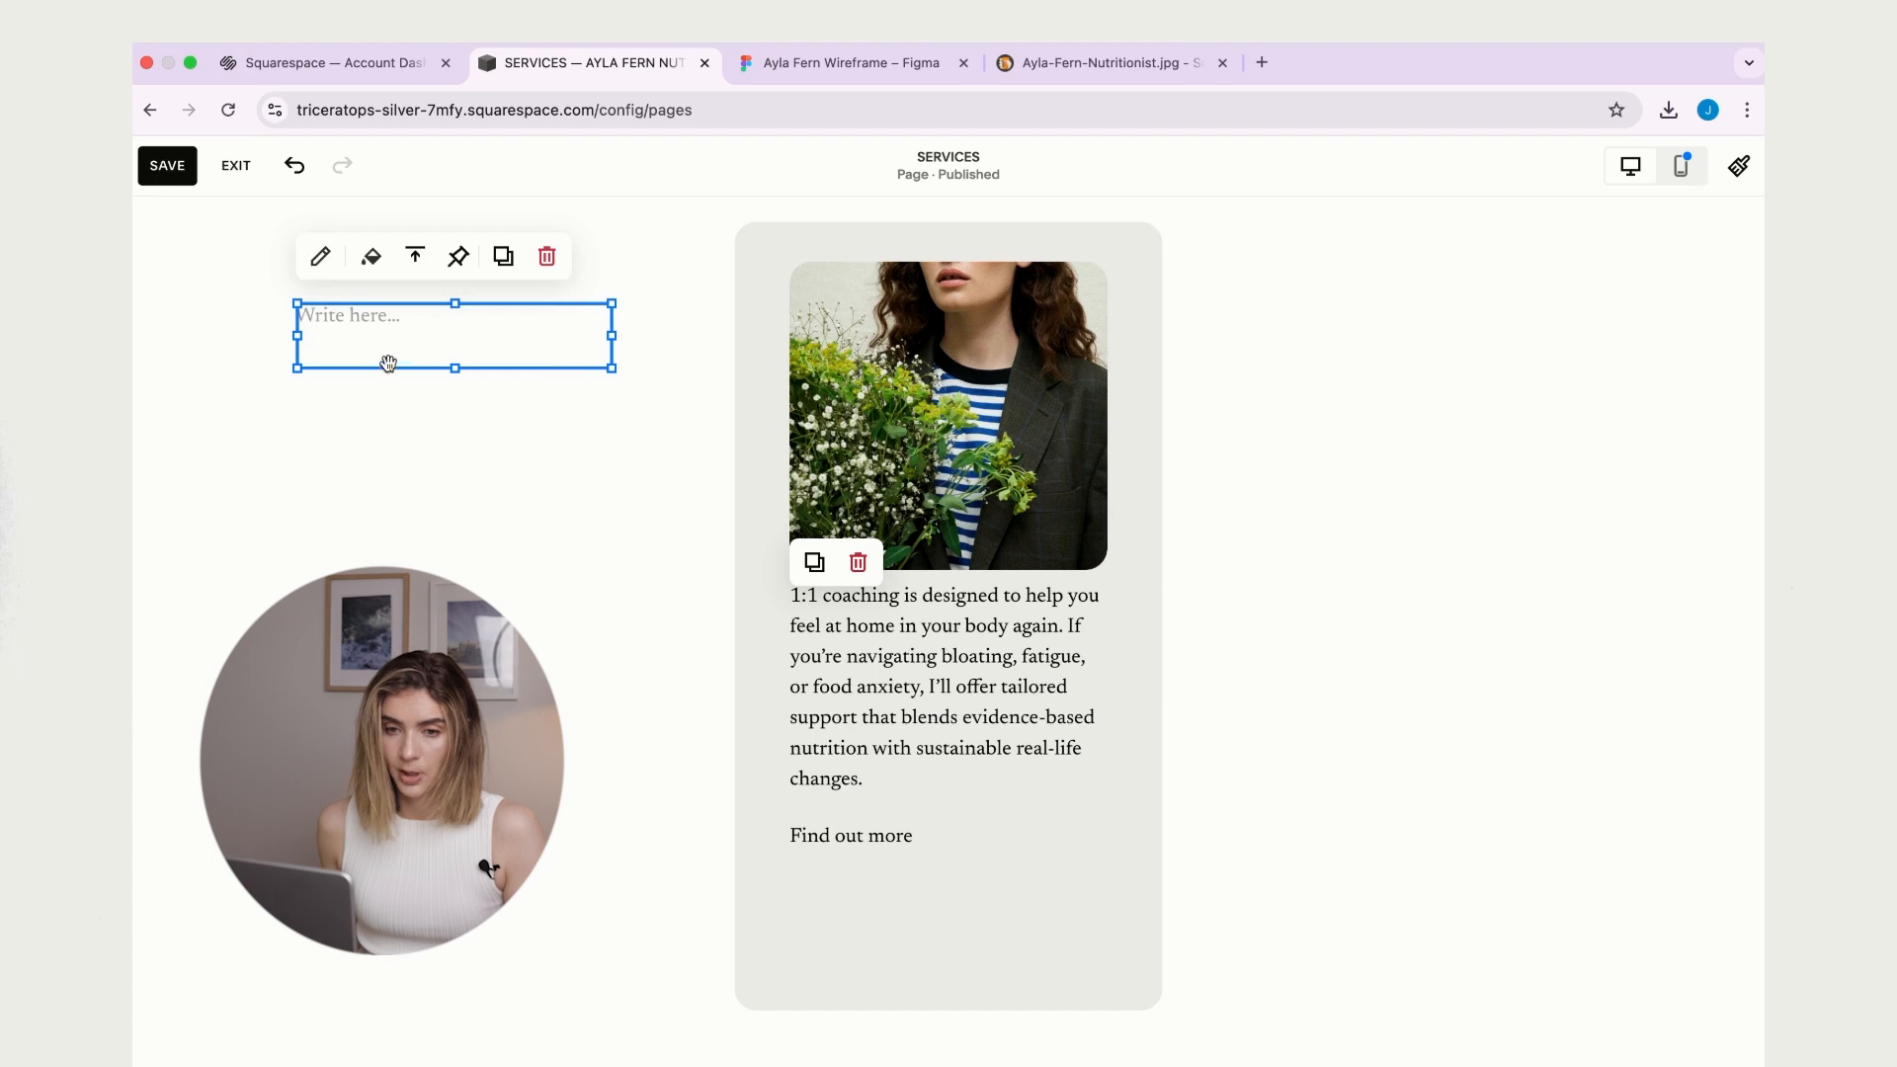
{"action": "left_click", "coordinate": [380, 332]}
{"action": "key", "text": "cmd+v"}
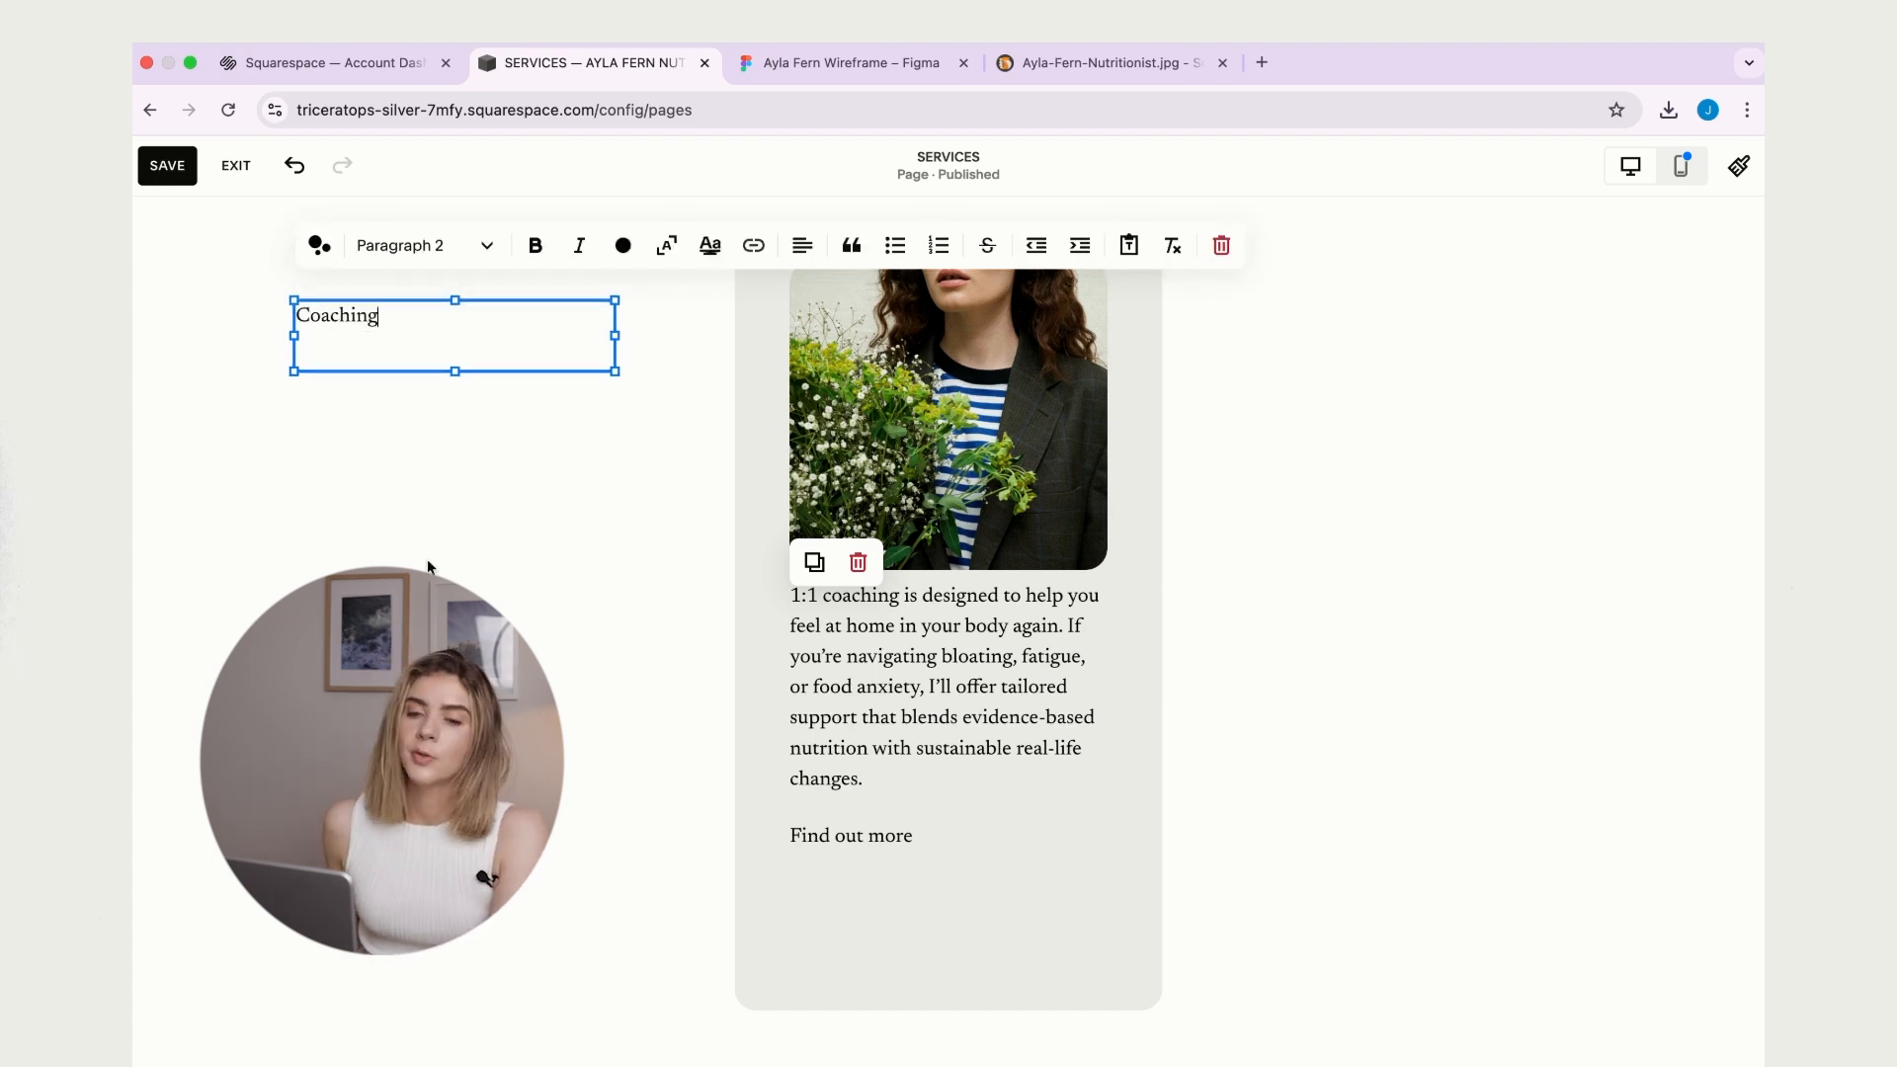
{"action": "key", "text": "cmd+a"}
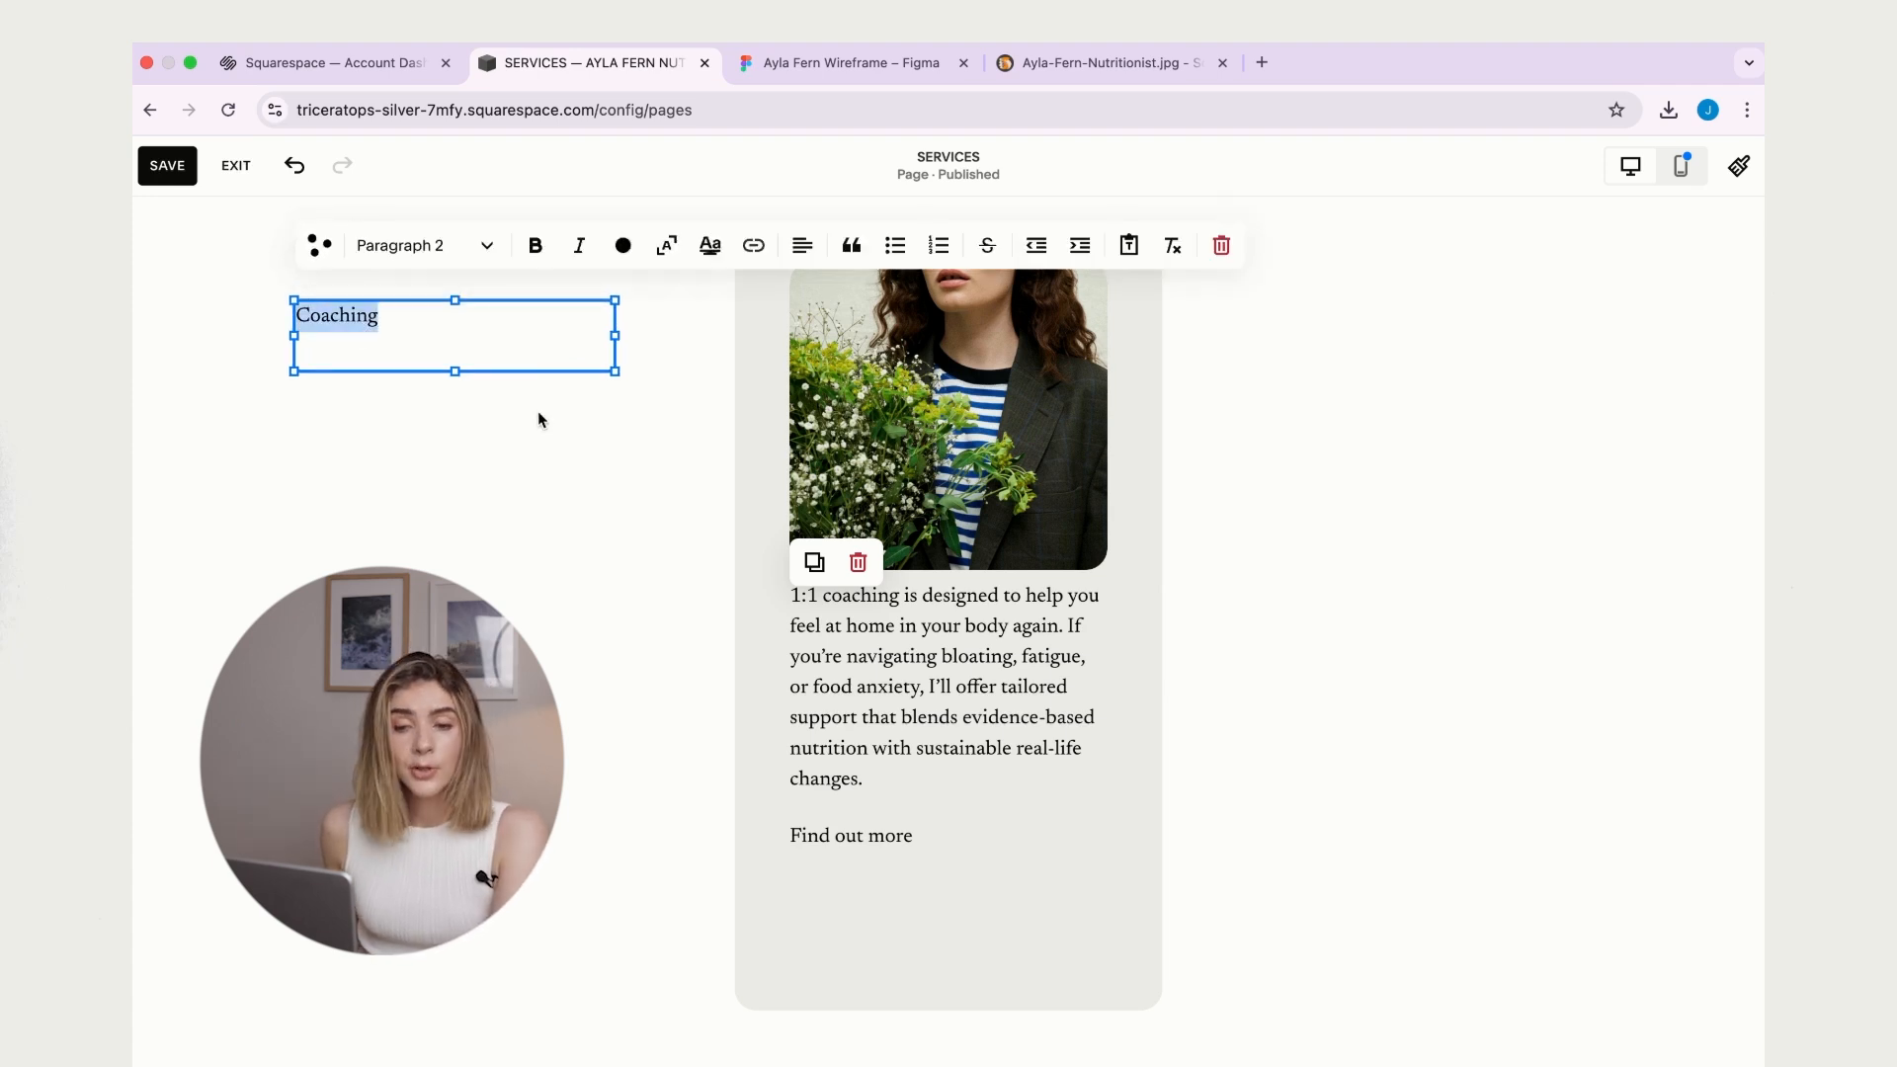
{"action": "left_click", "coordinate": [535, 245]}
{"action": "left_click", "coordinate": [581, 249]}
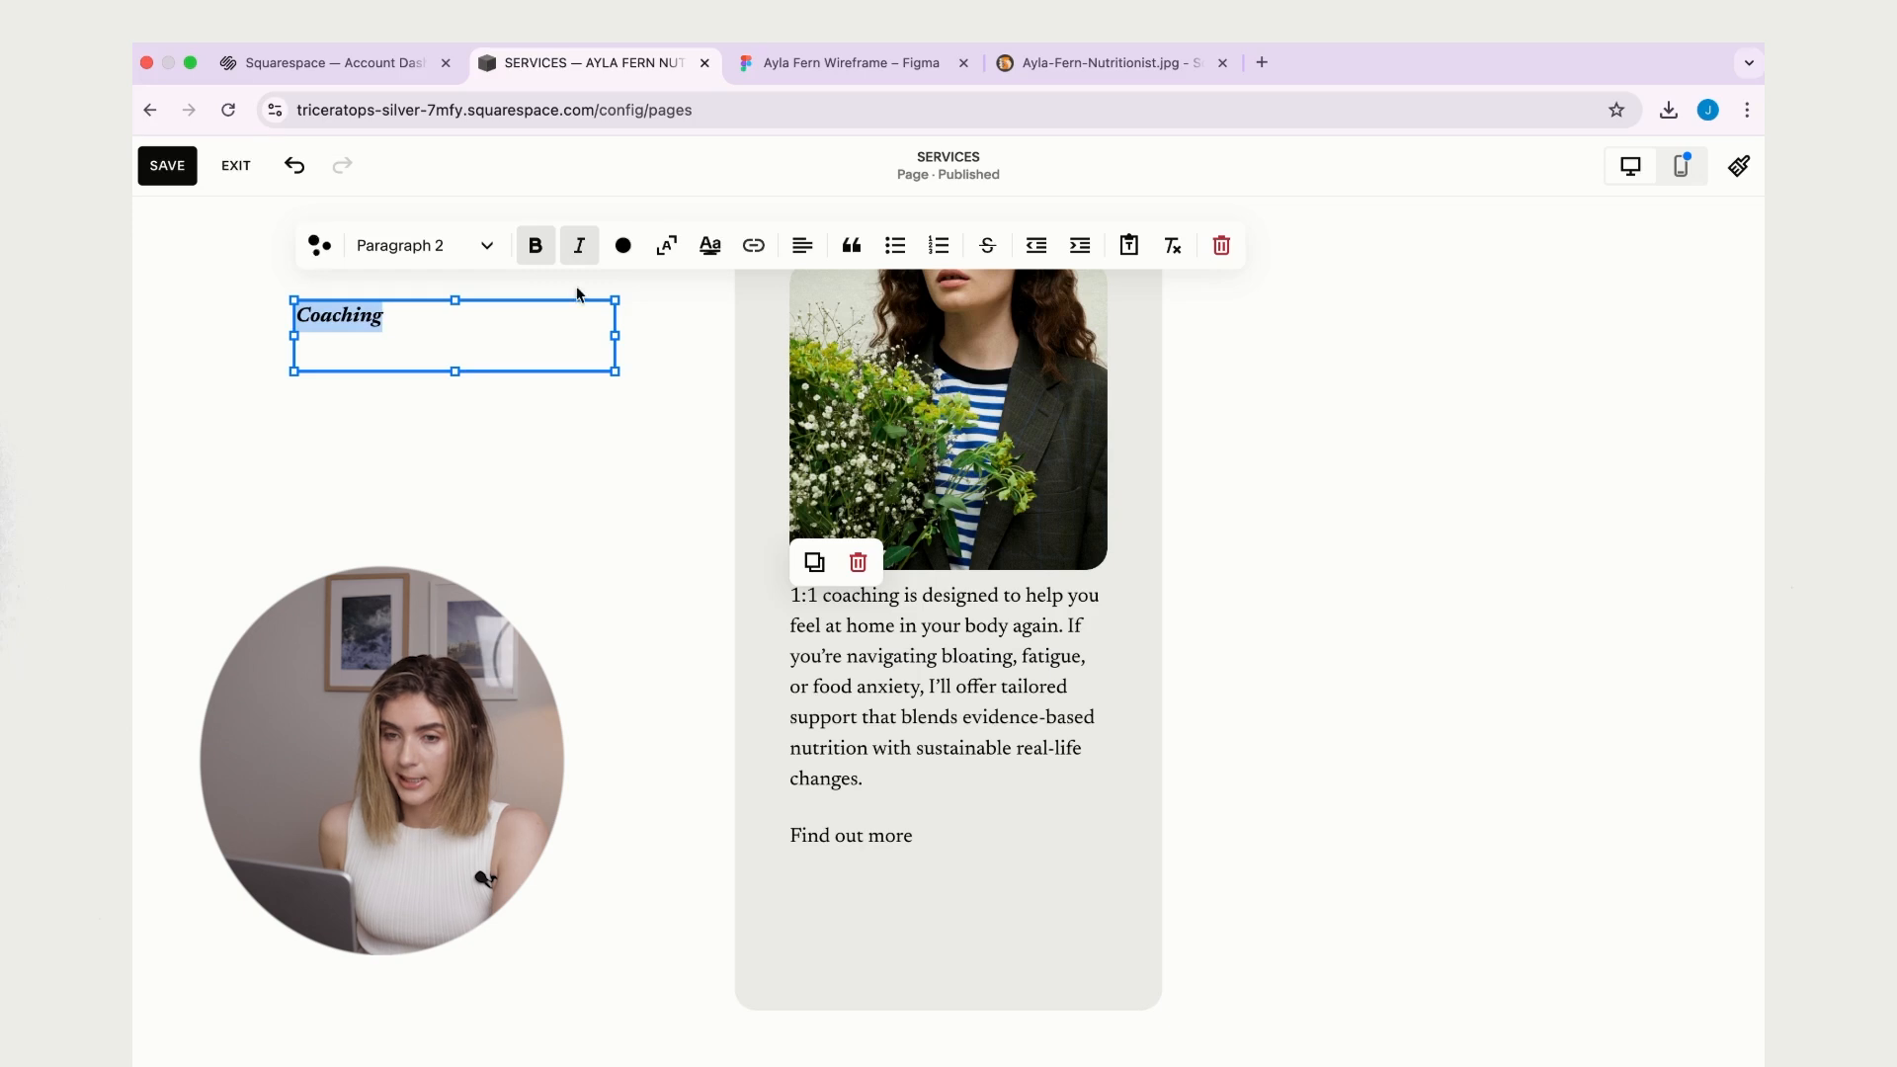
{"action": "left_click", "coordinate": [802, 245]}
{"action": "left_click", "coordinate": [781, 301]}
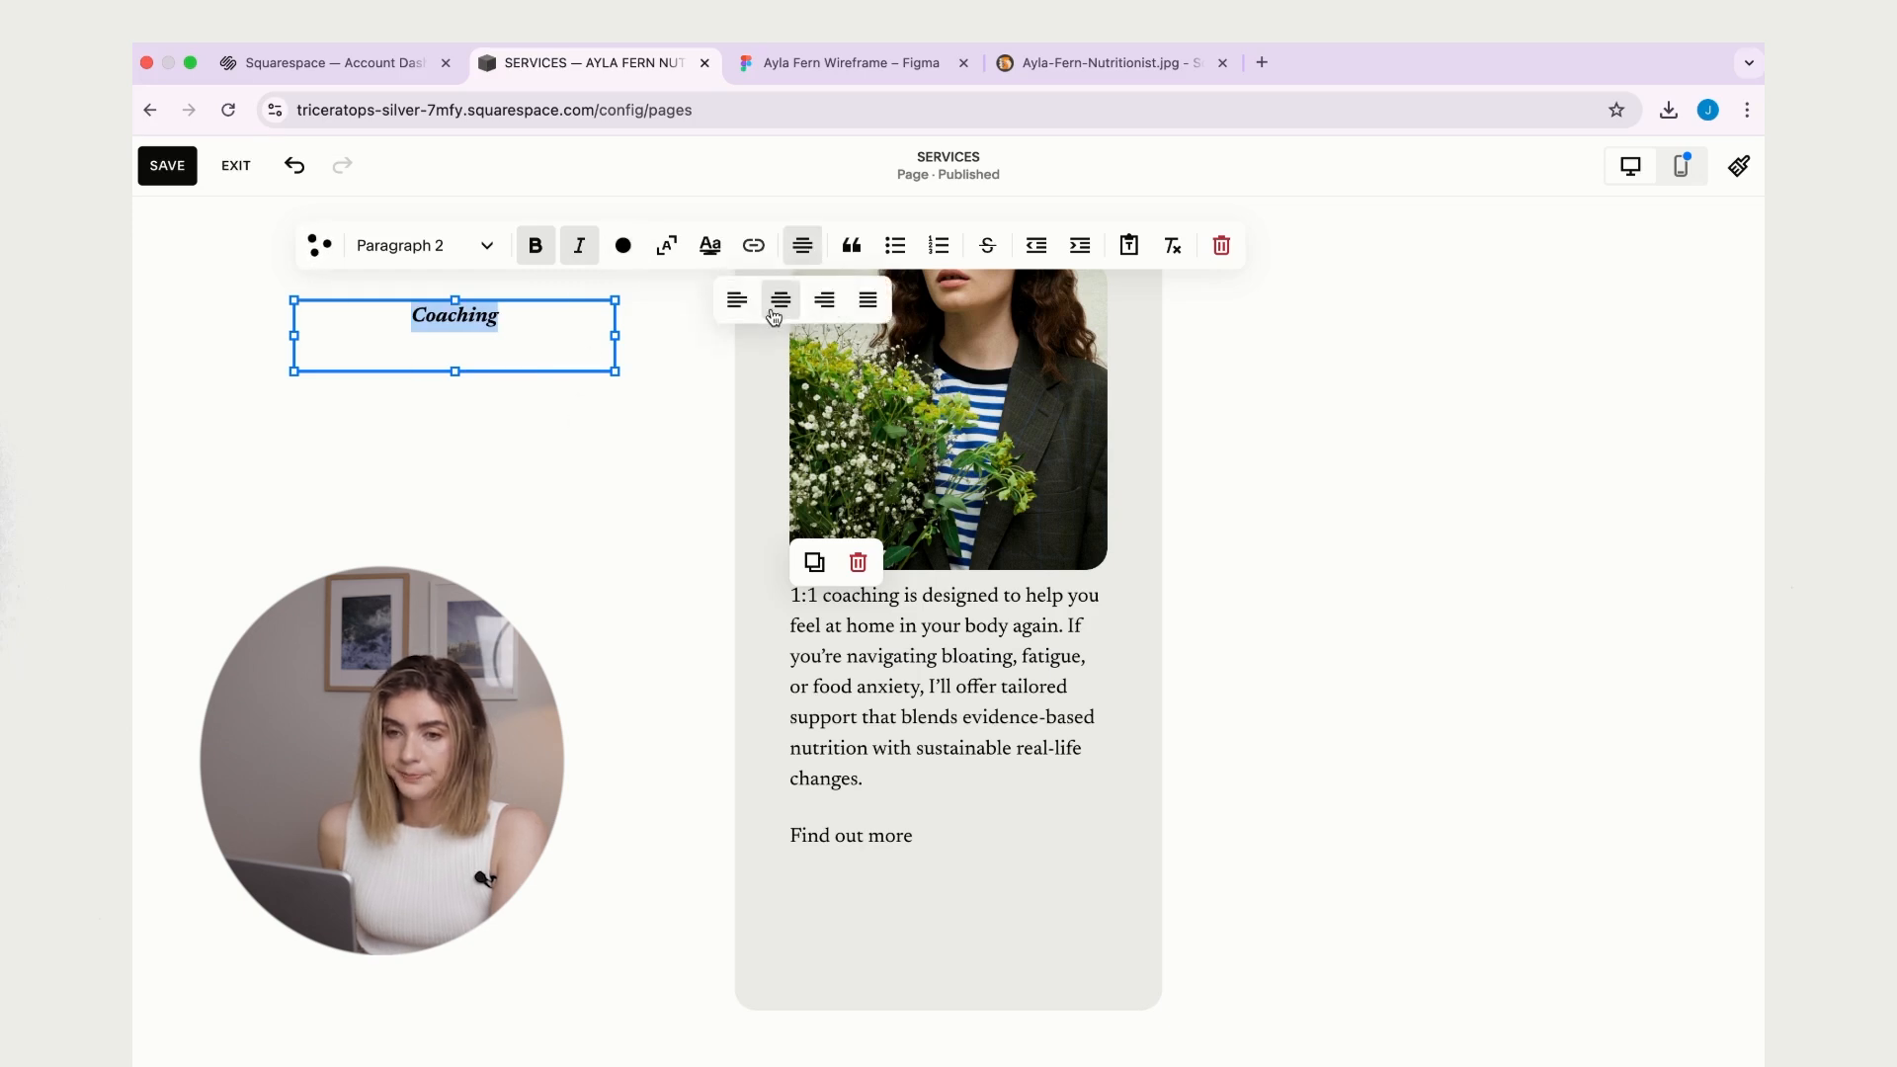
{"action": "key", "text": "Escape"}
- Move the Coaching title onto the coaching photo and colour it white
{"action": "left_click_drag", "start_coordinate": [524, 411], "coordinate": [955, 412]}
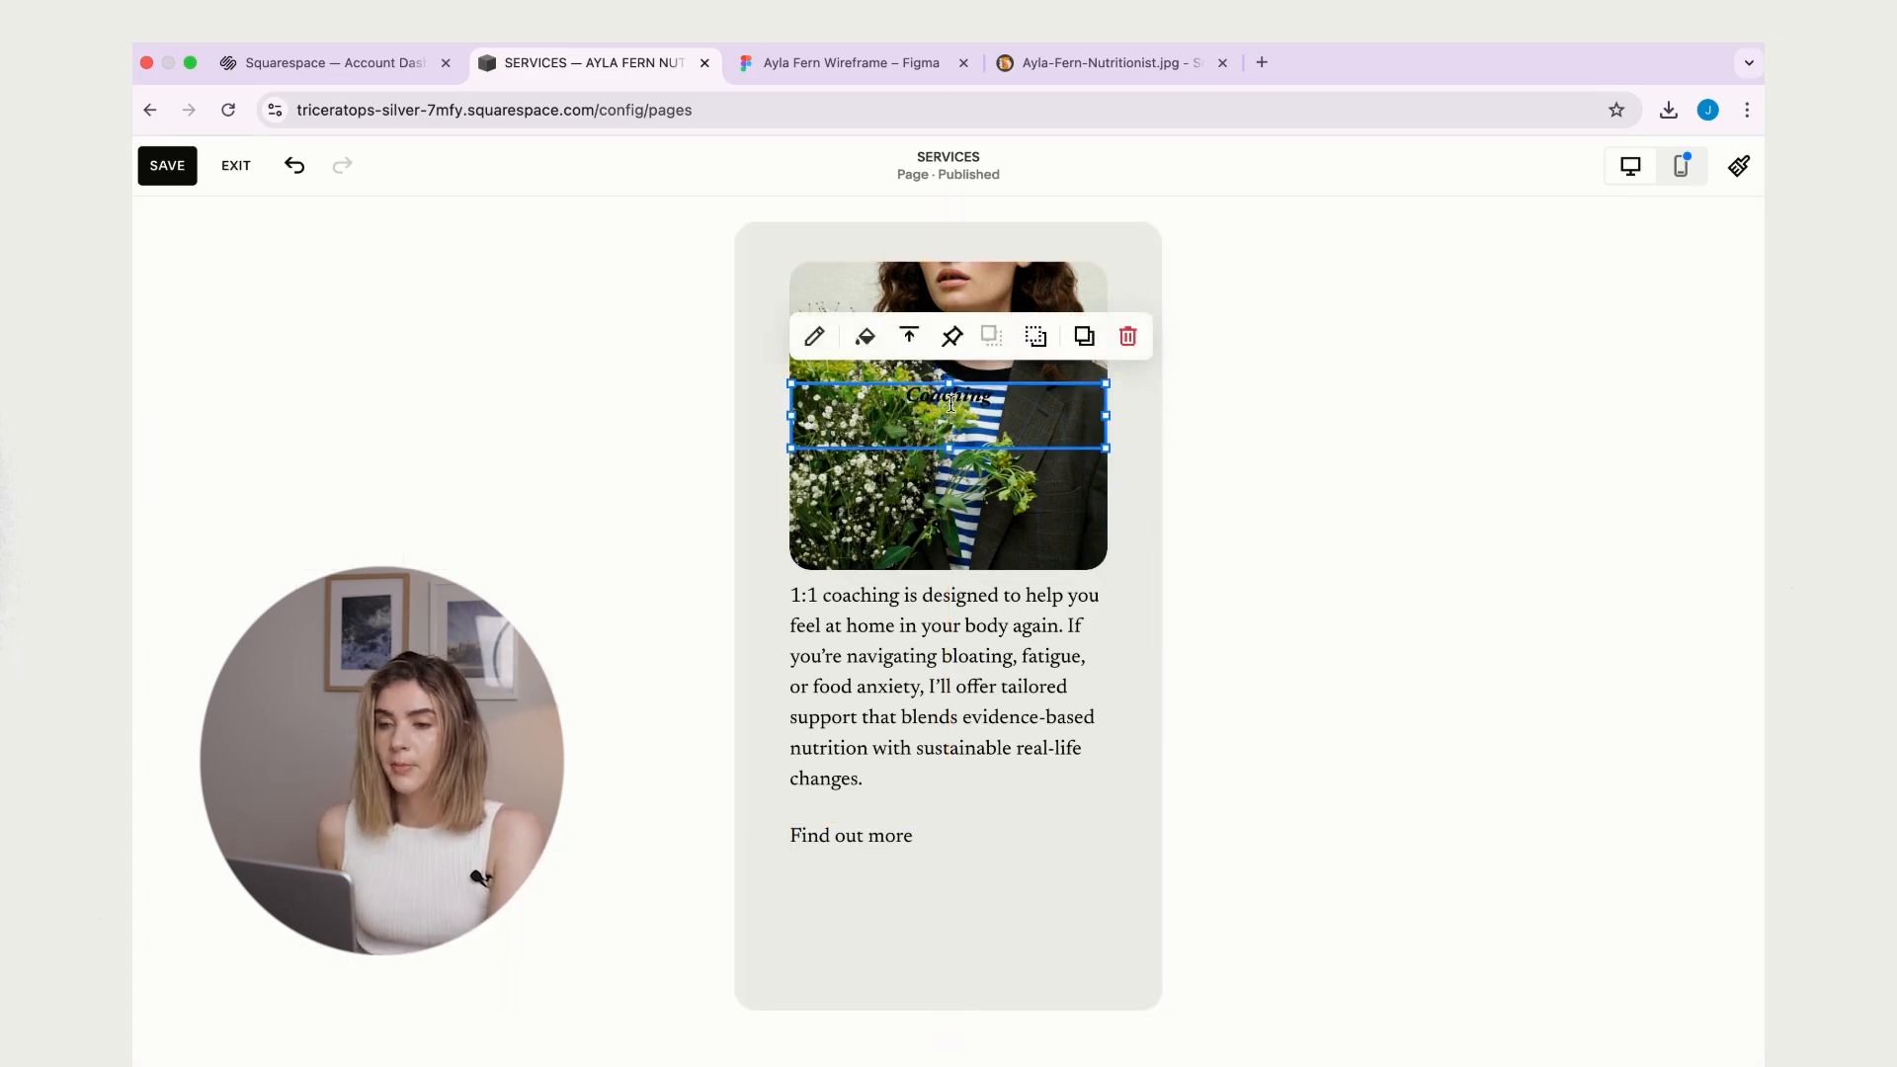
{"action": "left_click", "coordinate": [1384, 354]}
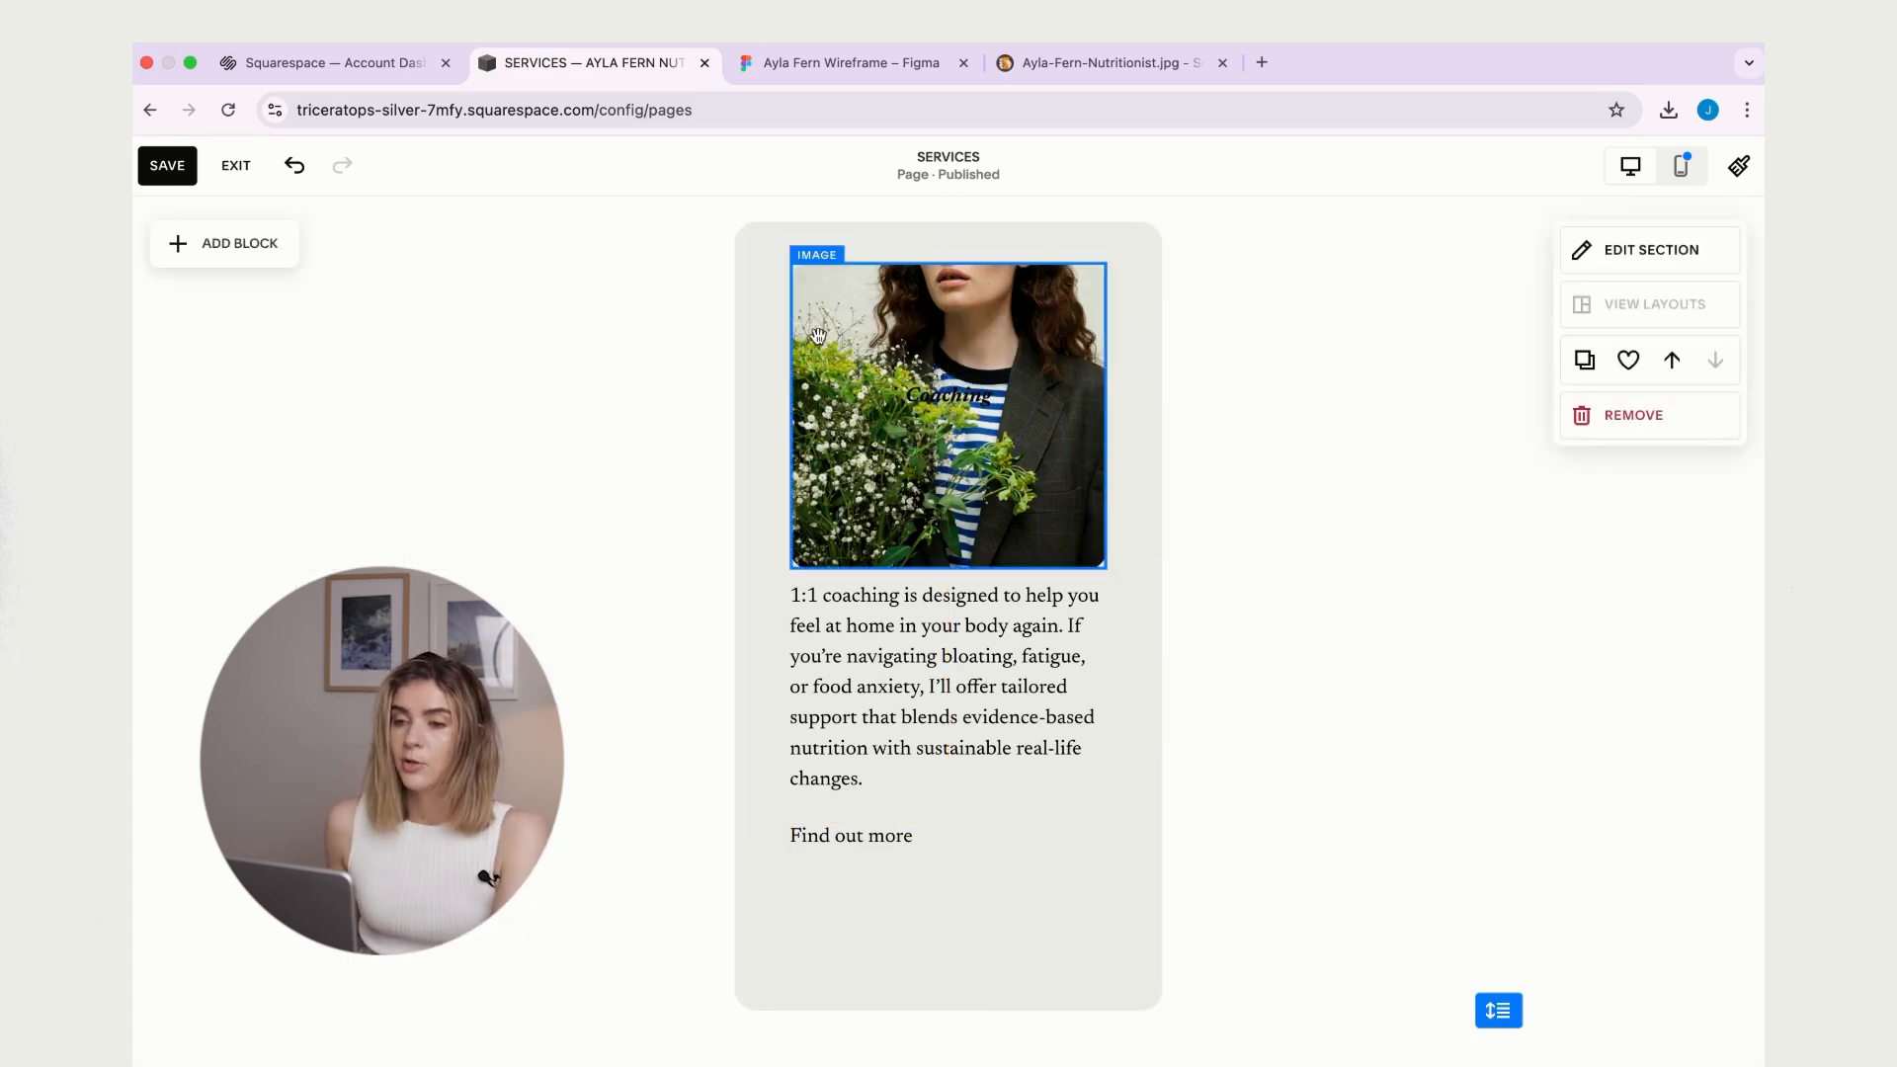
{"action": "left_click", "coordinate": [959, 427]}
{"action": "double_click", "coordinate": [923, 396]}
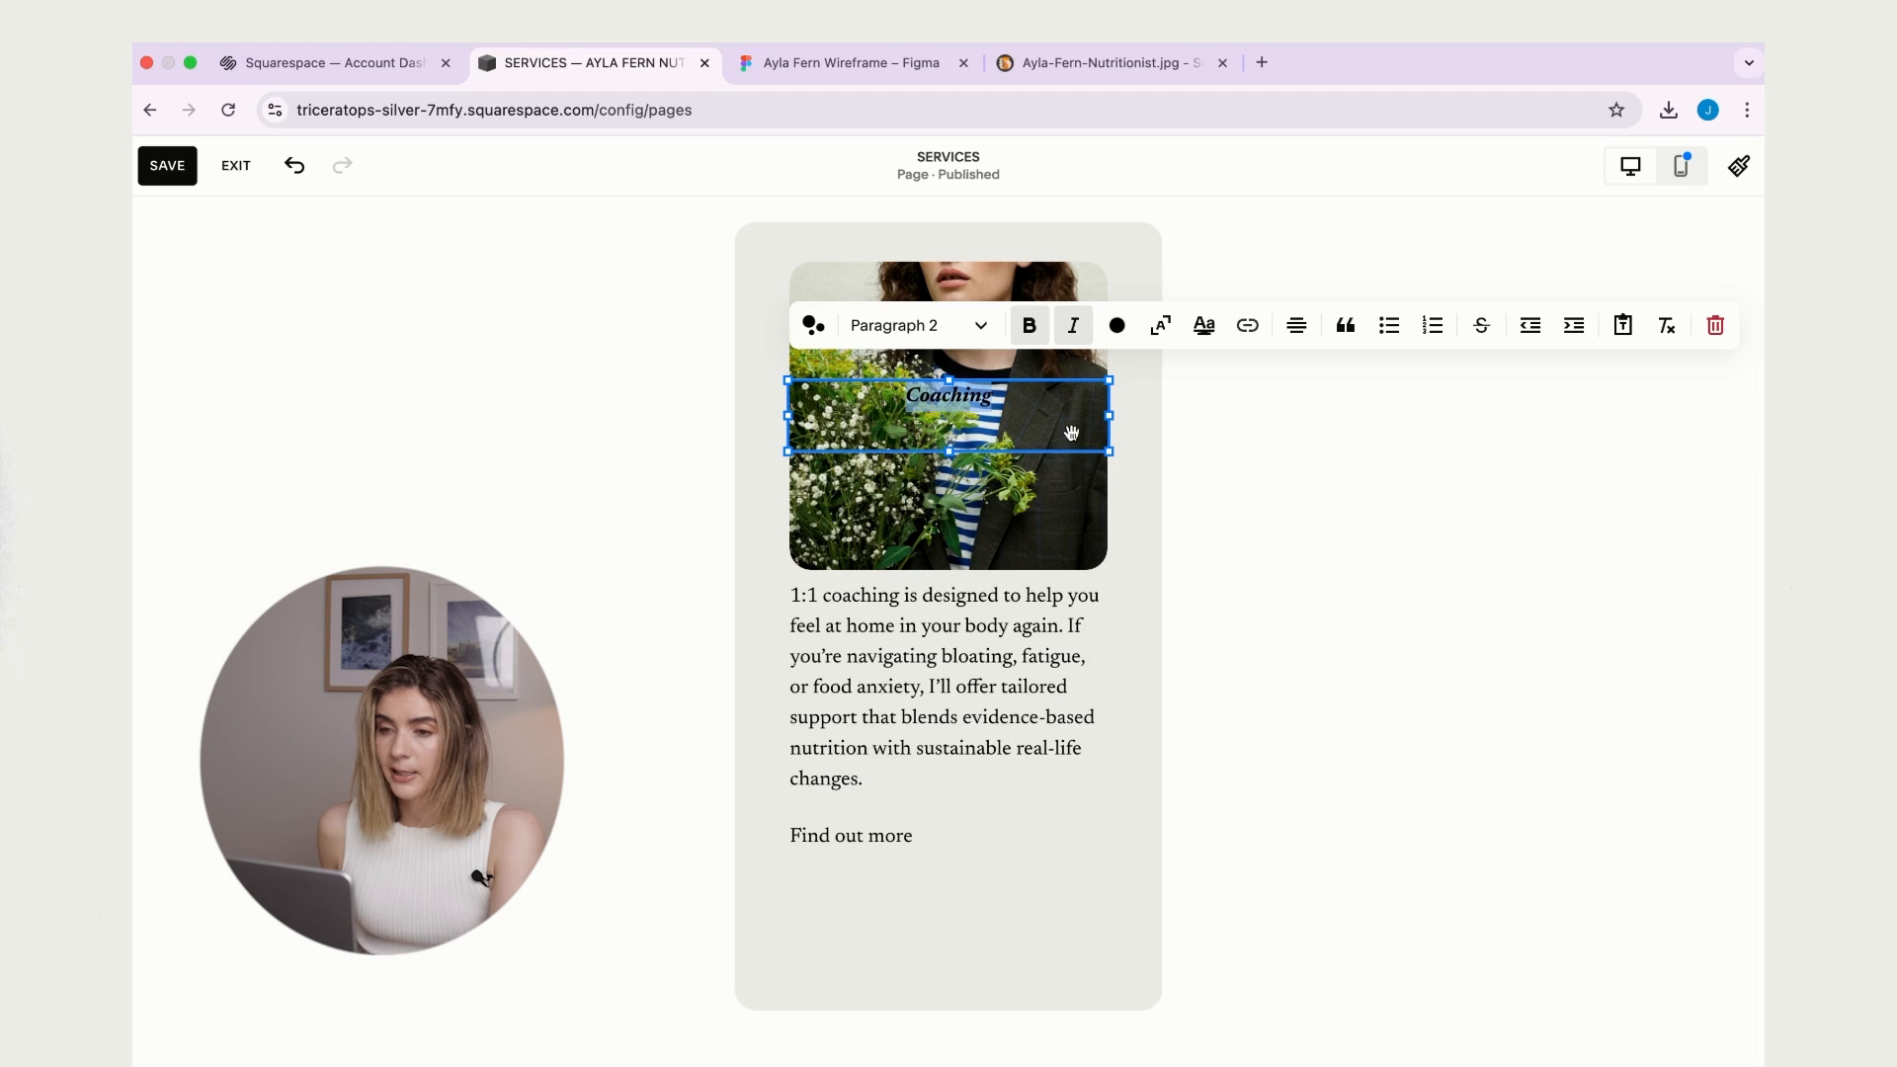
{"action": "left_click", "coordinate": [1117, 326]}
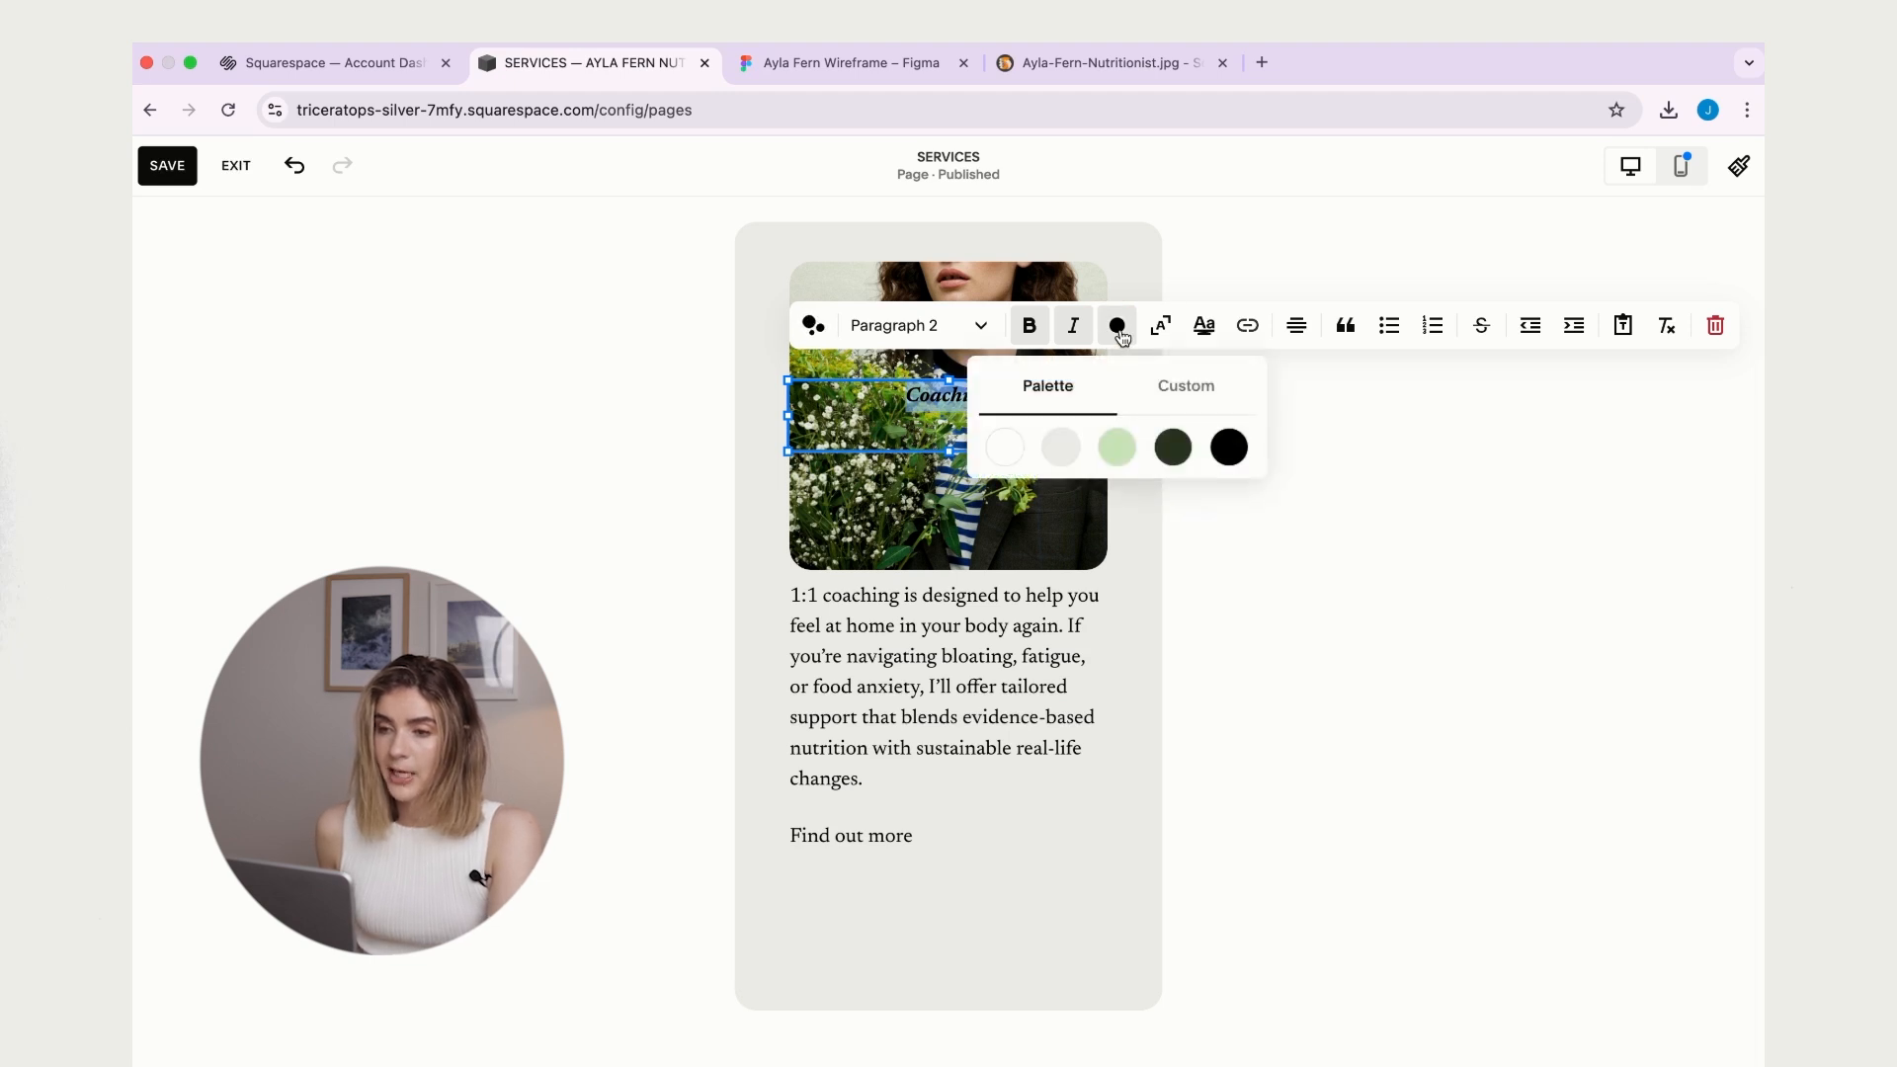
{"action": "left_click", "coordinate": [1005, 446]}
{"action": "left_click", "coordinate": [1393, 444]}
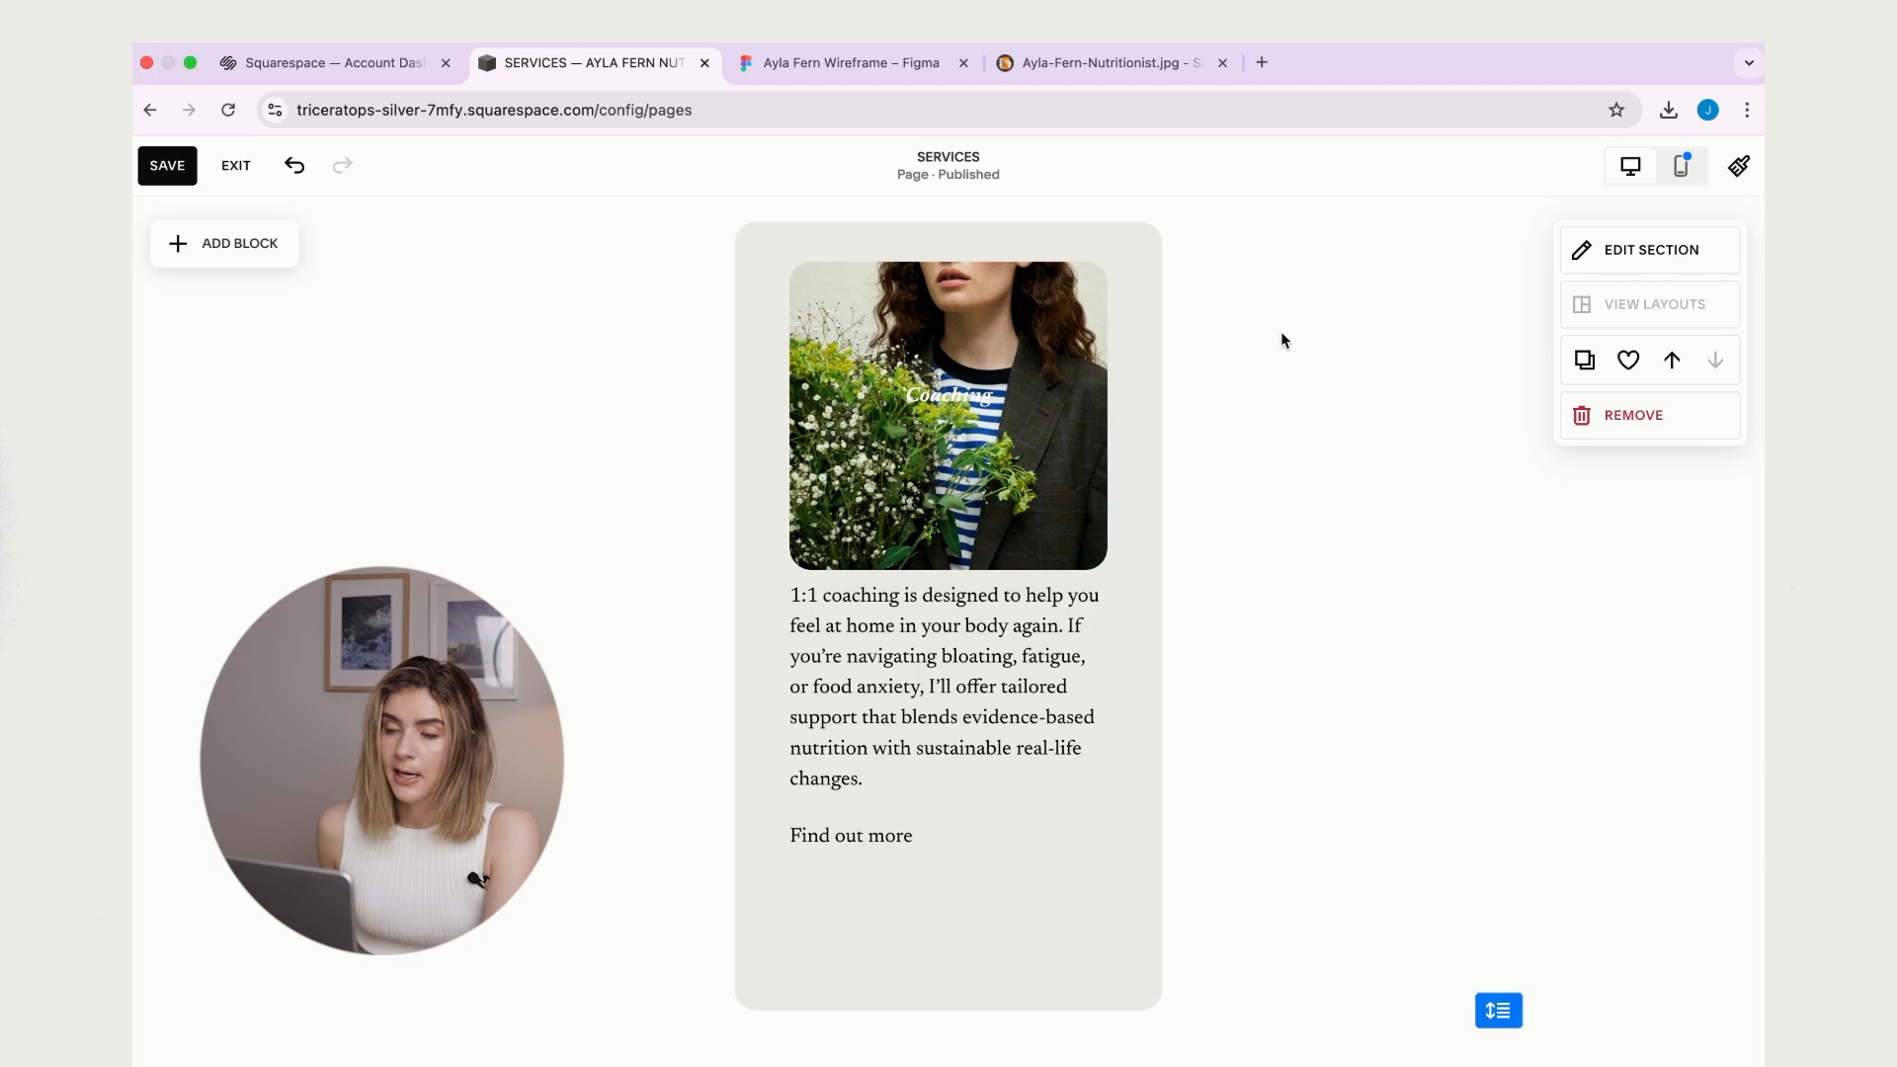
- Turn on a black overlay for the coaching photo and lower its opacity
{"action": "left_click", "coordinate": [919, 333]}
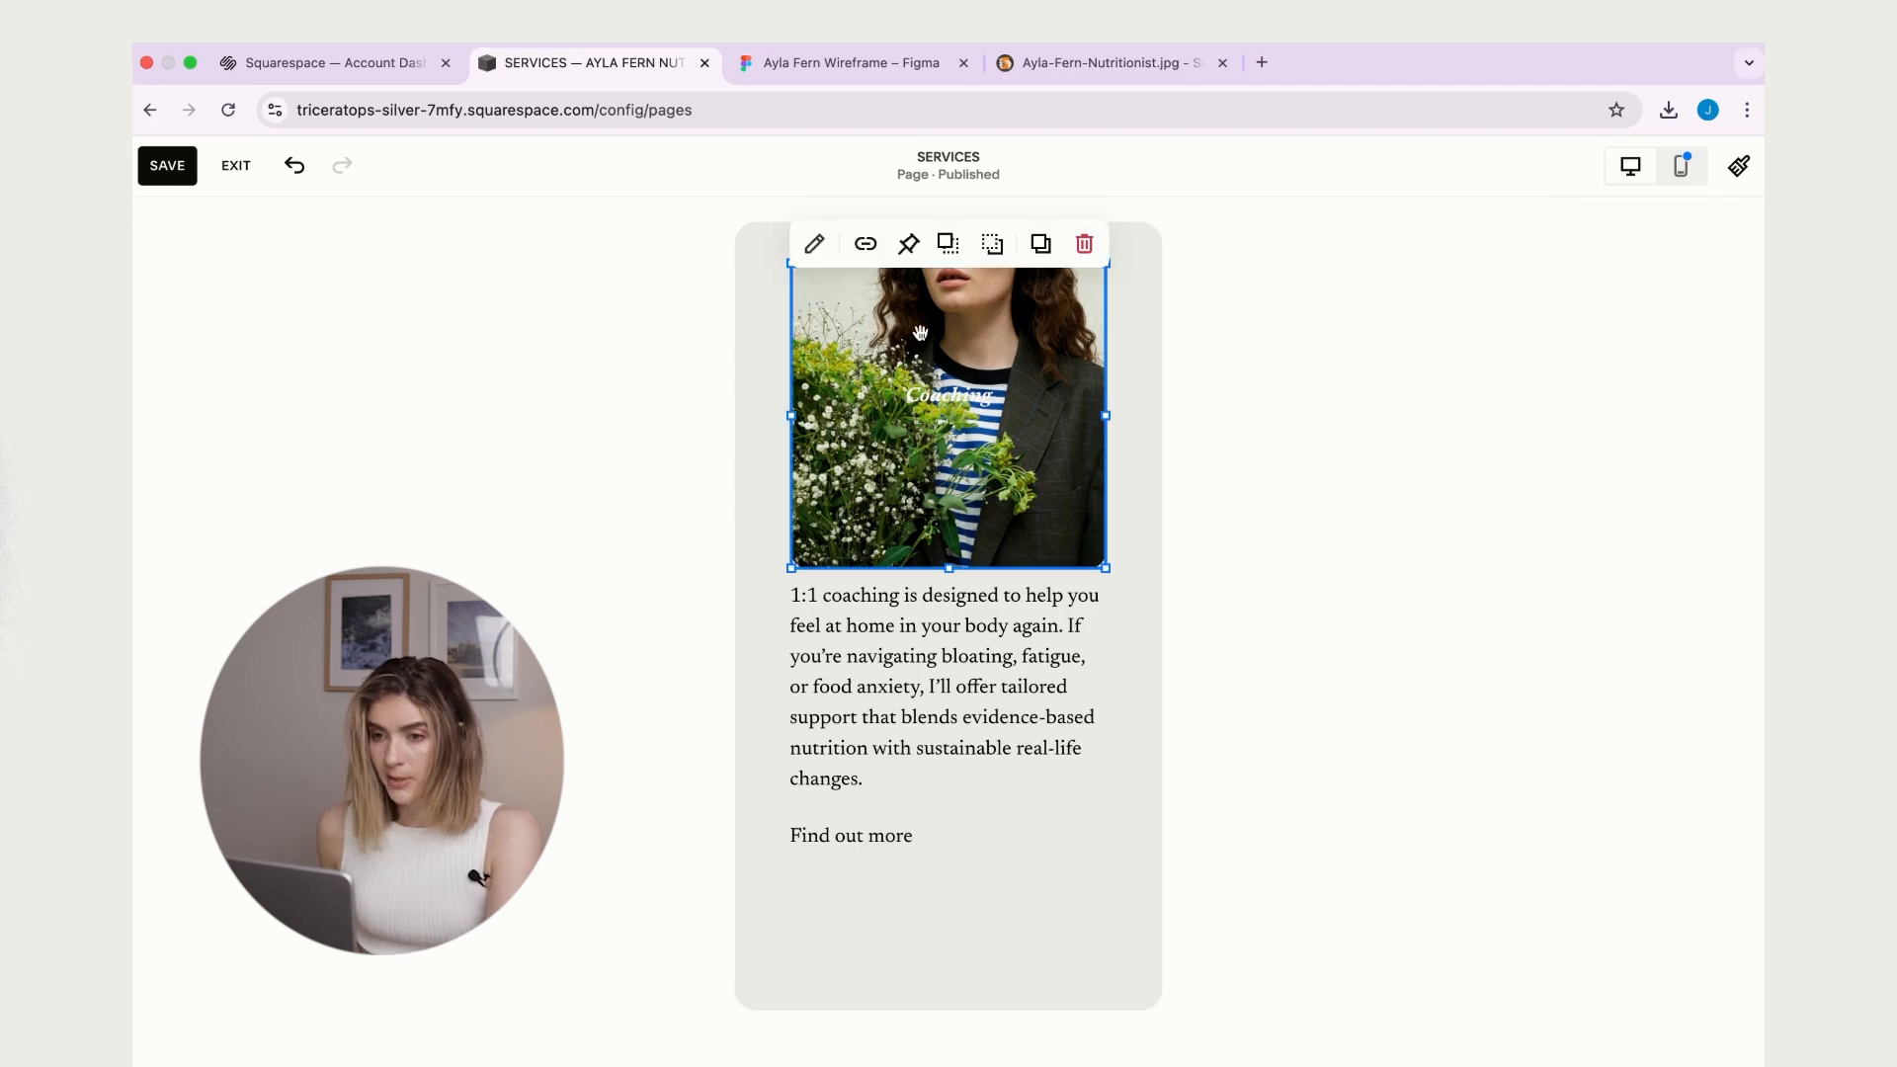
{"action": "left_click", "coordinate": [813, 241]}
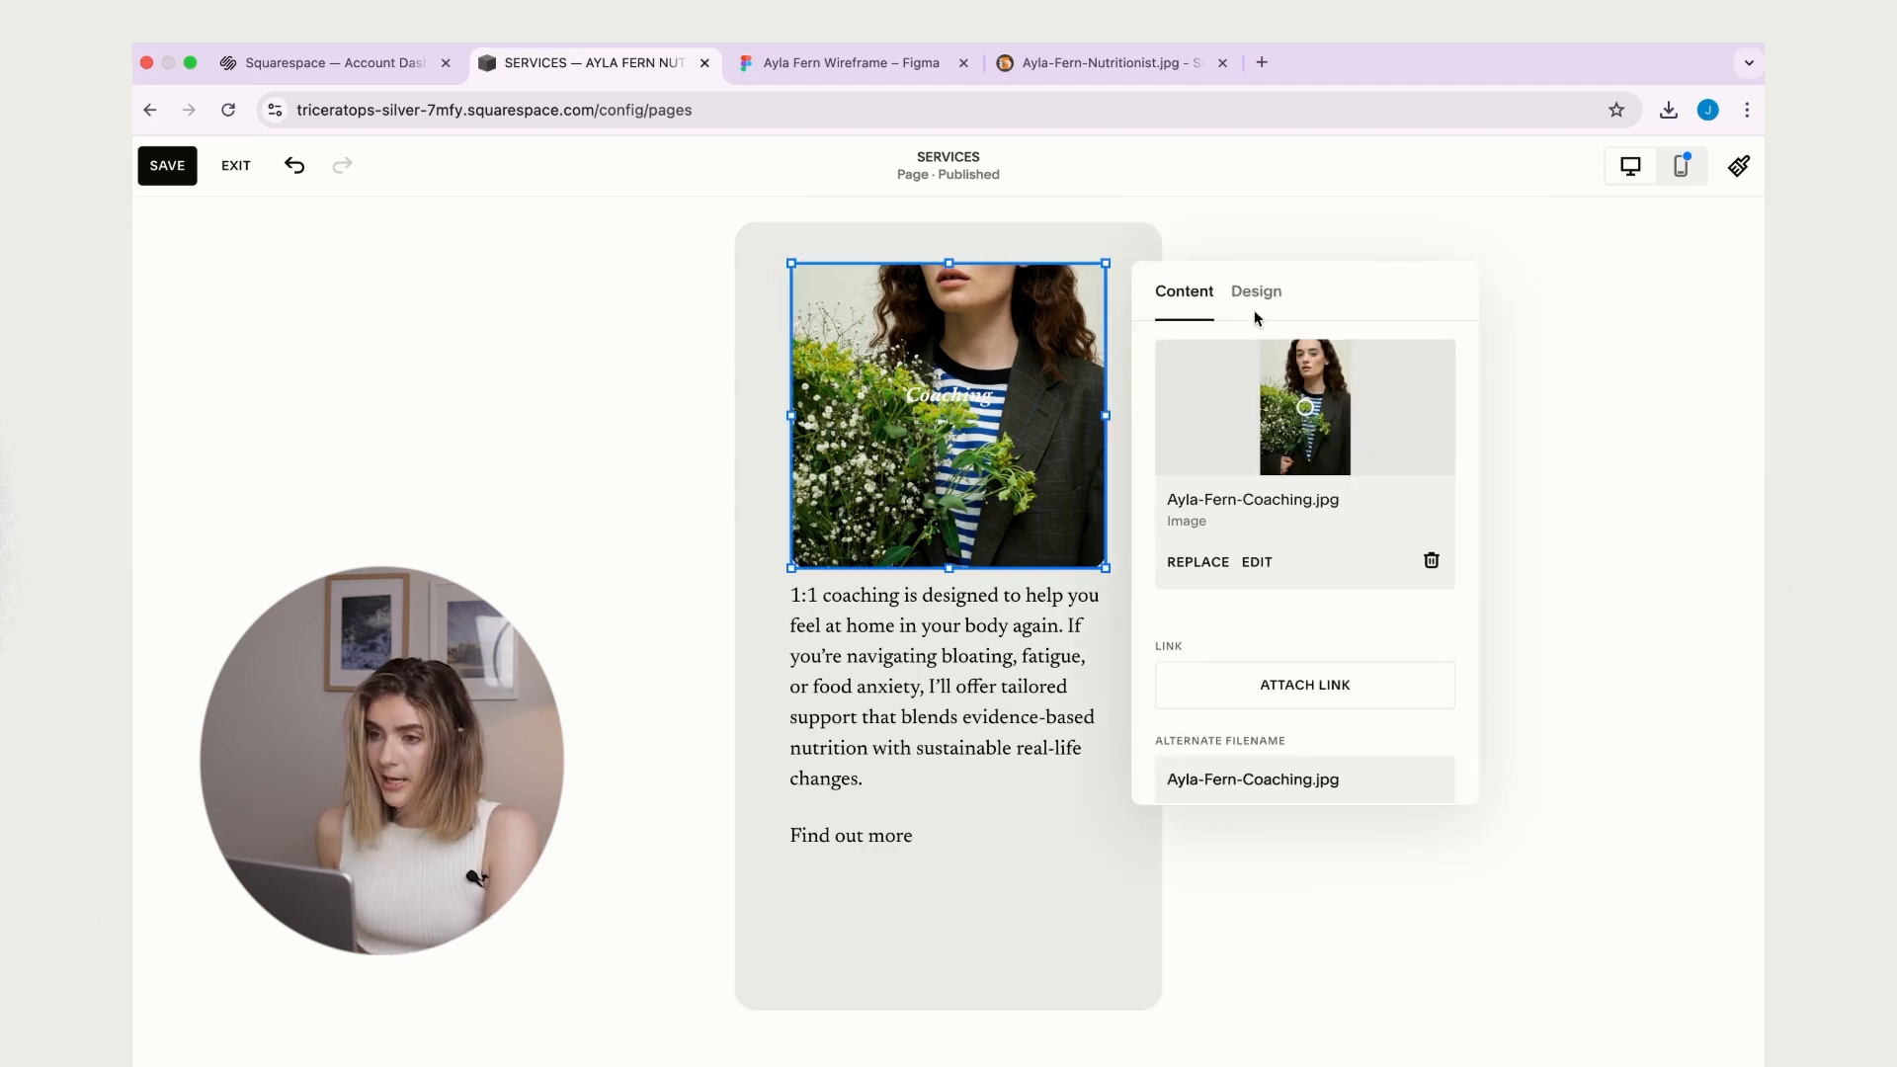
{"action": "left_click", "coordinate": [1253, 291]}
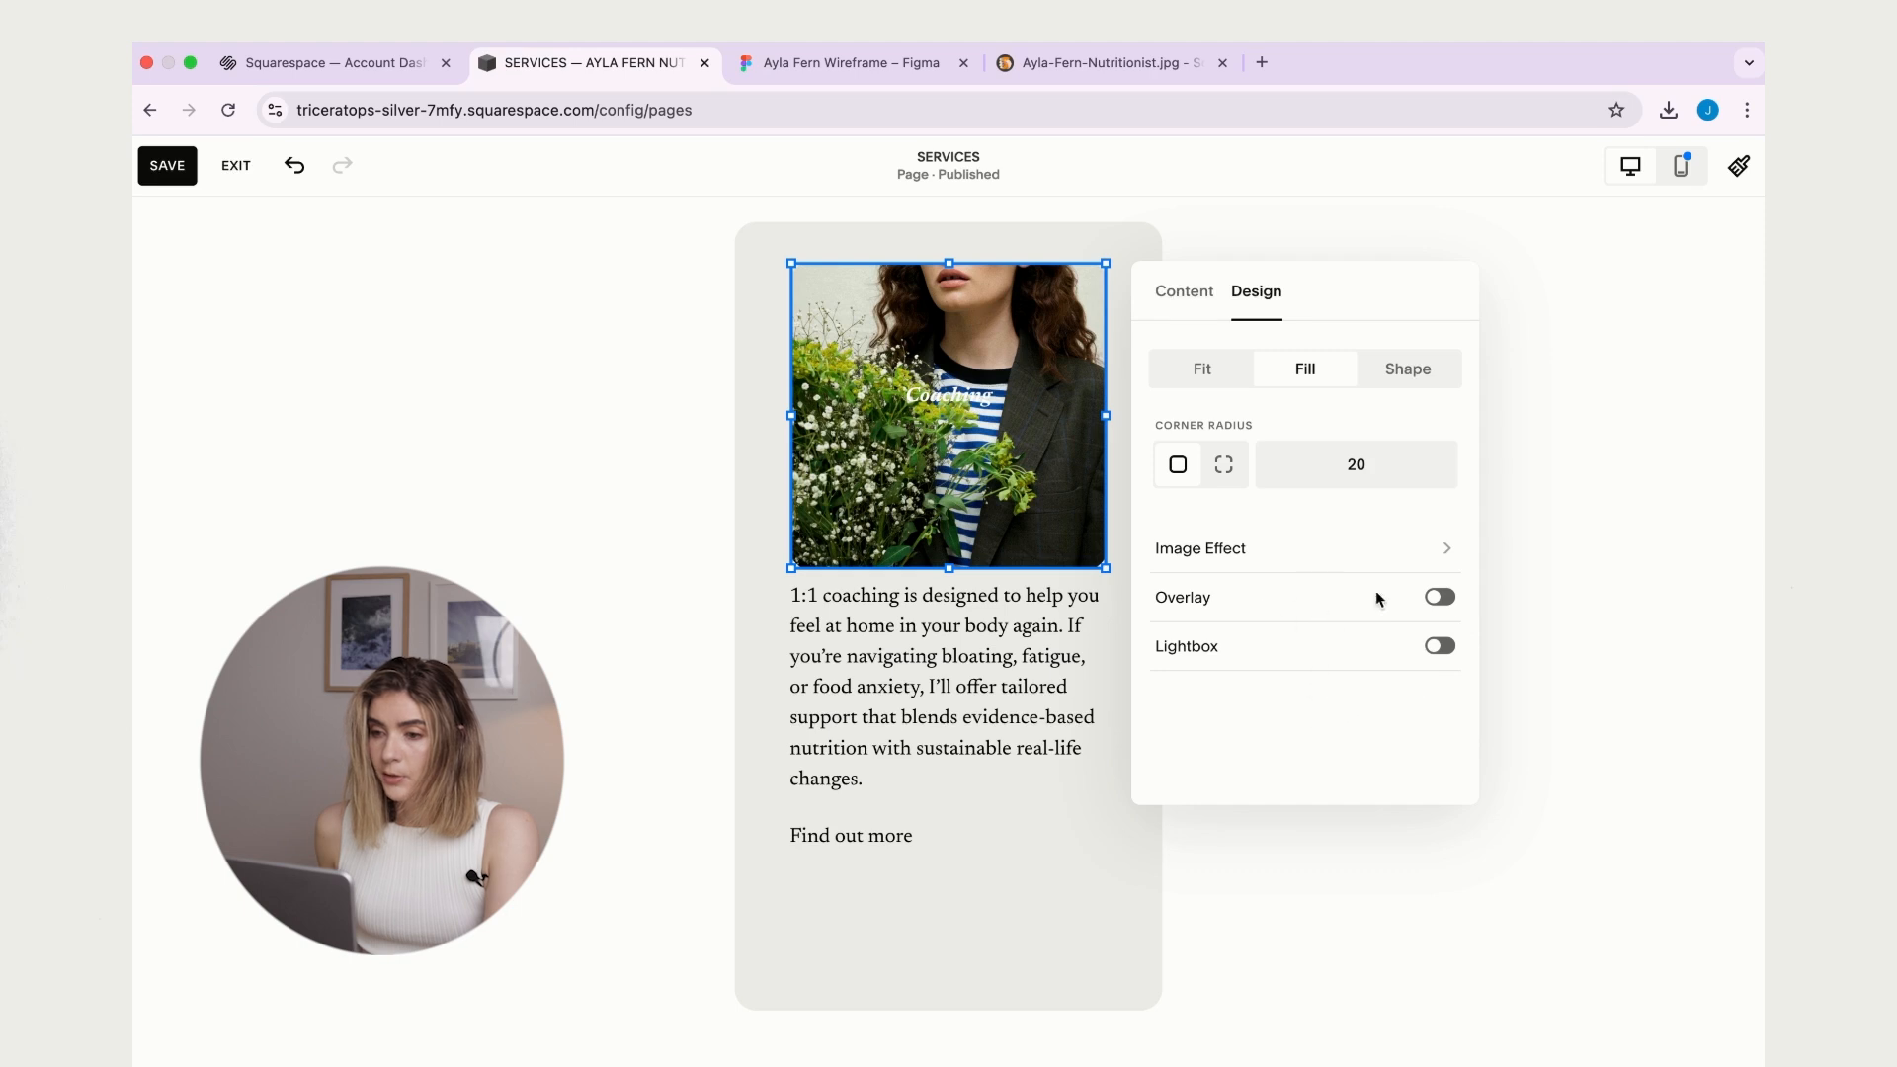
{"action": "left_click", "coordinate": [1438, 598]}
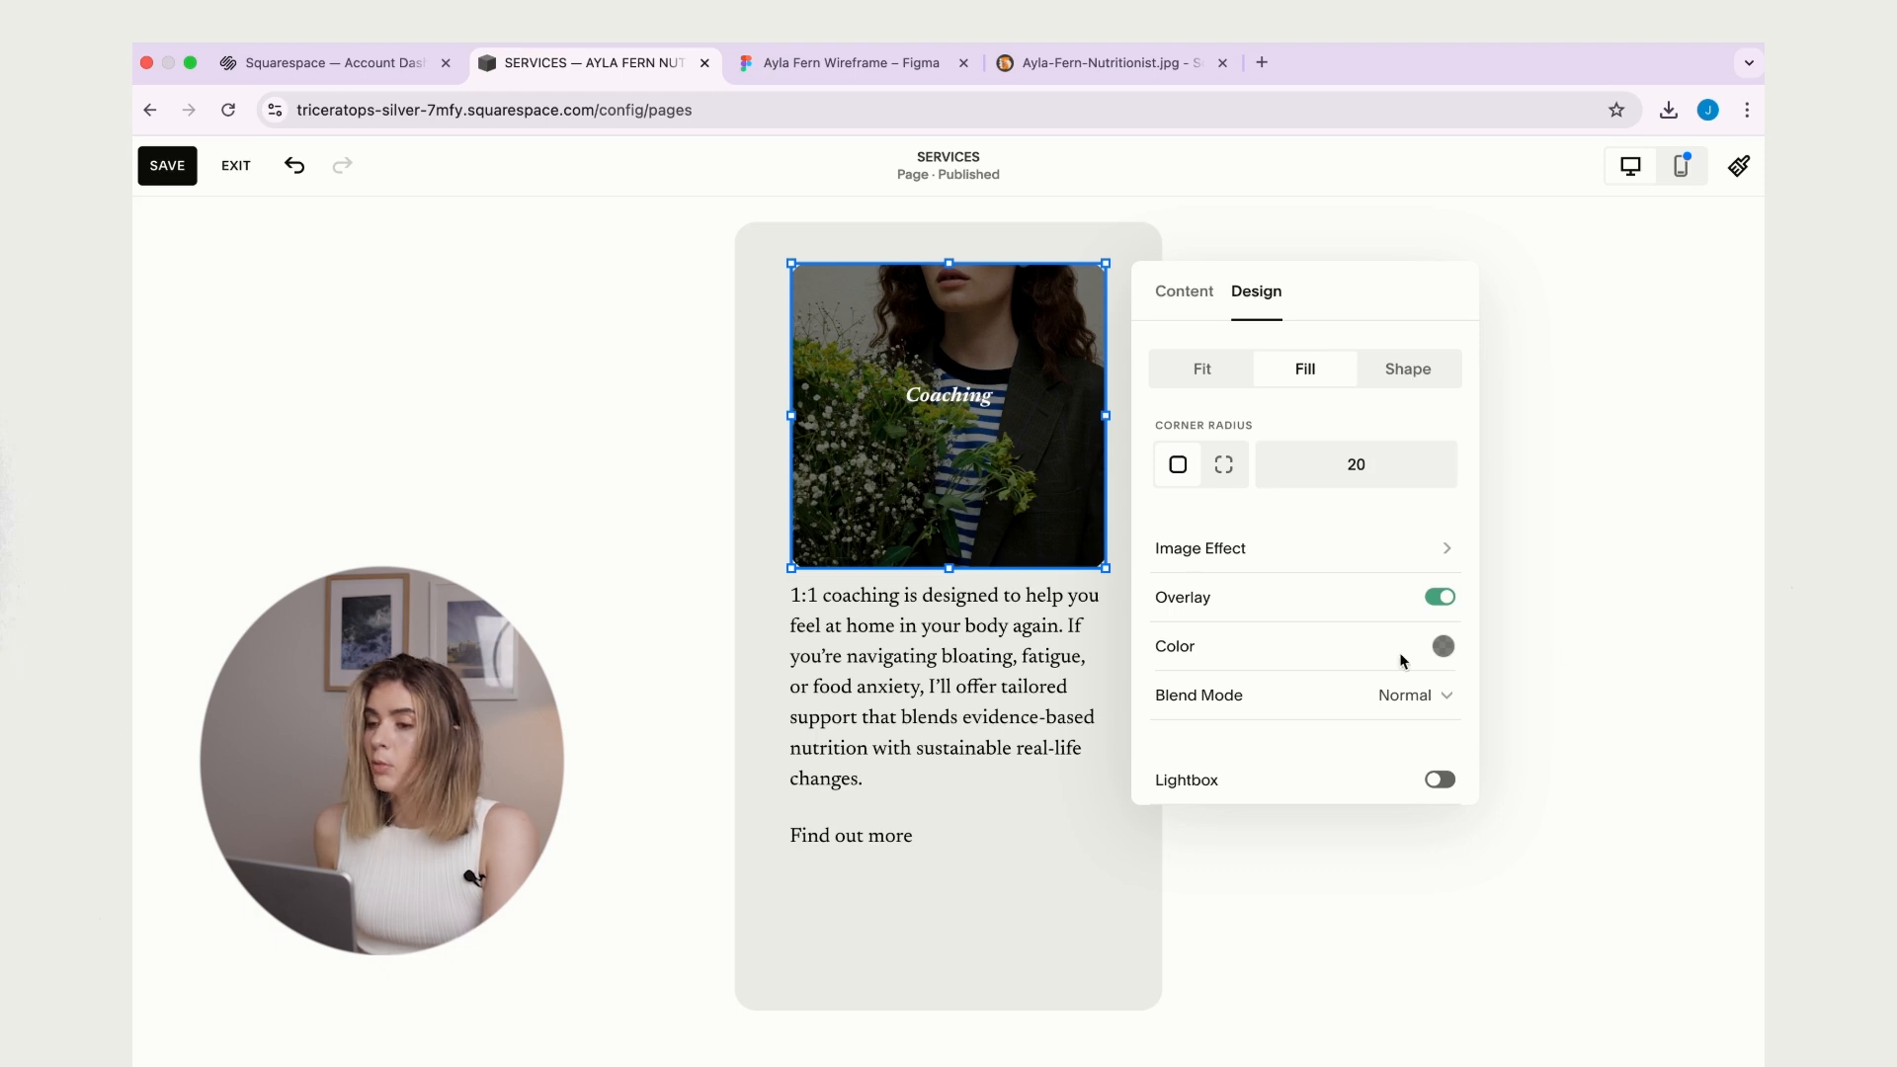
{"action": "left_click", "coordinate": [1442, 648]}
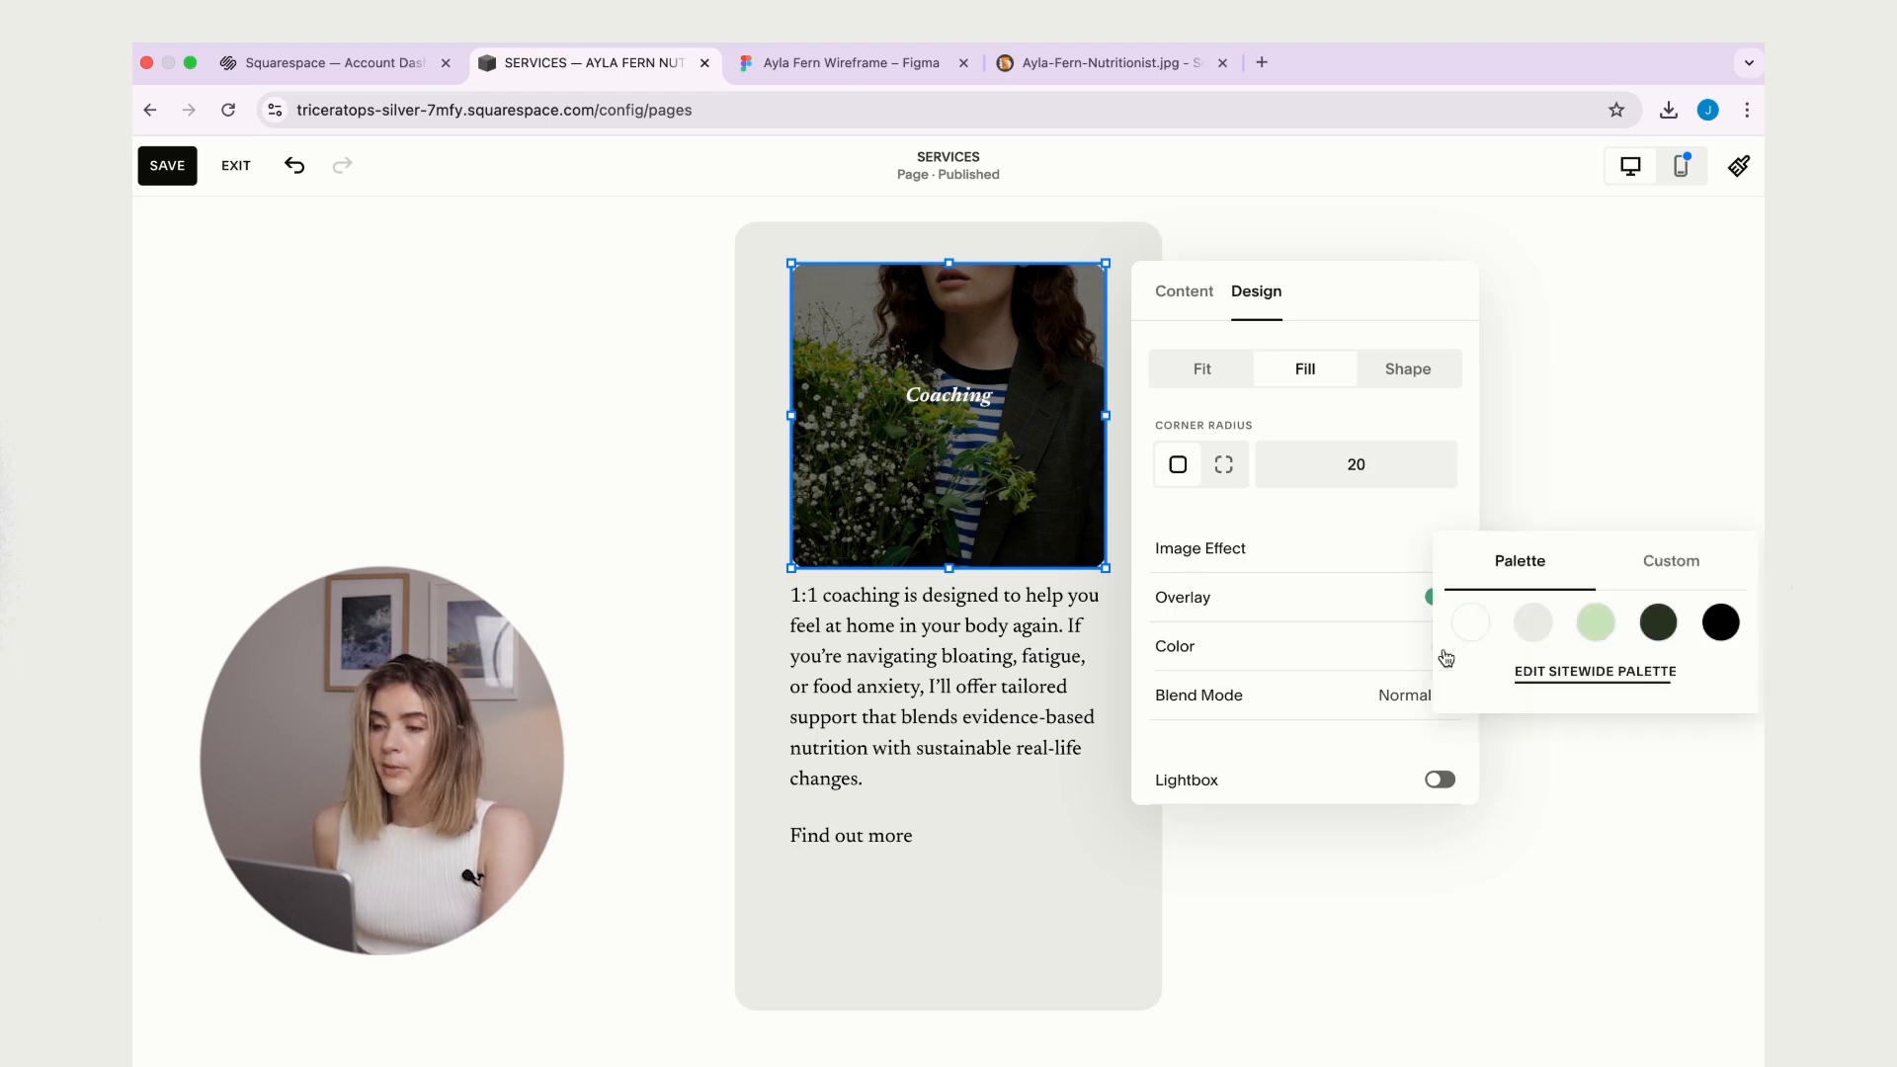
{"action": "left_click", "coordinate": [1722, 624]}
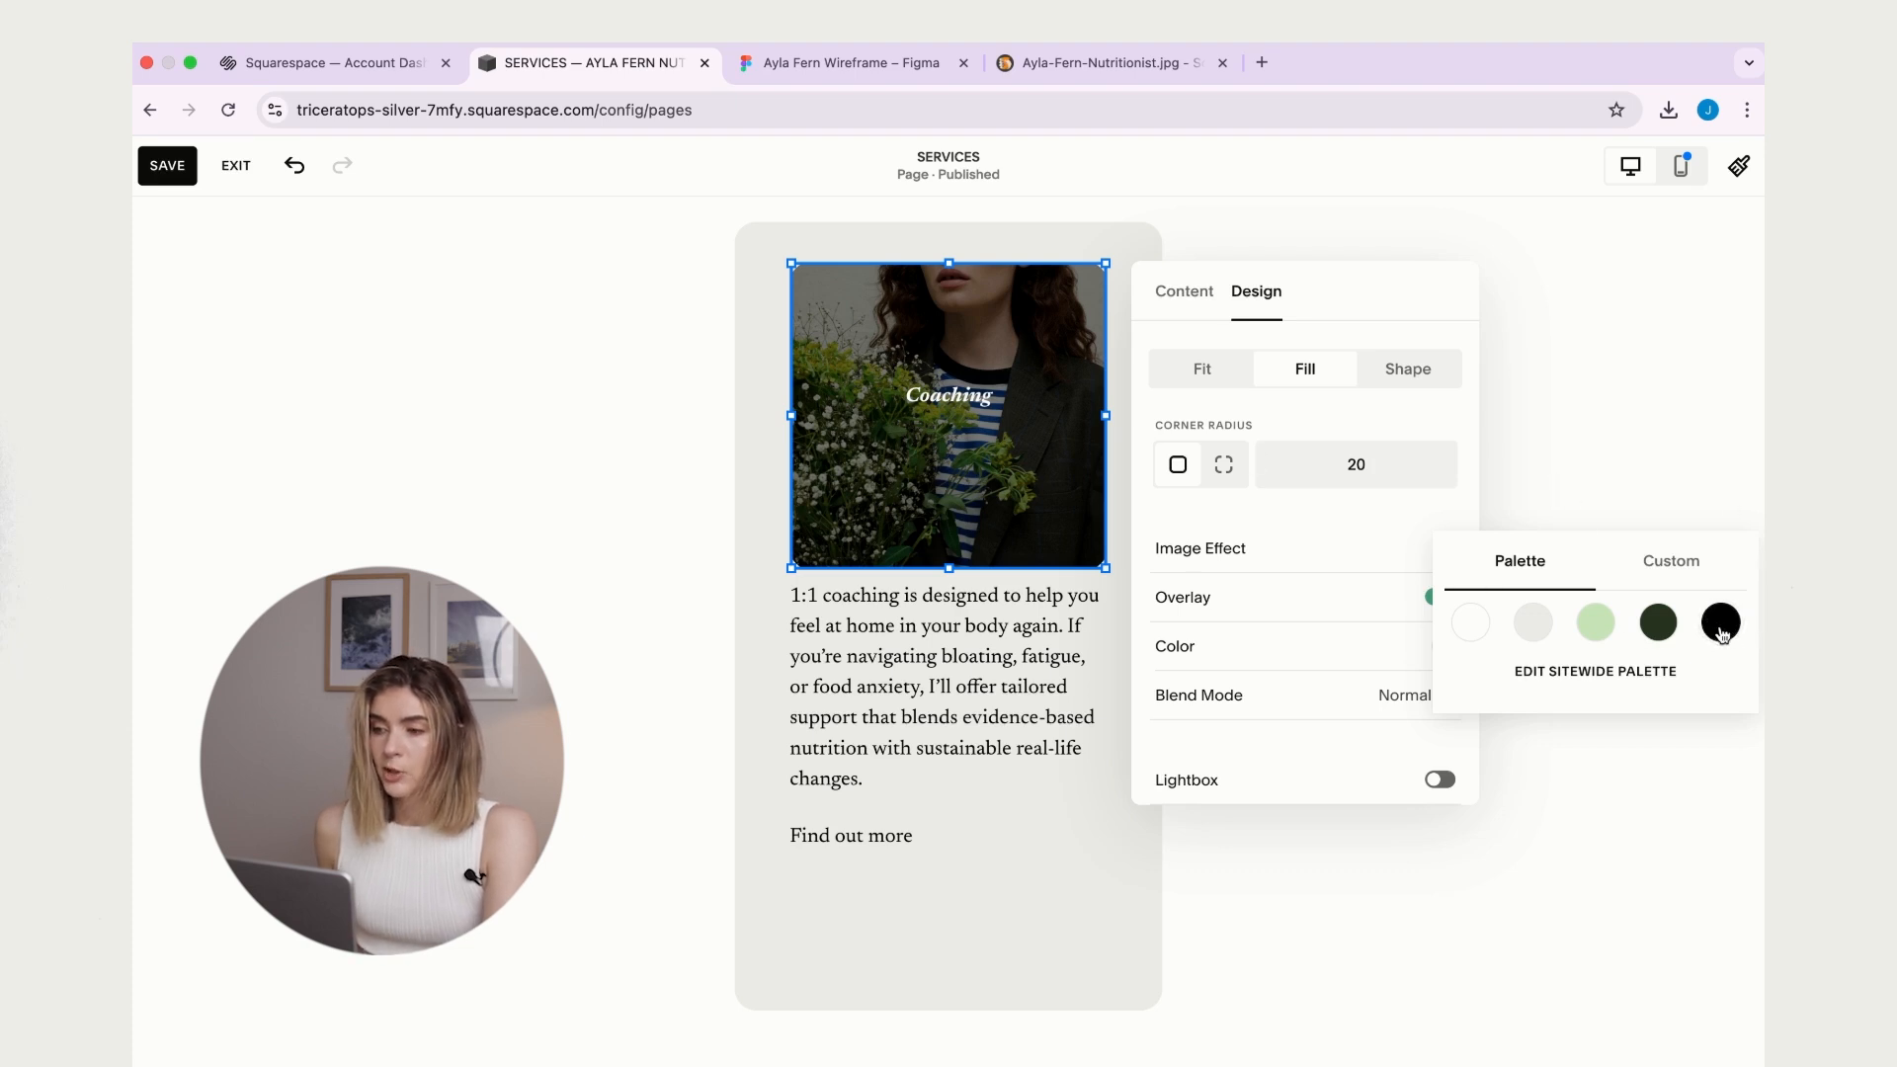
{"action": "left_click_drag", "start_coordinate": [1724, 647], "coordinate": [1549, 659]}
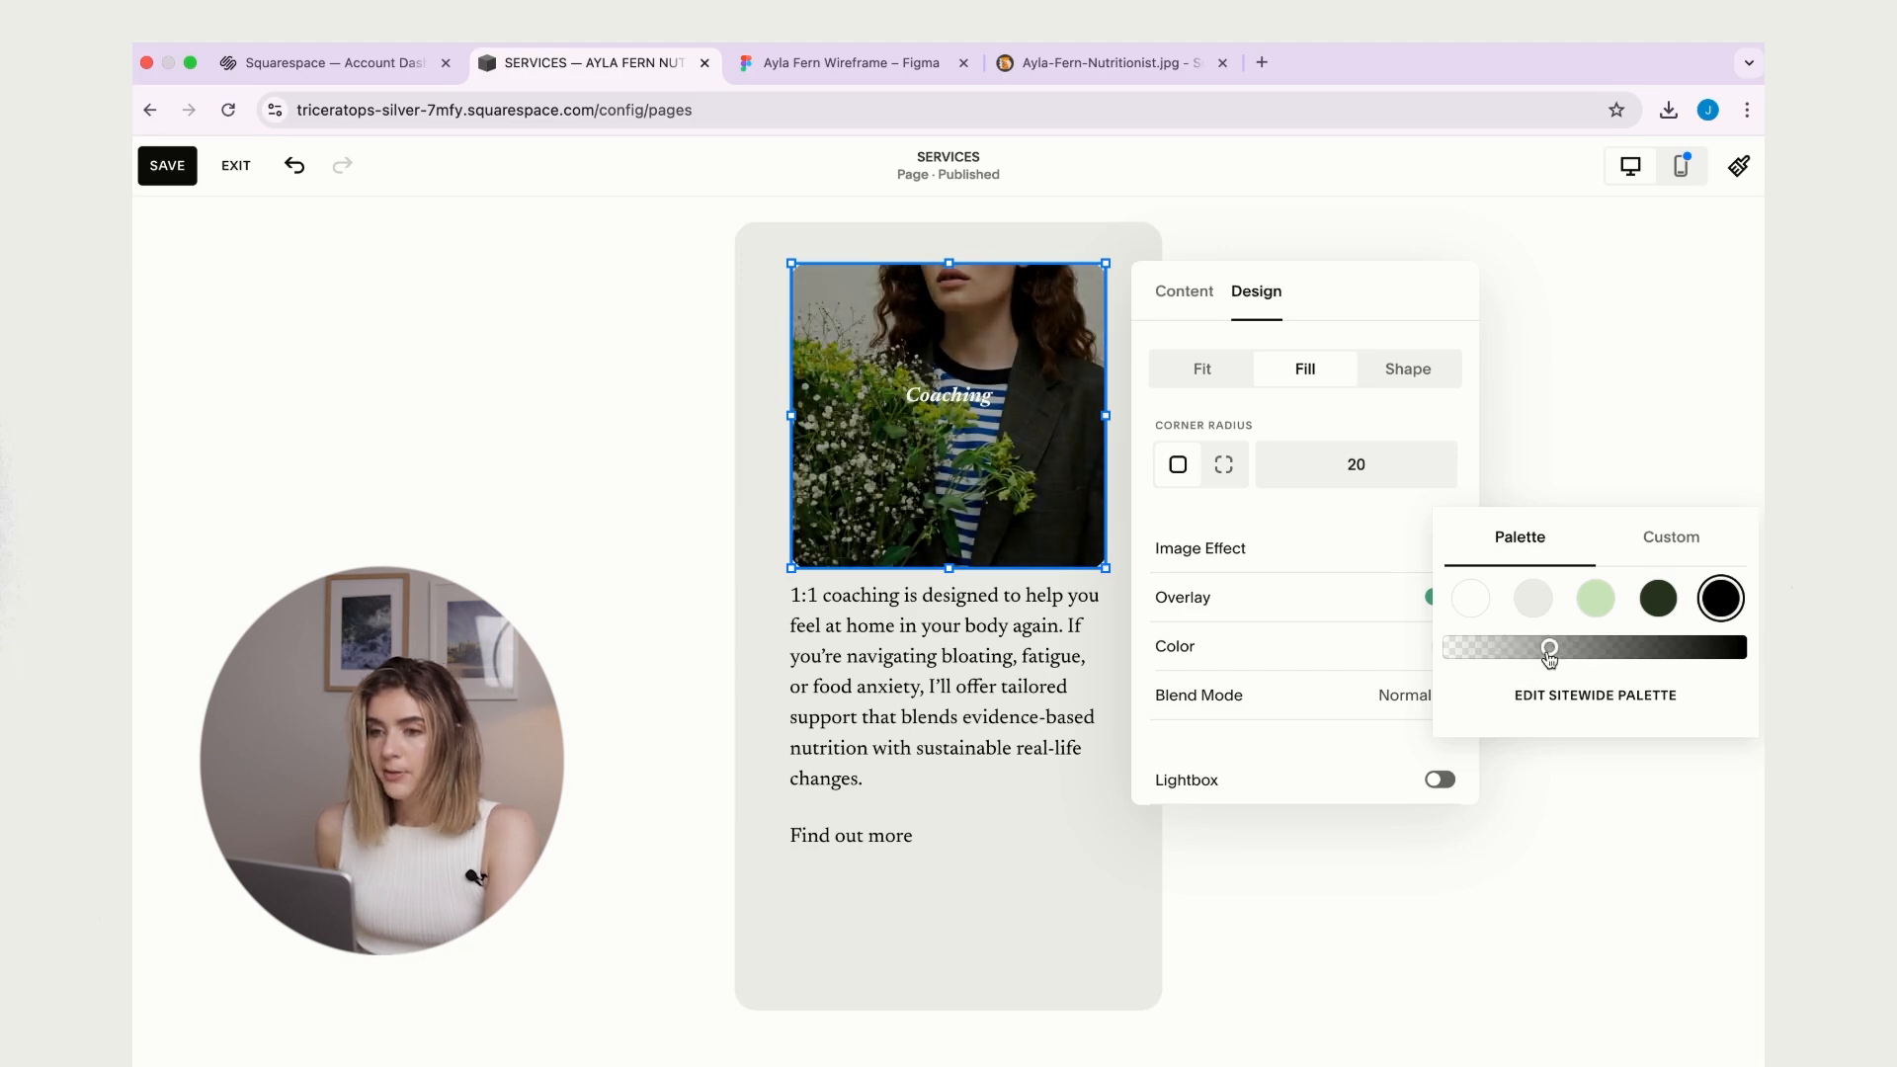
{"action": "left_click", "coordinate": [1597, 378]}
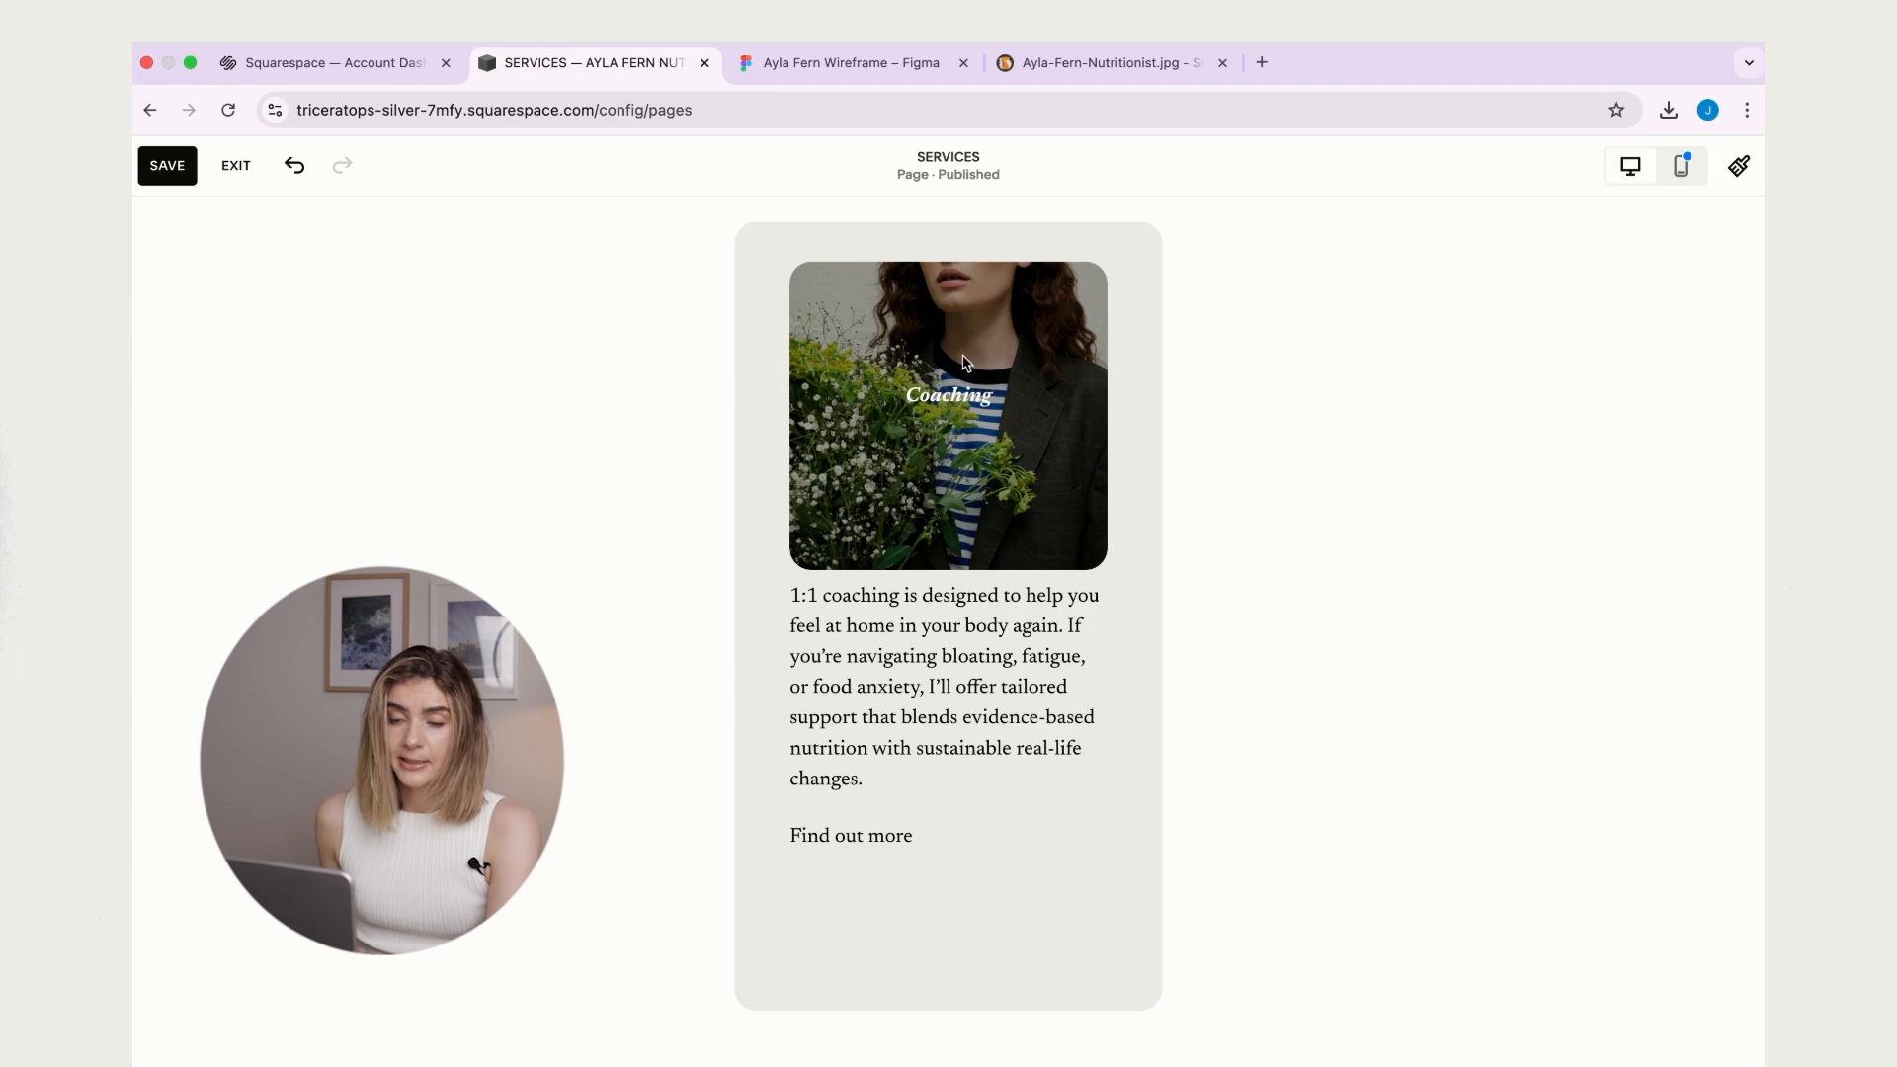
{"action": "mouse_move", "coordinate": [543, 410]}
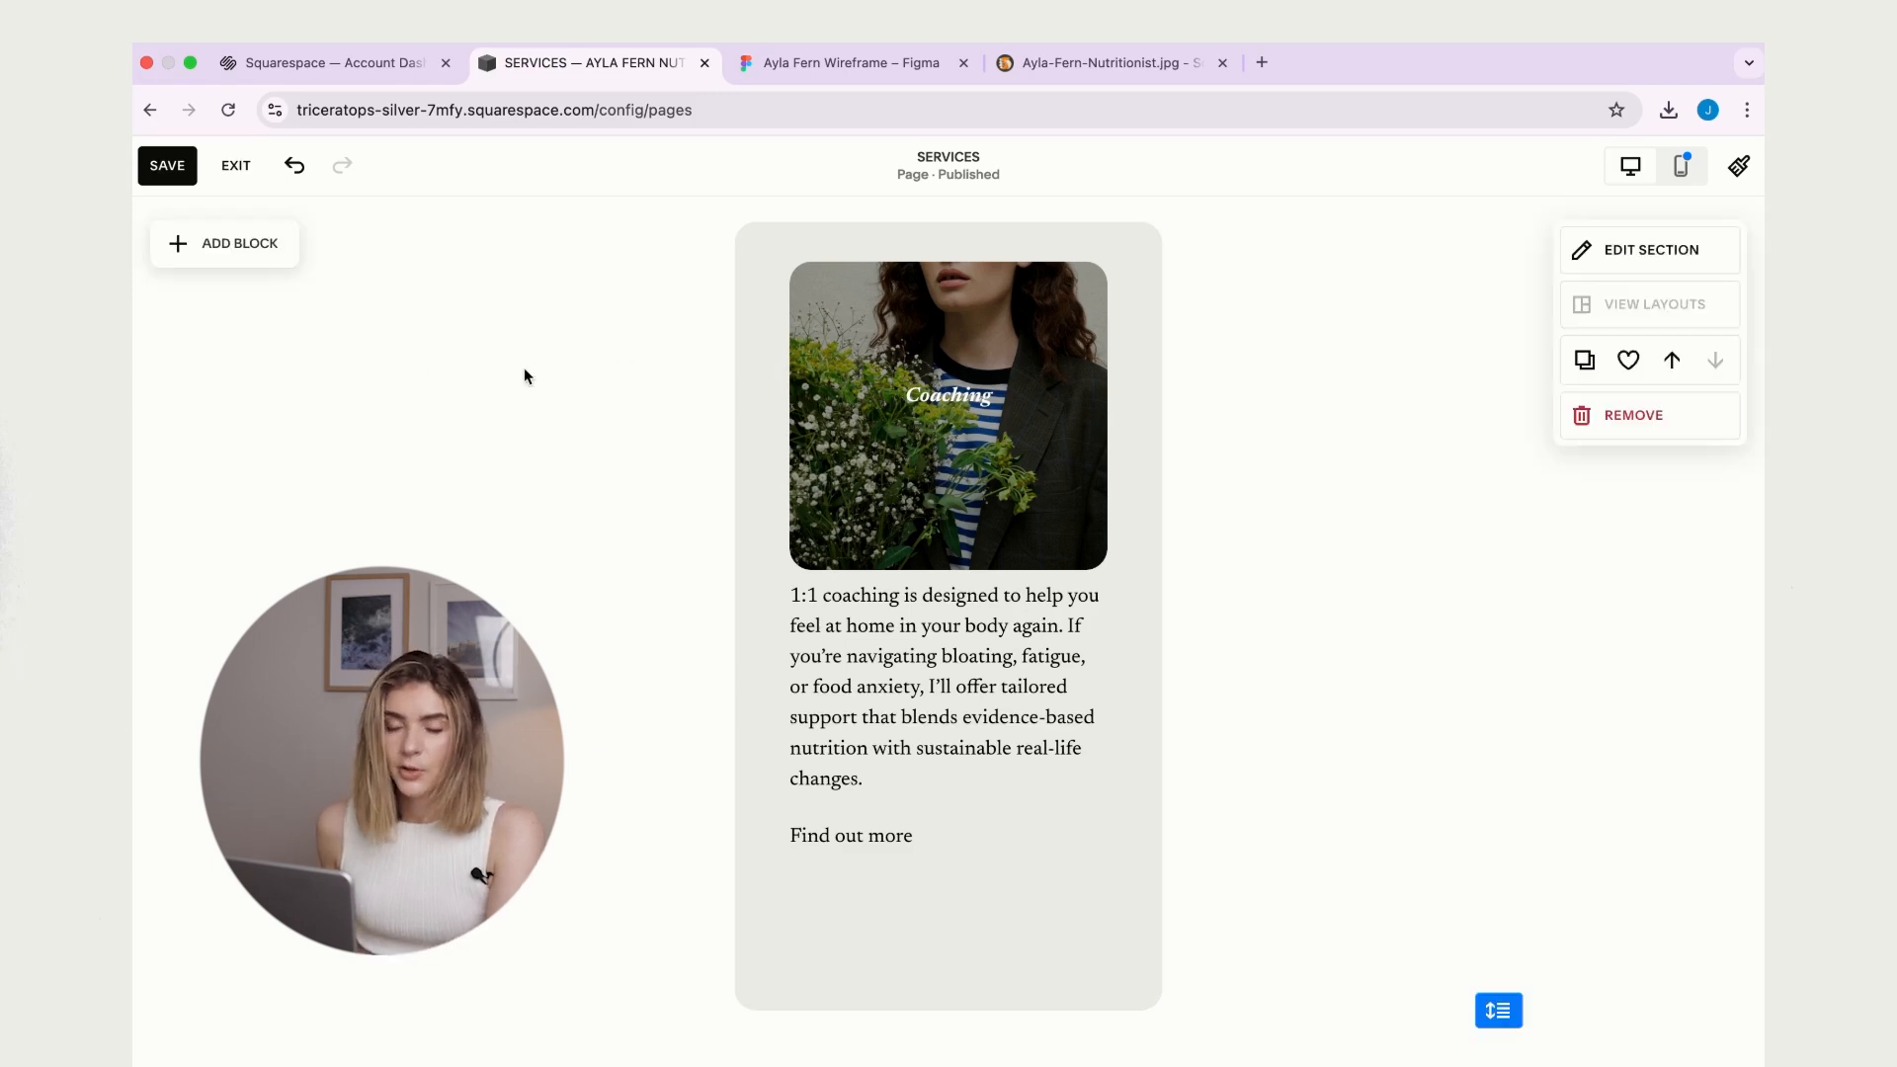
- Add a shape block and change its shape to an ellipse
{"action": "left_click", "coordinate": [224, 255]}
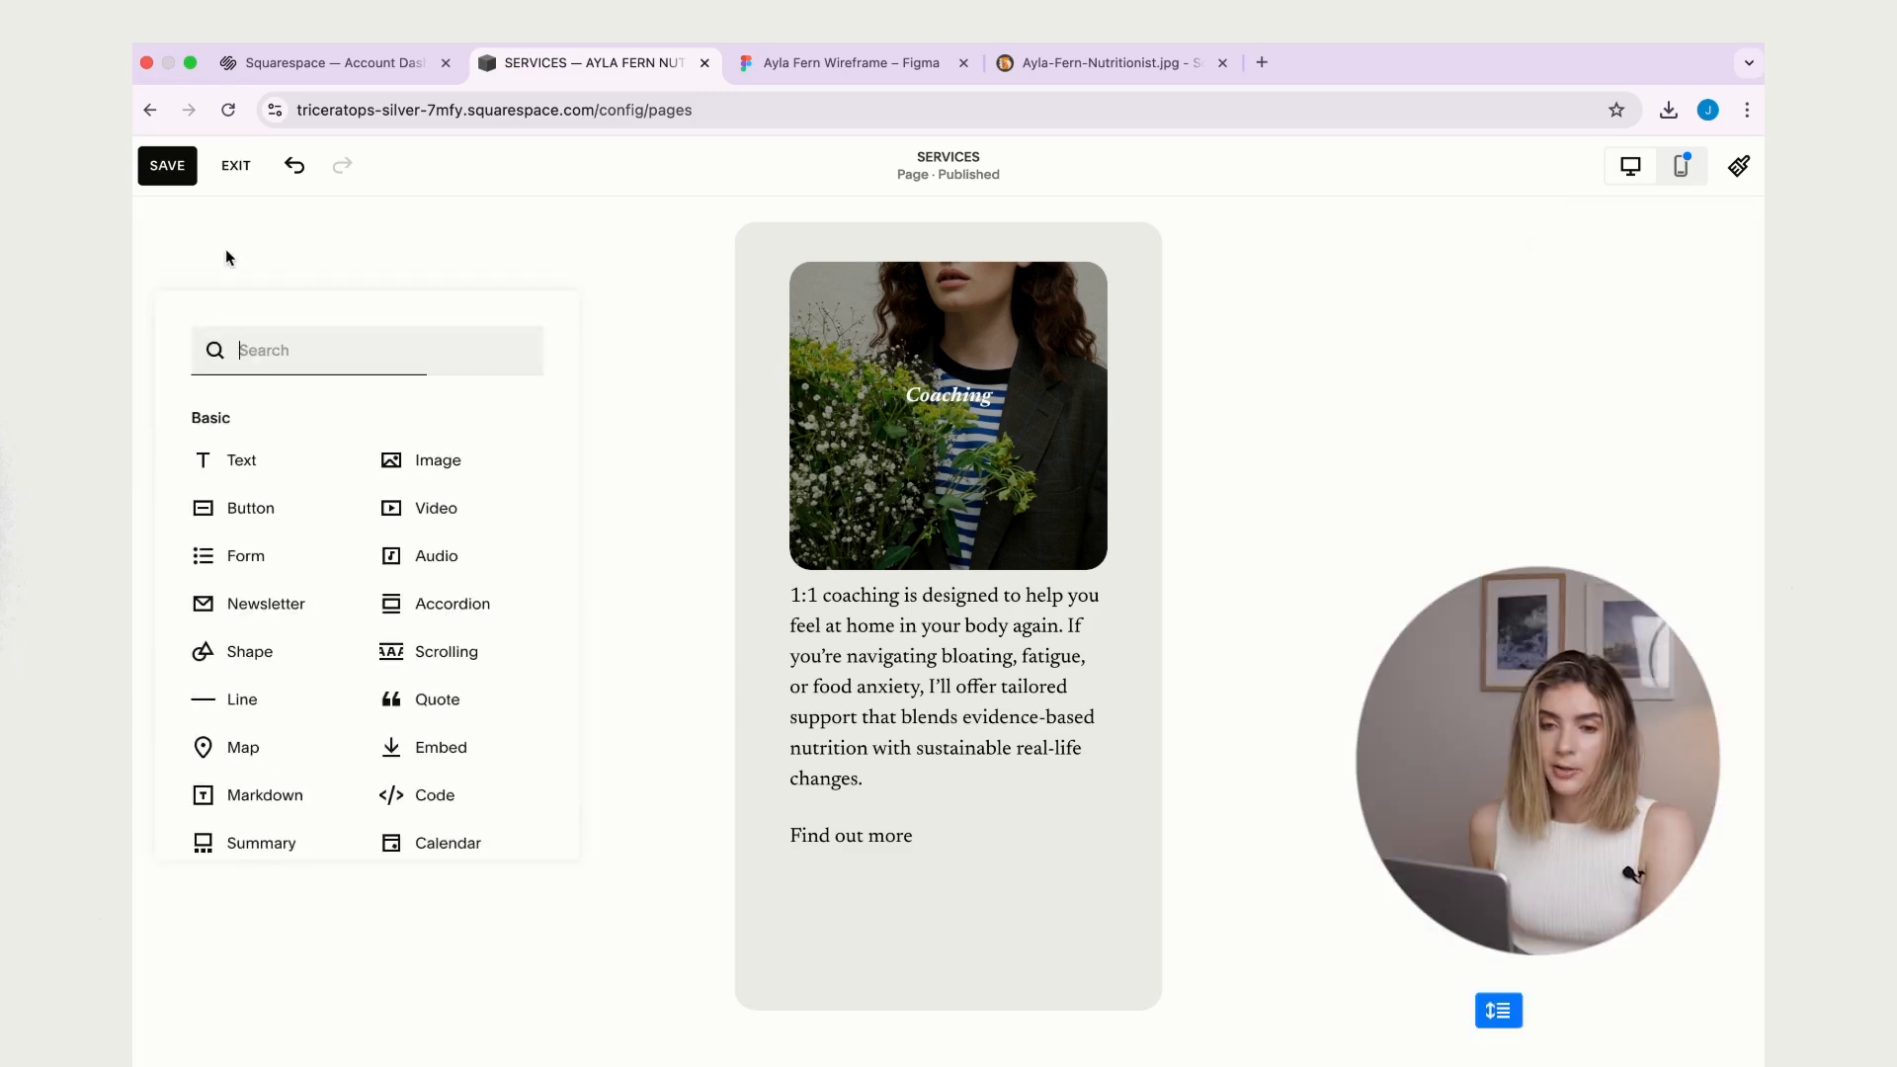
{"action": "type", "text": "shape"}
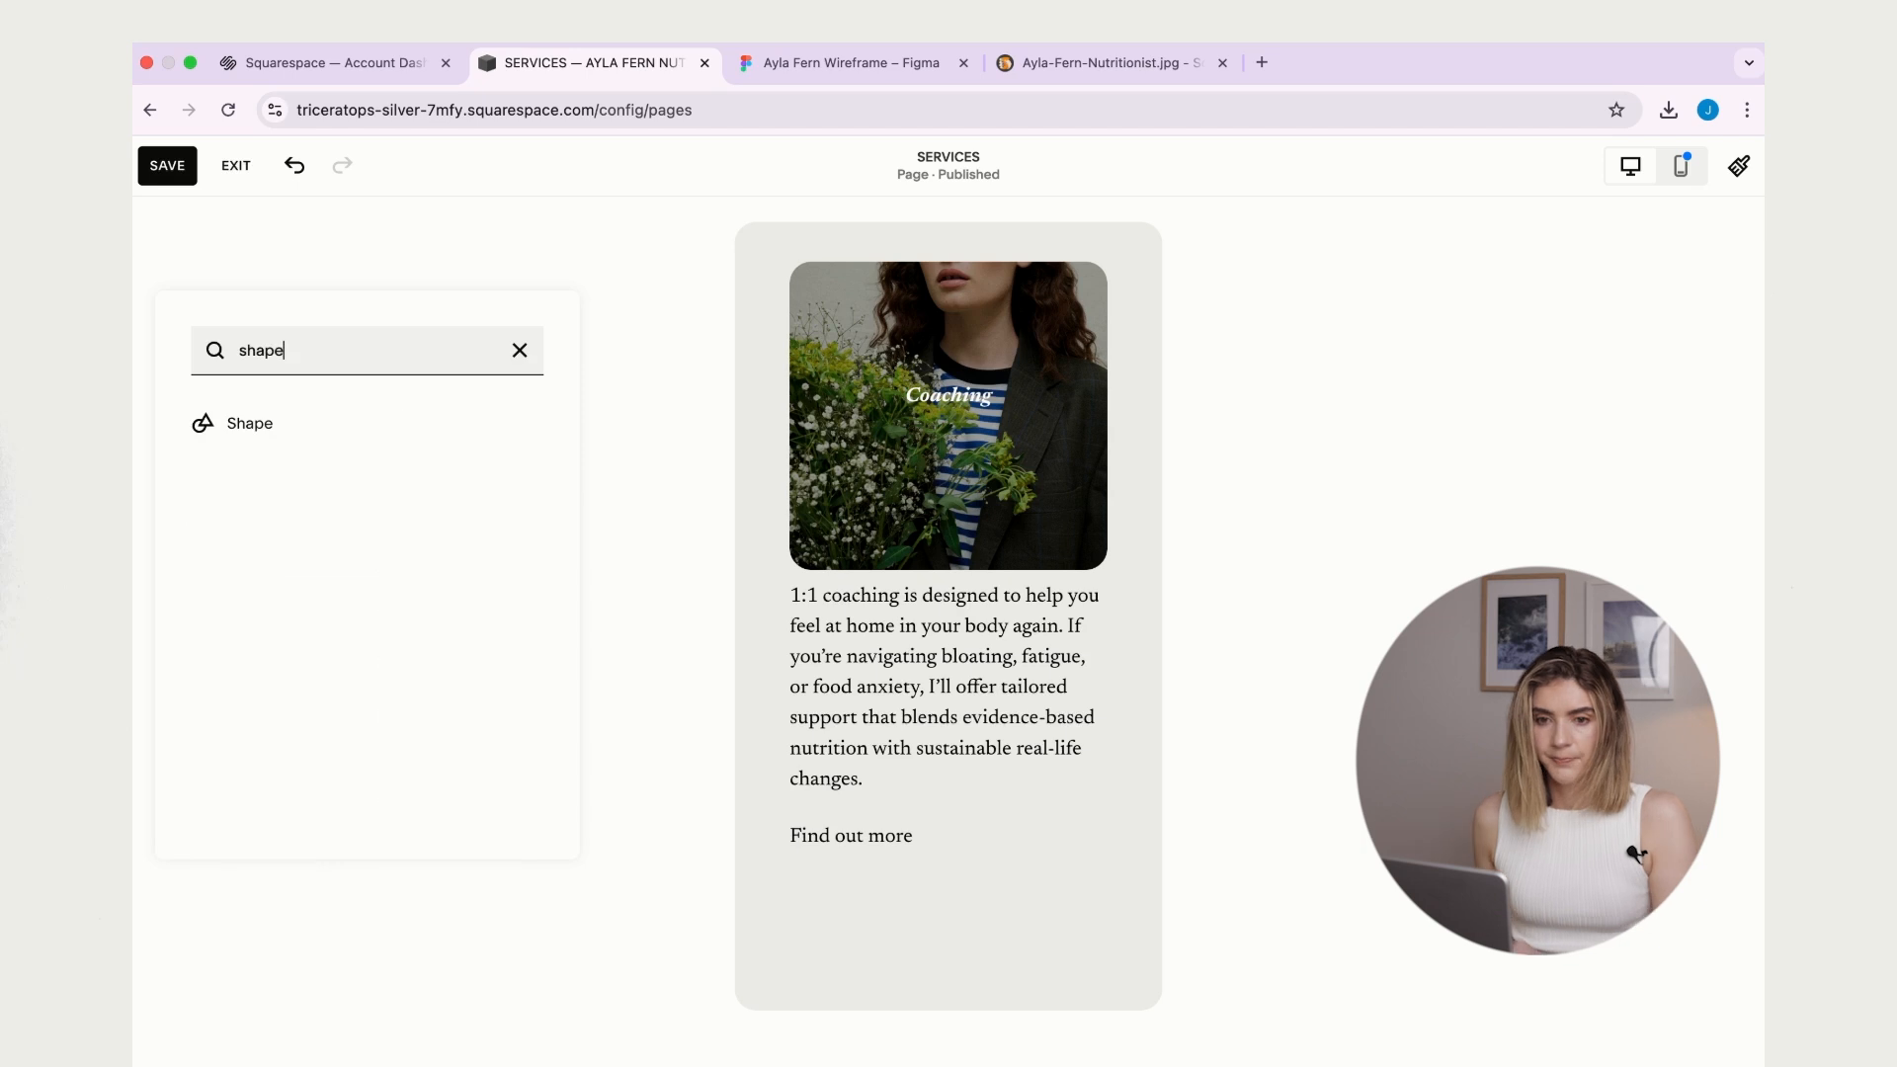
{"action": "left_click", "coordinate": [304, 427]}
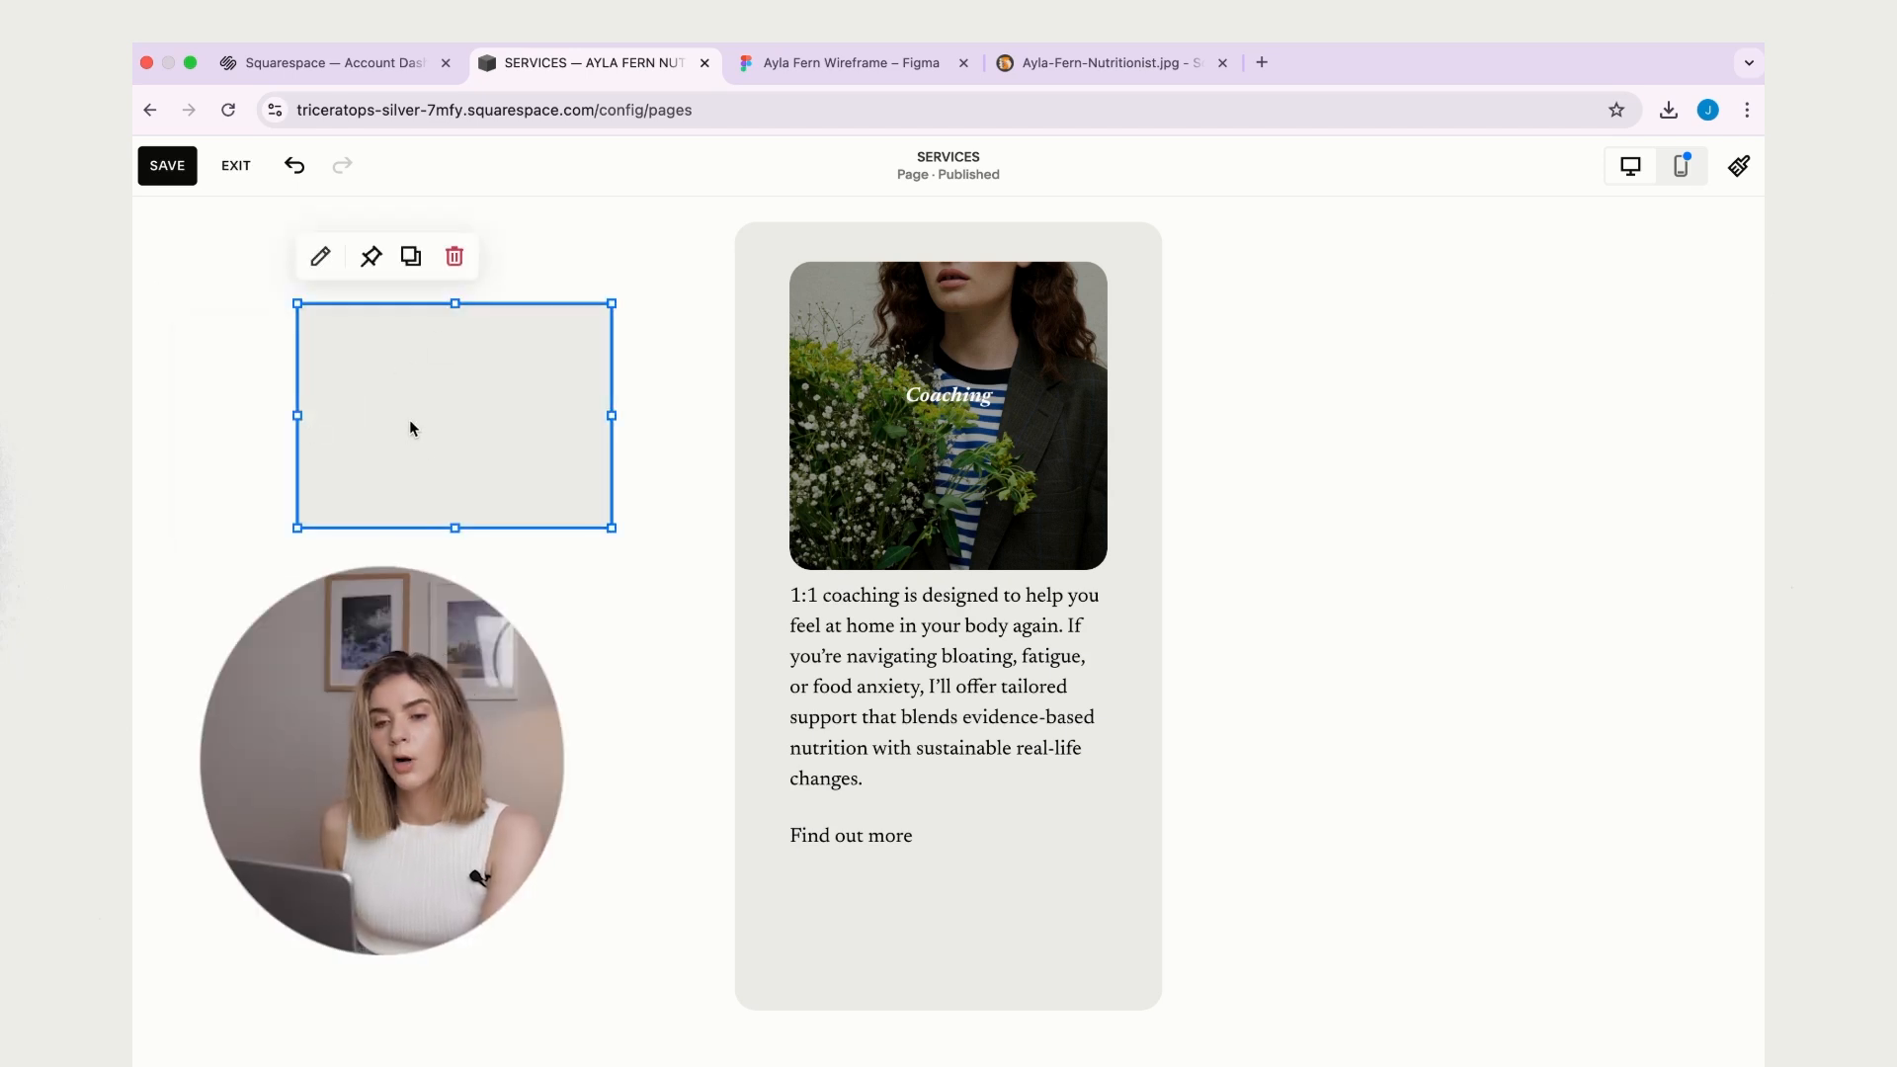
{"action": "left_click", "coordinate": [321, 255]}
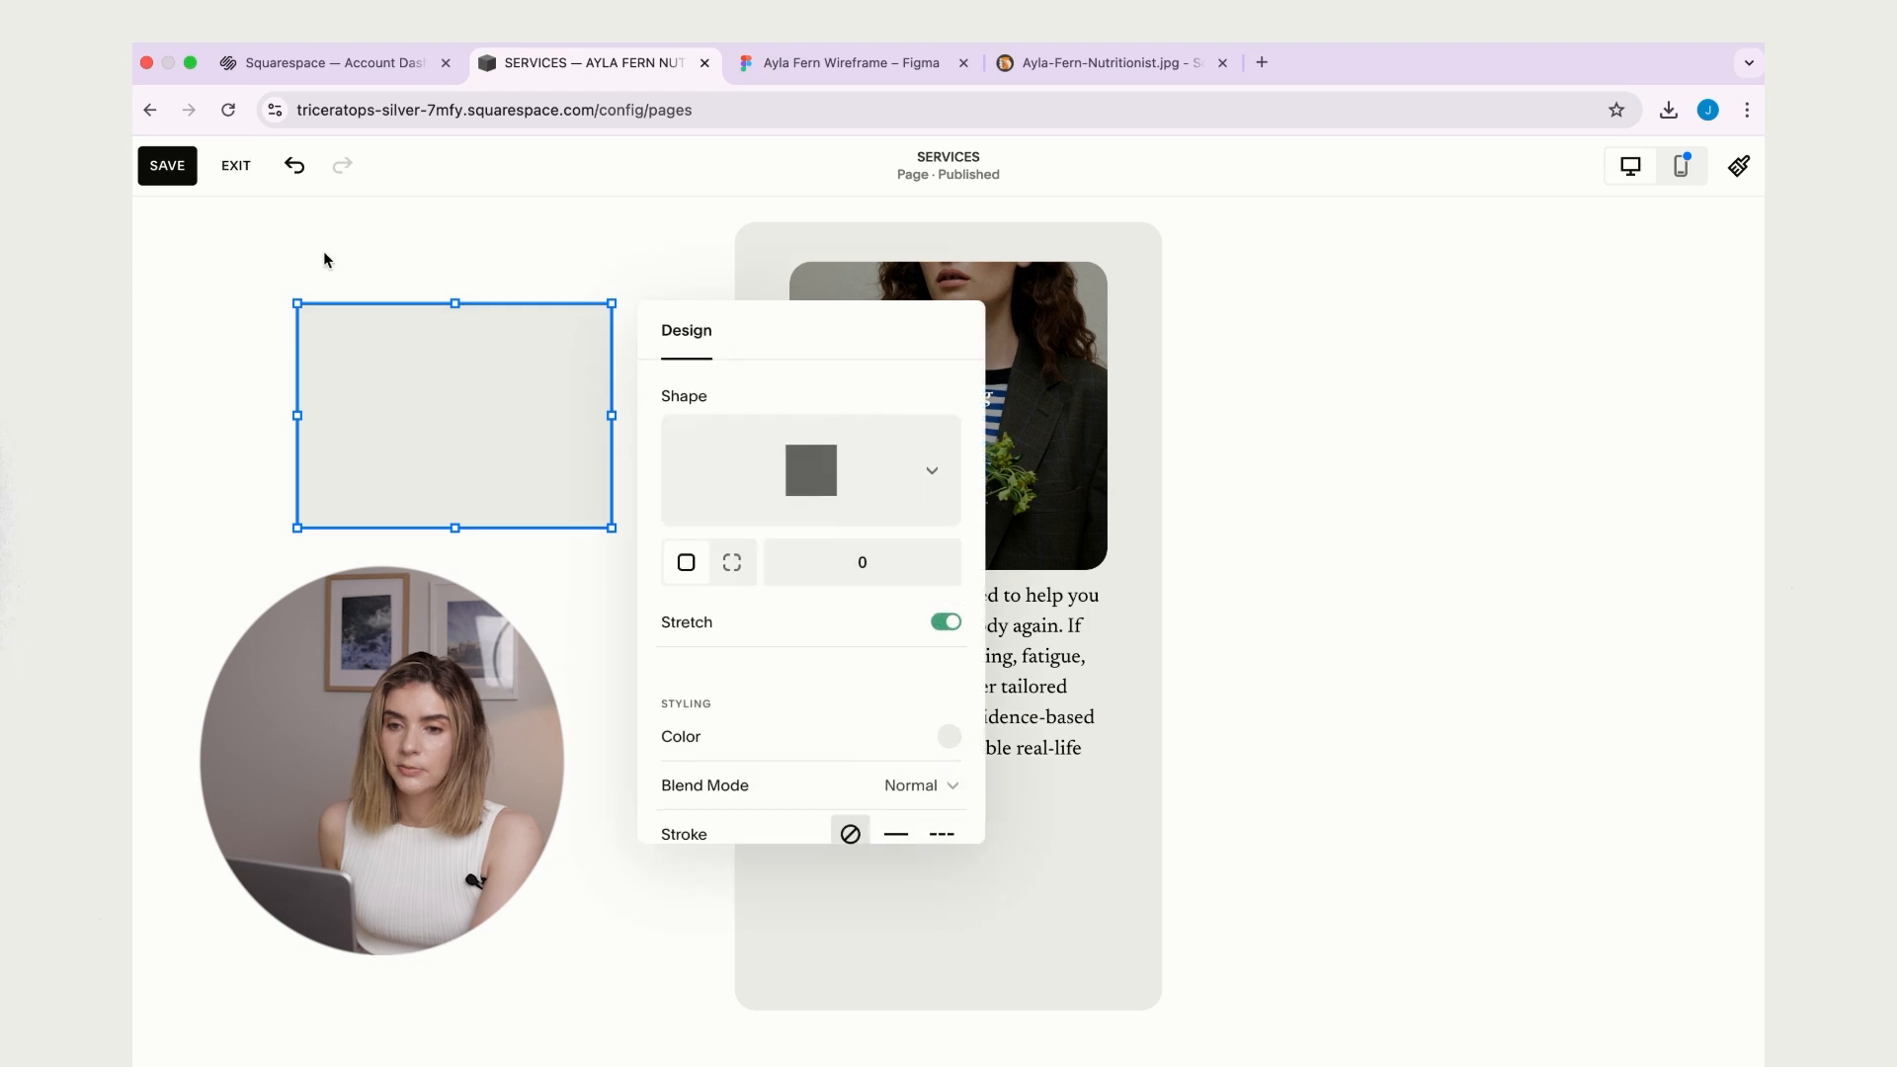
{"action": "left_click", "coordinate": [910, 466]}
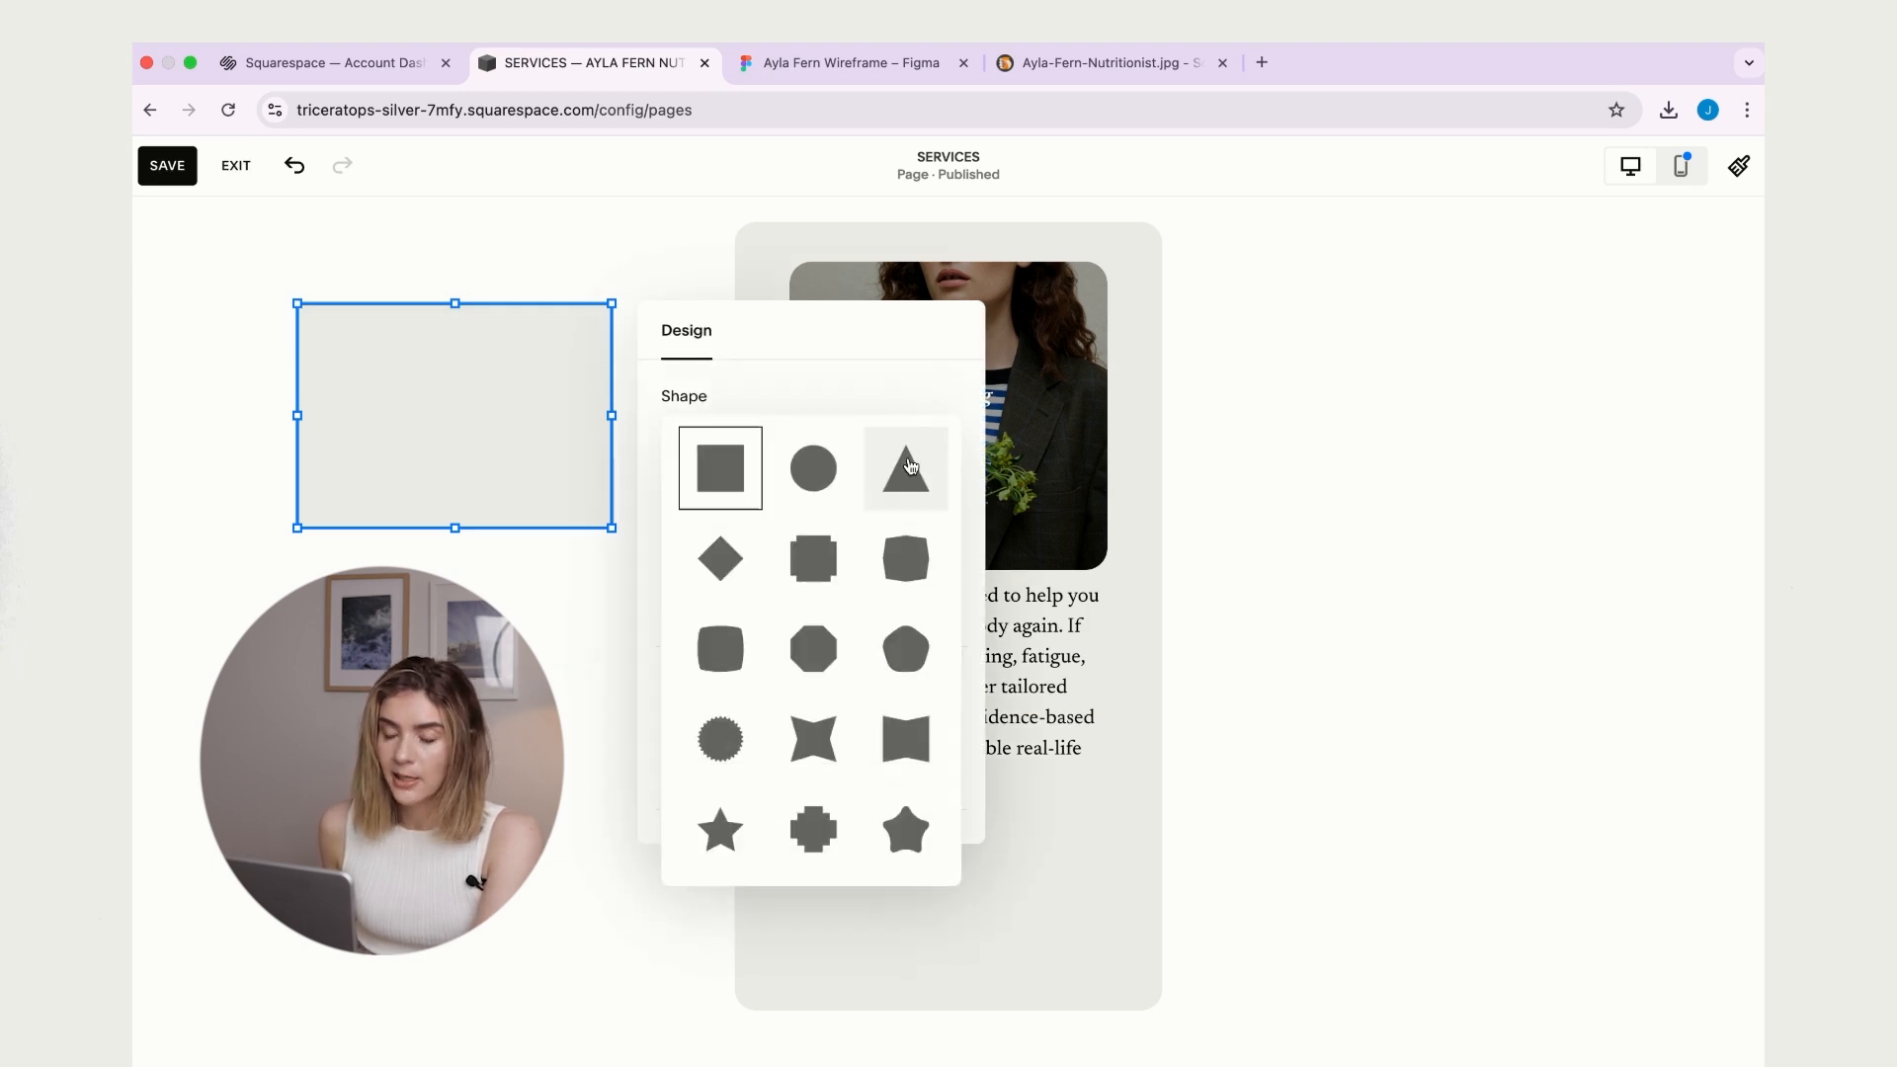
{"action": "left_click", "coordinate": [811, 473]}
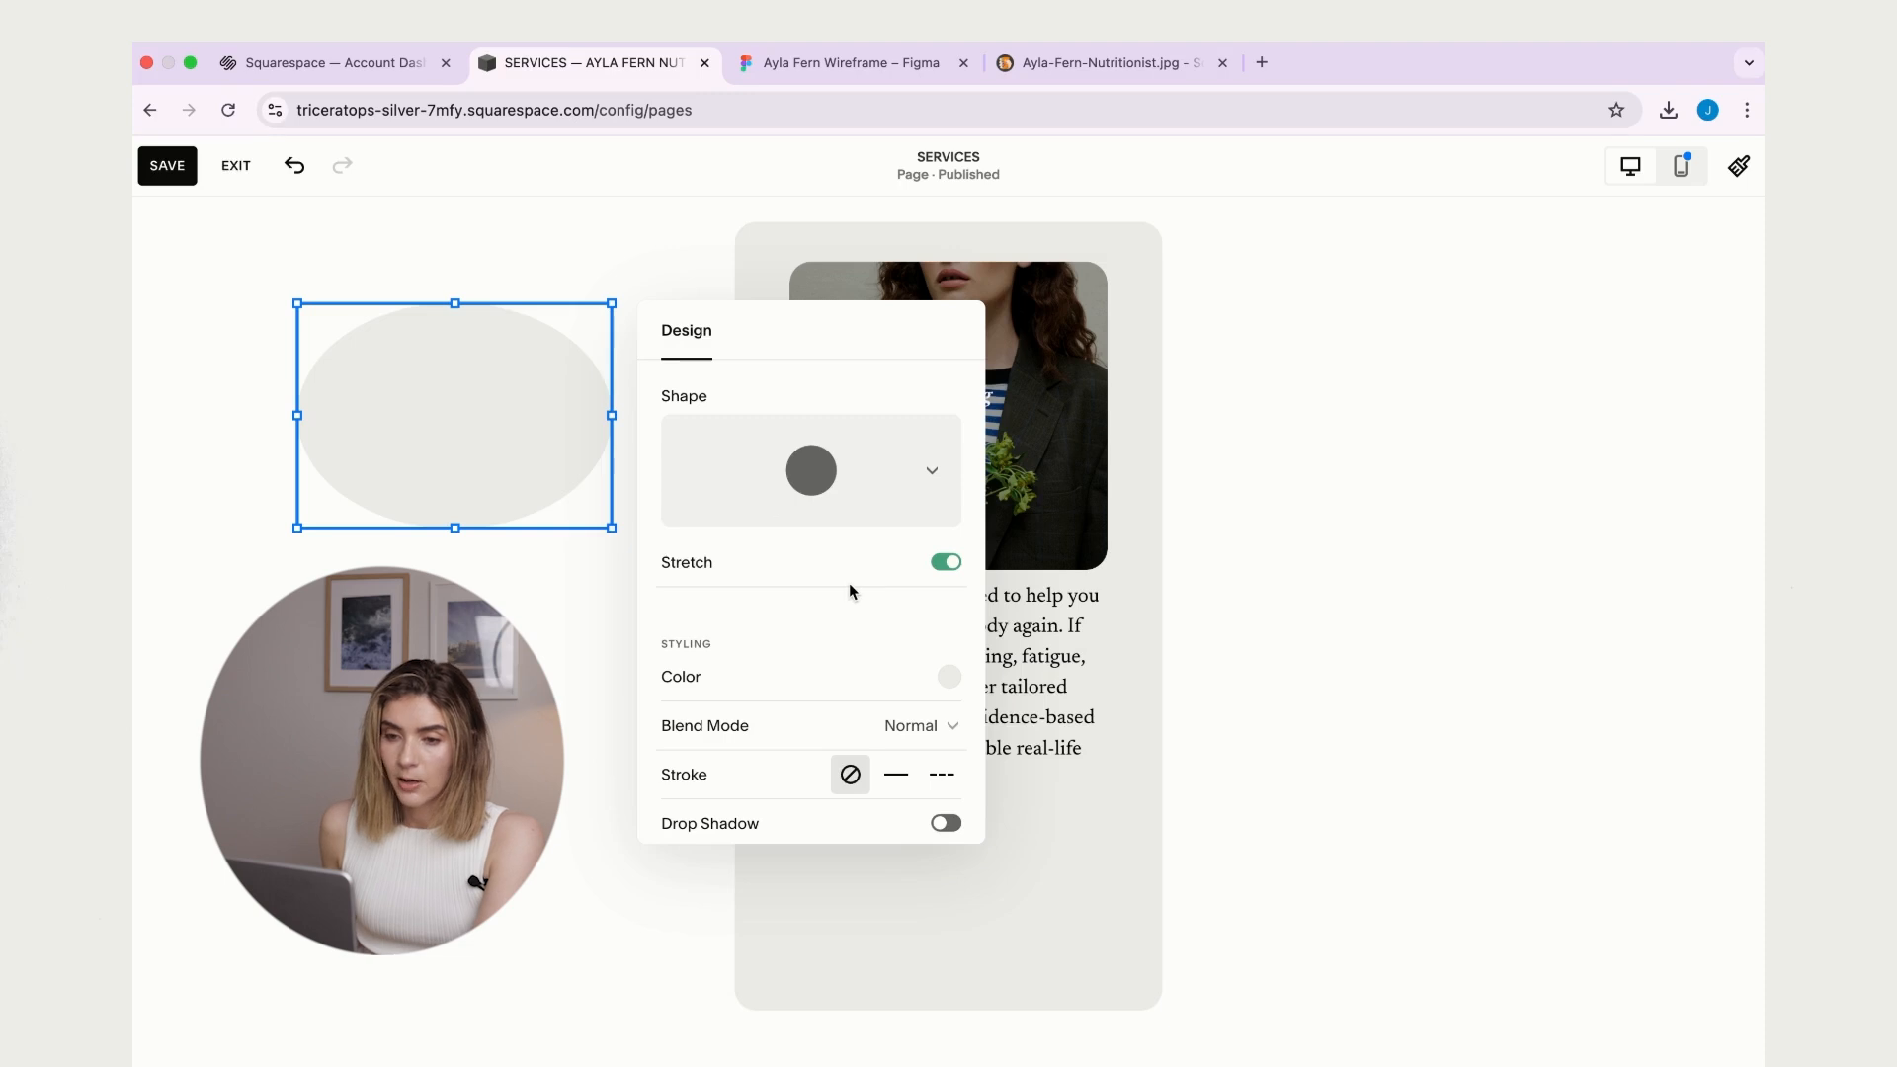
- Give the ellipse a light-grey fill with opacity reduced to fully transparent
{"action": "scroll", "coordinate": [849, 585], "scroll_direction": "down", "scroll_amount": 1}
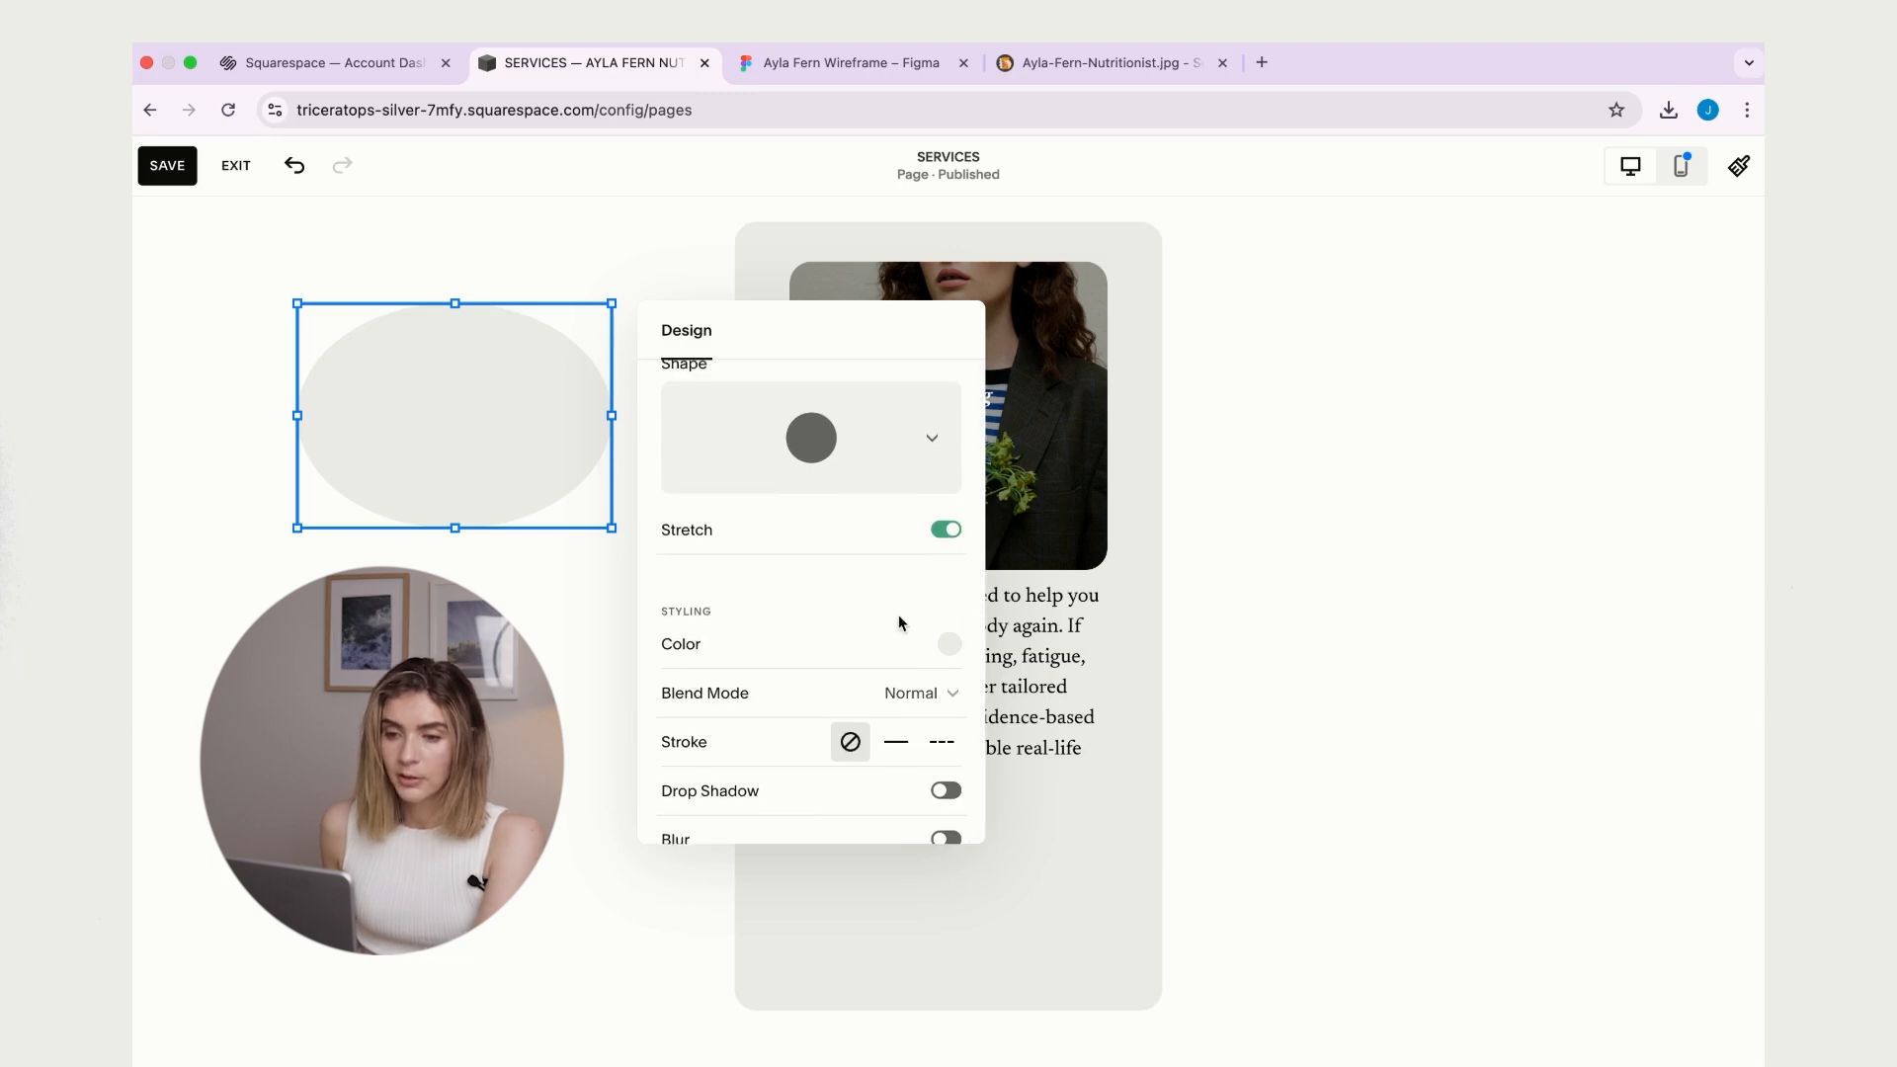
{"action": "scroll", "coordinate": [898, 614], "scroll_direction": "down", "scroll_amount": 1}
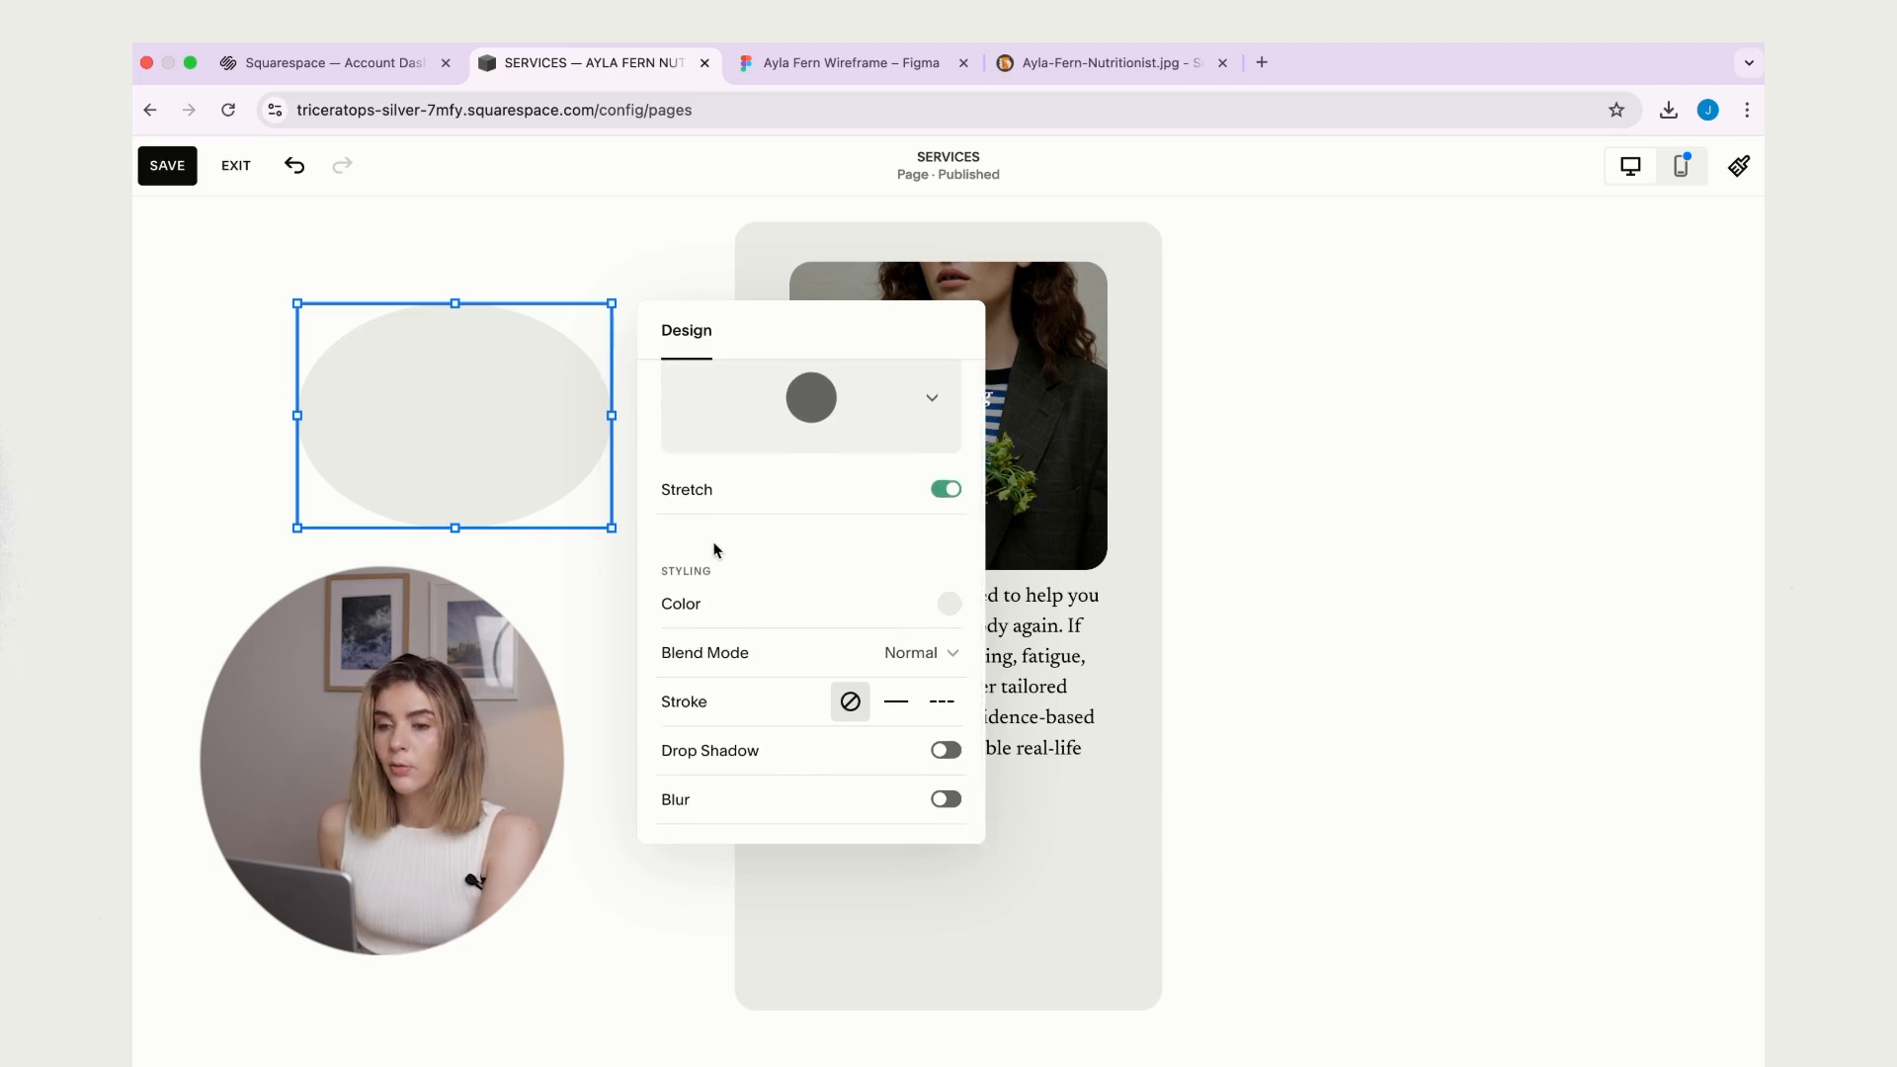
{"action": "left_click", "coordinate": [949, 605]}
{"action": "left_click", "coordinate": [1085, 581]}
{"action": "left_click_drag", "start_coordinate": [1284, 606], "coordinate": [1006, 606]}
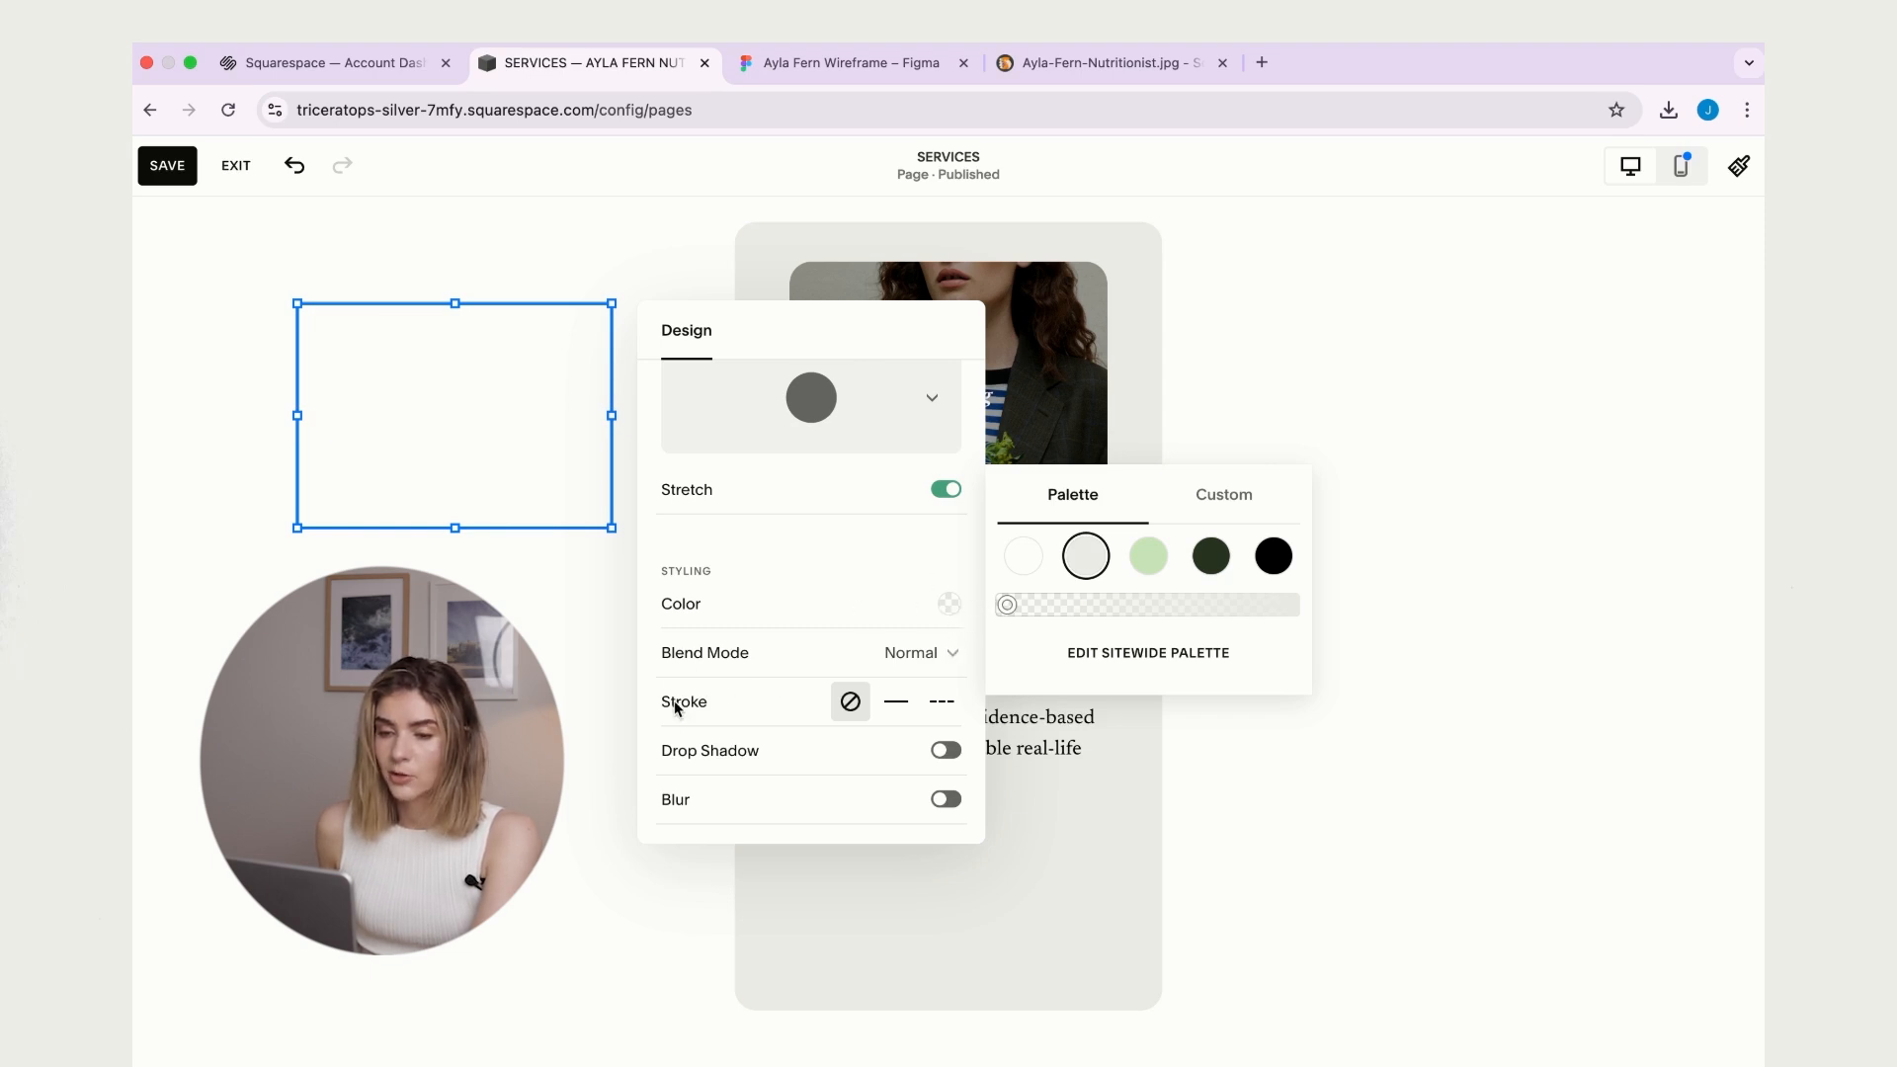
- Give the ellipse a thin, solid white outline
{"action": "left_click", "coordinate": [897, 707]}
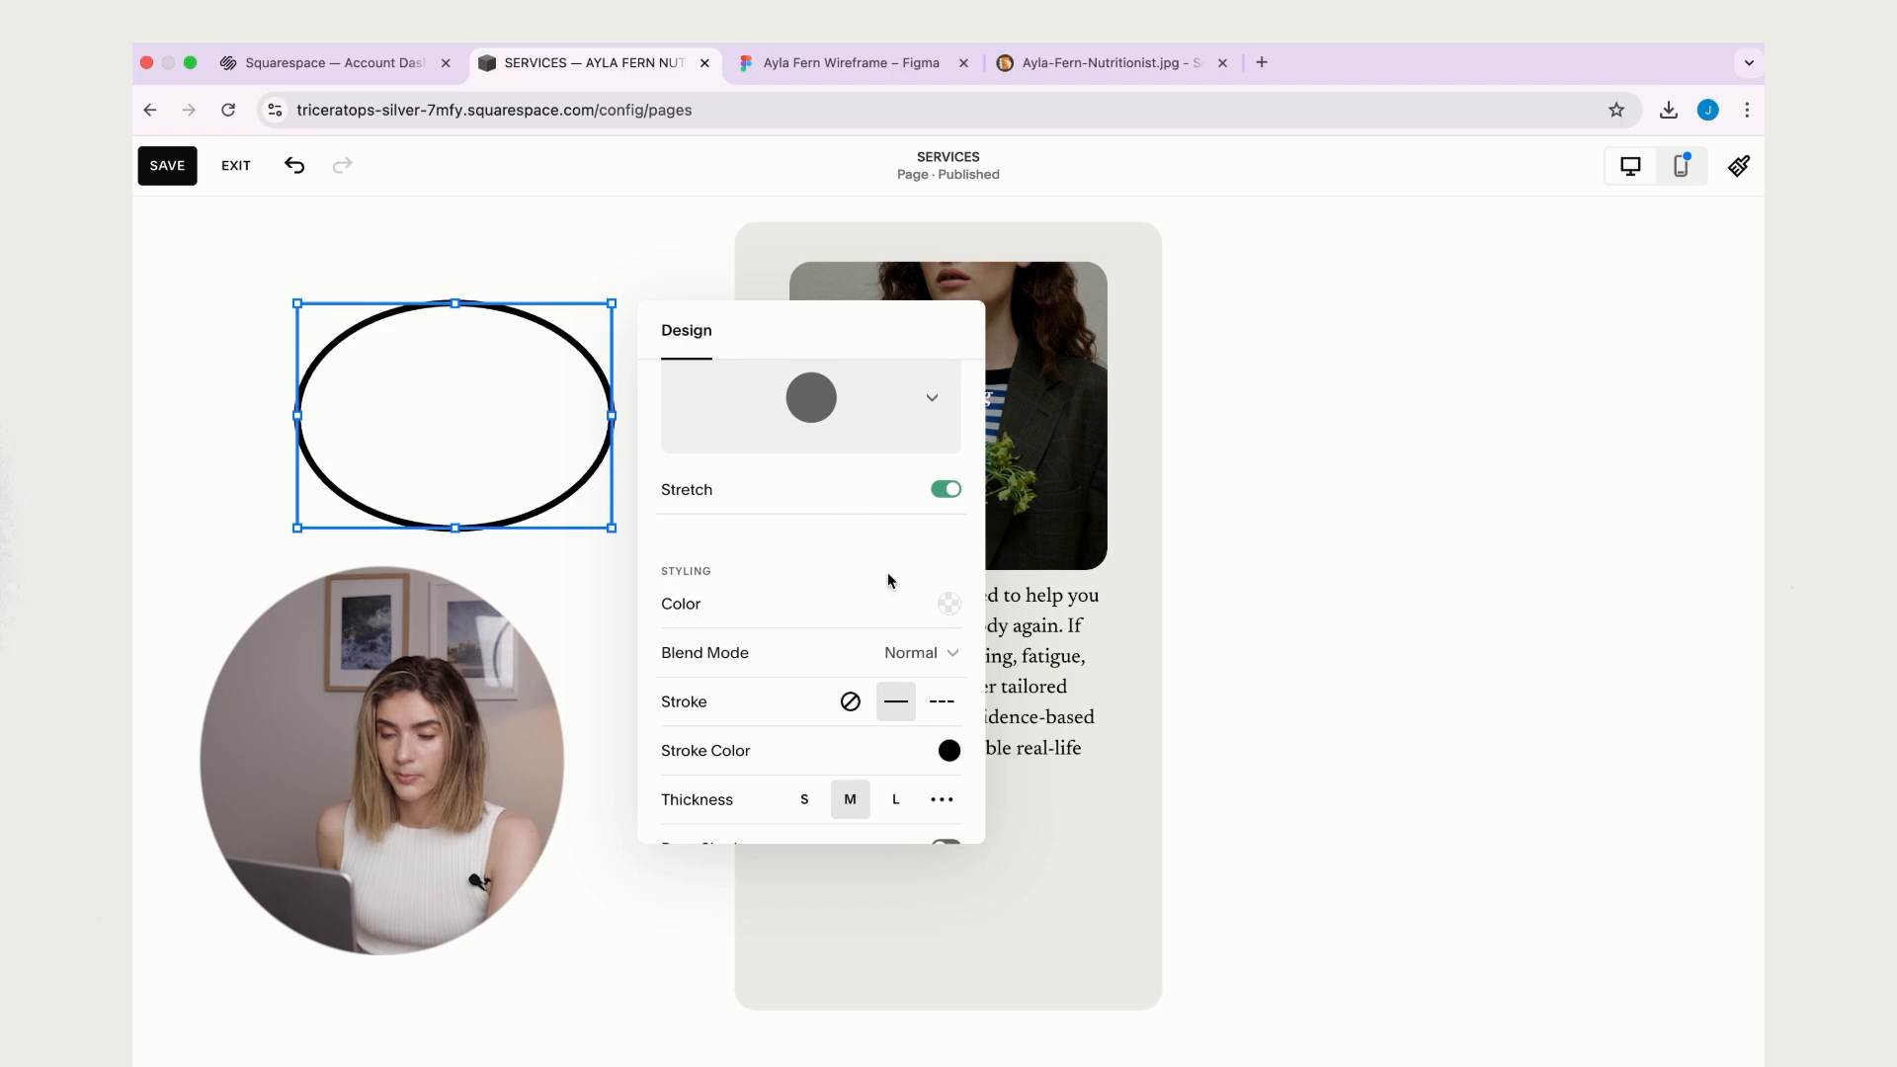
{"action": "left_click", "coordinate": [937, 715]}
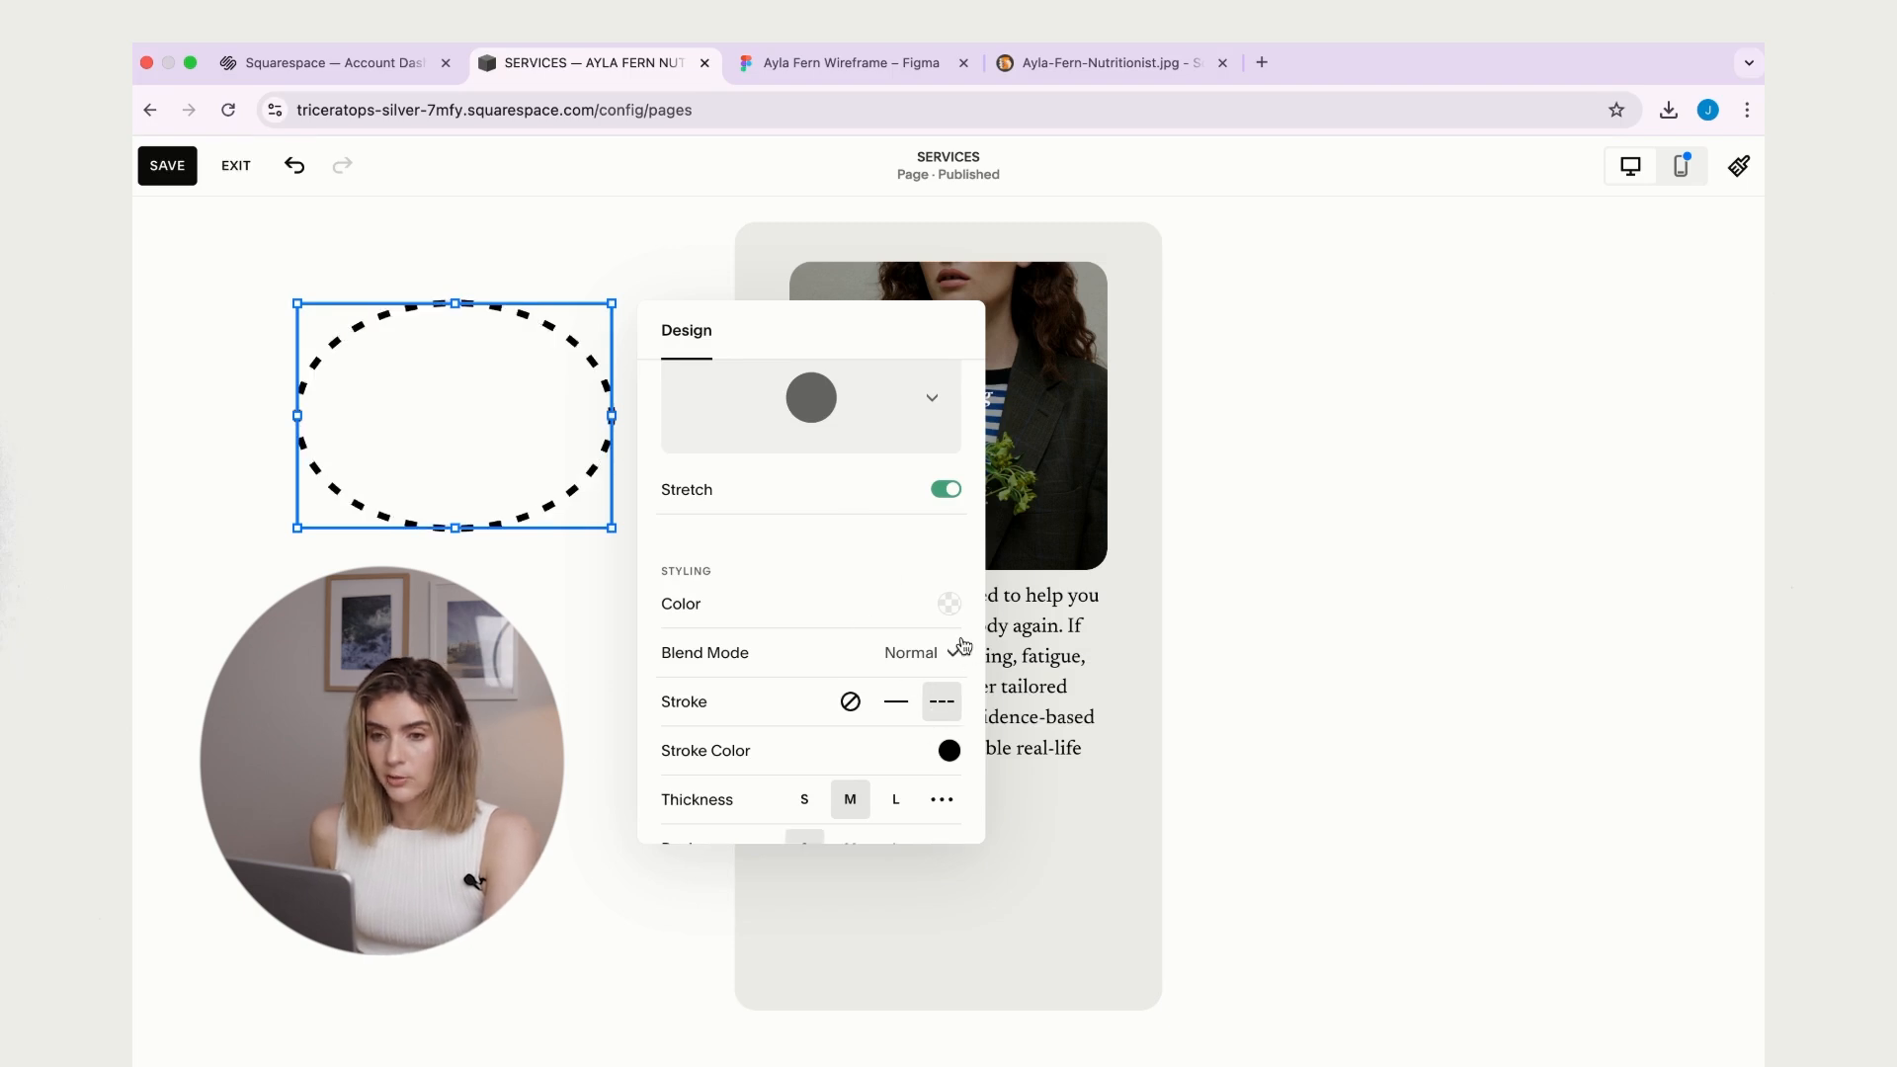
{"action": "left_click", "coordinate": [889, 712]}
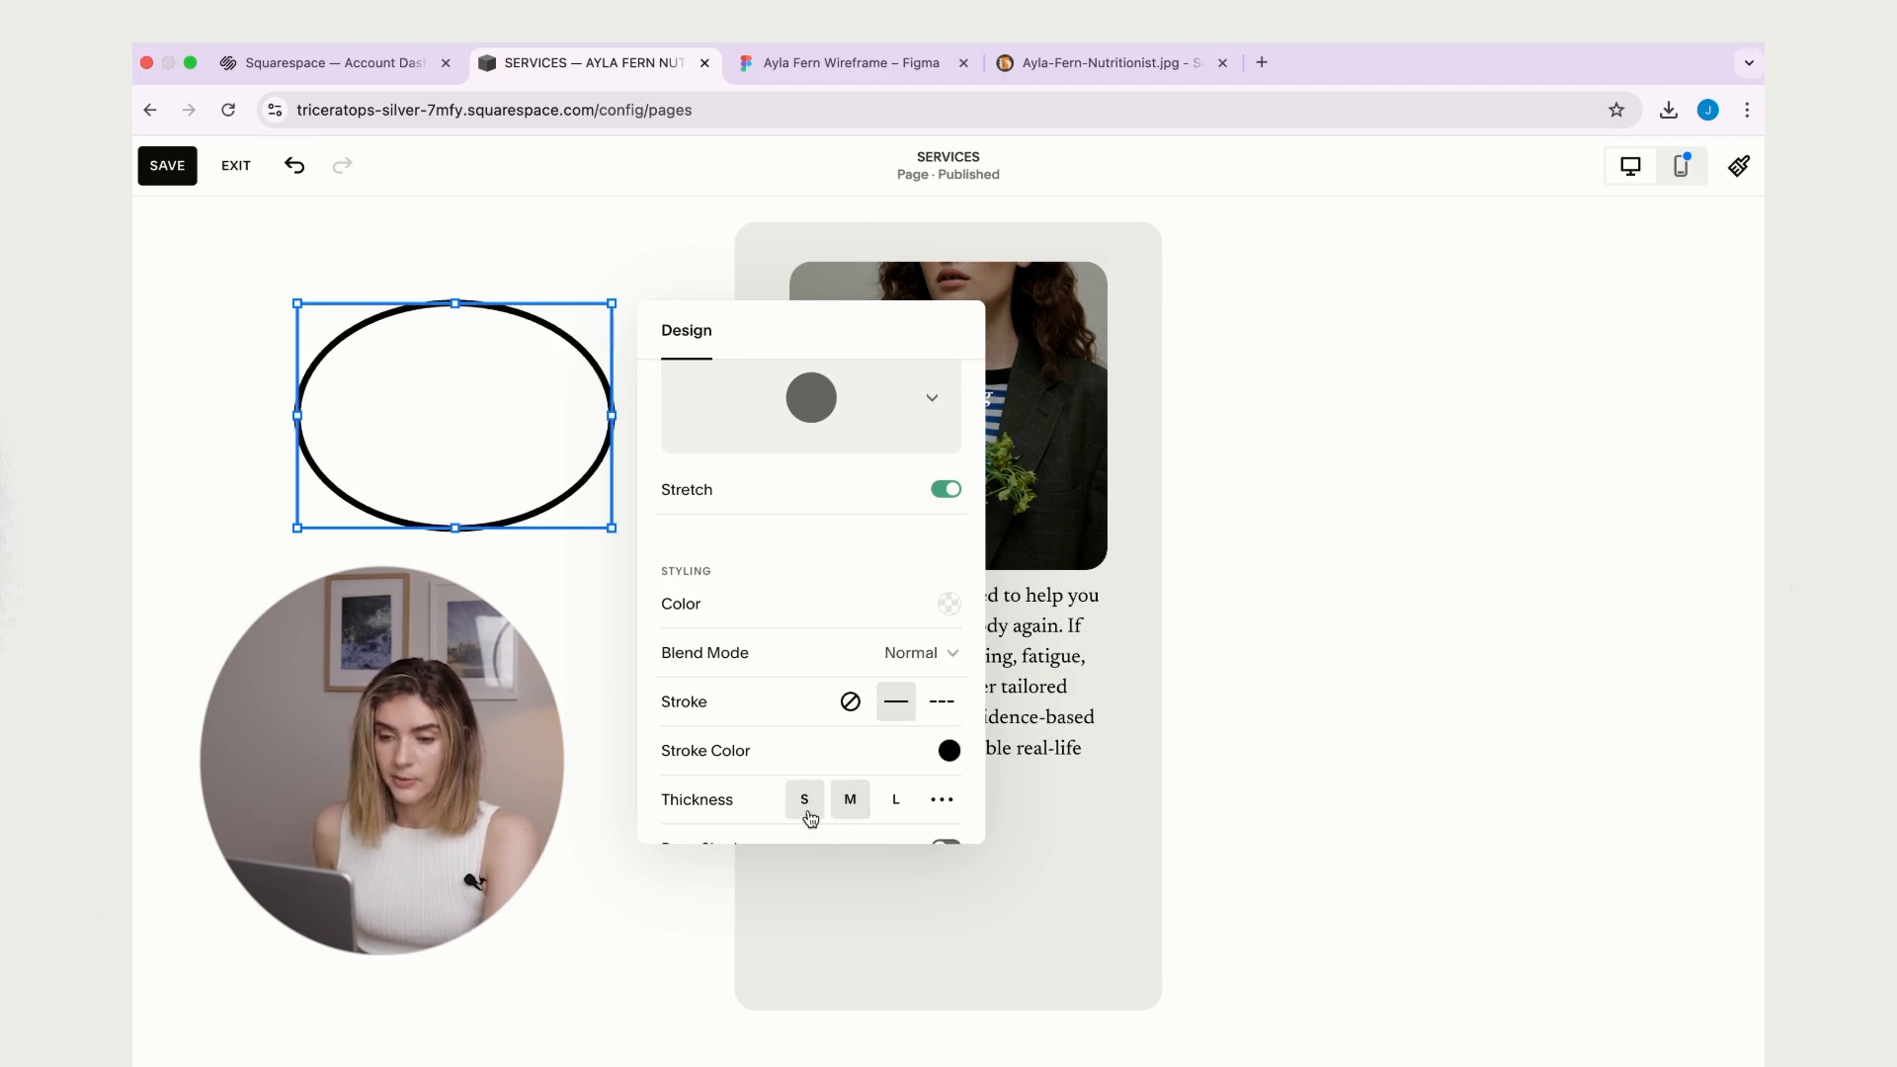
{"action": "left_click", "coordinate": [807, 808]}
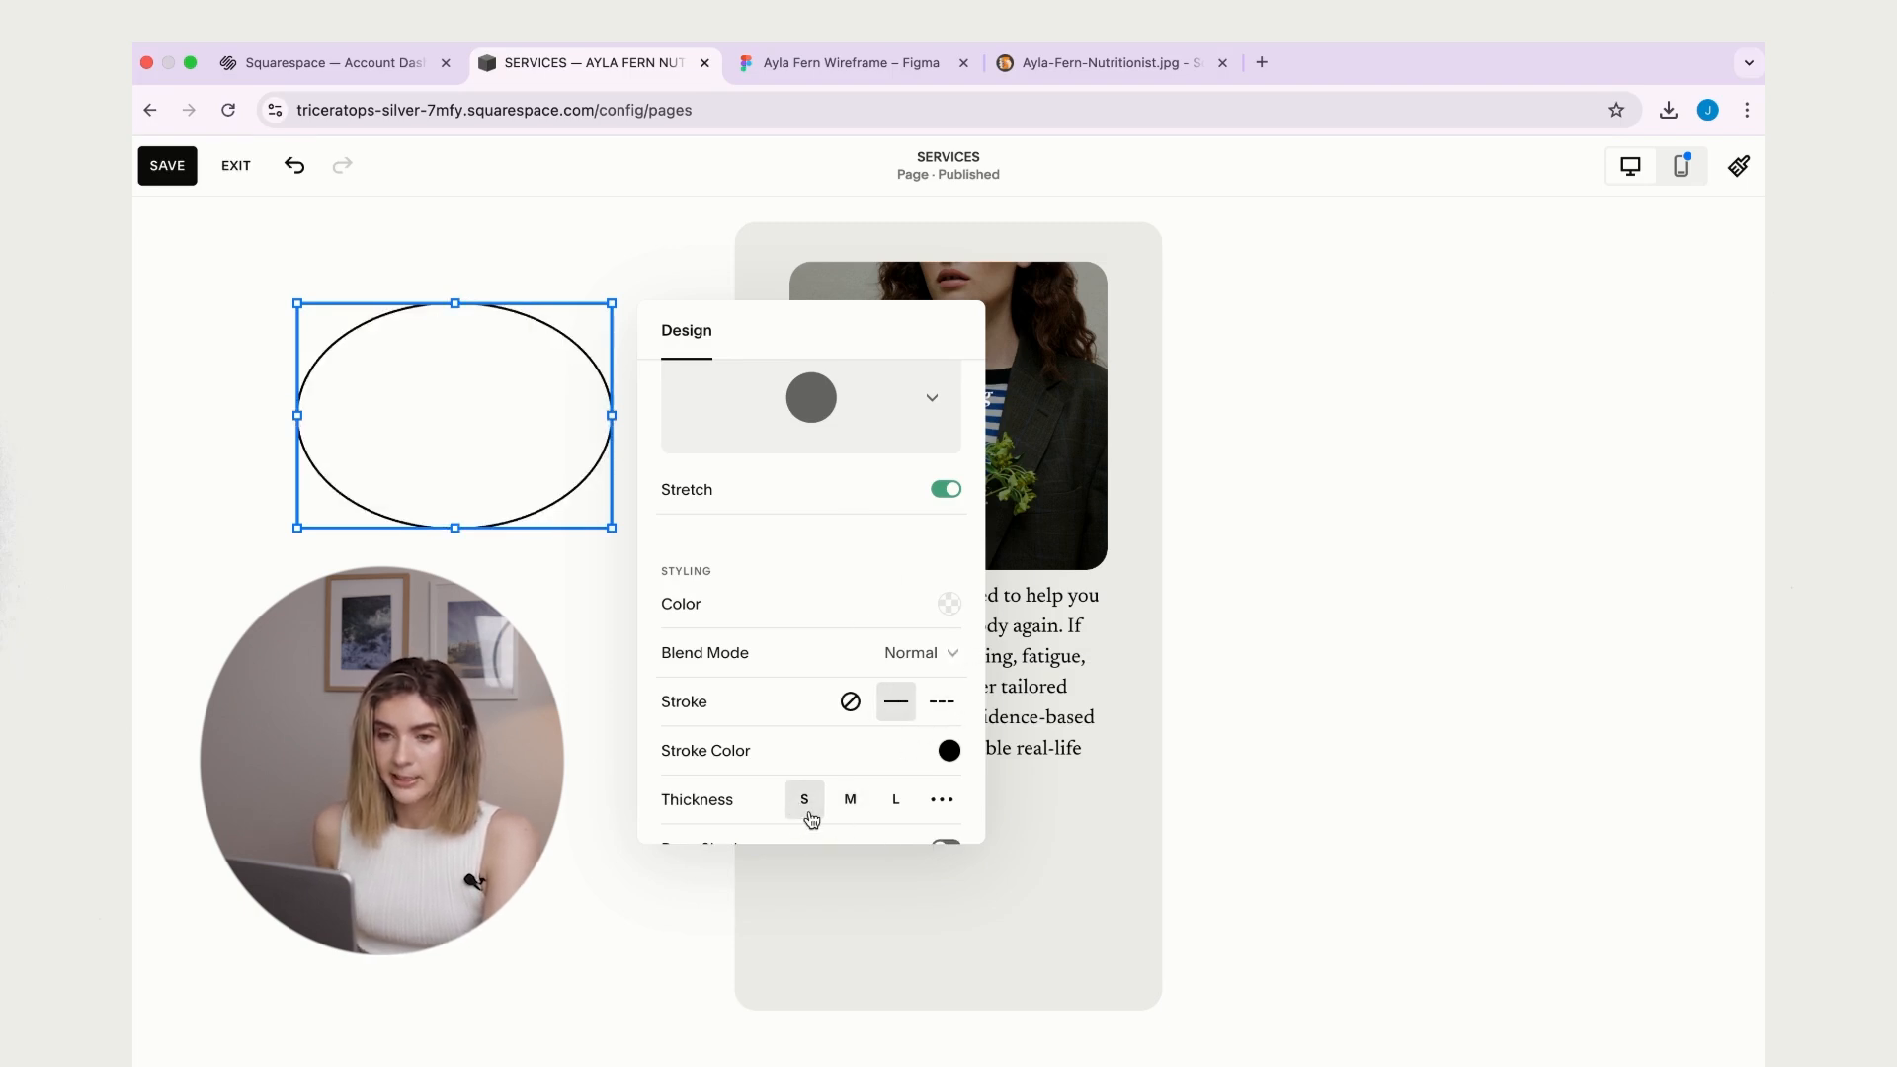
{"action": "left_click", "coordinate": [950, 753]}
{"action": "left_click", "coordinate": [1023, 703]}
{"action": "left_click", "coordinate": [1450, 760]}
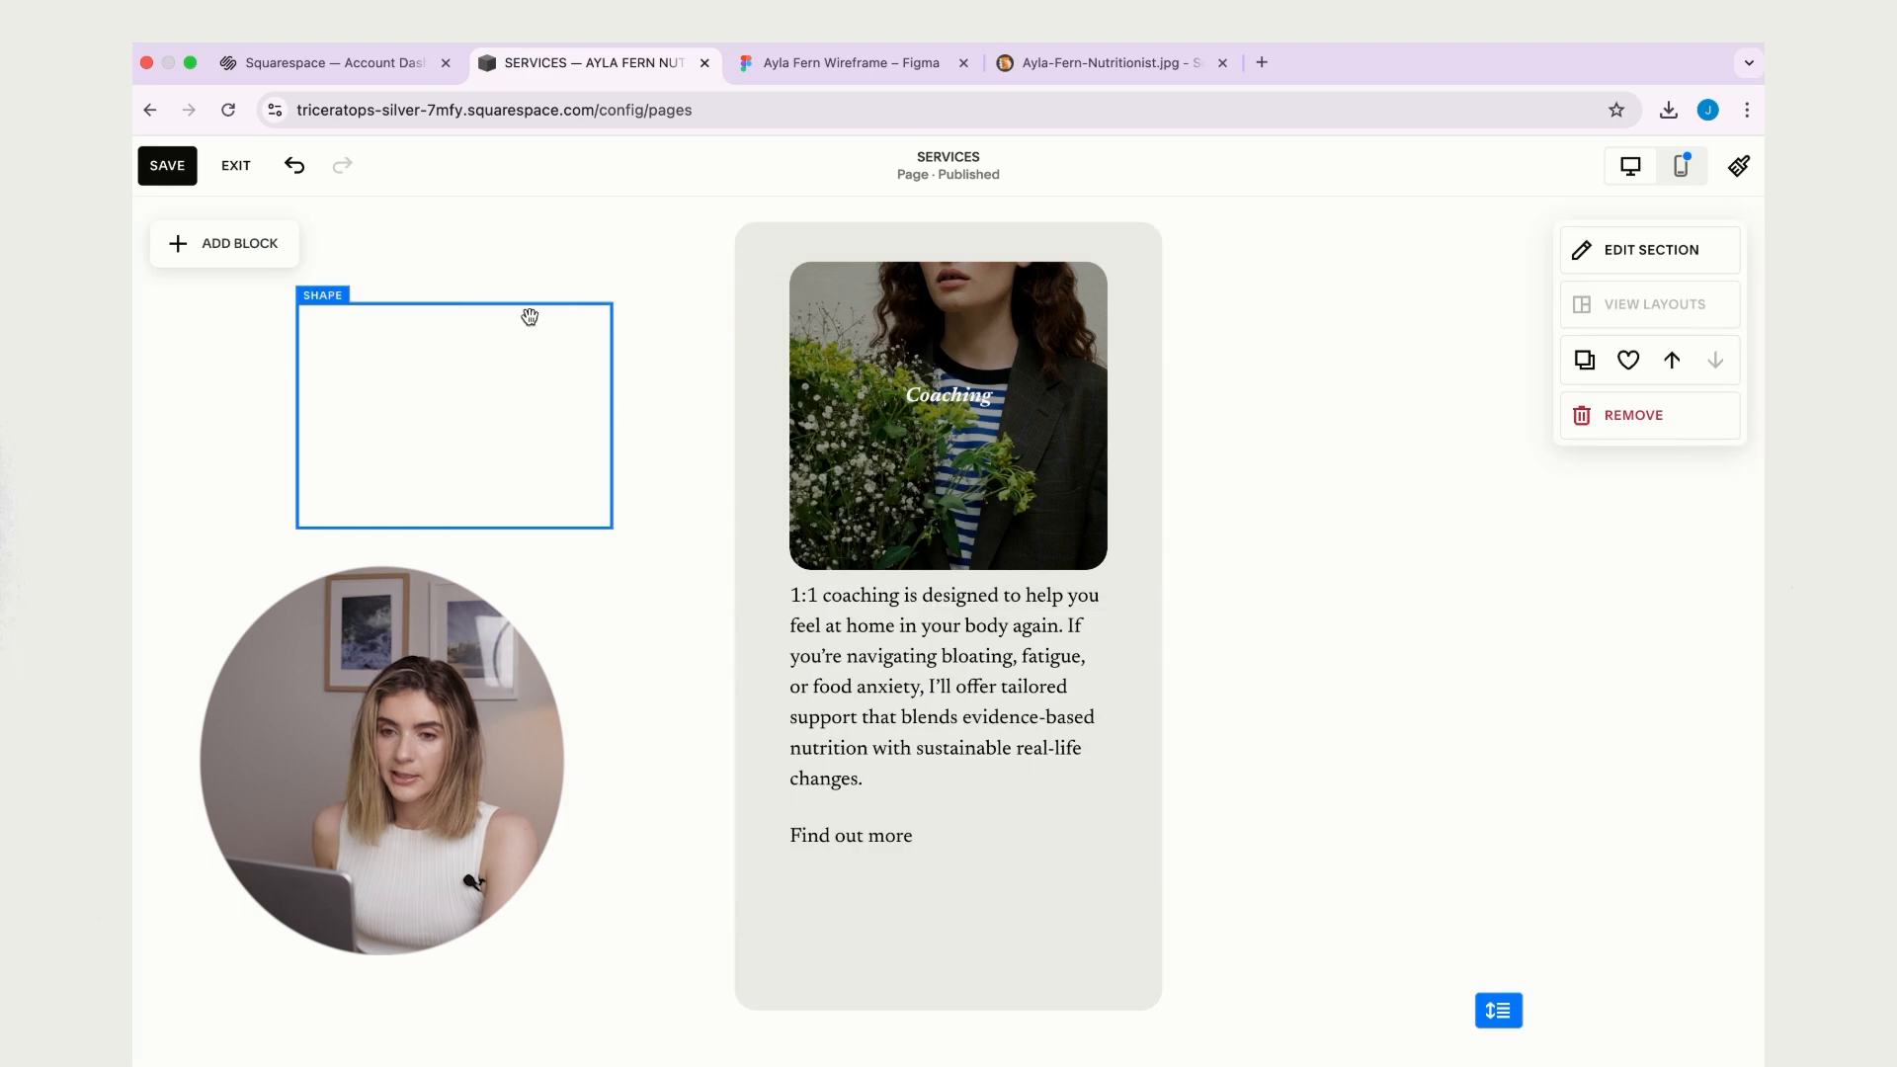
- Drag the oval onto the coaching photo and nudge it into place around the Coaching title
{"action": "left_click_drag", "start_coordinate": [460, 378], "coordinate": [955, 377]}
{"action": "left_click", "coordinate": [1343, 264]}
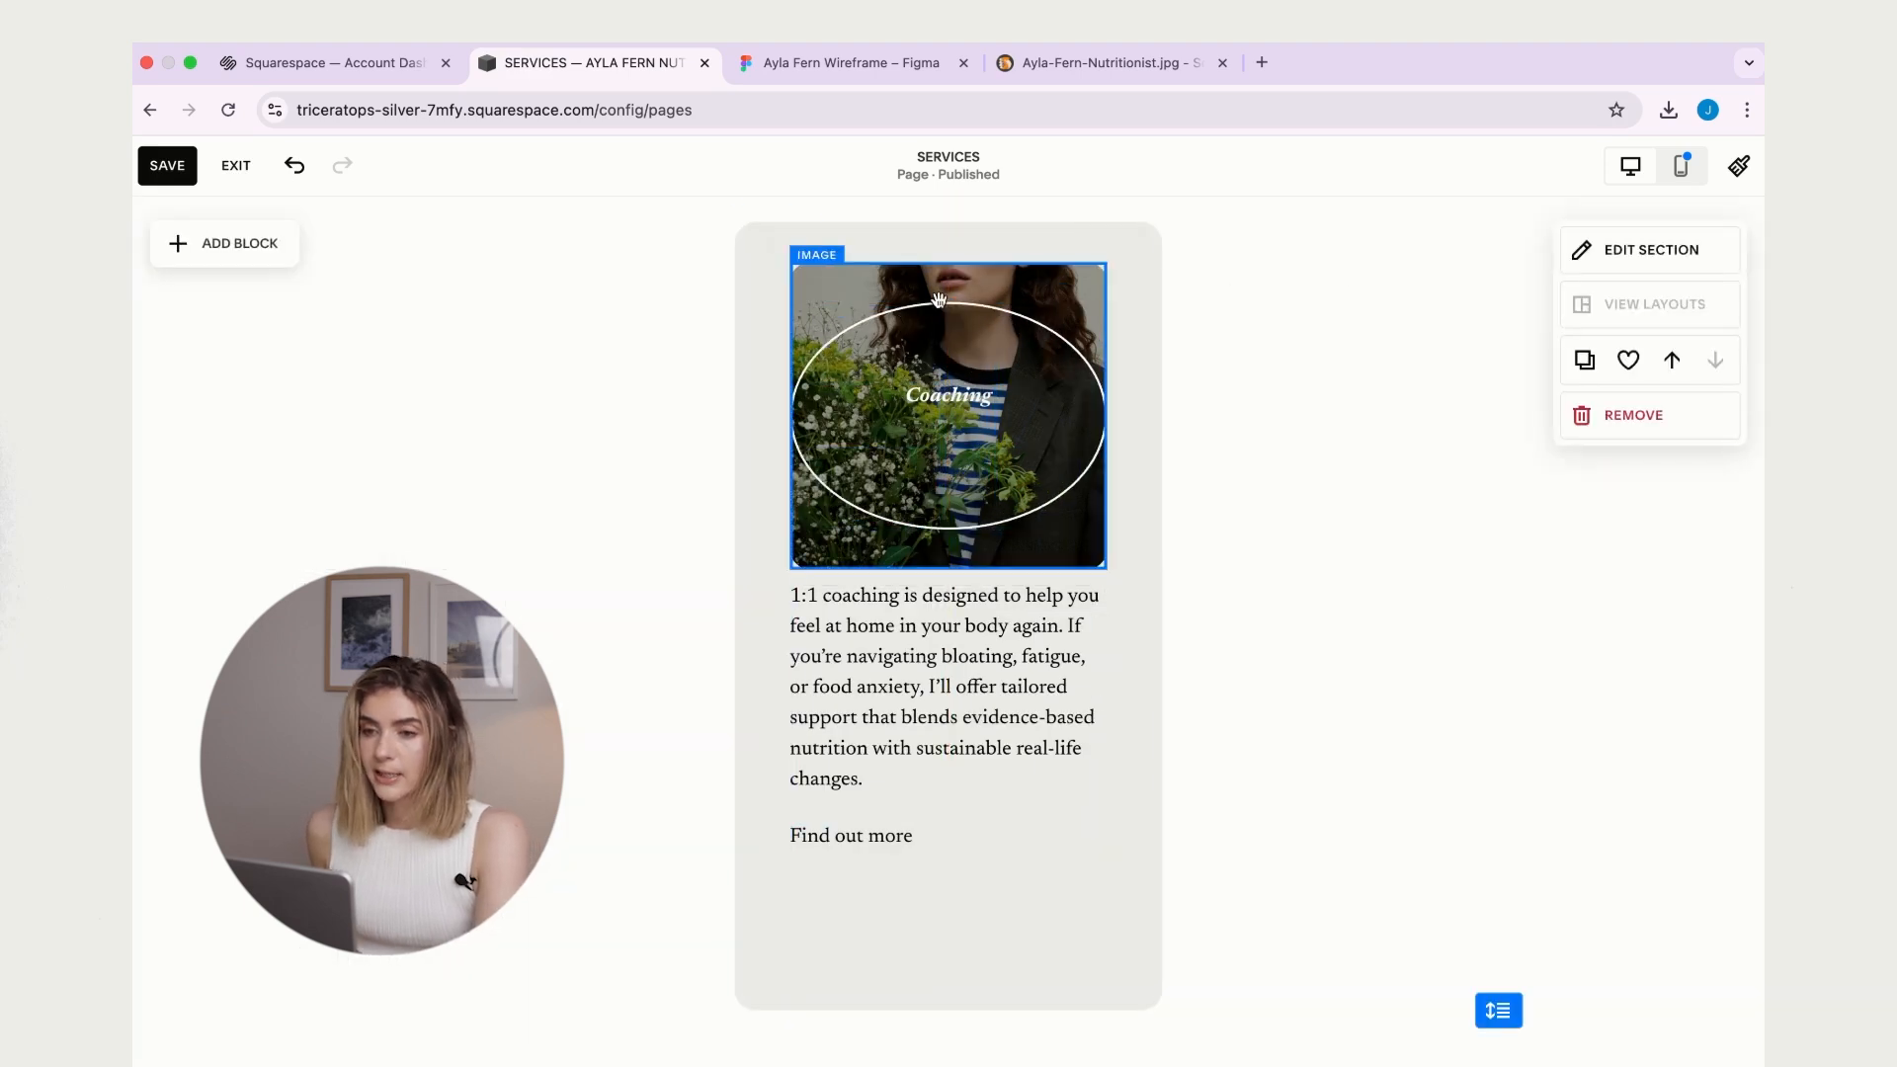
{"action": "left_click", "coordinate": [950, 328]}
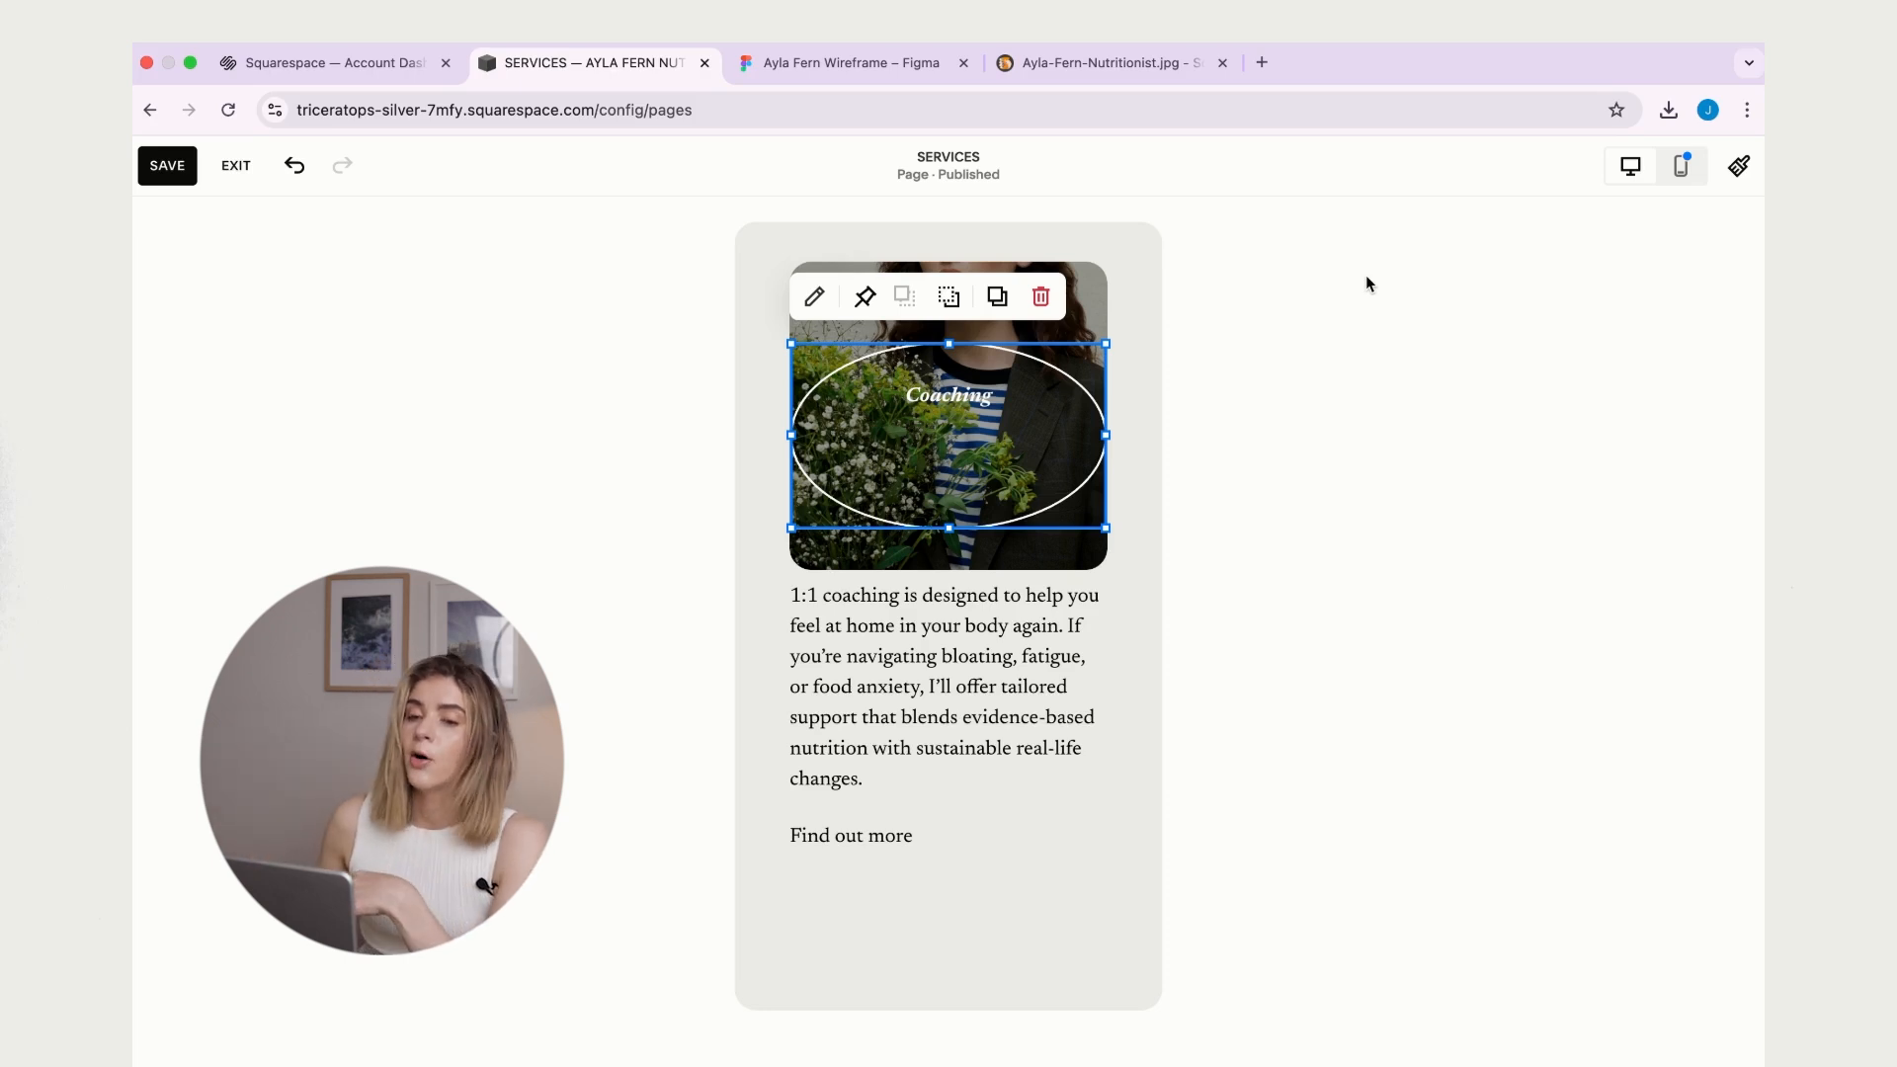
{"action": "left_click_drag", "start_coordinate": [963, 487], "coordinate": [952, 454]}
{"action": "left_click", "coordinate": [1215, 334]}
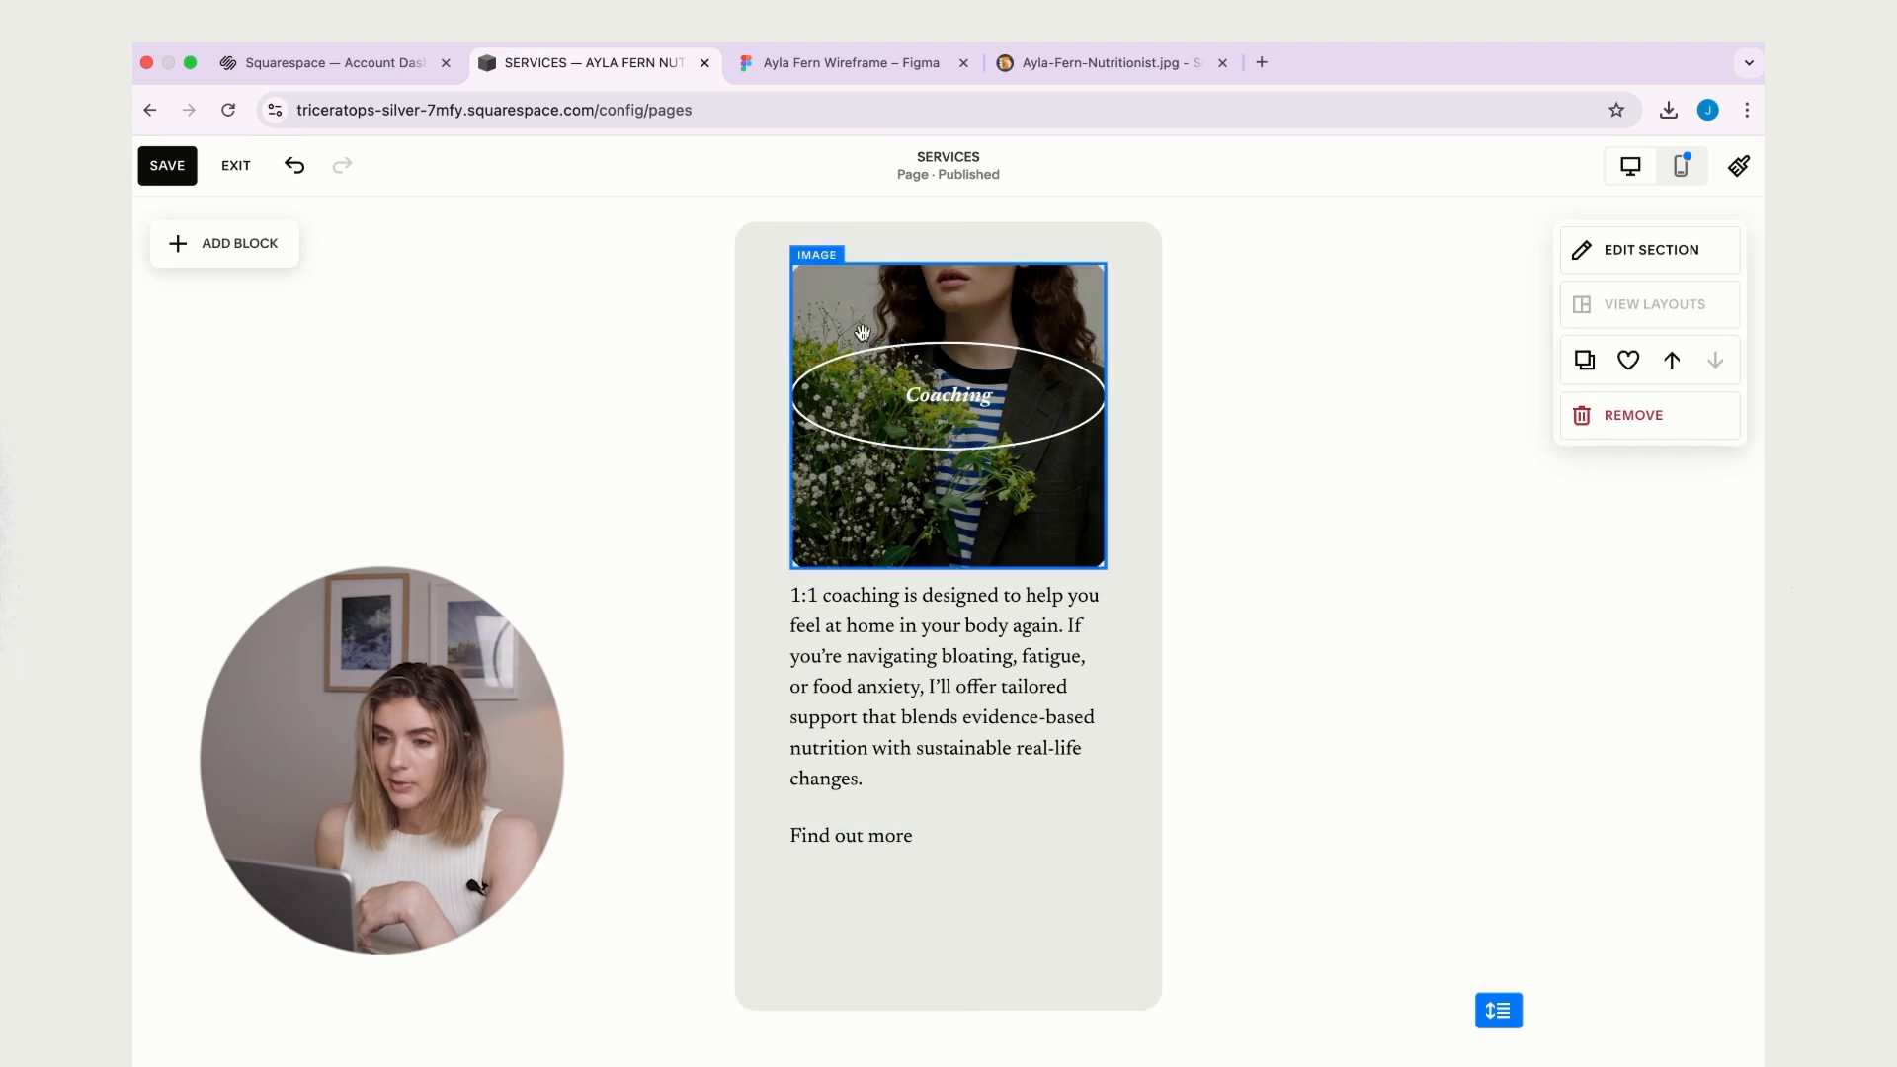
{"action": "left_click_drag", "start_coordinate": [953, 398], "coordinate": [938, 425]}
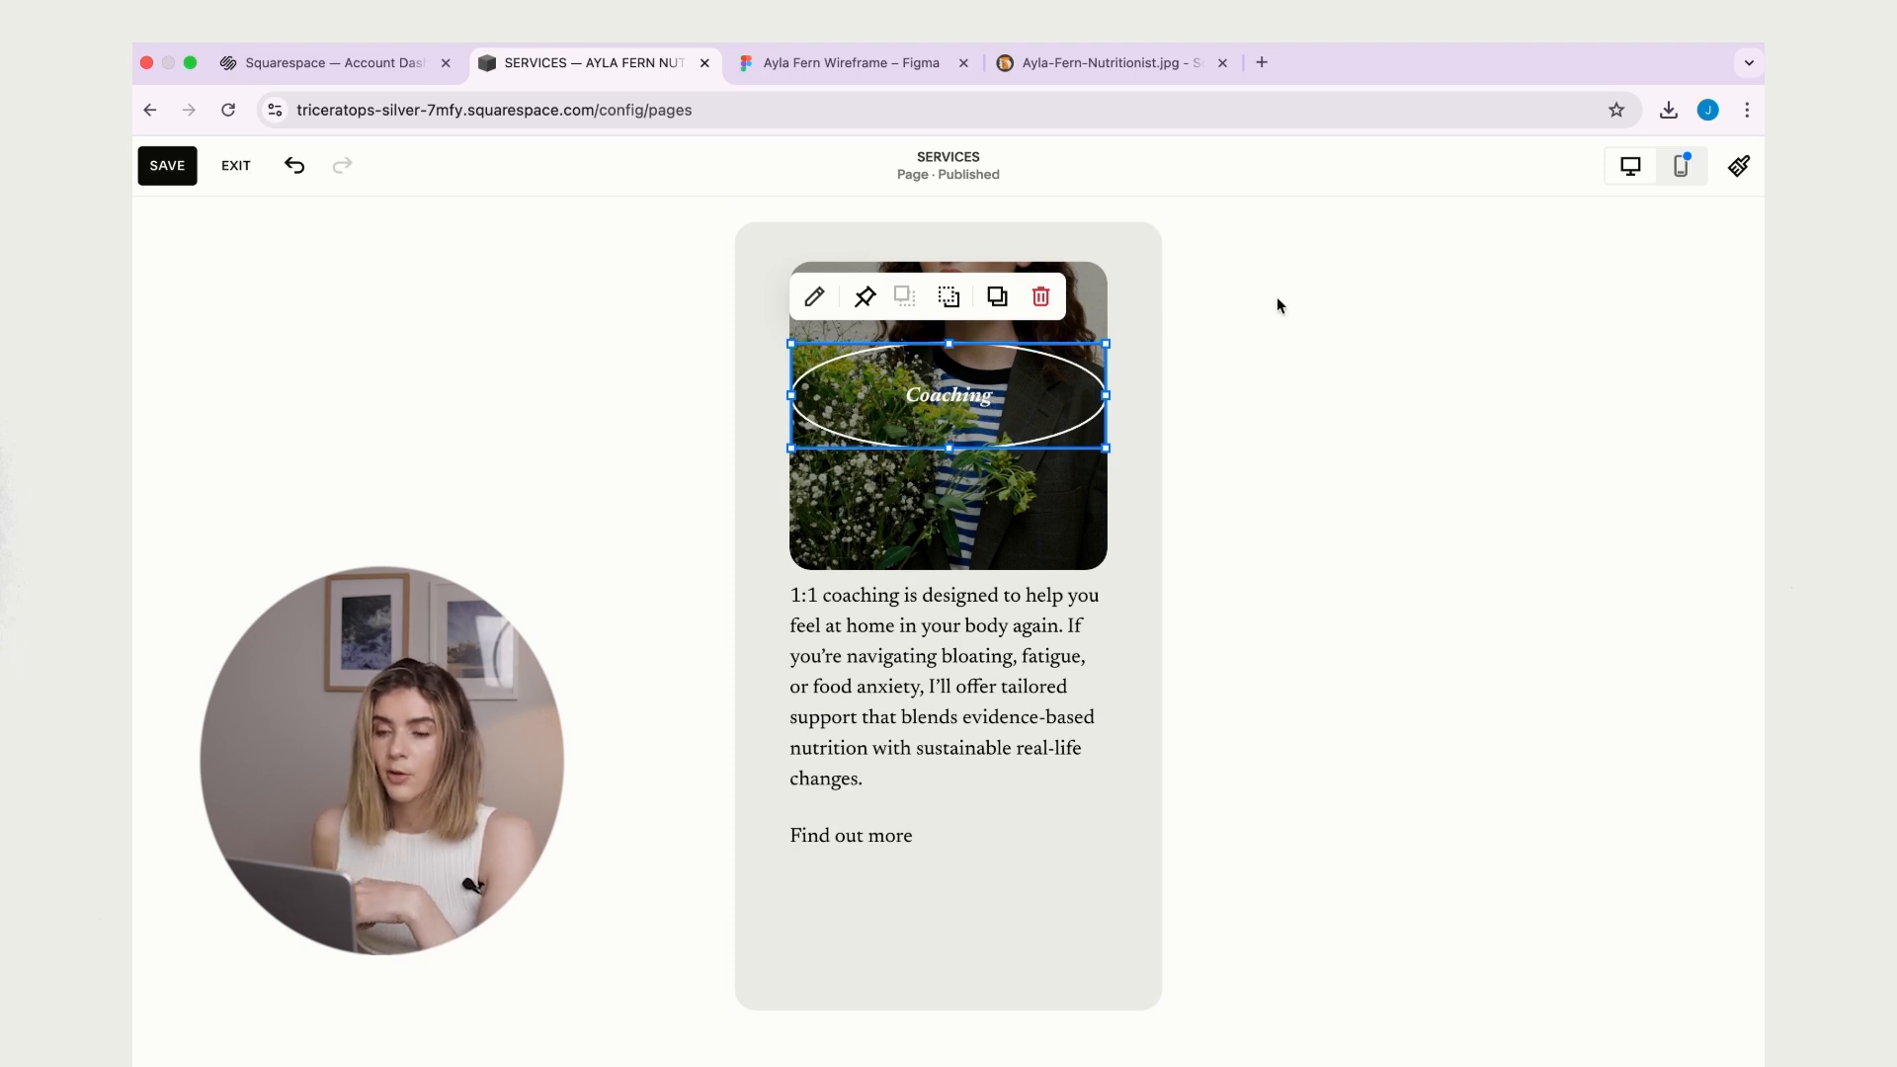
{"action": "left_click", "coordinate": [1203, 347]}
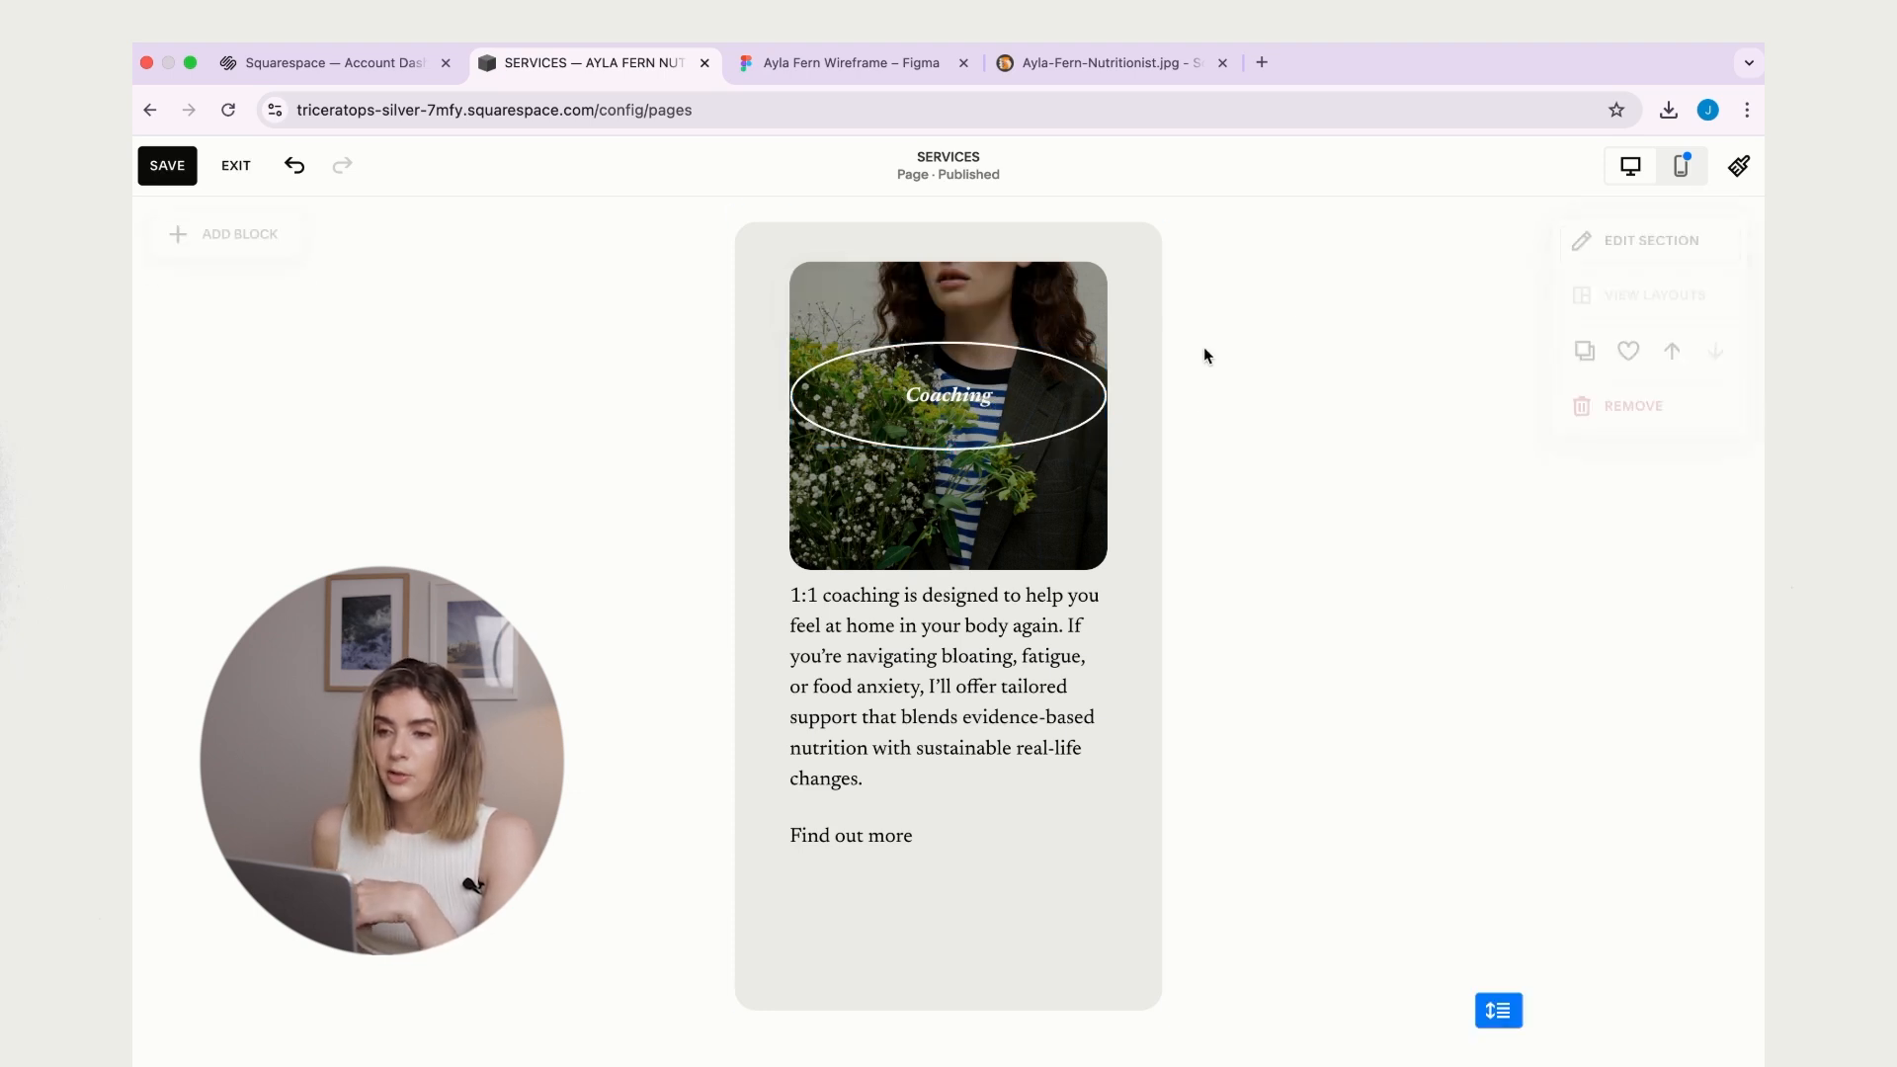
{"action": "left_click", "coordinate": [1025, 354]}
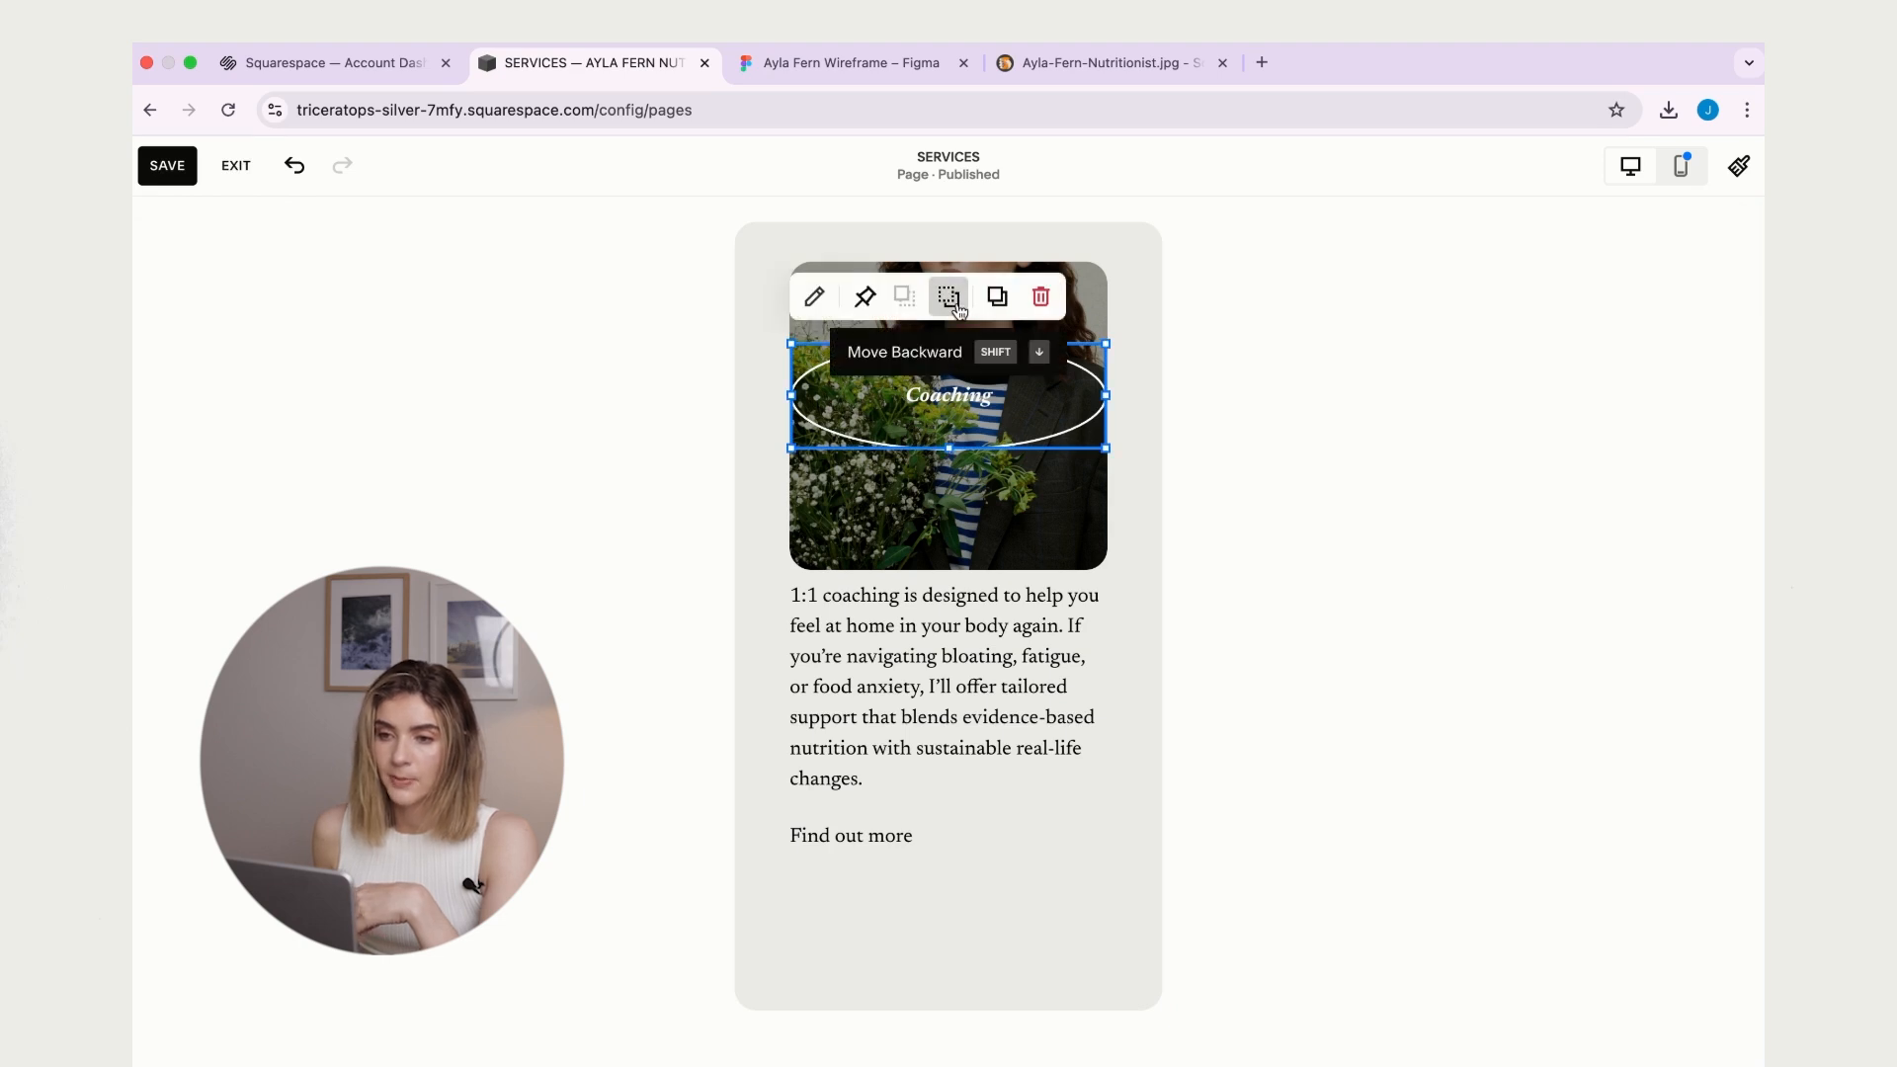
{"action": "left_click", "coordinate": [953, 400]}
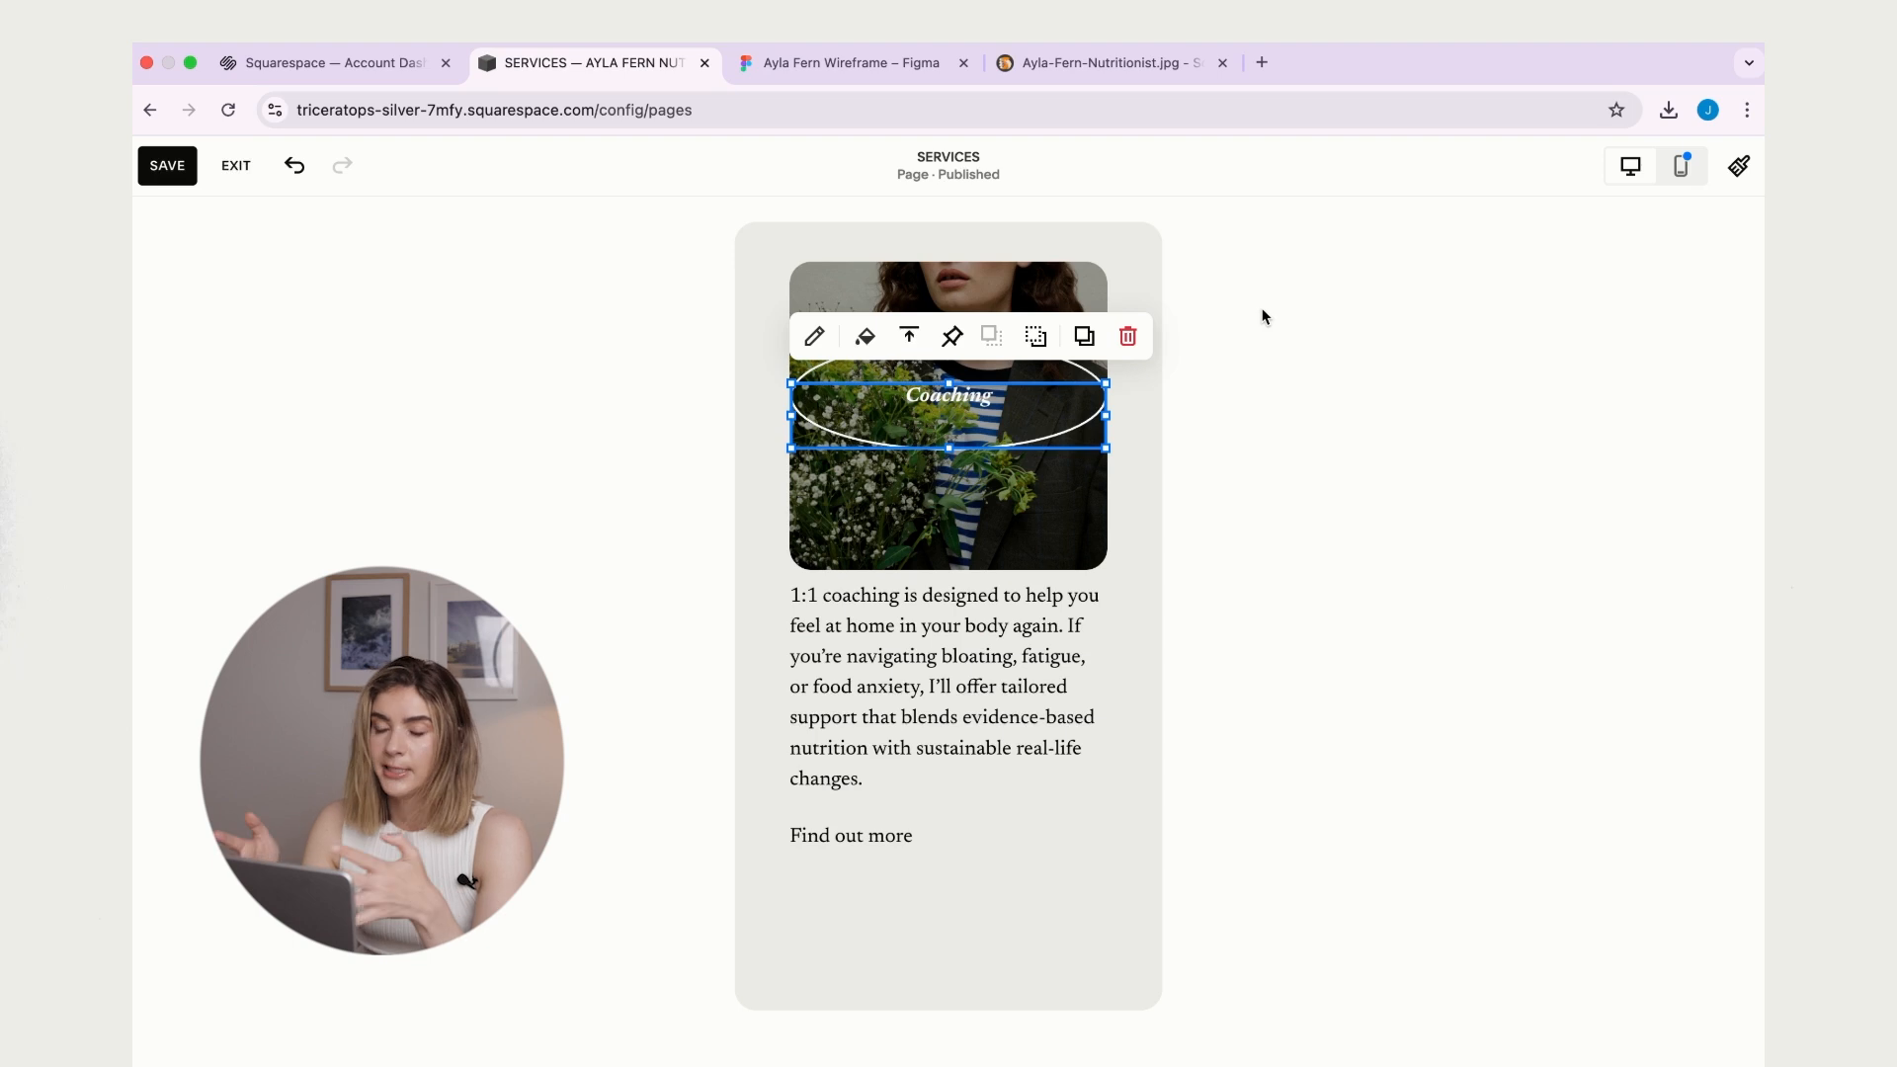
{"action": "left_click", "coordinate": [1132, 399]}
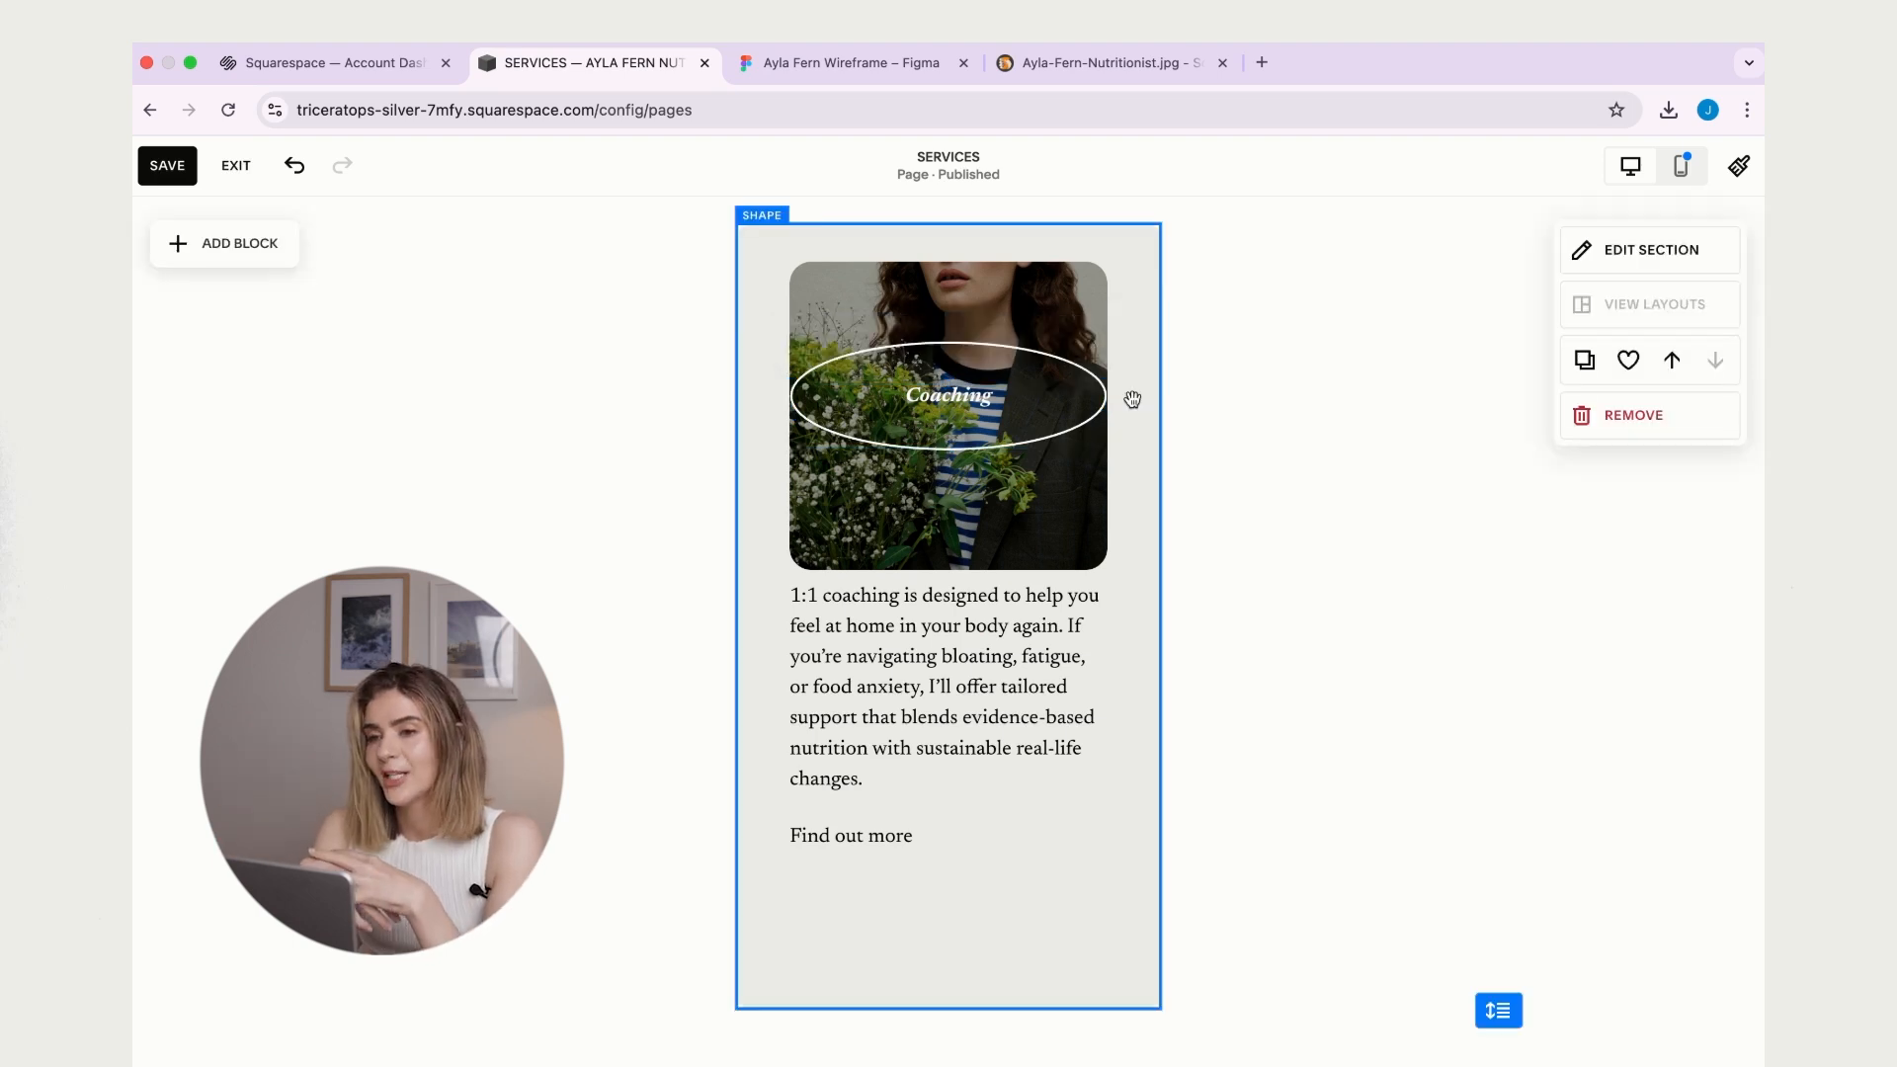
- Extend the Coaching title block upward and centre its text vertically
{"action": "left_click", "coordinate": [999, 396]}
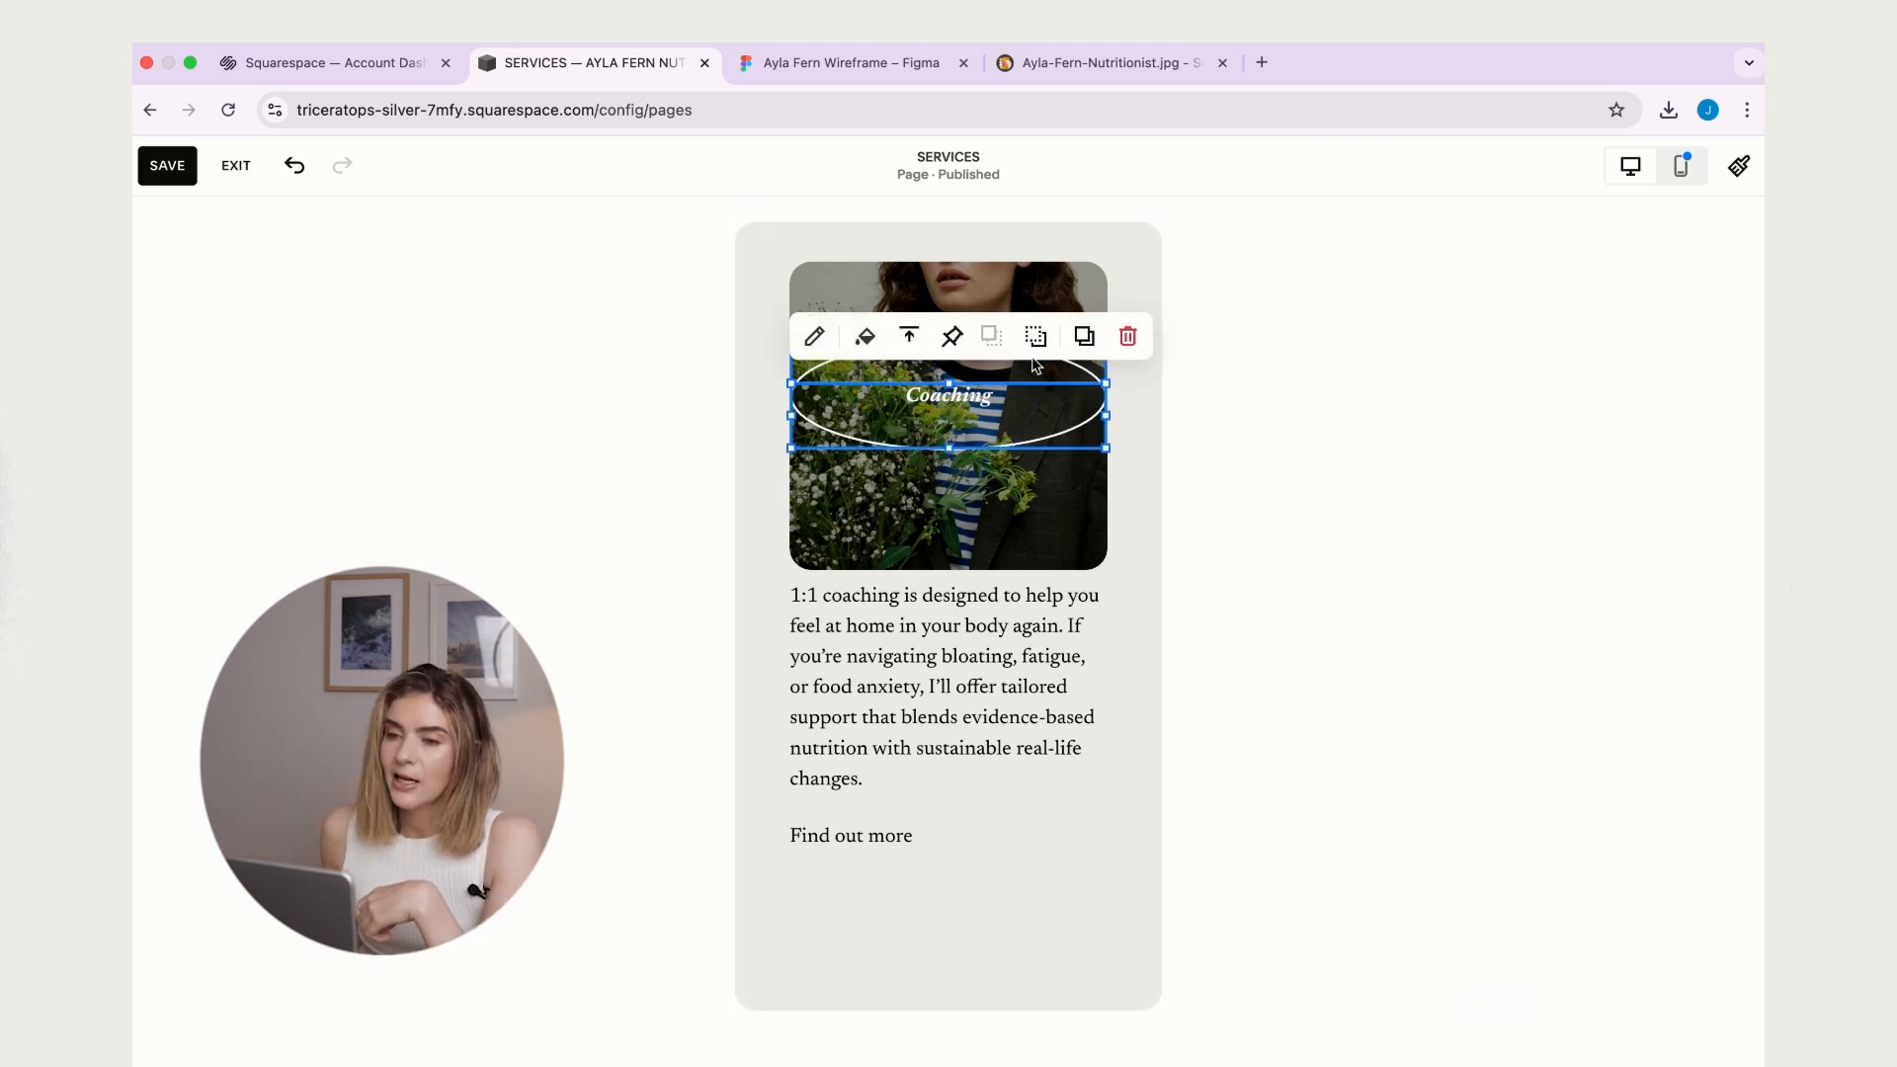
{"action": "left_click_drag", "start_coordinate": [948, 383], "coordinate": [947, 342]}
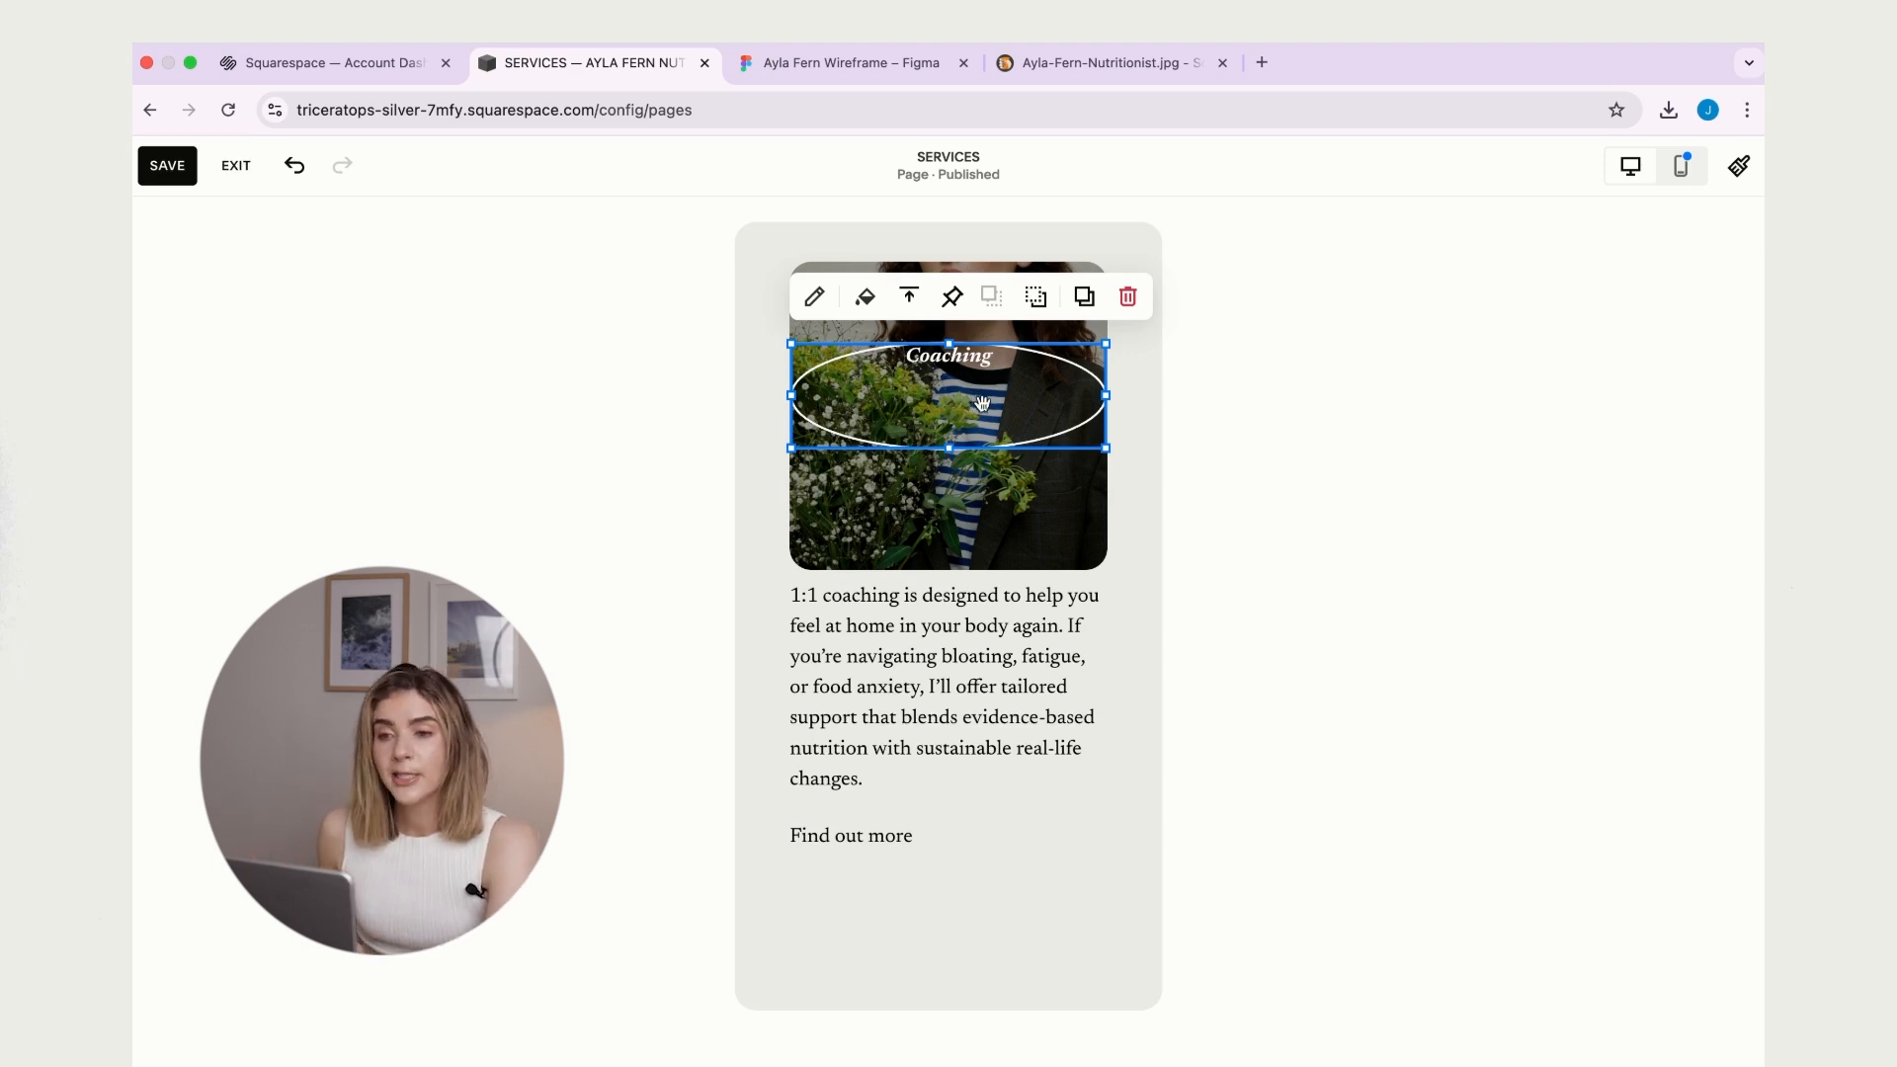
{"action": "left_click", "coordinate": [910, 299]}
{"action": "left_click", "coordinate": [909, 347]}
{"action": "left_click", "coordinate": [768, 340]}
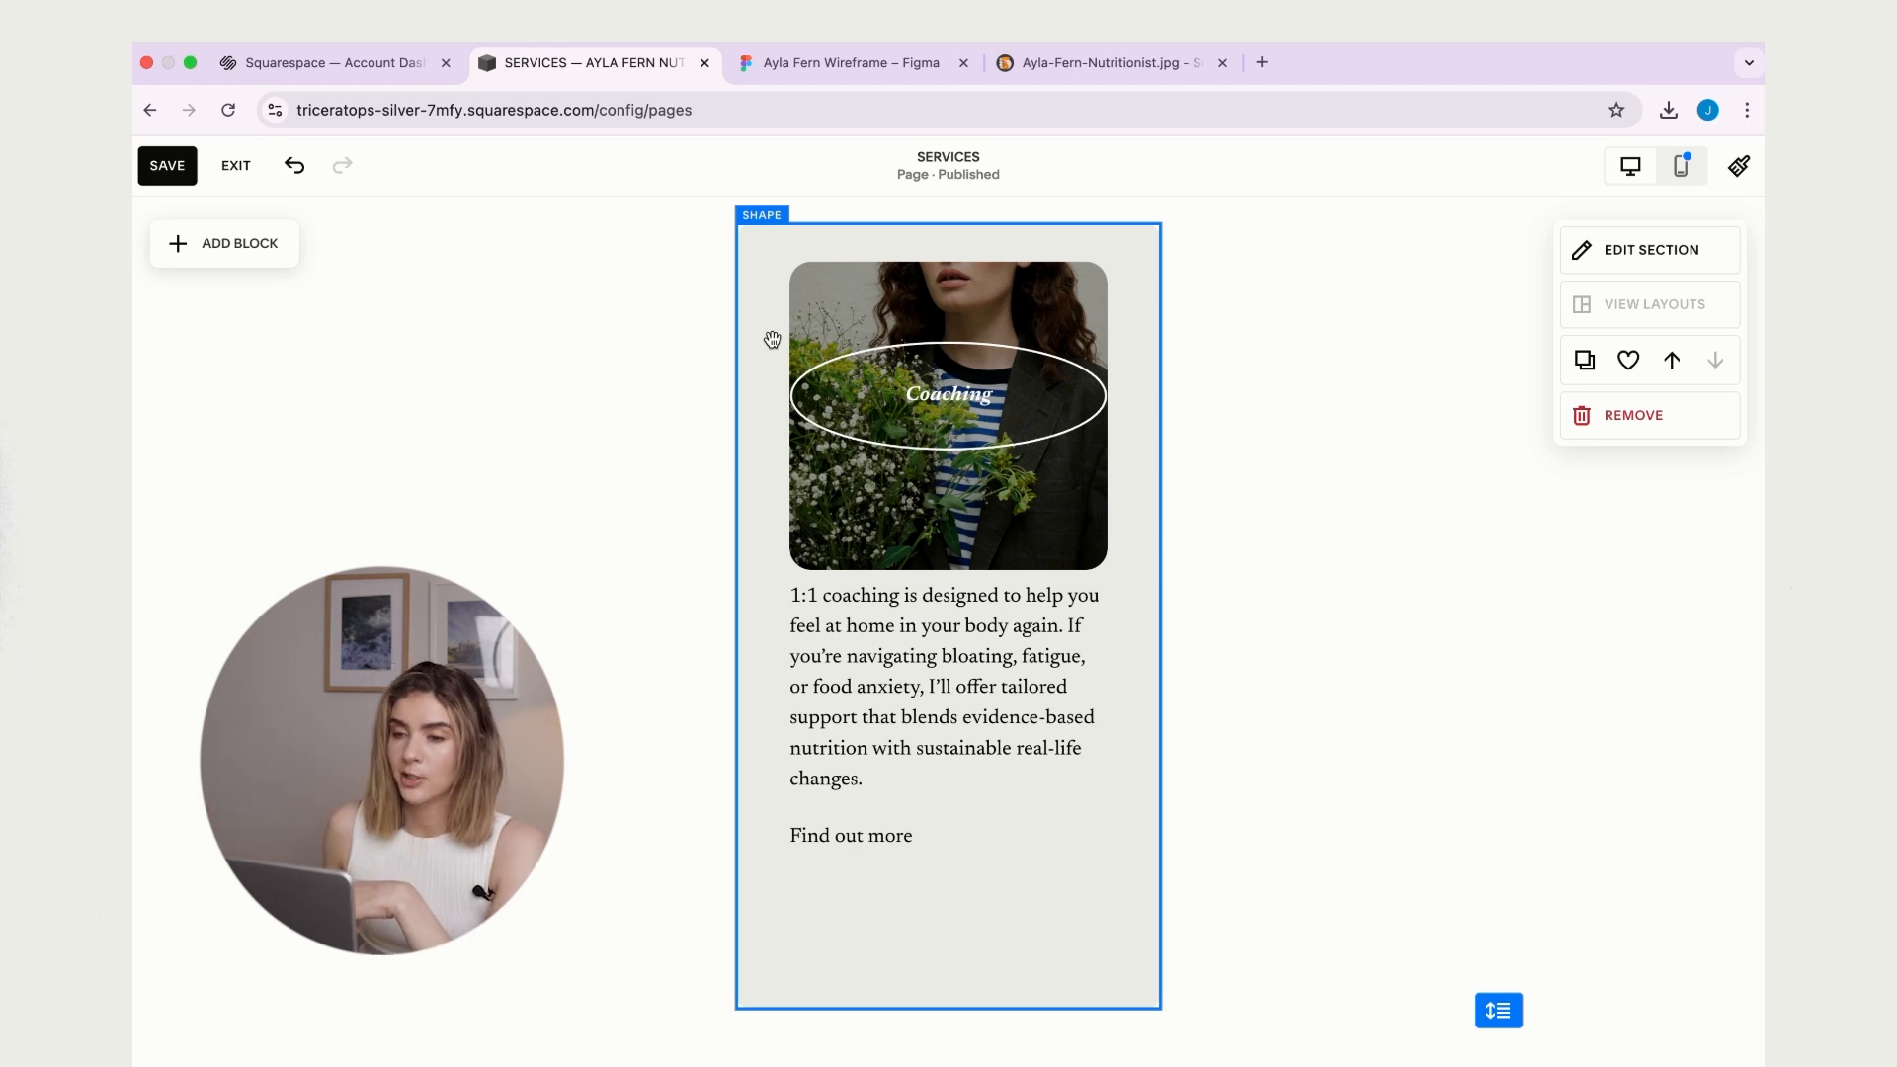
- Narrow the Coaching title block from both the left and right sides
{"action": "left_click", "coordinate": [1093, 395]}
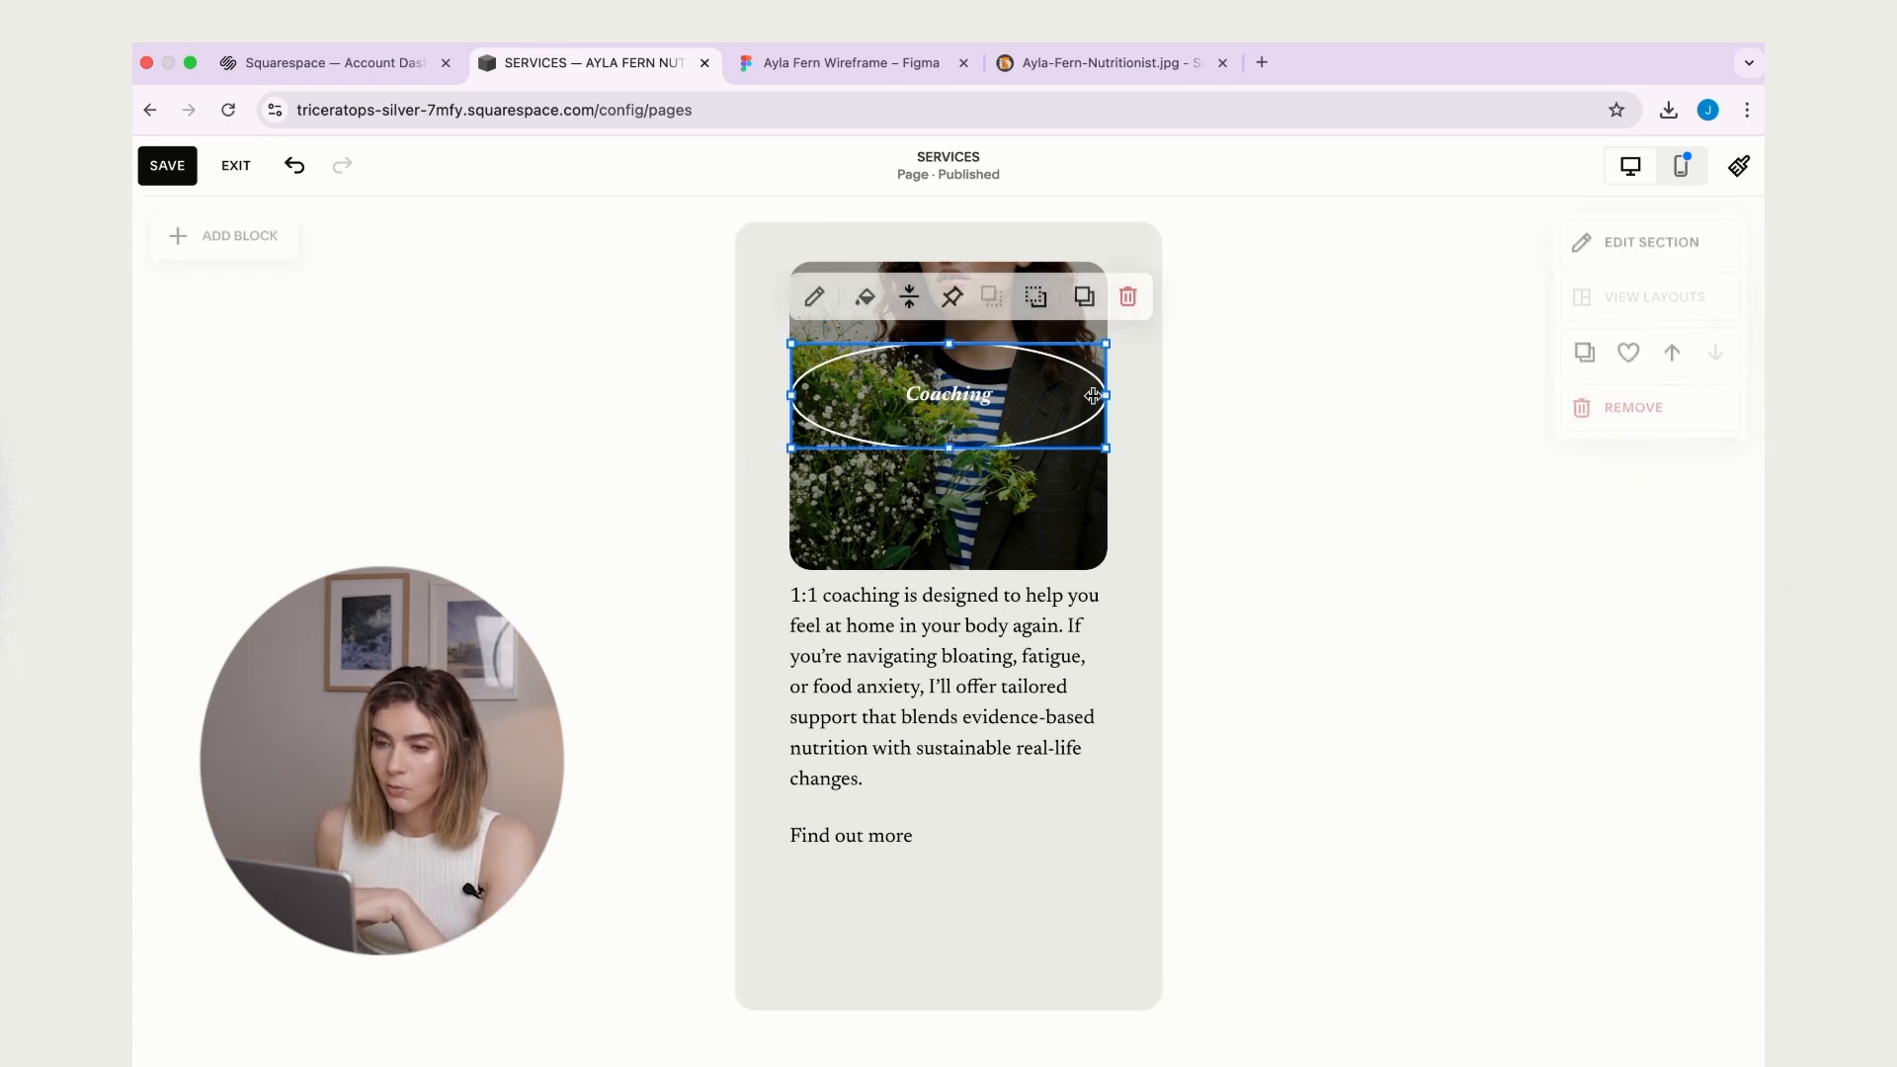
{"action": "left_click", "coordinate": [1306, 326]}
{"action": "left_click", "coordinate": [1000, 395]}
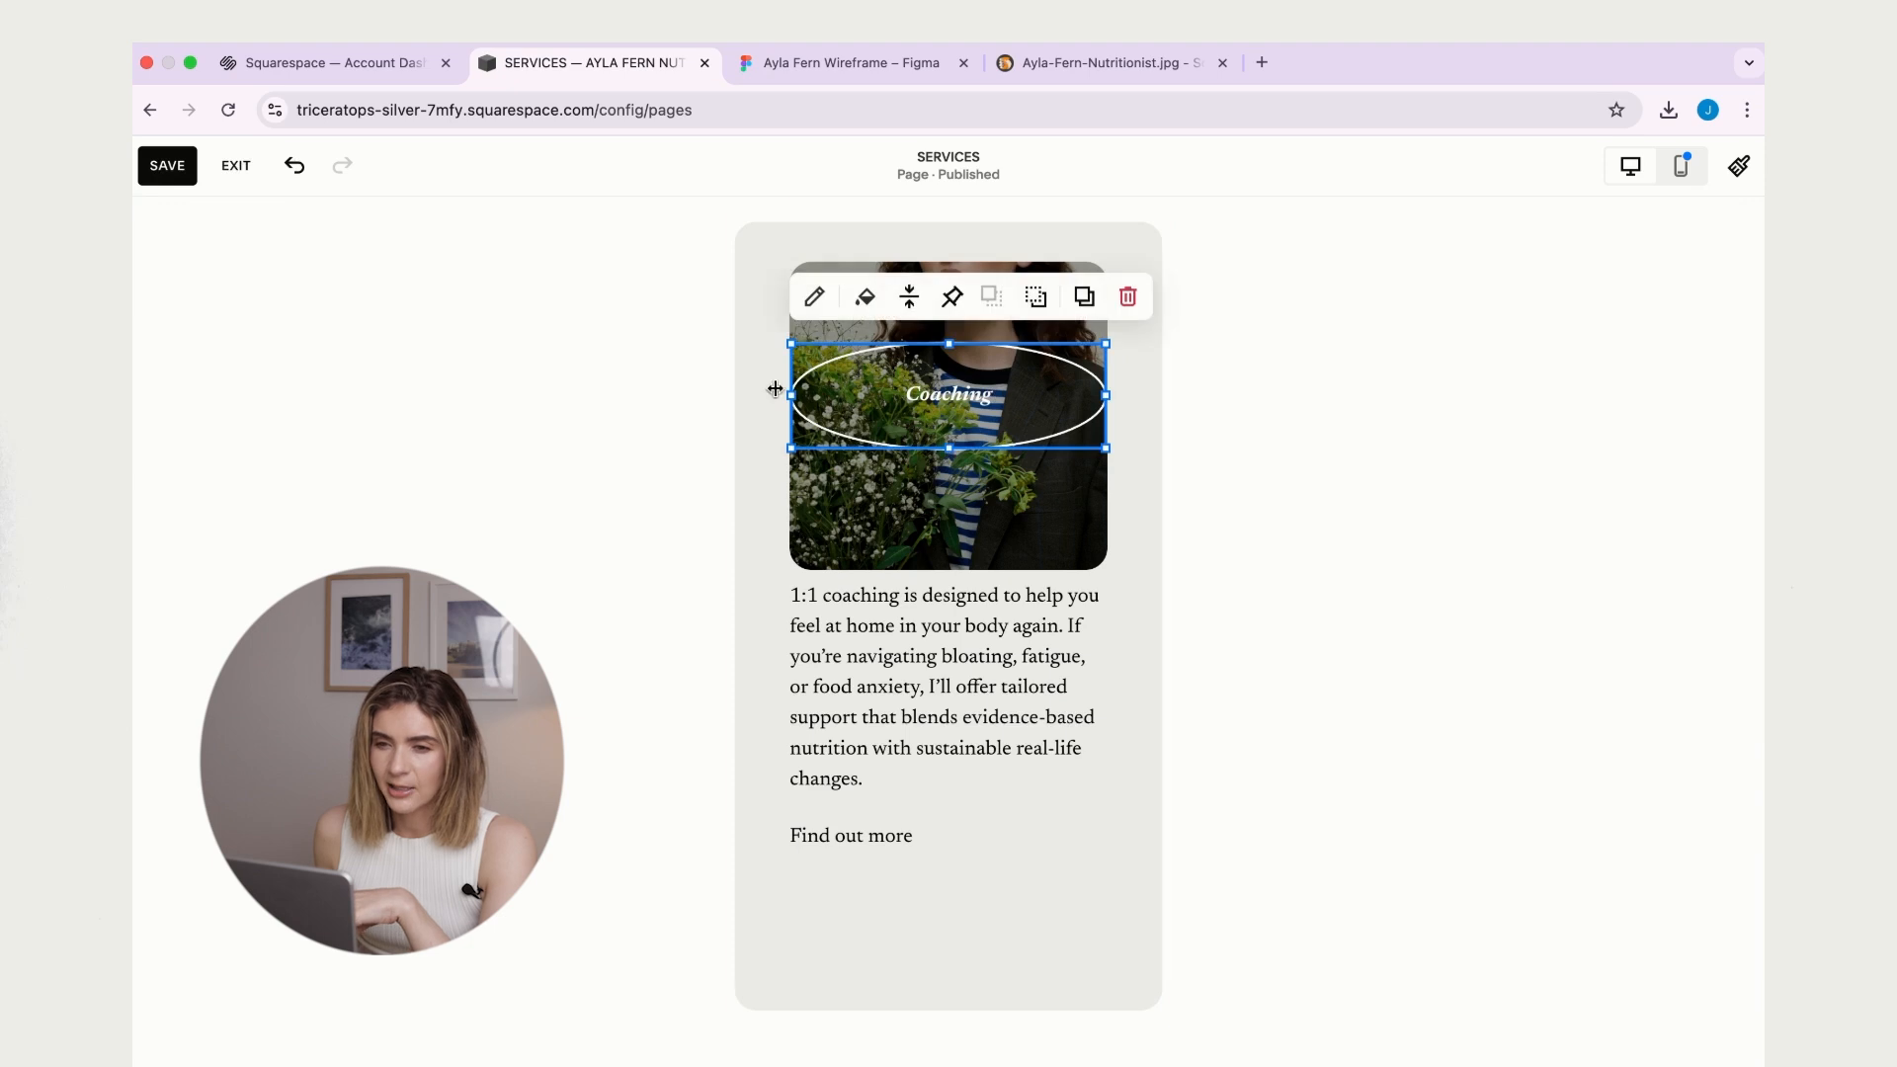
{"action": "left_click_drag", "start_coordinate": [789, 396], "coordinate": [846, 400]}
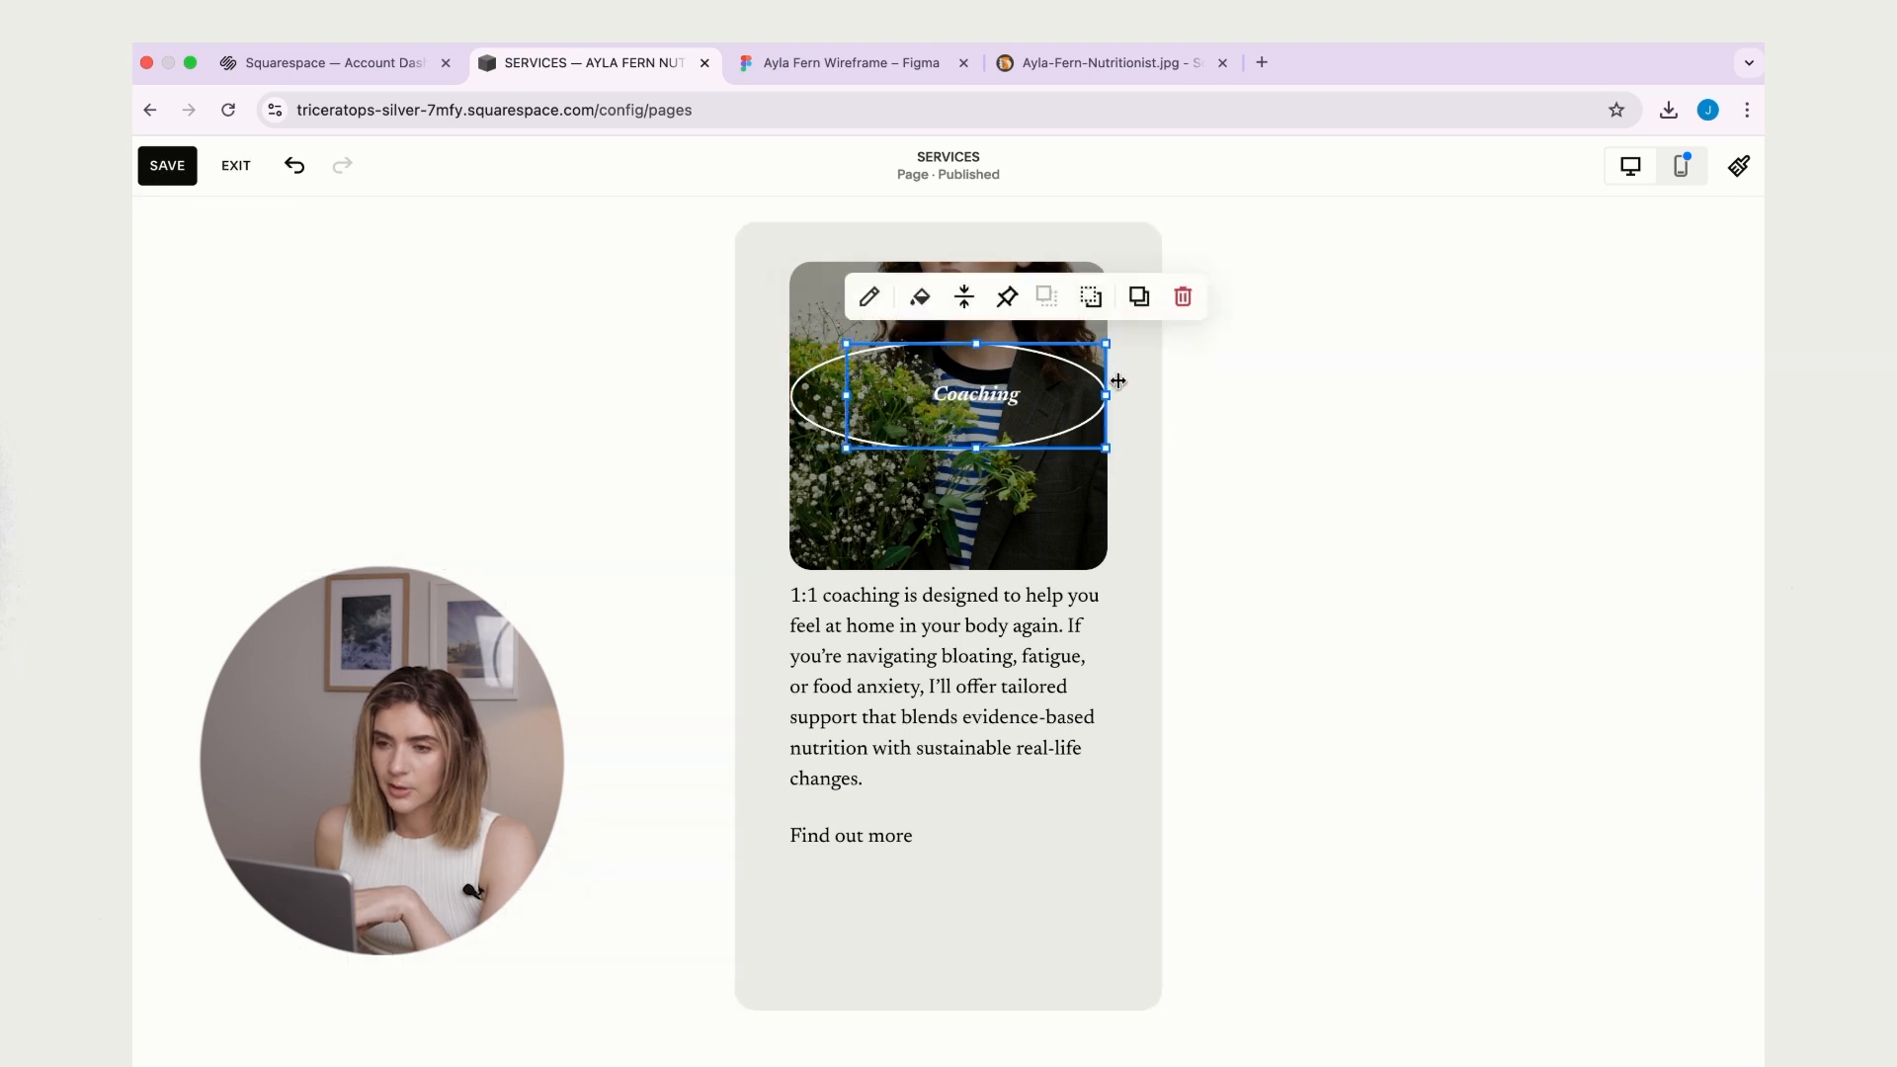
{"action": "left_click_drag", "start_coordinate": [1106, 390], "coordinate": [1027, 392]}
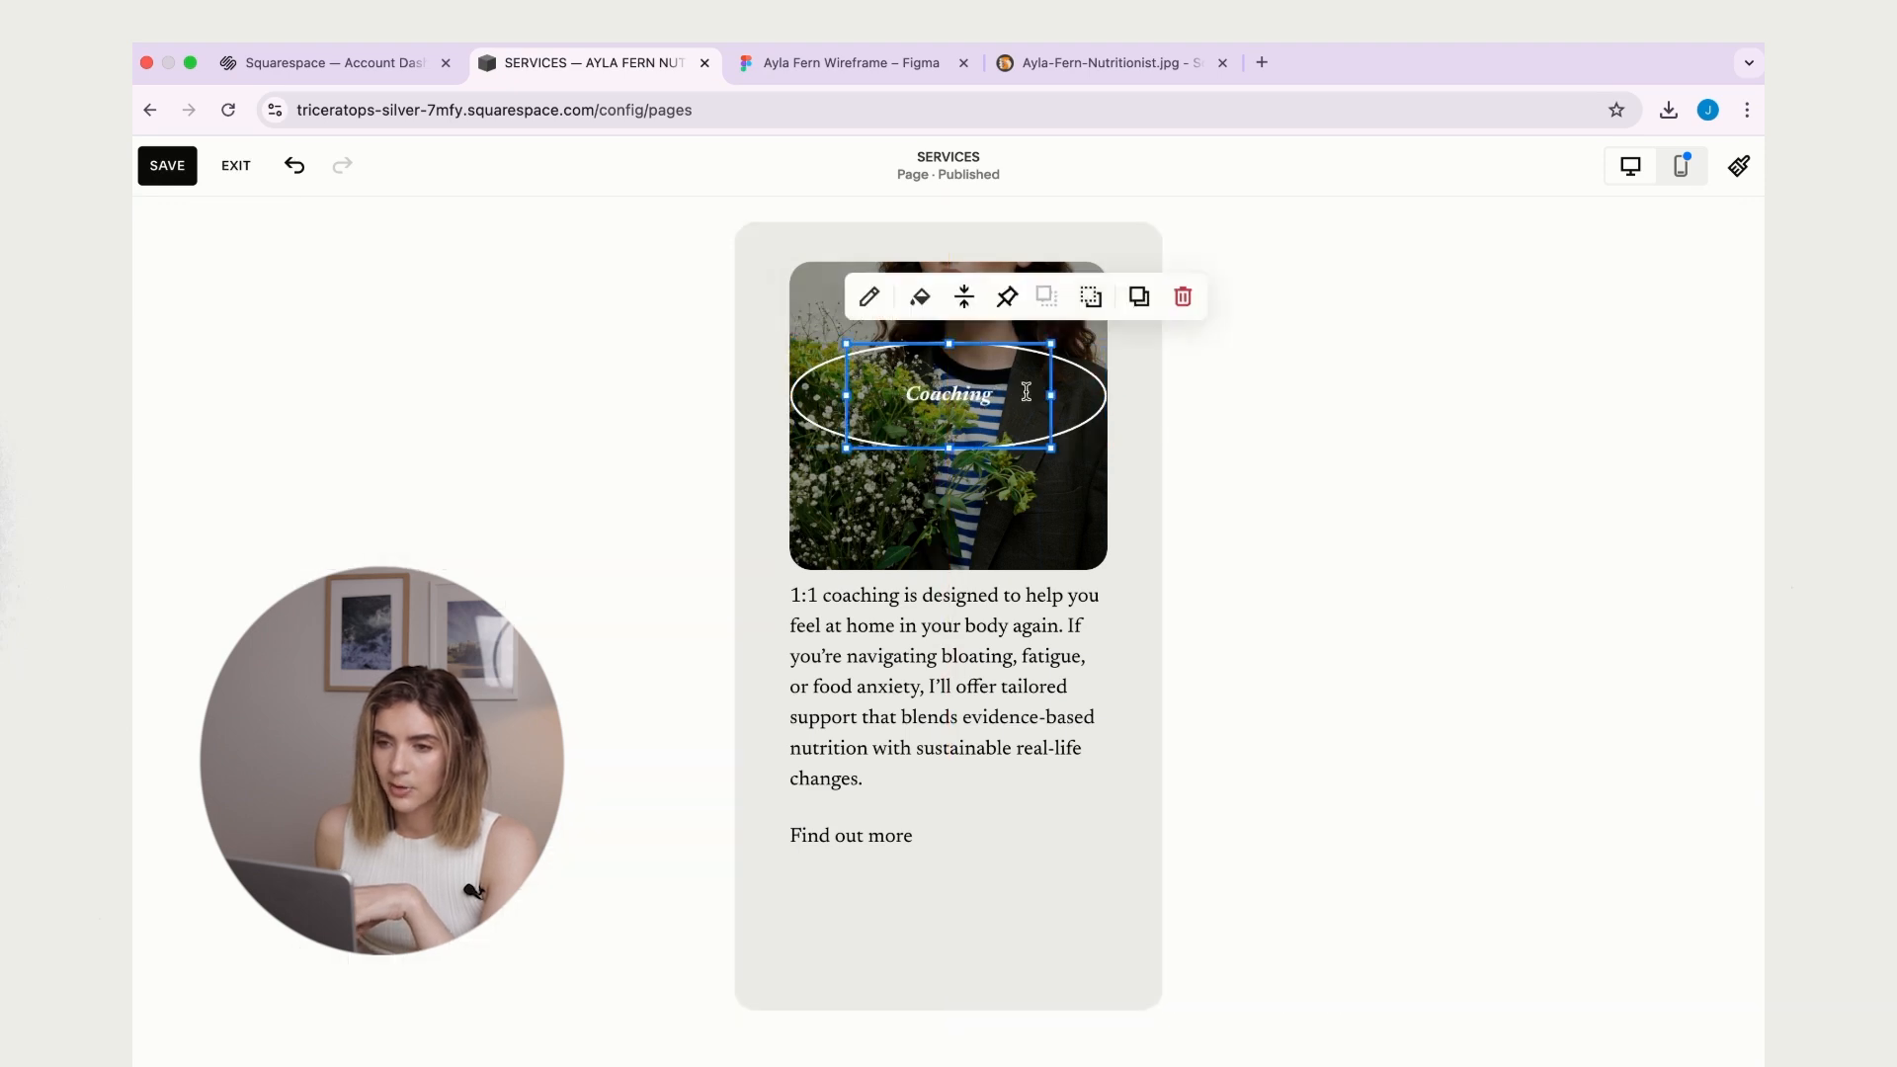
{"action": "left_click", "coordinate": [1395, 247]}
- Narrow and shorten the oval so it fits snugly around the Coaching title
{"action": "left_click", "coordinate": [1096, 395]}
{"action": "left_click_drag", "start_coordinate": [1100, 396], "coordinate": [1034, 405]}
{"action": "left_click_drag", "start_coordinate": [792, 397], "coordinate": [948, 383]}
{"action": "left_click", "coordinate": [1406, 278]}
{"action": "left_click", "coordinate": [1342, 290]}
{"action": "left_click", "coordinate": [934, 359]}
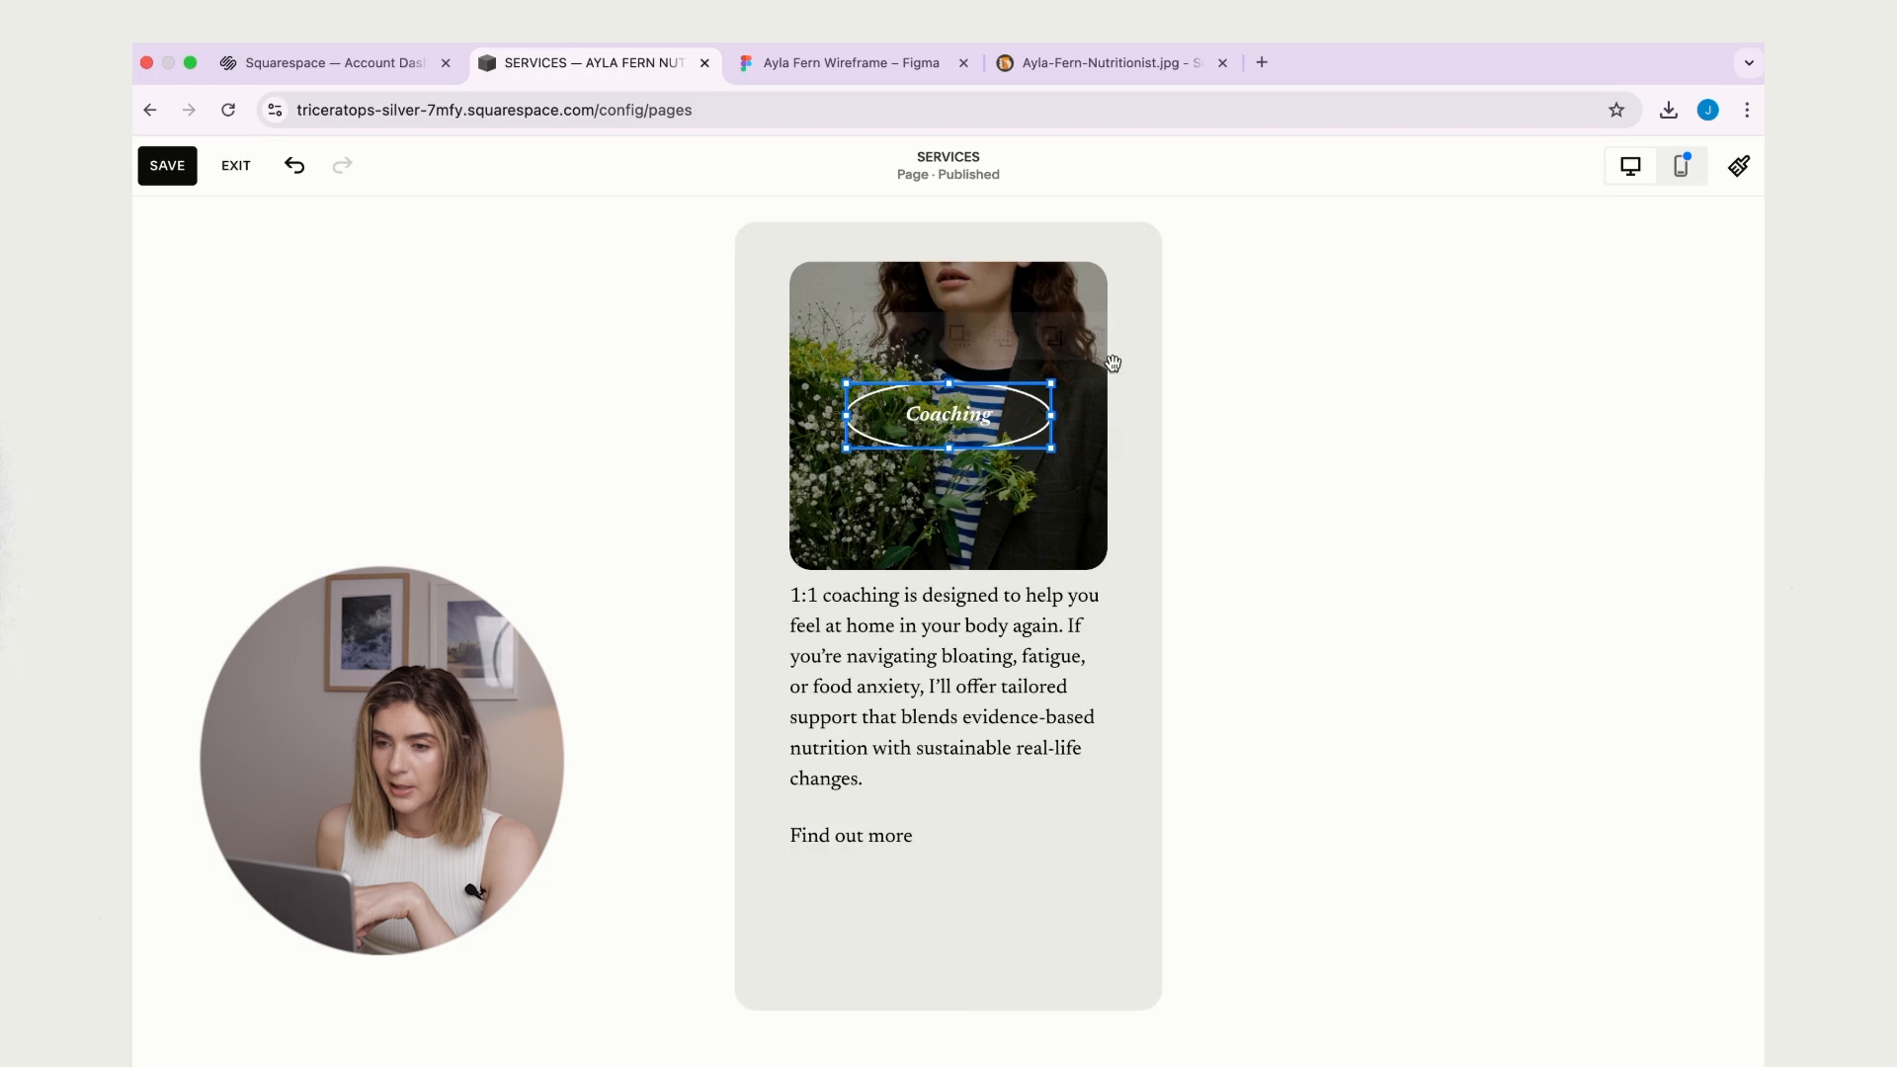
{"action": "left_click", "coordinate": [1351, 304]}
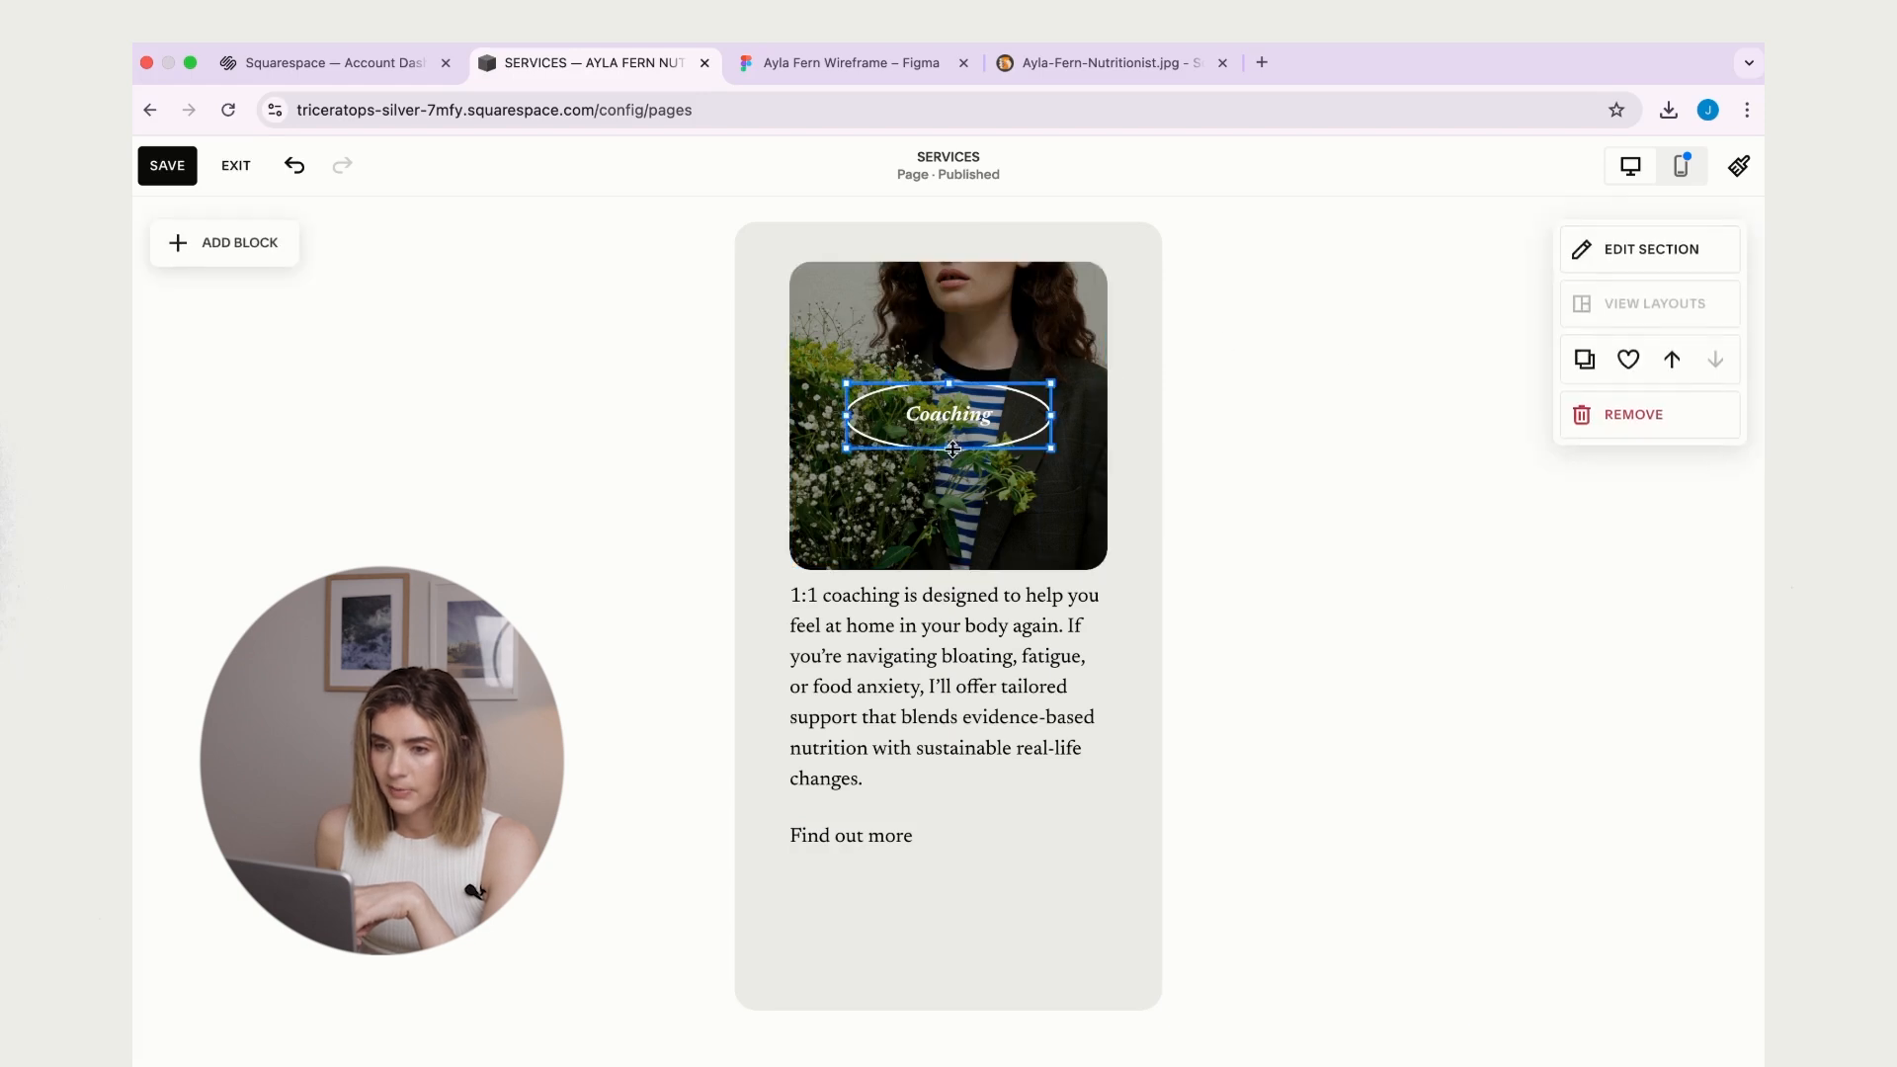
{"action": "left_click", "coordinate": [1037, 950]}
- Shorten the grey card to end below 'Find out more' and select that text for editing
{"action": "left_click_drag", "start_coordinate": [952, 1008], "coordinate": [951, 926]}
{"action": "left_click", "coordinate": [667, 868]}
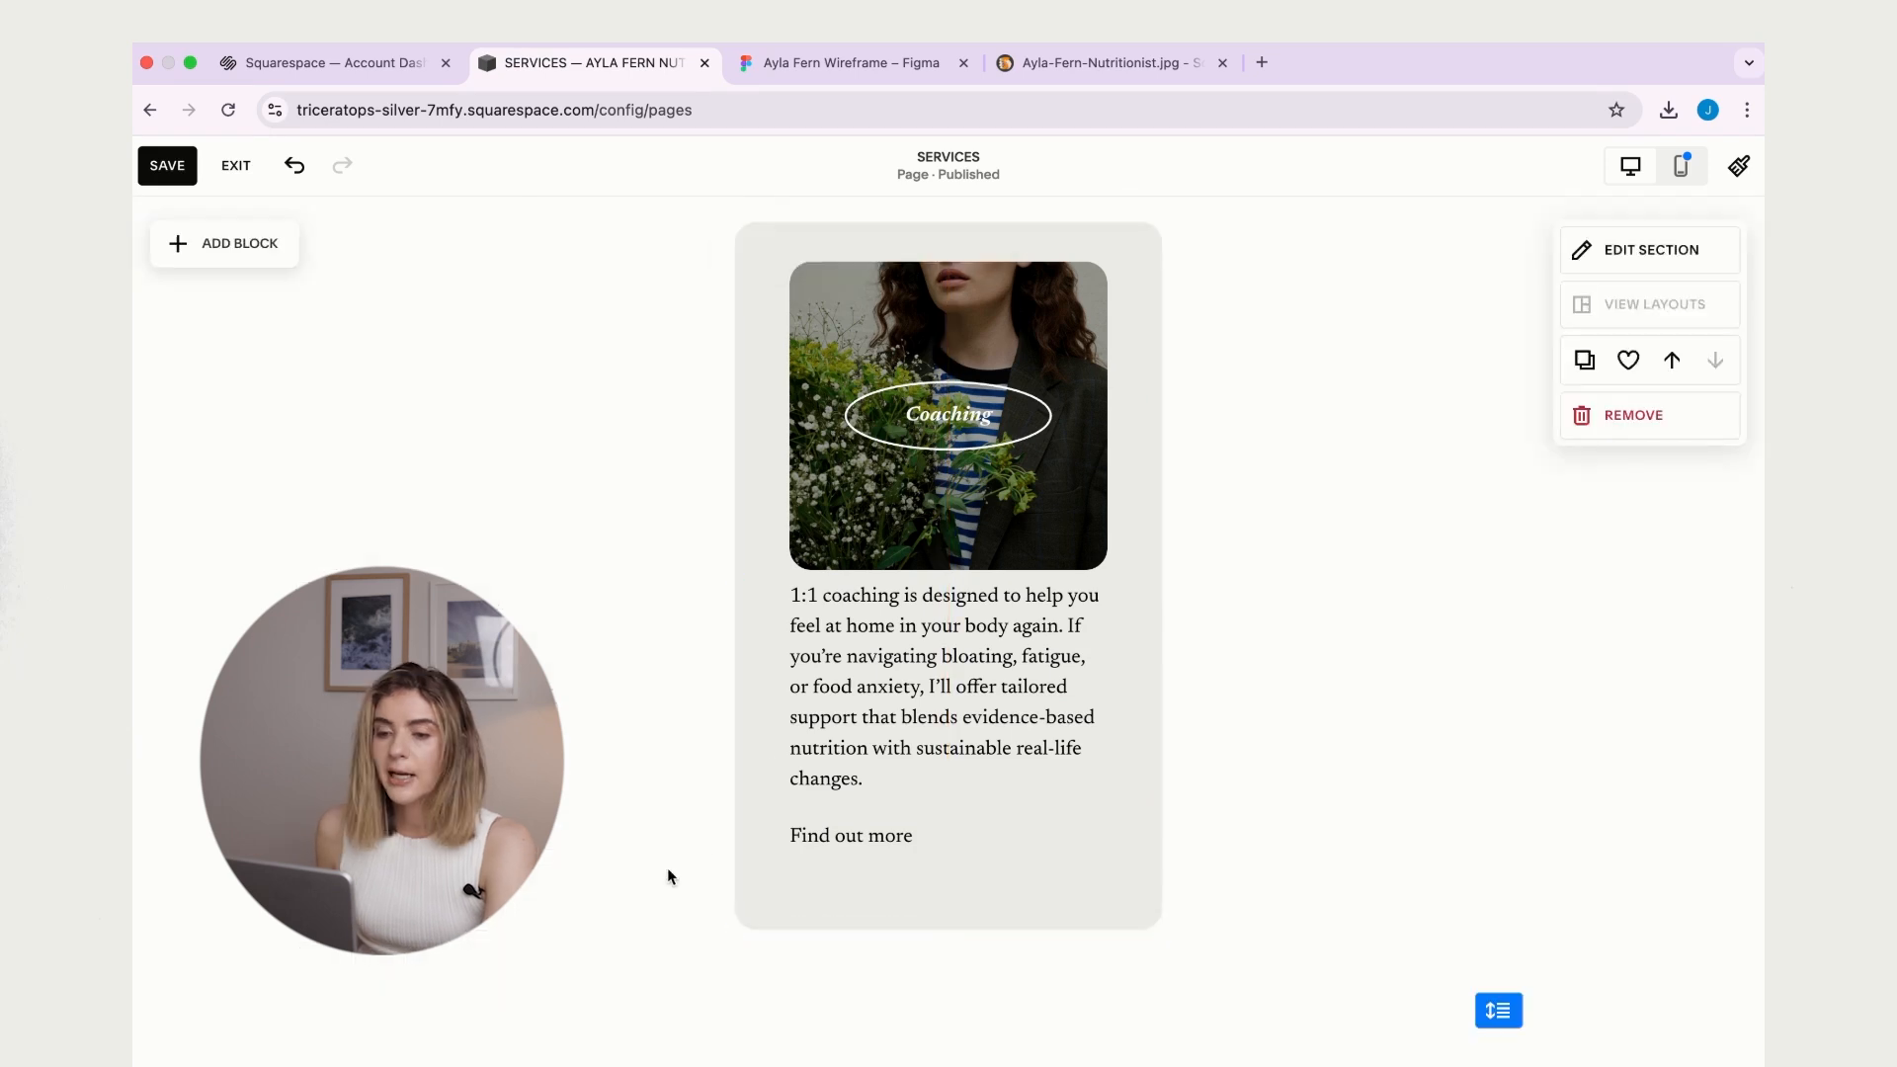
{"action": "left_click", "coordinate": [862, 840]}
{"action": "left_click_drag", "start_coordinate": [929, 888], "coordinate": [931, 833]}
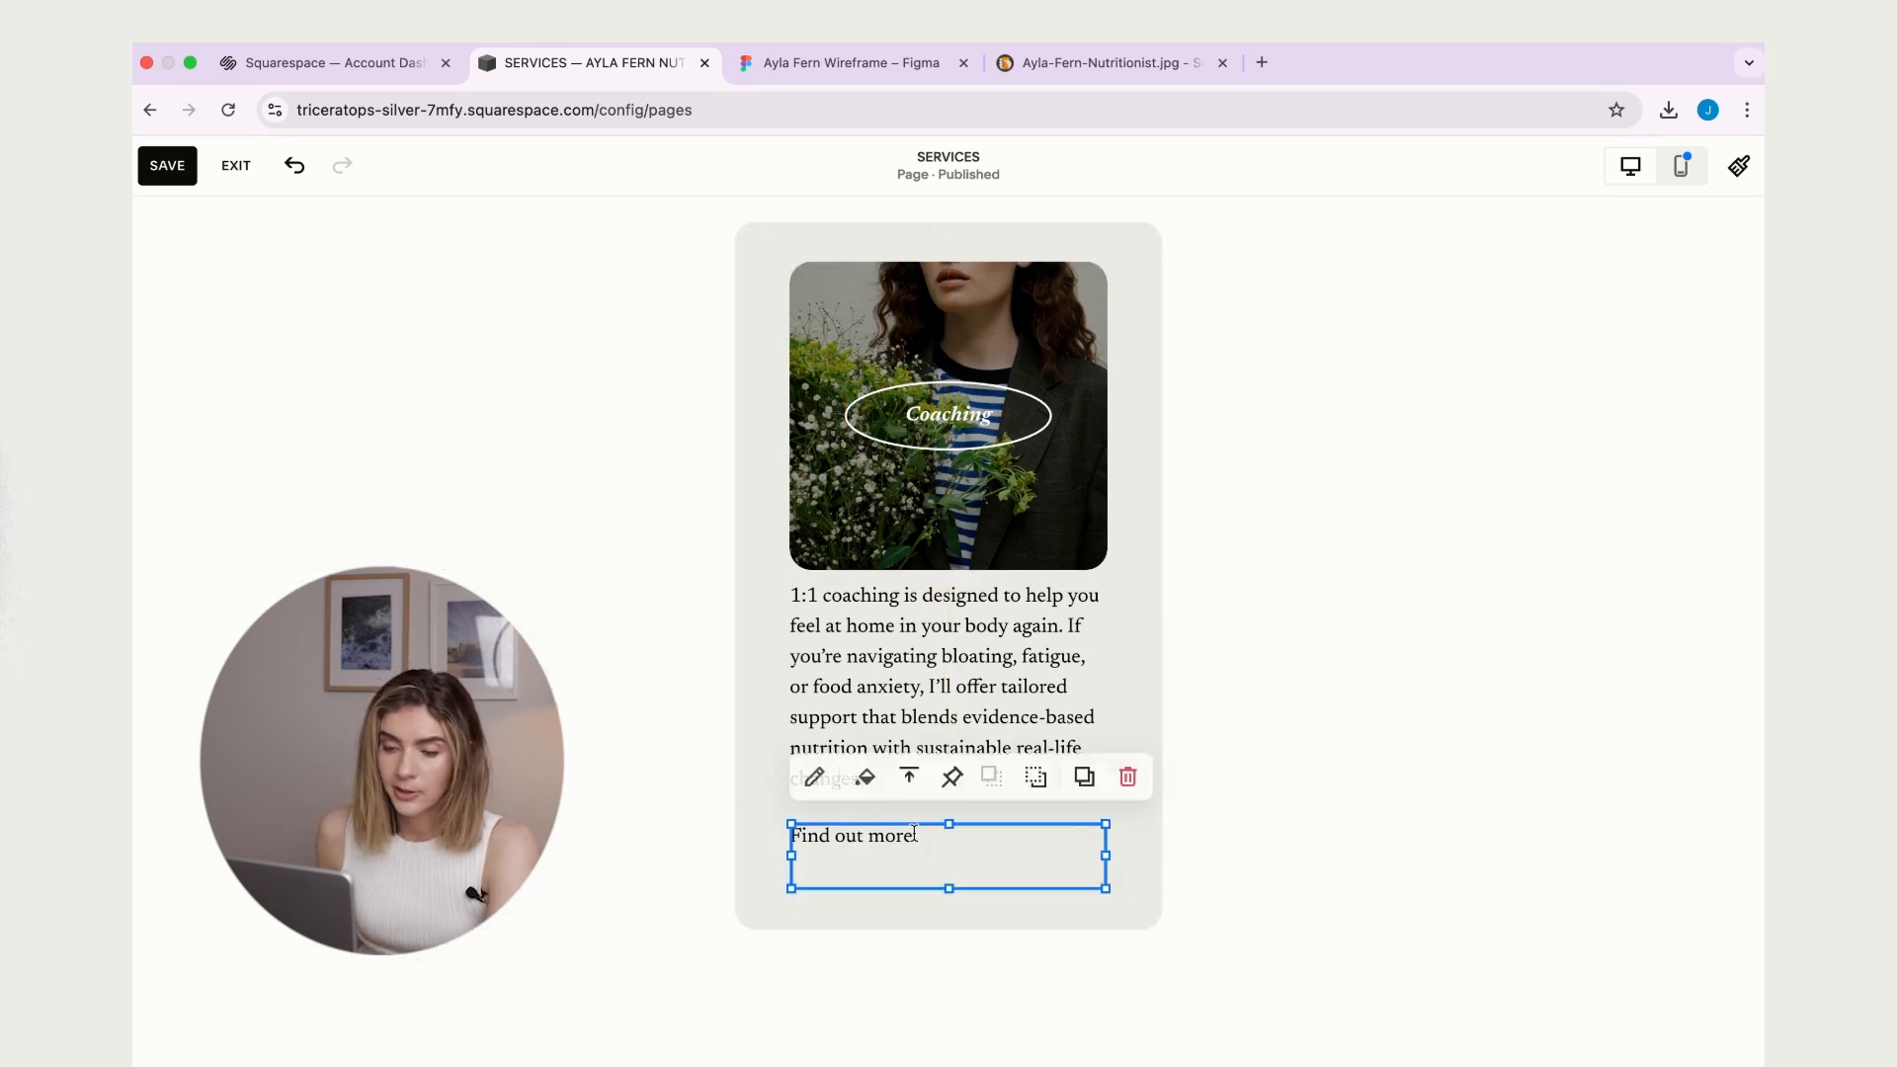
{"action": "double_click", "coordinate": [866, 832]}
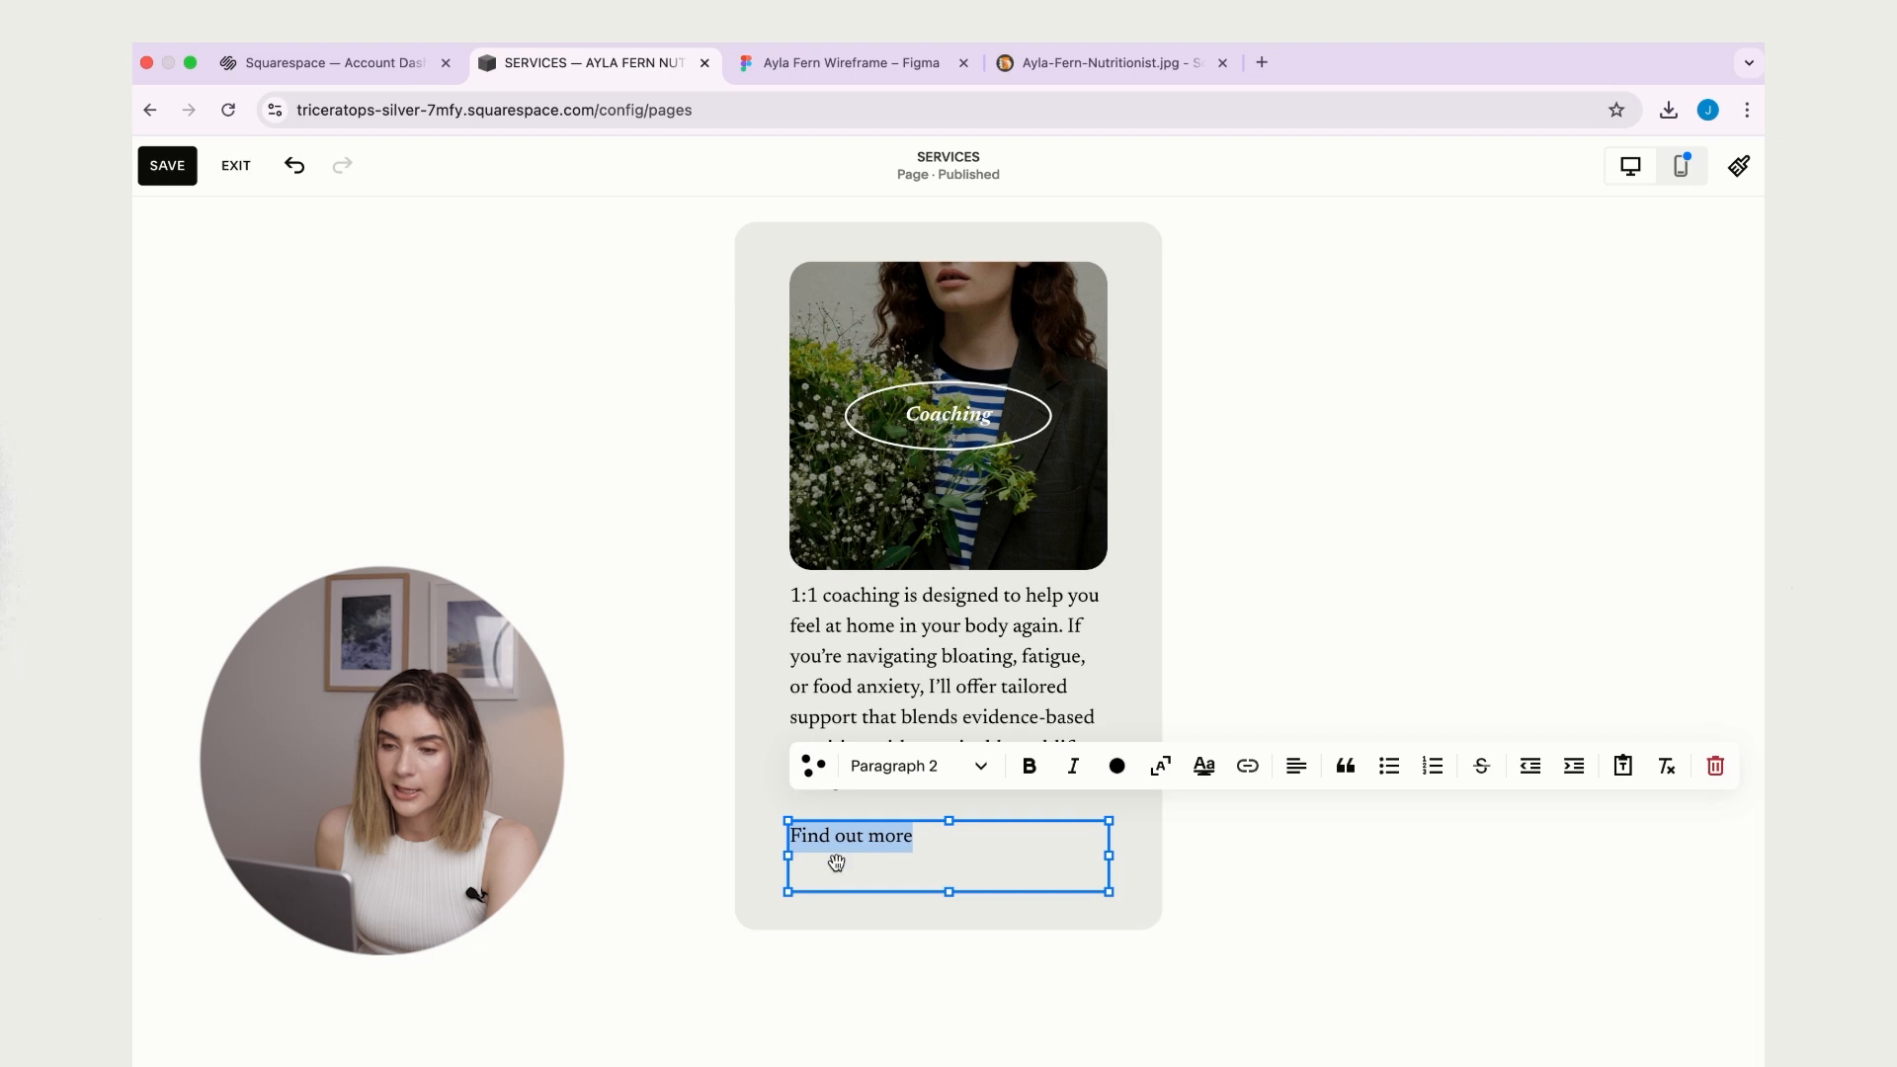
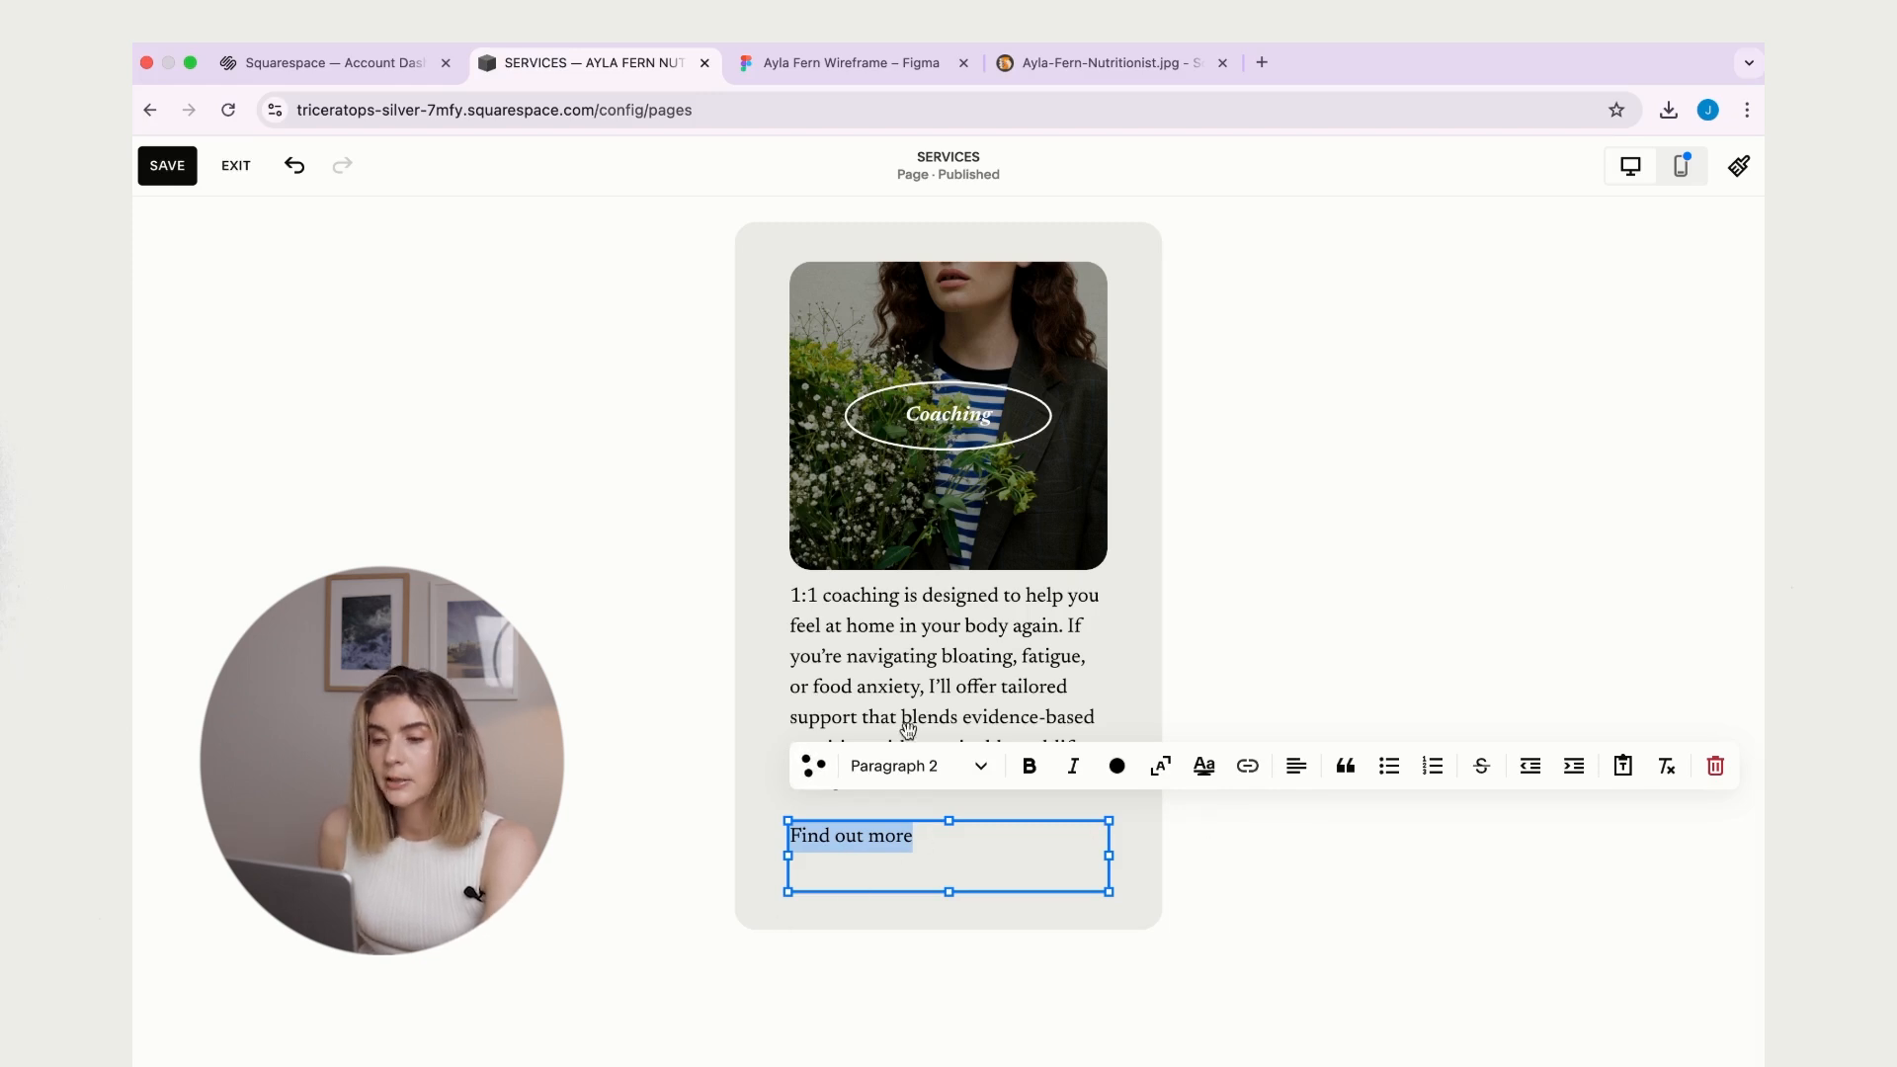
- Thin the 'Find out more' link's underline highlight to 0.05em
{"action": "left_click", "coordinate": [1259, 812]}
{"action": "double_click", "coordinate": [835, 847]}
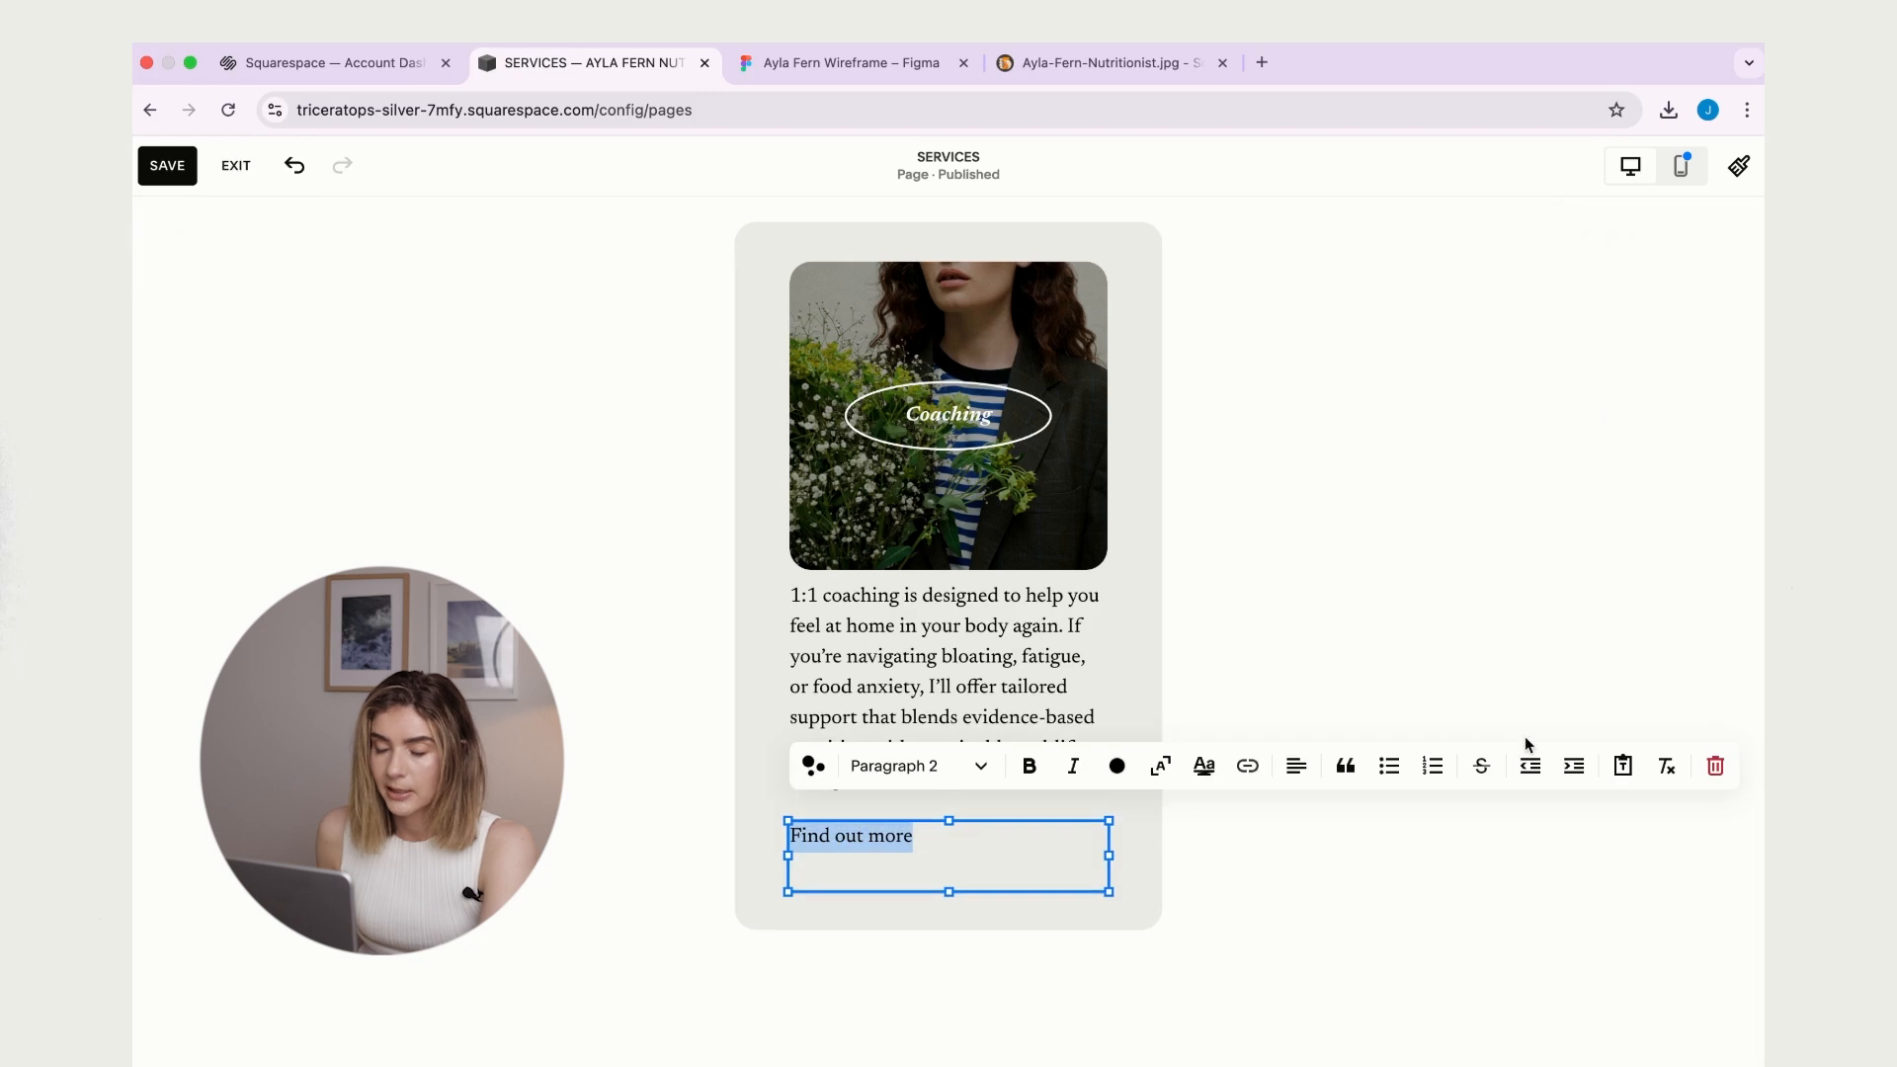
{"action": "left_click", "coordinate": [1205, 769]}
{"action": "left_click_drag", "start_coordinate": [1165, 800], "coordinate": [1143, 805]}
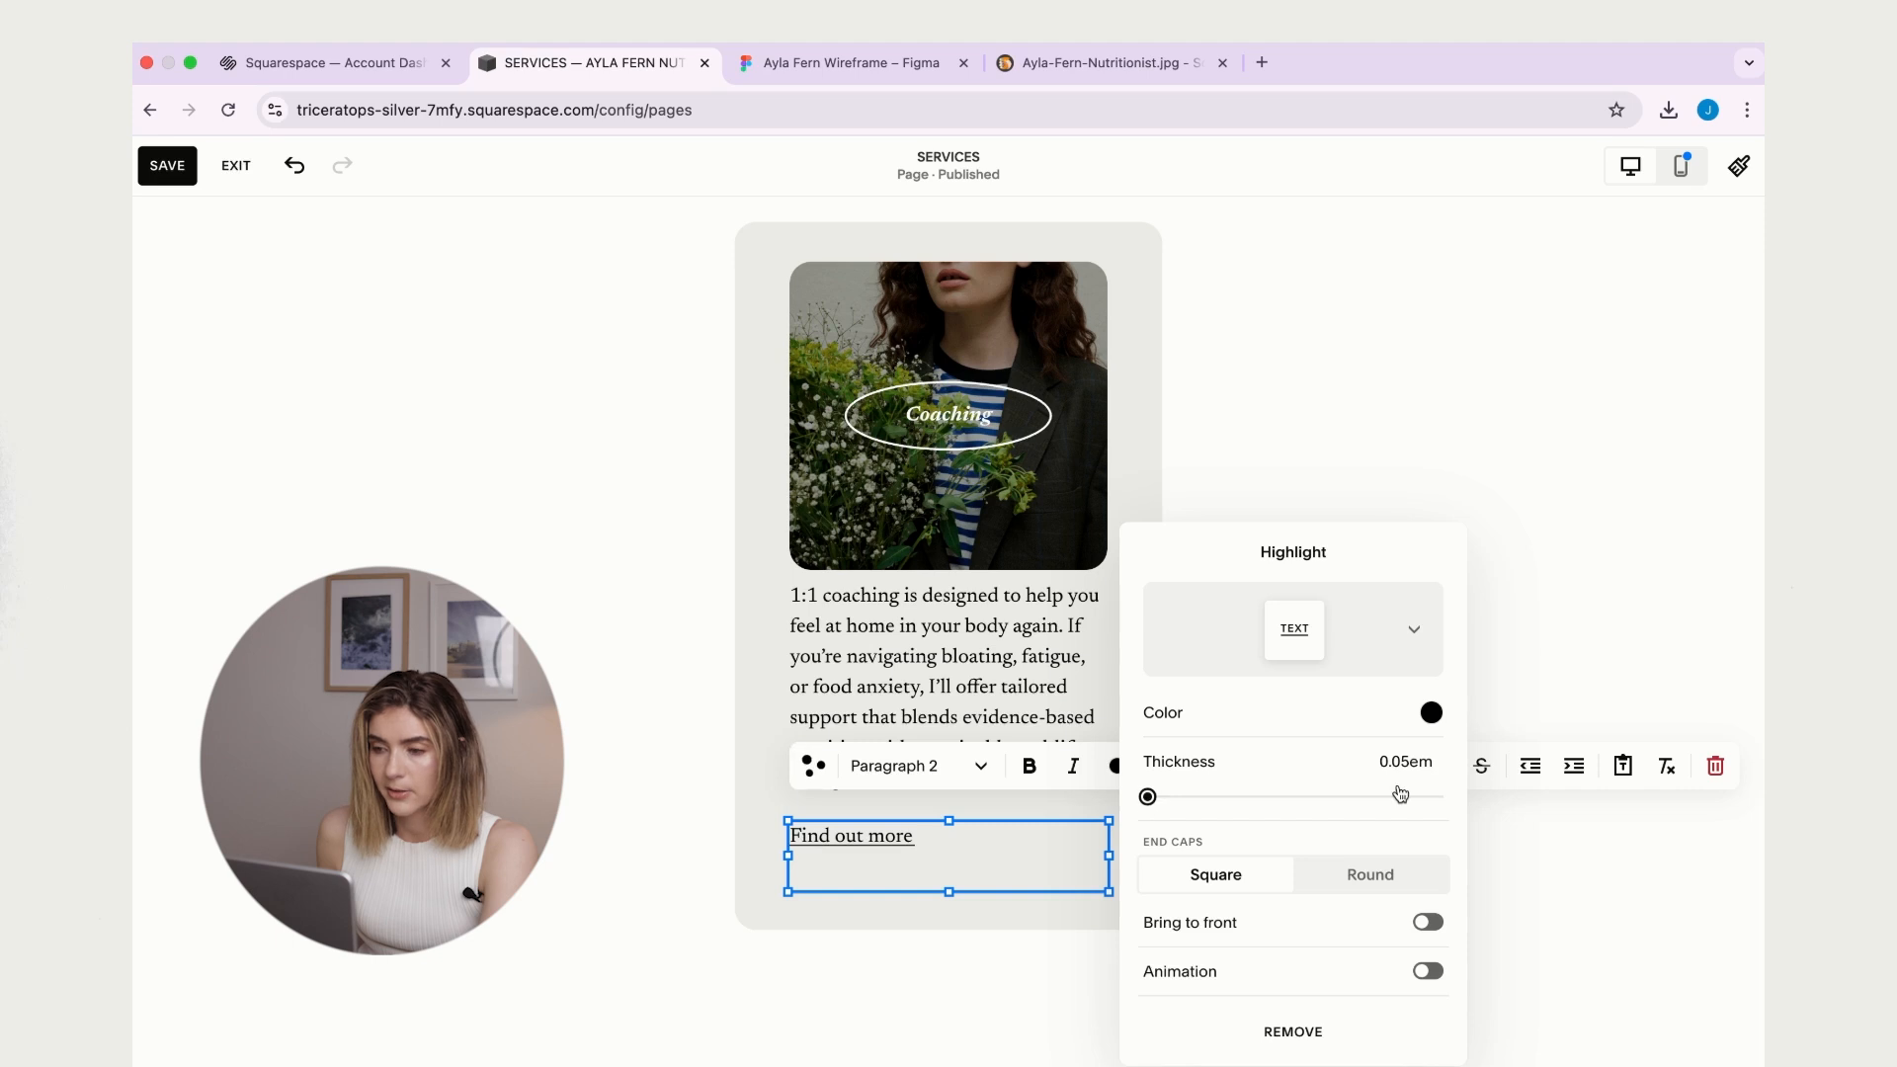
{"action": "left_click", "coordinate": [1281, 718]}
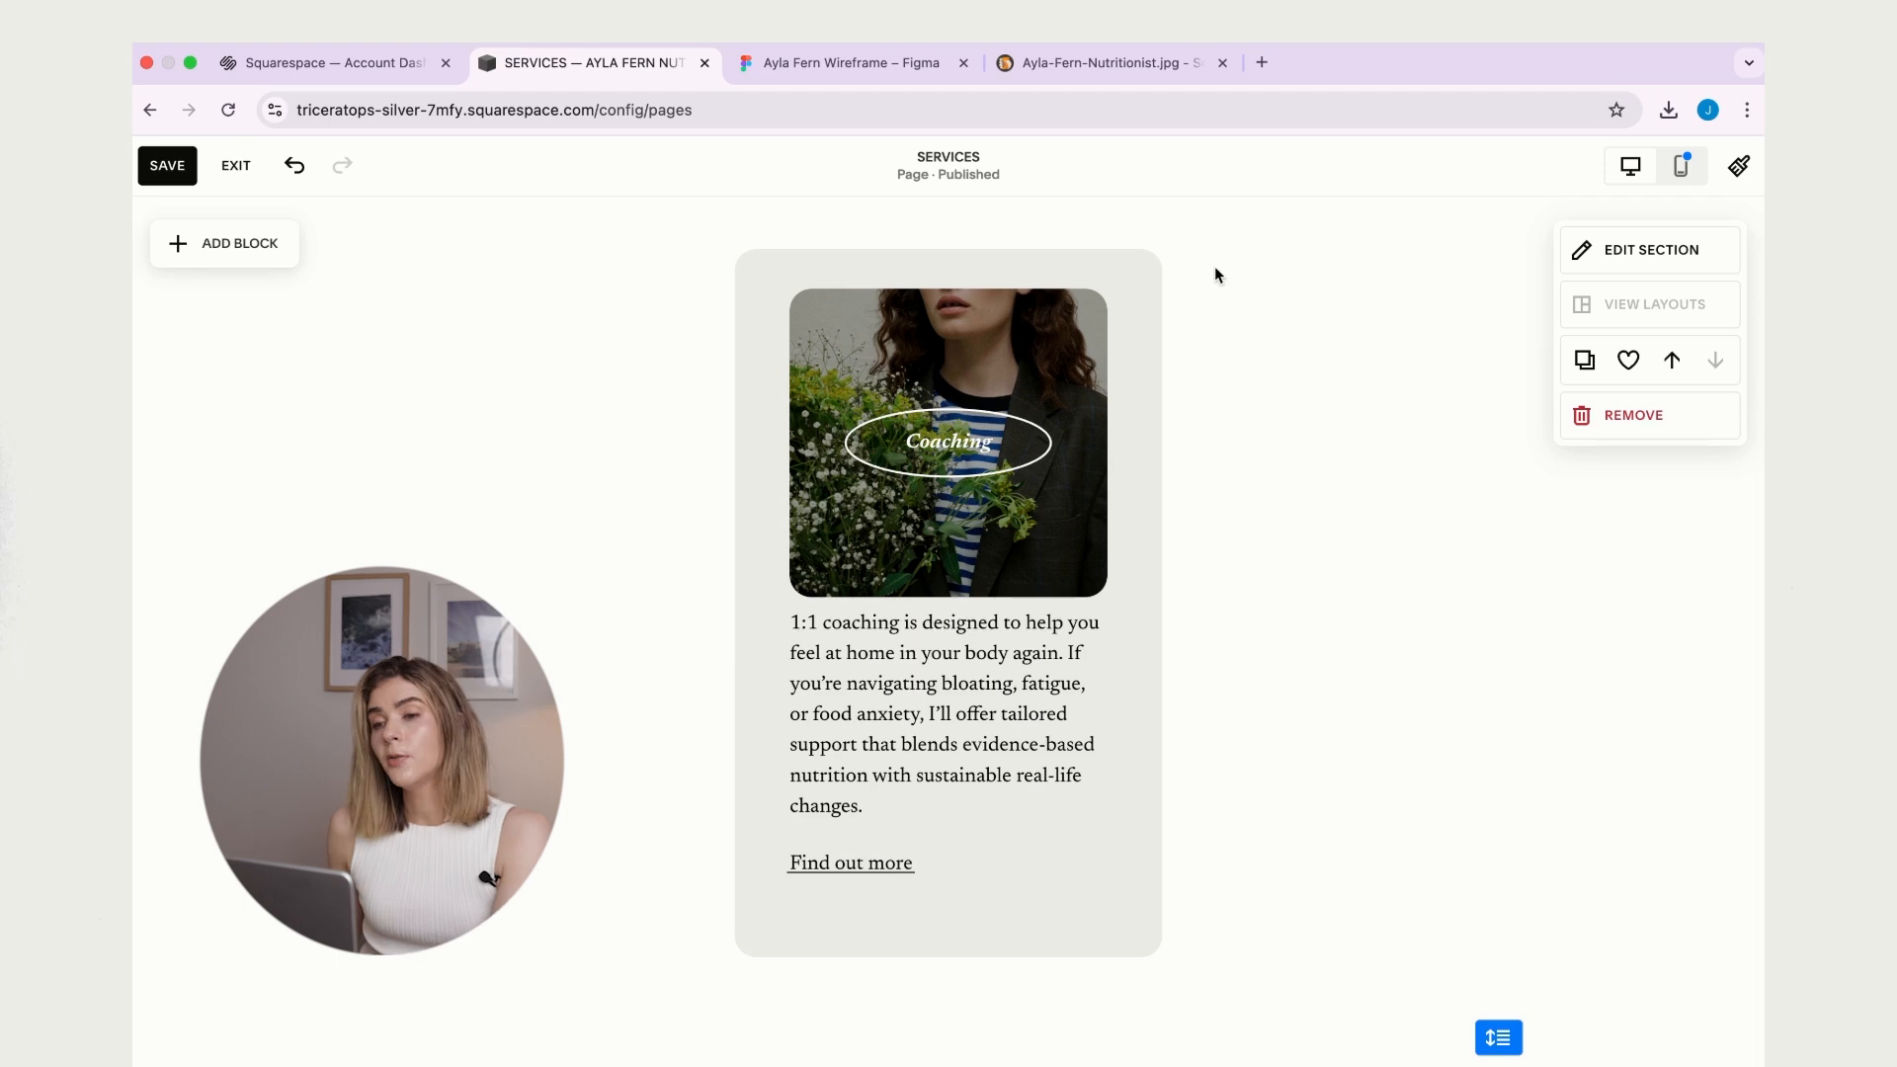
- Duplicate the Coaching card and set the original and the copy side by side
{"action": "left_click_drag", "start_coordinate": [1215, 273], "coordinate": [689, 960]}
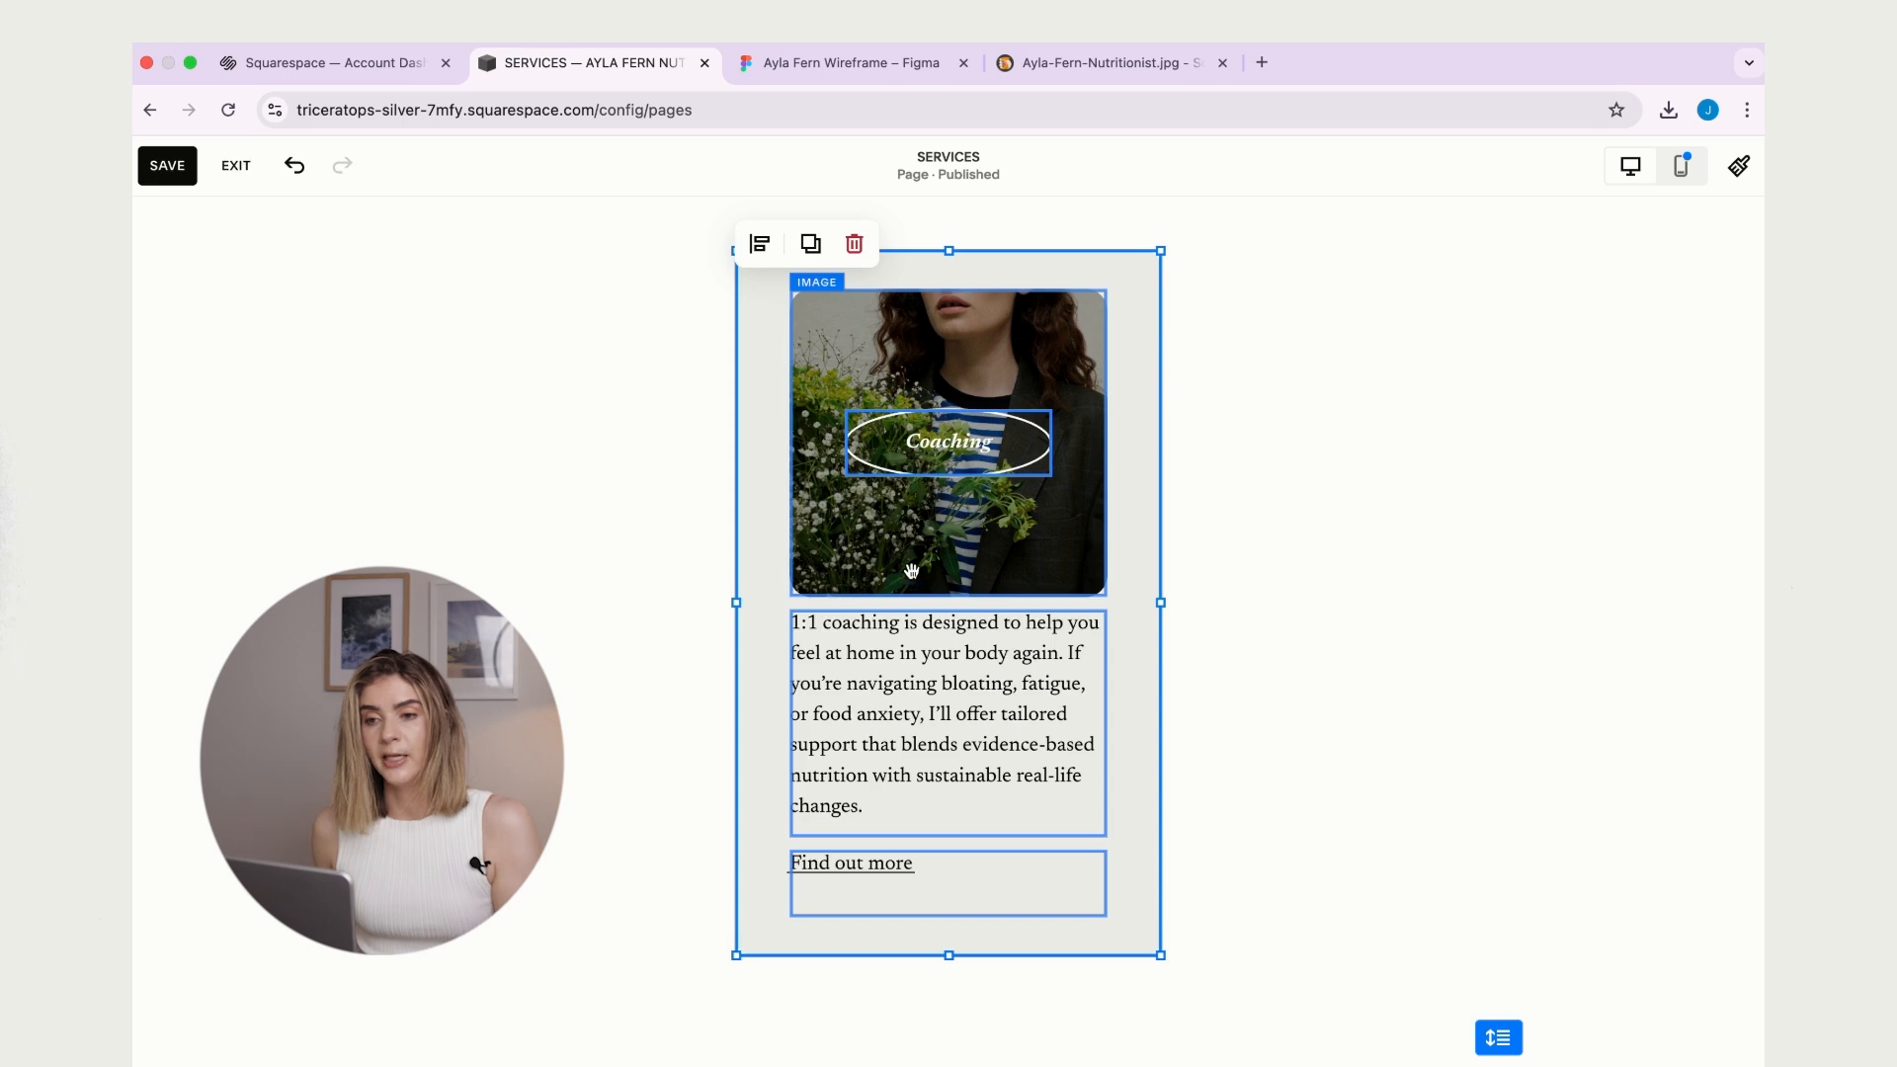
{"action": "key", "text": "super+d"}
{"action": "left_click_drag", "start_coordinate": [1027, 494], "coordinate": [1329, 413]}
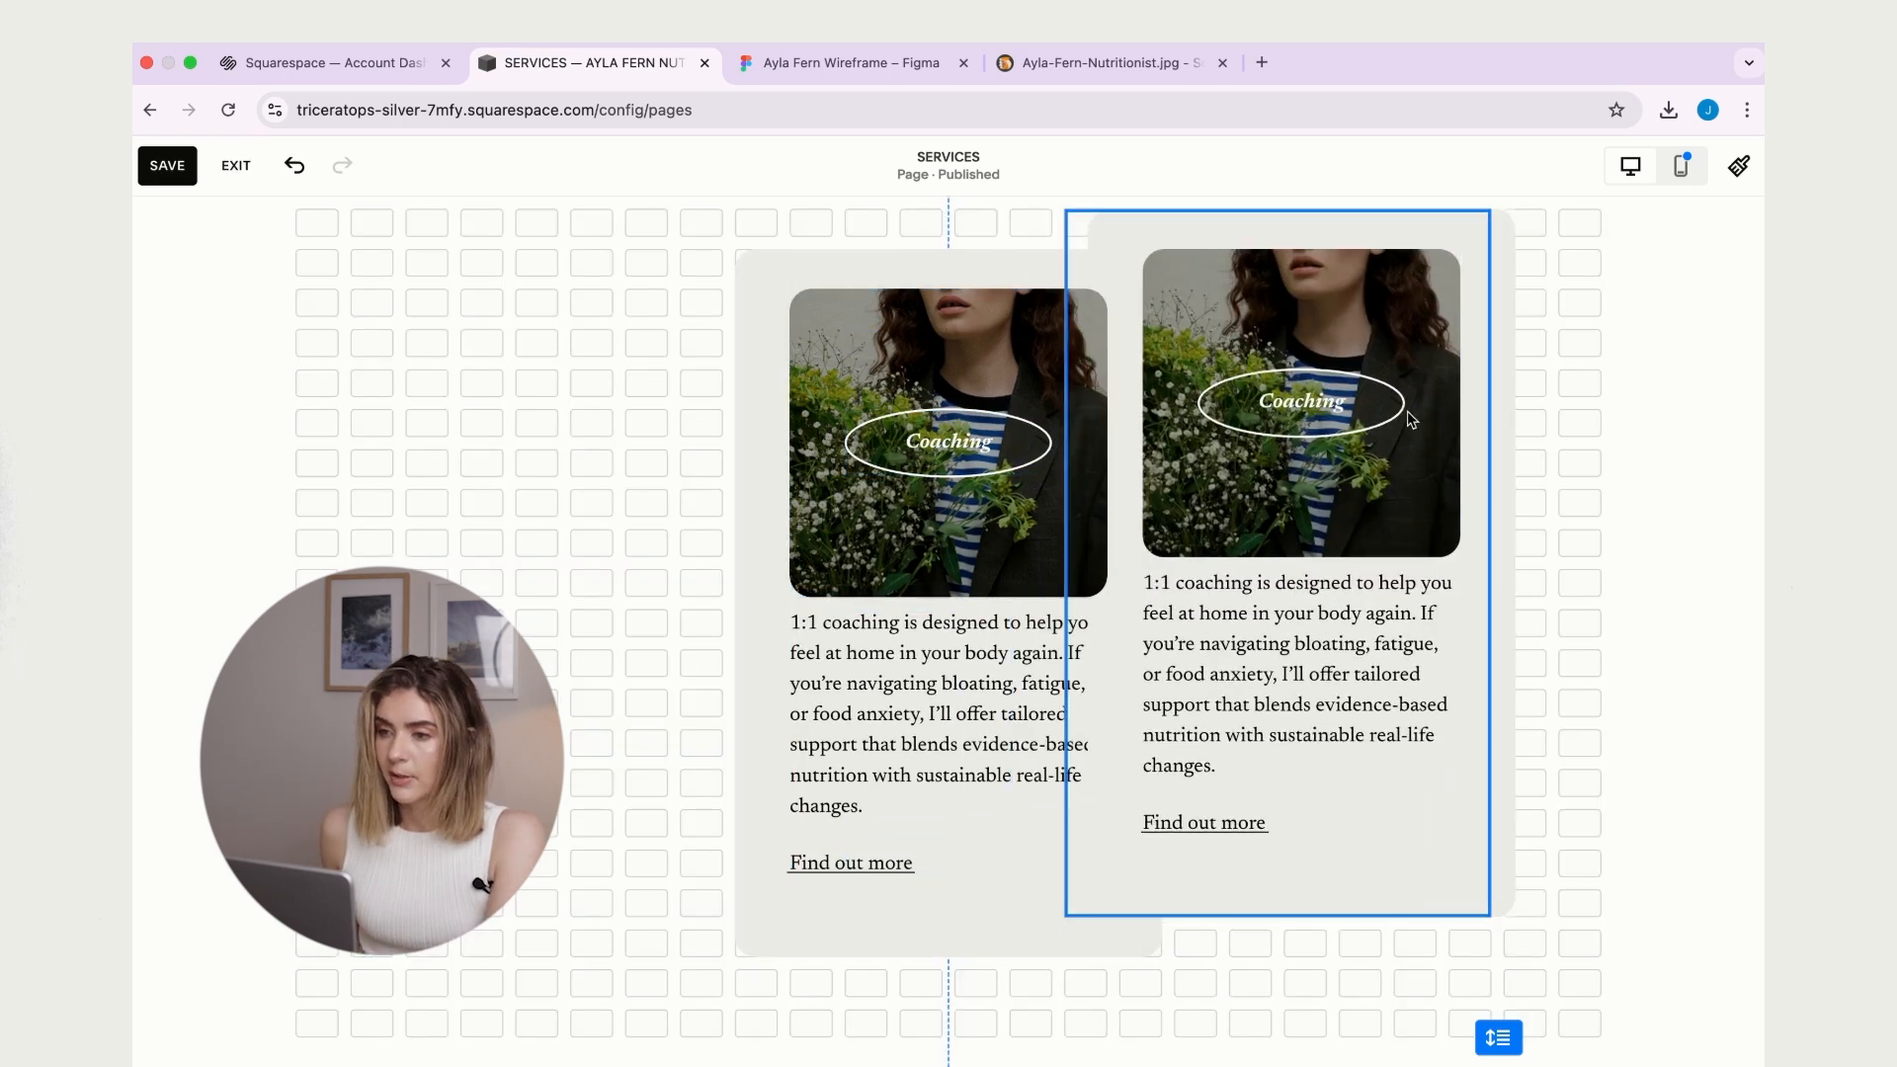
{"action": "left_click", "coordinate": [998, 450]}
{"action": "left_click_drag", "start_coordinate": [998, 449], "coordinate": [567, 437]}
{"action": "left_click_drag", "start_coordinate": [982, 233], "coordinate": [1334, 942]}
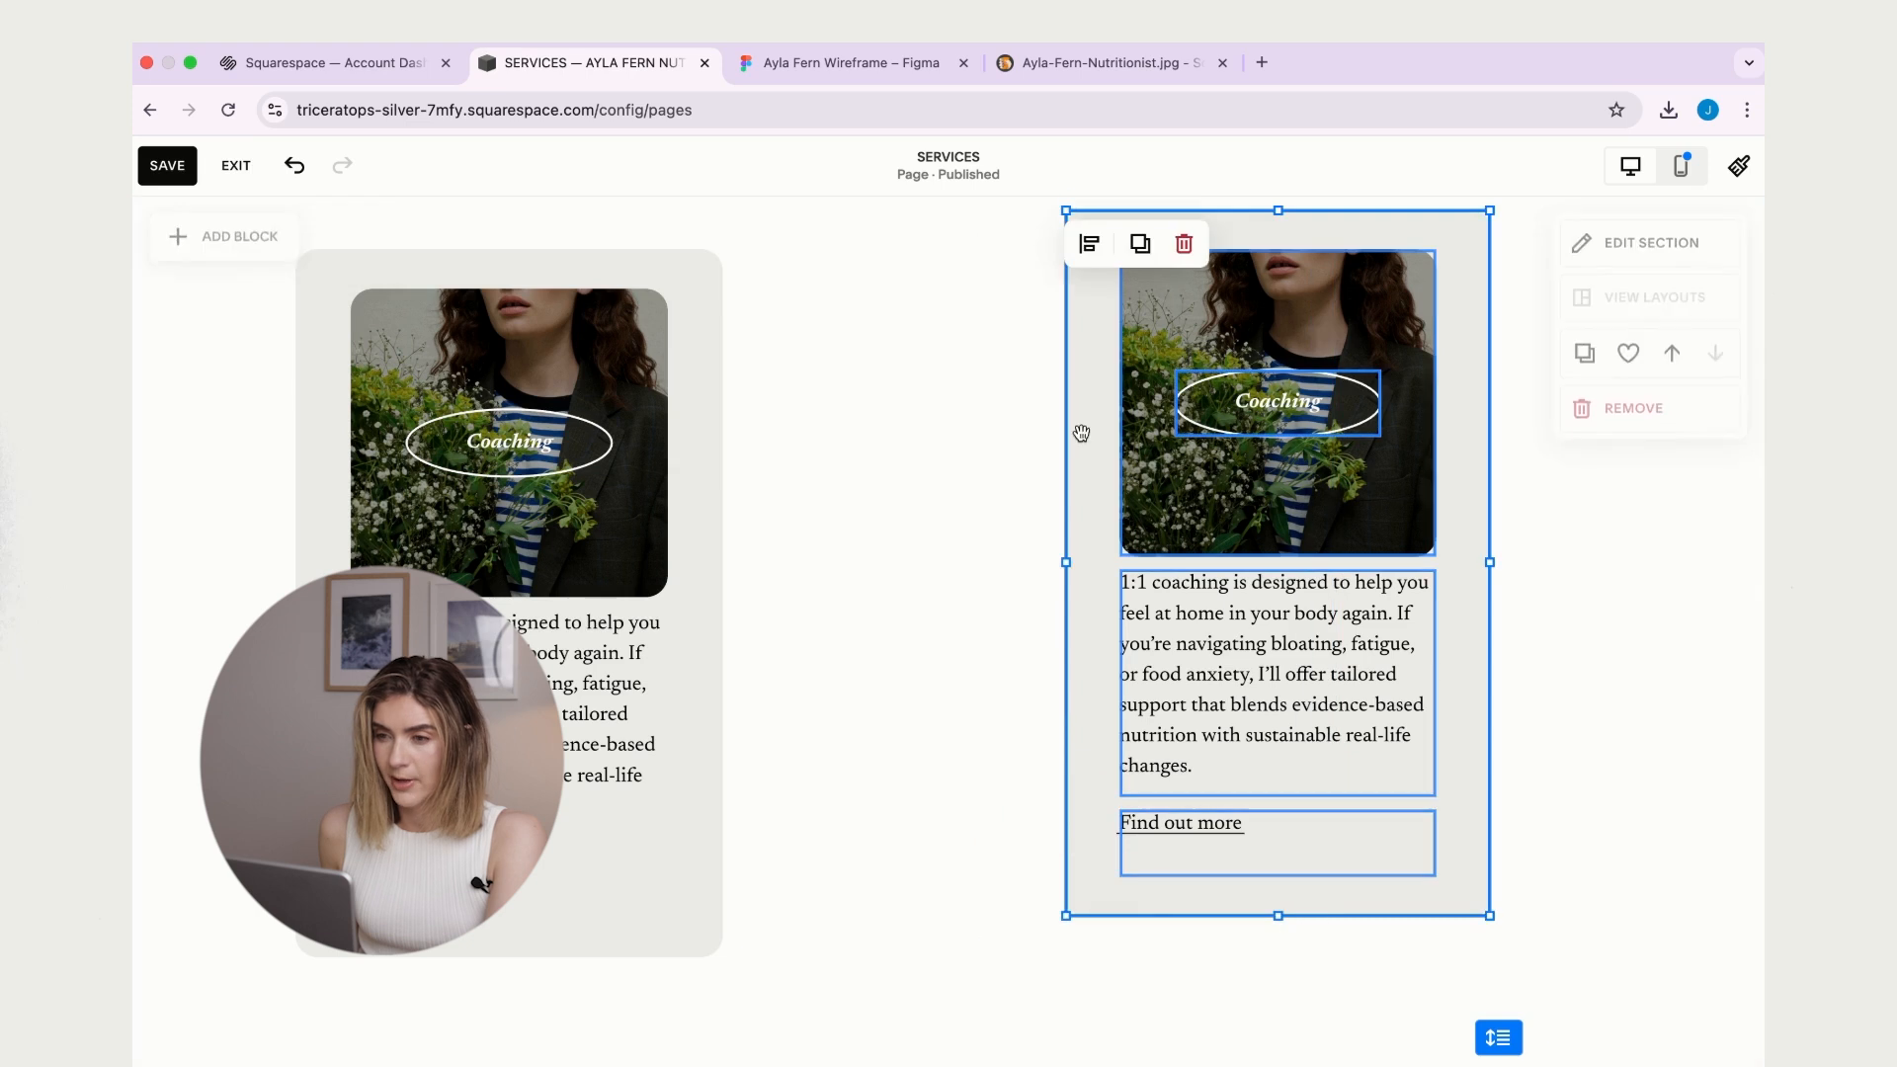
{"action": "left_click_drag", "start_coordinate": [1081, 433], "coordinate": [921, 350]}
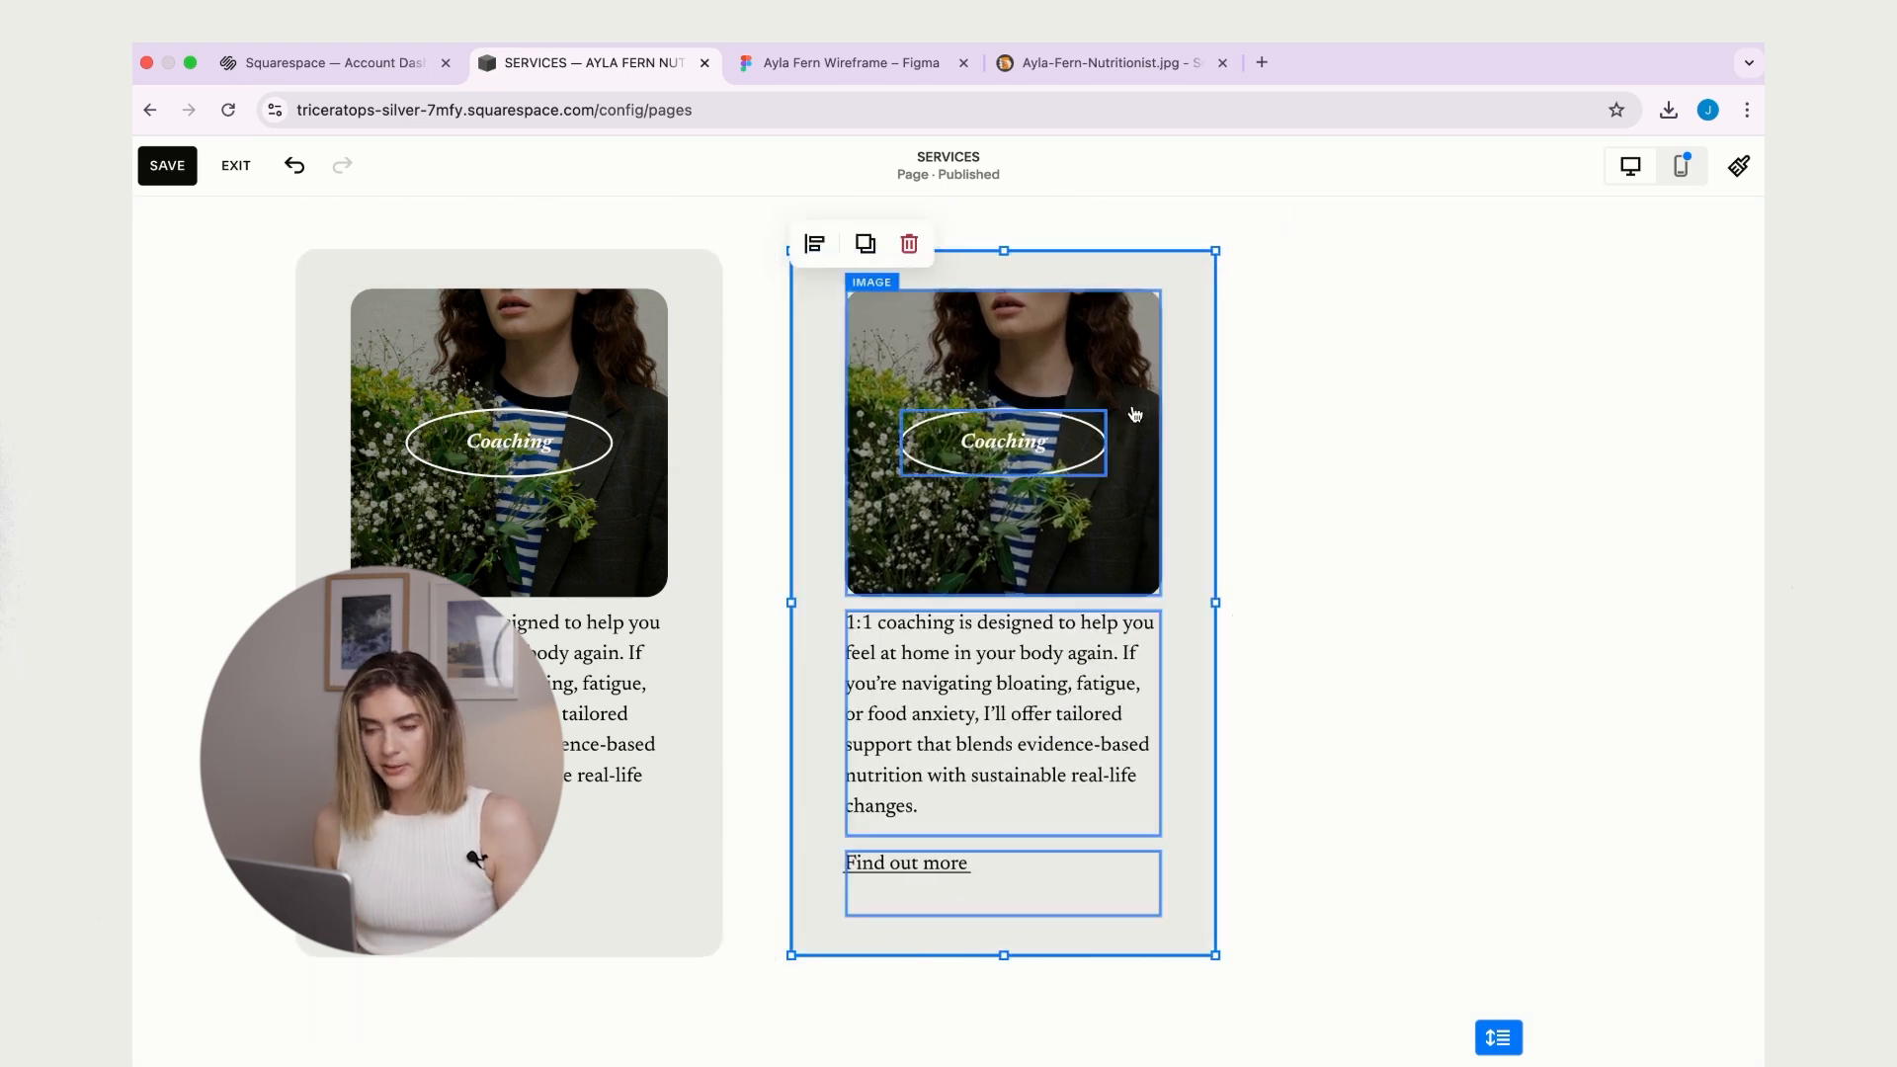
- Place a third Coaching card on the right, align it, and copy Figma's 'Gut Reset Programme' label
{"action": "left_click_drag", "start_coordinate": [1135, 414], "coordinate": [1620, 405]}
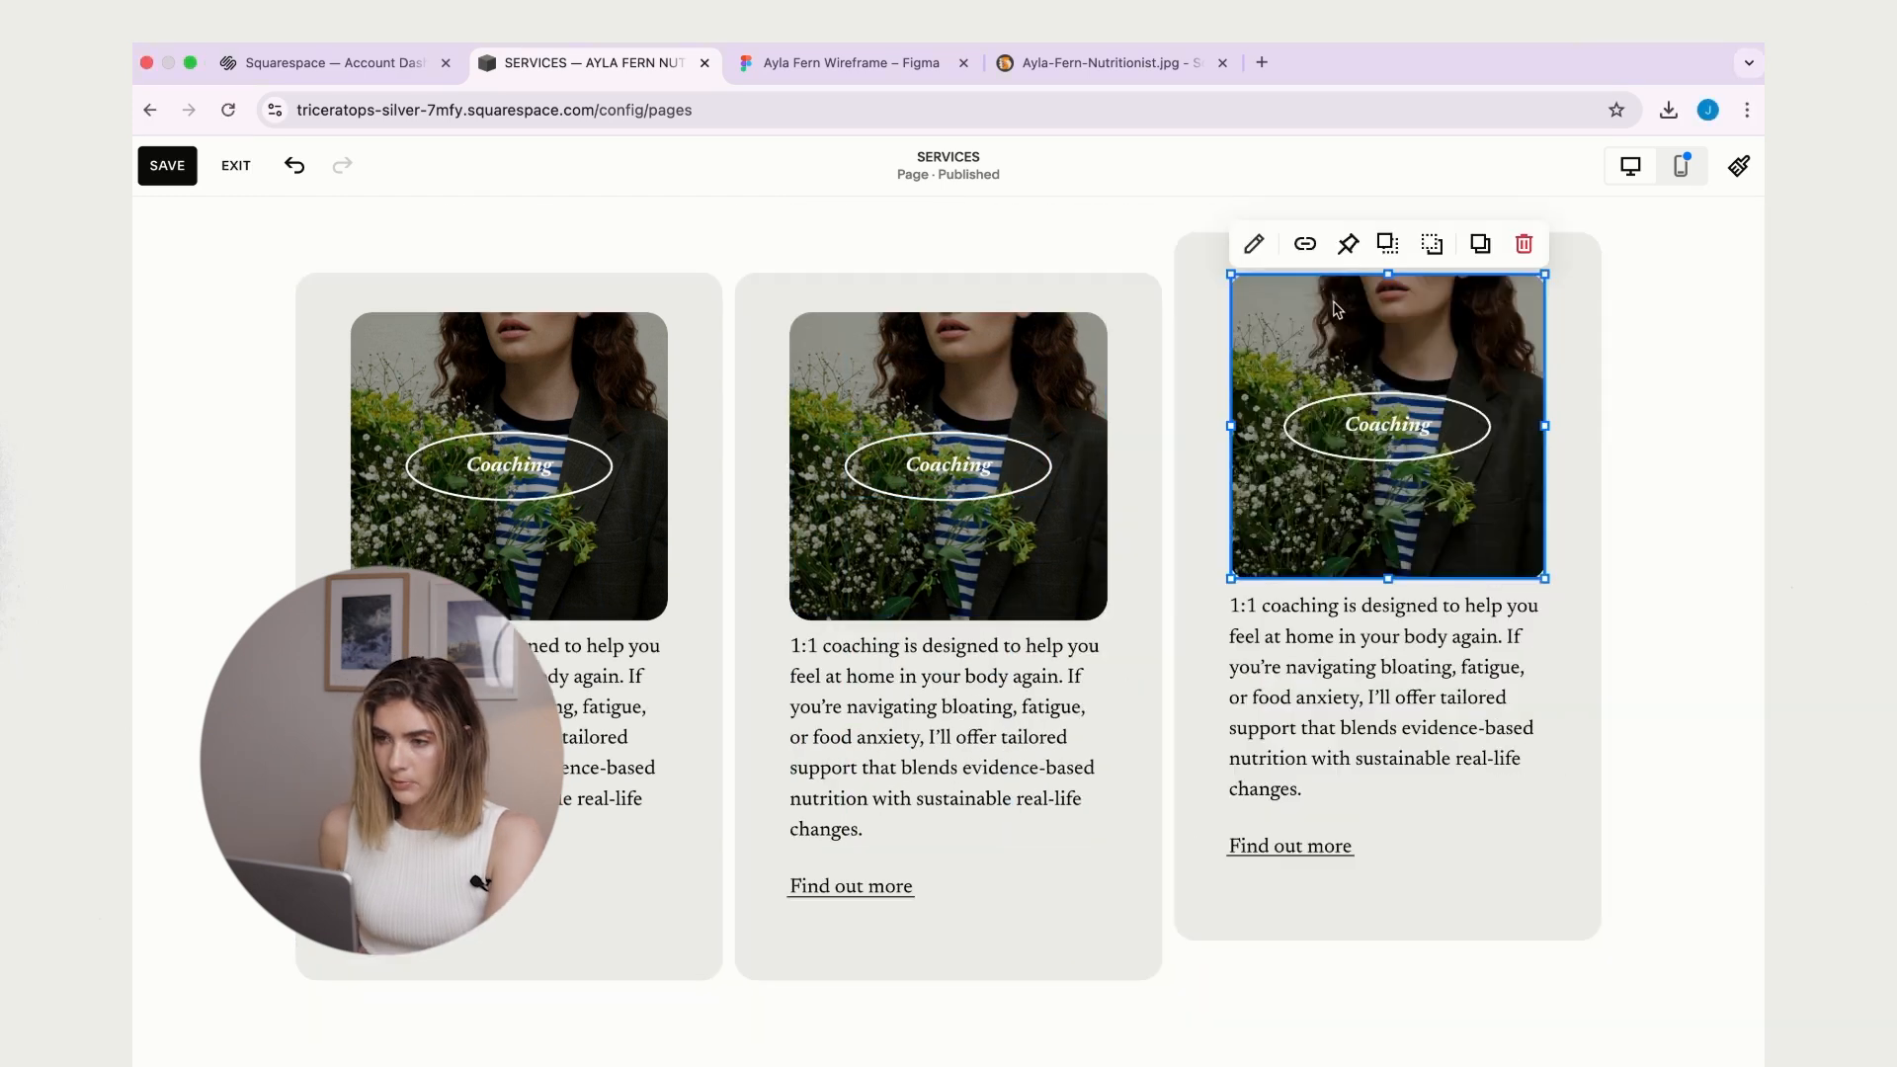
{"action": "left_click_drag", "start_coordinate": [1291, 725], "coordinate": [1391, 1014]}
{"action": "left_click_drag", "start_coordinate": [1252, 326], "coordinate": [1252, 368]}
{"action": "left_click", "coordinate": [1610, 478]}
{"action": "left_click_drag", "start_coordinate": [453, 243], "coordinate": [670, 983]}
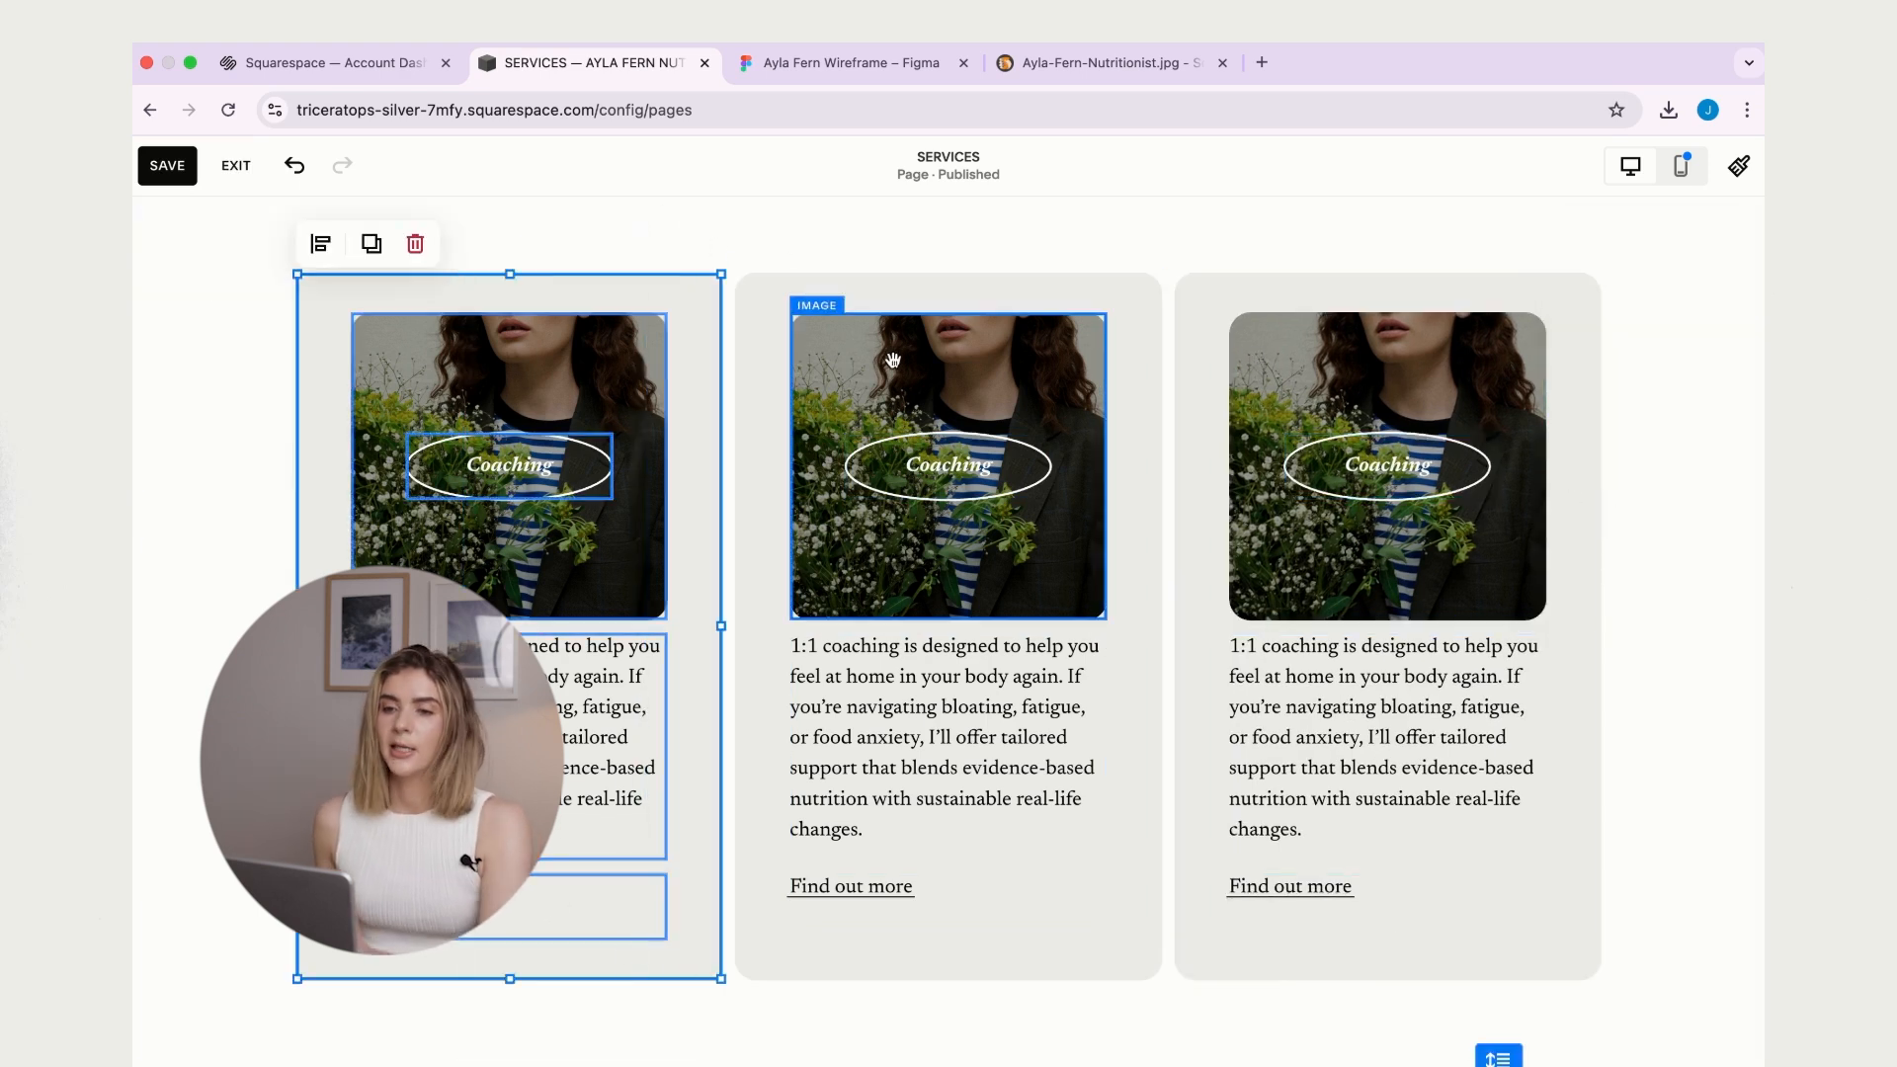
{"action": "scroll", "coordinate": [1100, 484], "scroll_direction": "down", "scroll_amount": 3}
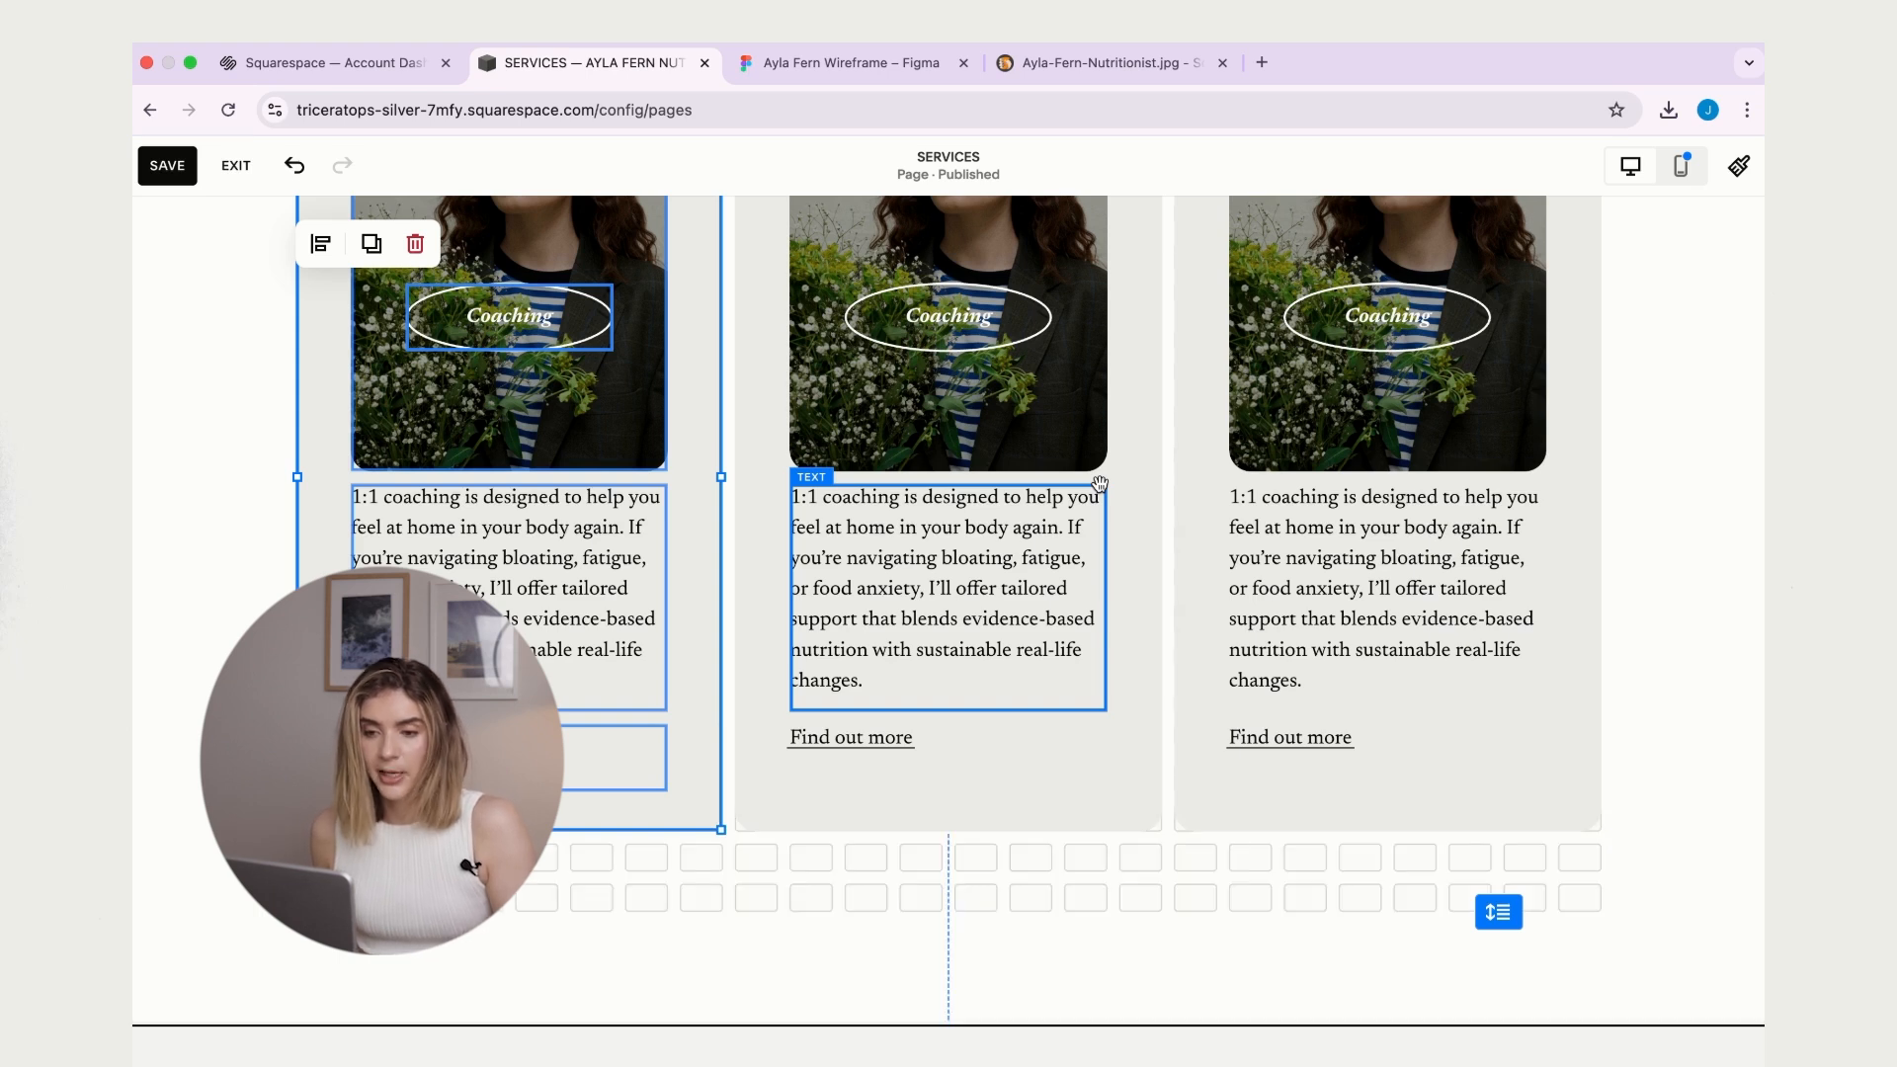
{"action": "left_click", "coordinate": [1219, 868]}
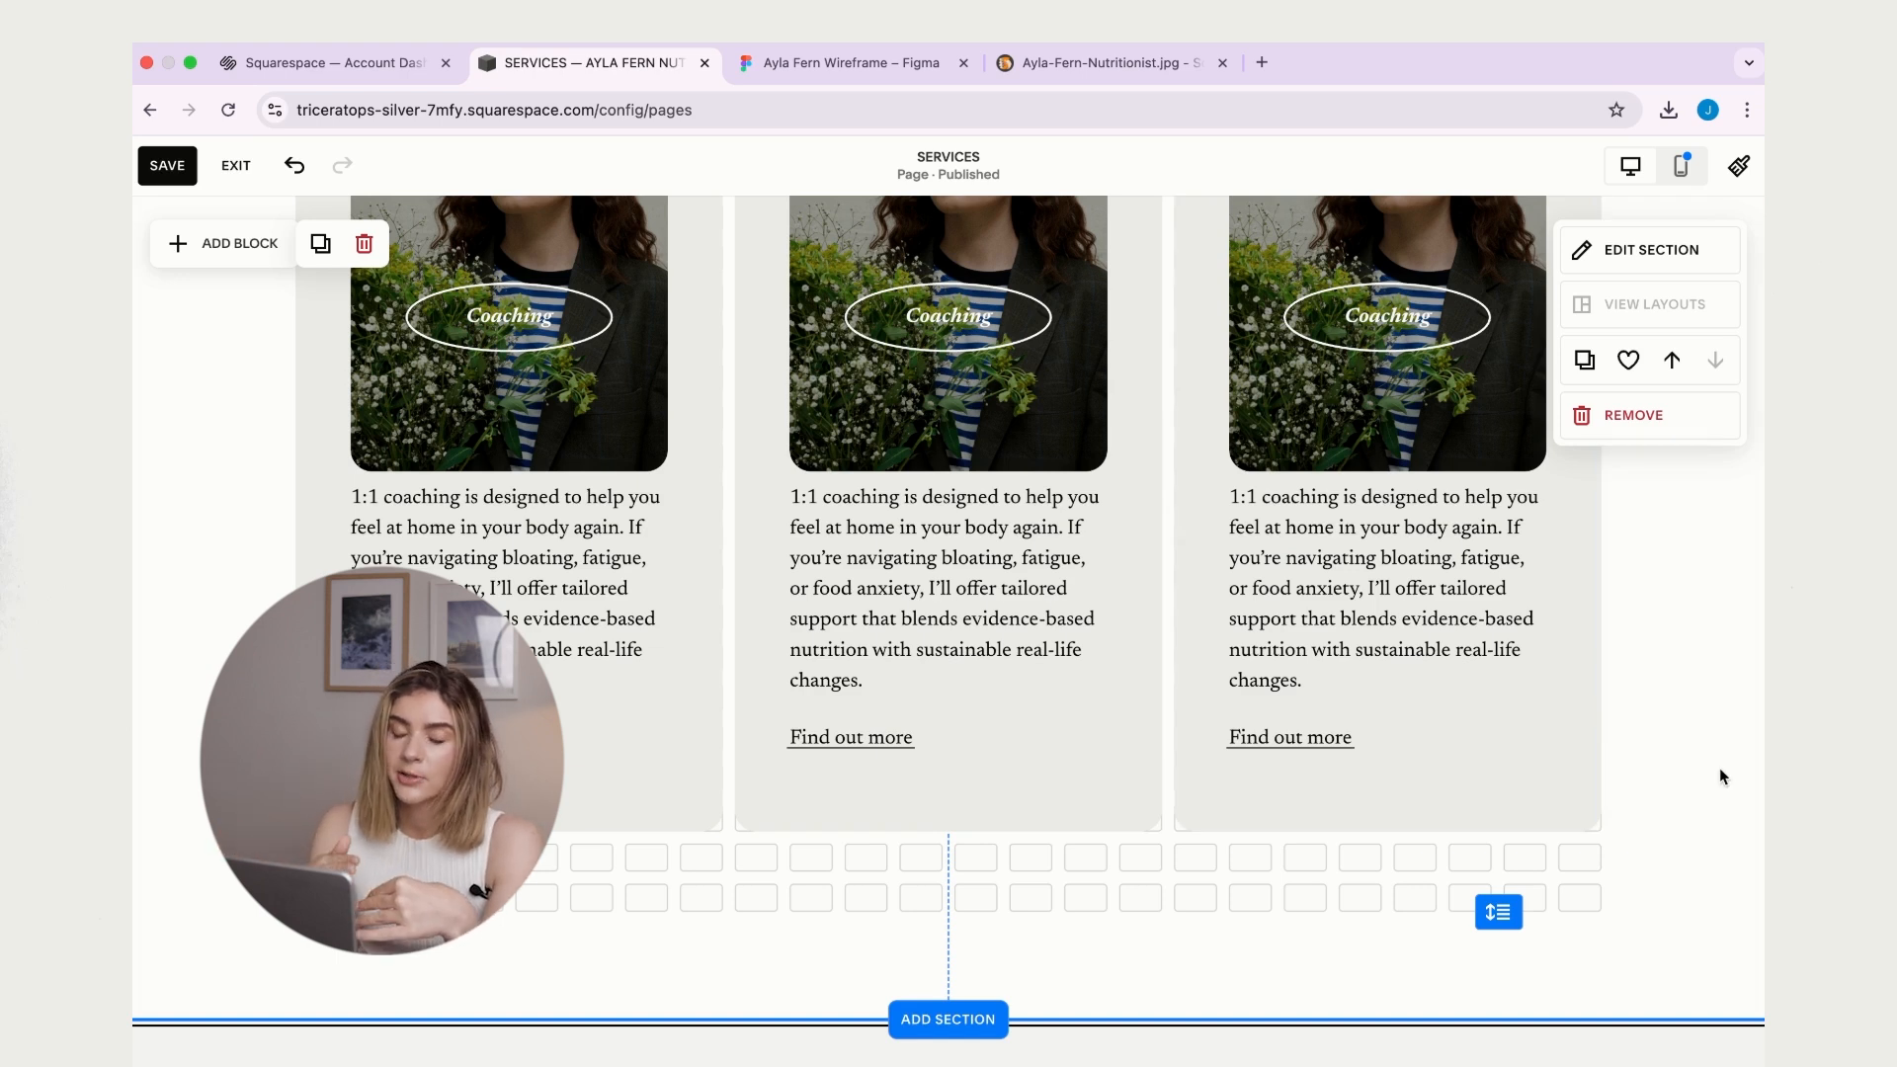
{"action": "scroll", "coordinate": [1691, 768], "scroll_direction": "up", "scroll_amount": 1}
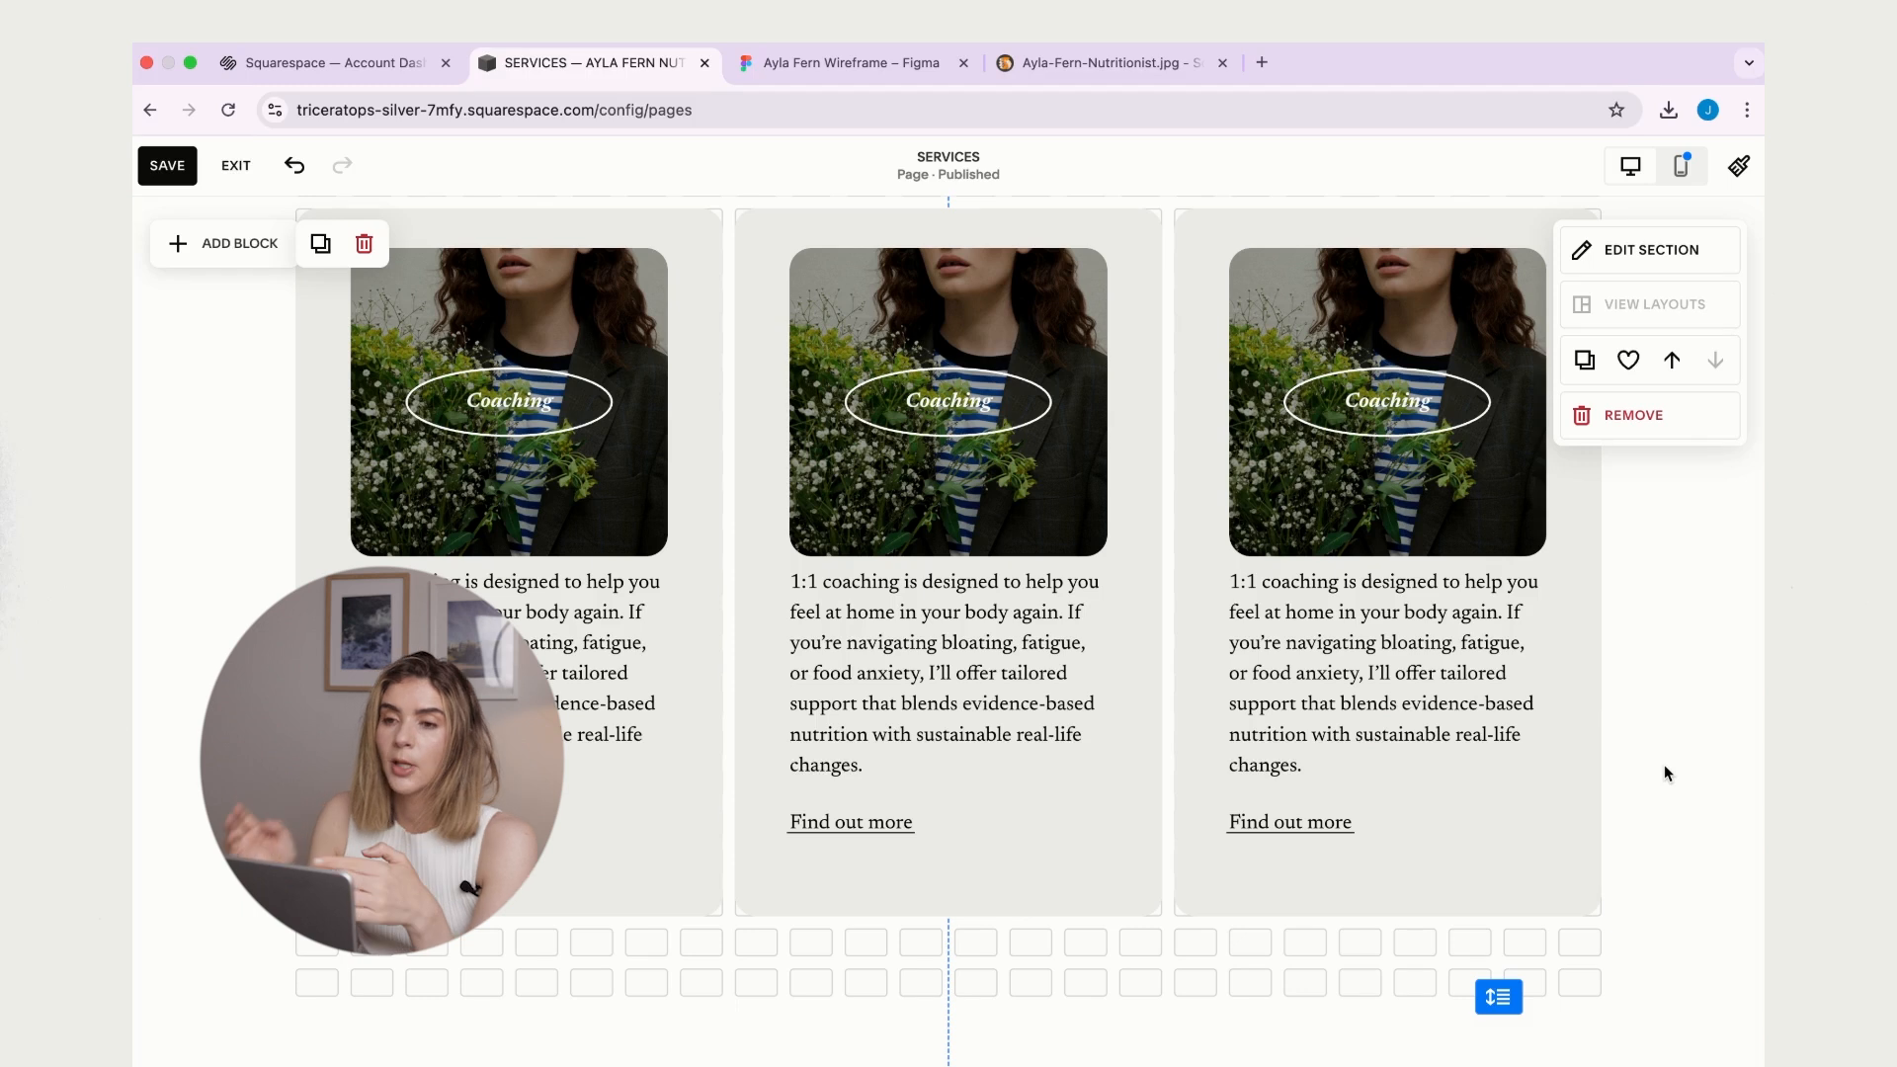
{"action": "left_click", "coordinate": [915, 65]}
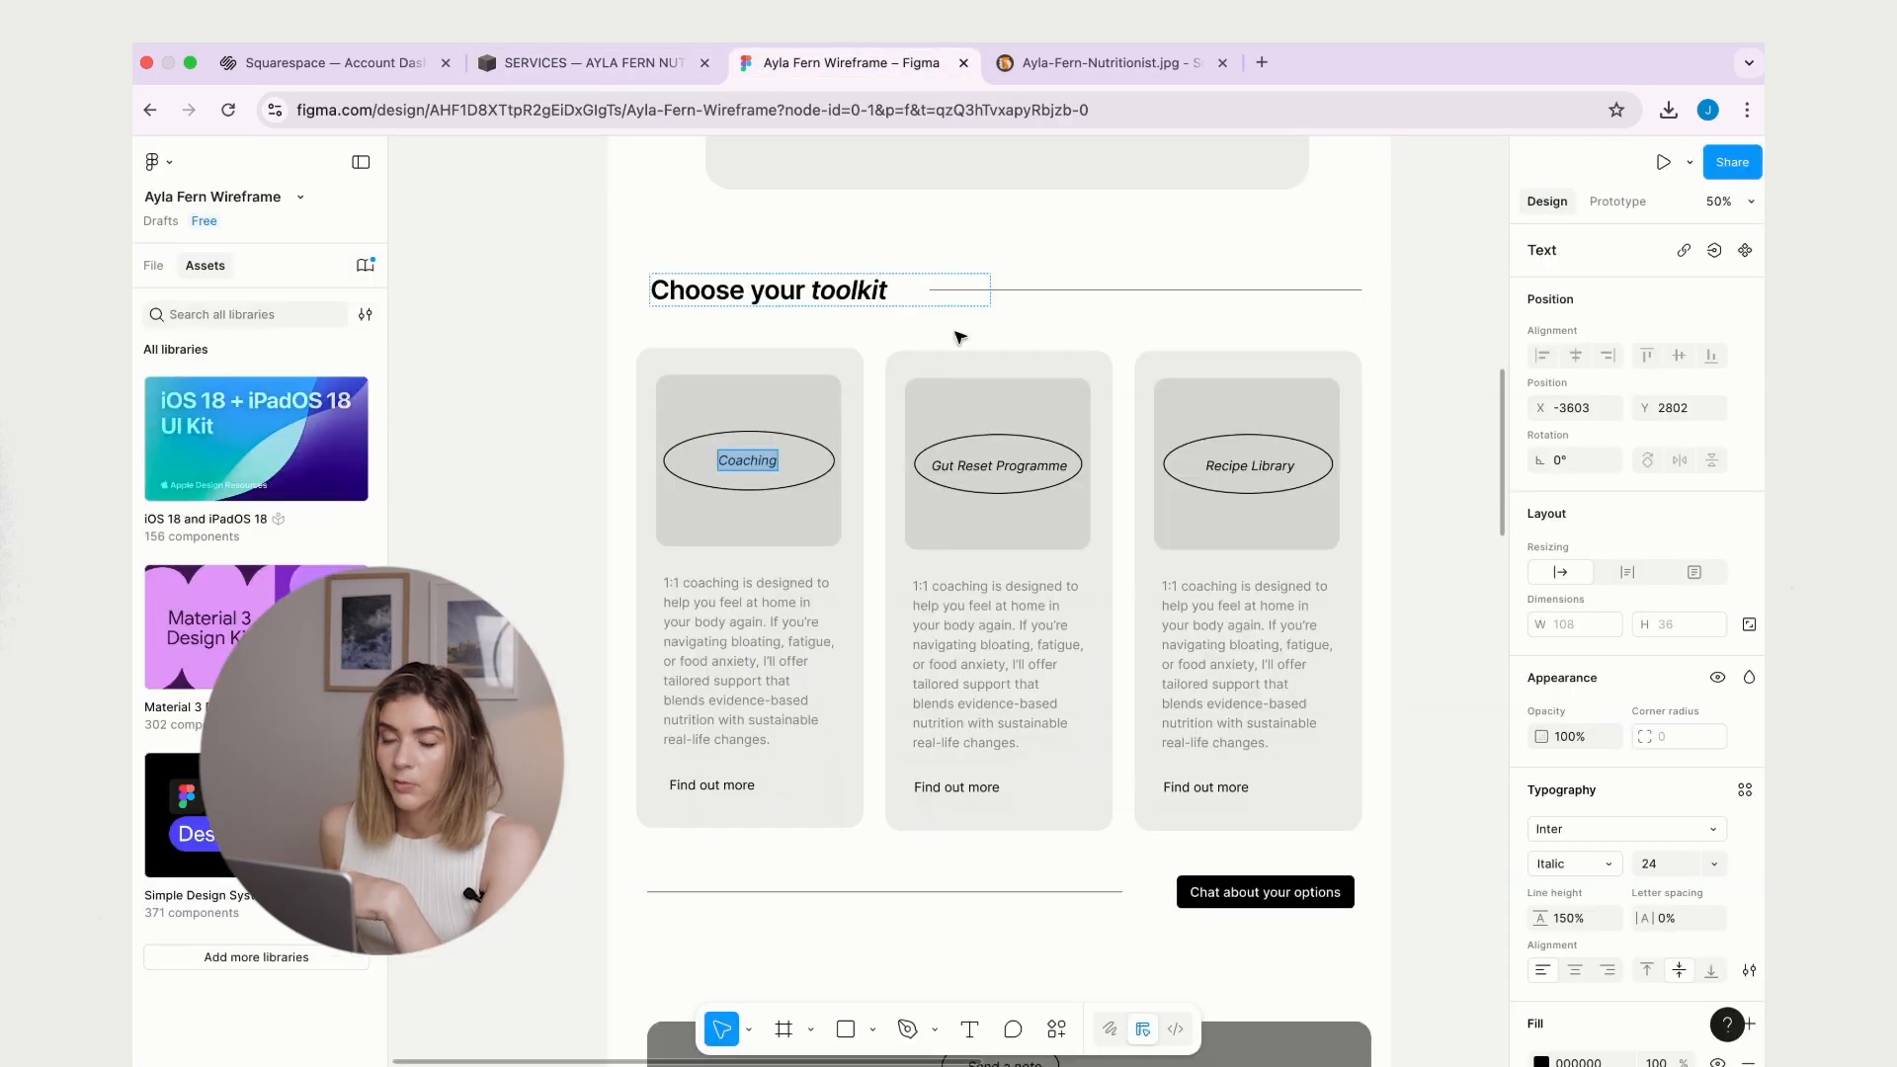
{"action": "double_click", "coordinate": [985, 466]}
{"action": "key", "text": "super+c"}
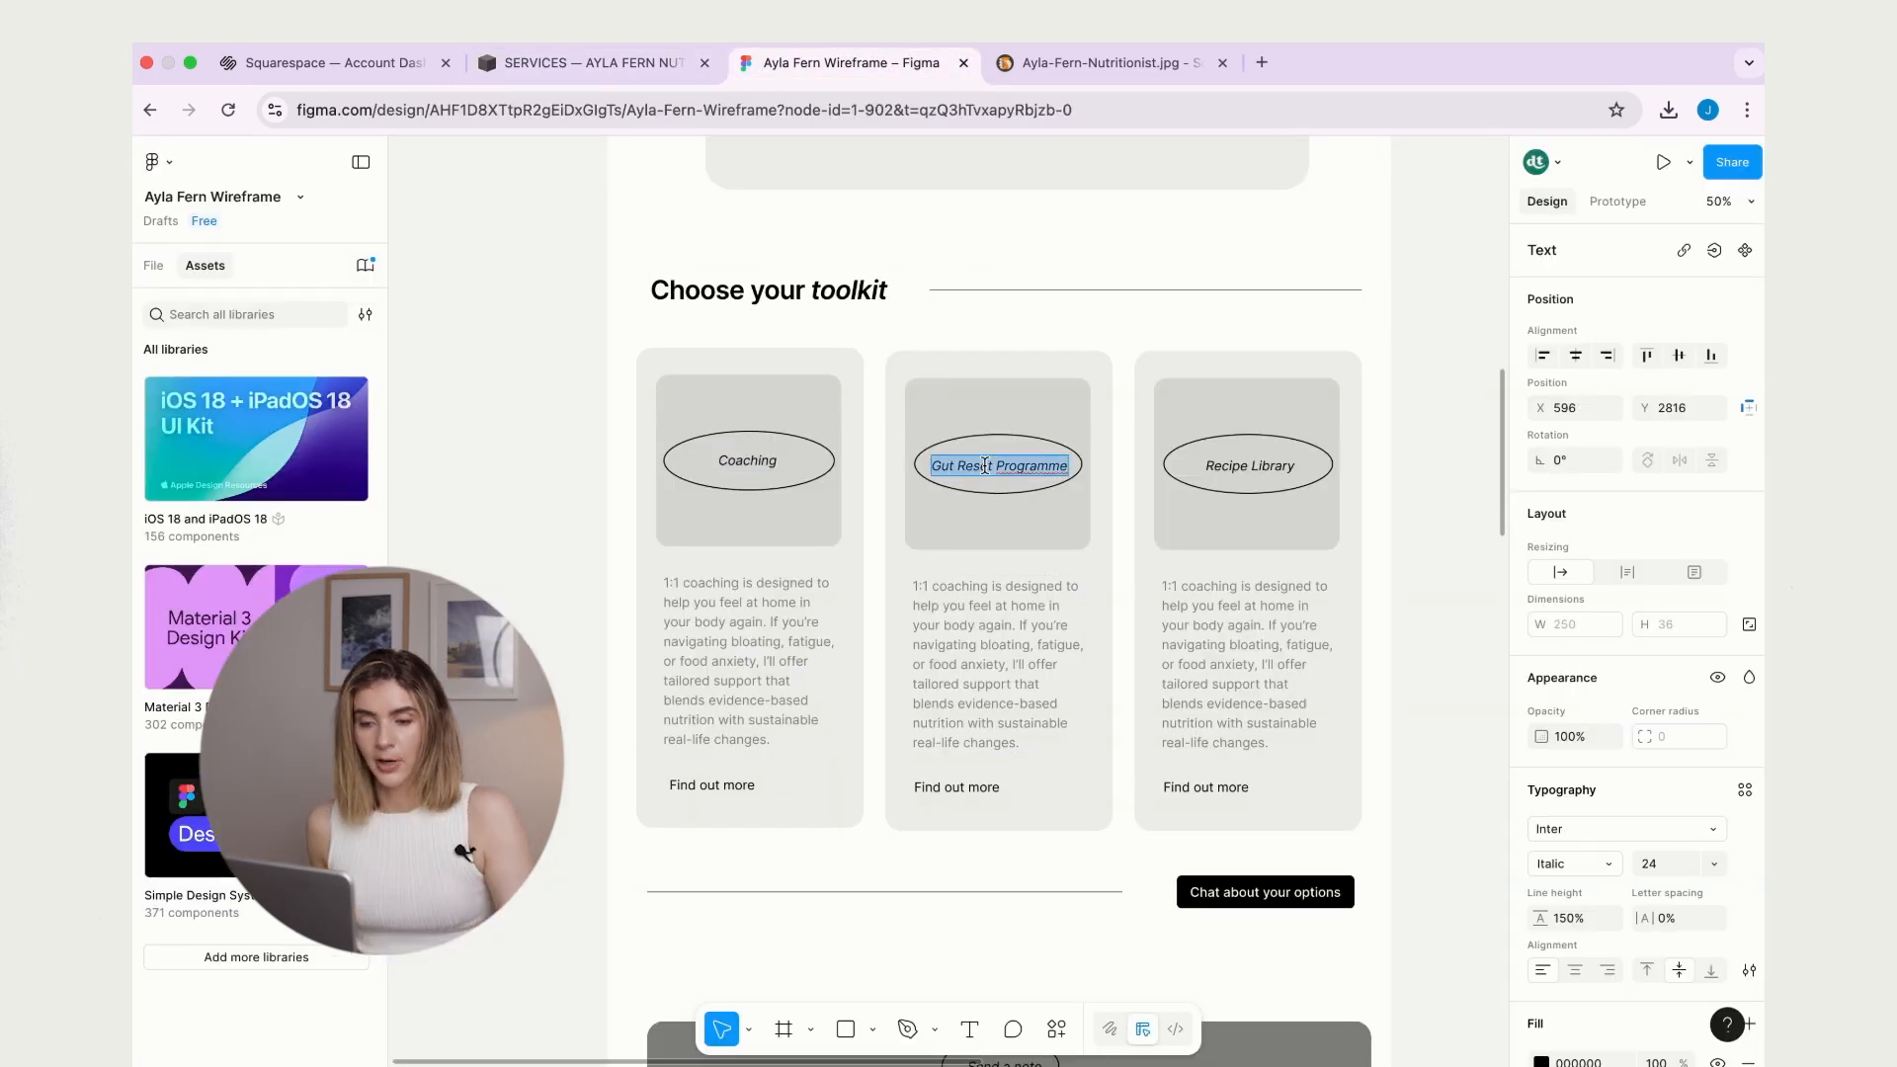
- Replace the middle card's oval label with 'Gut Reset Programme' in bold italic white
{"action": "left_click", "coordinate": [608, 59]}
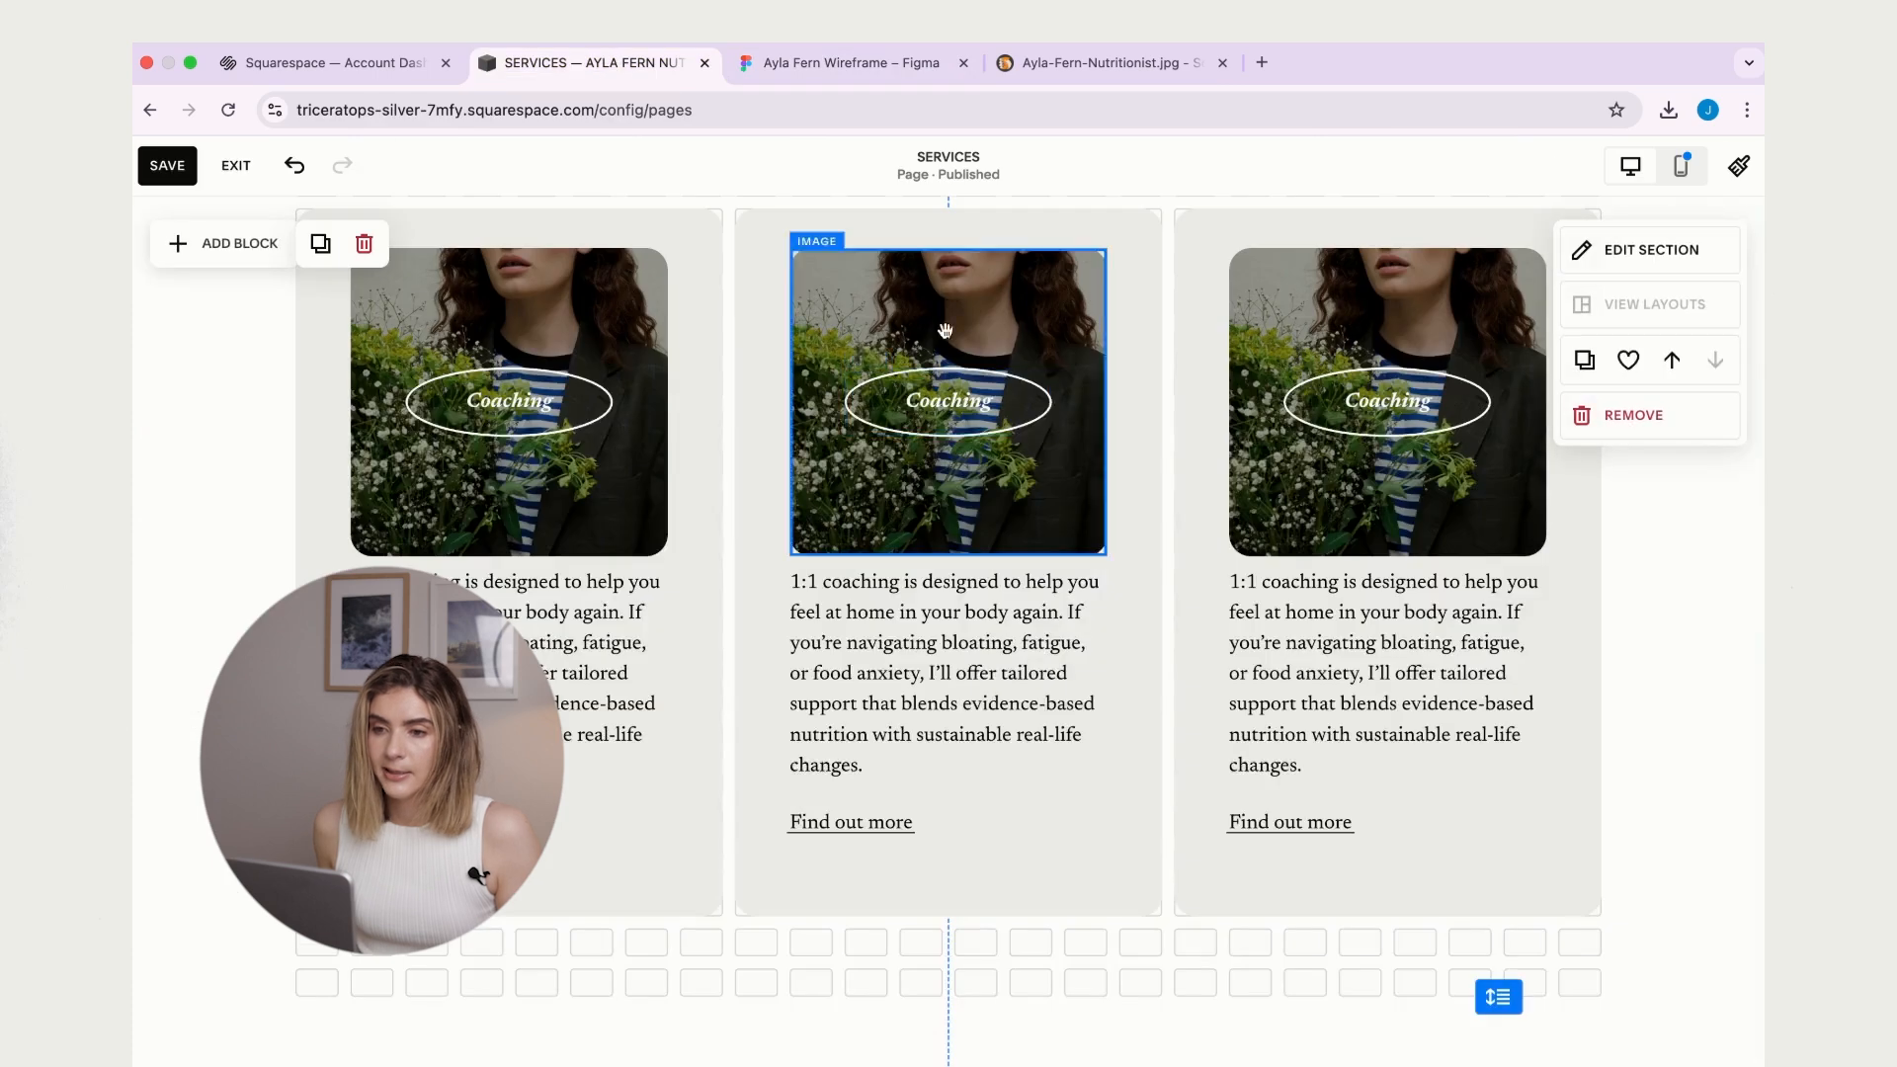
{"action": "left_click", "coordinate": [941, 395]}
{"action": "key", "text": "super+a"}
{"action": "key", "text": "super+v"}
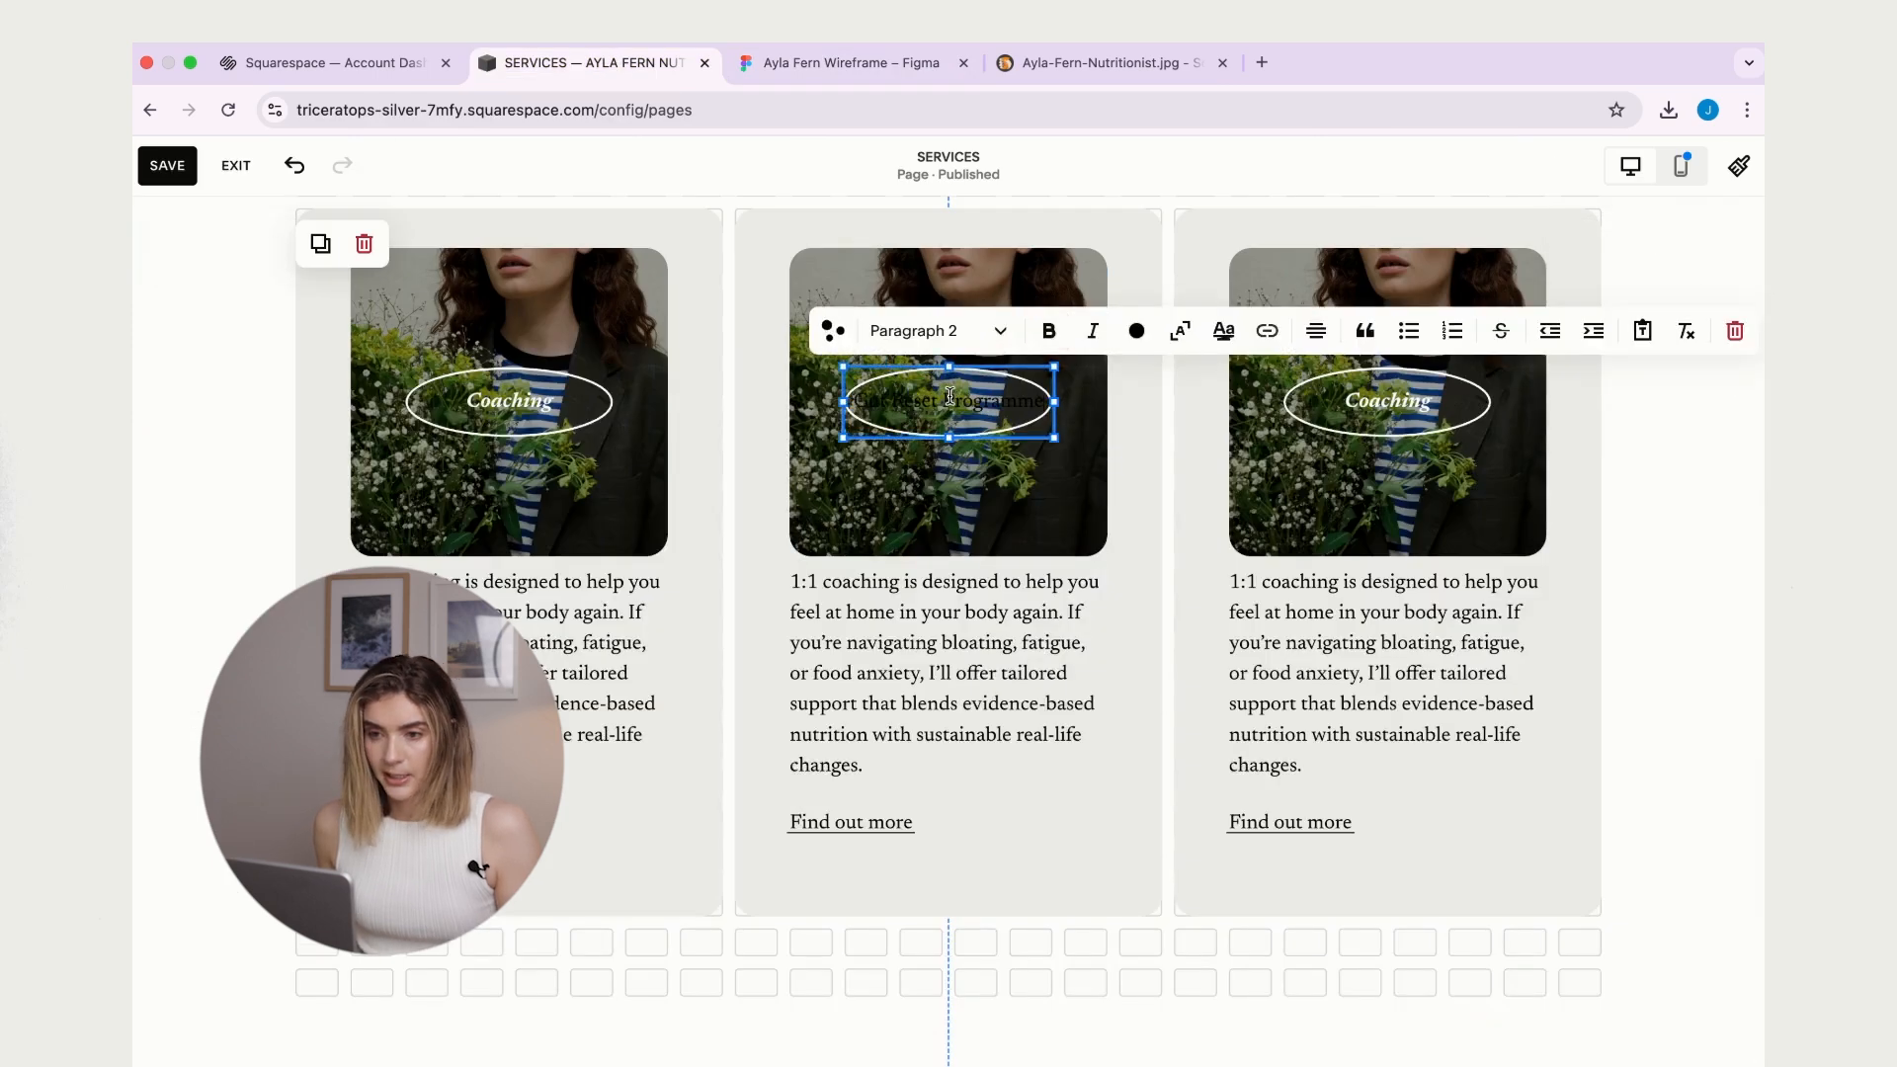
{"action": "triple_click", "coordinate": [994, 420]}
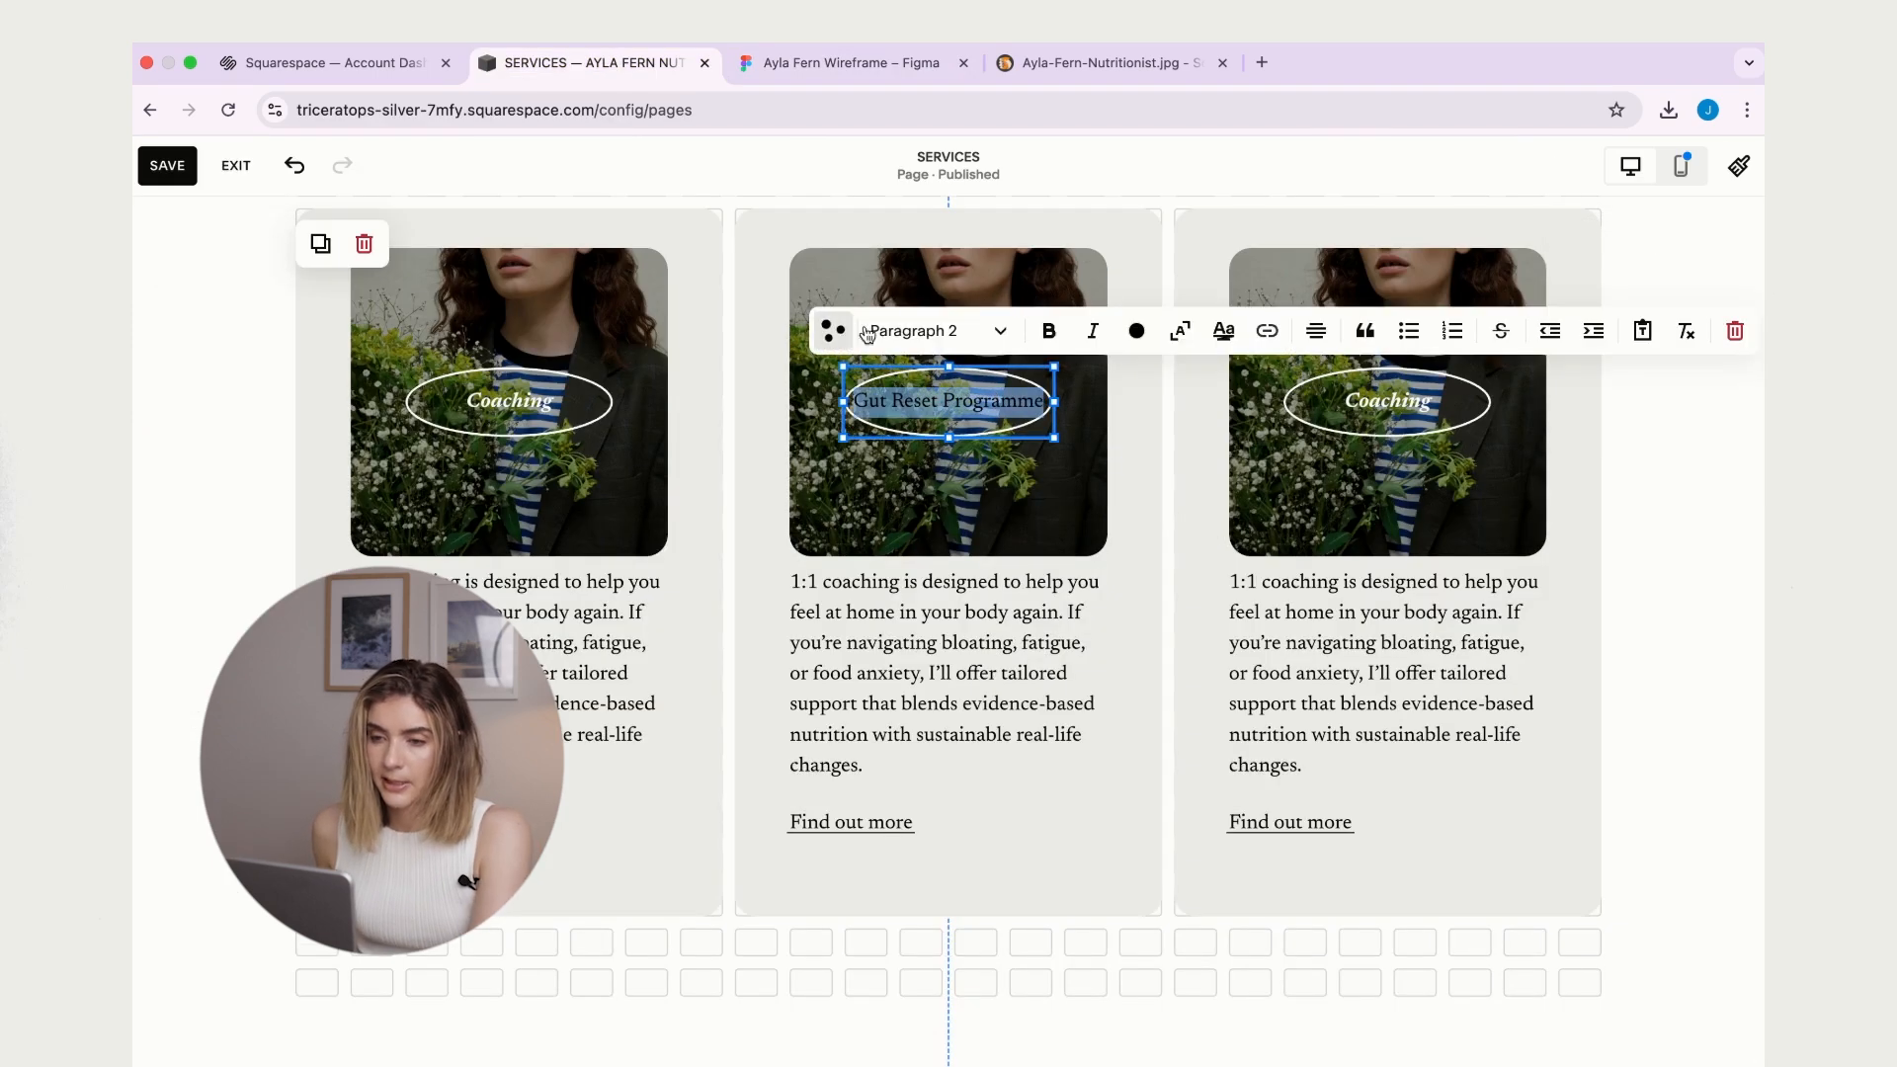
{"action": "left_click", "coordinate": [1049, 330]}
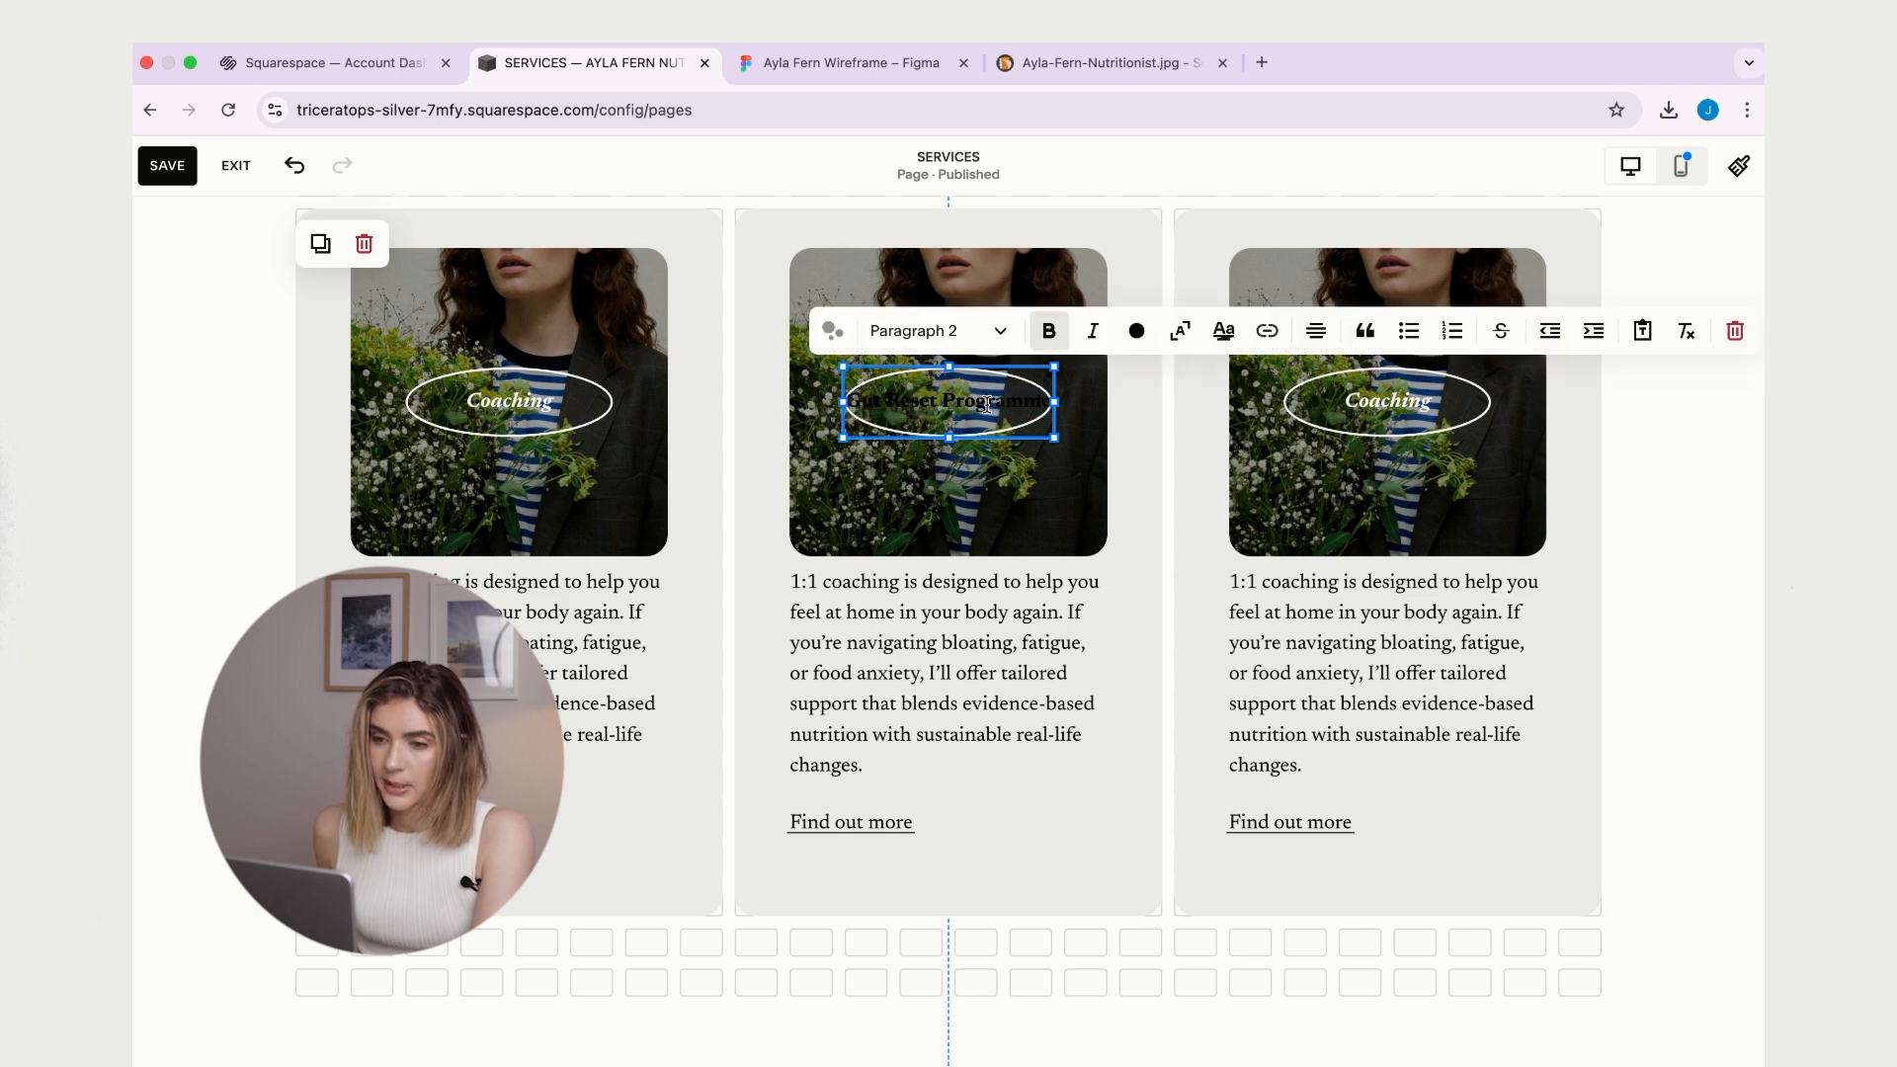
{"action": "left_click", "coordinate": [1091, 329]}
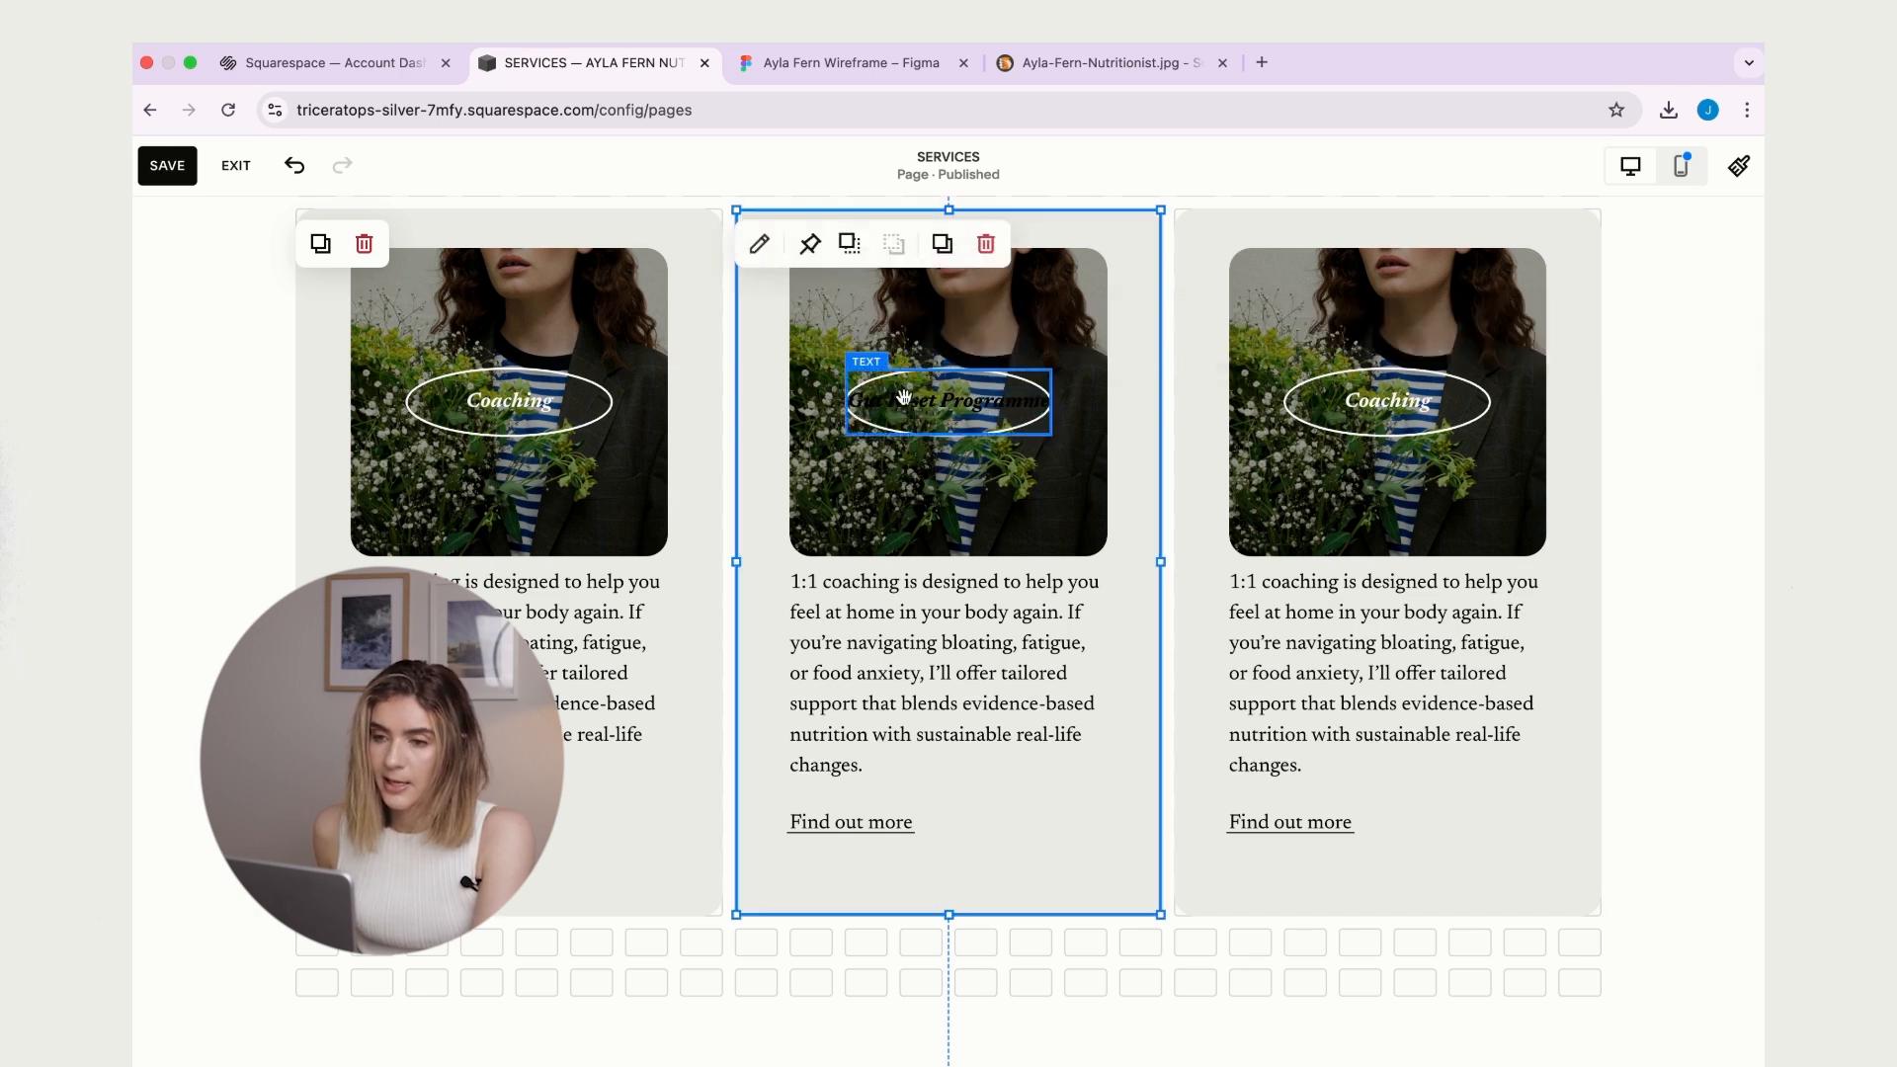
{"action": "left_click", "coordinate": [1136, 332]}
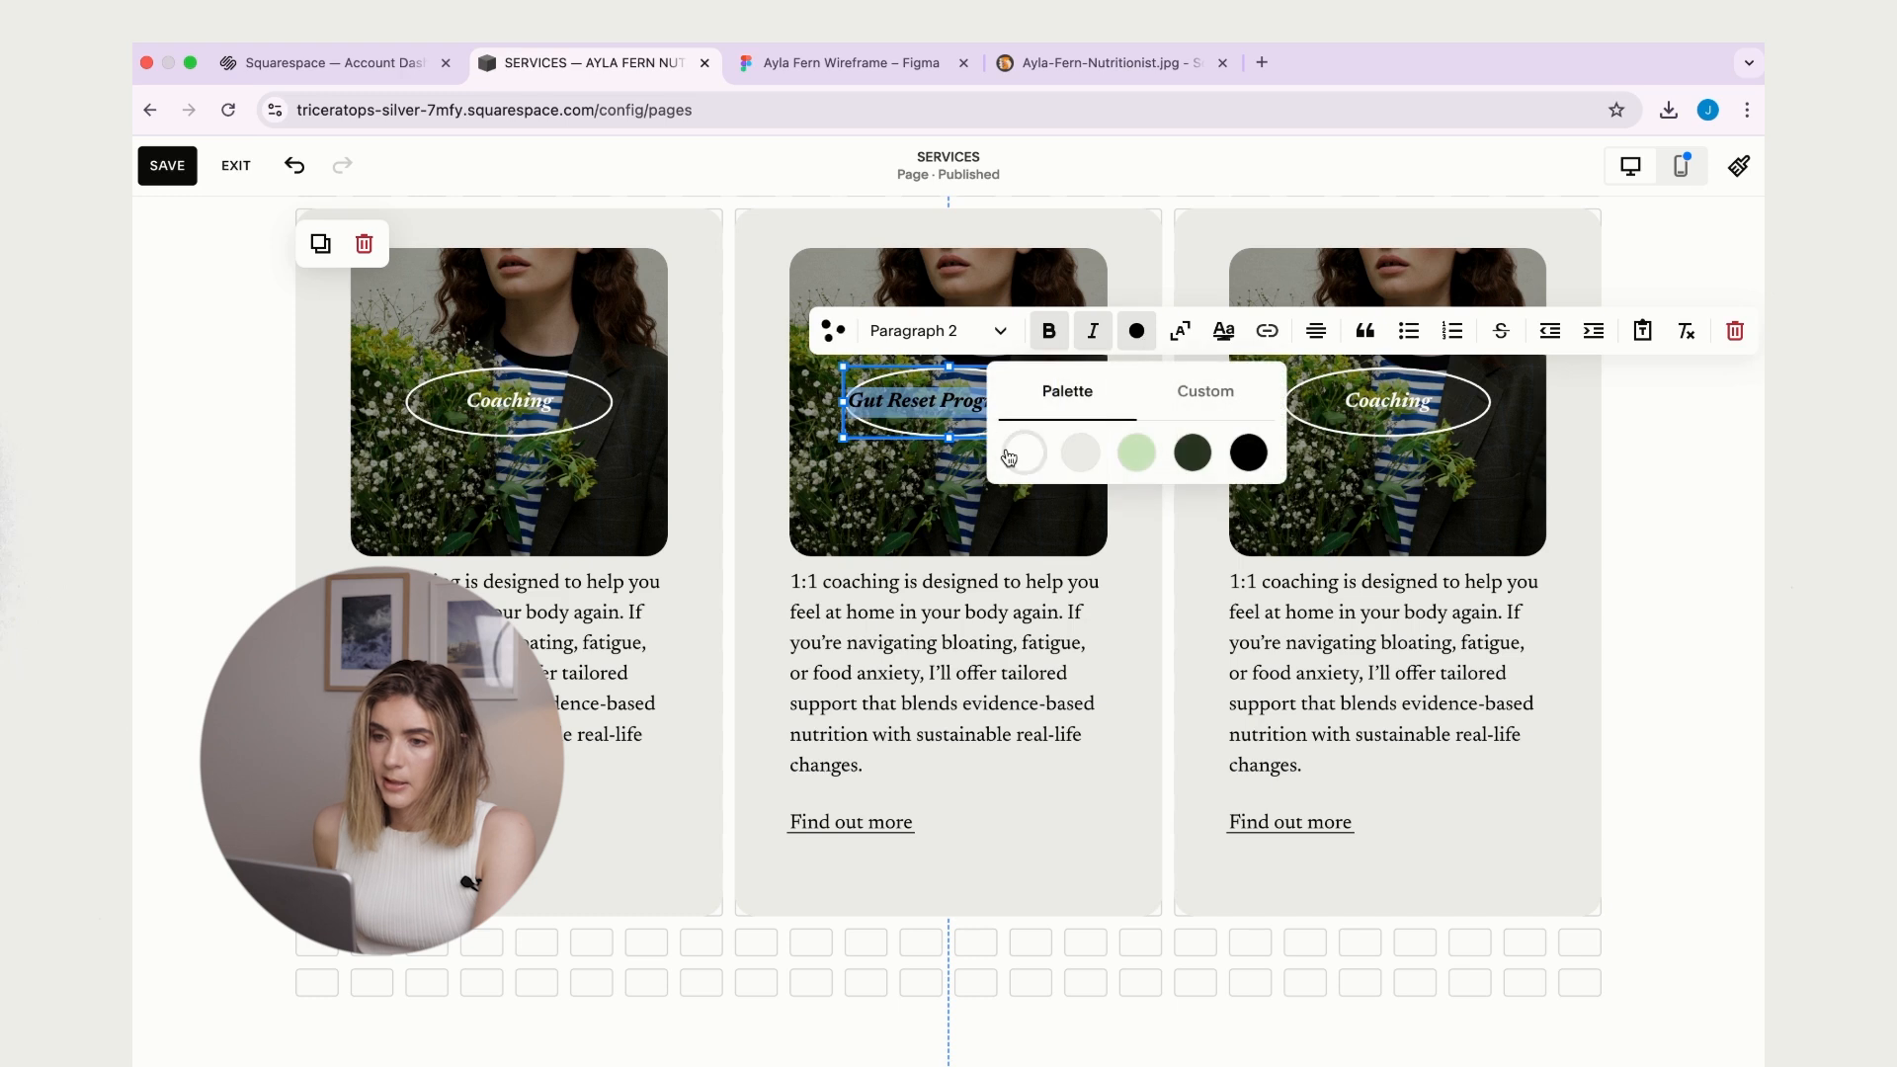
{"action": "left_click", "coordinate": [1022, 450]}
{"action": "left_click", "coordinate": [869, 230]}
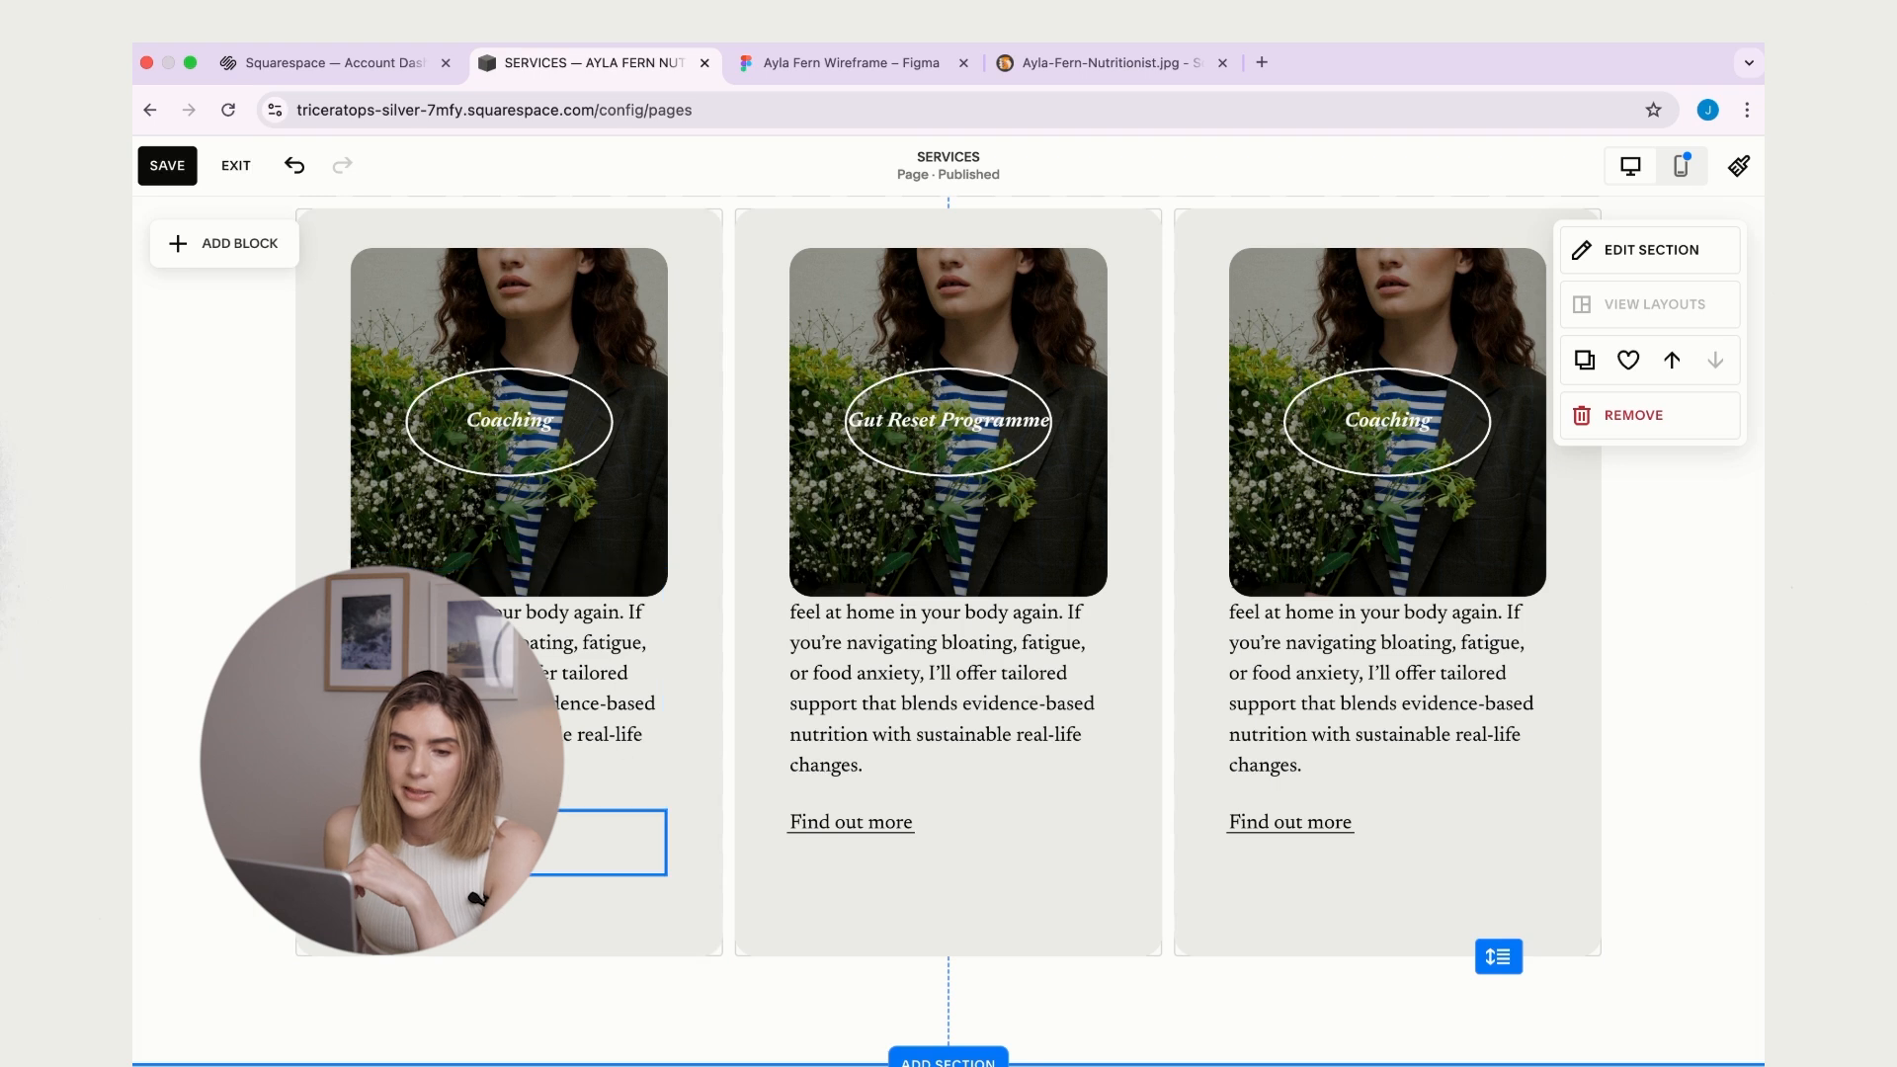
- Move each card's body text and Find out more link down slightly
{"action": "left_click", "coordinate": [430, 830]}
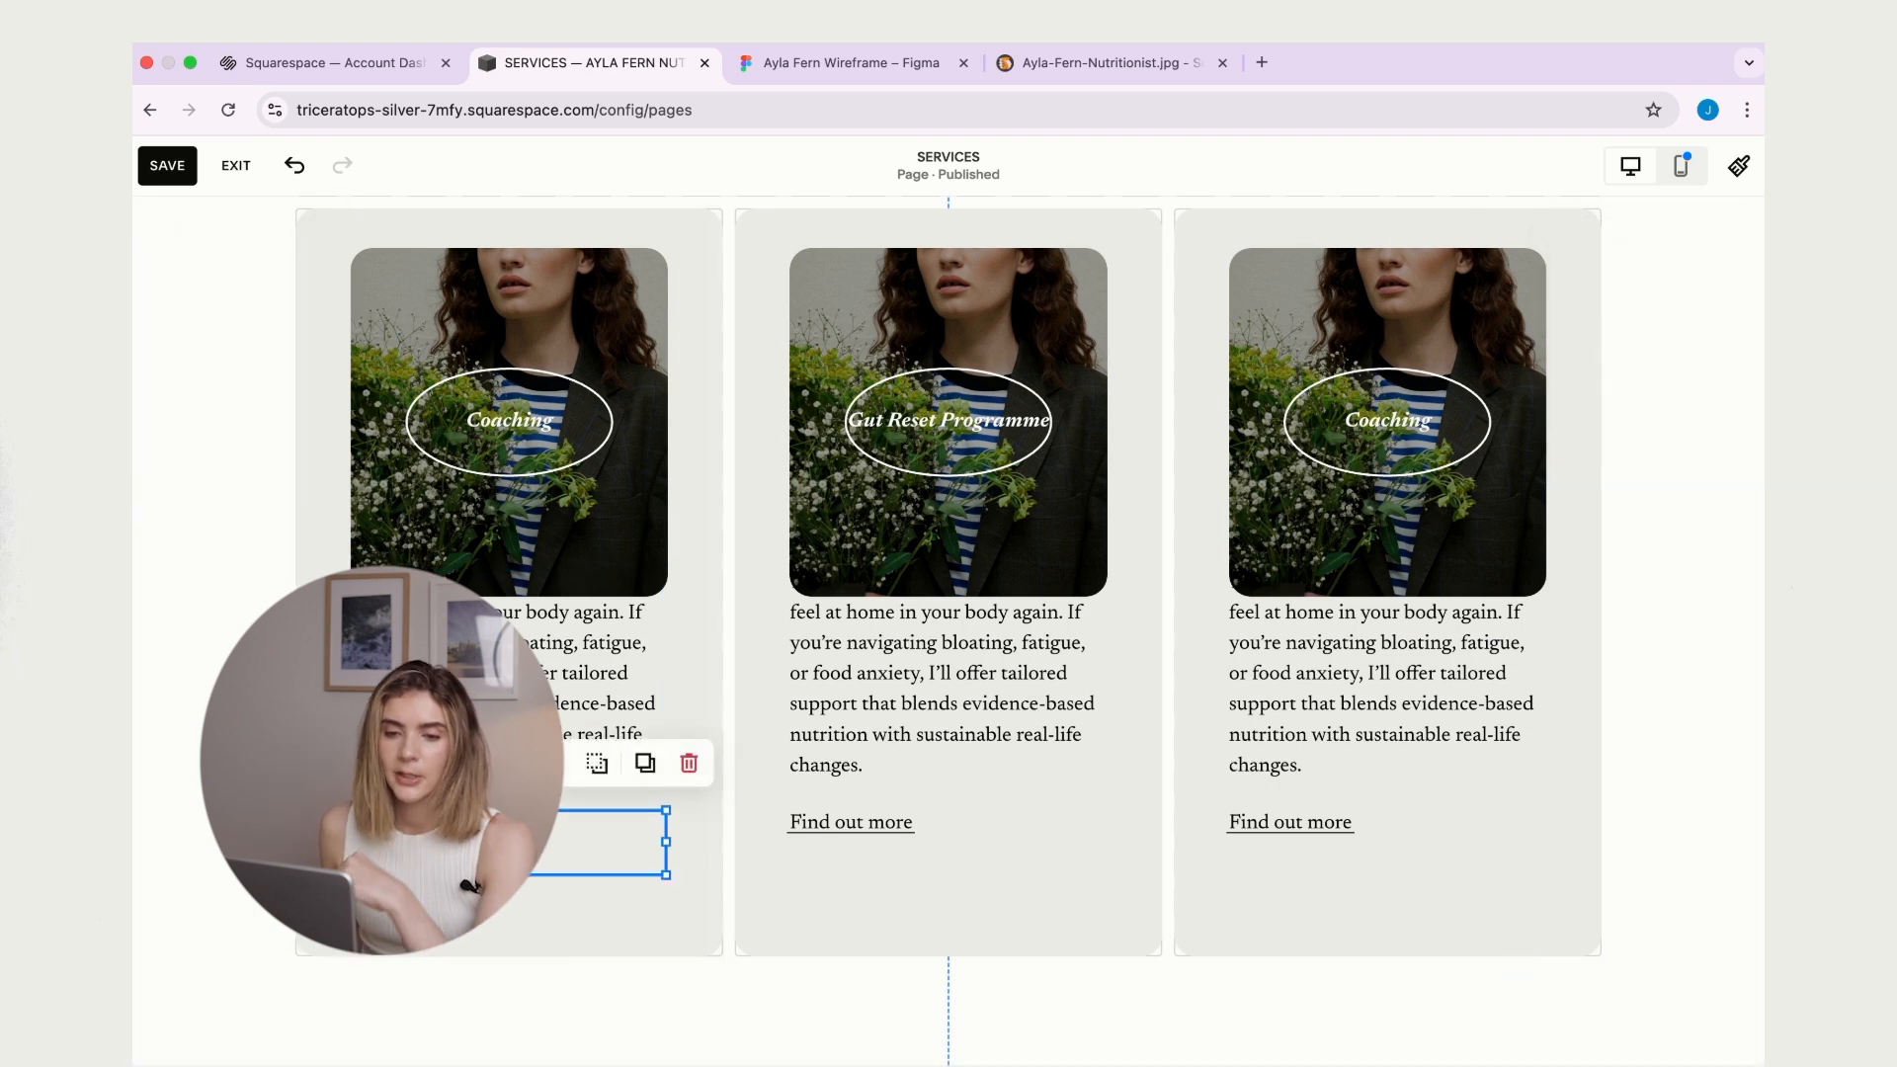
{"action": "key", "text": "Down"}
{"action": "left_click_drag", "start_coordinate": [600, 674], "coordinate": [601, 715]}
{"action": "left_click_drag", "start_coordinate": [849, 828], "coordinate": [851, 872]}
{"action": "left_click_drag", "start_coordinate": [921, 679], "coordinate": [922, 719]}
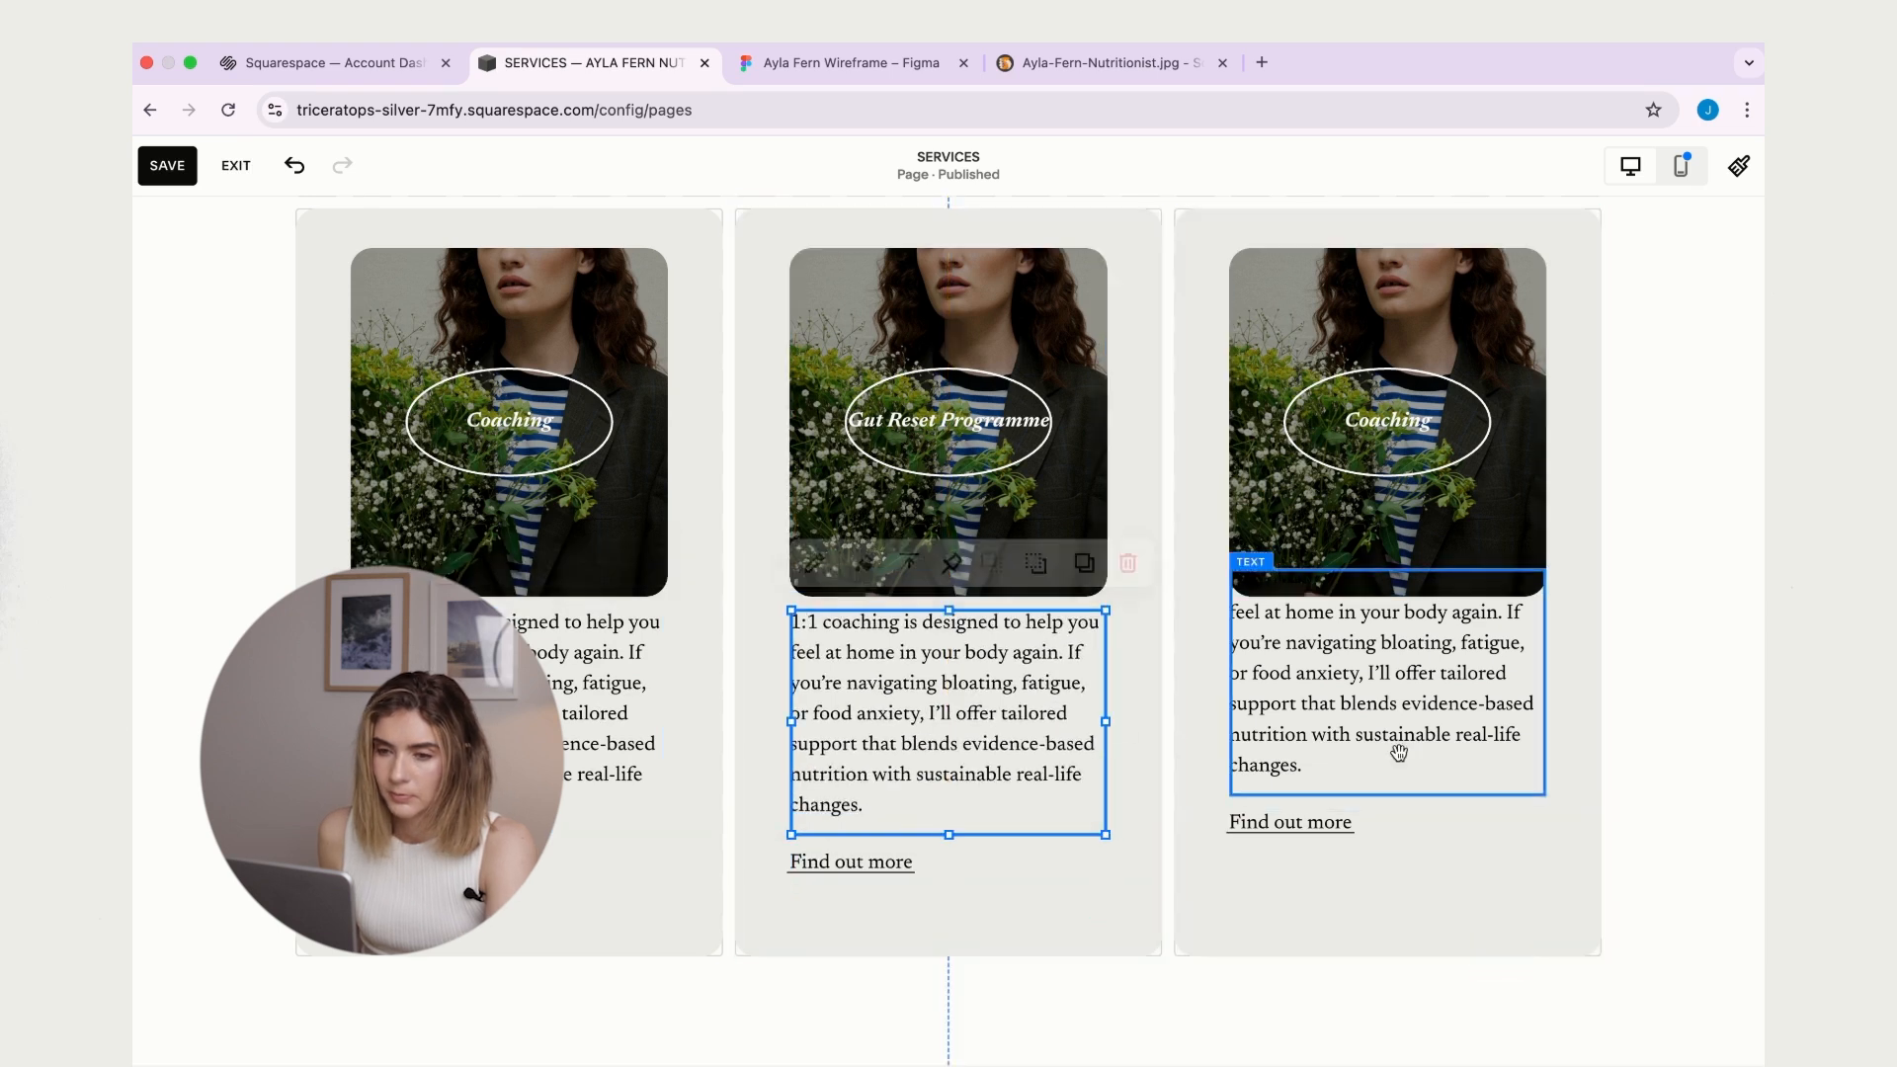
{"action": "left_click_drag", "start_coordinate": [1302, 841], "coordinate": [1308, 880]}
{"action": "left_click_drag", "start_coordinate": [1268, 644], "coordinate": [1268, 684]}
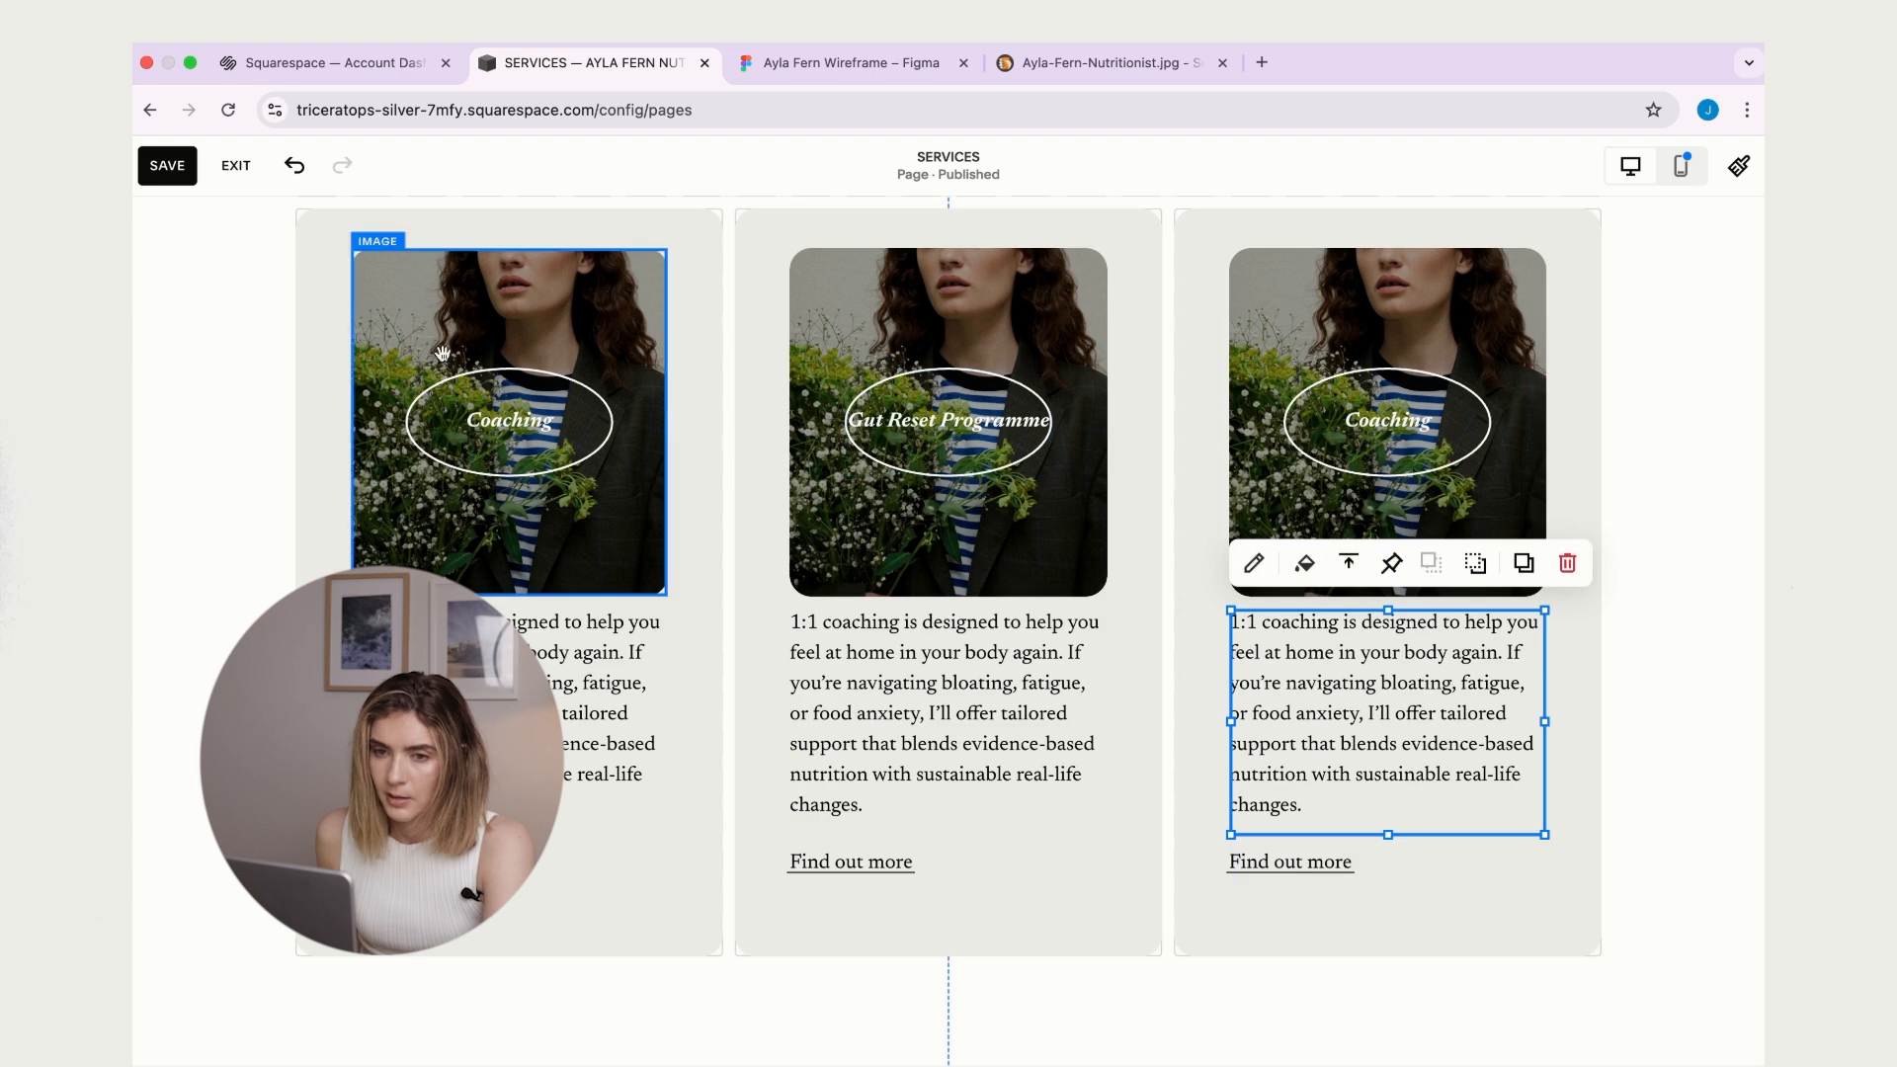
- Lower the first card's Coaching label and its oval together
{"action": "left_click", "coordinate": [501, 377]}
{"action": "left_click_drag", "start_coordinate": [501, 378], "coordinate": [501, 398]}
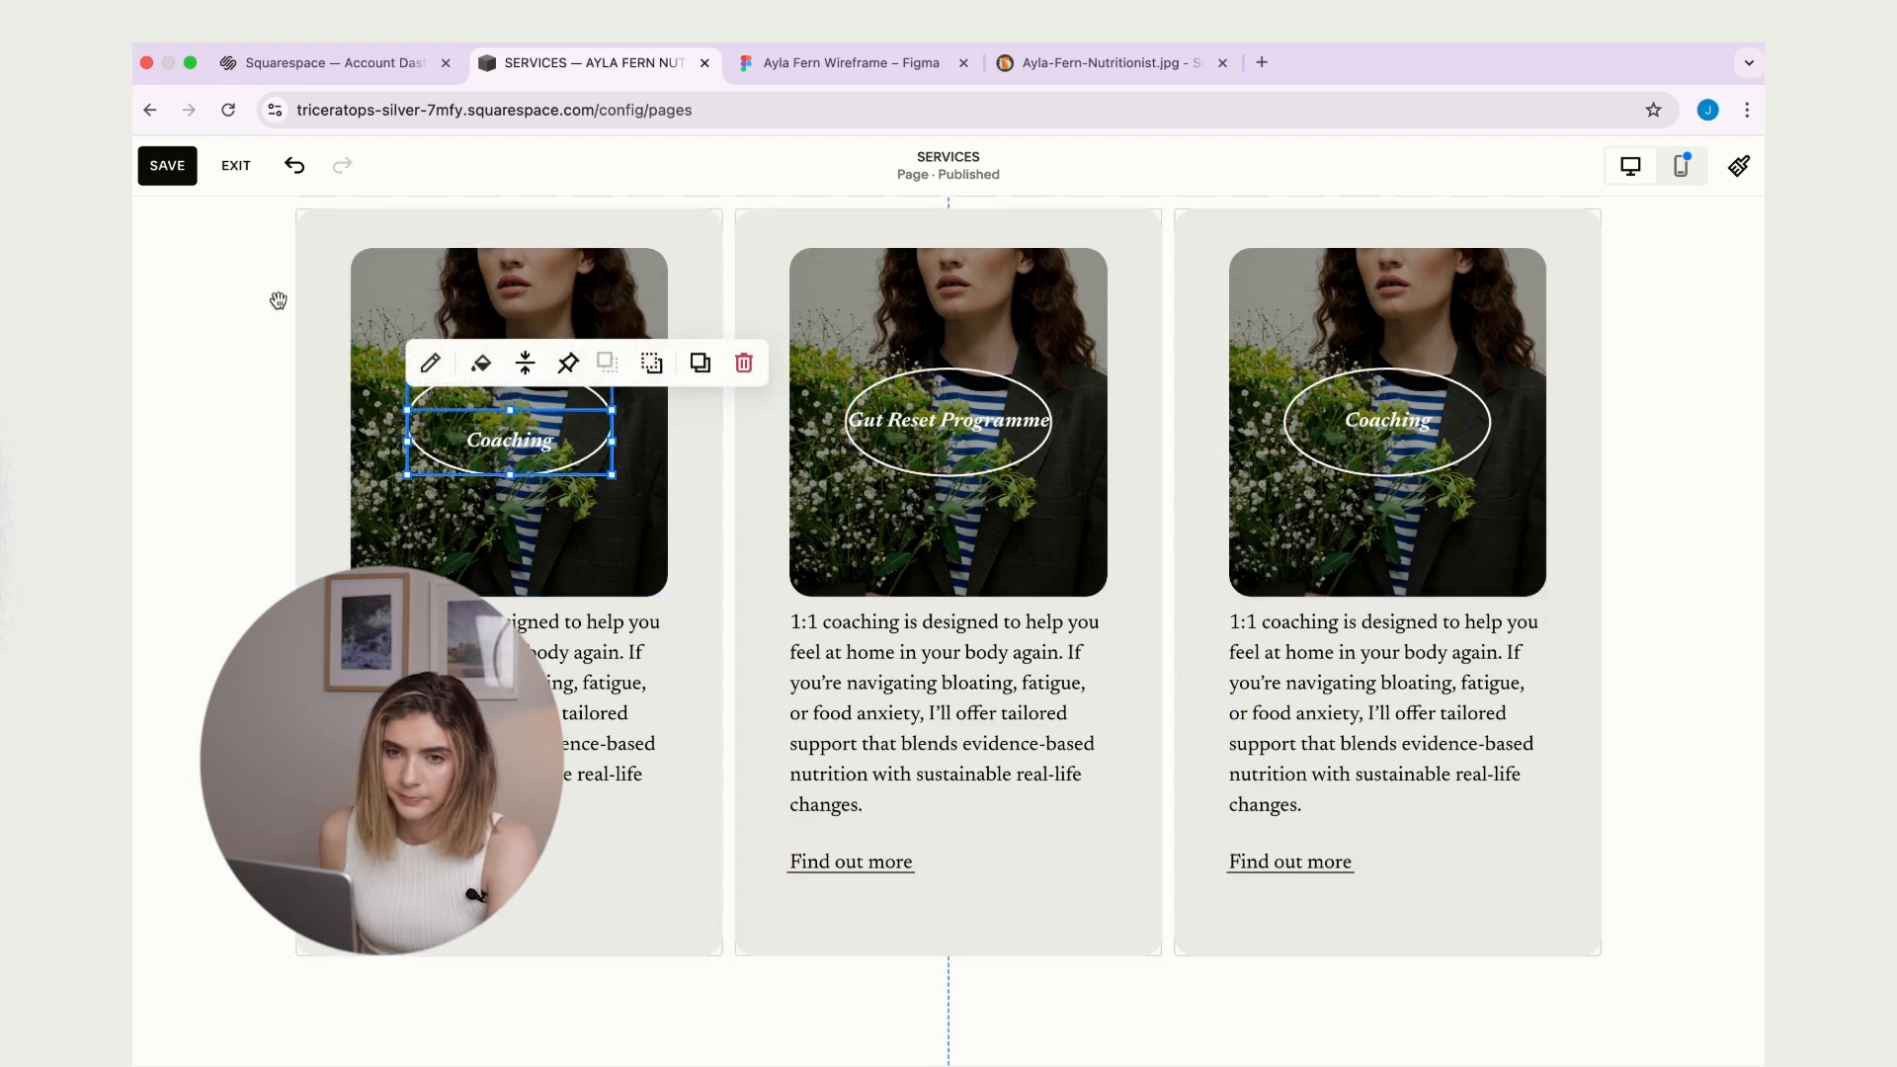
{"action": "left_click", "coordinate": [507, 360]}
{"action": "left_click_drag", "start_coordinate": [507, 361], "coordinate": [505, 395]}
{"action": "left_click", "coordinate": [189, 360]}
{"action": "left_click", "coordinate": [506, 464]}
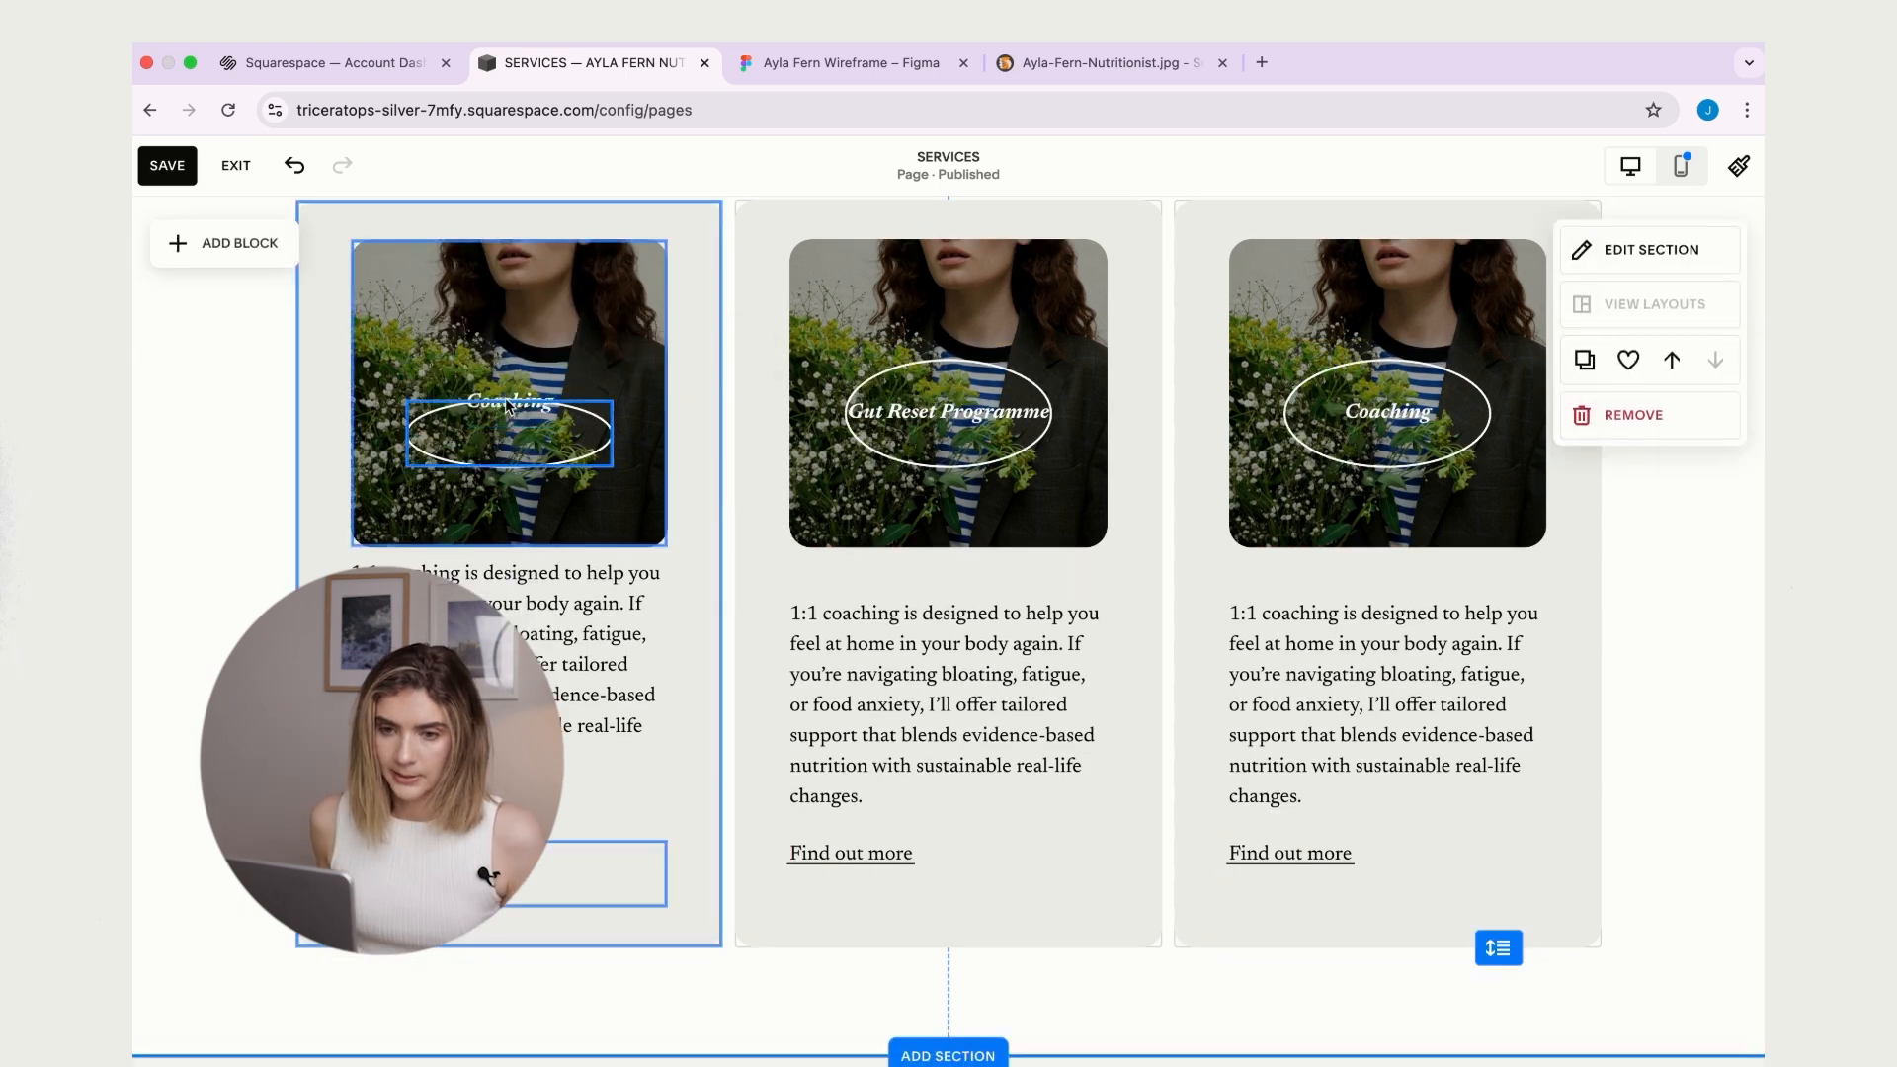
{"action": "left_click_drag", "start_coordinate": [512, 466], "coordinate": [542, 411]}
- Move the Gut Reset Programme label and its oval up together
{"action": "left_click", "coordinate": [978, 422]}
{"action": "left_click_drag", "start_coordinate": [981, 455], "coordinate": [983, 423]}
{"action": "left_click", "coordinate": [983, 464]}
{"action": "left_click_drag", "start_coordinate": [984, 423], "coordinate": [984, 423]}
{"action": "scroll", "coordinate": [870, 339], "scroll_direction": "down", "scroll_amount": 1}
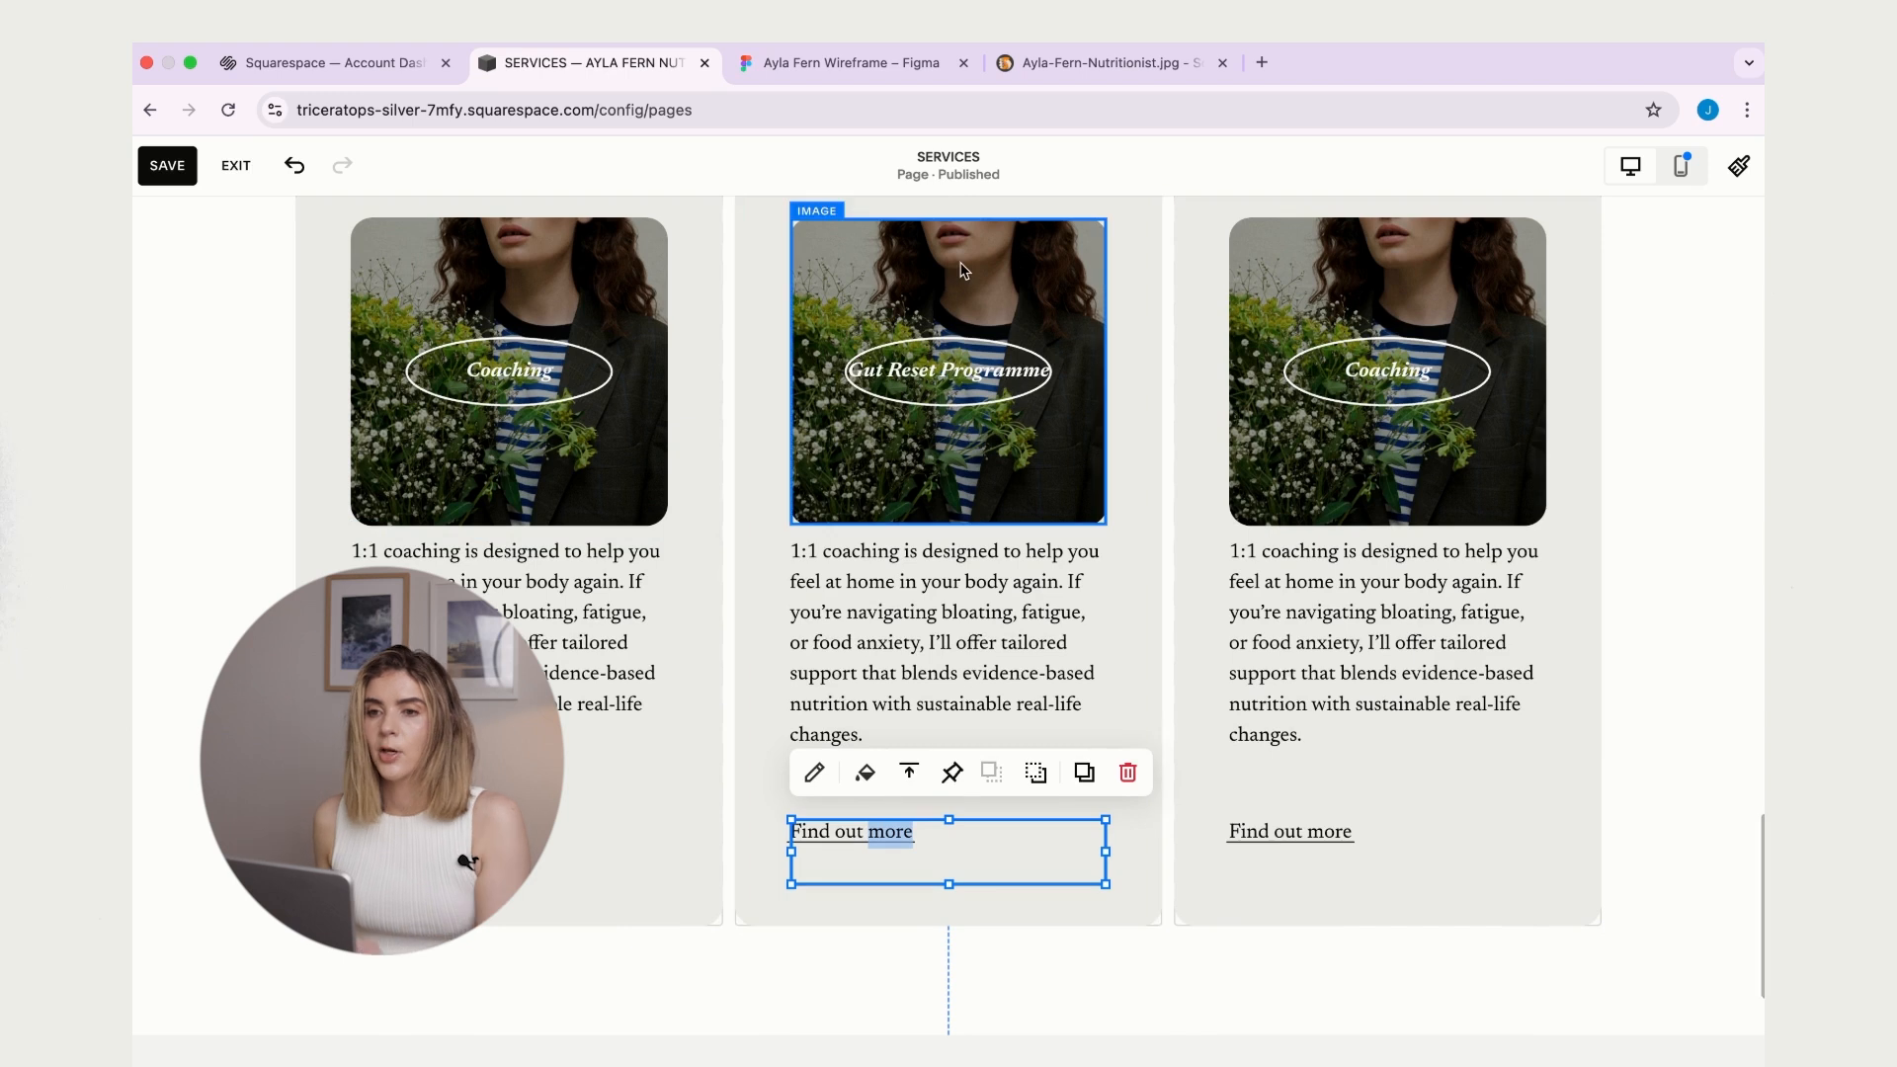
- Select all of the middle card's description text in the Figma wireframe
{"action": "left_click", "coordinate": [833, 64]}
{"action": "double_click", "coordinate": [979, 644]}
{"action": "key", "text": "super+a"}
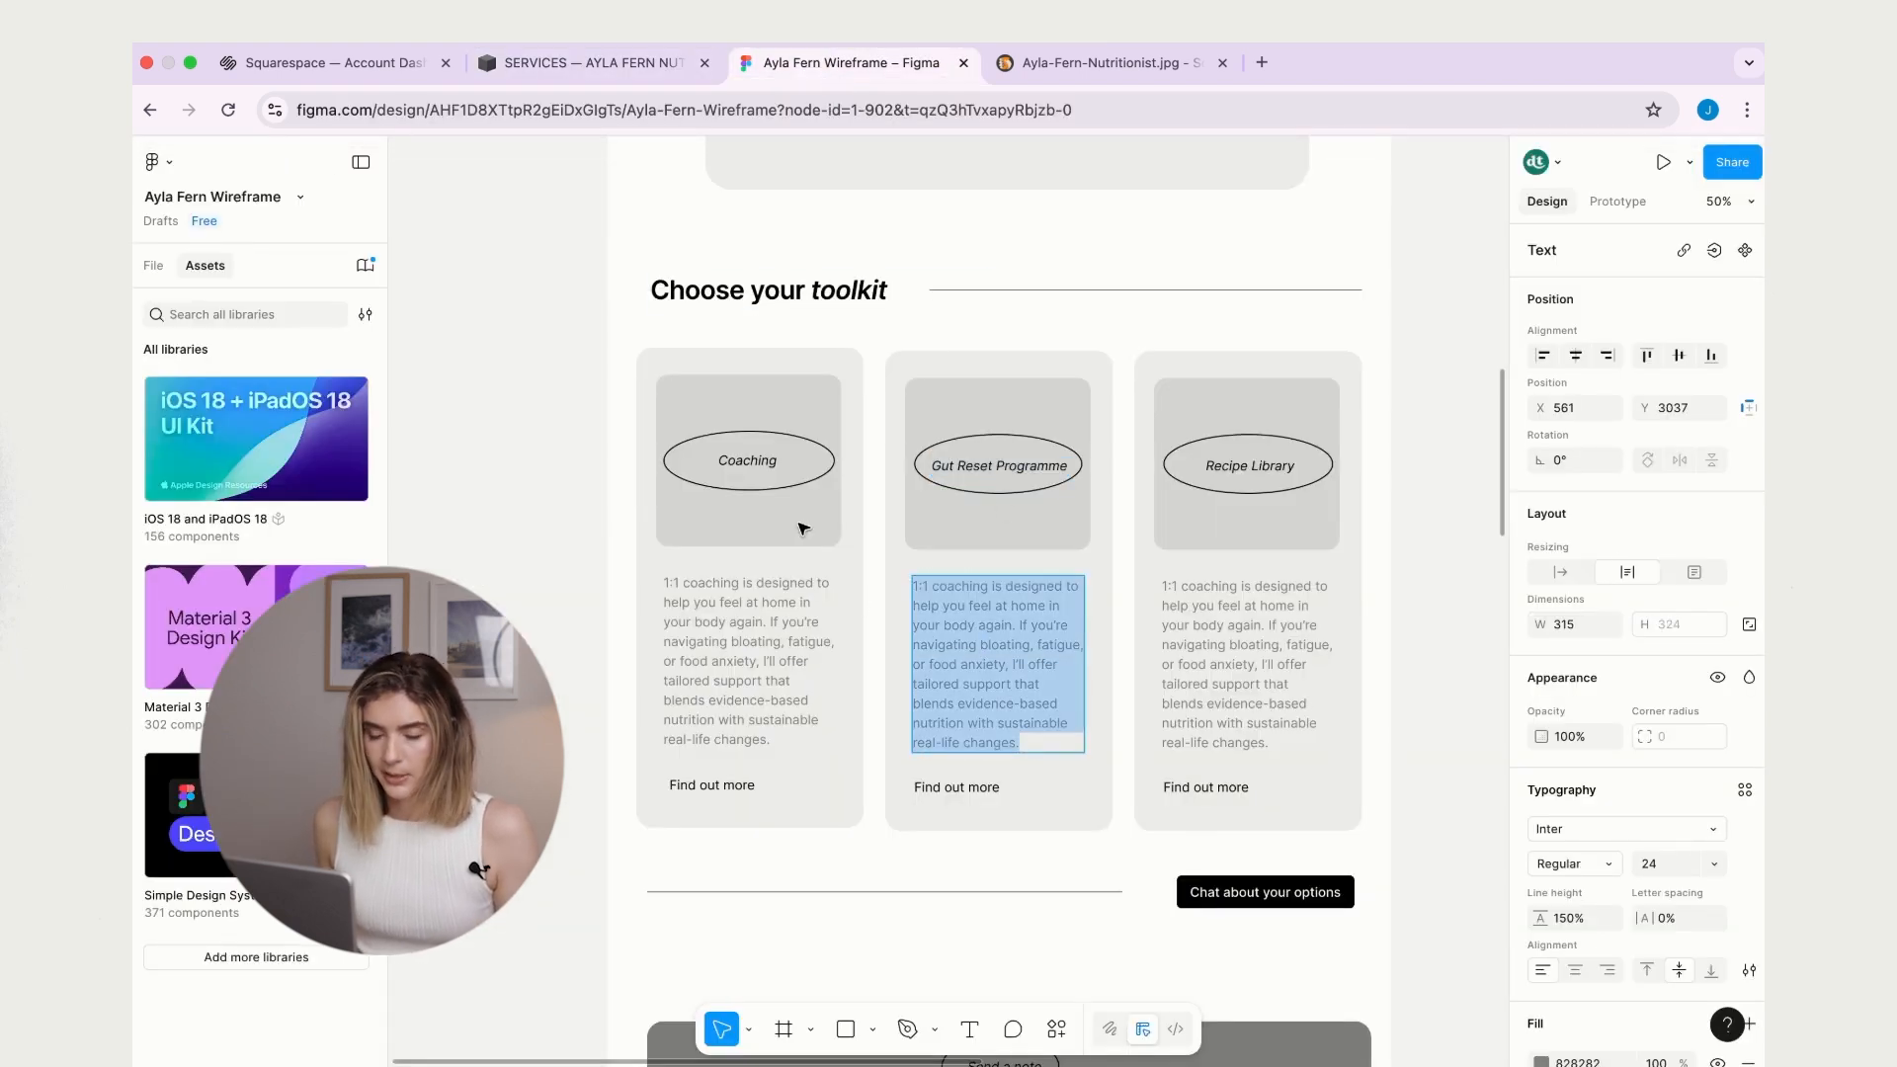
- Return to the Squarespace Services page editor with the copied description text
{"action": "left_click", "coordinate": [631, 65]}
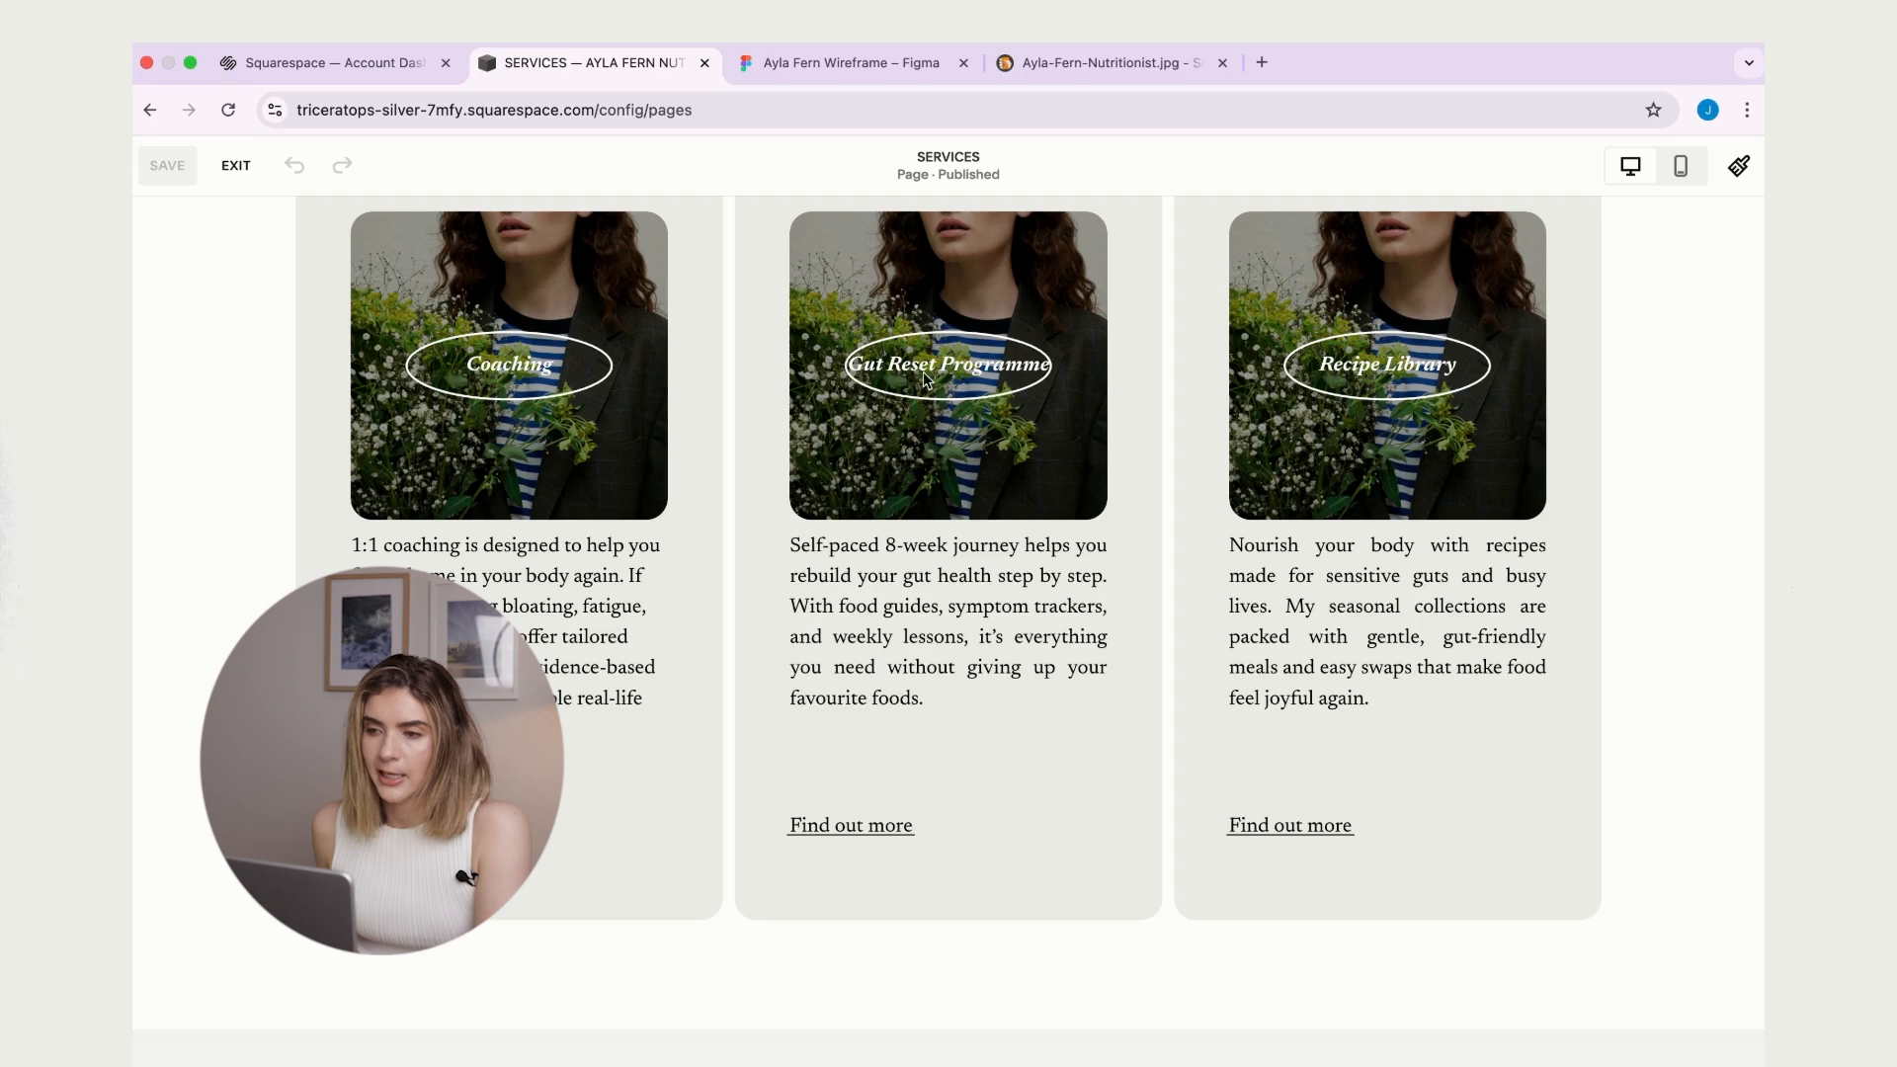
- Resize the Coaching text box so the label centres in its outlined ellipse, then open Site Styles
{"action": "scroll", "coordinate": [1364, 388], "scroll_direction": "up", "scroll_amount": 1}
{"action": "left_click", "coordinate": [841, 433]}
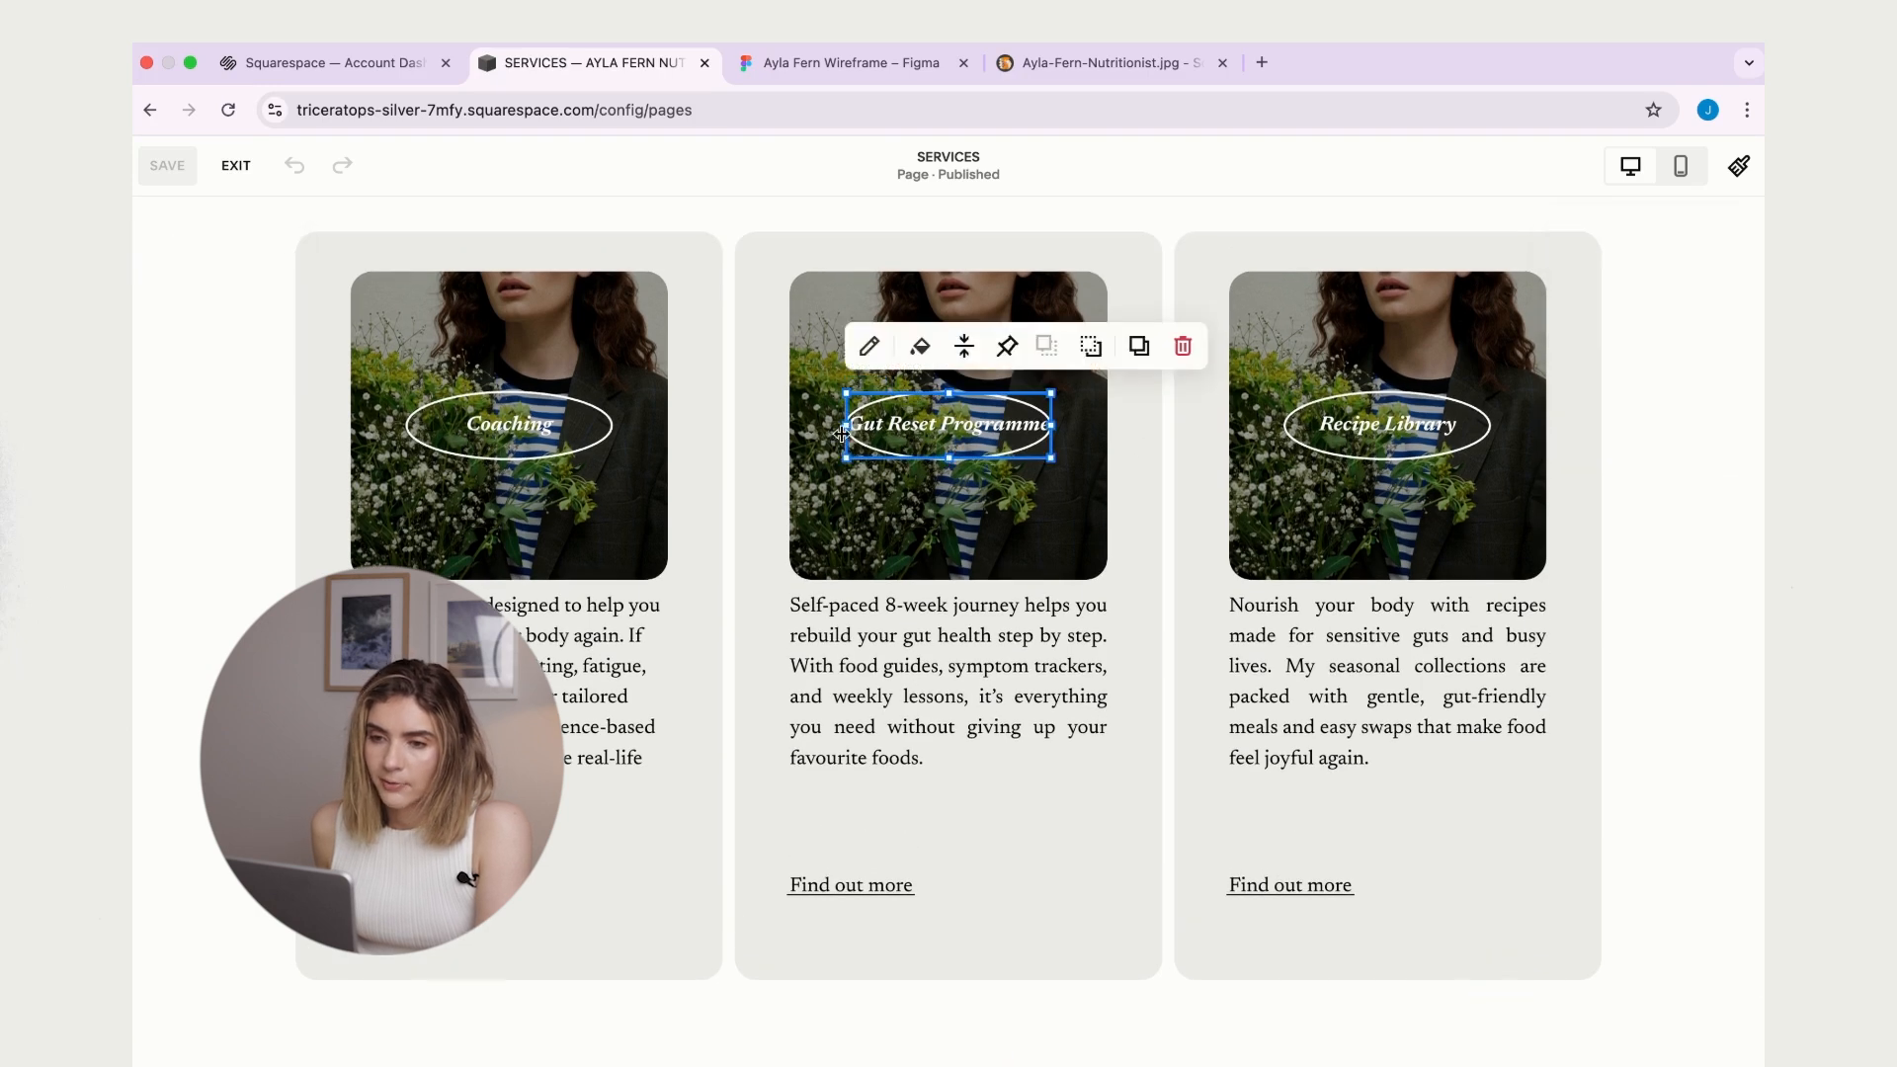
{"action": "mouse_move", "coordinate": [846, 429]}
{"action": "left_mouse_down"}
{"action": "mouse_move", "coordinate": [803, 437]}
{"action": "mouse_move", "coordinate": [831, 431]}
{"action": "left_mouse_up"}
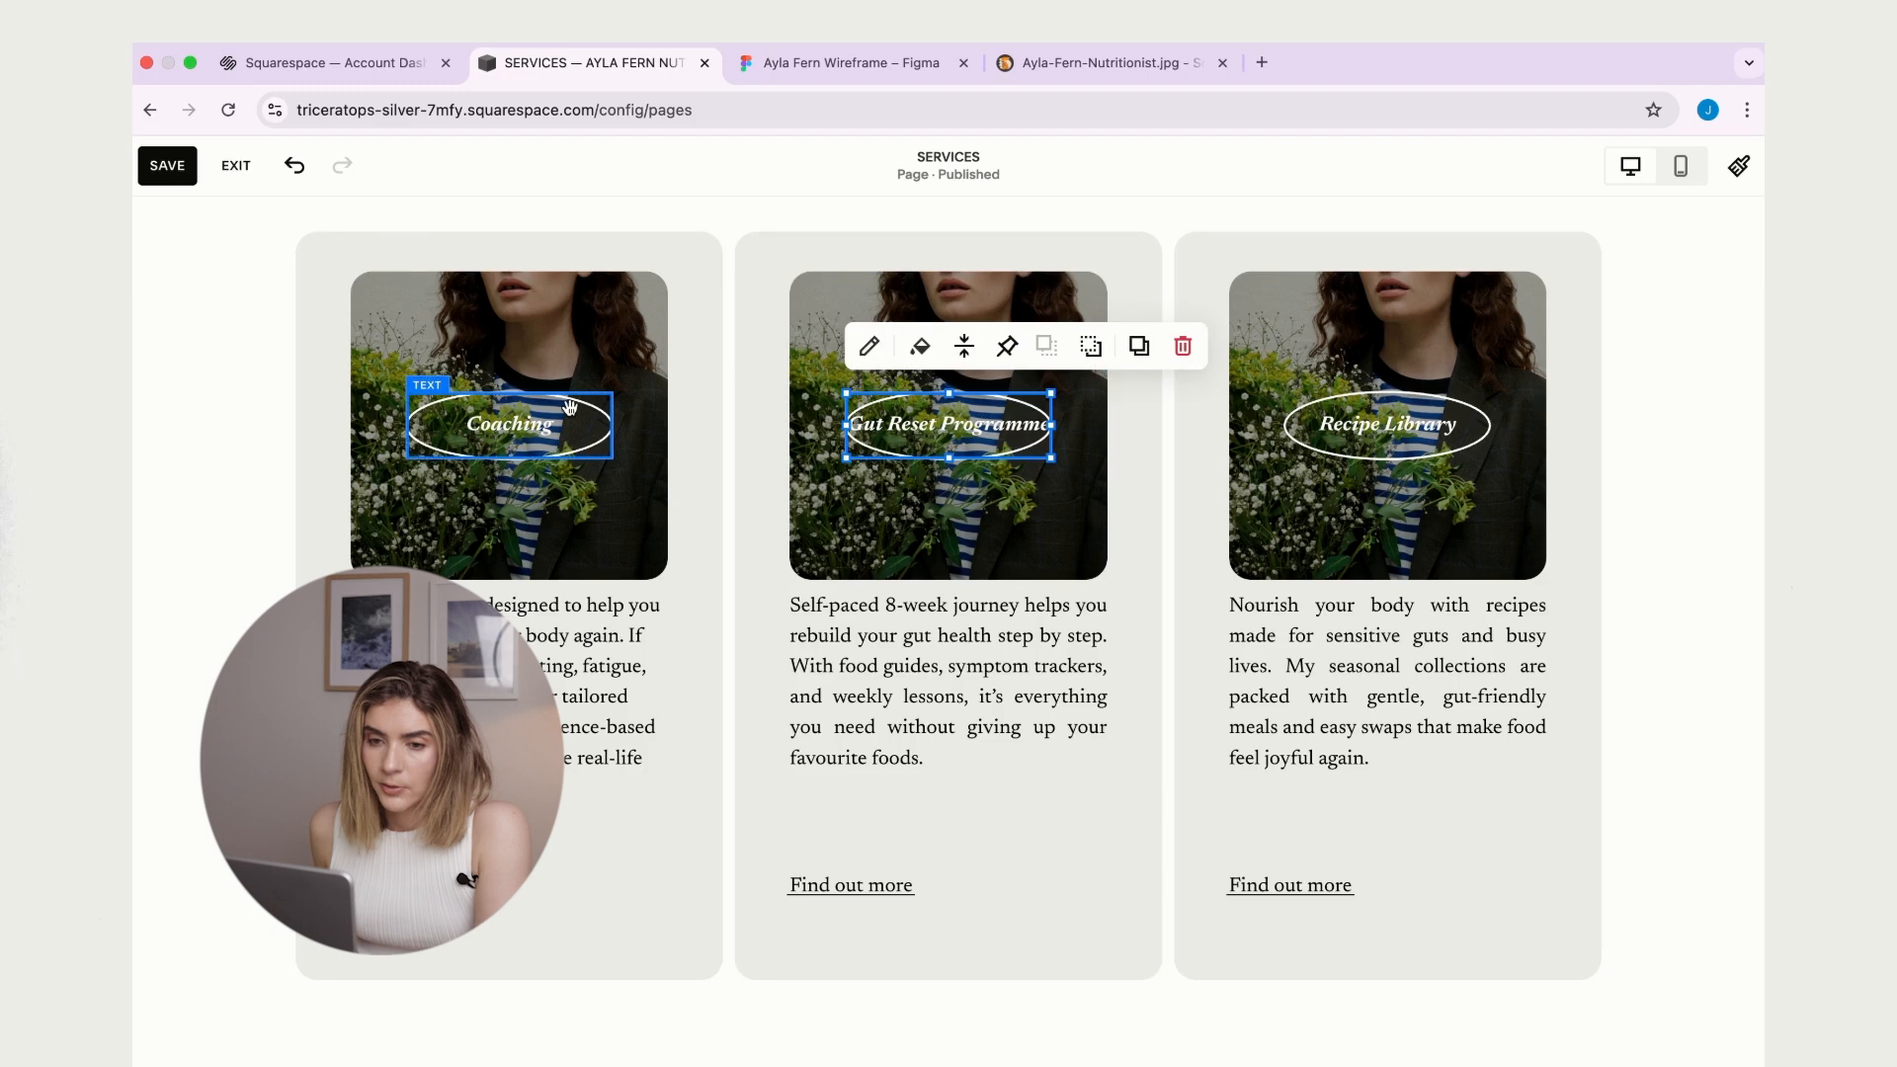
{"action": "left_click", "coordinate": [607, 411]}
{"action": "left_click_drag", "start_coordinate": [613, 426], "coordinate": [667, 426]}
{"action": "left_click", "coordinate": [599, 428]}
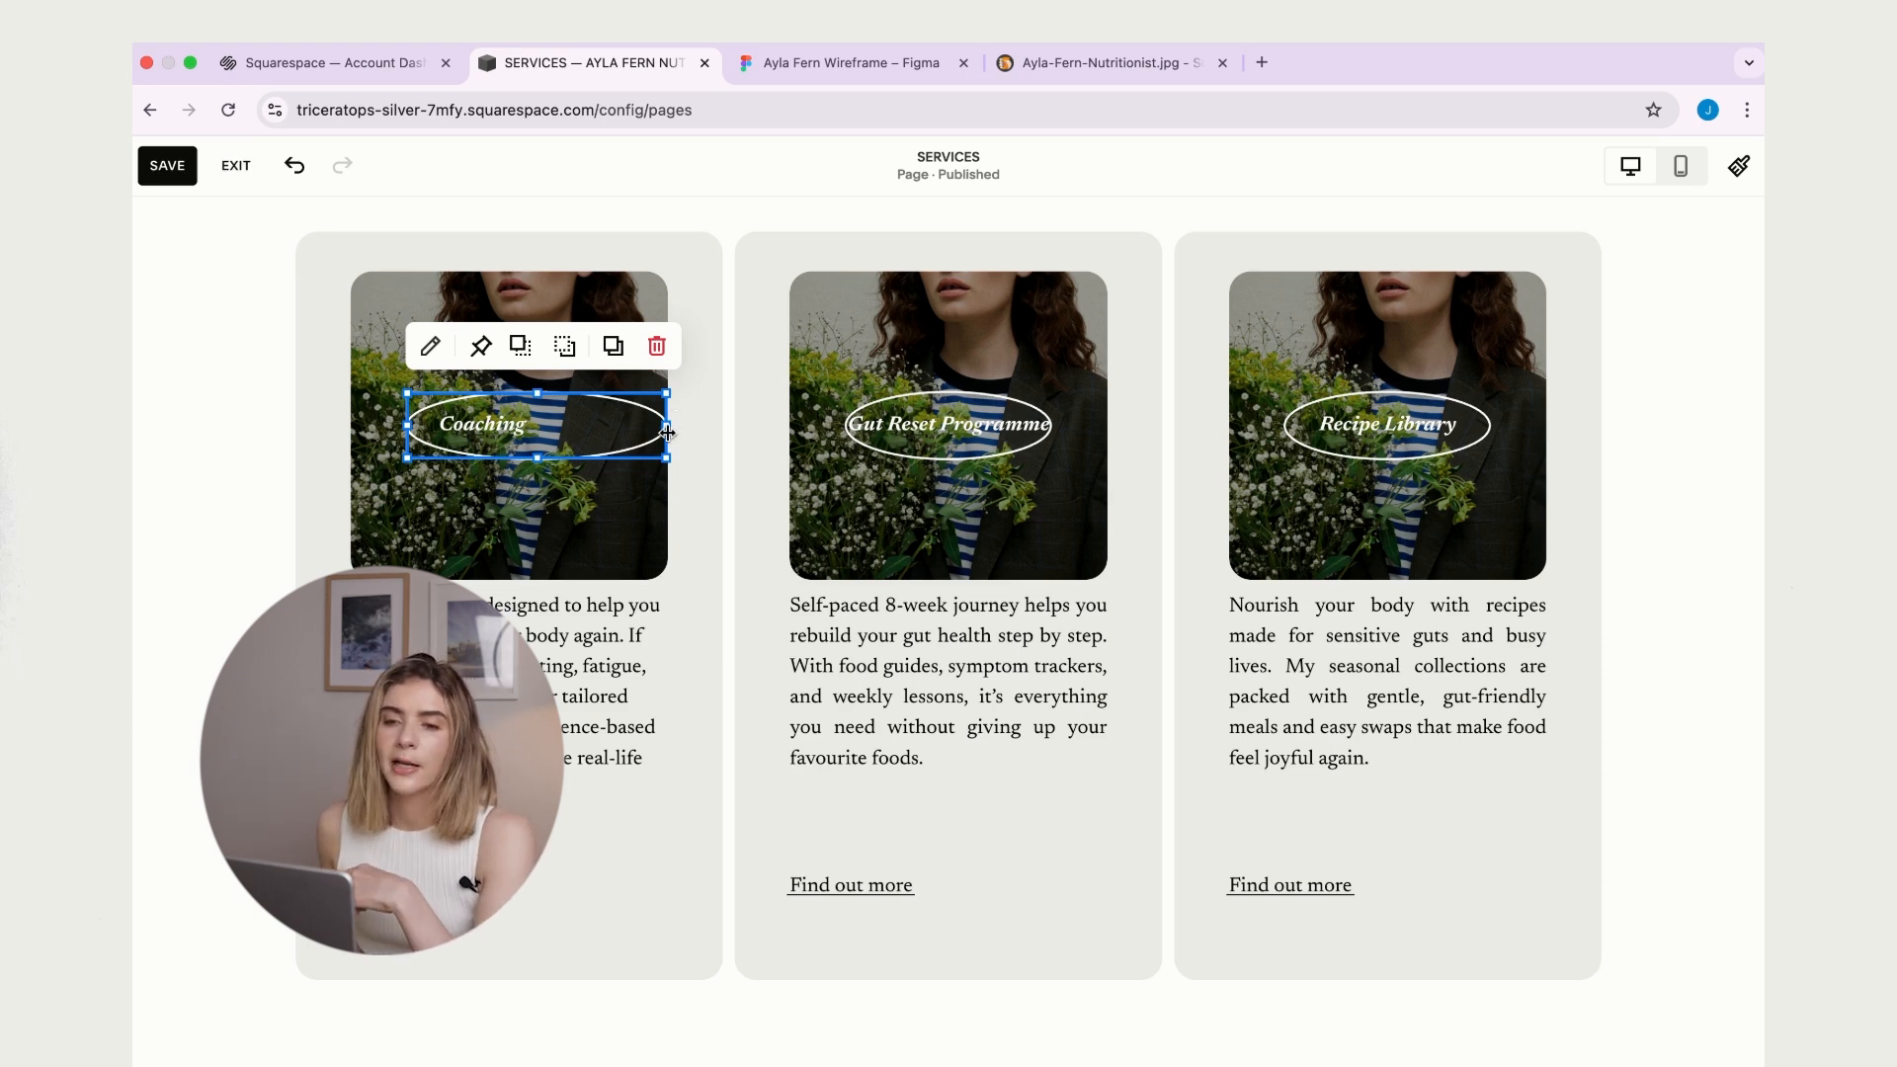
{"action": "left_click", "coordinate": [482, 432]}
{"action": "left_click", "coordinate": [482, 435]}
{"action": "left_click_drag", "start_coordinate": [556, 428], "coordinate": [613, 435]}
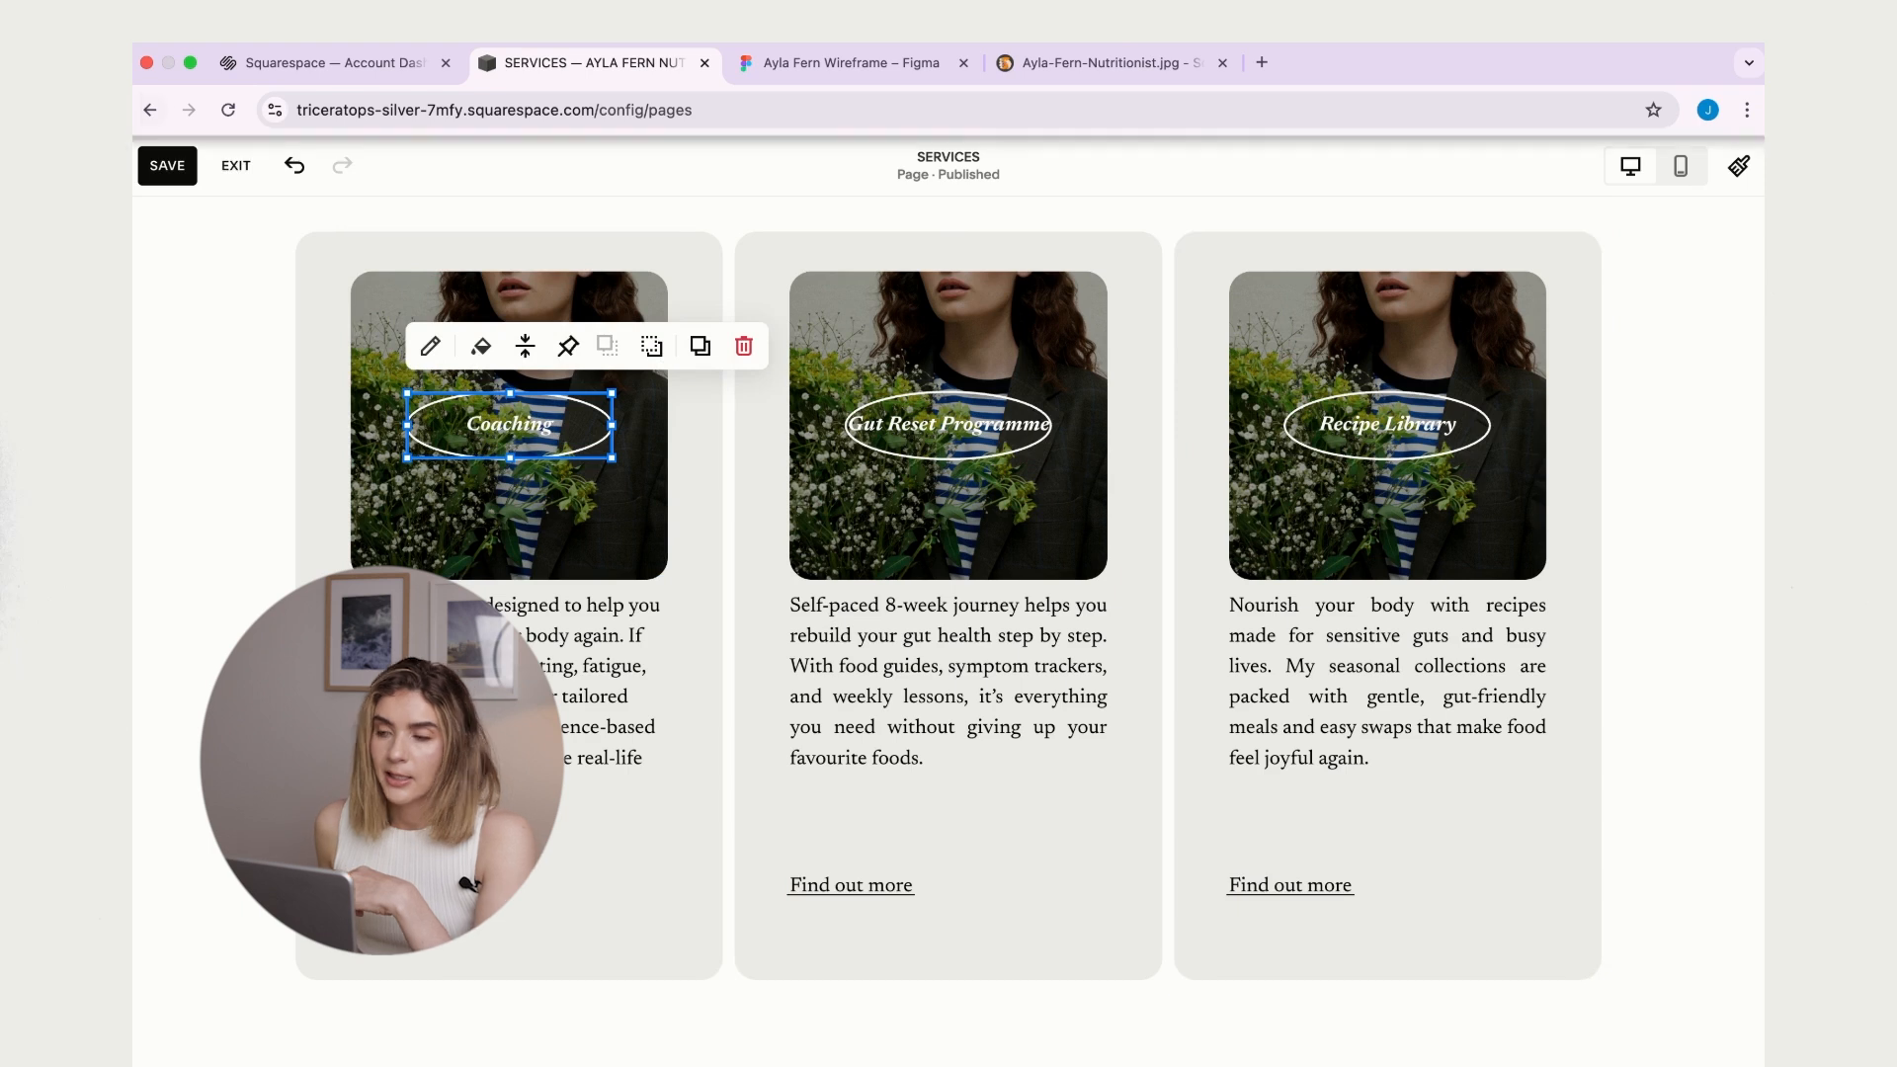
{"action": "left_click", "coordinate": [1737, 163]}
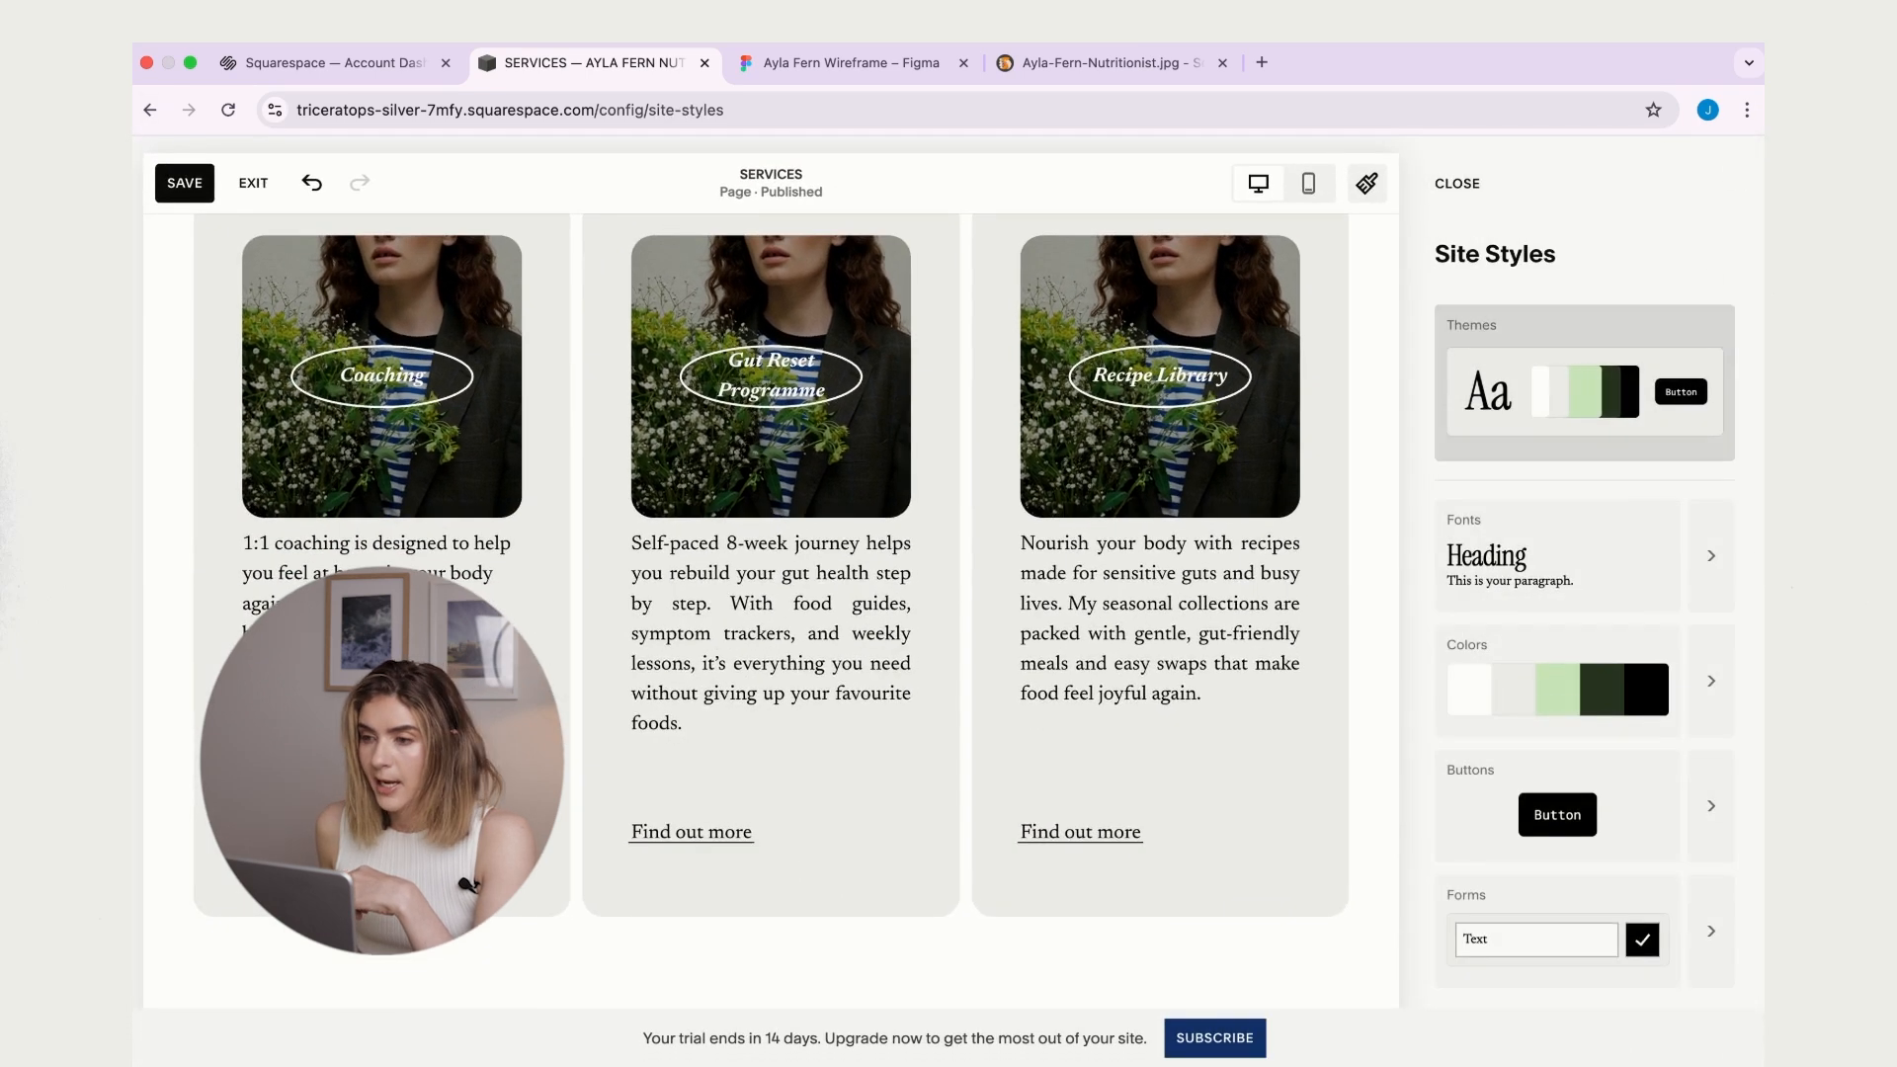
- Reduce the Paragraph 2 font size from 1.1rem to 1rem and save it
{"action": "left_click", "coordinate": [1620, 391]}
{"action": "left_click", "coordinate": [1525, 673]}
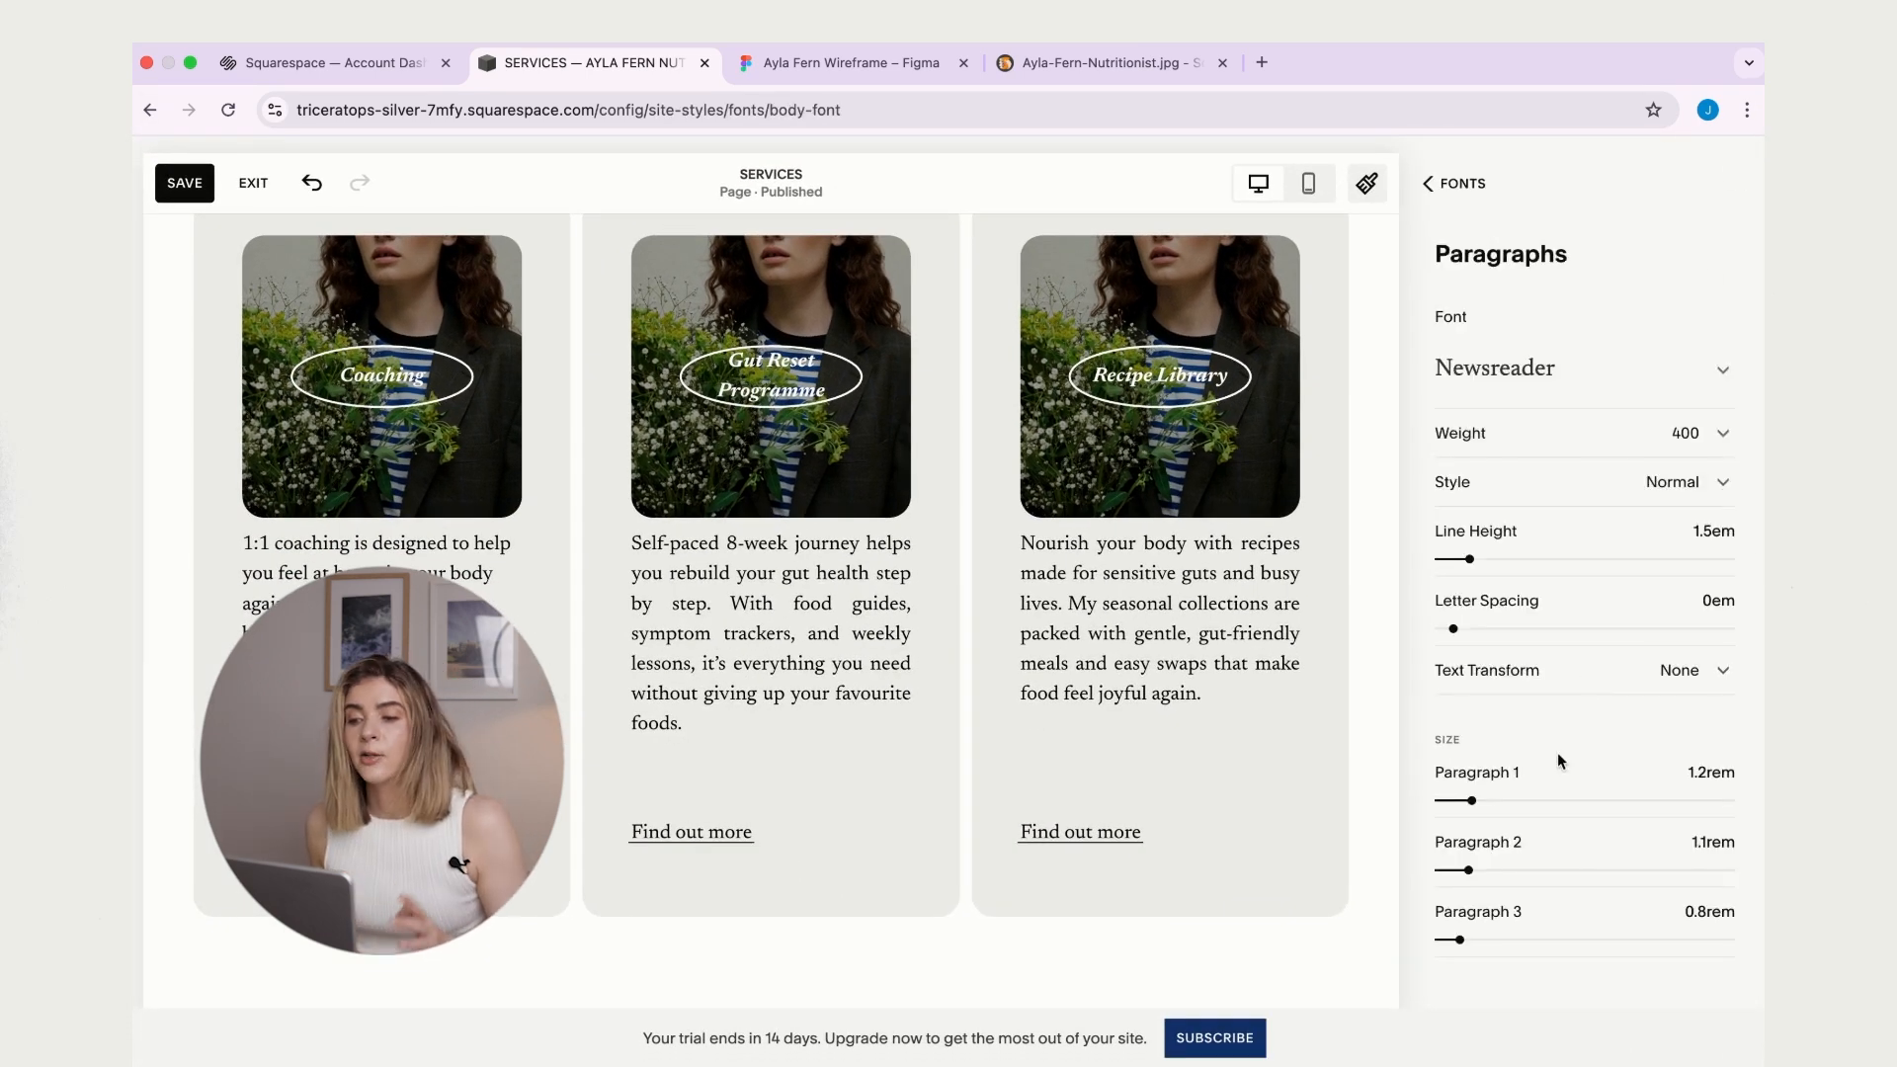
{"action": "left_click_drag", "start_coordinate": [1469, 869], "coordinate": [1466, 869]}
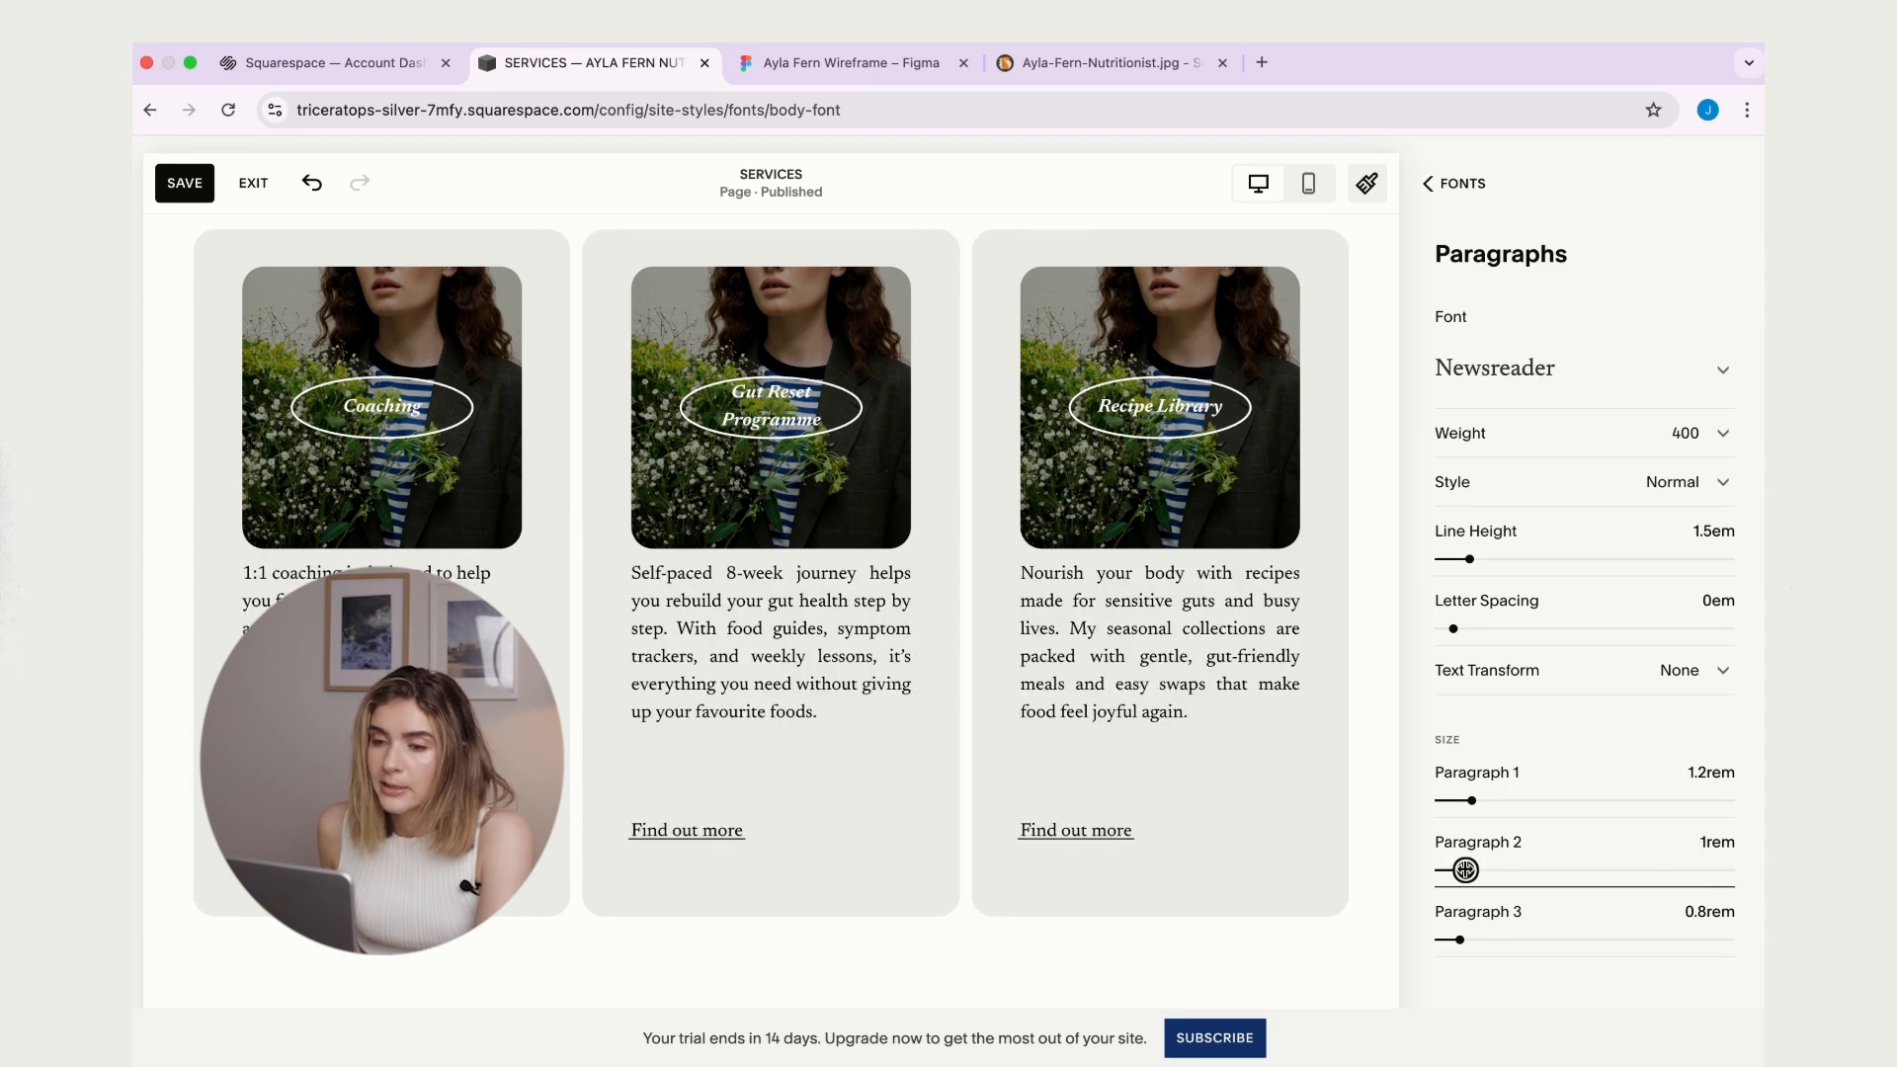
{"action": "left_click", "coordinate": [178, 183]}
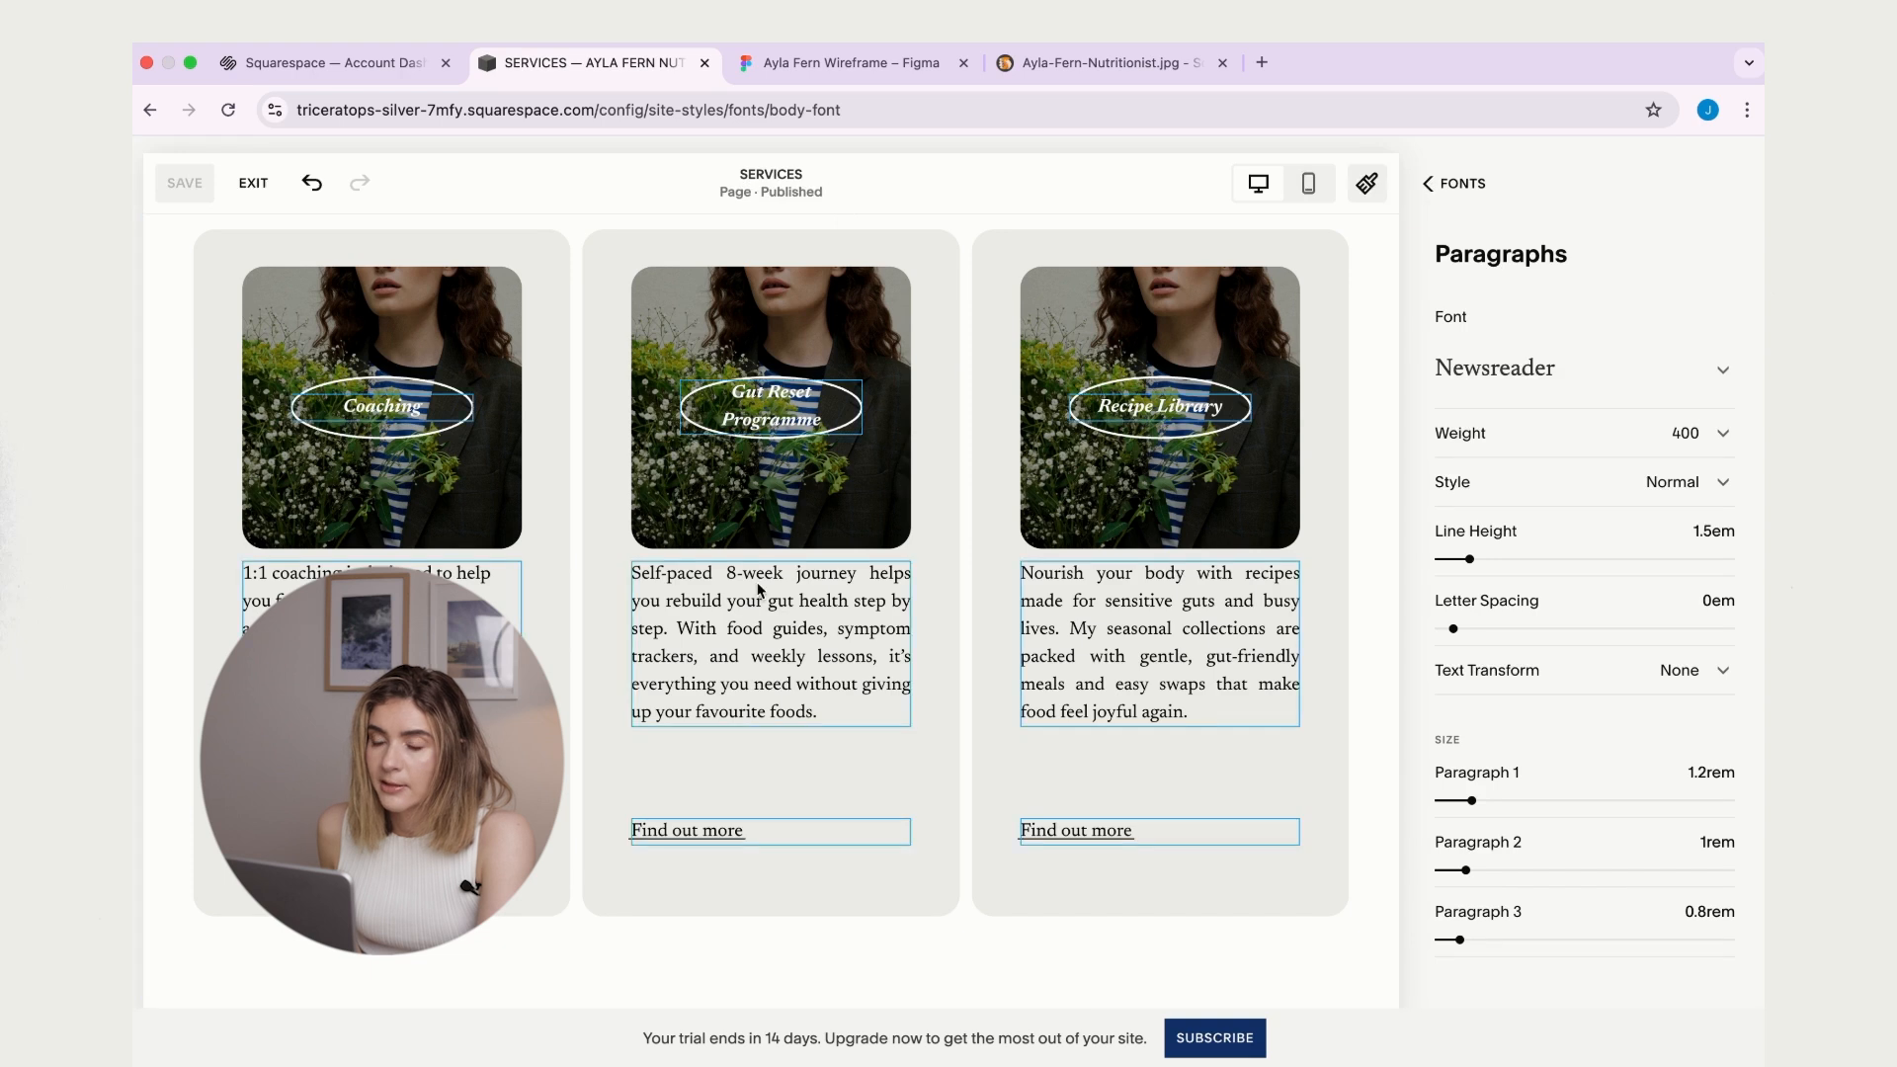
{"action": "left_click", "coordinate": [1442, 191]}
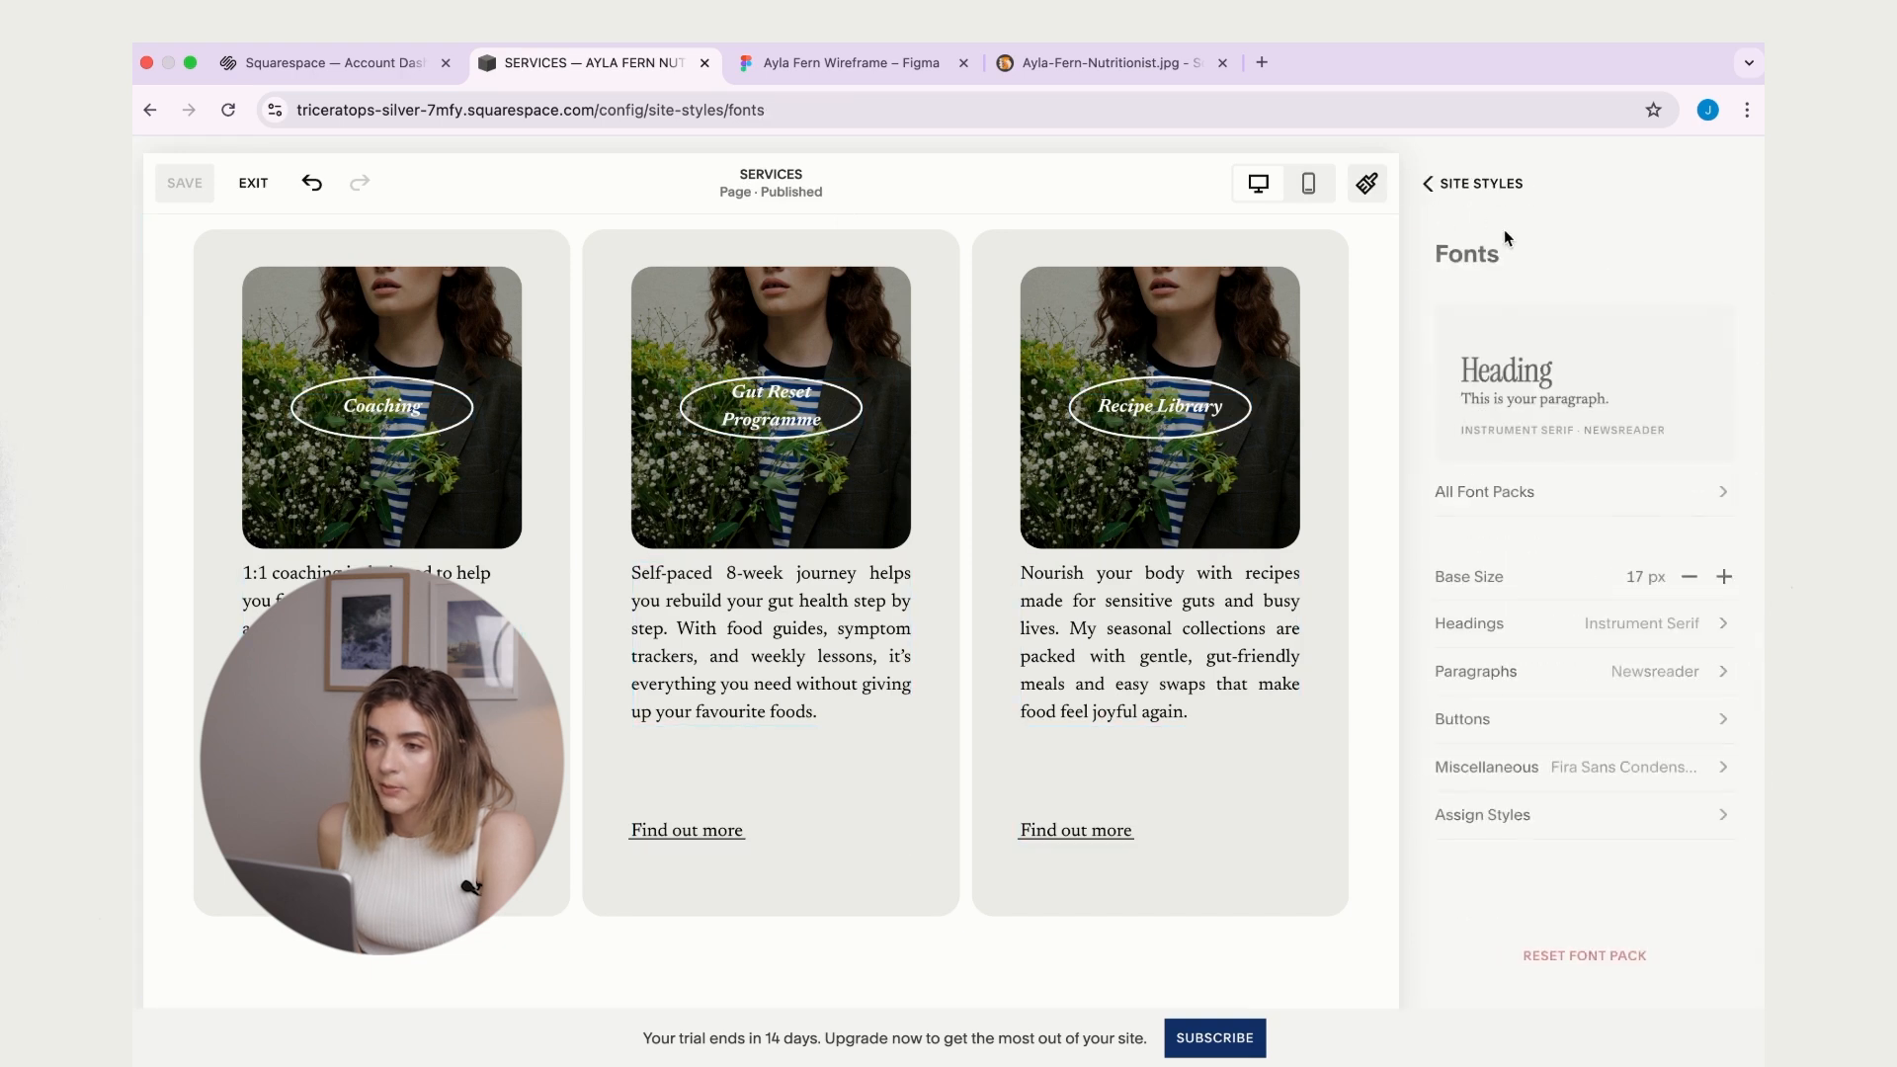
{"action": "left_click", "coordinate": [1425, 186]}
{"action": "left_click", "coordinate": [1457, 184]}
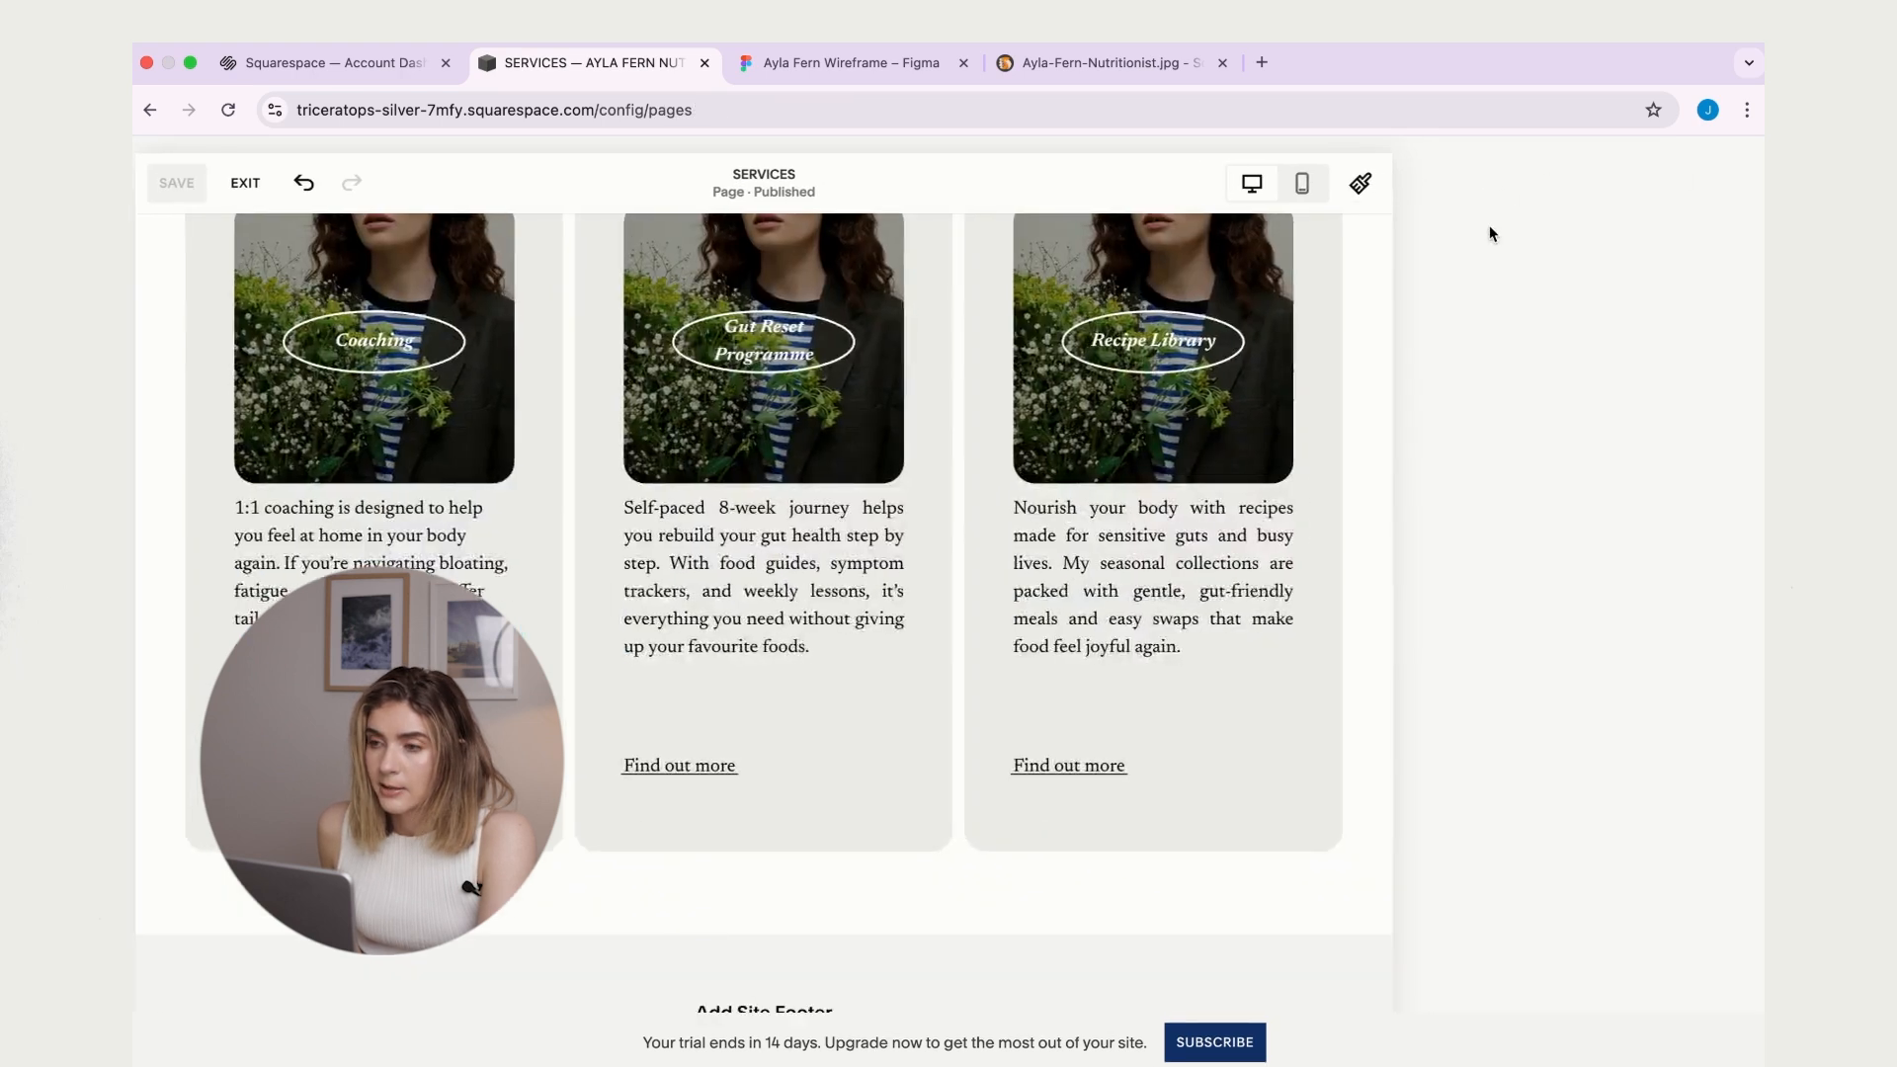
- Replace the Gut Reset Programme card image with the uploaded Ayla-Fern-Gut_reset.jpg
{"action": "scroll", "coordinate": [1620, 592], "scroll_direction": "down", "scroll_amount": 2}
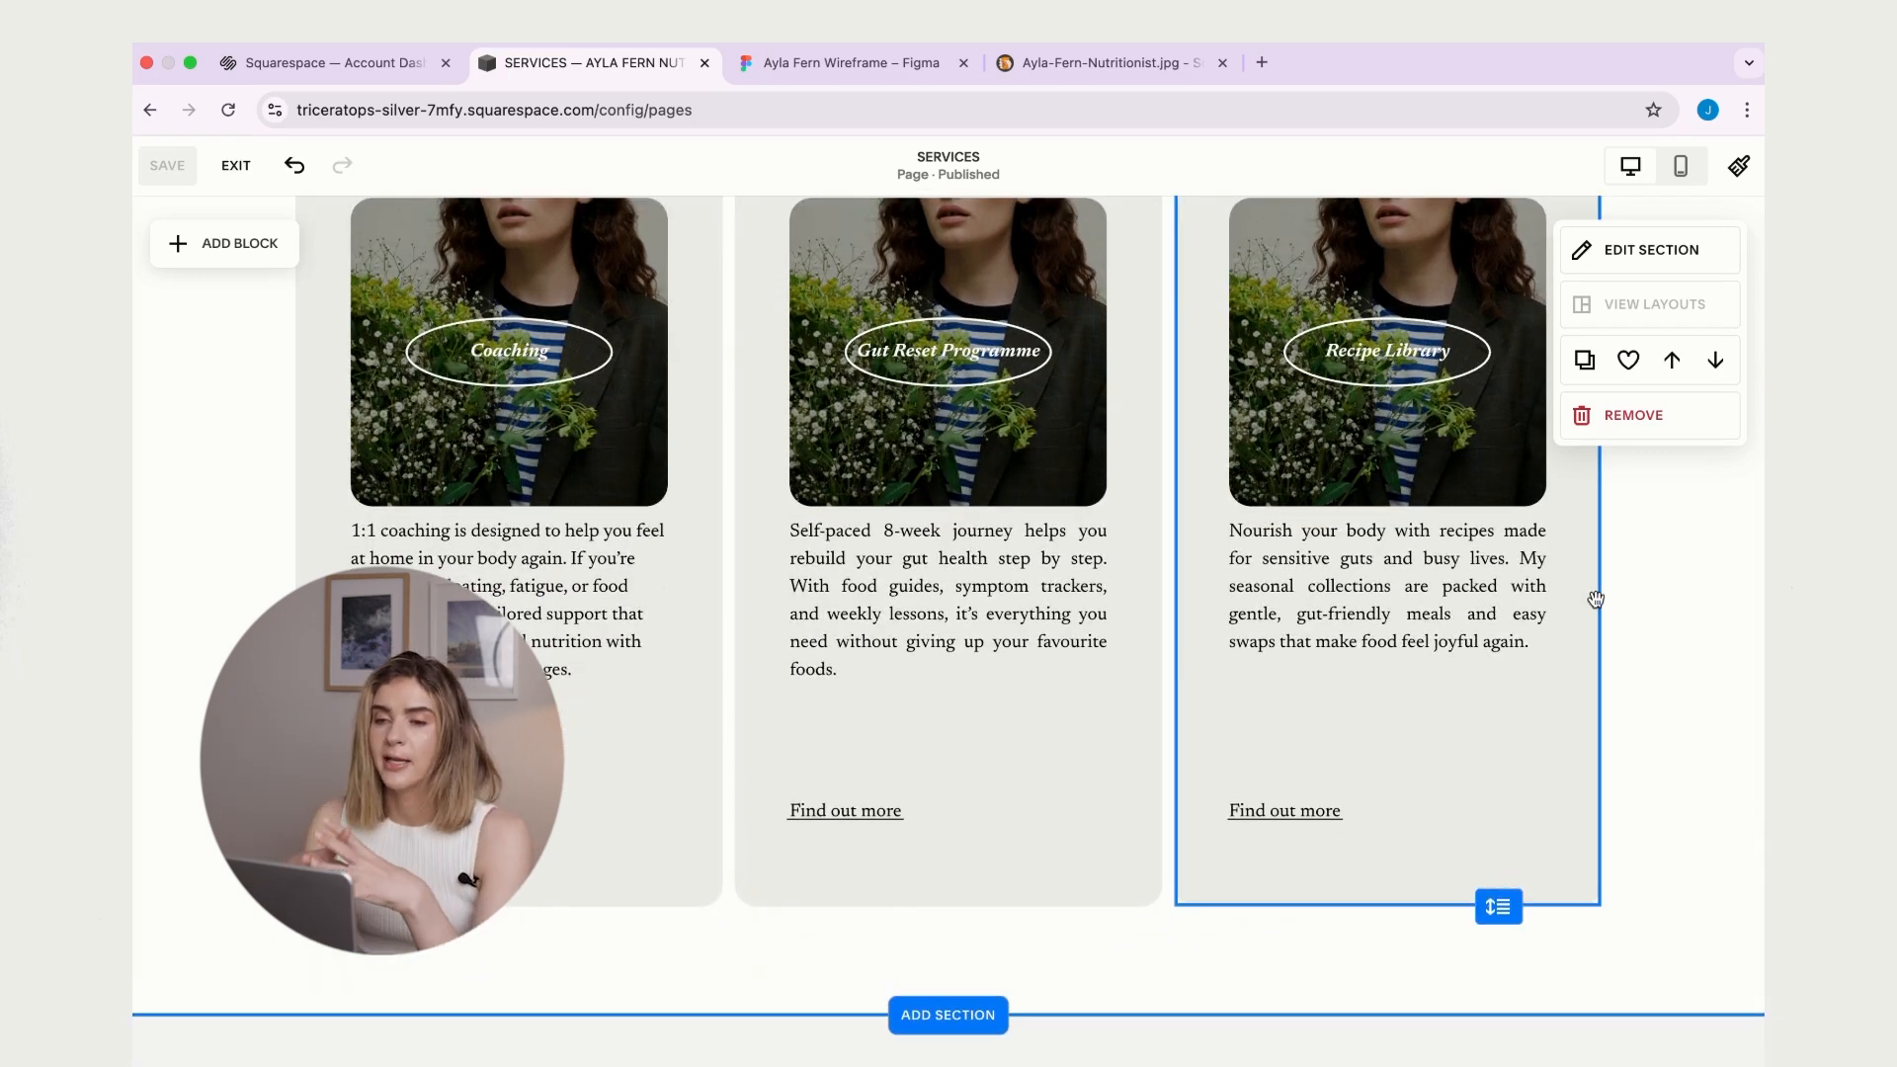
{"action": "scroll", "coordinate": [1592, 599], "scroll_direction": "down", "scroll_amount": 1}
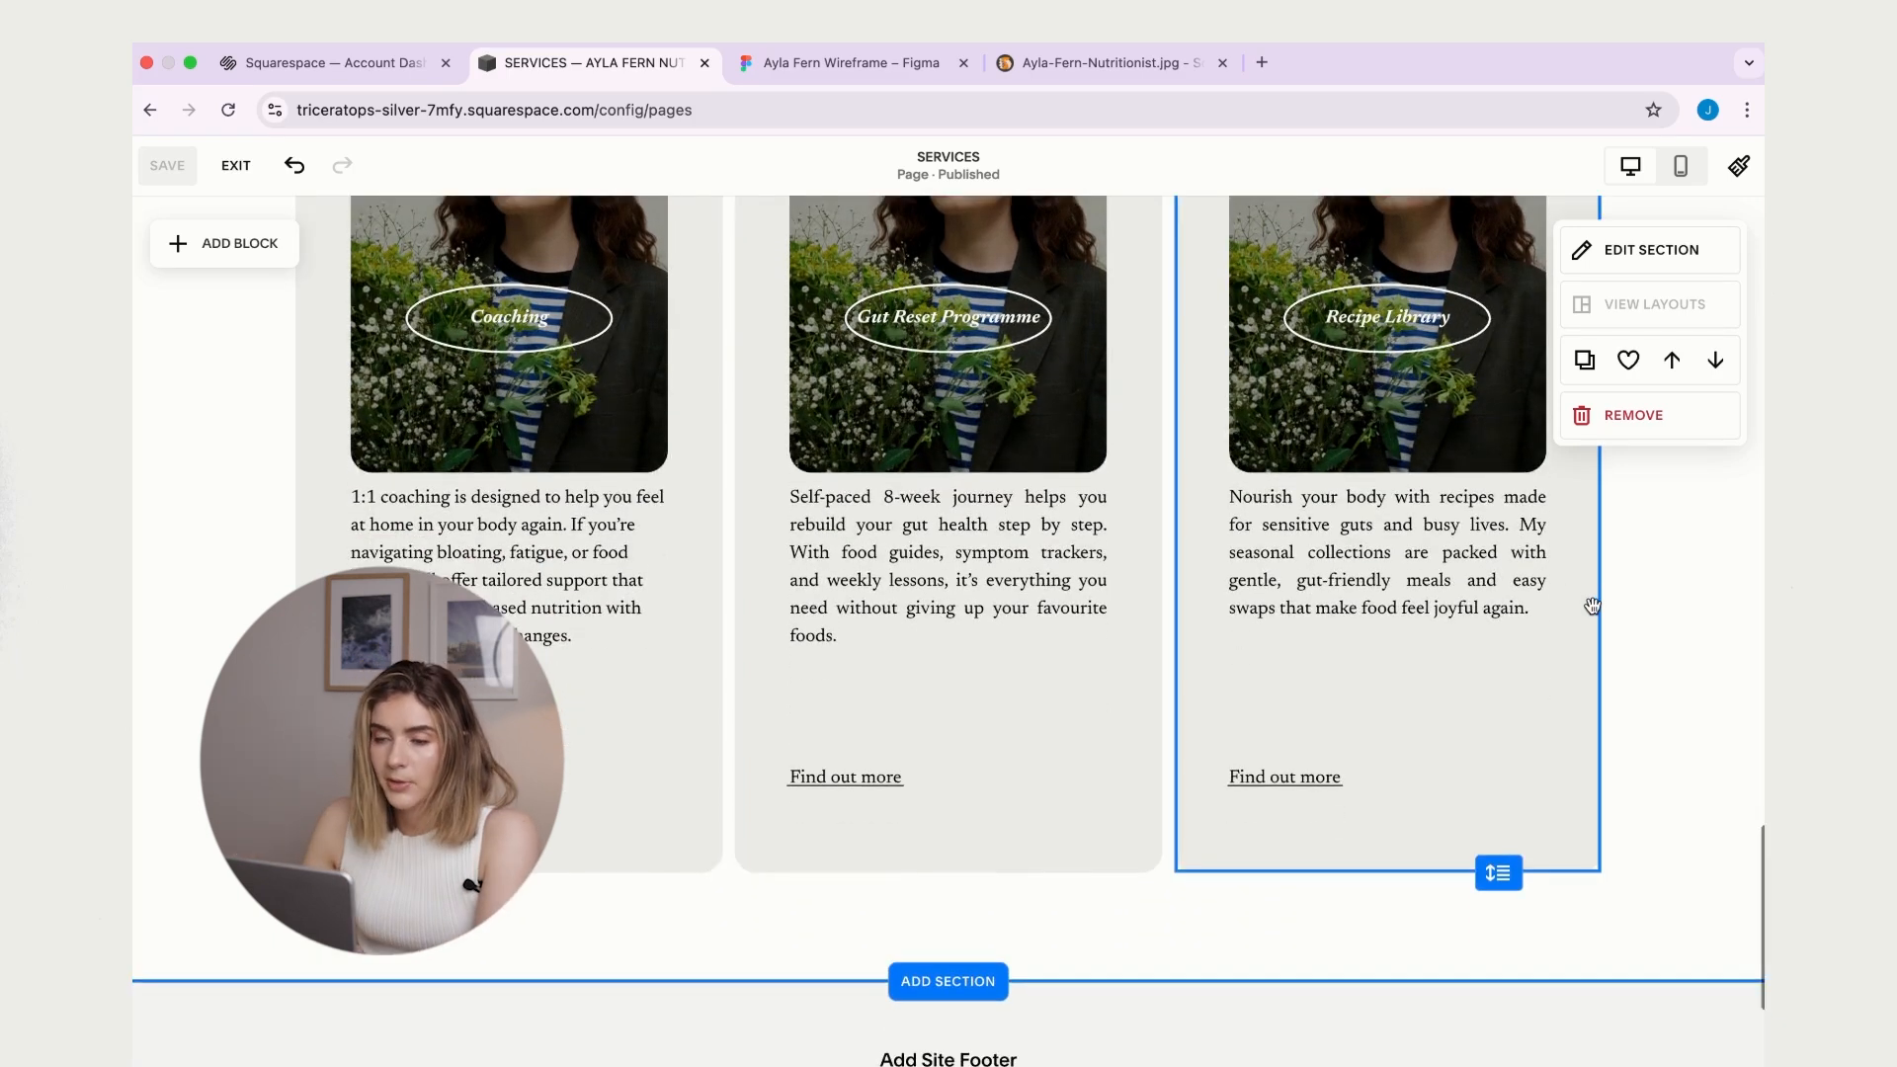
{"action": "scroll", "coordinate": [1591, 599], "scroll_direction": "up", "scroll_amount": 2}
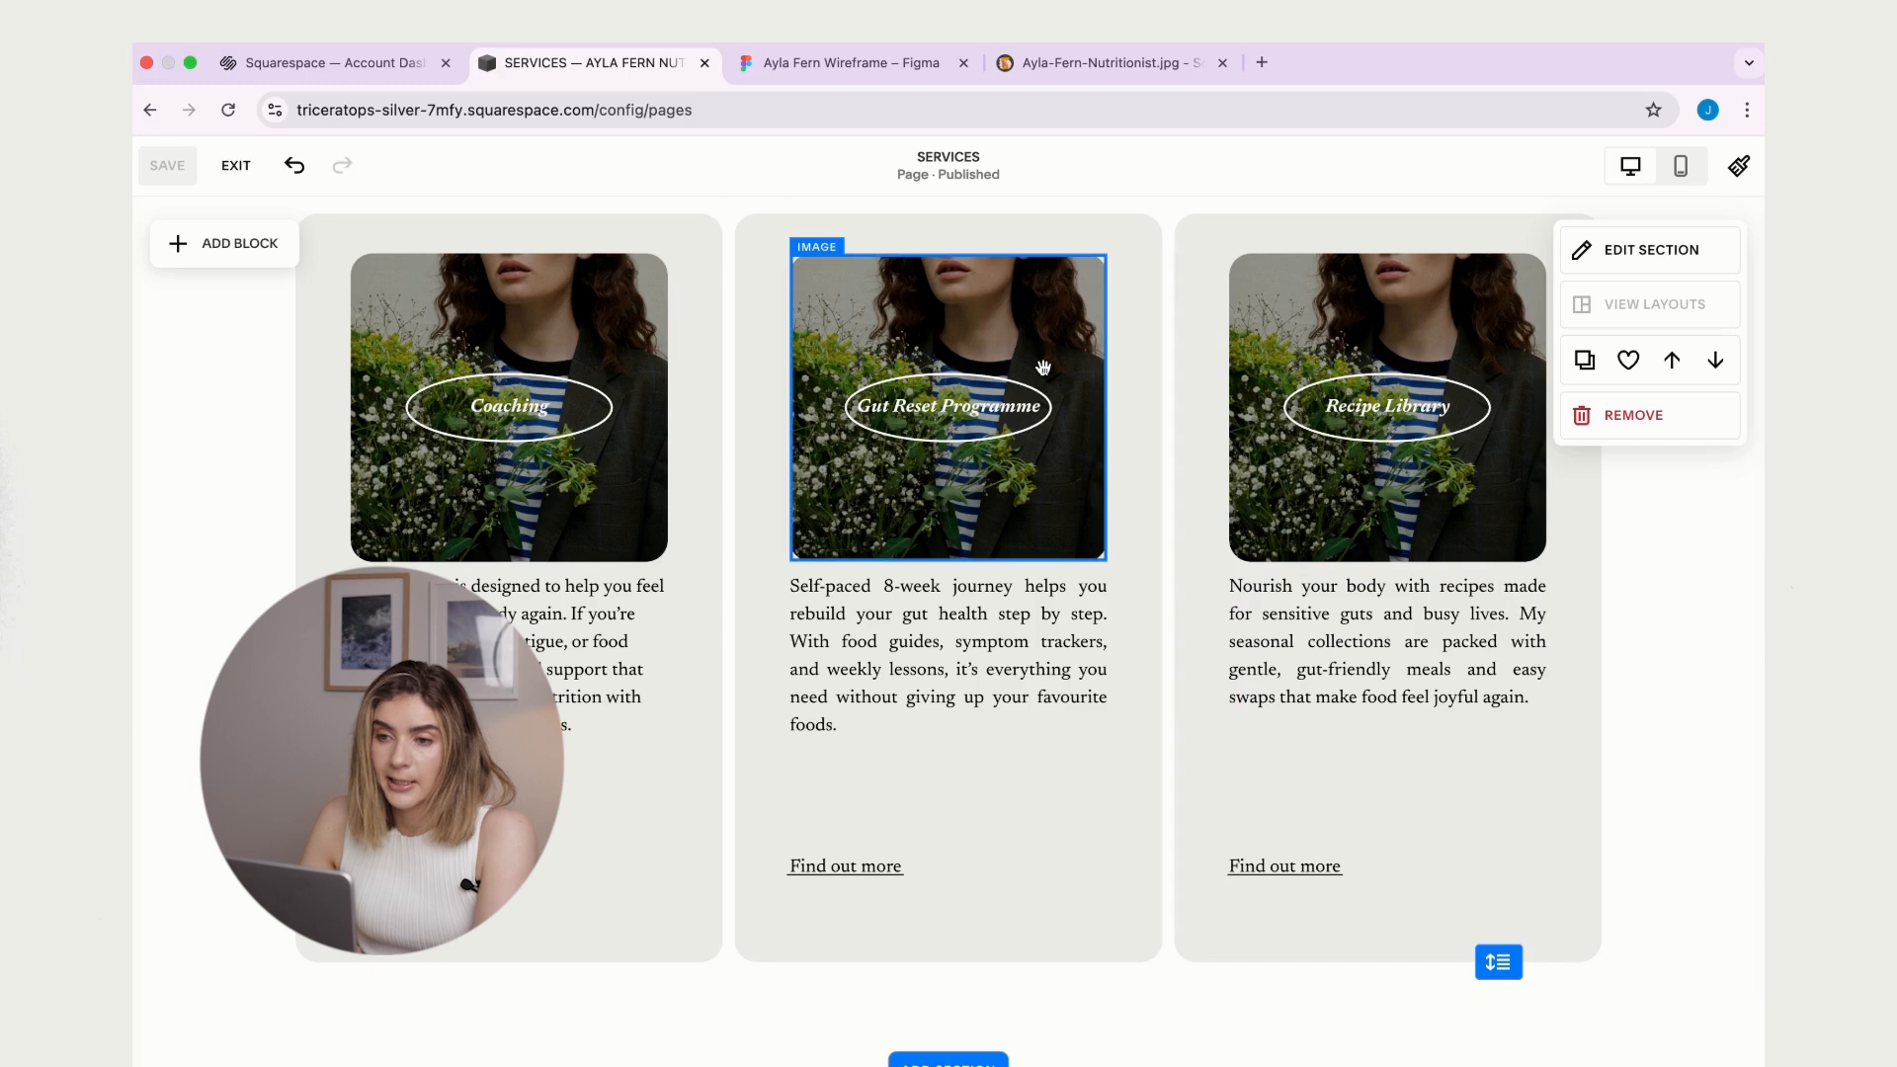
{"action": "left_click", "coordinate": [1055, 283]}
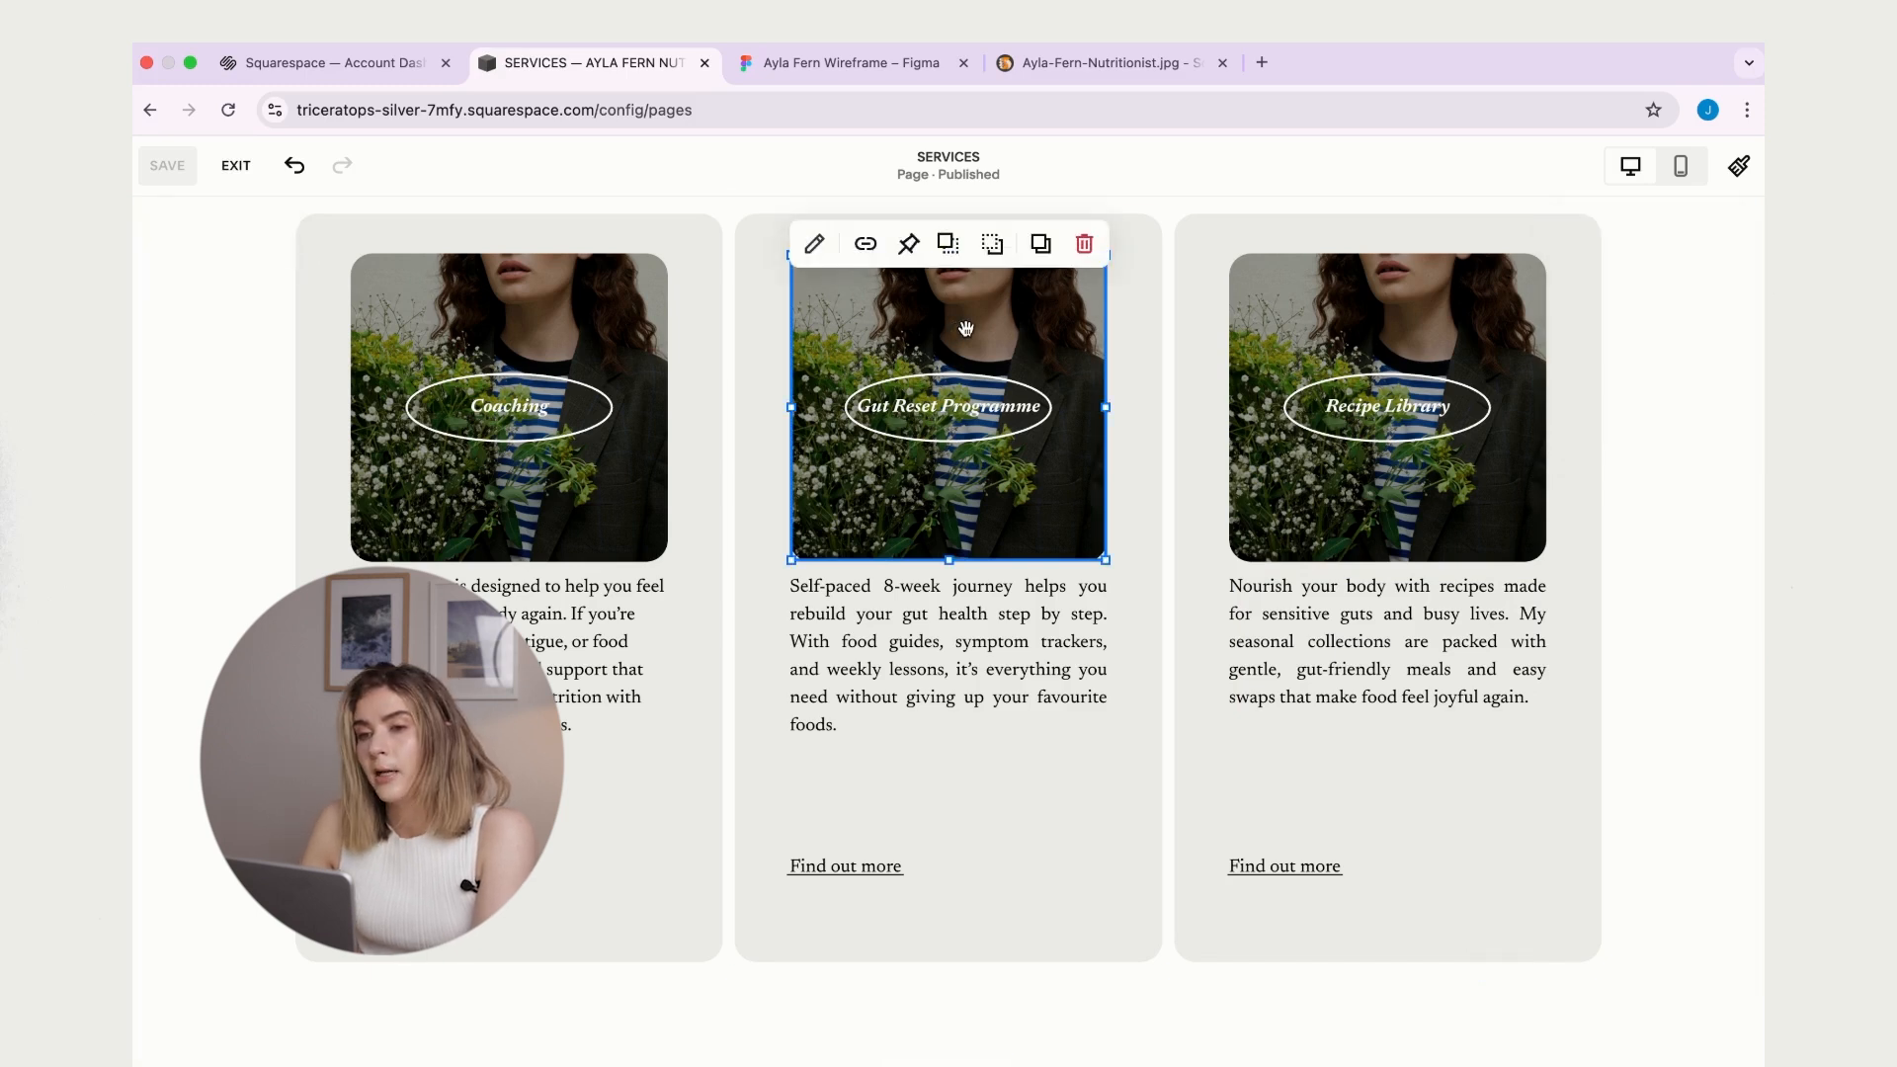
{"action": "left_click", "coordinate": [813, 244]}
{"action": "left_click", "coordinate": [1197, 496]}
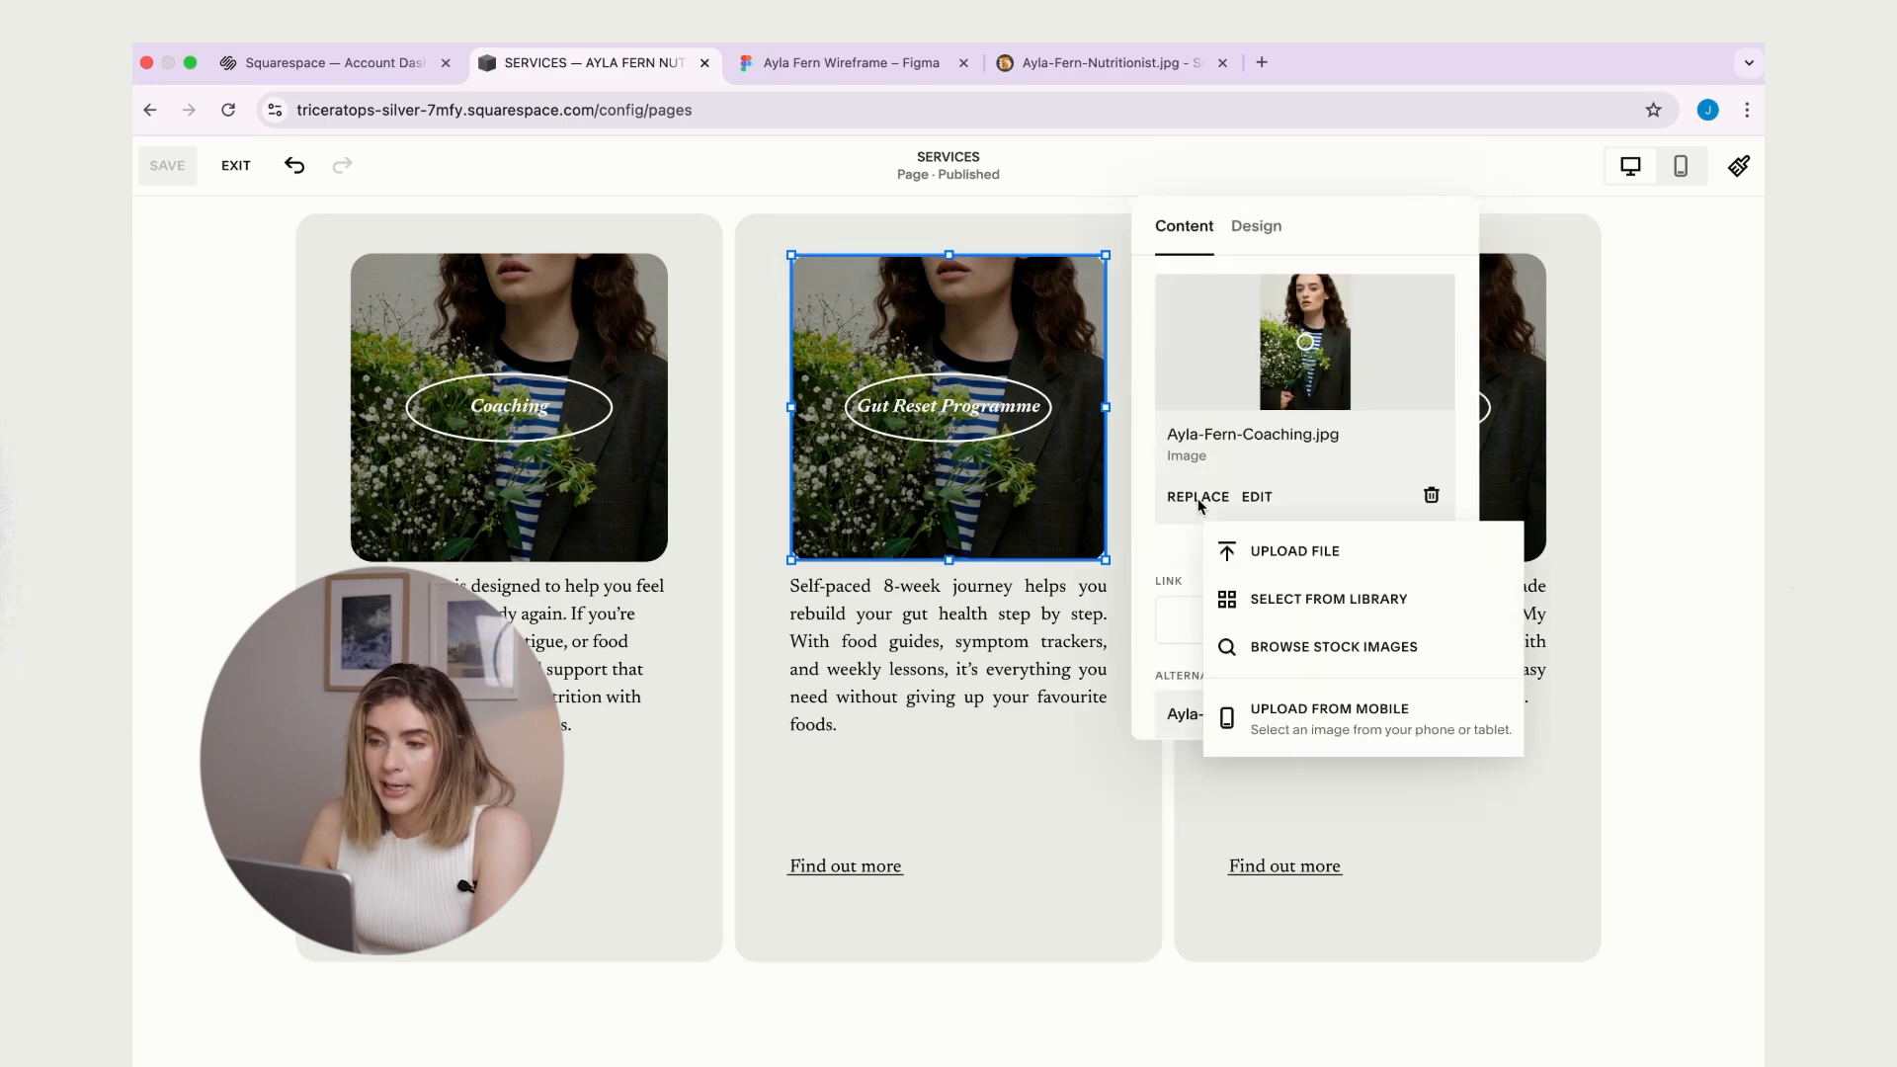
{"action": "left_click", "coordinate": [1317, 553]}
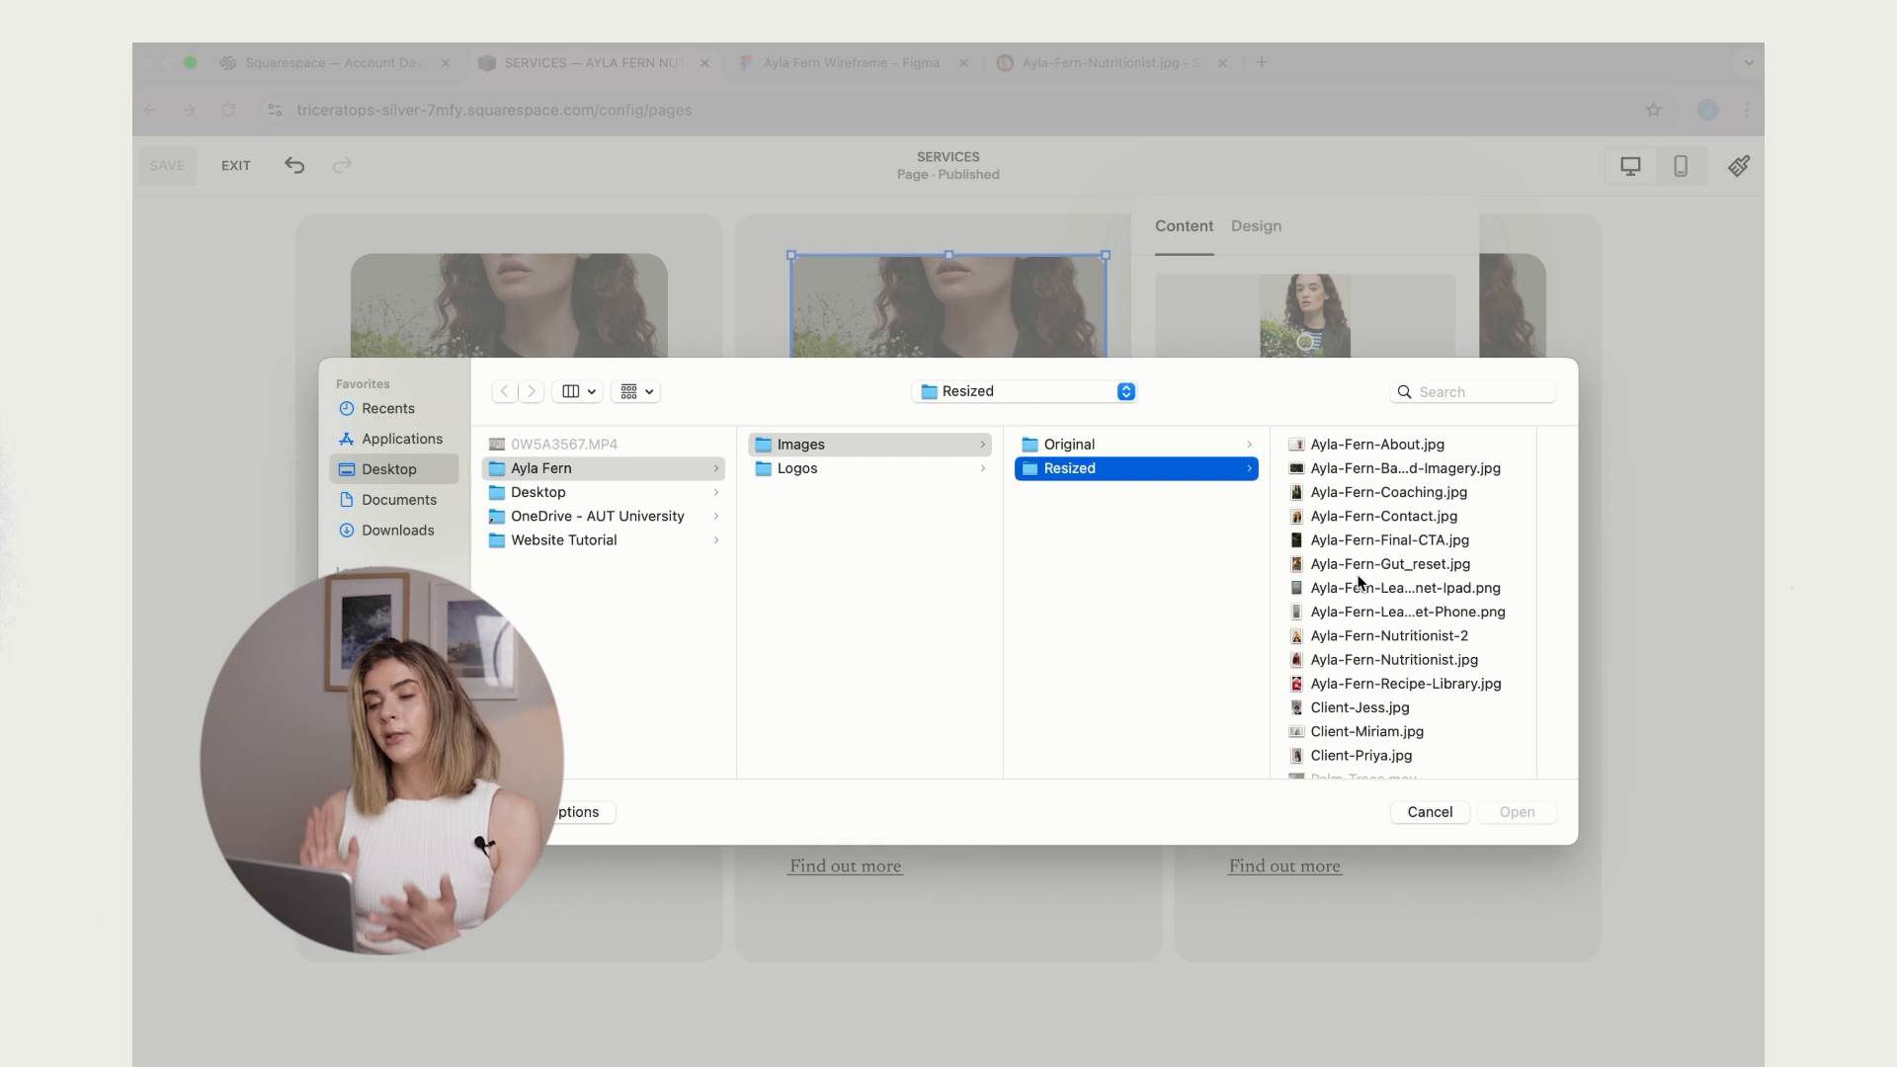
{"action": "double_click", "coordinate": [1382, 564]}
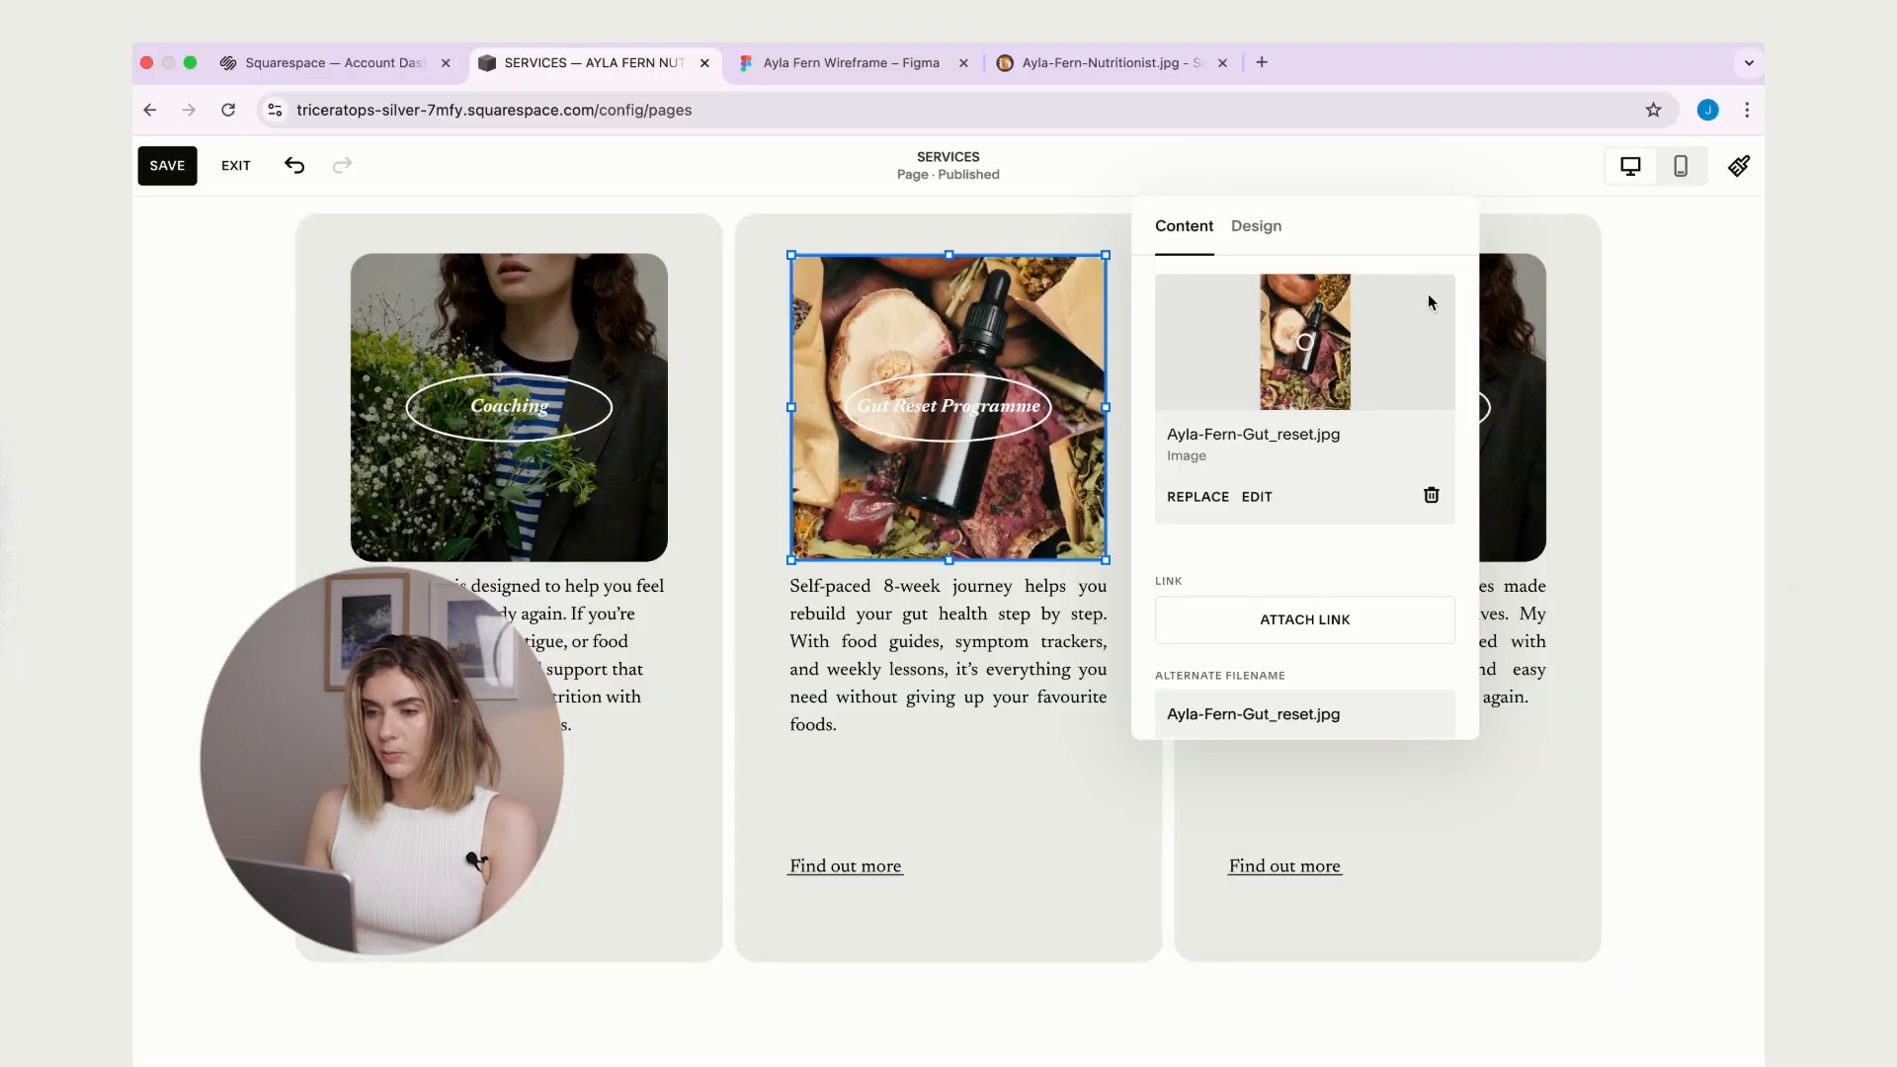
{"action": "scroll", "coordinate": [1354, 550], "scroll_direction": "down", "scroll_amount": 4}
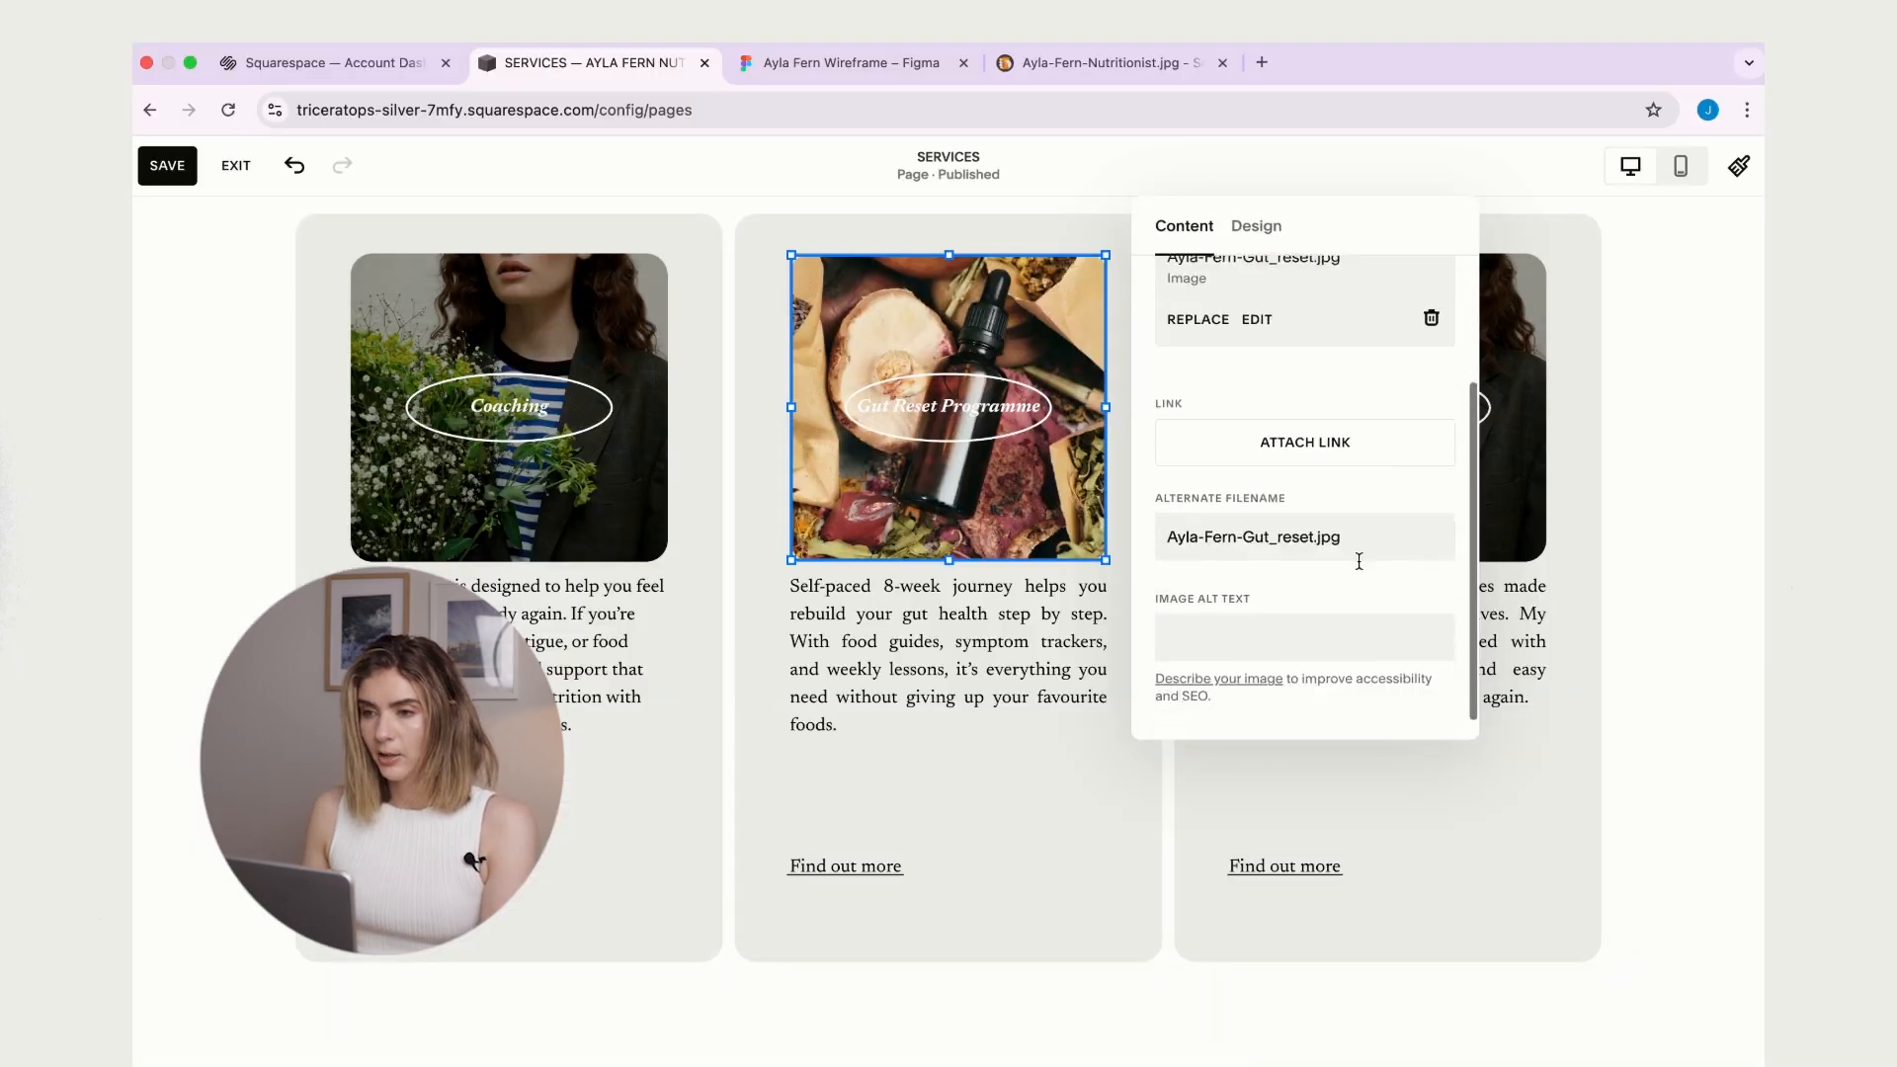
- Increase the overlay colour opacity to darken the Gut Reset image
{"action": "left_click", "coordinate": [1264, 232]}
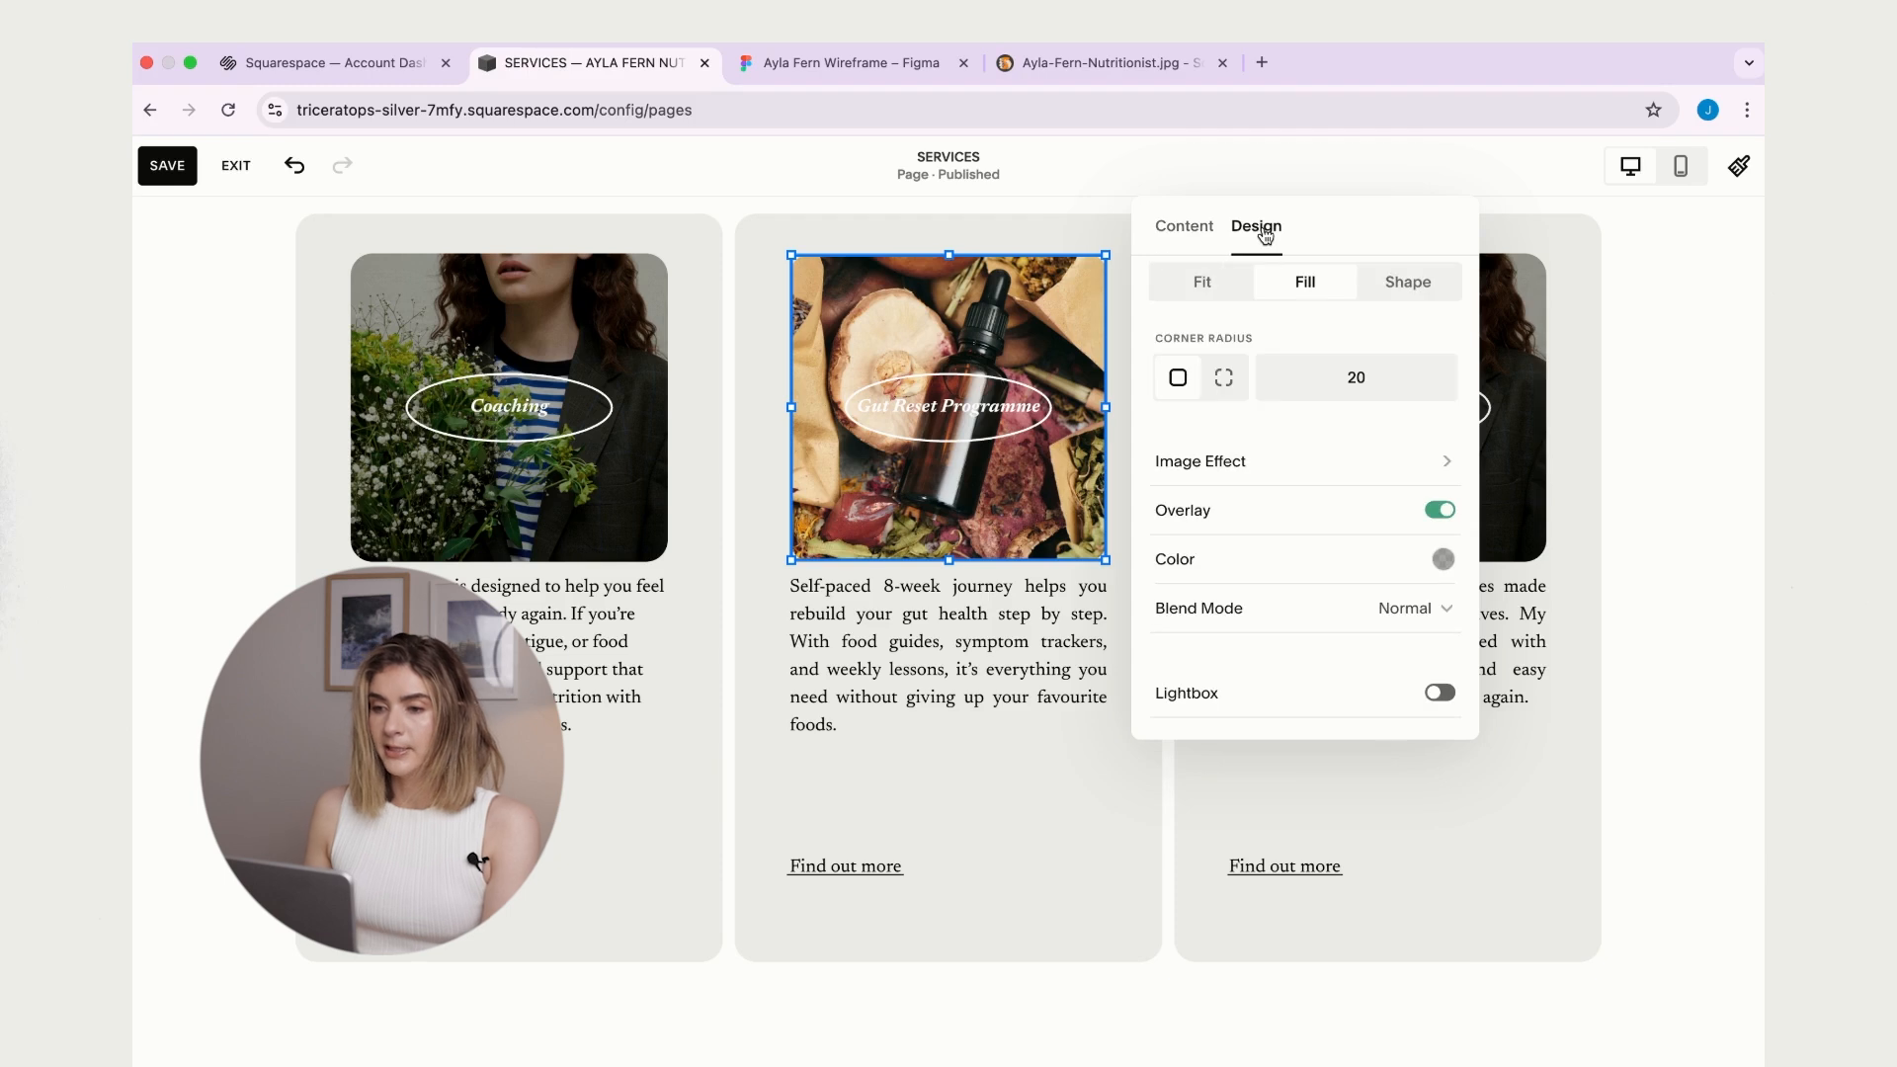
{"action": "left_click", "coordinate": [1442, 563]}
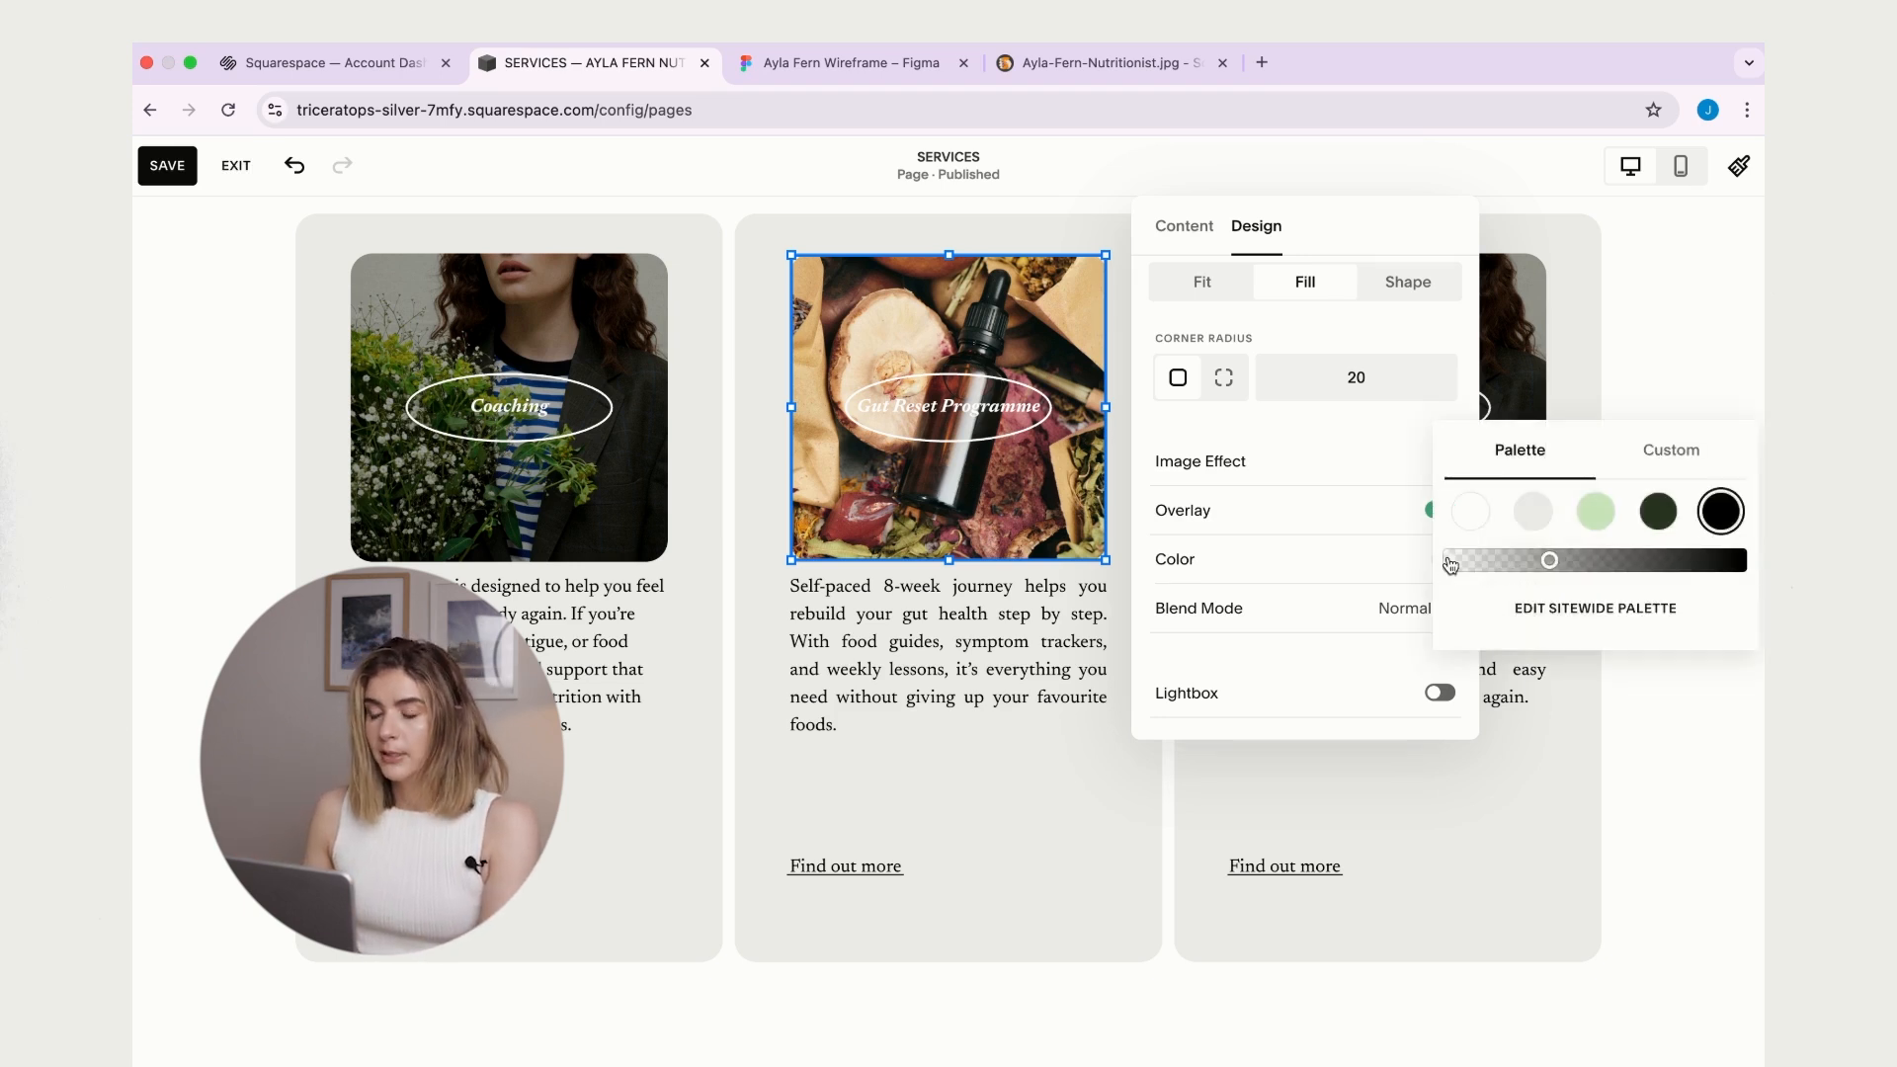
{"action": "left_click_drag", "start_coordinate": [1448, 561], "coordinate": [1575, 564]}
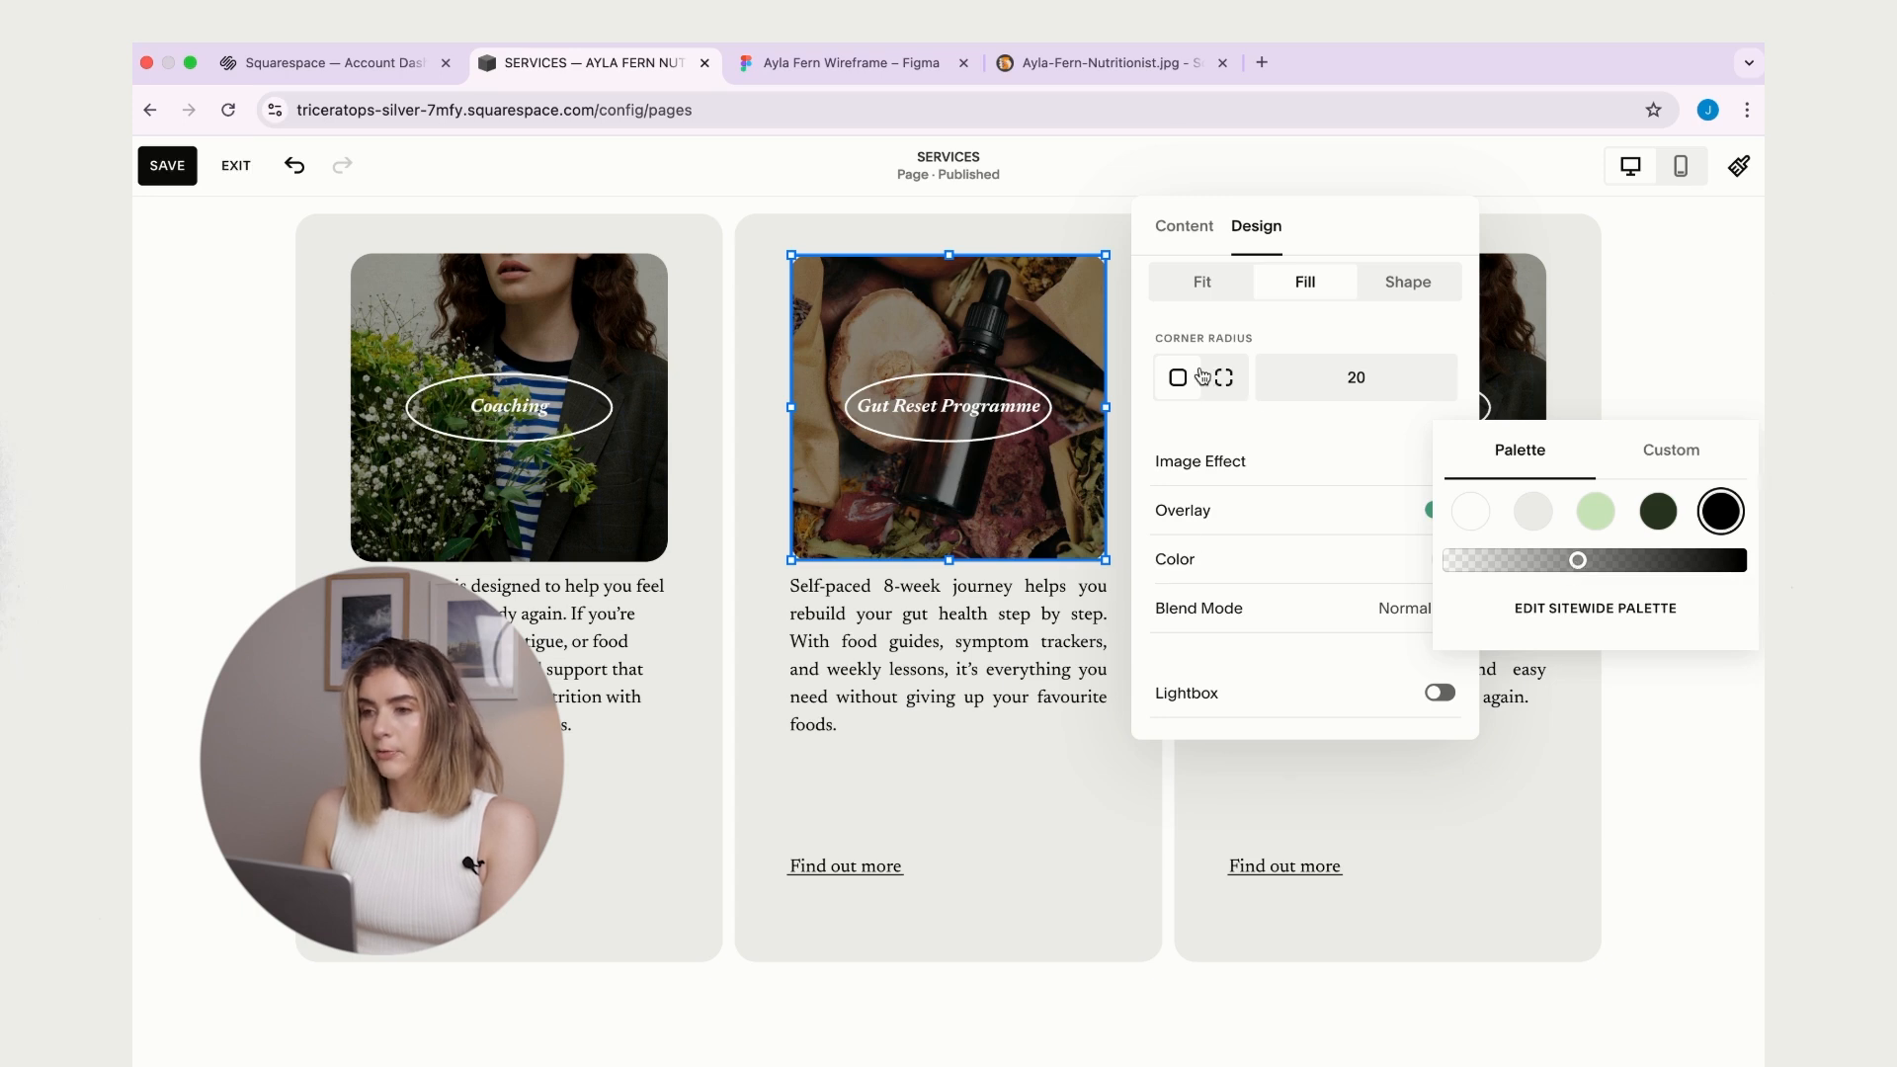
- Darken the overlay on the Recipe Library card's lemon-and-glass photo
{"action": "left_click", "coordinate": [1663, 331]}
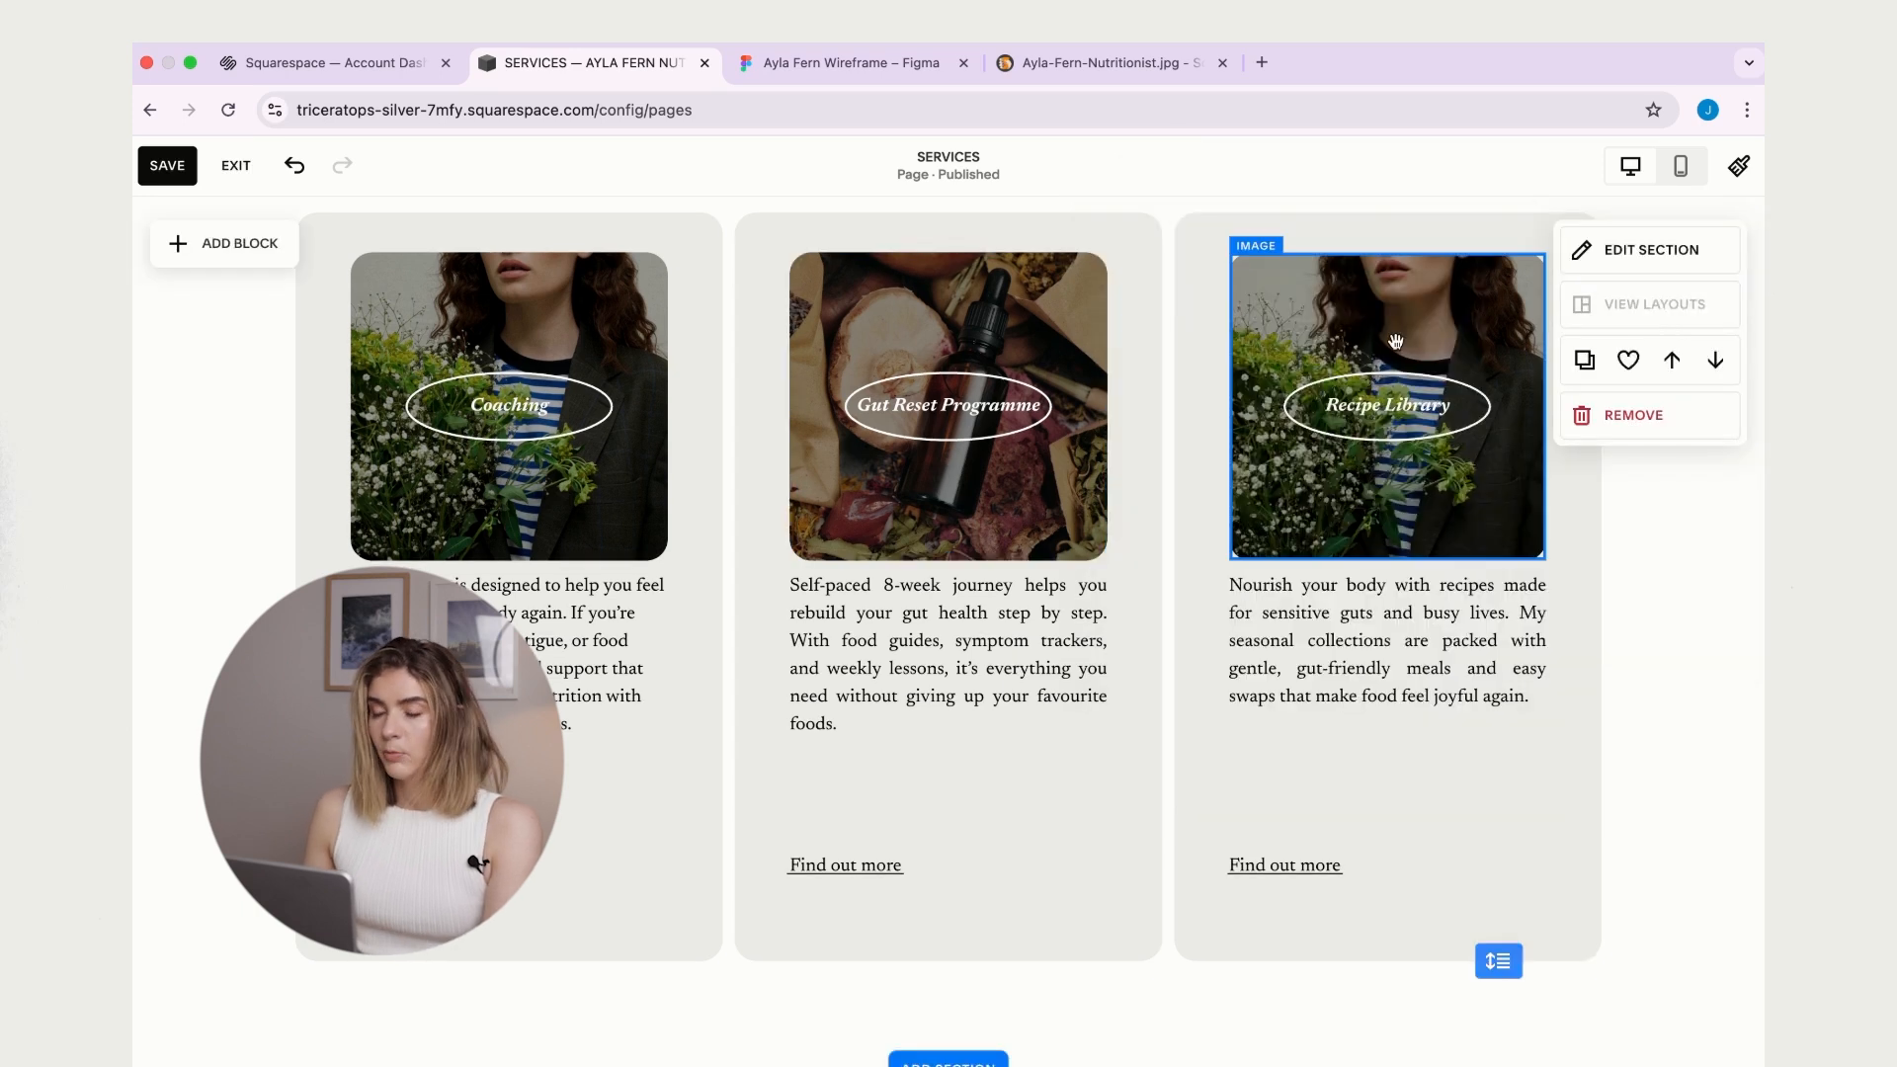
{"action": "left_click", "coordinate": [1225, 255]}
{"action": "left_click", "coordinate": [1252, 244]}
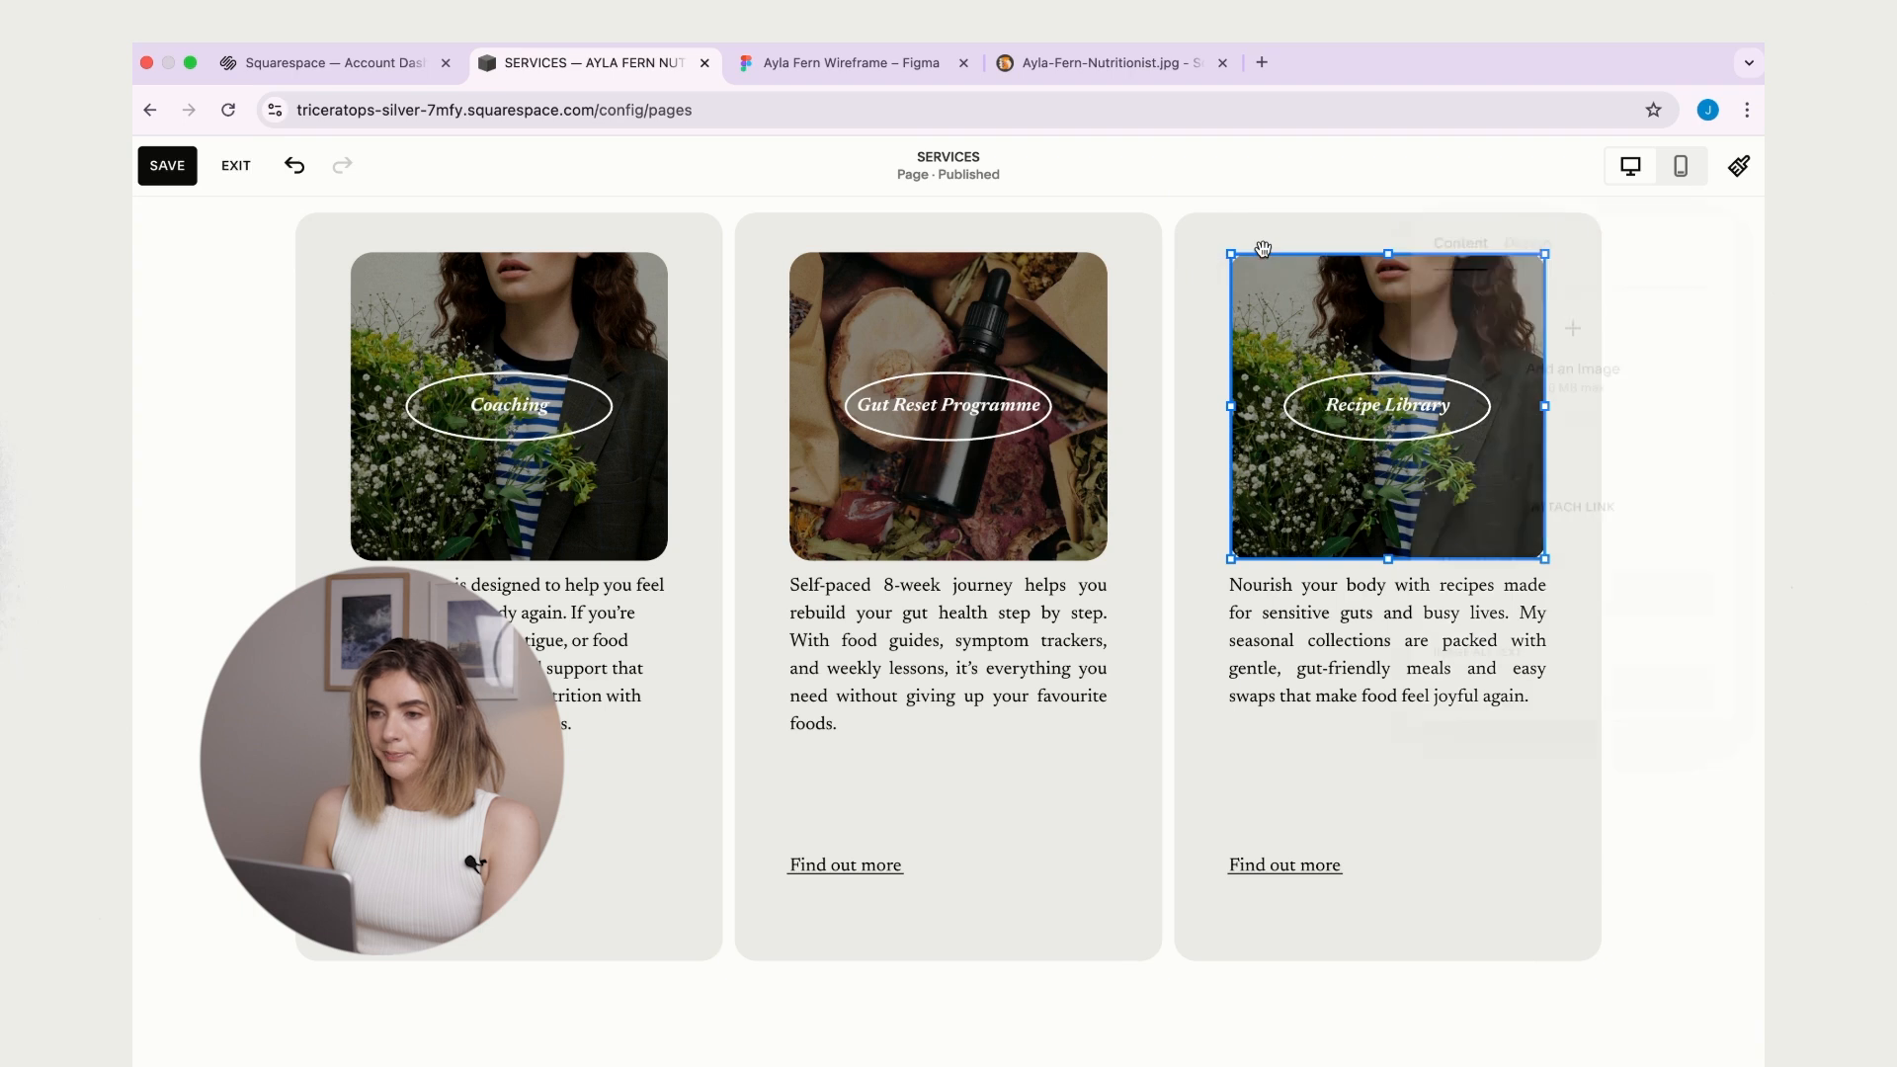
{"action": "left_click", "coordinate": [1526, 229]}
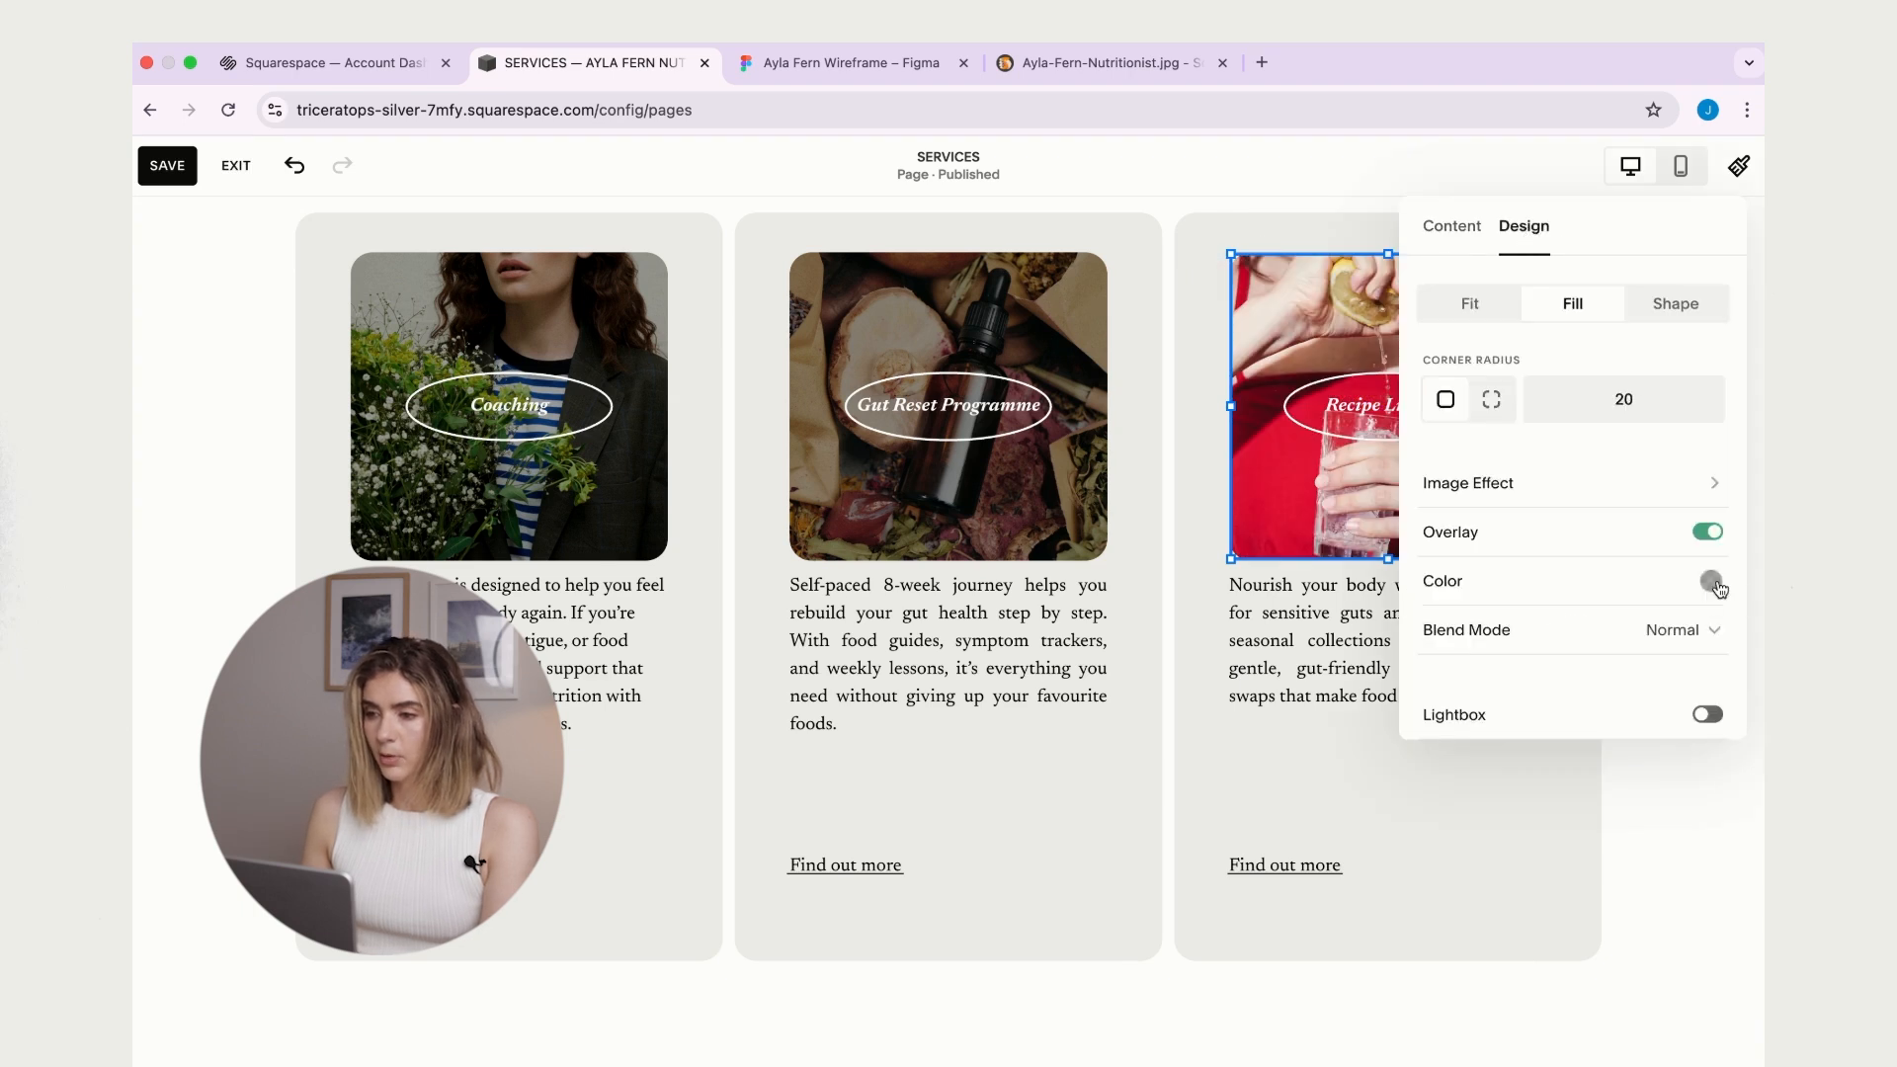
{"action": "left_click", "coordinate": [1711, 582]}
{"action": "left_click_drag", "start_coordinate": [1553, 585], "coordinate": [1575, 583]}
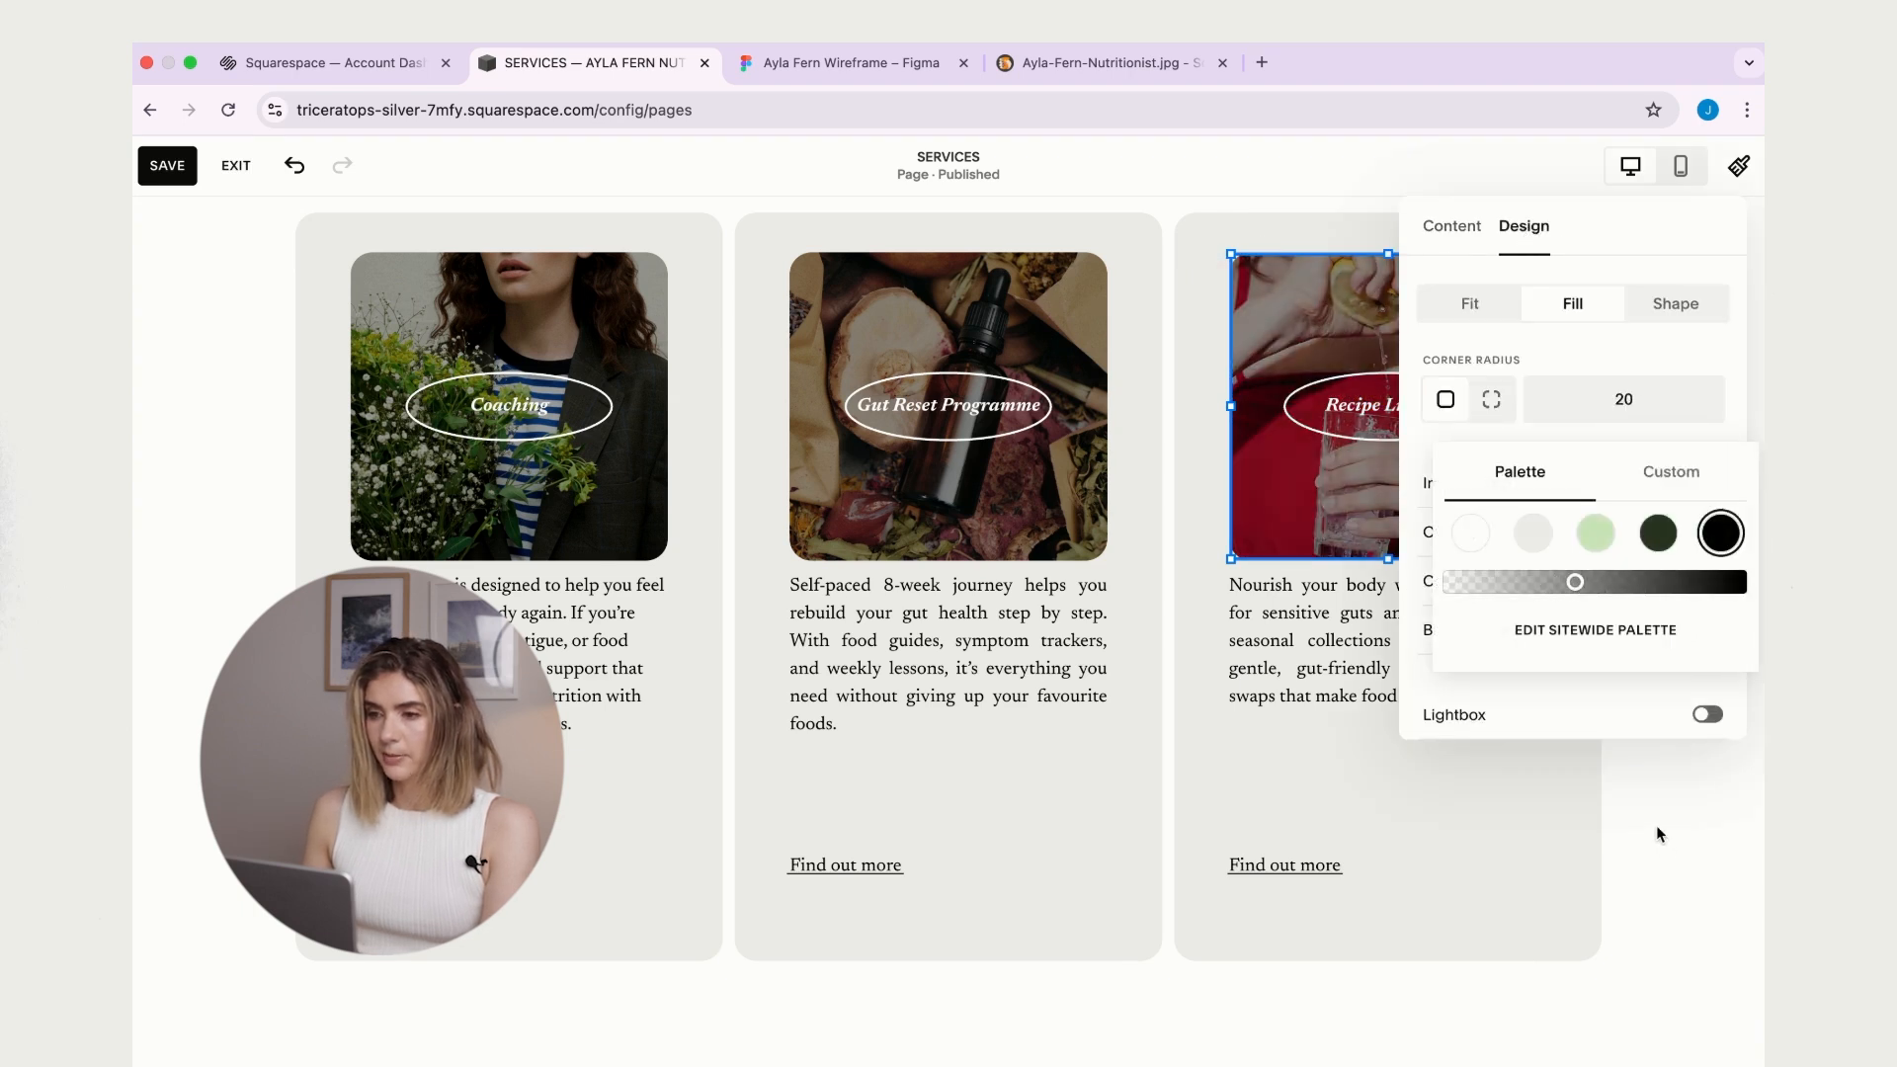
{"action": "left_click", "coordinate": [1656, 826]}
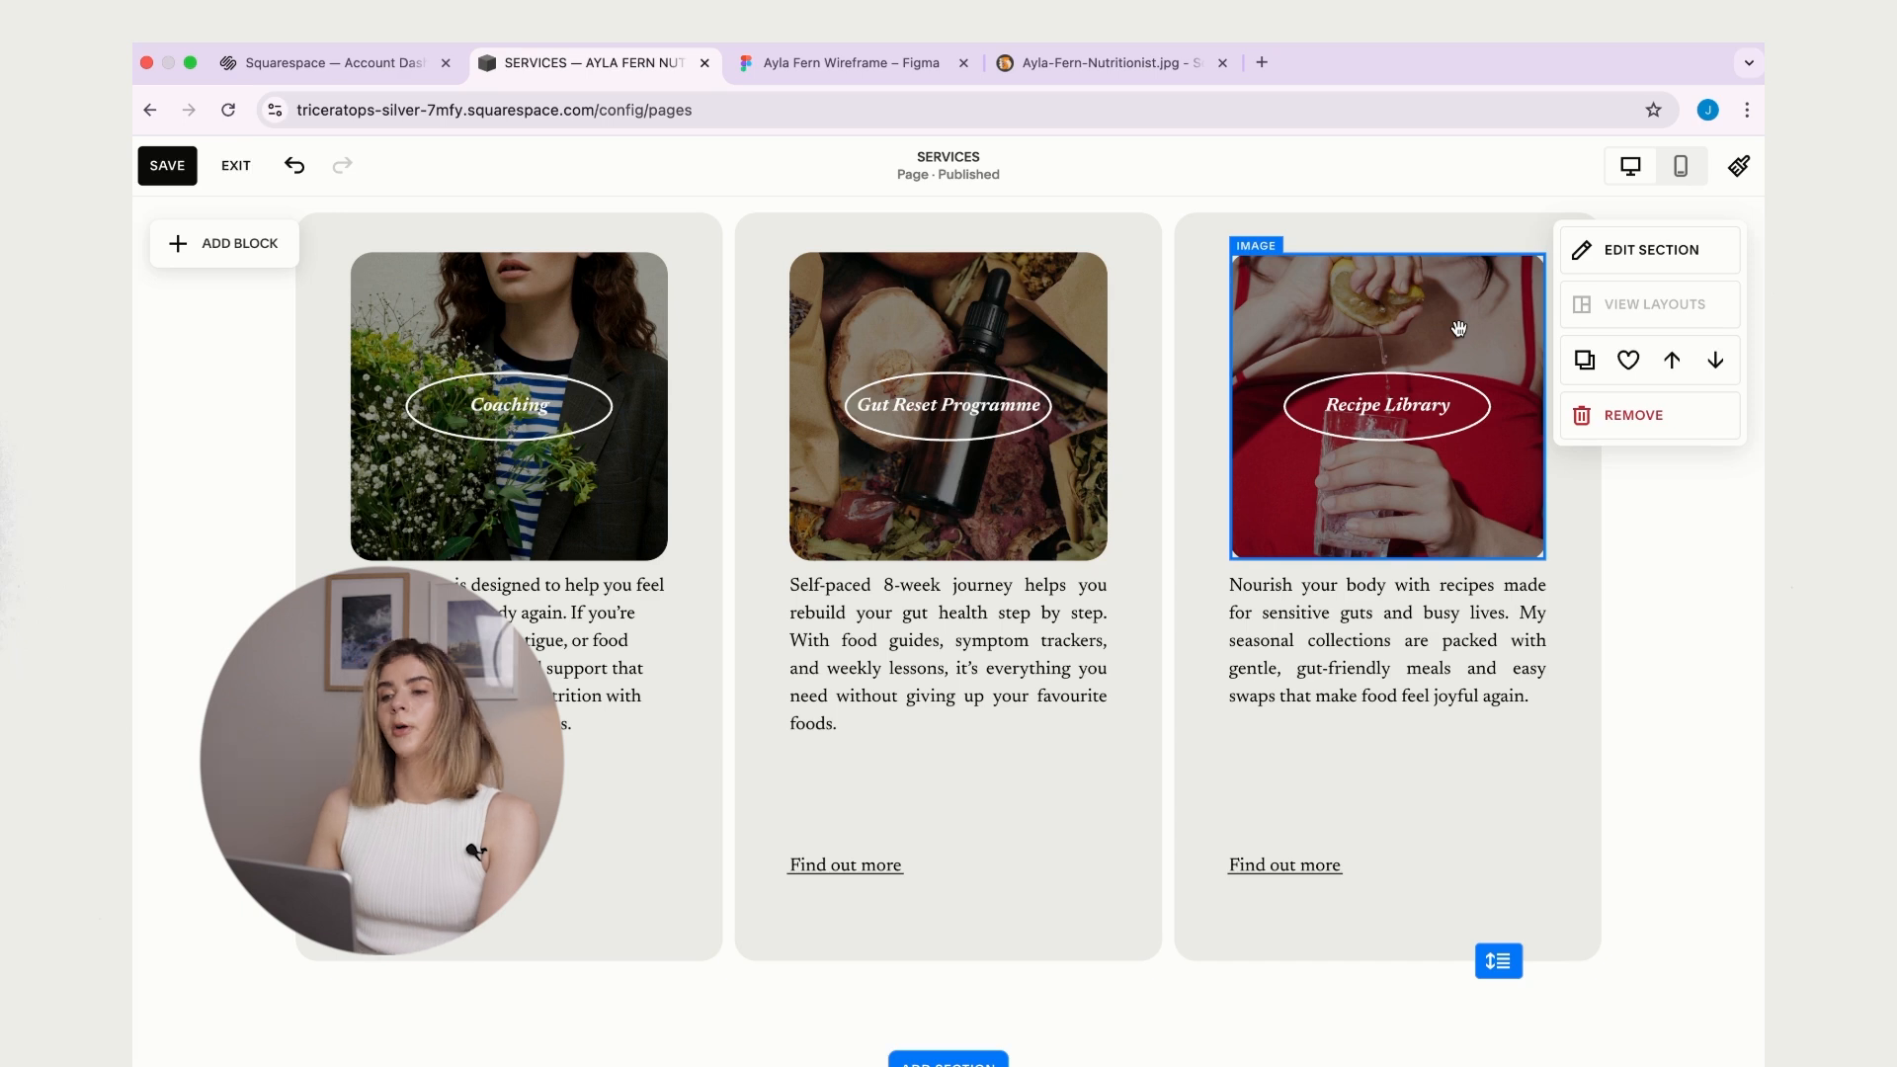
{"action": "scroll", "coordinate": [1169, 500], "scroll_direction": "down", "scroll_amount": 2}
{"action": "scroll", "coordinate": [1169, 500], "scroll_direction": "up", "scroll_amount": 3}
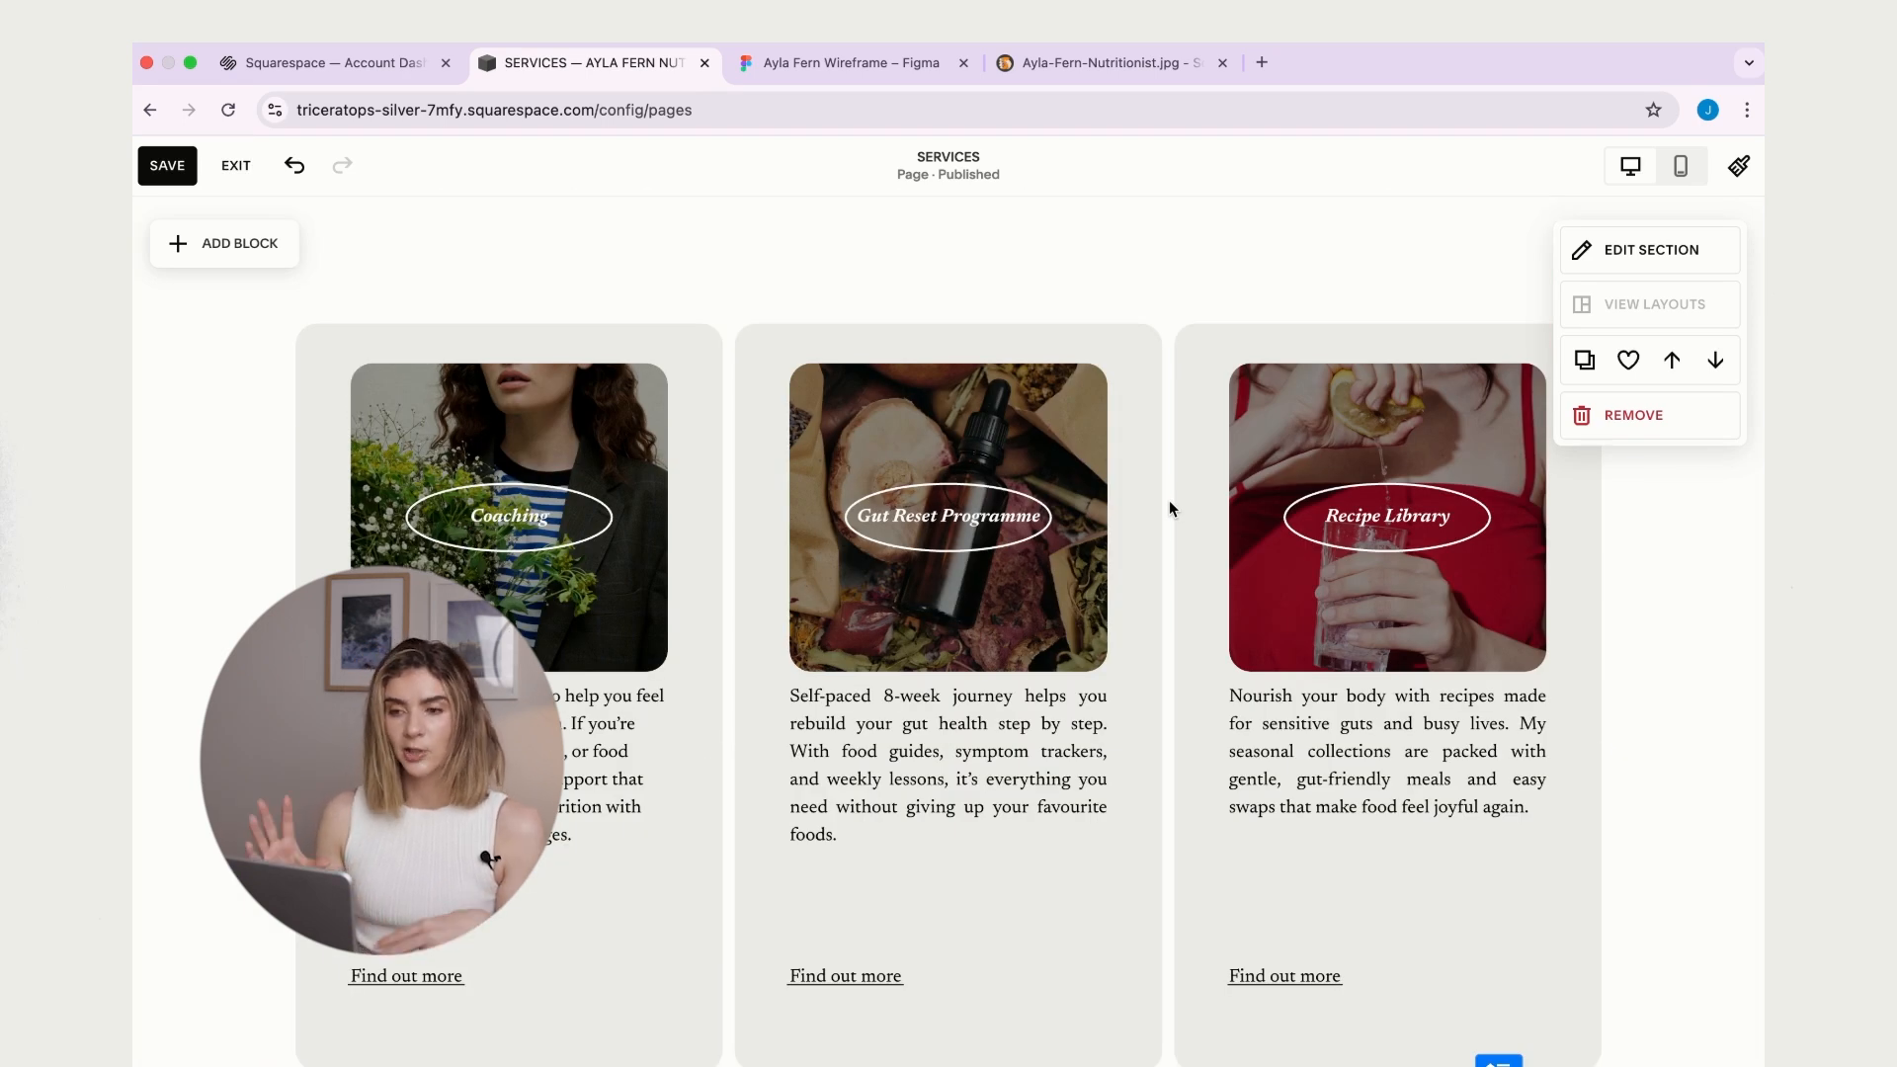
- Move all three Find out more links up beneath their descriptions
{"action": "scroll", "coordinate": [1169, 499], "scroll_direction": "down", "scroll_amount": 3}
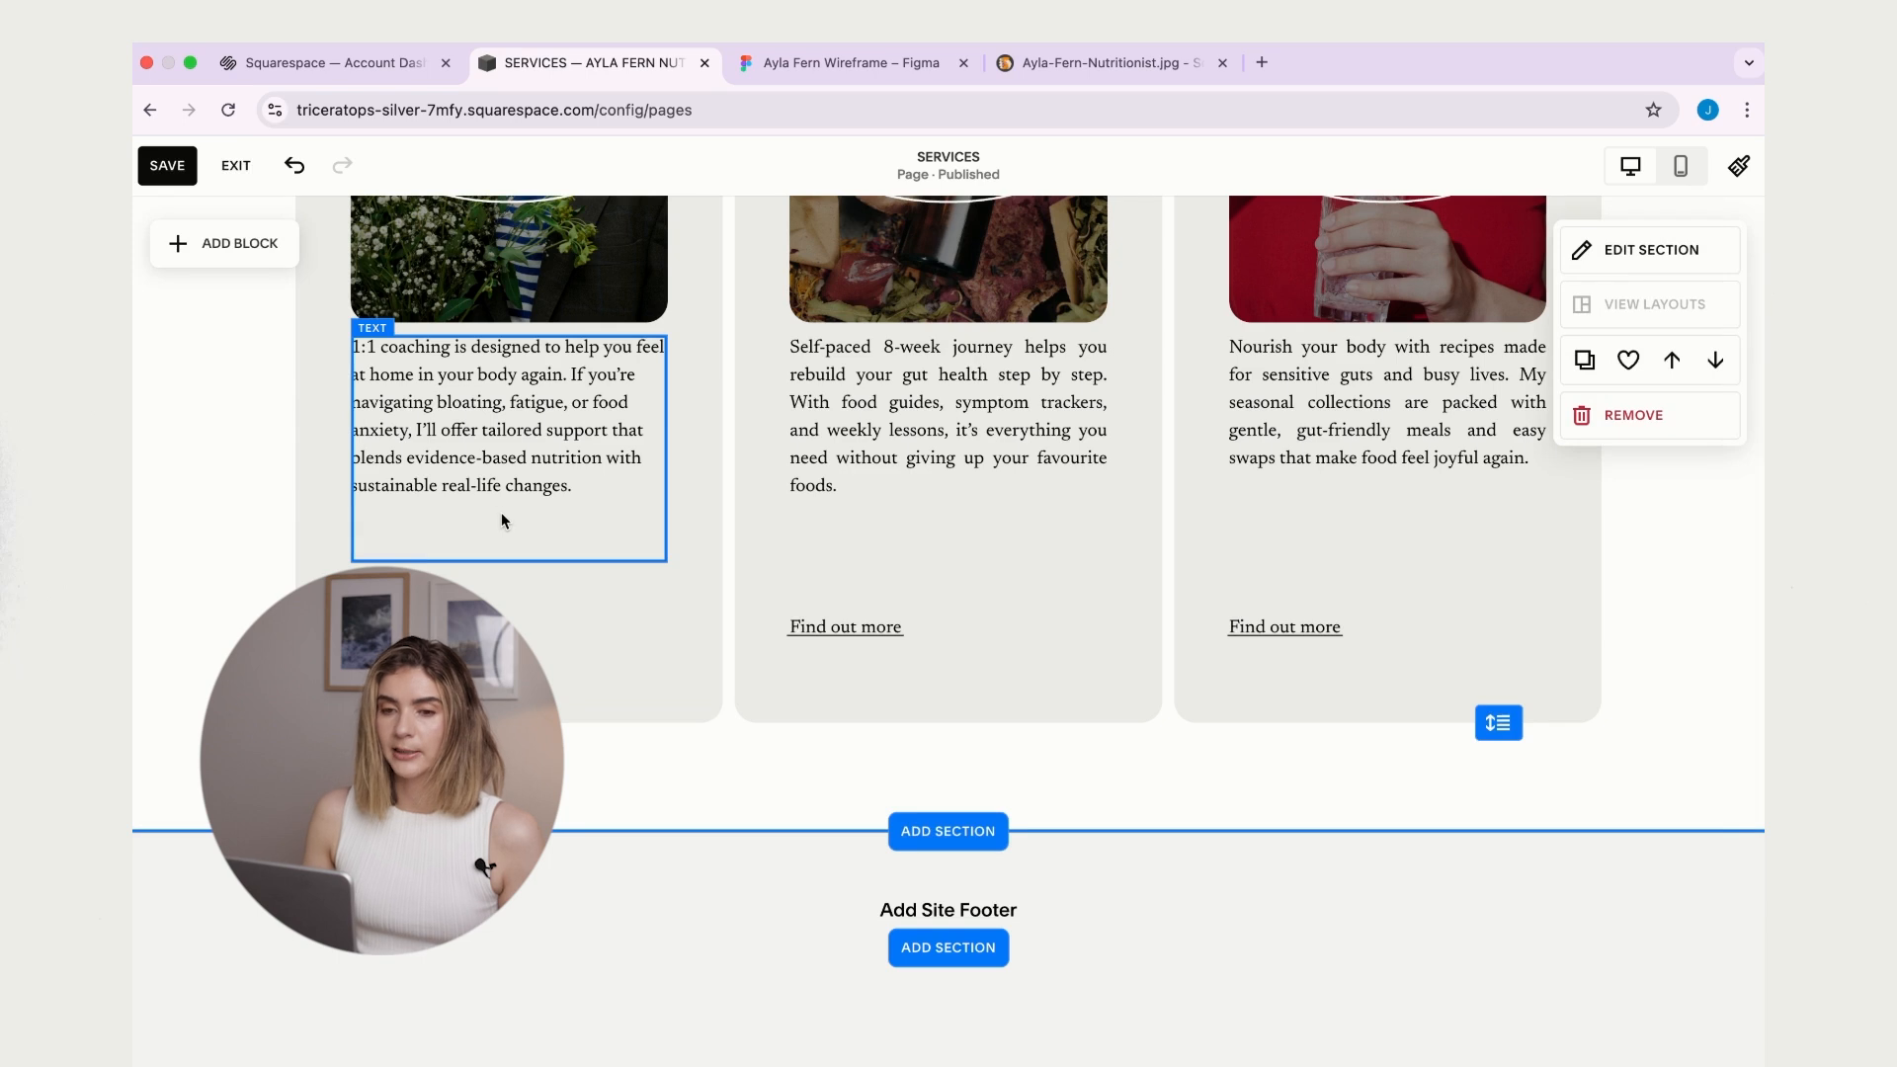
{"action": "left_click", "coordinate": [608, 648]}
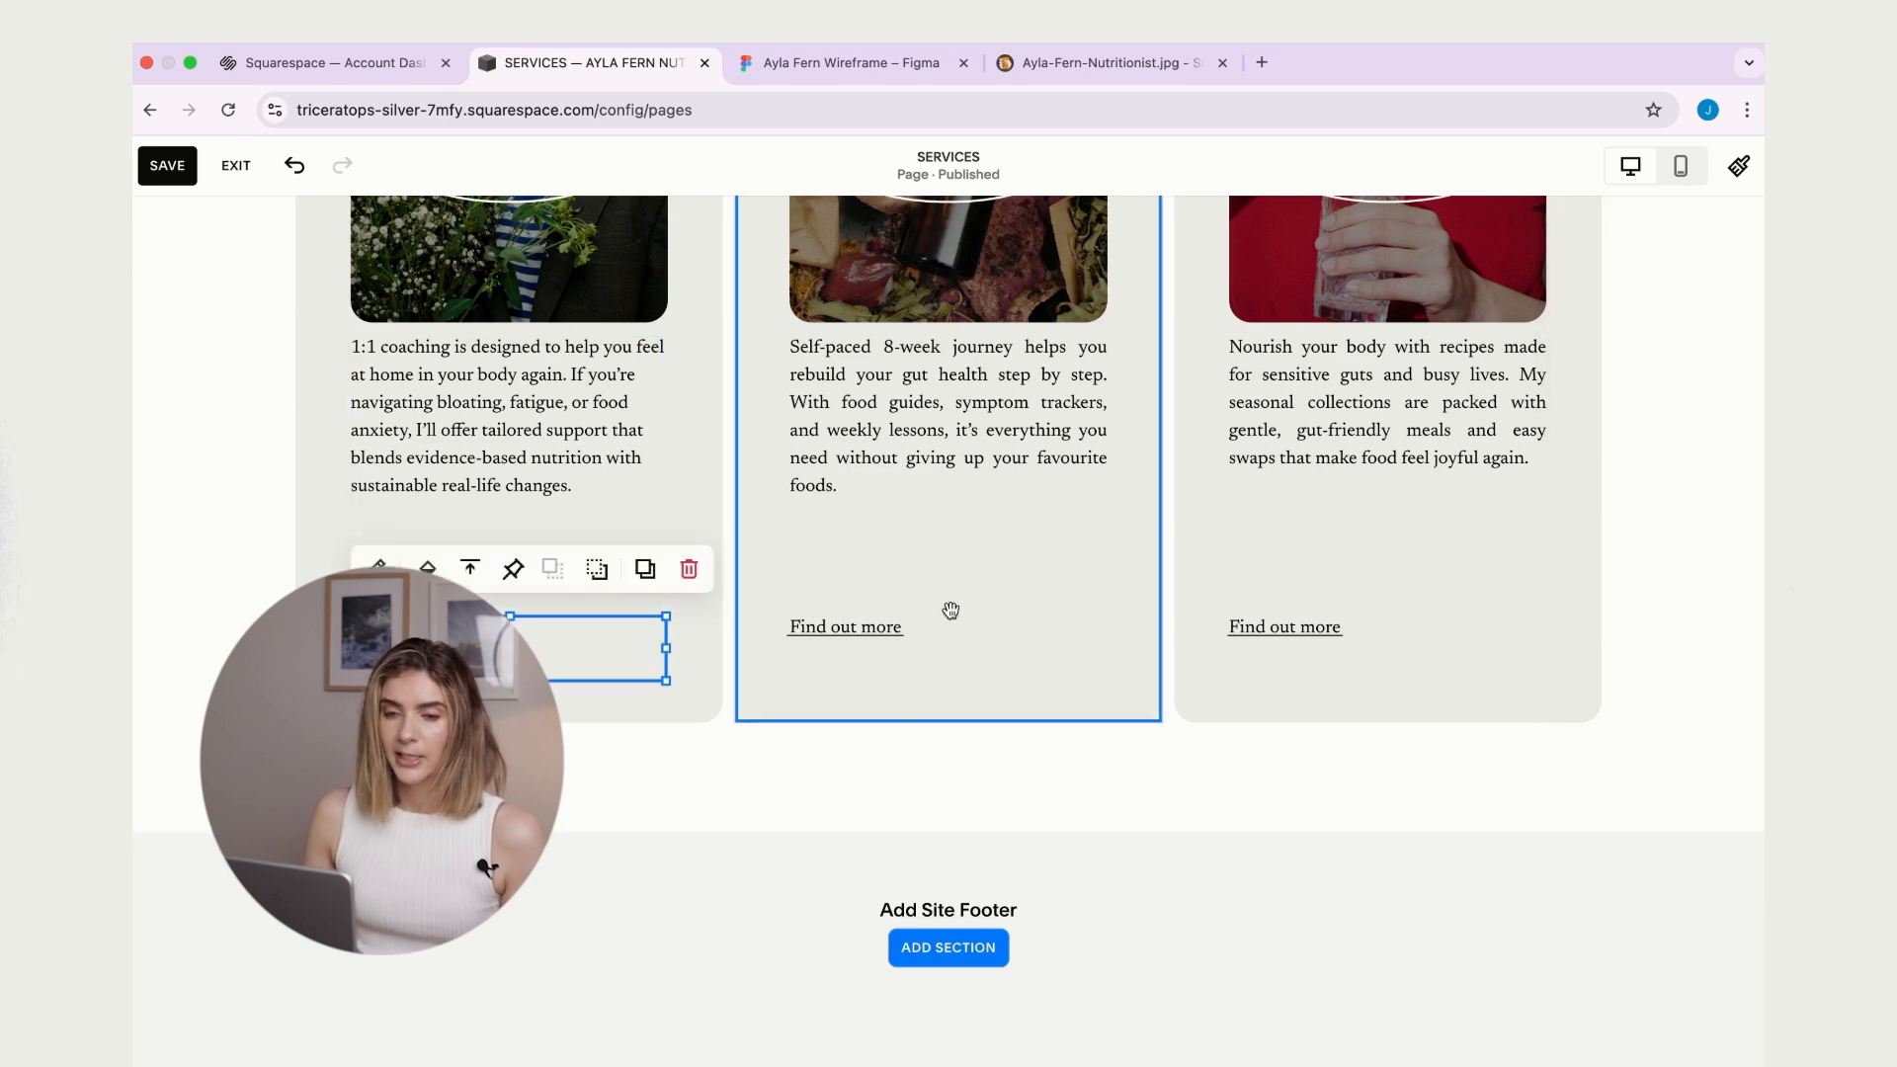
{"action": "left_click", "coordinate": [906, 640], "text": "shift"}
{"action": "left_click", "coordinate": [1300, 637], "text": "shift"}
{"action": "left_click_drag", "start_coordinate": [873, 629], "coordinate": [874, 589]}
- Shorten the three-card group to remove the empty space below the links
{"action": "left_click", "coordinate": [1709, 593]}
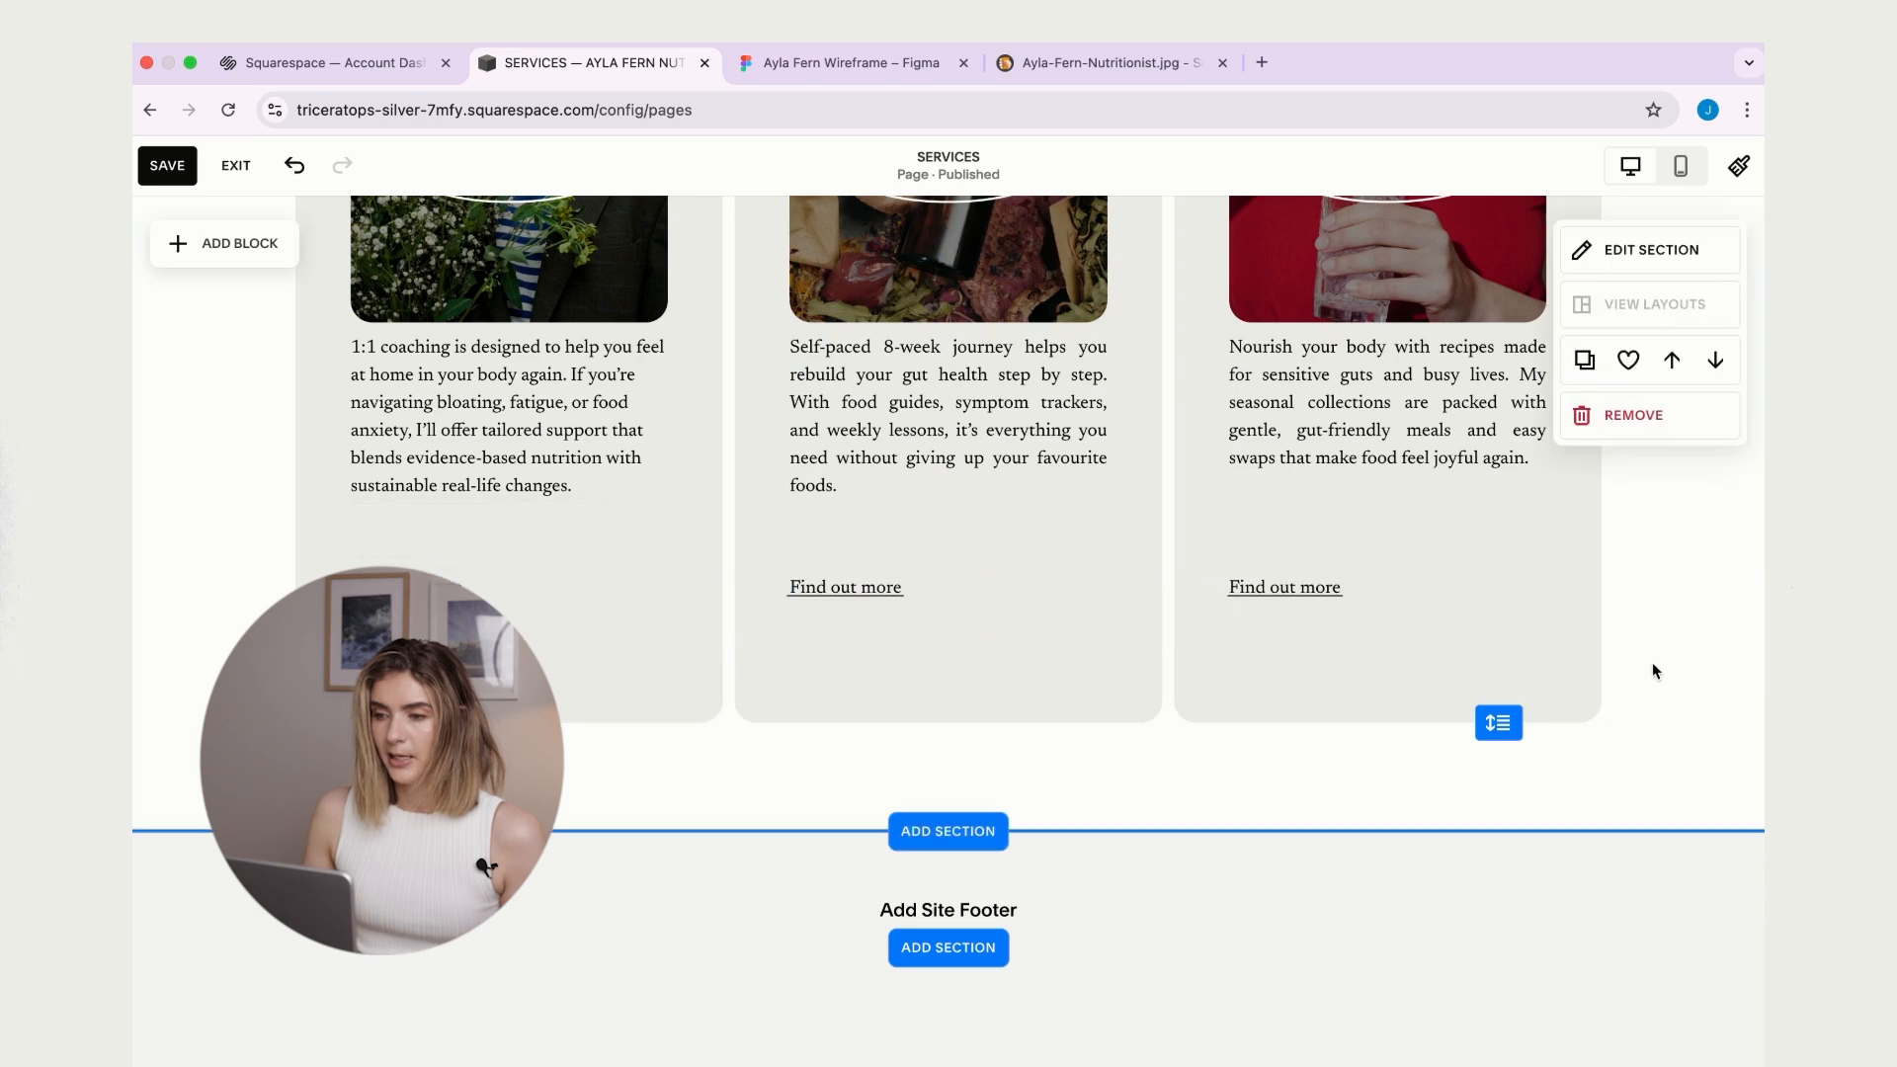
{"action": "left_click", "coordinate": [910, 726]}
{"action": "left_click_drag", "start_coordinate": [955, 722], "coordinate": [951, 673]}
{"action": "scroll", "coordinate": [1673, 590], "scroll_direction": "up", "scroll_amount": 3}
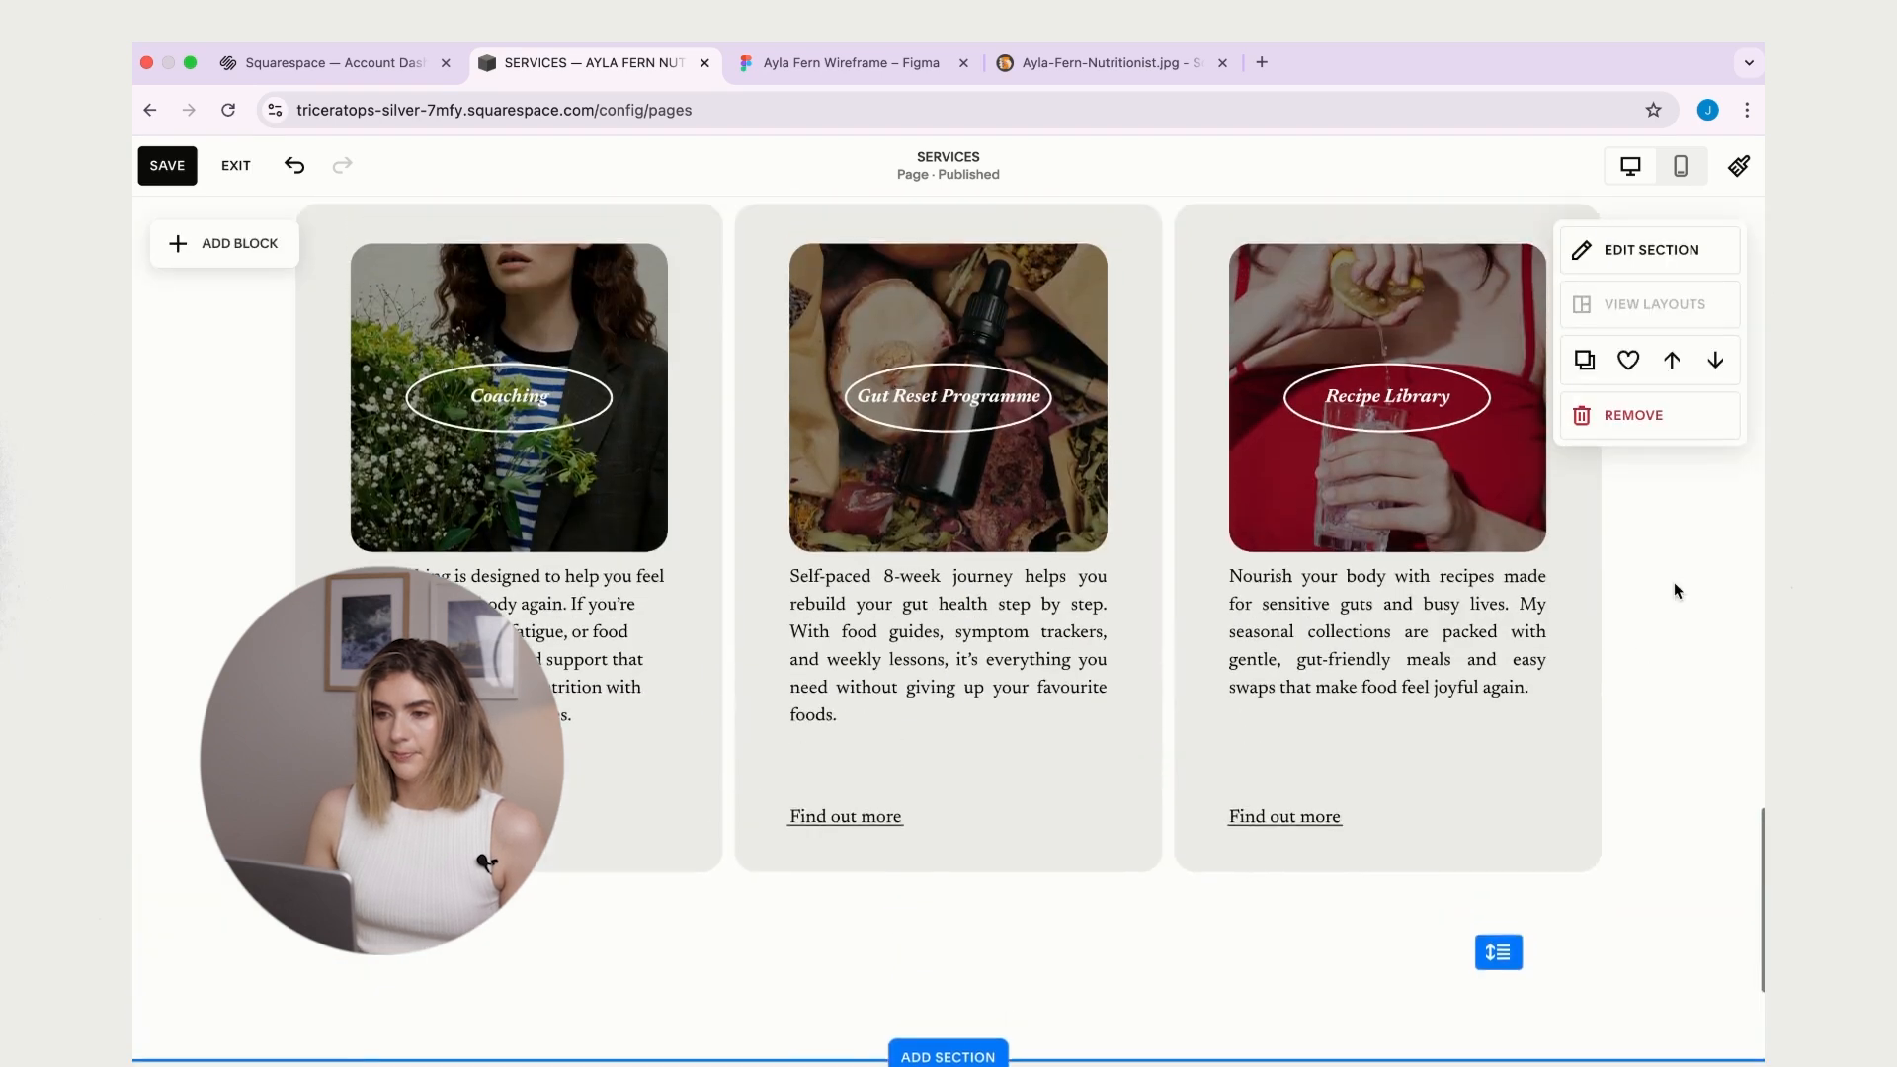
{"action": "scroll", "coordinate": [1673, 590], "scroll_direction": "up", "scroll_amount": 2}
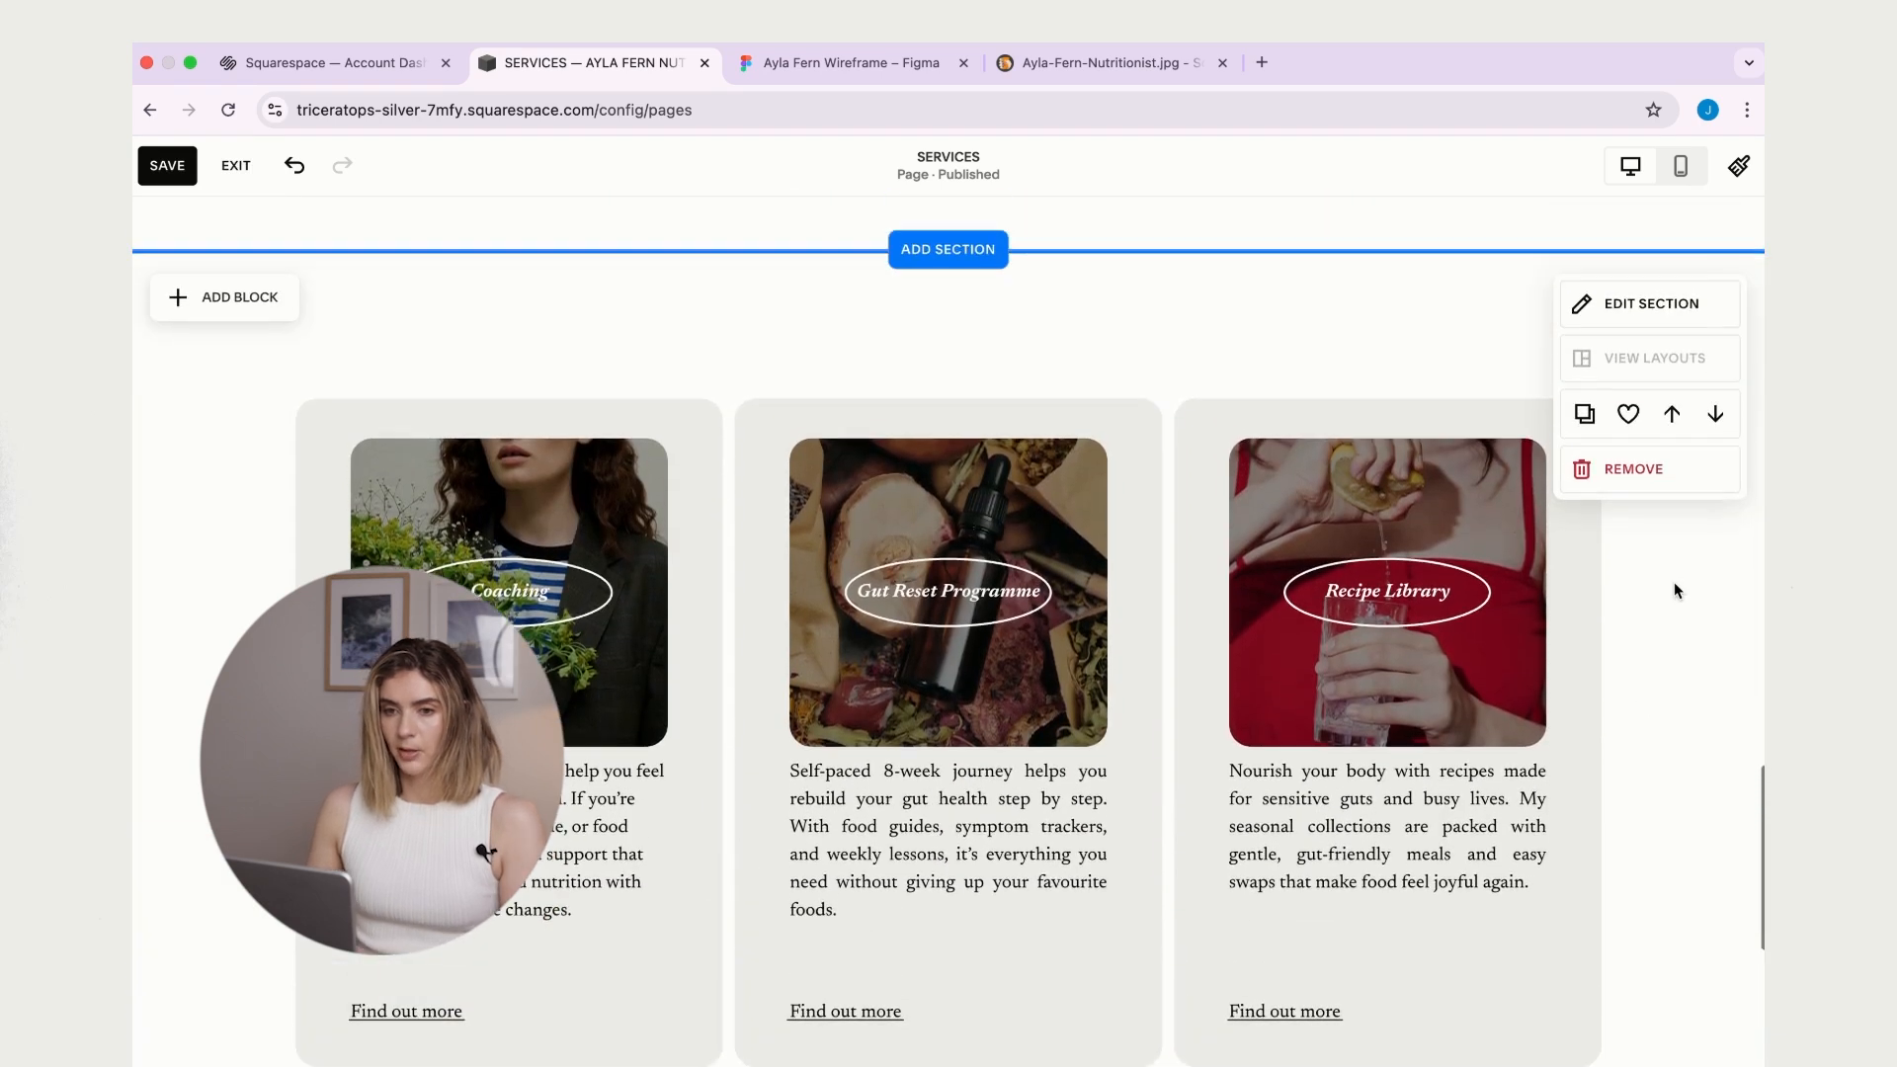
{"action": "scroll", "coordinate": [1673, 590], "scroll_direction": "down", "scroll_amount": 1}
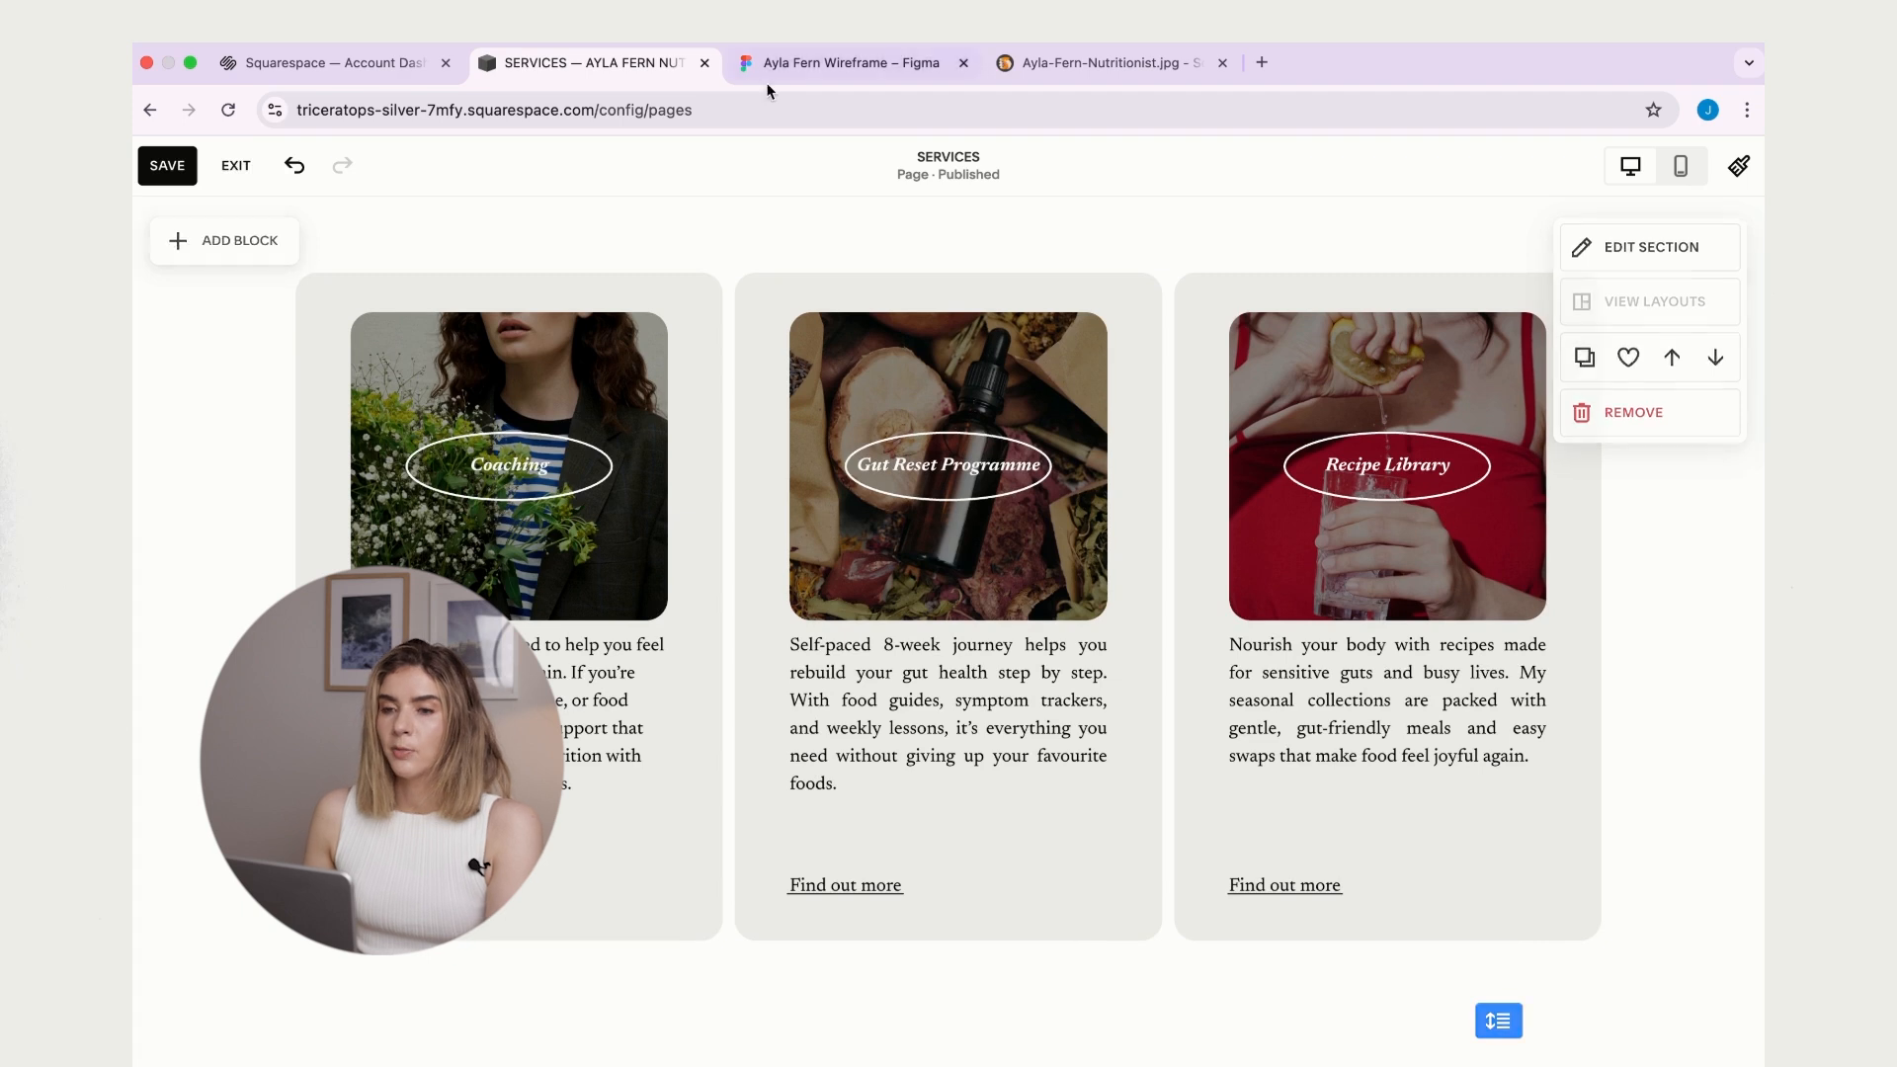
{"action": "scroll", "coordinate": [726, 214], "scroll_direction": "up", "scroll_amount": 1}
- Inspect the 'Choose your toolkit' heading style in the Figma wireframe, then return to Squarespace
{"action": "left_click", "coordinate": [790, 63]}
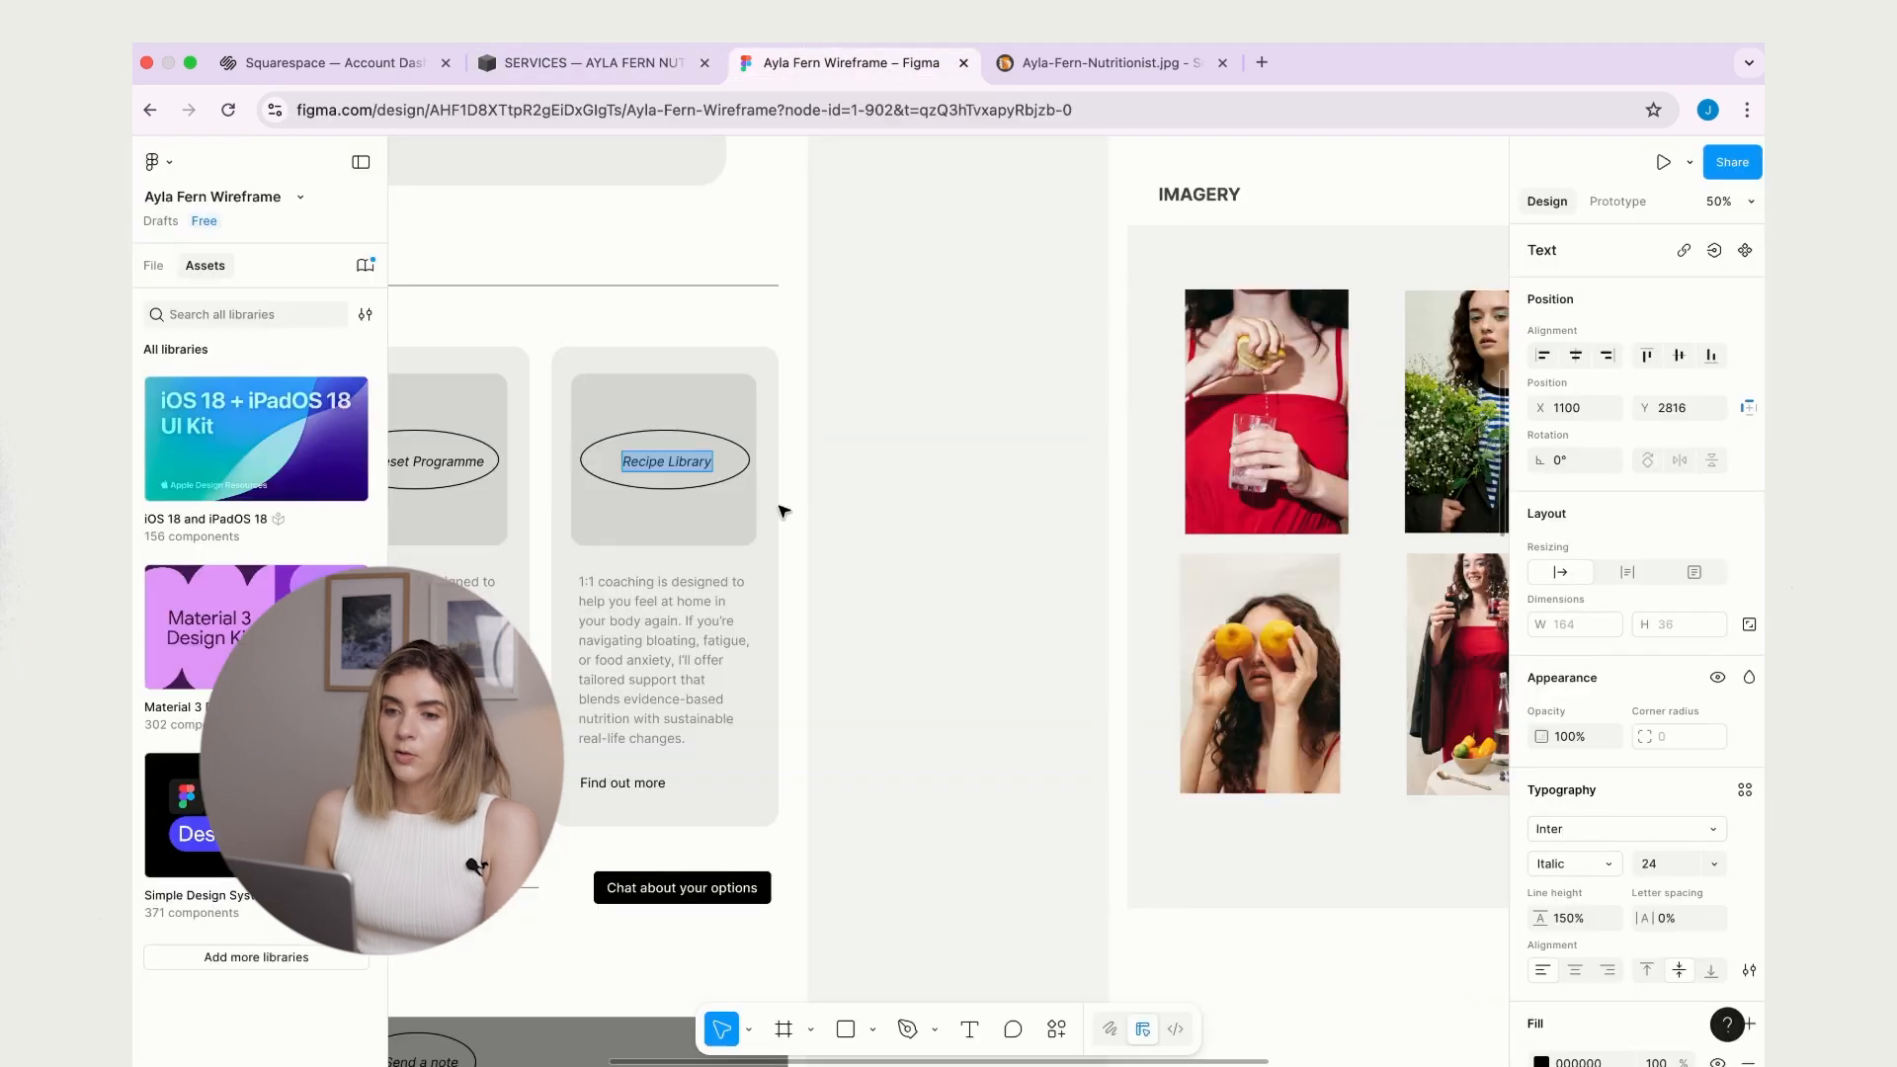
{"action": "scroll", "coordinate": [775, 511], "scroll_direction": "left", "scroll_amount": 5}
{"action": "scroll", "coordinate": [731, 297], "scroll_direction": "down", "scroll_amount": 4}
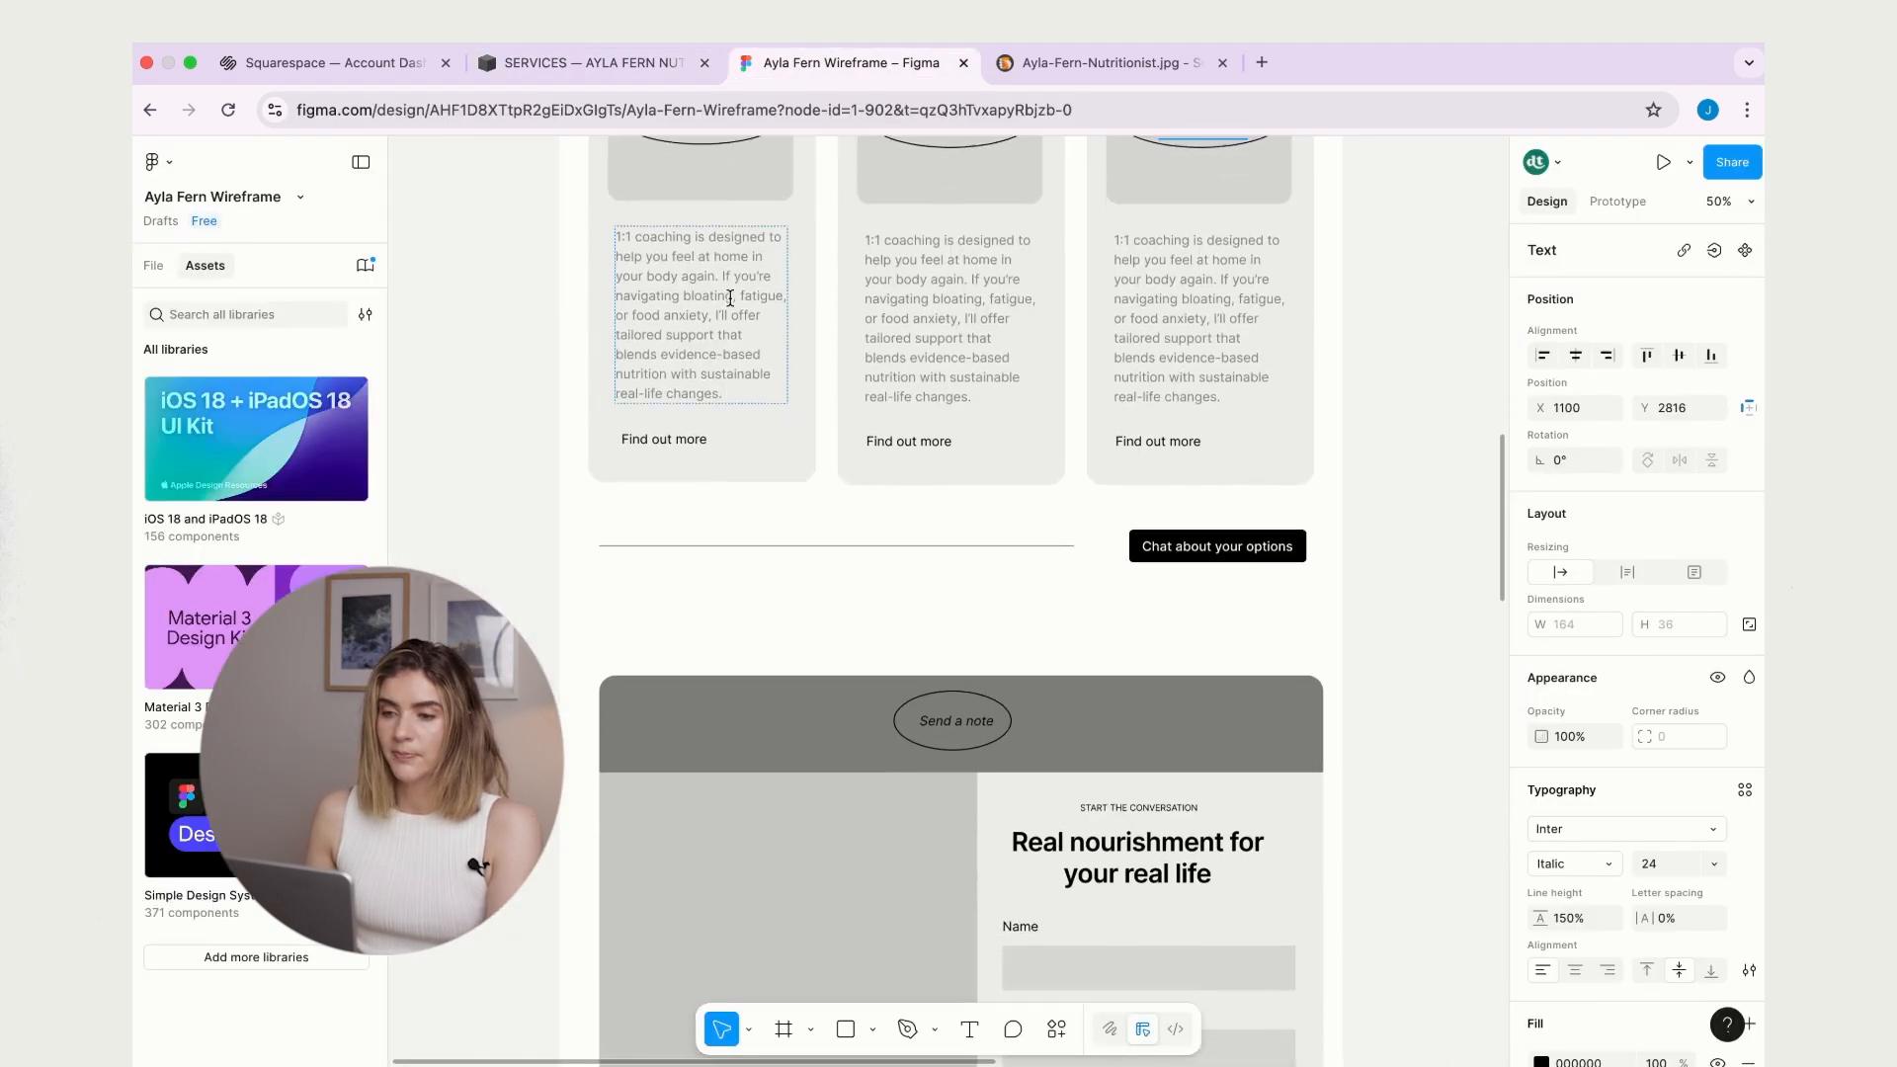
{"action": "scroll", "coordinate": [1236, 554], "scroll_direction": "up", "scroll_amount": 3}
{"action": "scroll", "coordinate": [1236, 555], "scroll_direction": "right", "scroll_amount": 2}
{"action": "scroll", "coordinate": [1215, 395], "scroll_direction": "up", "scroll_amount": 2}
{"action": "scroll", "coordinate": [1215, 395], "scroll_direction": "left", "scroll_amount": 2}
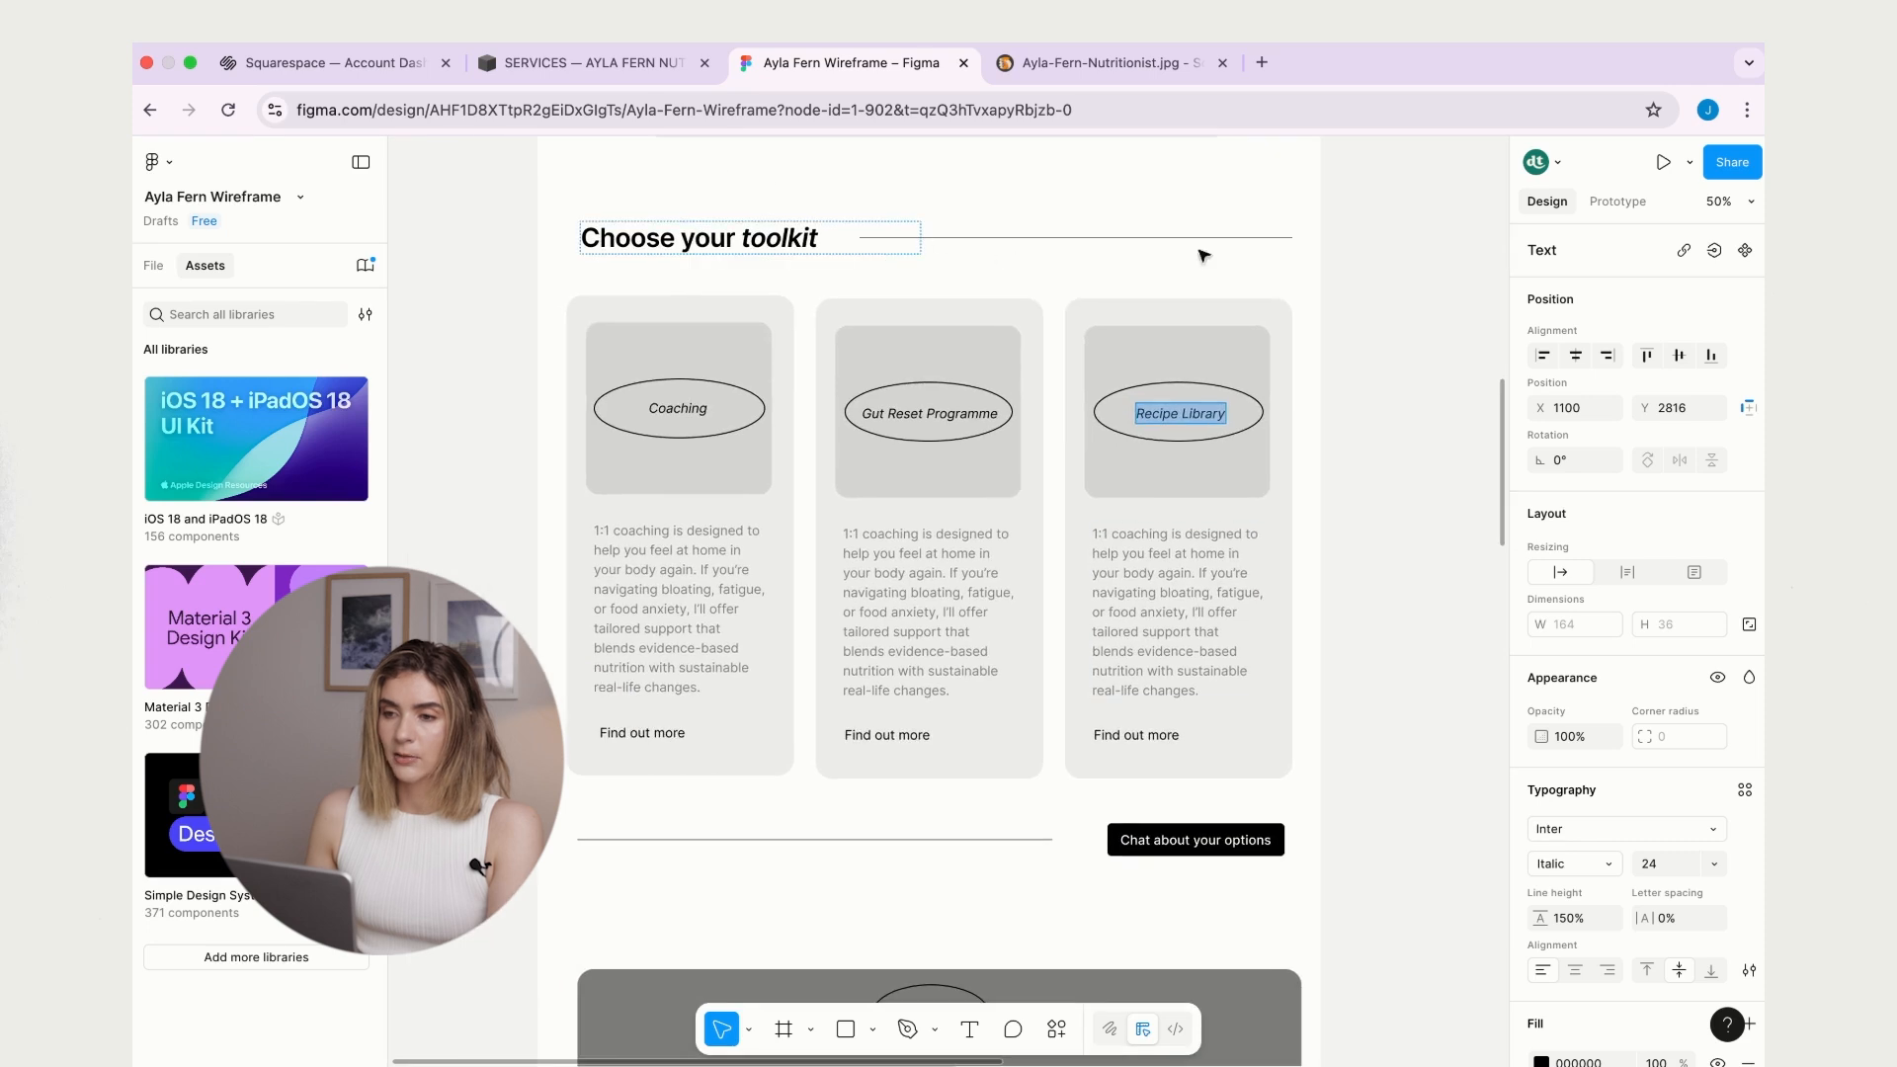
{"action": "double_click", "coordinate": [681, 239]}
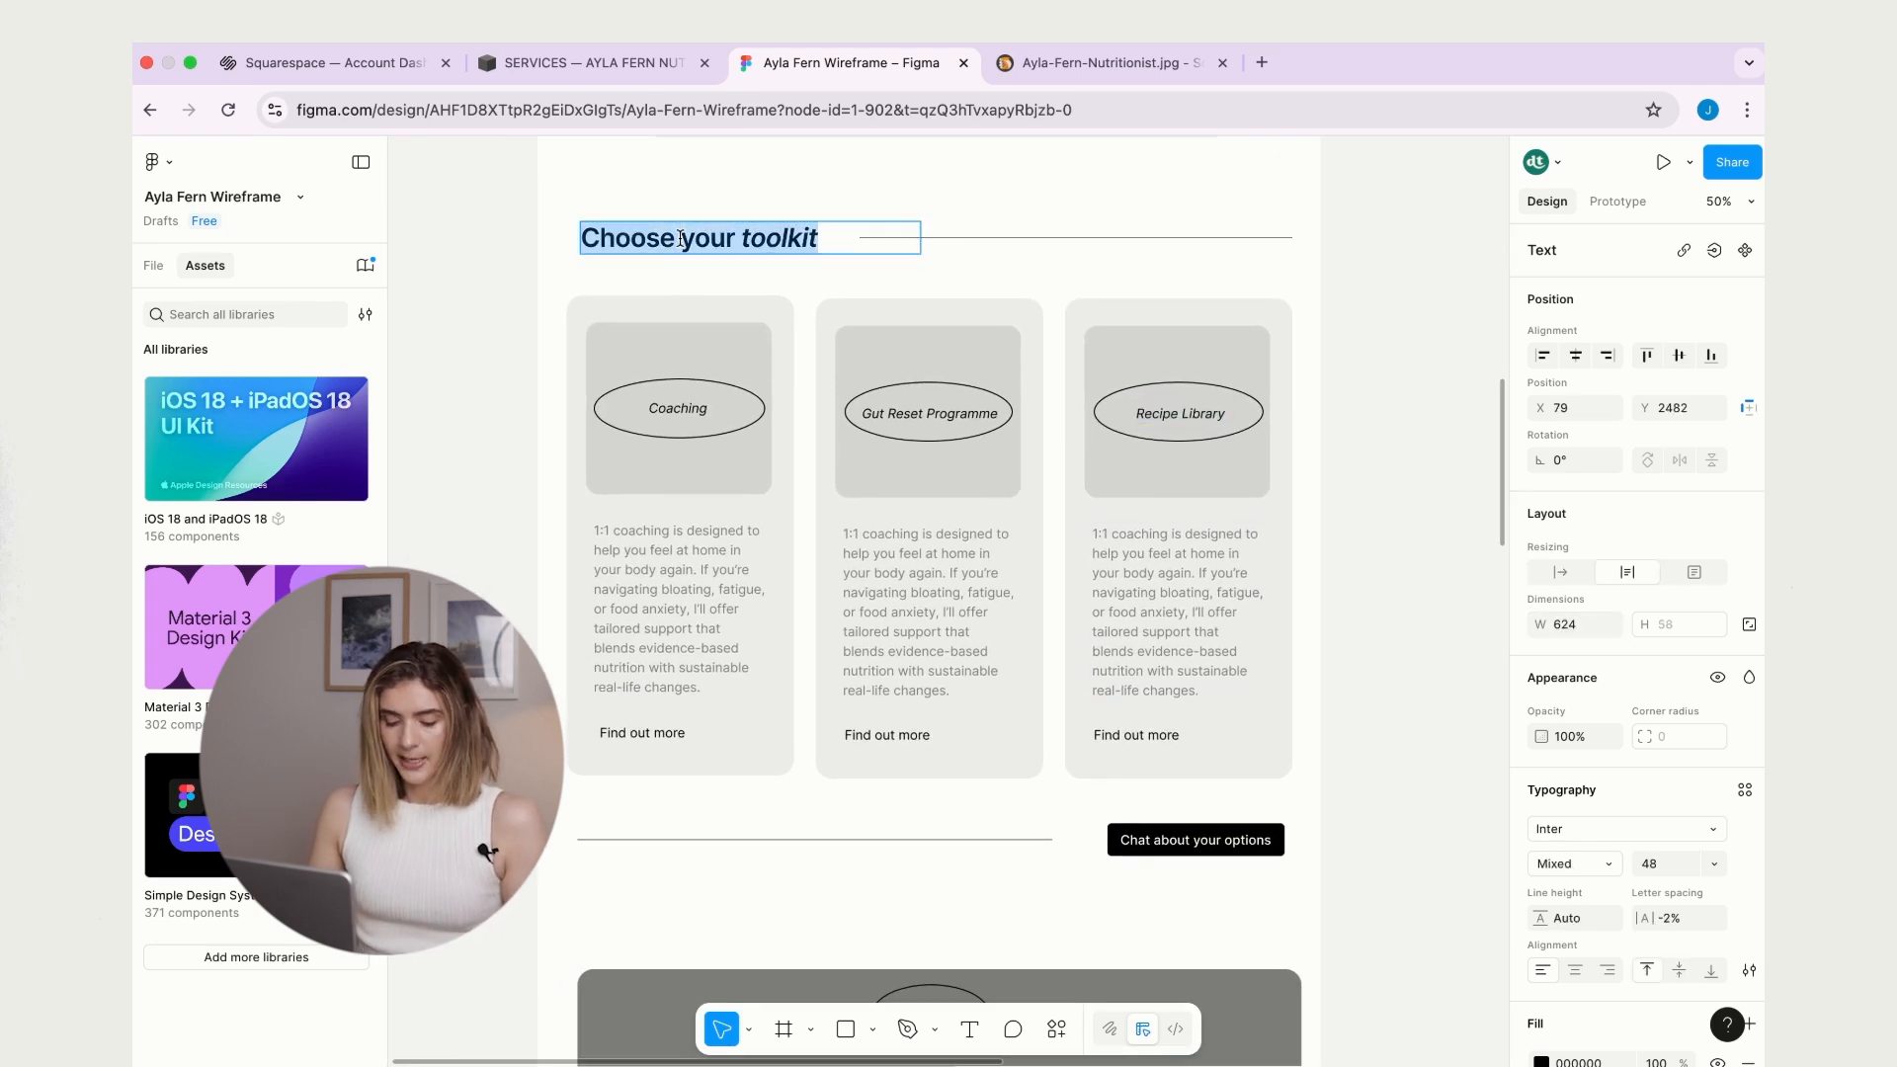
{"action": "left_click", "coordinate": [587, 71]}
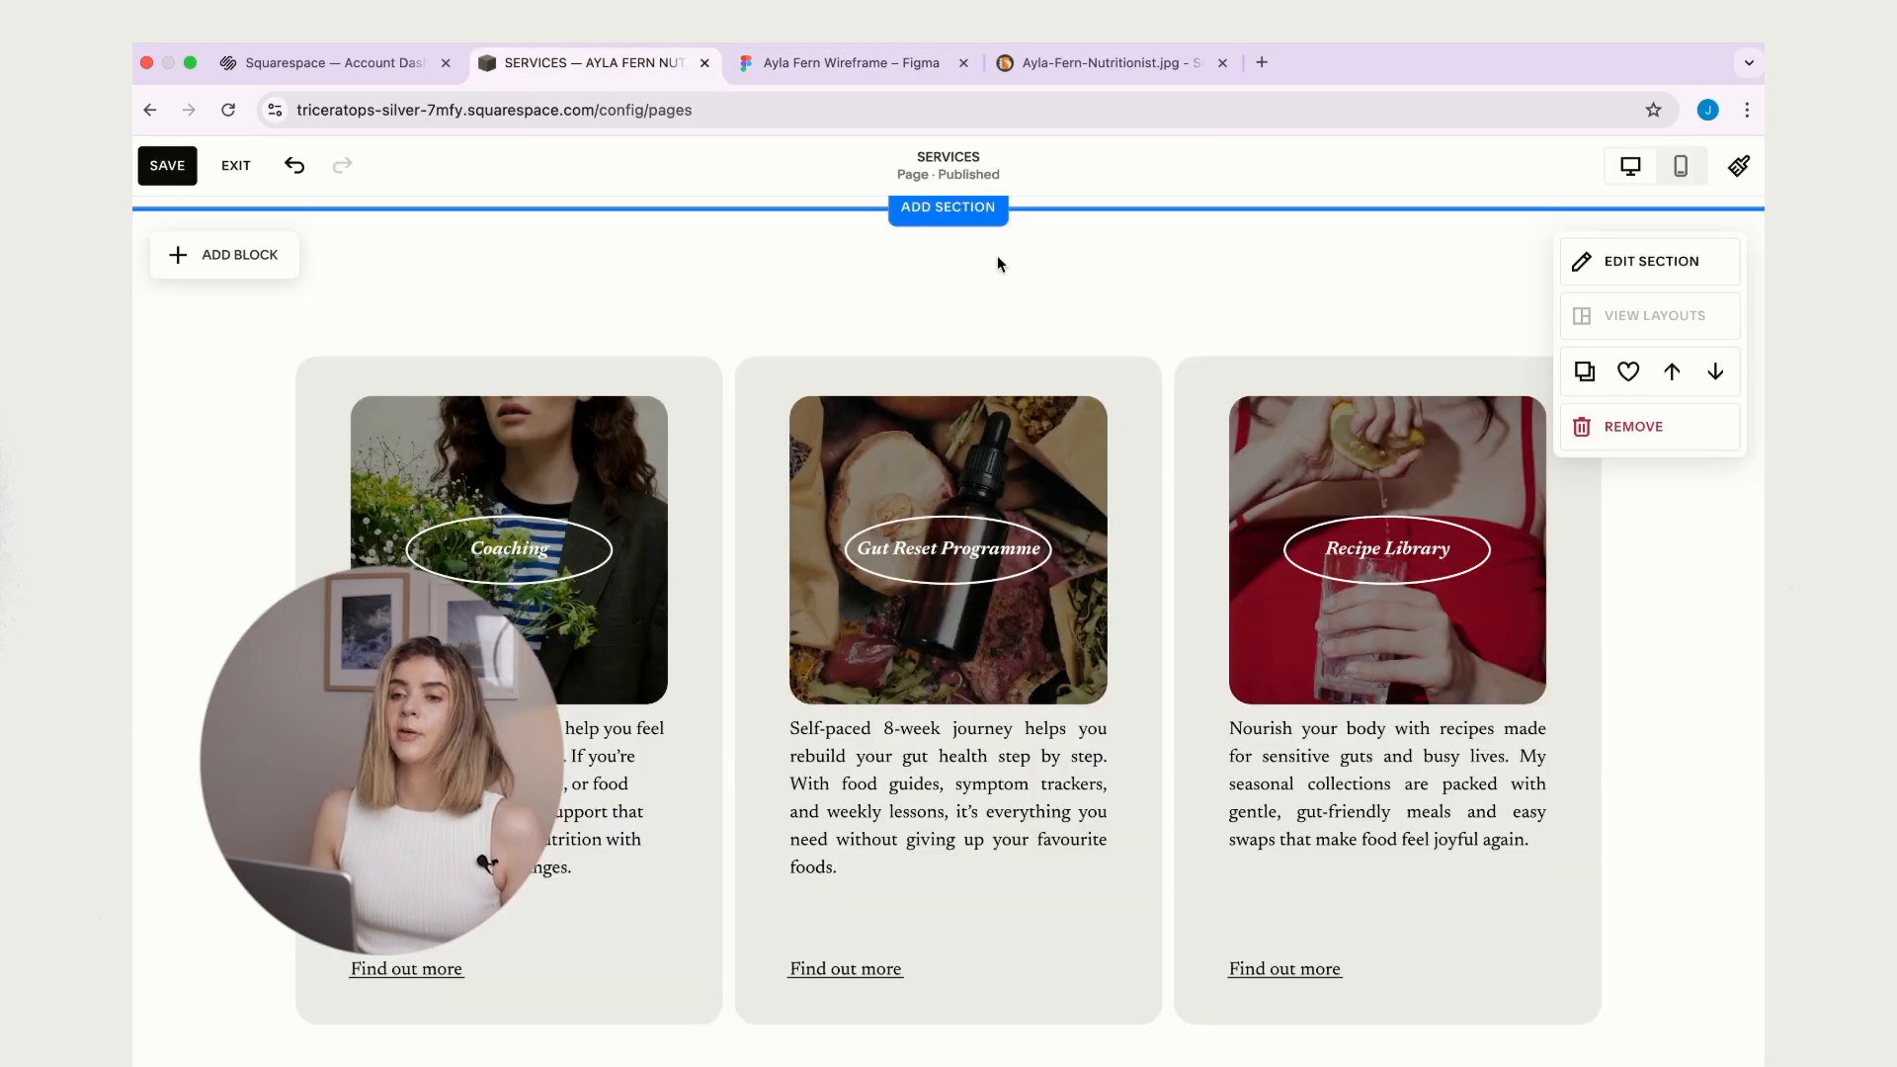
- Add a text block above the service cards and move the cards further down
{"action": "left_click", "coordinate": [237, 282]}
{"action": "left_click", "coordinate": [239, 451]}
{"action": "left_click", "coordinate": [334, 350]}
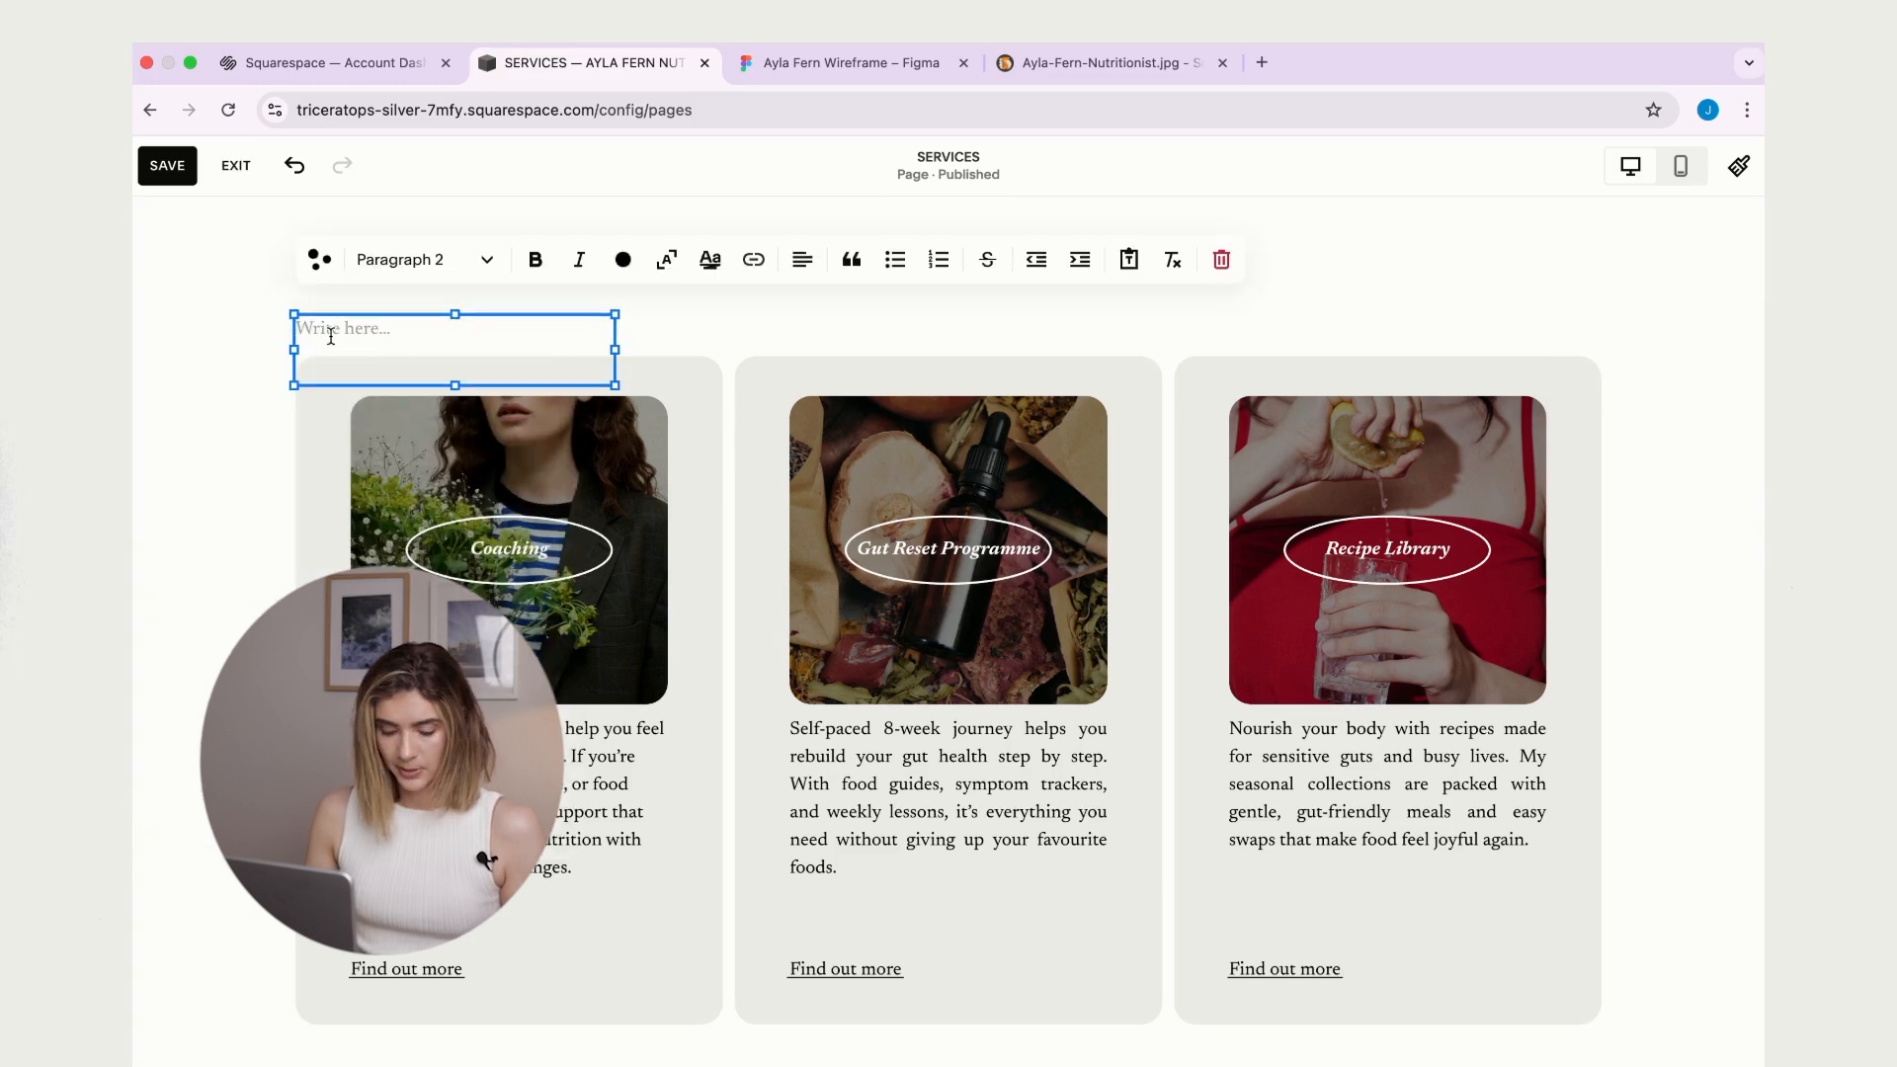
{"action": "left_click", "coordinate": [804, 302]}
{"action": "scroll", "coordinate": [803, 299], "scroll_direction": "up", "scroll_amount": 1}
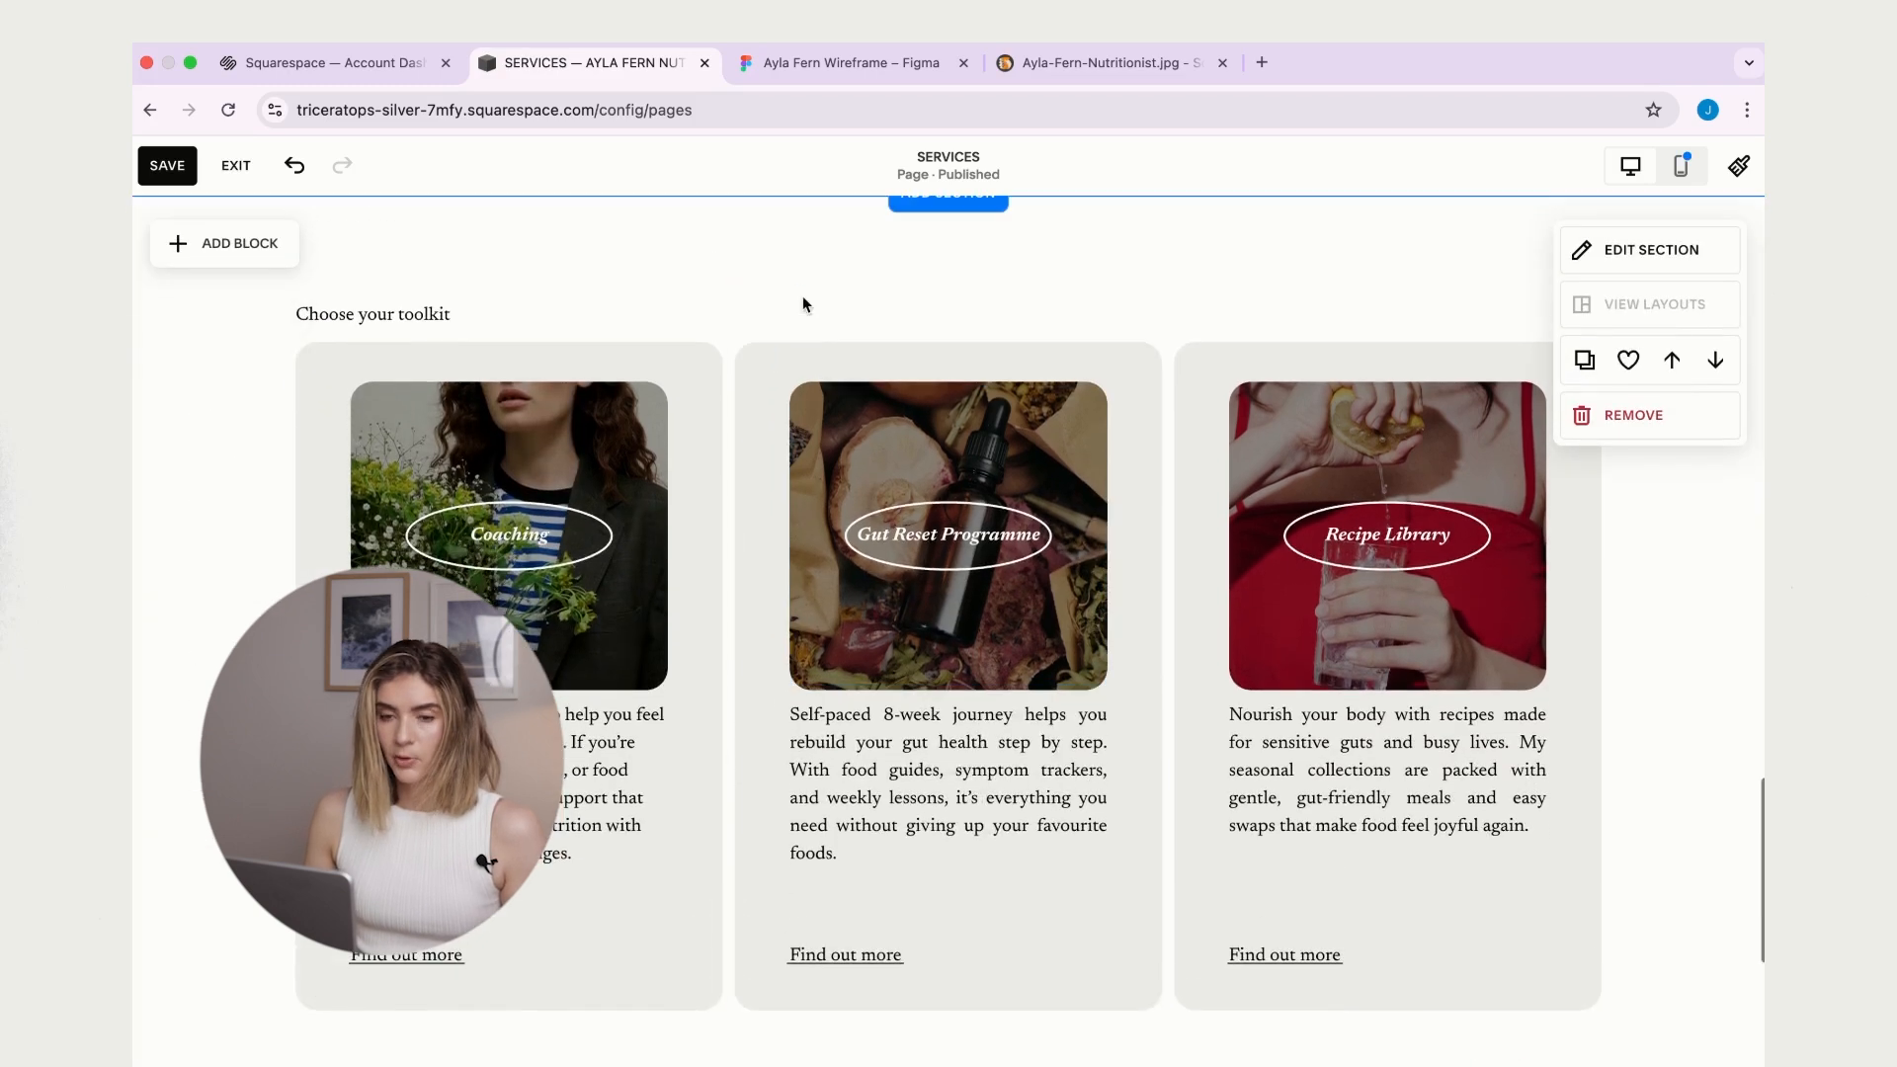
{"action": "scroll", "coordinate": [454, 296], "scroll_direction": "down", "scroll_amount": 4}
{"action": "left_click_drag", "start_coordinate": [266, 284], "coordinate": [1606, 887]}
{"action": "left_click_drag", "start_coordinate": [1382, 386], "coordinate": [1387, 531]}
- Make 'Choose your toolkit' a Heading 2 and resize its block to one wide row
{"action": "triple_click", "coordinate": [371, 300]}
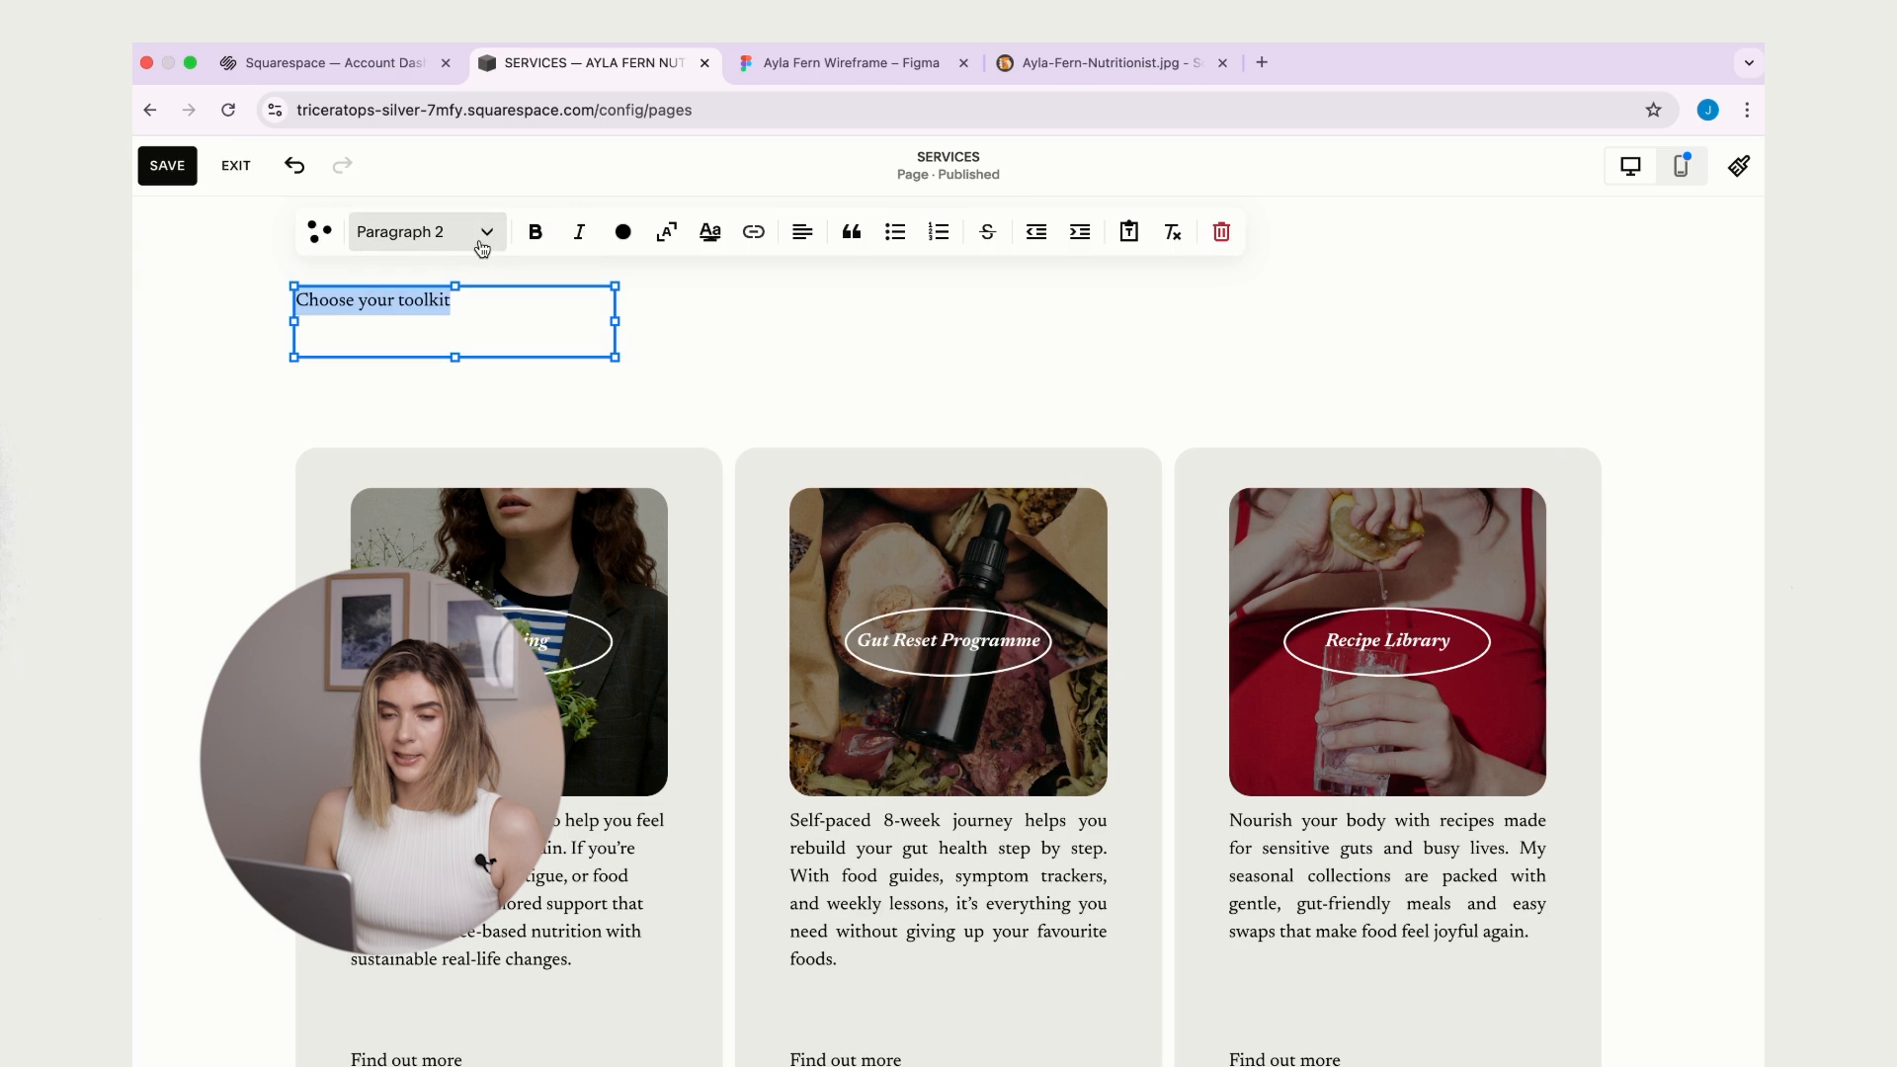
{"action": "left_click", "coordinate": [479, 242]}
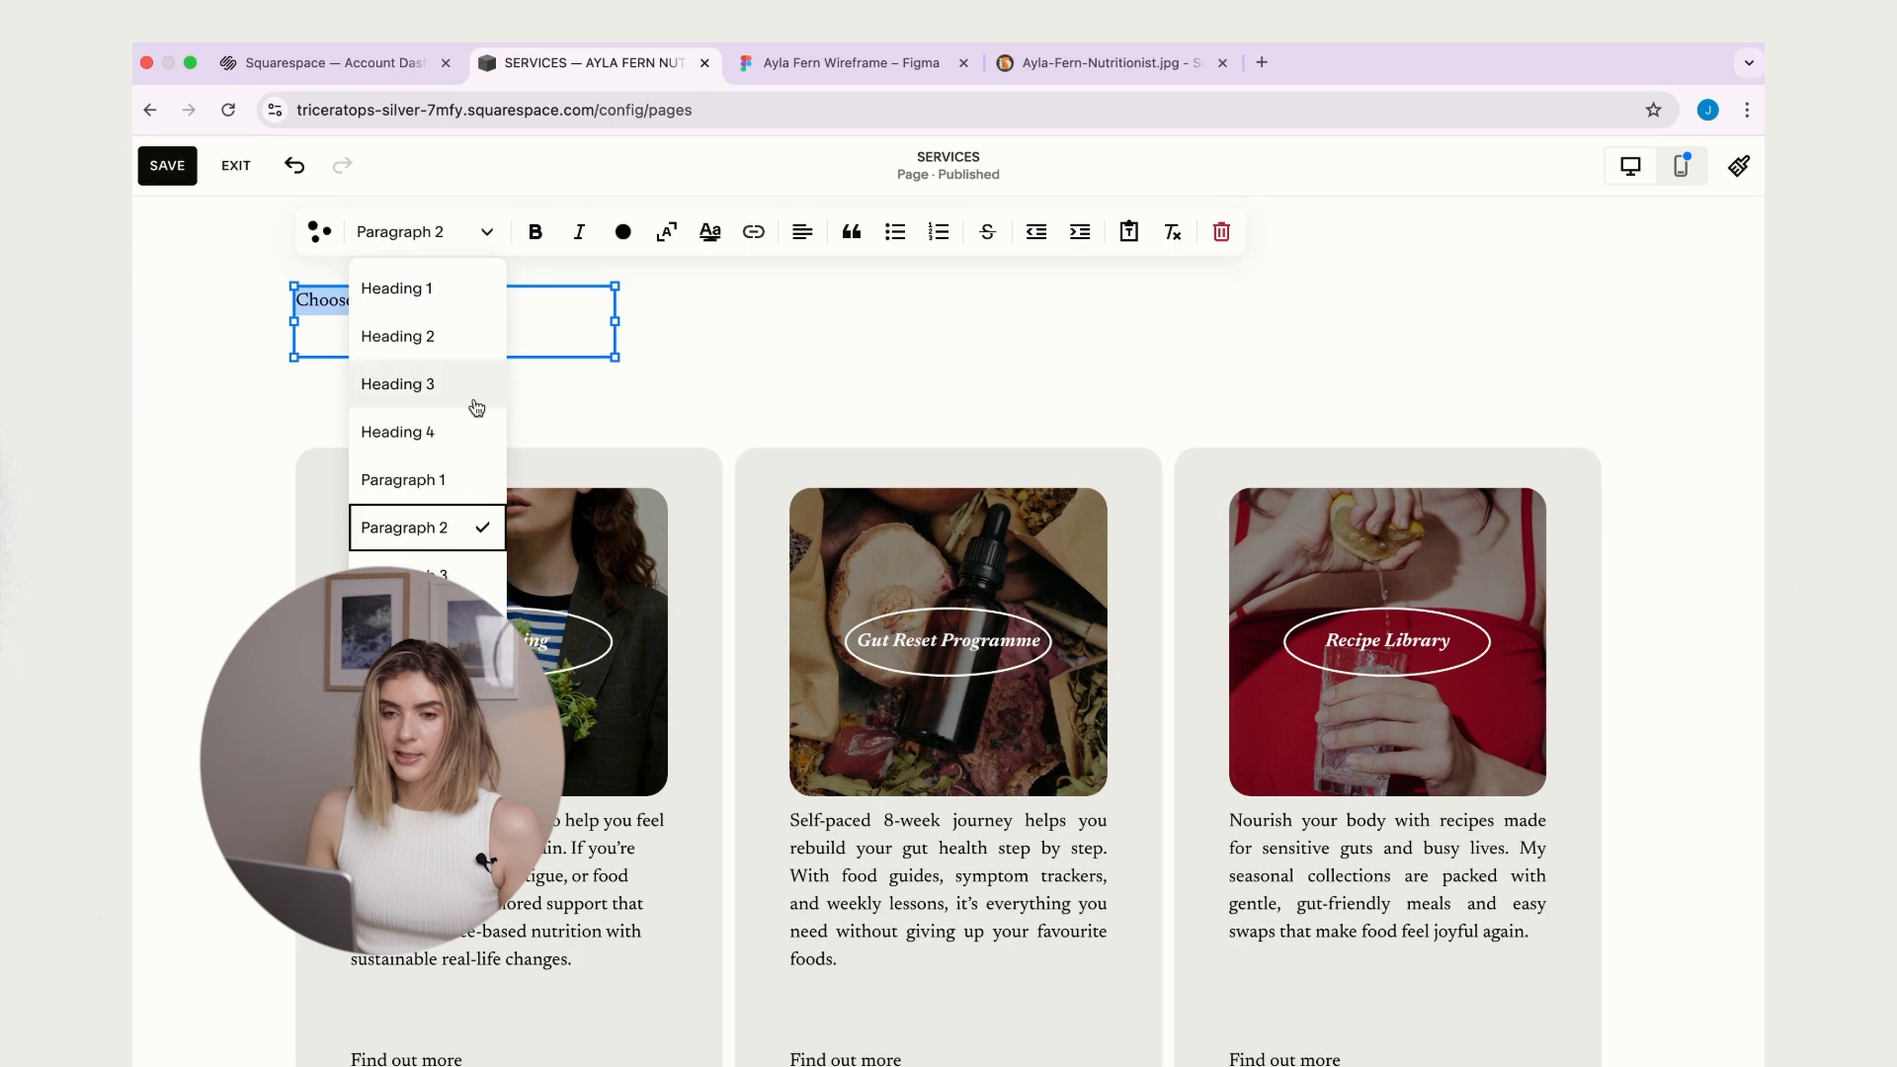
{"action": "left_click", "coordinate": [405, 338]}
{"action": "left_click_drag", "start_coordinate": [614, 360], "coordinate": [978, 365]}
{"action": "left_click_drag", "start_coordinate": [616, 435], "coordinate": [619, 364]}
- Set the word 'toolkit' in the heading to italics
{"action": "left_click", "coordinate": [841, 312]}
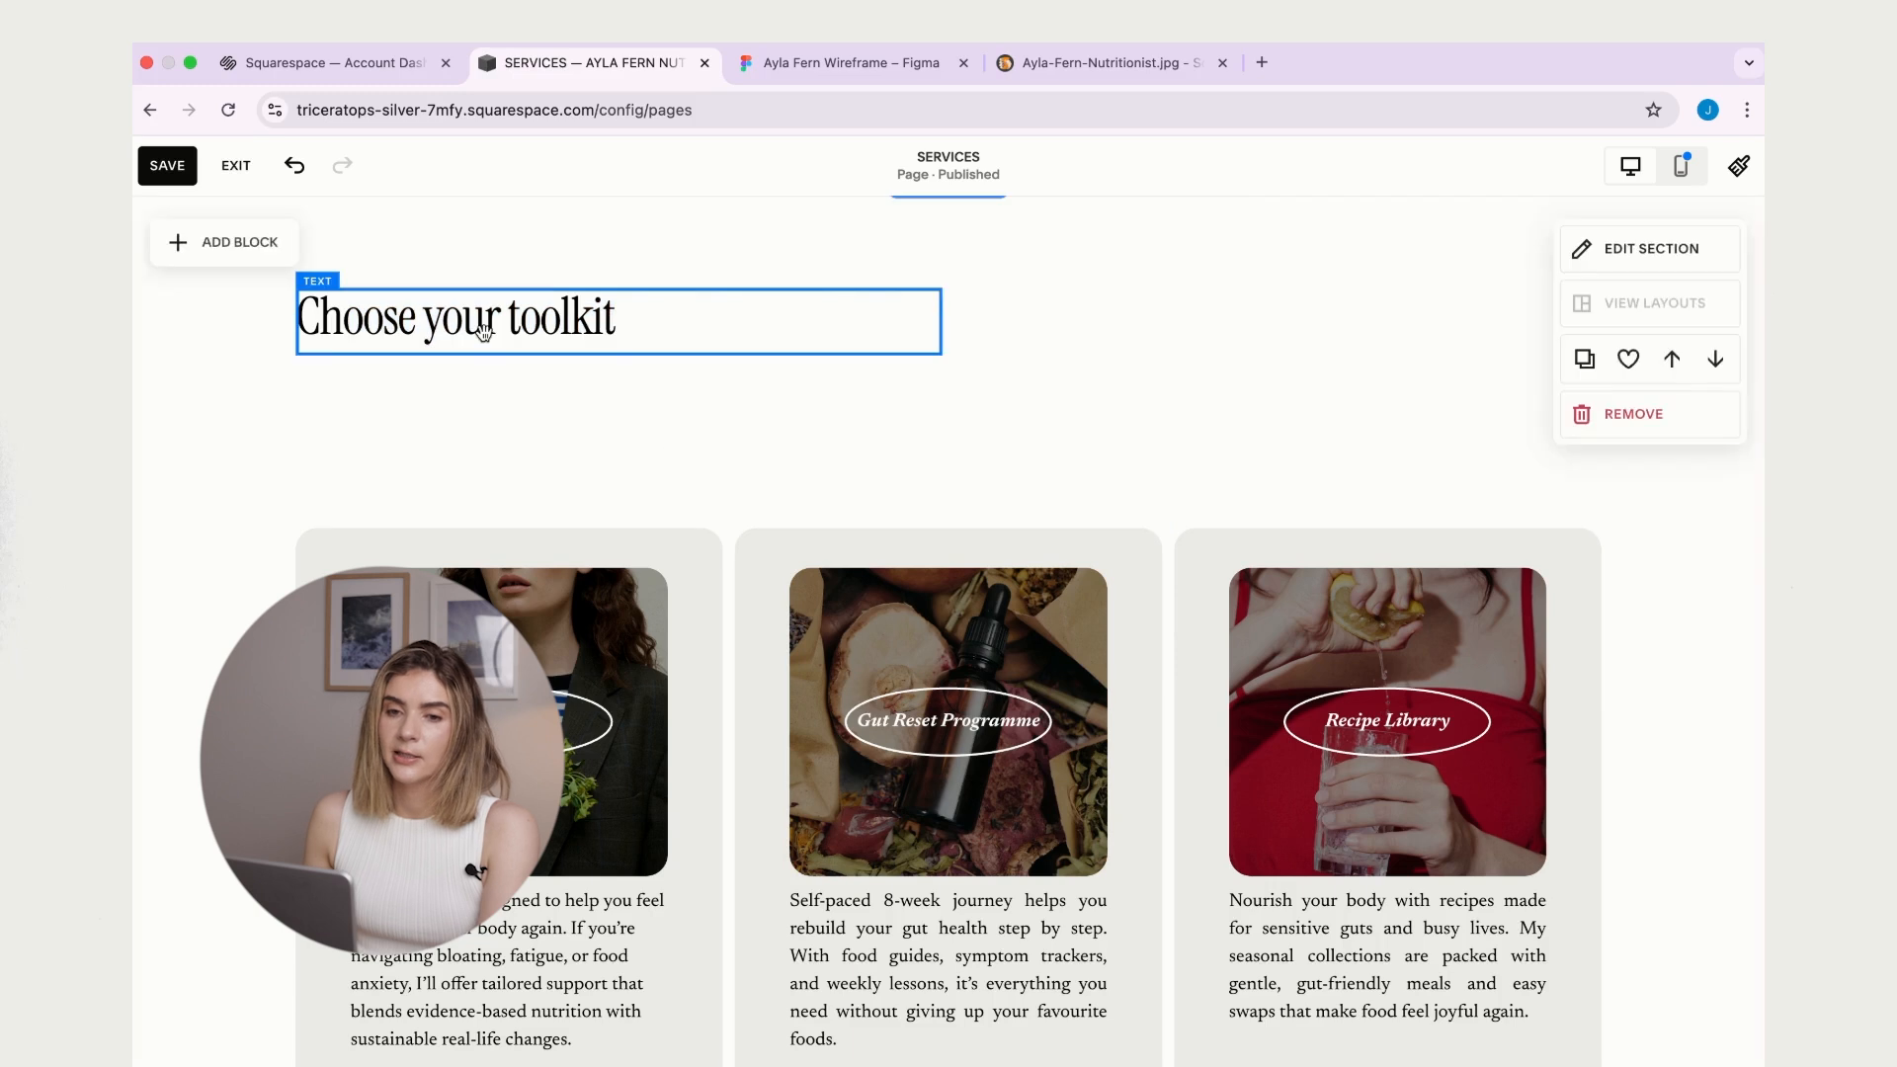
{"action": "key", "text": "Escape"}
{"action": "left_click", "coordinate": [564, 342]}
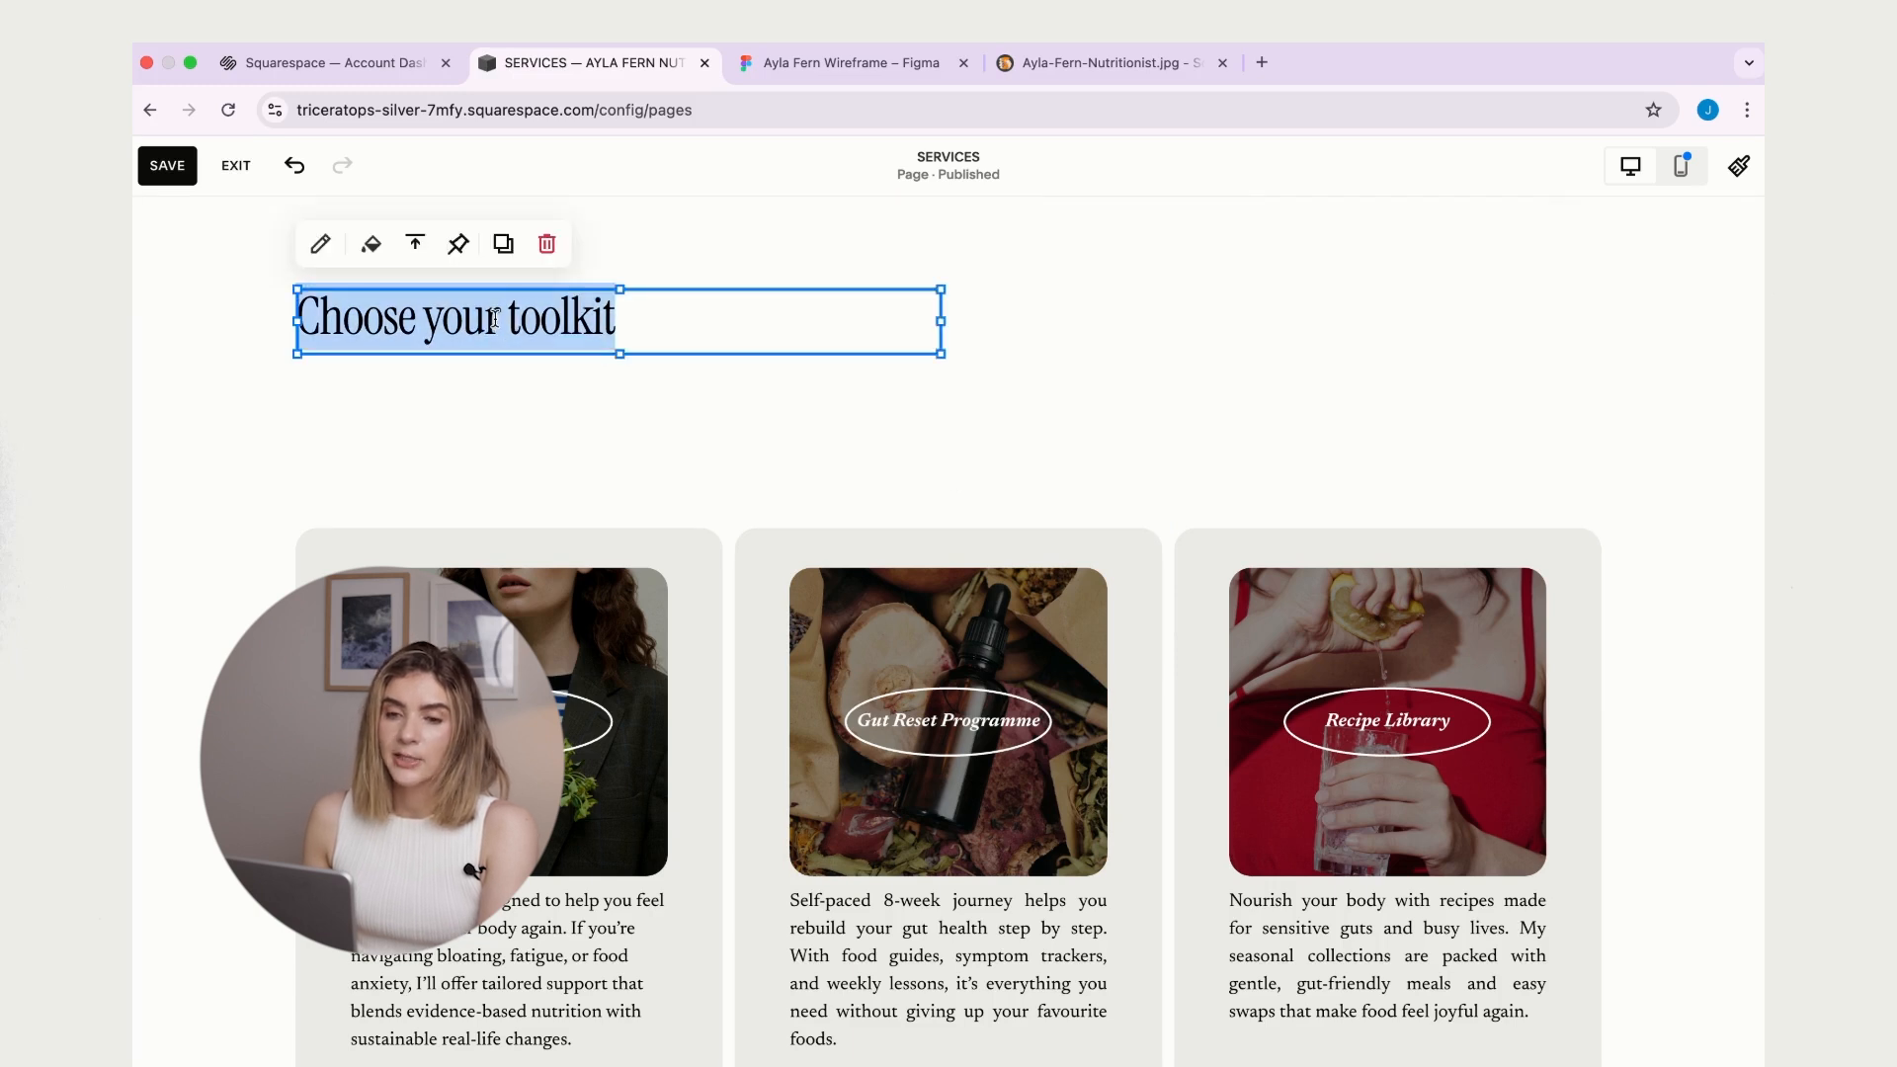
{"action": "left_click", "coordinate": [538, 324]}
{"action": "left_click_drag", "start_coordinate": [509, 318], "coordinate": [680, 330]}
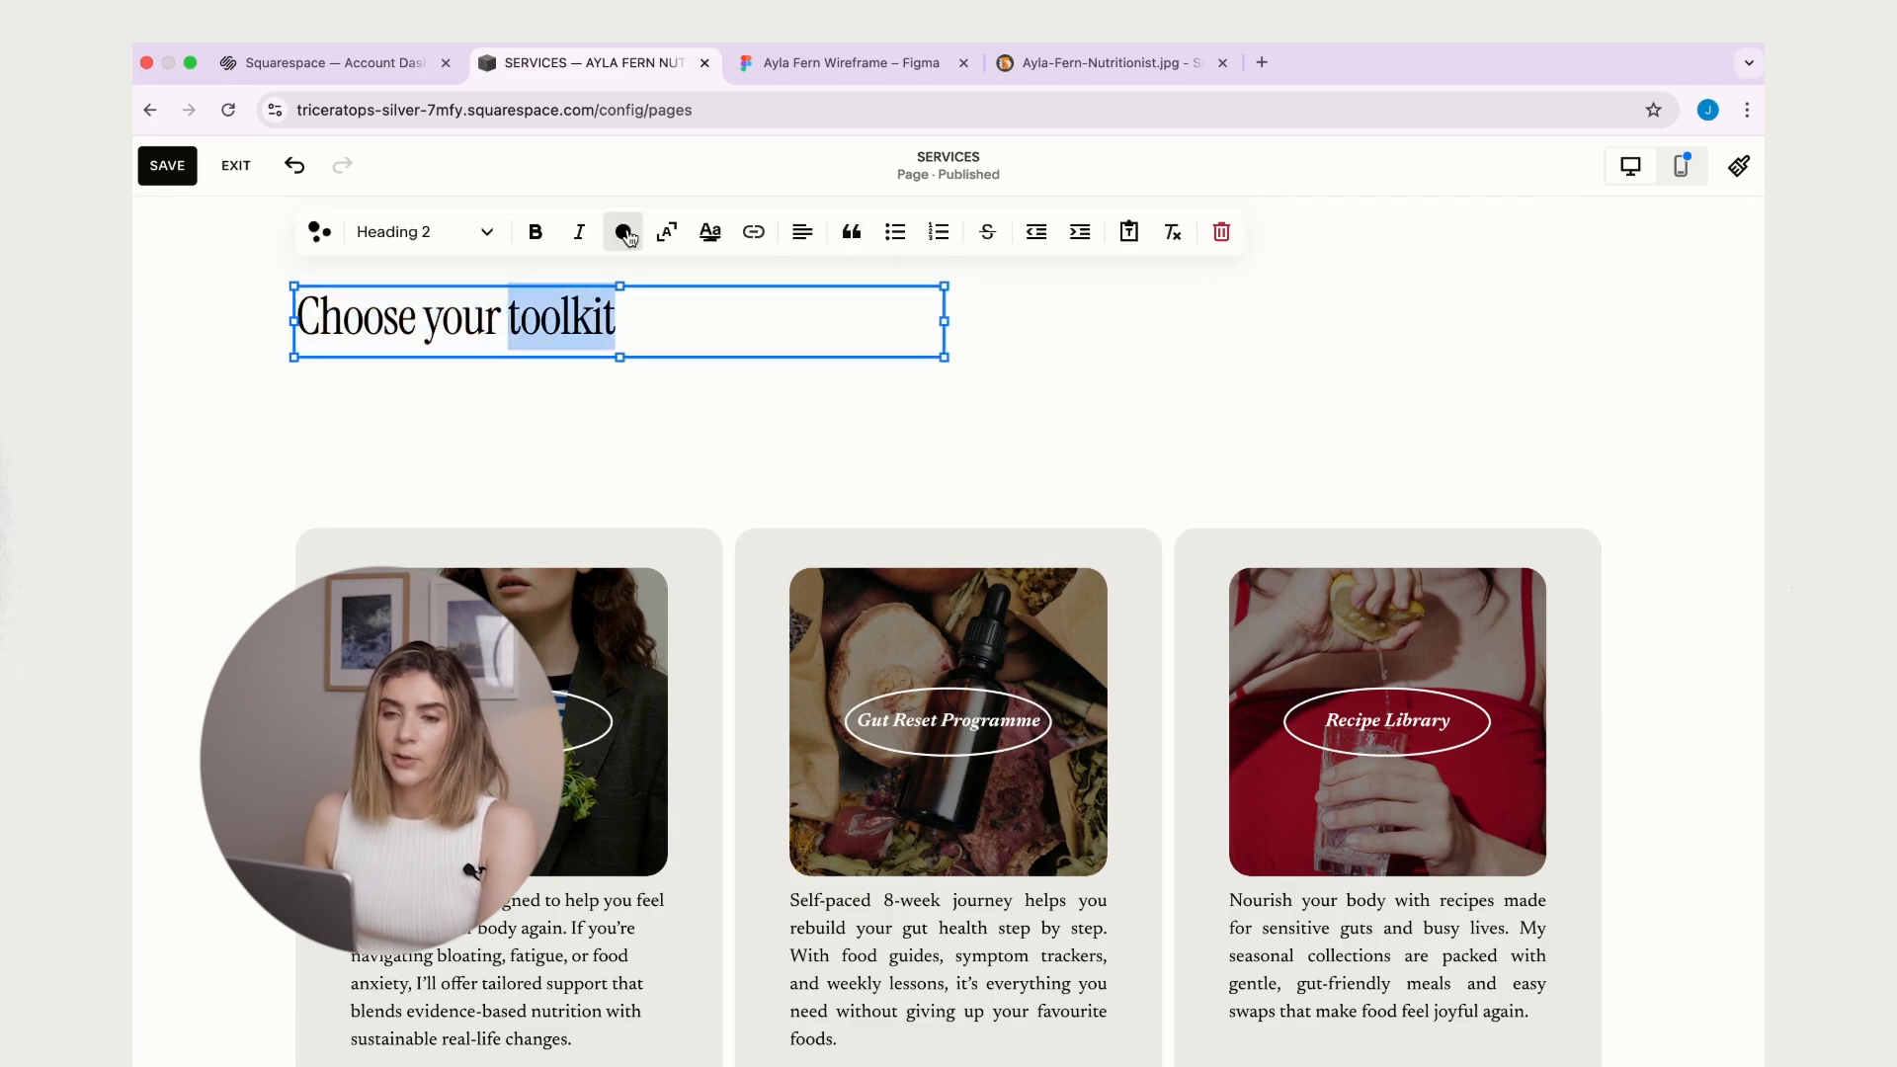
{"action": "left_click", "coordinate": [580, 232]}
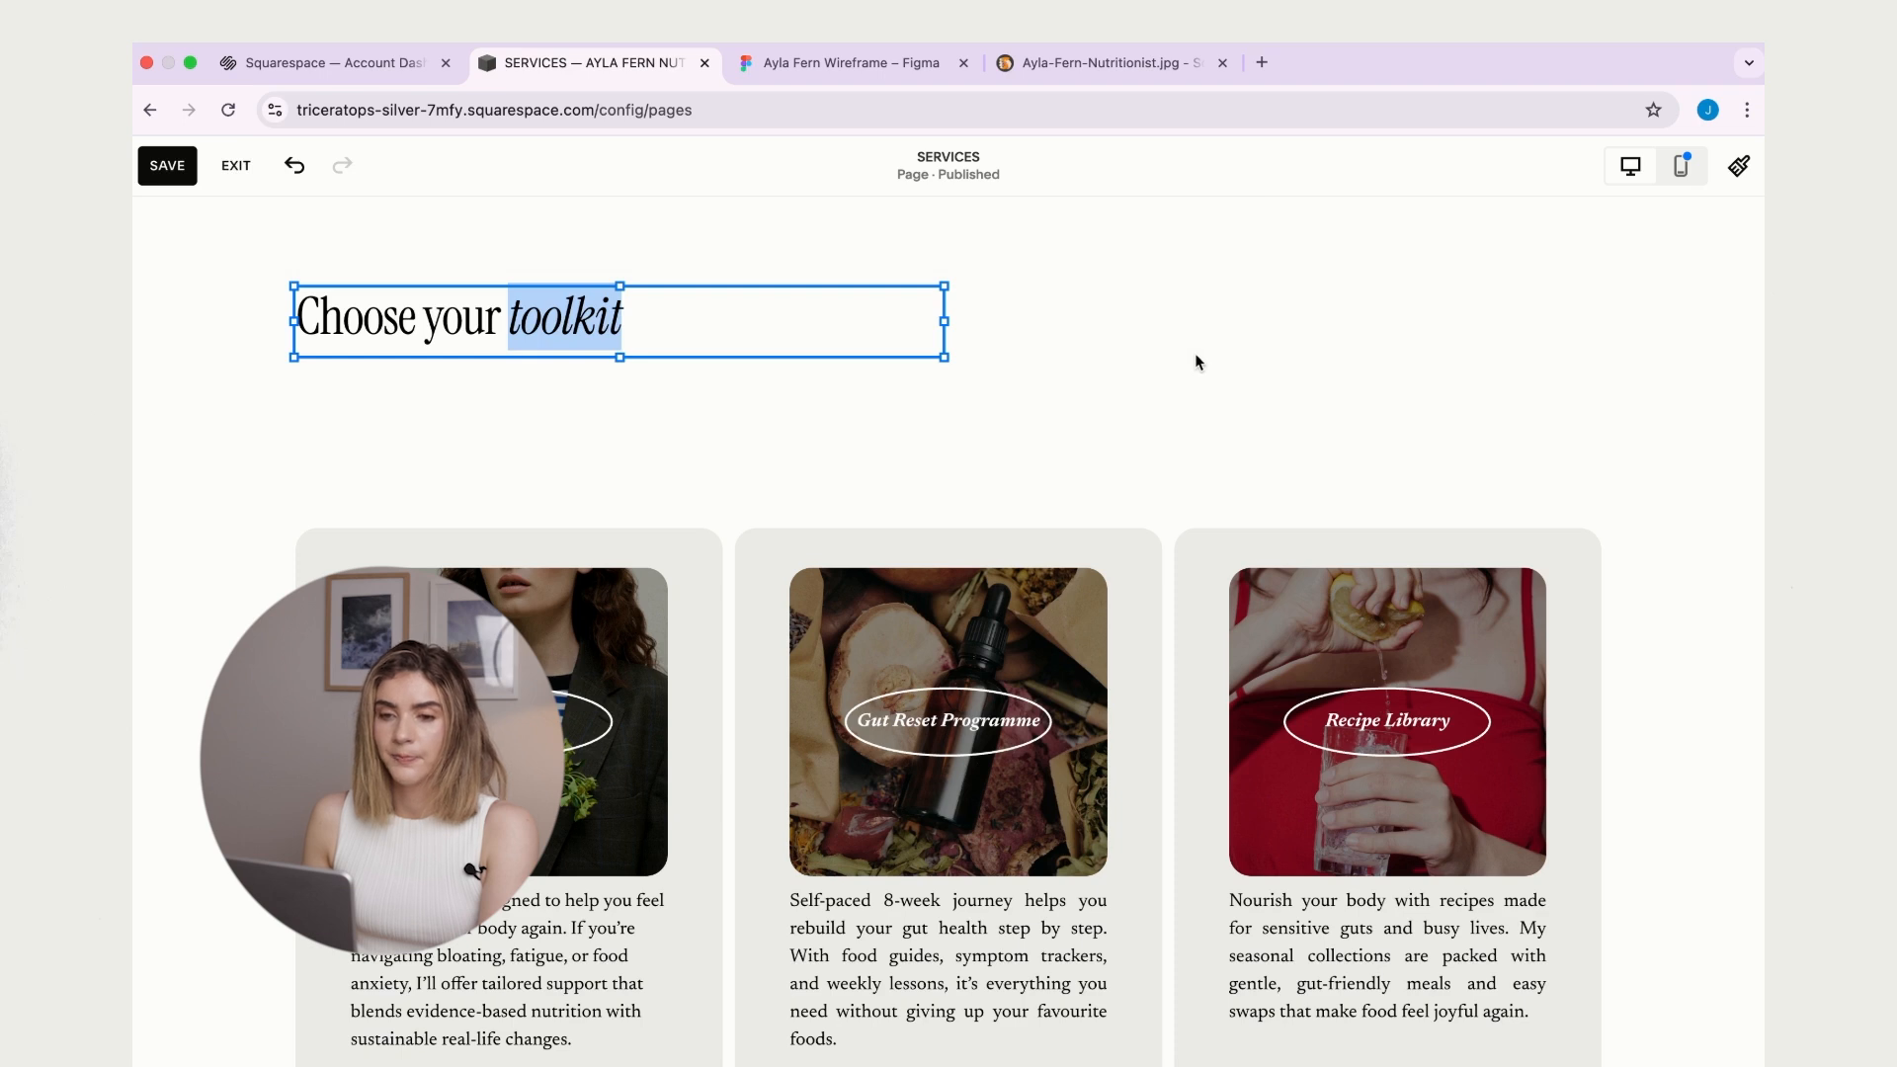
{"action": "left_click", "coordinate": [1196, 363]}
{"action": "scroll", "coordinate": [1198, 348], "scroll_direction": "down", "scroll_amount": 3}
{"action": "scroll", "coordinate": [1201, 351], "scroll_direction": "up", "scroll_amount": 3}
{"action": "scroll", "coordinate": [330, 369], "scroll_direction": "down", "scroll_amount": 2}
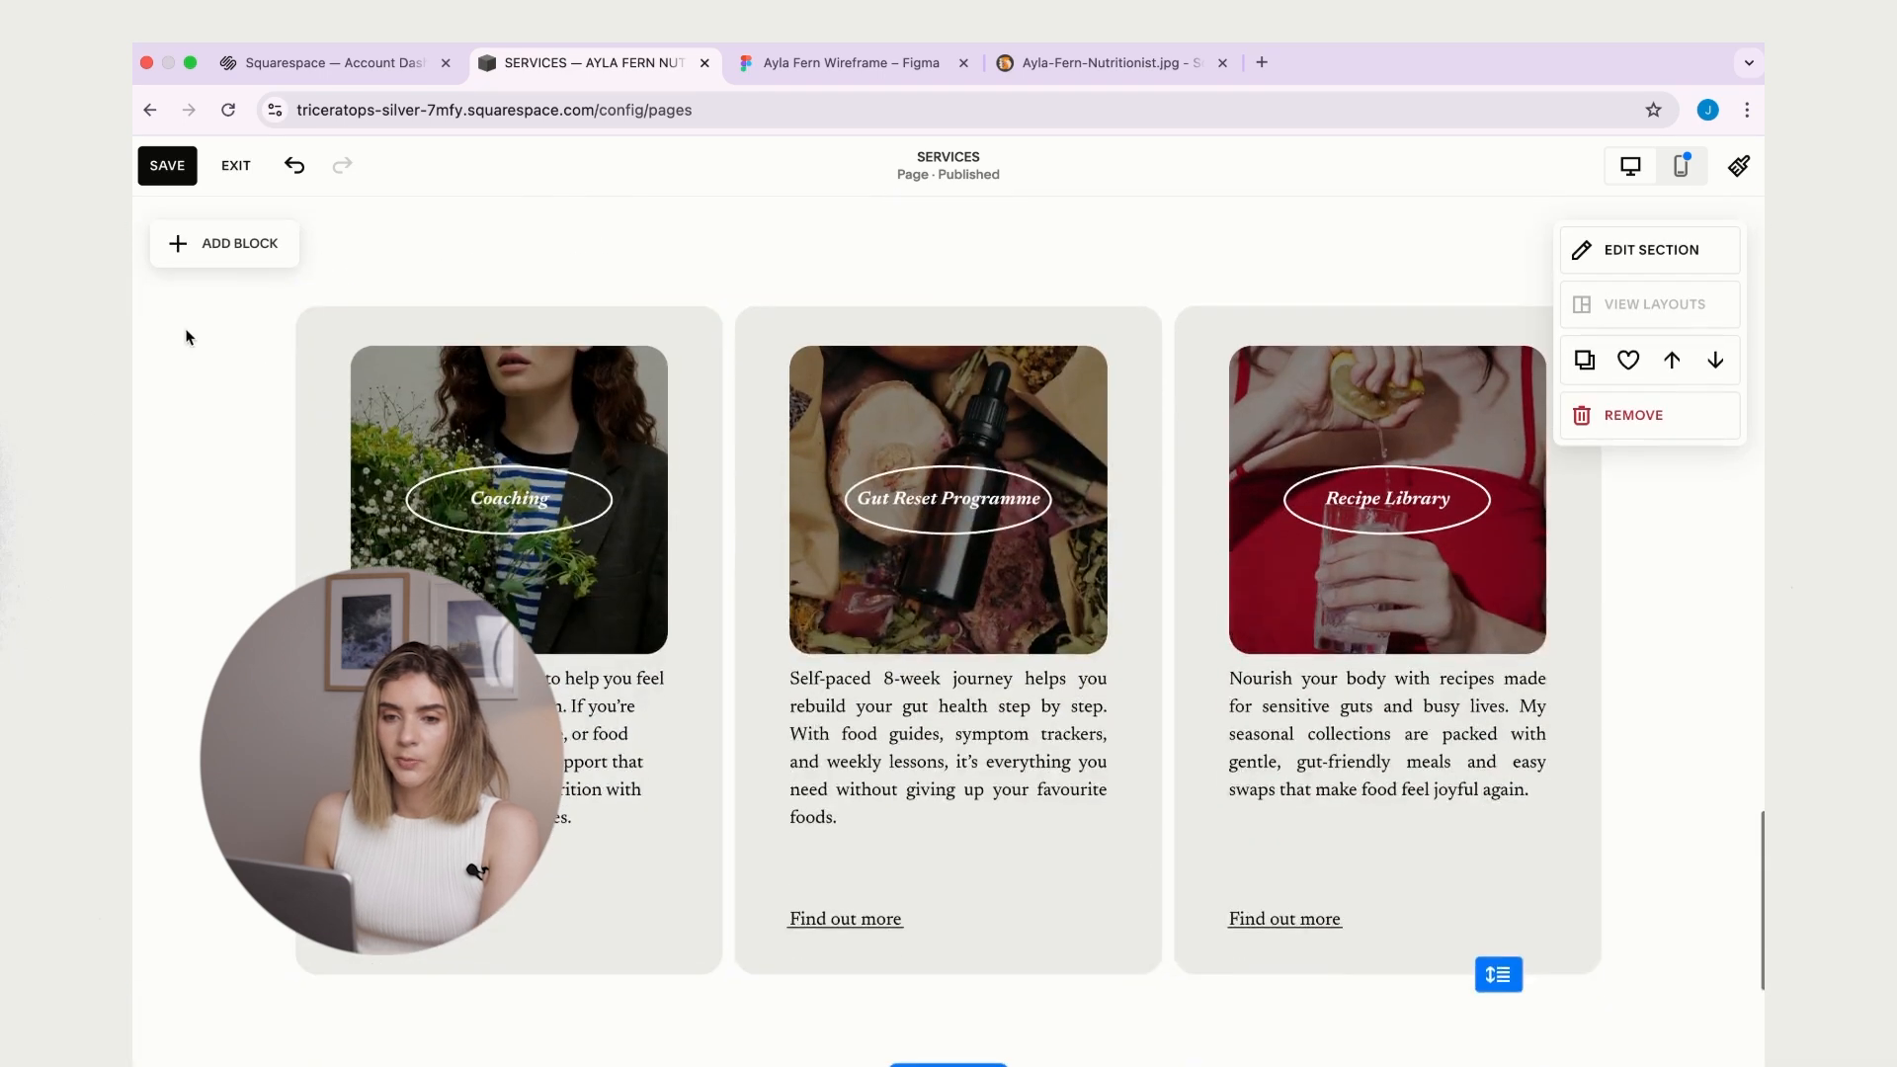
- Add a divider line block and position it to the right of the heading
{"action": "left_click", "coordinate": [1111, 659]}
{"action": "scroll", "coordinate": [1111, 658], "scroll_direction": "up", "scroll_amount": 2}
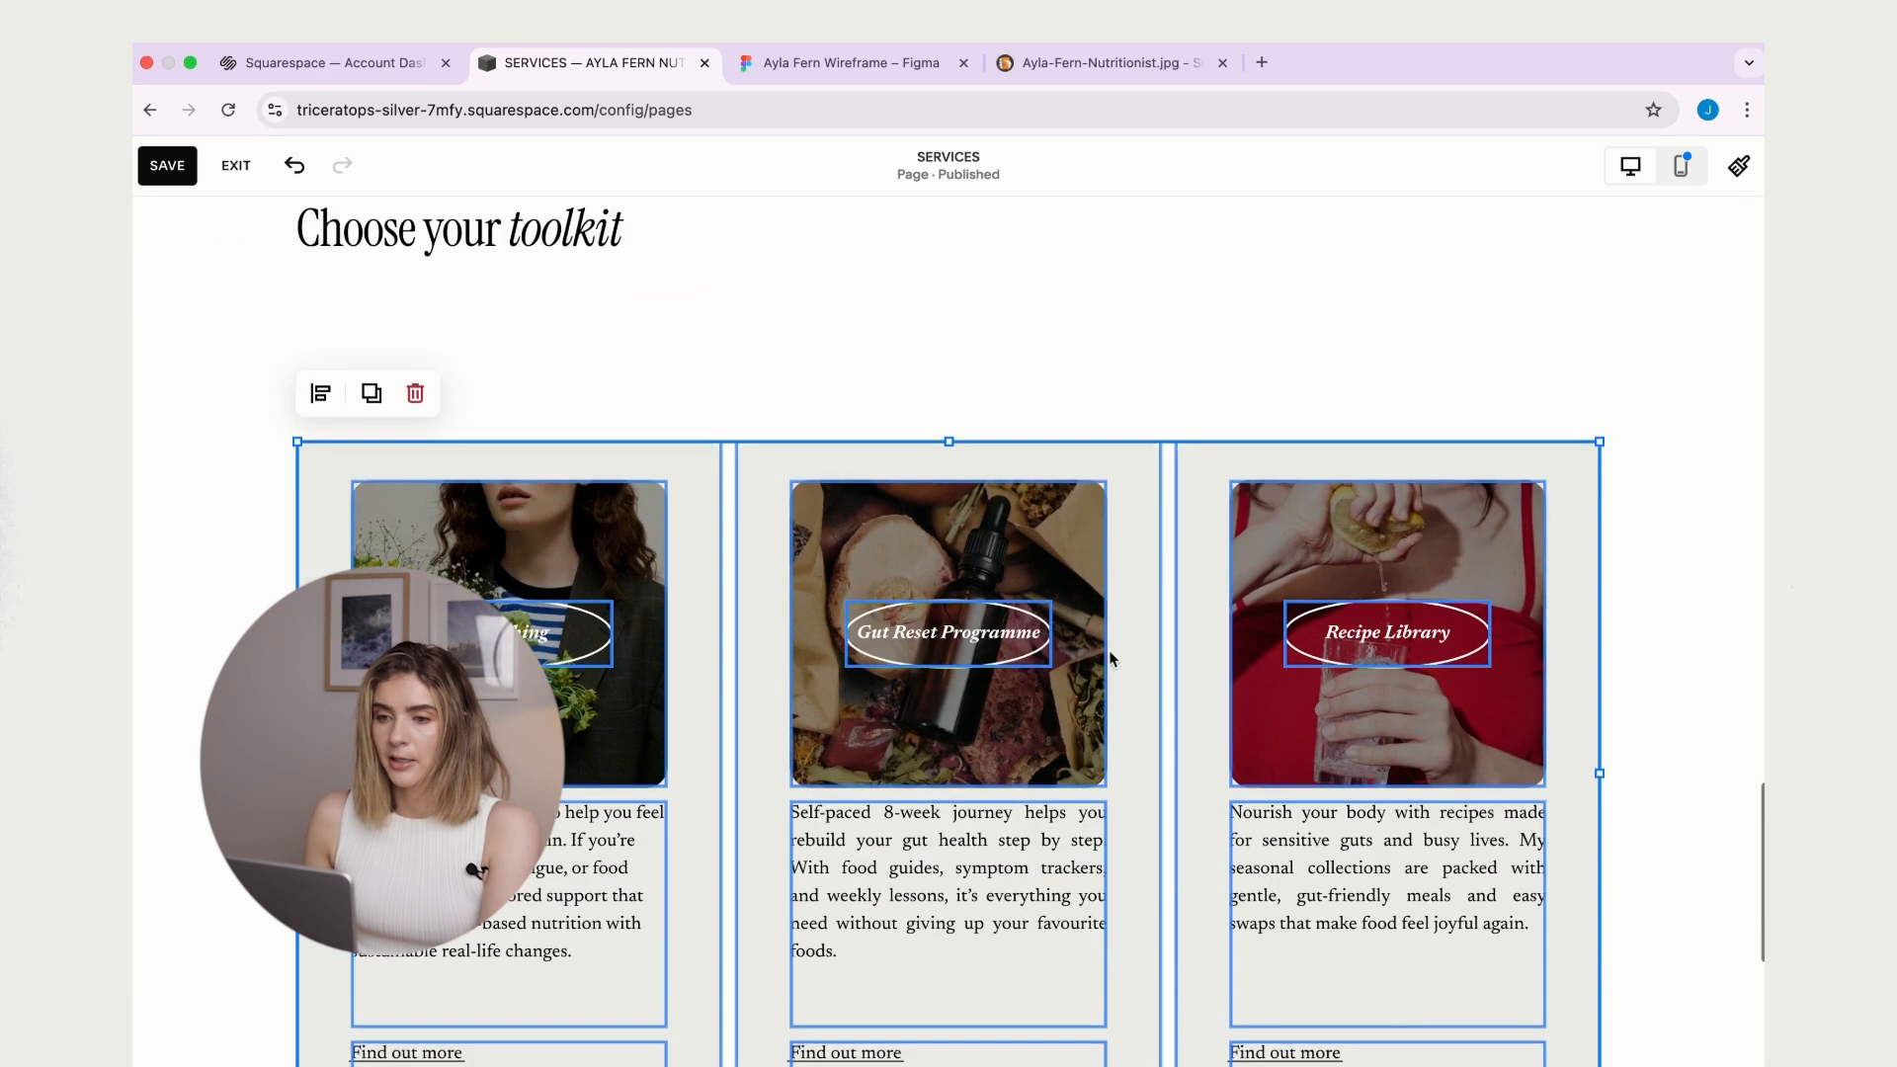
{"action": "scroll", "coordinate": [902, 603], "scroll_direction": "up", "scroll_amount": 1}
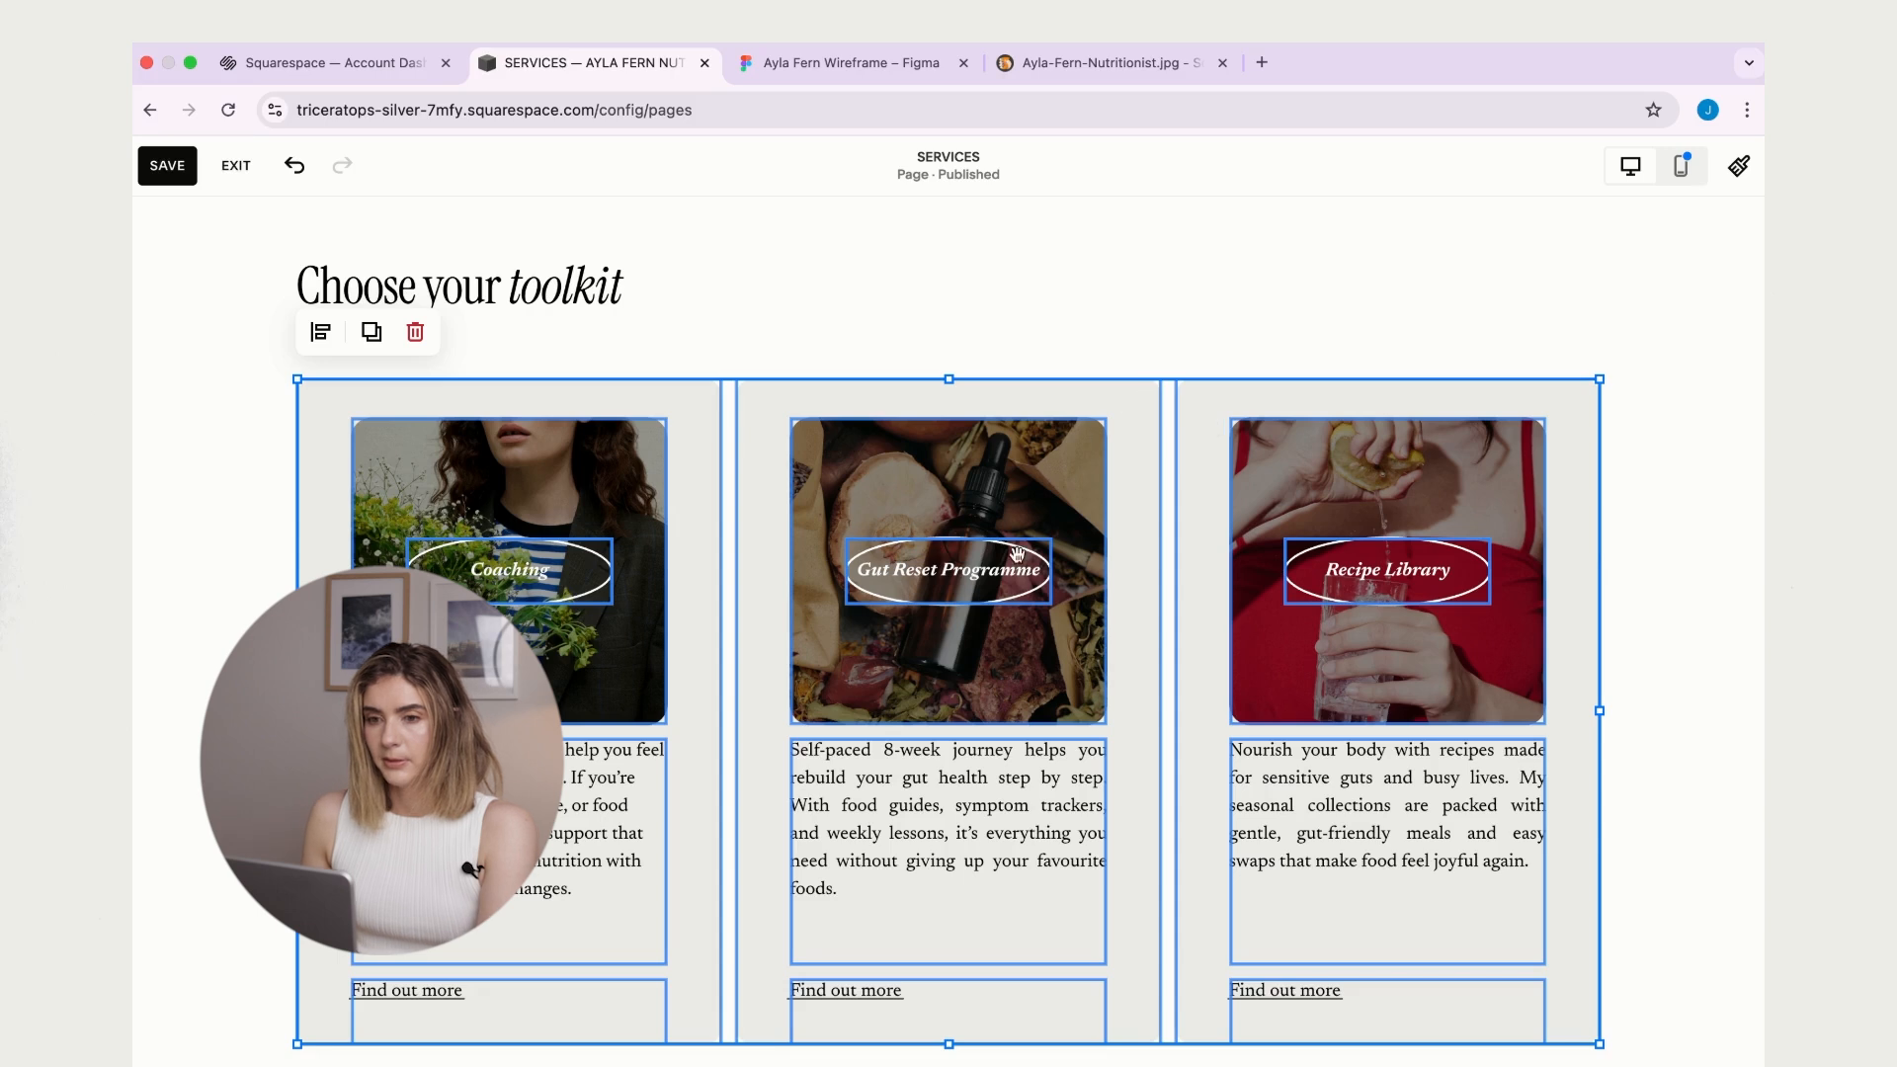
{"action": "left_click", "coordinate": [1194, 443]}
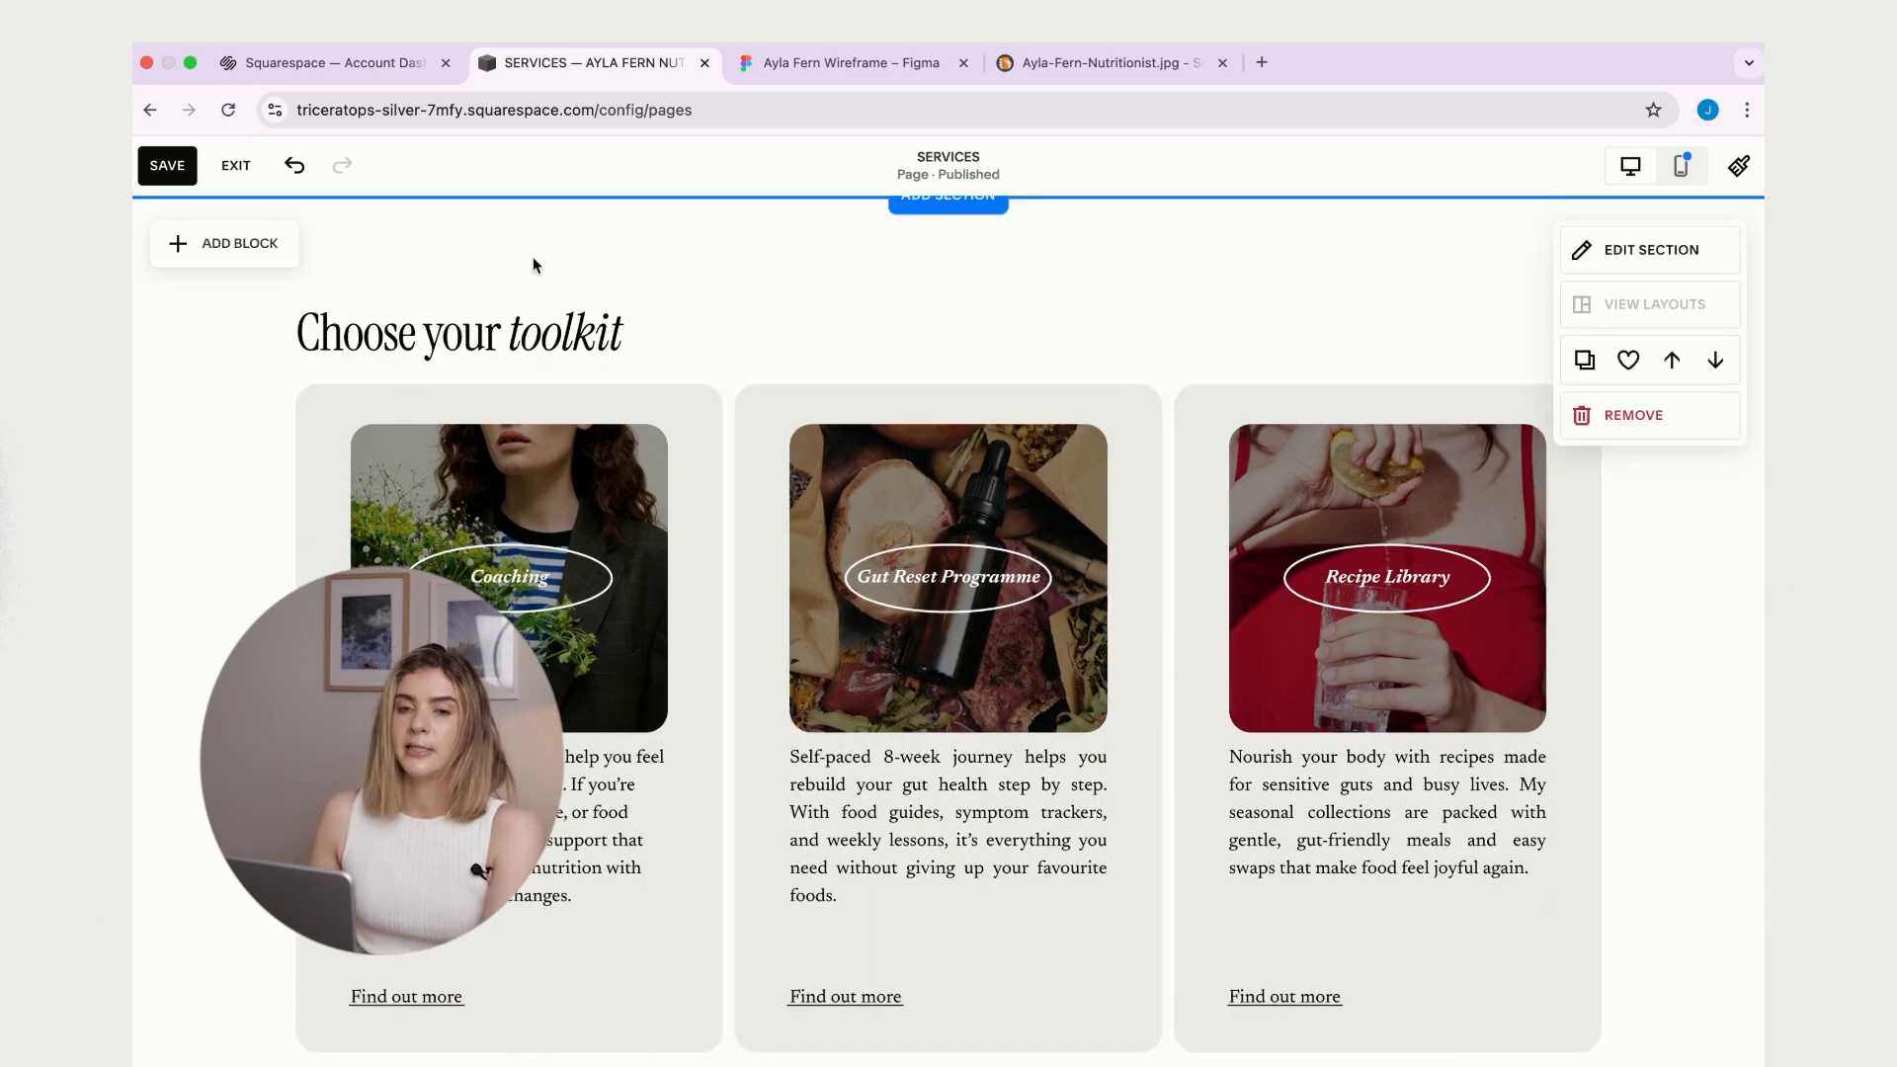
{"action": "left_click", "coordinate": [246, 243]}
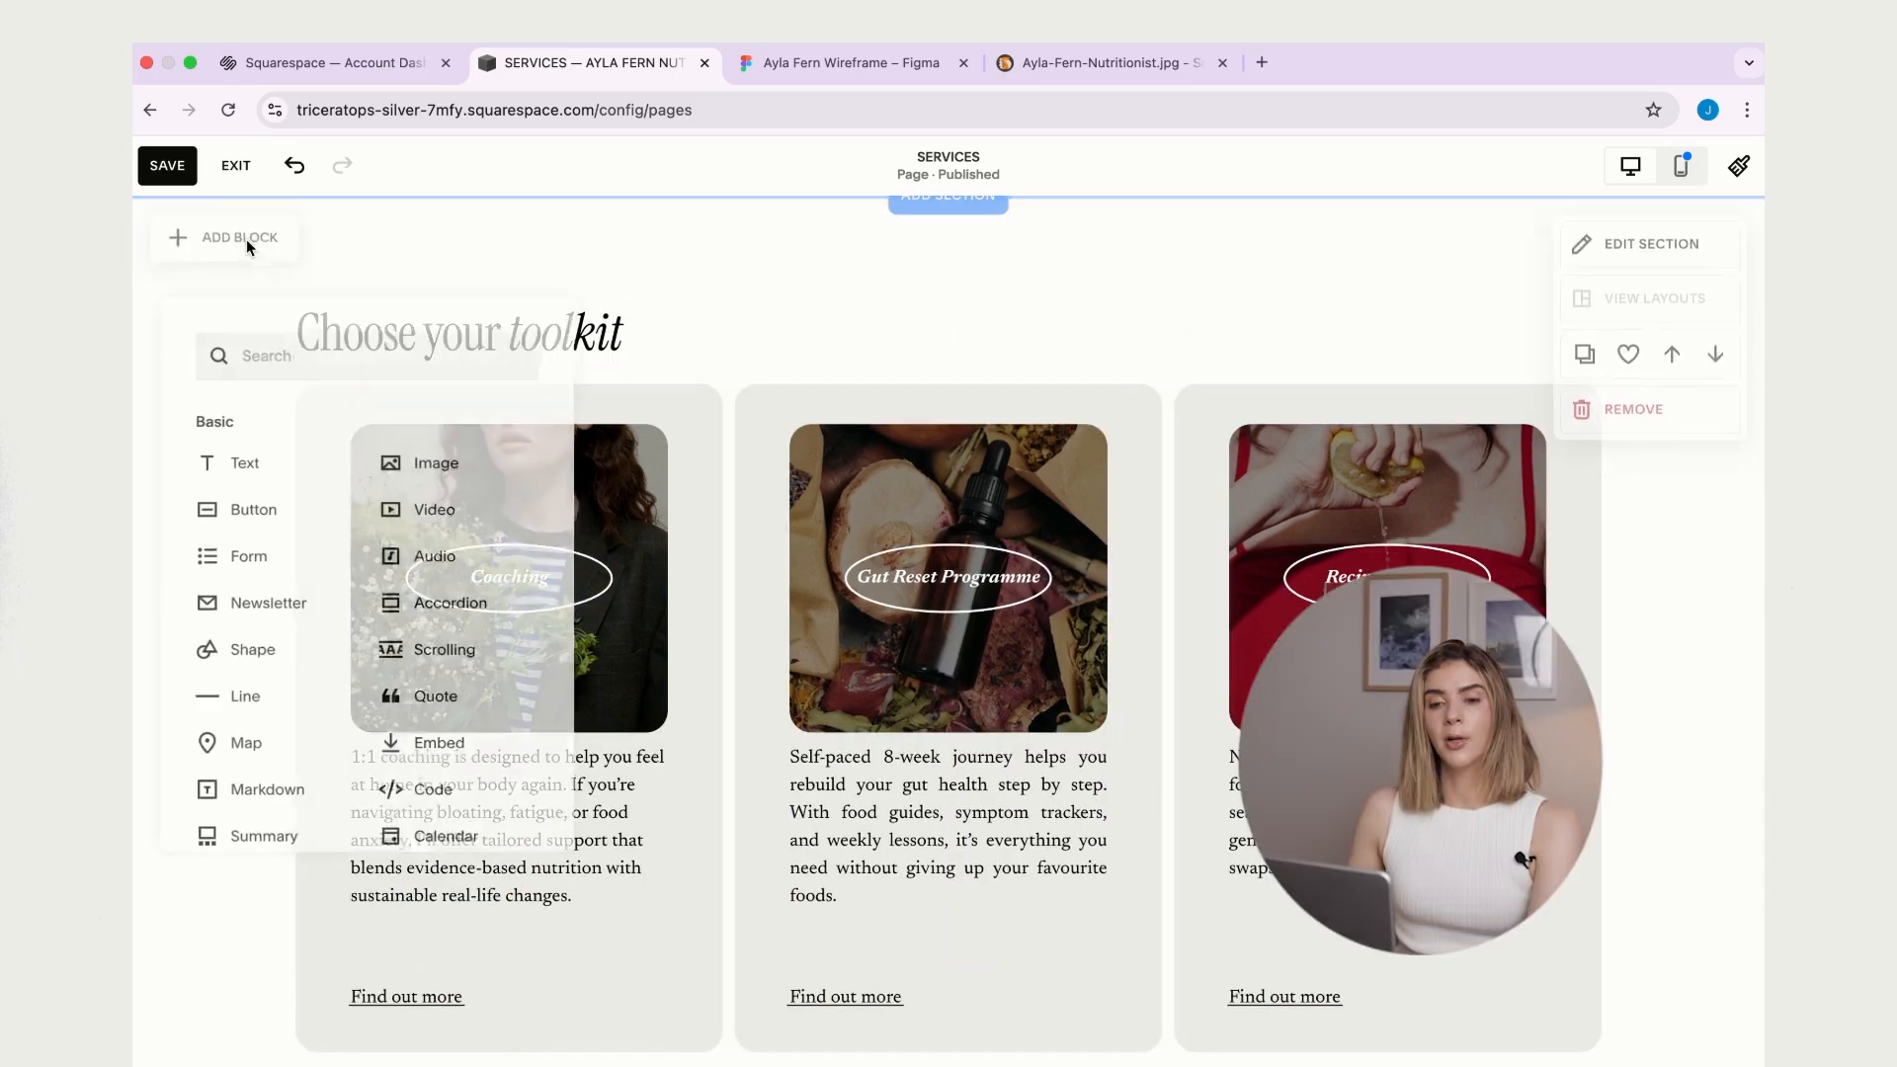
{"action": "left_click", "coordinate": [250, 709]}
{"action": "left_click_drag", "start_coordinate": [415, 316], "coordinate": [1449, 327]}
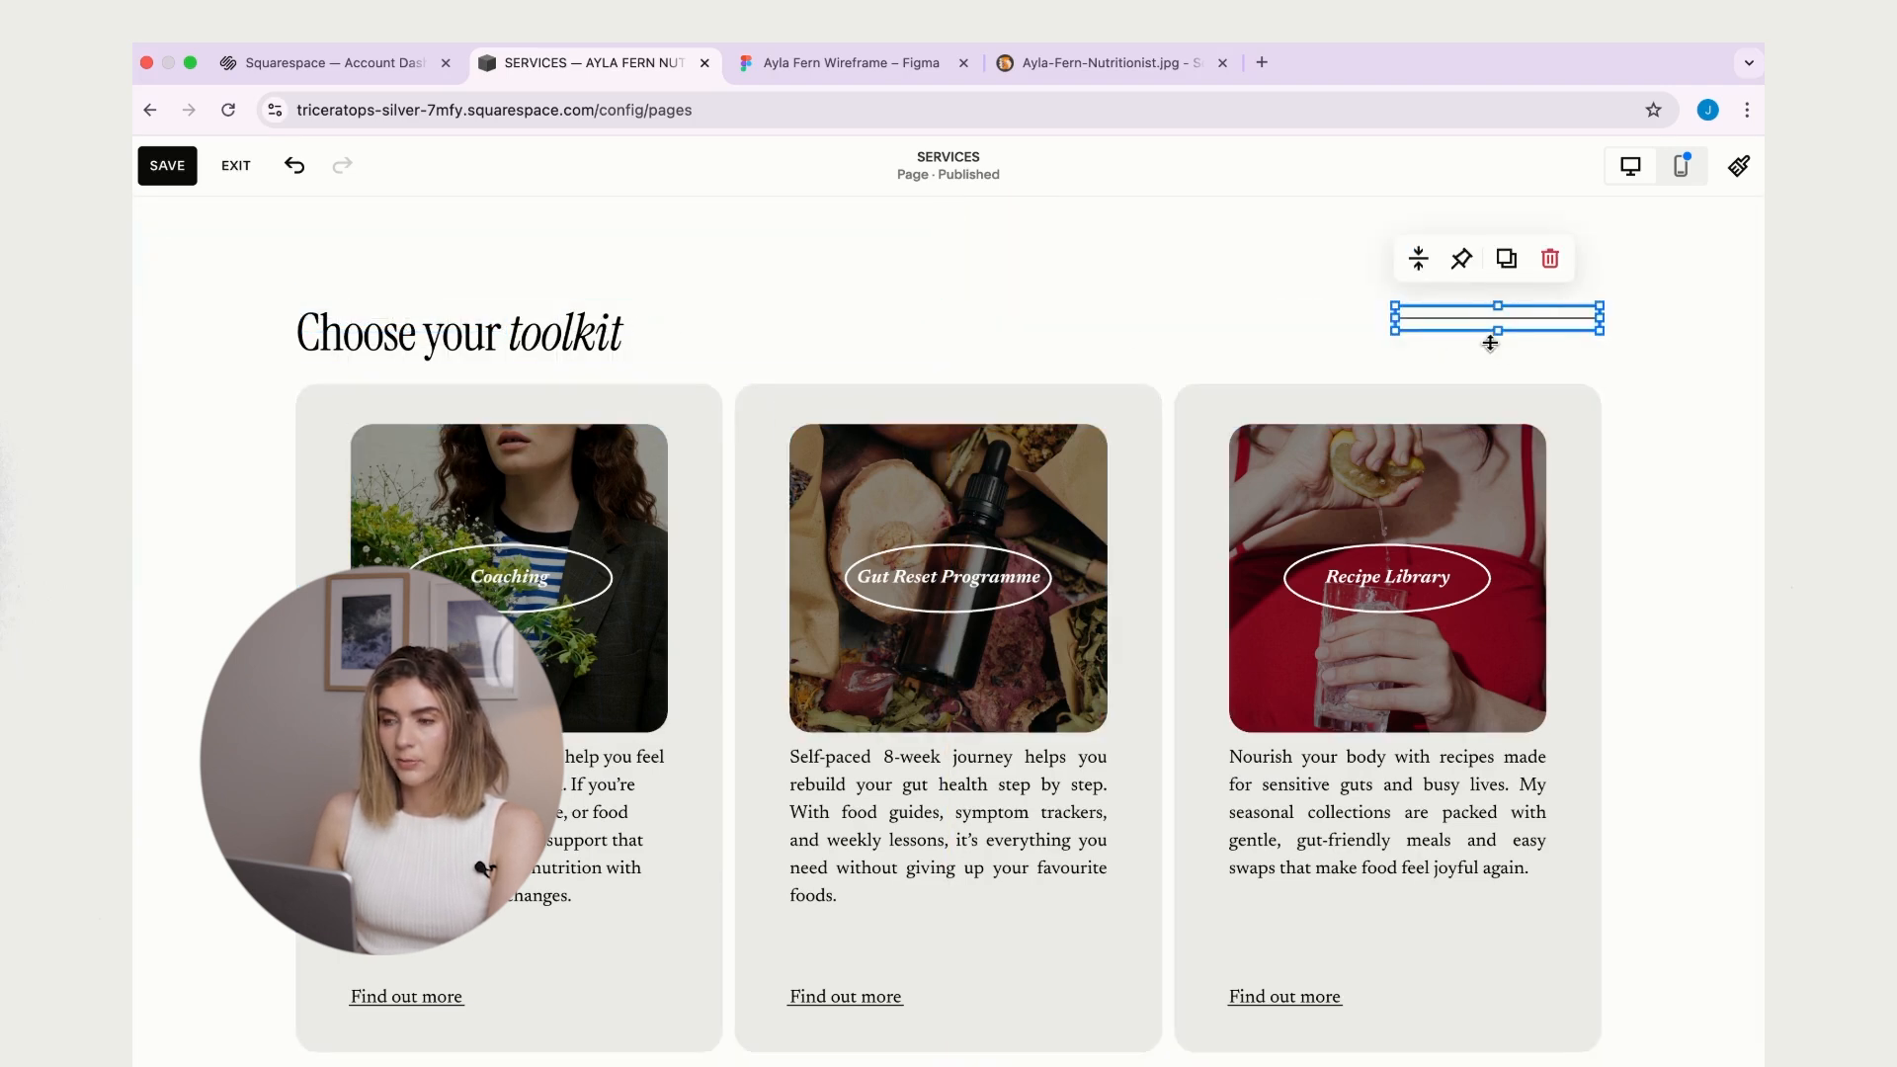
{"action": "left_click_drag", "start_coordinate": [1497, 331], "coordinate": [1391, 332]}
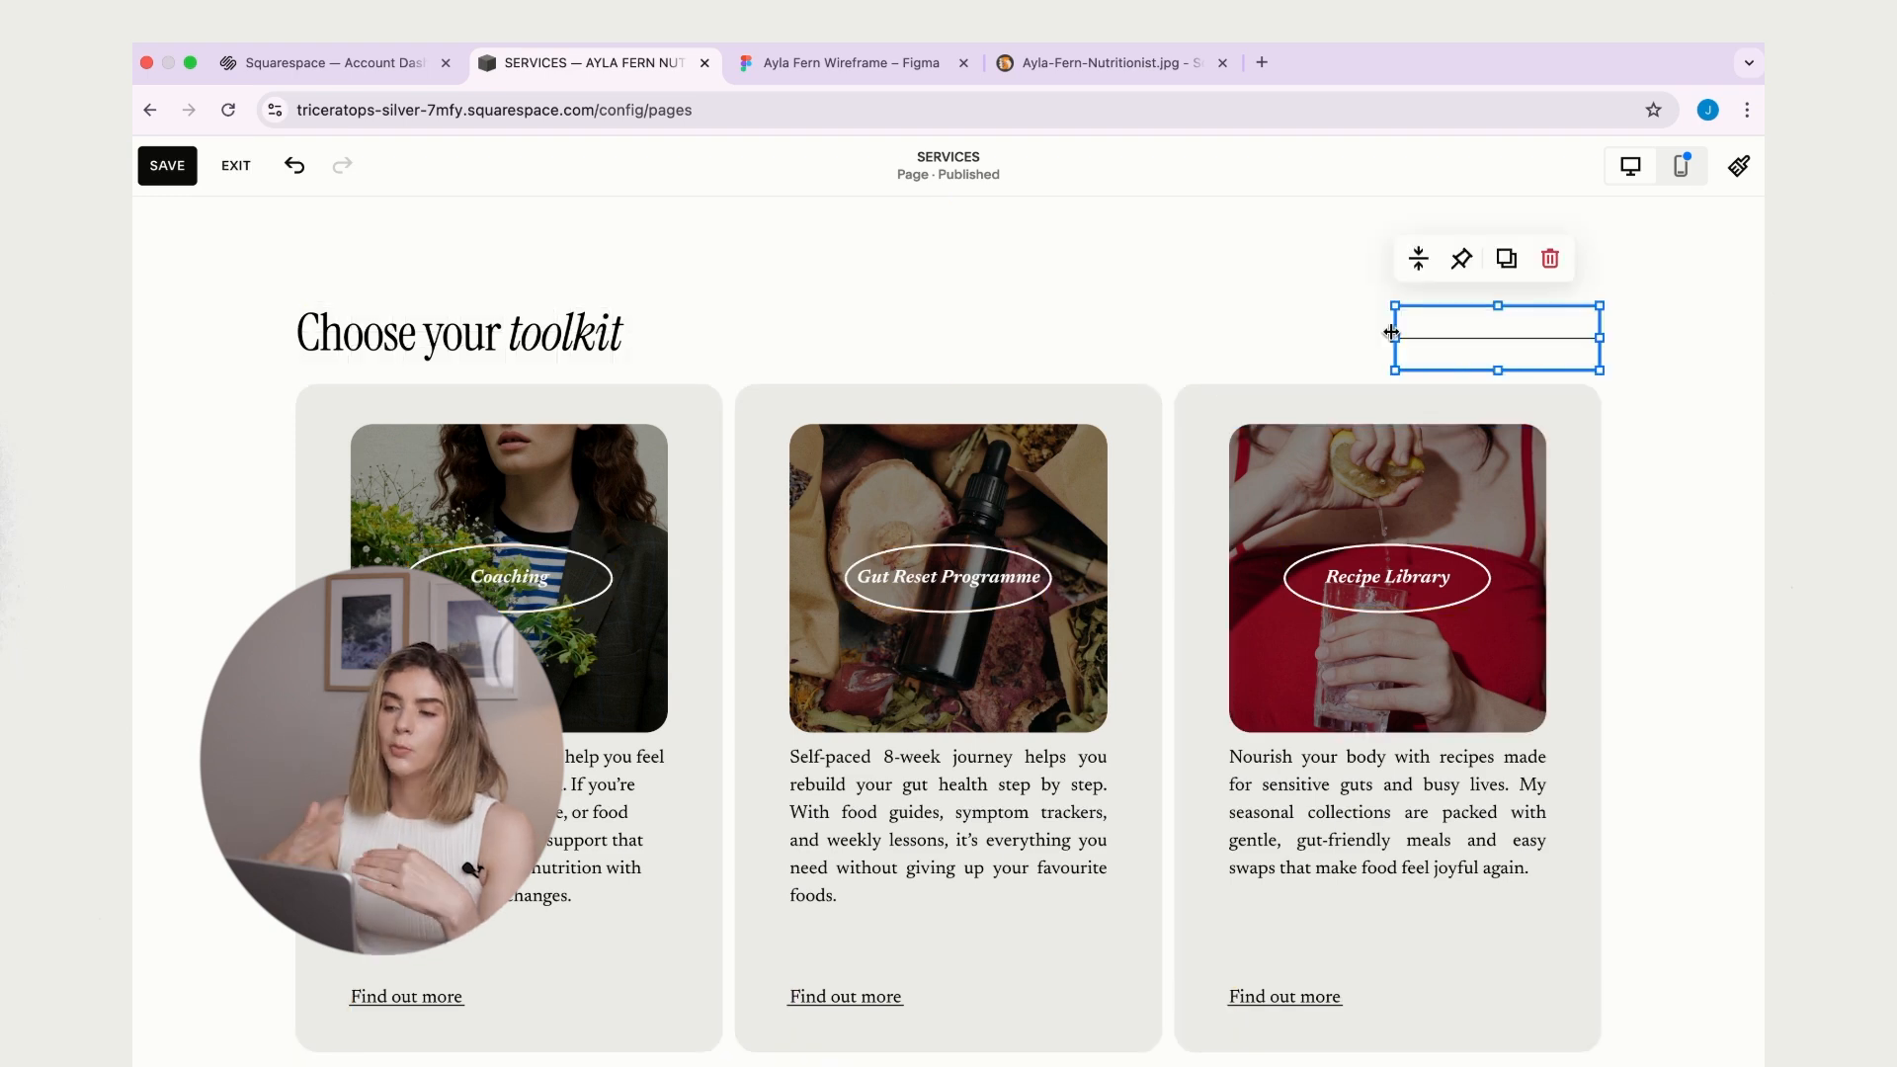
{"action": "left_click_drag", "start_coordinate": [1393, 336], "coordinate": [684, 337]}
{"action": "left_click", "coordinate": [1674, 558]}
- Shorten the line and narrow the heading block so they sit side by side
{"action": "scroll", "coordinate": [1676, 569], "scroll_direction": "up", "scroll_amount": 2}
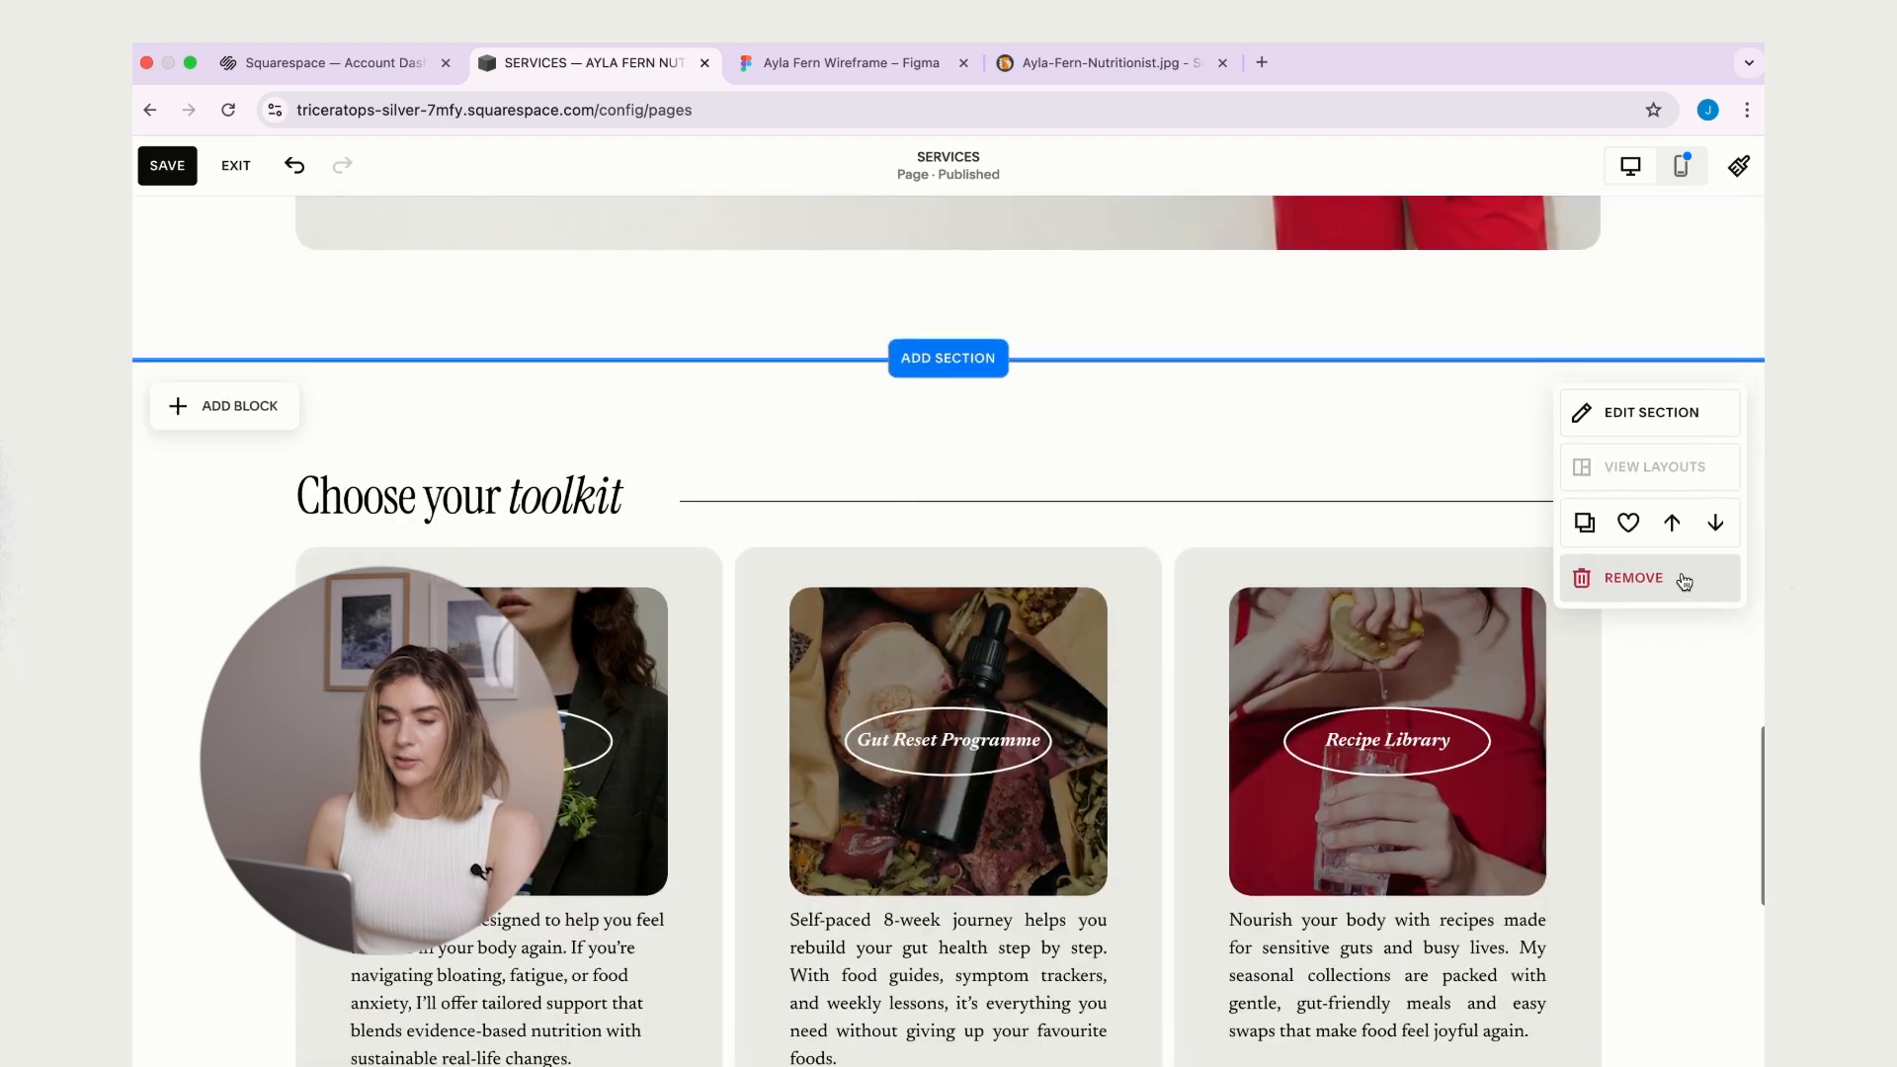
{"action": "scroll", "coordinate": [1541, 642], "scroll_direction": "down", "scroll_amount": 1}
{"action": "scroll", "coordinate": [1506, 711], "scroll_direction": "down", "scroll_amount": 1}
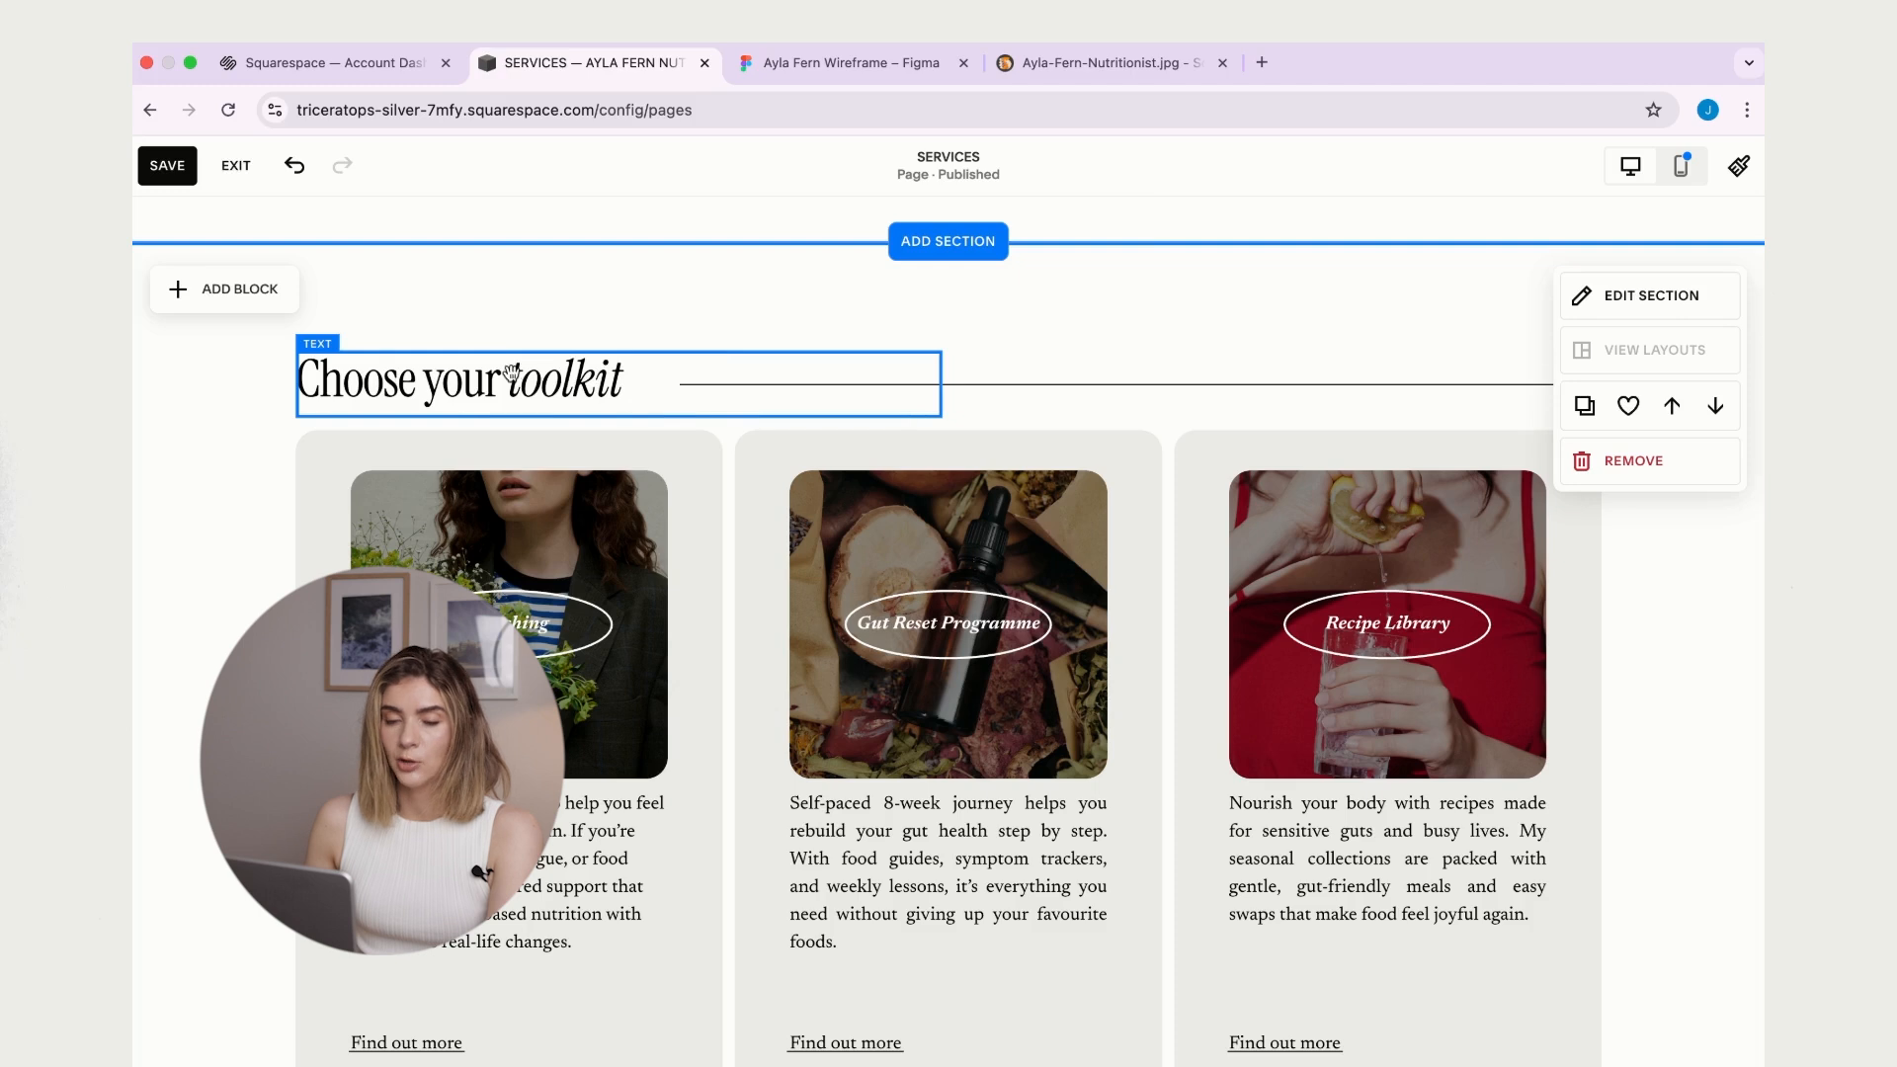
{"action": "scroll", "coordinate": [969, 411], "scroll_direction": "up", "scroll_amount": 1}
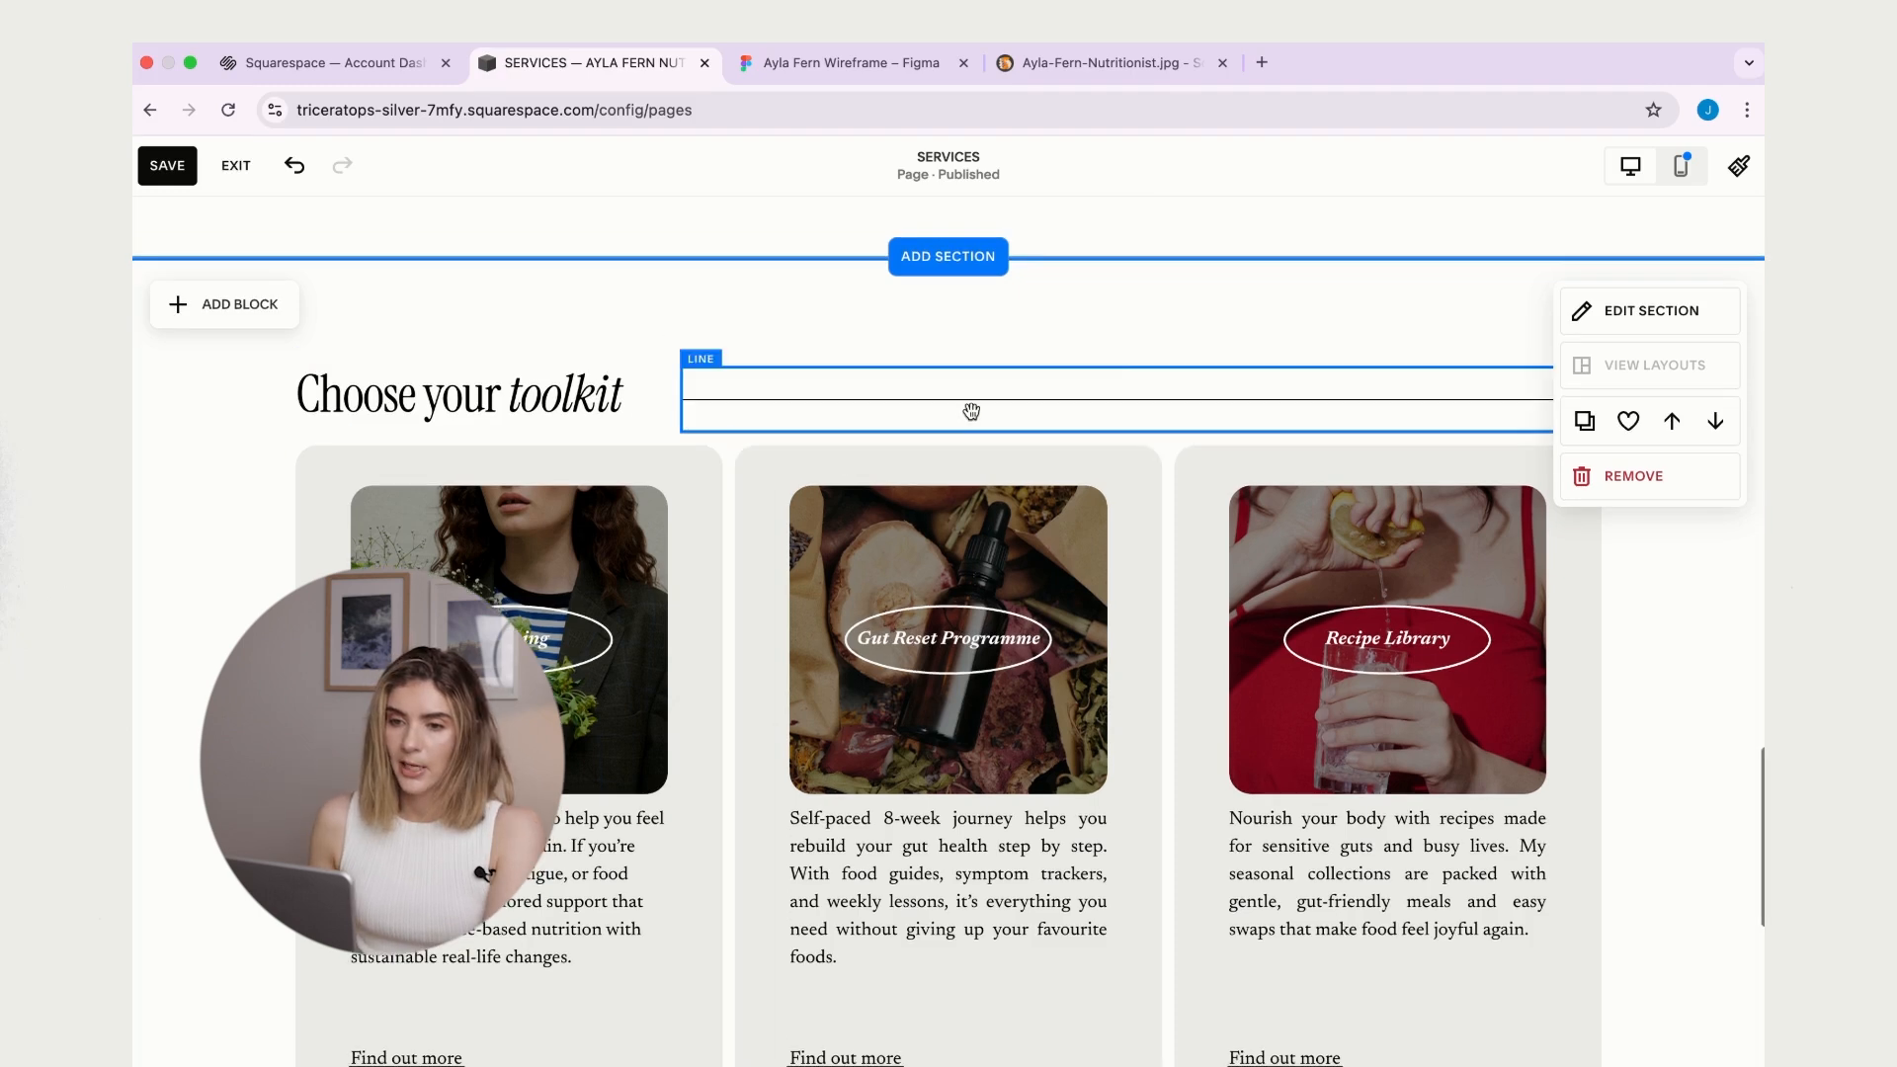
{"action": "left_click", "coordinate": [704, 407]}
{"action": "left_click_drag", "start_coordinate": [677, 399], "coordinate": [734, 401]}
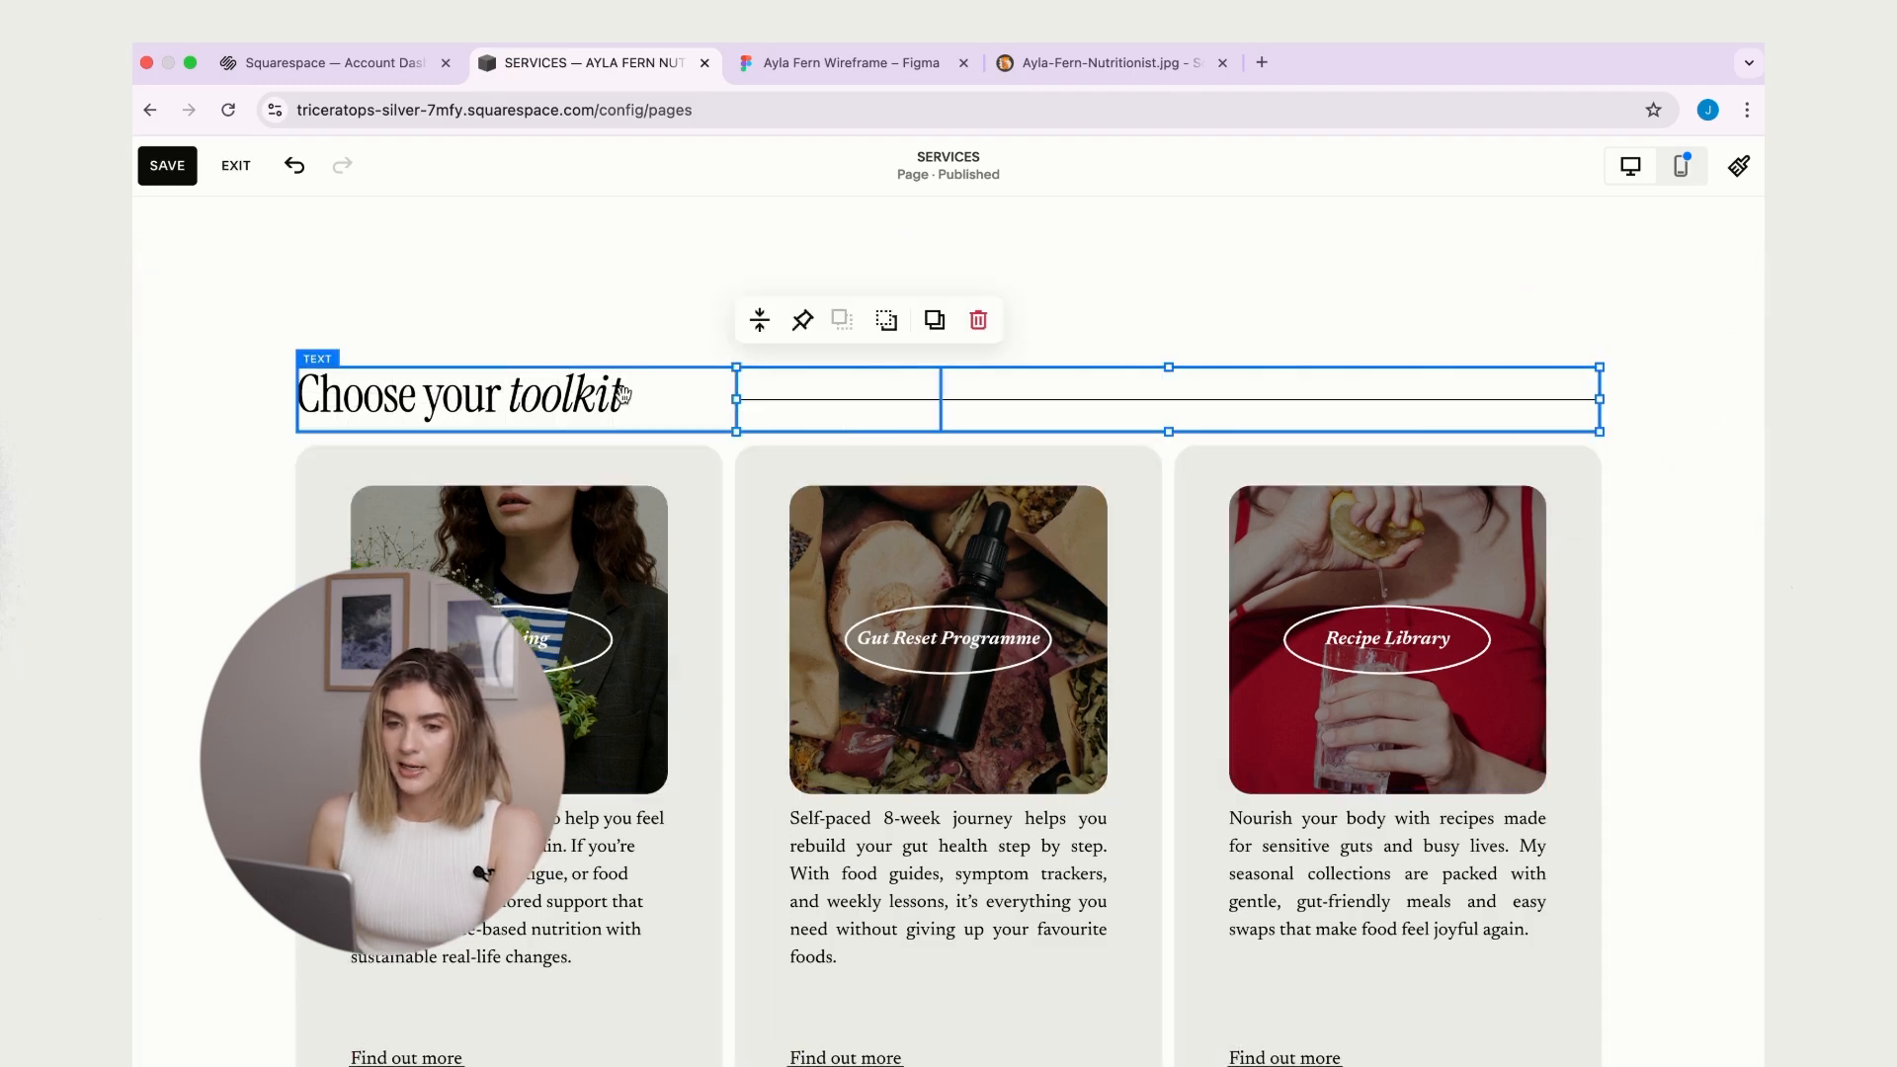
{"action": "left_click", "coordinate": [624, 395]}
{"action": "left_click_drag", "start_coordinate": [941, 394], "coordinate": [869, 400]}
{"action": "left_click_drag", "start_coordinate": [742, 393], "coordinate": [726, 393]}
{"action": "scroll", "coordinate": [988, 444], "scroll_direction": "down", "scroll_amount": 4}
{"action": "scroll", "coordinate": [1086, 395], "scroll_direction": "up", "scroll_amount": 3}
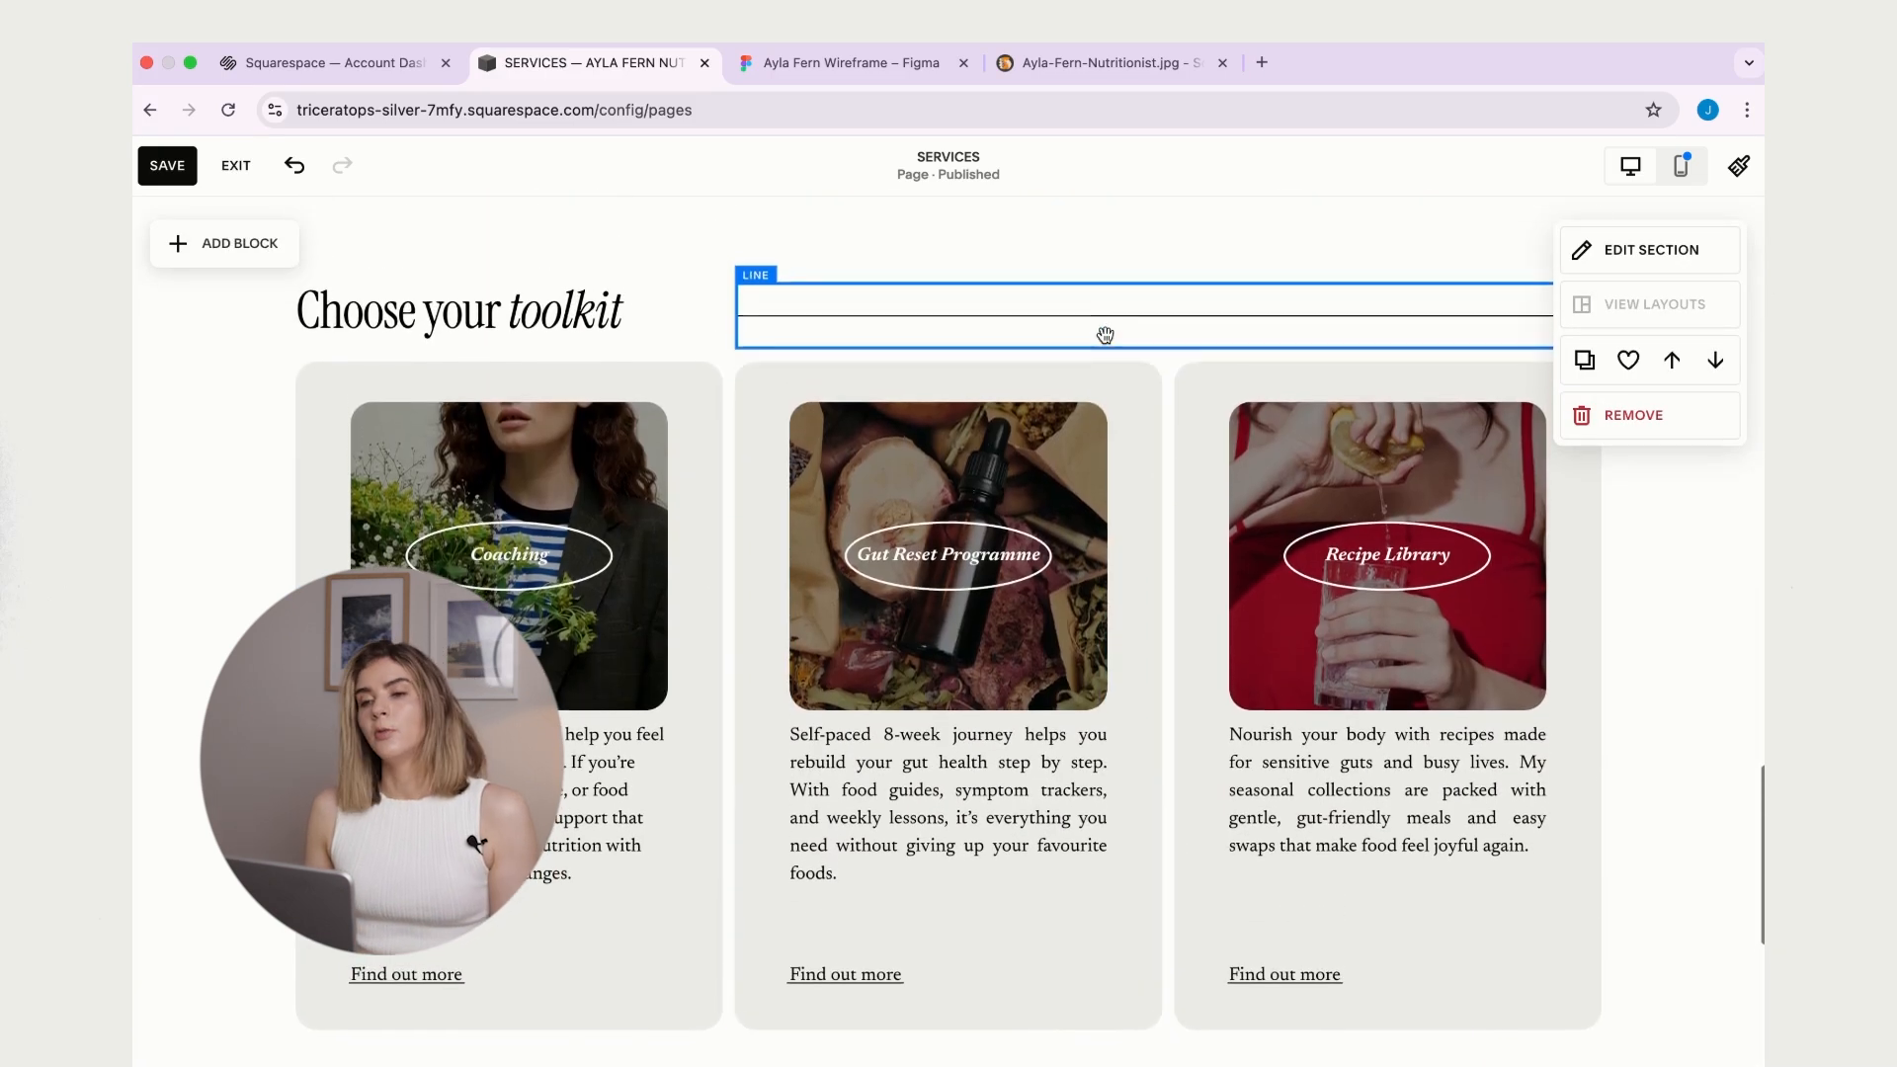
{"action": "scroll", "coordinate": [1105, 336], "scroll_direction": "down", "scroll_amount": 6}
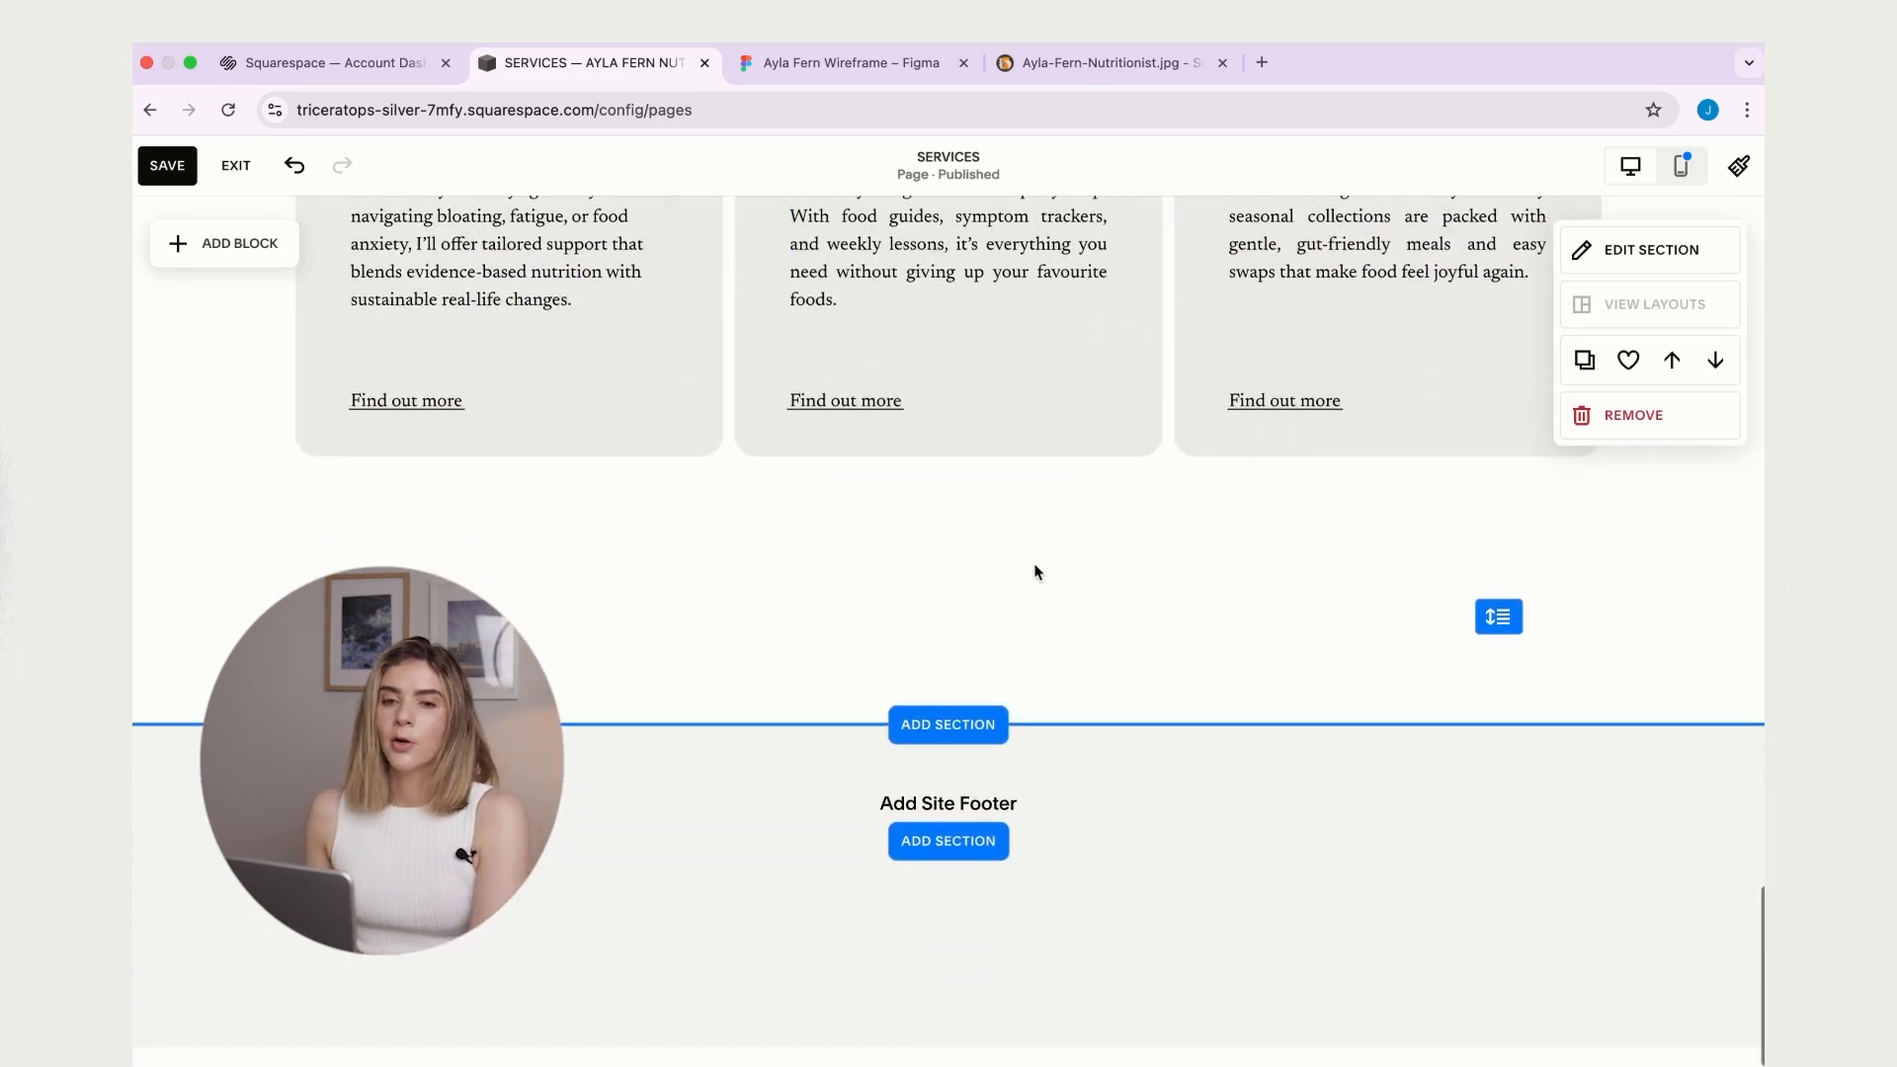
- Add a button block below the service cards
{"action": "left_click", "coordinate": [176, 244]}
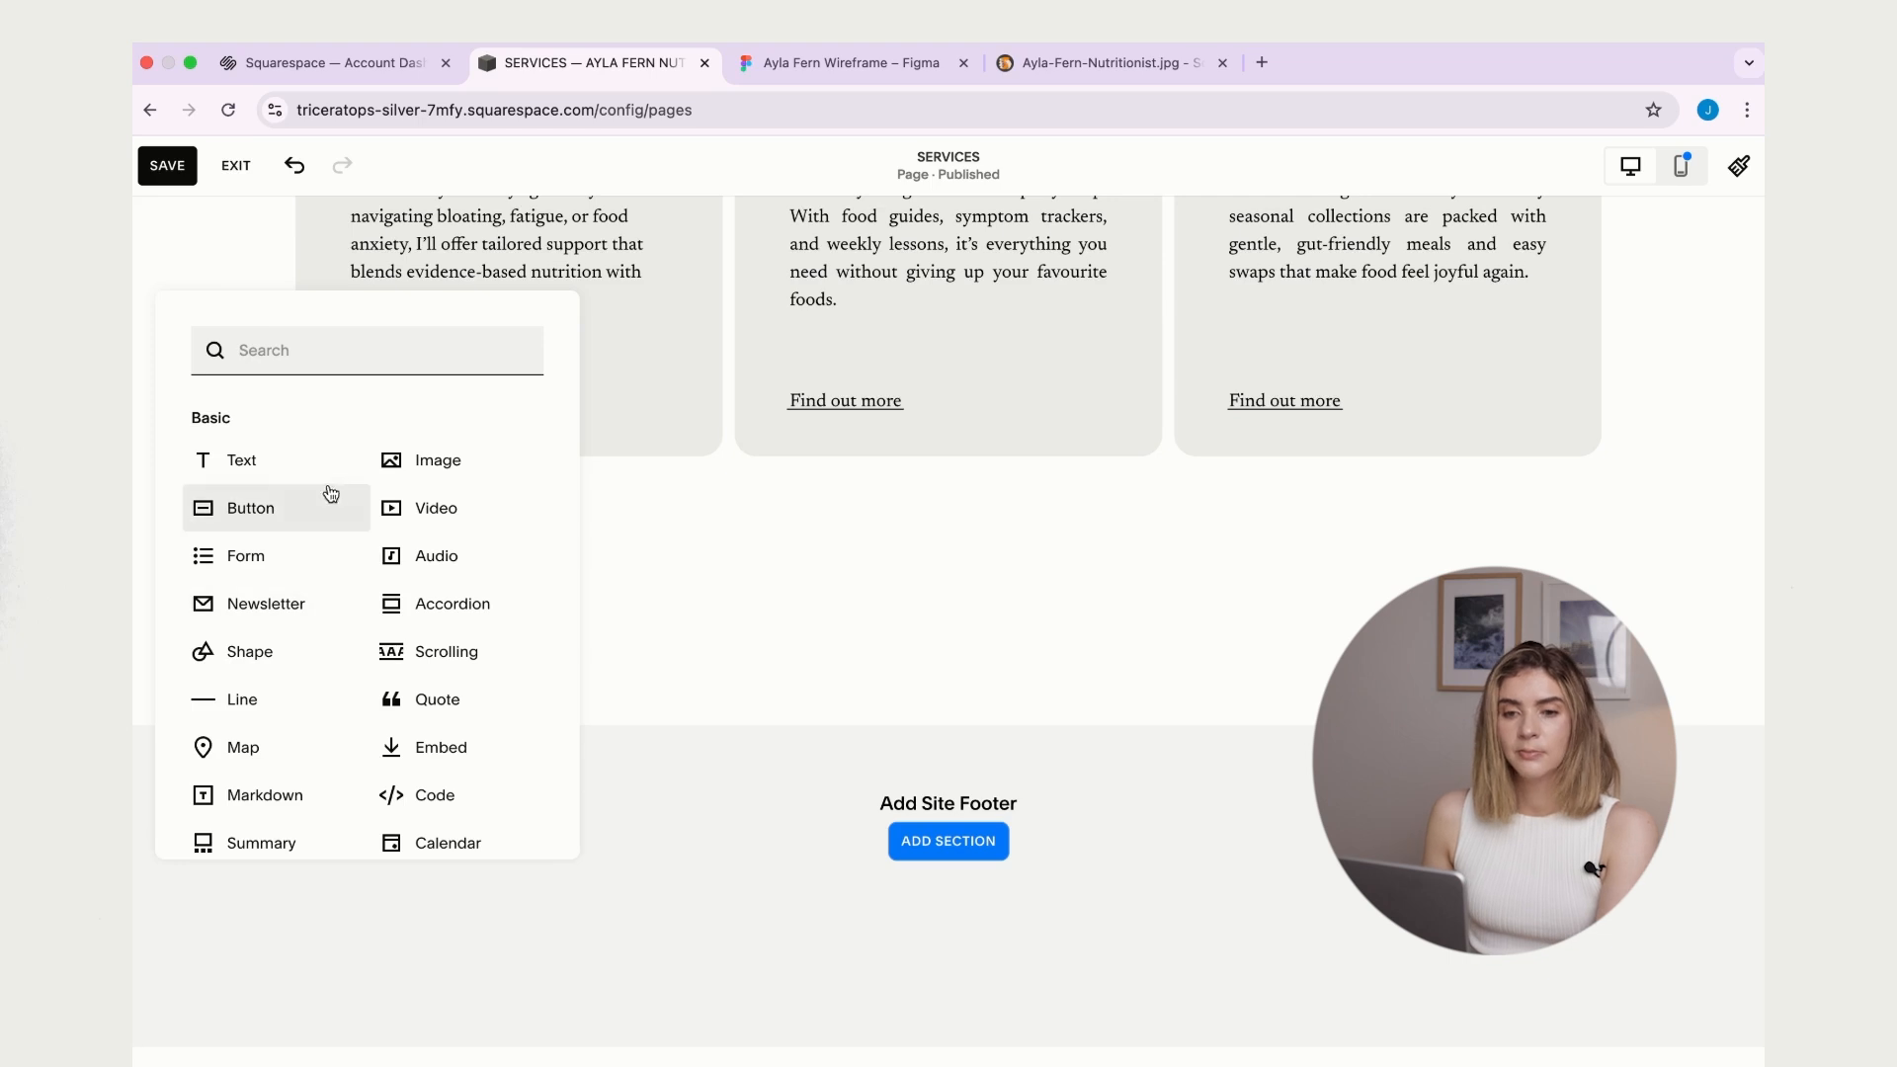
{"action": "left_click", "coordinate": [745, 516]}
{"action": "left_click", "coordinate": [259, 252]}
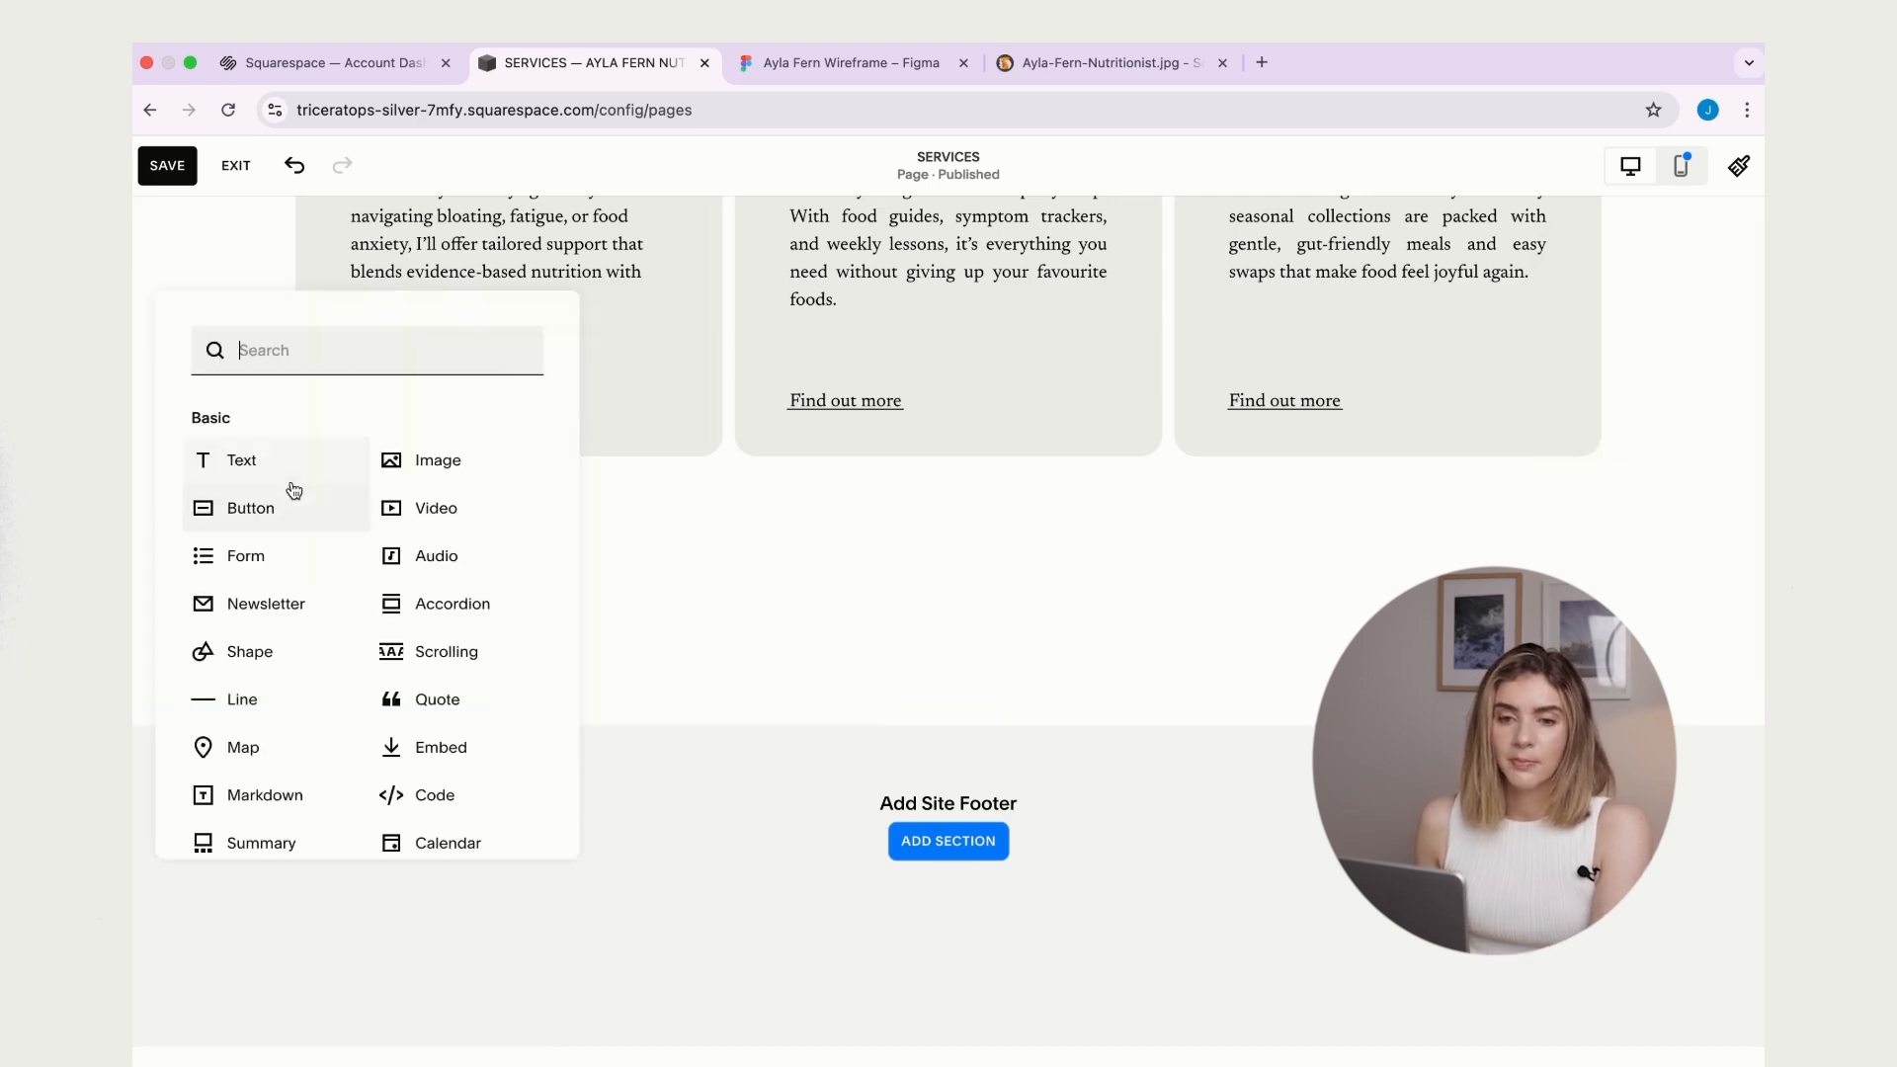
{"action": "left_click", "coordinate": [272, 514]}
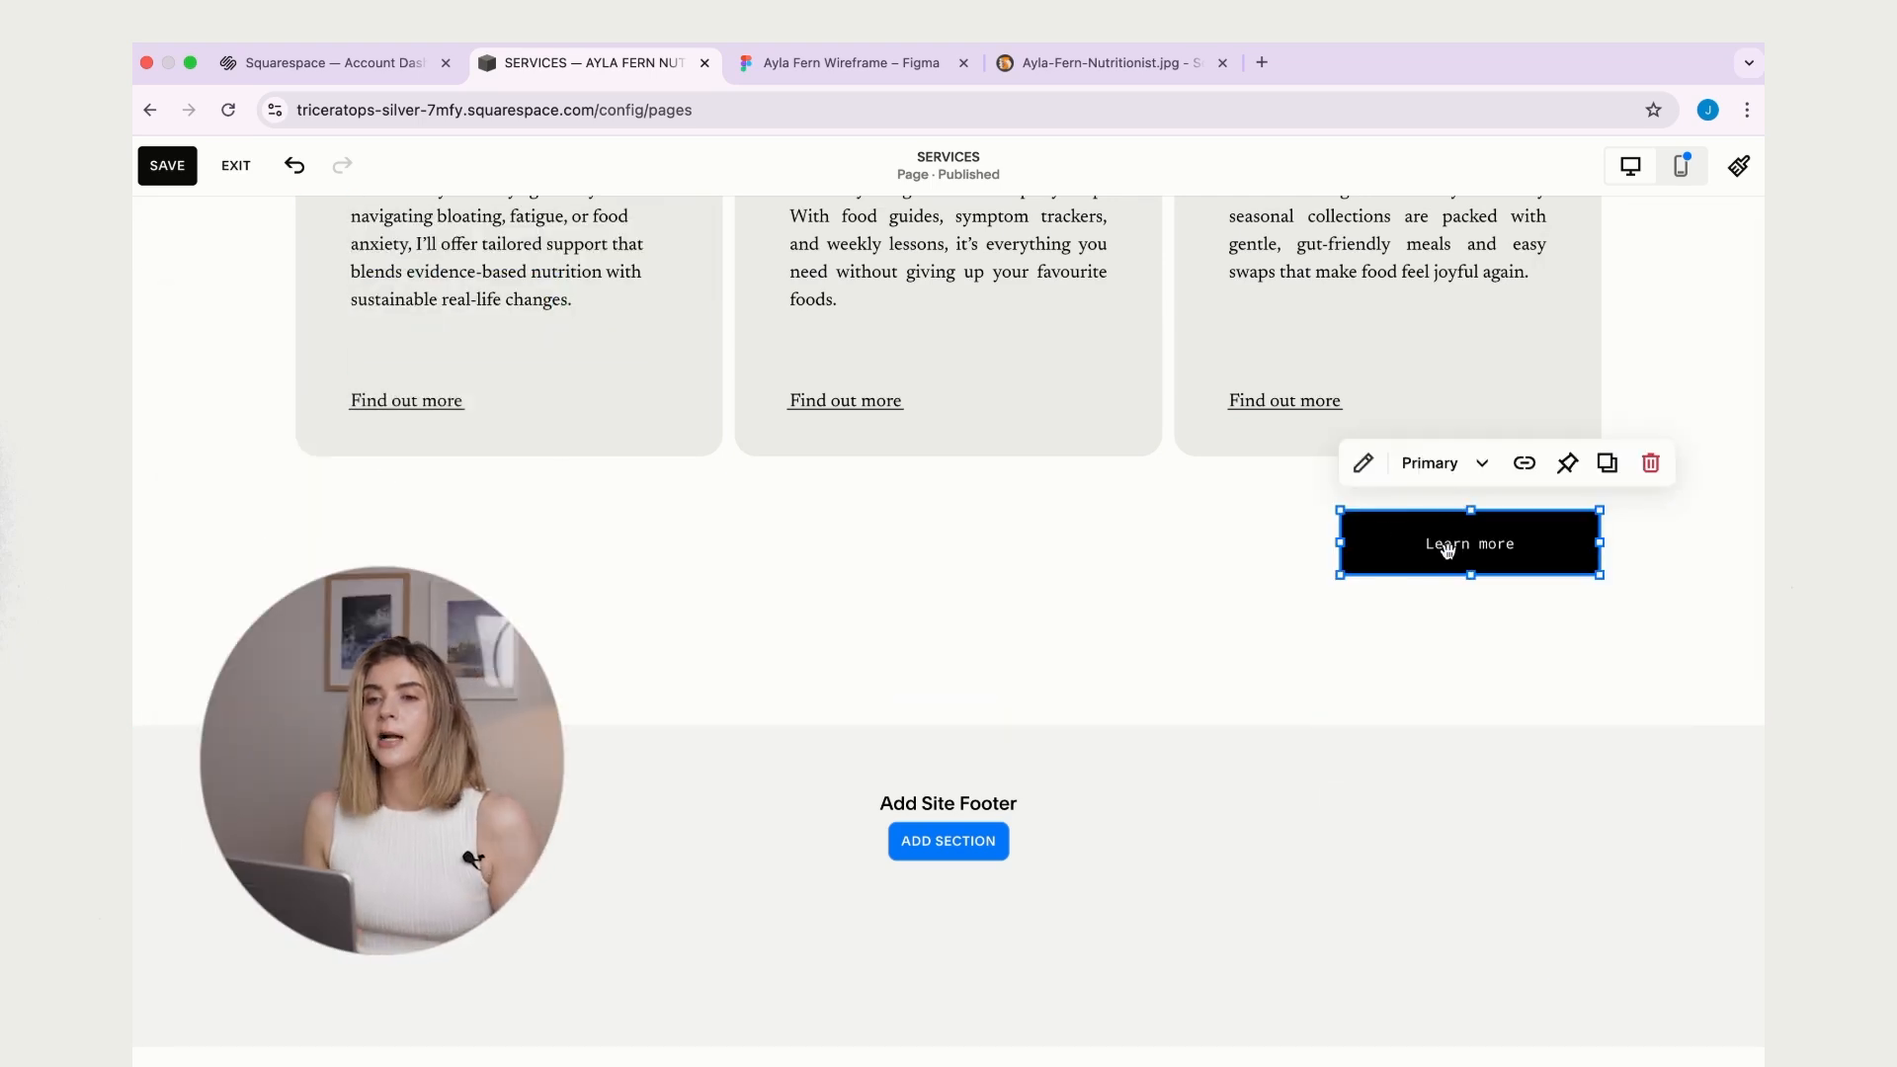
- Check the 'Chat about your options' button text in the Figma wireframe, then return
{"action": "left_click", "coordinate": [772, 62]}
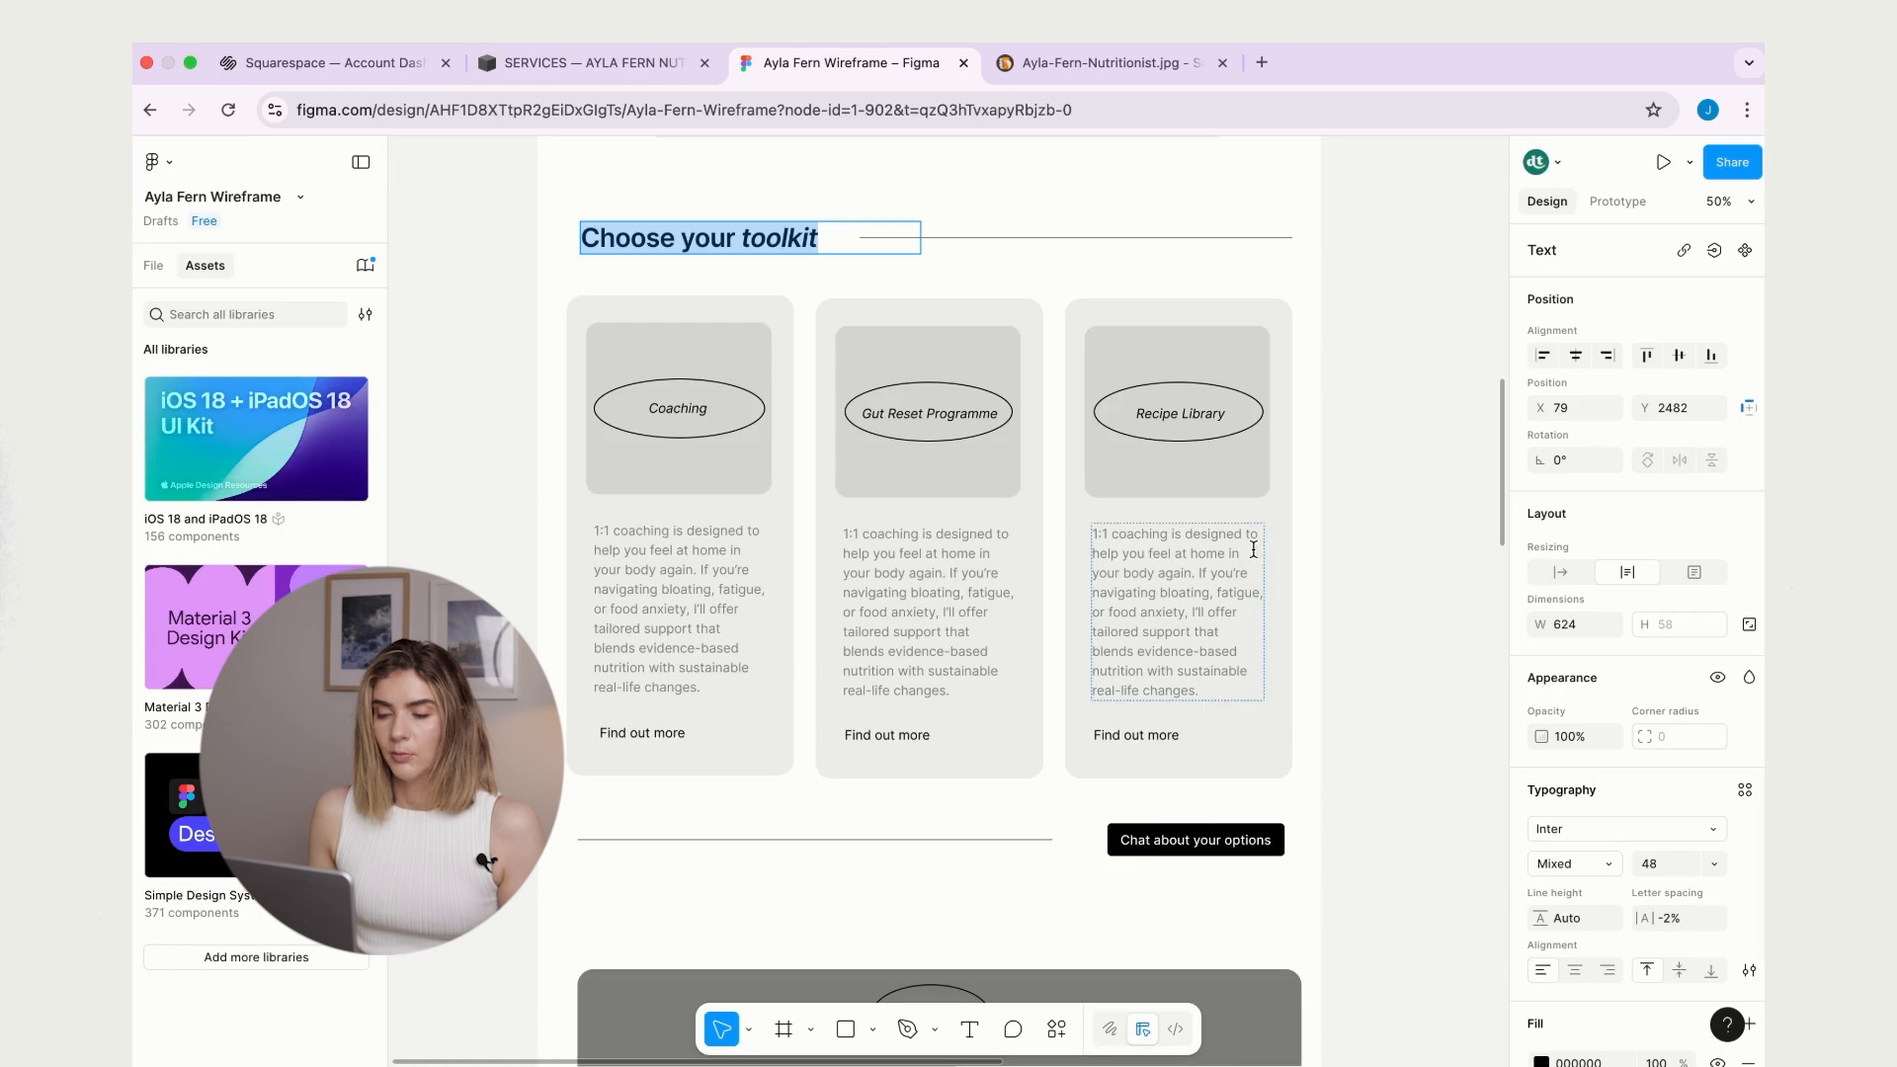
{"action": "scroll", "coordinate": [1253, 549], "scroll_direction": "down", "scroll_amount": 5}
{"action": "double_click", "coordinate": [1191, 430]}
{"action": "key", "text": "super+c"}
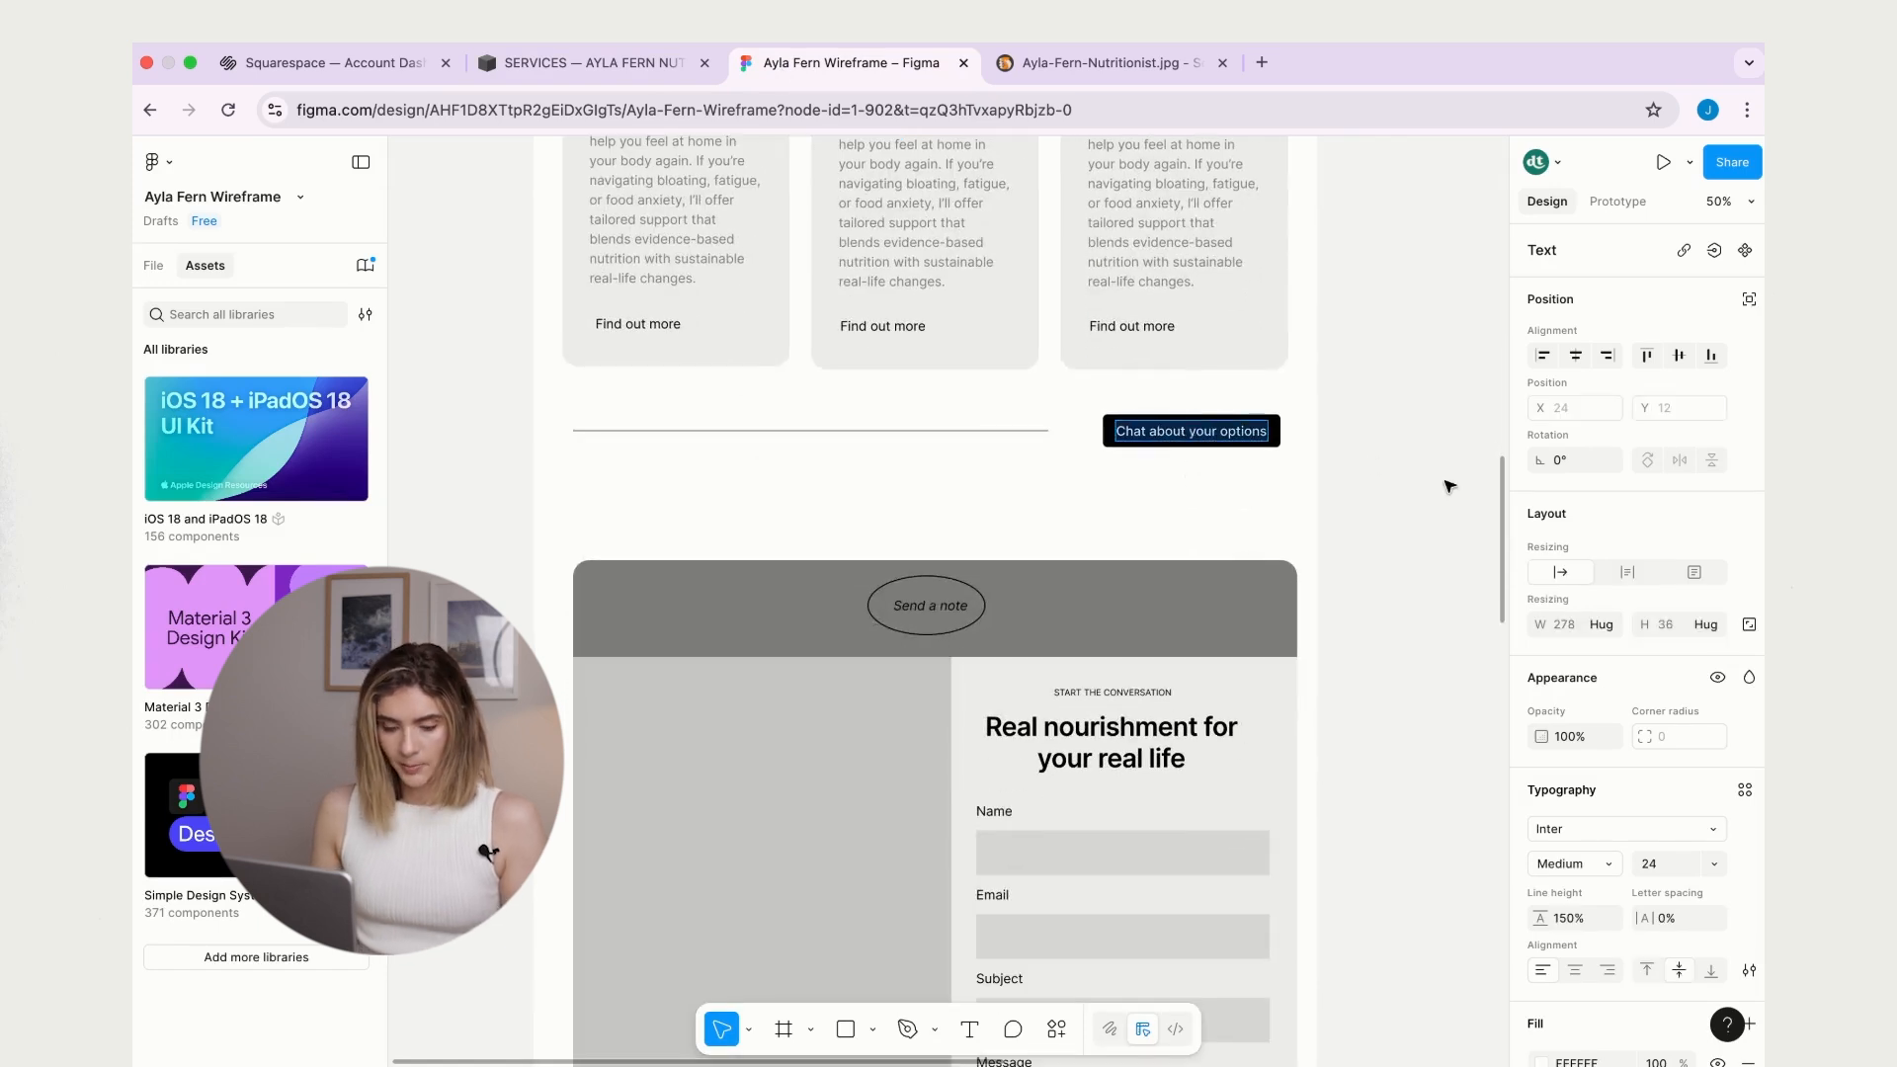
{"action": "left_click", "coordinate": [603, 64]}
- Relabel the button 'Chat about your options' and move it higher in the section
{"action": "left_click", "coordinate": [1362, 465]}
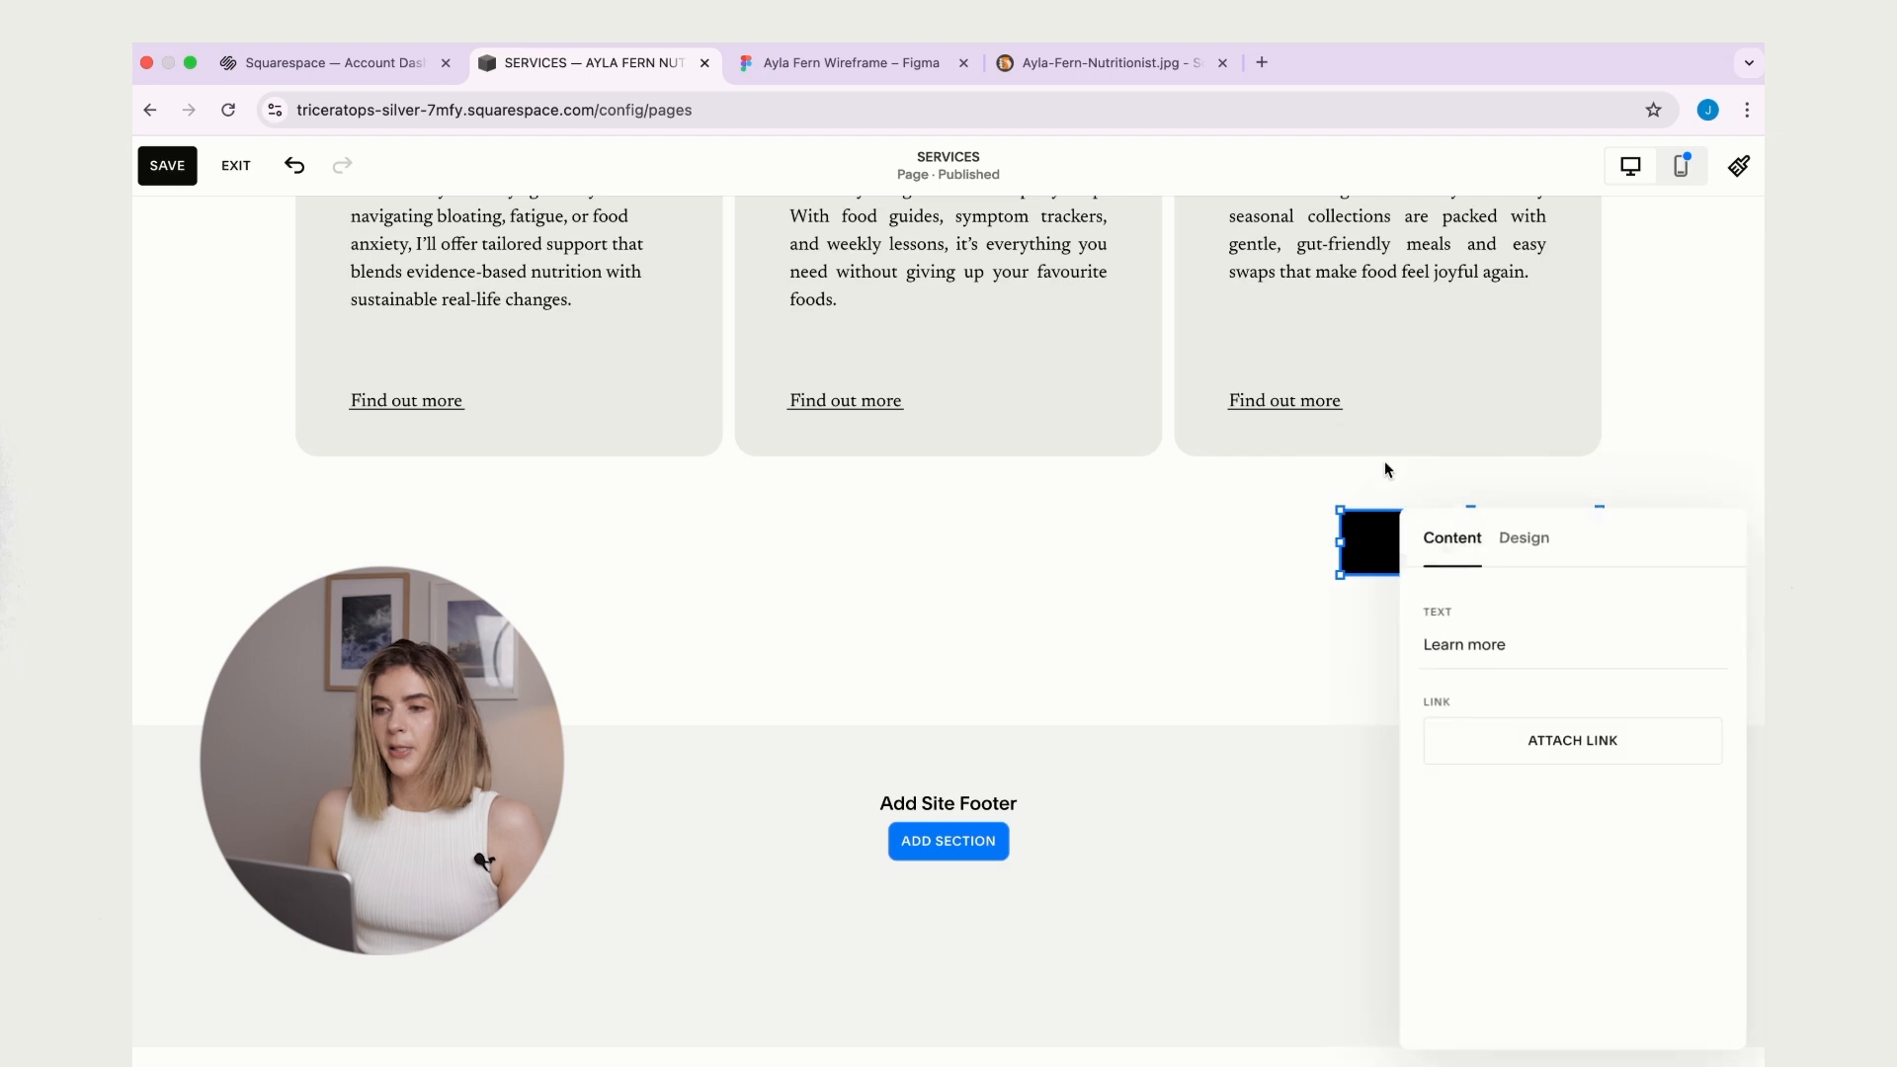
{"action": "triple_click", "coordinate": [1486, 637]}
{"action": "key", "text": "super+v"}
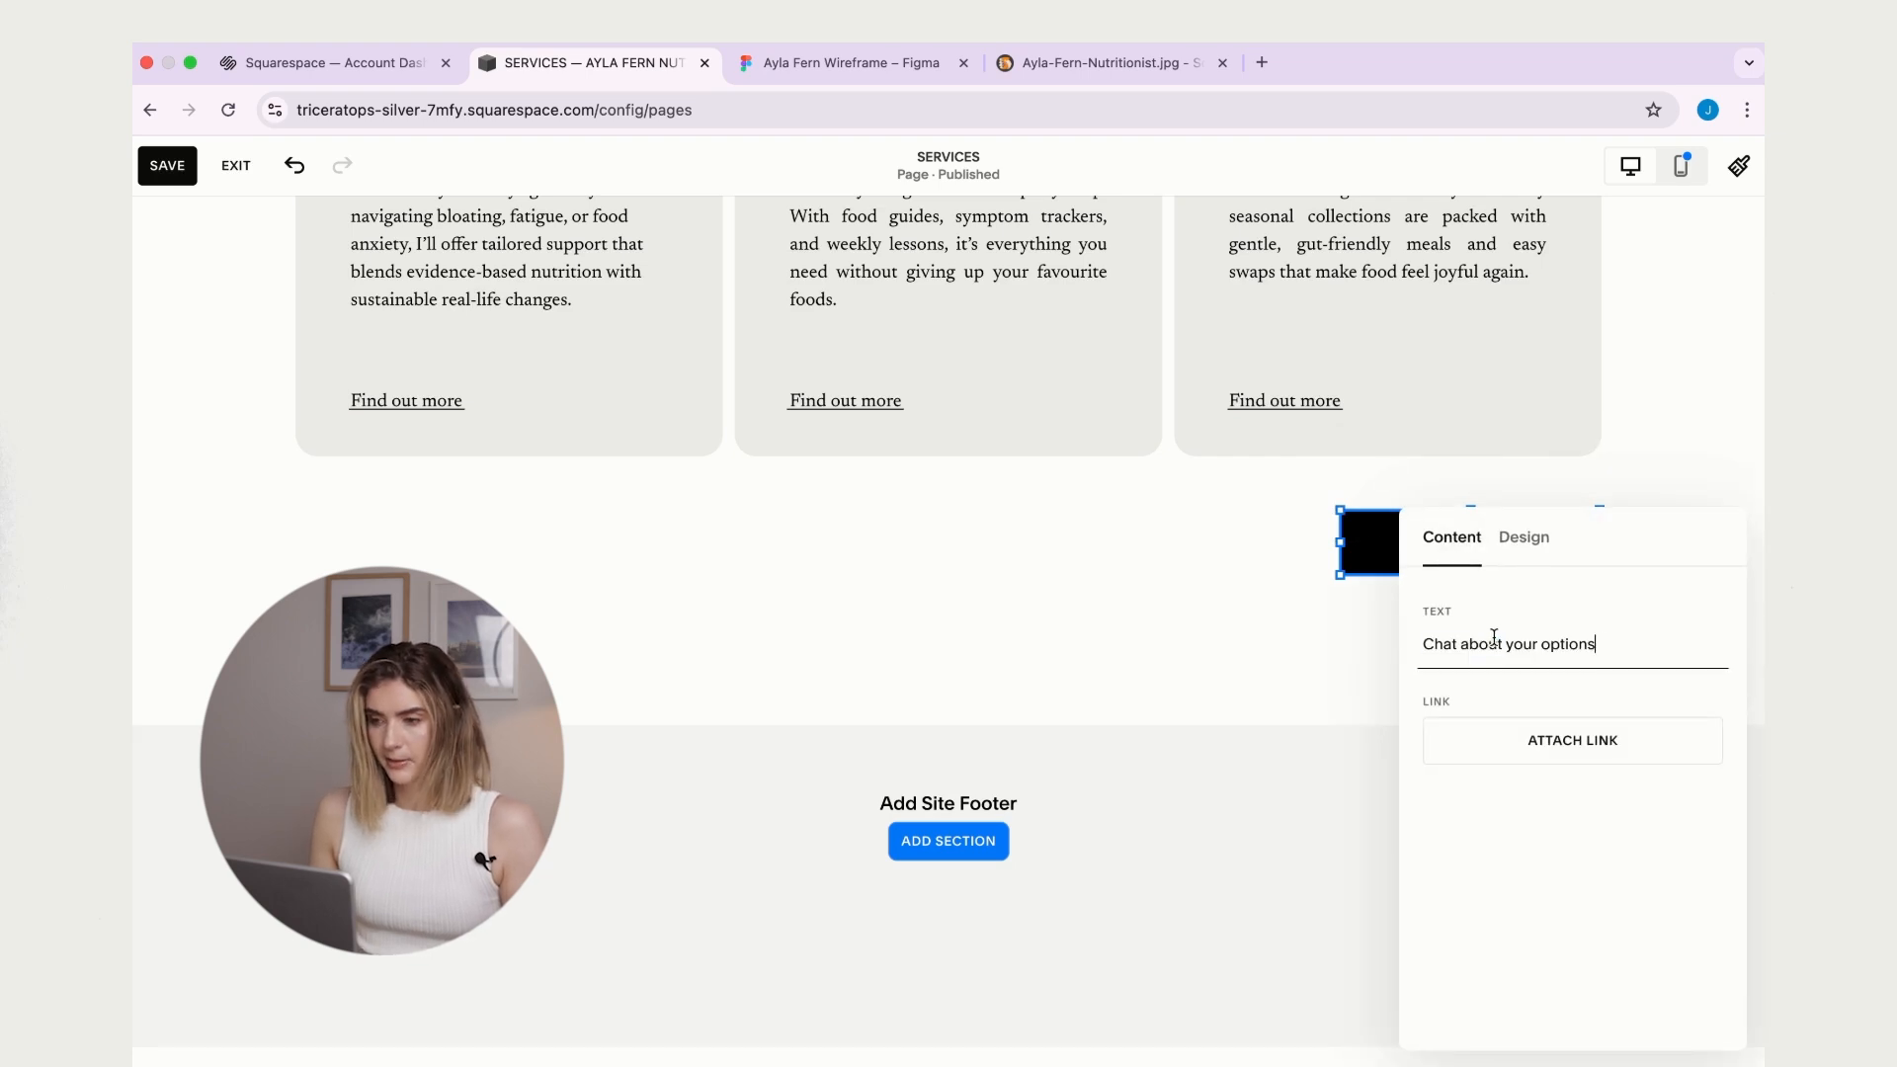
{"action": "left_click", "coordinate": [1040, 560]}
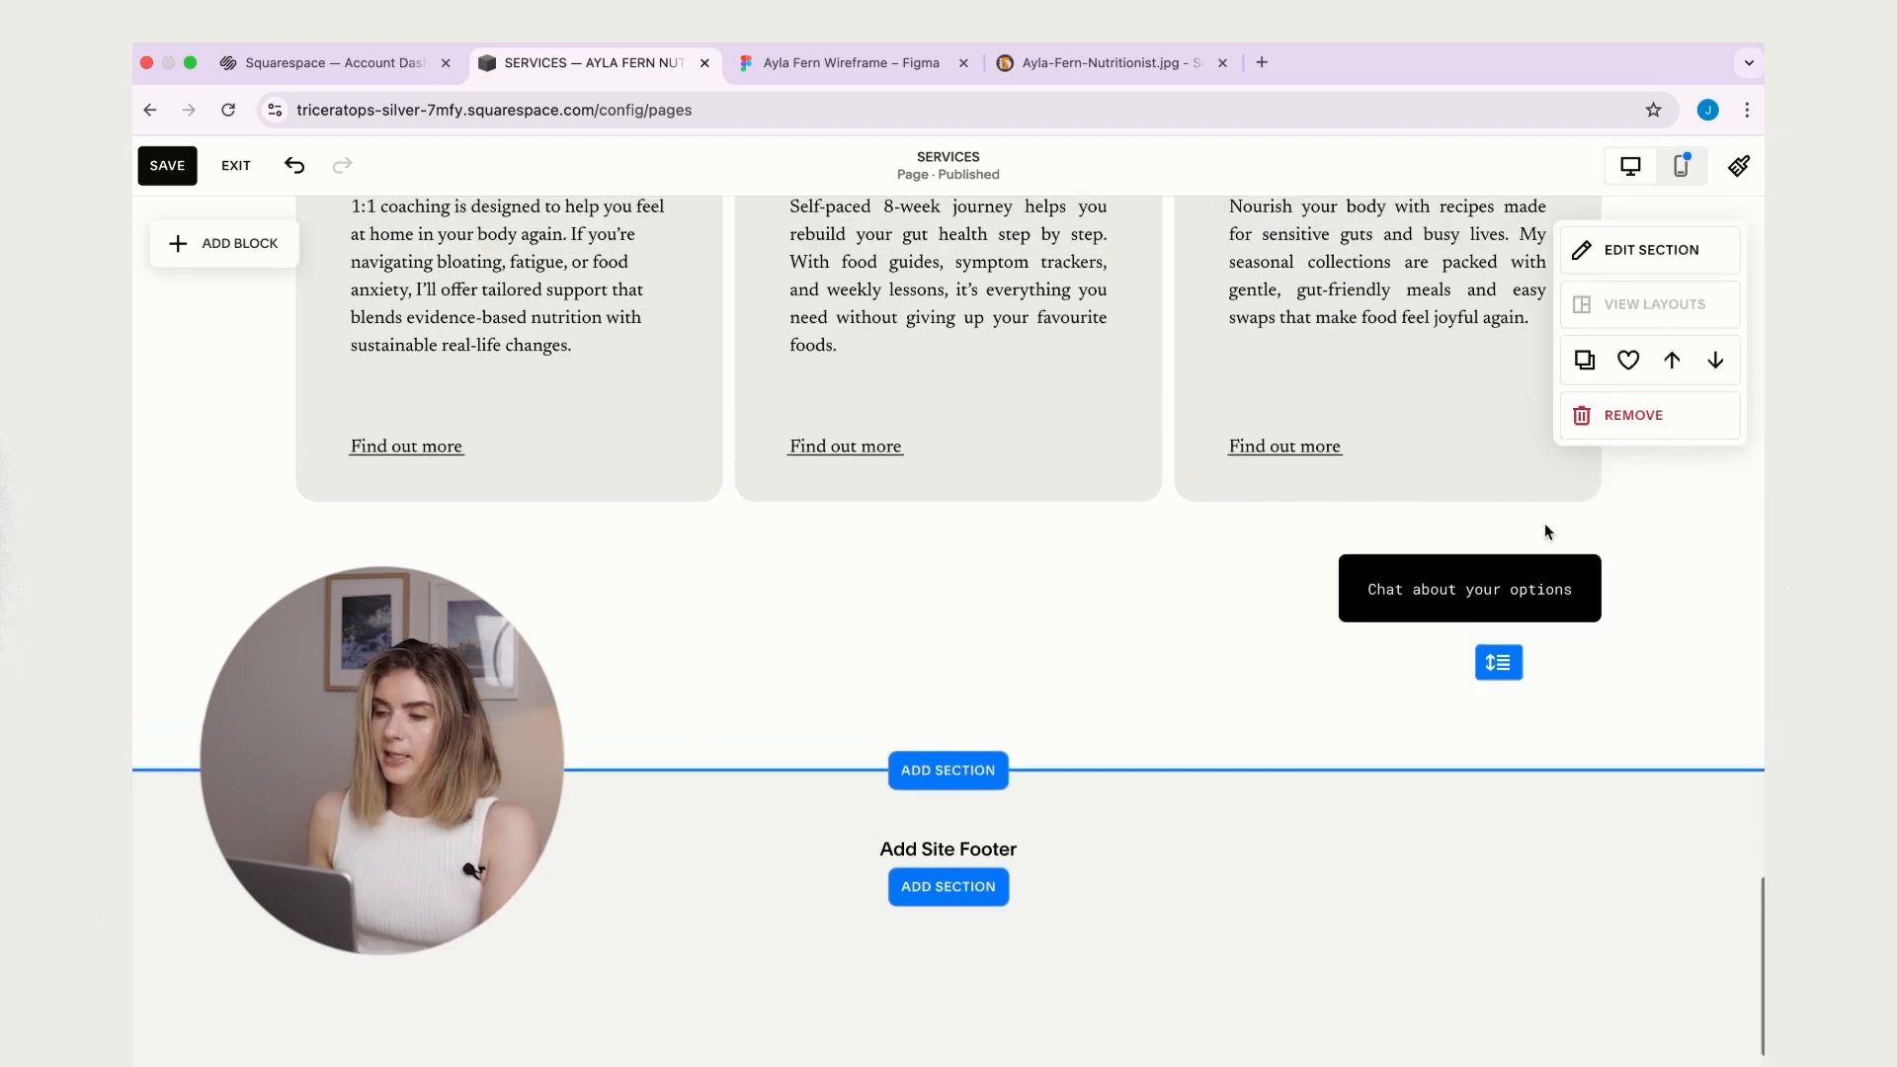
{"action": "left_click", "coordinate": [1478, 605]}
{"action": "left_click_drag", "start_coordinate": [1472, 617], "coordinate": [1477, 587]}
{"action": "left_click", "coordinate": [184, 572]}
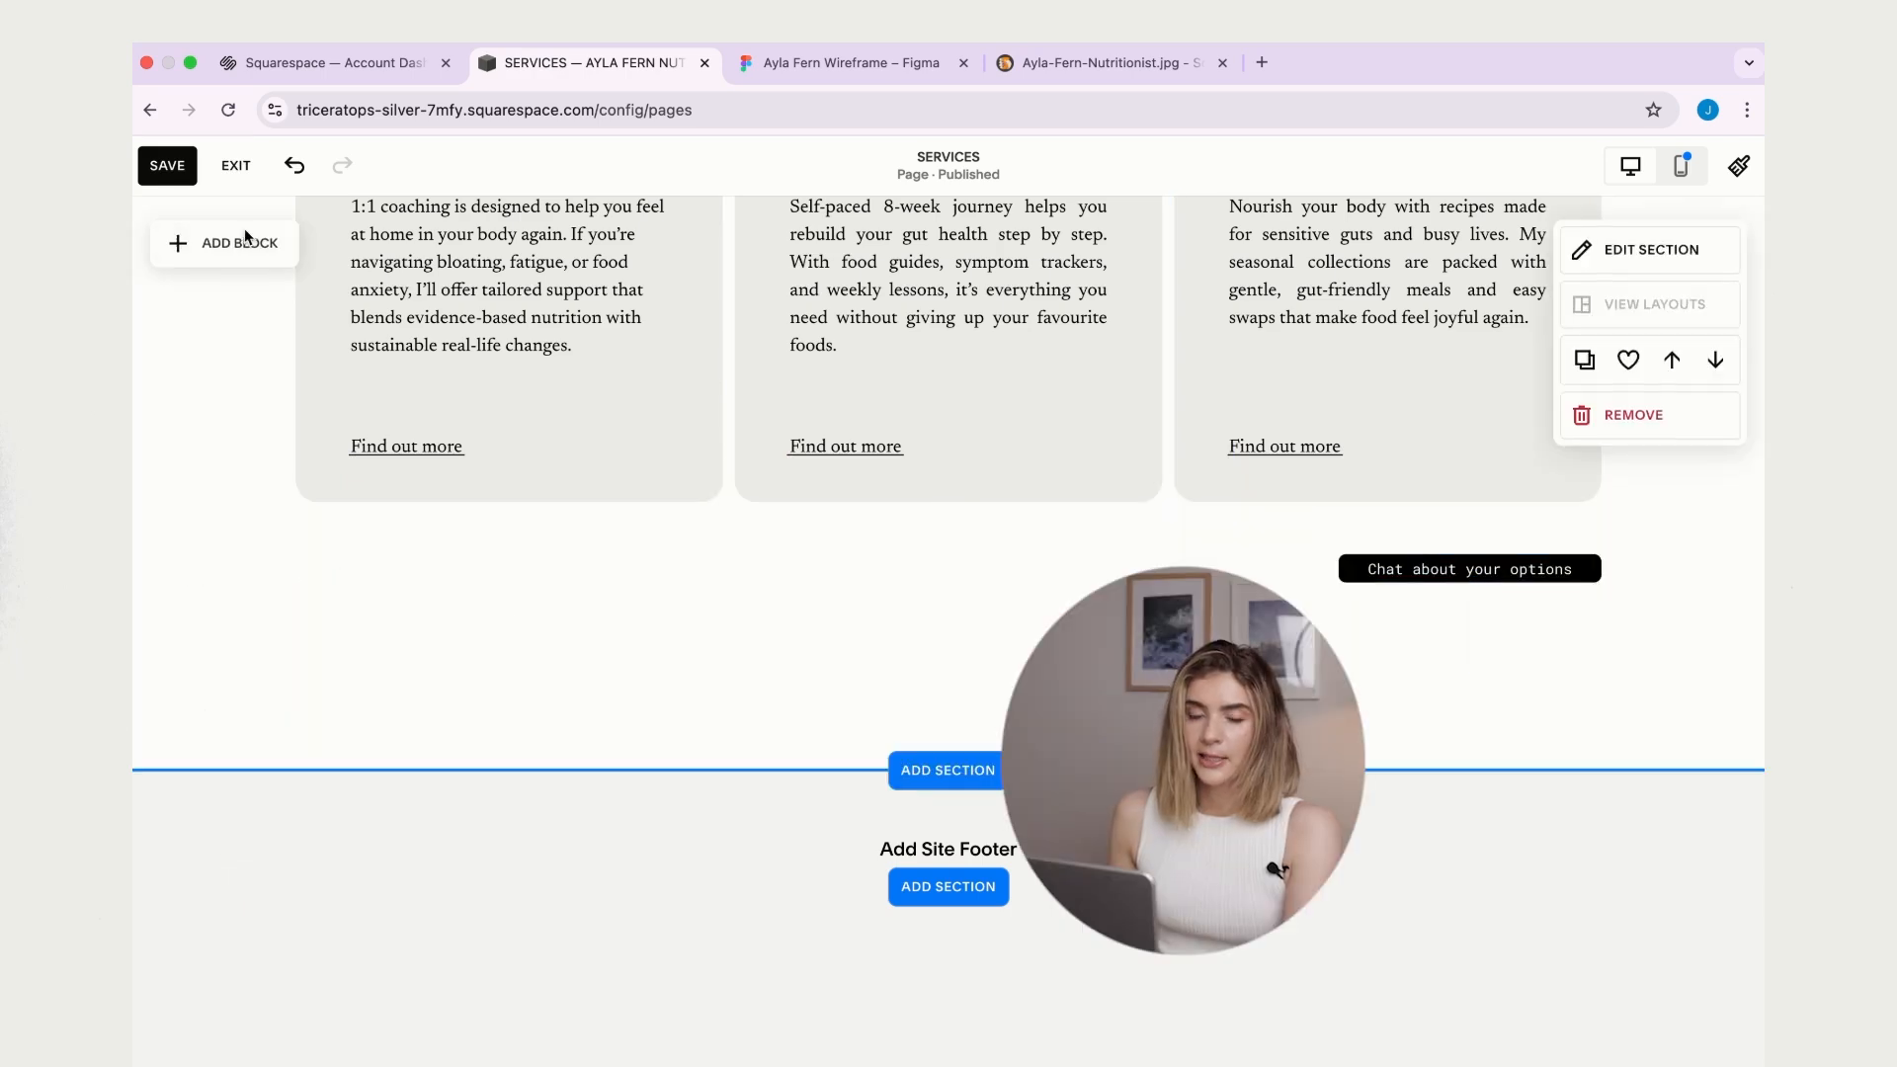
- Add a horizontal line stretched across toward the button, level with it
{"action": "left_click", "coordinate": [198, 243]}
{"action": "left_click", "coordinate": [249, 699]}
{"action": "left_click_drag", "start_coordinate": [501, 570], "coordinate": [1266, 573]}
{"action": "mouse_move", "coordinate": [784, 574]}
{"action": "left_mouse_down"}
{"action": "mouse_move", "coordinate": [792, 636]}
{"action": "mouse_move", "coordinate": [793, 587]}
{"action": "left_mouse_up"}
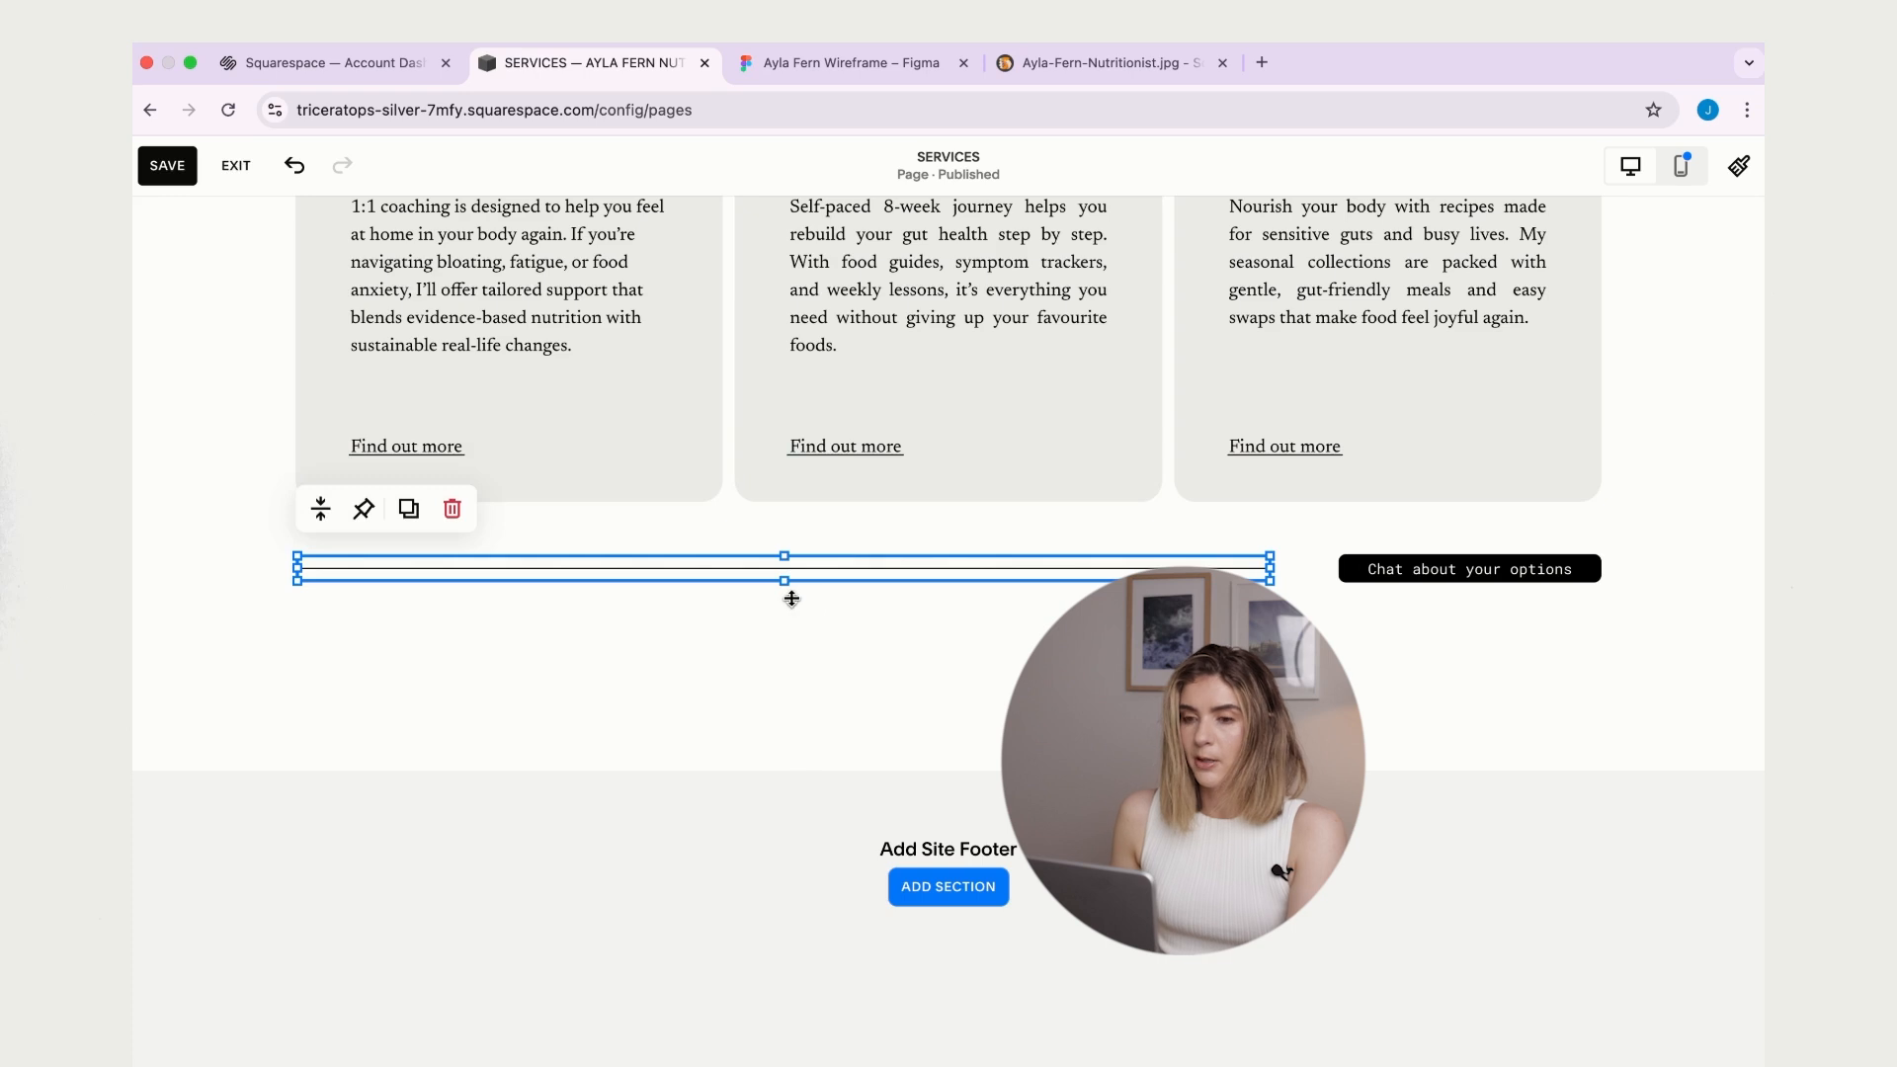
{"action": "left_click", "coordinate": [1731, 654]}
{"action": "scroll", "coordinate": [1729, 652], "scroll_direction": "up", "scroll_amount": 7}
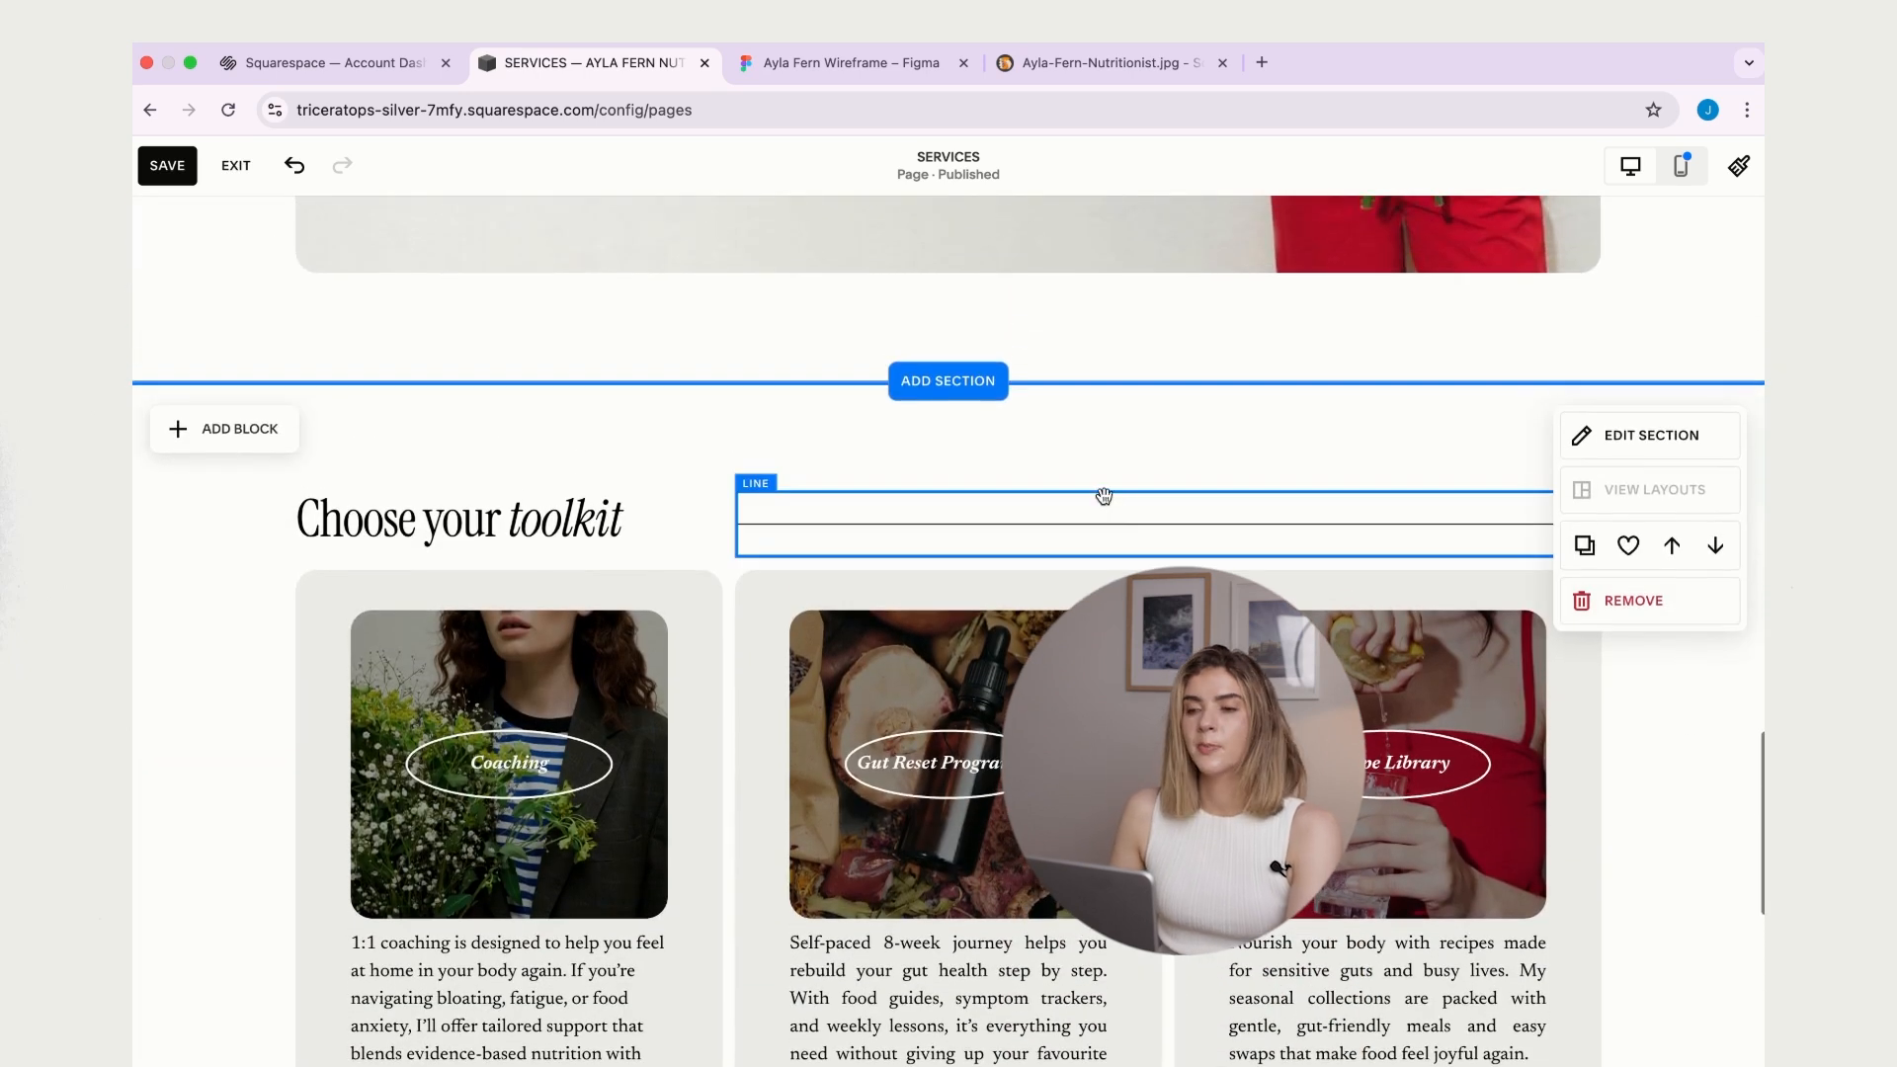
{"action": "scroll", "coordinate": [1104, 496], "scroll_direction": "down", "scroll_amount": 5}
{"action": "scroll", "coordinate": [1054, 356], "scroll_direction": "up", "scroll_amount": 10}
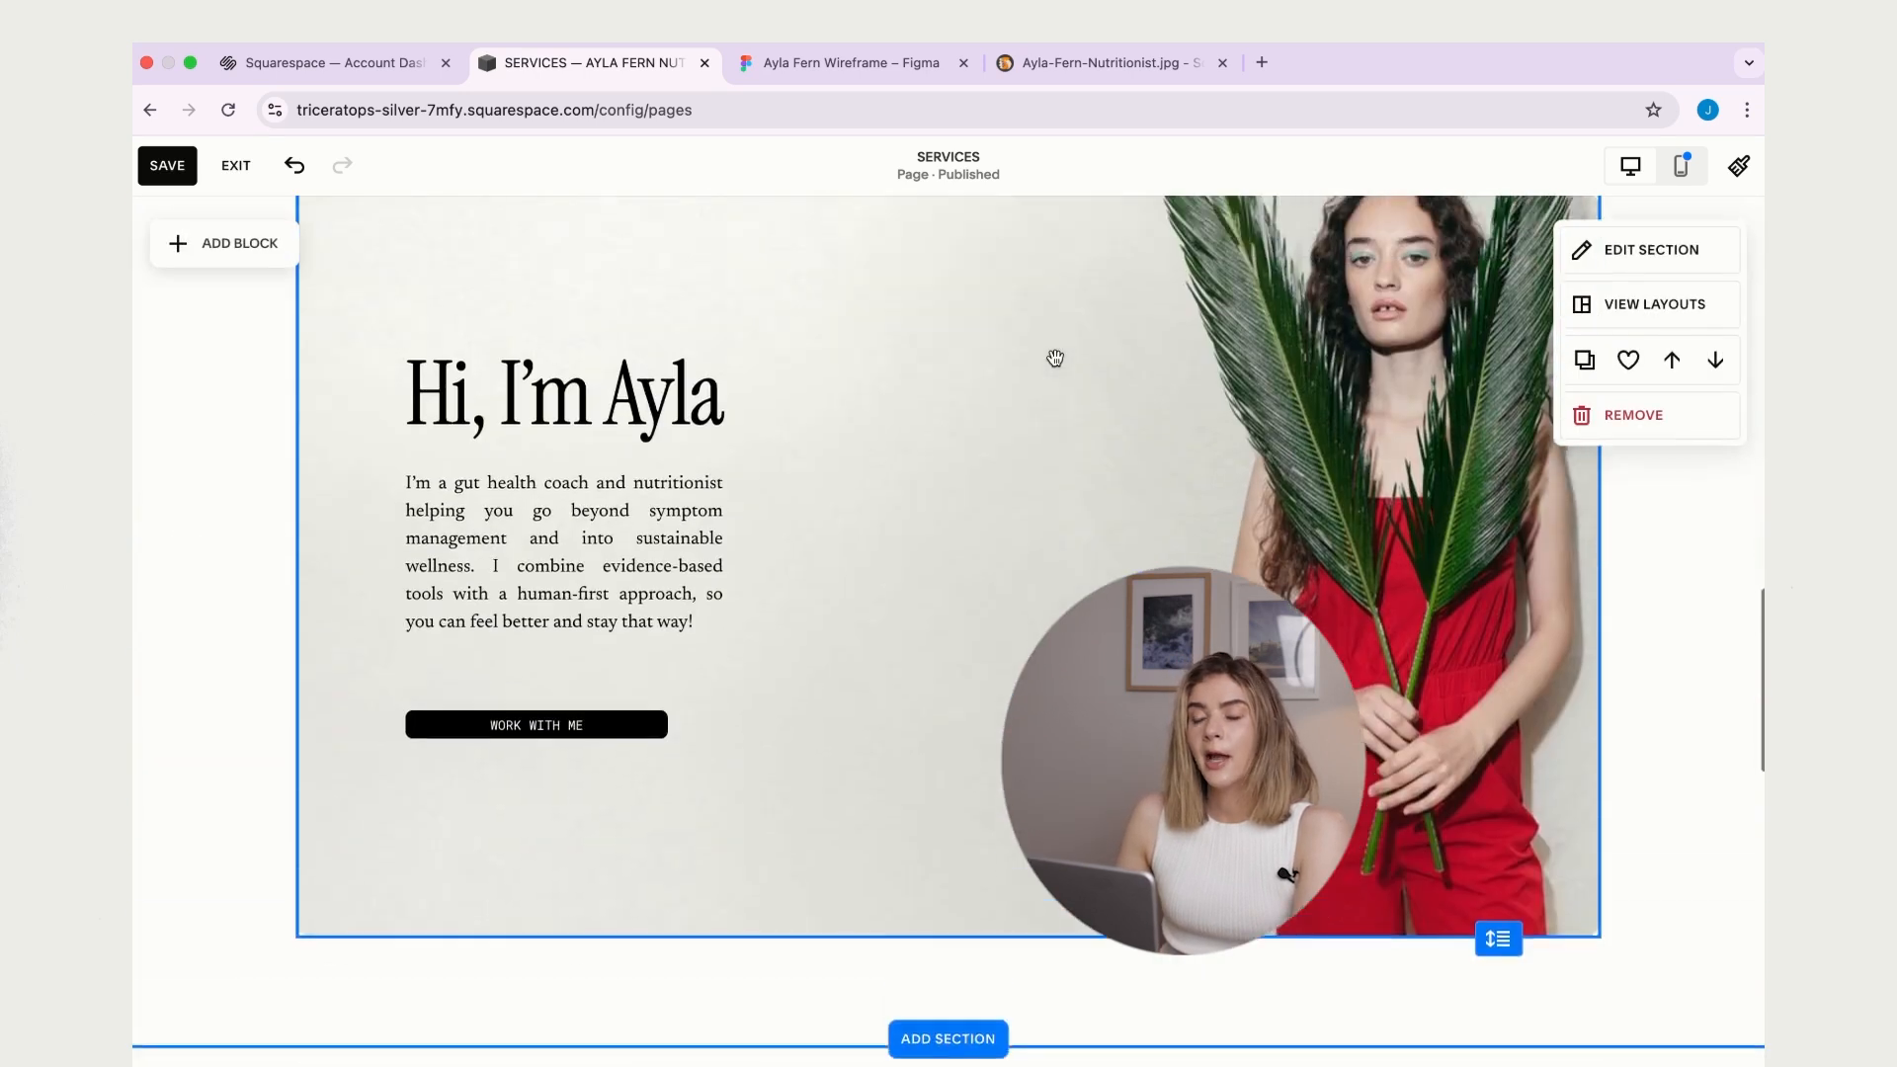
{"action": "scroll", "coordinate": [1055, 357], "scroll_direction": "up", "scroll_amount": 3}
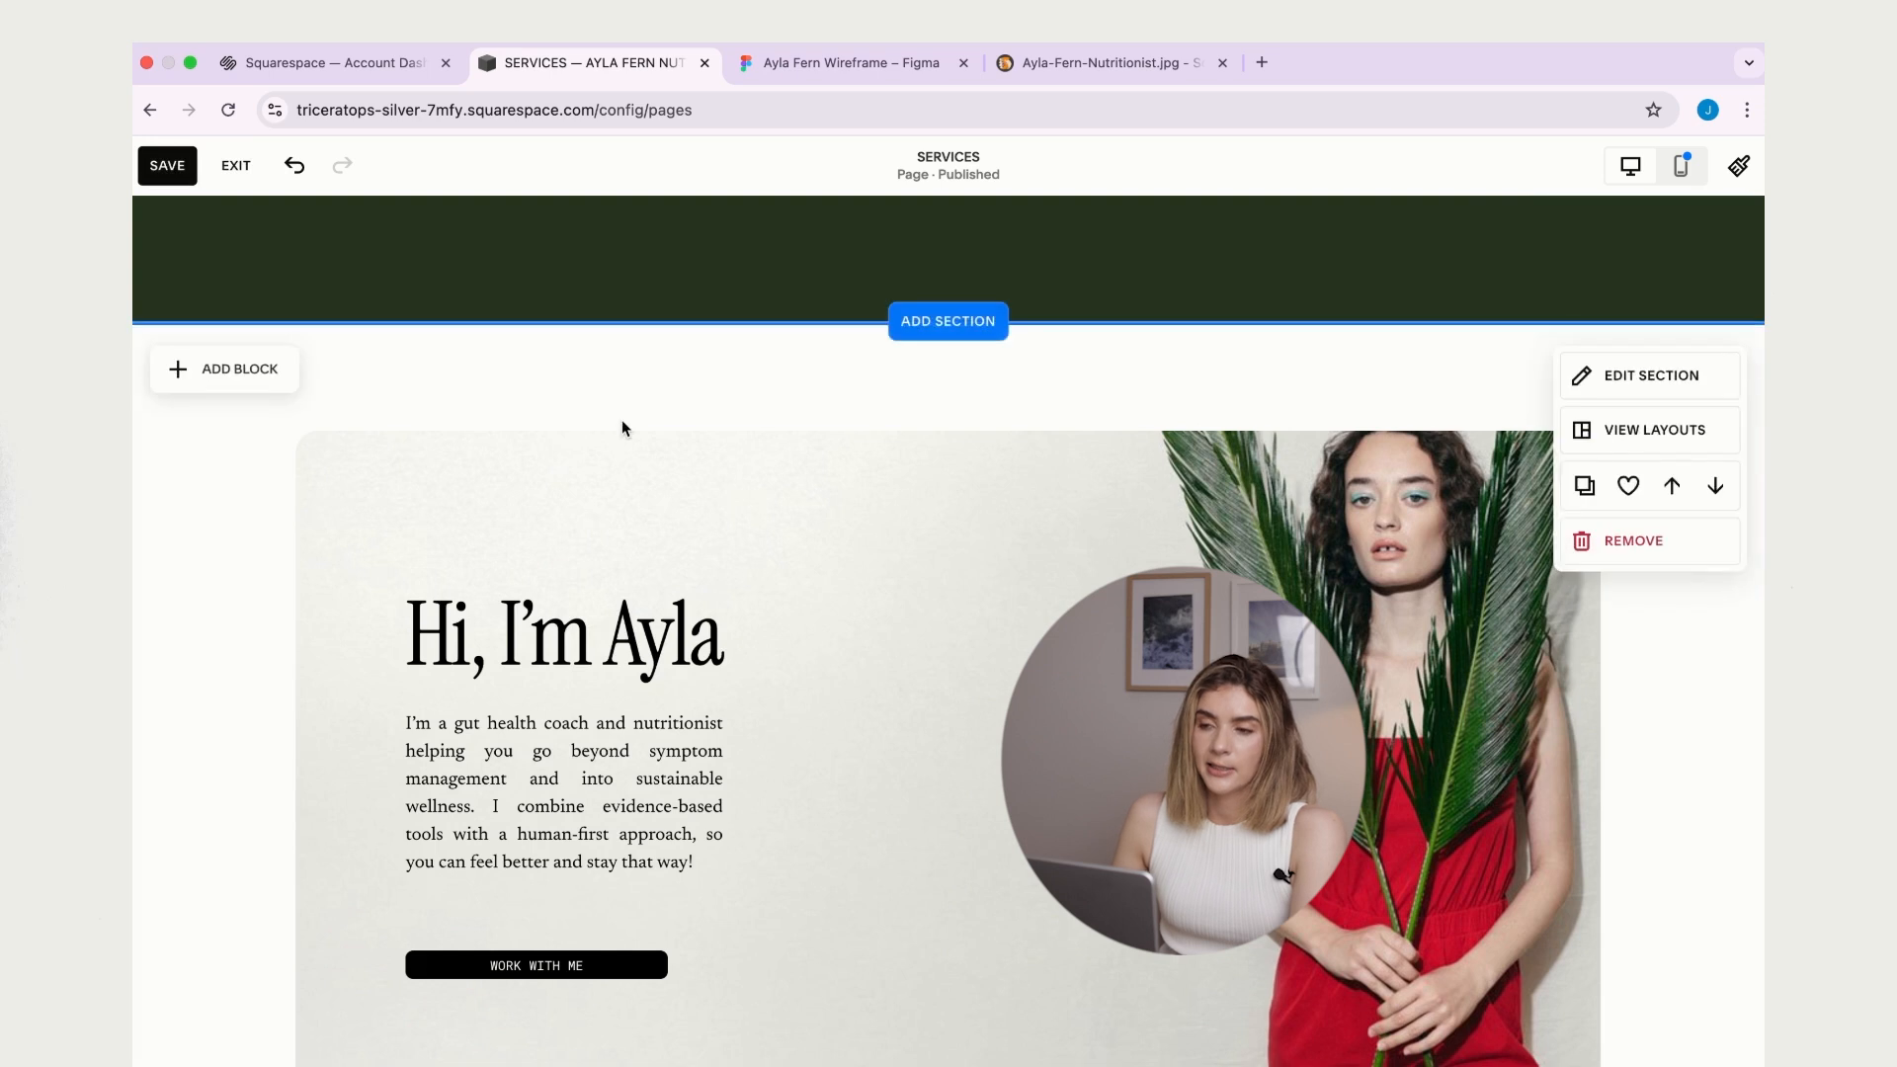
{"action": "scroll", "coordinate": [622, 428], "scroll_direction": "up", "scroll_amount": 3}
{"action": "scroll", "coordinate": [622, 424], "scroll_direction": "down", "scroll_amount": 5}
- Save and exit the editor, preview the full Services page, then close the preview
{"action": "left_click", "coordinate": [166, 166]}
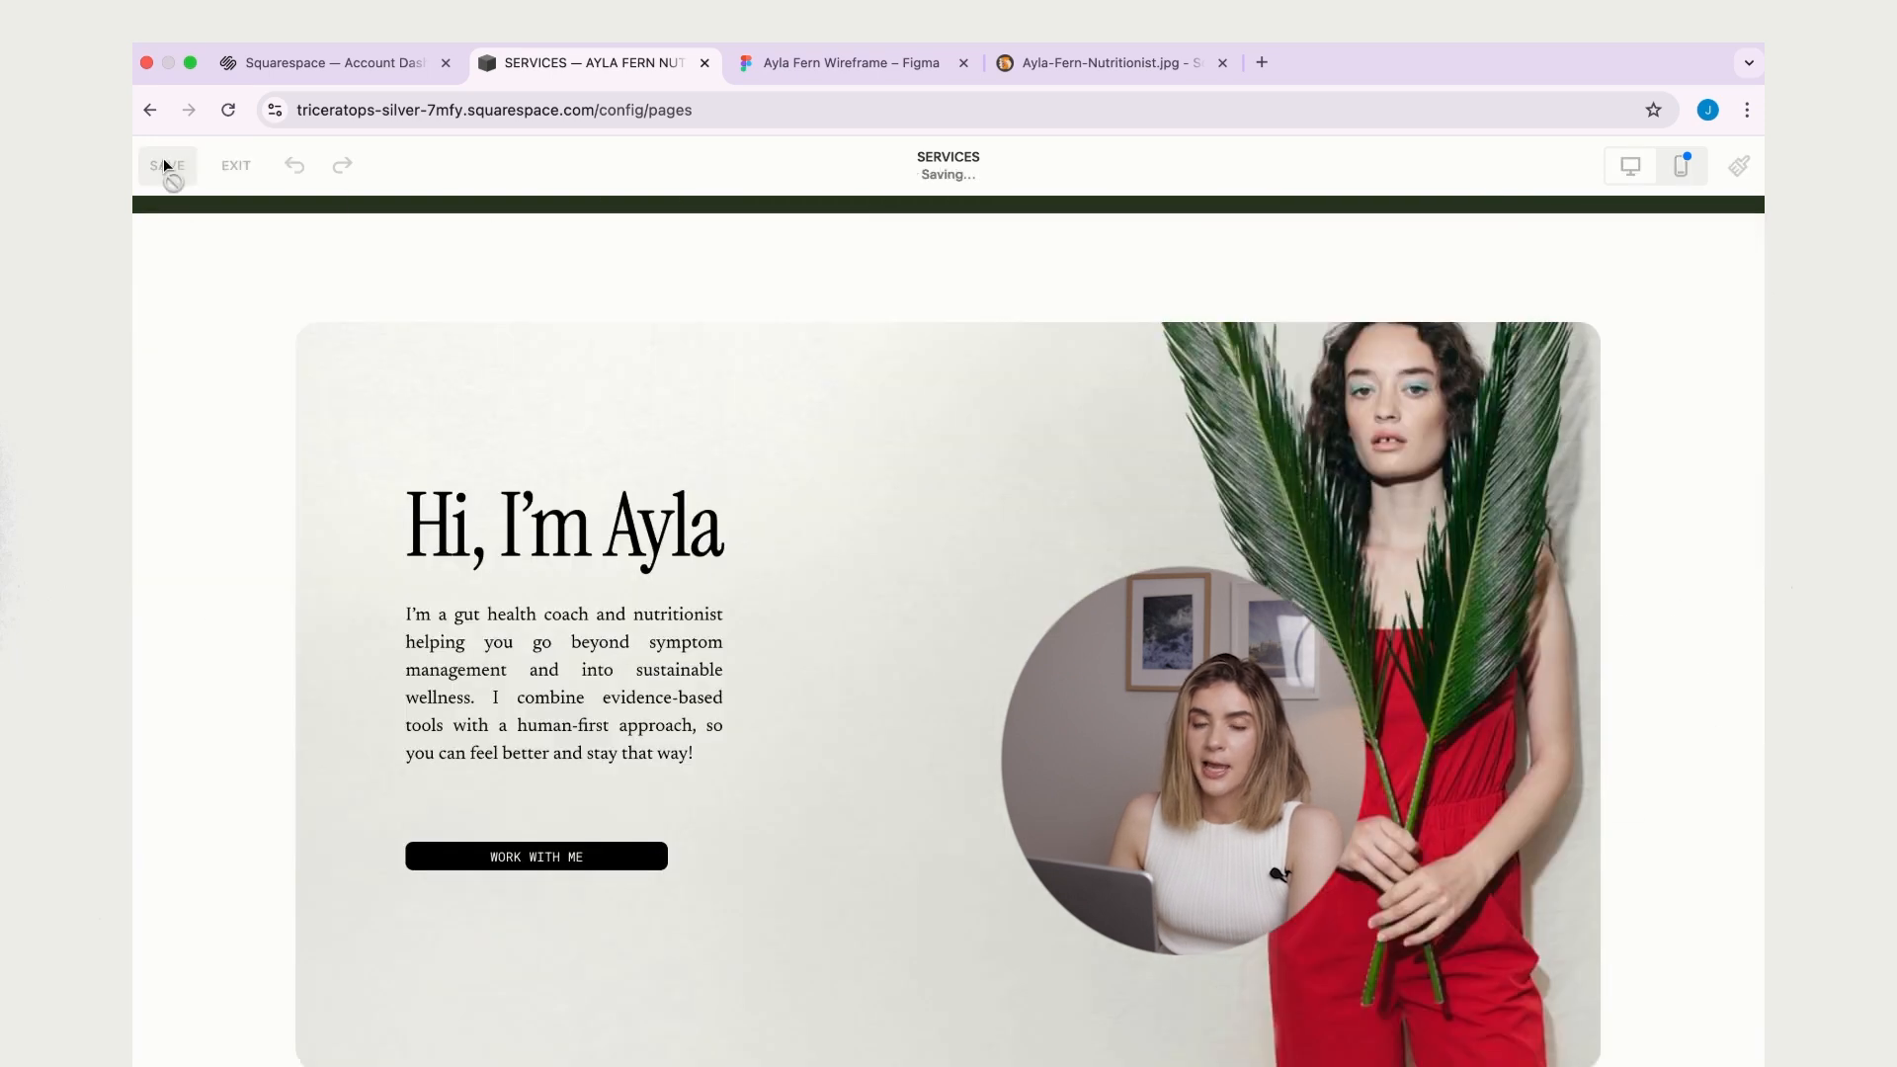
{"action": "left_click", "coordinate": [236, 168]}
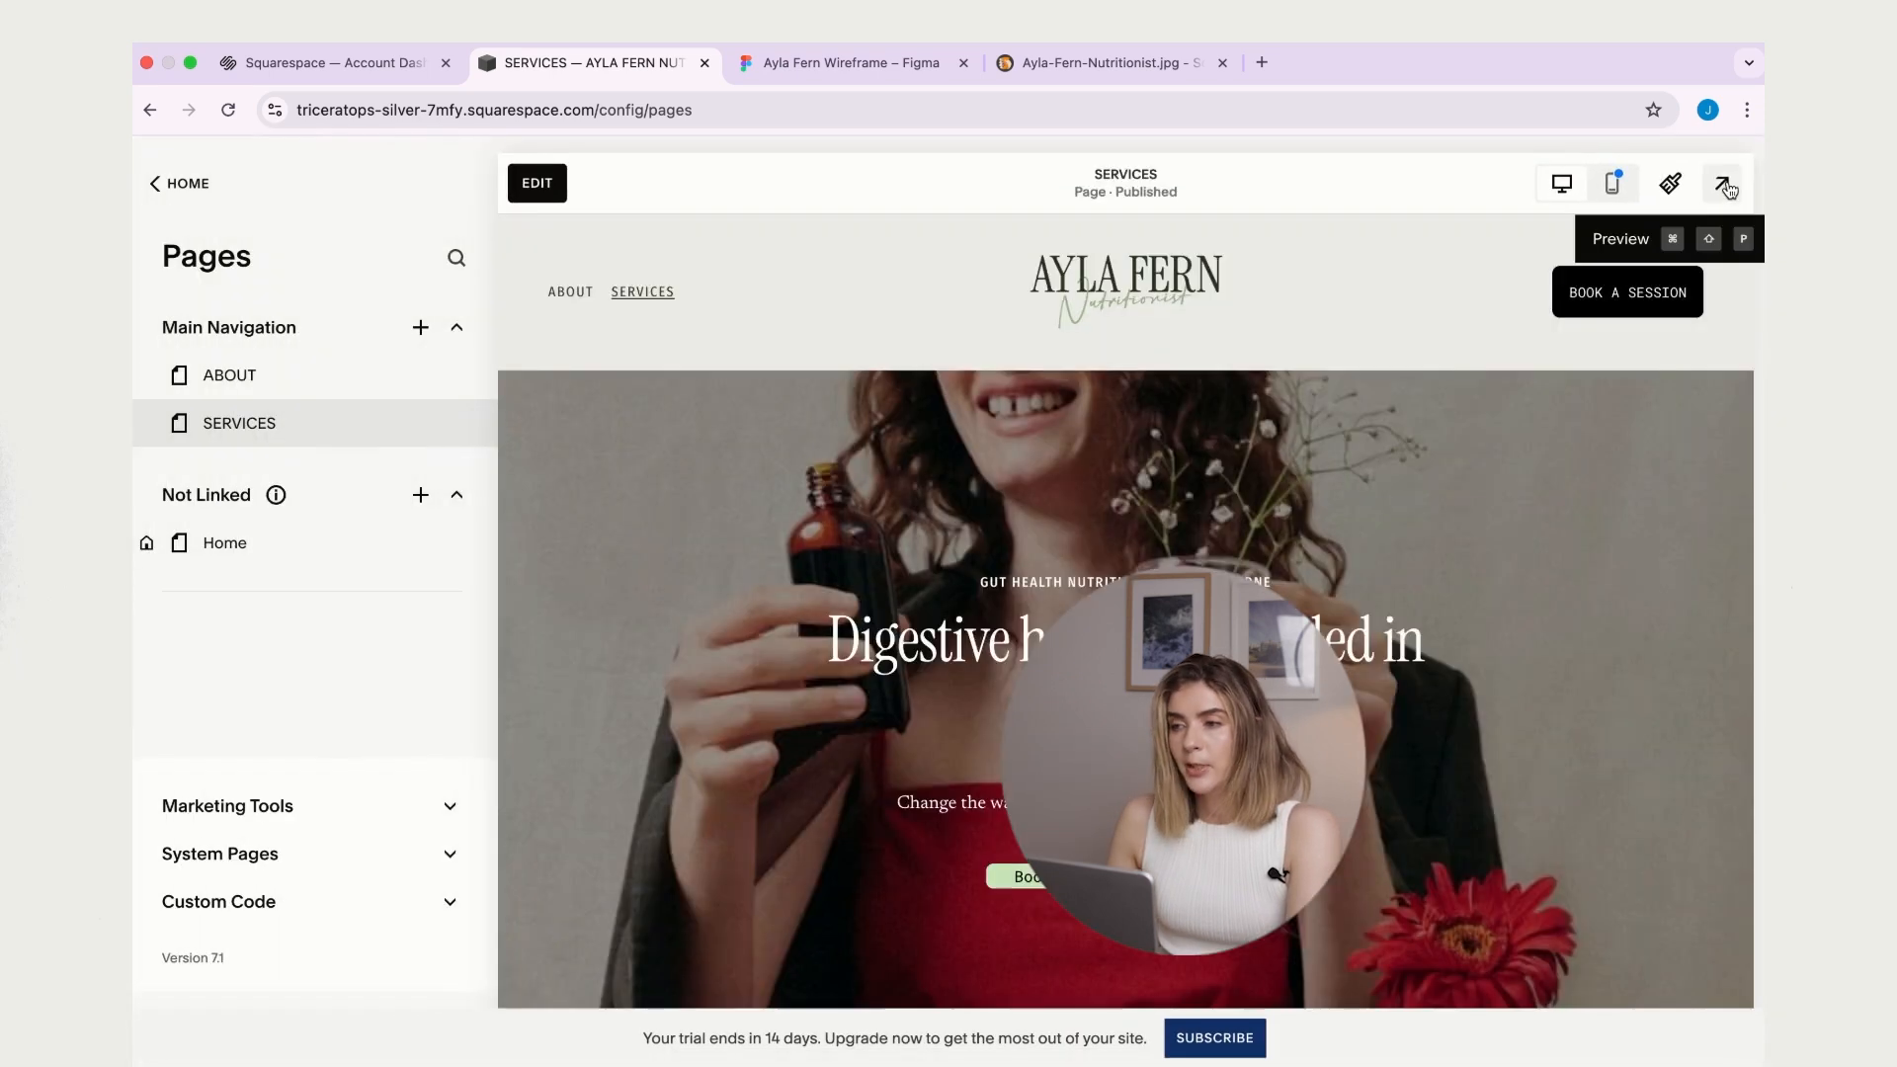
{"action": "left_click", "coordinate": [1724, 184]}
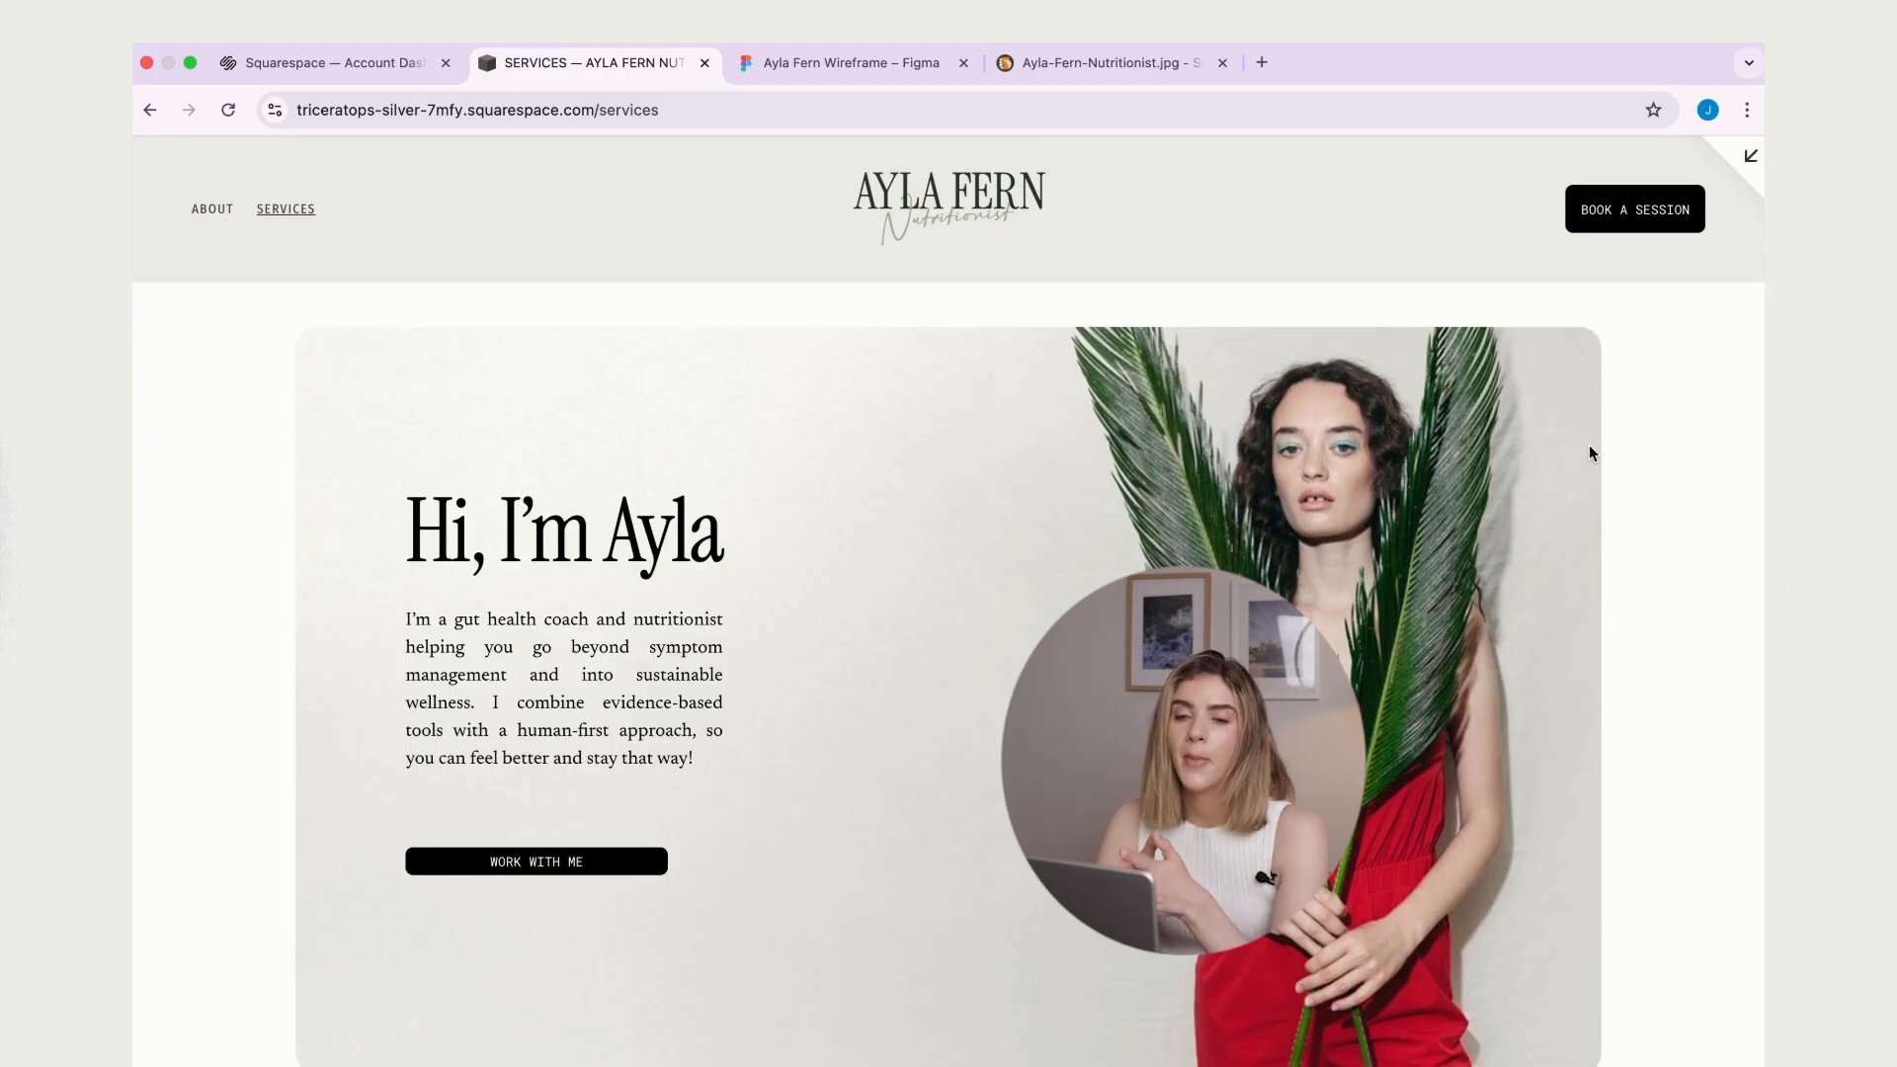
{"action": "scroll", "coordinate": [1590, 460], "scroll_direction": "down", "scroll_amount": 7}
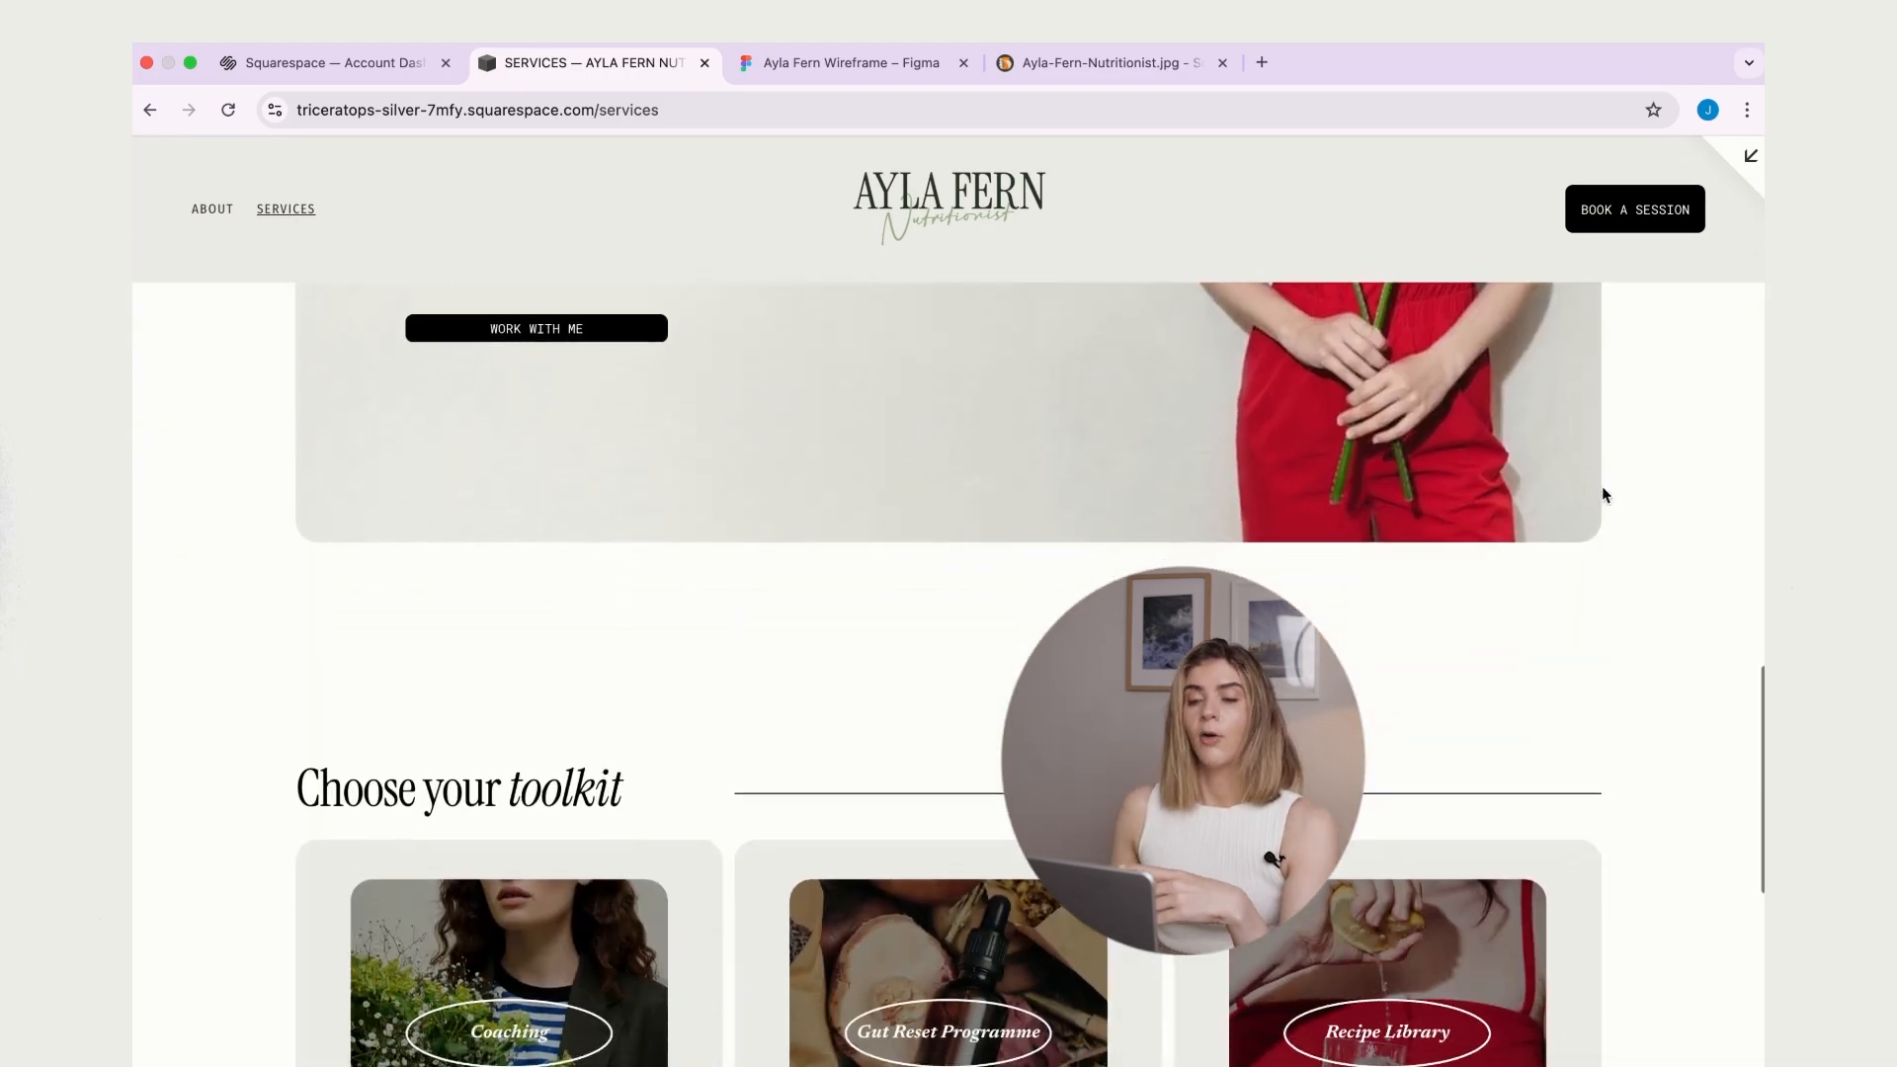
{"action": "scroll", "coordinate": [1595, 515], "scroll_direction": "up", "scroll_amount": 2}
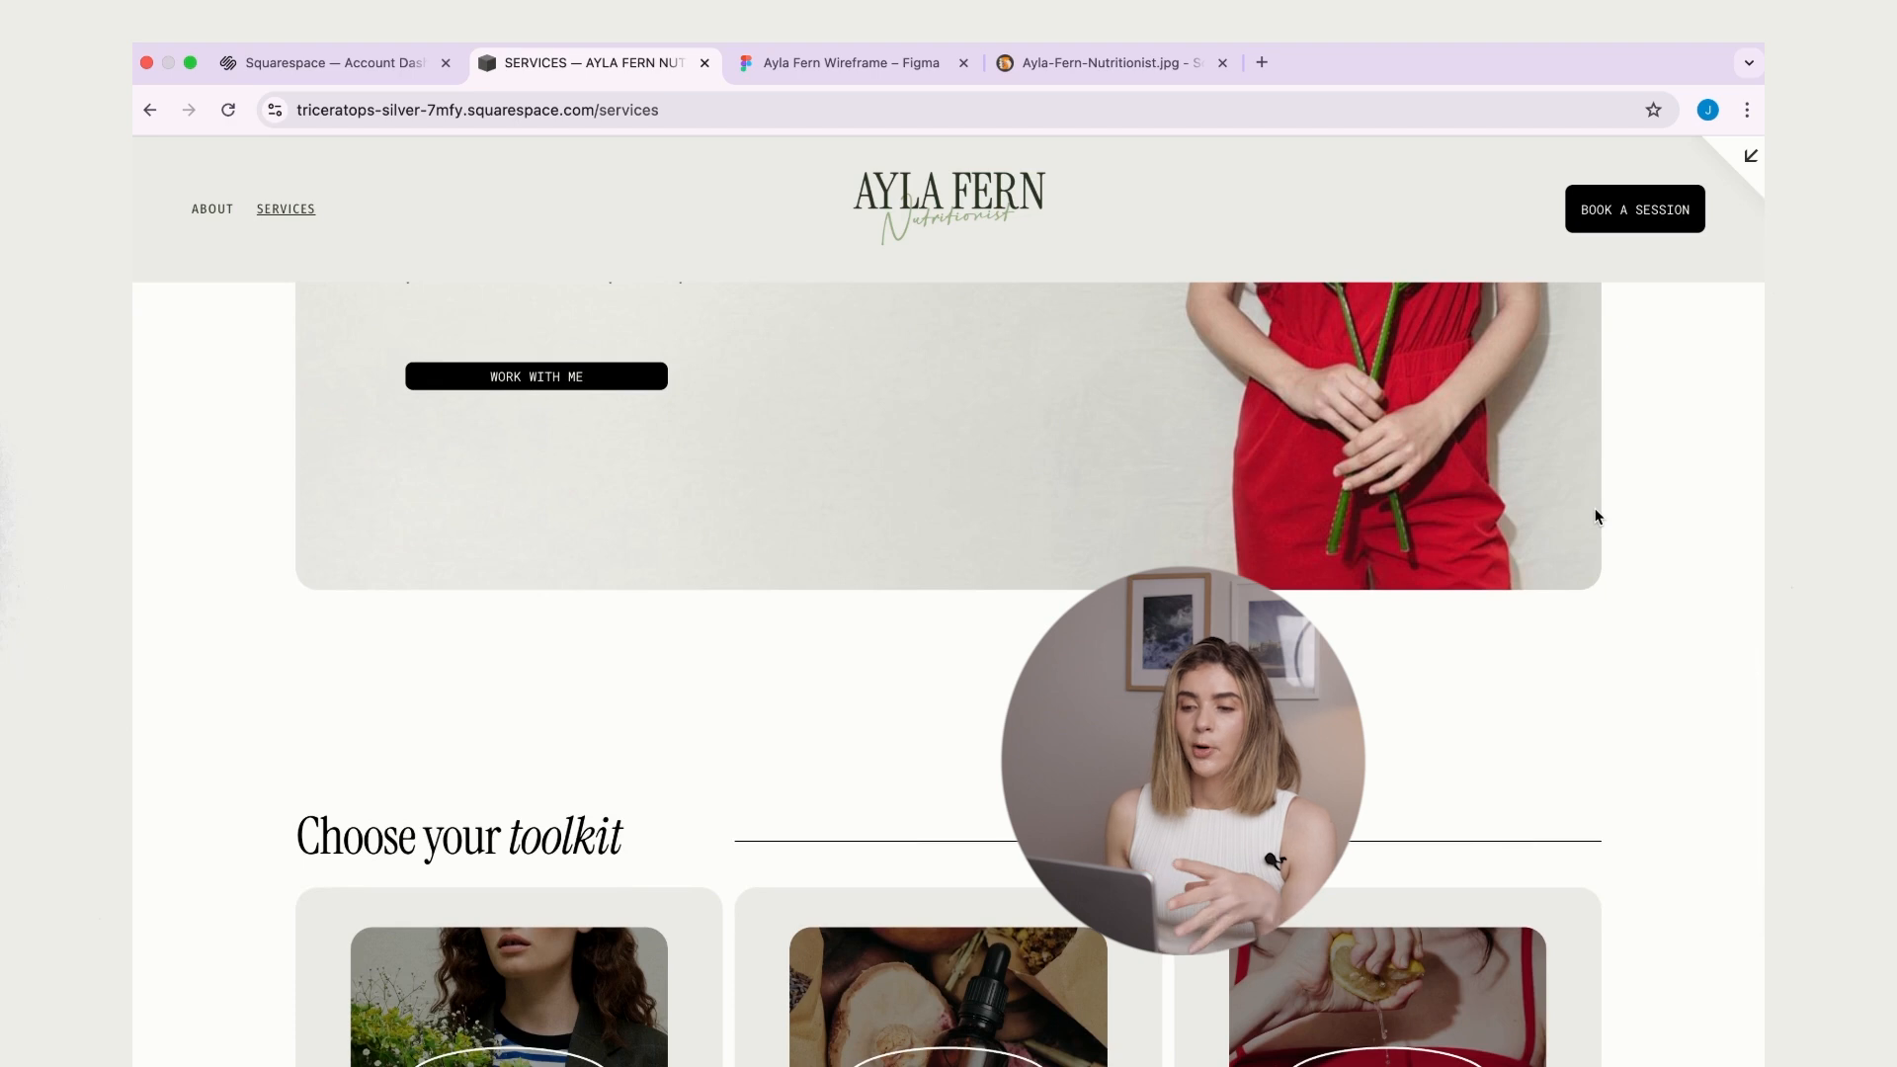
{"action": "scroll", "coordinate": [1595, 516], "scroll_direction": "down", "scroll_amount": 3}
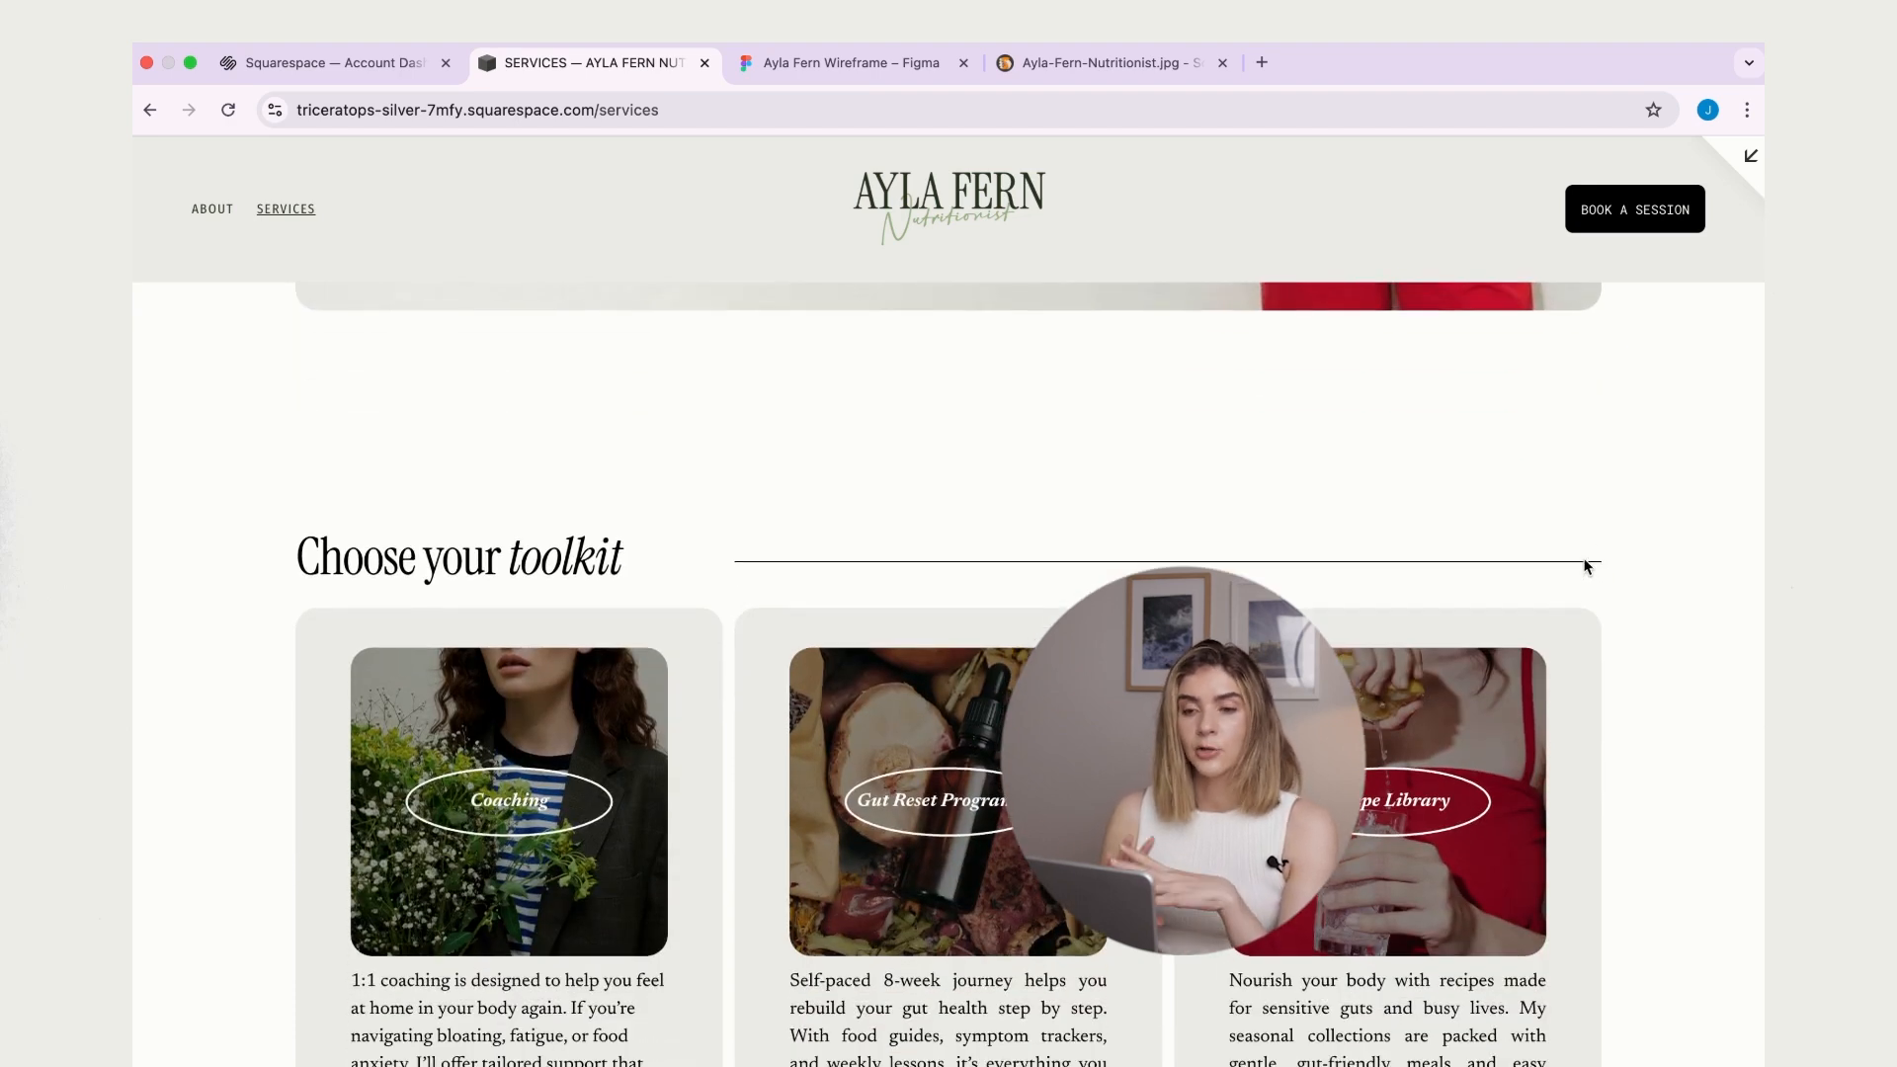
{"action": "scroll", "coordinate": [1587, 566], "scroll_direction": "up", "scroll_amount": 3}
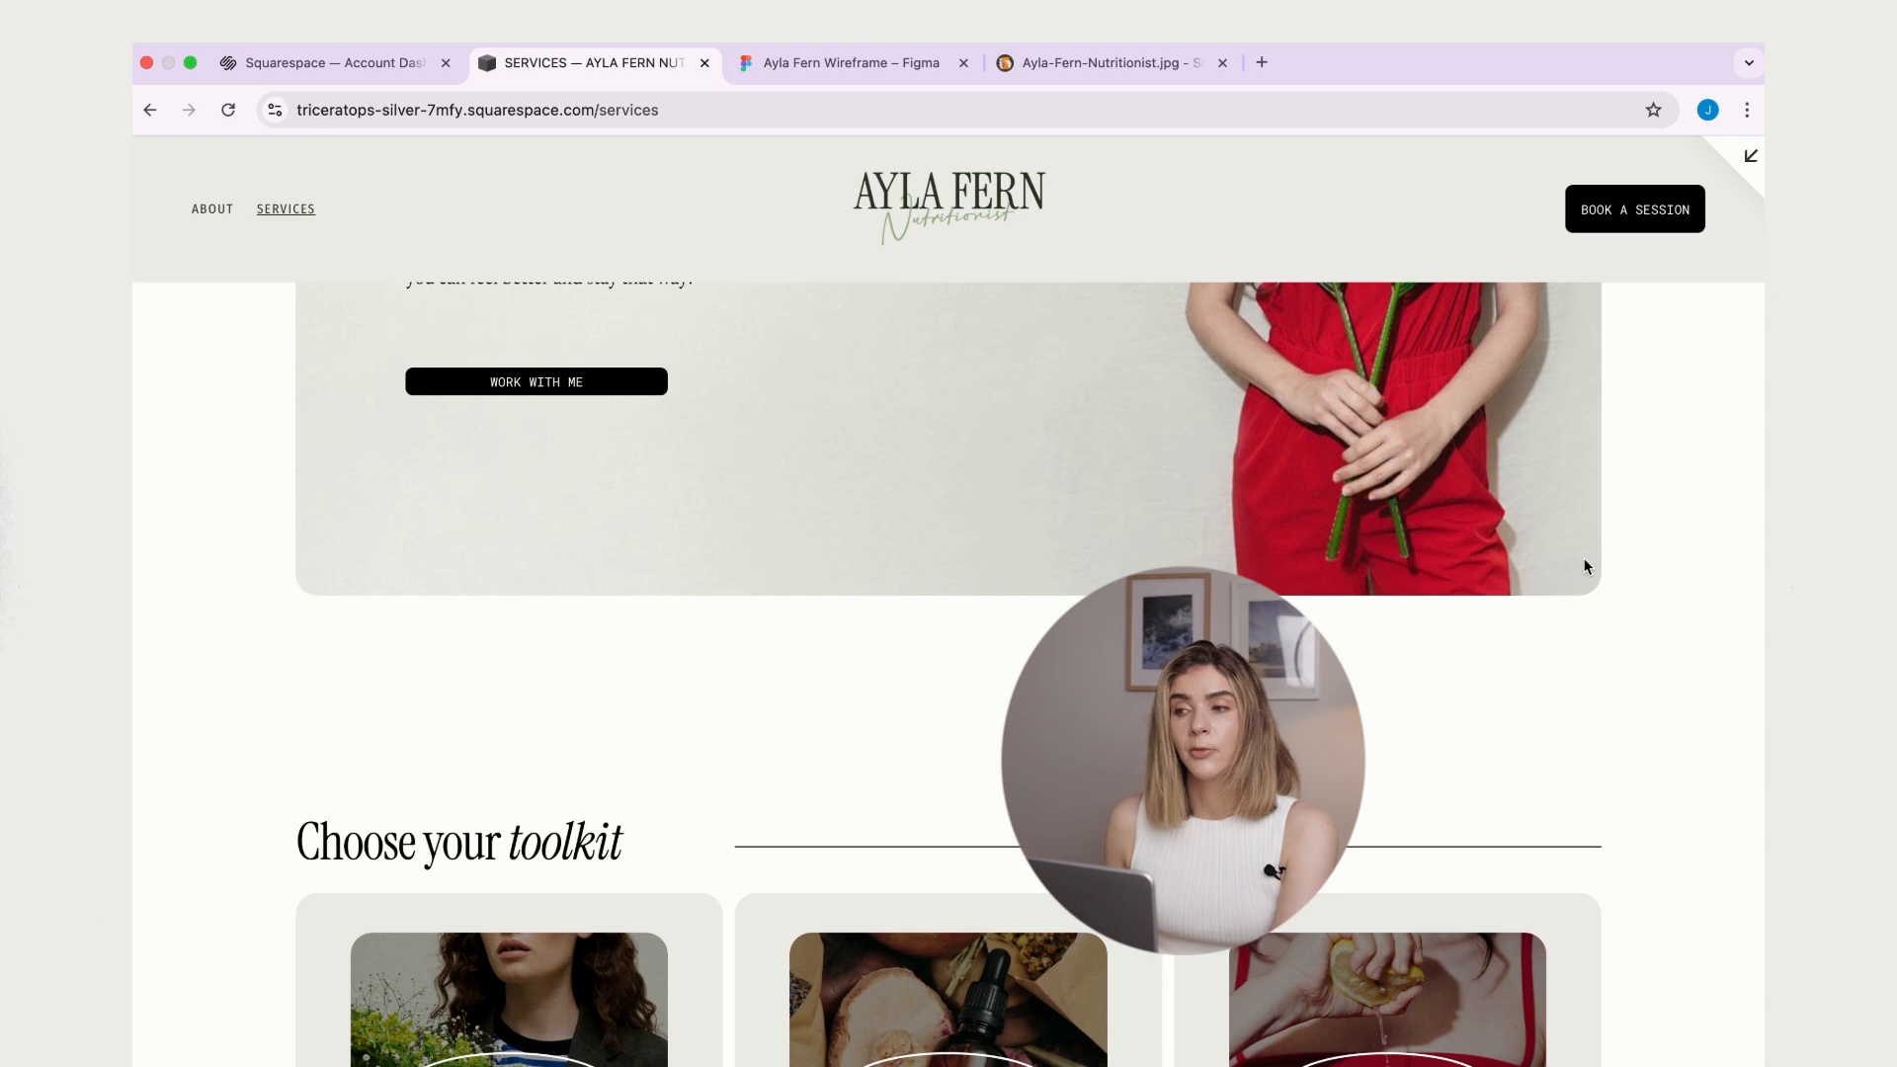
{"action": "left_click", "coordinate": [1754, 159]}
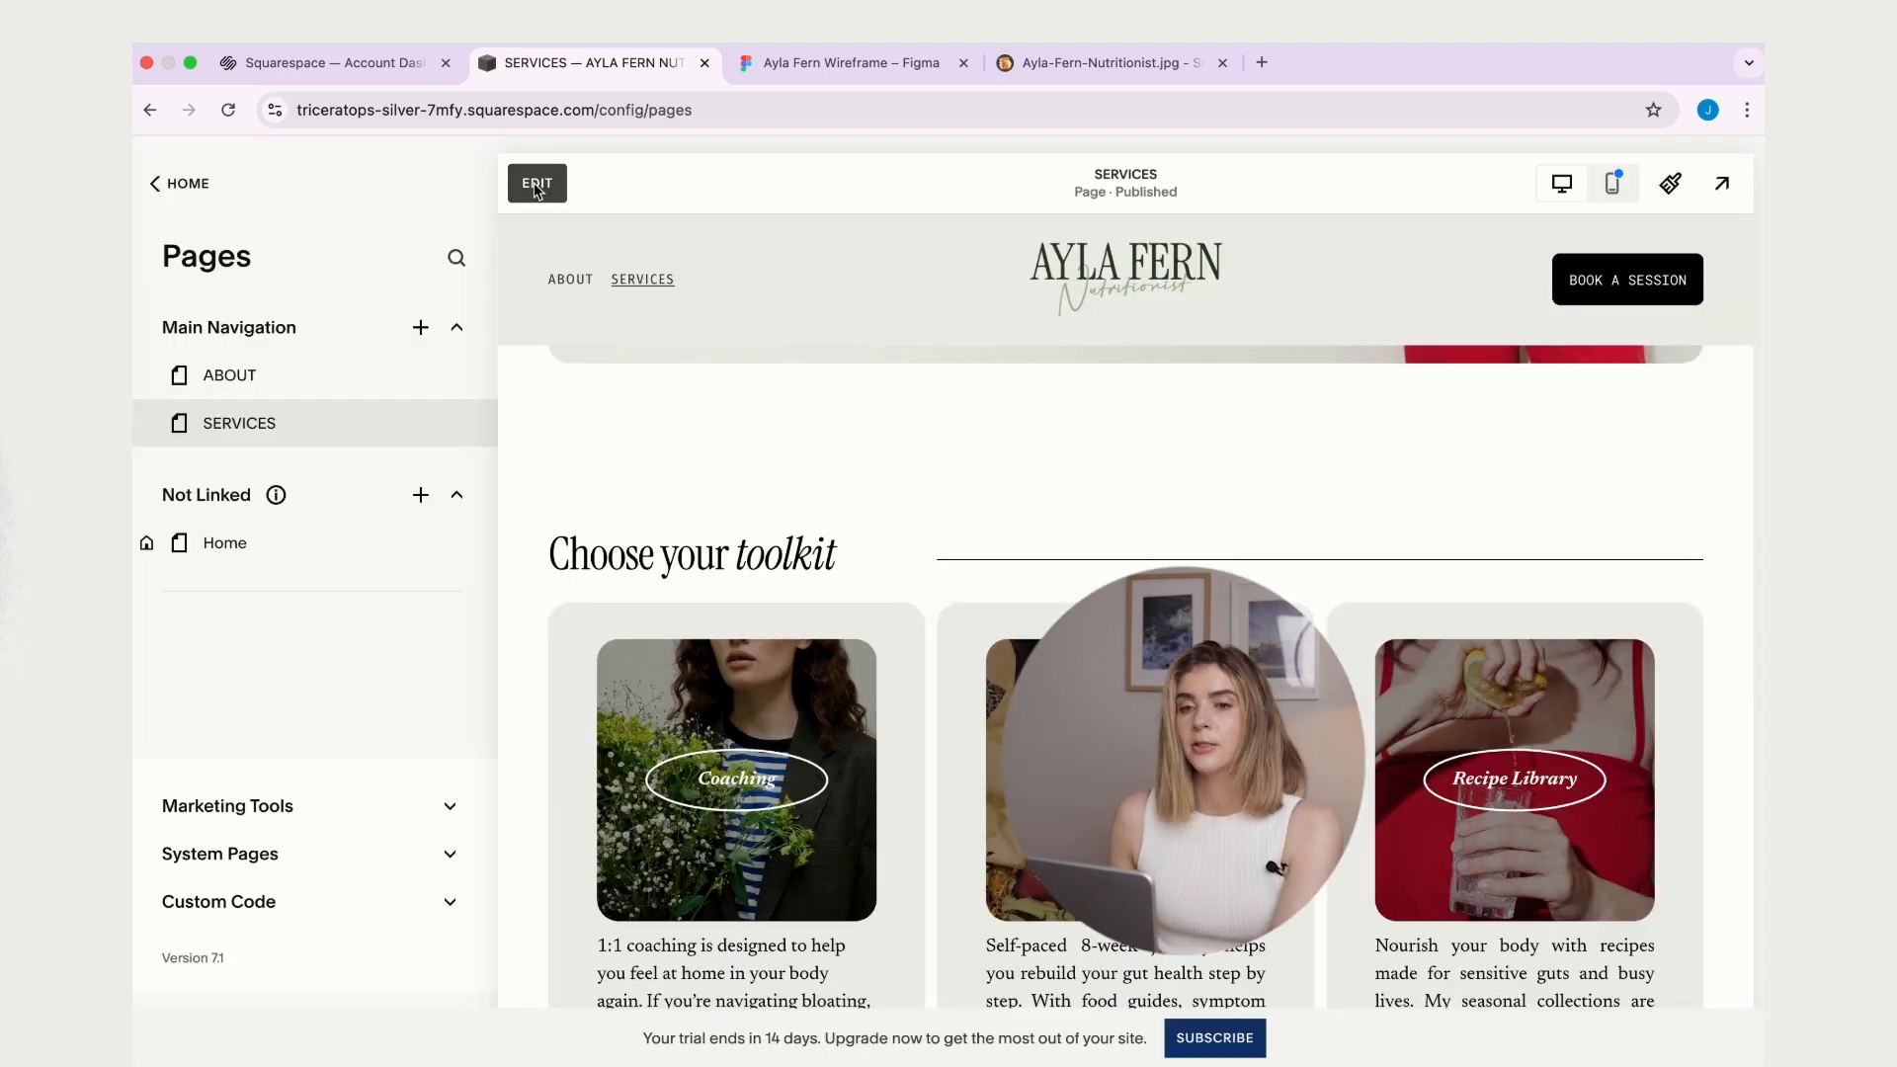
- Reopen the Services page editor and insert a blank section above Choose your toolkit
{"action": "left_click", "coordinate": [536, 184]}
{"action": "scroll", "coordinate": [981, 656], "scroll_direction": "up", "scroll_amount": 3}
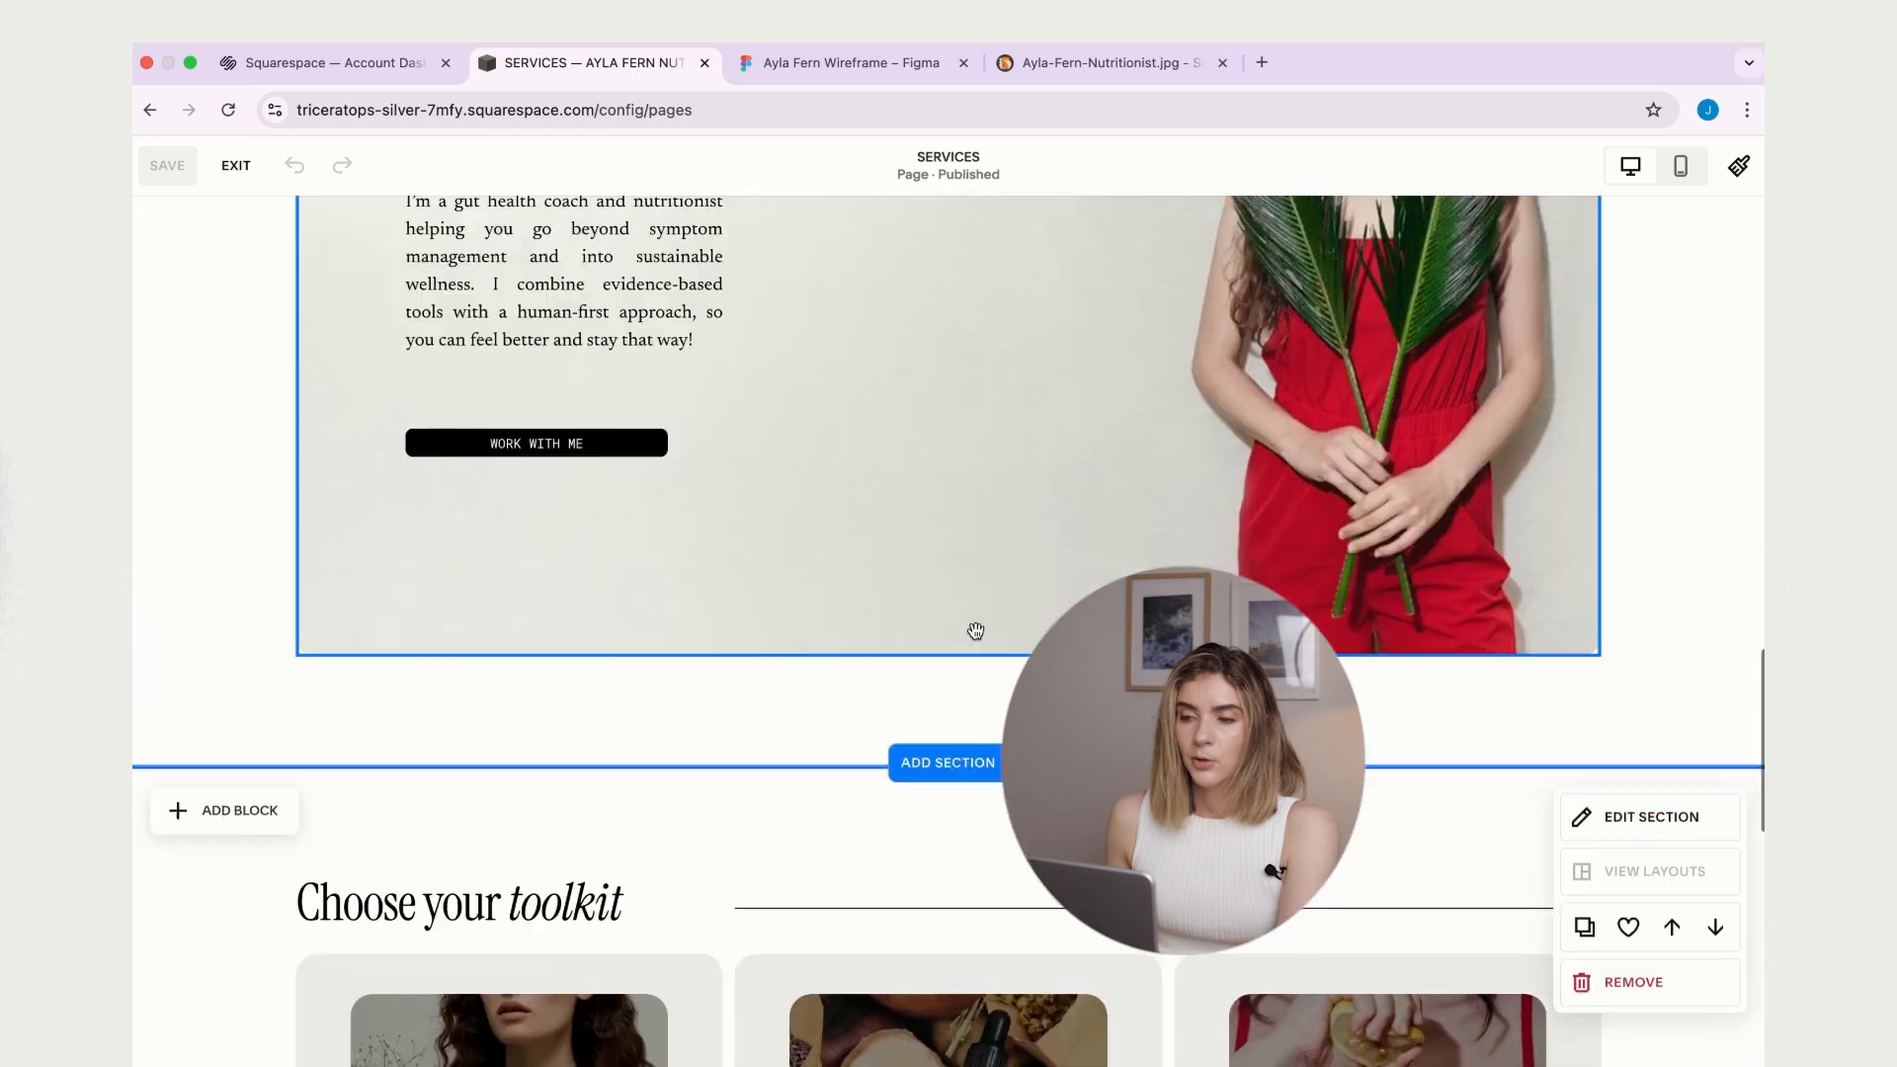
{"action": "scroll", "coordinate": [1164, 458], "scroll_direction": "down", "scroll_amount": 3}
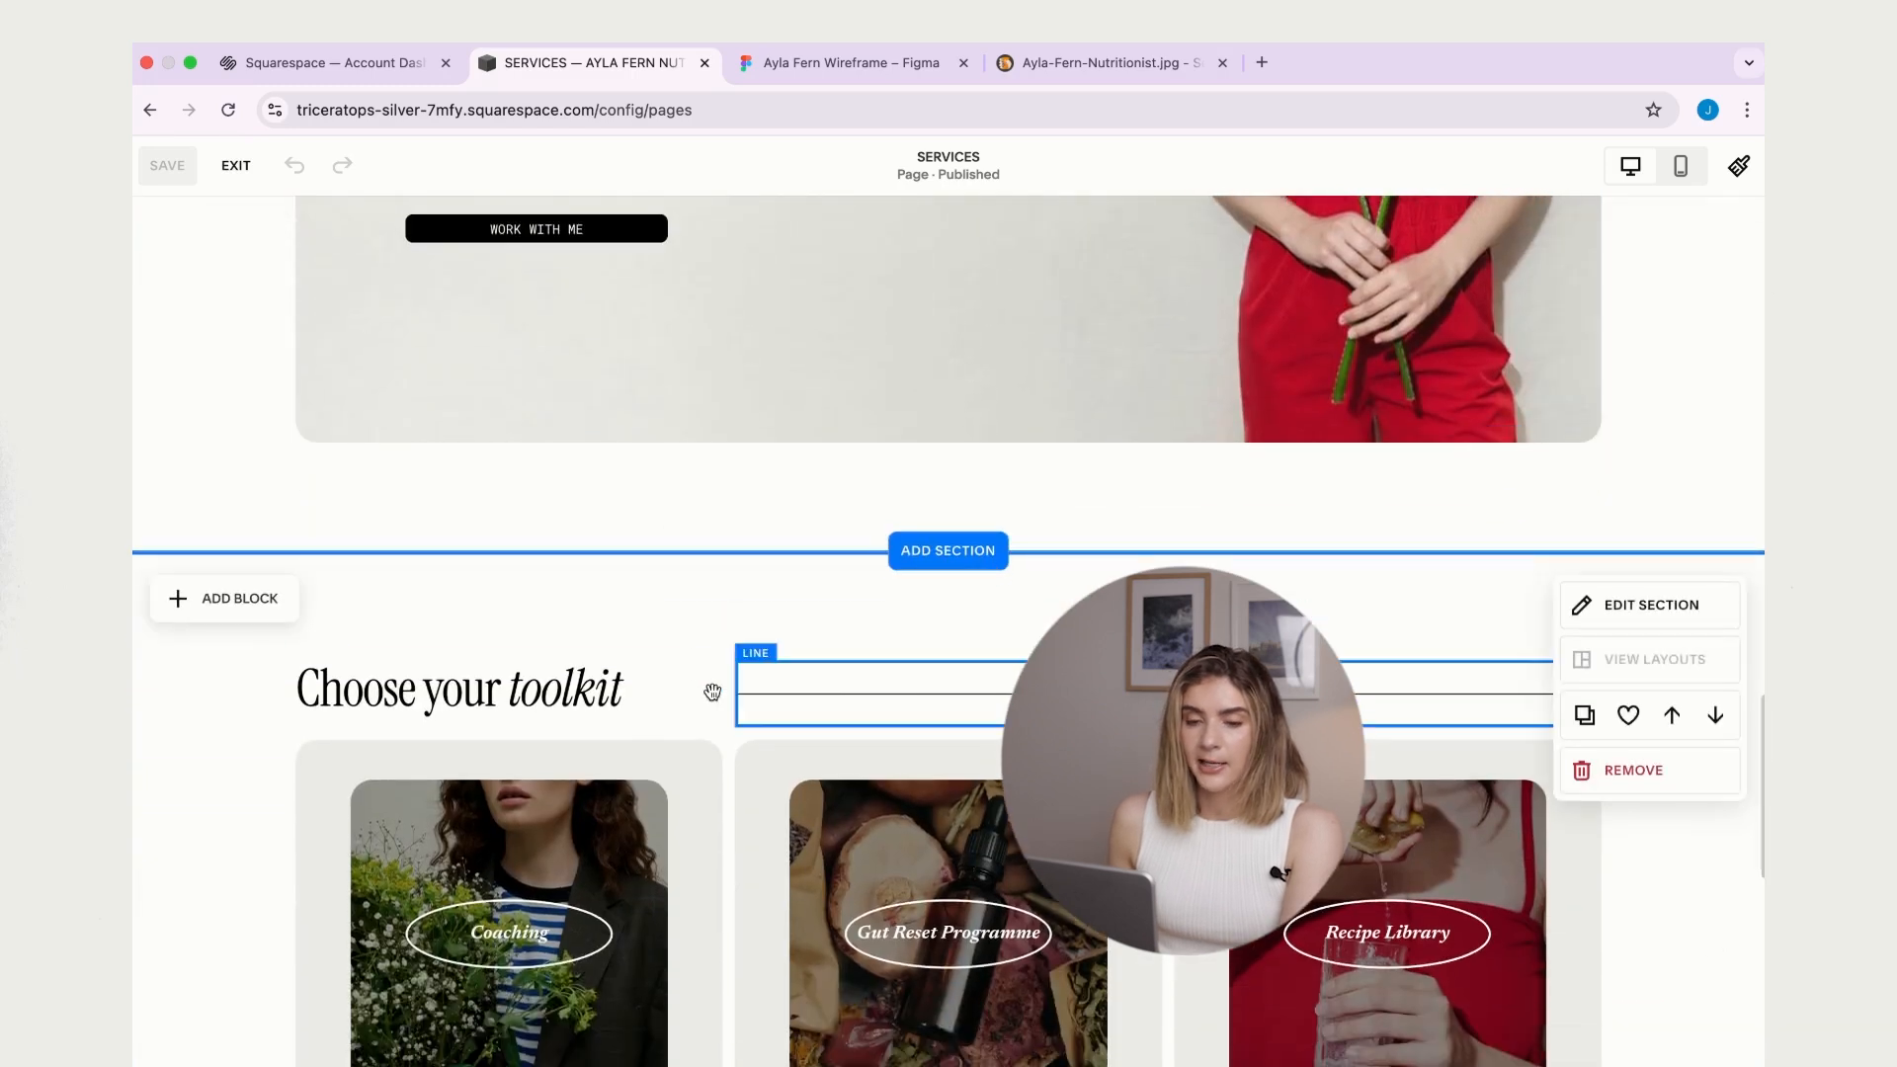
{"action": "left_click", "coordinate": [942, 554]}
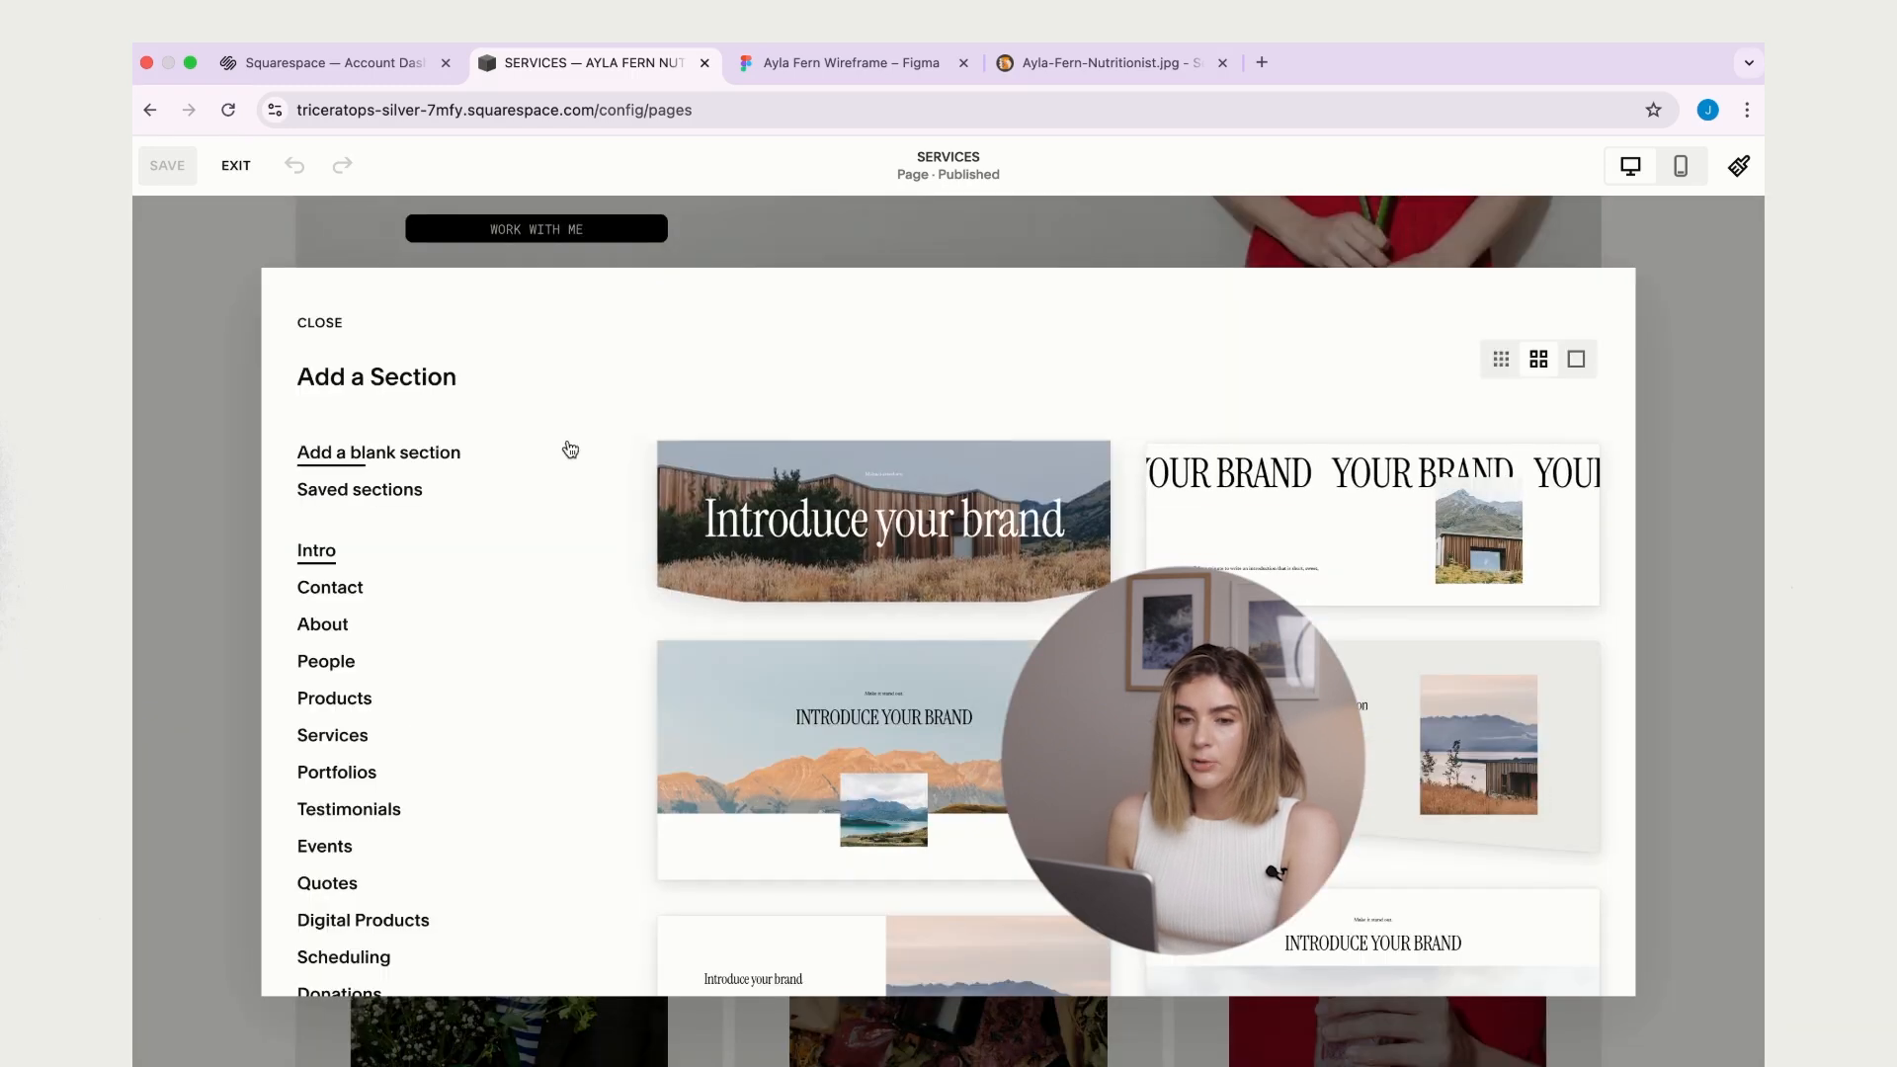
{"action": "left_click", "coordinate": [389, 455]}
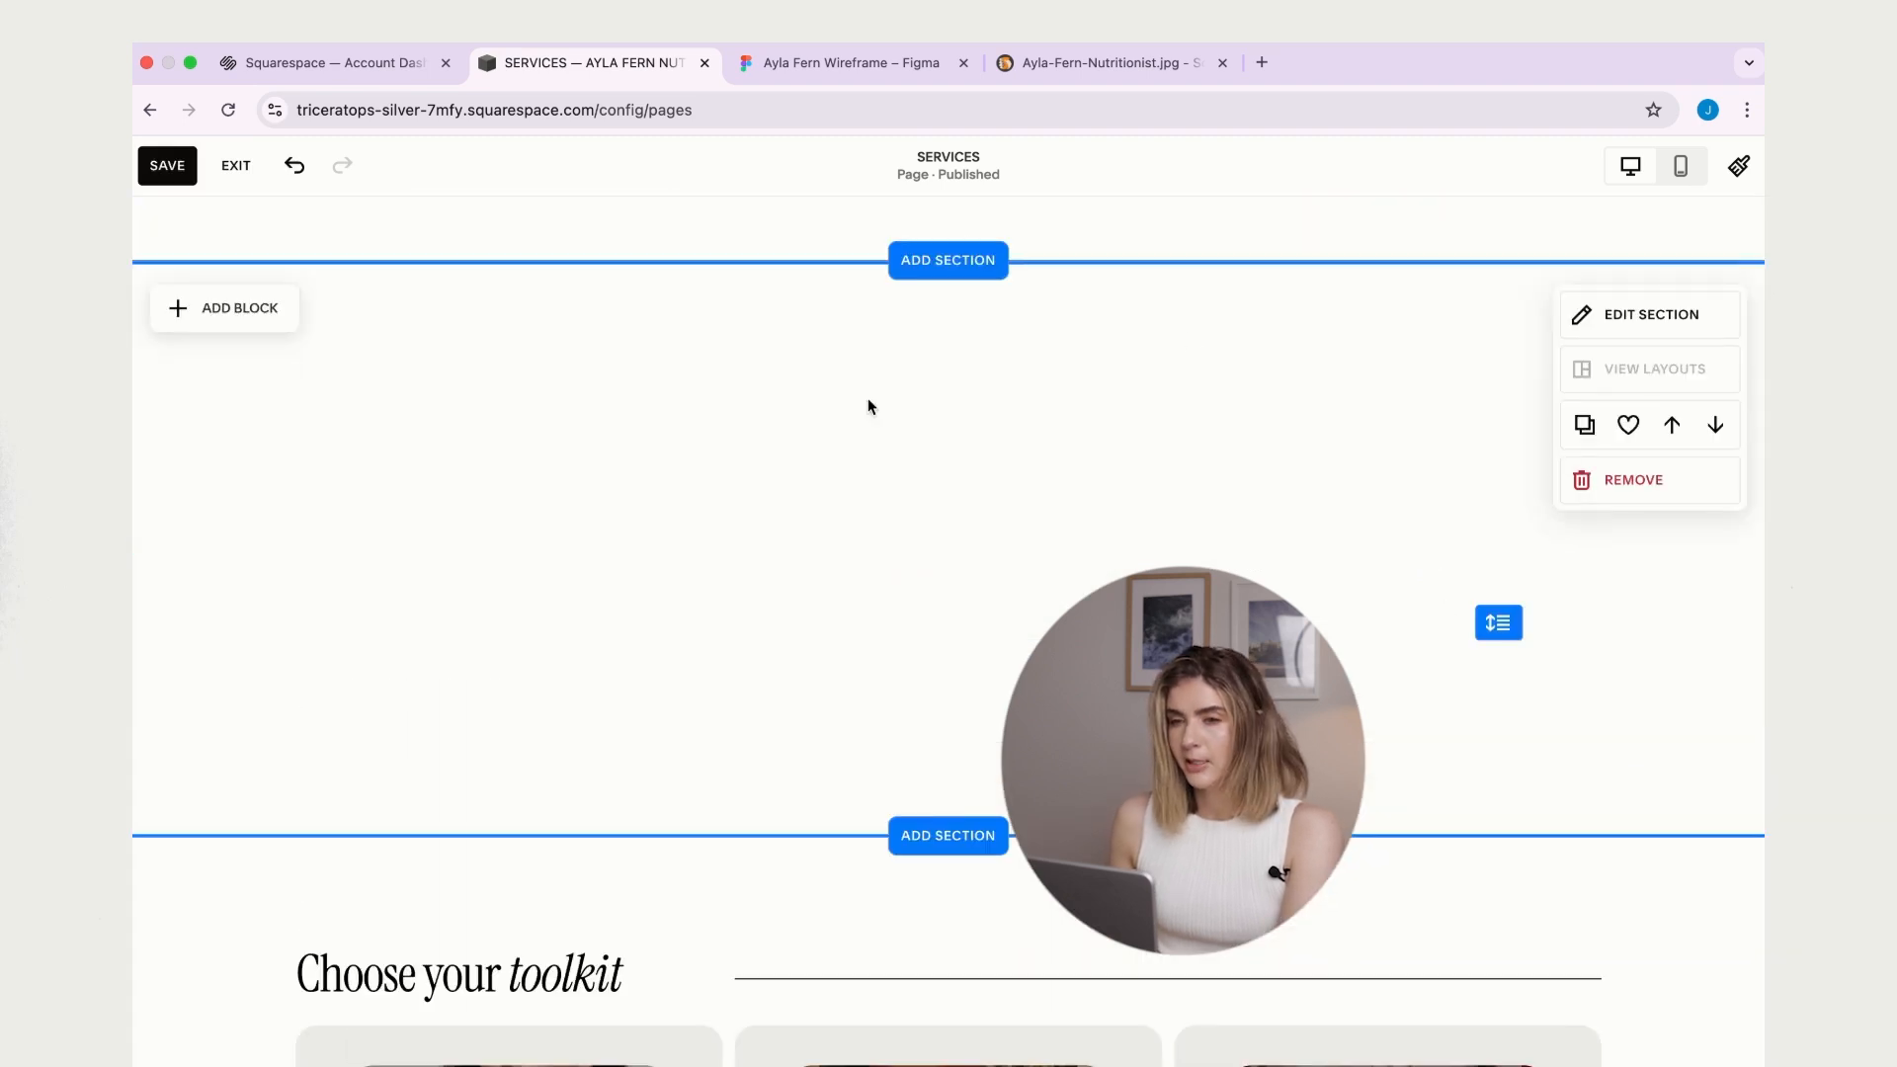
- Set the new section's height to S with Fill Screen turned off
{"action": "left_click", "coordinate": [1610, 316]}
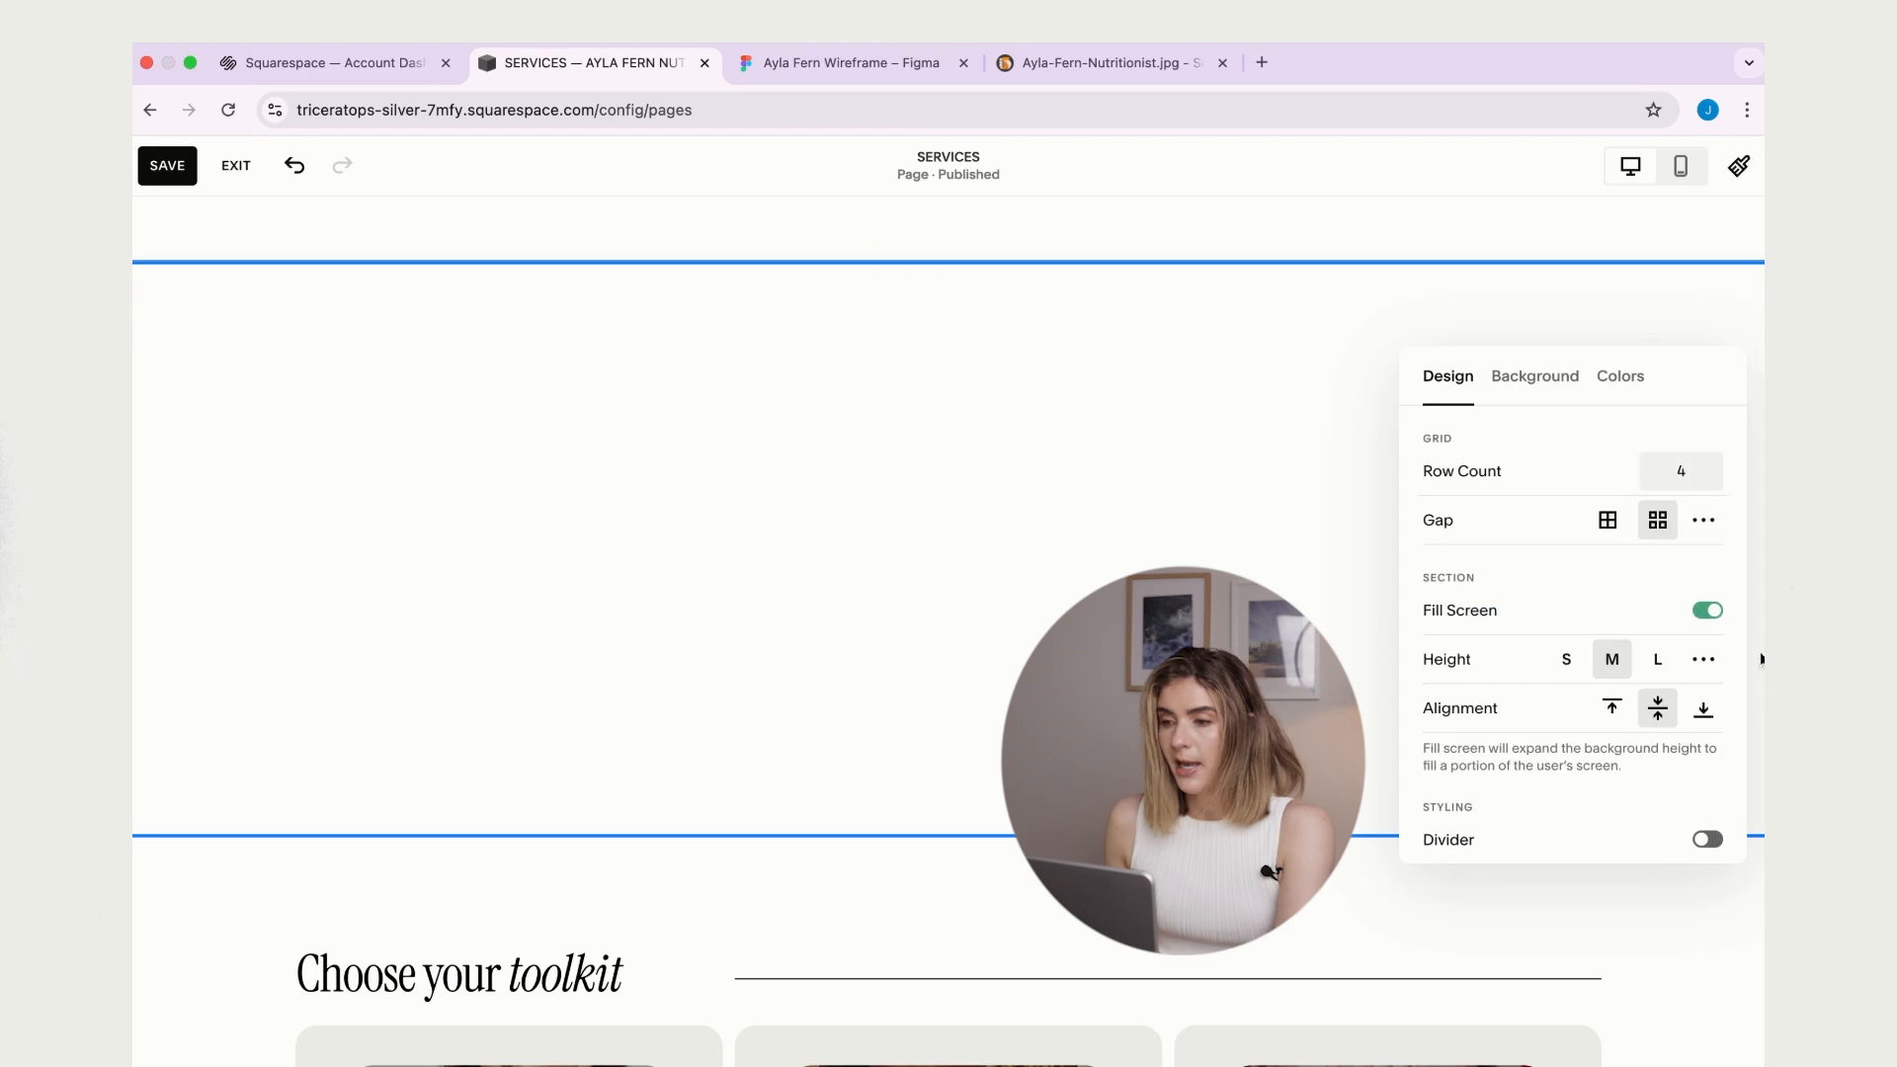
{"action": "left_click", "coordinate": [1565, 658]}
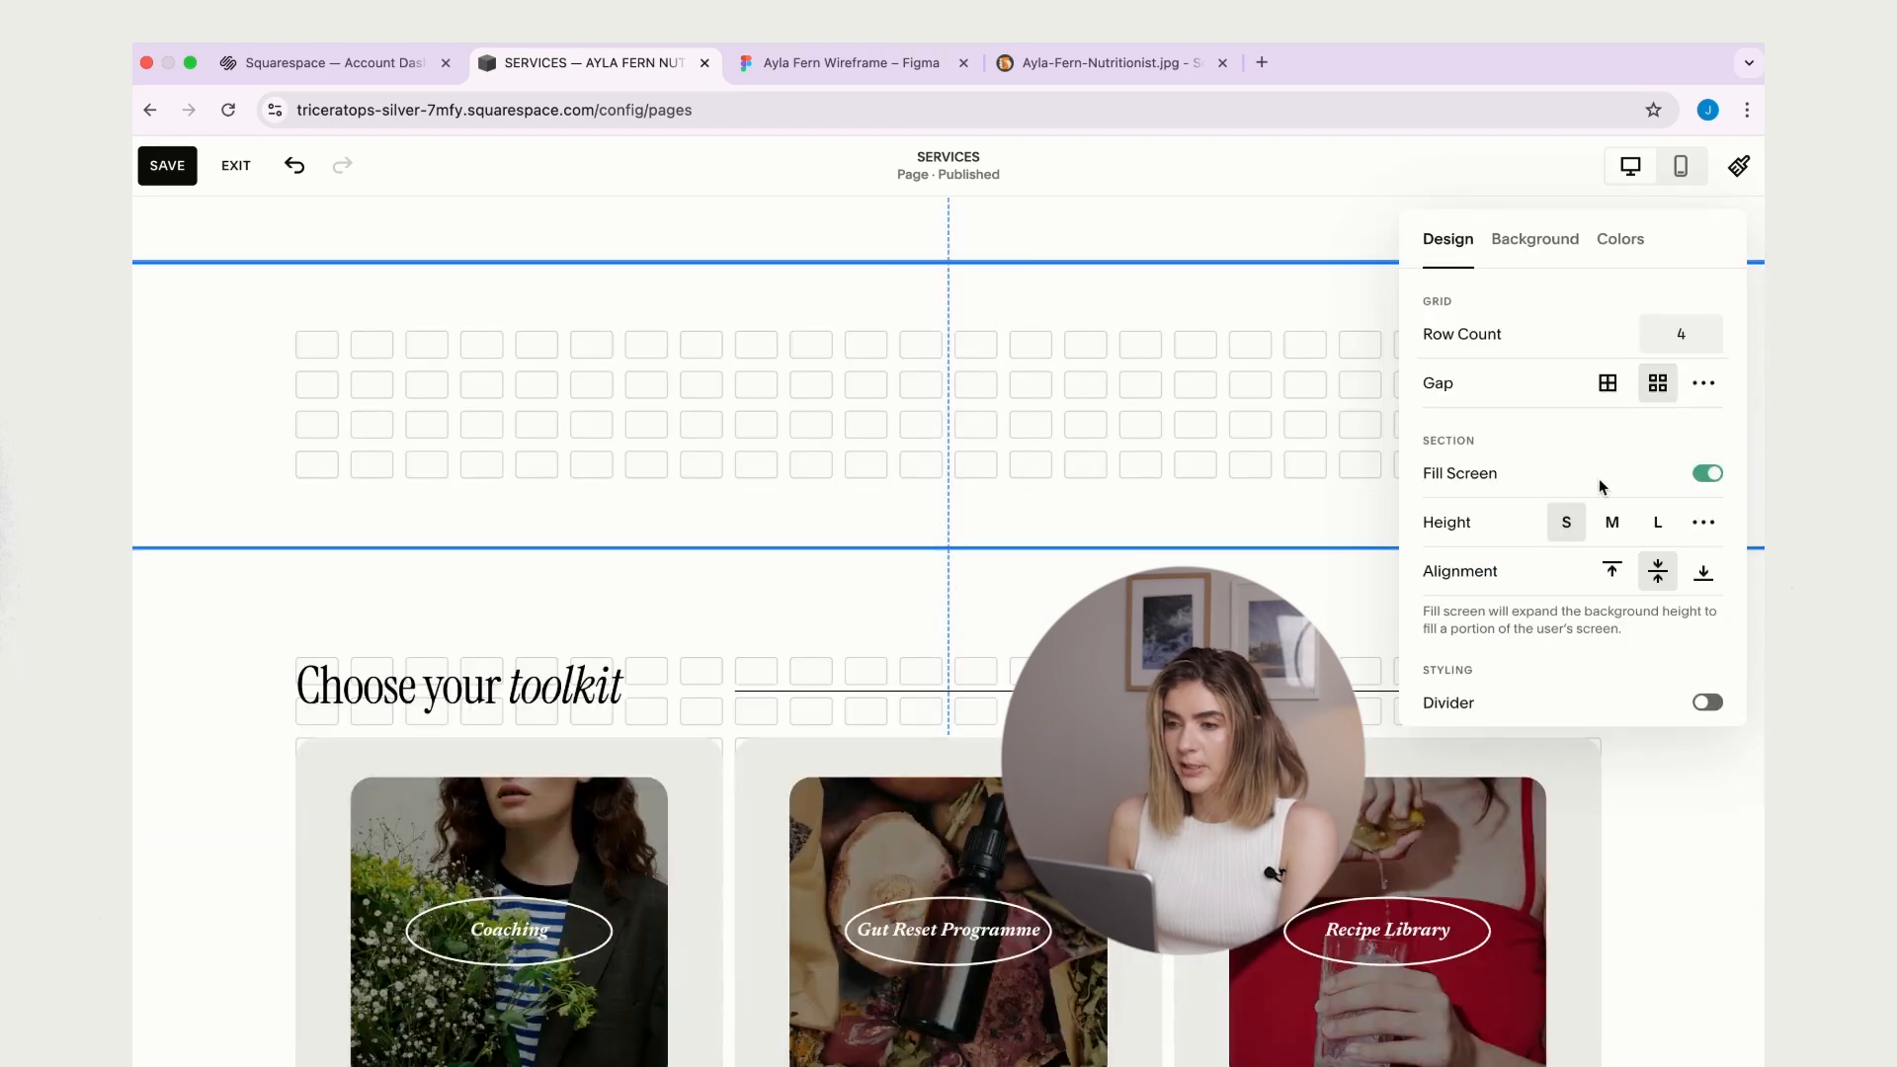
{"action": "left_click", "coordinate": [1707, 474]}
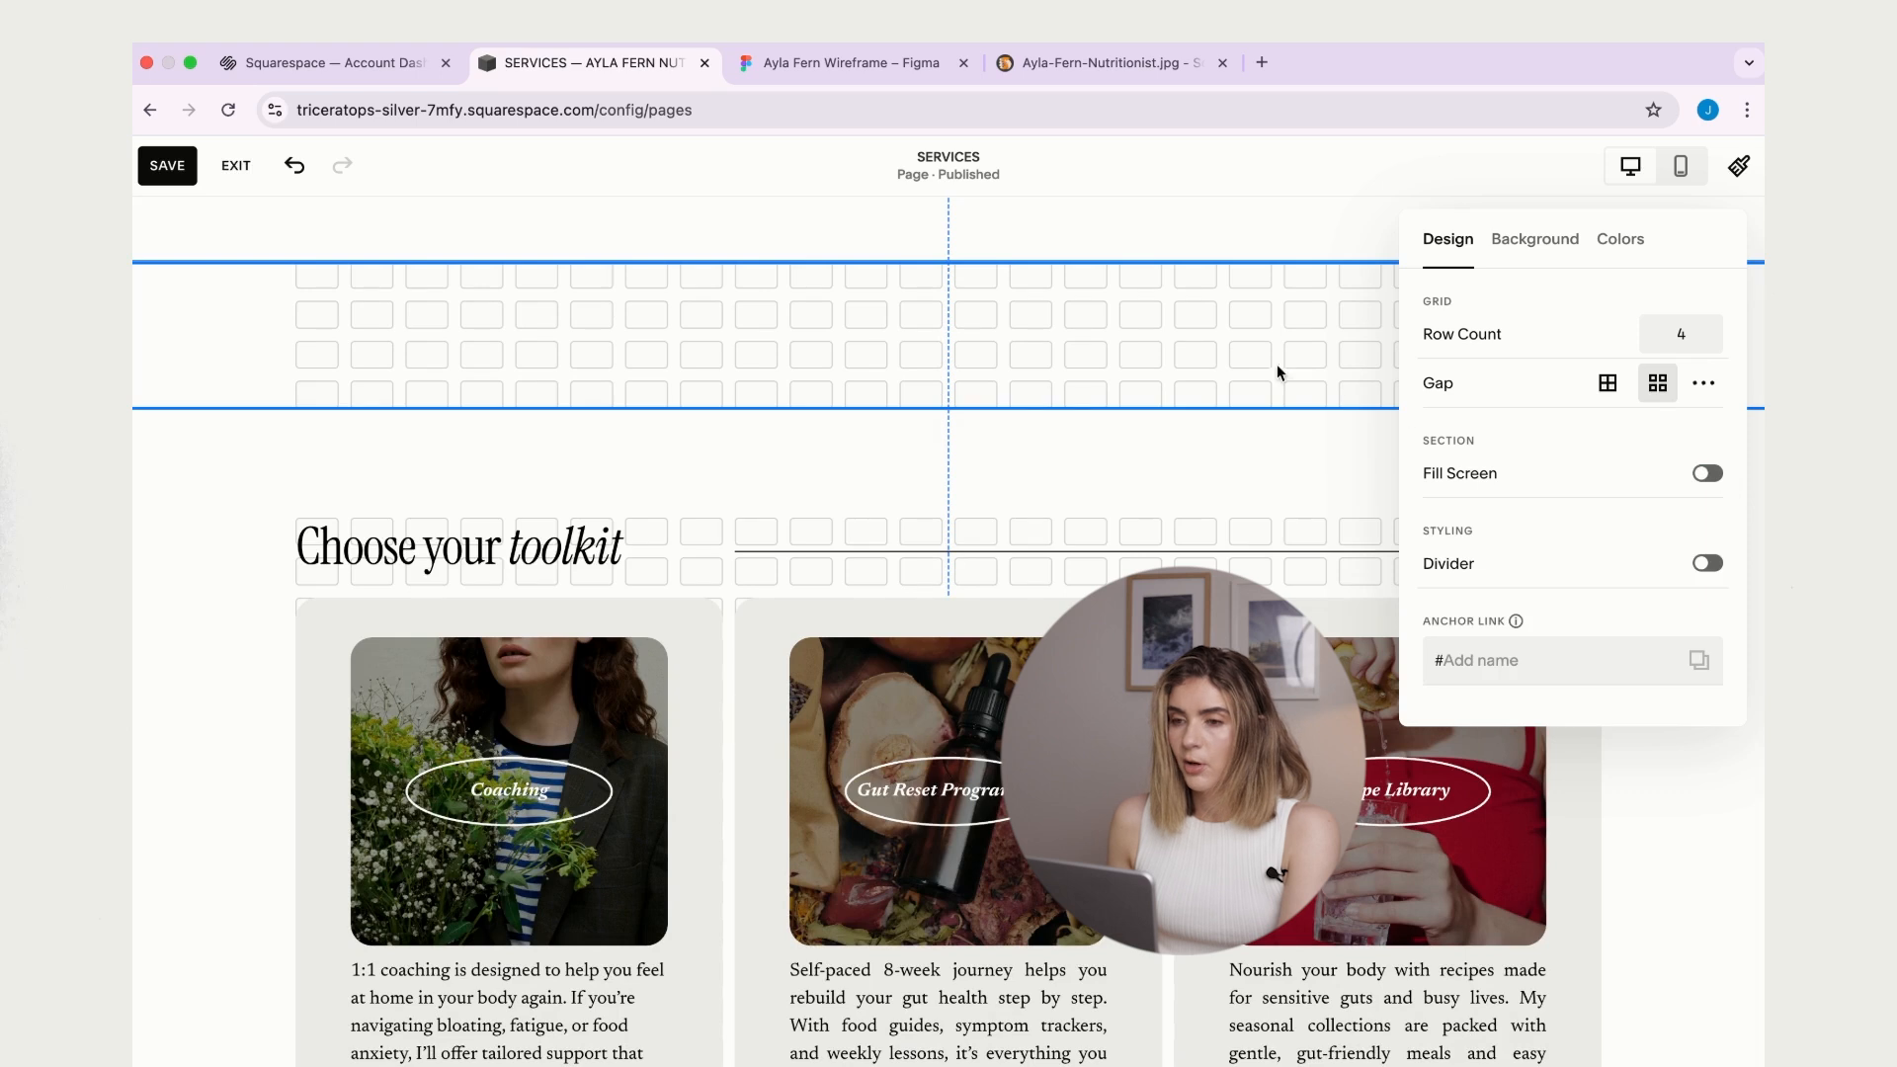
{"action": "left_click", "coordinate": [1242, 352]}
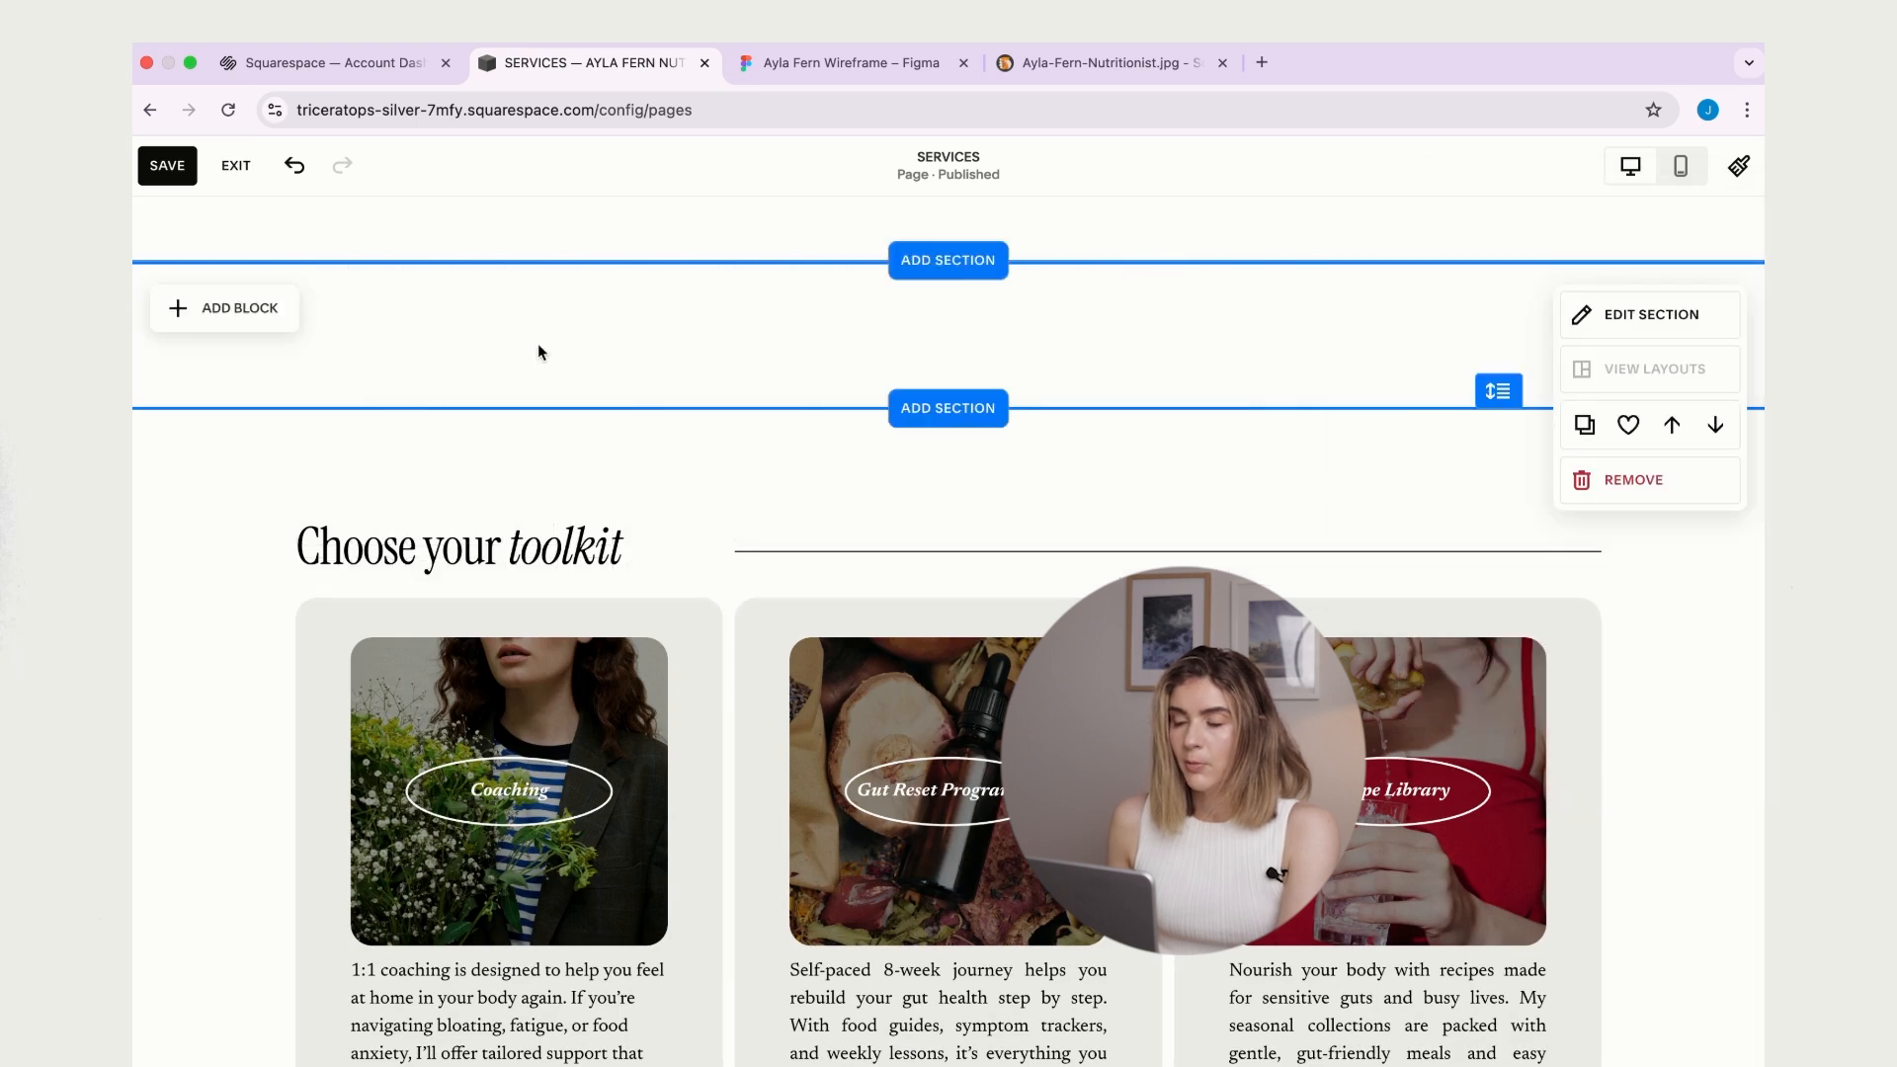
{"action": "scroll", "coordinate": [1230, 336], "scroll_direction": "up", "scroll_amount": 2}
{"action": "scroll", "coordinate": [1230, 341], "scroll_direction": "down", "scroll_amount": 2}
- Apply the dark green DARK 2 colour theme to the empty section
{"action": "left_click", "coordinate": [1241, 352]}
{"action": "left_click", "coordinate": [1659, 385]}
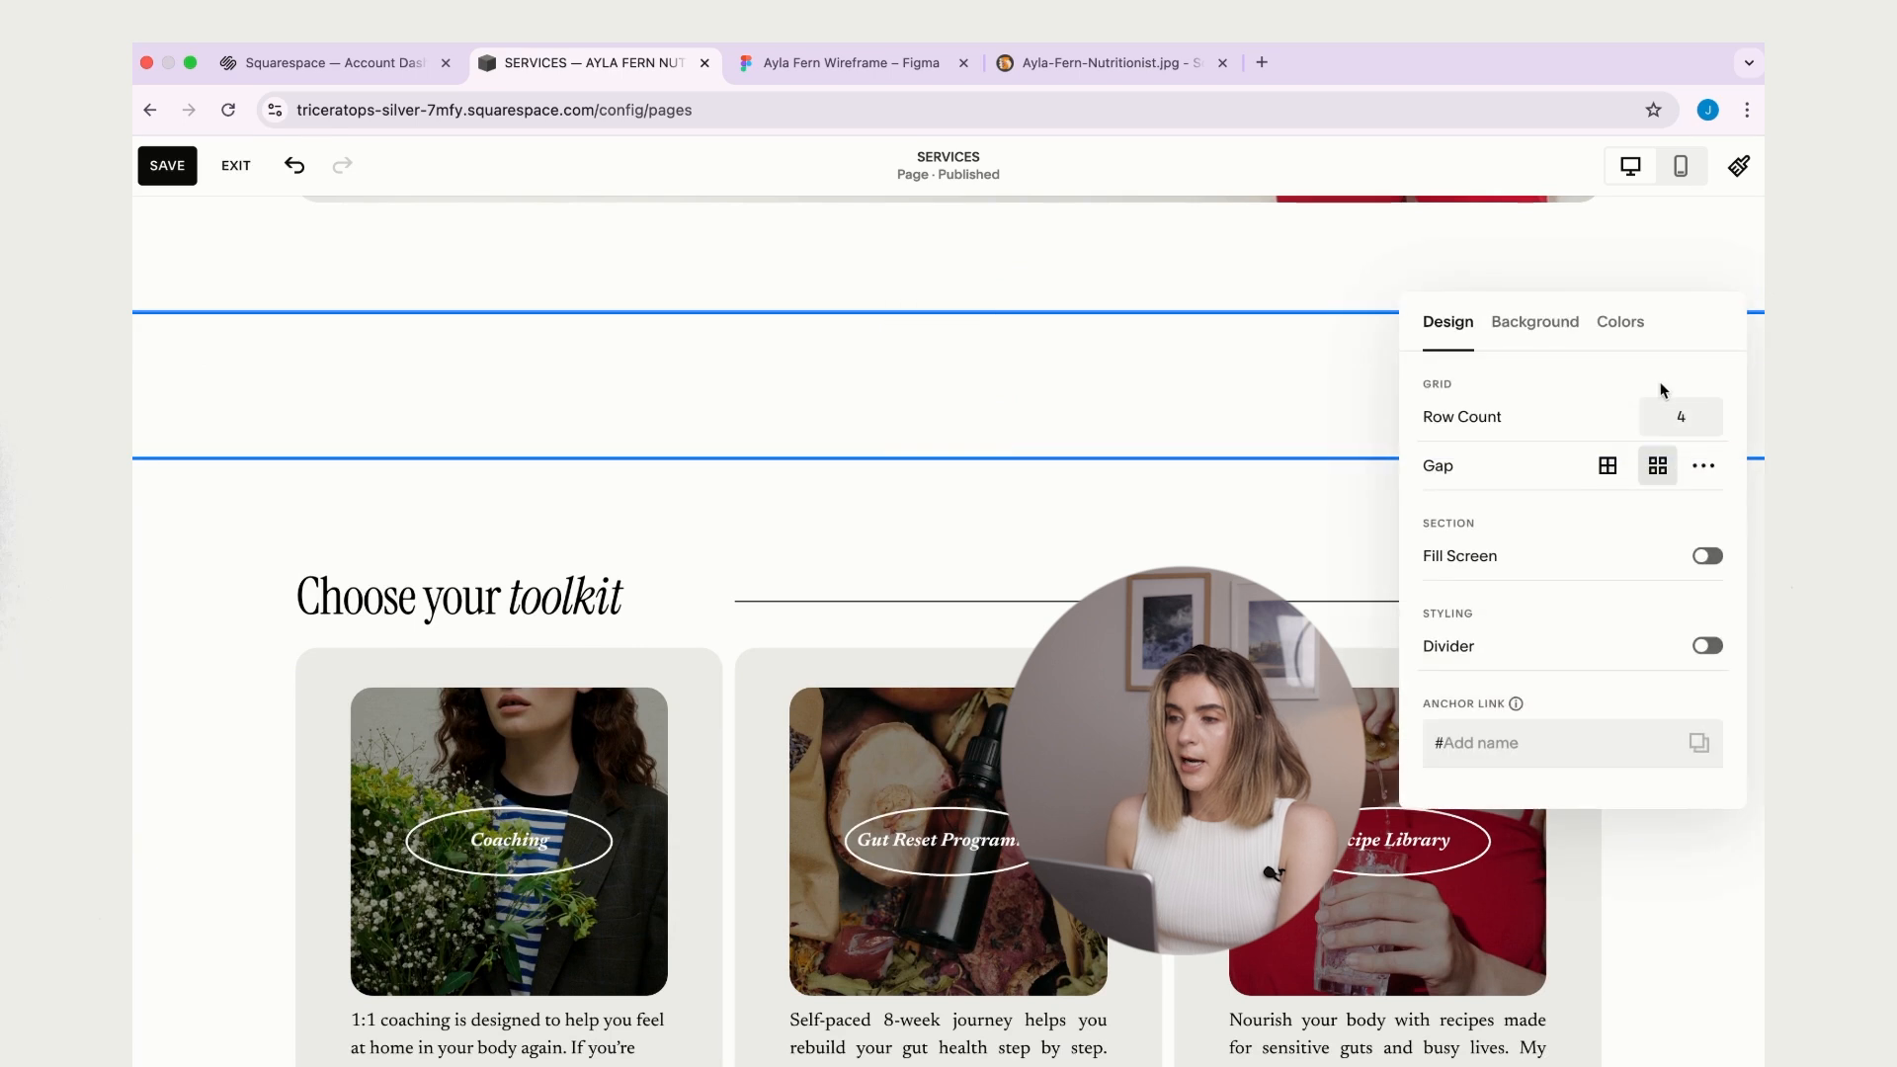
{"action": "key", "text": "Escape"}
{"action": "left_click", "coordinate": [1671, 363]}
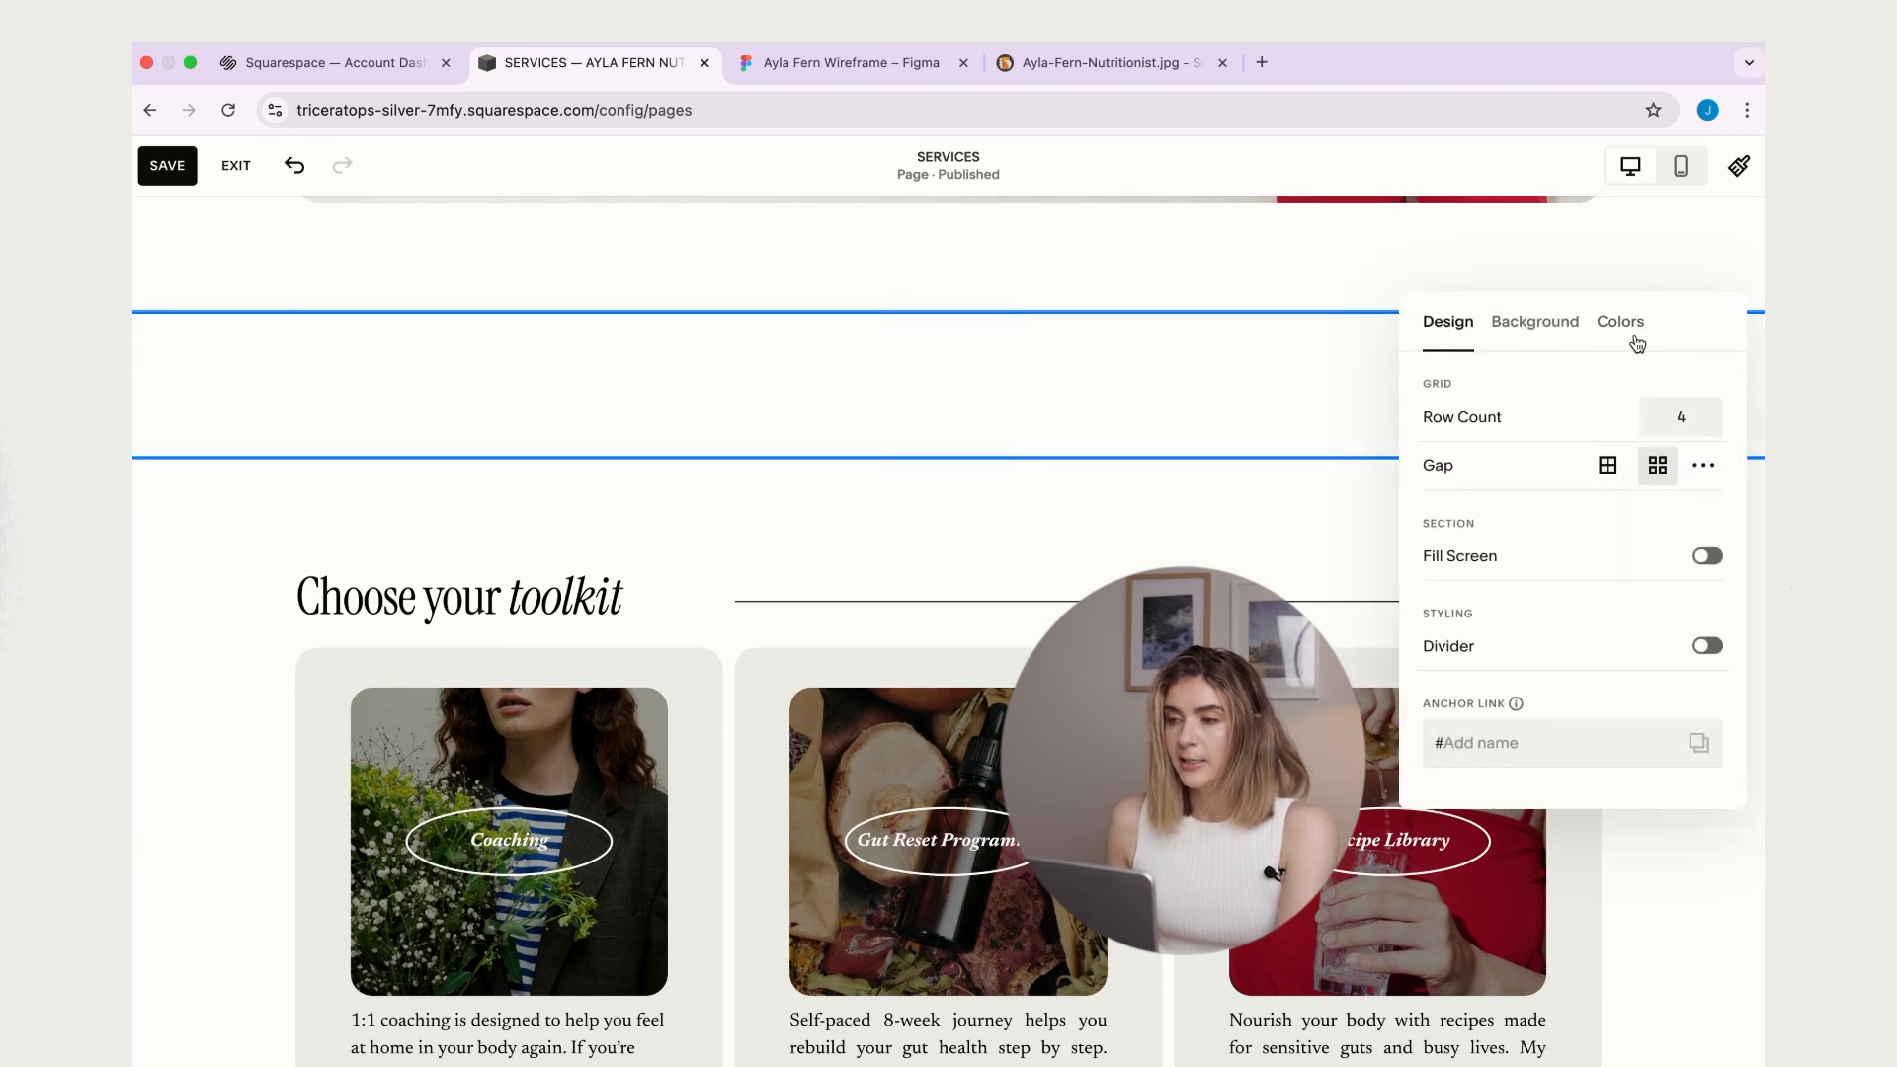
{"action": "left_click", "coordinate": [1620, 322]}
{"action": "scroll", "coordinate": [1663, 606], "scroll_direction": "down", "scroll_amount": 3}
{"action": "left_click", "coordinate": [1679, 591]}
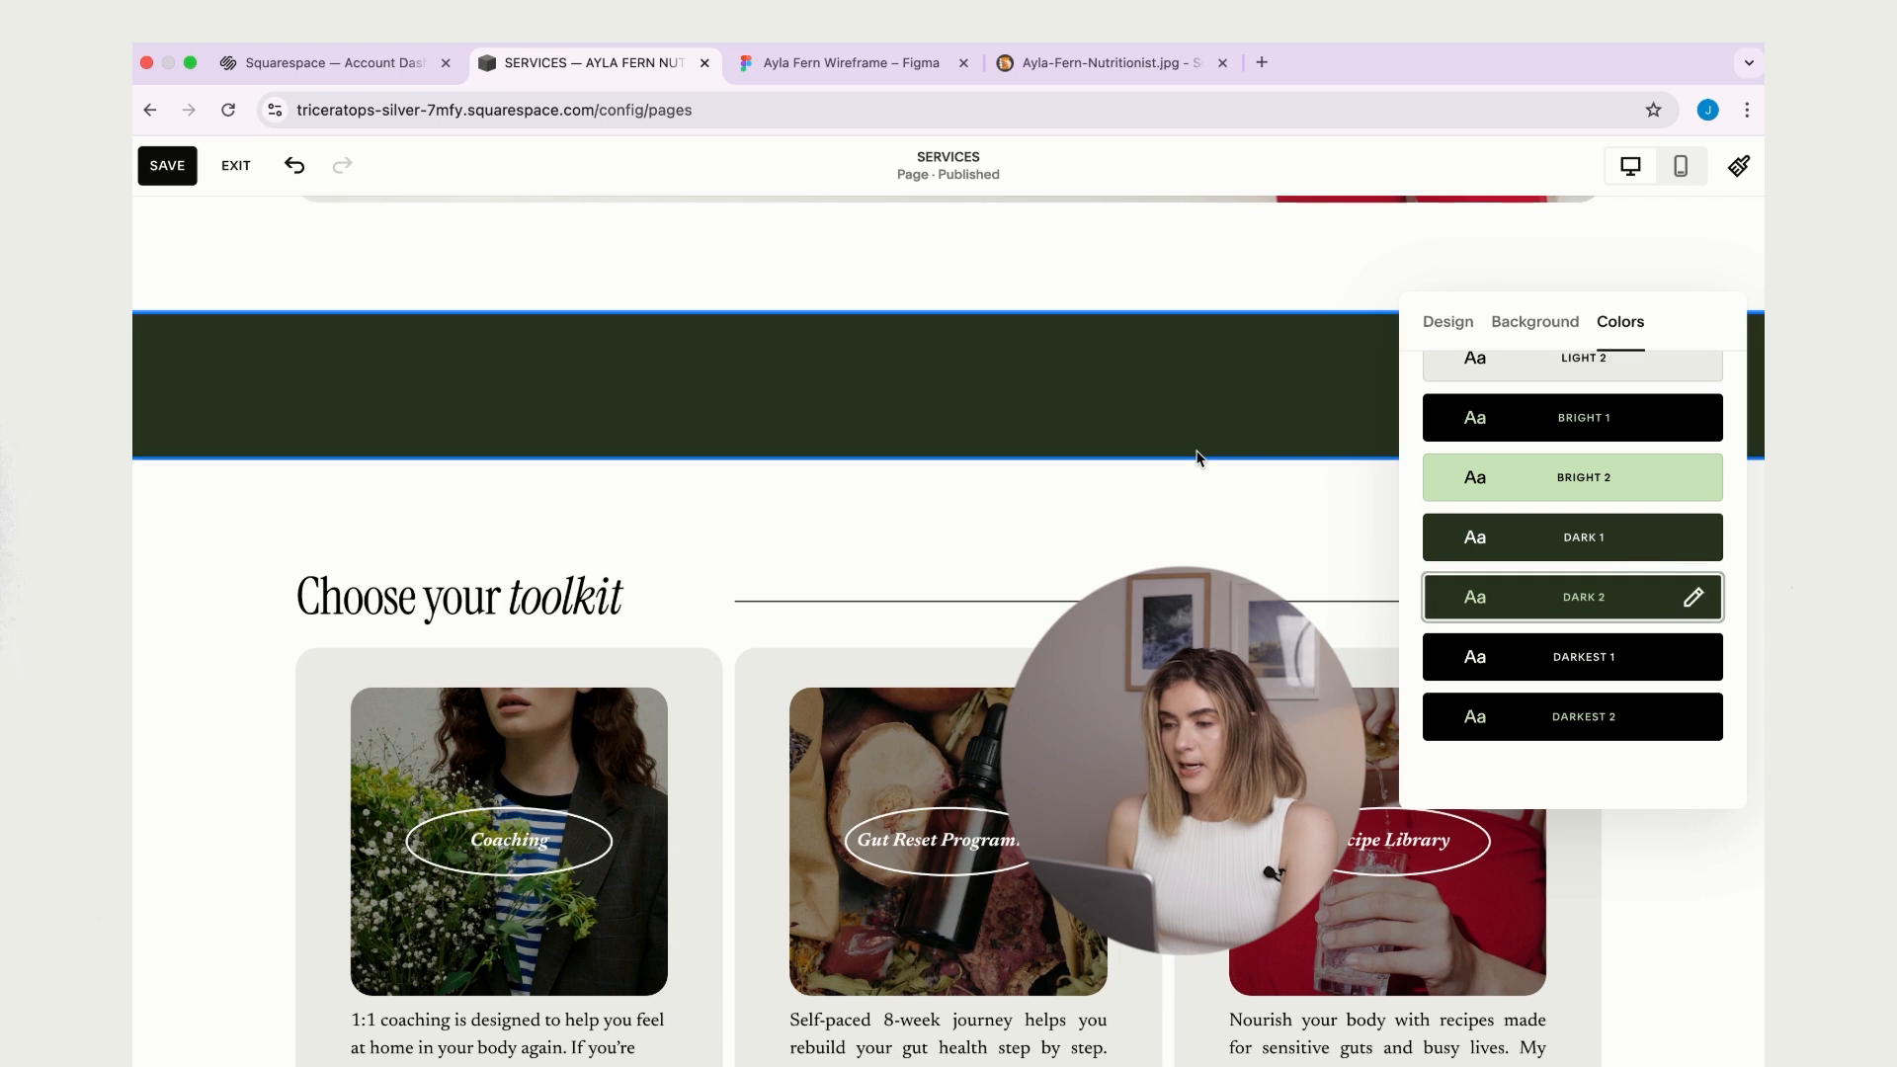
{"action": "key", "text": "Escape"}
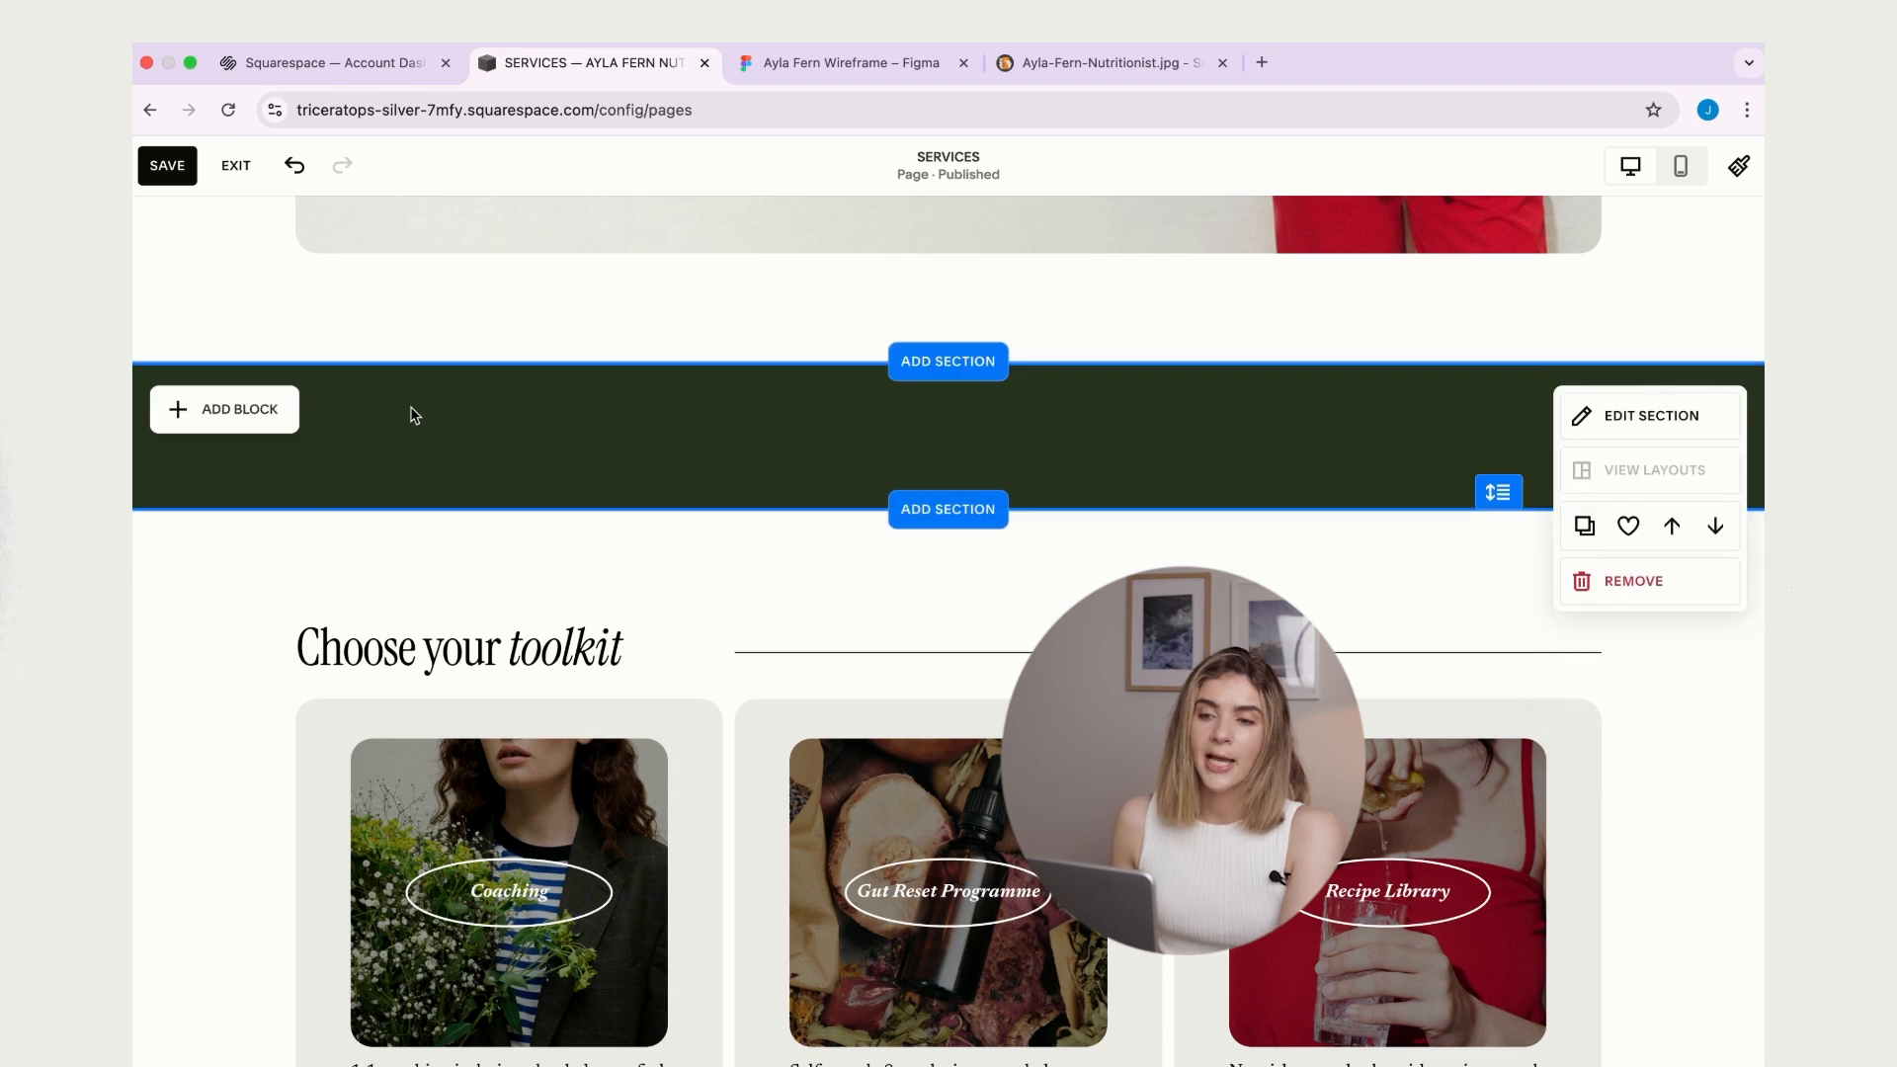
- Search 'scr' to add a Scrolling text block and drag it up into the green band
{"action": "left_click", "coordinate": [233, 420]}
{"action": "type", "text": "scr"}
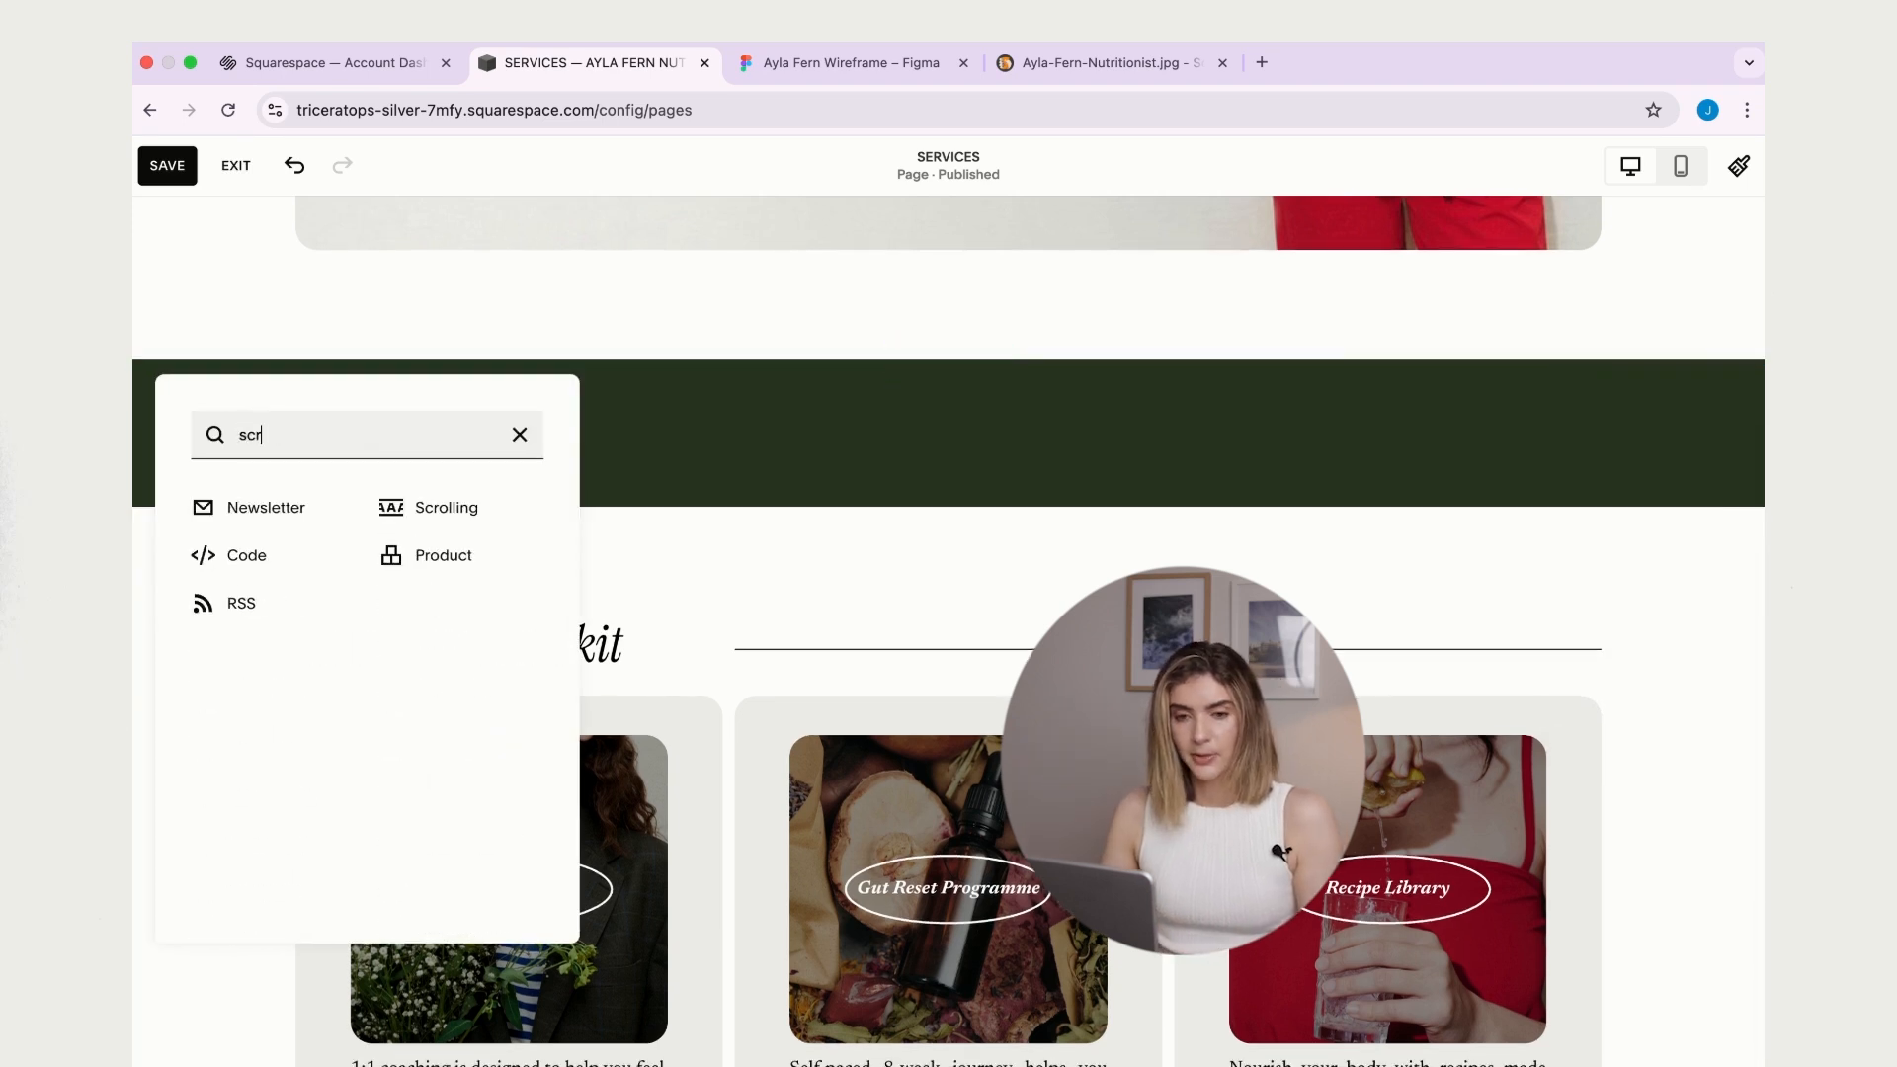
{"action": "left_click", "coordinate": [446, 506]}
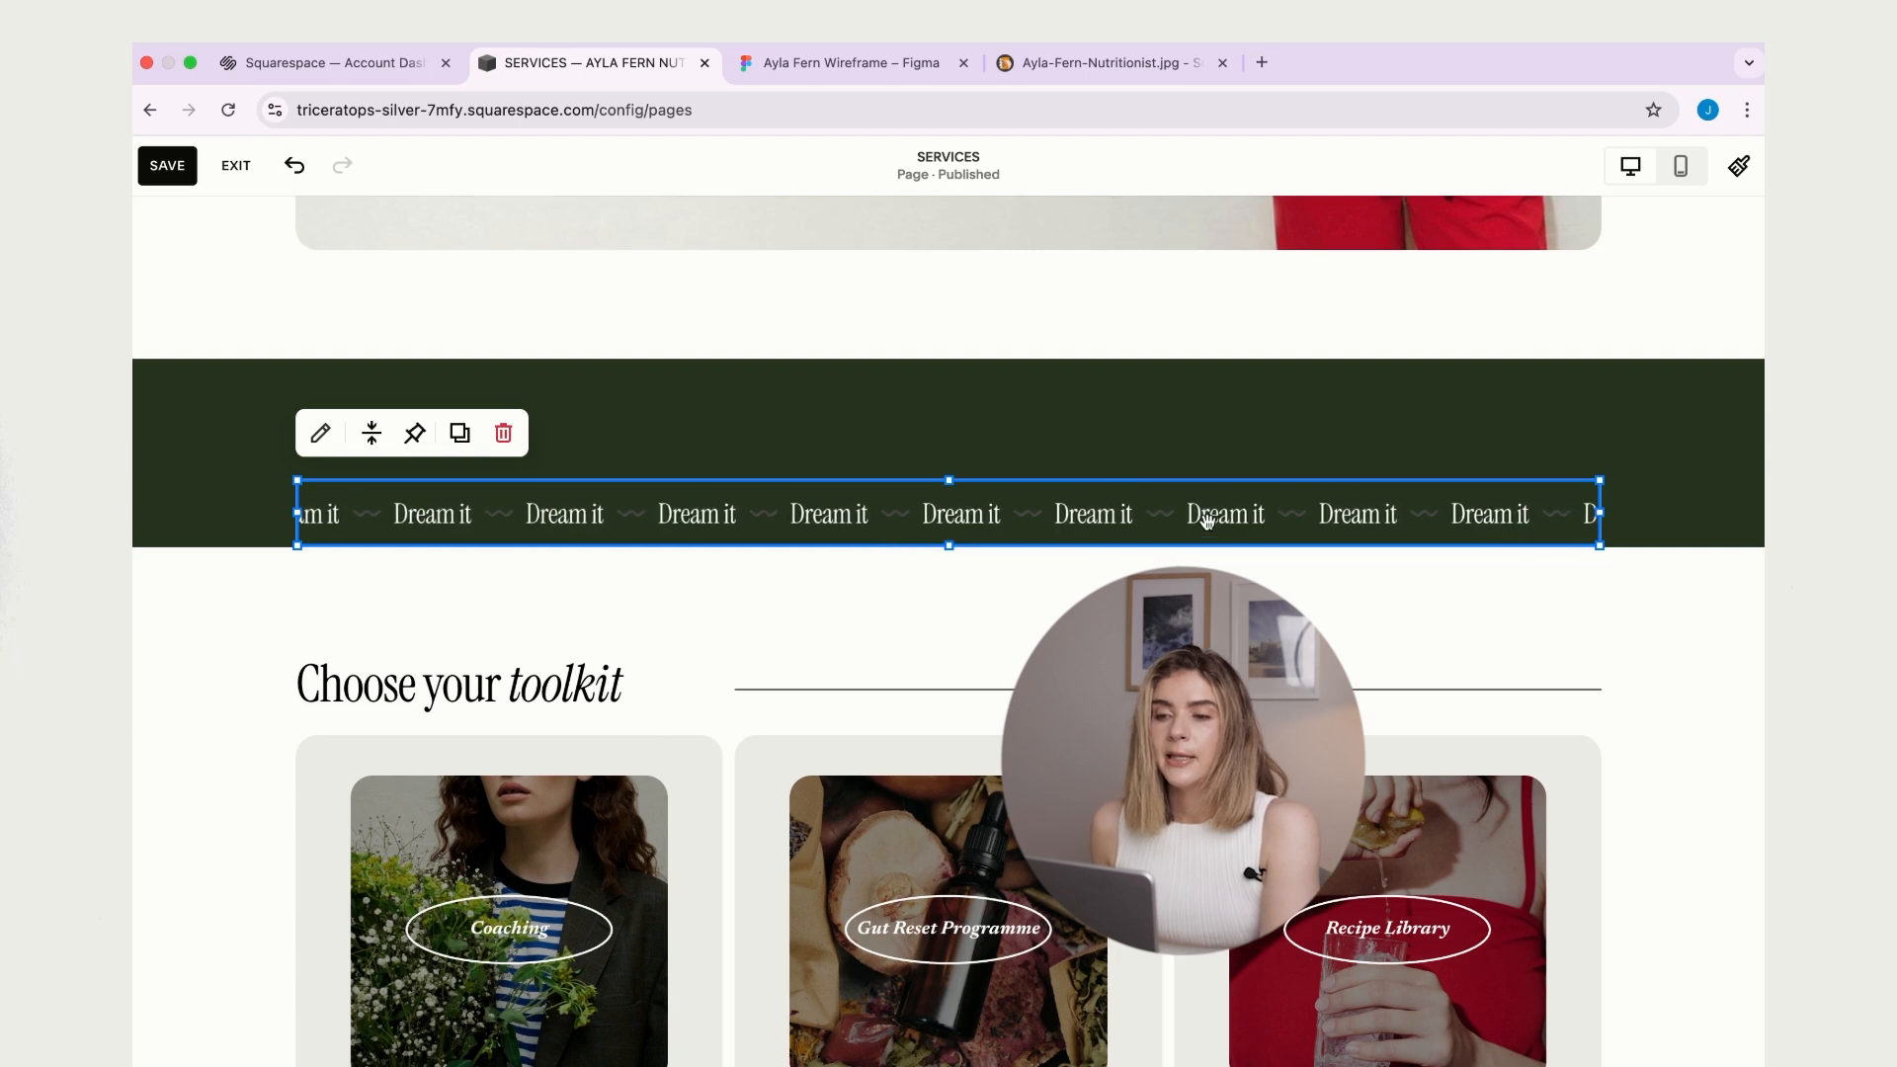
{"action": "left_click_drag", "start_coordinate": [1086, 514], "coordinate": [983, 437]}
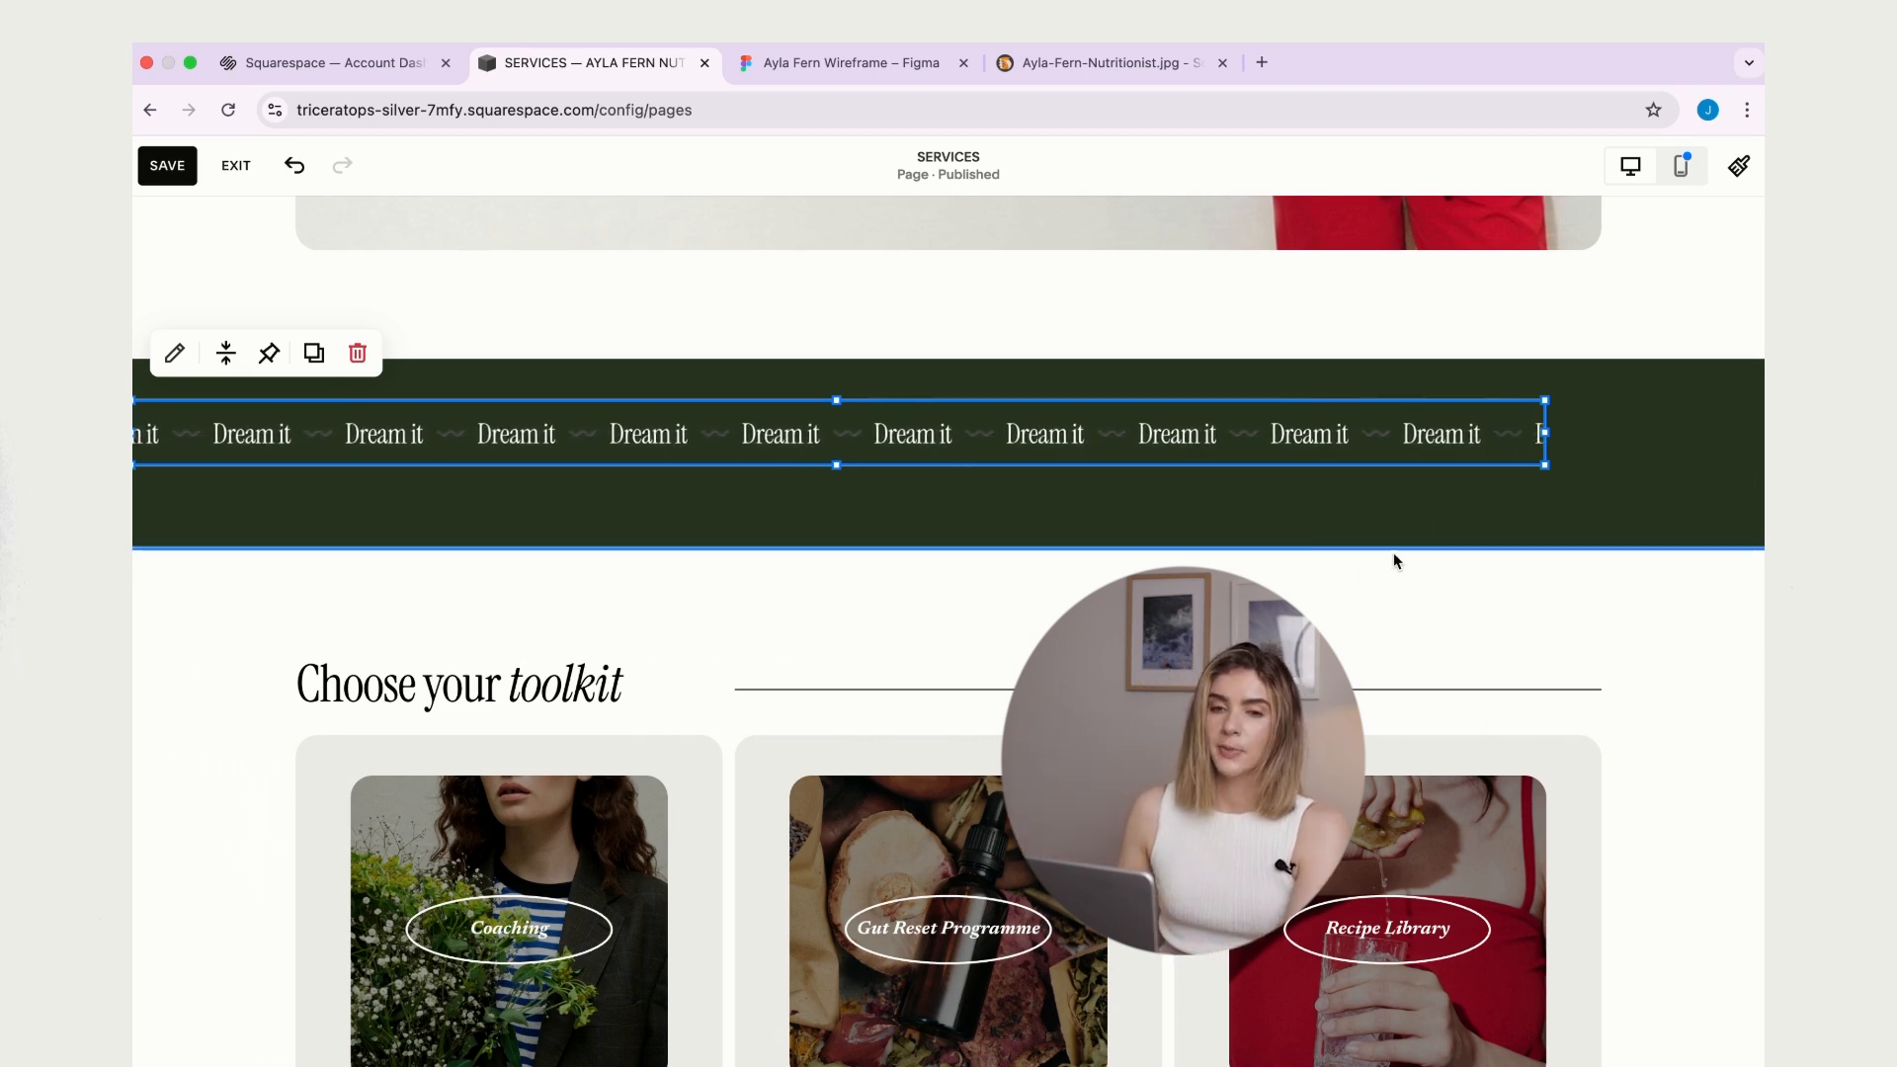
- Rename the marquee's last 'Dream it' item to 'Coaching' and reselect the scrolling block
{"action": "left_click", "coordinate": [174, 355]}
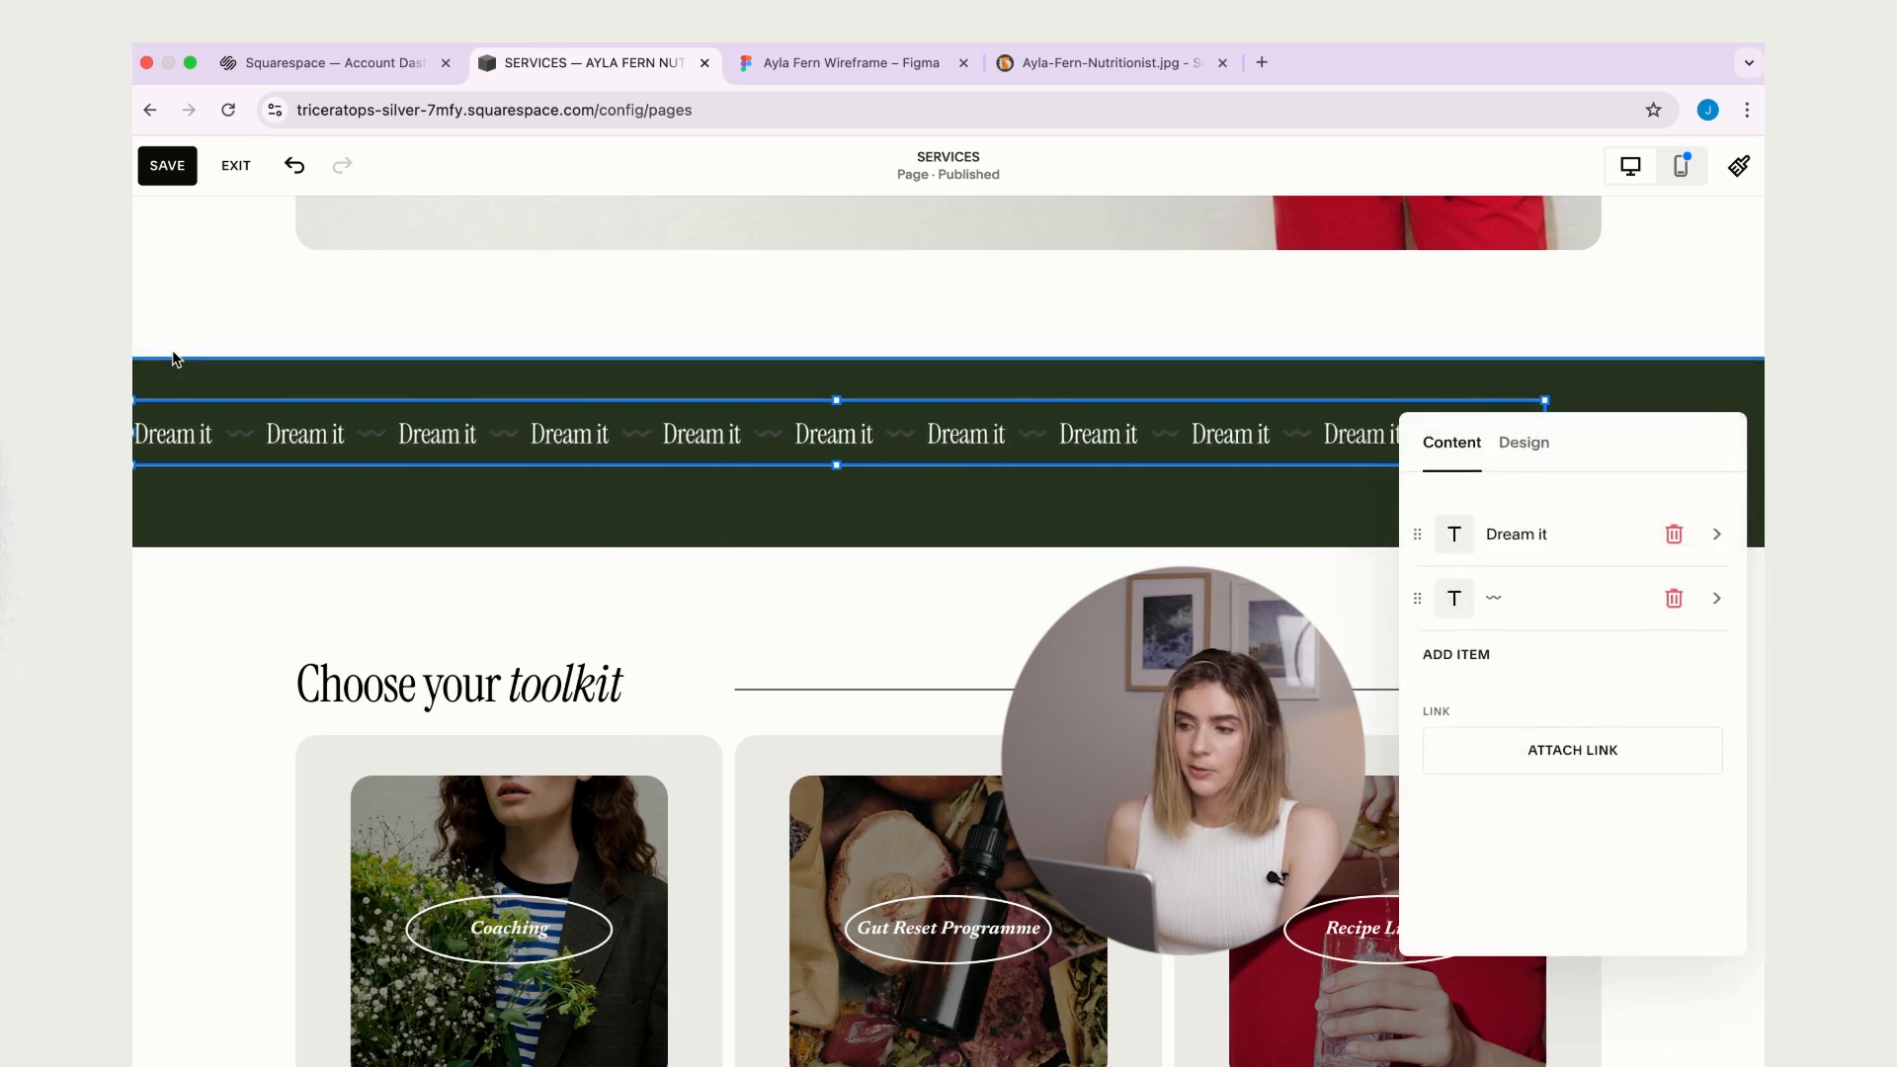
{"action": "left_click", "coordinate": [1543, 535]}
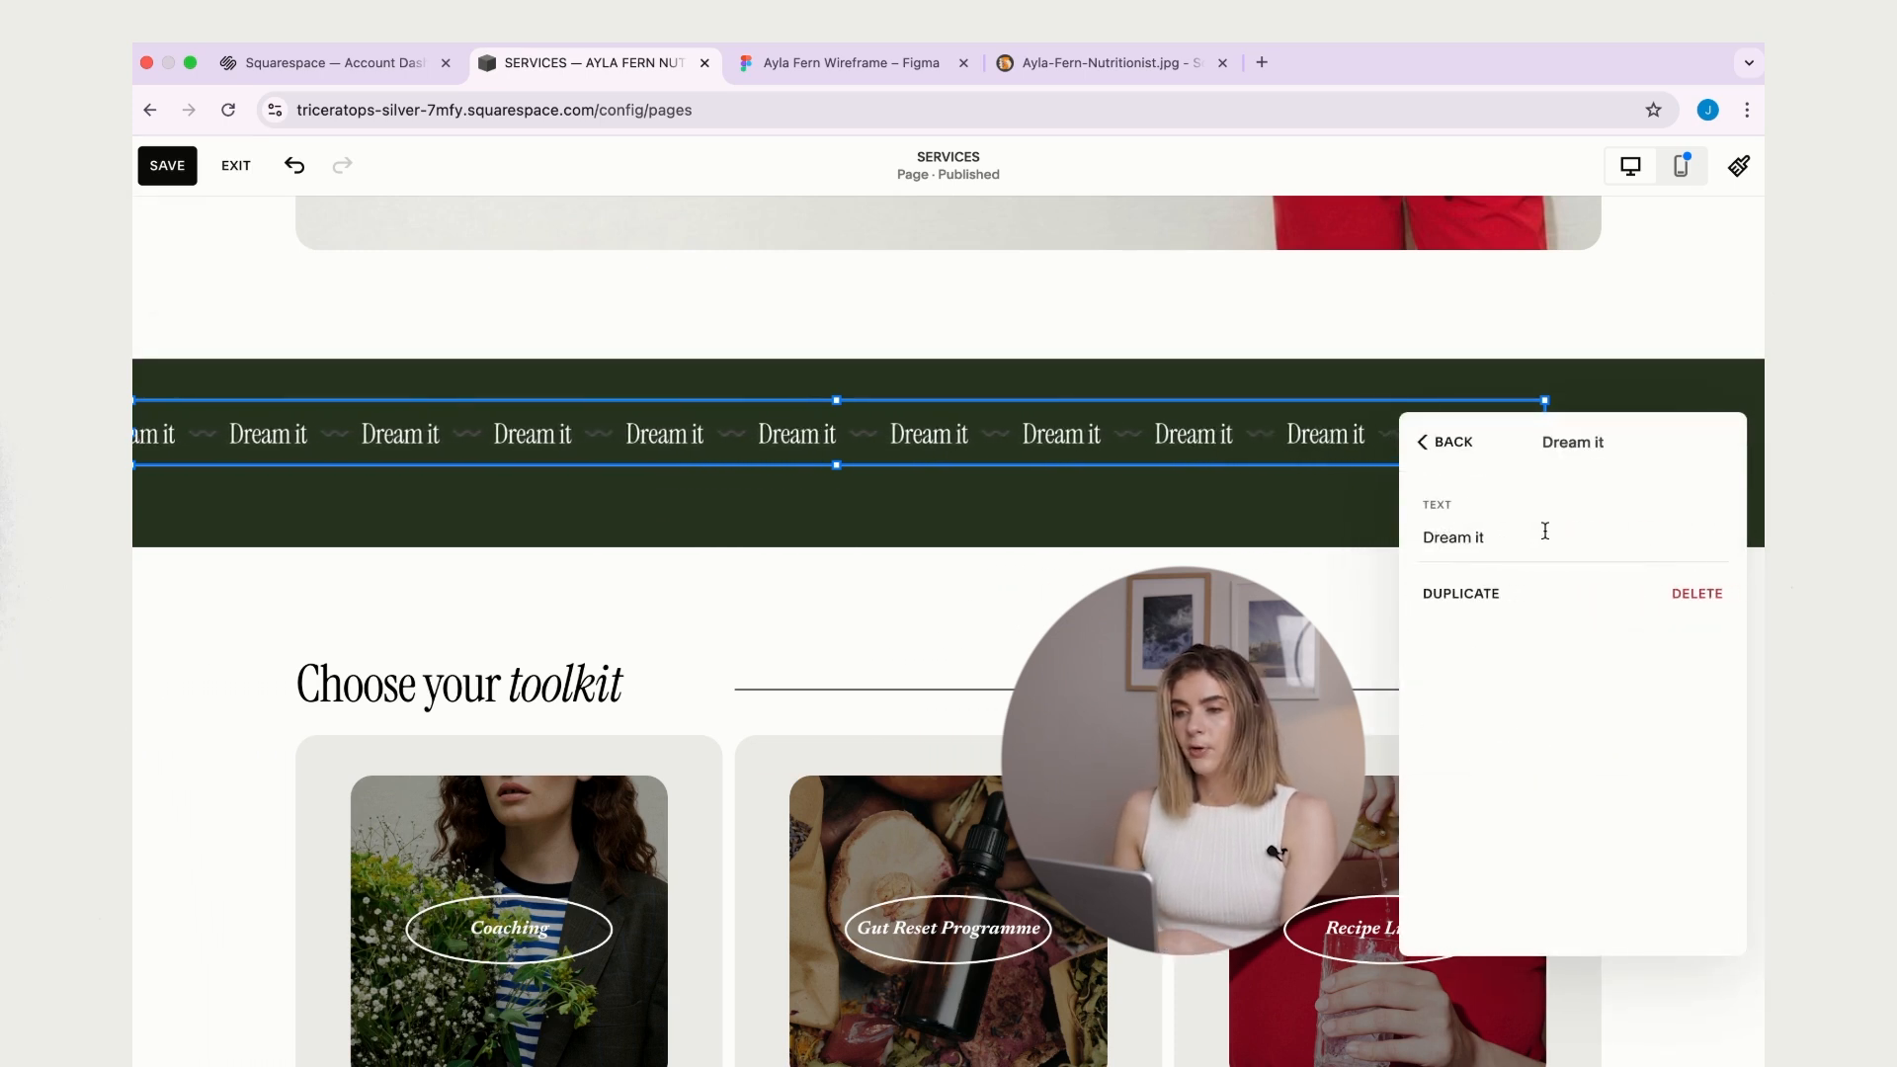
{"action": "triple_click", "coordinate": [1448, 535]}
{"action": "type", "text": "Coaching"}
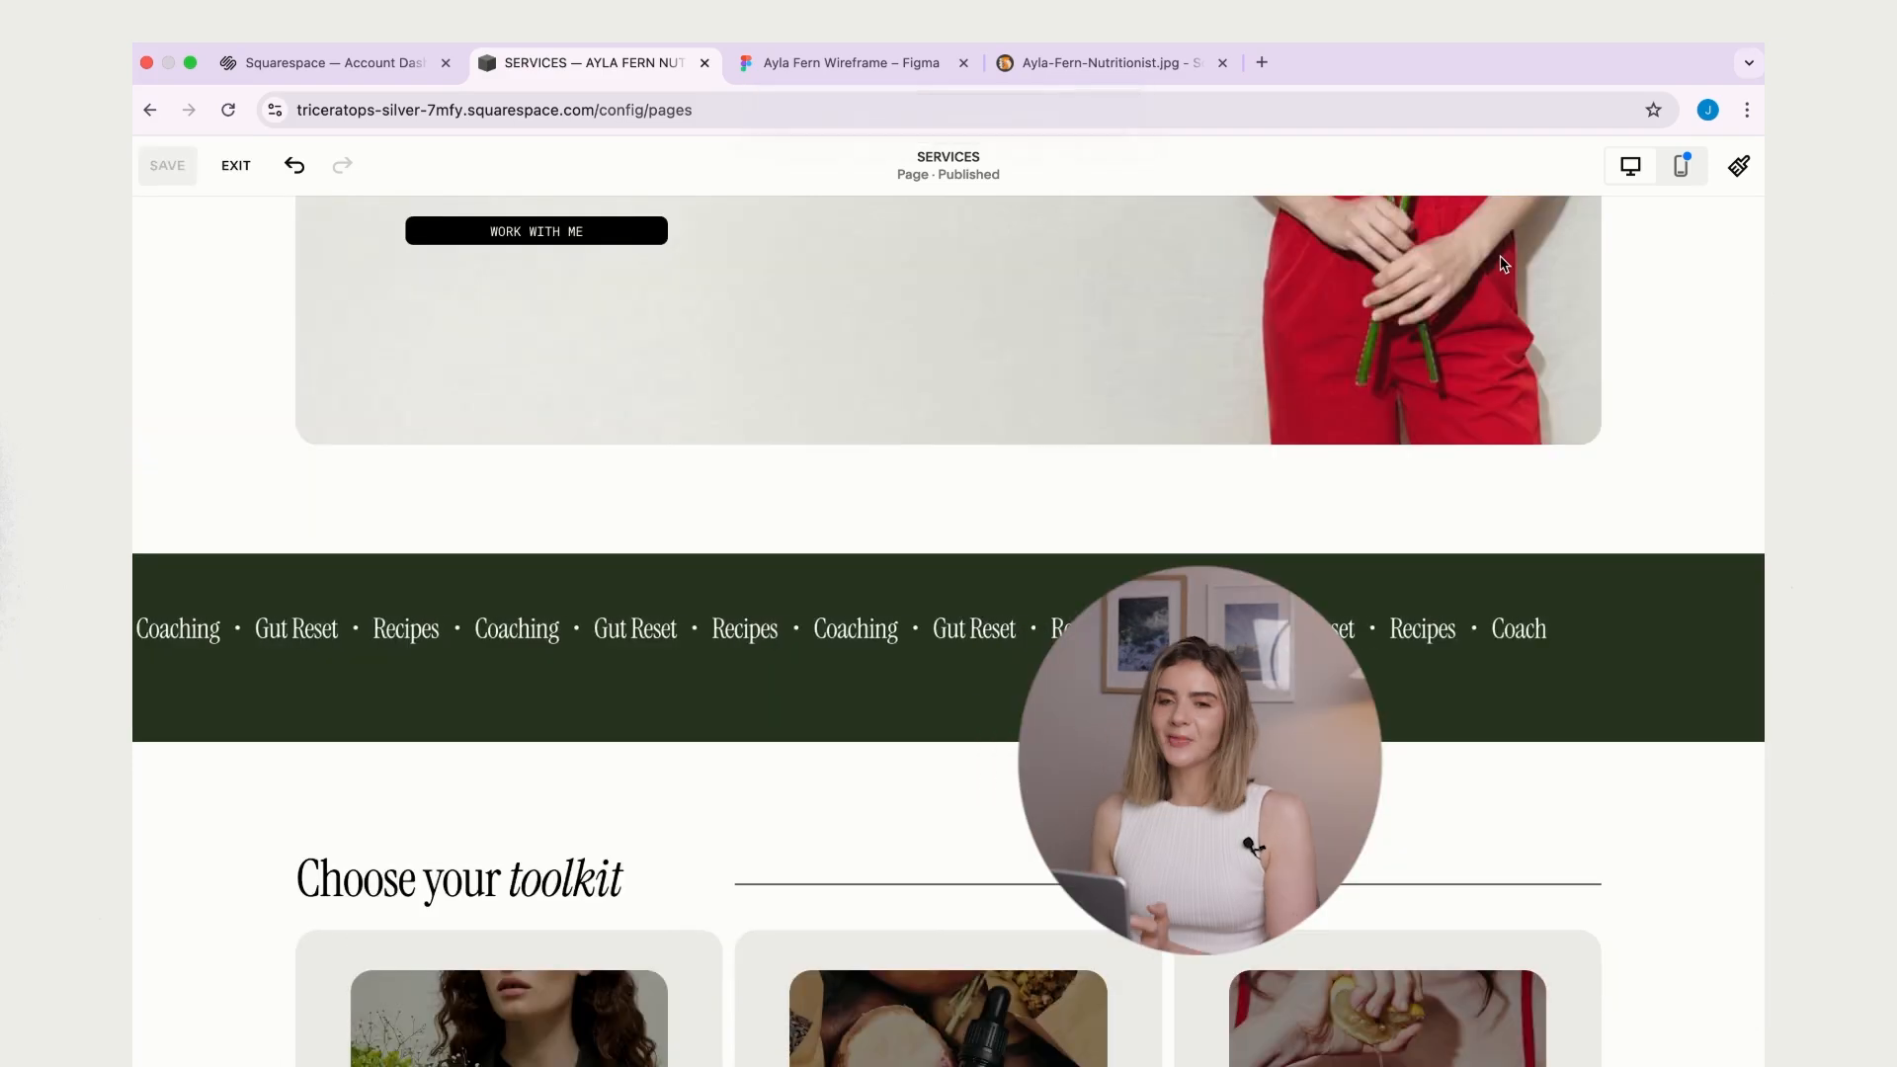
{"action": "mouse_move", "coordinate": [982, 654]}
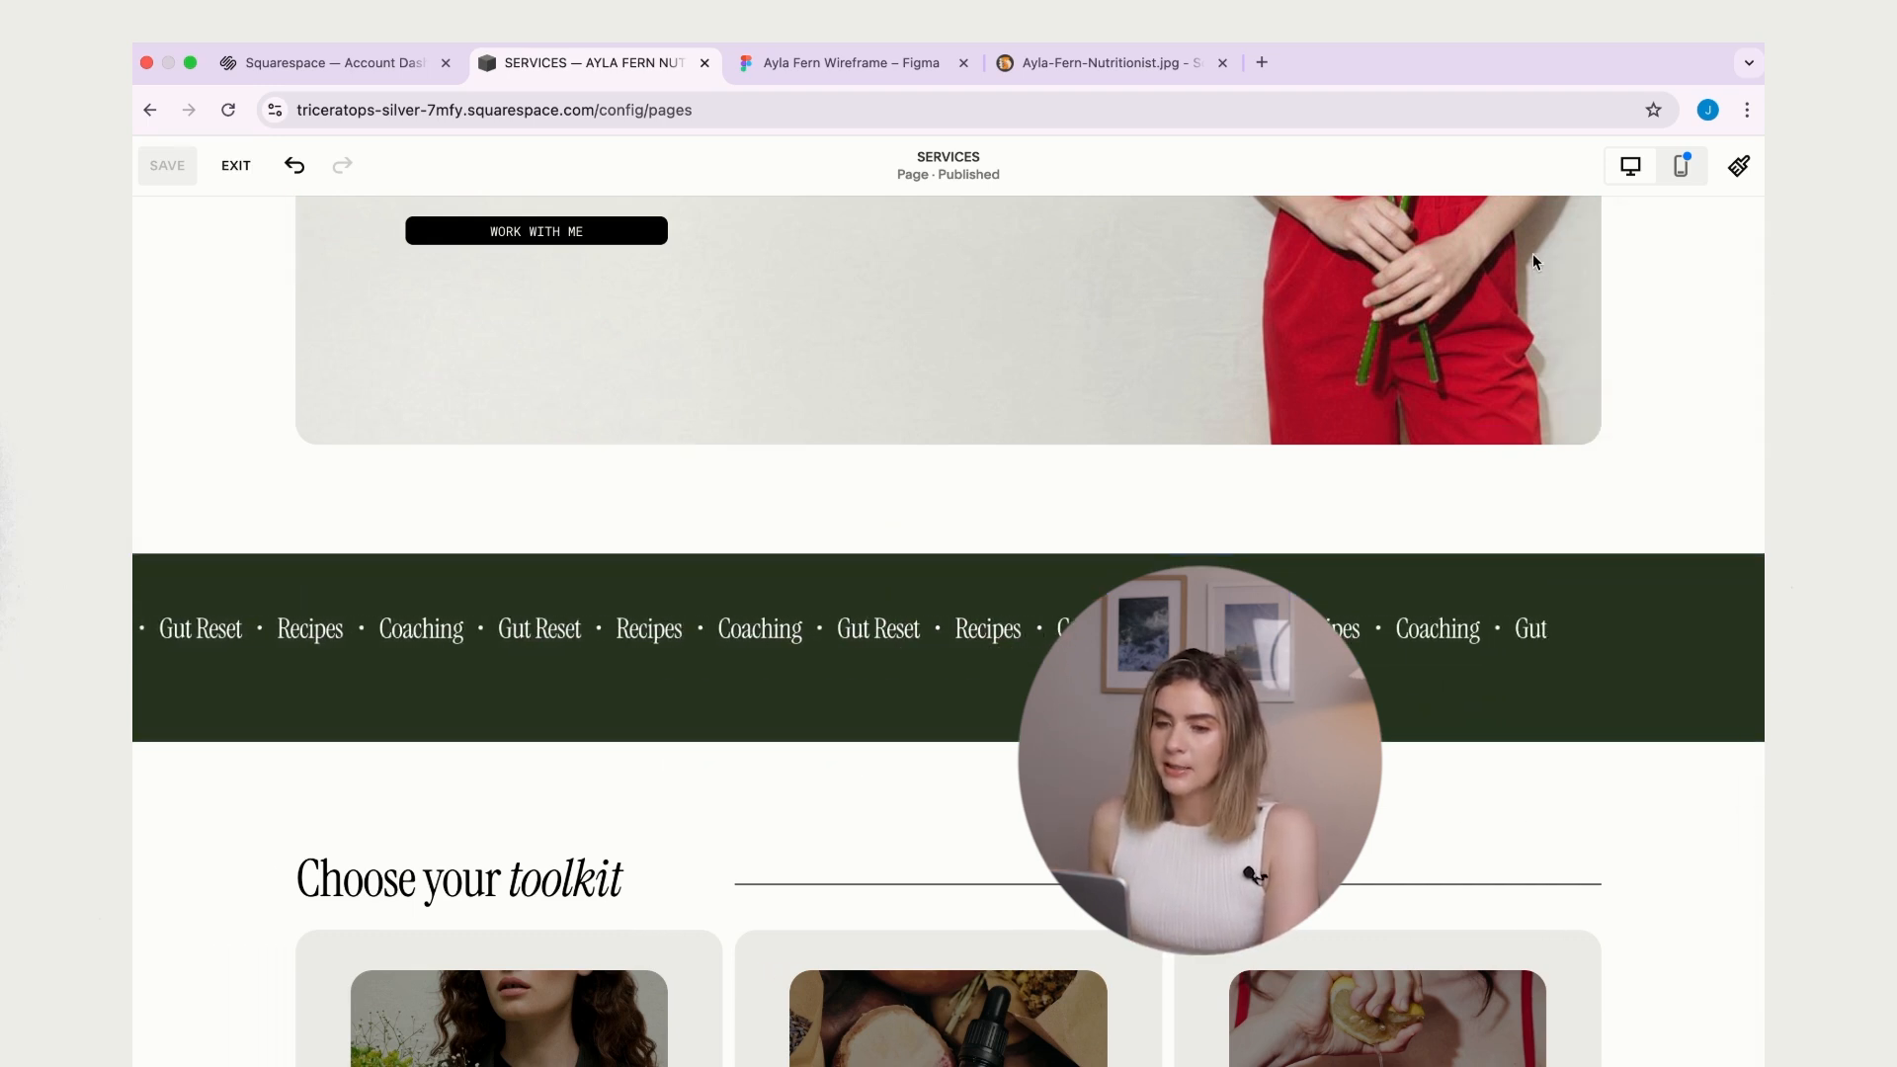
{"action": "left_click", "coordinate": [723, 610]}
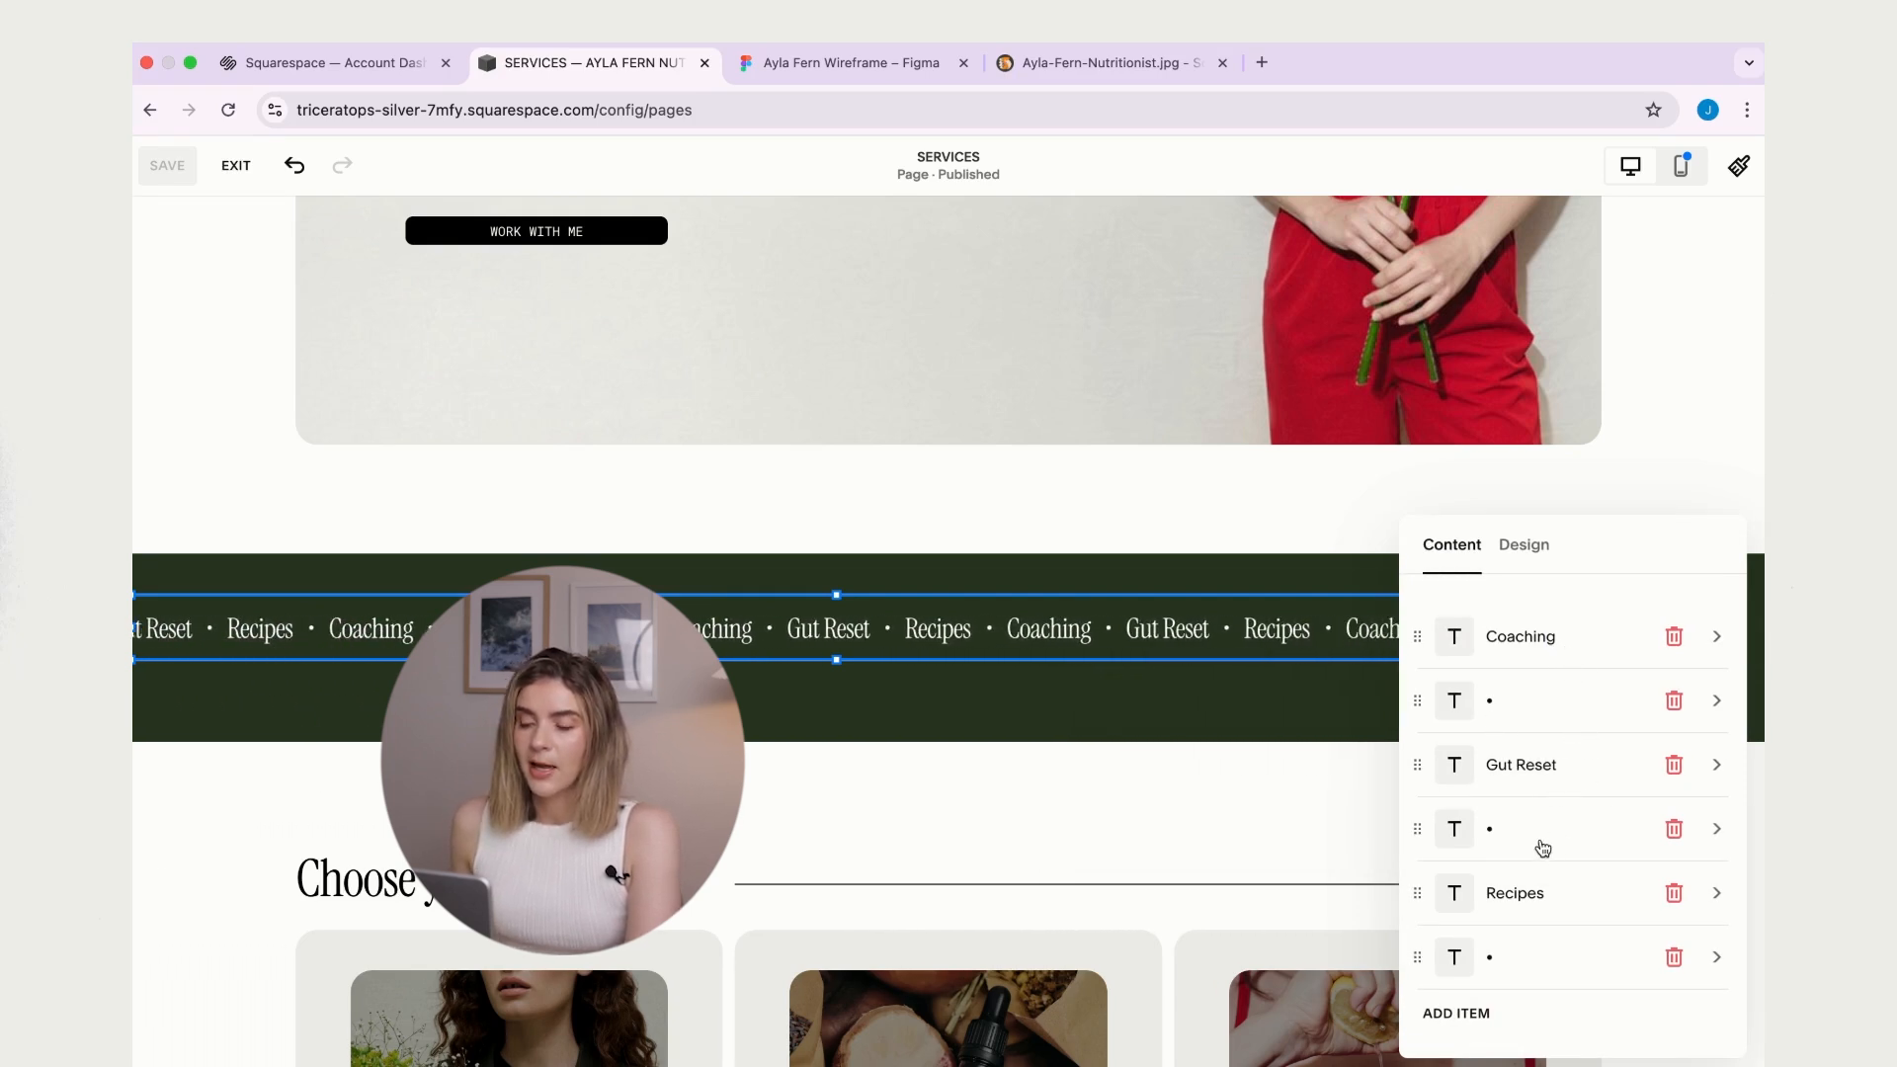
{"action": "scroll", "coordinate": [1597, 873], "scroll_direction": "down", "scroll_amount": 2}
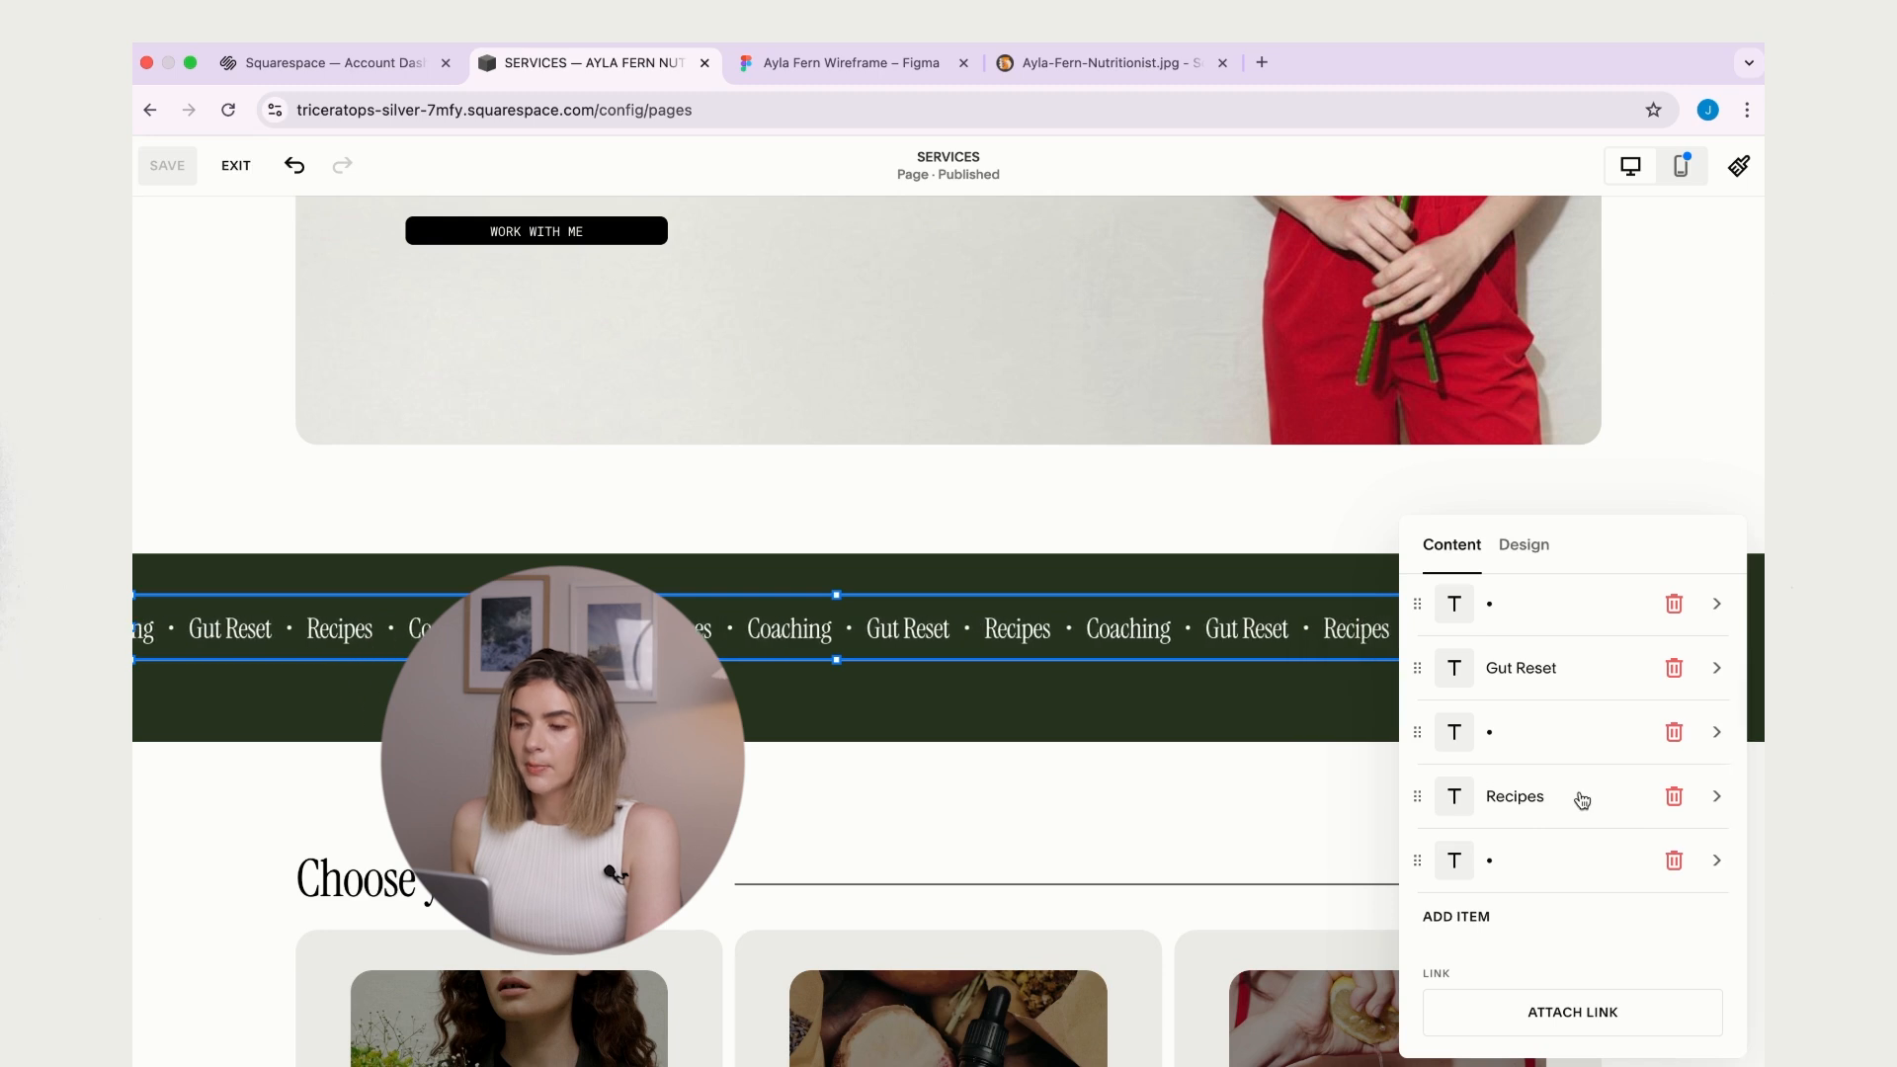
- Set the scrolling text to 0.5x speed, Paragraph style, and a custom 1.2rem size
{"action": "left_click", "coordinate": [1527, 549]}
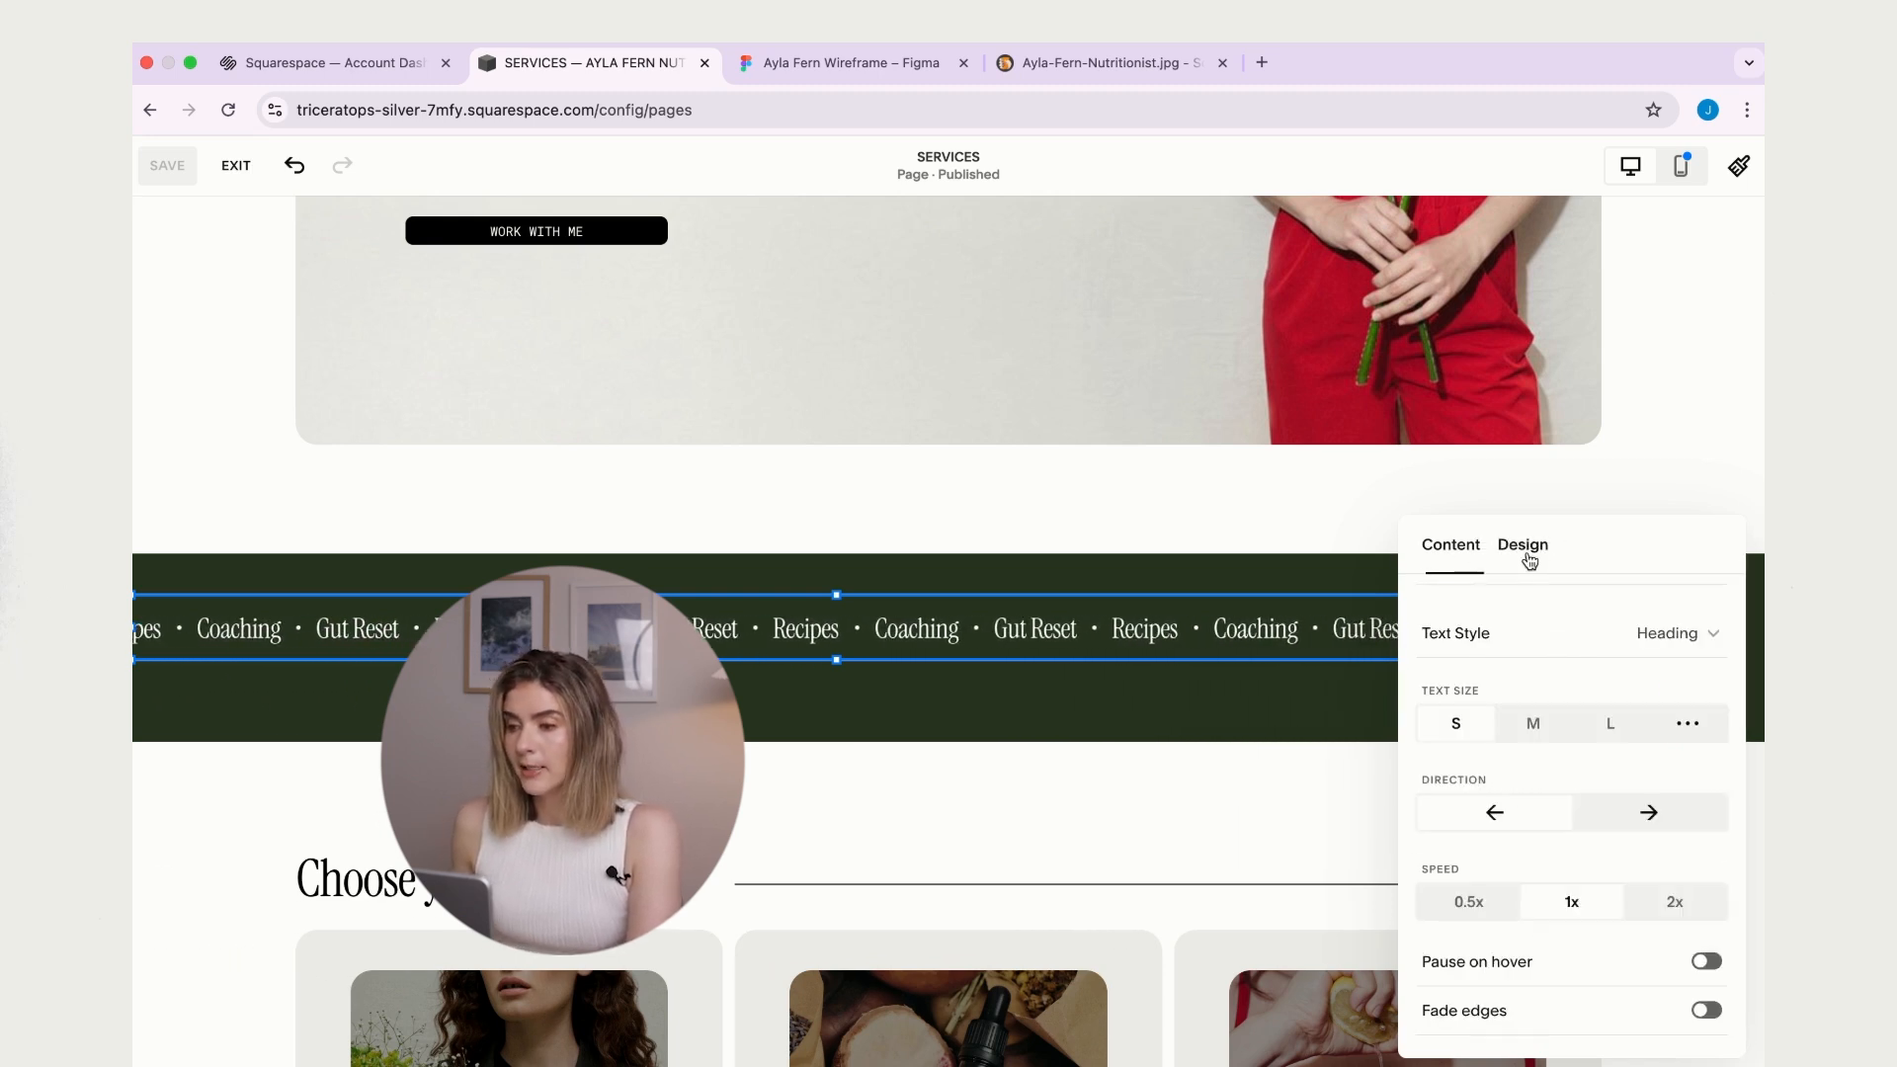
{"action": "scroll", "coordinate": [1635, 673], "scroll_direction": "down", "scroll_amount": 2}
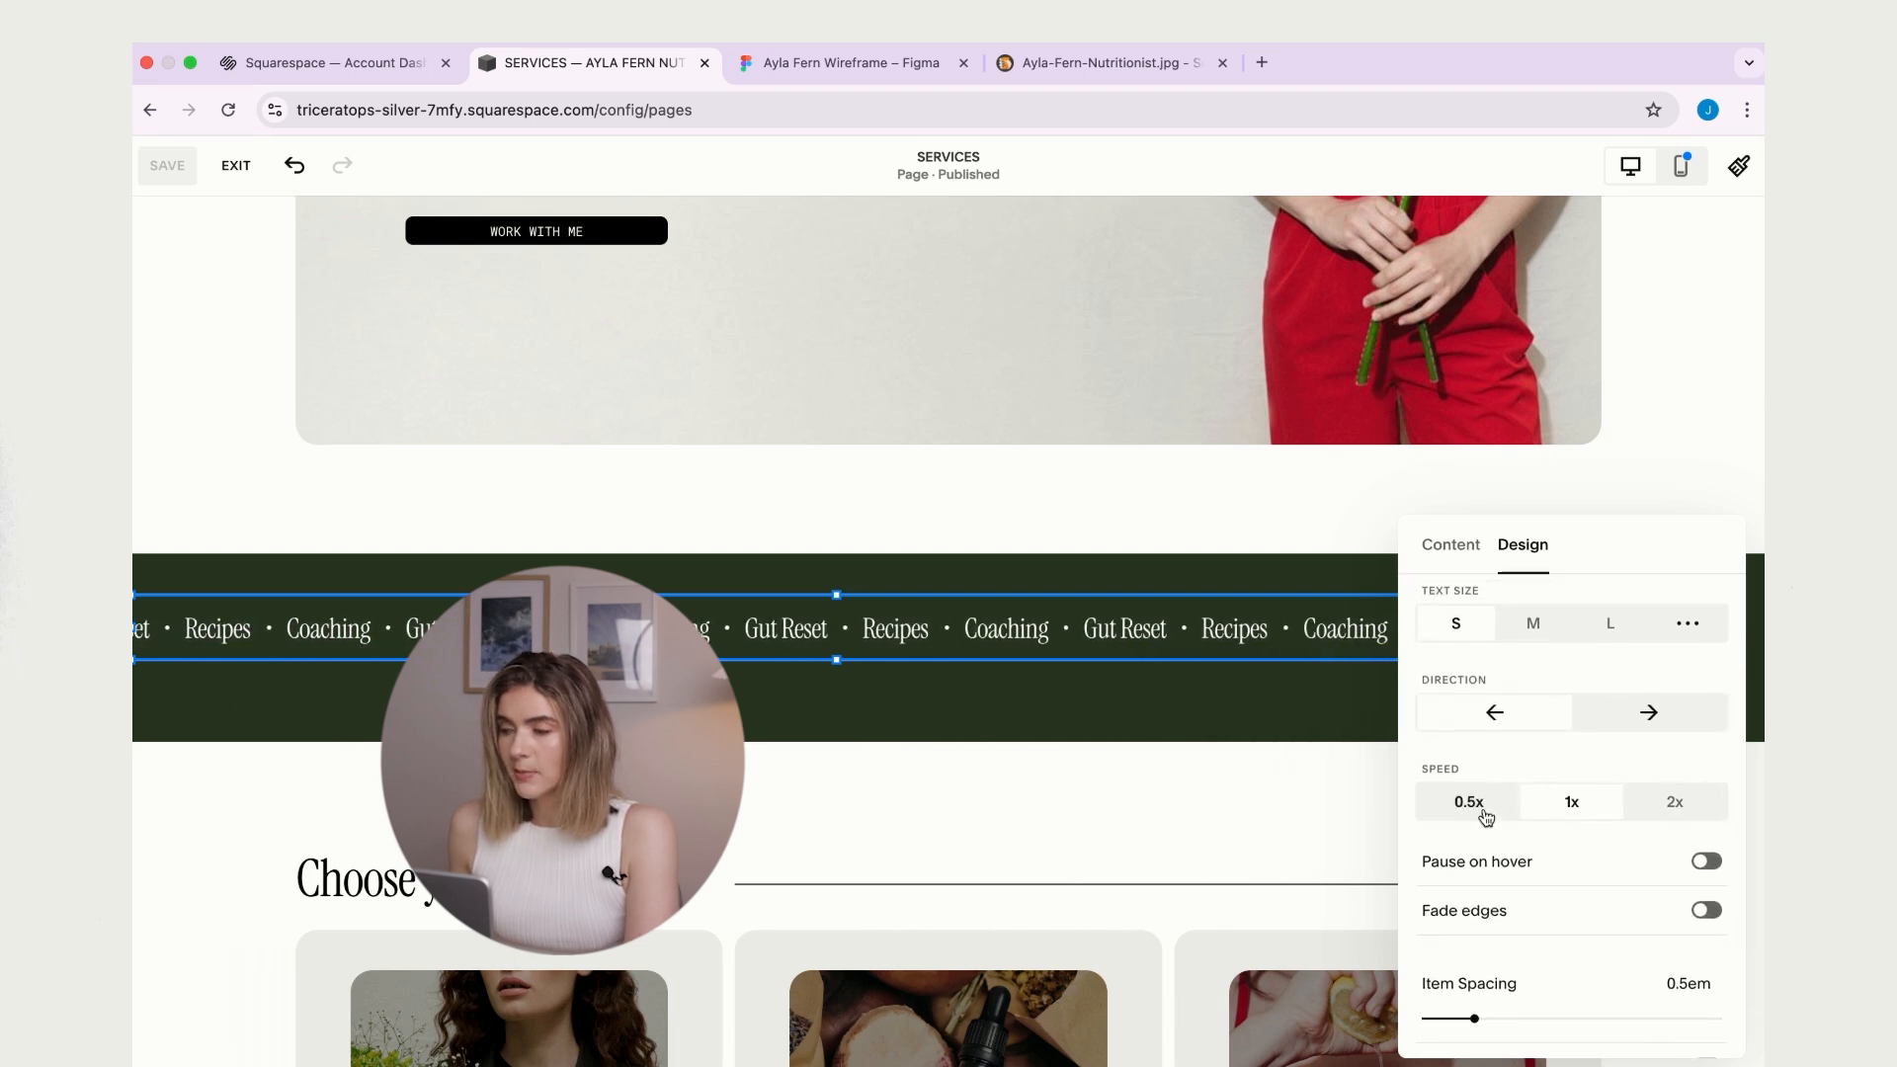
{"action": "left_click", "coordinate": [1486, 816]}
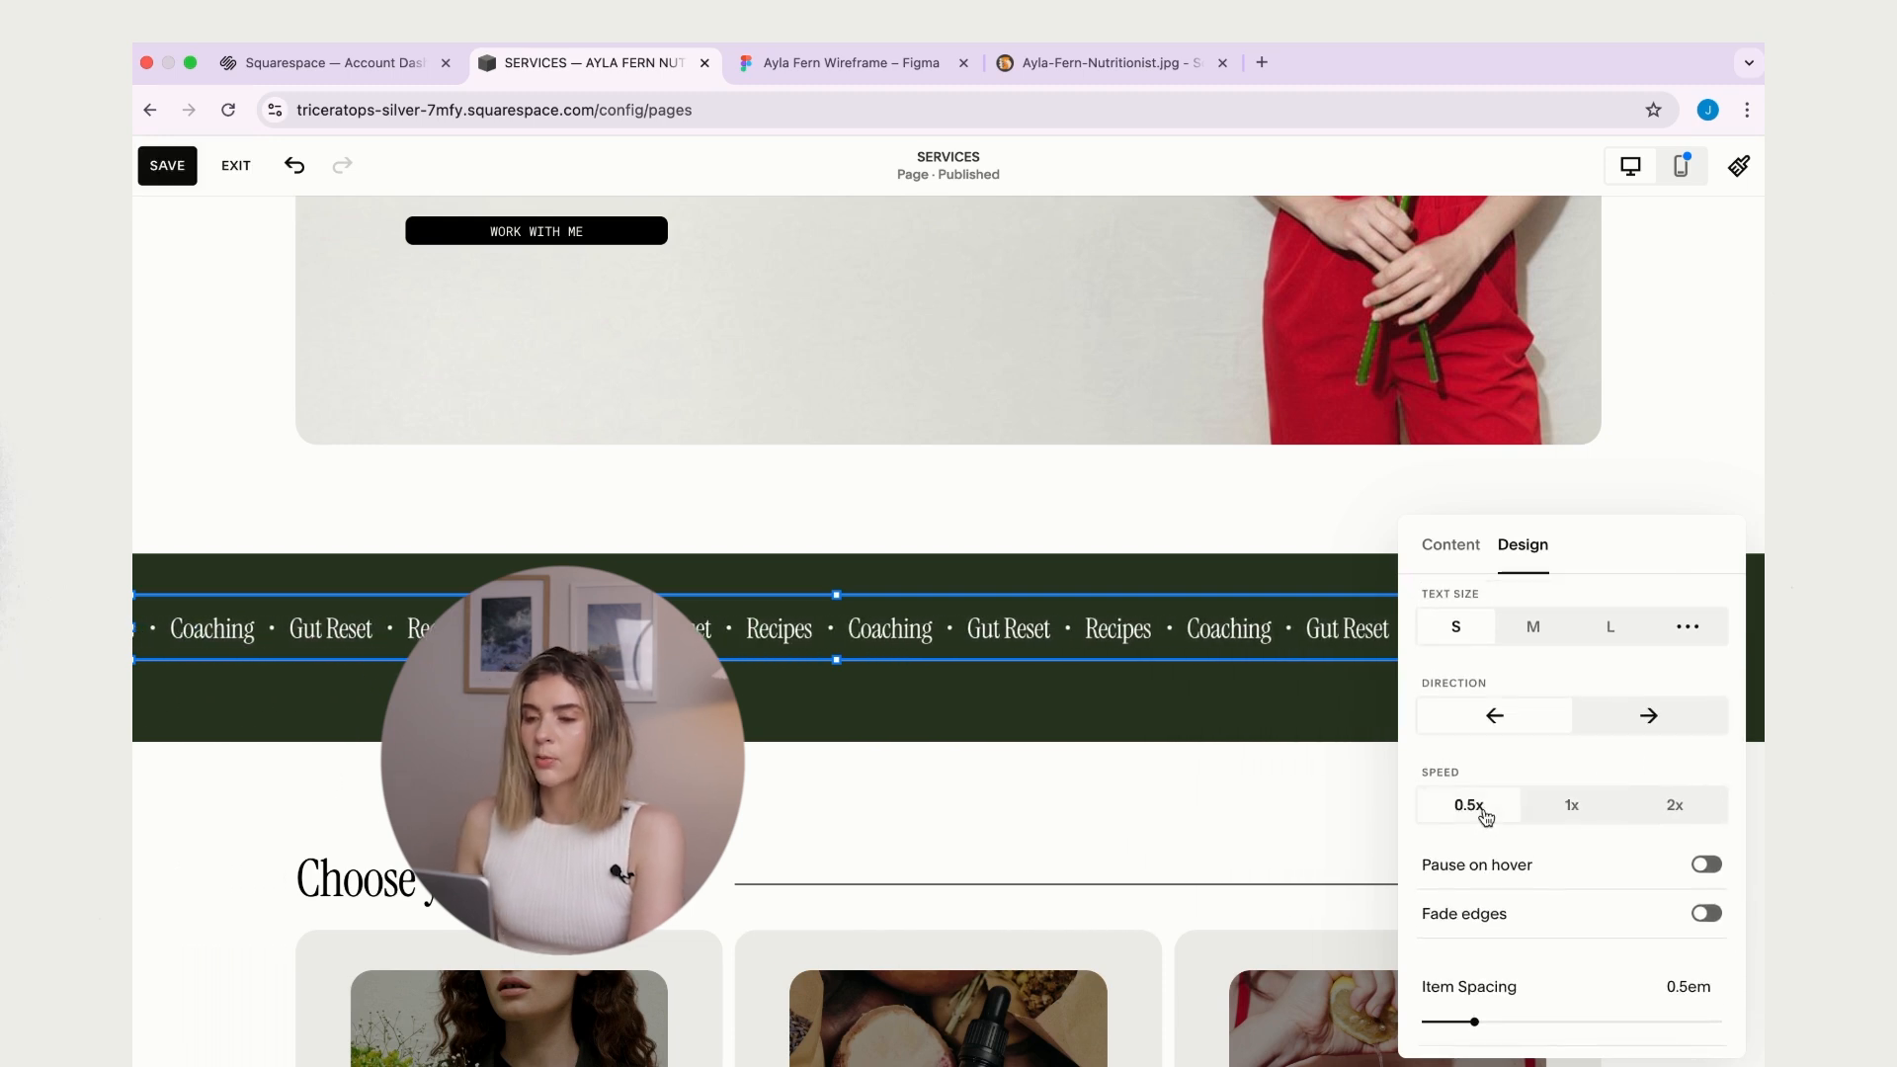
{"action": "scroll", "coordinate": [1528, 829], "scroll_direction": "down", "scroll_amount": 2}
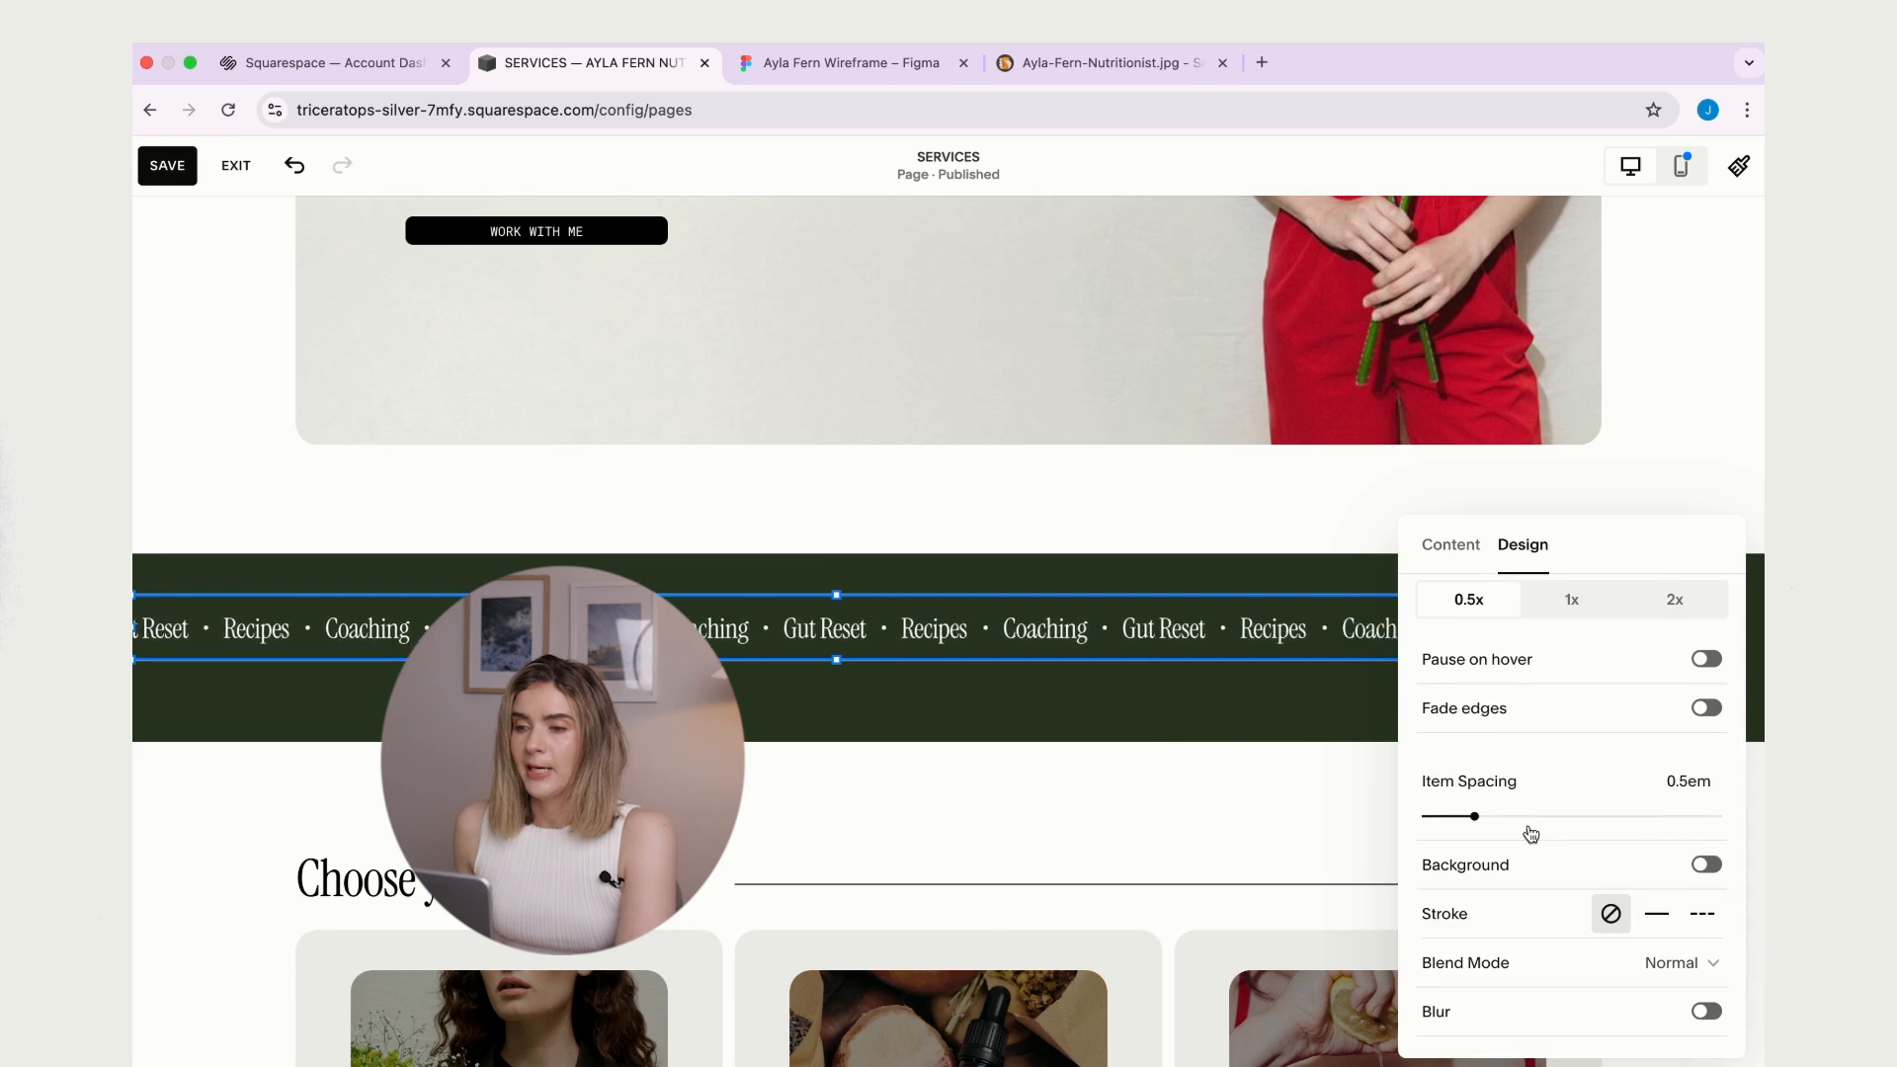
{"action": "scroll", "coordinate": [1580, 791], "scroll_direction": "up", "scroll_amount": 4}
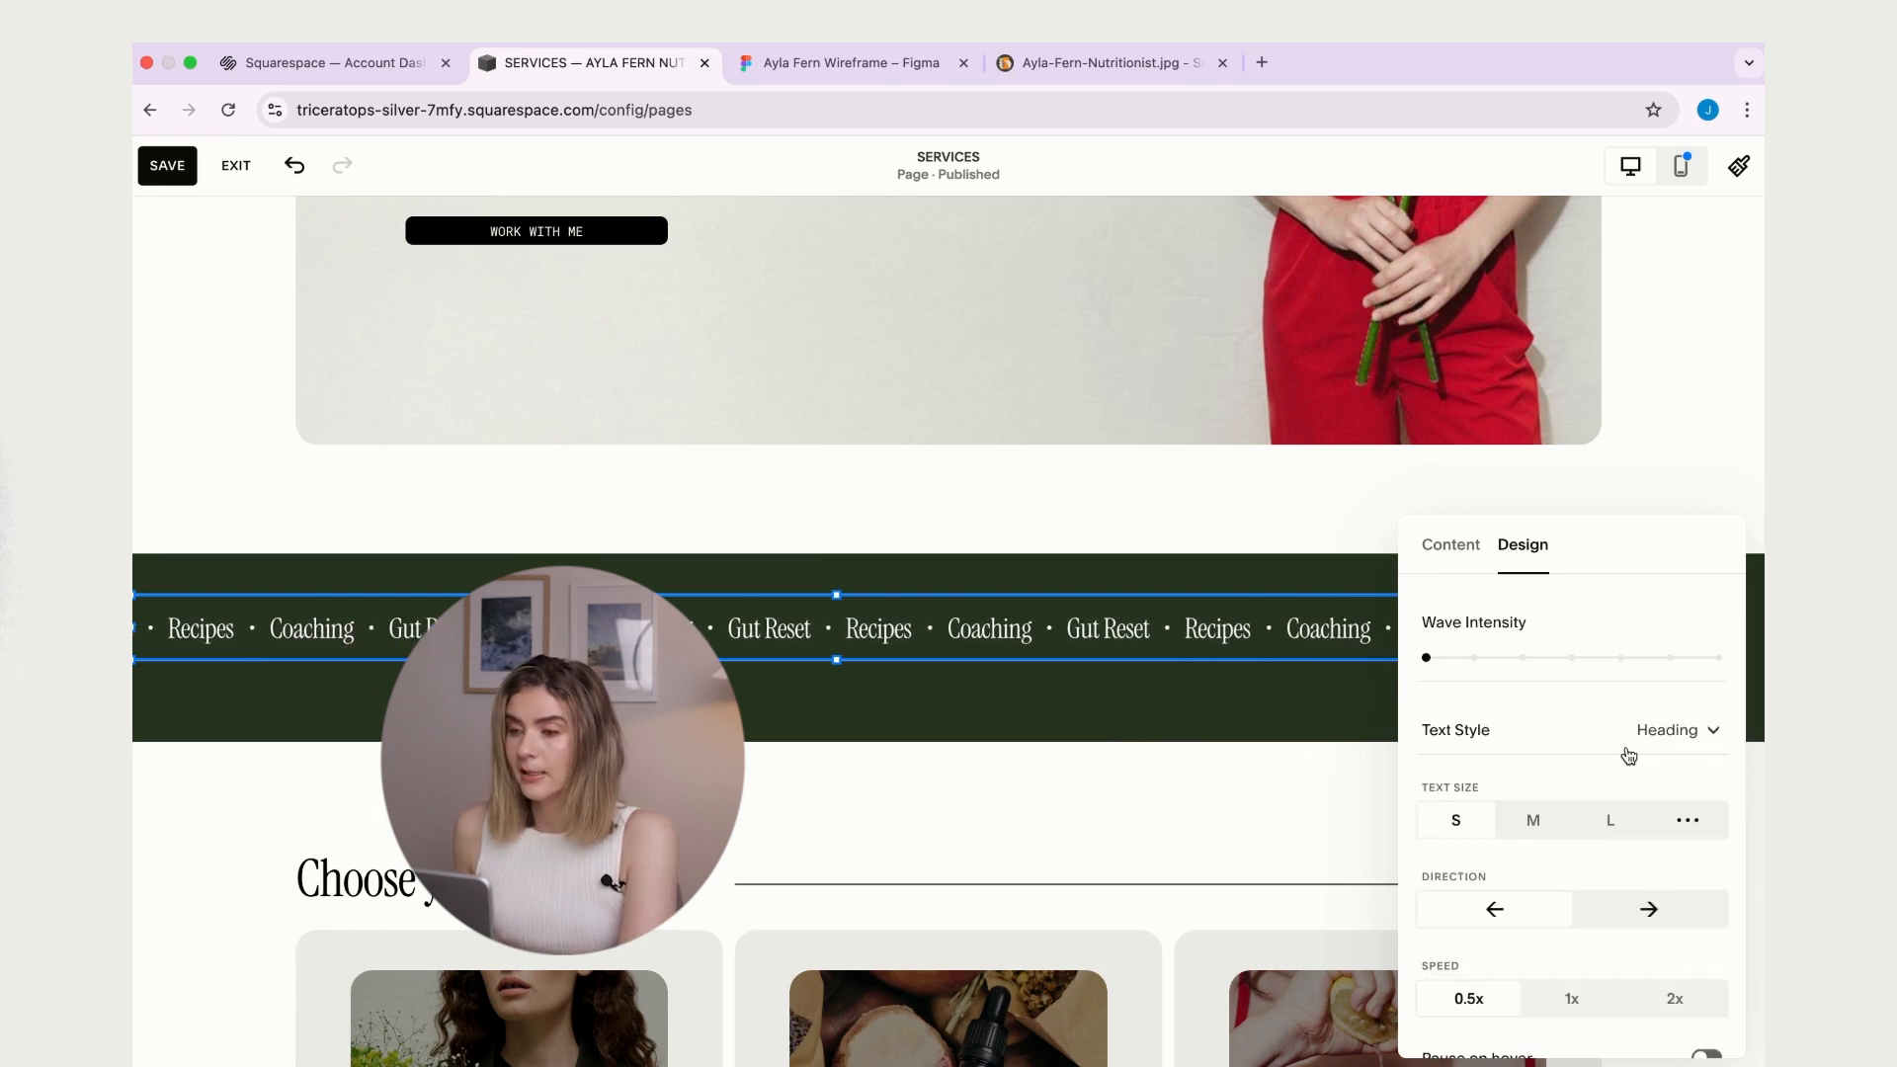
{"action": "left_click", "coordinate": [1679, 736]}
{"action": "left_click", "coordinate": [1534, 796]}
{"action": "left_click", "coordinate": [1685, 820]}
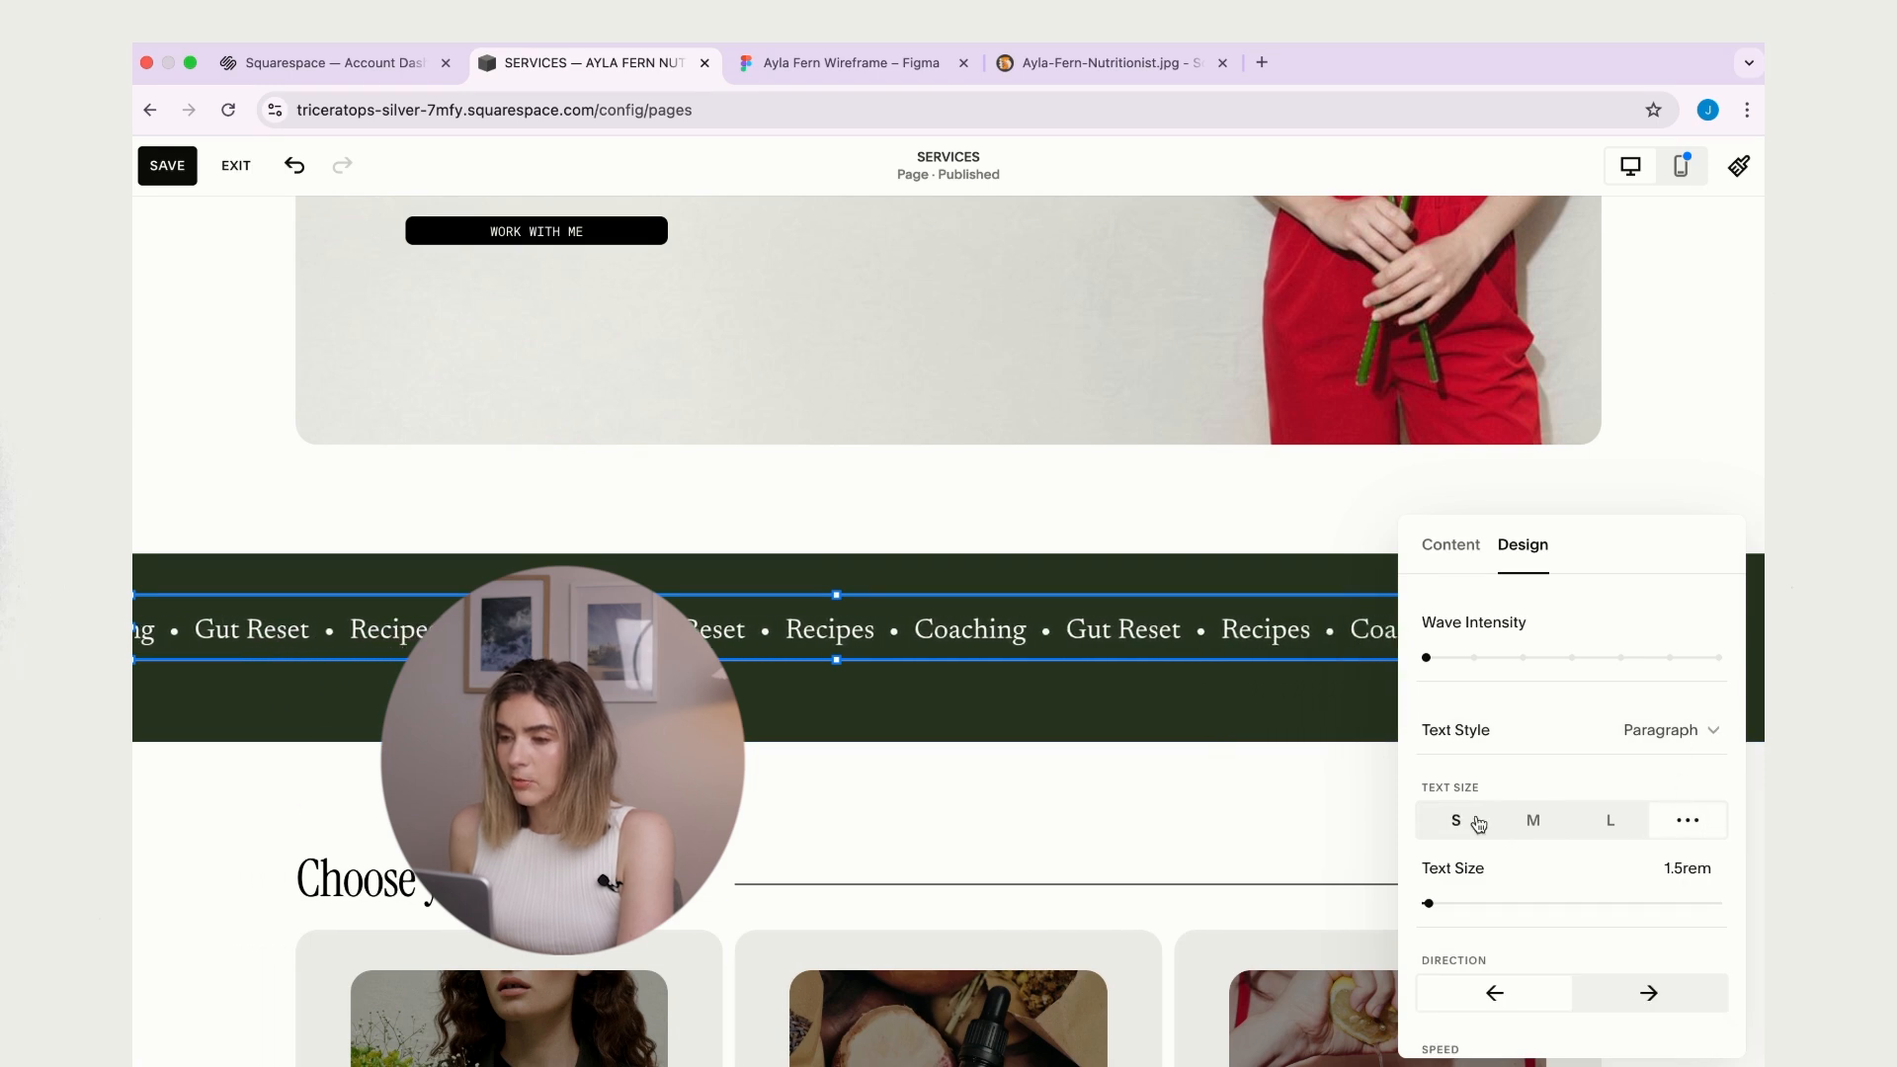
{"action": "scroll", "coordinate": [1477, 824], "scroll_direction": "down", "scroll_amount": 2}
{"action": "left_click_drag", "start_coordinate": [1427, 803], "coordinate": [1428, 803]}
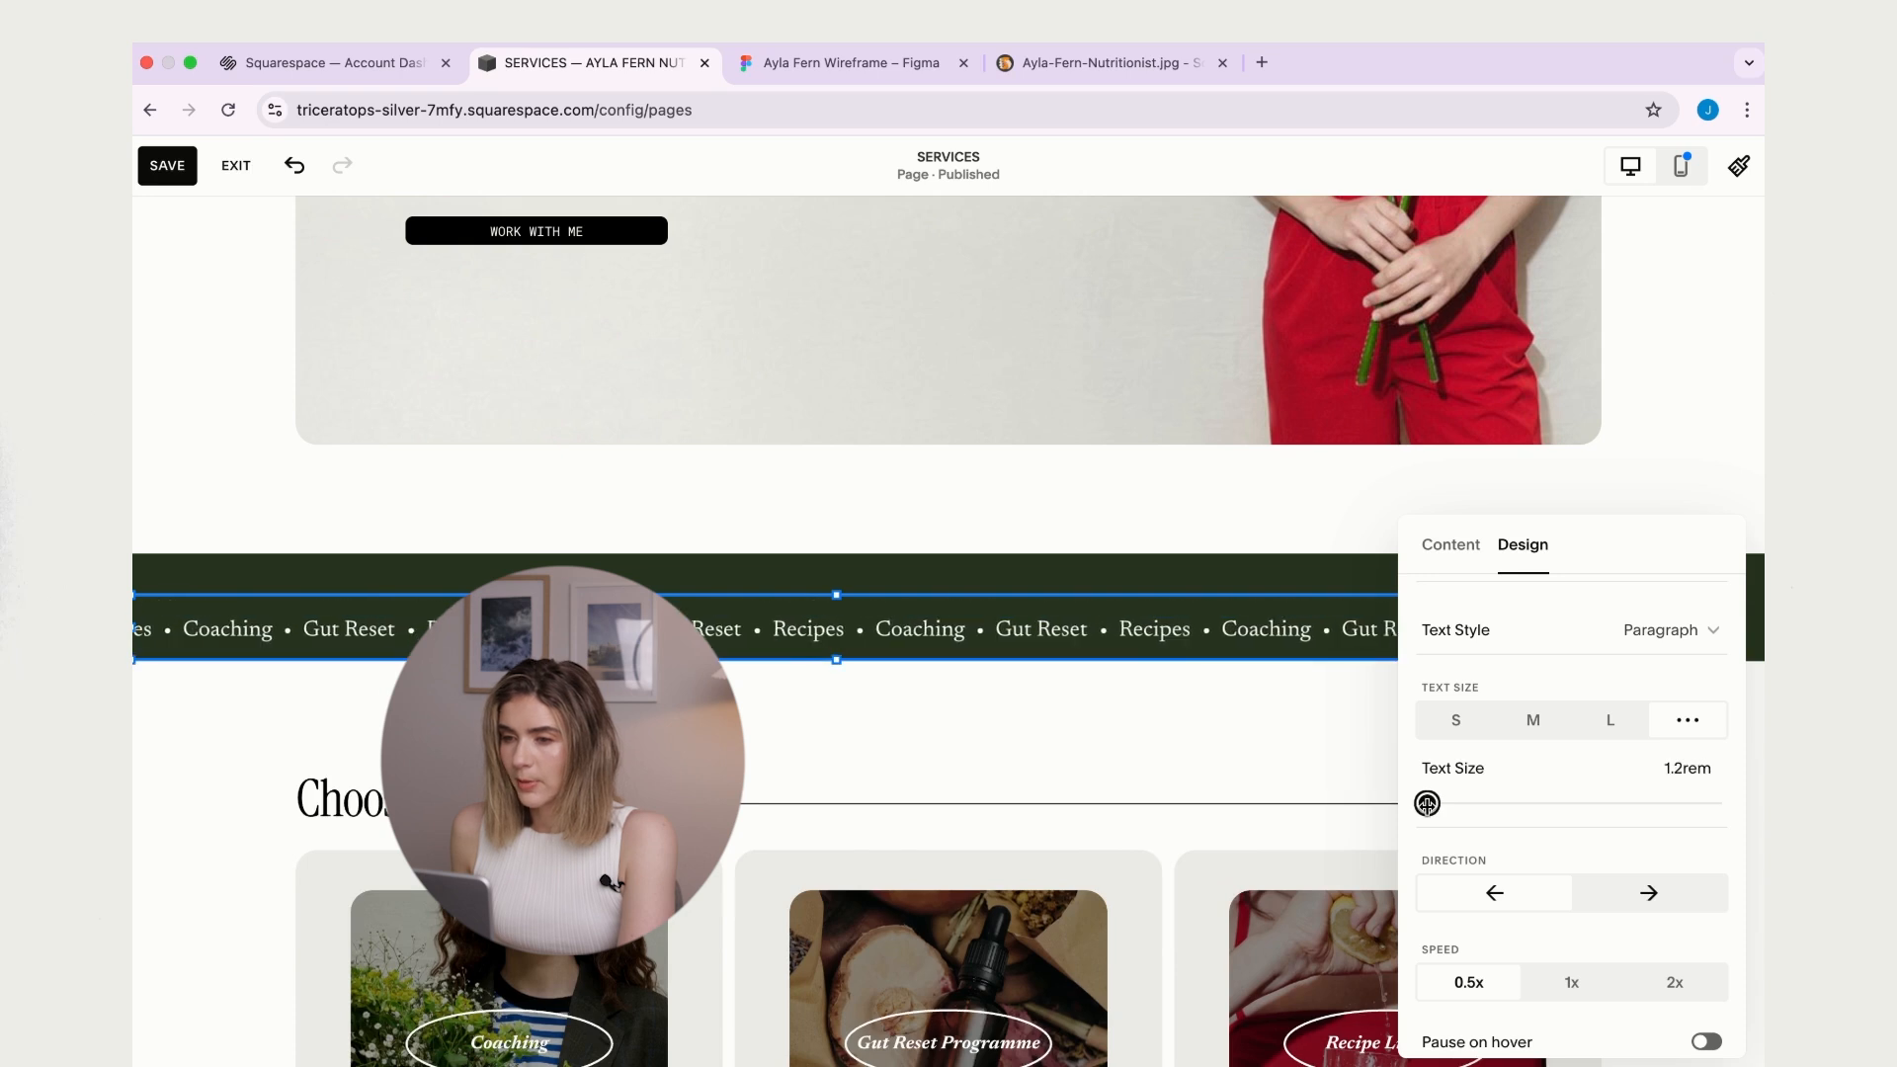
- Drag the green band's bottom edge down to make the section slightly taller
{"action": "left_click", "coordinate": [1246, 517]}
{"action": "left_click_drag", "start_coordinate": [1498, 646], "coordinate": [1499, 687]}
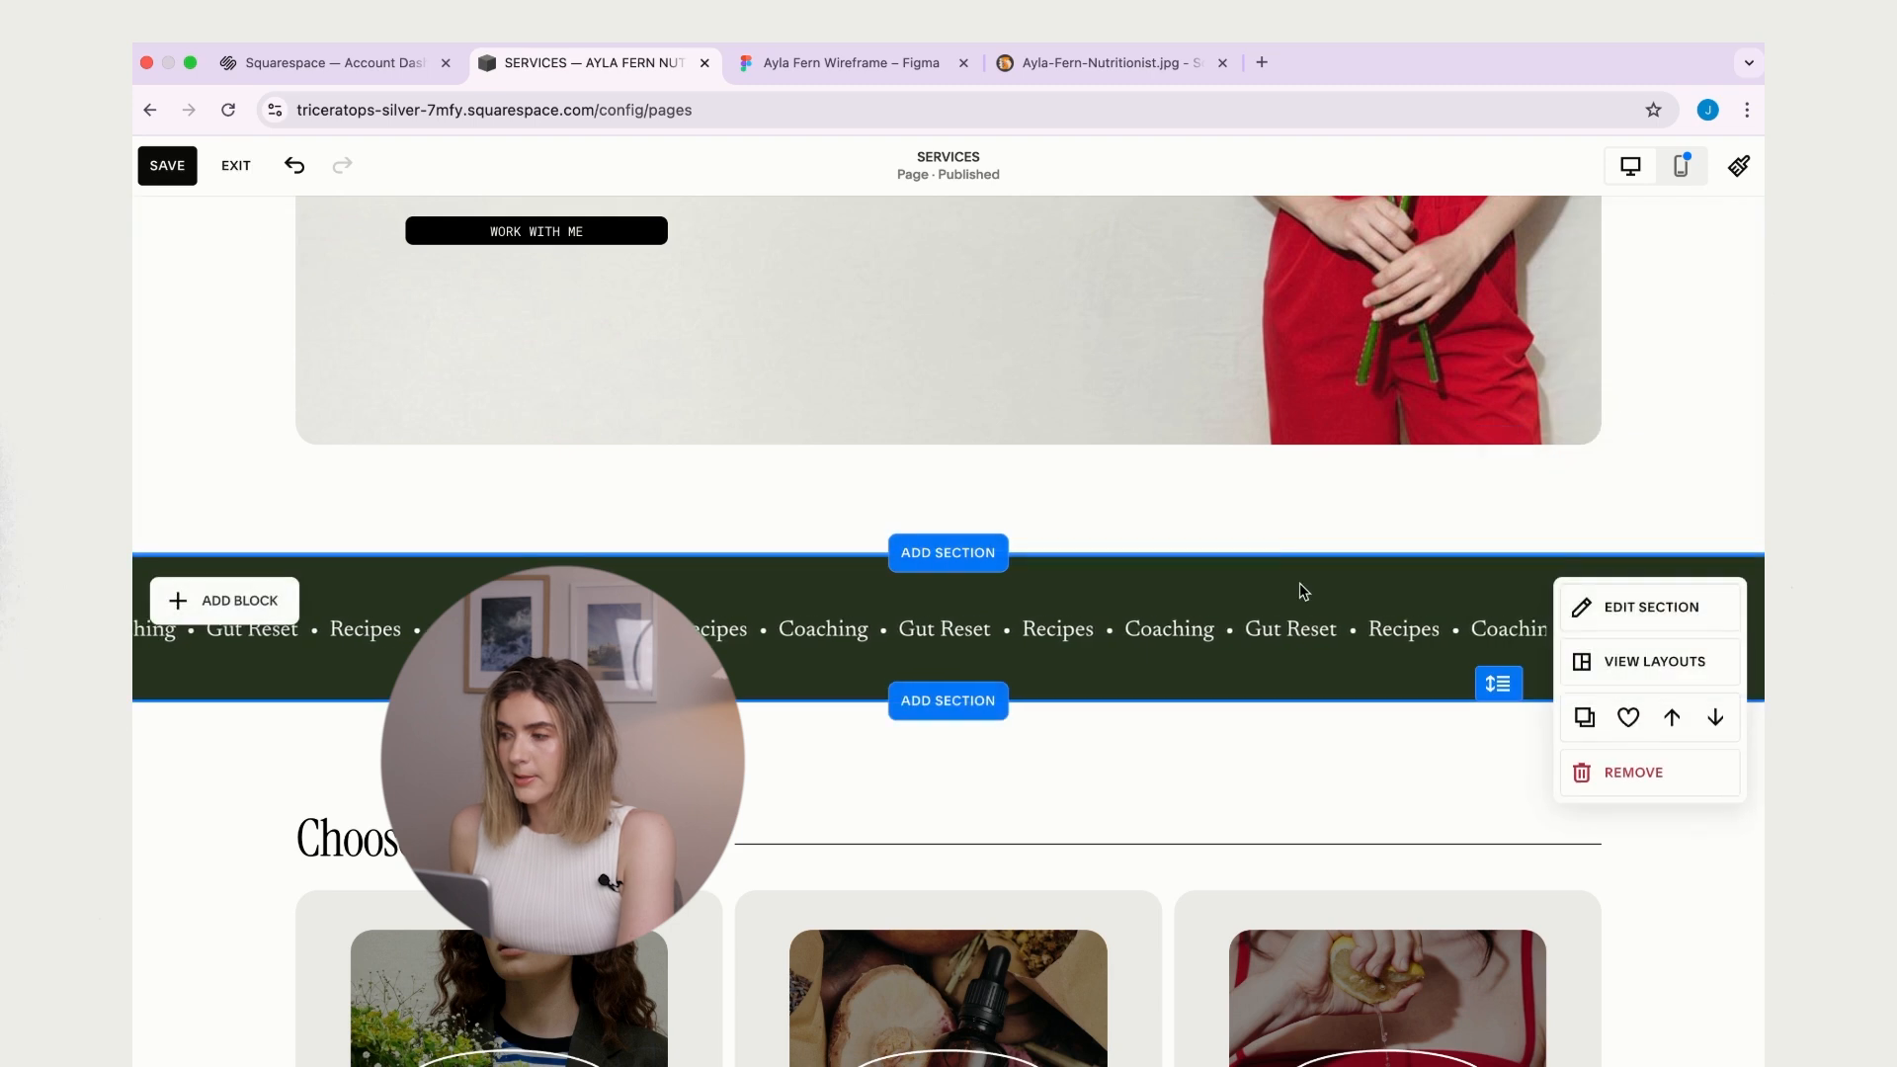
{"action": "left_click", "coordinate": [1264, 626]}
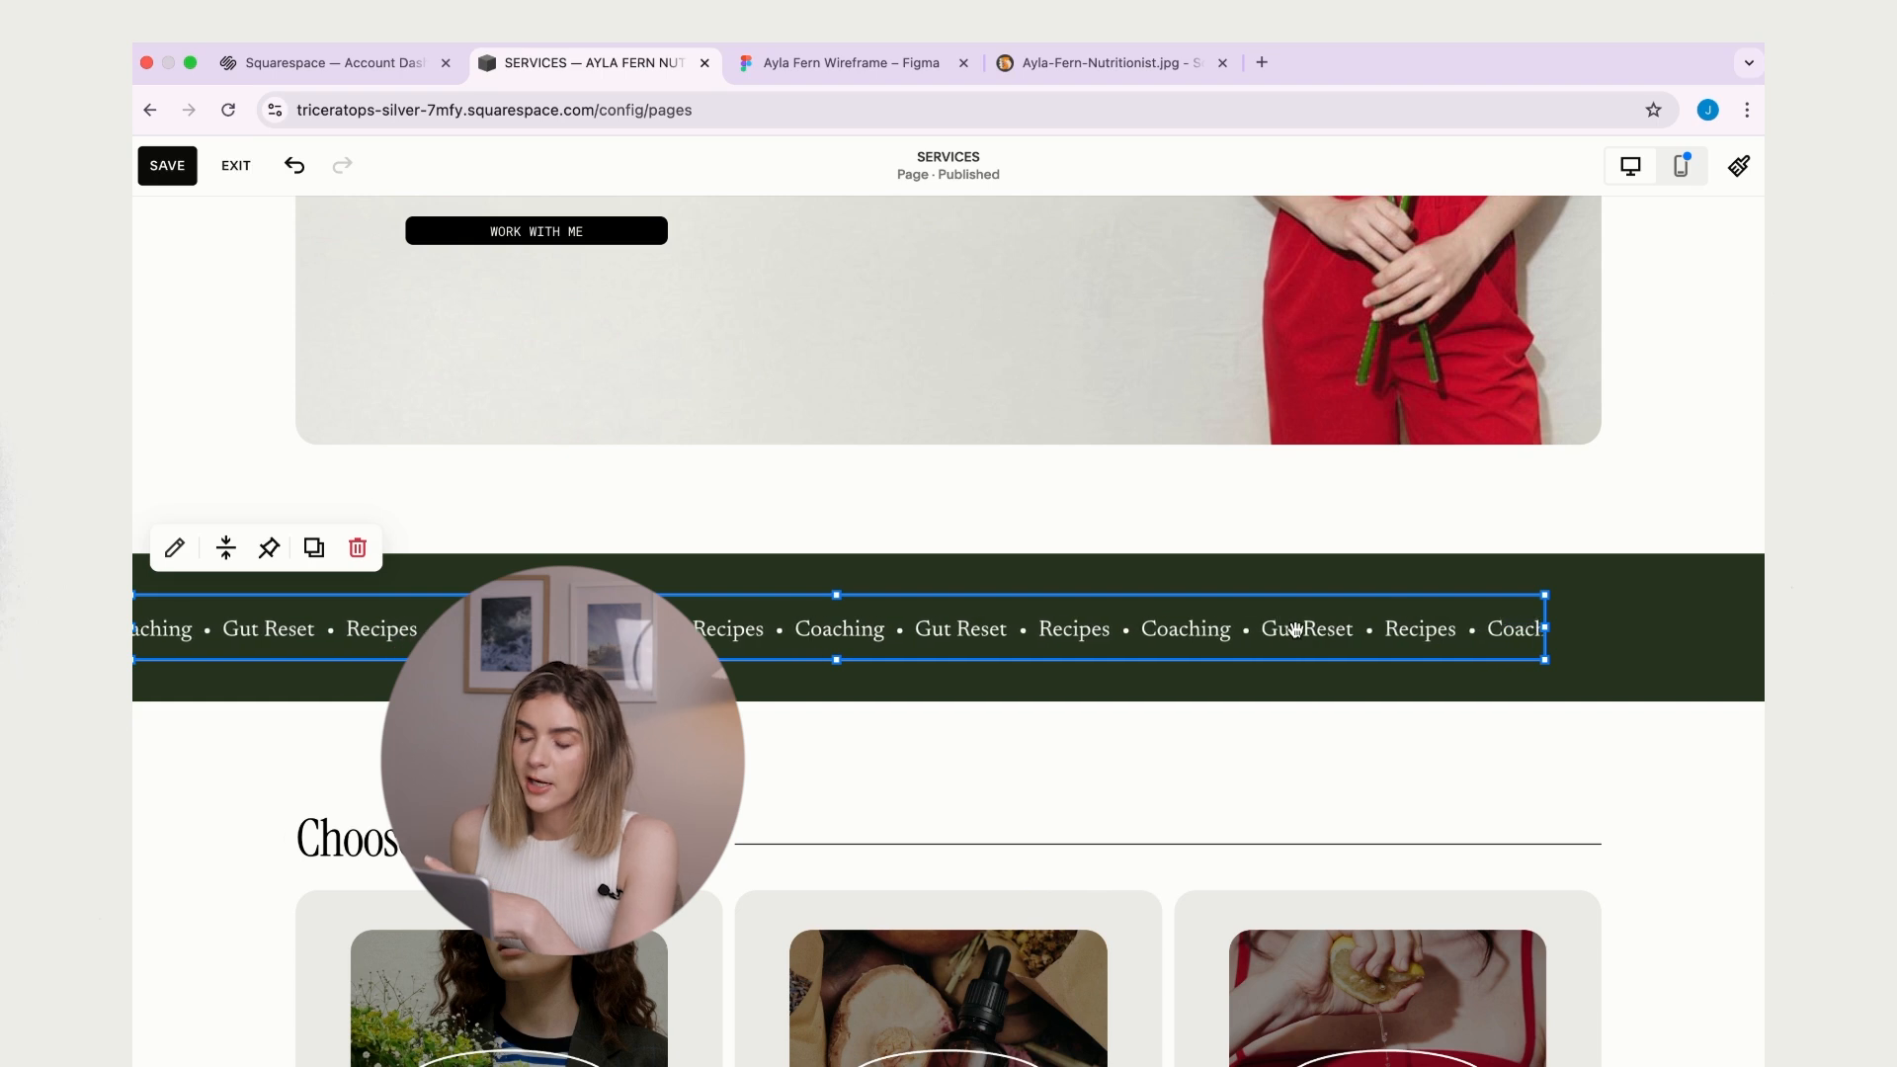
{"action": "left_click", "coordinate": [1592, 660]}
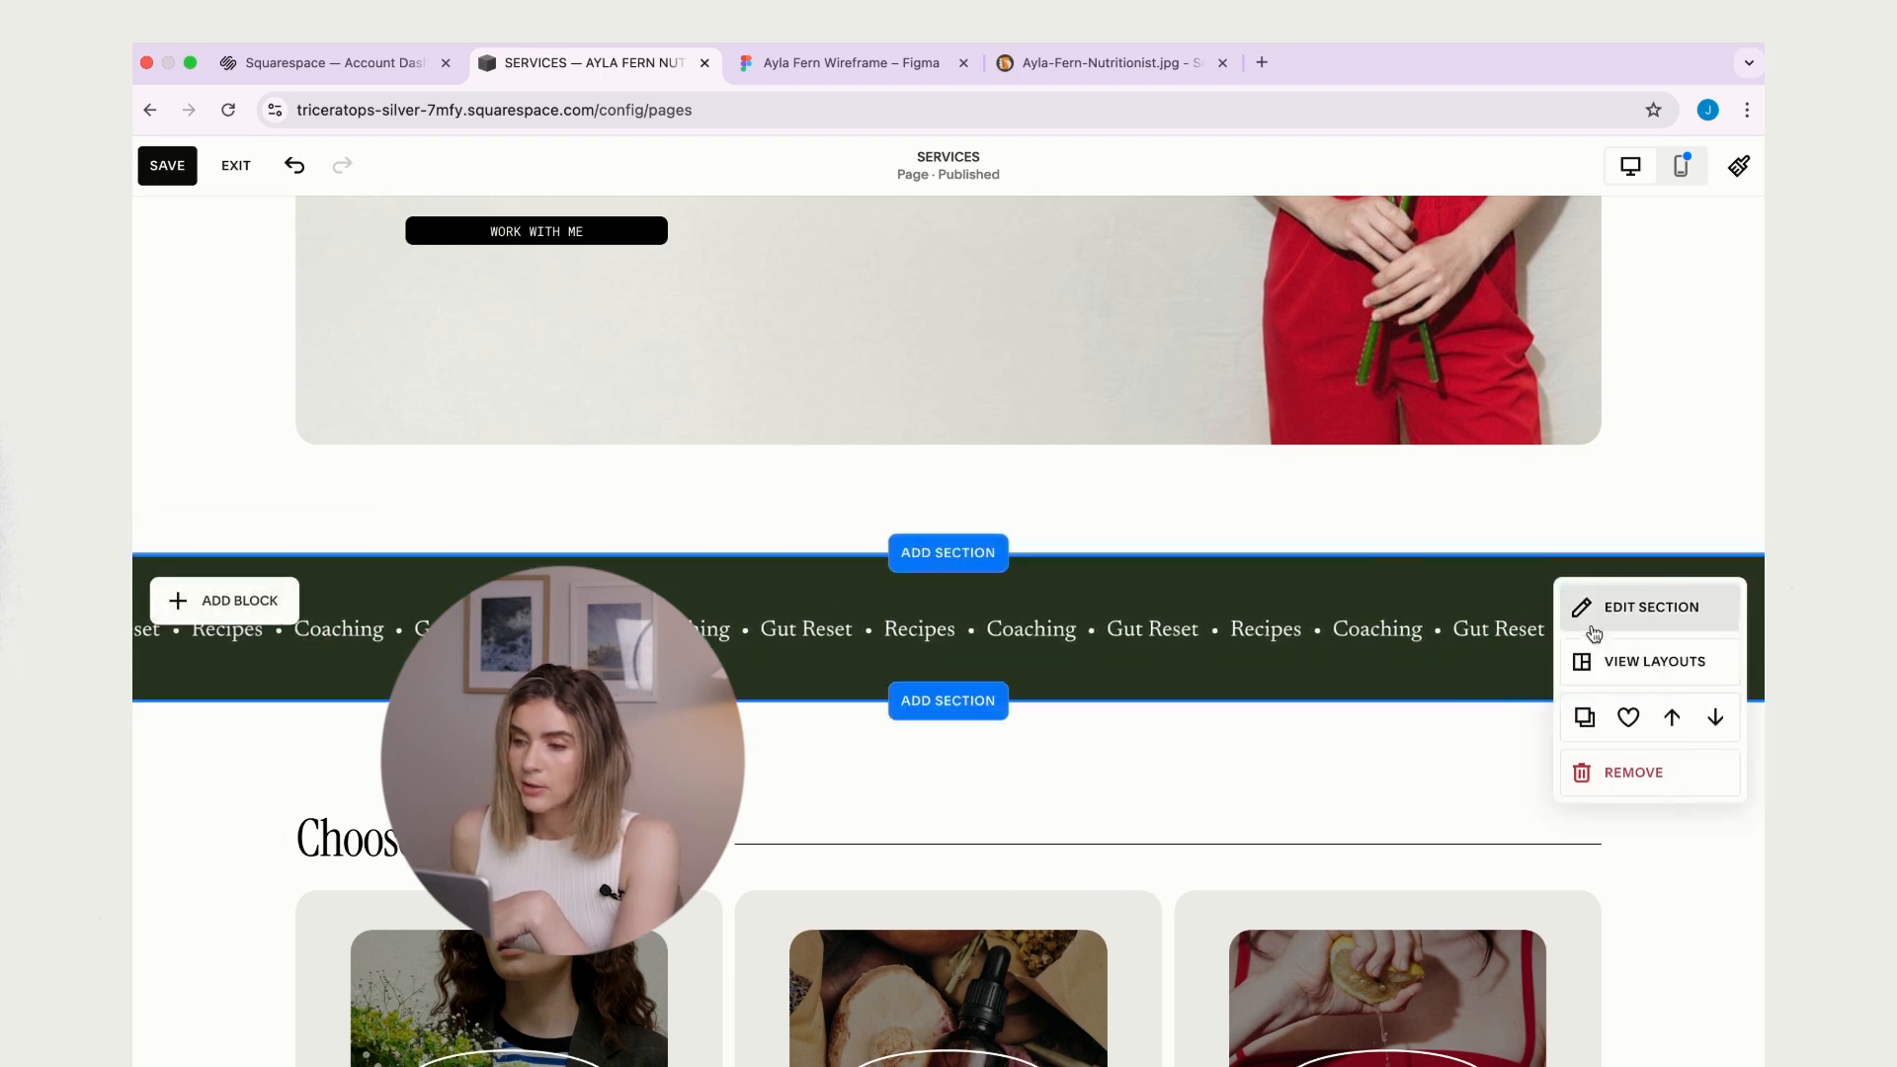
- Open the Dark 2 theme's colour editor from the green band's section Colors settings
{"action": "left_click", "coordinate": [1645, 610]}
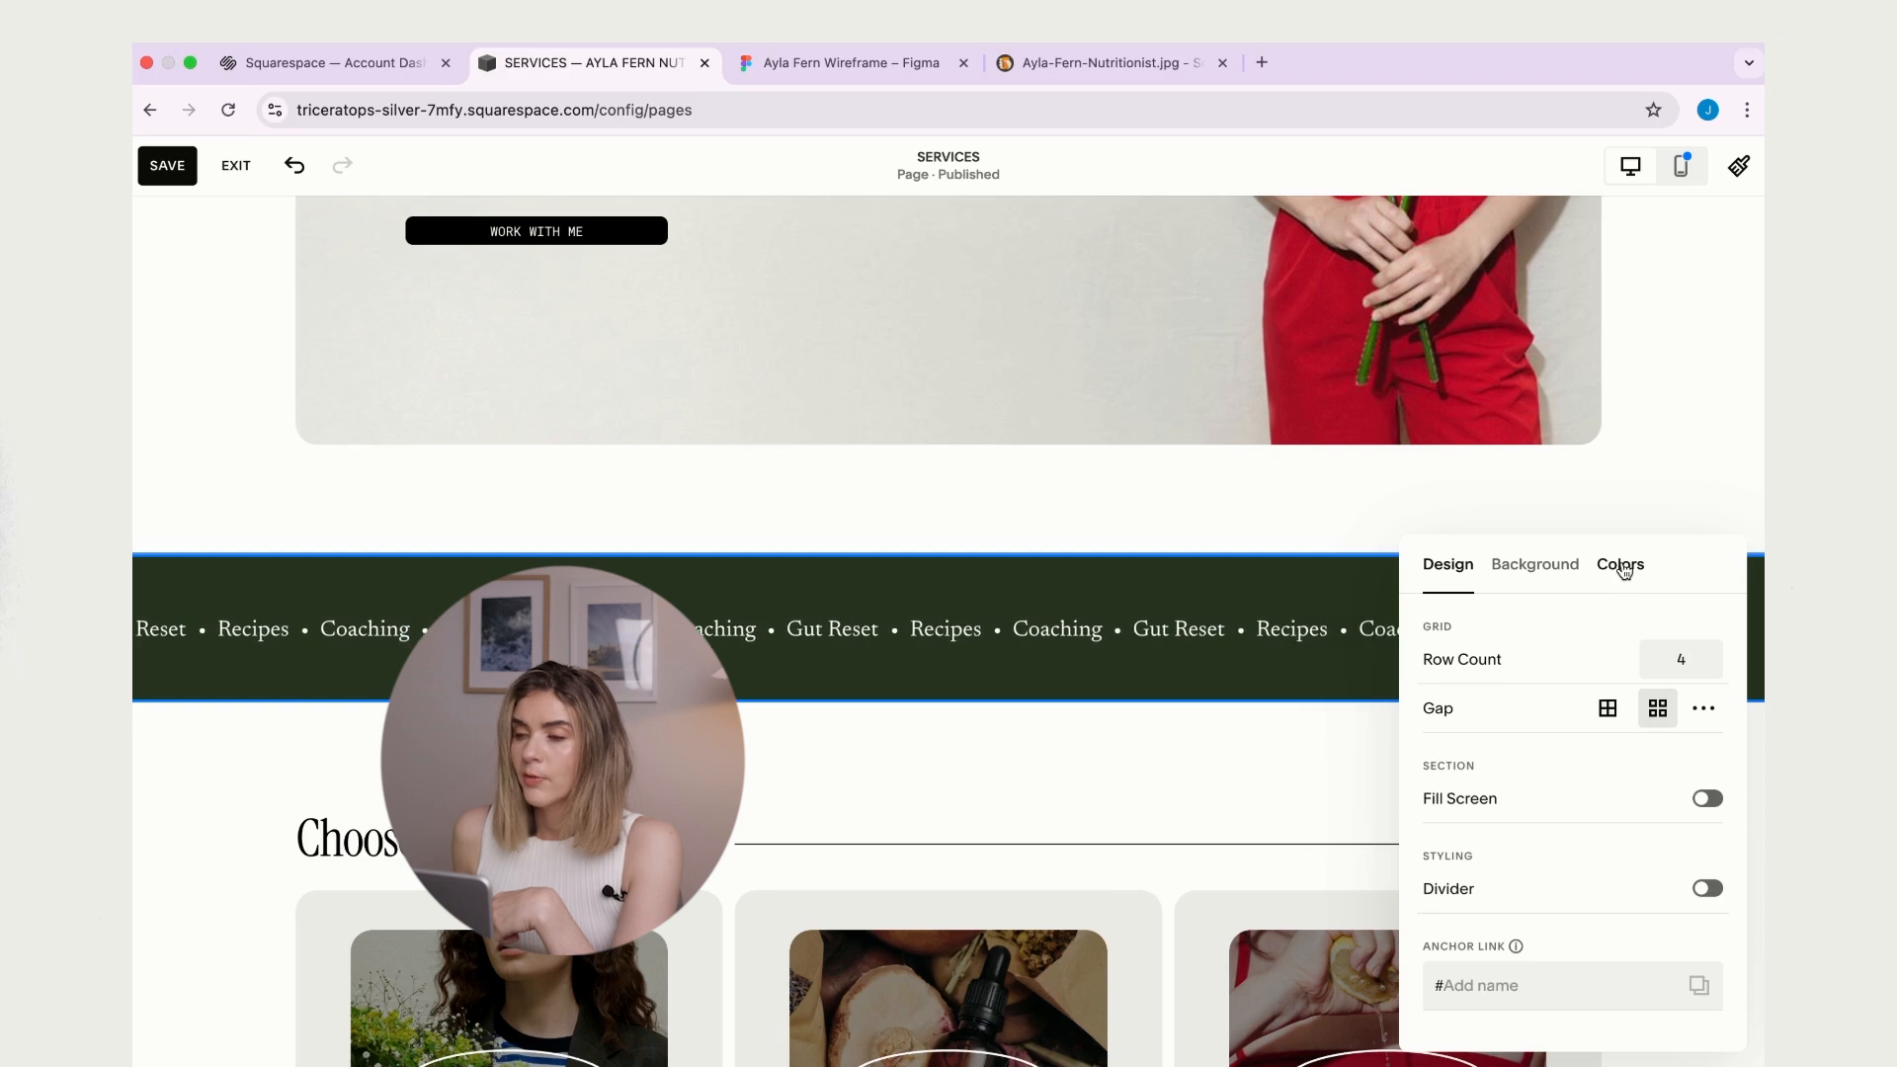
{"action": "left_click", "coordinate": [1623, 570]}
{"action": "scroll", "coordinate": [1639, 786], "scroll_direction": "down", "scroll_amount": 5}
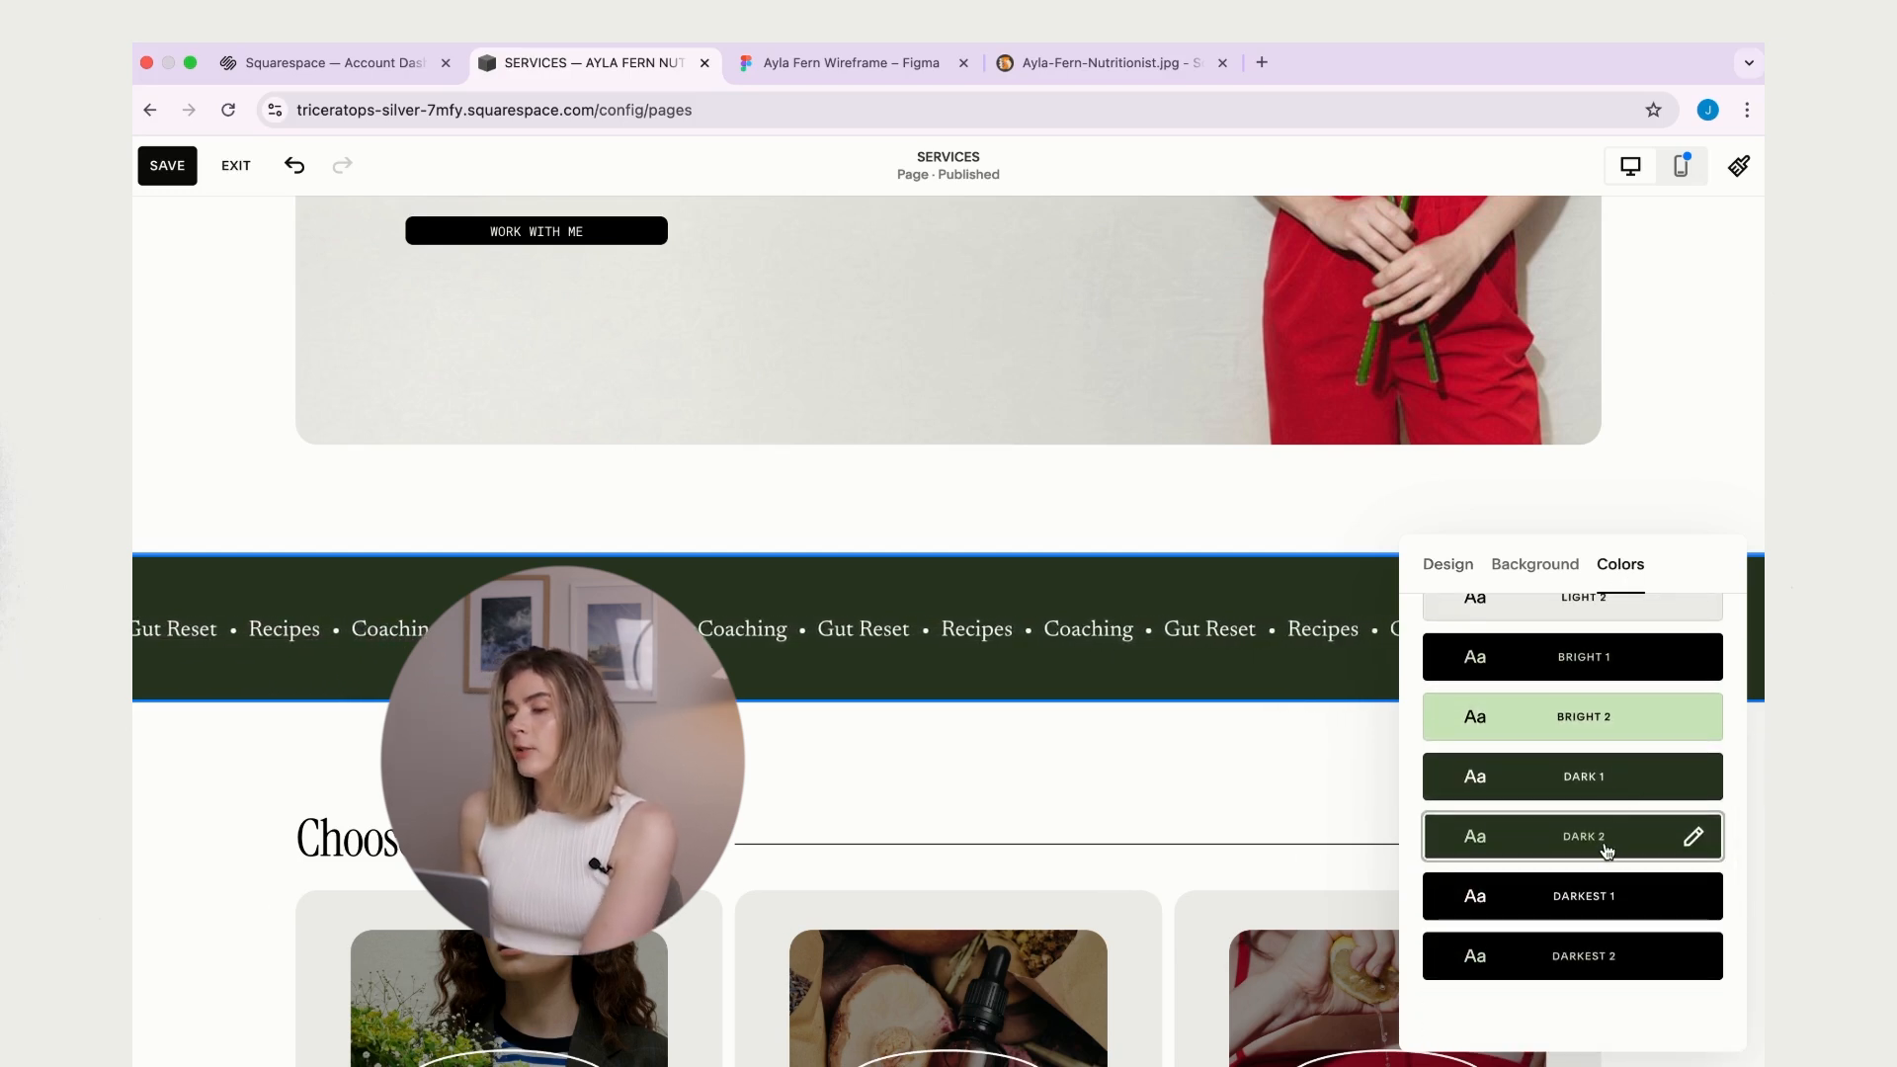
{"action": "left_click", "coordinate": [1692, 840]}
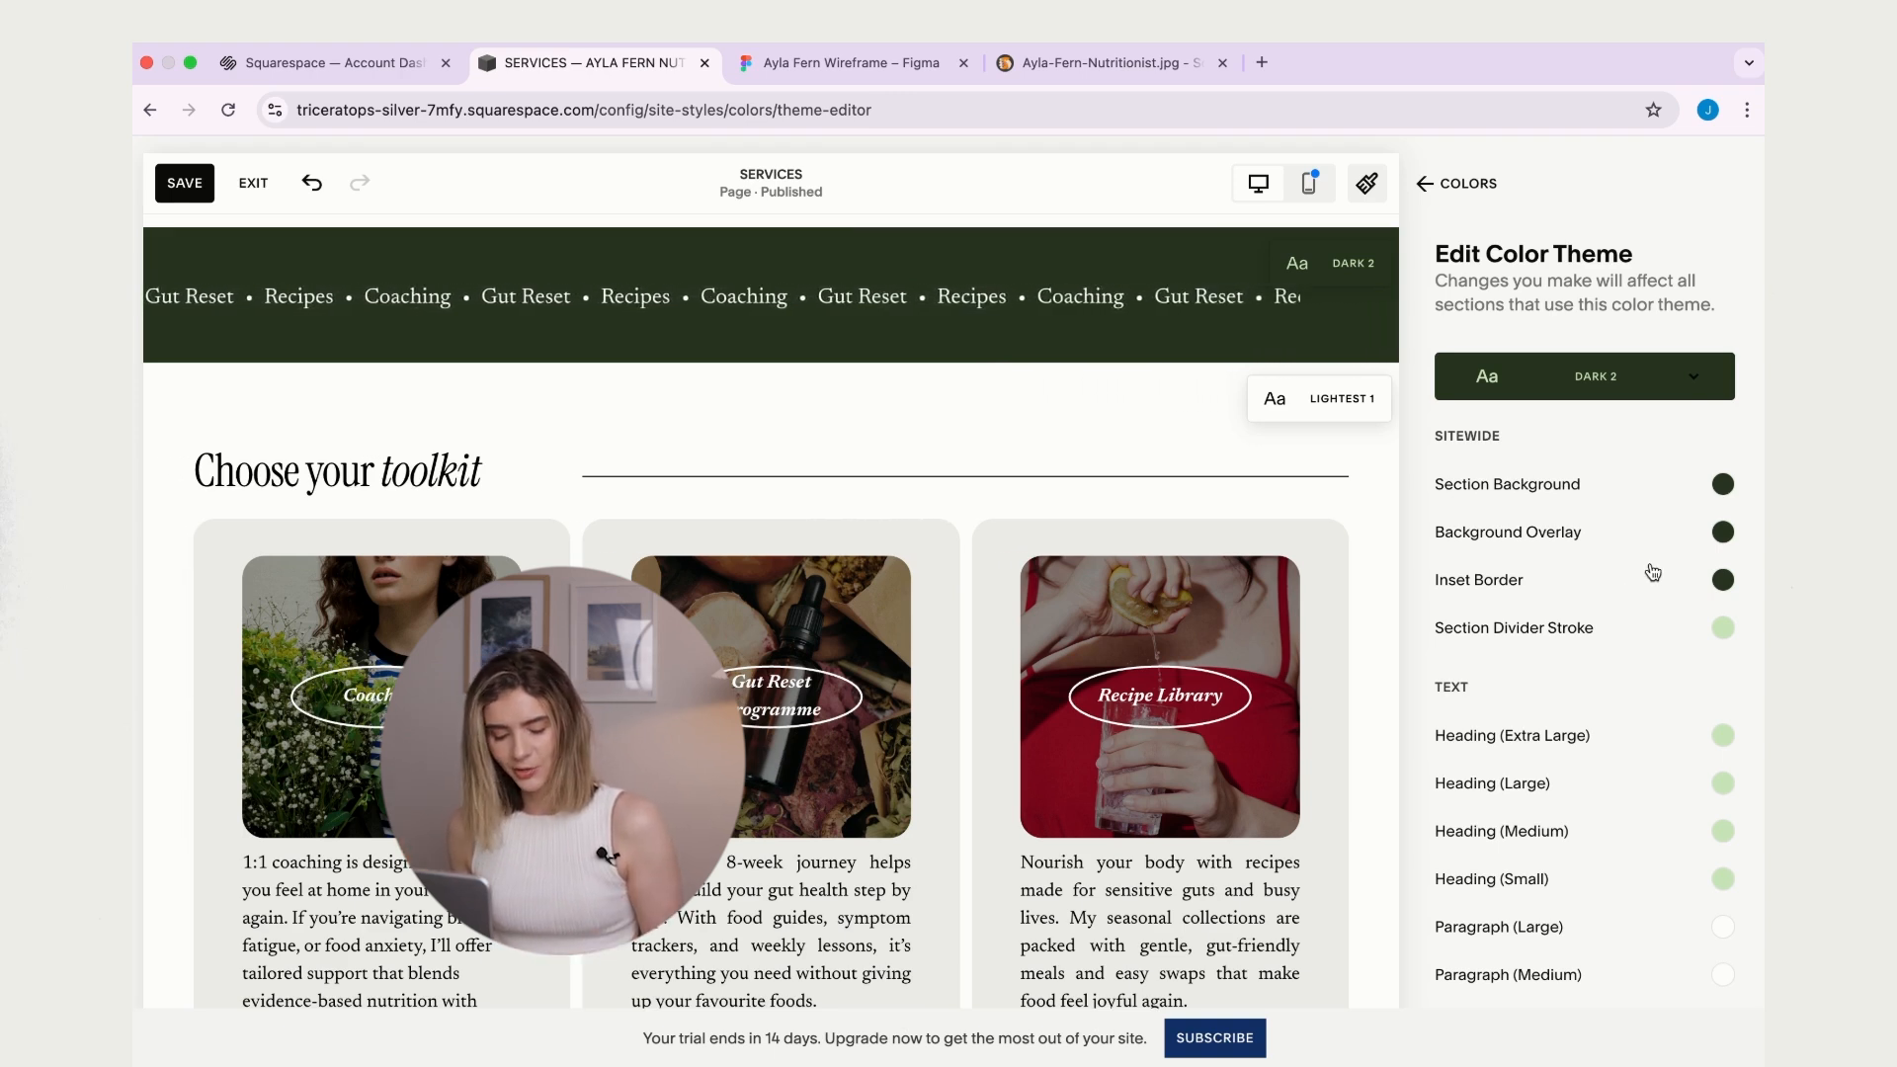
- Search the colour settings for 'scroll' and make the Scrolling paragraph colour light green
{"action": "key", "text": "cmd+f"}
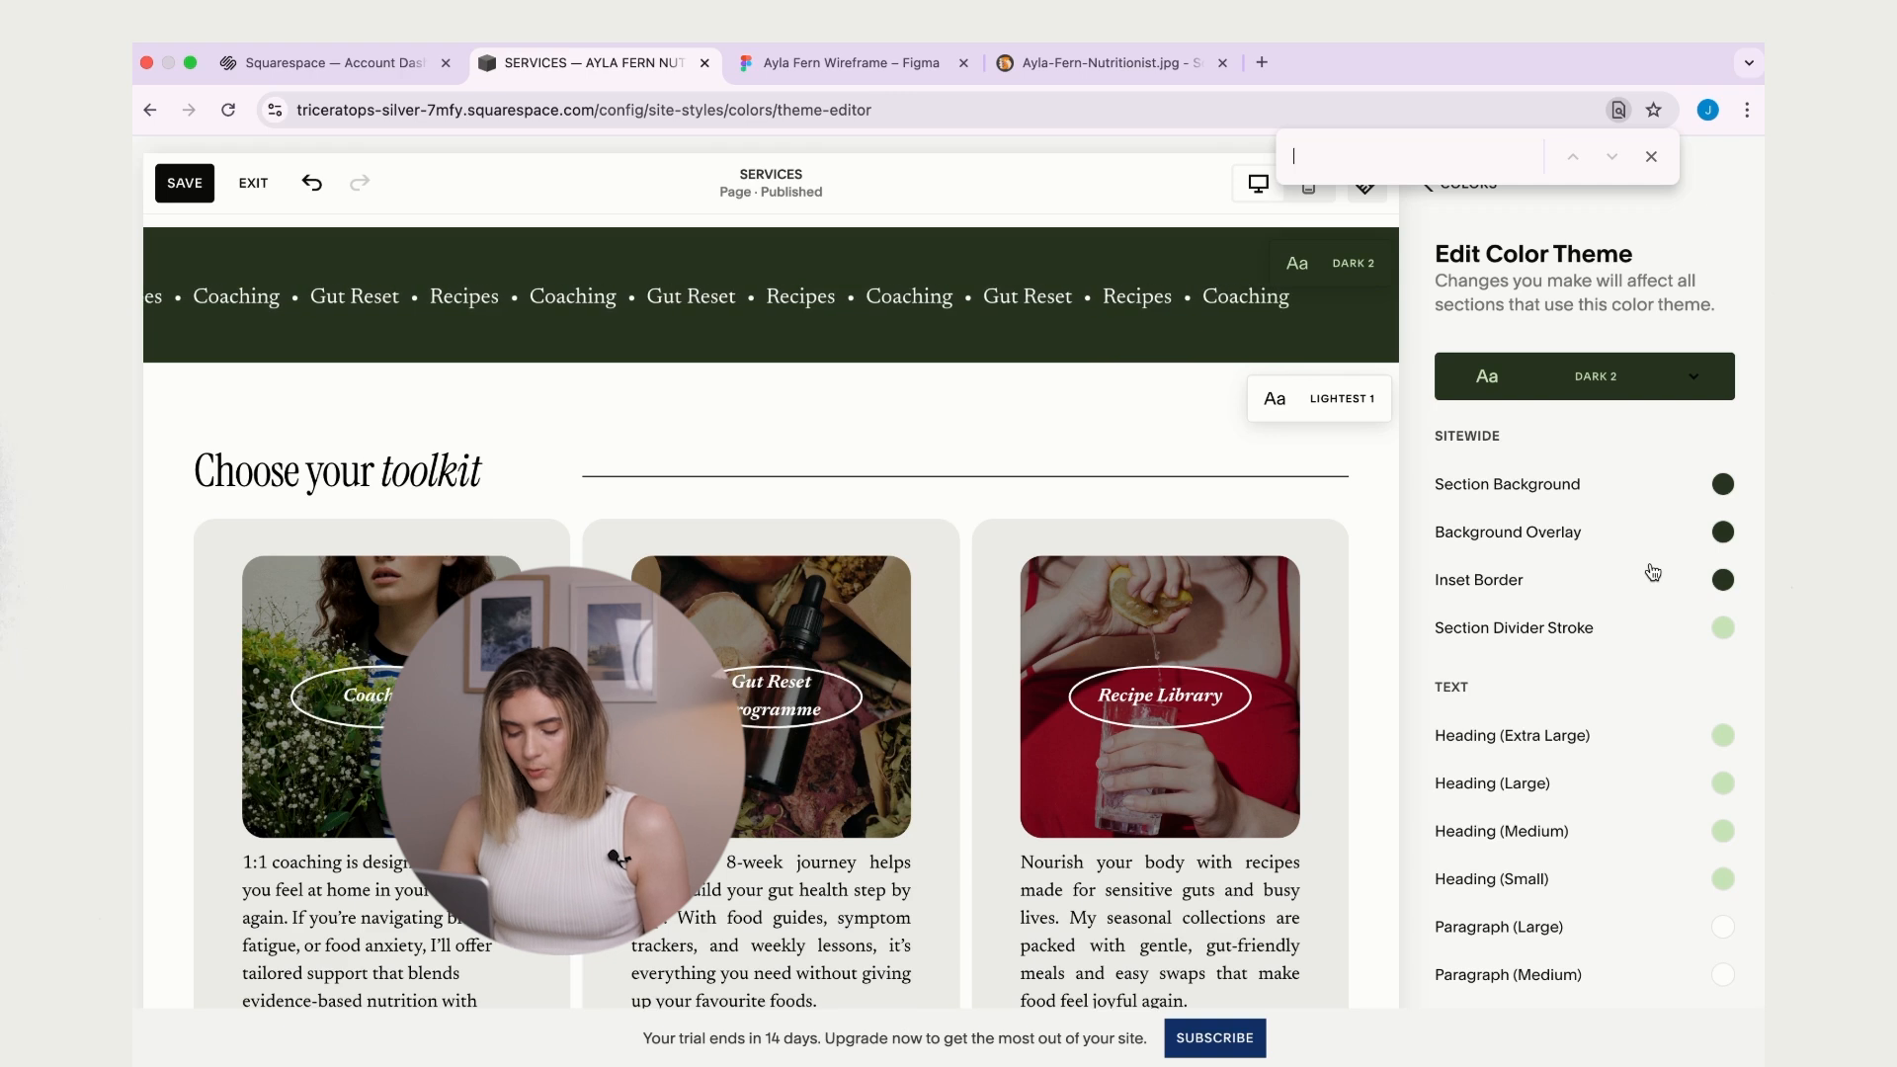
{"action": "type", "text": "scroll"}
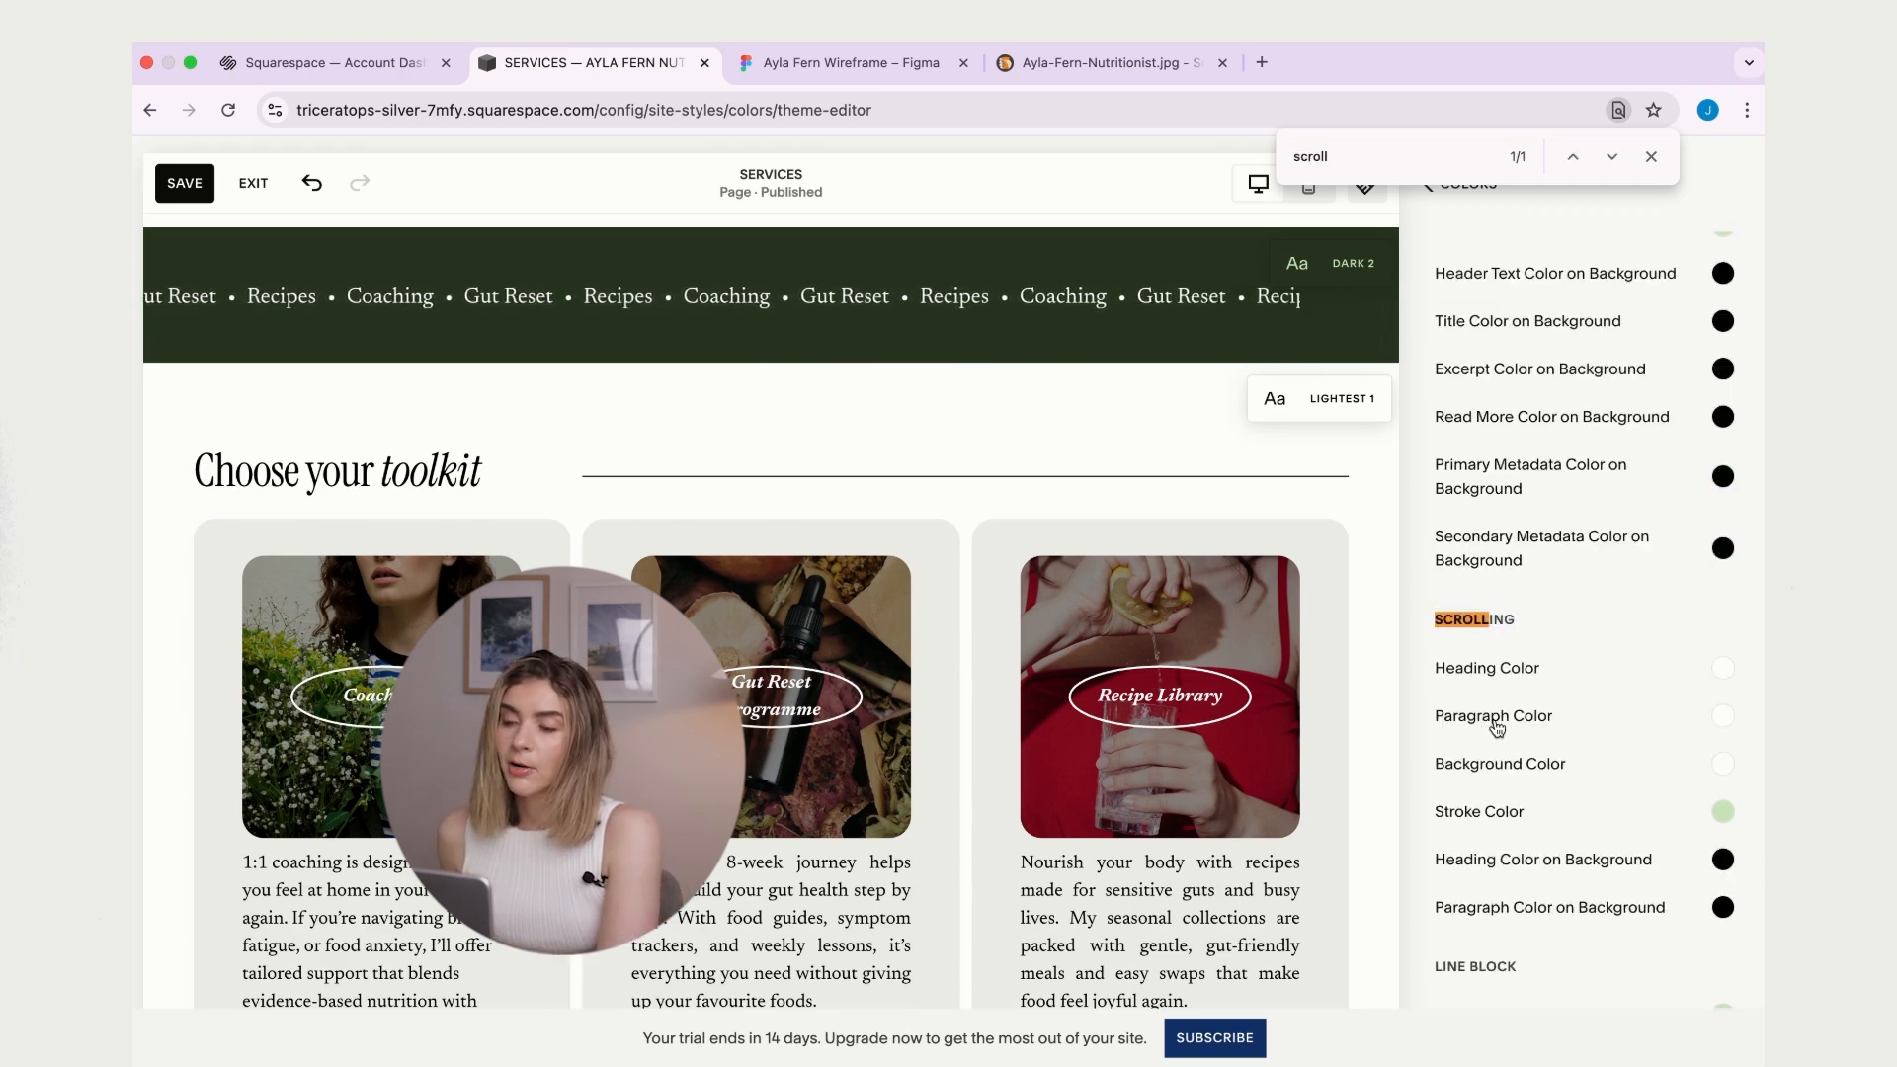
{"action": "left_click", "coordinate": [1723, 715]}
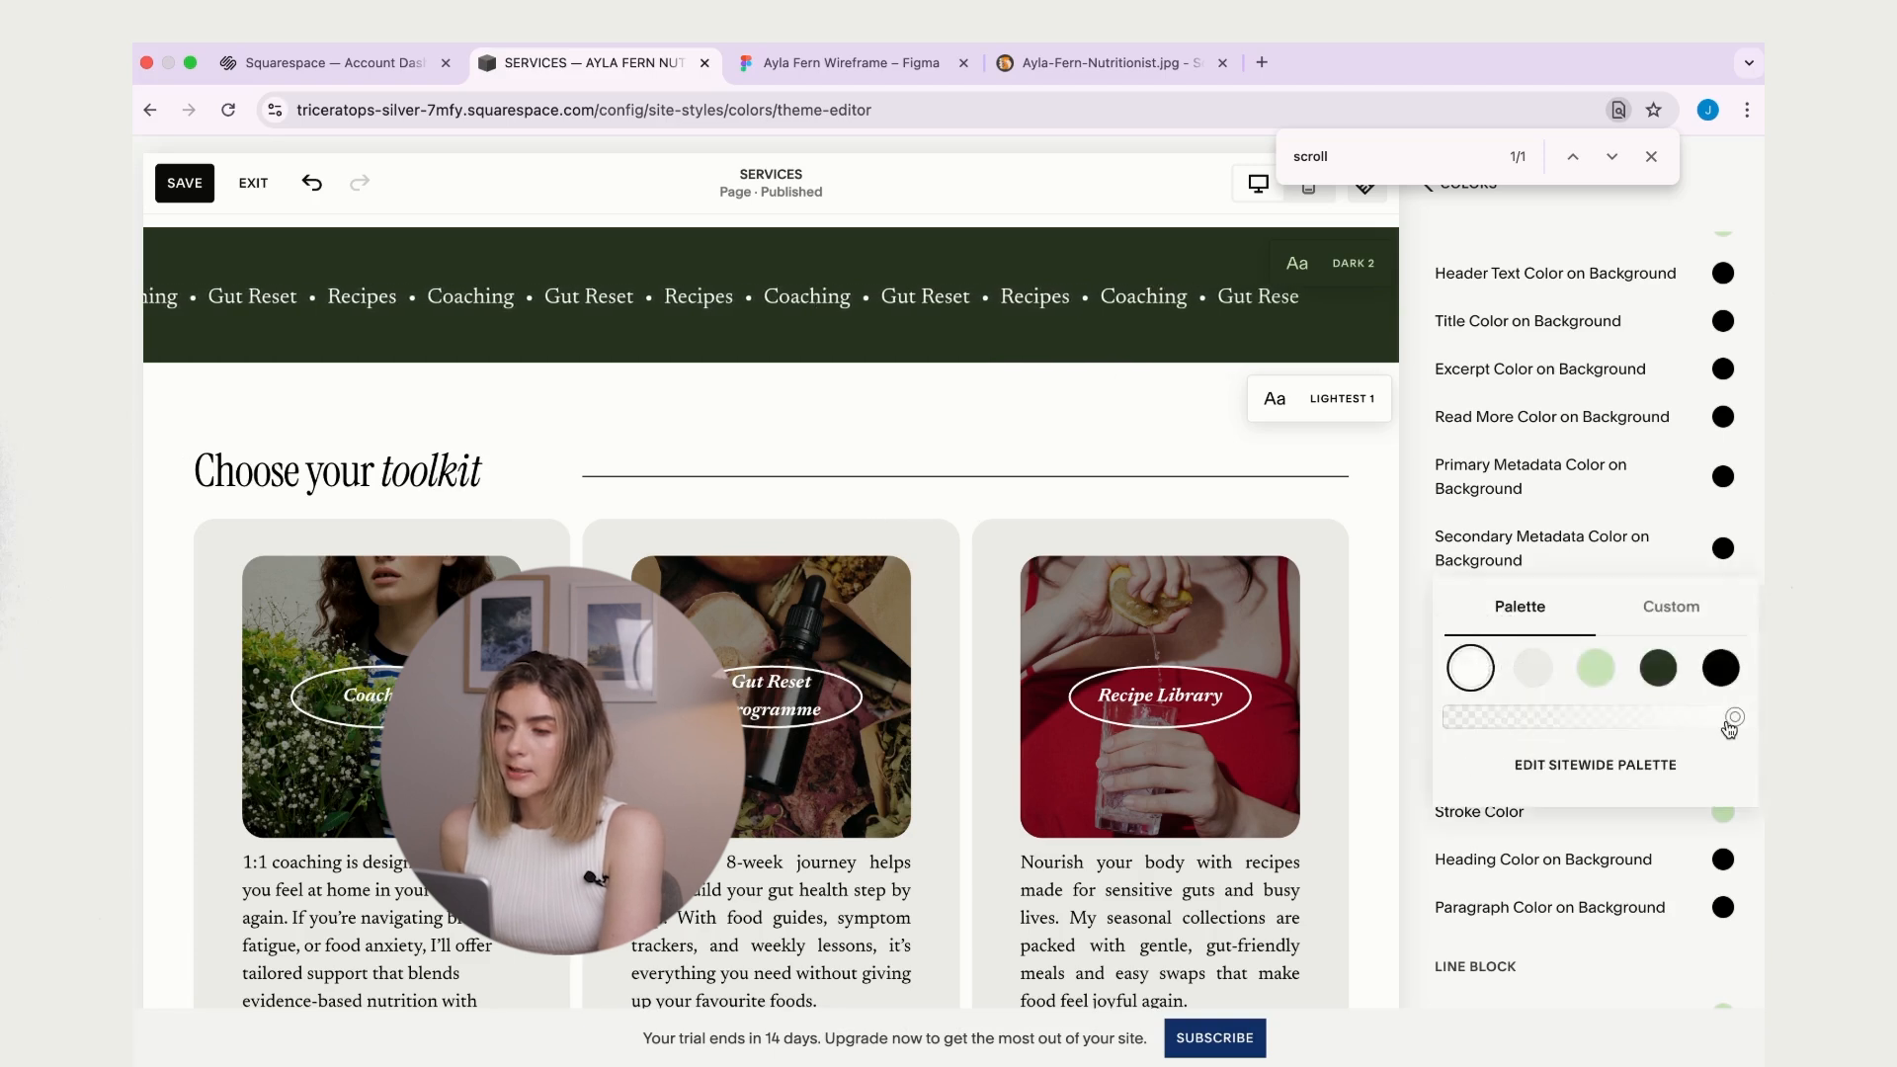
{"action": "left_click", "coordinate": [1594, 676]}
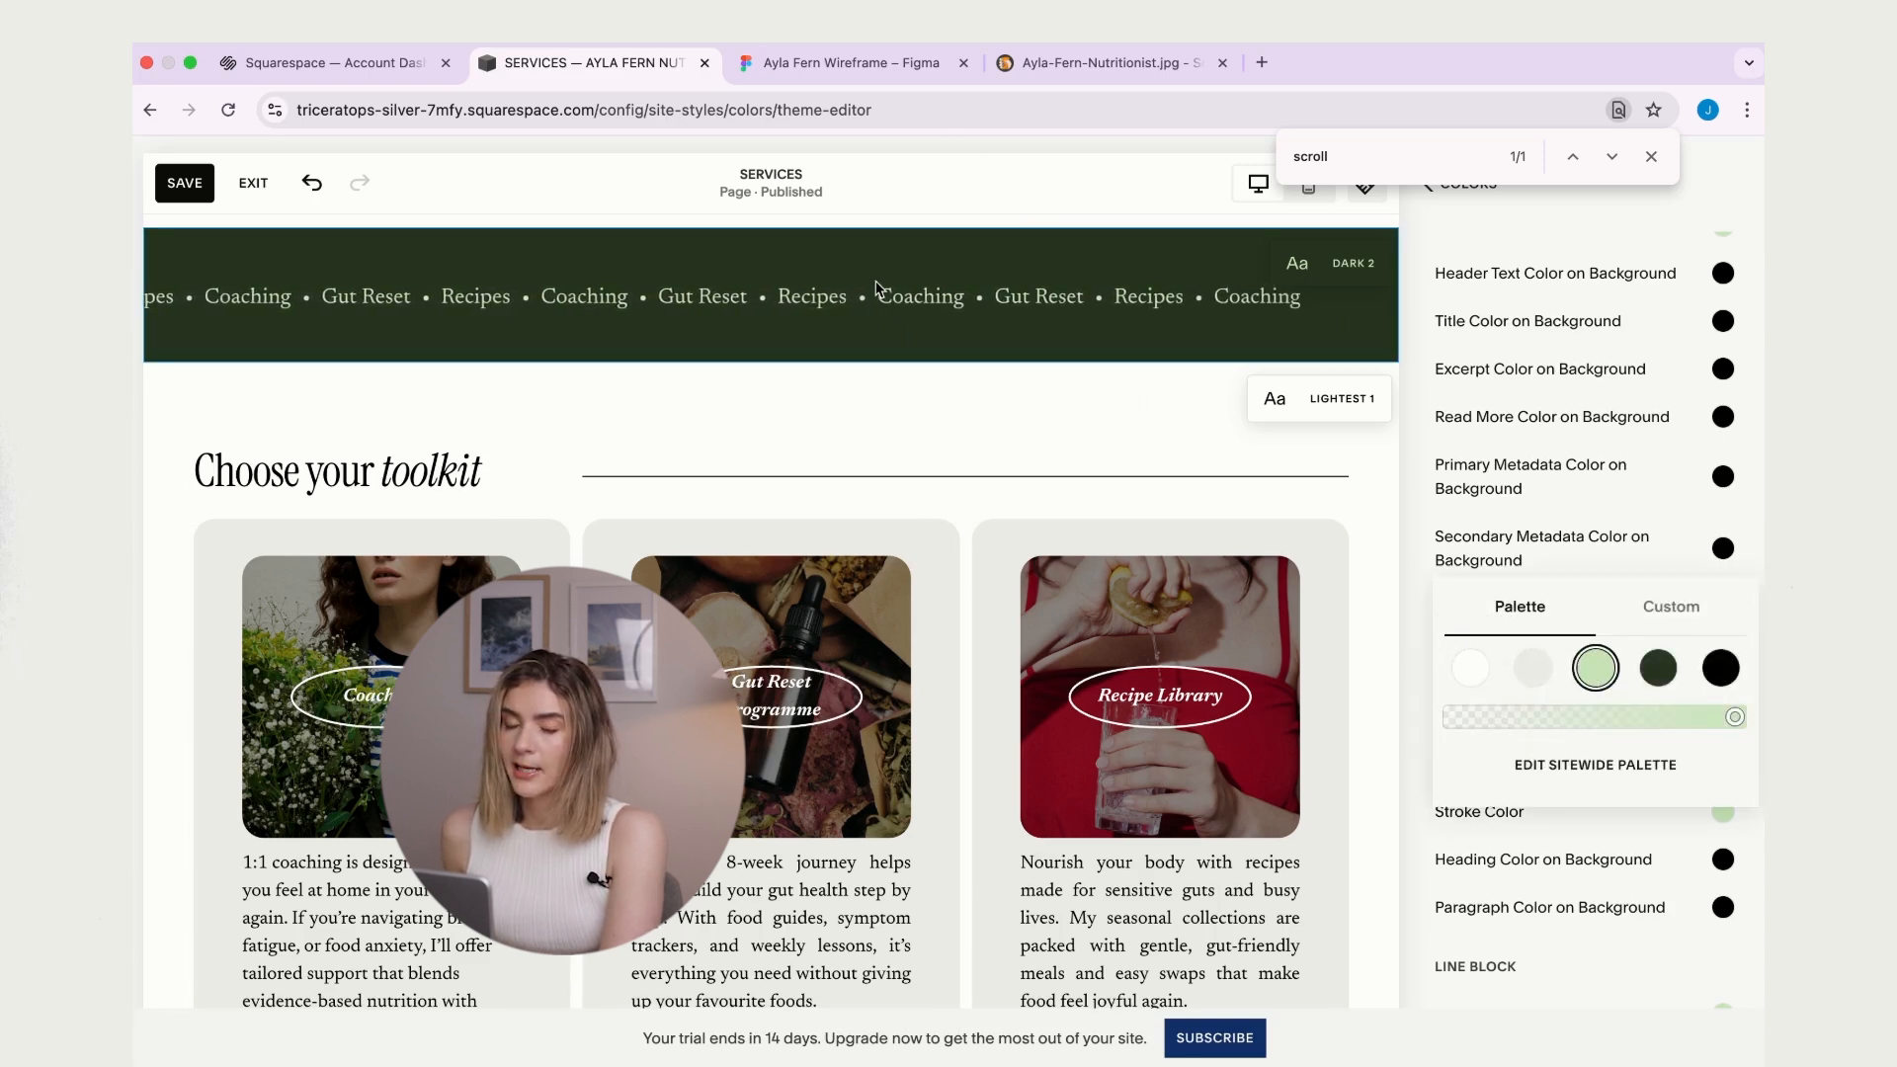
{"action": "left_click", "coordinate": [1739, 543]}
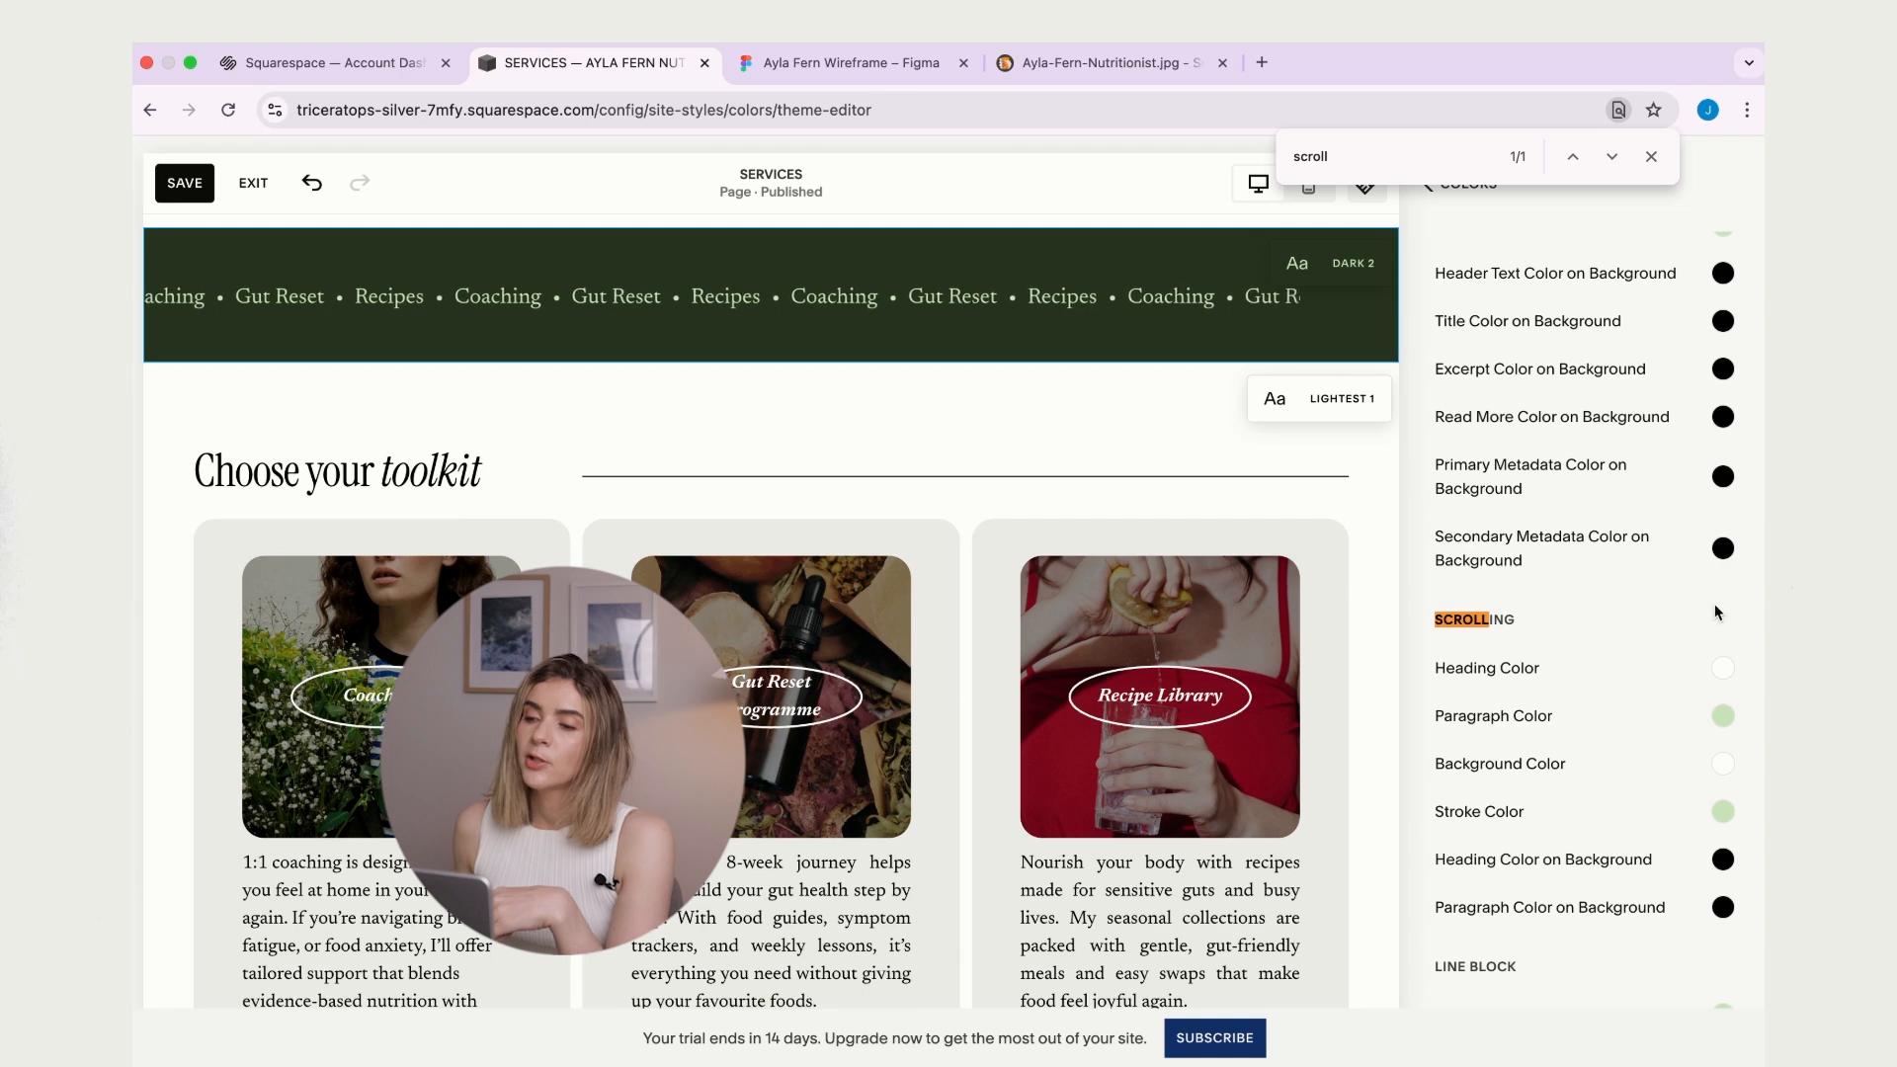
- Close the search and back out of the colour panels to Site Styles
{"action": "scroll", "coordinate": [1622, 601], "scroll_direction": "down", "scroll_amount": 3}
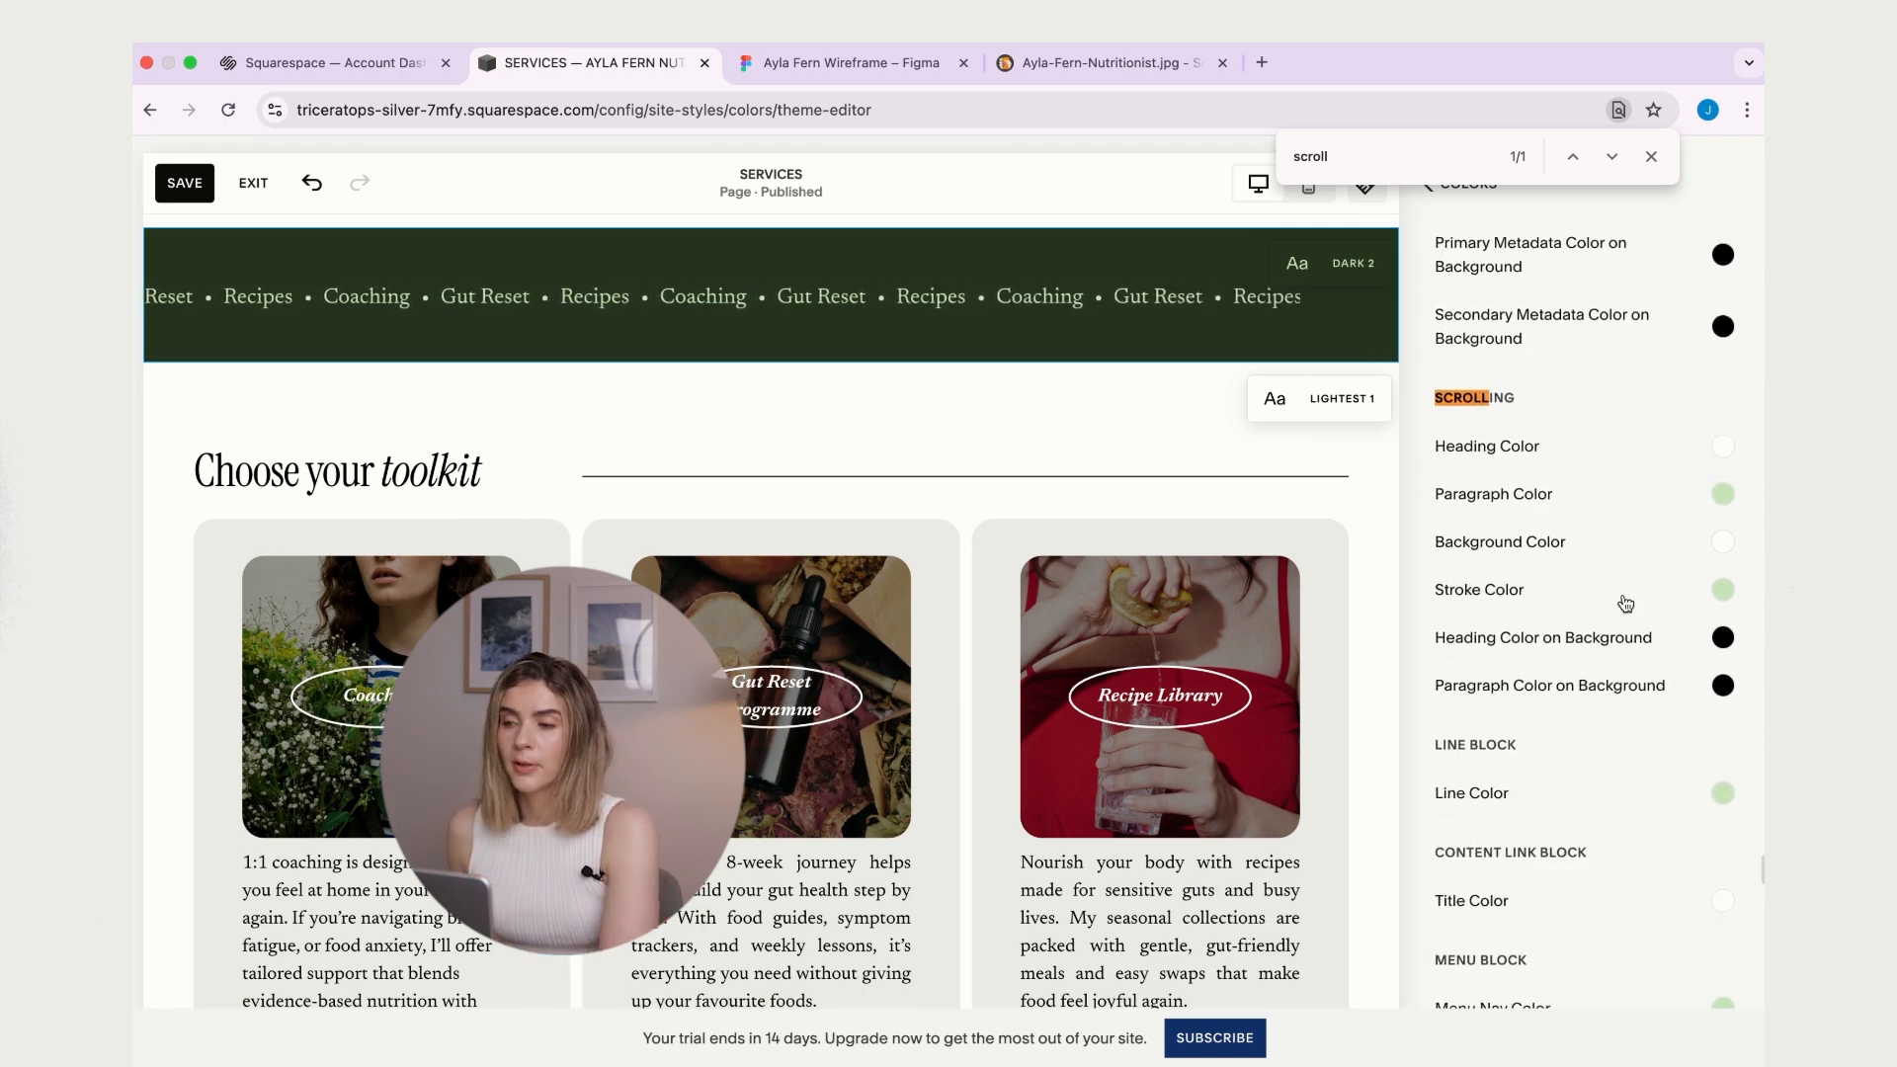
{"action": "scroll", "coordinate": [1625, 603], "scroll_direction": "down", "scroll_amount": 15}
{"action": "scroll", "coordinate": [1625, 603], "scroll_direction": "up", "scroll_amount": 1}
{"action": "scroll", "coordinate": [1625, 603], "scroll_direction": "up", "scroll_amount": 7}
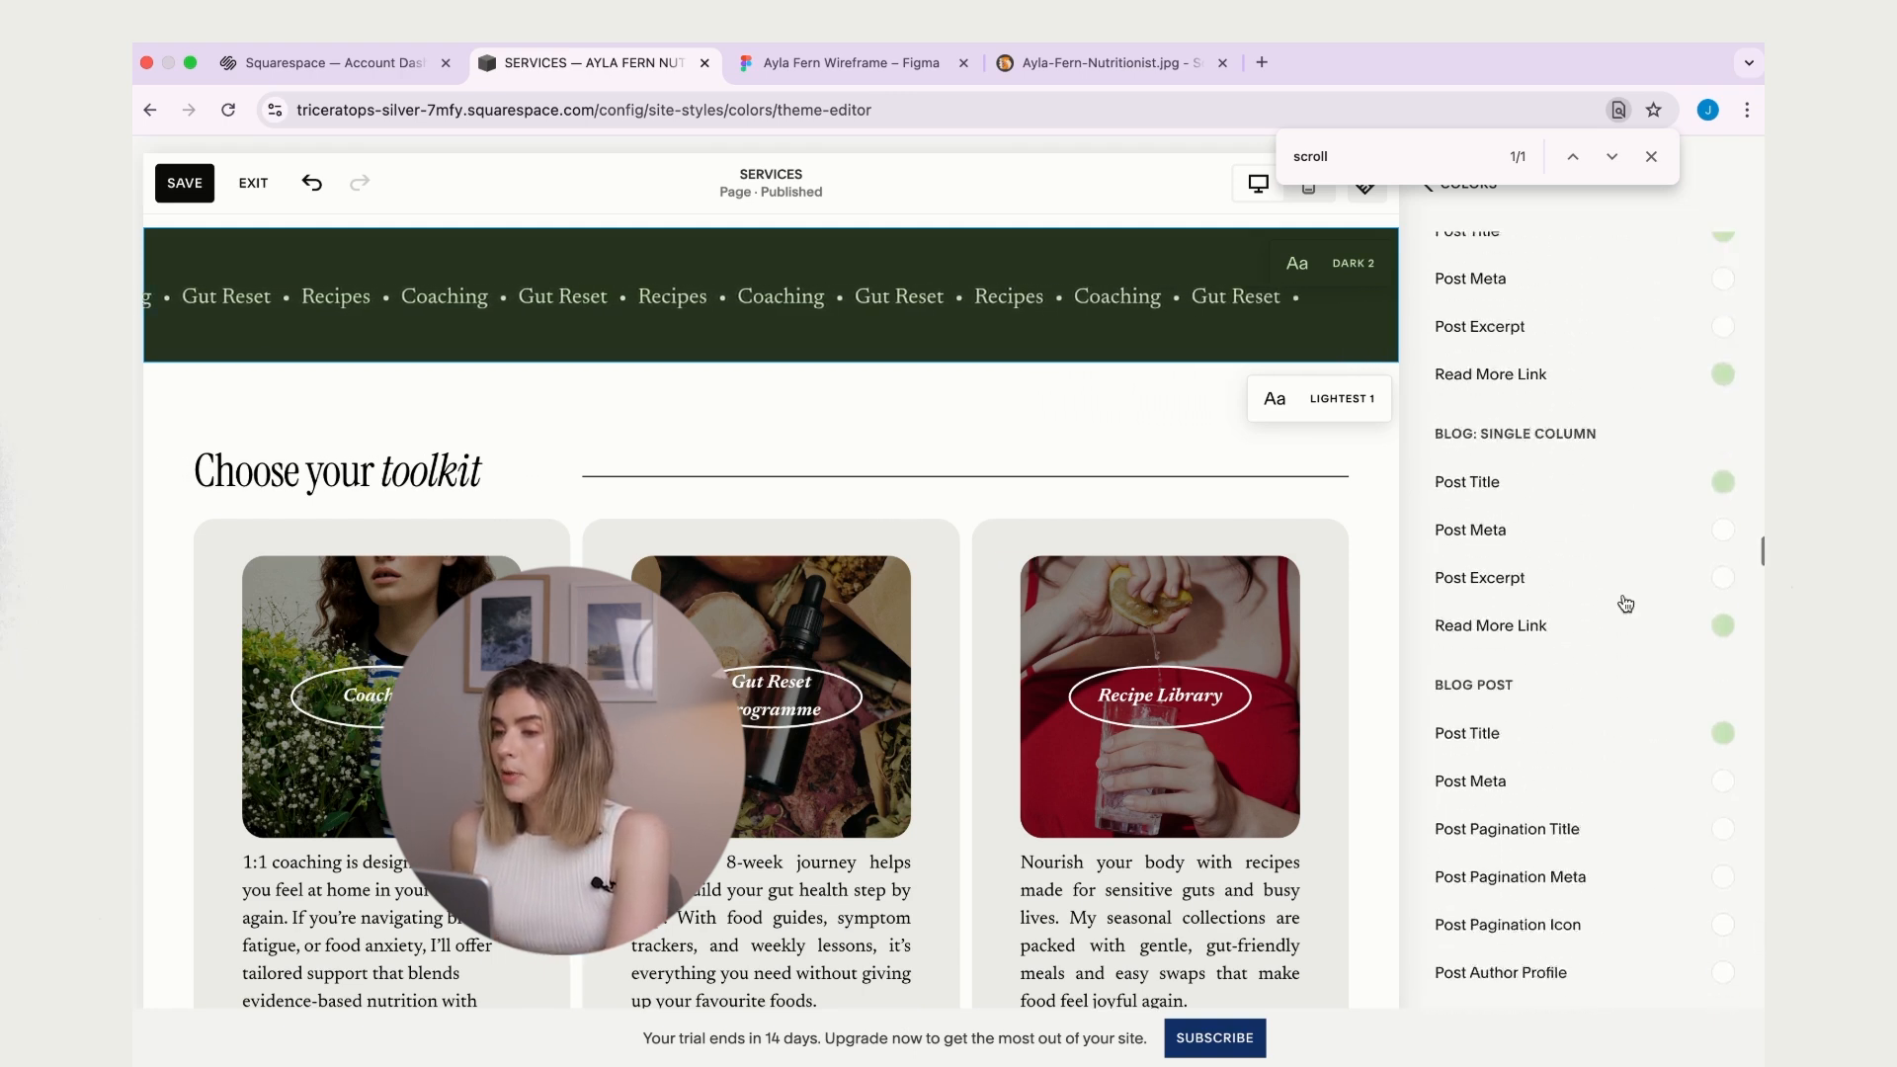
{"action": "scroll", "coordinate": [1625, 602], "scroll_direction": "up", "scroll_amount": 1}
{"action": "scroll", "coordinate": [1625, 602], "scroll_direction": "up", "scroll_amount": 12}
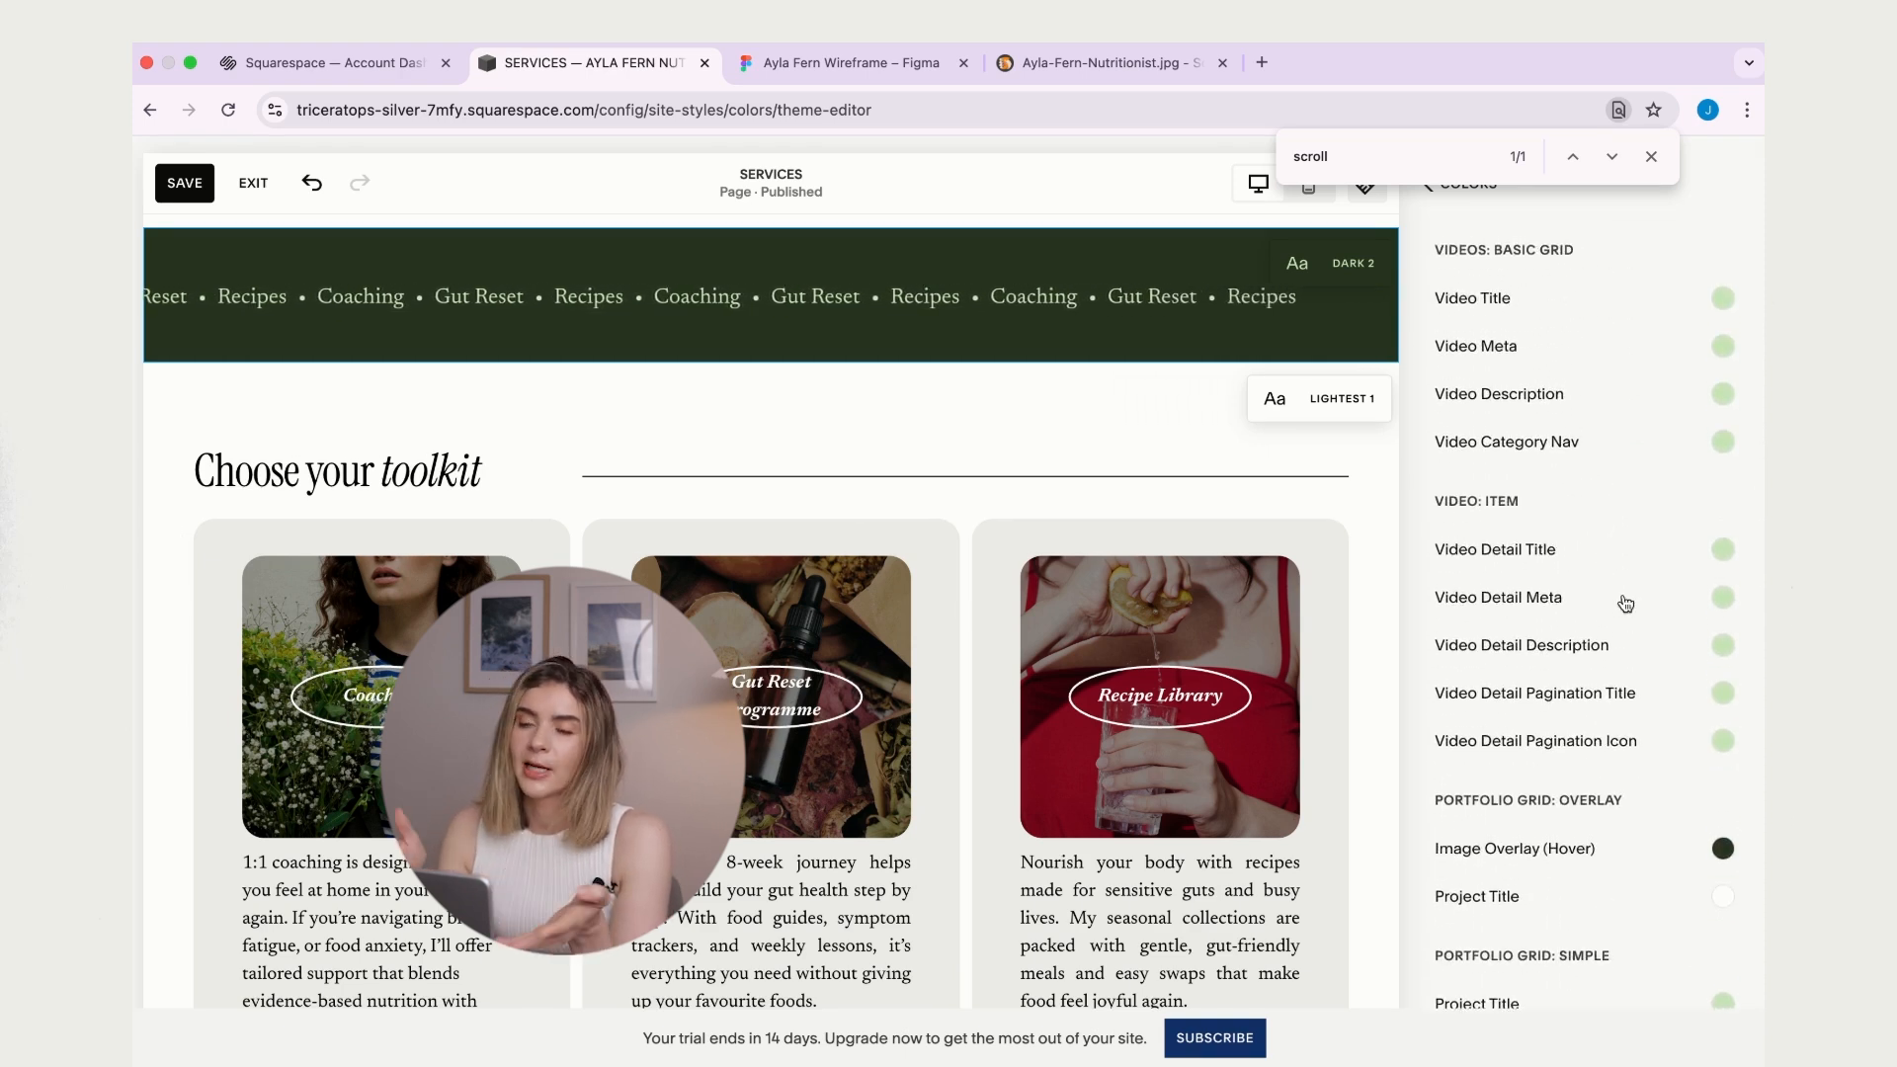
{"action": "scroll", "coordinate": [1625, 603], "scroll_direction": "down", "scroll_amount": 15}
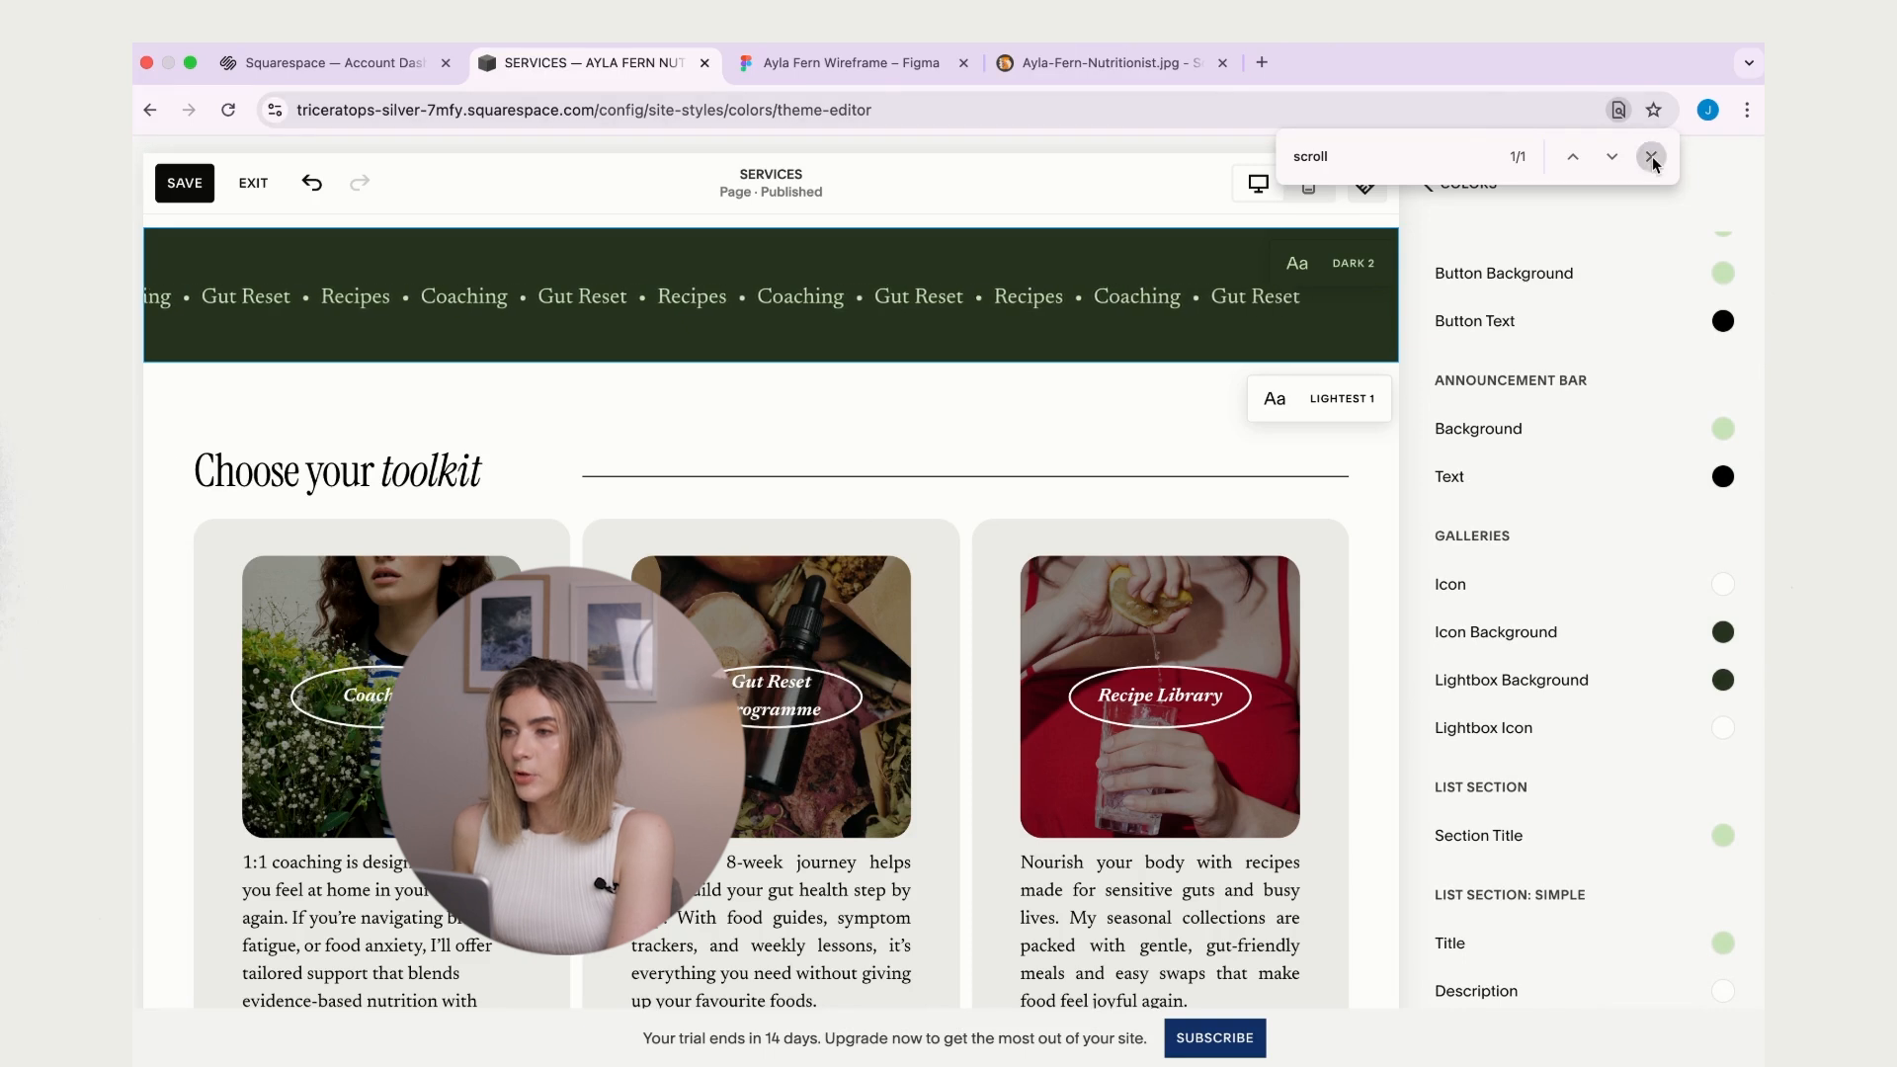
{"action": "left_click", "coordinate": [1650, 156]}
{"action": "left_click", "coordinate": [1462, 186]}
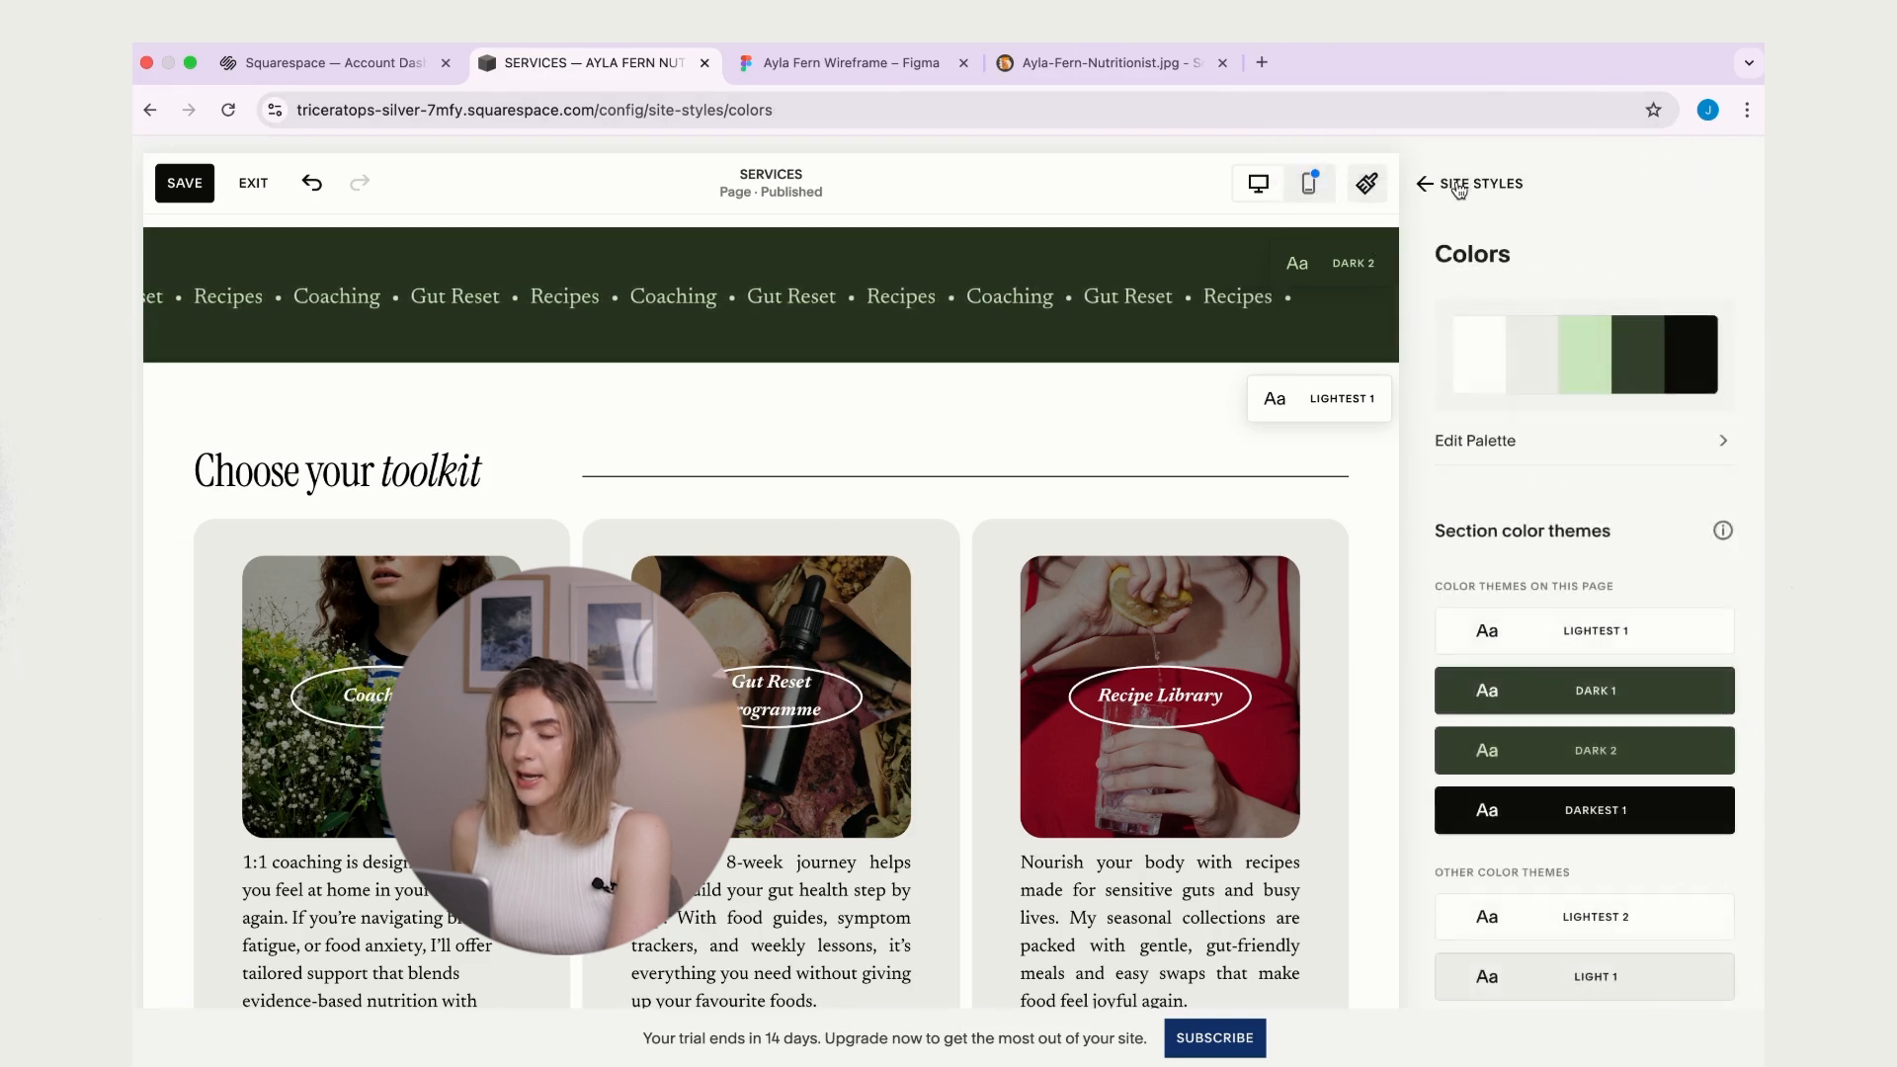
{"action": "left_click", "coordinate": [1456, 188]}
- Return to the Services page and widen the scrolling text block to the right
{"action": "left_click", "coordinate": [1456, 186]}
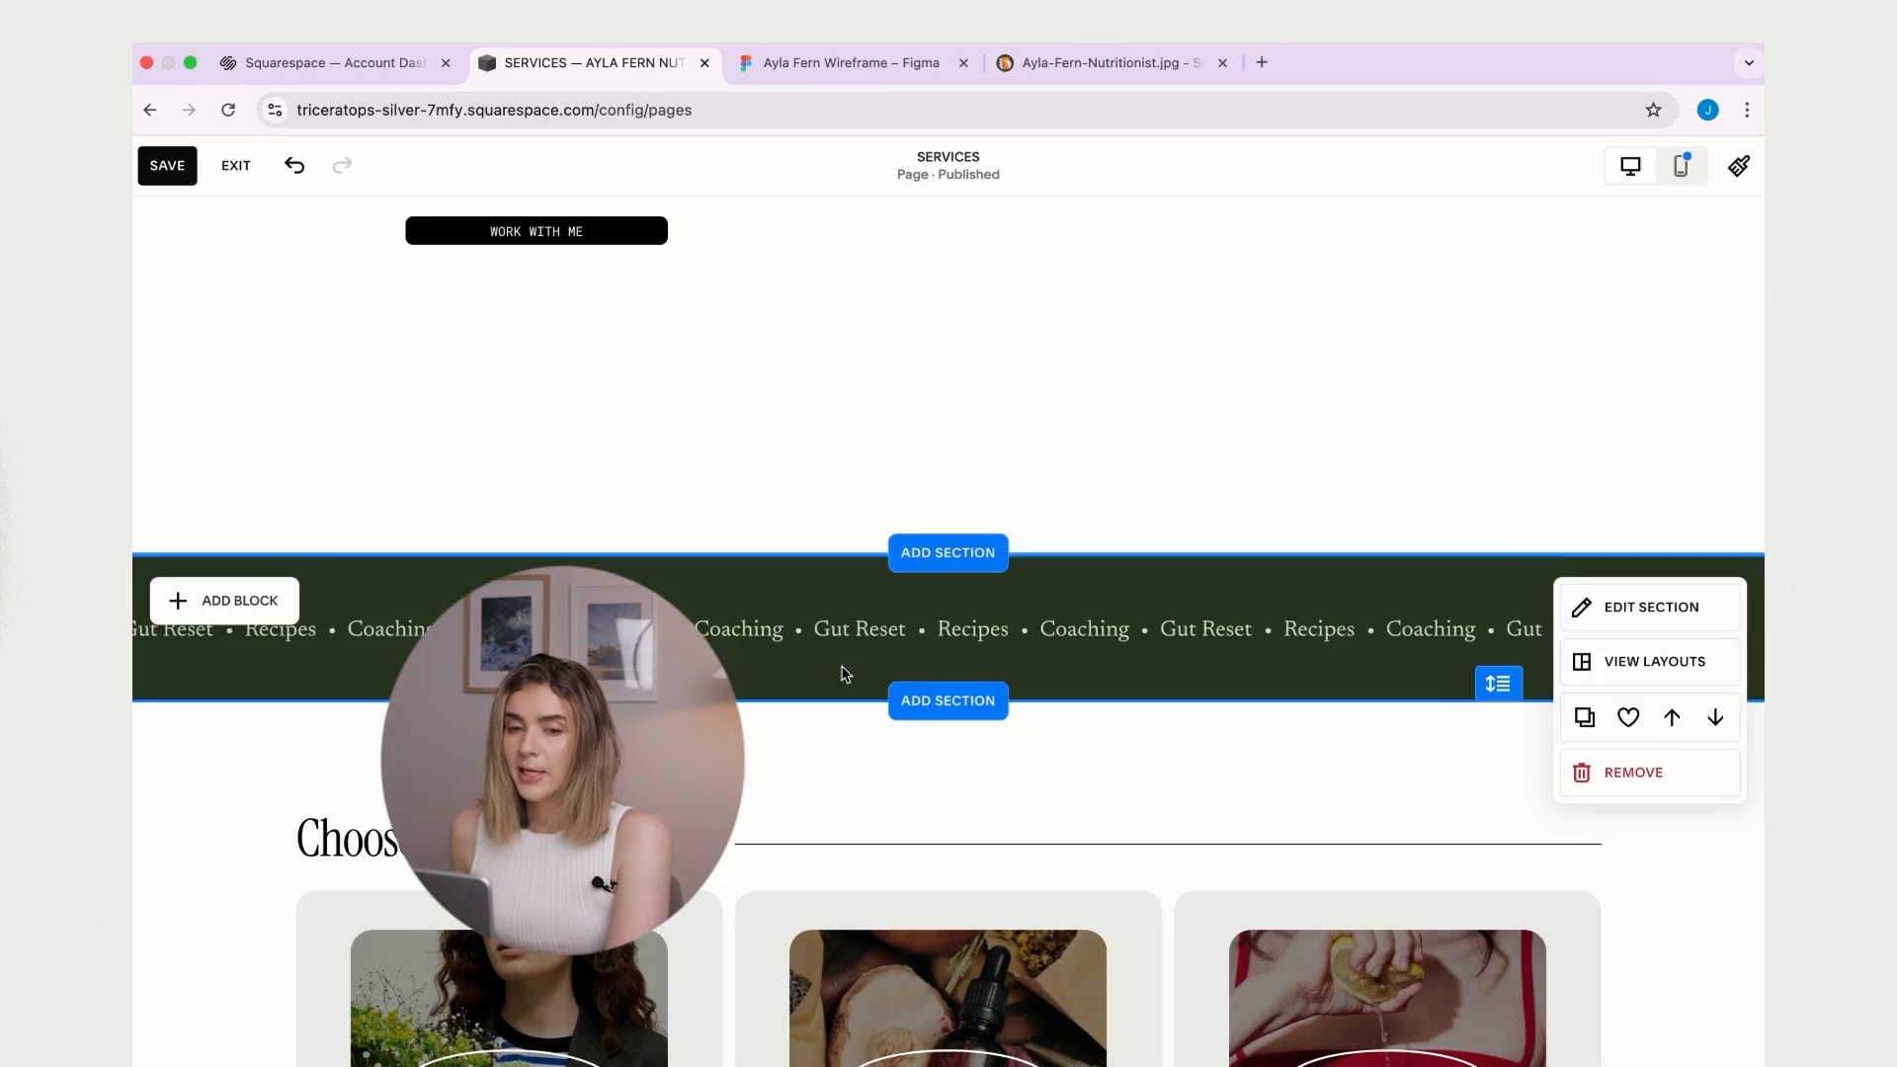
{"action": "left_click", "coordinate": [1538, 625]}
{"action": "left_click_drag", "start_coordinate": [1538, 625], "coordinate": [1628, 627]}
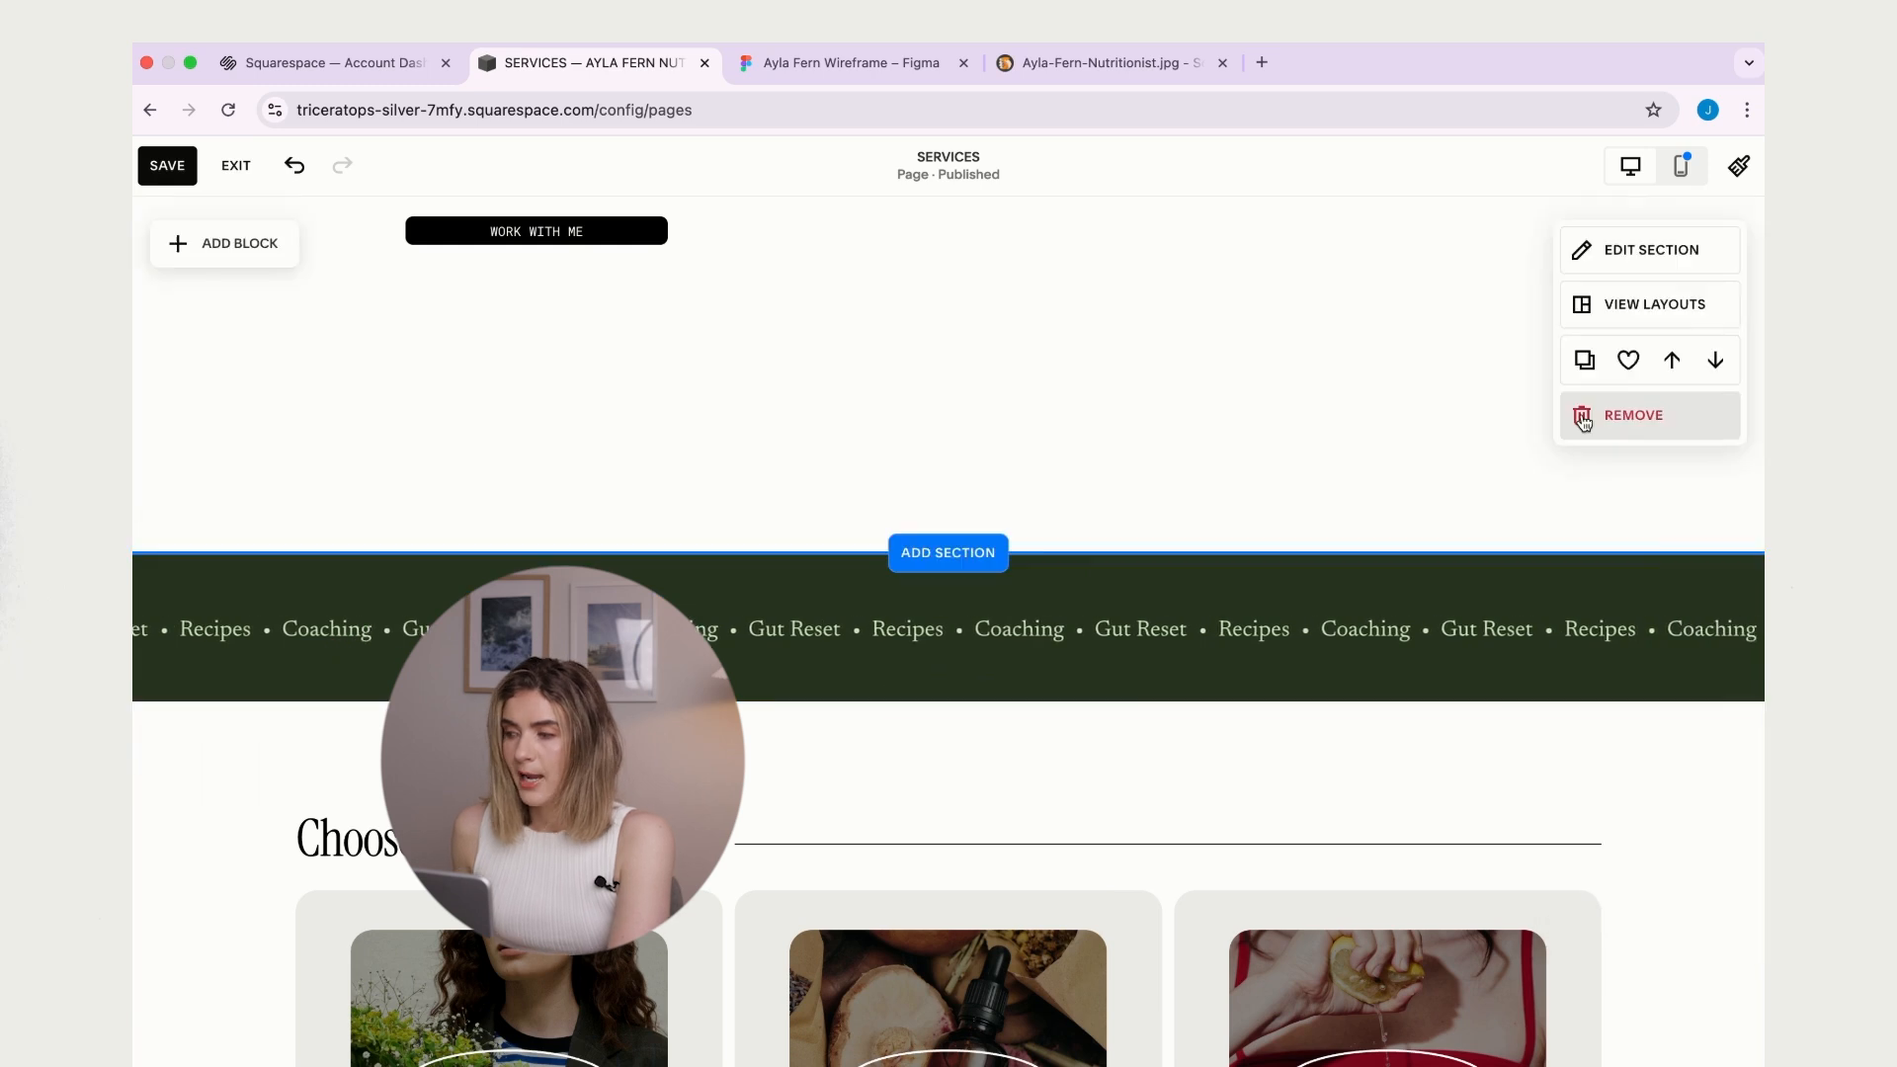
{"action": "scroll", "coordinate": [1669, 807], "scroll_direction": "down", "scroll_amount": 3}
{"action": "scroll", "coordinate": [1659, 694], "scroll_direction": "up", "scroll_amount": 5}
{"action": "scroll", "coordinate": [1658, 692], "scroll_direction": "up", "scroll_amount": 5}
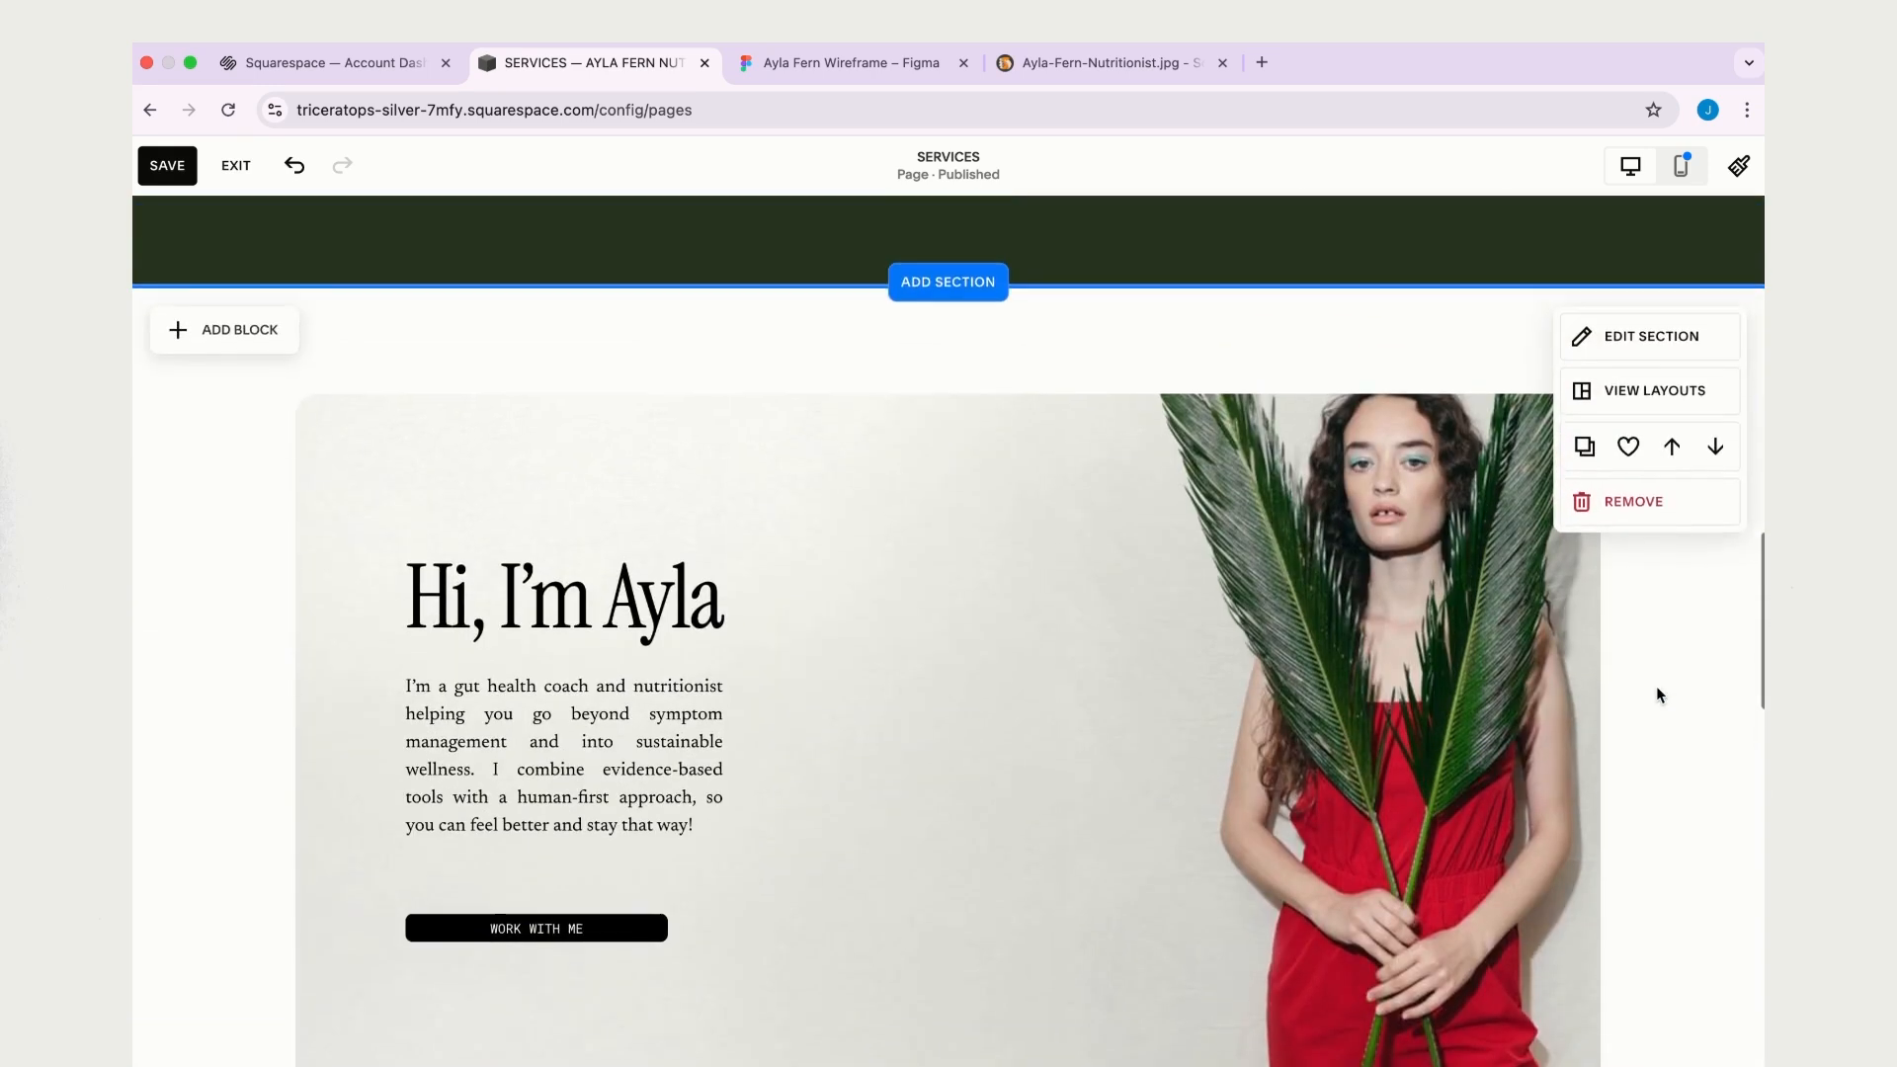
{"action": "scroll", "coordinate": [1659, 688], "scroll_direction": "down", "scroll_amount": 10}
{"action": "scroll", "coordinate": [1415, 480], "scroll_direction": "down", "scroll_amount": 1}
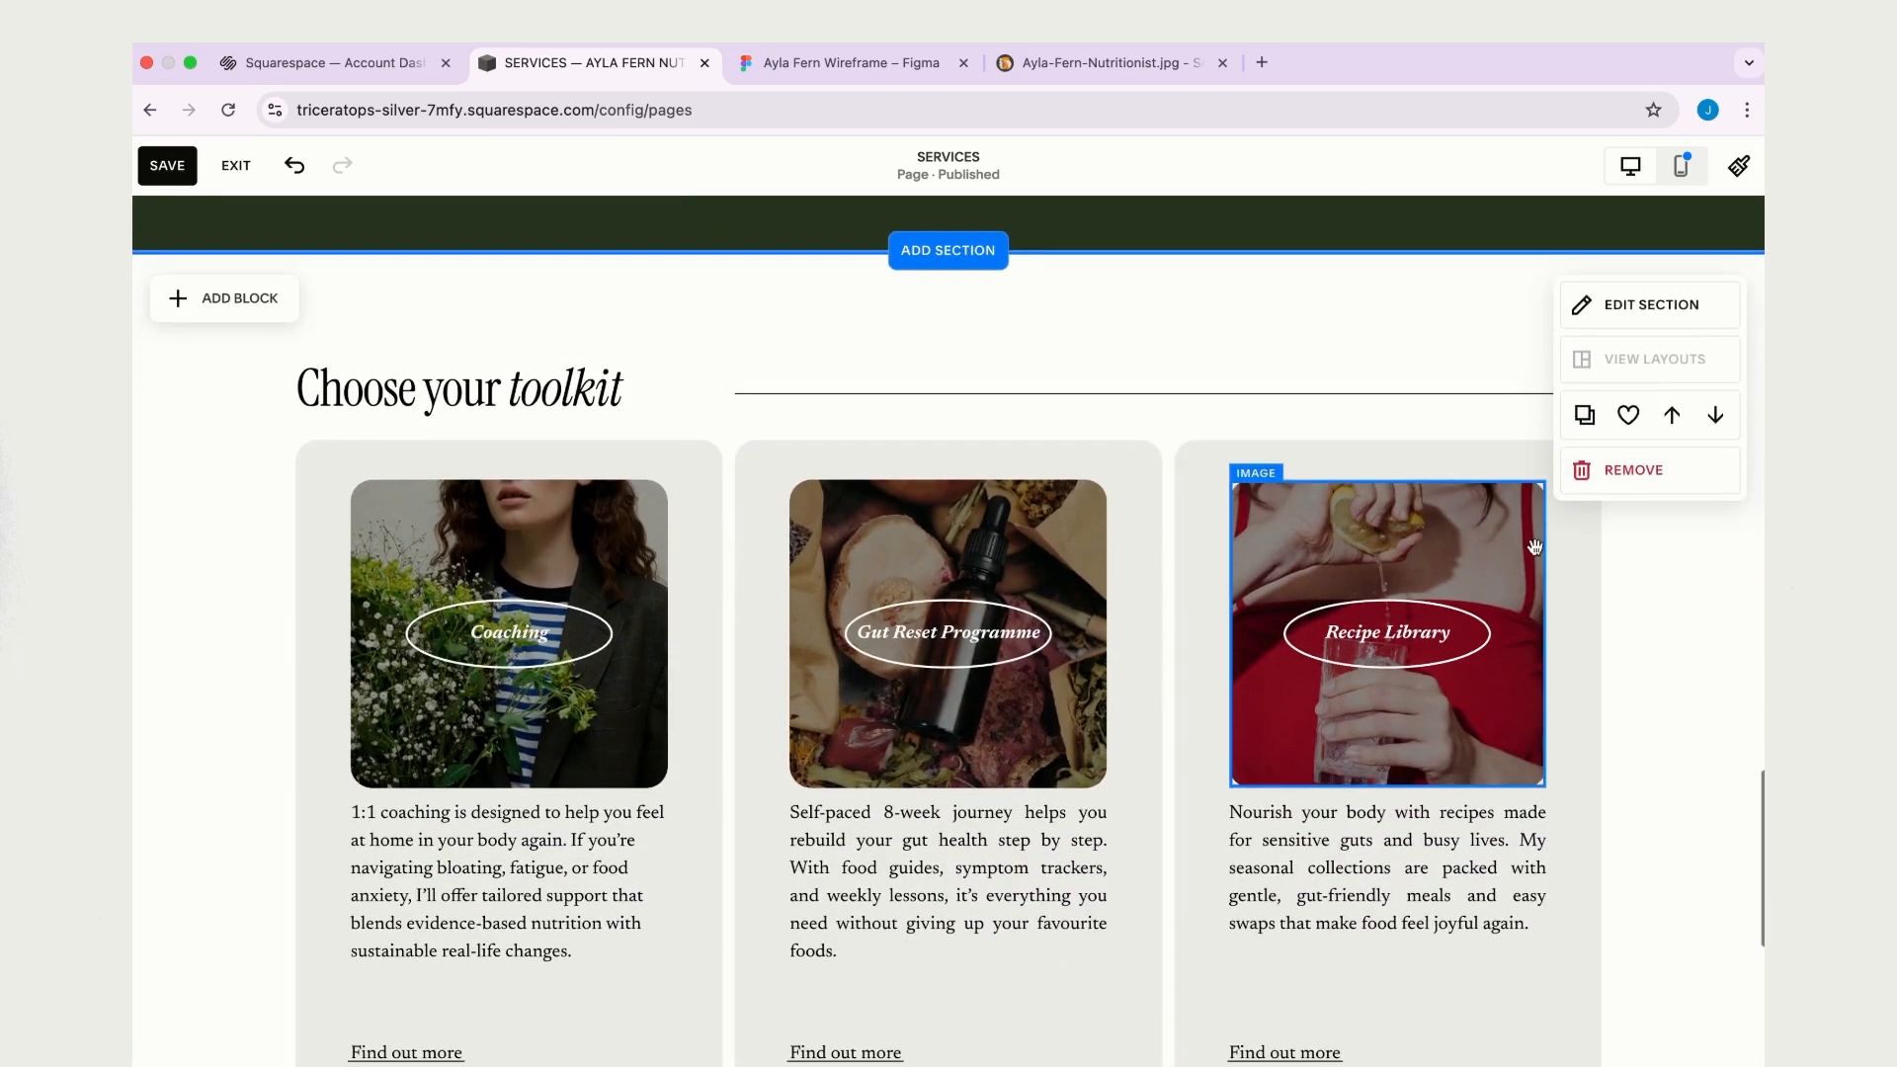
{"action": "scroll", "coordinate": [1608, 559], "scroll_direction": "up", "scroll_amount": 6}
{"action": "scroll", "coordinate": [1610, 571], "scroll_direction": "down", "scroll_amount": 2}
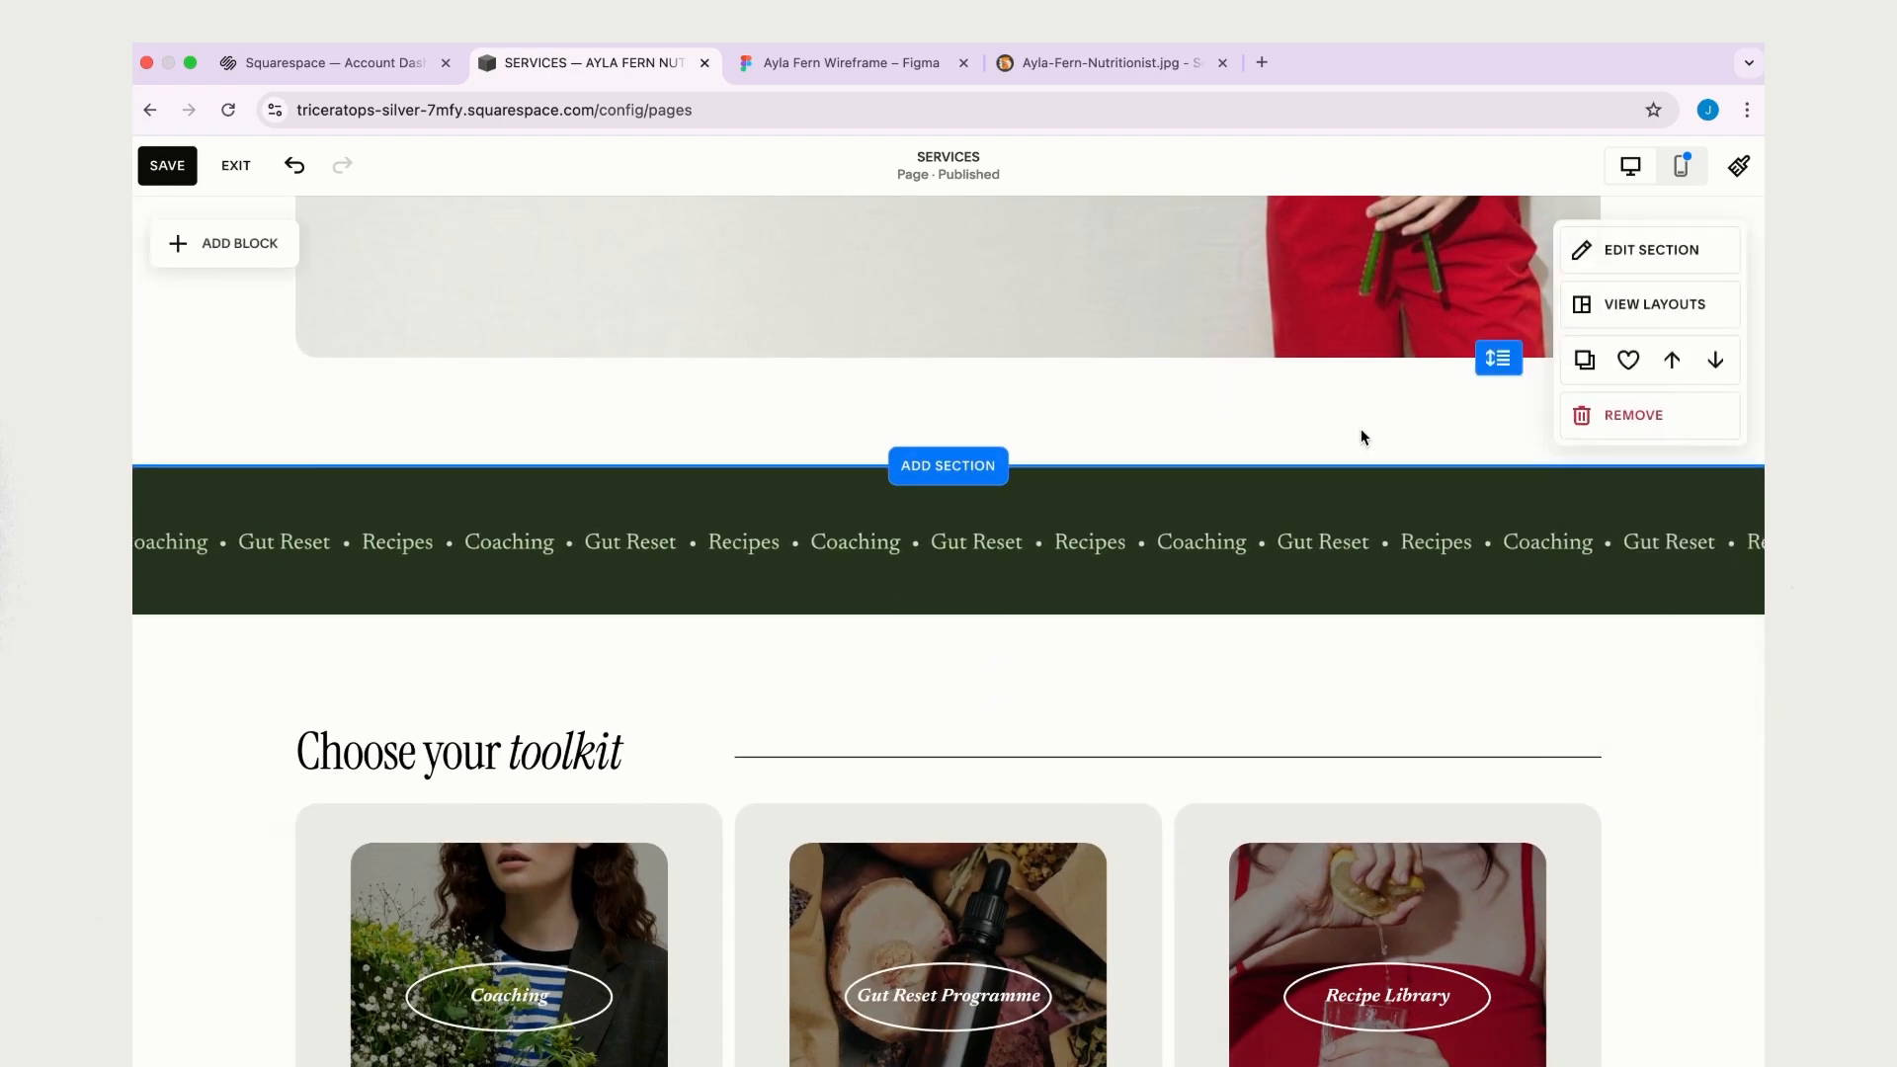
{"action": "scroll", "coordinate": [1360, 431], "scroll_direction": "down", "scroll_amount": 3}
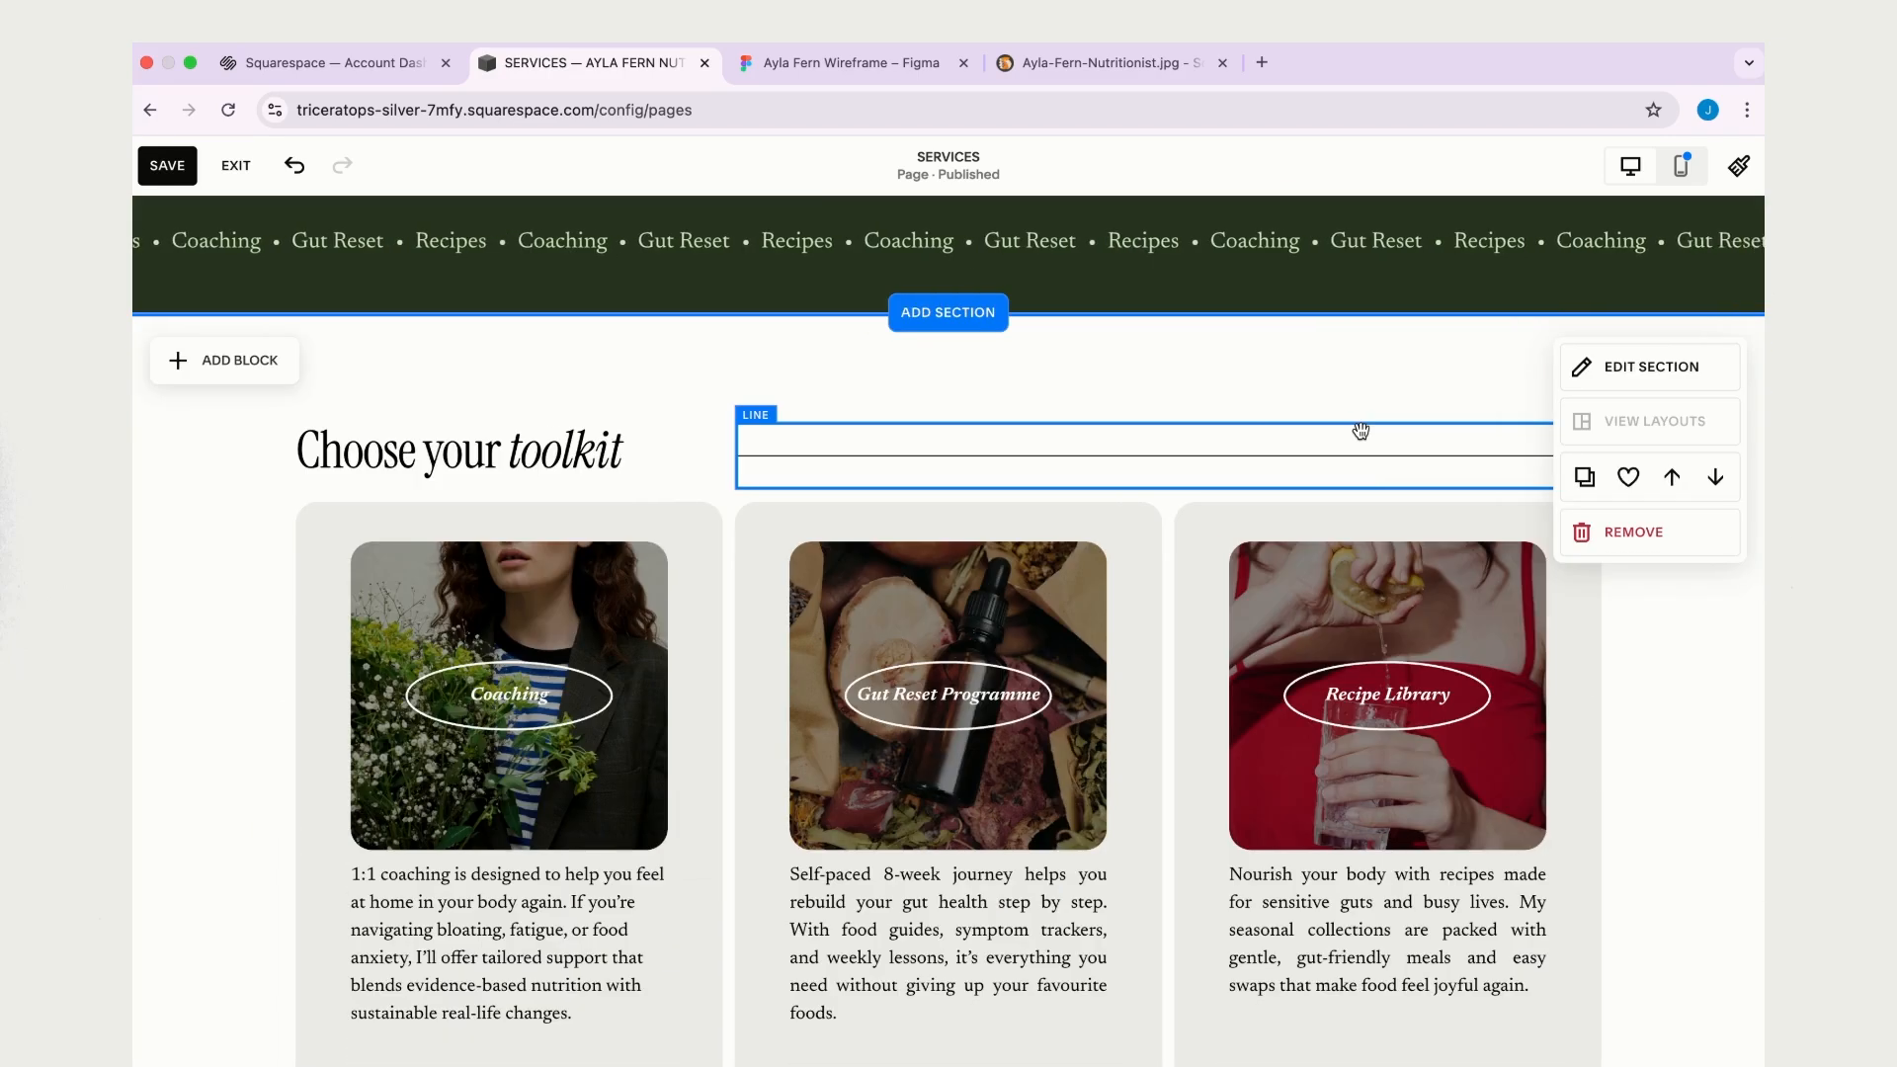
- Review the contact-form section design in the Figma wireframe
{"action": "left_click", "coordinate": [774, 62]}
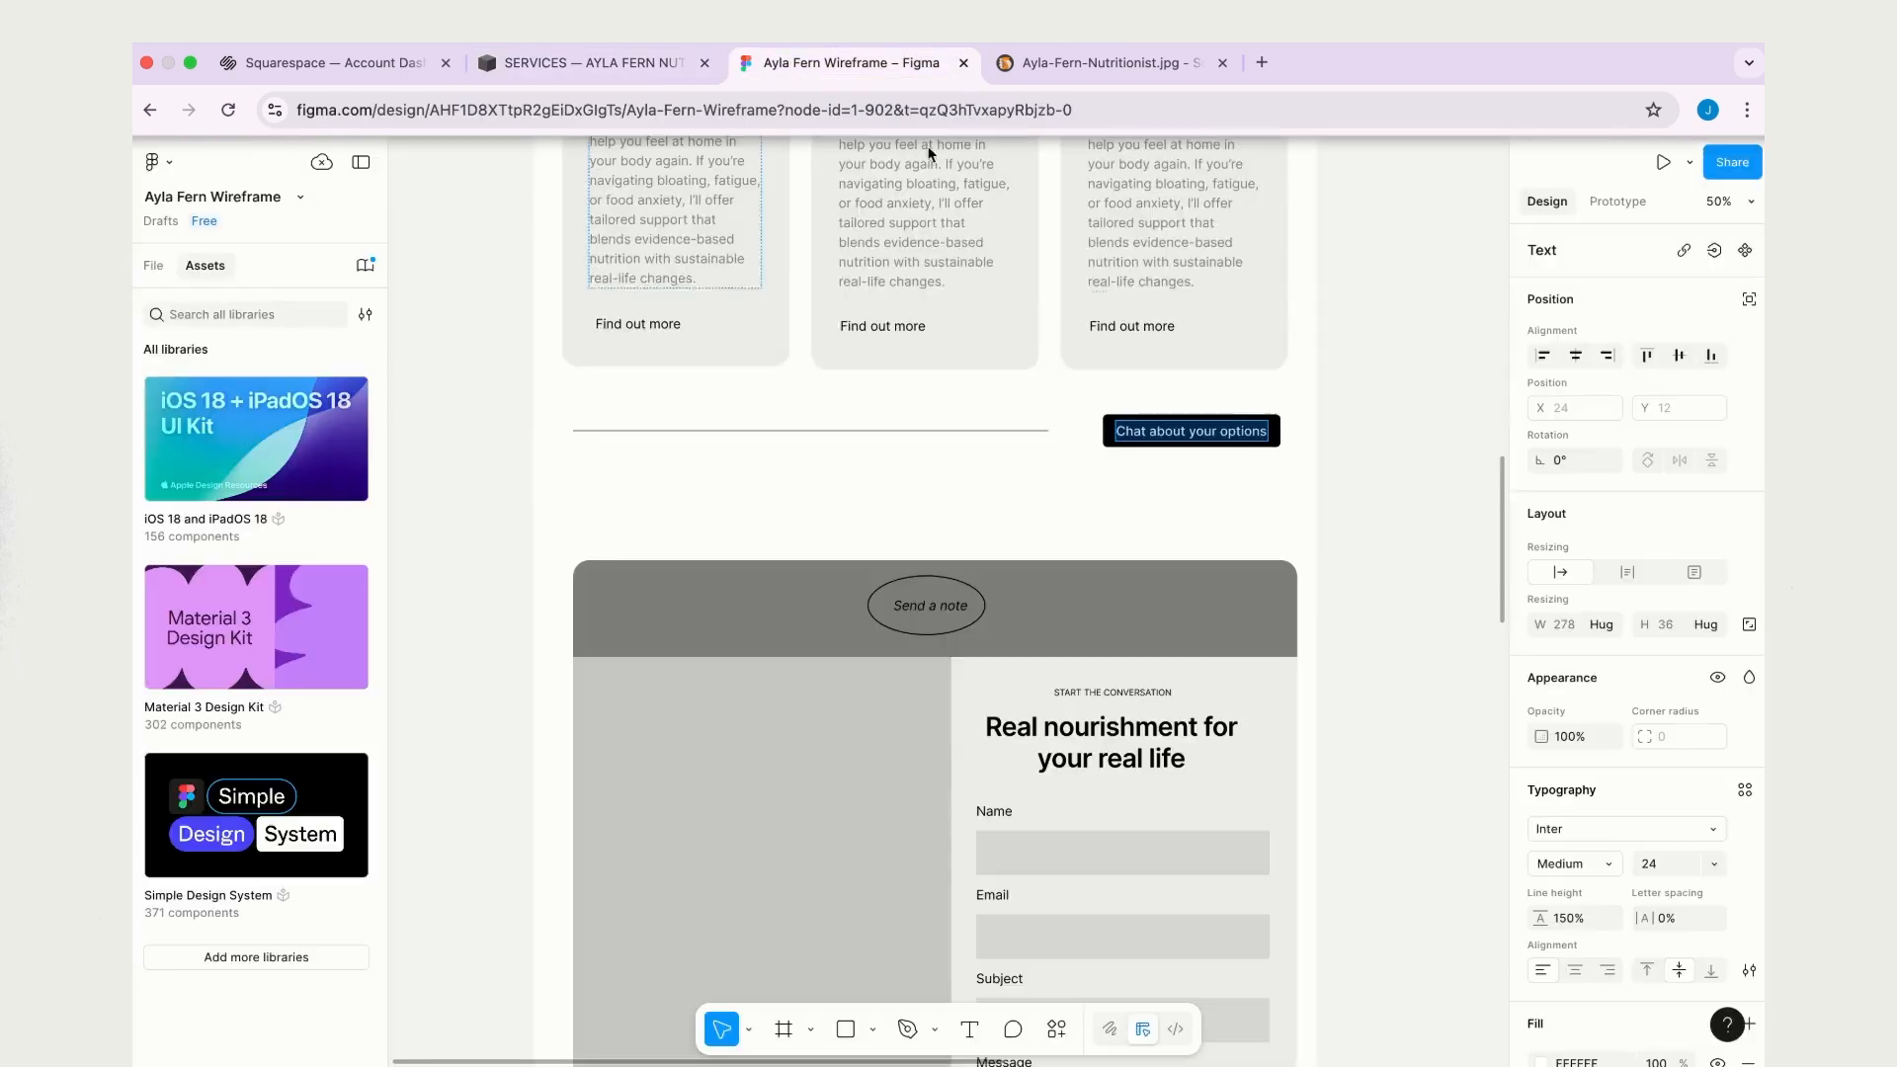
{"action": "scroll", "coordinate": [1363, 411], "scroll_direction": "up", "scroll_amount": 5}
{"action": "scroll", "coordinate": [1367, 409], "scroll_direction": "down", "scroll_amount": 5}
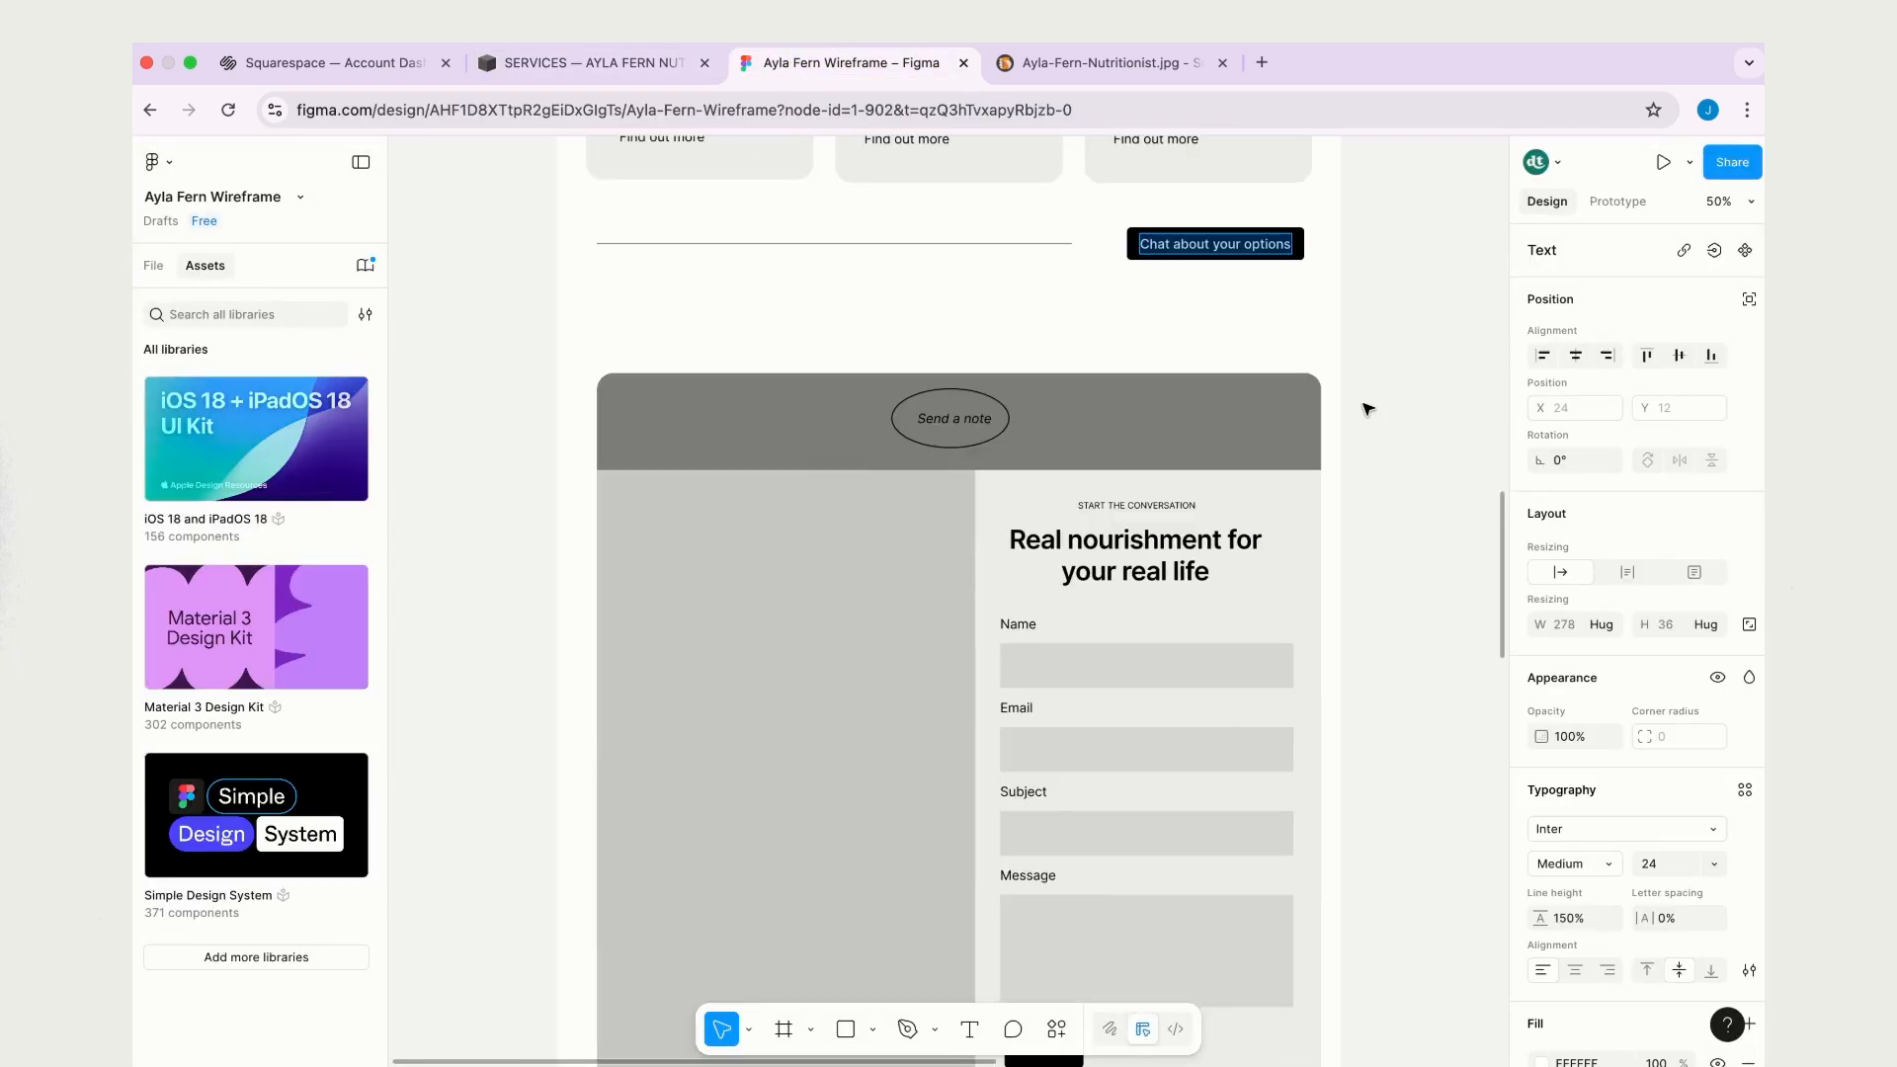
{"action": "scroll", "coordinate": [1182, 330], "scroll_direction": "down", "scroll_amount": 3}
{"action": "scroll", "coordinate": [1181, 330], "scroll_direction": "up", "scroll_amount": 4}
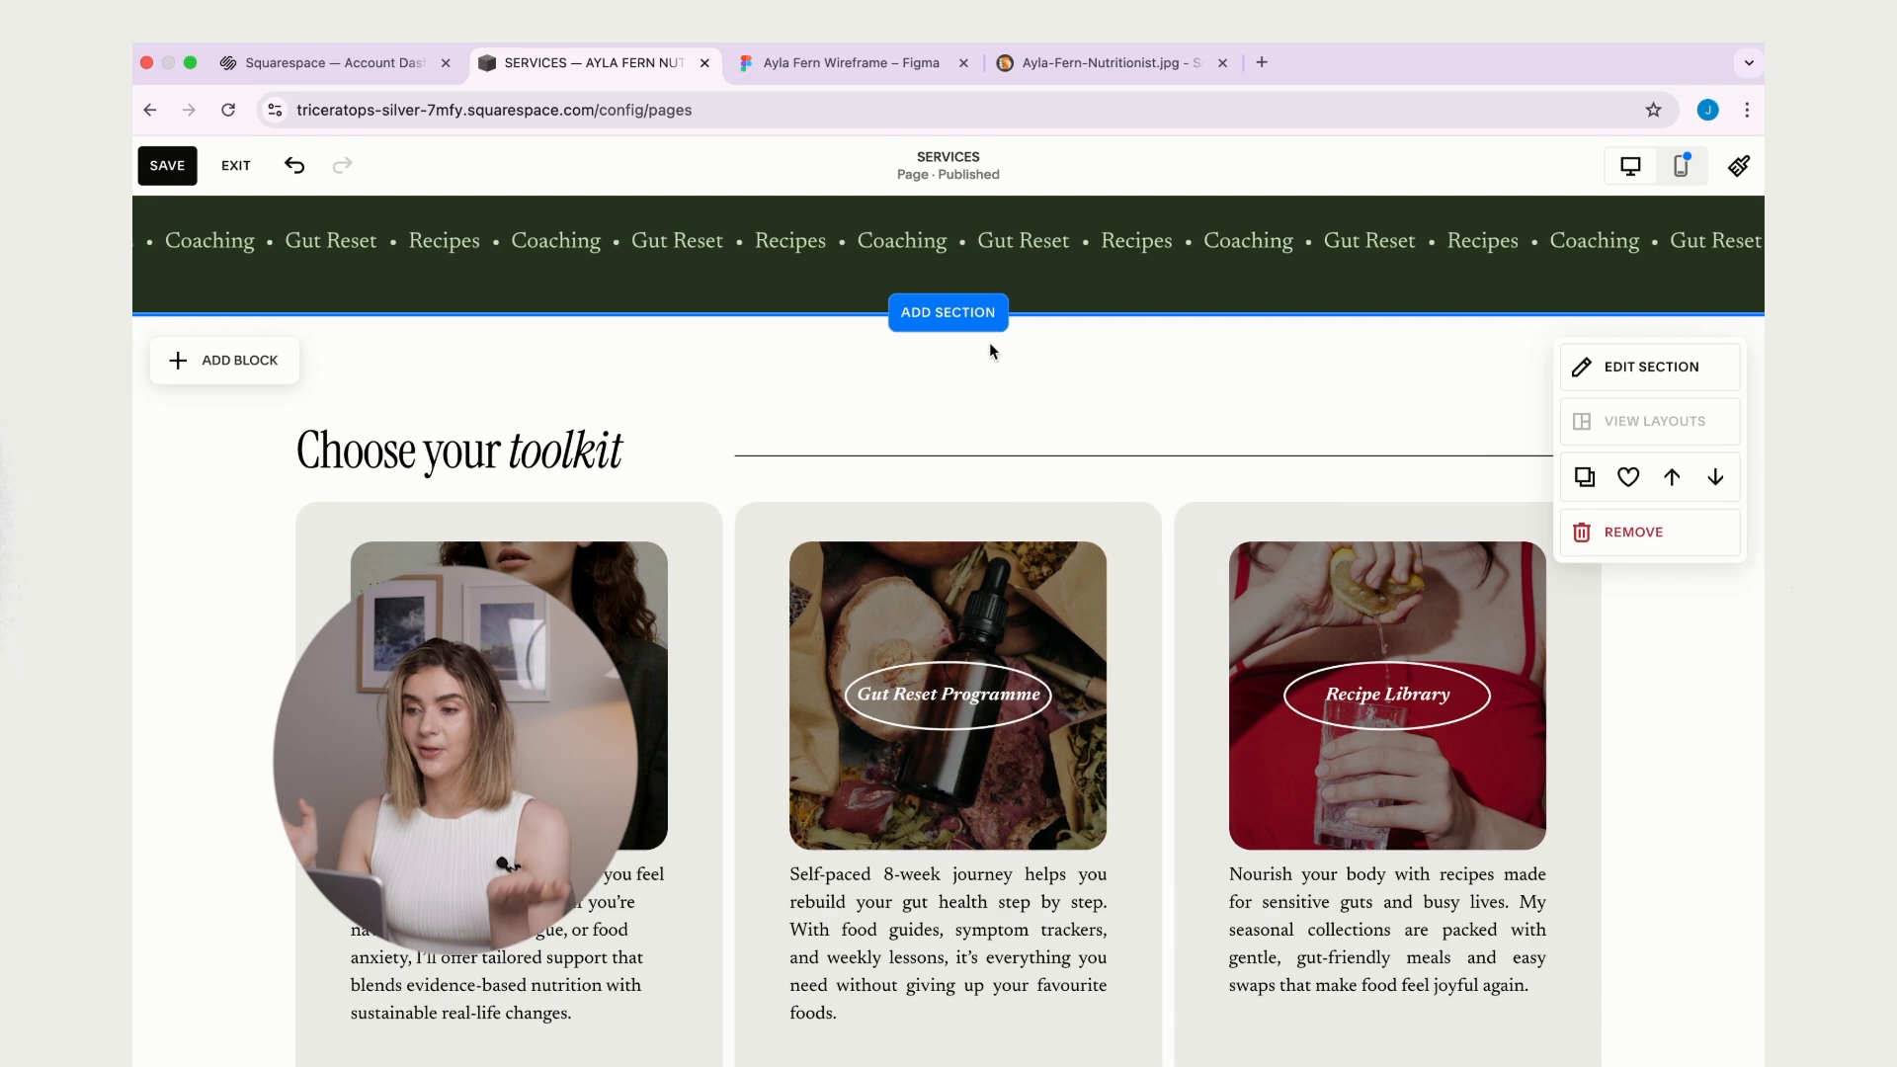
{"action": "scroll", "coordinate": [990, 348], "scroll_direction": "down", "scroll_amount": 3}
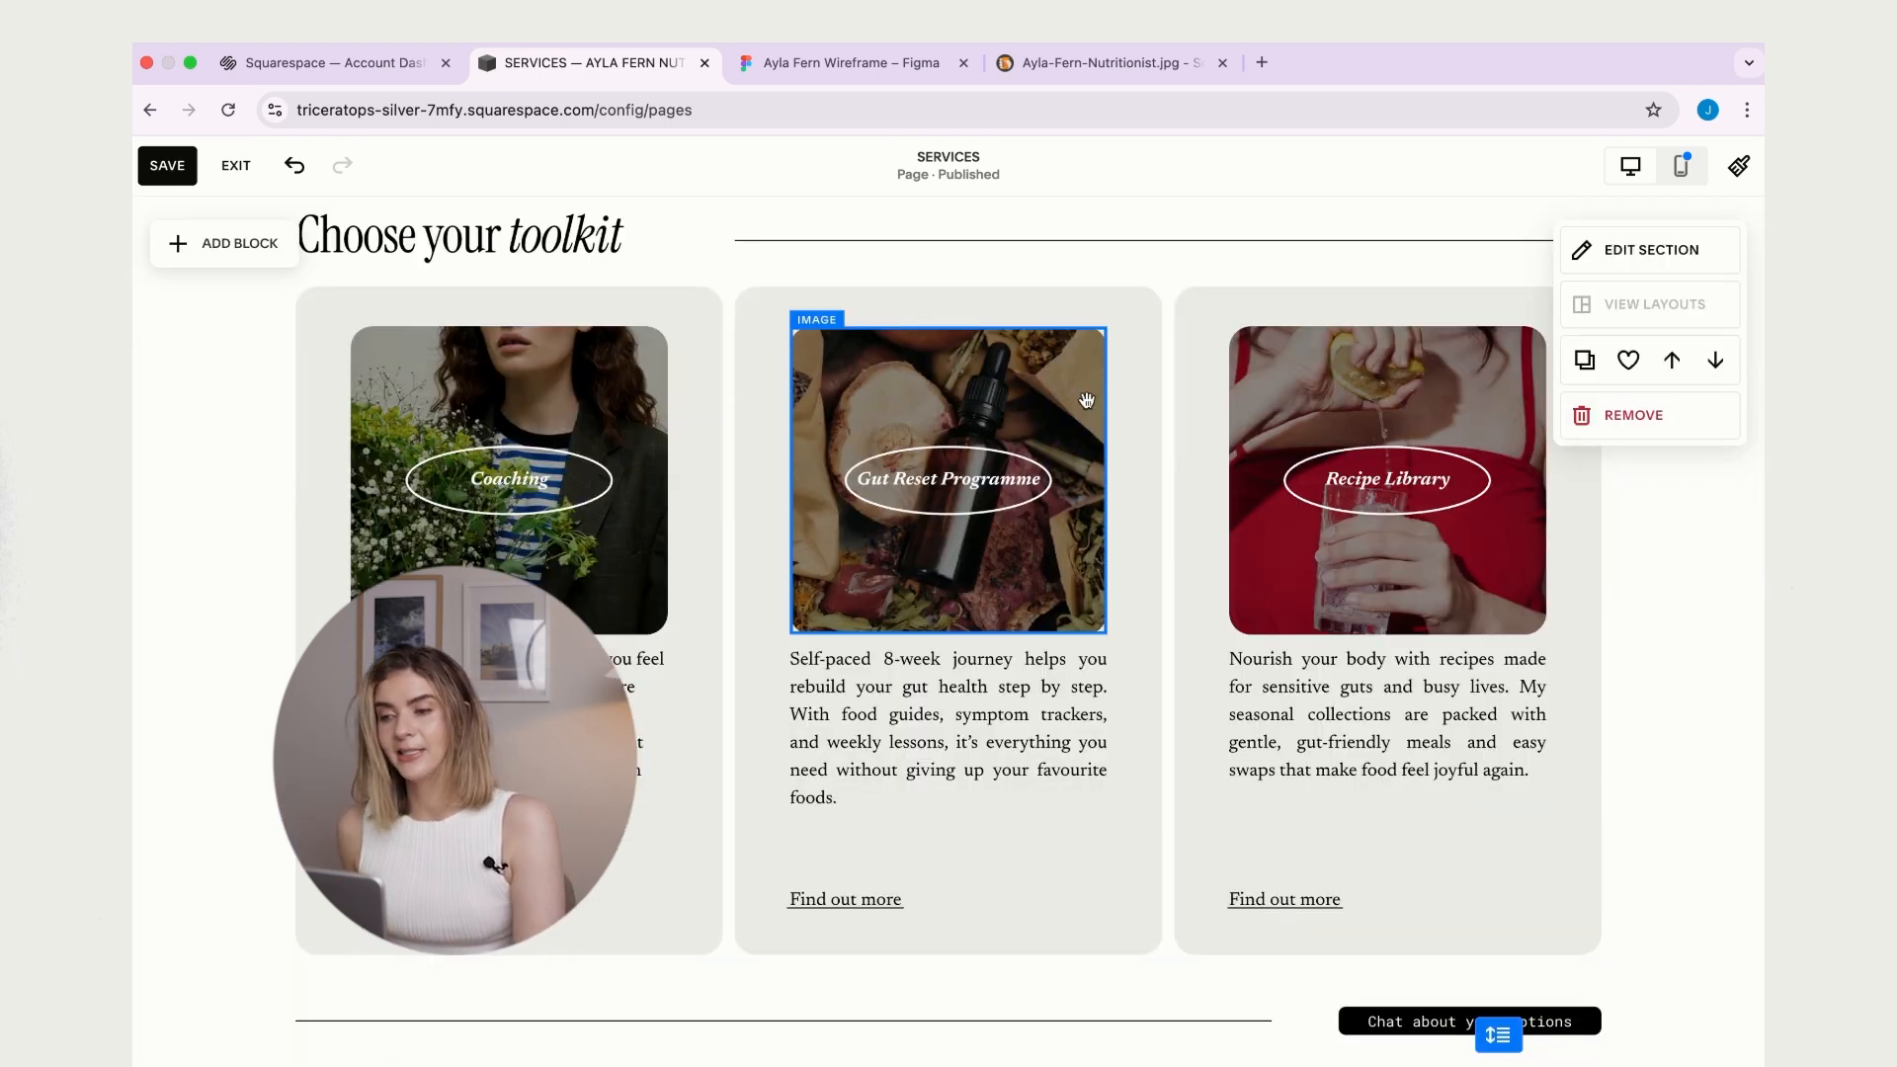
{"action": "left_click", "coordinate": [861, 67]}
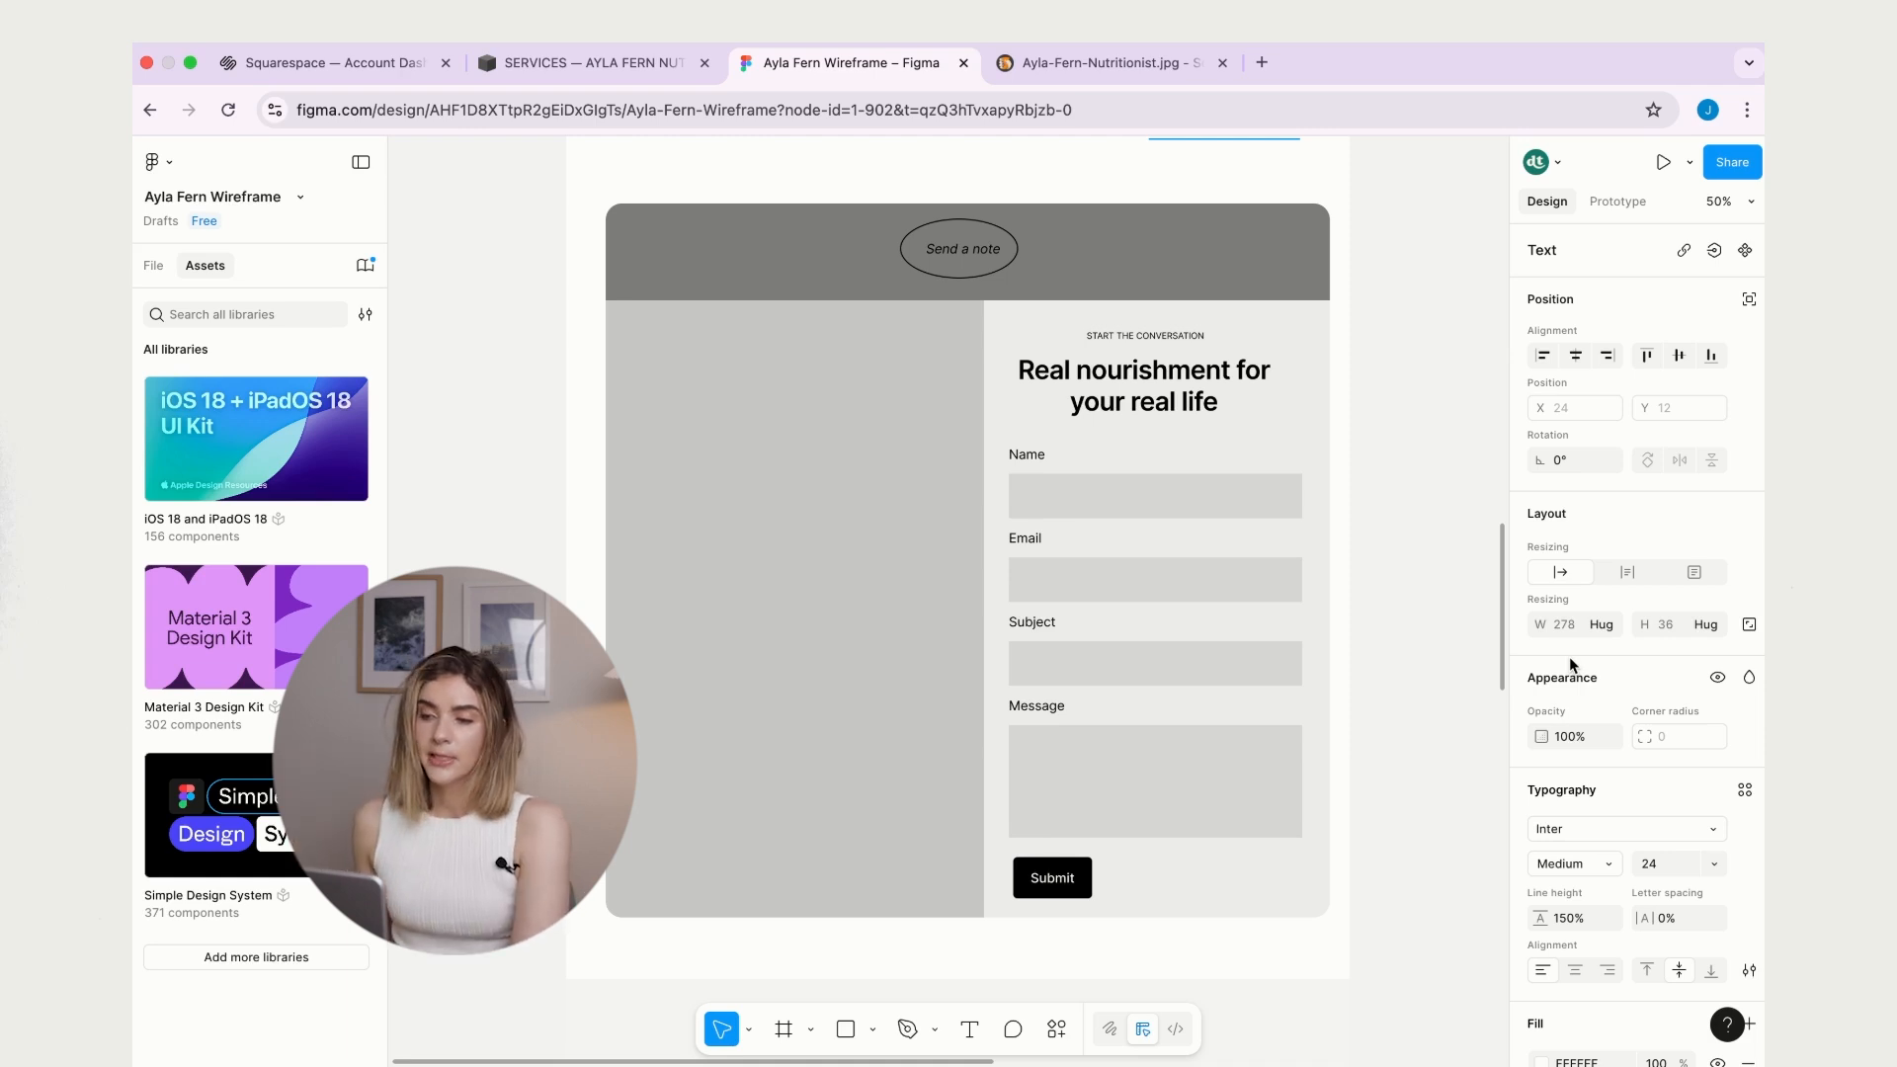
- Back in the Services editor, add a new section below the toolkit cards
{"action": "left_click", "coordinate": [553, 62]}
{"action": "scroll", "coordinate": [1216, 547], "scroll_direction": "down", "scroll_amount": 4}
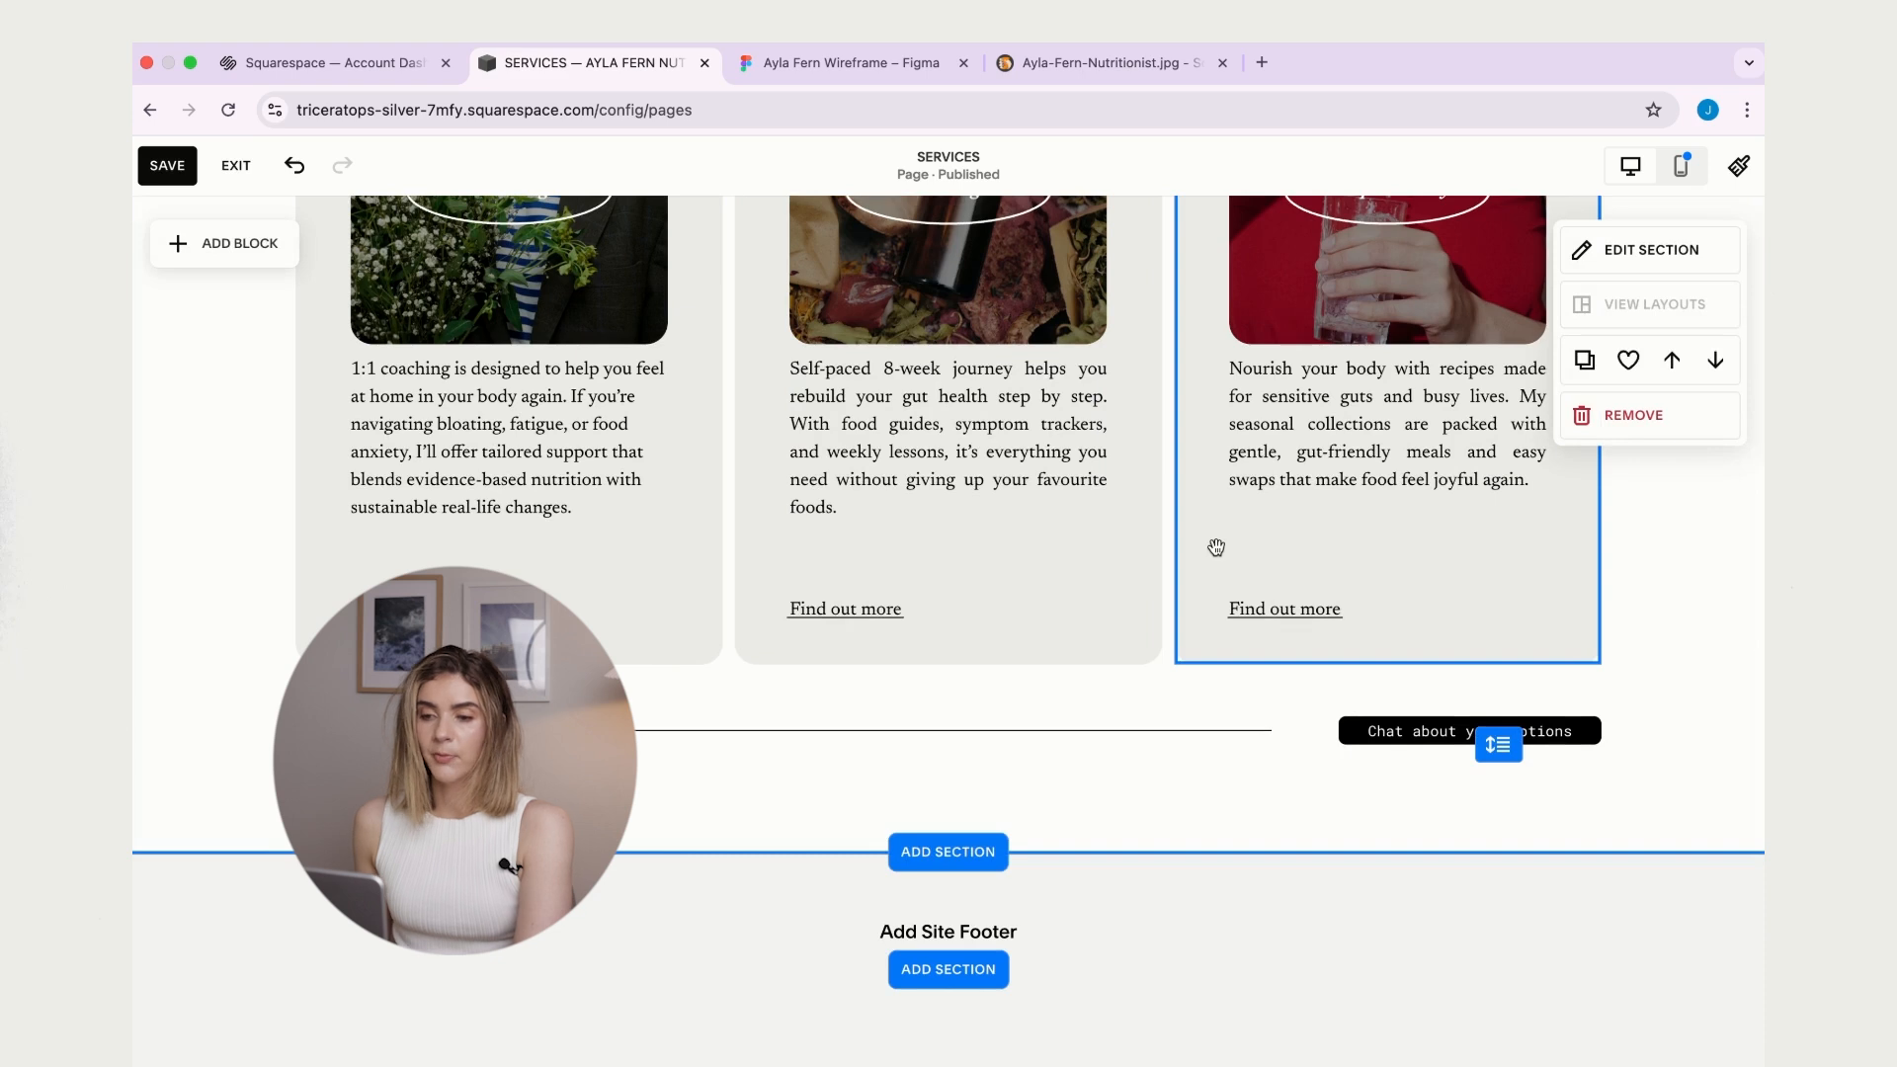
{"action": "left_click", "coordinate": [960, 851]}
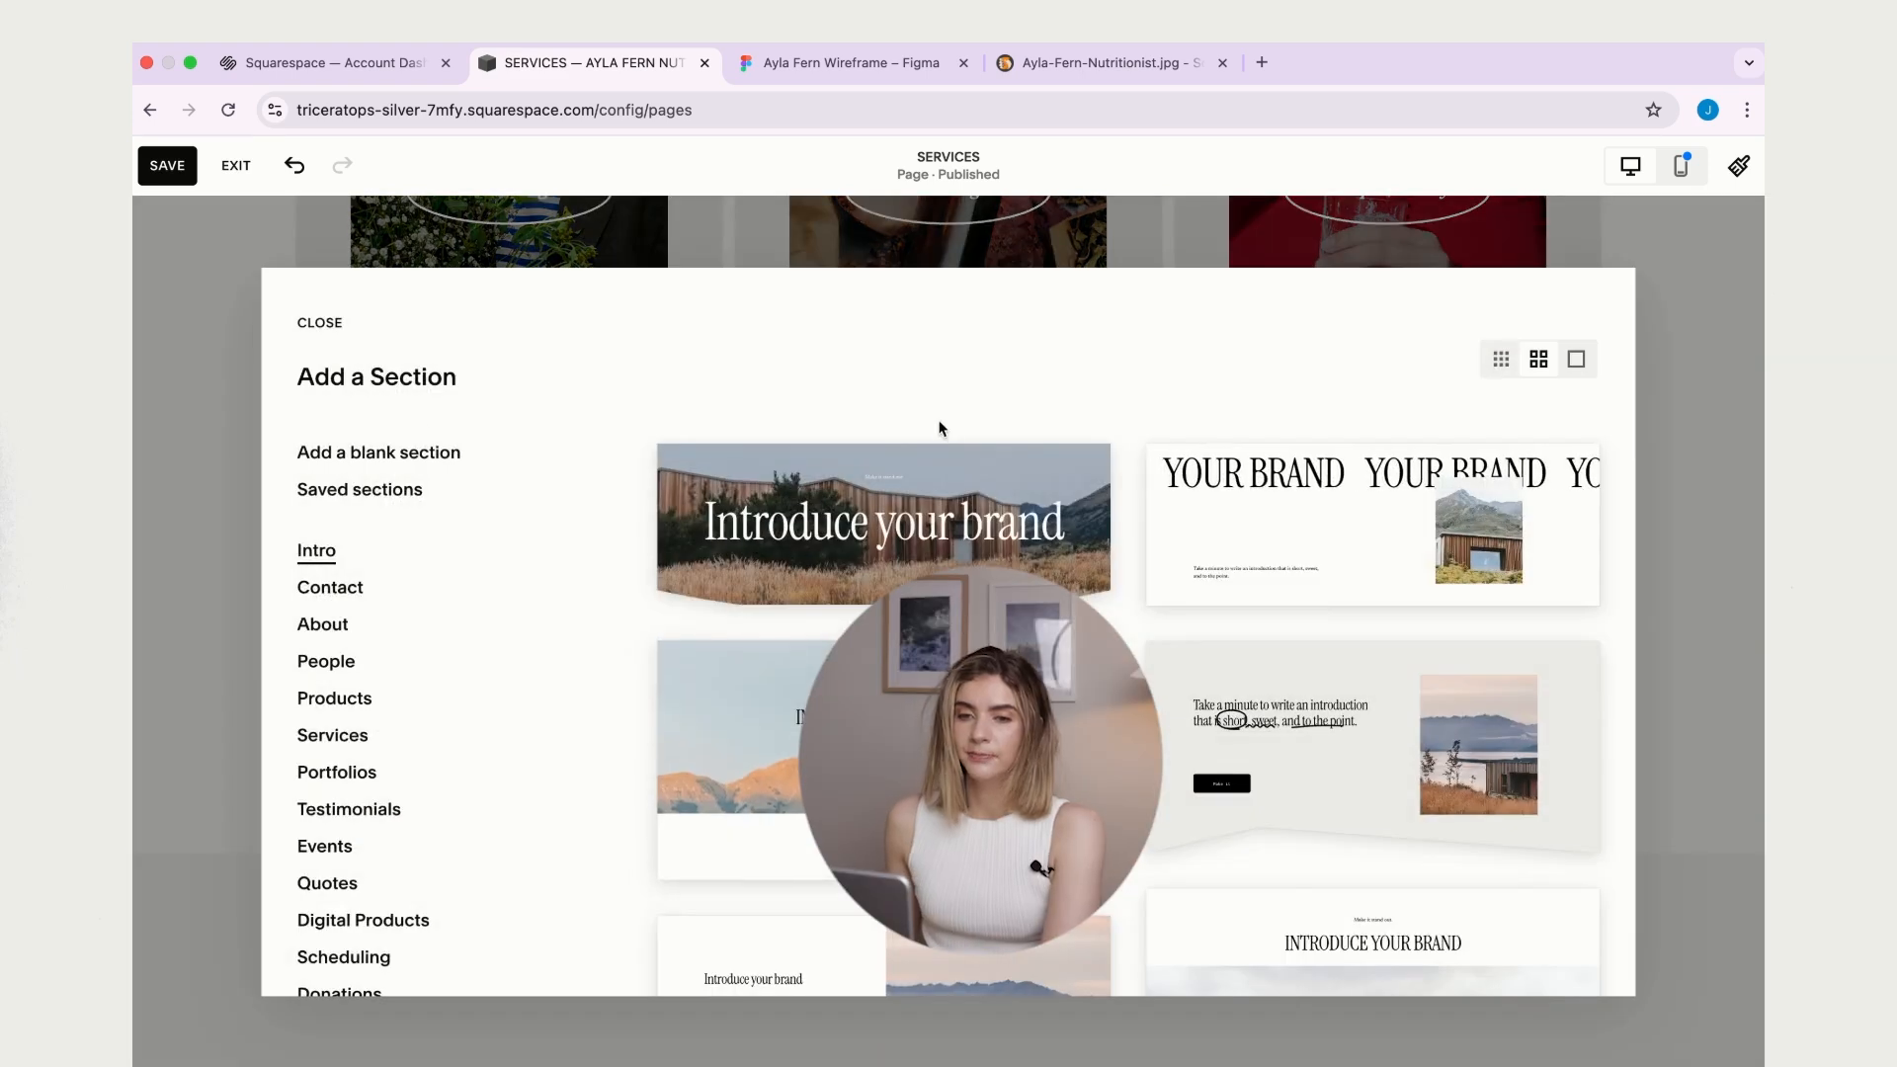
- Insert a blank section and drag its height taller
{"action": "left_click", "coordinate": [326, 452]}
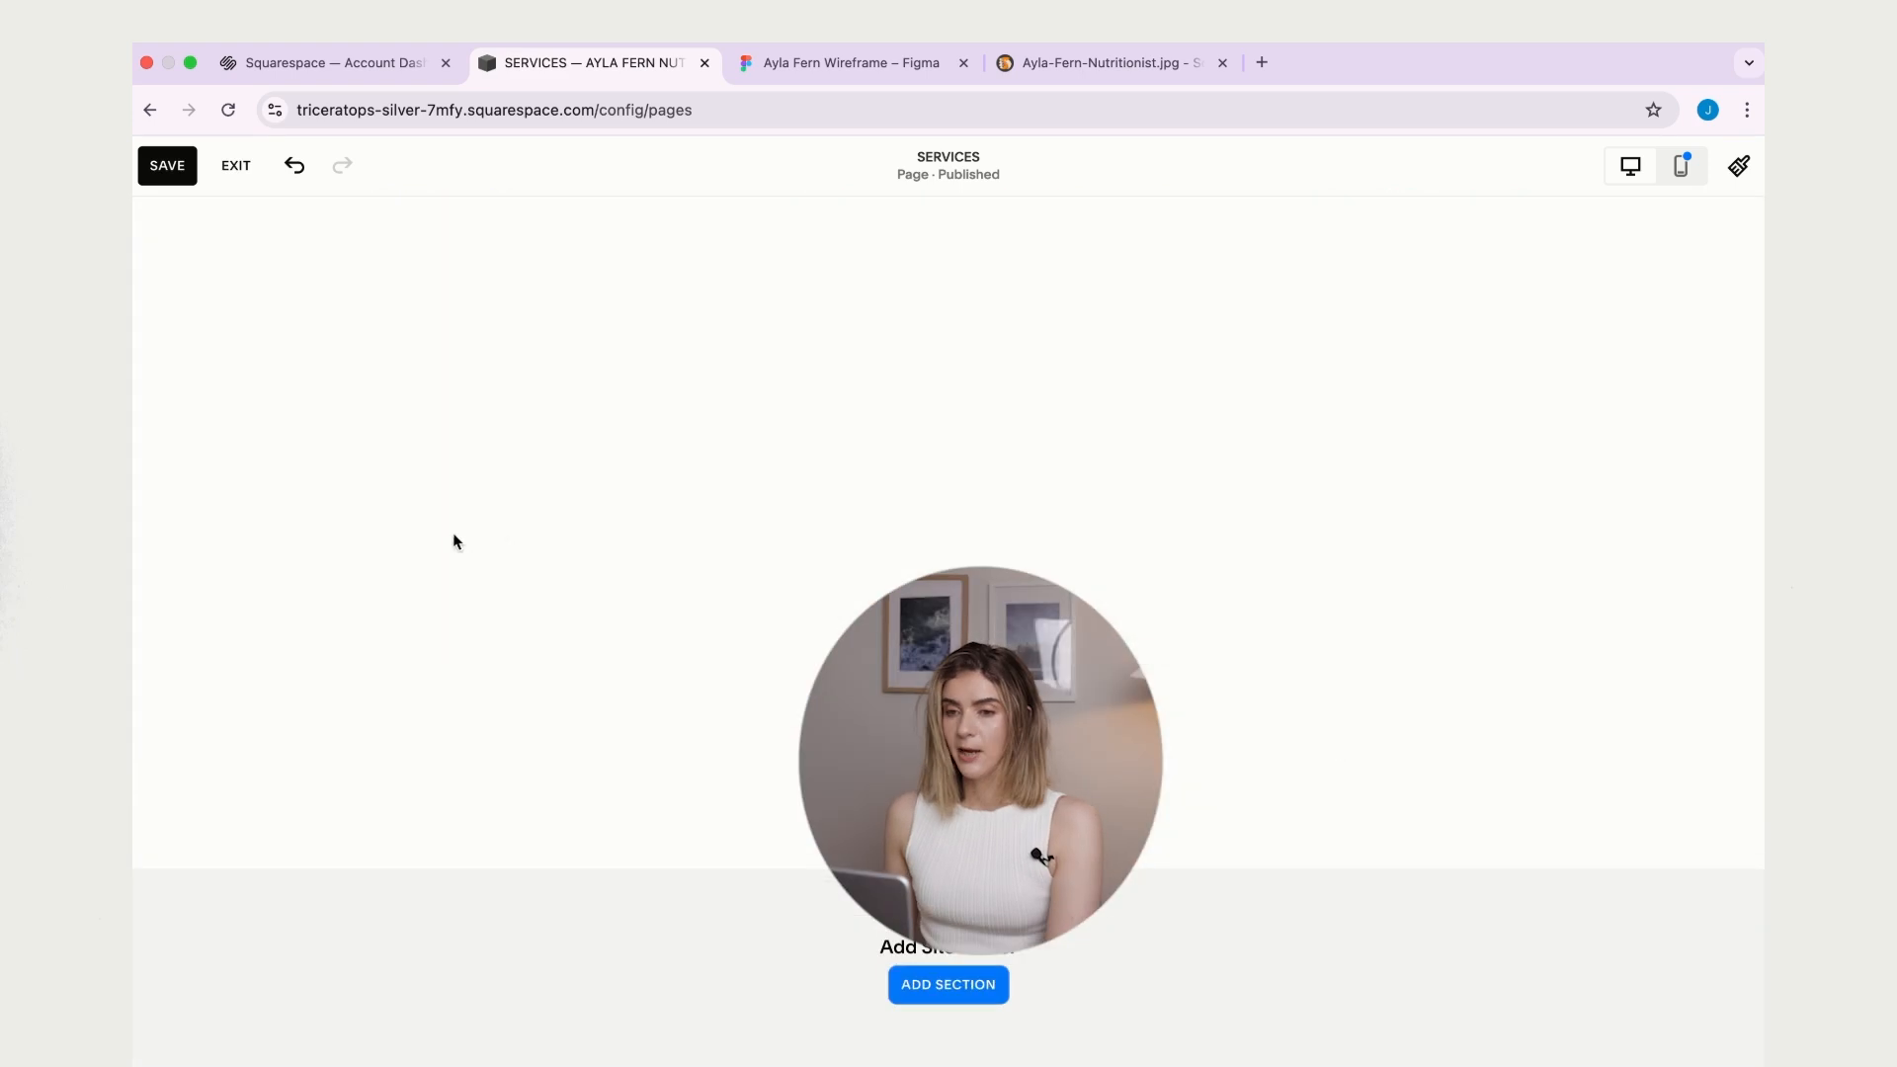
{"action": "left_click_drag", "start_coordinate": [1501, 736], "coordinate": [1500, 1029]}
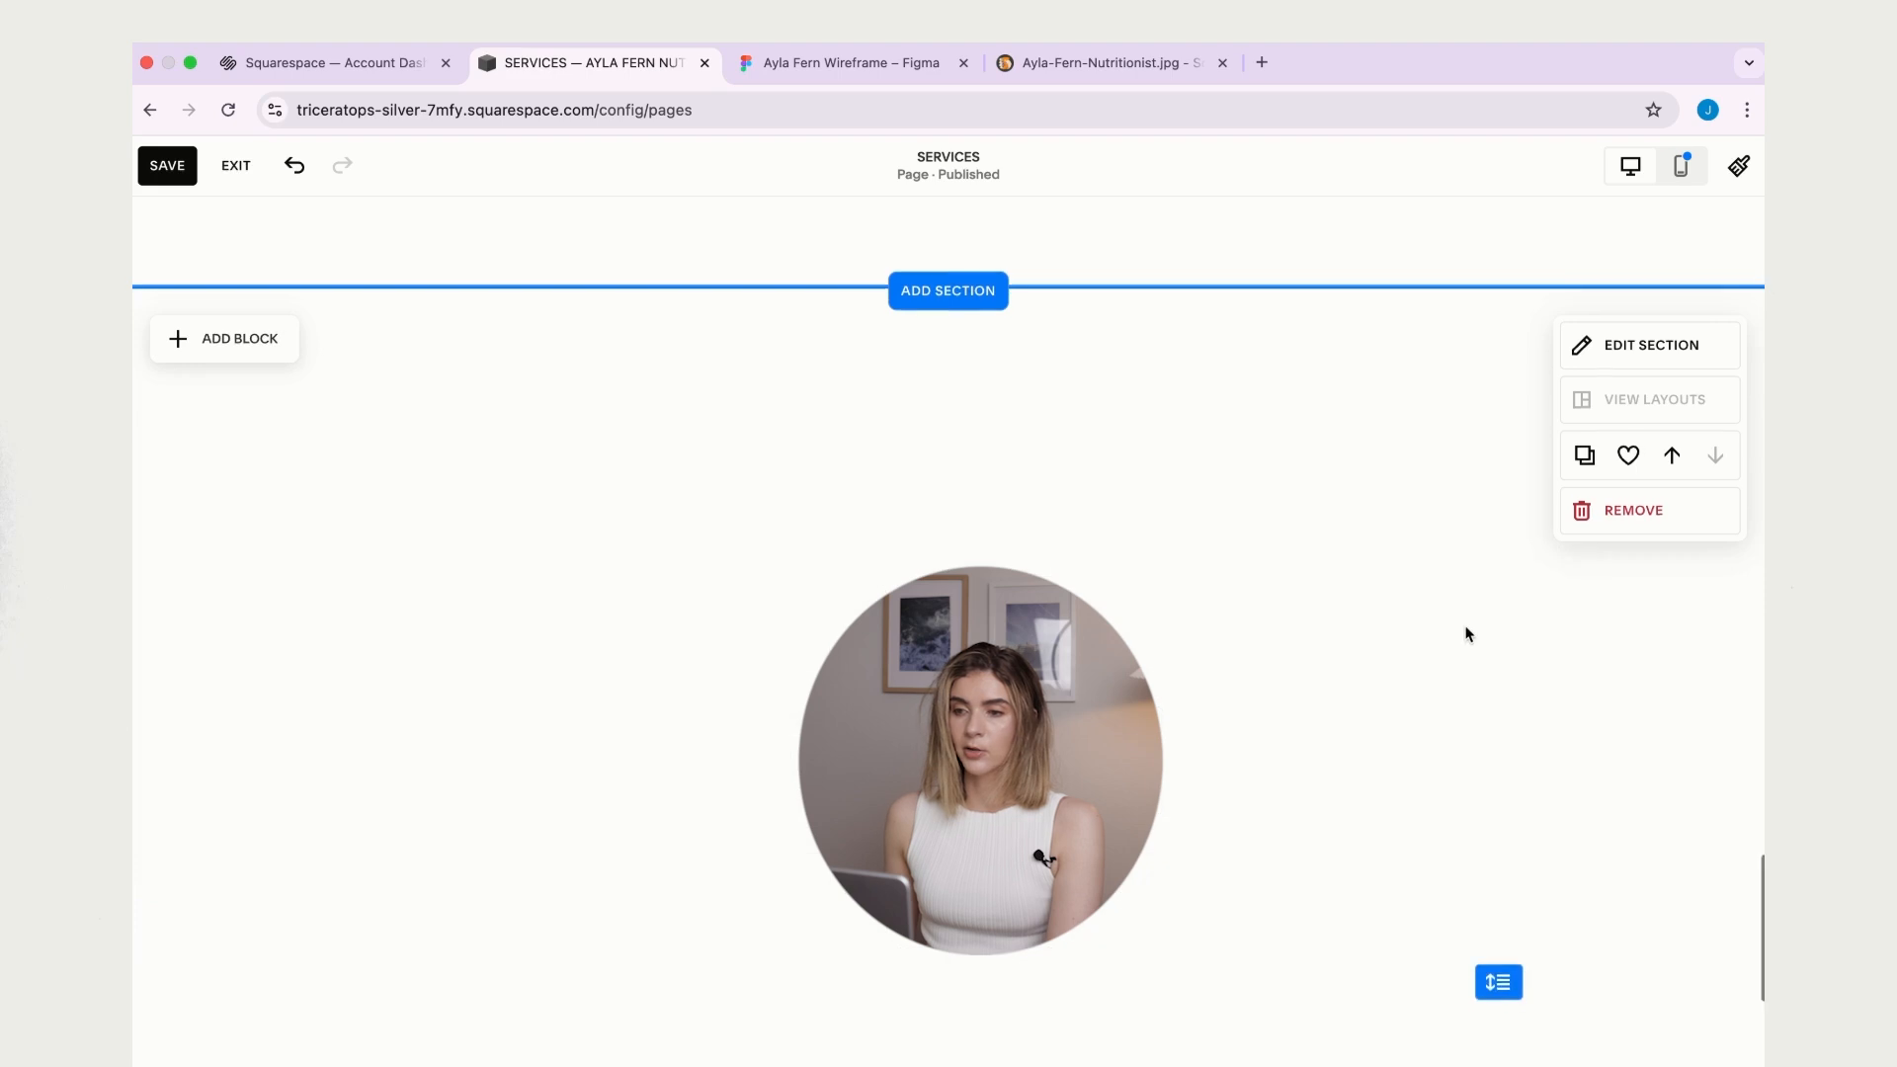
{"action": "scroll", "coordinate": [1465, 635], "scroll_direction": "down", "scroll_amount": 4}
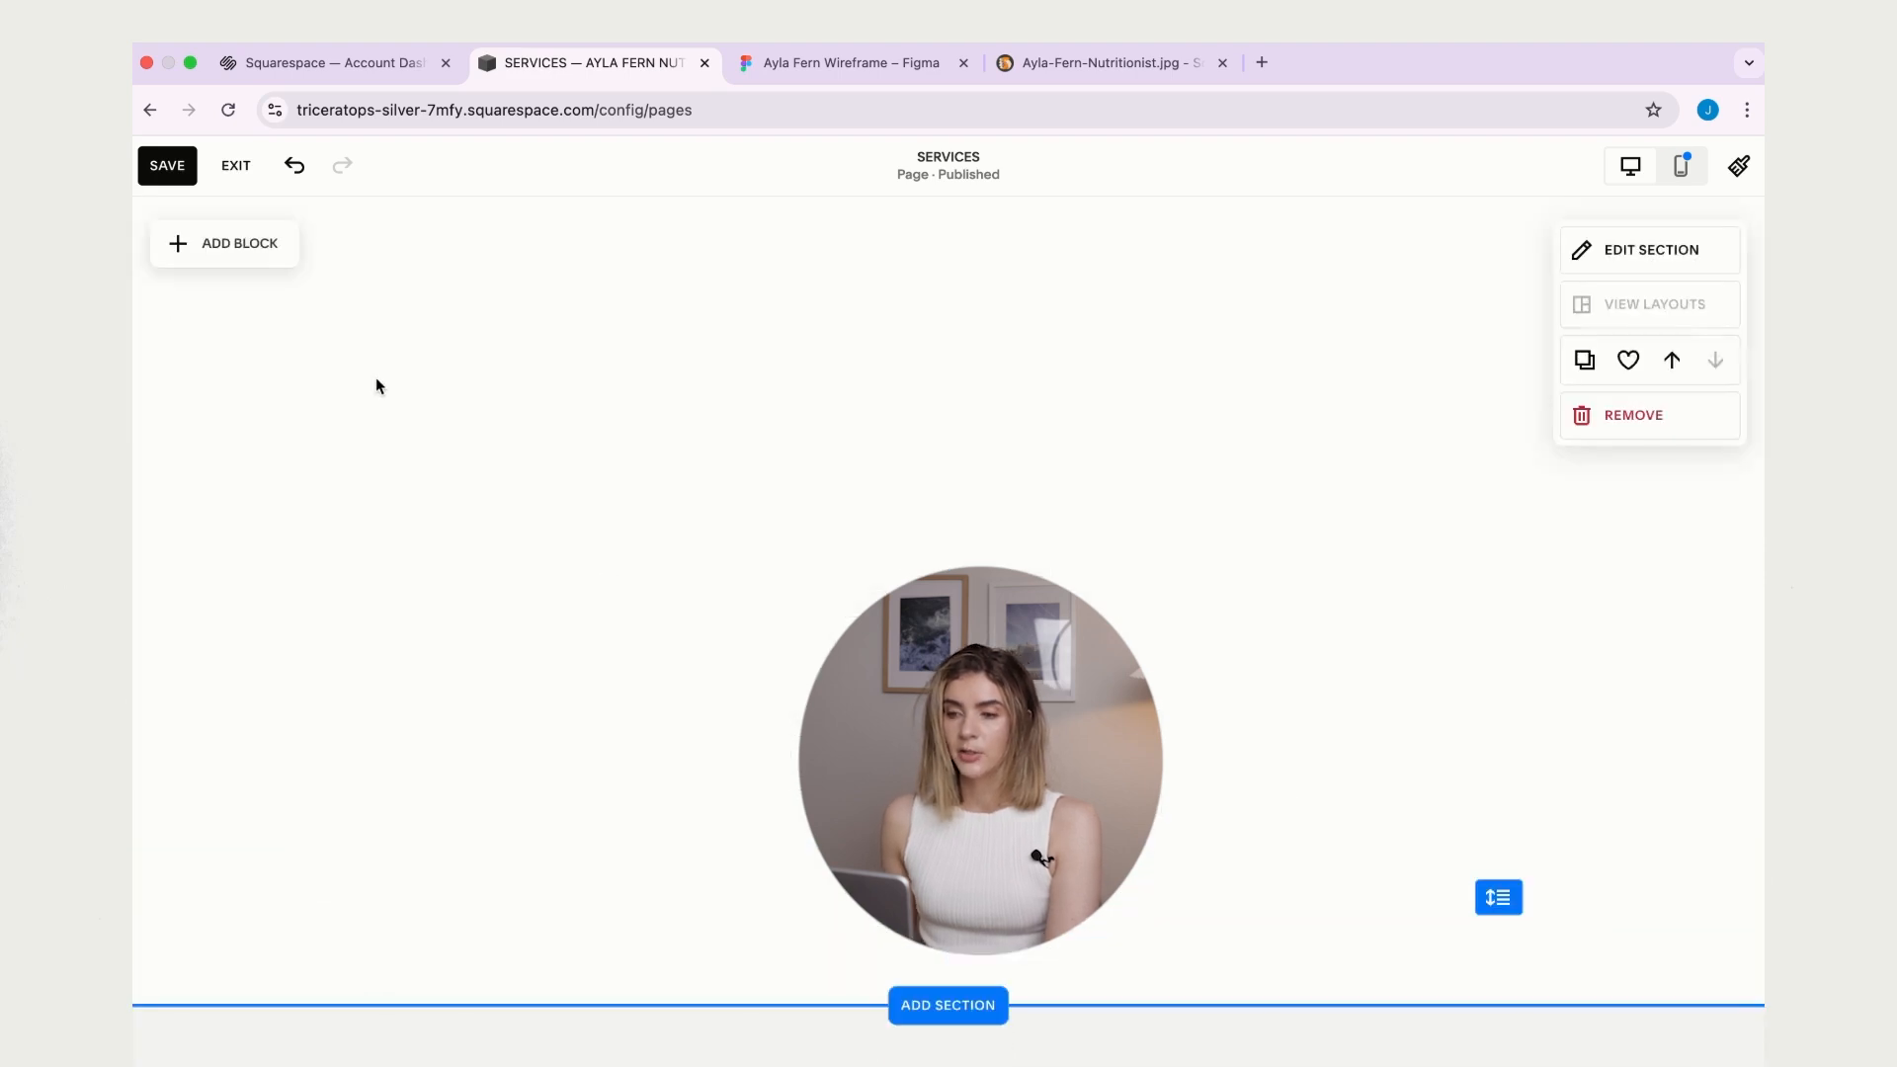
- Add a grey shape block stretched across the content width with corner radius 20
{"action": "left_click", "coordinate": [251, 258]}
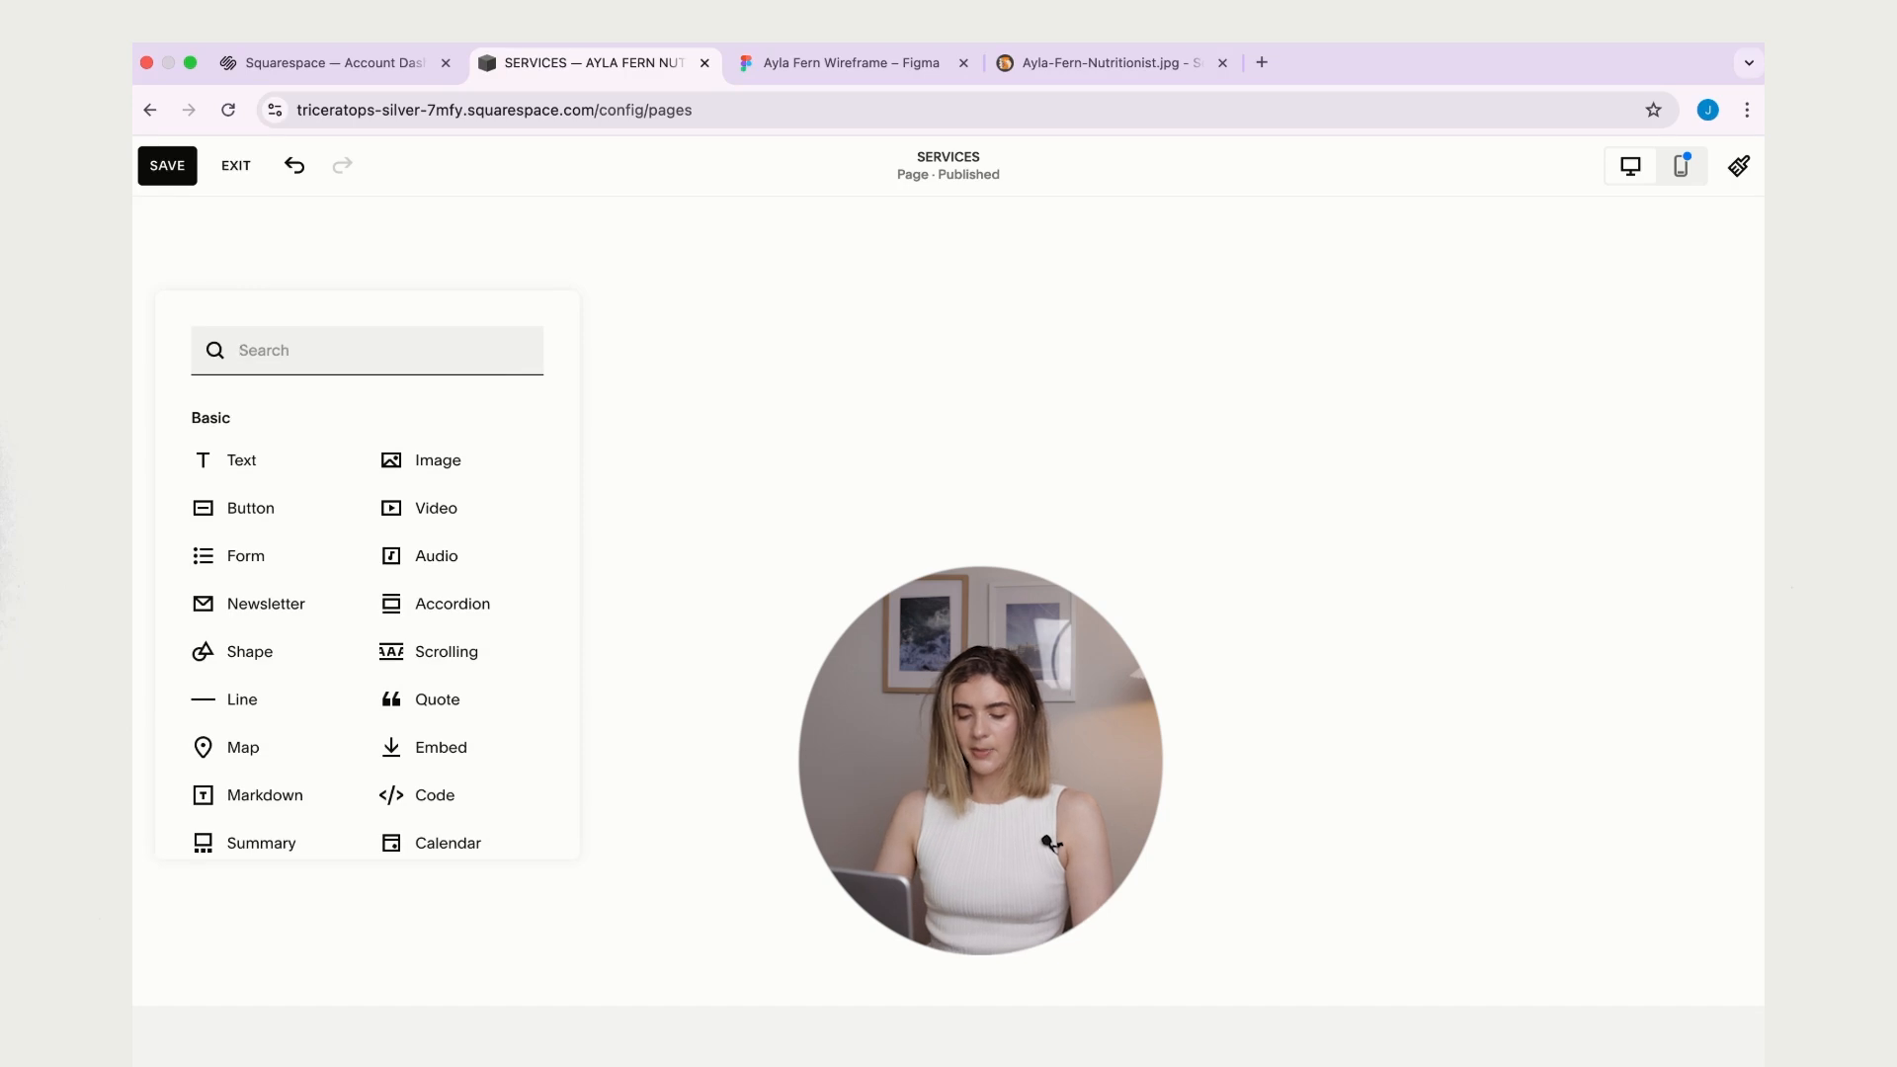
{"action": "type", "text": "shao"}
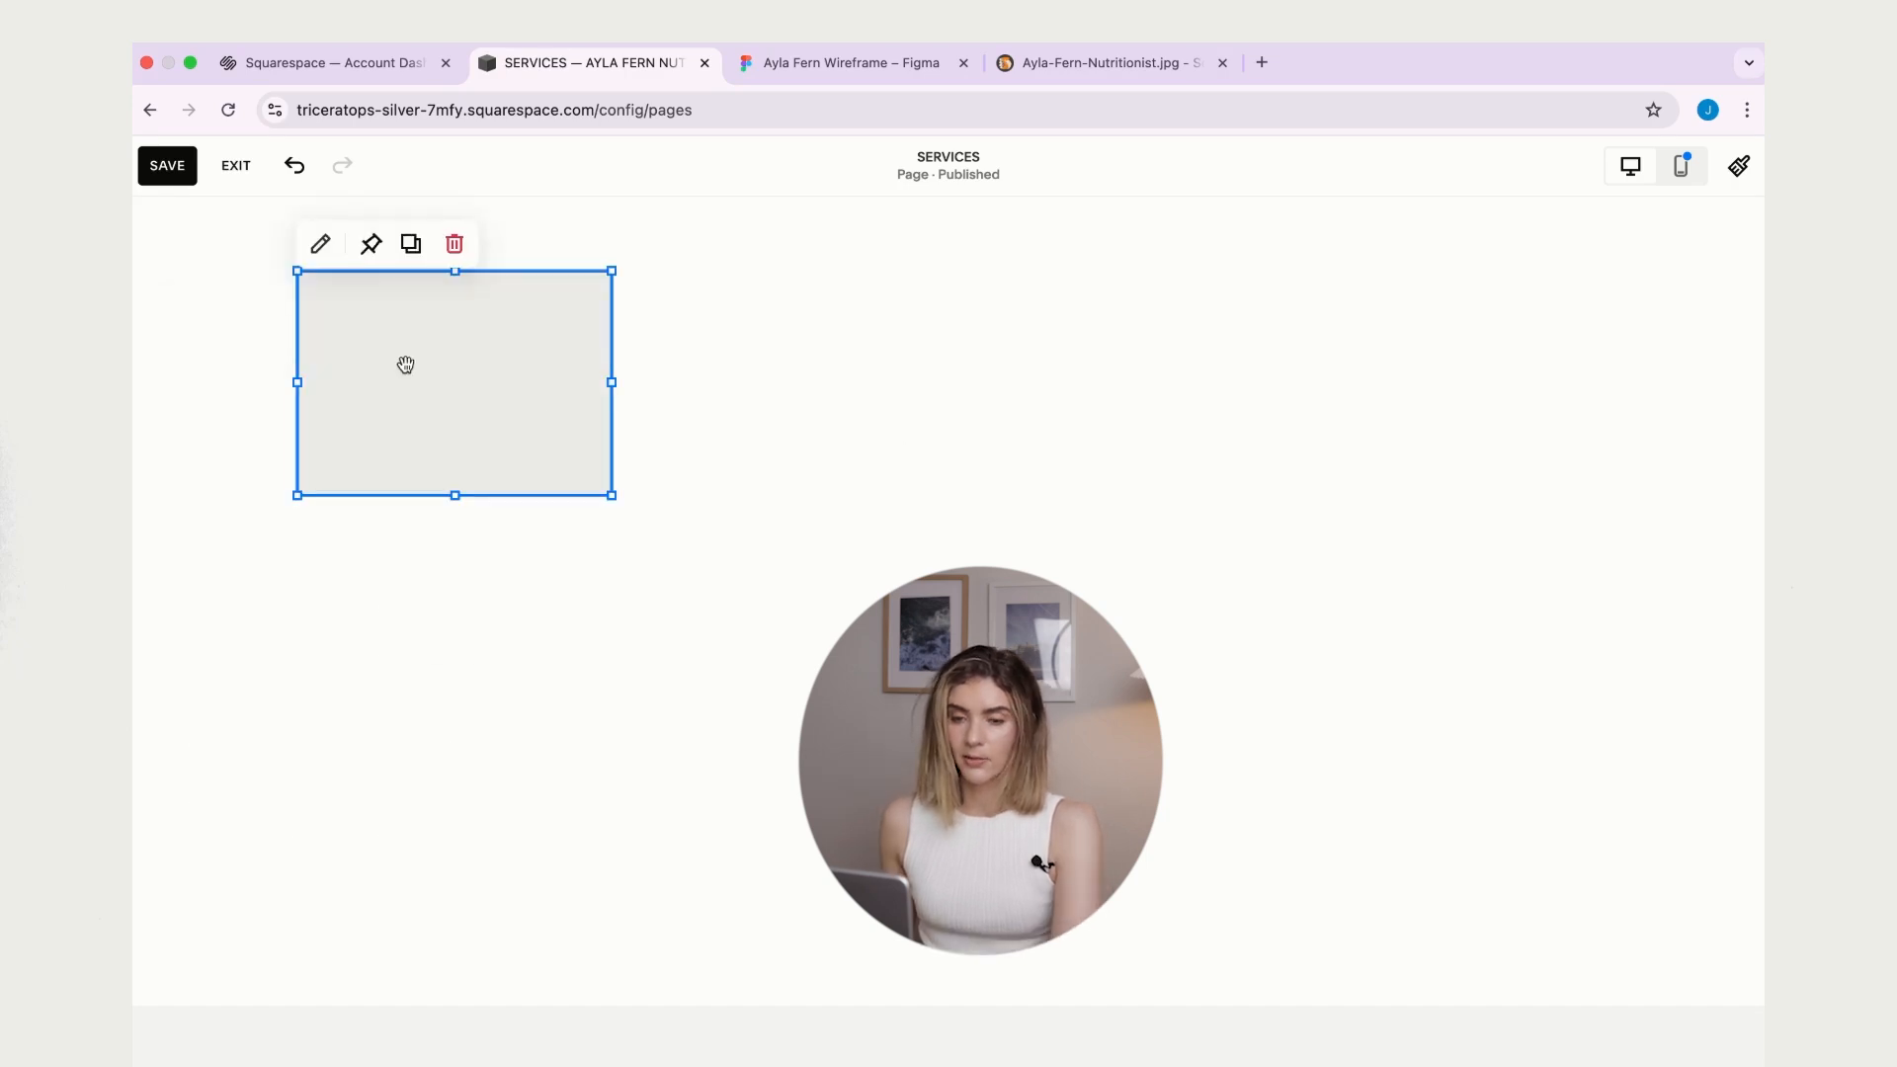
{"action": "left_click_drag", "start_coordinate": [405, 365], "coordinate": [895, 461]}
{"action": "left_click_drag", "start_coordinate": [940, 574], "coordinate": [1600, 935]}
{"action": "left_click_drag", "start_coordinate": [625, 641], "coordinate": [296, 596]}
{"action": "left_click_drag", "start_coordinate": [949, 333], "coordinate": [940, 286]}
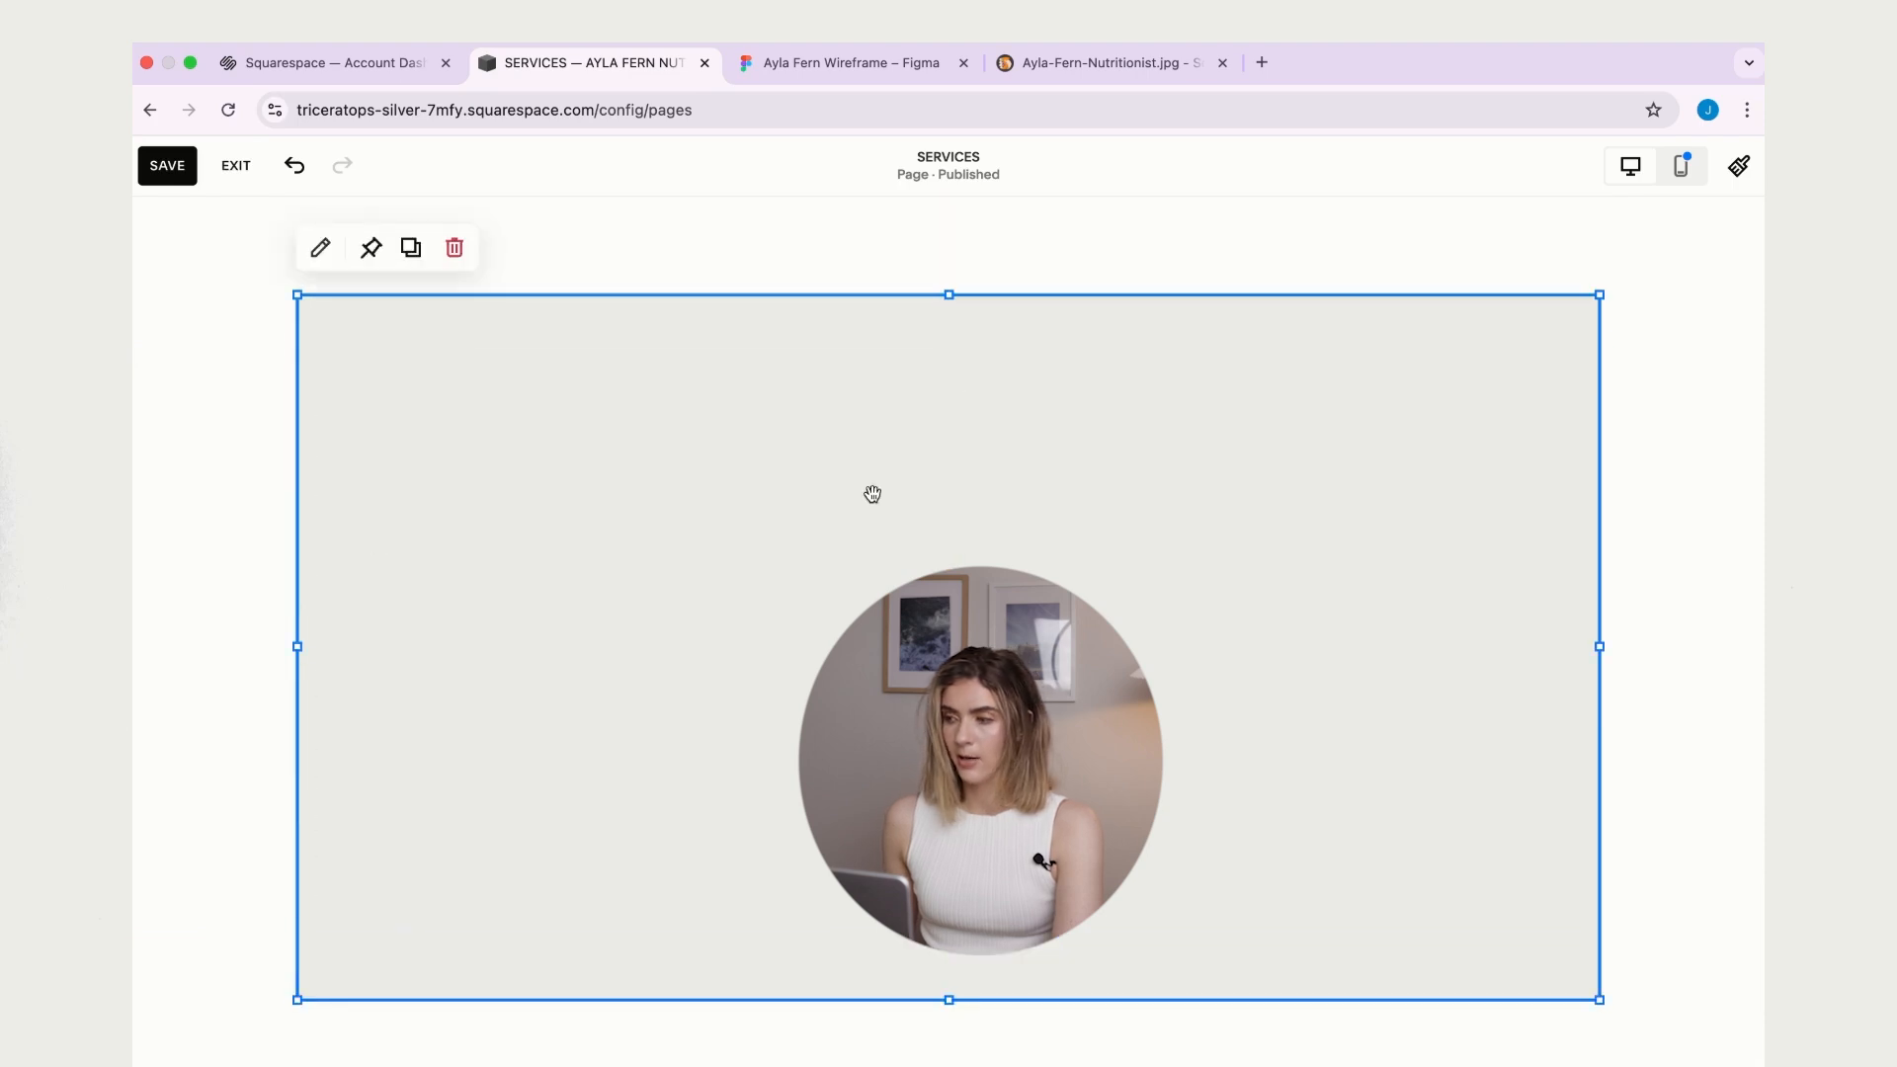
{"action": "left_click", "coordinate": [320, 252]}
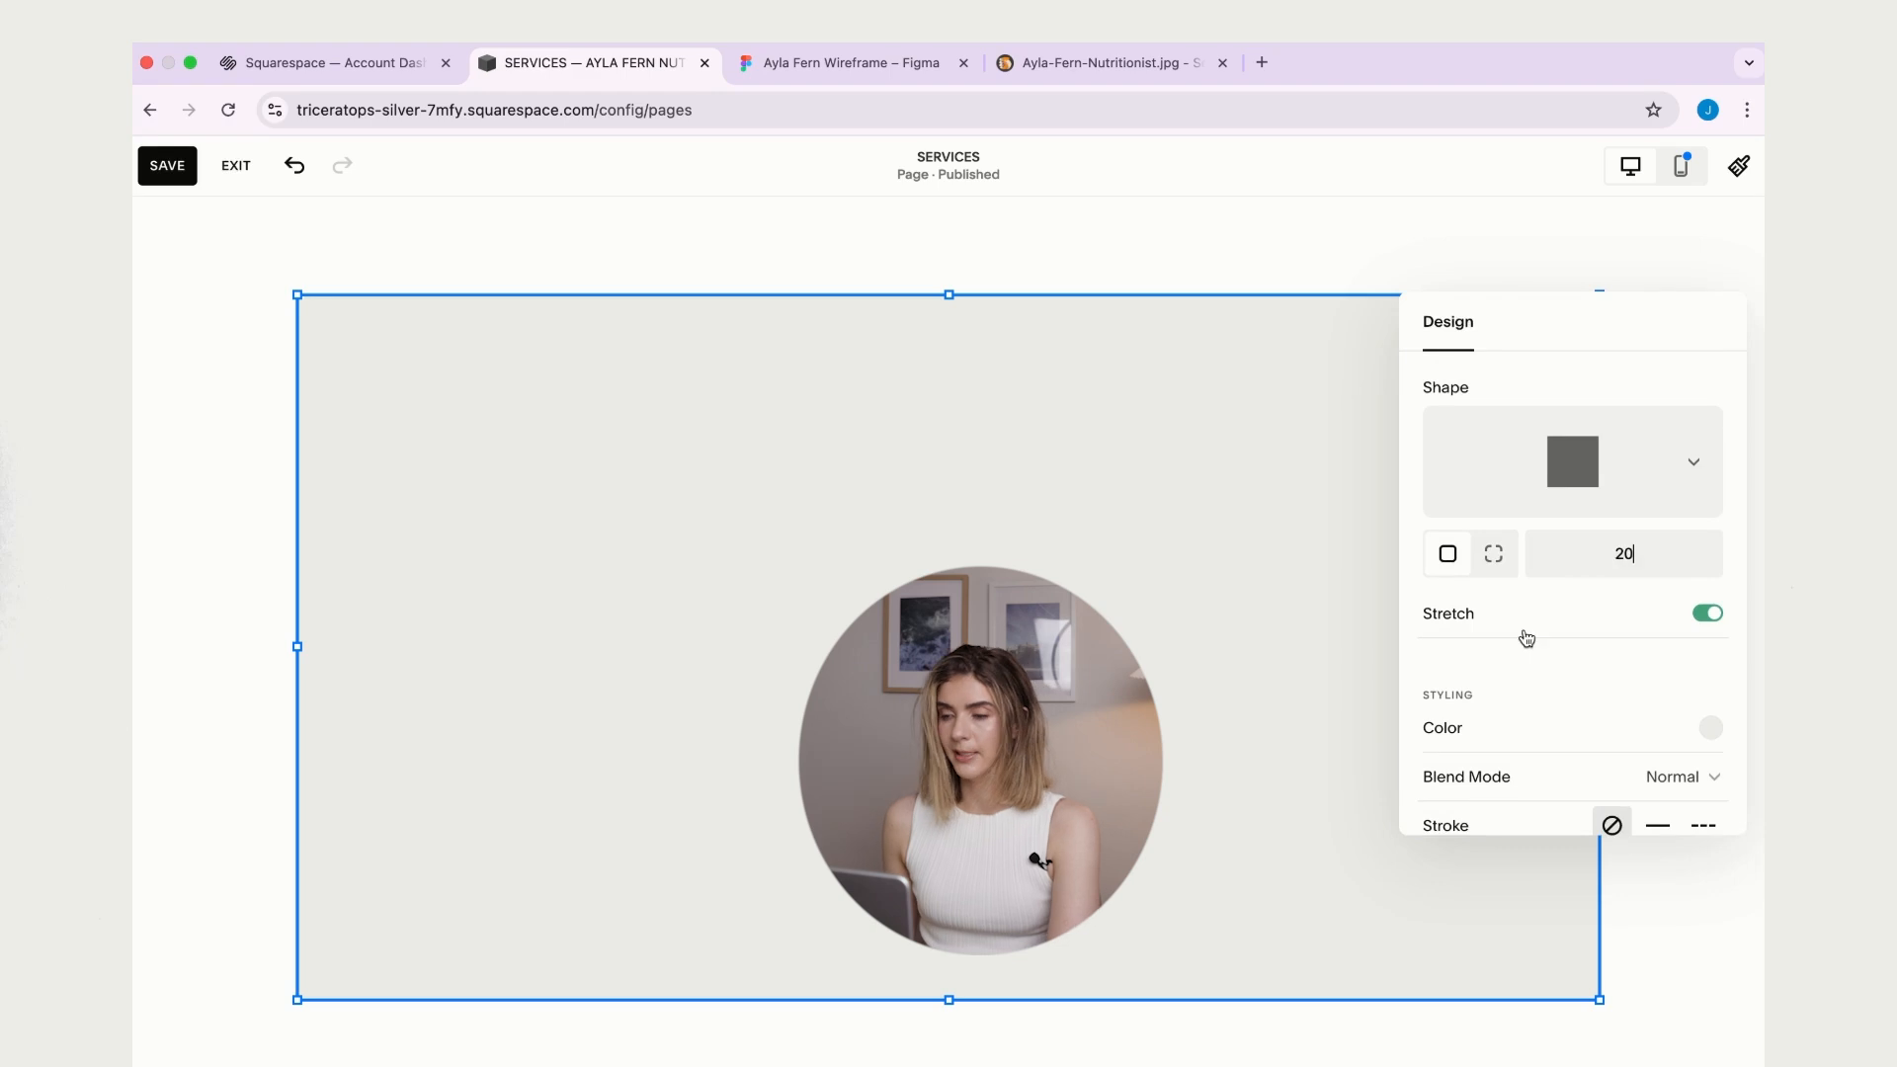
{"action": "left_click", "coordinate": [425, 239]}
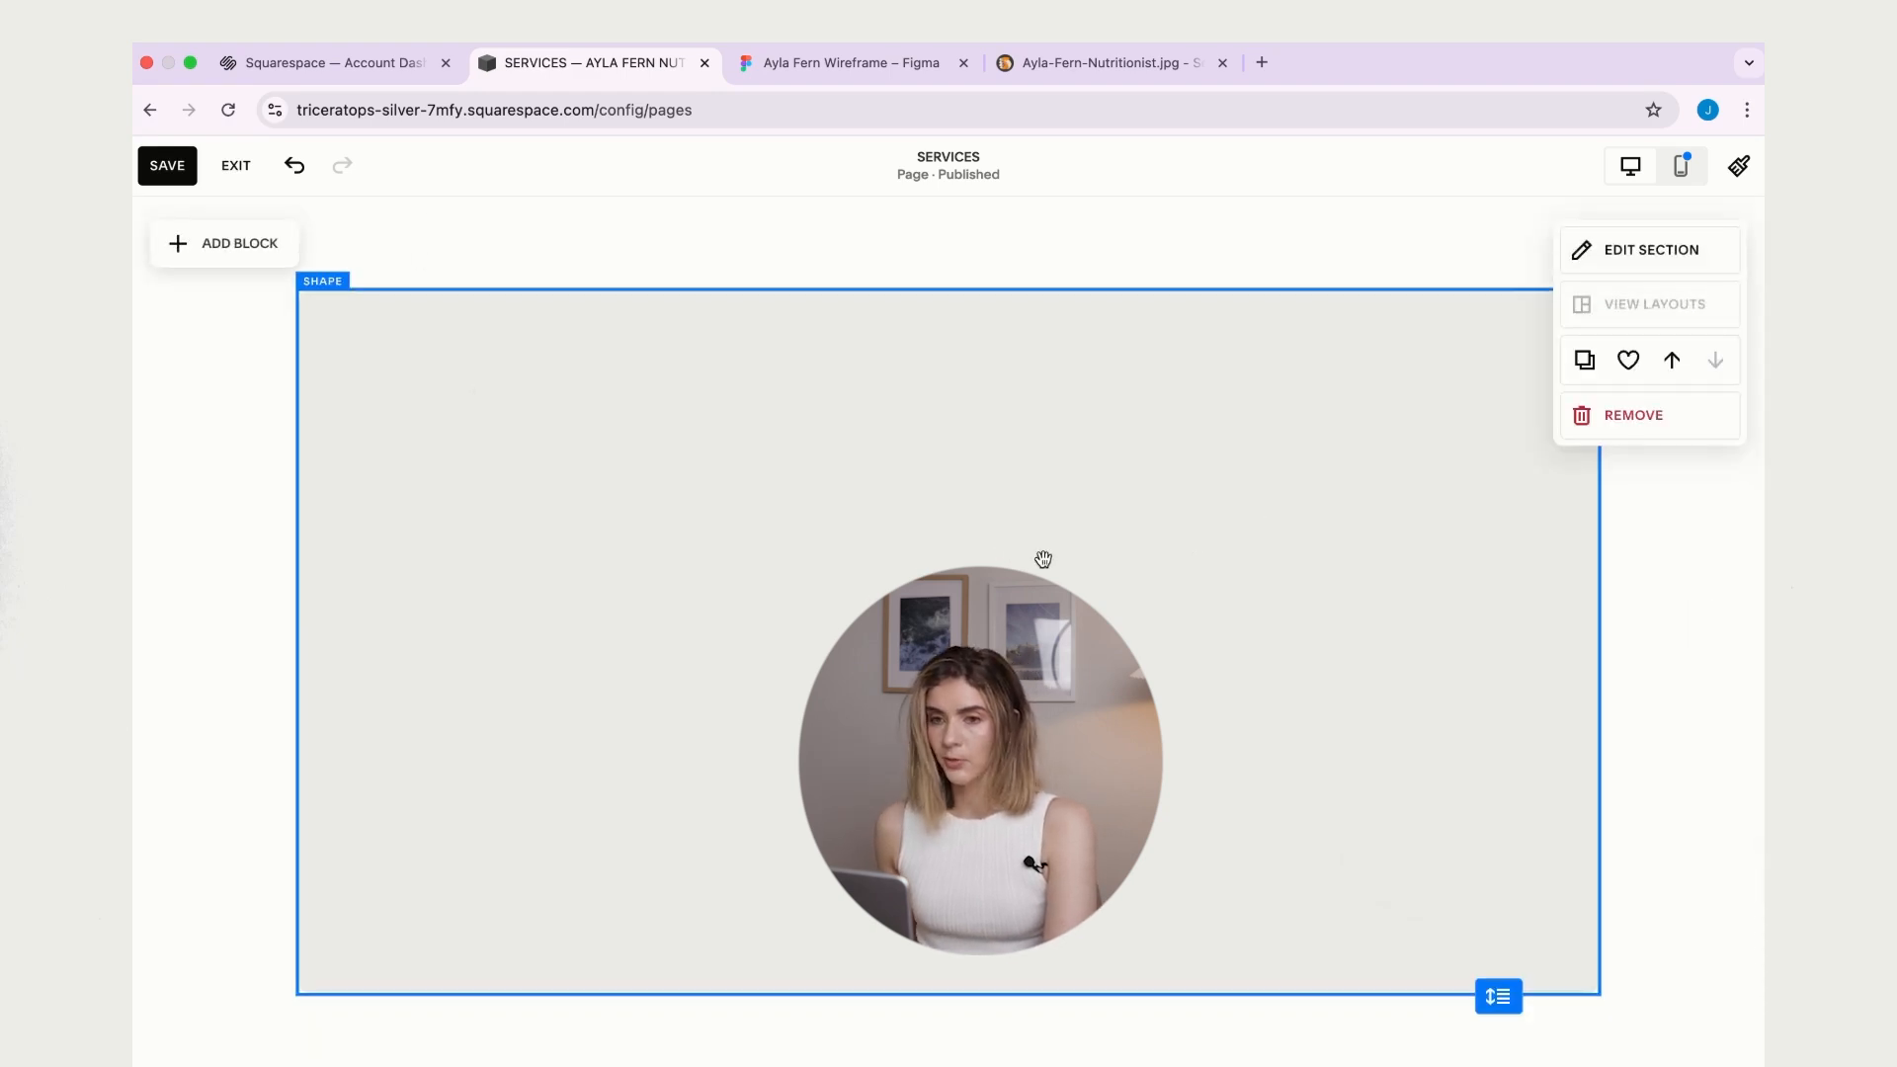
{"action": "left_click", "coordinate": [849, 63]}
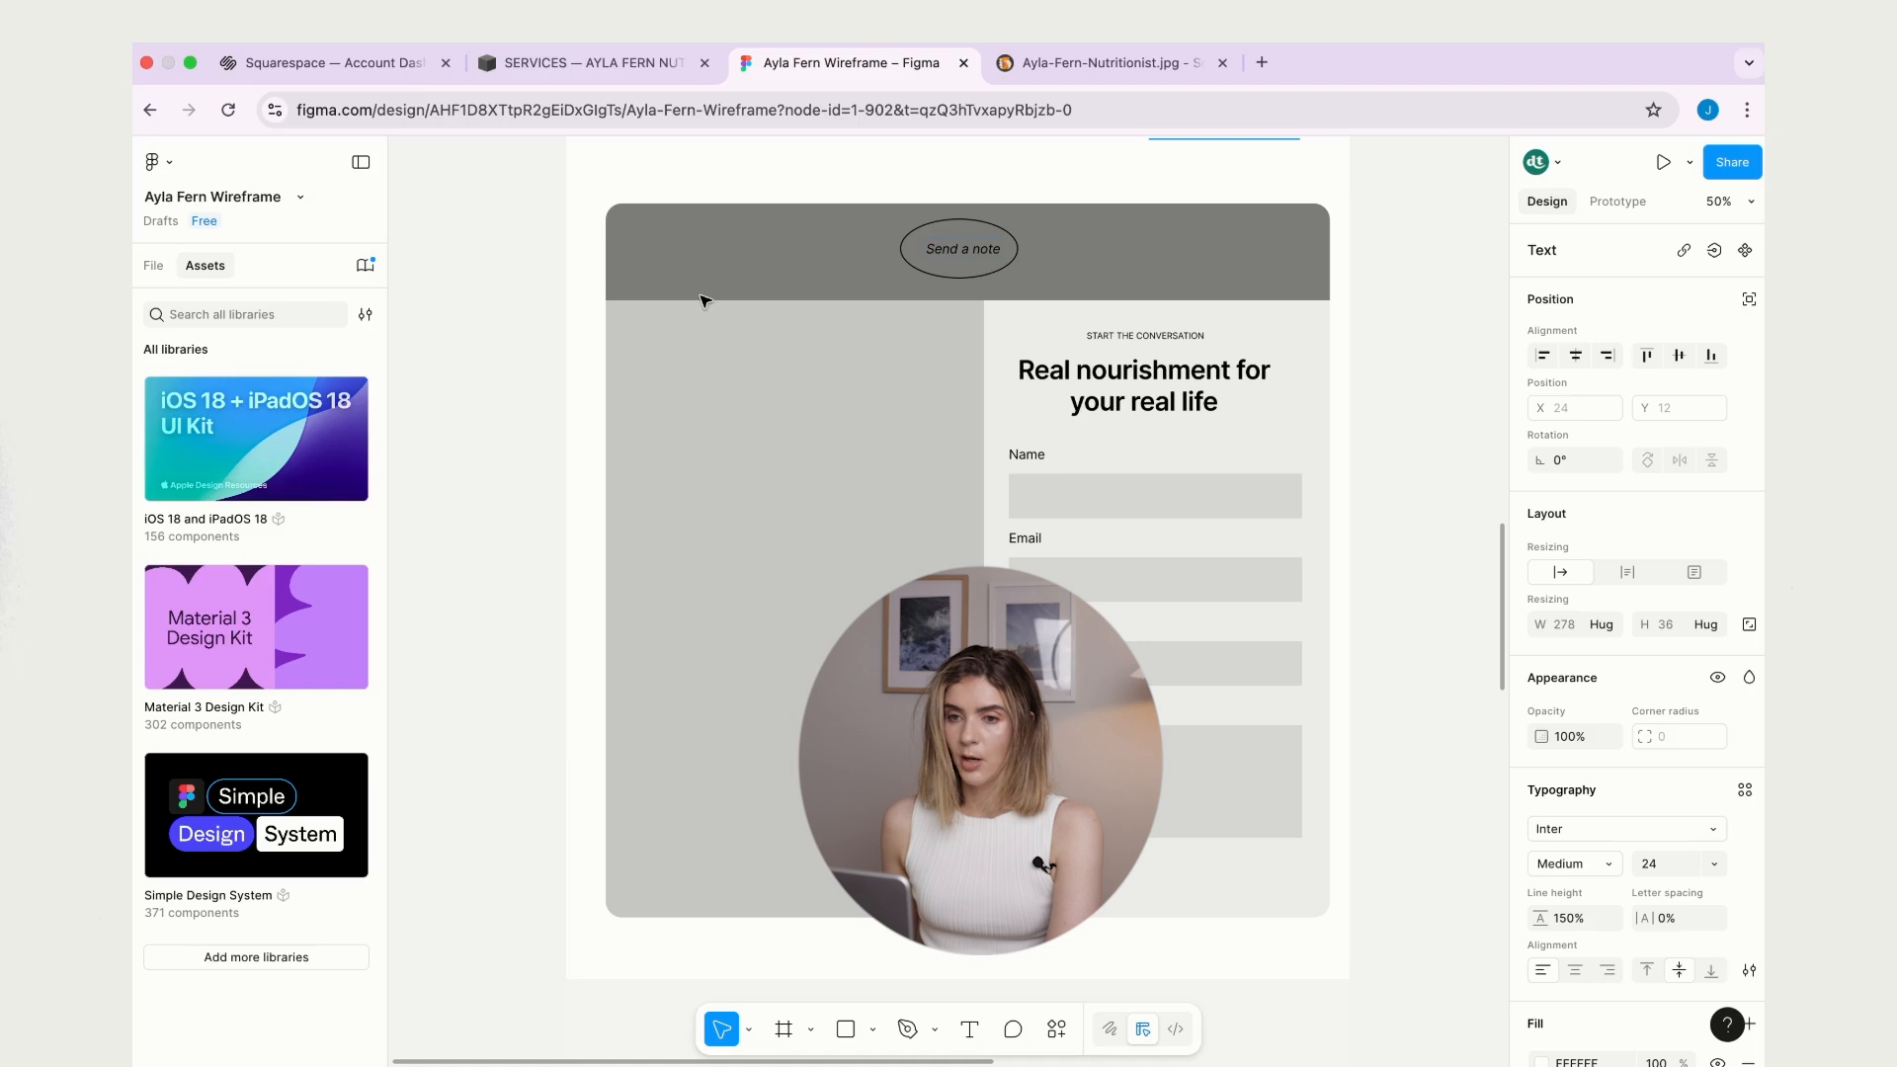
- Duplicate the grey shape into a short light green band at its top edge
{"action": "left_click", "coordinate": [554, 62]}
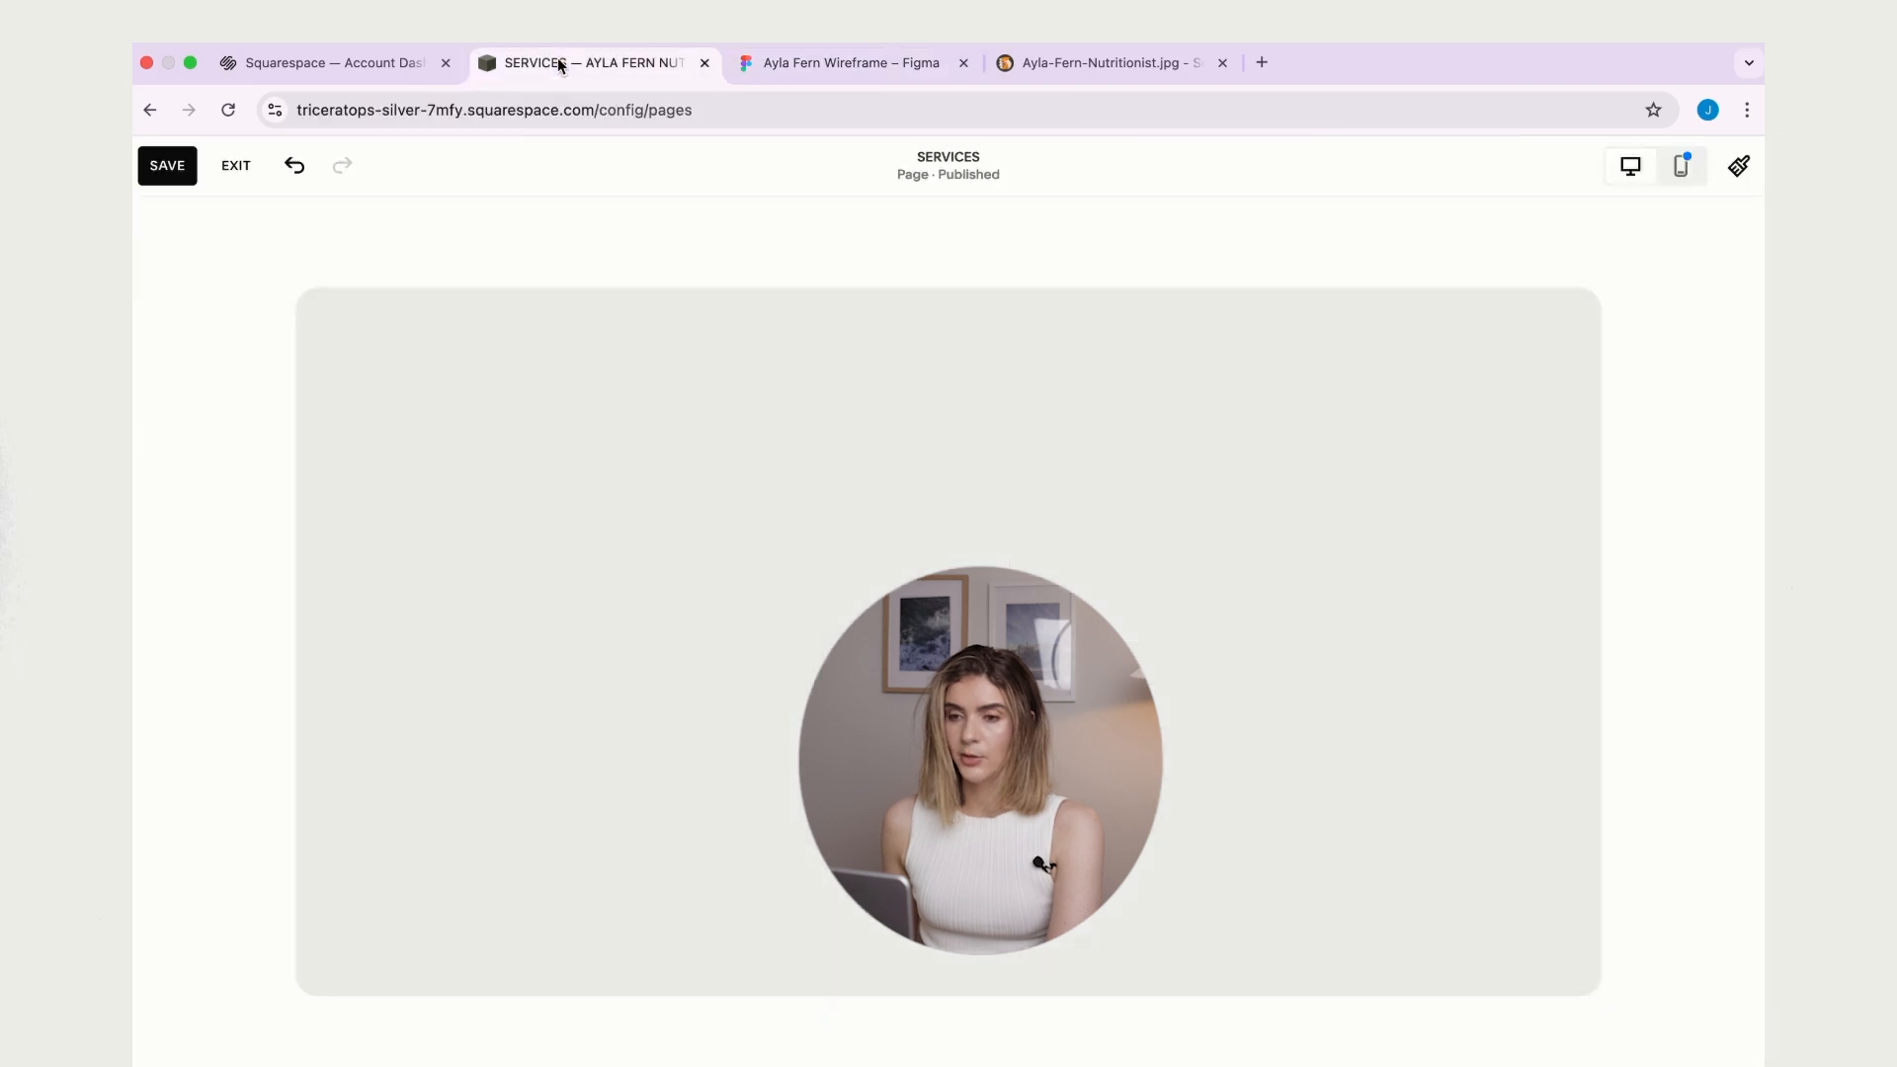
{"action": "left_click", "coordinate": [698, 426]}
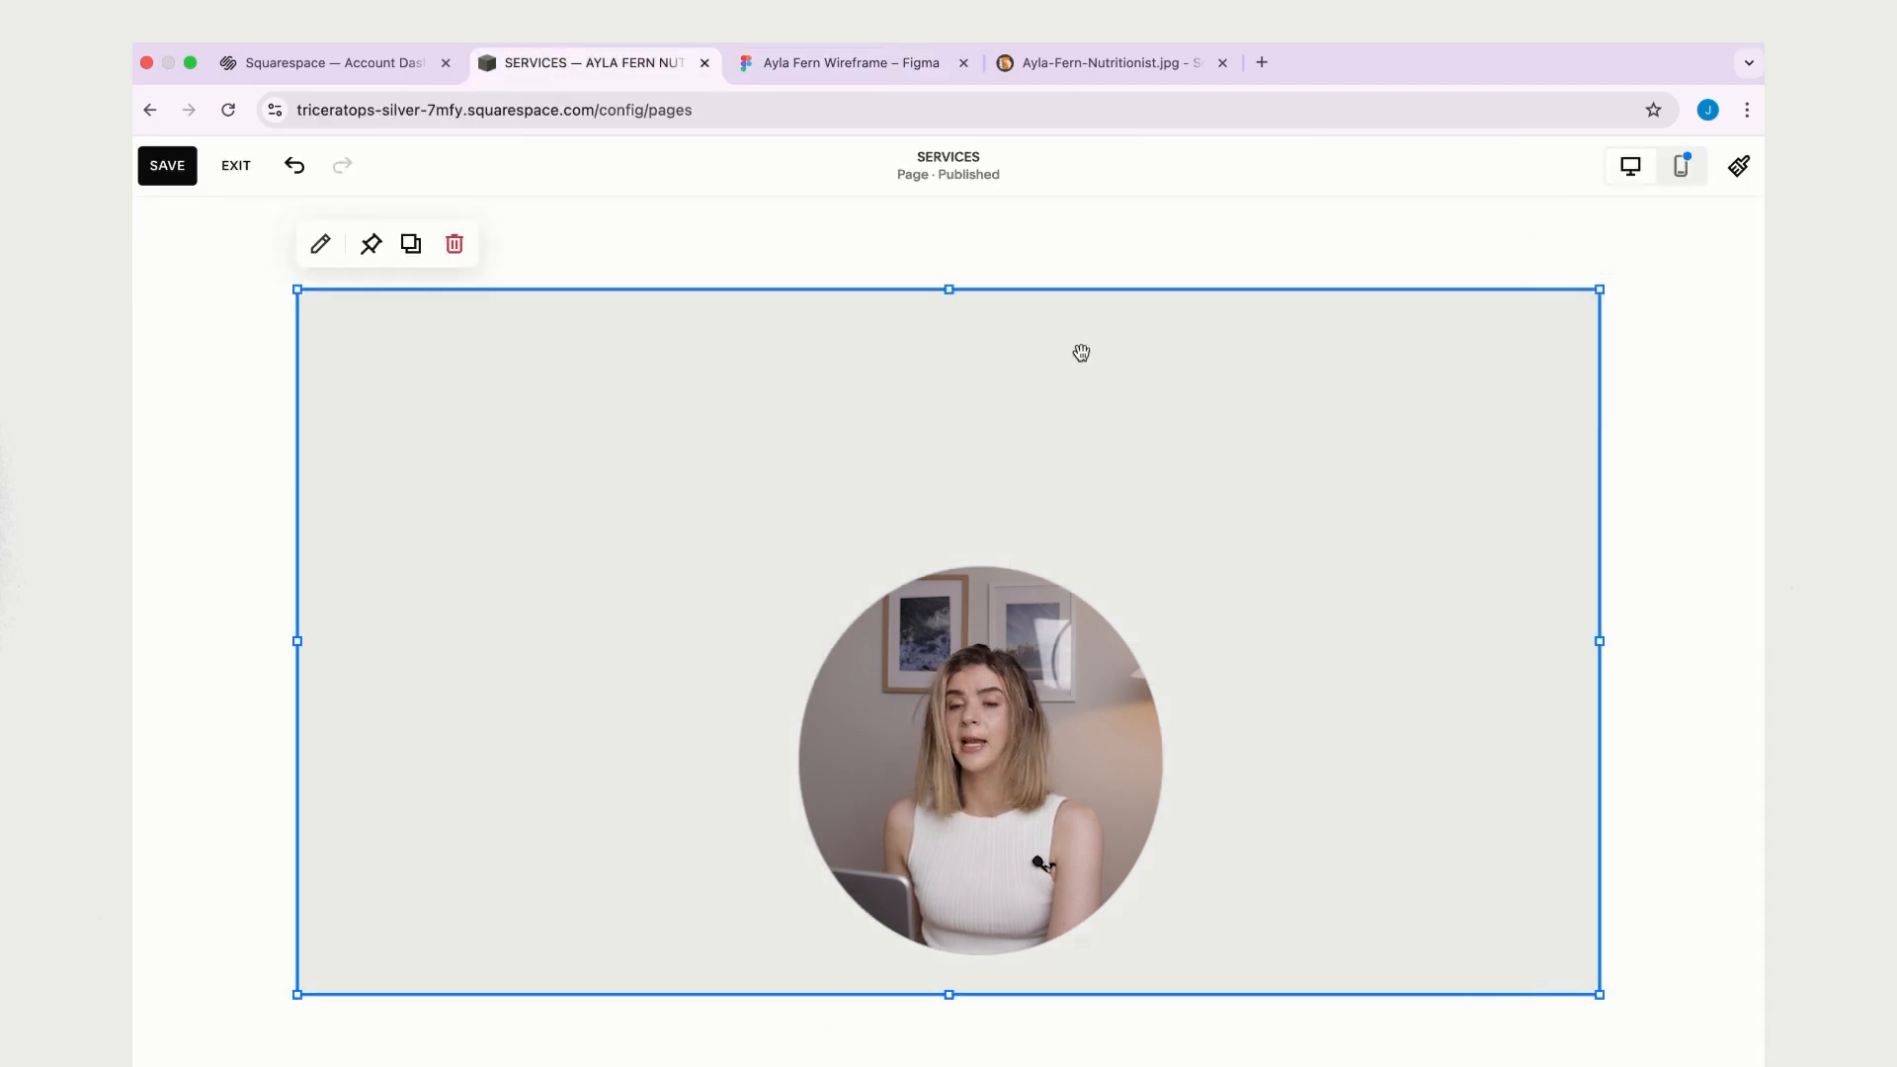
{"action": "left_click", "coordinate": [410, 253]}
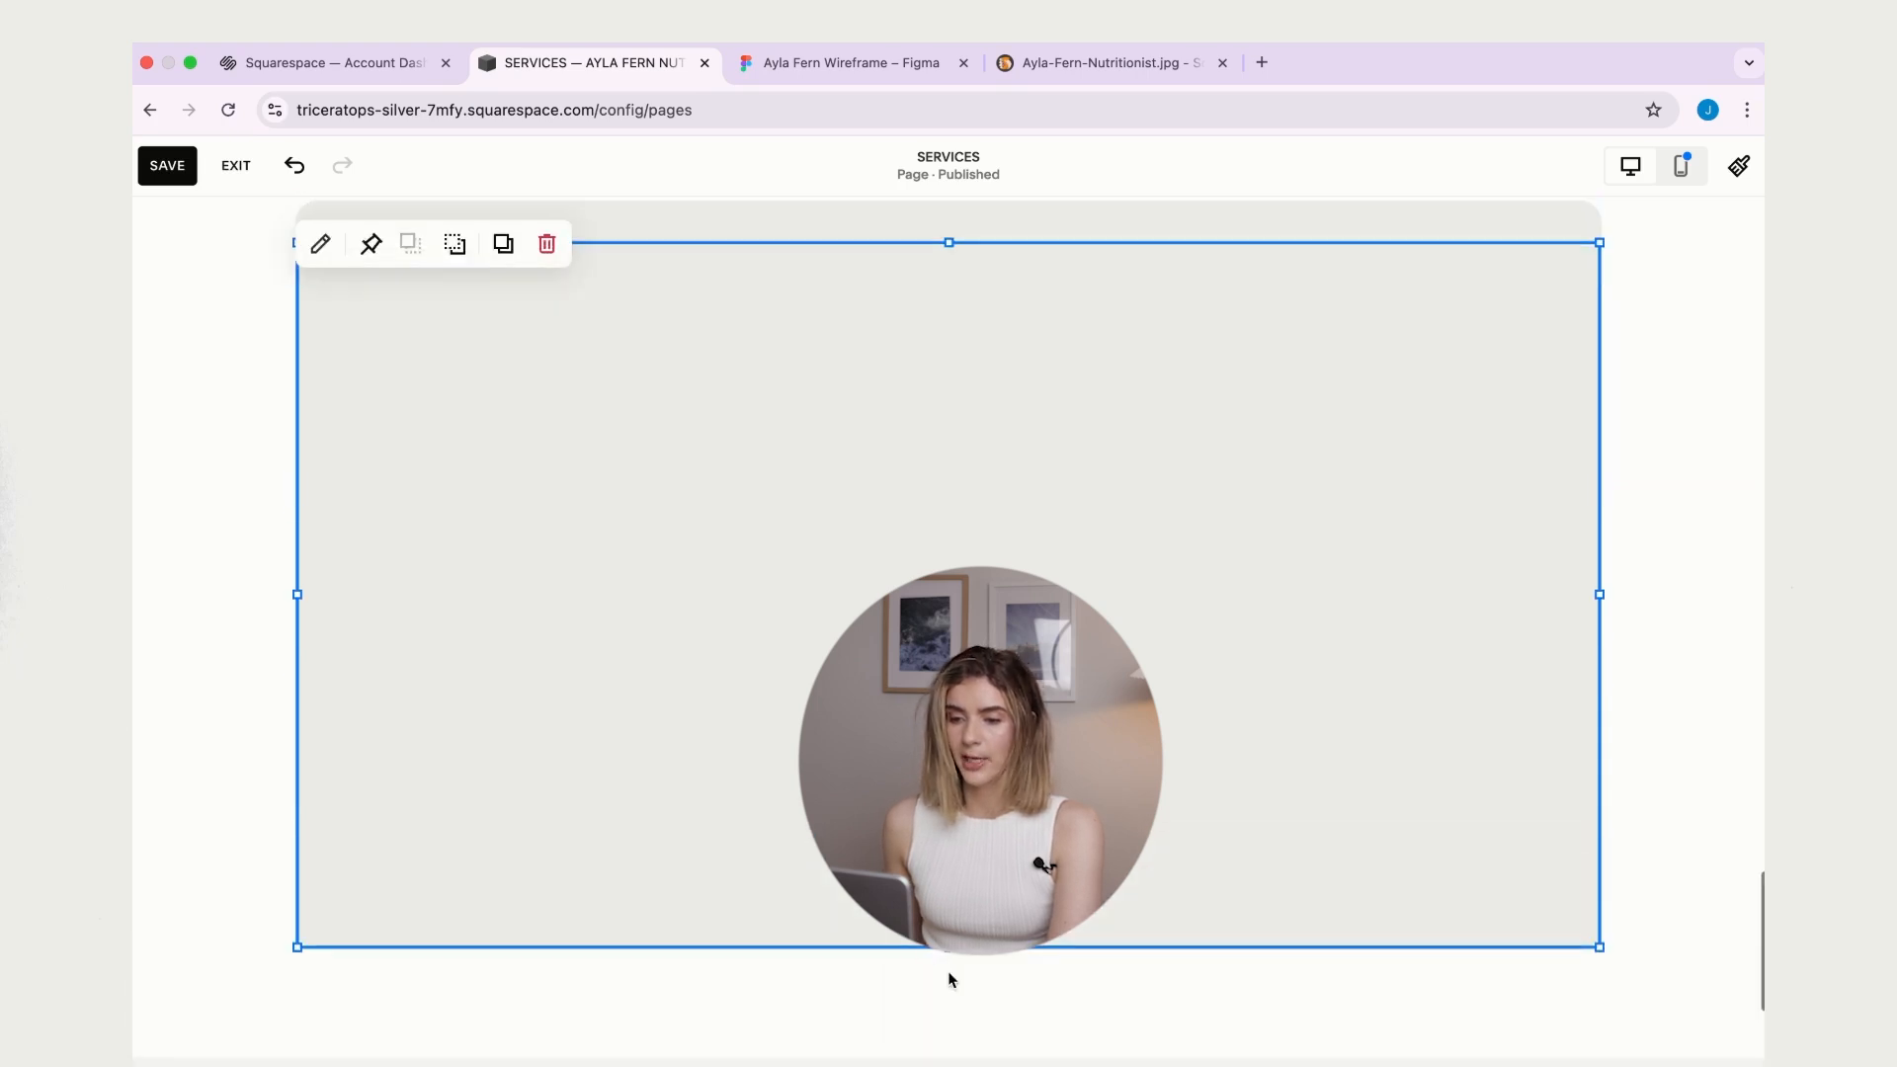
{"action": "left_click_drag", "start_coordinate": [945, 951], "coordinate": [921, 431]}
{"action": "left_click", "coordinate": [318, 318]}
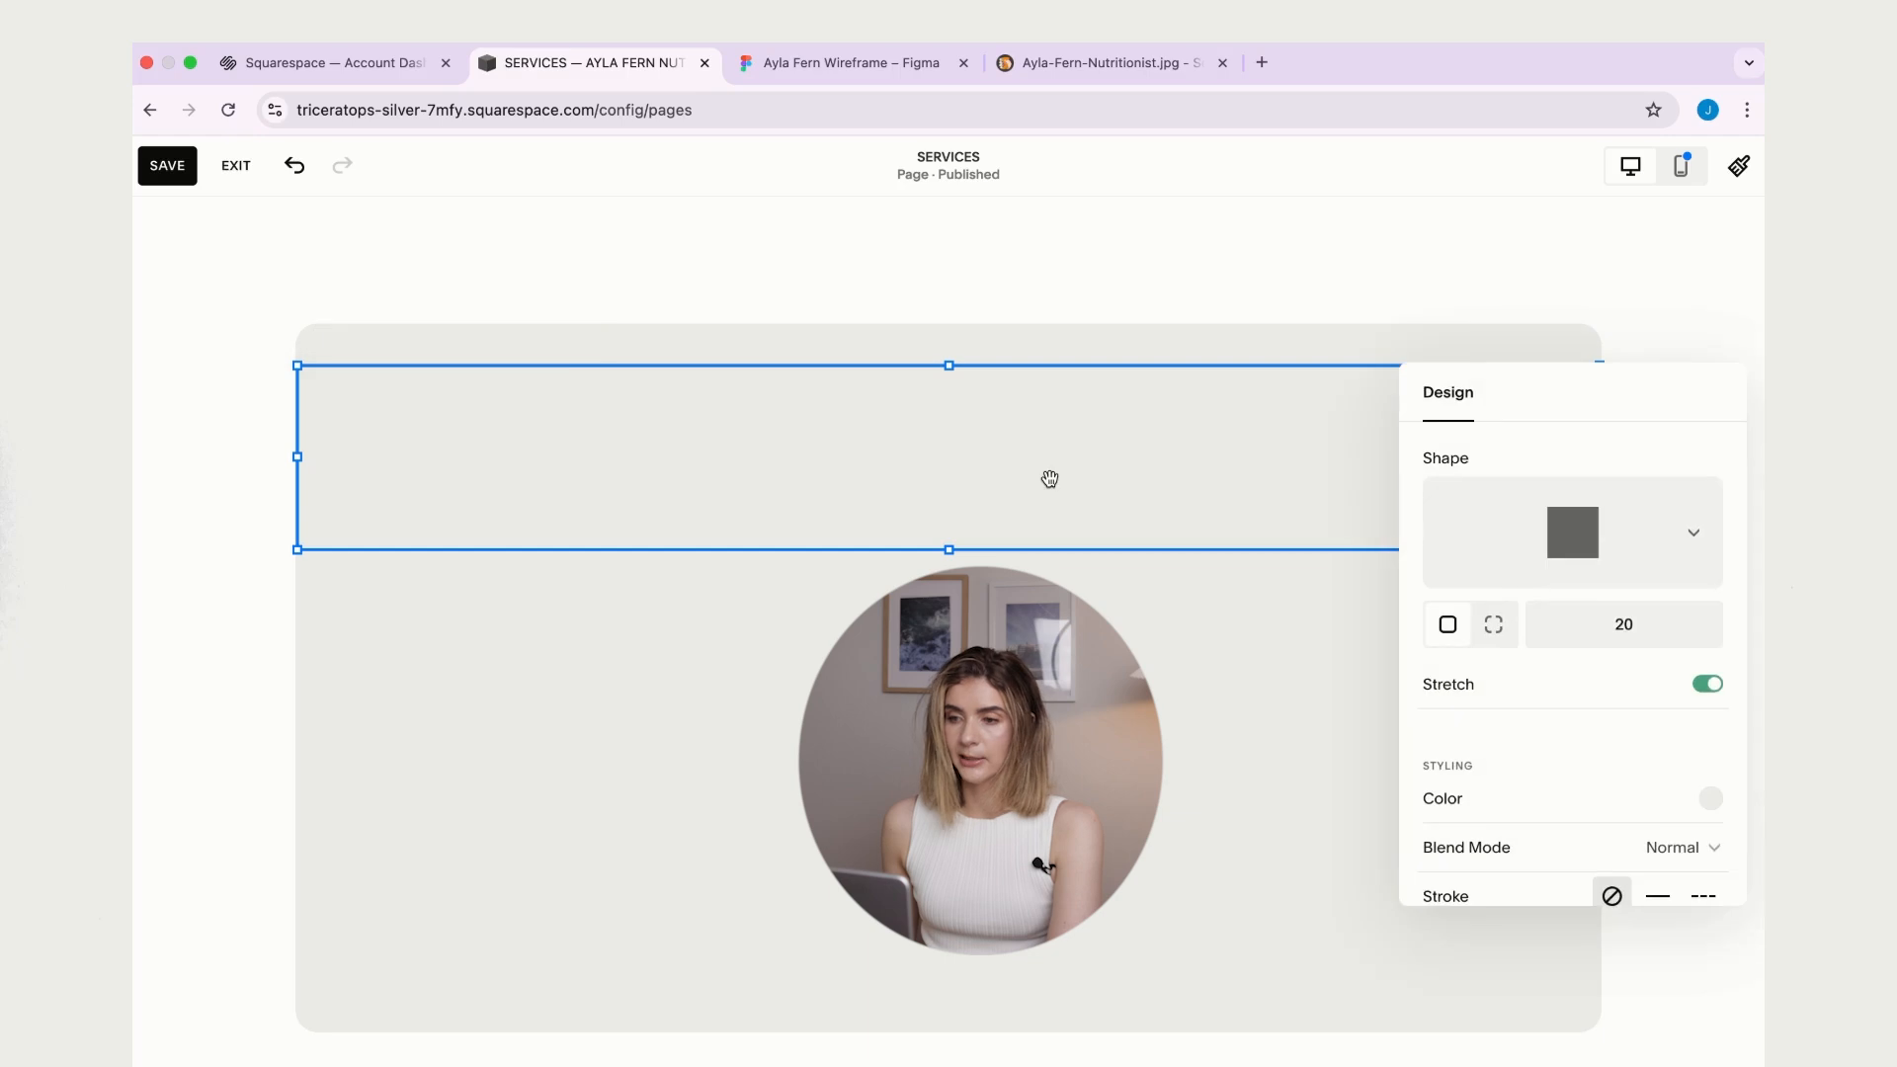
{"action": "left_click", "coordinate": [1710, 798]}
{"action": "left_click", "coordinate": [1595, 766]}
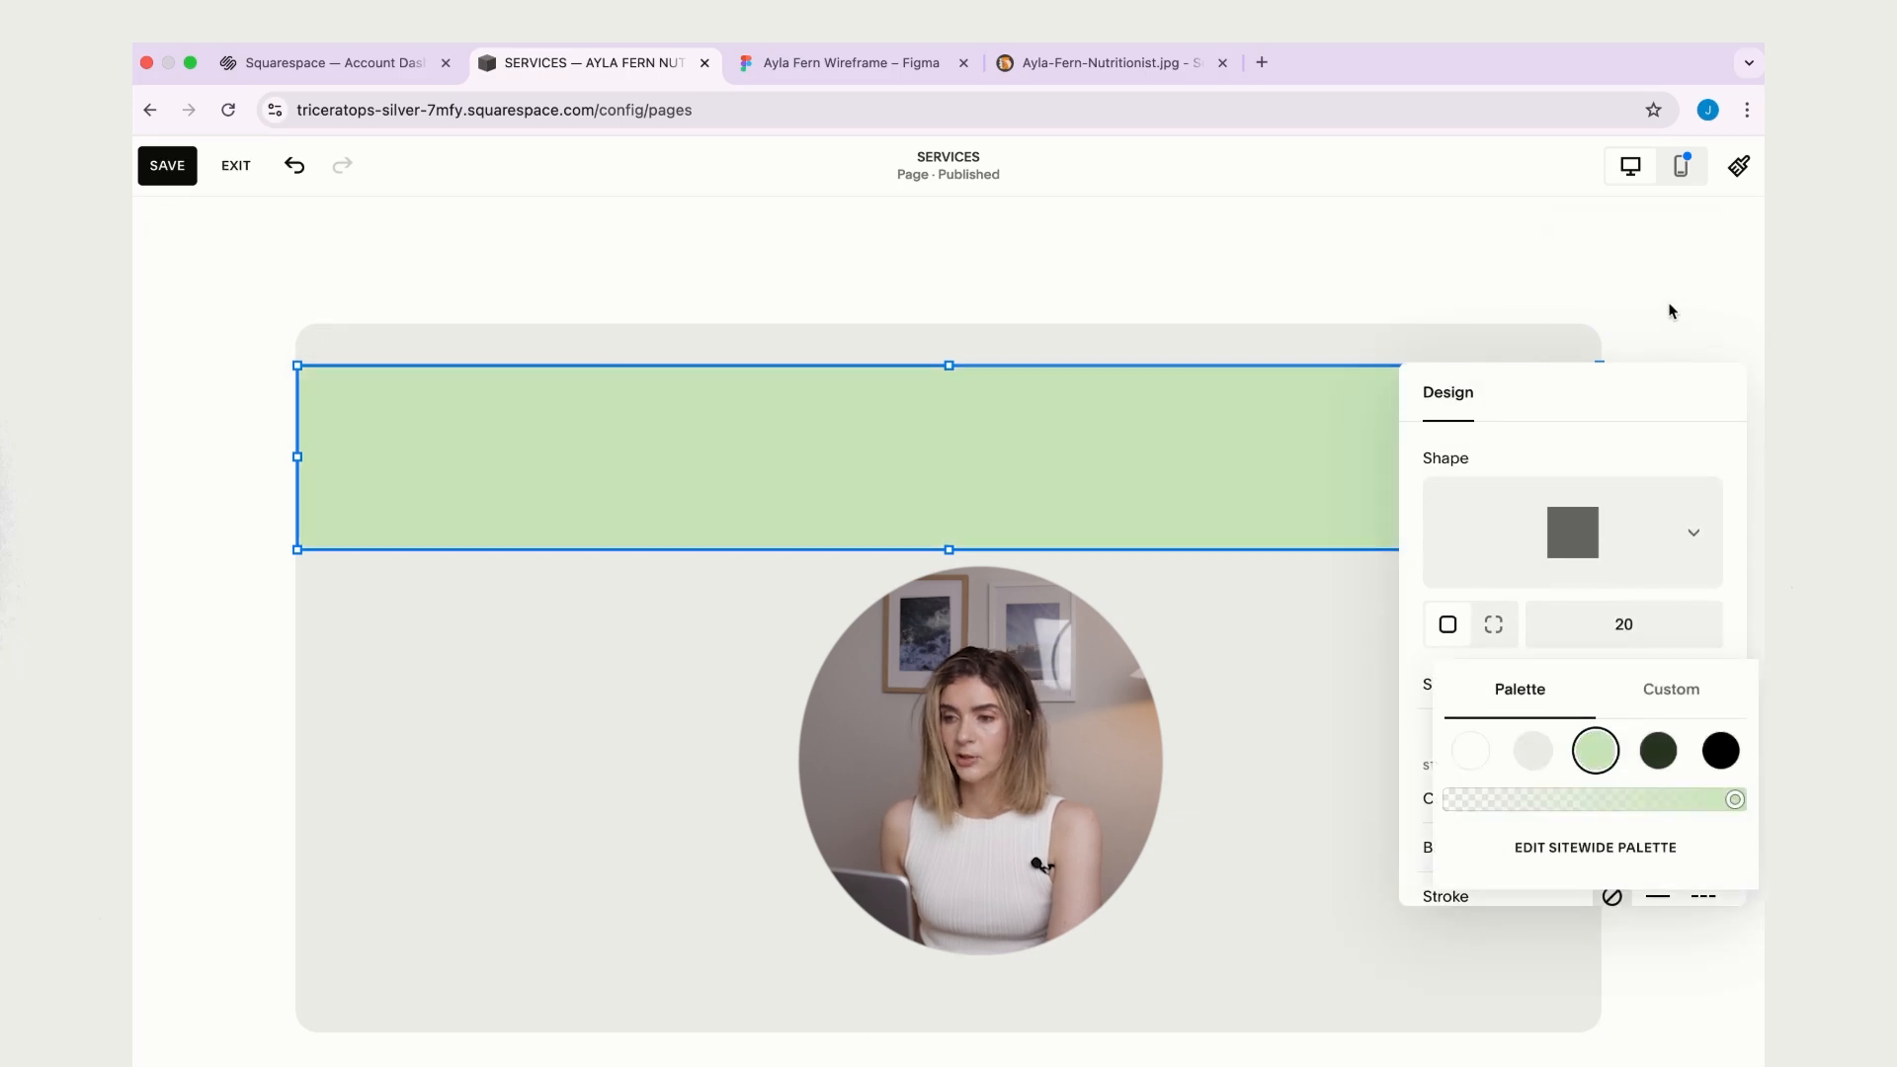
{"action": "left_click", "coordinate": [1668, 309]}
{"action": "left_click_drag", "start_coordinate": [1092, 457], "coordinate": [1047, 436]}
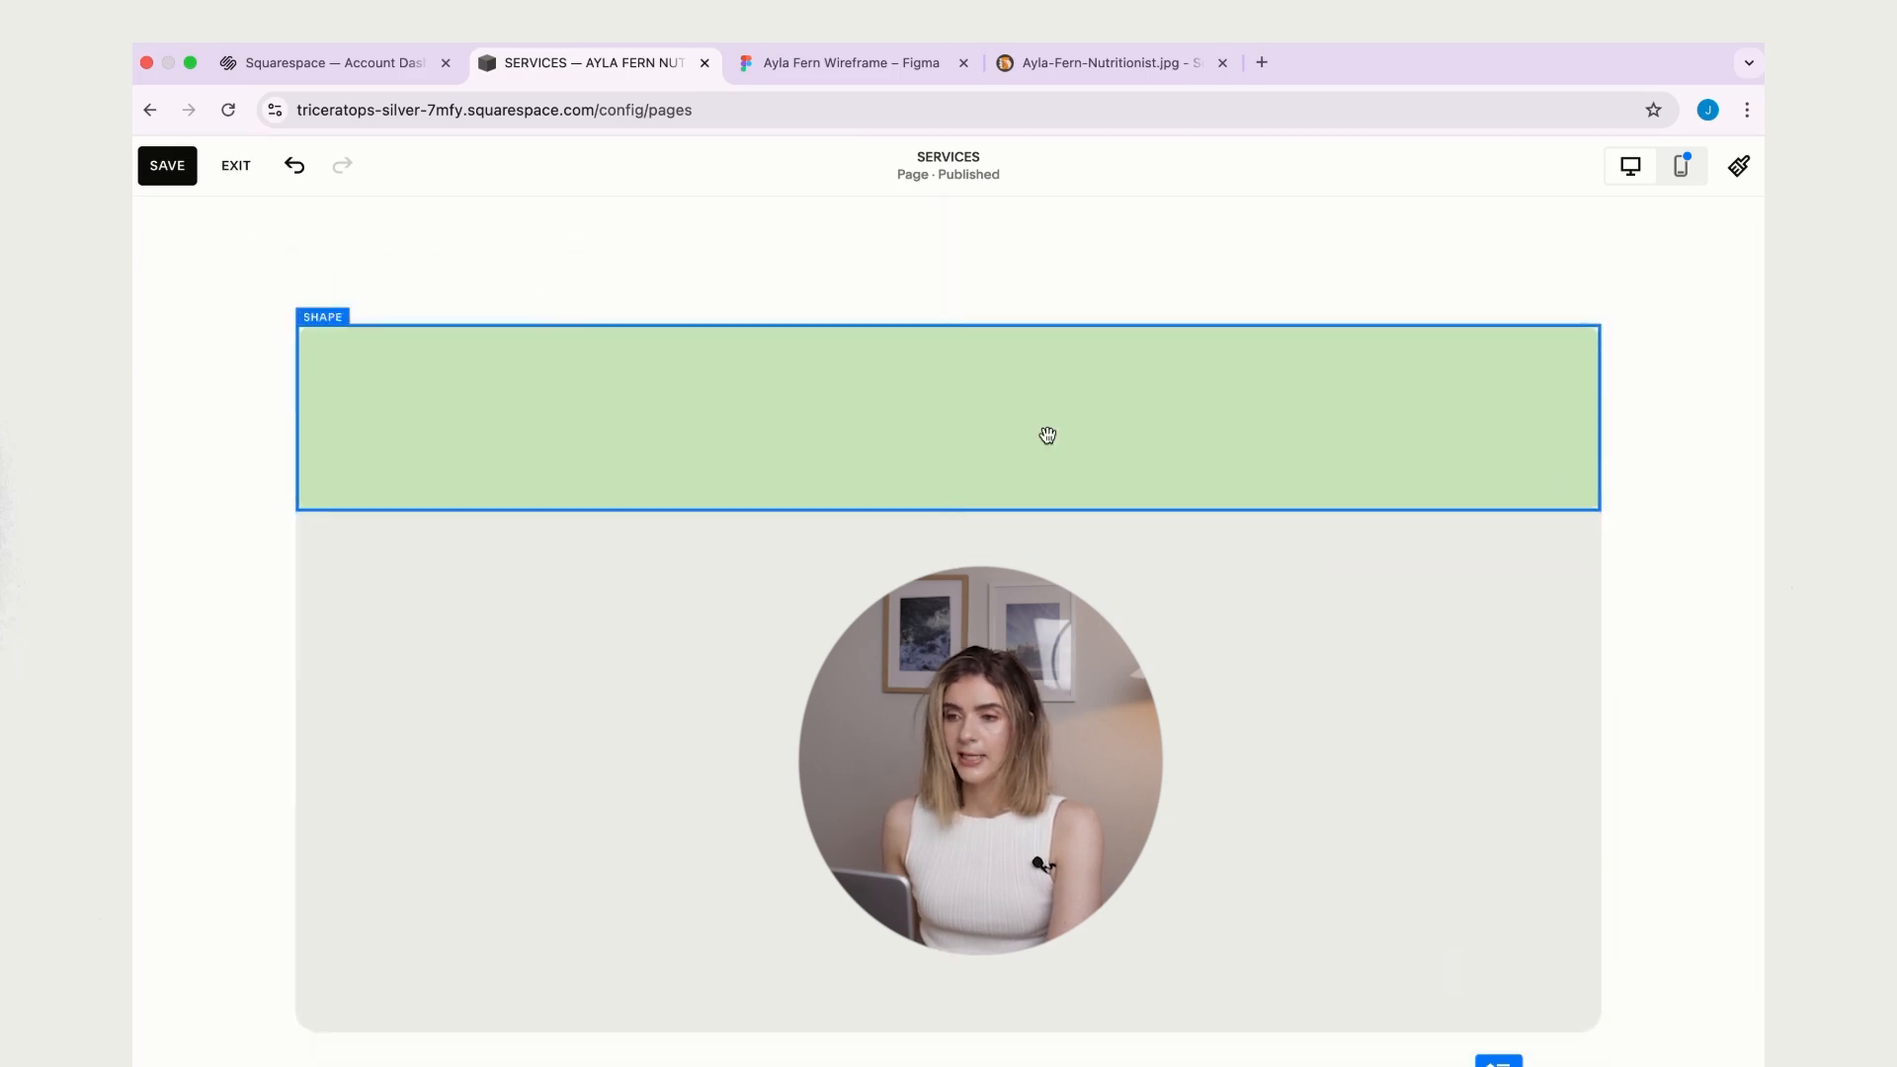
{"action": "left_click", "coordinate": [1660, 572]}
- Give the green band 20 top-corner radius with square bottom corners, and save
{"action": "scroll", "coordinate": [983, 435], "scroll_direction": "down", "scroll_amount": 2}
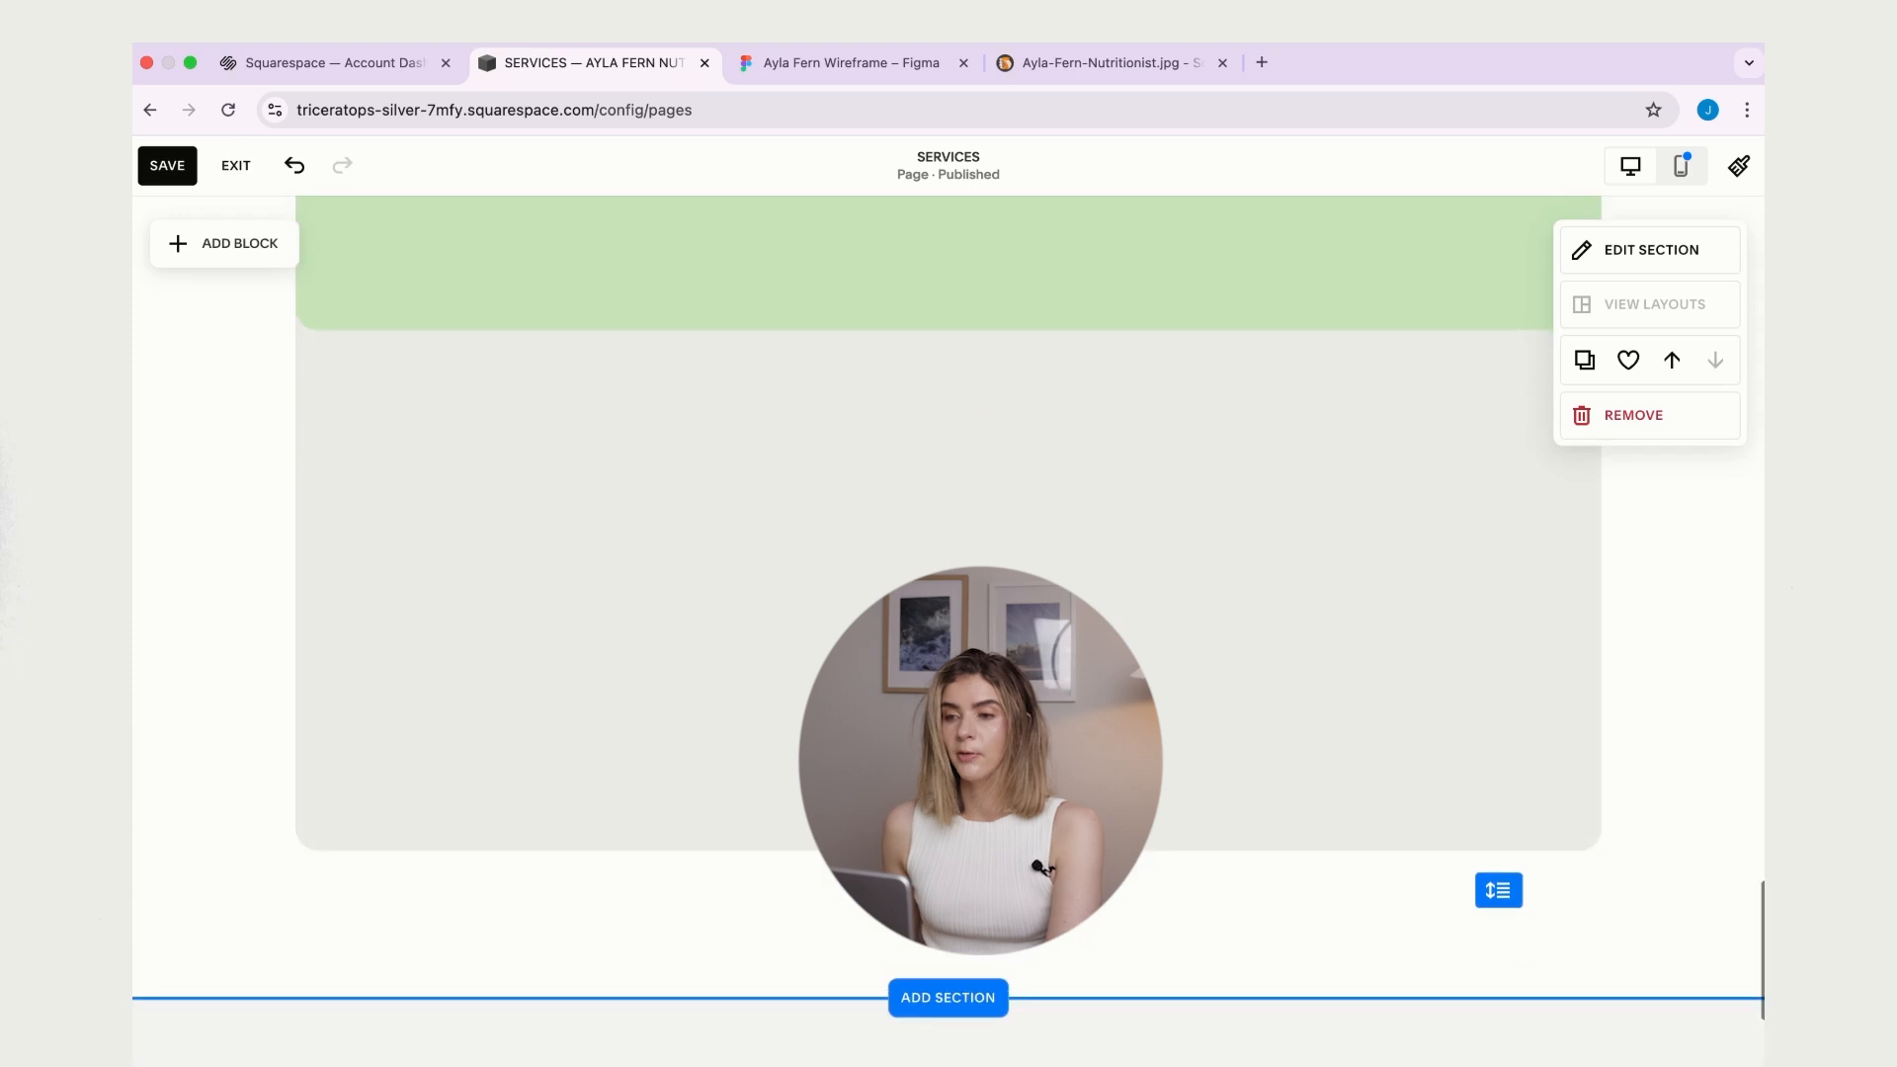
{"action": "scroll", "coordinate": [1679, 702], "scroll_direction": "up", "scroll_amount": 1}
{"action": "scroll", "coordinate": [821, 257], "scroll_direction": "up", "scroll_amount": 1}
{"action": "left_click", "coordinate": [897, 450]}
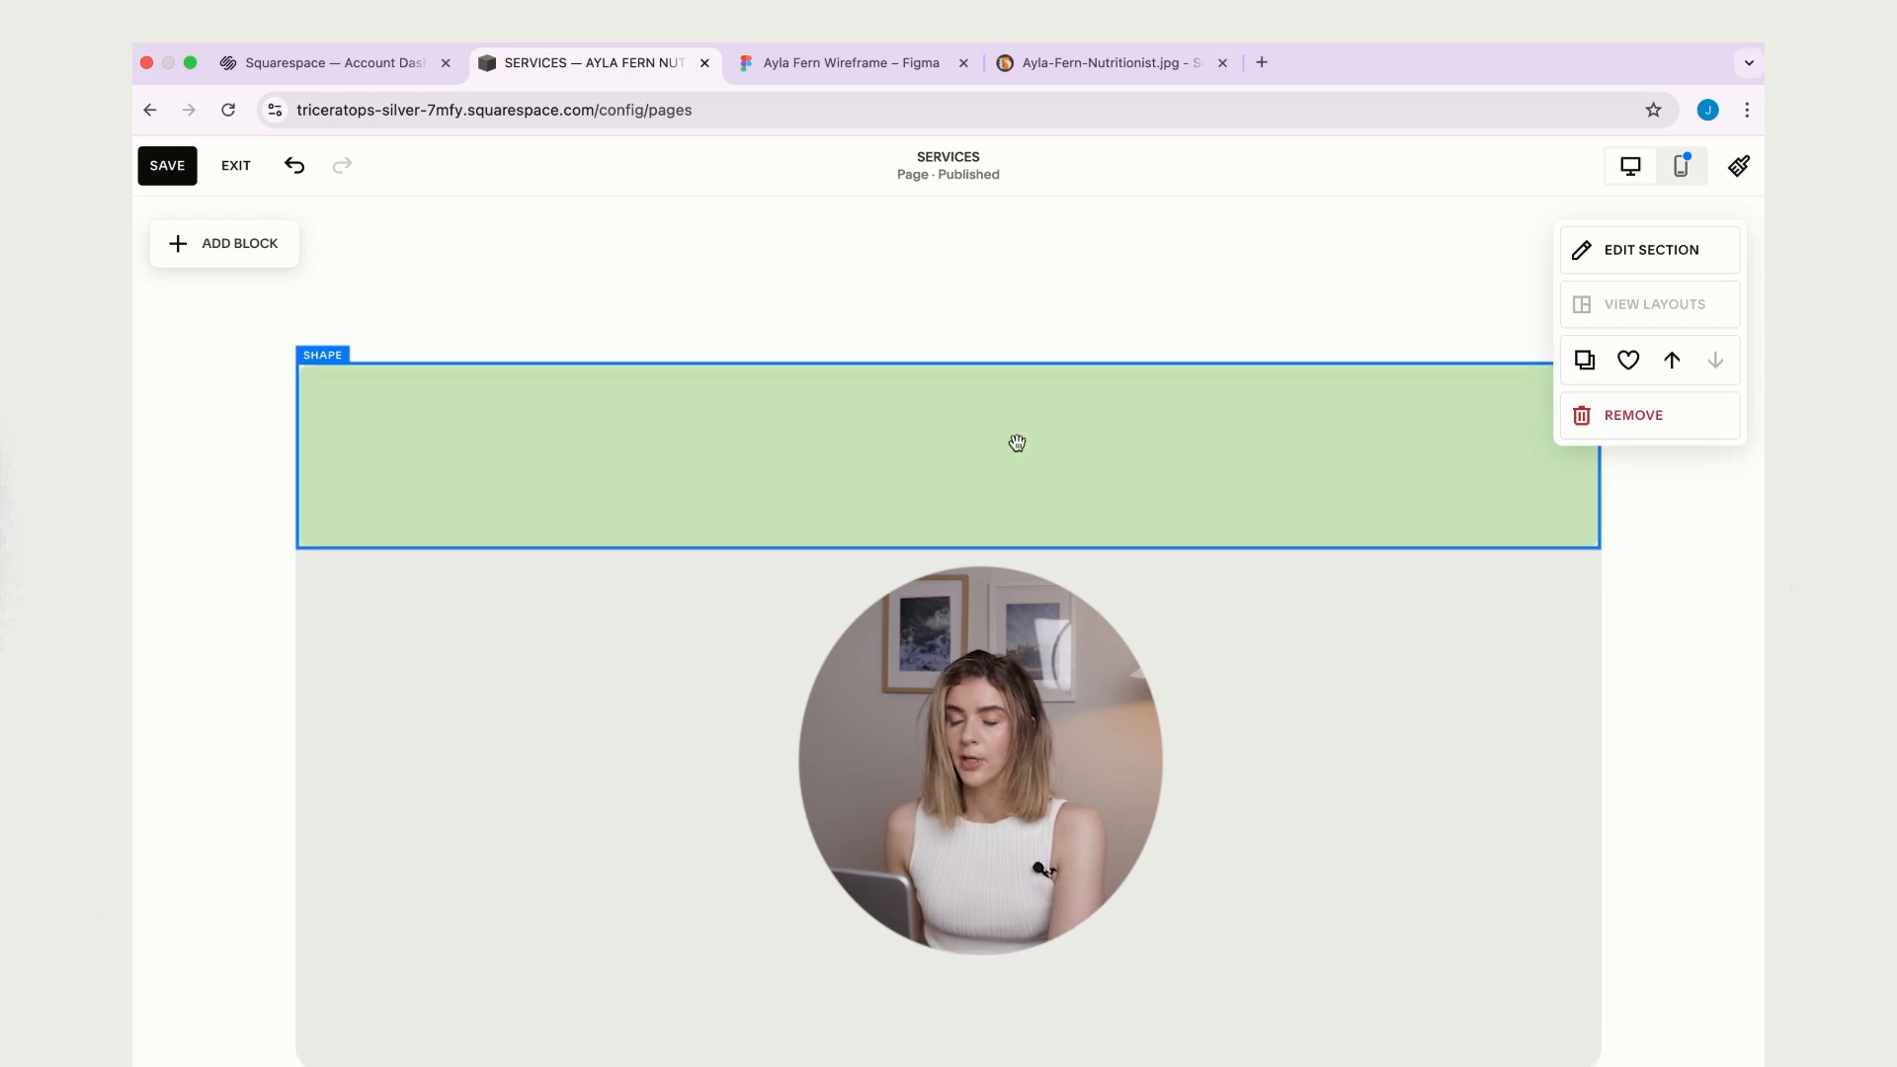
{"action": "left_click", "coordinate": [1072, 453]}
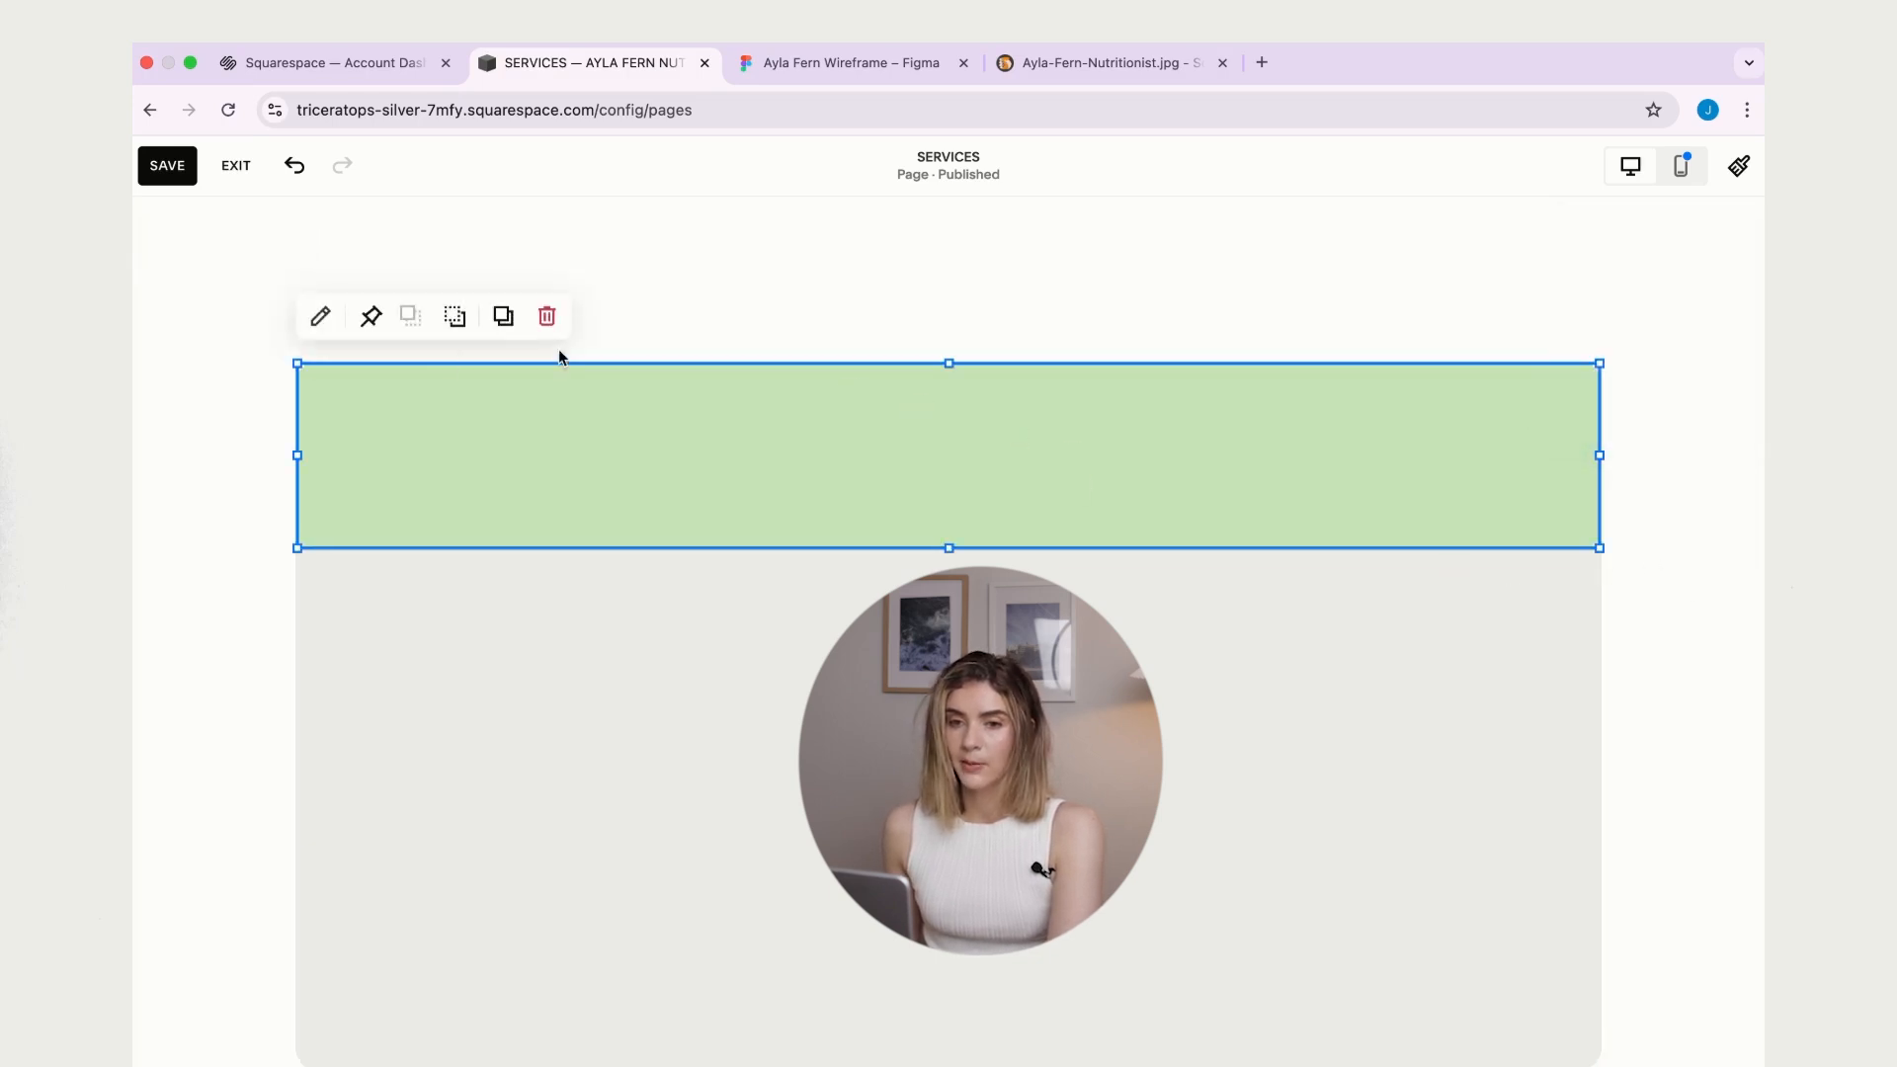
{"action": "left_click", "coordinate": [319, 317]}
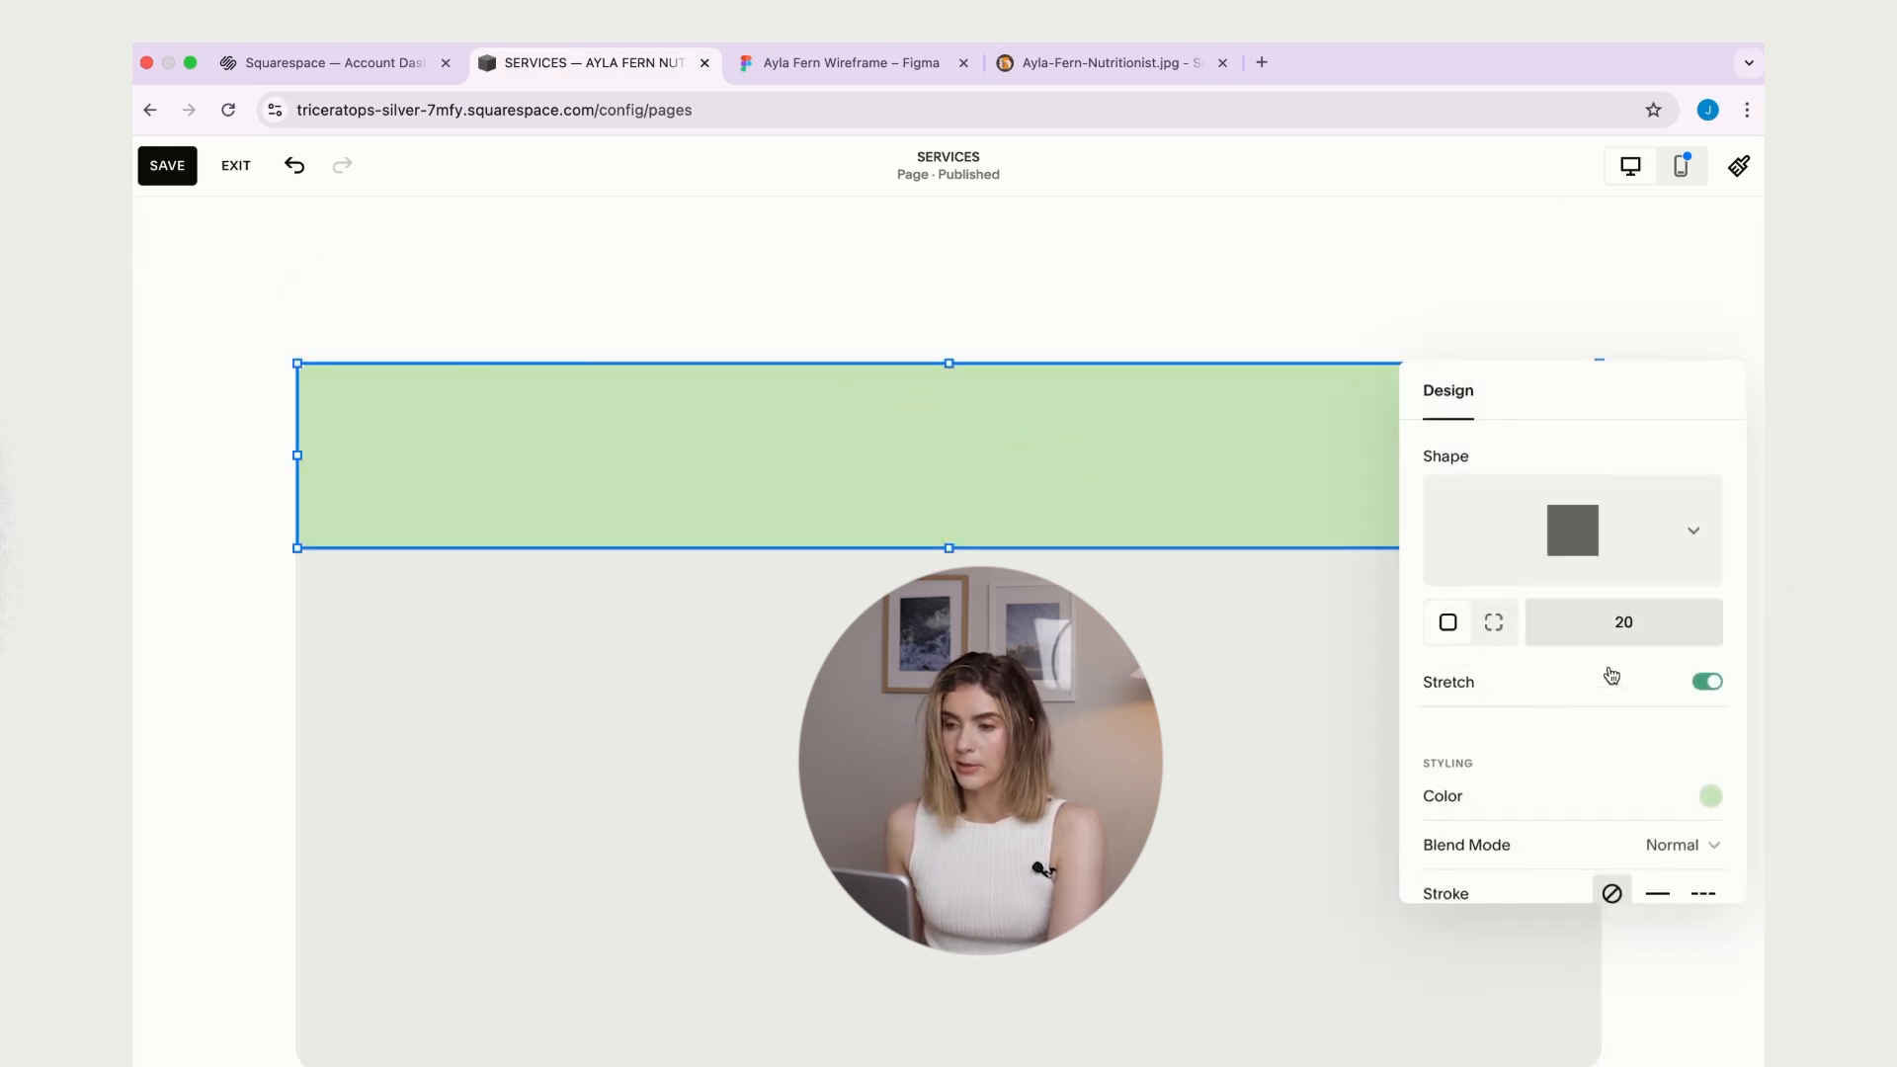
{"action": "left_click", "coordinate": [1494, 627]}
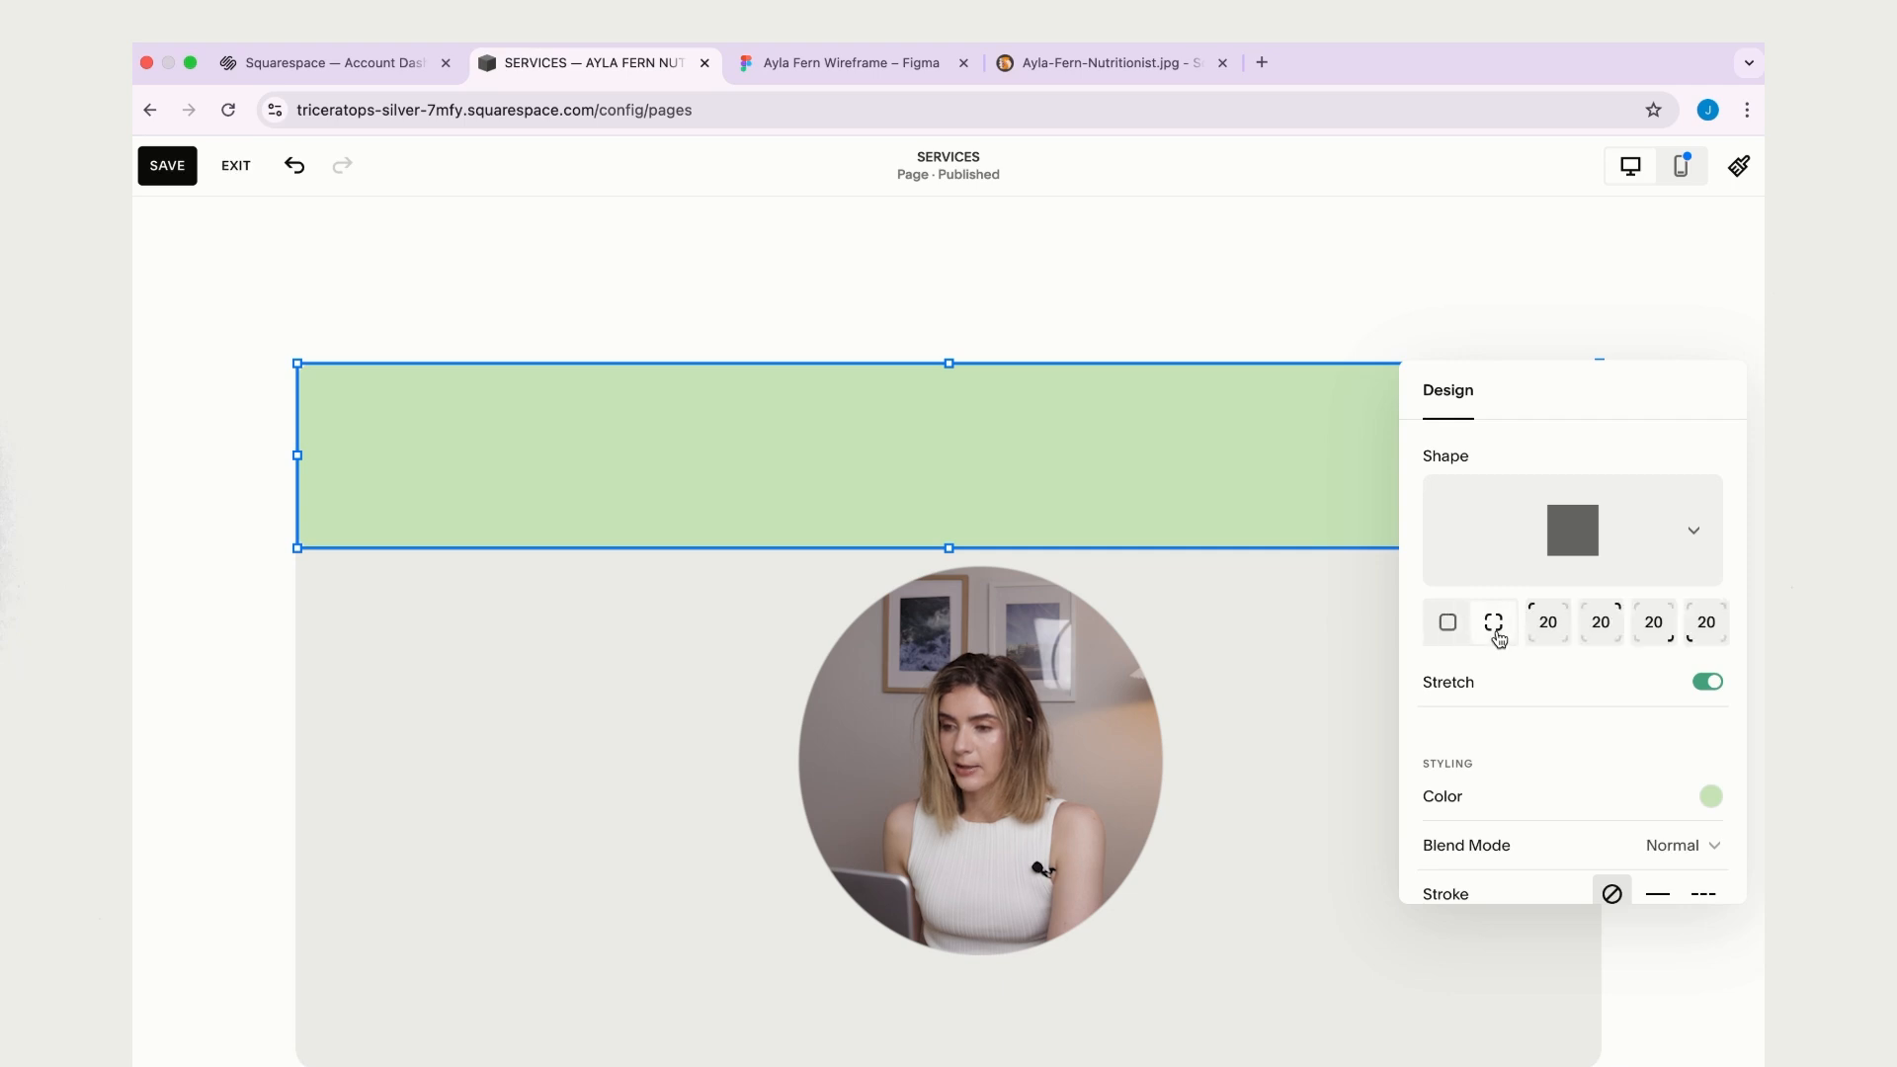
{"action": "left_click", "coordinate": [1667, 633]}
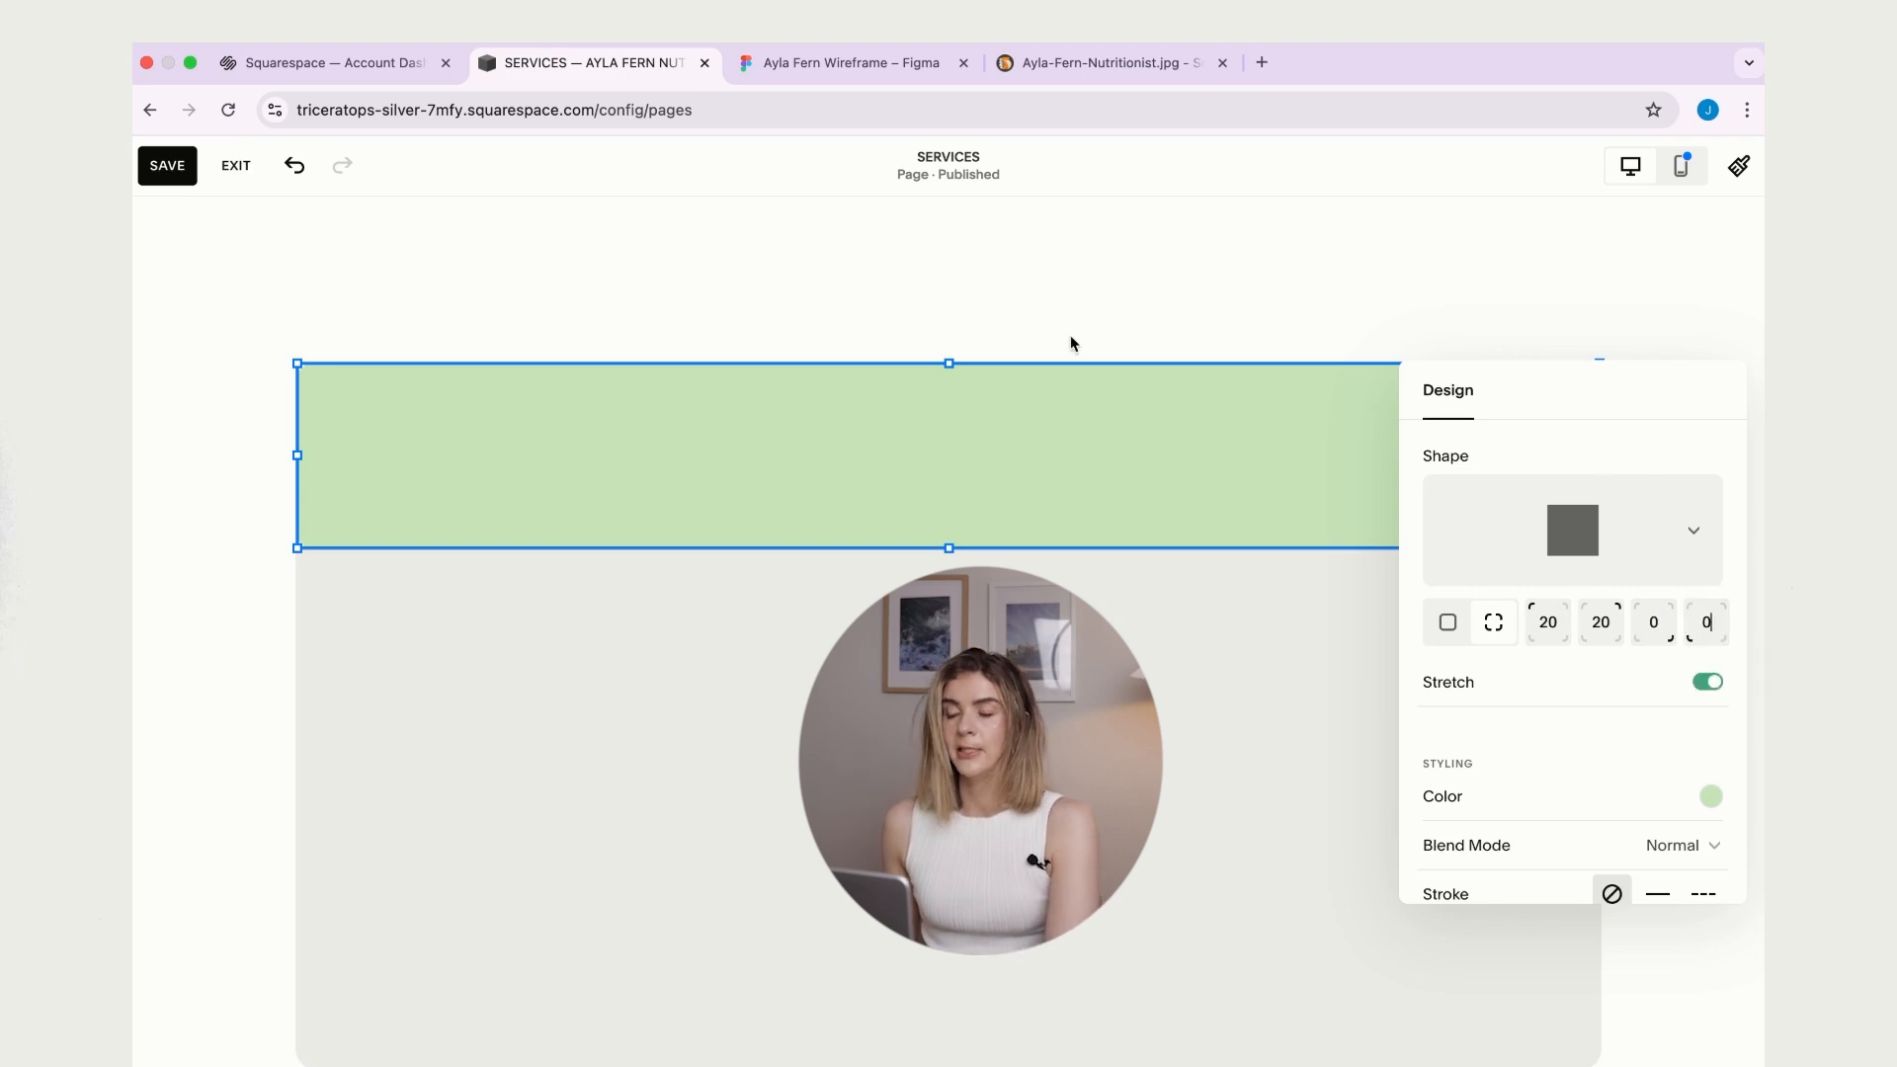
{"action": "left_click", "coordinate": [167, 170]}
- Drag the grey panel's bottom edge down so it extends much further
{"action": "scroll", "coordinate": [979, 552], "scroll_direction": "down", "scroll_amount": 2}
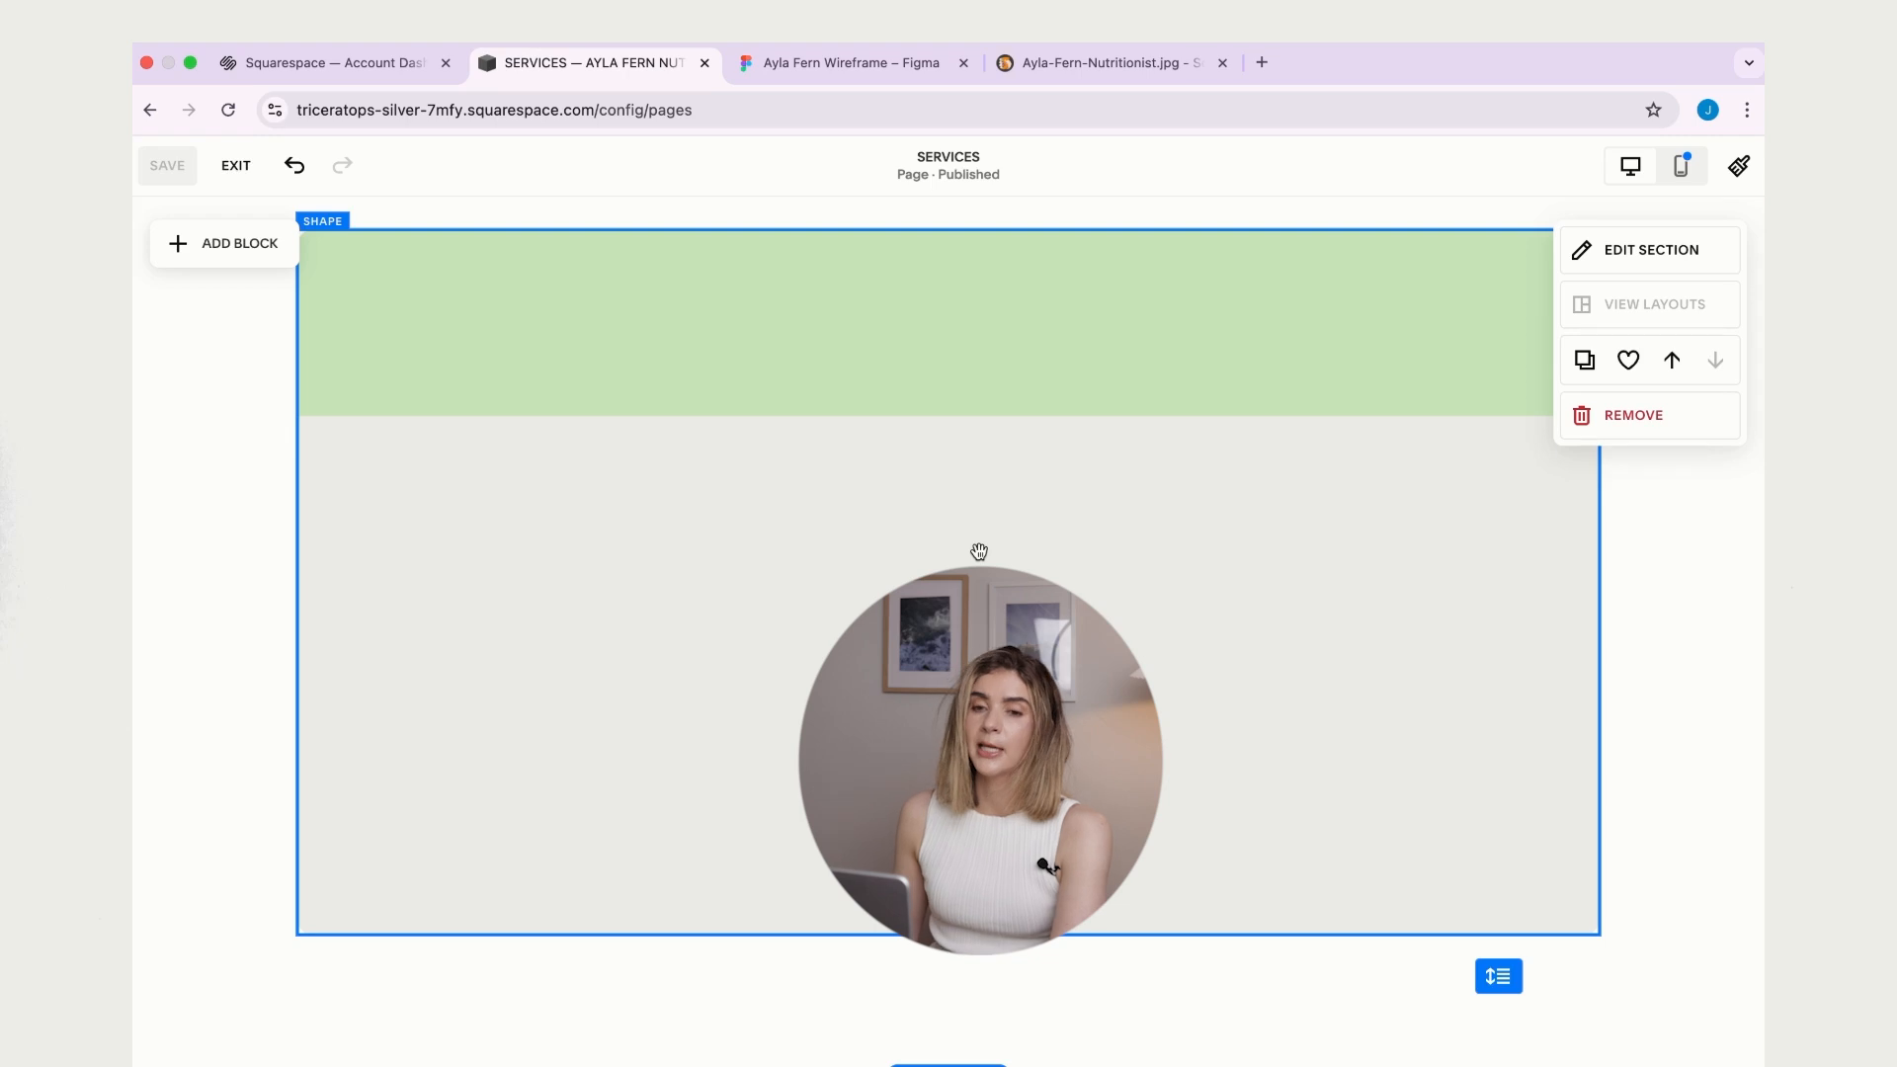
{"action": "scroll", "coordinate": [979, 552], "scroll_direction": "down", "scroll_amount": 3}
{"action": "left_click", "coordinate": [979, 552]}
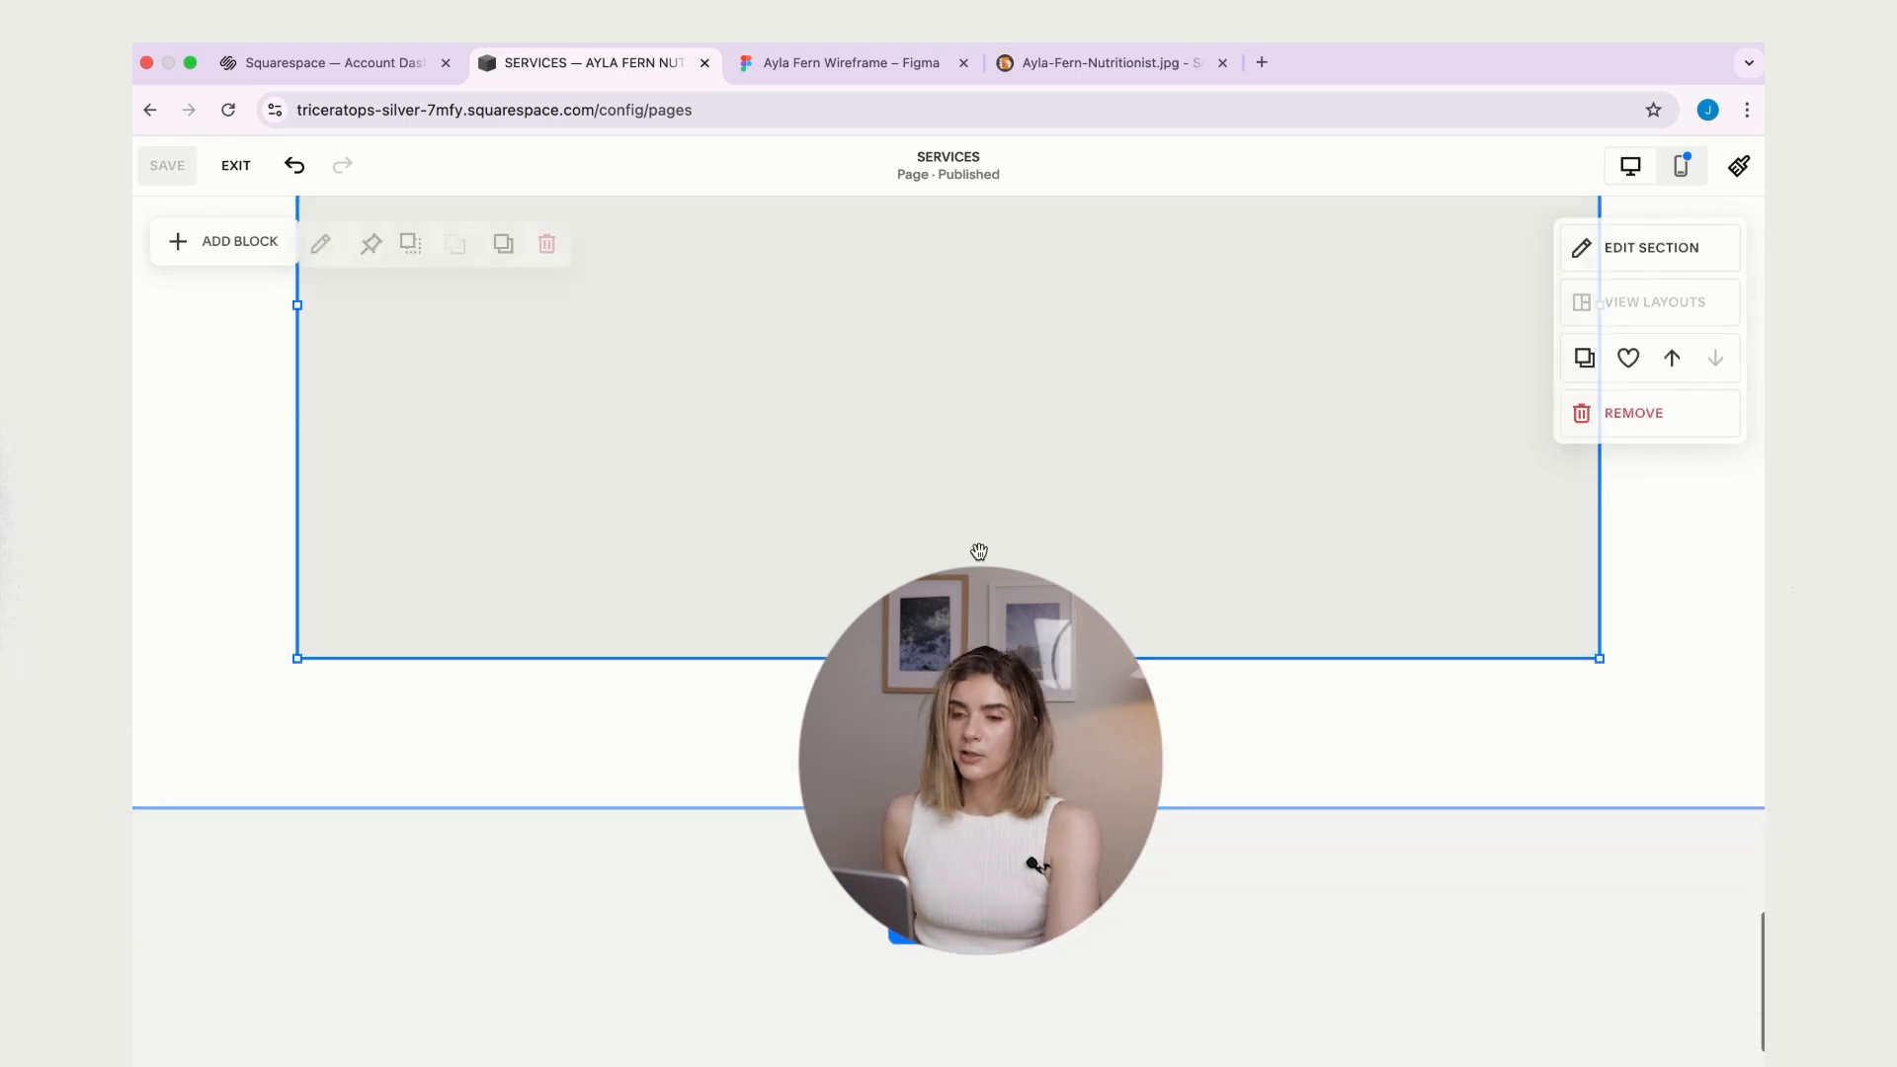
{"action": "left_click_drag", "start_coordinate": [949, 656], "coordinate": [948, 897]}
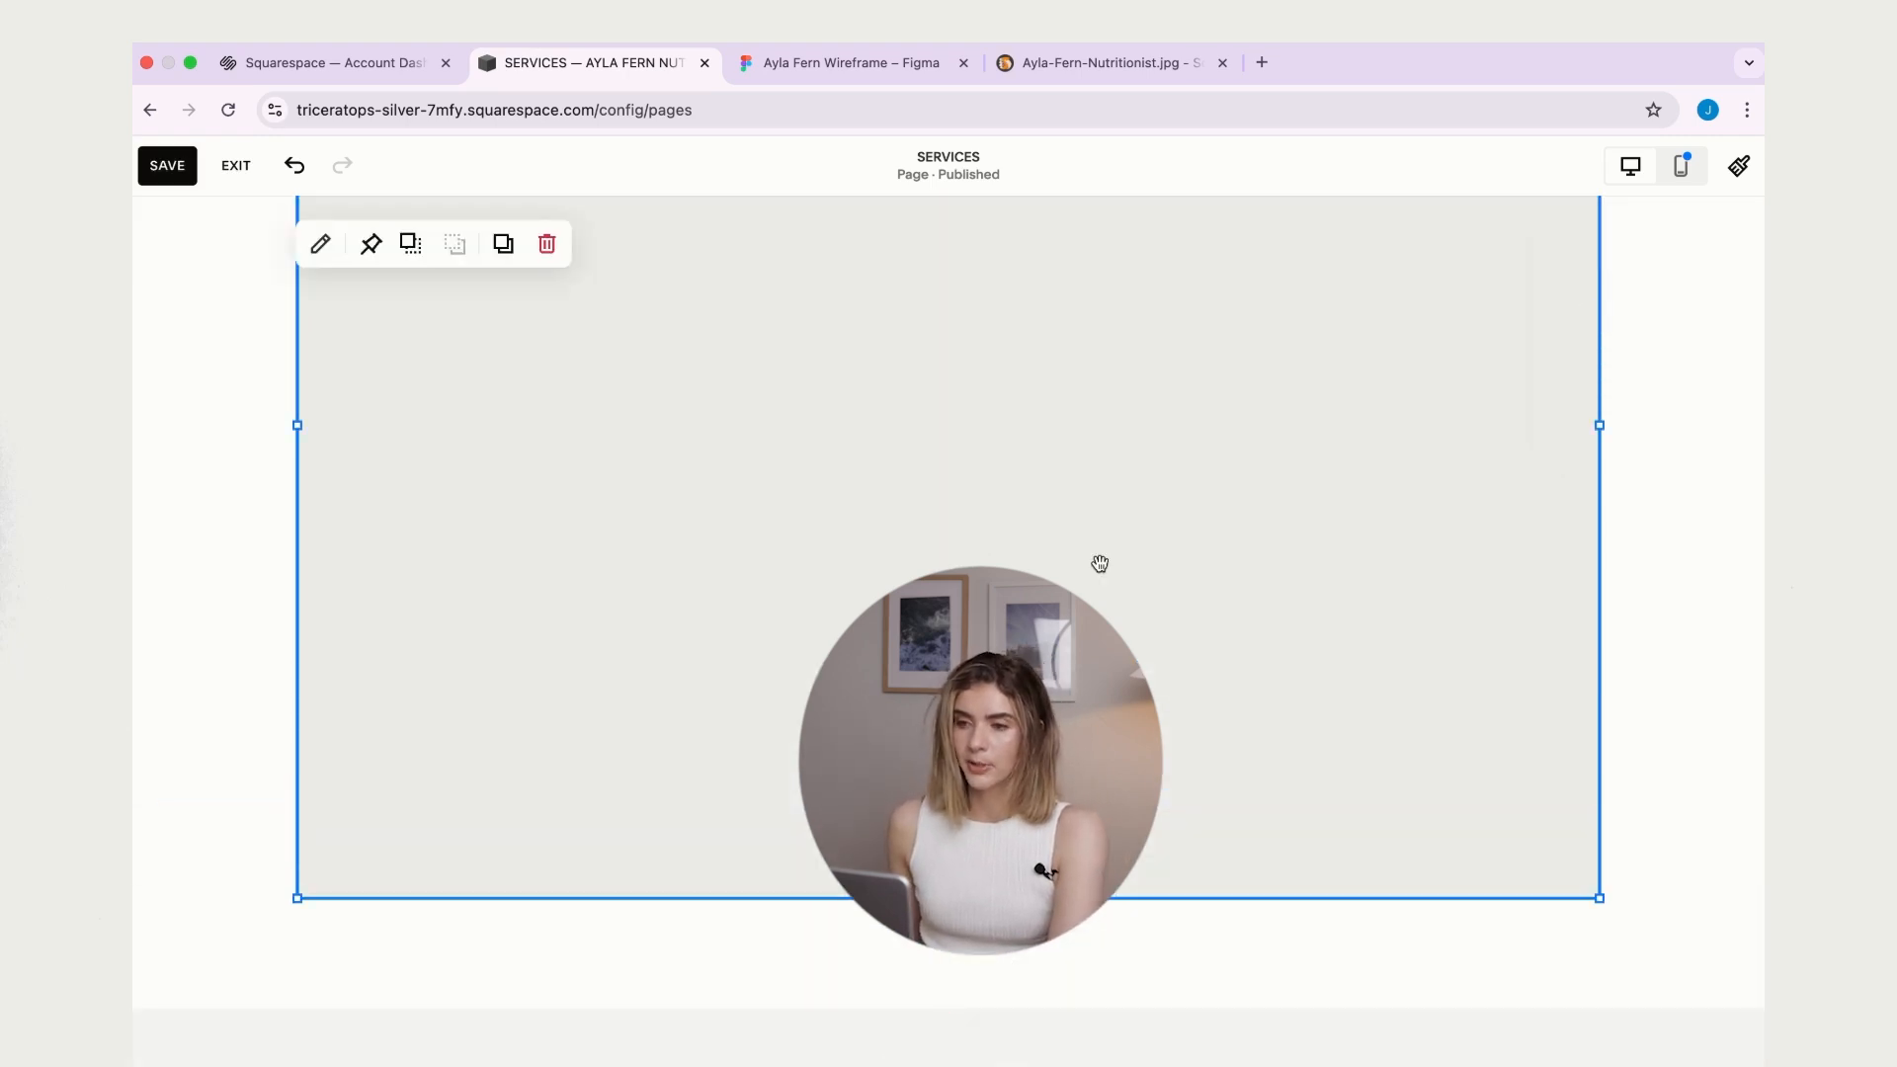
{"action": "scroll", "coordinate": [1099, 563], "scroll_direction": "up", "scroll_amount": 2}
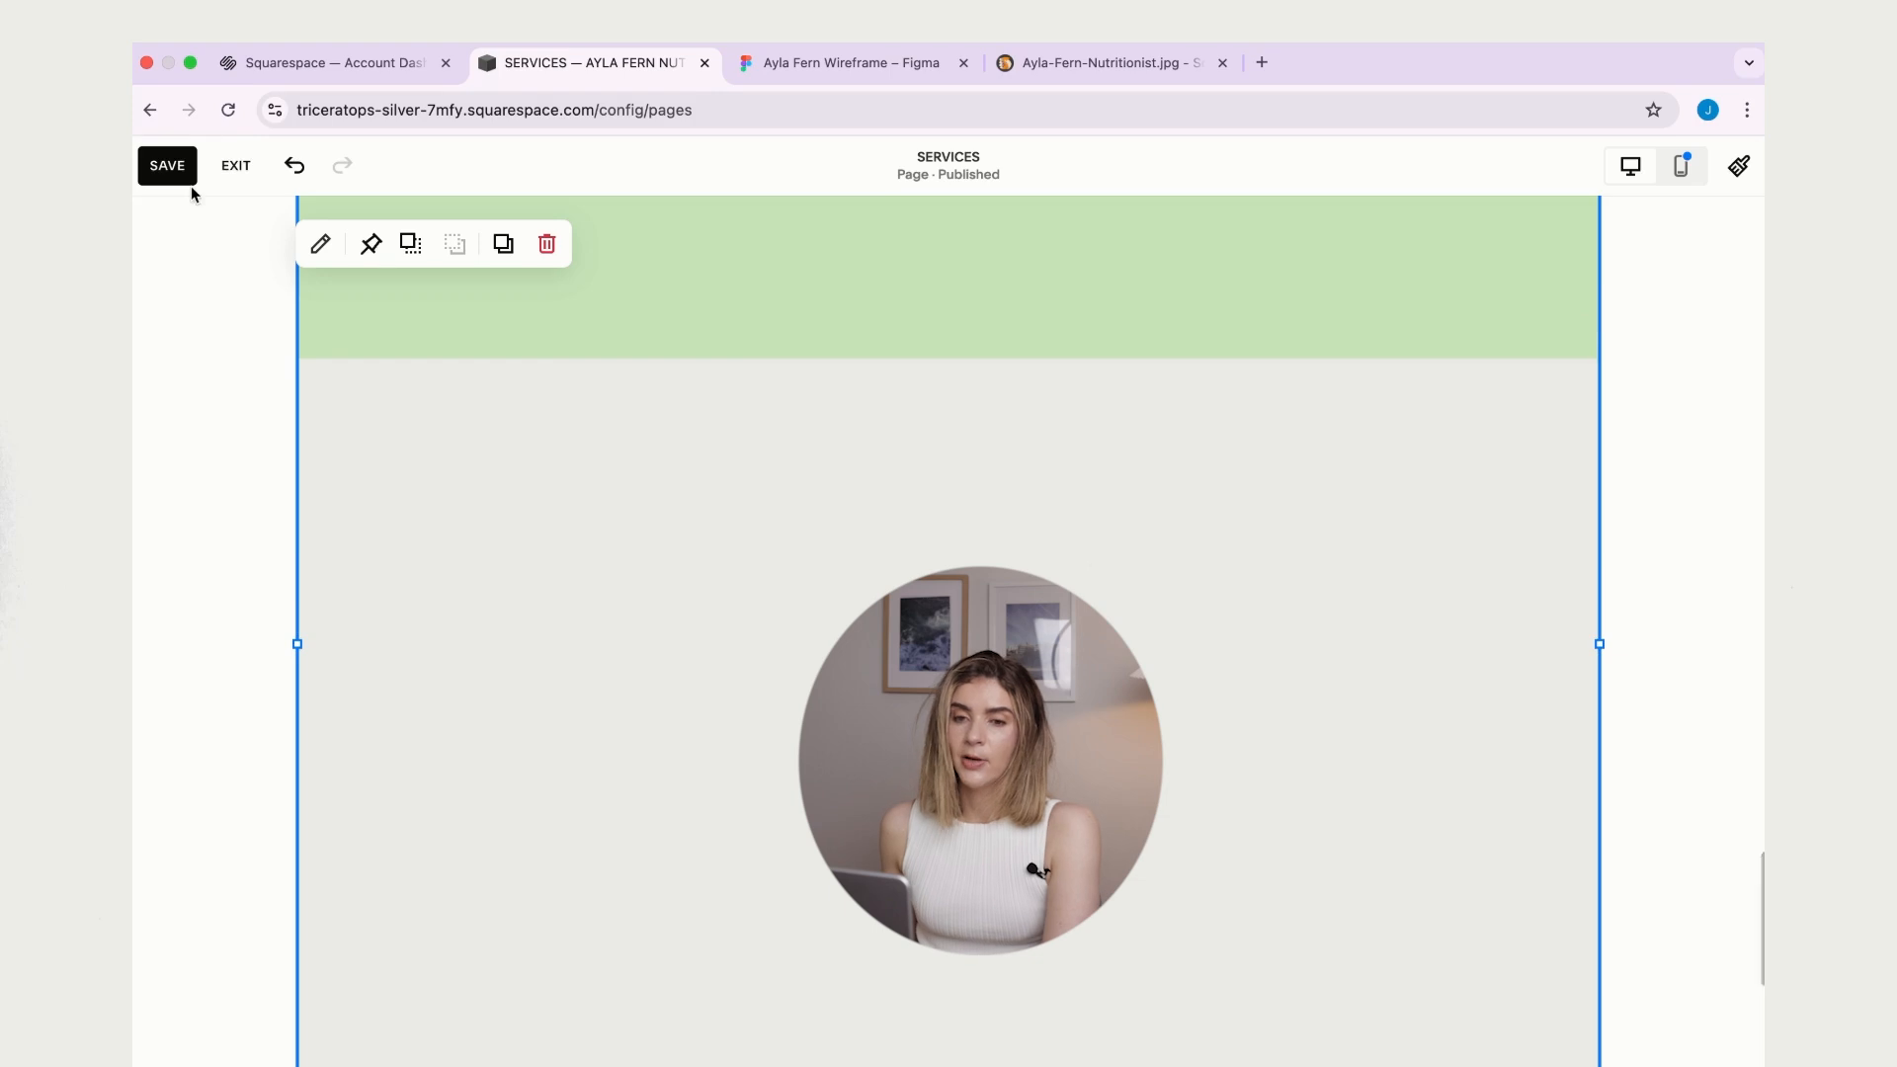
{"action": "scroll", "coordinate": [215, 341], "scroll_direction": "up", "scroll_amount": 1}
{"action": "left_click", "coordinate": [243, 273]}
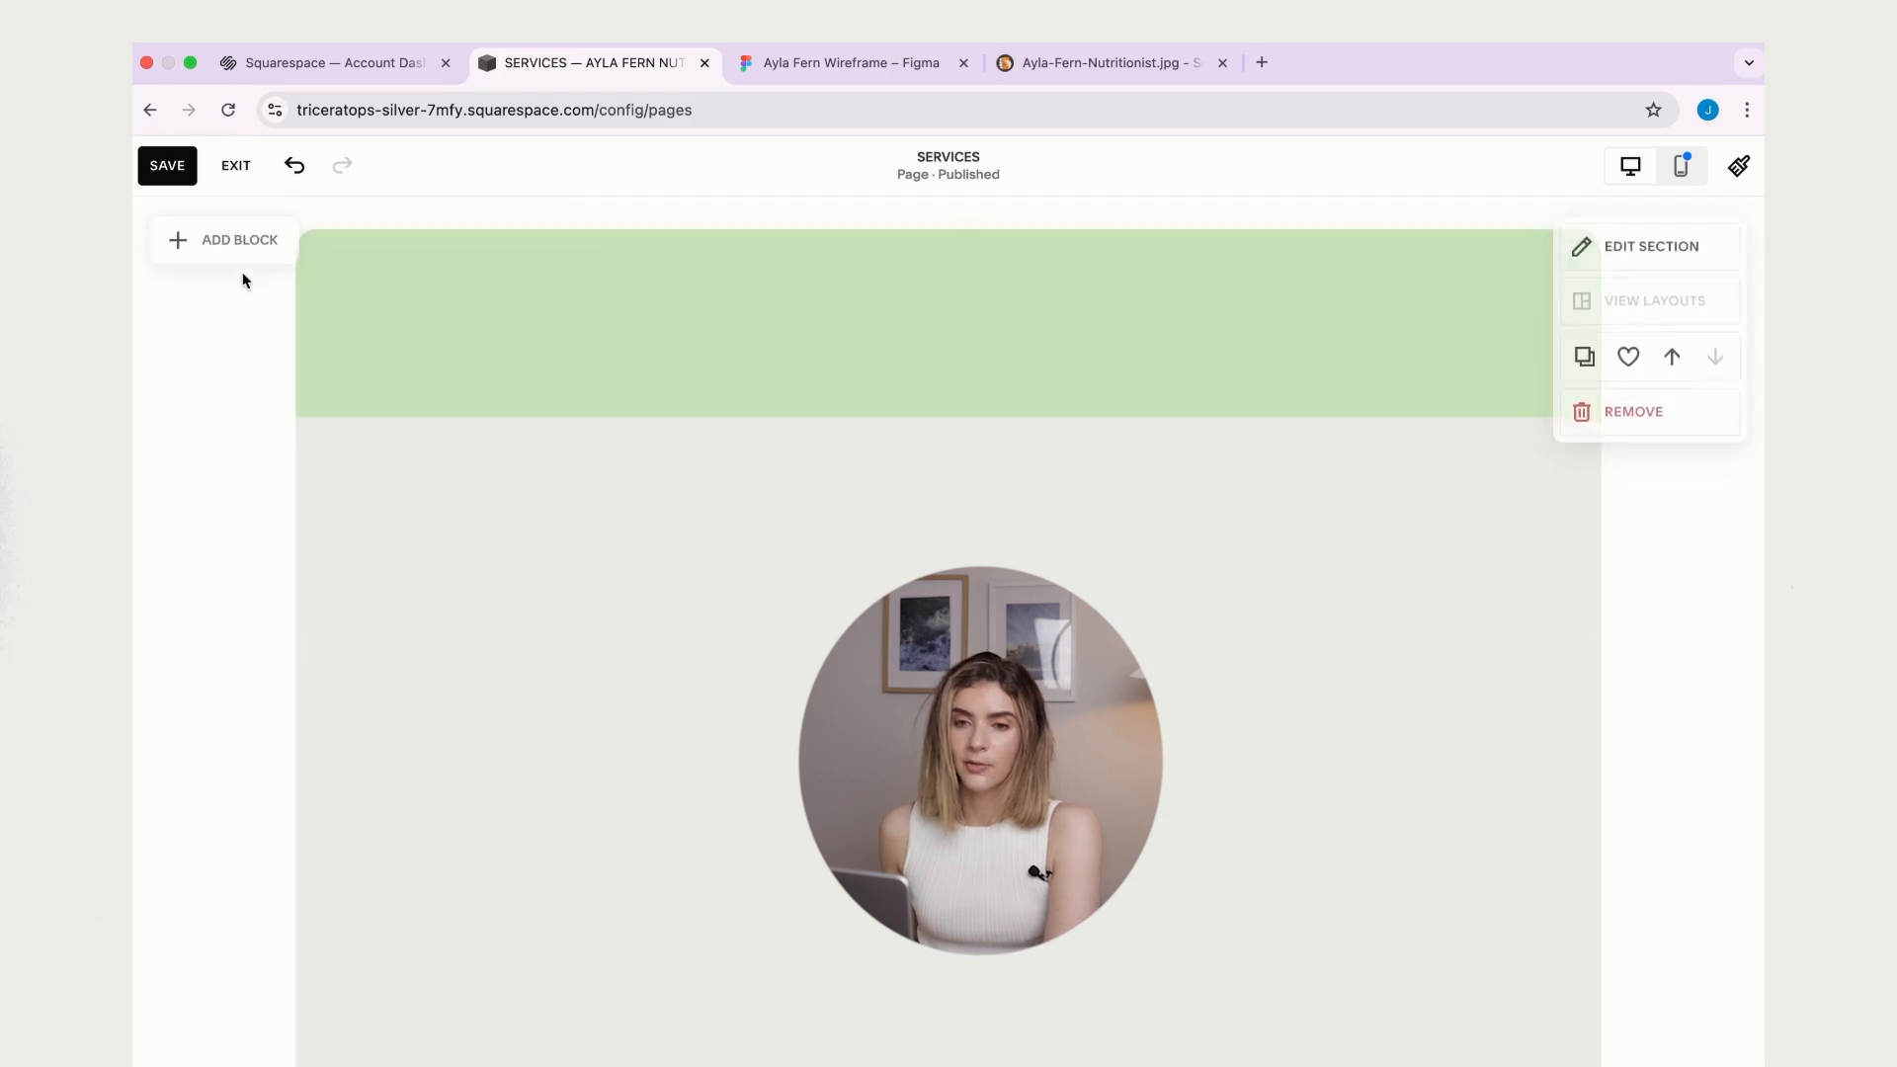
{"action": "scroll", "coordinate": [257, 256], "scroll_direction": "up", "scroll_amount": 1}
- Add an image block with the uploaded lemon portrait and resize it in the card
{"action": "left_click", "coordinate": [244, 237]}
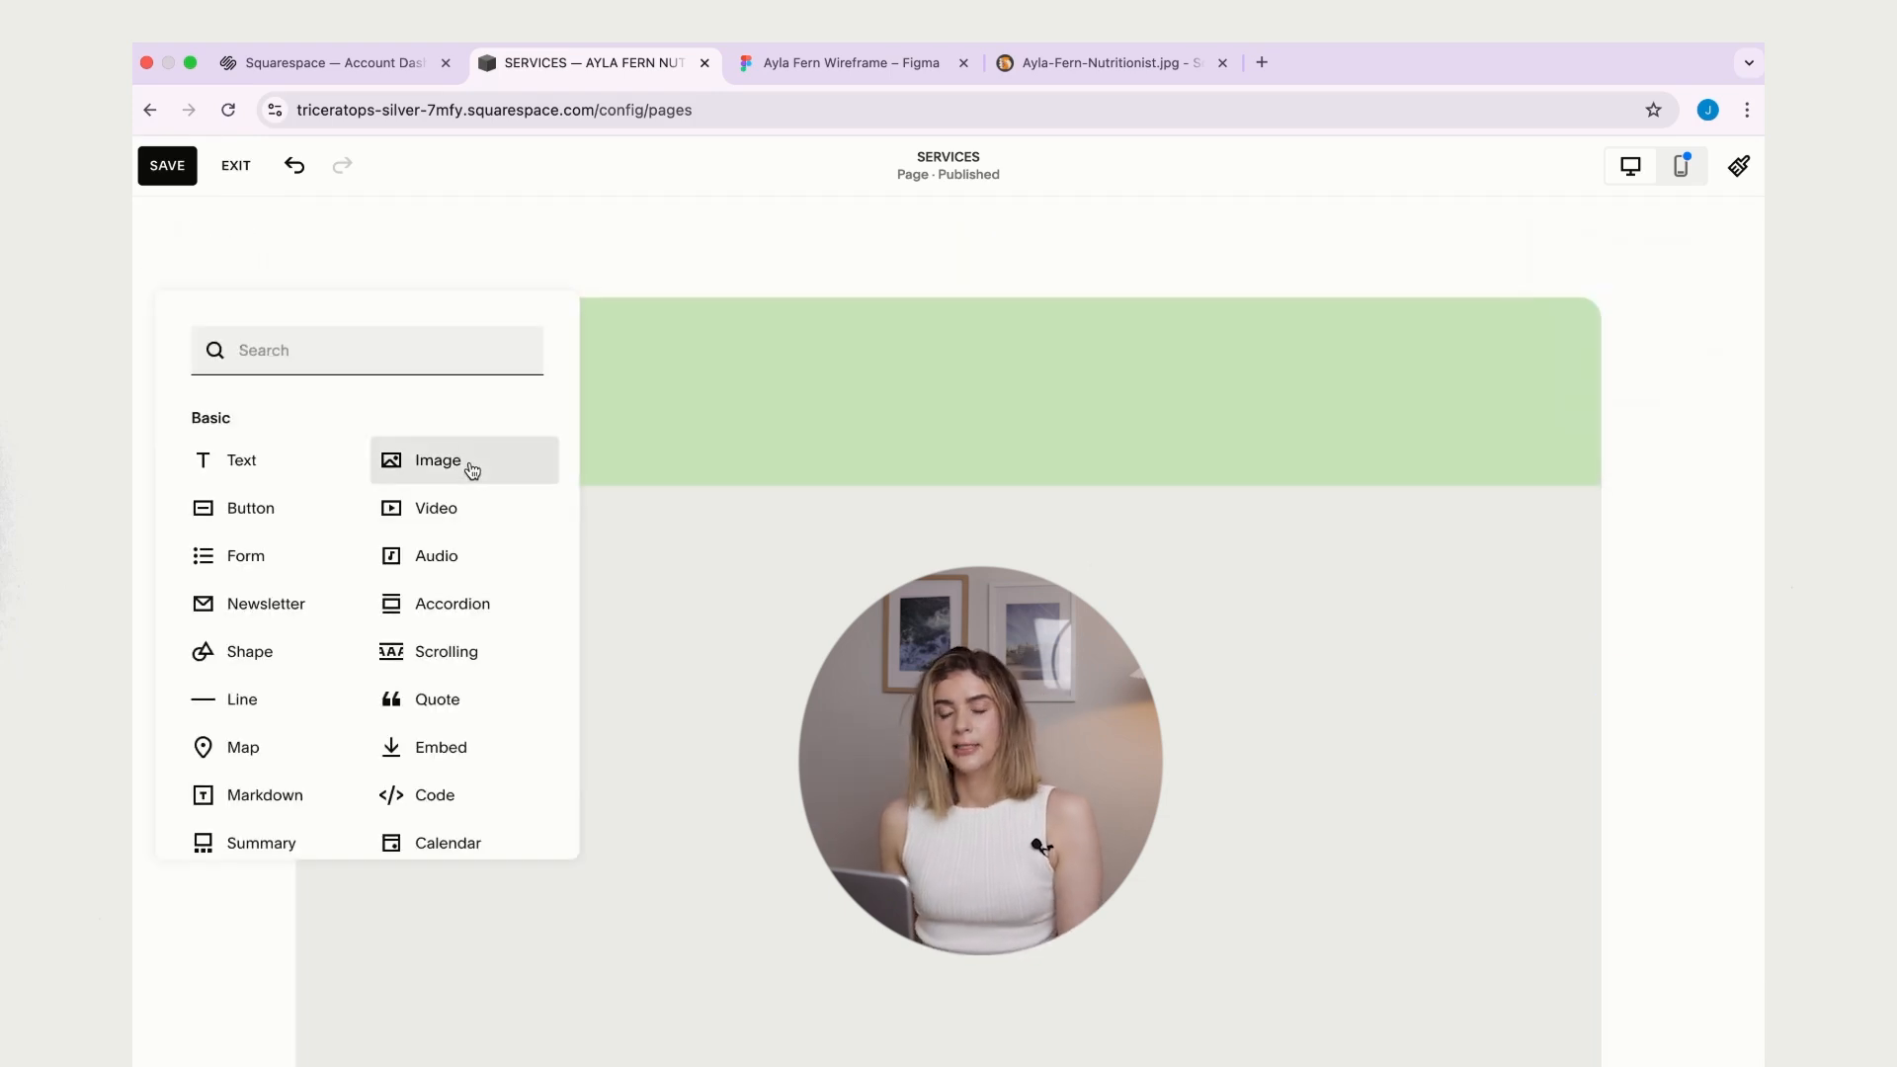
{"action": "left_click", "coordinate": [465, 467]}
{"action": "left_click", "coordinate": [455, 411]}
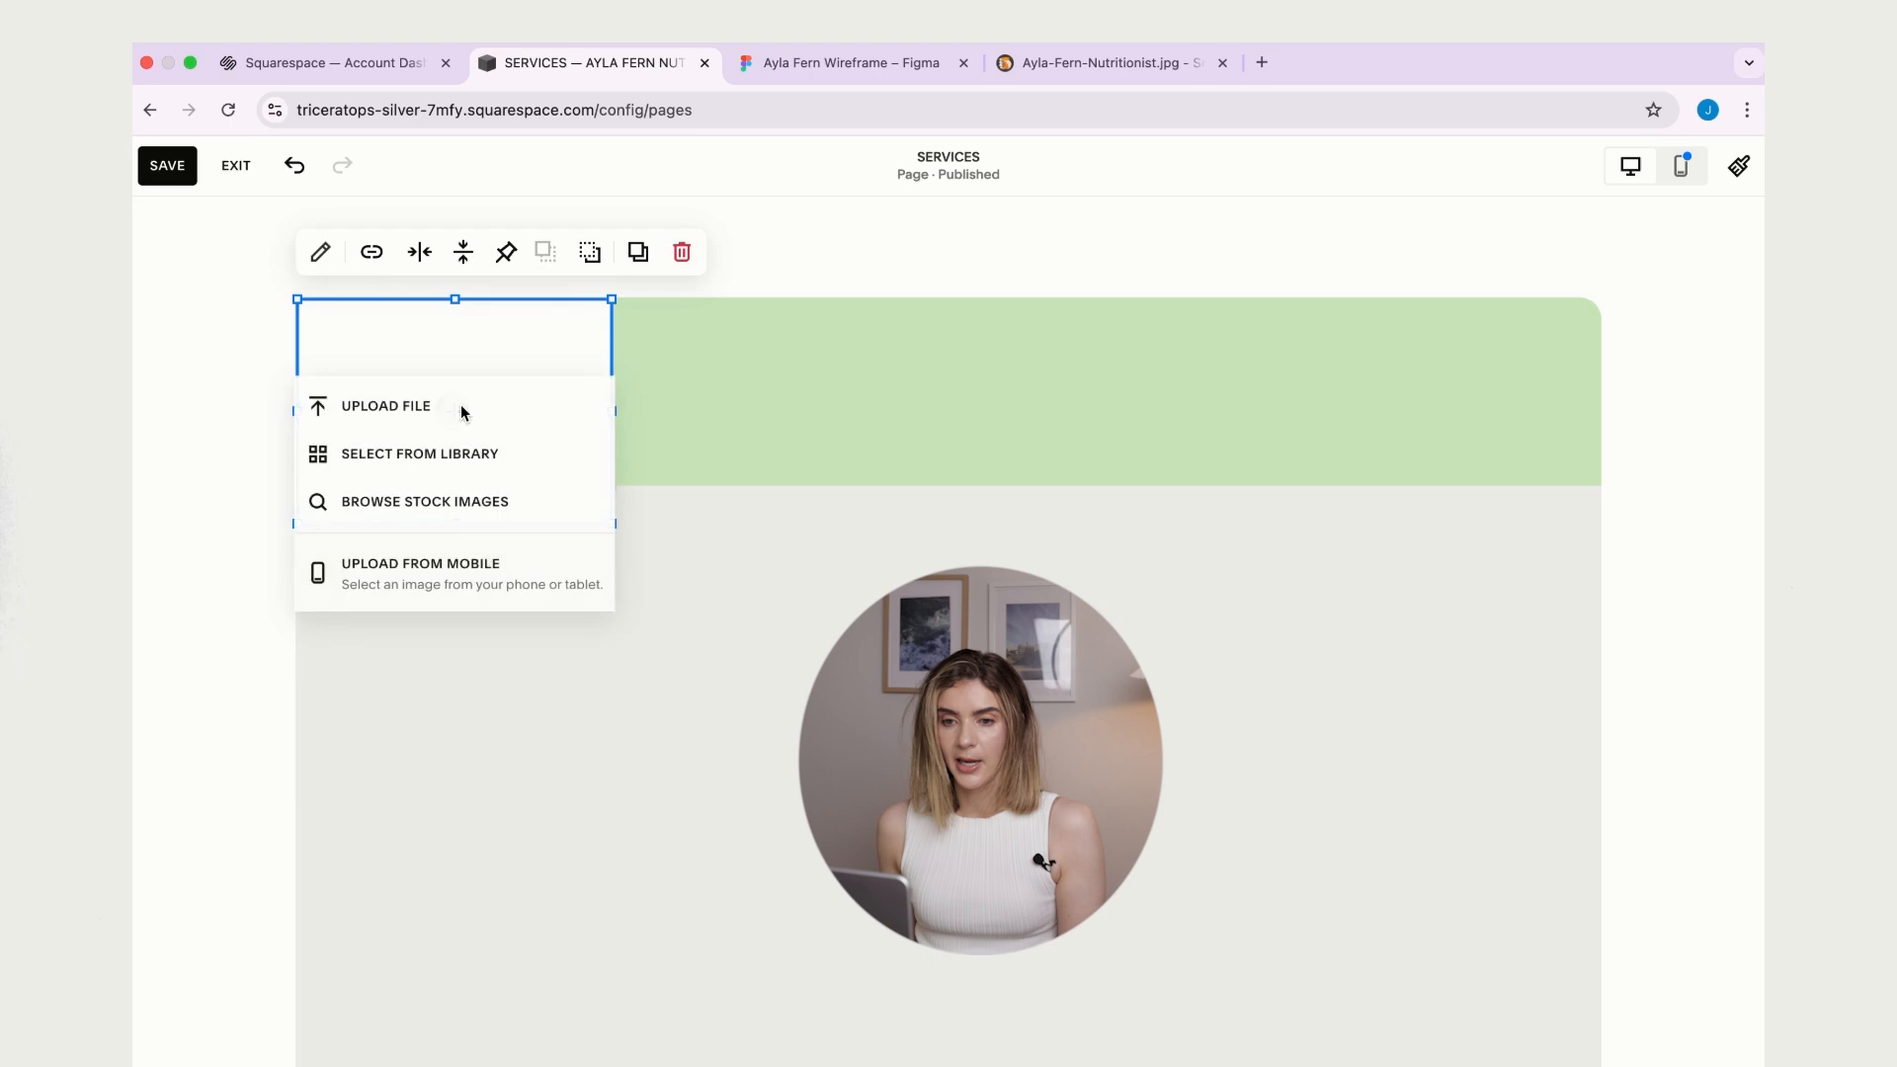
{"action": "left_click", "coordinate": [387, 412]}
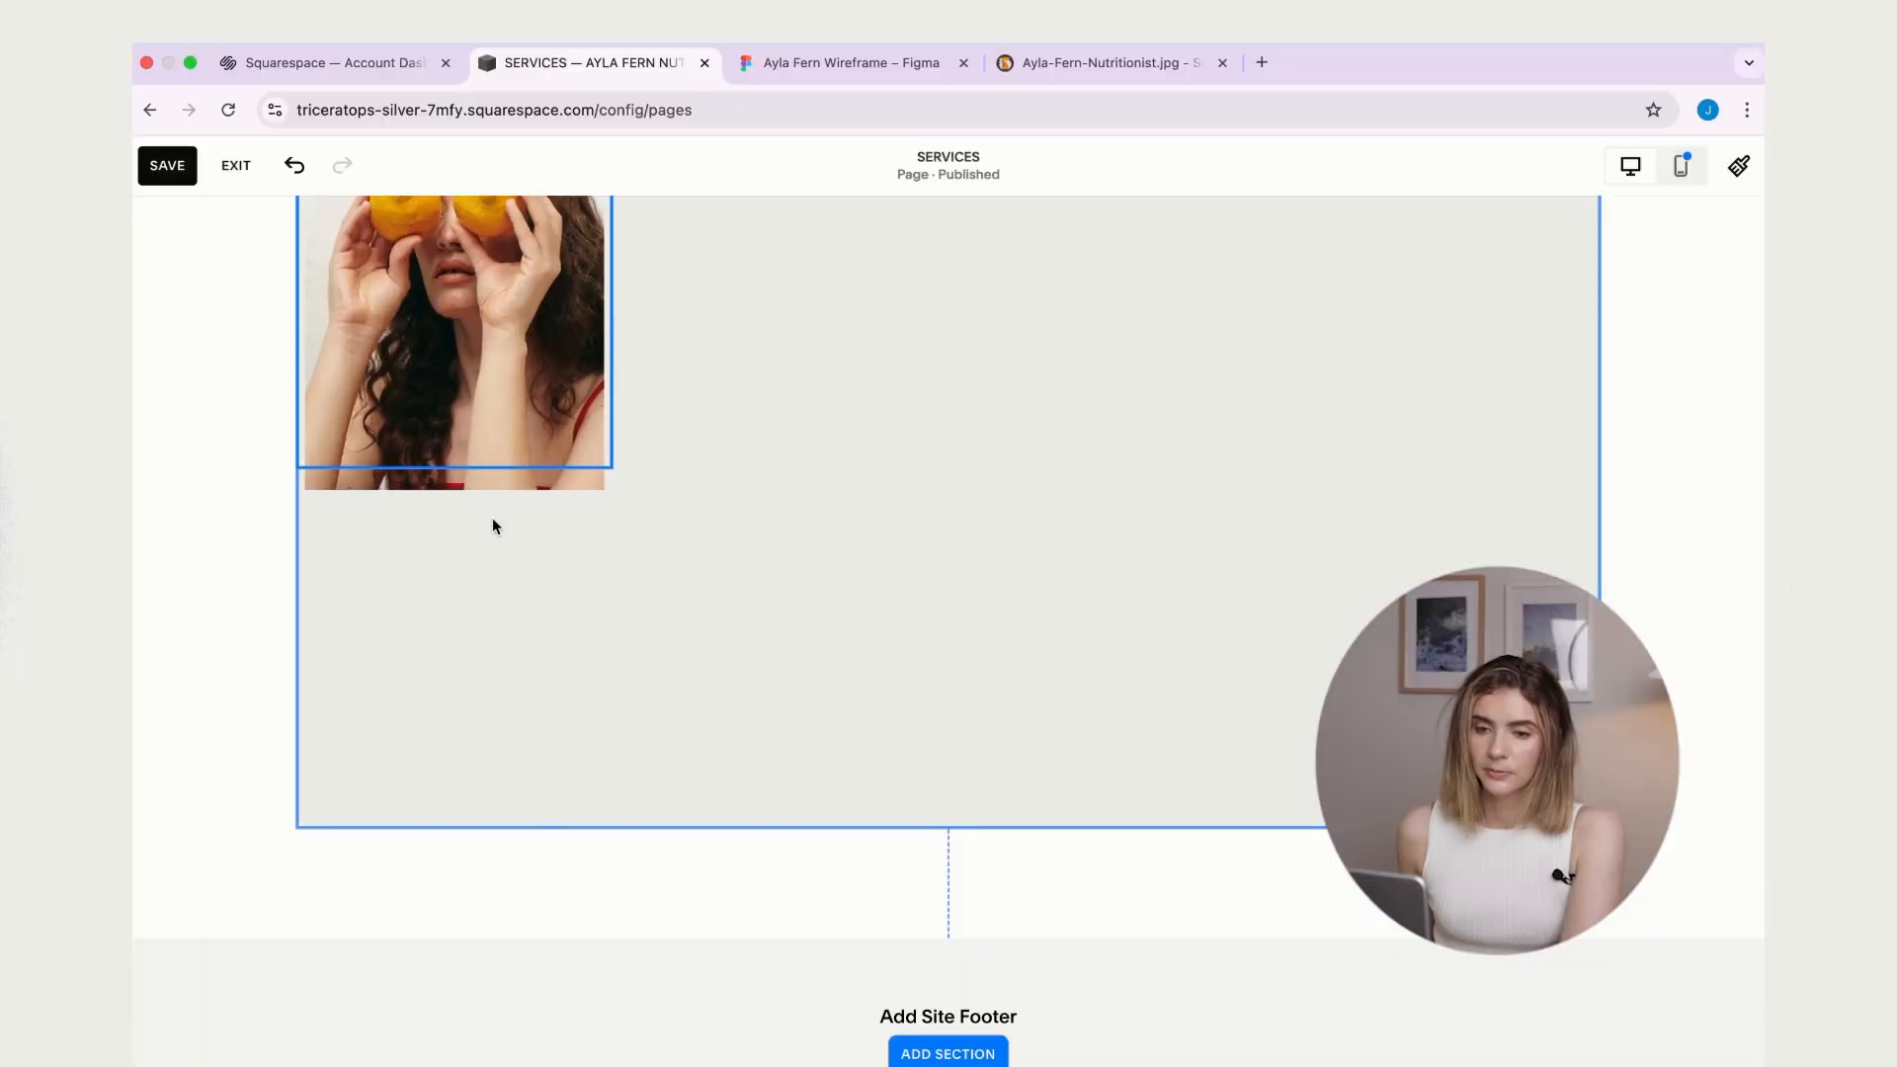
{"action": "left_click_drag", "start_coordinate": [743, 550], "coordinate": [879, 545]}
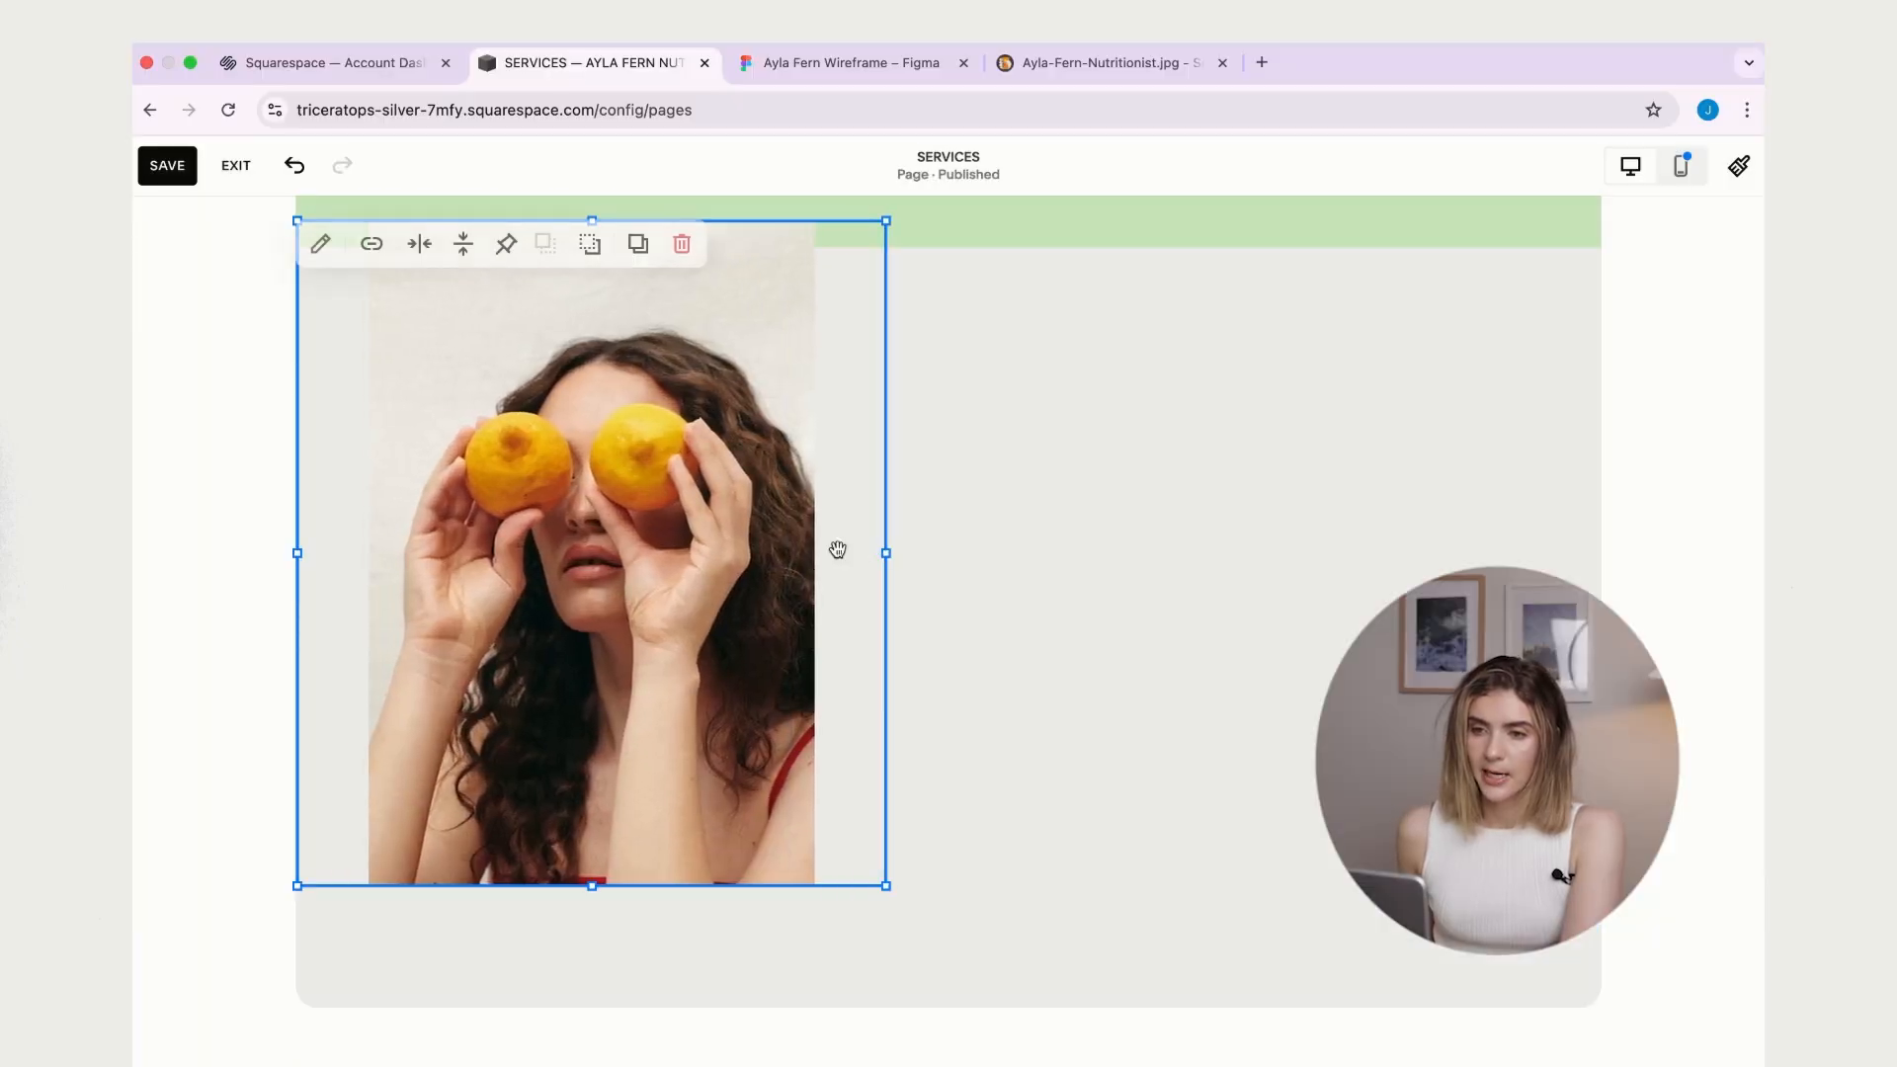
{"action": "scroll", "coordinate": [838, 549], "scroll_direction": "down", "scroll_amount": 5}
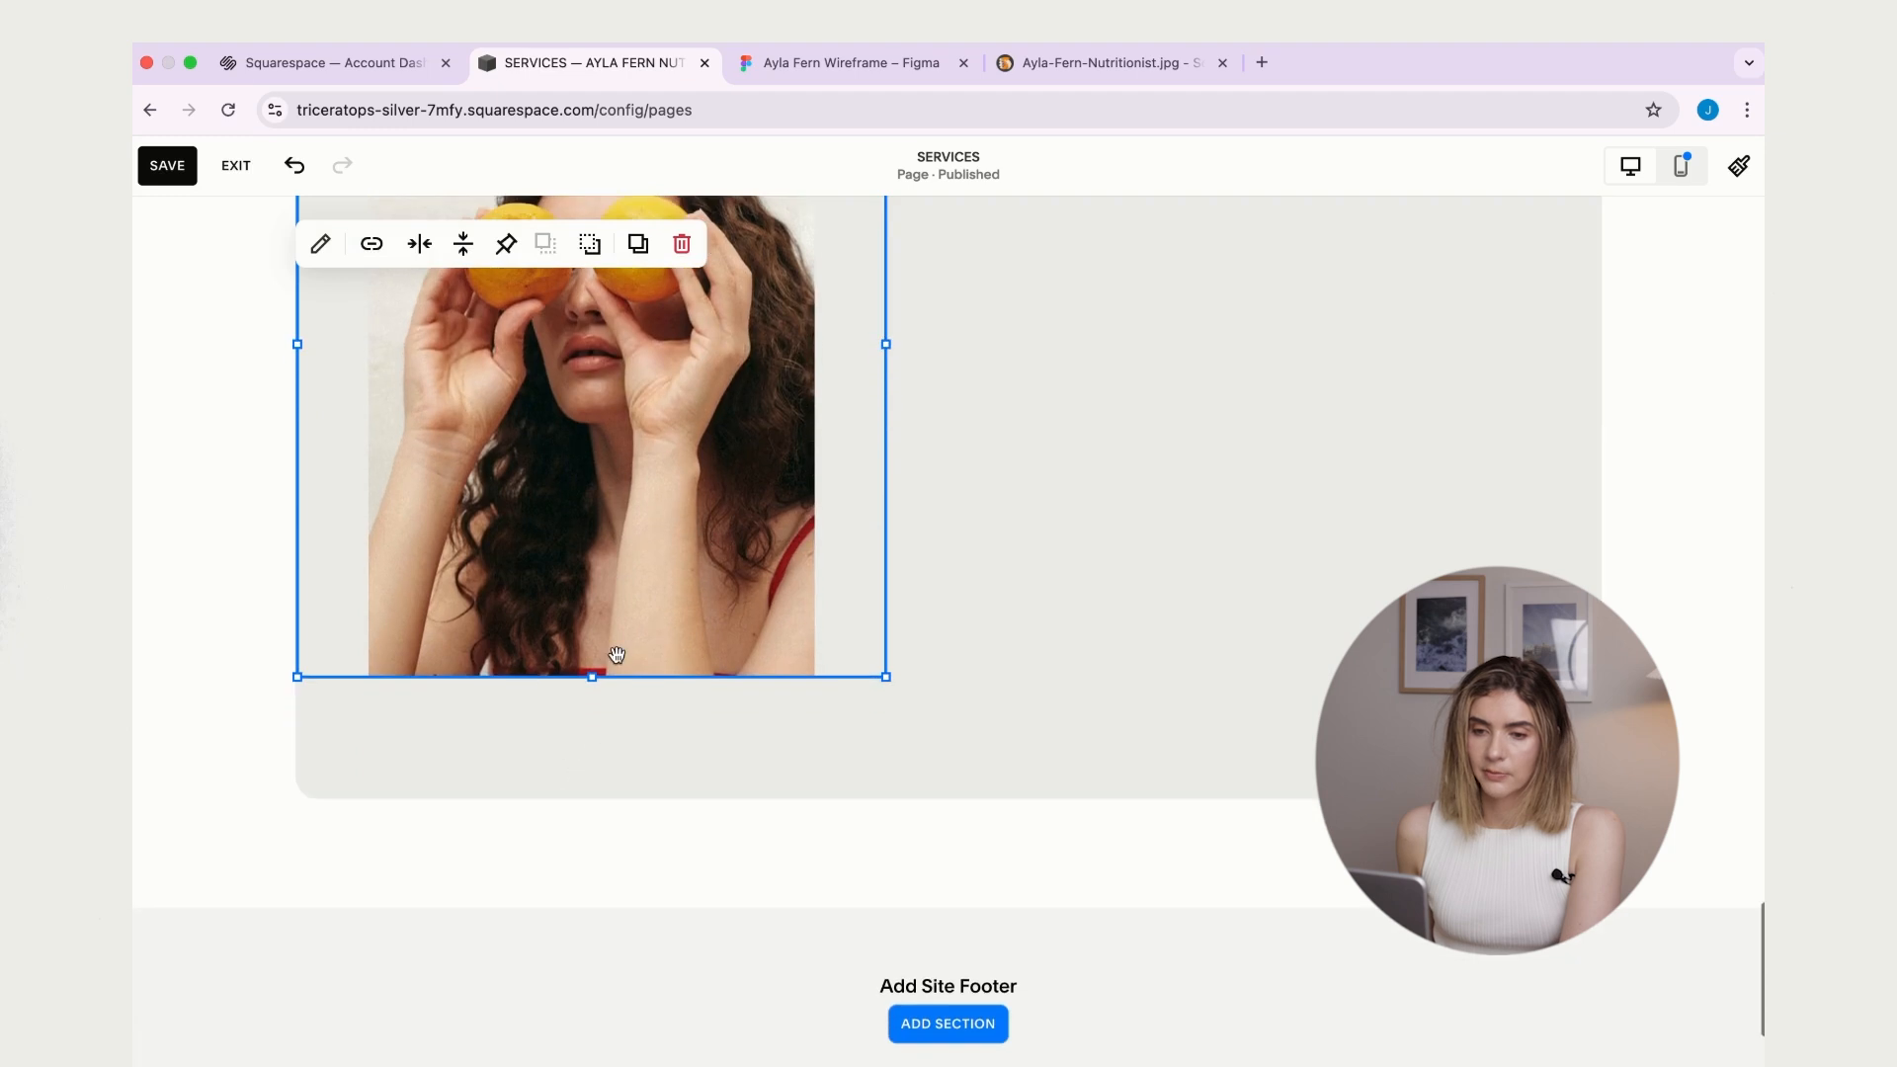
{"action": "left_click_drag", "start_coordinate": [594, 668], "coordinate": [604, 791]}
{"action": "scroll", "coordinate": [711, 565], "scroll_direction": "up", "scroll_amount": 4}
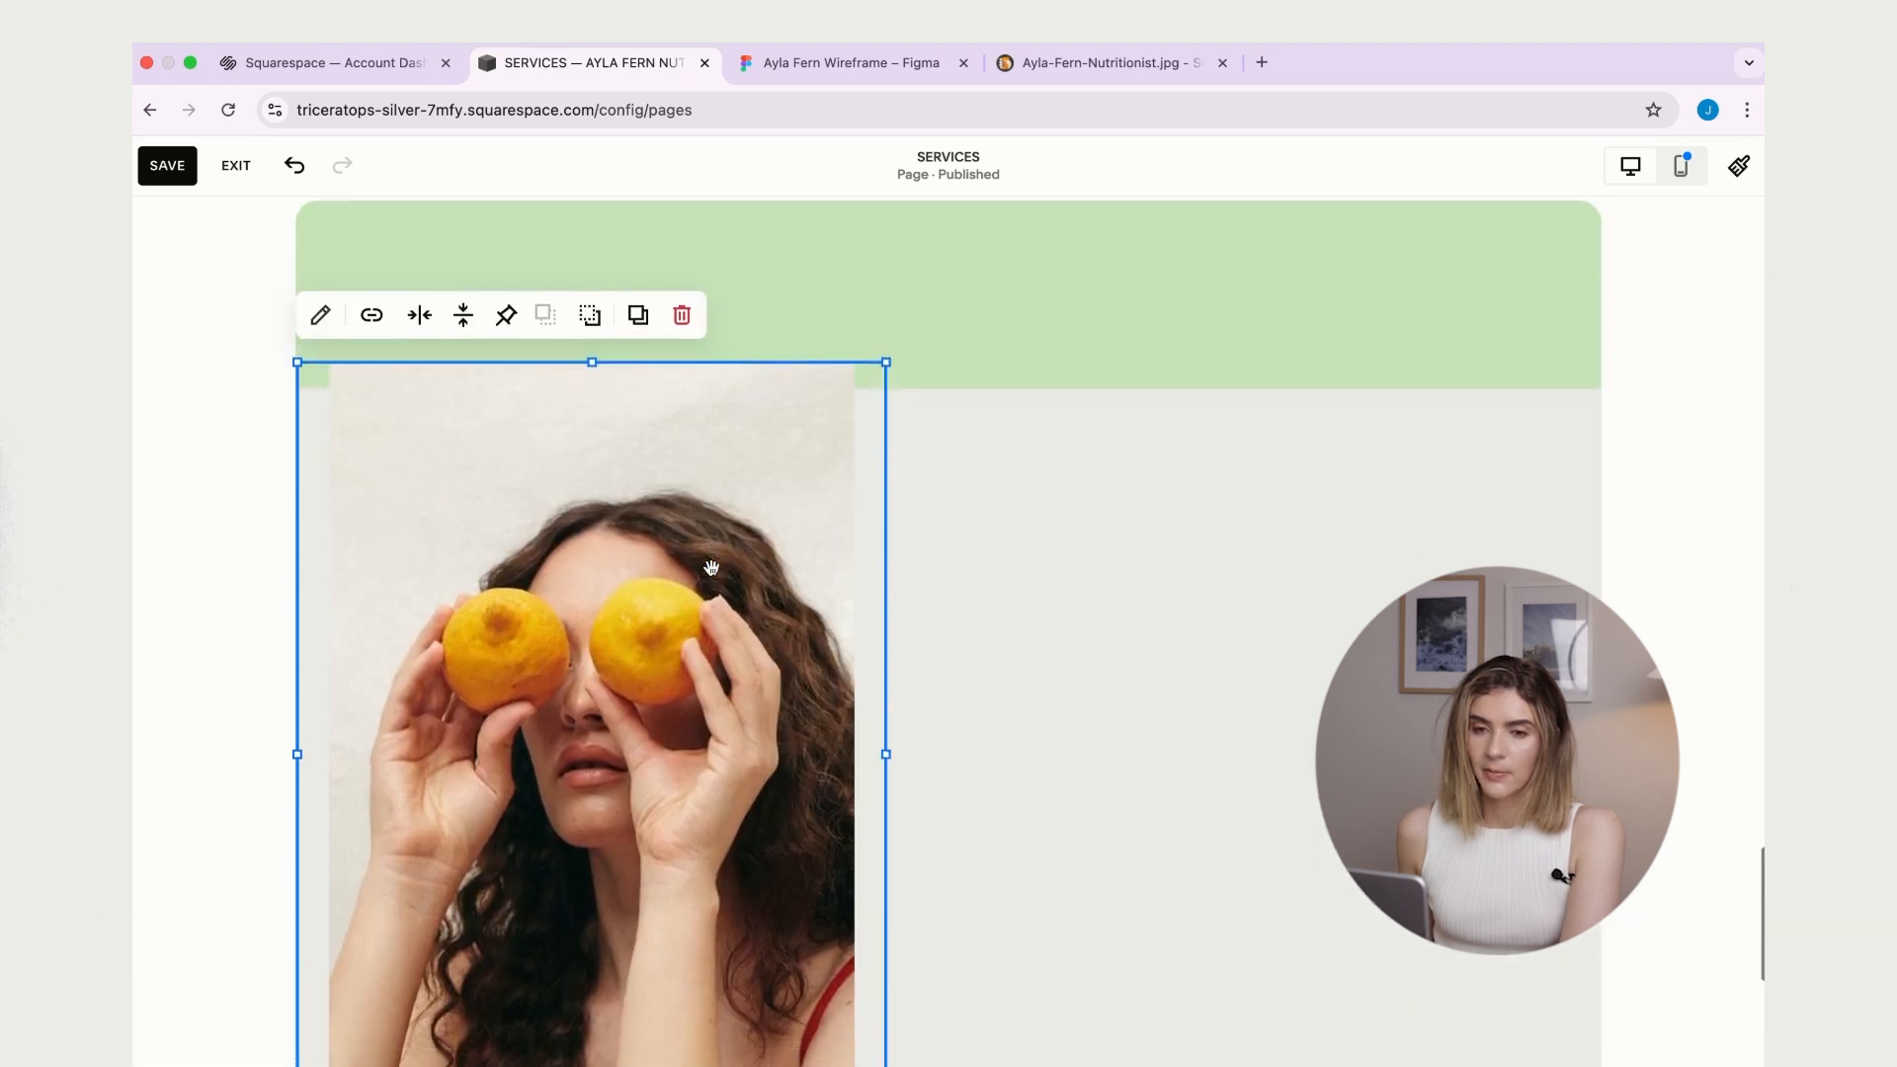
{"action": "scroll", "coordinate": [711, 567], "scroll_direction": "down", "scroll_amount": 2}
{"action": "scroll", "coordinate": [711, 567], "scroll_direction": "up", "scroll_amount": 1}
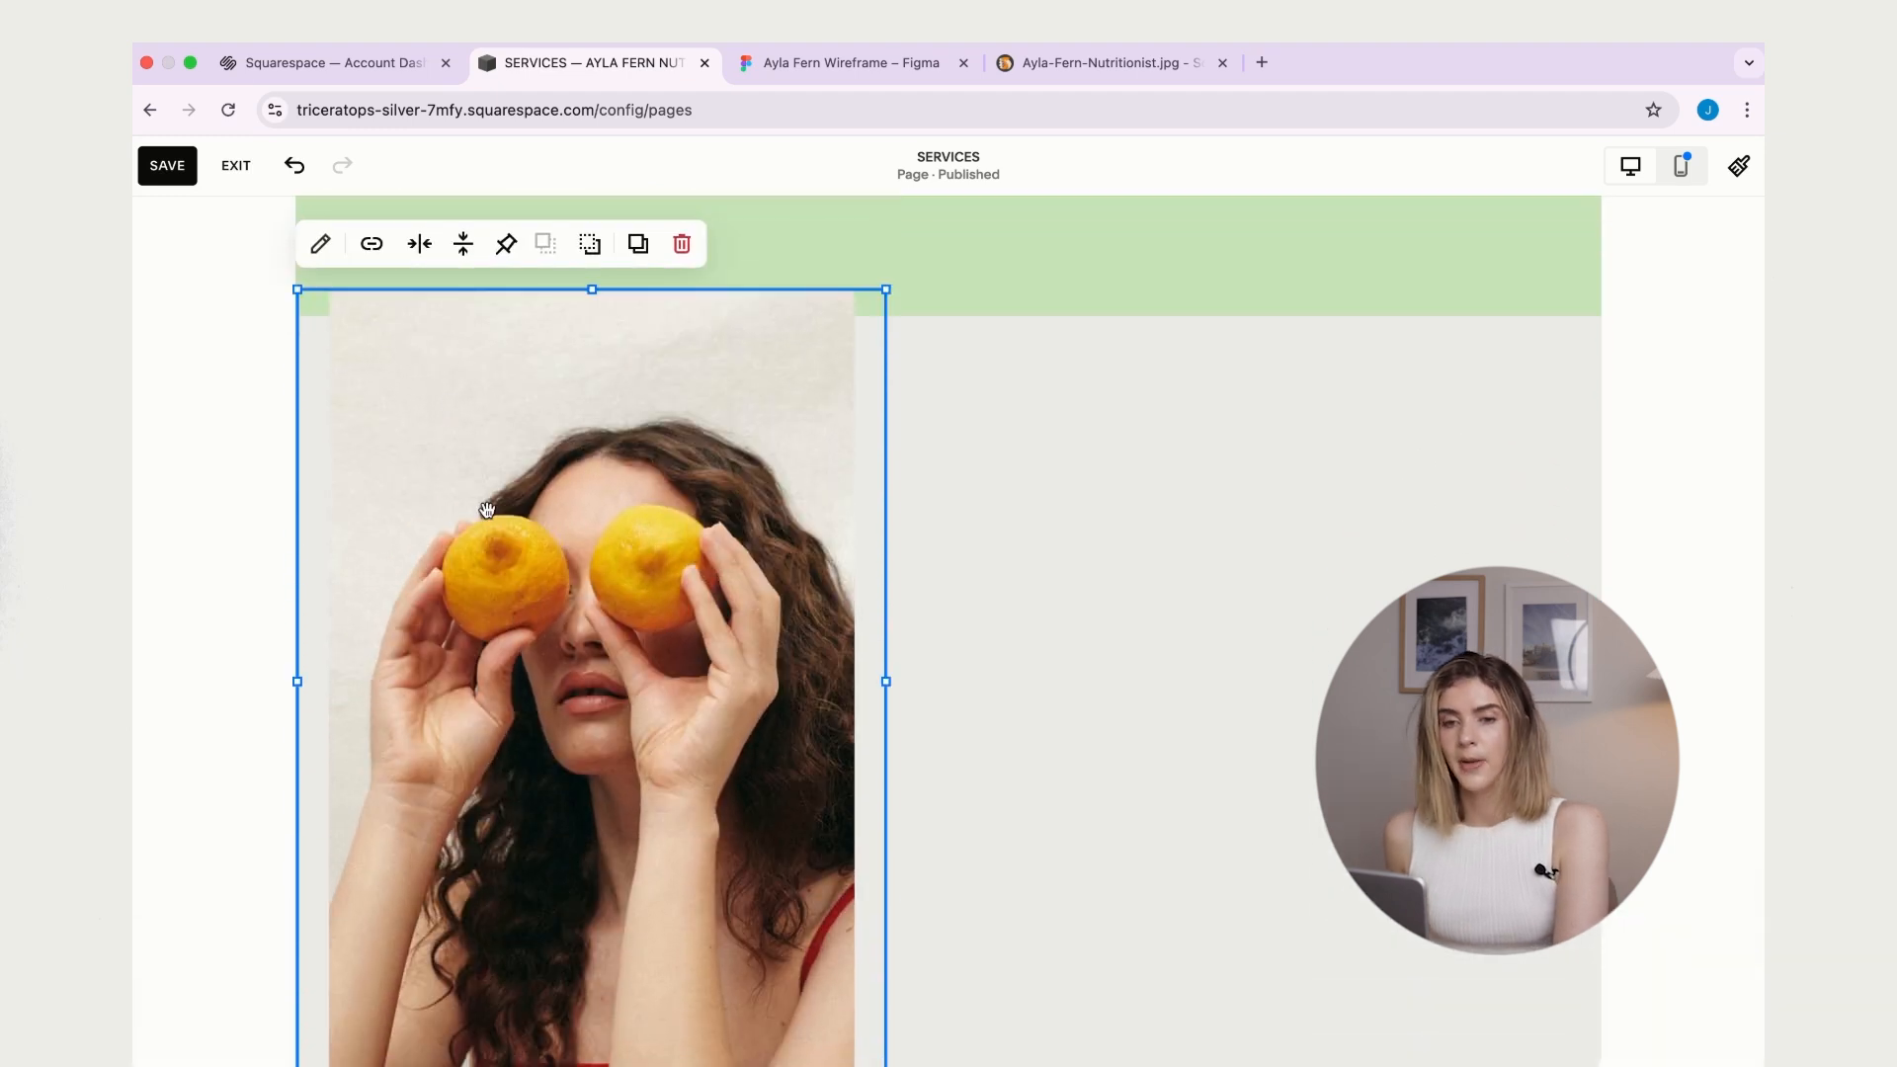
- Set the photo to Fill its block with a bottom-left corner radius of 20
{"action": "left_click", "coordinate": [320, 243]}
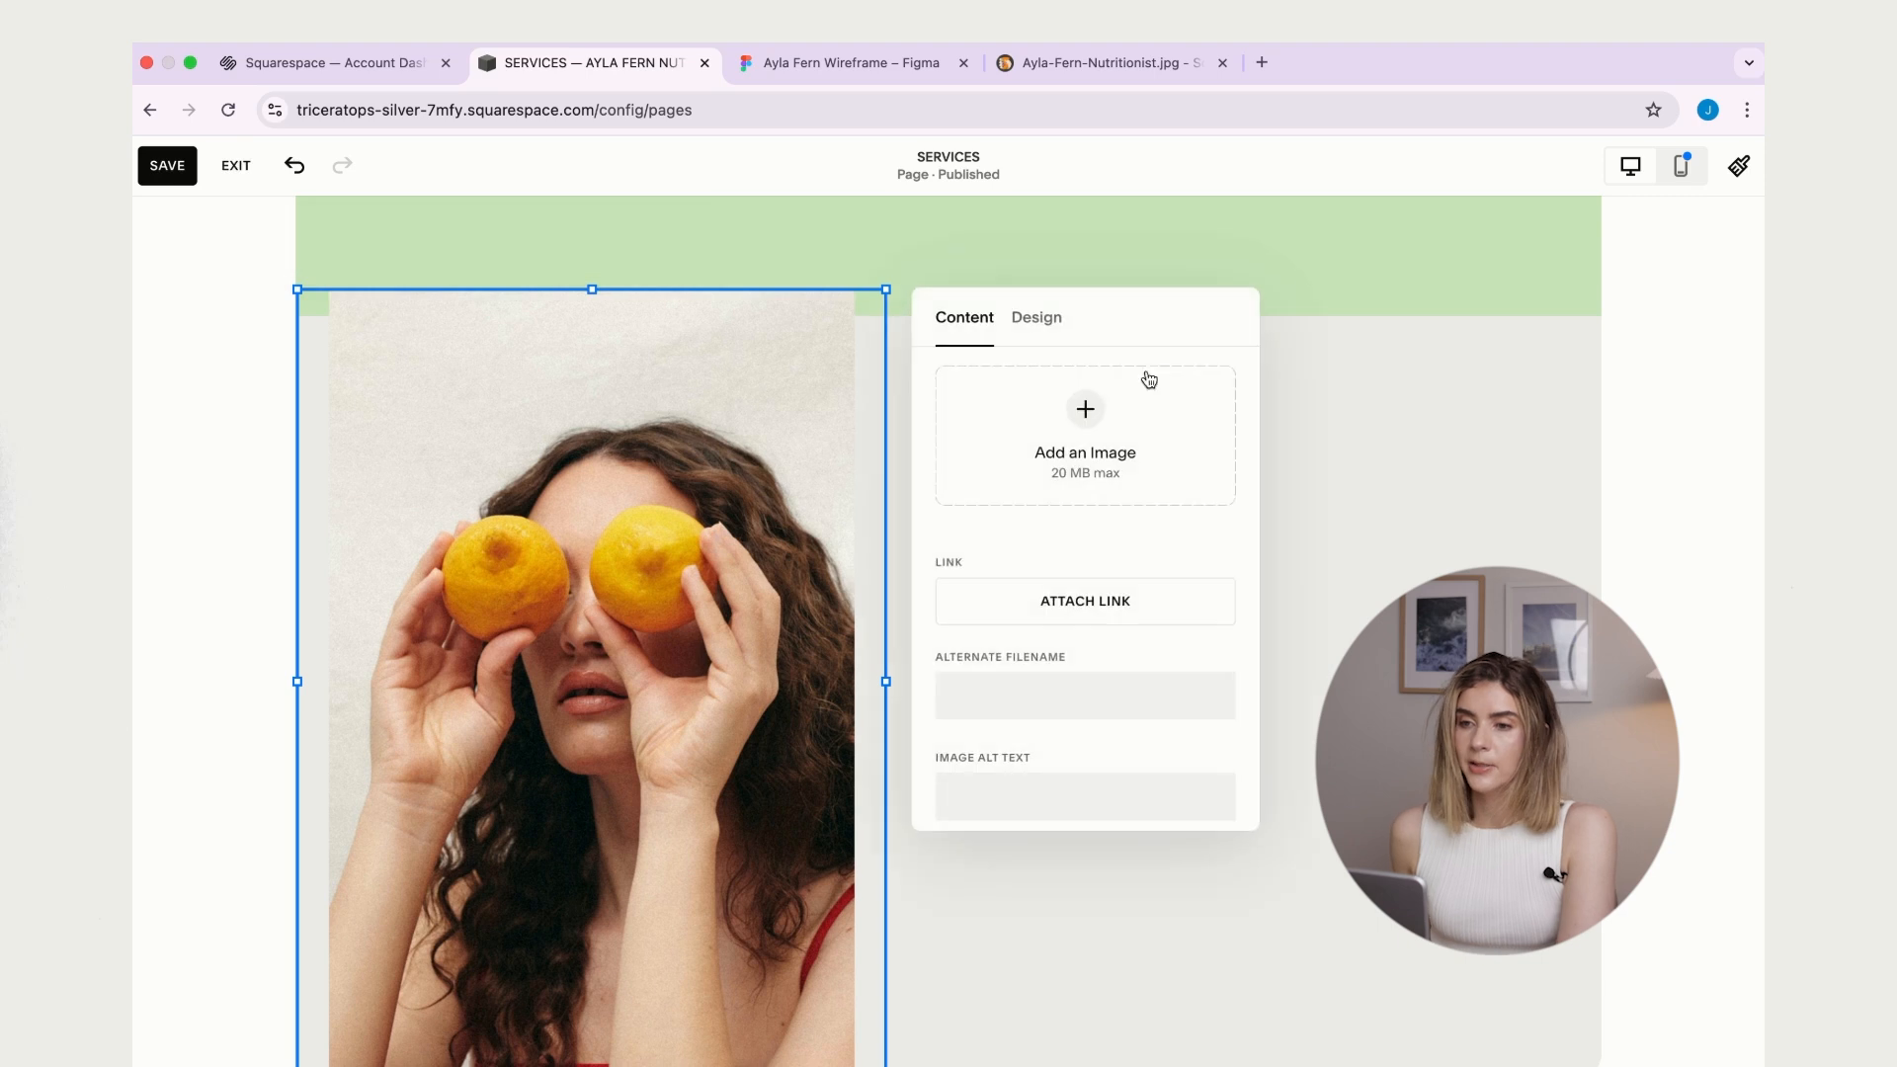
{"action": "left_click", "coordinate": [1025, 320]}
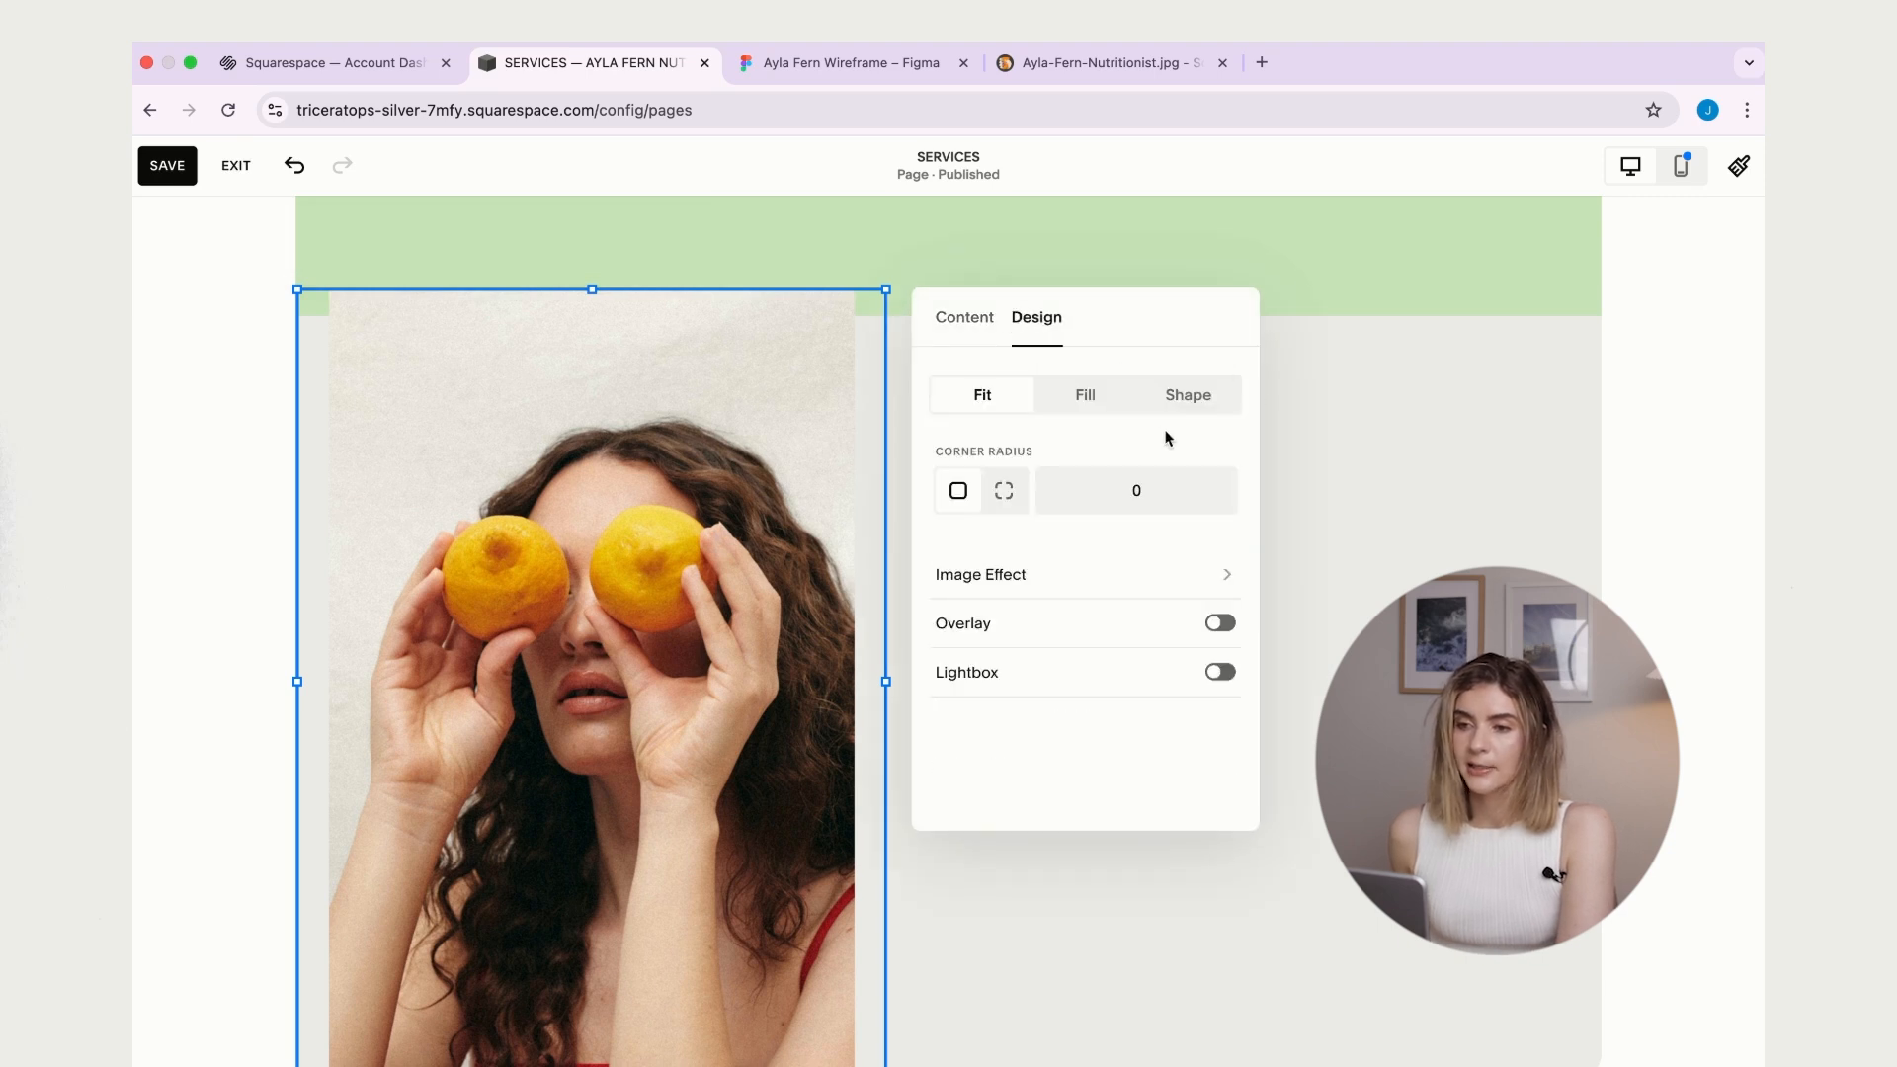
{"action": "left_click", "coordinate": [1085, 397]}
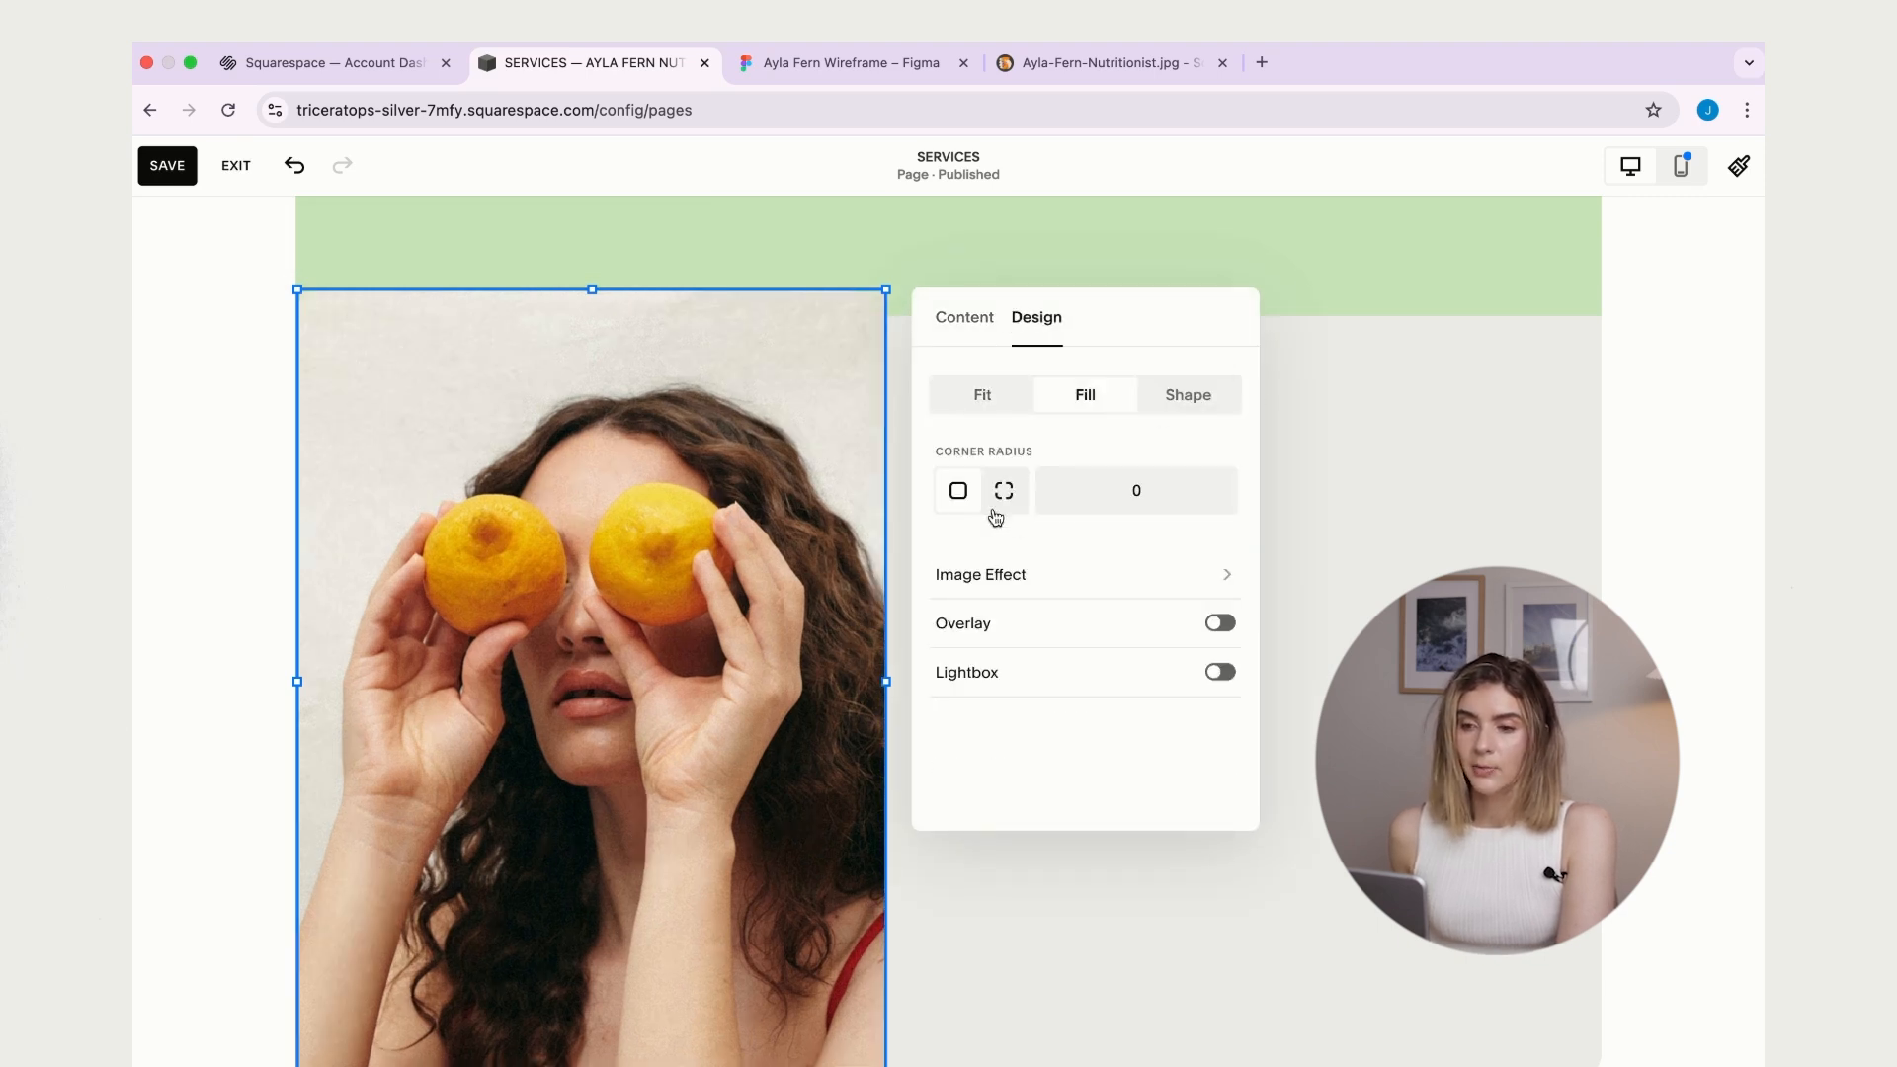
{"action": "scroll", "coordinate": [798, 490], "scroll_direction": "down", "scroll_amount": 4}
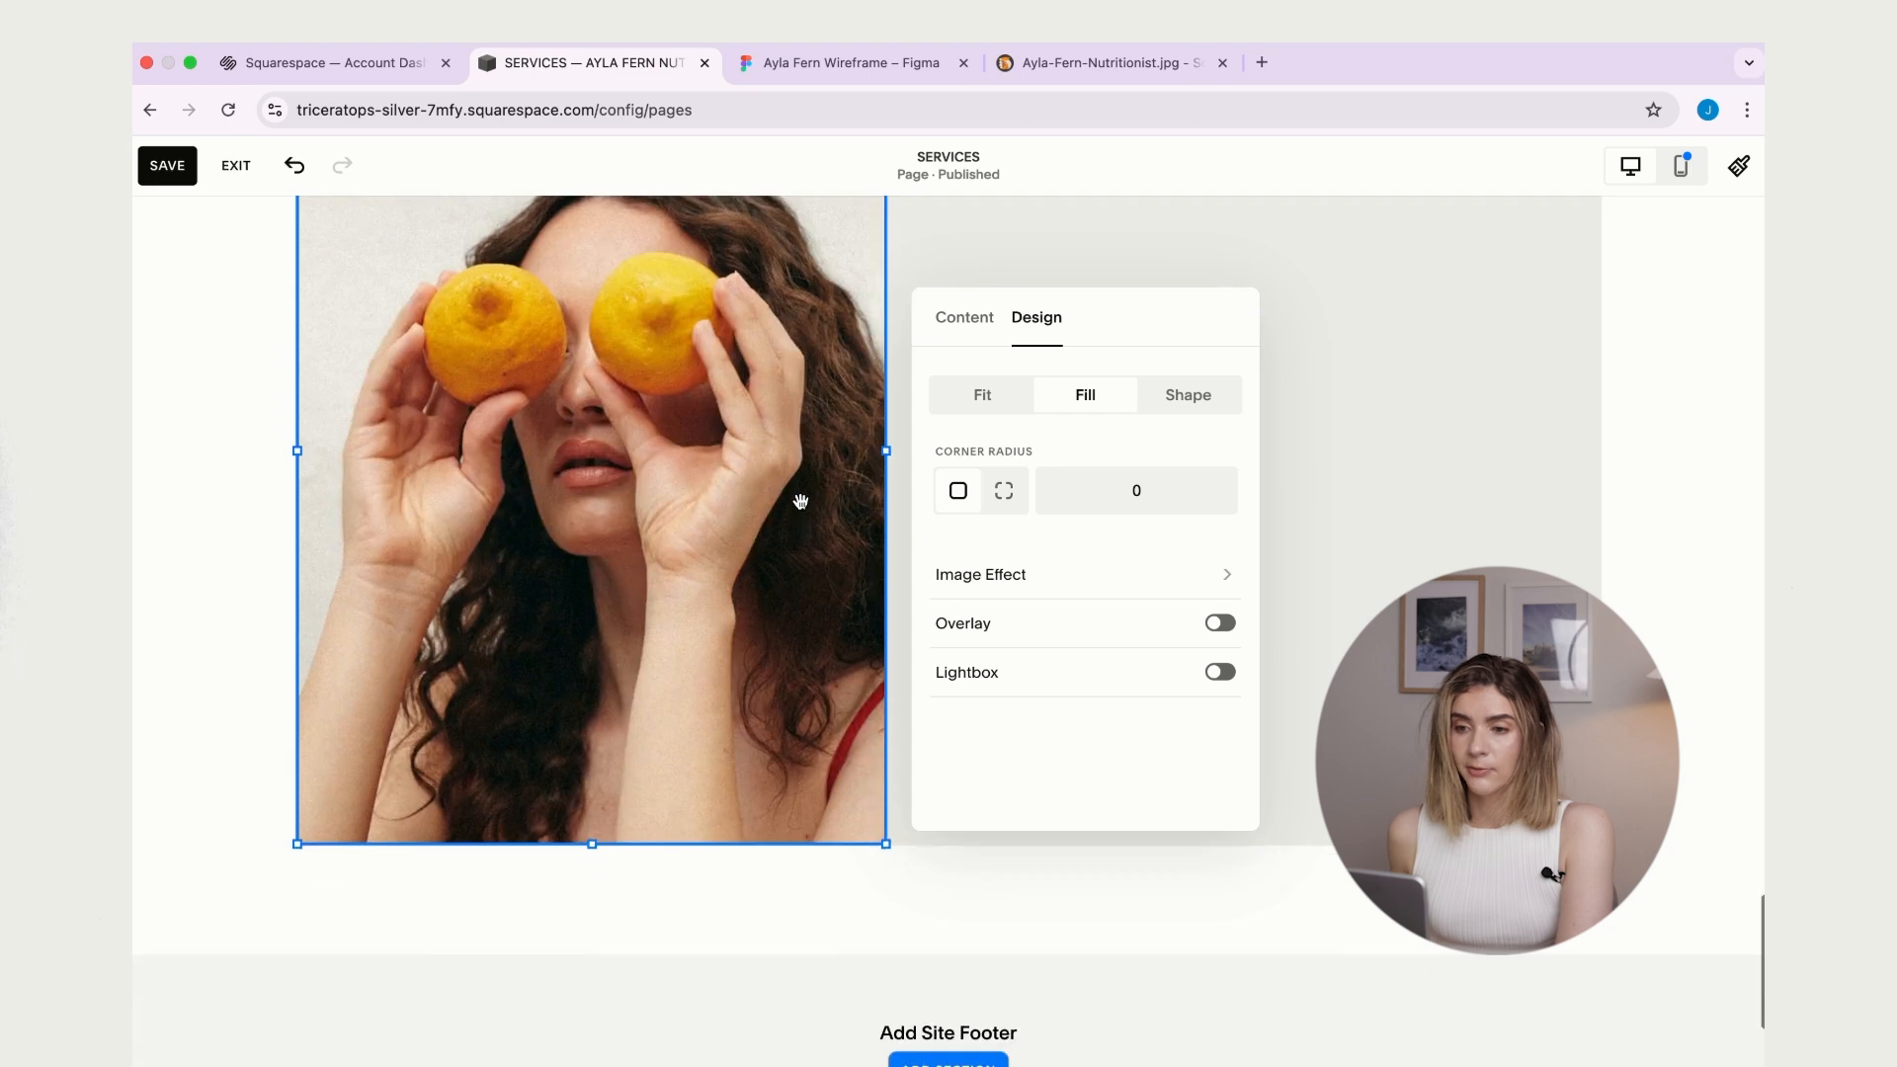
{"action": "scroll", "coordinate": [678, 537], "scroll_direction": "down", "scroll_amount": 2}
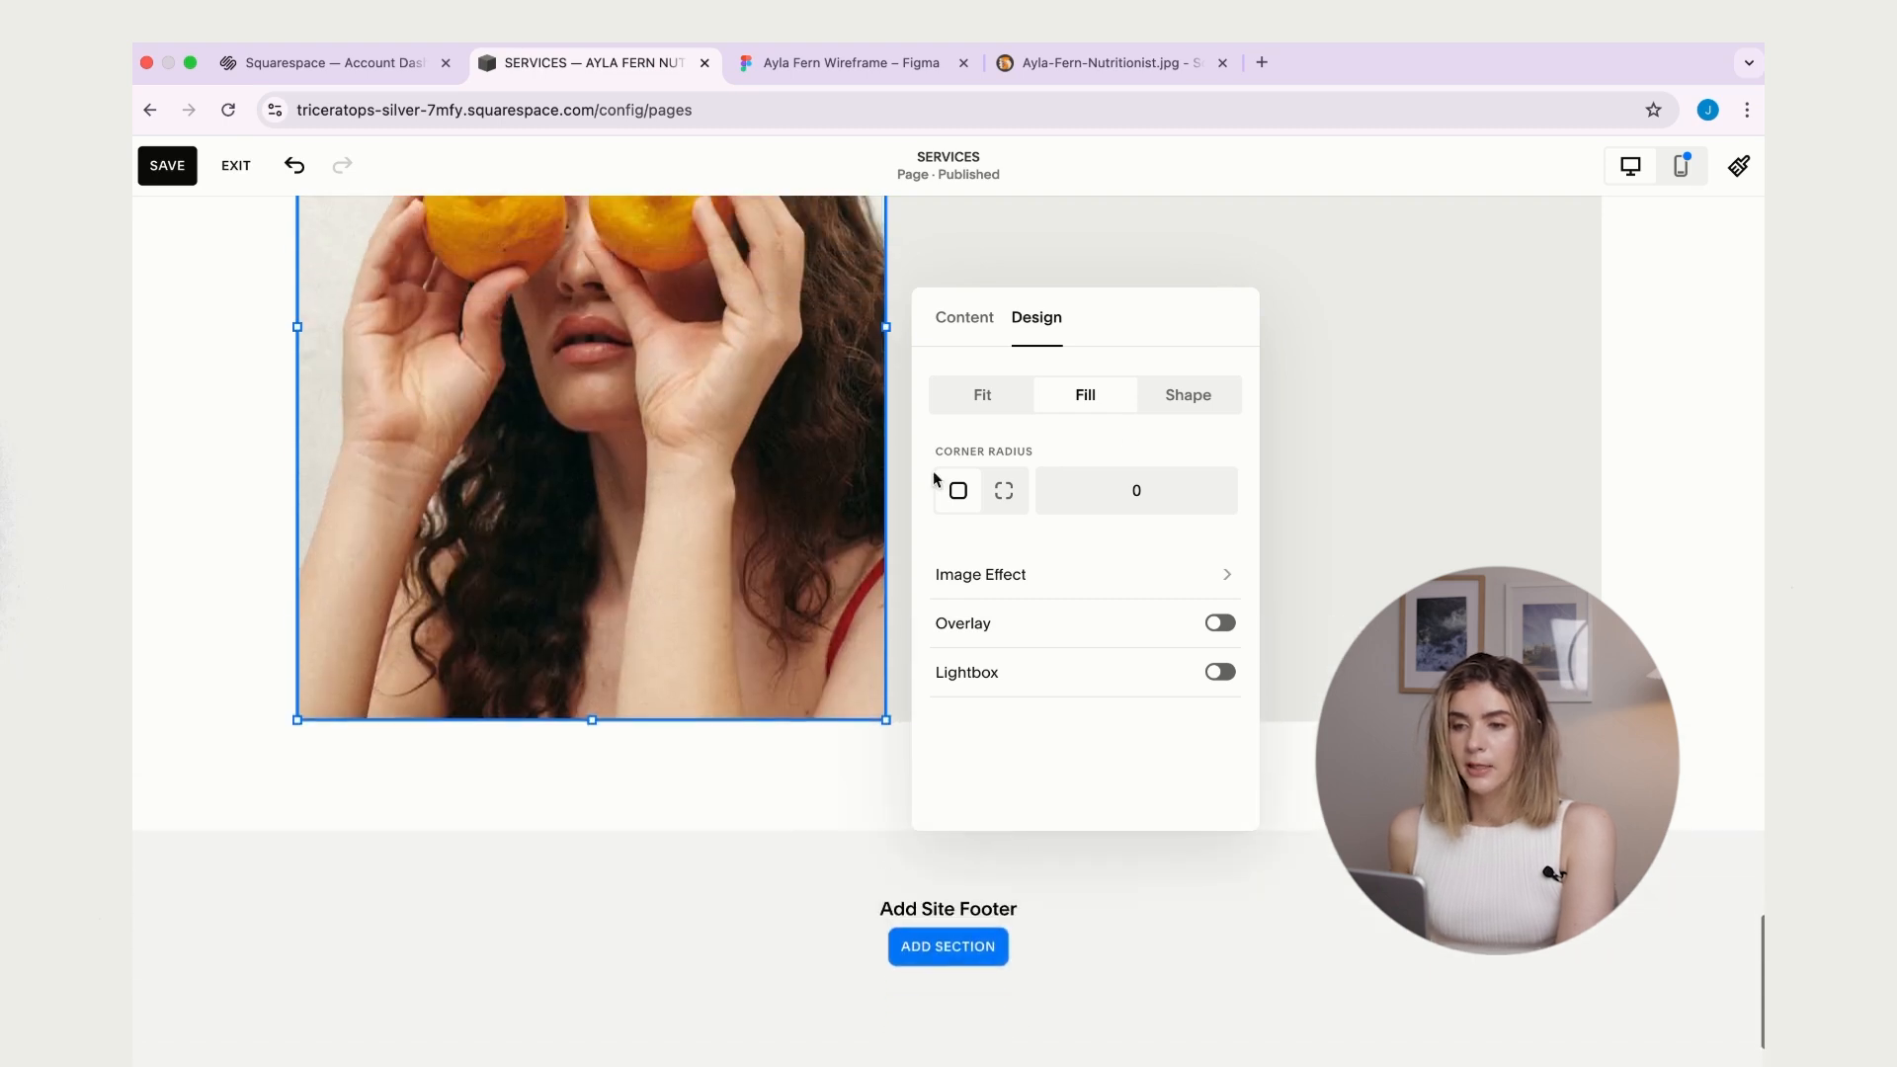
{"action": "left_click", "coordinate": [1003, 506]}
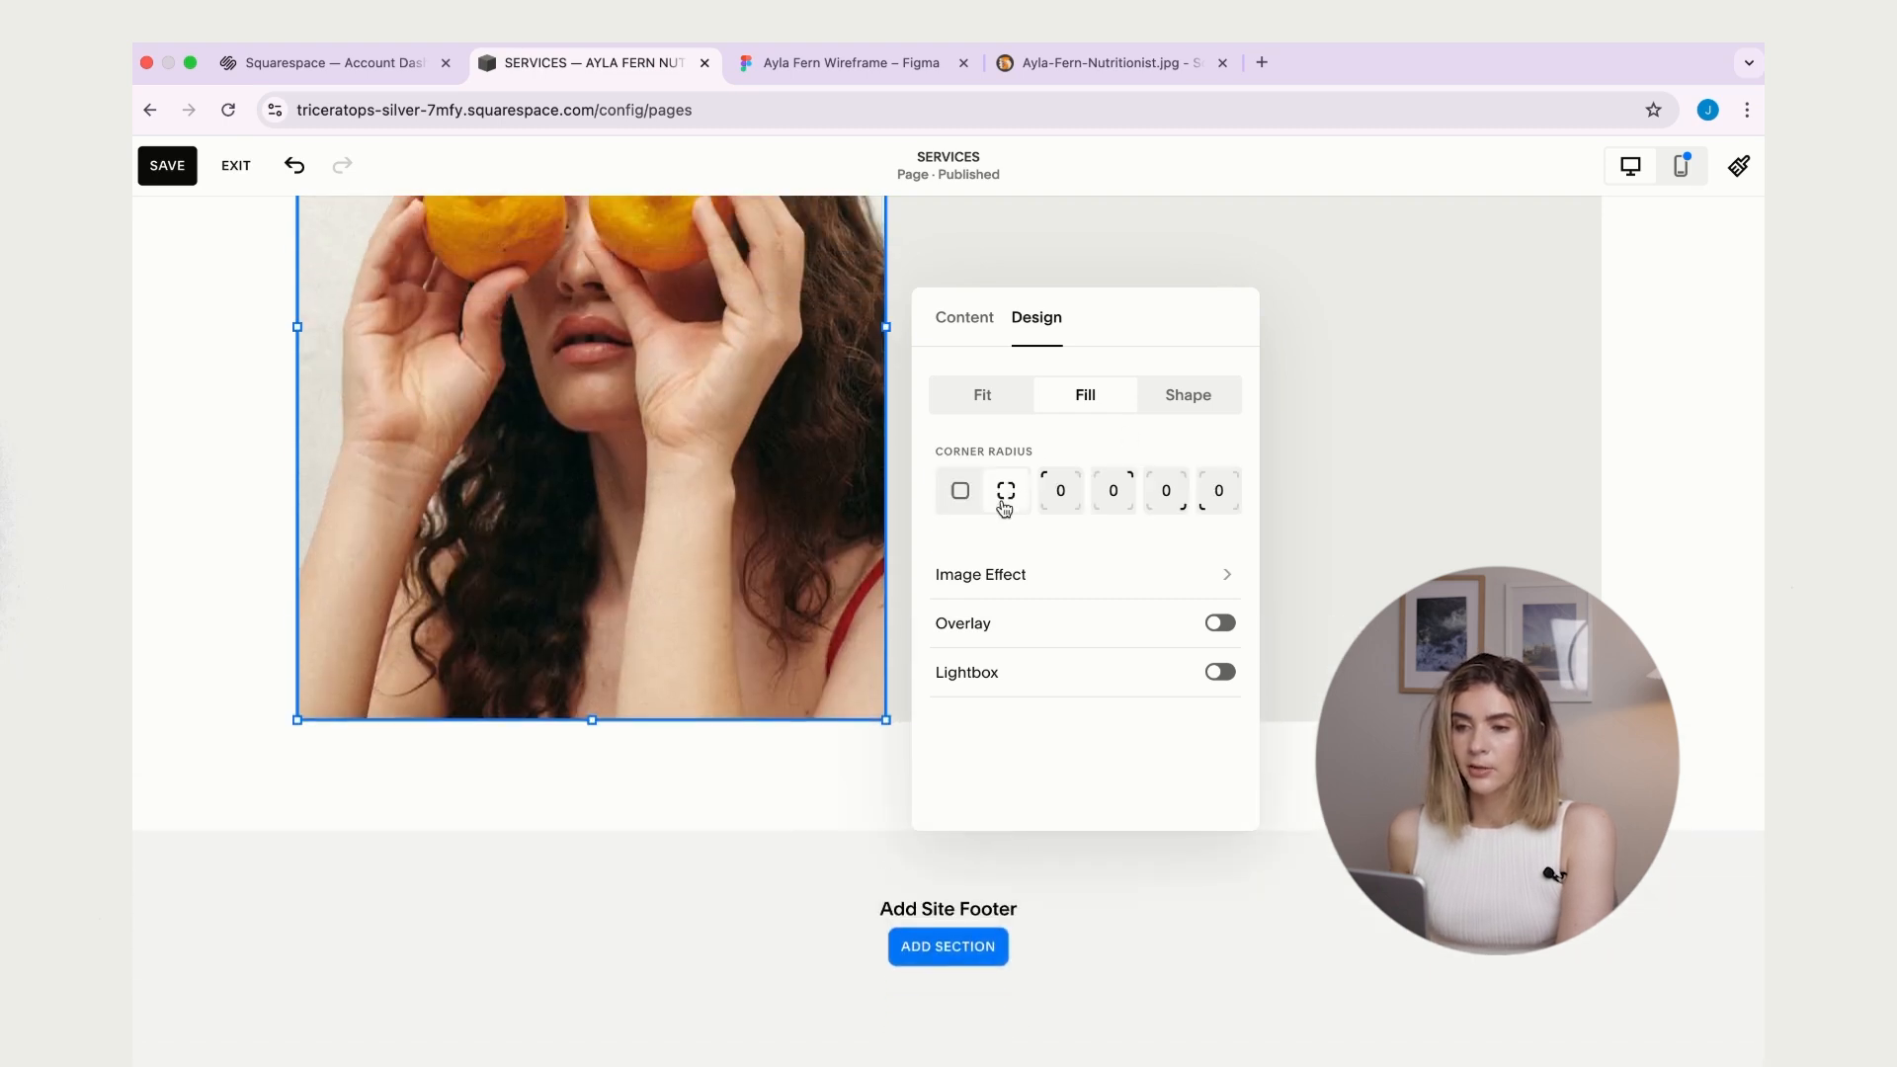
{"action": "left_click", "coordinate": [1219, 491]}
{"action": "type", "text": "20"}
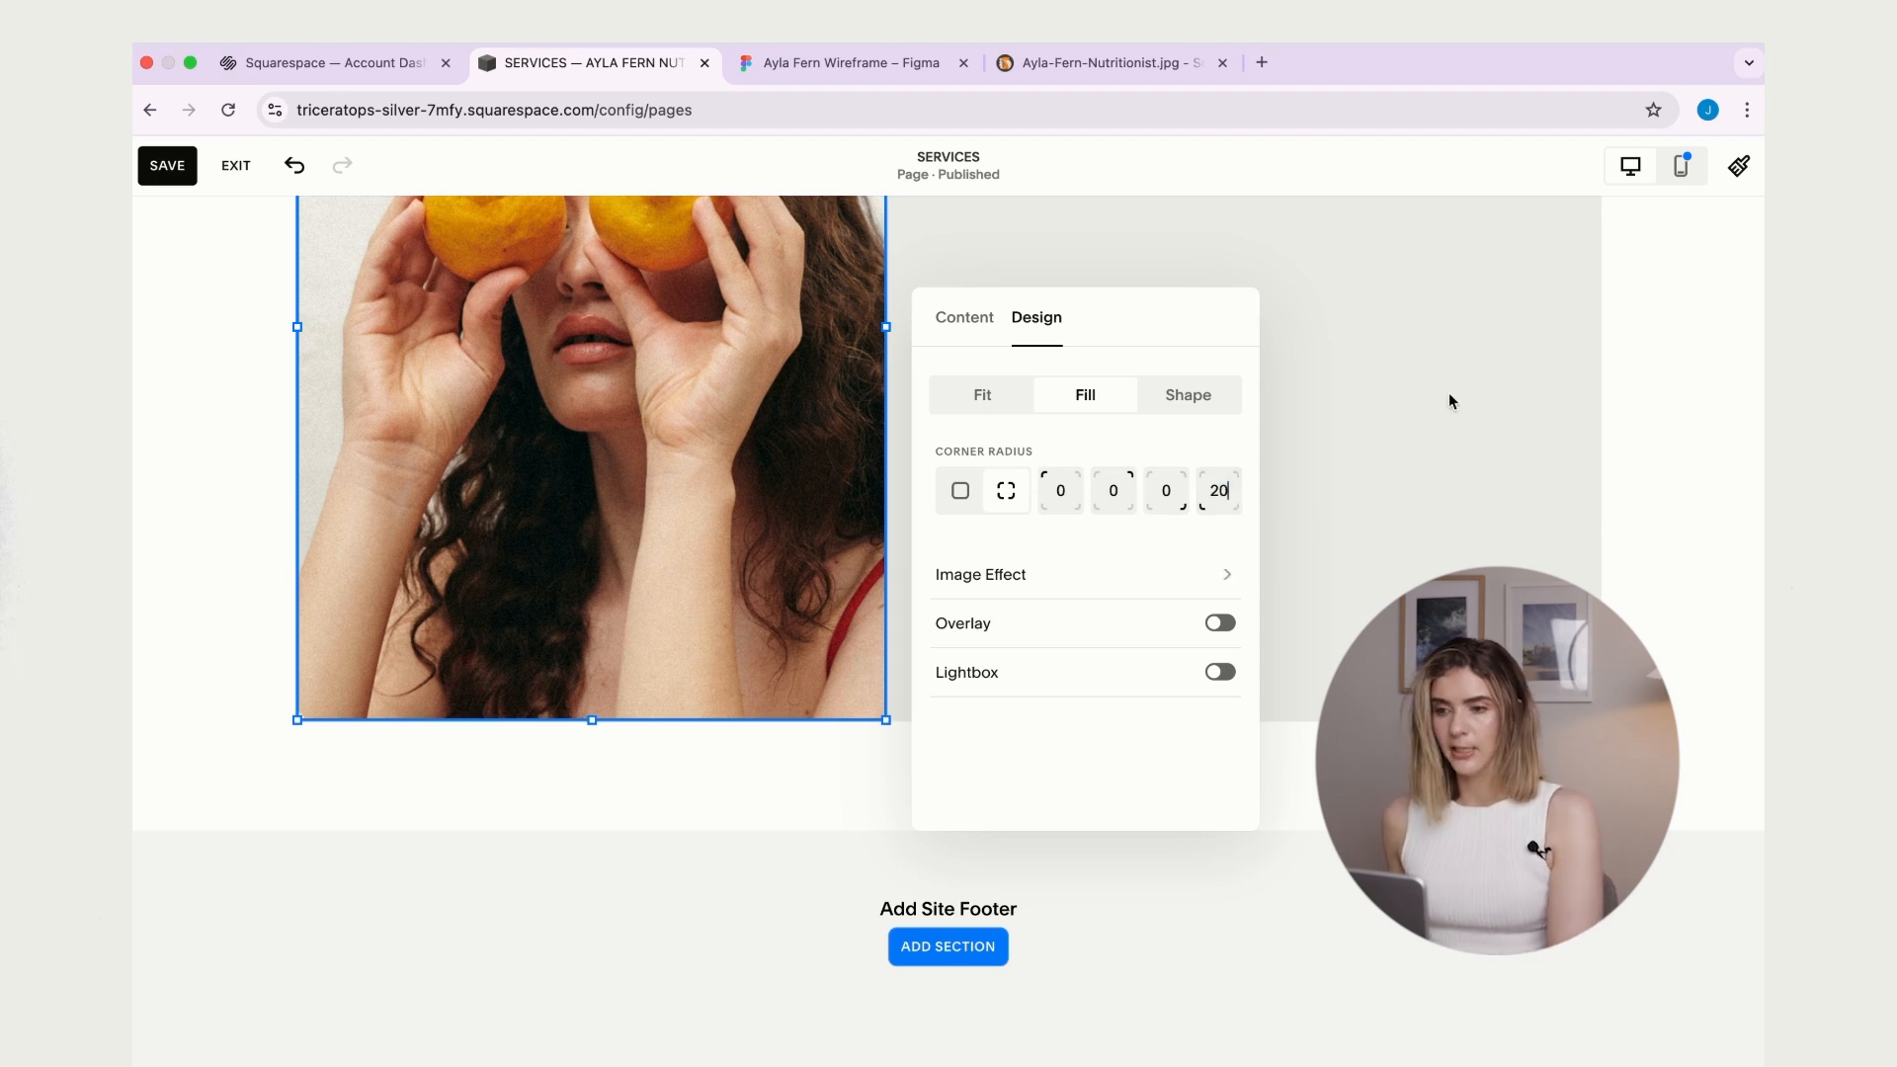
{"action": "left_click", "coordinate": [1685, 394]}
- Move the green band shape forward so it sits in front of the photo
{"action": "scroll", "coordinate": [580, 425], "scroll_direction": "down", "scroll_amount": 1}
{"action": "scroll", "coordinate": [581, 425], "scroll_direction": "down", "scroll_amount": 1}
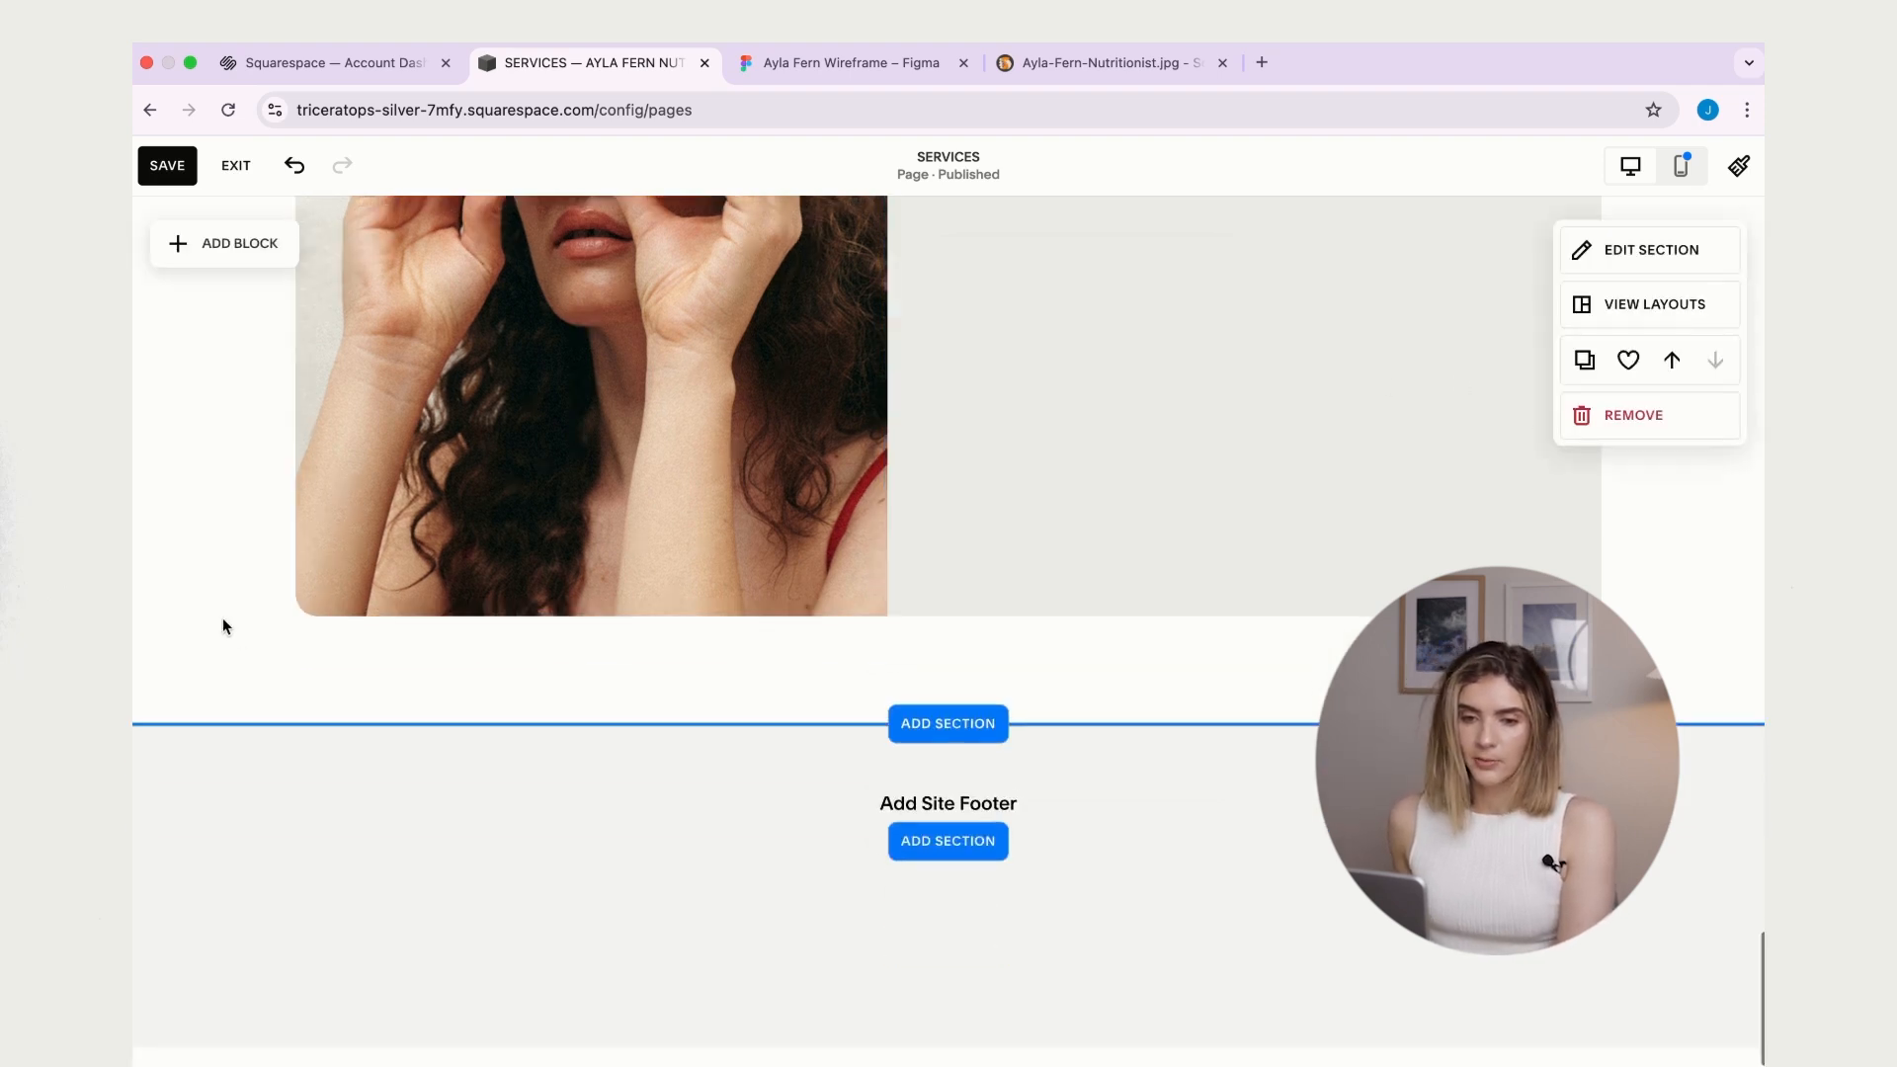
{"action": "scroll", "coordinate": [608, 604], "scroll_direction": "up", "scroll_amount": 5}
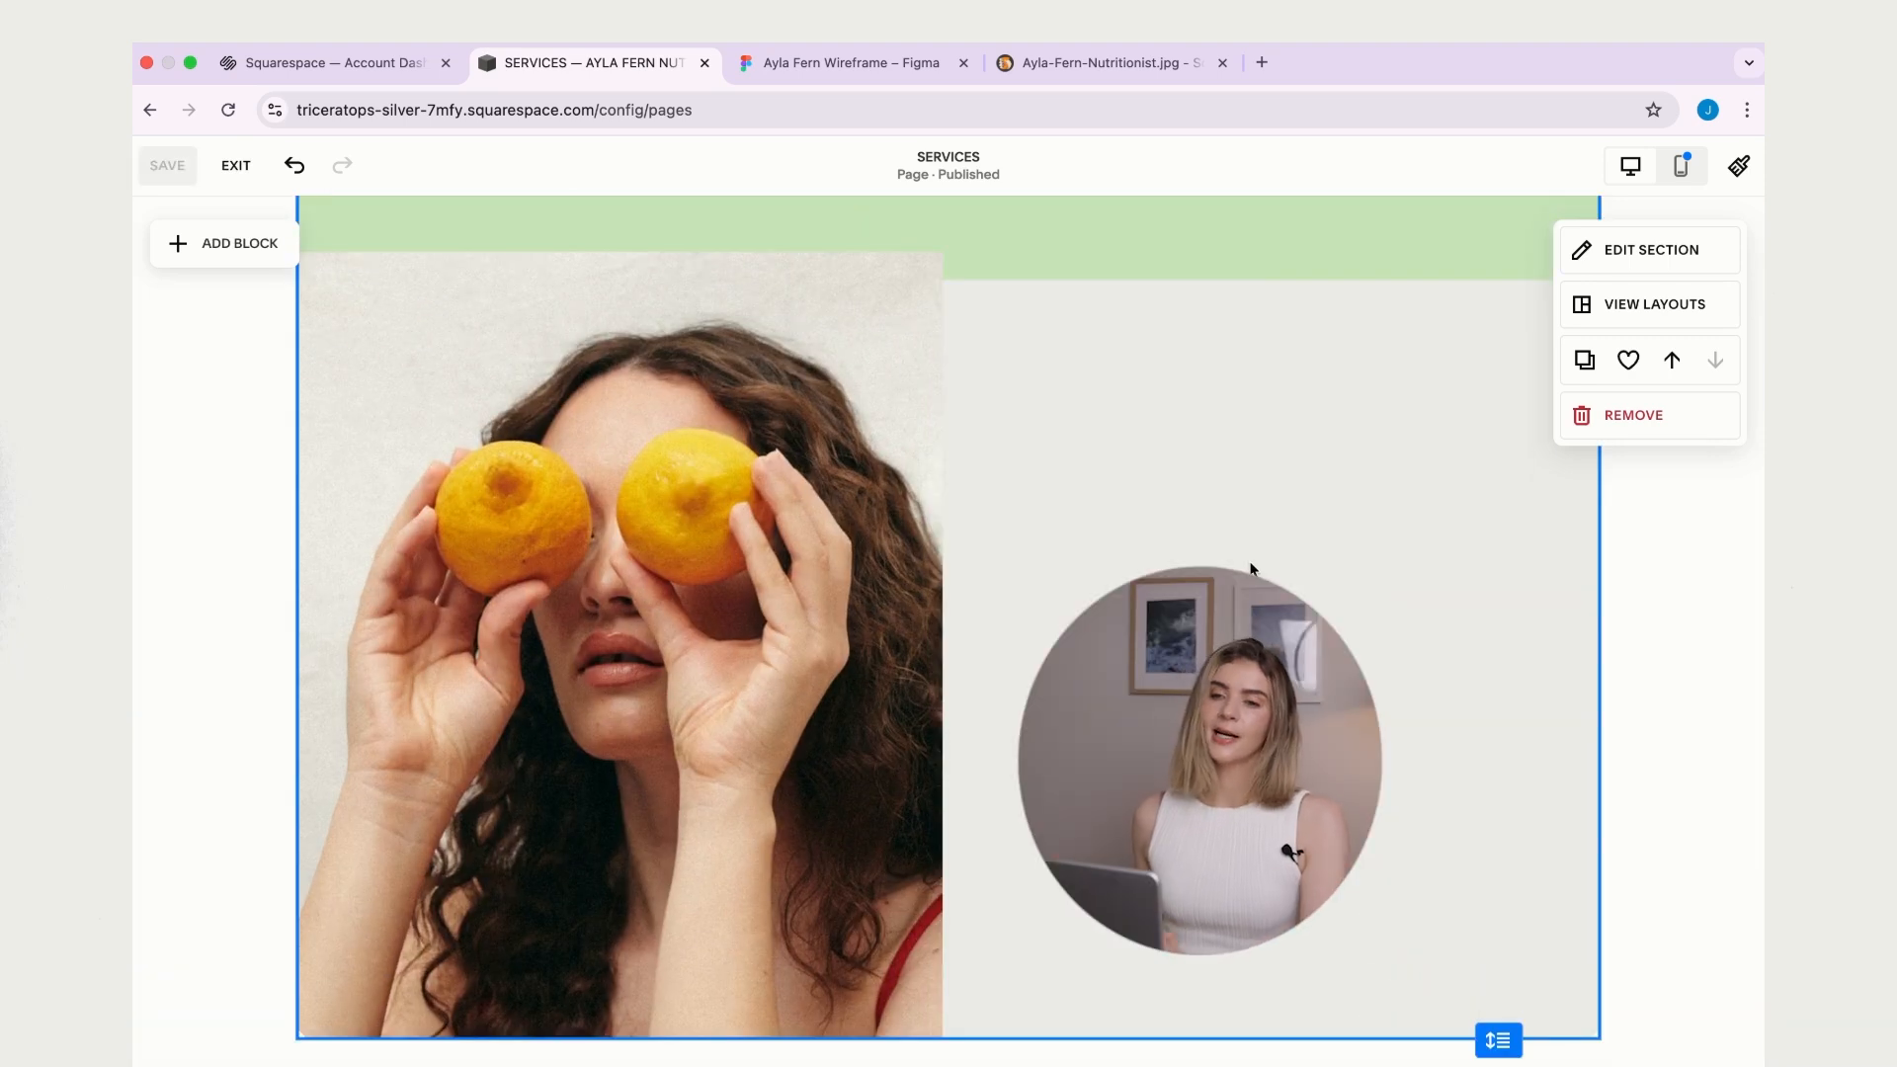
{"action": "scroll", "coordinate": [1253, 568], "scroll_direction": "up", "scroll_amount": 1}
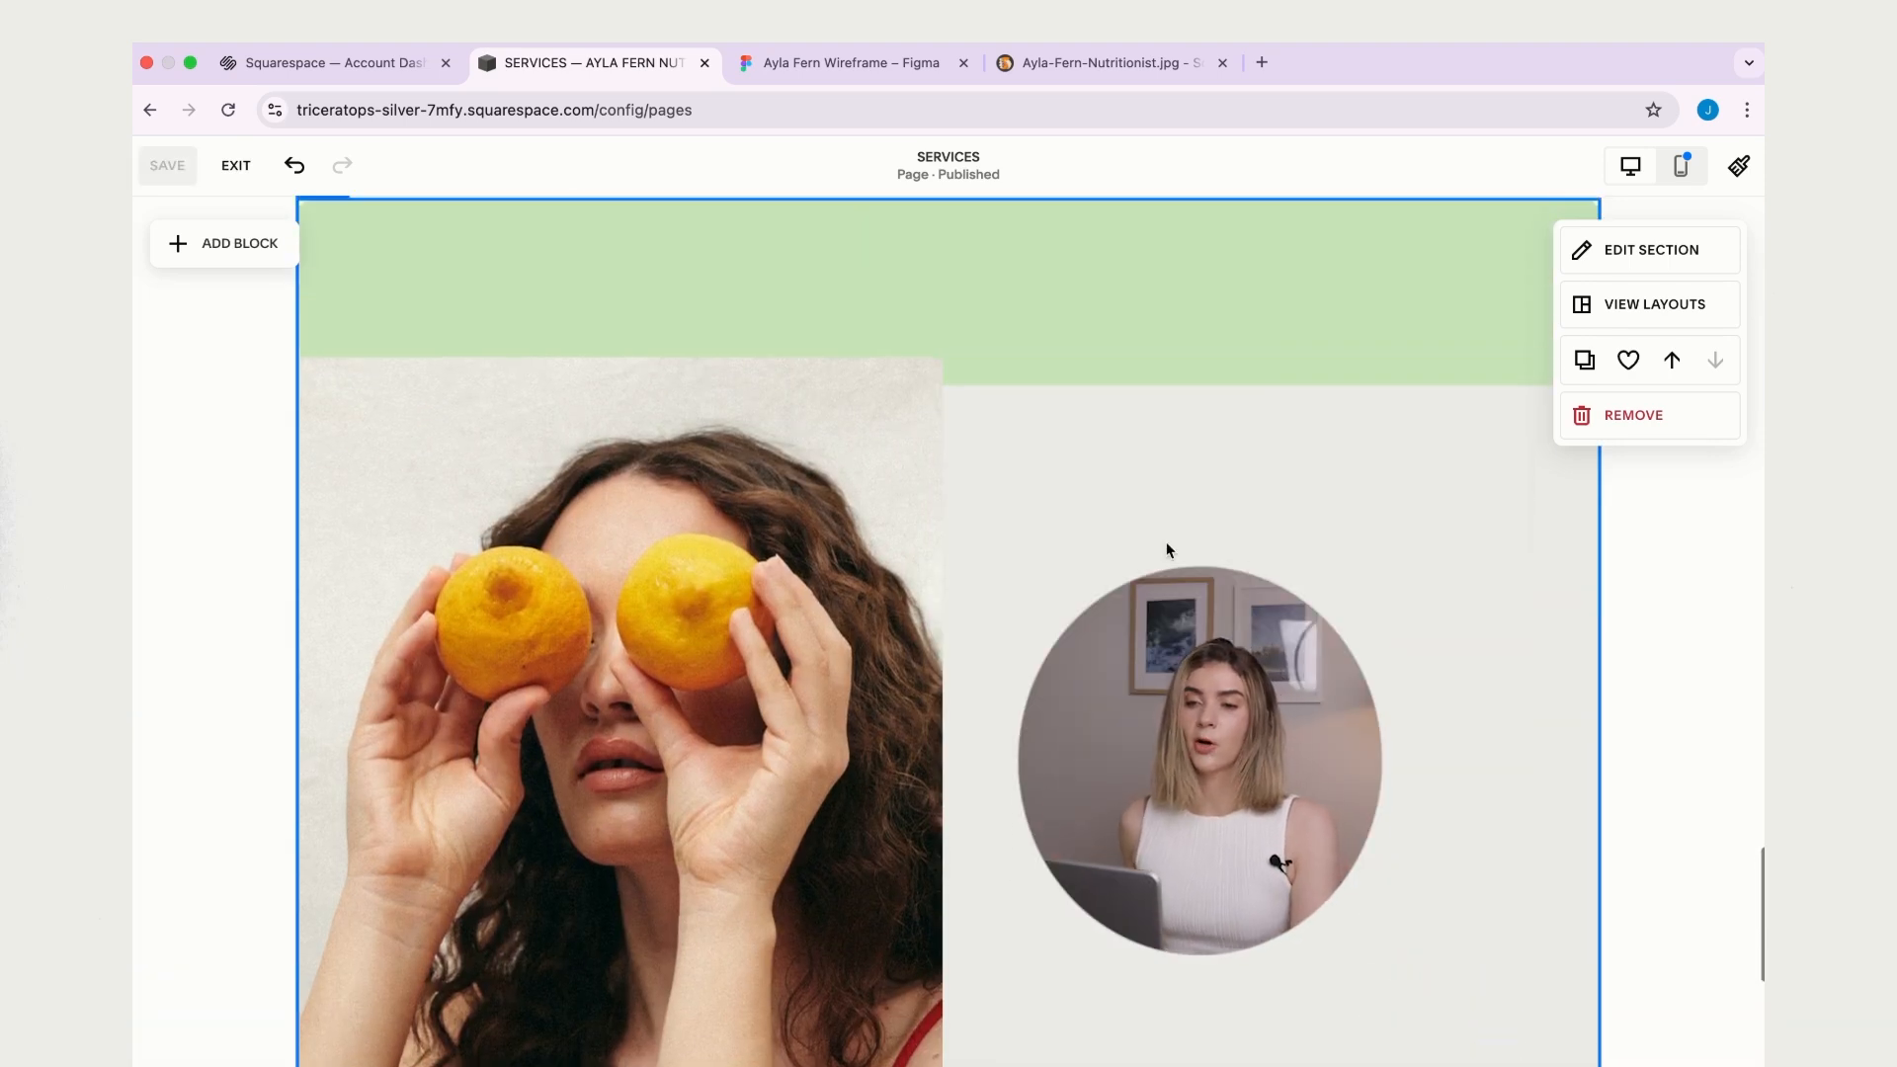
{"action": "scroll", "coordinate": [660, 318], "scroll_direction": "up", "scroll_amount": 2}
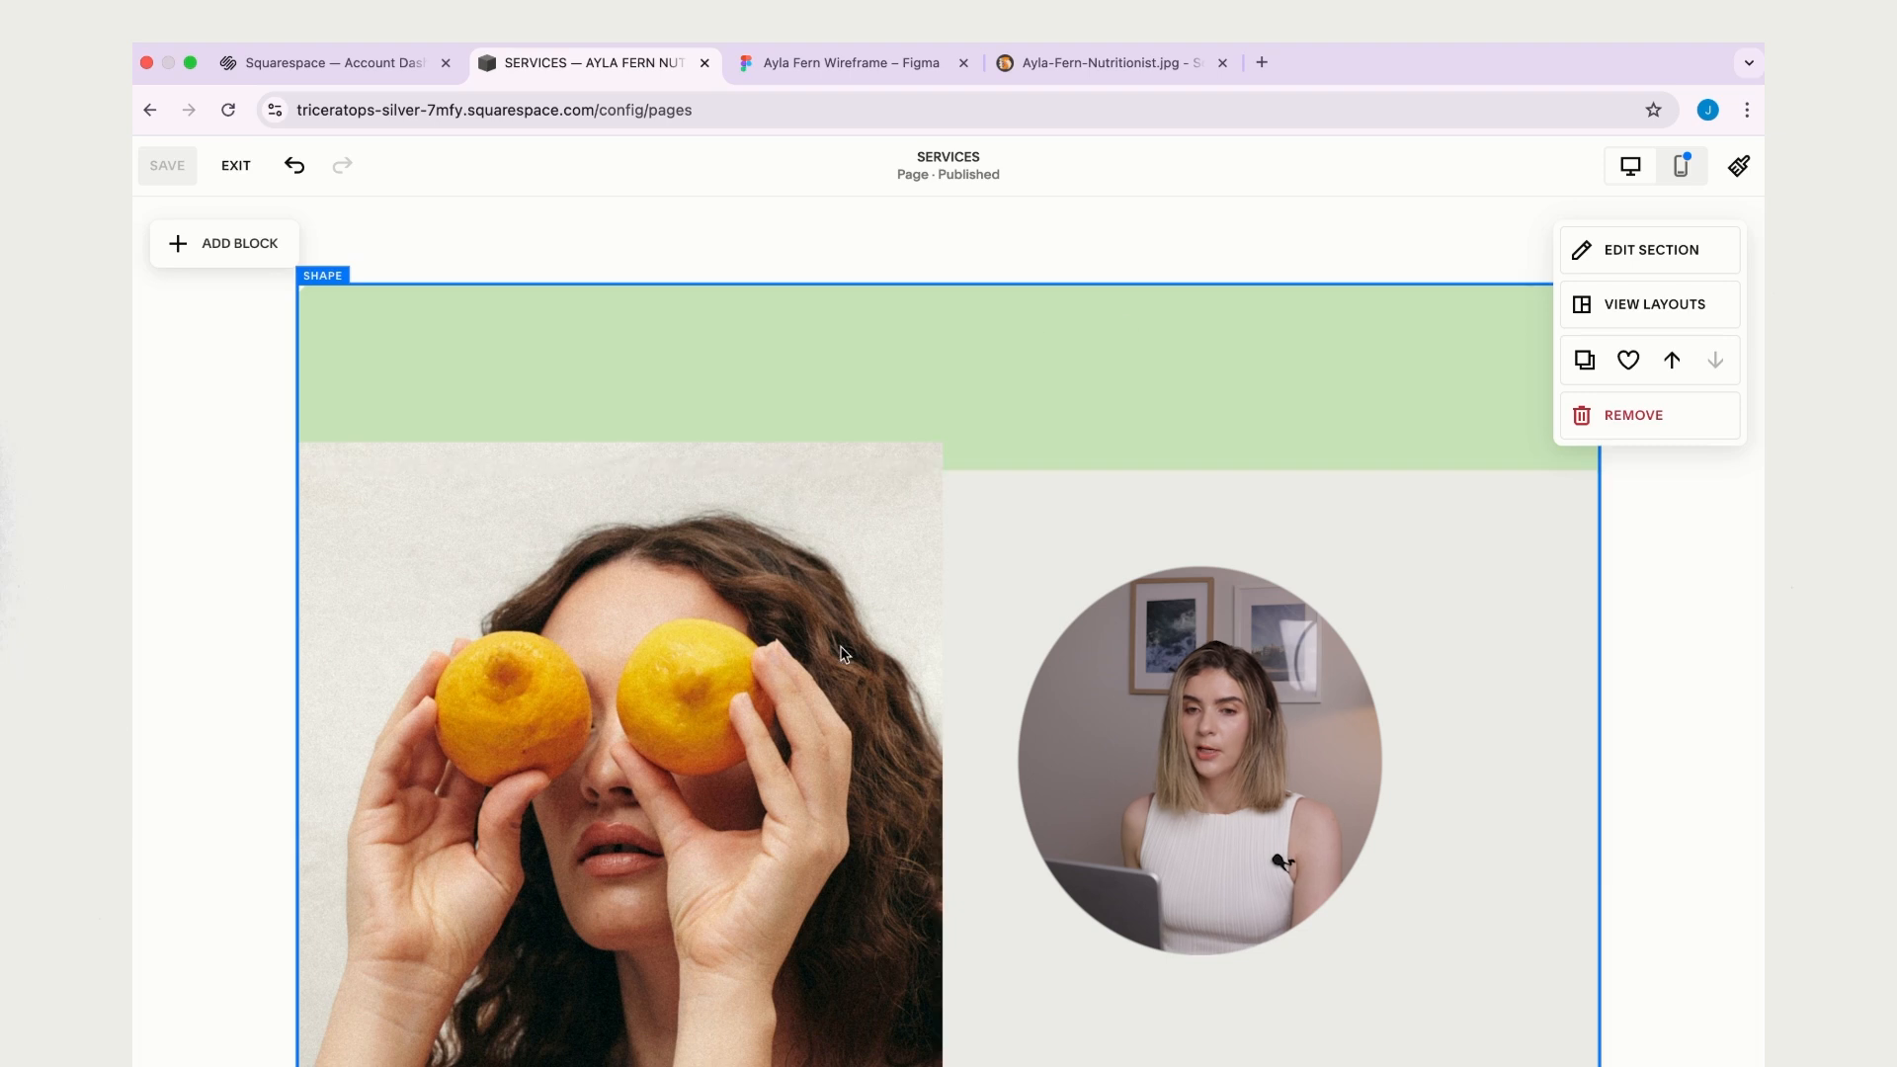
{"action": "scroll", "coordinate": [770, 424], "scroll_direction": "up", "scroll_amount": 2}
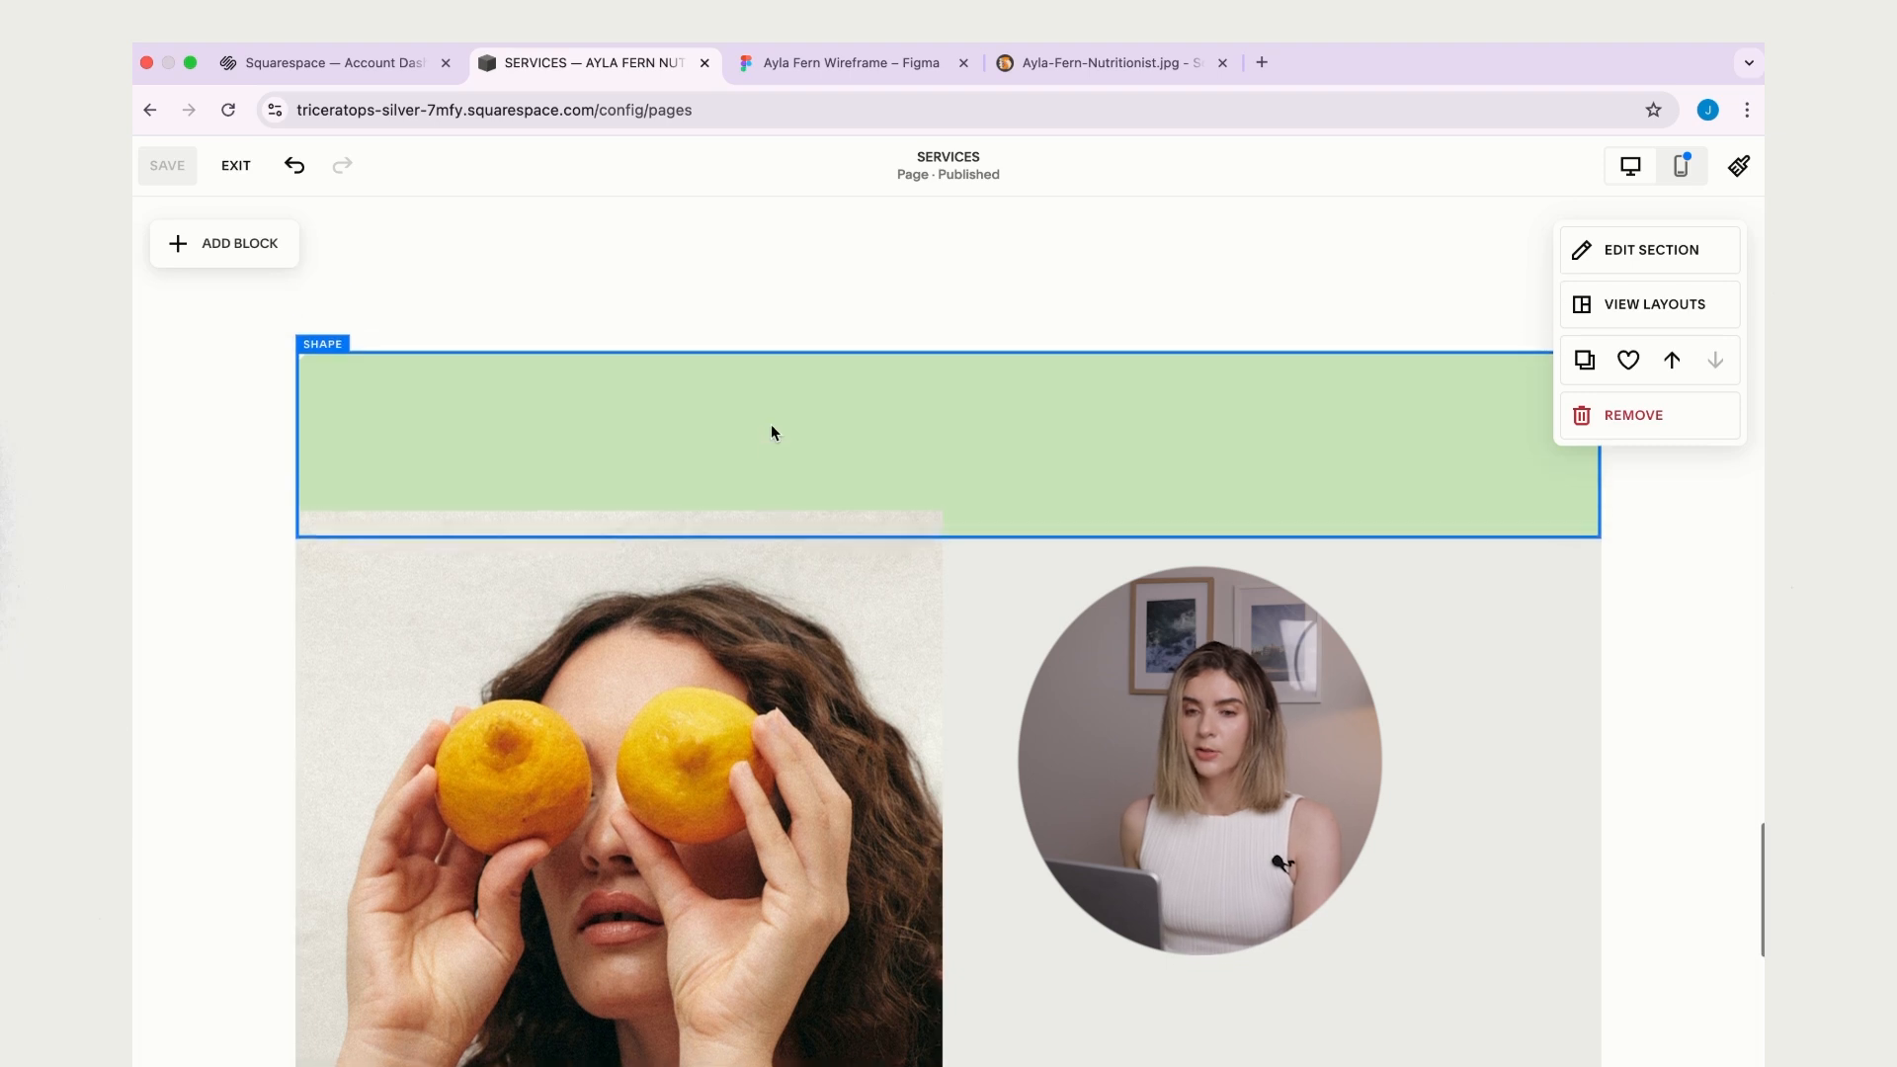
{"action": "left_click", "coordinate": [983, 395]}
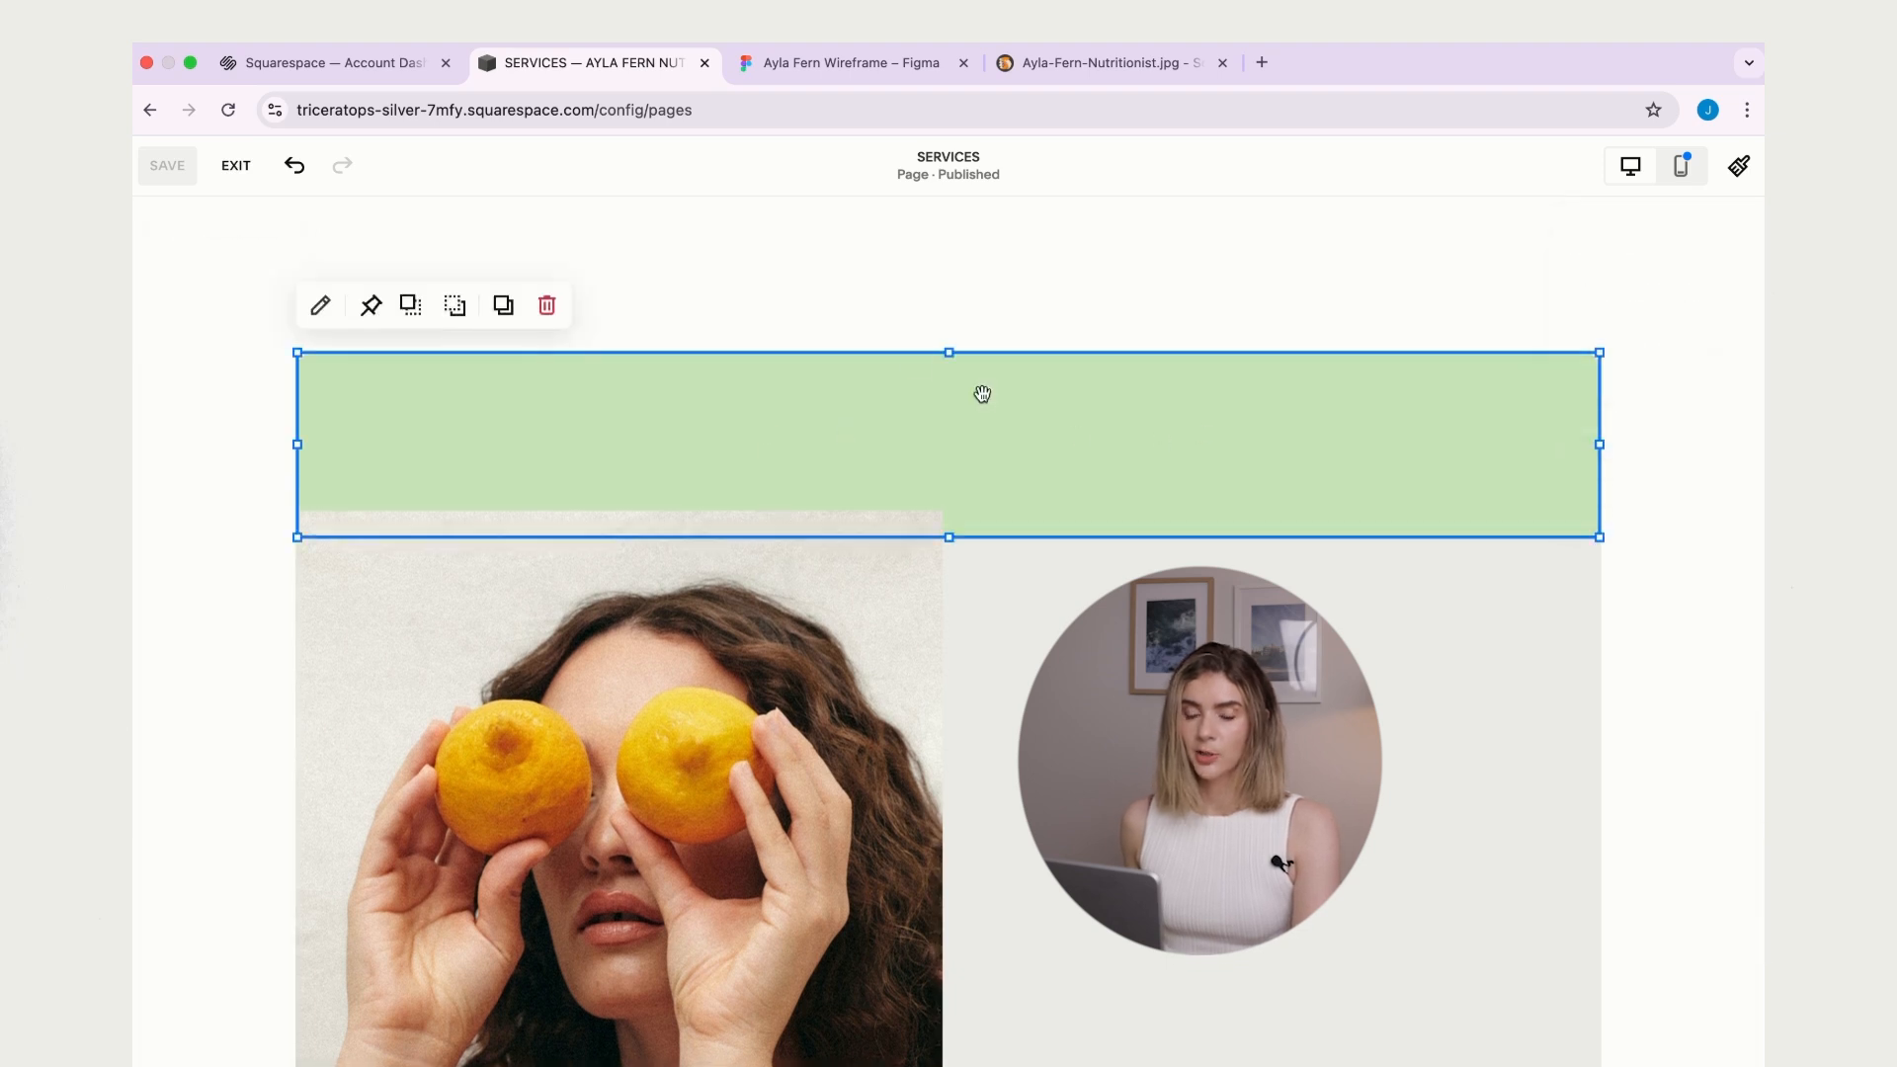
{"action": "left_click", "coordinate": [420, 310]}
{"action": "left_click", "coordinate": [1146, 320]}
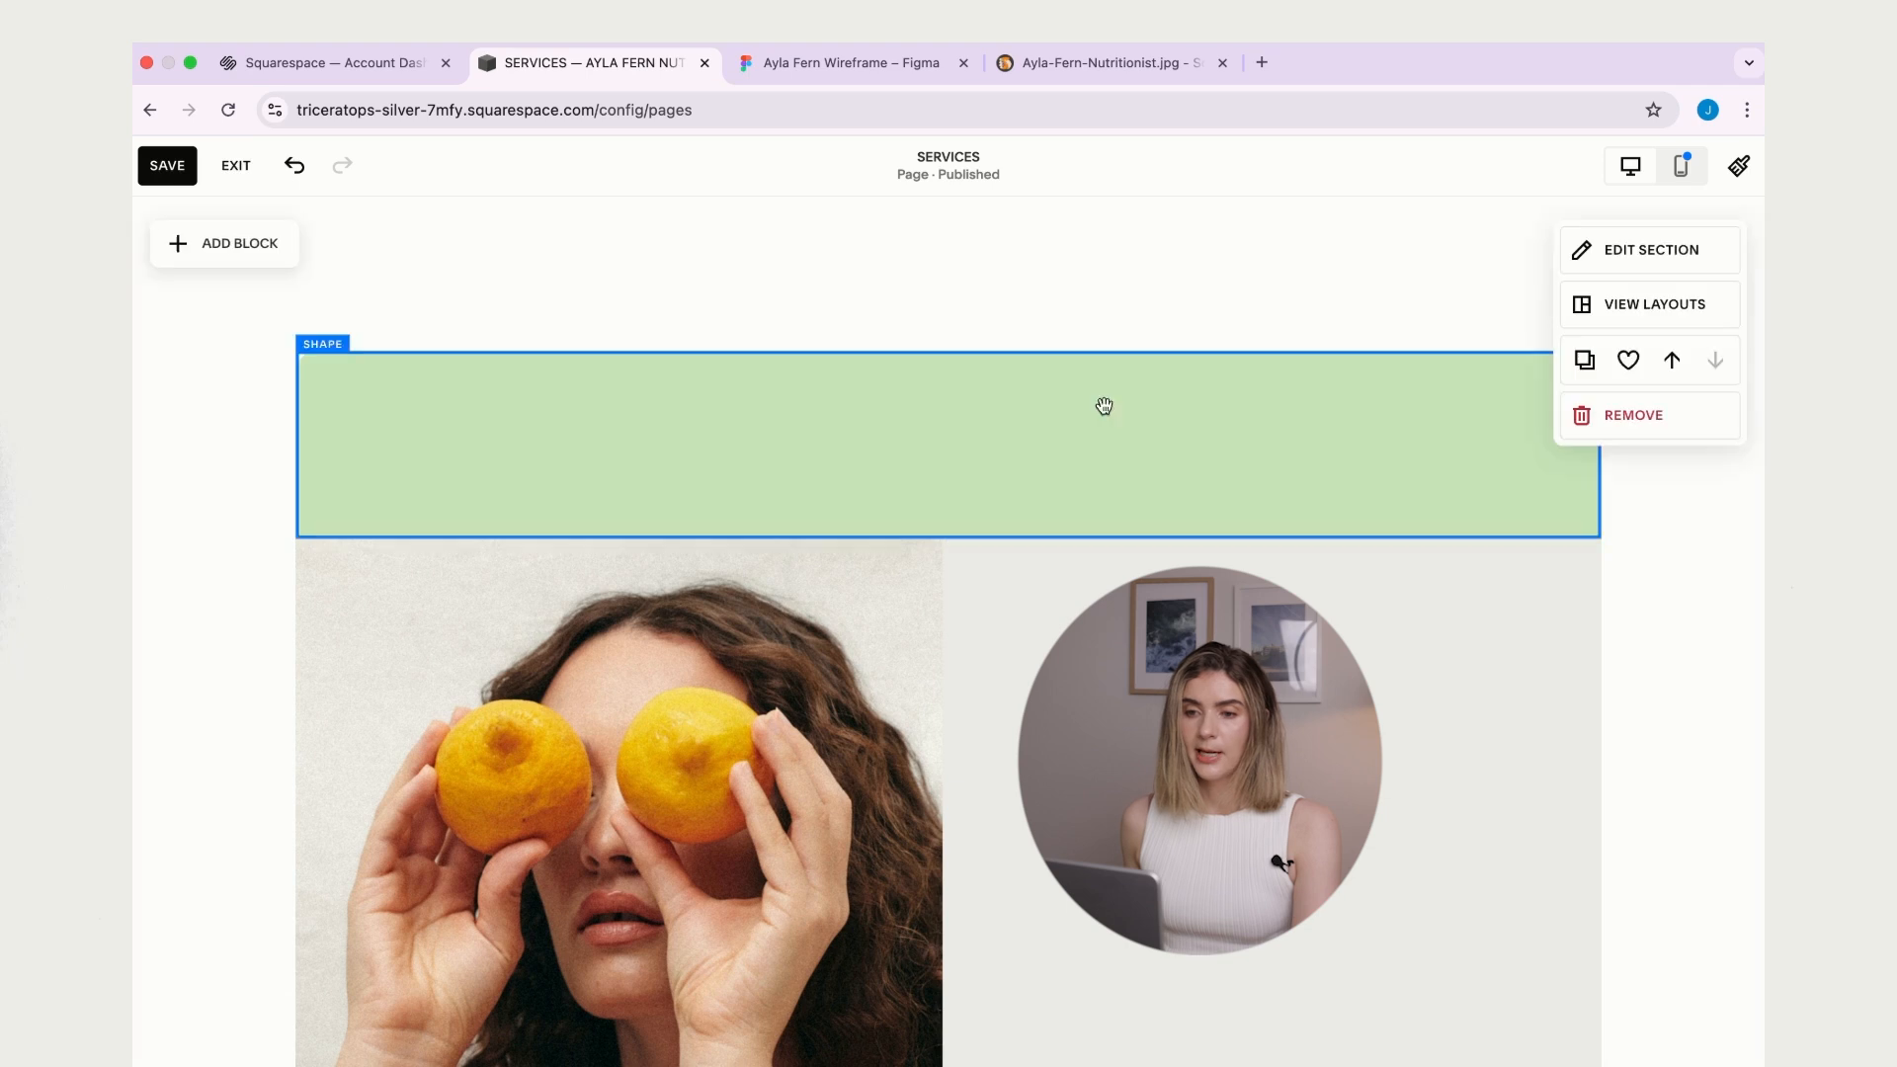
{"action": "scroll", "coordinate": [826, 555], "scroll_direction": "down", "scroll_amount": 5}
{"action": "scroll", "coordinate": [822, 555], "scroll_direction": "up", "scroll_amount": 4}
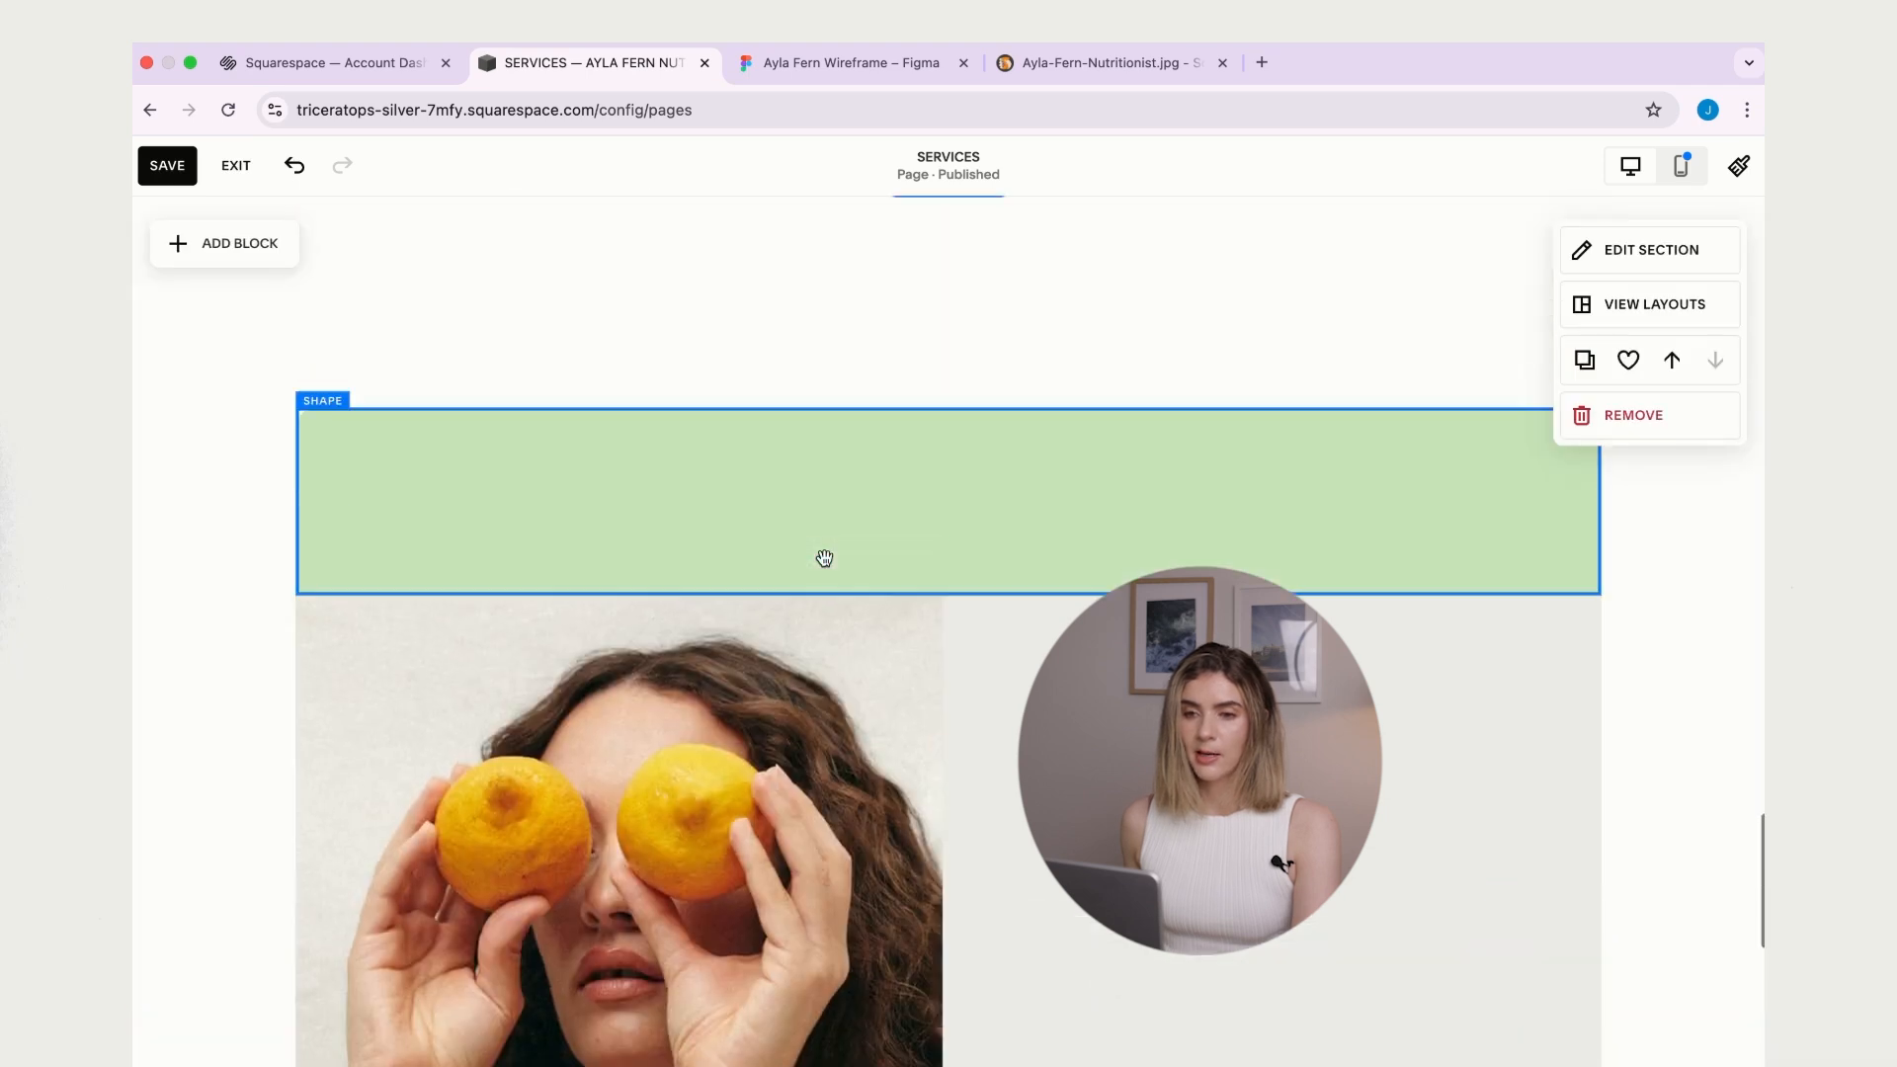
{"action": "scroll", "coordinate": [825, 555], "scroll_direction": "down", "scroll_amount": 1}
{"action": "scroll", "coordinate": [1248, 339], "scroll_direction": "up", "scroll_amount": 2}
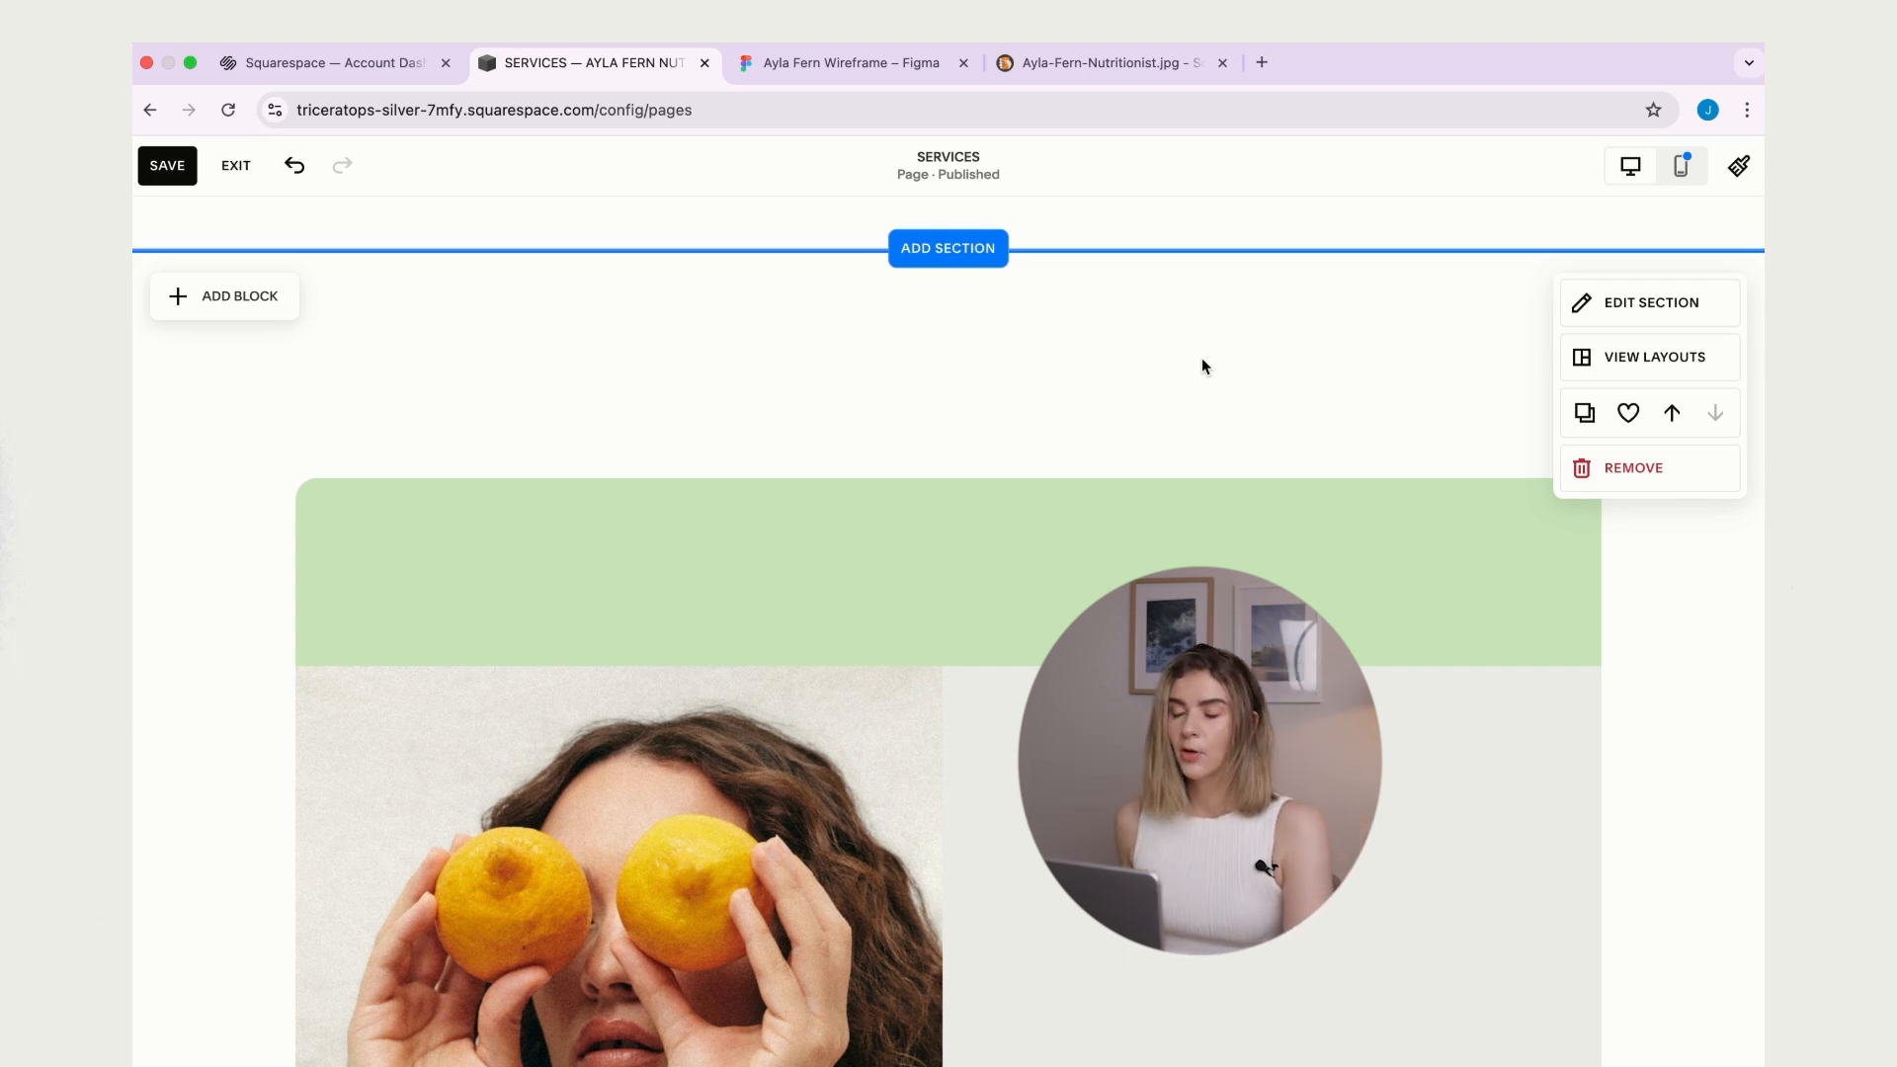
- Upload Ayla-Fern-Background-Imagery.jpg as the section's background image
{"action": "left_click", "coordinate": [1641, 305]}
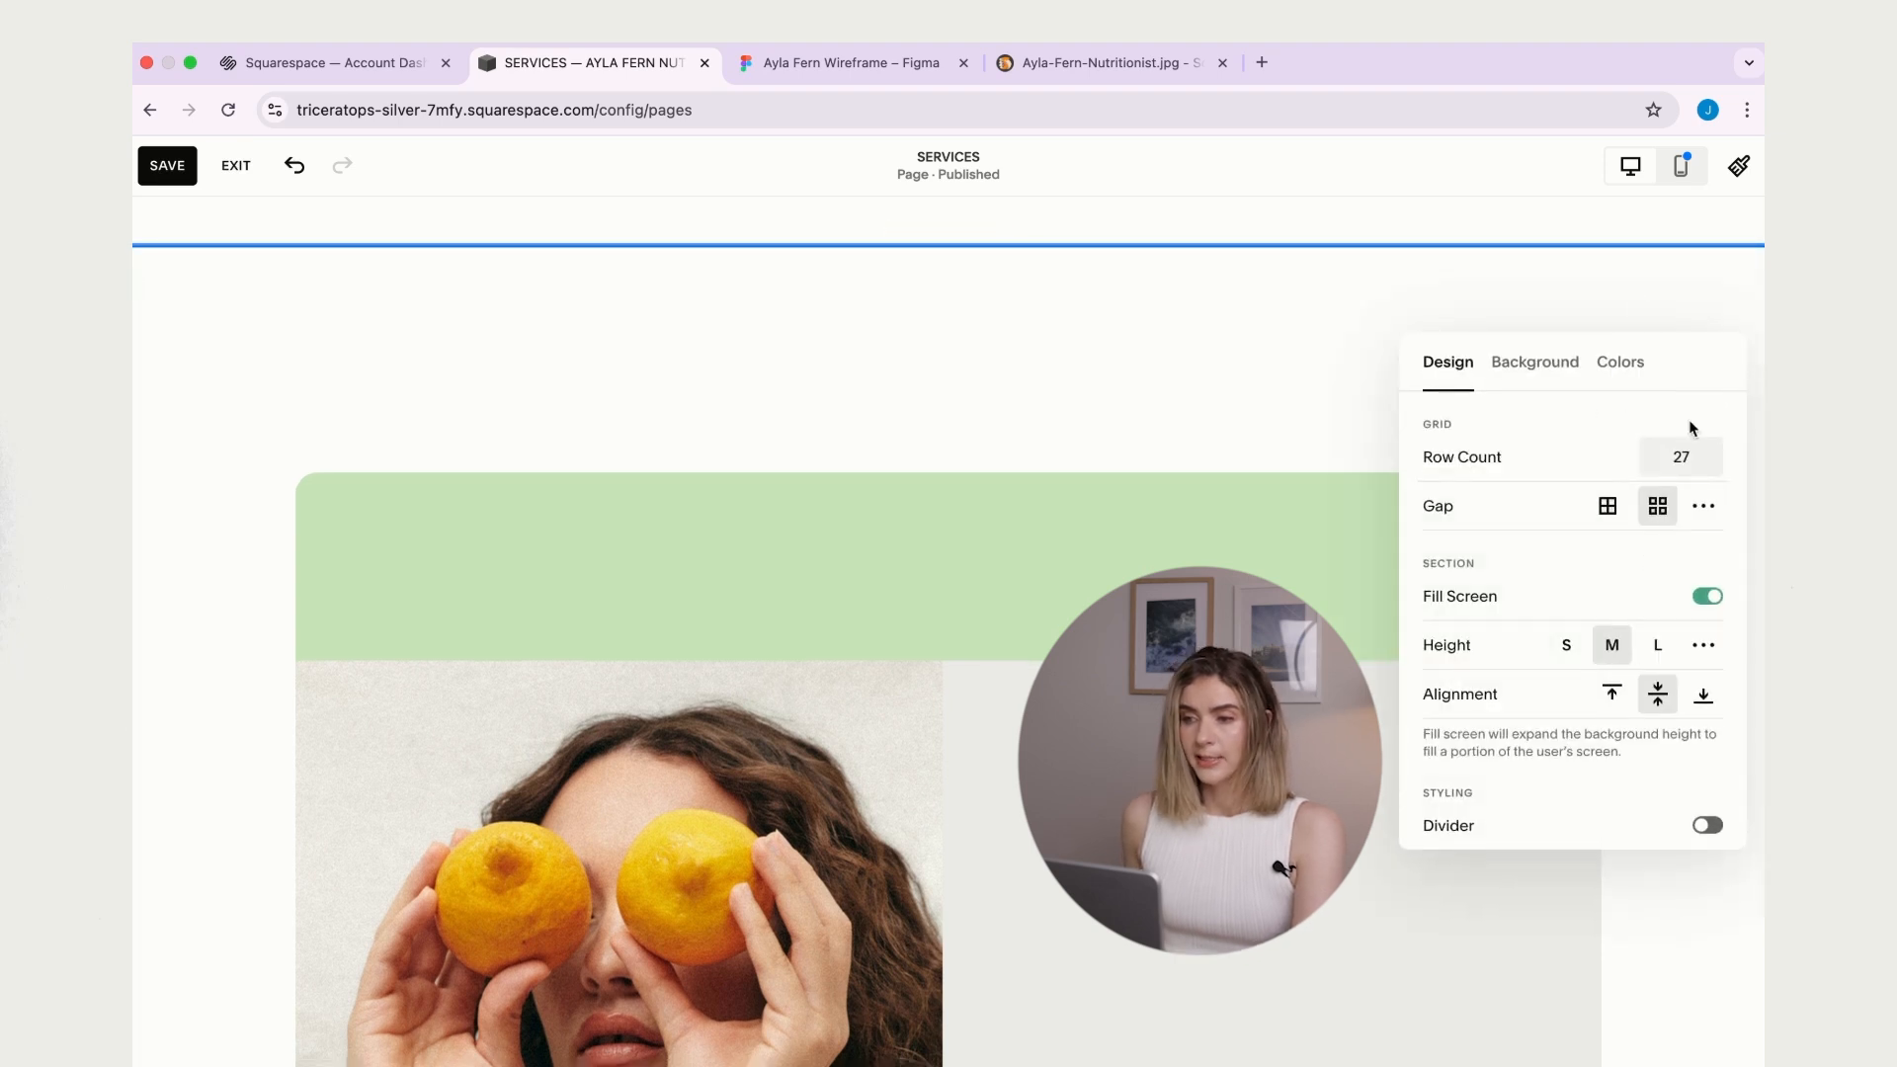
{"action": "left_click", "coordinate": [1552, 372]}
{"action": "left_click", "coordinate": [1572, 515]}
{"action": "left_click", "coordinate": [1502, 571]}
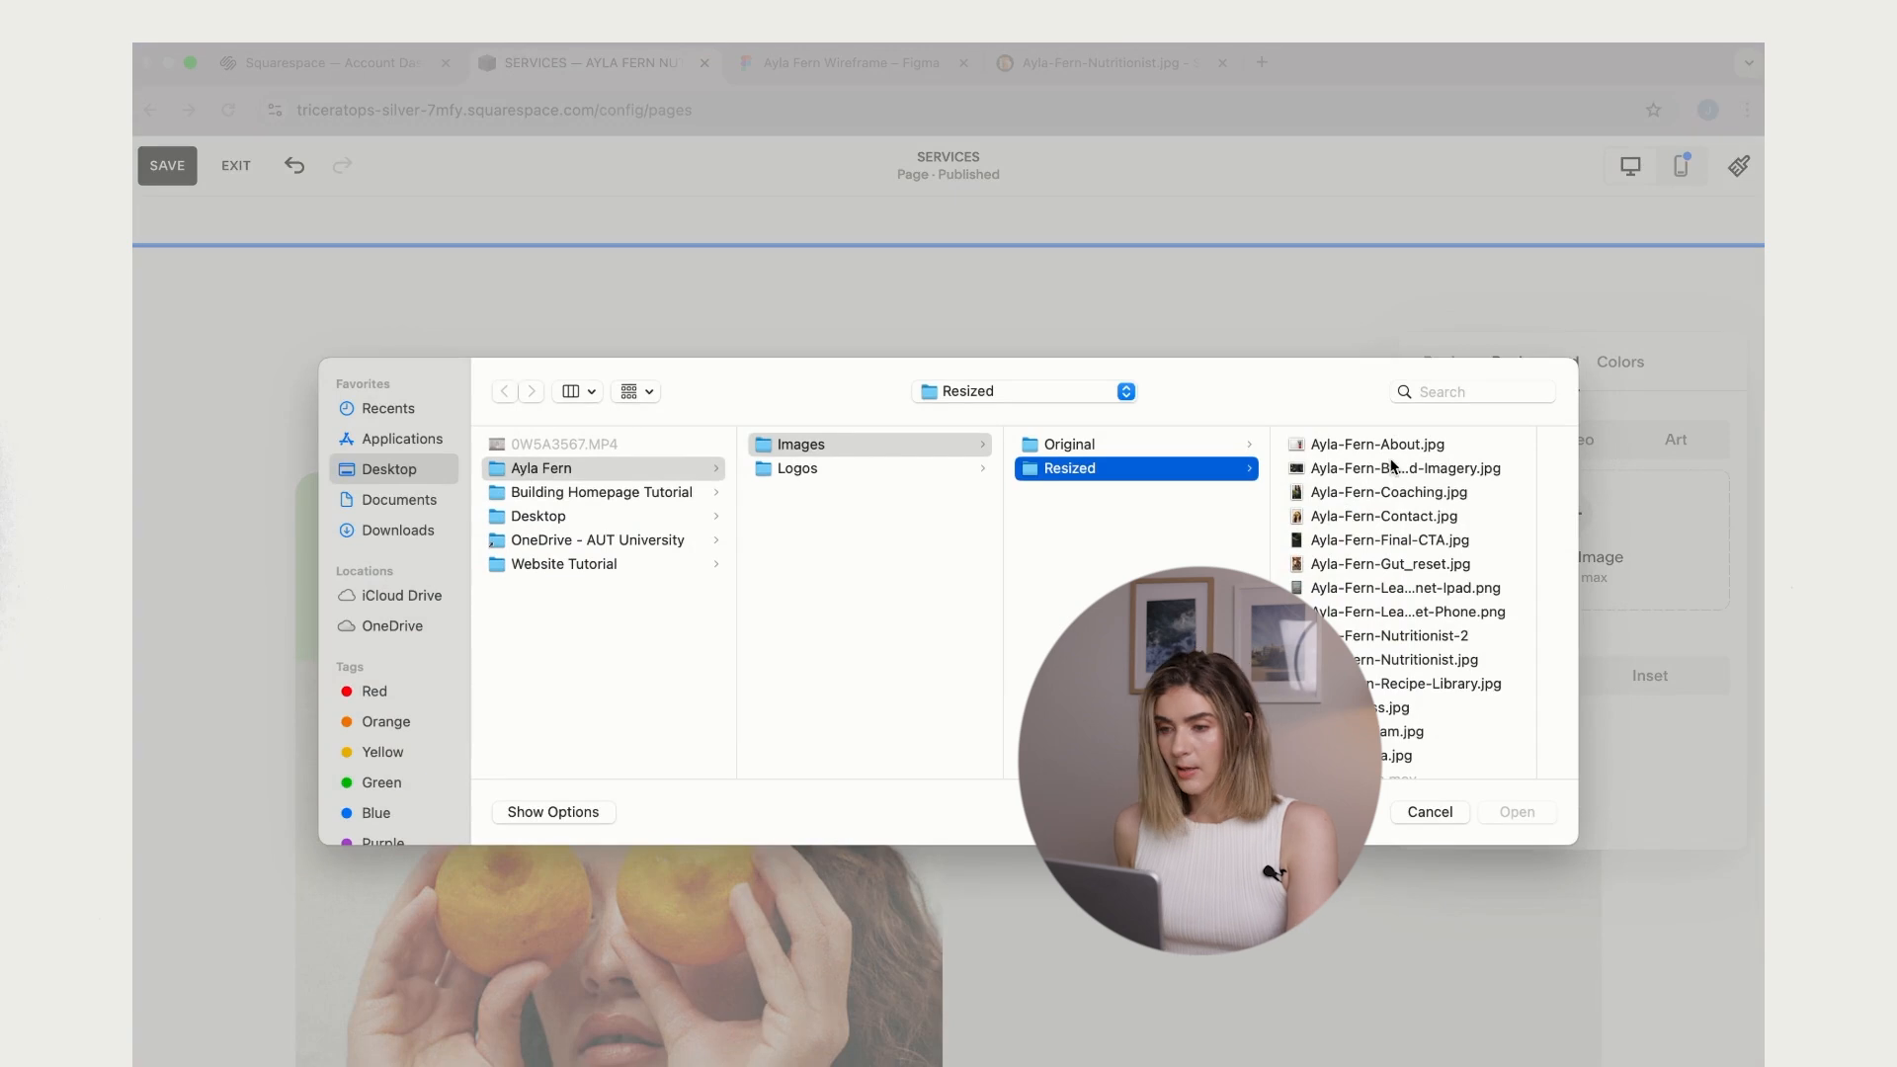
{"action": "left_click", "coordinate": [1391, 467]}
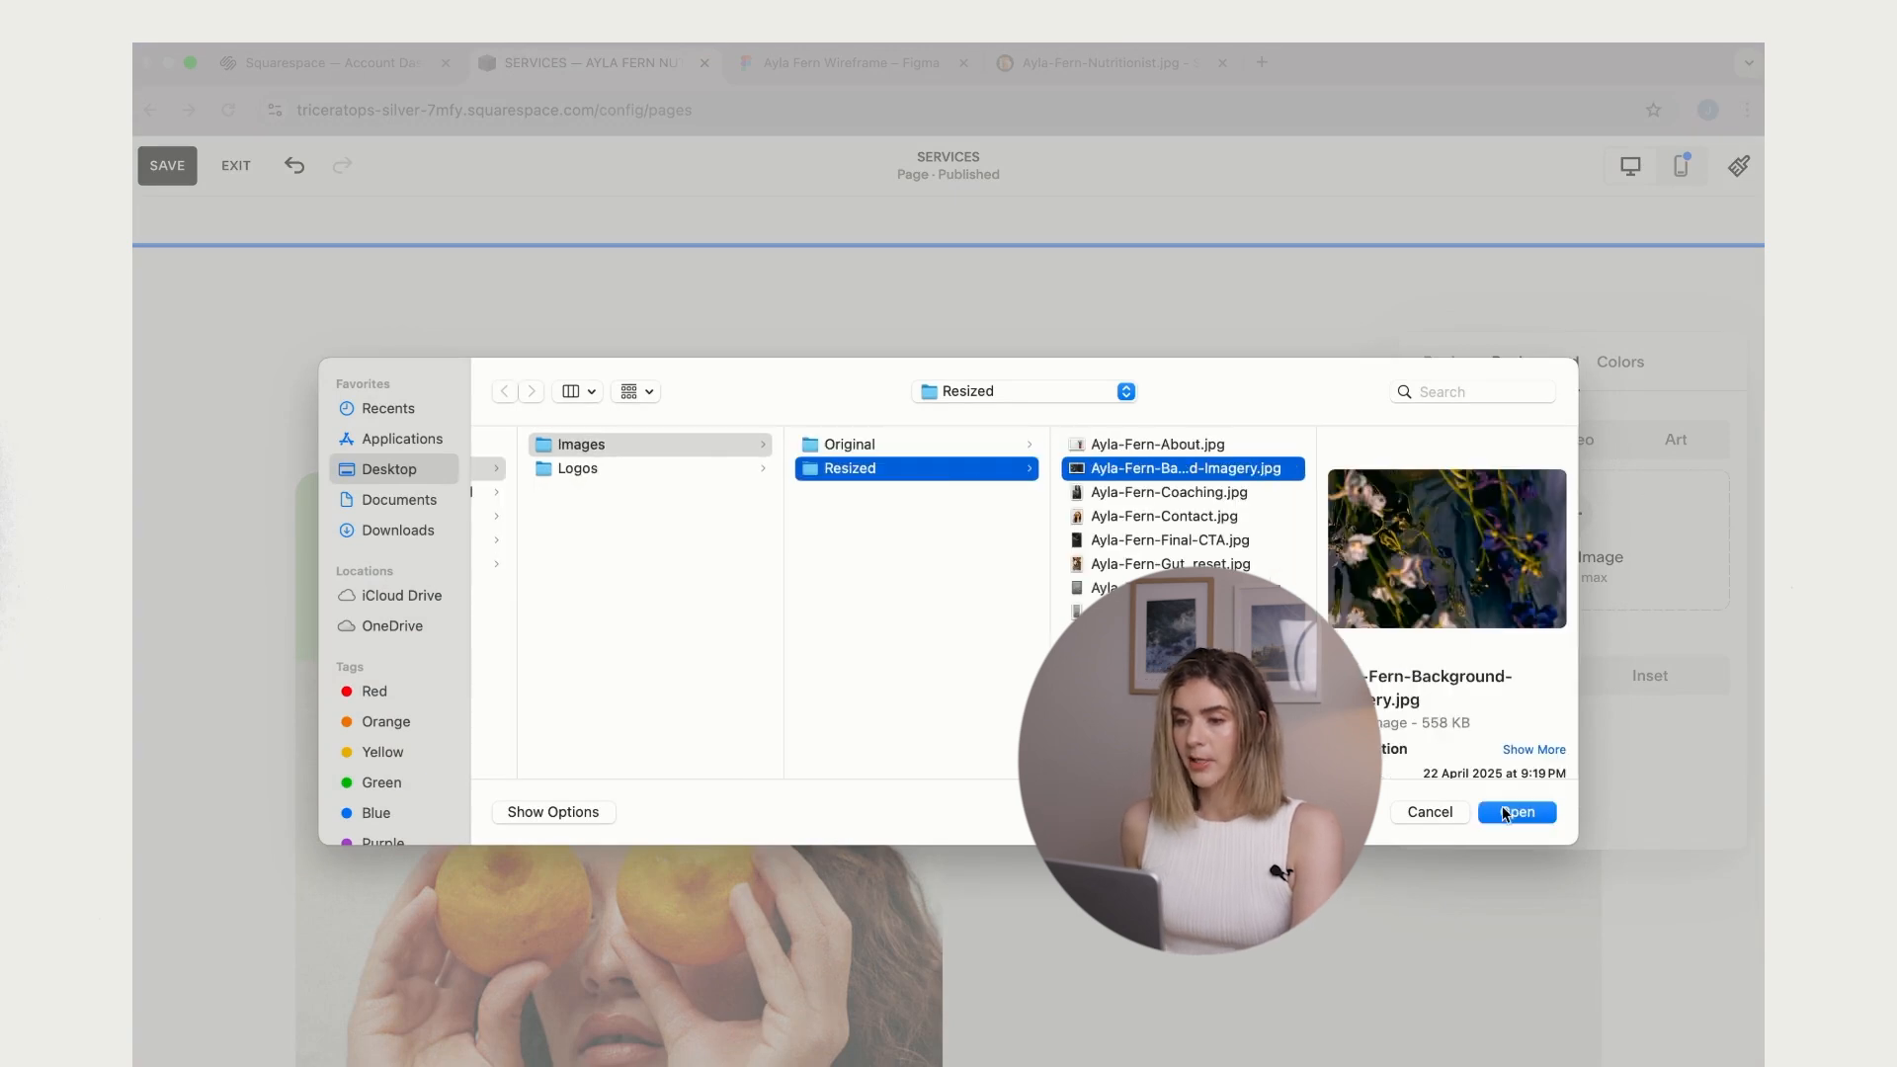
{"action": "left_click", "coordinate": [1514, 812]}
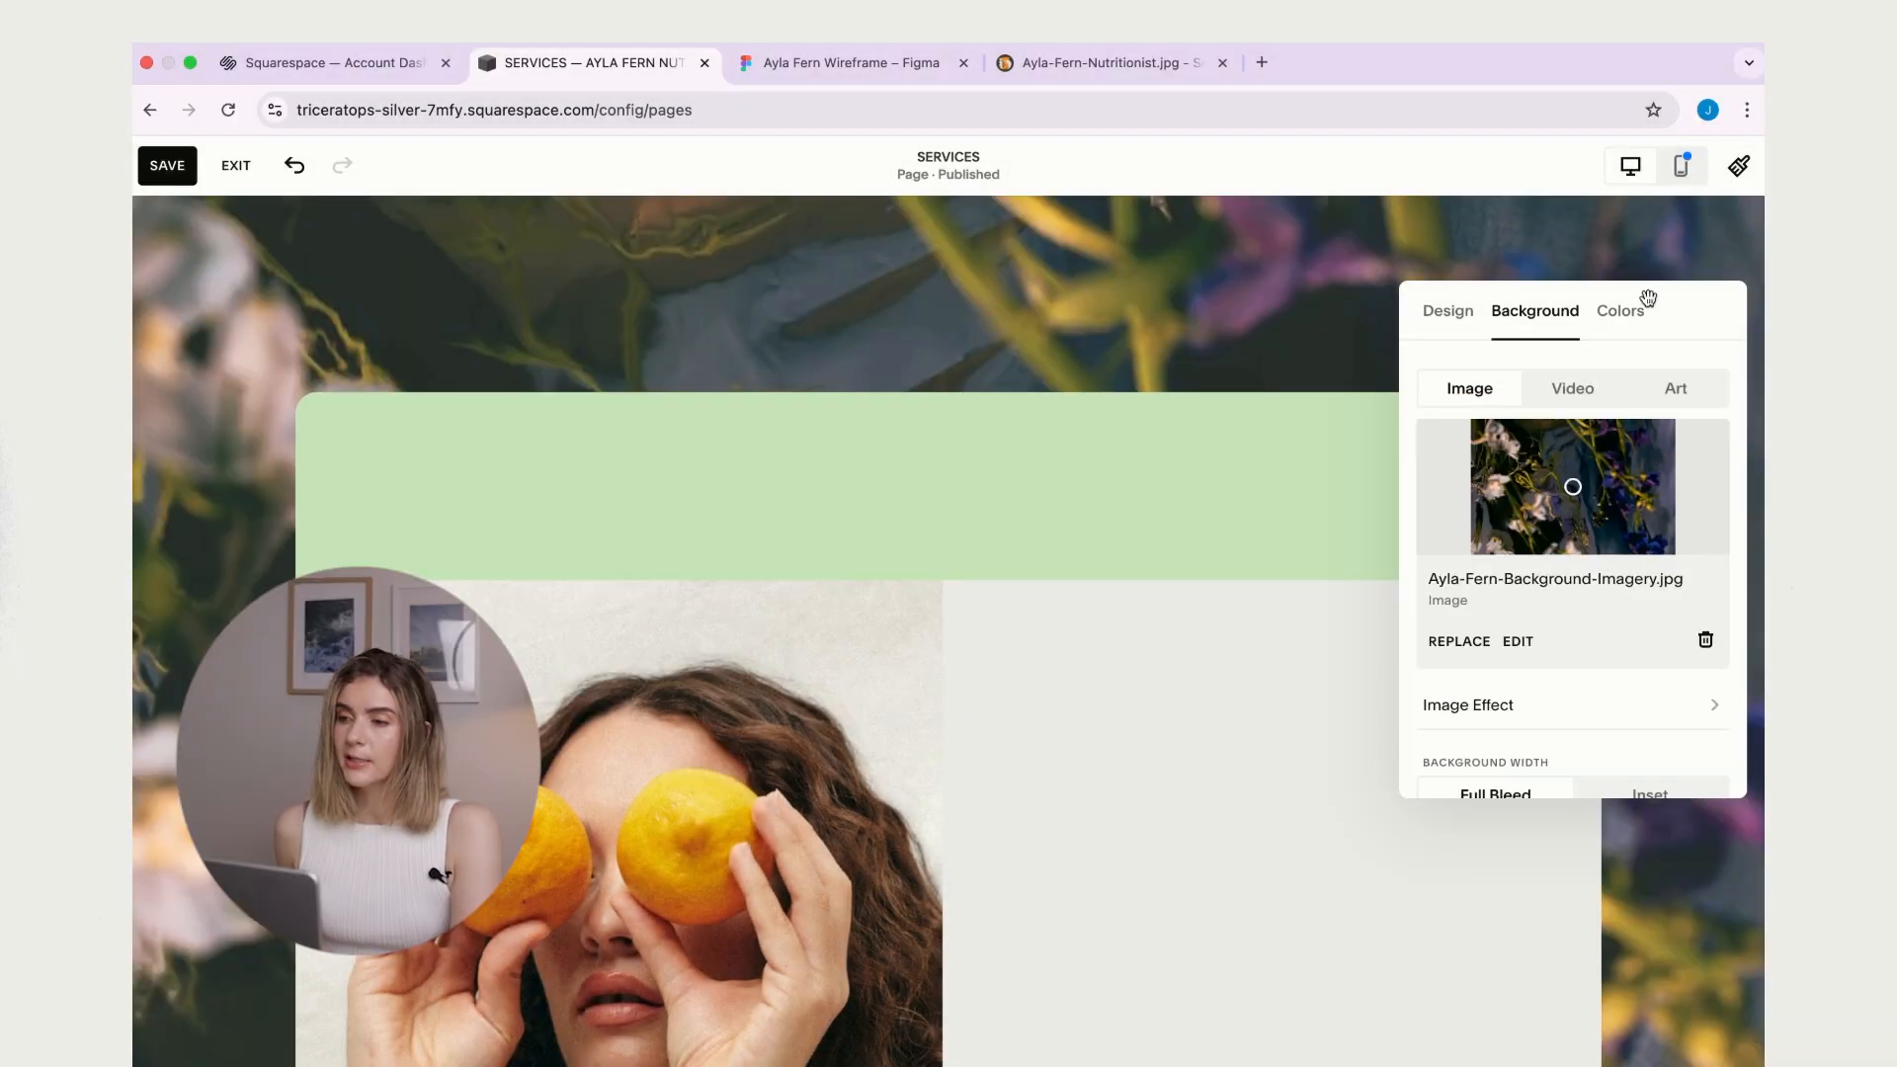
- Apply the Light 1 colour theme and lower the background overlay opacity to 0%
{"action": "left_click", "coordinate": [1621, 316]}
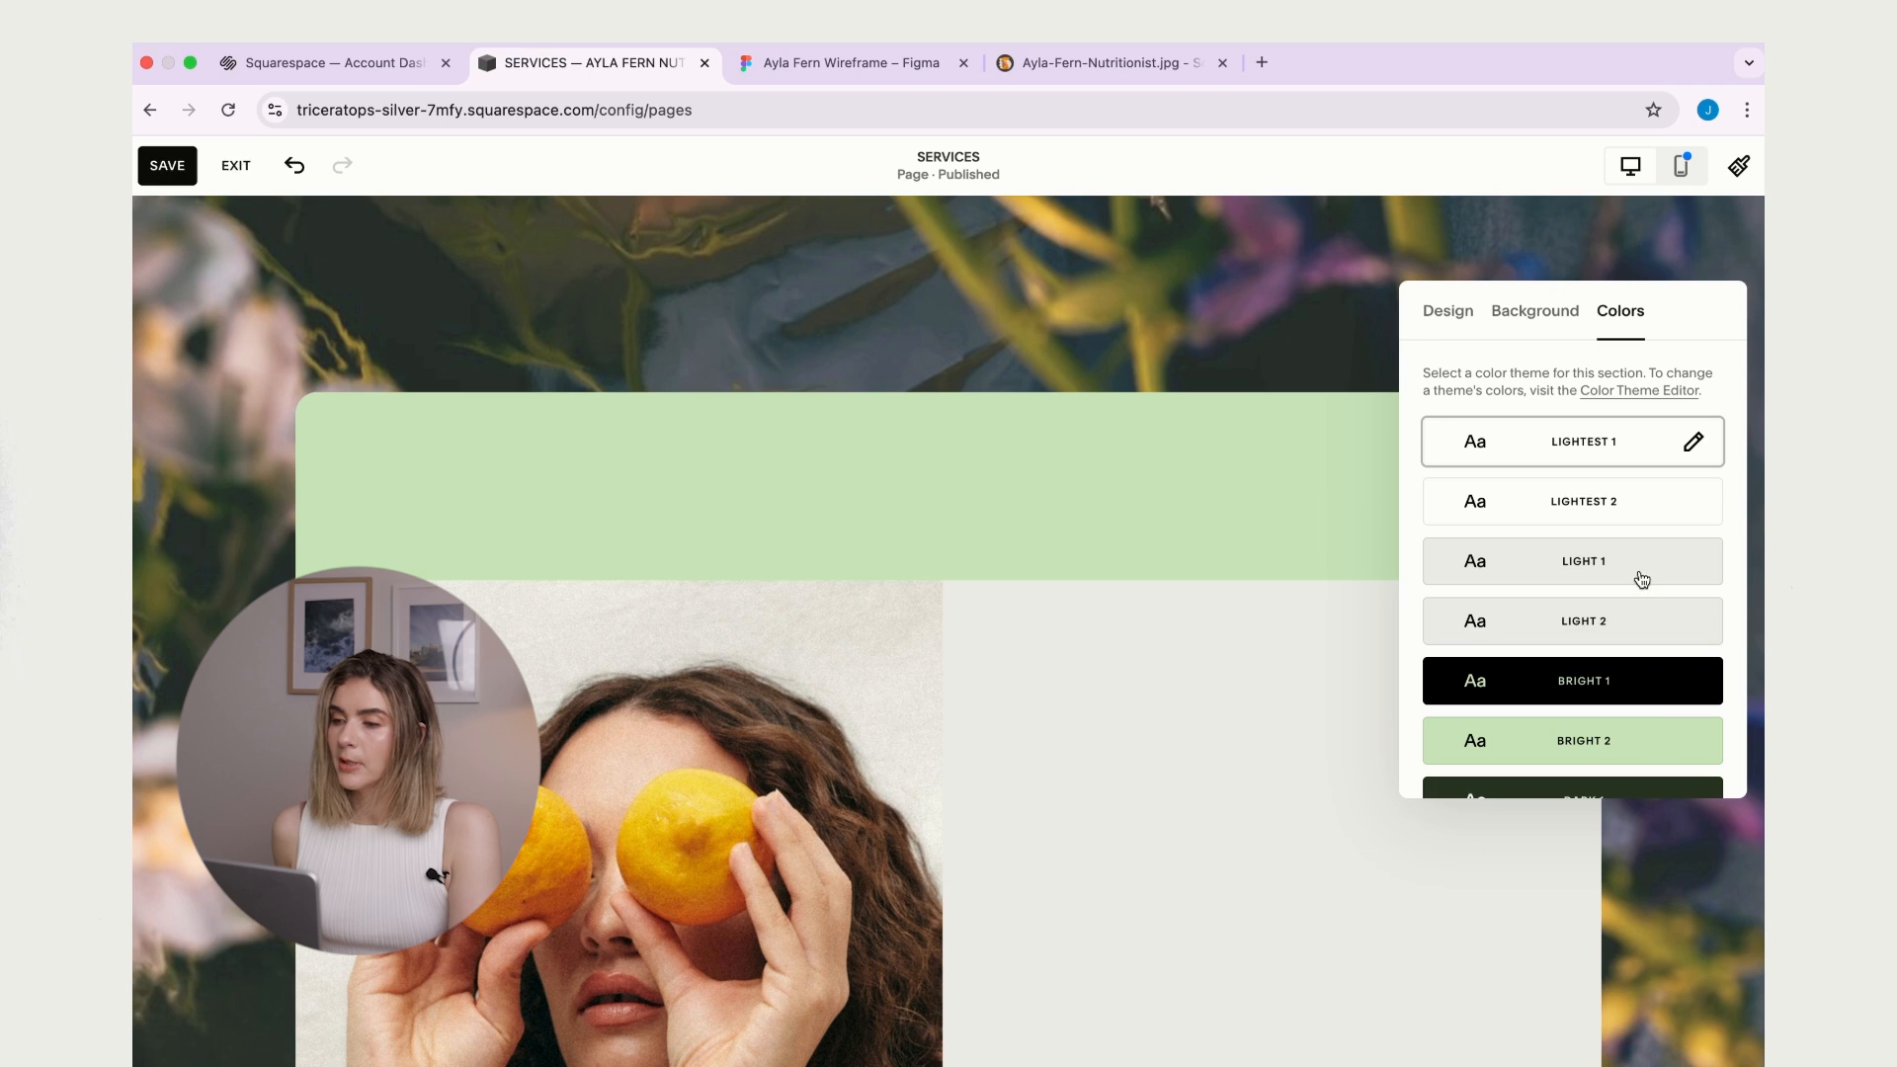
{"action": "left_click", "coordinate": [1641, 580]}
{"action": "left_click", "coordinate": [1547, 312]}
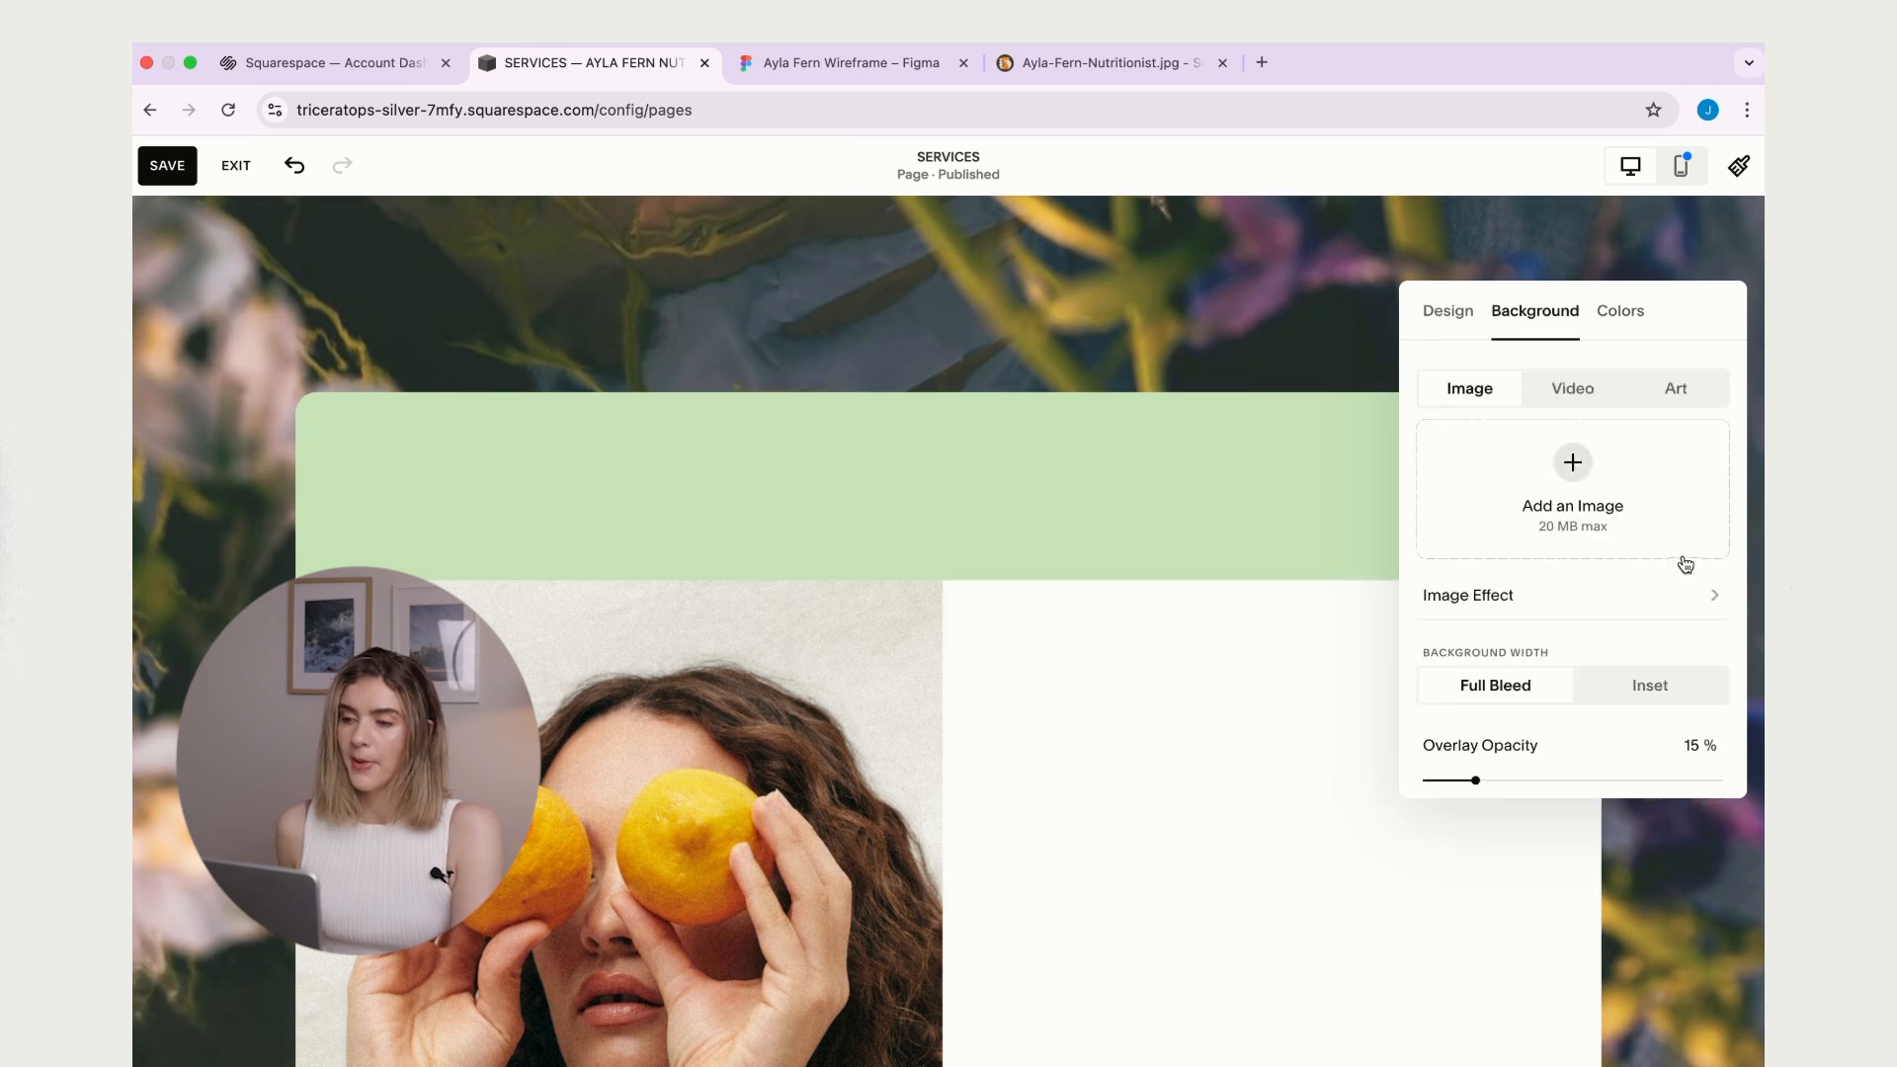
{"action": "scroll", "coordinate": [1515, 766], "scroll_direction": "down", "scroll_amount": 2}
{"action": "left_click_drag", "start_coordinate": [1474, 750], "coordinate": [1366, 736]}
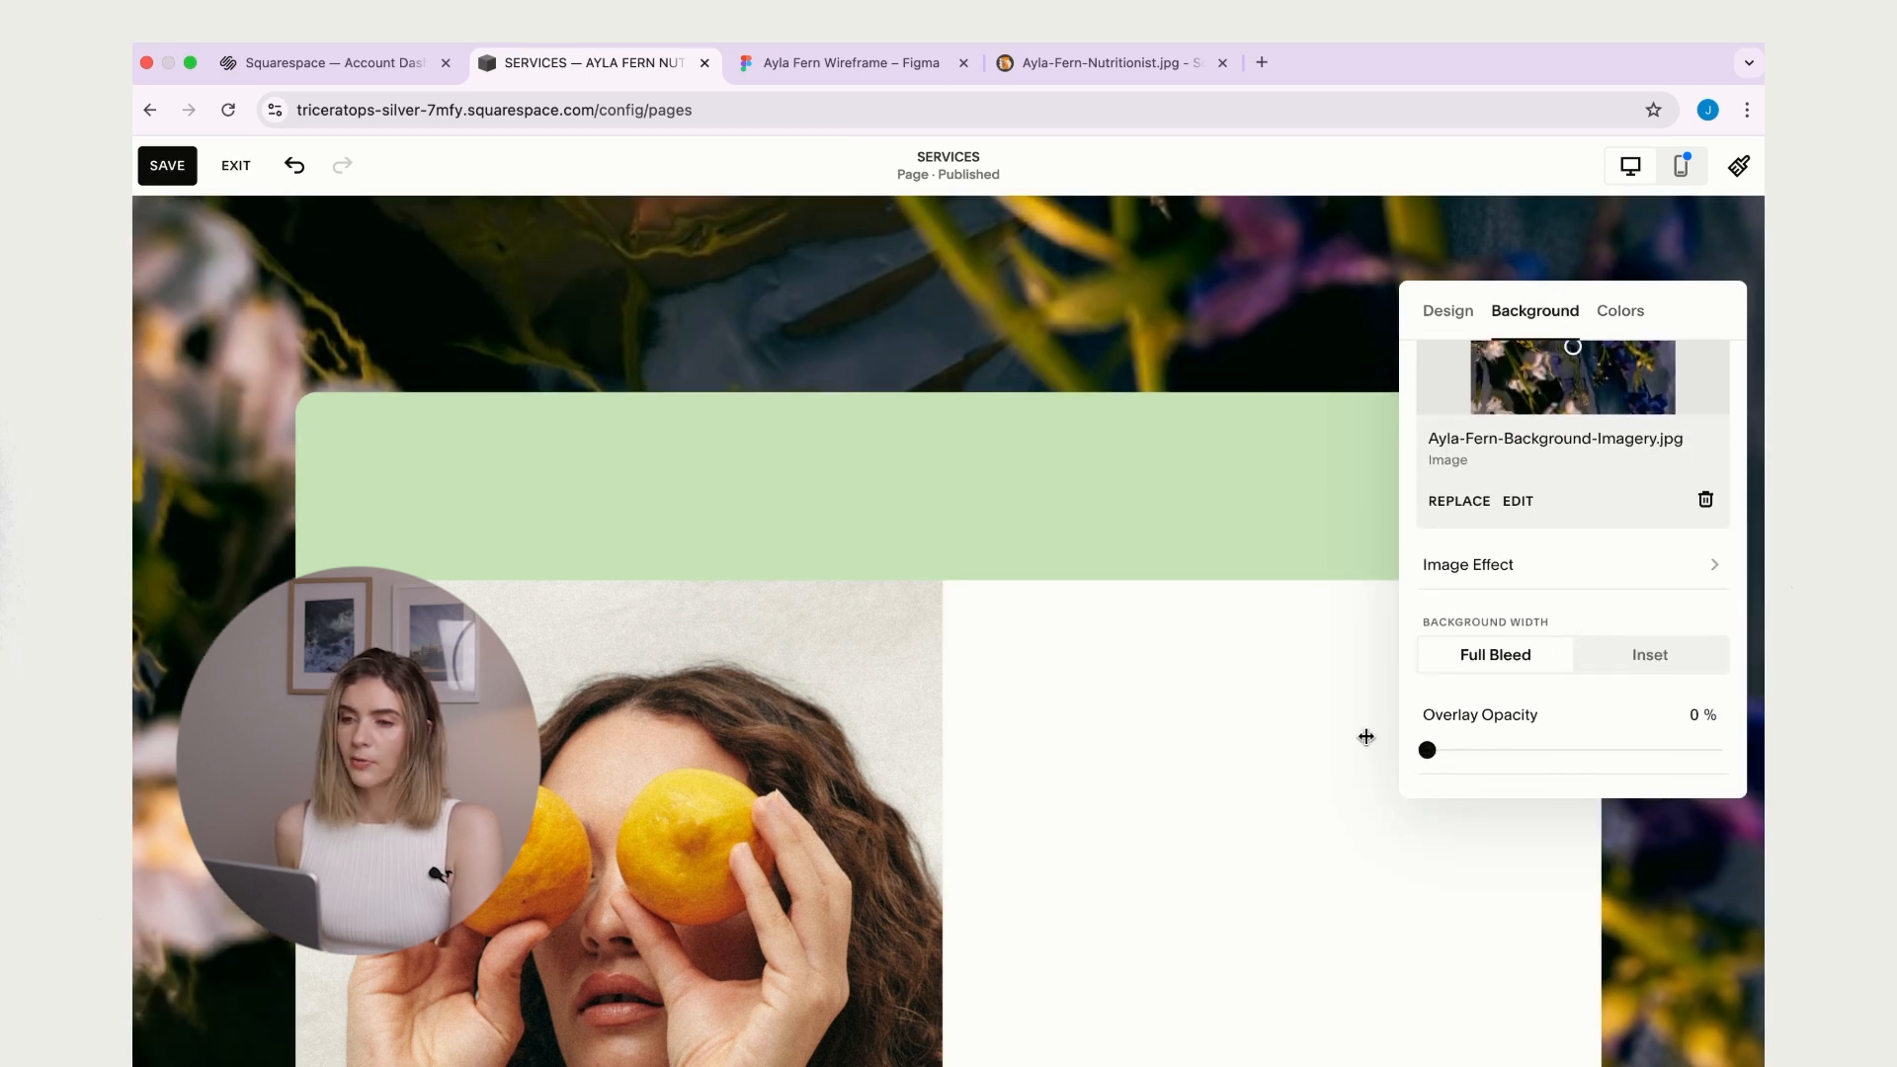
{"action": "left_click", "coordinate": [1291, 466]}
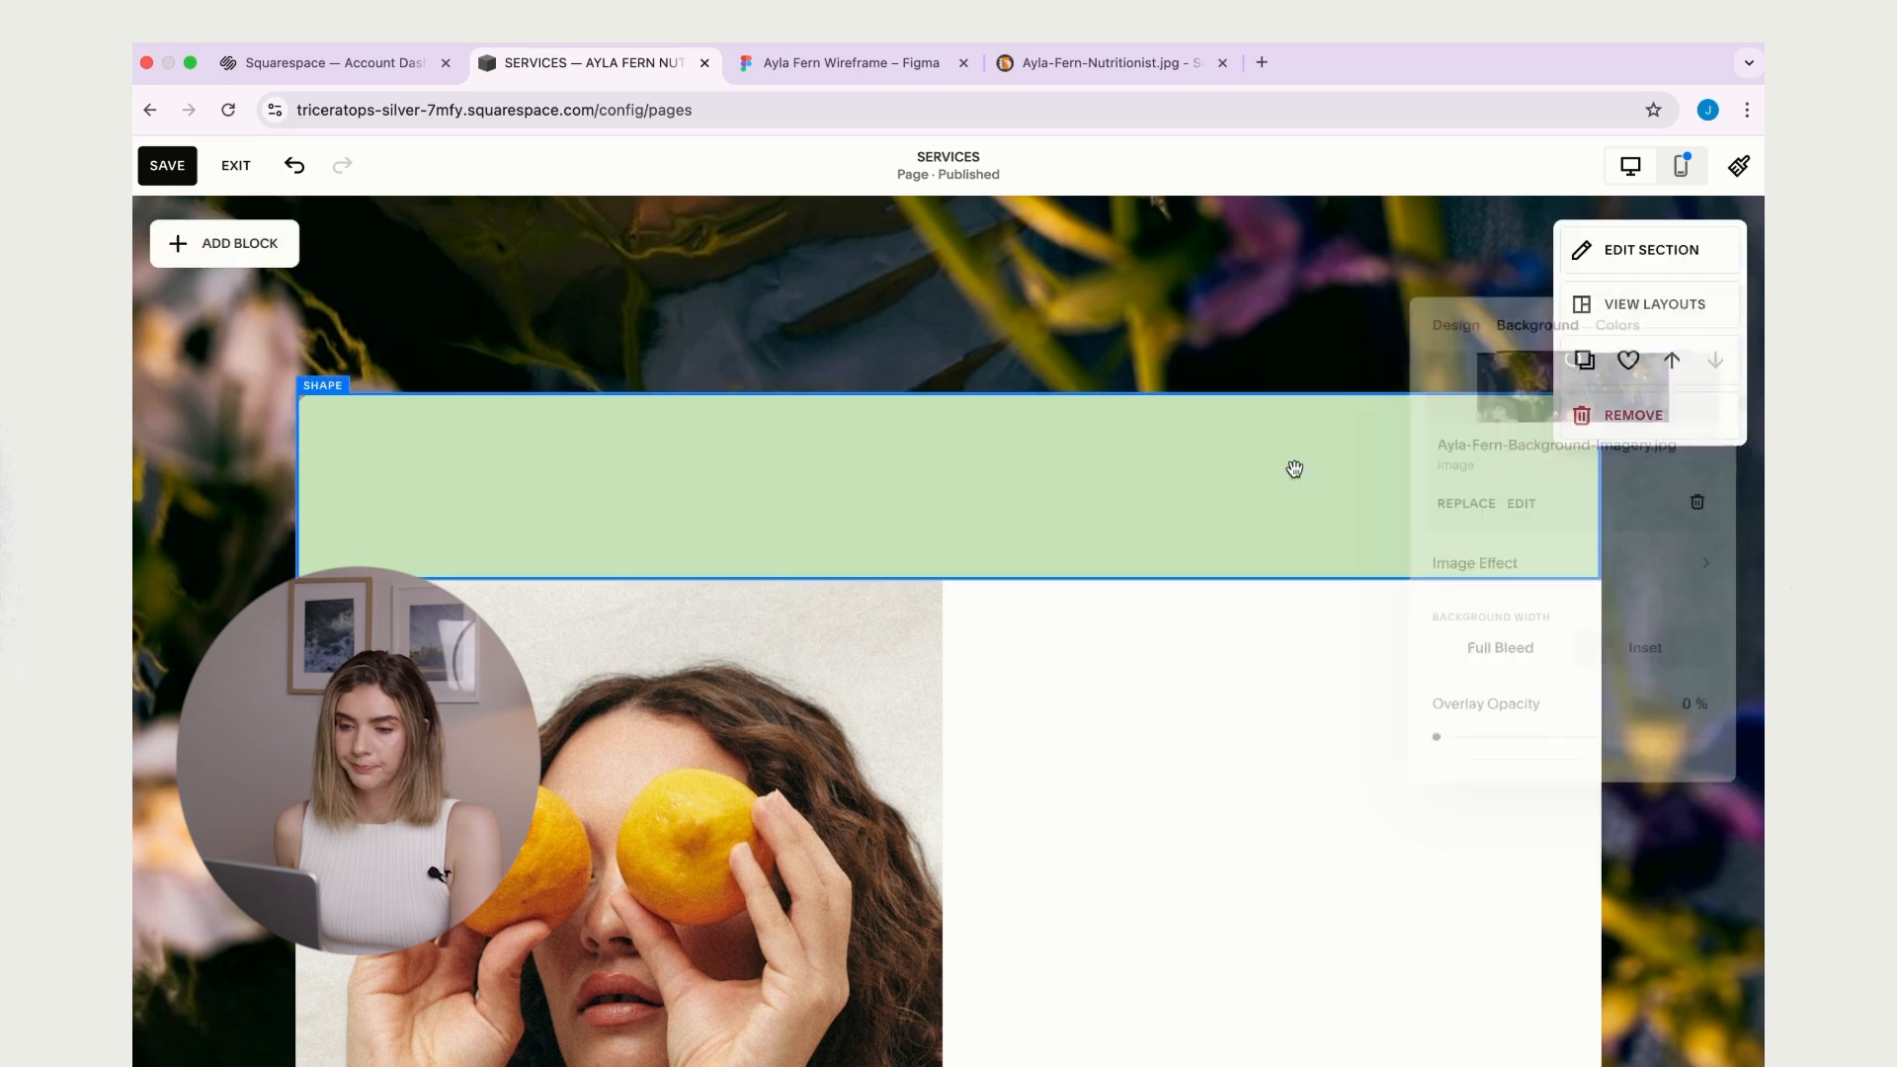
{"action": "scroll", "coordinate": [1034, 258], "scroll_direction": "down", "scroll_amount": 2}
{"action": "left_click", "coordinate": [1126, 60]}
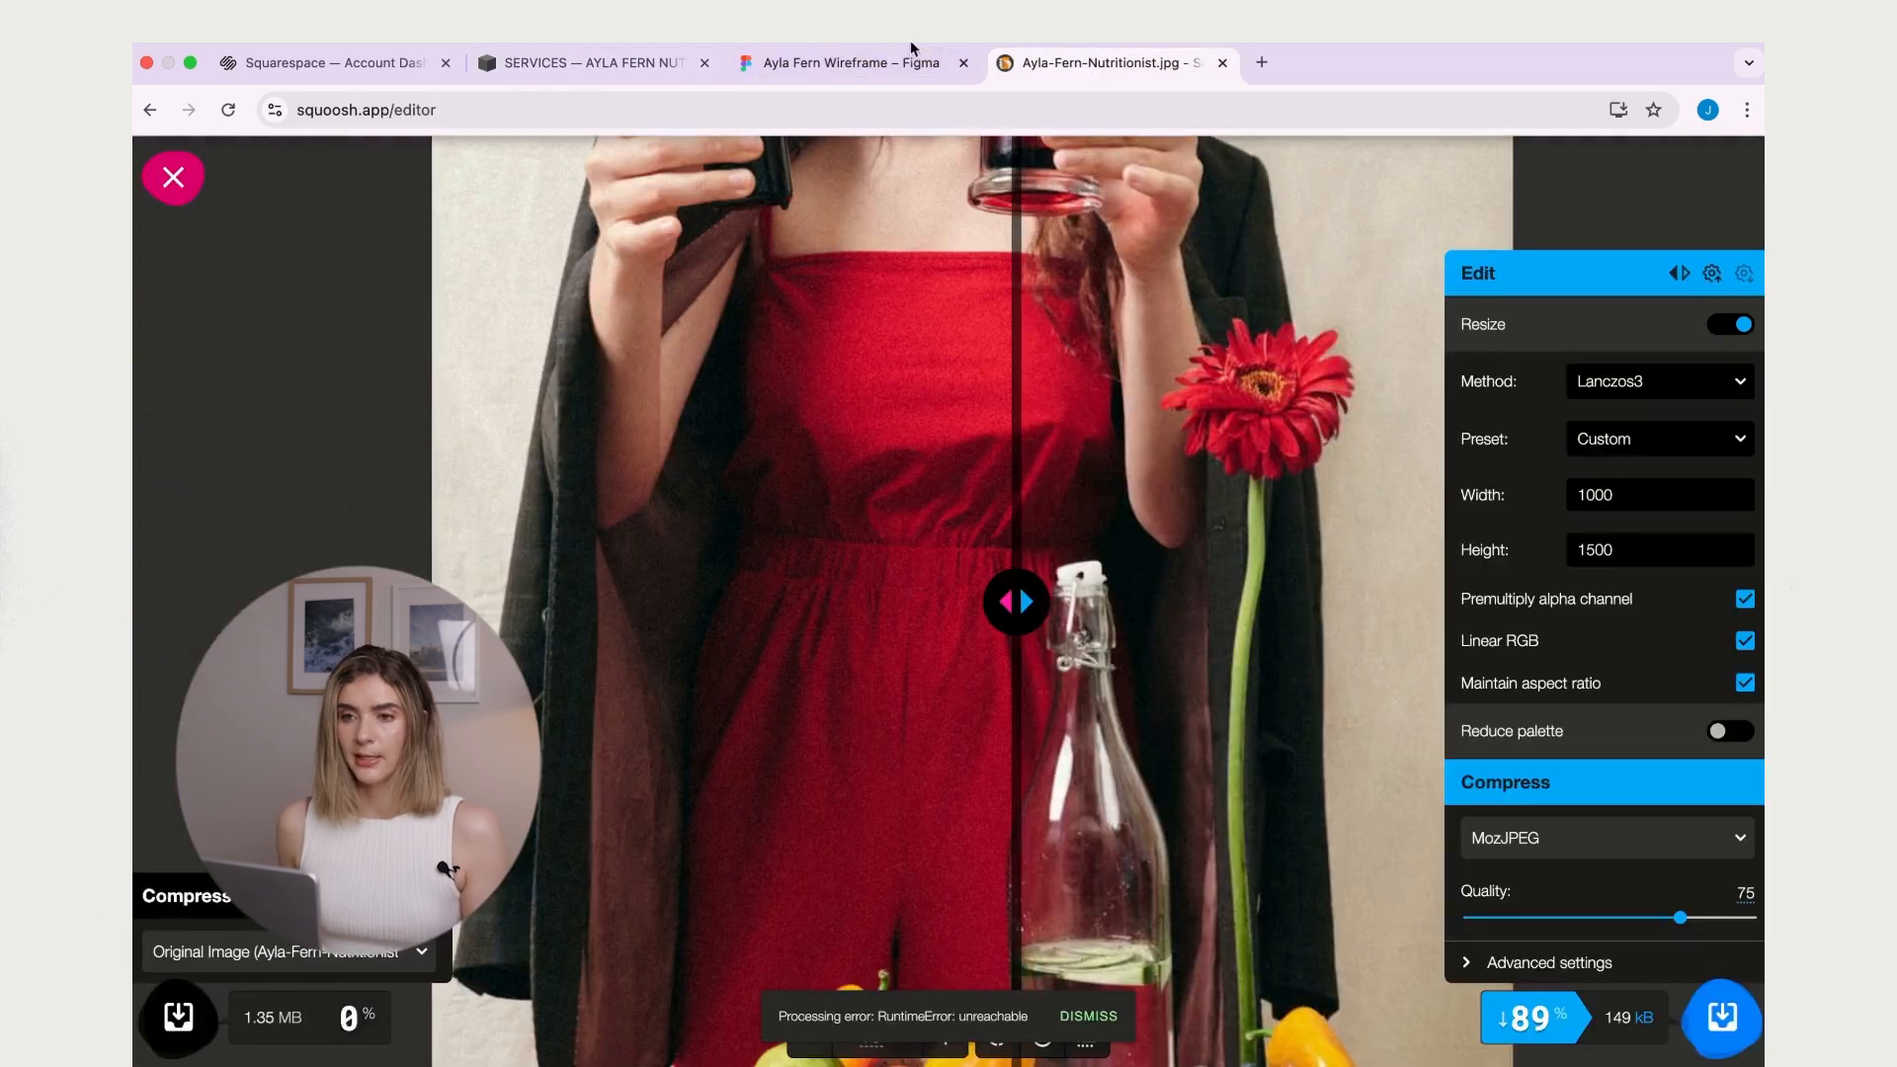
- Add a text block with the copied heading 'Real nourishment for your real life' as Heading 2
{"action": "left_click", "coordinate": [880, 64]}
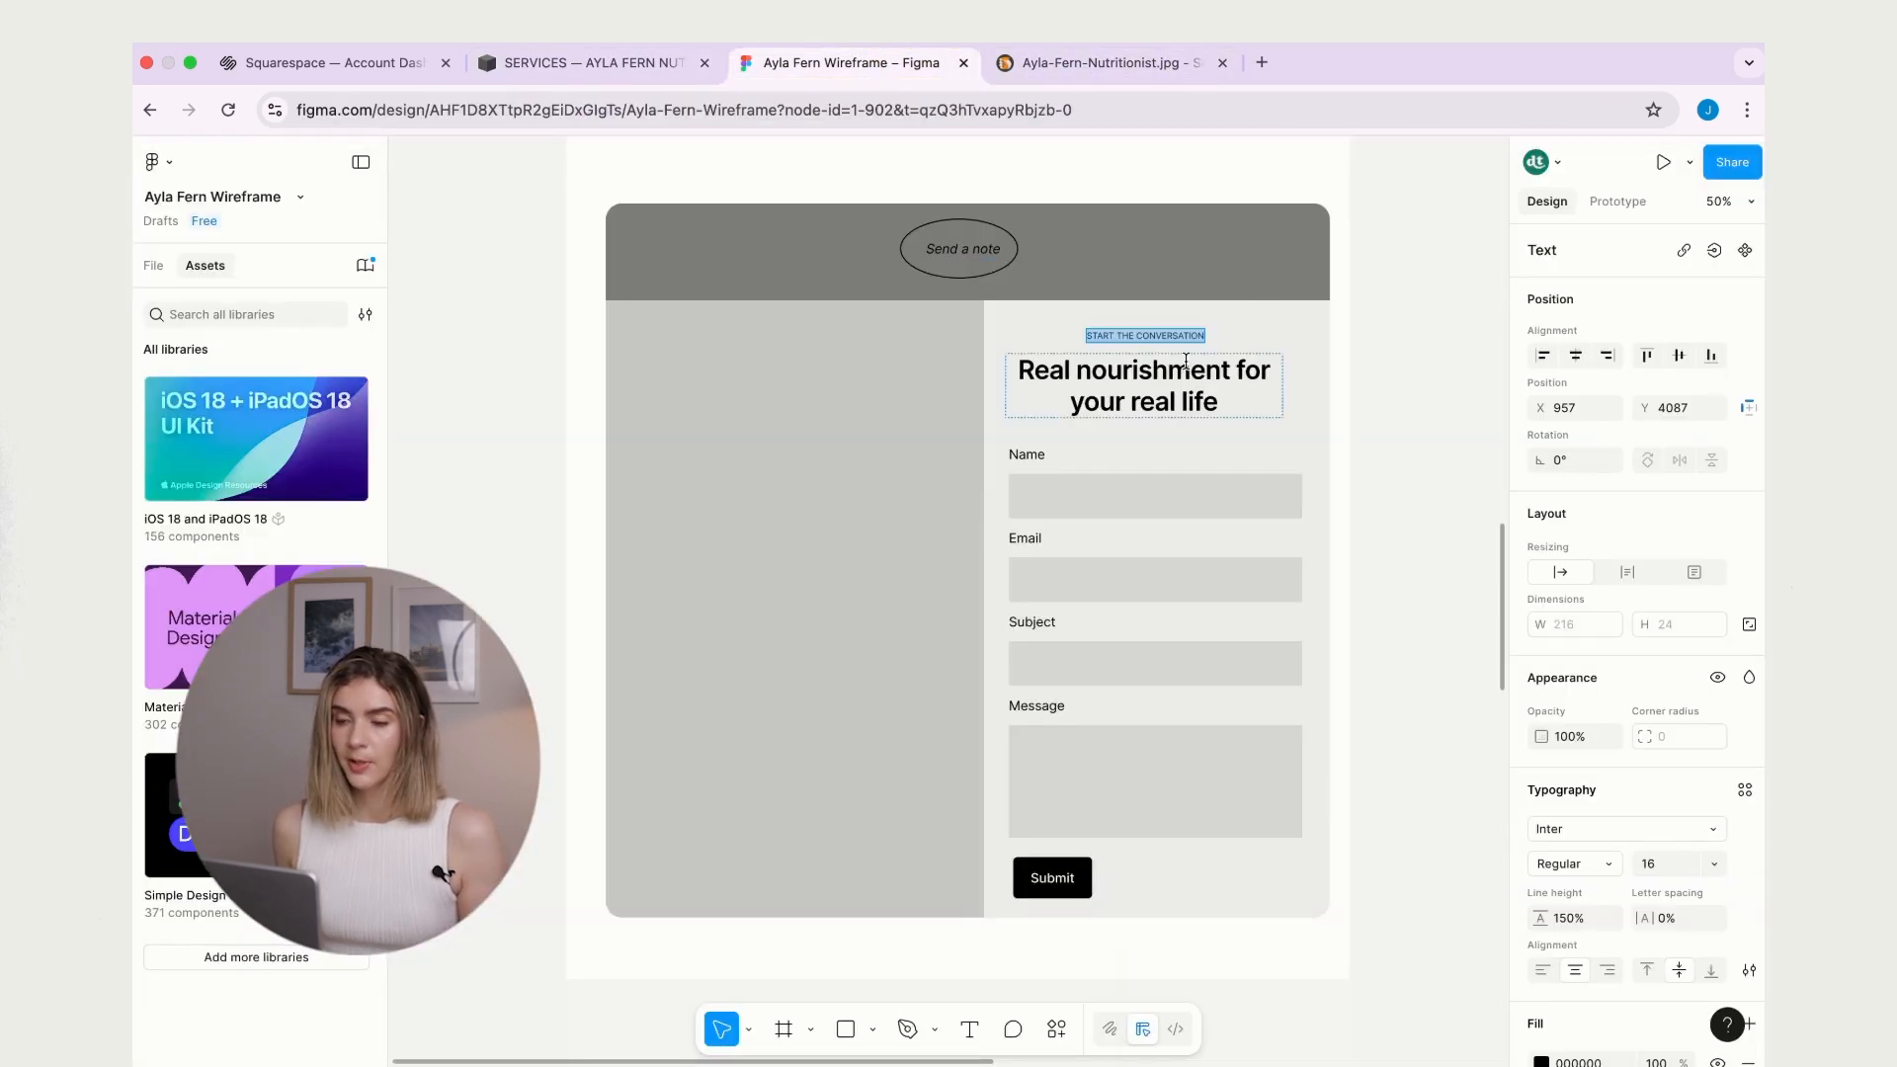
{"action": "double_click", "coordinate": [1114, 385]}
{"action": "key", "text": "super+c"}
{"action": "left_click", "coordinate": [619, 79]}
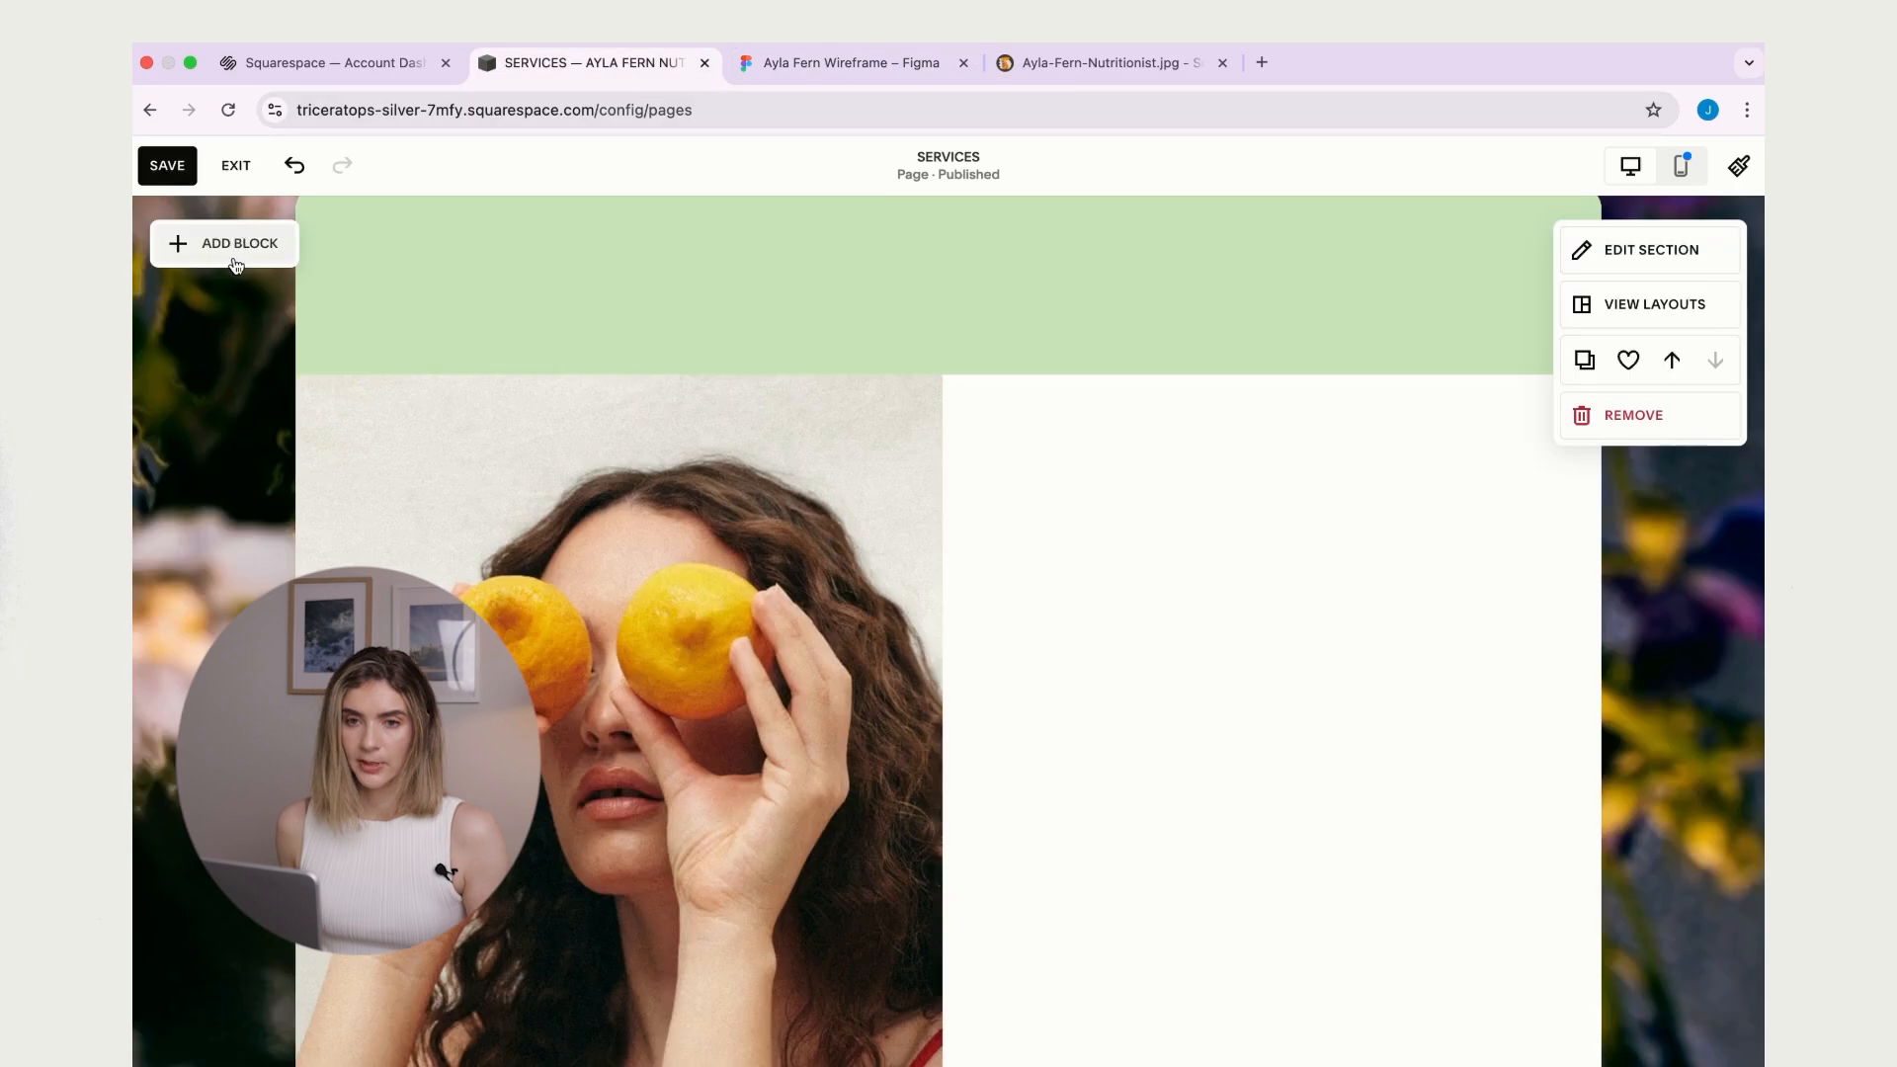
{"action": "left_click", "coordinate": [234, 242]}
{"action": "left_click", "coordinate": [247, 466]}
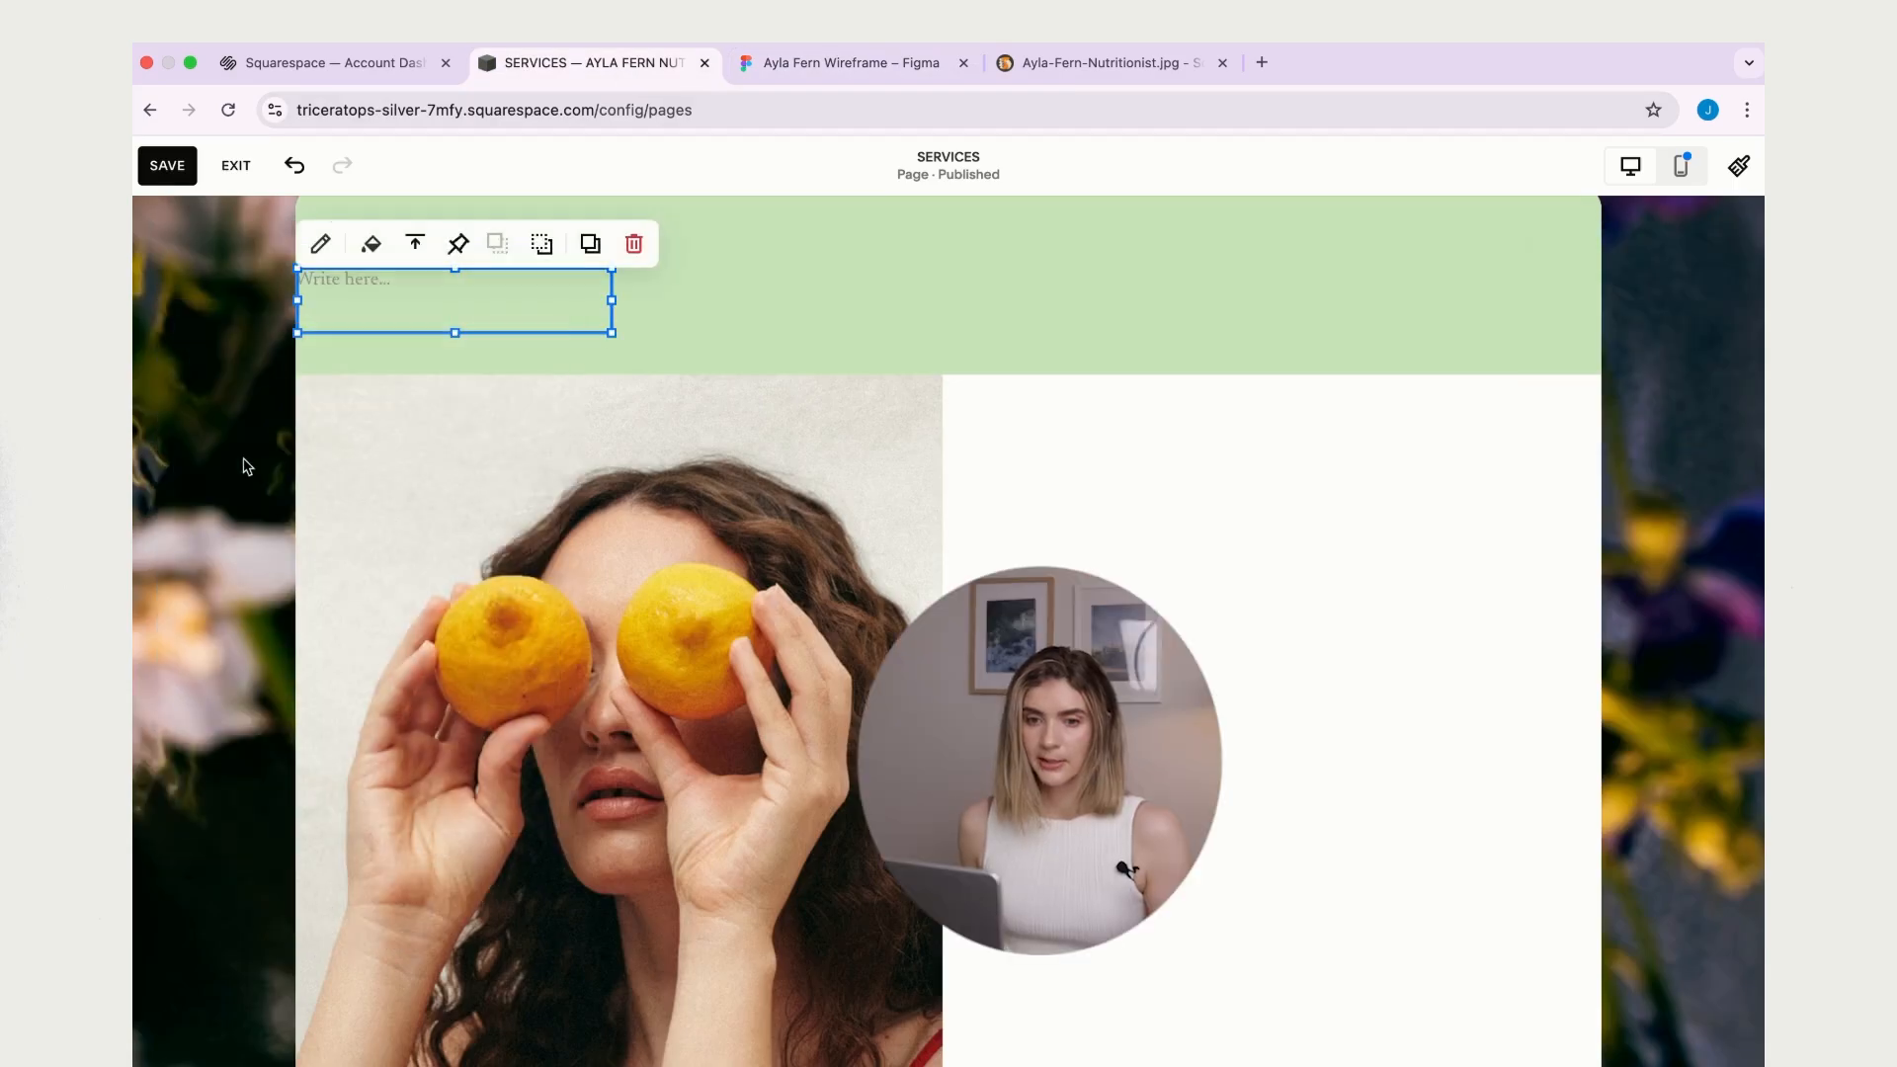
{"action": "double_click", "coordinate": [358, 288]}
{"action": "key", "text": "super+v"}
{"action": "left_click", "coordinate": [221, 361]}
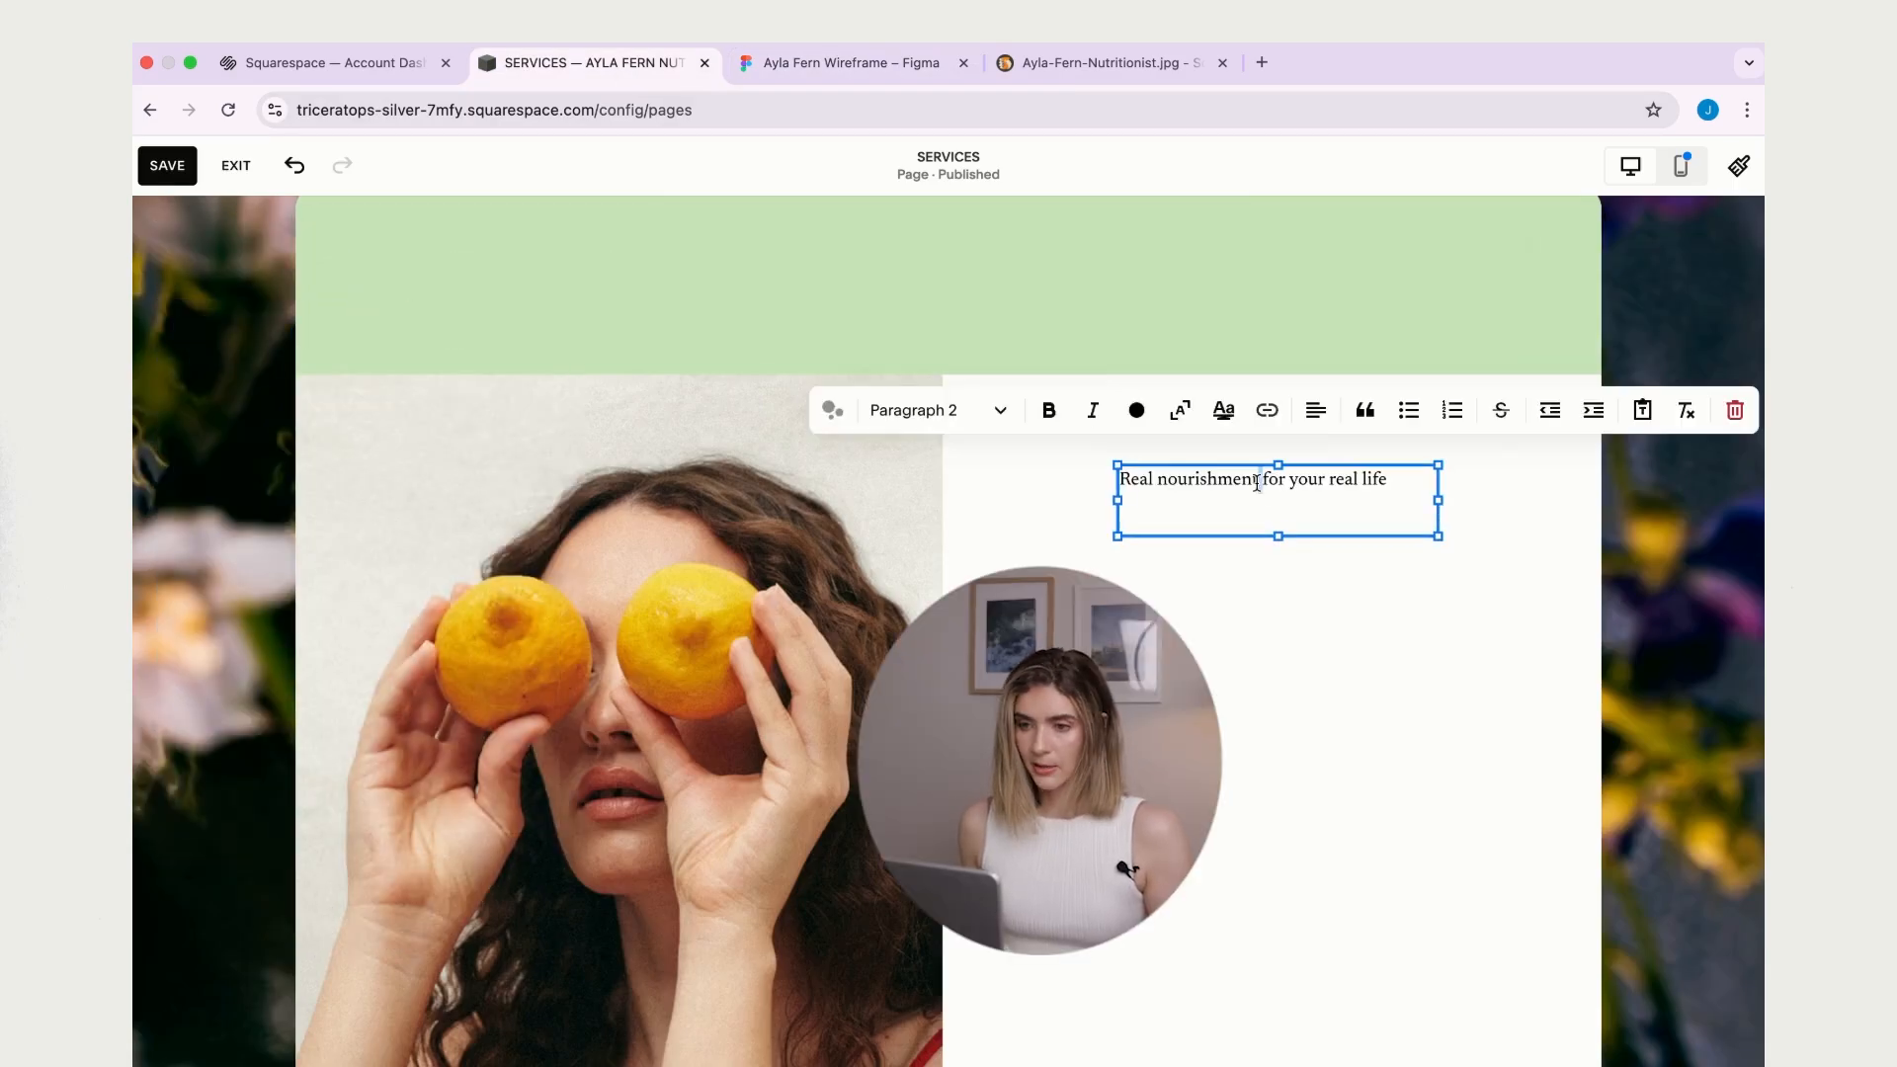
{"action": "key", "text": "super+a"}
{"action": "left_click", "coordinate": [999, 410]}
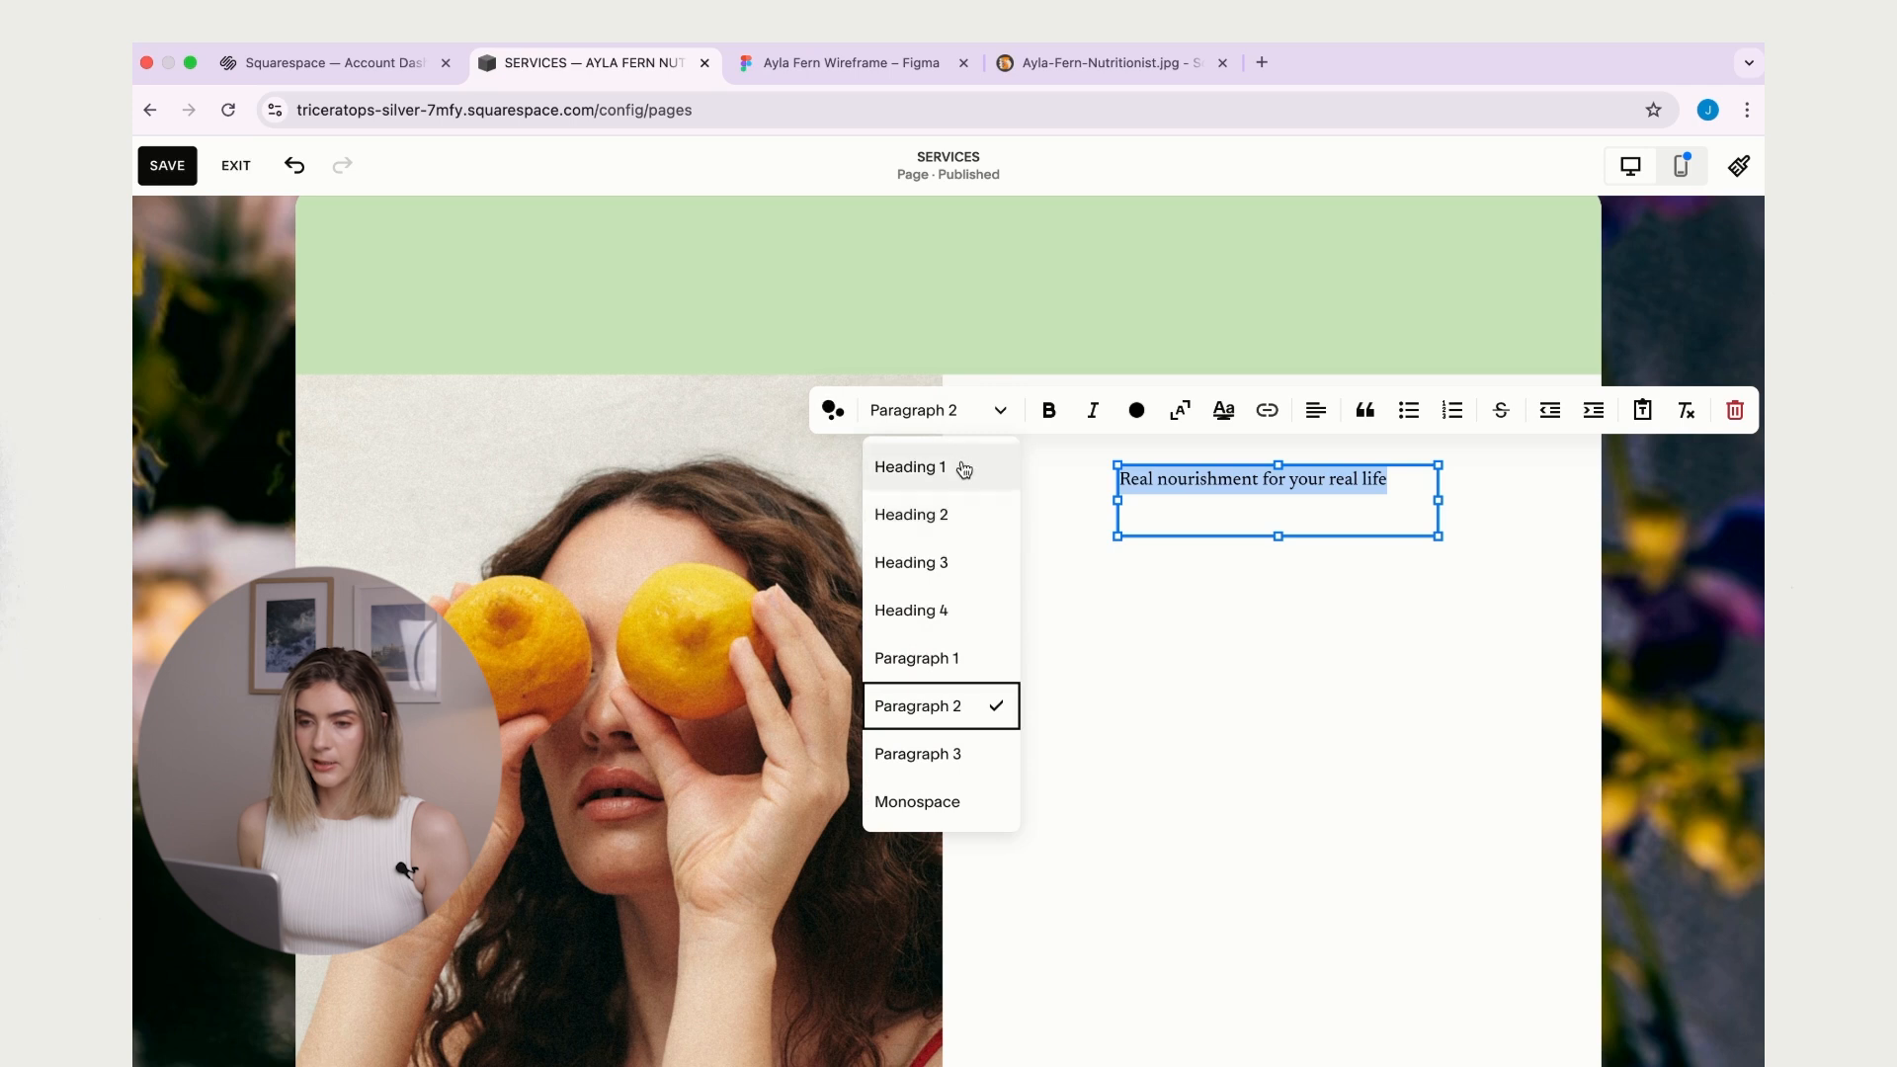
{"action": "left_click", "coordinate": [958, 514]}
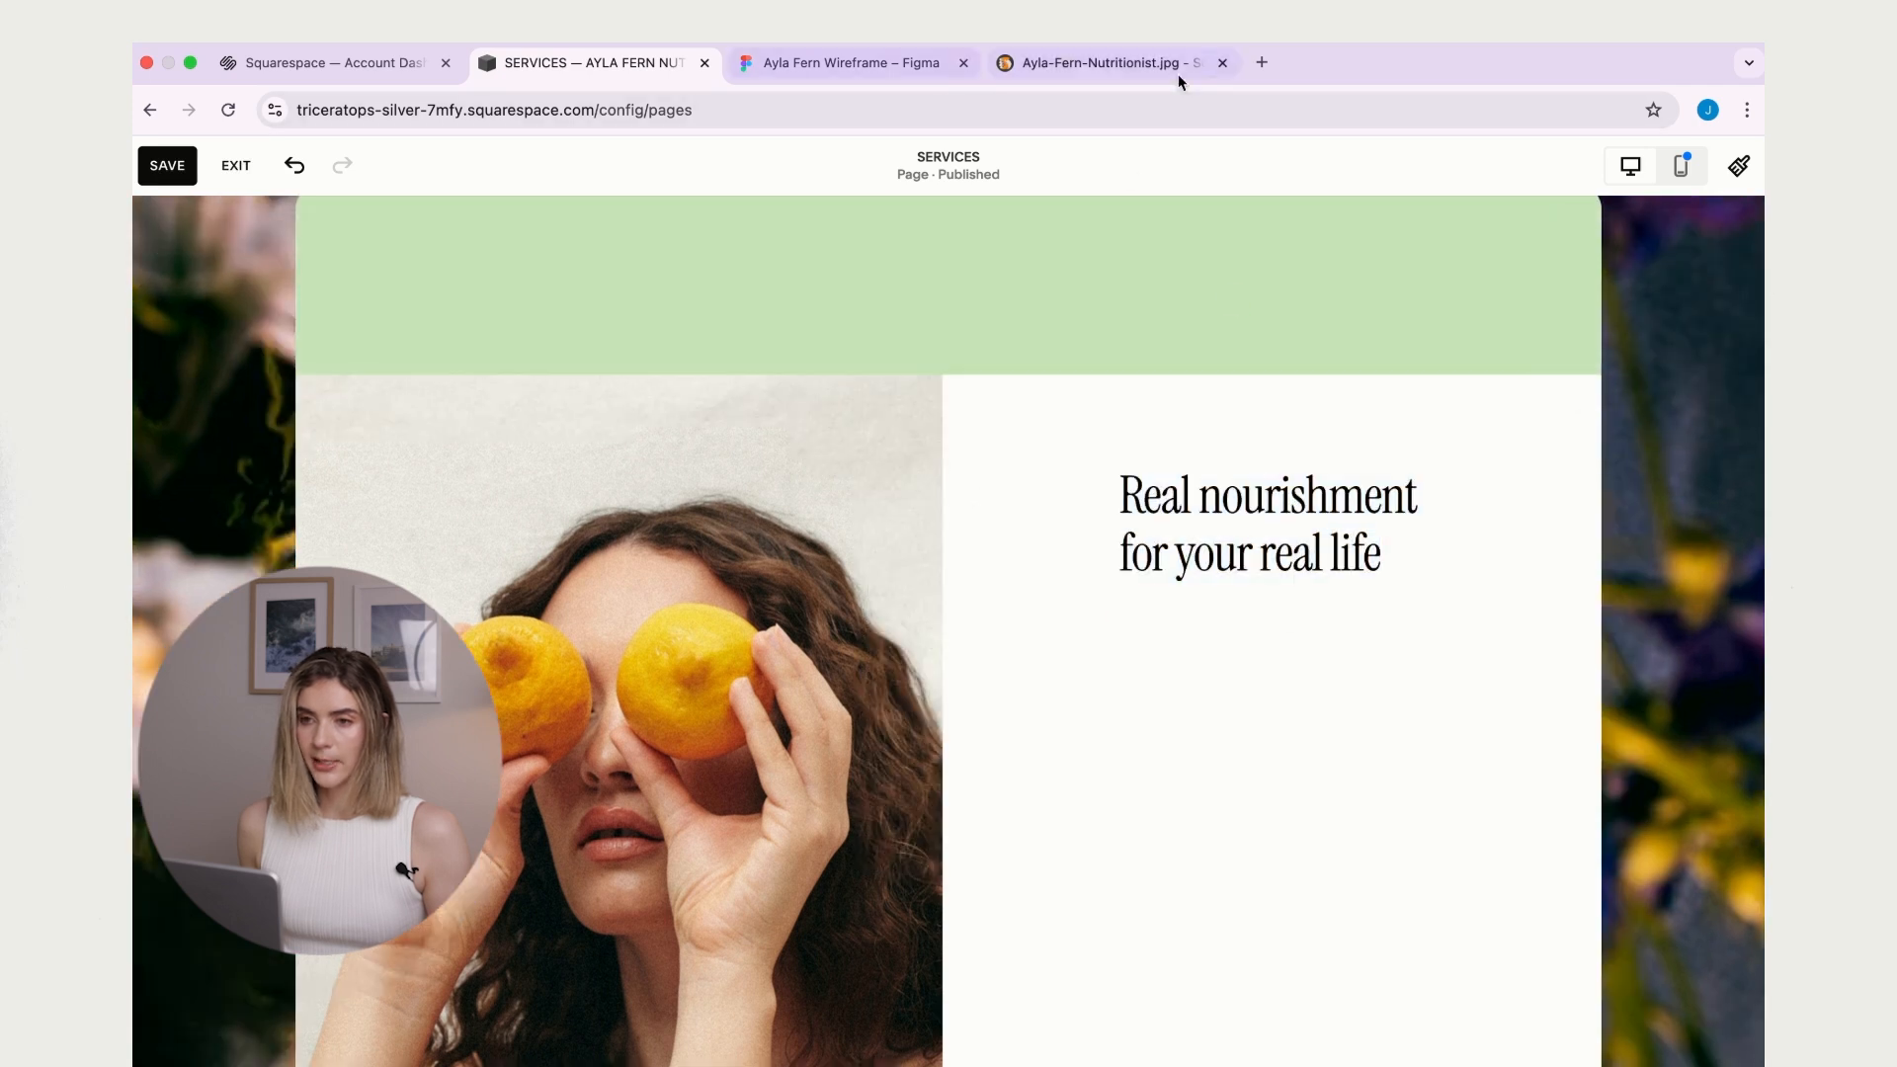
- Add a START THE CONVERSATION label above the heading, styled Monospace
{"action": "left_click", "coordinate": [874, 63]}
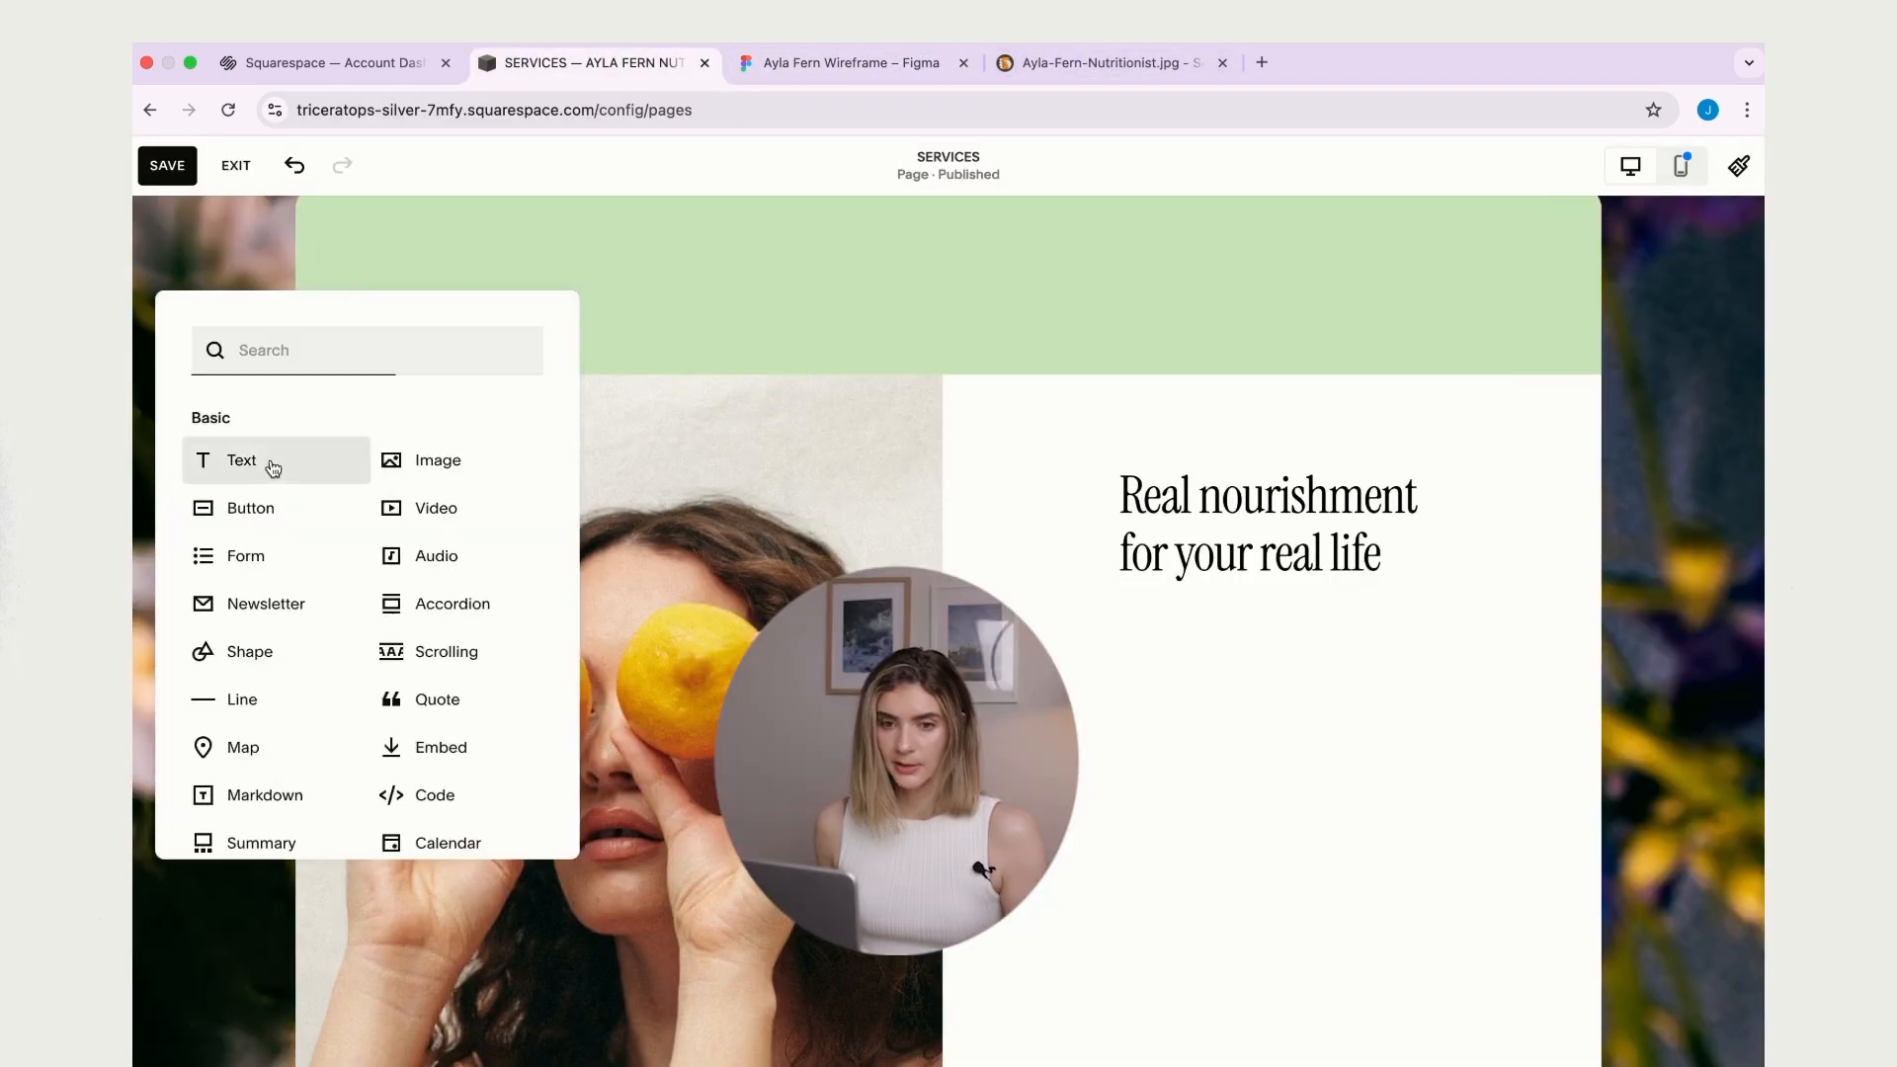
{"action": "left_click", "coordinate": [330, 470]}
{"action": "left_click", "coordinate": [339, 296]}
{"action": "type", "text": "start the conversation"}
{"action": "left_click_drag", "start_coordinate": [409, 286], "coordinate": [1211, 407]}
{"action": "triple_click", "coordinate": [1199, 402]}
{"action": "left_click", "coordinate": [933, 330]}
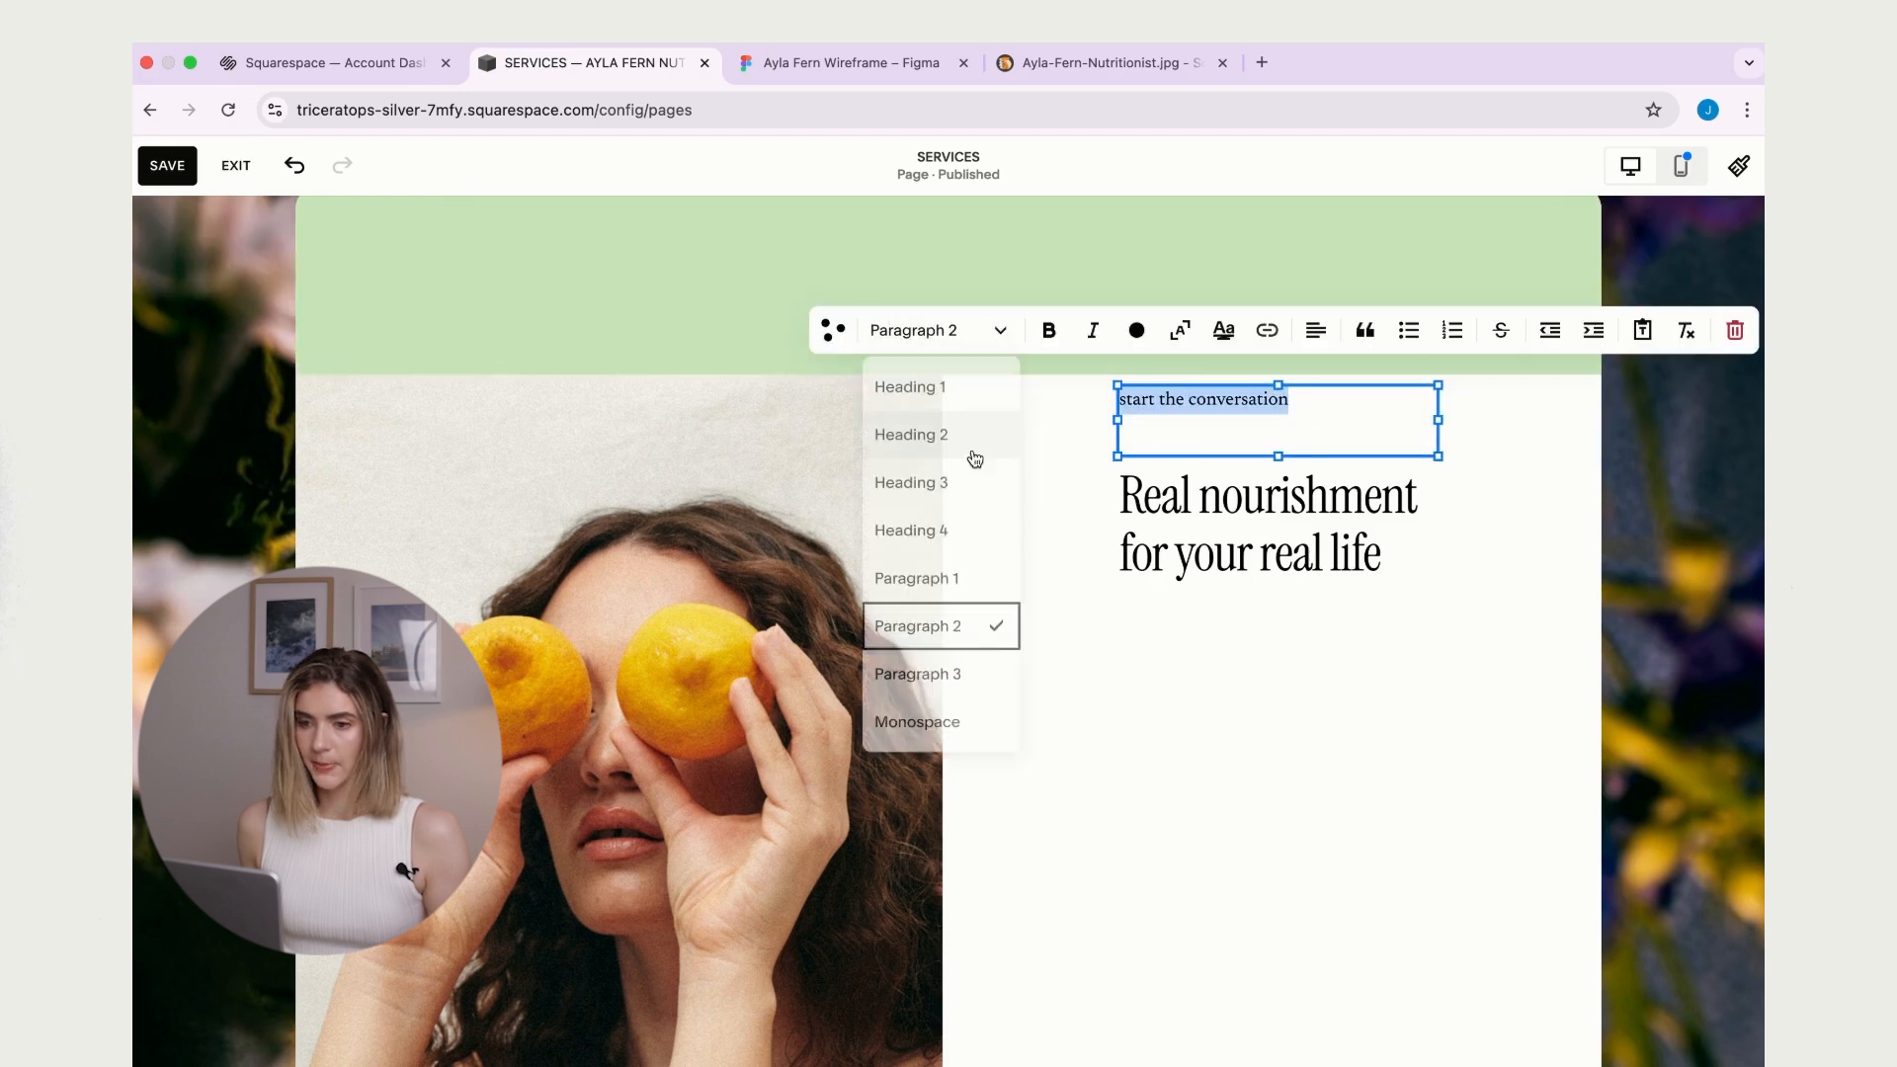
{"action": "left_click", "coordinate": [948, 720]}
{"action": "key", "text": "Escape"}
- Center-align both the label and the heading text
{"action": "left_click", "coordinate": [1217, 446]}
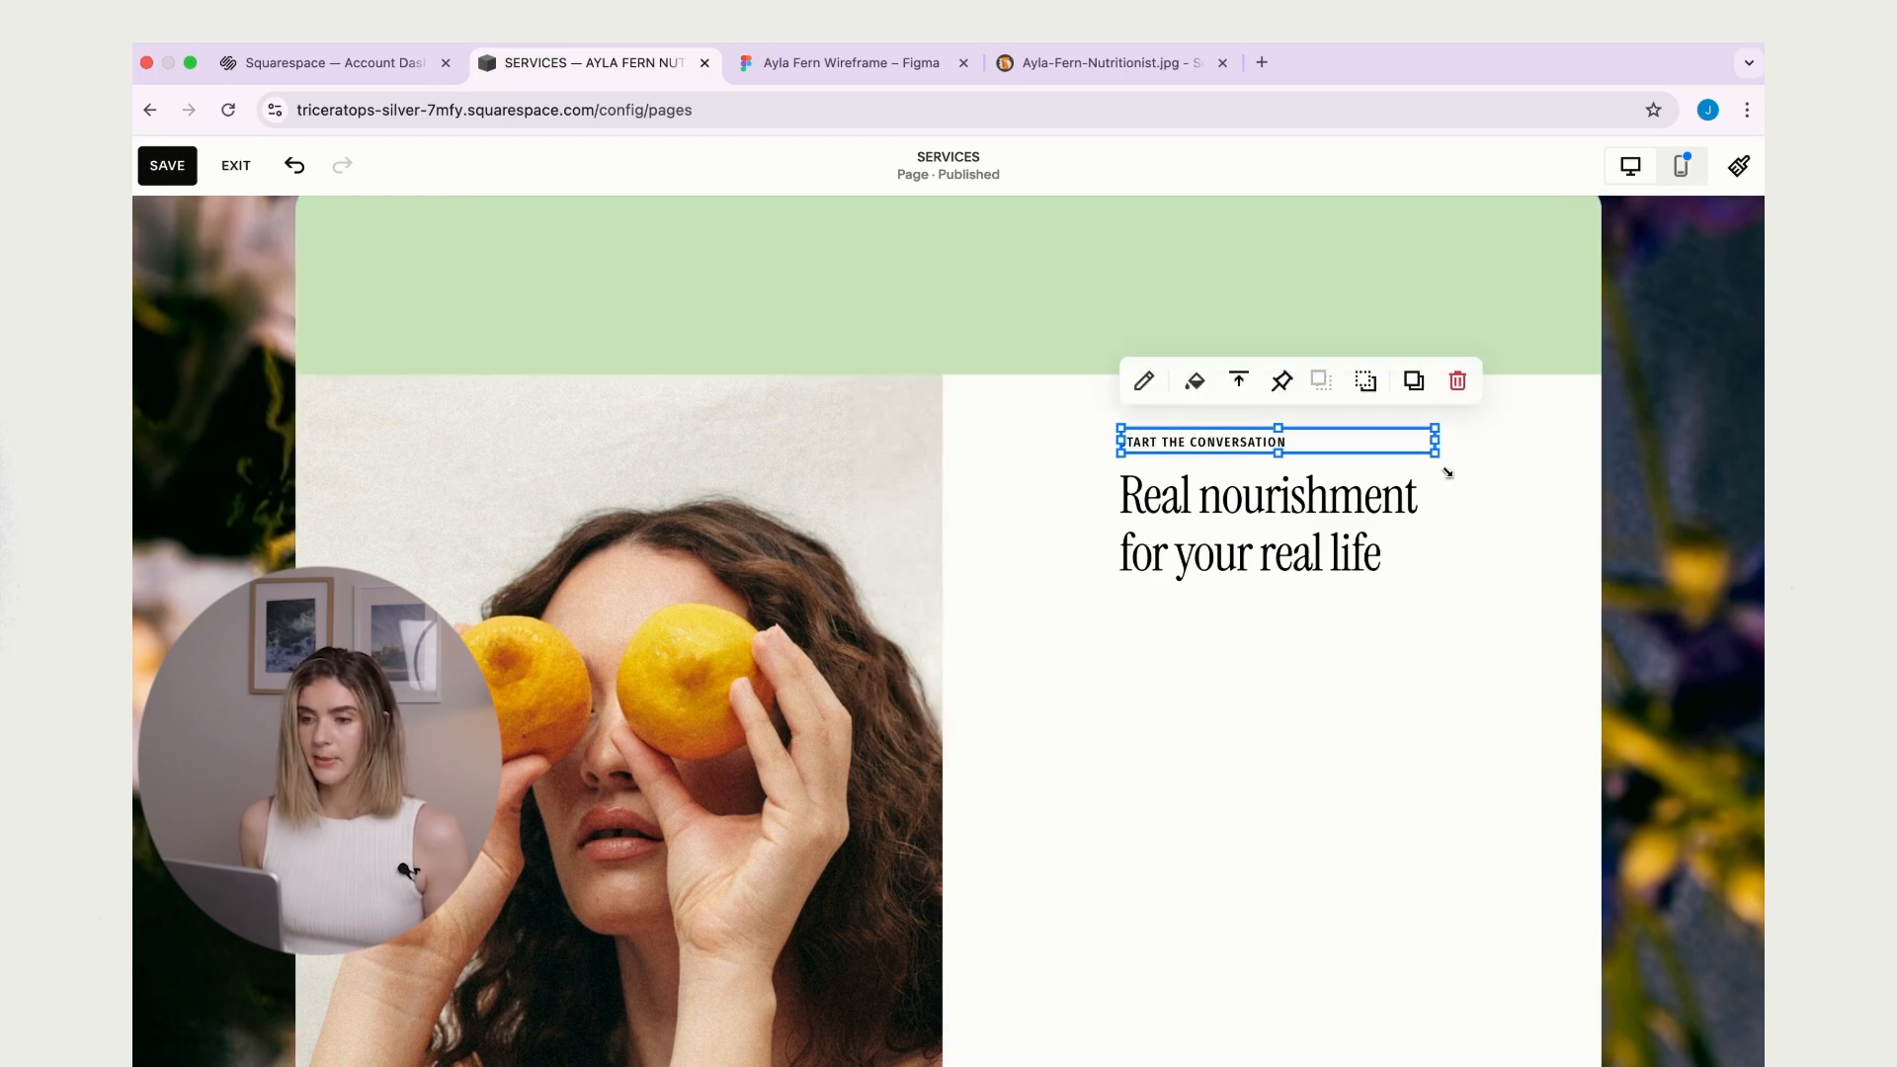
{"action": "double_click", "coordinate": [1214, 446]}
{"action": "left_click", "coordinate": [1215, 442]}
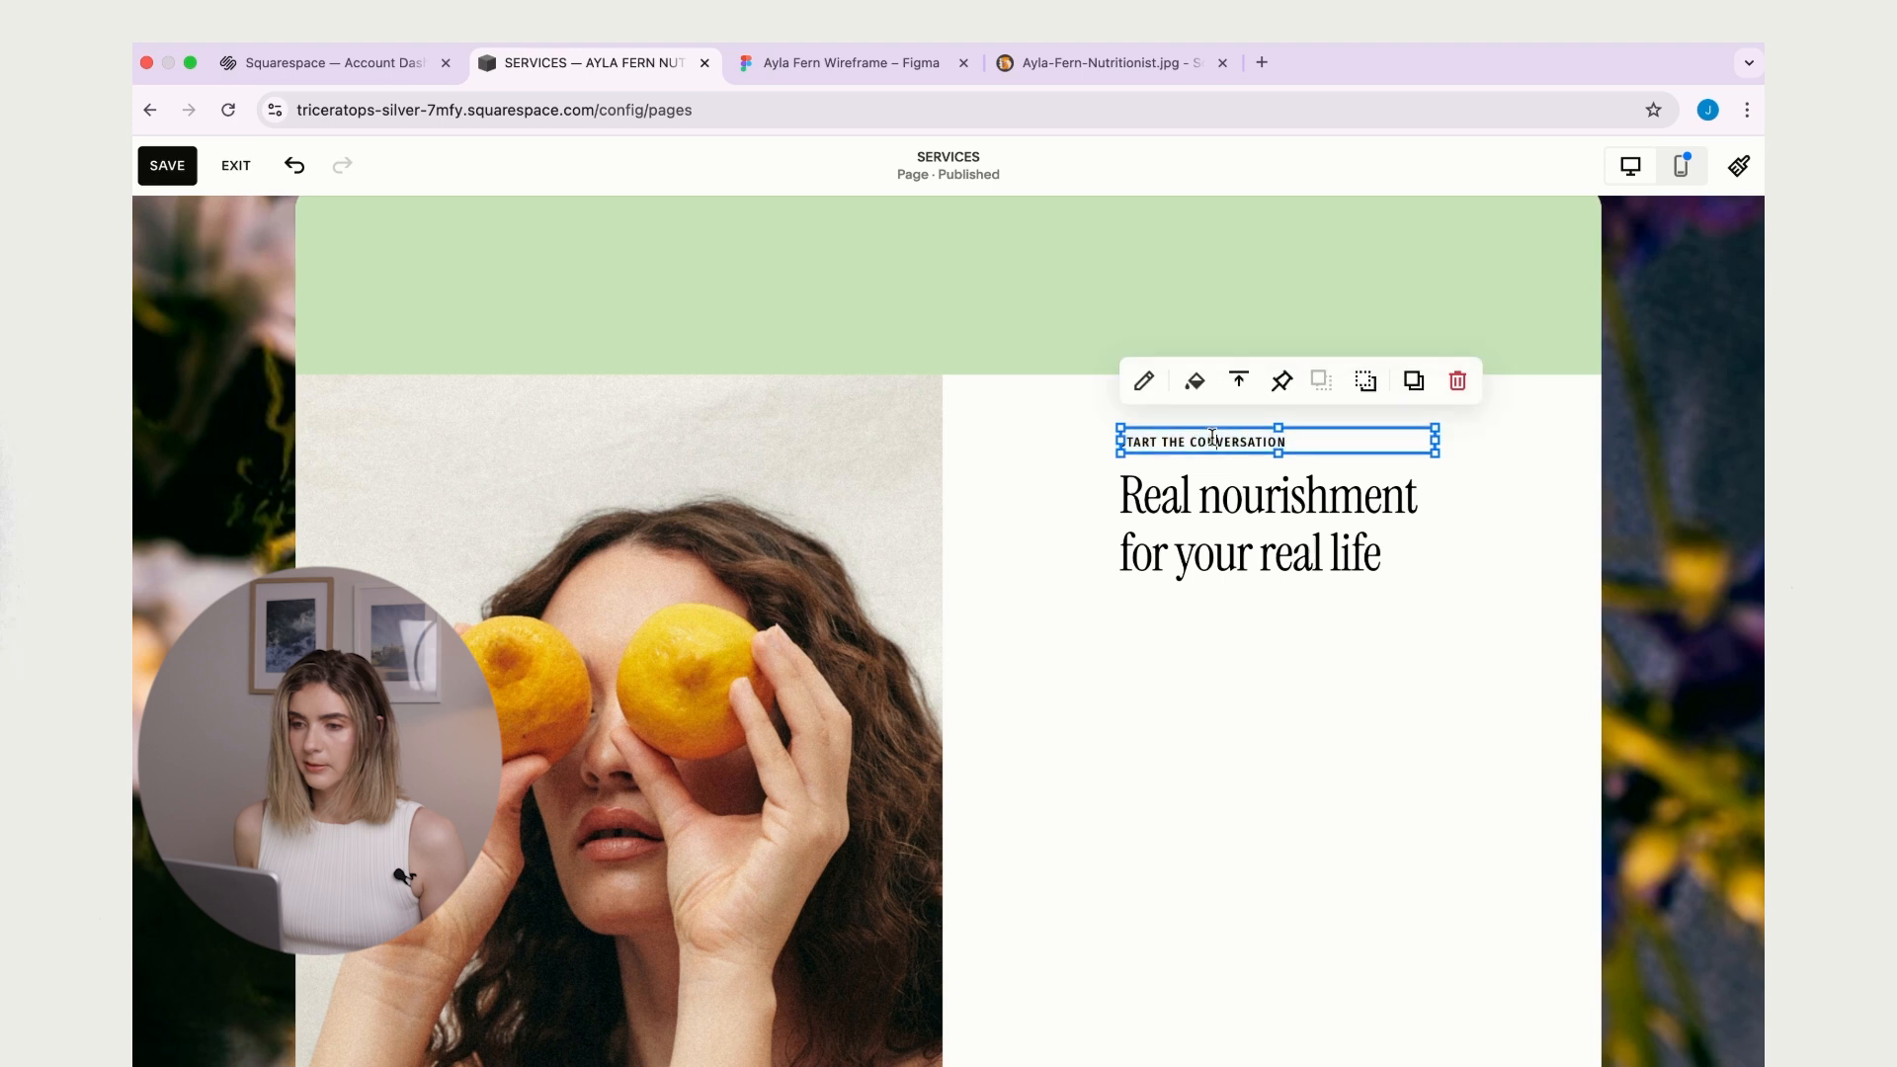
{"action": "left_click", "coordinate": [1215, 442]}
{"action": "left_click", "coordinate": [1311, 371]}
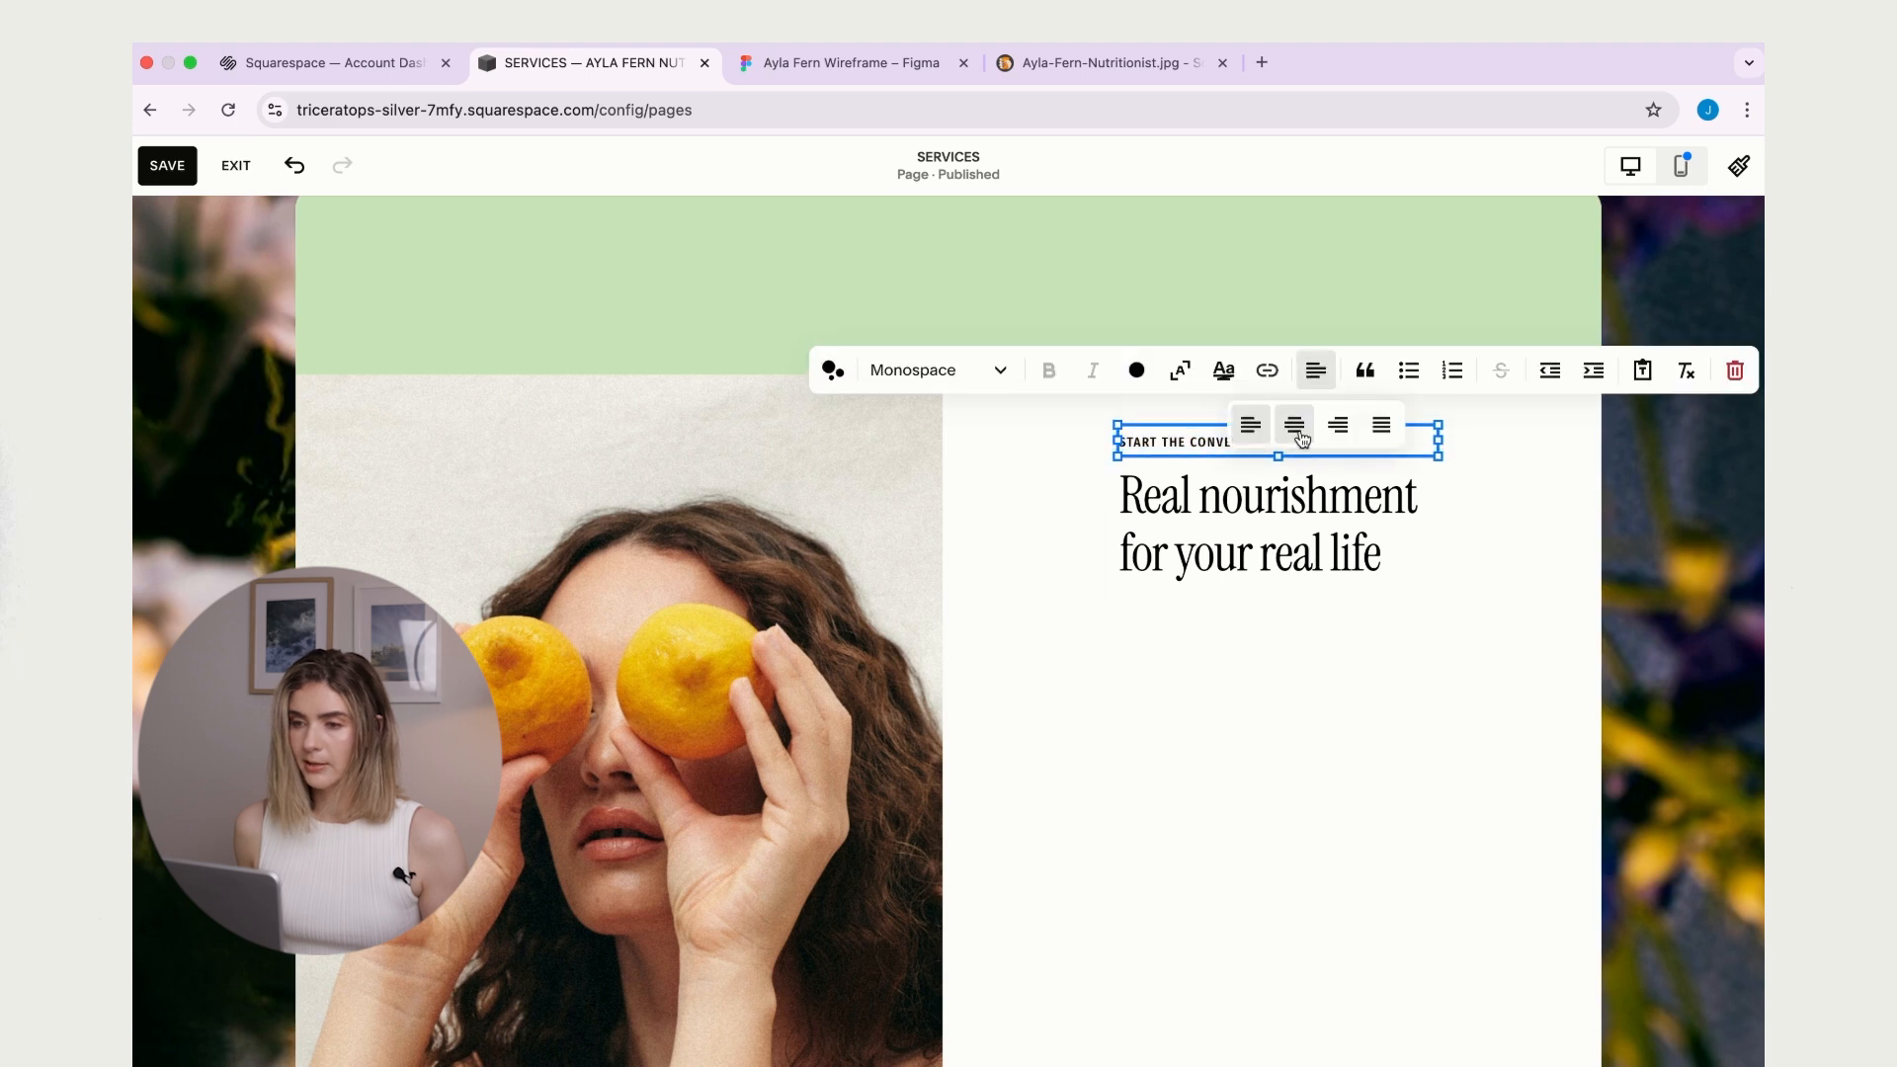
{"action": "left_click", "coordinate": [1643, 572]}
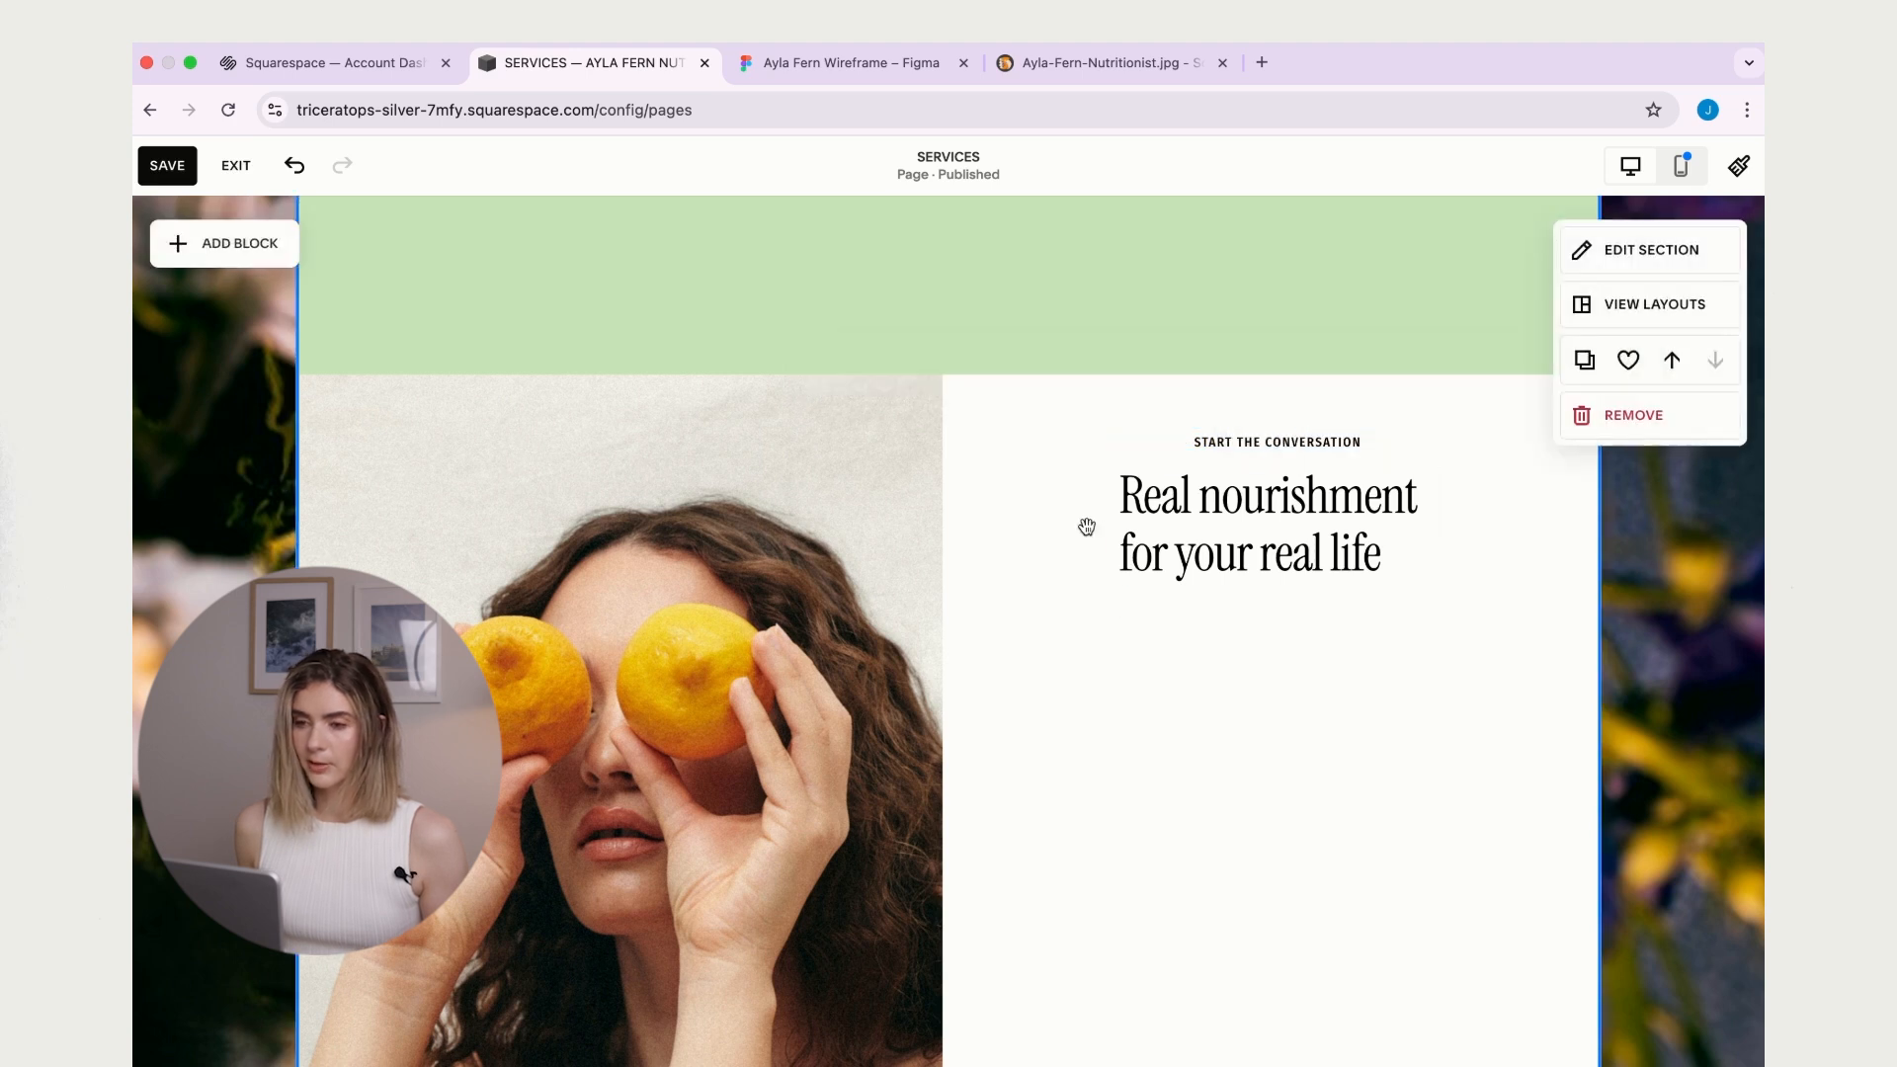
{"action": "left_click", "coordinate": [1174, 555]}
{"action": "left_click", "coordinate": [1175, 555]}
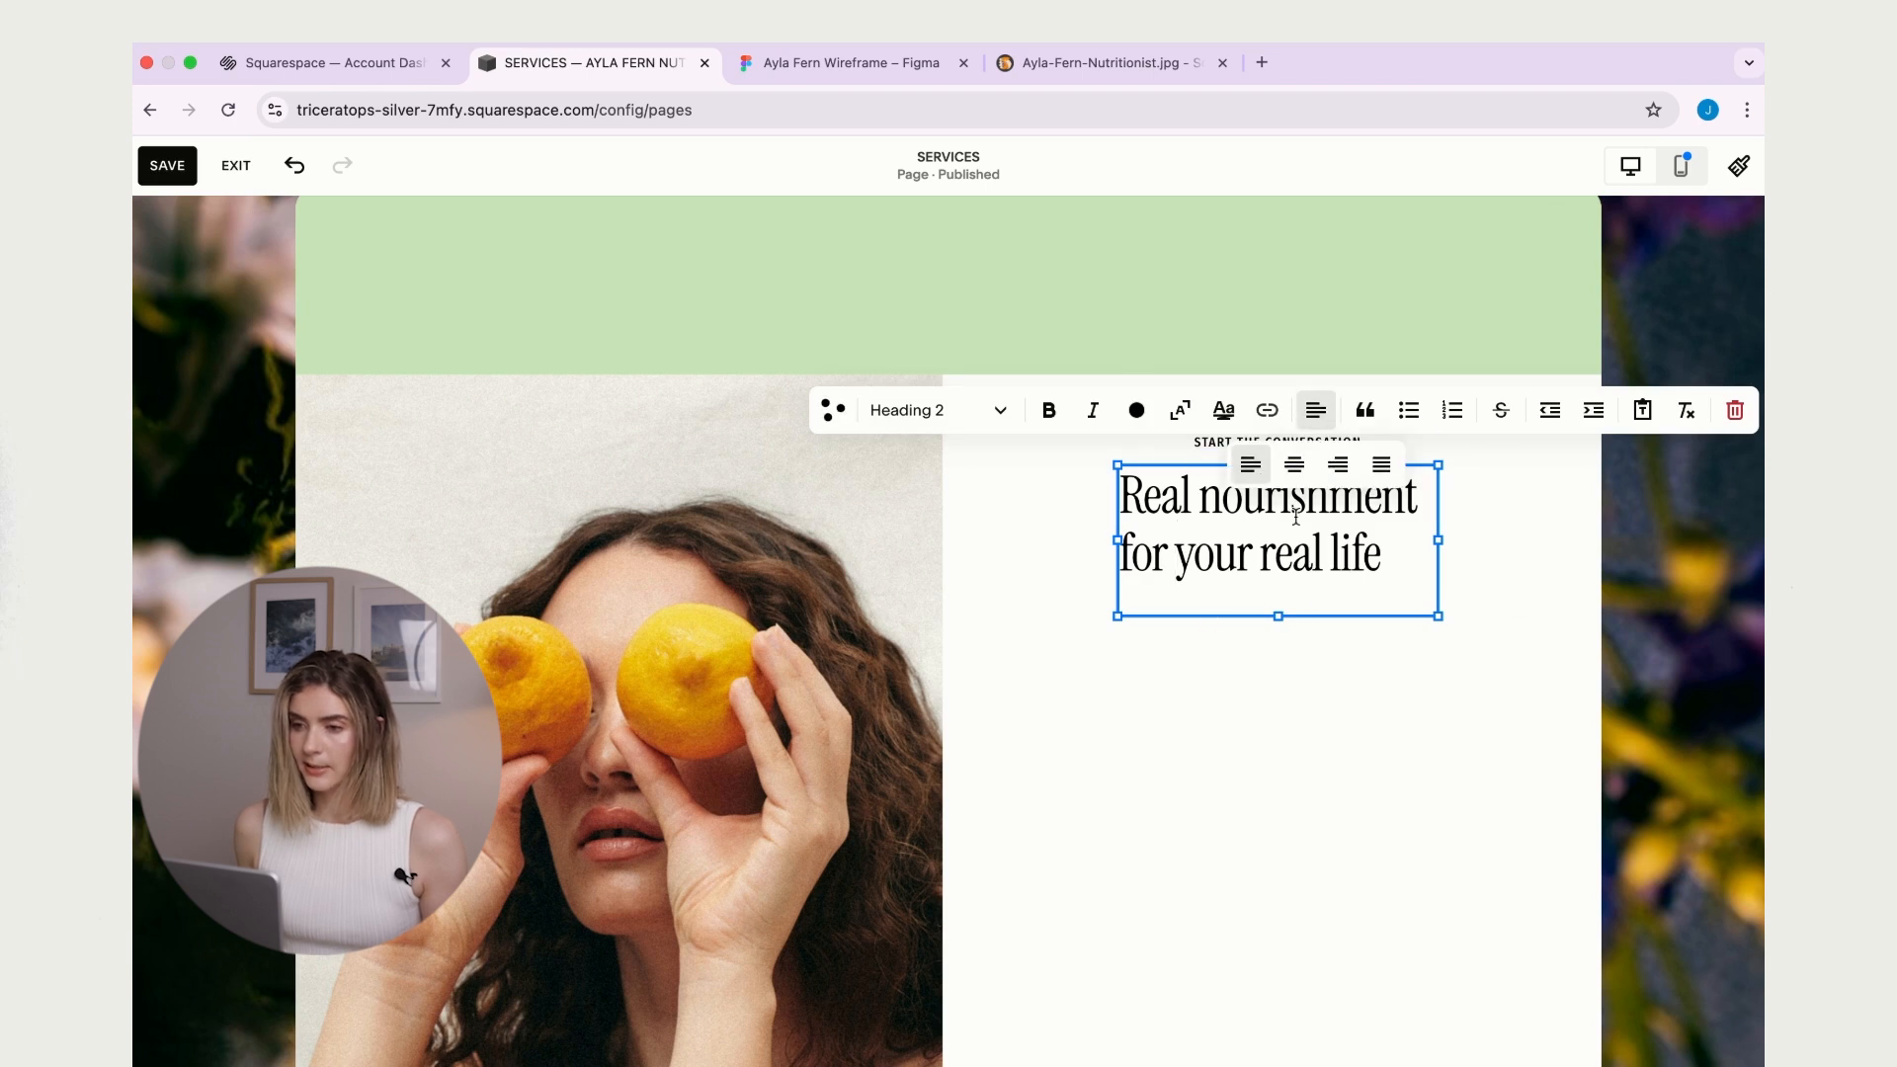
{"action": "left_click", "coordinate": [1293, 466]}
{"action": "left_click", "coordinate": [1619, 567]}
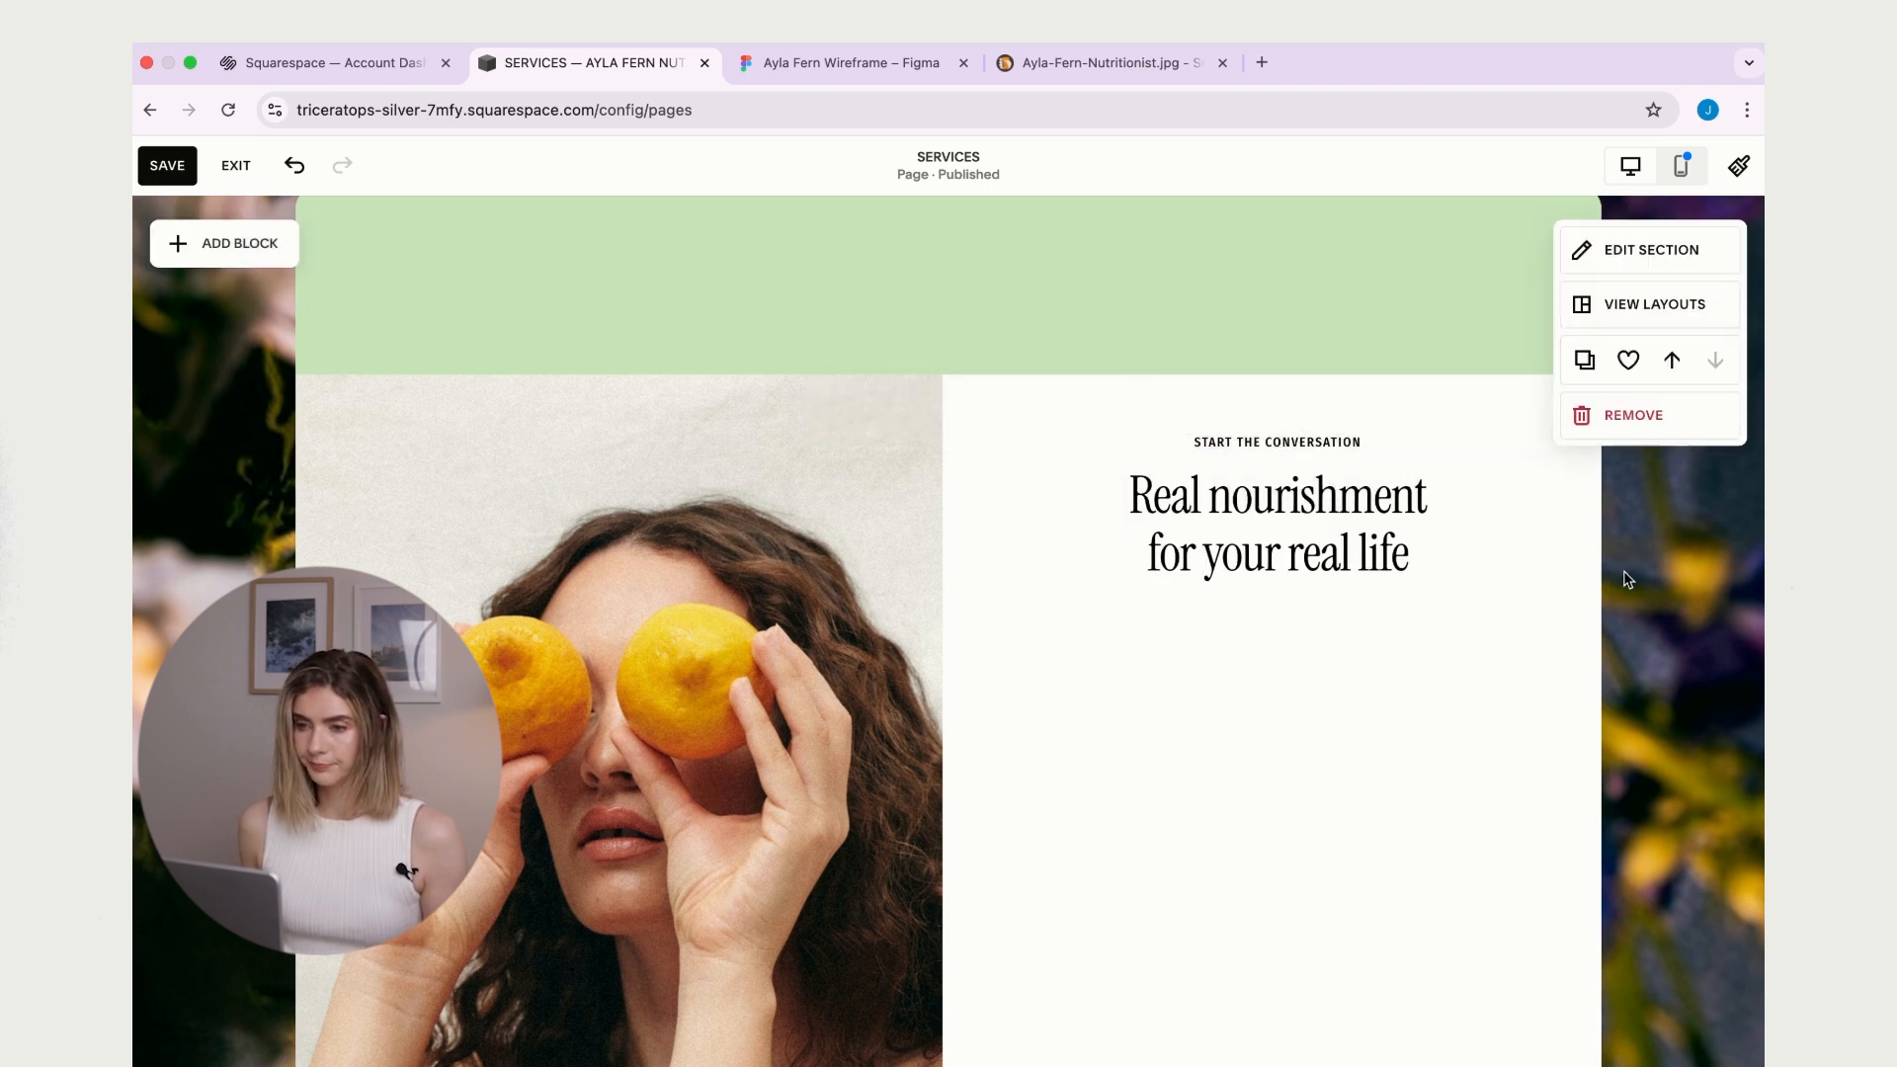
- Italicise the words 'Real' and 'life' in the heading
{"action": "left_click", "coordinate": [1200, 502]}
{"action": "left_click", "coordinate": [1200, 500]}
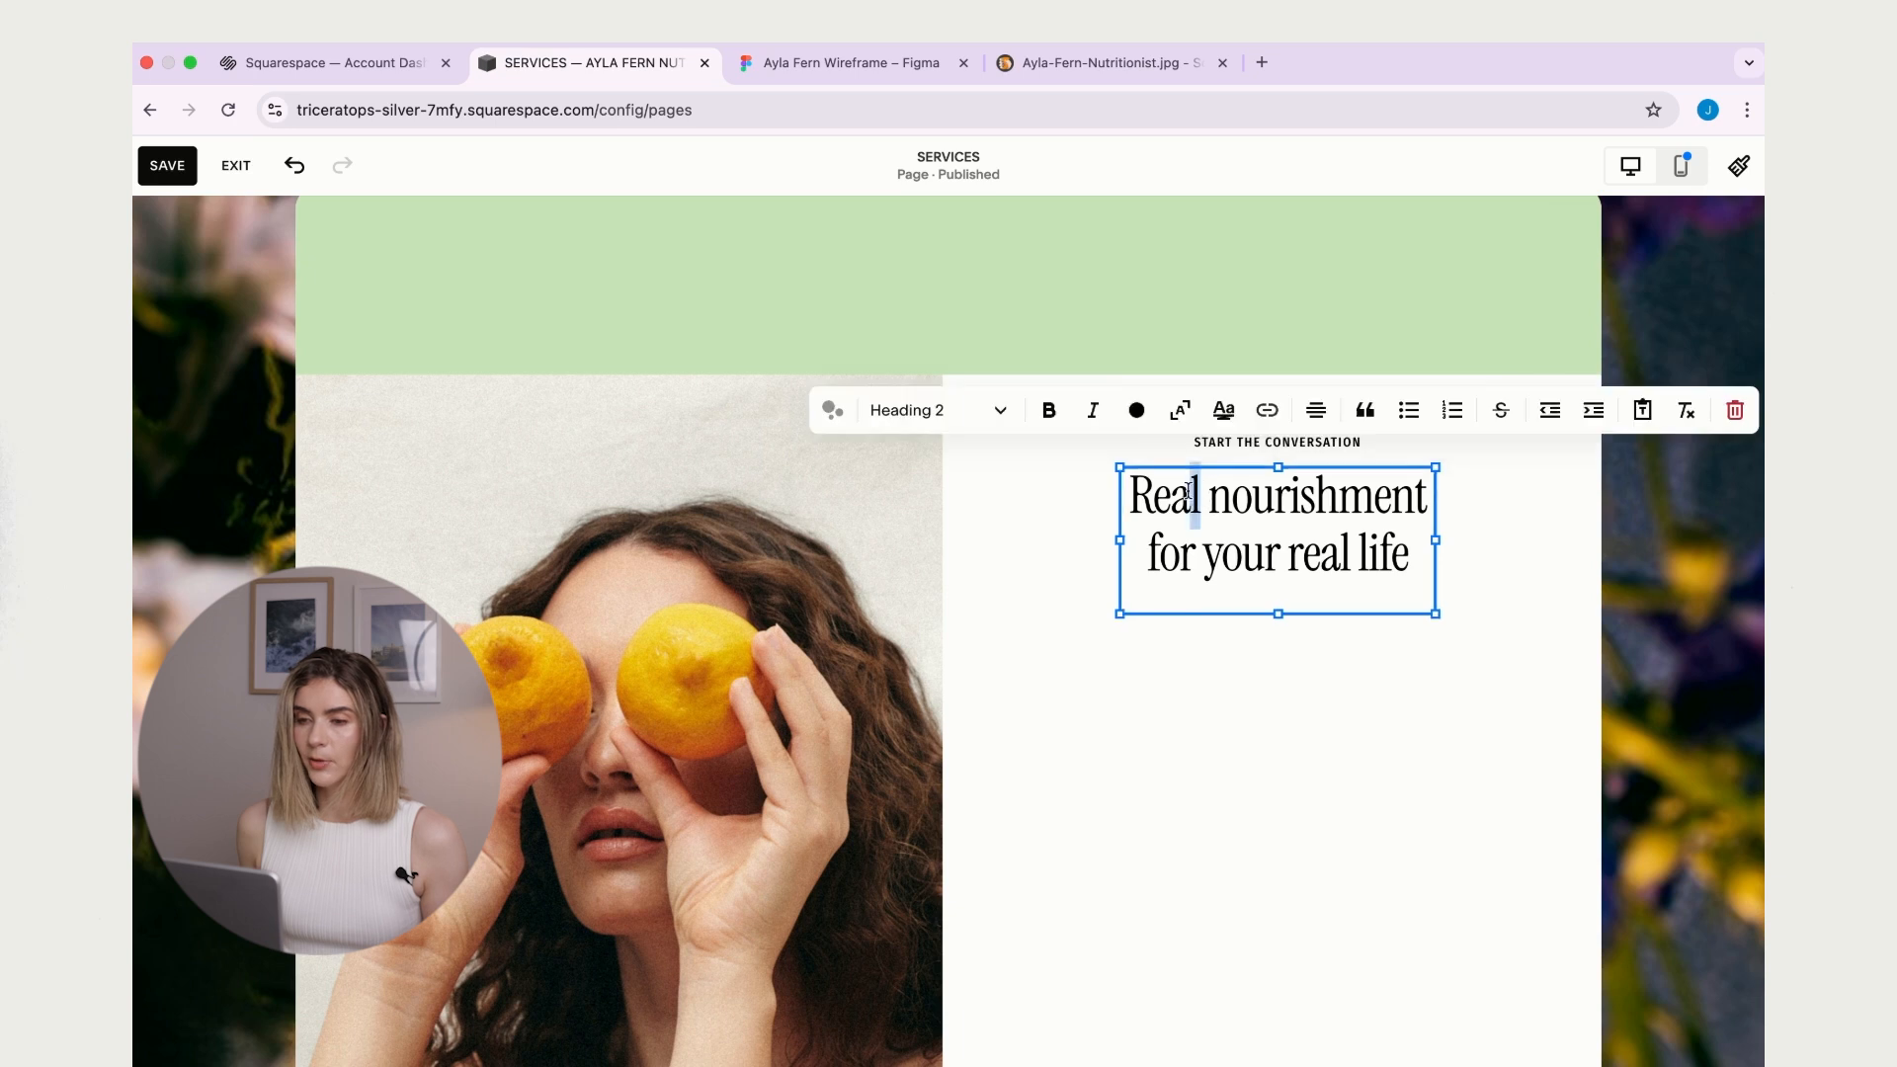
{"action": "left_click_drag", "start_coordinate": [1200, 500], "coordinate": [1108, 464]}
{"action": "left_click", "coordinate": [1093, 410]}
{"action": "left_click", "coordinate": [1344, 559]}
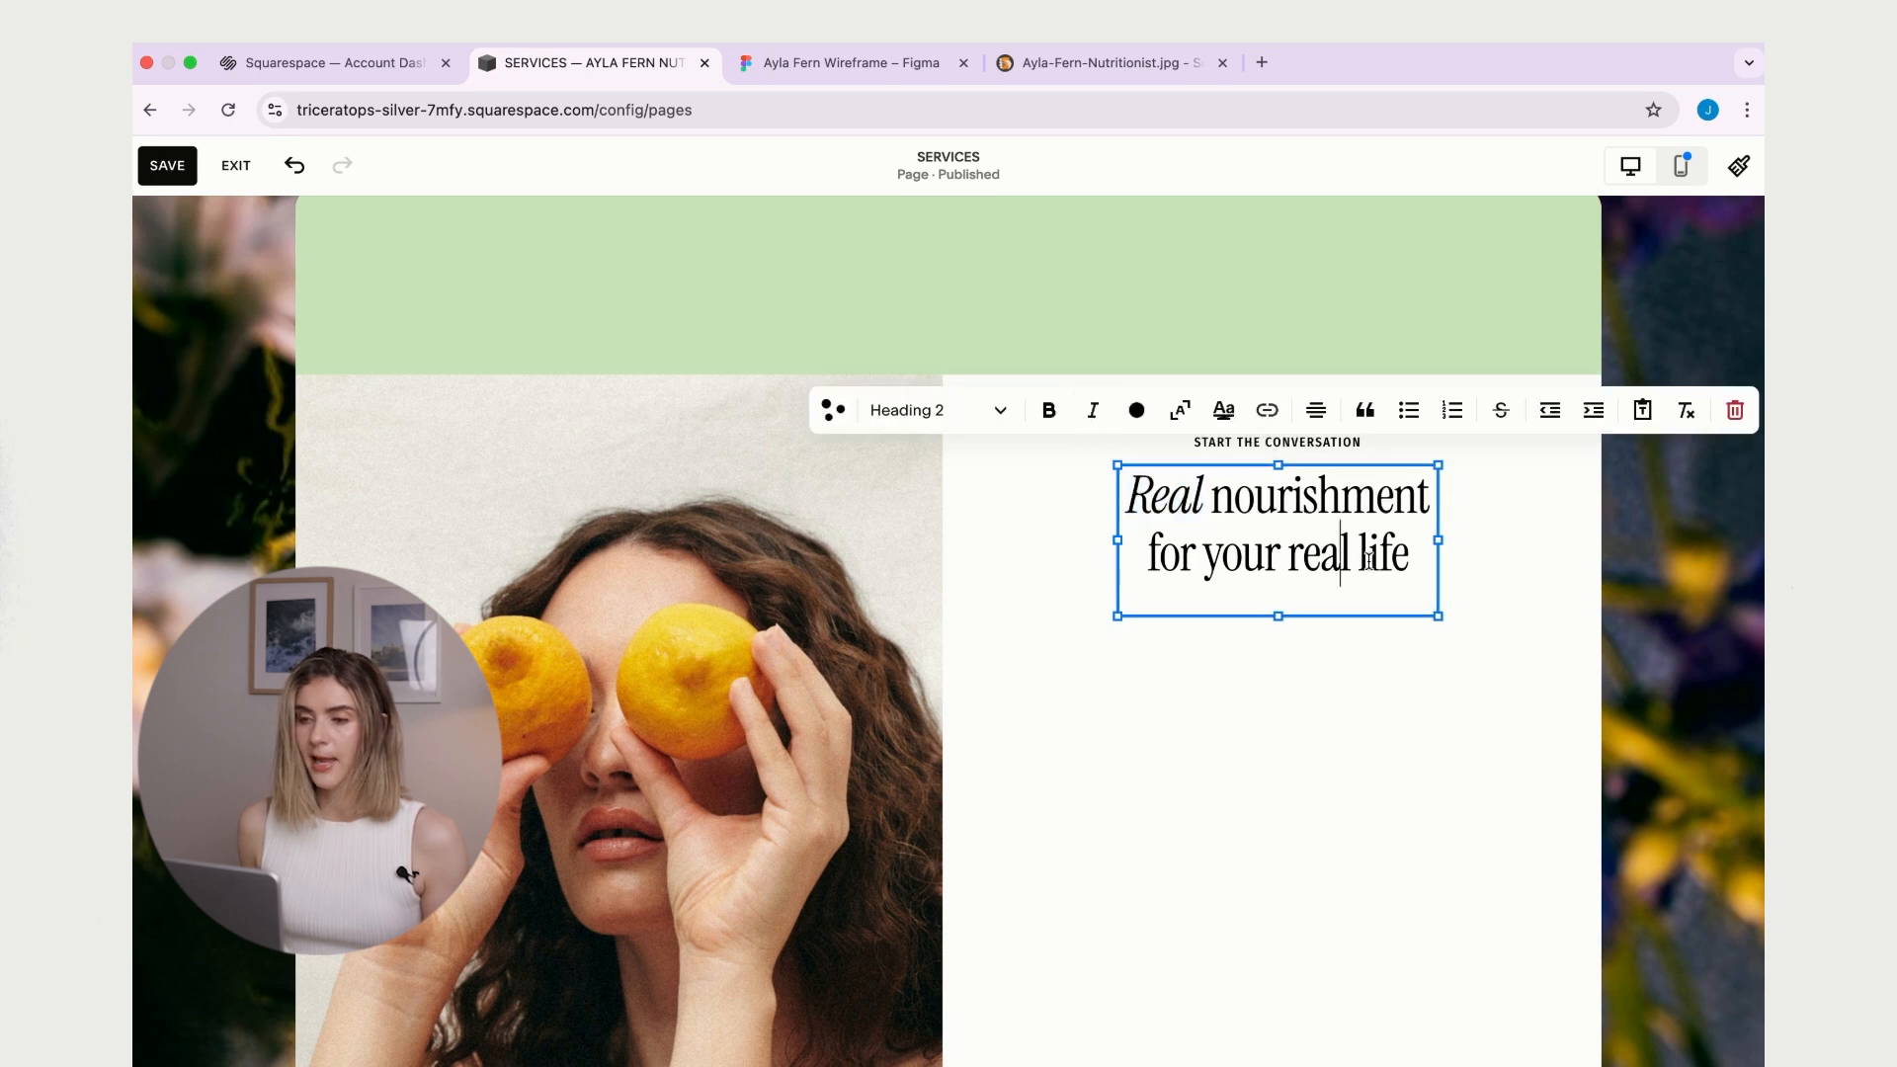
{"action": "left_click", "coordinate": [1094, 410]}
{"action": "left_click", "coordinate": [1566, 596]}
{"action": "scroll", "coordinate": [1566, 596], "scroll_direction": "up", "scroll_amount": 2}
{"action": "scroll", "coordinate": [1566, 596], "scroll_direction": "down", "scroll_amount": 5}
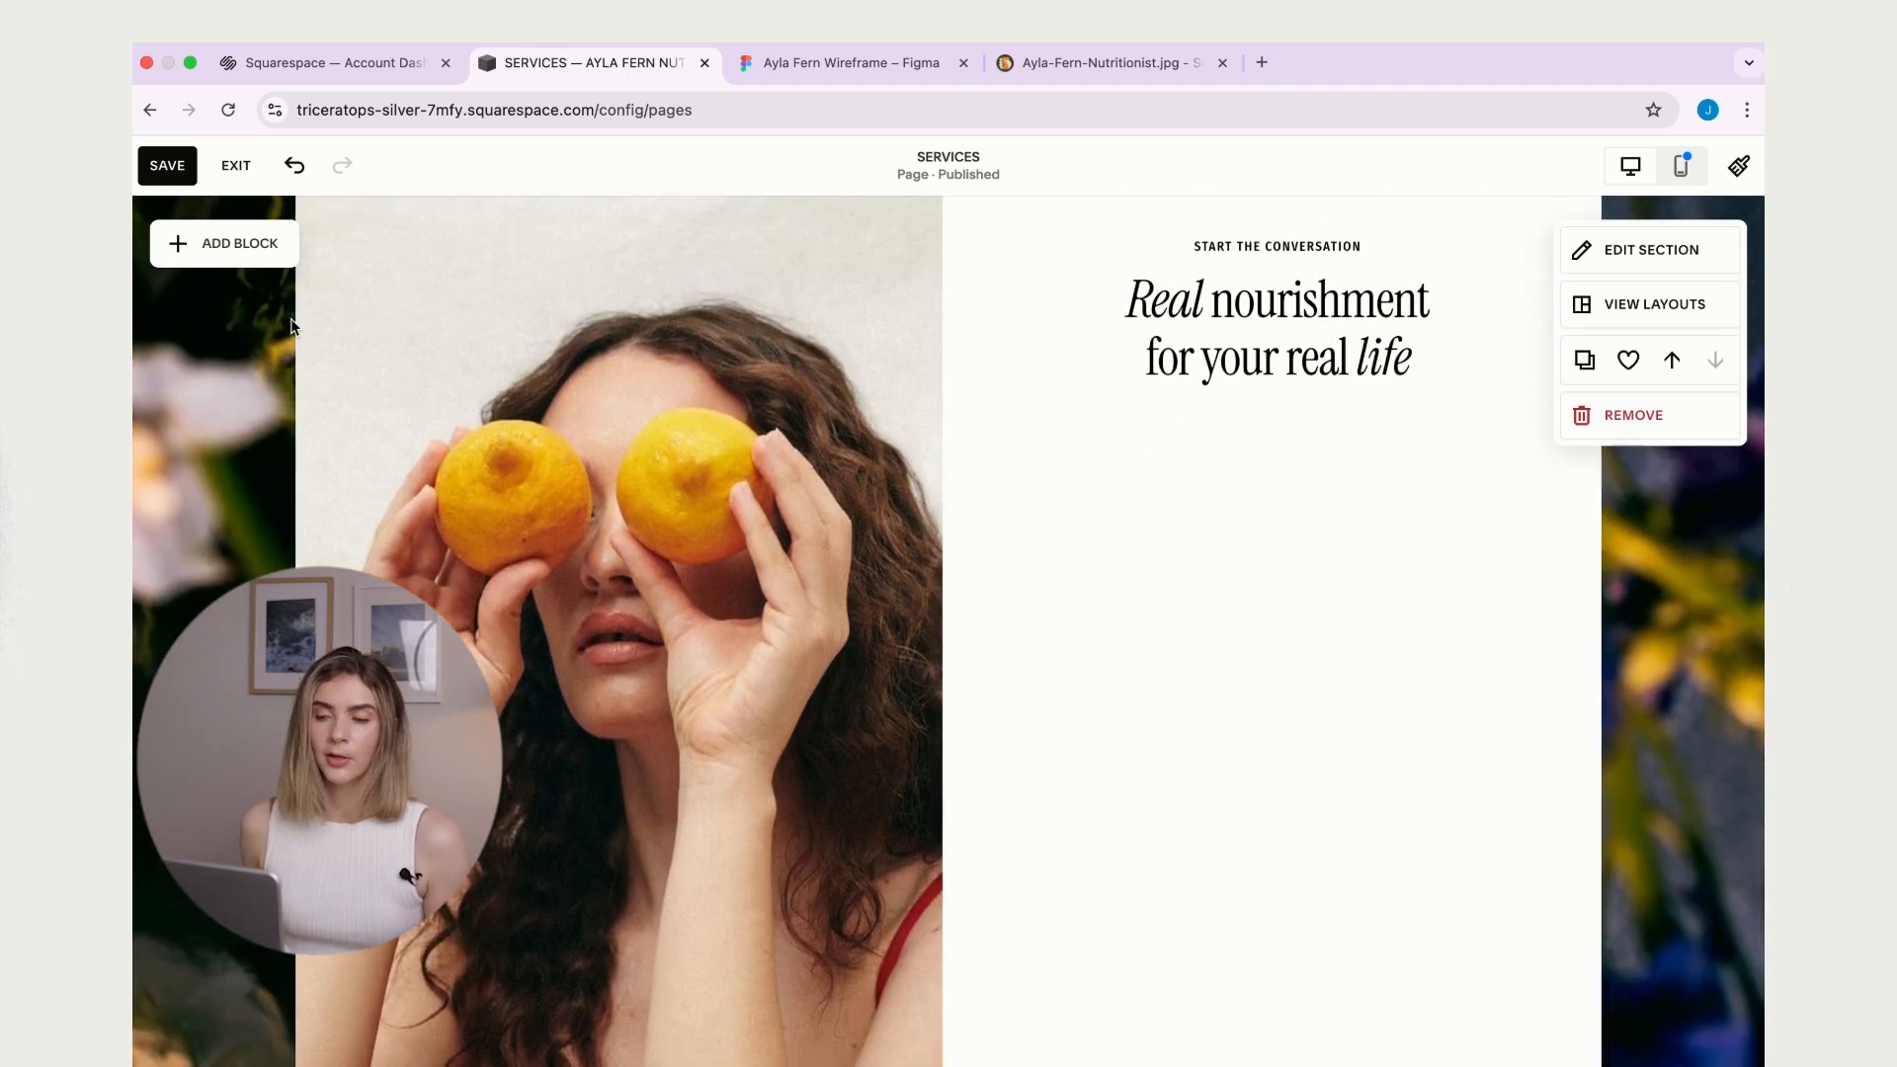
{"action": "scroll", "coordinate": [208, 290], "scroll_direction": "up", "scroll_amount": 2}
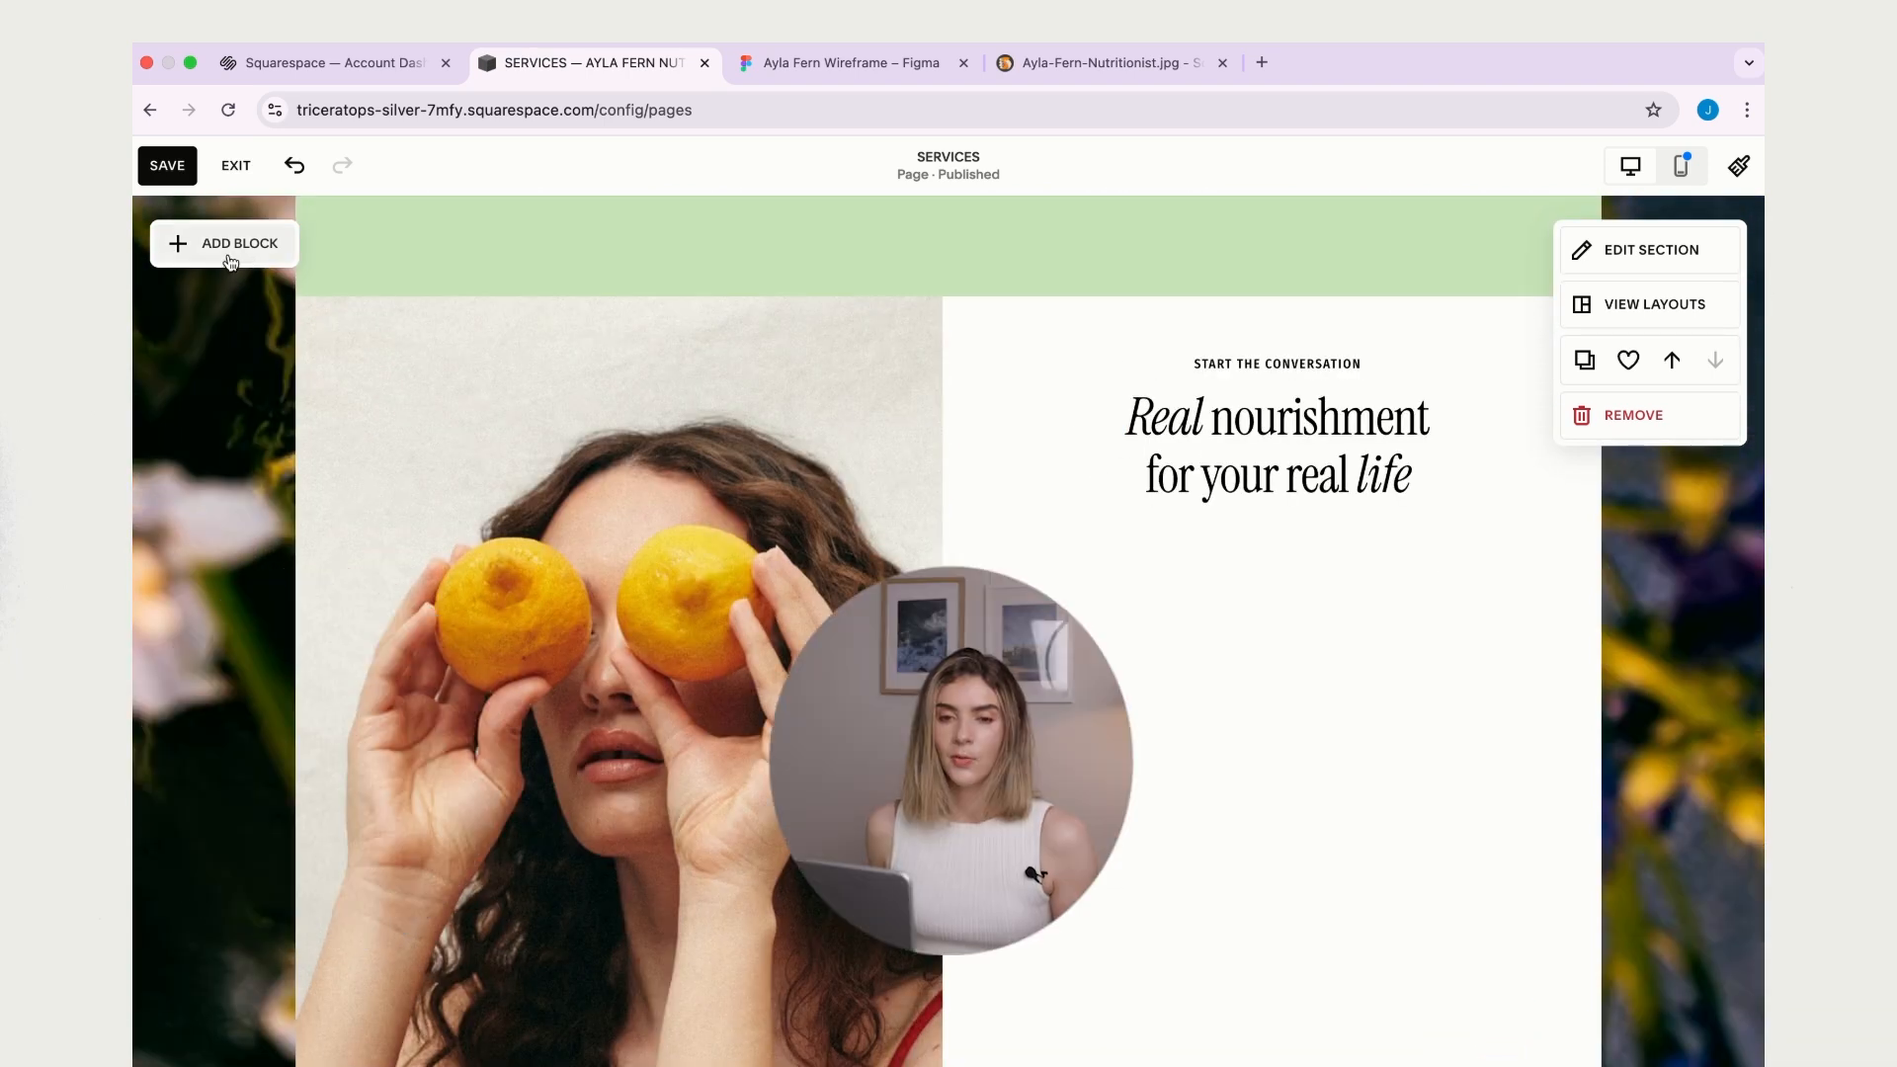
- Add a contact Form block and drag it into place on the grey card
{"action": "left_click", "coordinate": [259, 258]}
{"action": "type", "text": "form"}
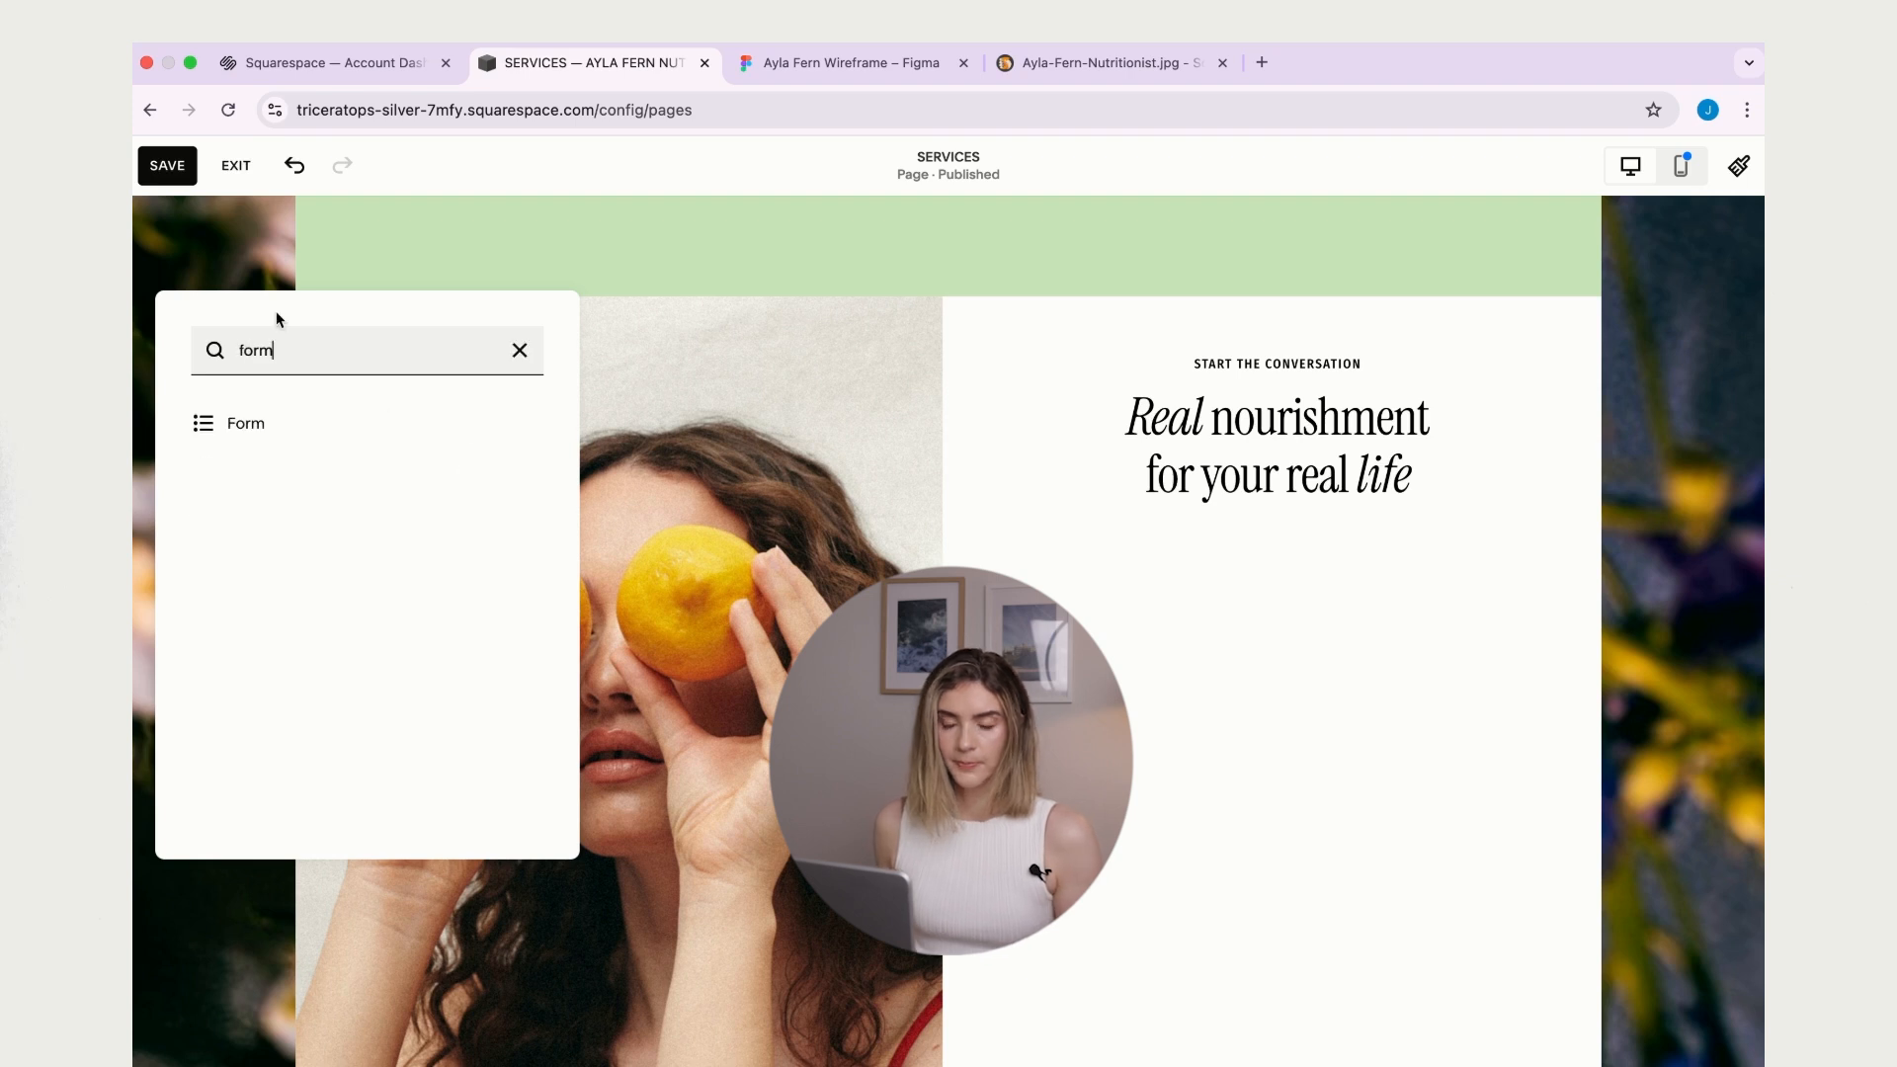
{"action": "left_click", "coordinate": [266, 437]}
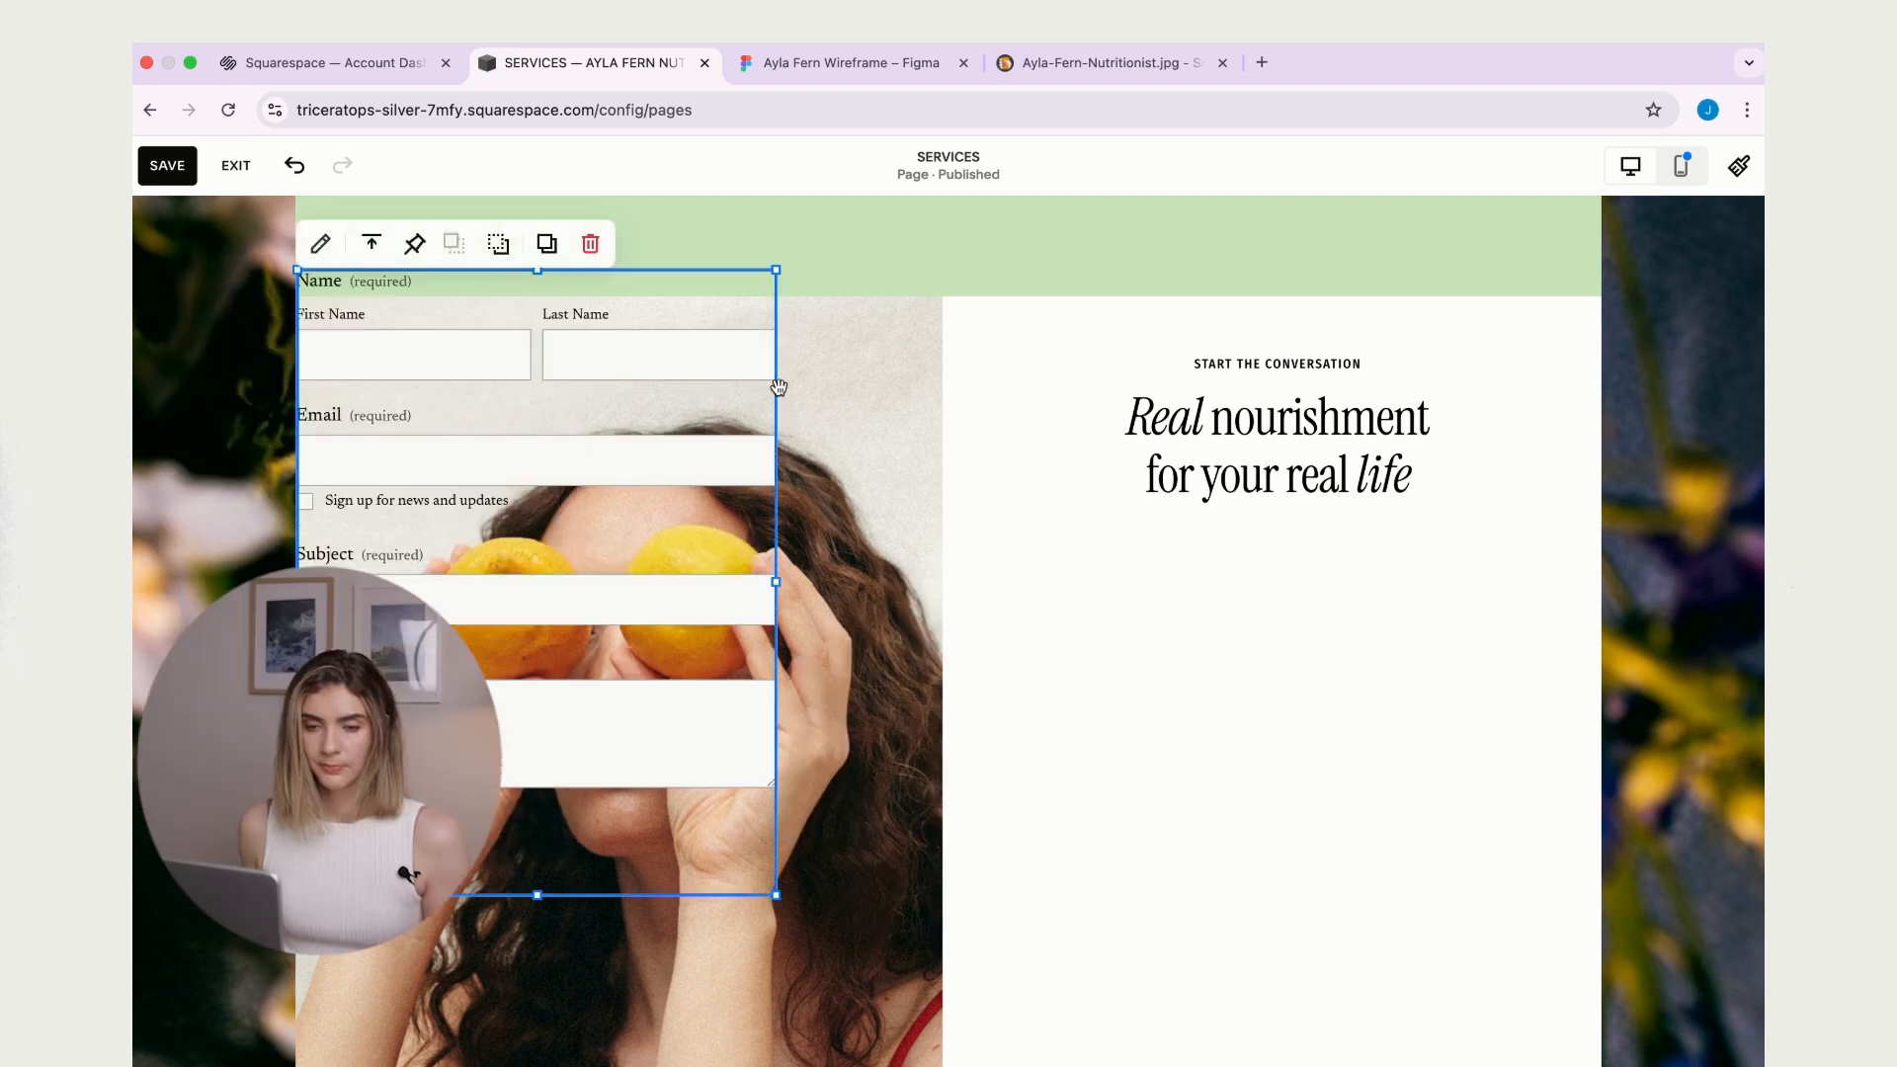
{"action": "left_click_drag", "start_coordinate": [515, 362], "coordinate": [1166, 631]}
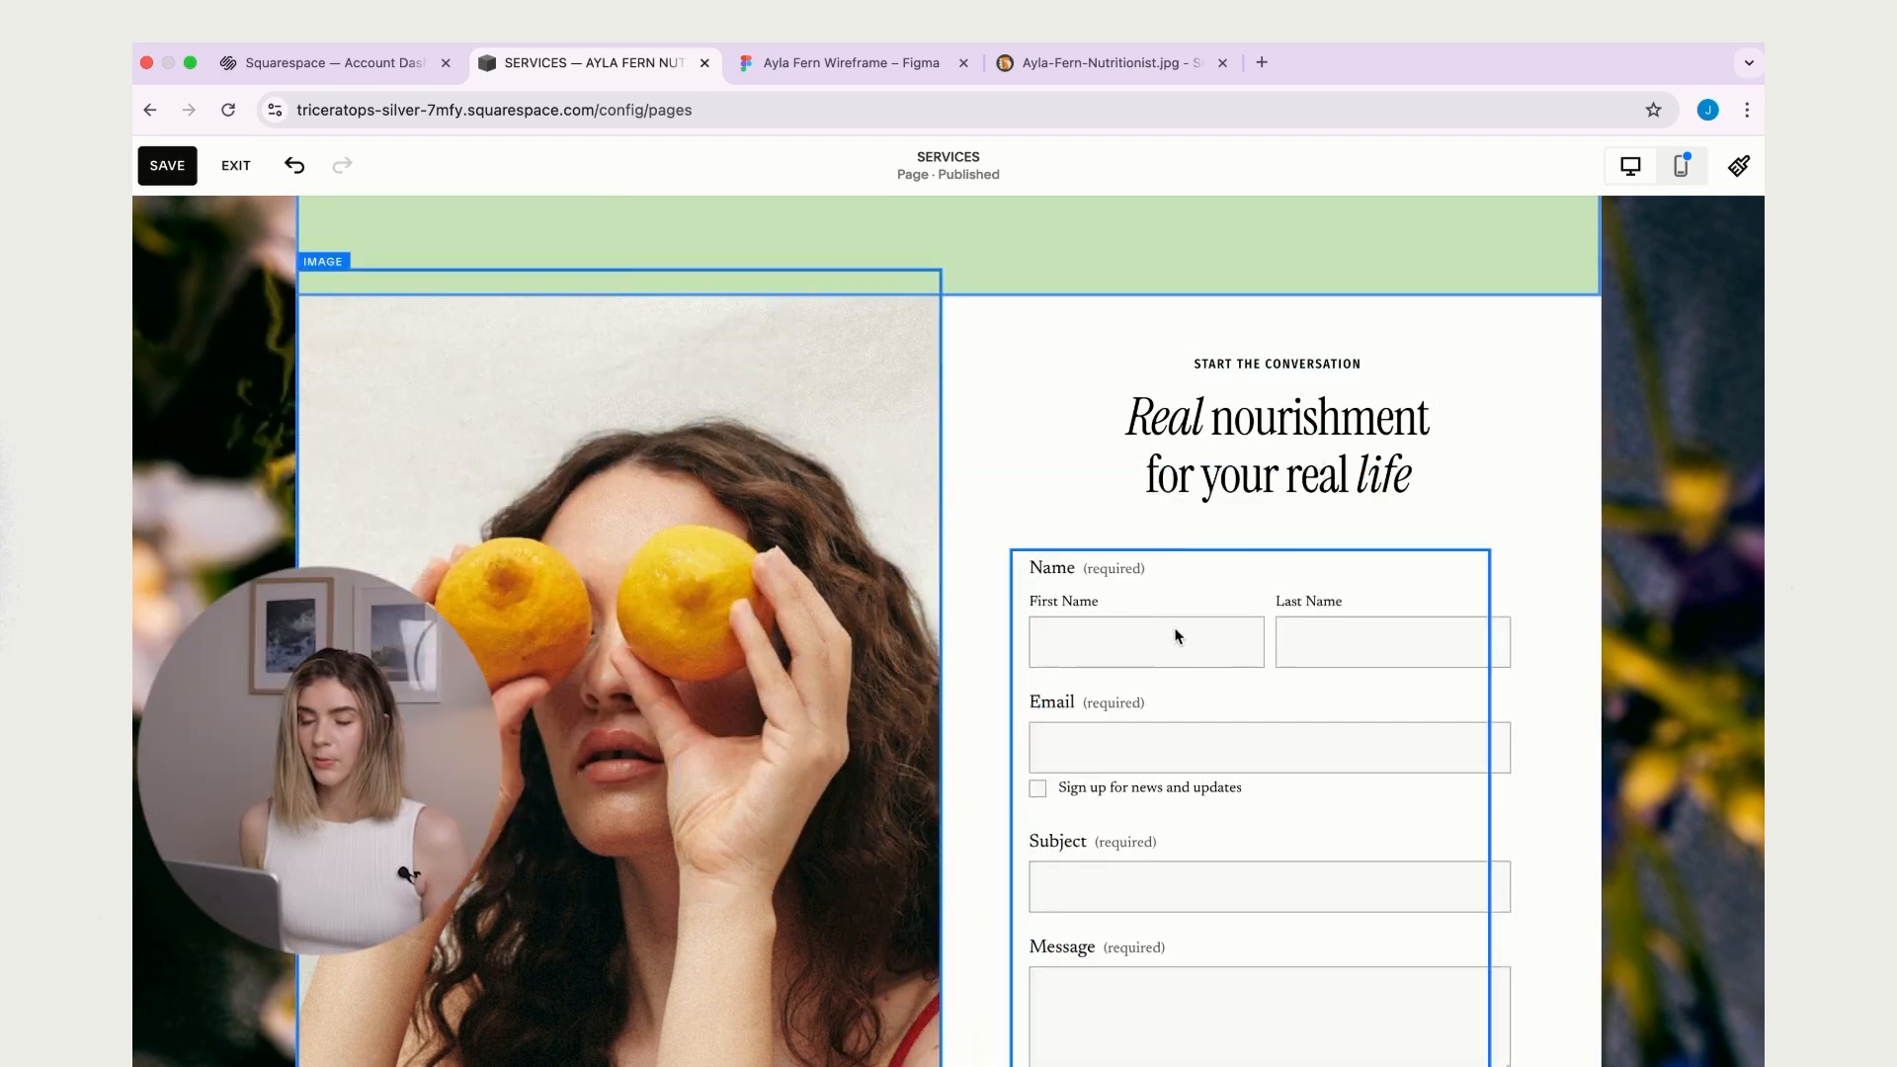
{"action": "scroll", "coordinate": [1179, 605], "scroll_direction": "down", "scroll_amount": 1}
{"action": "scroll", "coordinate": [1179, 605], "scroll_direction": "down", "scroll_amount": 2}
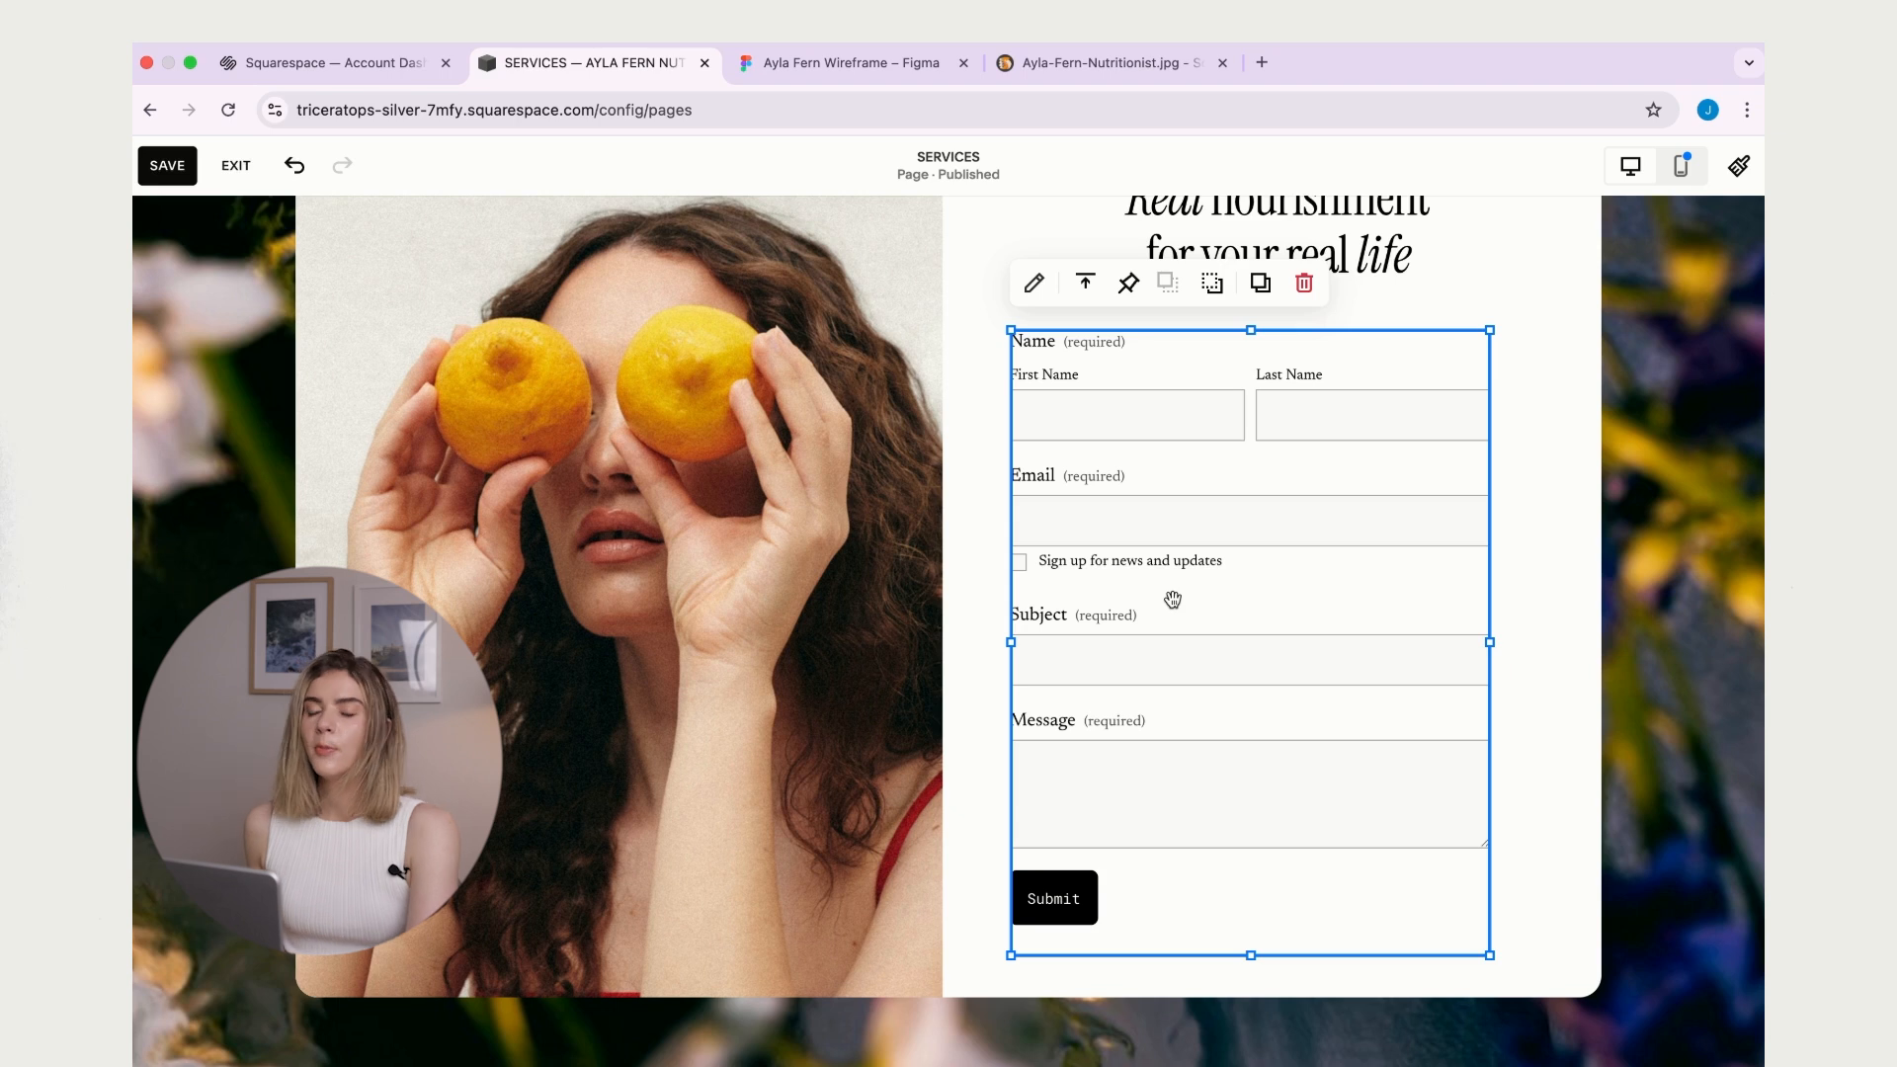
{"action": "scroll", "coordinate": [1738, 488], "scroll_direction": "up", "scroll_amount": 1}
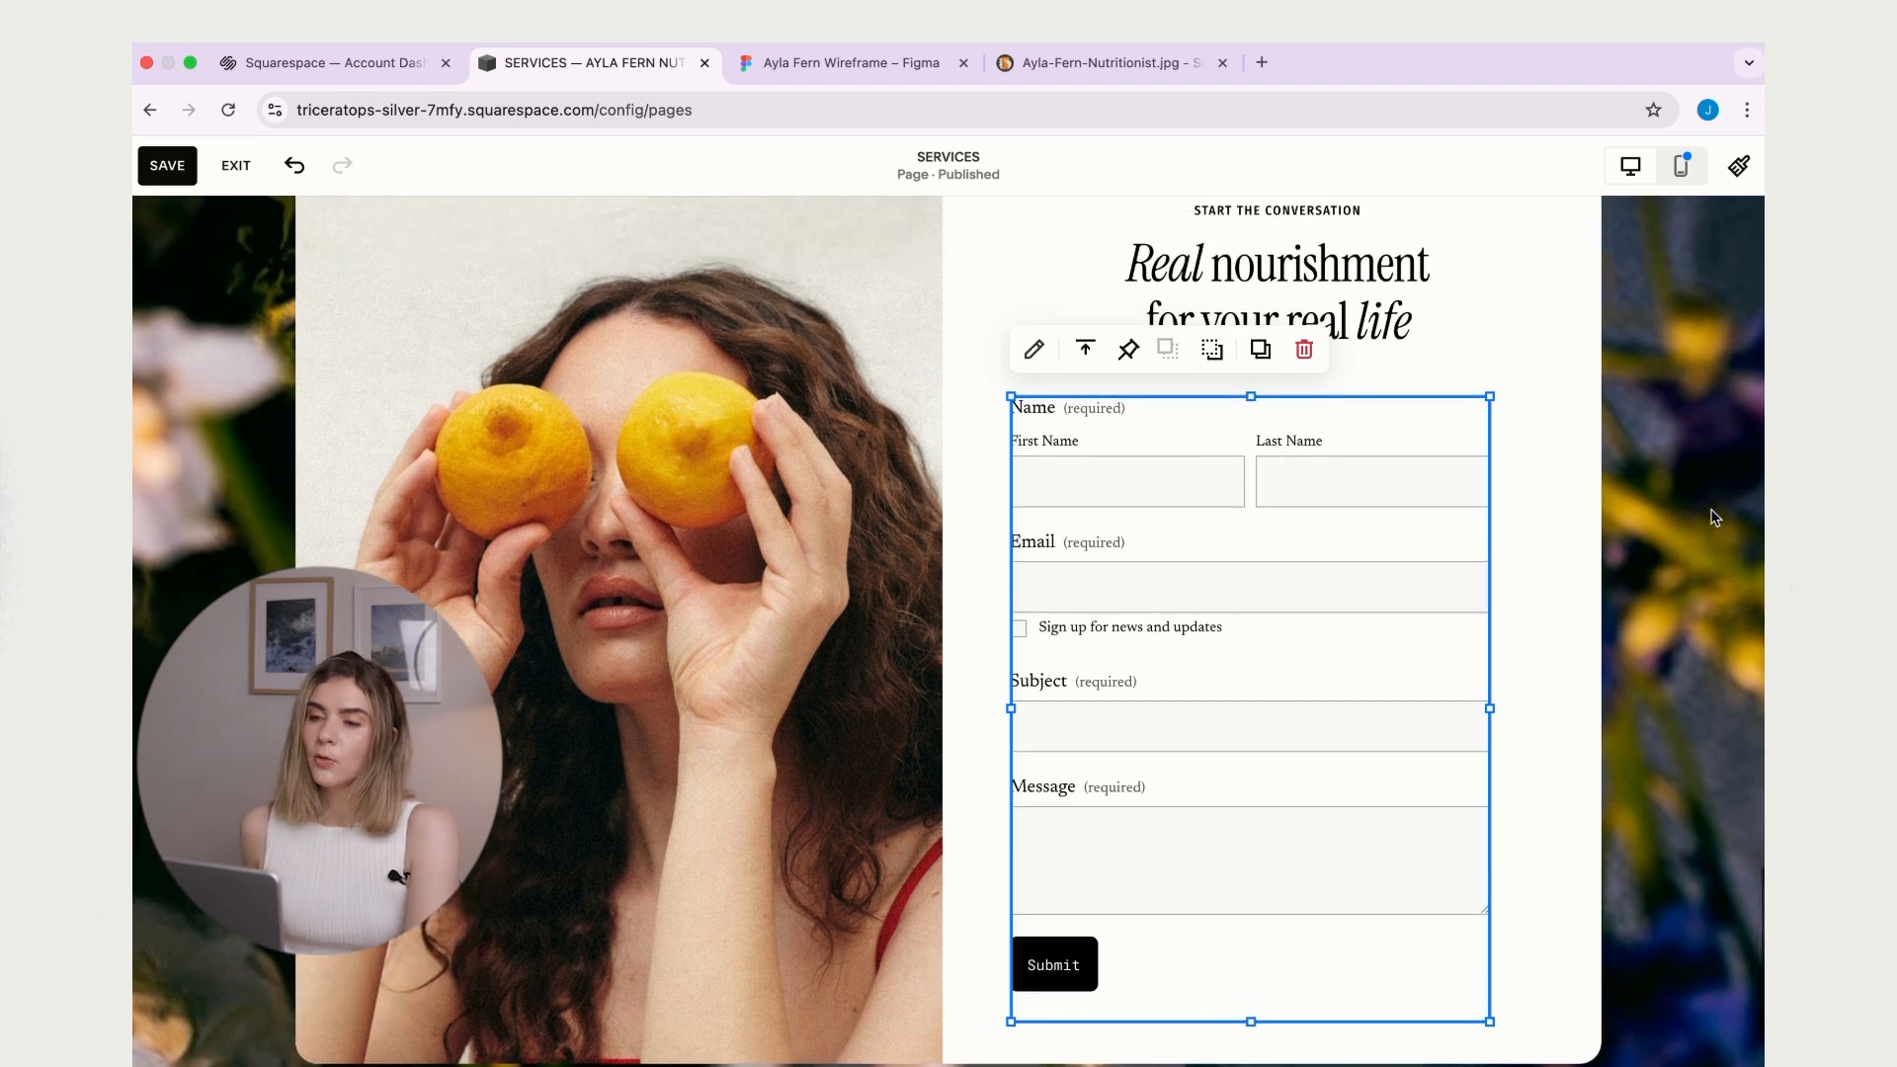
{"action": "left_click", "coordinate": [1662, 549]}
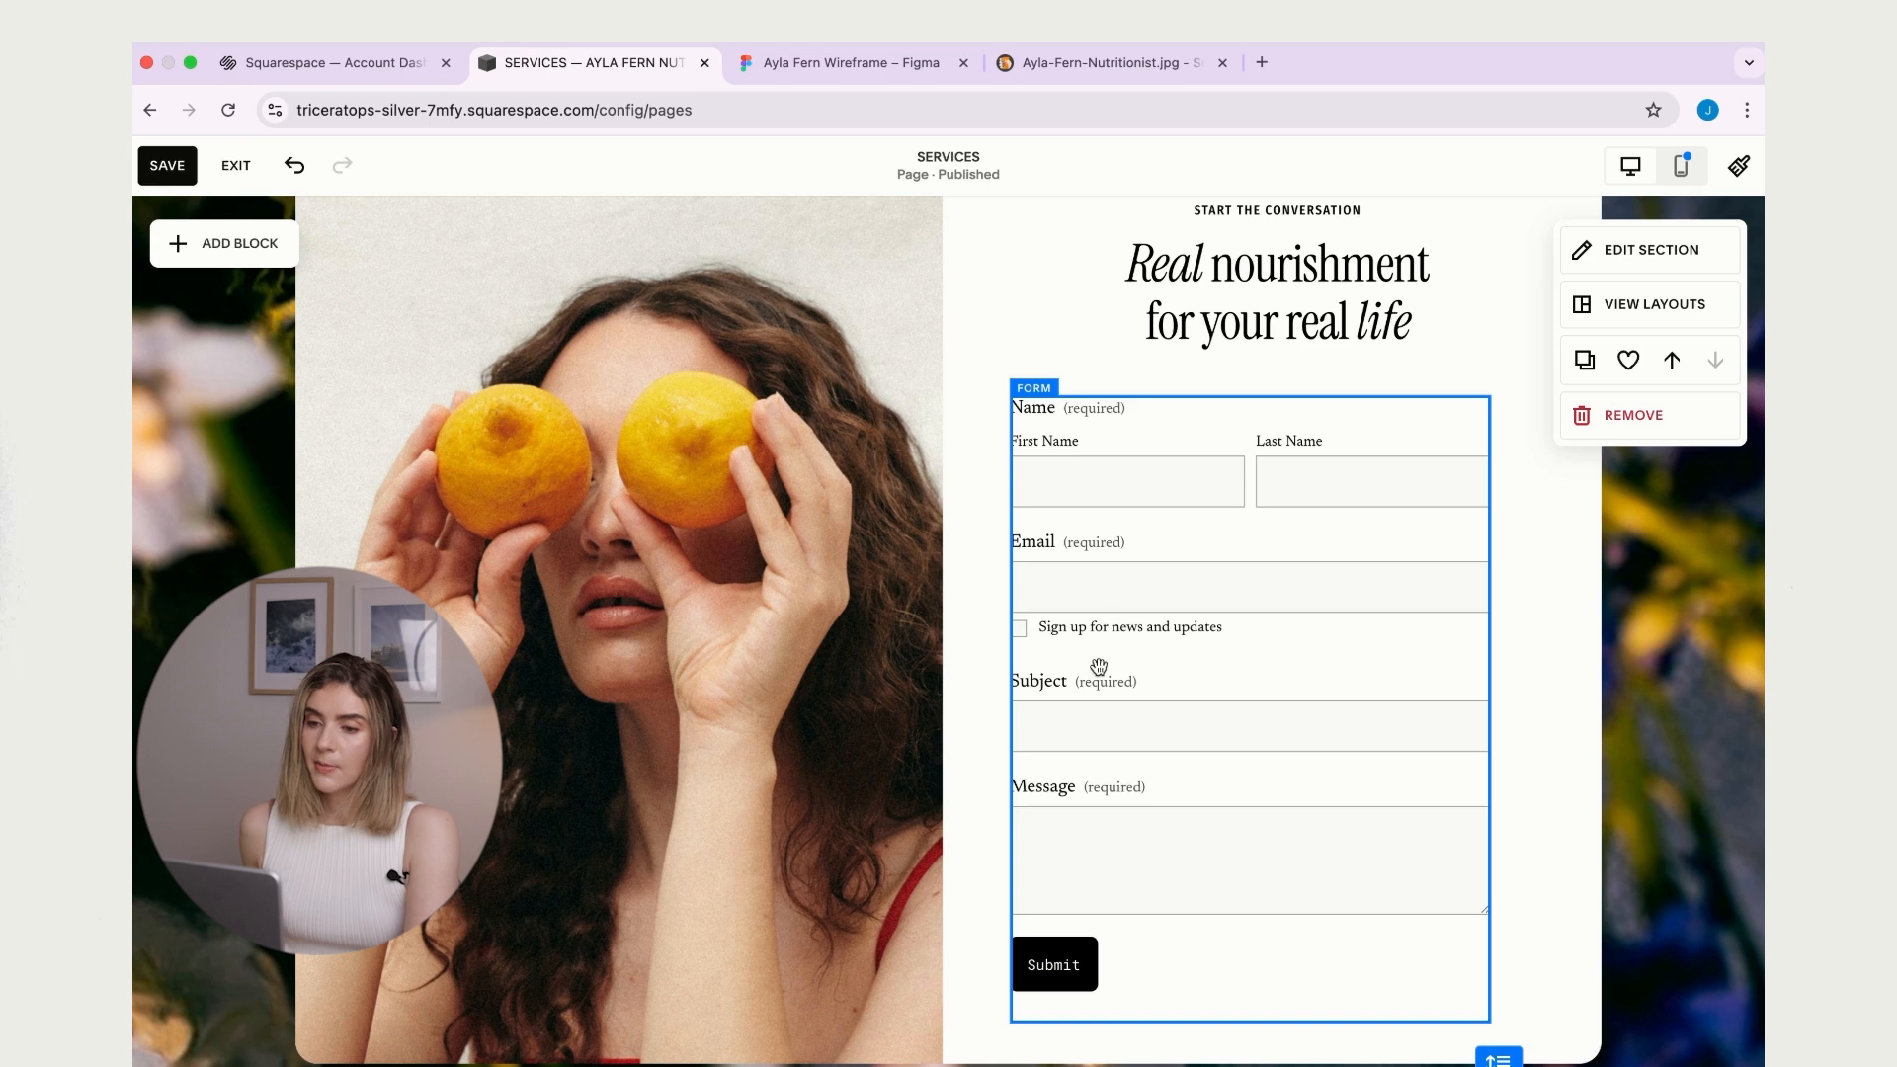
{"action": "scroll", "coordinate": [1507, 396], "scroll_direction": "down", "scroll_amount": 1}
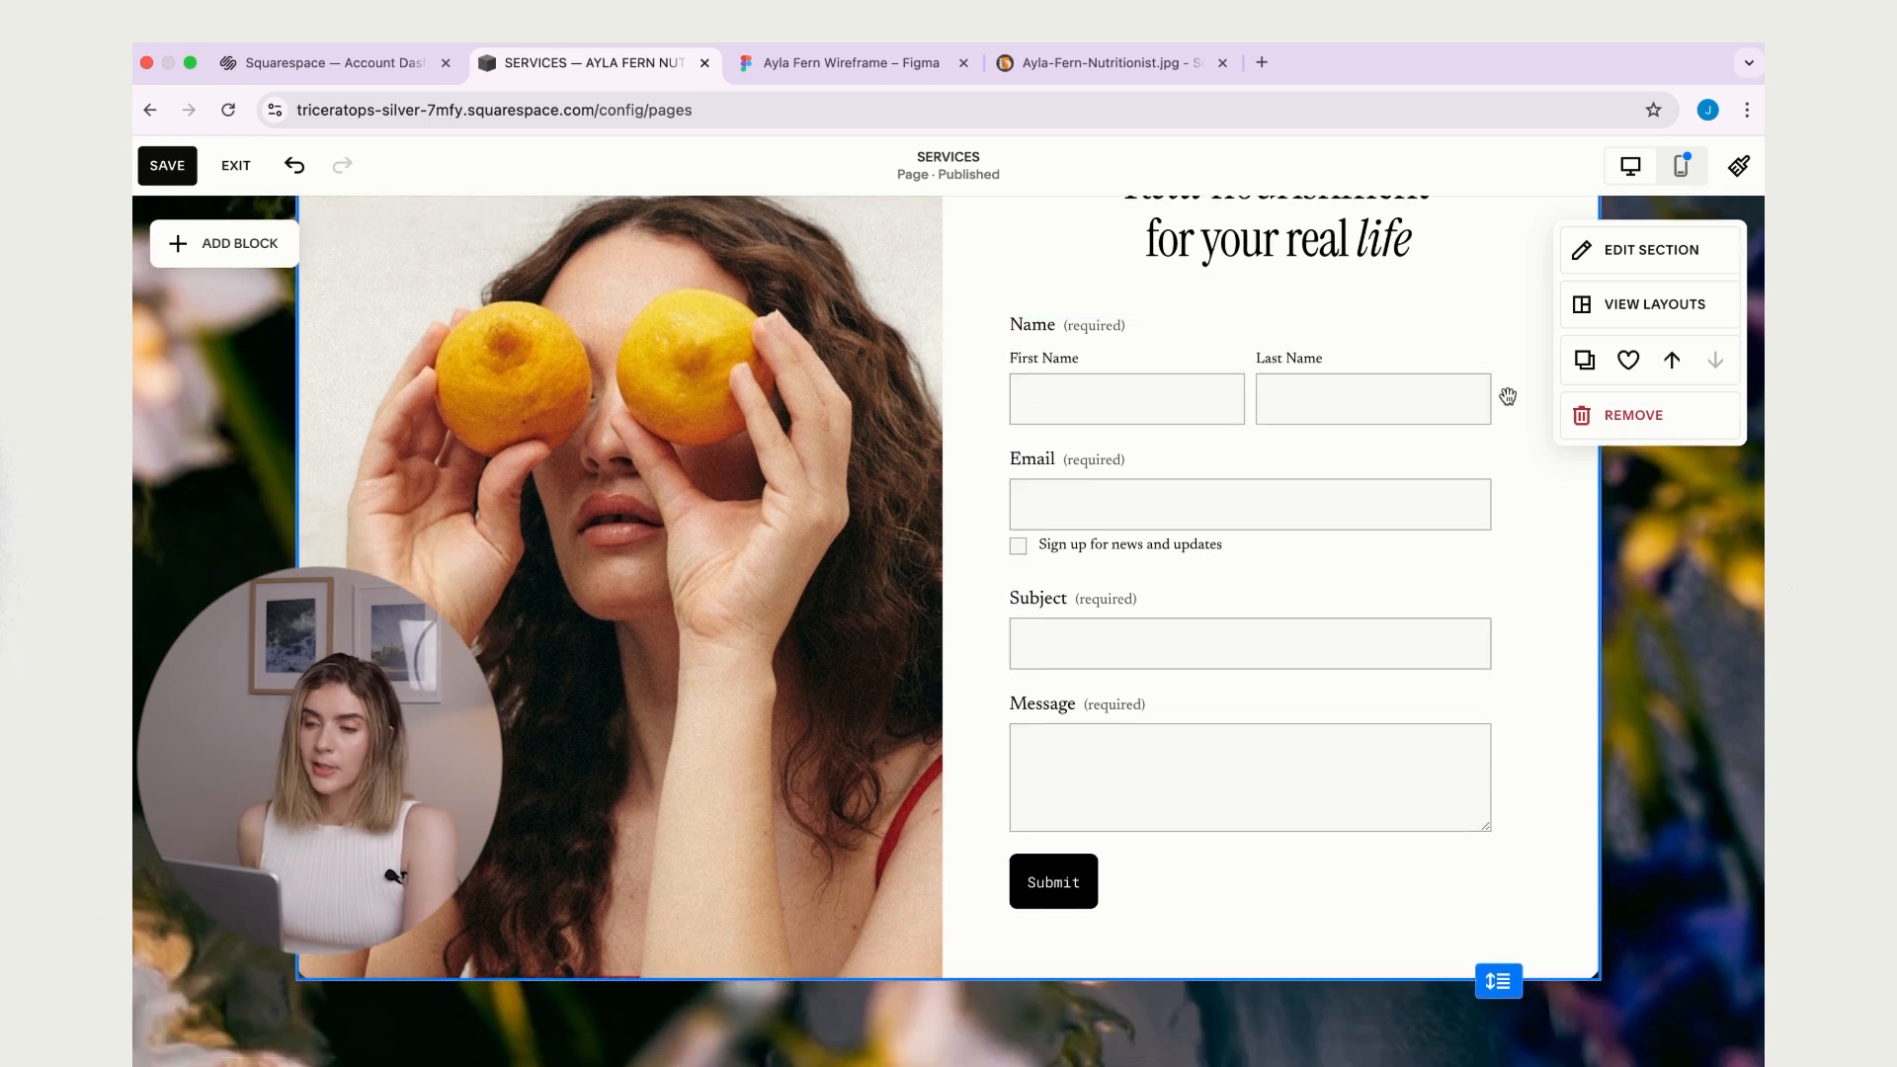
{"action": "scroll", "coordinate": [1581, 523], "scroll_direction": "up", "scroll_amount": 1}
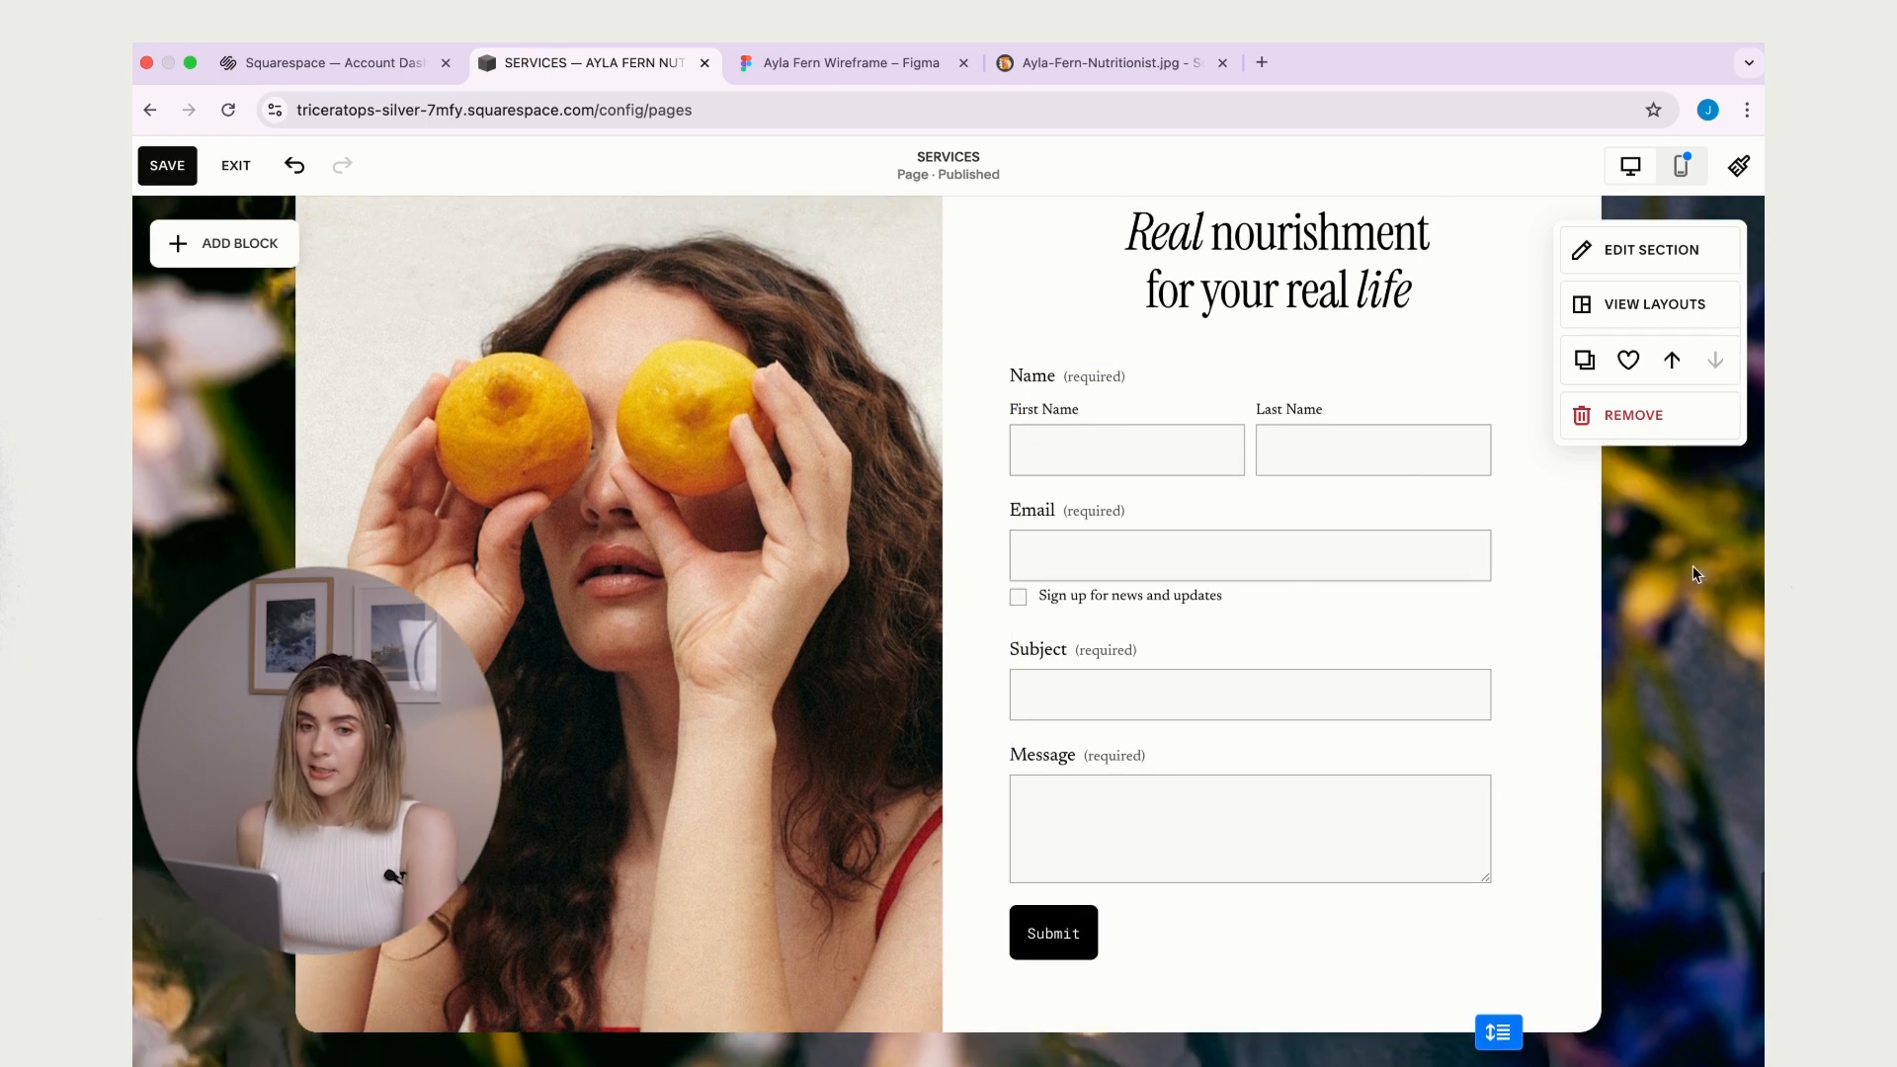
- Review the form's Name, Email, Subject and Message fields in its settings, then close them
{"action": "left_click", "coordinate": [1166, 445]}
{"action": "left_click", "coordinate": [1035, 318]}
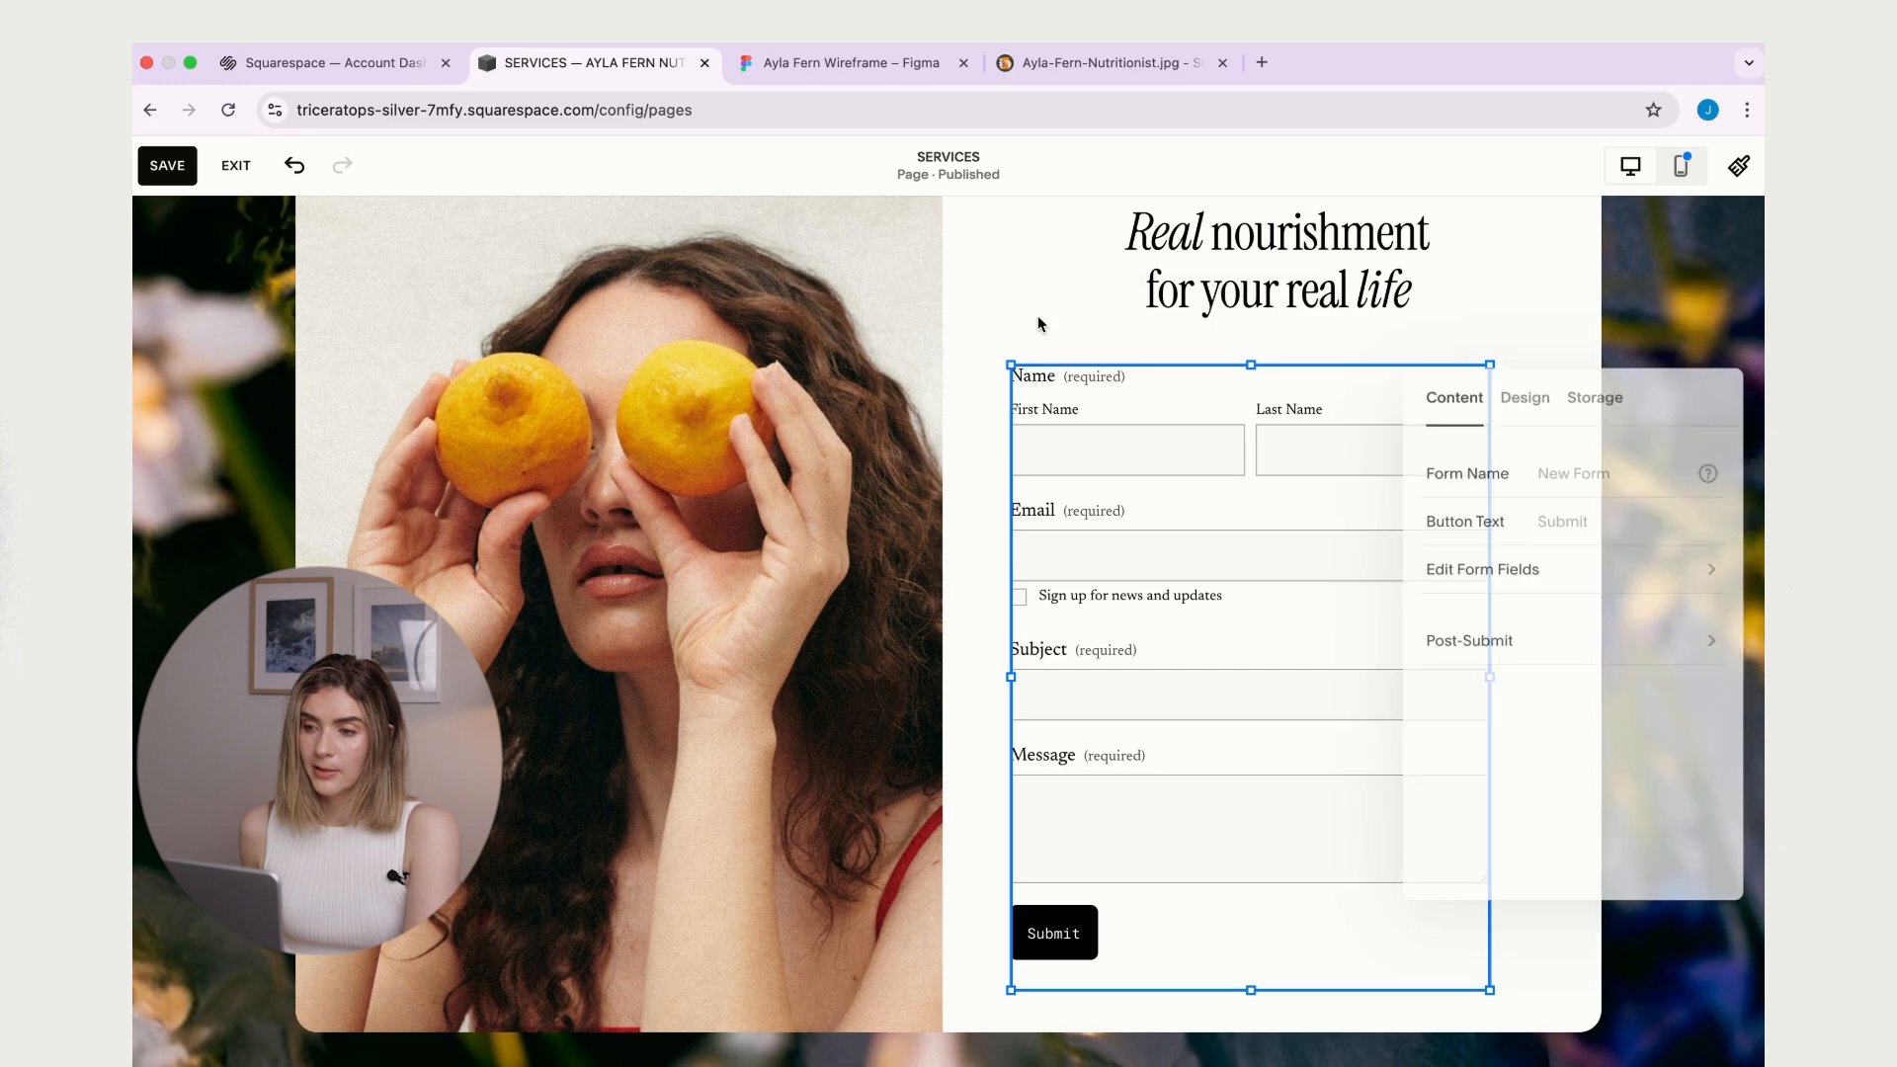
{"action": "left_click", "coordinate": [1562, 579]}
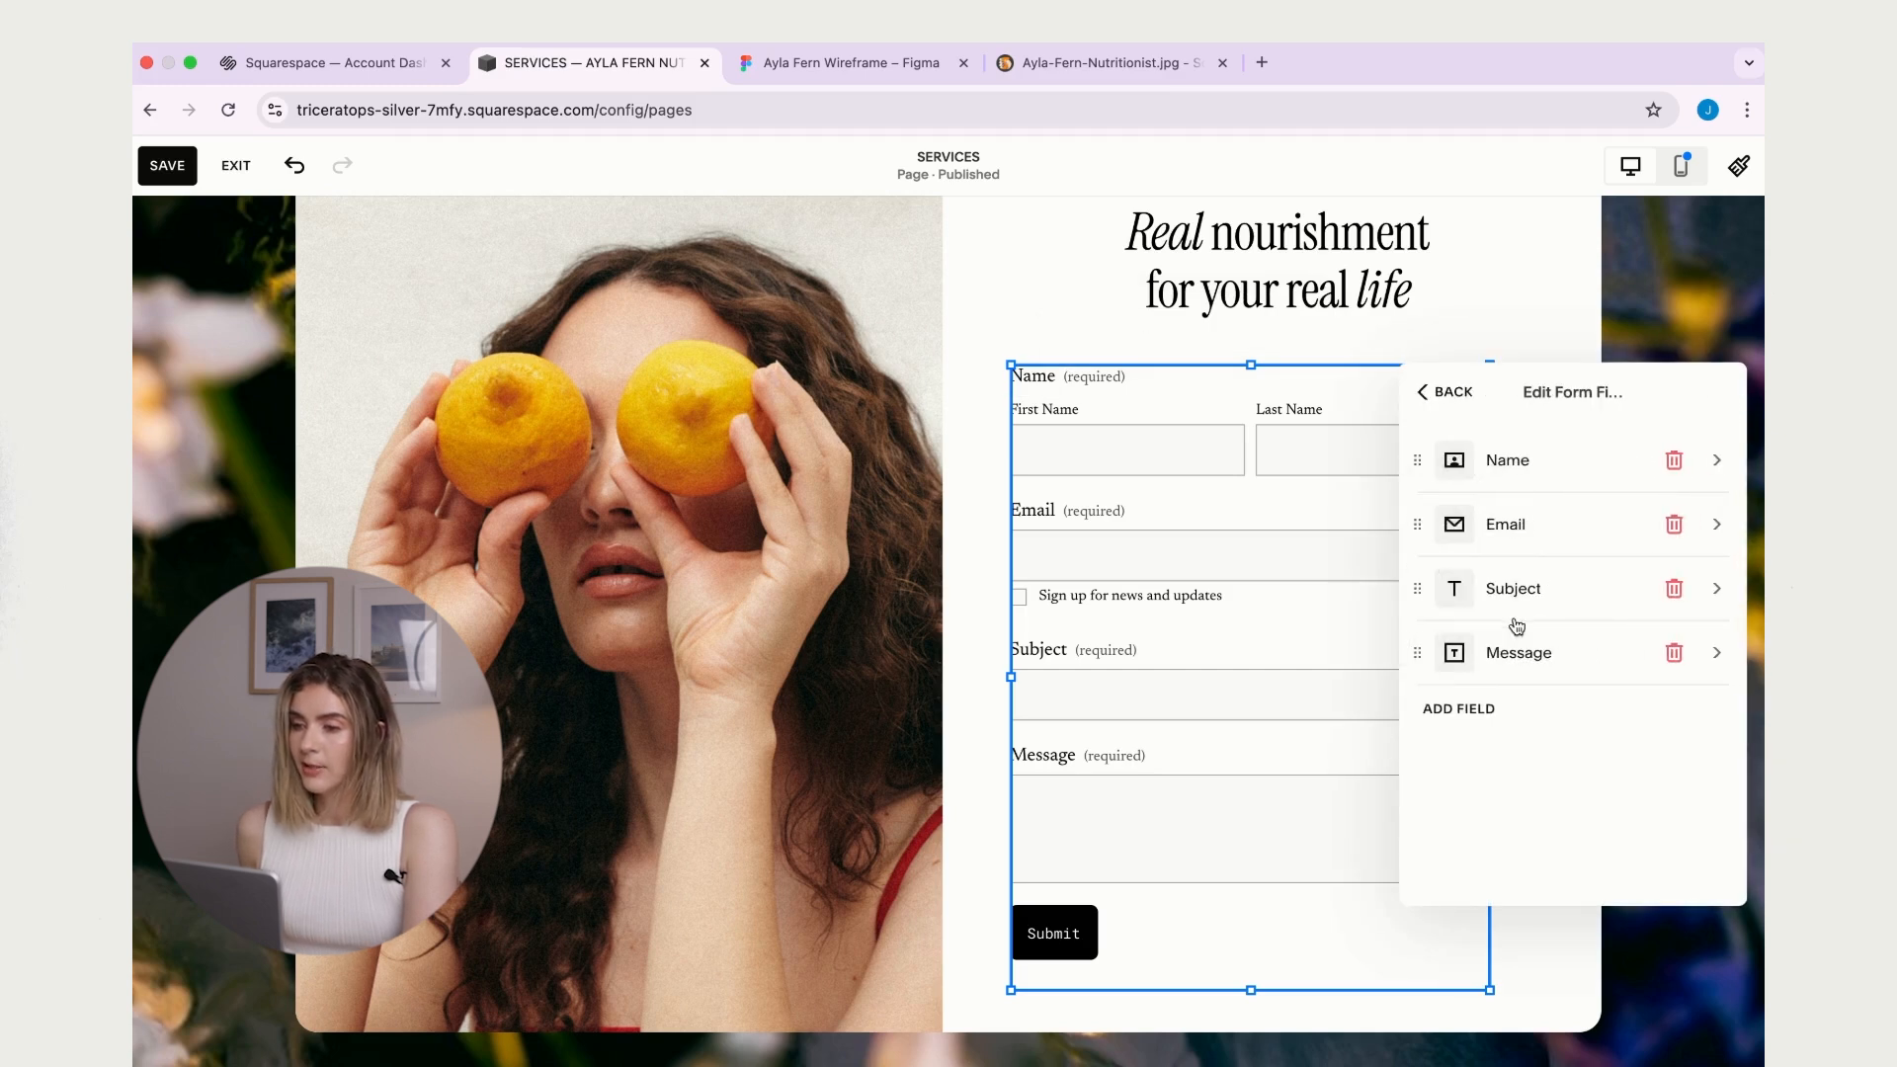
{"action": "left_click", "coordinate": [1459, 712]}
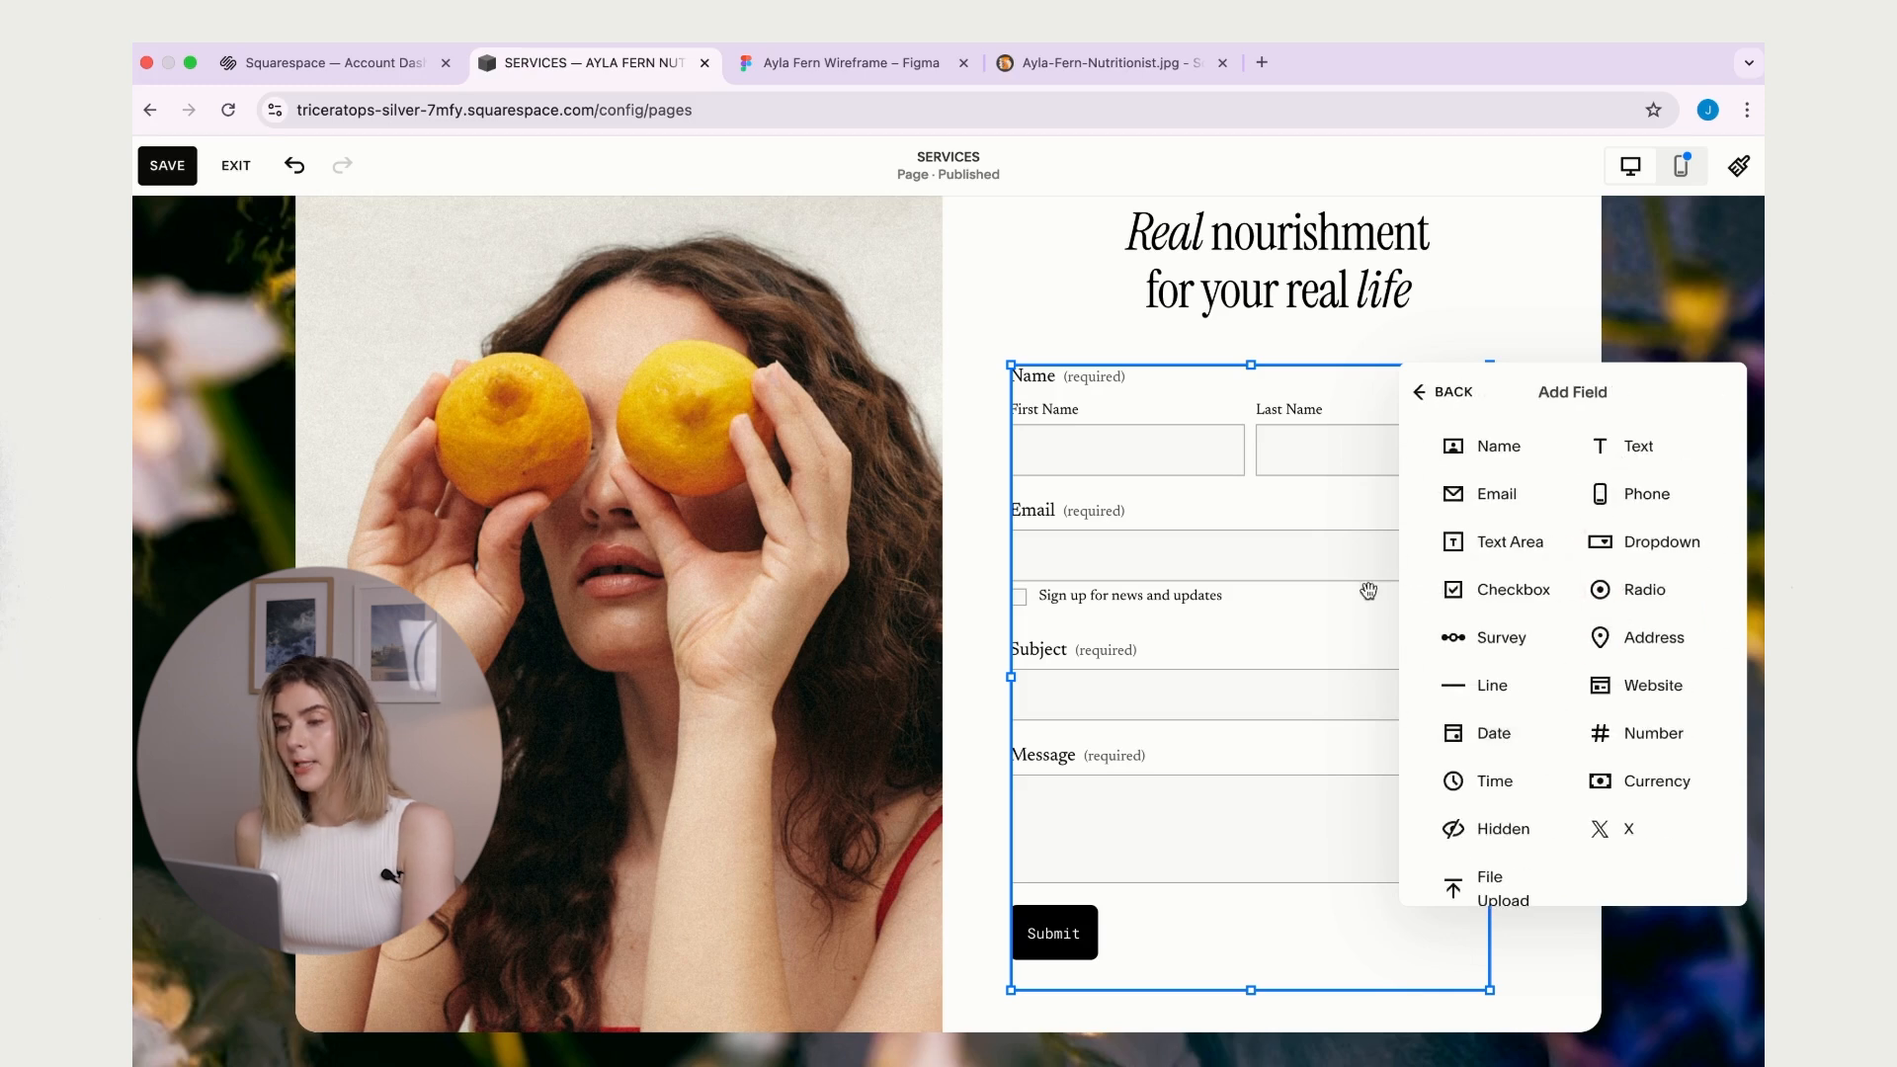
{"action": "left_click", "coordinate": [1434, 392]}
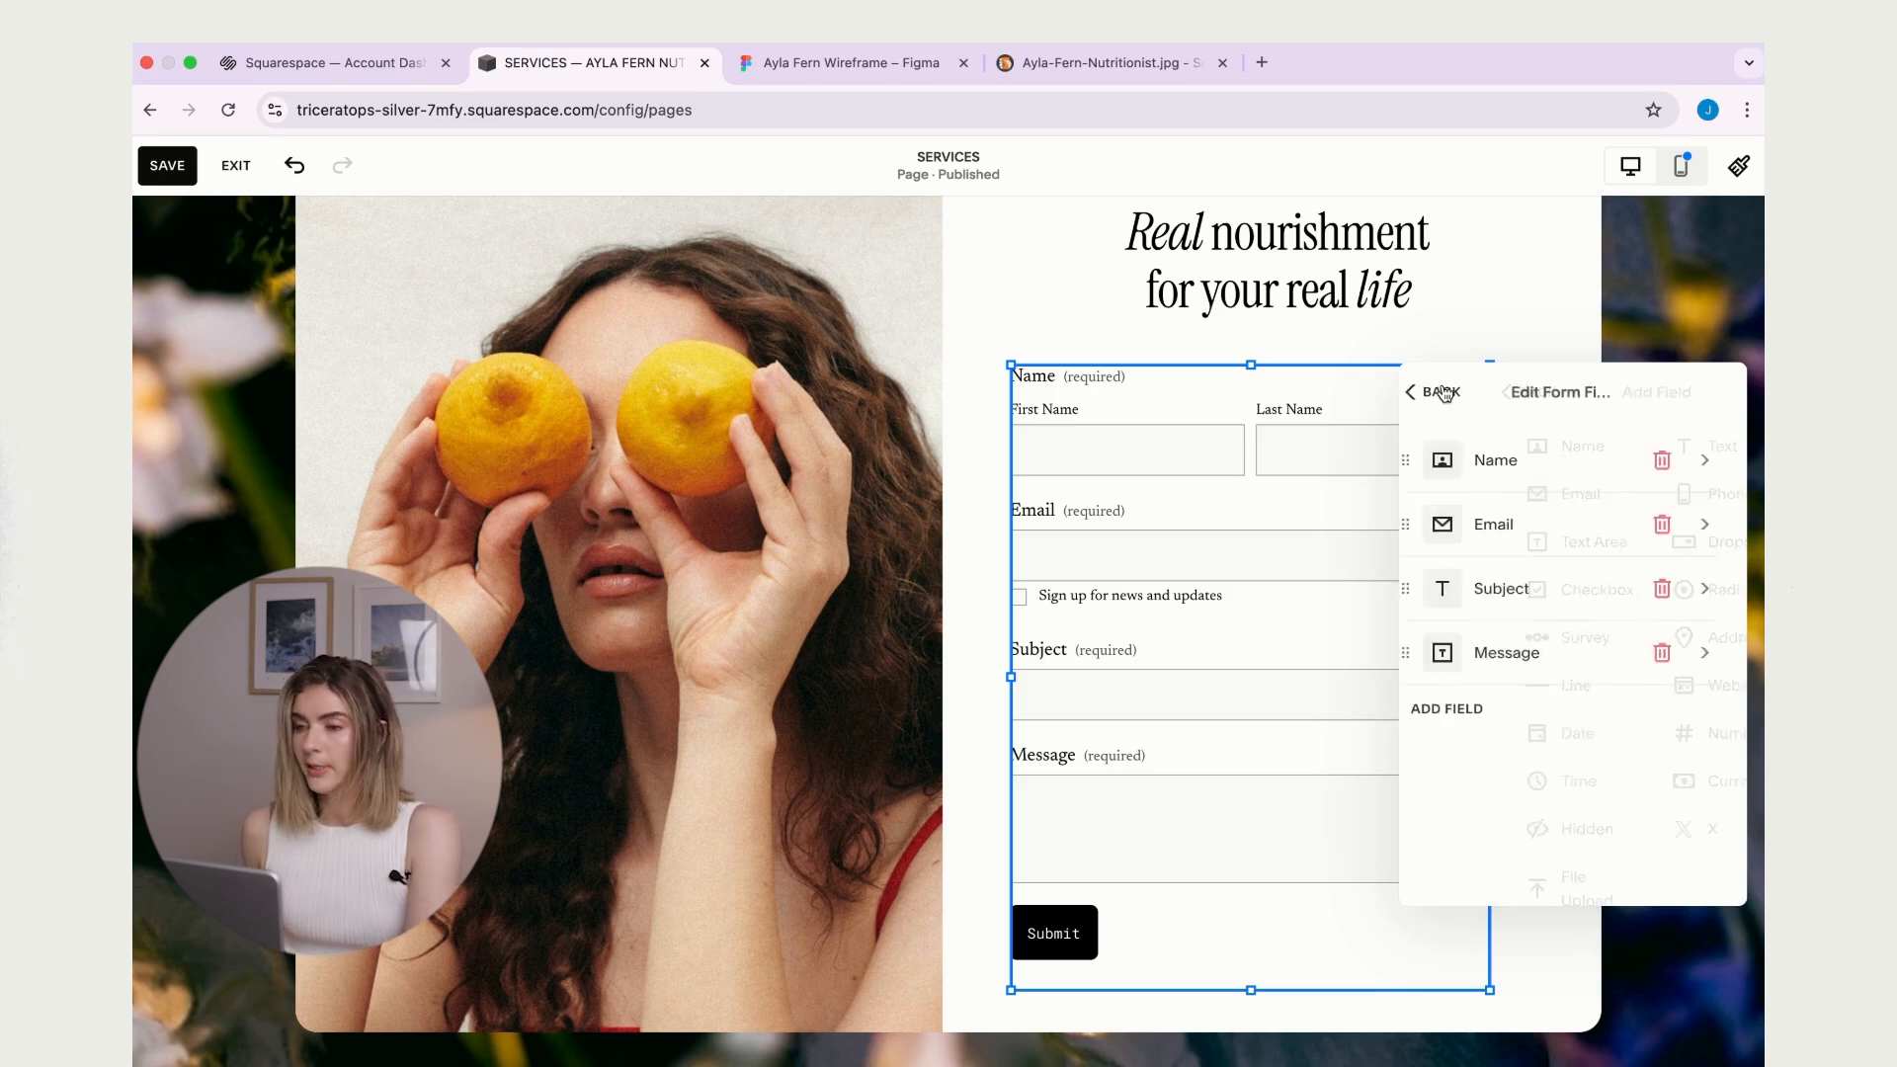
{"action": "left_click", "coordinate": [1422, 388]}
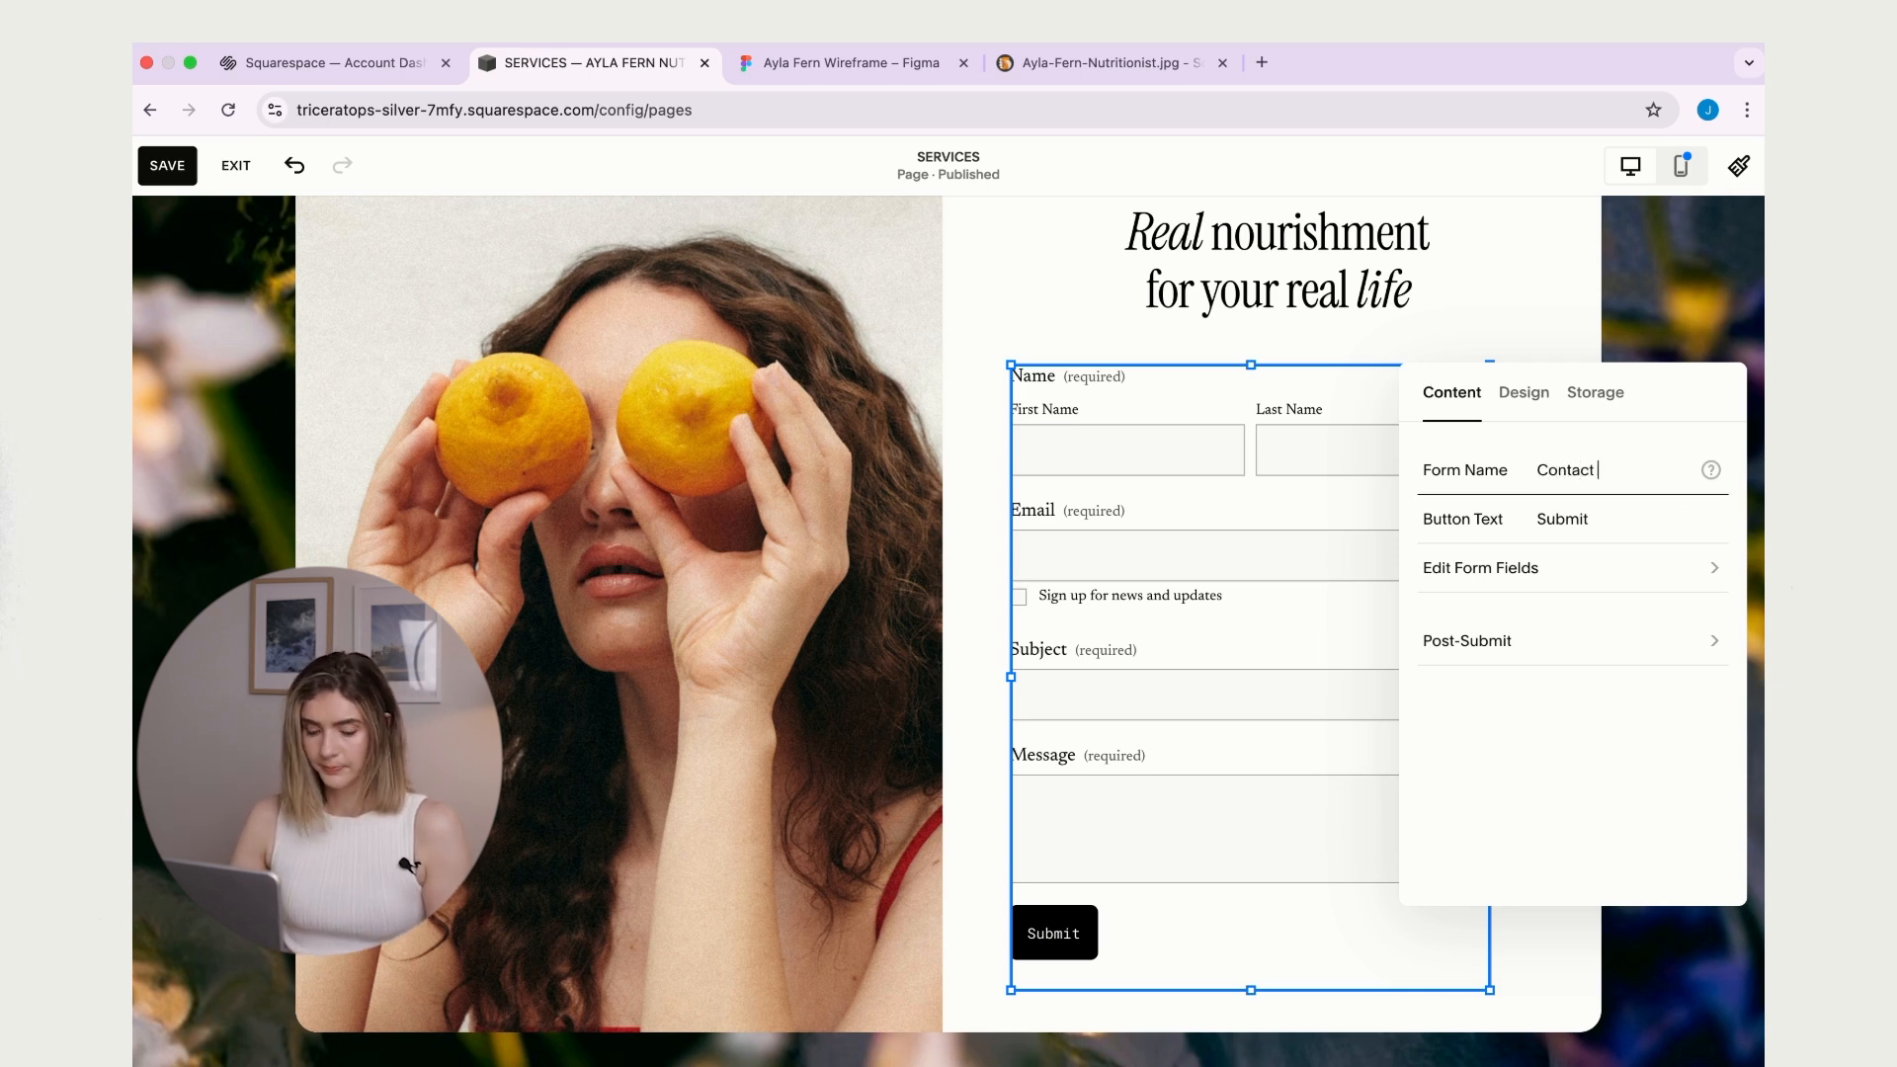
{"action": "left_click", "coordinate": [1358, 673]}
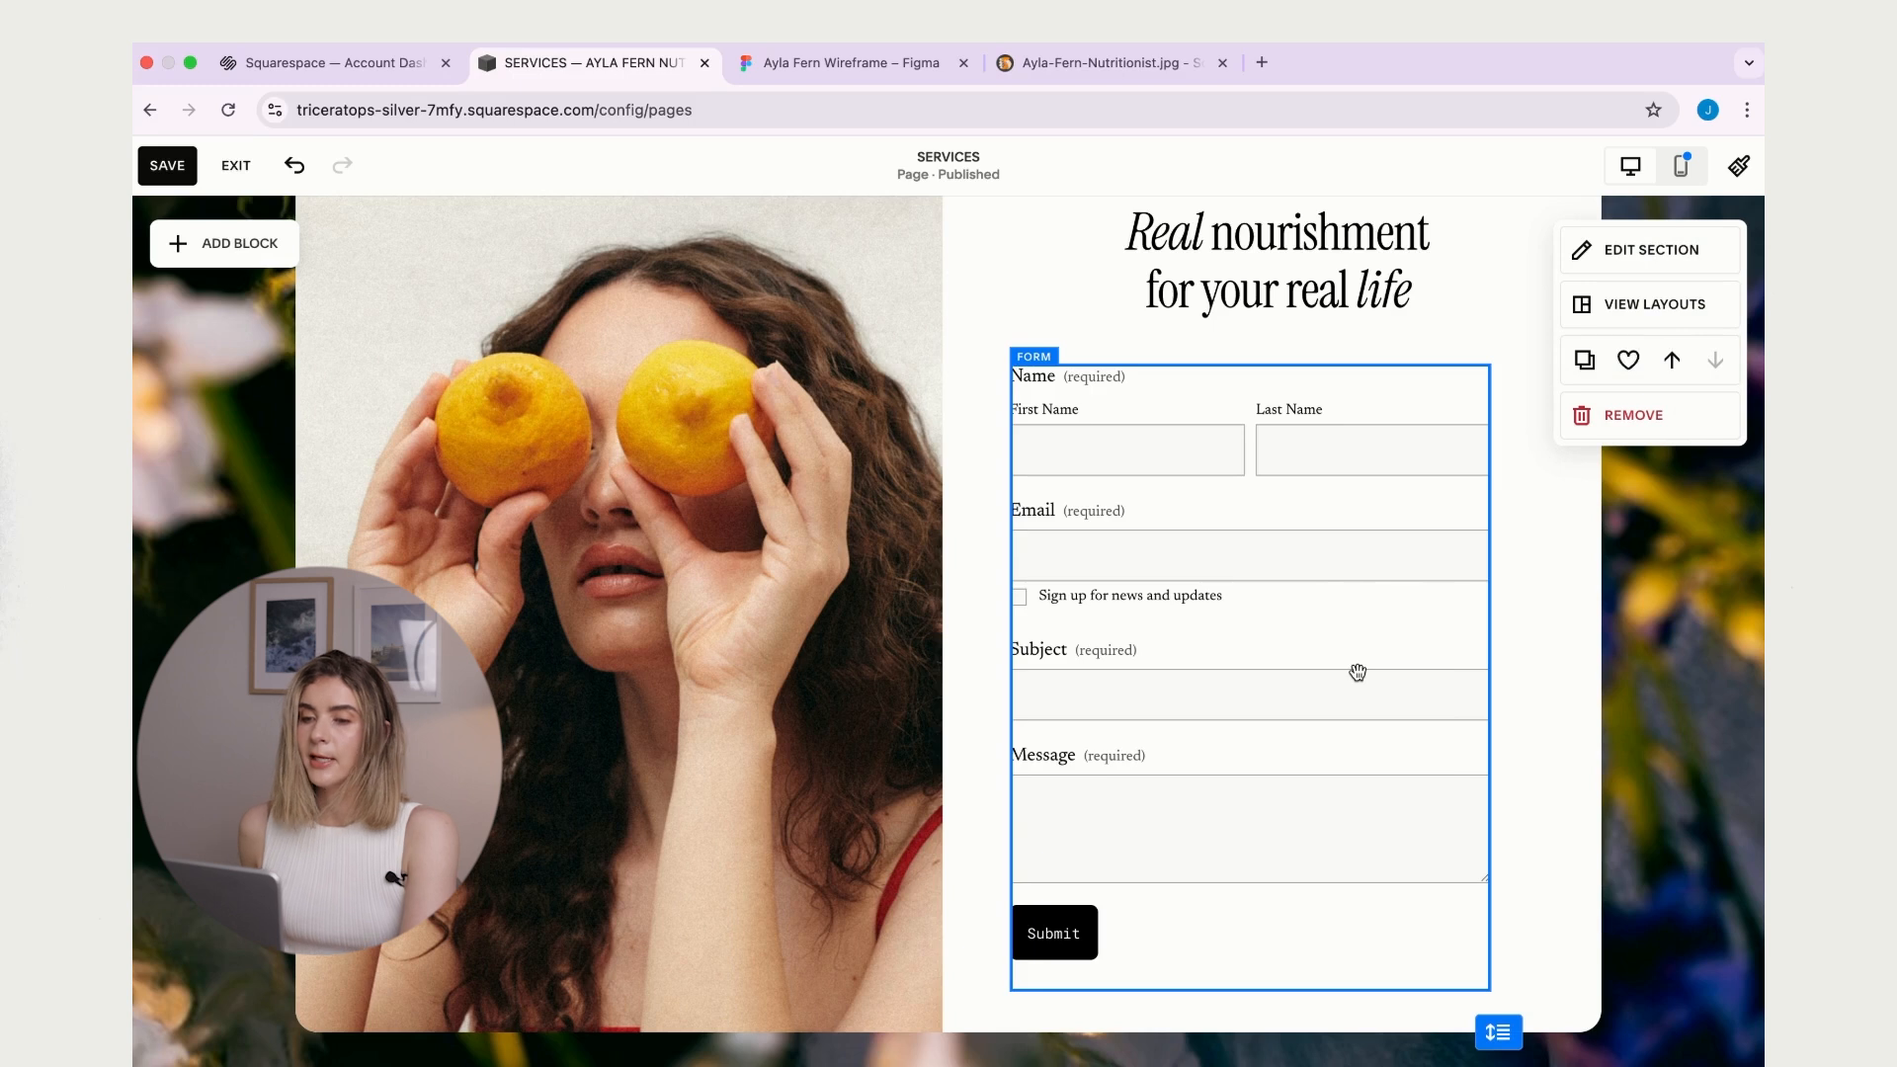
- Scroll back up to the green band and switch to the Figma wireframe
{"action": "scroll", "coordinate": [1357, 673], "scroll_direction": "up", "scroll_amount": 1}
{"action": "scroll", "coordinate": [1357, 673], "scroll_direction": "up", "scroll_amount": 2}
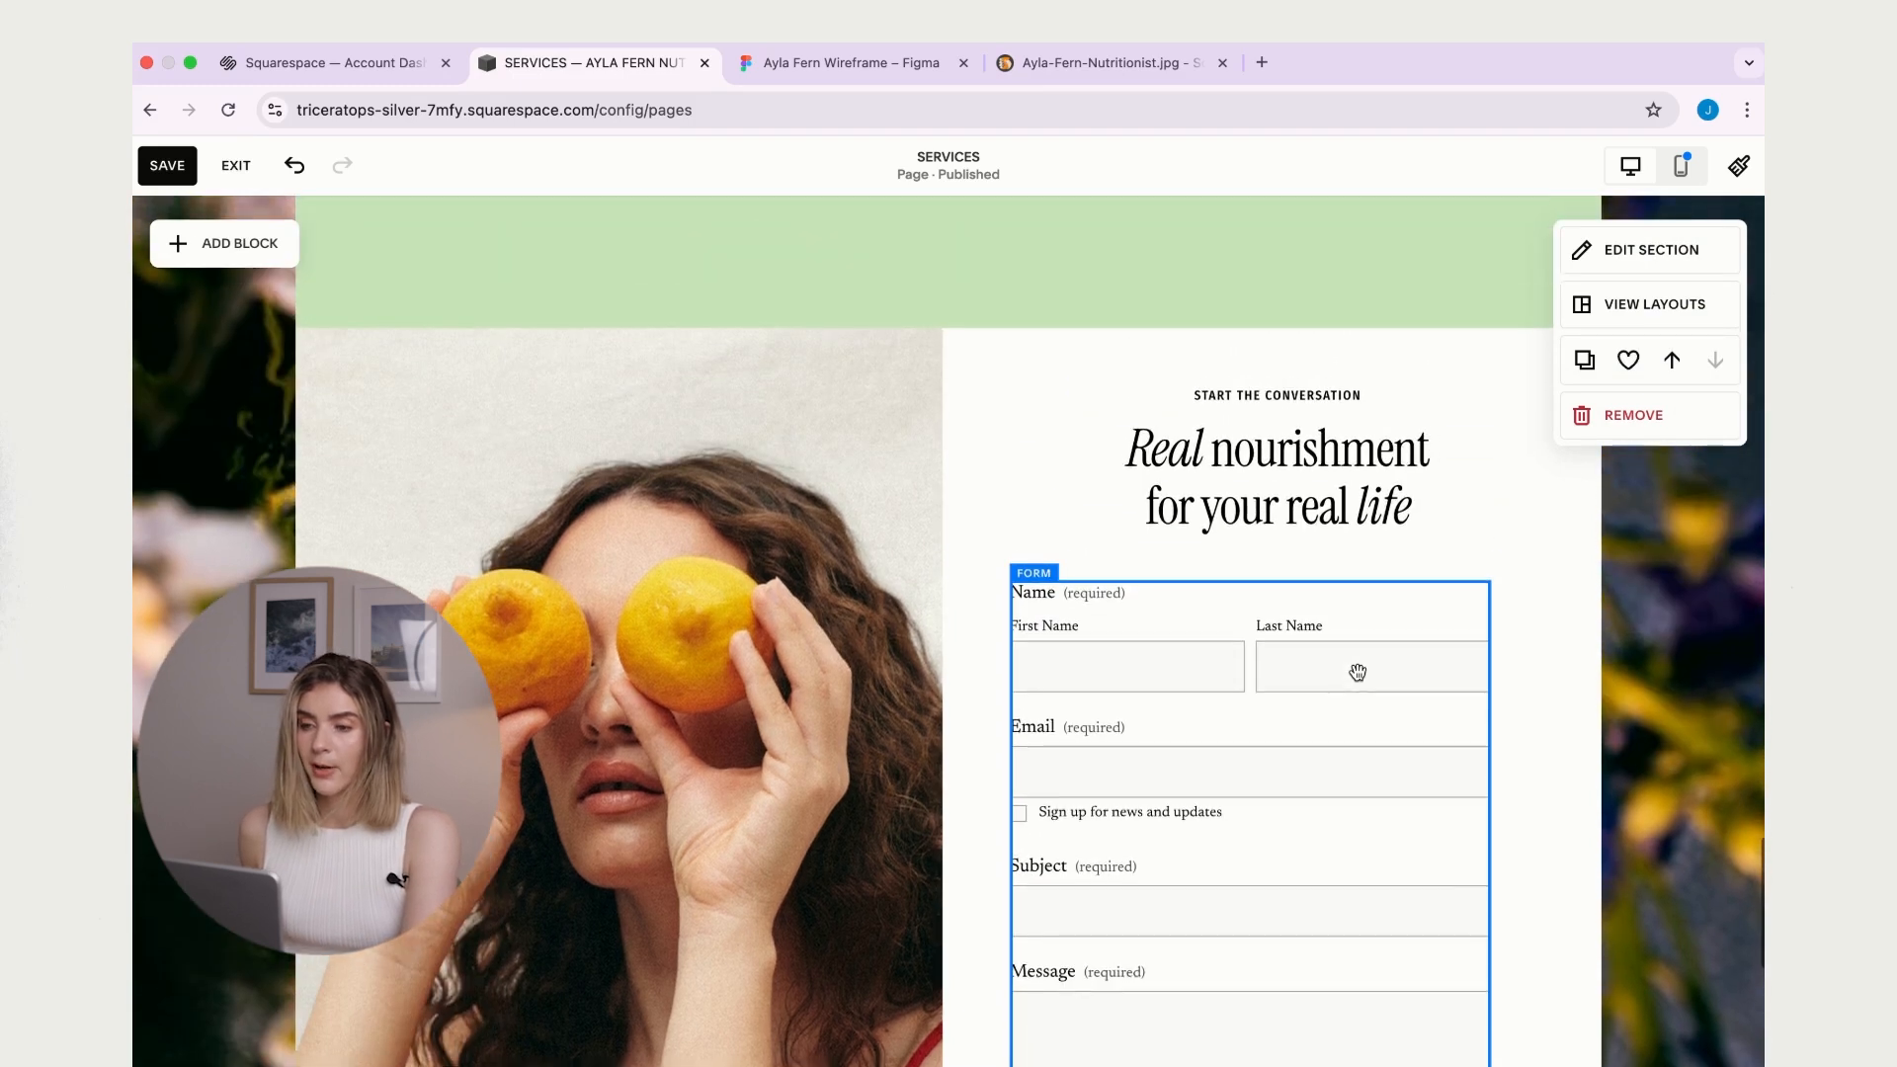
{"action": "scroll", "coordinate": [1357, 673], "scroll_direction": "up", "scroll_amount": 1}
{"action": "scroll", "coordinate": [1357, 672], "scroll_direction": "down", "scroll_amount": 3}
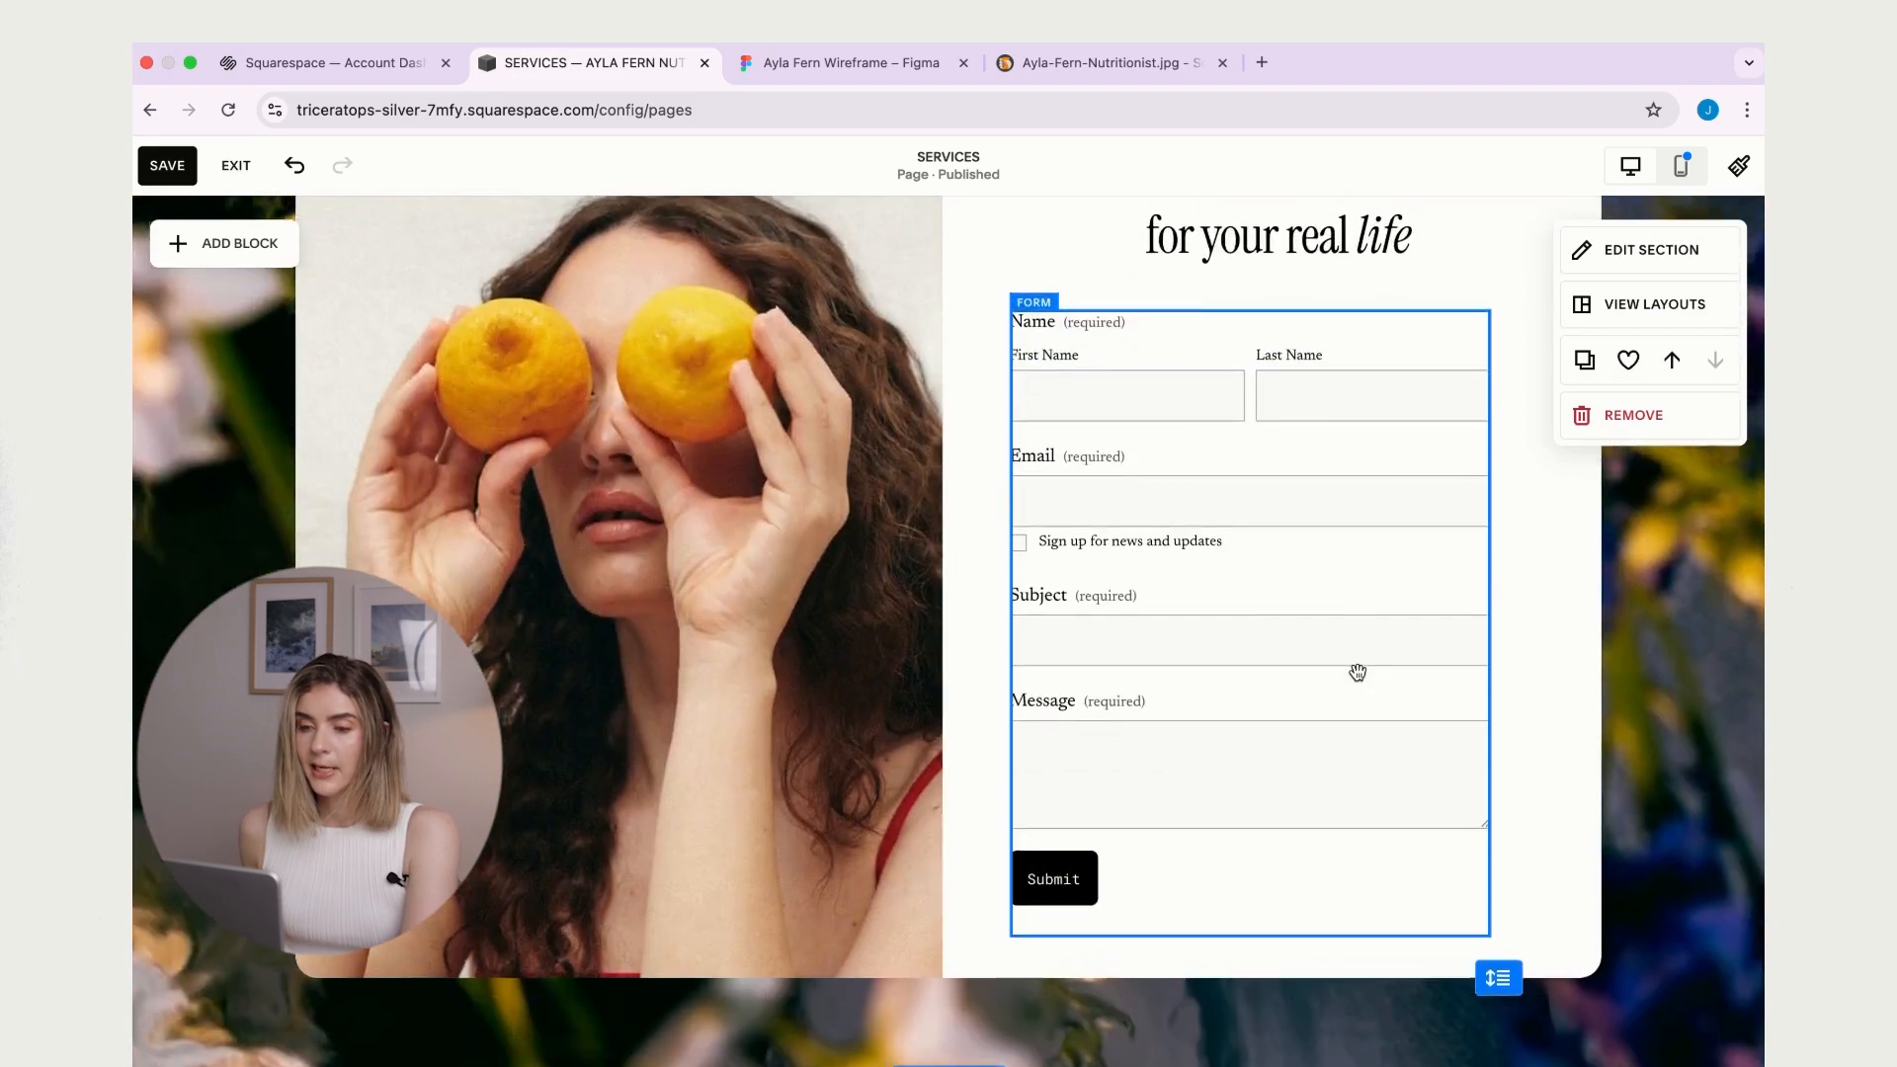
{"action": "scroll", "coordinate": [1357, 672], "scroll_direction": "up", "scroll_amount": 5}
{"action": "scroll", "coordinate": [1357, 673], "scroll_direction": "up", "scroll_amount": 2}
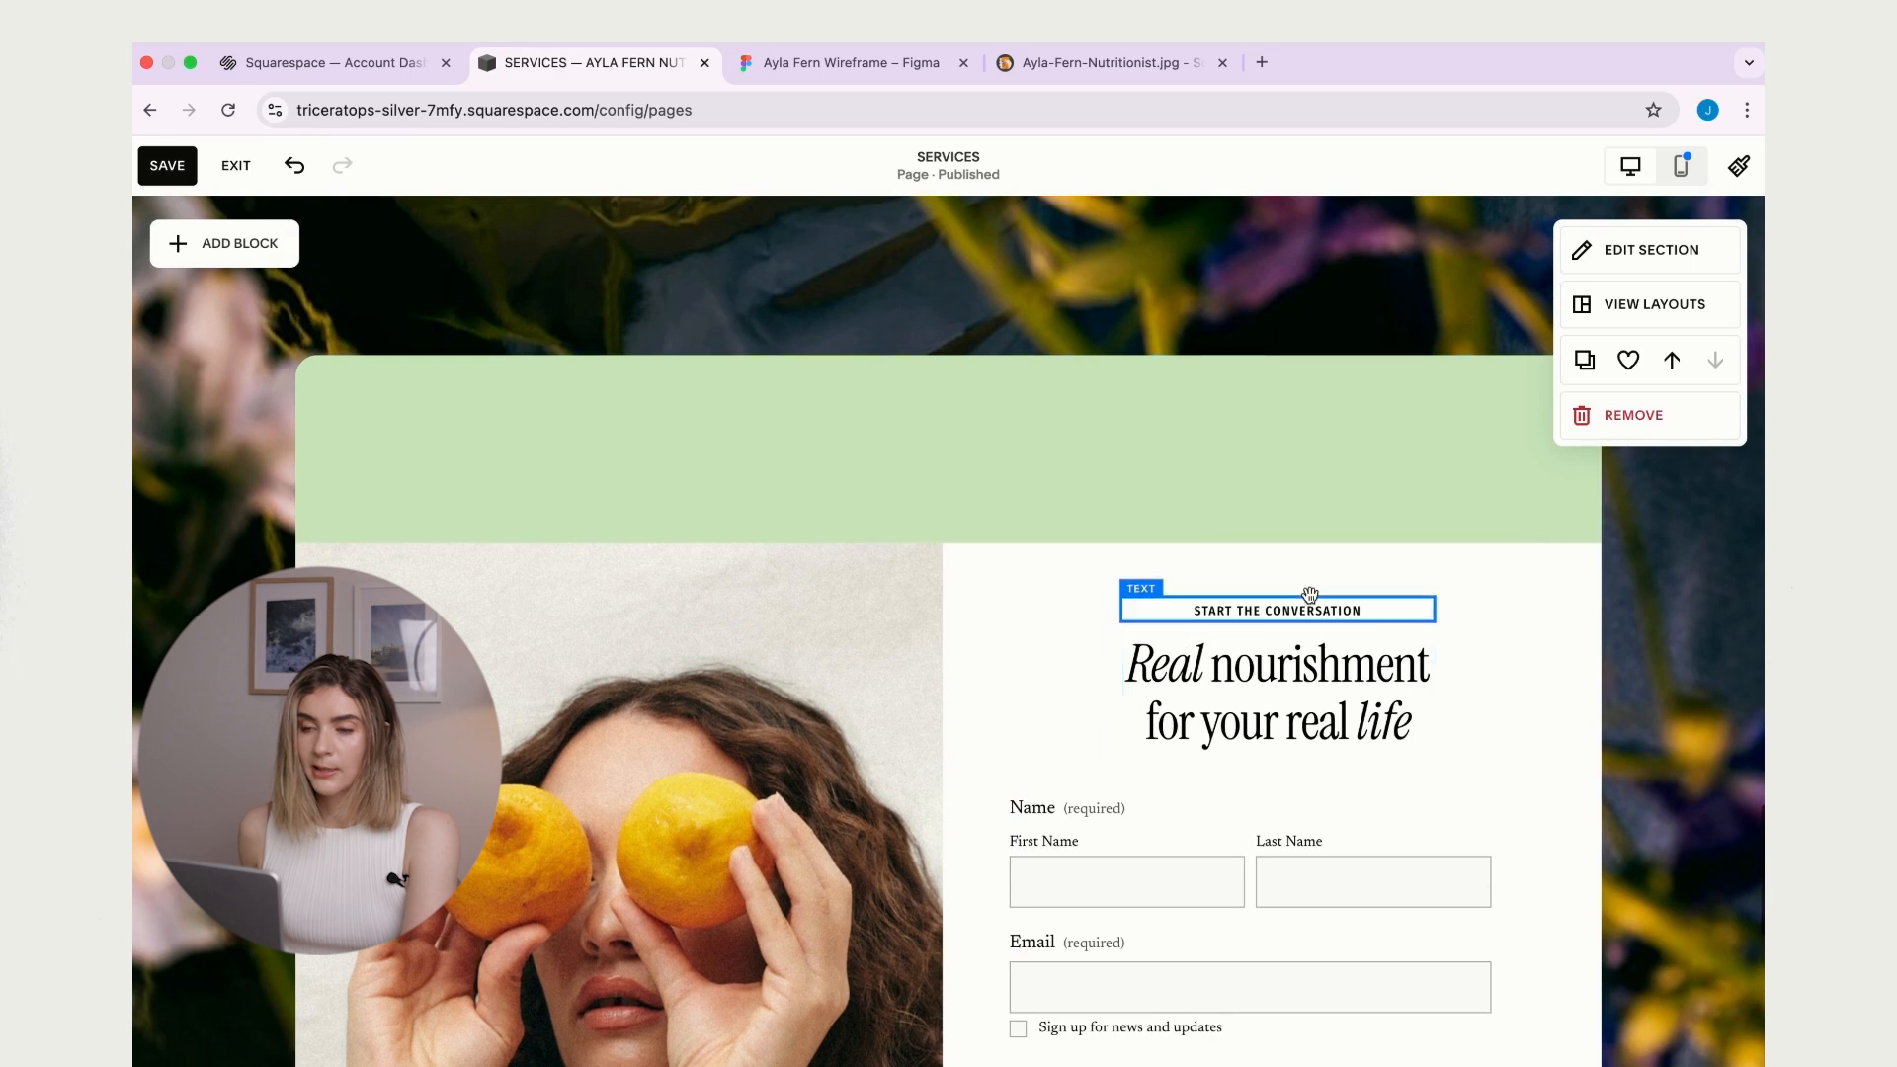
{"action": "left_click", "coordinate": [834, 63]}
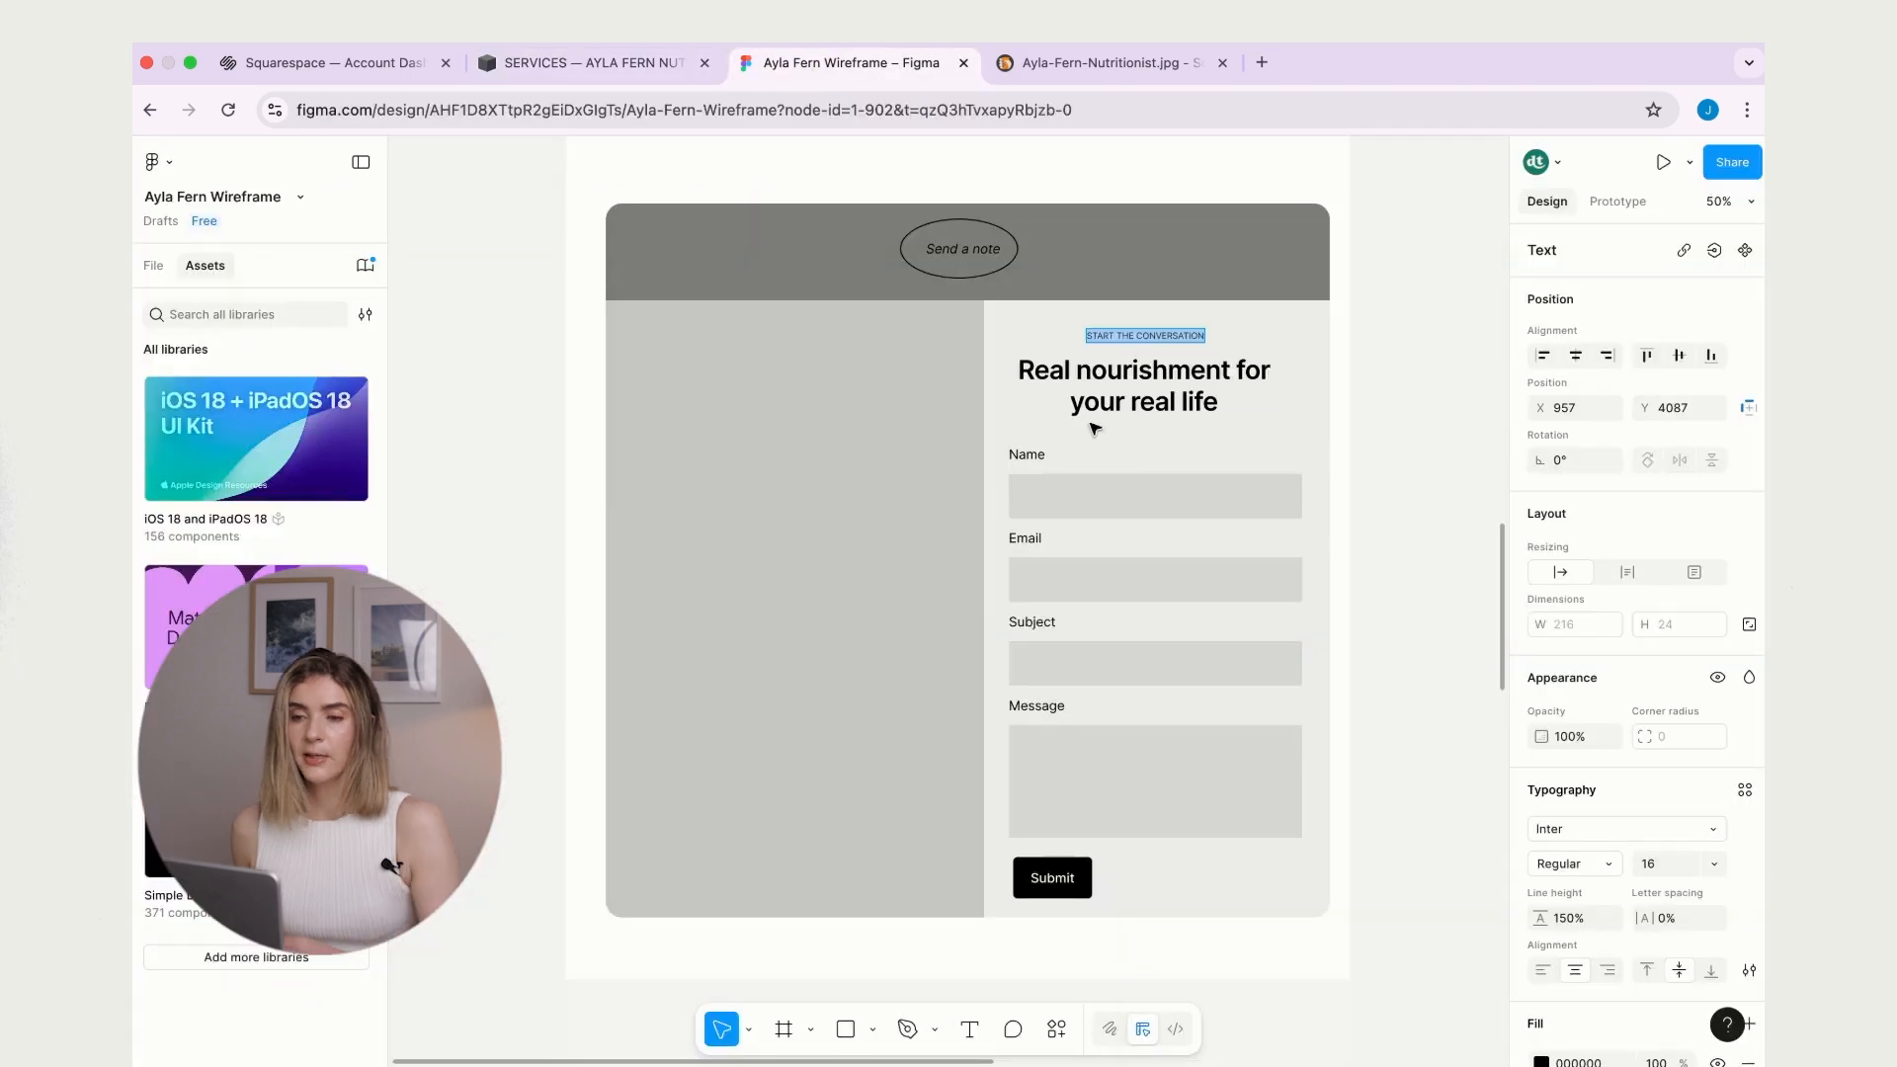
- Copy 'Send a note' from the wireframe and drop it as a text block on the green band
{"action": "double_click", "coordinate": [968, 250]}
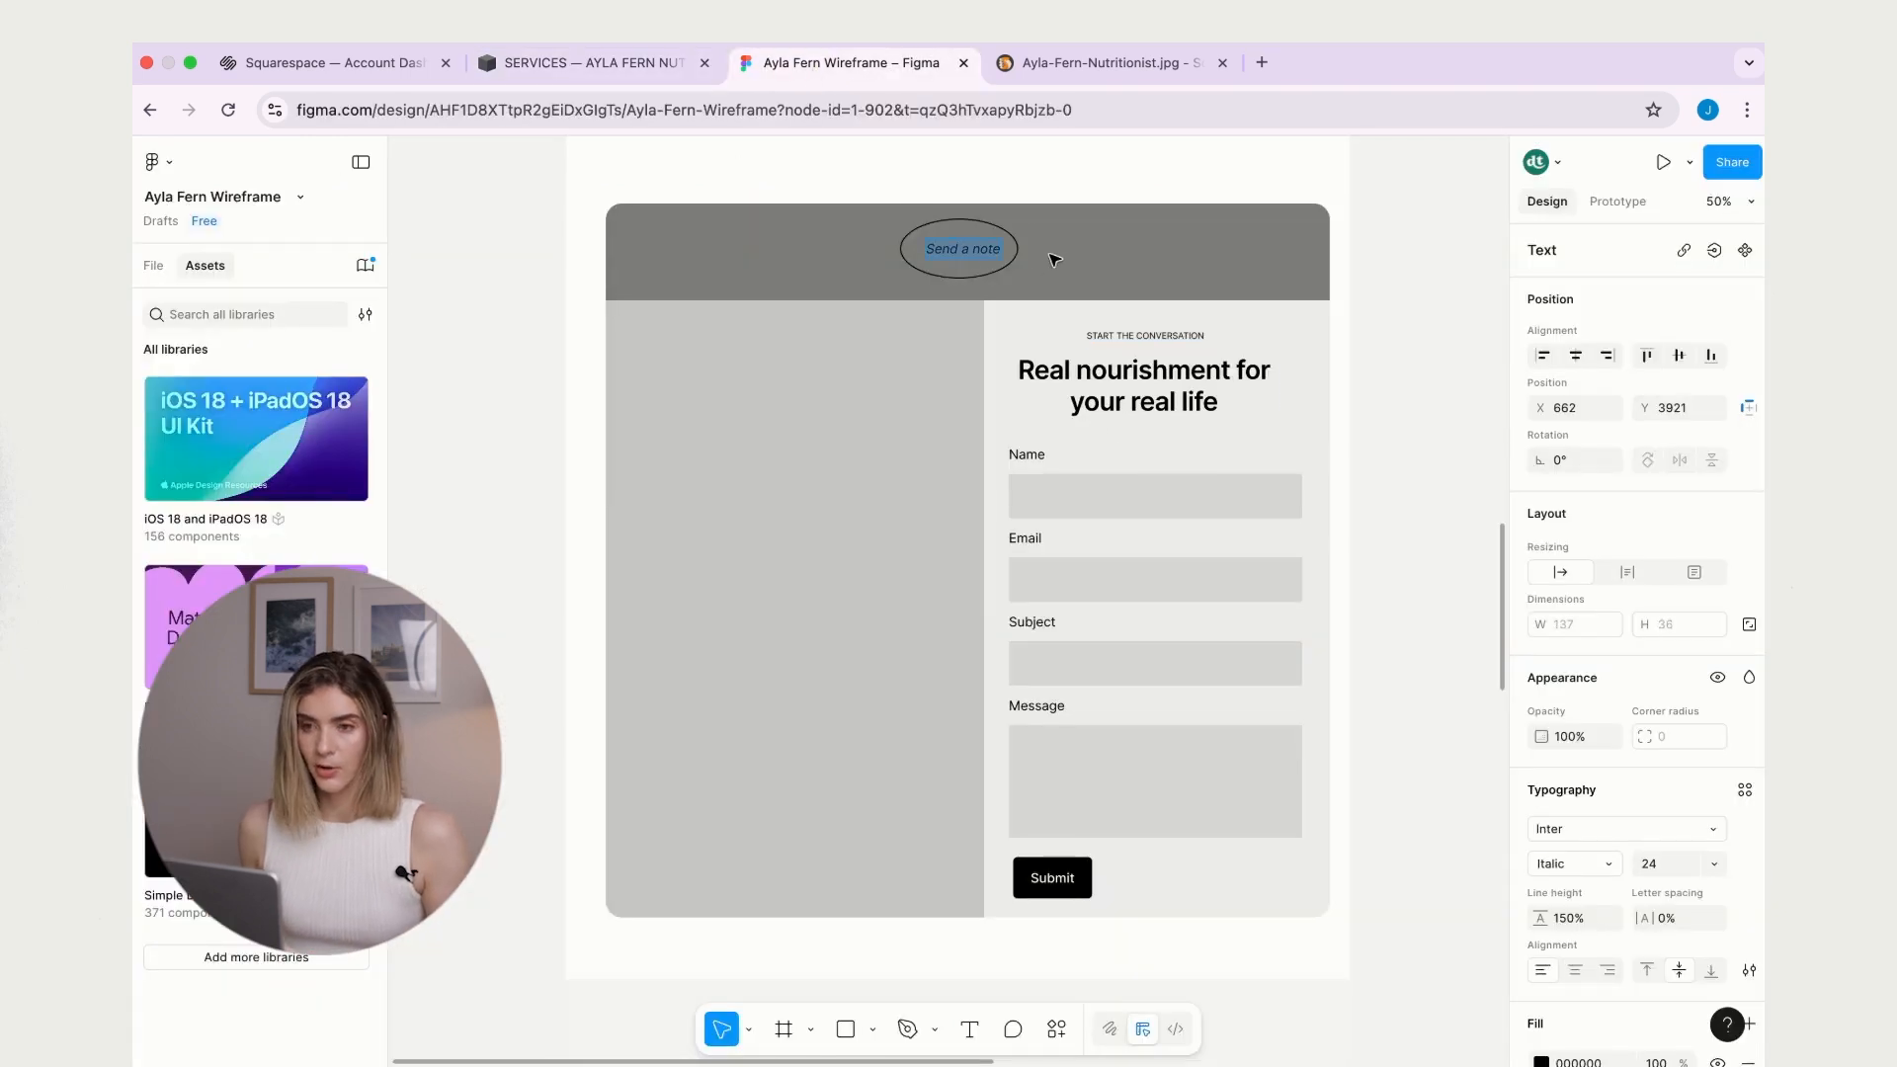
{"action": "left_click", "coordinate": [578, 61]}
{"action": "left_click", "coordinate": [229, 241]}
{"action": "left_click_drag", "start_coordinate": [247, 461], "coordinate": [924, 437]}
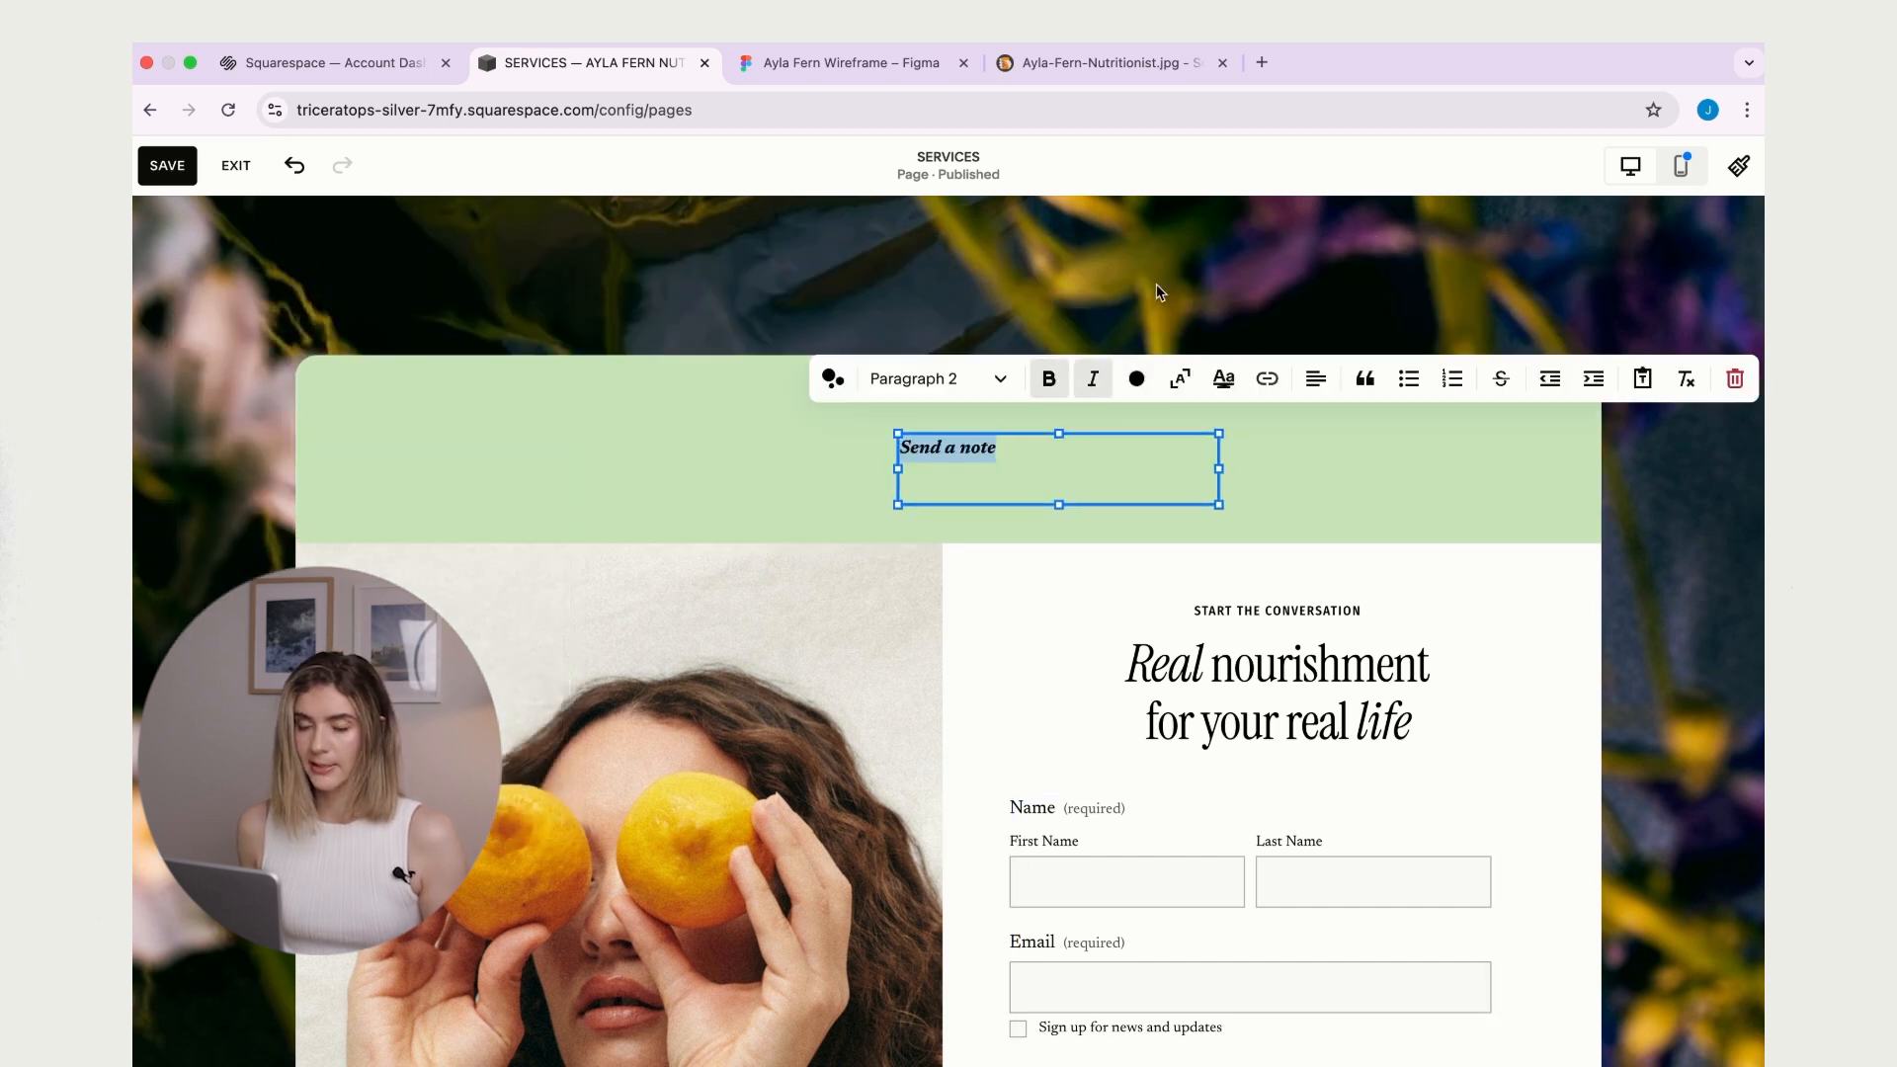
- Center-align 'Send a note' and move it to the middle of the green band
{"action": "left_click", "coordinate": [1314, 383]}
{"action": "left_click", "coordinate": [1291, 435]}
{"action": "left_click_drag", "start_coordinate": [1073, 461], "coordinate": [993, 454]}
{"action": "left_click", "coordinate": [909, 390]}
{"action": "left_click", "coordinate": [905, 440]}
{"action": "left_click", "coordinate": [1201, 476]}
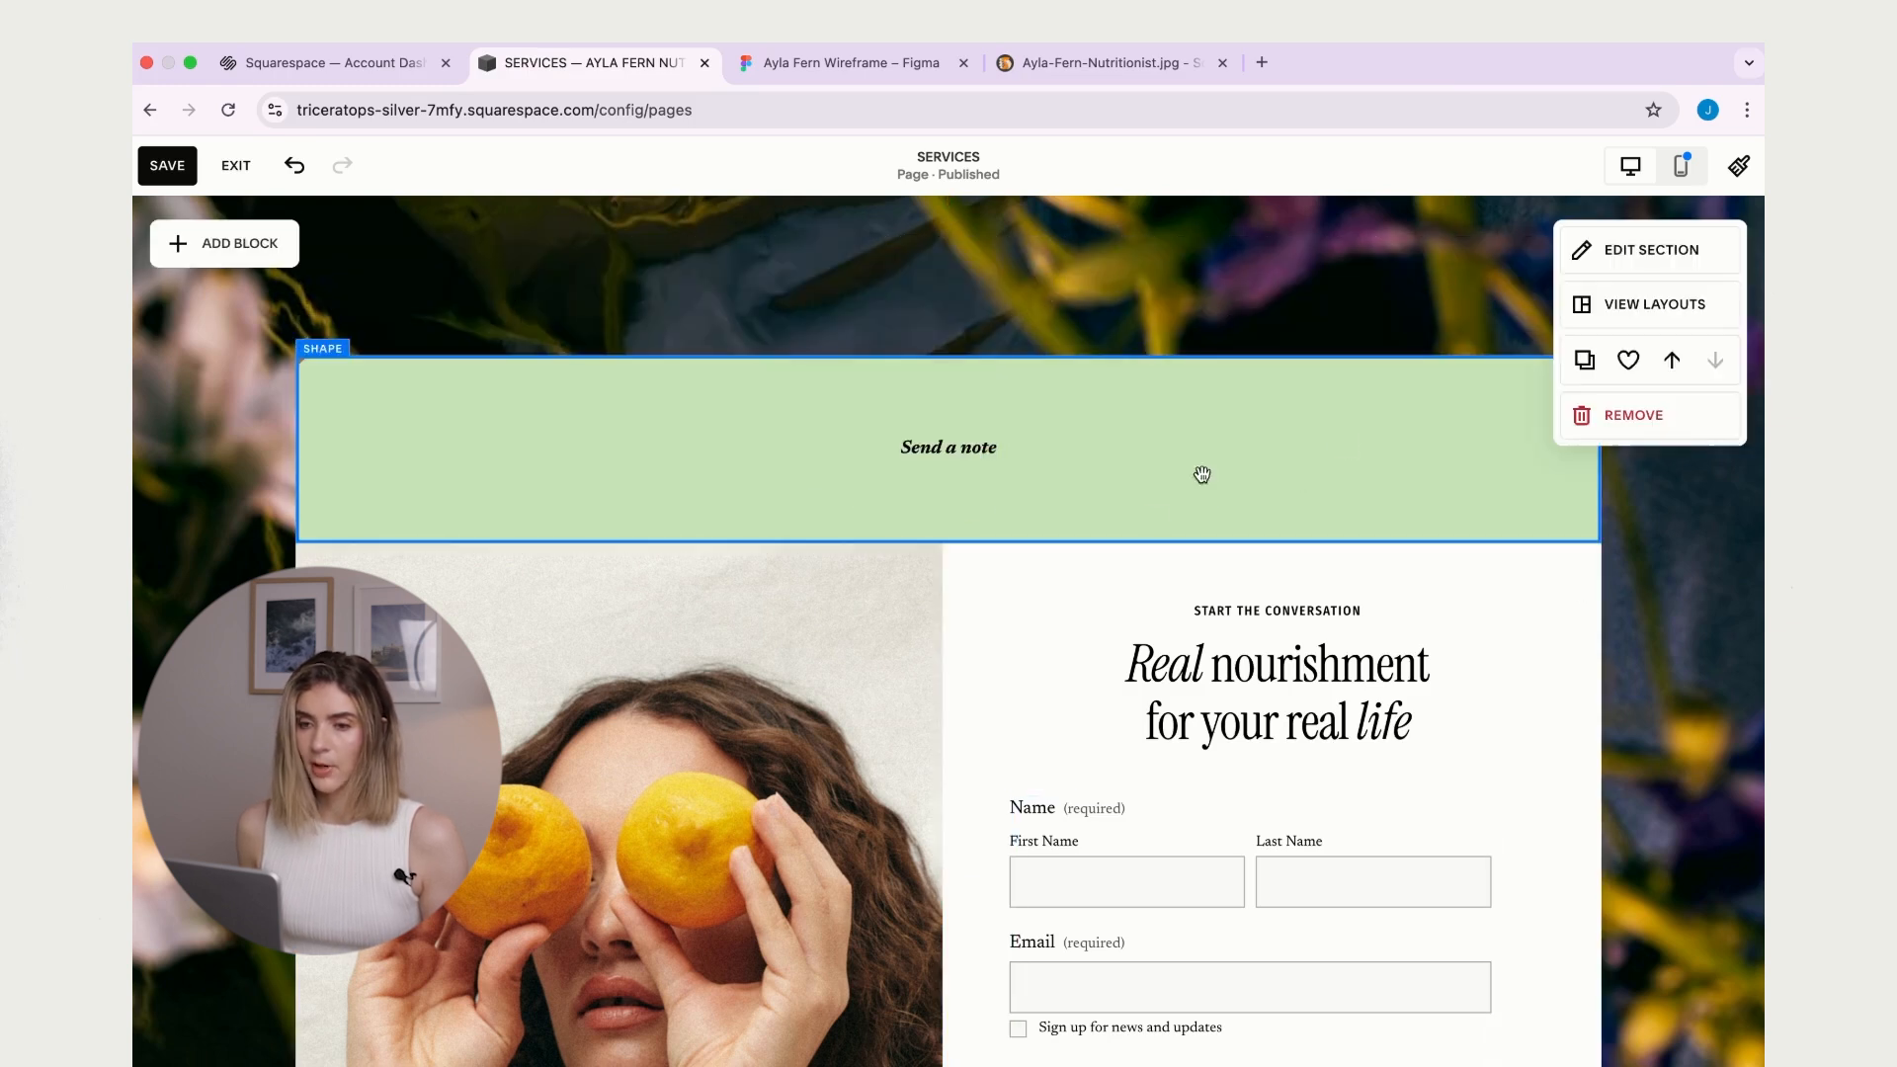
- Shorten the green band, raise the lemon portrait, and trim the card's bottom edge
{"action": "left_click", "coordinate": [1334, 469]}
{"action": "left_click_drag", "start_coordinate": [942, 542], "coordinate": [948, 501]}
{"action": "left_click", "coordinate": [1662, 590]}
{"action": "left_click_drag", "start_coordinate": [806, 653], "coordinate": [806, 614]}
{"action": "scroll", "coordinate": [1471, 552], "scroll_direction": "down", "scroll_amount": 7}
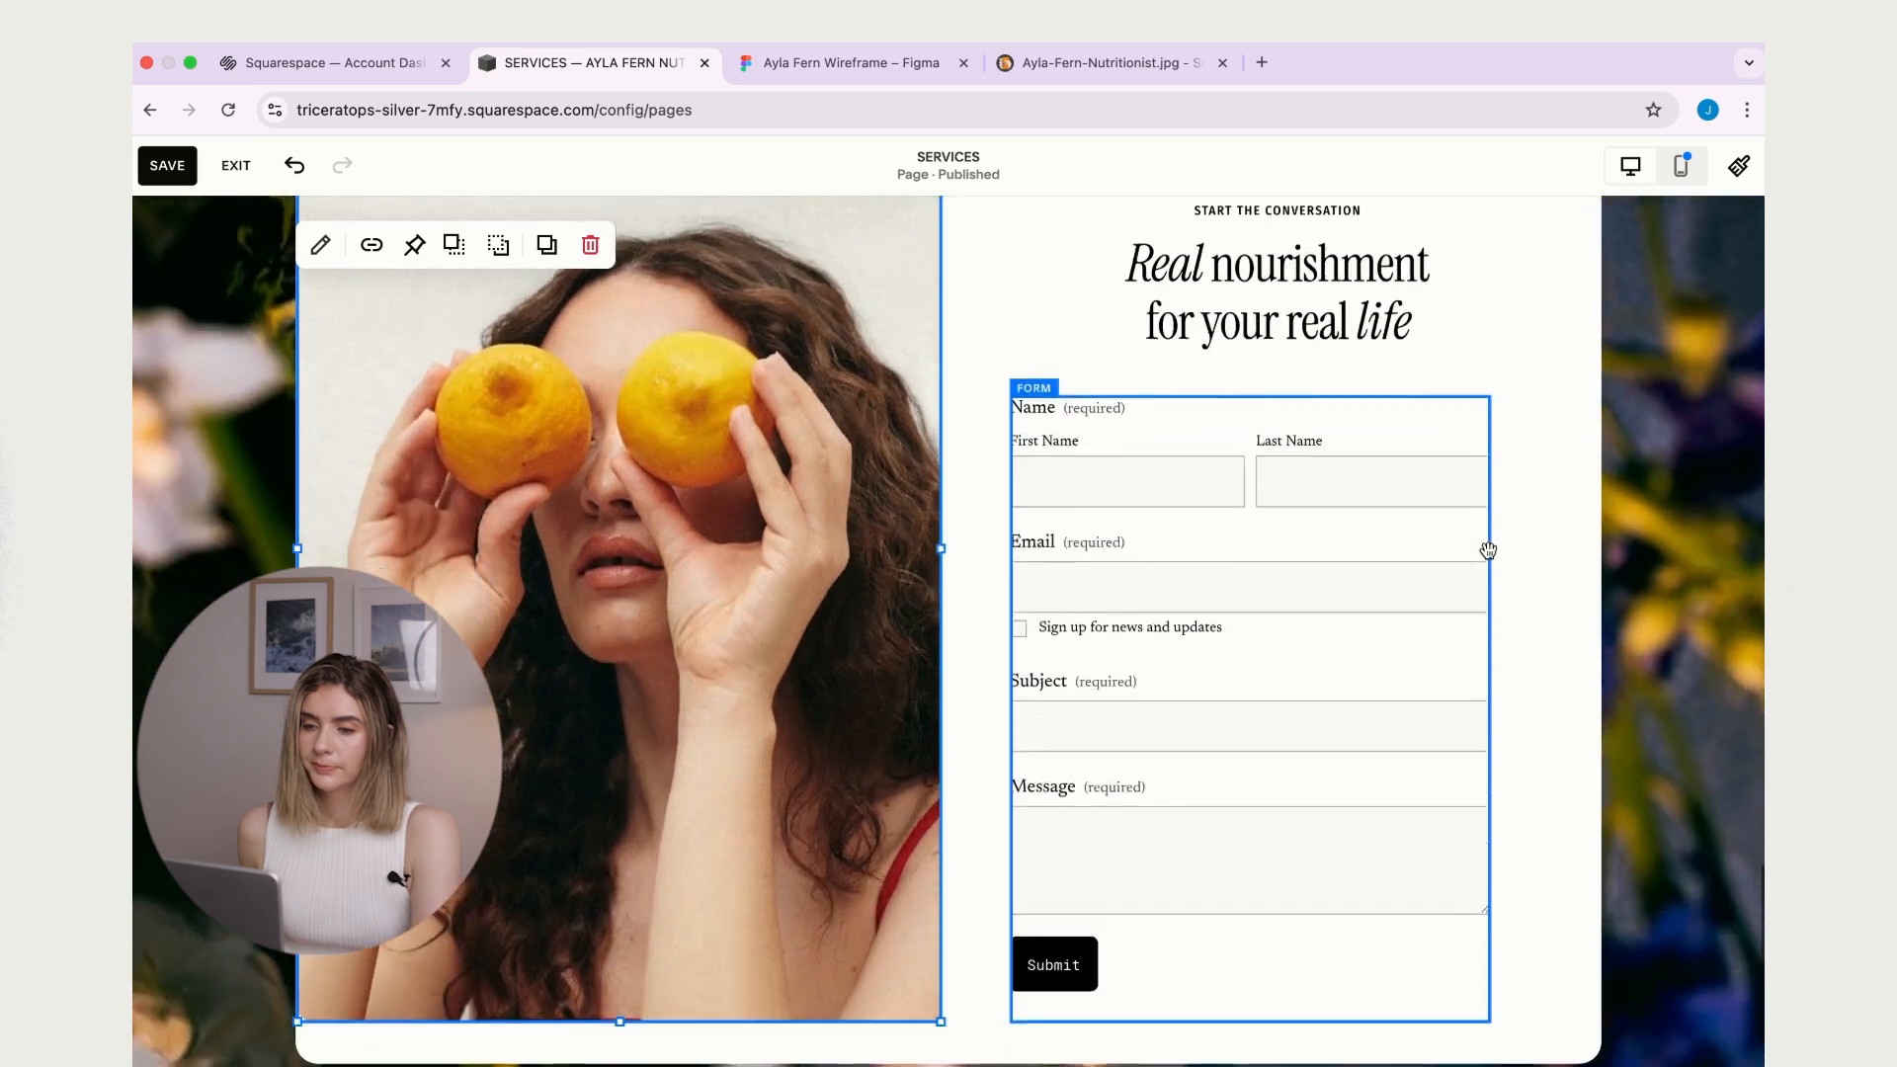
{"action": "left_click", "coordinate": [993, 752]}
{"action": "left_click", "coordinate": [1002, 758]}
{"action": "left_click_drag", "start_coordinate": [946, 767], "coordinate": [953, 729]}
{"action": "scroll", "coordinate": [1037, 749], "scroll_direction": "up", "scroll_amount": 5}
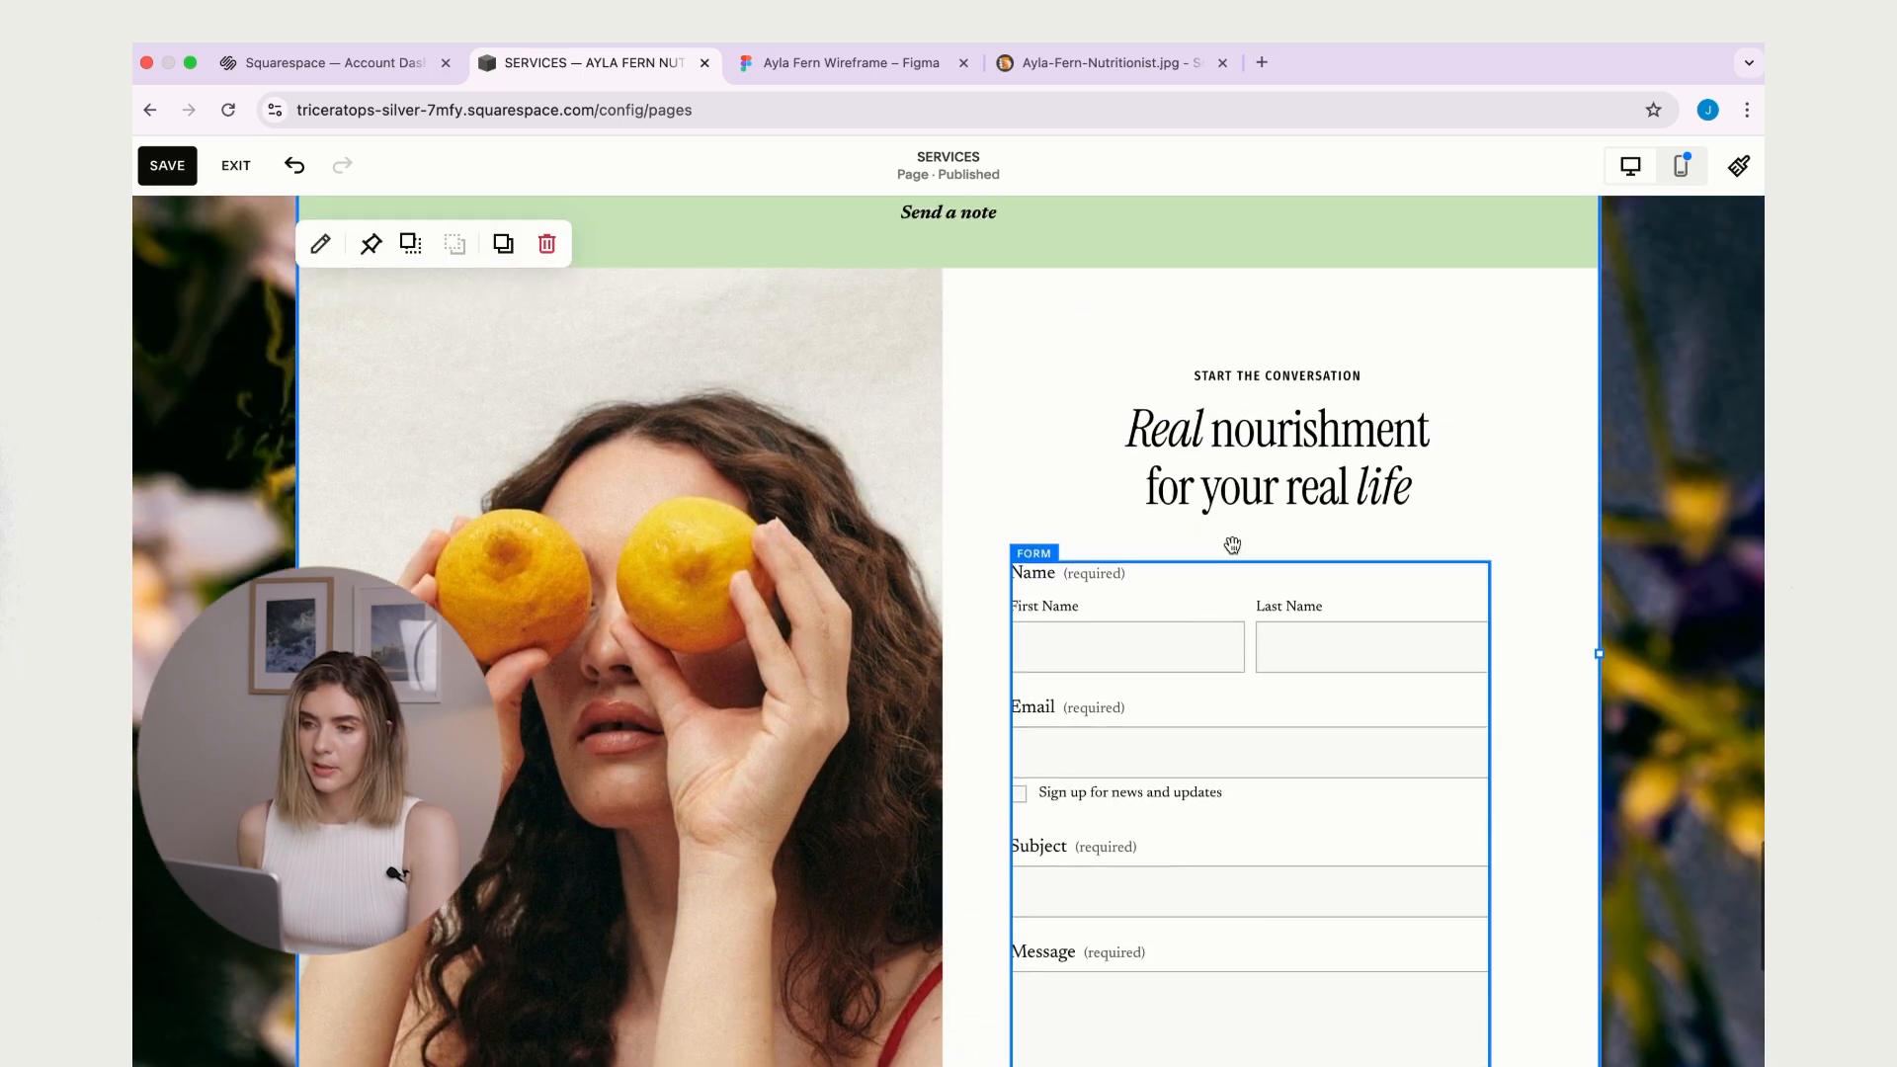
- Move the label, heading and form up together, then shift the form right and widen it
{"action": "left_click", "coordinate": [1325, 424]}
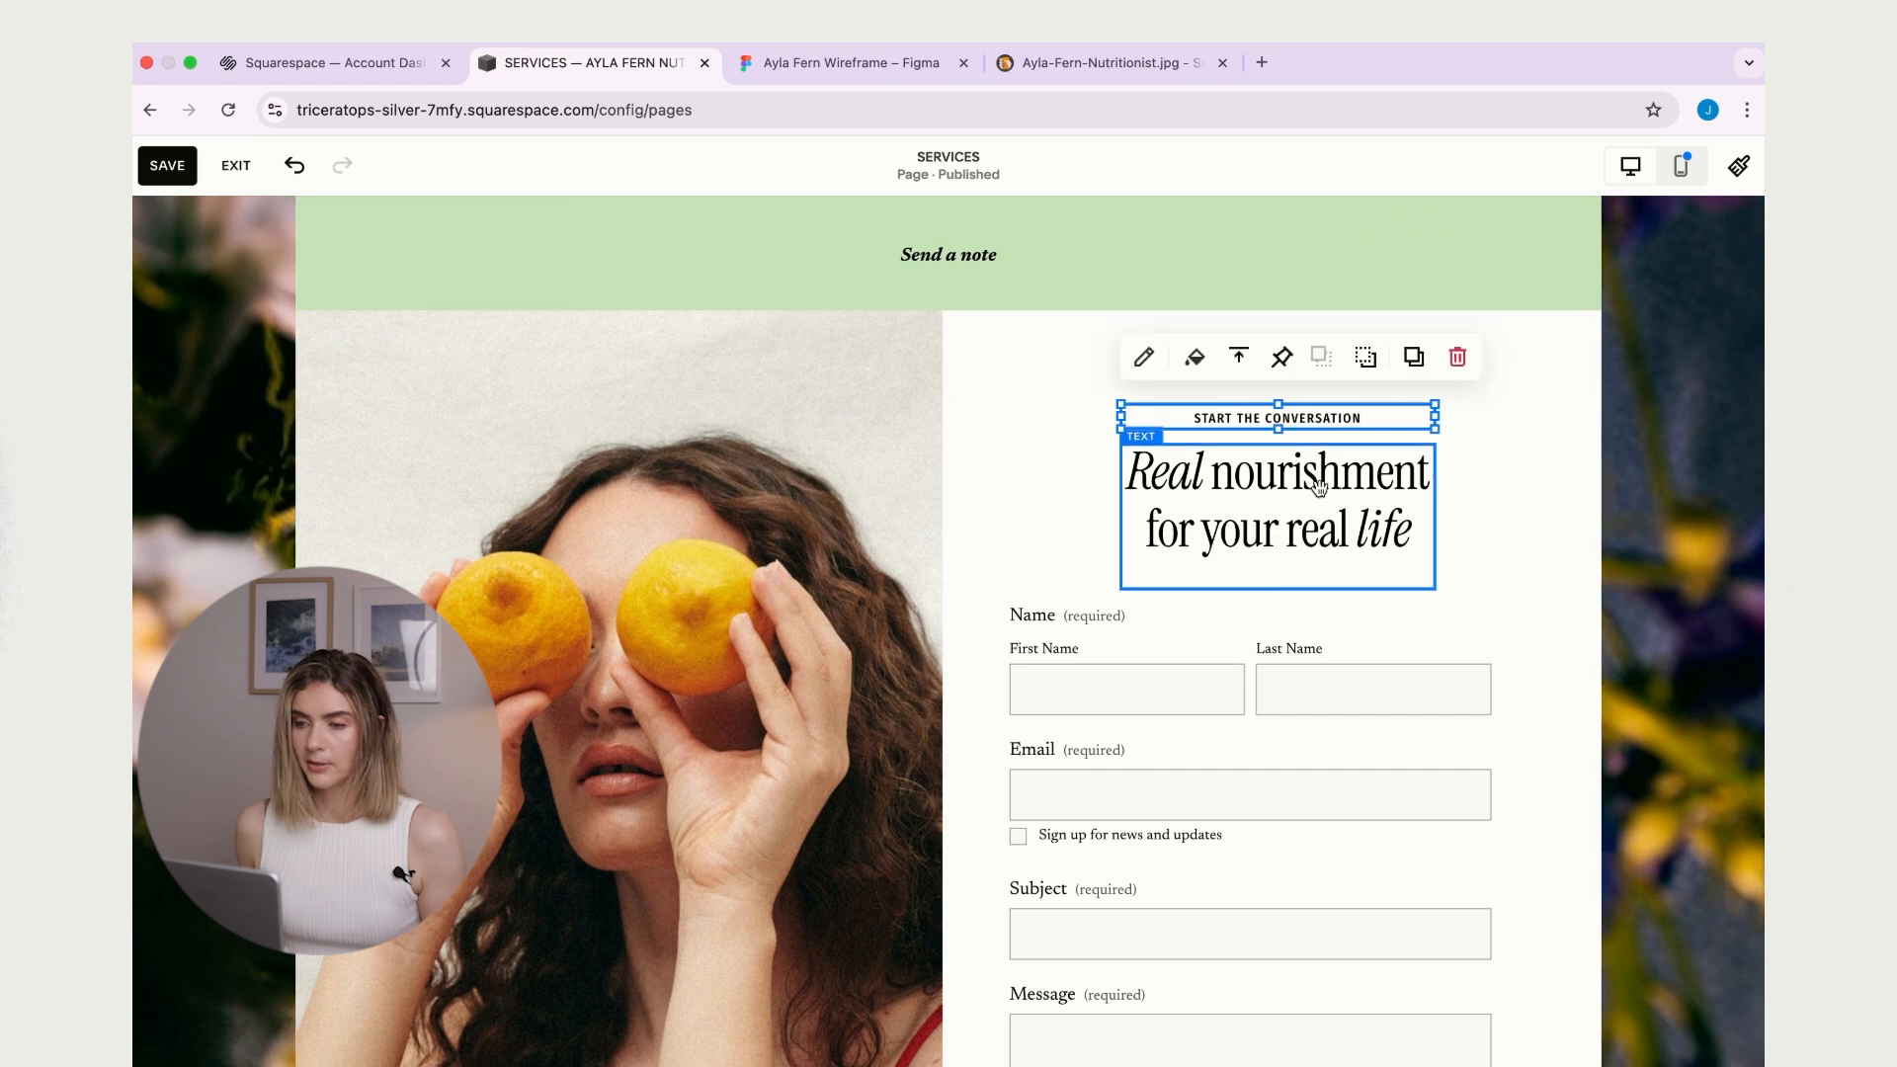
{"action": "left_click", "coordinate": [1320, 488], "text": "shift"}
{"action": "left_click", "coordinate": [1329, 692], "text": "shift"}
{"action": "left_click_drag", "start_coordinate": [1360, 682], "coordinate": [1363, 638]}
{"action": "left_click", "coordinate": [1623, 590]}
{"action": "left_click_drag", "start_coordinate": [1284, 725], "coordinate": [1324, 721]}
{"action": "left_click_drag", "start_coordinate": [1081, 872], "coordinate": [1006, 880]}
{"action": "left_click", "coordinate": [1665, 654]}
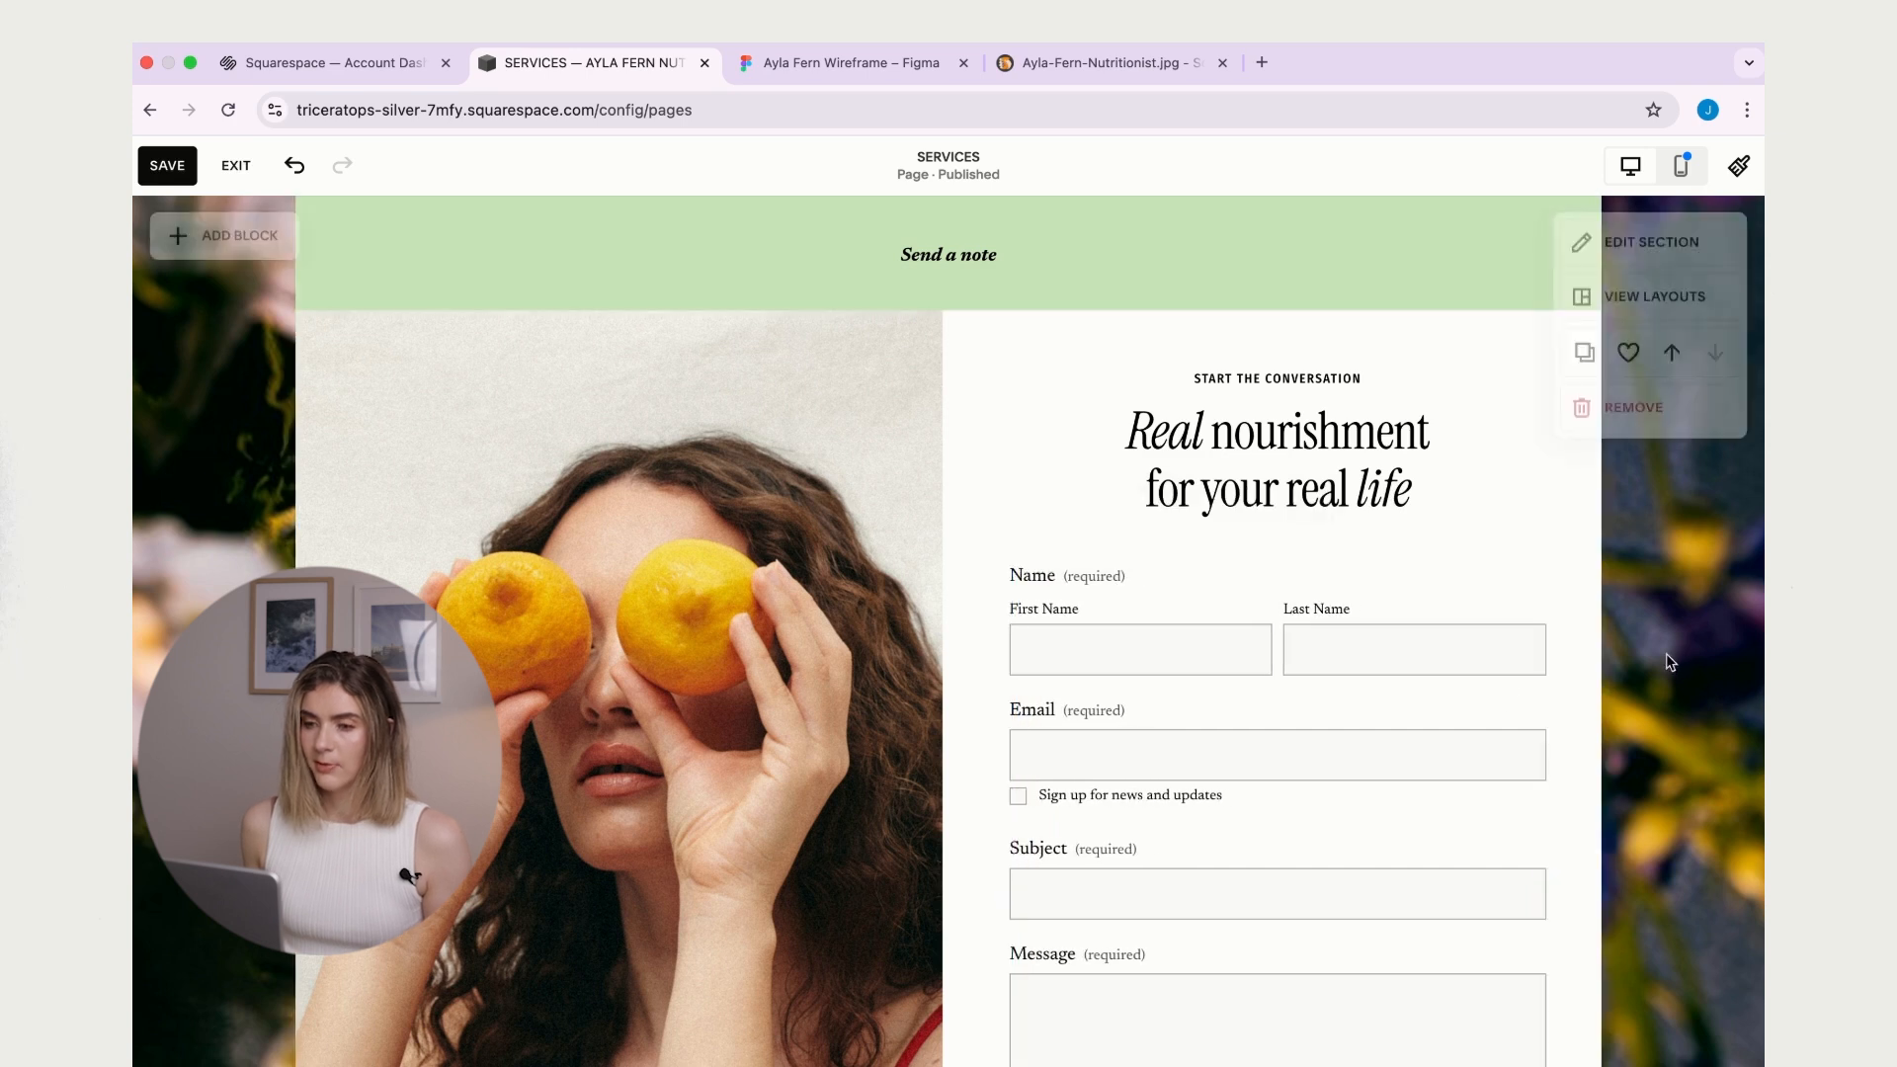
{"action": "scroll", "coordinate": [1665, 650], "scroll_direction": "down", "scroll_amount": 3}
{"action": "scroll", "coordinate": [1665, 650], "scroll_direction": "up", "scroll_amount": 5}
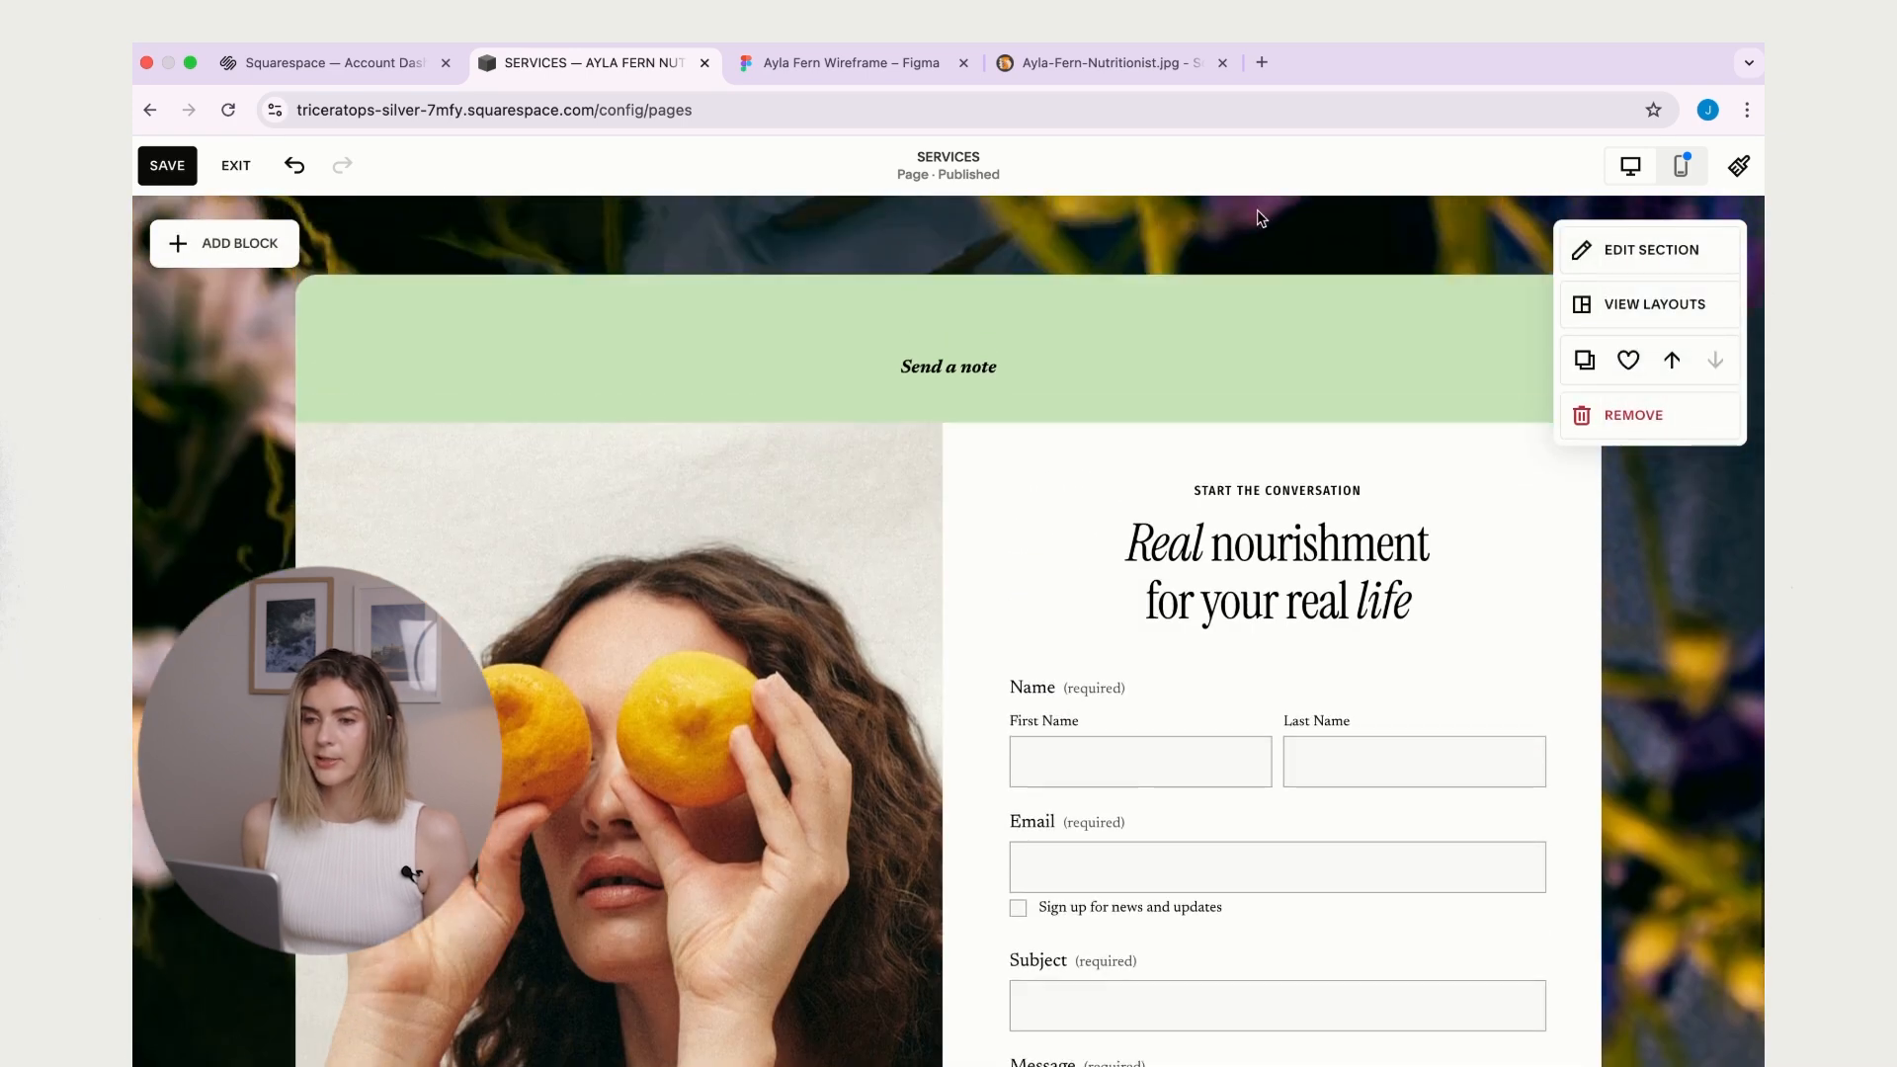
{"action": "left_click", "coordinate": [948, 346]}
{"action": "left_click", "coordinate": [698, 241]}
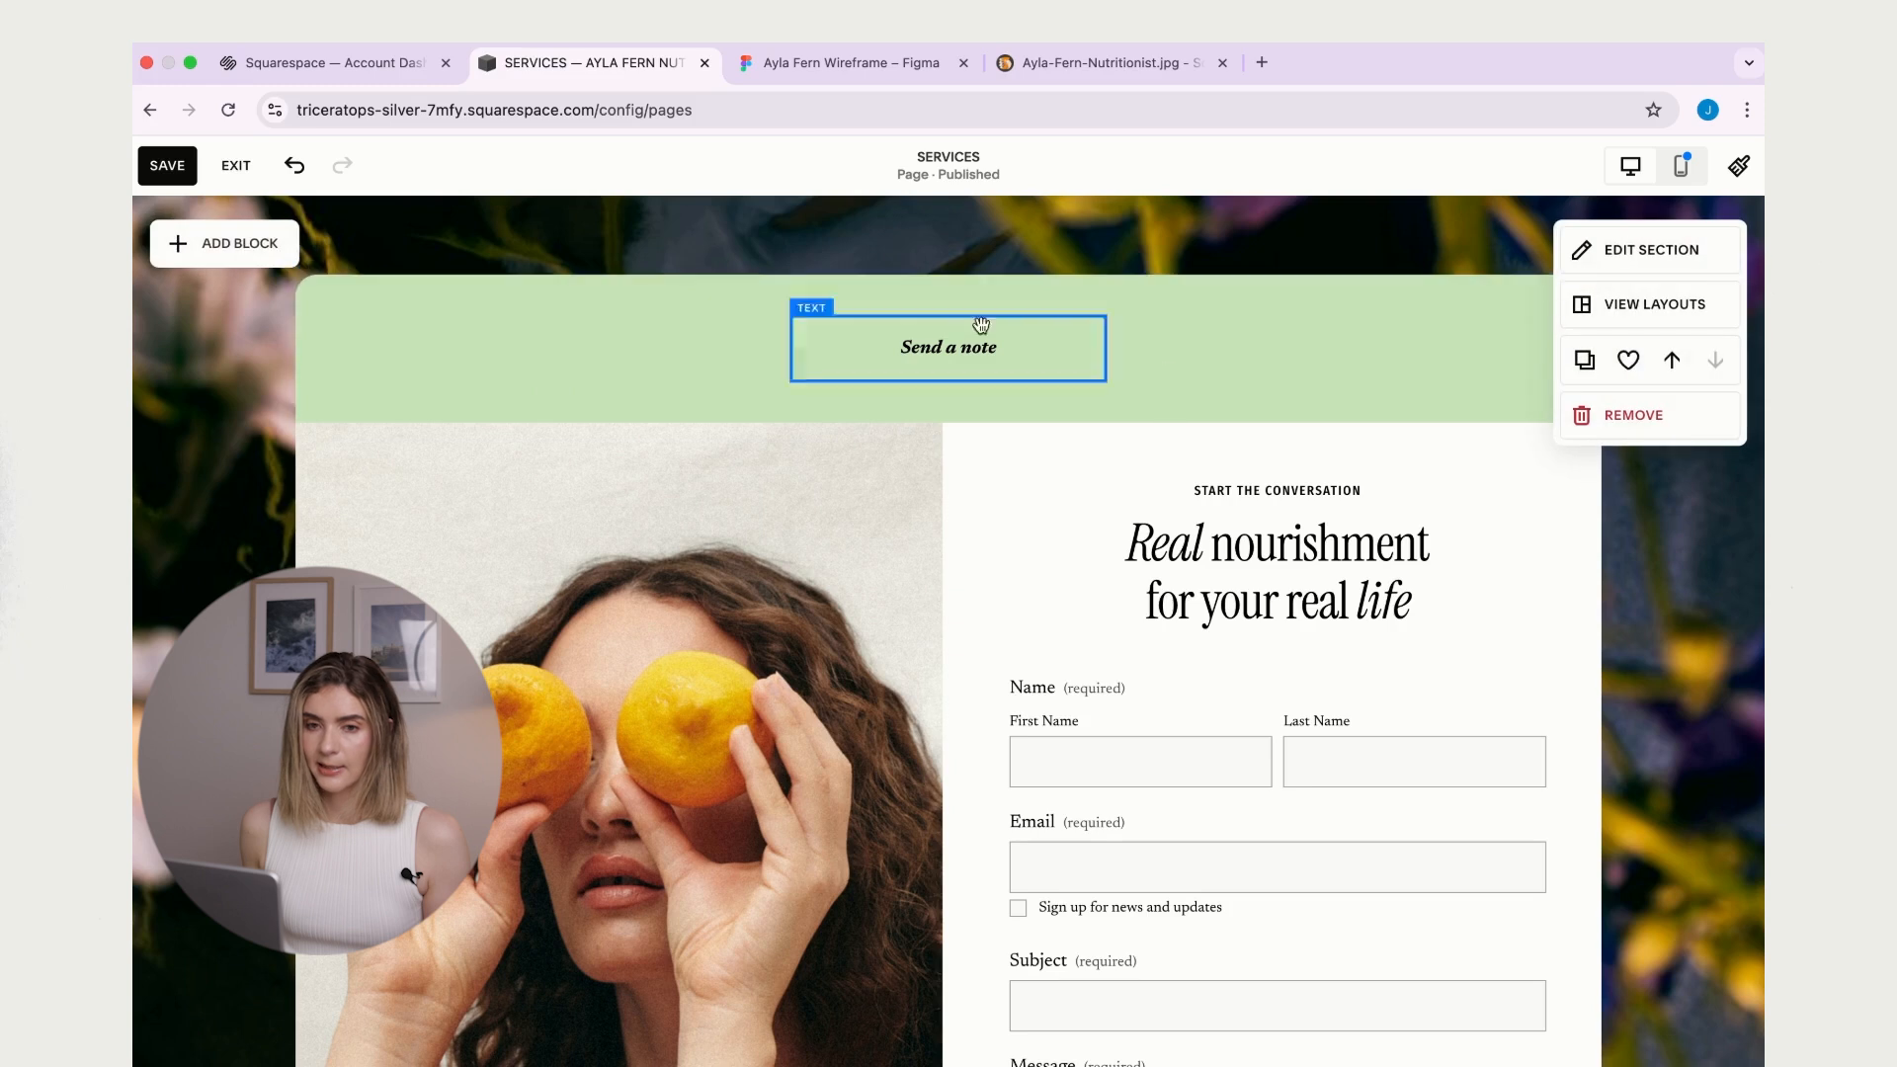
{"action": "left_click", "coordinate": [220, 237]}
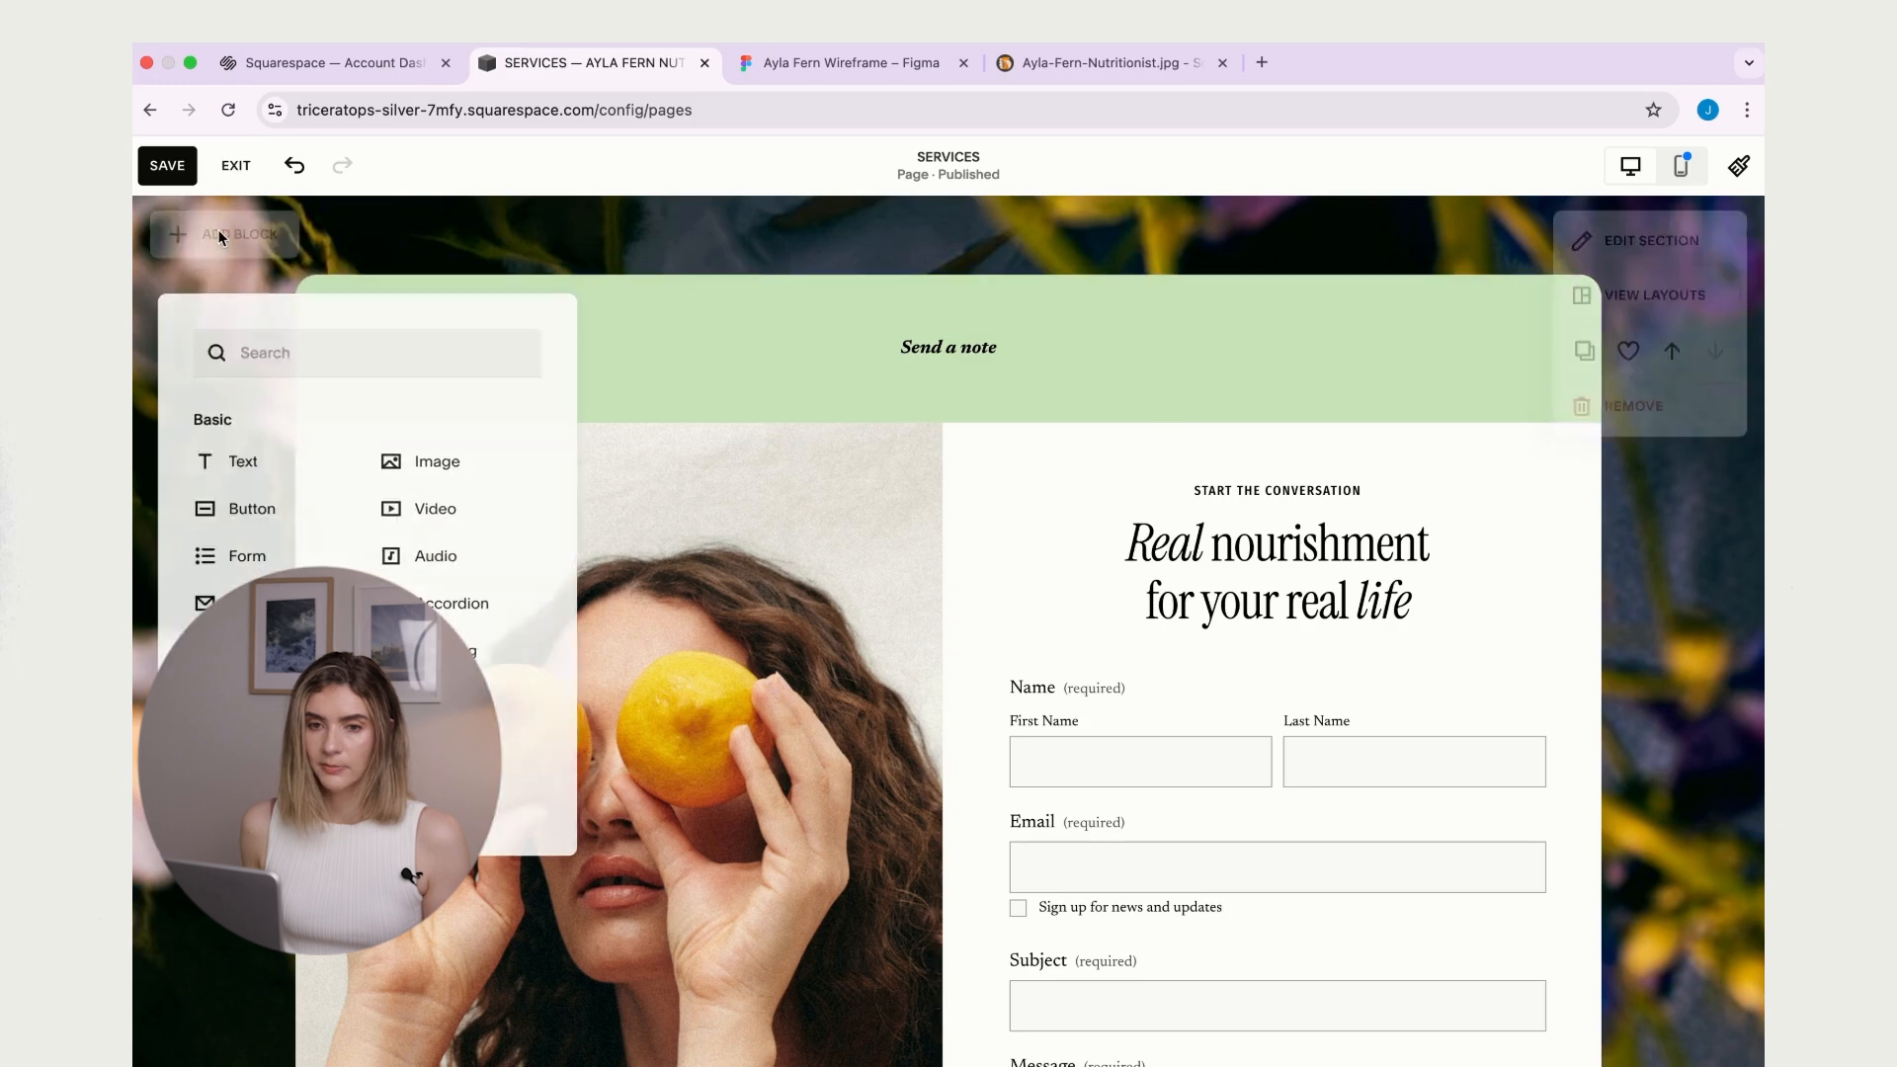
- Add a Shape block as an ellipse, set its fill, and give it a solid outline
{"action": "type", "text": "sha"}
{"action": "left_click", "coordinate": [322, 406]}
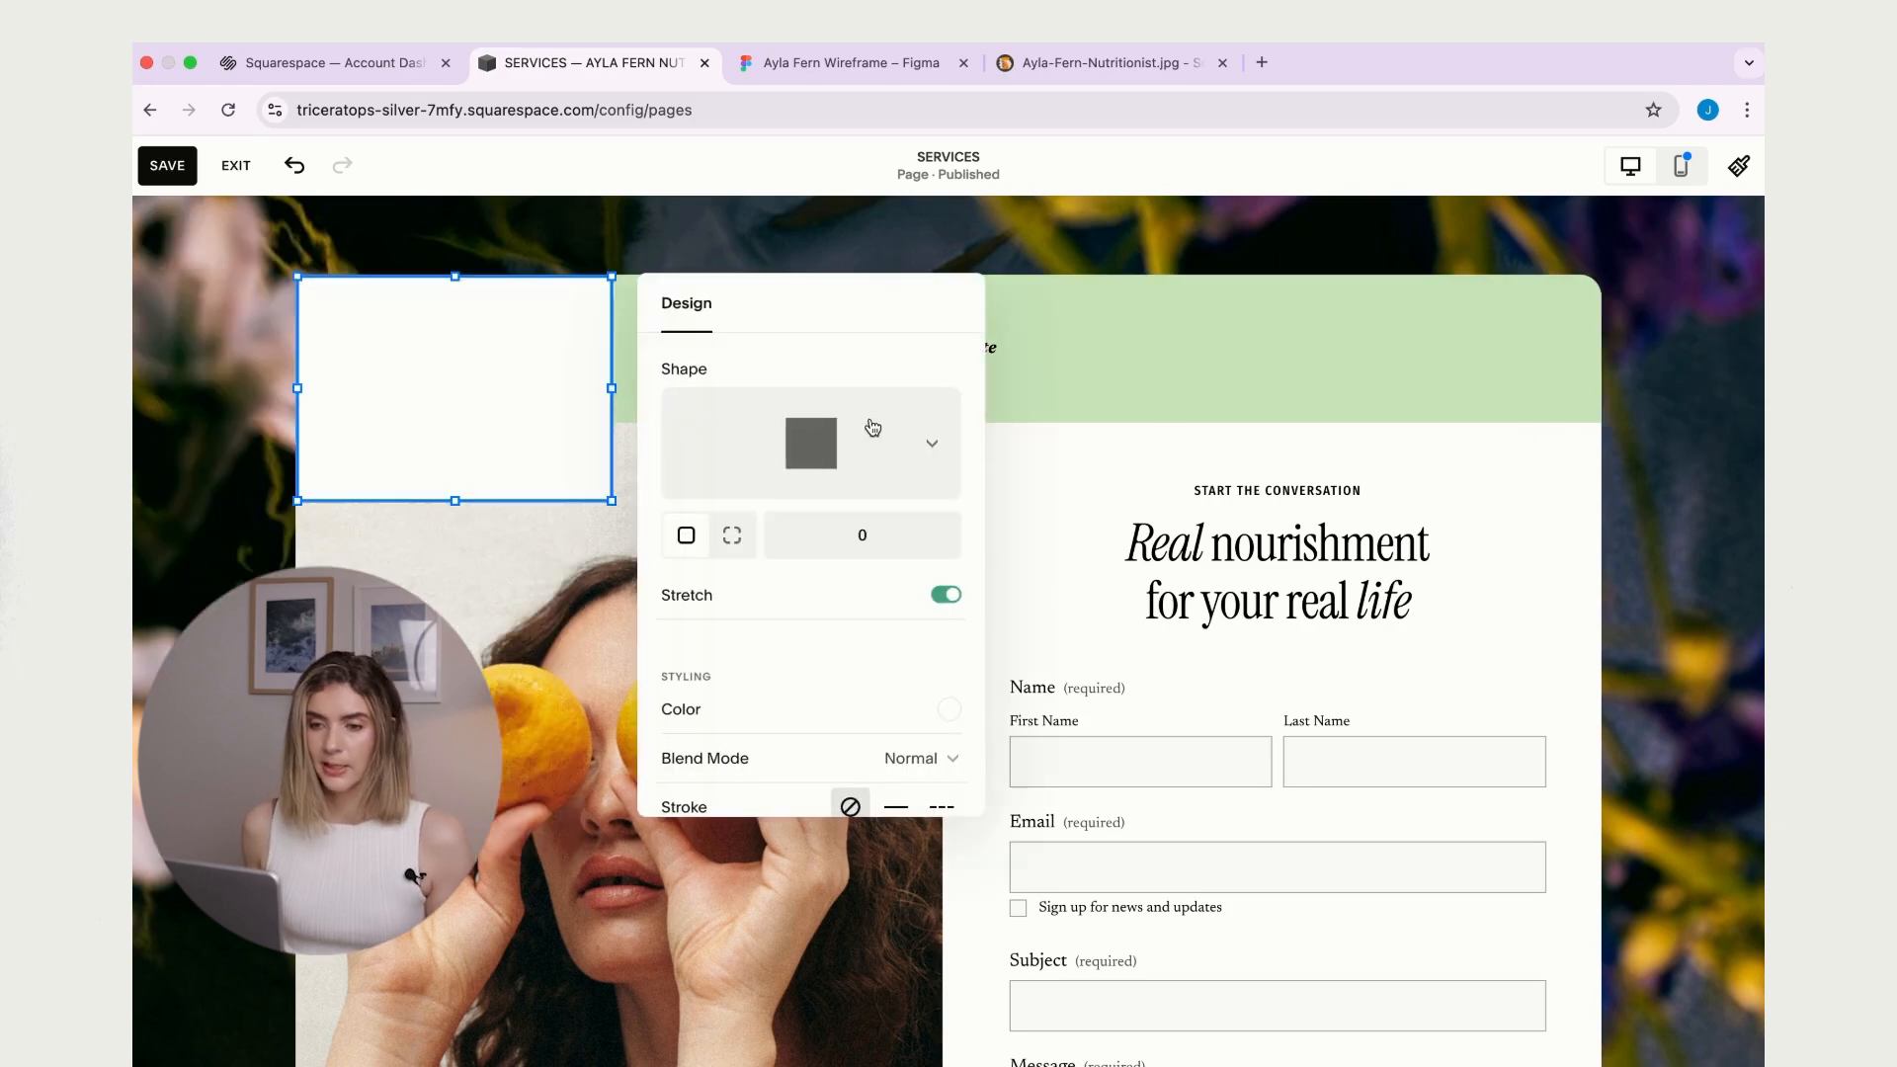
{"action": "left_click", "coordinate": [938, 462]}
{"action": "left_click", "coordinate": [825, 453]}
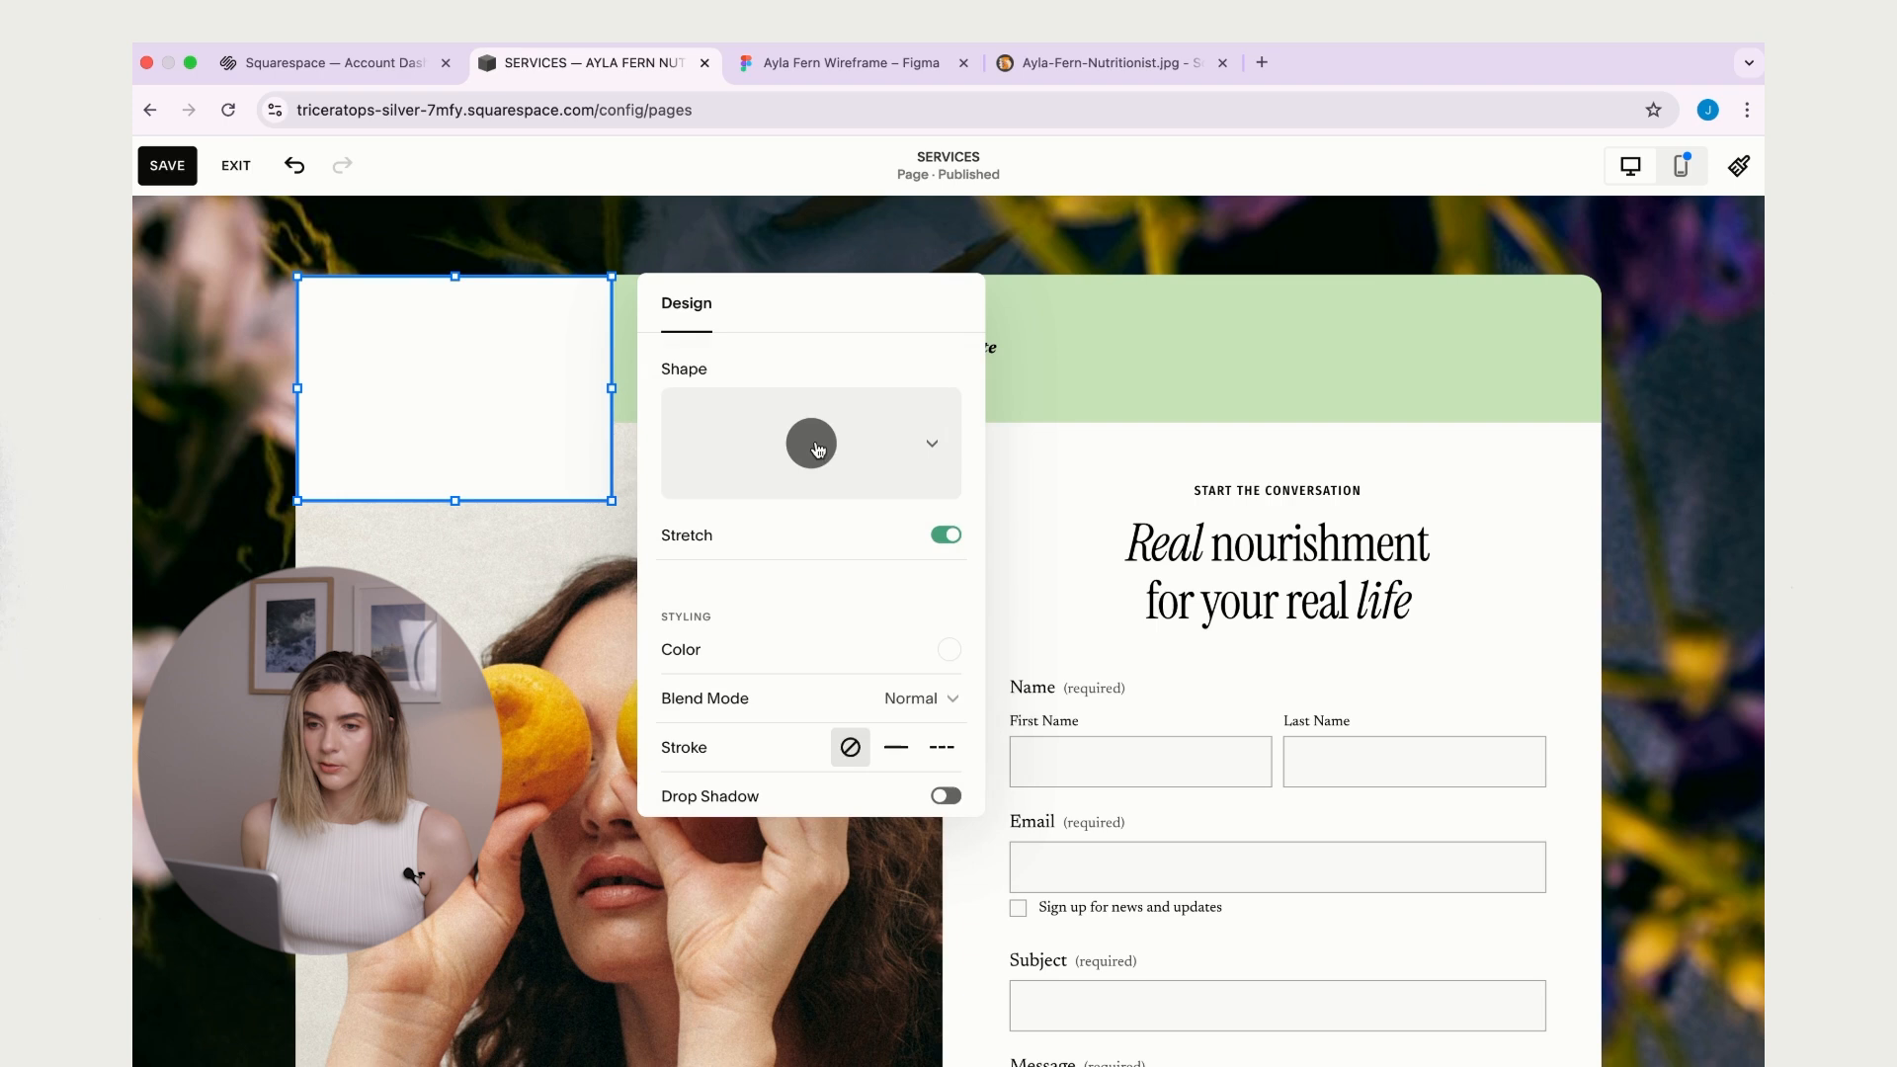
{"action": "left_click", "coordinate": [950, 651]}
{"action": "left_click", "coordinate": [1014, 635]}
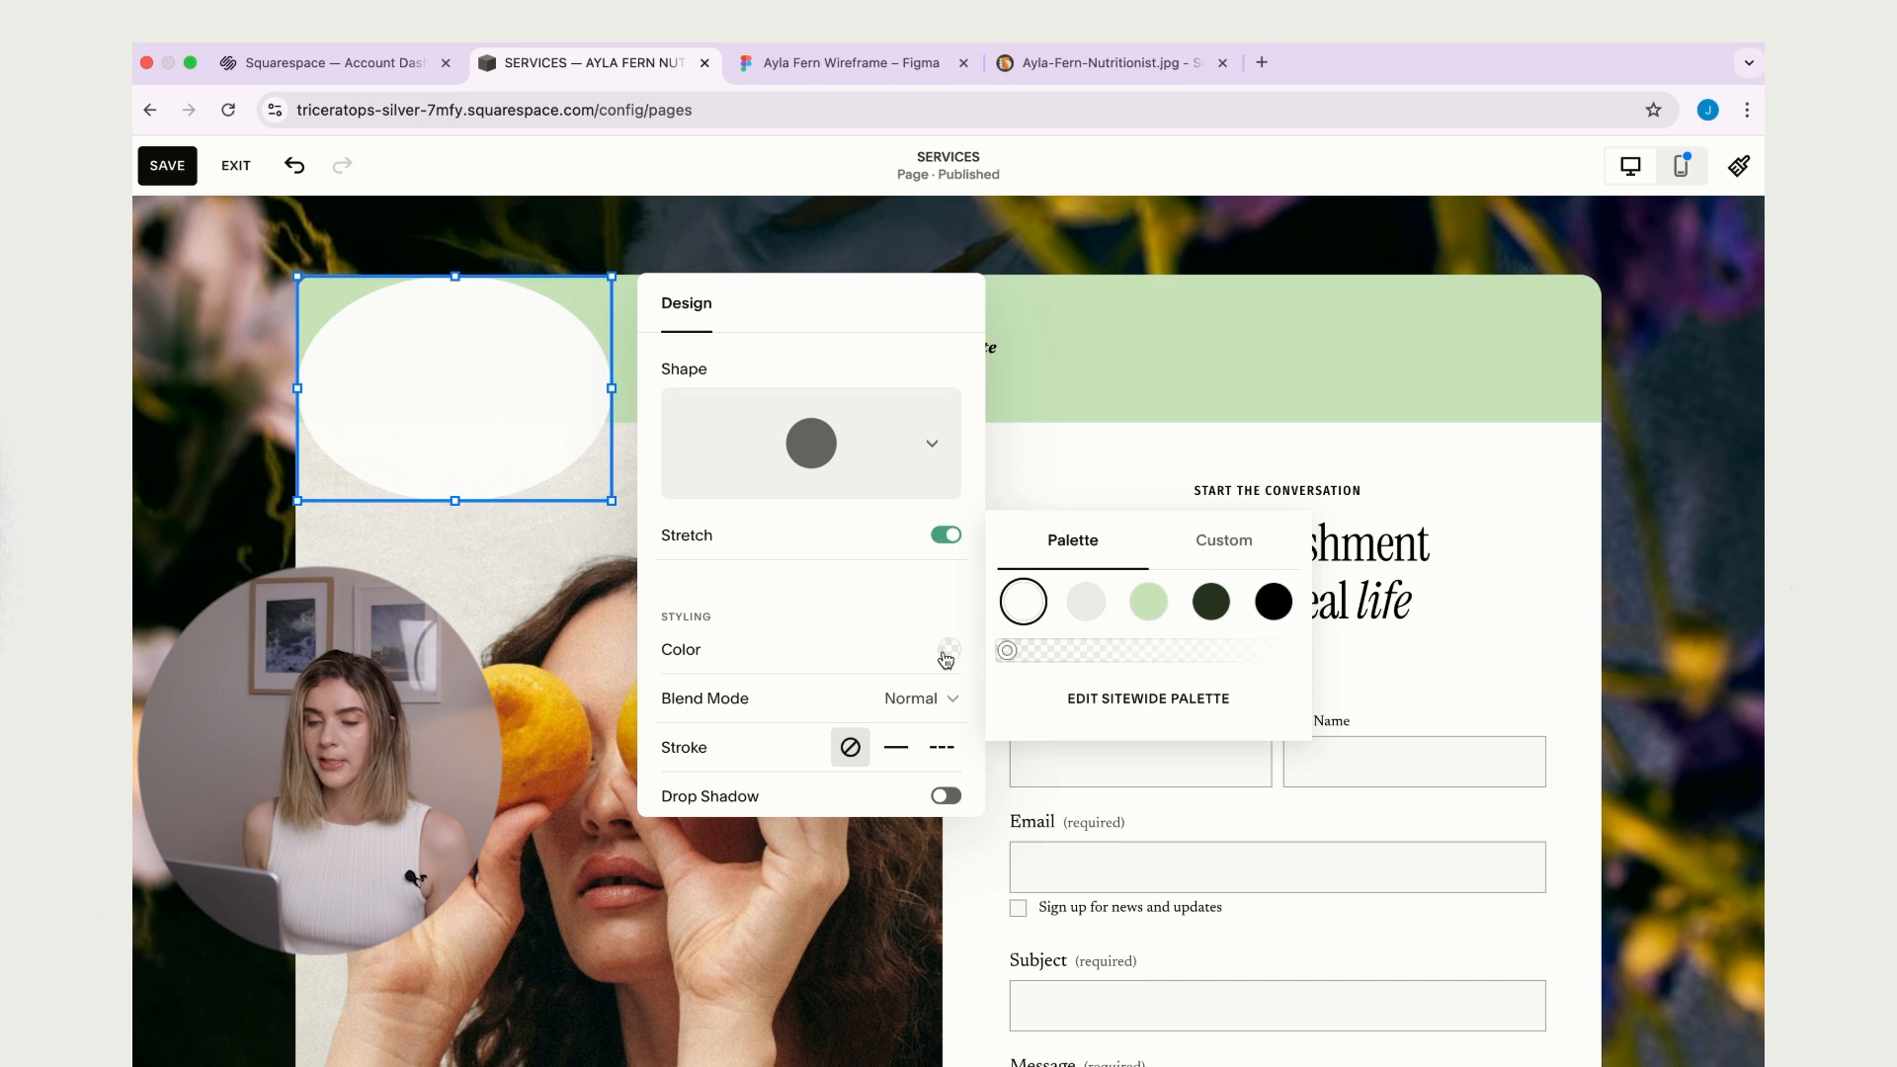
{"action": "left_click", "coordinate": [896, 747]}
{"action": "scroll", "coordinate": [874, 669], "scroll_direction": "down", "scroll_amount": 2}
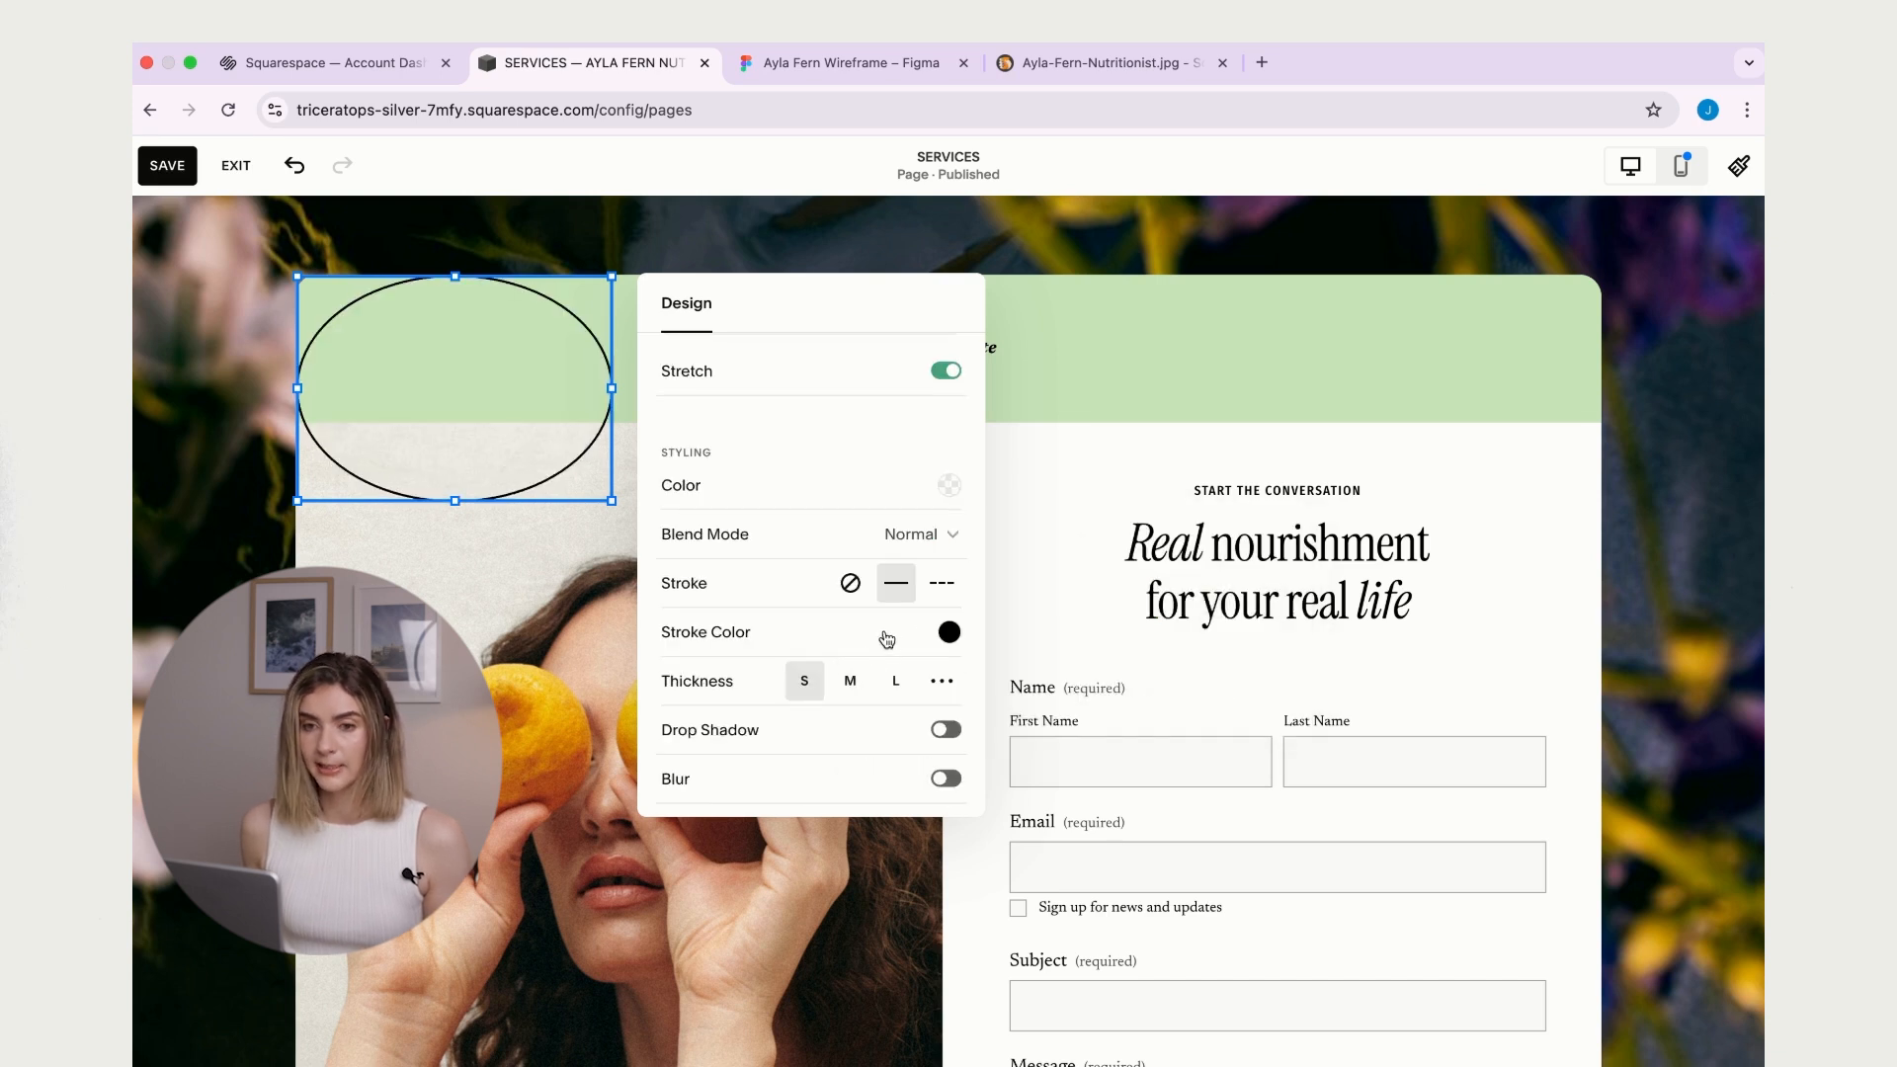
- Resize the ellipse and position it around the 'Send a note' text on the green band
{"action": "left_click_drag", "start_coordinate": [456, 509], "coordinate": [446, 358]}
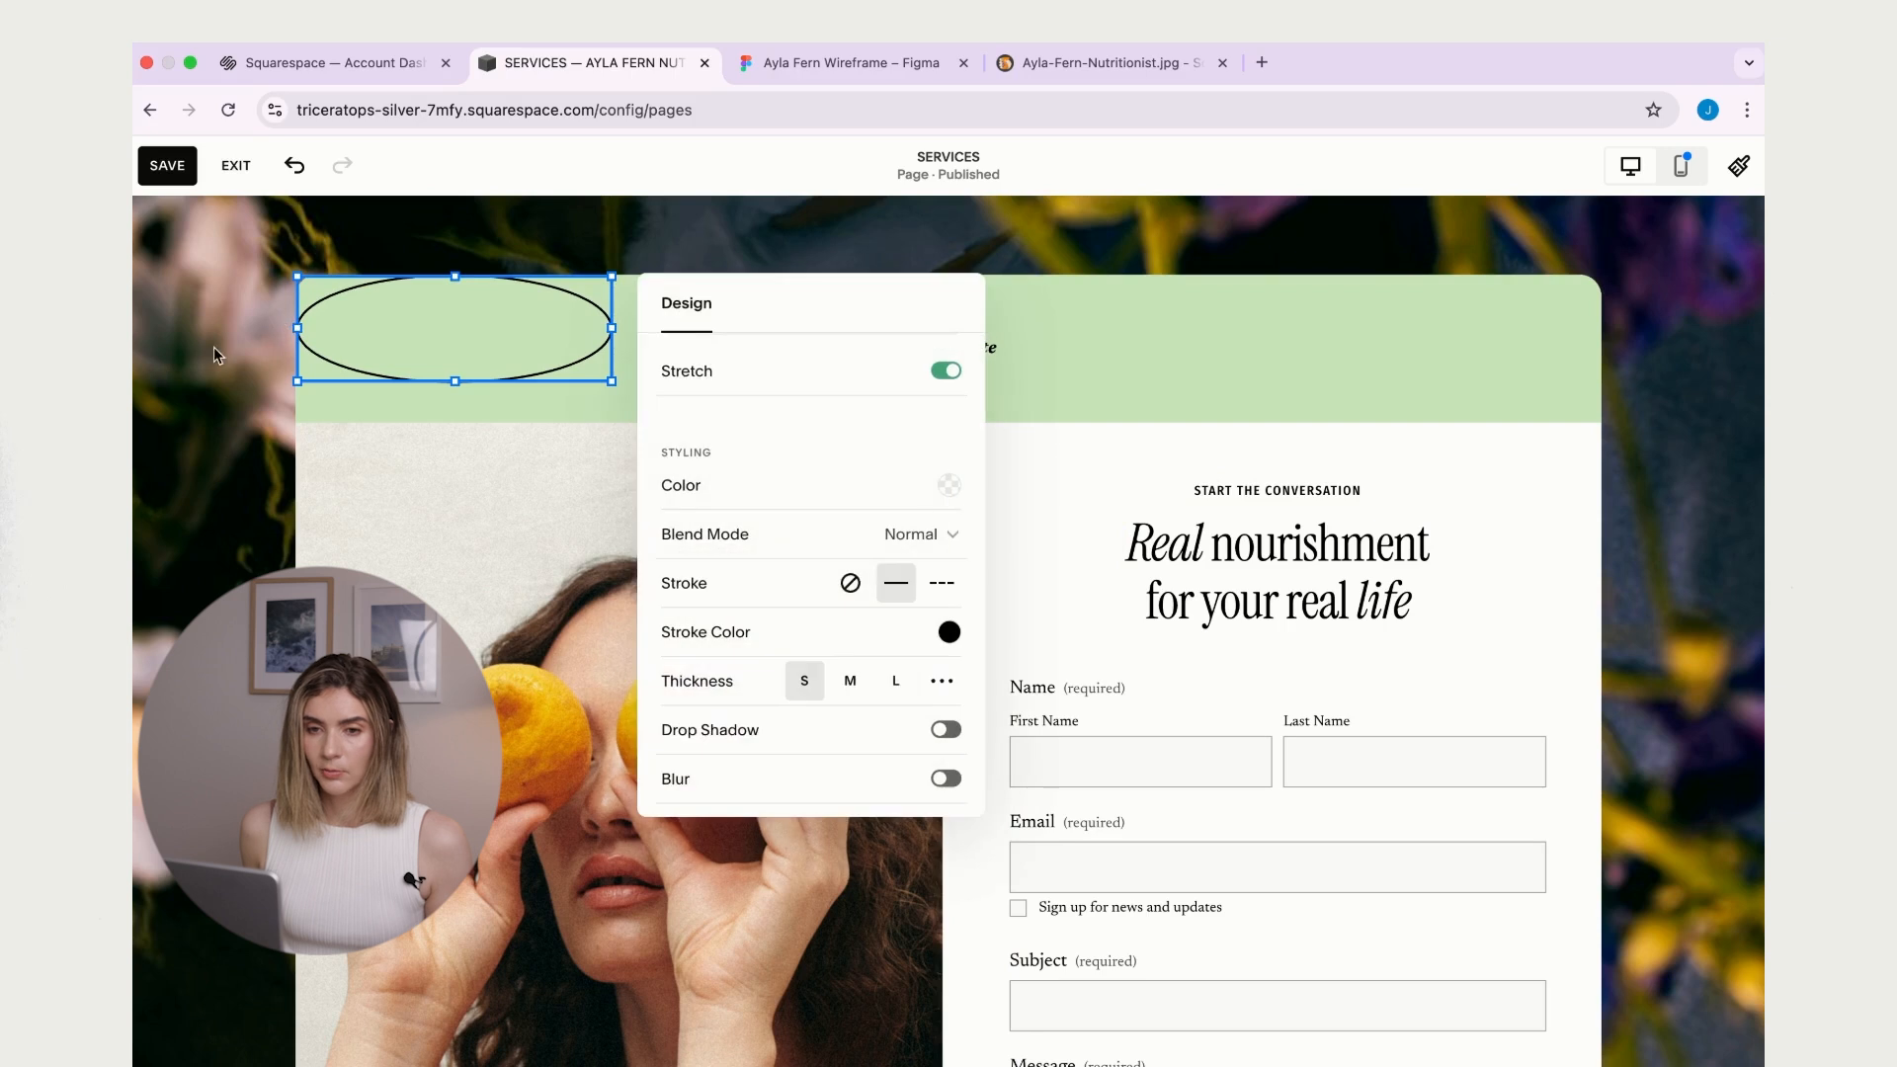
{"action": "left_click", "coordinate": [213, 347]}
{"action": "left_click_drag", "start_coordinate": [532, 312], "coordinate": [955, 316]}
{"action": "left_click_drag", "start_coordinate": [1105, 348], "coordinate": [1050, 348]}
{"action": "left_click_drag", "start_coordinate": [791, 348], "coordinate": [835, 352]}
{"action": "left_click", "coordinate": [832, 352]}
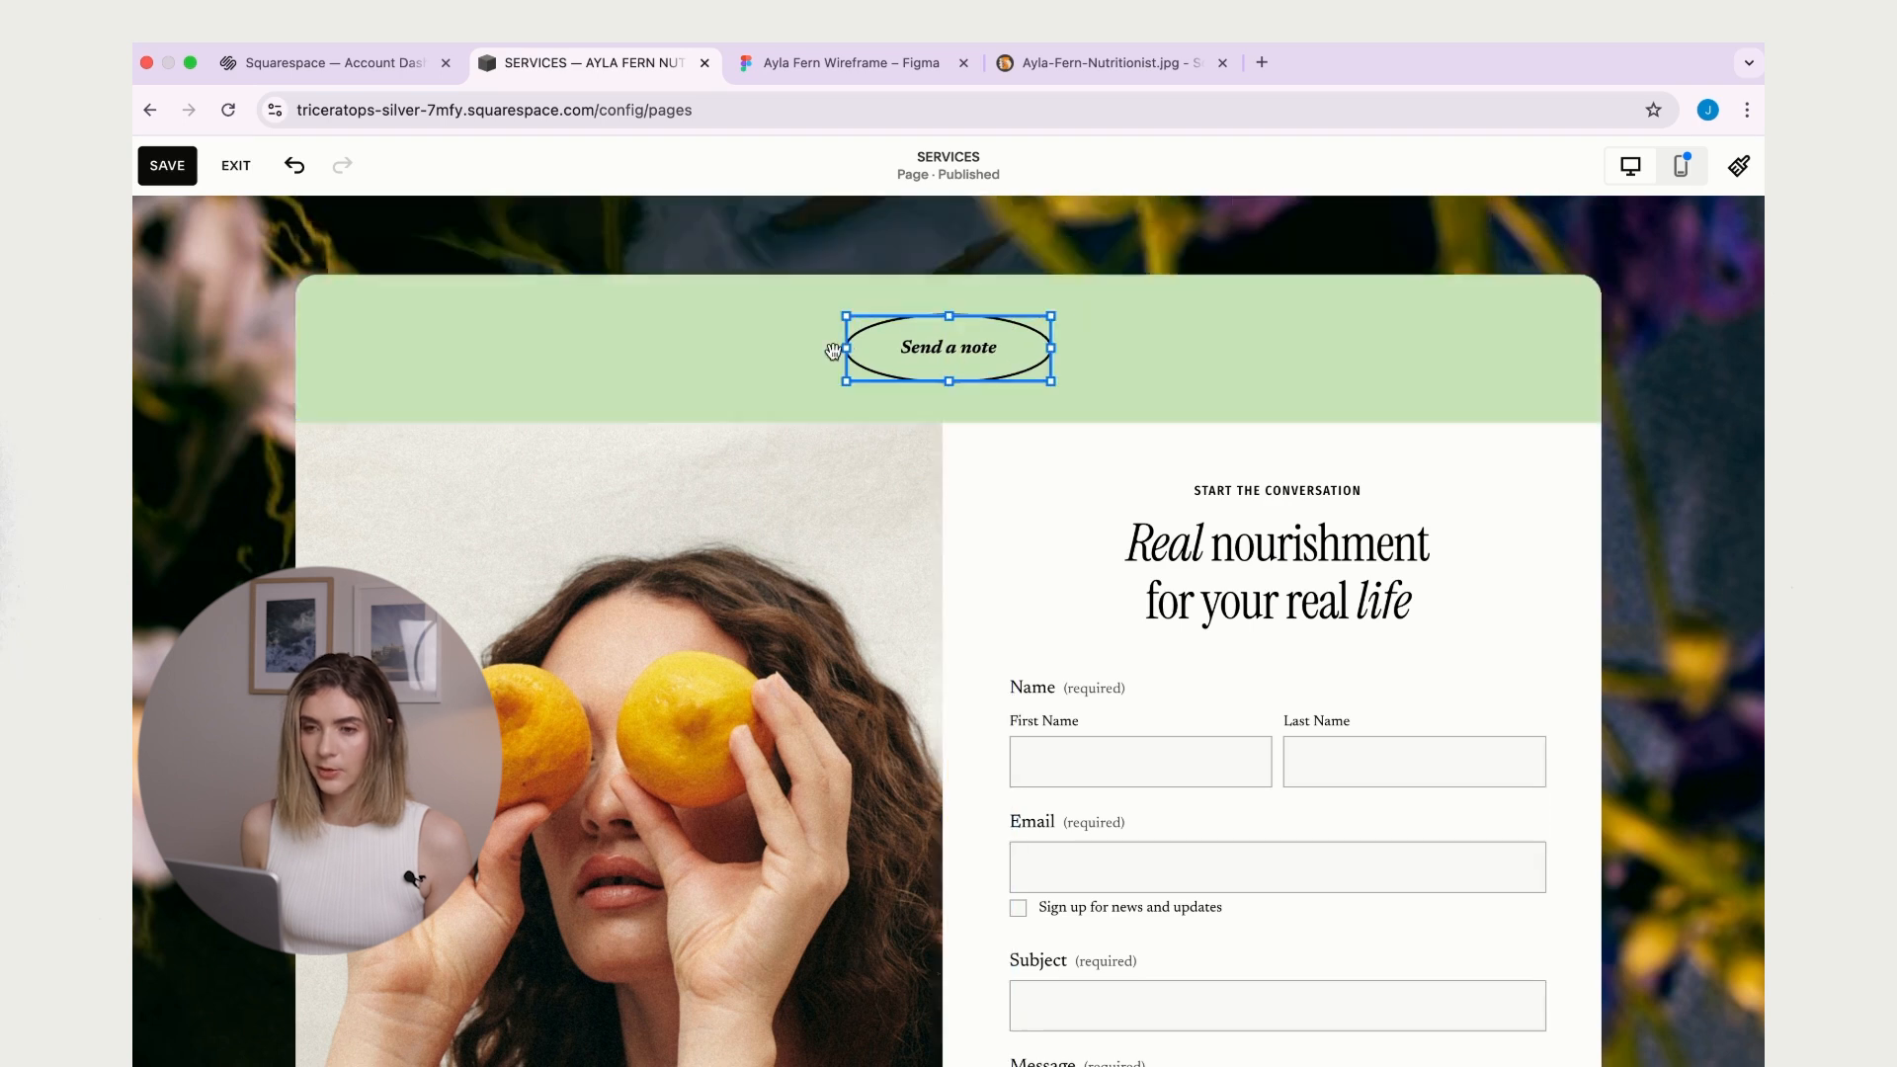
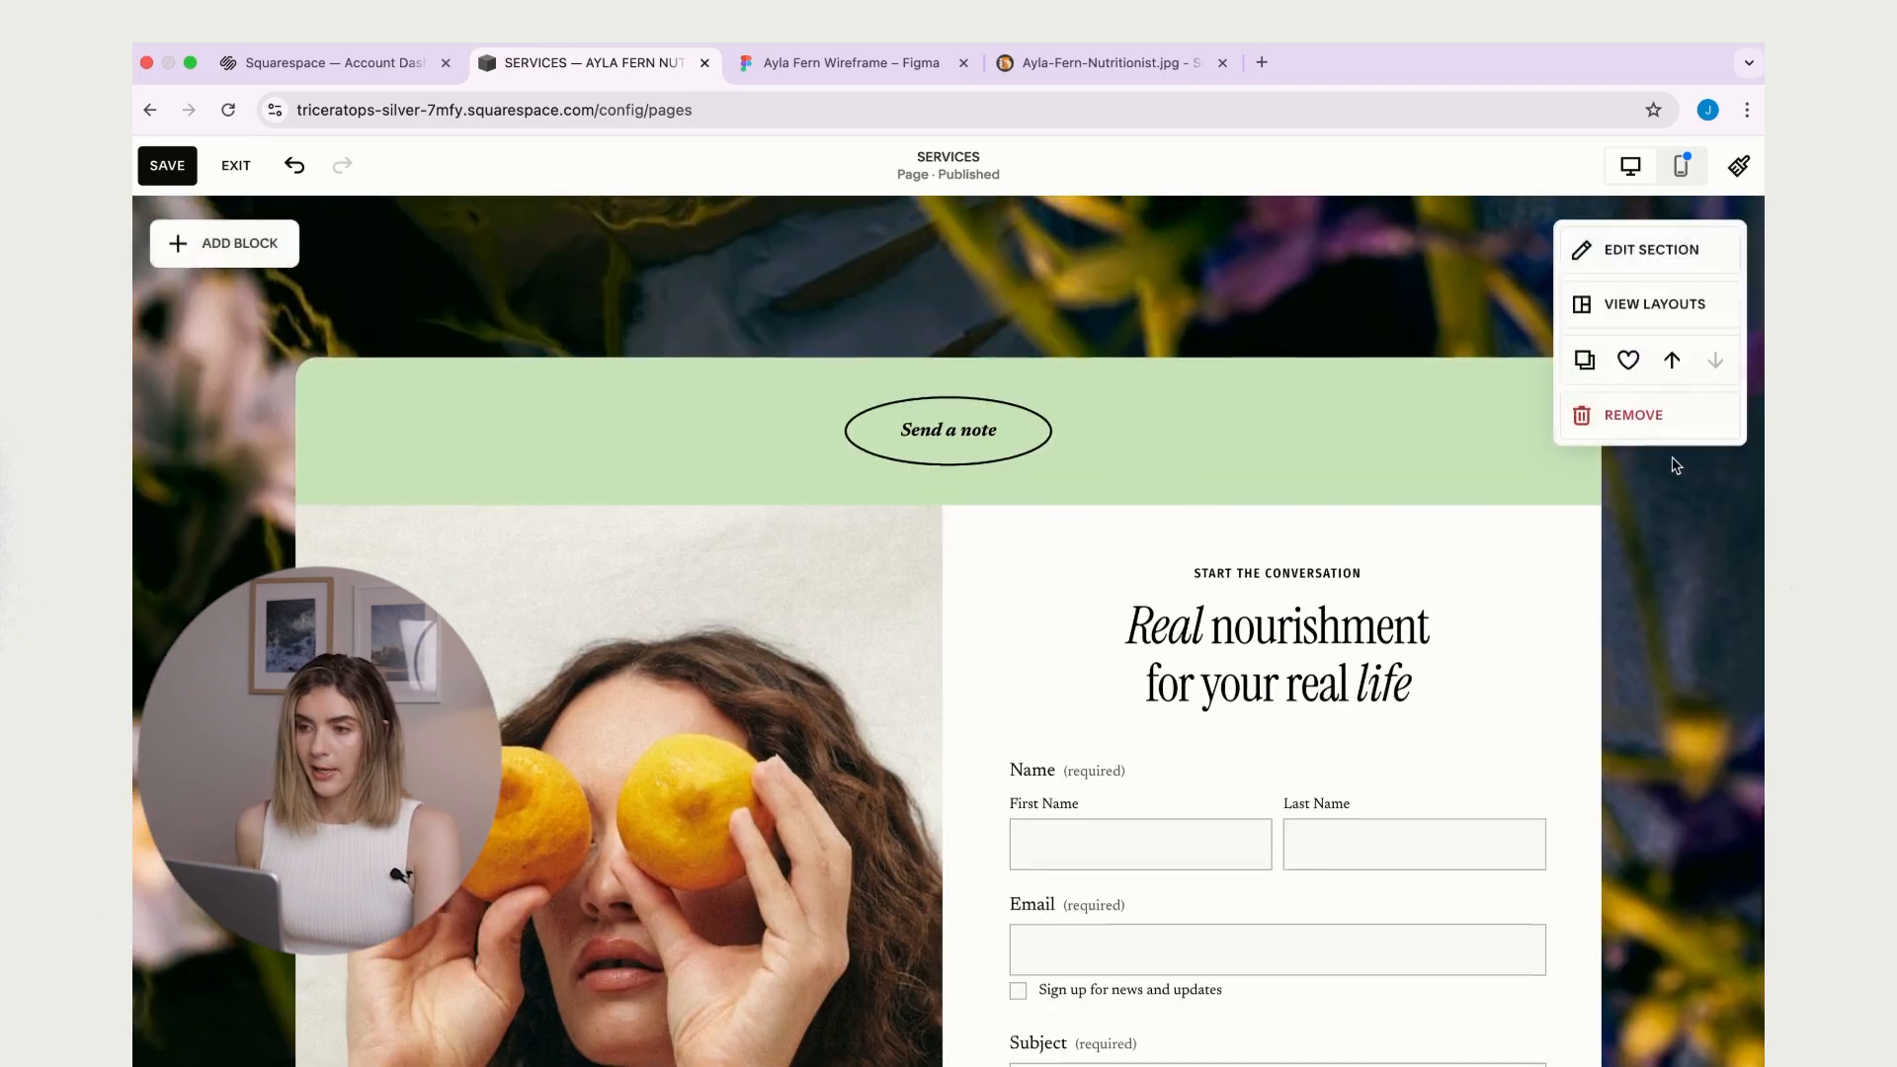
- Review the contact section, selecting all its blocks and then clearing the selection
{"action": "scroll", "coordinate": [1672, 461], "scroll_direction": "up", "scroll_amount": 2}
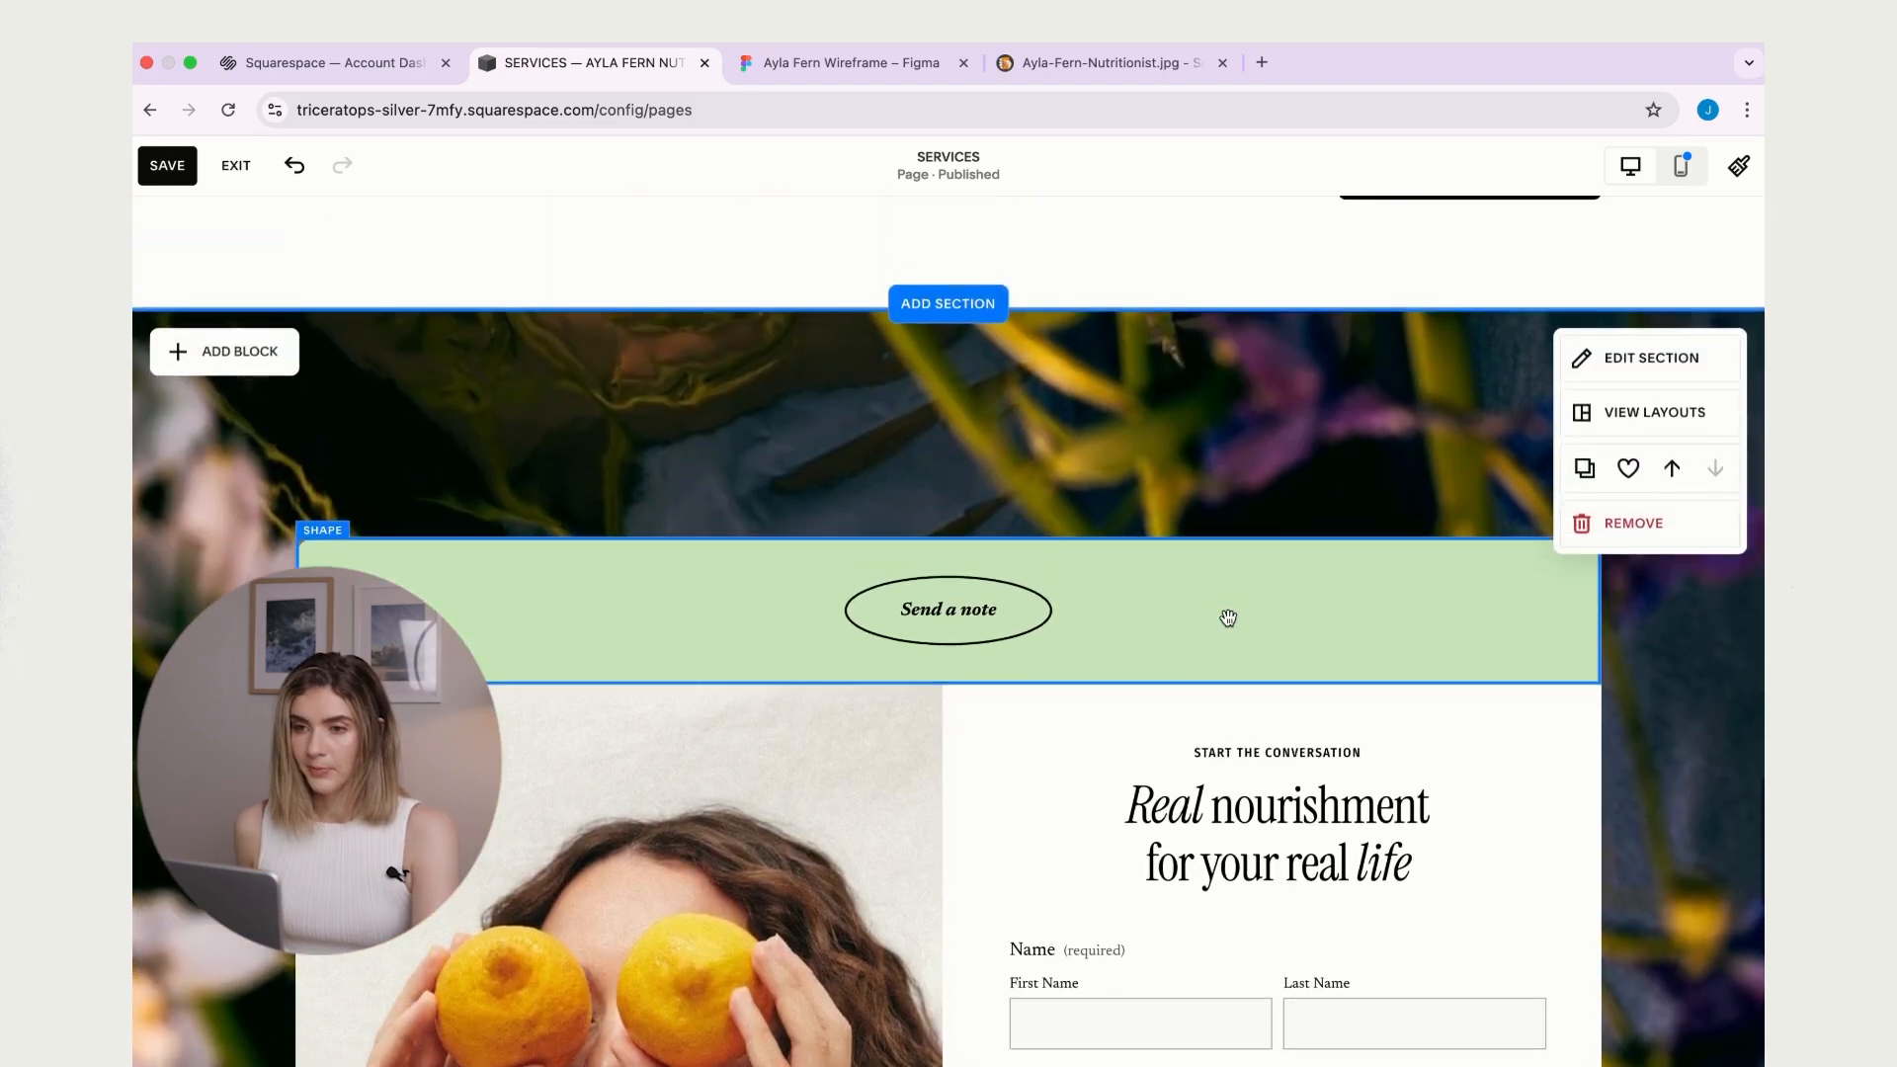
{"action": "scroll", "coordinate": [1230, 615], "scroll_direction": "down", "scroll_amount": 10}
{"action": "scroll", "coordinate": [1236, 553], "scroll_direction": "up", "scroll_amount": 10}
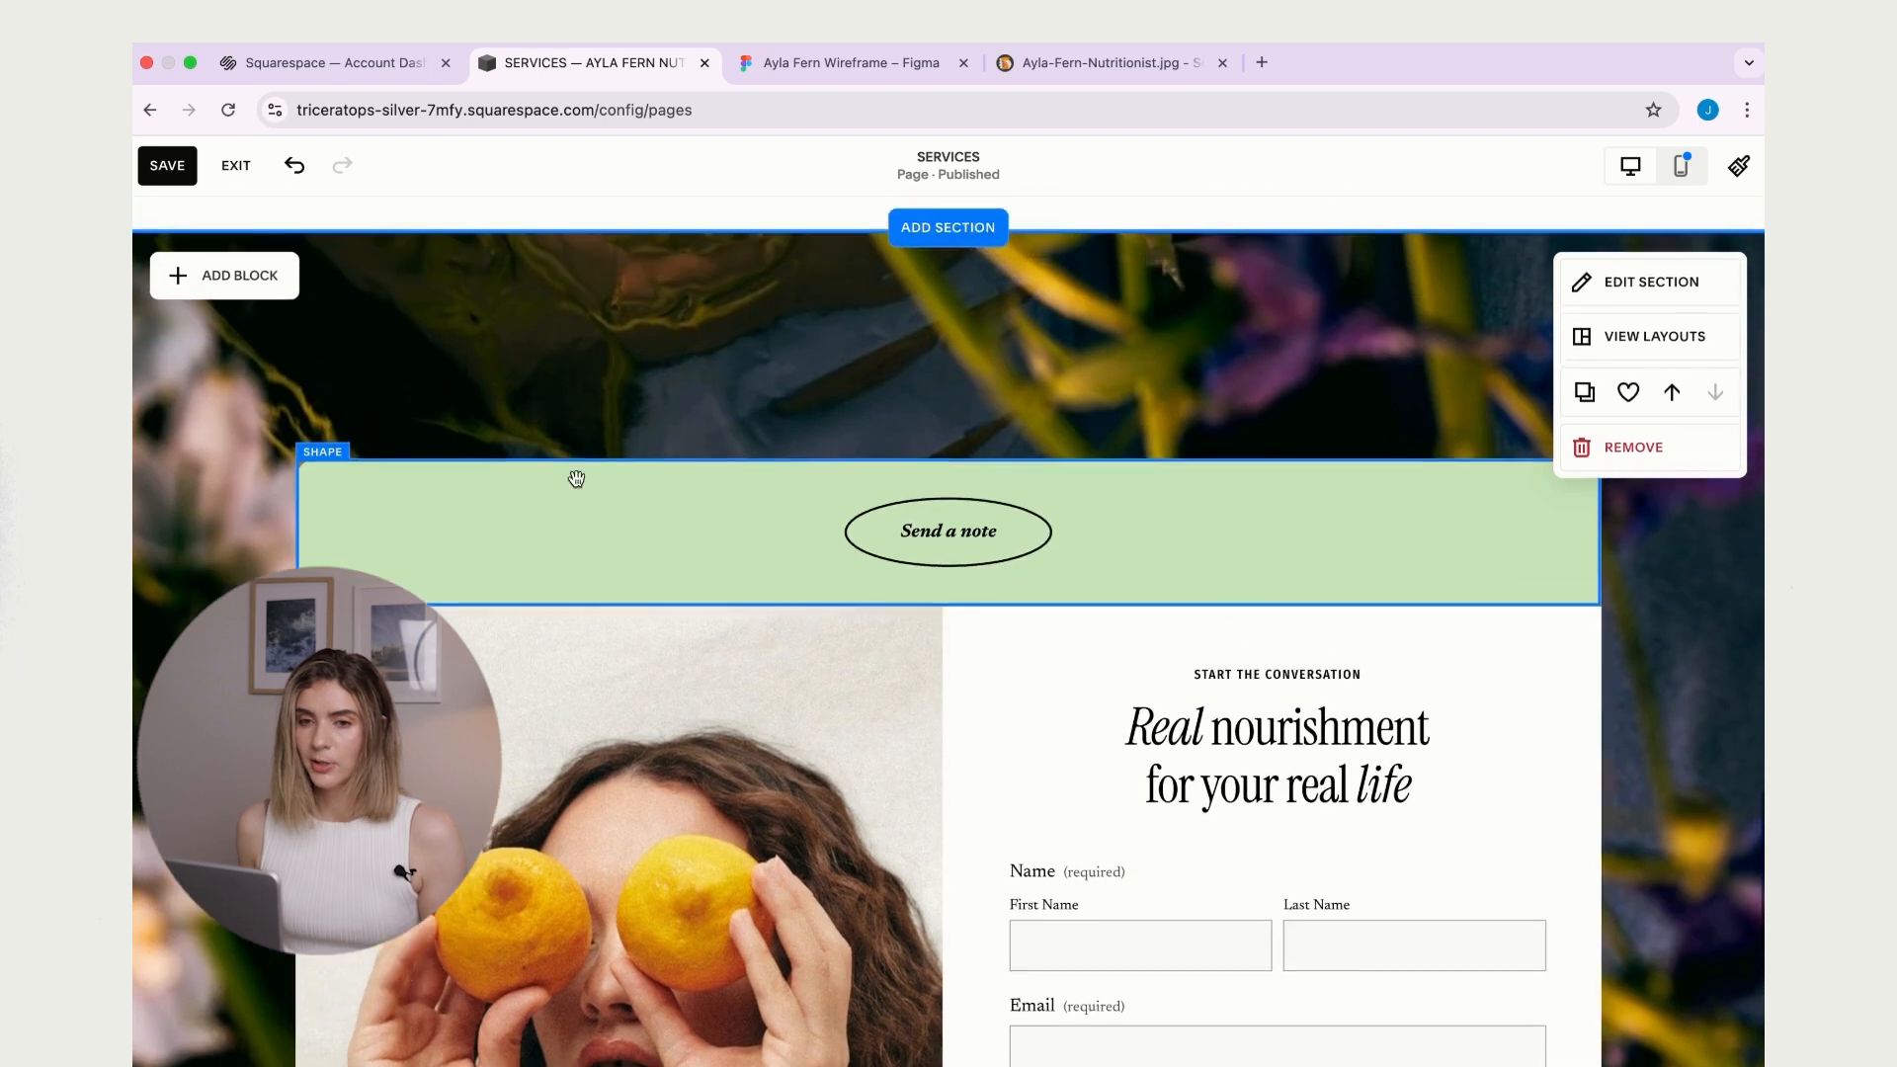
{"action": "scroll", "coordinate": [296, 306], "scroll_direction": "down", "scroll_amount": 2}
{"action": "scroll", "coordinate": [282, 297], "scroll_direction": "up", "scroll_amount": 1}
{"action": "left_click_drag", "start_coordinate": [263, 289], "coordinate": [1617, 882]}
{"action": "scroll", "coordinate": [1640, 861], "scroll_direction": "down", "scroll_amount": 5}
{"action": "scroll", "coordinate": [1435, 787], "scroll_direction": "up", "scroll_amount": 4}
{"action": "scroll", "coordinate": [1284, 672], "scroll_direction": "up", "scroll_amount": 5}
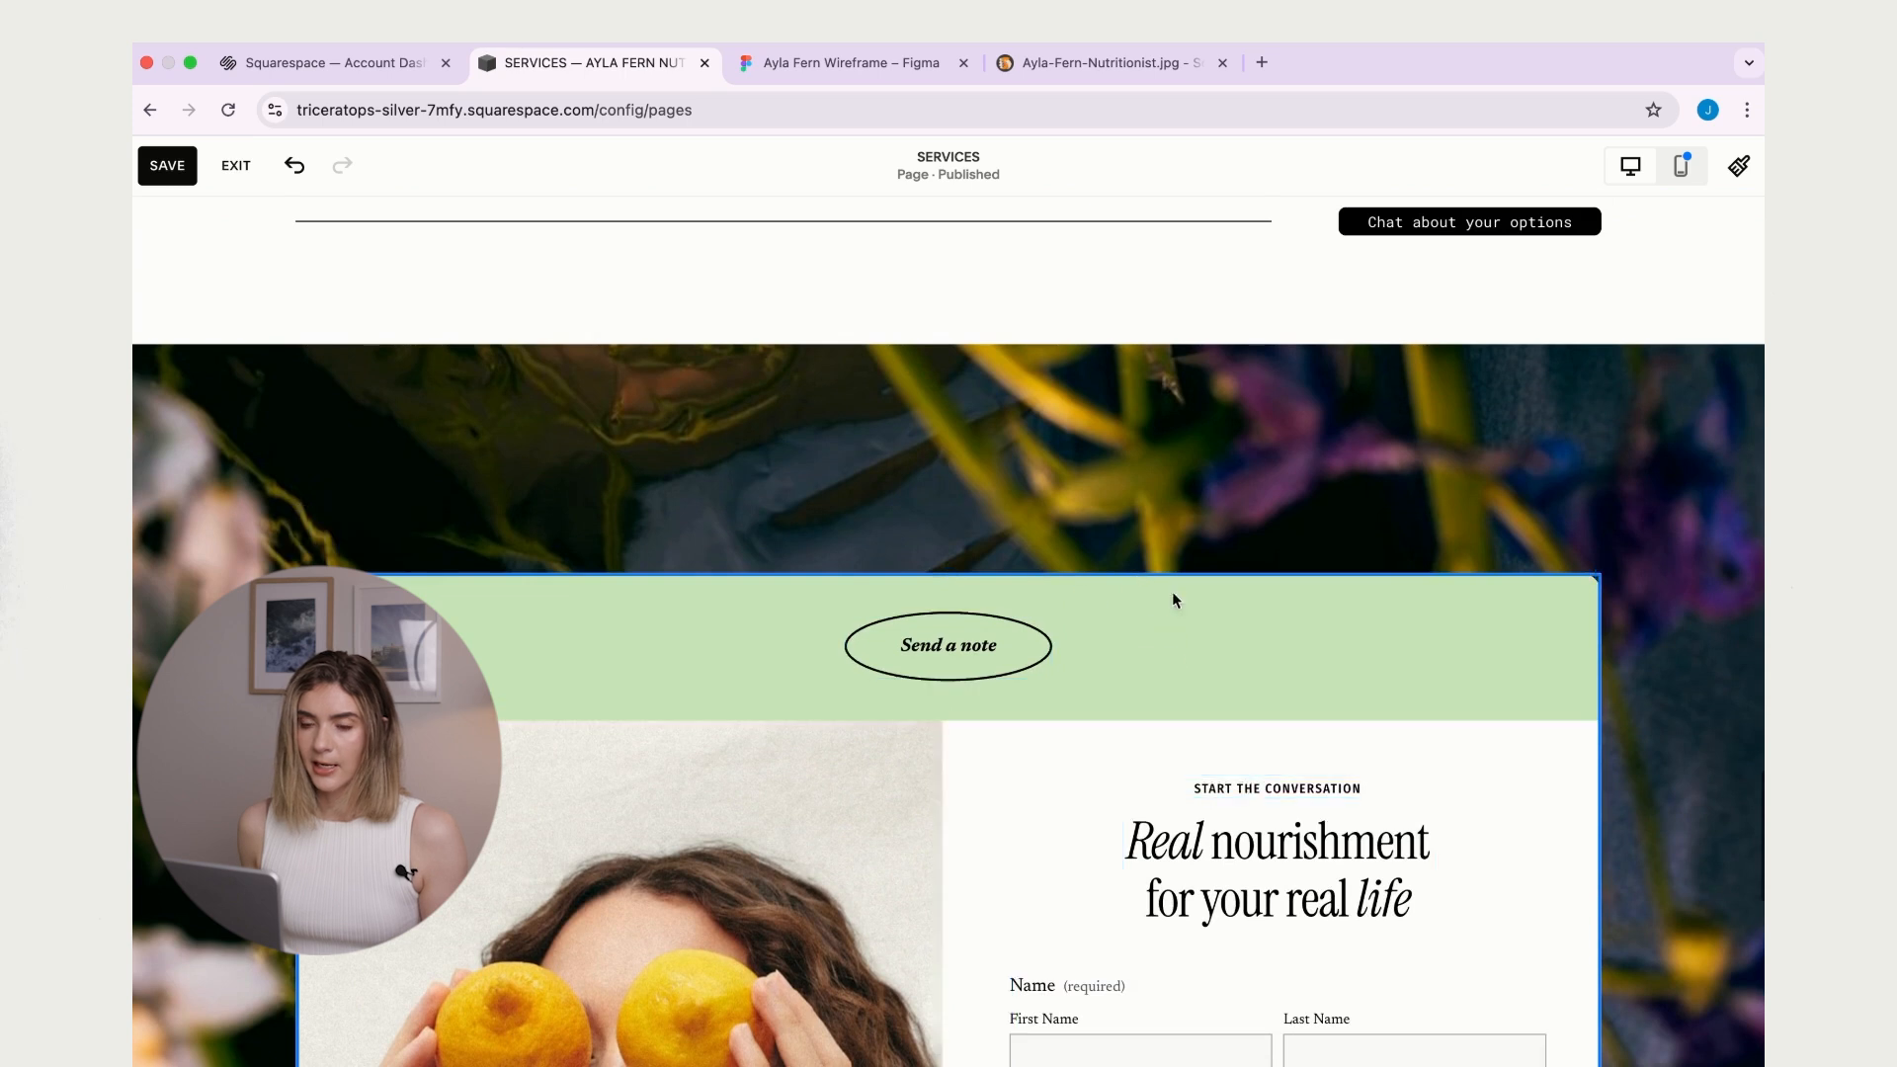
{"action": "scroll", "coordinate": [1169, 538], "scroll_direction": "down", "scroll_amount": 1}
{"action": "scroll", "coordinate": [1538, 675], "scroll_direction": "down", "scroll_amount": 8}
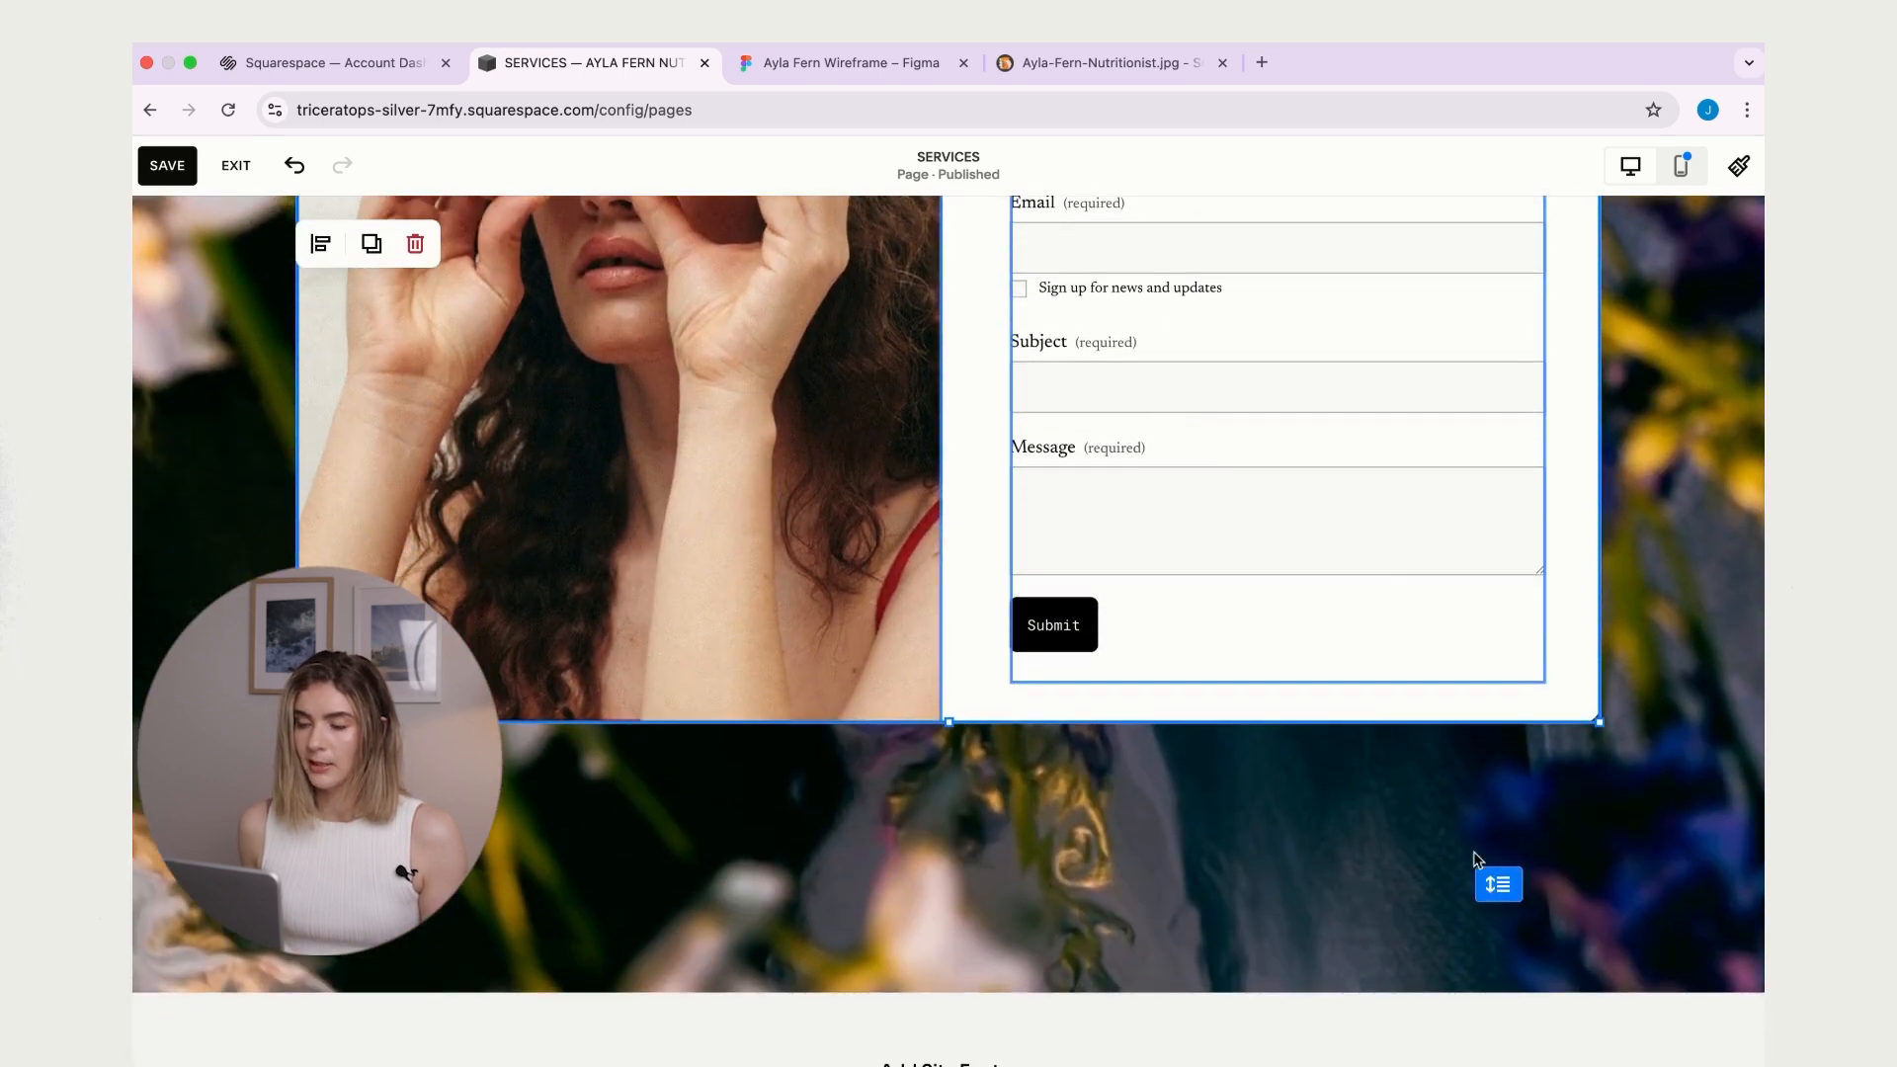
{"action": "left_click", "coordinate": [1477, 860]}
{"action": "scroll", "coordinate": [1491, 850], "scroll_direction": "down", "scroll_amount": 2}
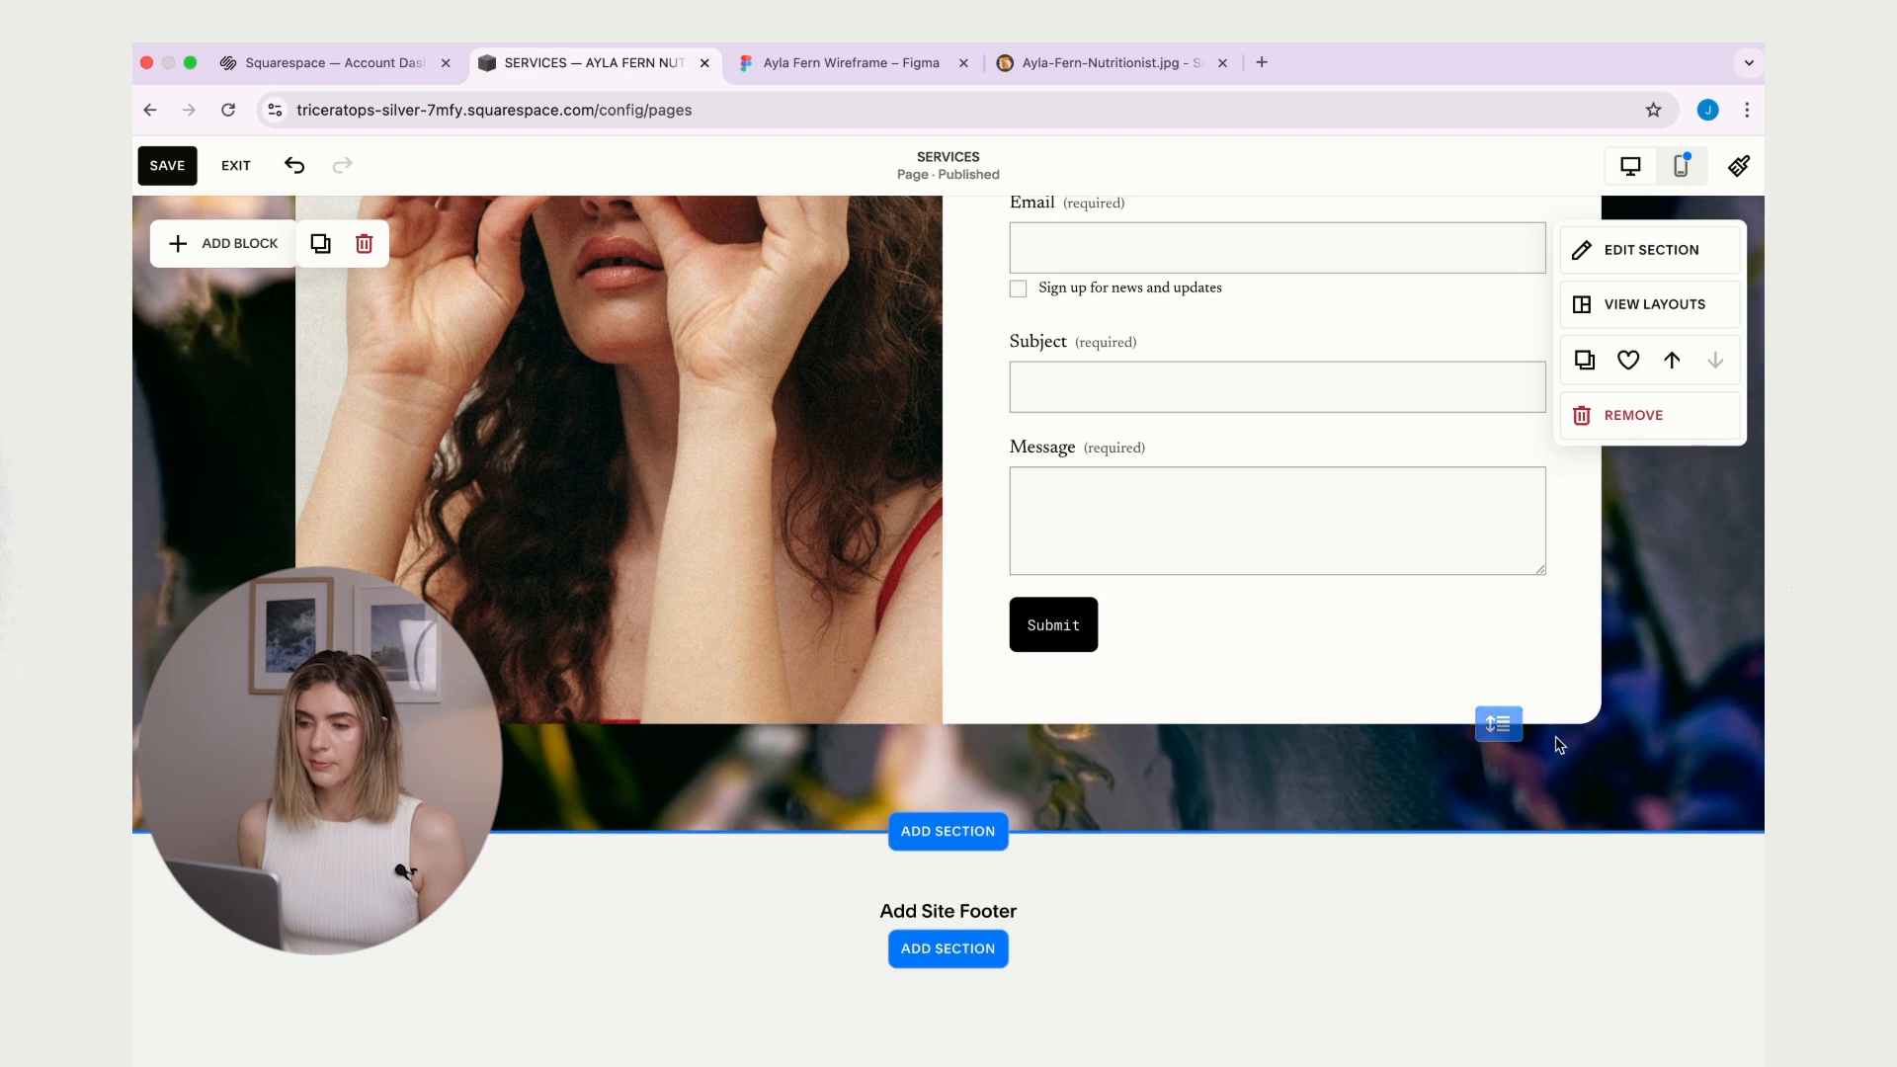
{"action": "scroll", "coordinate": [1558, 745], "scroll_direction": "up", "scroll_amount": 8}
{"action": "scroll", "coordinate": [1620, 744], "scroll_direction": "down", "scroll_amount": 3}
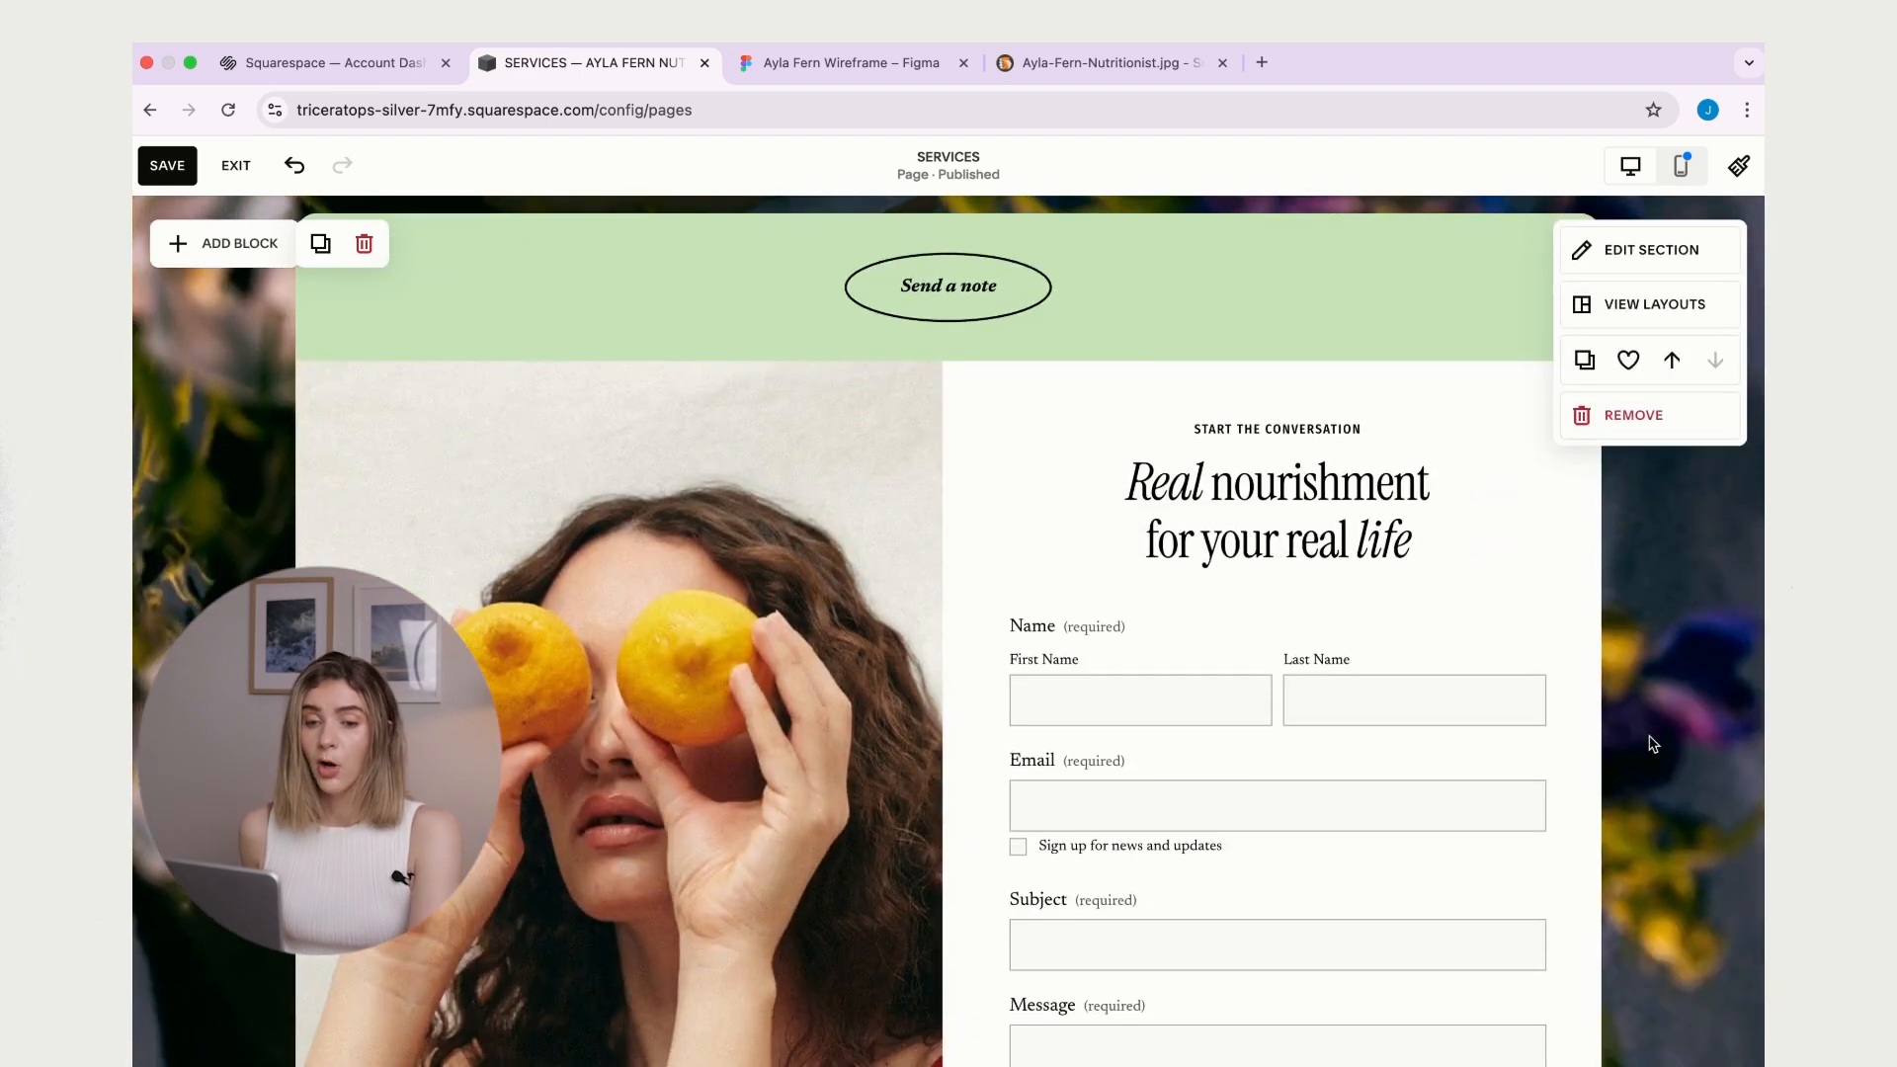
{"action": "scroll", "coordinate": [1652, 744], "scroll_direction": "down", "scroll_amount": 3}
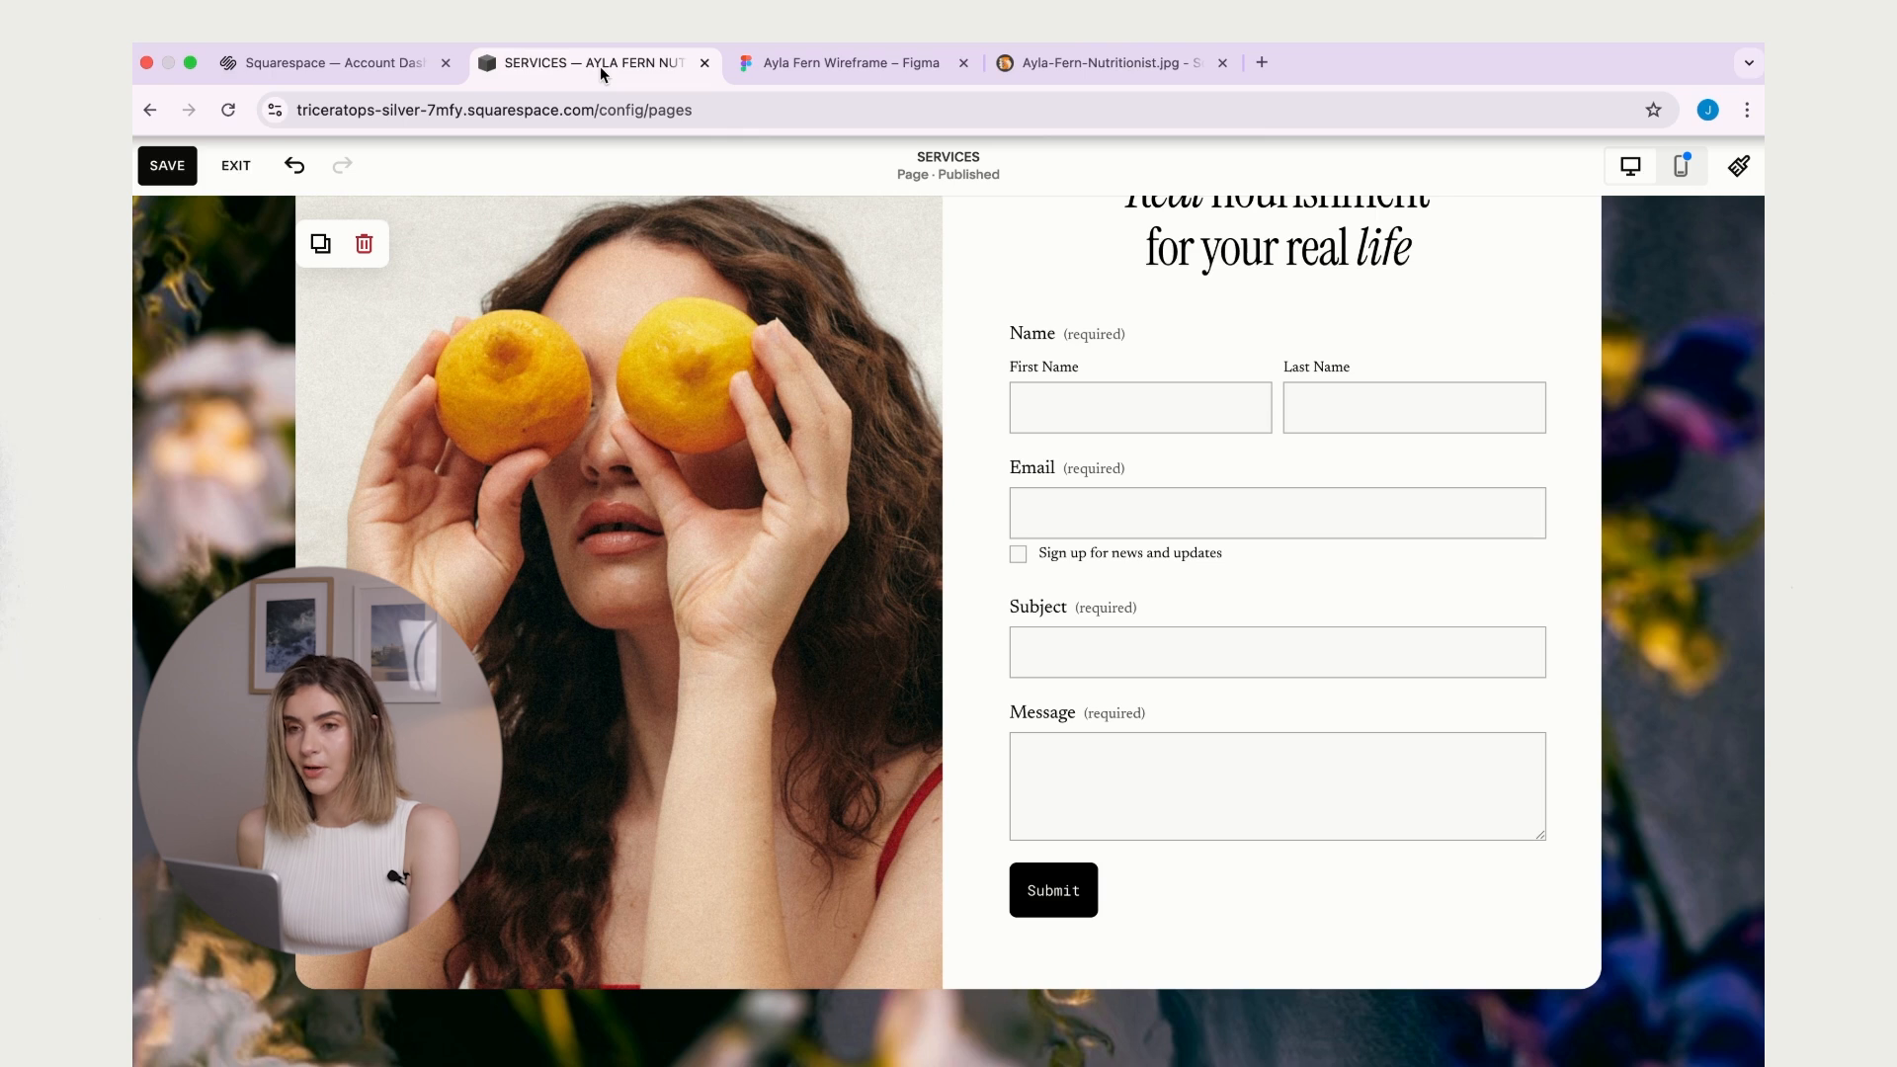
- Compare the Services page against the Figma wireframe's next section
{"action": "left_click", "coordinate": [869, 62]}
{"action": "scroll", "coordinate": [1403, 413], "scroll_direction": "down", "scroll_amount": 5}
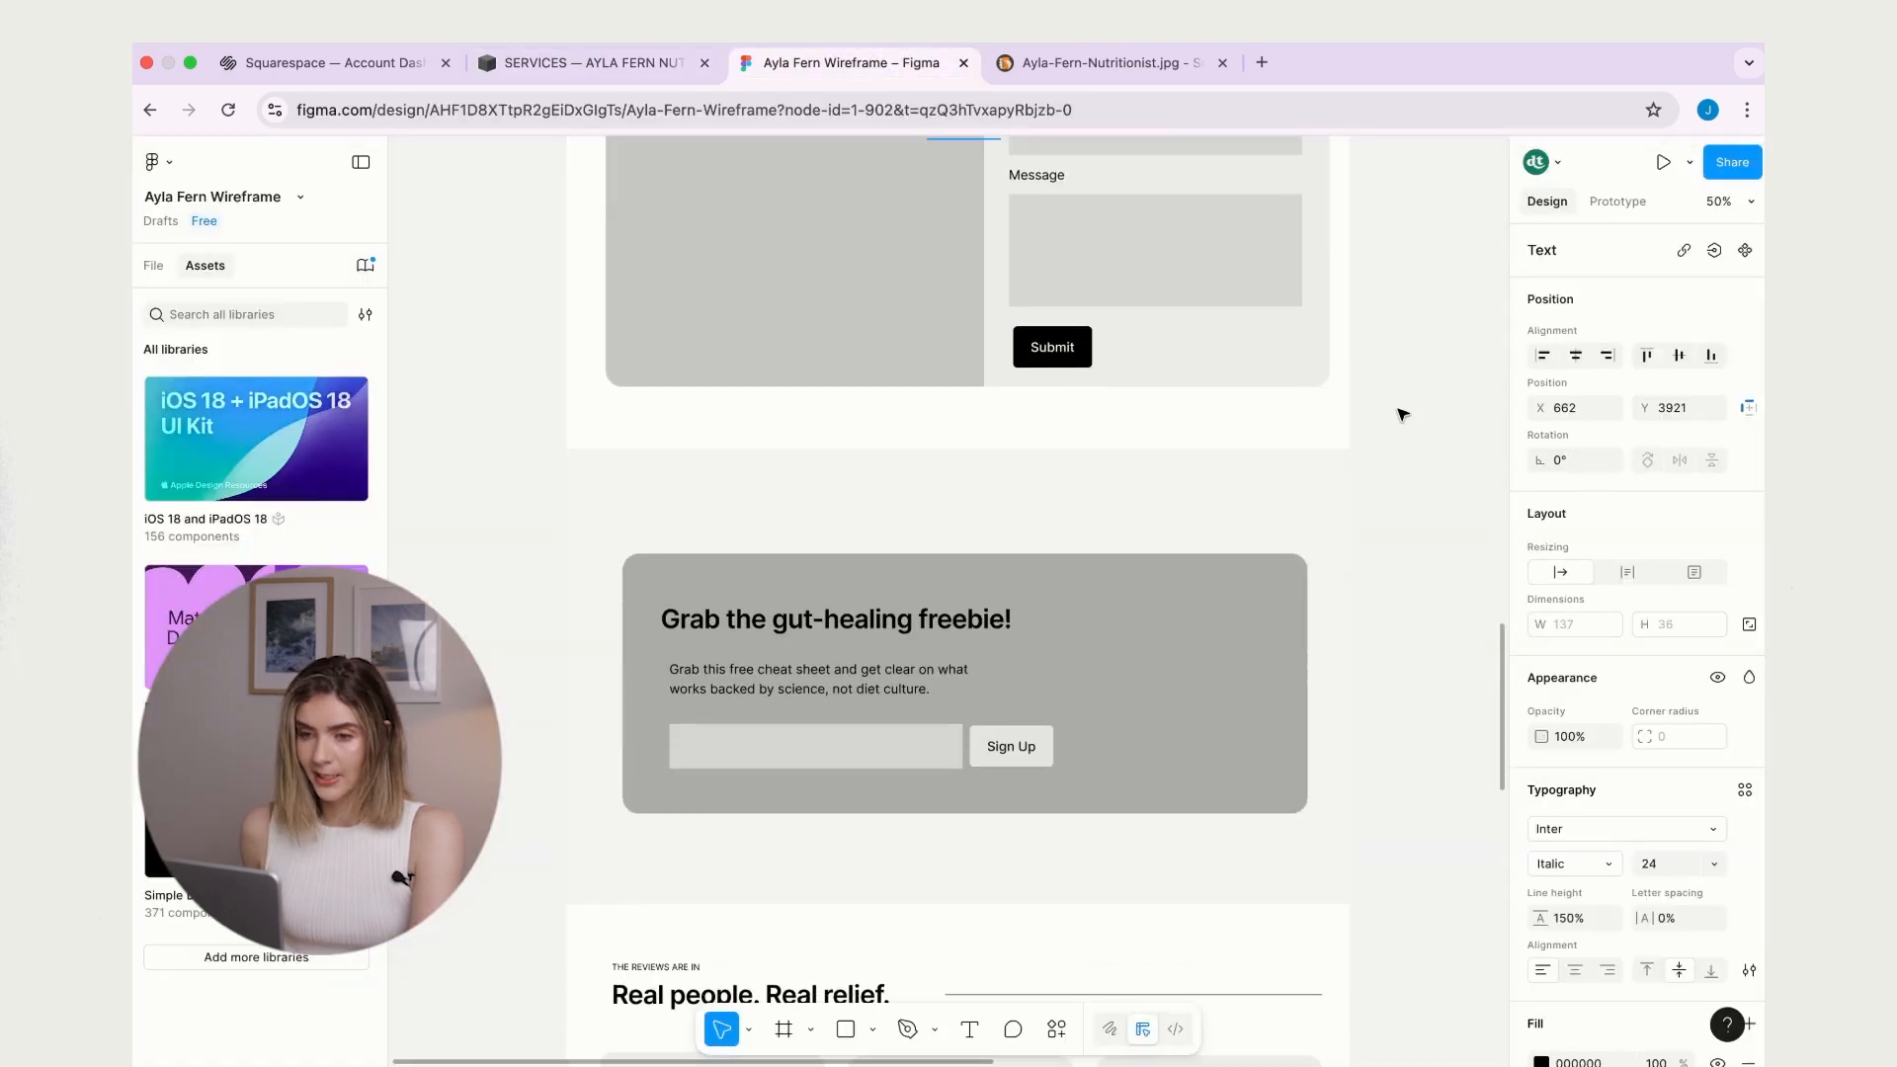
{"action": "left_click", "coordinate": [592, 61]}
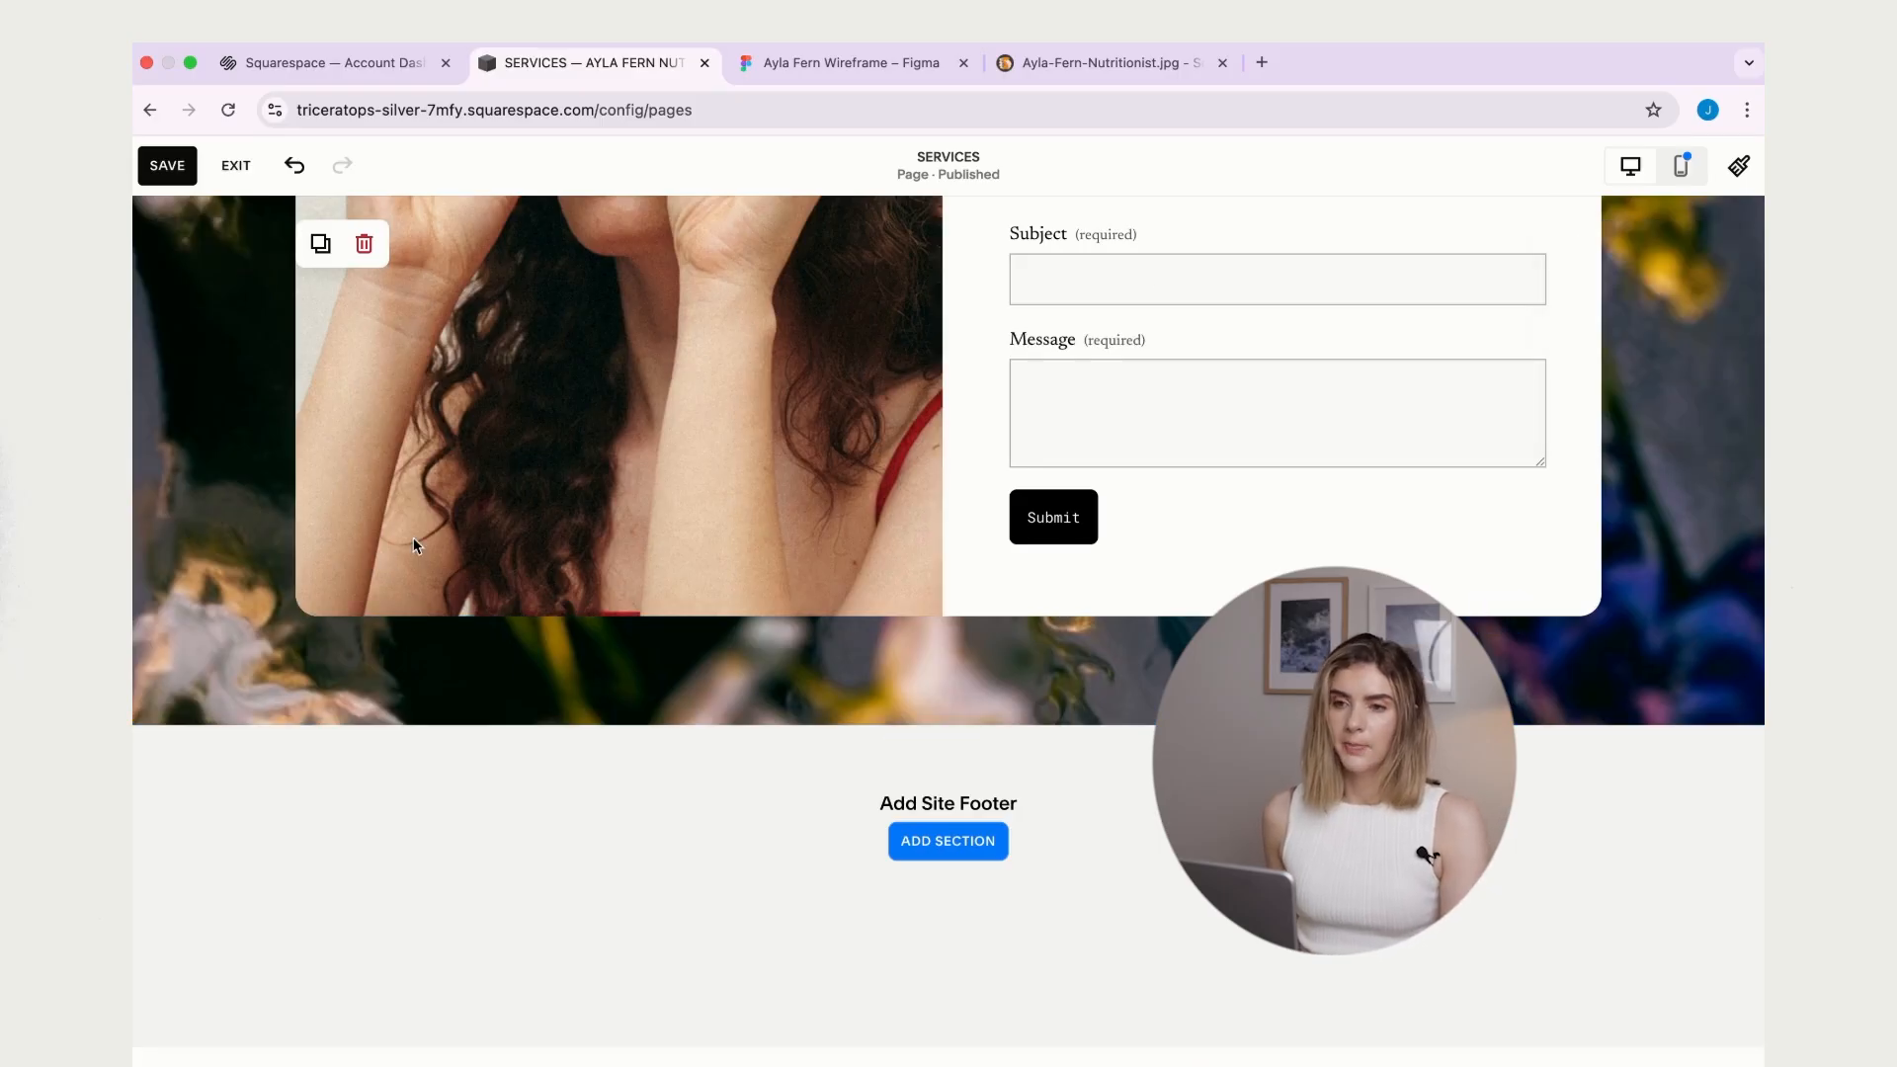
{"action": "key", "text": "ctrl+Tab"}
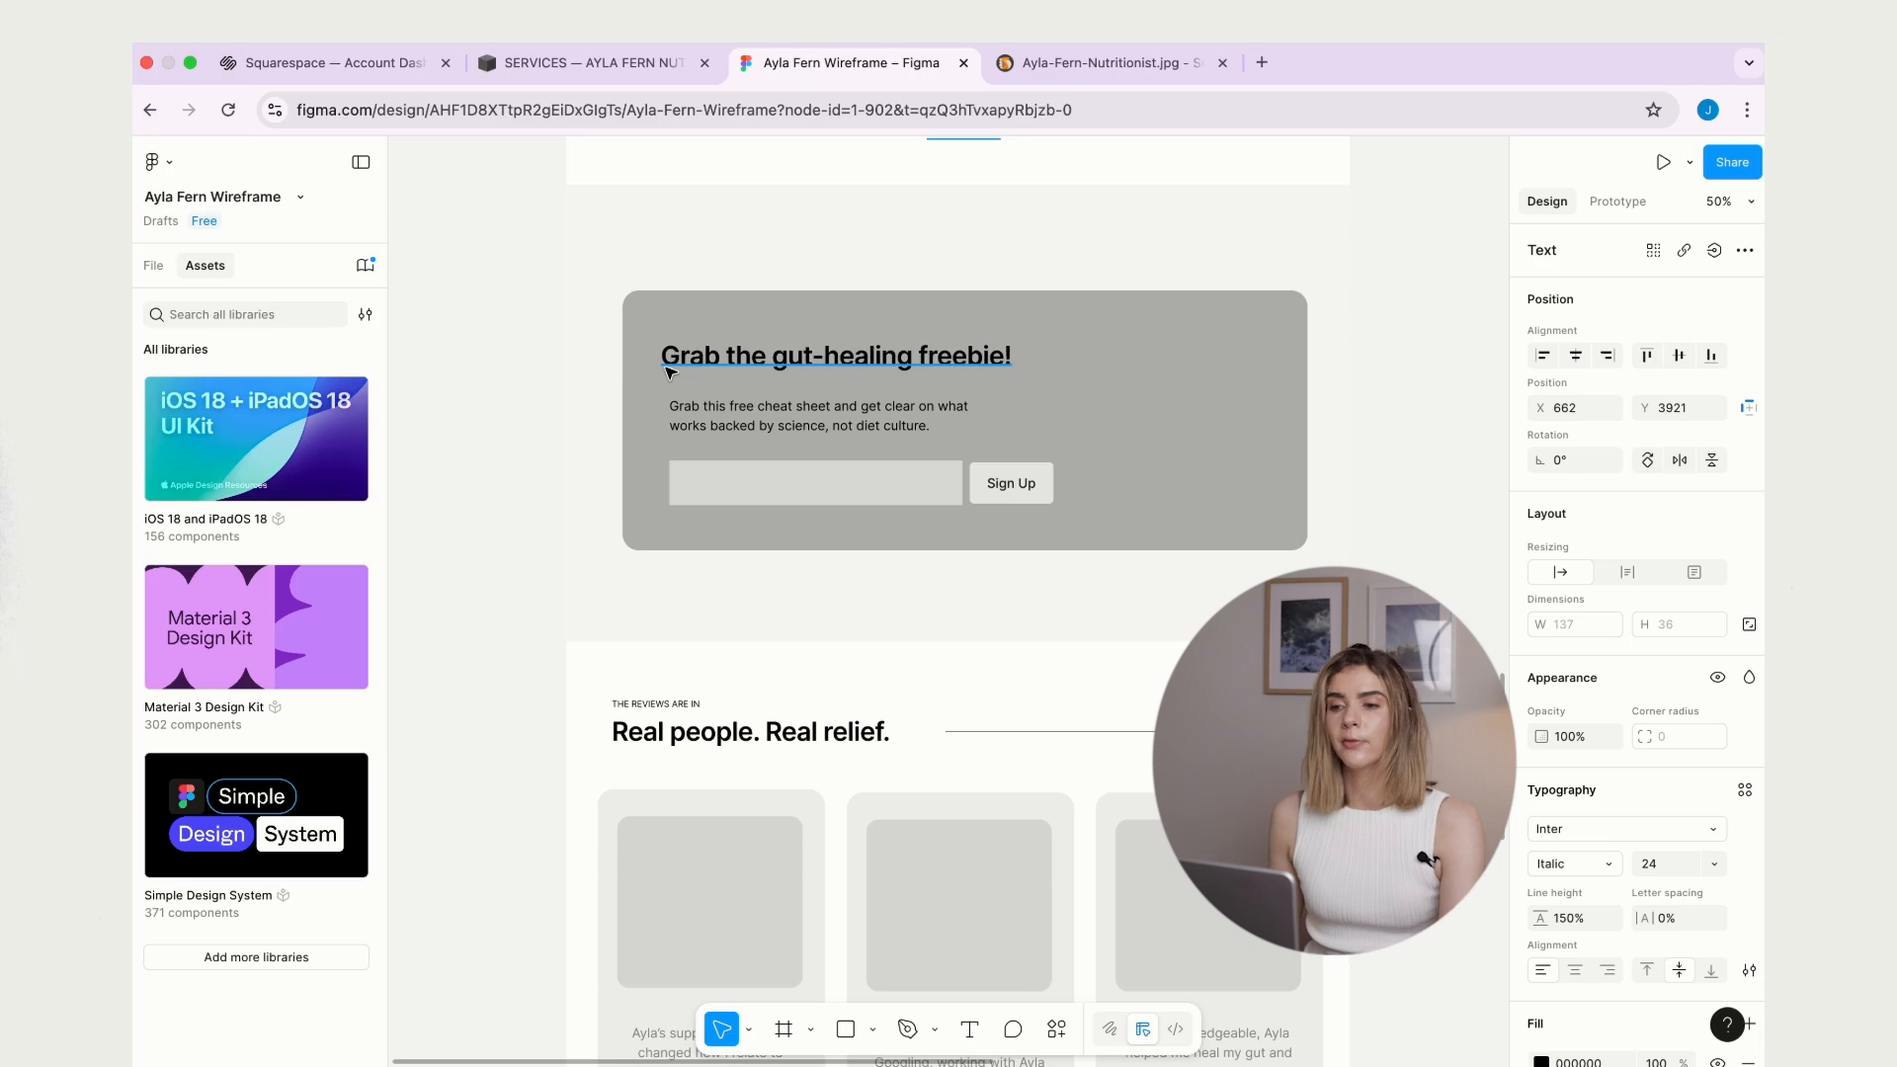
{"action": "scroll", "coordinate": [629, 363], "scroll_direction": "down", "scroll_amount": 1}
{"action": "scroll", "coordinate": [631, 369], "scroll_direction": "up", "scroll_amount": 3}
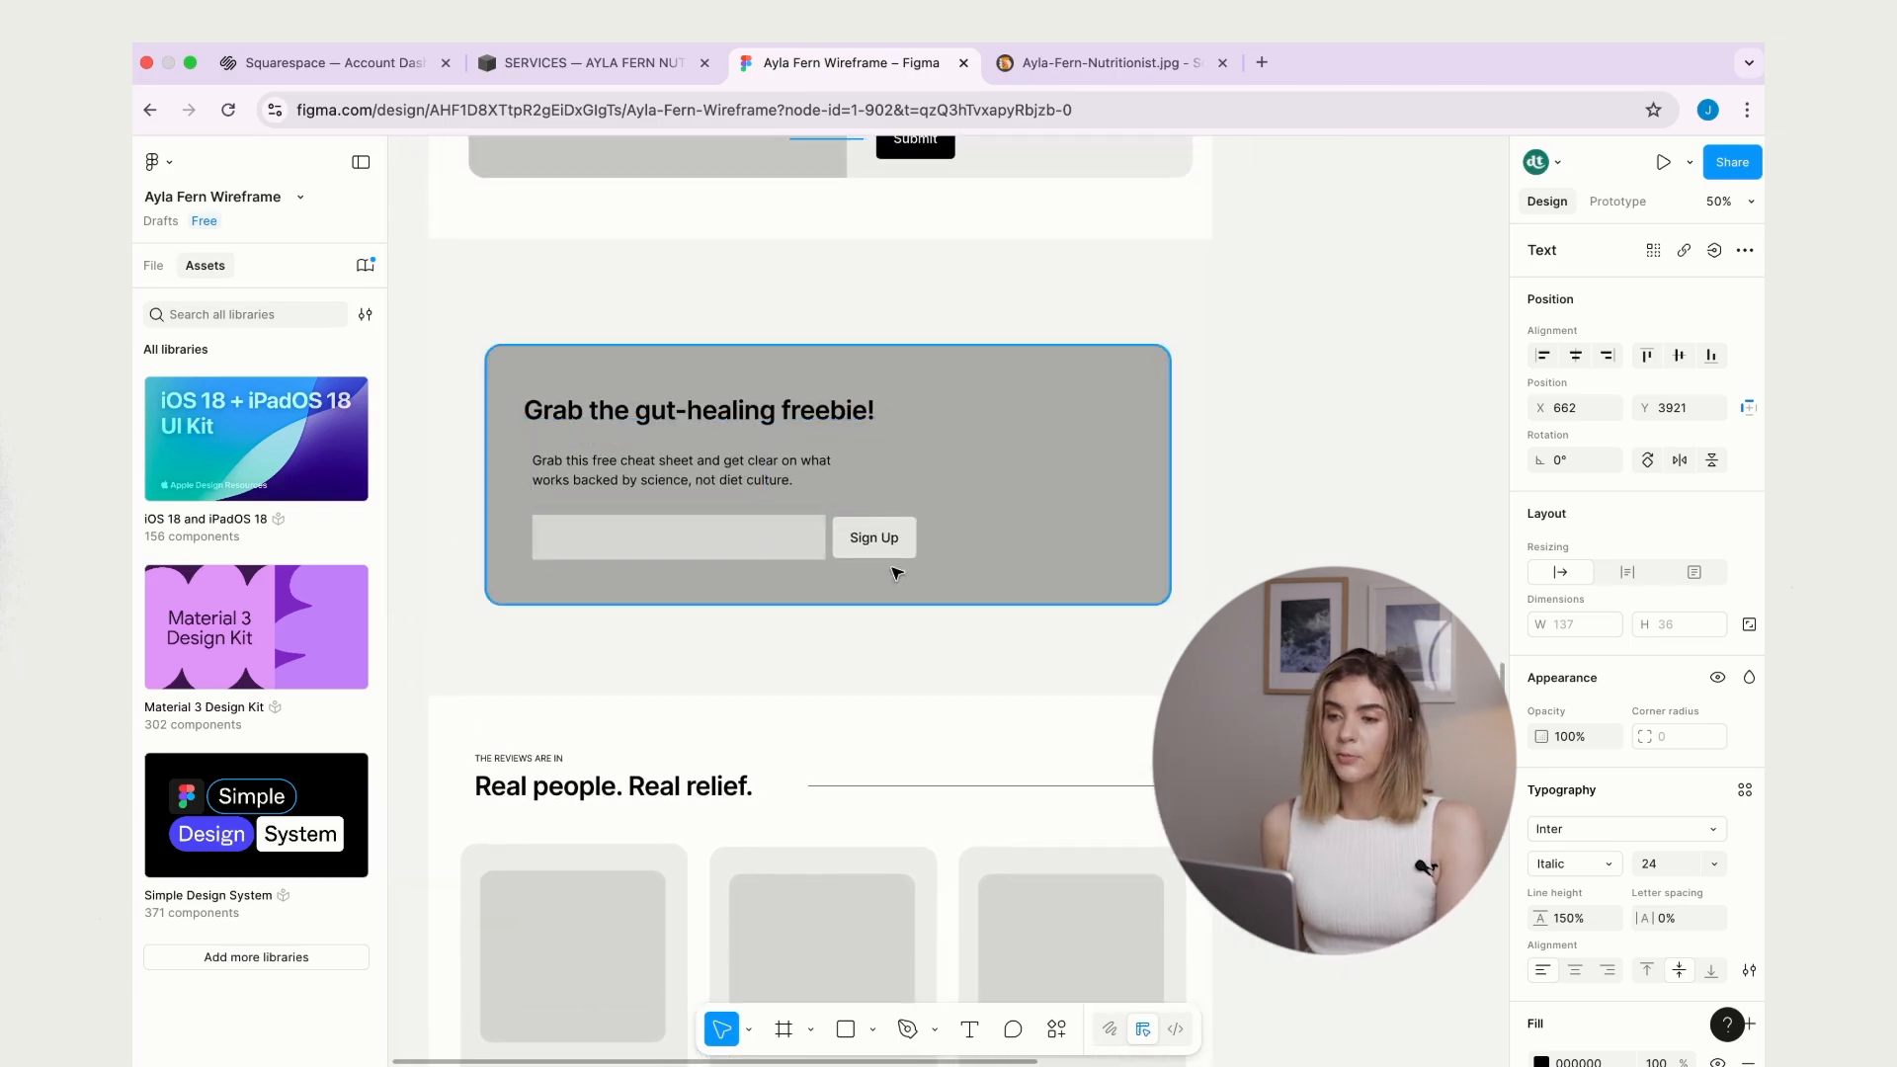
{"action": "left_click", "coordinate": [1388, 476]}
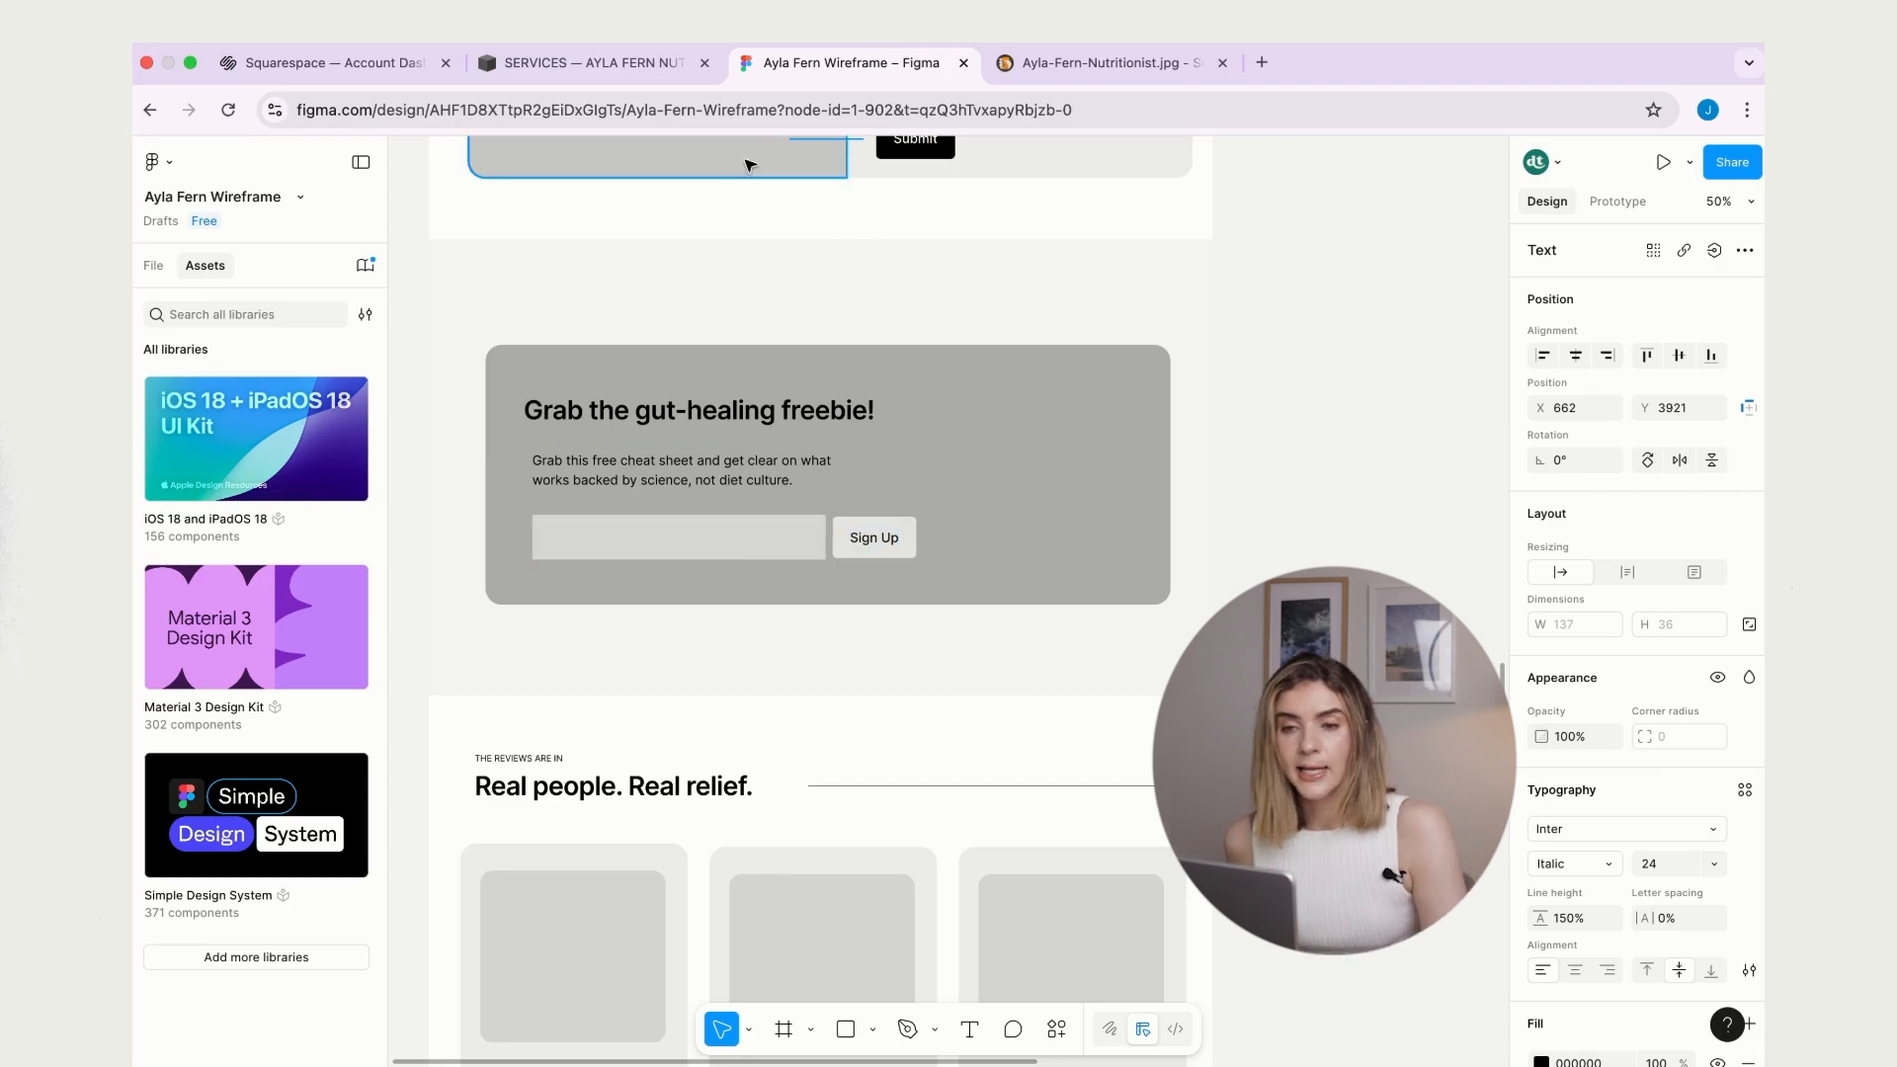
{"action": "left_click", "coordinate": [578, 64]}
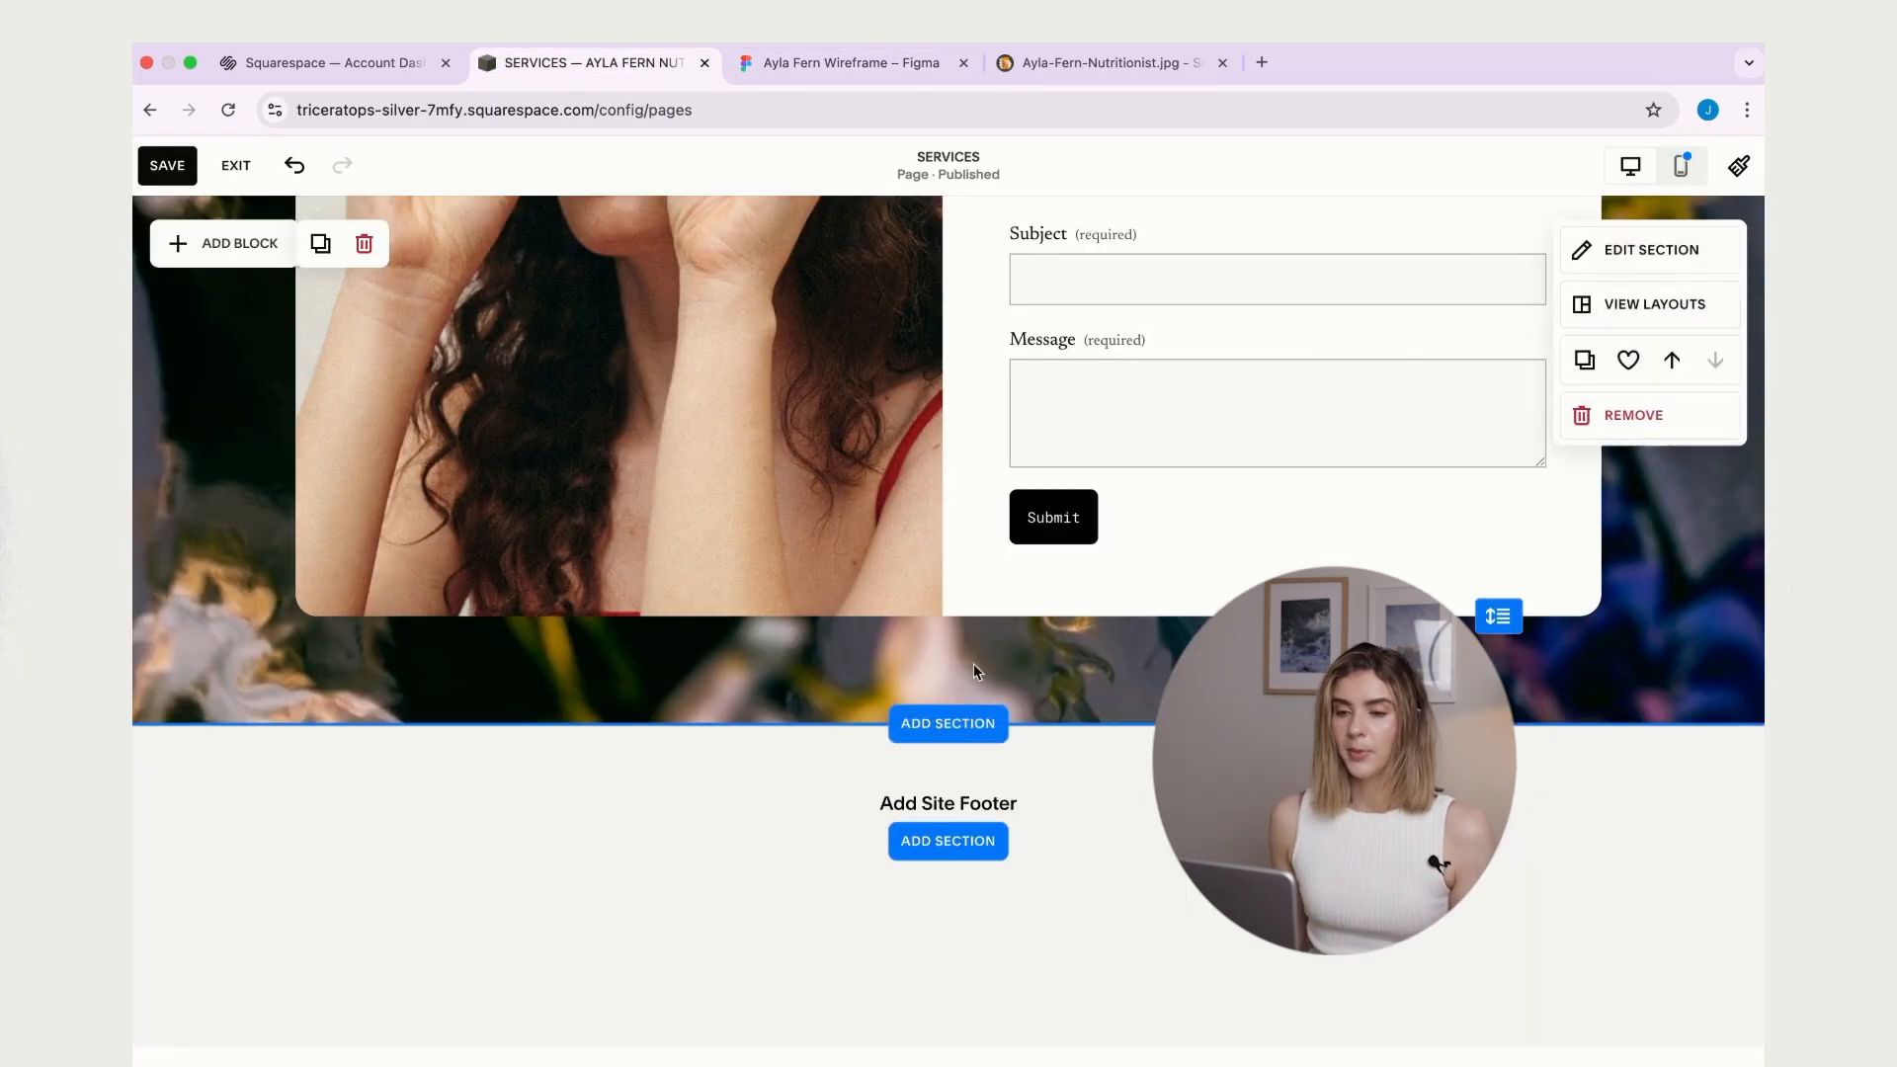
- Insert a blank section below the contact form and add a Shape block ('sha')
{"action": "left_click", "coordinate": [945, 726]}
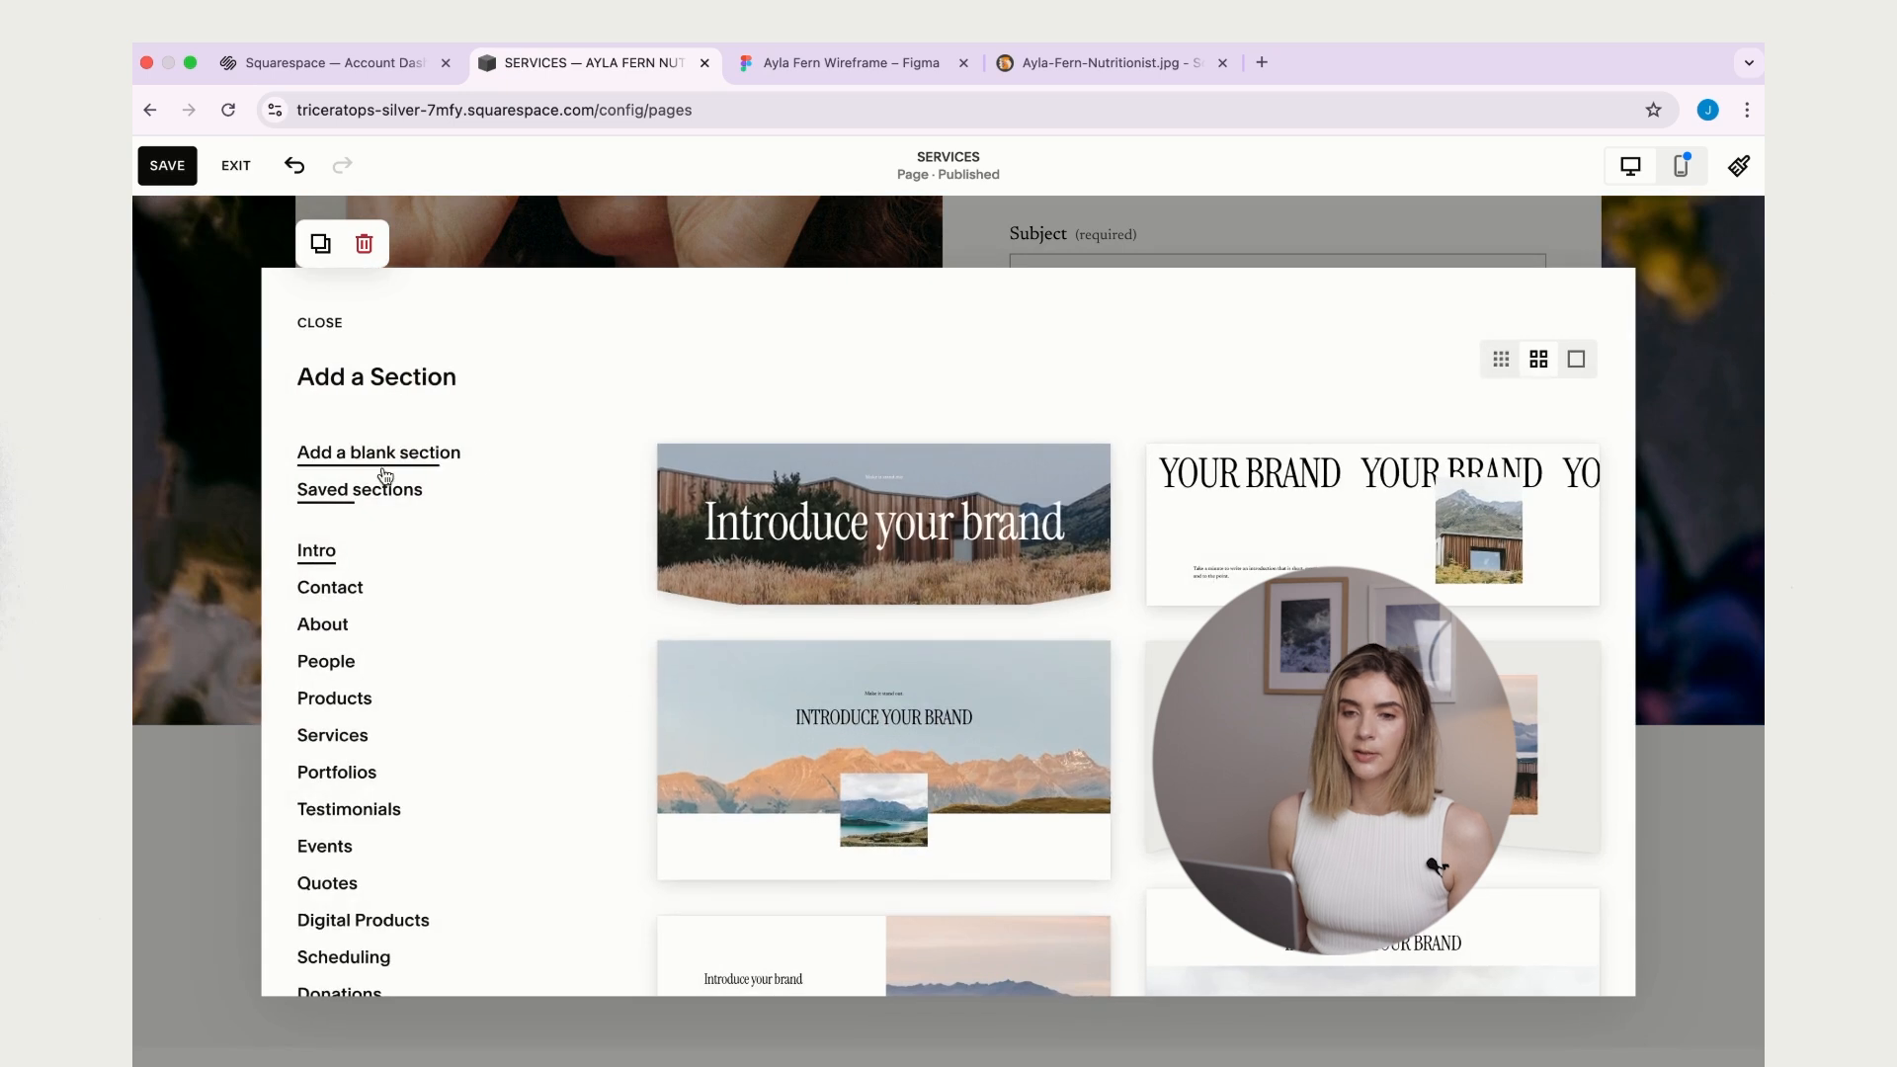
{"action": "key", "text": "Escape"}
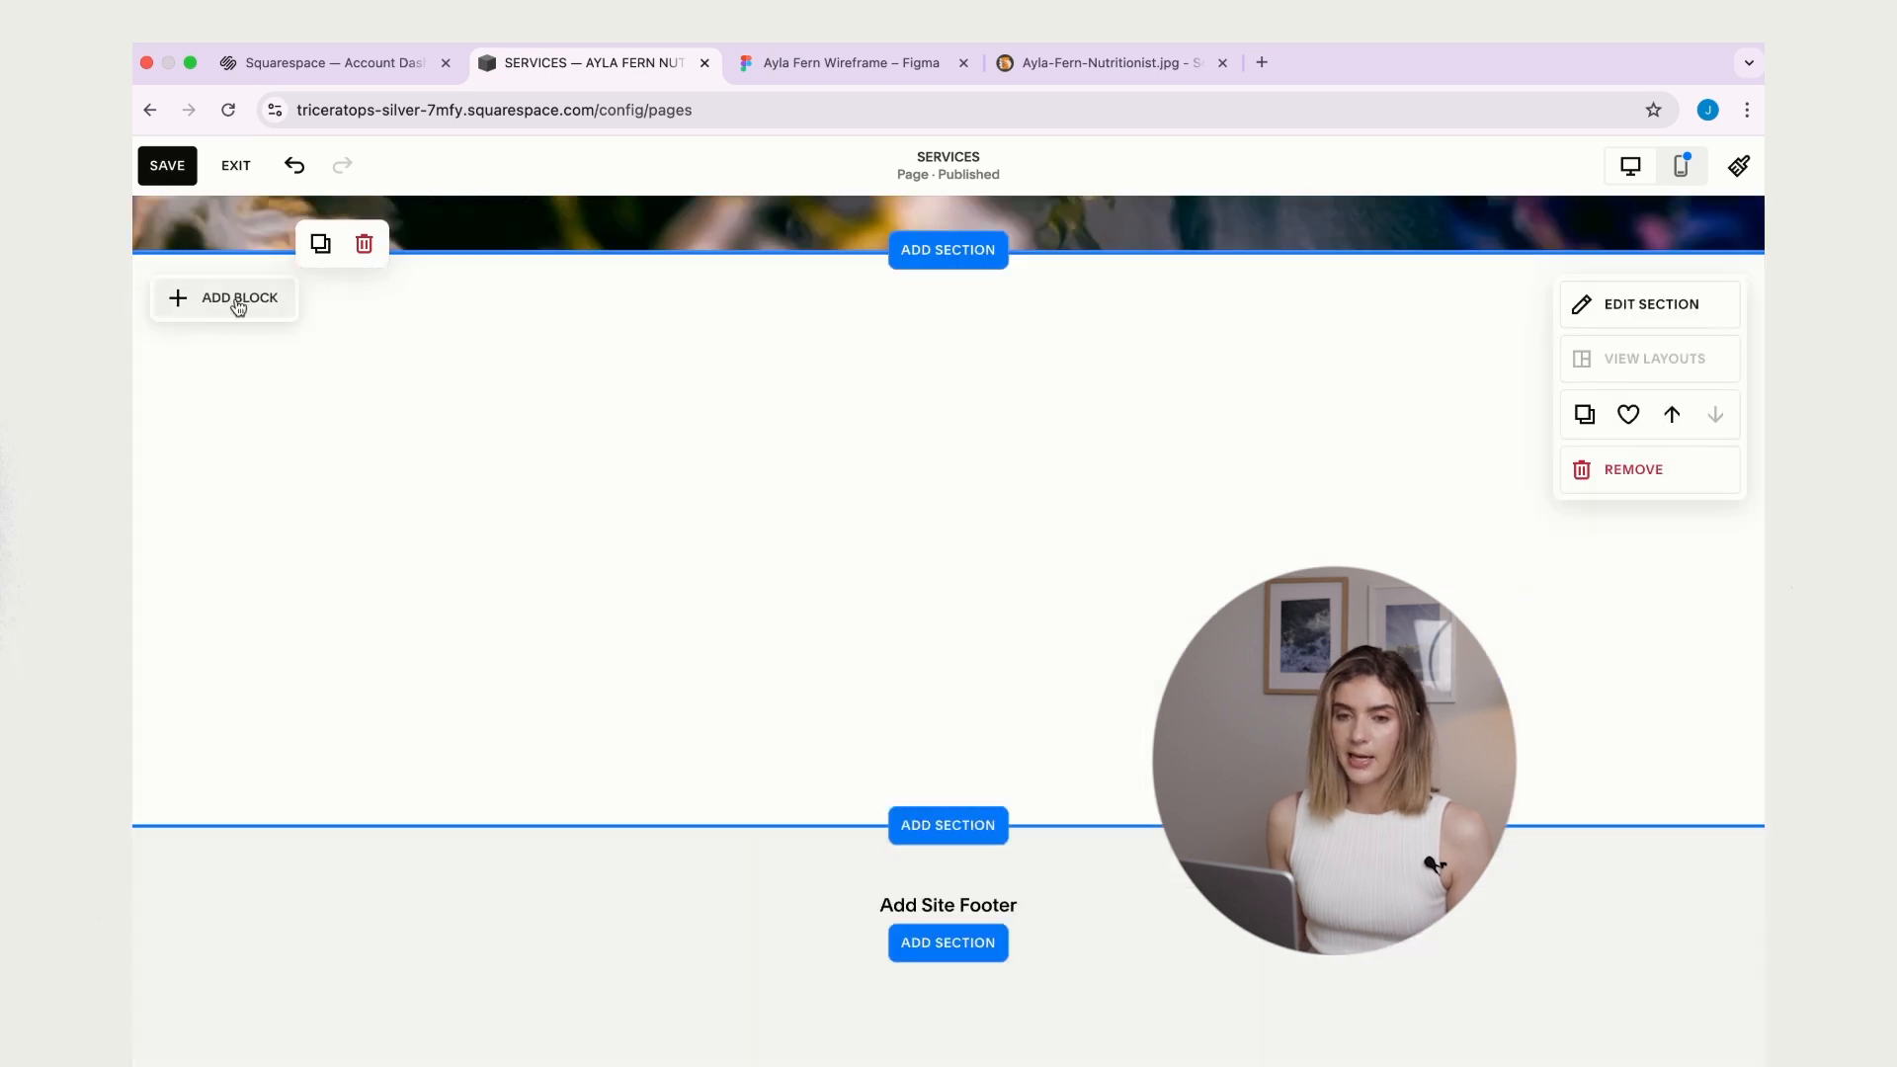
{"action": "left_click", "coordinate": [238, 308]}
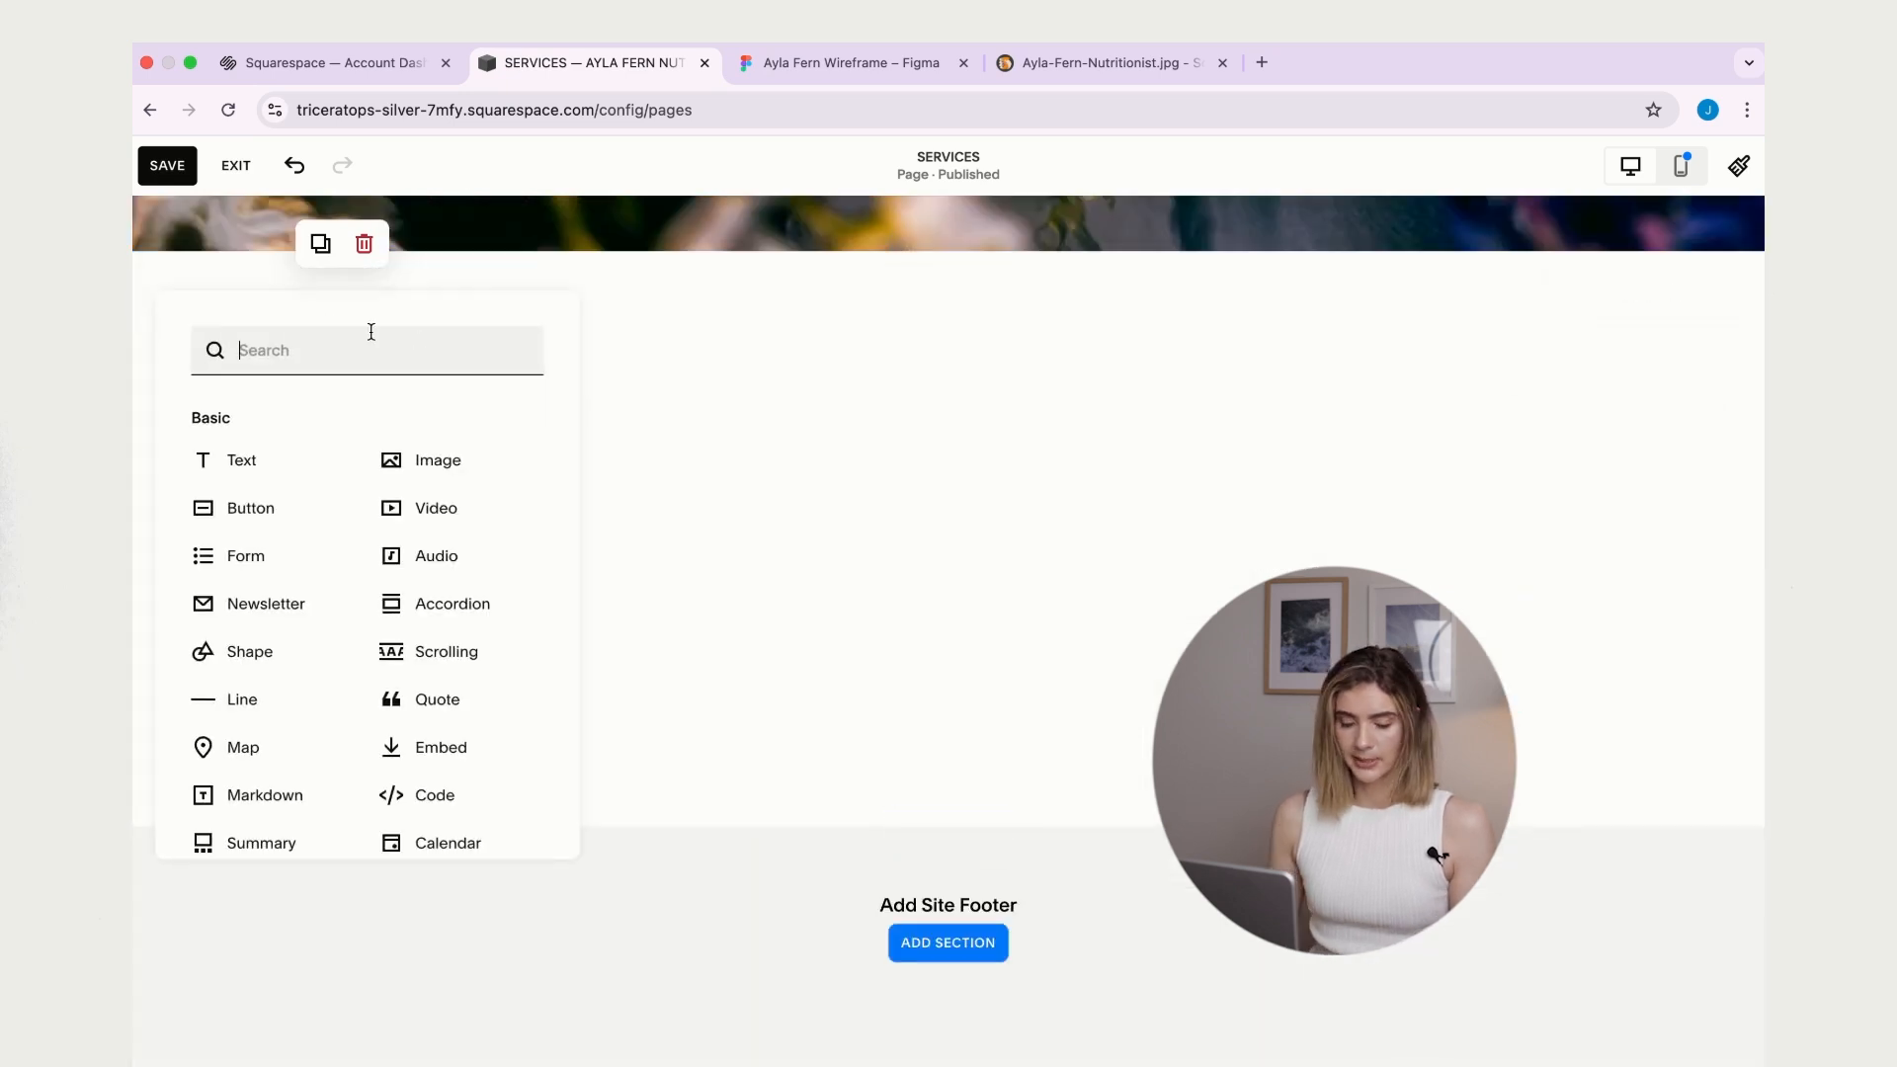
{"action": "type", "text": "shape"}
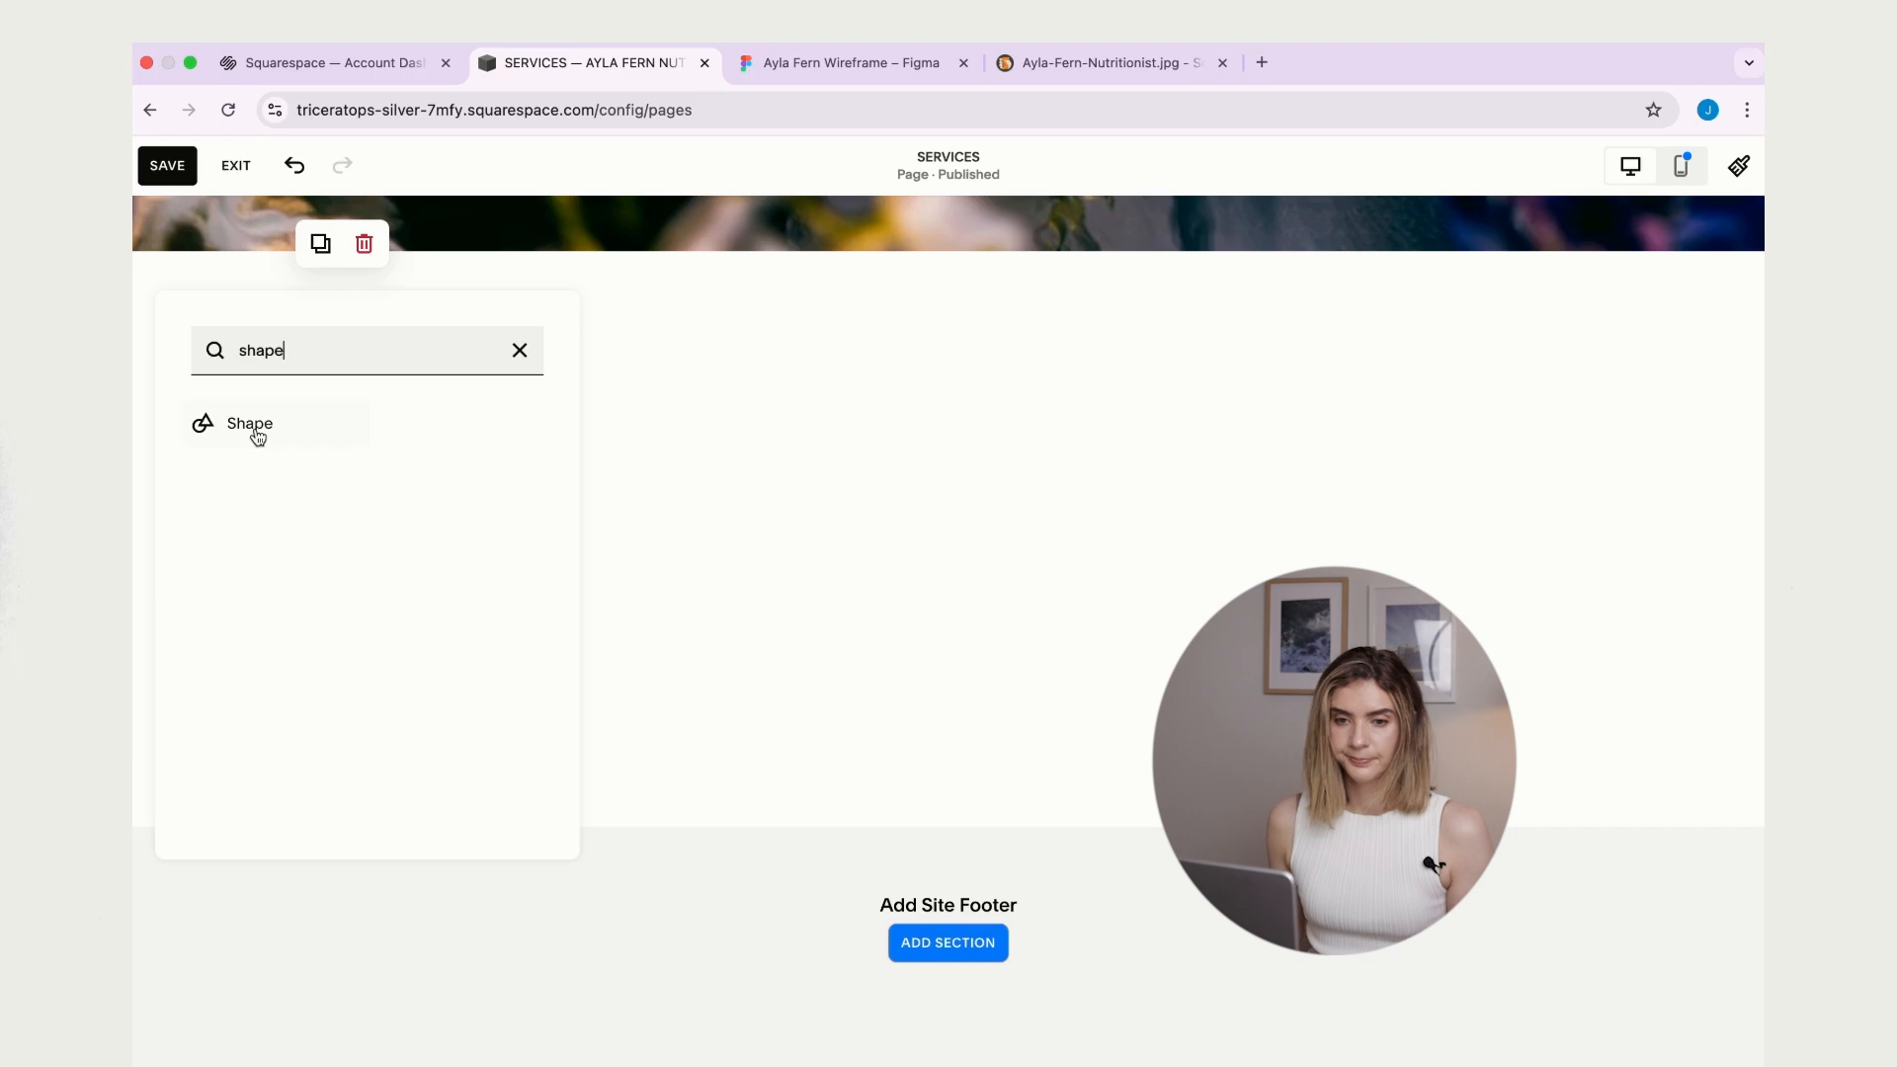
{"action": "left_click", "coordinate": [255, 425]}
- Stretch the shape across the full content width and make it taller
{"action": "left_click_drag", "start_coordinate": [517, 503], "coordinate": [859, 508]}
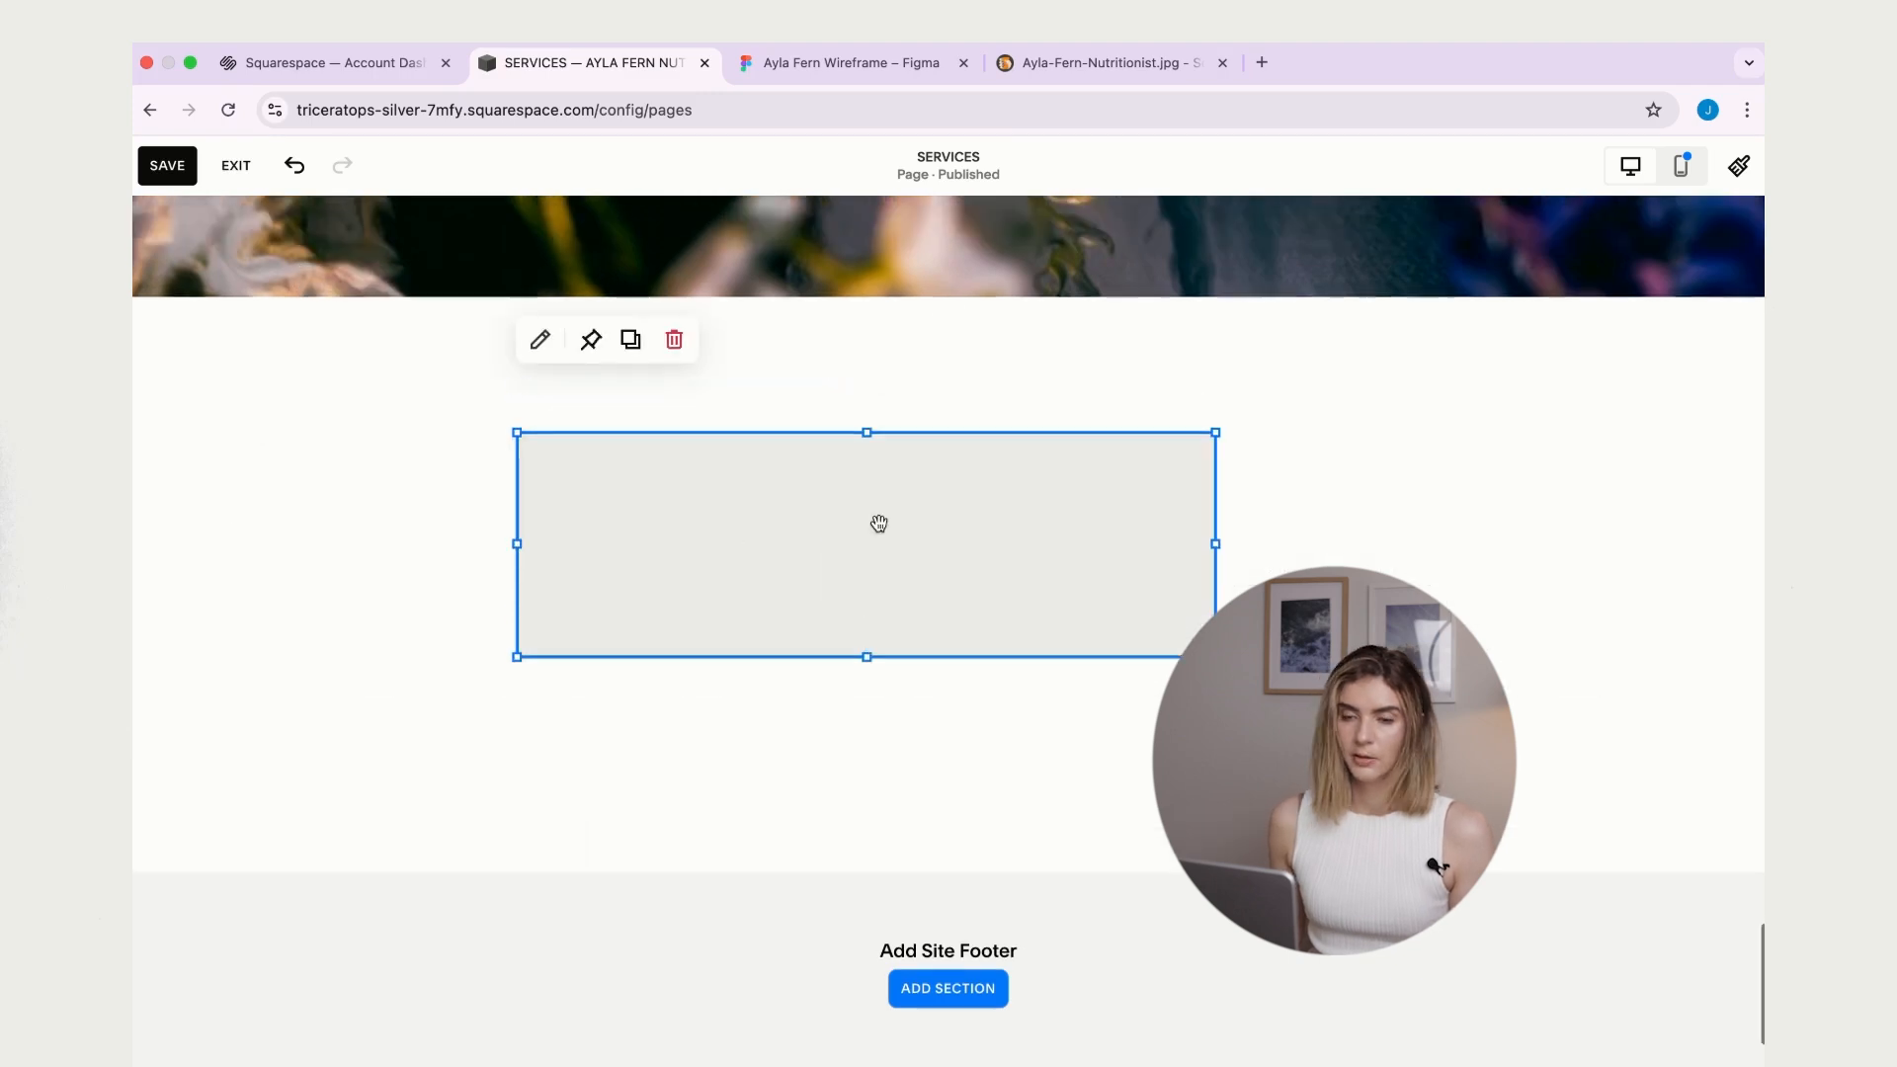
{"action": "left_click_drag", "start_coordinate": [516, 585], "coordinate": [297, 590]}
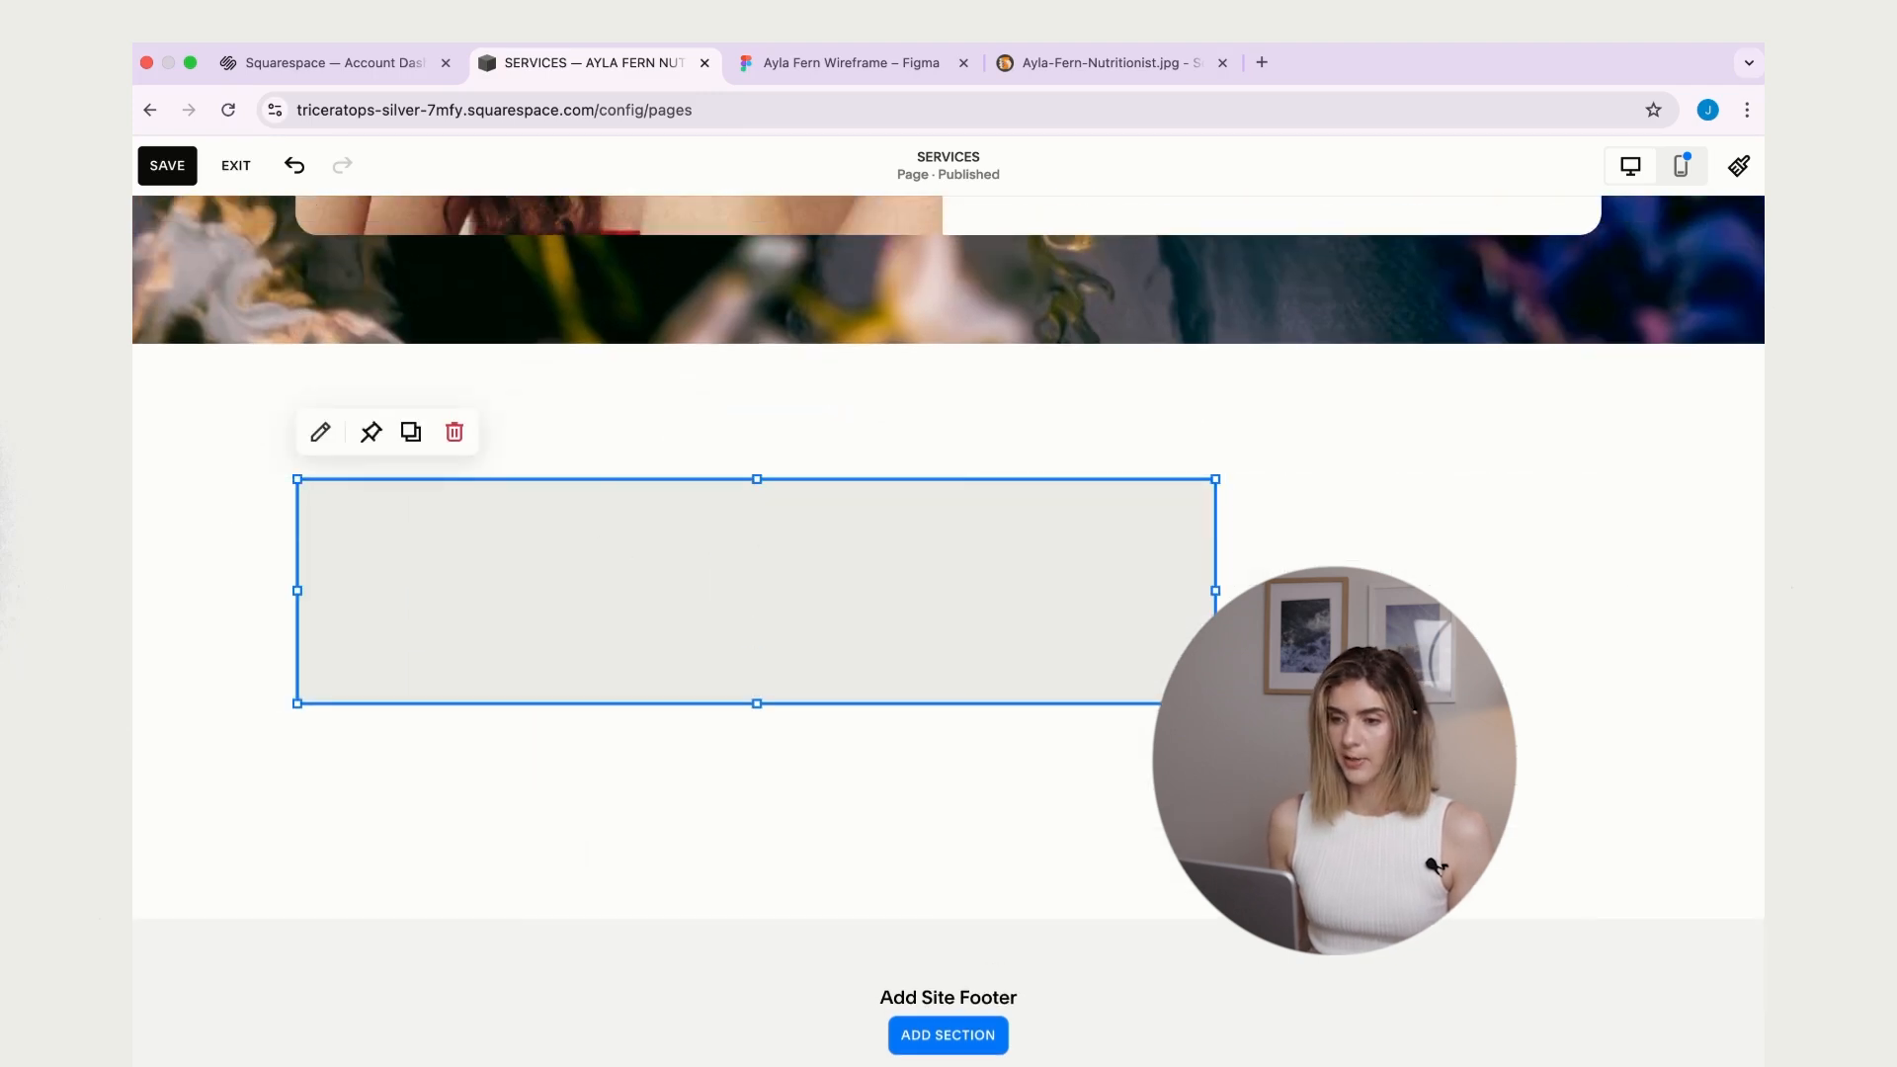
{"action": "left_click_drag", "start_coordinate": [1224, 590], "coordinate": [1592, 652]}
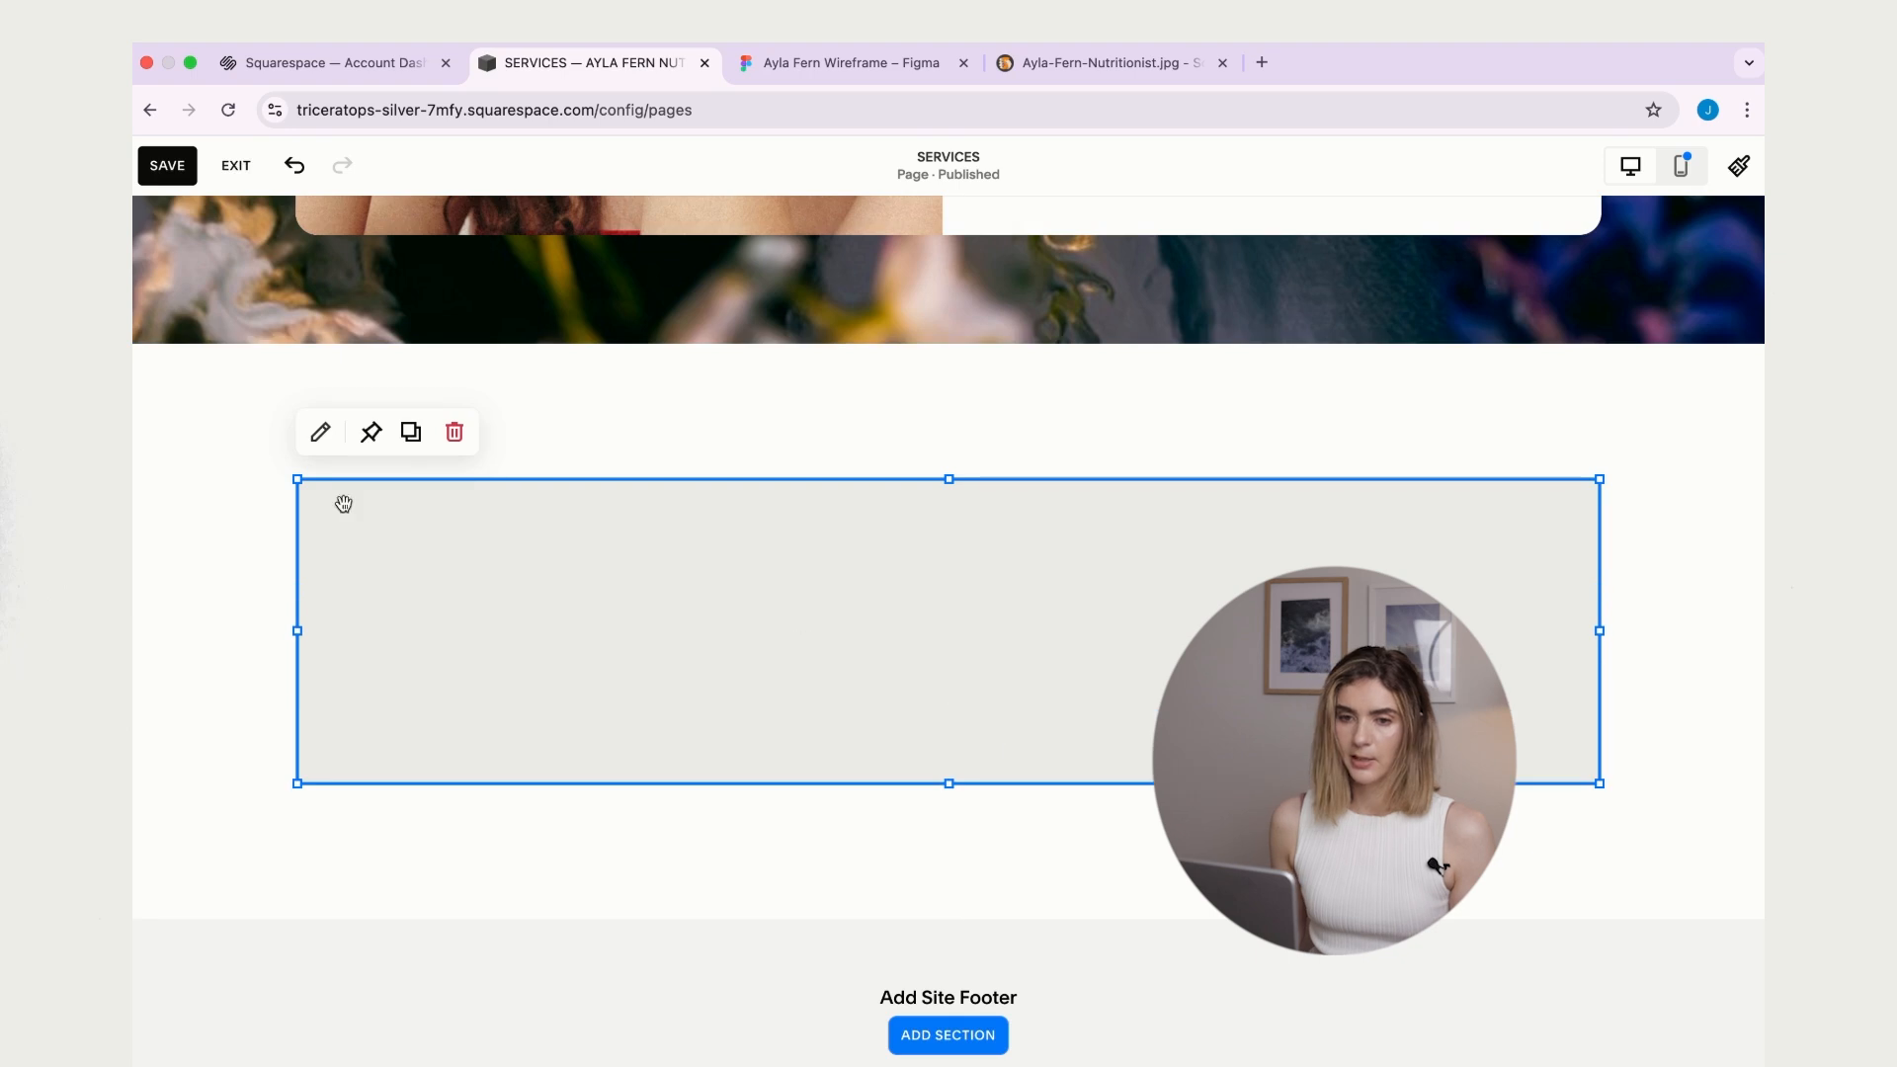
{"action": "left_click", "coordinate": [319, 435]}
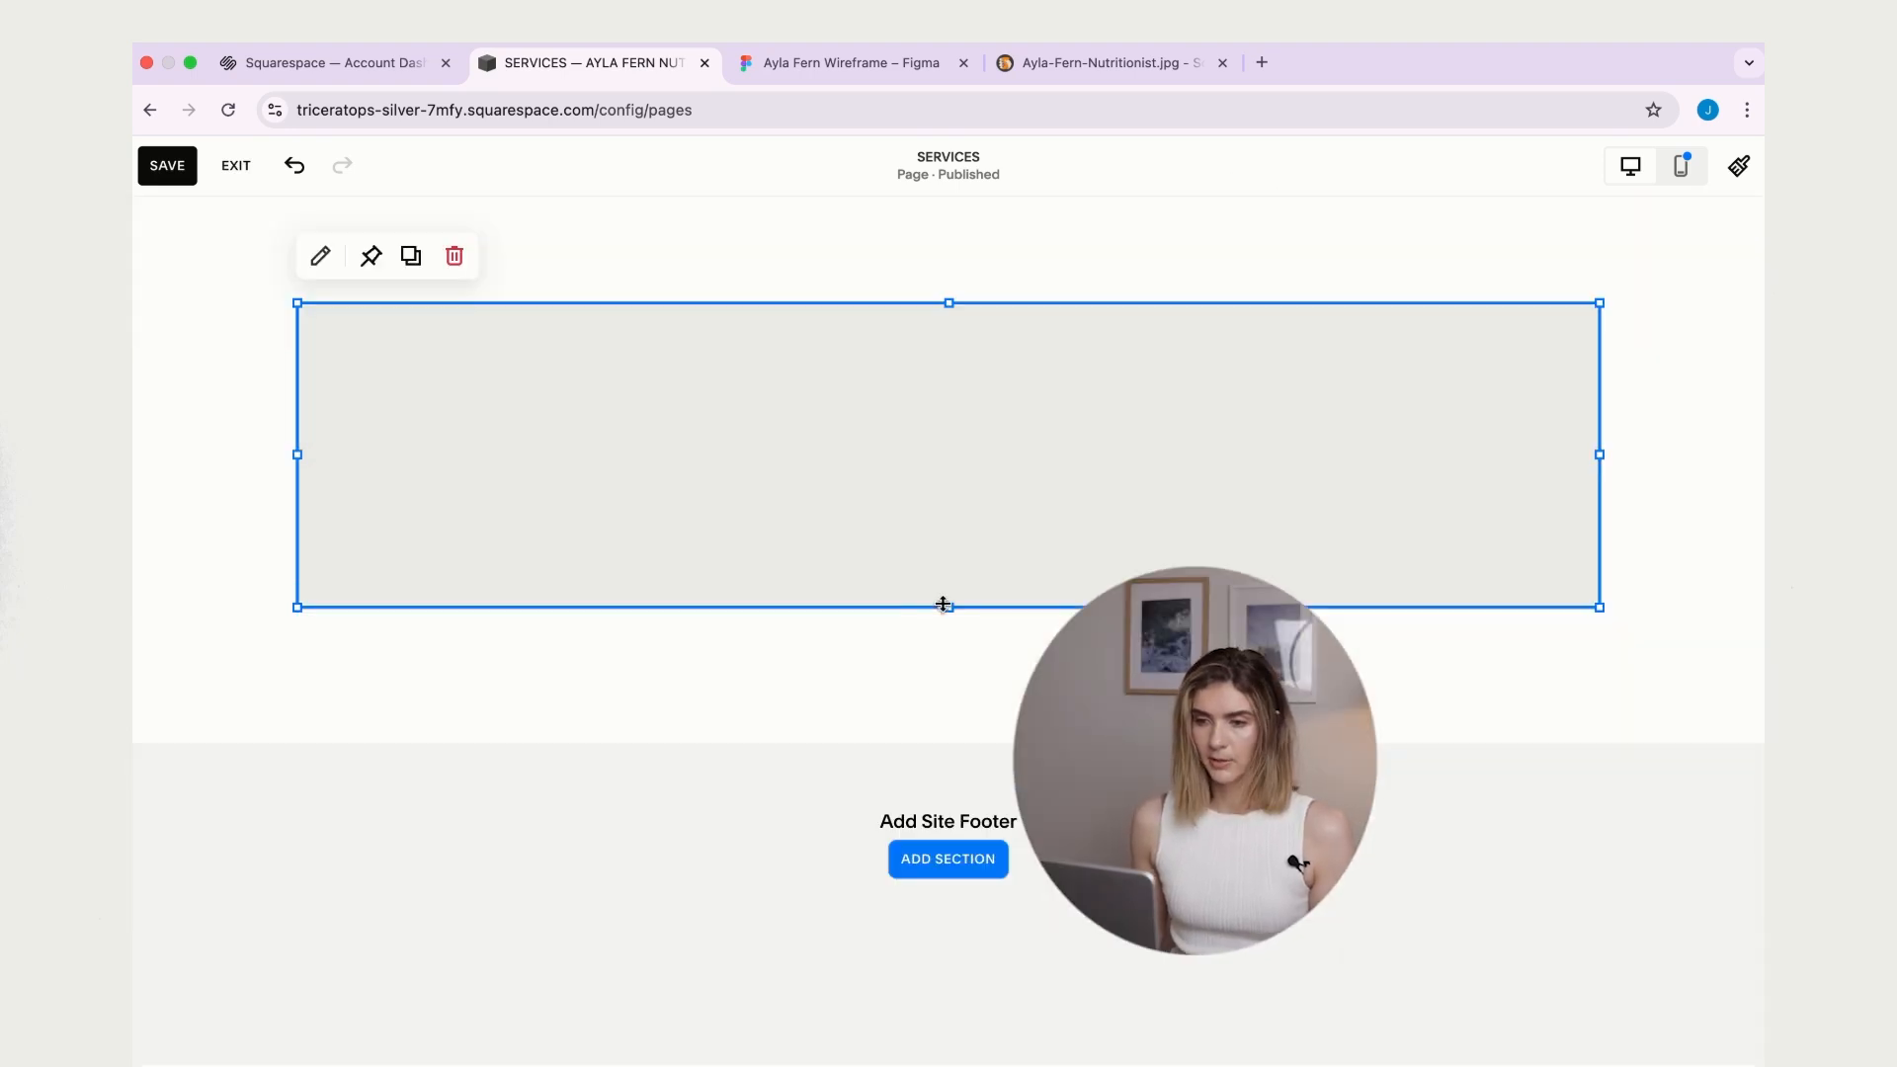
{"action": "left_click_drag", "start_coordinate": [948, 604], "coordinate": [953, 699]}
- Give the wide shape a dark green fill colour
{"action": "scroll", "coordinate": [801, 458], "scroll_direction": "up", "scroll_amount": 1}
{"action": "scroll", "coordinate": [801, 458], "scroll_direction": "up", "scroll_amount": 1}
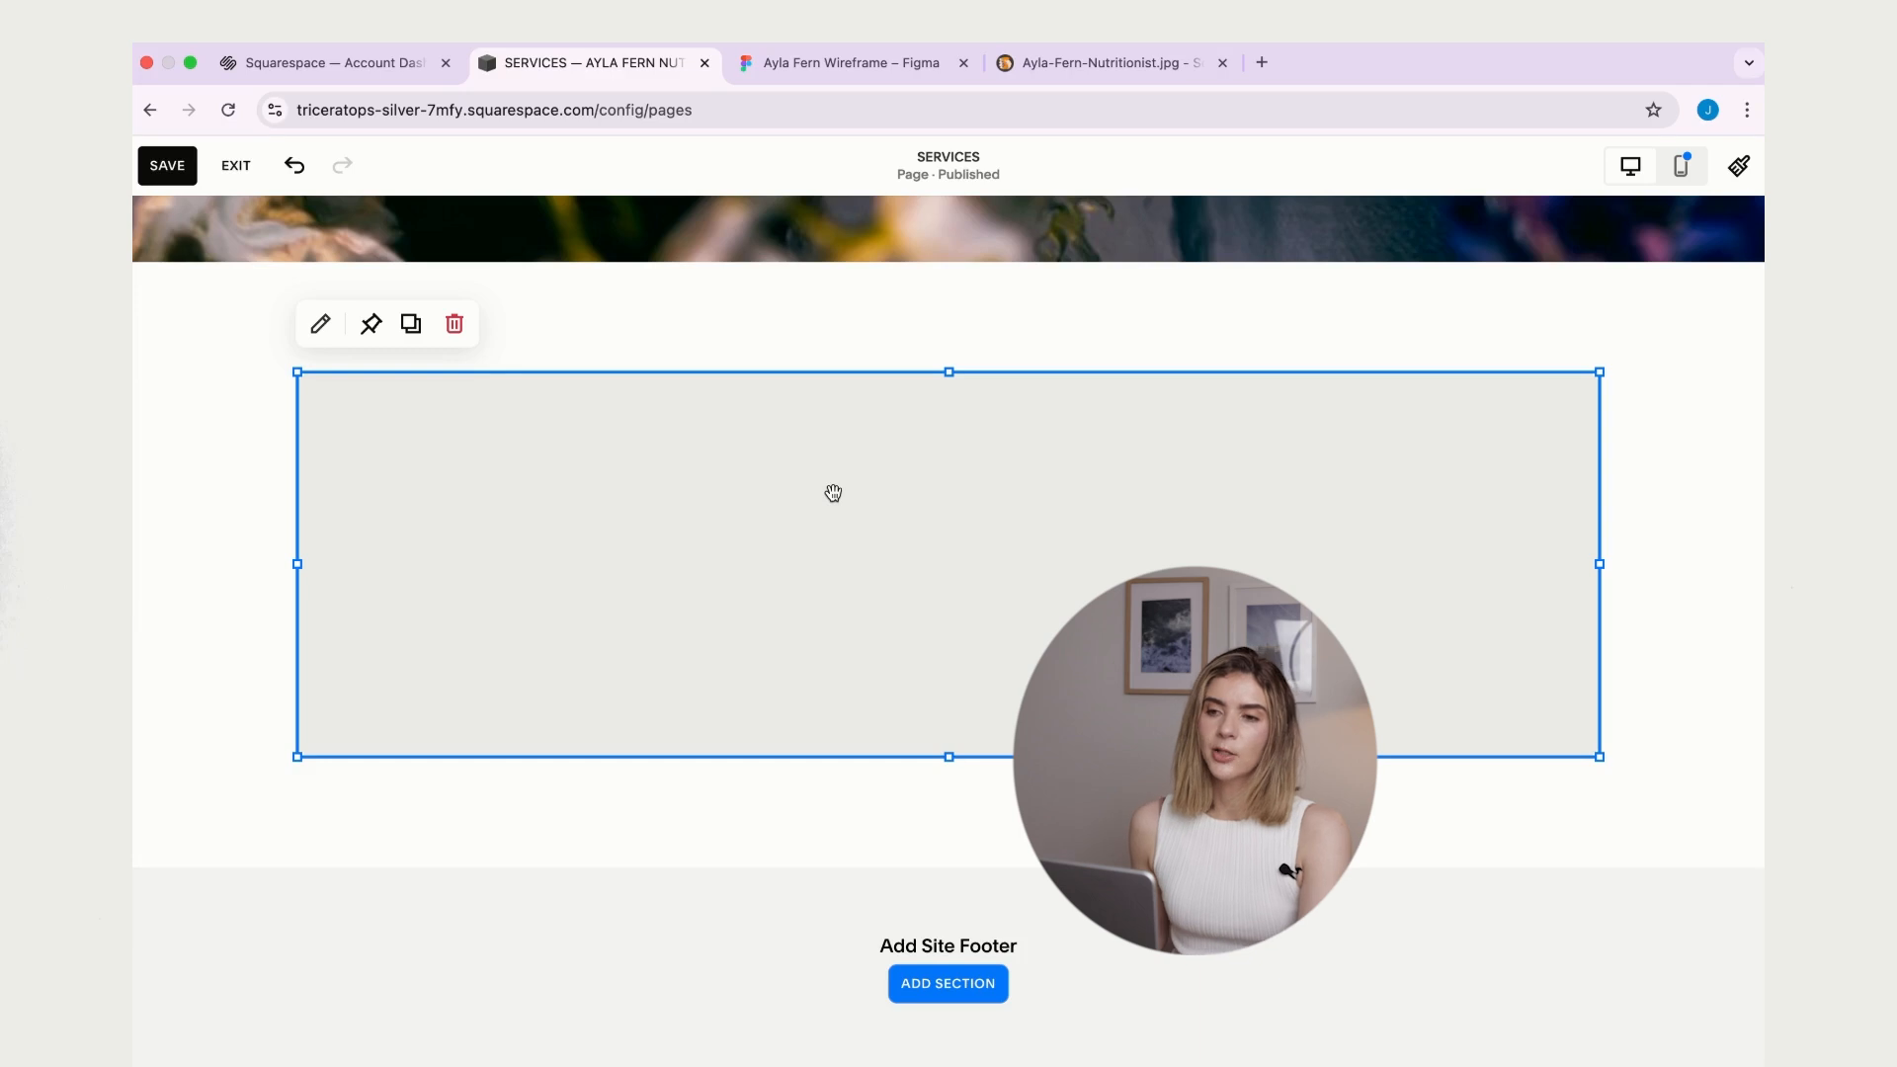
{"action": "left_click", "coordinate": [320, 326]}
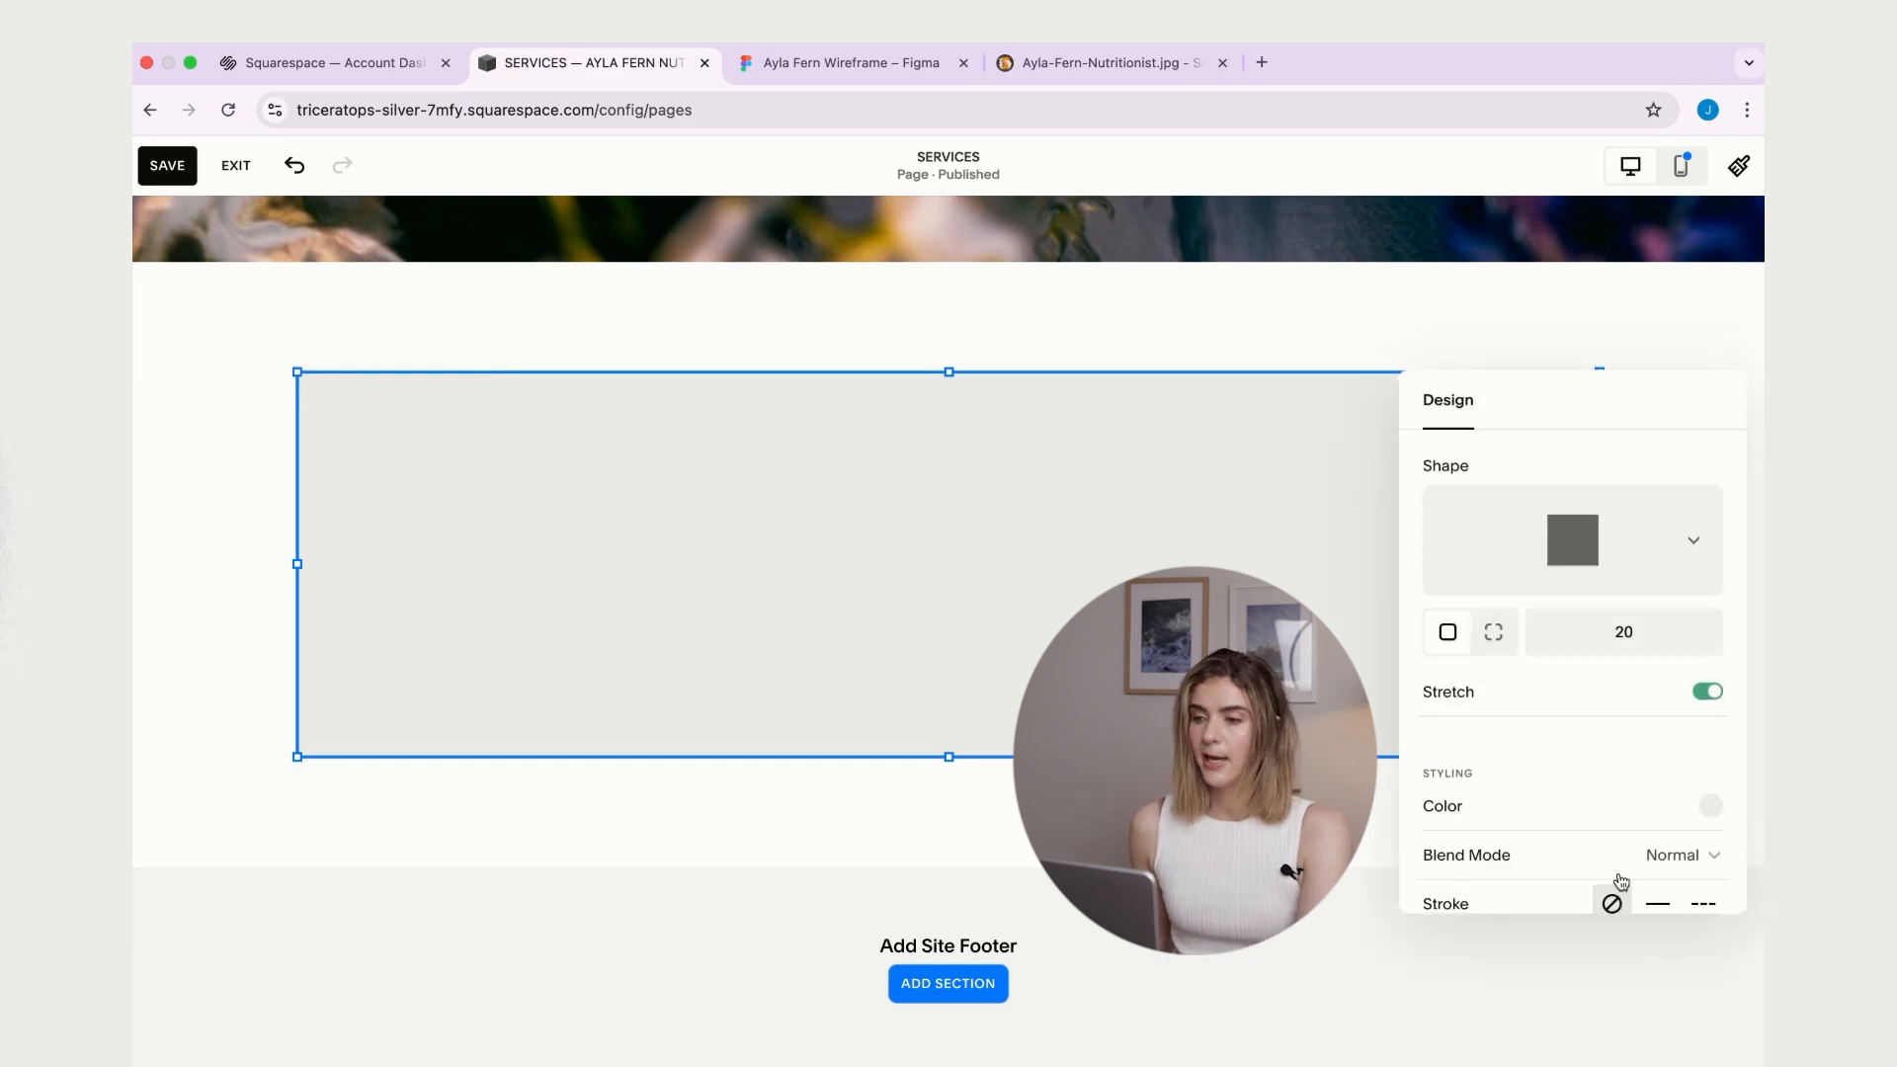
{"action": "left_click", "coordinate": [1707, 808]}
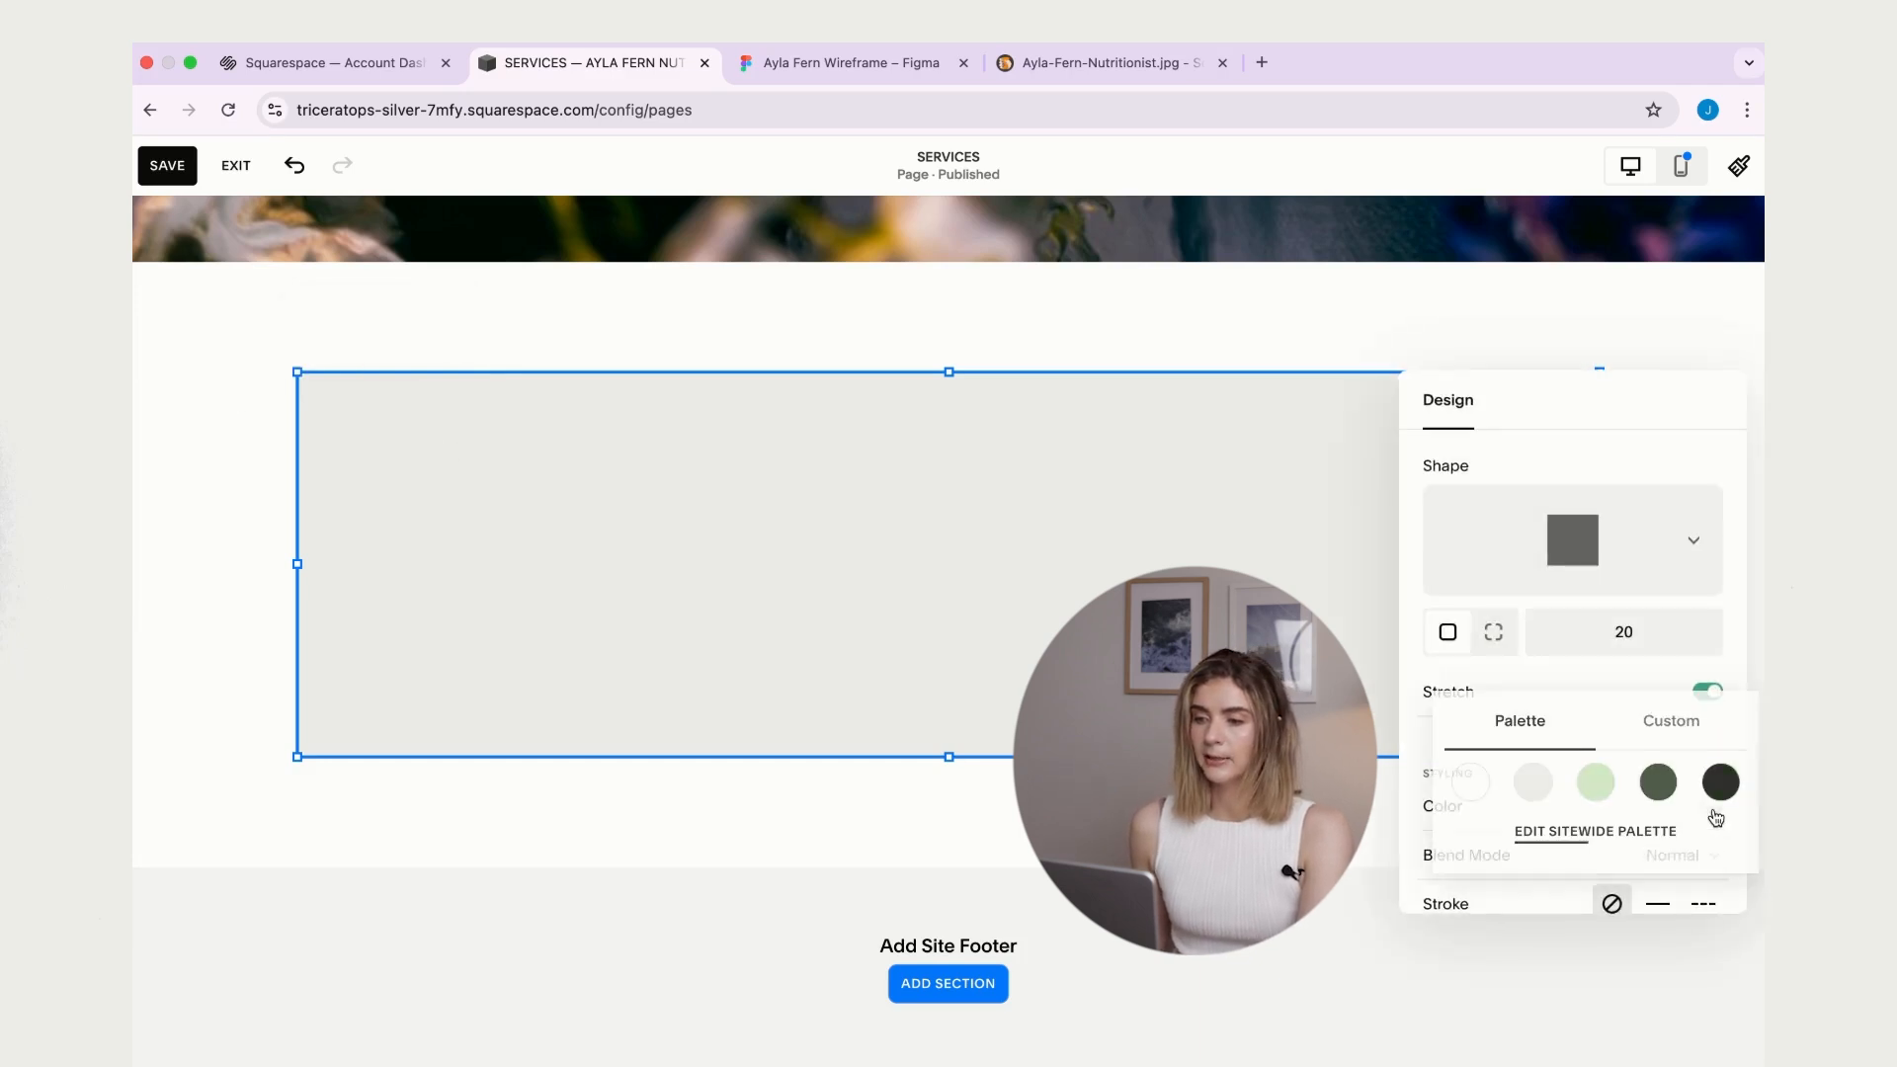
{"action": "left_click", "coordinate": [1668, 783]}
{"action": "left_click", "coordinate": [1630, 326]}
{"action": "scroll", "coordinate": [1453, 343], "scroll_direction": "down", "scroll_amount": 2}
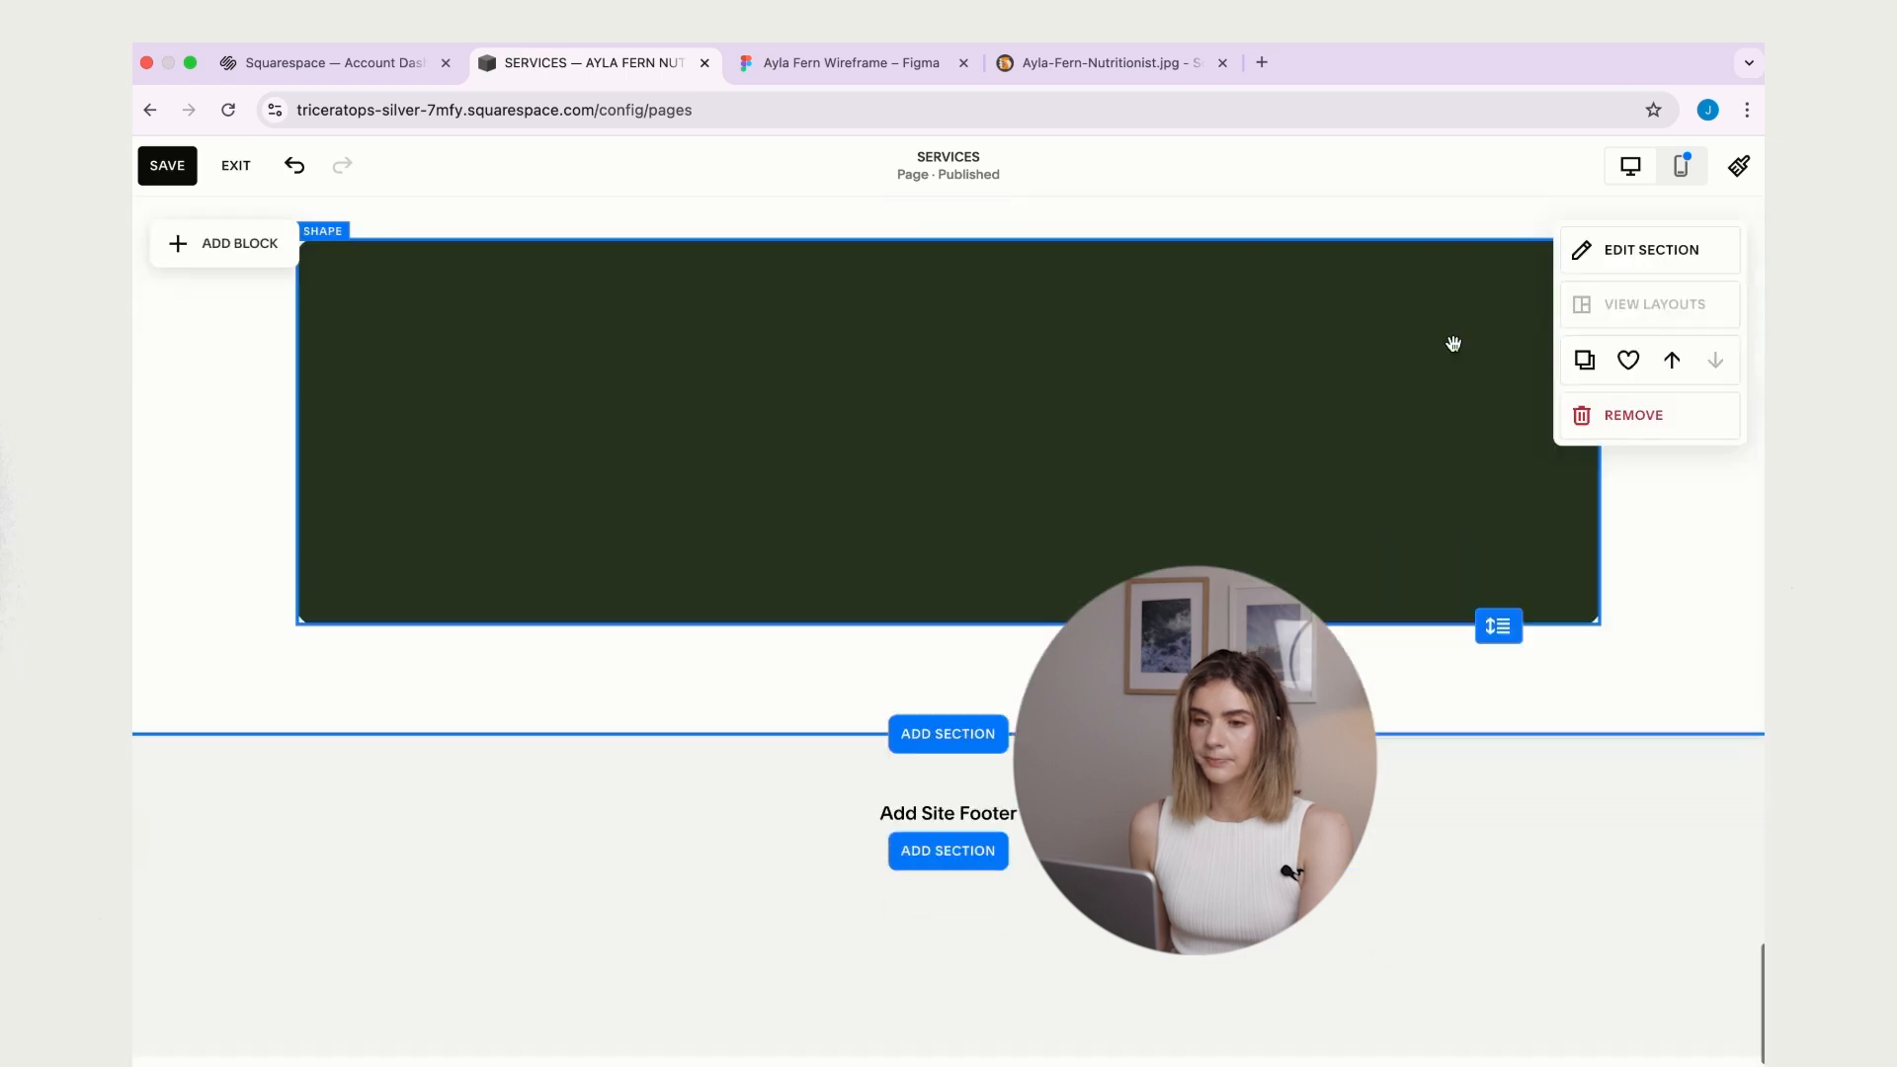
{"action": "scroll", "coordinate": [1453, 343], "scroll_direction": "up", "scroll_amount": 3}
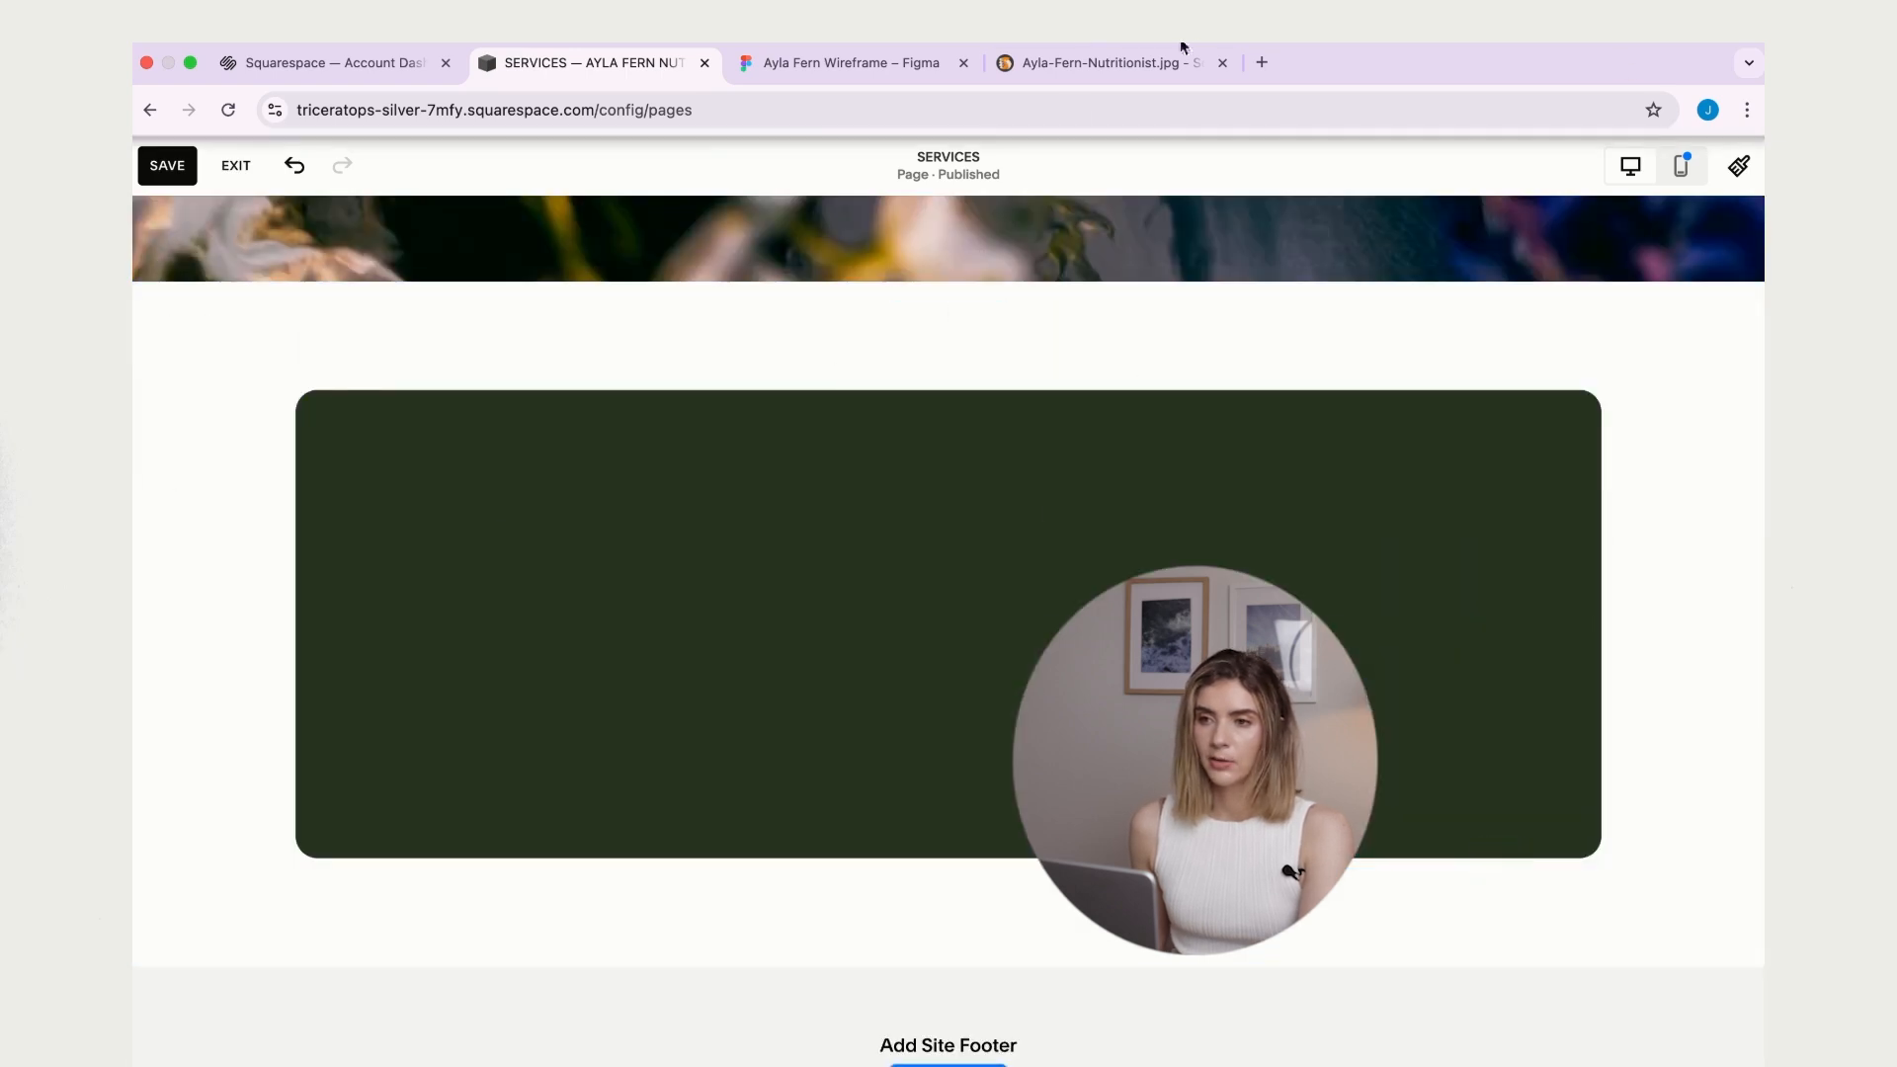
- Add the wireframe's 'Grab the gut-healing freebie!' heading as a white Heading 2 on the shape
{"action": "mouse_move", "coordinate": [228, 354]}
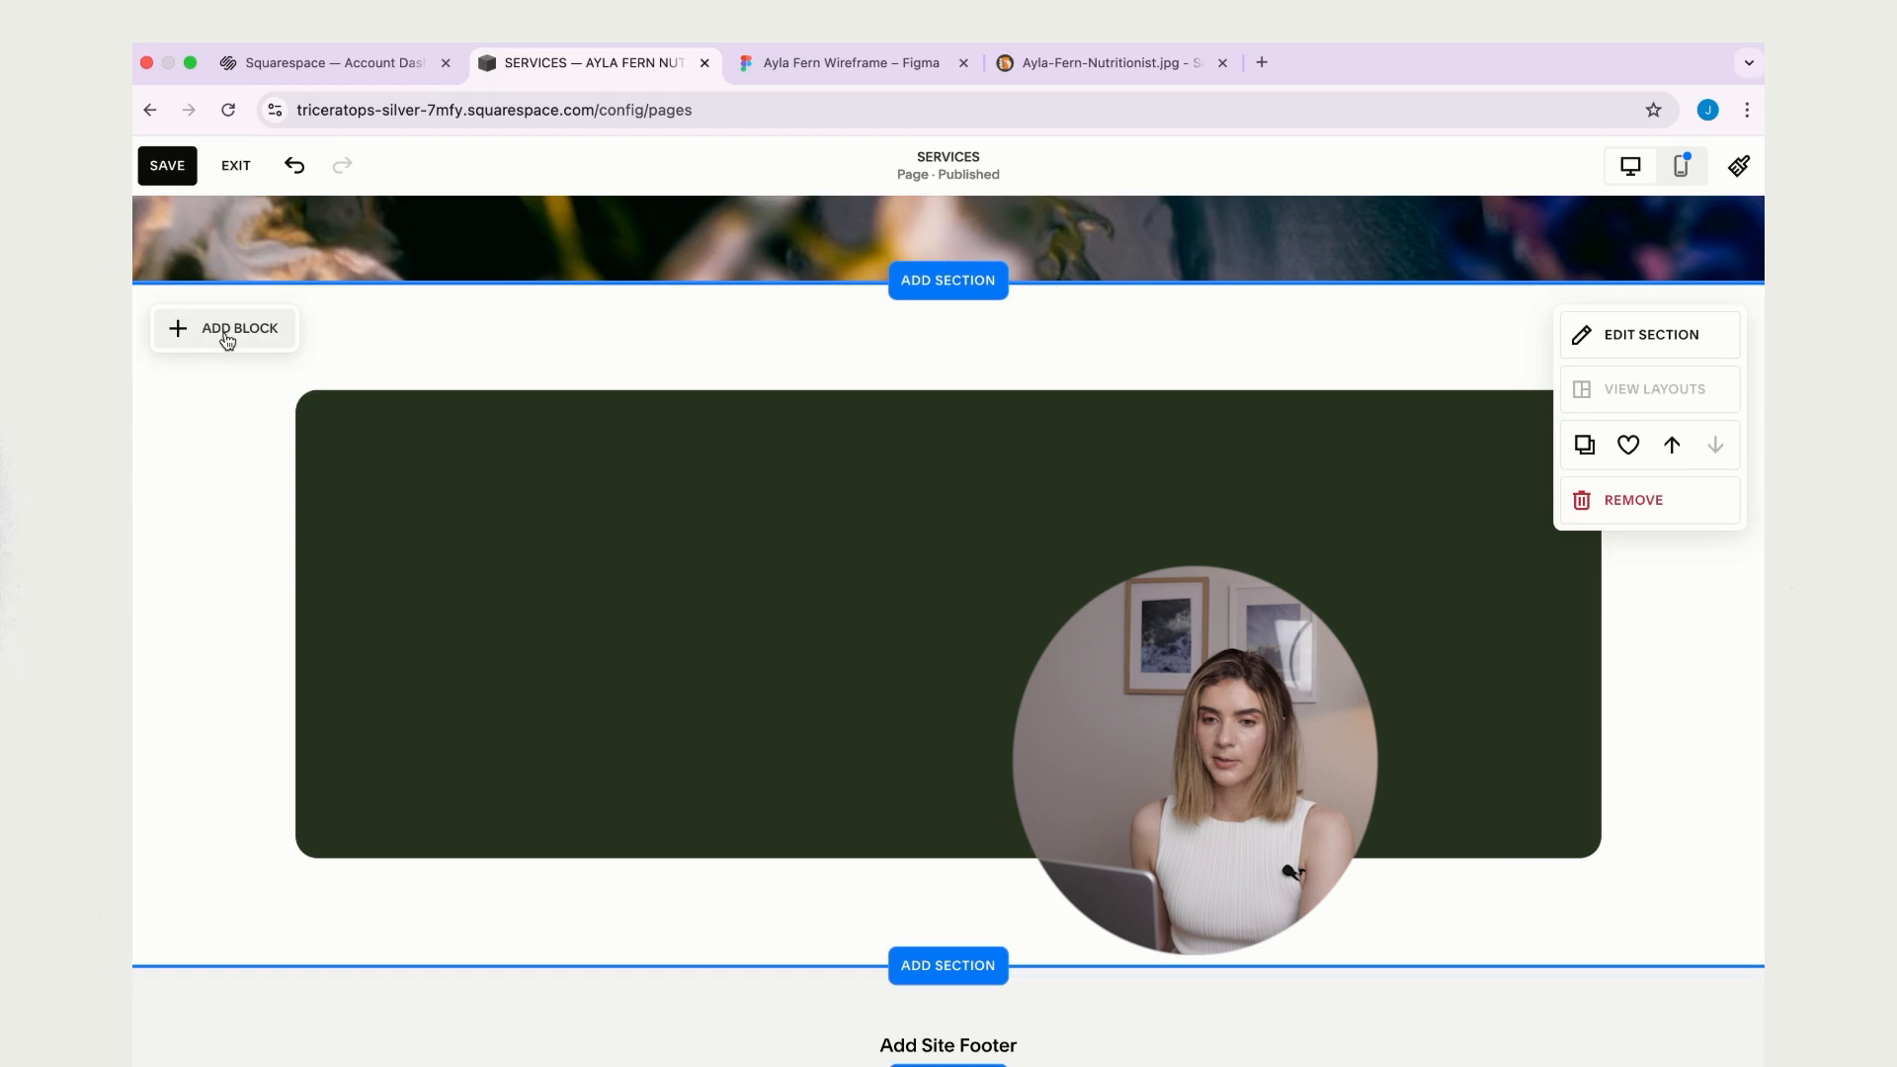
{"action": "left_click", "coordinate": [227, 340]}
{"action": "left_click", "coordinate": [242, 470]}
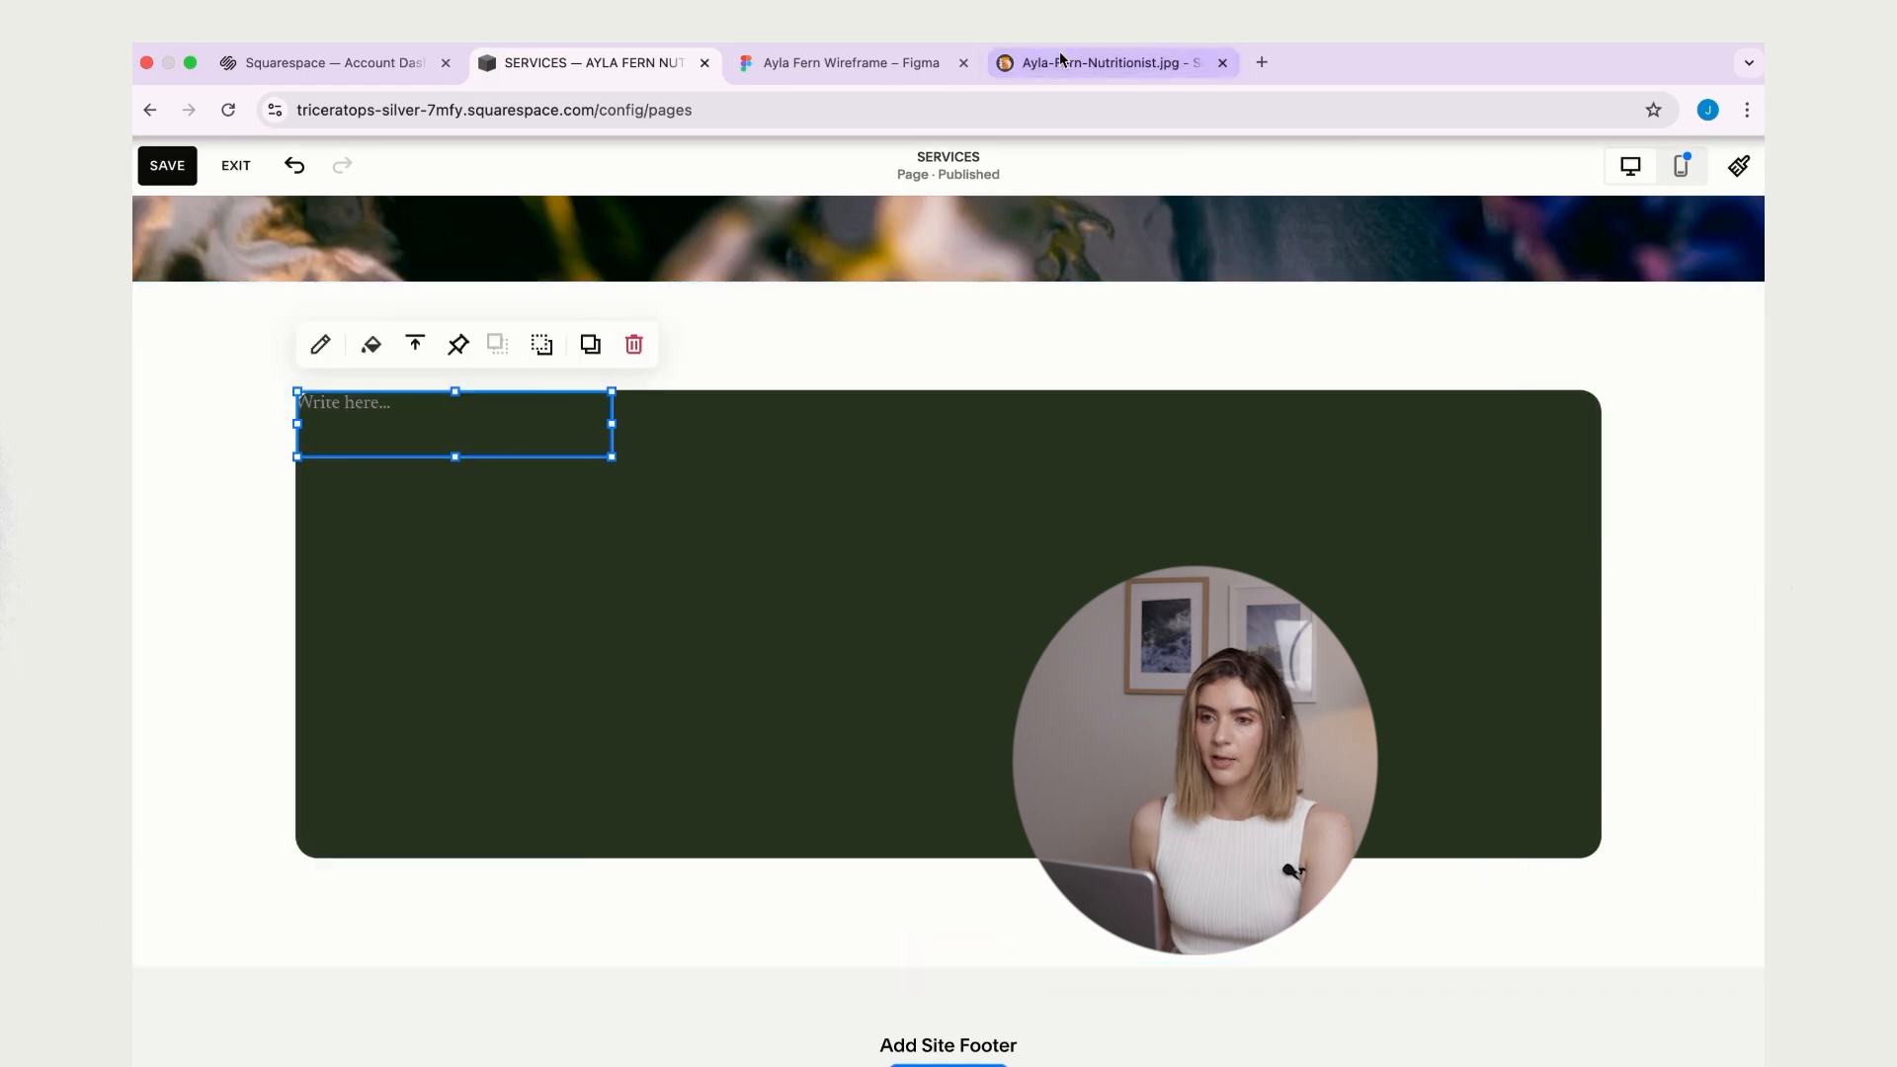
{"action": "left_click", "coordinate": [793, 74]}
{"action": "double_click", "coordinate": [648, 411]}
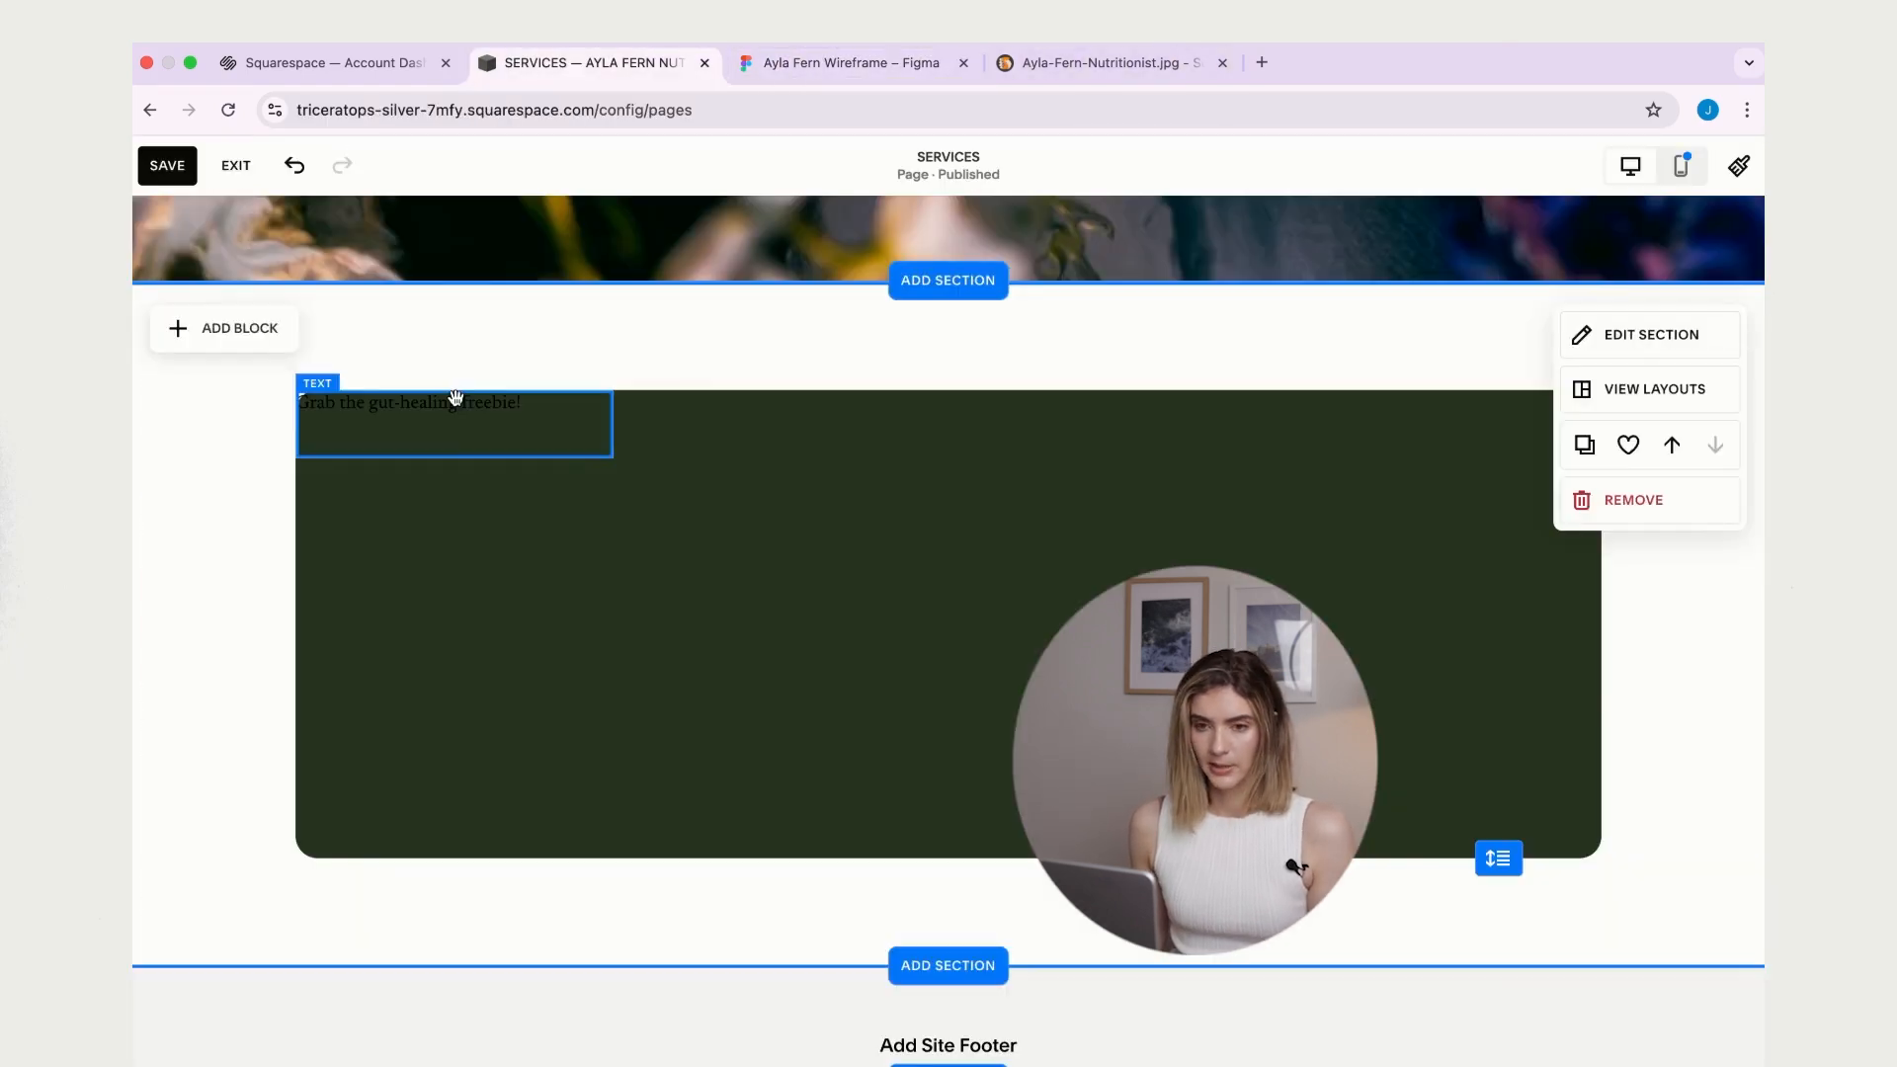
{"action": "left_click", "coordinate": [386, 402]}
{"action": "triple_click", "coordinate": [378, 405]}
{"action": "left_click", "coordinate": [425, 333]}
{"action": "left_click", "coordinate": [402, 436]}
{"action": "left_click", "coordinate": [622, 333]}
{"action": "left_click", "coordinate": [510, 456]}
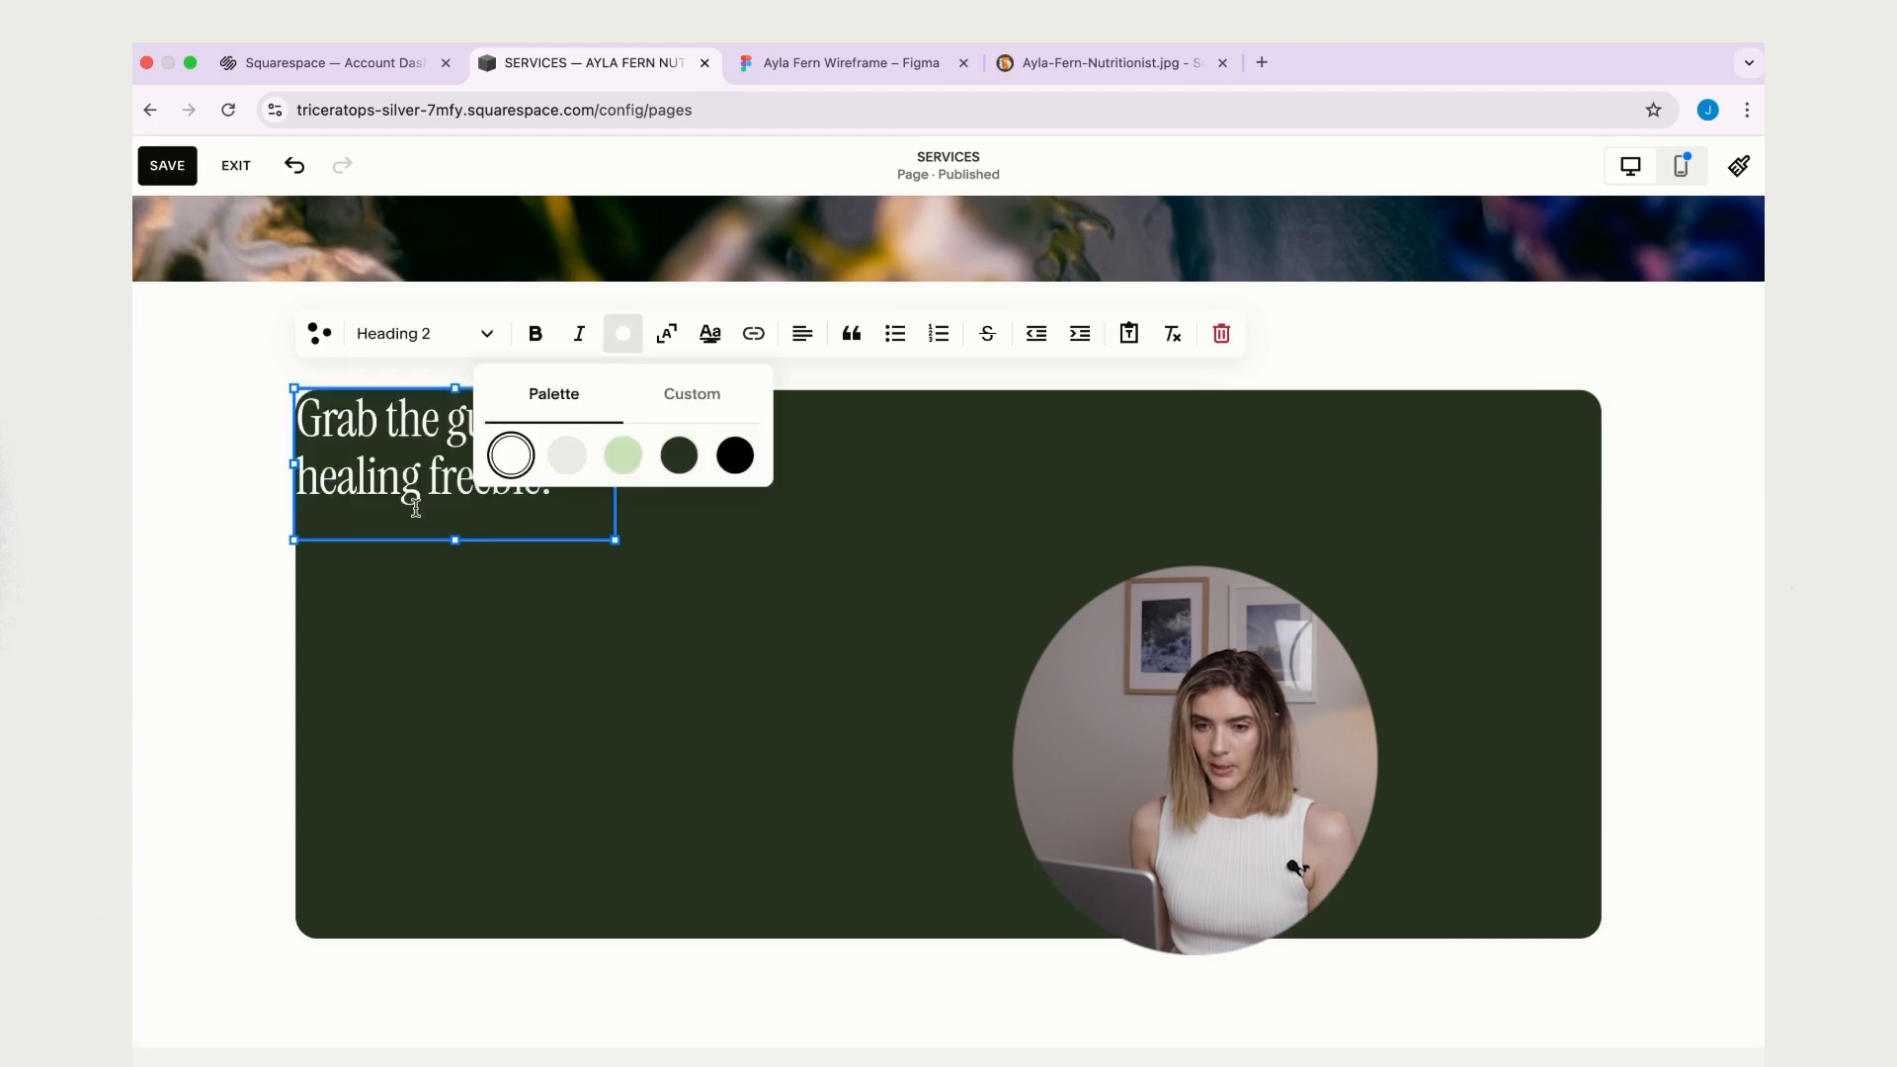
{"action": "left_click", "coordinate": [235, 641]}
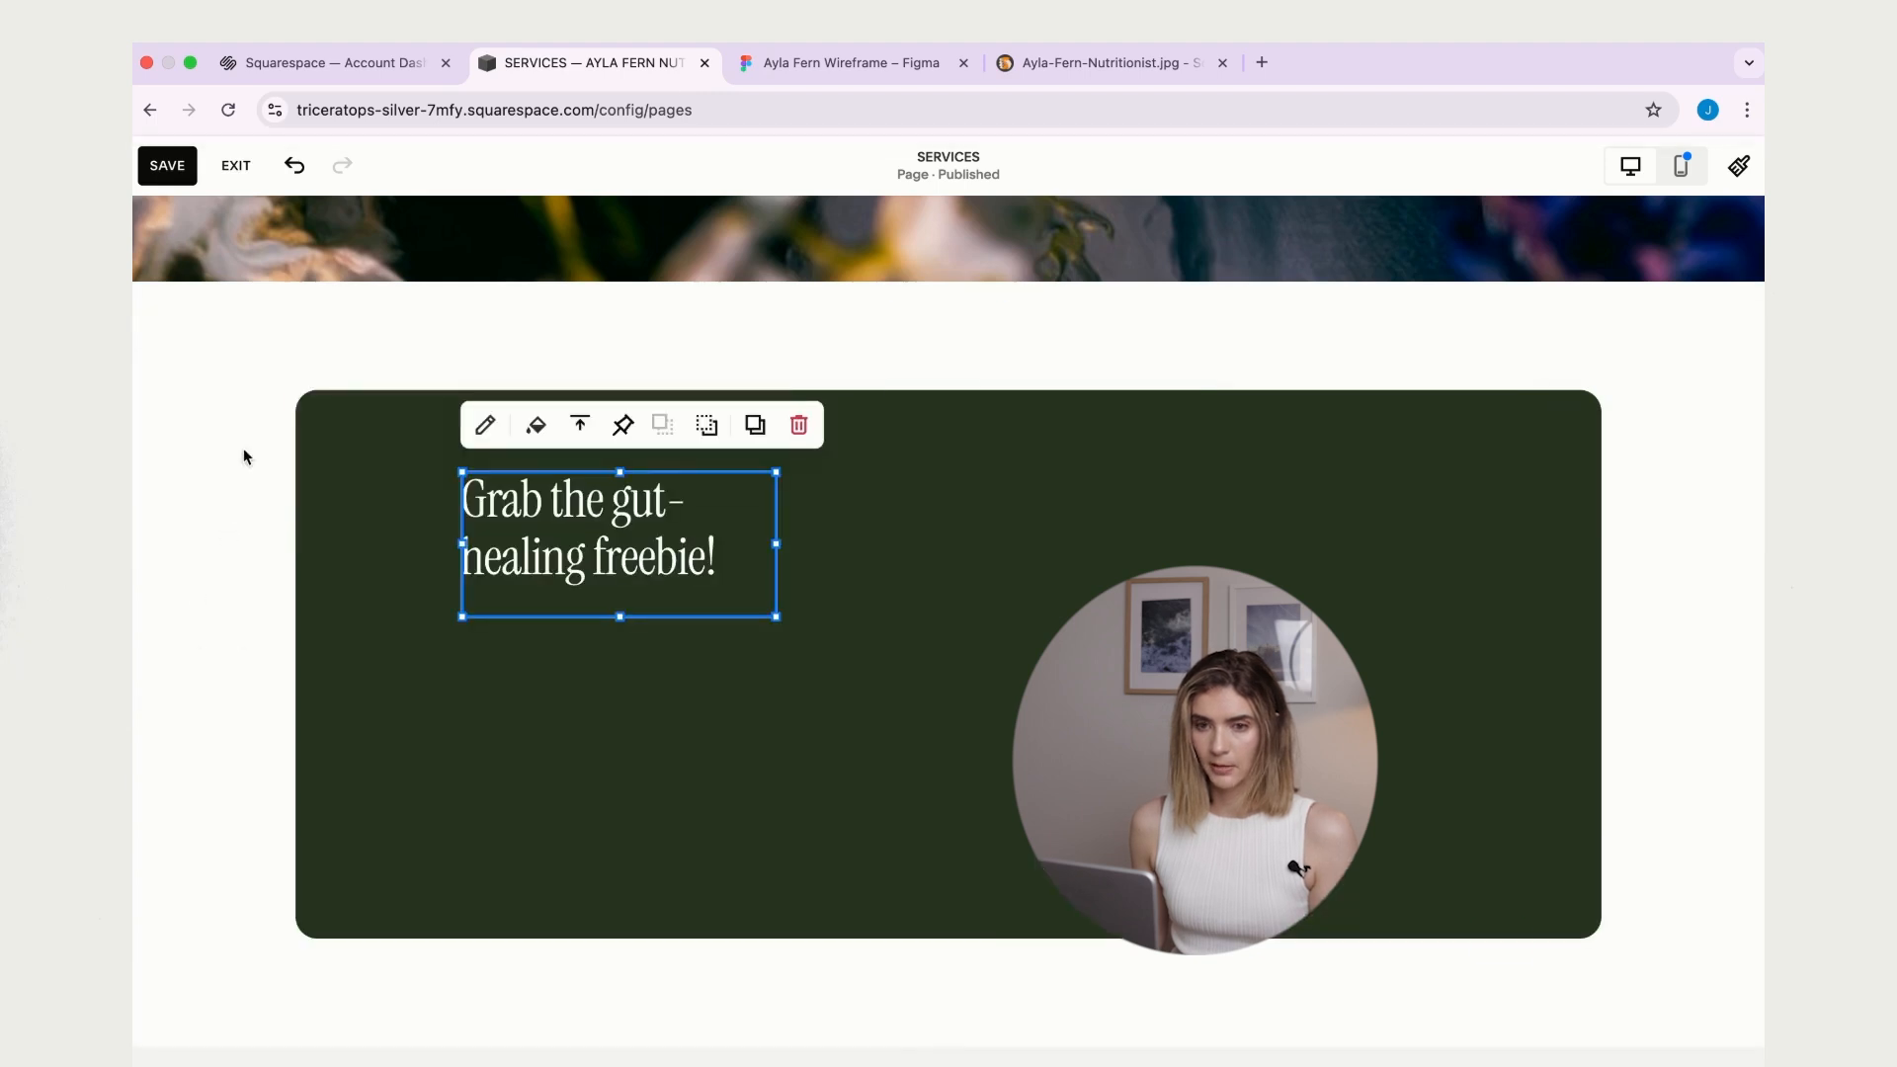
{"action": "left_click", "coordinate": [261, 402]}
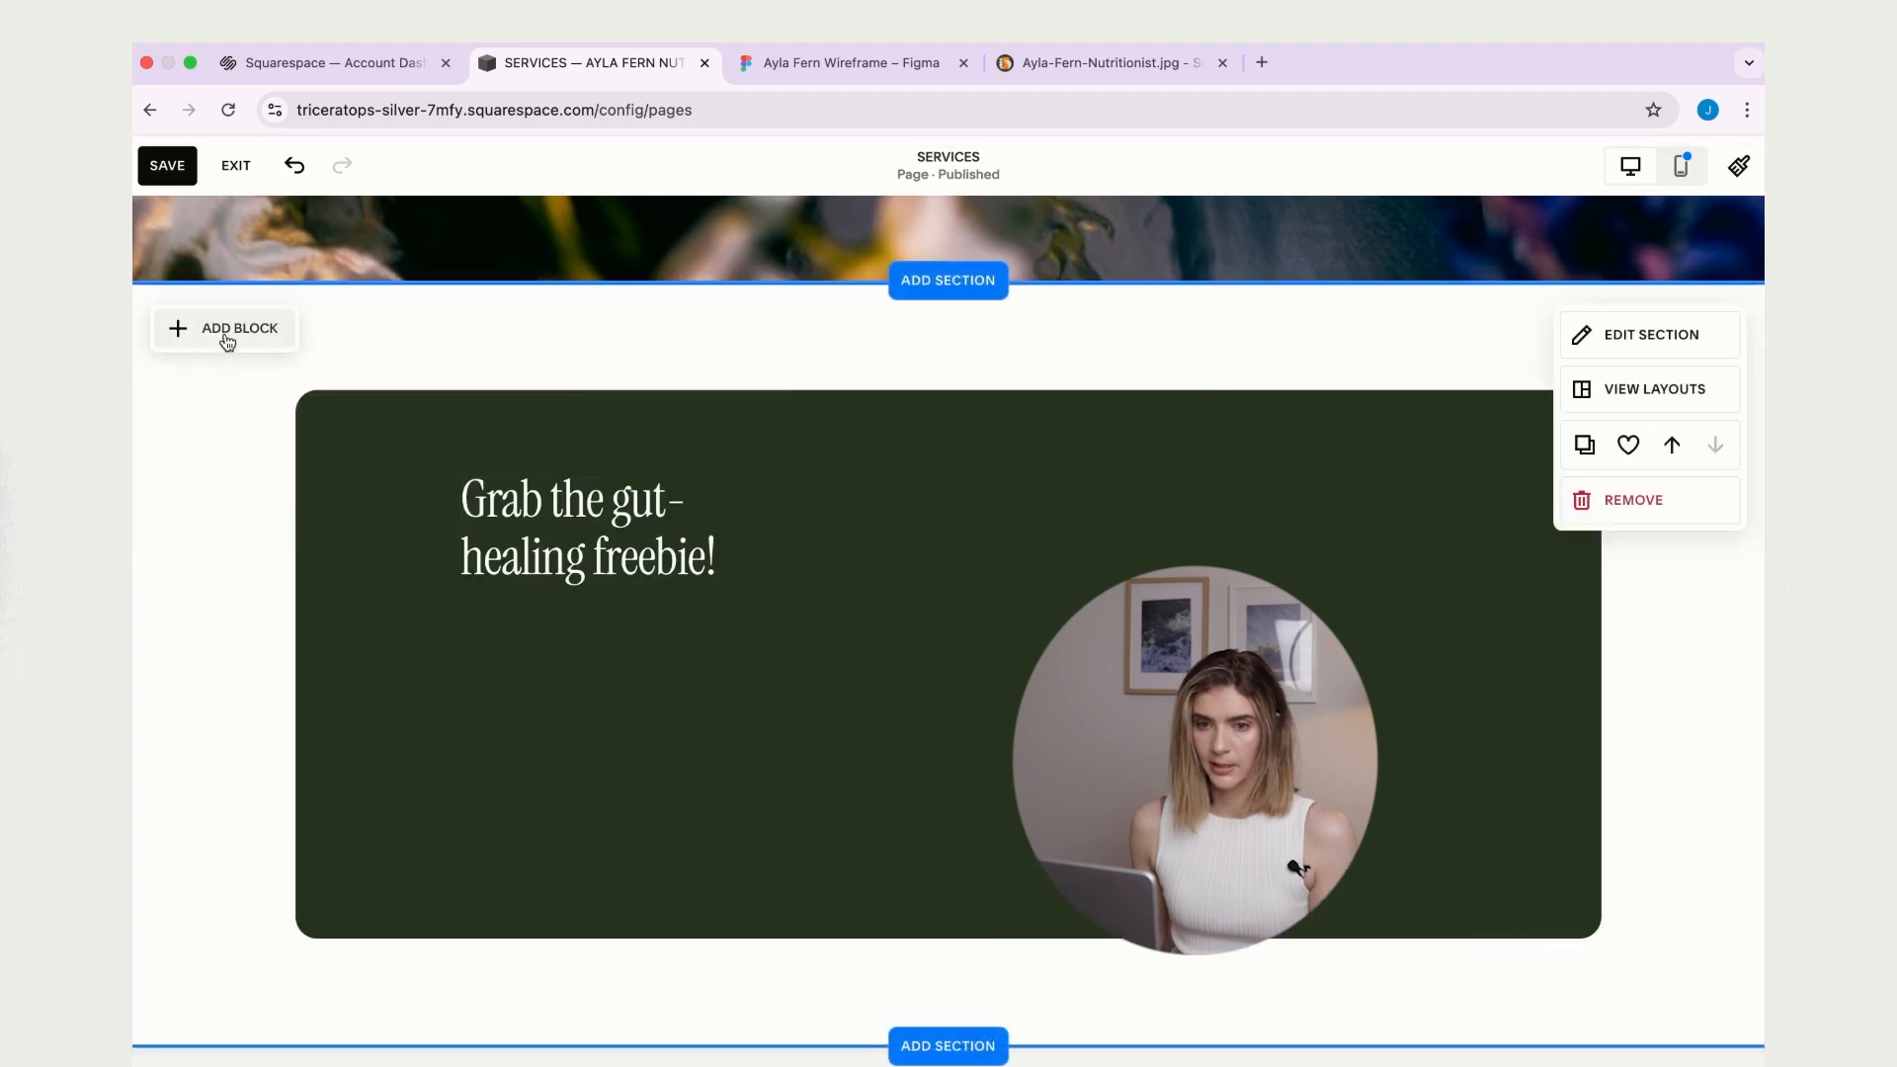
- Add a text block below with the wireframe's cheat-sheet paragraph pasted in white
{"action": "left_click", "coordinate": [226, 333]}
{"action": "left_click", "coordinate": [212, 464]}
{"action": "left_click_drag", "start_coordinate": [389, 411], "coordinate": [580, 644]}
{"action": "left_click", "coordinate": [907, 57]}
{"action": "left_click", "coordinate": [671, 469]}
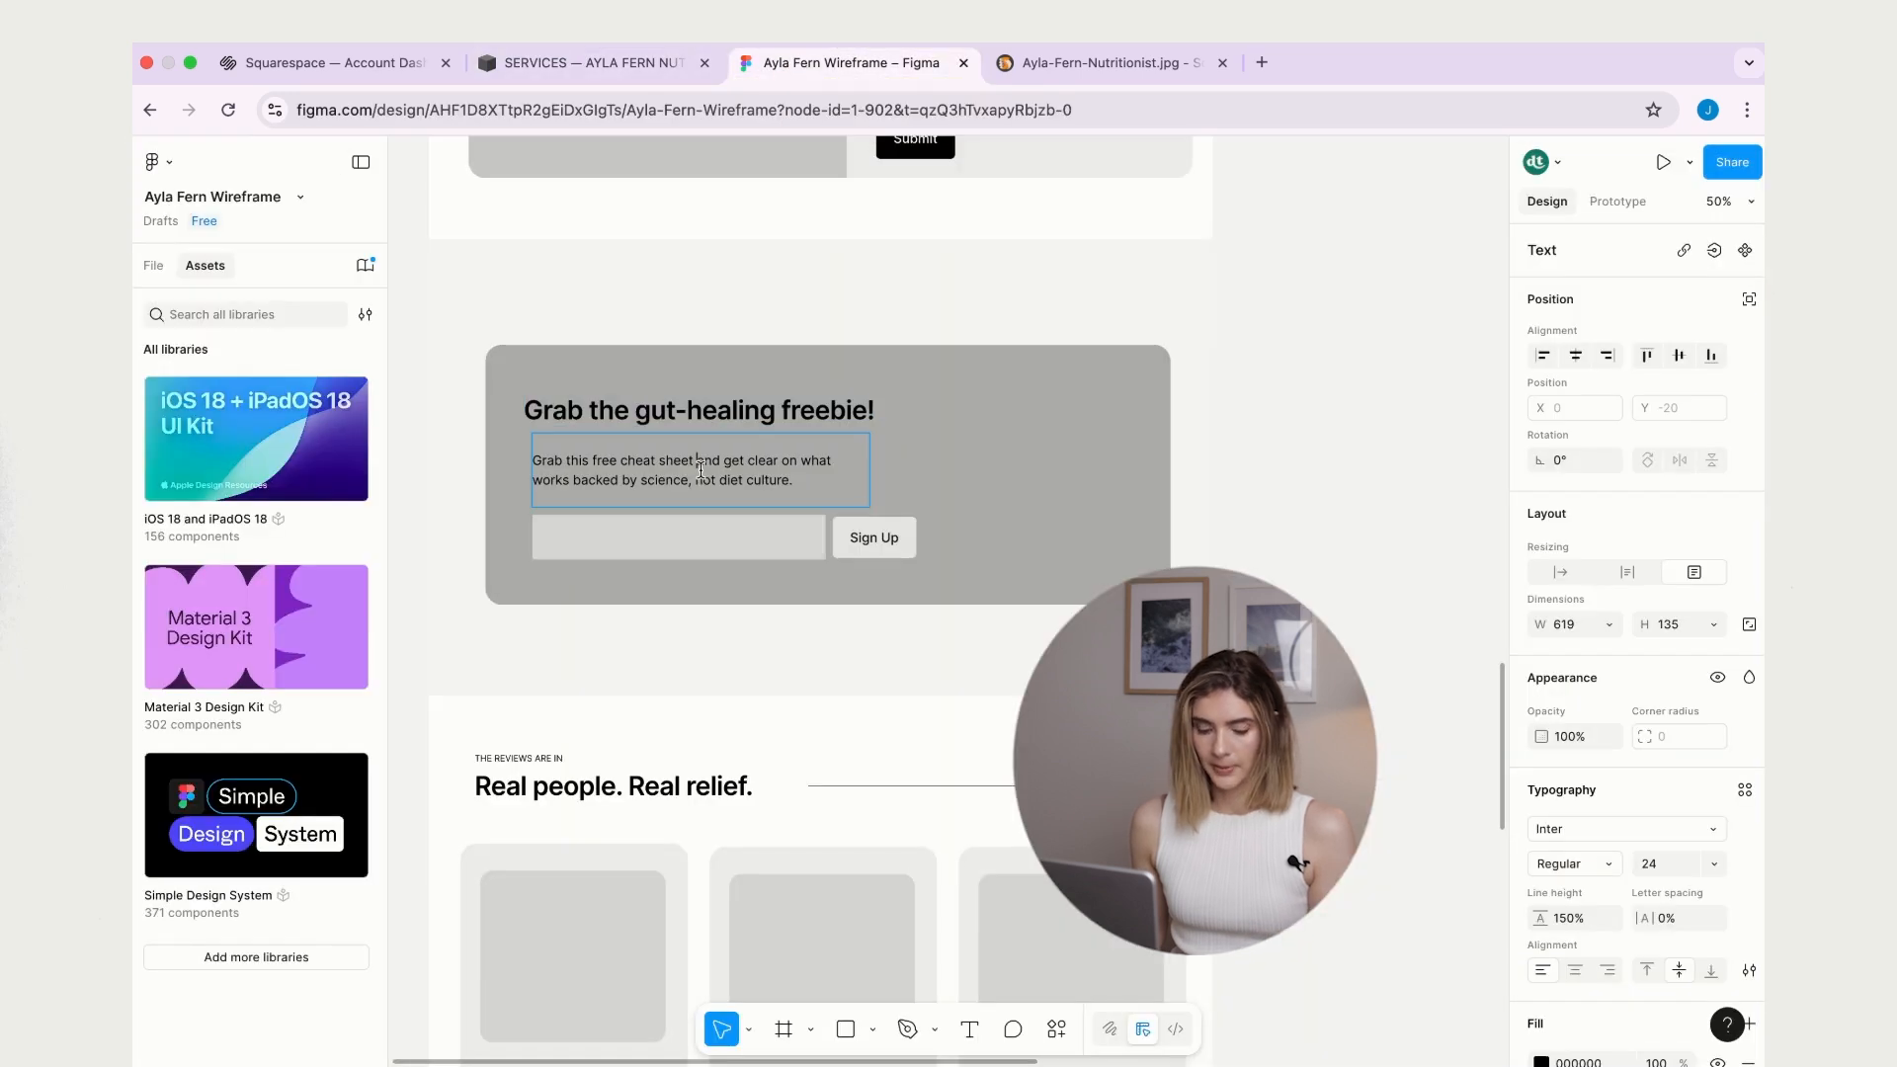
{"action": "left_click", "coordinate": [595, 63]}
{"action": "double_click", "coordinate": [503, 649]}
{"action": "type", "text": "Grab this free cheat sheet and get clear on what works backed by science, not diet culture."}
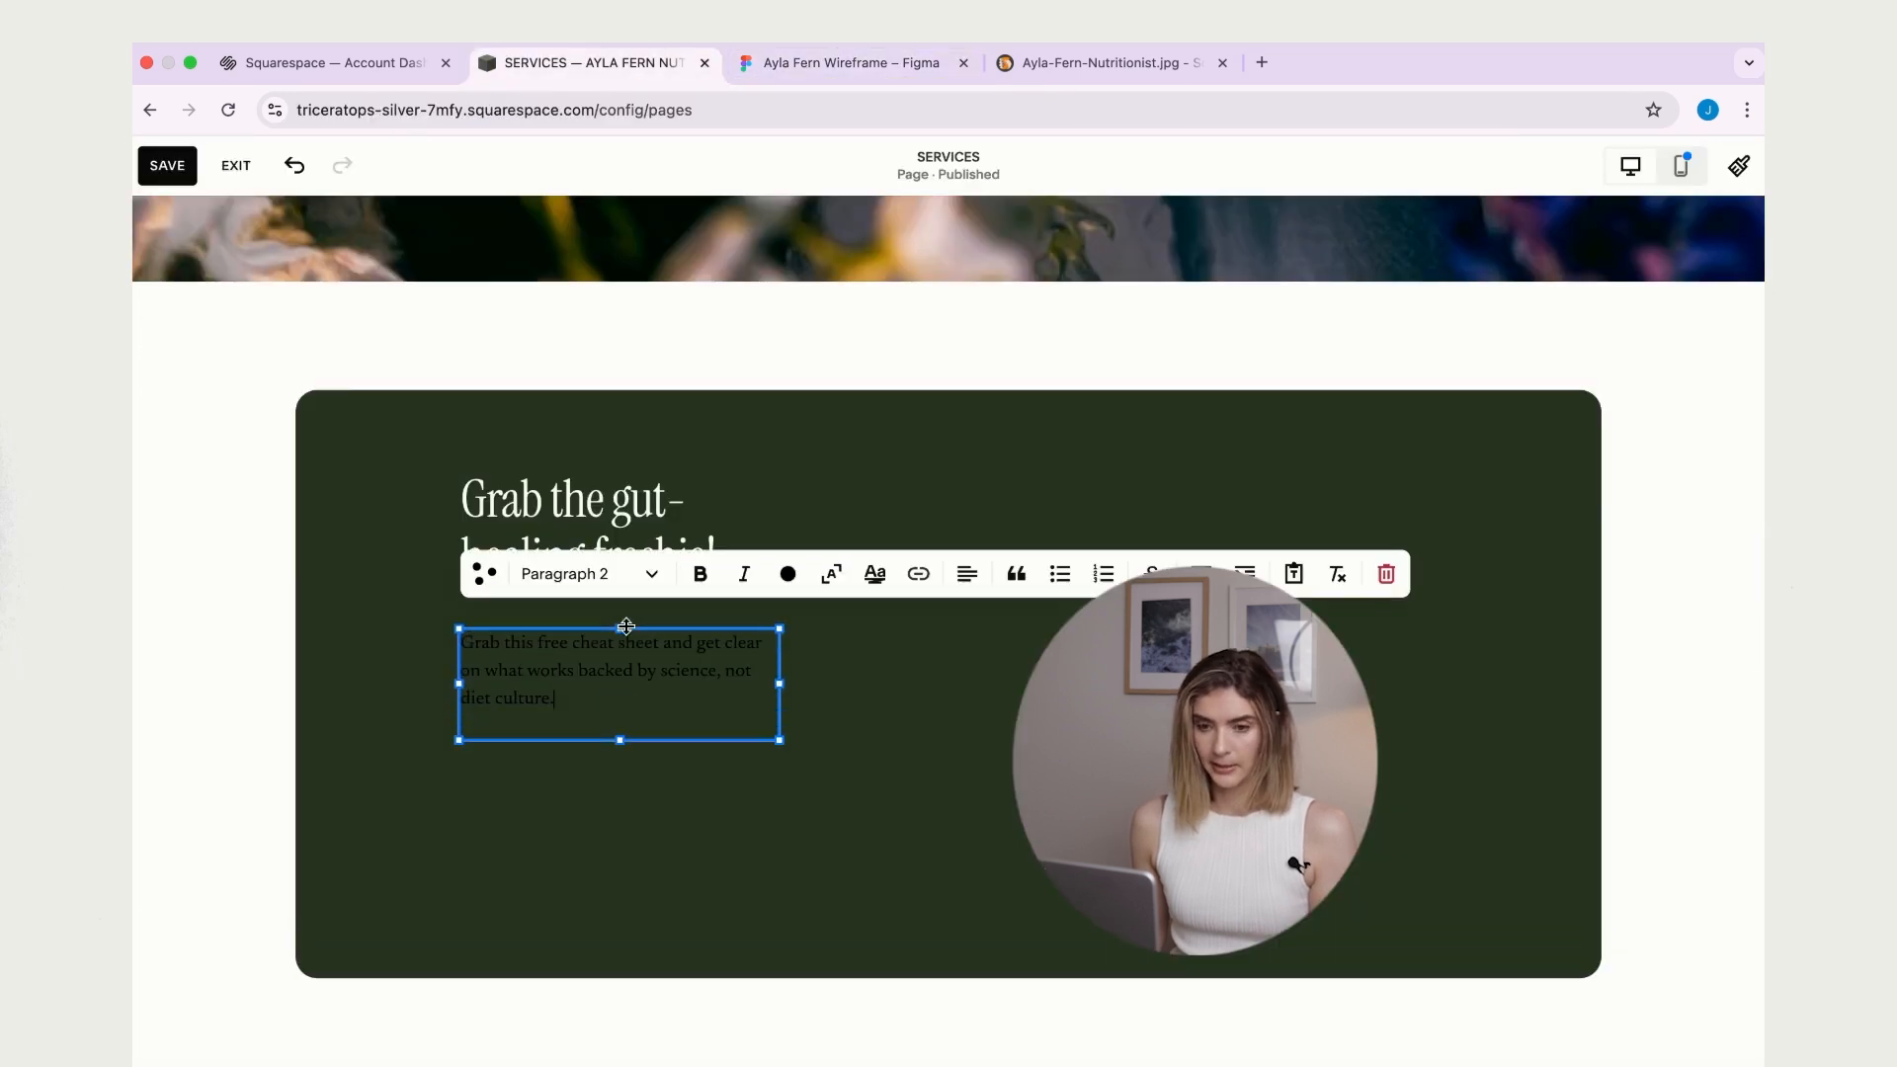
{"action": "key", "text": "super+a"}
{"action": "left_click", "coordinate": [787, 574]}
{"action": "left_click", "coordinate": [676, 697]}
- Widen the heading to one line and resize the paragraph block
{"action": "left_click_drag", "start_coordinate": [780, 546], "coordinate": [1051, 549]}
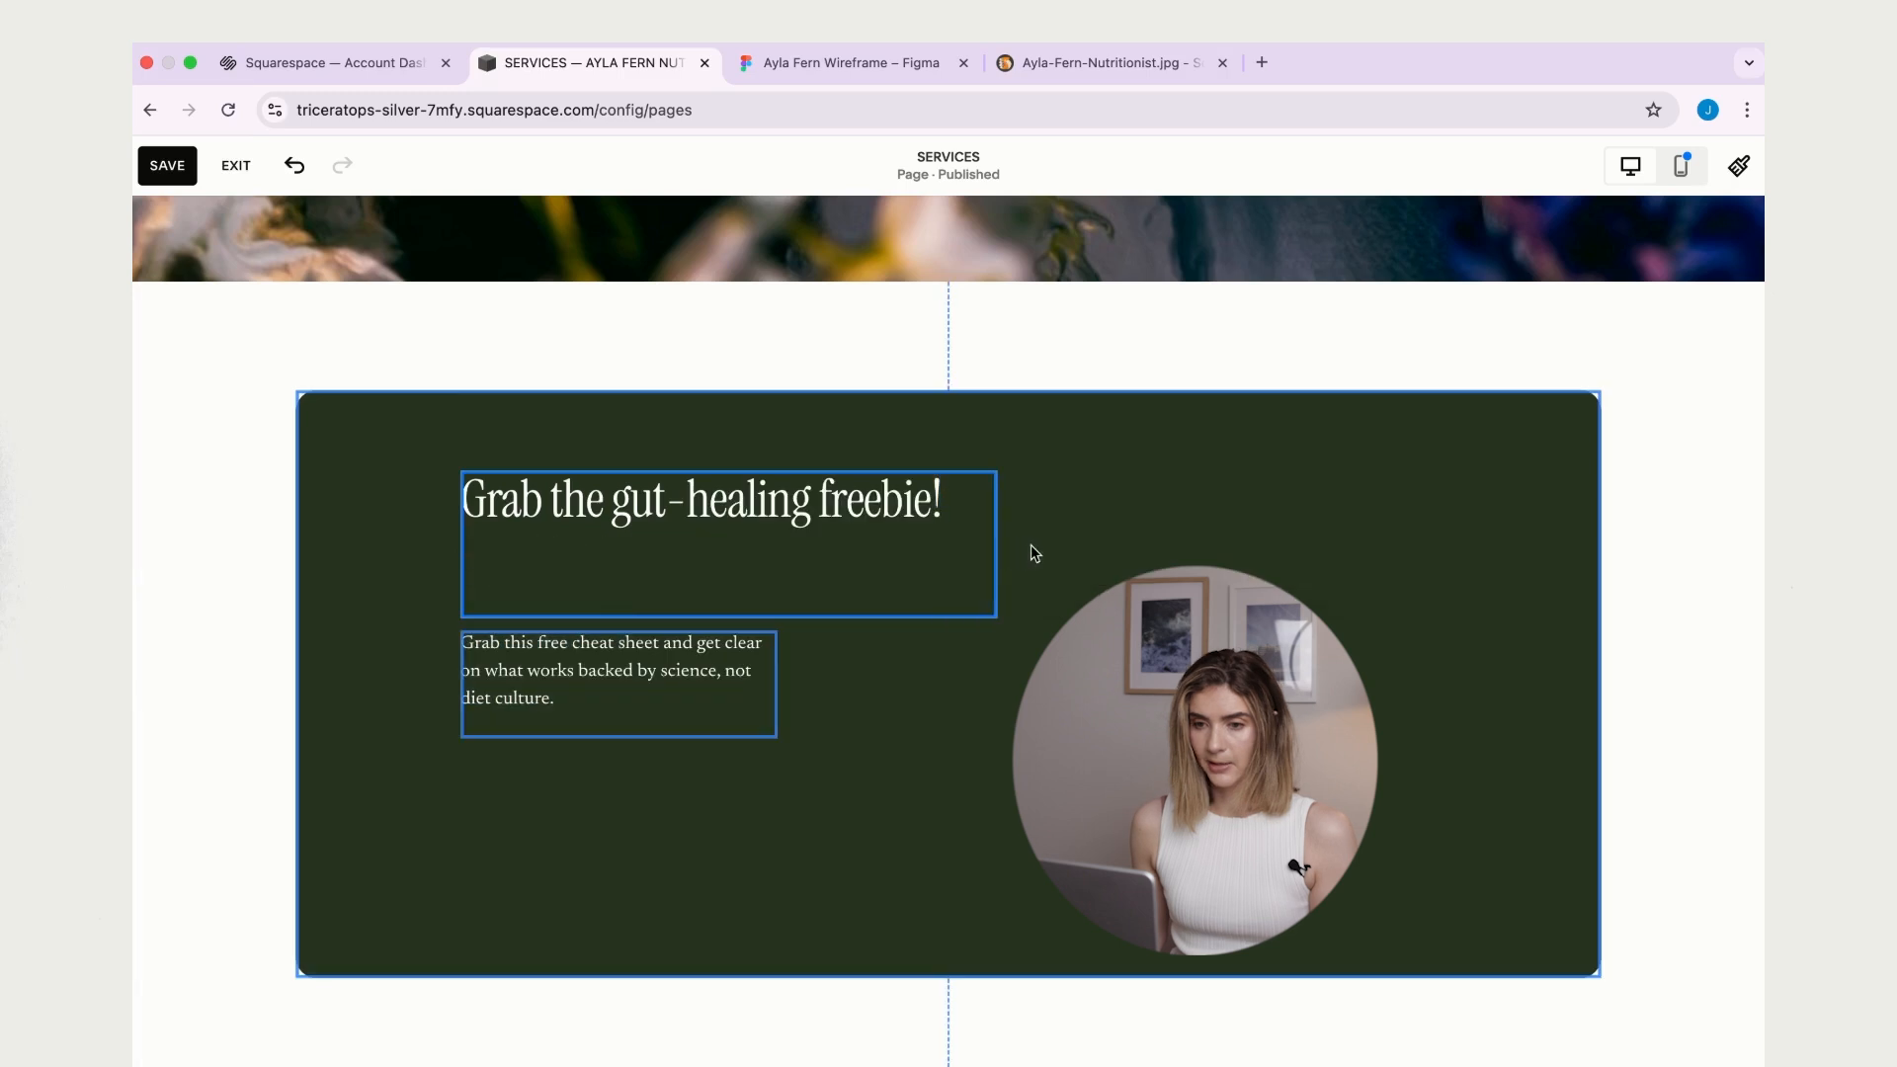
{"action": "left_click_drag", "start_coordinate": [754, 619], "coordinate": [757, 536]}
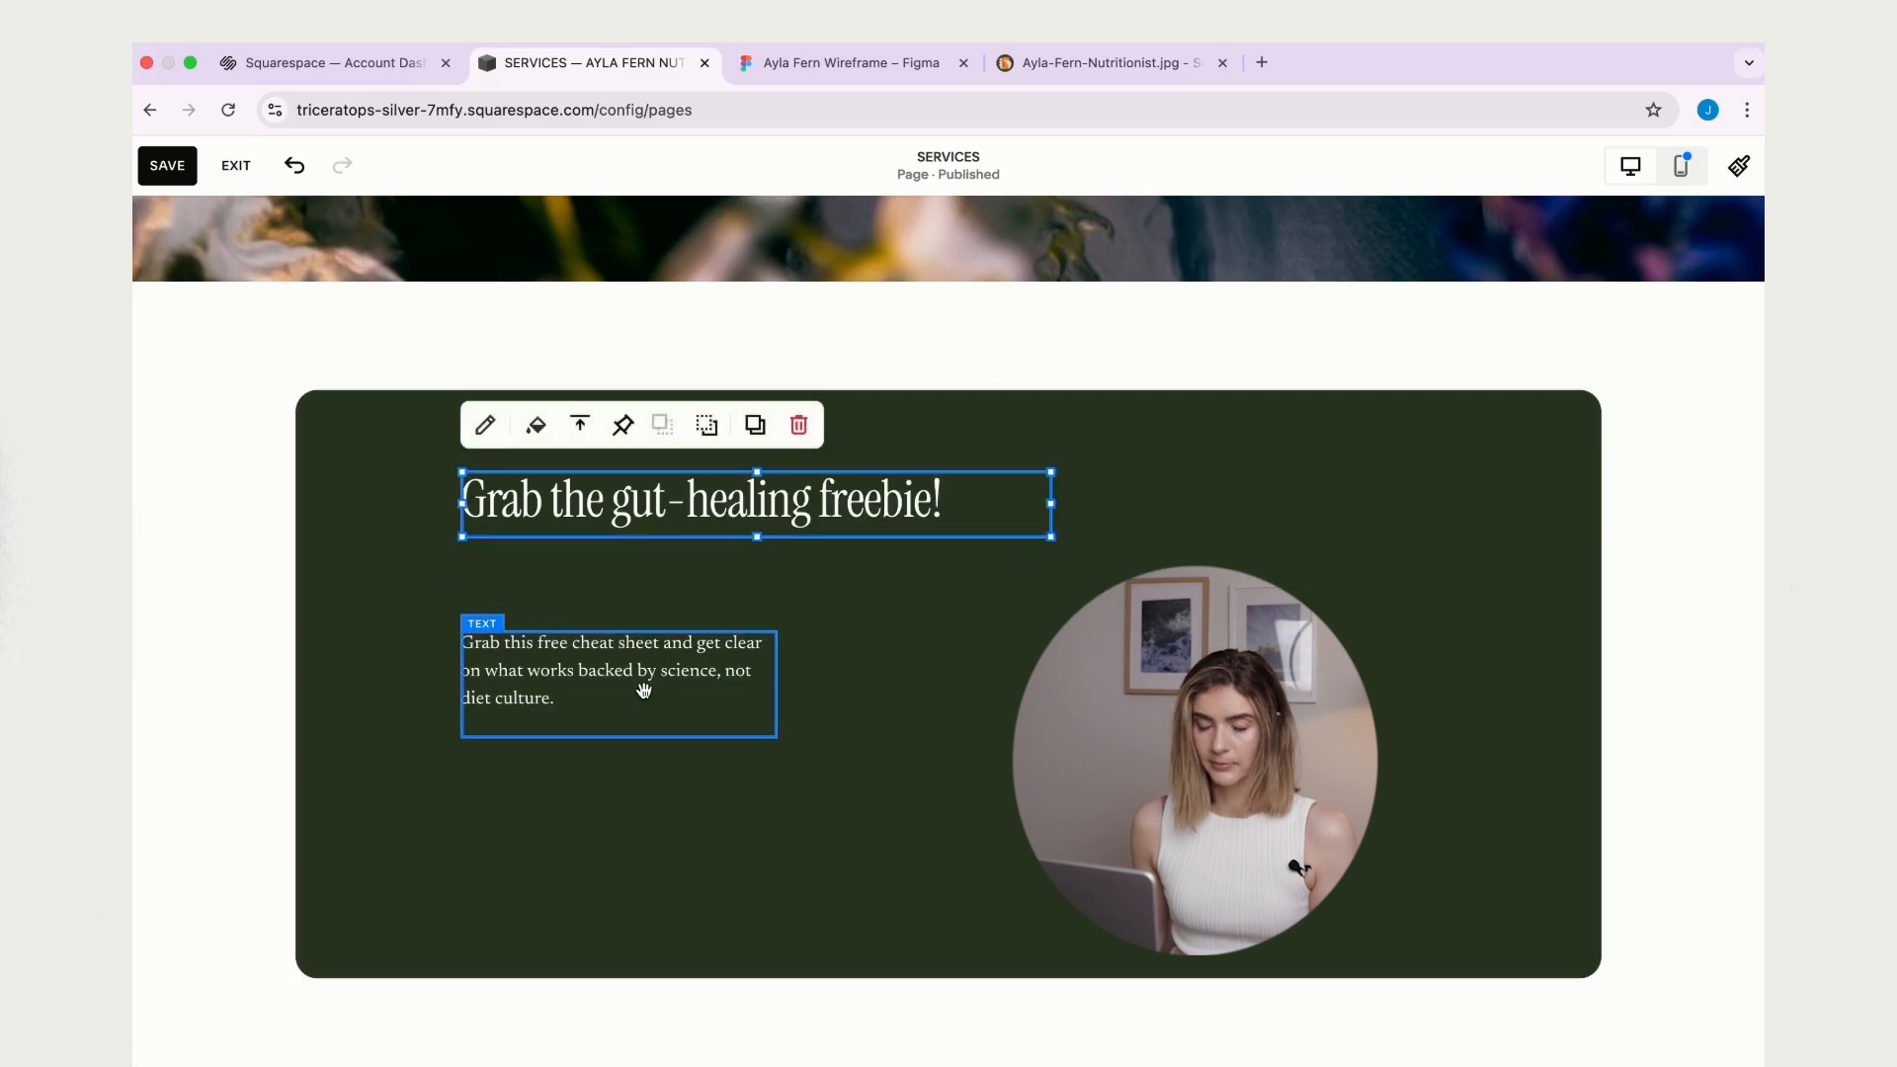
{"action": "left_click", "coordinate": [644, 682]}
{"action": "left_click_drag", "start_coordinate": [777, 644], "coordinate": [946, 637]}
{"action": "left_click_drag", "start_coordinate": [698, 697], "coordinate": [696, 652]}
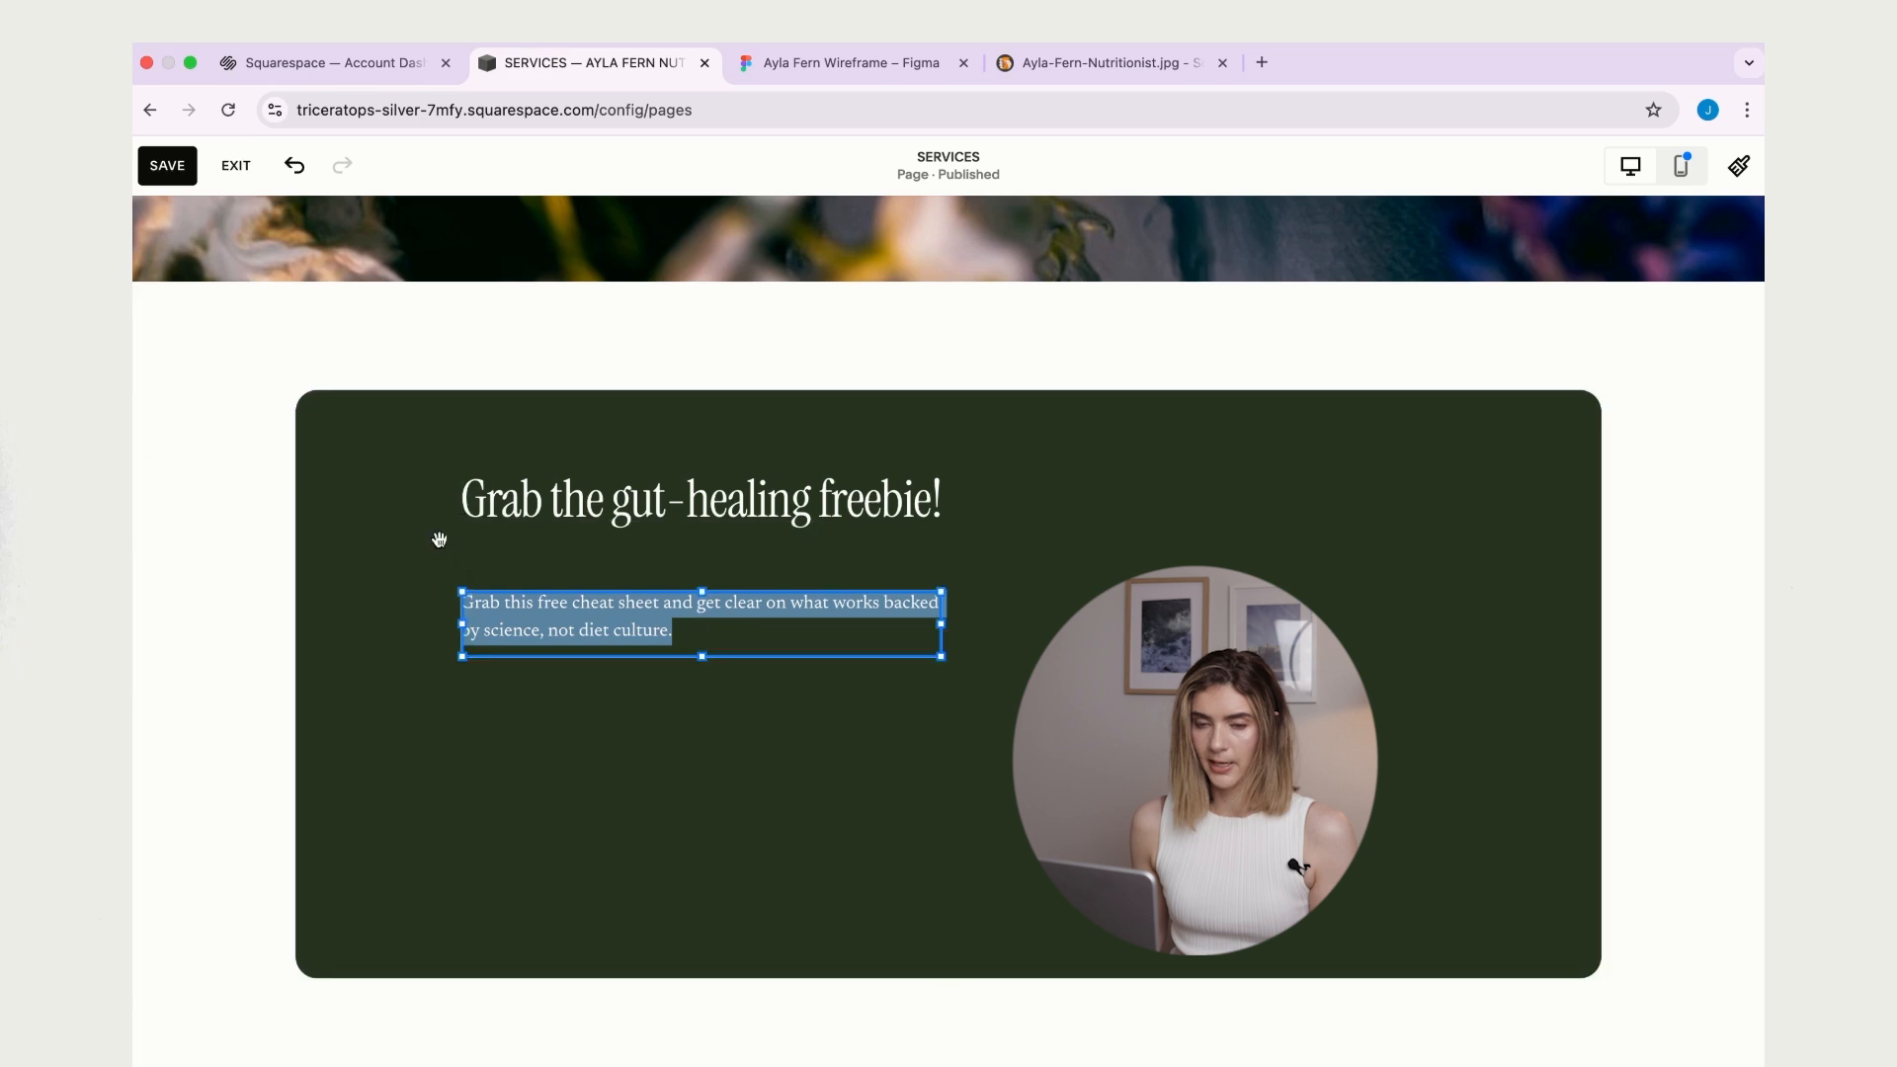
{"action": "left_click", "coordinate": [434, 500]}
- Move the heading and paragraph together down-left, then nudge the heading down
{"action": "left_click", "coordinate": [709, 521]}
{"action": "left_click", "coordinate": [686, 630], "text": "shift"}
{"action": "left_click_drag", "start_coordinate": [711, 509], "coordinate": [674, 558]}
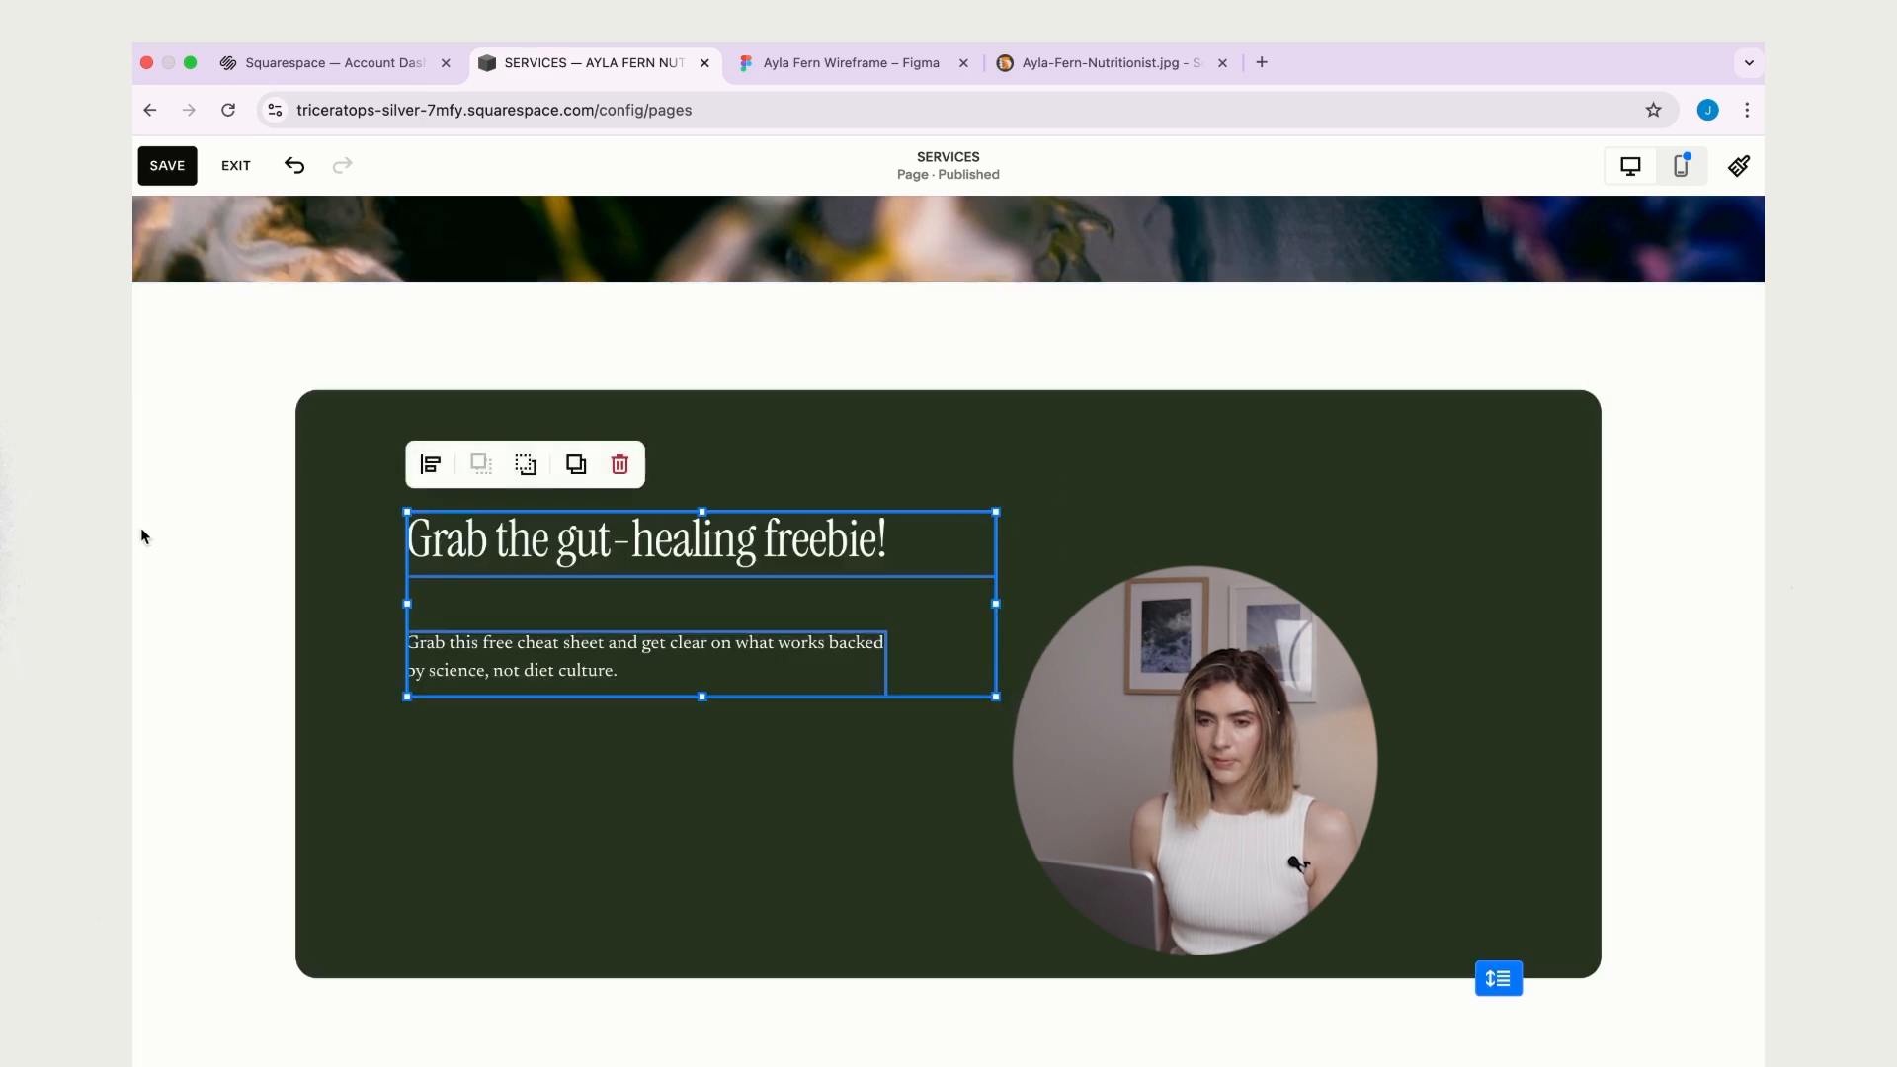
{"action": "left_click", "coordinate": [191, 529]}
{"action": "scroll", "coordinate": [1360, 614], "scroll_direction": "down", "scroll_amount": 1}
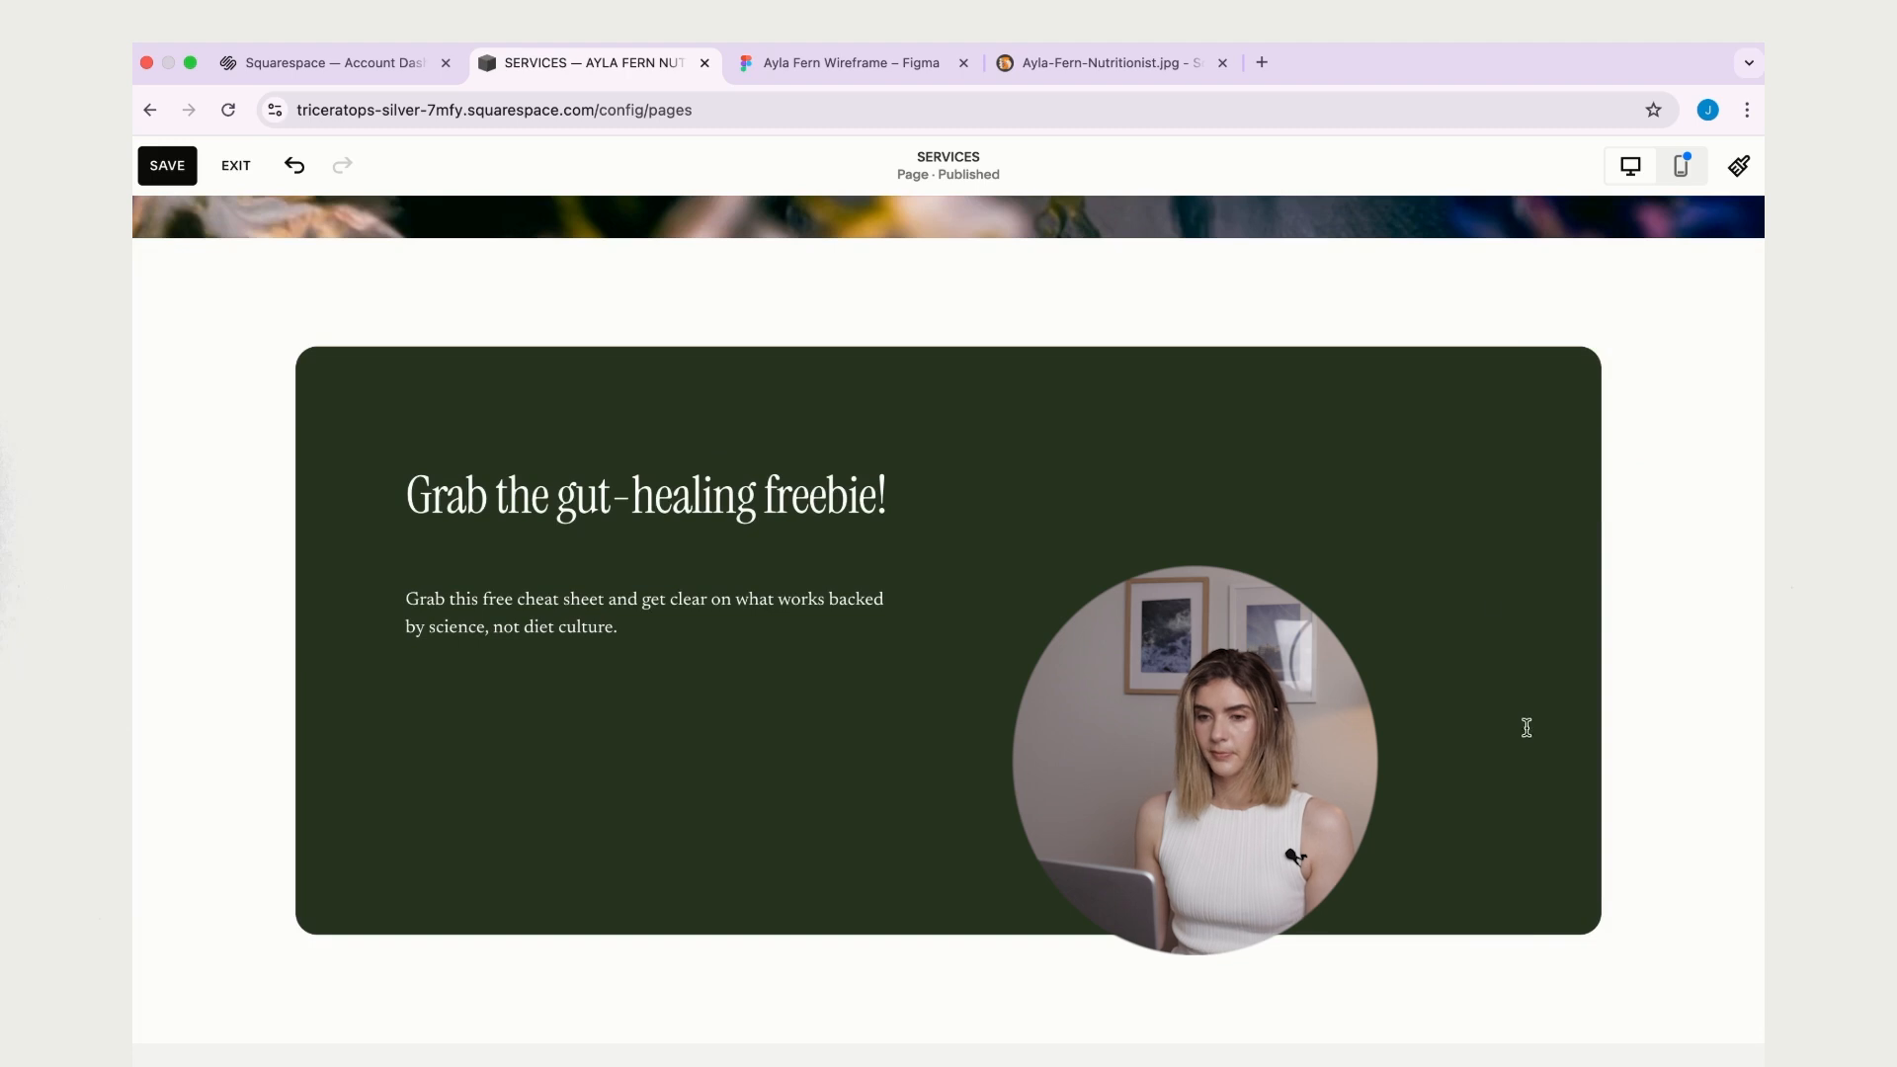
{"action": "left_click", "coordinate": [590, 501]}
{"action": "left_click_drag", "start_coordinate": [590, 501], "coordinate": [590, 540]}
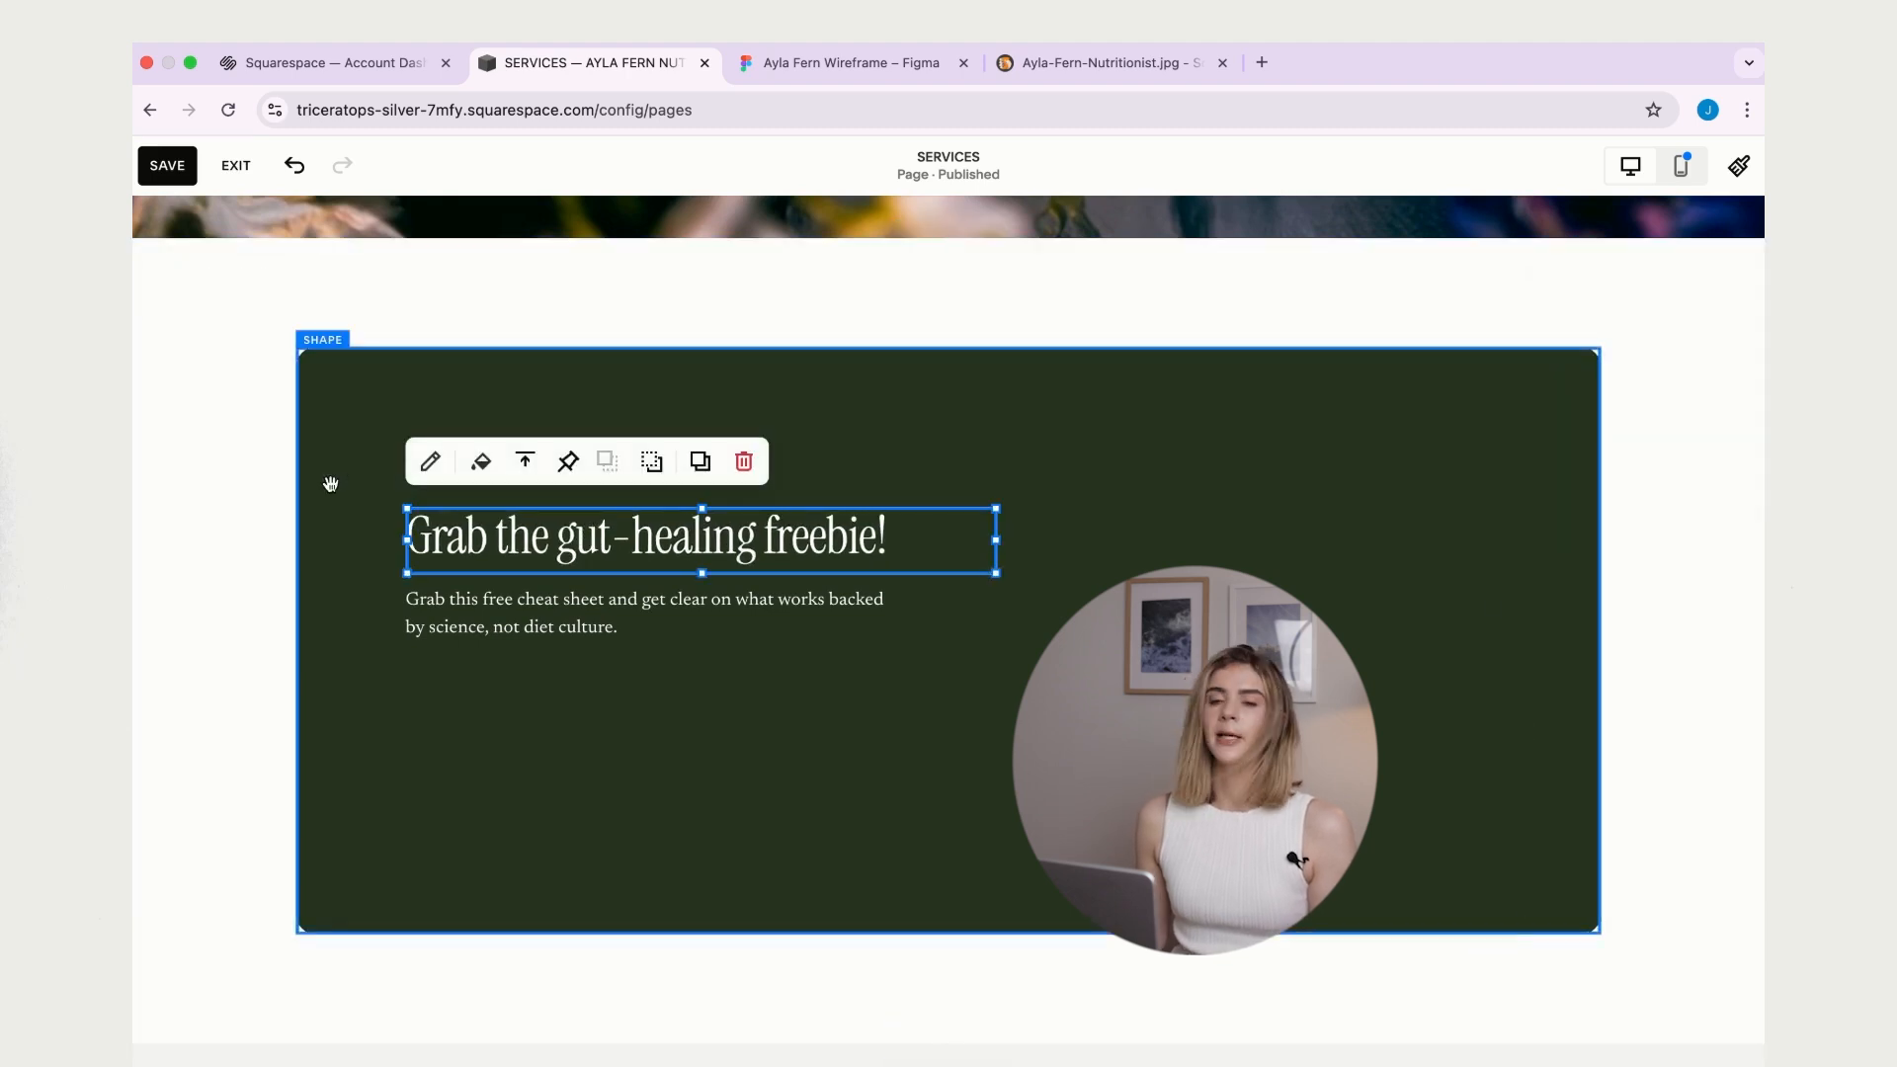
{"action": "left_click", "coordinate": [173, 511]}
{"action": "scroll", "coordinate": [209, 464], "scroll_direction": "down", "scroll_amount": 2}
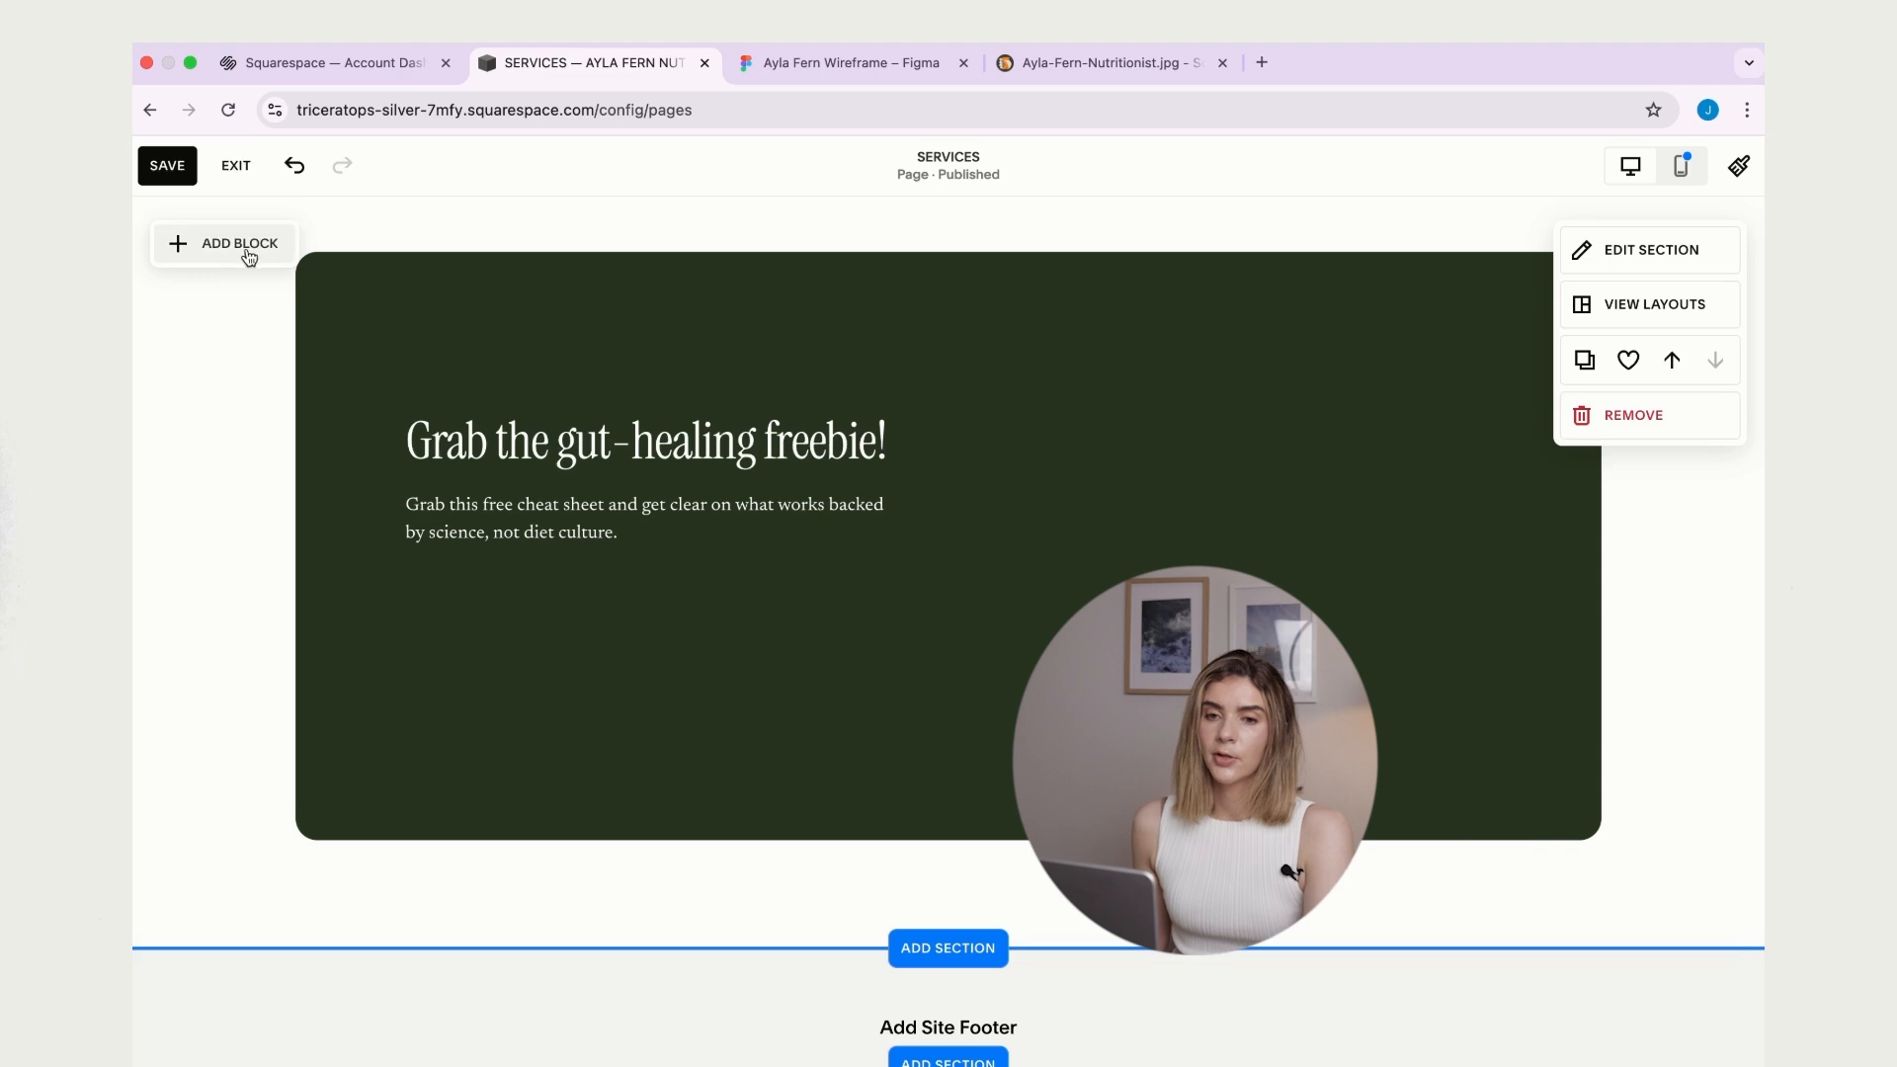
- Add a Newsletter signup block found by searching 'news'
{"action": "left_click", "coordinate": [211, 259]}
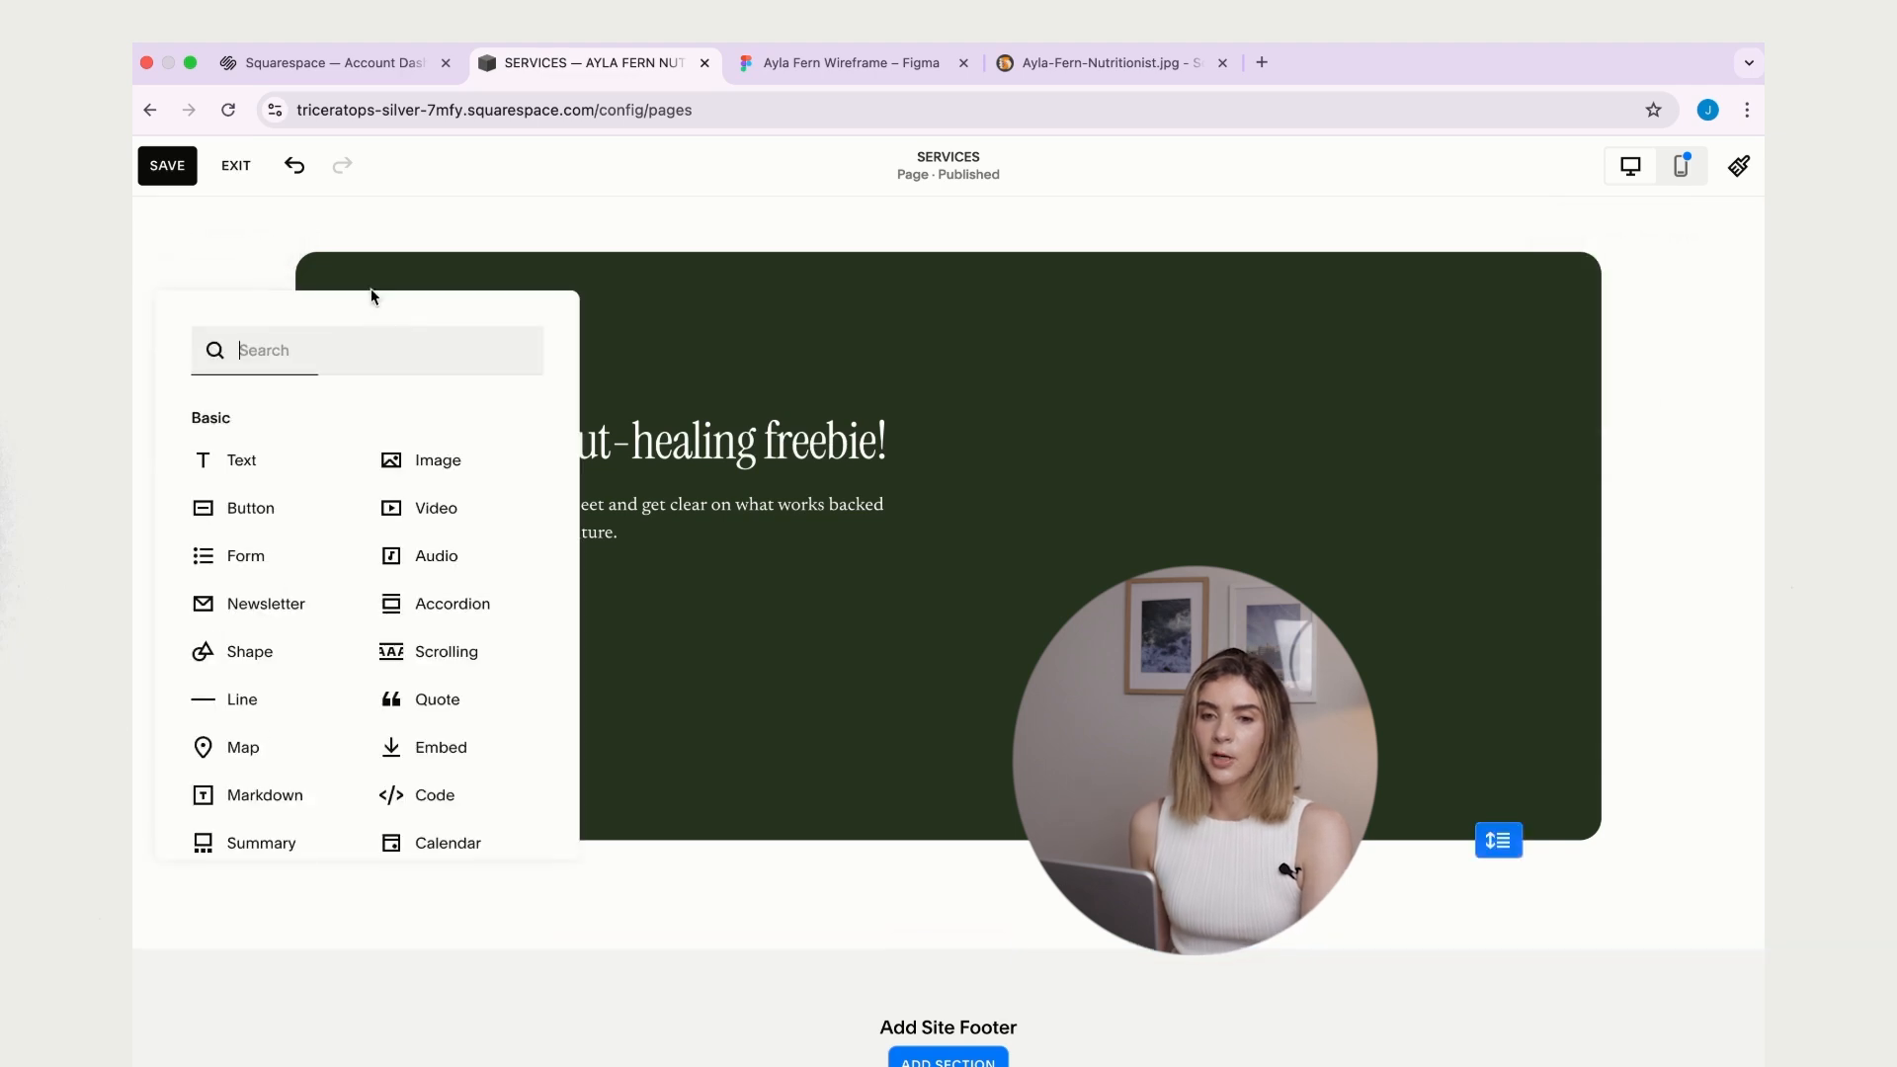
{"action": "type", "text": "news"}
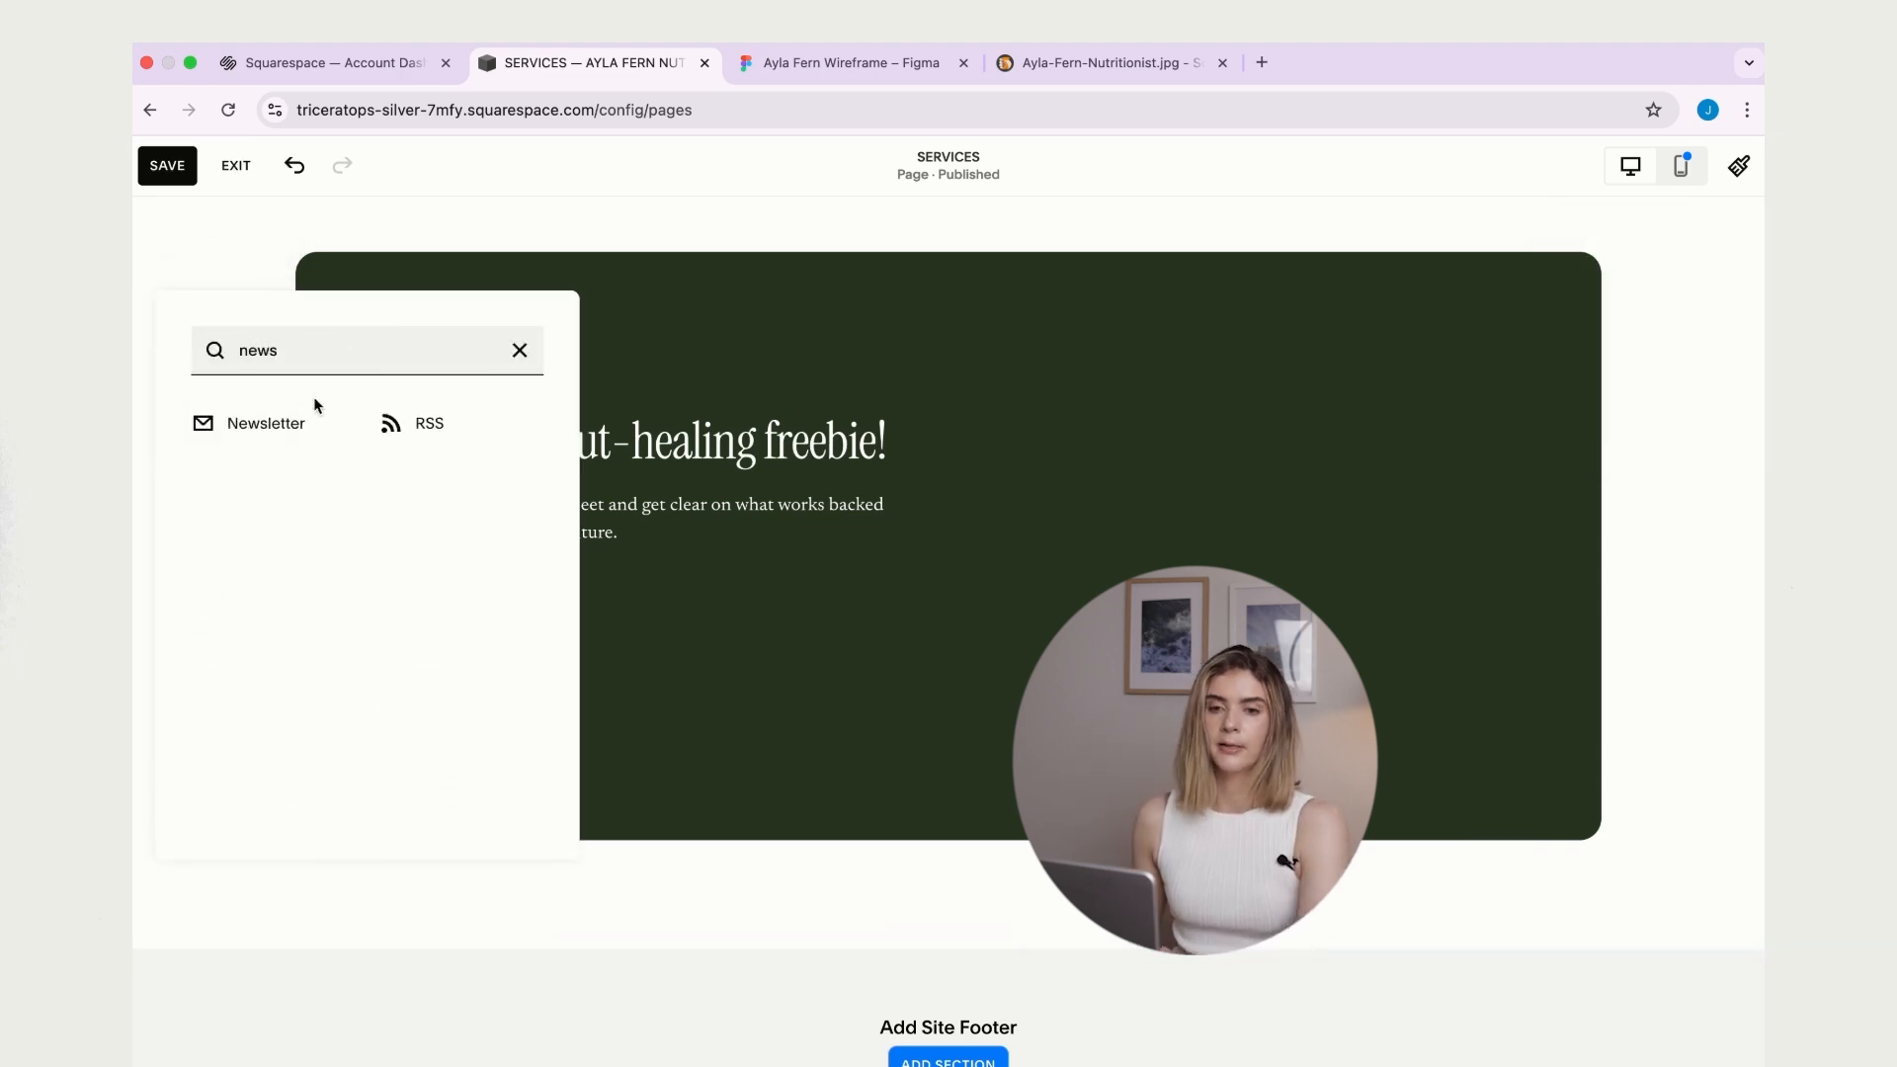
{"action": "left_click", "coordinate": [296, 425]}
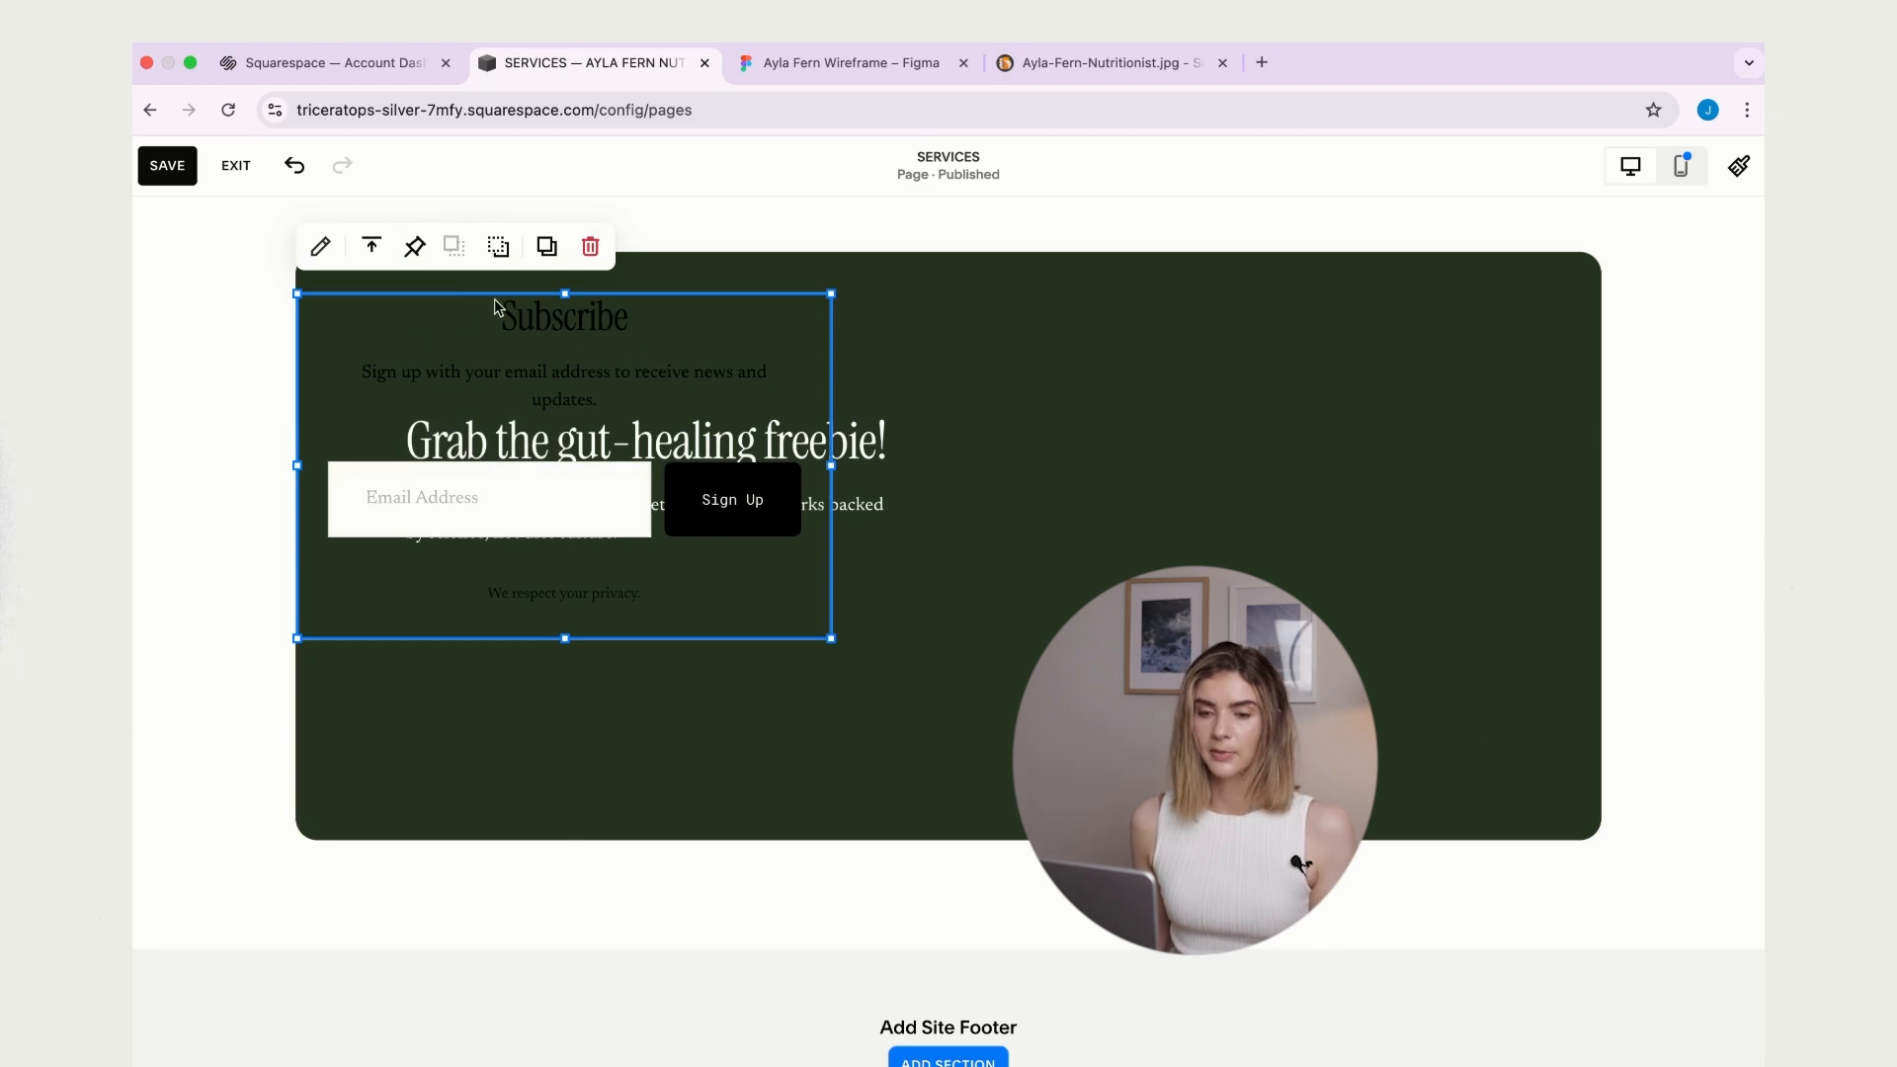
- Delete the newsletter block's Subscribe title, description and disclaimer text
{"action": "left_click", "coordinate": [314, 249]}
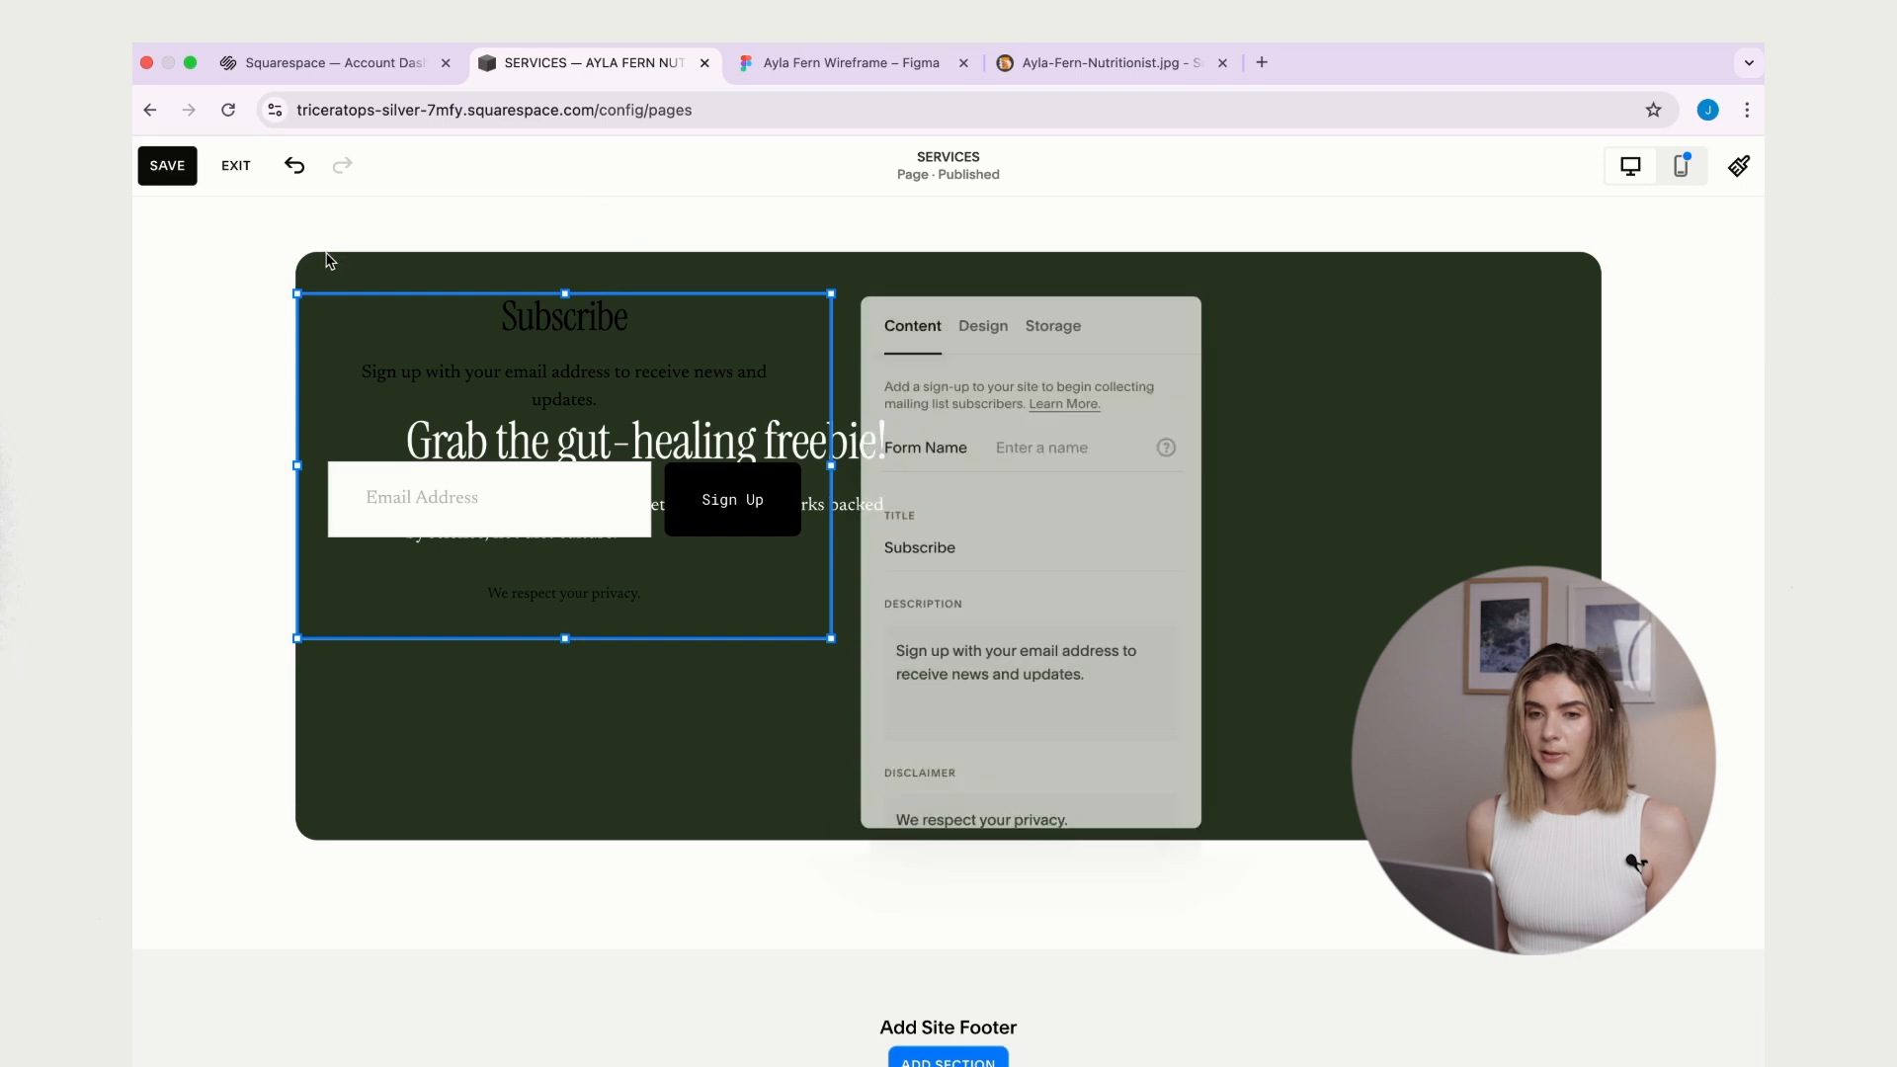
{"action": "left_click_drag", "start_coordinate": [881, 547], "coordinate": [959, 552]}
{"action": "key", "text": "BackSpace"}
{"action": "left_click", "coordinate": [1032, 691]}
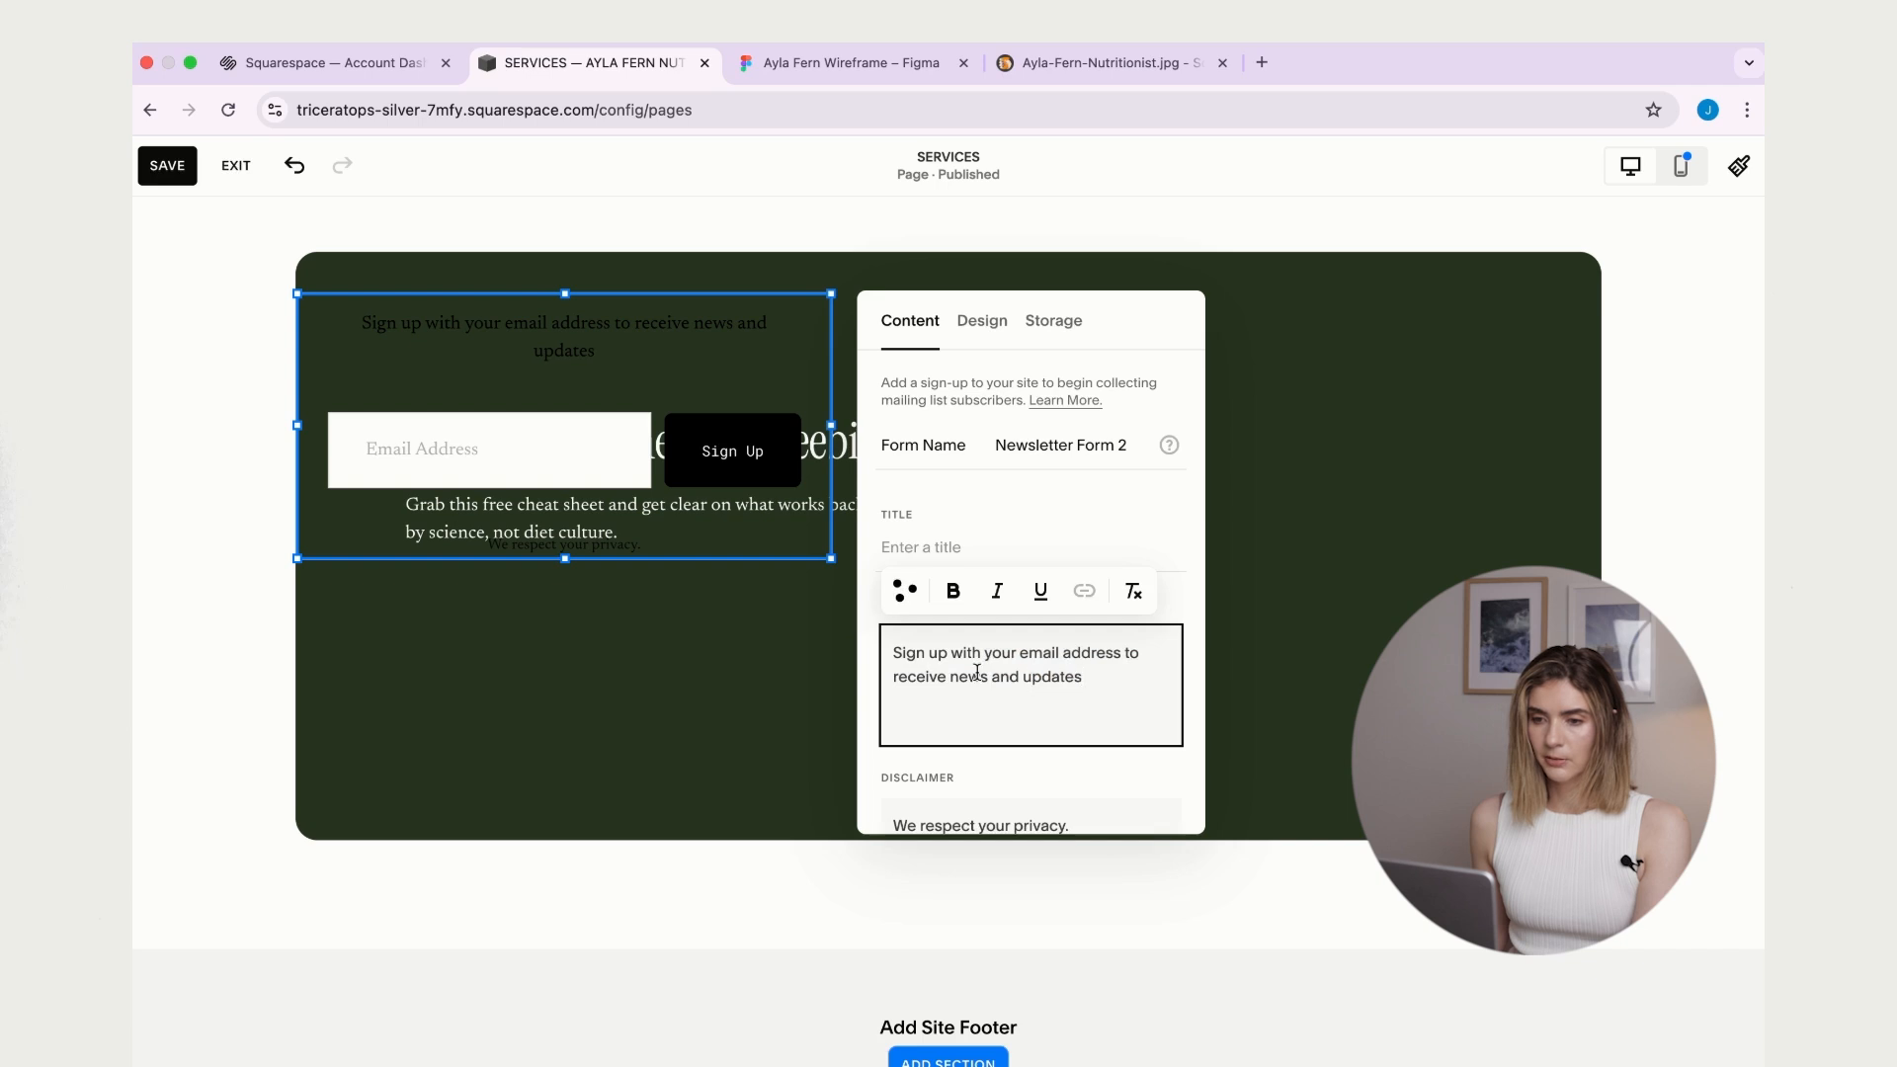
{"action": "key", "text": "ctrl+a"}
{"action": "key", "text": "BackSpace"}
{"action": "left_click", "coordinate": [1027, 820]}
{"action": "key", "text": "ctrl+a"}
{"action": "key", "text": "BackSpace"}
{"action": "left_click", "coordinate": [214, 528]}
- Move the stripped-down form below the paragraph and begin adding another block
{"action": "left_click_drag", "start_coordinate": [565, 346], "coordinate": [658, 563]}
{"action": "left_click", "coordinate": [198, 293]}
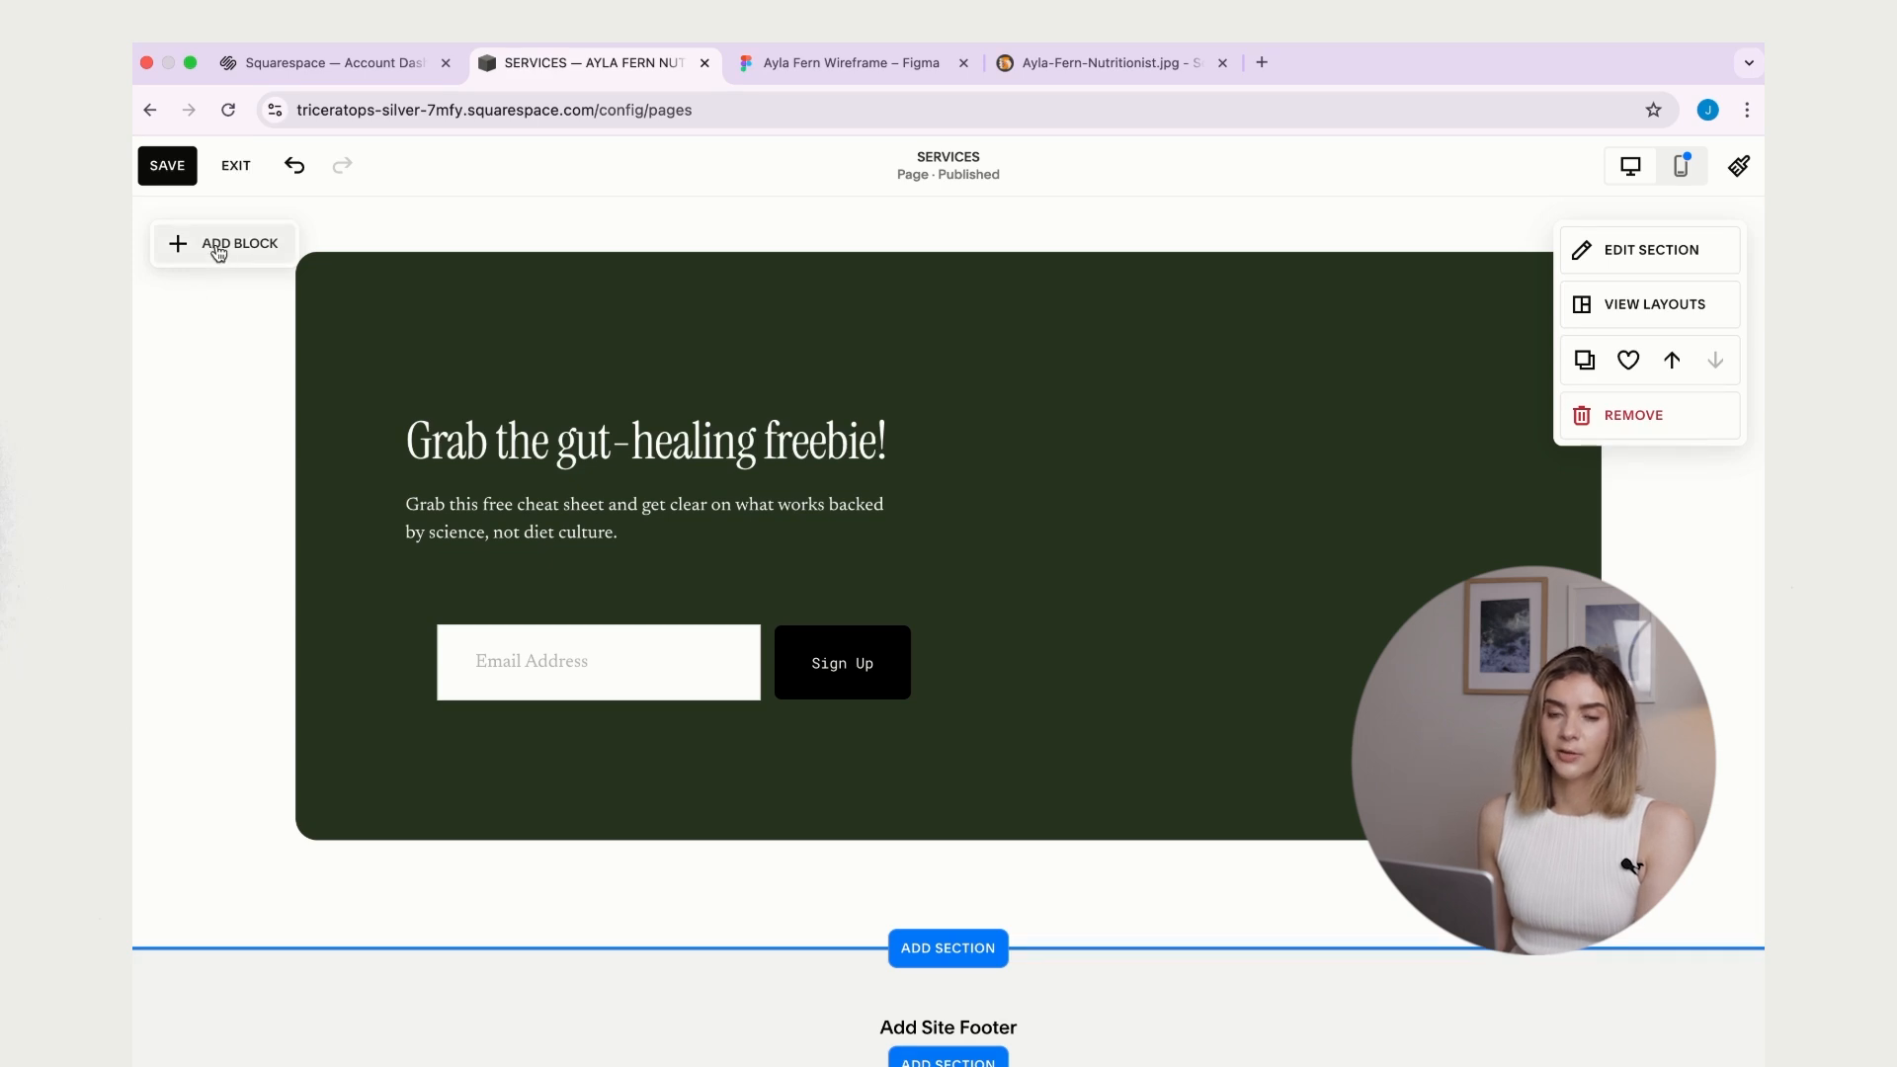
{"action": "left_click", "coordinate": [218, 254]}
- Add an image block on the card's right side holding the uploaded iPad cheat sheet image
{"action": "left_click", "coordinate": [441, 458]}
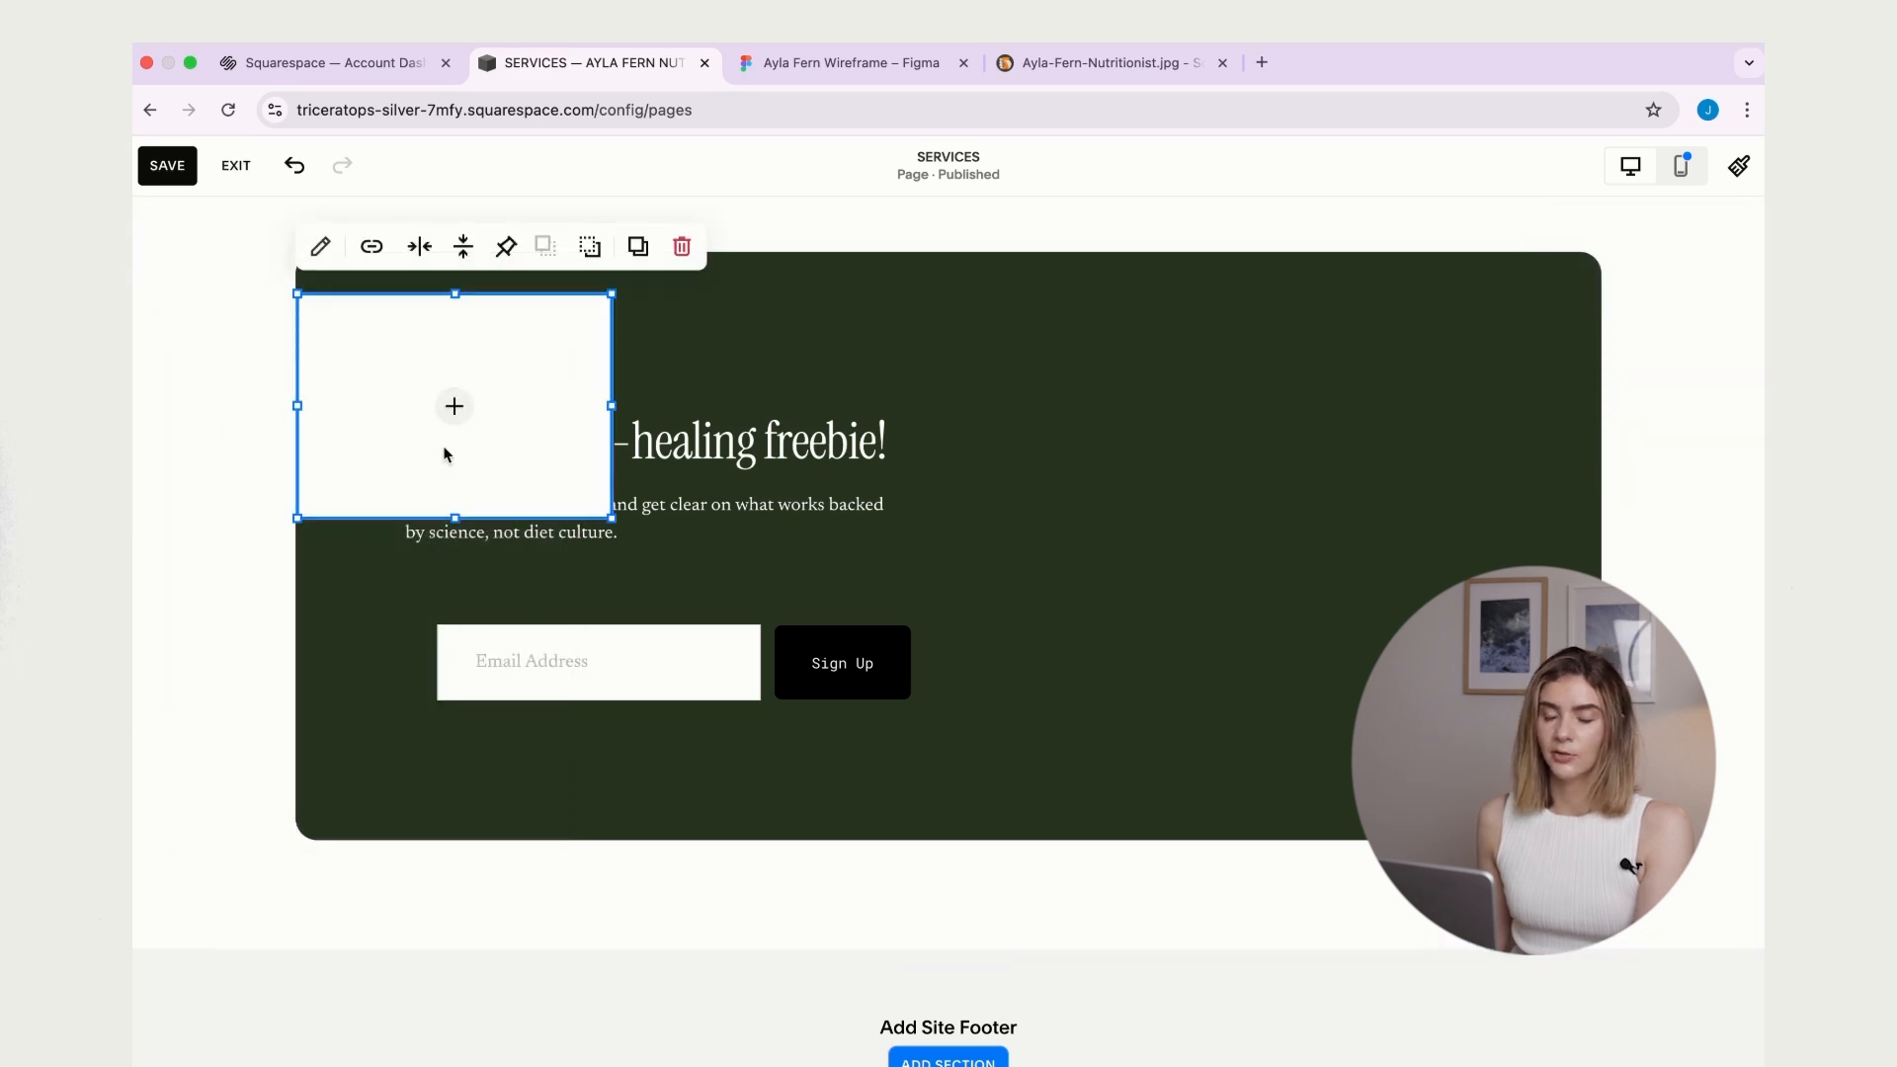
{"action": "left_click_drag", "start_coordinate": [544, 396], "coordinate": [1168, 525]}
{"action": "left_click", "coordinate": [1168, 525]}
{"action": "left_click", "coordinate": [1077, 513]}
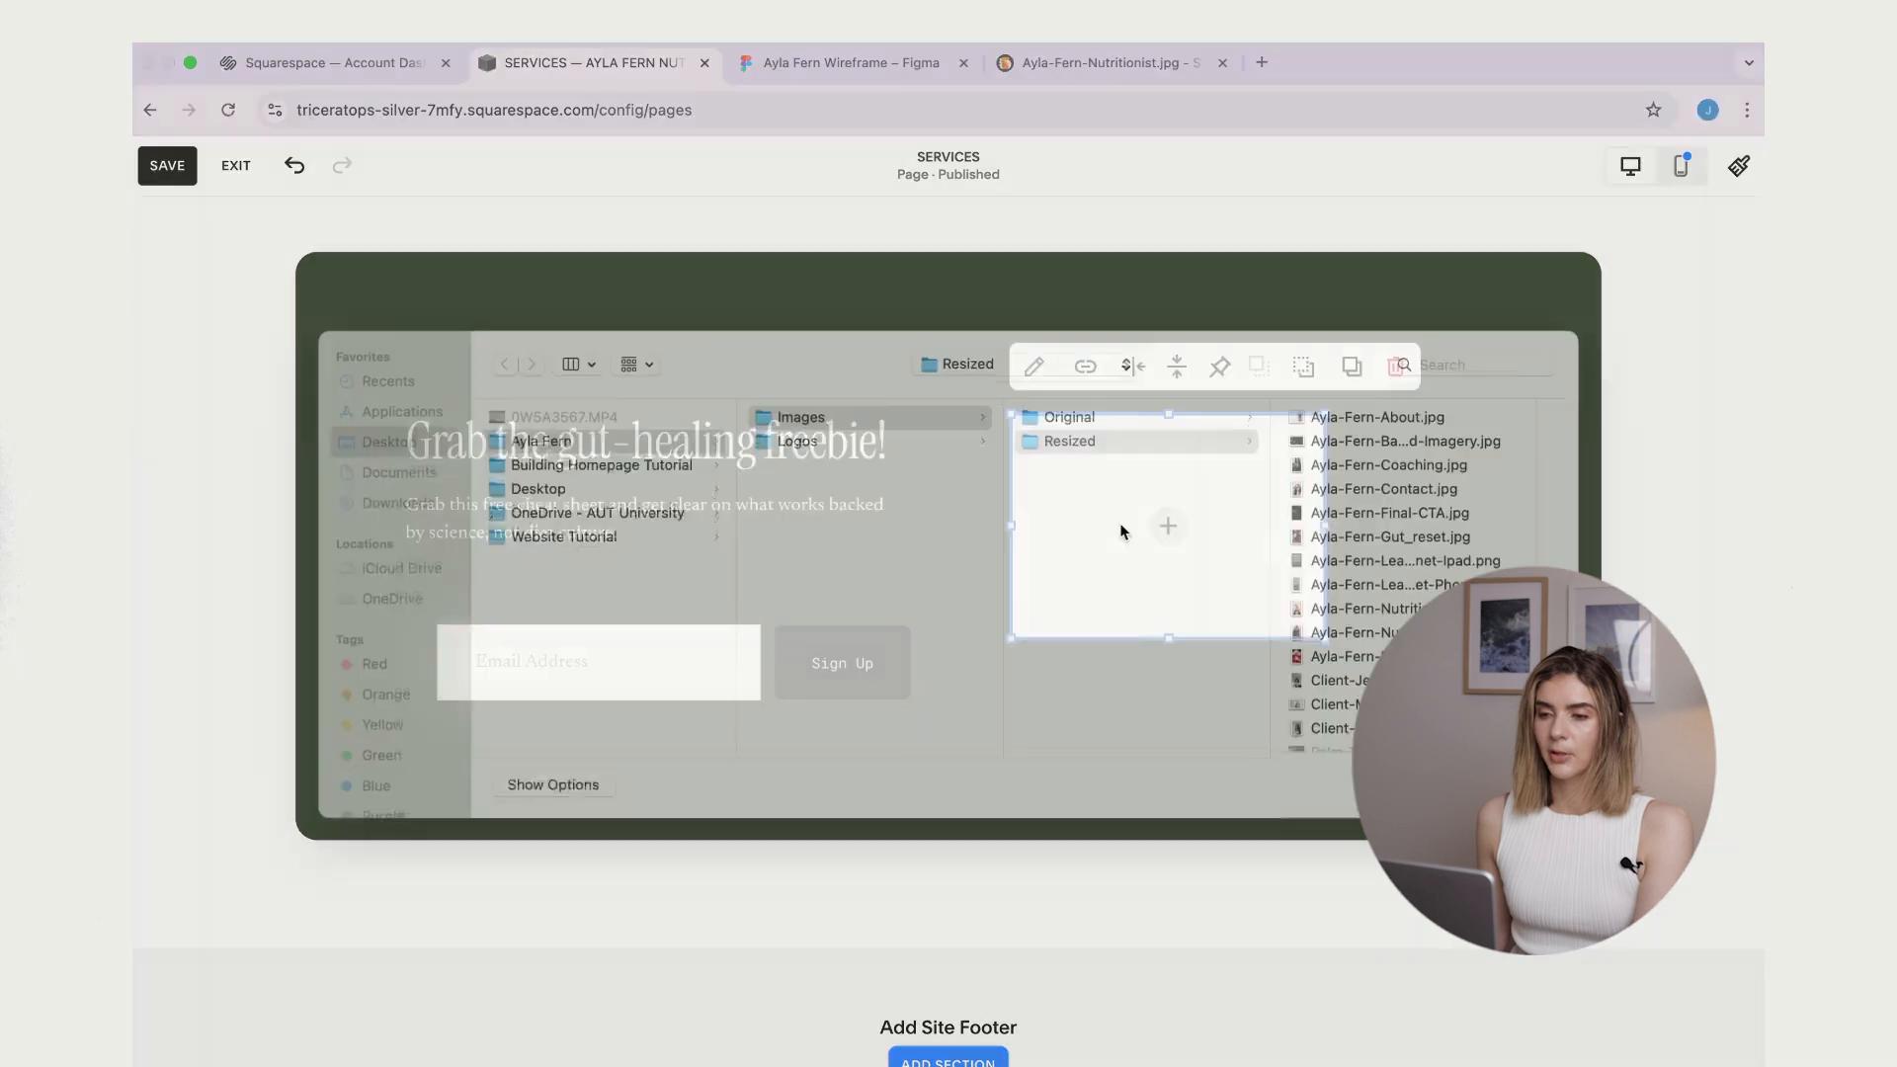
{"action": "scroll", "coordinate": [1403, 593], "scroll_direction": "down", "scroll_amount": 3}
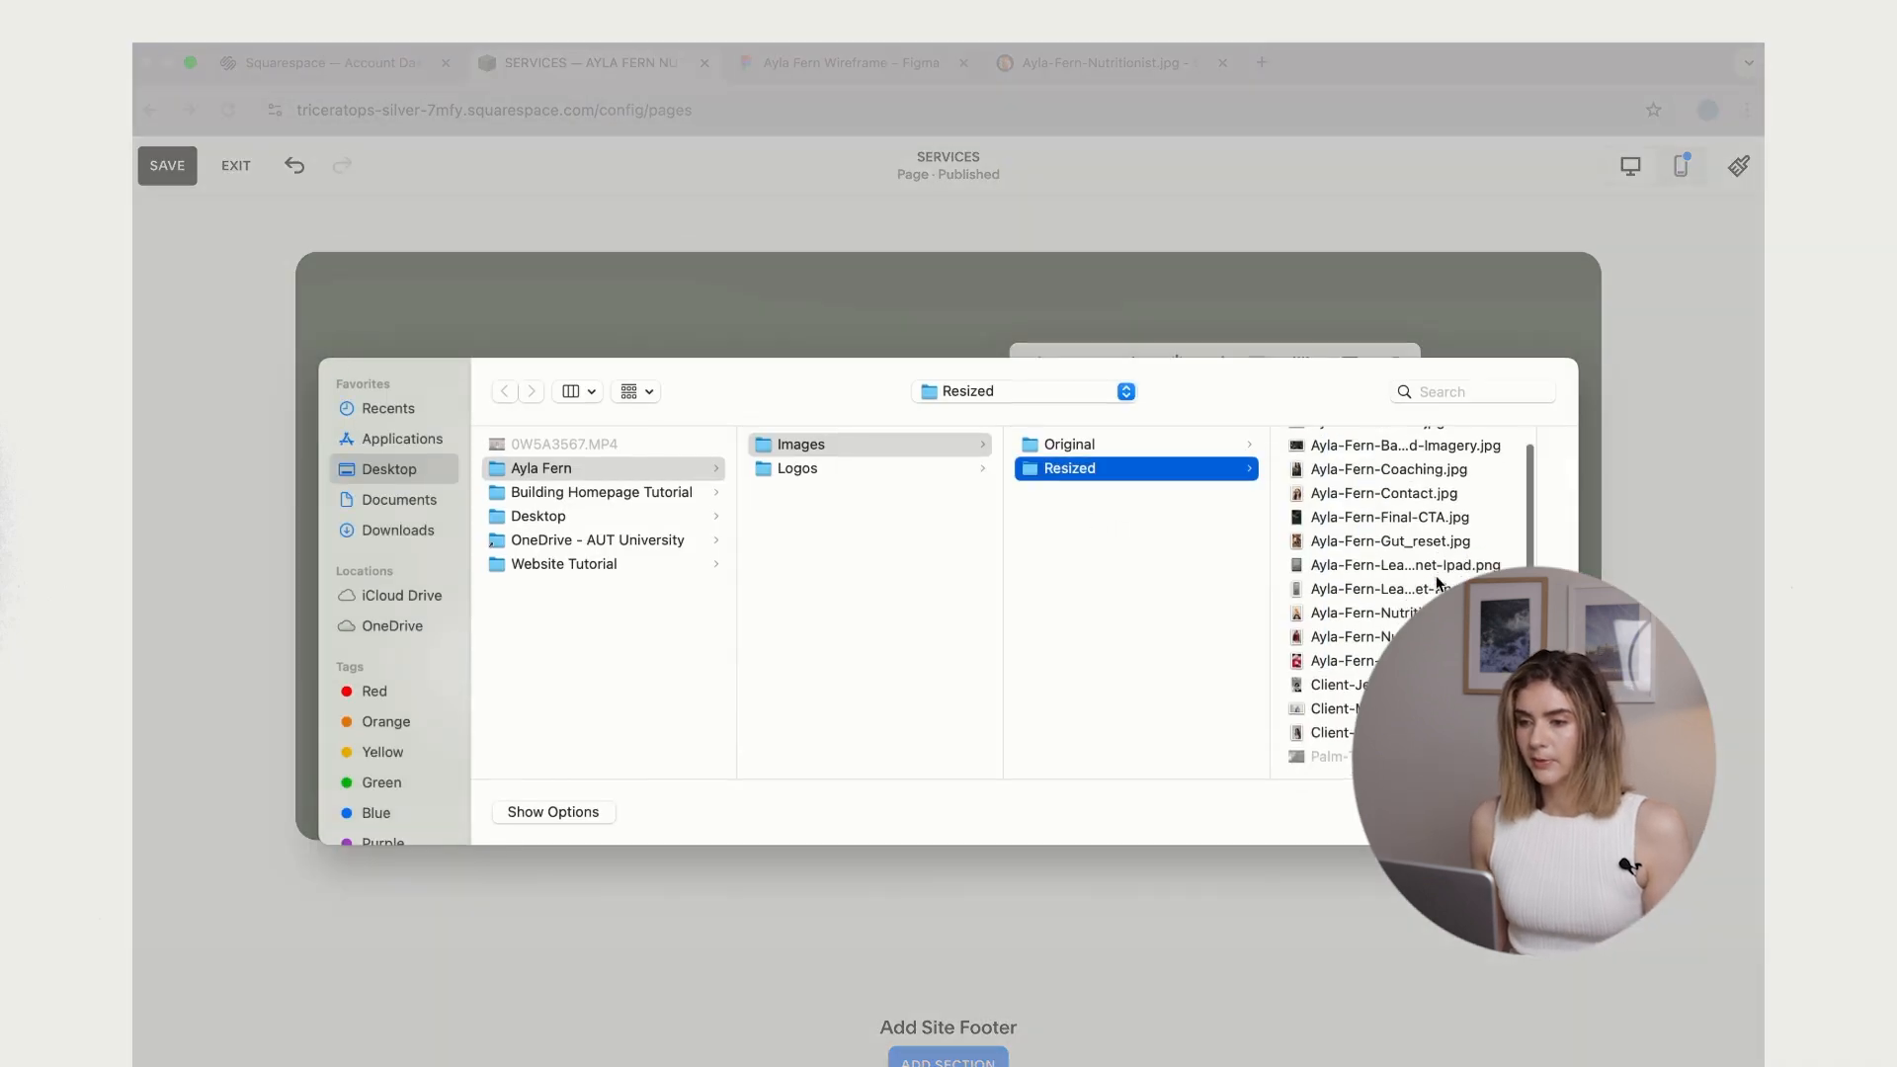
{"action": "scroll", "coordinate": [1403, 592], "scroll_direction": "up", "scroll_amount": 3}
{"action": "left_click", "coordinate": [1408, 588]}
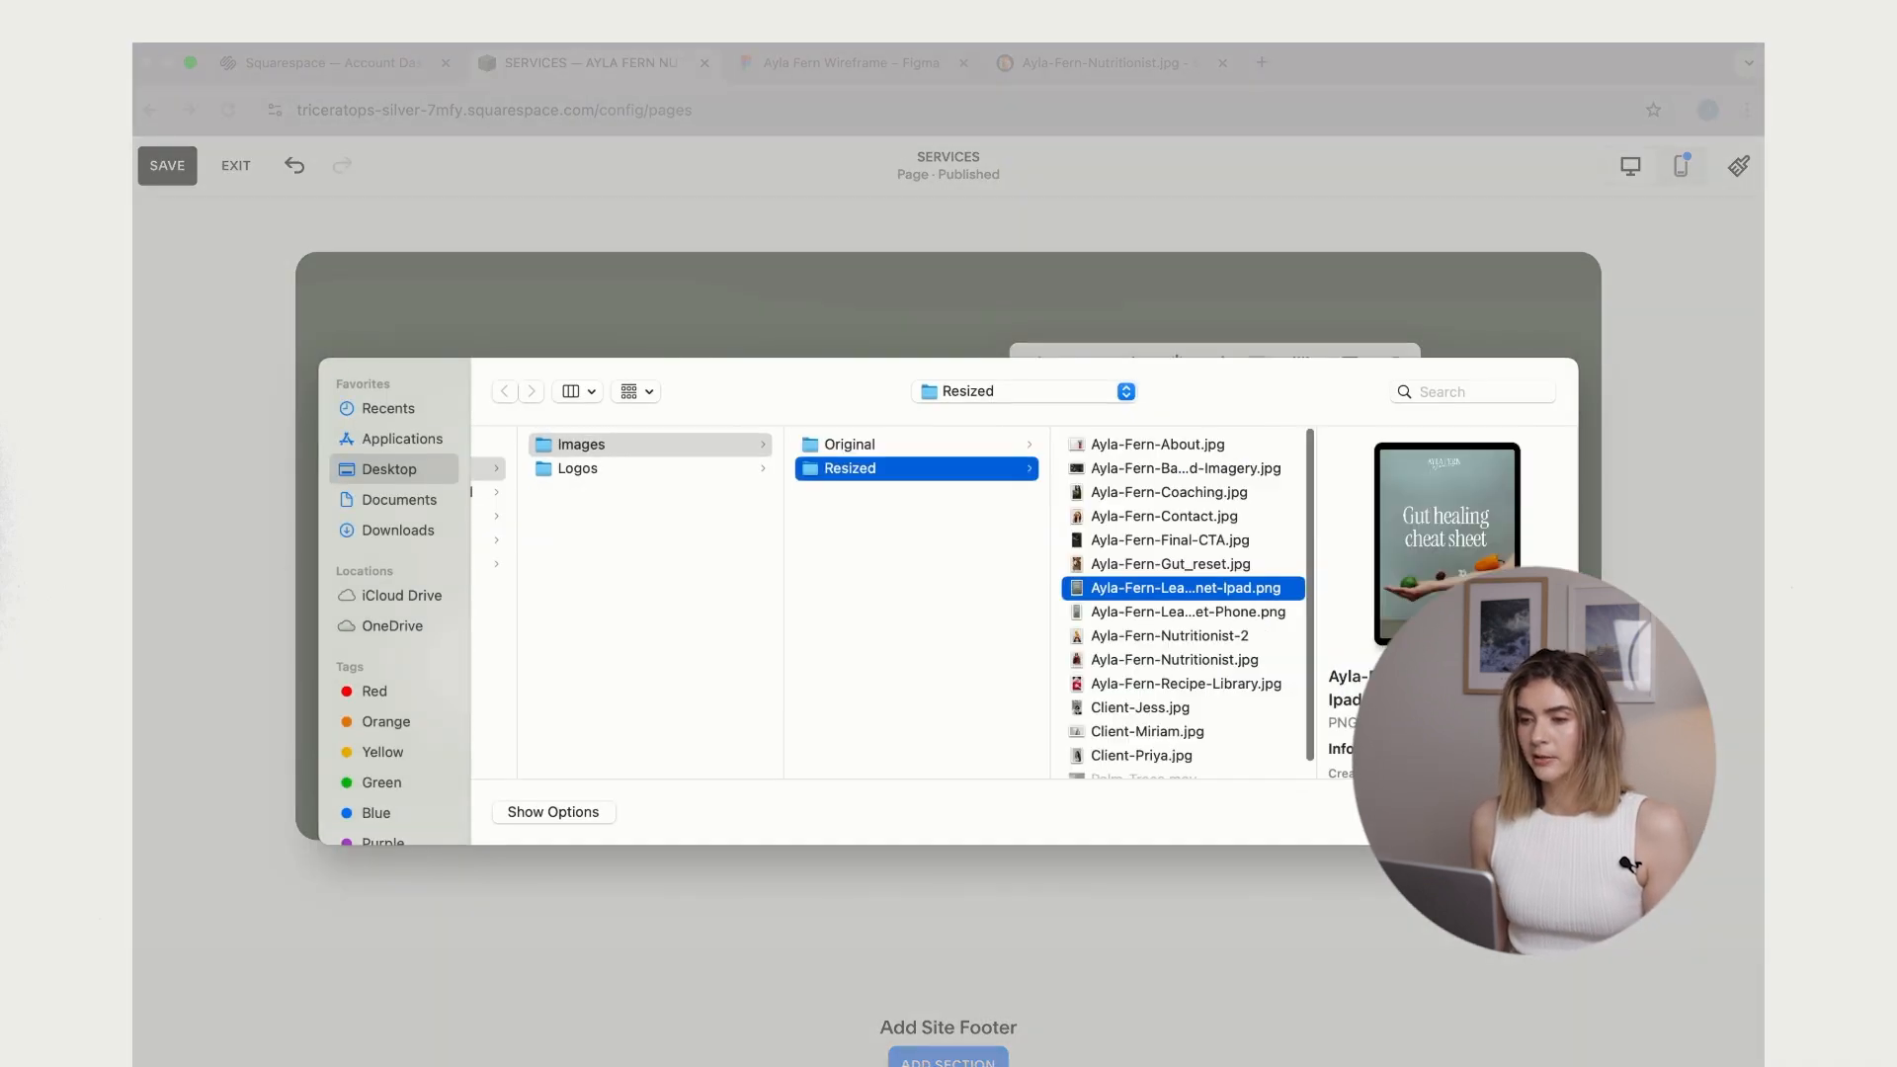
{"action": "left_click", "coordinate": [1527, 812]}
{"action": "left_click_drag", "start_coordinate": [1322, 642], "coordinate": [1326, 751]}
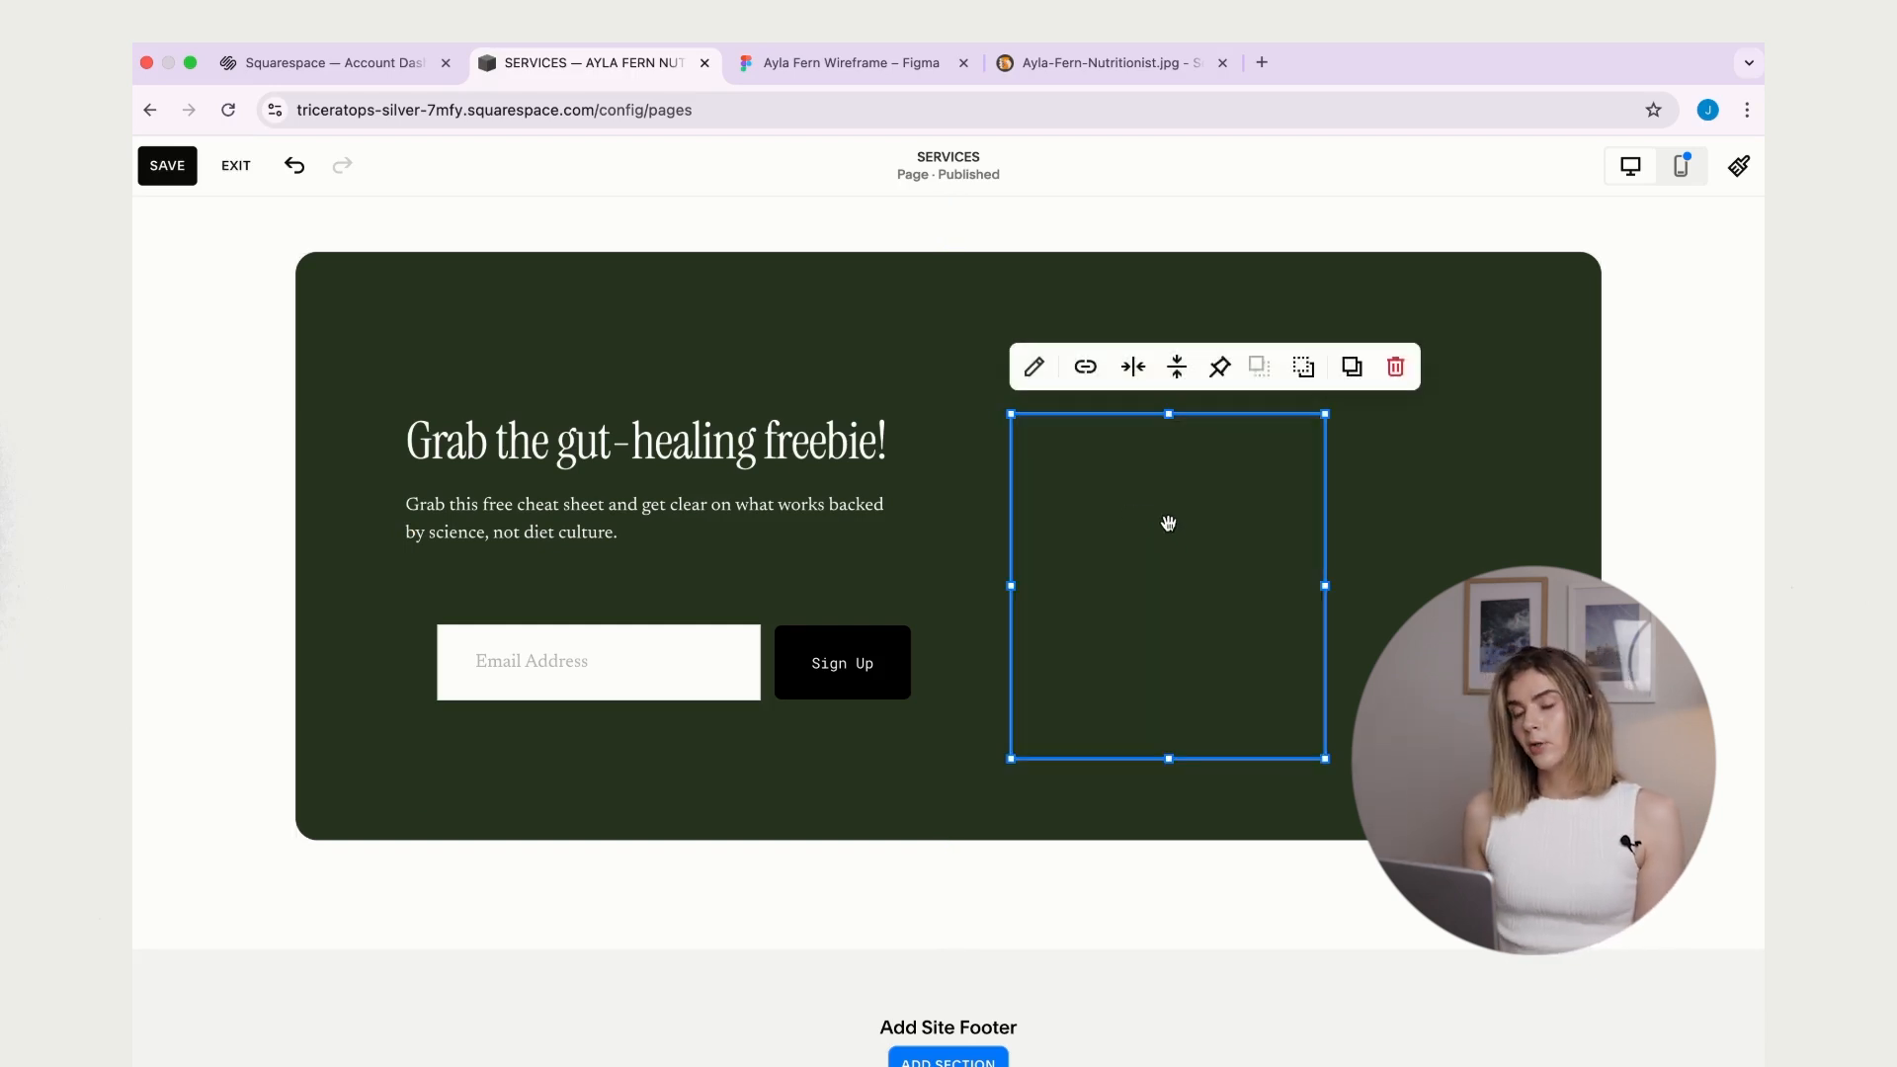
{"action": "left_click_drag", "start_coordinate": [1156, 554], "coordinate": [1101, 479]}
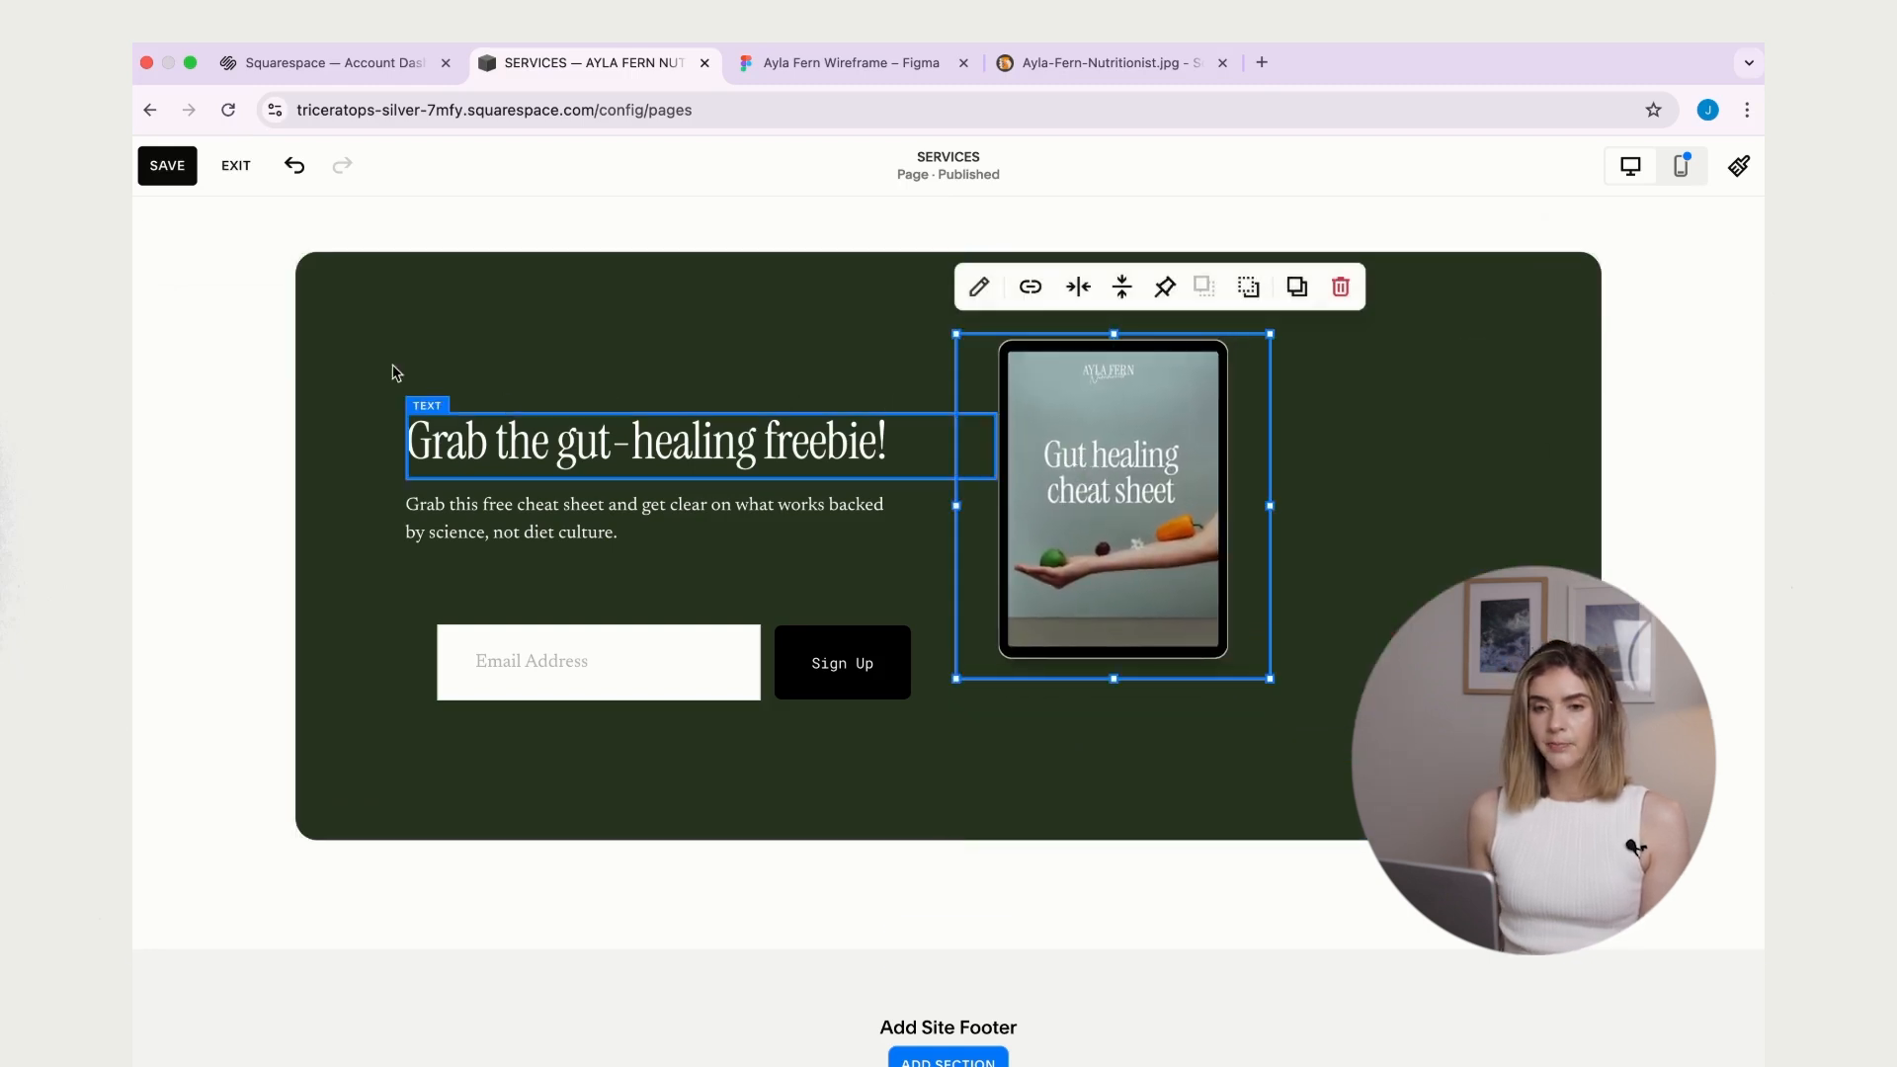
- Add a second image block with the phone cheat sheet image overlapping the tablet's right edge
{"action": "left_click", "coordinate": [252, 244]}
{"action": "left_click", "coordinate": [251, 243]}
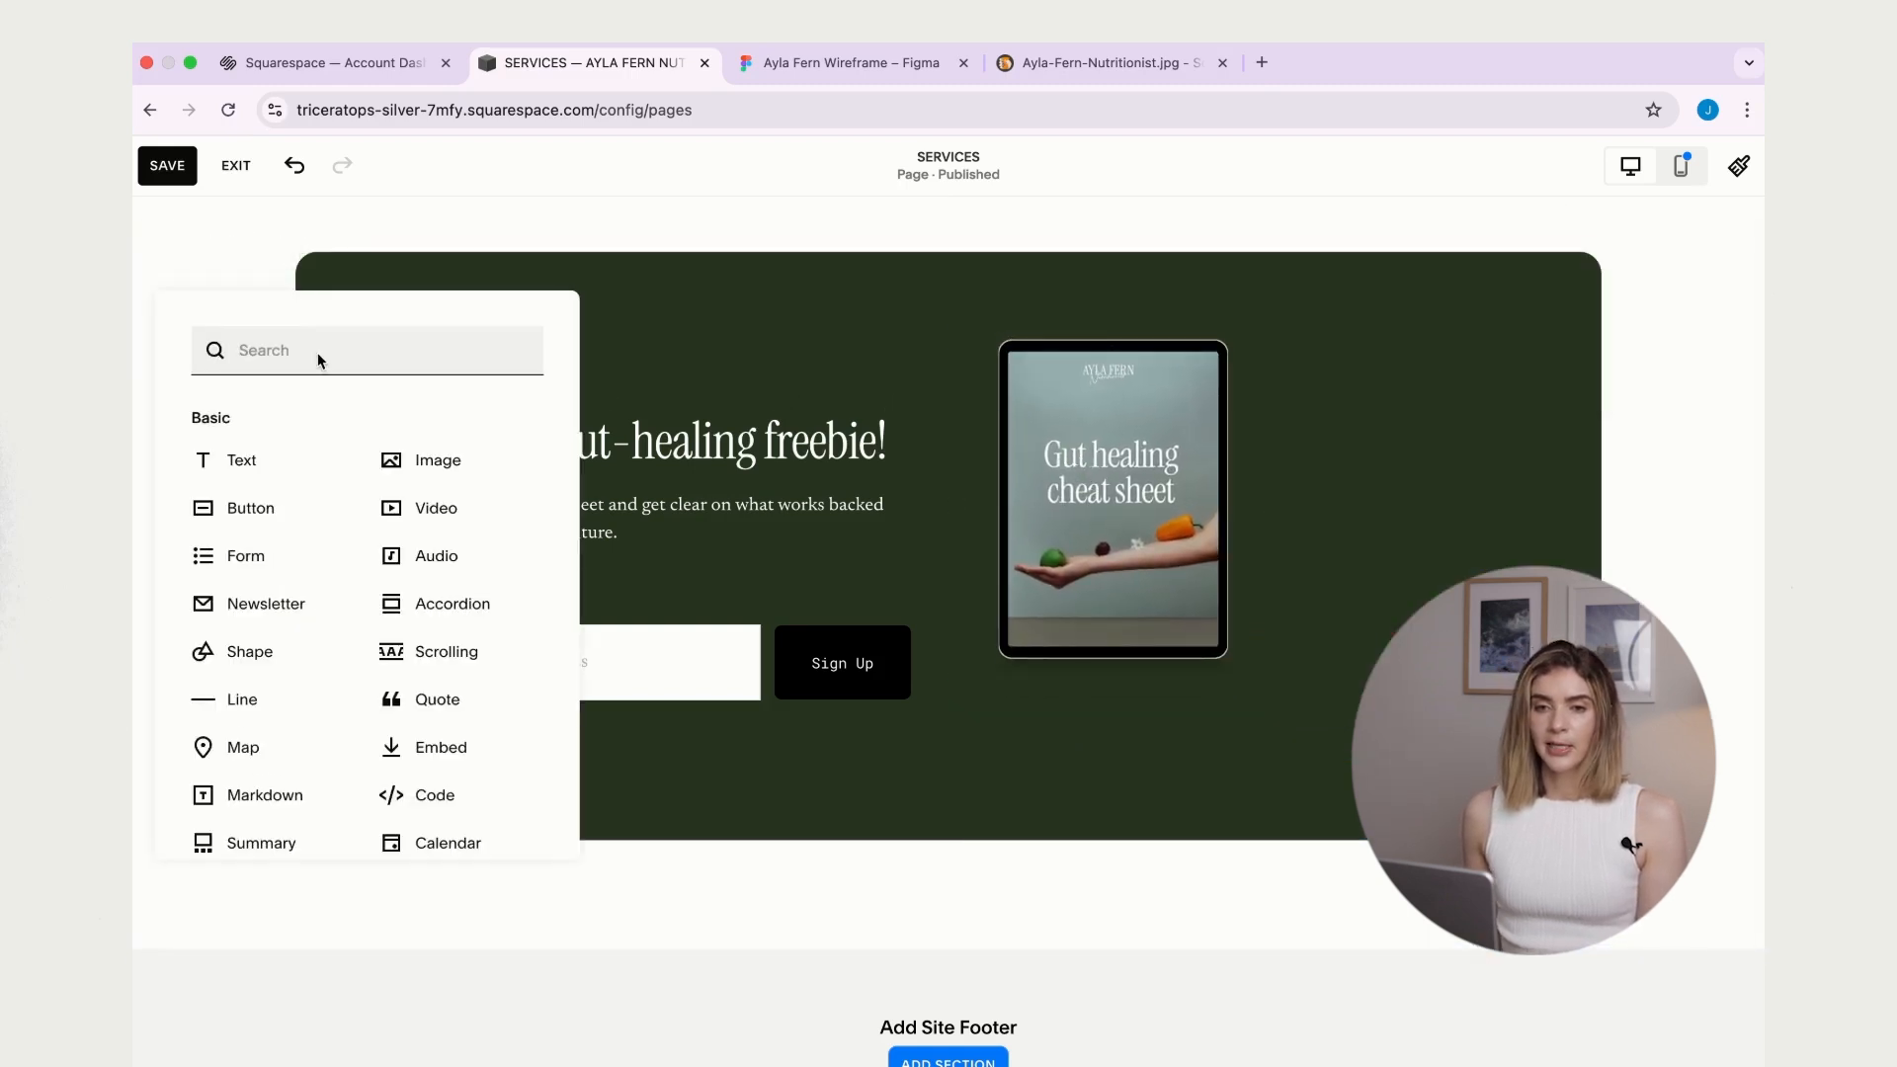
{"action": "left_click", "coordinate": [438, 460]}
{"action": "left_click_drag", "start_coordinate": [440, 461], "coordinate": [1329, 551]}
{"action": "left_click", "coordinate": [1329, 551]}
{"action": "left_click", "coordinate": [1373, 544]}
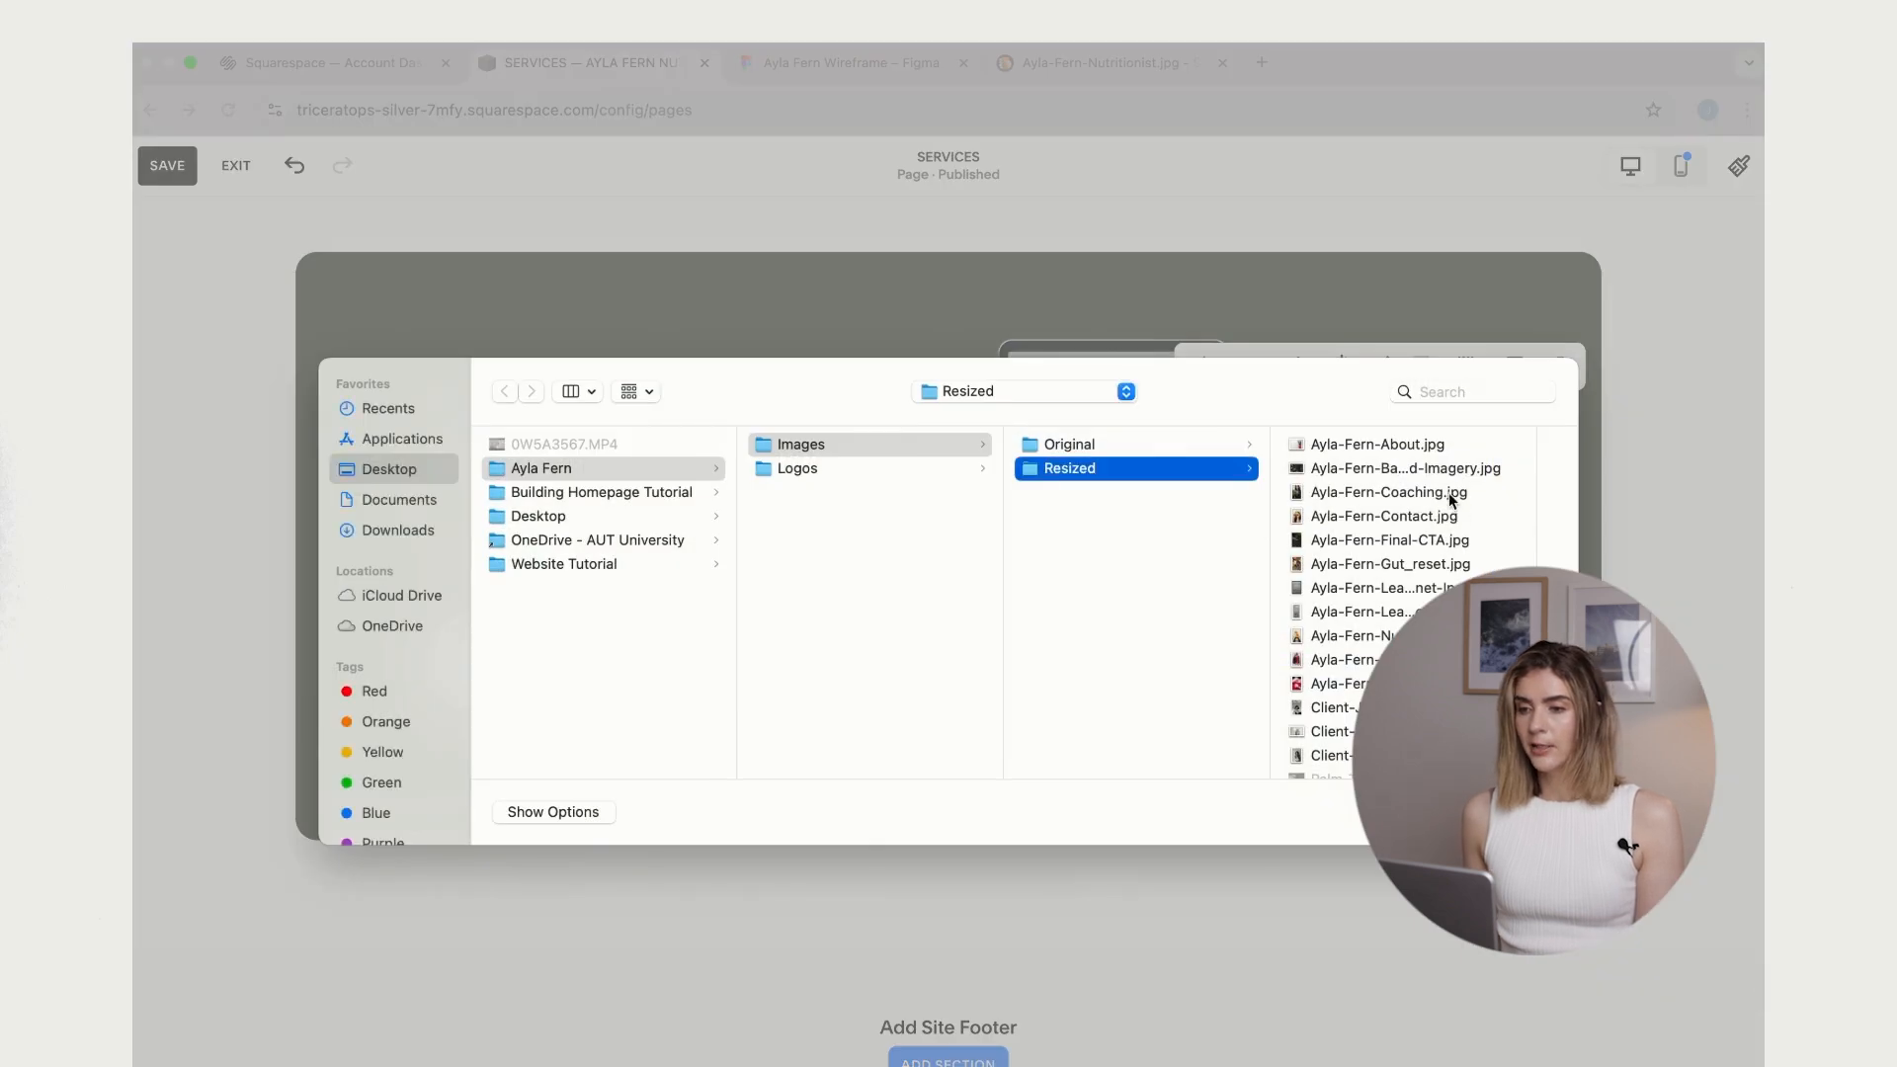
{"action": "left_click", "coordinate": [1403, 612]}
{"action": "left_click_drag", "start_coordinate": [1332, 641], "coordinate": [1331, 699]}
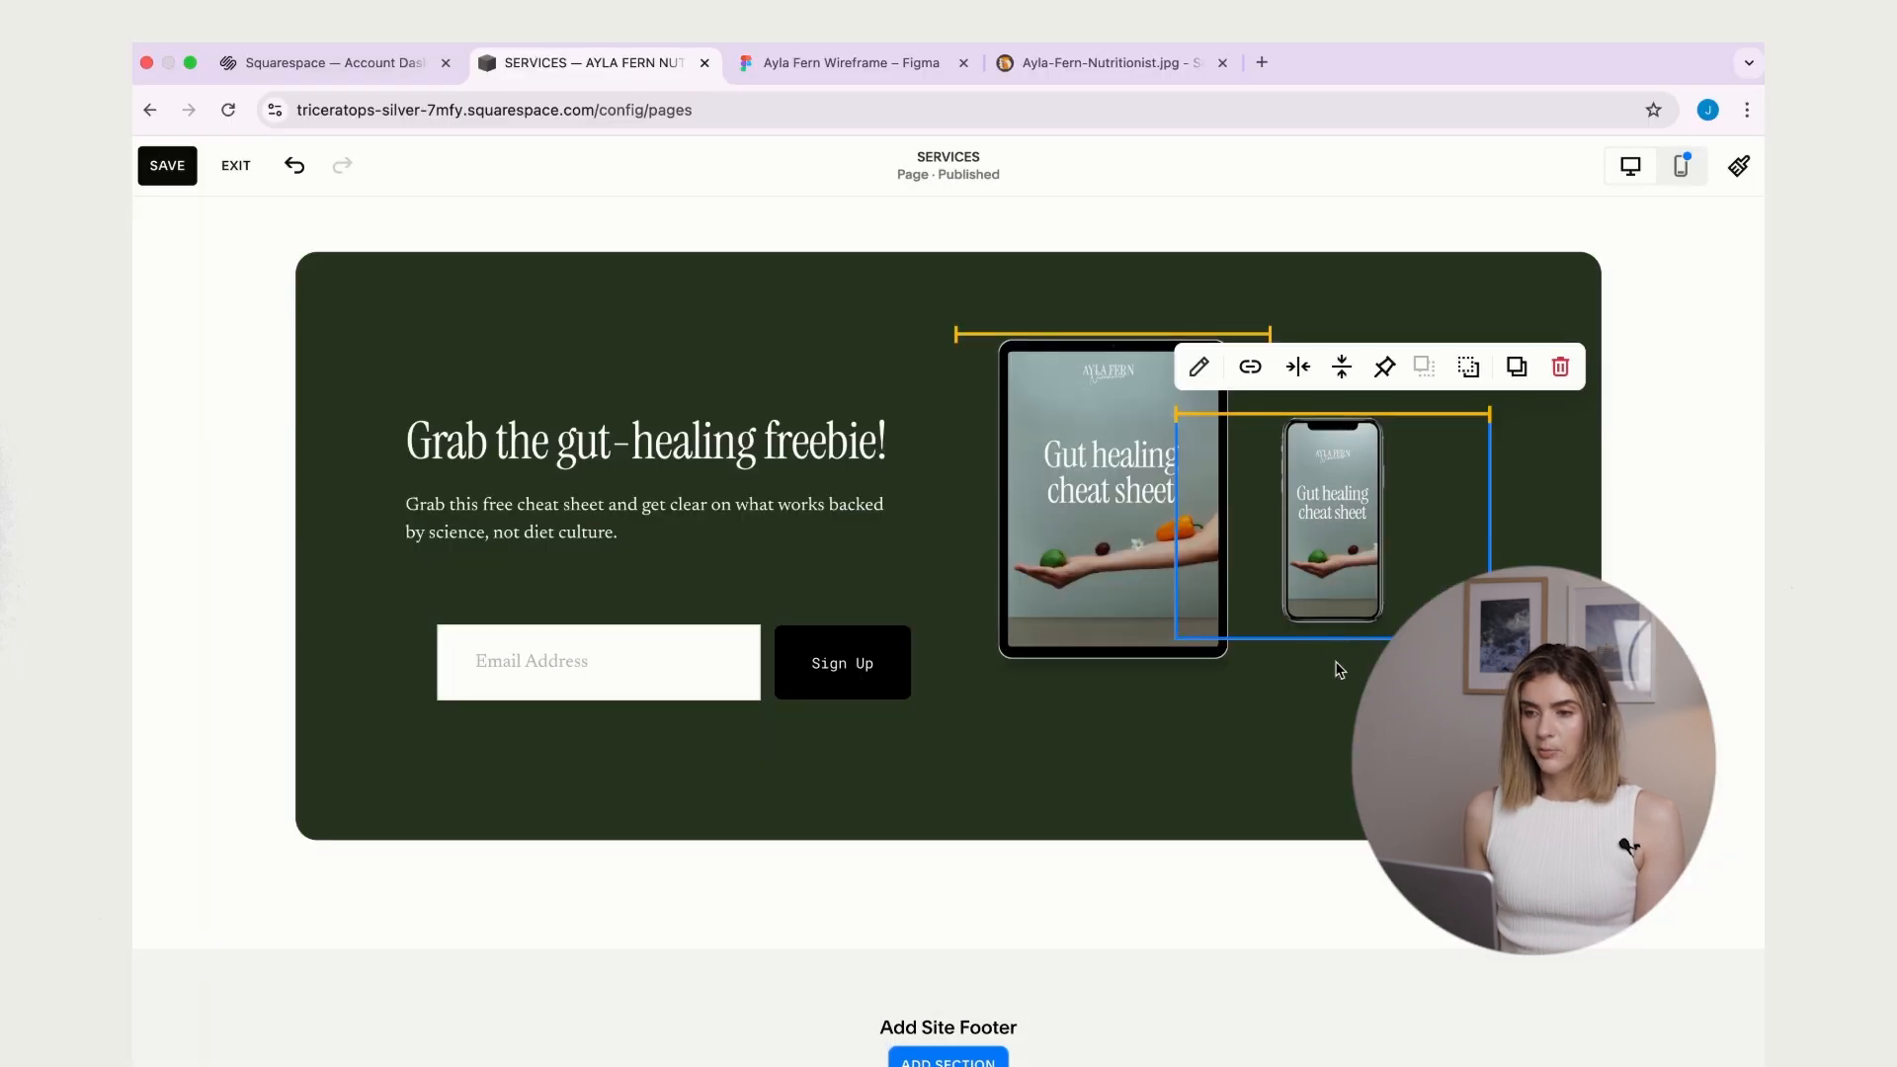
{"action": "left_click_drag", "start_coordinate": [1340, 521], "coordinate": [1273, 464]}
{"action": "left_click", "coordinate": [1161, 471]}
- Move the heading, paragraph and form up together, then adjust the green card's height
{"action": "scroll", "coordinate": [743, 524], "scroll_direction": "down", "scroll_amount": 1}
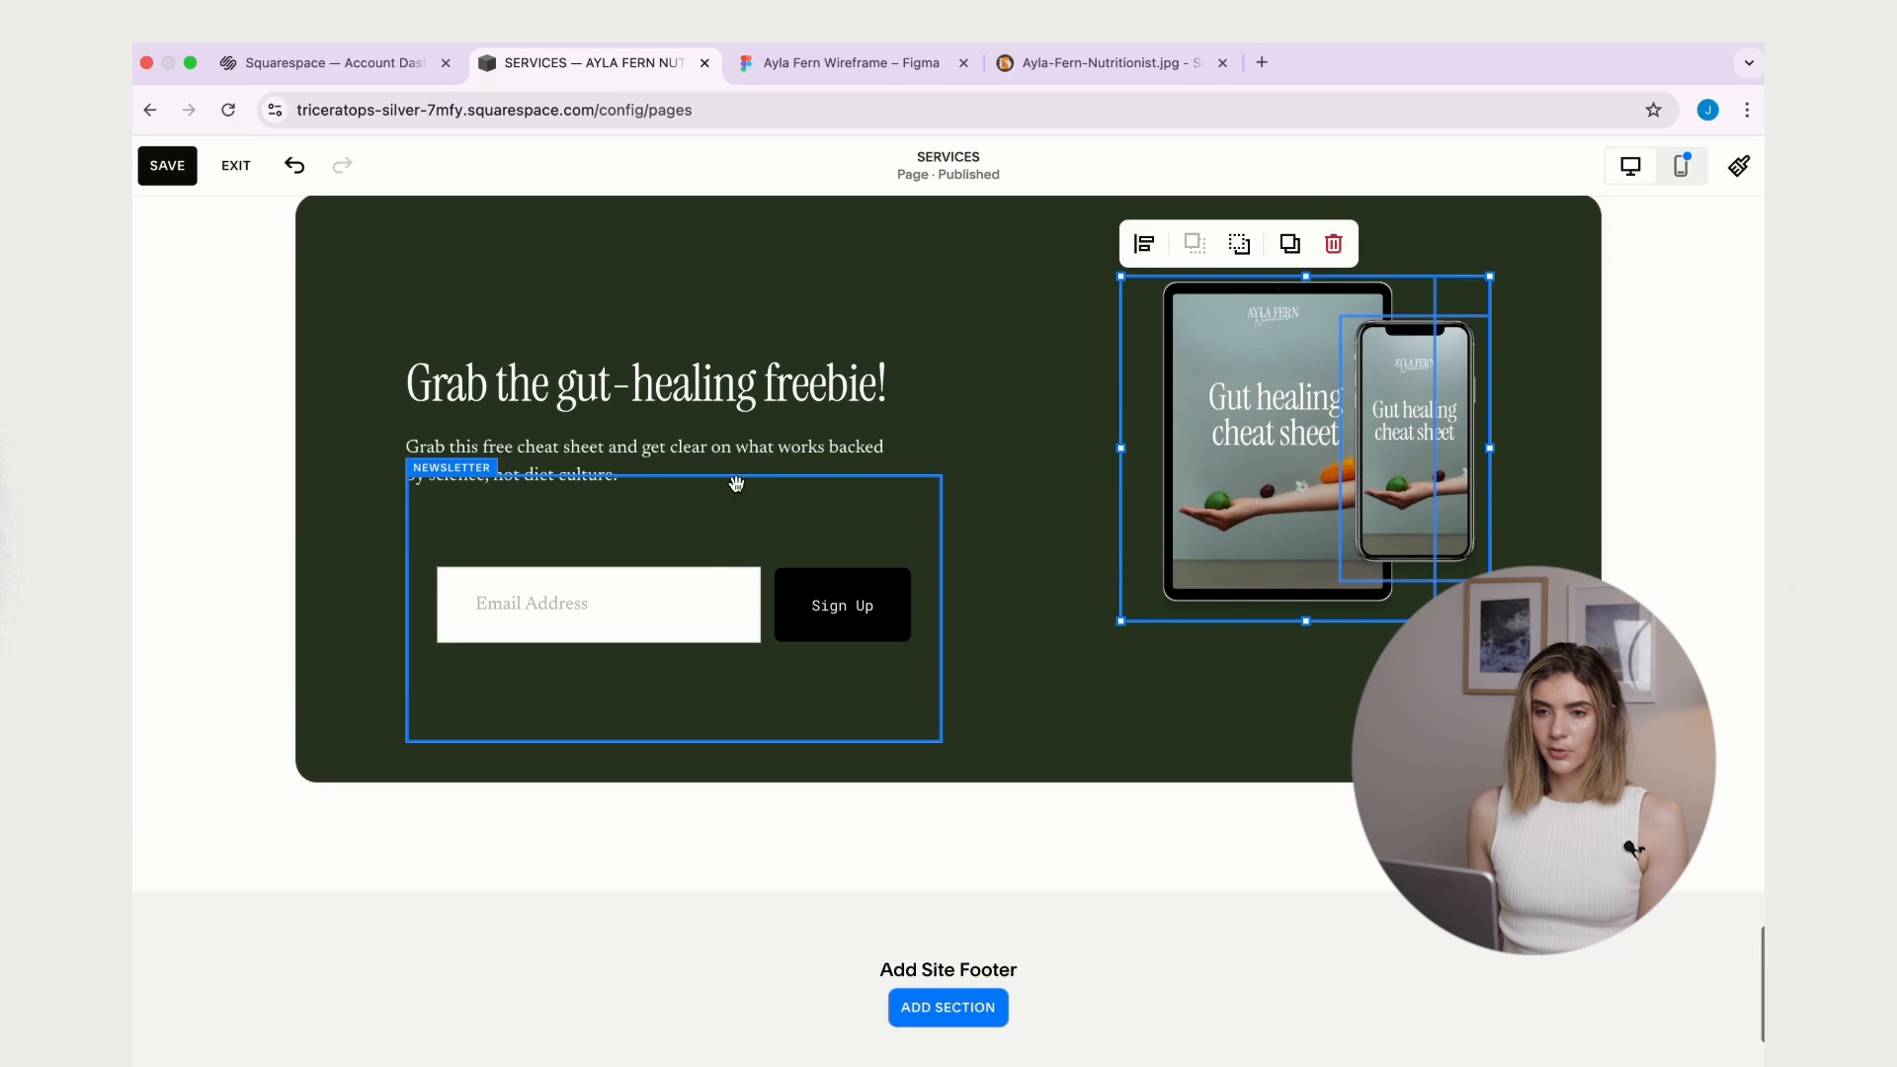
{"action": "left_click", "coordinate": [721, 386]}
{"action": "left_click", "coordinate": [563, 395]}
{"action": "left_click", "coordinate": [538, 449], "text": "shift"}
{"action": "left_click", "coordinate": [478, 575], "text": "shift"}
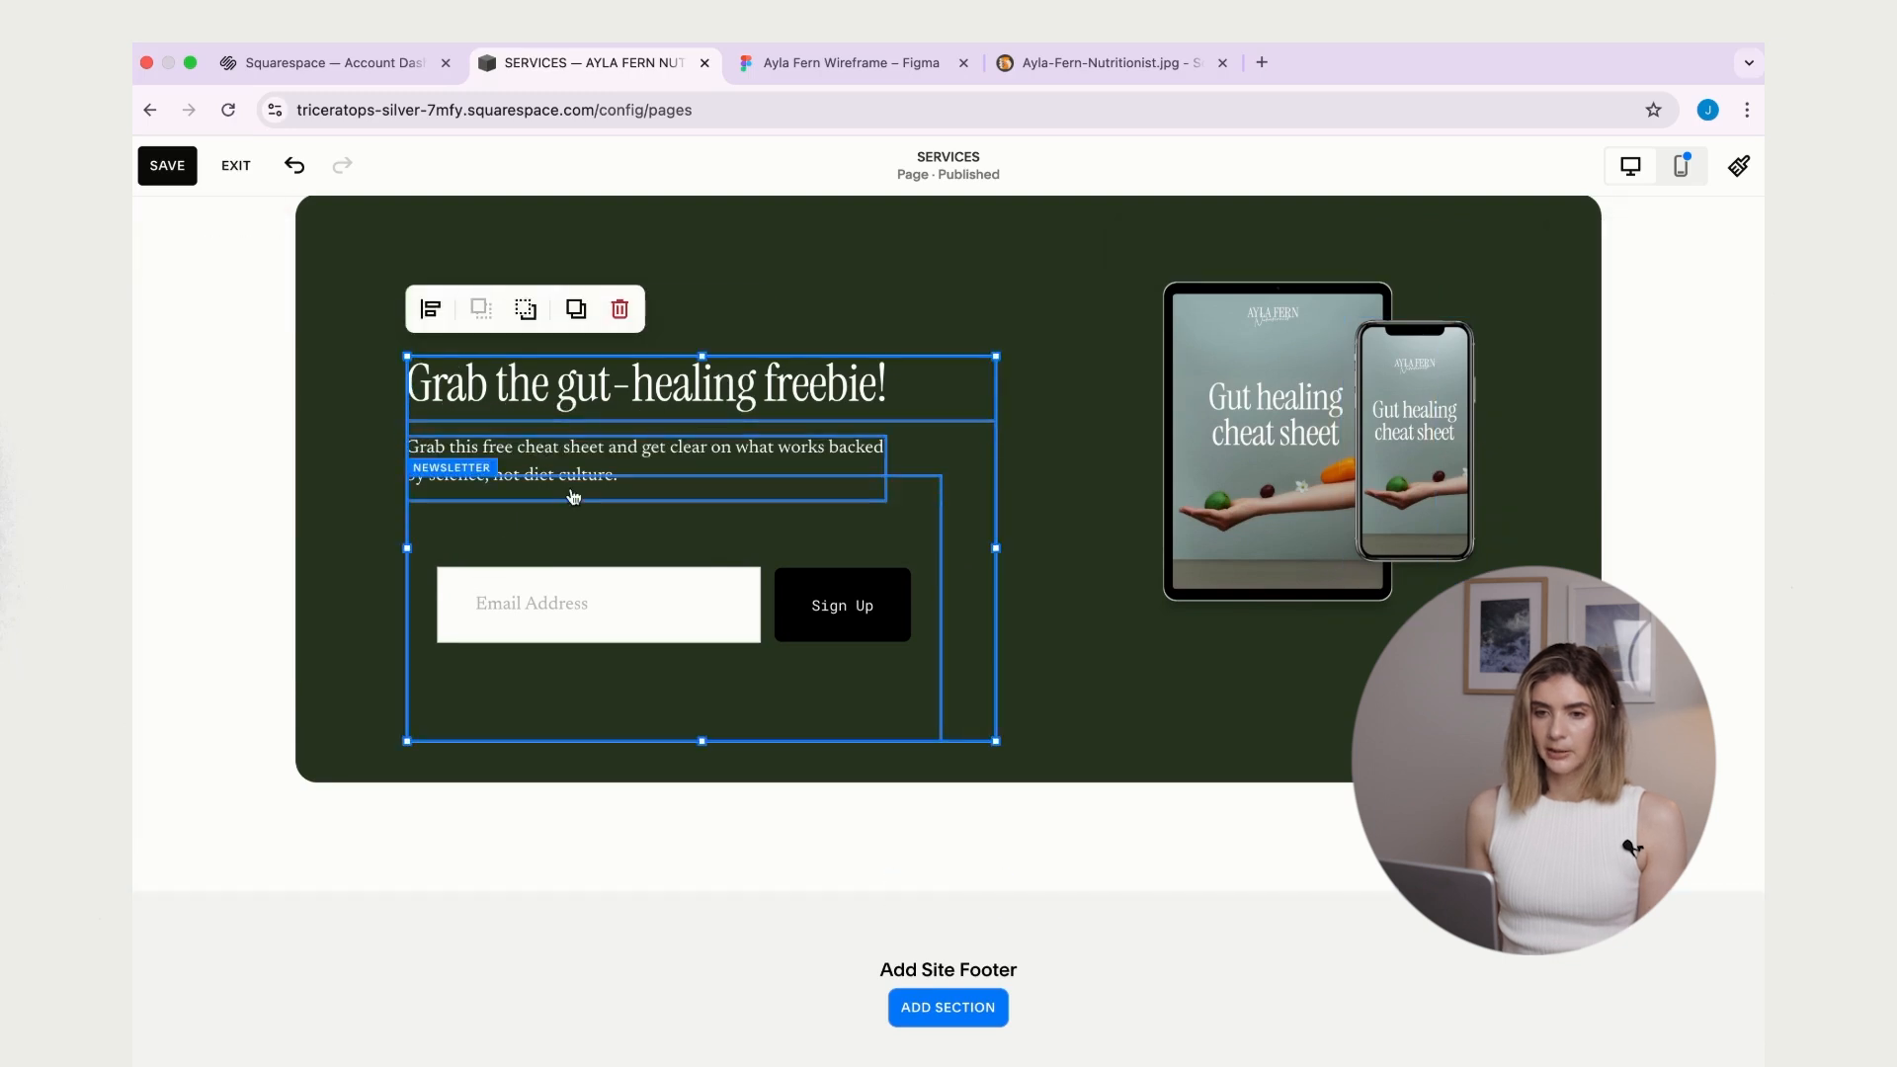
{"action": "left_click_drag", "start_coordinate": [732, 375], "coordinate": [732, 341]}
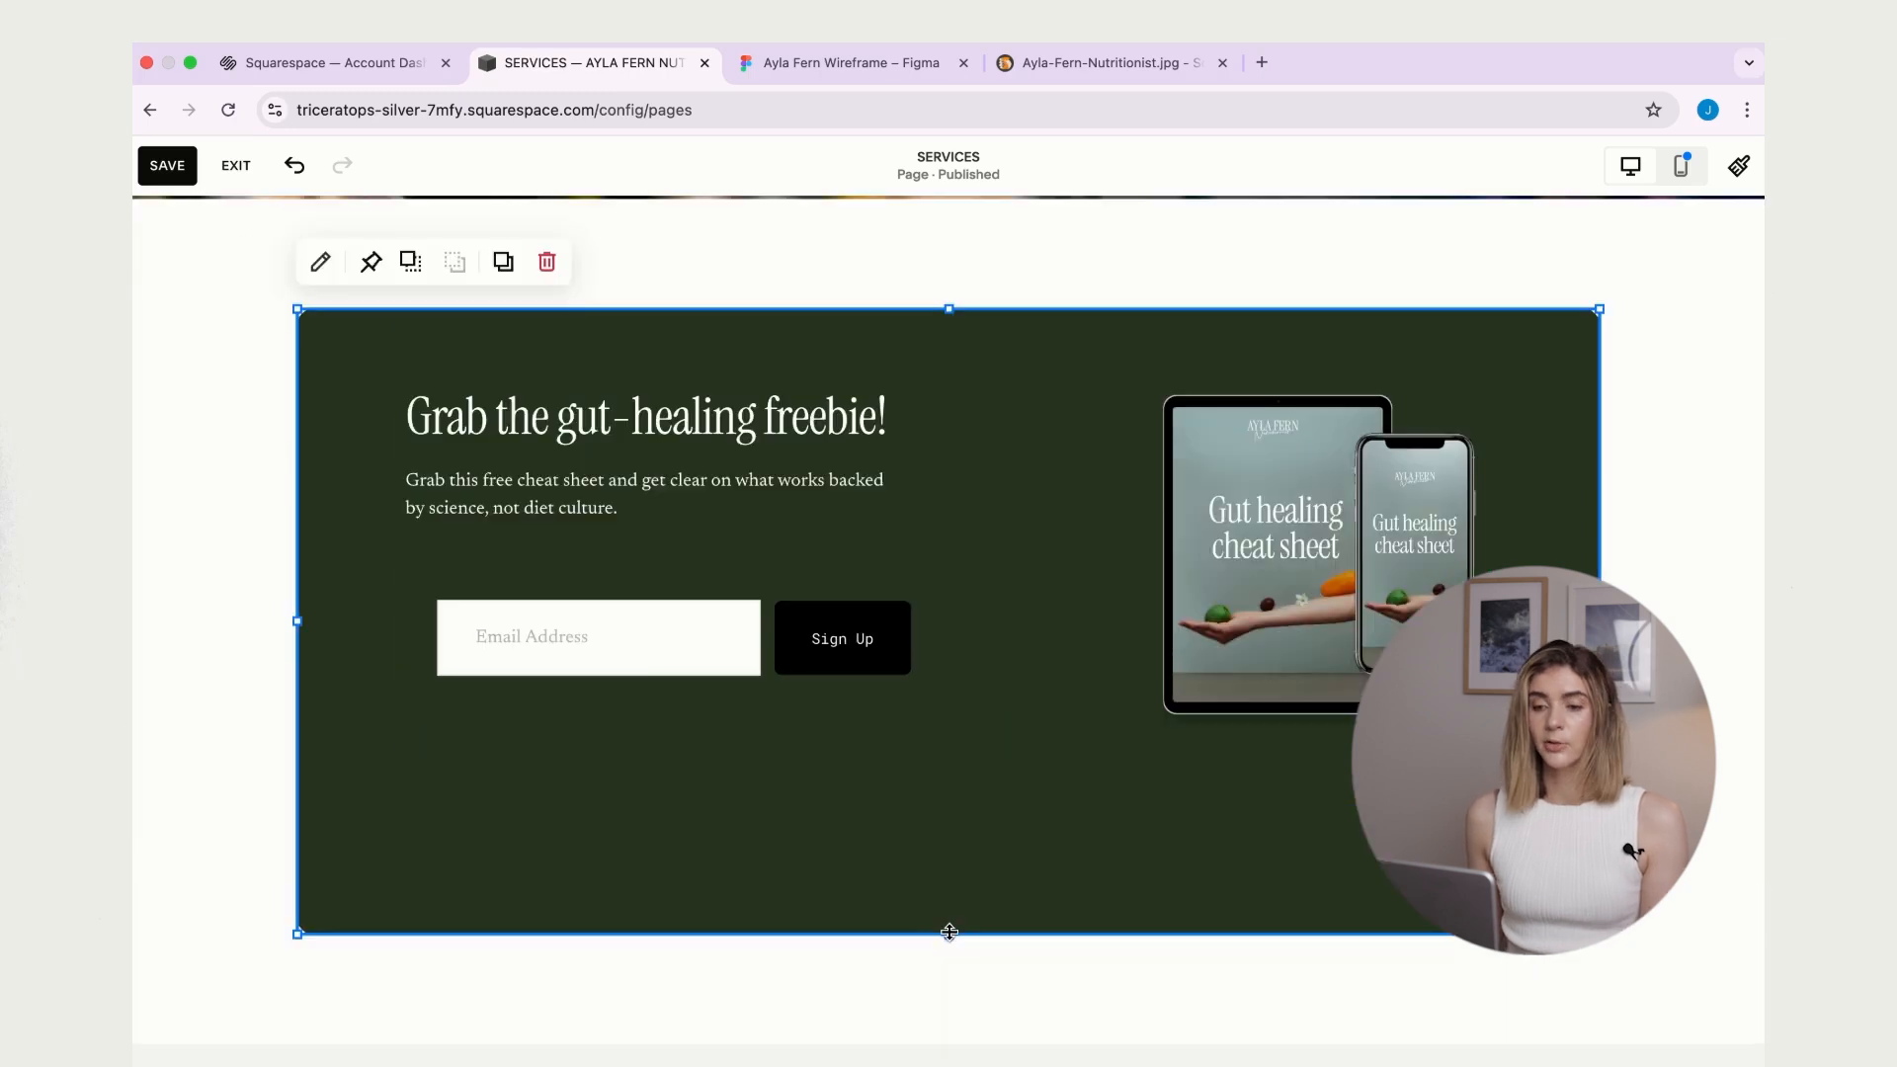
{"action": "left_click_drag", "start_coordinate": [948, 931], "coordinate": [957, 812]}
- Try shortening the section's height, then undo that resize
{"action": "left_click", "coordinate": [933, 880]}
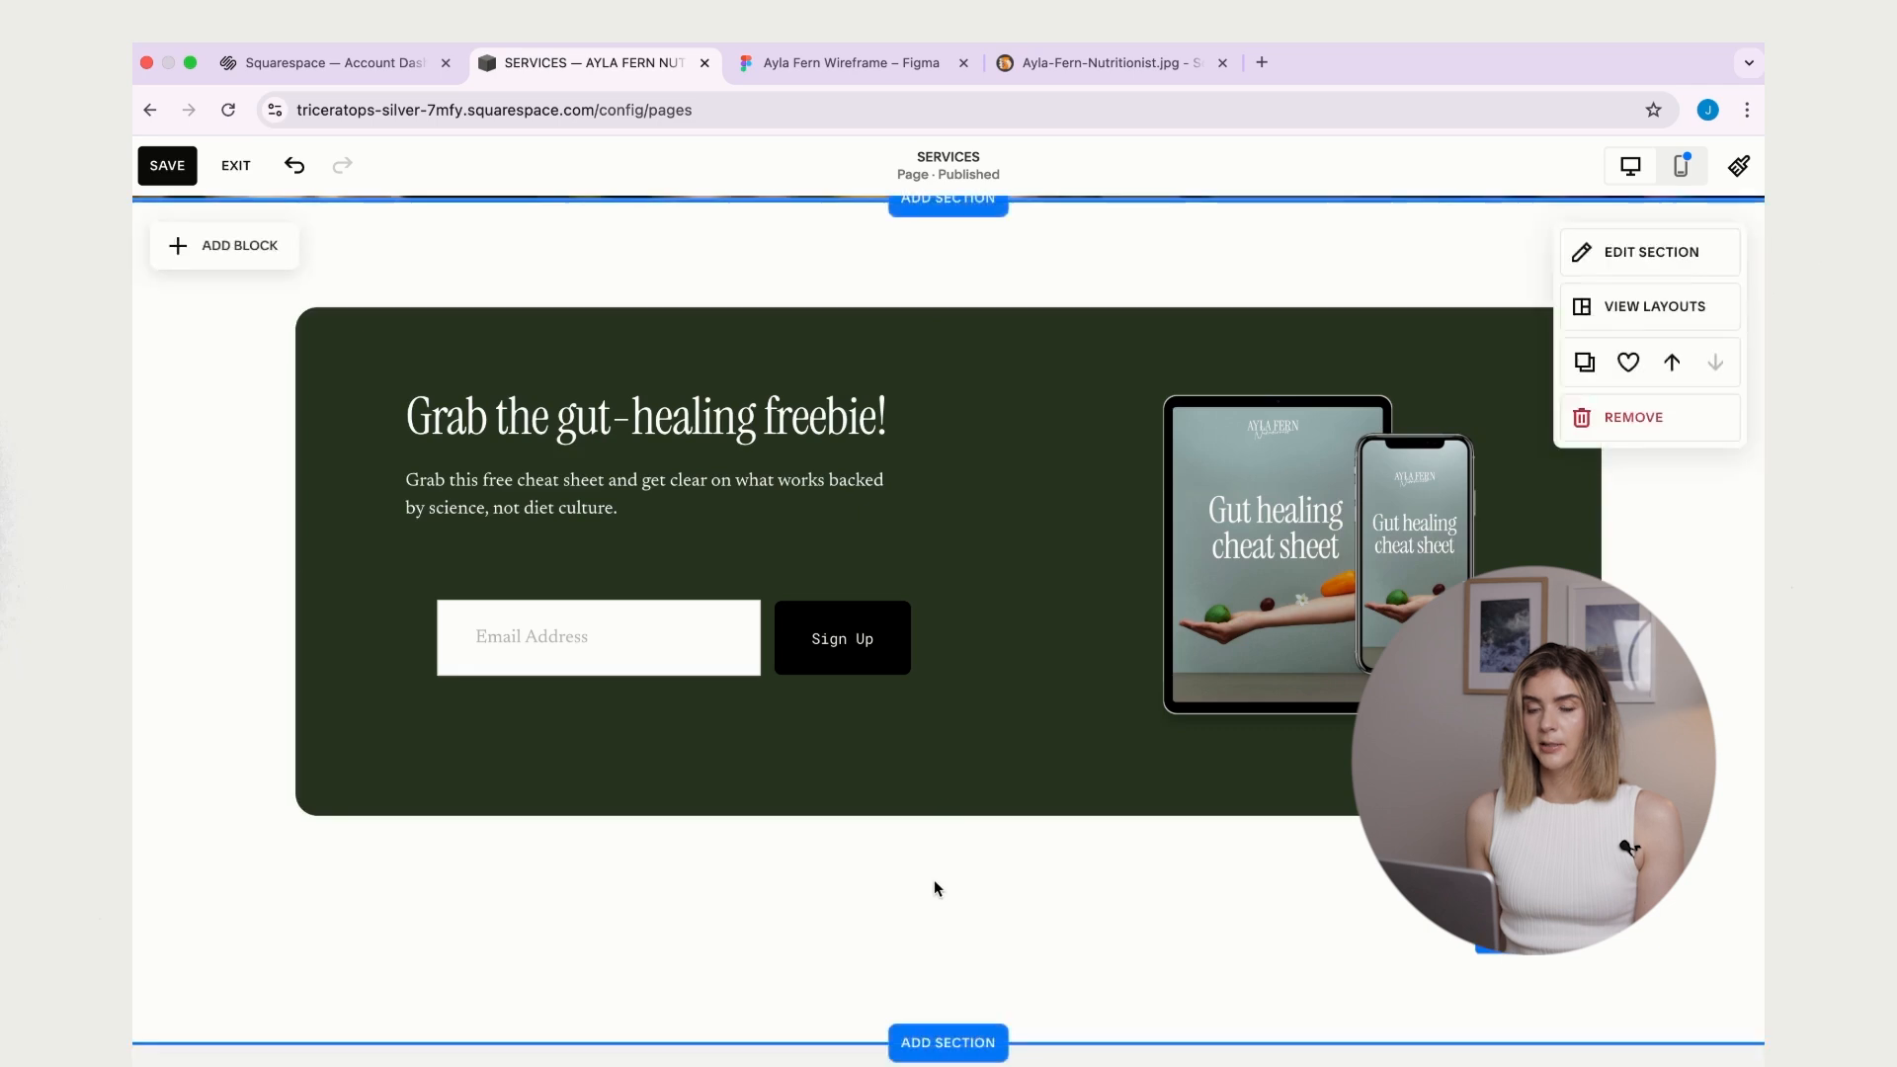
{"action": "scroll", "coordinate": [934, 880], "scroll_direction": "up", "scroll_amount": 2}
{"action": "scroll", "coordinate": [939, 878], "scroll_direction": "down", "scroll_amount": 3}
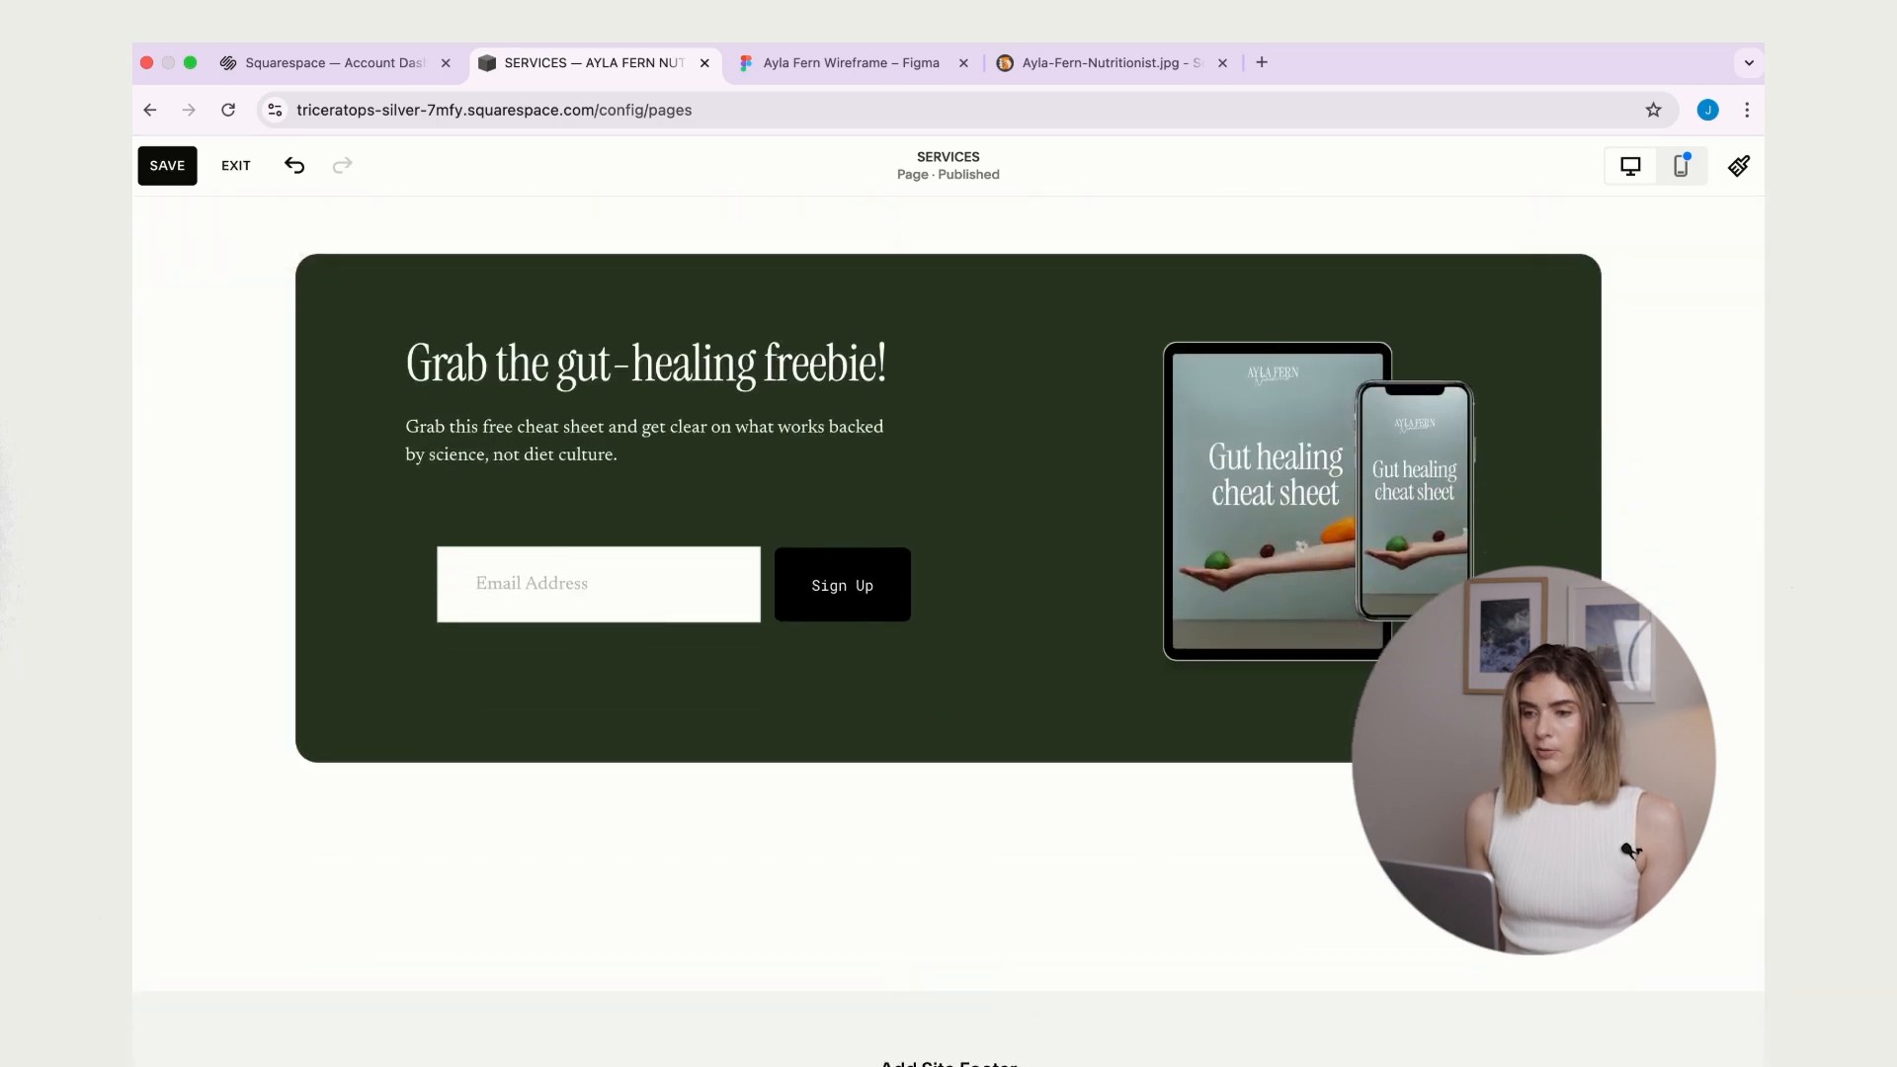
{"action": "left_click_drag", "start_coordinate": [1531, 991], "coordinate": [1531, 909]}
{"action": "scroll", "coordinate": [1049, 333], "scroll_direction": "up", "scroll_amount": 2}
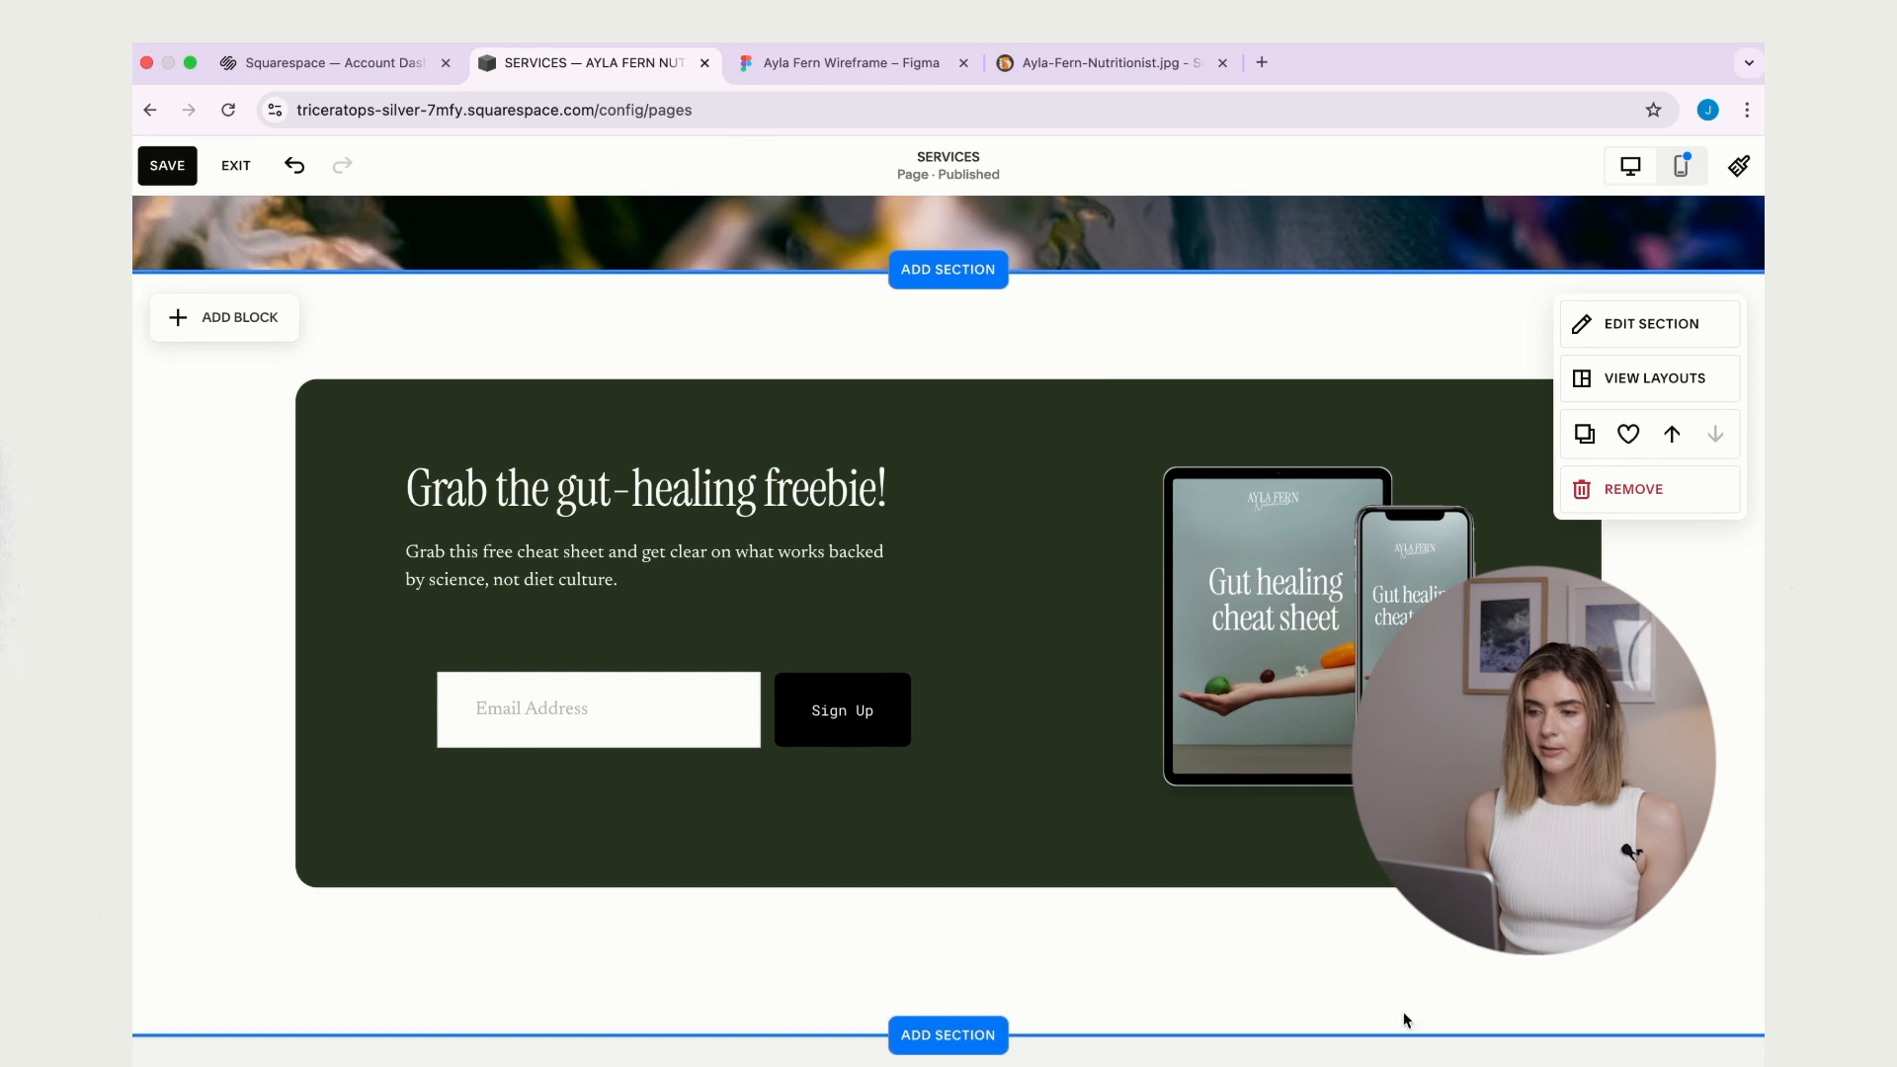
{"action": "key", "text": "super+z"}
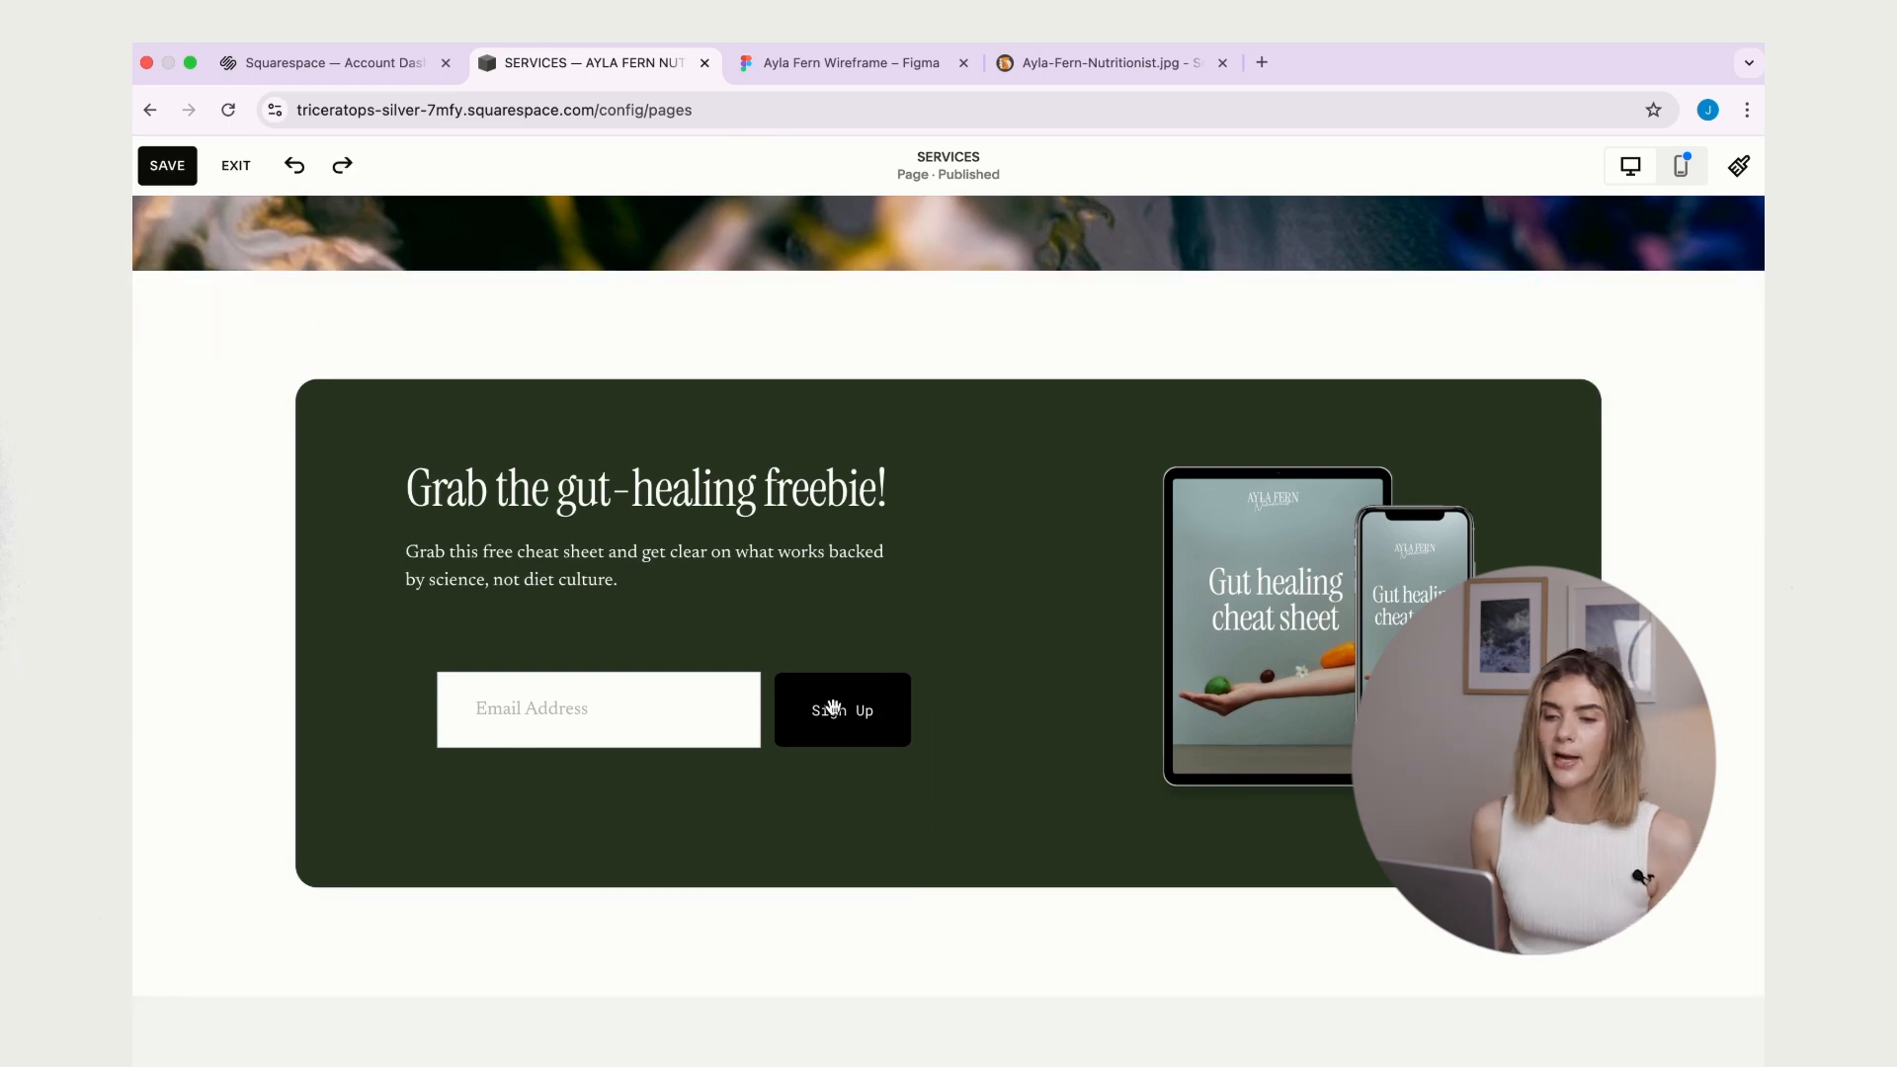
- Set the newsletter form's Design alignment to left so field and button line up
{"action": "left_click", "coordinate": [565, 698]}
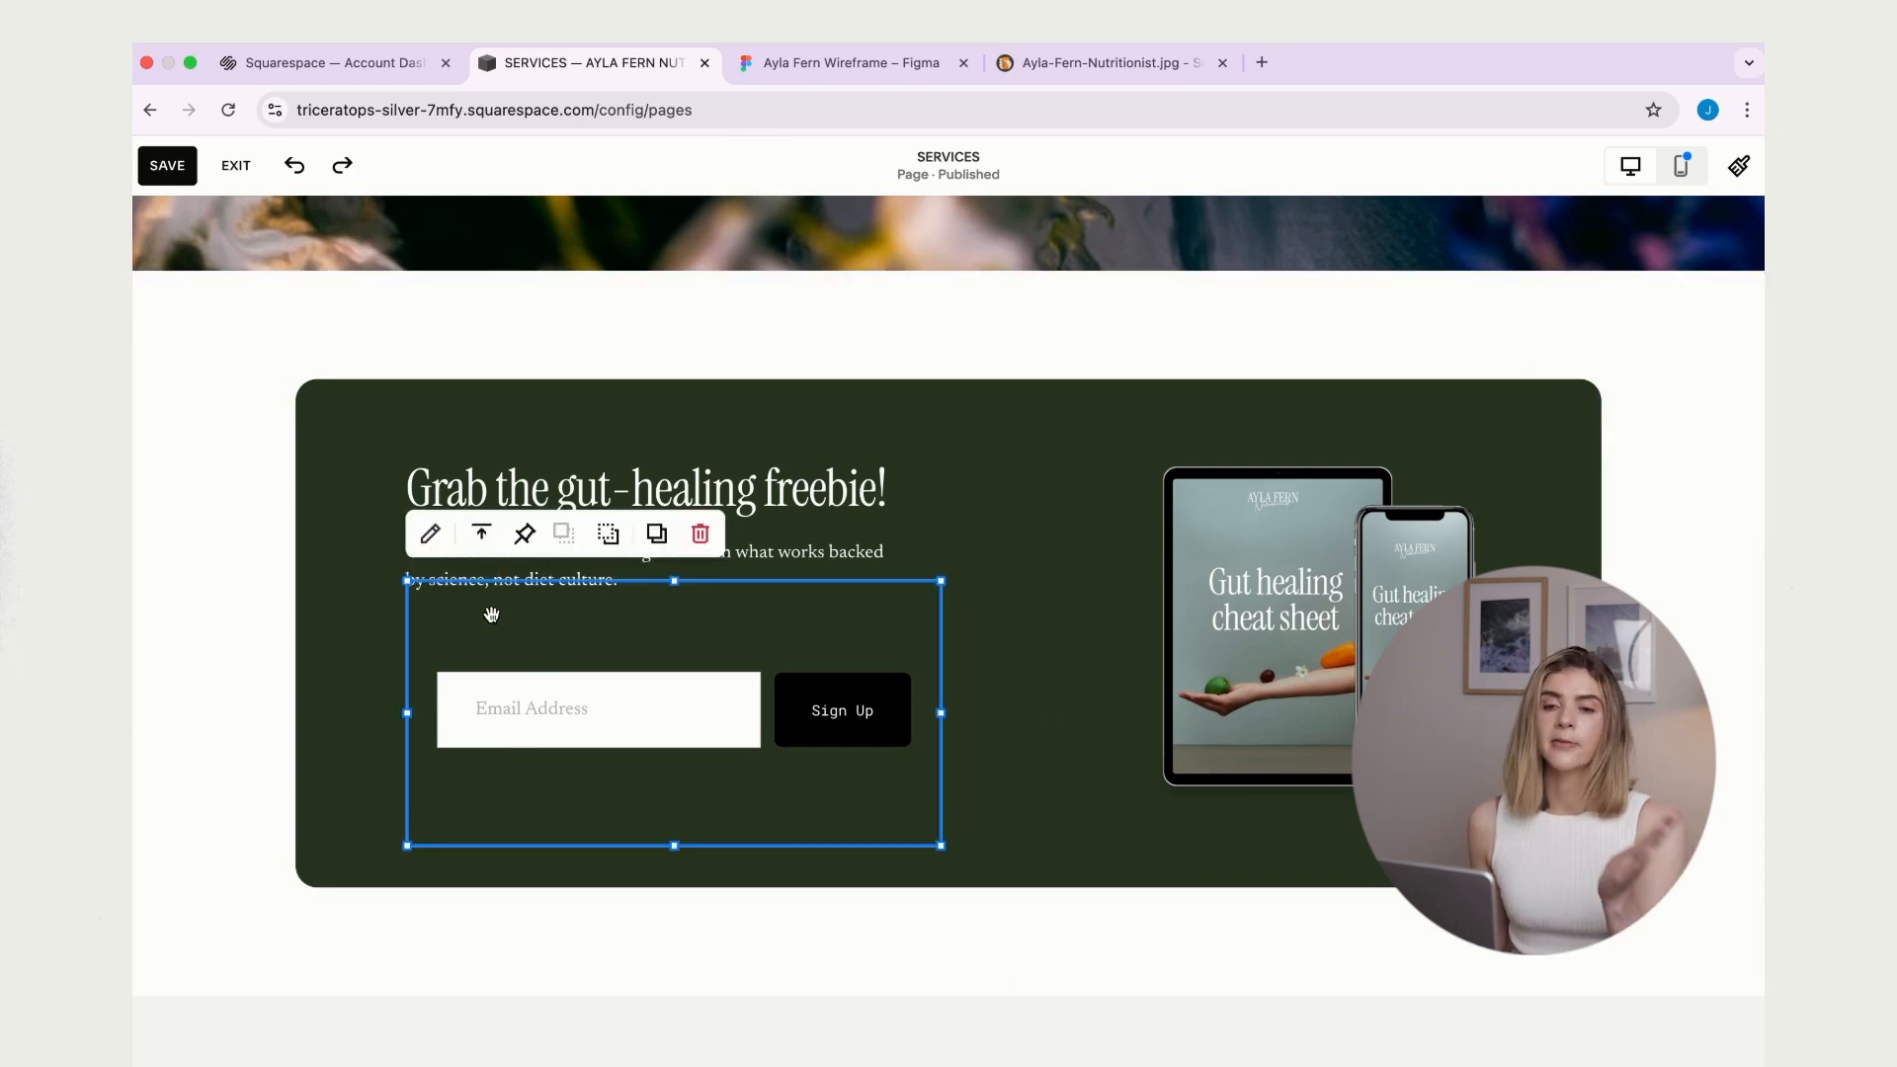
{"action": "left_click", "coordinate": [430, 533]}
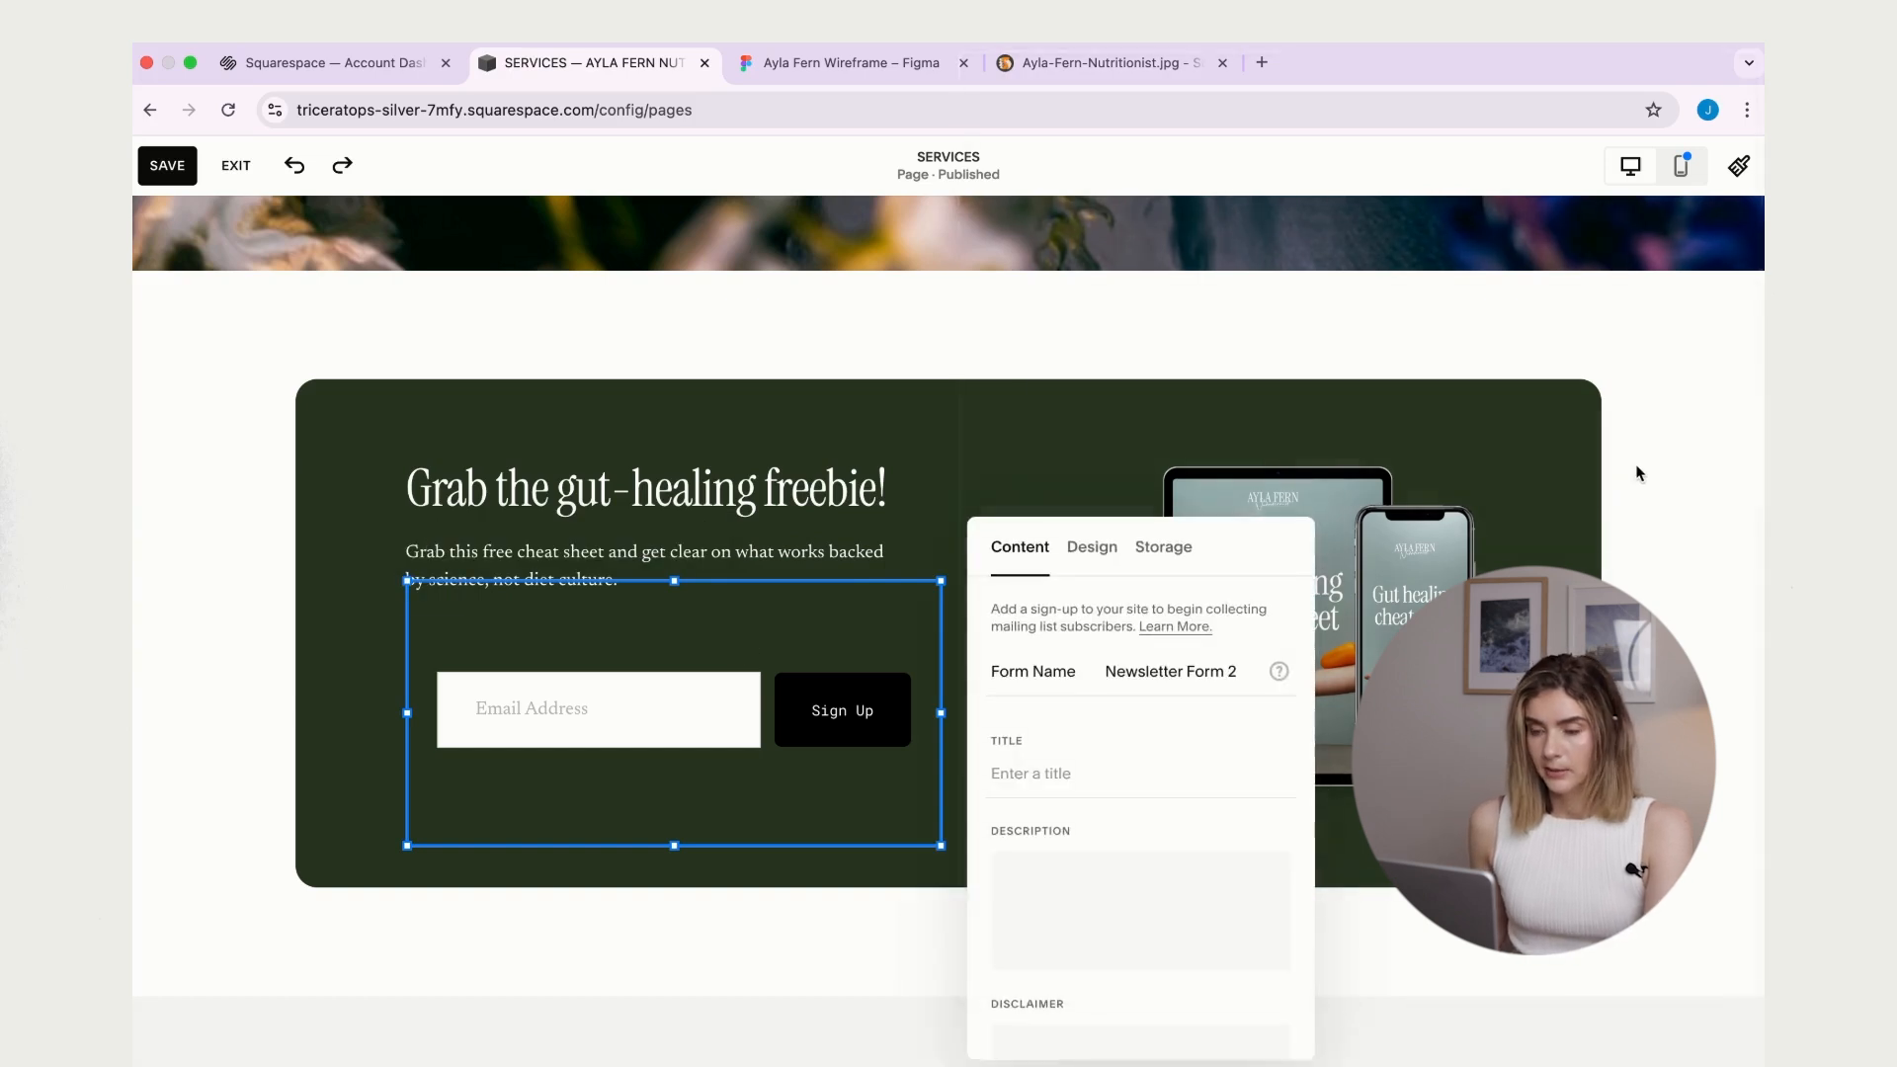
{"action": "left_click", "coordinate": [1097, 549]}
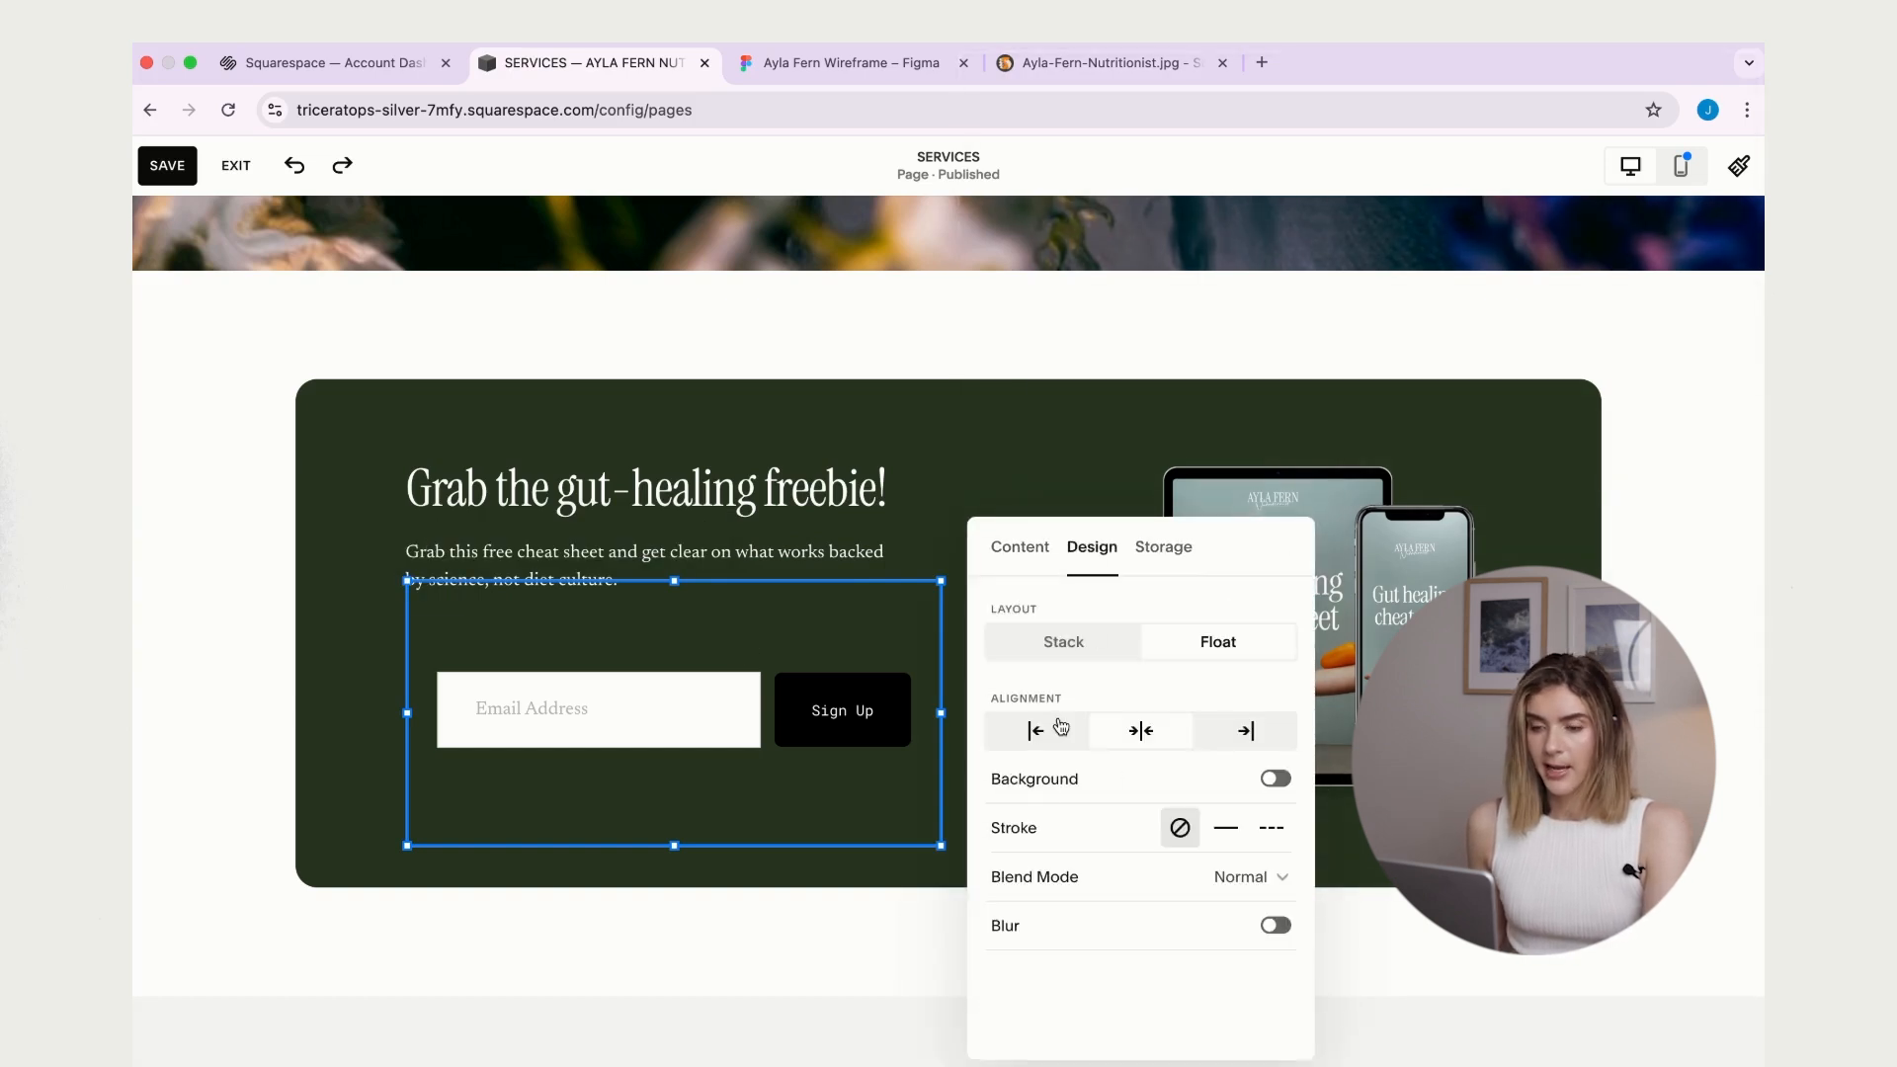
{"action": "left_click", "coordinate": [1027, 739]}
{"action": "left_click", "coordinate": [158, 566]}
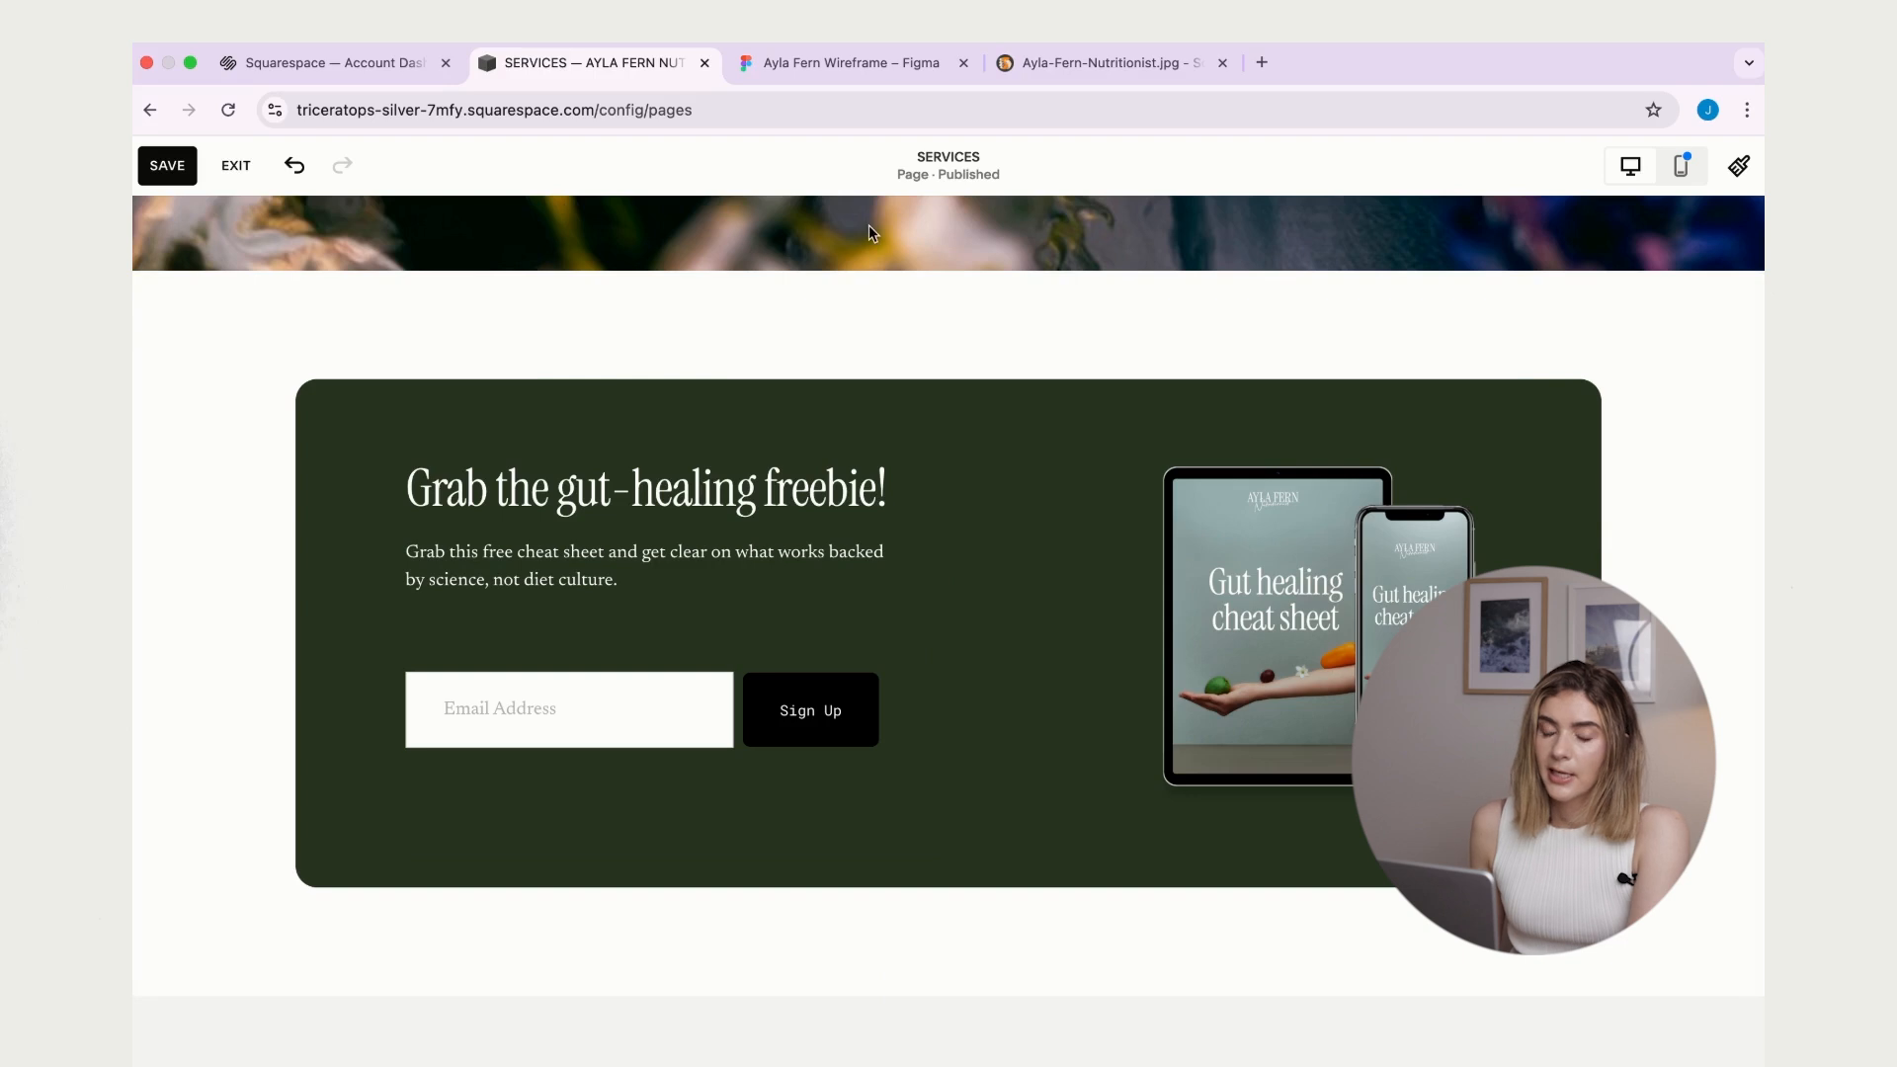
{"action": "left_click", "coordinate": [622, 704]}
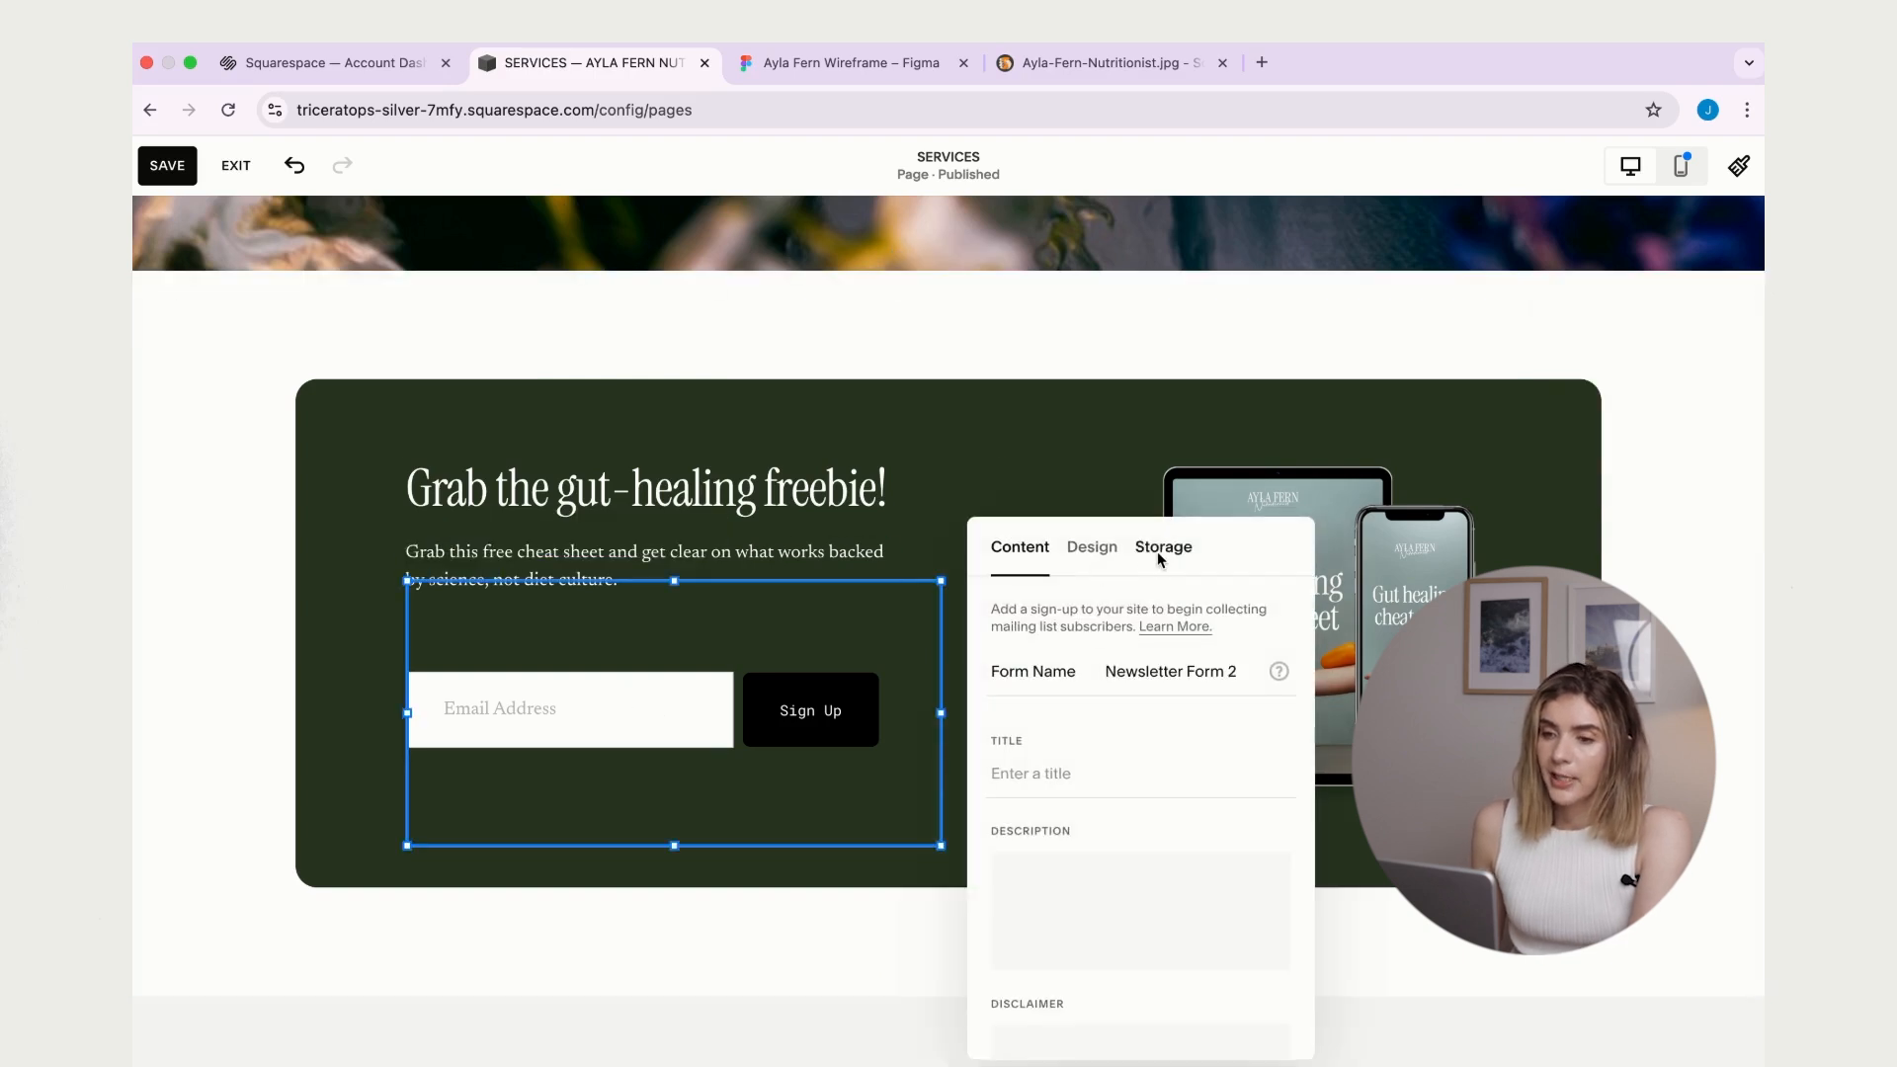
- Inspect the form's Squarespace storage: confirmation email off, reCAPTCHA on, then go back
{"action": "left_click", "coordinate": [1158, 551]}
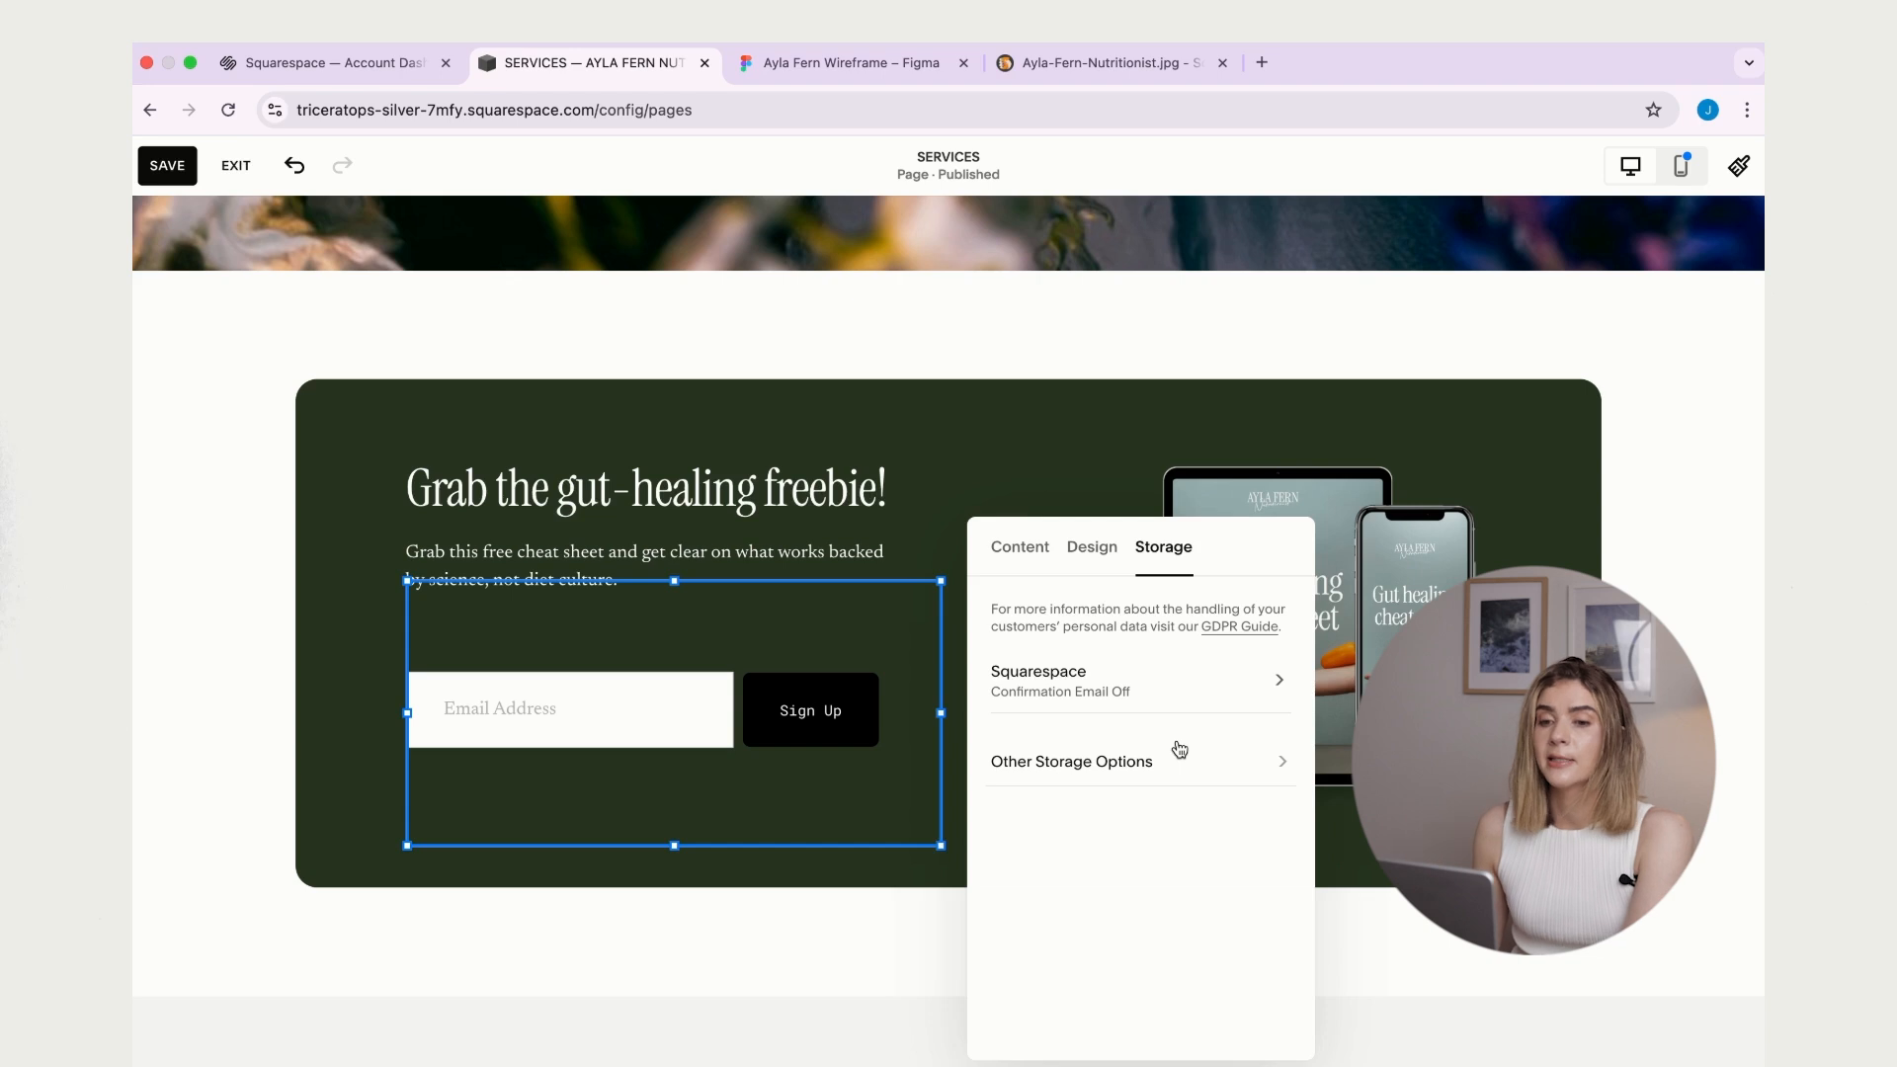
{"action": "left_click", "coordinate": [1163, 686]}
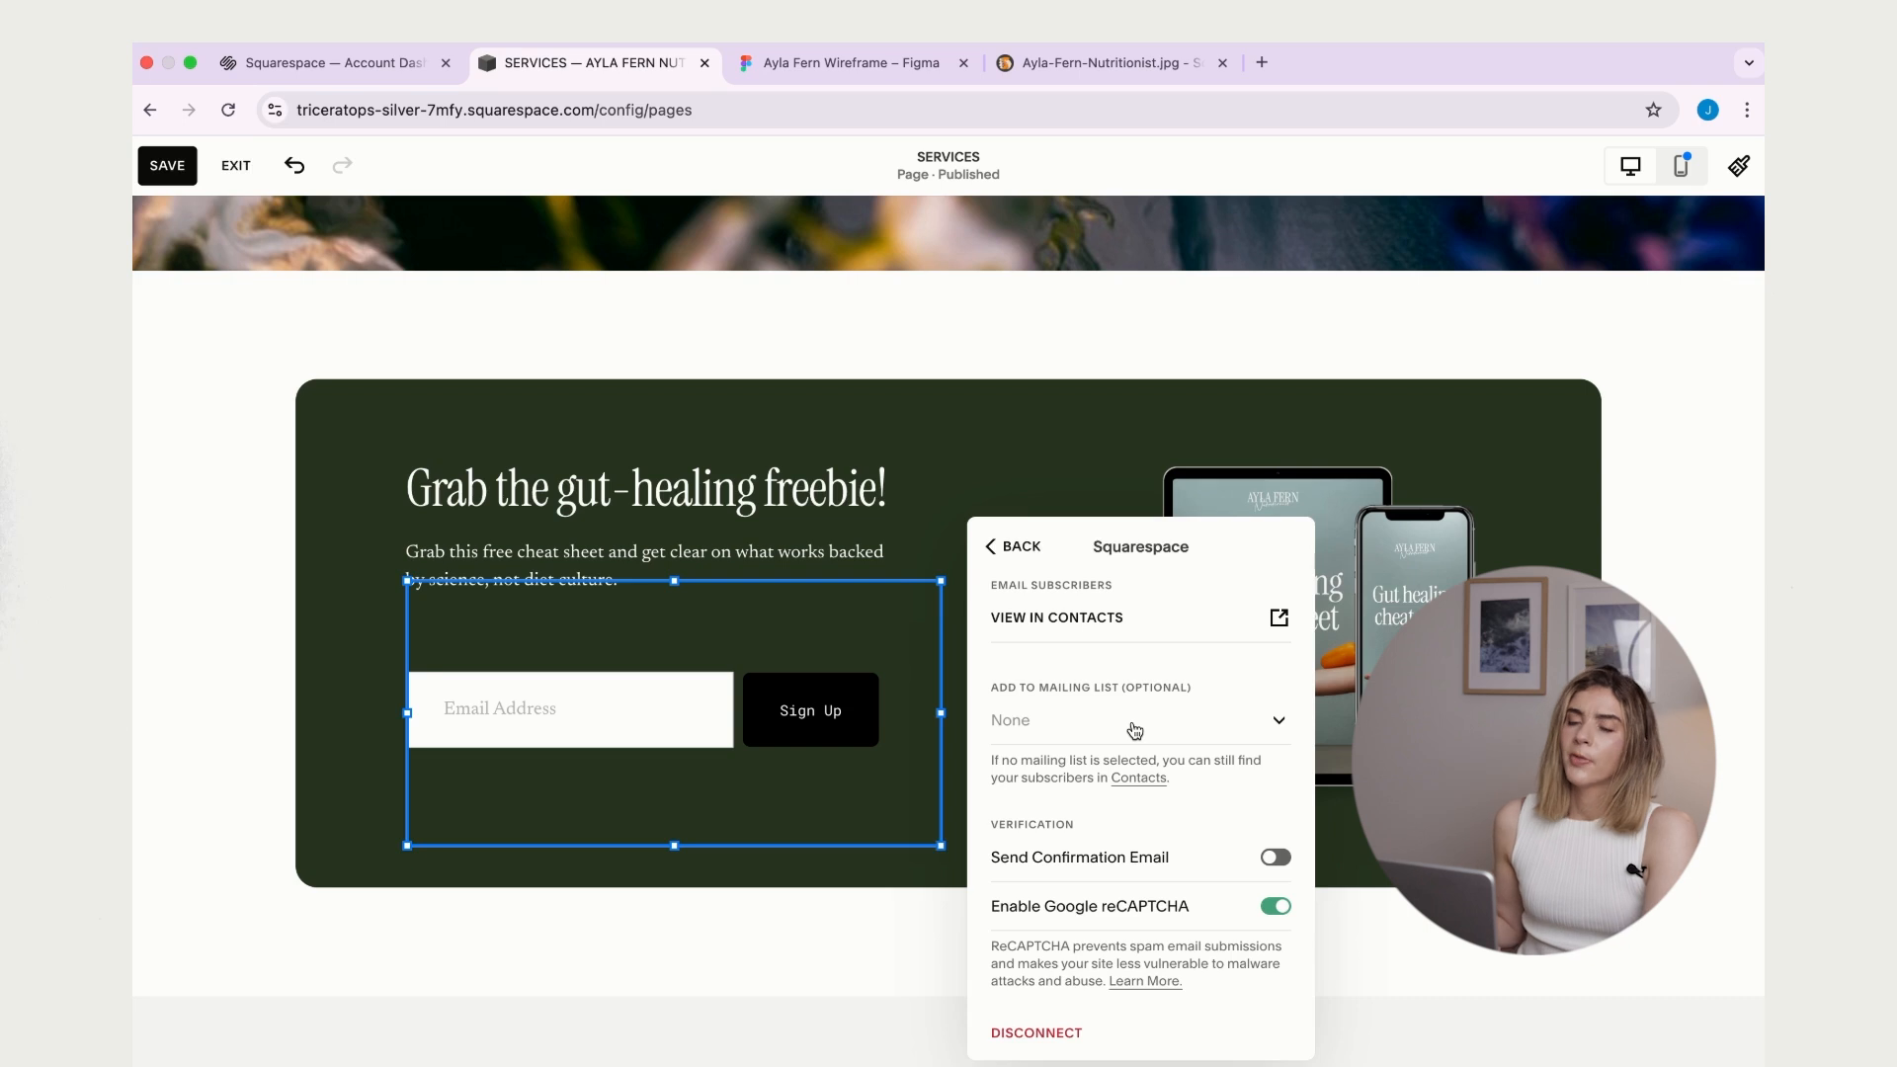
{"action": "left_click", "coordinate": [1015, 557]}
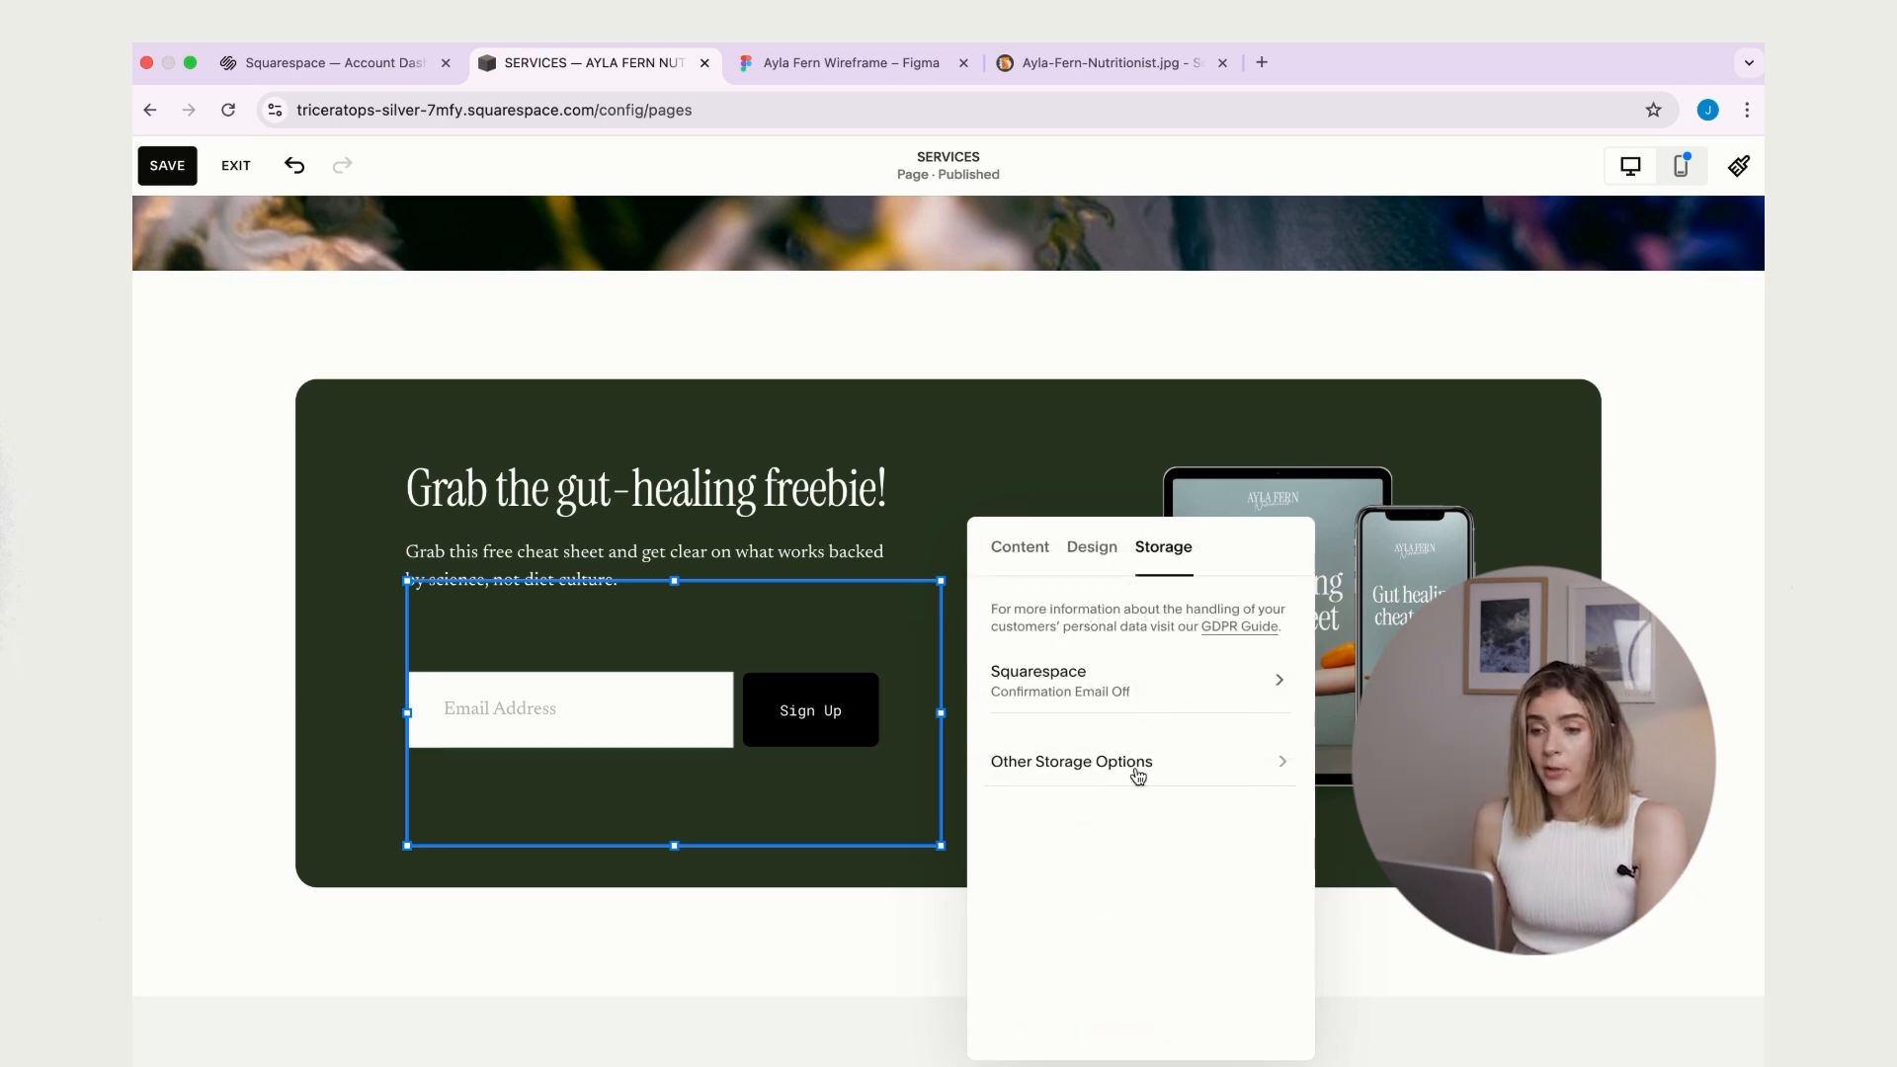
- Open Other Storage Options to list the Google Drive, Zapier and MailChimp integrations
{"action": "left_click", "coordinate": [1141, 761]}
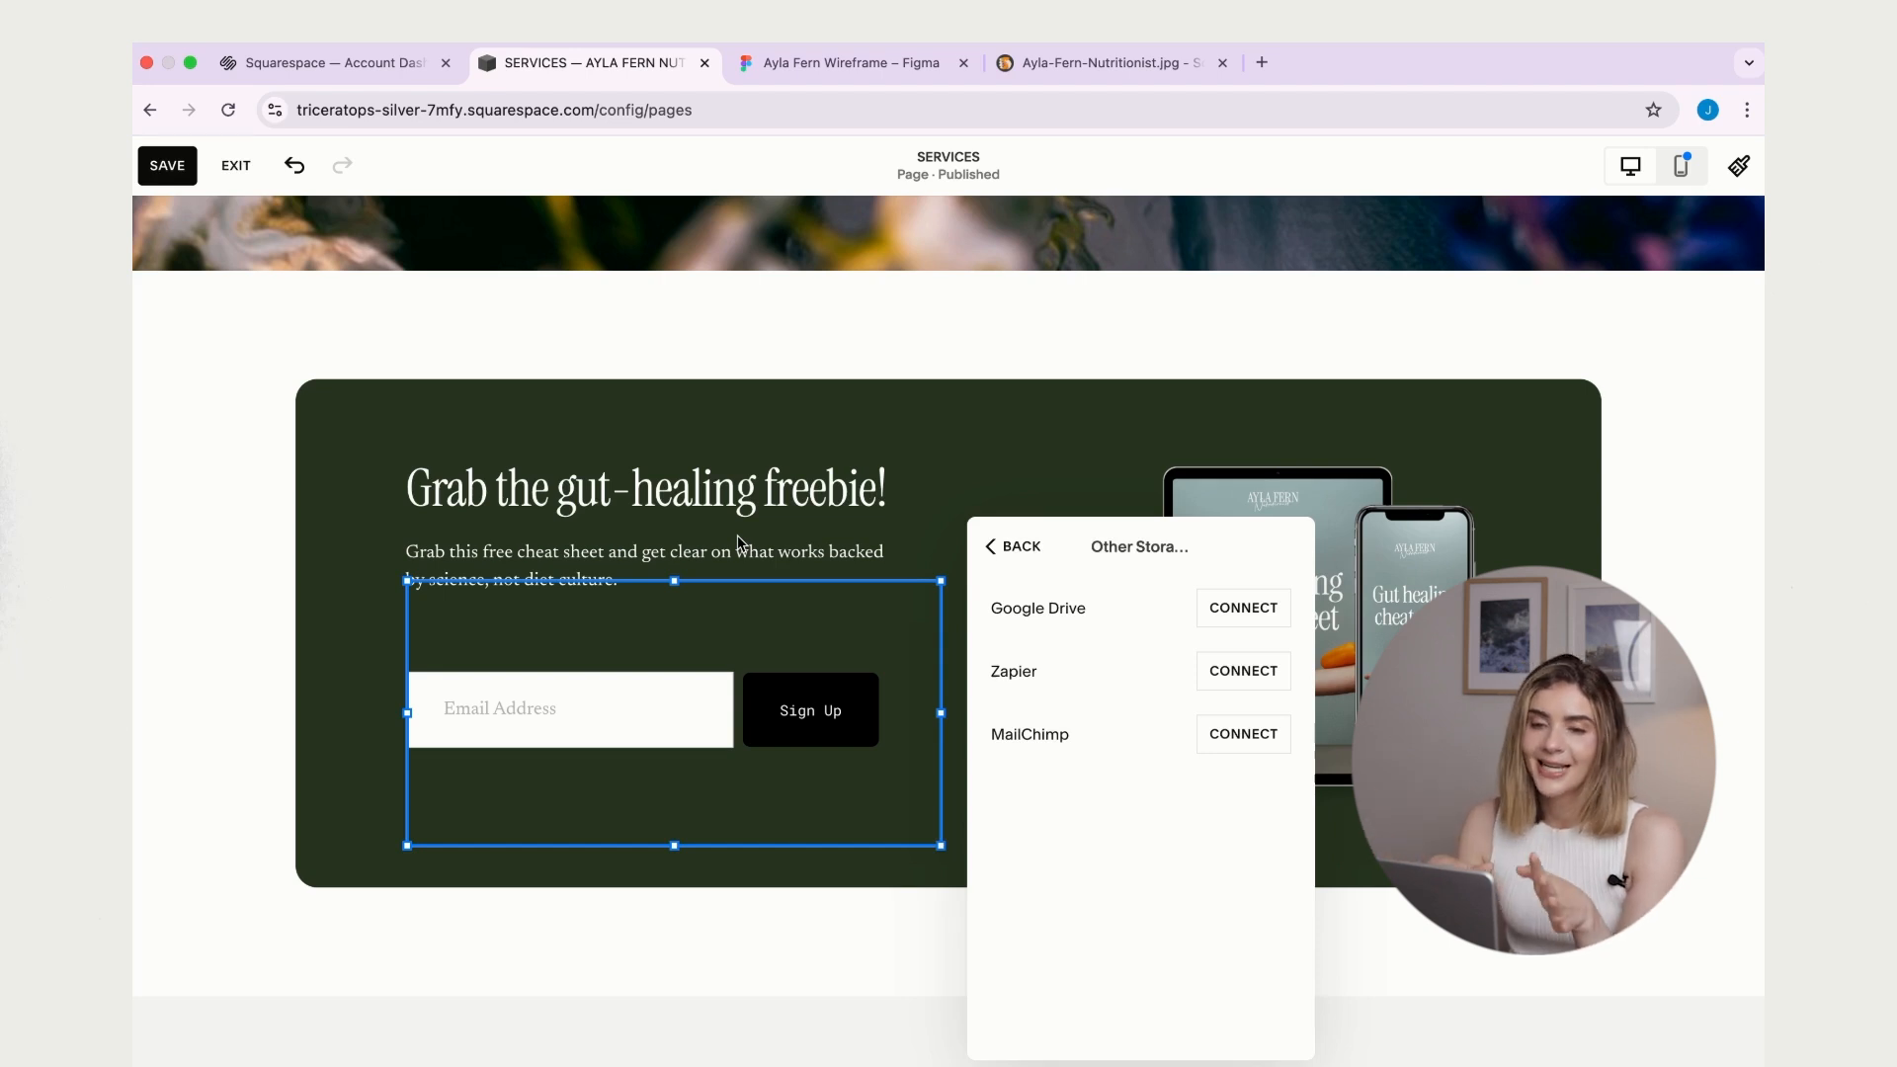
- Close the form settings, insert a blank section under the freebie banner, and bring up the Figma wireframe
{"action": "left_click", "coordinate": [1031, 546]}
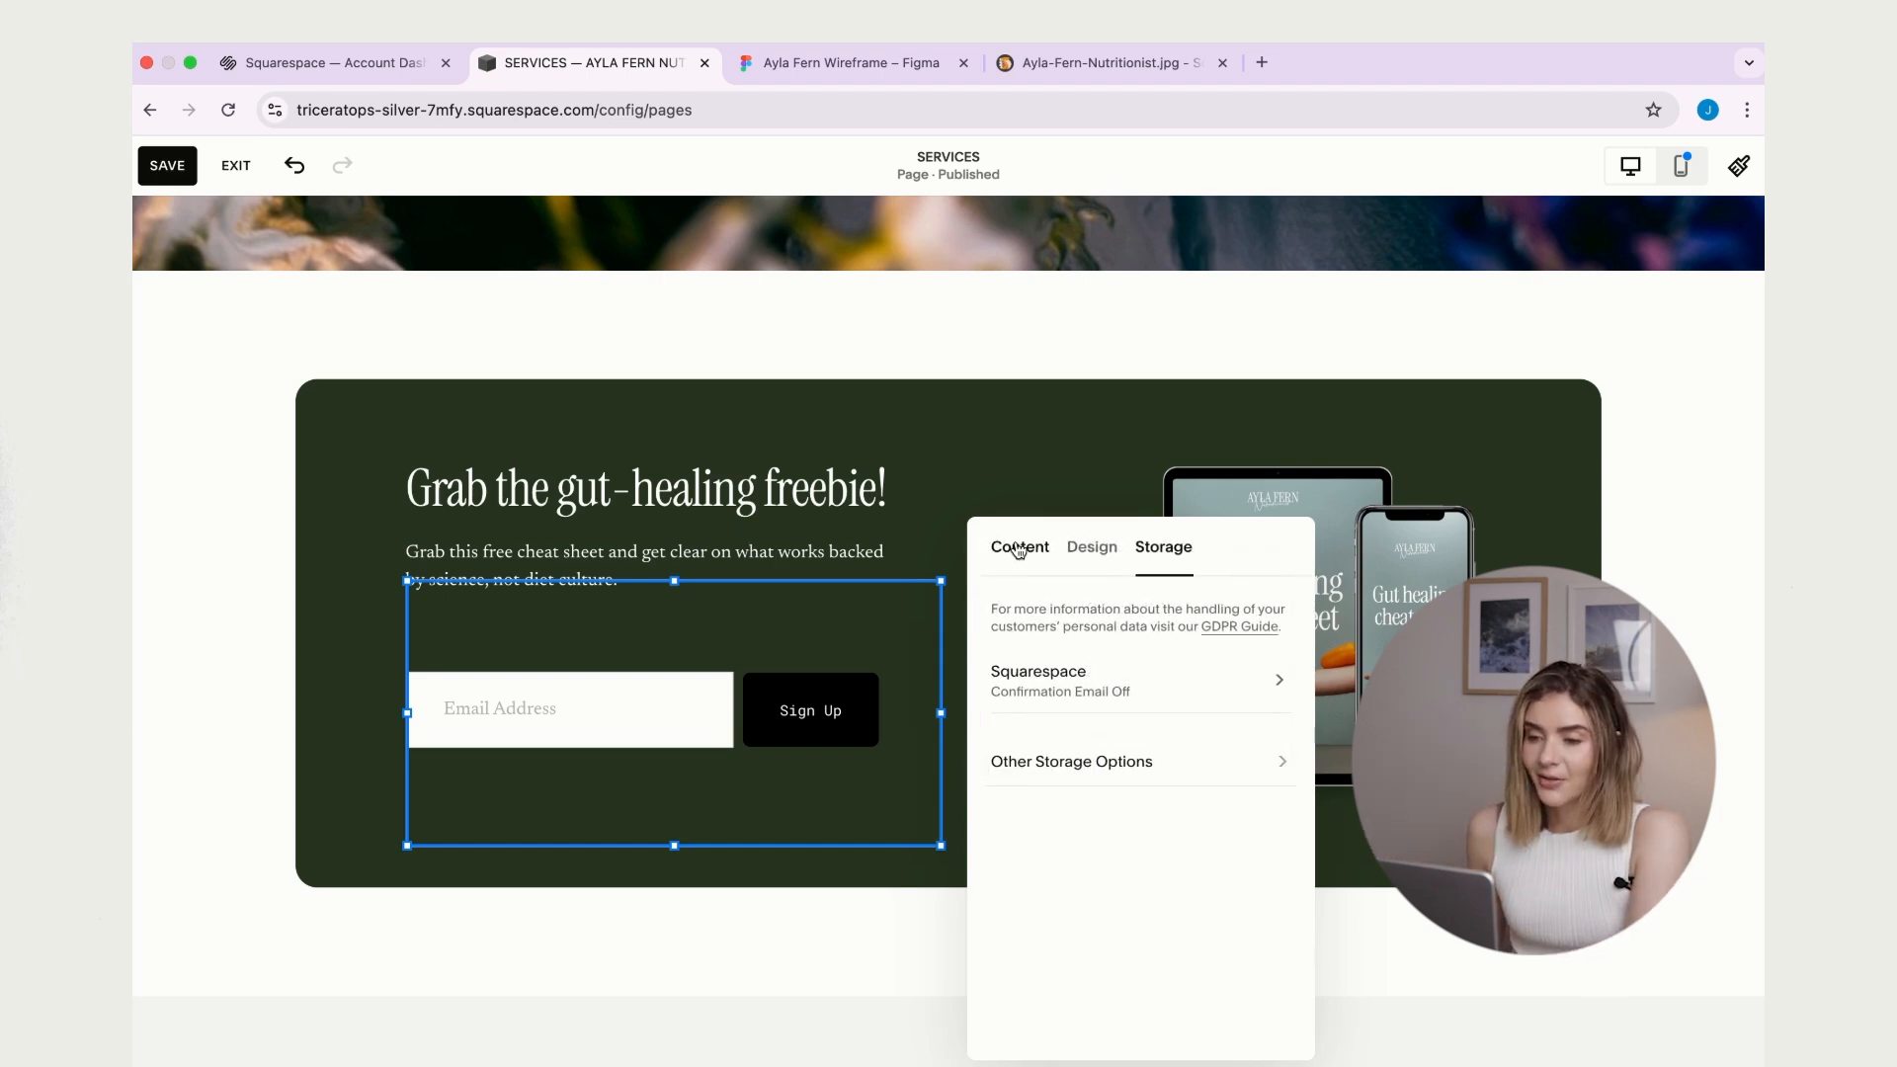
{"action": "left_click", "coordinate": [1683, 385]}
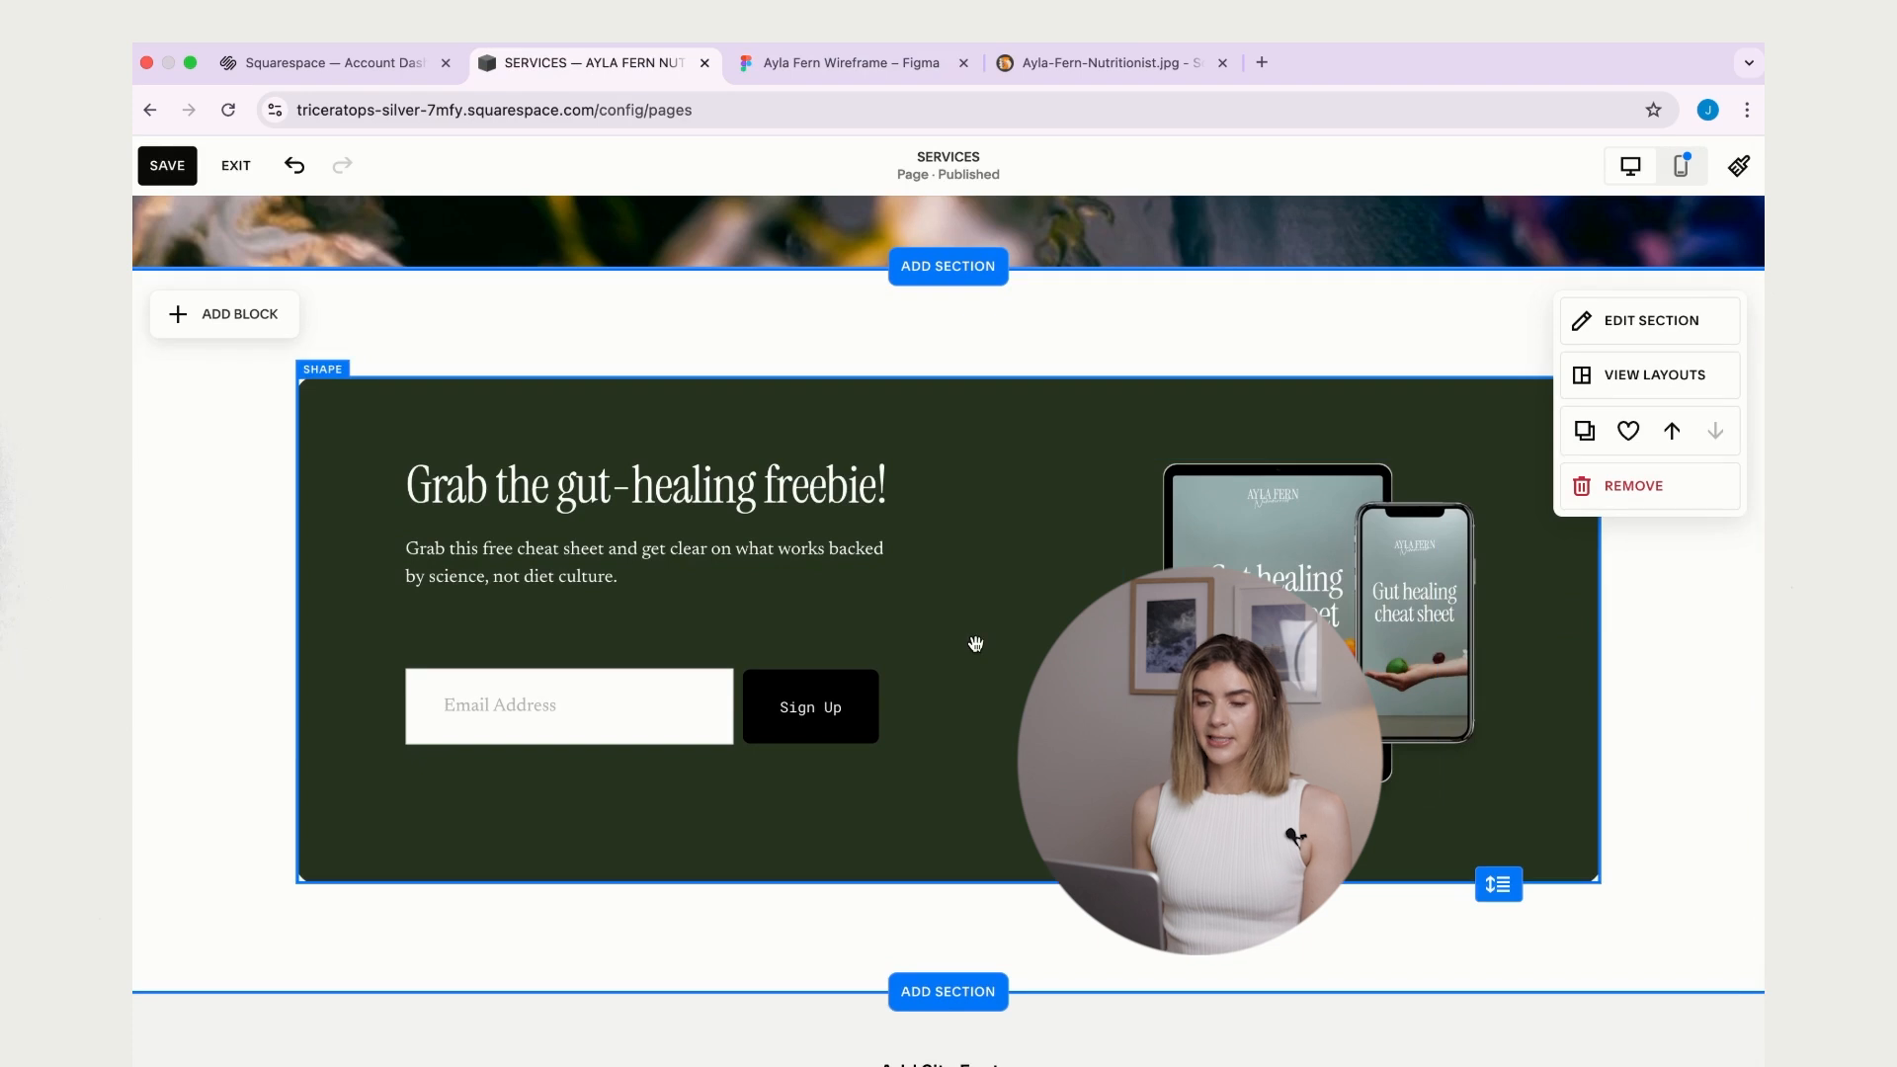
{"action": "left_click", "coordinate": [946, 991]}
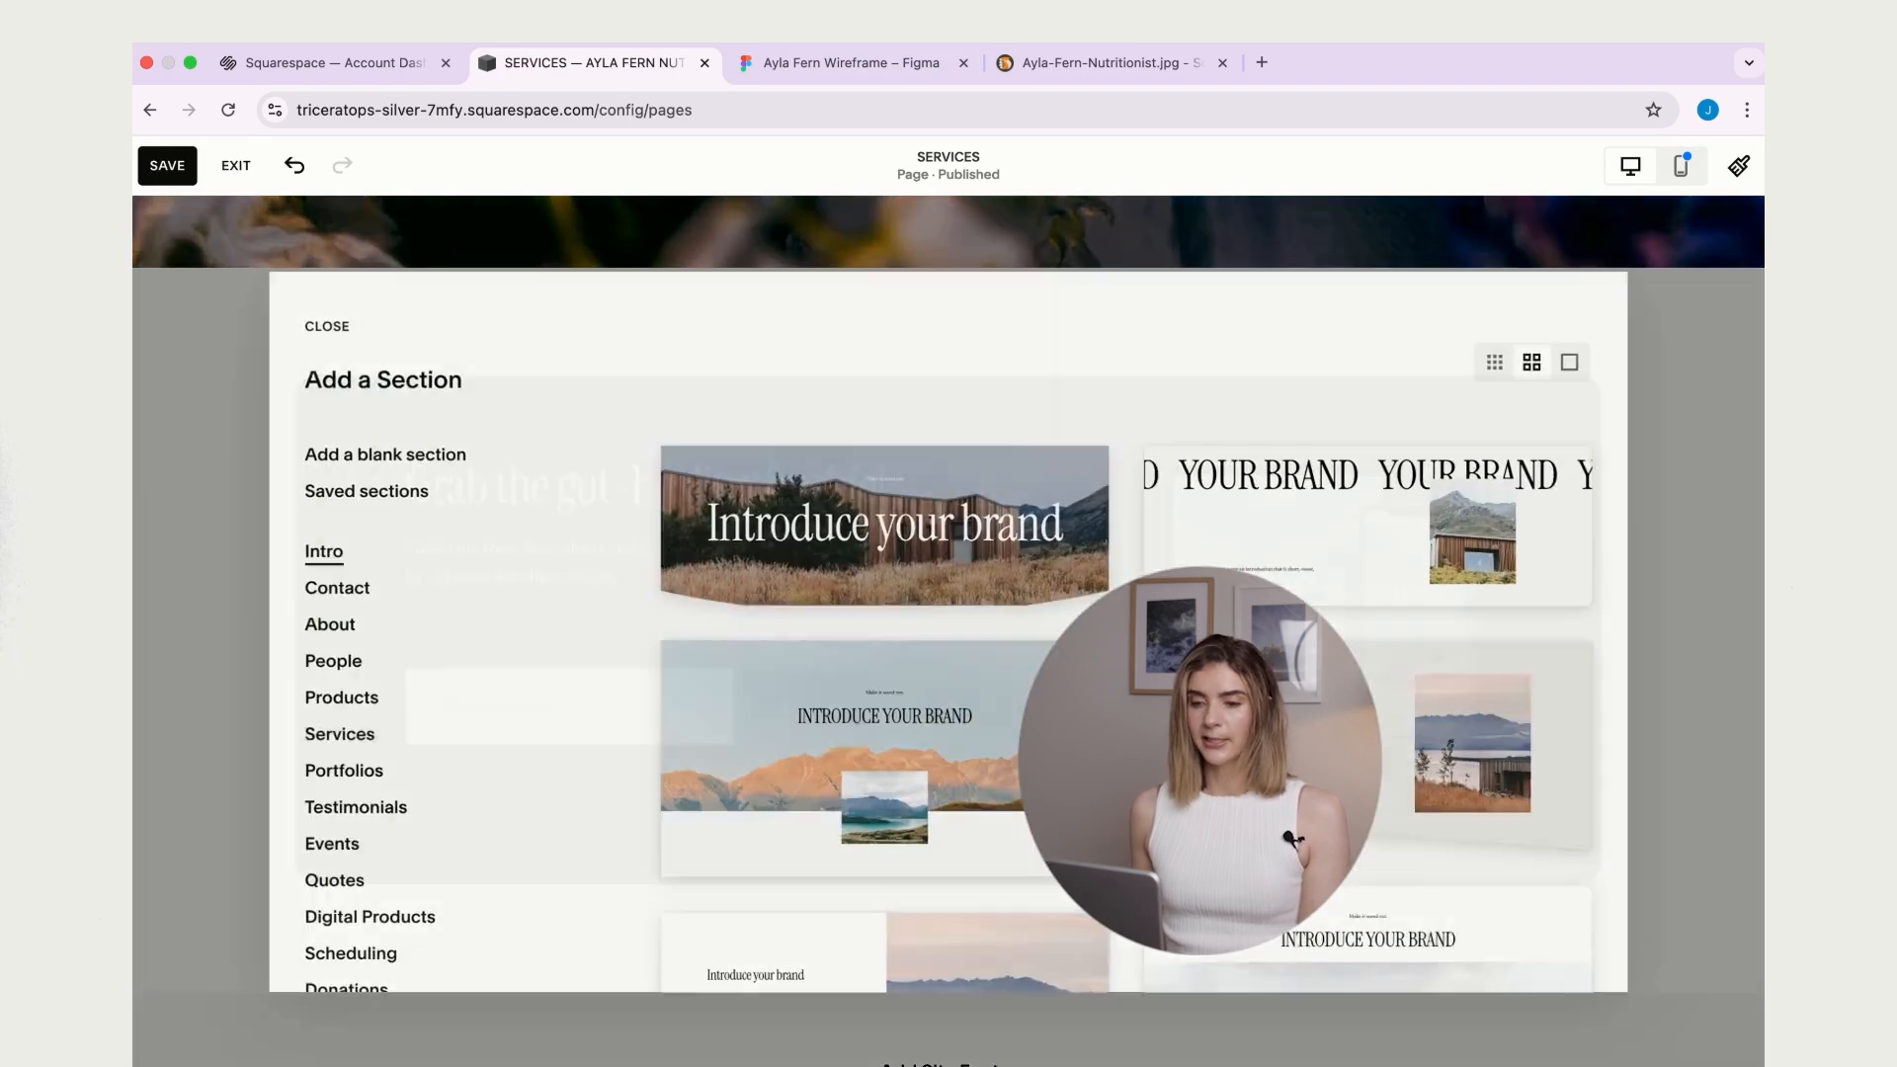
{"action": "left_click", "coordinate": [379, 452]}
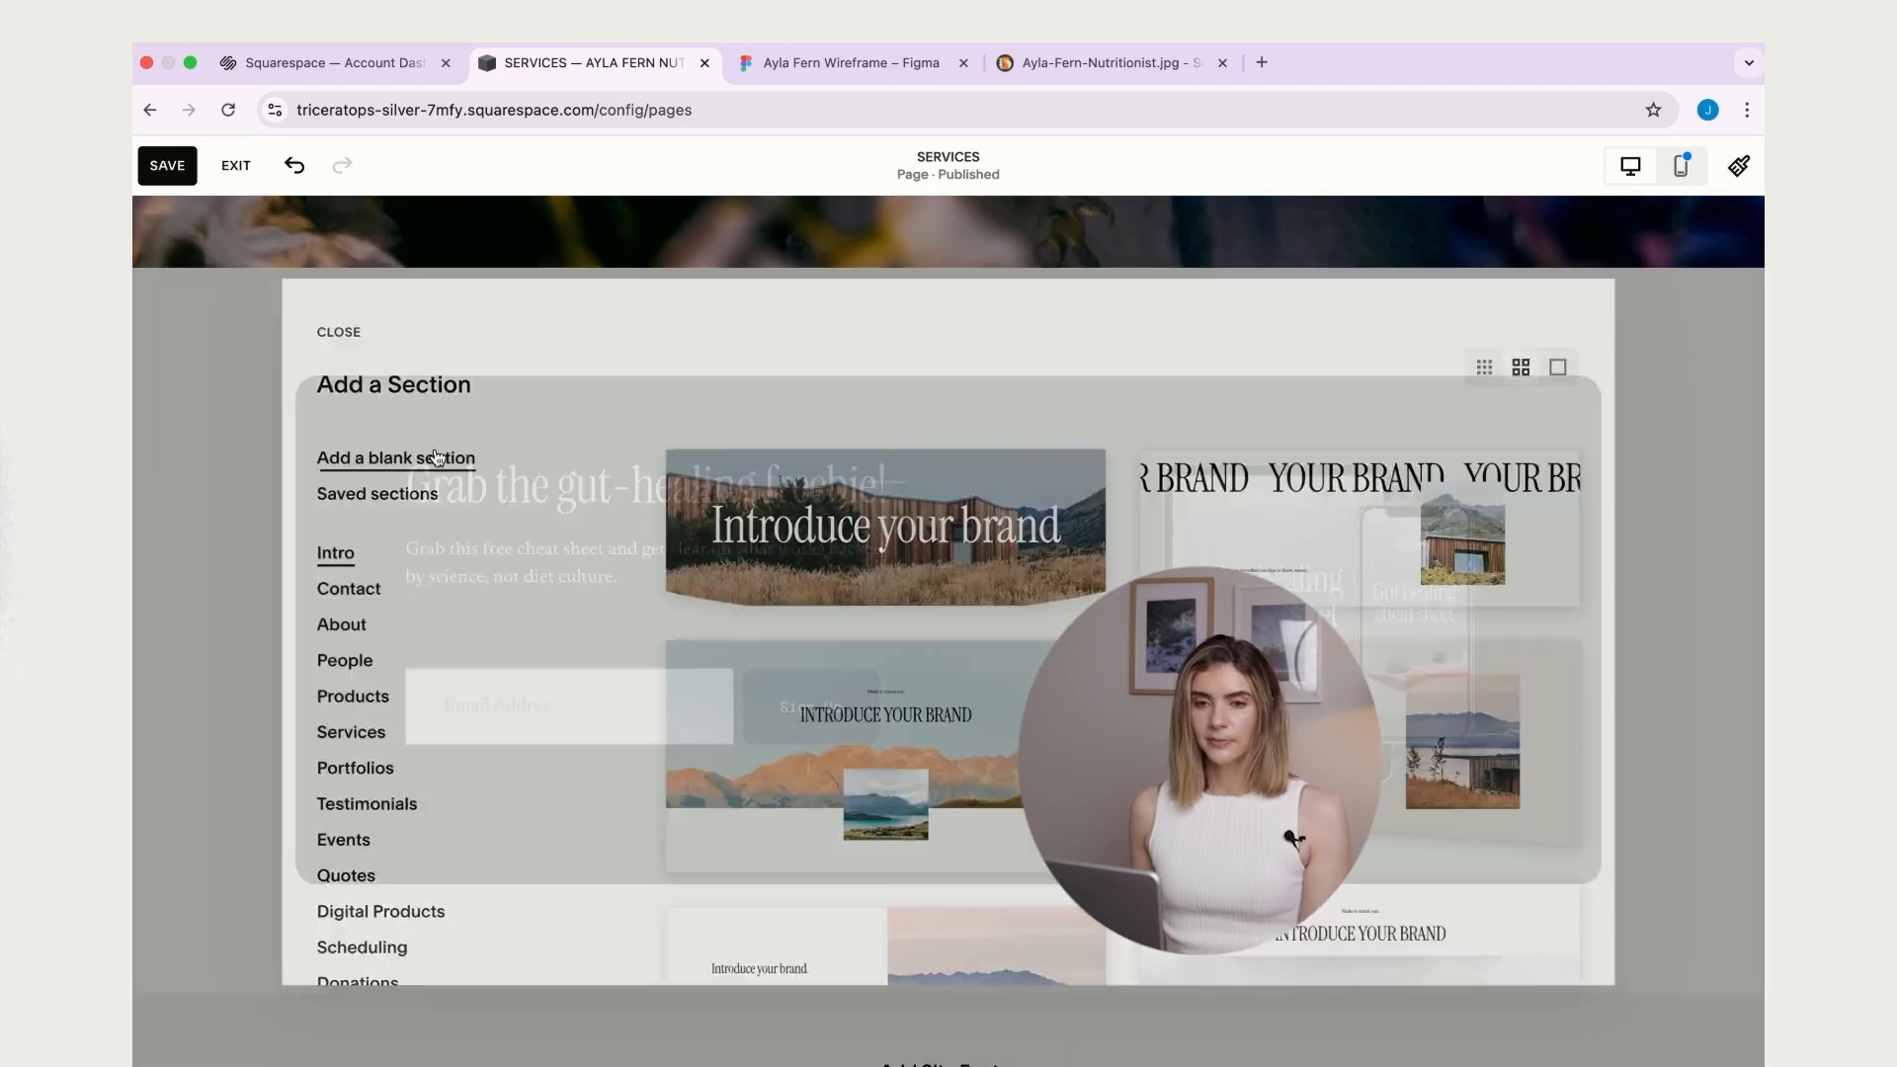
{"action": "left_click", "coordinate": [826, 70]}
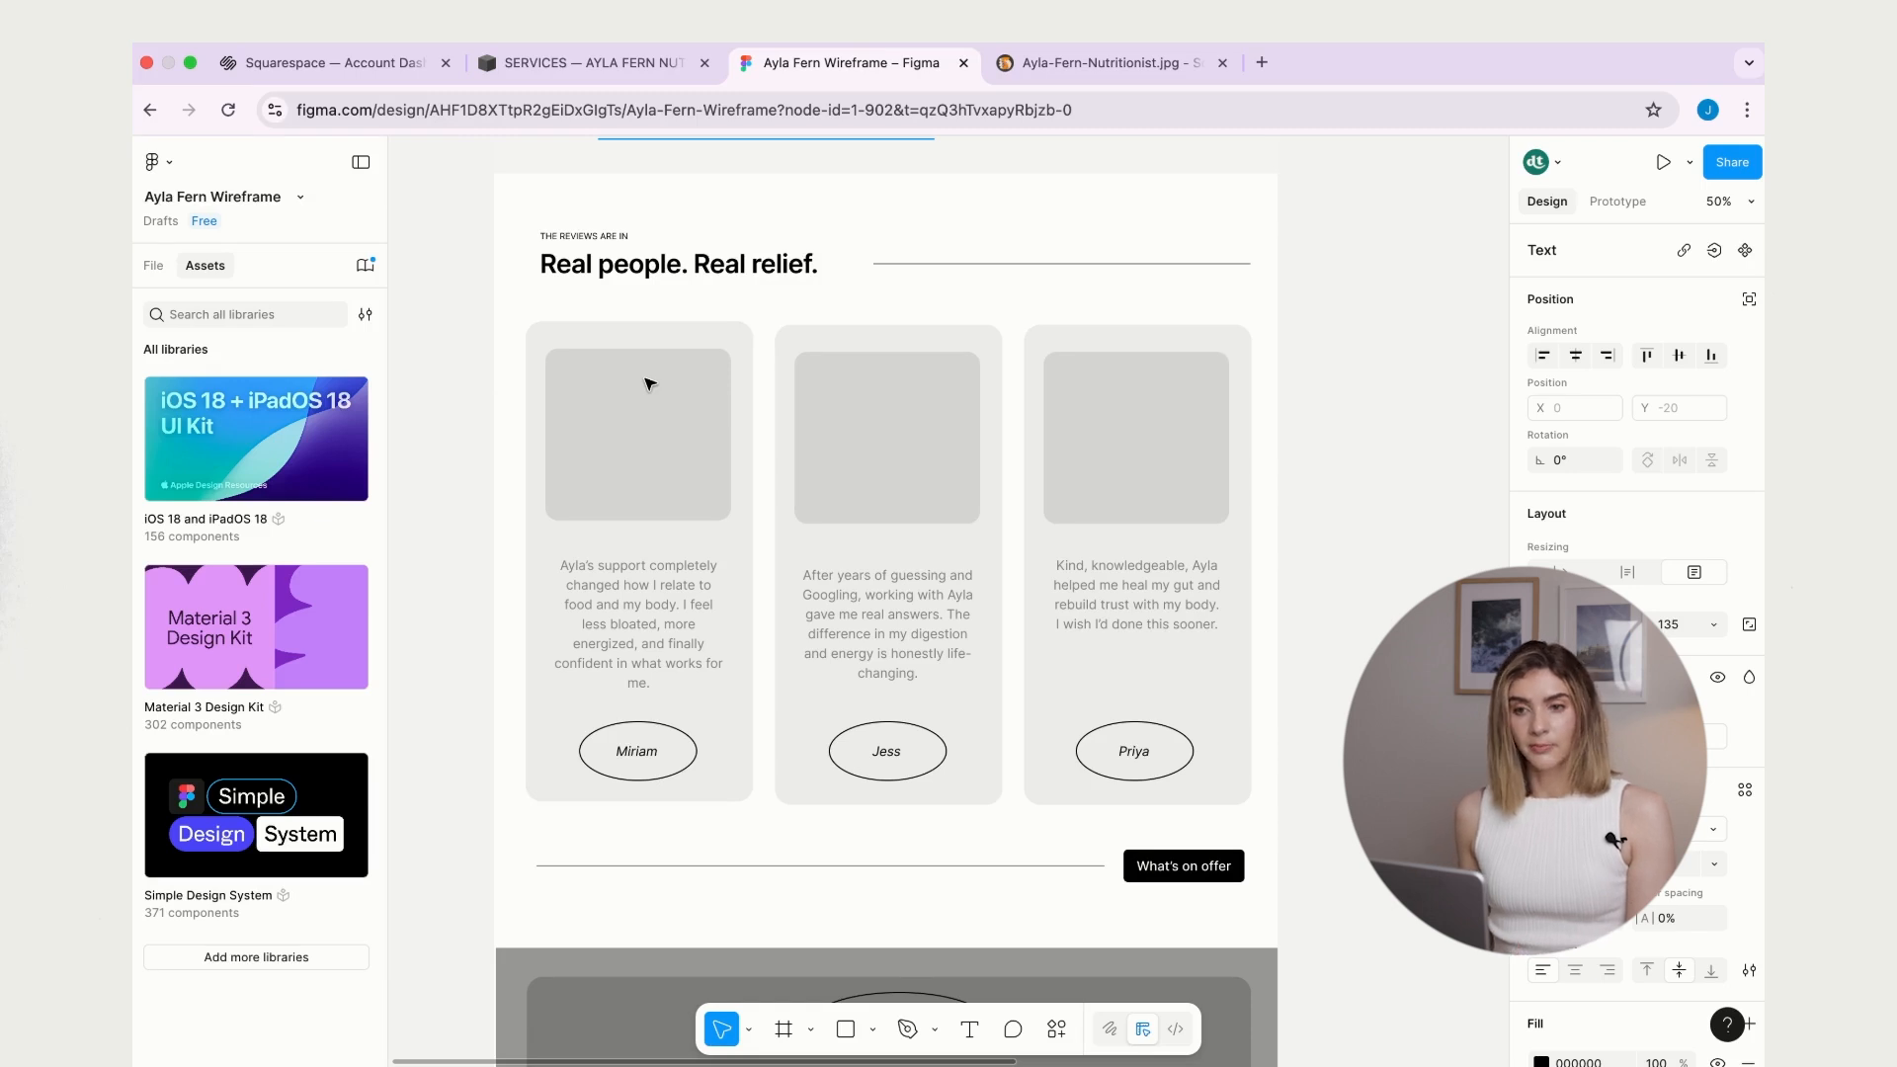
- Scroll through the wireframe's toolkit and reviews sections, then go back to the Squarespace Services editor
{"action": "scroll", "coordinate": [649, 384], "scroll_direction": "down", "scroll_amount": 5}
{"action": "scroll", "coordinate": [649, 383], "scroll_direction": "up", "scroll_amount": 10}
{"action": "scroll", "coordinate": [649, 383], "scroll_direction": "down", "scroll_amount": 2}
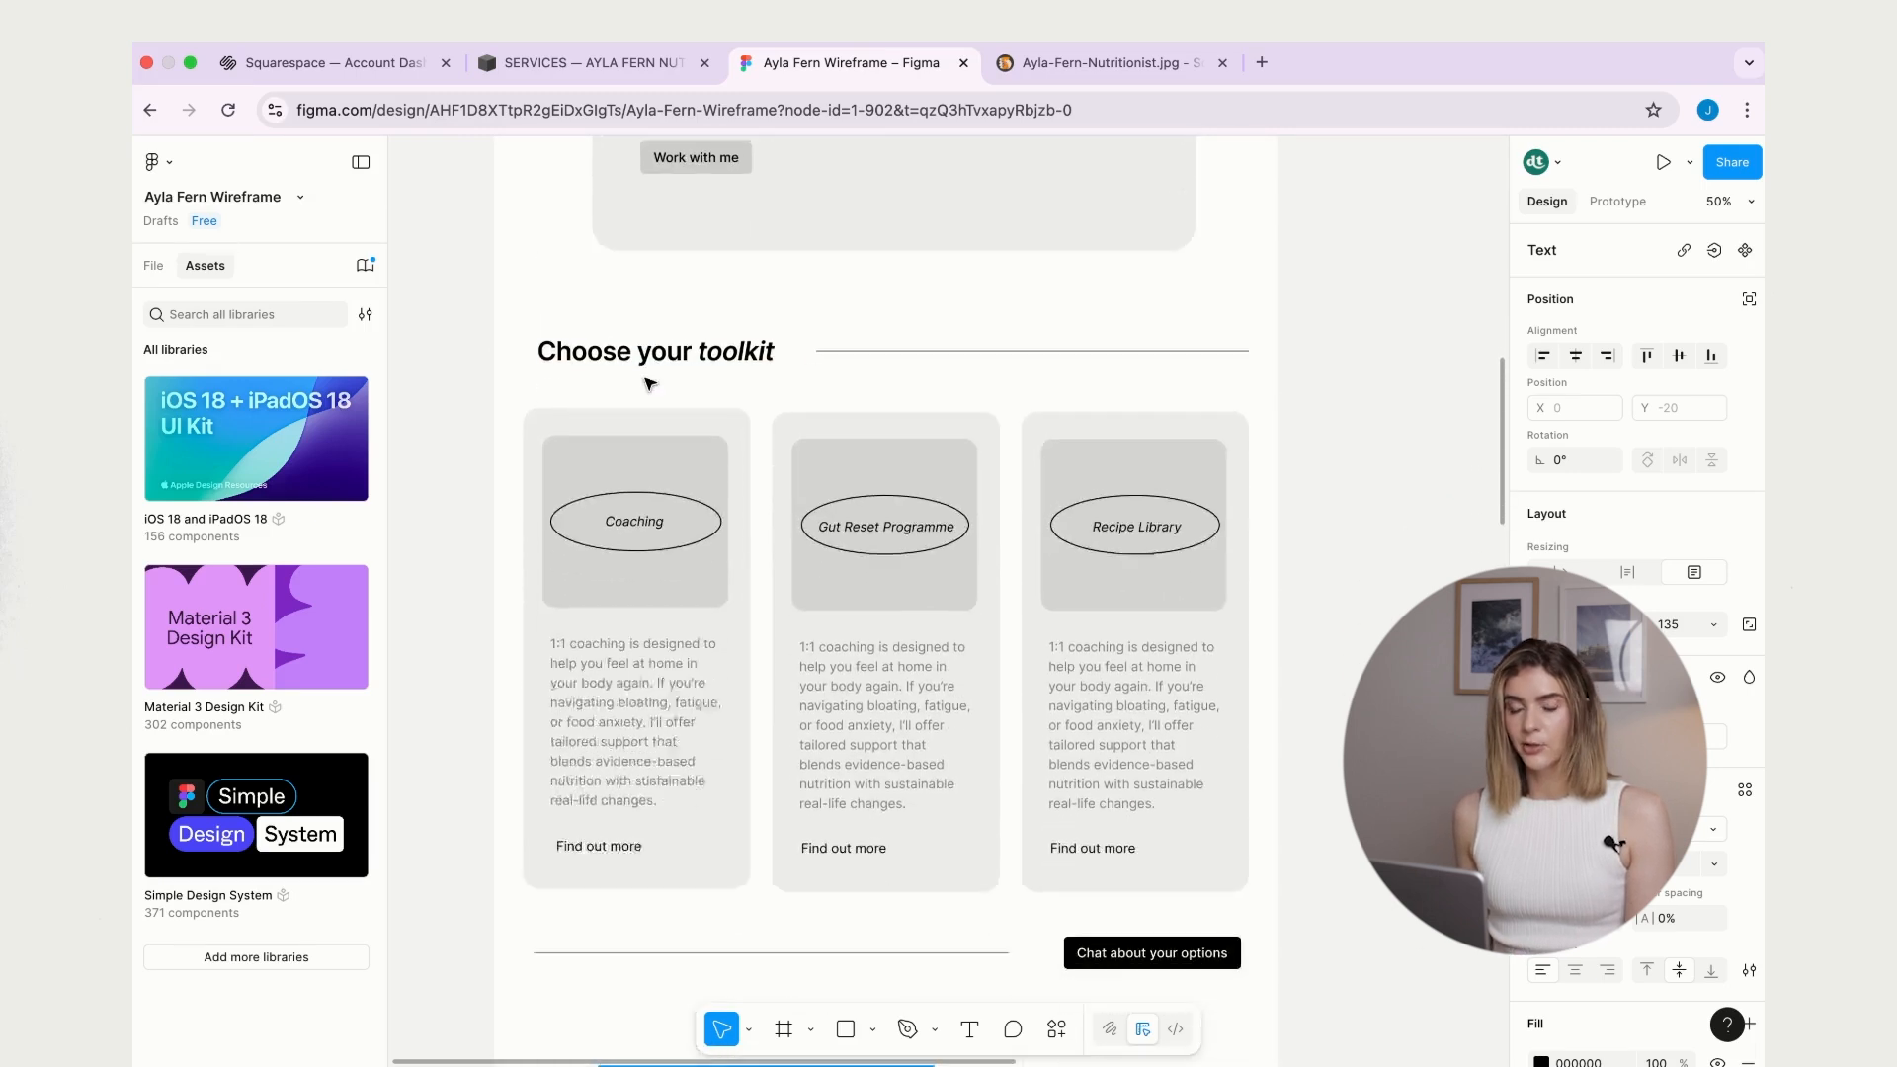
{"action": "scroll", "coordinate": [649, 383], "scroll_direction": "down", "scroll_amount": 2}
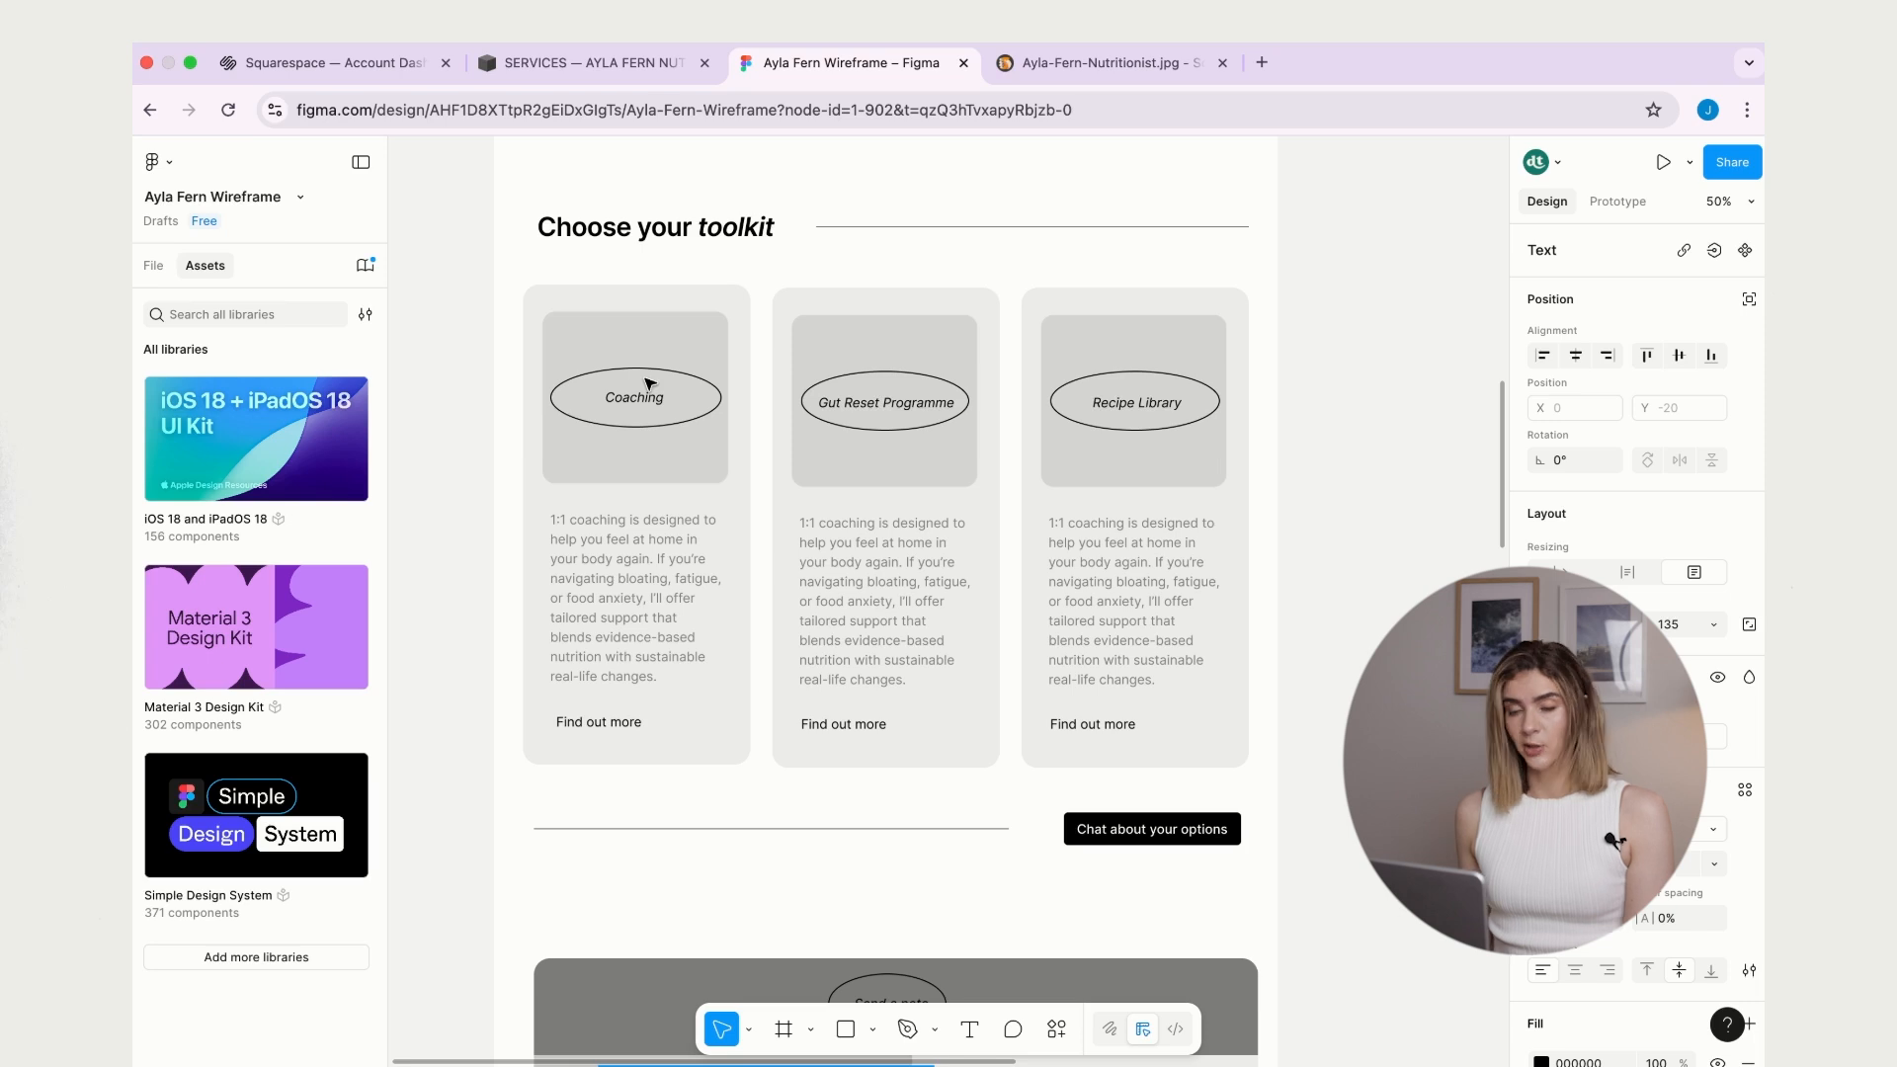
{"action": "scroll", "coordinate": [649, 383], "scroll_direction": "down", "scroll_amount": 11}
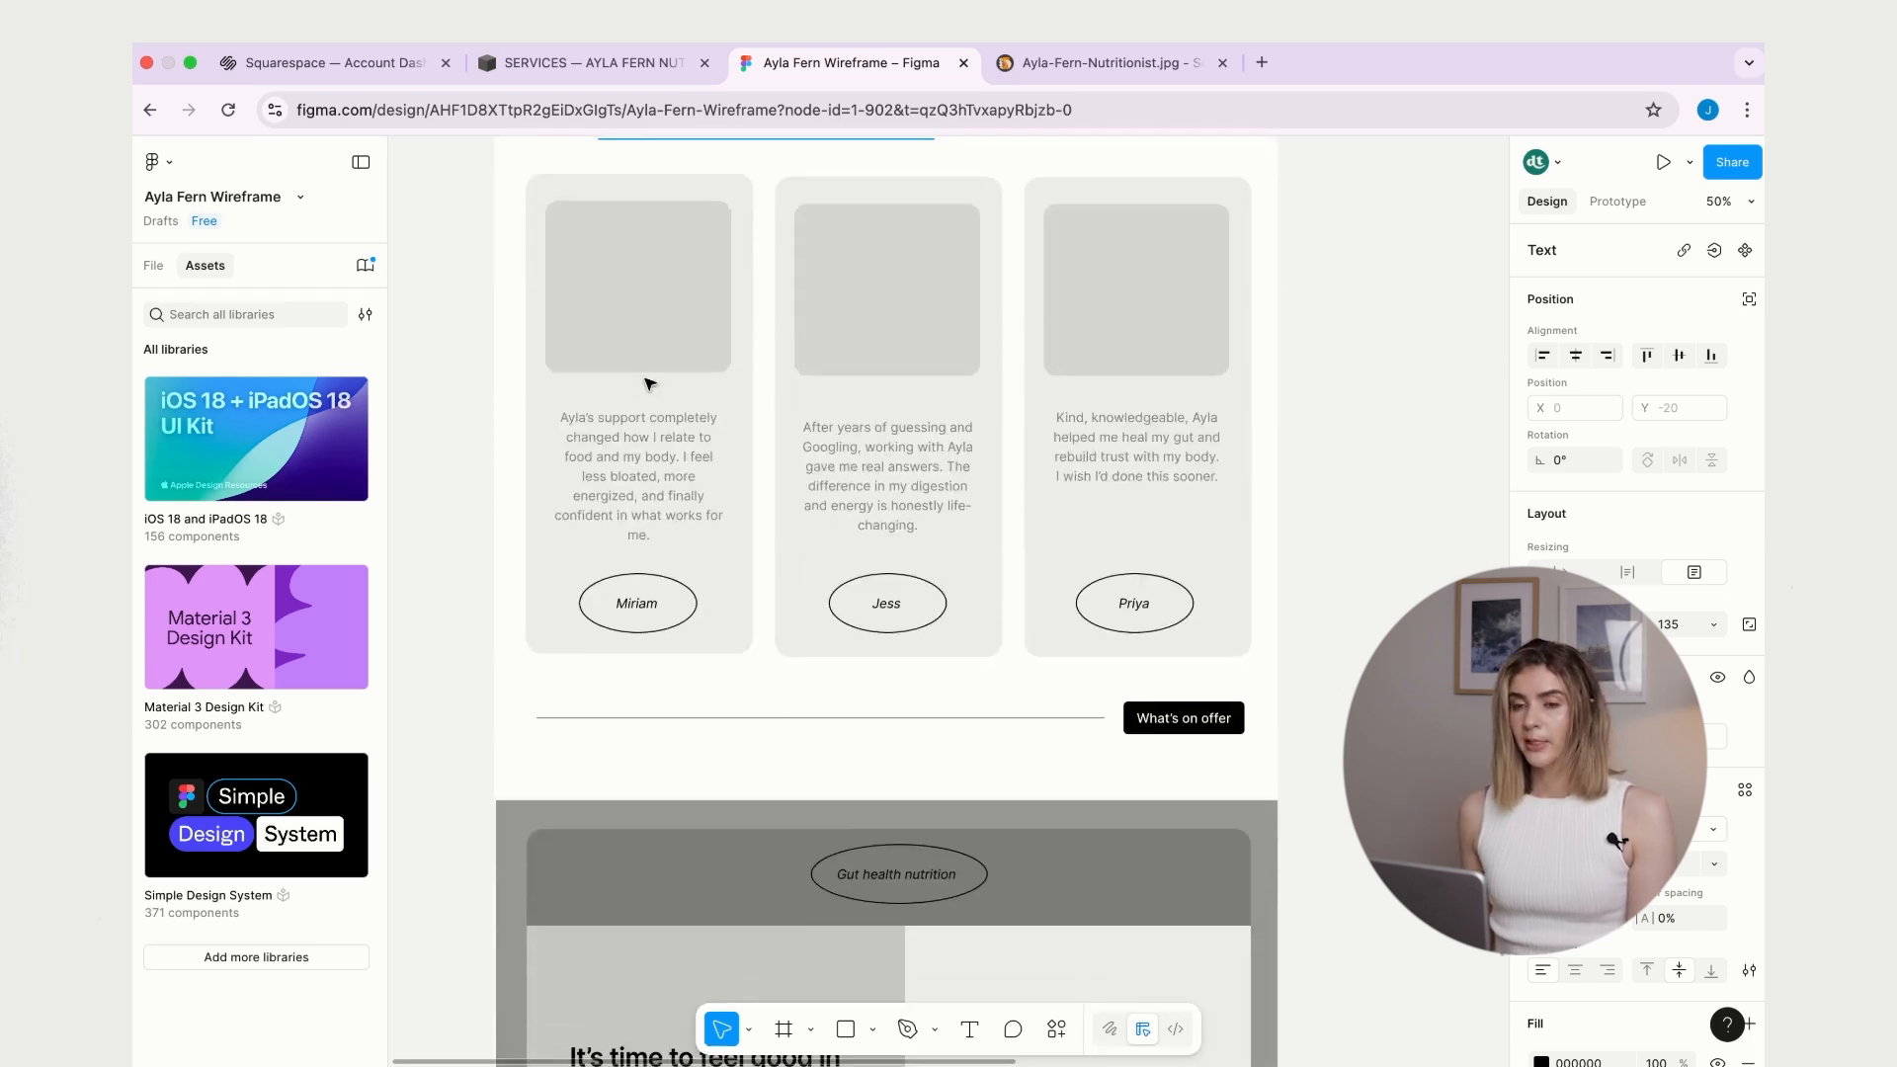
{"action": "scroll", "coordinate": [649, 383], "scroll_direction": "up", "scroll_amount": 2}
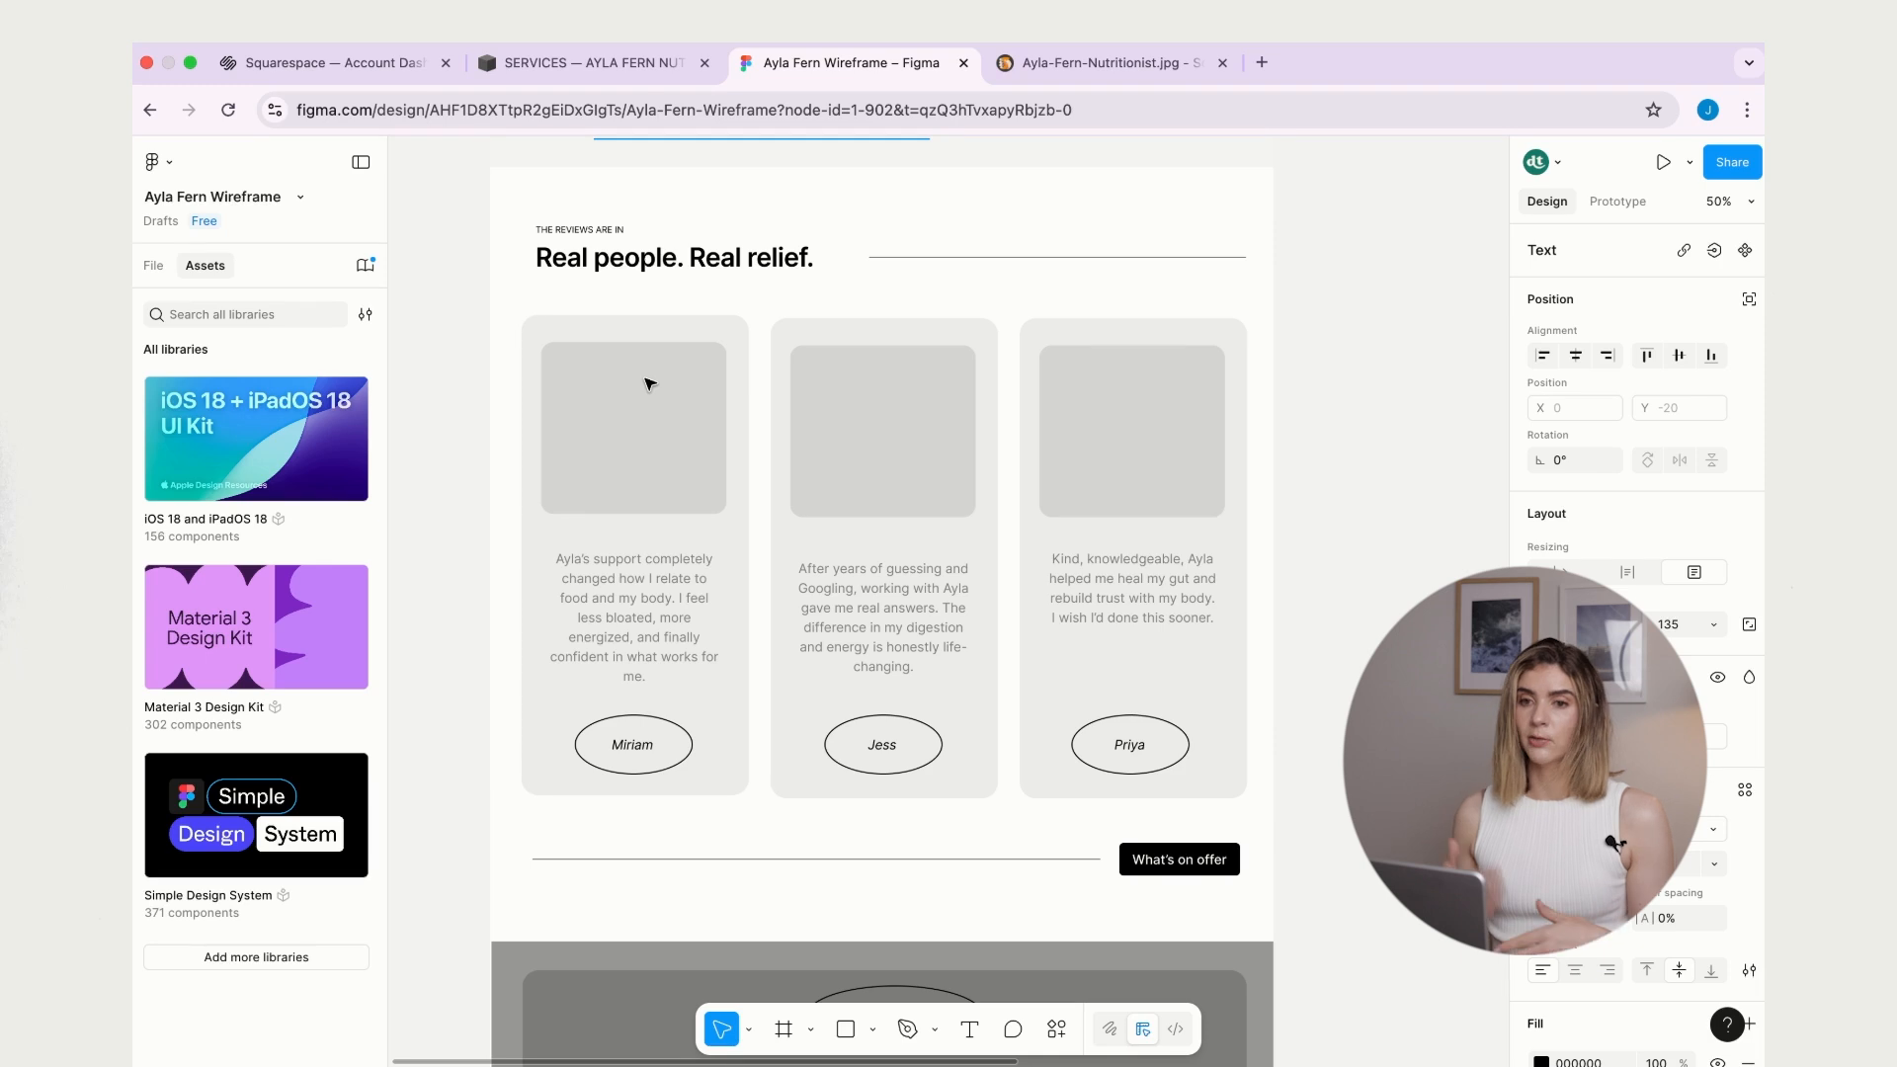
{"action": "left_click", "coordinate": [593, 62]}
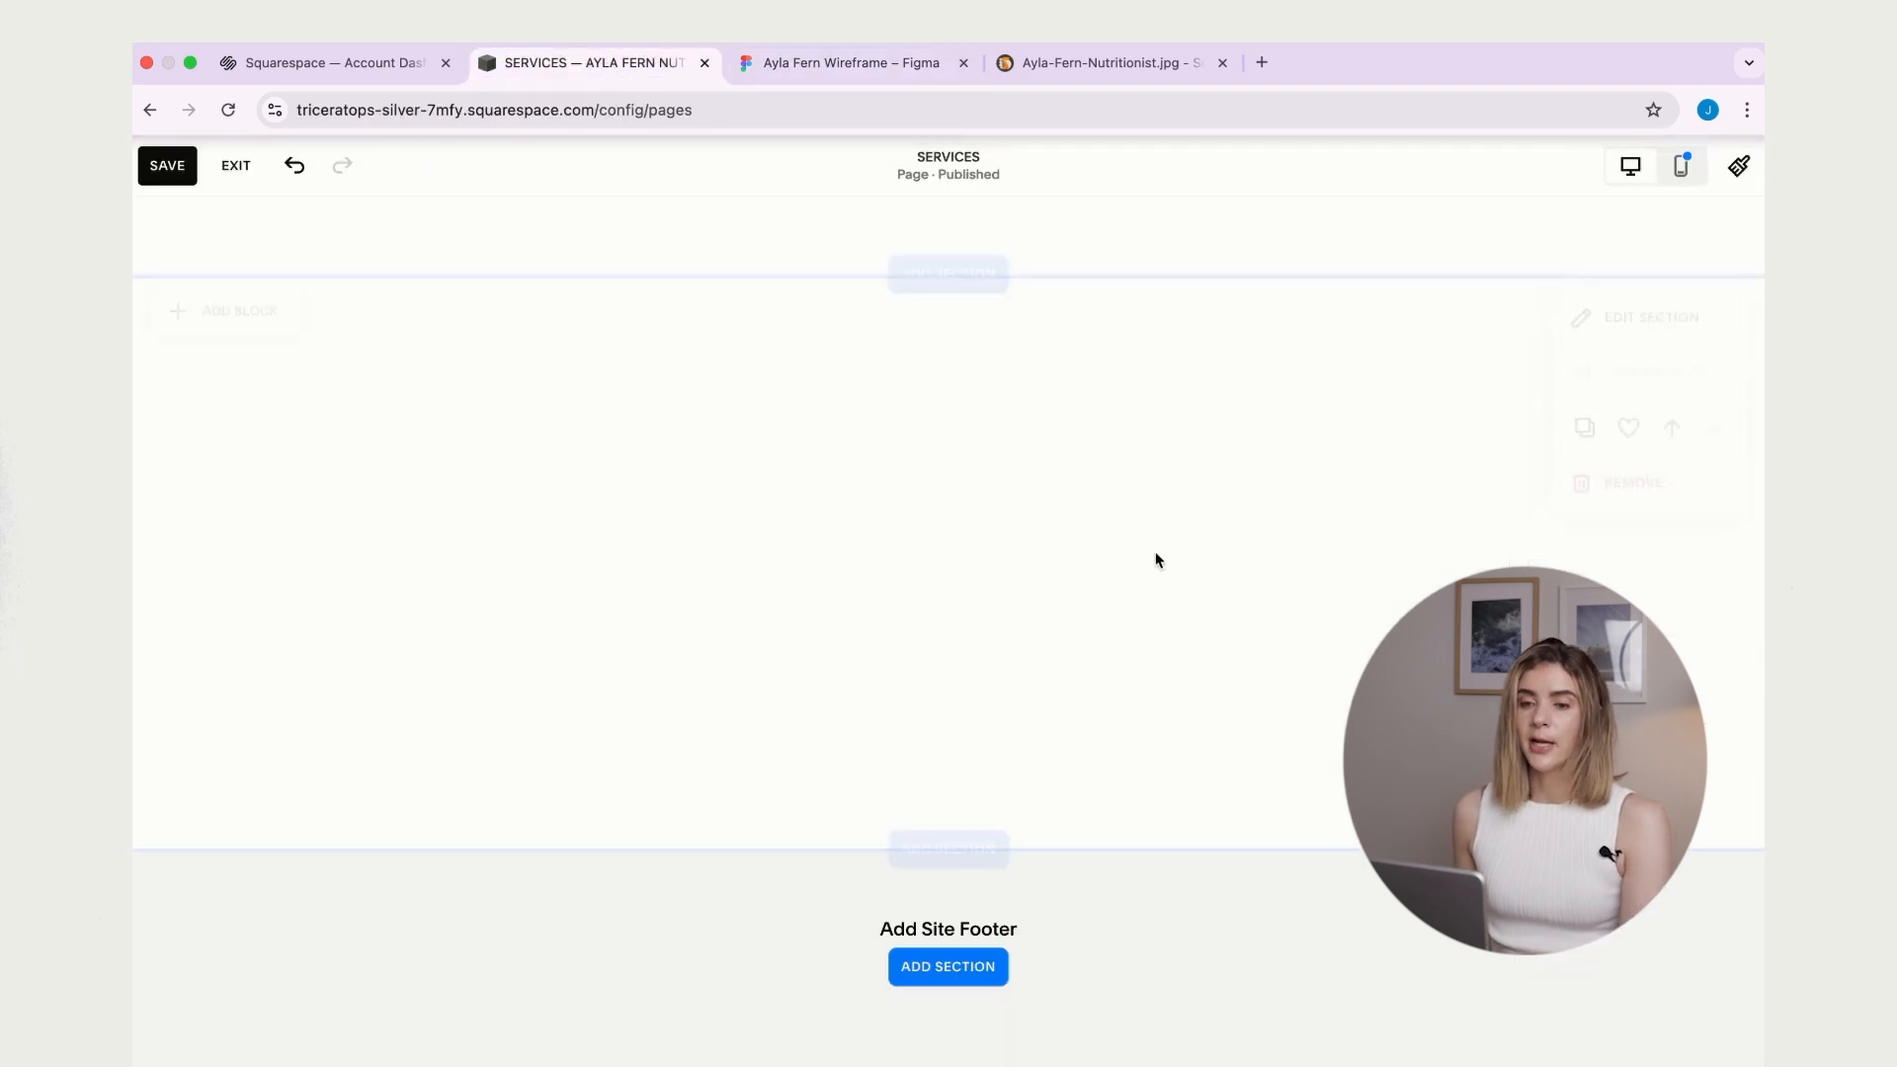
- Save the 'Choose your toolkit' section as a reusable saved section
{"action": "scroll", "coordinate": [1153, 570], "scroll_direction": "up", "scroll_amount": 3}
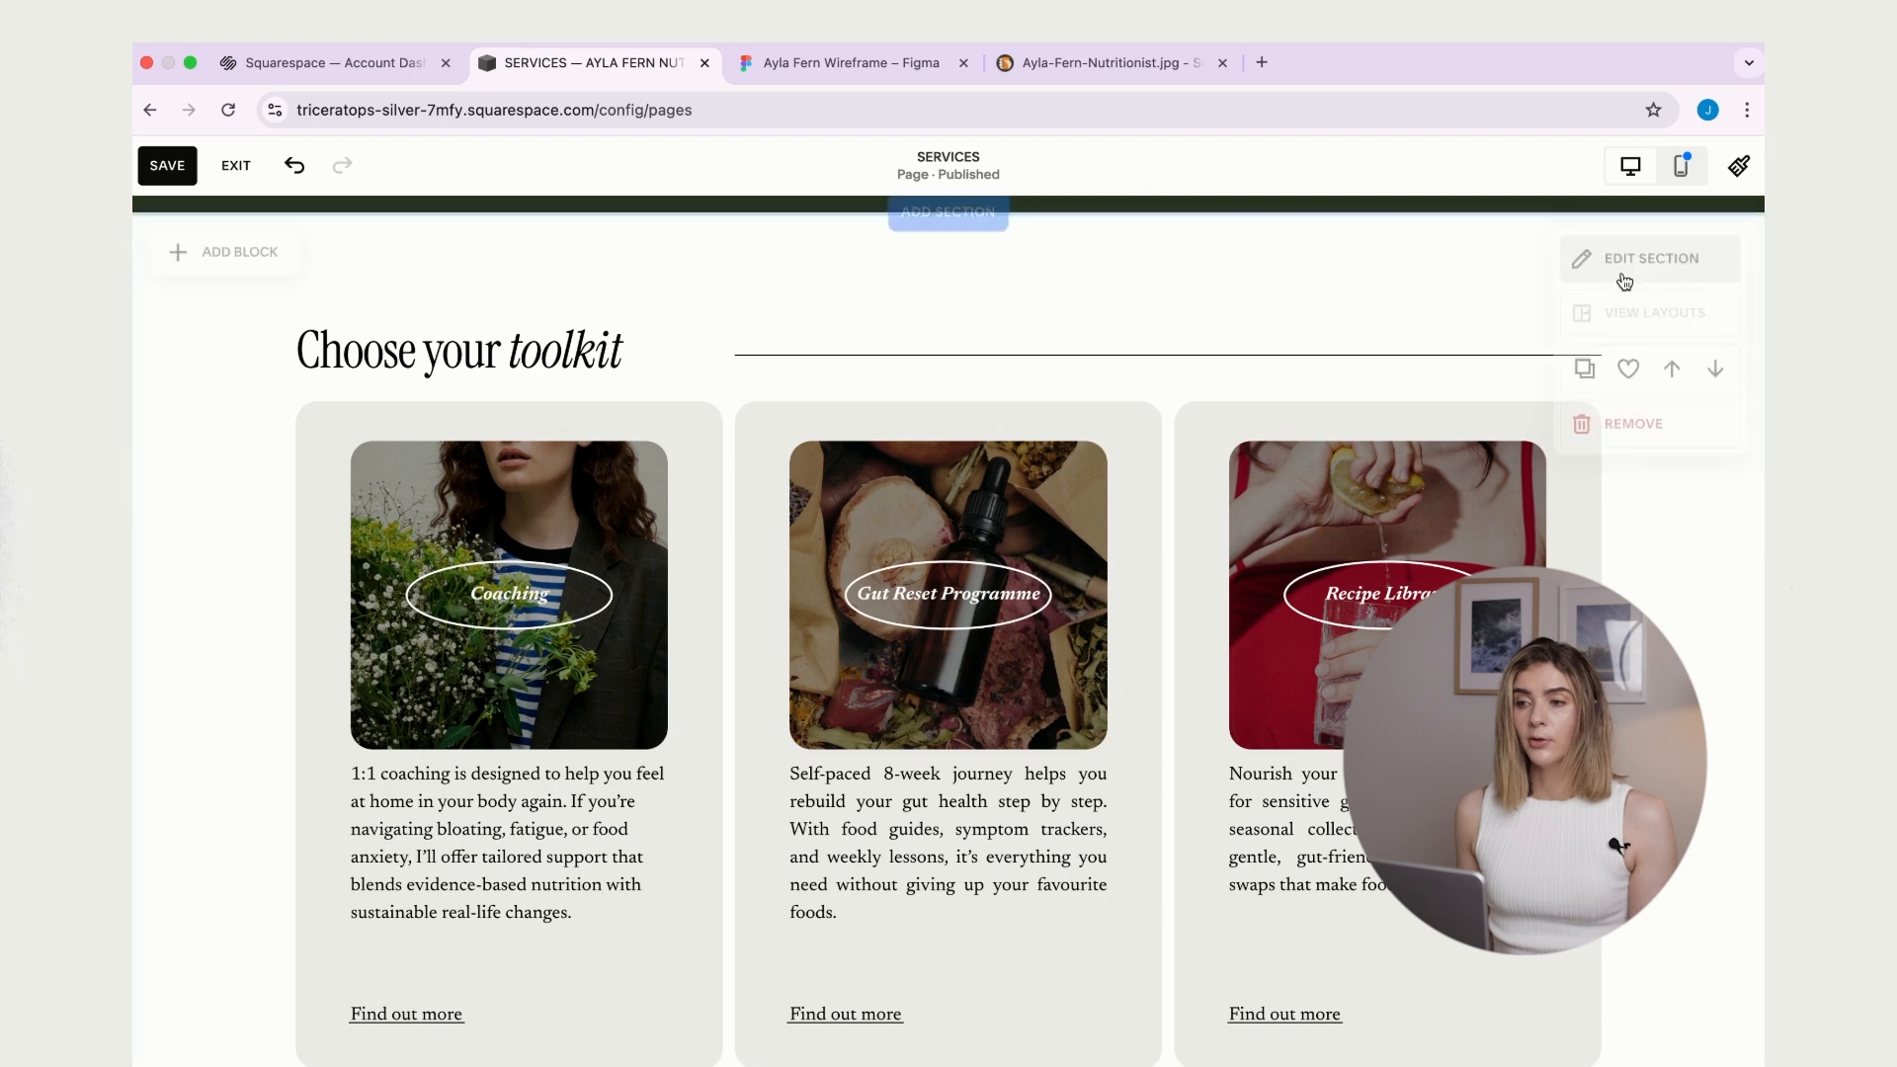
{"action": "left_click", "coordinate": [1637, 387]}
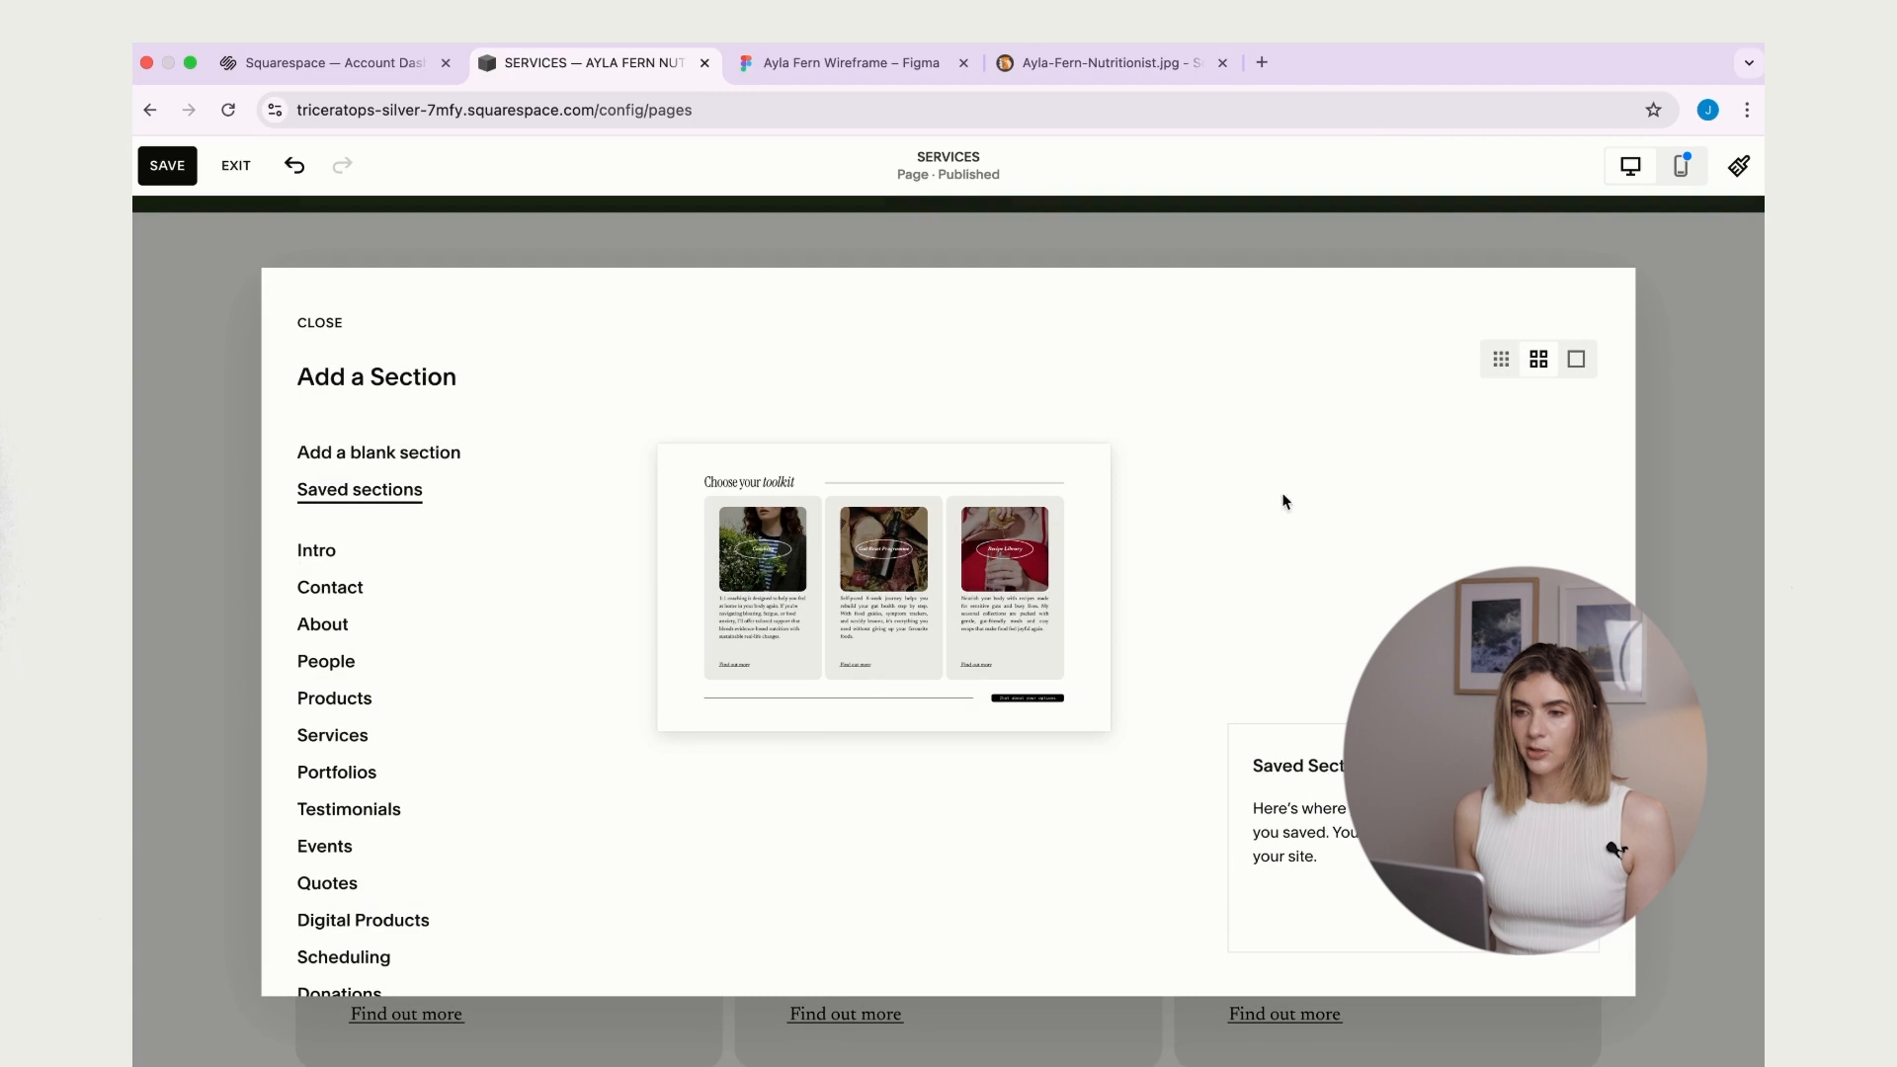
{"action": "key", "text": "Escape"}
- Fill the empty blank section with a copy of the saved 'Choose your toolkit' section
{"action": "scroll", "coordinate": [983, 473], "scroll_direction": "down", "scroll_amount": 10}
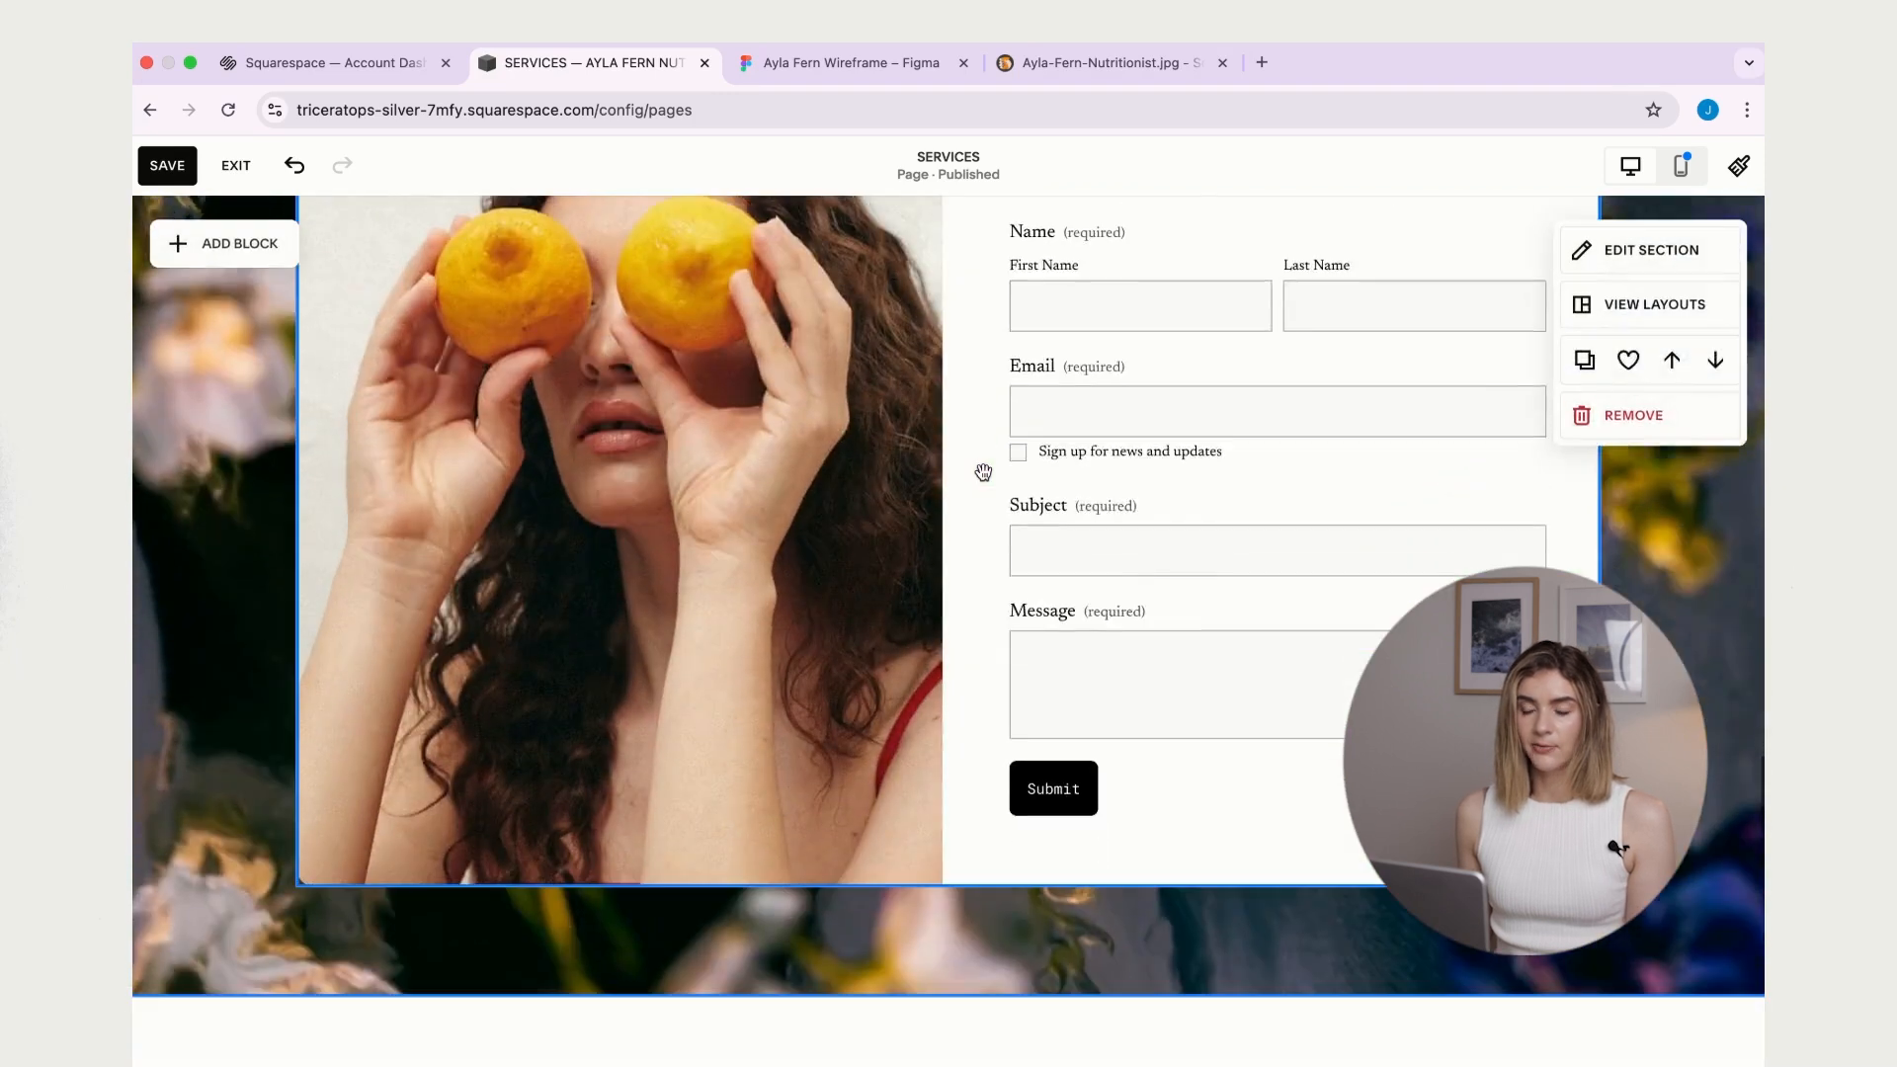
{"action": "scroll", "coordinate": [983, 472], "scroll_direction": "down", "scroll_amount": 15}
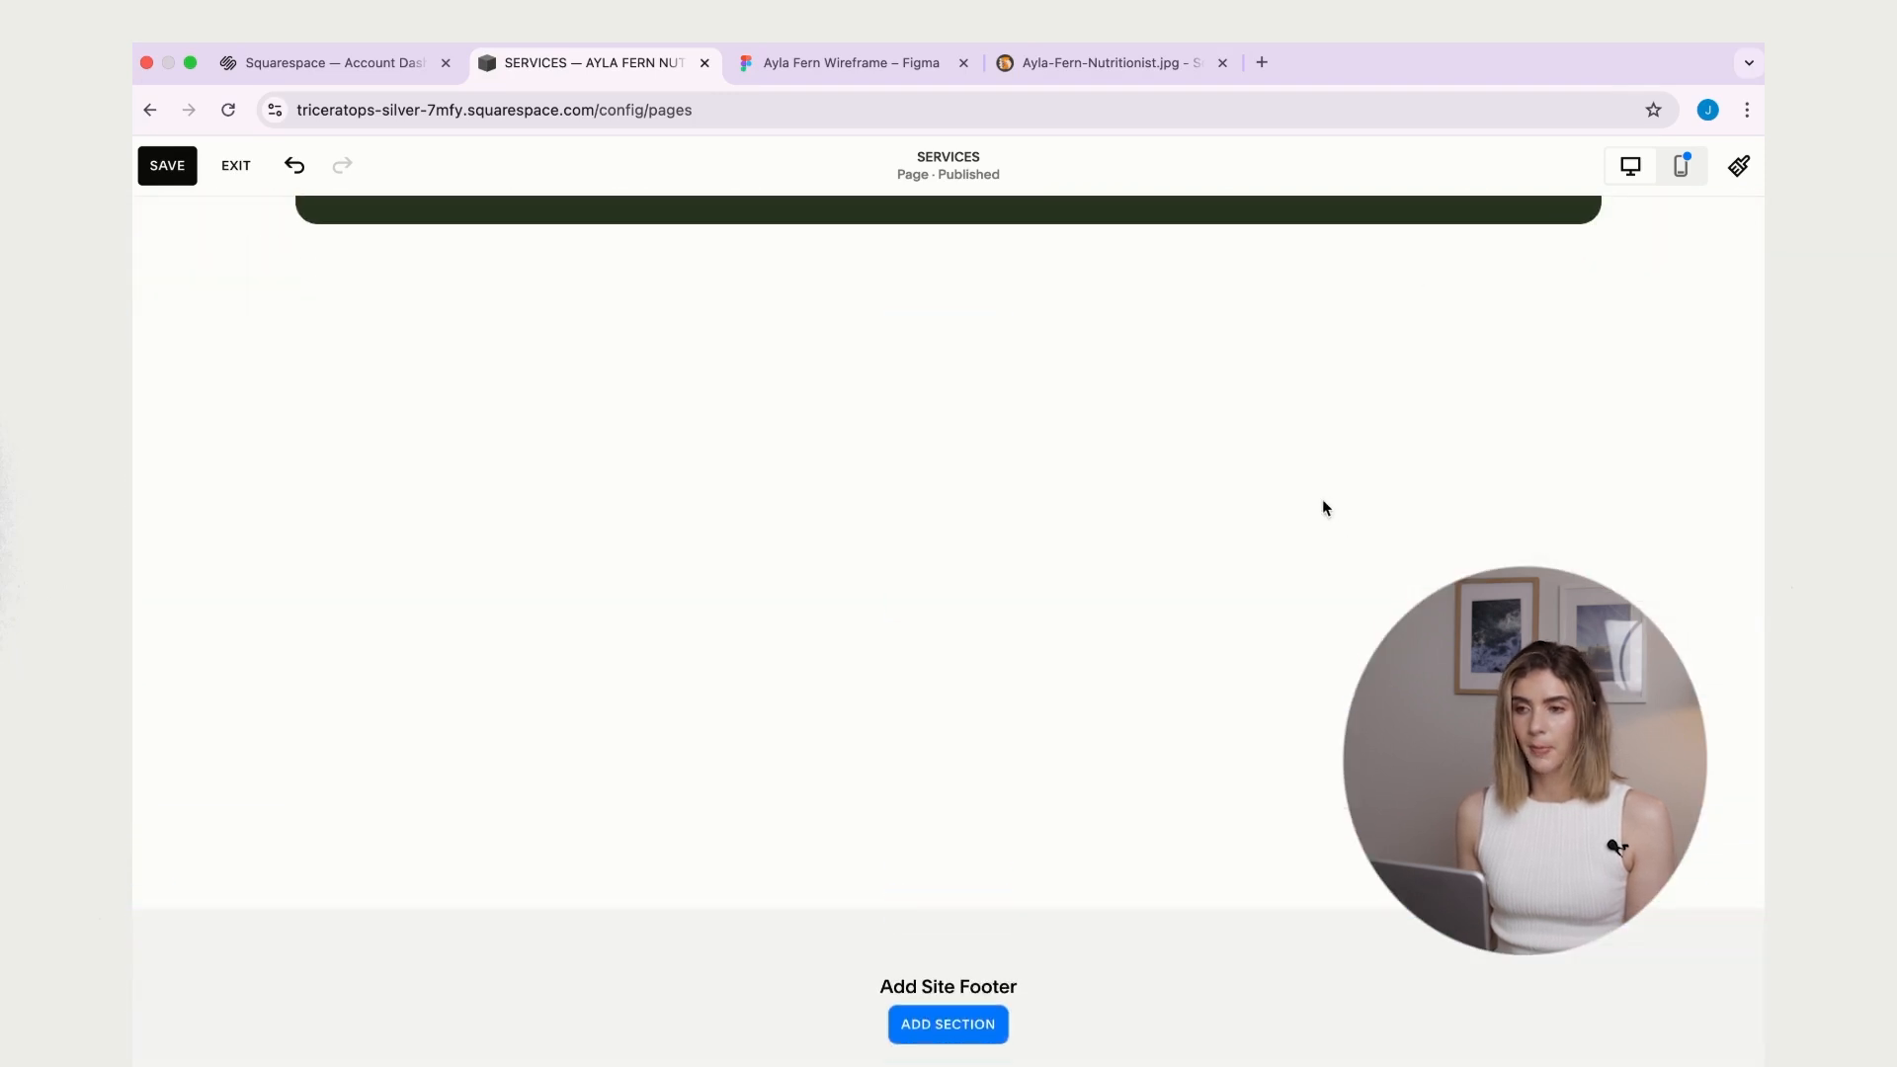
{"action": "scroll", "coordinate": [1322, 500], "scroll_direction": "down", "scroll_amount": 1}
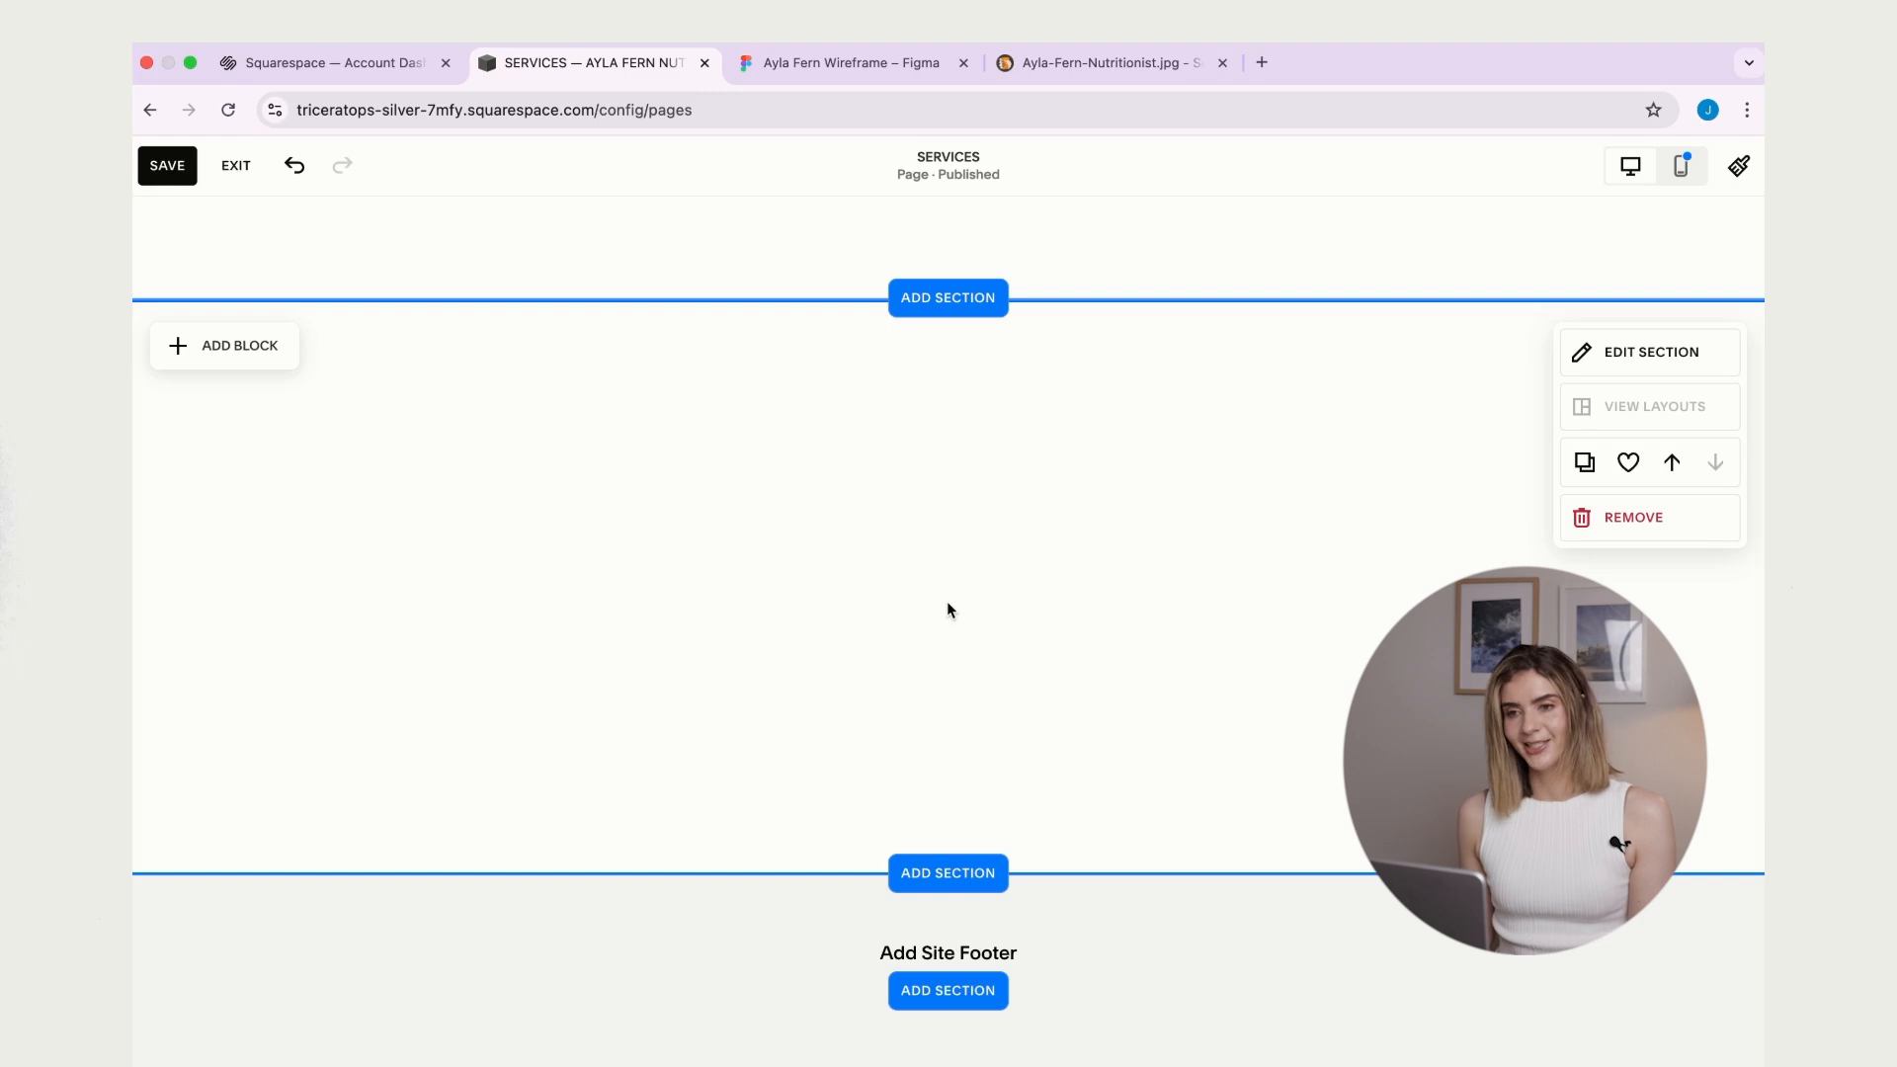
{"action": "left_click", "coordinate": [928, 301]}
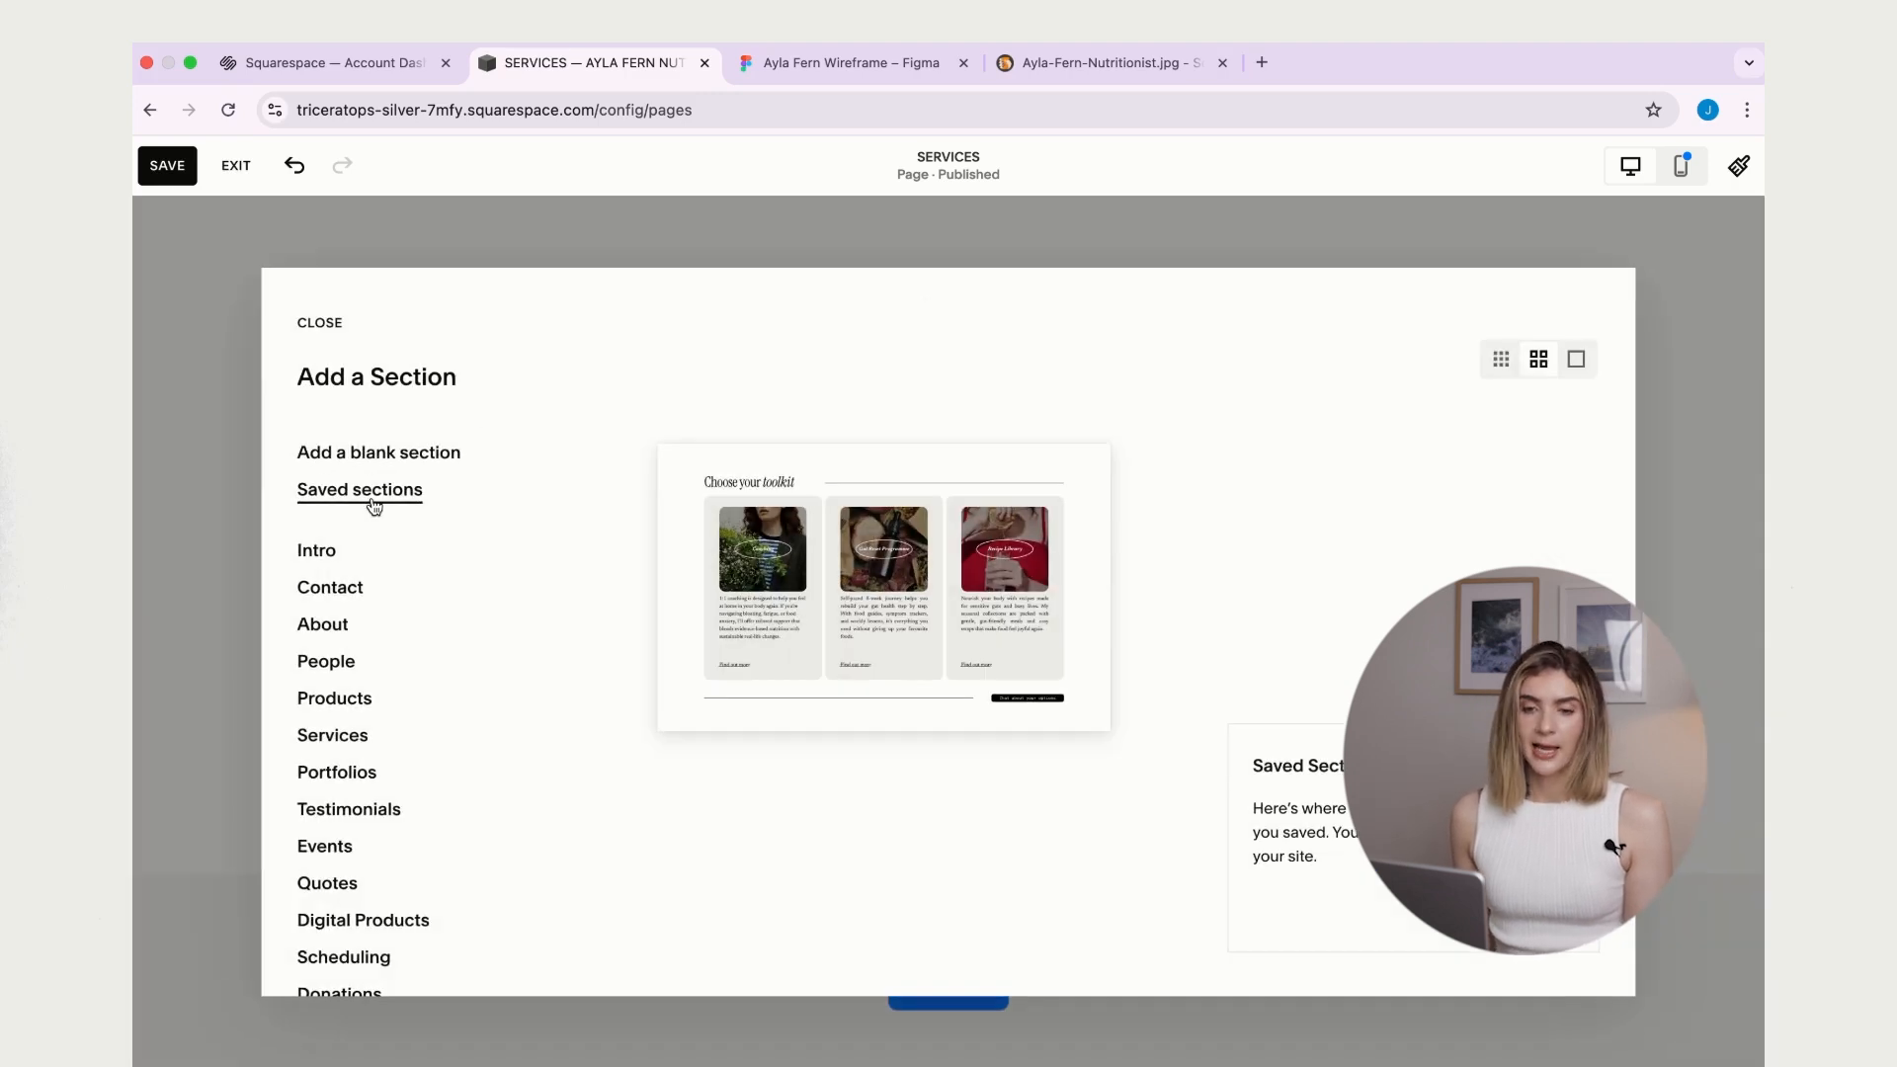
{"action": "left_click", "coordinate": [826, 517]}
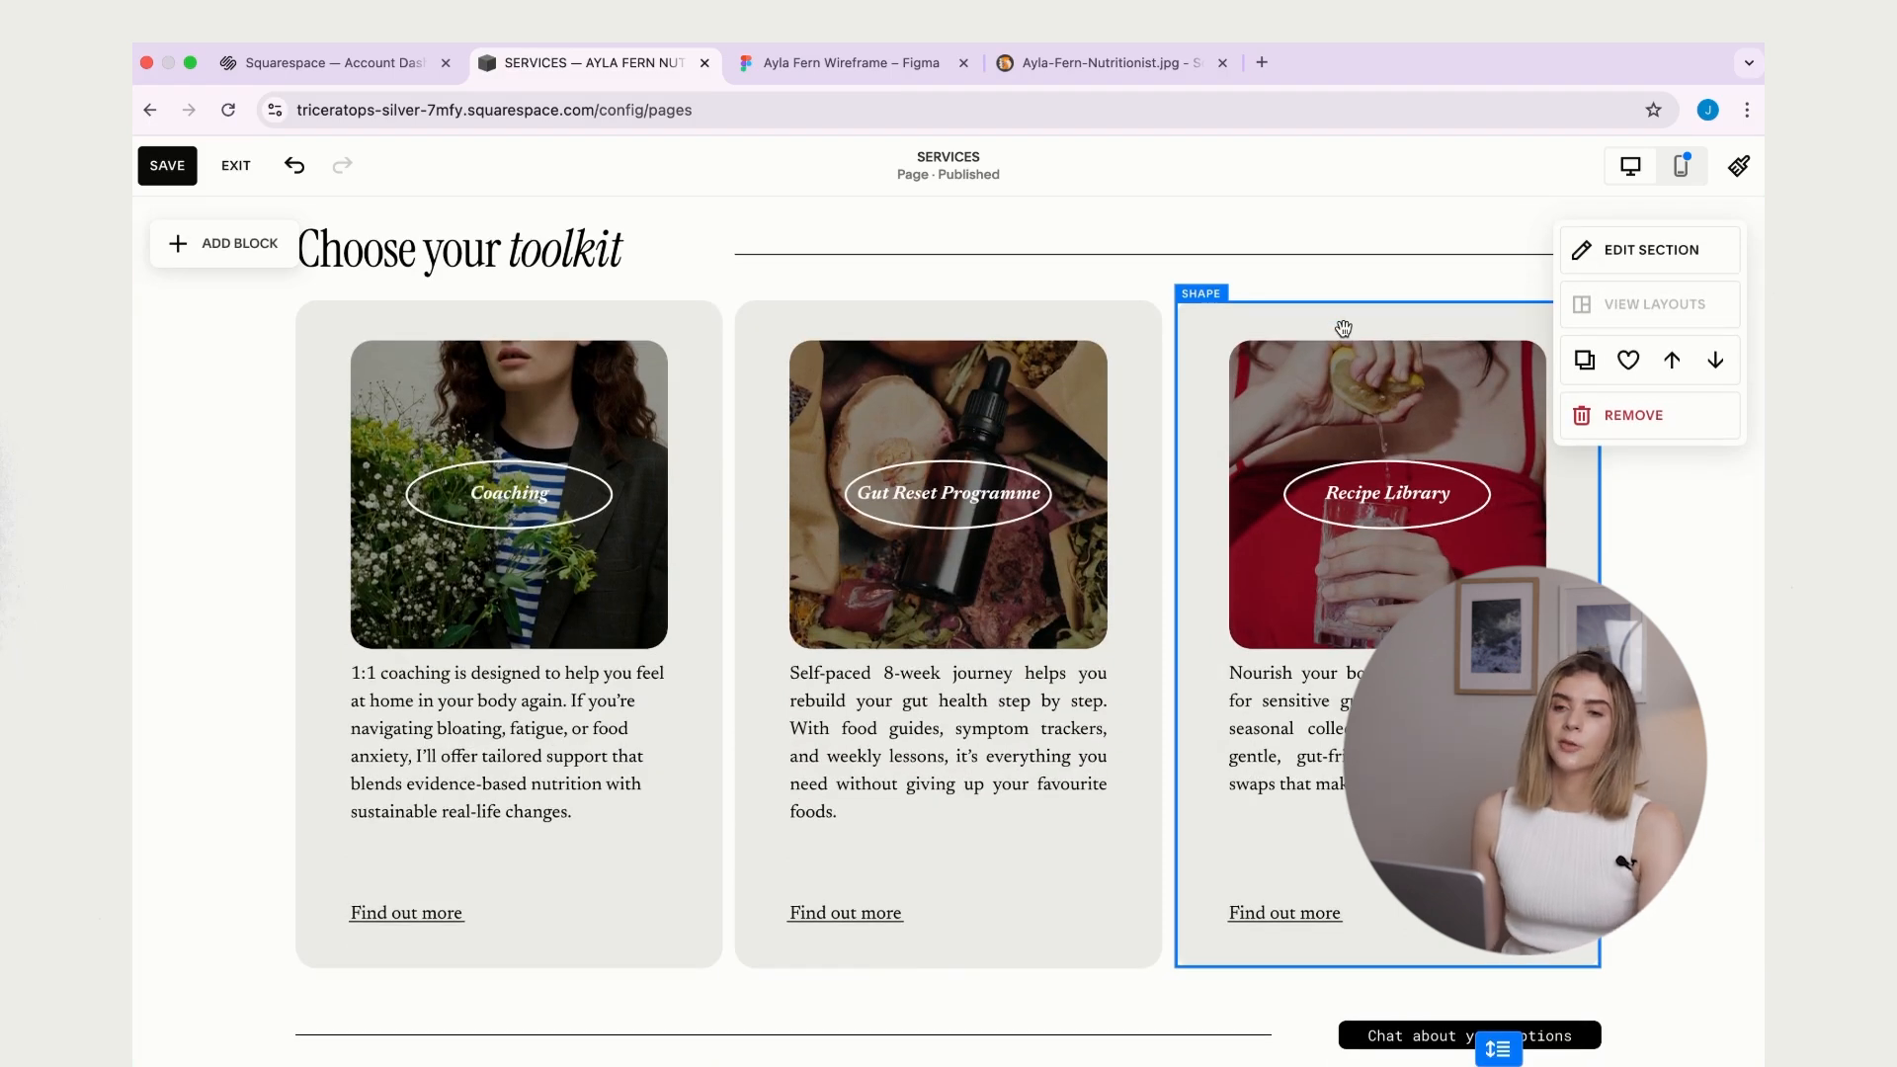
{"action": "left_click", "coordinate": [848, 61]}
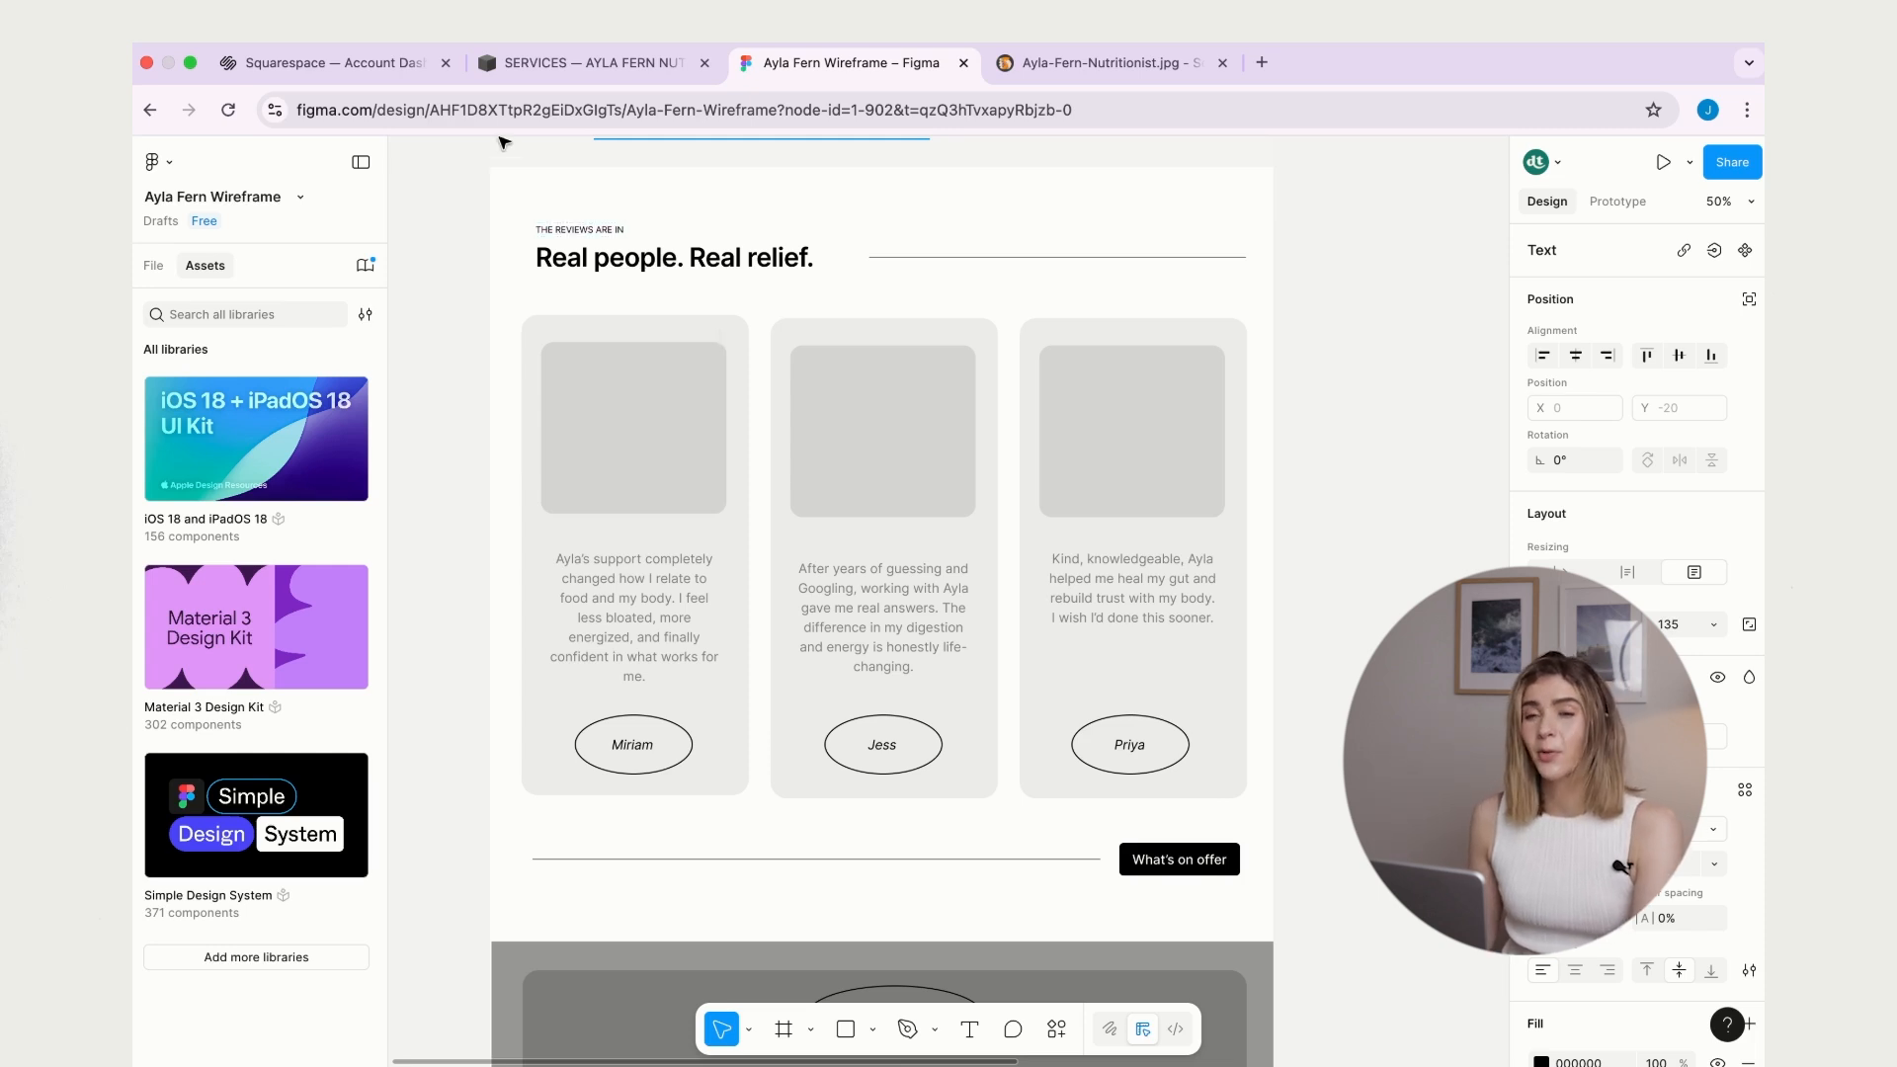
{"action": "left_click", "coordinate": [593, 75]}
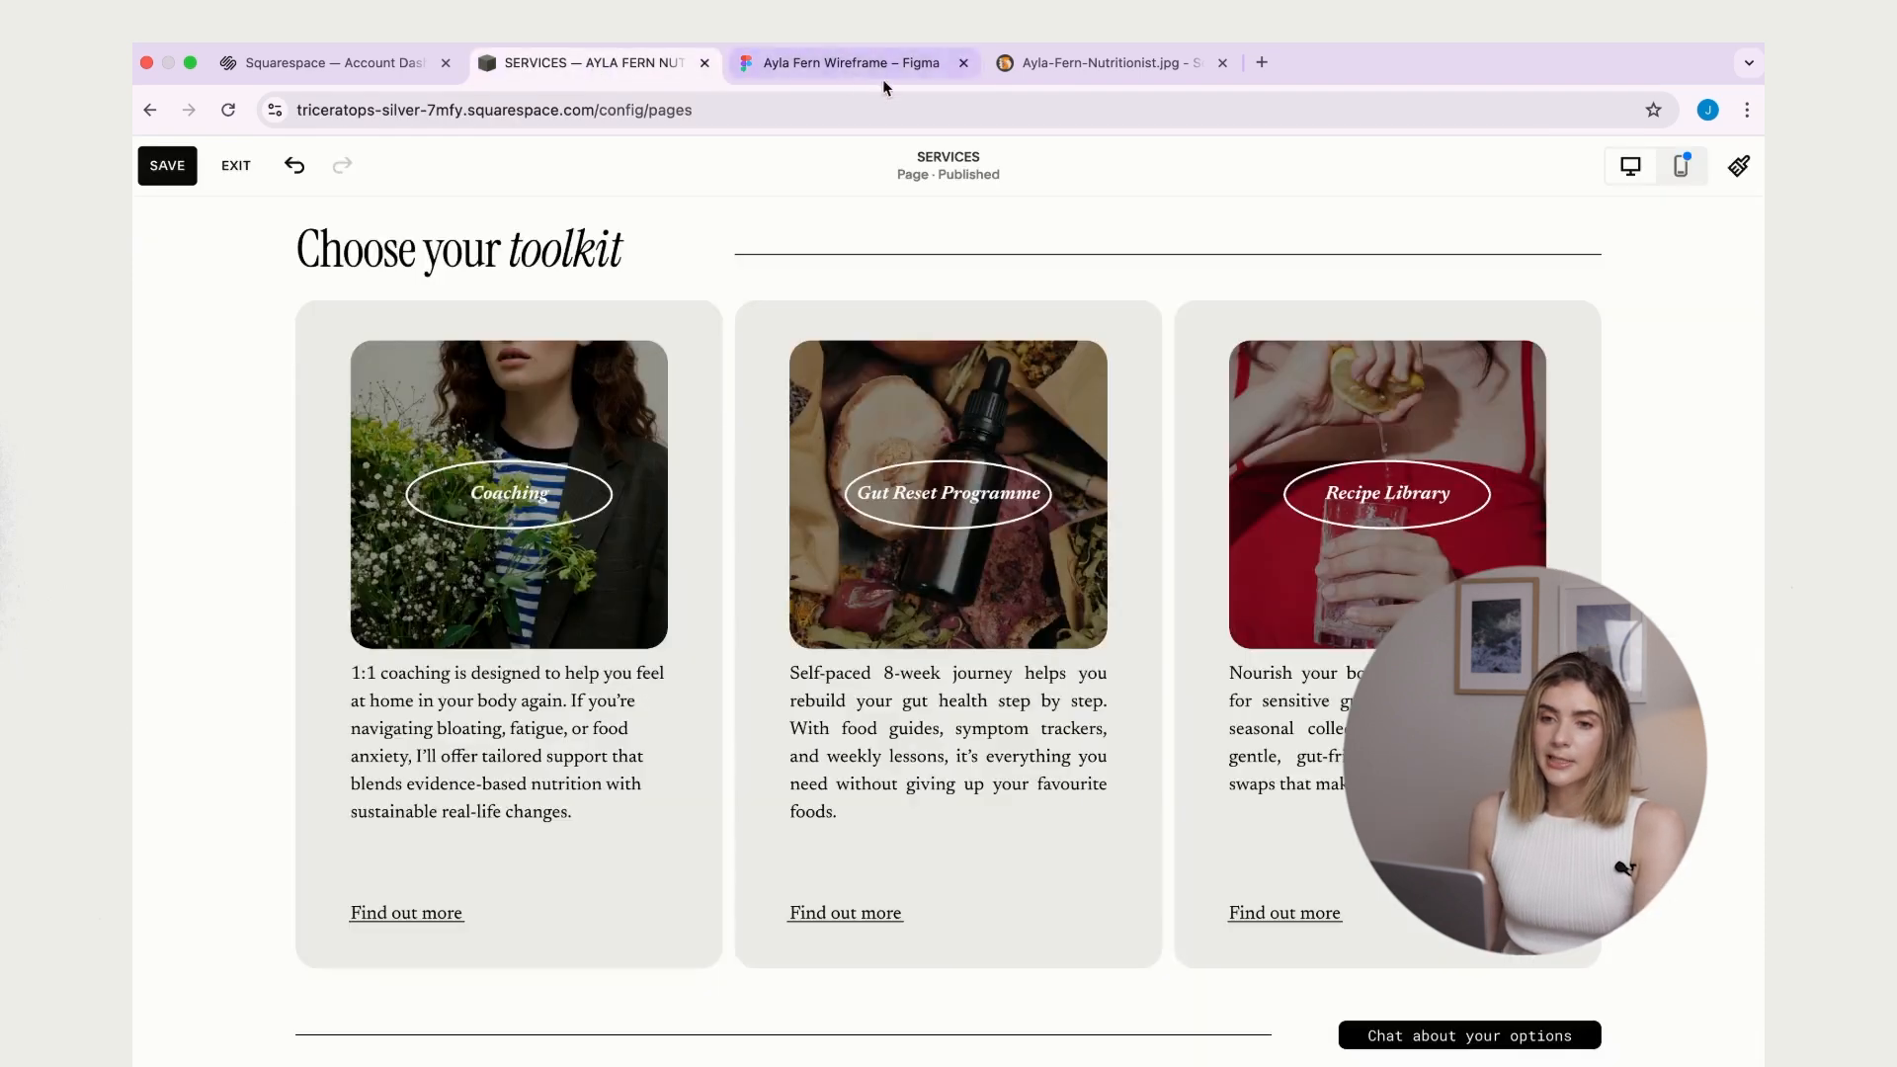
- Replace the copied section's heading with 'Real people. Real relief.' from the wireframe
{"action": "left_click", "coordinate": [843, 75]}
{"action": "key", "text": "super+c"}
{"action": "left_click", "coordinate": [594, 63]}
{"action": "double_click", "coordinate": [550, 322]}
{"action": "key", "text": "super+a"}
{"action": "key", "text": "super+v"}
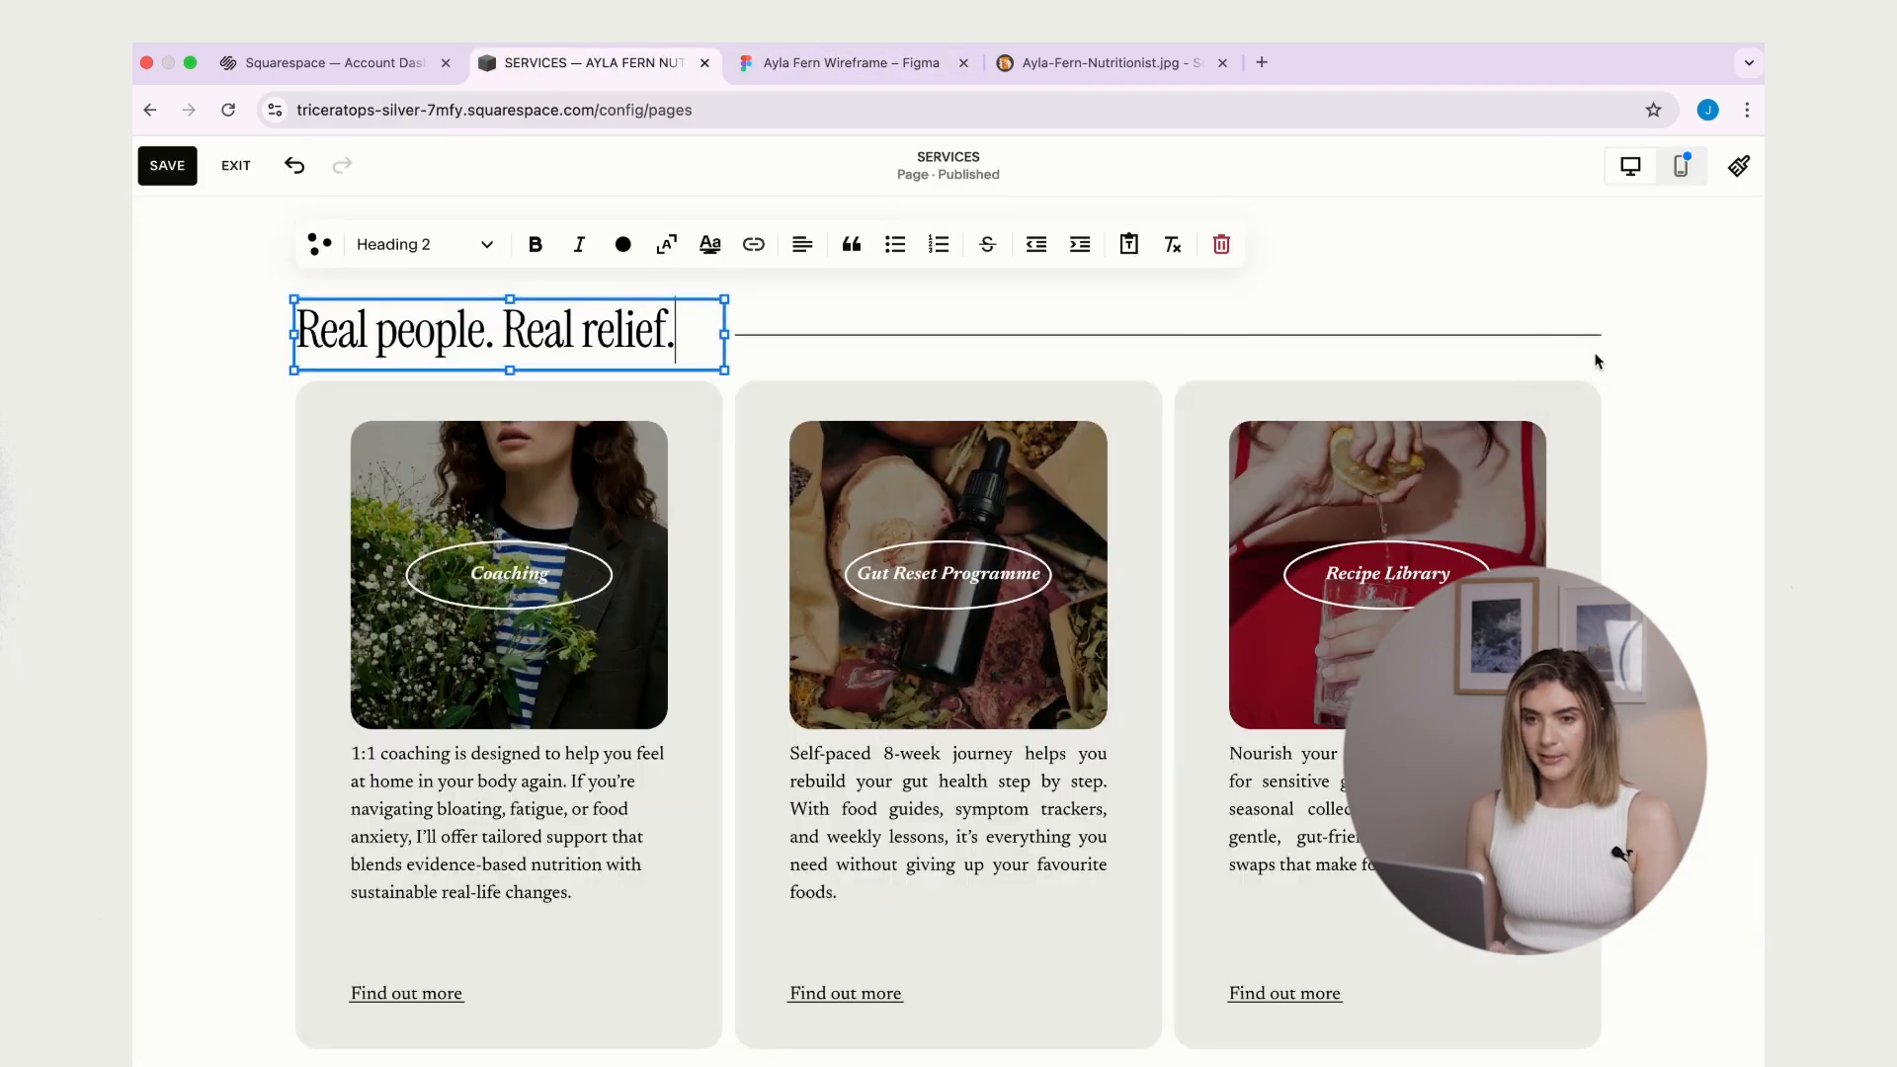
- Add a text block reading 'The reviews are in' in the Monospace style
{"action": "left_click", "coordinate": [848, 76]}
{"action": "left_click", "coordinate": [579, 229]}
{"action": "left_click", "coordinate": [594, 63]}
{"action": "left_click", "coordinate": [258, 243]}
{"action": "left_click", "coordinate": [241, 454]}
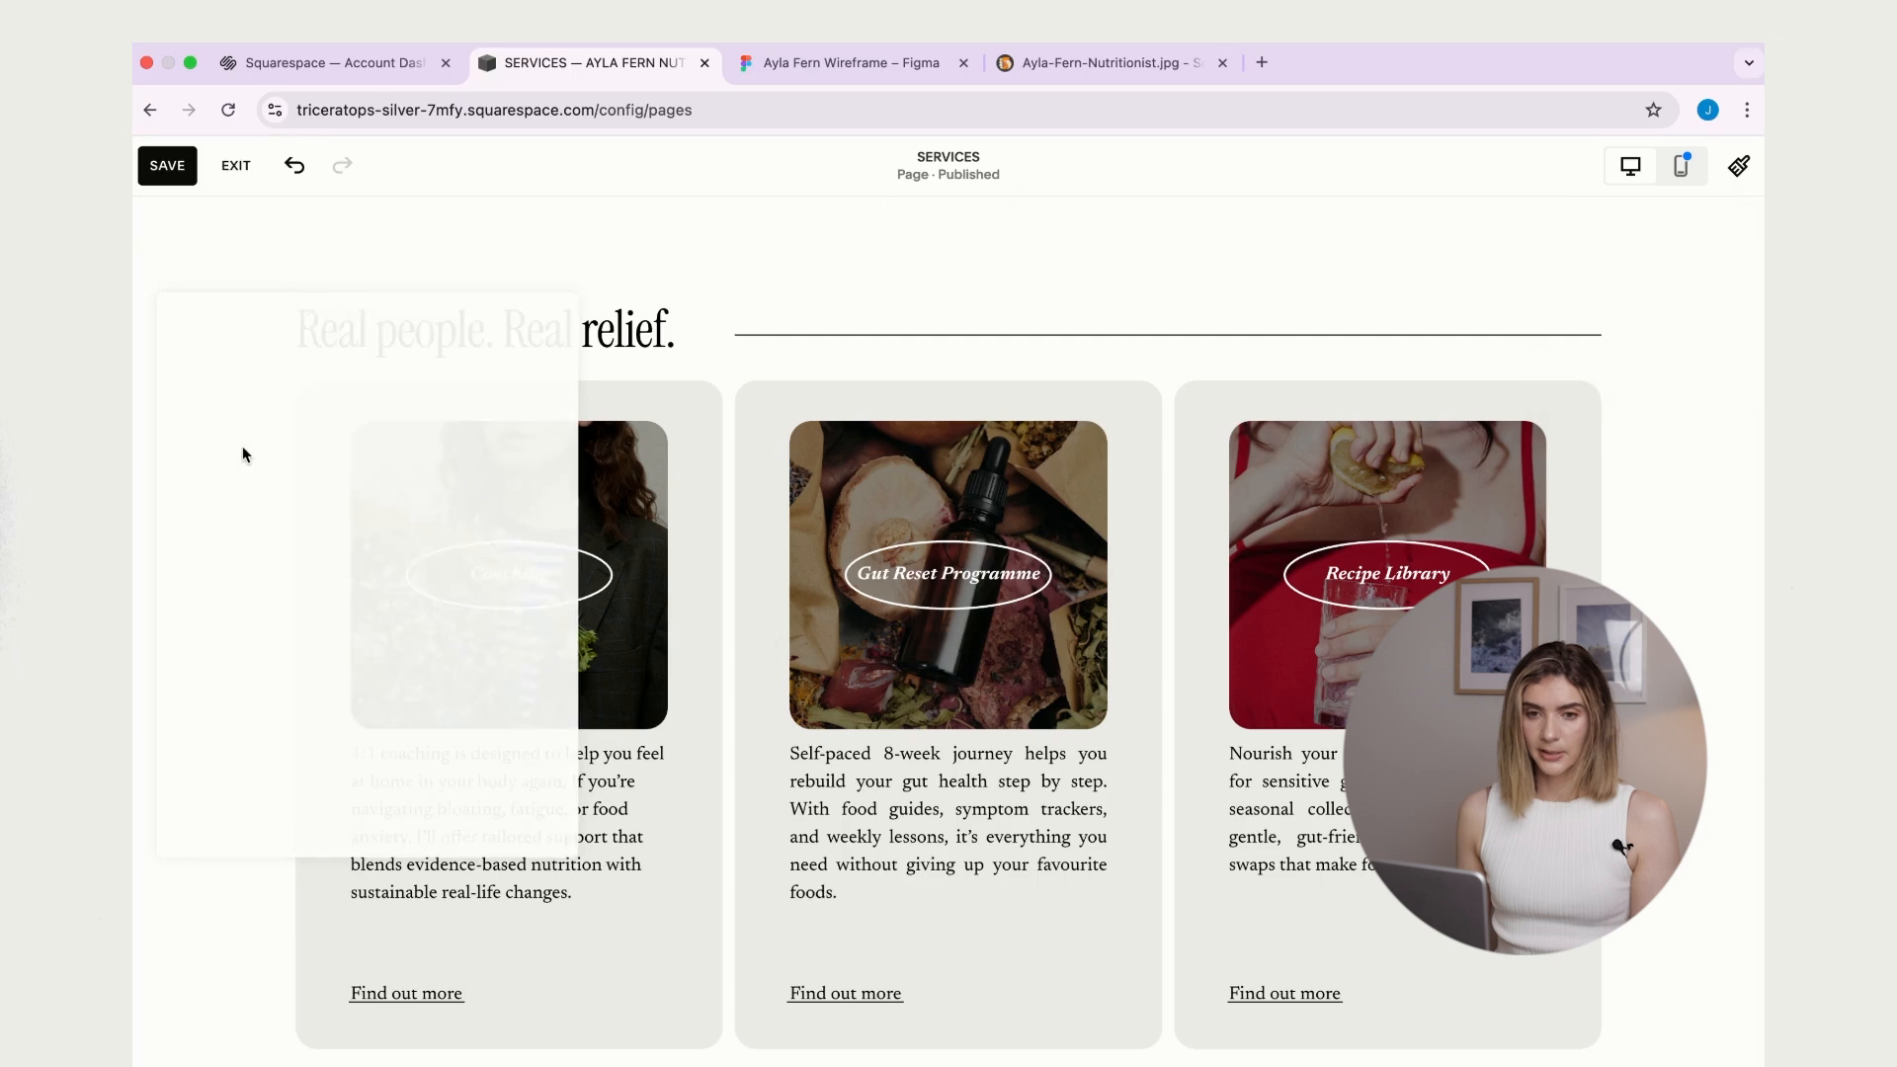
{"action": "left_click_drag", "start_coordinate": [458, 308], "coordinate": [902, 273]}
{"action": "left_click", "coordinate": [822, 361]}
{"action": "key", "text": "super+v"}
{"action": "double_click", "coordinate": [829, 353]}
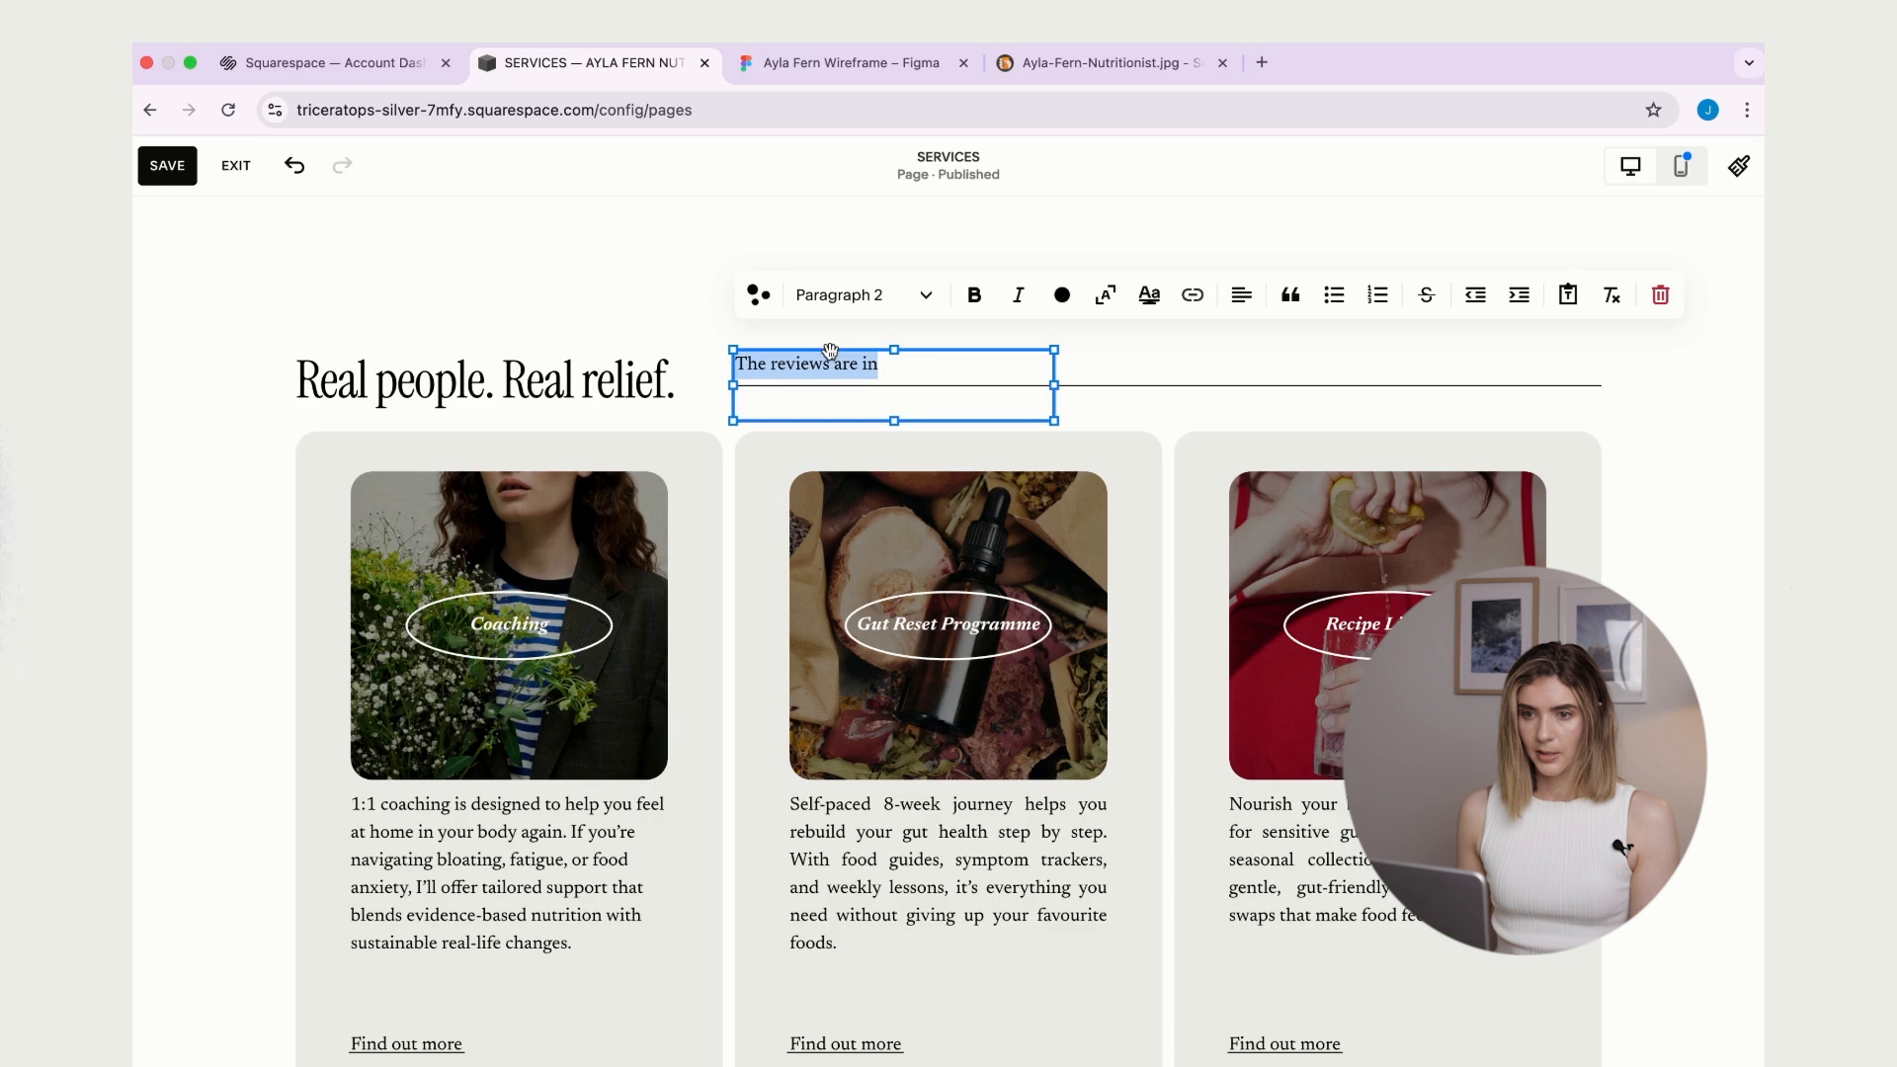
{"action": "left_click", "coordinate": [860, 295]}
{"action": "left_click", "coordinate": [897, 716]}
- Shift the section's blocks down and place the shortened, top-aligned reviews label above the heading
{"action": "left_click_drag", "start_coordinate": [203, 371], "coordinate": [1051, 646]}
{"action": "left_click", "coordinate": [846, 483]}
{"action": "left_click_drag", "start_coordinate": [257, 294], "coordinate": [1625, 1065]}
{"action": "left_click_drag", "start_coordinate": [898, 595], "coordinate": [887, 675]}
{"action": "left_click_drag", "start_coordinate": [838, 411], "coordinate": [385, 356]}
{"action": "left_click_drag", "start_coordinate": [455, 417], "coordinate": [455, 378]}
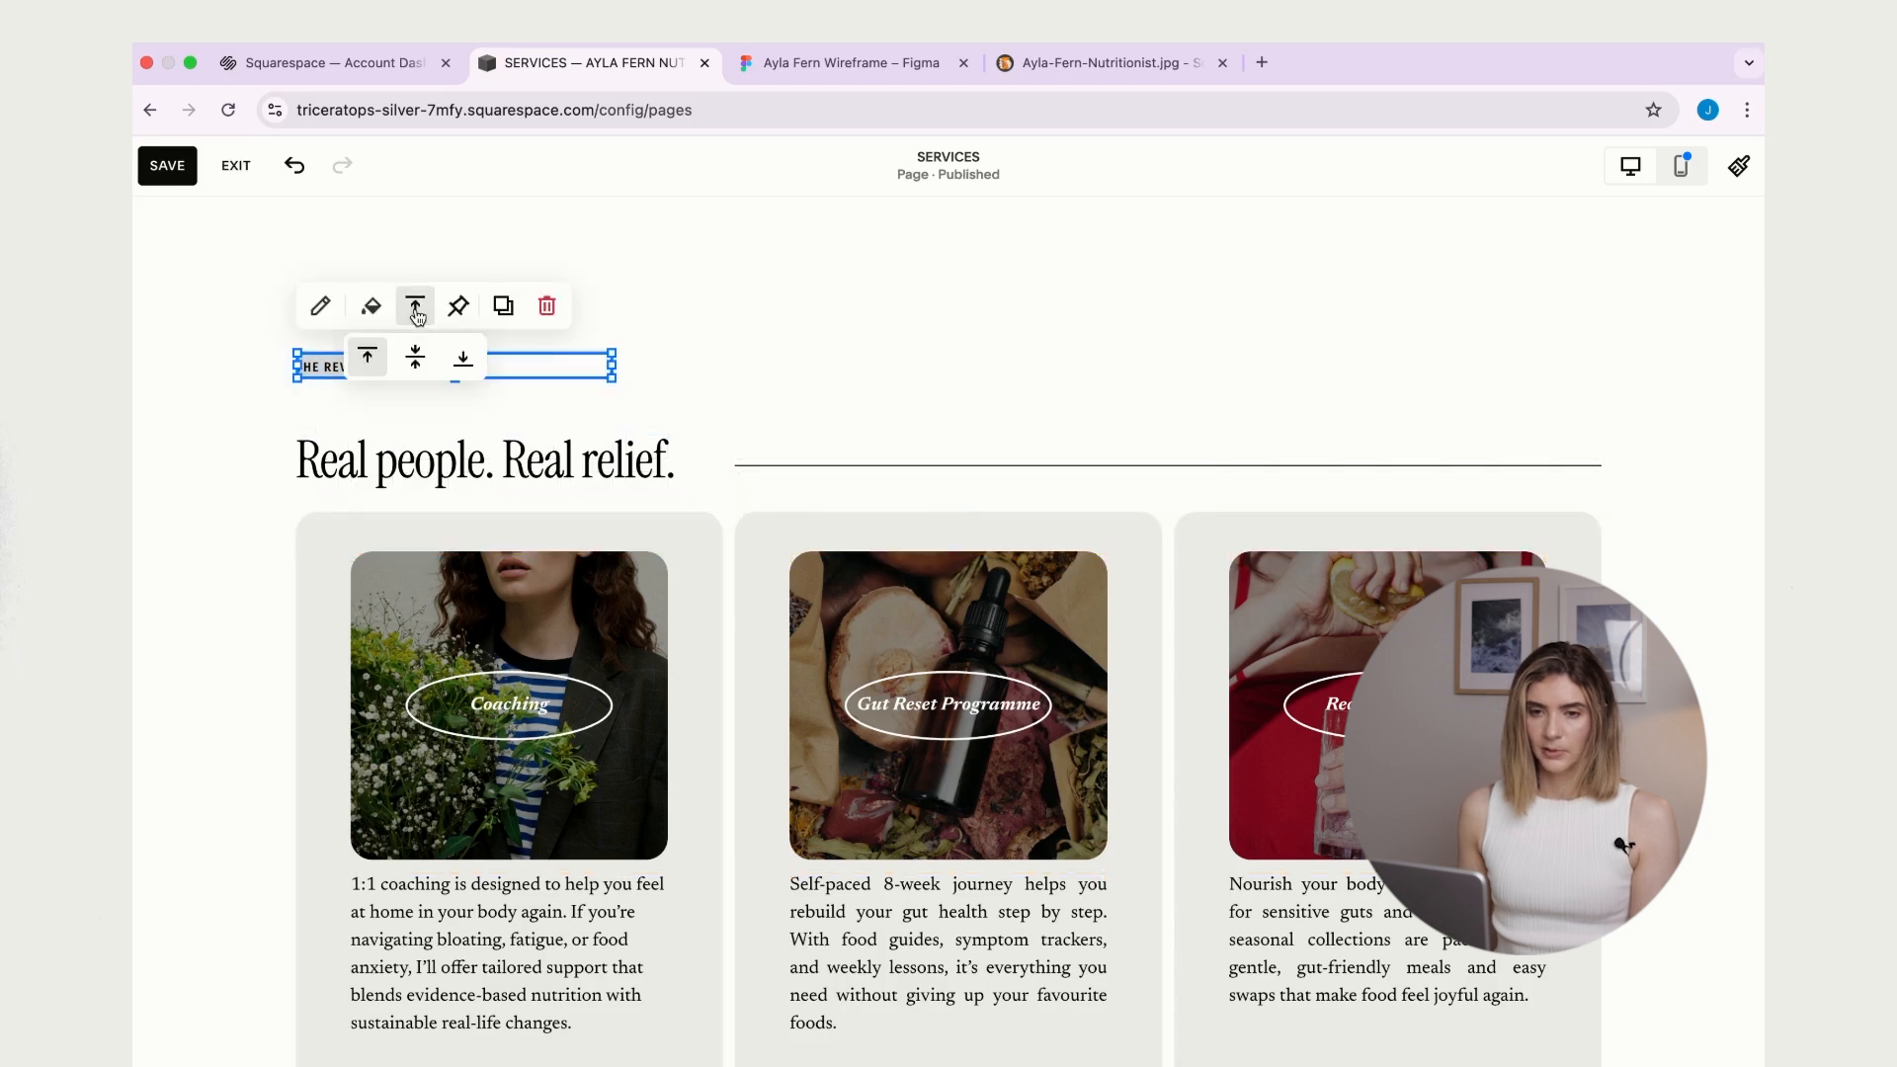
{"action": "left_click", "coordinate": [246, 452]}
{"action": "left_click_drag", "start_coordinate": [246, 452], "coordinate": [1674, 1003]}
{"action": "left_click_drag", "start_coordinate": [1610, 819], "coordinate": [1608, 861]}
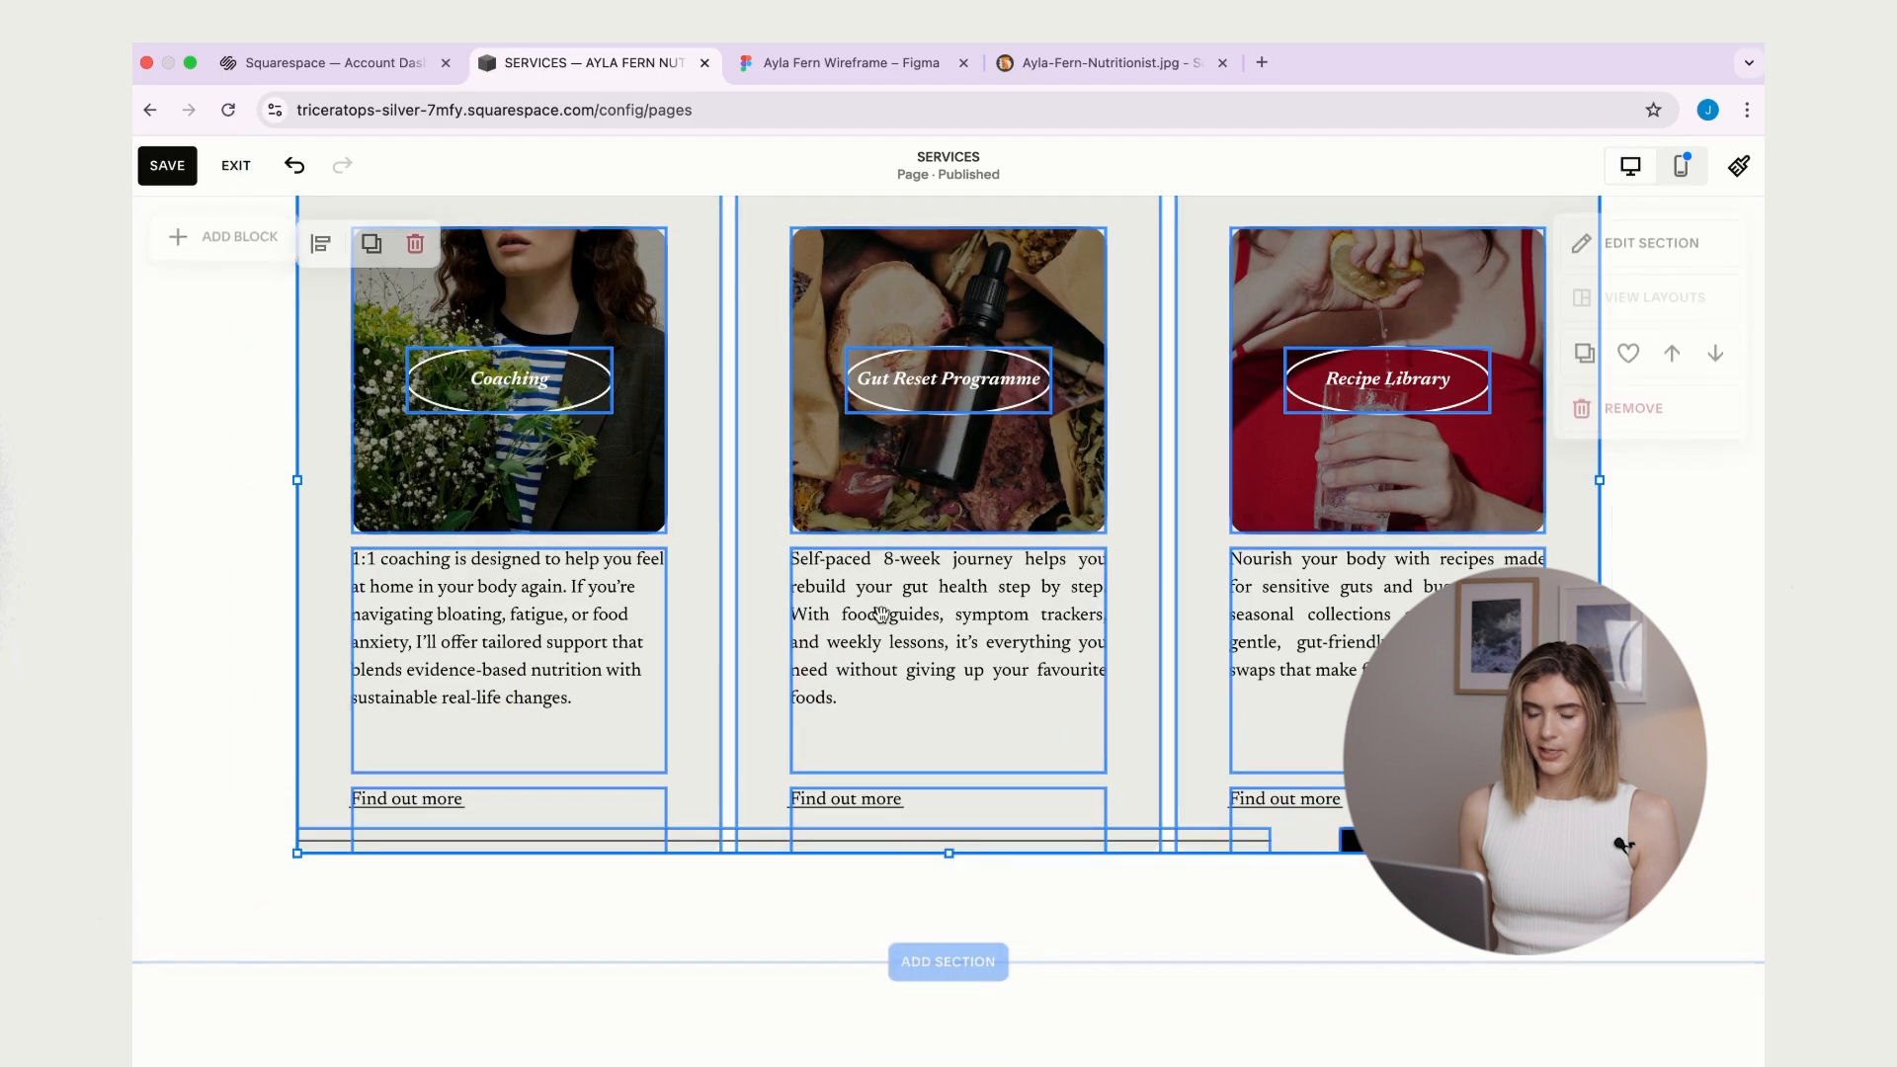
{"action": "scroll", "coordinate": [878, 611], "scroll_direction": "up", "scroll_amount": 3}
{"action": "left_click_drag", "start_coordinate": [623, 581], "coordinate": [626, 534]}
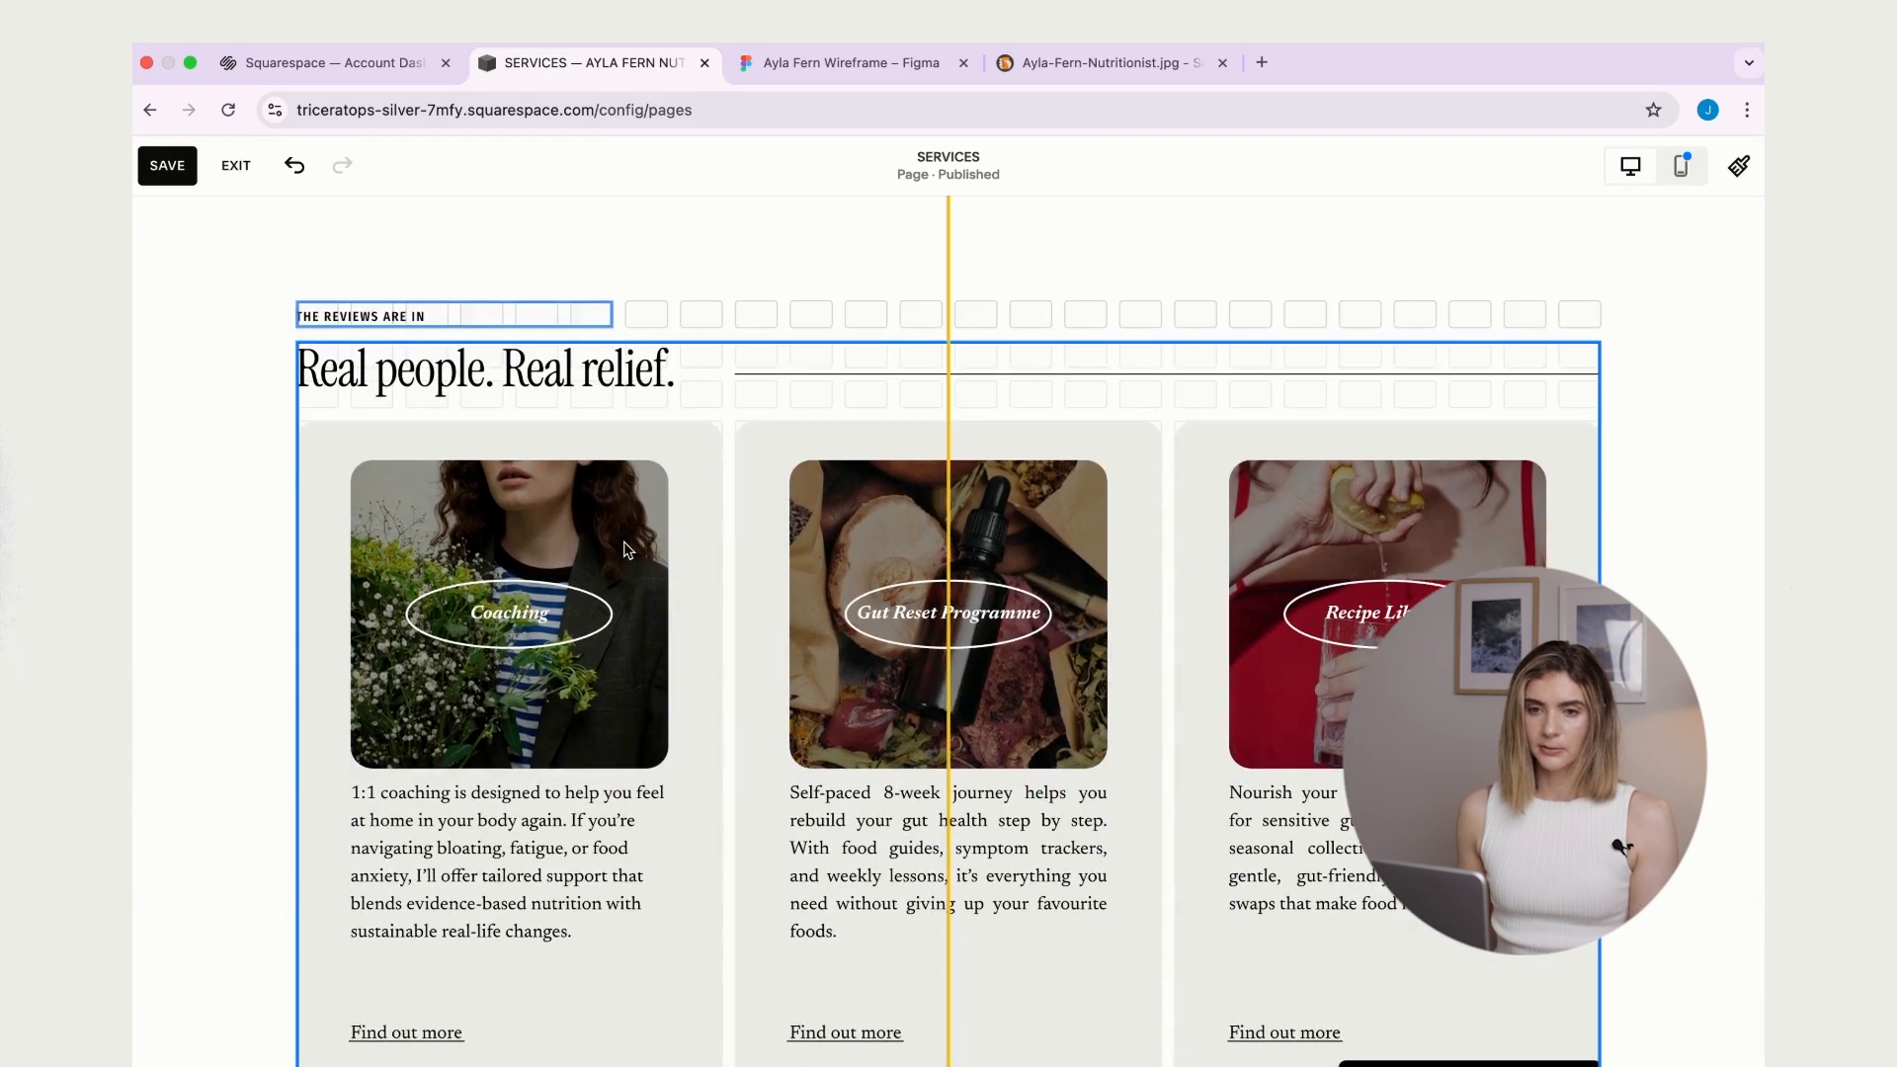
{"action": "left_click", "coordinate": [1041, 311]}
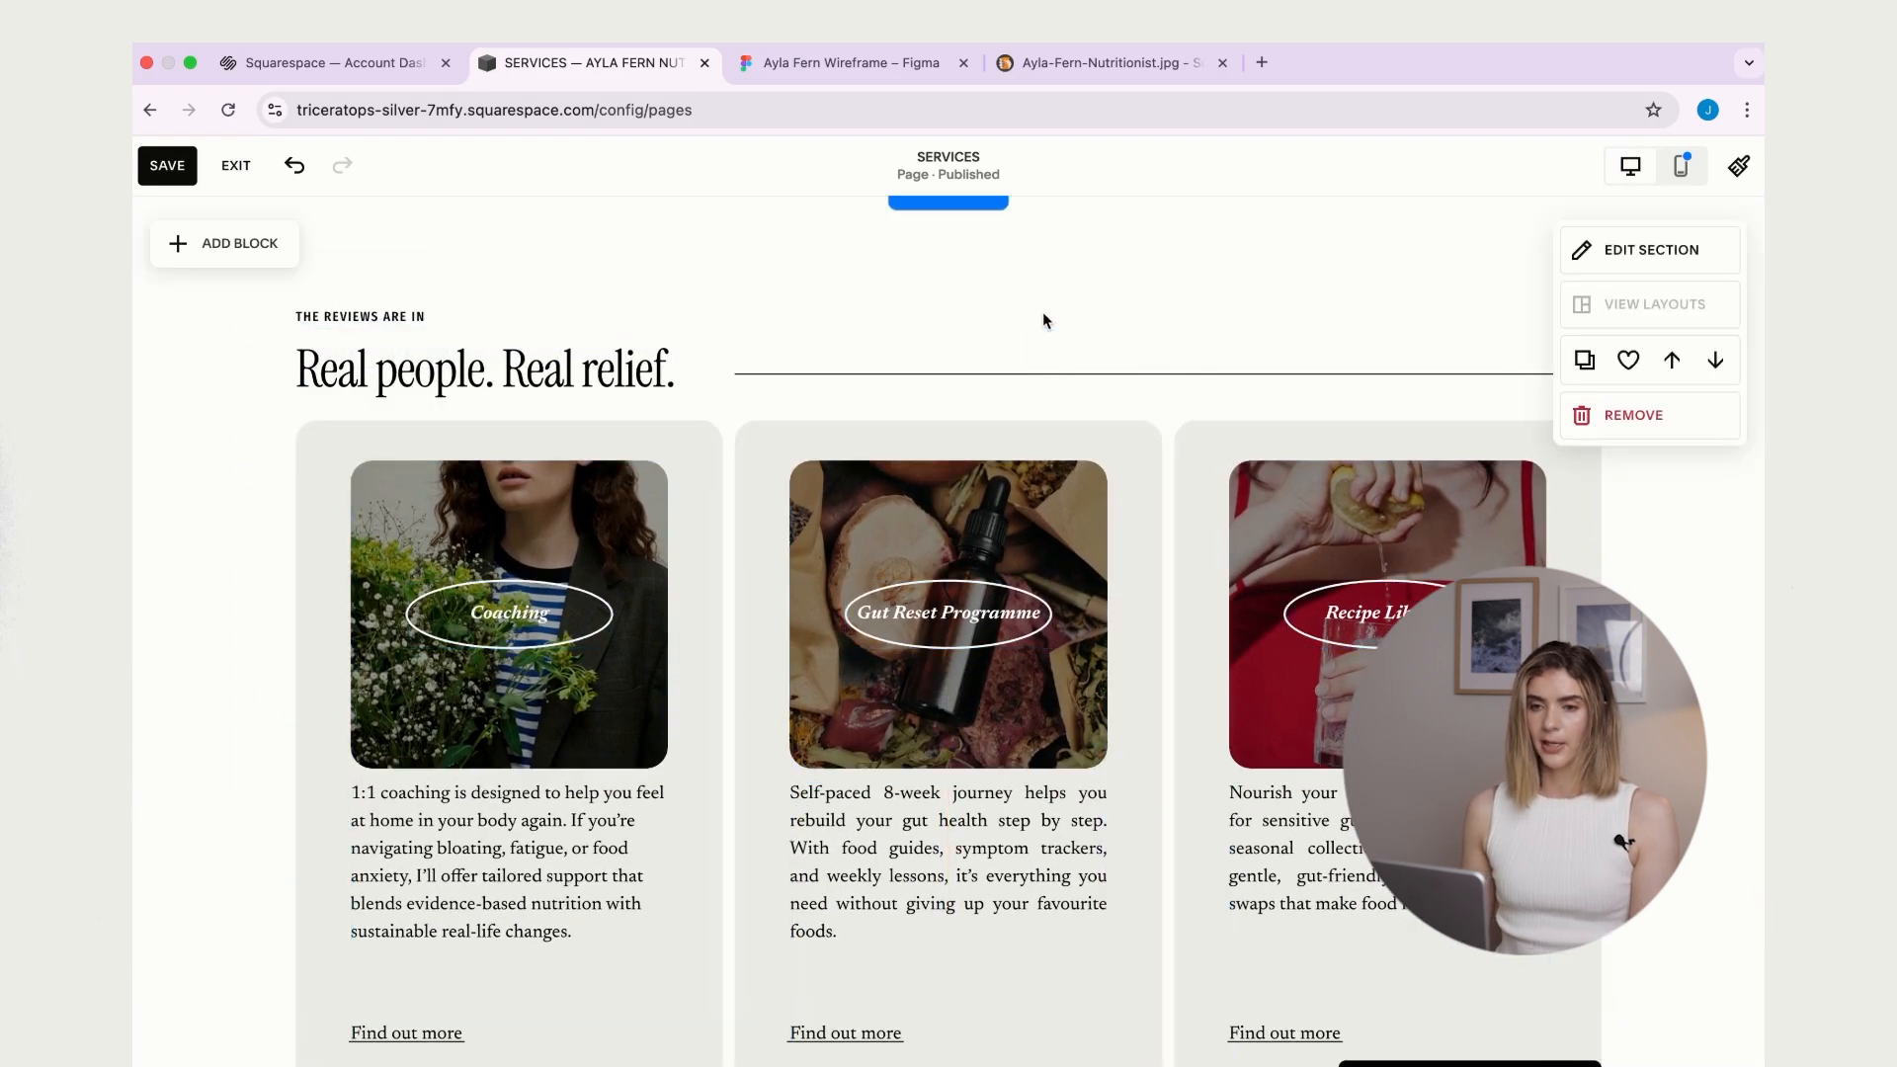
{"action": "left_click", "coordinate": [845, 62]}
- Copy the first testimonial from the wireframe over the first card's description
{"action": "scroll", "coordinate": [836, 534], "scroll_direction": "down", "scroll_amount": 2}
{"action": "scroll", "coordinate": [835, 534], "scroll_direction": "up", "scroll_amount": 1}
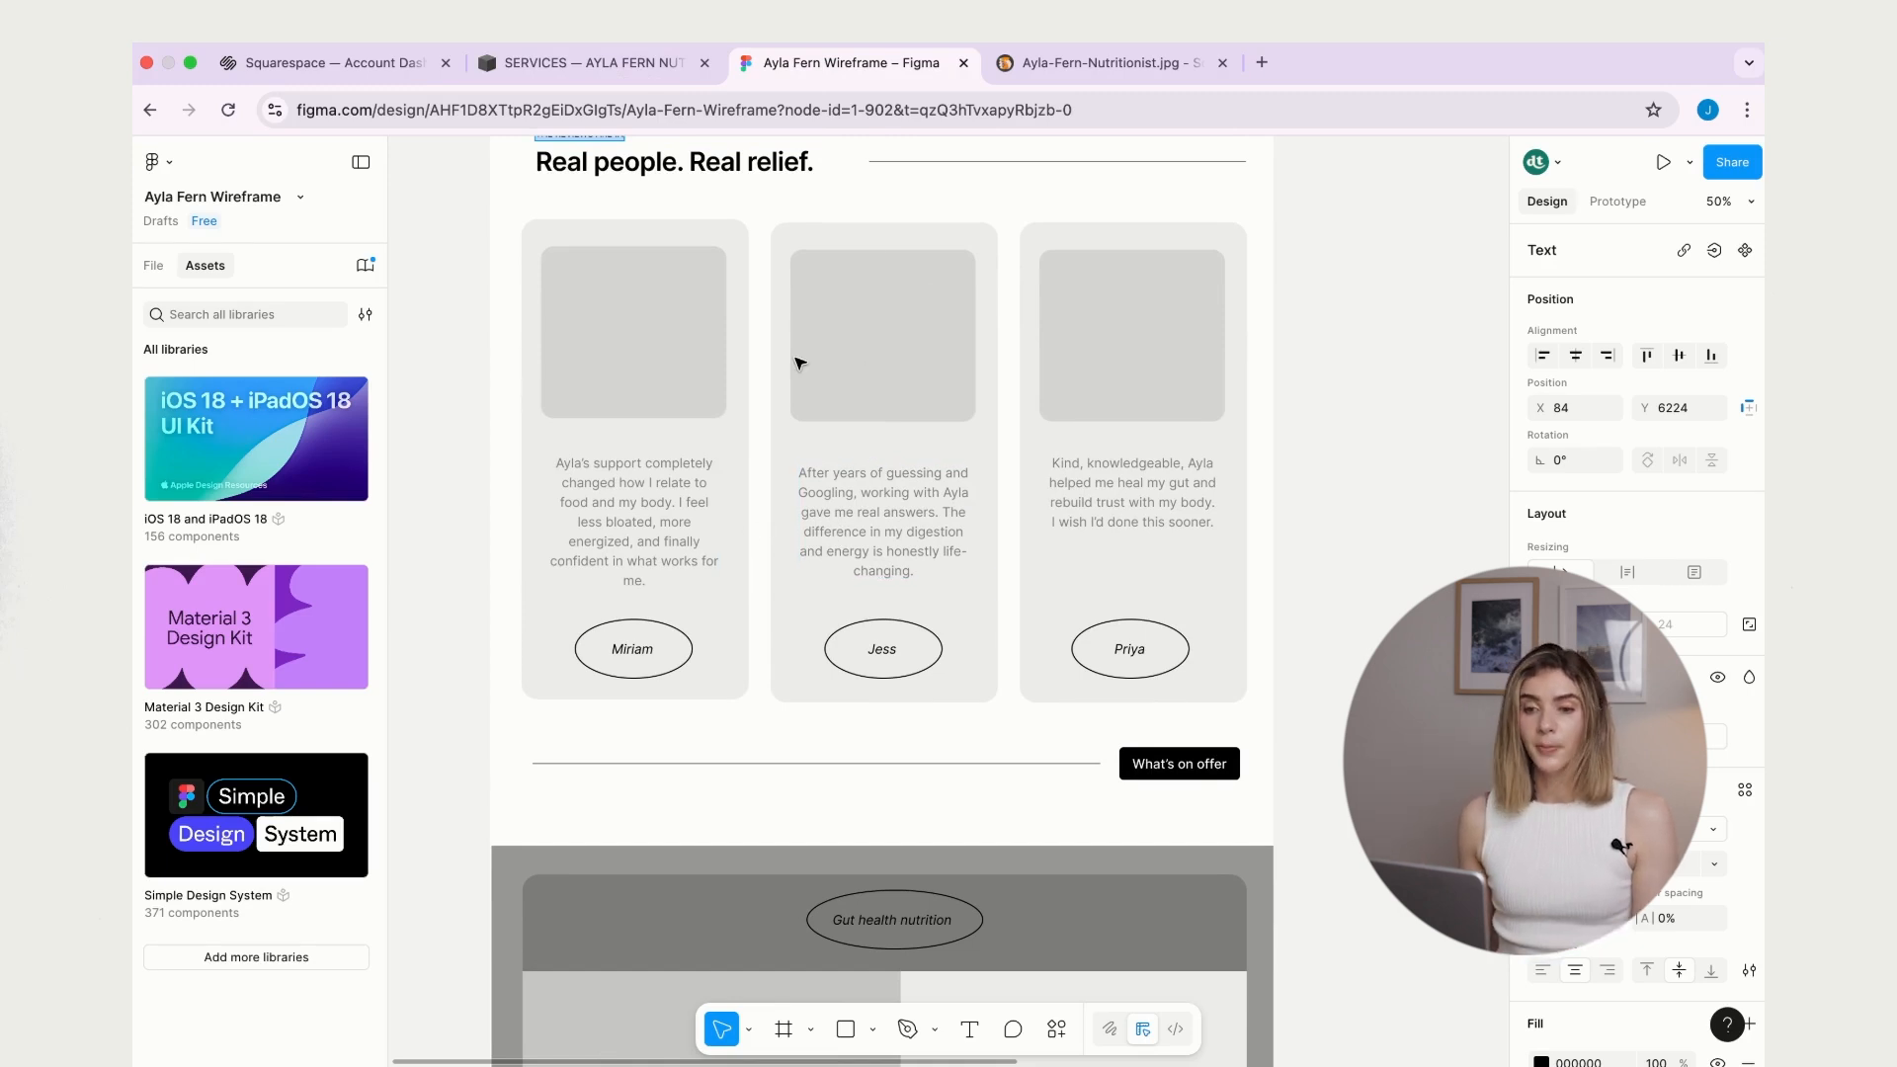
{"action": "left_click", "coordinate": [643, 526]}
{"action": "key", "text": "super+a"}
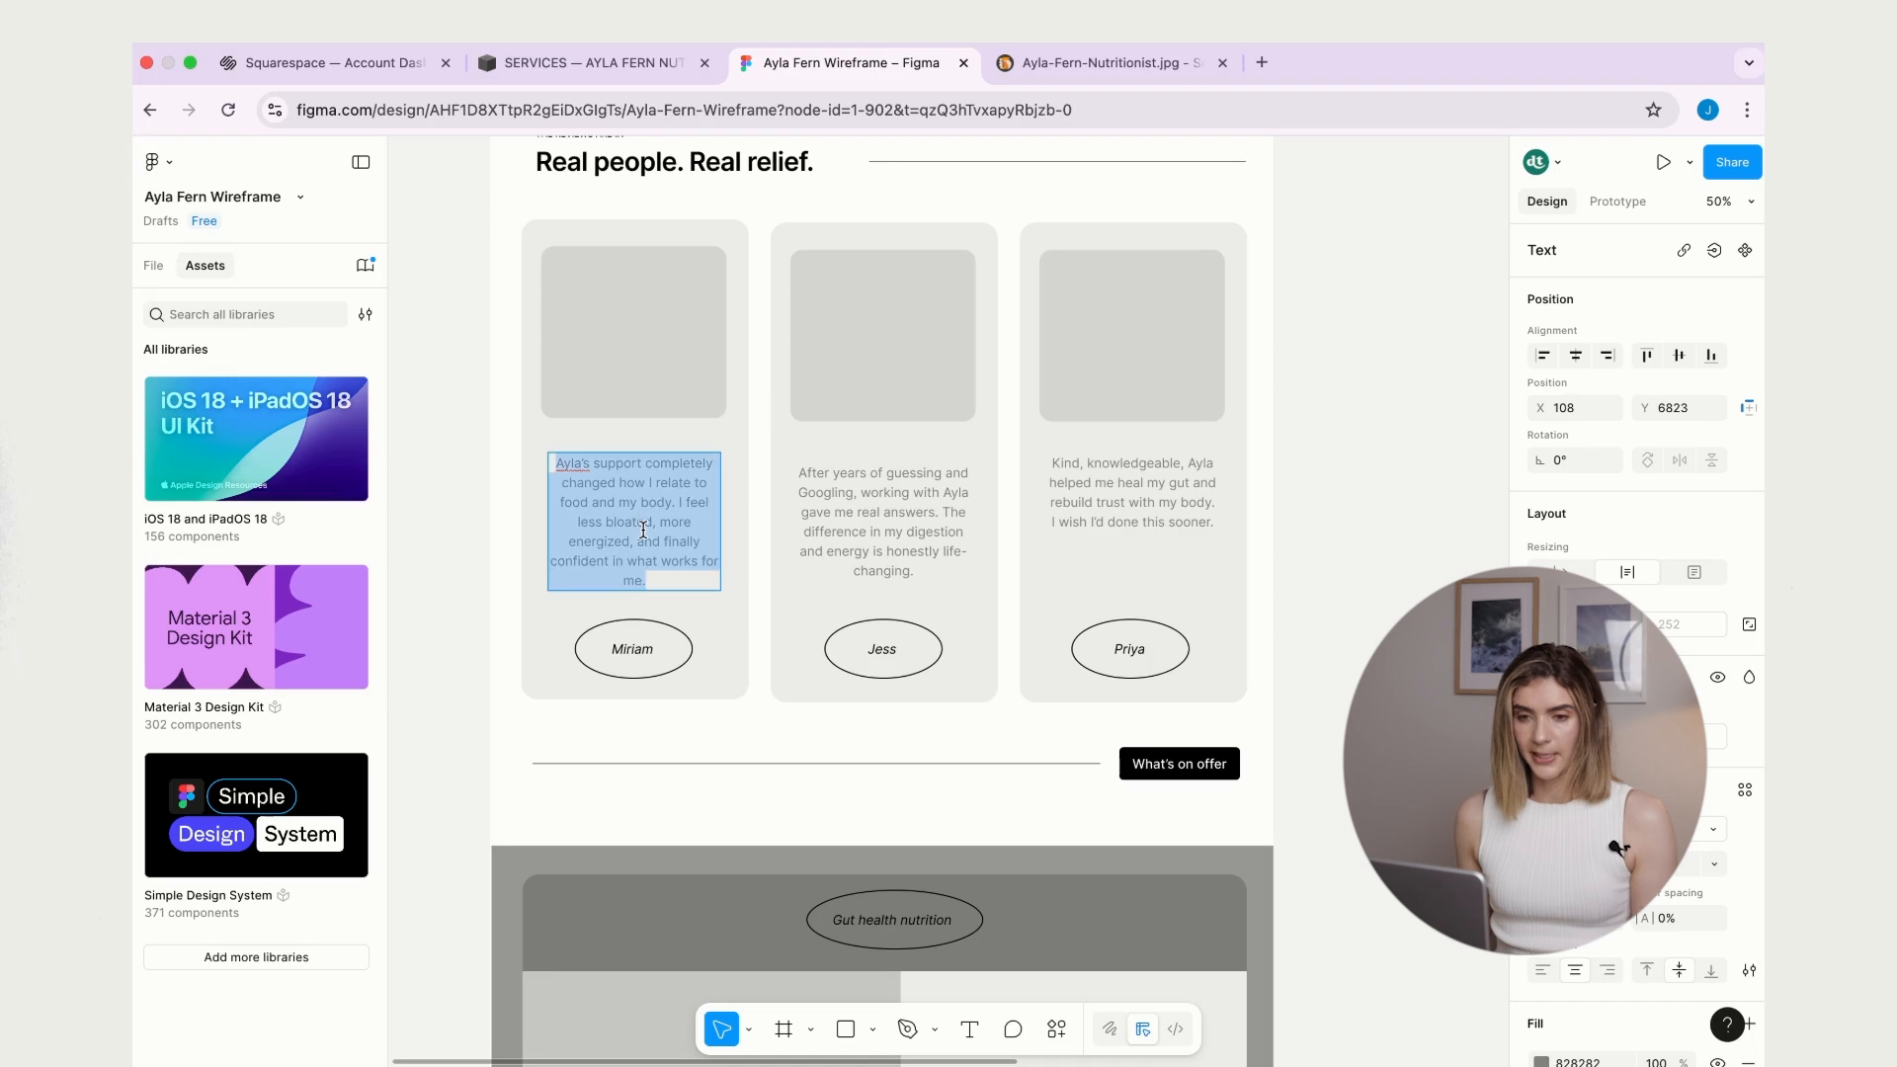
{"action": "left_click", "coordinate": [593, 63]}
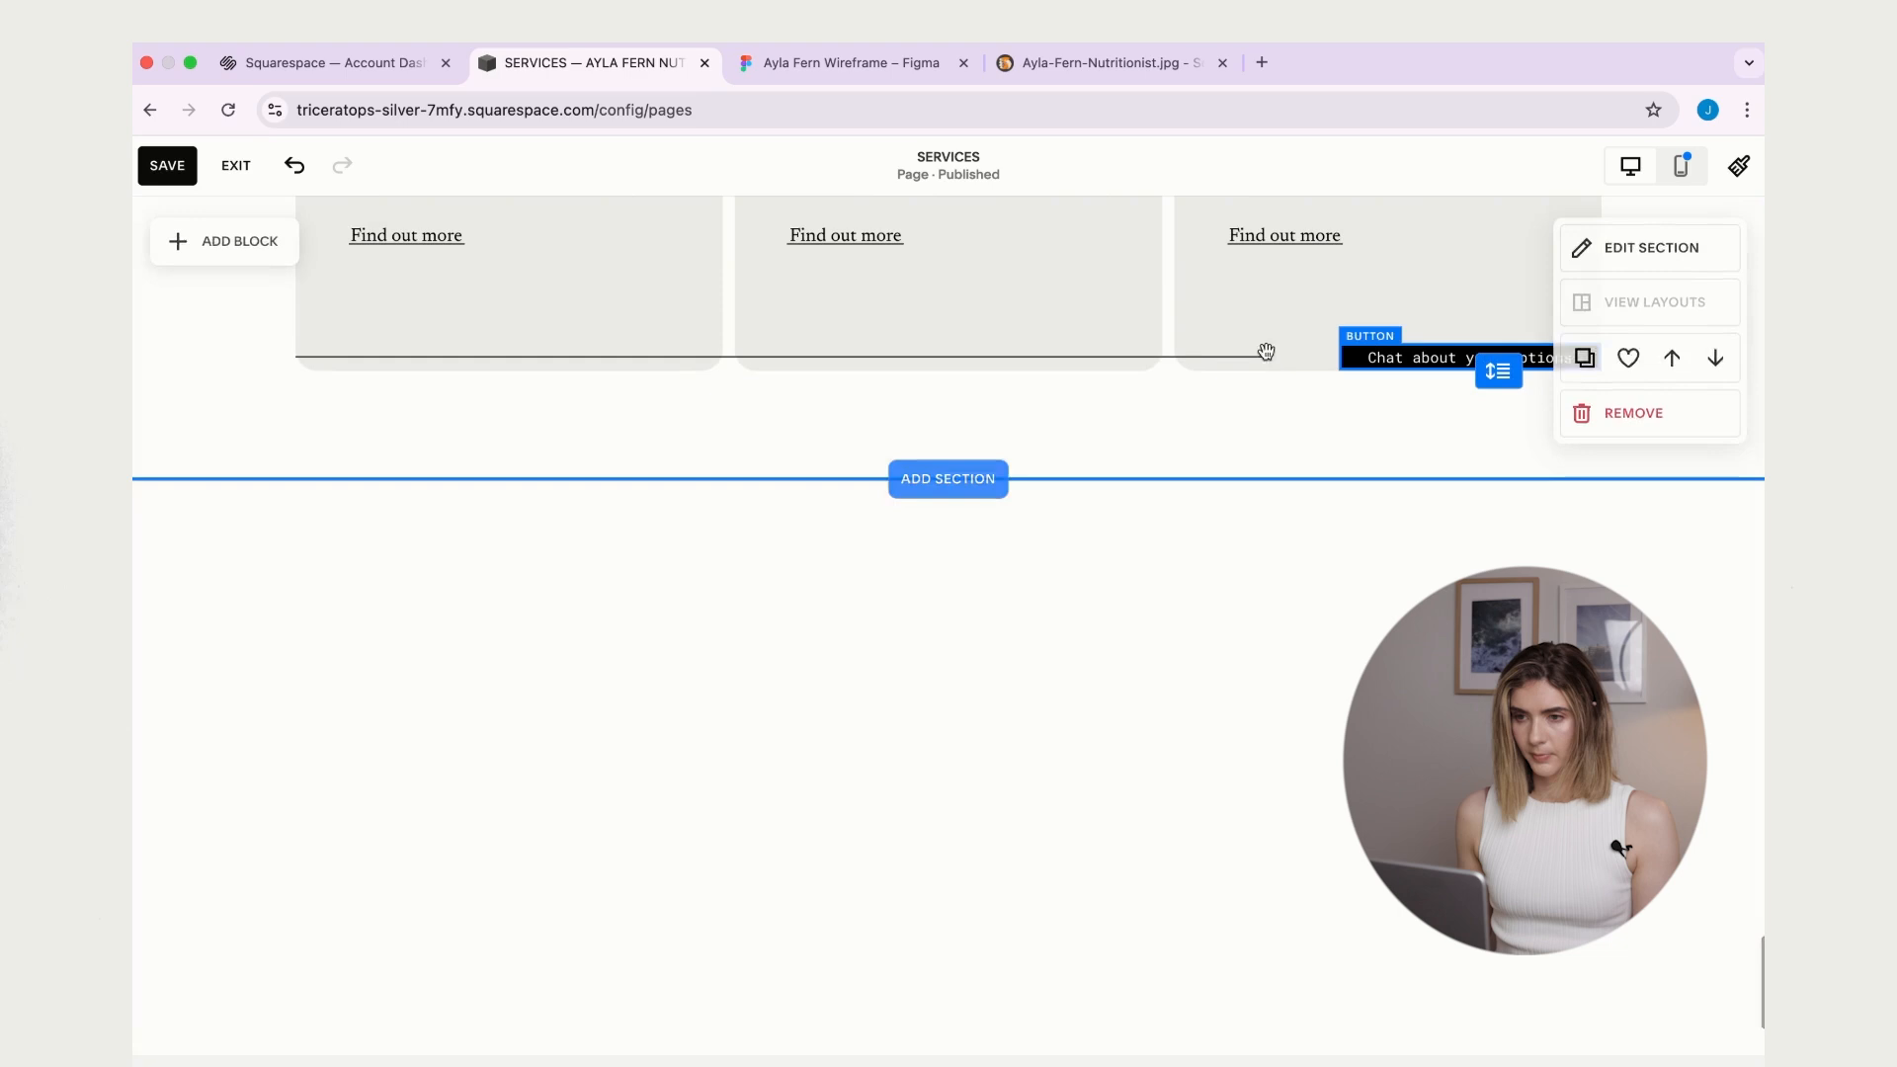
{"action": "left_click", "coordinate": [1265, 351]}
- Delete the first card's 'Find out more' link
{"action": "scroll", "coordinate": [1067, 415], "scroll_direction": "up", "scroll_amount": 6}
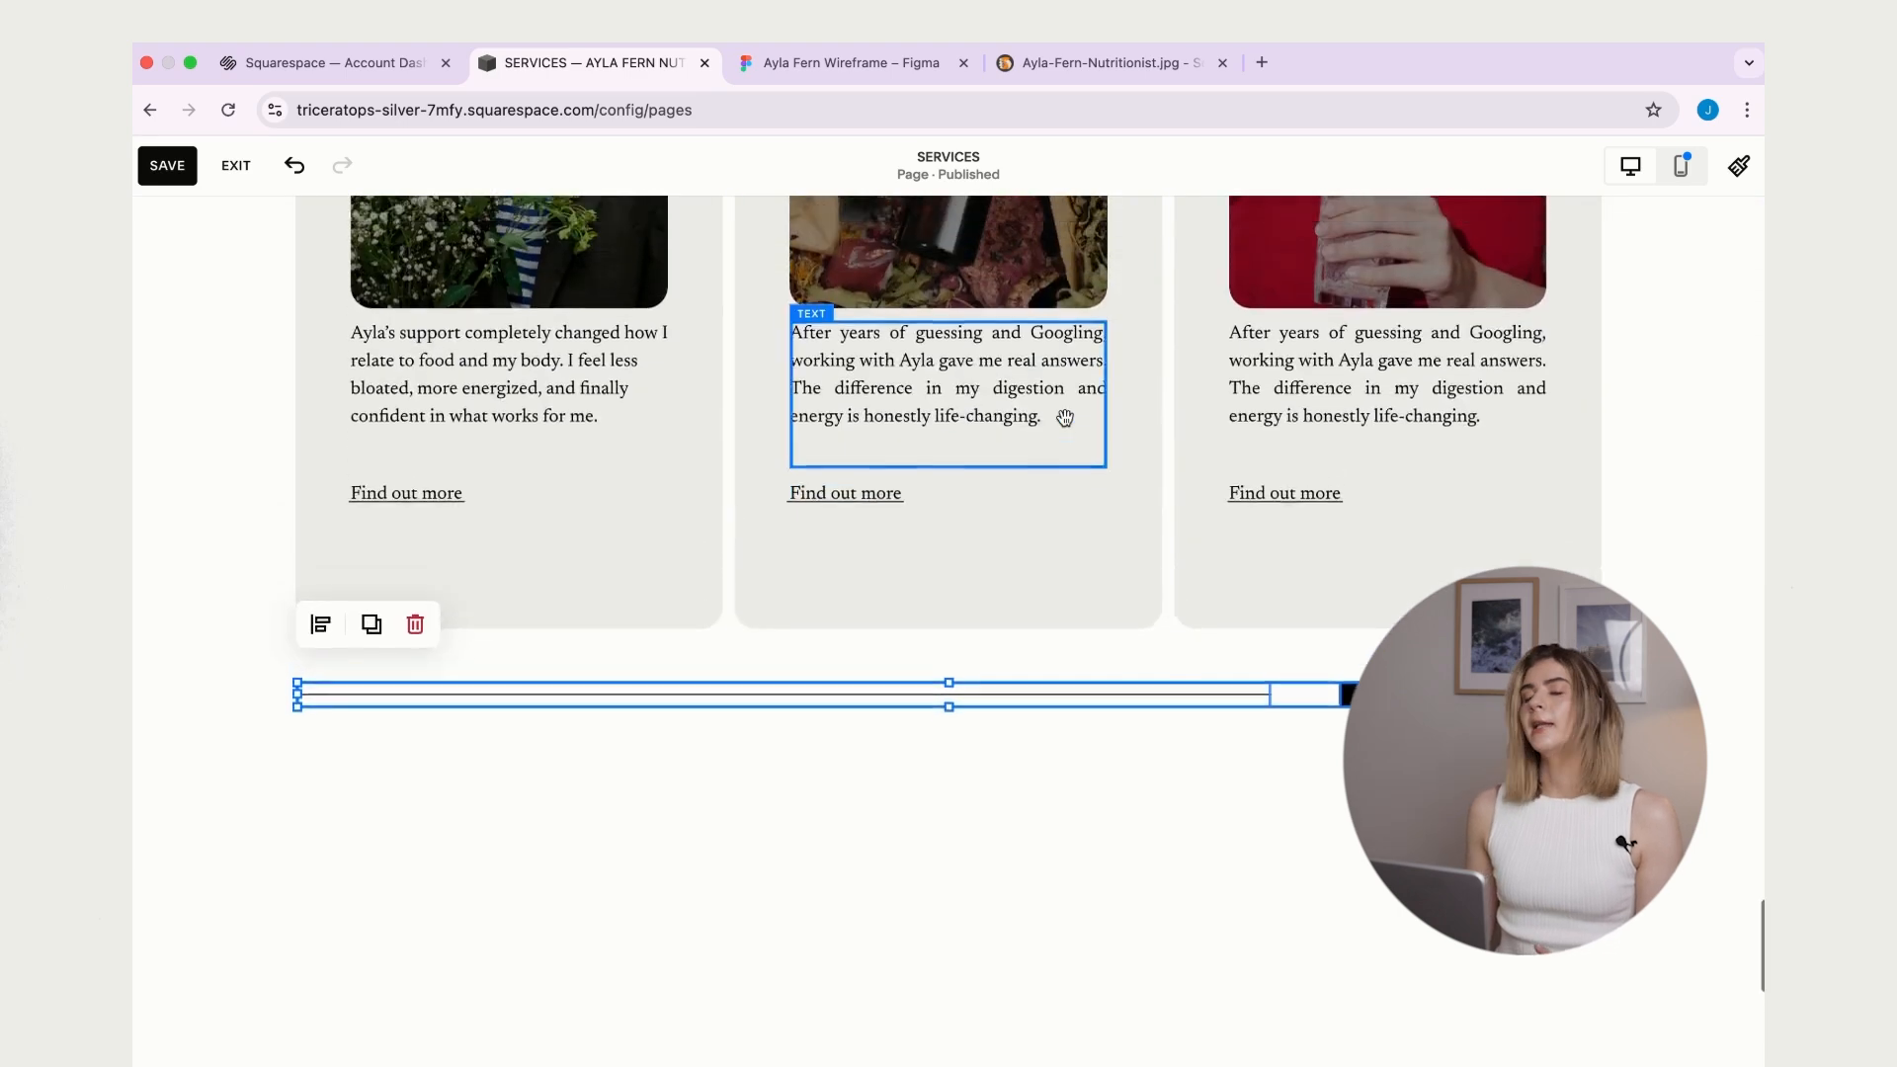
{"action": "scroll", "coordinate": [1065, 417], "scroll_direction": "down", "scroll_amount": 3}
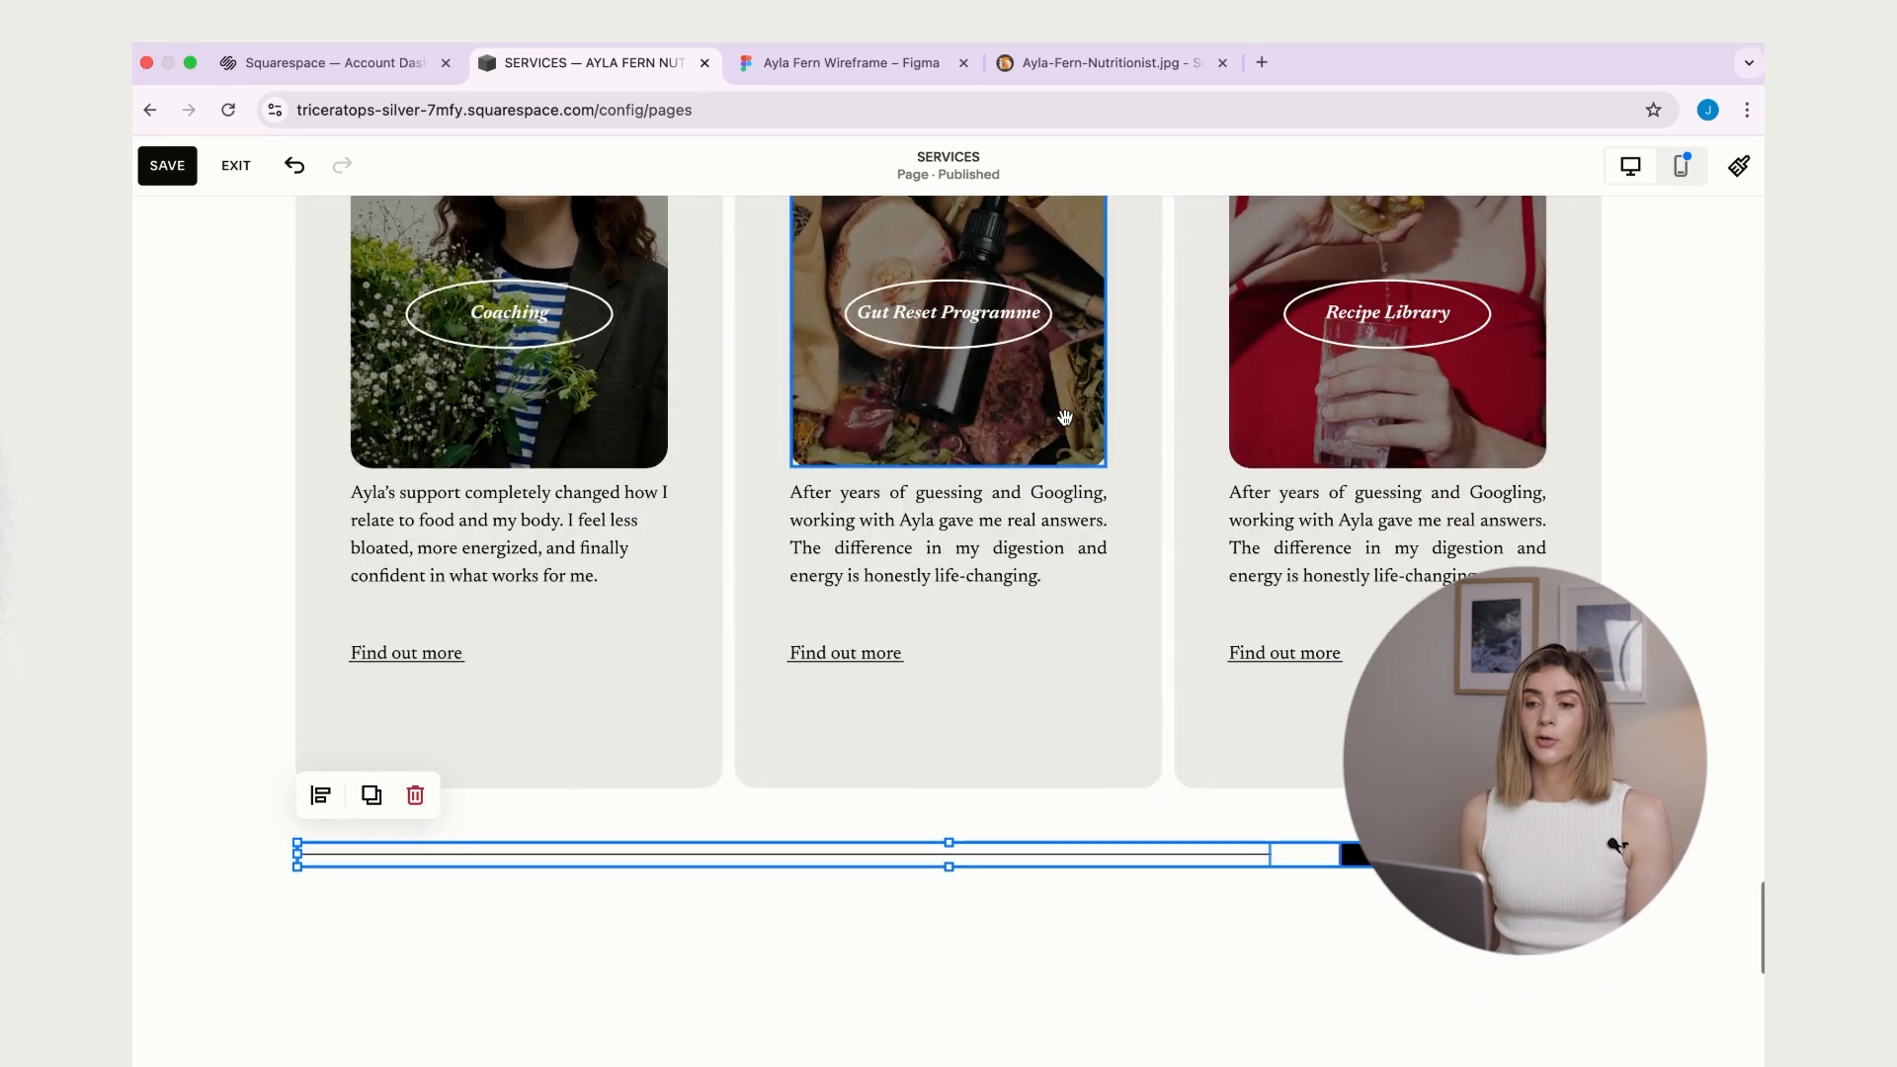
{"action": "scroll", "coordinate": [585, 463], "scroll_direction": "down", "scroll_amount": 1}
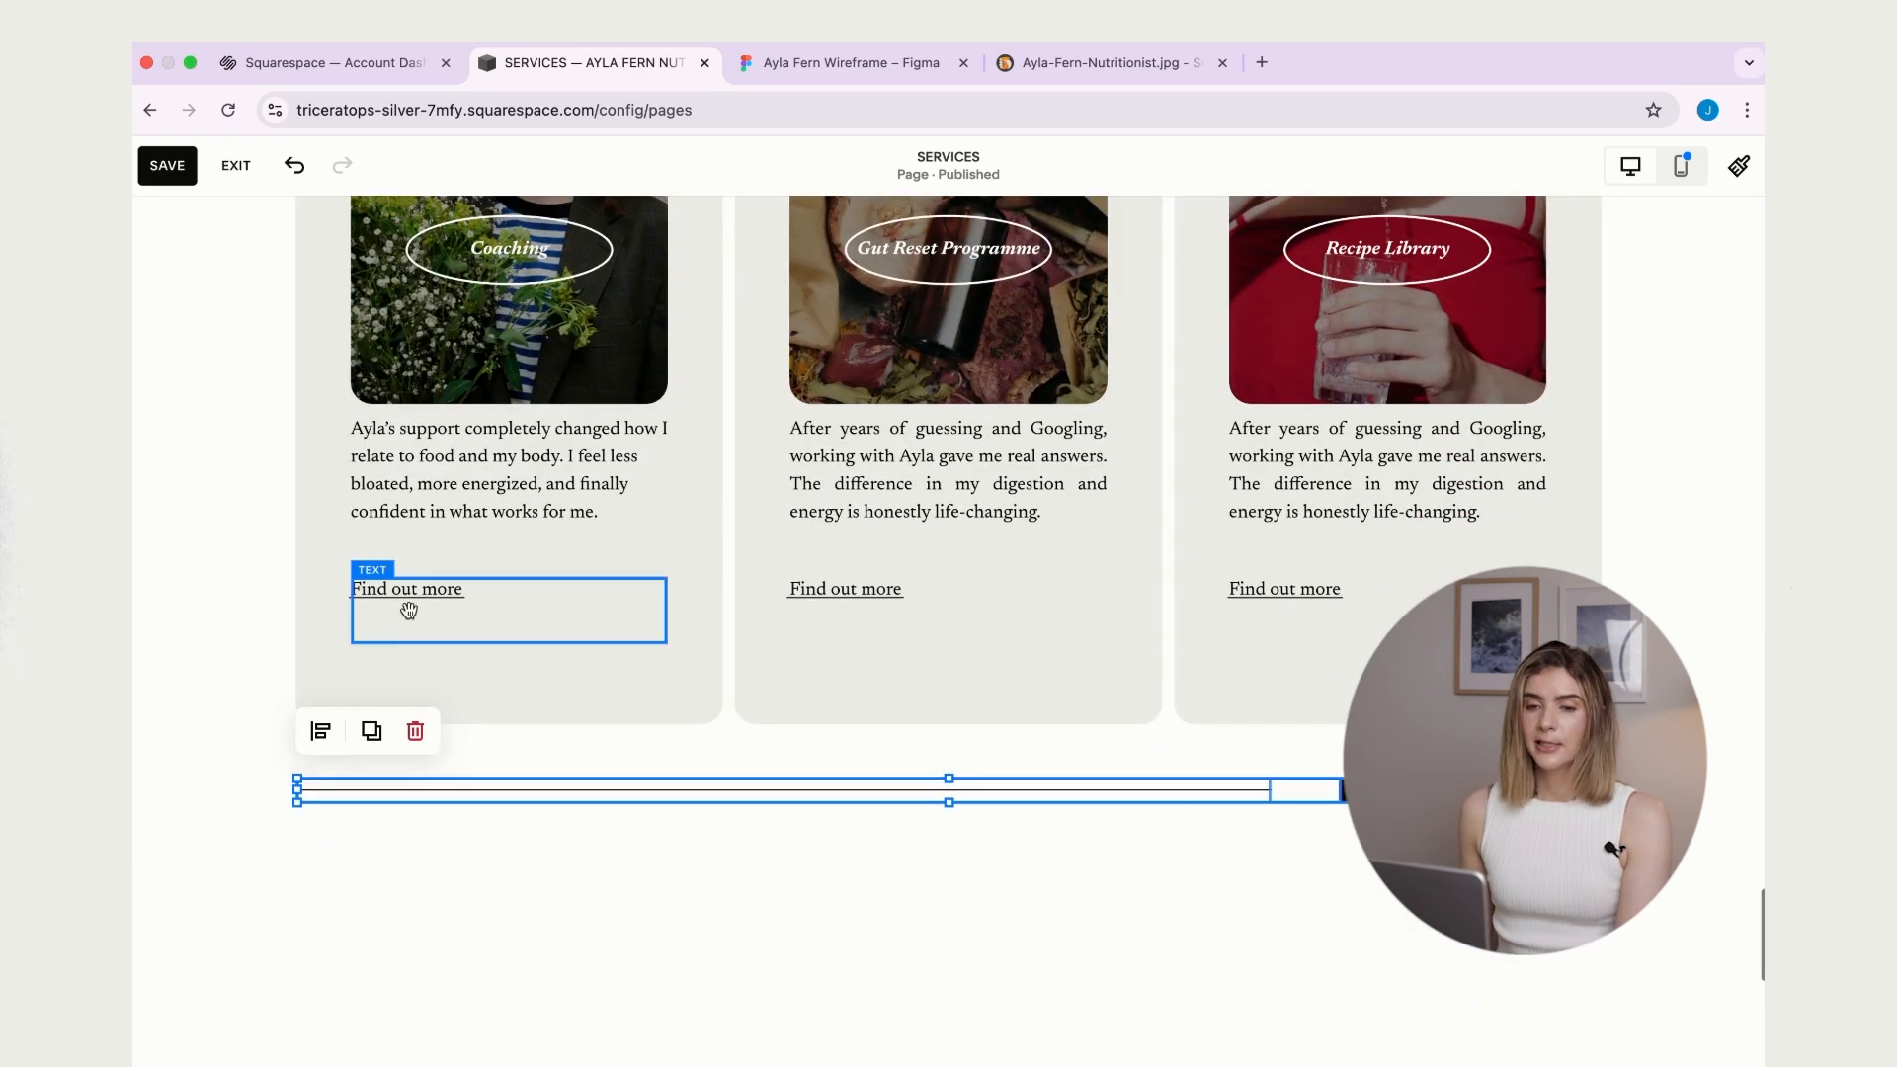
{"action": "left_click", "coordinate": [414, 608]}
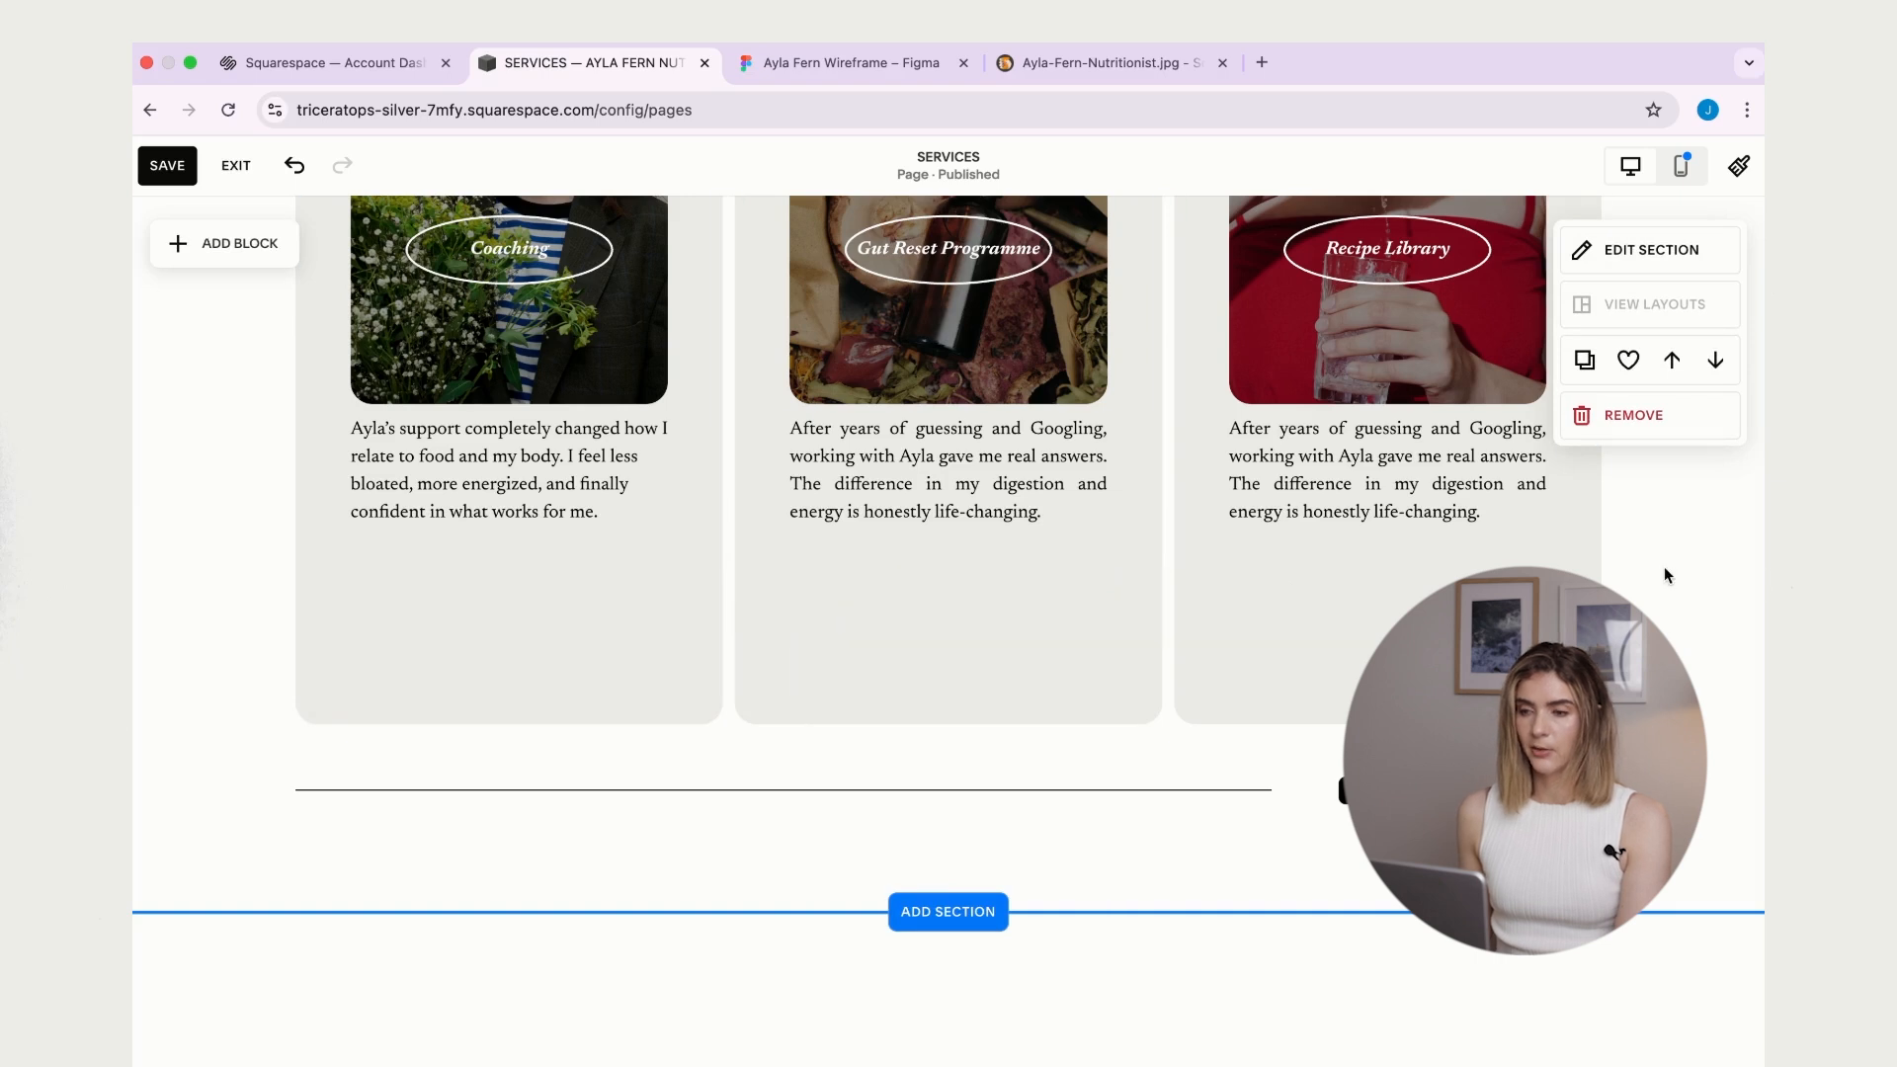
{"action": "scroll", "coordinate": [429, 474], "scroll_direction": "up", "scroll_amount": 3}
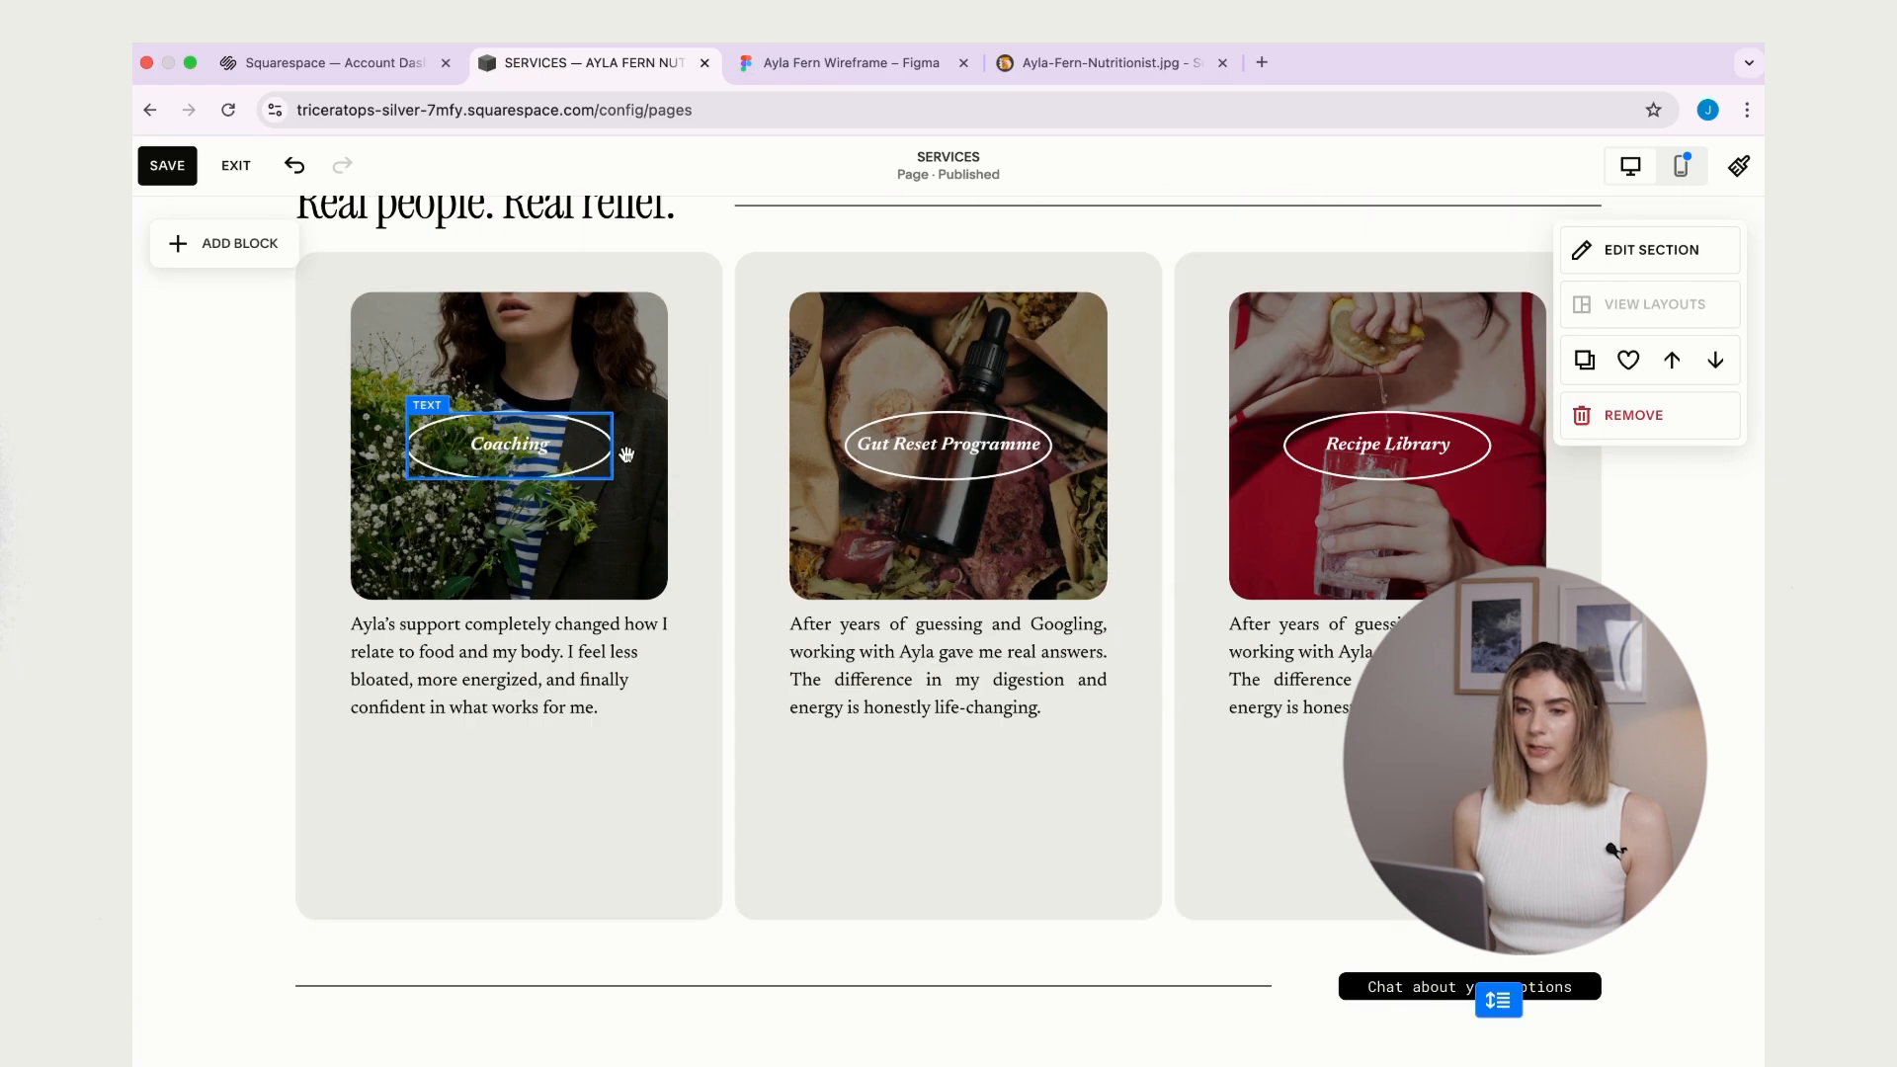
{"action": "left_click", "coordinate": [856, 65]}
- Rename the first card's Coaching label to the reviewer's name and move it and its oval below the quote
{"action": "scroll", "coordinate": [553, 821], "scroll_direction": "up", "scroll_amount": 2}
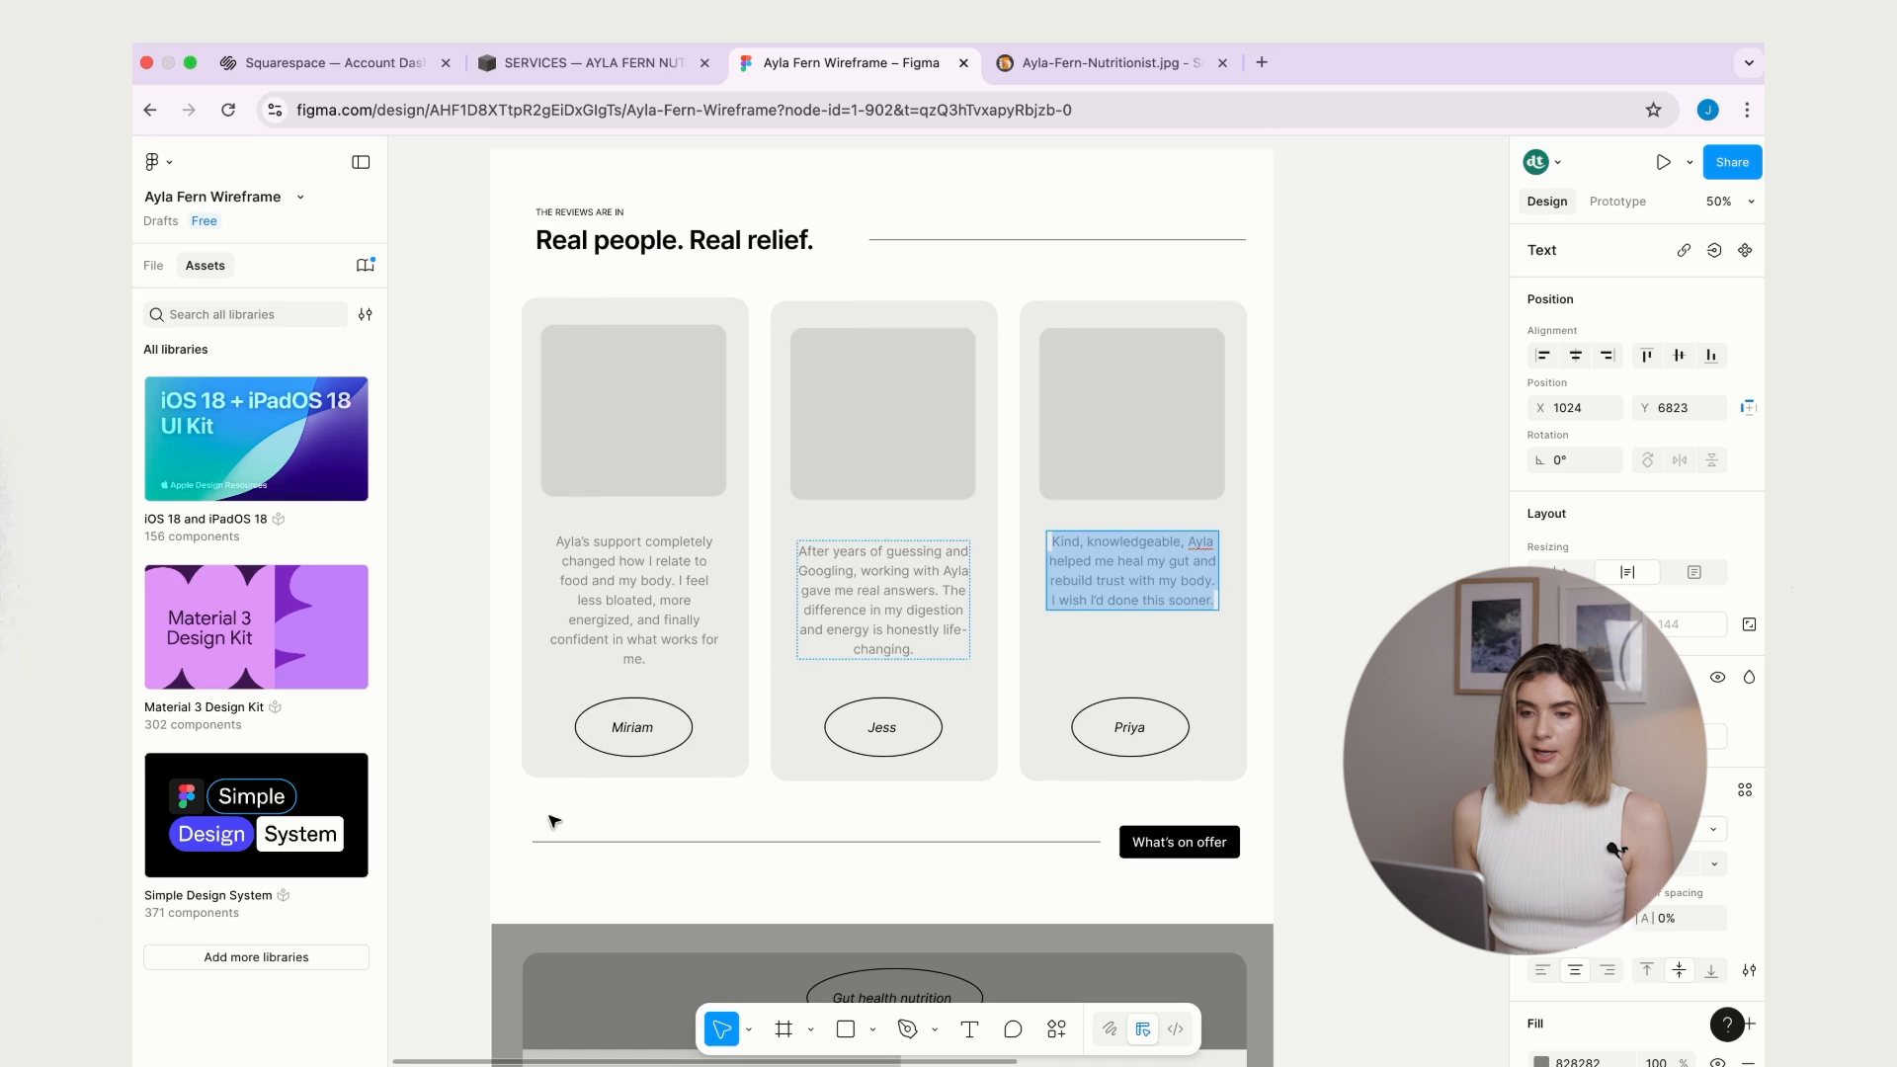
{"action": "double_click", "coordinate": [630, 731]}
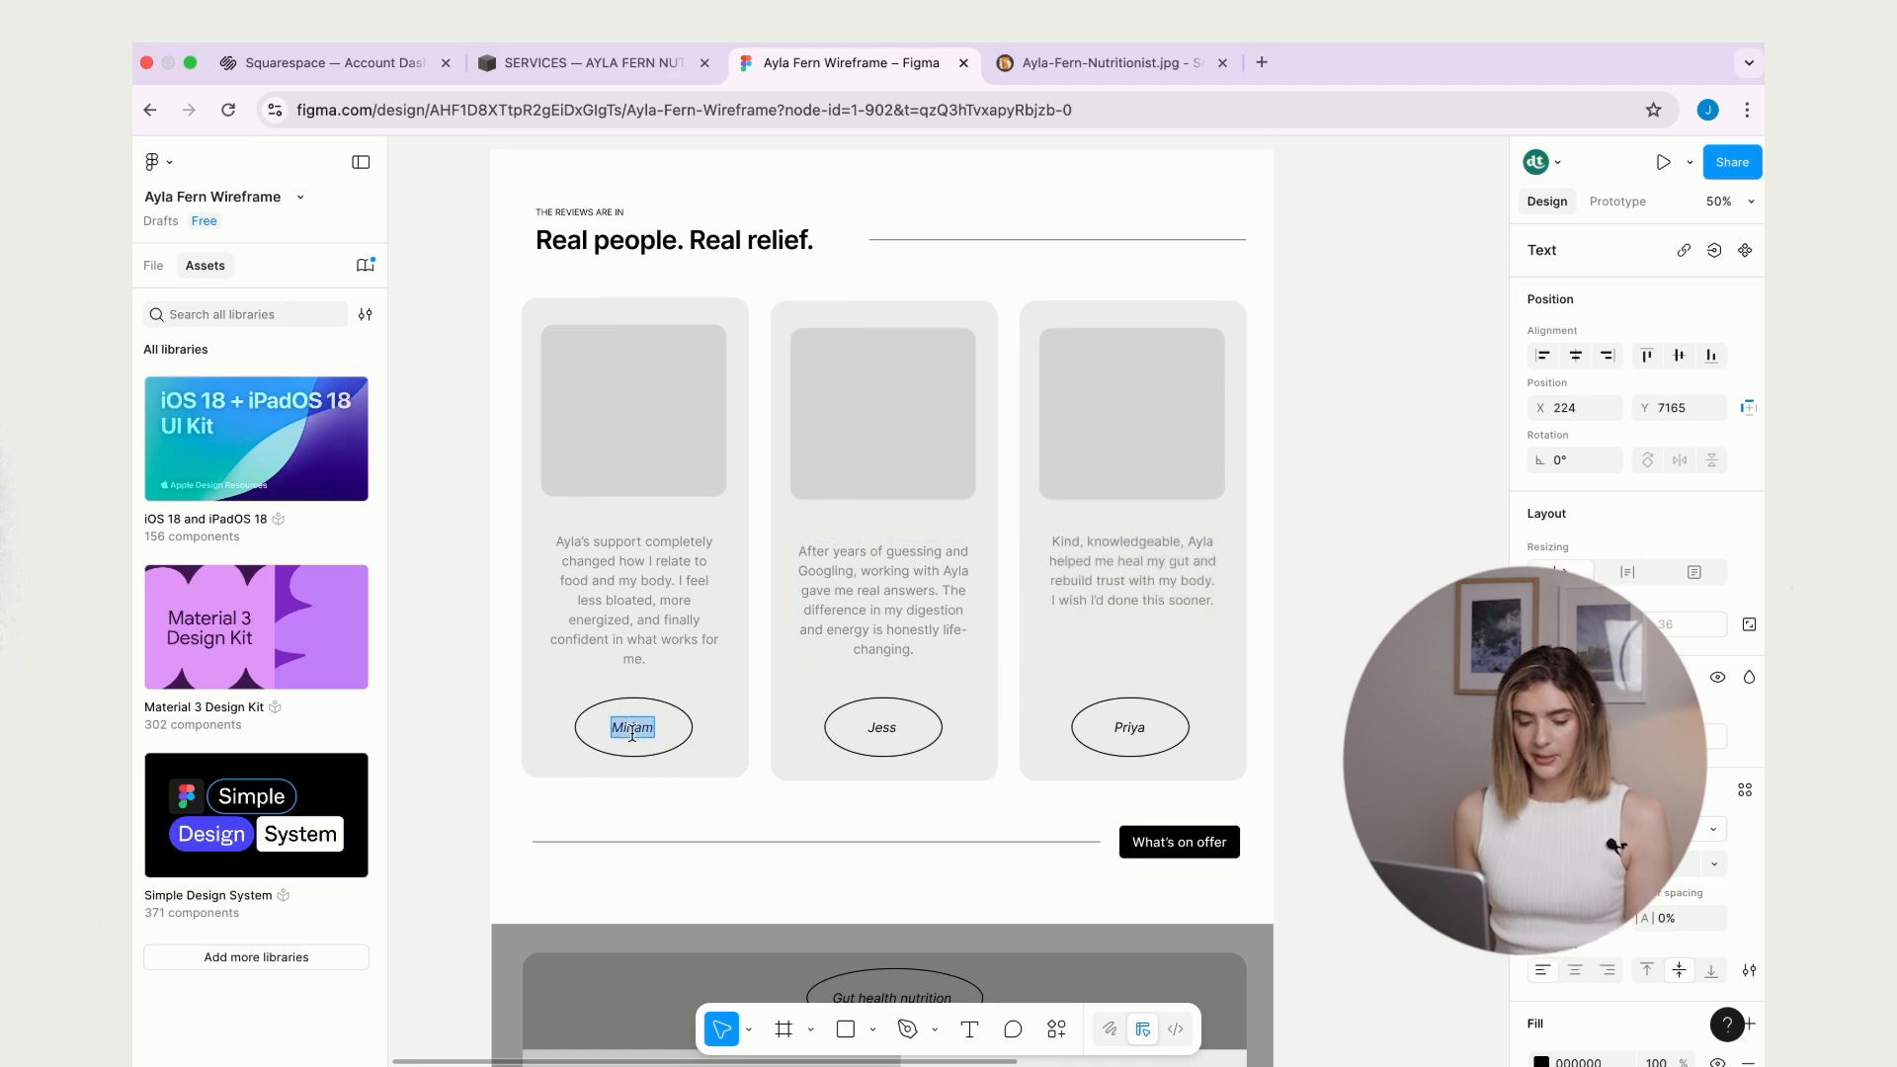
{"action": "left_click", "coordinate": [581, 64]}
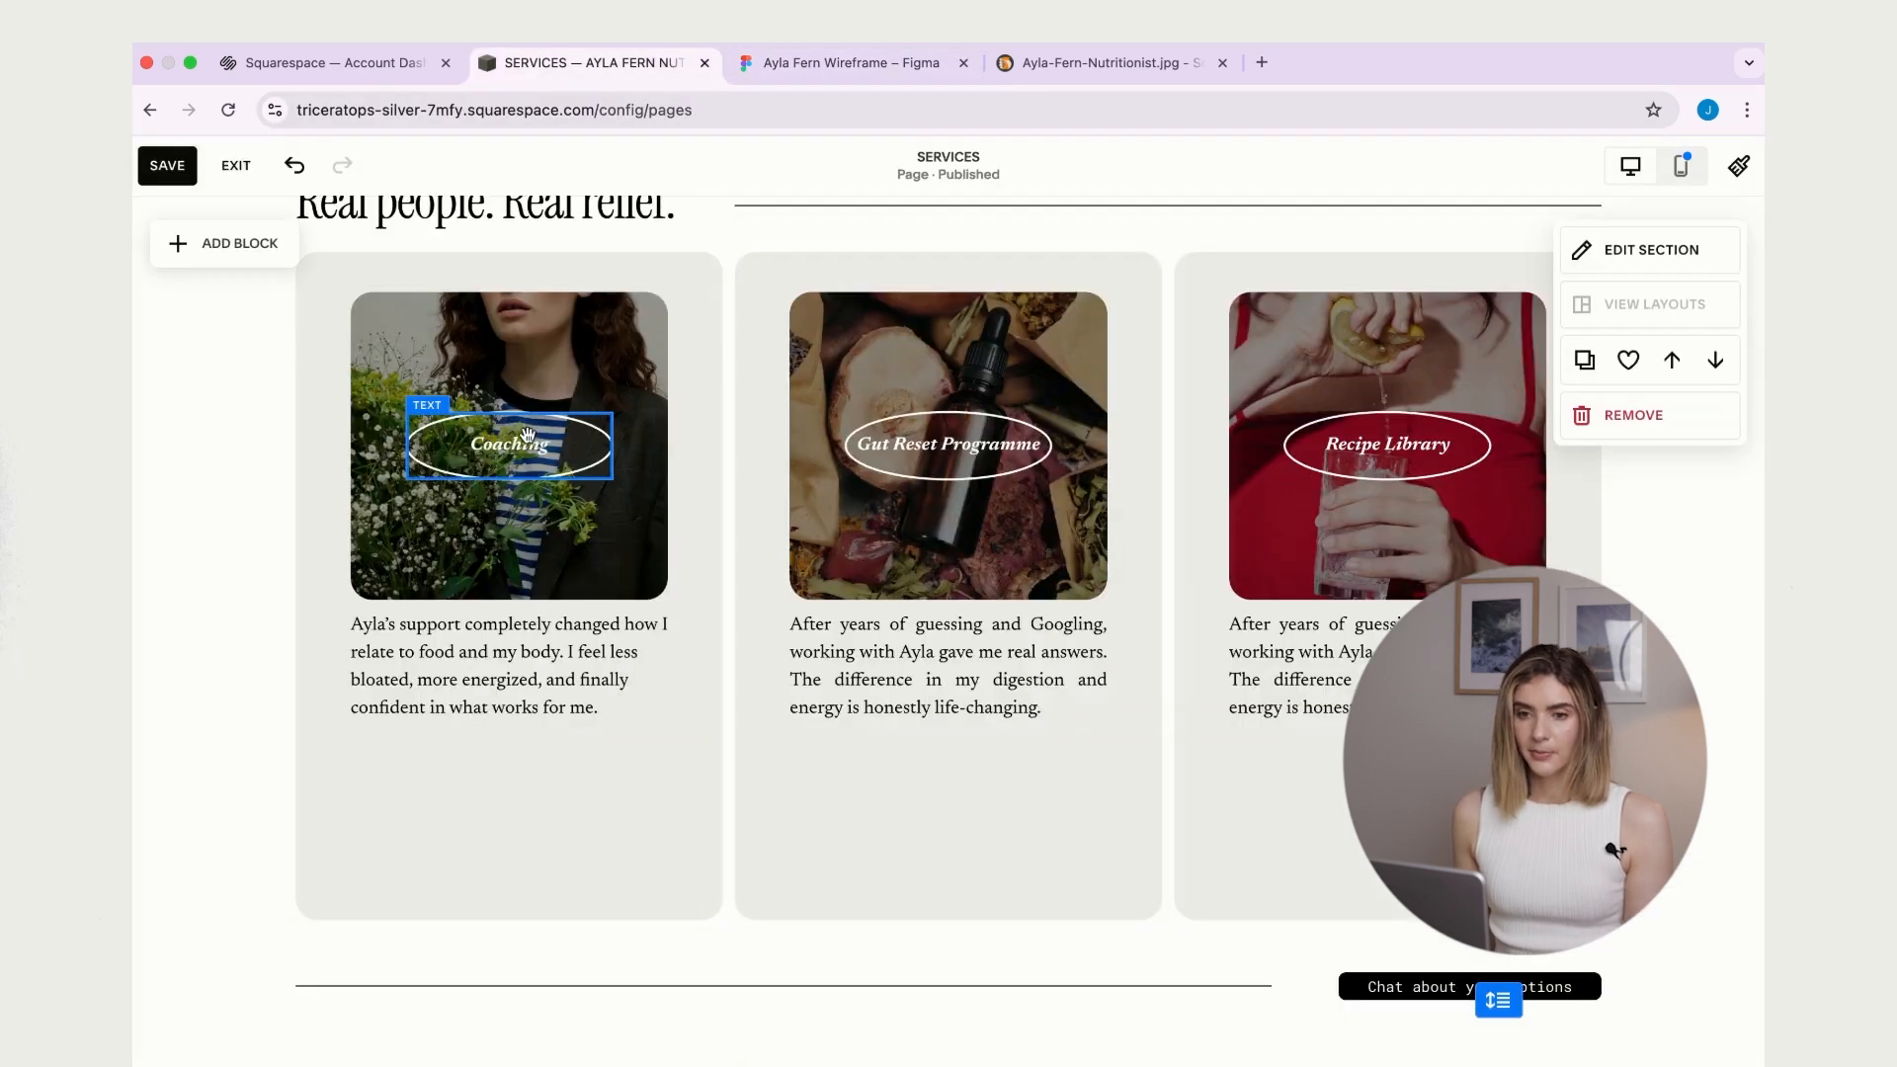
{"action": "double_click", "coordinate": [502, 445]}
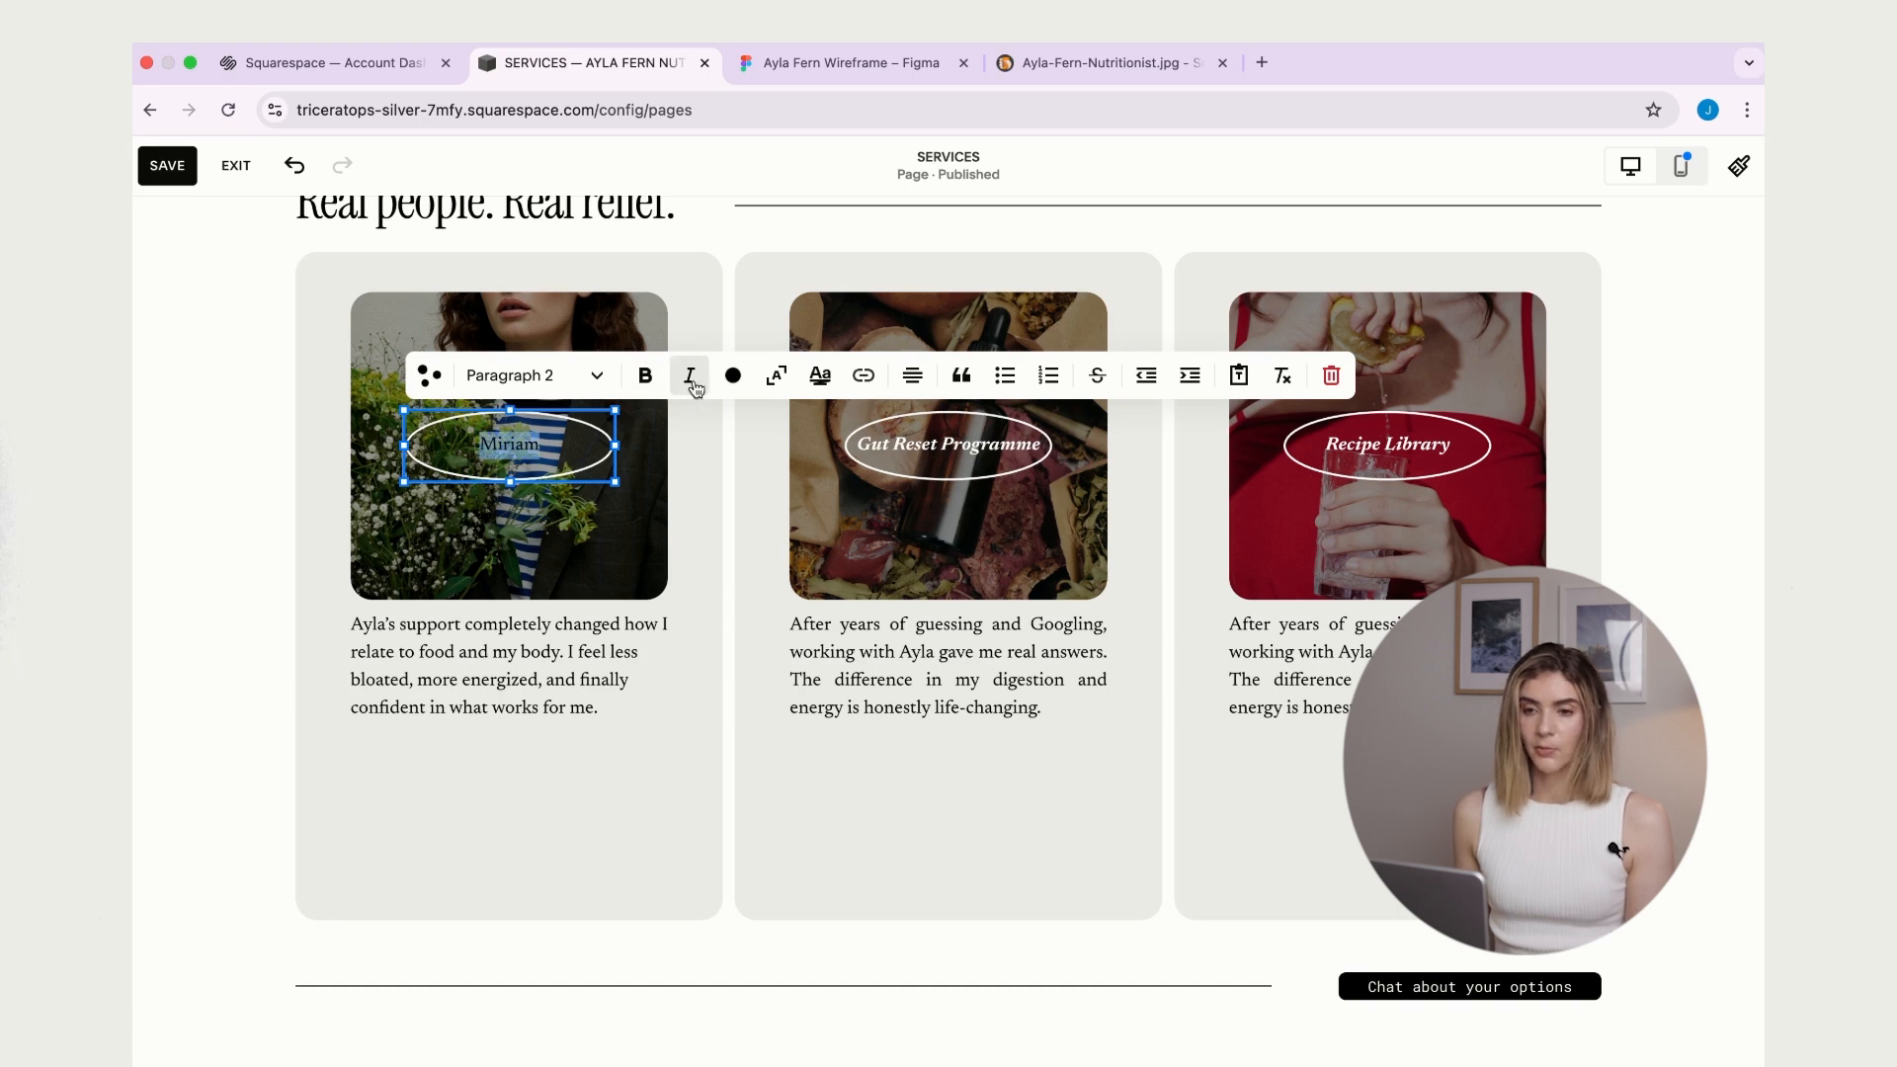
{"action": "left_click", "coordinate": [286, 536]}
{"action": "left_click", "coordinate": [526, 419]}
{"action": "left_click_drag", "start_coordinate": [509, 449], "coordinate": [508, 808]}
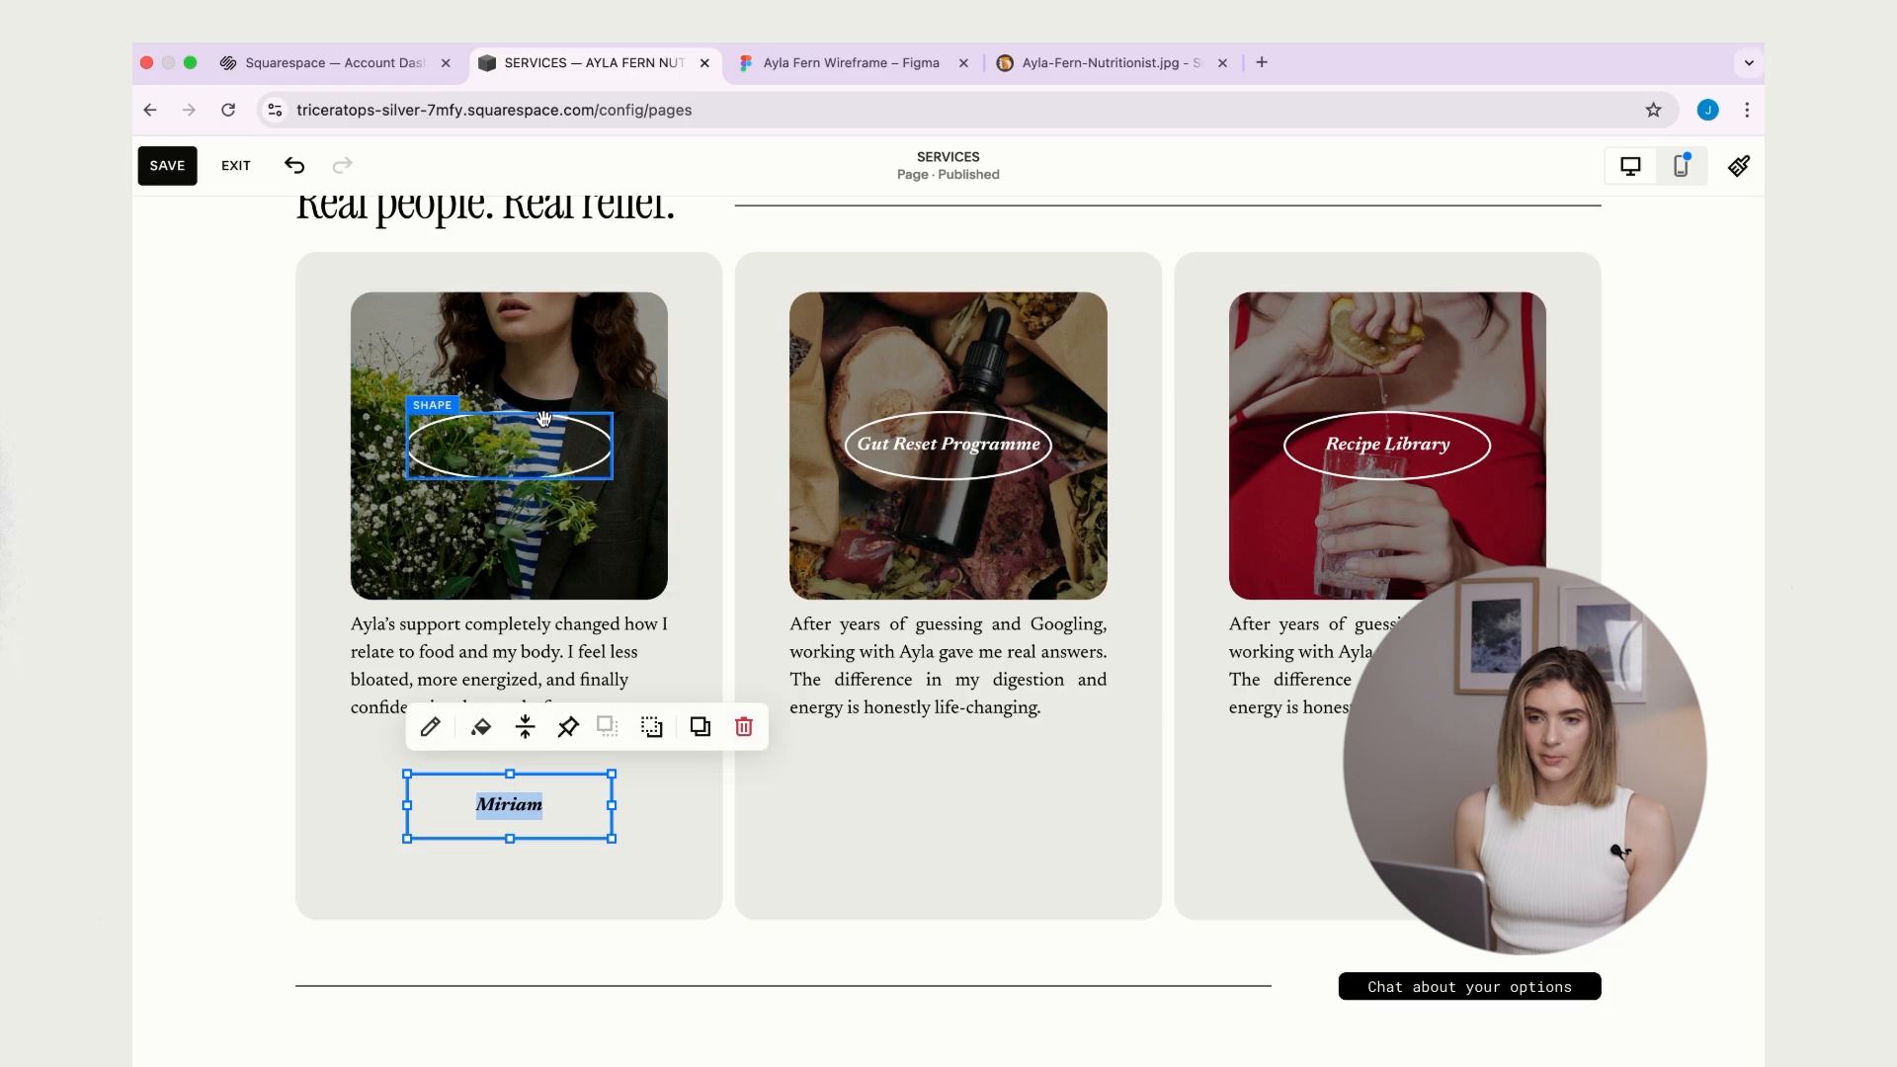
{"action": "left_click_drag", "start_coordinate": [544, 423], "coordinate": [540, 793]}
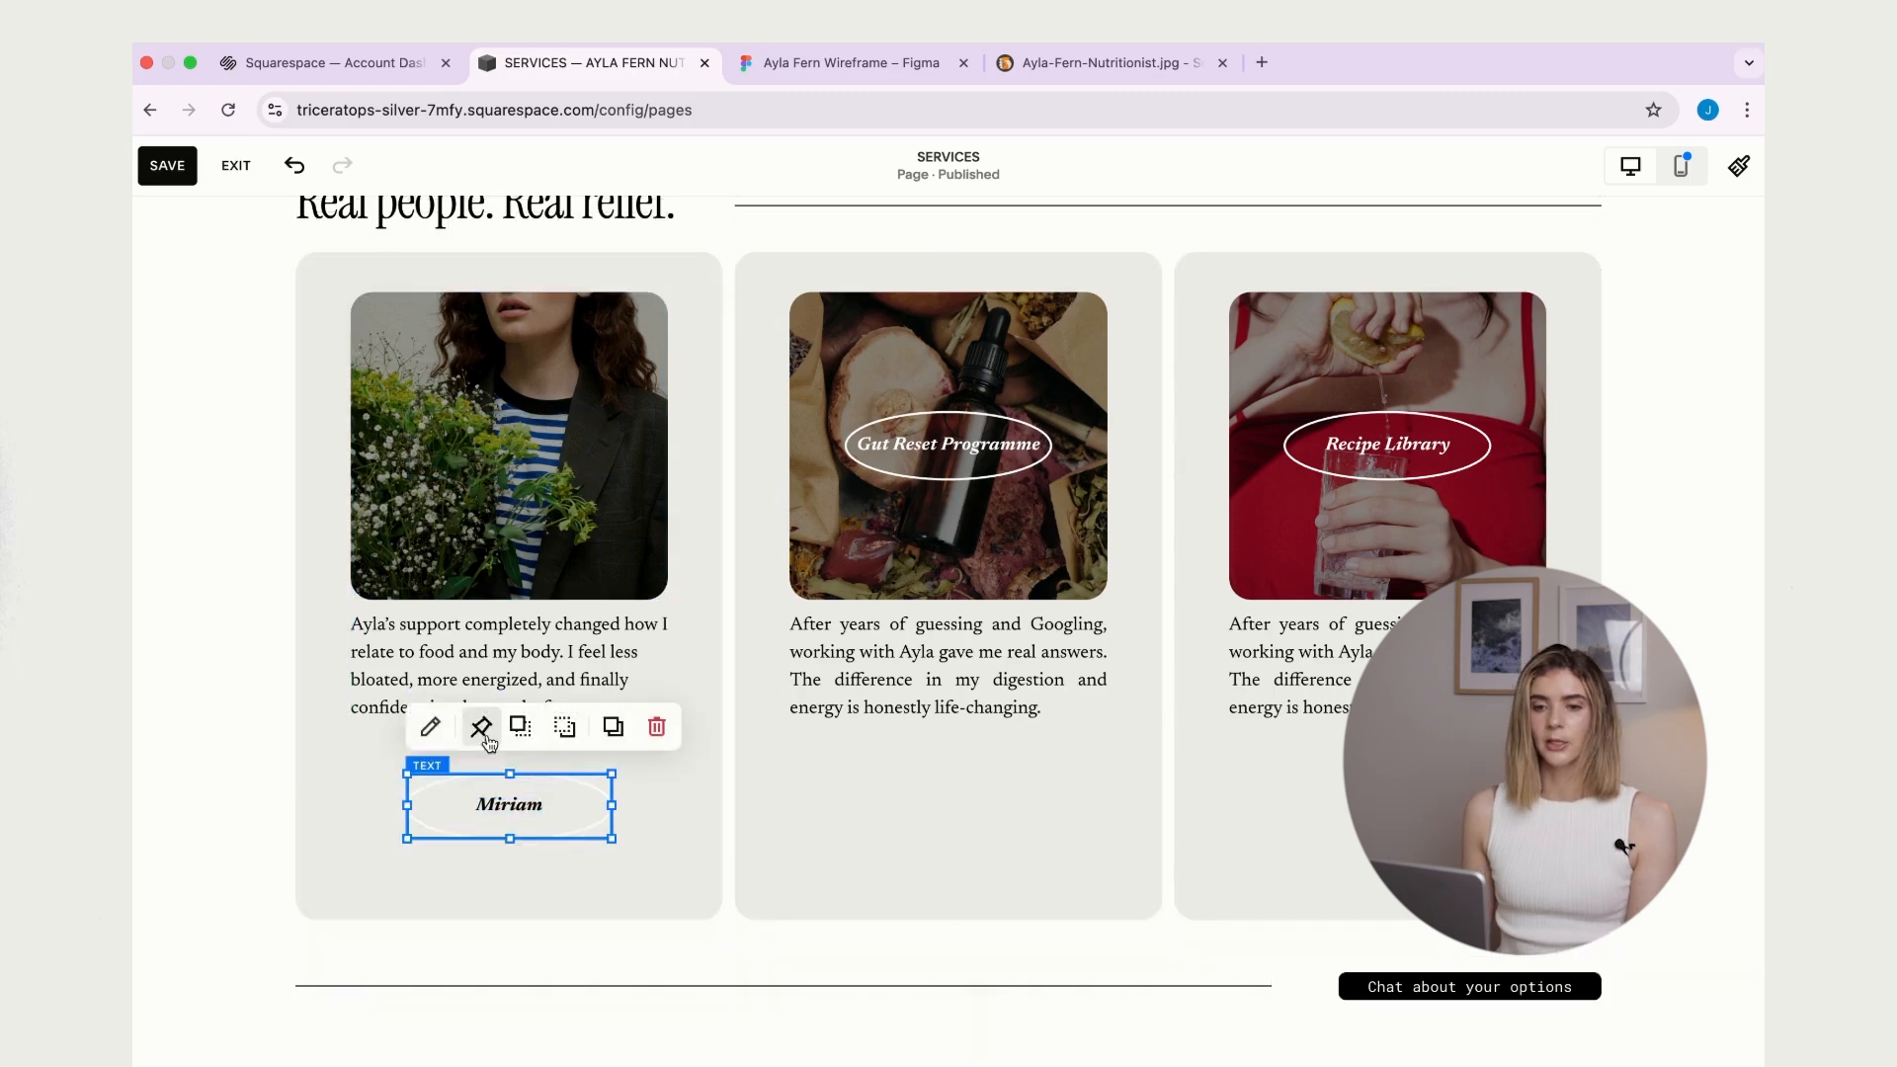
- Give the first card's oval a black outline stroke
{"action": "scroll", "coordinate": [487, 739], "scroll_direction": "down", "scroll_amount": 2}
{"action": "left_click", "coordinate": [437, 605]}
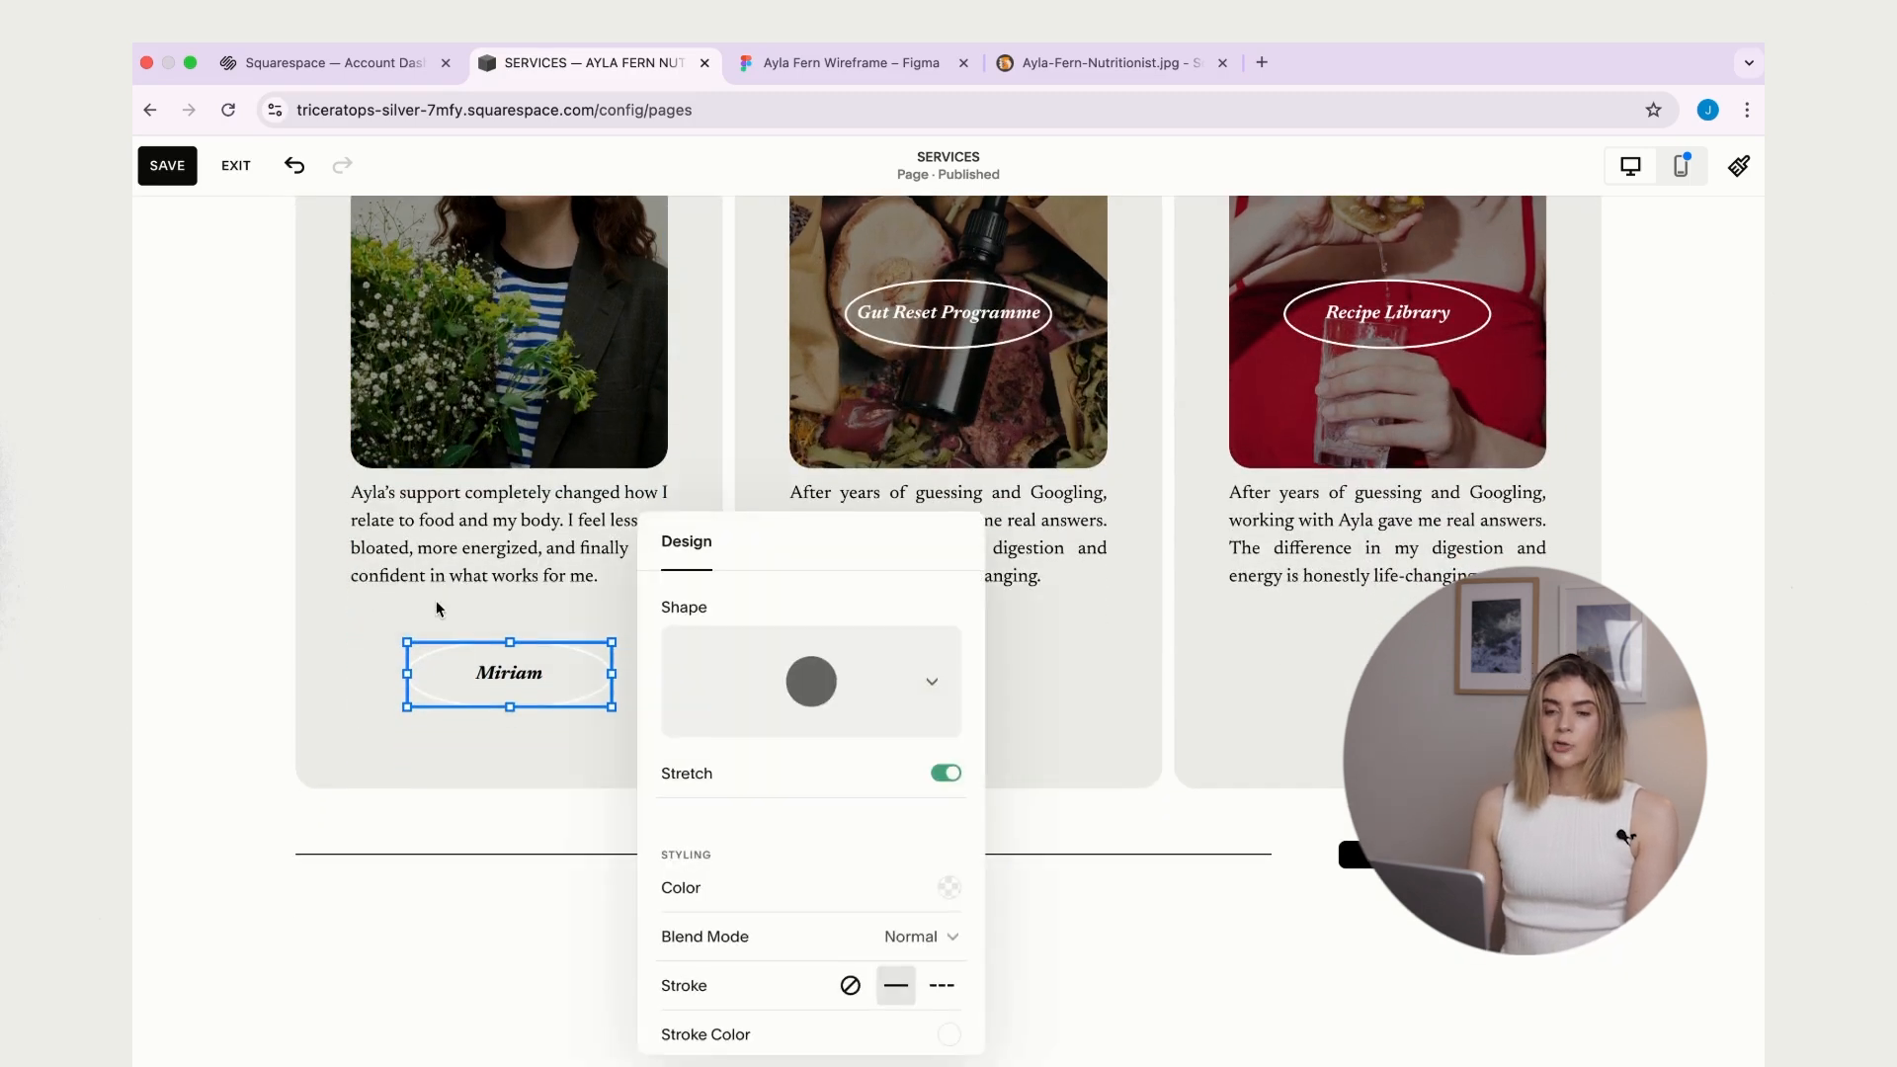
{"action": "scroll", "coordinate": [773, 713], "scroll_direction": "down", "scroll_amount": 2}
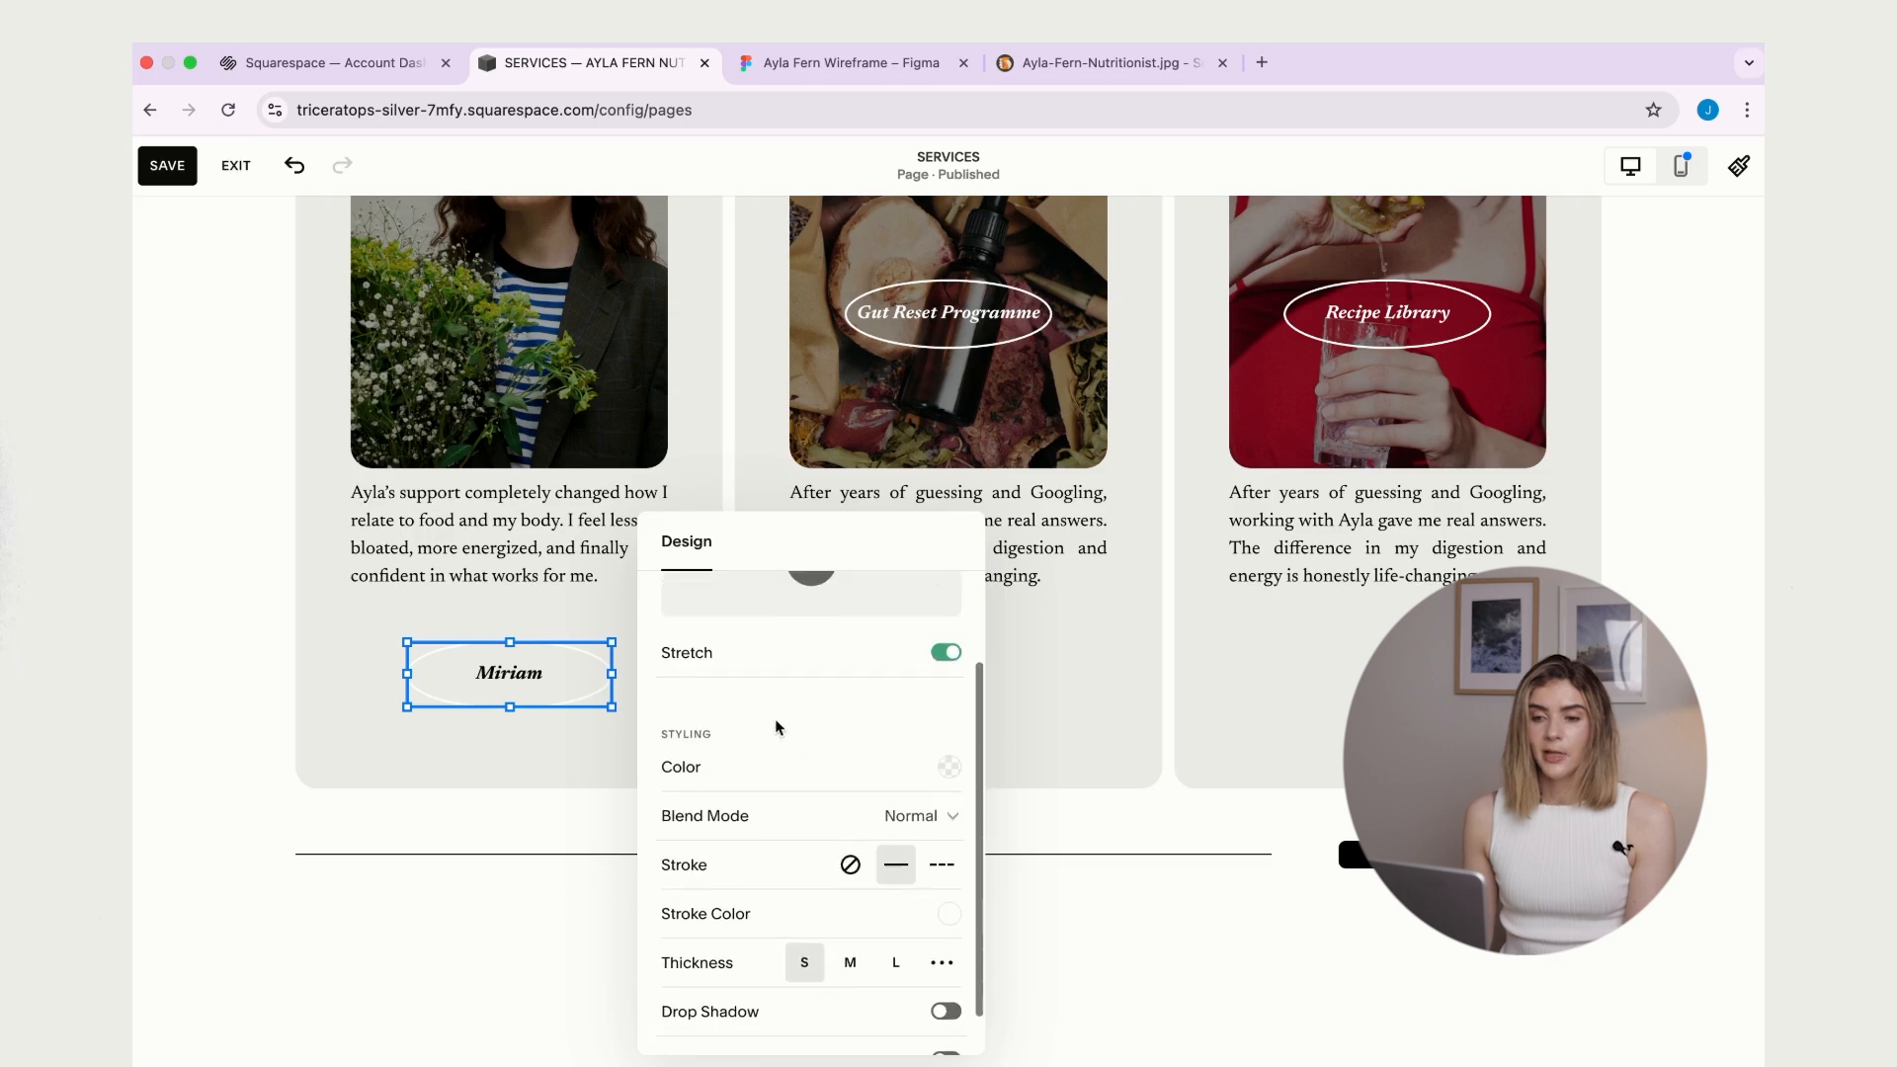
{"action": "left_click", "coordinate": [950, 914]}
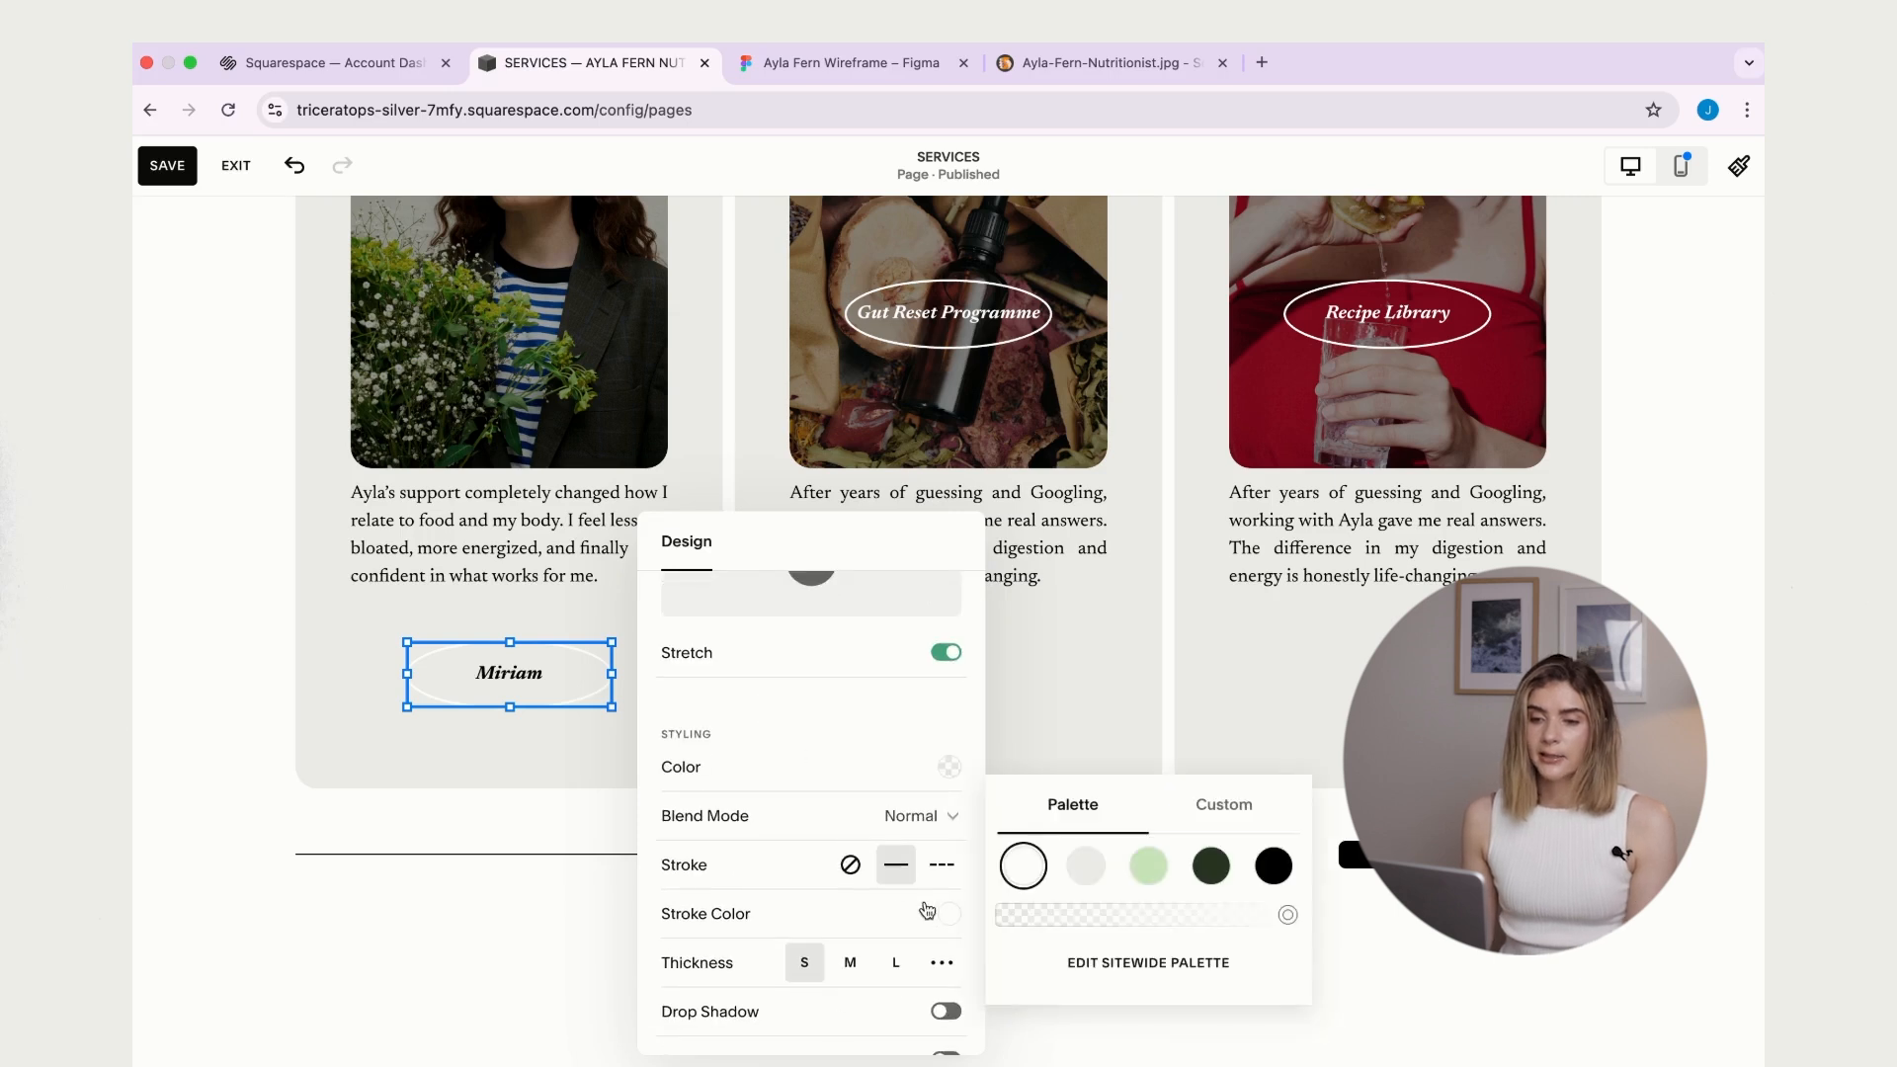
{"action": "left_click", "coordinate": [1272, 868]}
{"action": "left_click", "coordinate": [1094, 657]}
{"action": "scroll", "coordinate": [988, 494], "scroll_direction": "down", "scroll_amount": 1}
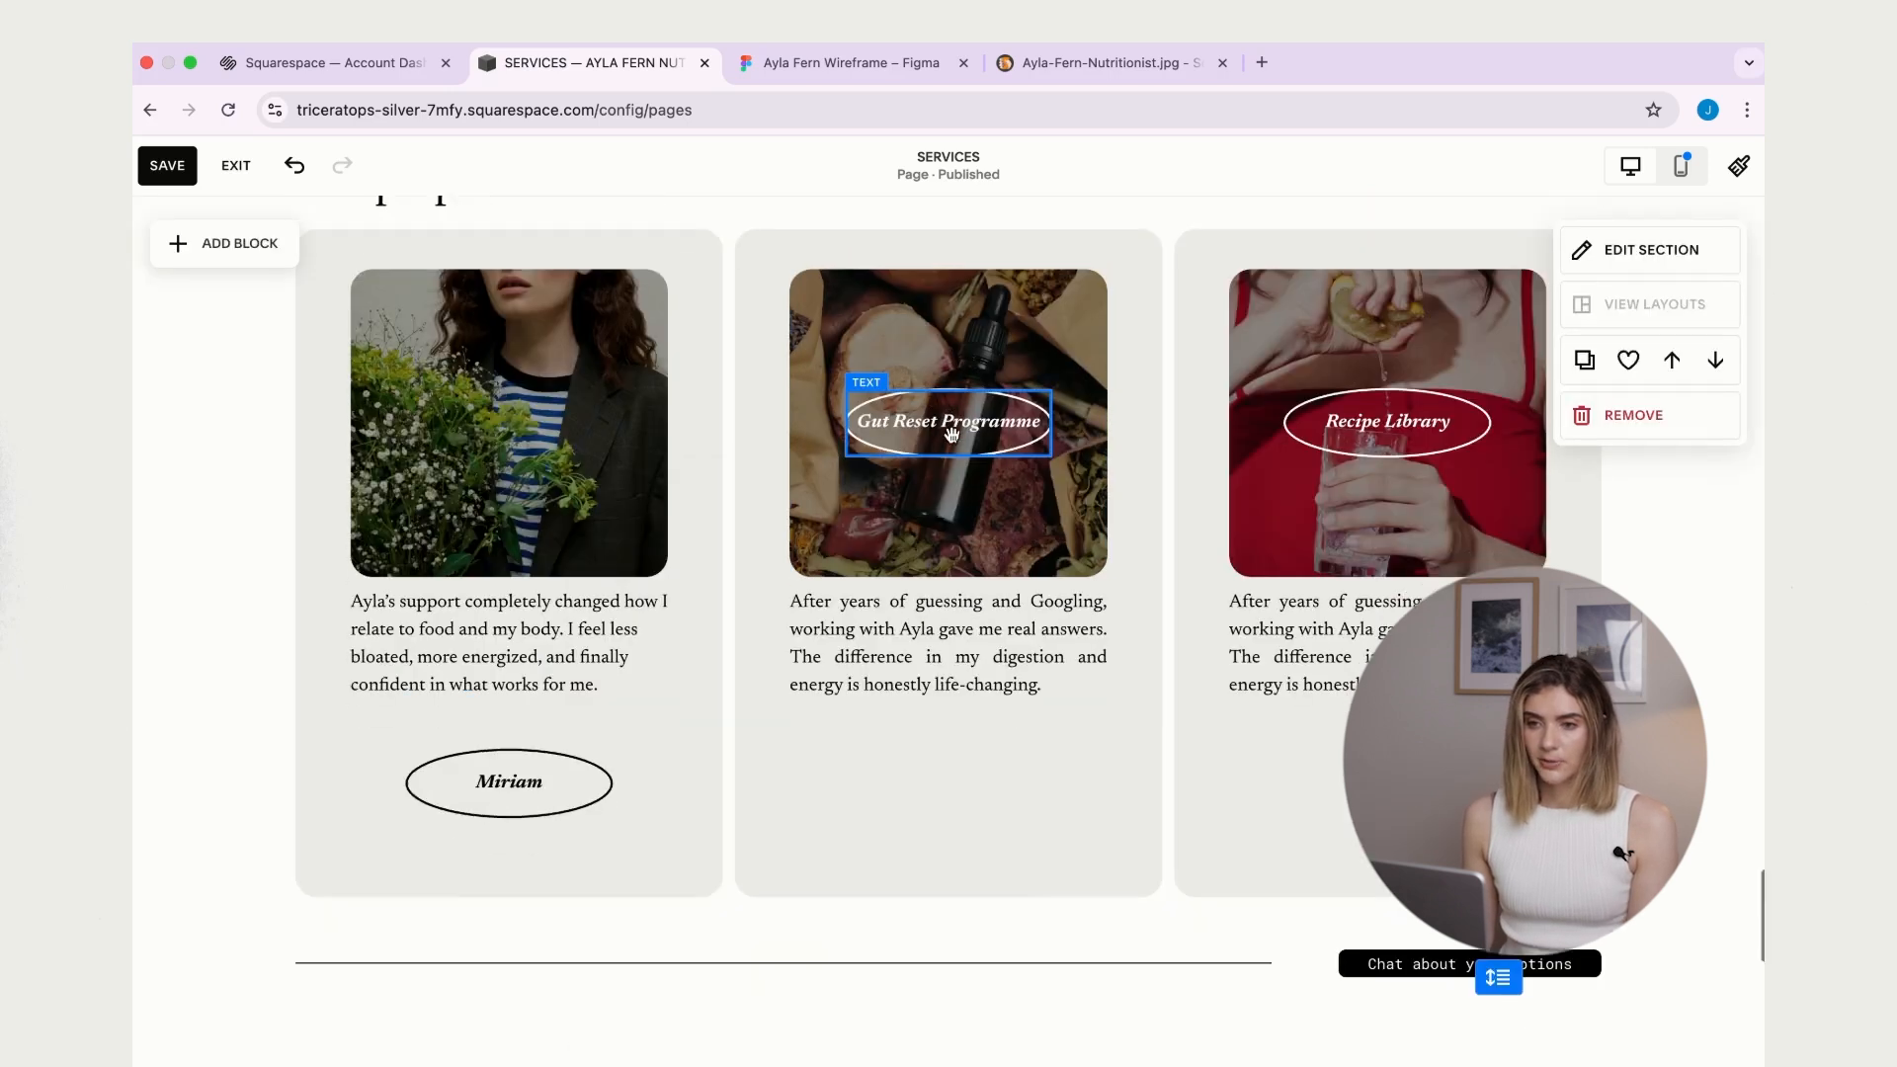
- Put the second reviewer's name in the middle label, outline its oval black, and move both below the quote
{"action": "left_click", "coordinate": [849, 62]}
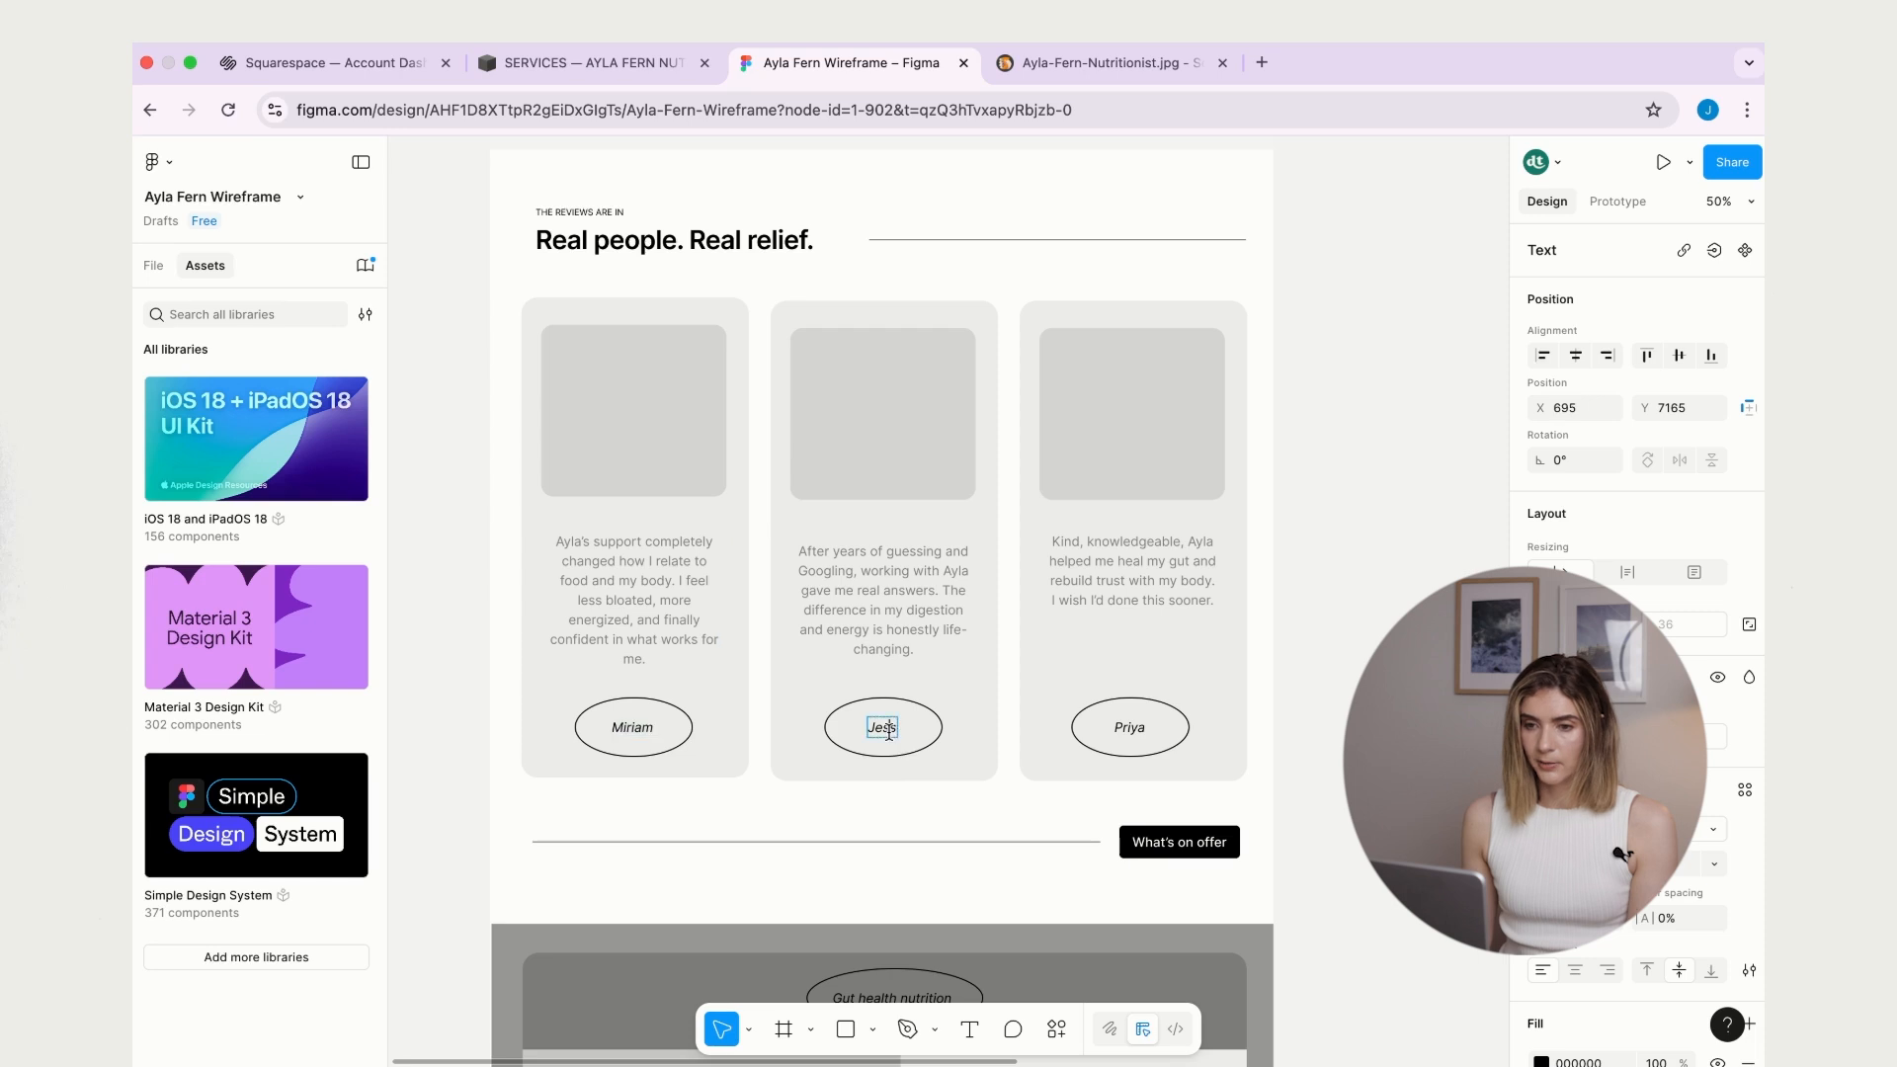
{"action": "double_click", "coordinate": [889, 731]}
{"action": "left_click", "coordinate": [595, 63]}
{"action": "triple_click", "coordinate": [948, 382]}
{"action": "type", "text": "Jess"}
{"action": "left_click_drag", "start_coordinate": [948, 383], "coordinate": [948, 743]}
{"action": "left_click", "coordinate": [1387, 1028]}
{"action": "left_click", "coordinate": [1710, 914]}
{"action": "mouse_move", "coordinate": [1387, 384]}
{"action": "left_mouse_down"}
{"action": "mouse_move", "coordinate": [1387, 743]}
{"action": "mouse_move", "coordinate": [1419, 731]}
{"action": "left_mouse_up"}
- Replace the Recipe Library label with the third reviewer's name and outline its oval in black
{"action": "left_click", "coordinate": [850, 62]}
{"action": "left_click", "coordinate": [595, 62]}
{"action": "triple_click", "coordinate": [1387, 743]}
{"action": "key", "text": "super+v"}
{"action": "left_click", "coordinate": [1324, 743]}
{"action": "left_click", "coordinate": [1307, 665]}
{"action": "left_click", "coordinate": [1324, 742]}
{"action": "left_click", "coordinate": [1308, 664]}
{"action": "left_click", "coordinate": [1697, 1031]}
{"action": "left_click", "coordinate": [1167, 652]}
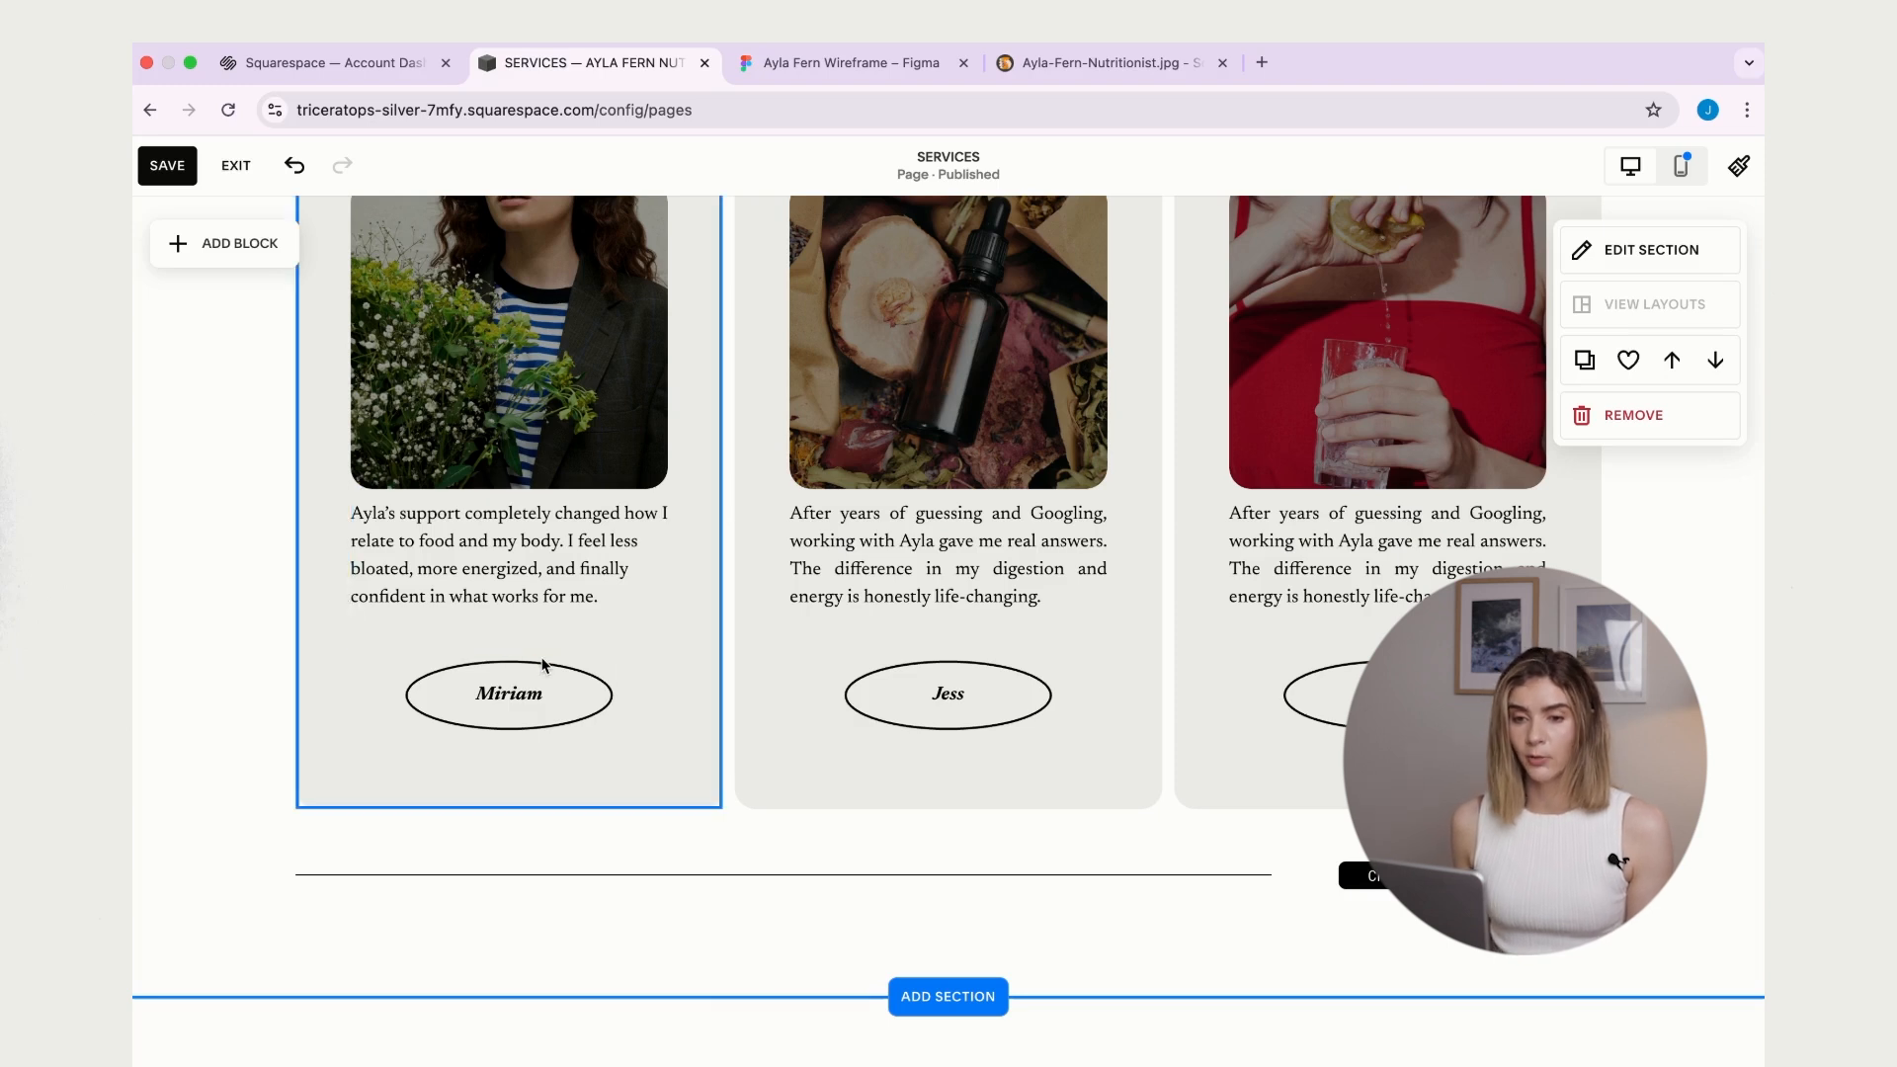
- Replace the card image with the client portrait photo from the image files
{"action": "scroll", "coordinate": [623, 538], "scroll_direction": "up", "scroll_amount": 3}
{"action": "left_click", "coordinate": [605, 530]}
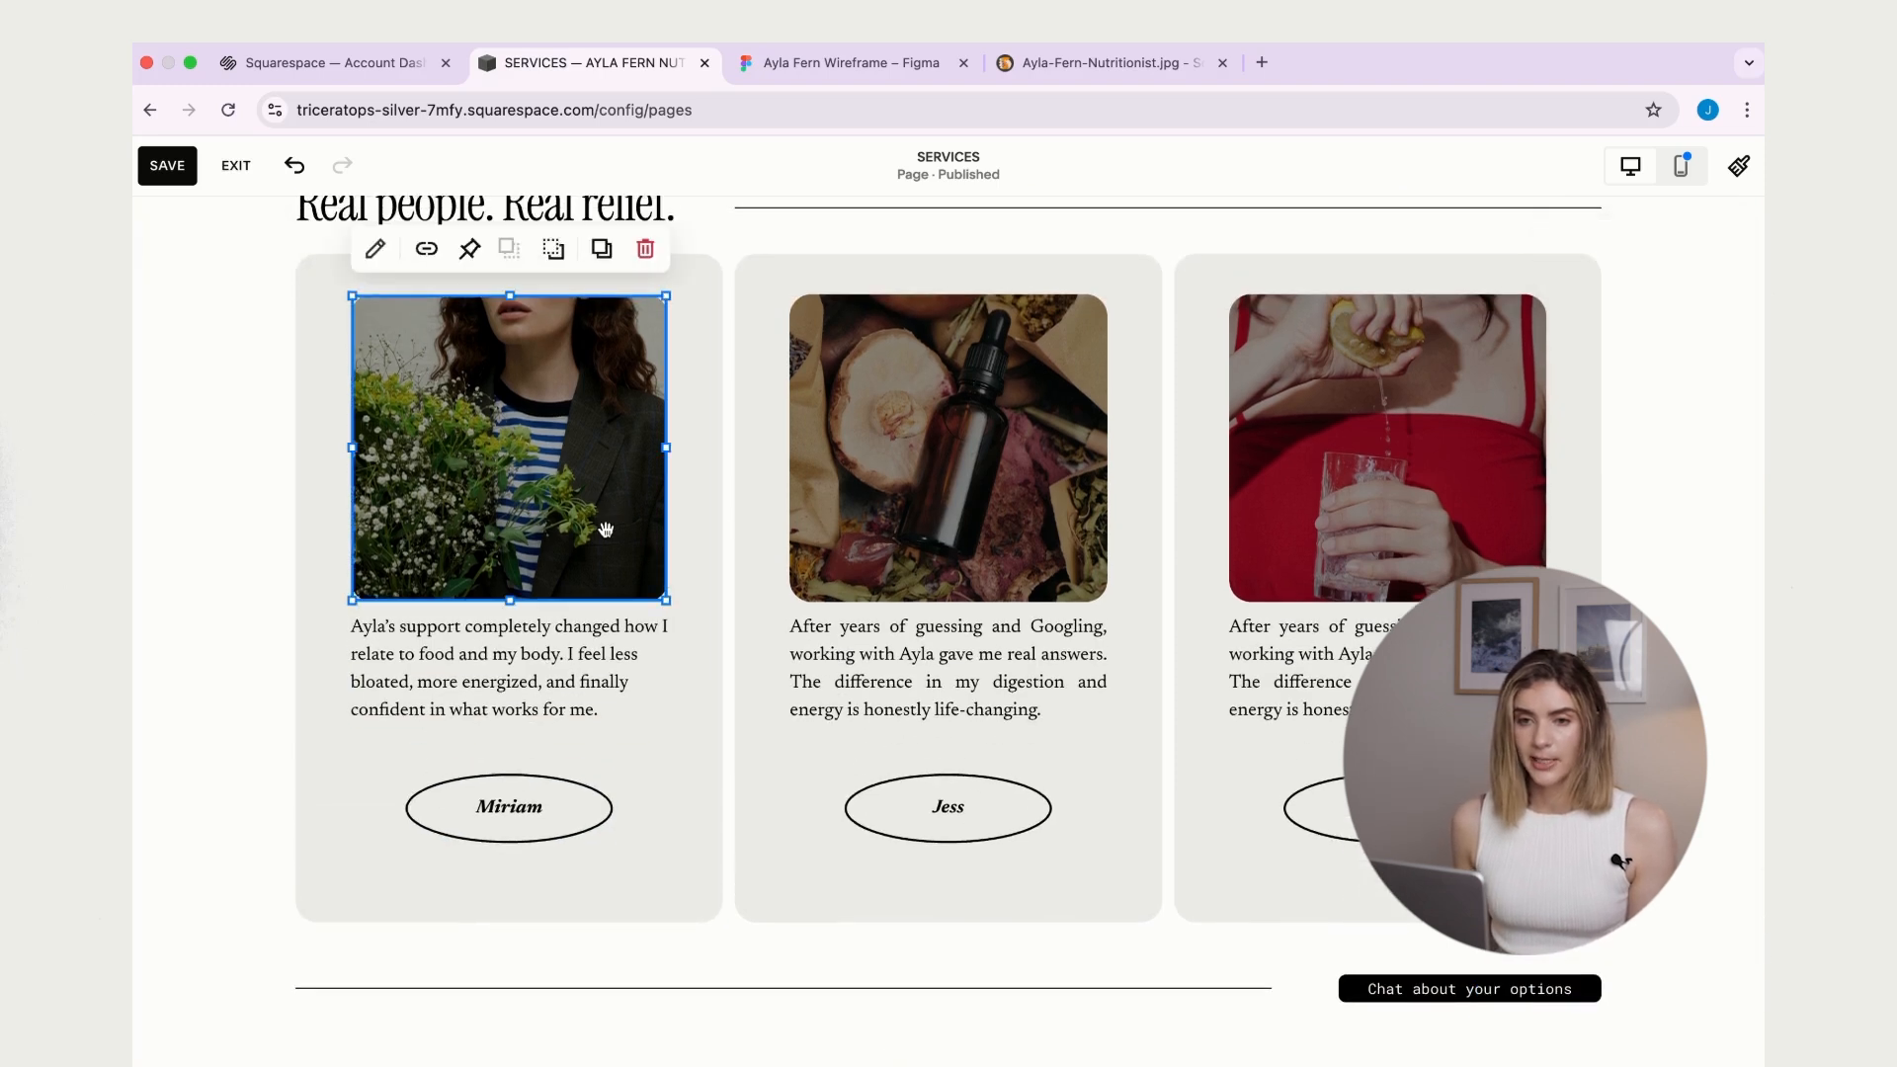
{"action": "left_click", "coordinate": [375, 249]}
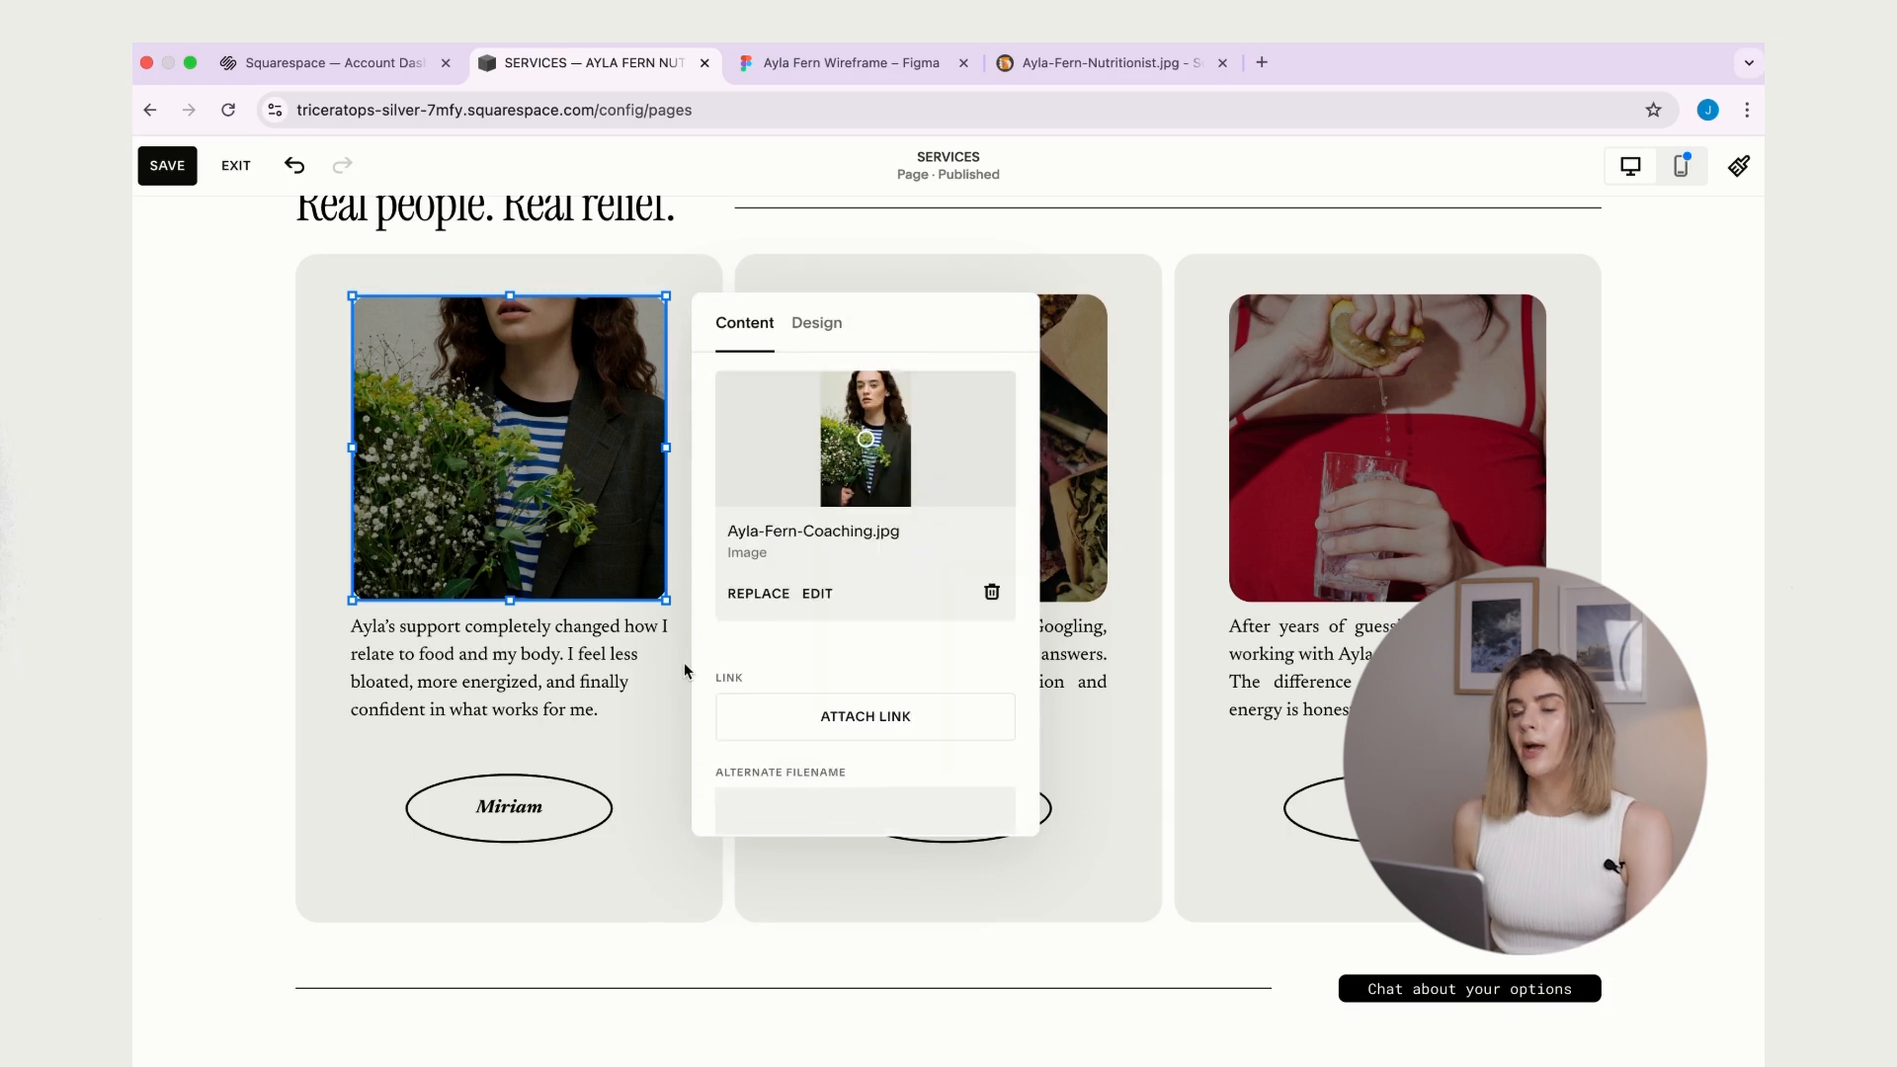
{"action": "left_click", "coordinate": [759, 592]}
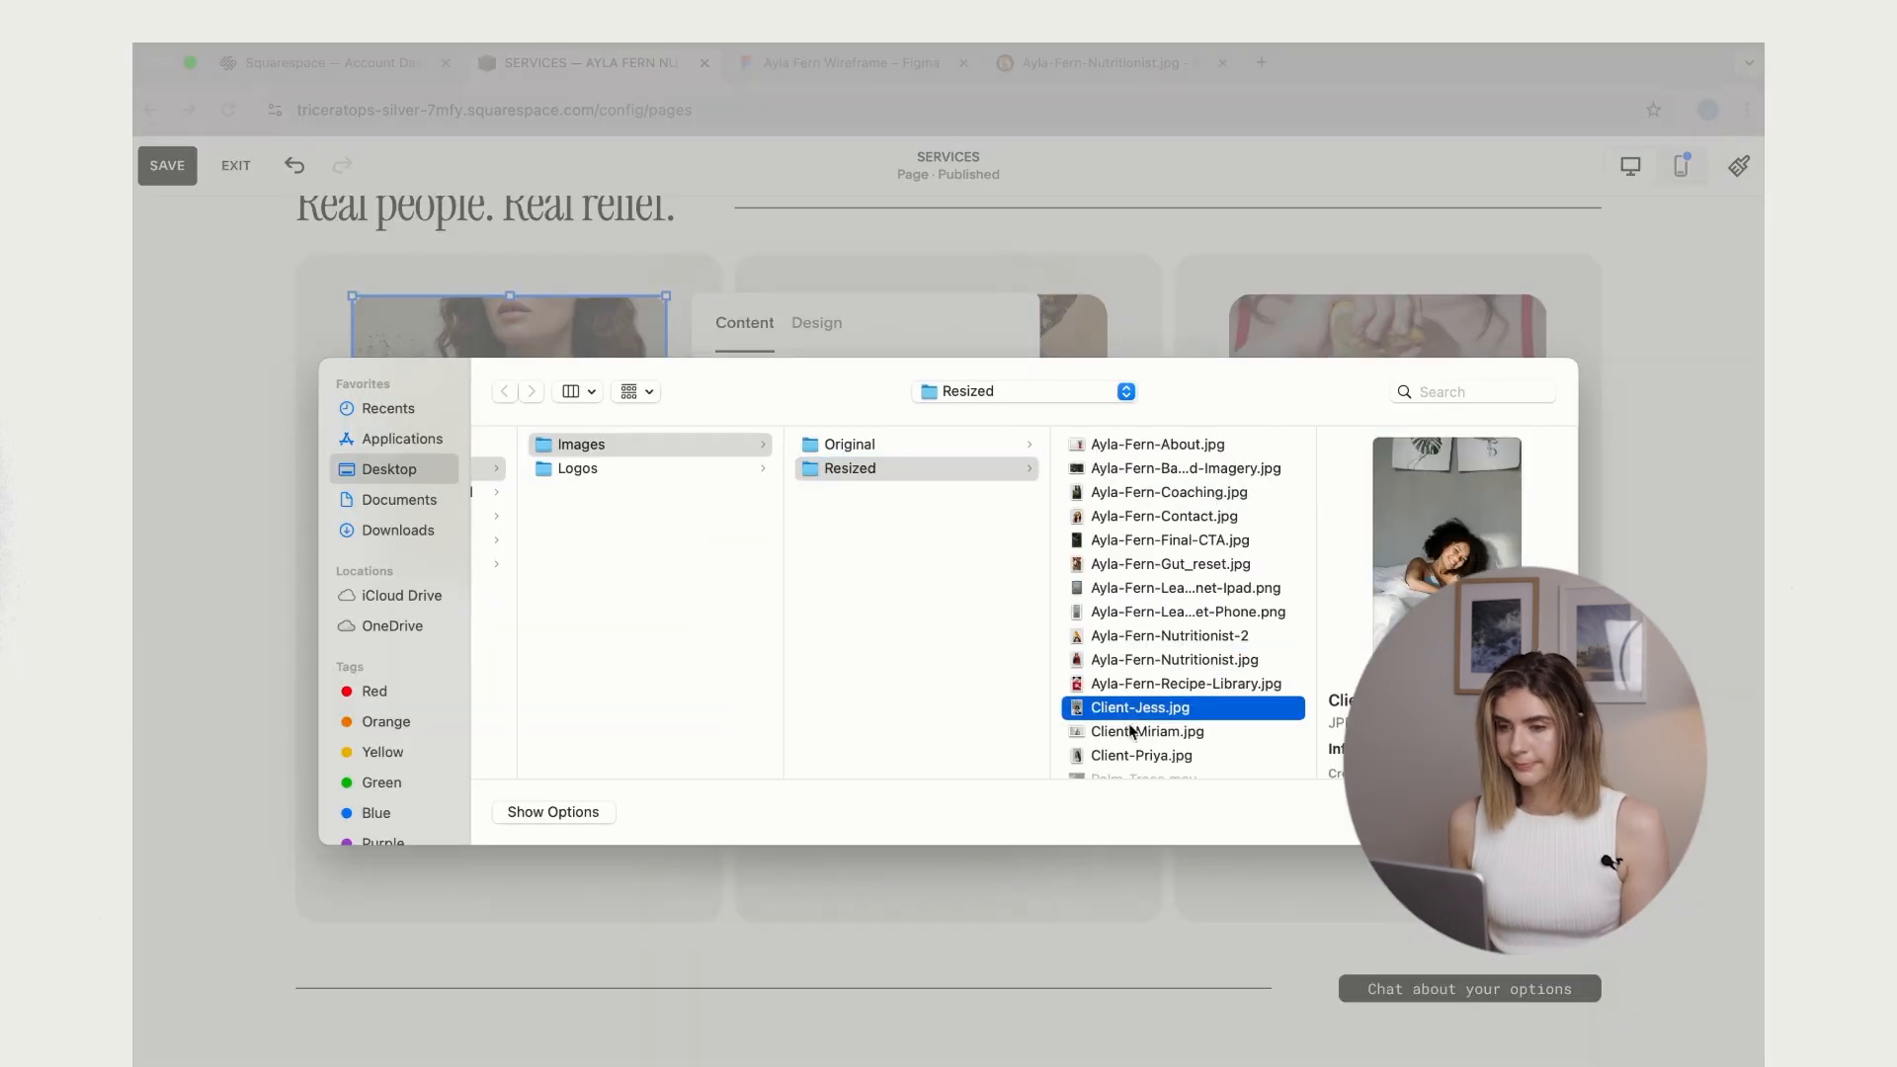
{"action": "left_click", "coordinate": [1192, 592]}
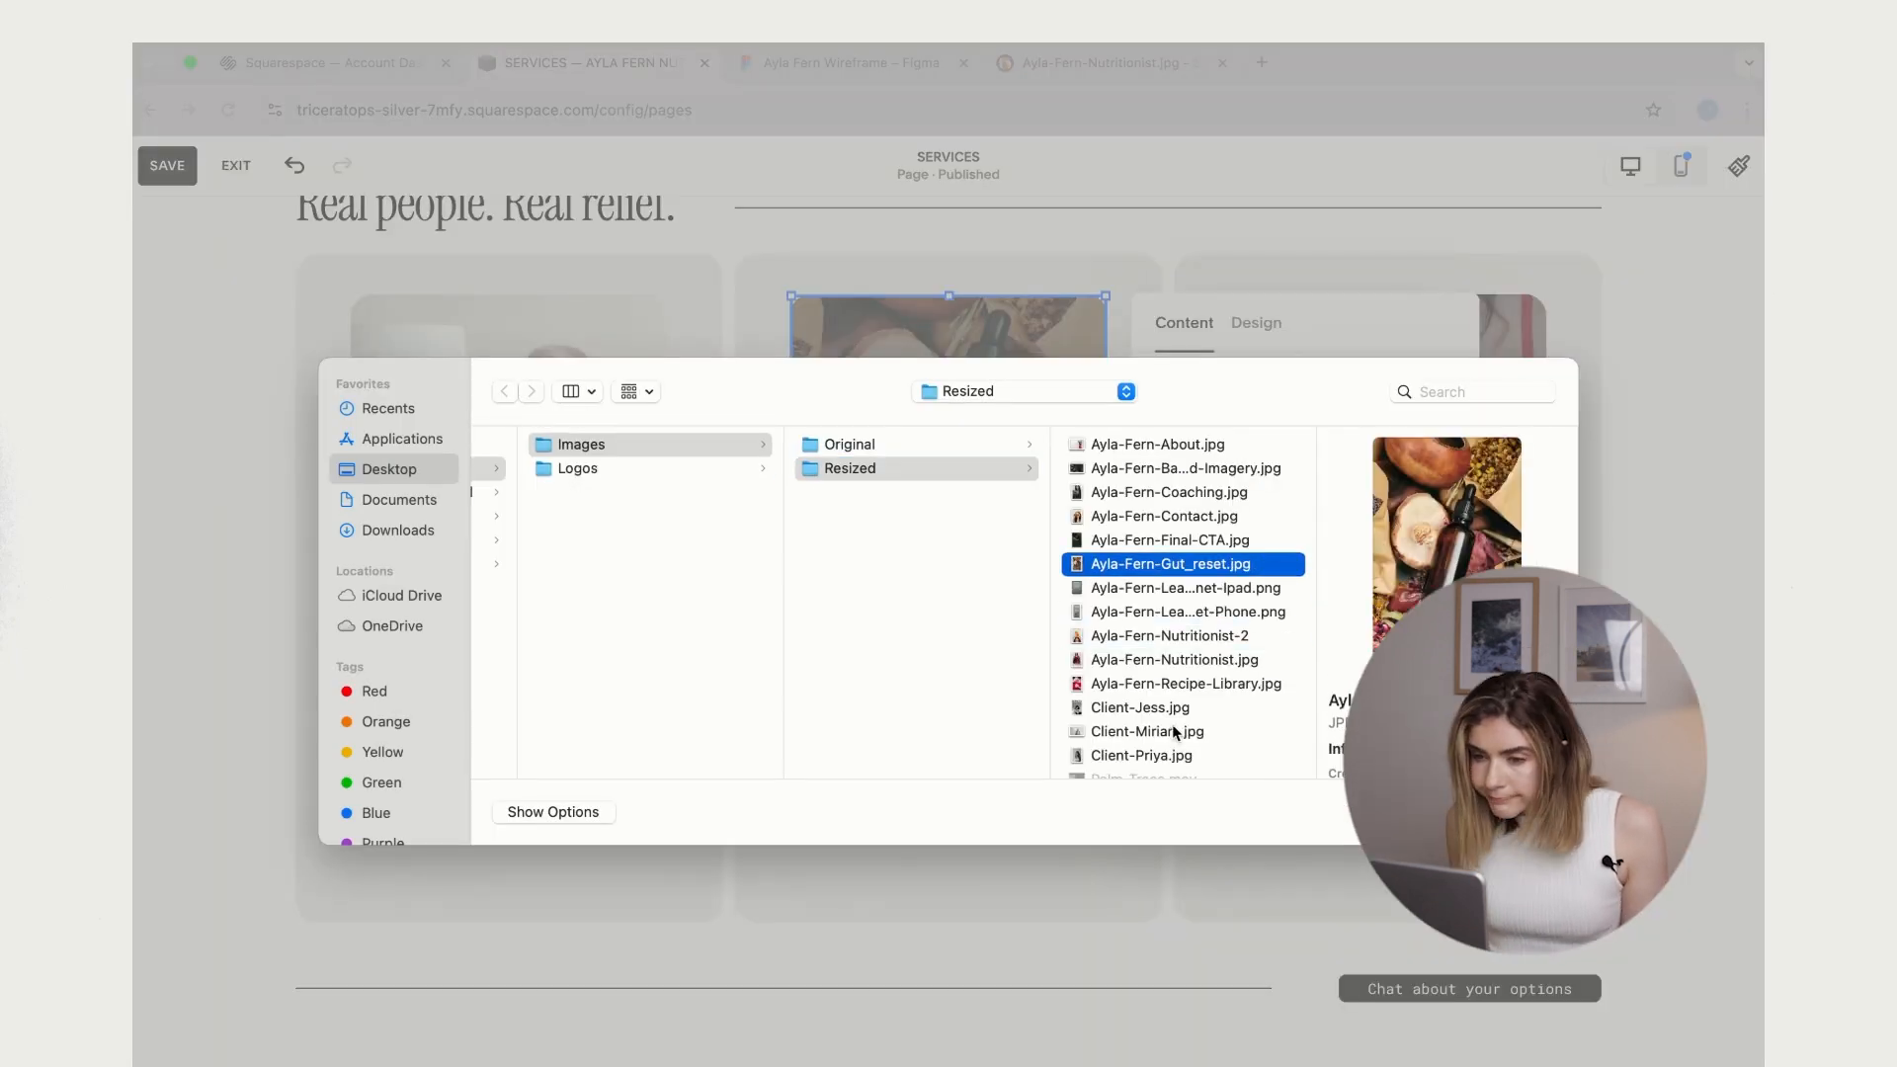
{"action": "double_click", "coordinate": [1185, 706]}
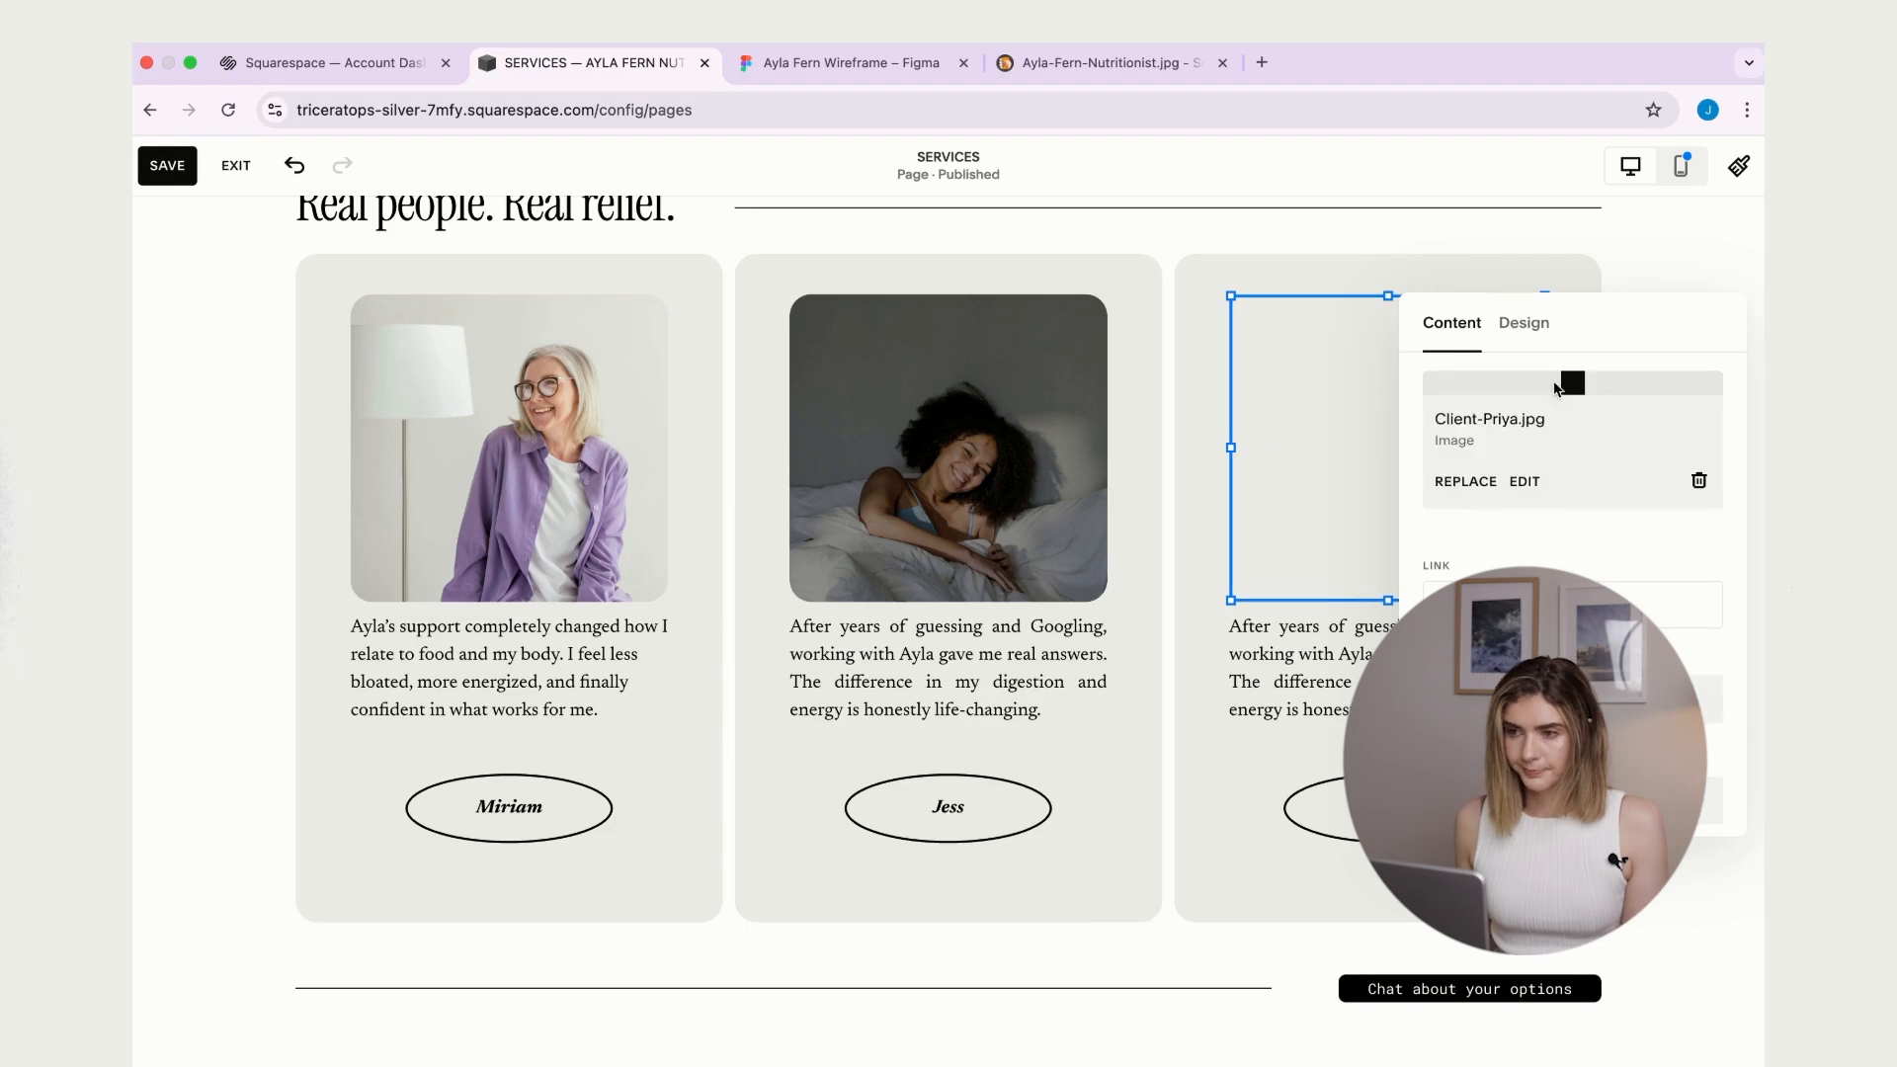
{"action": "left_click", "coordinate": [198, 448]}
{"action": "scroll", "coordinate": [198, 448], "scroll_direction": "down", "scroll_amount": 1}
{"action": "scroll", "coordinate": [197, 447], "scroll_direction": "up", "scroll_amount": 1}
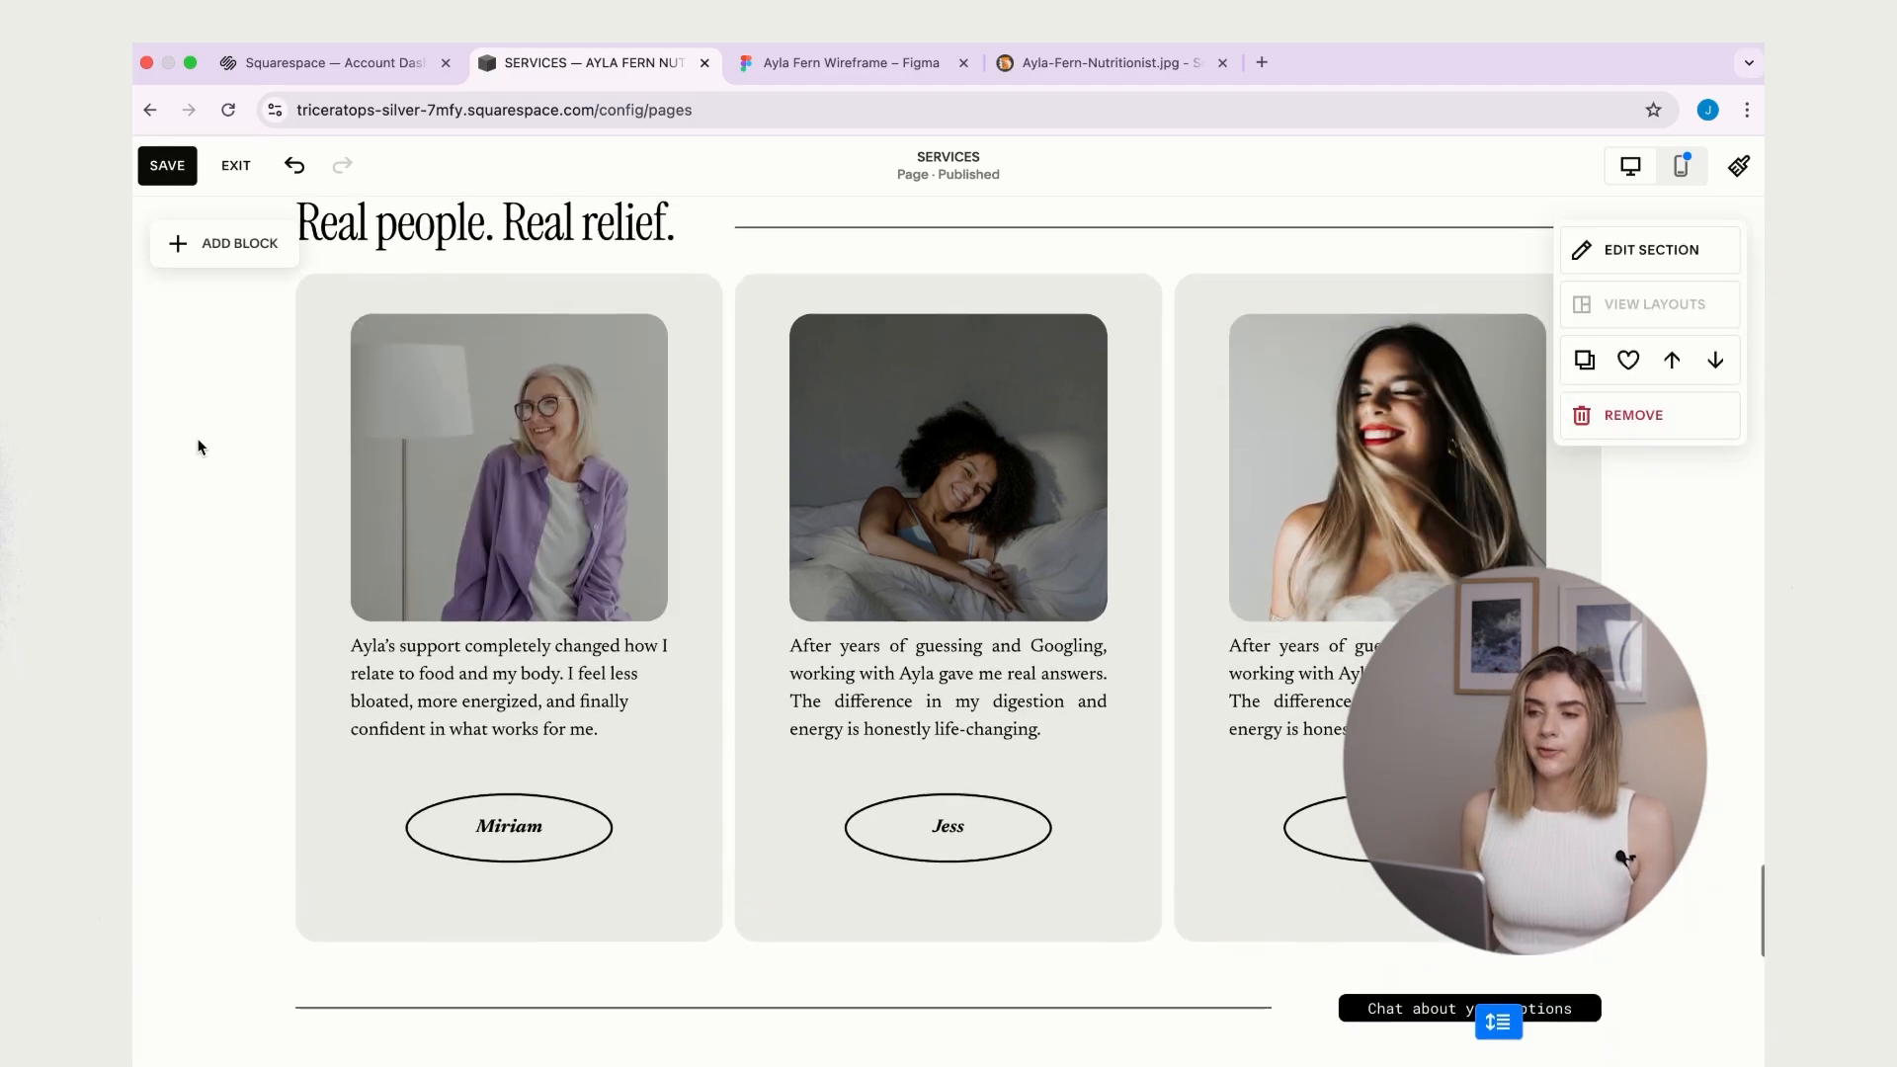
- Lower the overlay colour opacity on the first card's photo to lighten it
{"action": "left_click", "coordinate": [470, 376]}
{"action": "left_click", "coordinate": [375, 269]}
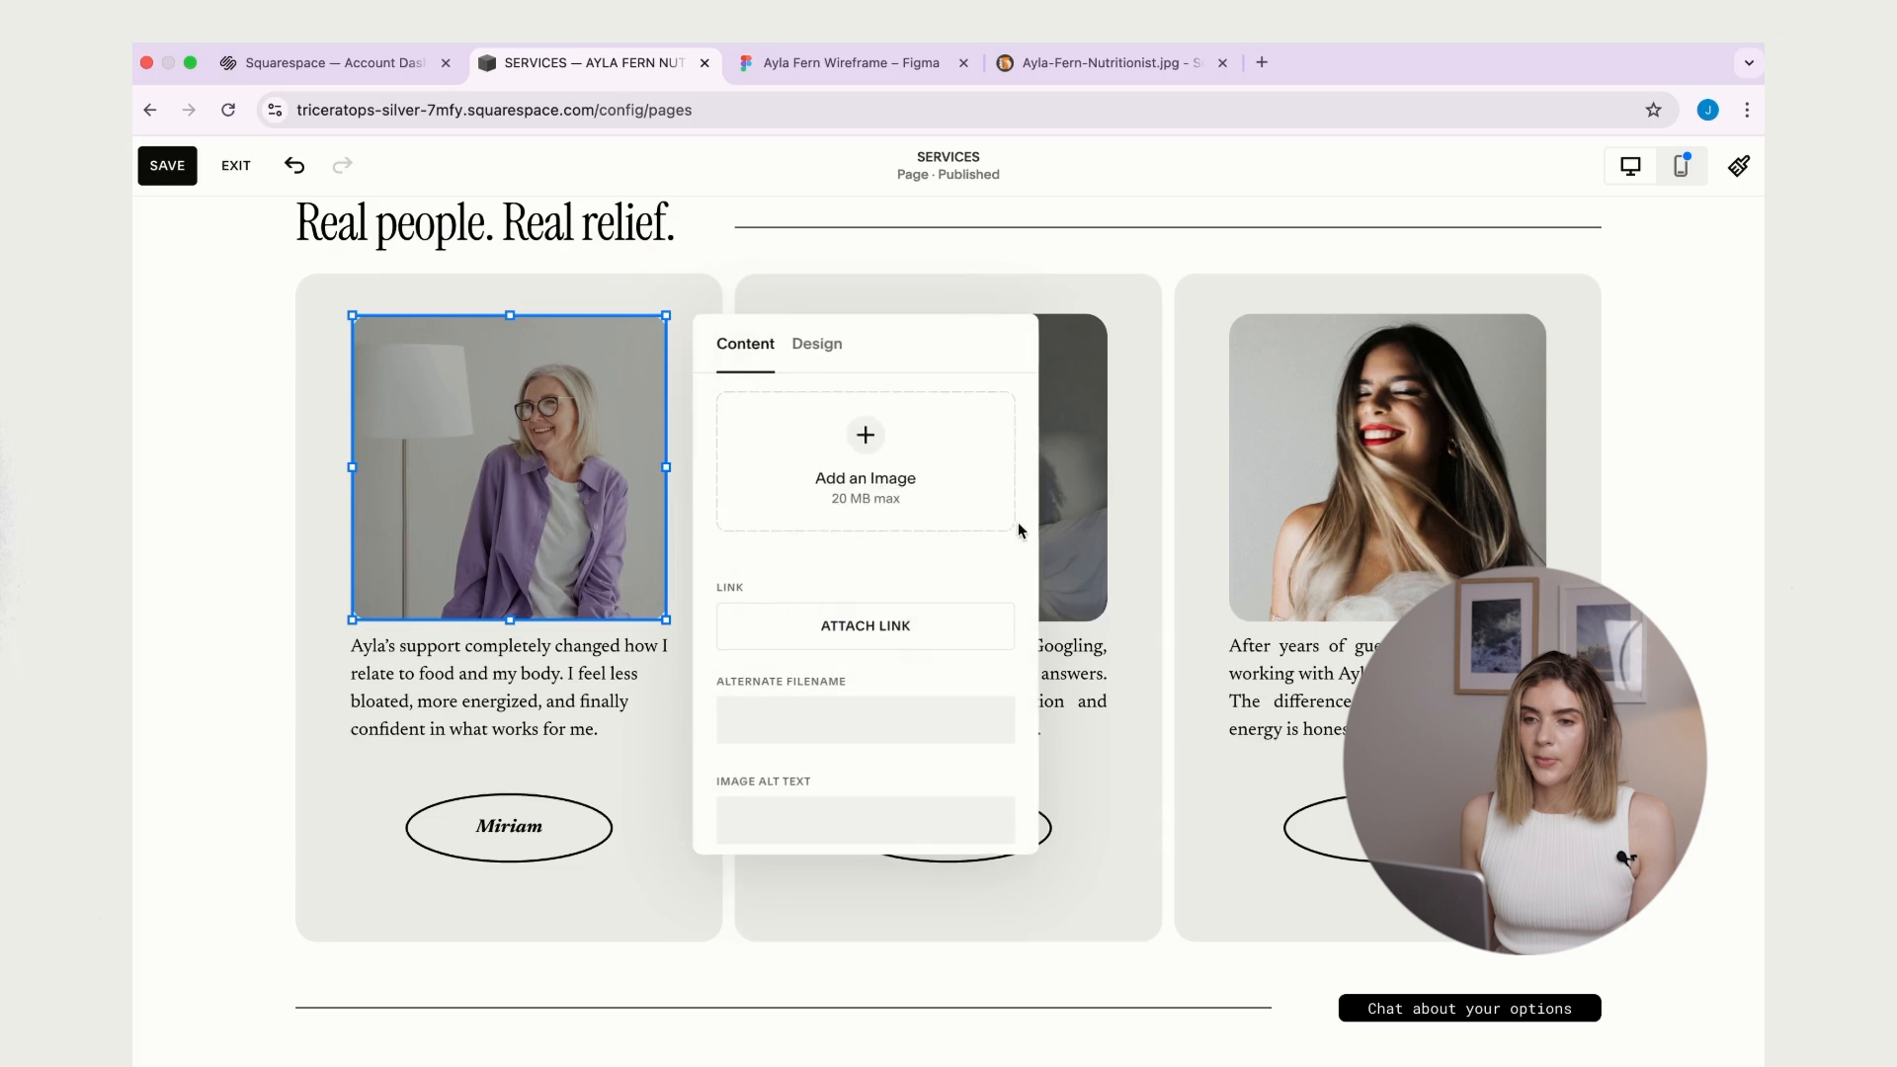
{"action": "left_click", "coordinate": [816, 342]}
{"action": "left_click", "coordinate": [1003, 699]}
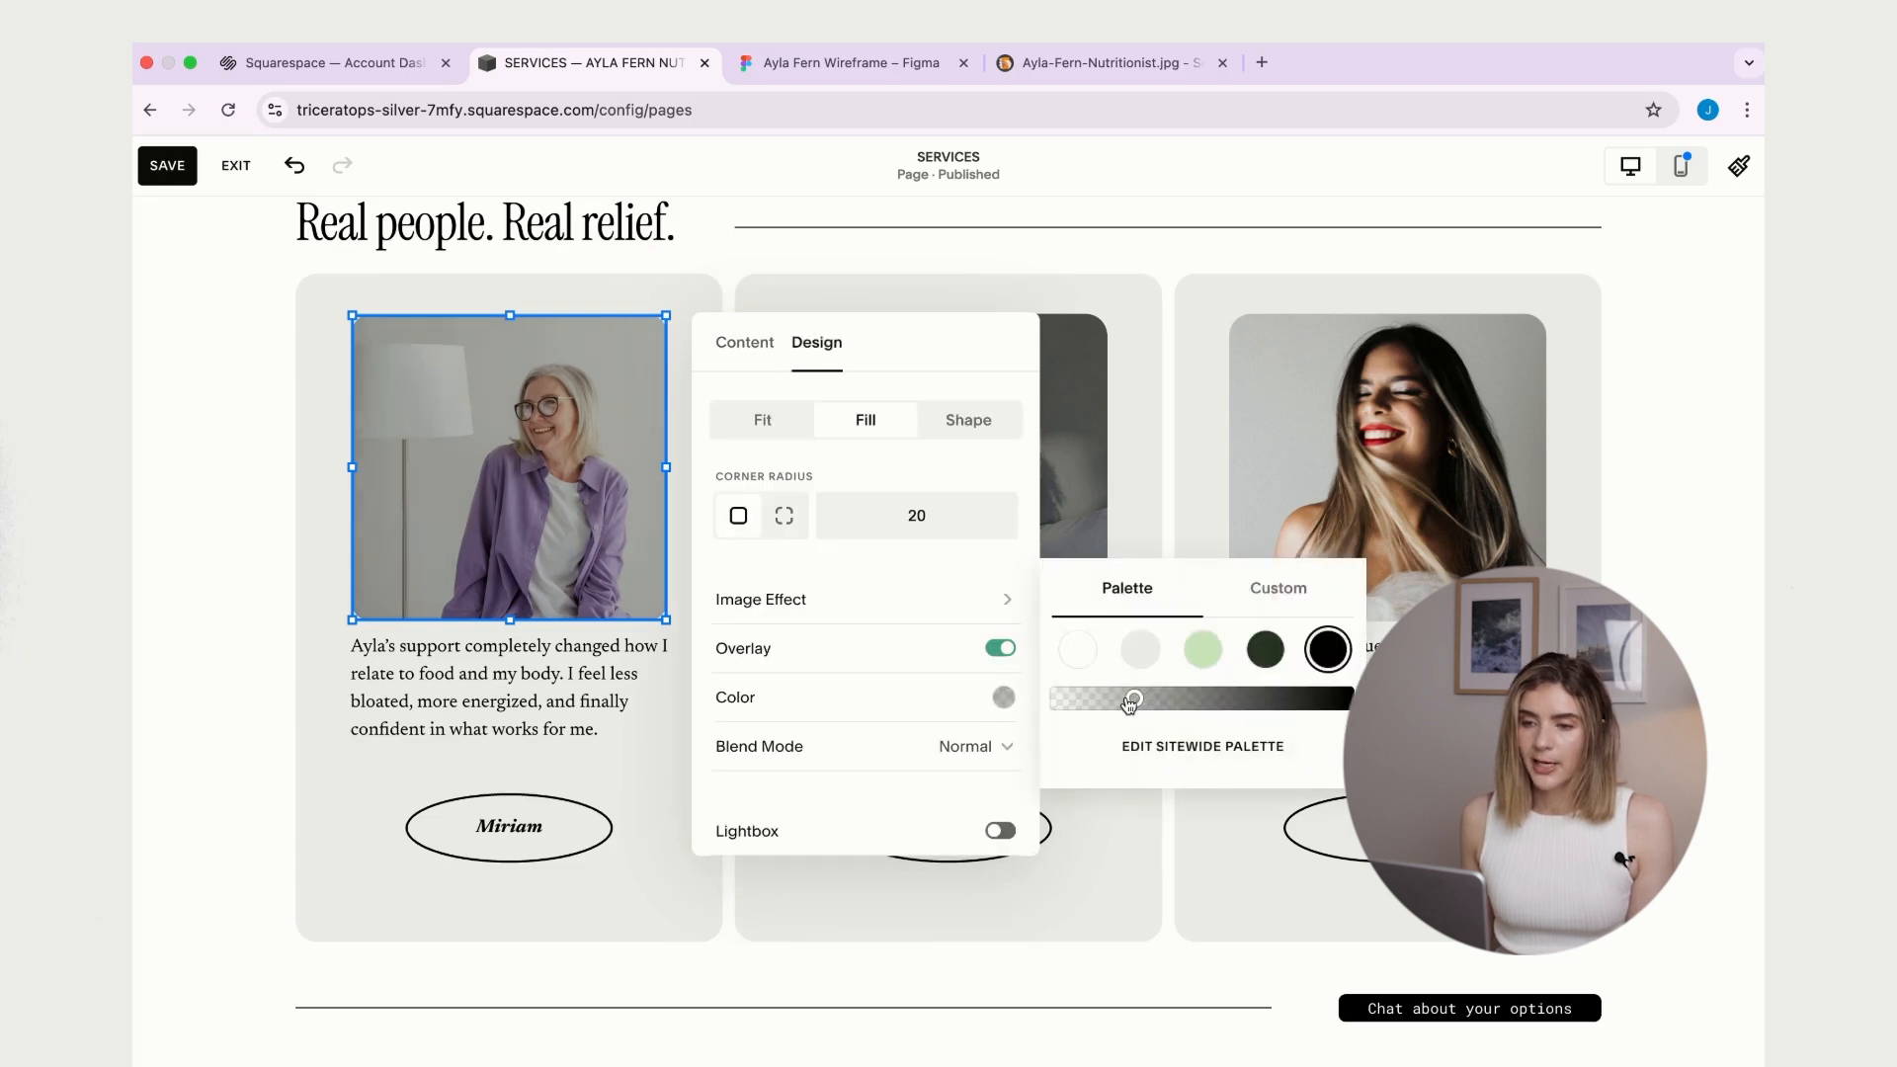
{"action": "left_click_drag", "start_coordinate": [1131, 702], "coordinate": [1112, 703]}
{"action": "left_click", "coordinate": [1085, 372]}
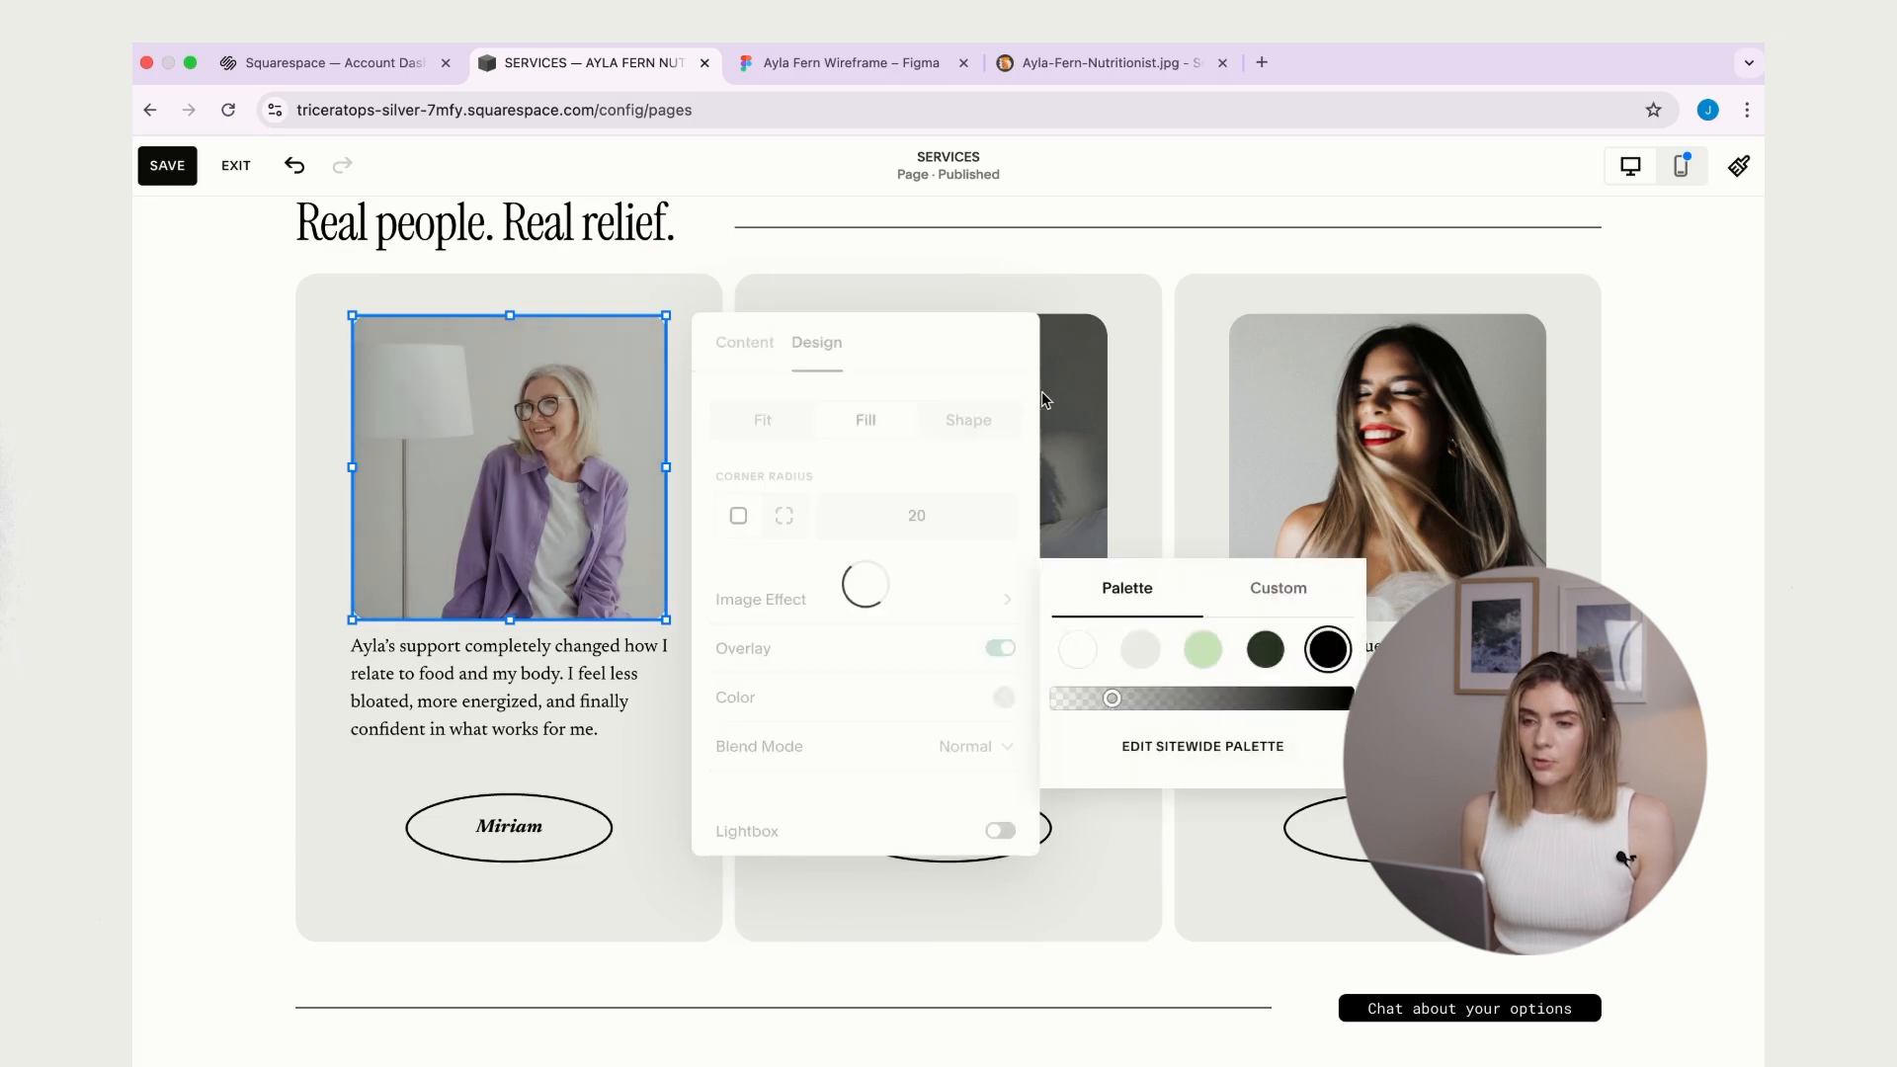
- Lighten the overlay colour on the second and third card photos
{"action": "left_click", "coordinate": [1047, 400]}
{"action": "left_click", "coordinate": [814, 269]}
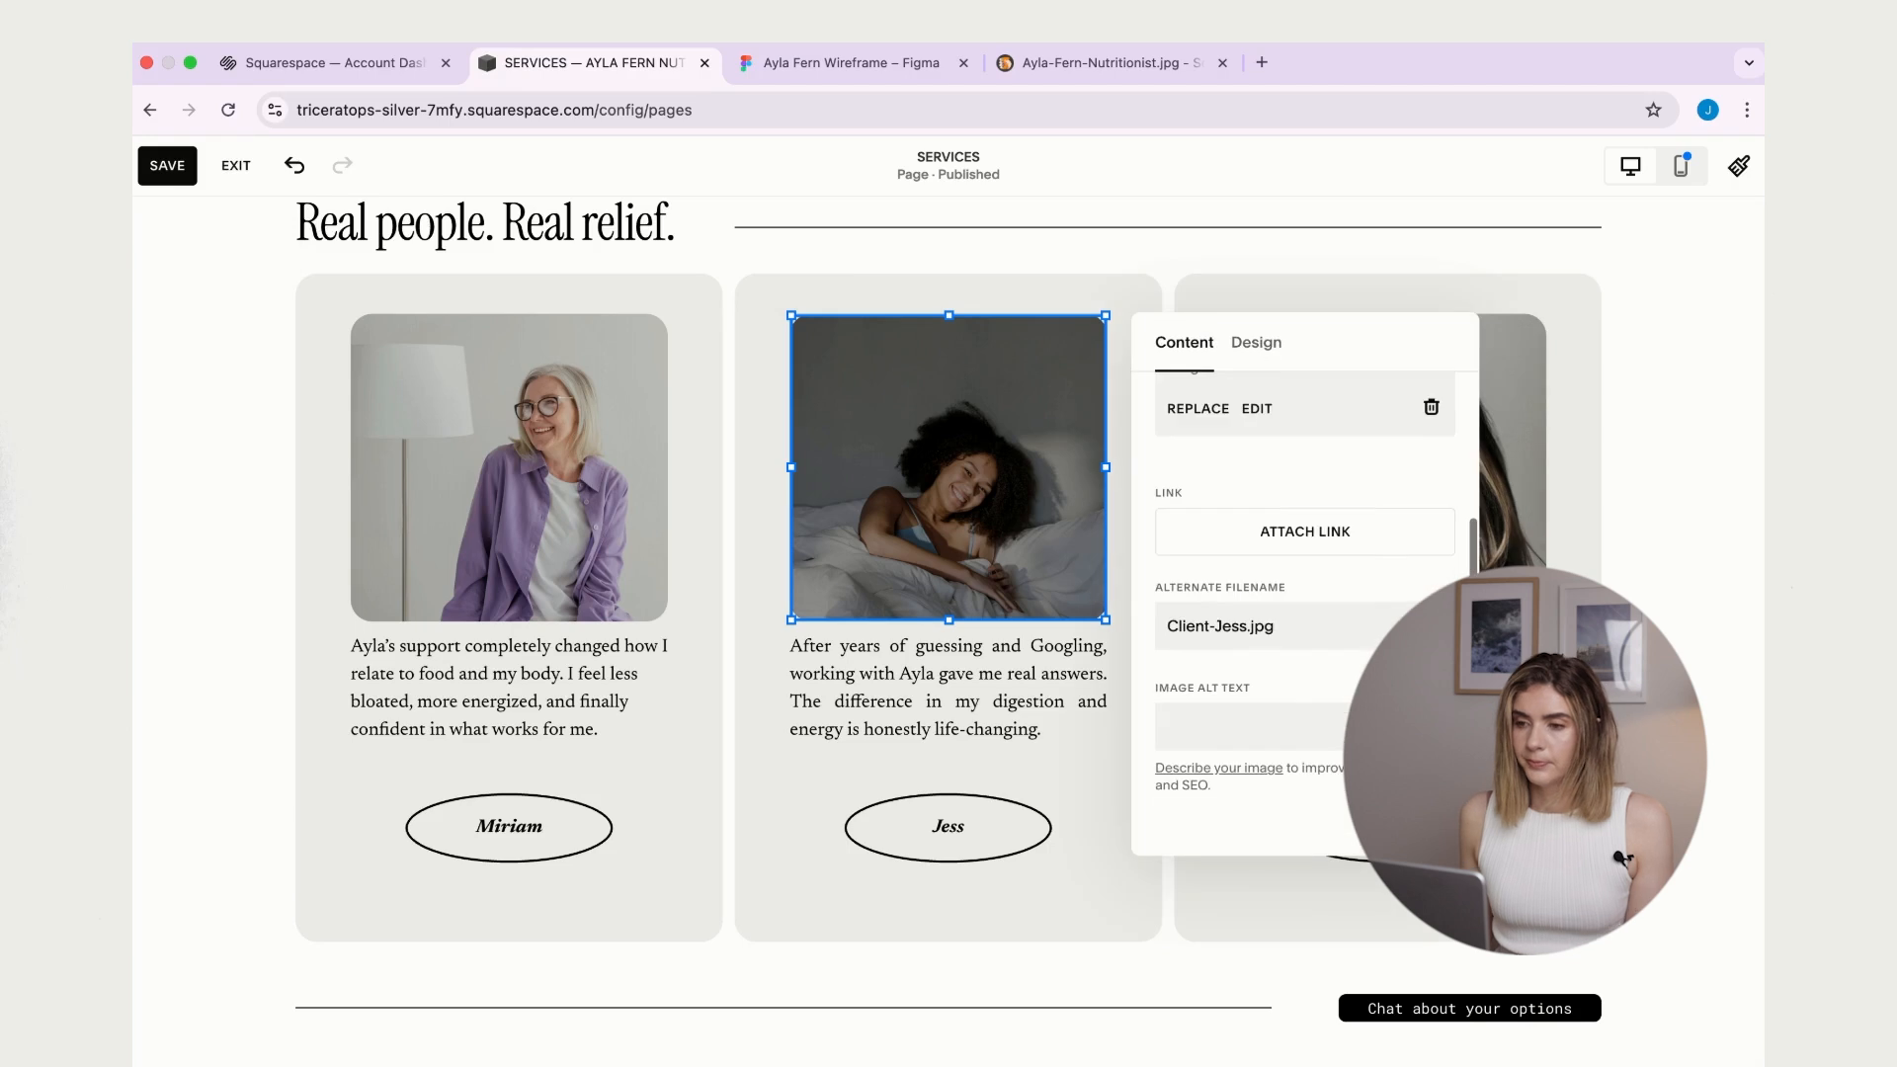
{"action": "left_click", "coordinate": [1258, 348]}
{"action": "left_click", "coordinate": [1441, 674]}
{"action": "left_click_drag", "start_coordinate": [1593, 677], "coordinate": [1496, 677]}
{"action": "left_click", "coordinate": [1531, 436]}
{"action": "double_click", "coordinate": [1531, 436]}
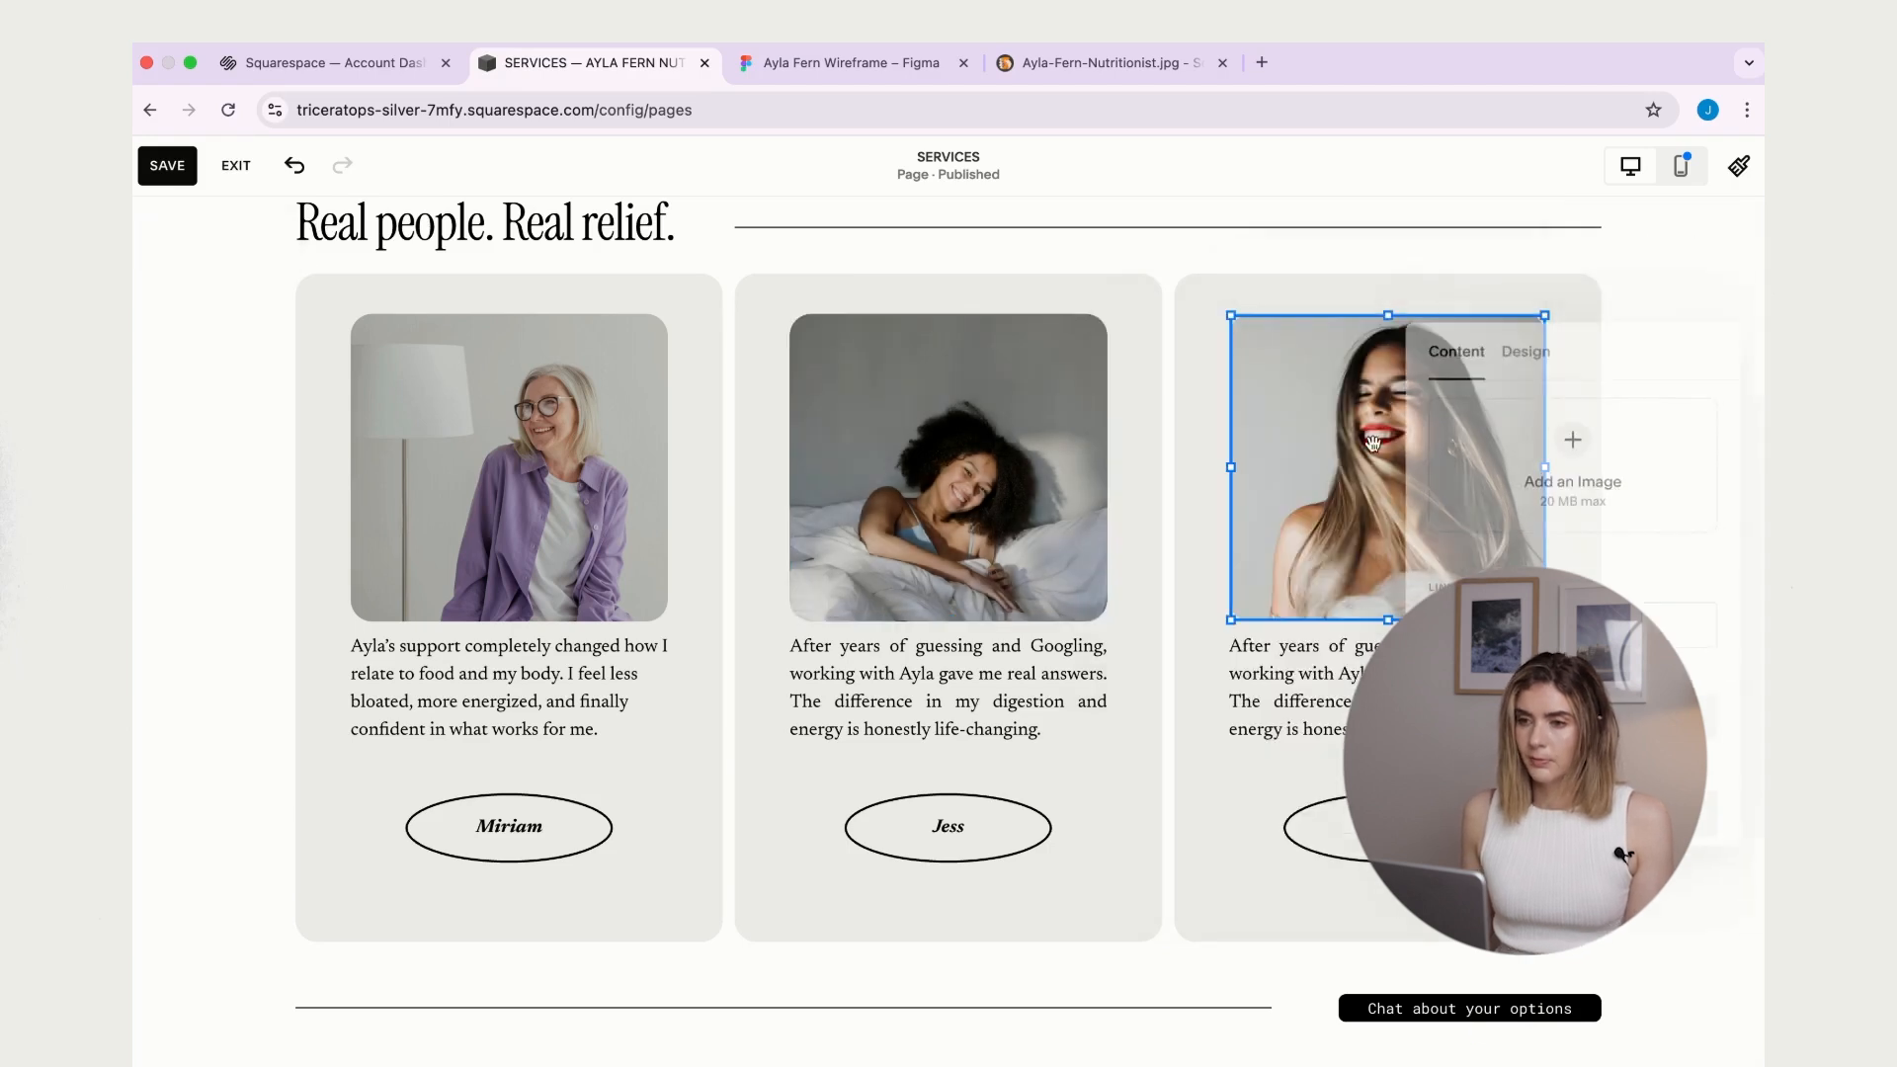
{"action": "left_click", "coordinate": [1515, 349]}
{"action": "left_click", "coordinate": [1704, 699]}
{"action": "scroll", "coordinate": [660, 675], "scroll_direction": "down", "scroll_amount": 3}
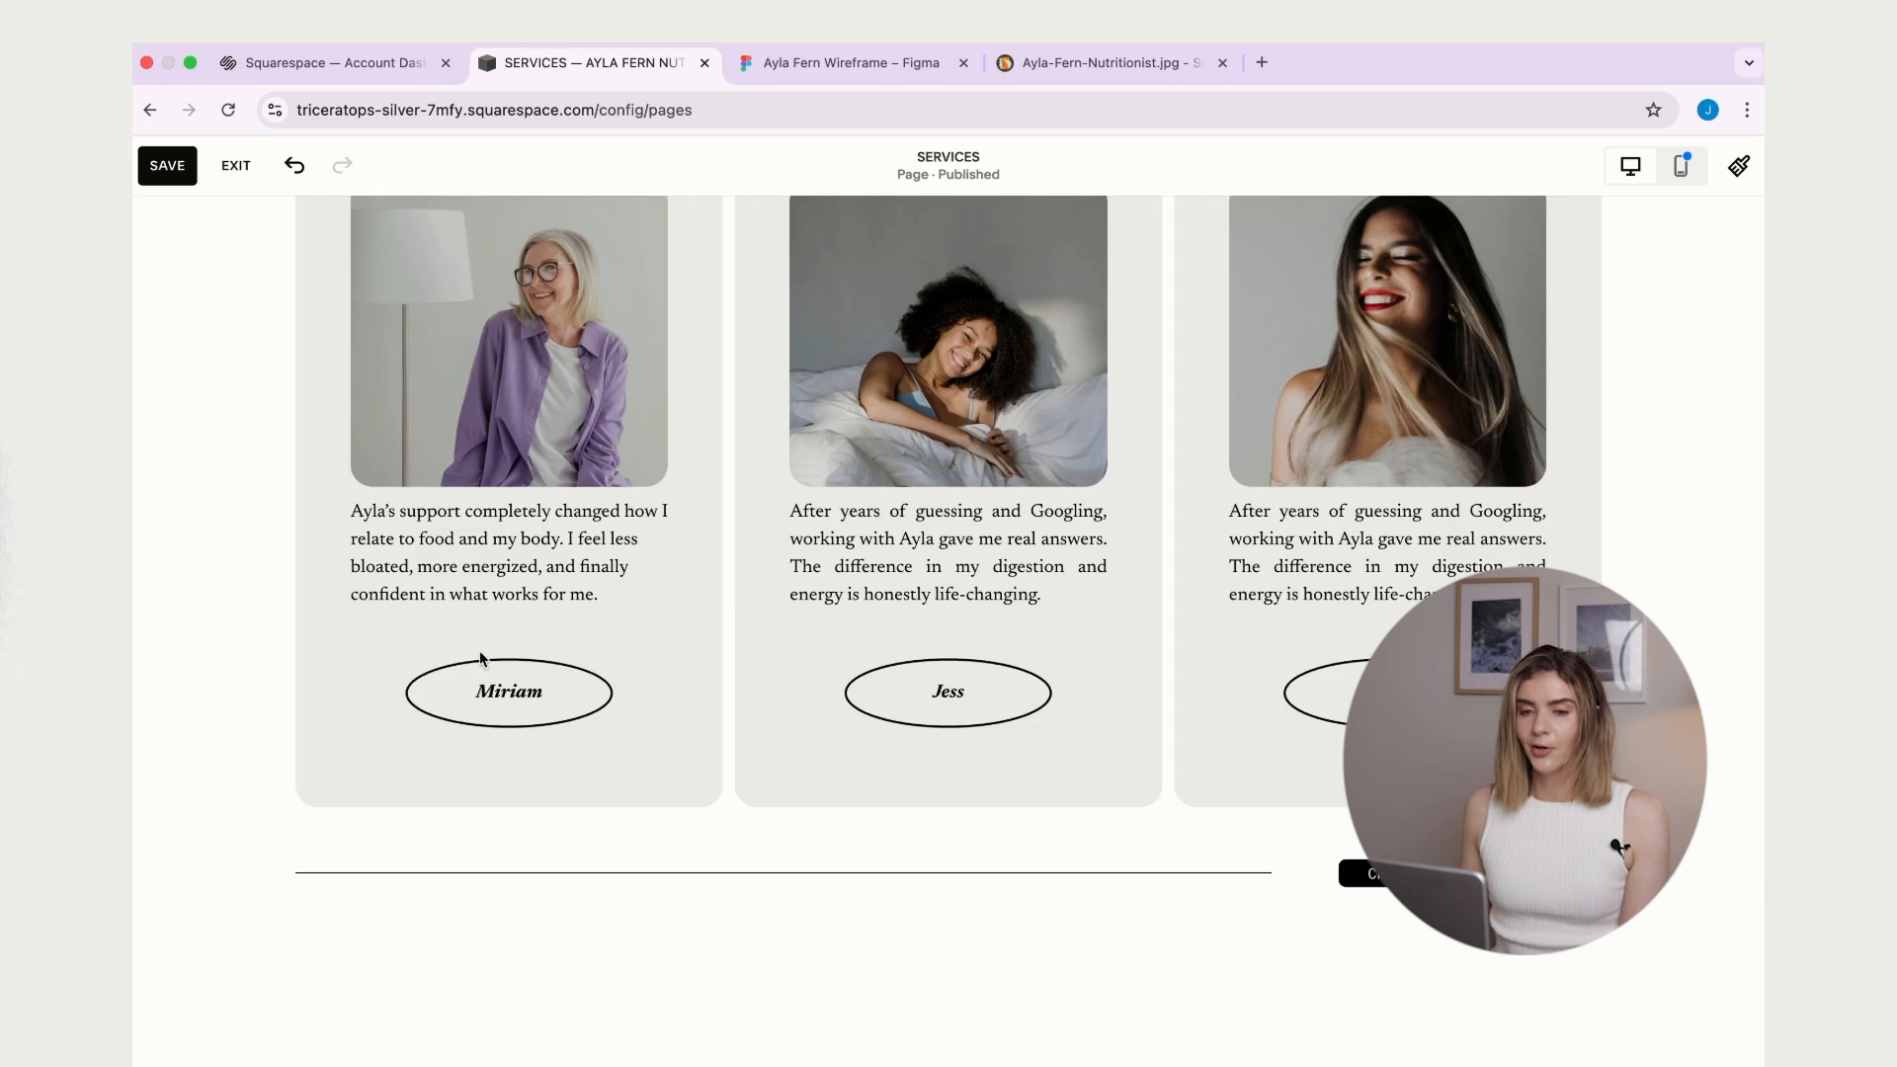
{"action": "scroll", "coordinate": [1200, 552], "scroll_direction": "up", "scroll_amount": 2}
- Drag the divider line below the testimonial cards further down the page
{"action": "scroll", "coordinate": [1200, 553], "scroll_direction": "down", "scroll_amount": 5}
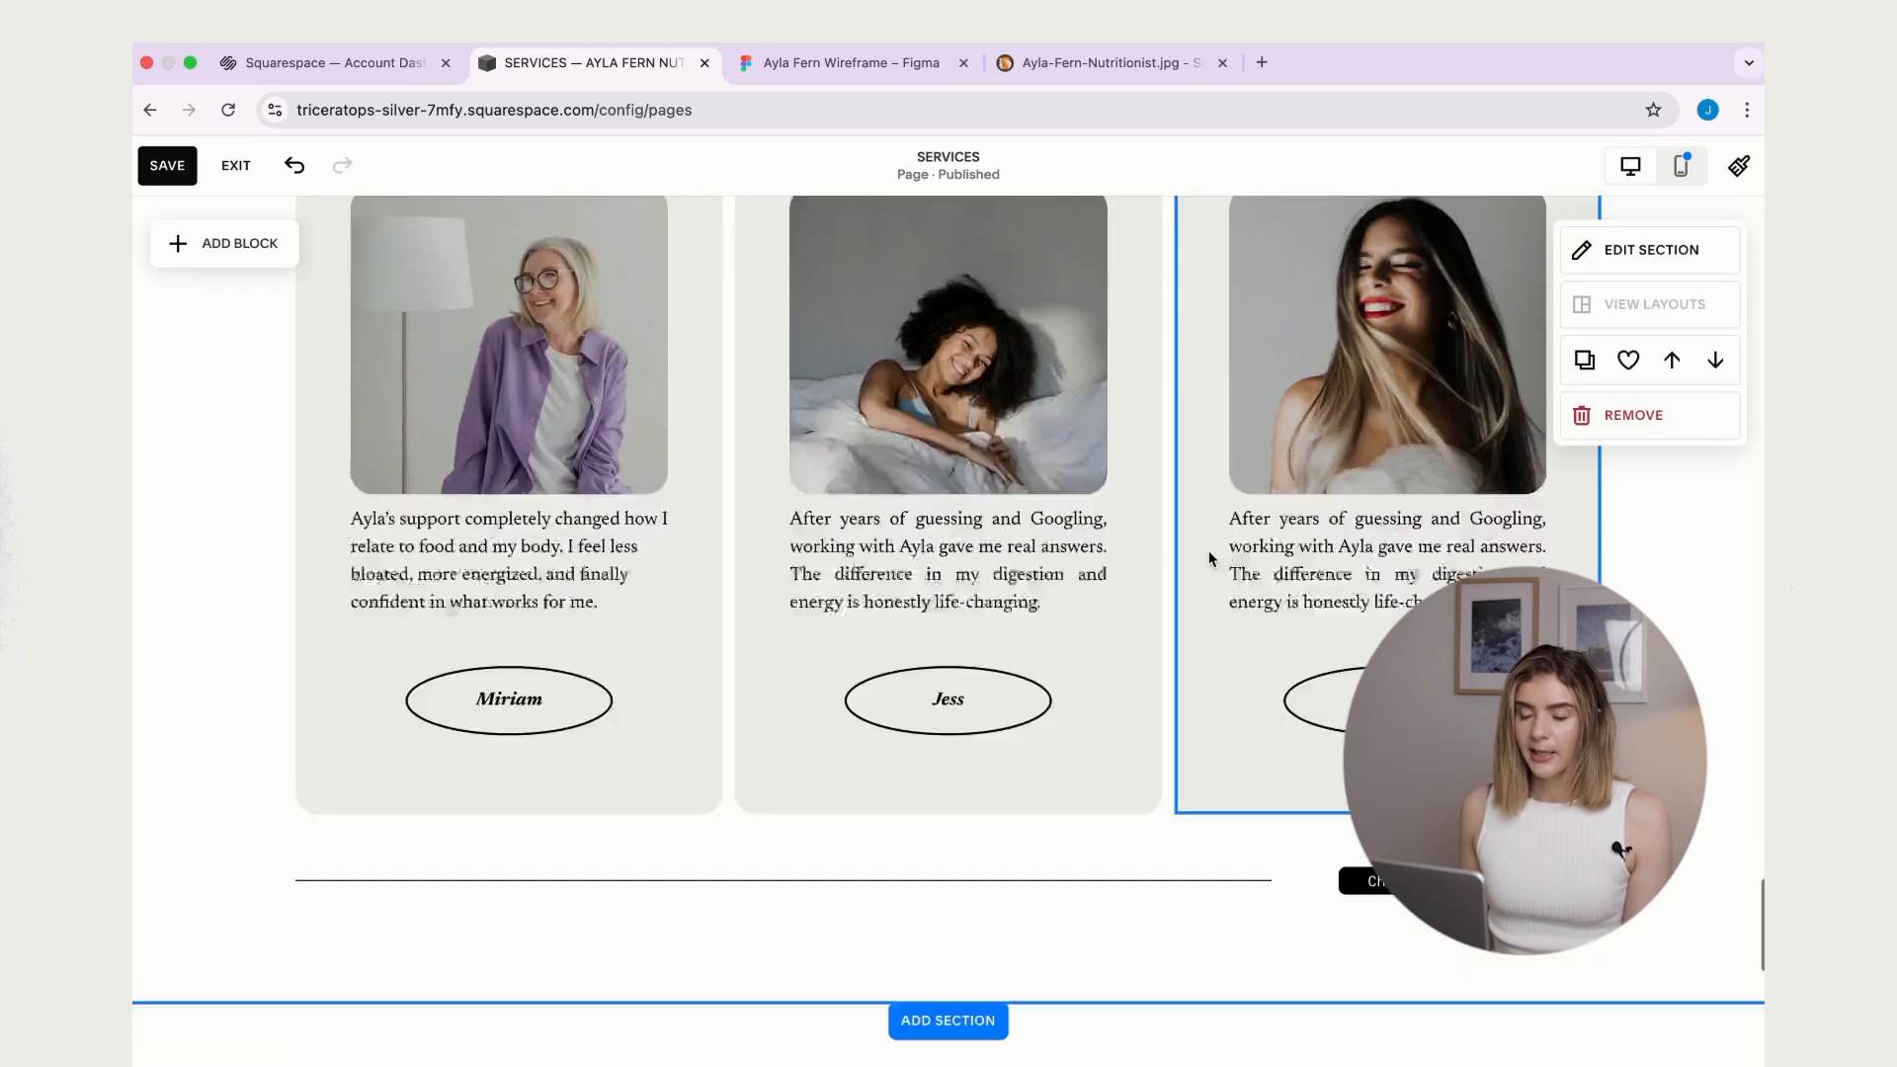
{"action": "scroll", "coordinate": [336, 533], "scroll_direction": "up", "scroll_amount": 1}
{"action": "left_click", "coordinate": [499, 269]}
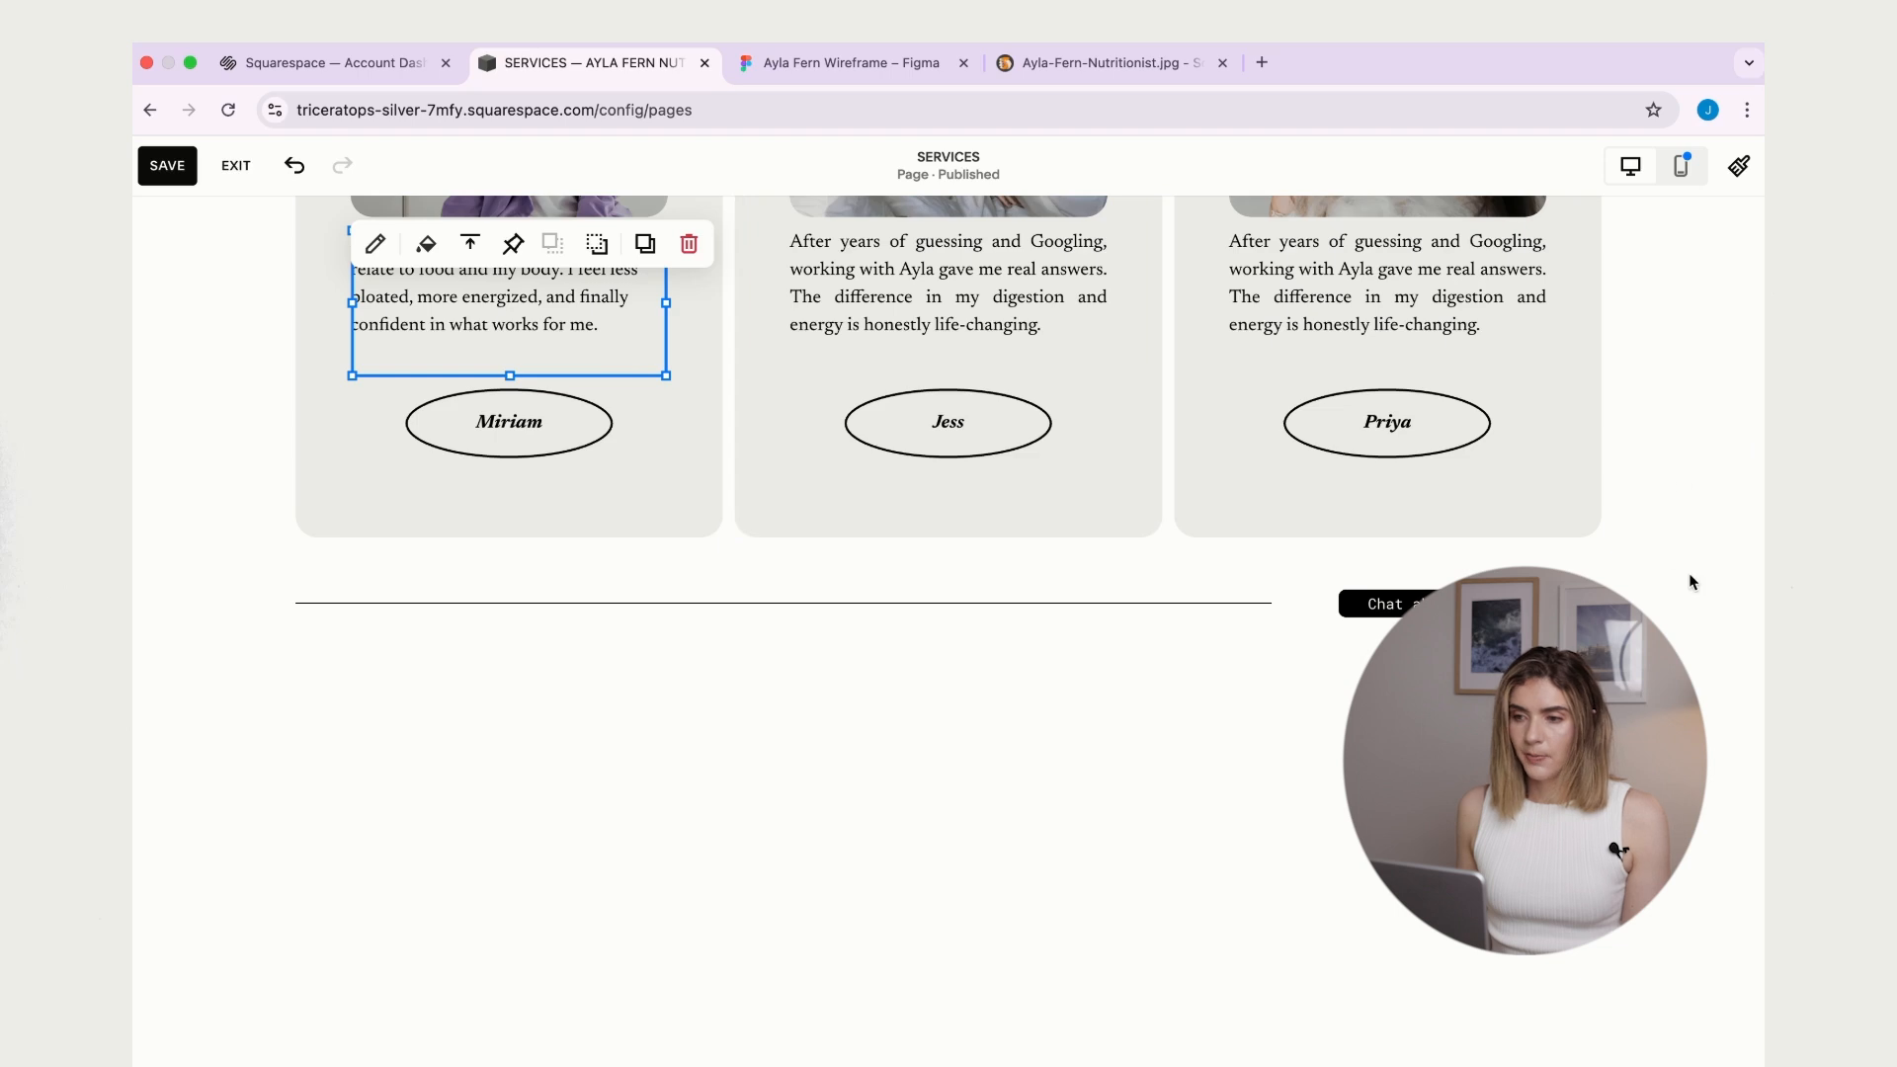
{"action": "left_click", "coordinate": [1565, 598]}
{"action": "left_click_drag", "start_coordinate": [1388, 610], "coordinate": [1361, 730]}
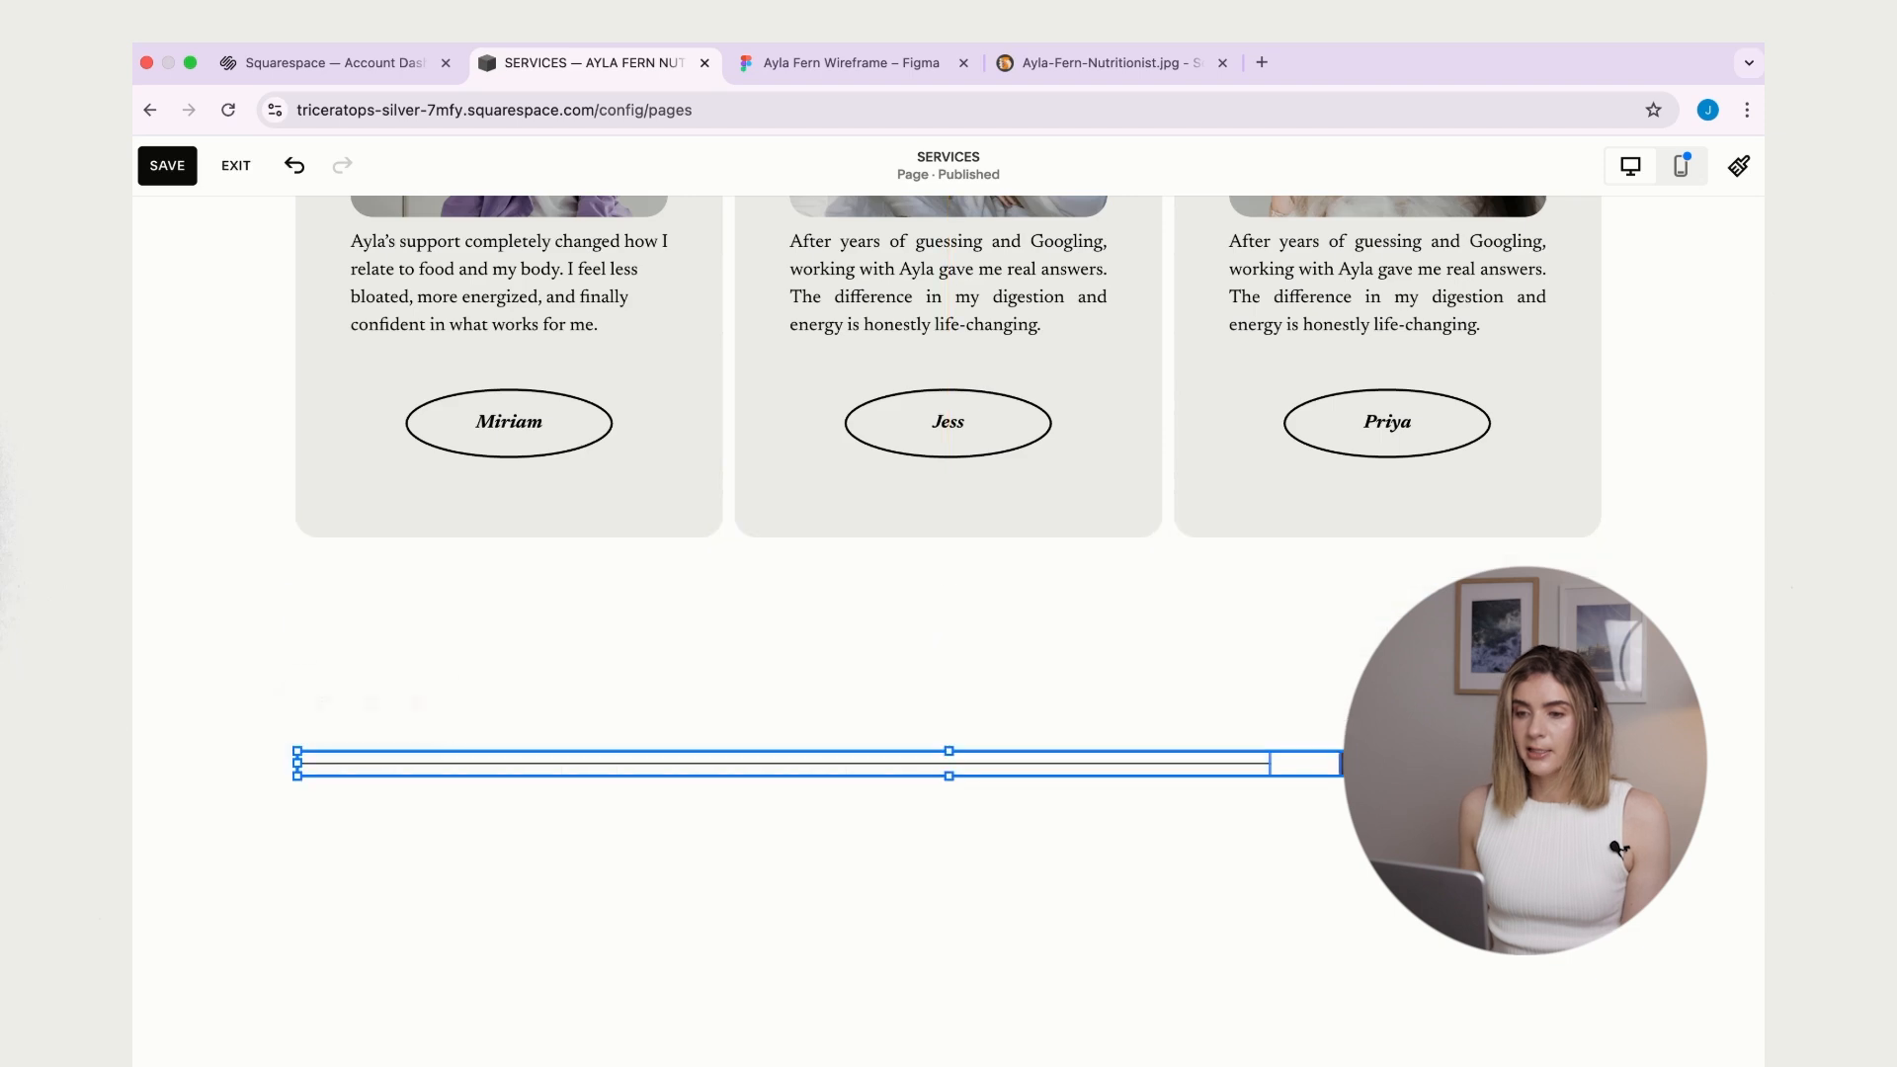
- Restyle the Miriam testimonial text as a centred Heading 4
{"action": "scroll", "coordinate": [1139, 613], "scroll_direction": "up", "scroll_amount": 2}
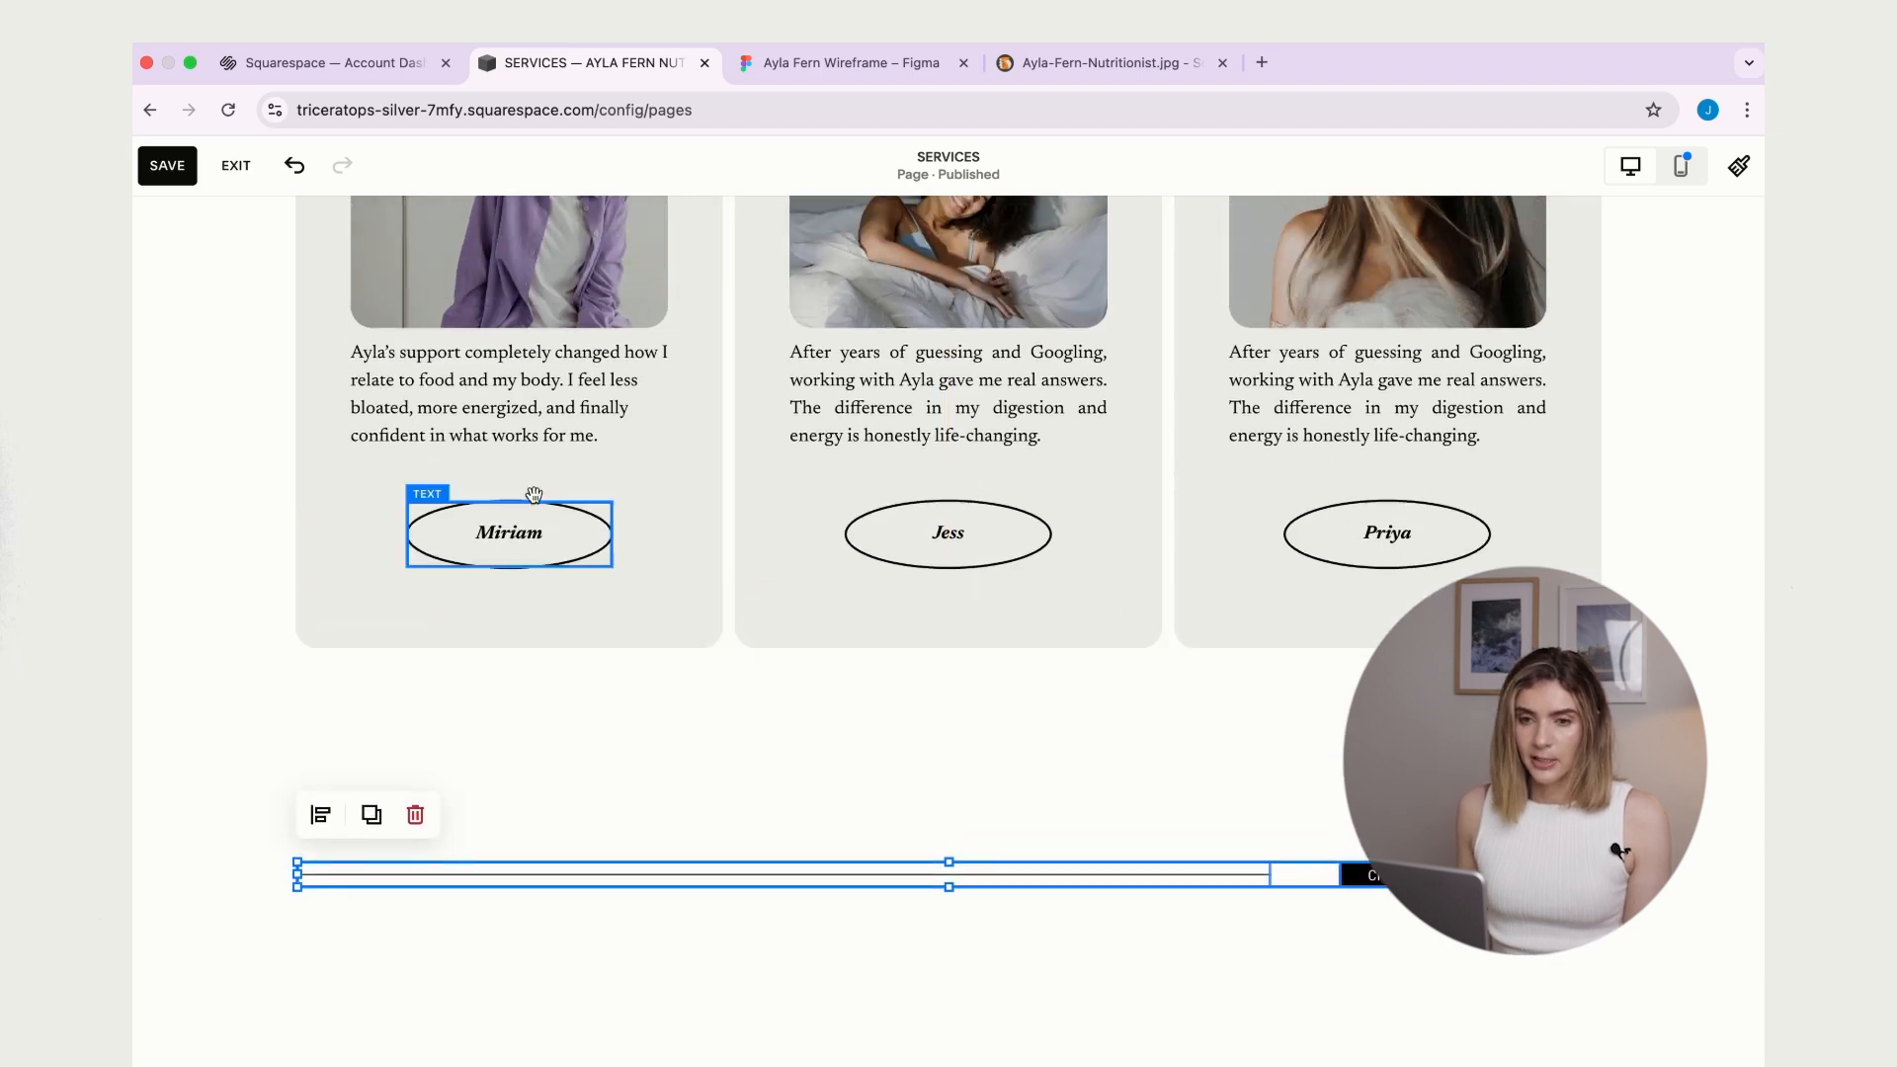
{"action": "left_click", "coordinate": [503, 359]}
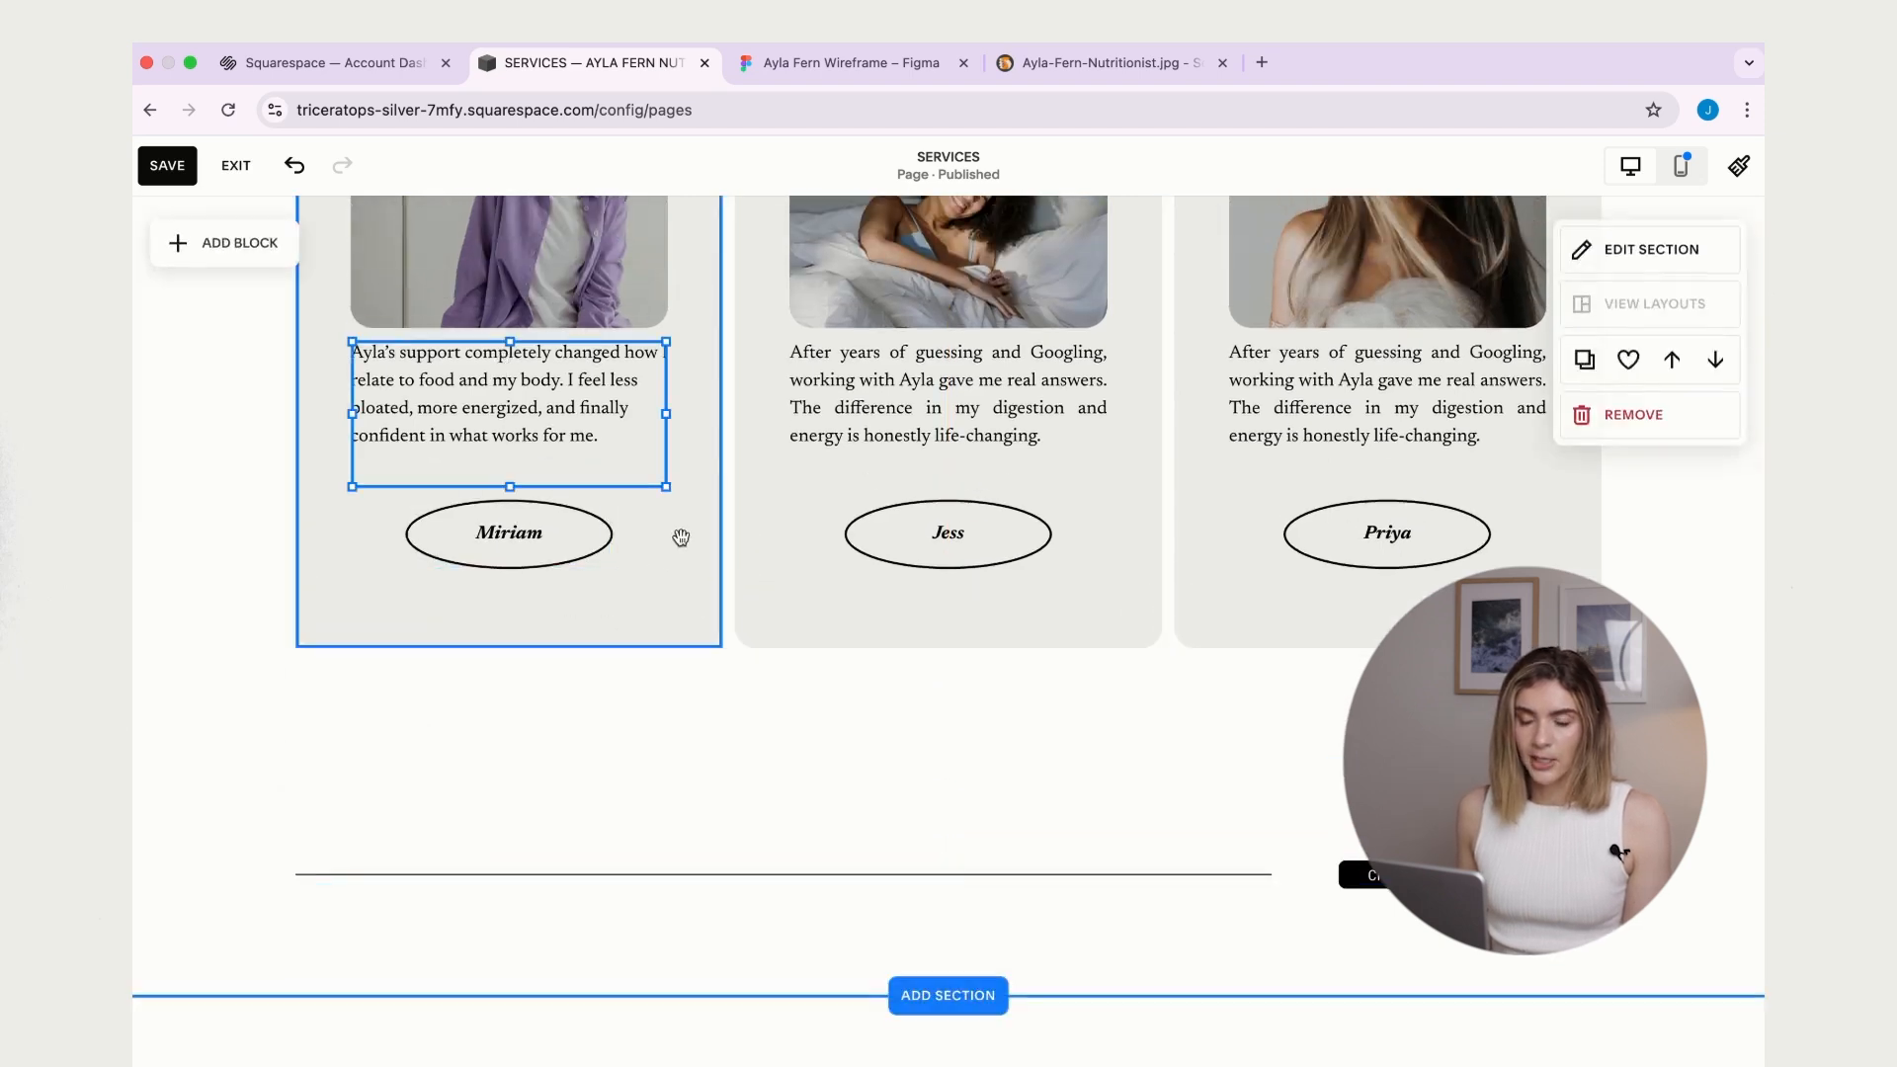
{"action": "triple_click", "coordinate": [573, 413]}
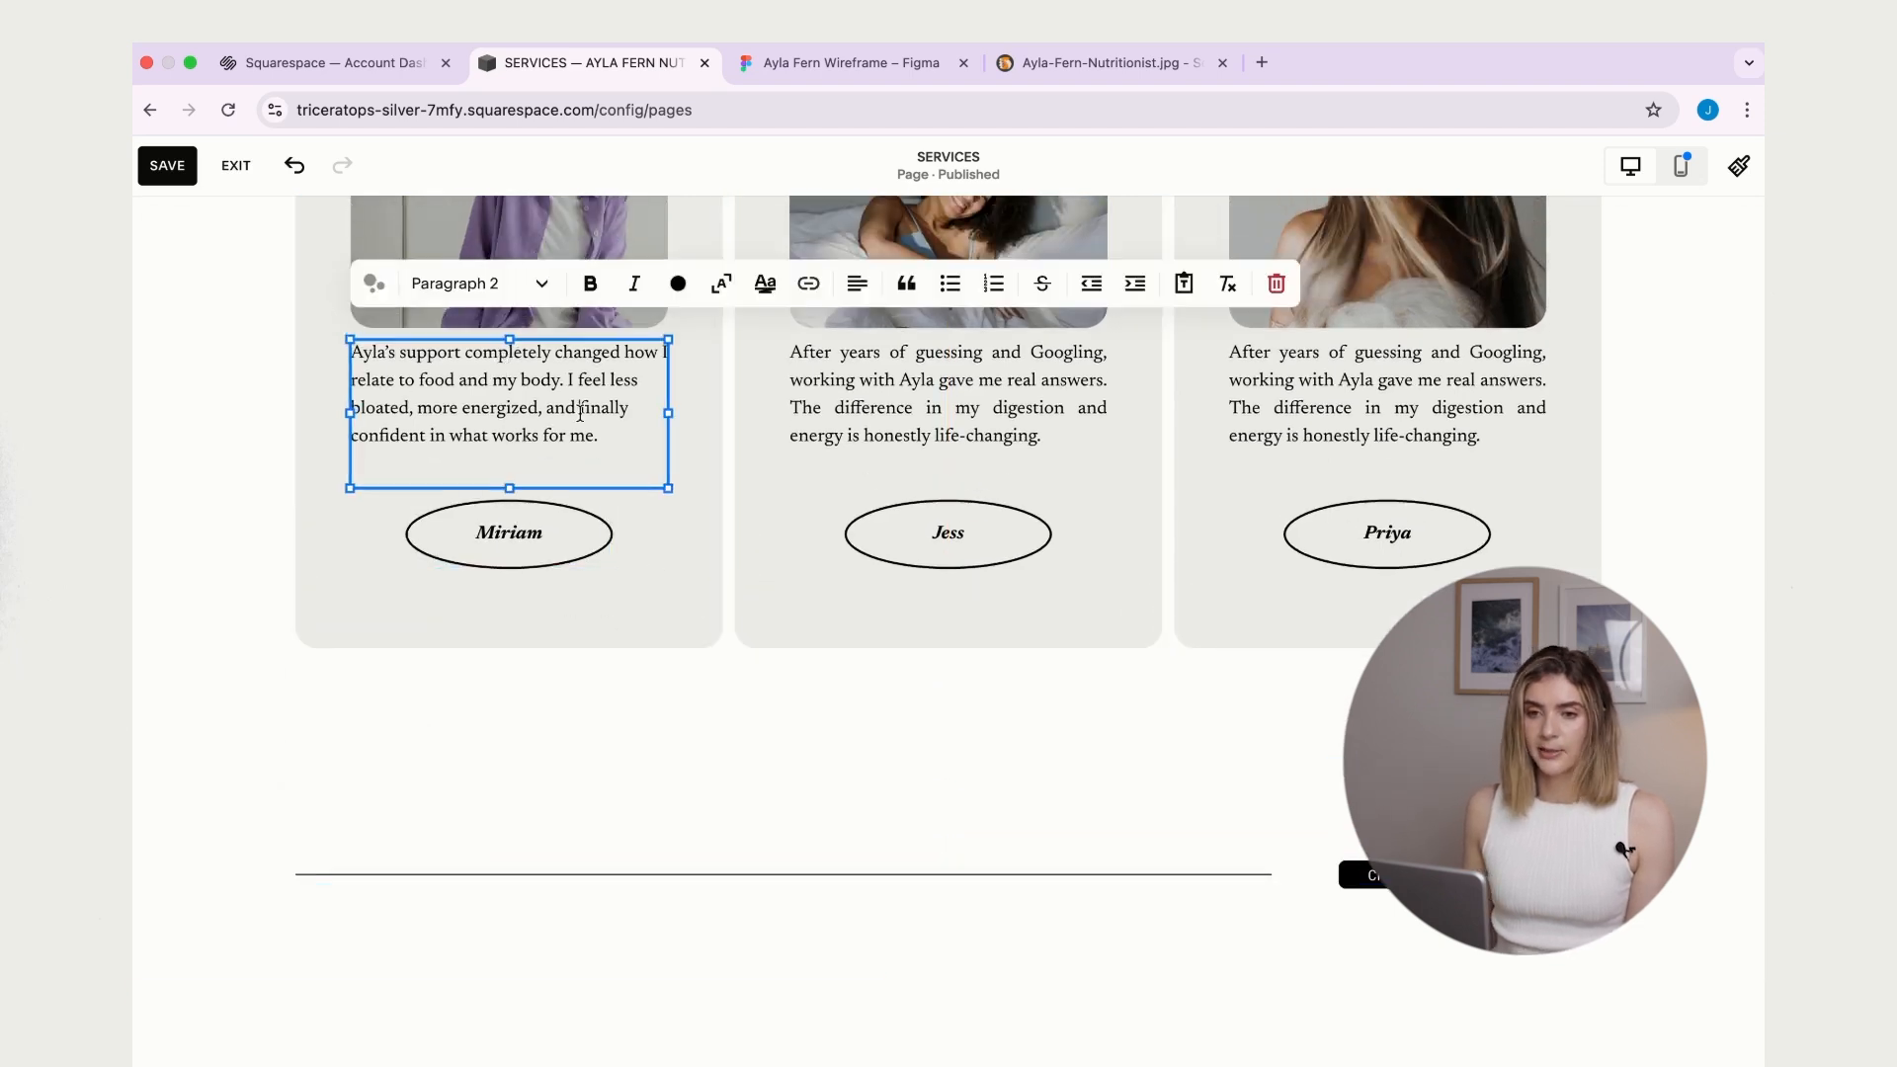
{"action": "left_click", "coordinate": [497, 296]}
{"action": "left_click", "coordinate": [502, 484]}
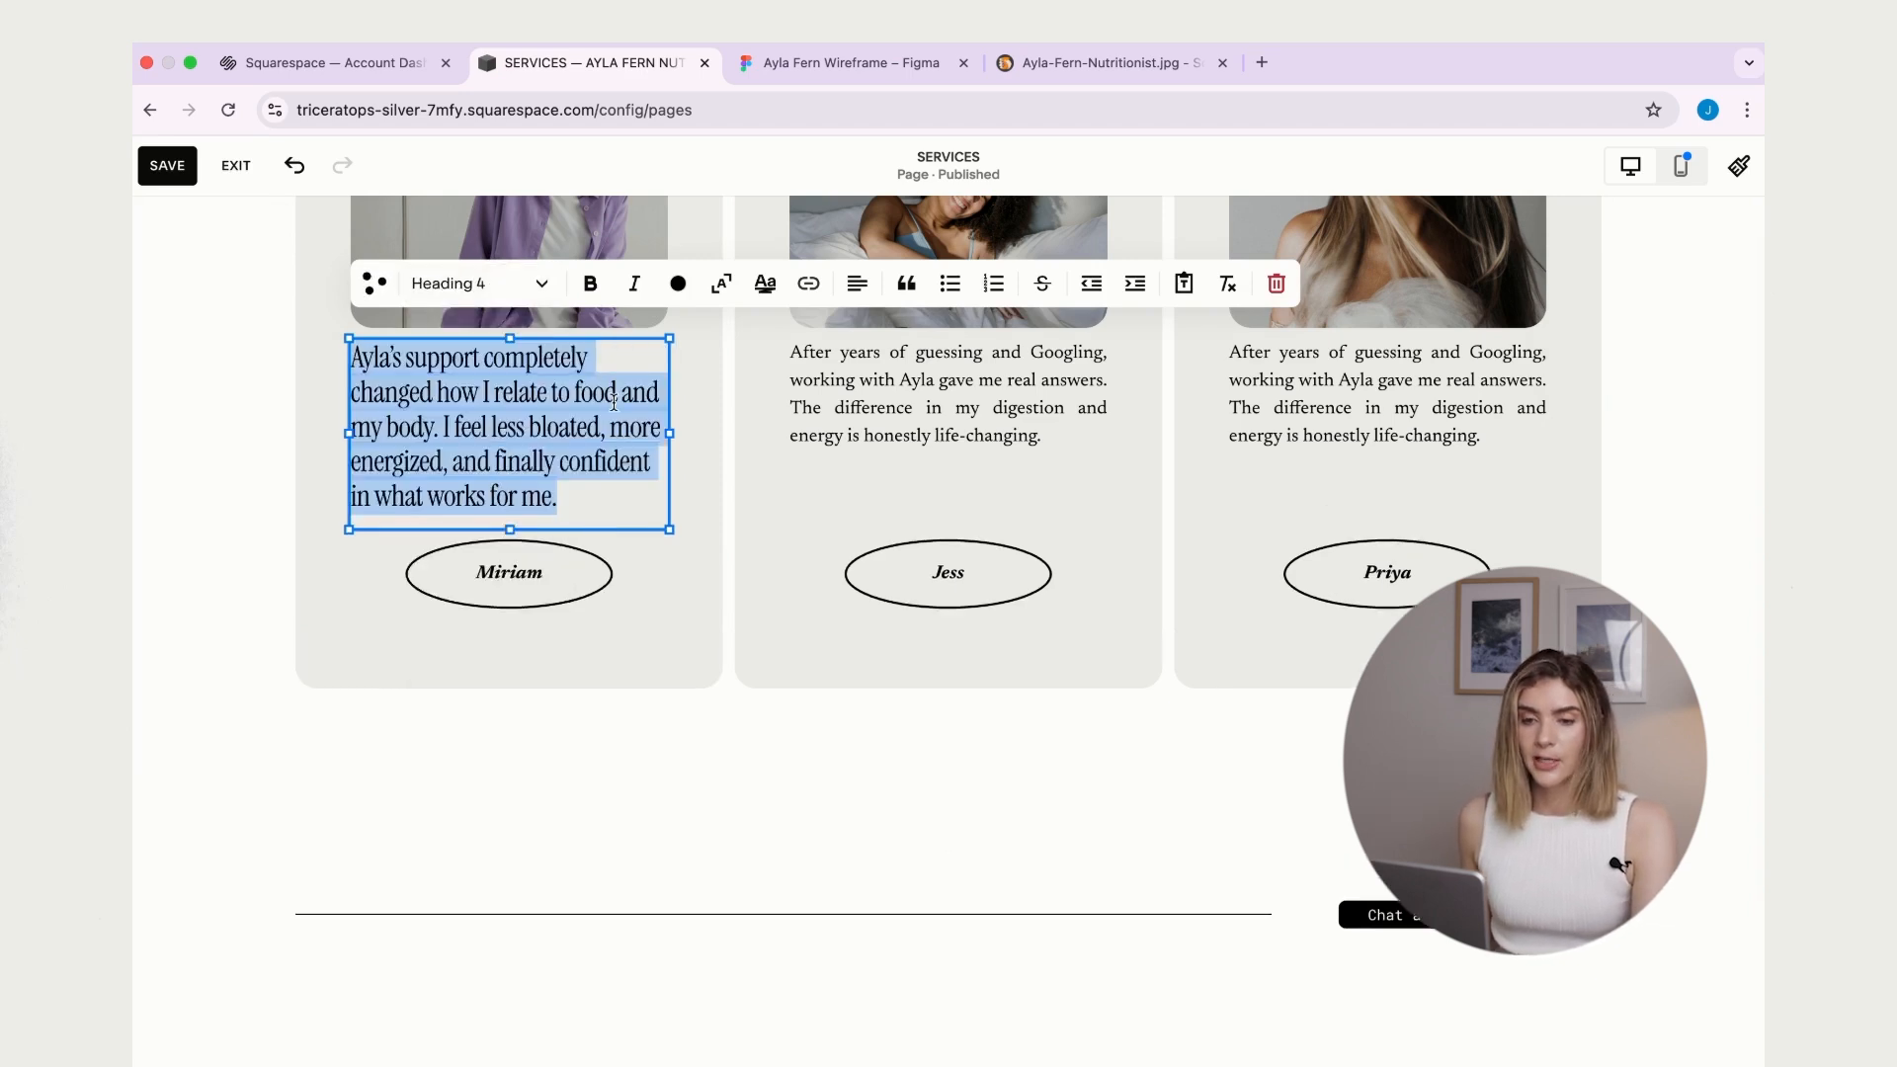
{"action": "left_click", "coordinate": [856, 293]}
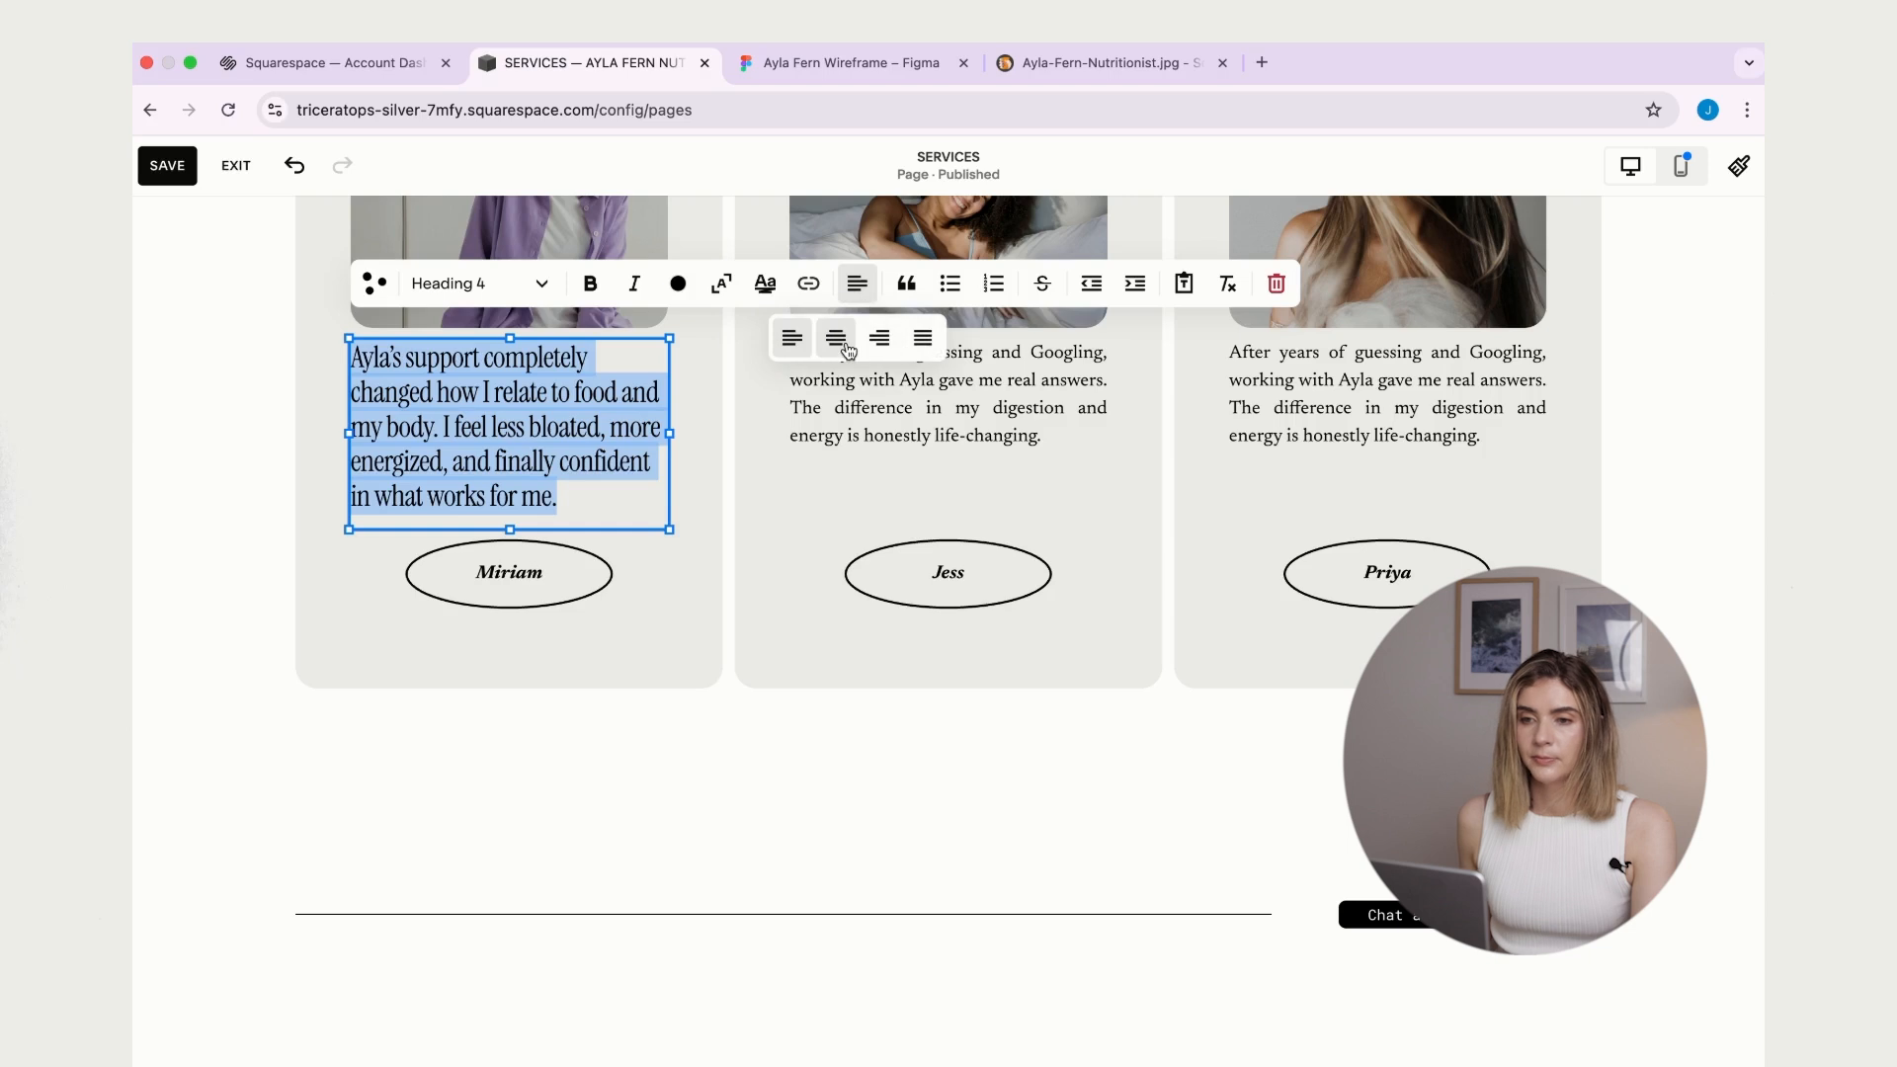
{"action": "left_click", "coordinate": [842, 340]}
{"action": "left_click", "coordinate": [740, 757]}
- Move the Miriam testimonial block and her name oval lower in the card
{"action": "scroll", "coordinate": [756, 618], "scroll_direction": "up", "scroll_amount": 2}
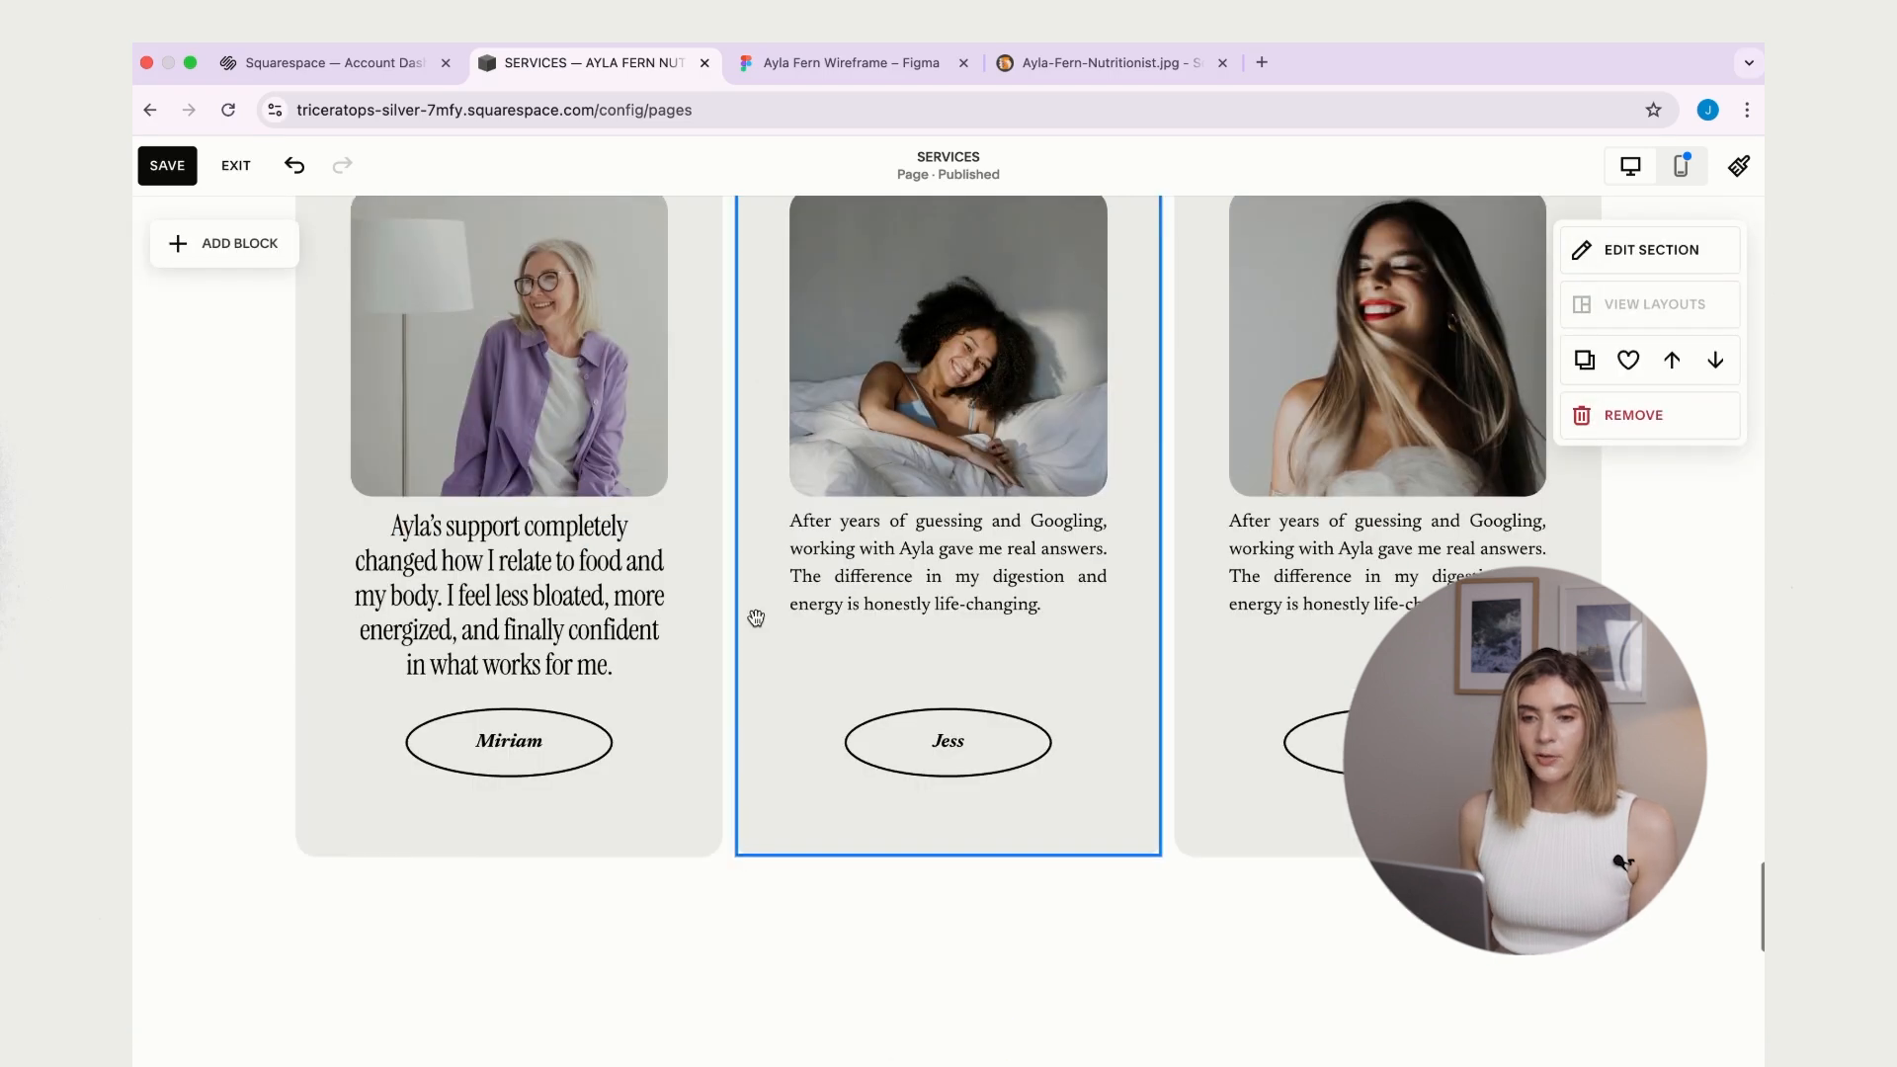
{"action": "scroll", "coordinate": [762, 613], "scroll_direction": "down", "scroll_amount": 3}
{"action": "left_click", "coordinate": [524, 589]}
{"action": "left_click_drag", "start_coordinate": [524, 589], "coordinate": [528, 639]}
{"action": "left_click", "coordinate": [702, 724]}
{"action": "left_click_drag", "start_coordinate": [546, 542], "coordinate": [552, 593]}
- Shift the Miriam testimonial text another row lower and stretch her card taller
{"action": "left_click", "coordinate": [649, 381]}
{"action": "left_click_drag", "start_coordinate": [649, 382], "coordinate": [649, 423]}
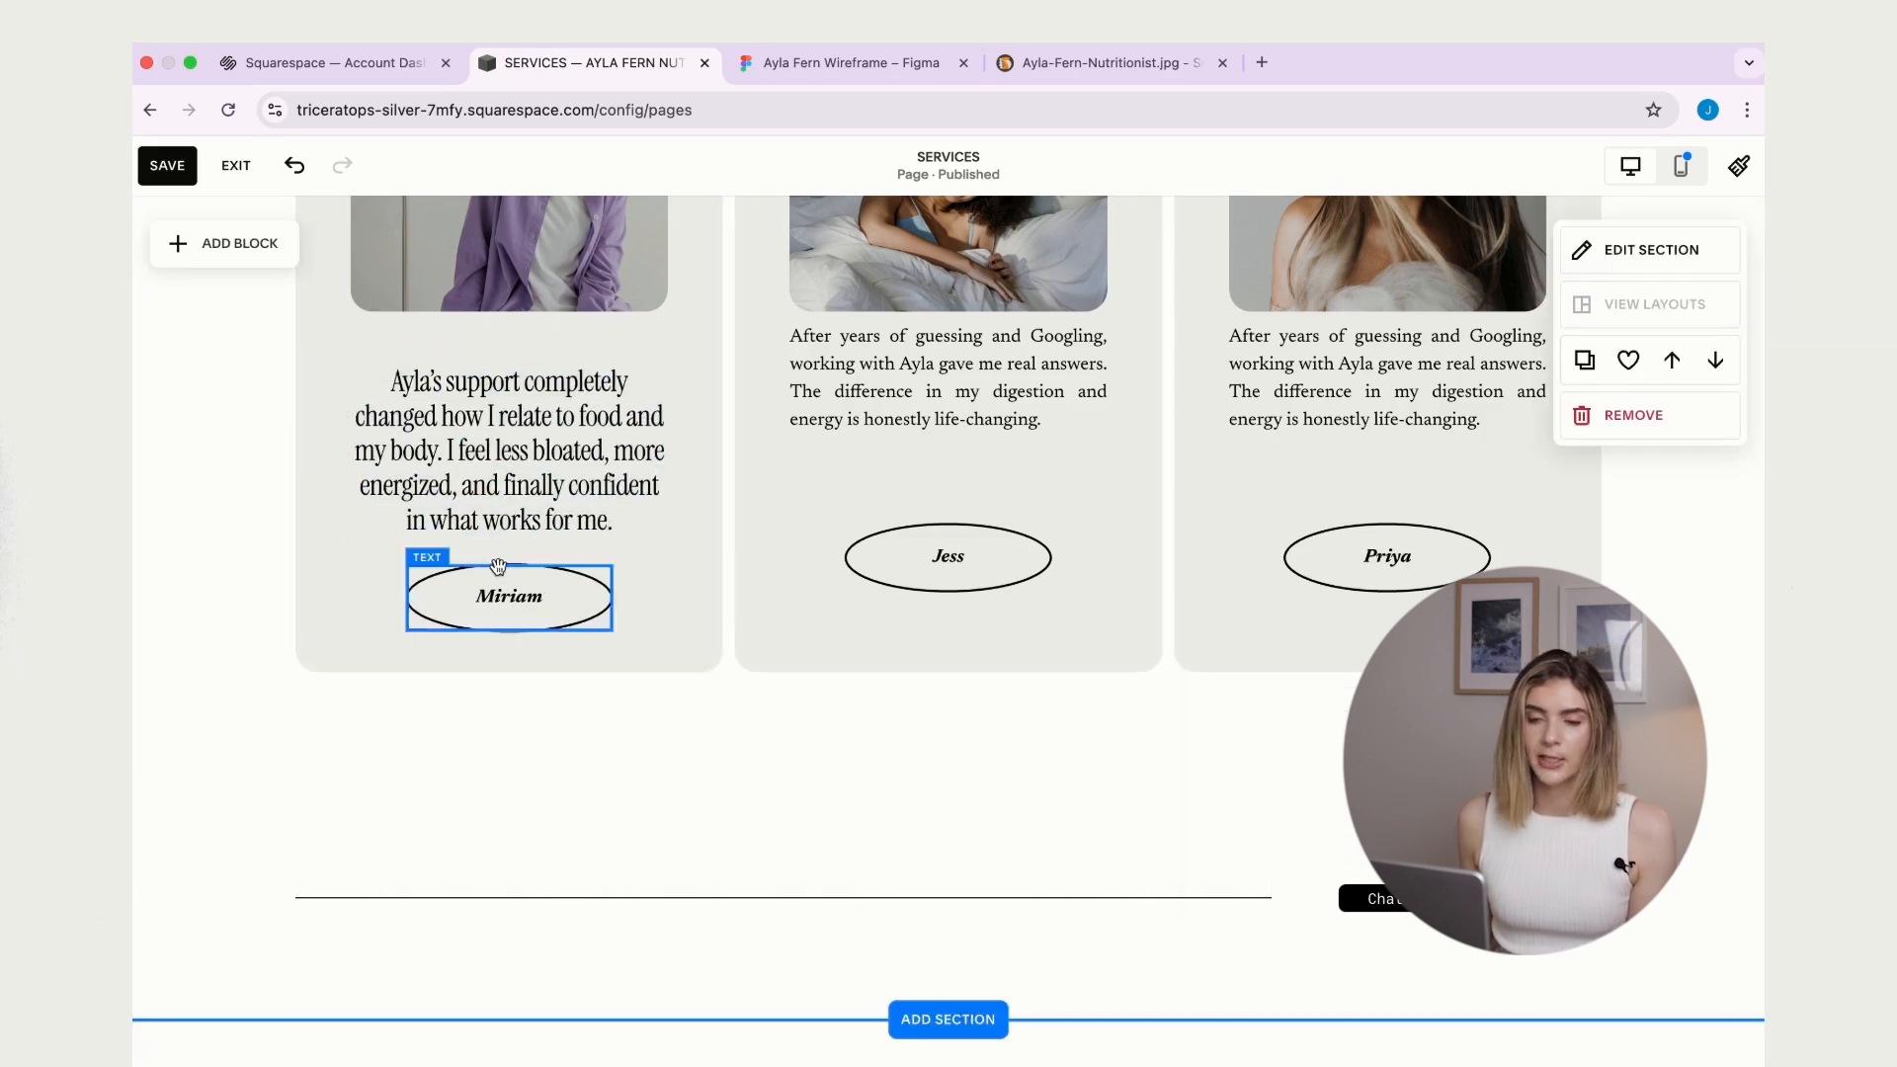
{"action": "left_click", "coordinate": [566, 577]}
{"action": "left_click", "coordinate": [656, 702]}
{"action": "left_click_drag", "start_coordinate": [531, 615], "coordinate": [509, 743]}
{"action": "left_click", "coordinate": [714, 761]}
{"action": "left_click", "coordinate": [693, 613]}
{"action": "scroll", "coordinate": [873, 785], "scroll_direction": "up", "scroll_amount": 4}
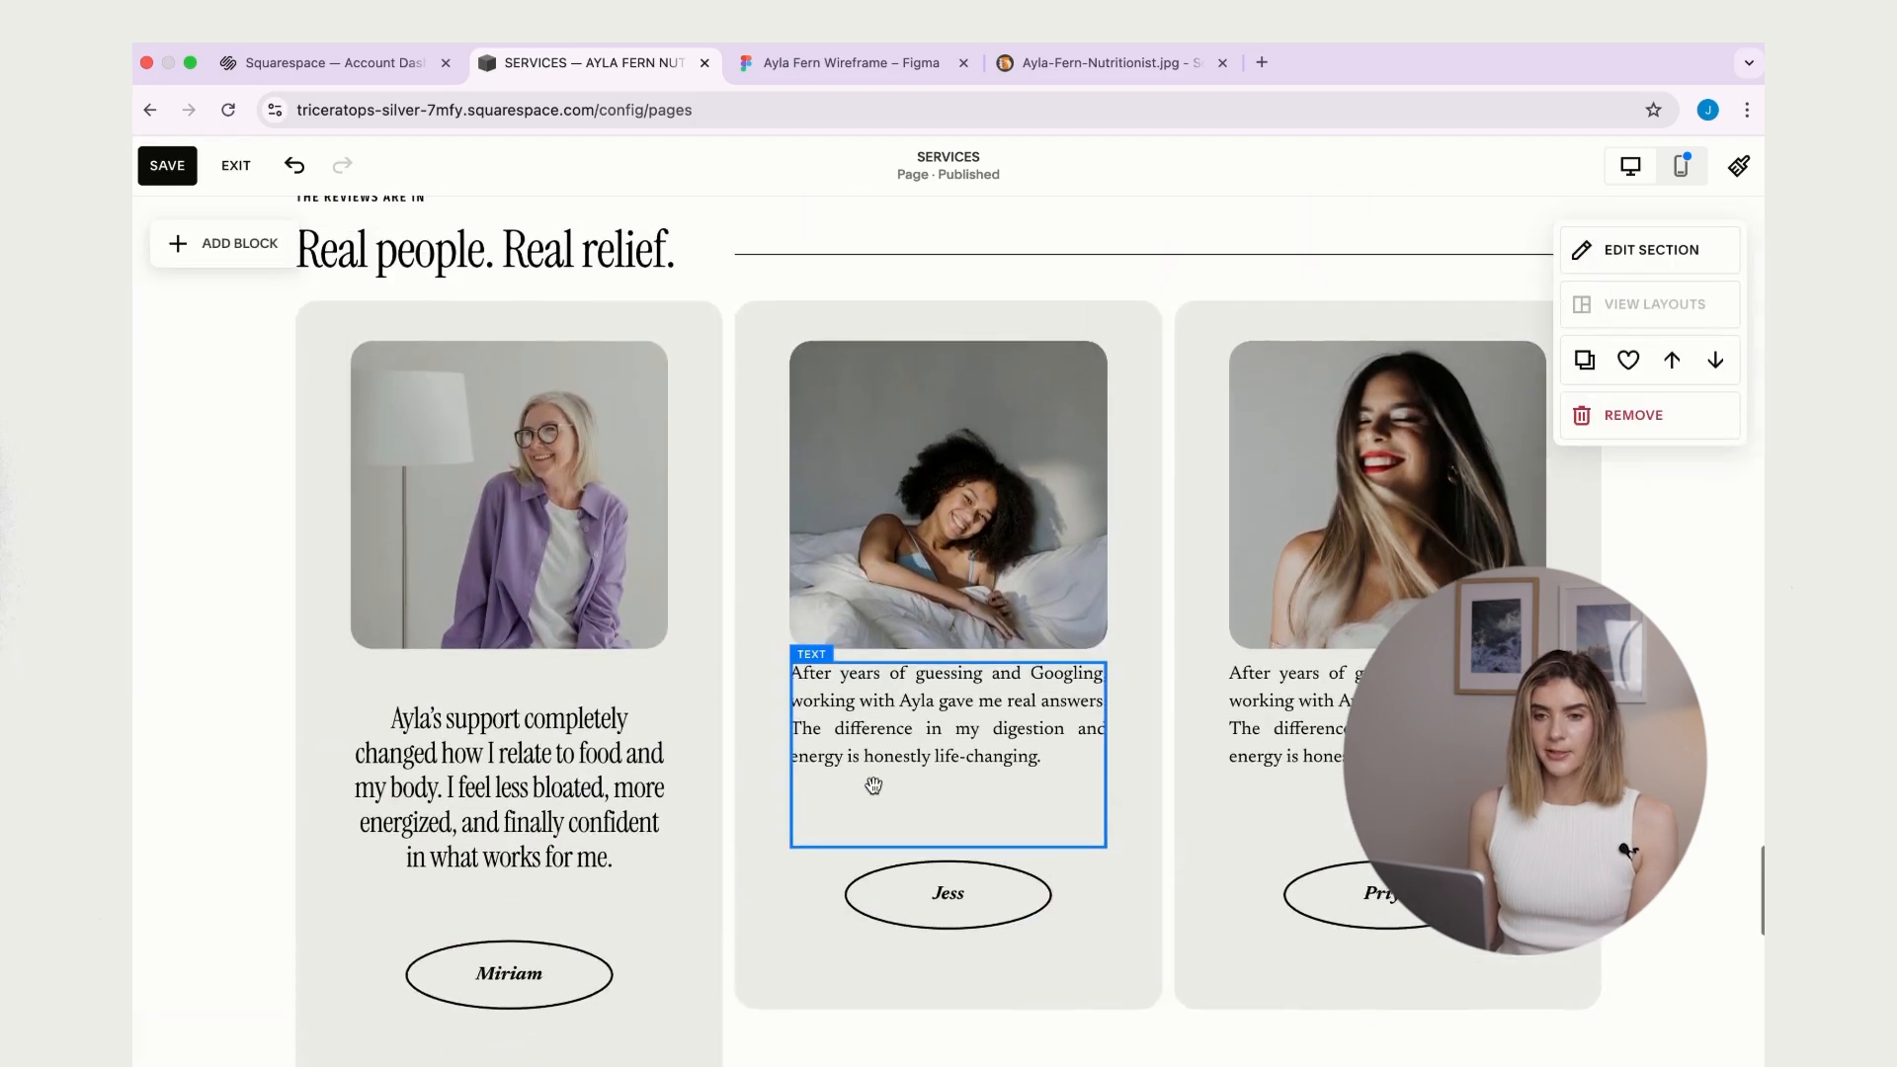
{"action": "scroll", "coordinate": [873, 788], "scroll_direction": "down", "scroll_amount": 5}
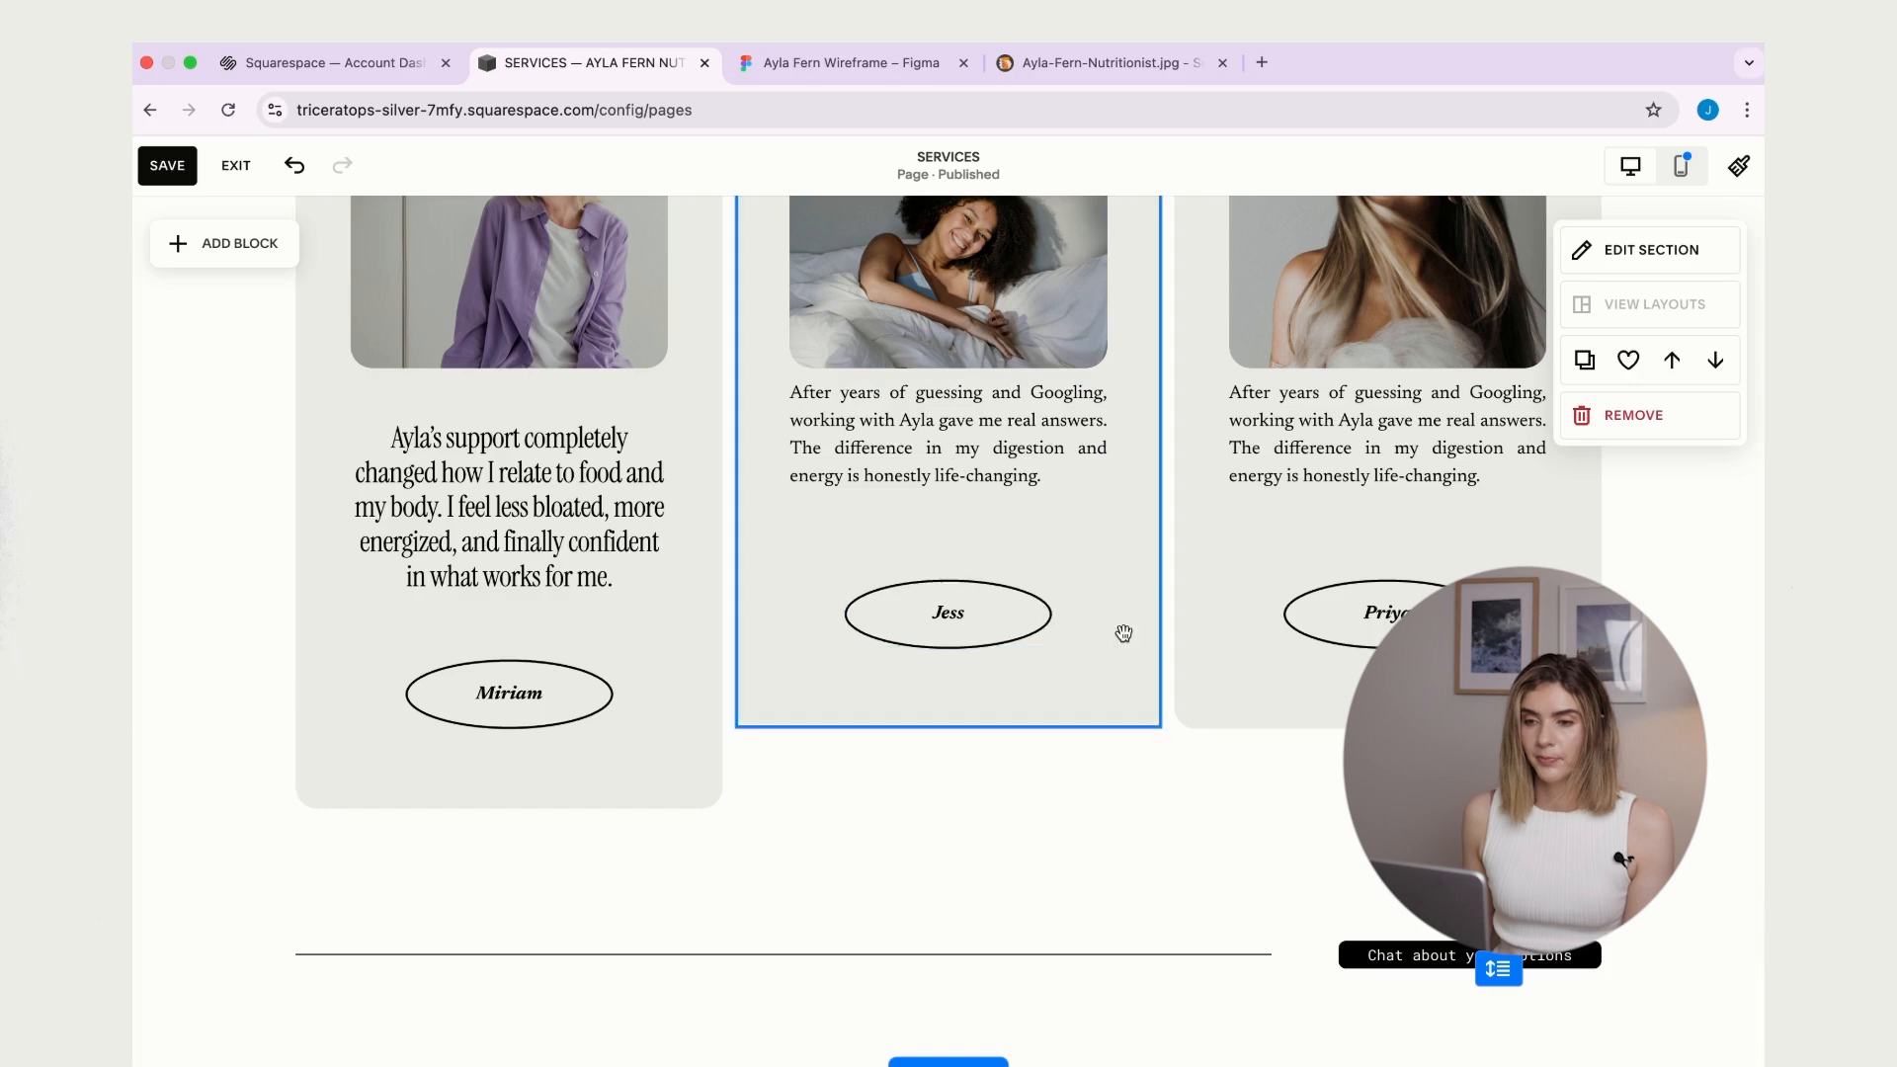
- Stretch the middle and third cards taller and lower the Jess and Priya names and ovals
{"action": "left_click", "coordinate": [1124, 634]}
{"action": "left_click_drag", "start_coordinate": [948, 728], "coordinate": [948, 808]}
{"action": "left_click", "coordinate": [1559, 637]}
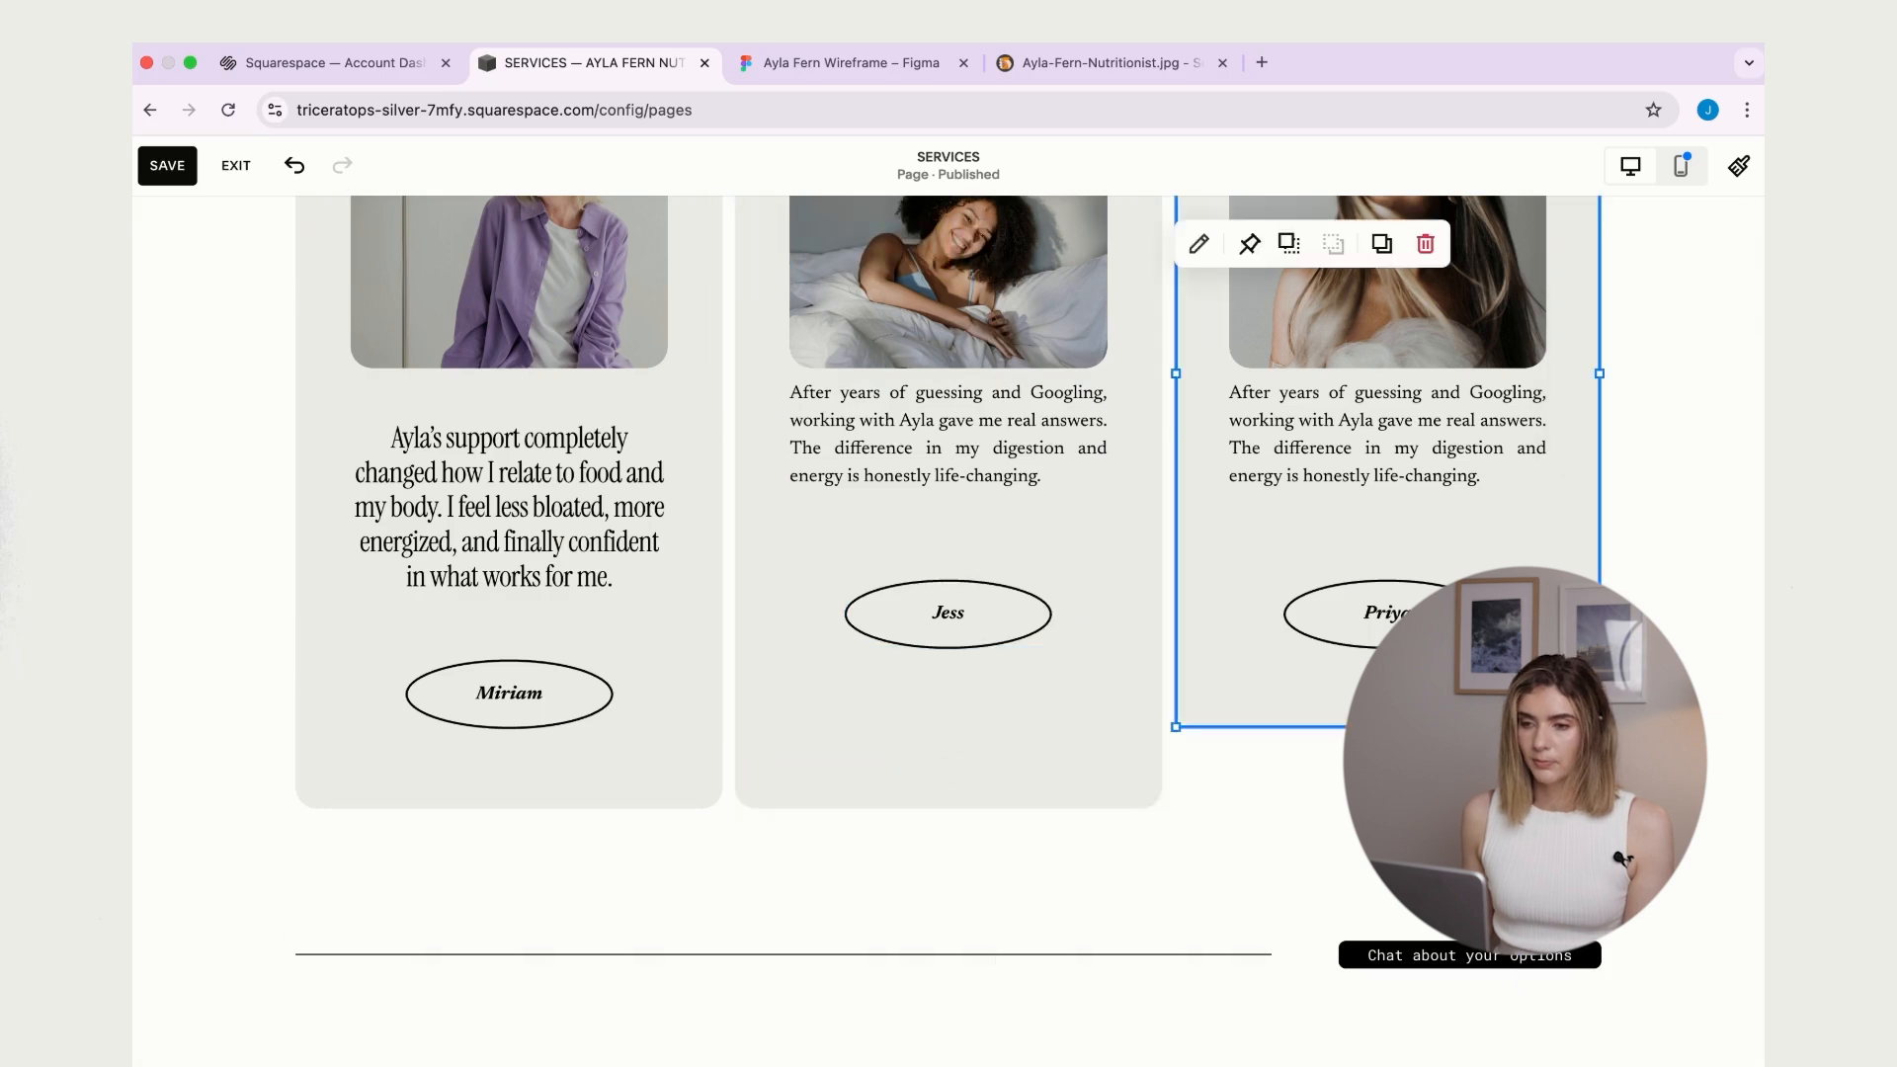
{"action": "left_click_drag", "start_coordinate": [1387, 728], "coordinate": [1387, 808]}
{"action": "left_click_drag", "start_coordinate": [948, 613], "coordinate": [948, 693]}
{"action": "left_click", "coordinate": [1008, 614]}
{"action": "left_click_drag", "start_coordinate": [948, 615], "coordinate": [948, 694]}
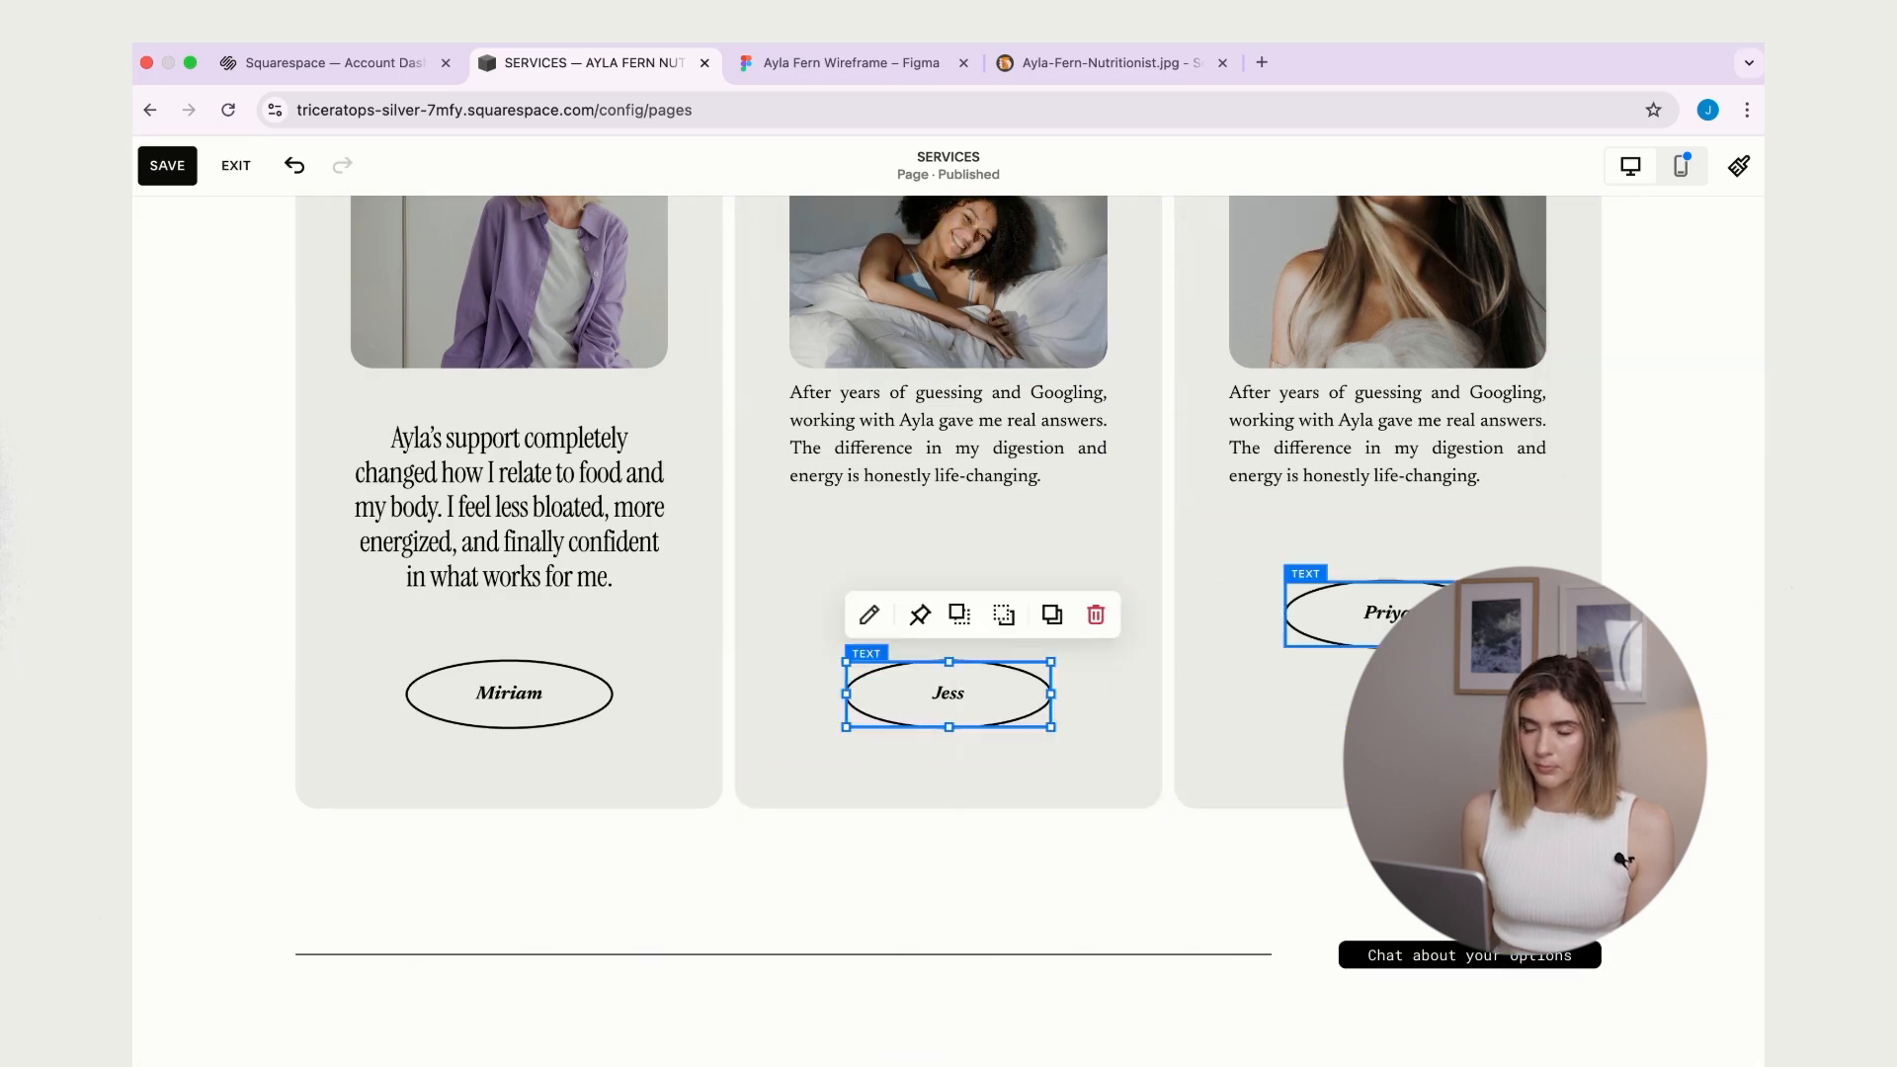
{"action": "left_click_drag", "start_coordinate": [1387, 613], "coordinate": [1387, 693]}
{"action": "left_click_drag", "start_coordinate": [1387, 615], "coordinate": [1387, 694]}
- Make Jess's middle-card testimonial a centred Heading 4
{"action": "double_click", "coordinate": [998, 434]}
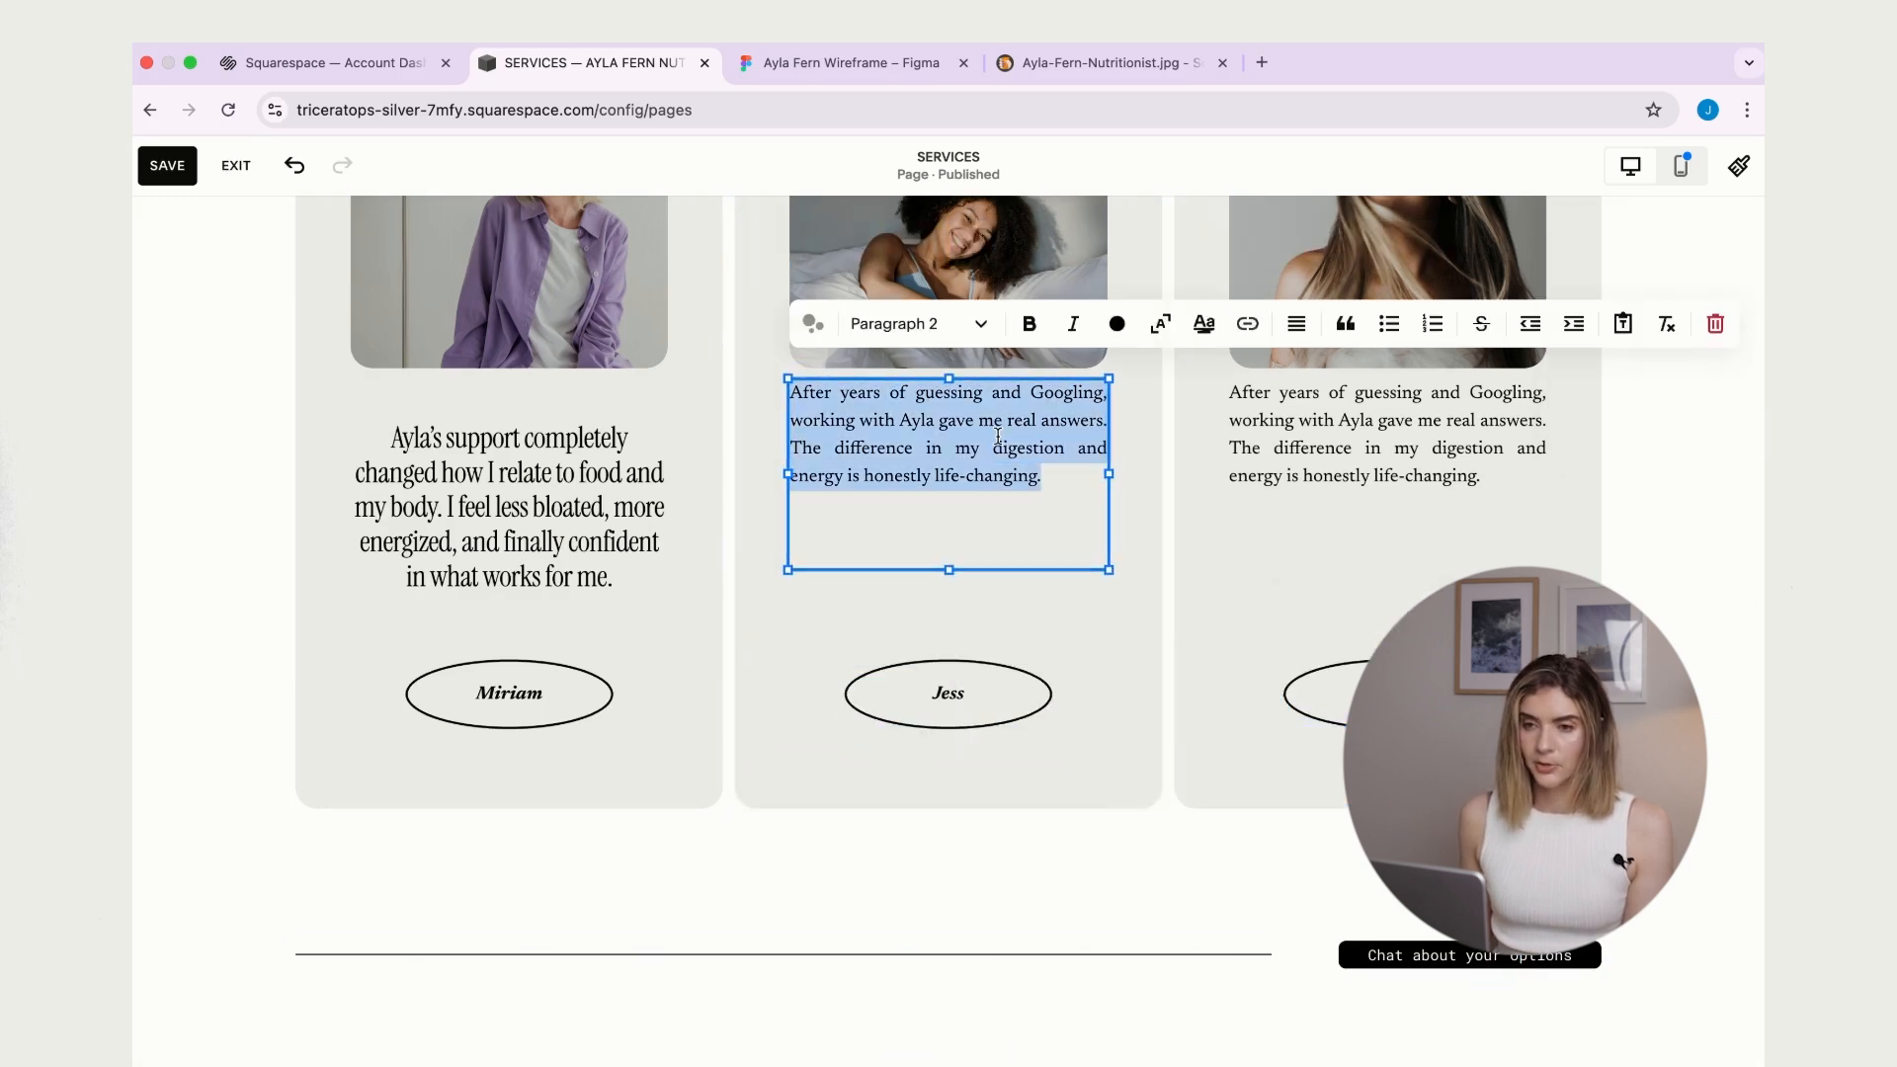
{"action": "left_click", "coordinate": [986, 338]}
{"action": "left_click", "coordinate": [947, 524]}
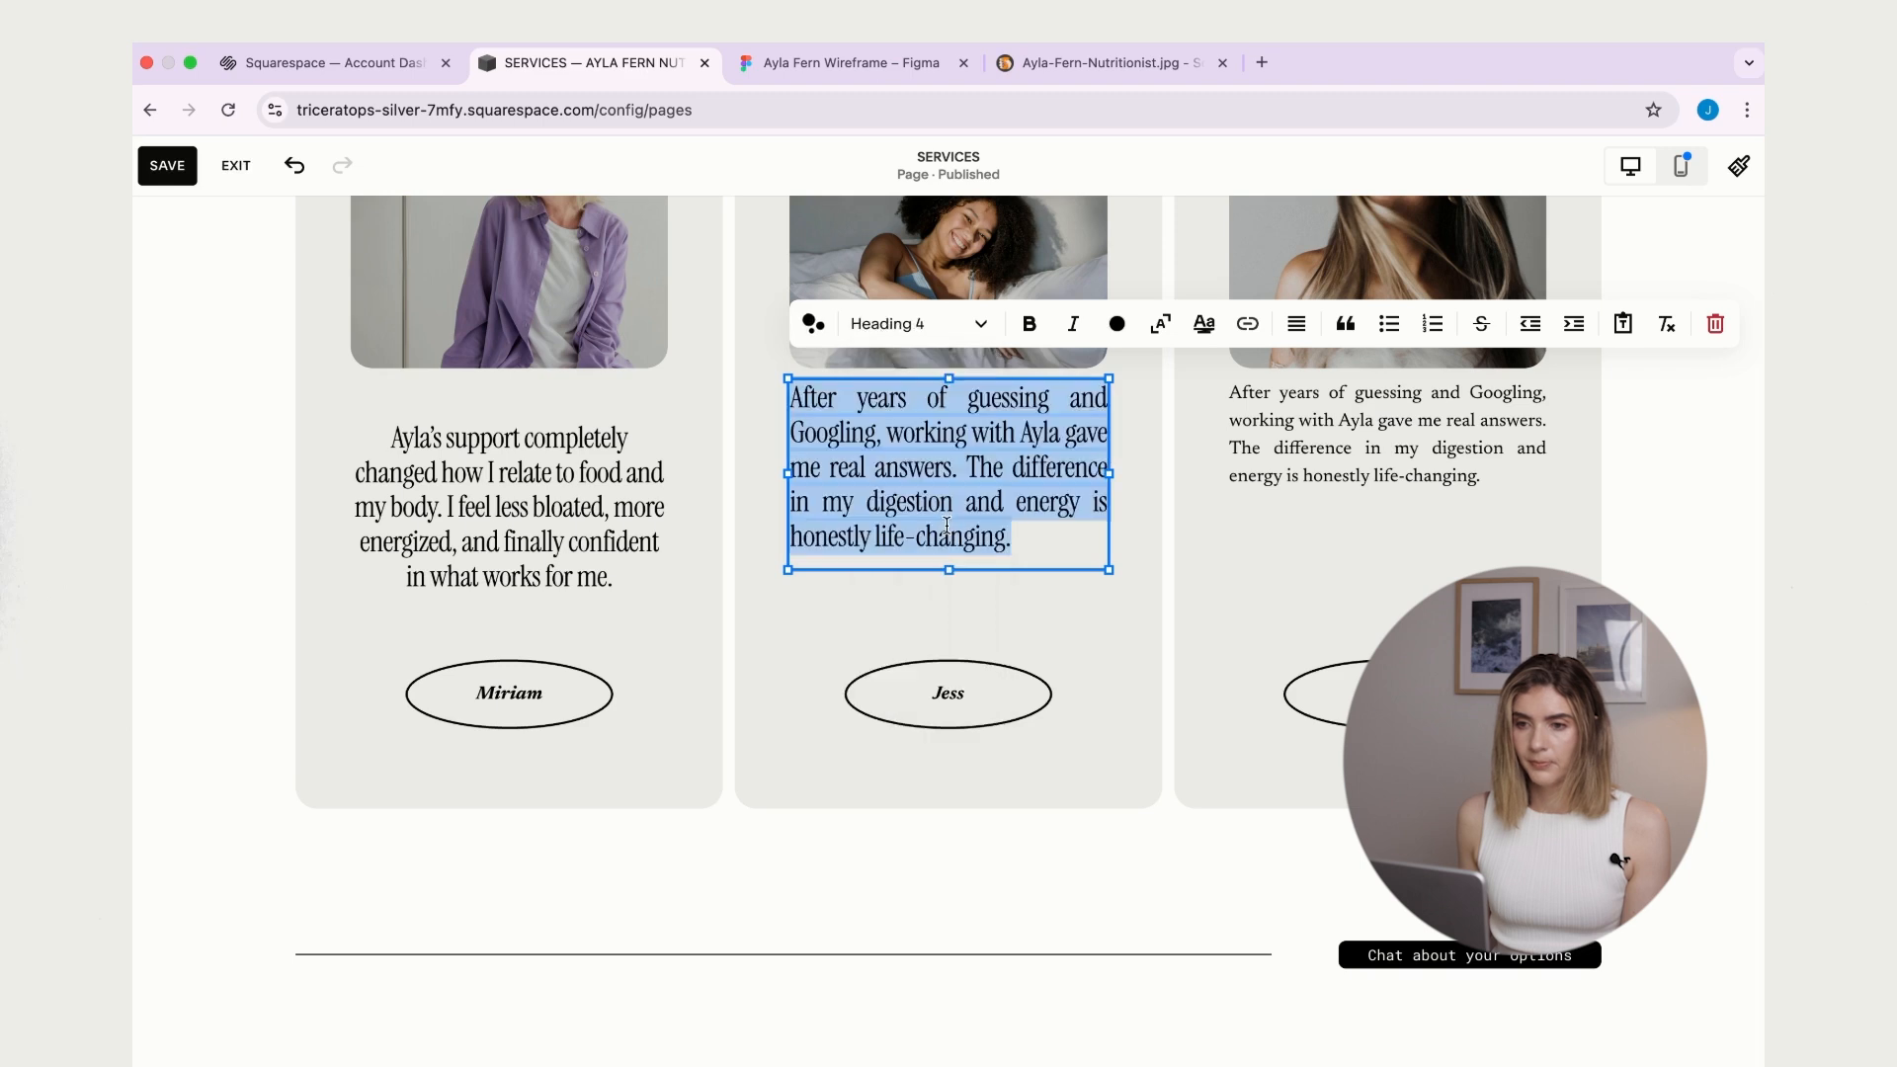
{"action": "left_click", "coordinate": [1293, 335]}
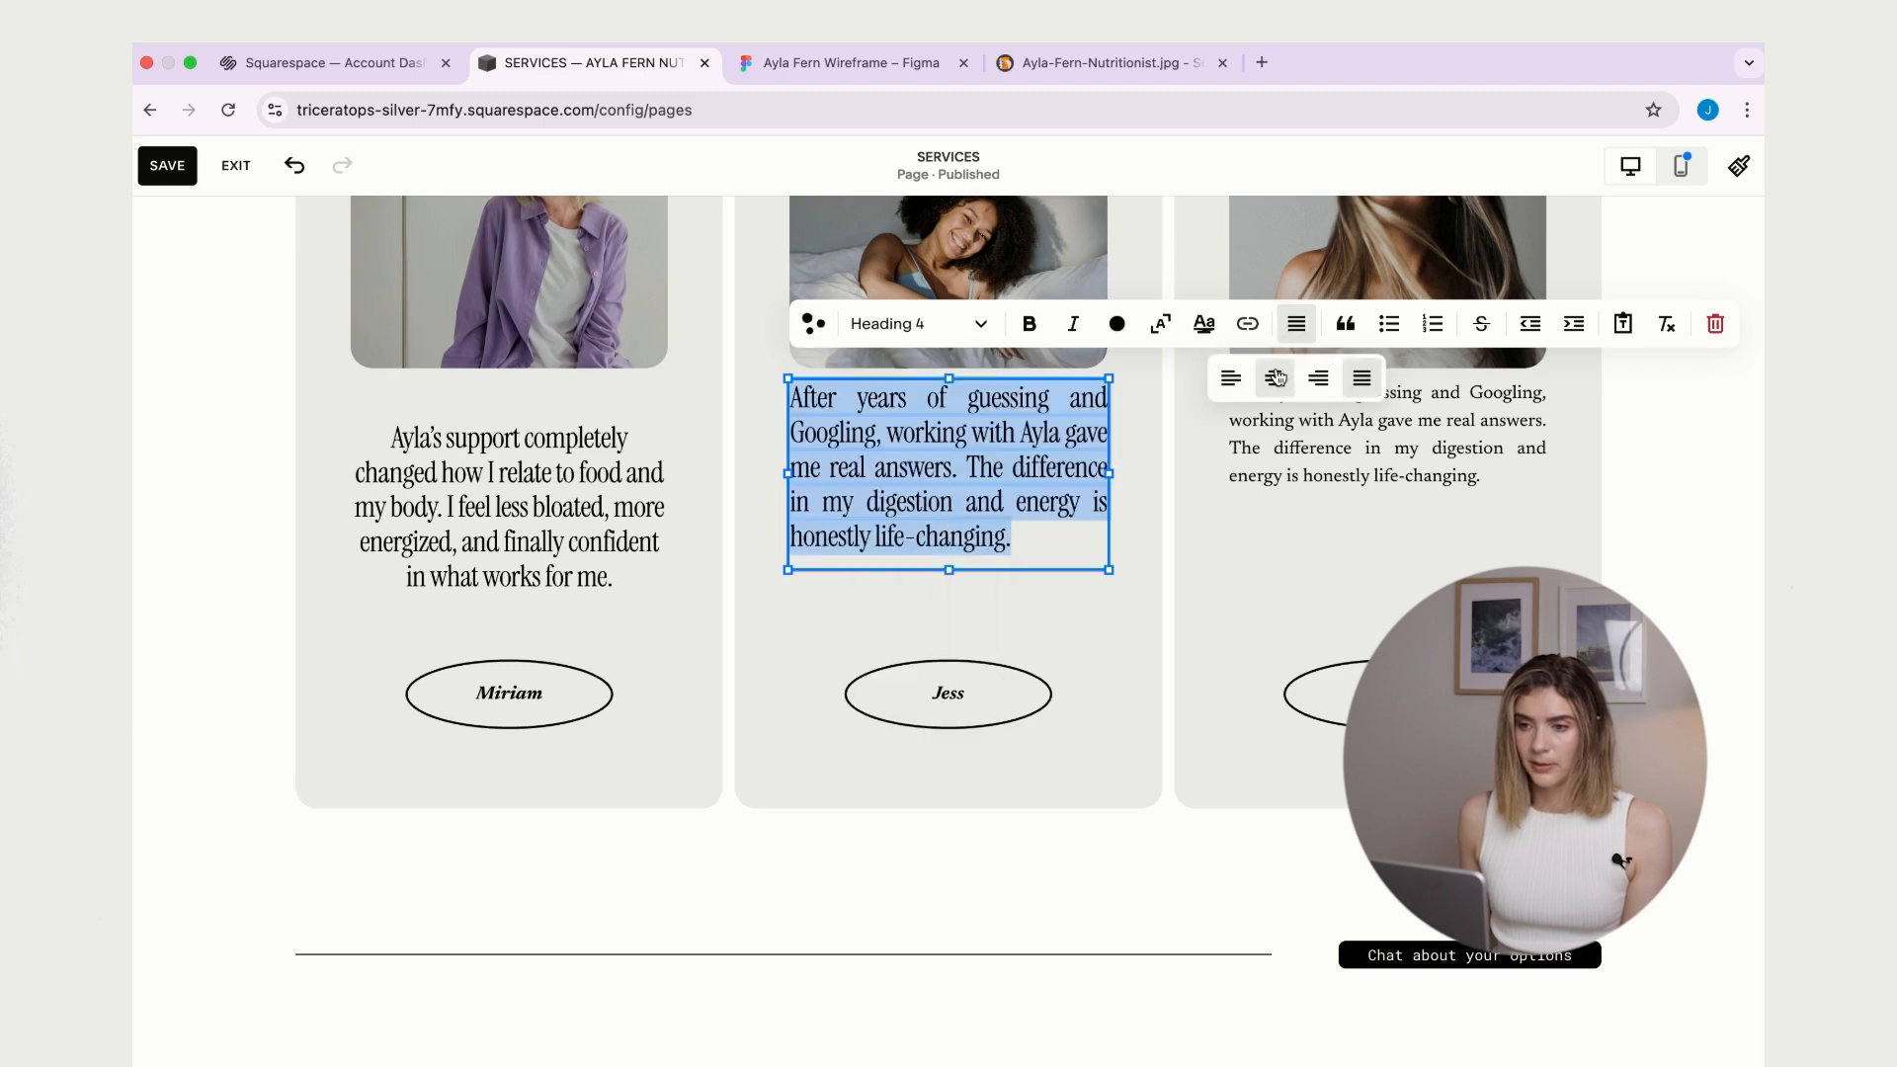
{"action": "left_click", "coordinate": [1277, 376]}
- Make Priya's third-card testimonial a centred Heading 4 and nudge its position
{"action": "double_click", "coordinate": [1408, 467]}
{"action": "left_click", "coordinate": [1316, 324]}
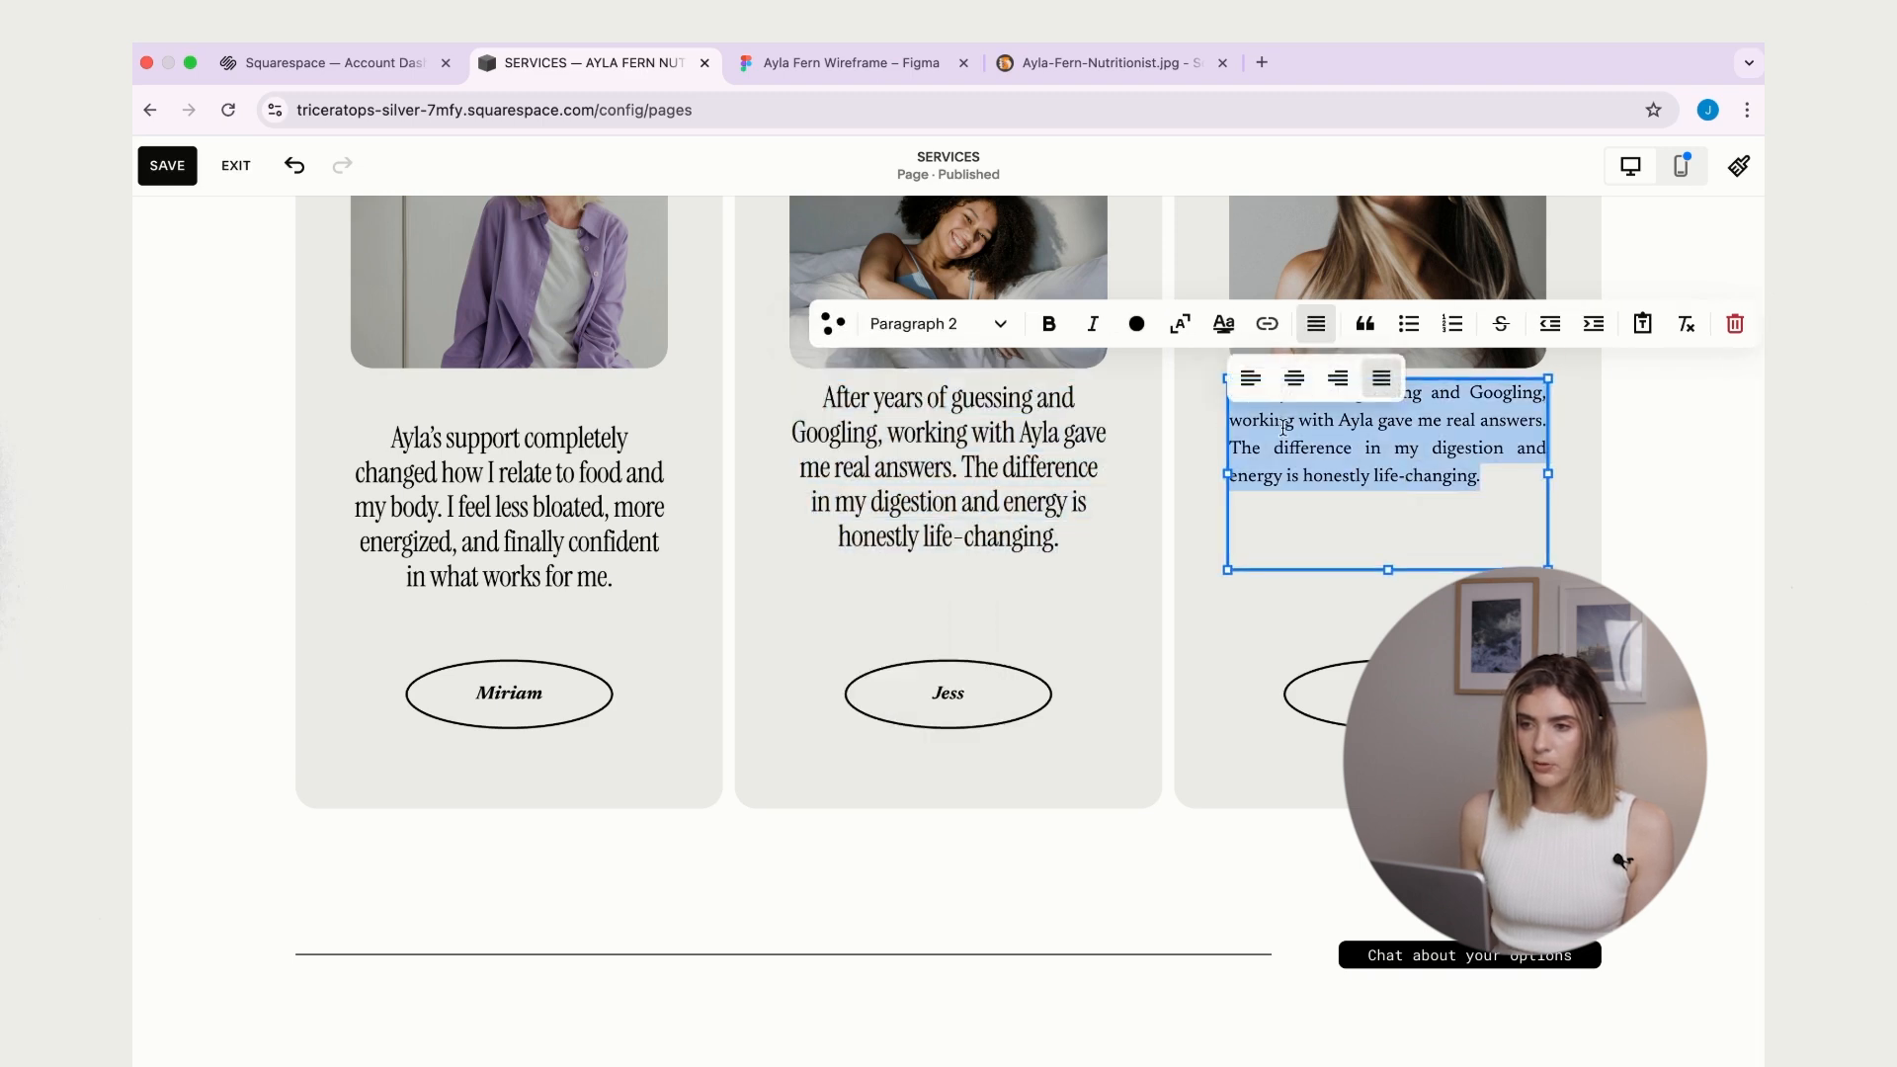
{"action": "left_click", "coordinate": [1289, 377]}
{"action": "left_click", "coordinate": [988, 324]}
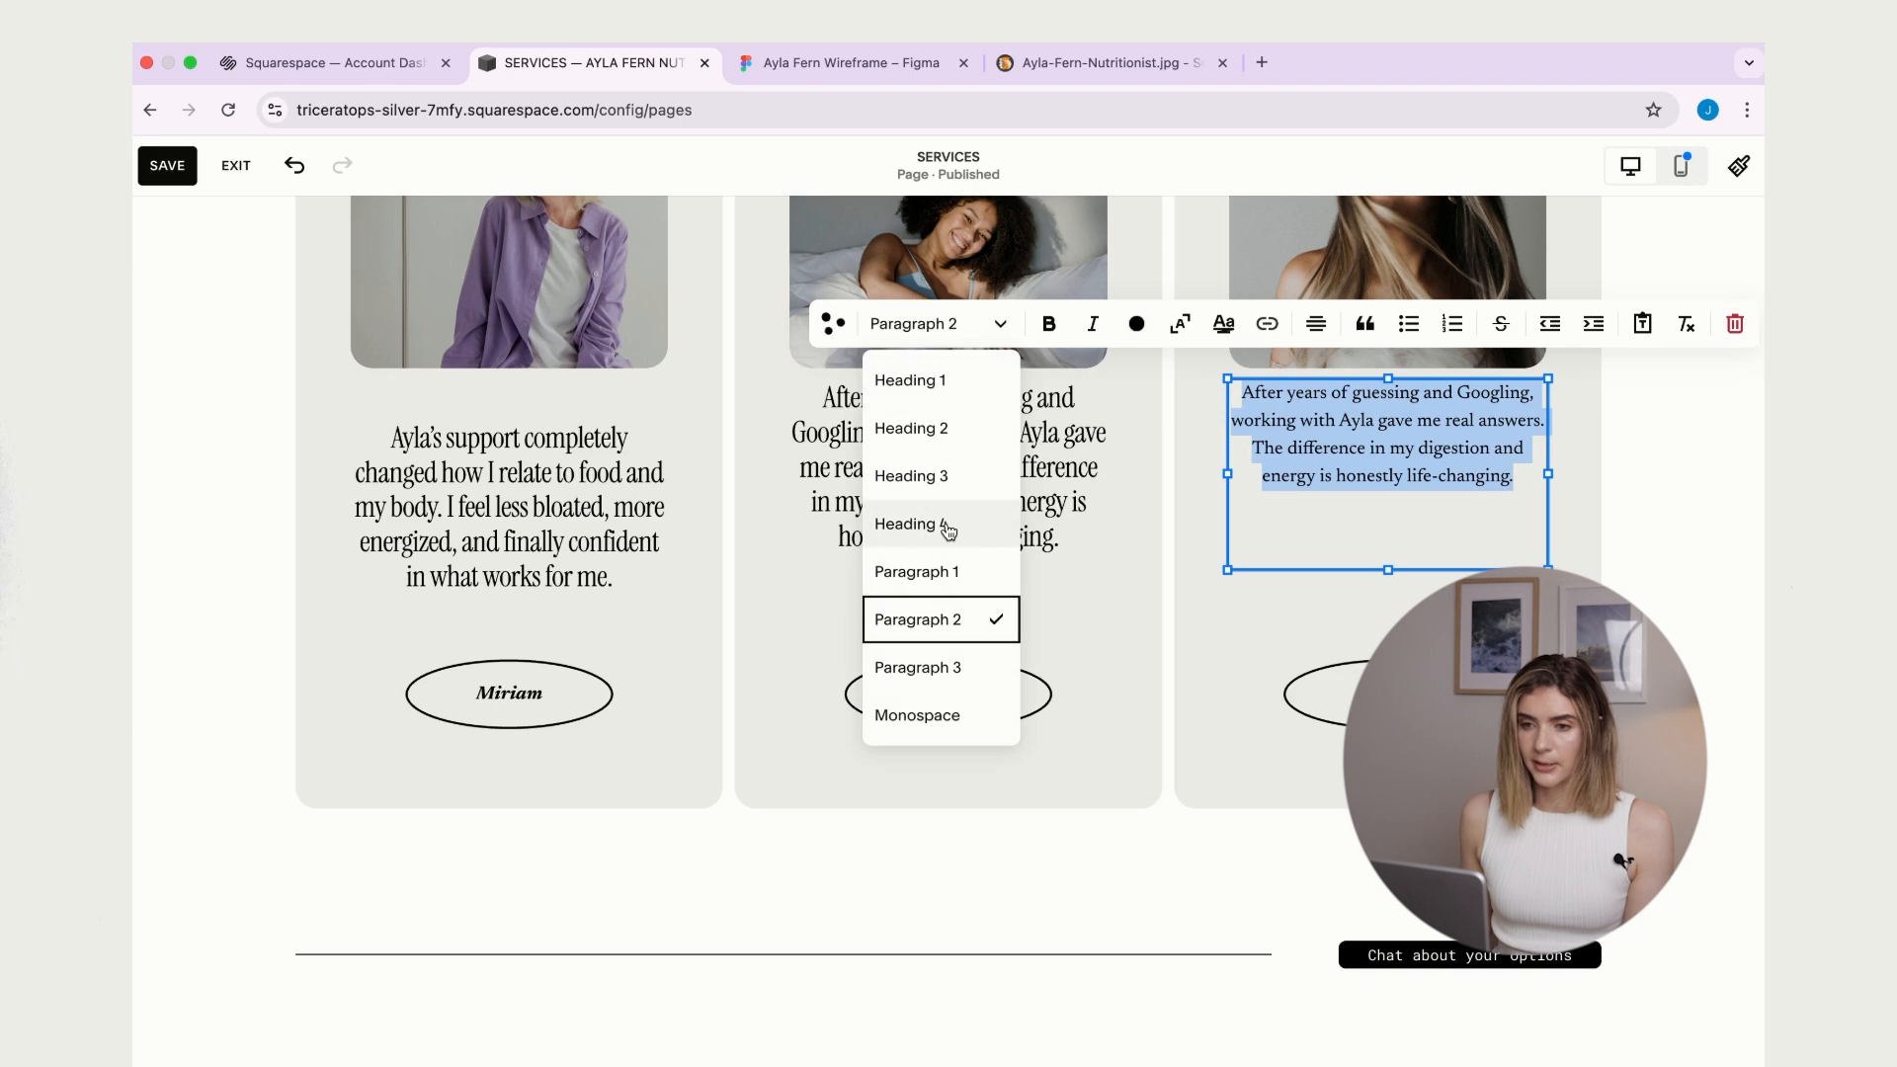
{"action": "left_click", "coordinate": [910, 524]}
{"action": "left_click_drag", "start_coordinate": [889, 510], "coordinate": [891, 521]}
{"action": "left_click_drag", "start_coordinate": [1488, 485], "coordinate": [1489, 485]}
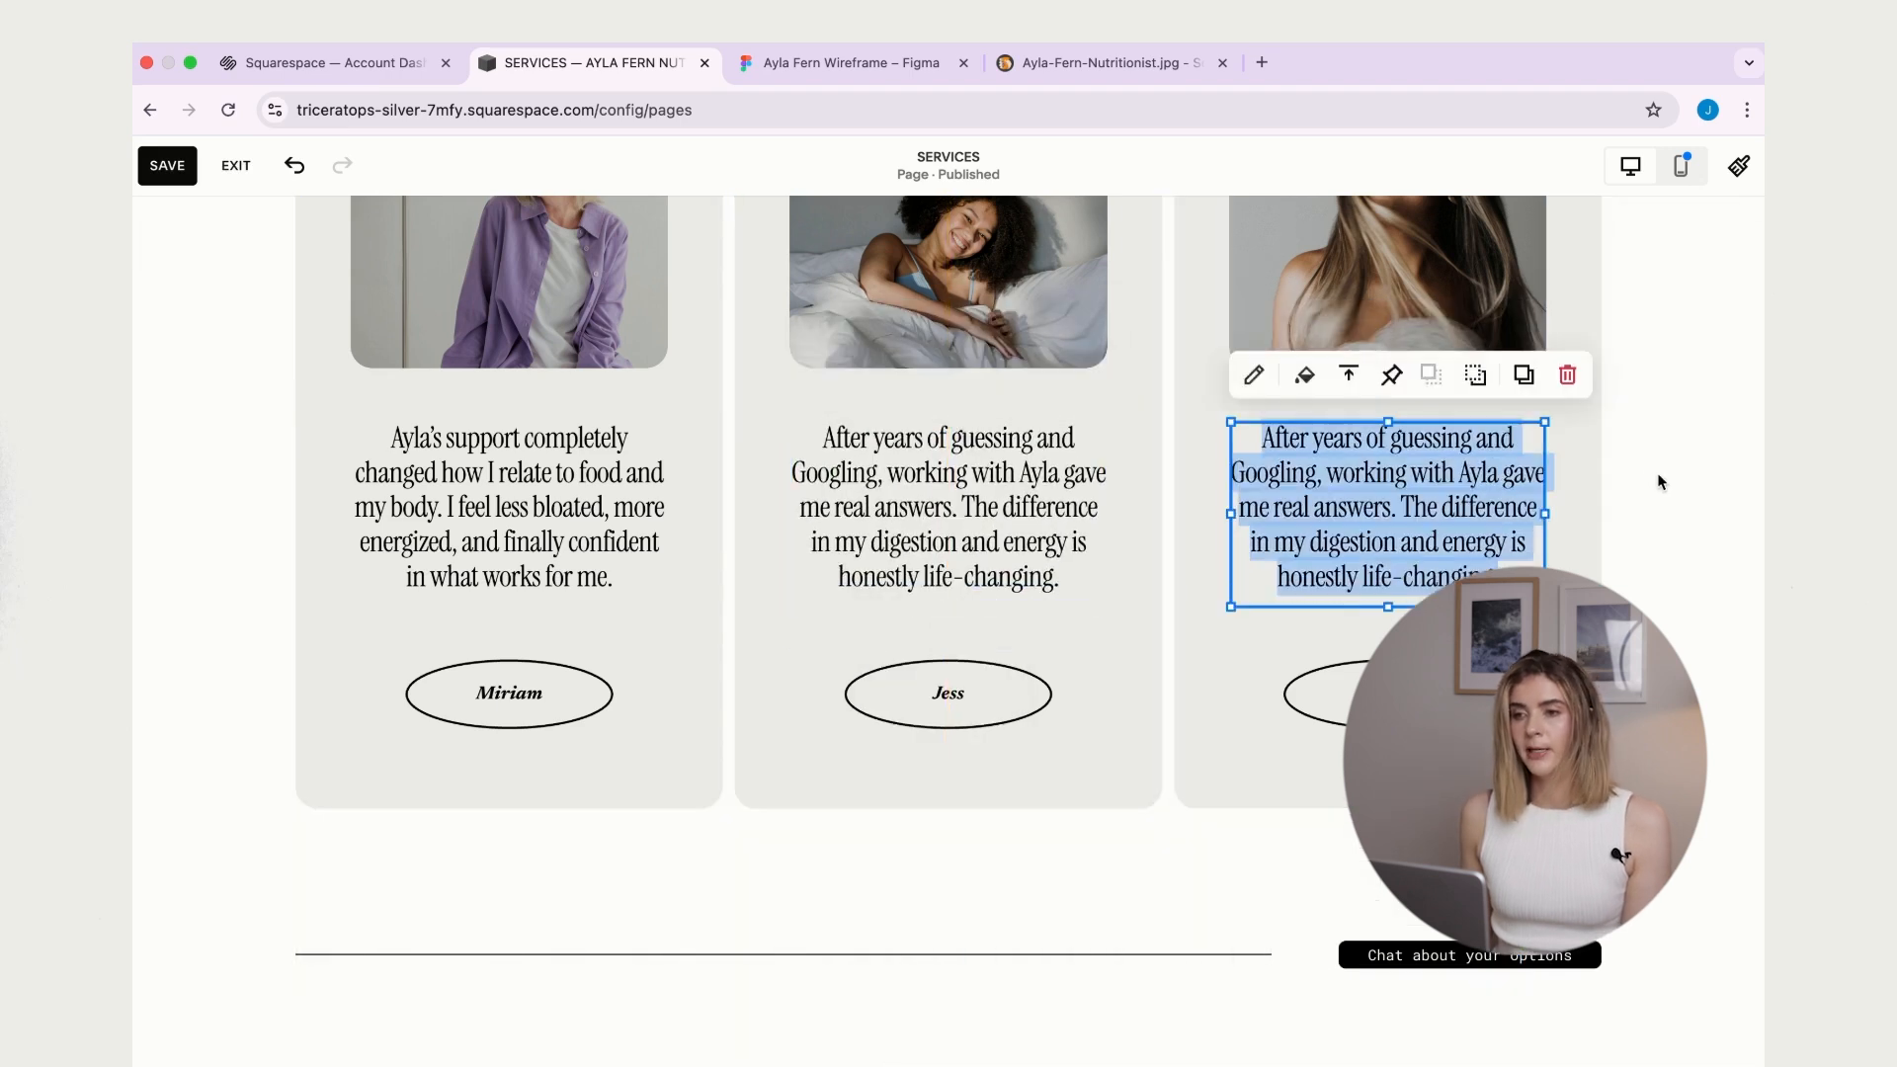
{"action": "left_click", "coordinate": [1659, 482]}
- Raise the top of the middle card's background to line up with its neighbours
{"action": "scroll", "coordinate": [1659, 482], "scroll_direction": "up", "scroll_amount": 5}
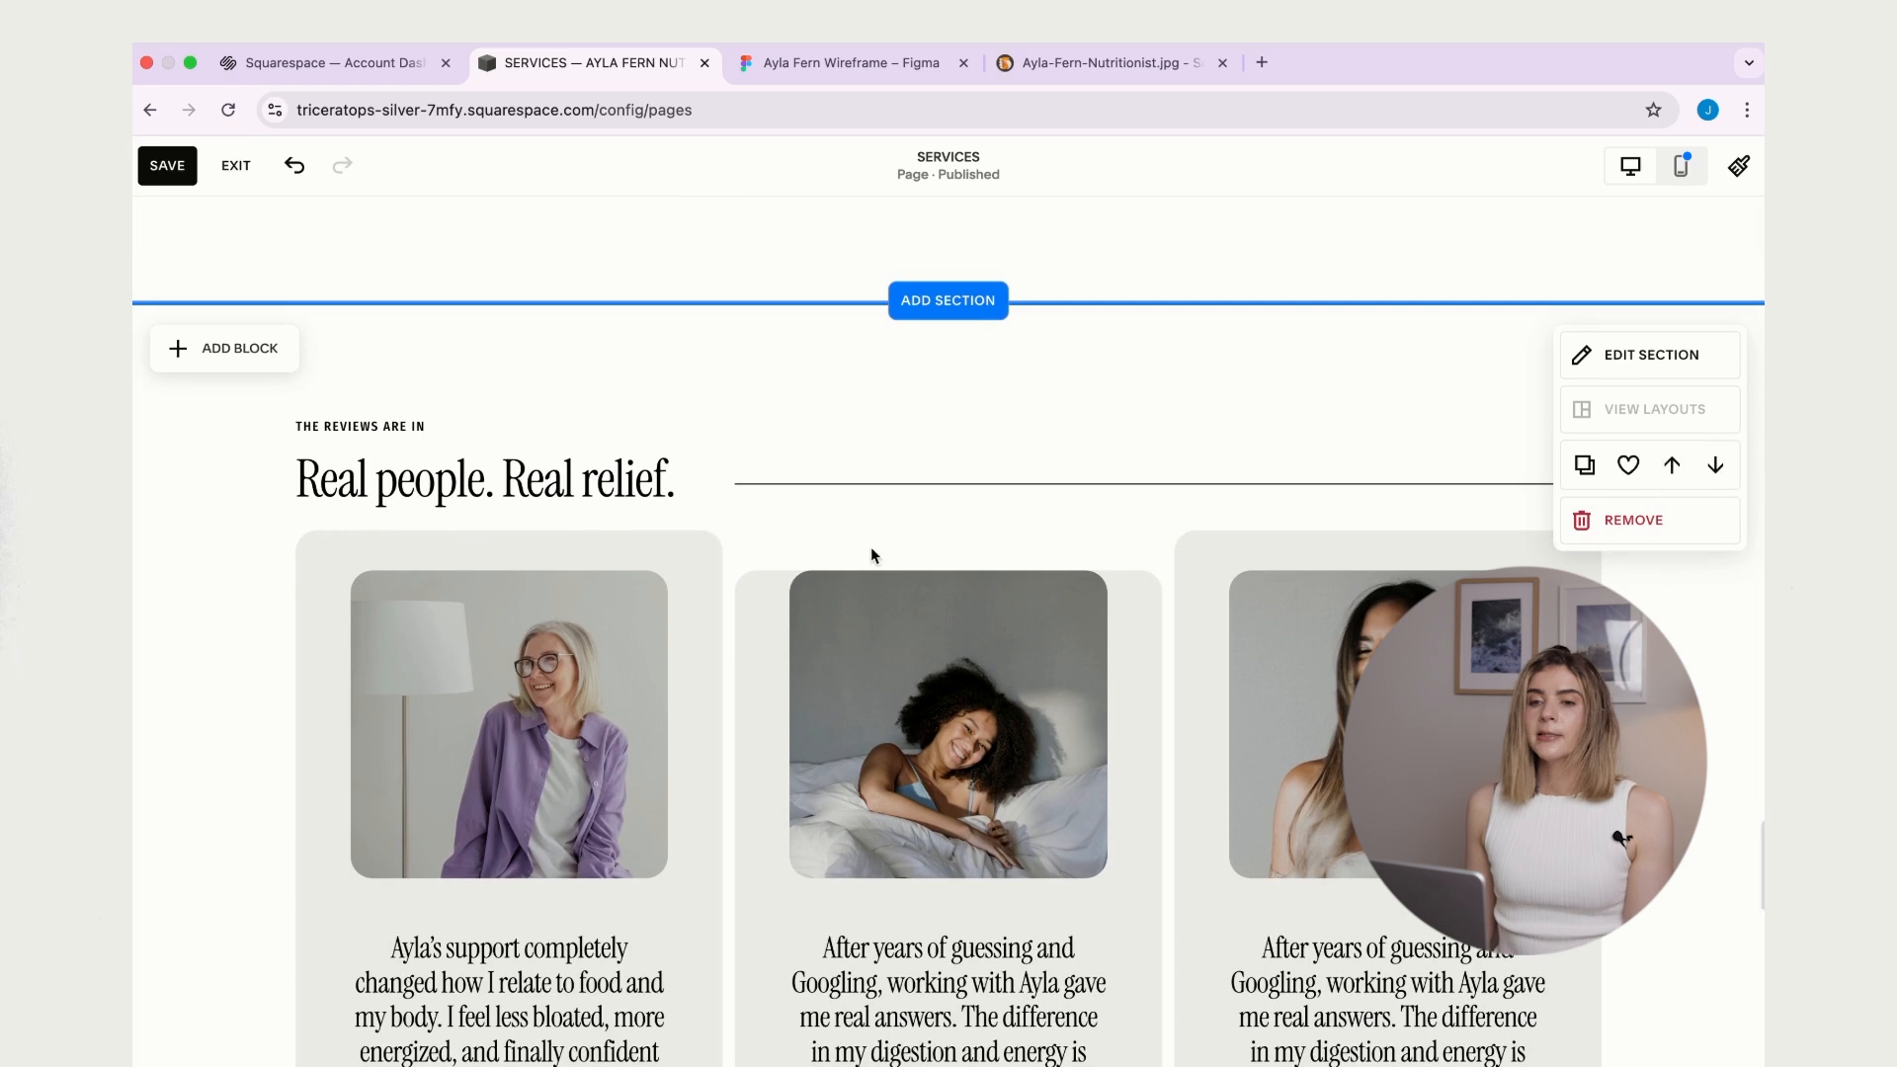
{"action": "scroll", "coordinate": [825, 494], "scroll_direction": "down", "scroll_amount": 2}
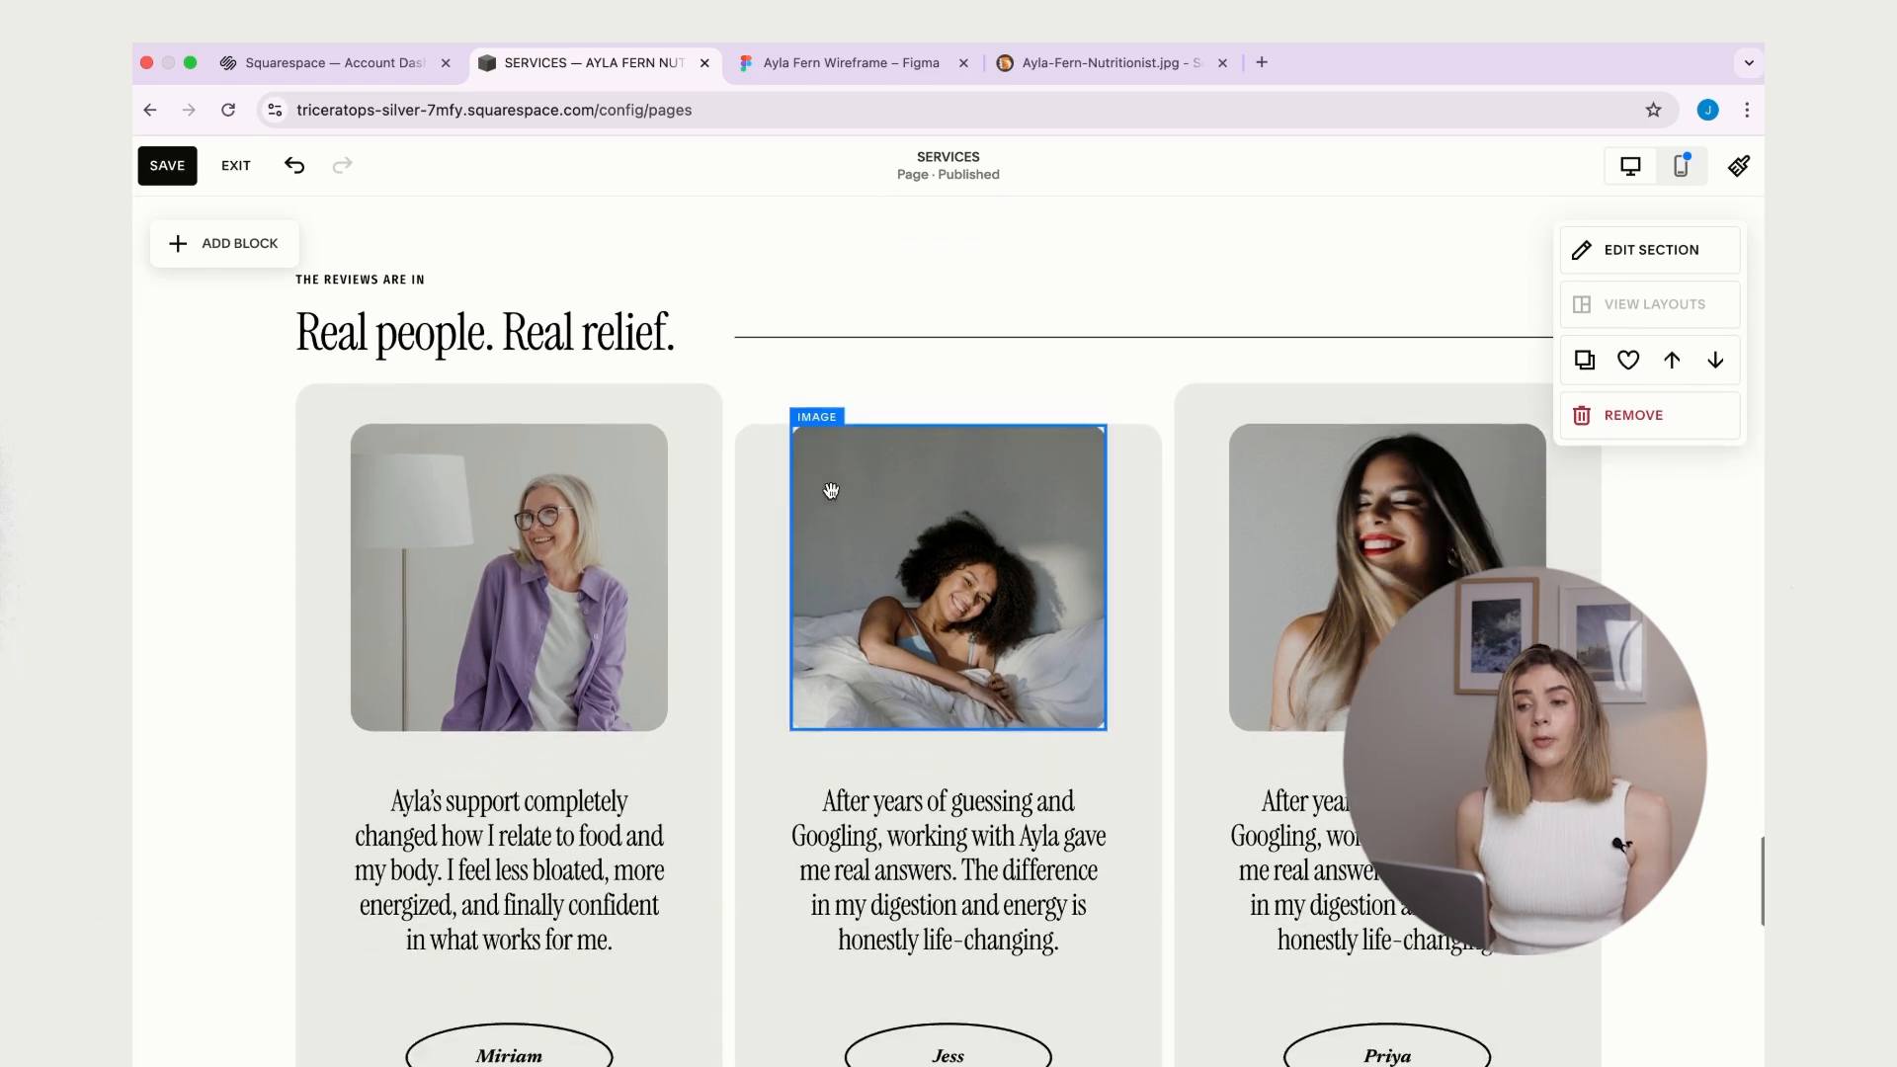
{"action": "left_click", "coordinate": [1128, 474]}
{"action": "left_click_drag", "start_coordinate": [942, 423], "coordinate": [948, 384]}
{"action": "scroll", "coordinate": [1481, 501], "scroll_direction": "down", "scroll_amount": 3}
{"action": "scroll", "coordinate": [1482, 501], "scroll_direction": "down", "scroll_amount": 2}
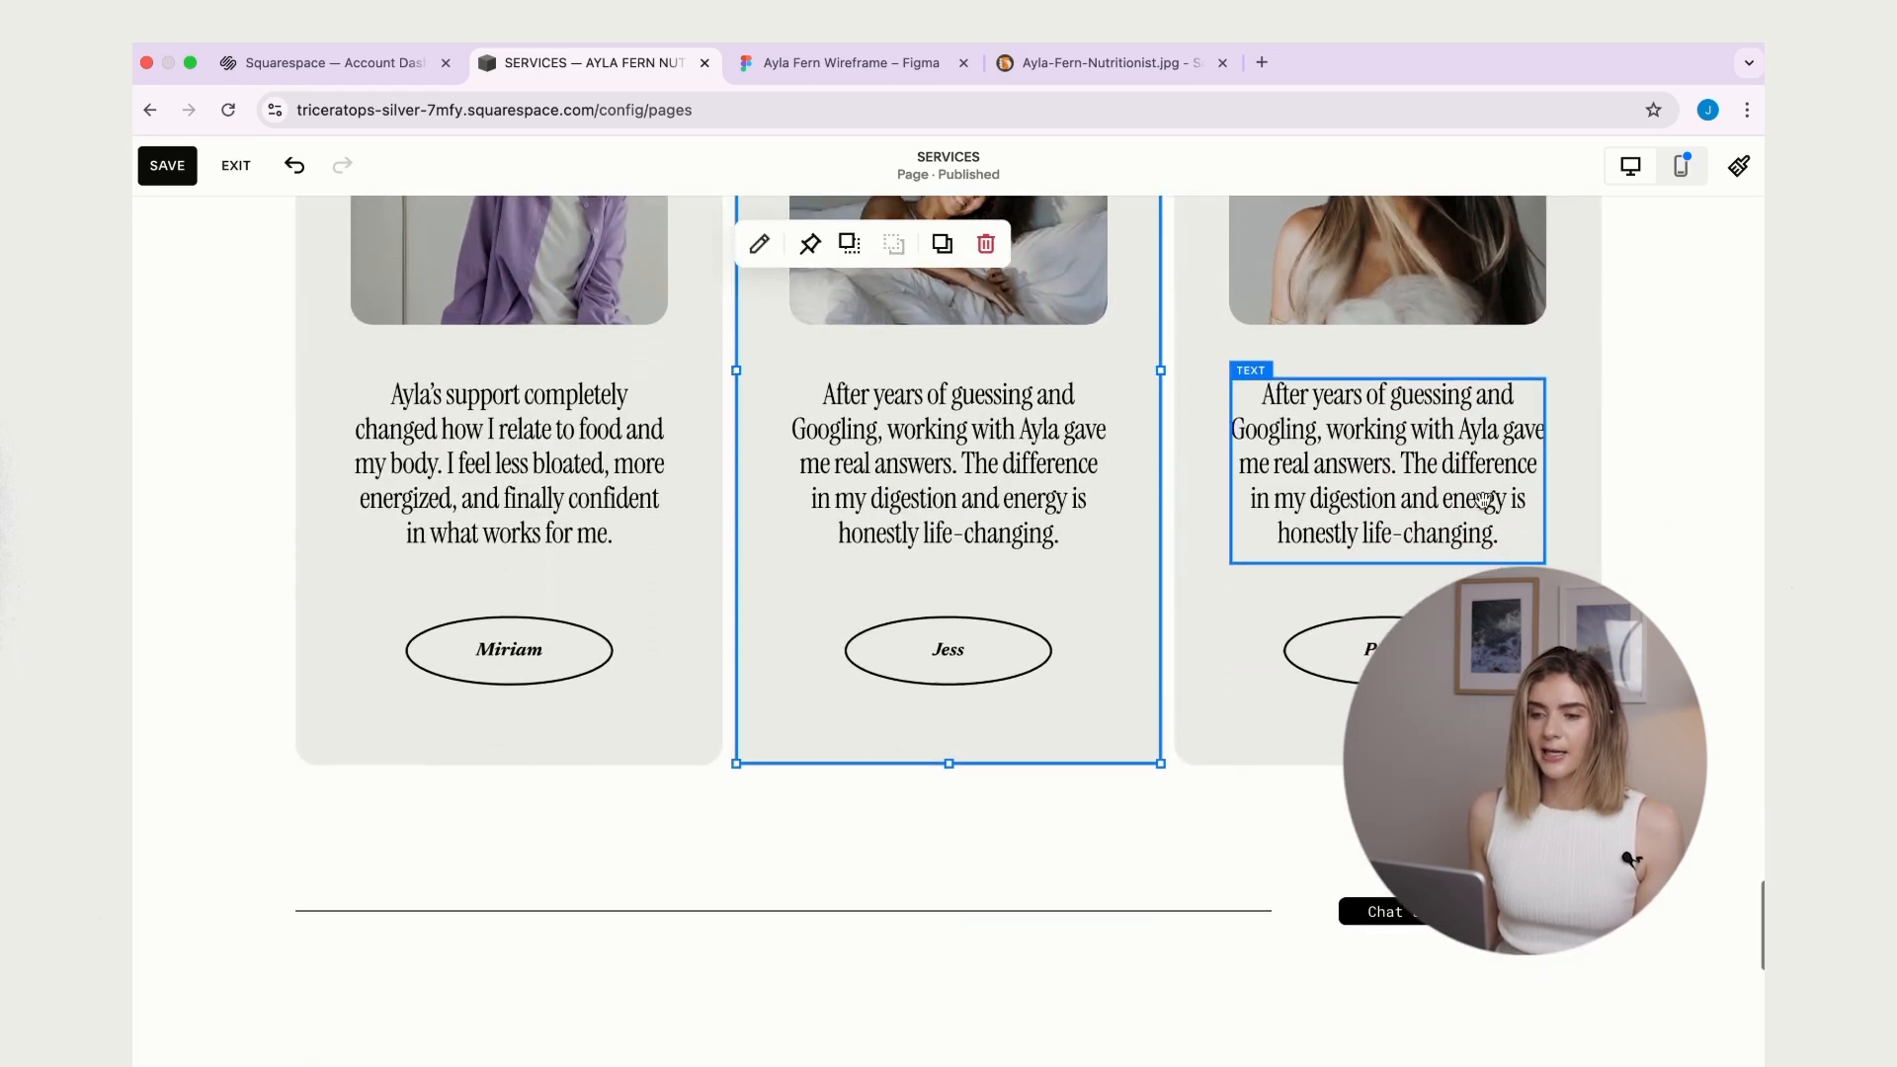
{"action": "scroll", "coordinate": [1383, 513], "scroll_direction": "up", "scroll_amount": 10}
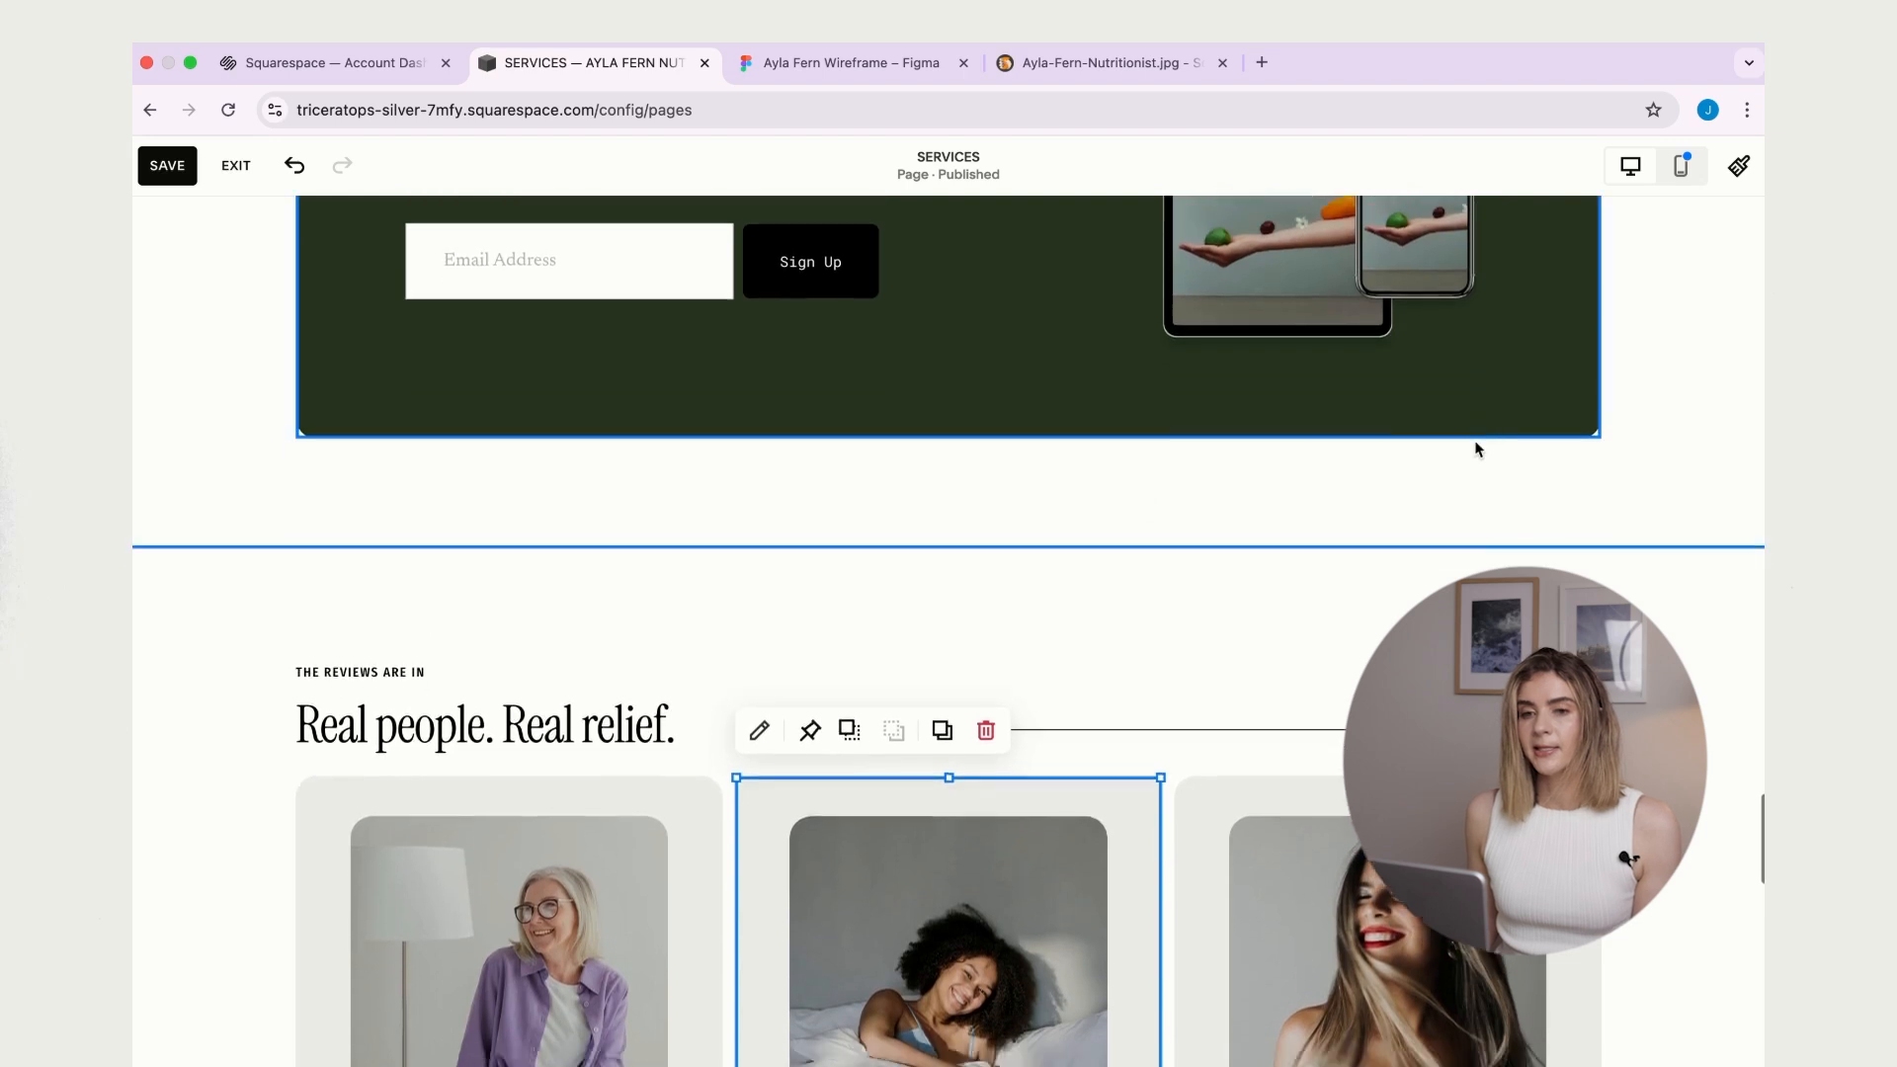
{"action": "scroll", "coordinate": [1541, 465], "scroll_direction": "down", "scroll_amount": 5}
- Apply a grey colour theme to the reviews section
{"action": "scroll", "coordinate": [1623, 486], "scroll_direction": "down", "scroll_amount": 2}
{"action": "left_click", "coordinate": [1585, 466]}
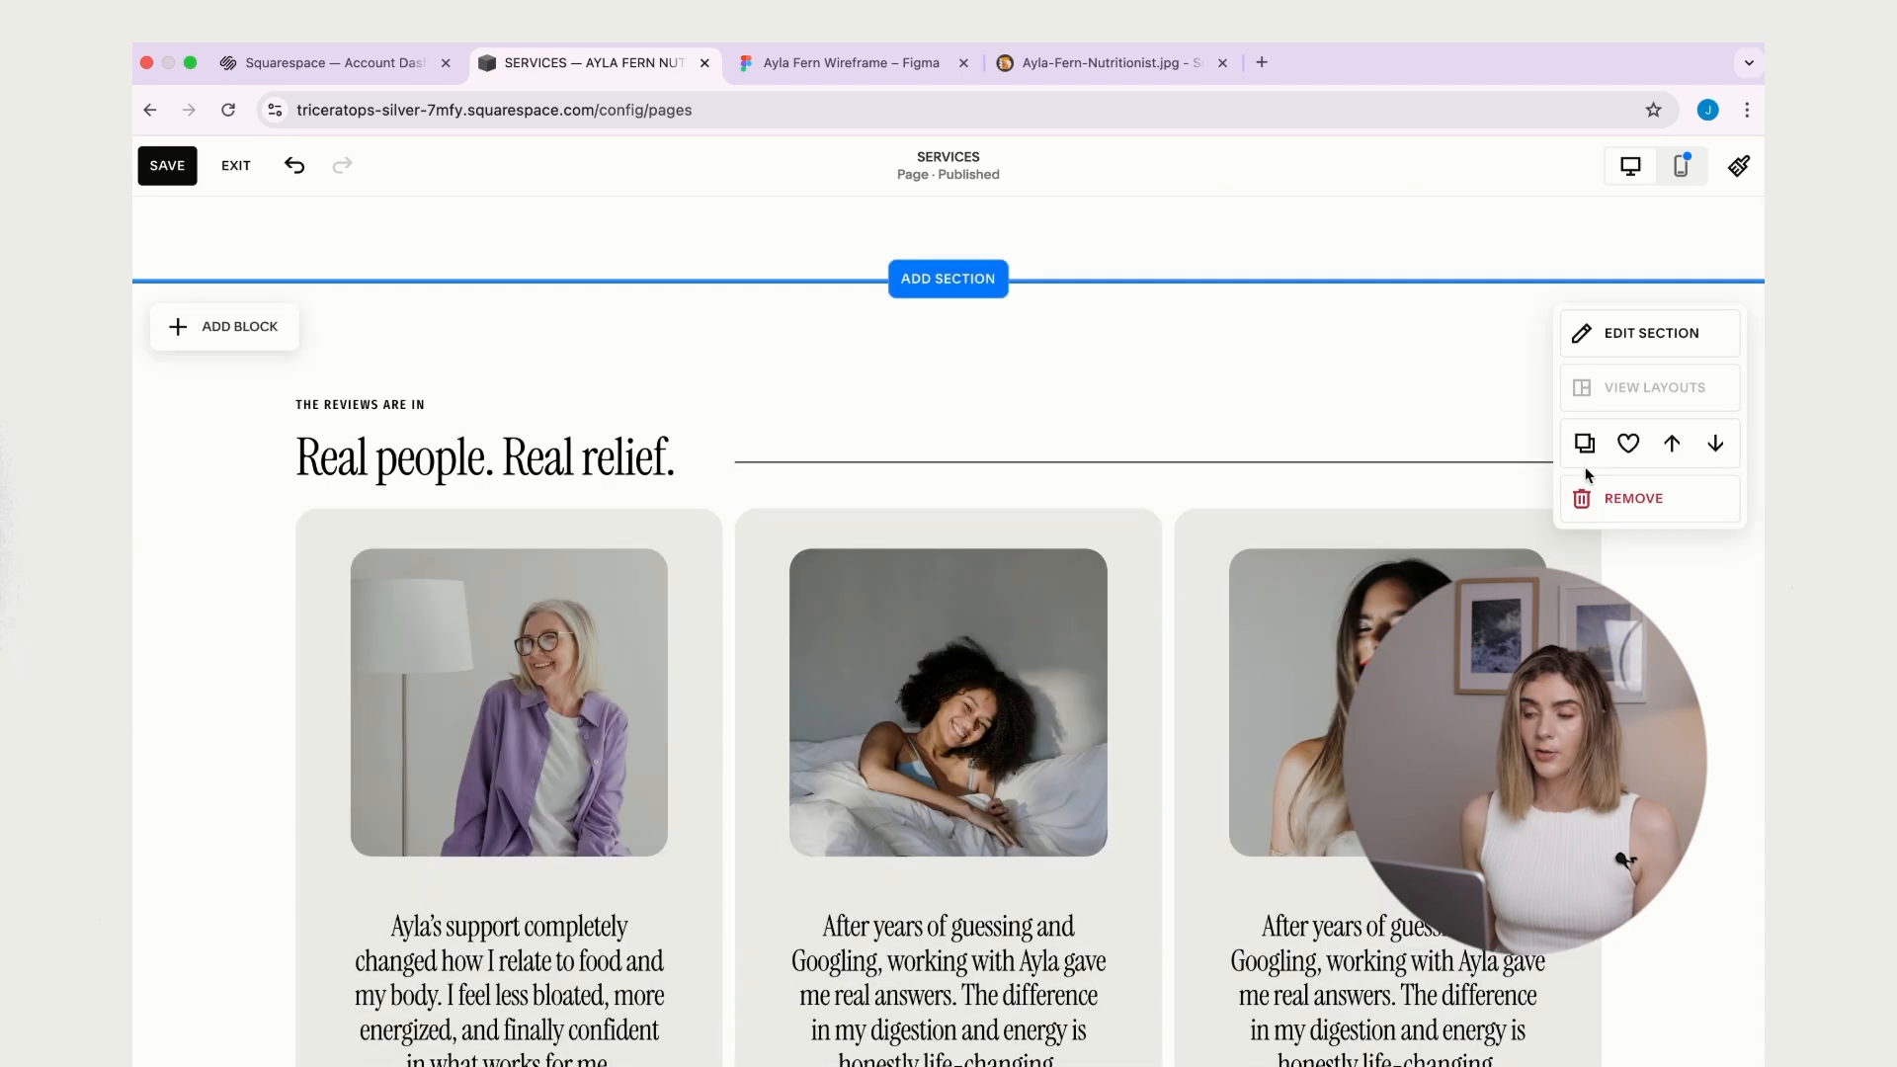
{"action": "left_click", "coordinate": [1635, 334]}
{"action": "left_click", "coordinate": [1620, 397]}
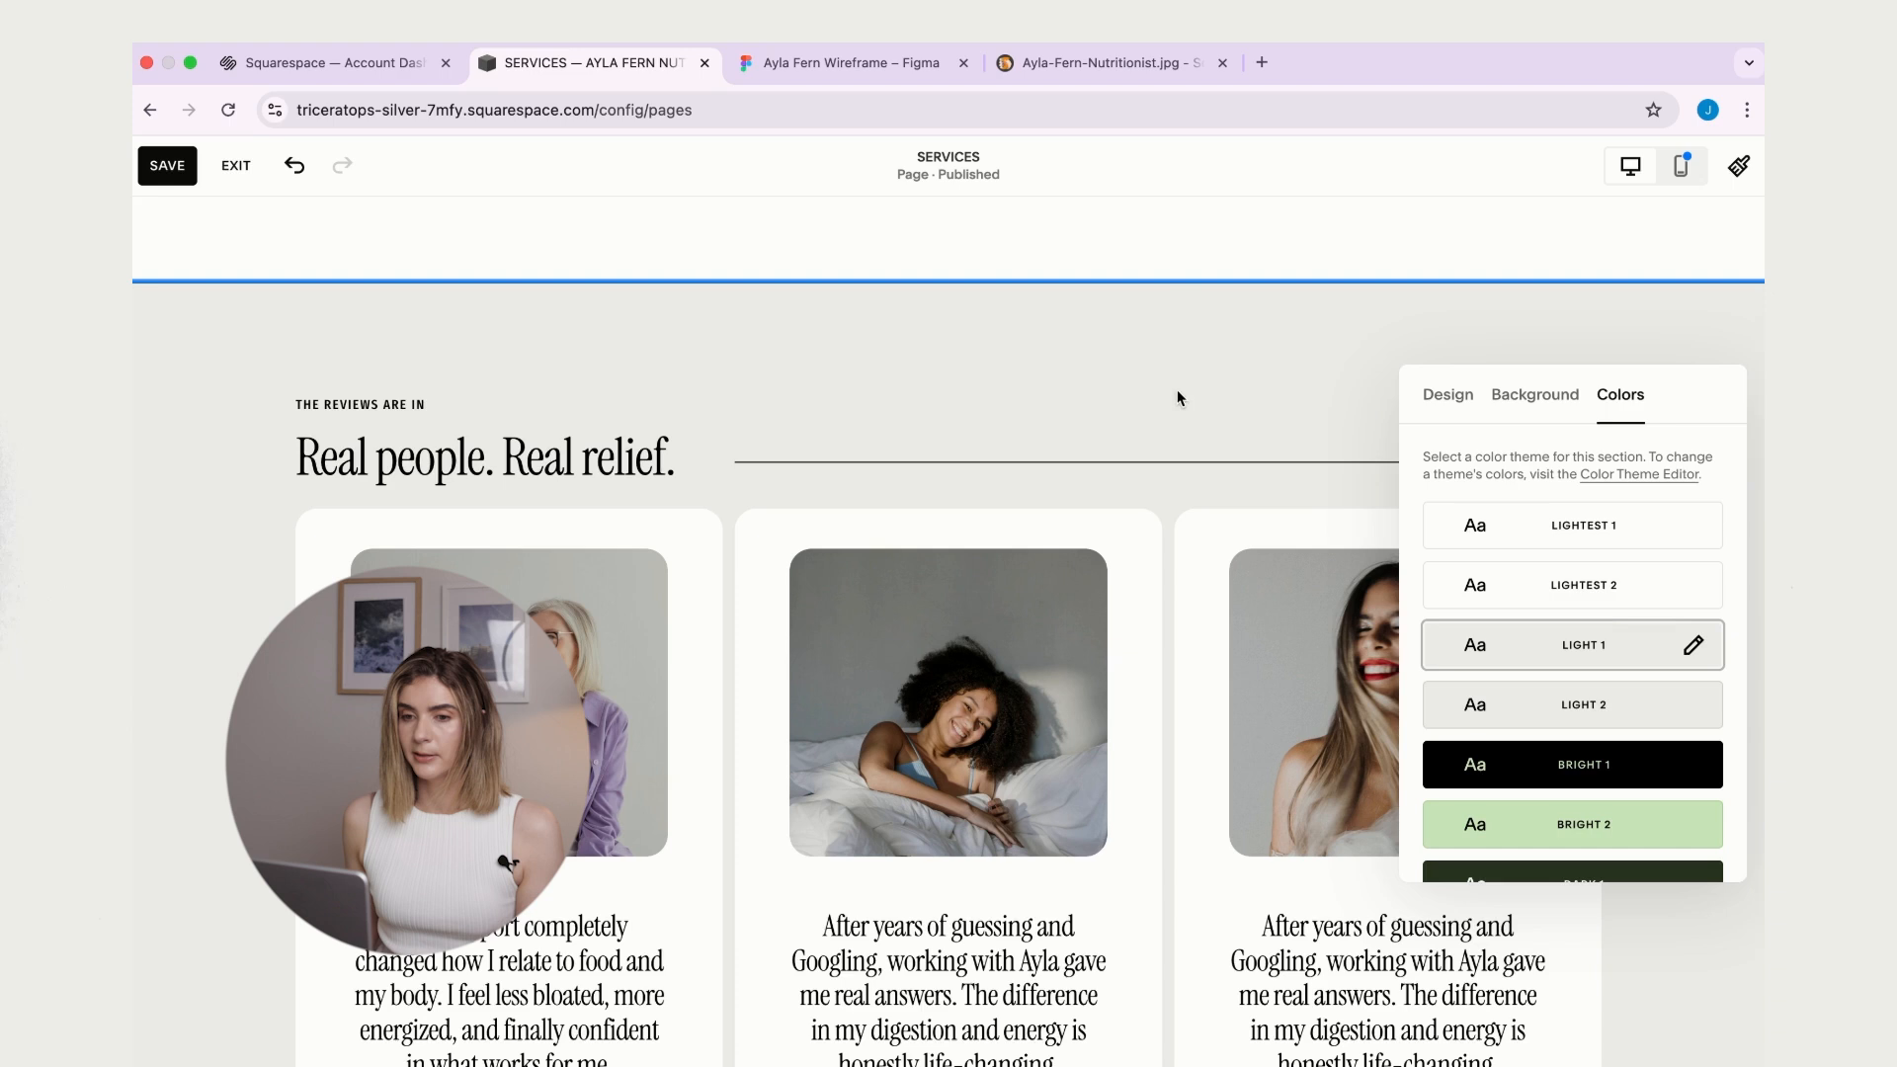
{"action": "left_click", "coordinate": [761, 305]}
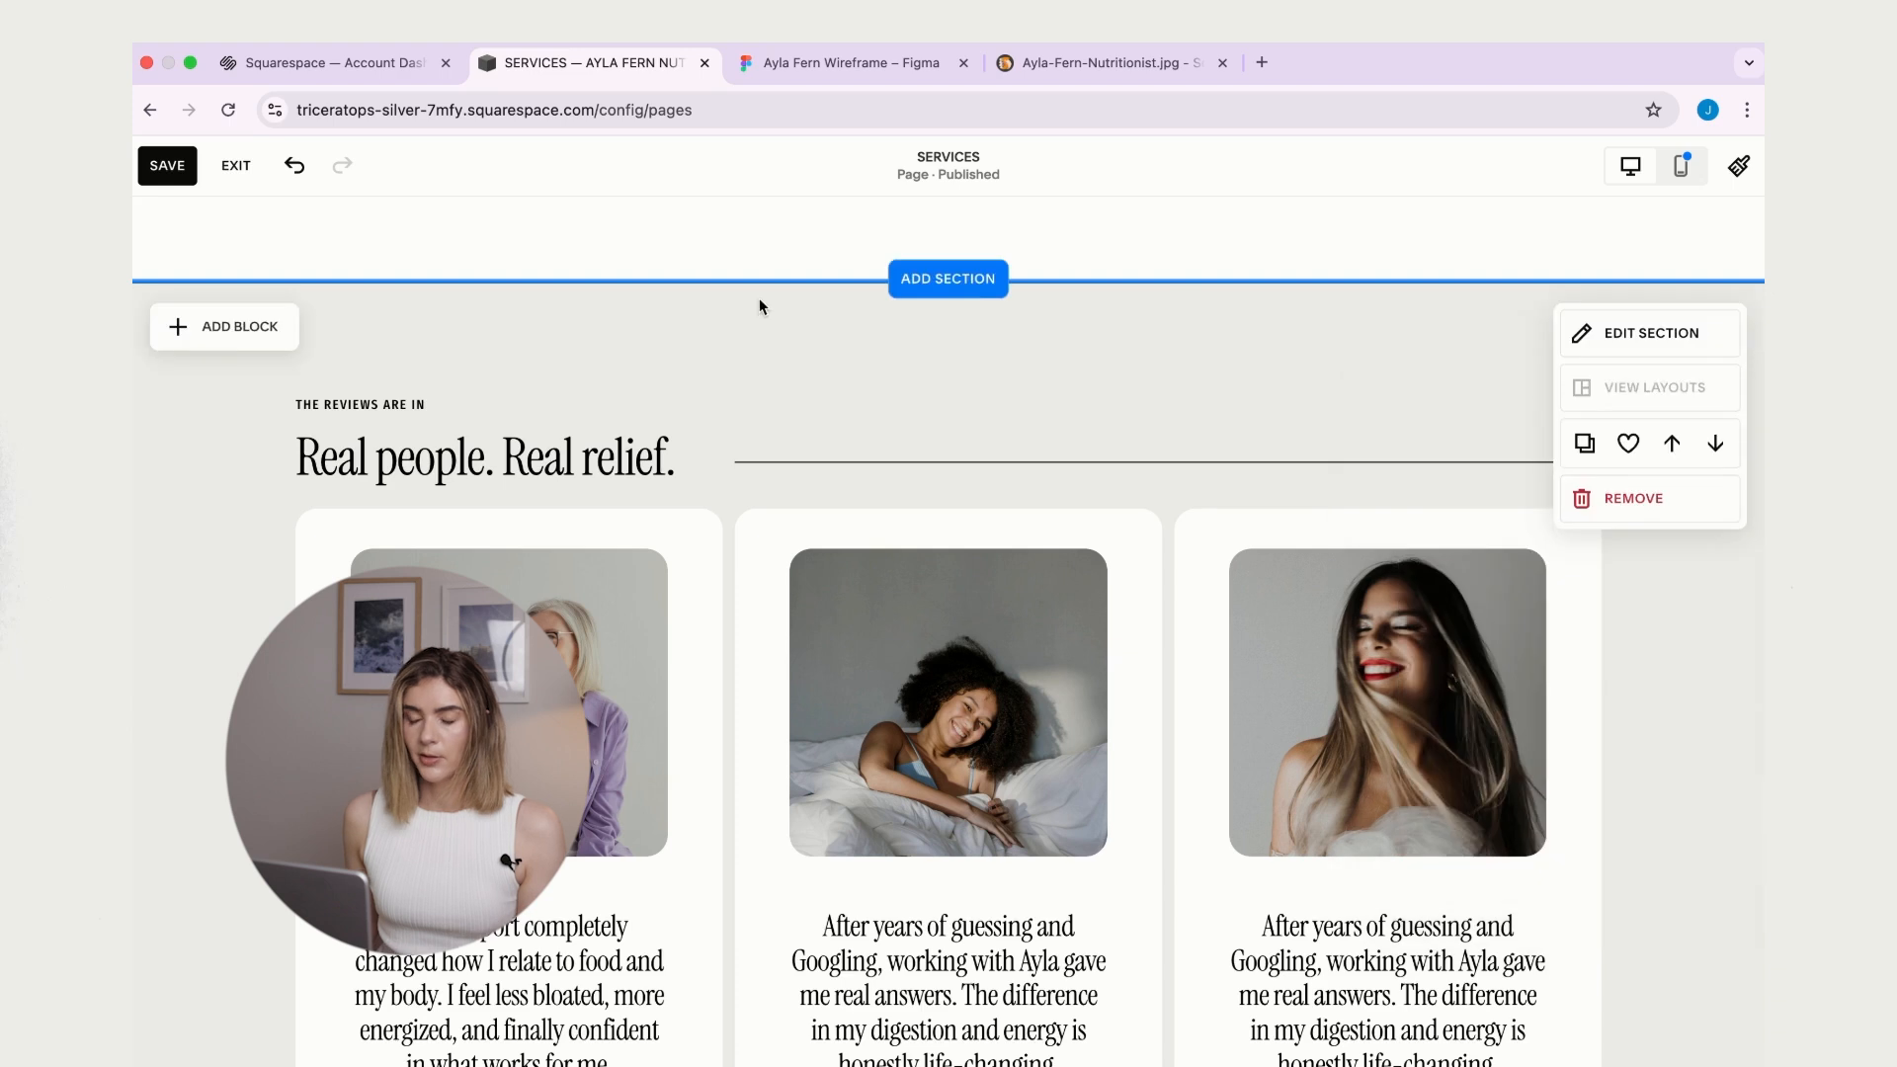
- Move the divider and Chat about your options button up, then bring up the Figma wireframe
{"action": "scroll", "coordinate": [1080, 494], "scroll_direction": "down", "scroll_amount": 3}
{"action": "scroll", "coordinate": [1079, 494], "scroll_direction": "down", "scroll_amount": 4}
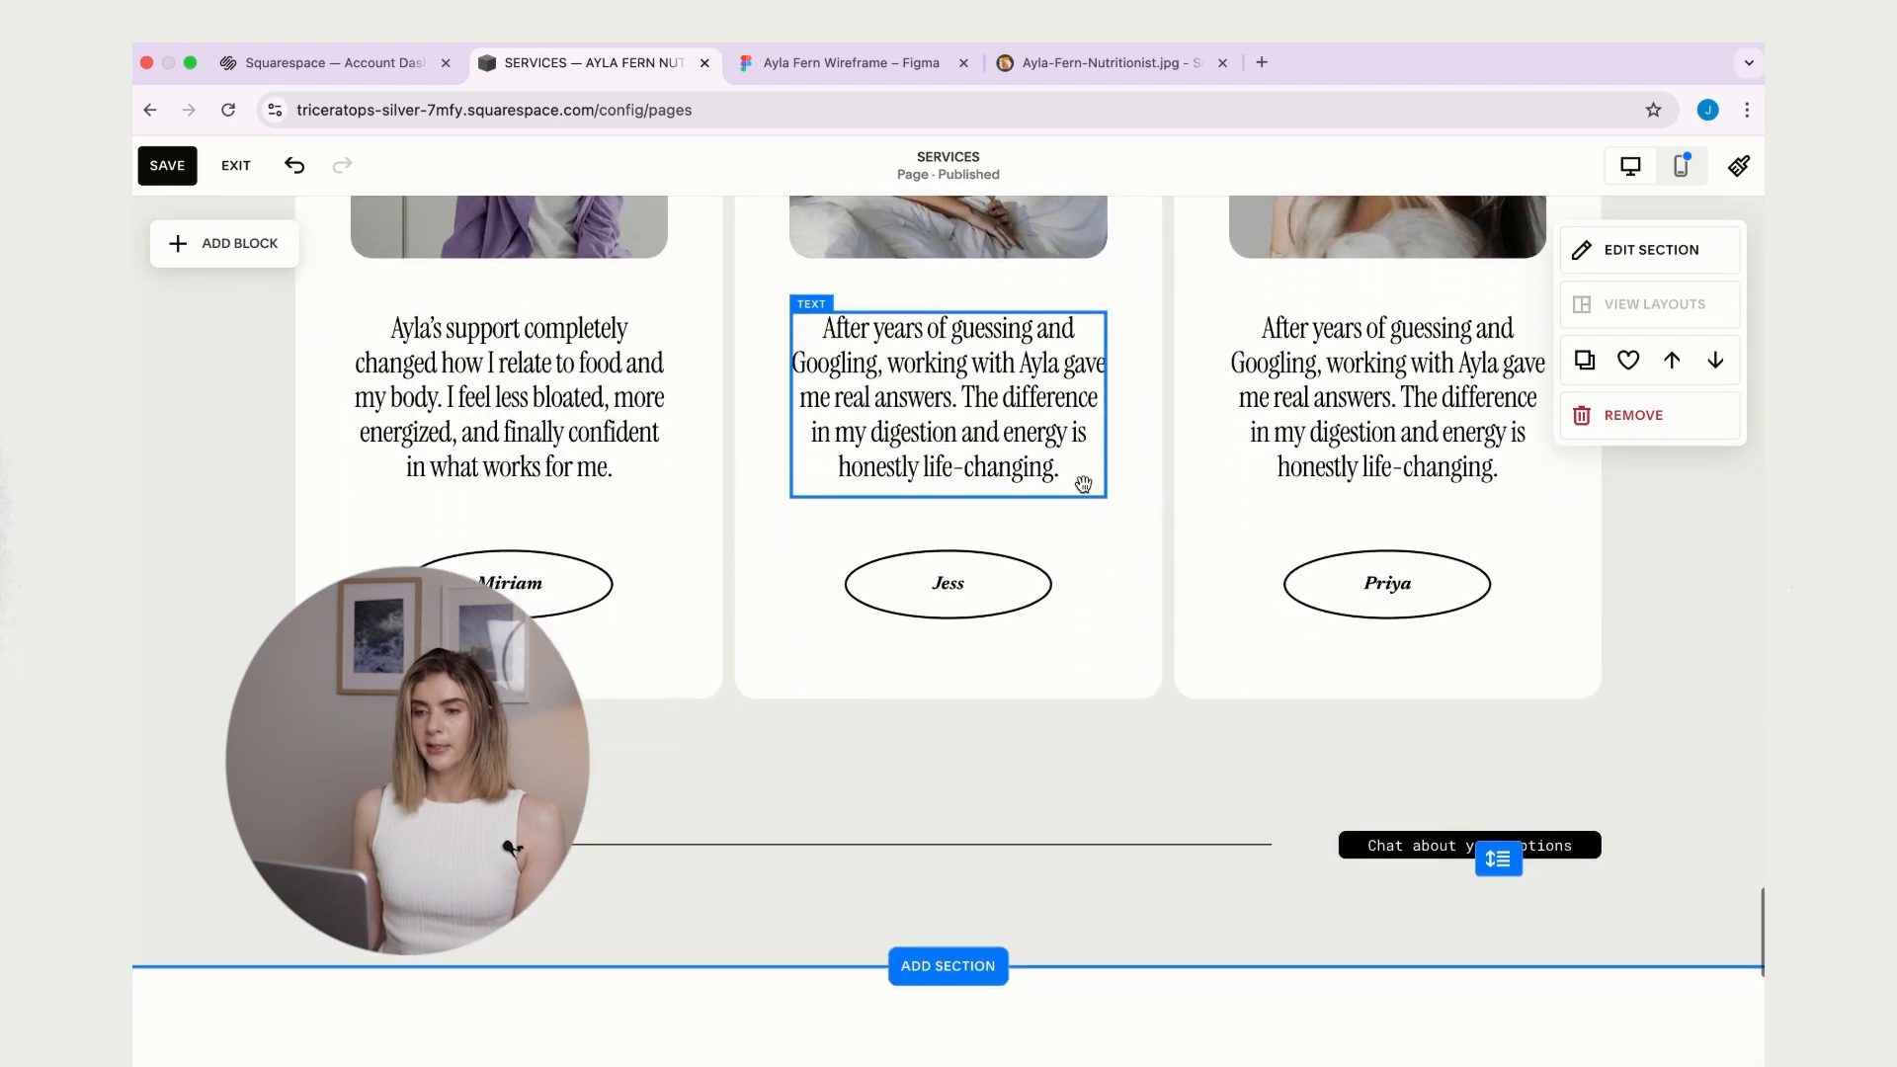
{"action": "left_click_drag", "start_coordinate": [1616, 753], "coordinate": [983, 889]}
{"action": "left_click_drag", "start_coordinate": [1394, 843], "coordinate": [1393, 760]}
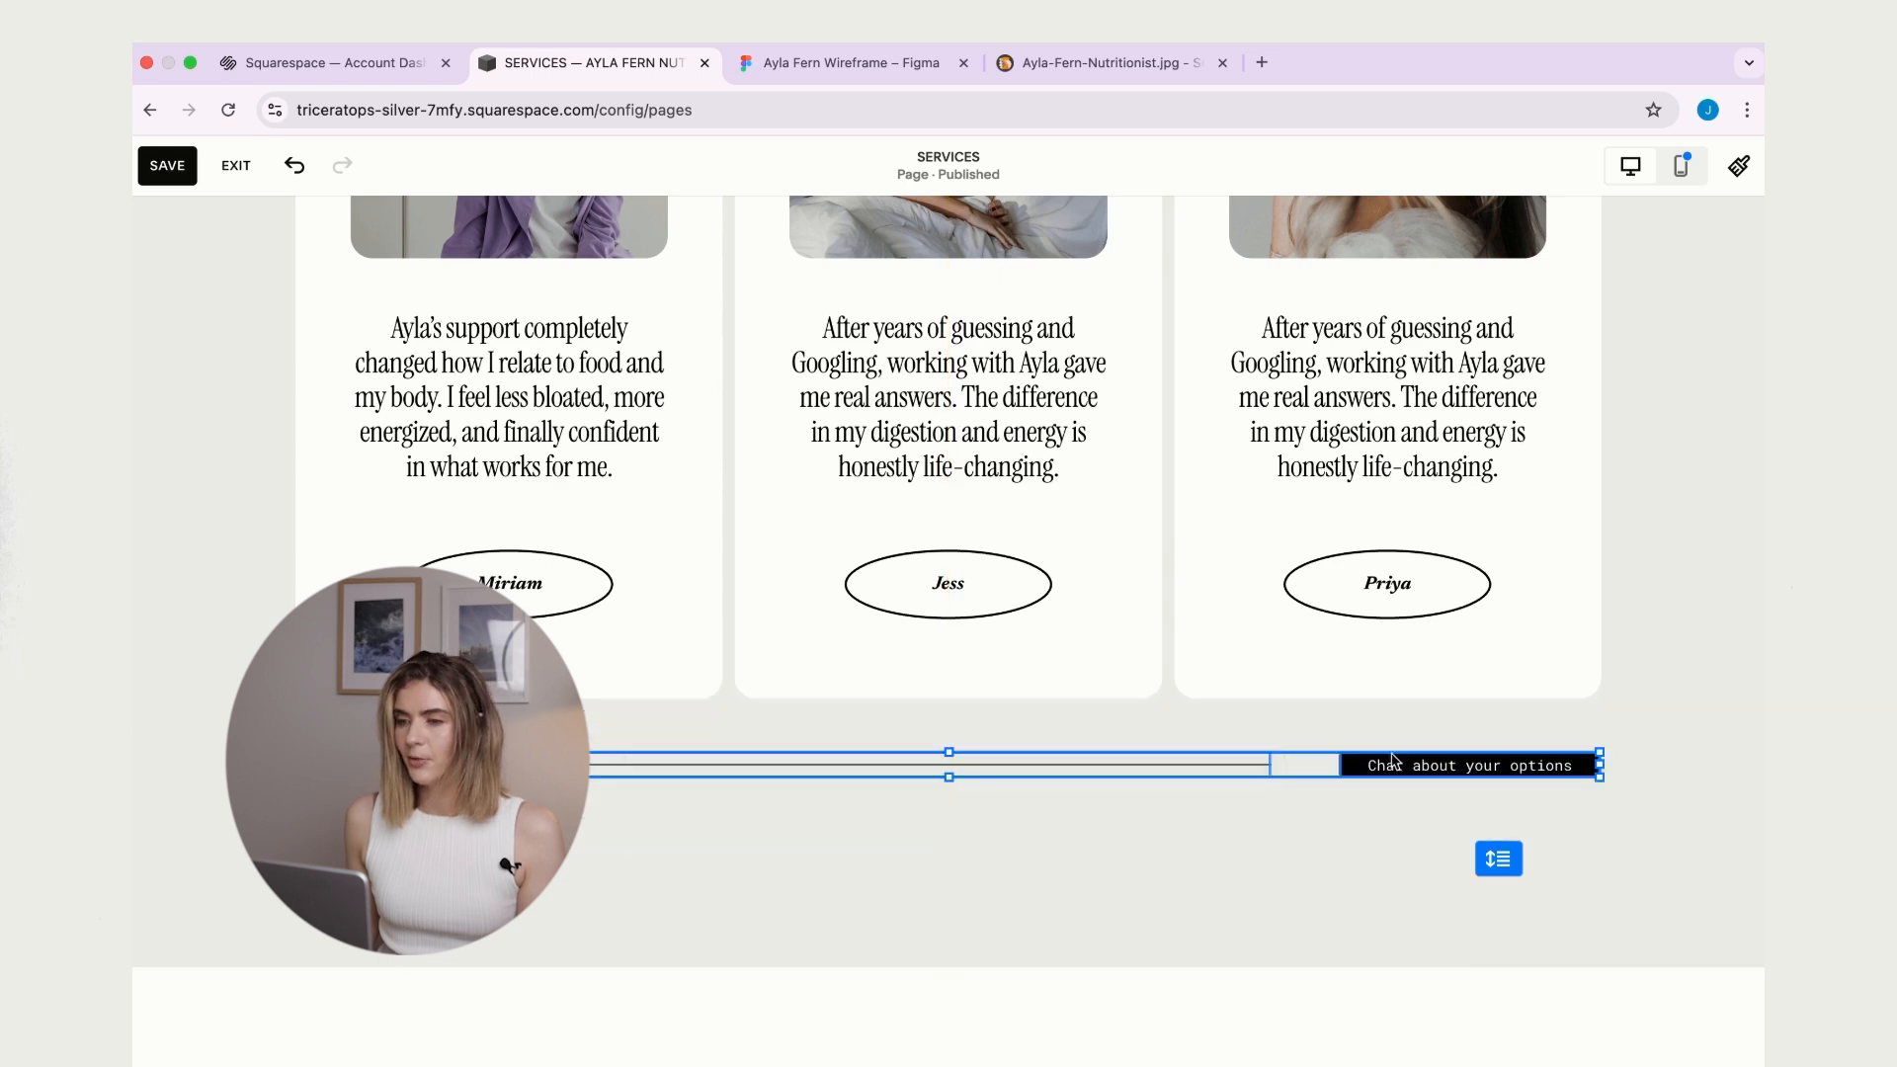
{"action": "left_click", "coordinate": [1665, 725]}
{"action": "scroll", "coordinate": [1663, 727], "scroll_direction": "up", "scroll_amount": 5}
{"action": "scroll", "coordinate": [1661, 771], "scroll_direction": "down", "scroll_amount": 4}
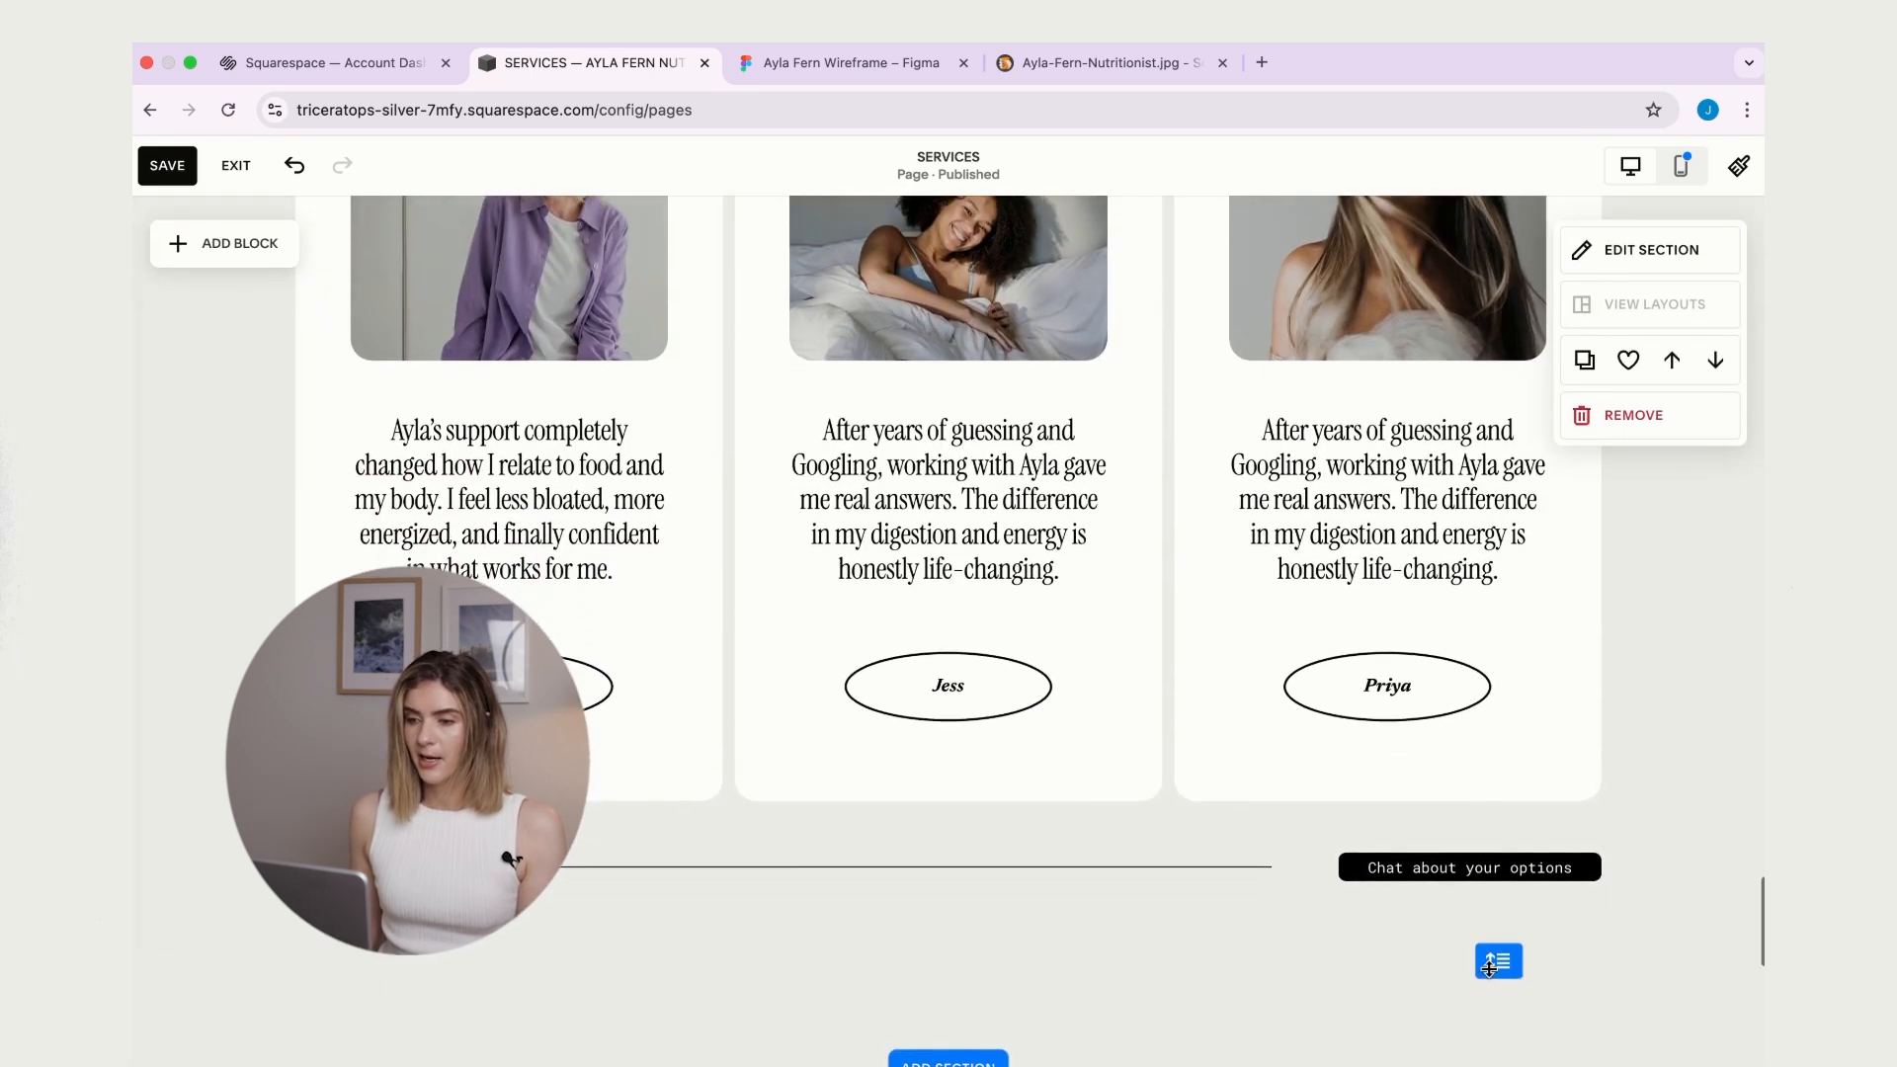
{"action": "scroll", "coordinate": [1685, 691], "scroll_direction": "up", "scroll_amount": 2}
{"action": "scroll", "coordinate": [1685, 691], "scroll_direction": "up", "scroll_amount": 4}
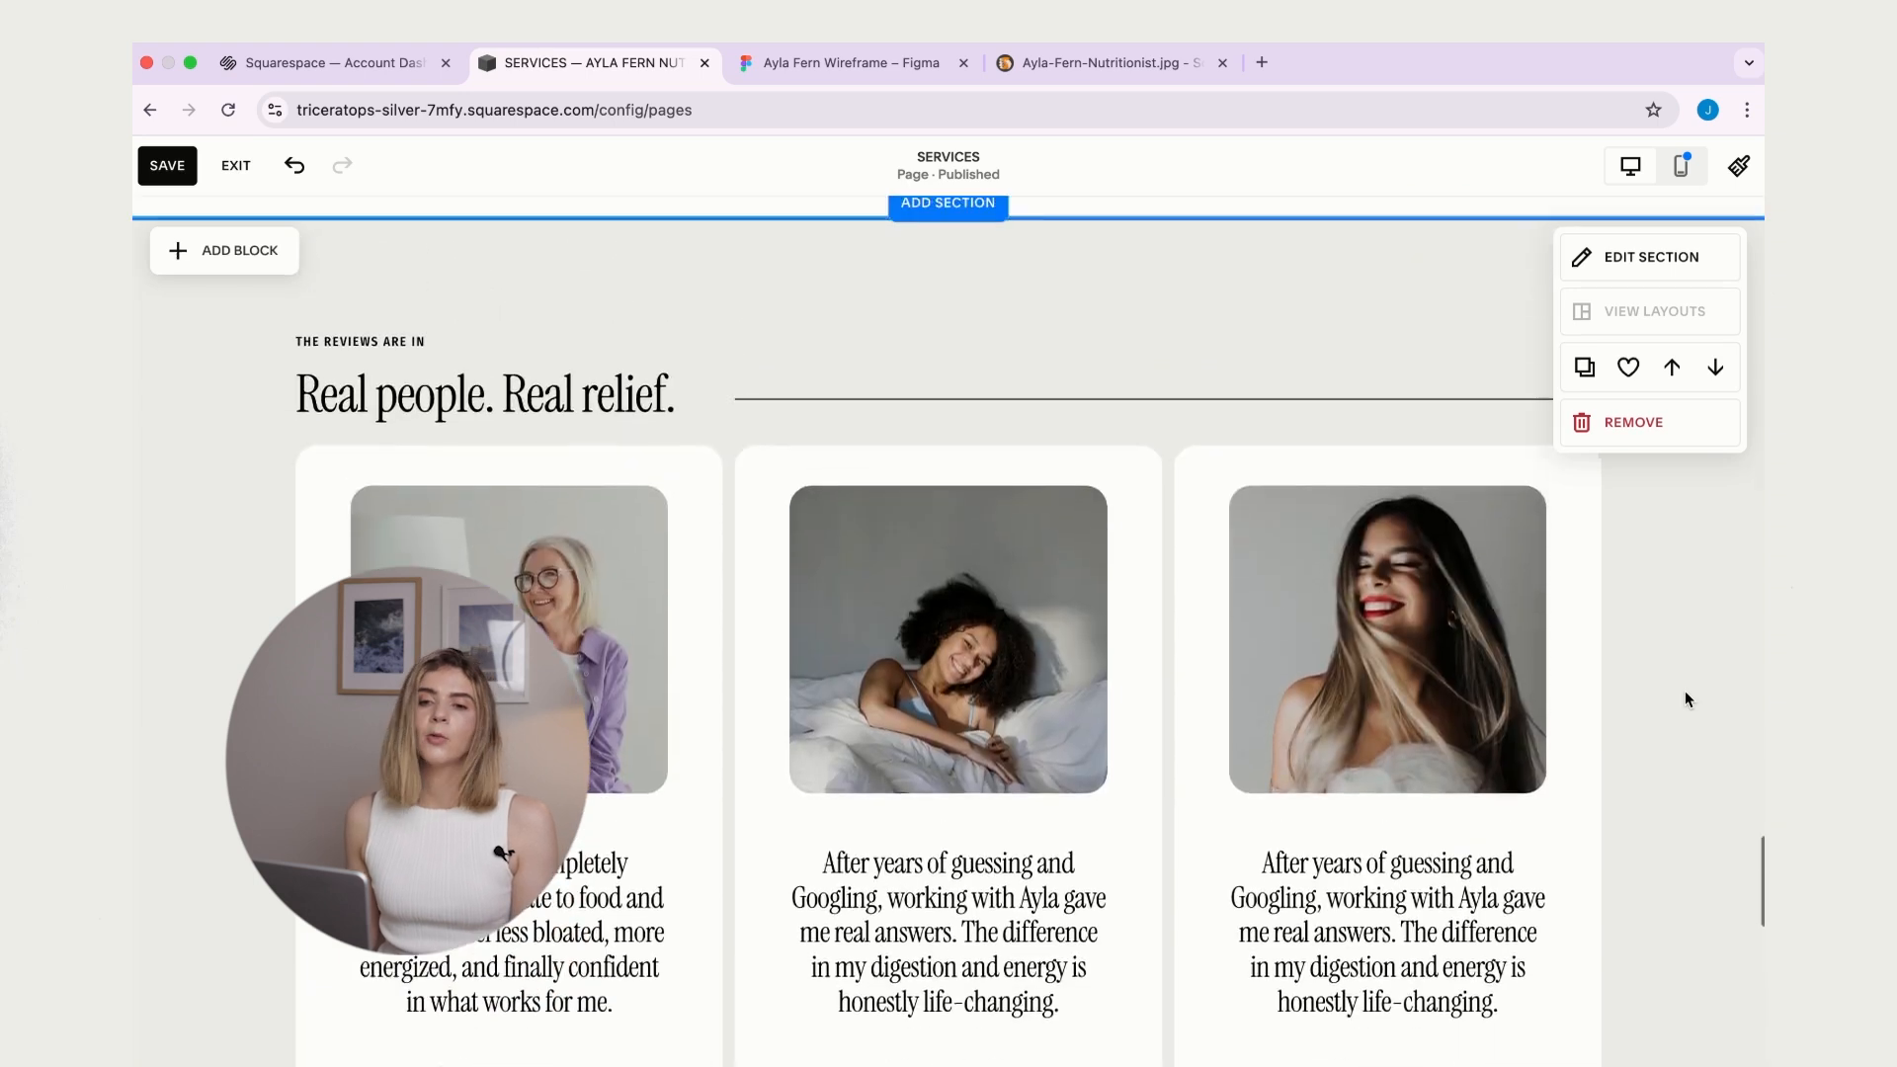
{"action": "scroll", "coordinate": [1685, 690], "scroll_direction": "down", "scroll_amount": 4}
{"action": "scroll", "coordinate": [1686, 700], "scroll_direction": "down", "scroll_amount": 2}
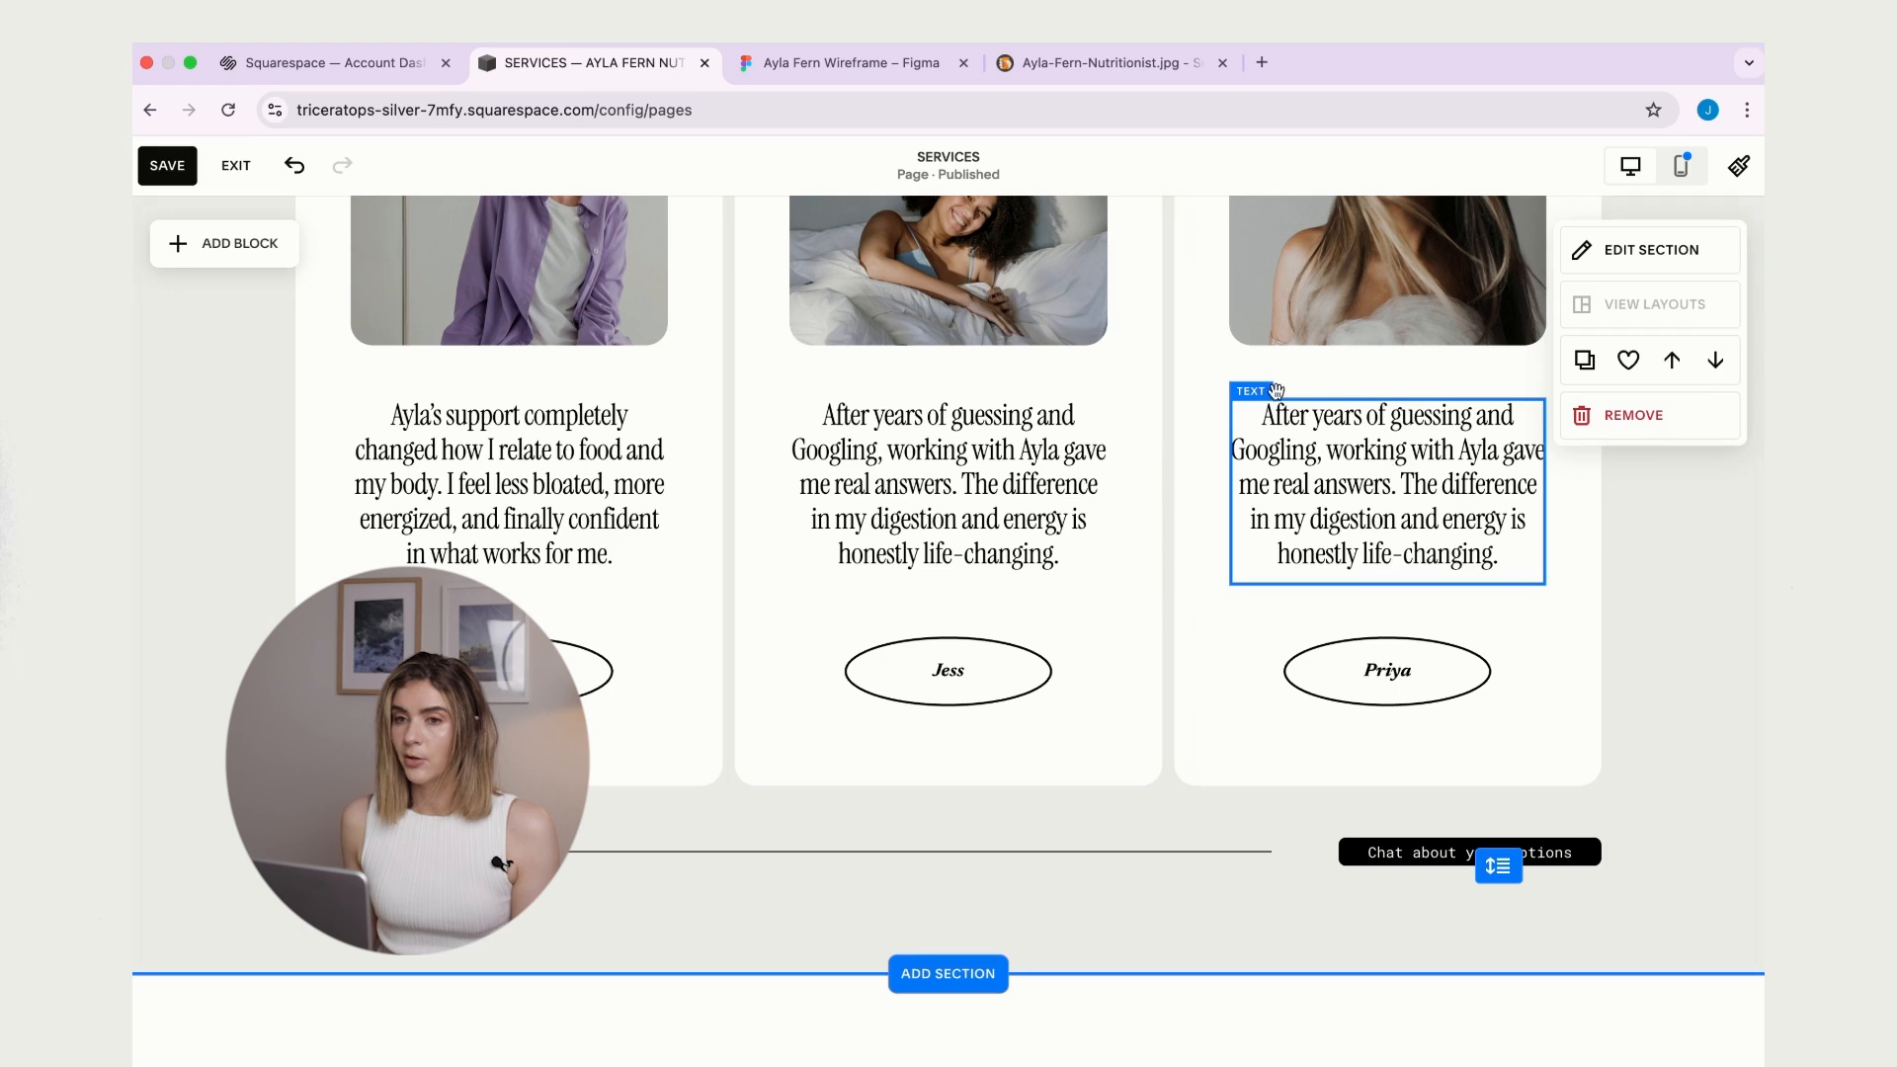
{"action": "left_click", "coordinate": [805, 65]}
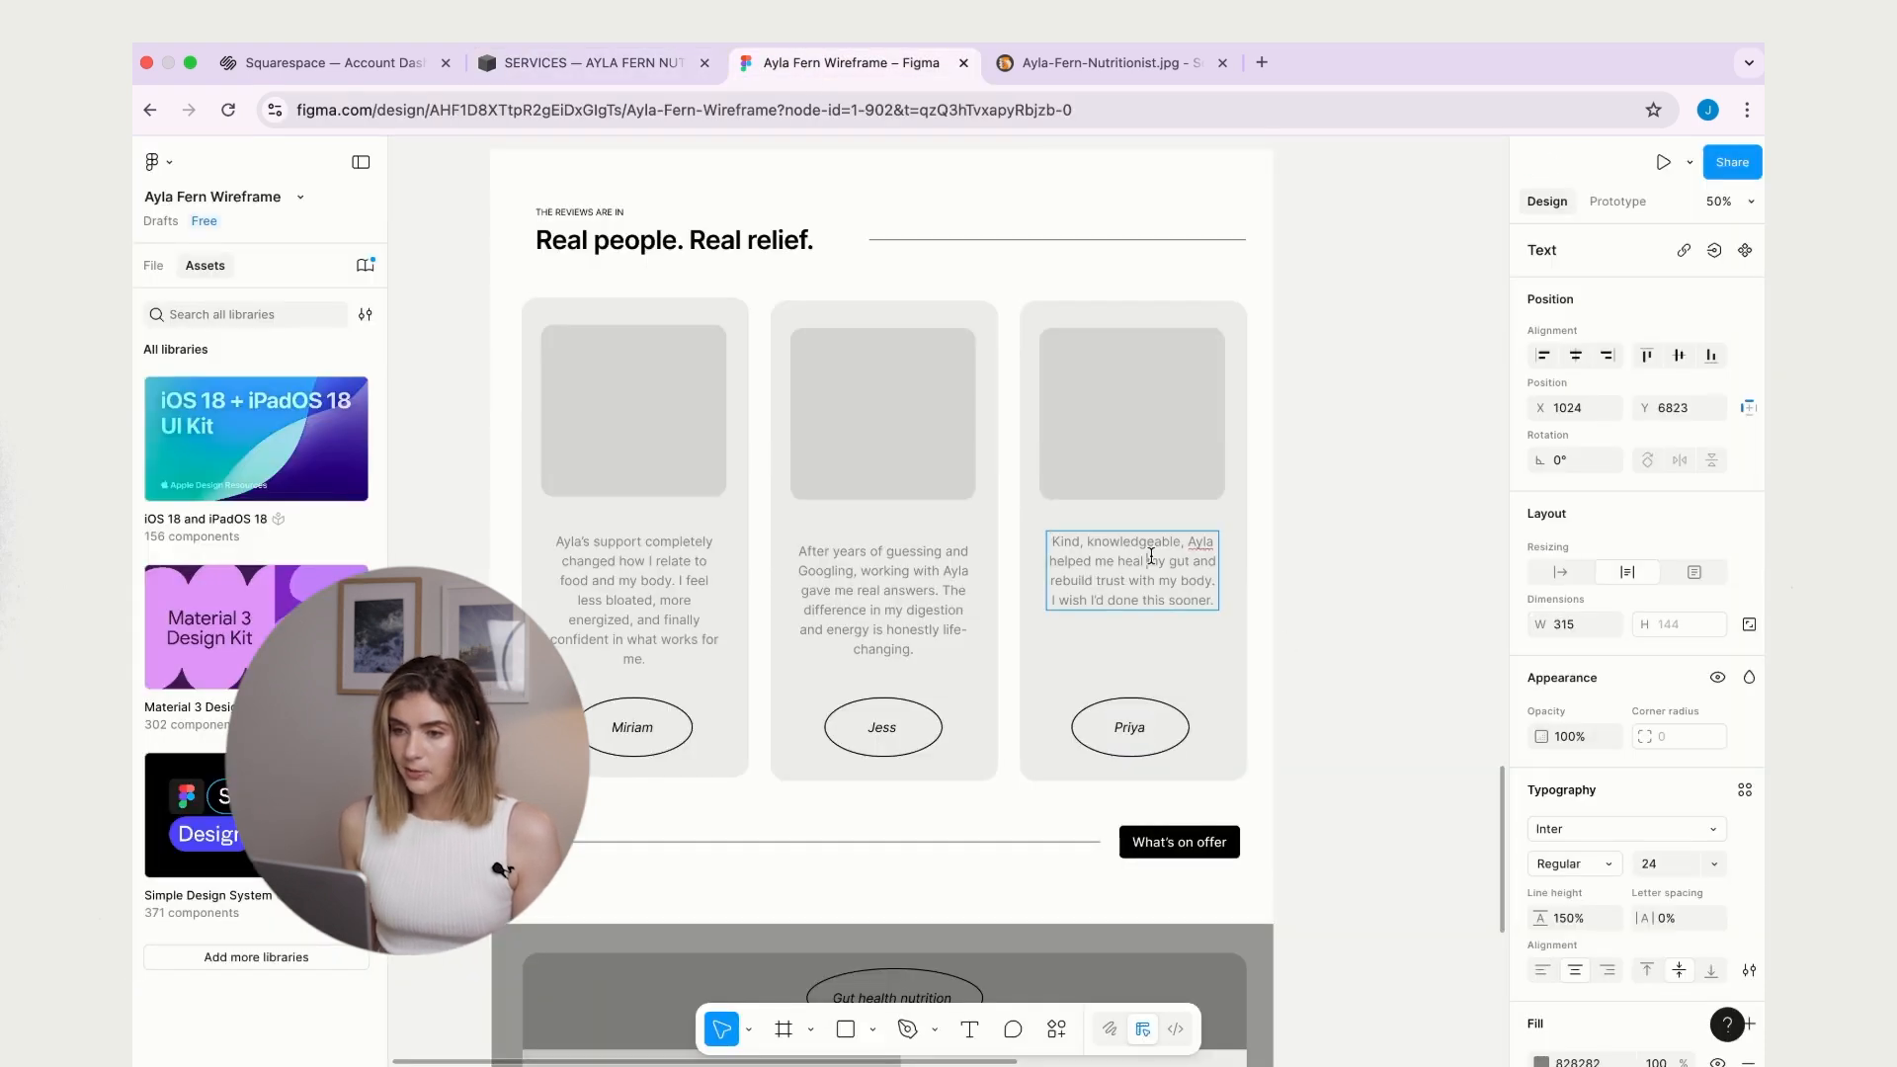
- Paste the wireframe's 'Kind, knowledgeable' quote over the third card's testimonial
{"action": "key", "text": "super+a"}
{"action": "key", "text": "super+c"}
{"action": "left_click", "coordinate": [593, 63]}
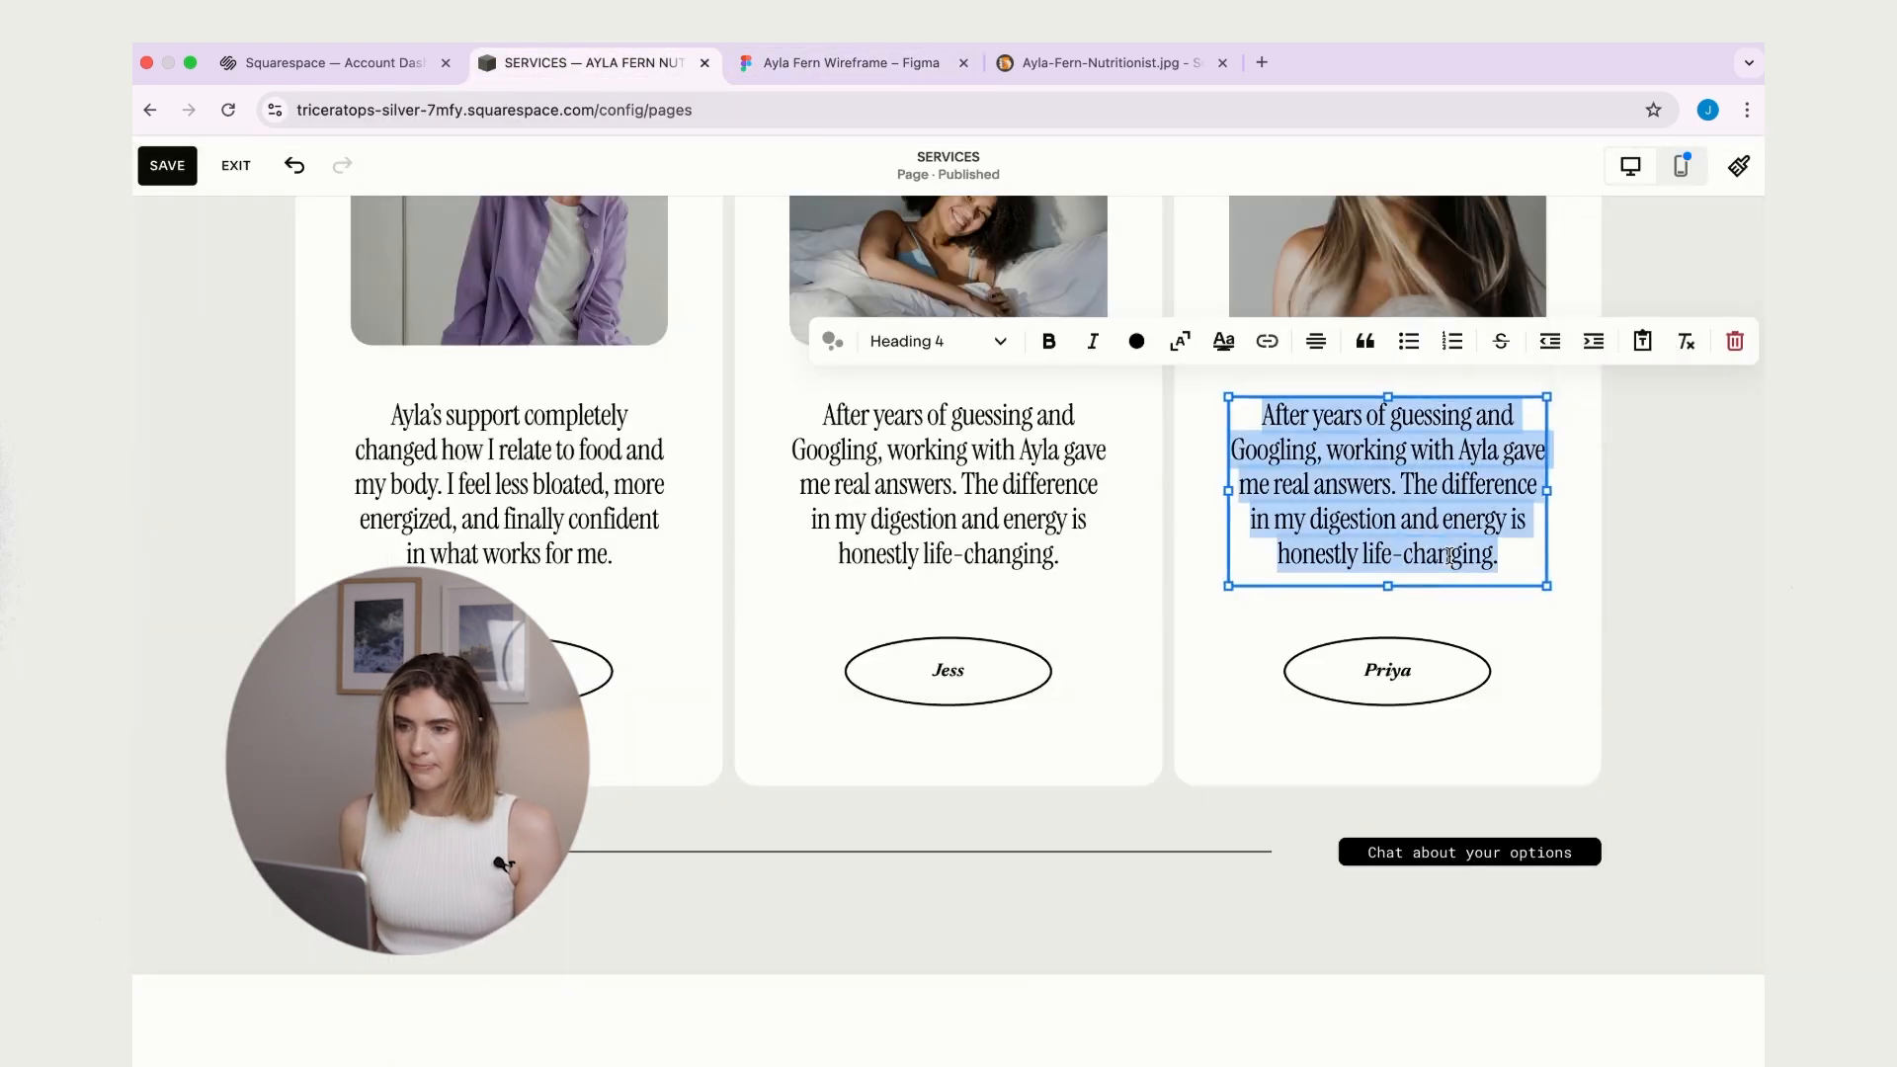
{"action": "key", "text": "super+v"}
{"action": "left_click", "coordinate": [1748, 643]}
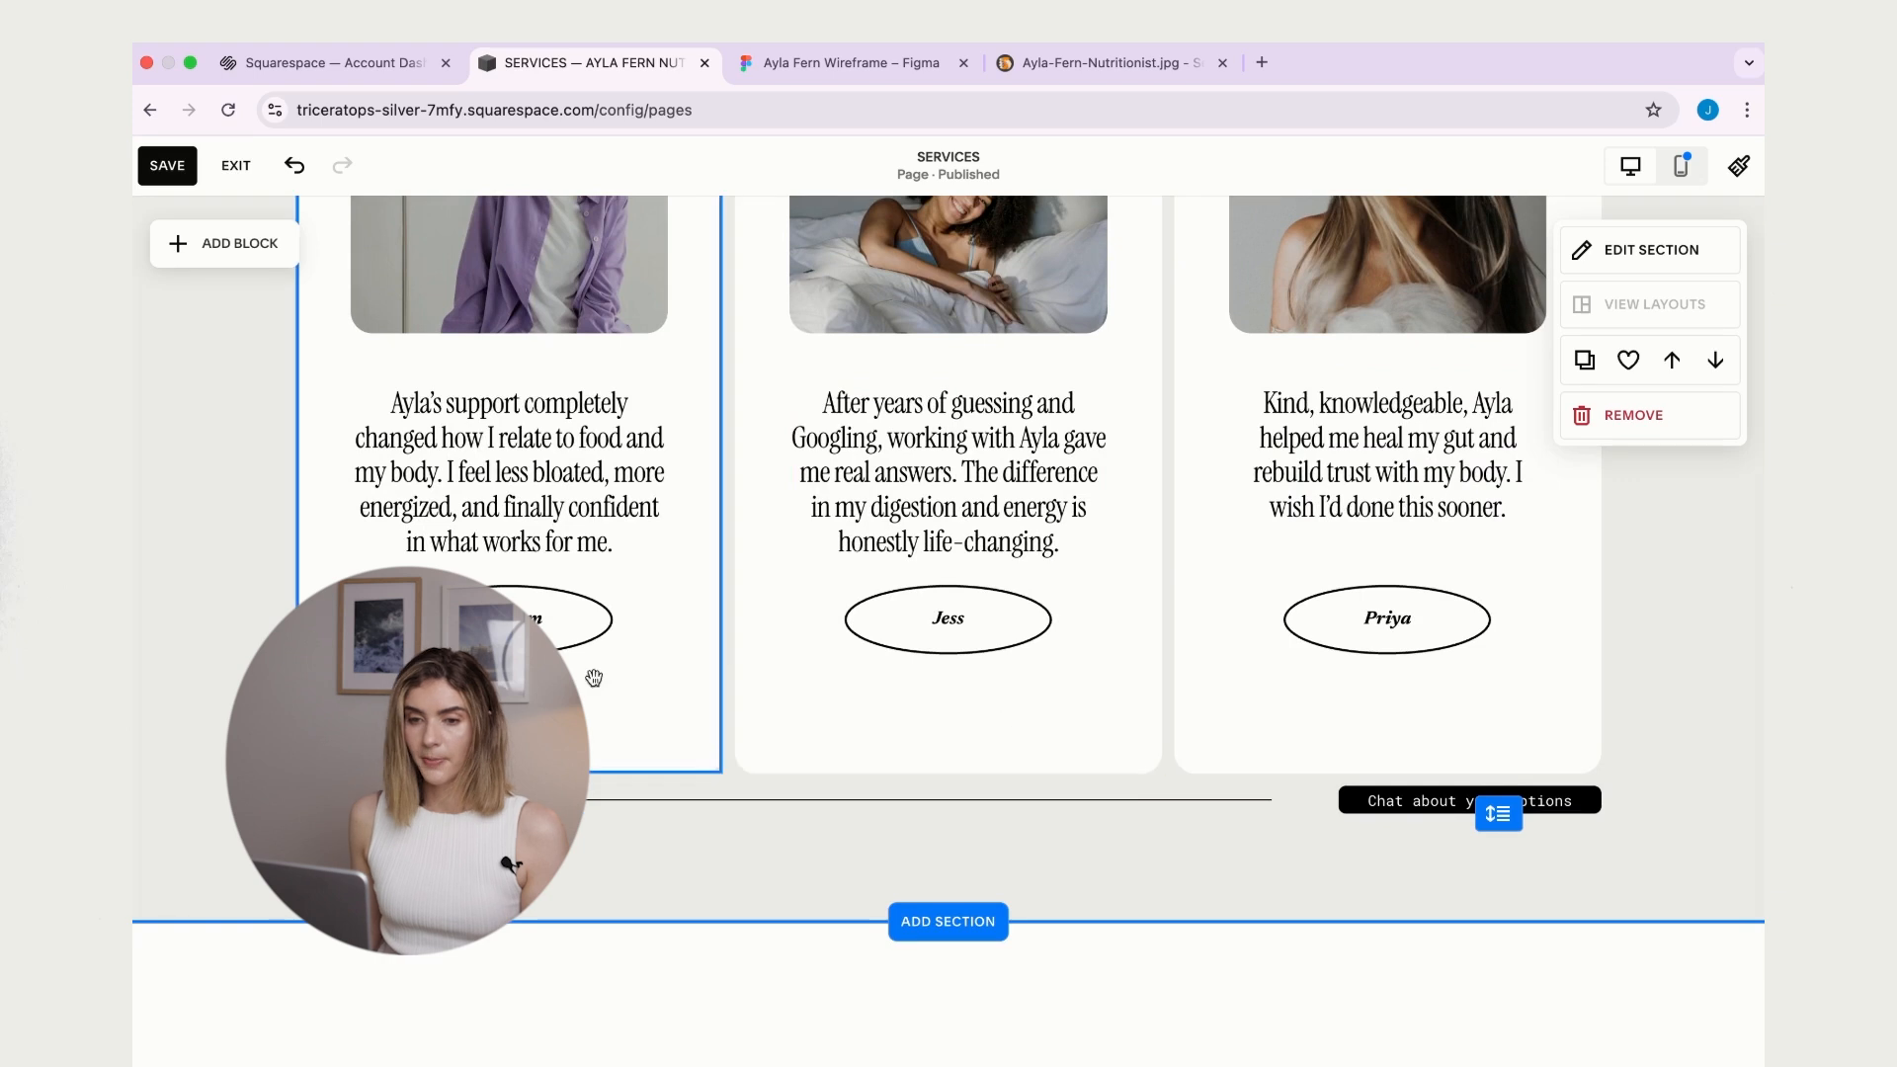
- Lower the name labels and ovals in all three cards by about 40 px
{"action": "left_click_drag", "start_coordinate": [502, 620], "coordinate": [502, 660]}
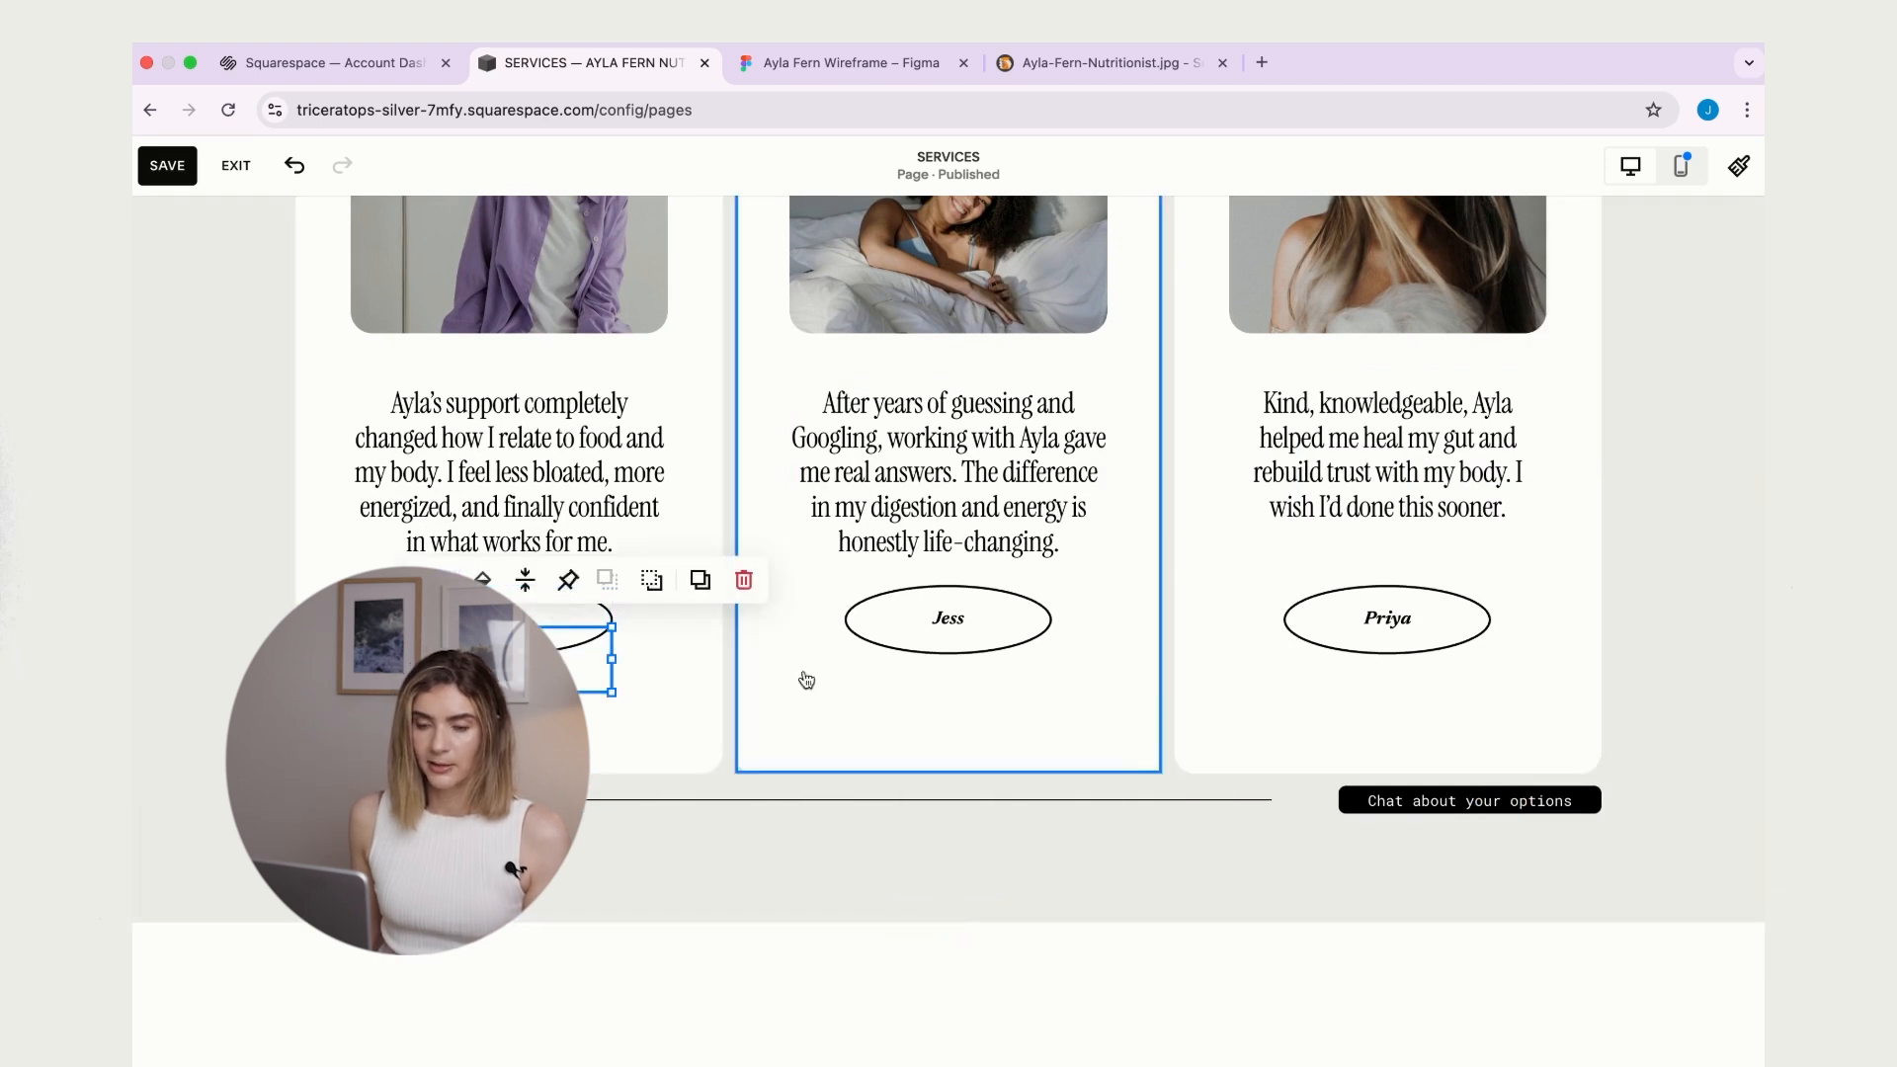
{"action": "left_click", "coordinate": [1189, 853]}
{"action": "left_click", "coordinate": [567, 632]}
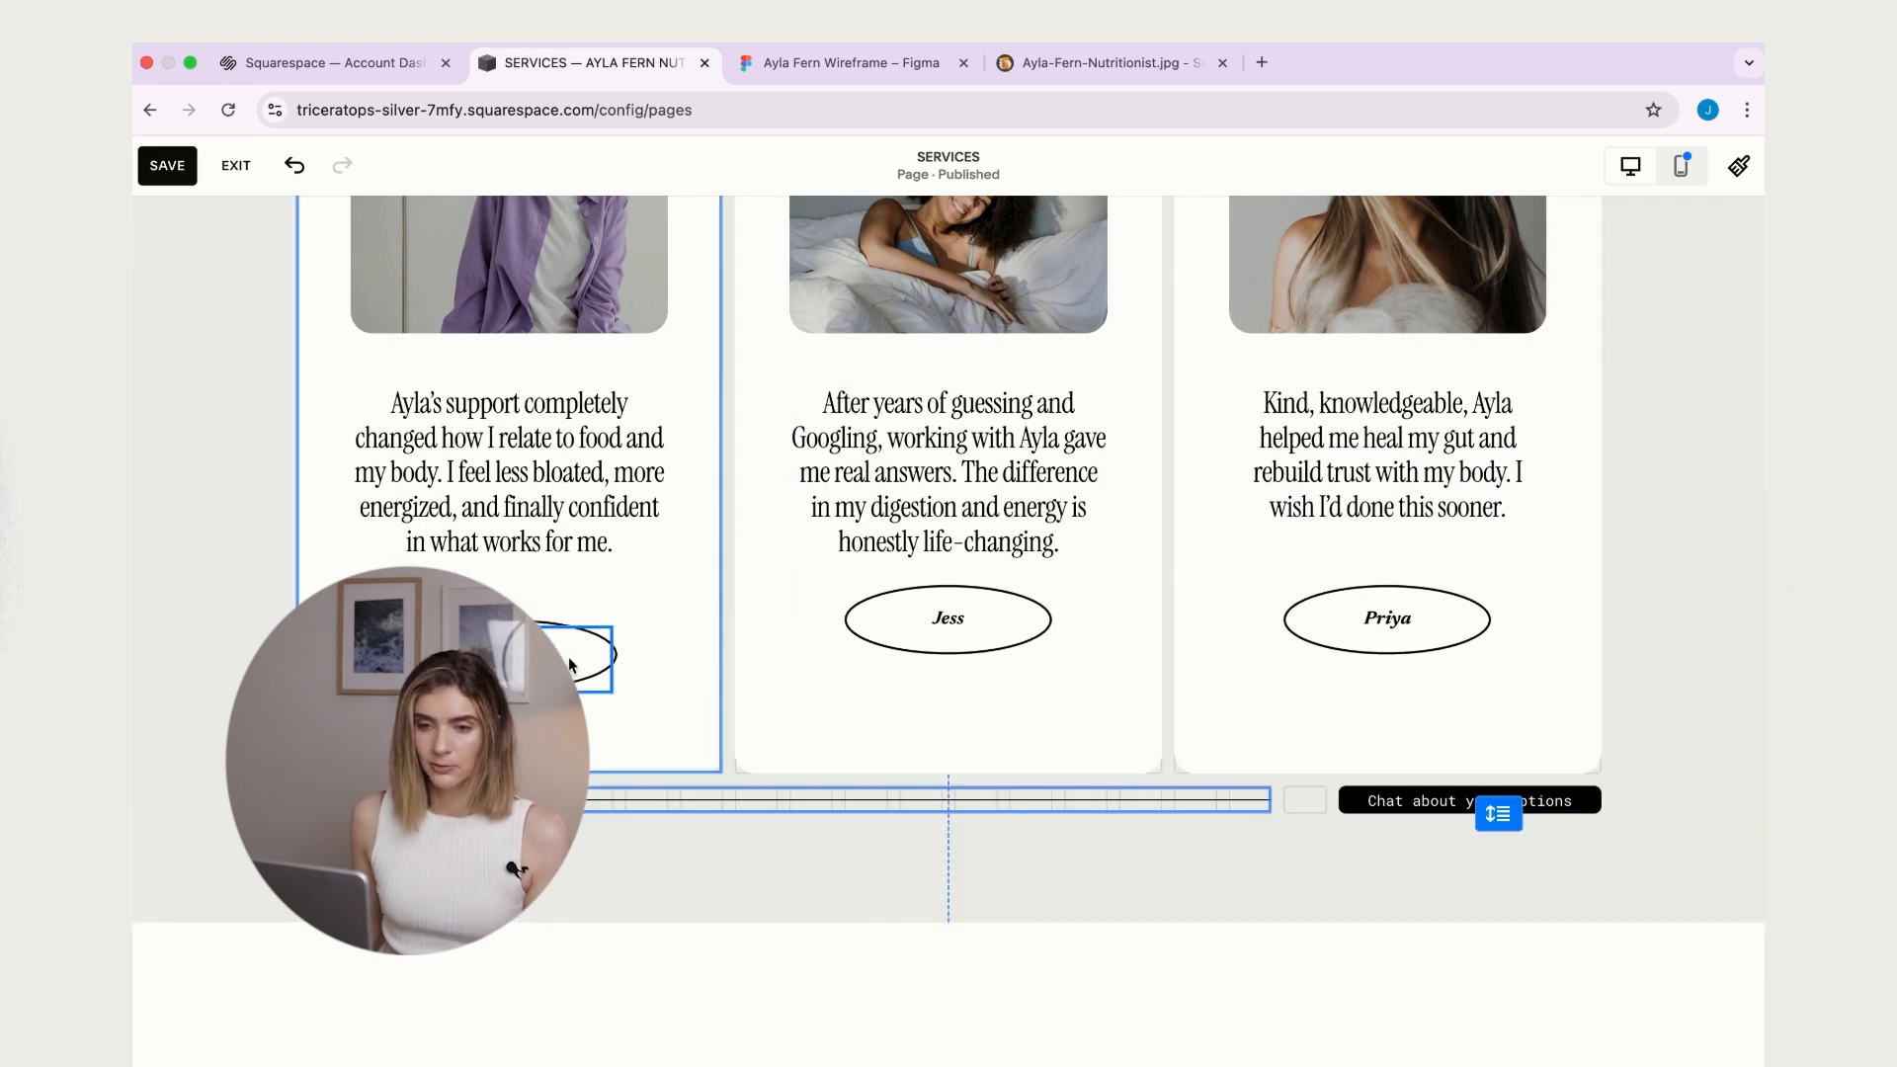
{"action": "left_click_drag", "start_coordinate": [948, 618], "coordinate": [1026, 686]}
{"action": "left_click", "coordinate": [1254, 895]}
{"action": "left_click_drag", "start_coordinate": [1389, 619], "coordinate": [1434, 677]}
{"action": "left_click", "coordinate": [1648, 682]}
{"action": "left_click", "coordinate": [1643, 640]}
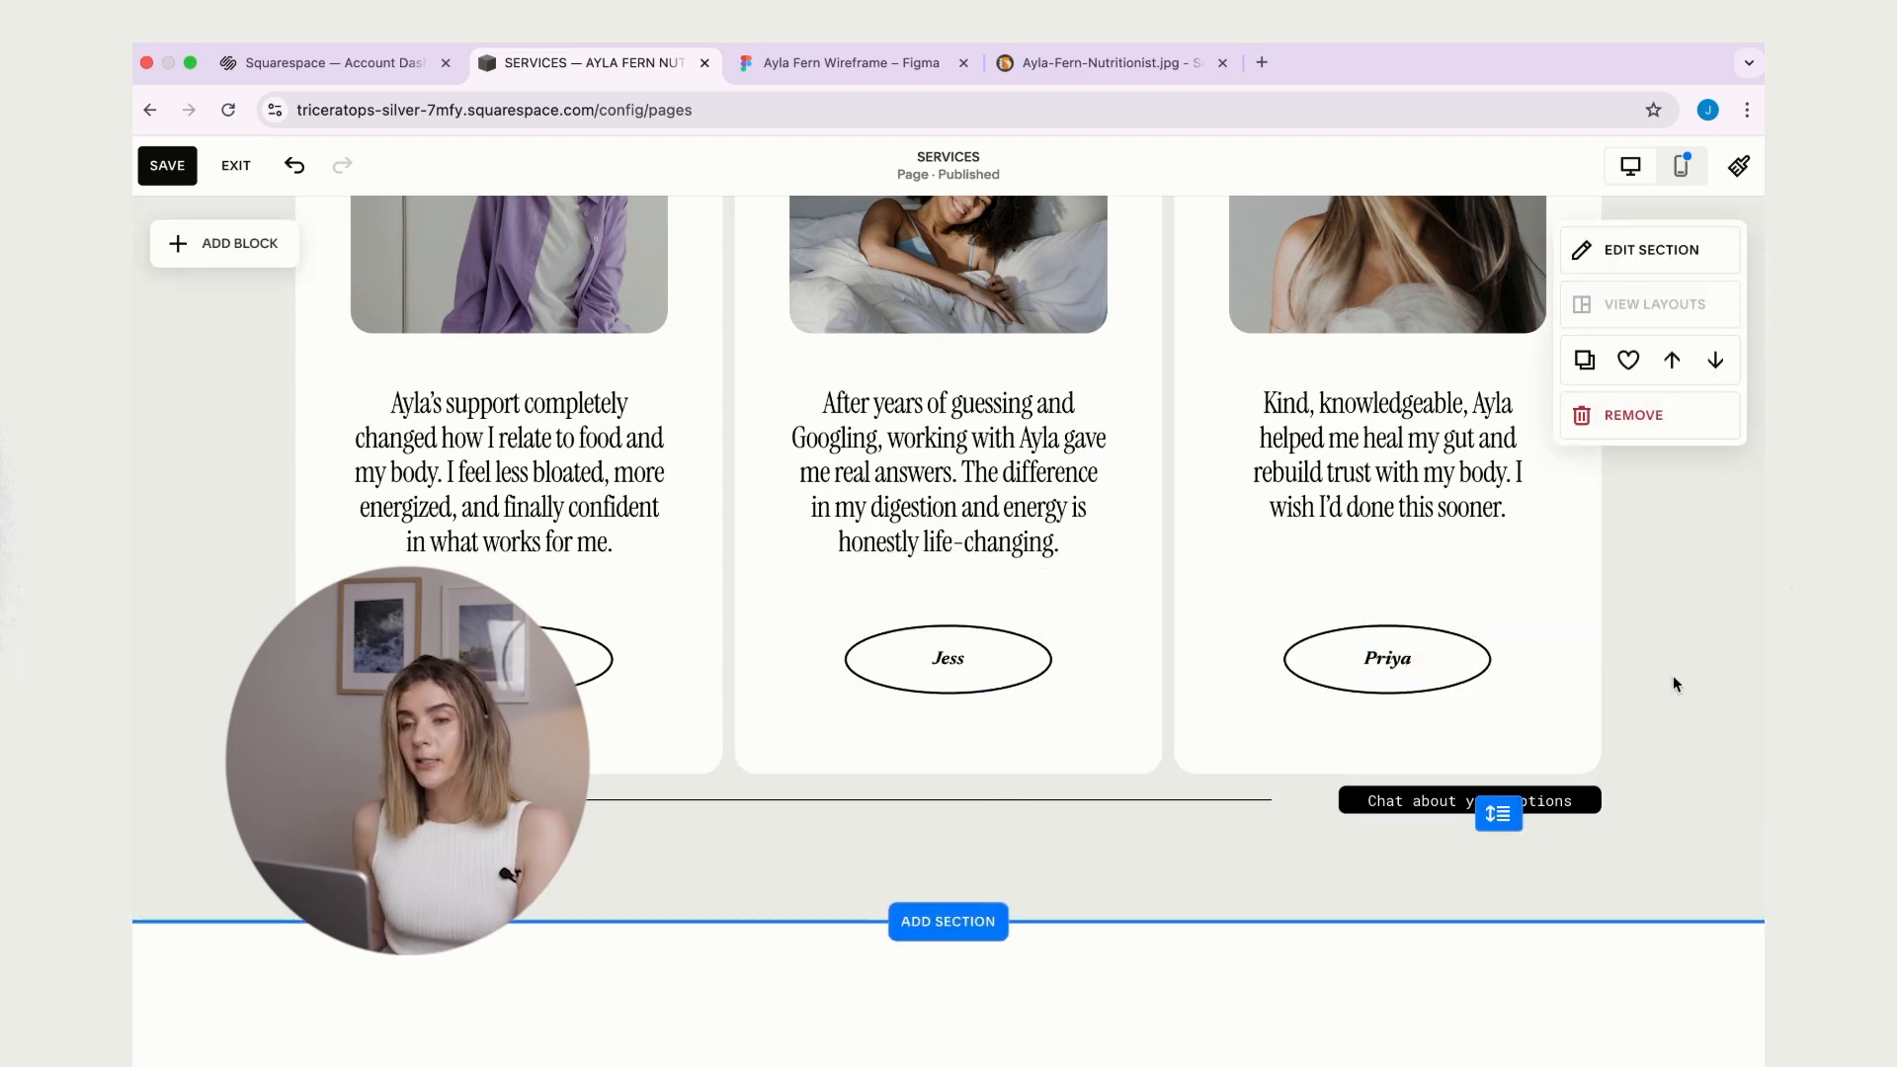
{"action": "key", "text": "ctrl+Tab"}
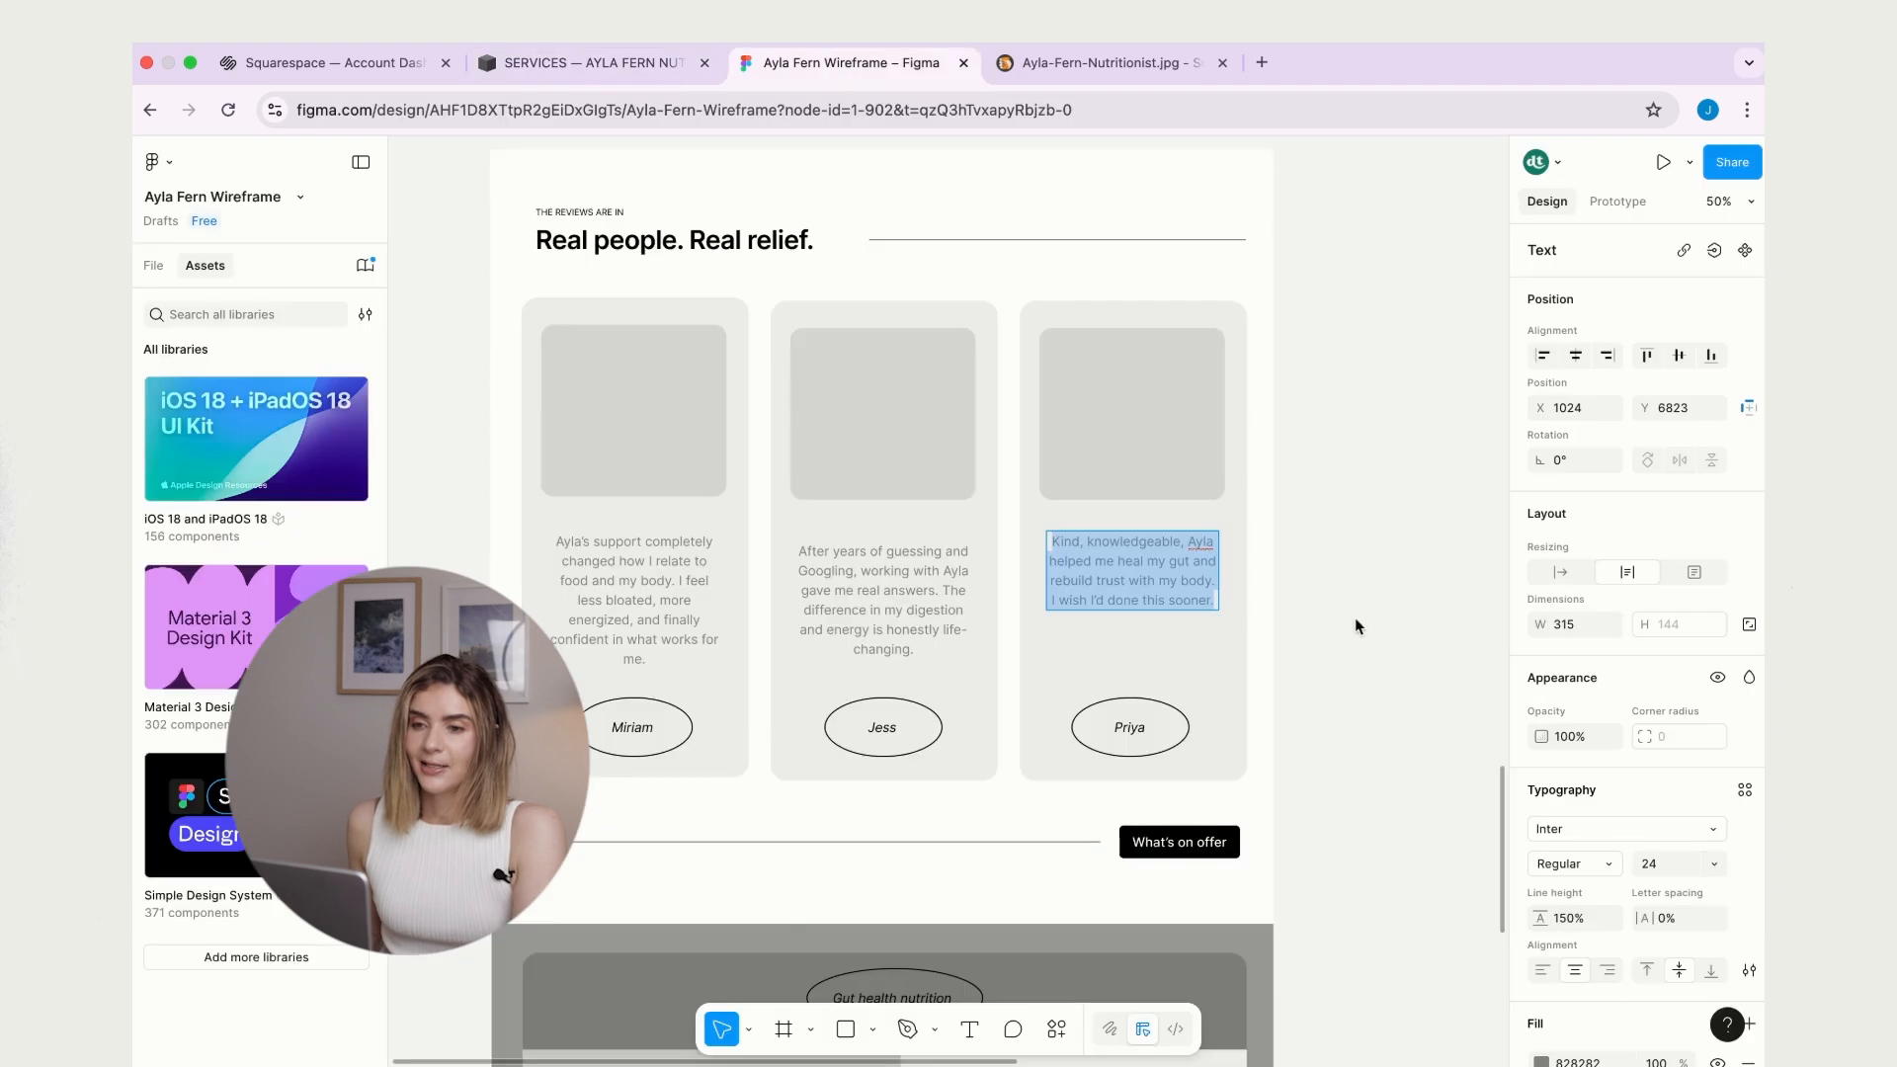
{"action": "scroll", "coordinate": [1323, 592], "scroll_direction": "down", "scroll_amount": 5}
{"action": "scroll", "coordinate": [1294, 577], "scroll_direction": "left", "scroll_amount": 3}
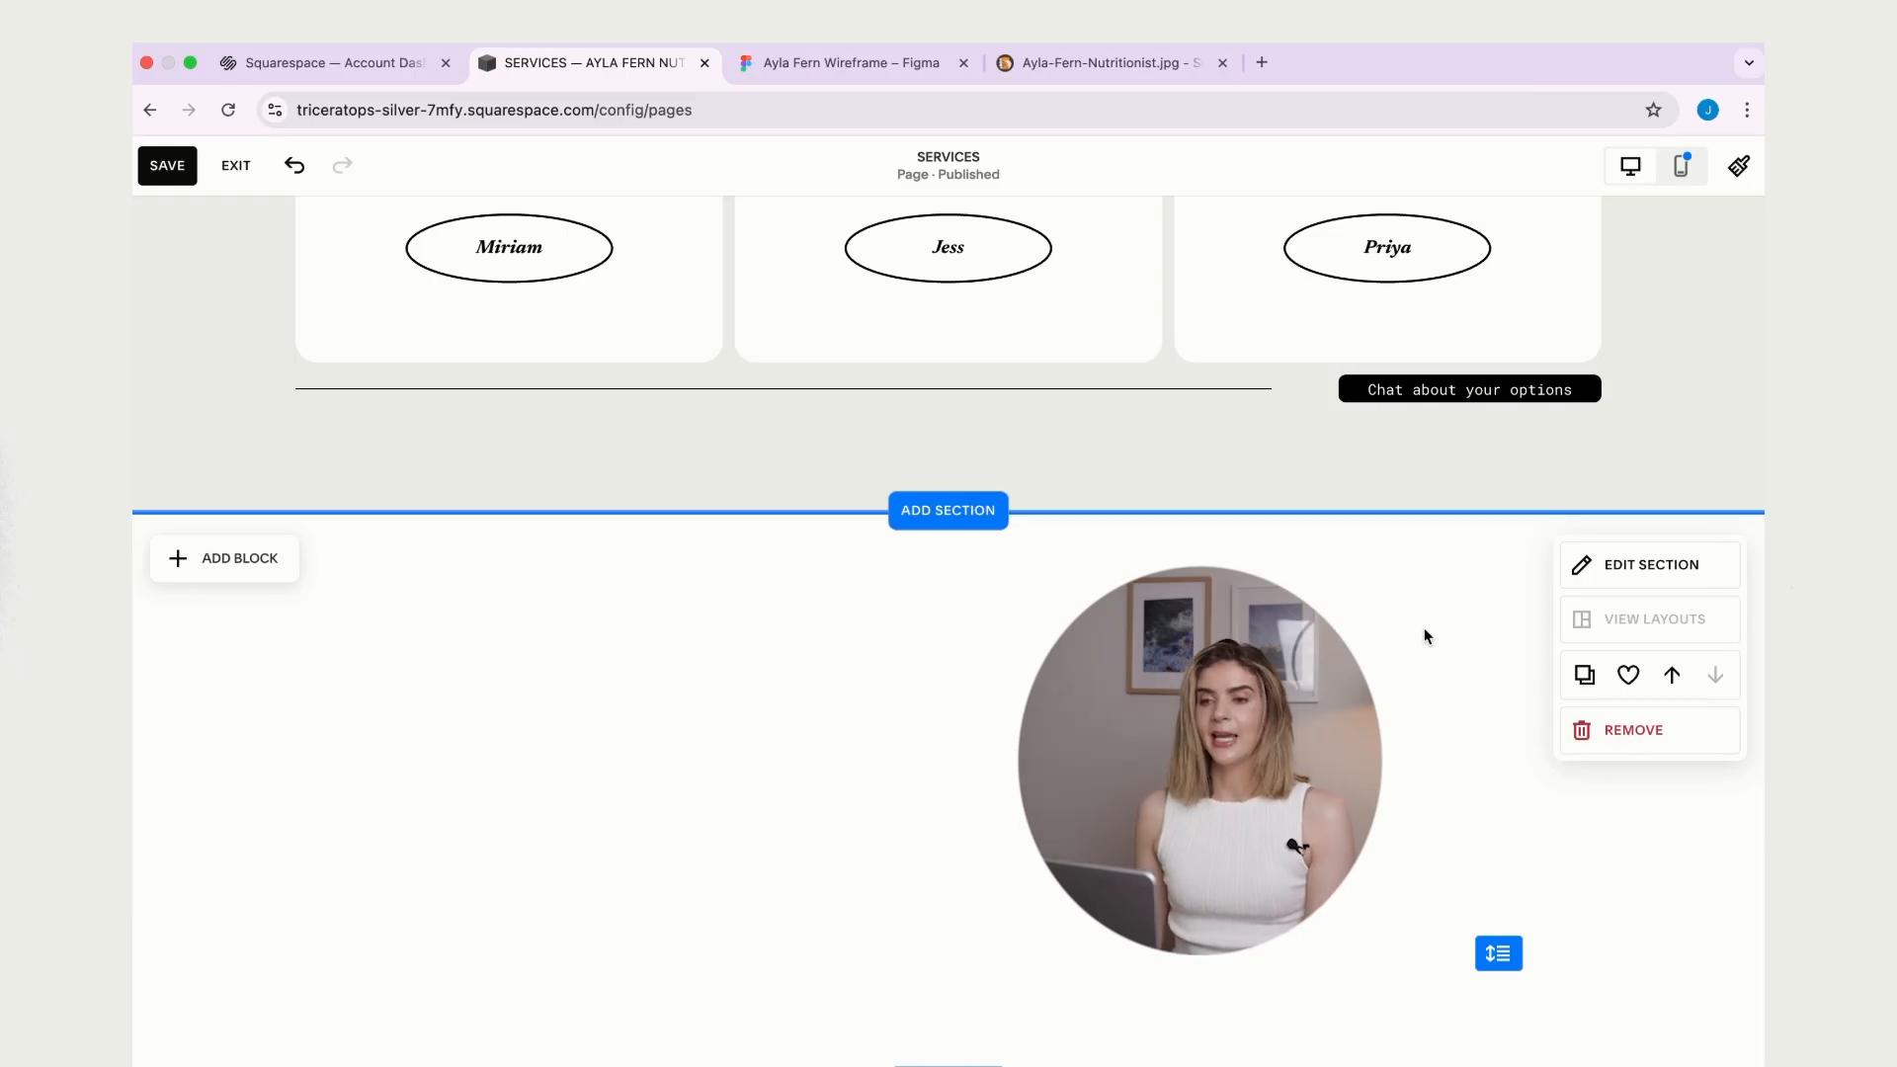
{"action": "scroll", "coordinate": [1424, 626], "scroll_direction": "up", "scroll_amount": 3}
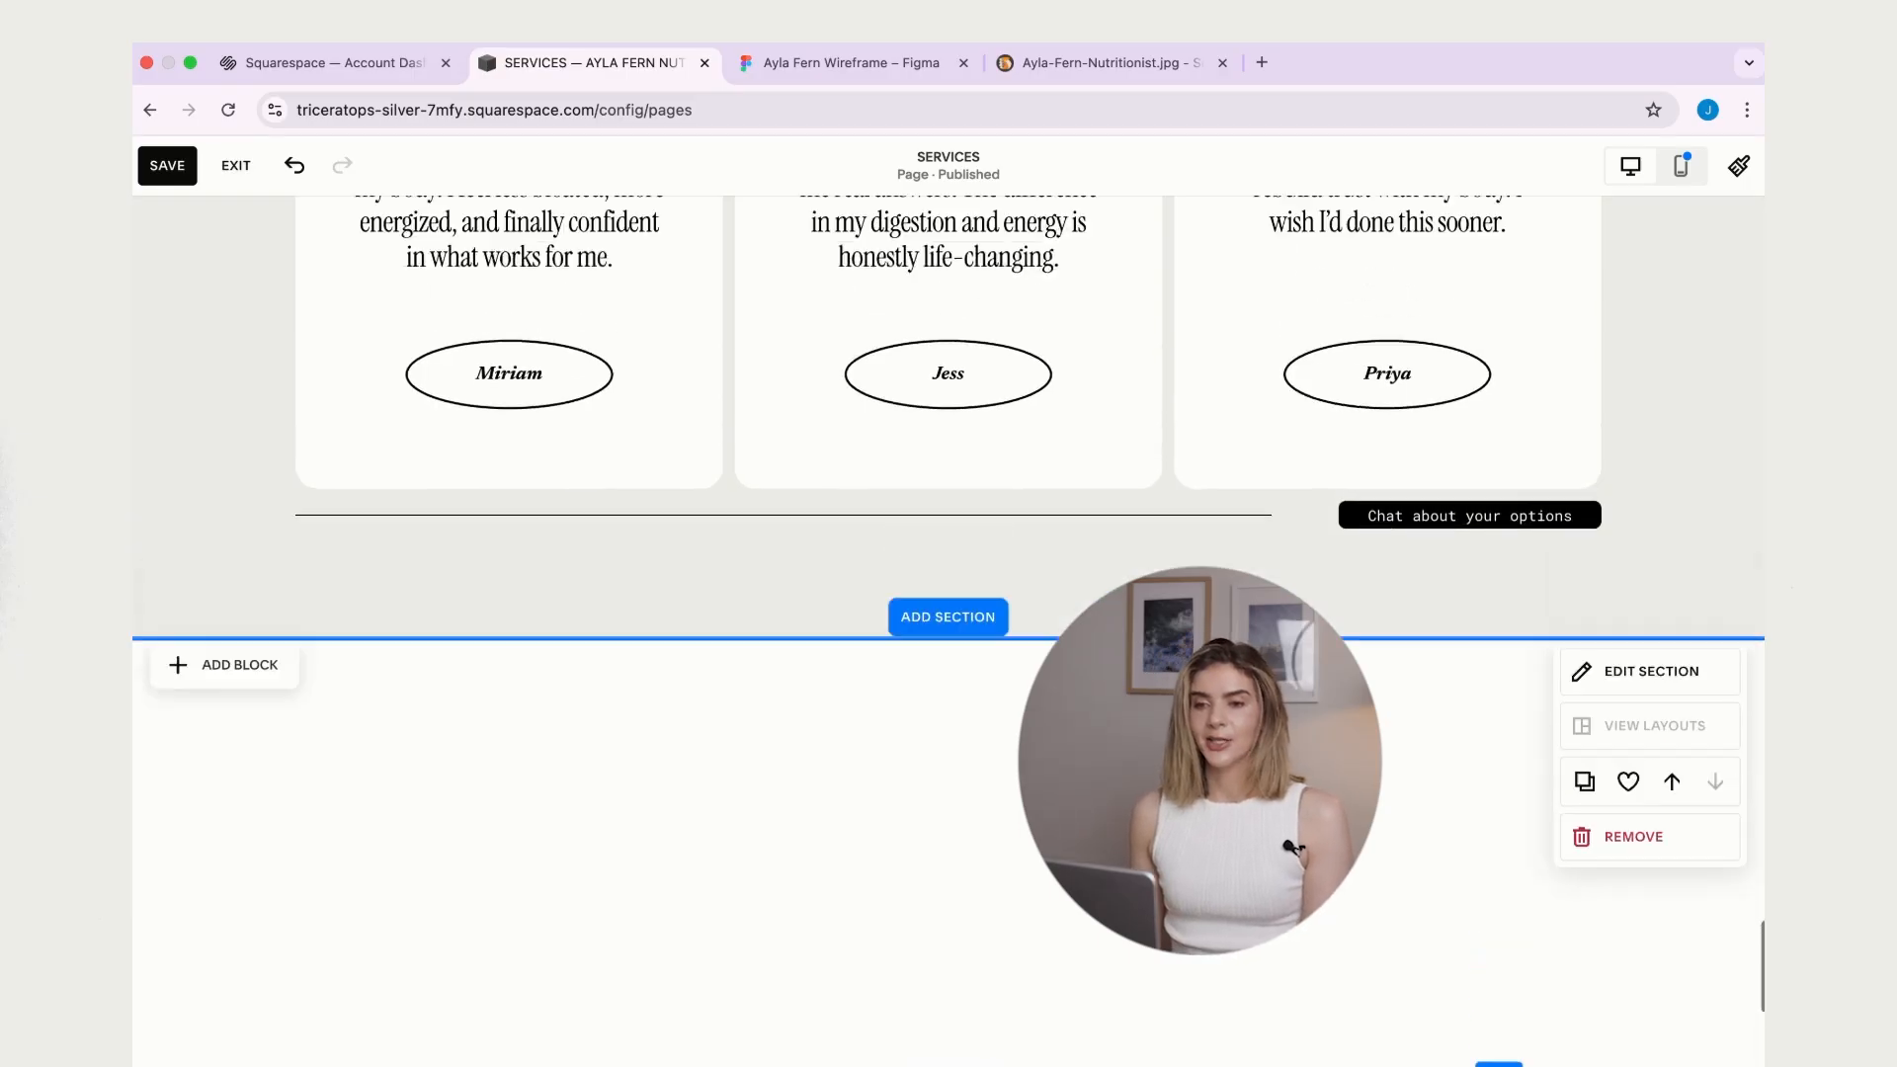
{"action": "left_click", "coordinate": [832, 69]}
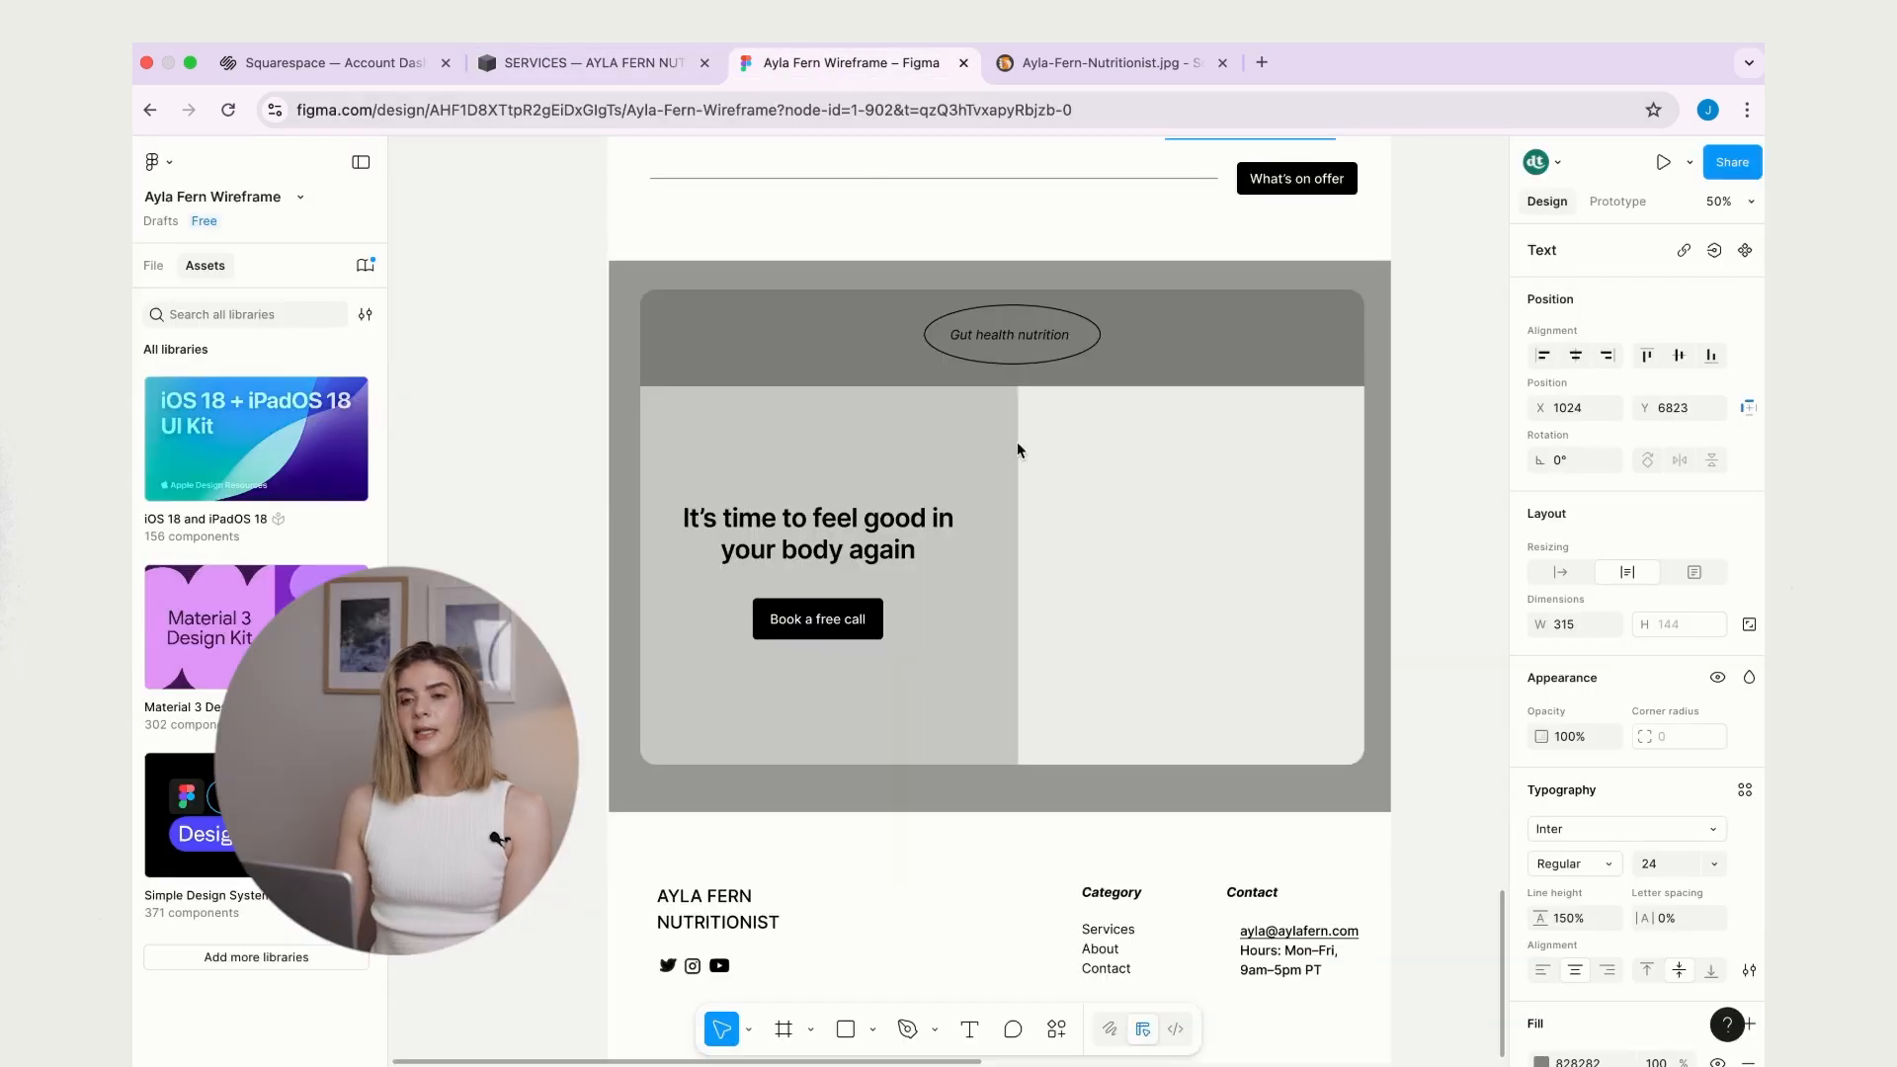
{"action": "scroll", "coordinate": [897, 481], "scroll_direction": "up", "scroll_amount": 15}
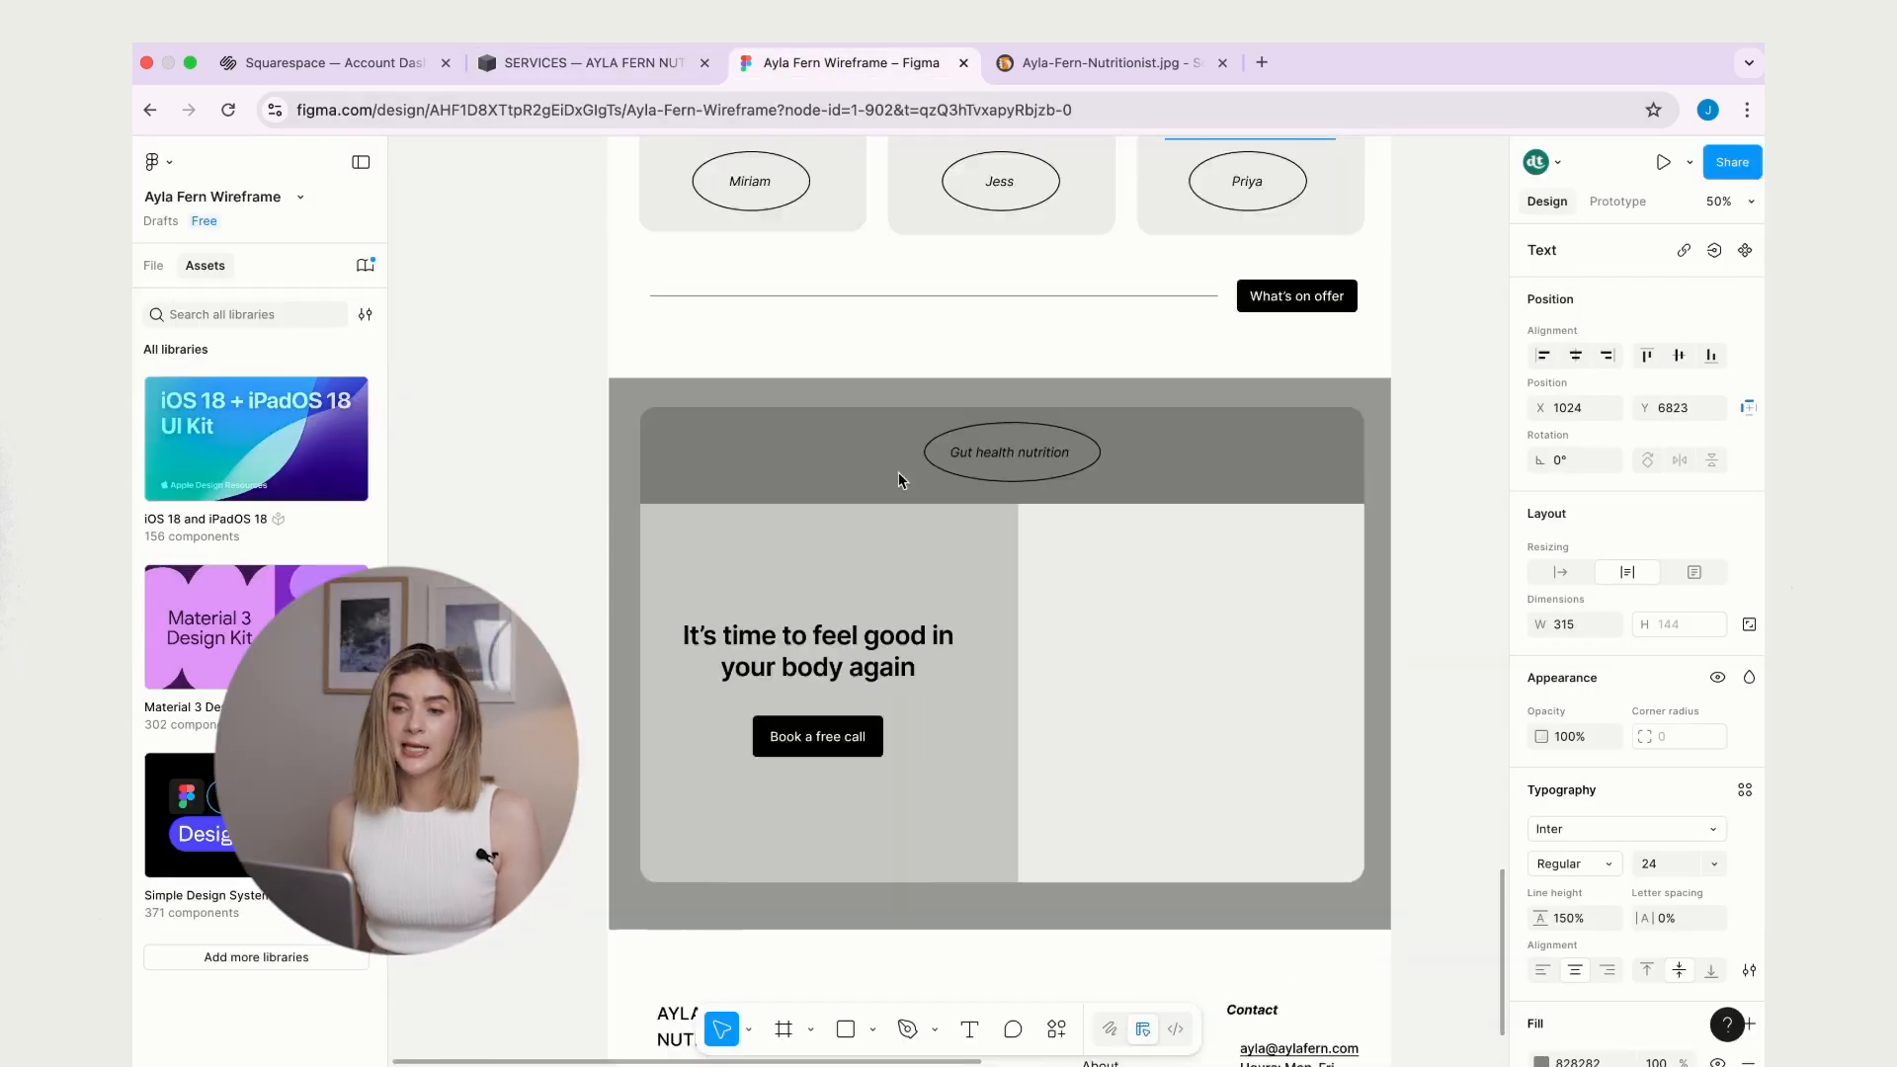
{"action": "scroll", "coordinate": [898, 481], "scroll_direction": "down", "scroll_amount": 15}
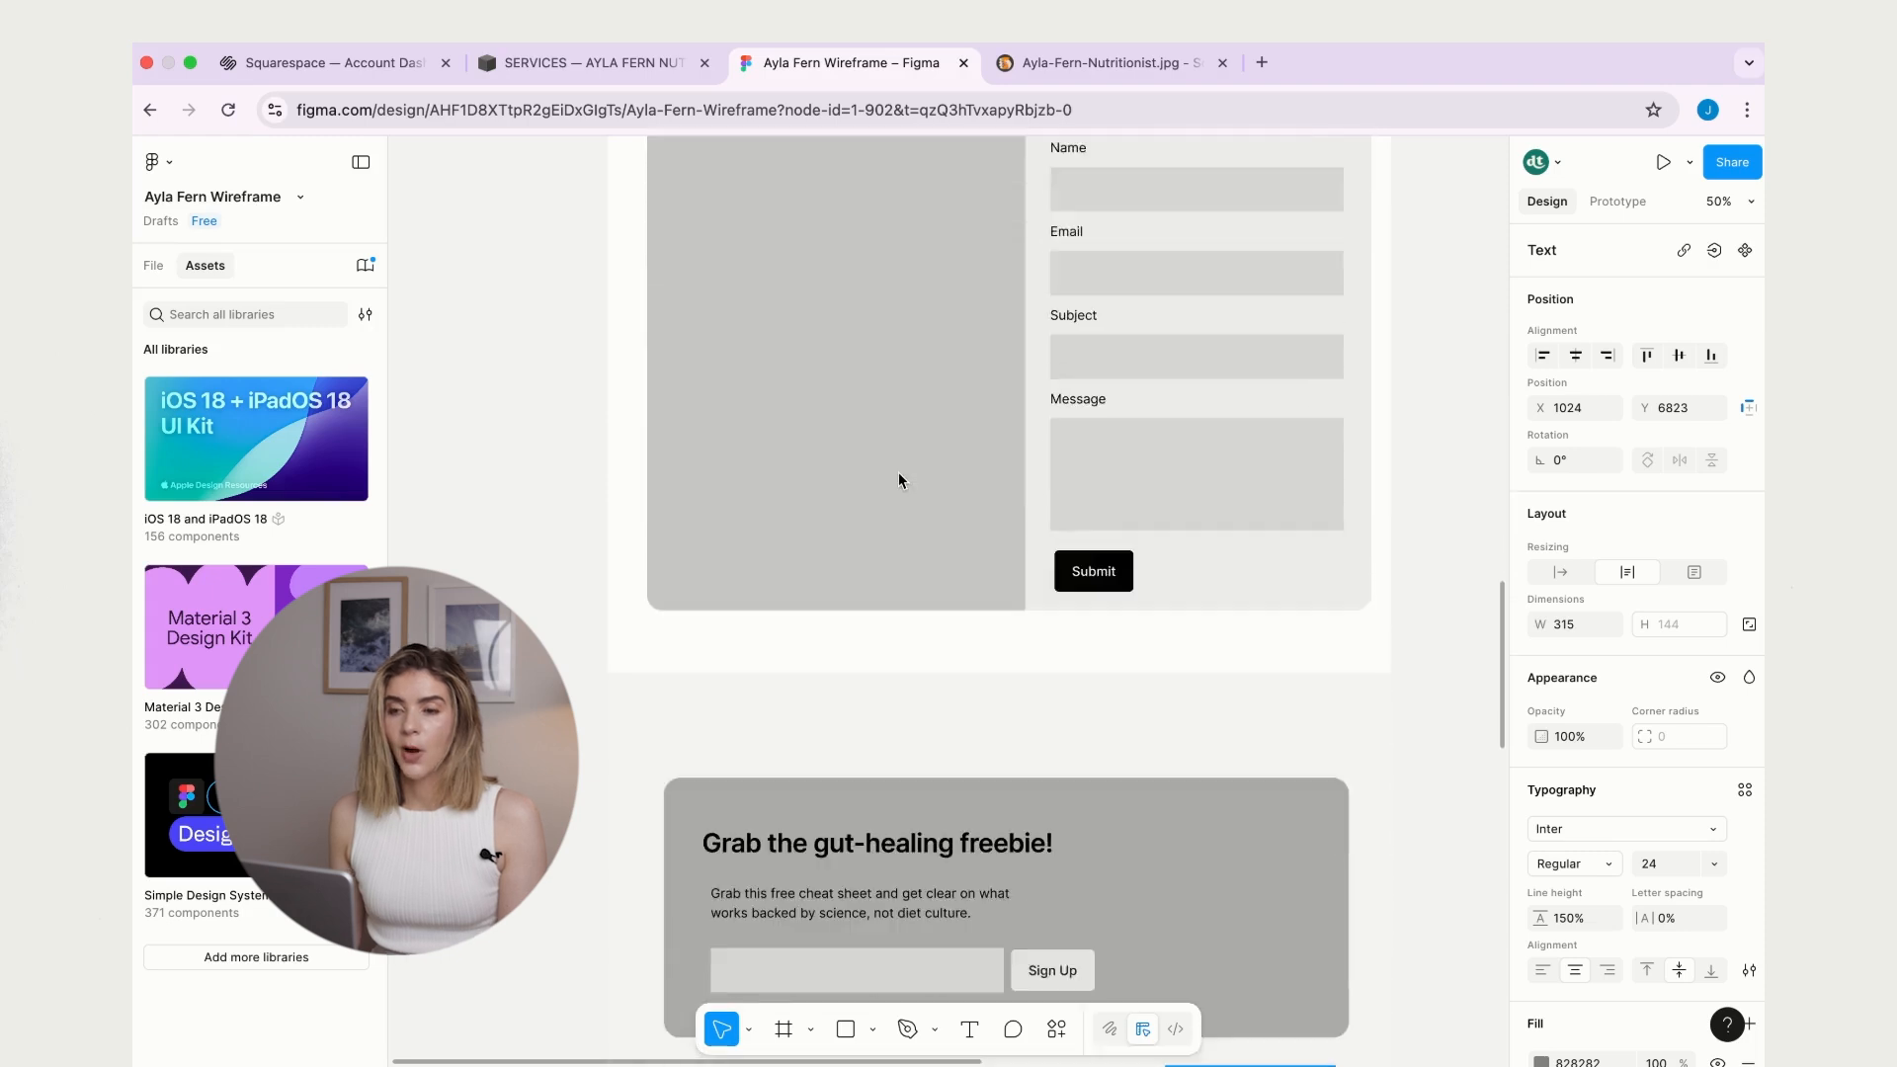
{"action": "scroll", "coordinate": [898, 475], "scroll_direction": "up", "scroll_amount": 2}
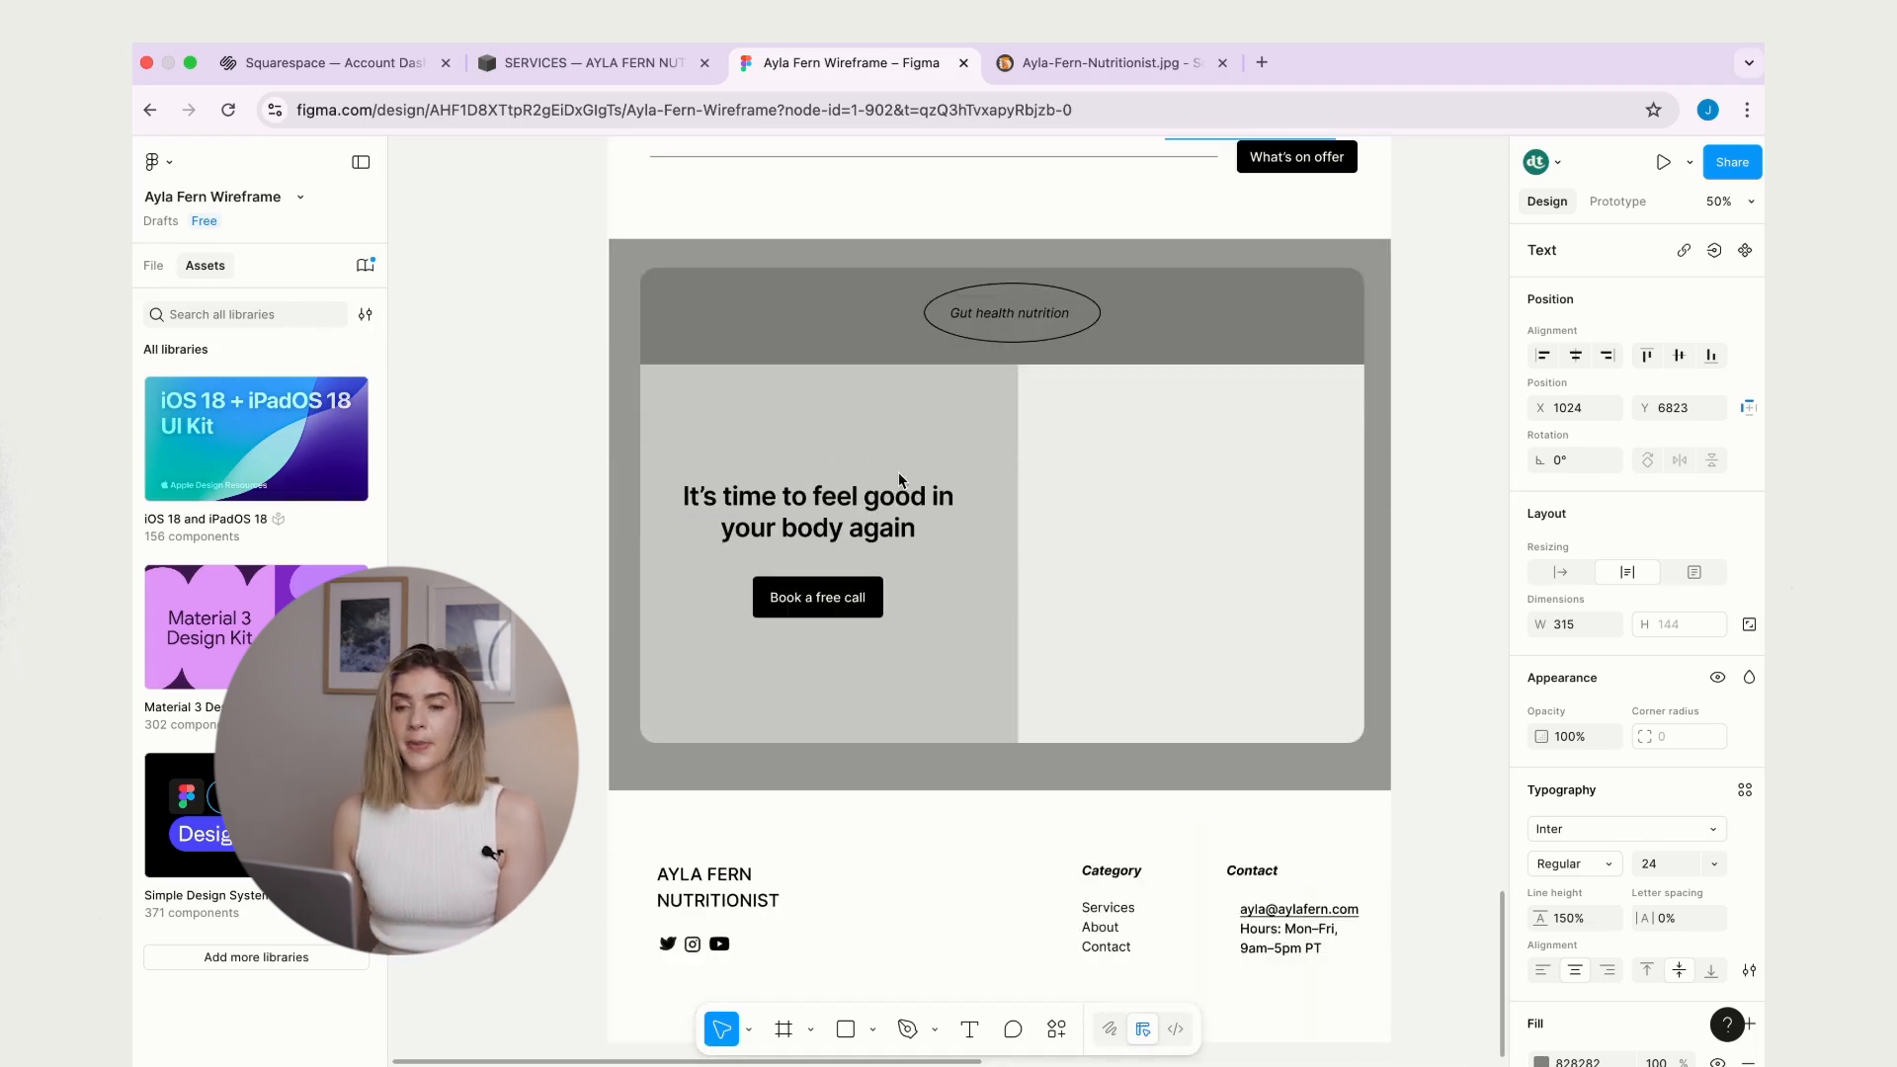
{"action": "scroll", "coordinate": [788, 470], "scroll_direction": "up", "scroll_amount": 1}
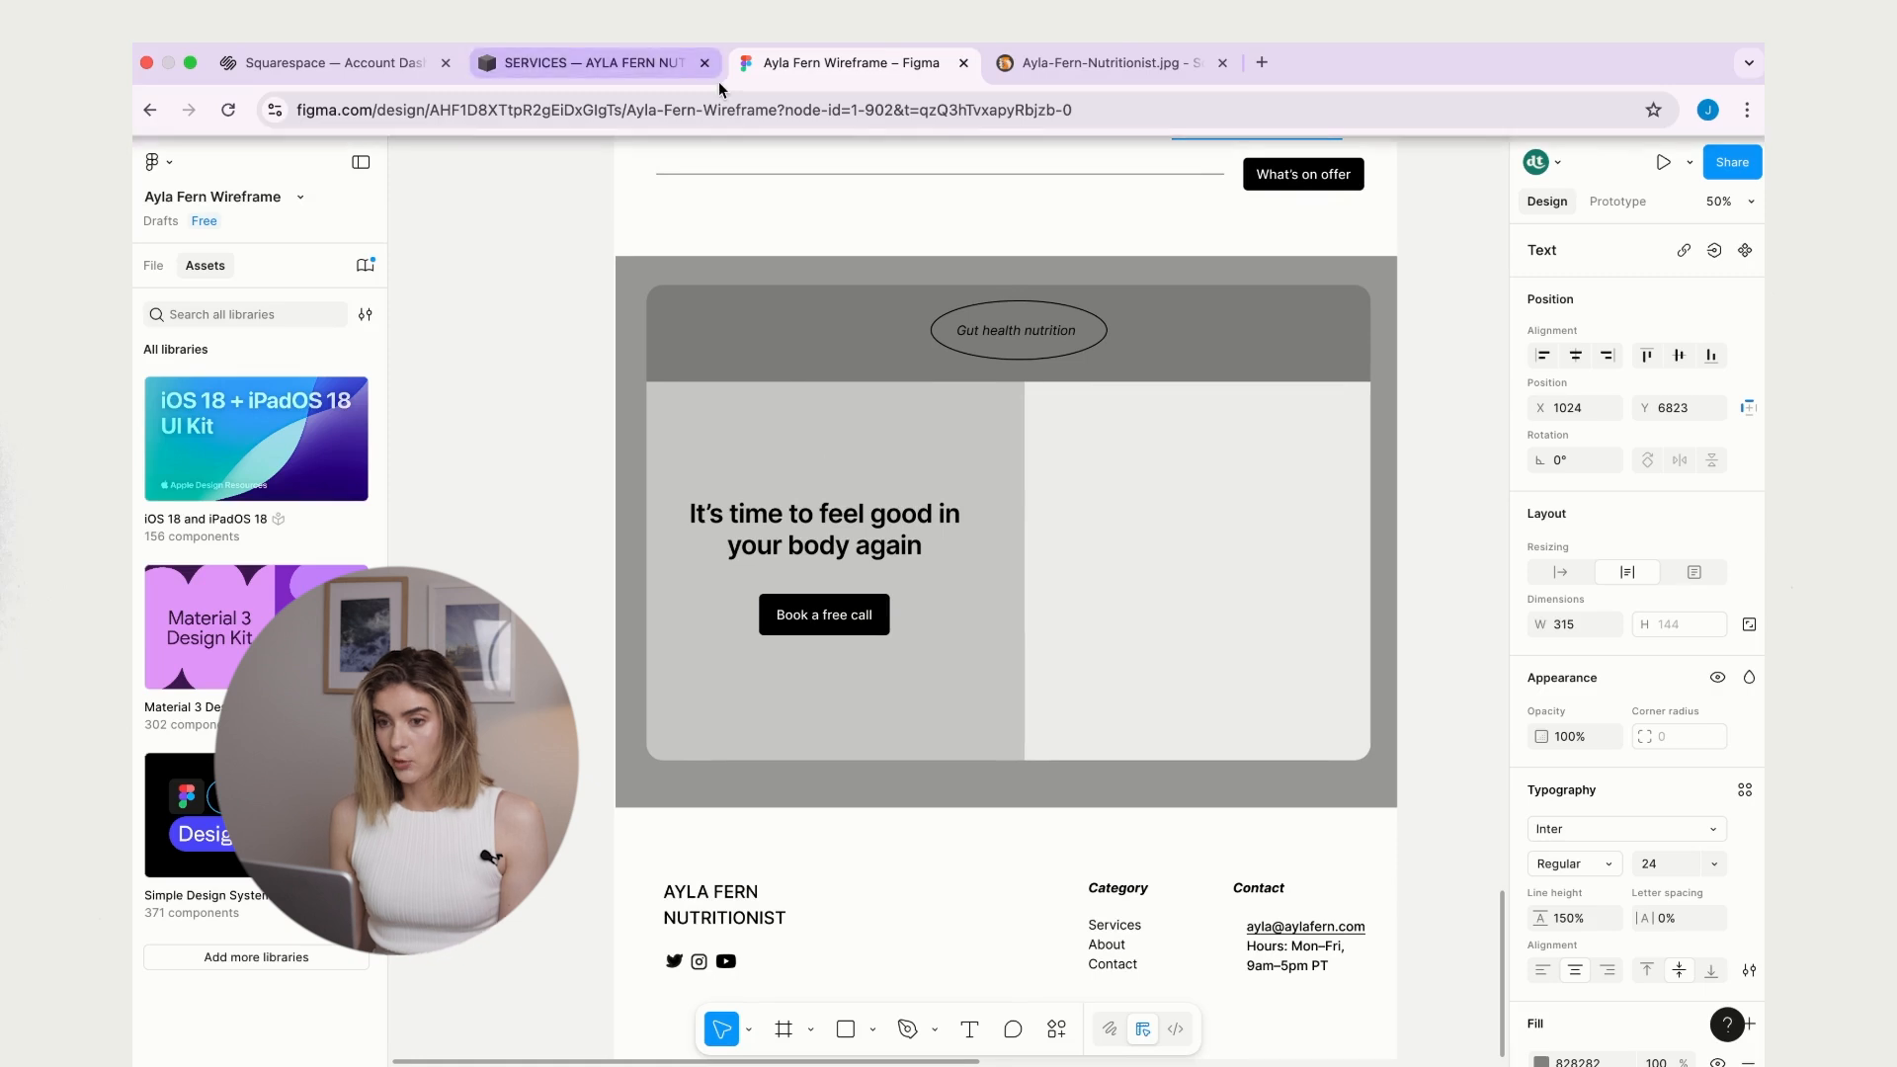
{"action": "left_click", "coordinate": [574, 77]}
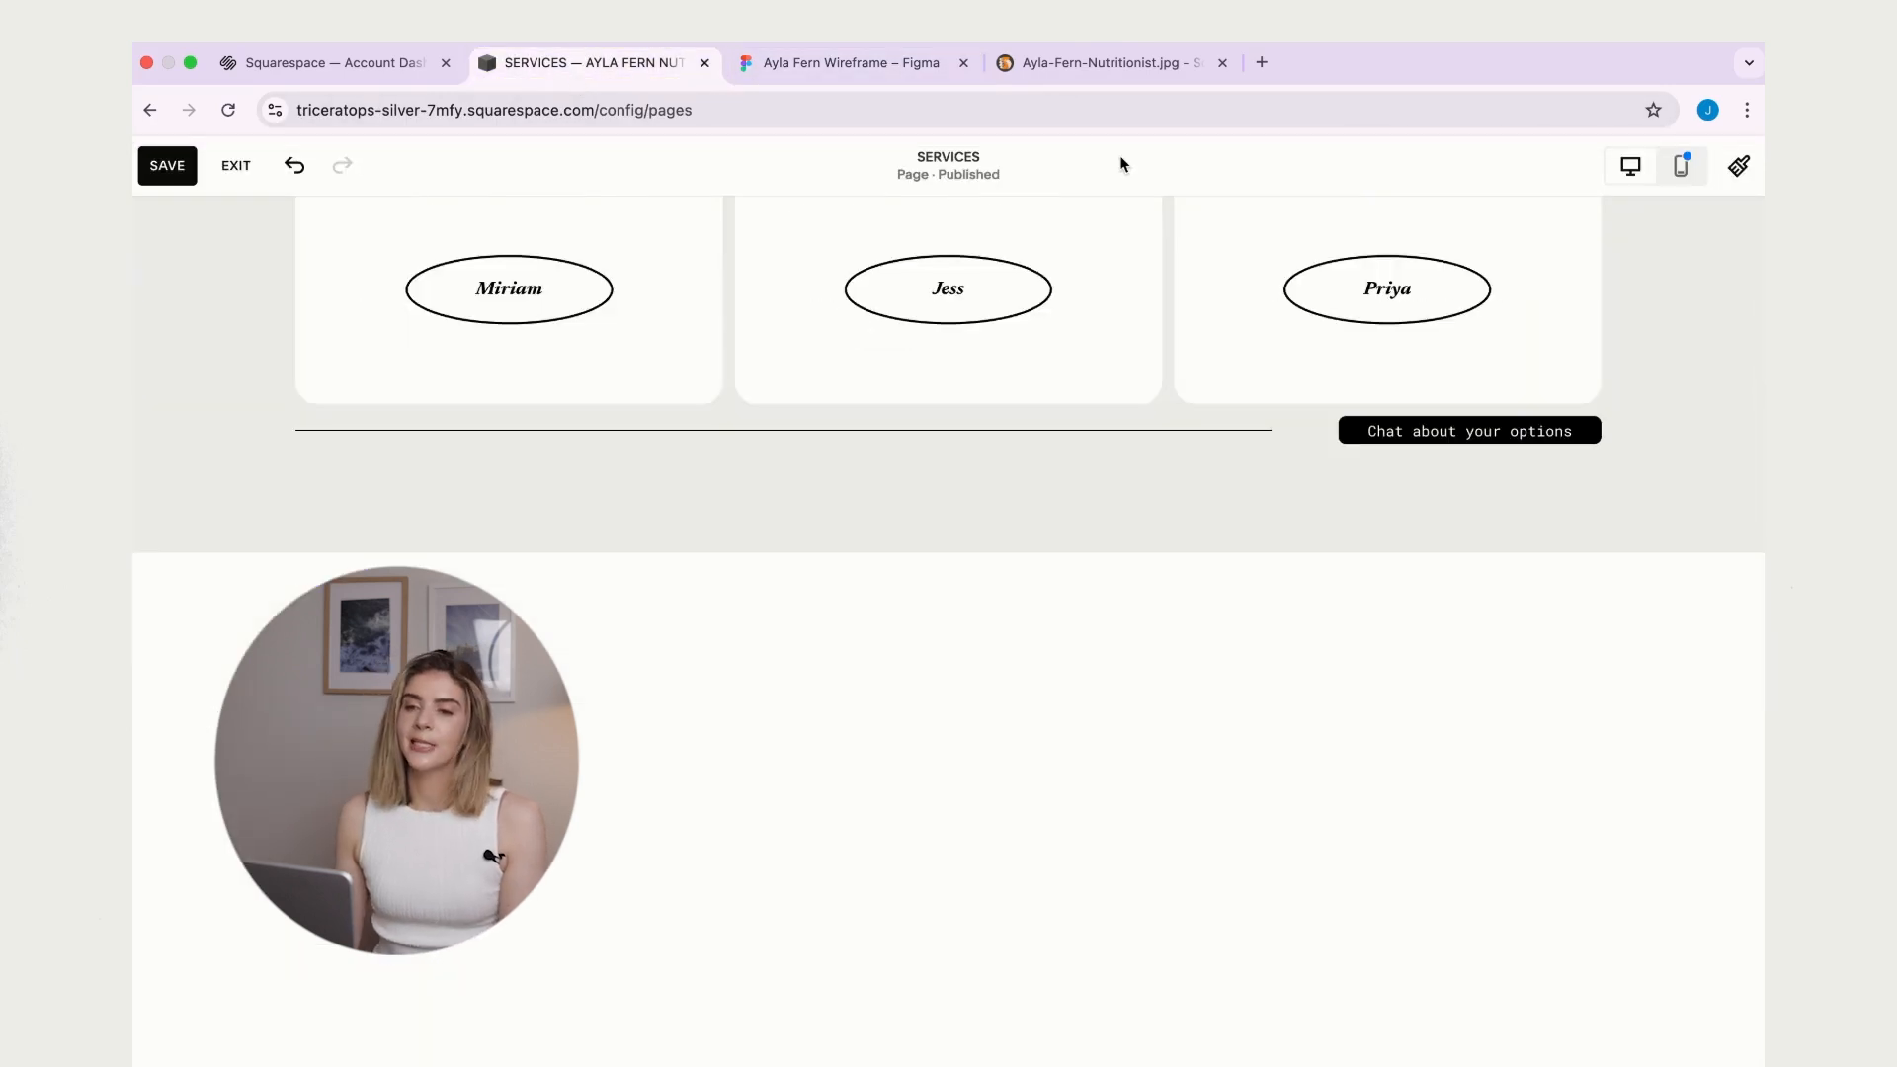
- Remove the empty section below the reviews
{"action": "mouse_move", "coordinate": [1016, 617]}
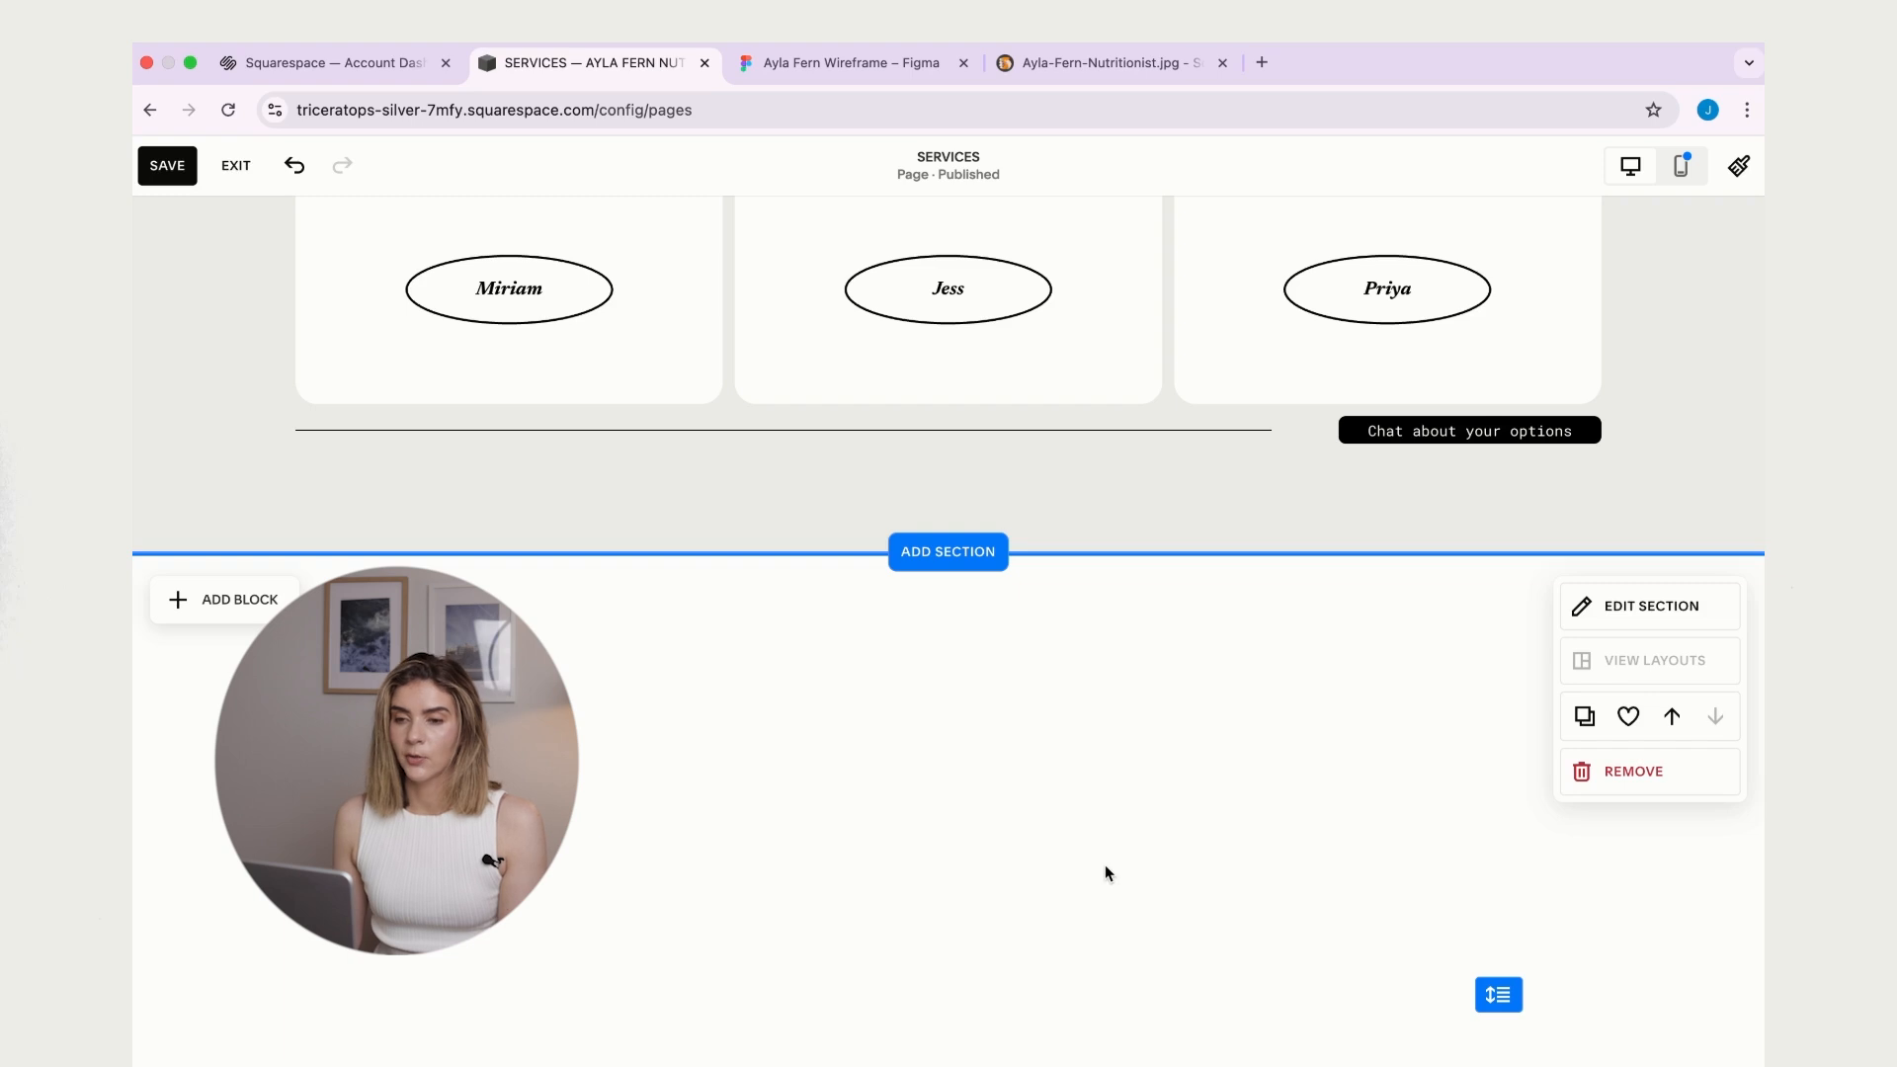
{"action": "left_click", "coordinate": [1655, 779]}
{"action": "left_click", "coordinate": [1071, 657]}
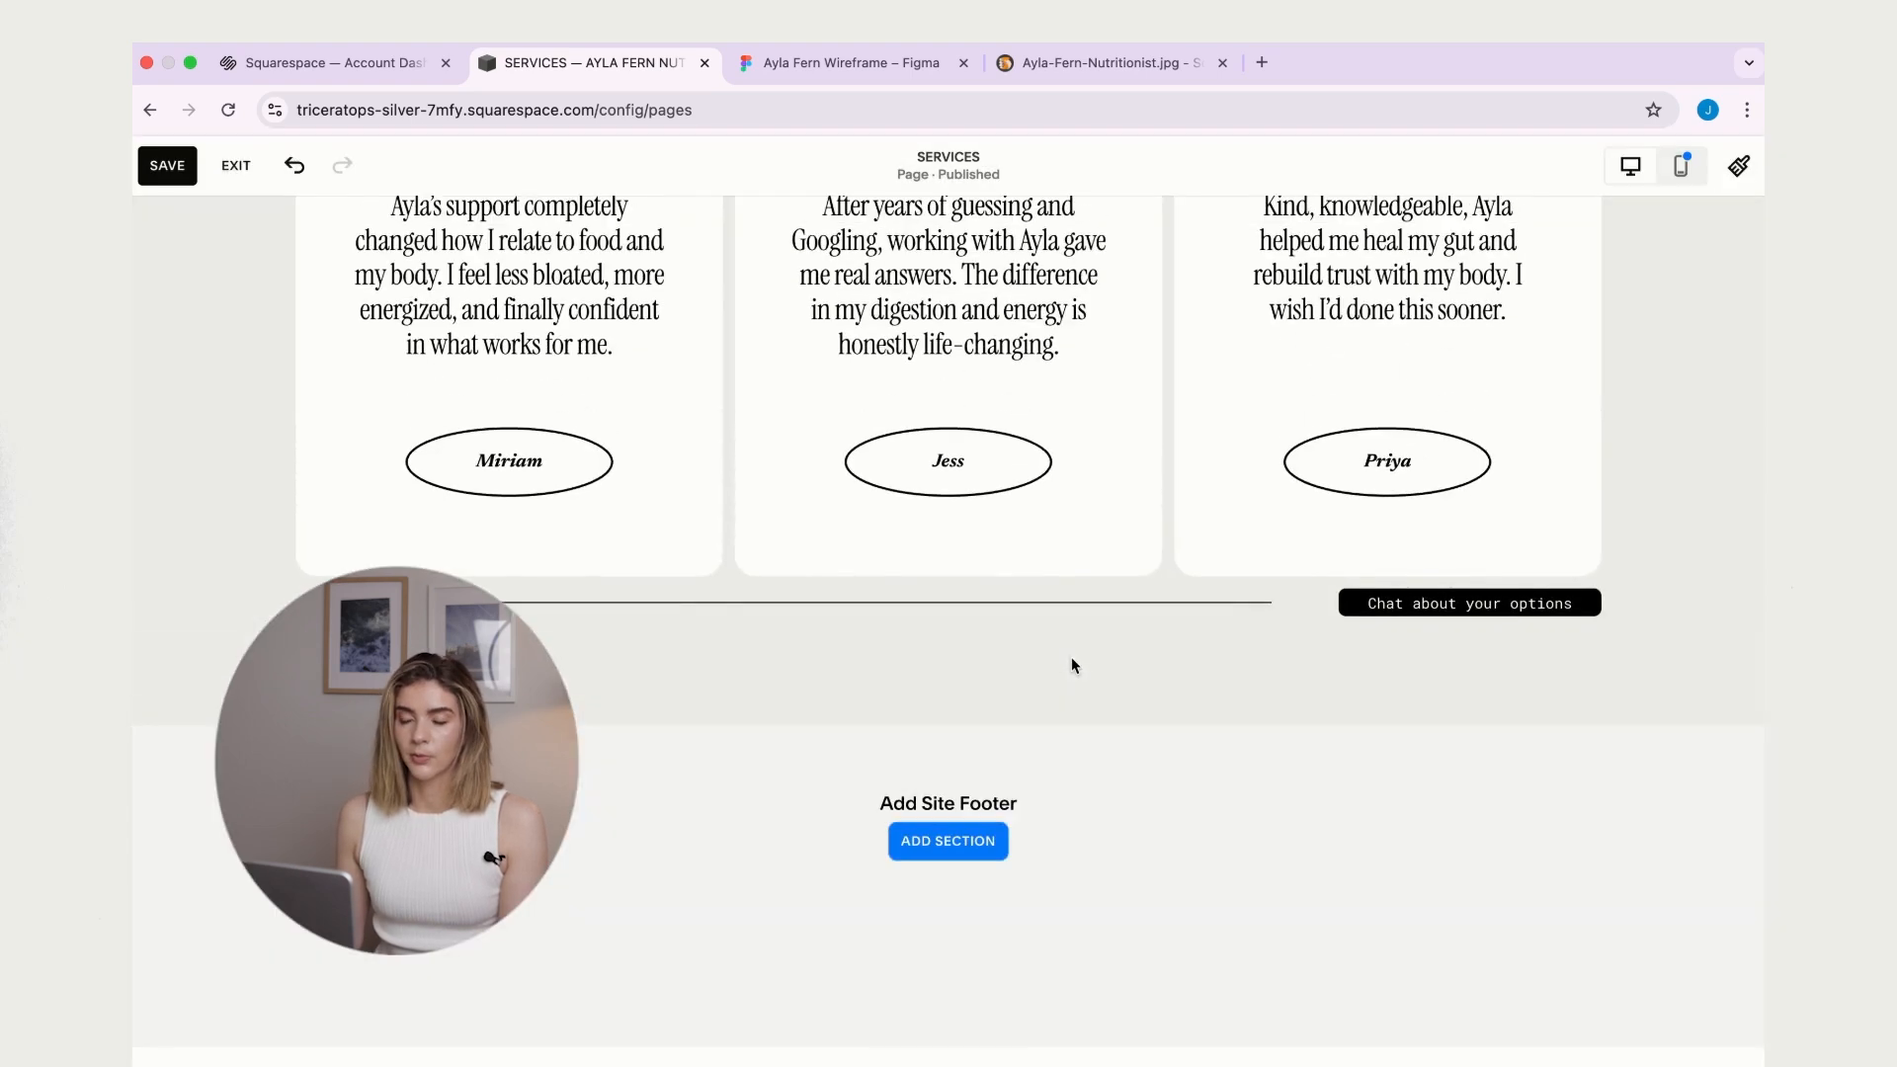
- Save the Send a note contact section for reuse
{"action": "scroll", "coordinate": [1071, 658], "scroll_direction": "up", "scroll_amount": 10}
{"action": "scroll", "coordinate": [1071, 657], "scroll_direction": "up", "scroll_amount": 4}
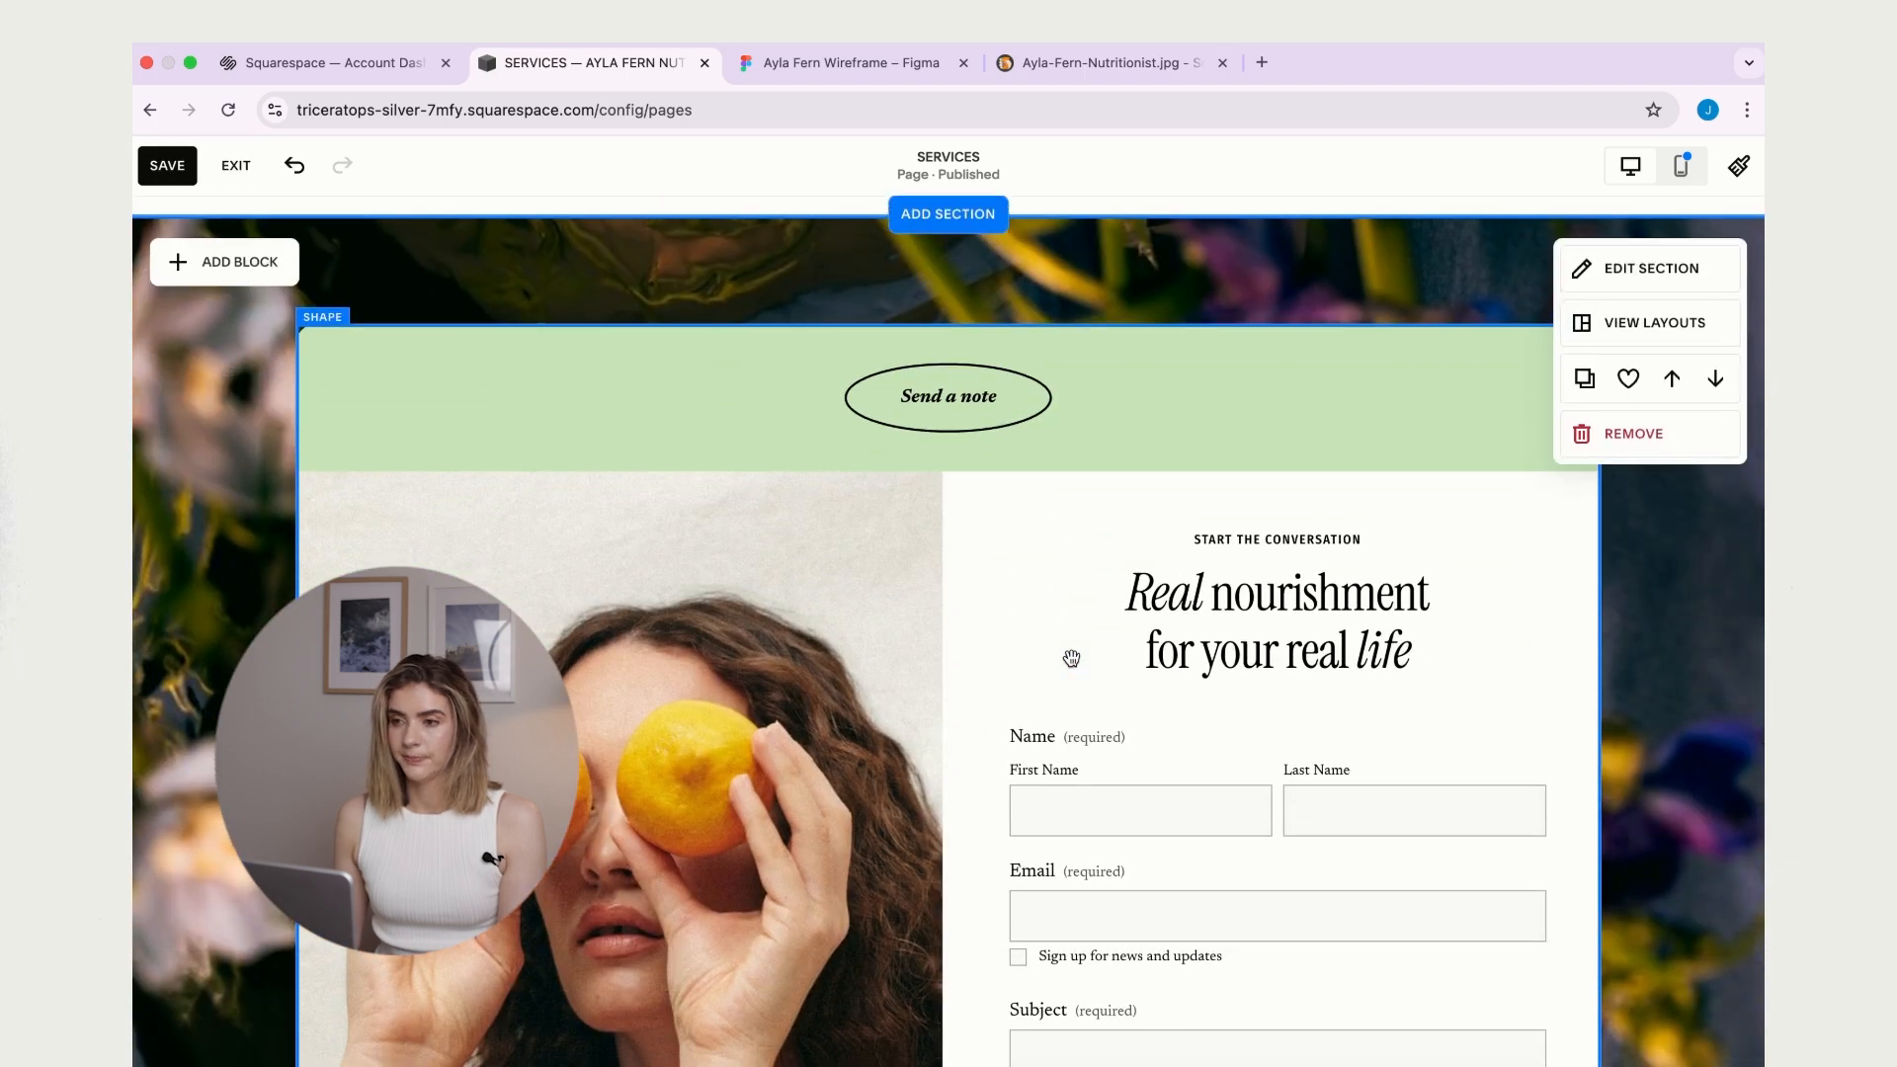
{"action": "scroll", "coordinate": [1719, 556], "scroll_direction": "up", "scroll_amount": 1}
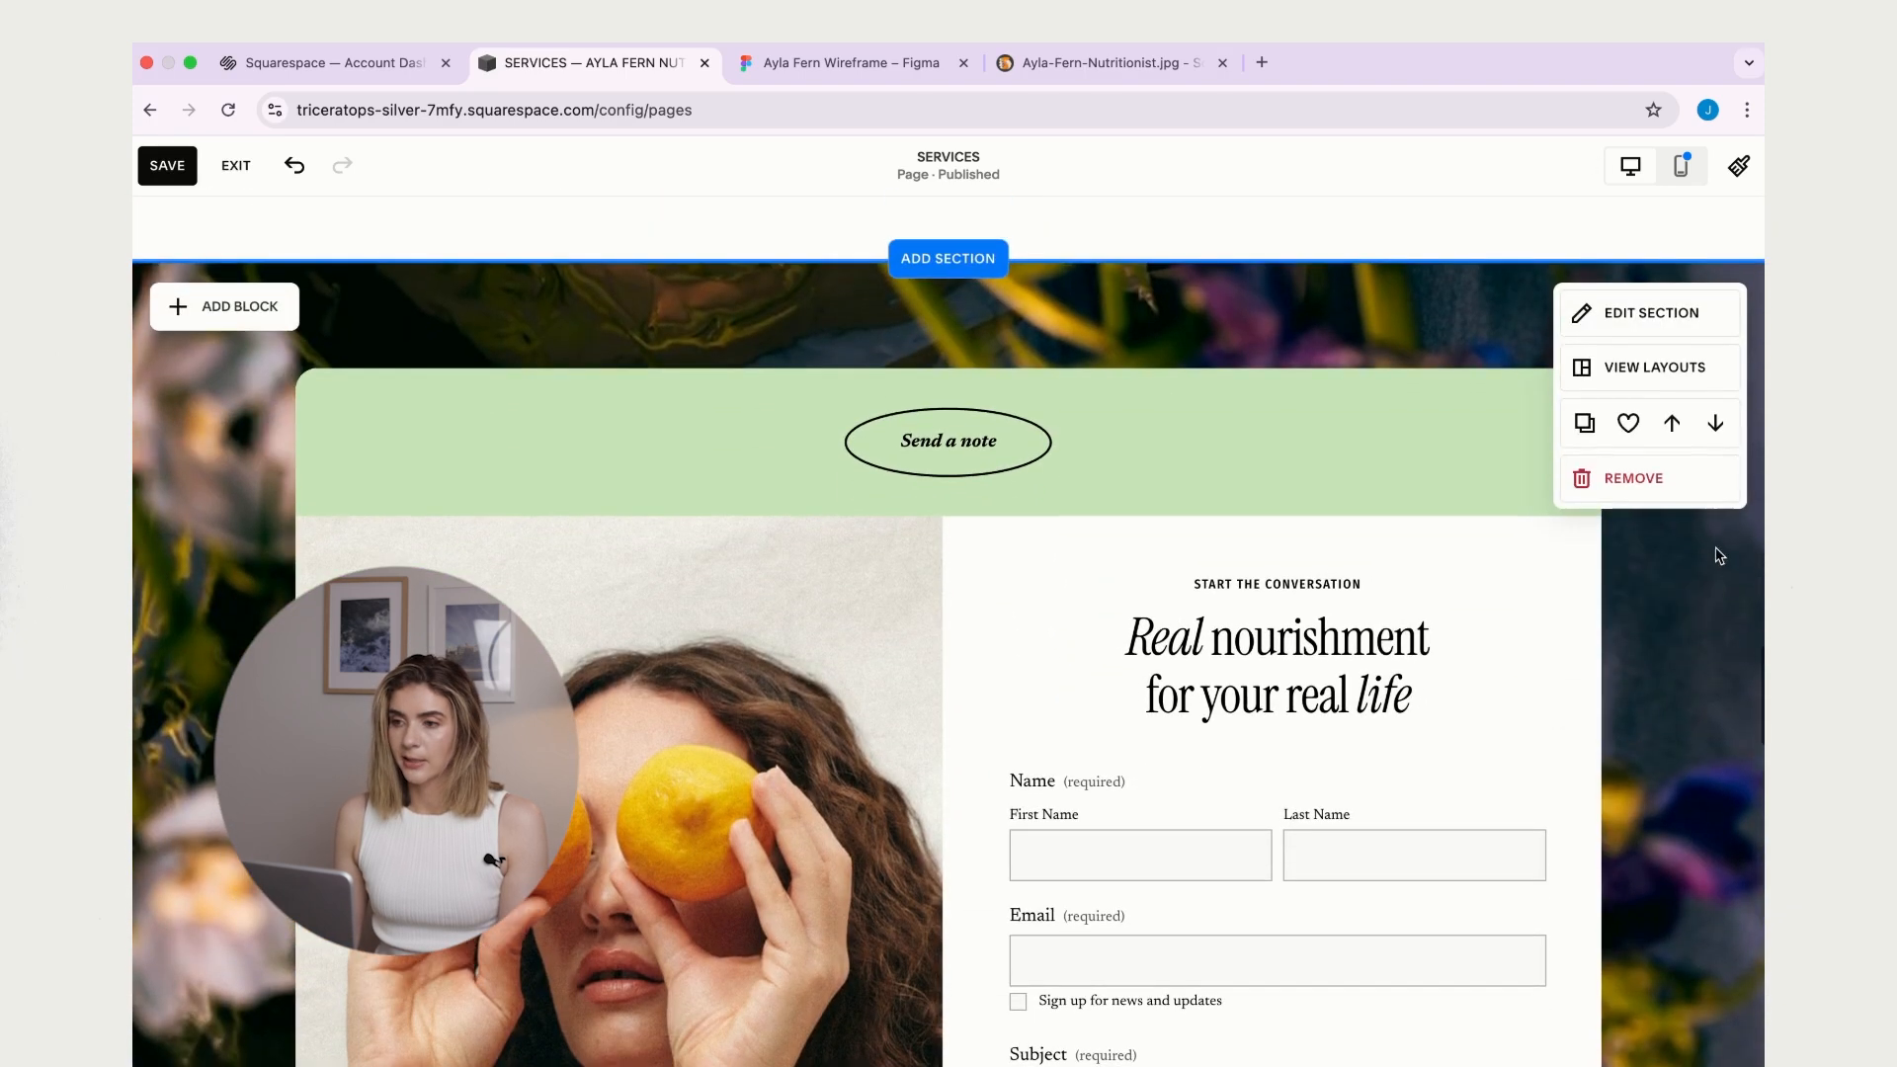
{"action": "left_click", "coordinate": [1630, 424]}
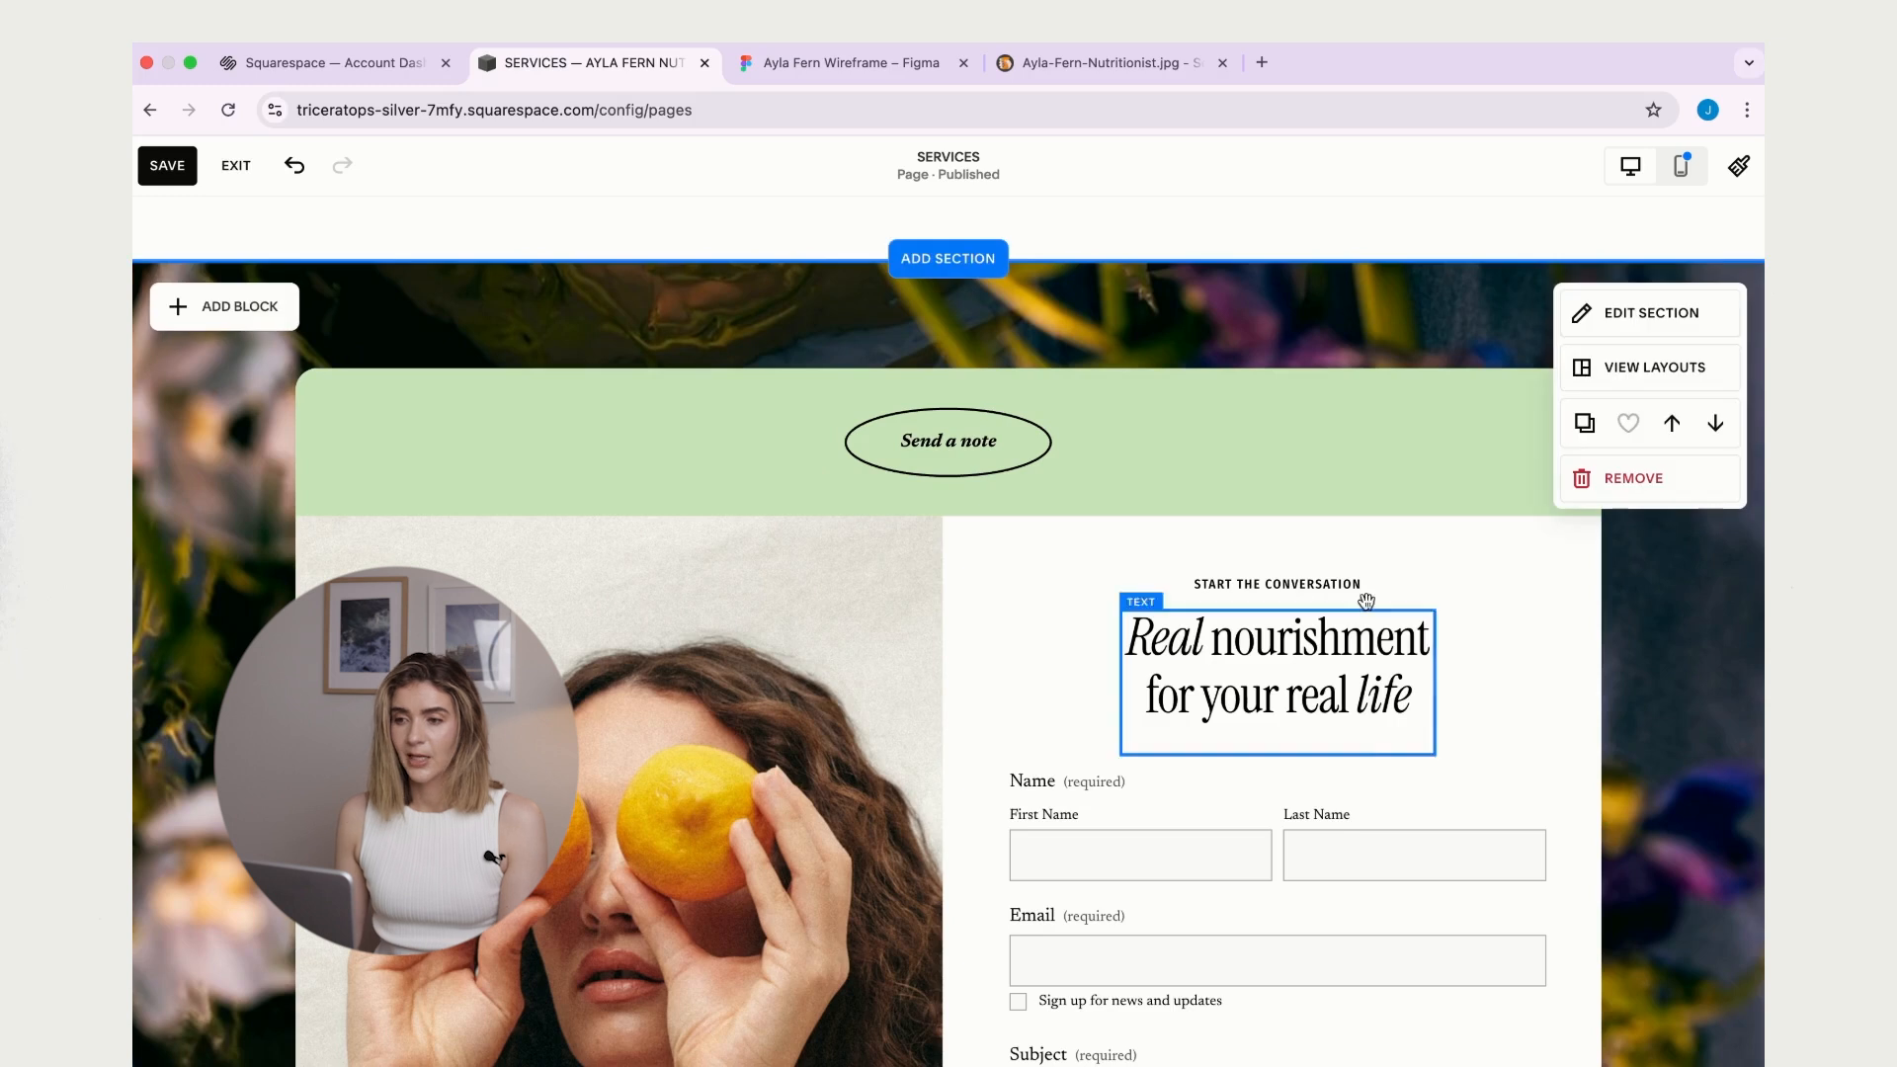
- Check the Add Section choices, then close them without adding anything
{"action": "scroll", "coordinate": [1284, 534], "scroll_direction": "down", "scroll_amount": 1}
{"action": "scroll", "coordinate": [1285, 534], "scroll_direction": "down", "scroll_amount": 15}
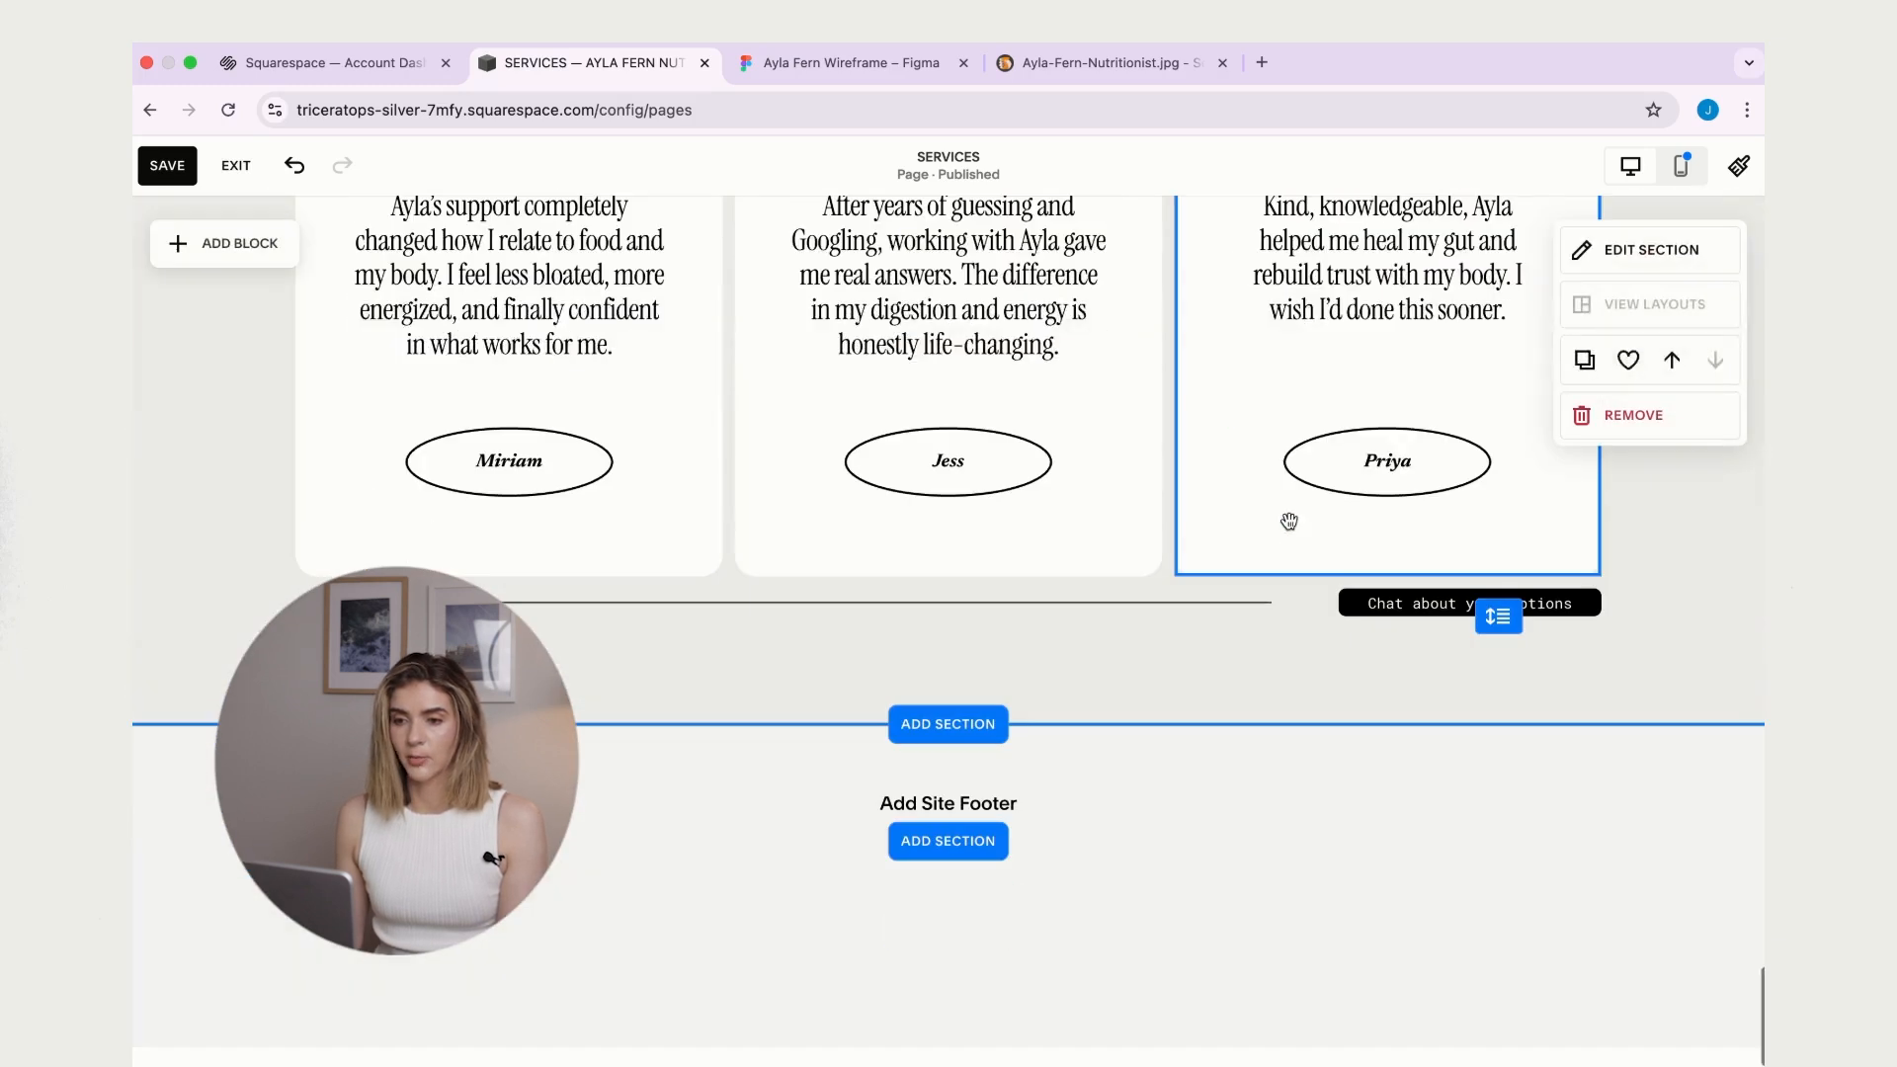
{"action": "left_click", "coordinate": [932, 726]}
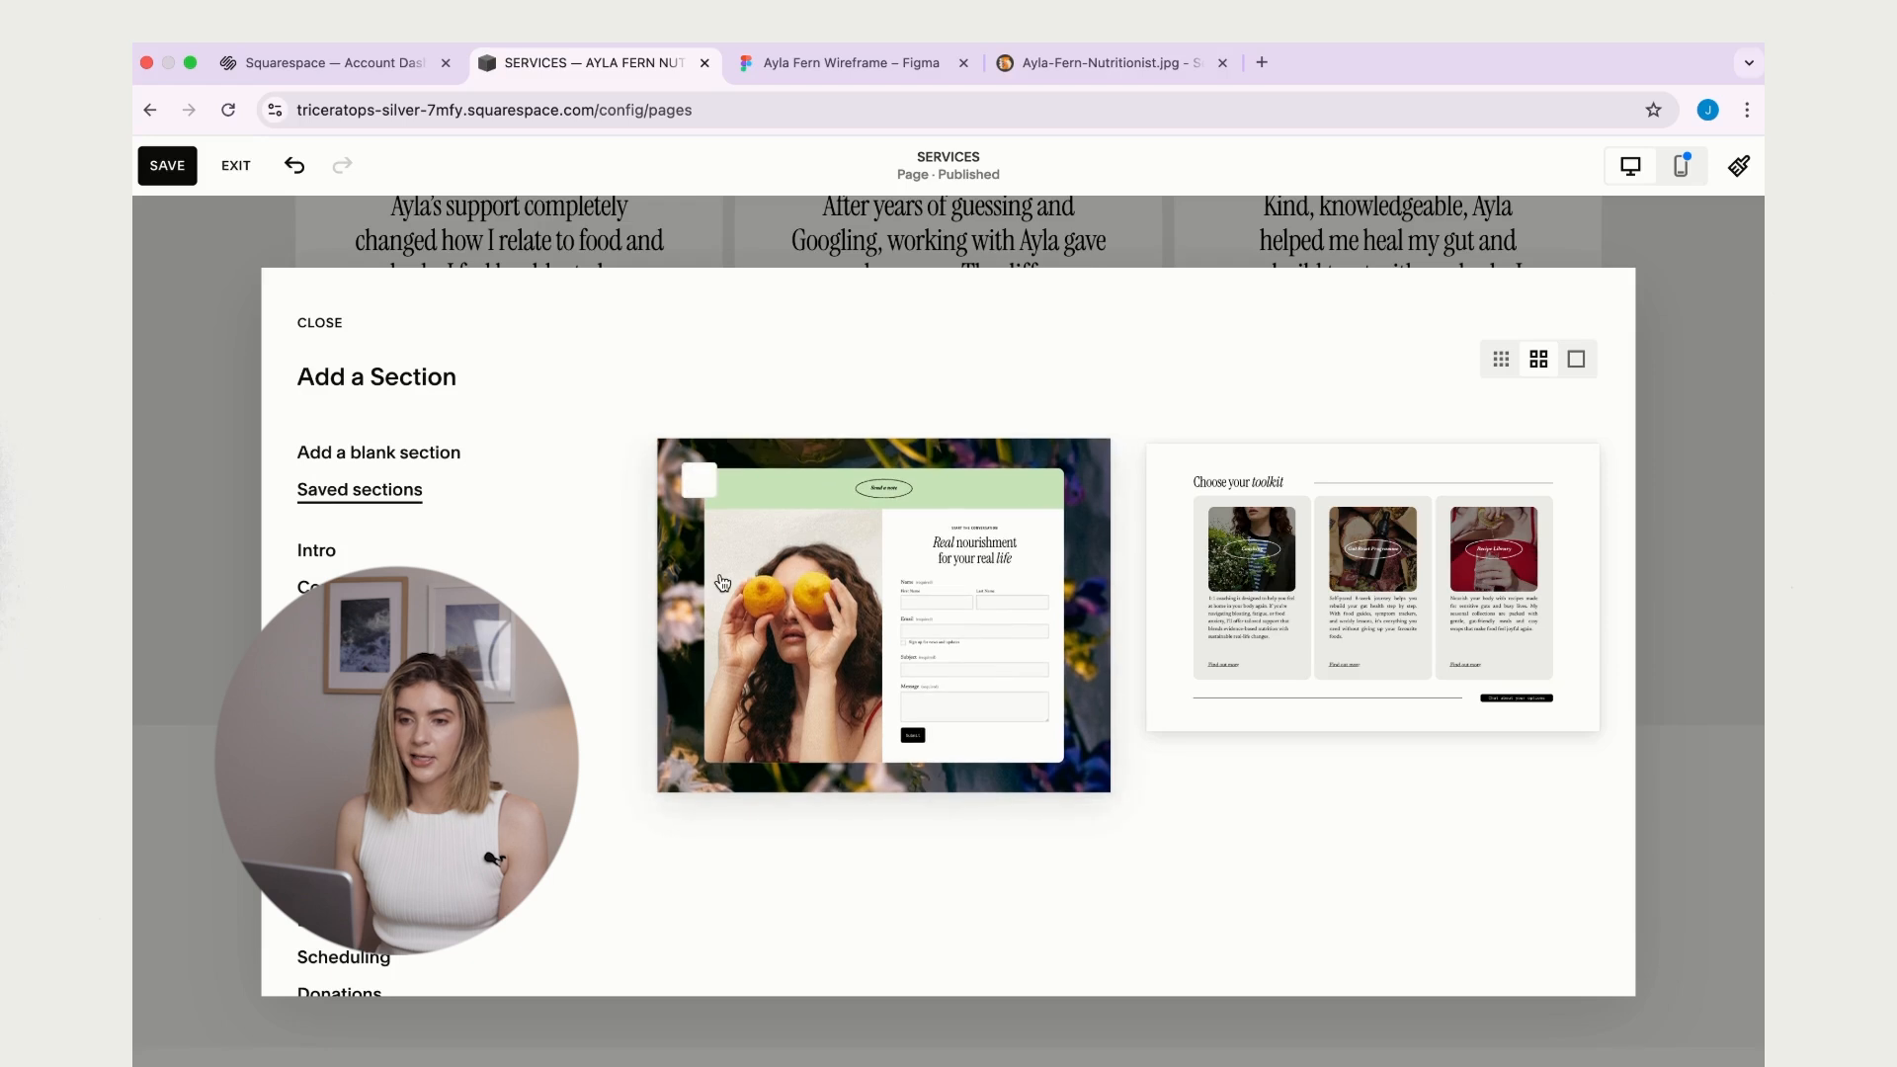
{"action": "key", "text": "Escape"}
{"action": "scroll", "coordinate": [719, 574], "scroll_direction": "up", "scroll_amount": 10}
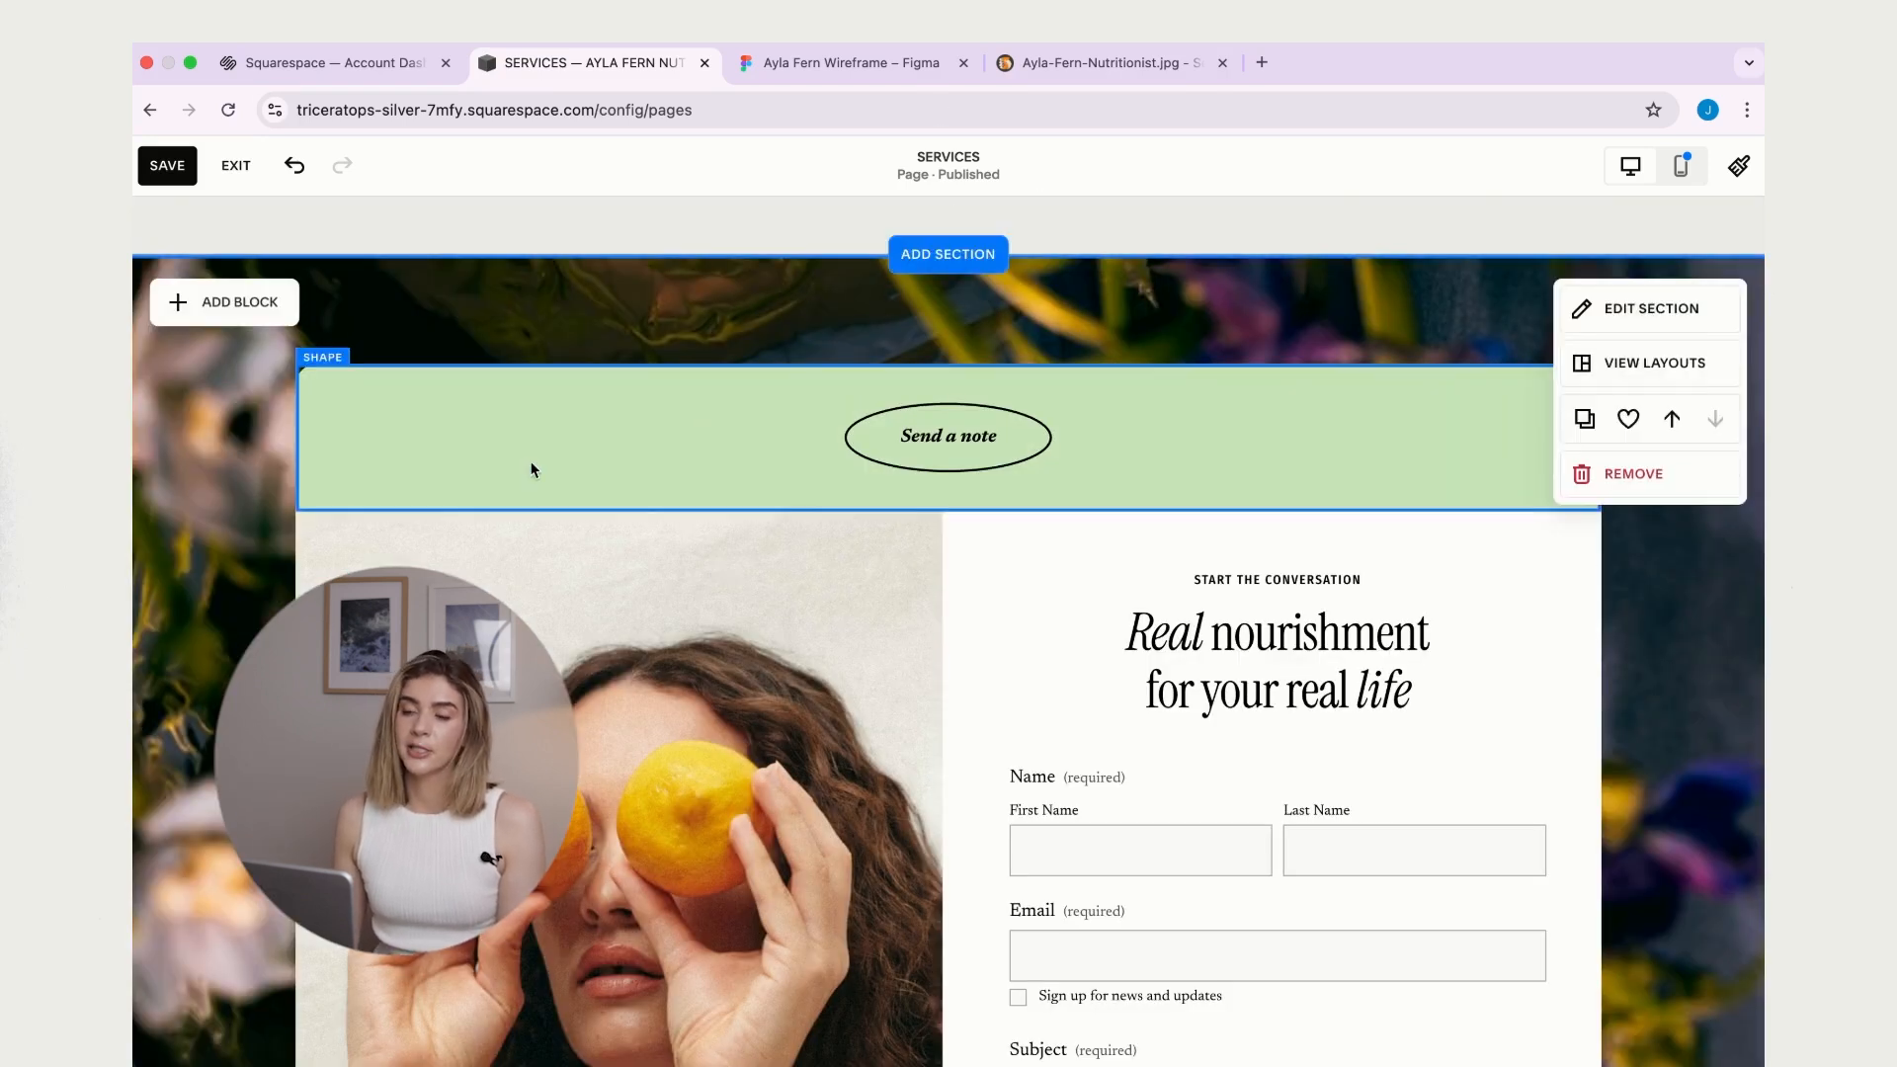
{"action": "scroll", "coordinate": [529, 465], "scroll_direction": "down", "scroll_amount": 3}
{"action": "scroll", "coordinate": [530, 475], "scroll_direction": "up", "scroll_amount": 3}
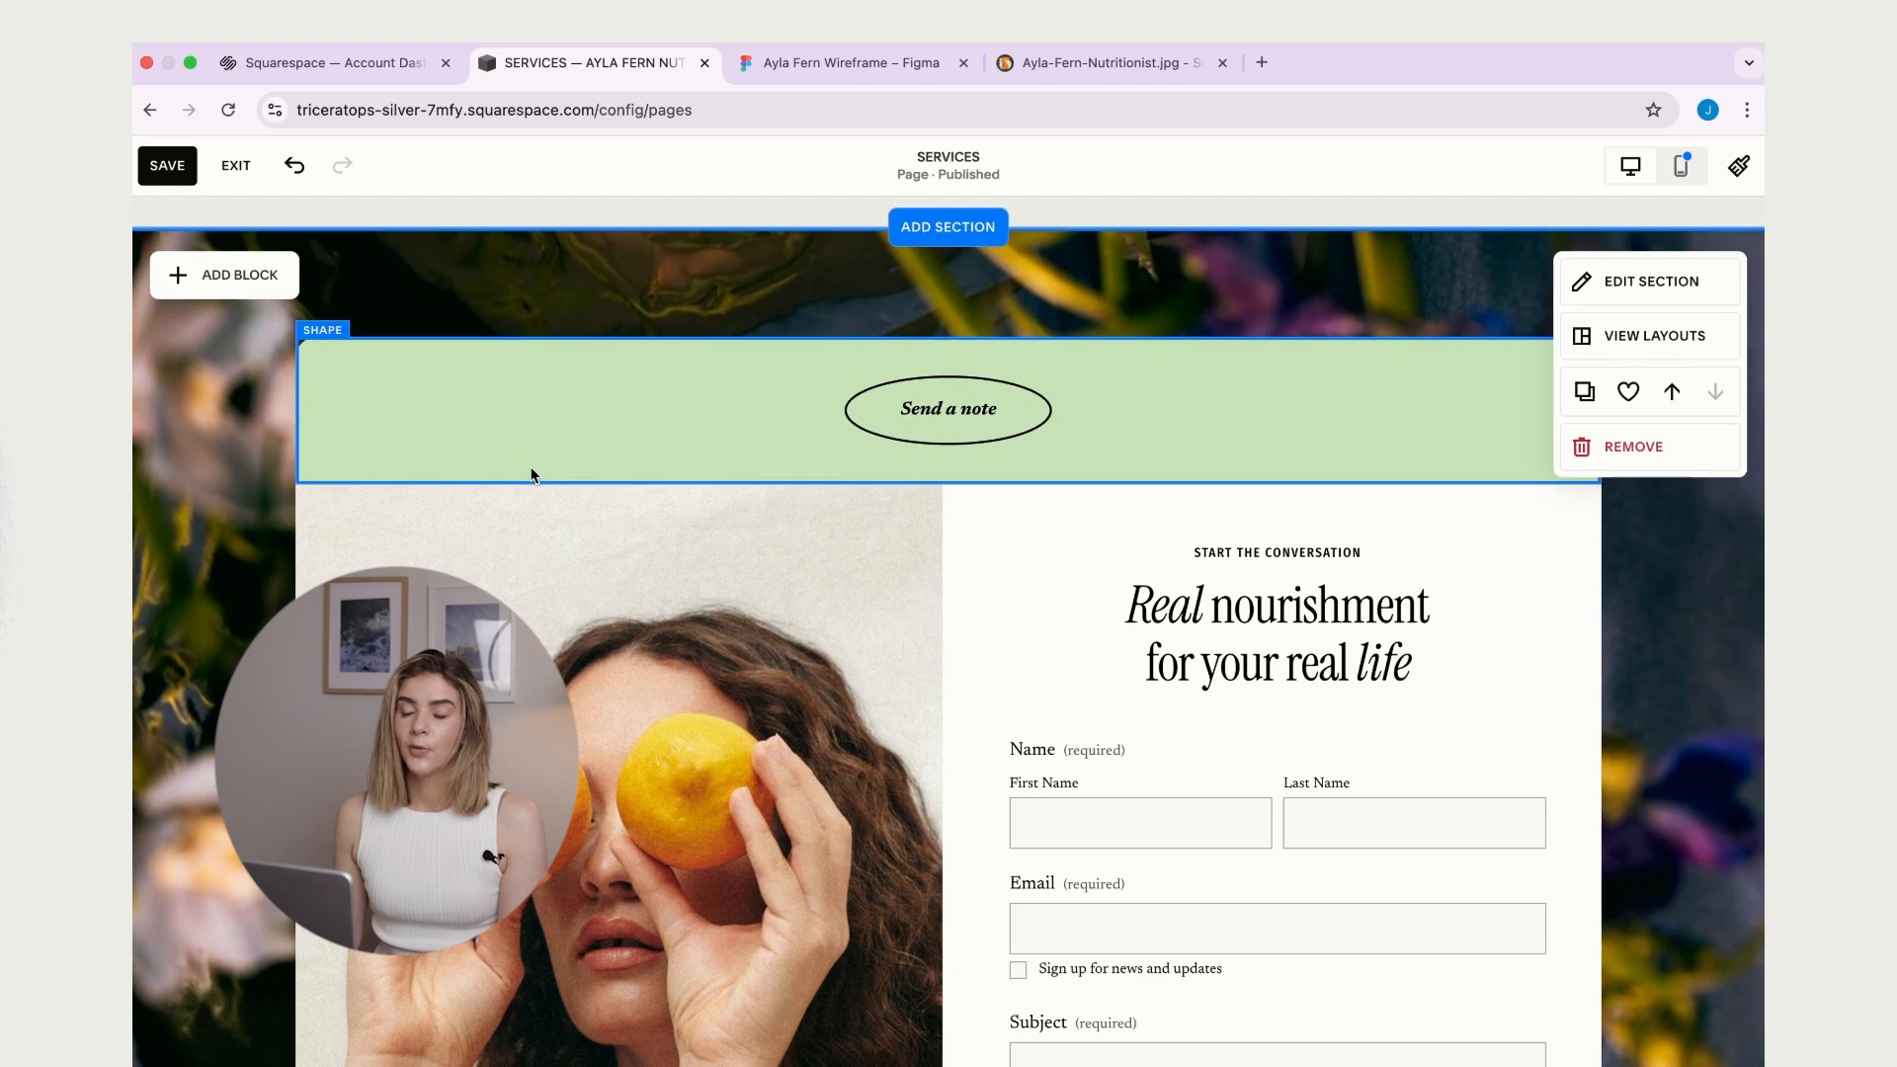
{"action": "scroll", "coordinate": [531, 475], "scroll_direction": "up", "scroll_amount": 2}
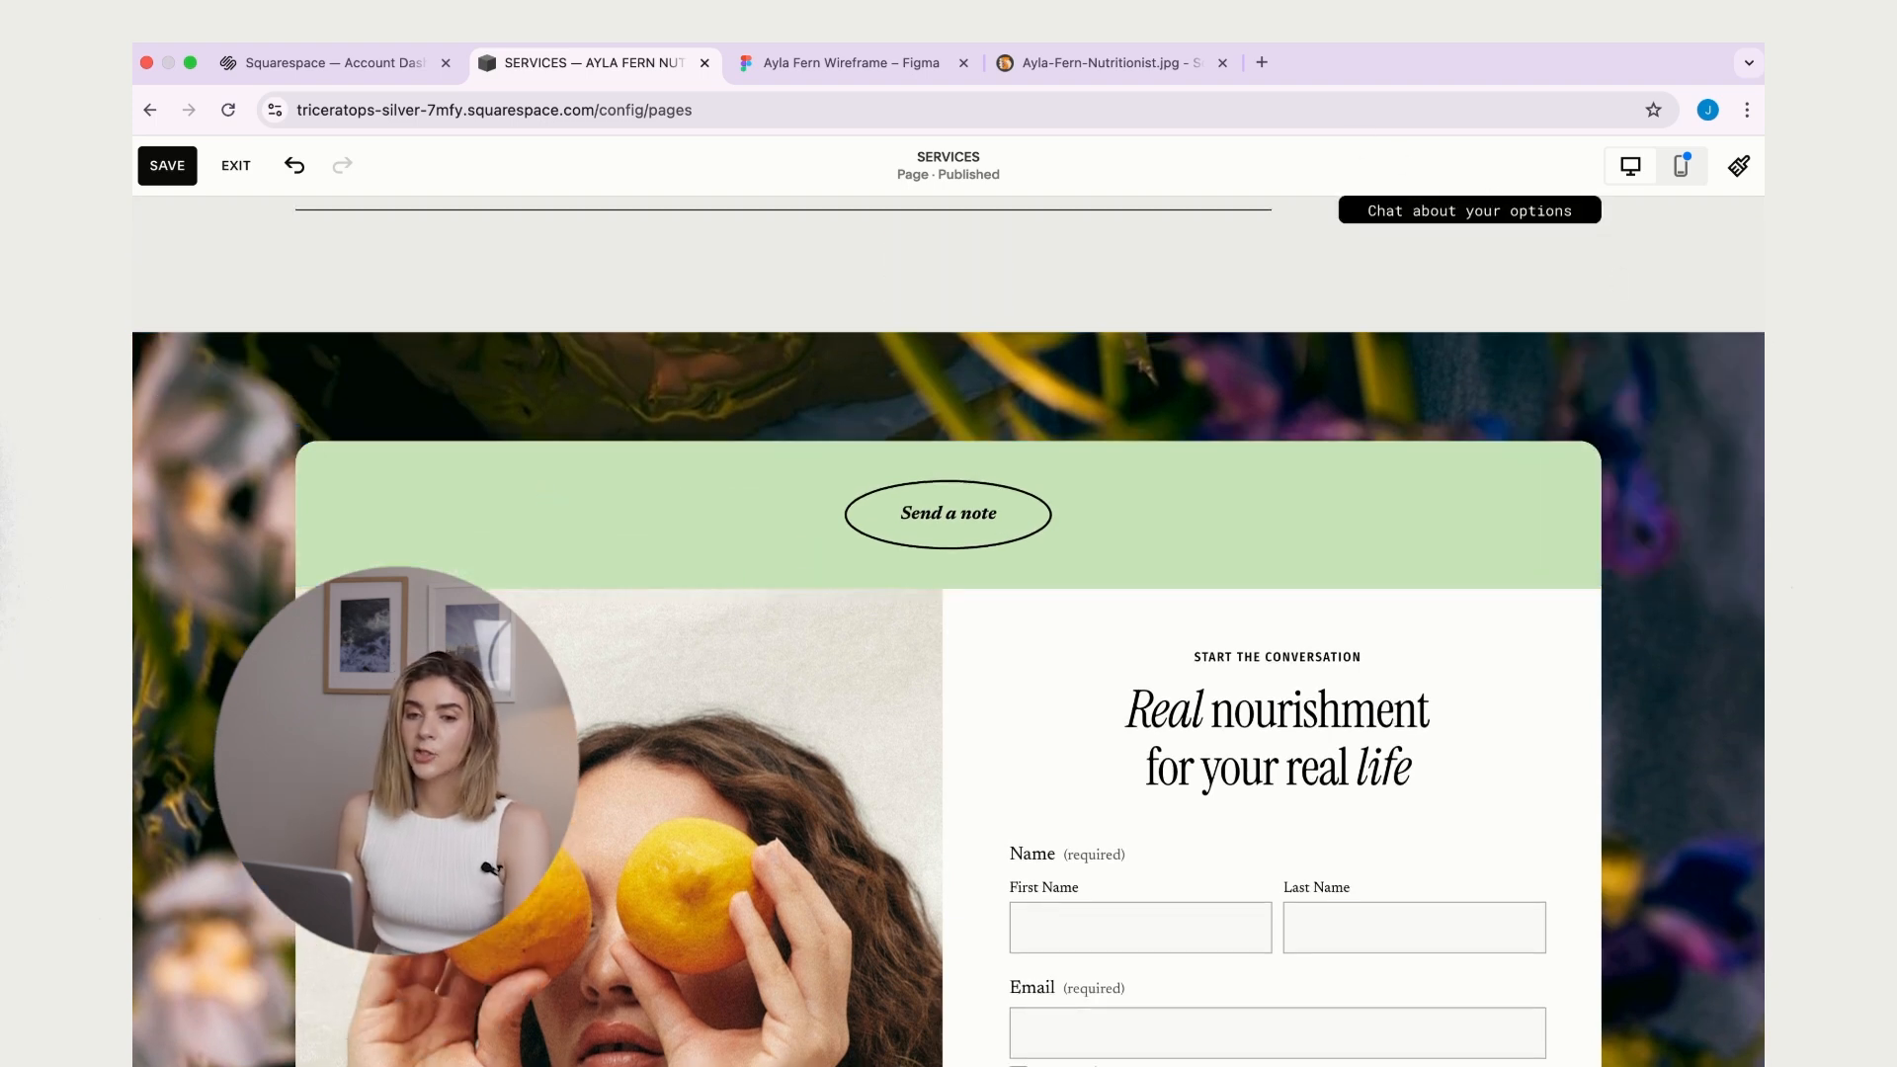
{"action": "mouse_move", "coordinate": [1412, 370]}
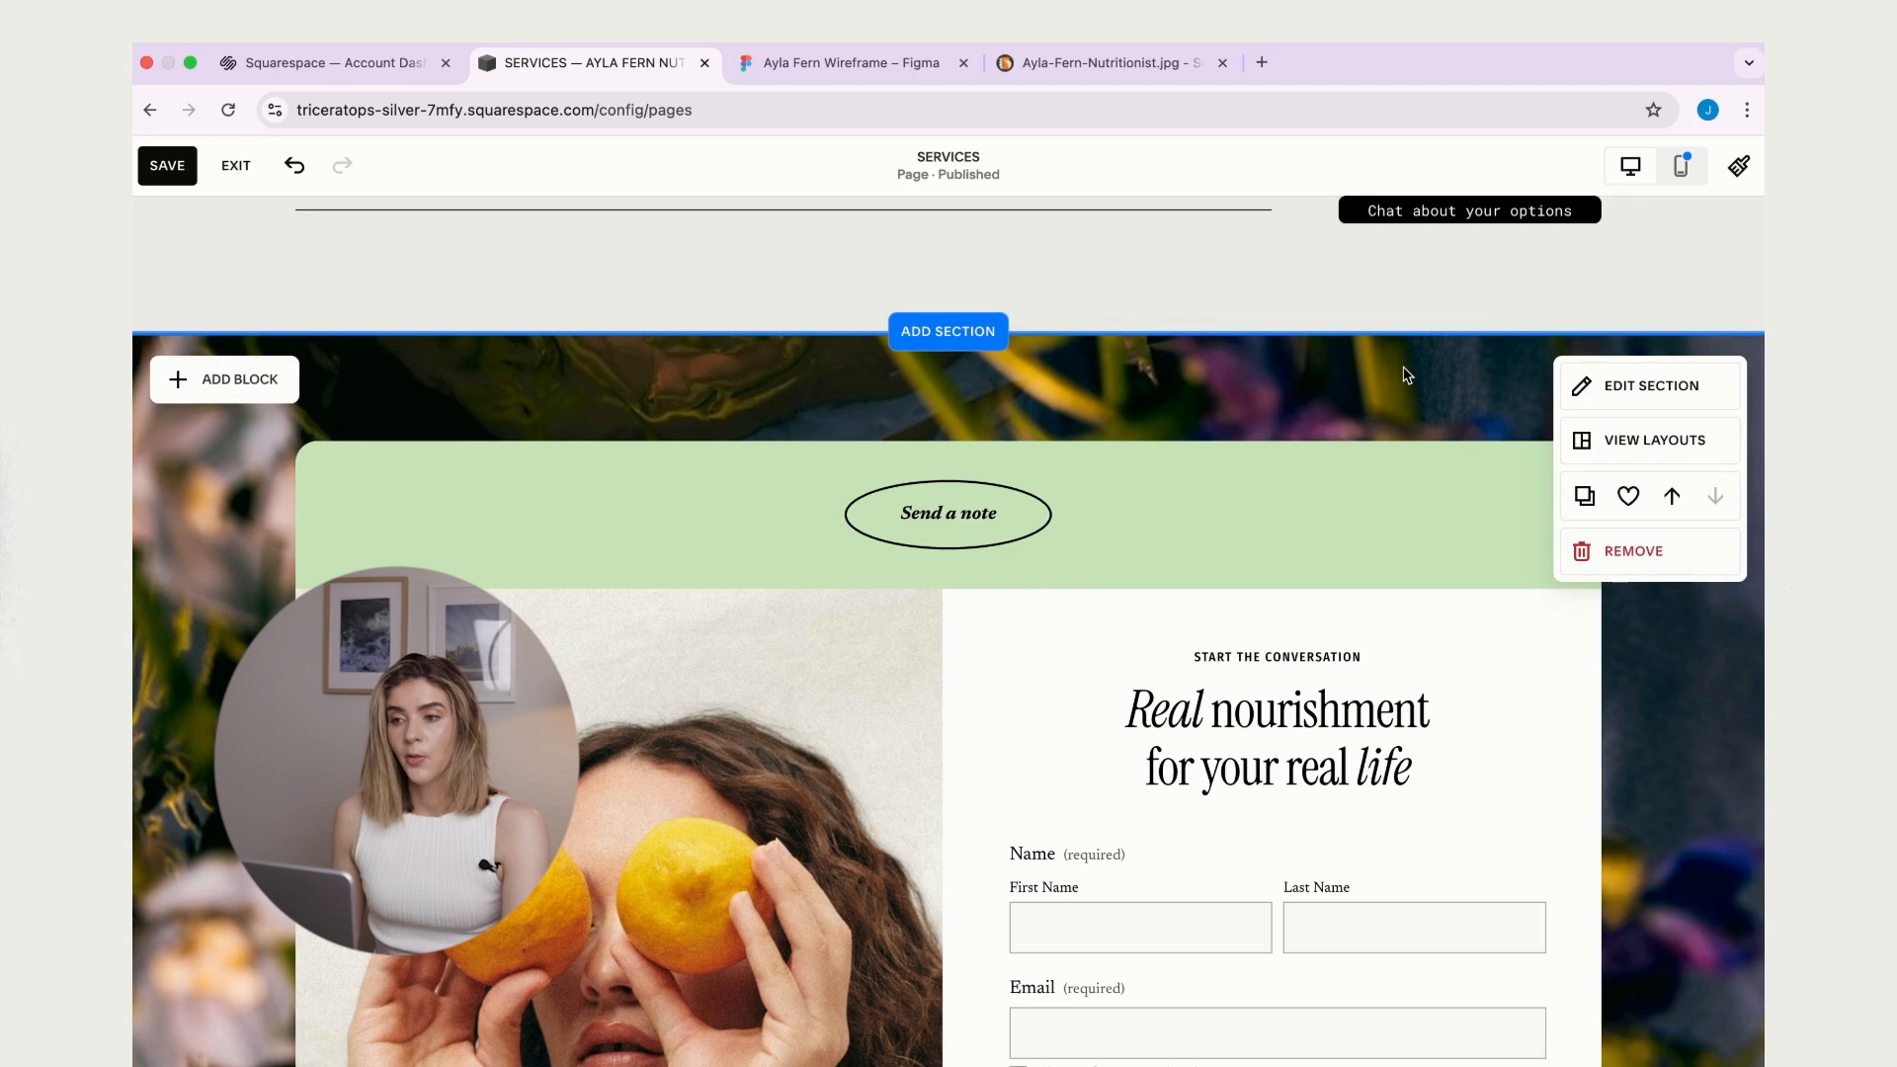
- Swap the contact section's floral background image for the Palm-Trees.mov video
{"action": "left_click", "coordinate": [1637, 395]}
{"action": "left_click", "coordinate": [1549, 546]}
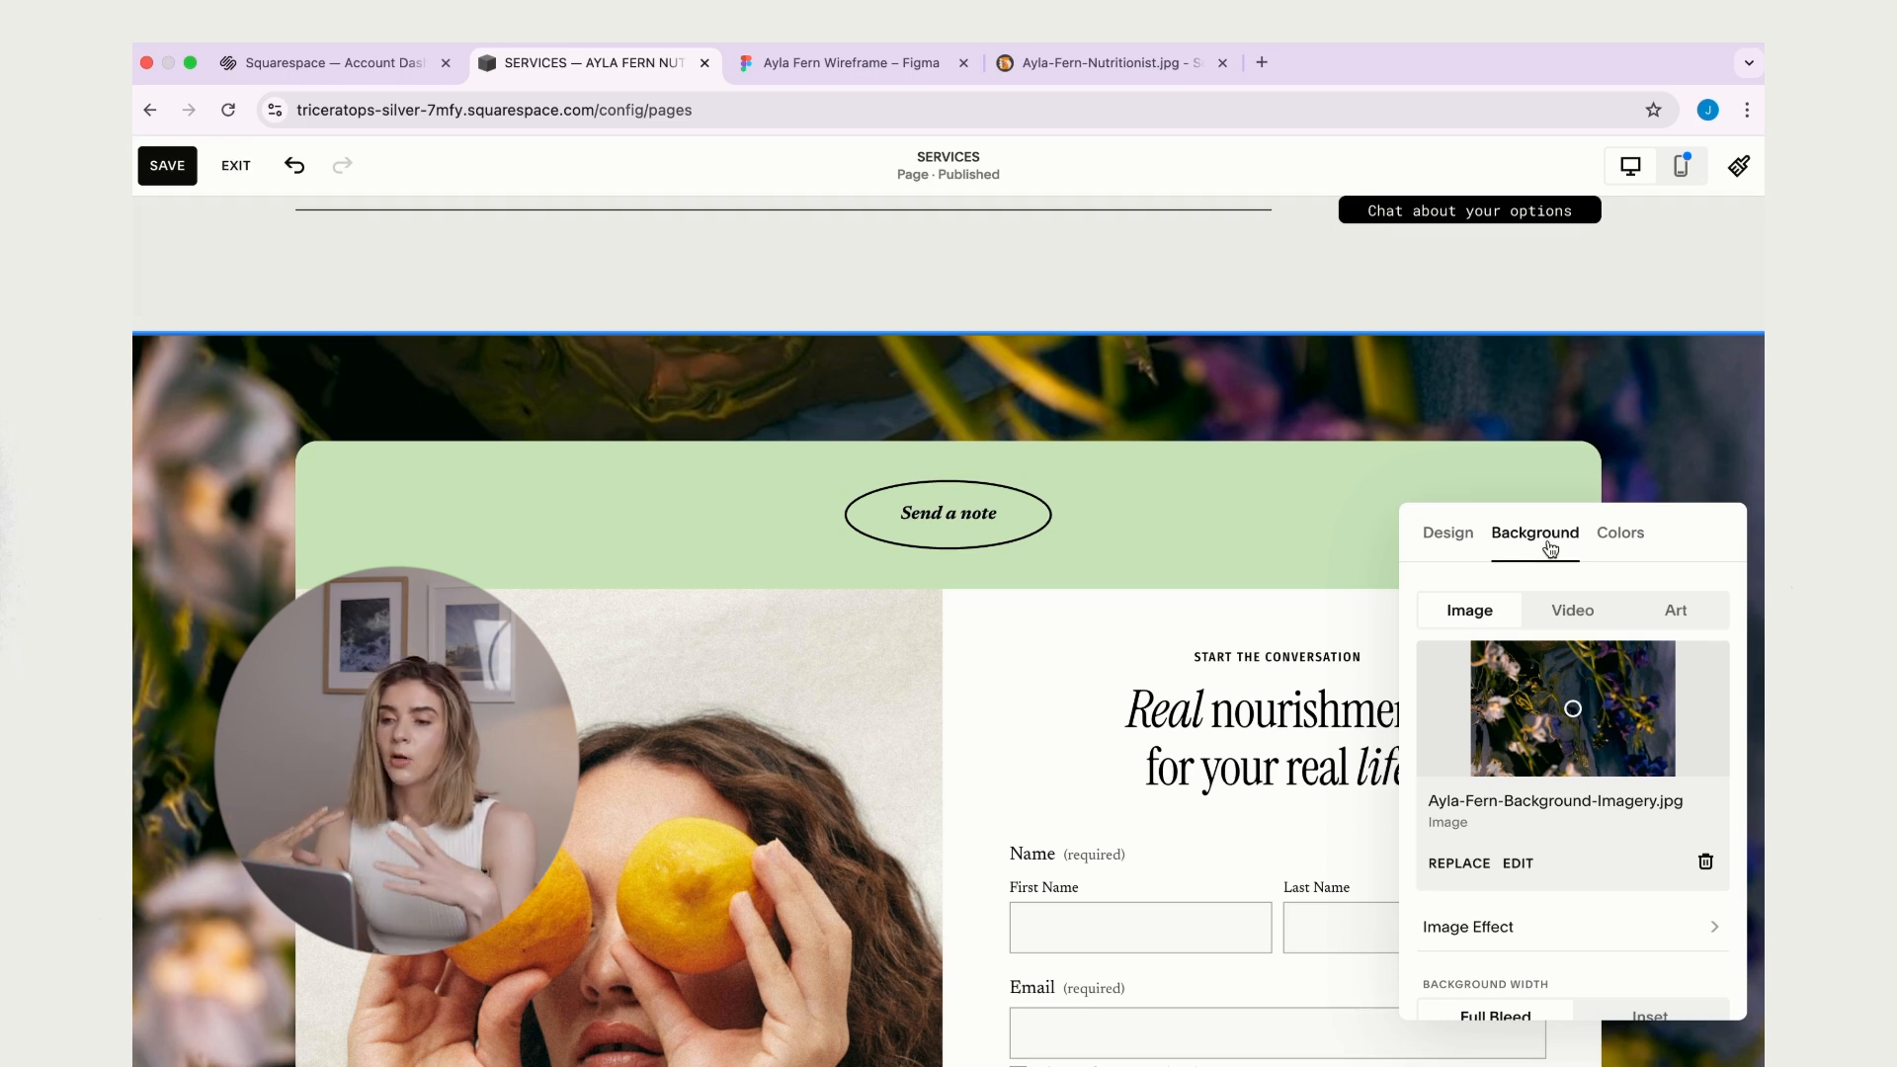
{"action": "left_click", "coordinate": [1555, 616]}
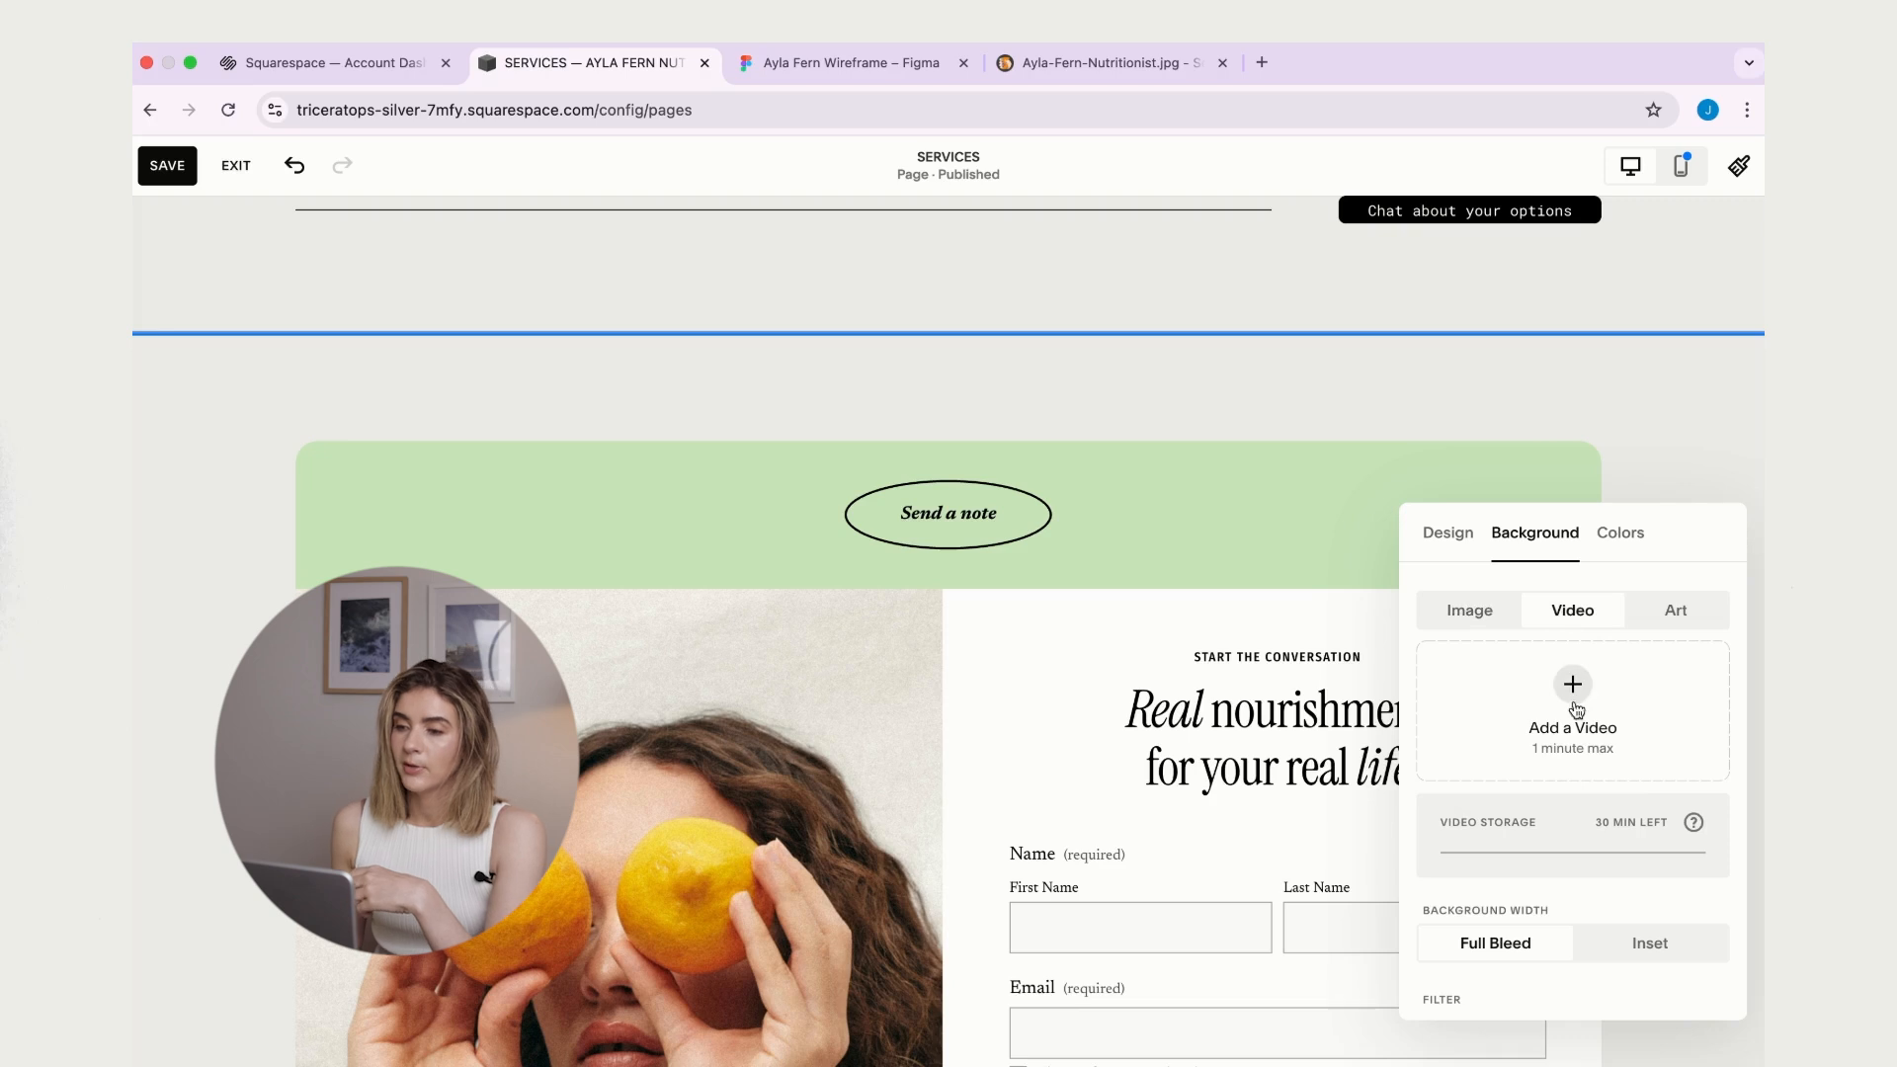
{"action": "left_click", "coordinate": [1574, 708]}
{"action": "scroll", "coordinate": [1360, 561], "scroll_direction": "down", "scroll_amount": 3}
{"action": "left_click", "coordinate": [1349, 753]}
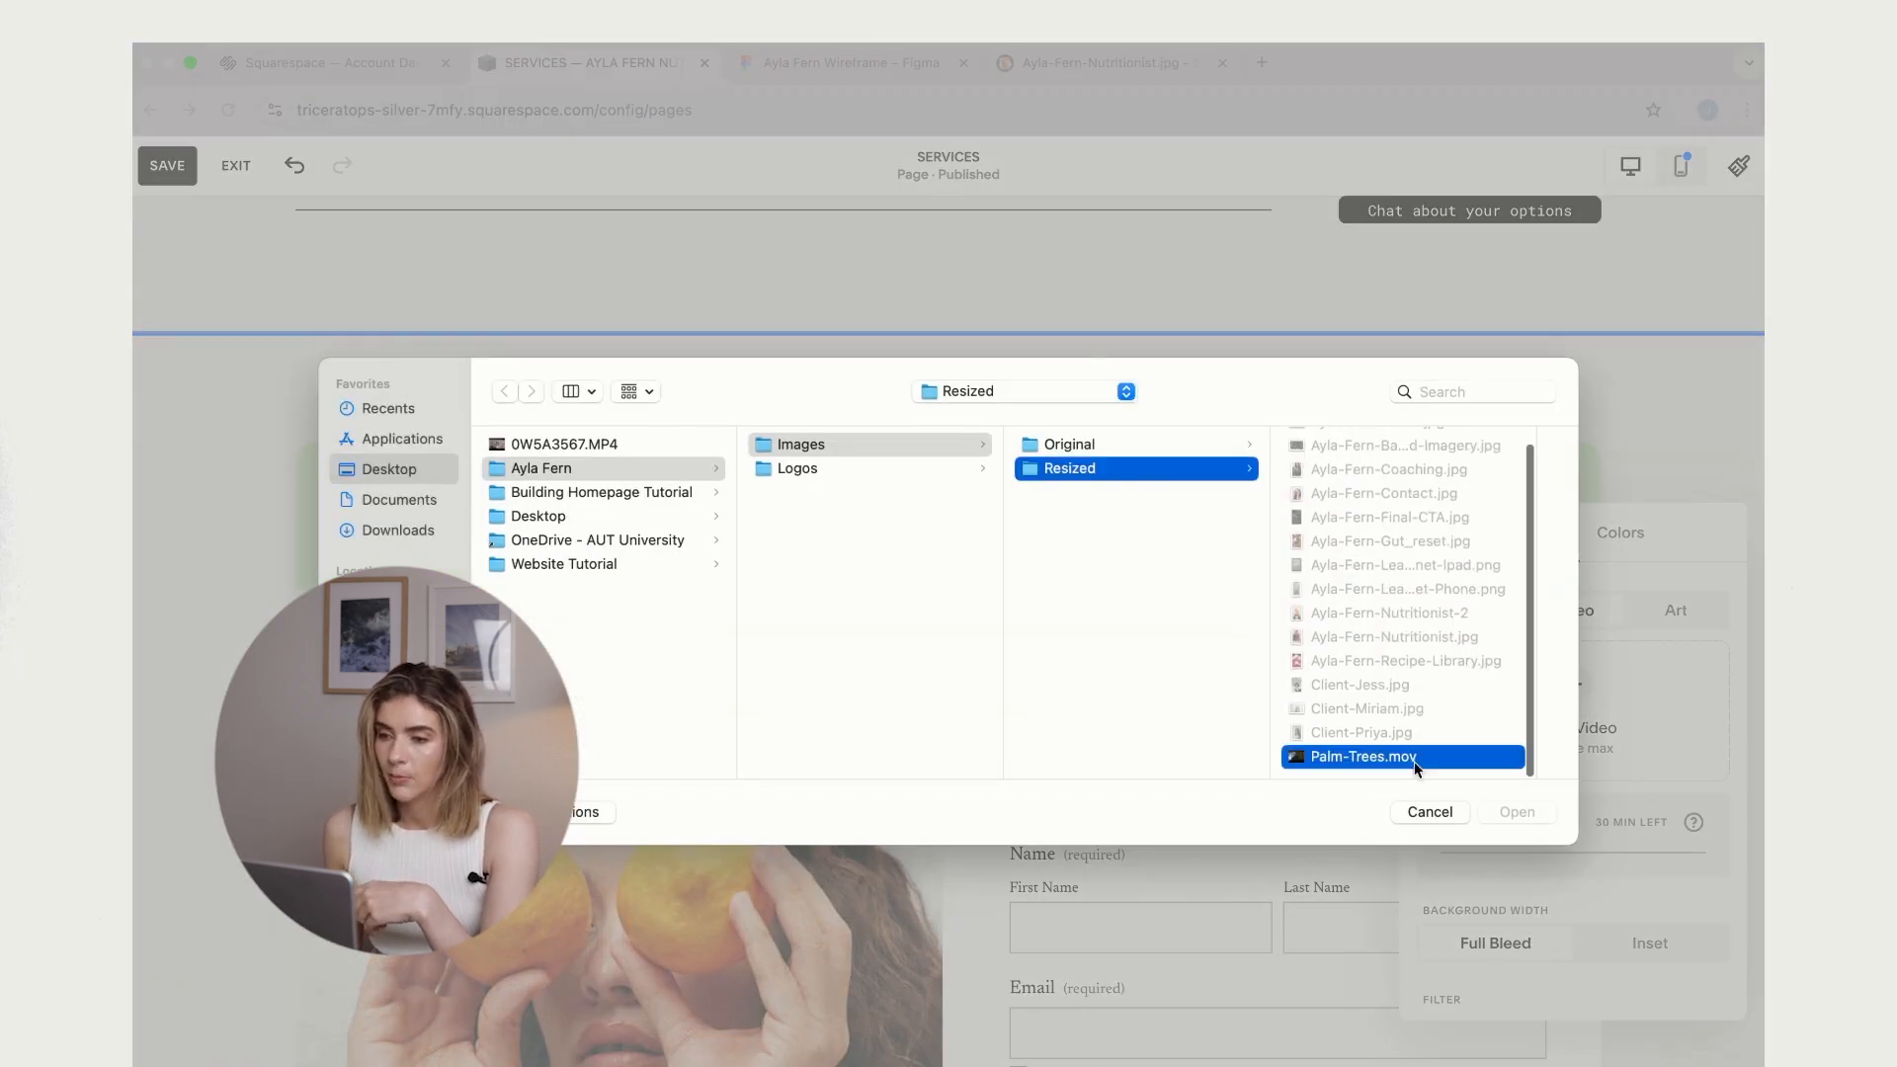
{"action": "left_click", "coordinate": [1514, 807]}
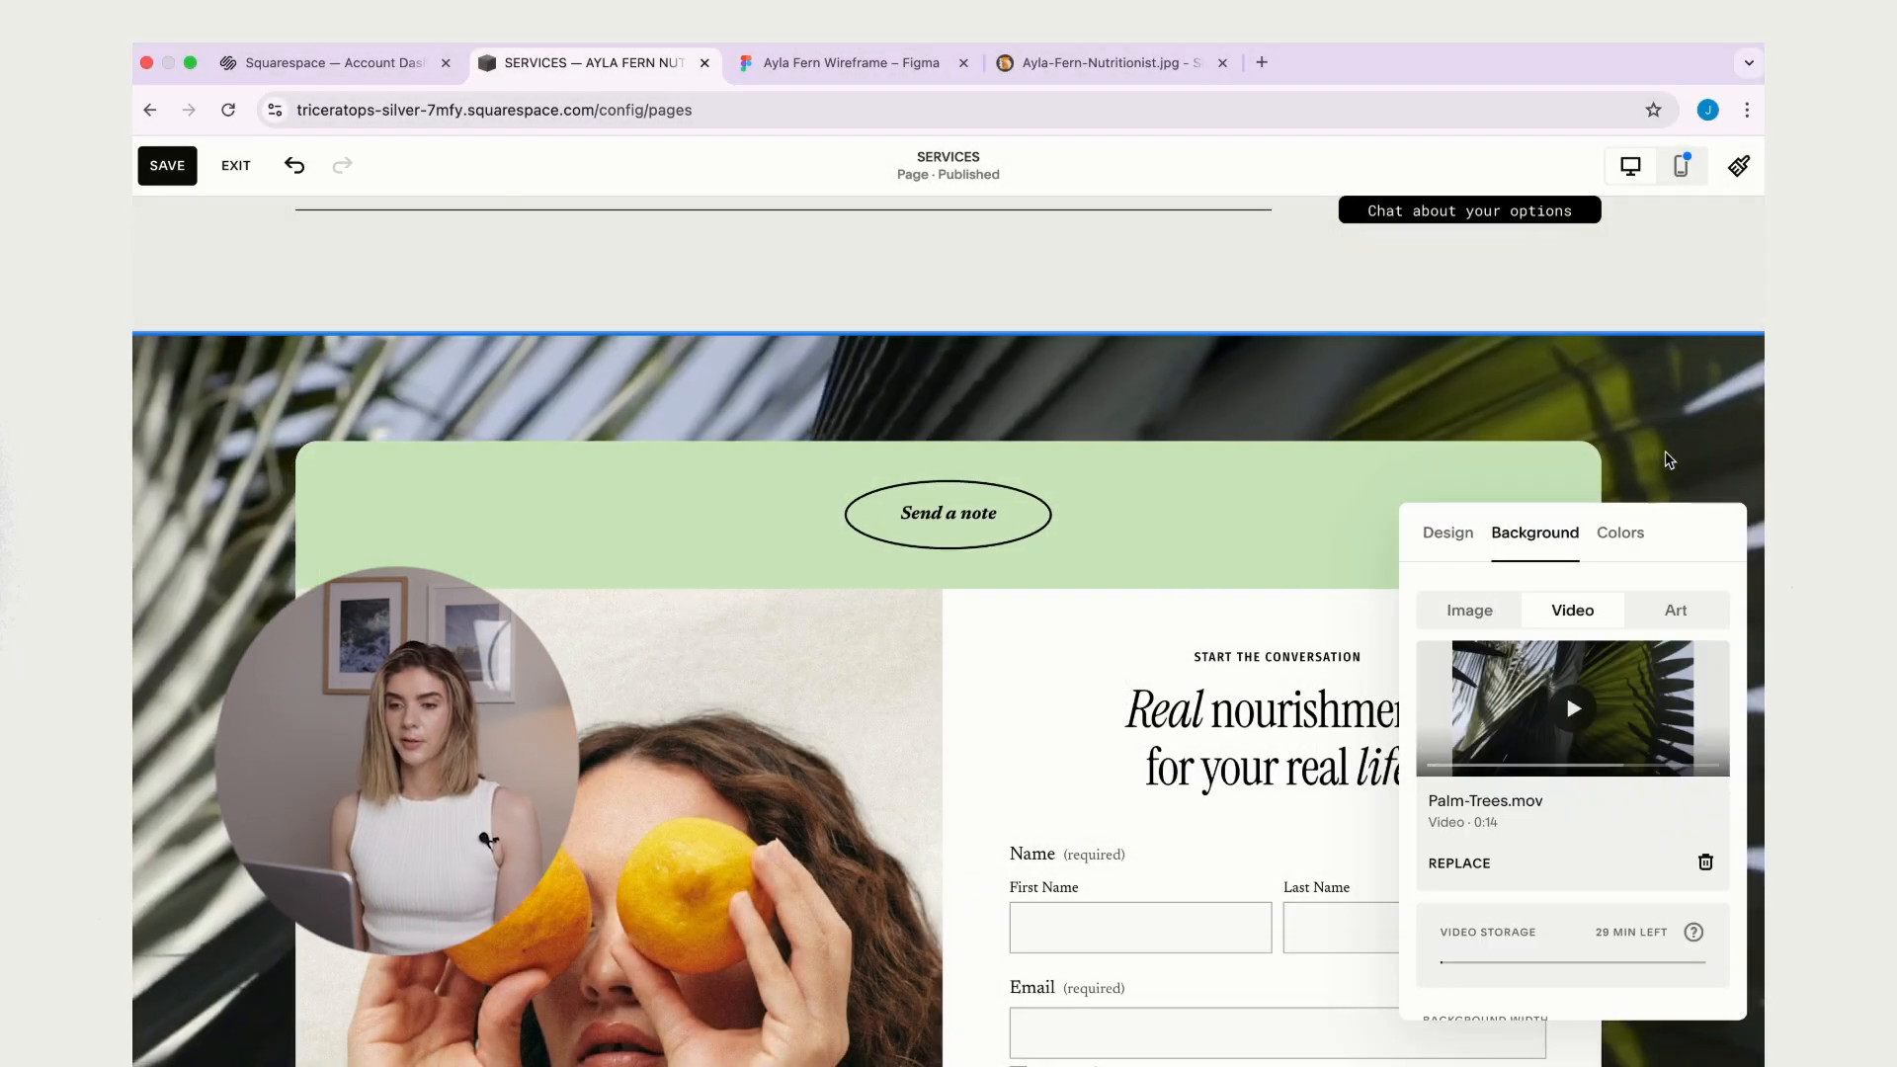
{"action": "scroll", "coordinate": [1558, 762], "scroll_direction": "down", "scroll_amount": 2}
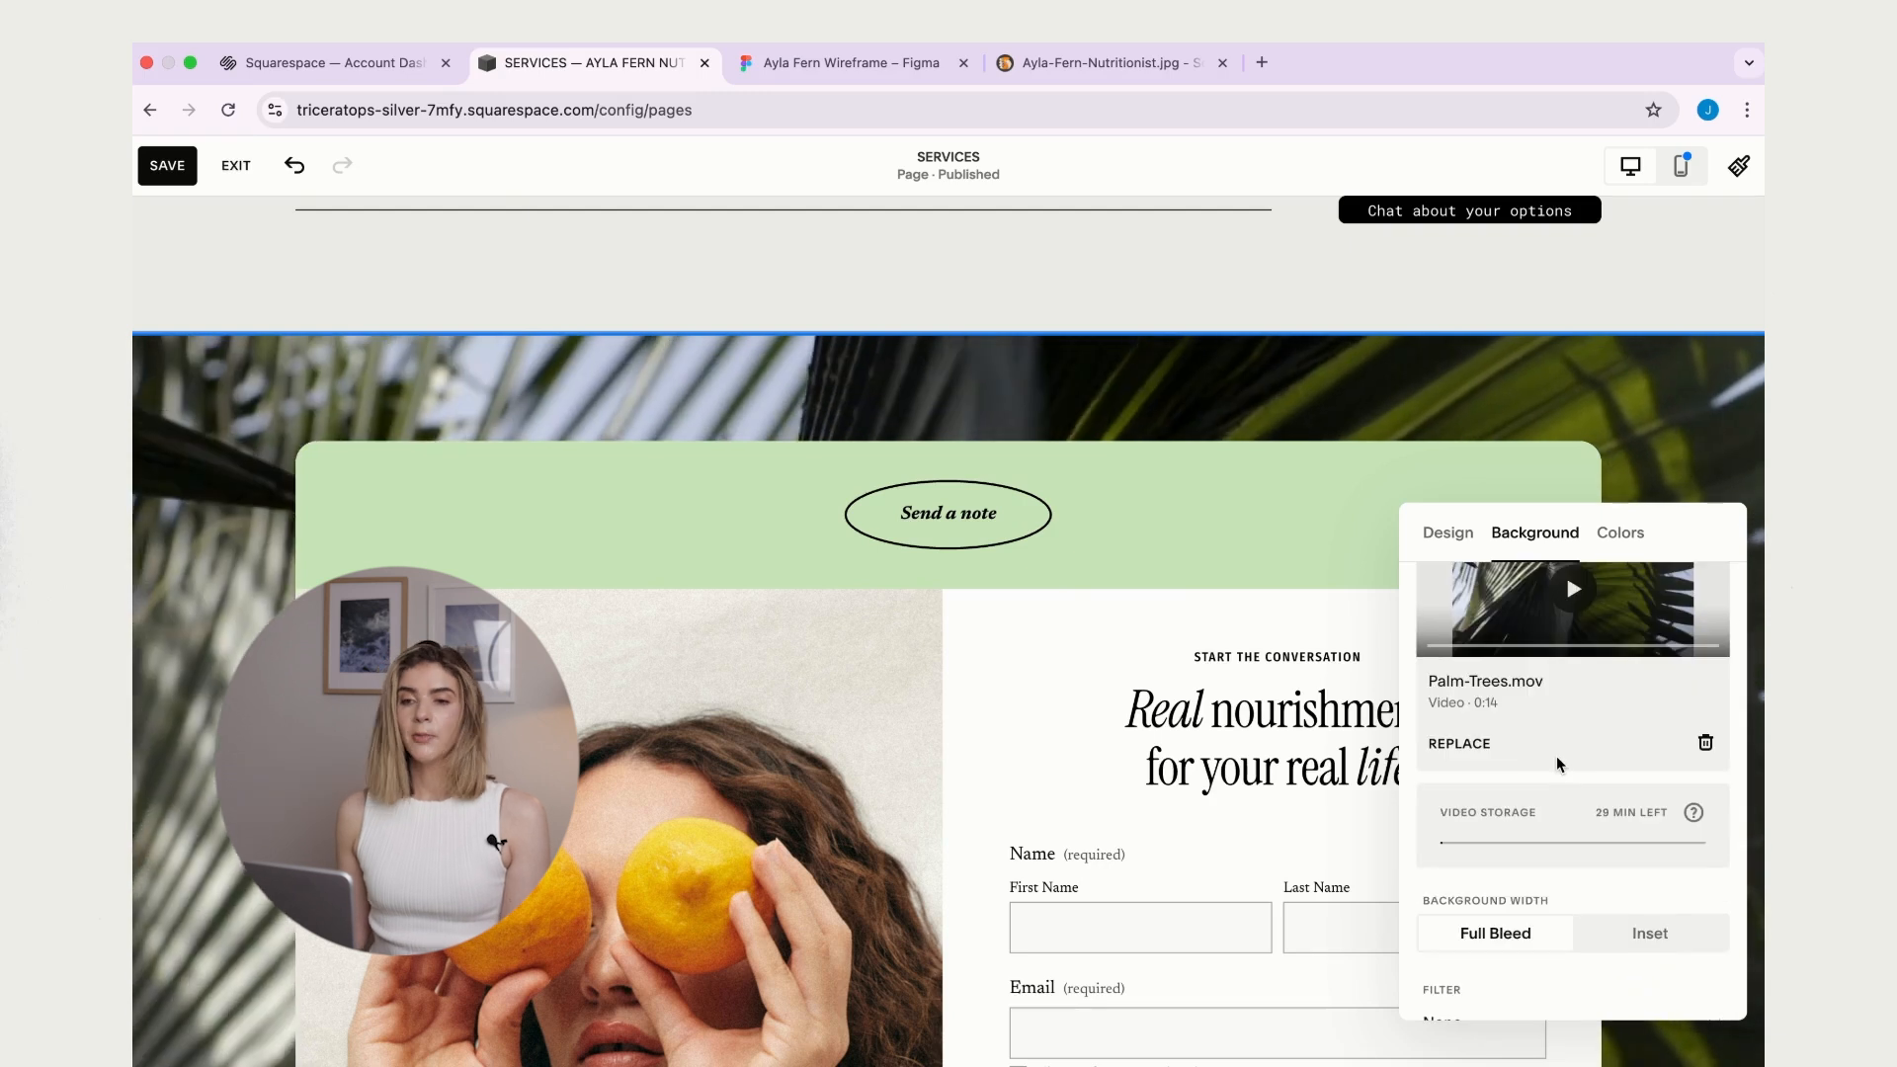
- Close the background settings, remove the contact form block, and switch to the Figma wireframe
{"action": "left_click", "coordinate": [1217, 386]}
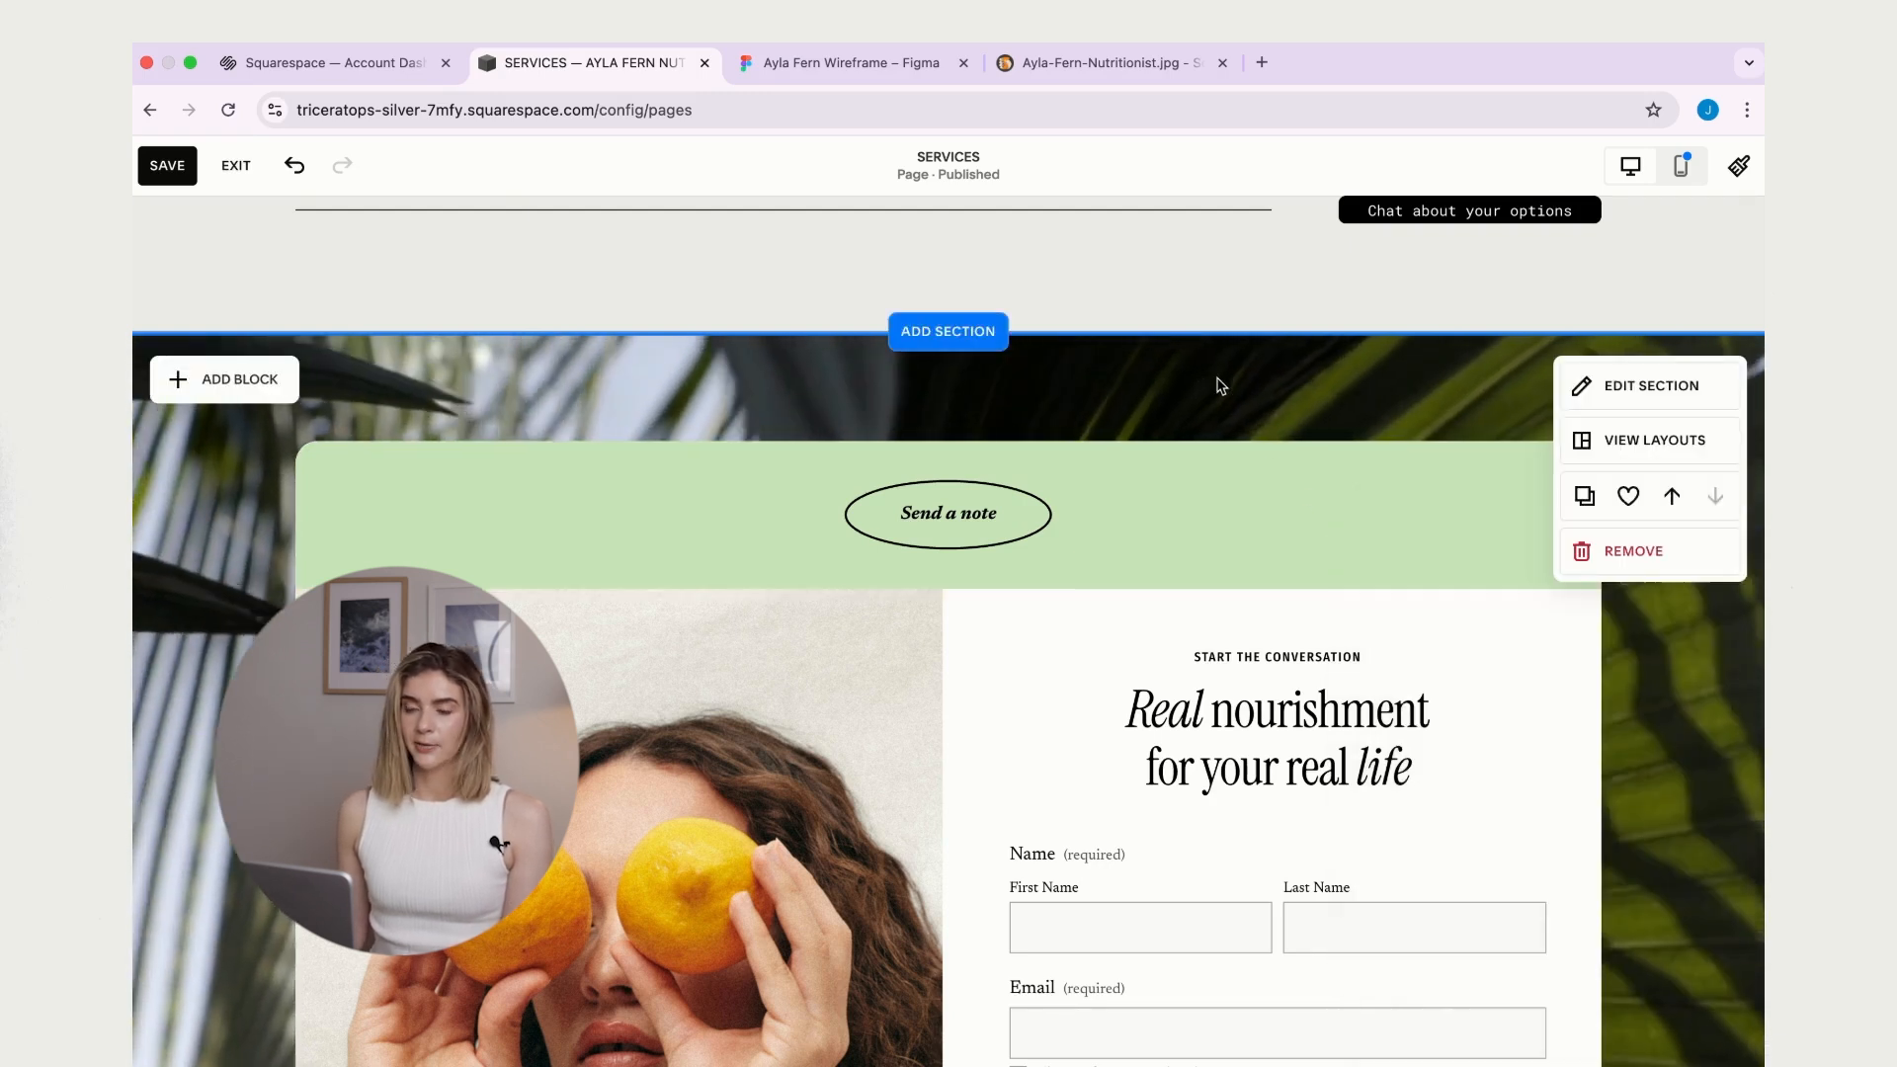
{"action": "scroll", "coordinate": [1218, 385], "scroll_direction": "down", "scroll_amount": 2}
{"action": "scroll", "coordinate": [1218, 388], "scroll_direction": "up", "scroll_amount": 1}
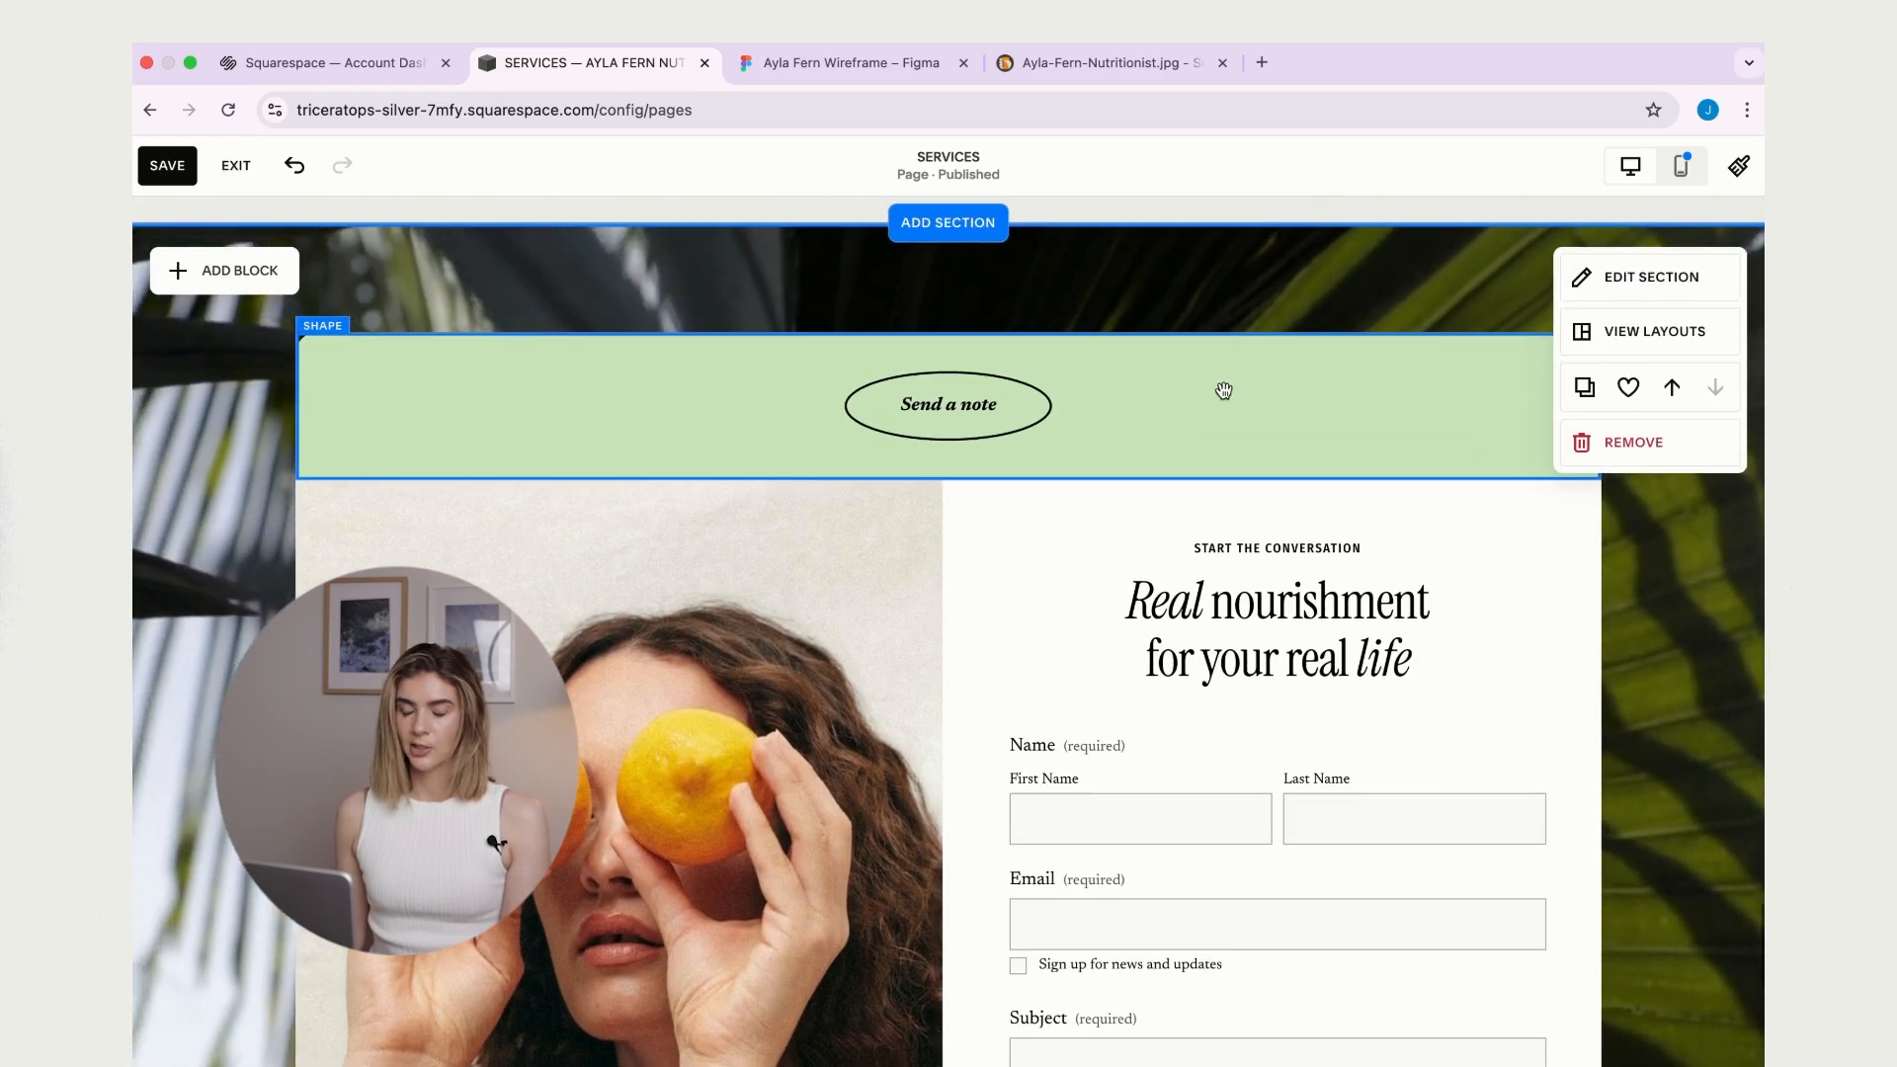
{"action": "scroll", "coordinate": [1221, 389], "scroll_direction": "down", "scroll_amount": 3}
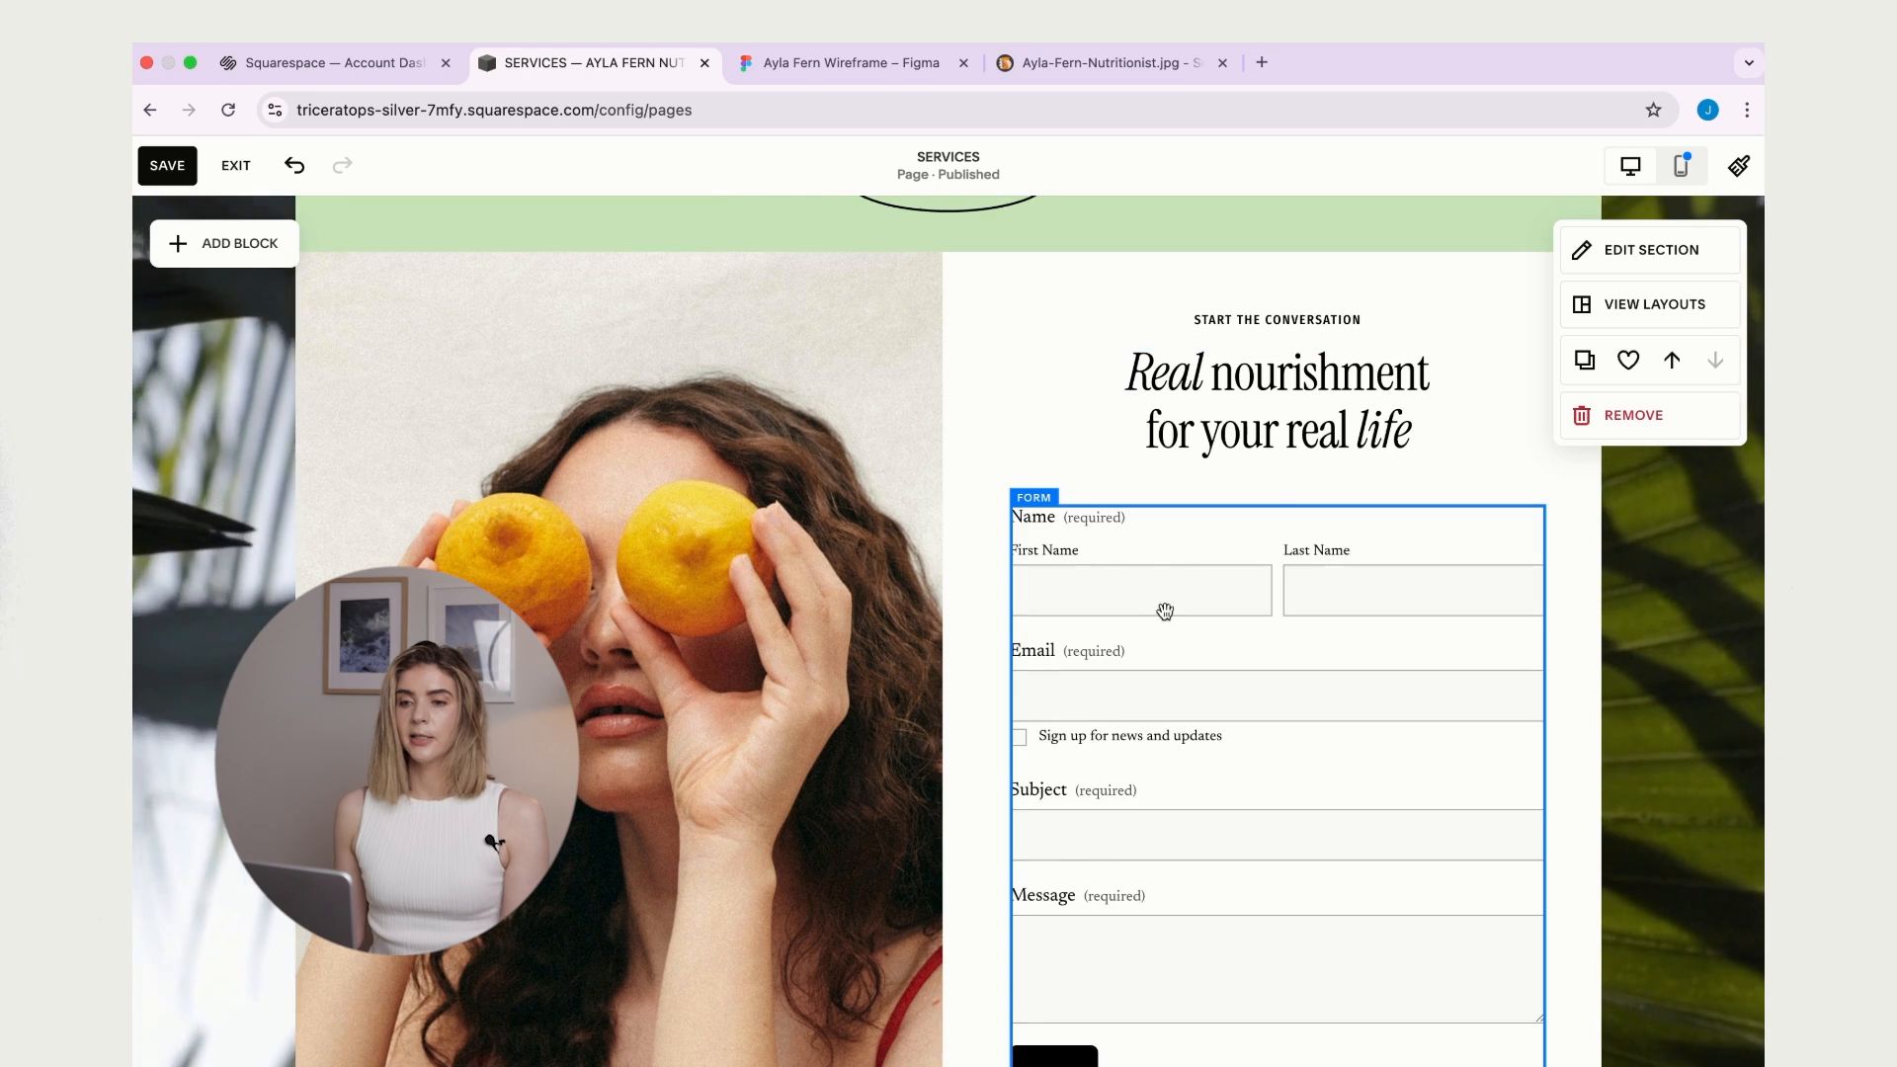
{"action": "left_click", "coordinate": [1161, 598]}
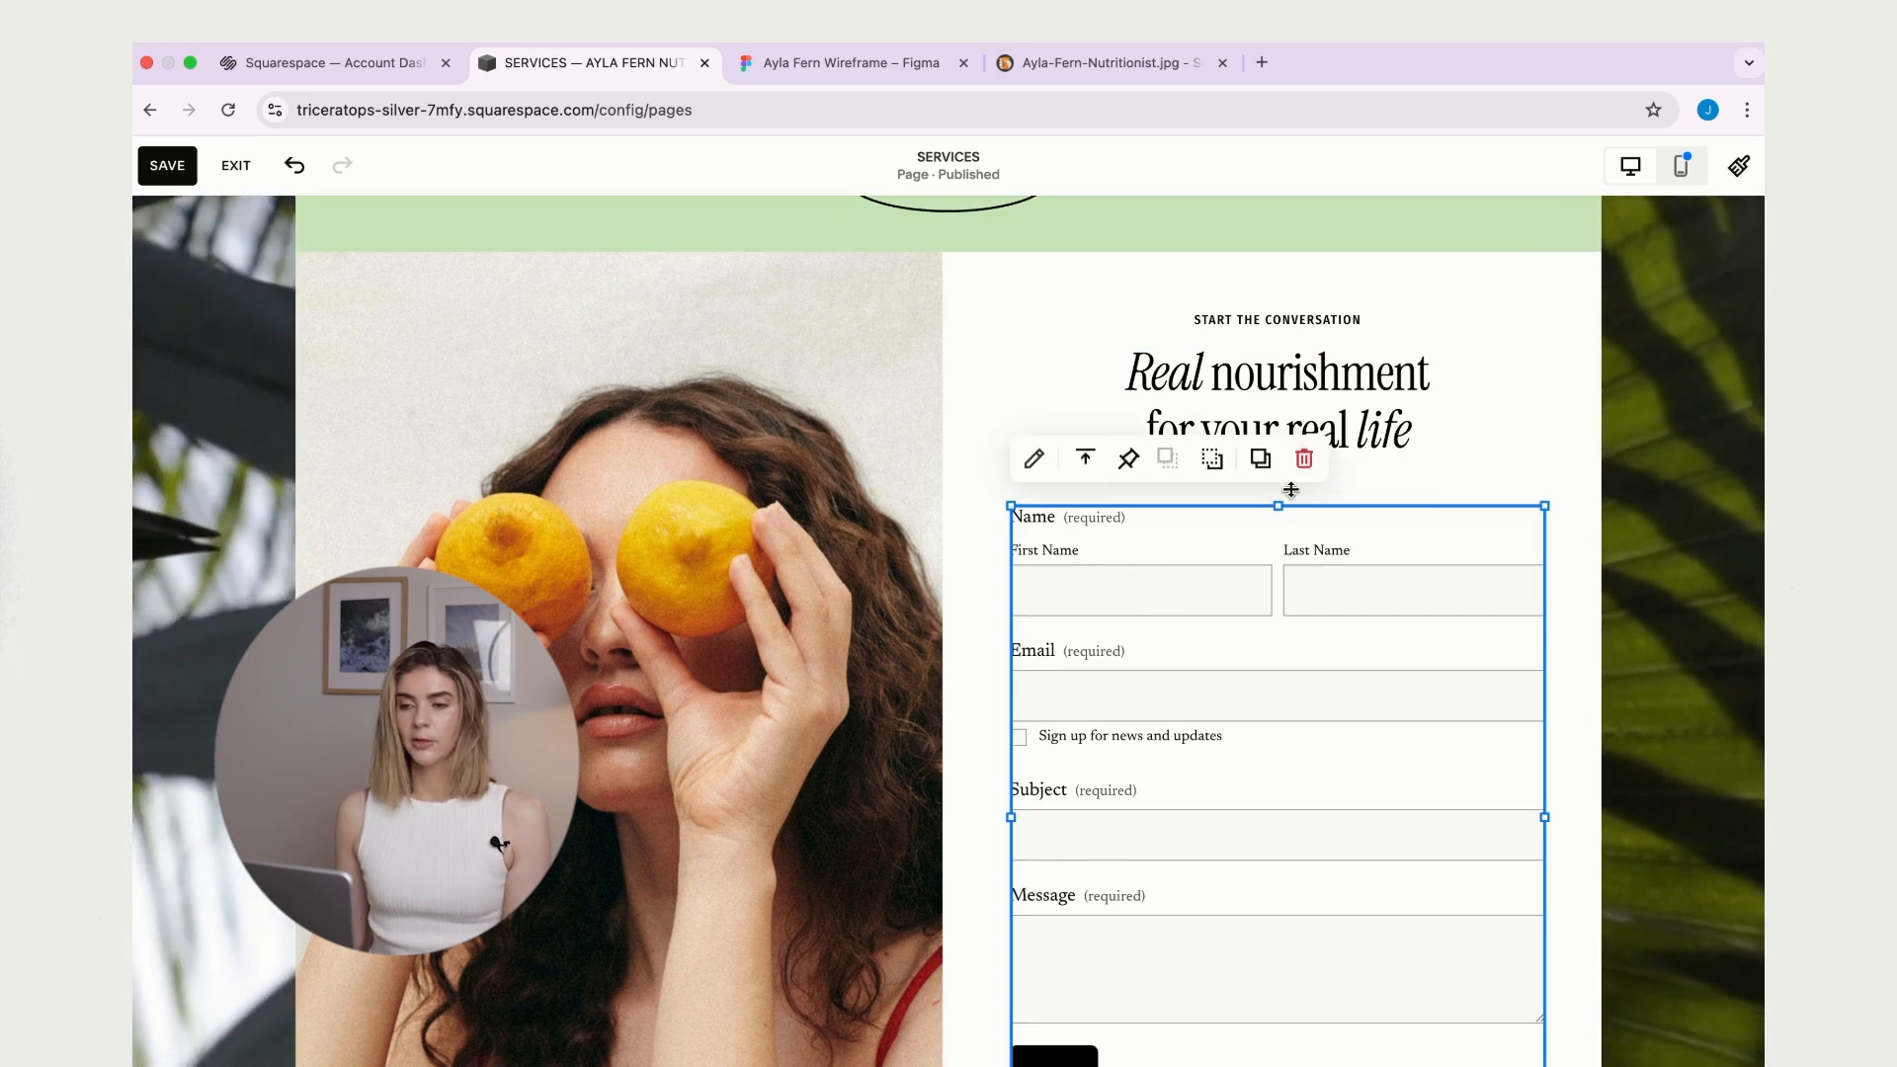
{"action": "left_click", "coordinate": [1303, 461]}
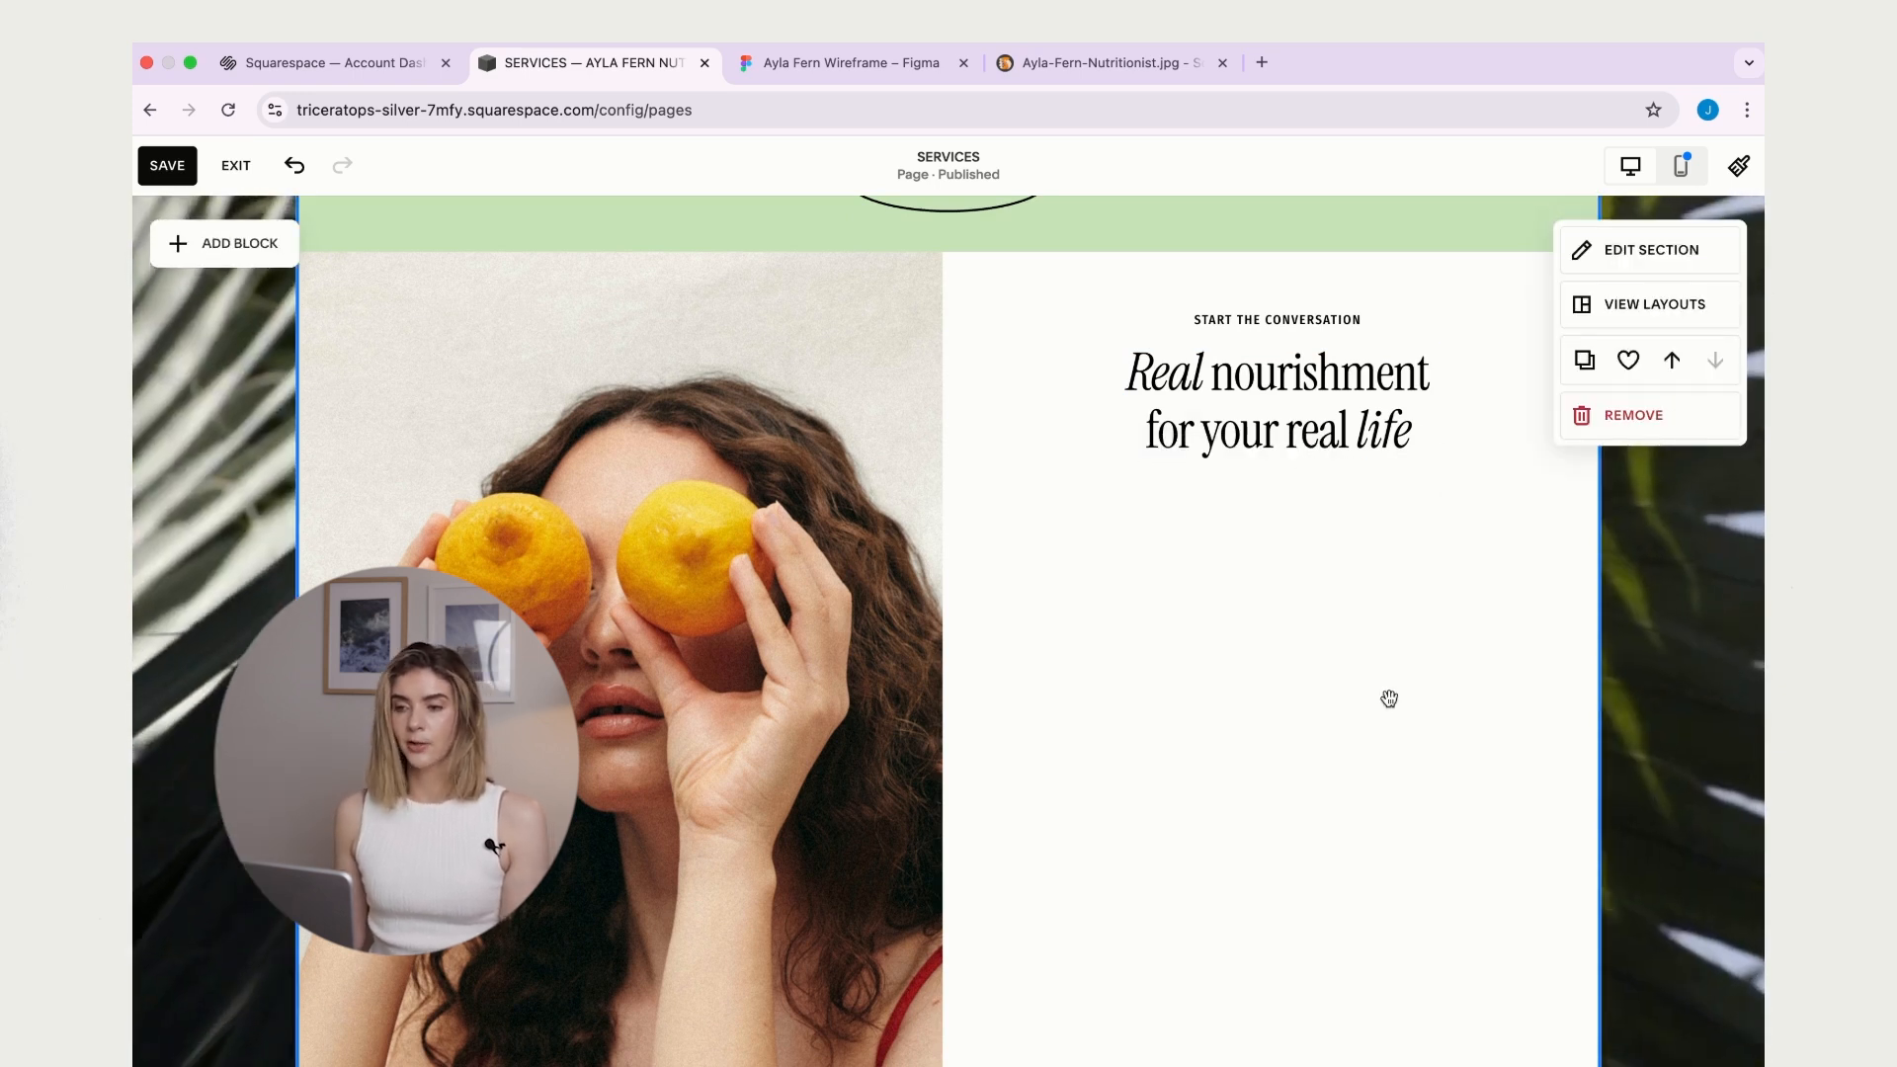
{"action": "scroll", "coordinate": [1373, 691], "scroll_direction": "up", "scroll_amount": 1}
{"action": "left_click", "coordinate": [806, 65]}
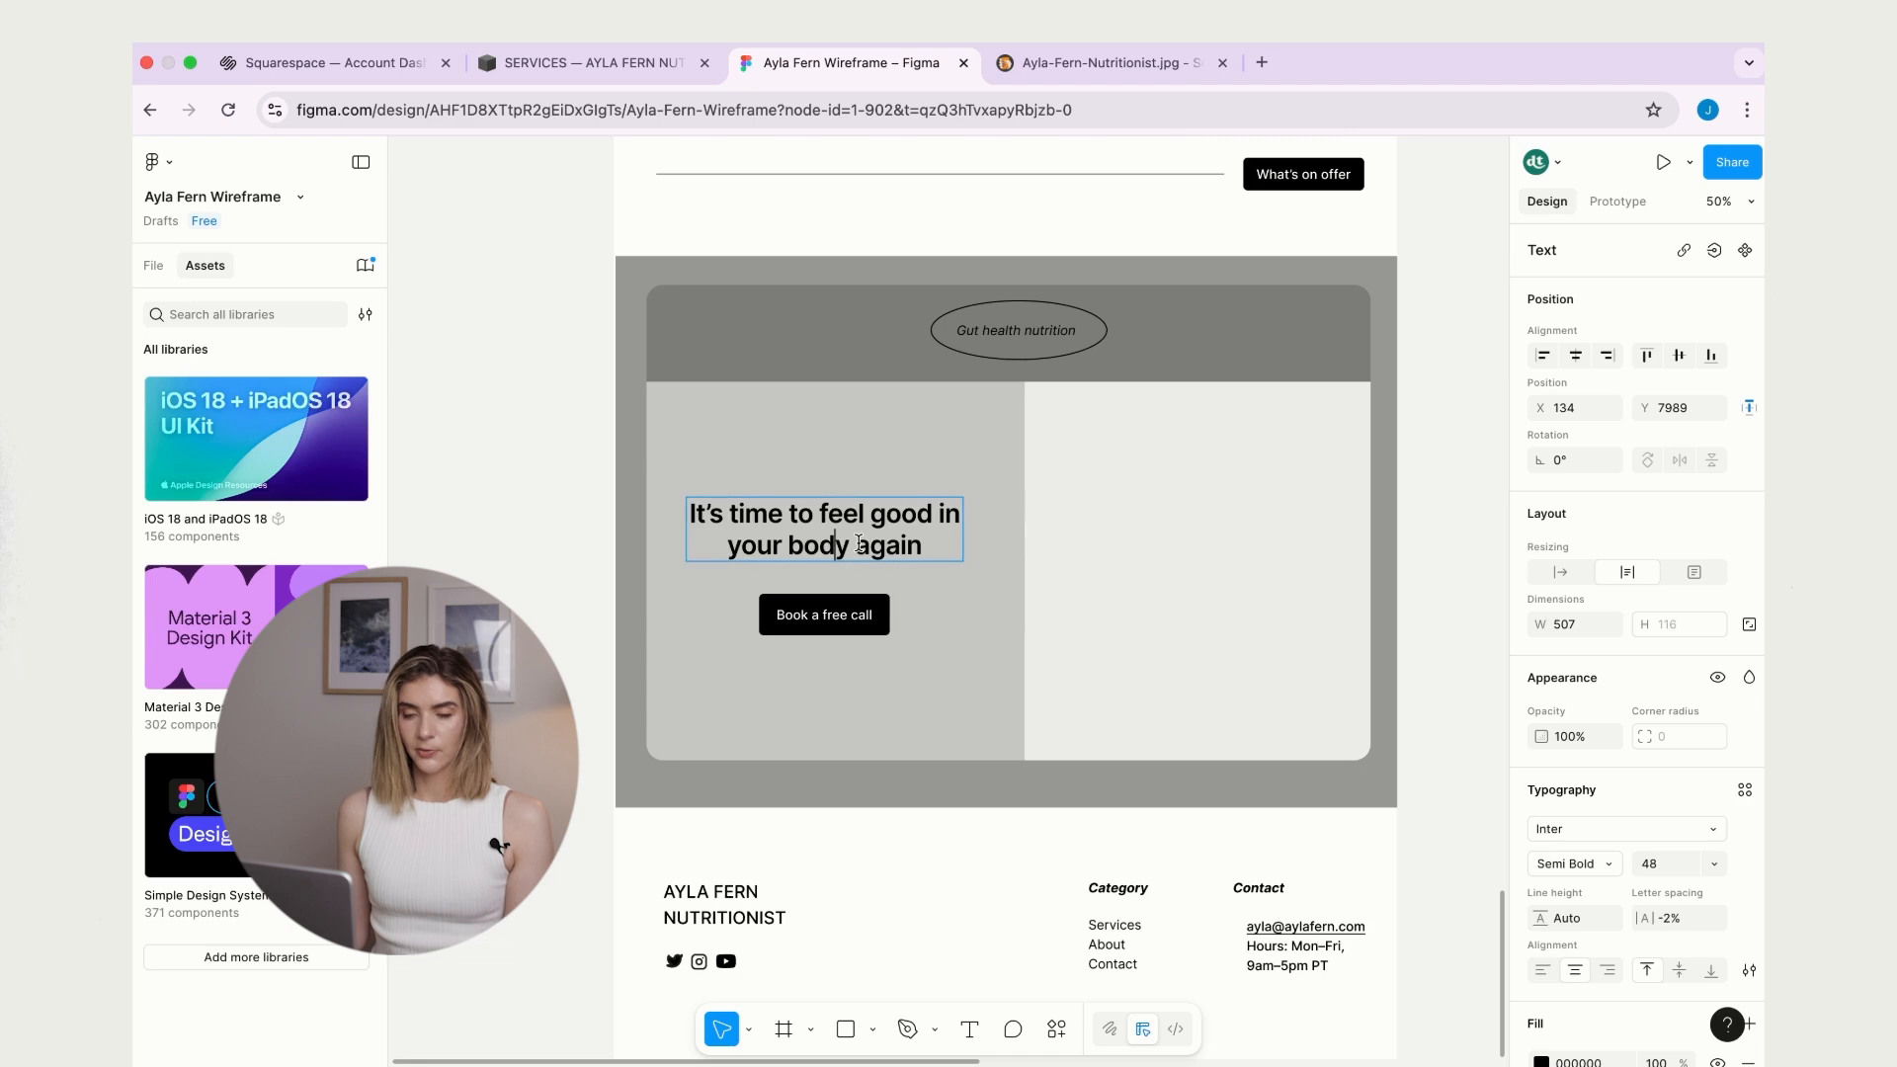
- Replace the heading with 'It's time to feel good in your body again' as a centred Heading 2
{"action": "key", "text": "super+a"}
{"action": "key", "text": "super+c"}
{"action": "left_click", "coordinate": [592, 62]}
{"action": "left_click", "coordinate": [1304, 497]}
{"action": "key", "text": "super+a"}
{"action": "key", "text": "super+v"}
{"action": "key", "text": "super+a"}
{"action": "left_click", "coordinate": [956, 345]}
{"action": "left_click", "coordinate": [963, 452]}
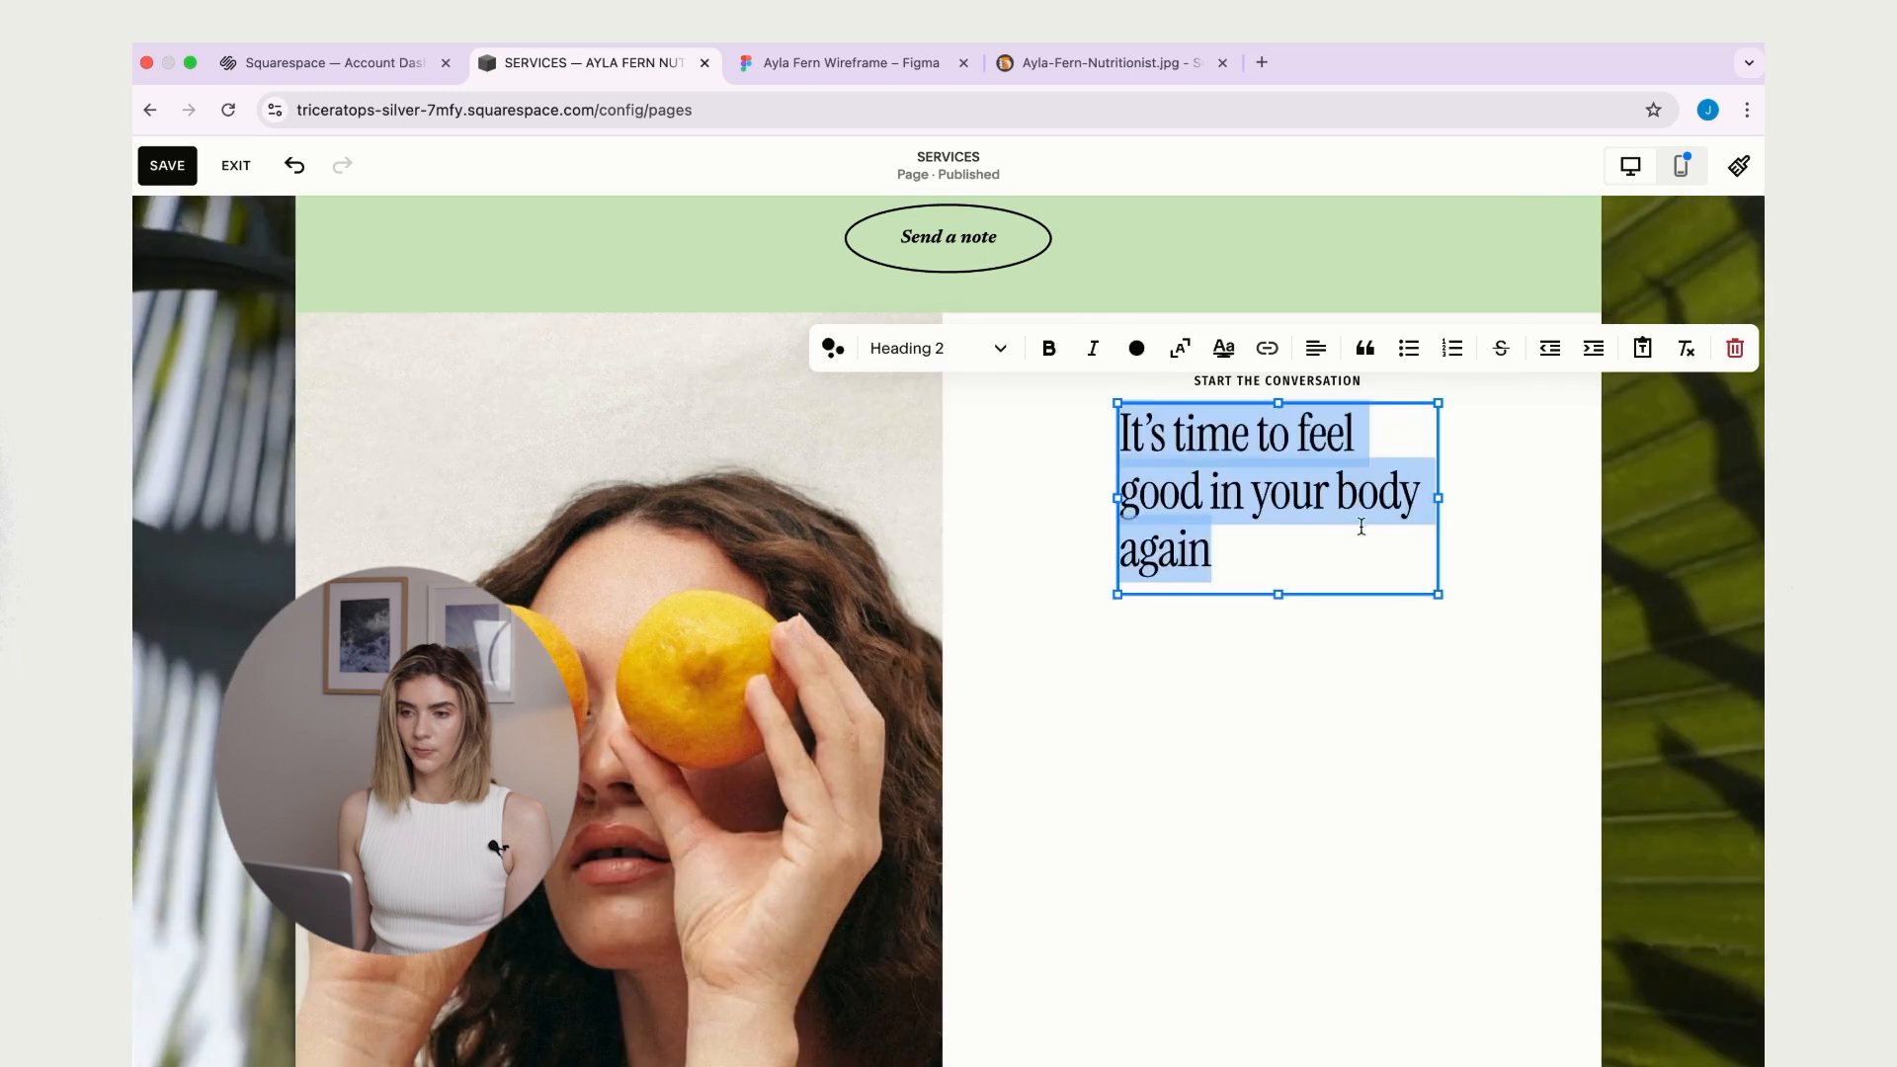
{"action": "left_click", "coordinate": [1294, 402]}
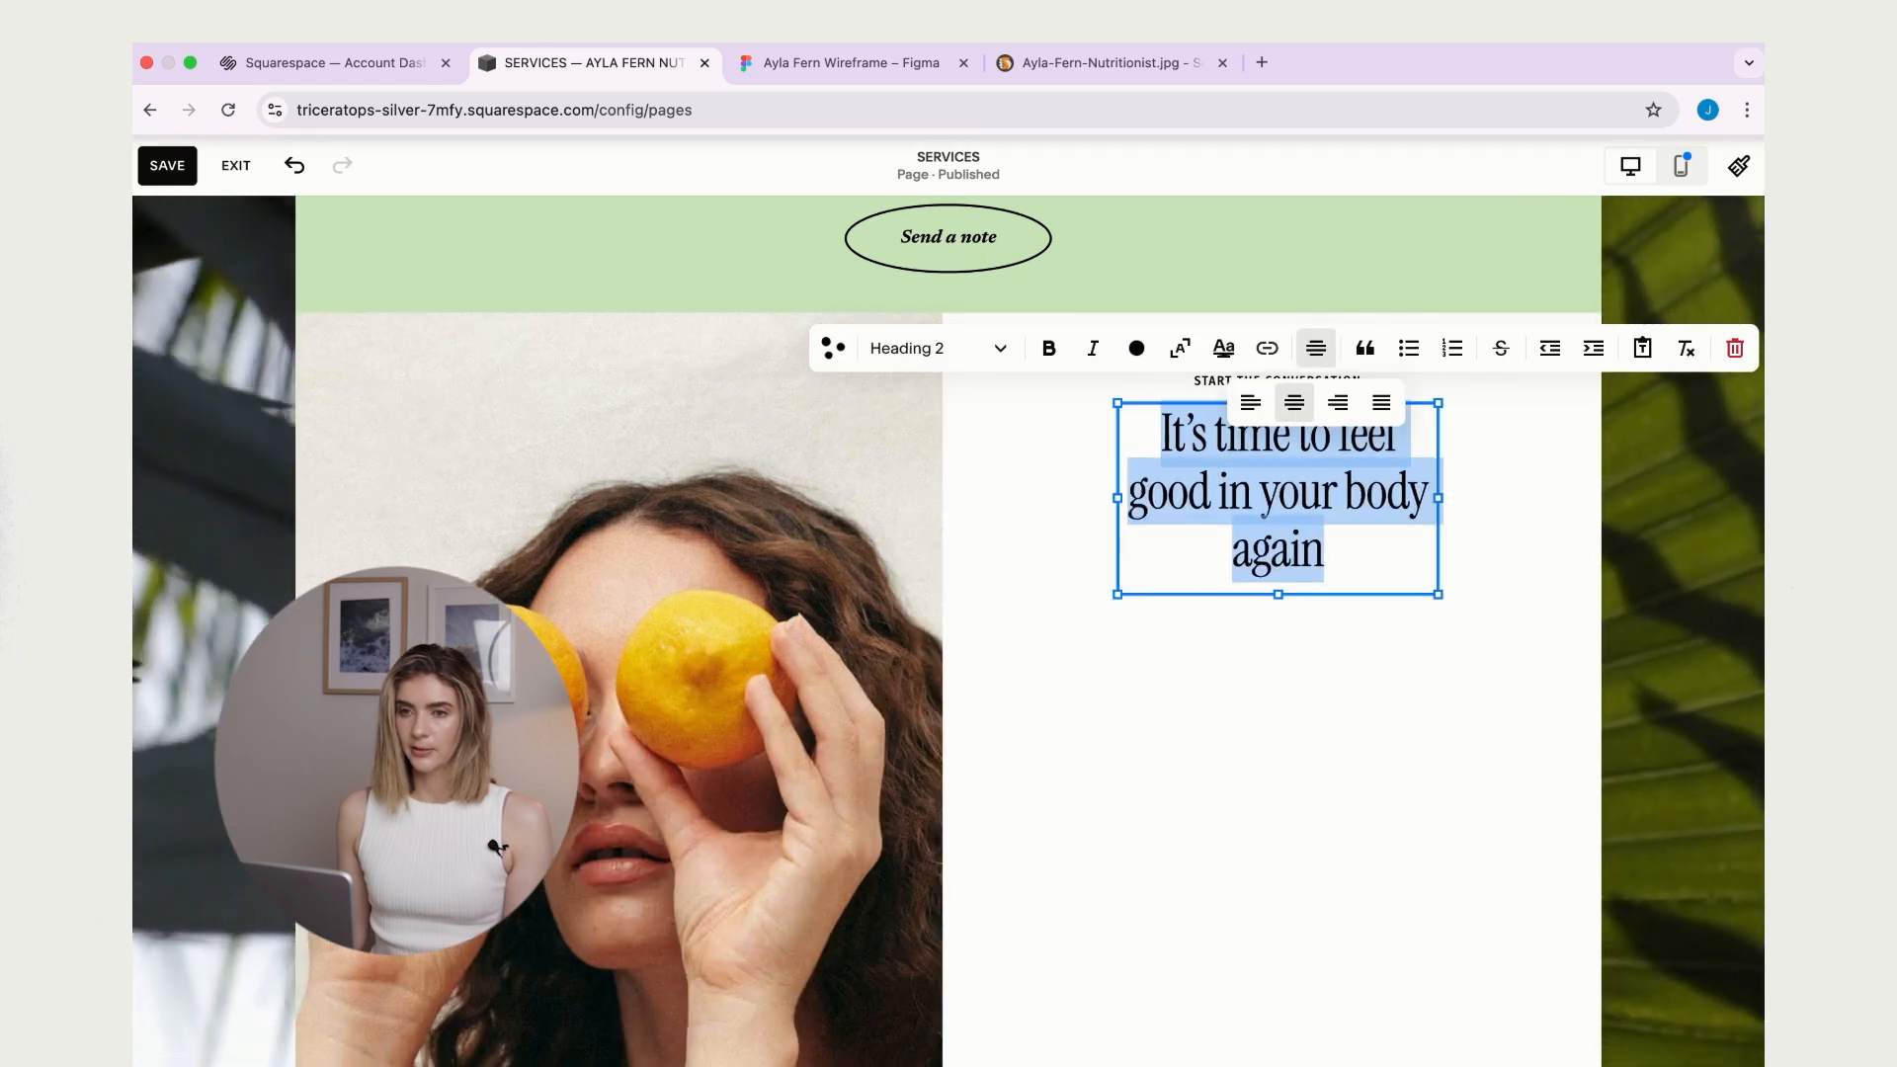
{"action": "left_click", "coordinate": [840, 62]}
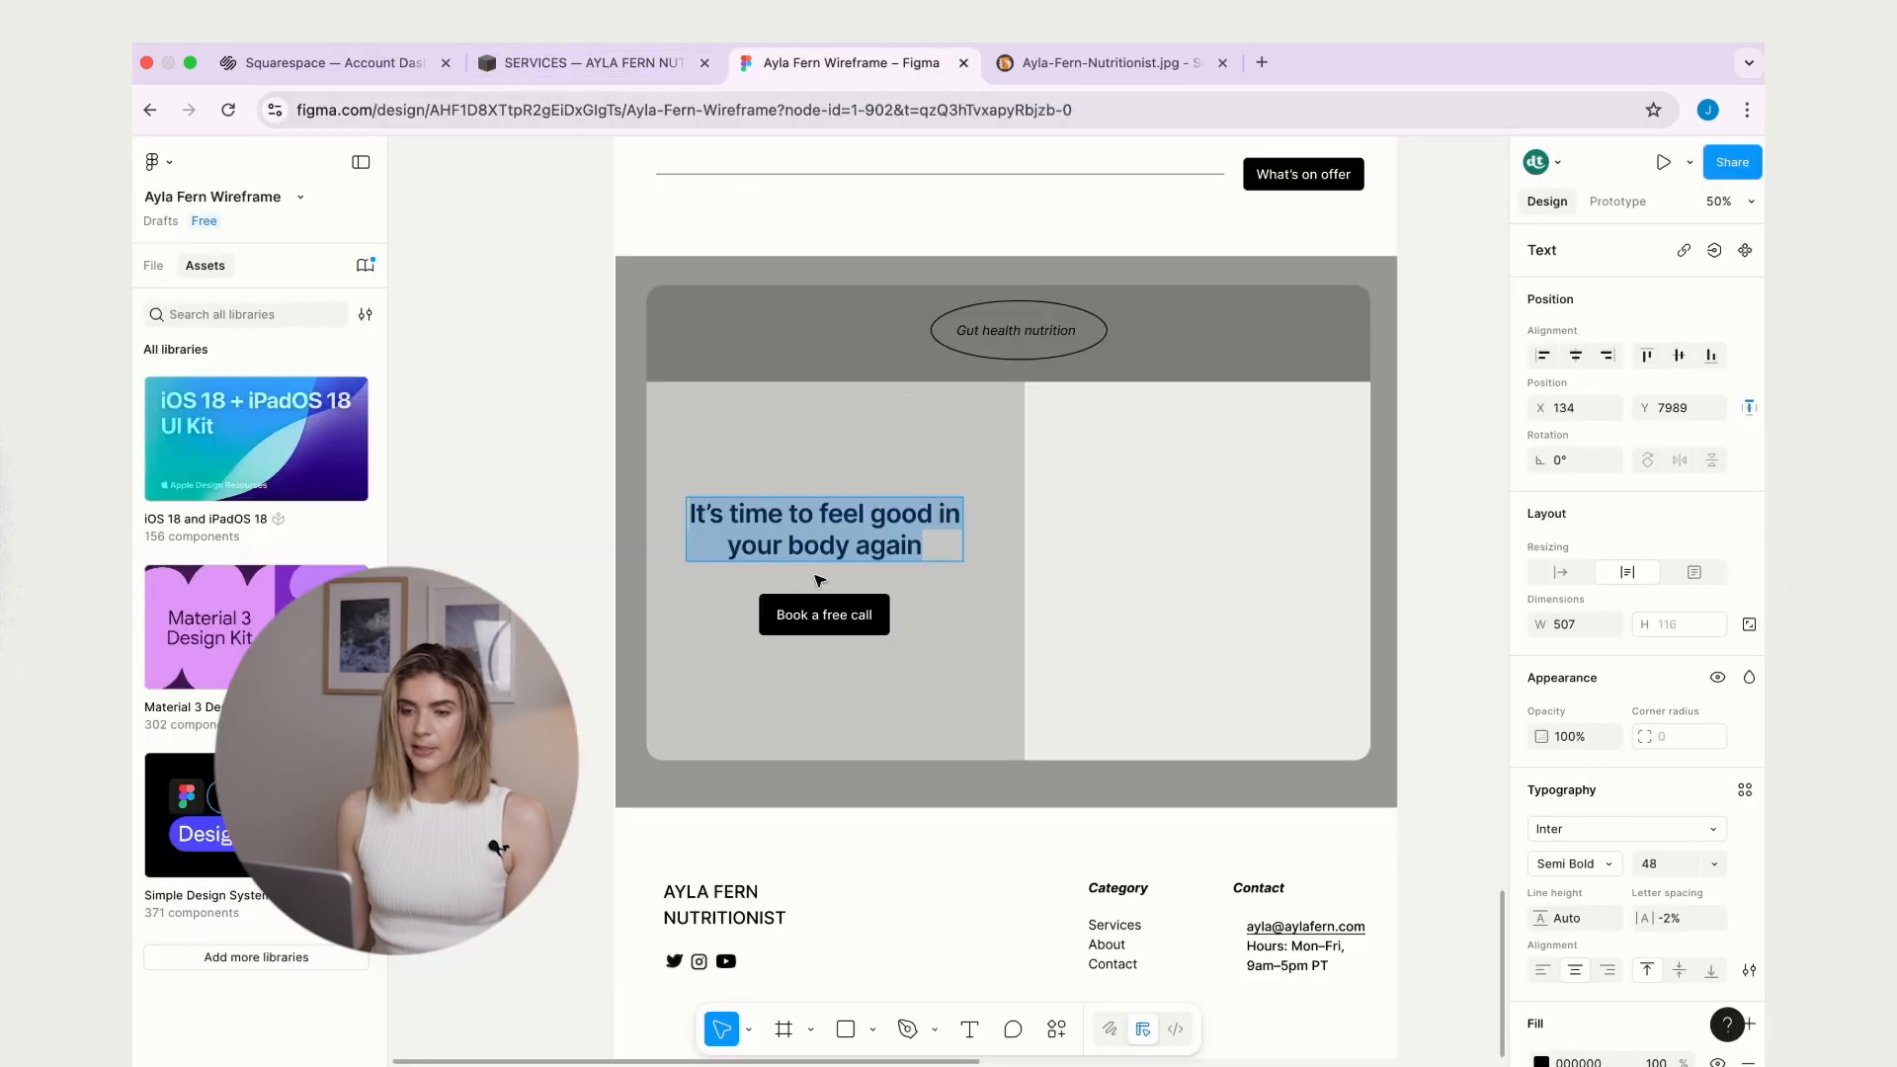
- Delete the START THE CONVERSATION label above the heading
{"action": "double_click", "coordinate": [850, 620]}
{"action": "key", "text": "super+c"}
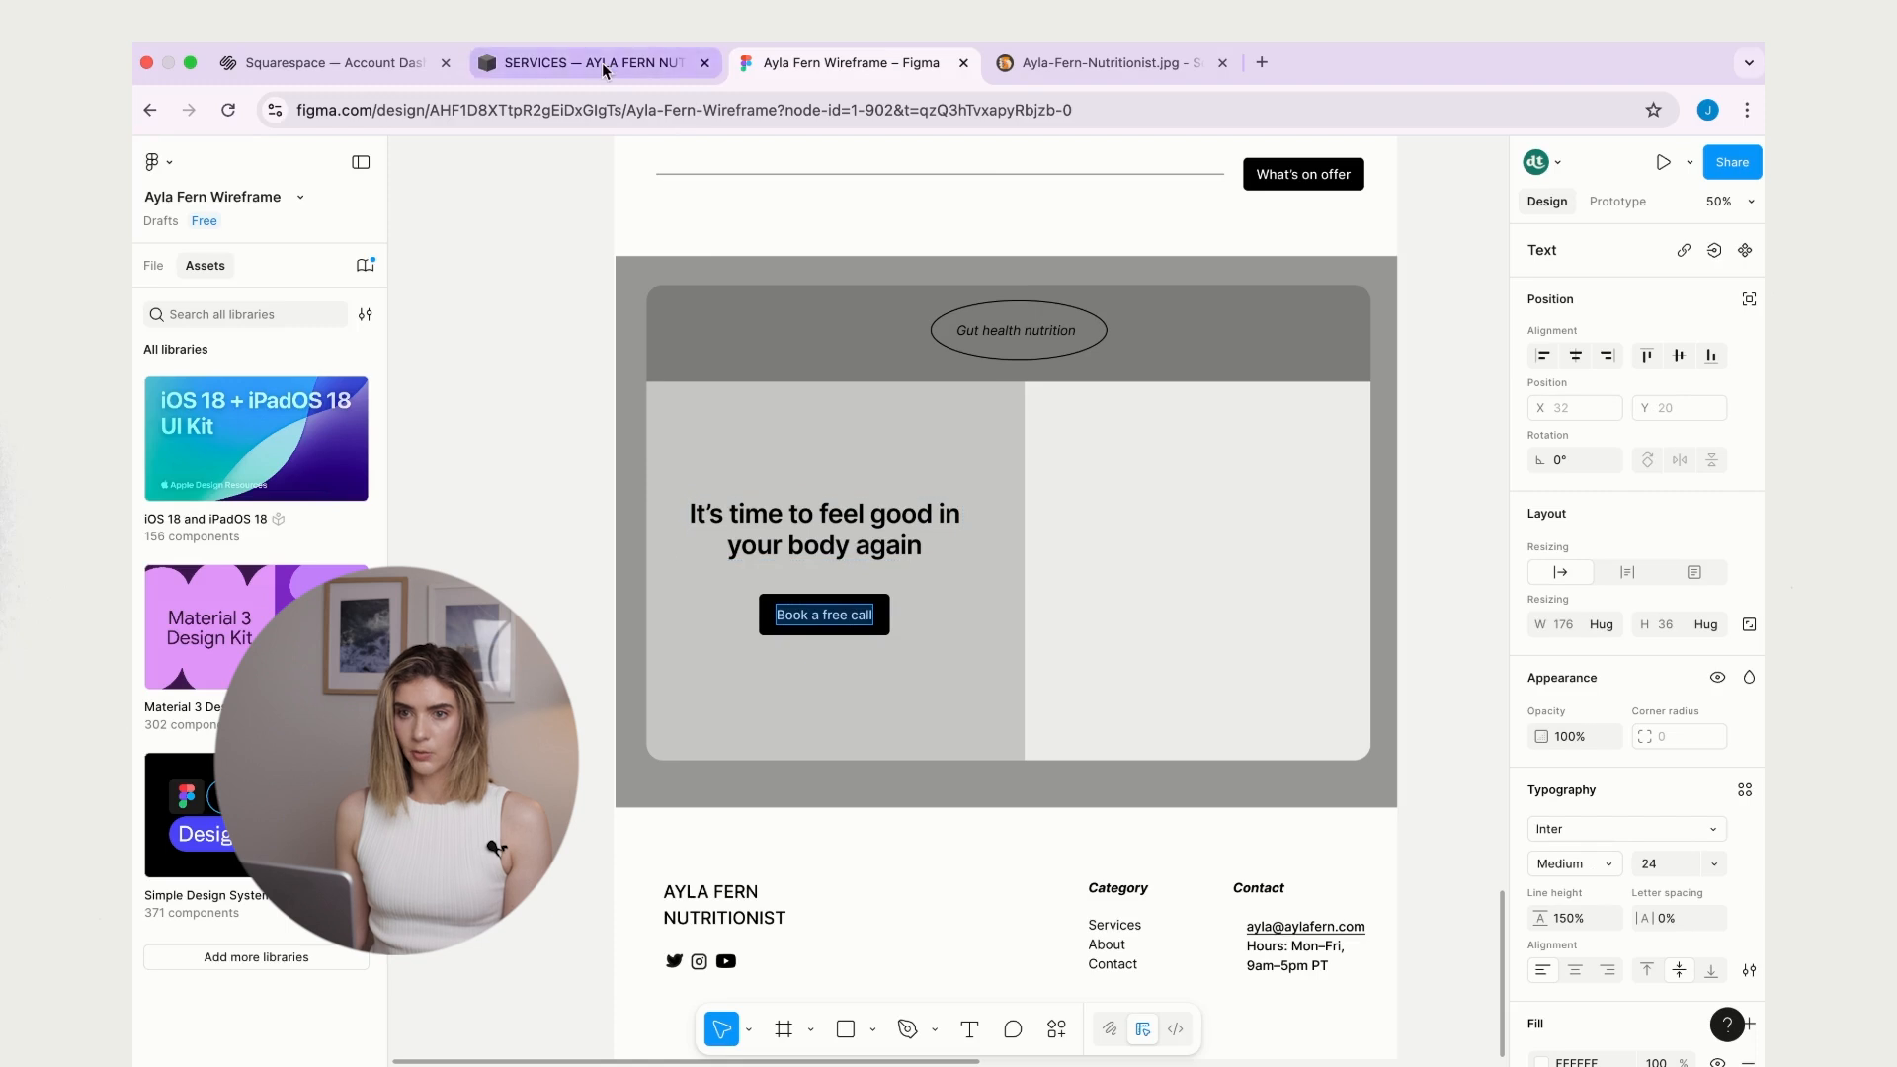
{"action": "left_click", "coordinate": [593, 62]}
{"action": "left_click", "coordinate": [1300, 385]}
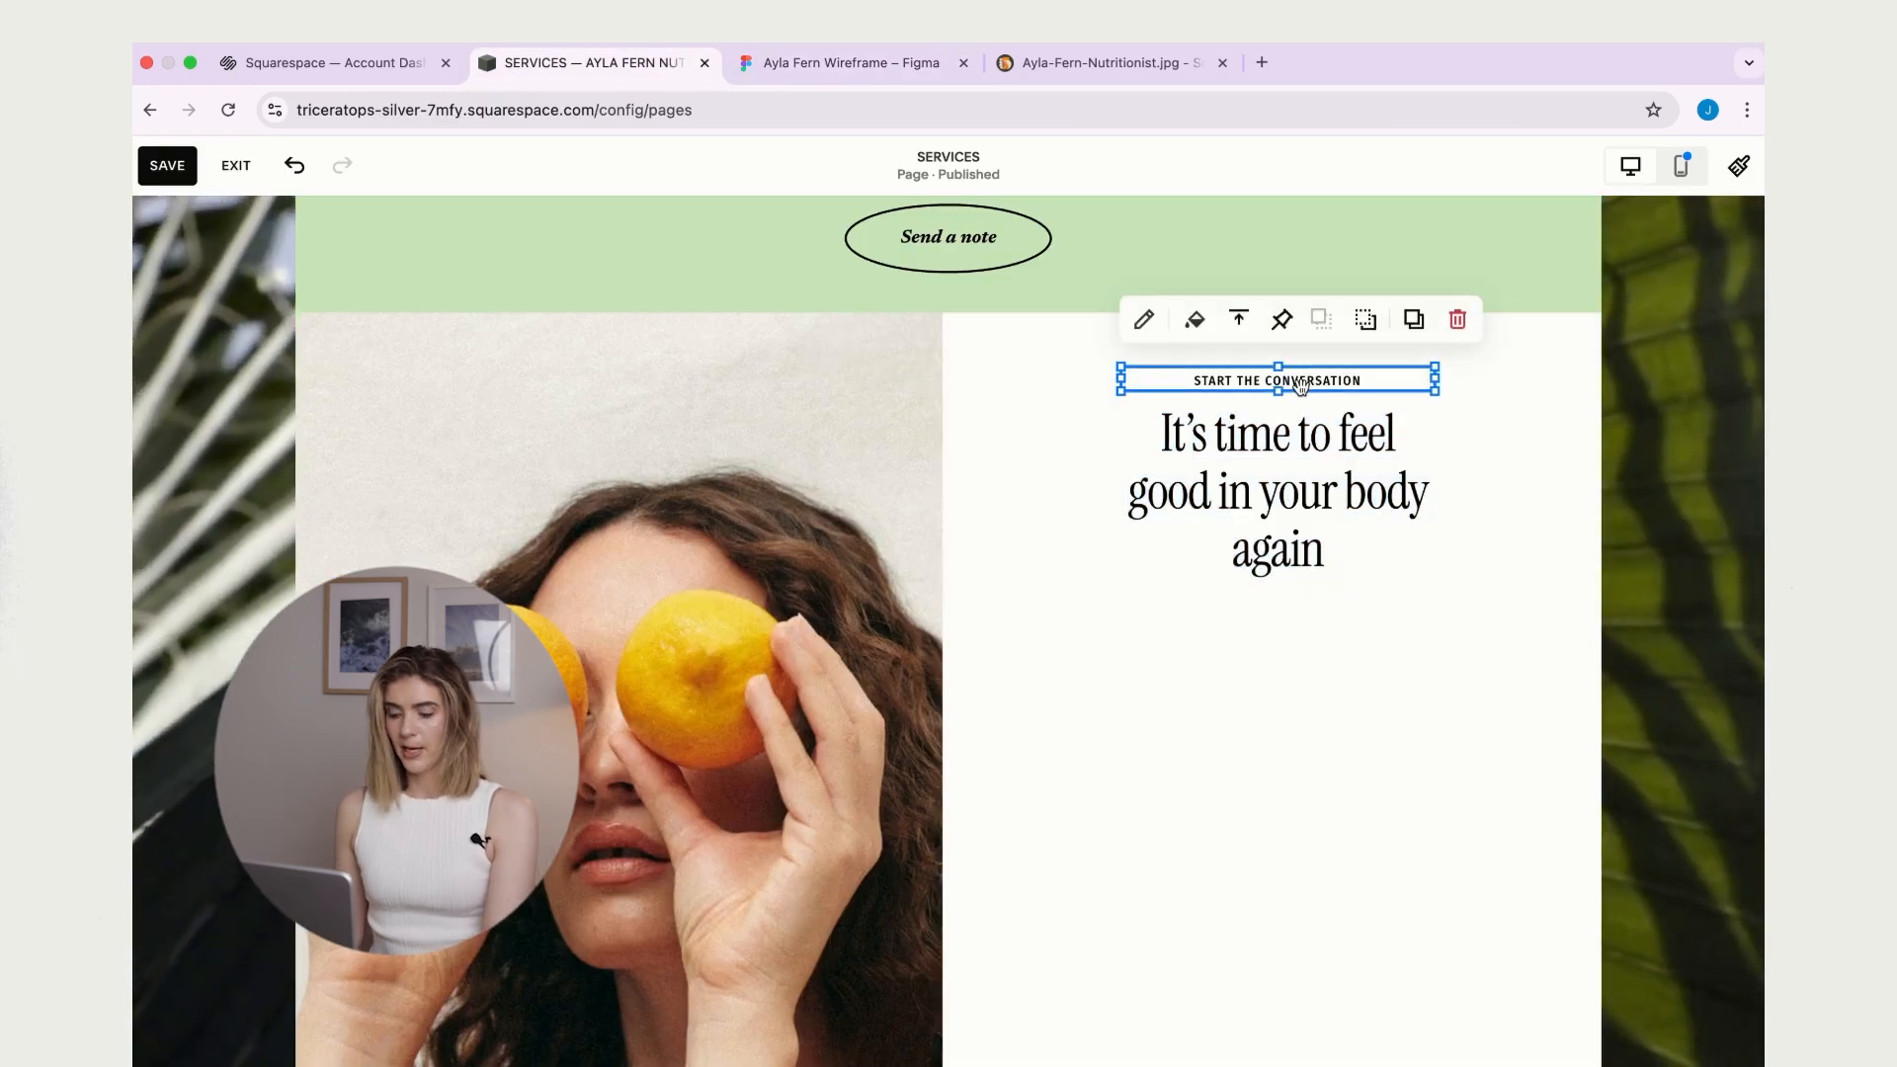
{"action": "left_click", "coordinate": [1458, 322]}
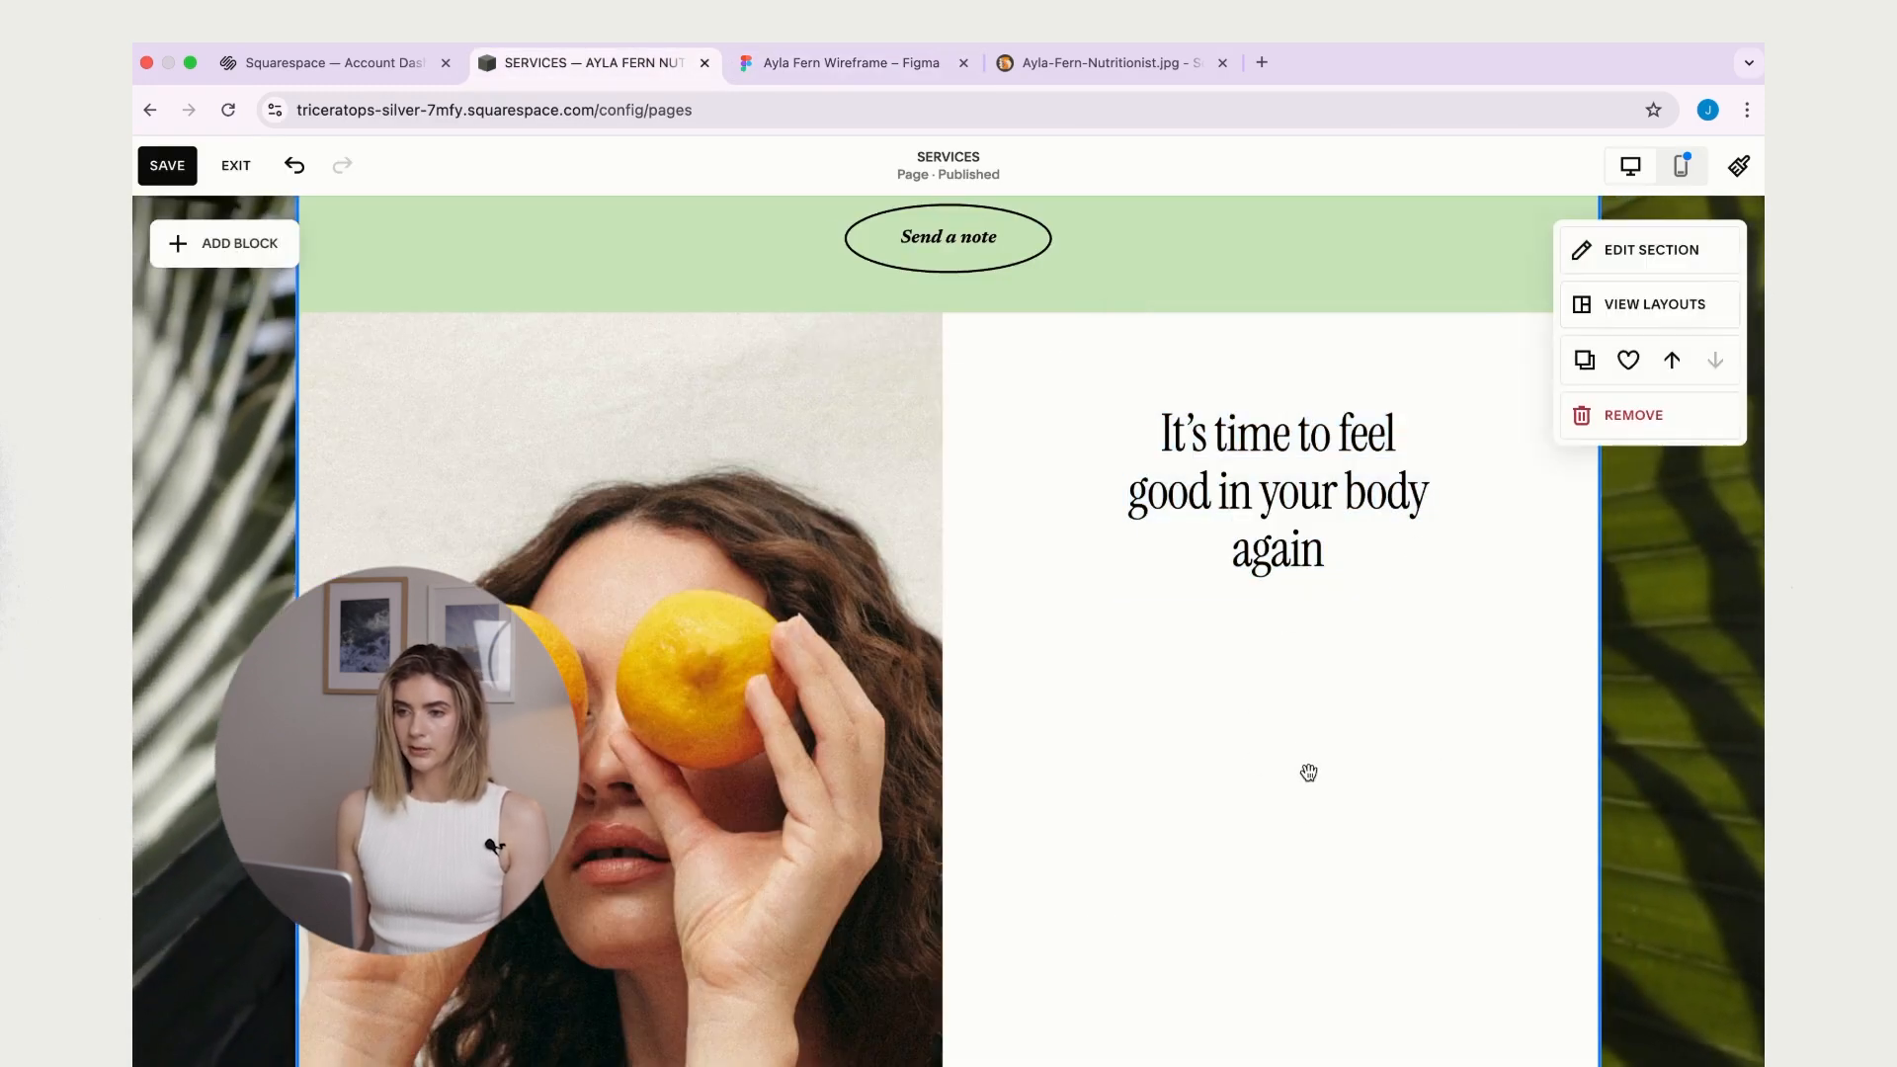
- Add a button block under the heading labelled 'Book a free call'
{"action": "left_click", "coordinate": [238, 251]}
{"action": "left_click", "coordinate": [289, 512]}
{"action": "left_click_drag", "start_coordinate": [380, 315], "coordinate": [1242, 640]}
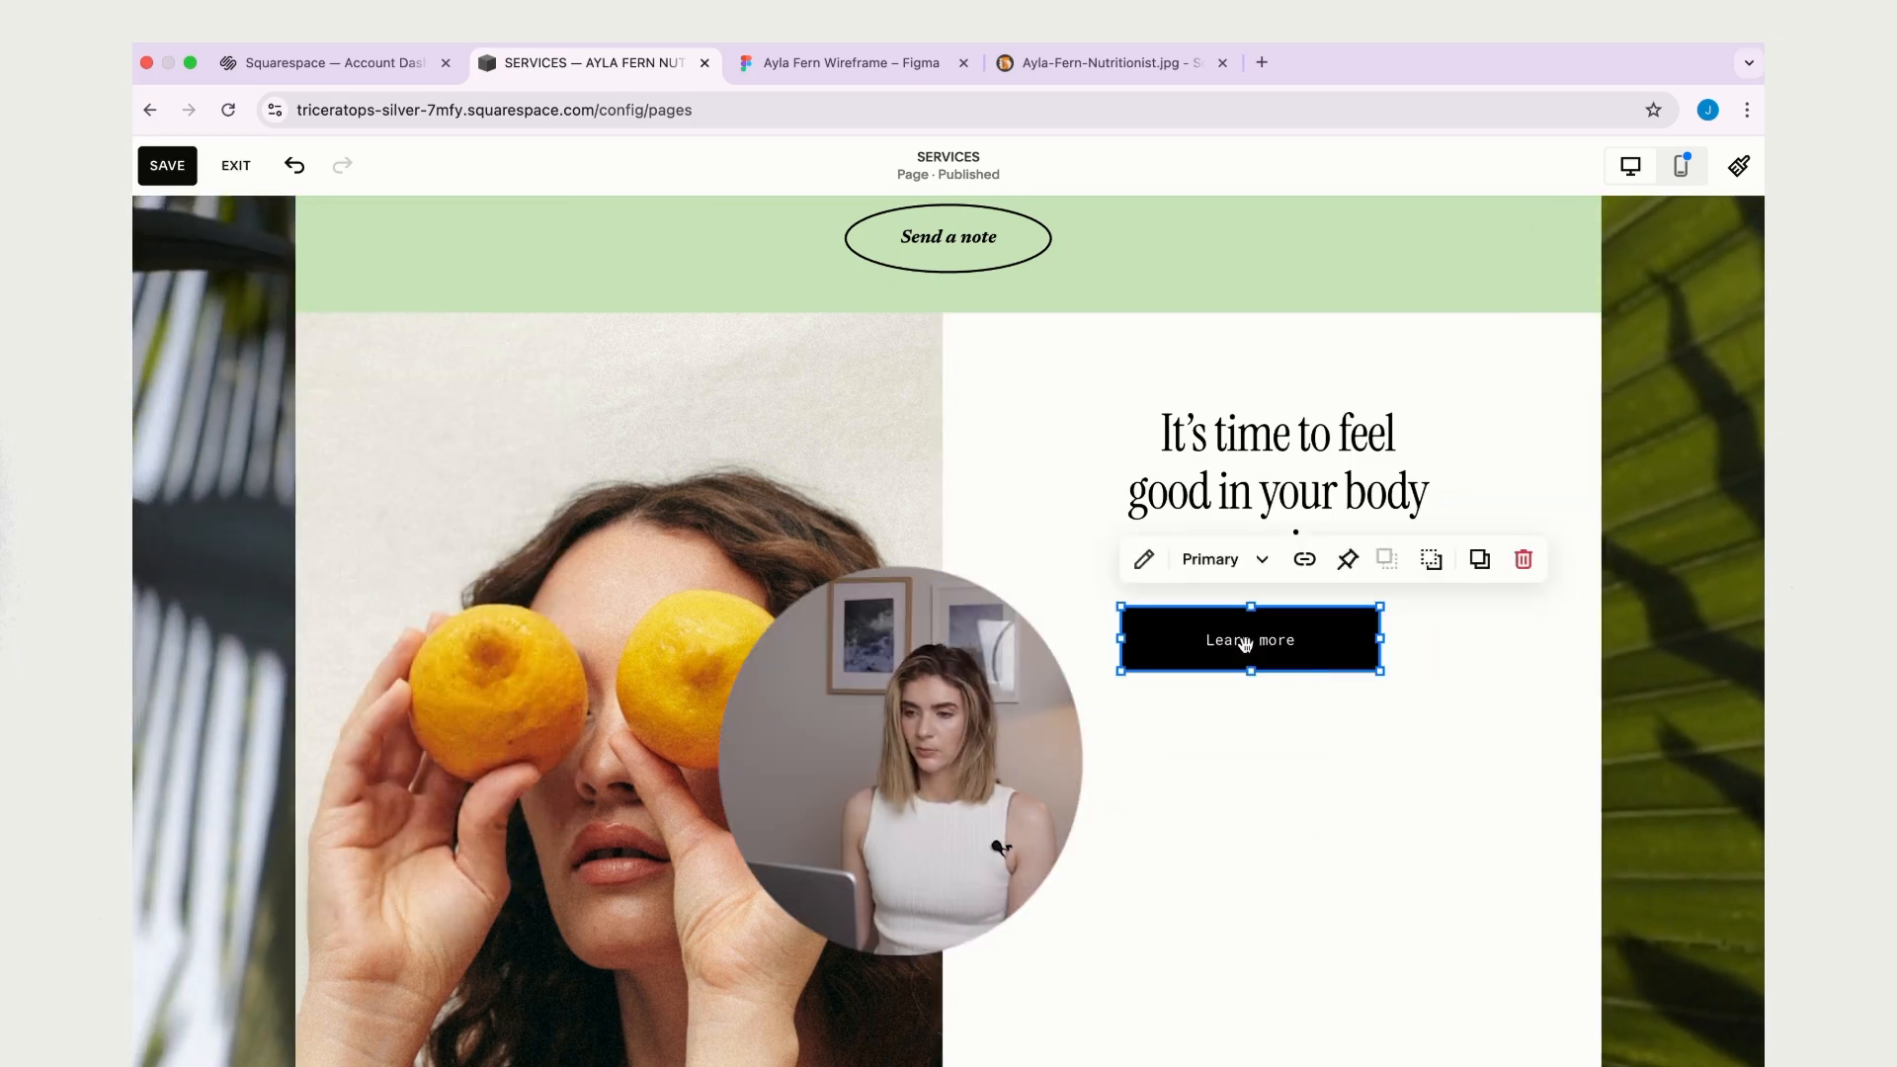
{"action": "left_click", "coordinate": [1143, 559]}
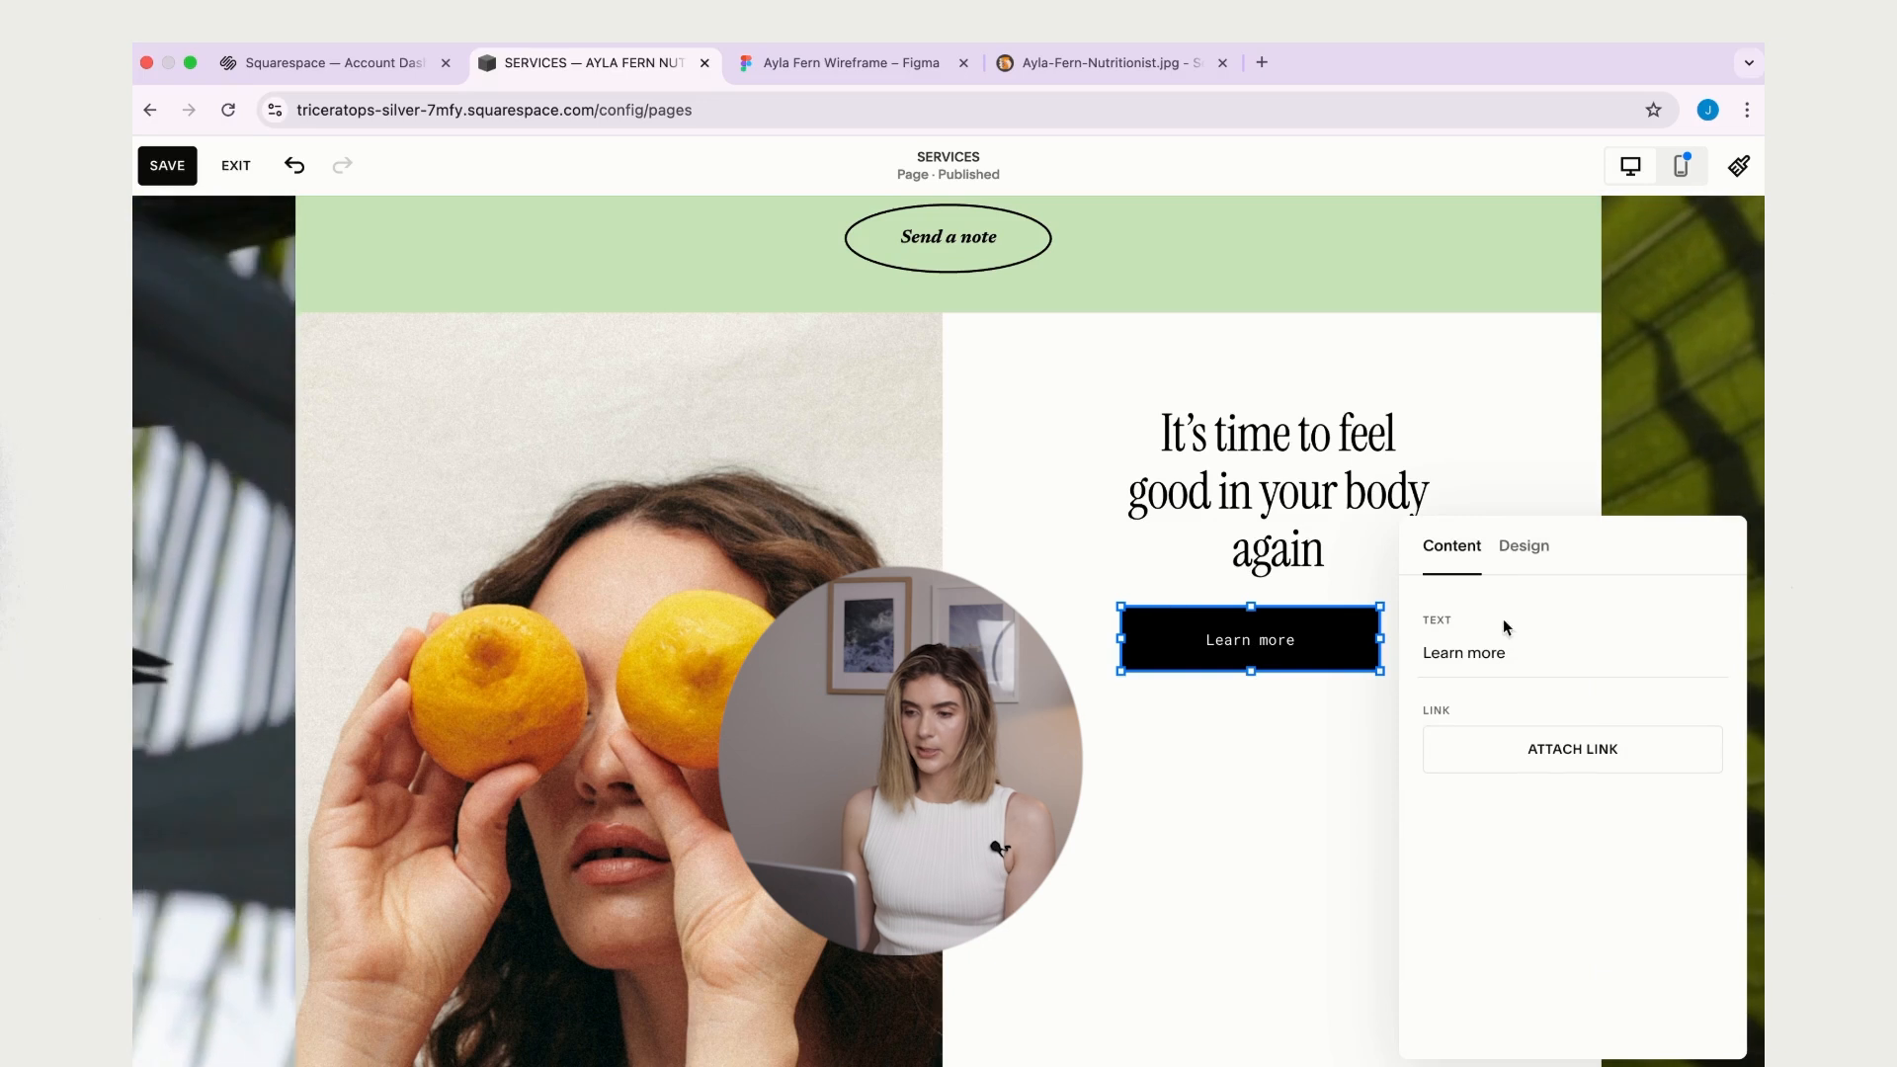
{"action": "triple_click", "coordinate": [1472, 661]}
{"action": "key", "text": "super+v"}
{"action": "left_click", "coordinate": [1188, 874]}
- Reposition the button, move the lemon photo to the right and the heading to the left column
{"action": "left_click_drag", "start_coordinate": [1252, 642], "coordinate": [1338, 637]}
{"action": "left_click", "coordinate": [1368, 652]}
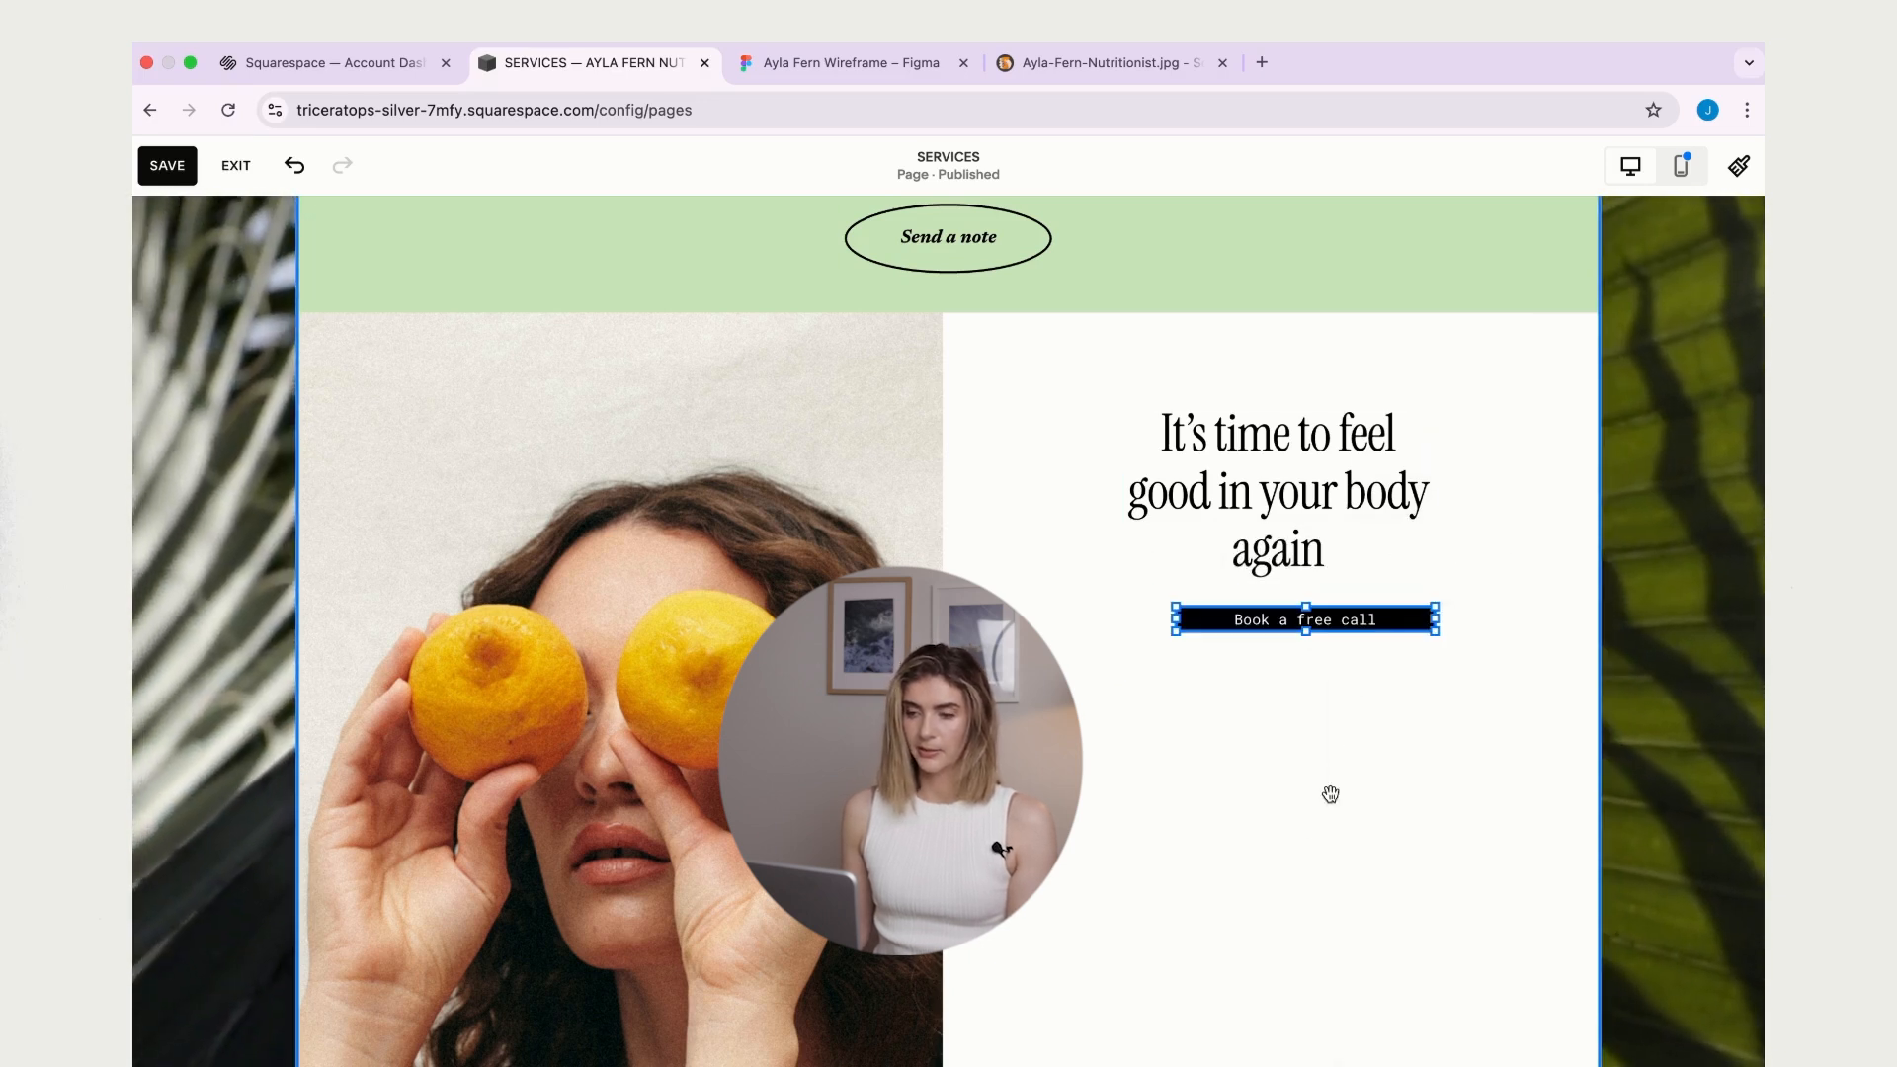
{"action": "left_click_drag", "start_coordinate": [665, 483], "coordinate": [618, 469]}
{"action": "left_click_drag", "start_coordinate": [1259, 624], "coordinate": [581, 749]}
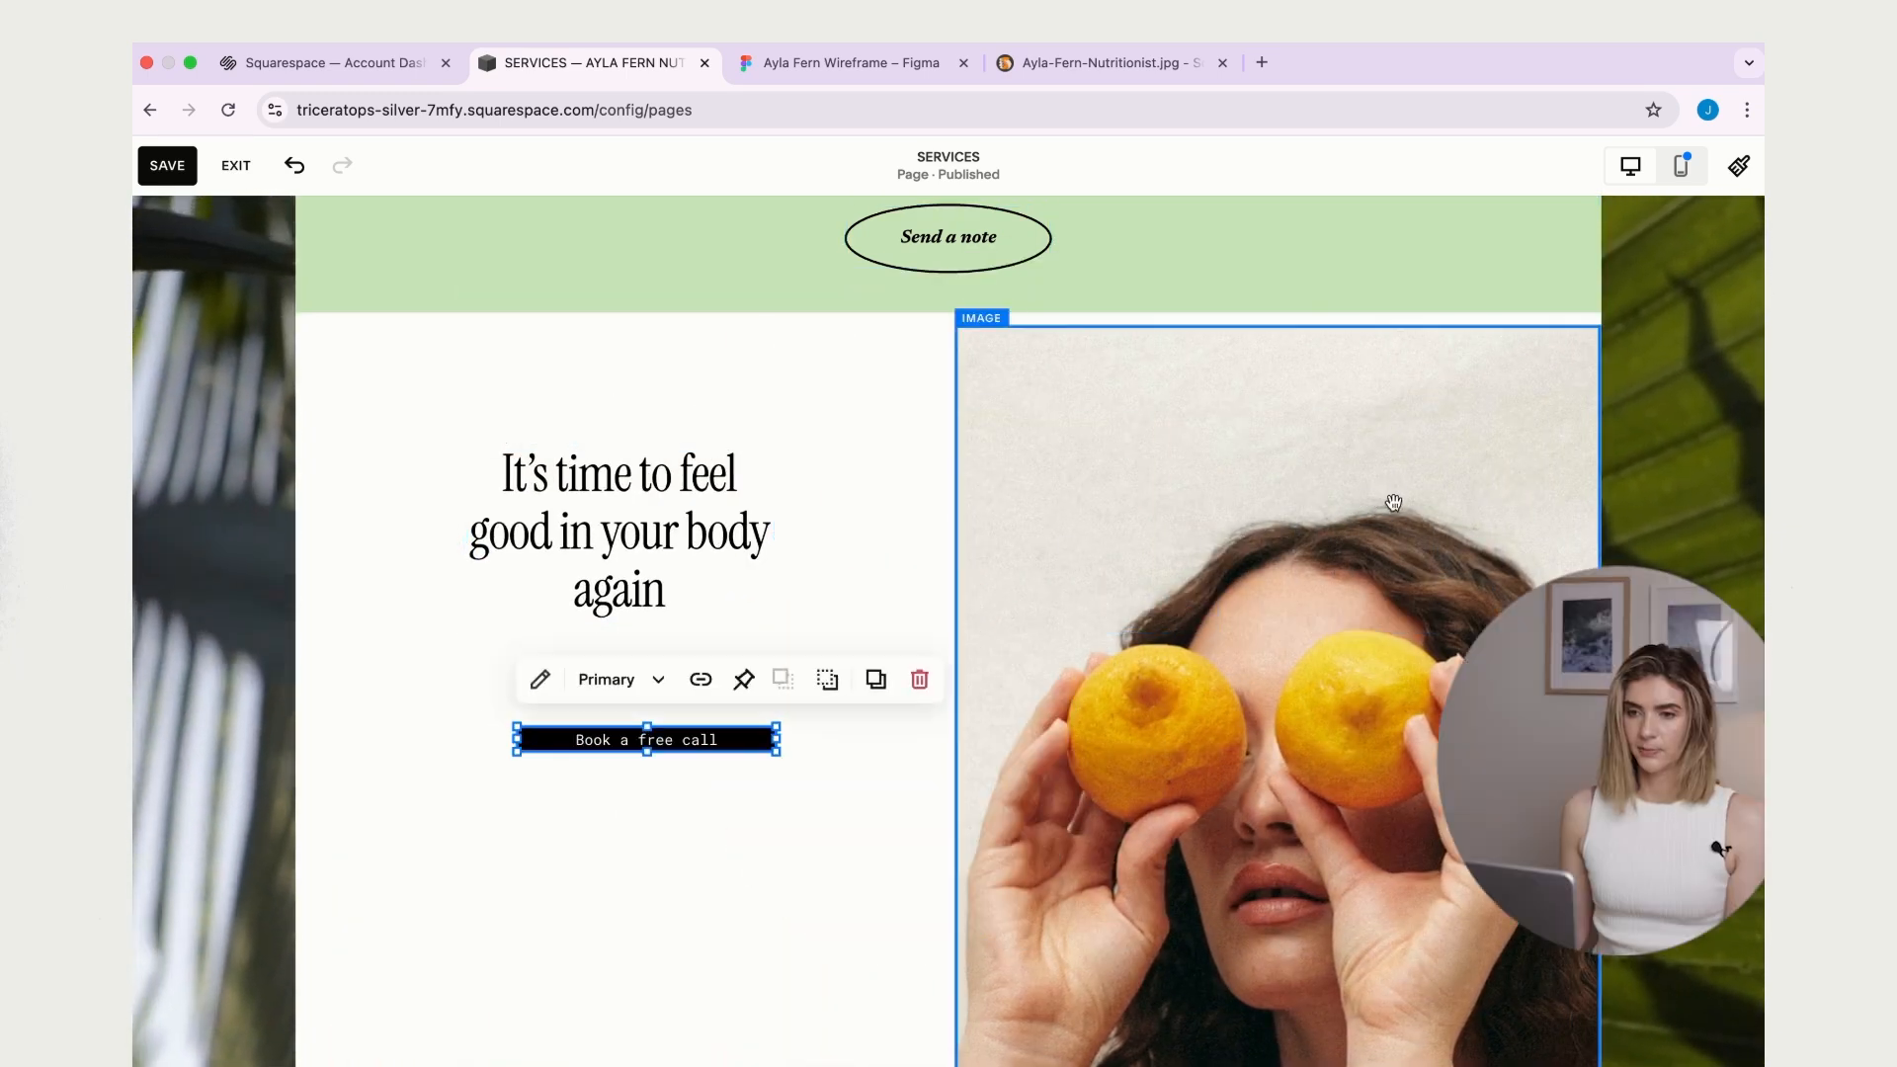
- Shorten the section and move the heading and Book a free call button up
{"action": "left_click", "coordinate": [1393, 505]}
{"action": "scroll", "coordinate": [1393, 505], "scroll_direction": "down", "scroll_amount": 5}
{"action": "left_click_drag", "start_coordinate": [1276, 875], "coordinate": [1253, 356]}
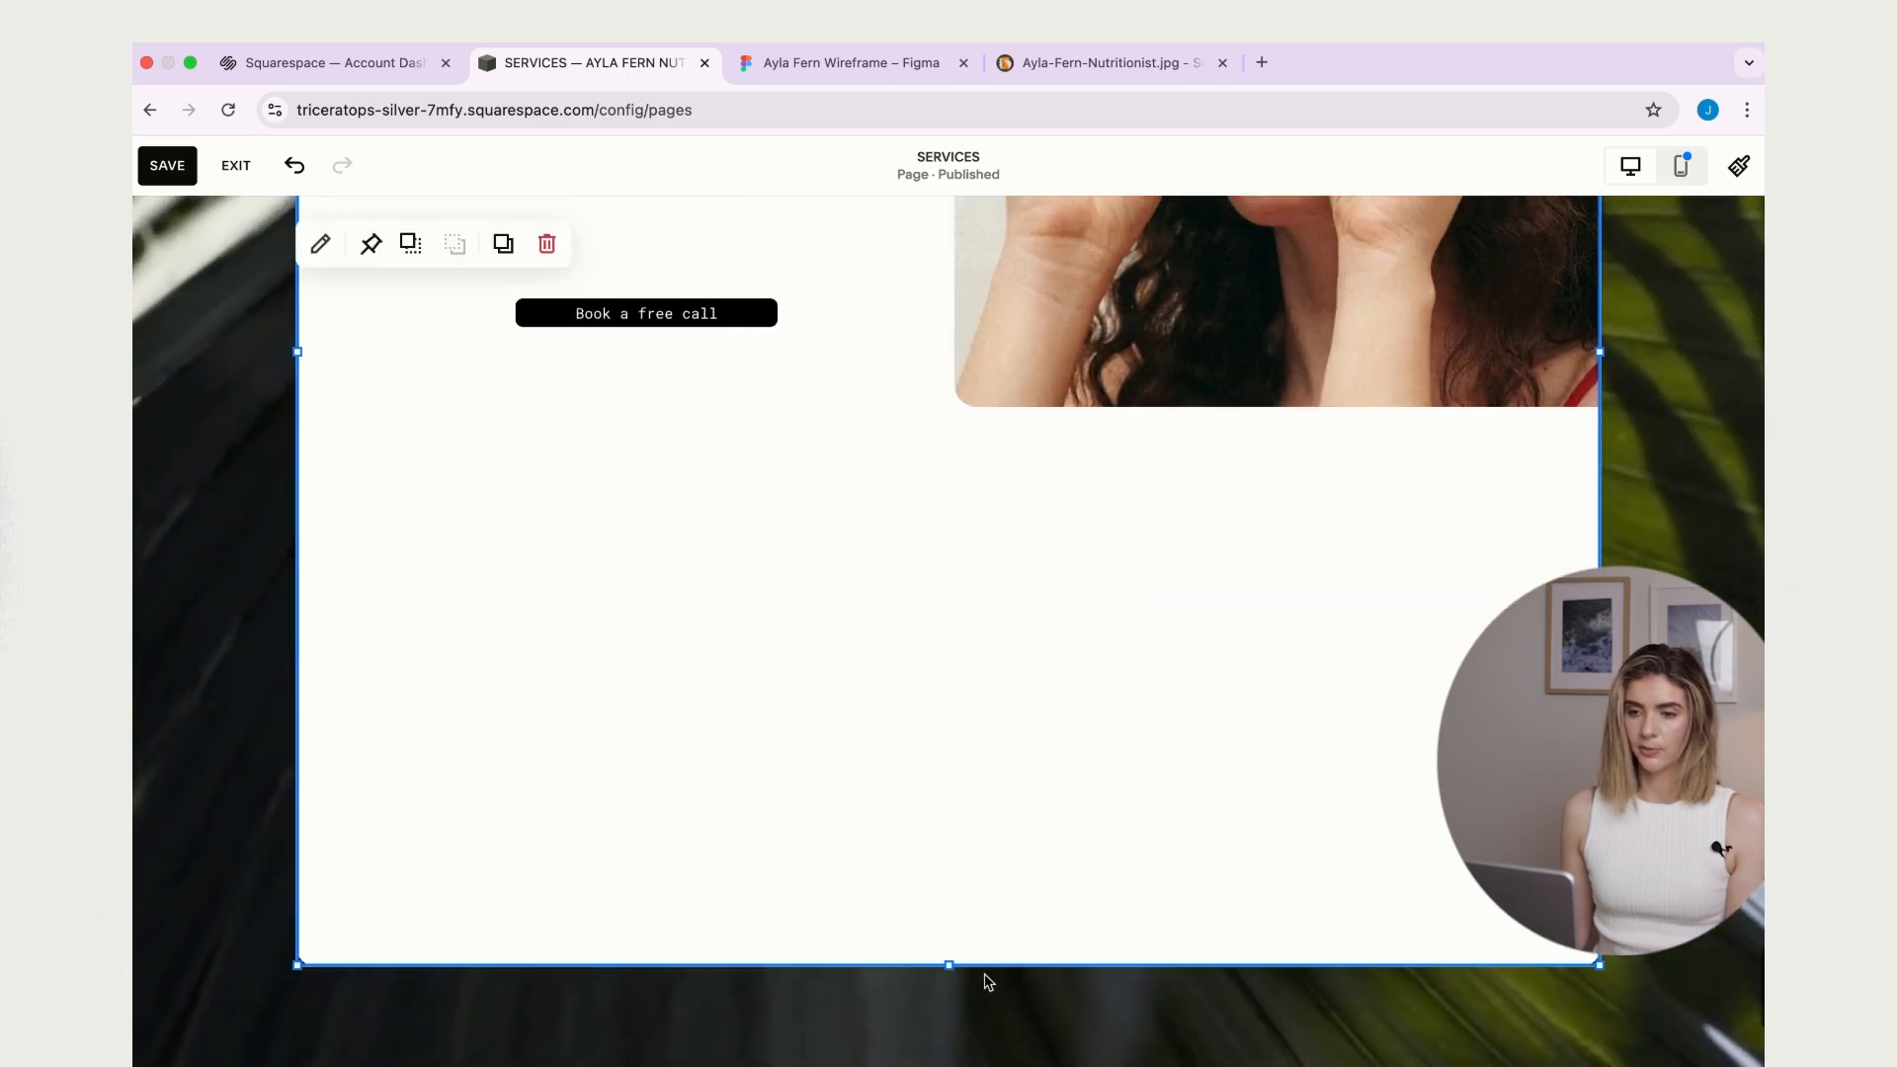
{"action": "left_click_drag", "start_coordinate": [950, 960], "coordinate": [946, 405]}
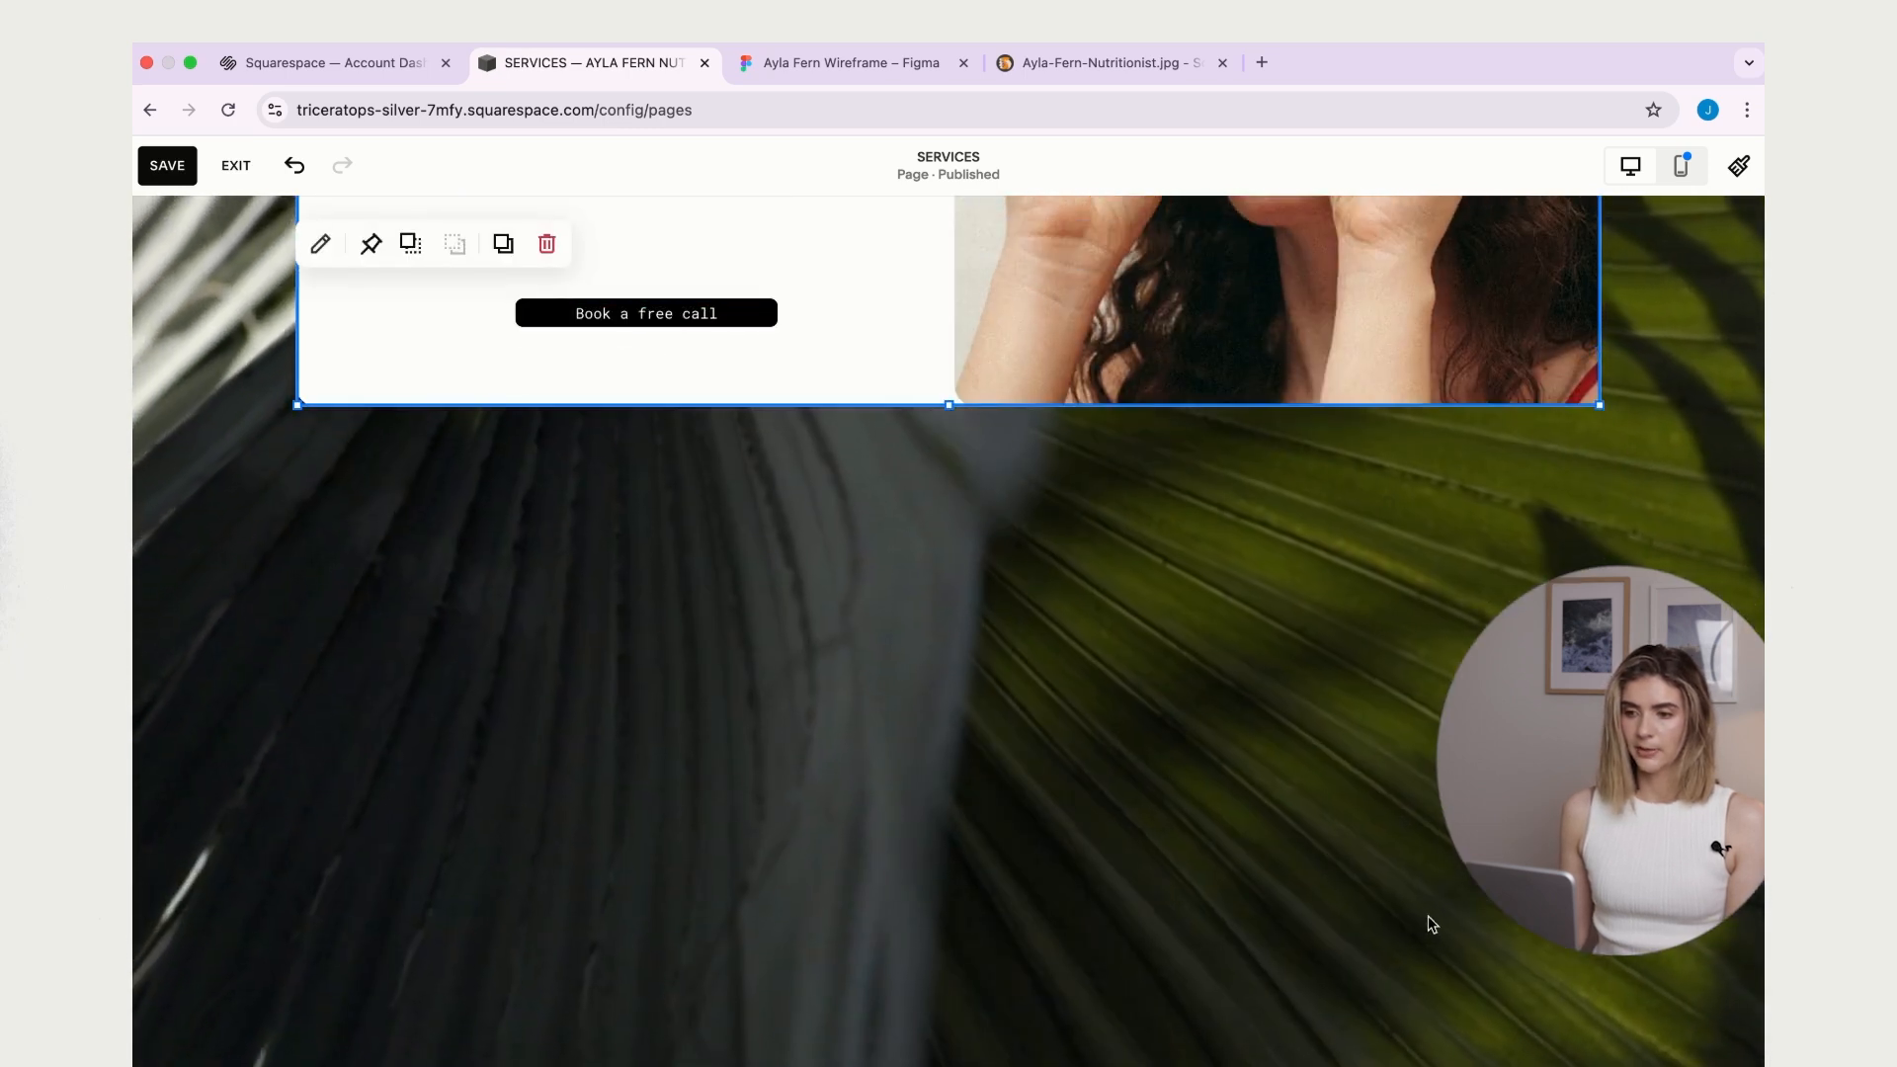
{"action": "scroll", "coordinate": [536, 521], "scroll_direction": "up", "scroll_amount": 5}
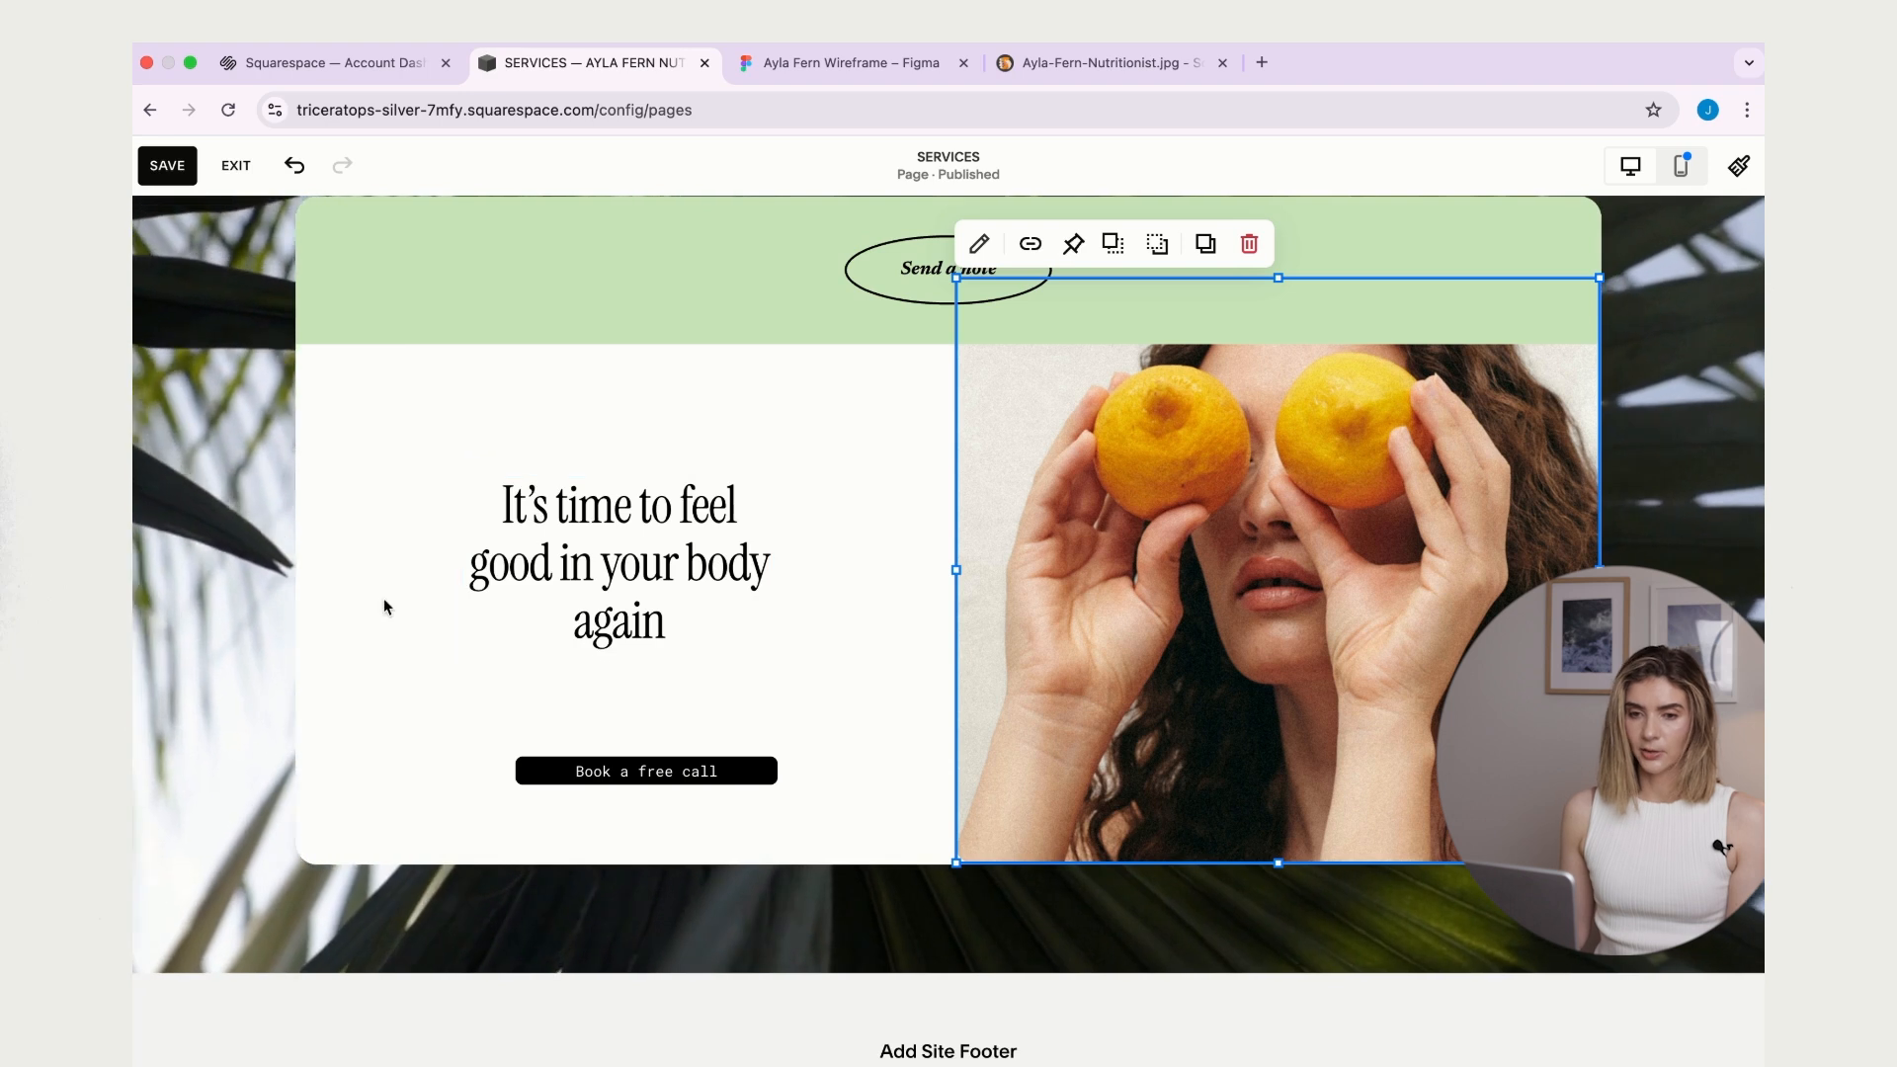
{"action": "left_click_drag", "start_coordinate": [645, 556], "coordinate": [626, 514]}
{"action": "left_click_drag", "start_coordinate": [674, 802], "coordinate": [677, 667]}
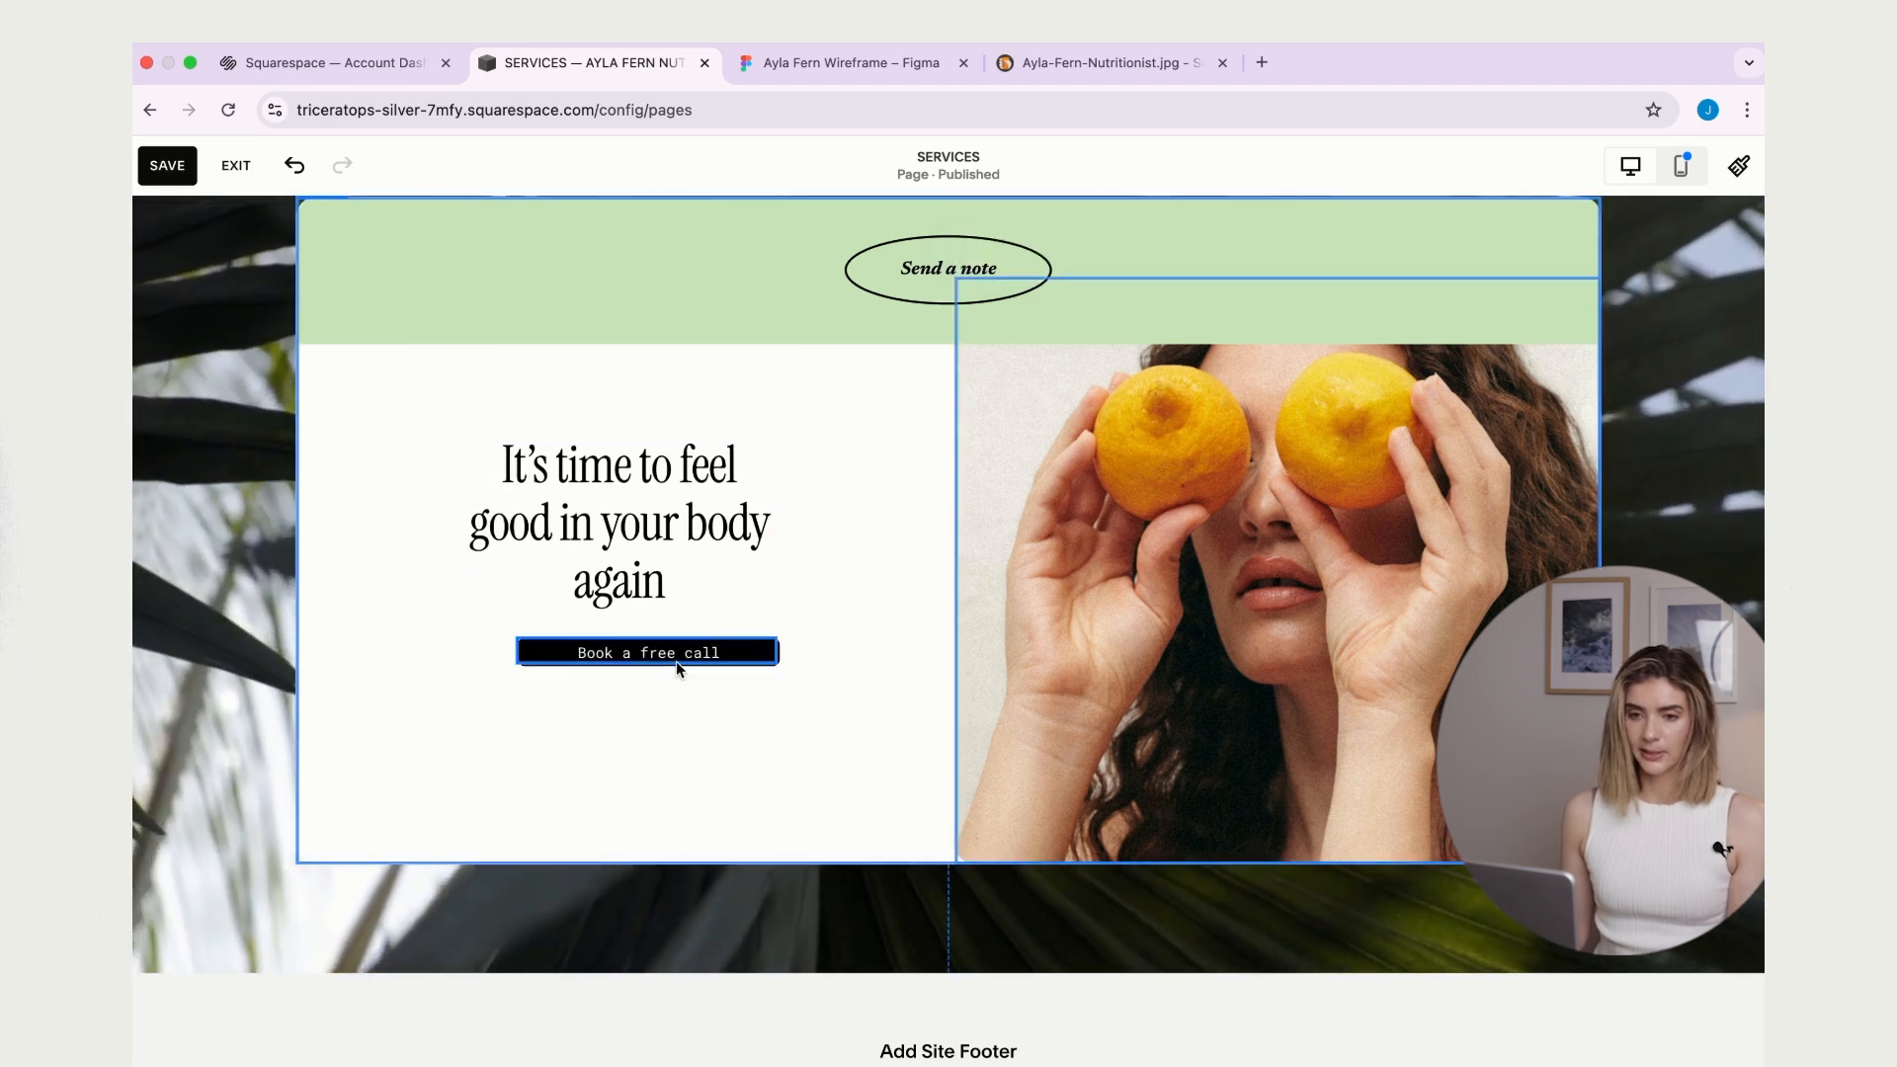
- Replace the lemon photo with Ayla-Fern-Final-CTA.jpg, lower its focal point, and compare with the wireframe
{"action": "left_click", "coordinate": [987, 297]}
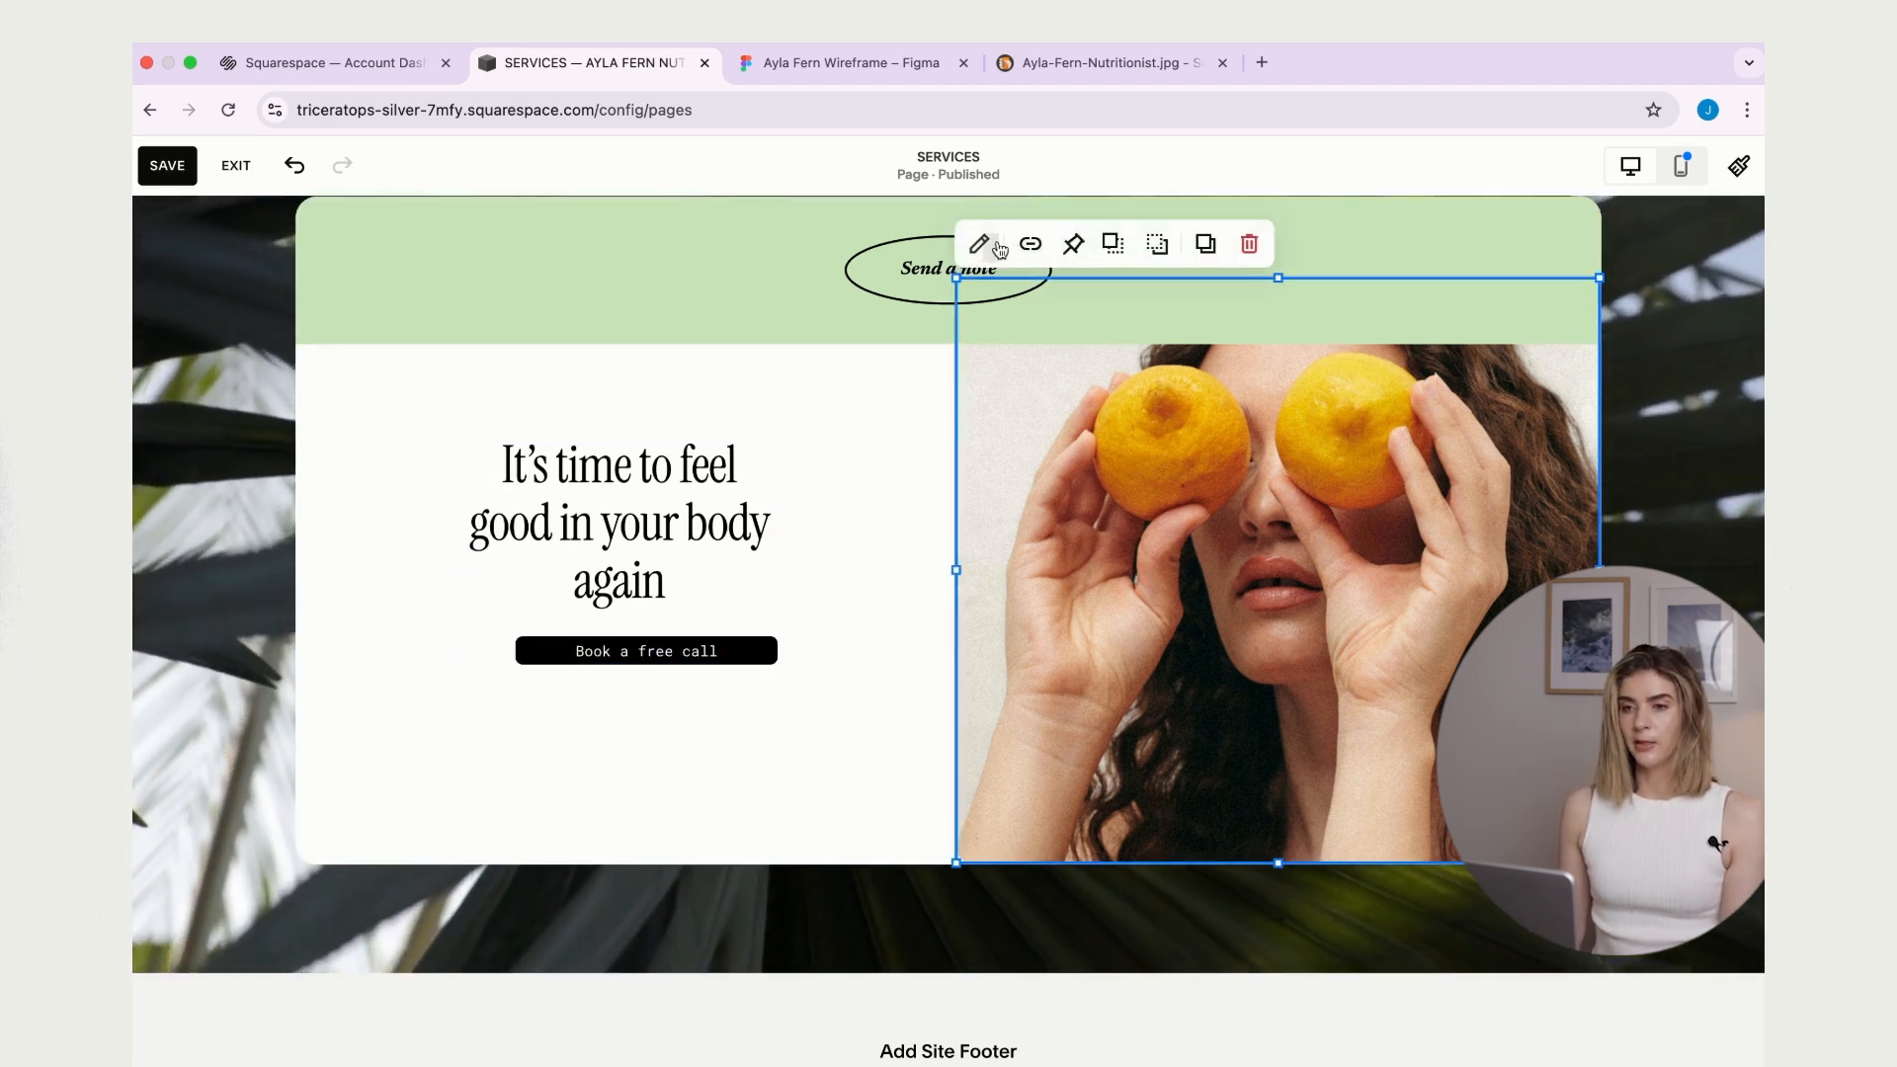
{"action": "left_click", "coordinate": [1000, 247]}
{"action": "left_click", "coordinate": [1465, 576]}
{"action": "left_click", "coordinate": [1249, 633]}
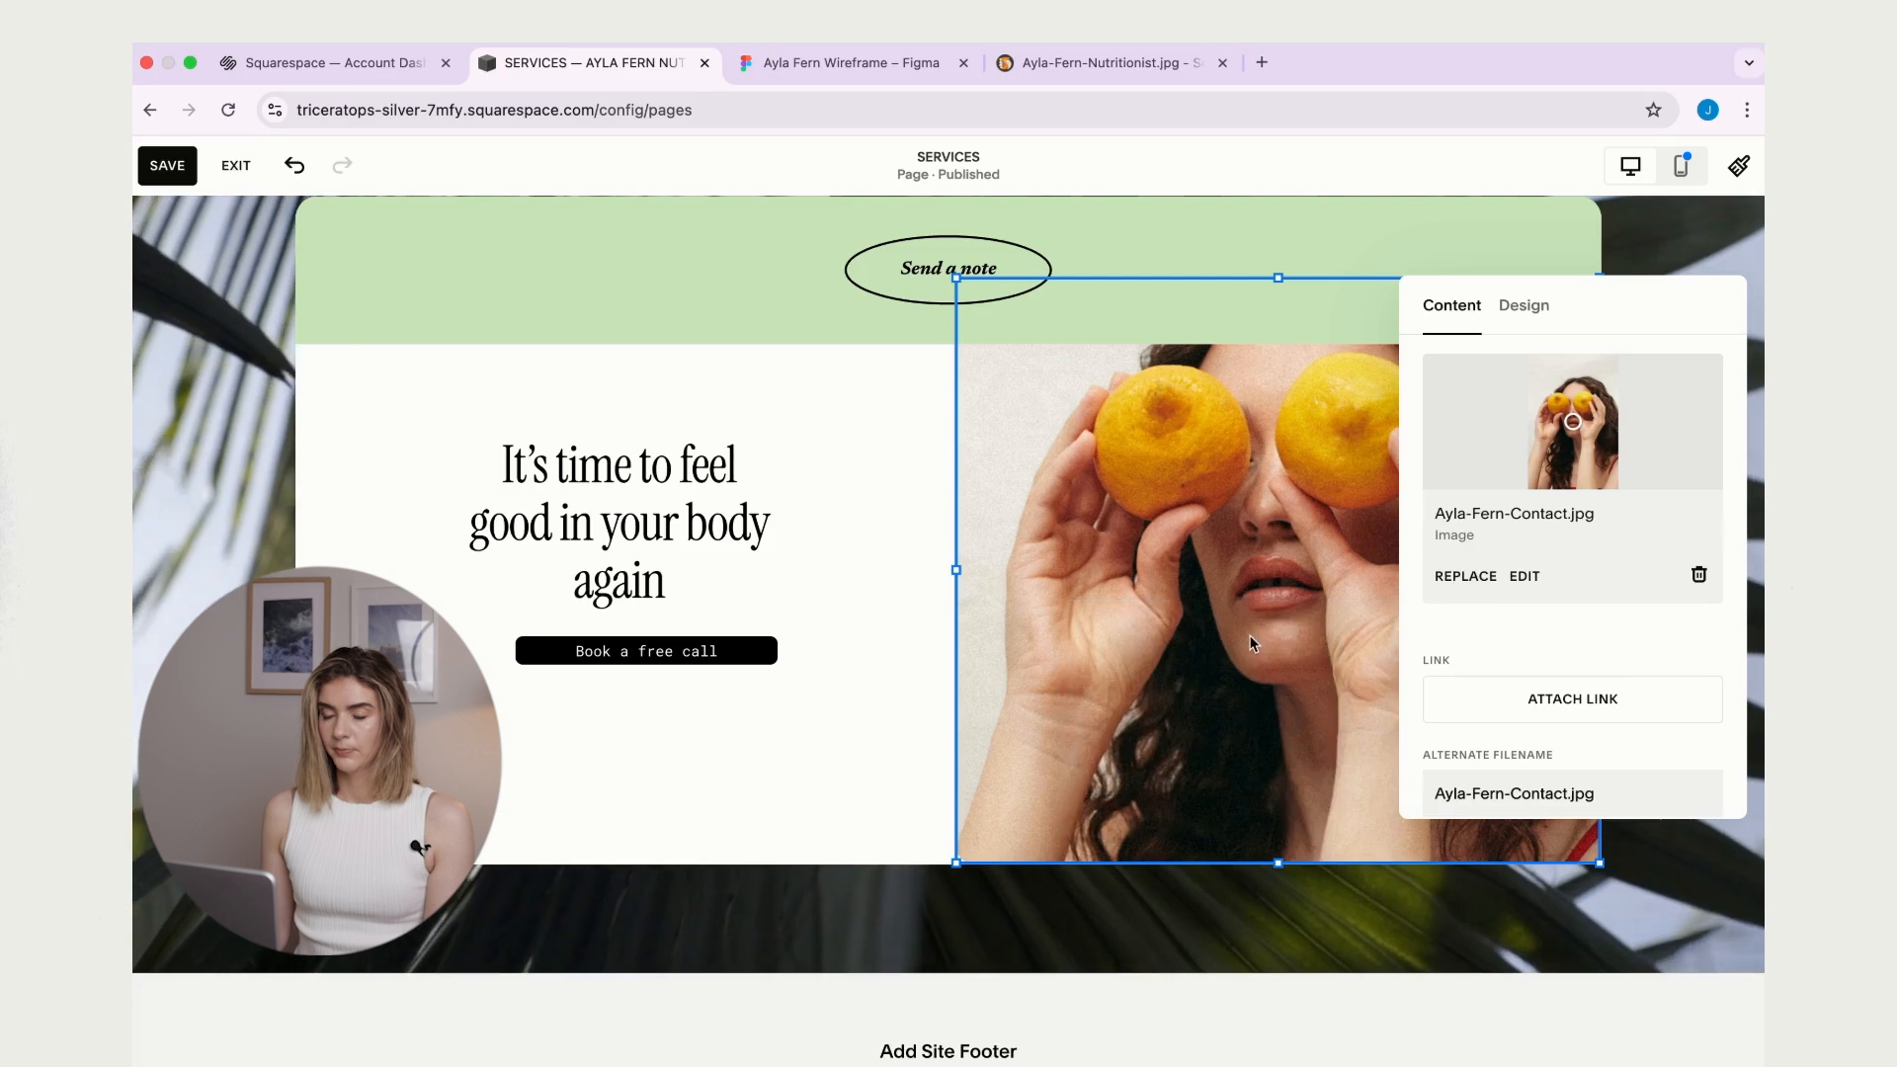
{"action": "left_click", "coordinate": [1369, 541]}
{"action": "left_click", "coordinate": [1511, 810]}
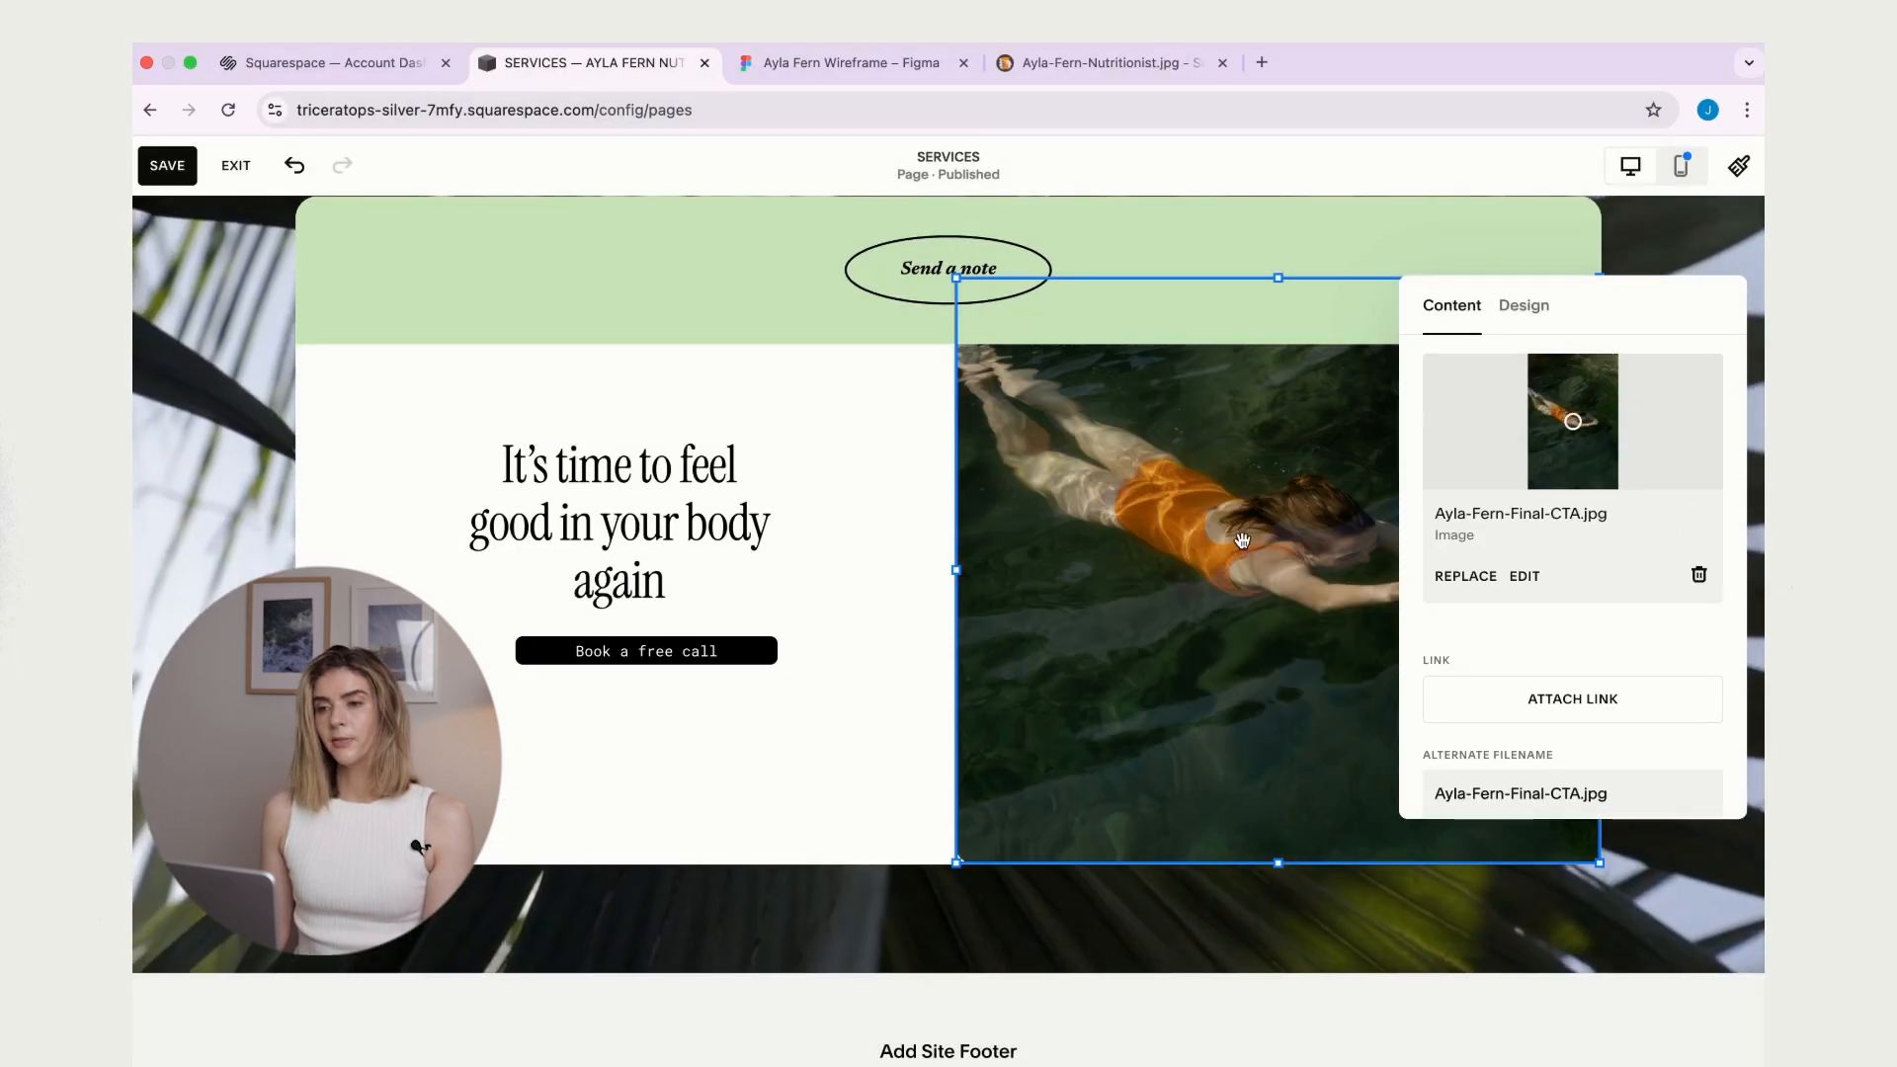
{"action": "left_click_drag", "start_coordinate": [1577, 412], "coordinate": [1576, 405]}
{"action": "left_click", "coordinate": [1261, 939]}
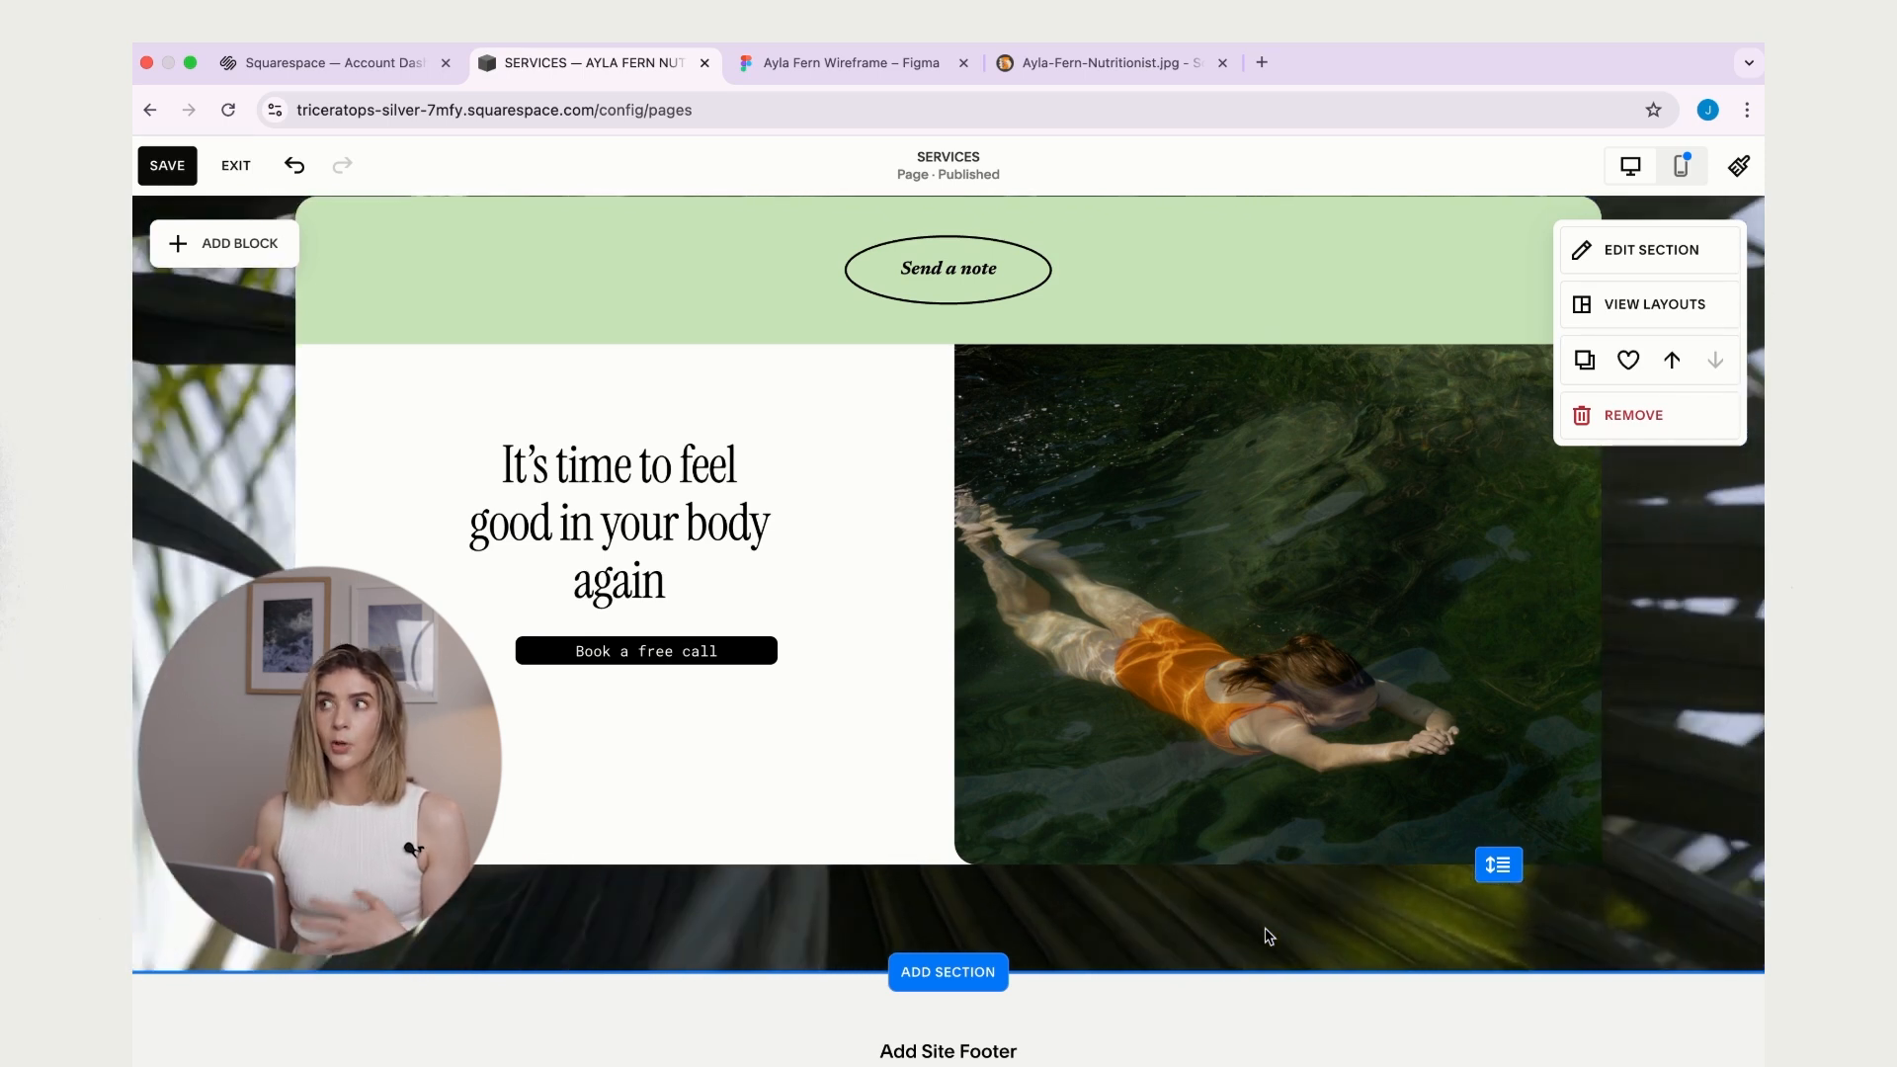
{"action": "left_click", "coordinate": [860, 74]}
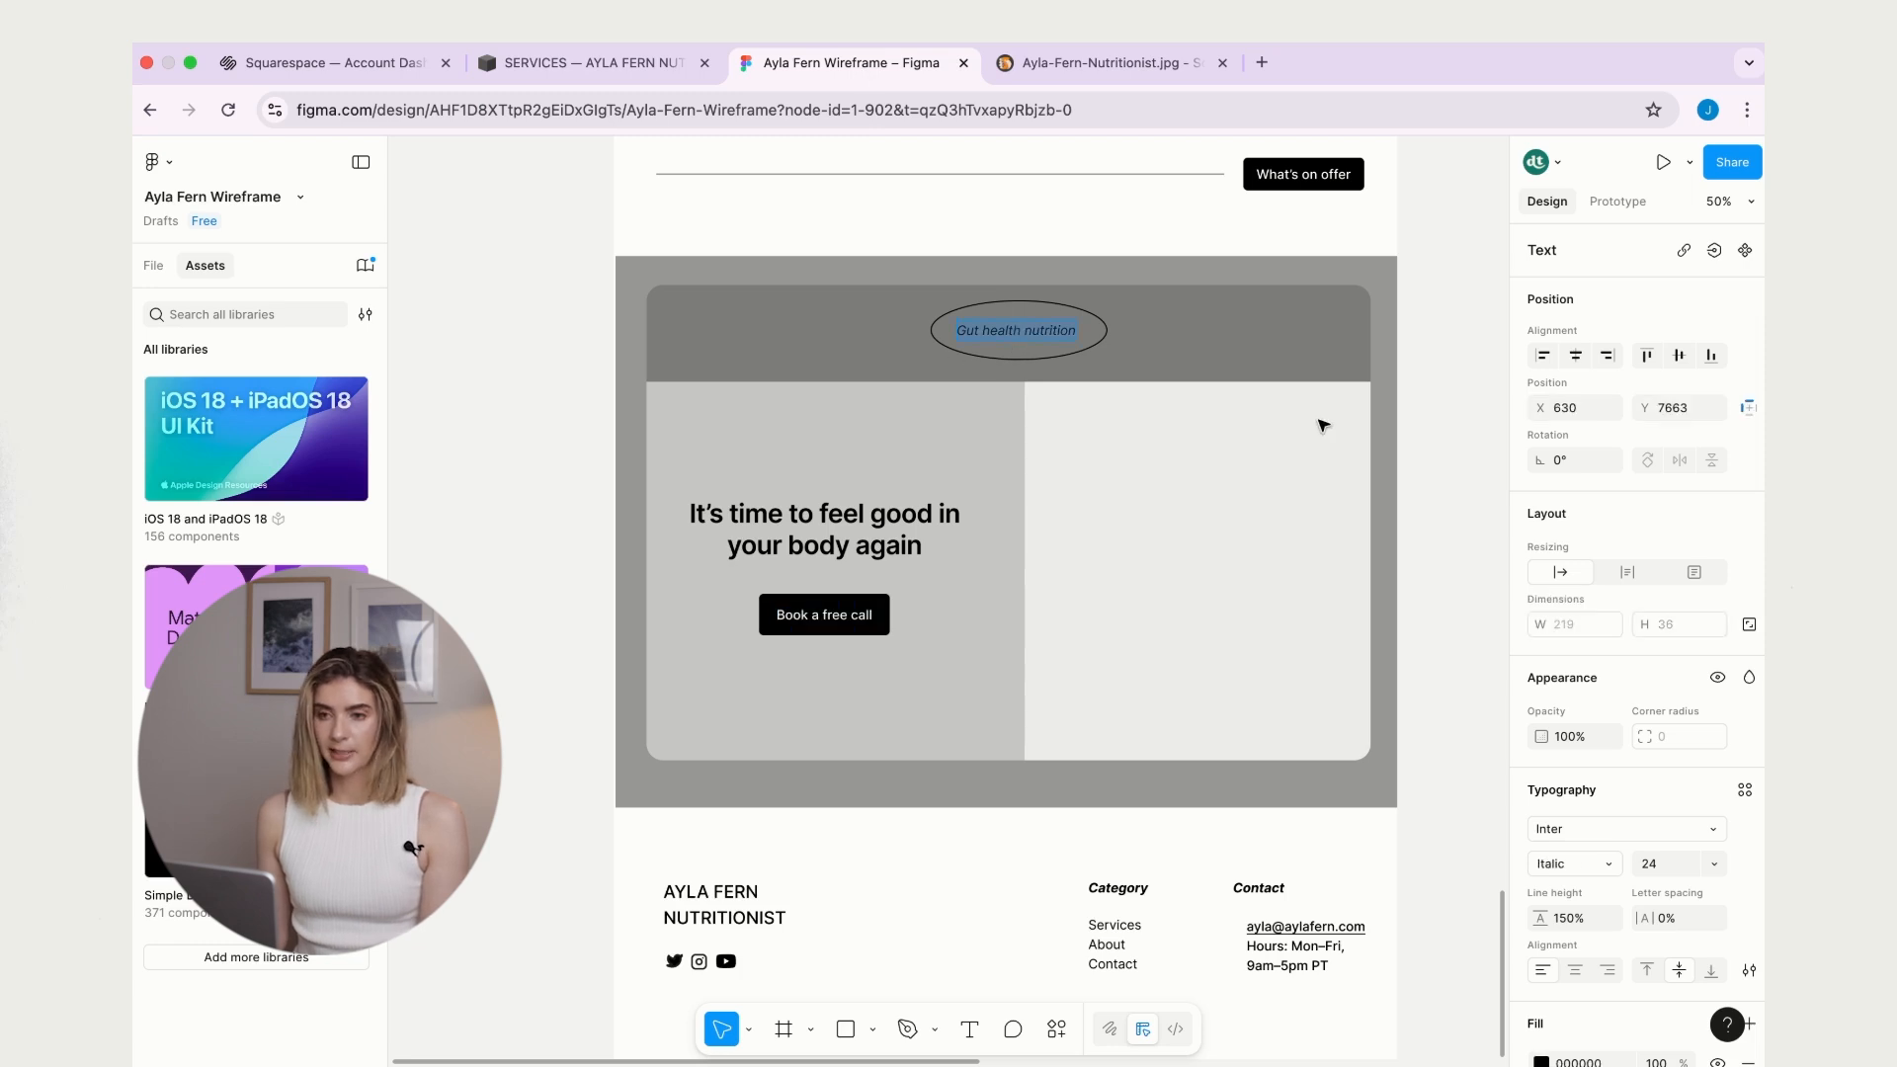
{"action": "left_click", "coordinate": [593, 62]}
- Change the Send a note label to 'Gut health nutrition' in bold italic
{"action": "left_click", "coordinate": [927, 281]}
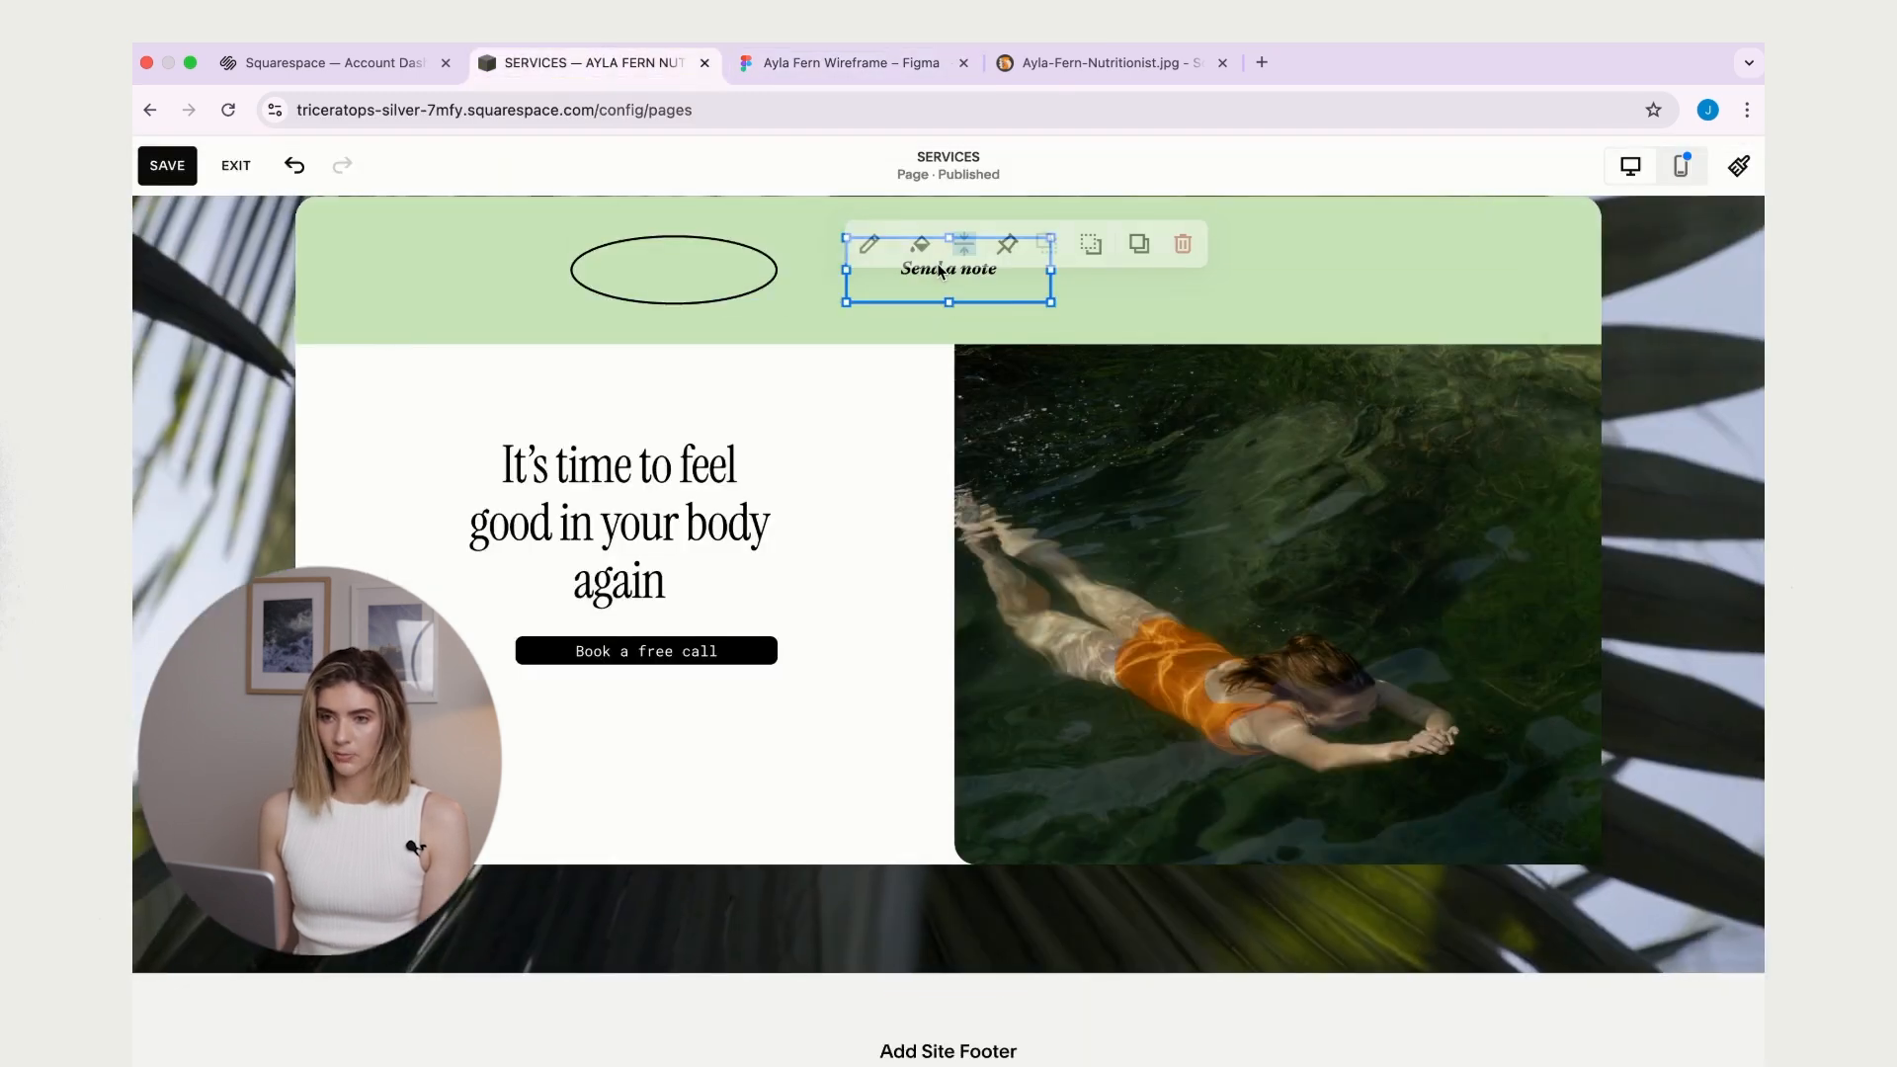
{"action": "double_click", "coordinate": [927, 271]}
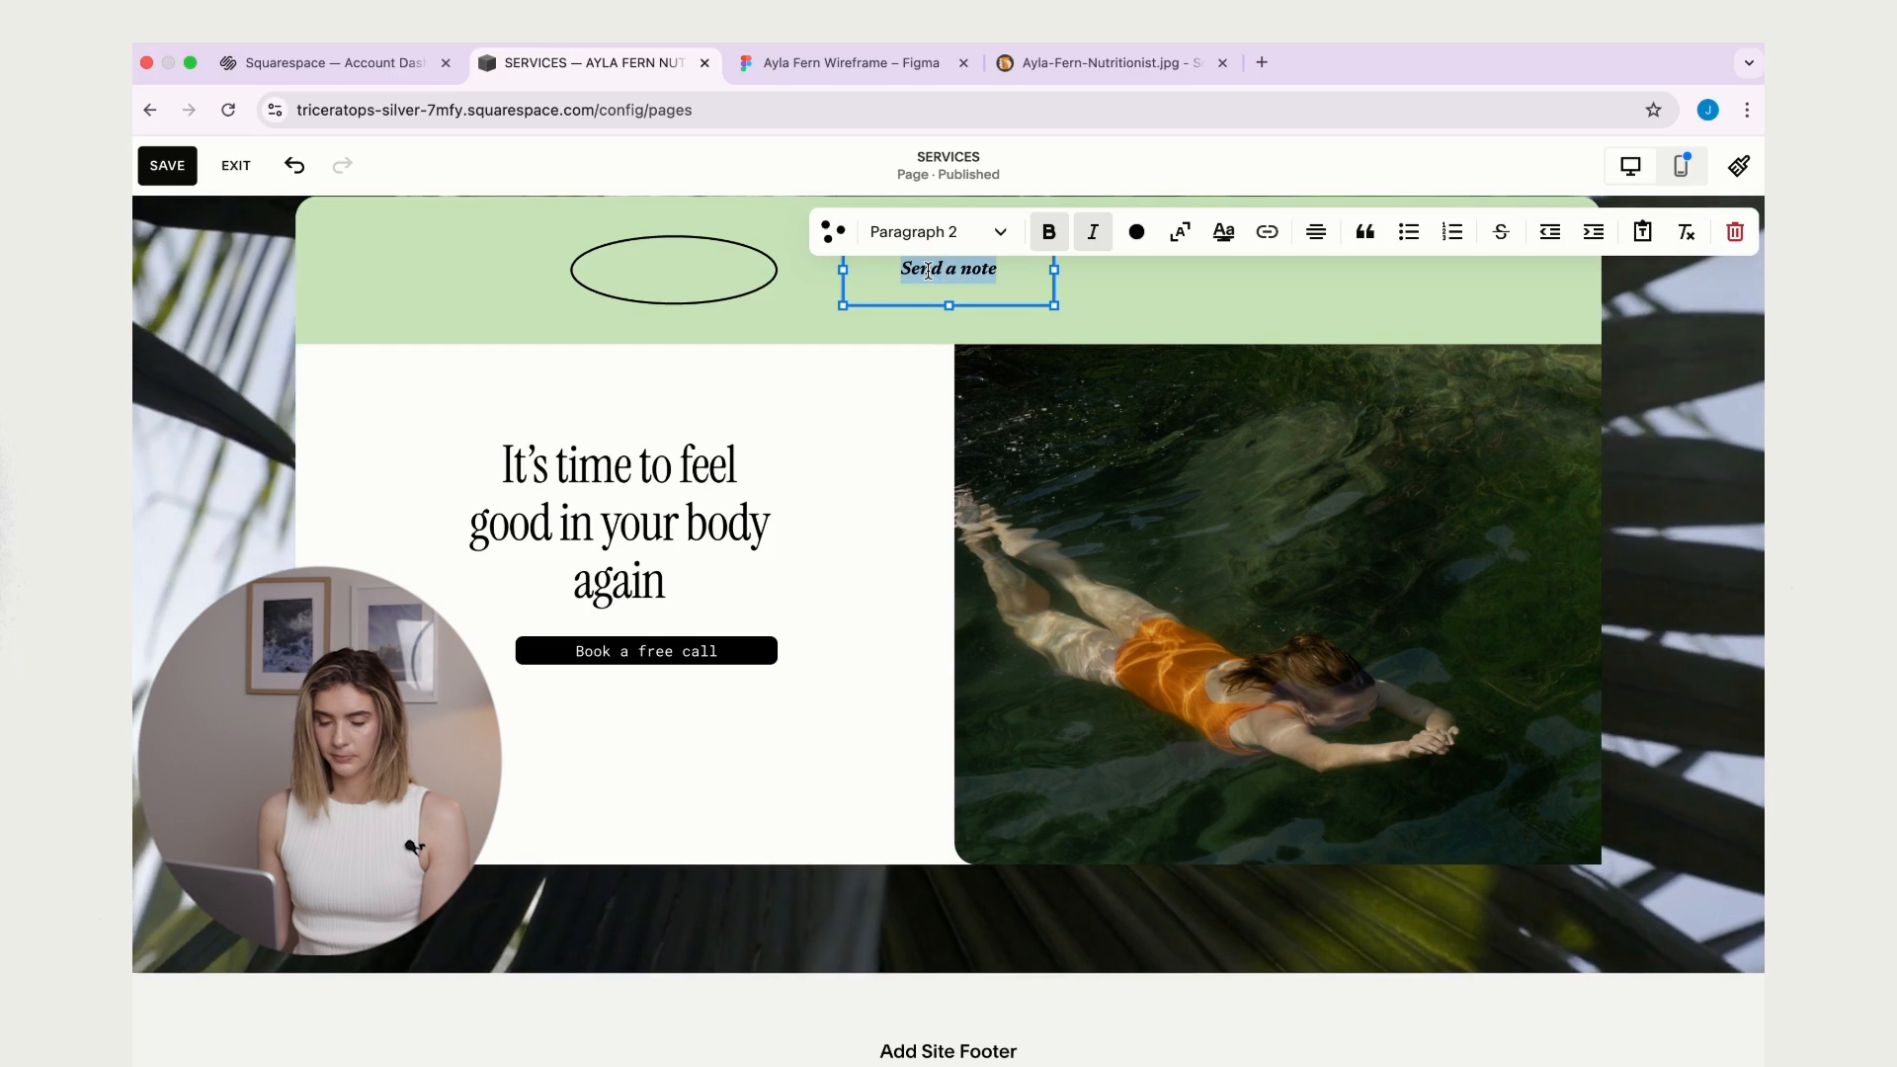
{"action": "type", "text": "Gut health nutrition"}
{"action": "left_click_drag", "start_coordinate": [870, 268], "coordinate": [1029, 269]}
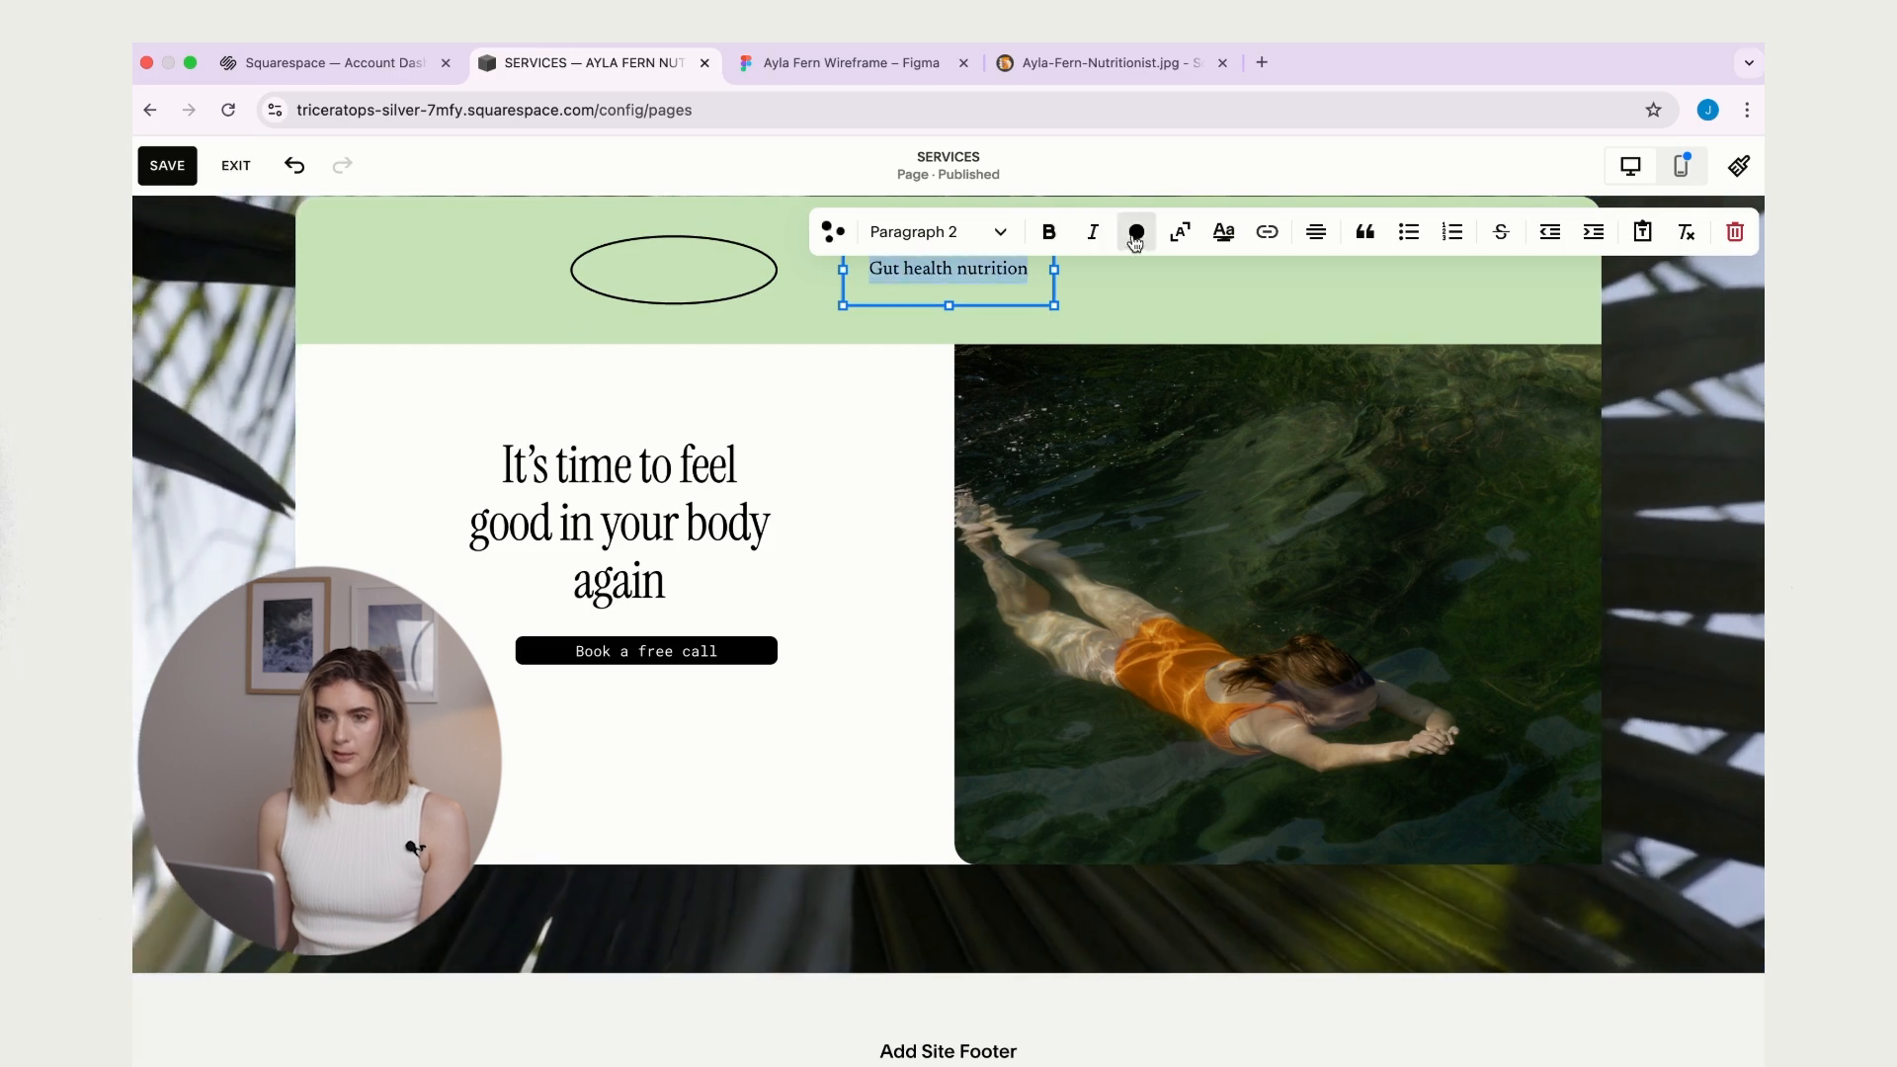
{"action": "left_click", "coordinate": [1050, 233]}
{"action": "left_click", "coordinate": [1092, 233]}
- Move the ellipse shape to ring the Gut health nutrition label
{"action": "left_click", "coordinate": [621, 271]}
{"action": "left_click", "coordinate": [681, 275]}
{"action": "mouse_move", "coordinate": [688, 275]}
{"action": "left_mouse_down"}
{"action": "mouse_move", "coordinate": [925, 281]}
{"action": "mouse_move", "coordinate": [923, 307]}
{"action": "left_mouse_up"}
{"action": "left_click", "coordinate": [862, 425]}
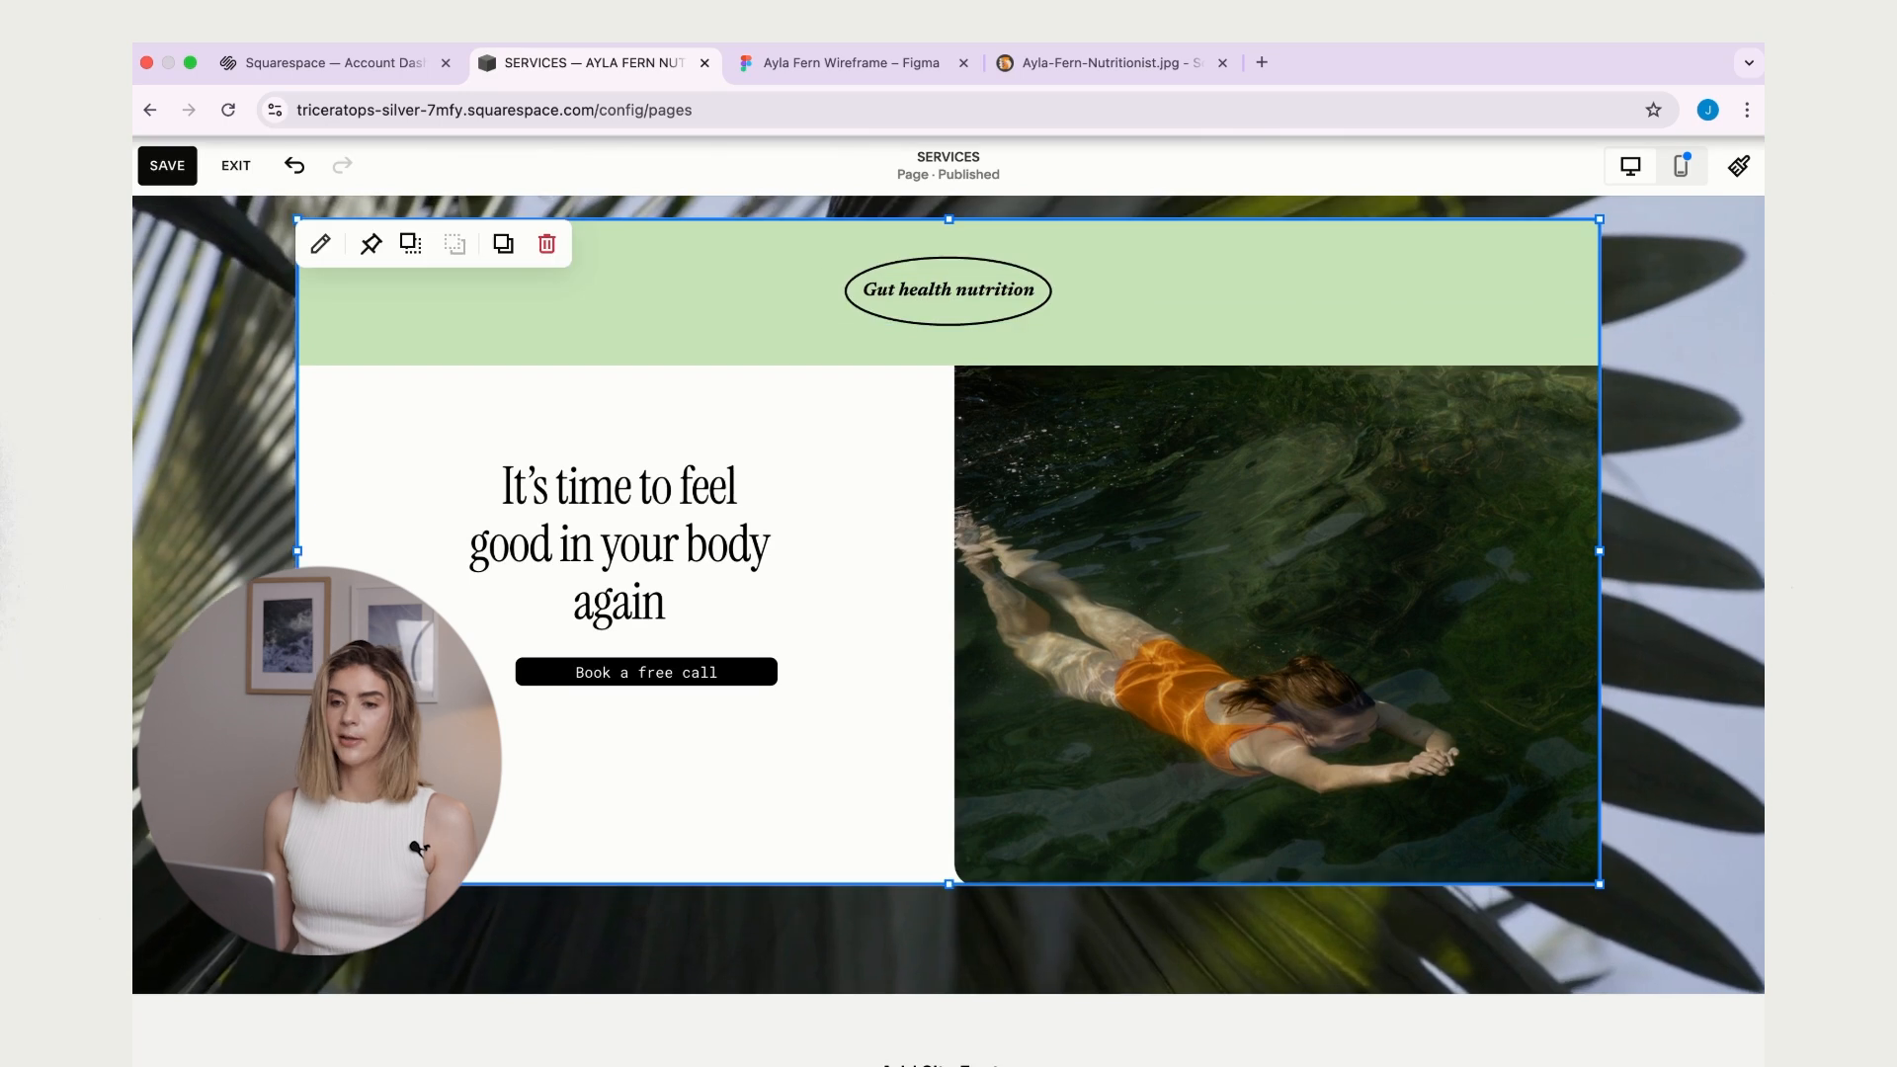
{"action": "left_click", "coordinate": [1676, 431]}
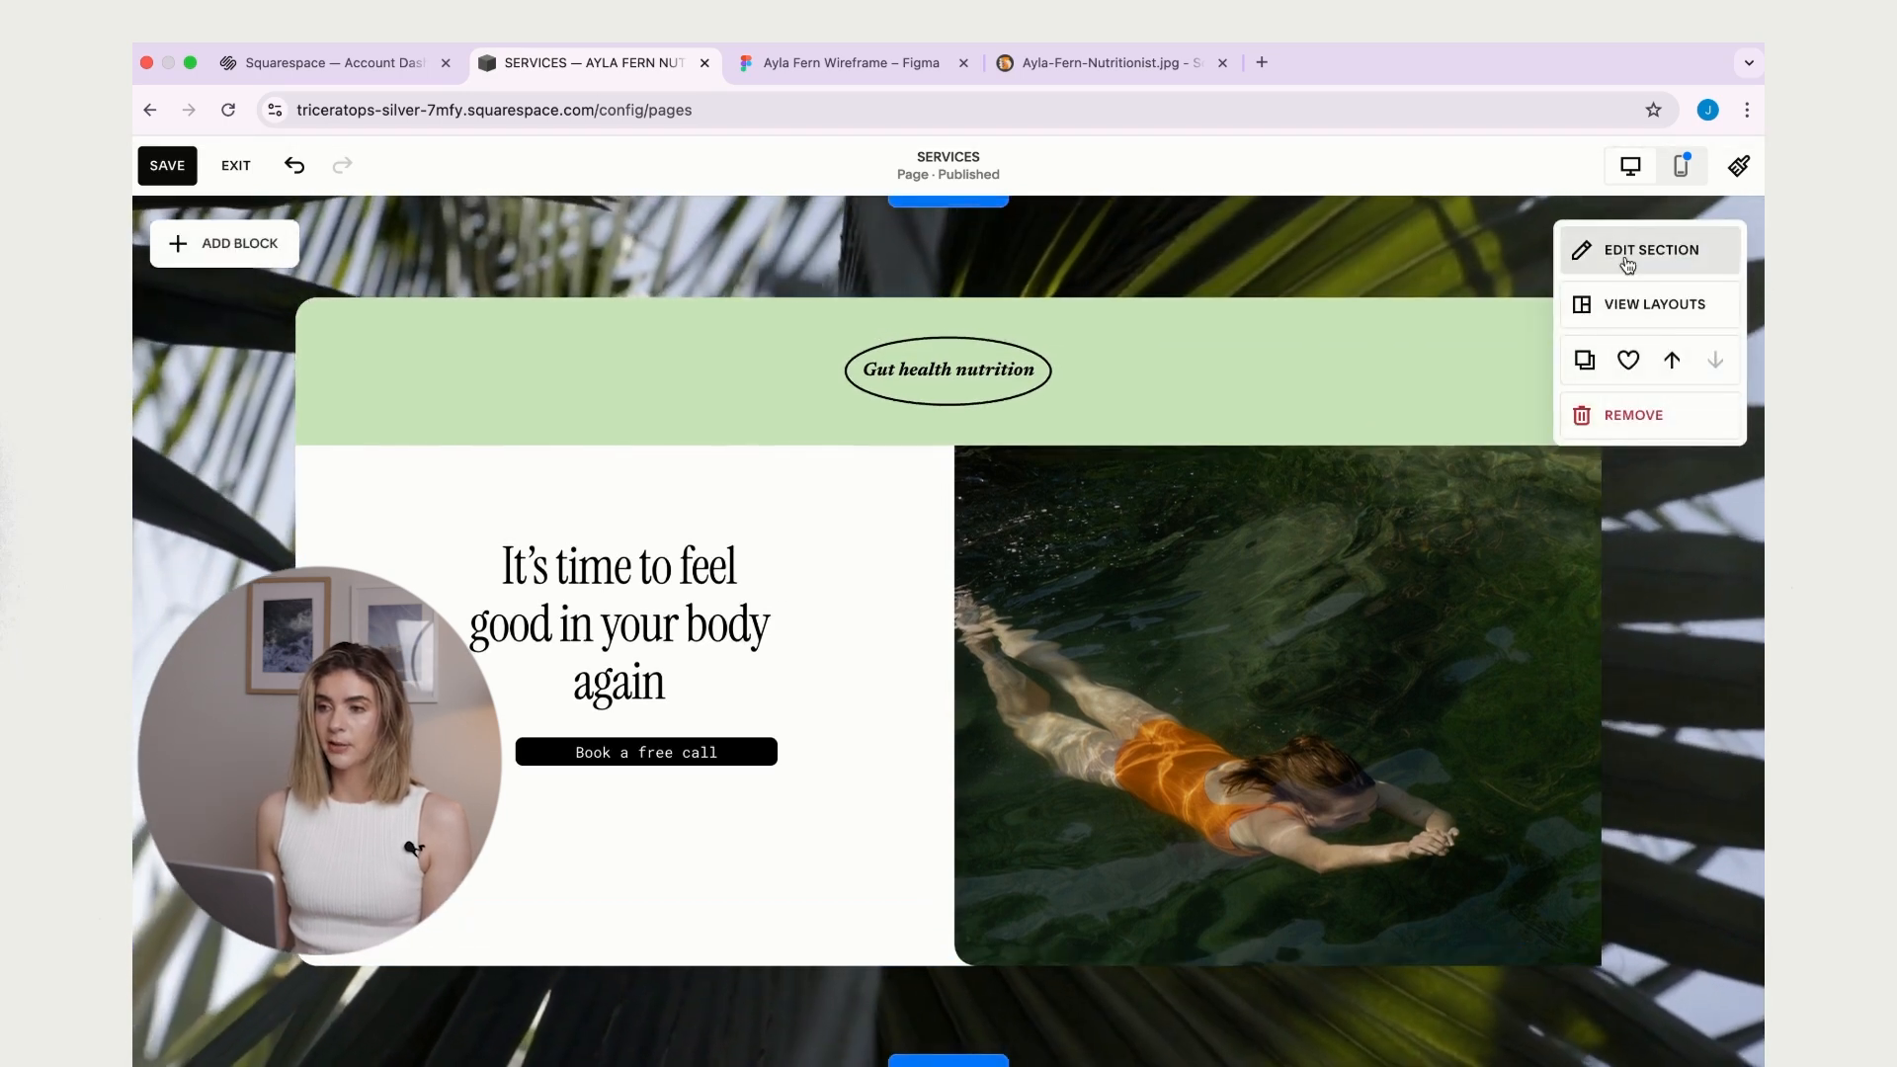
{"action": "left_click", "coordinate": [1620, 254]}
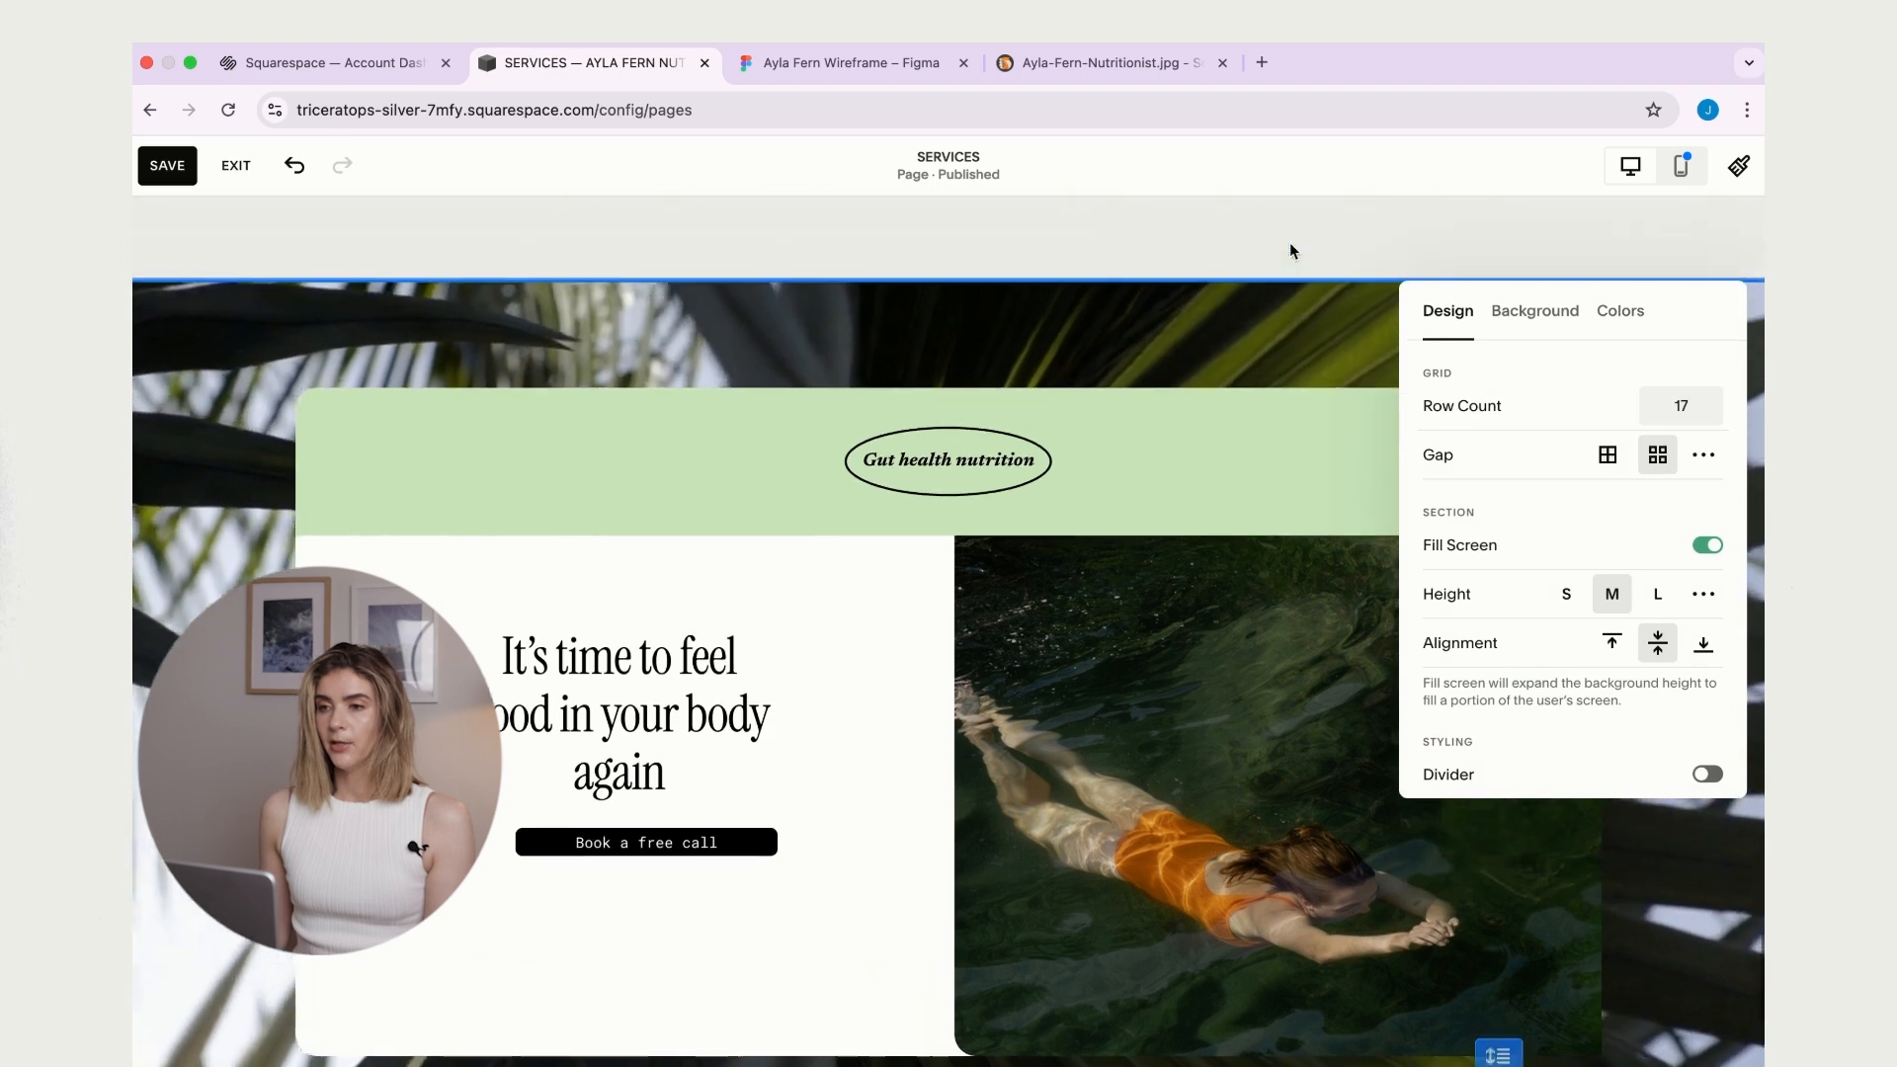
- Apply the Darkest 1 colour theme to the call-to-action section
{"action": "left_click", "coordinate": [1620, 312]}
{"action": "scroll", "coordinate": [1656, 626], "scroll_direction": "down", "scroll_amount": 5}
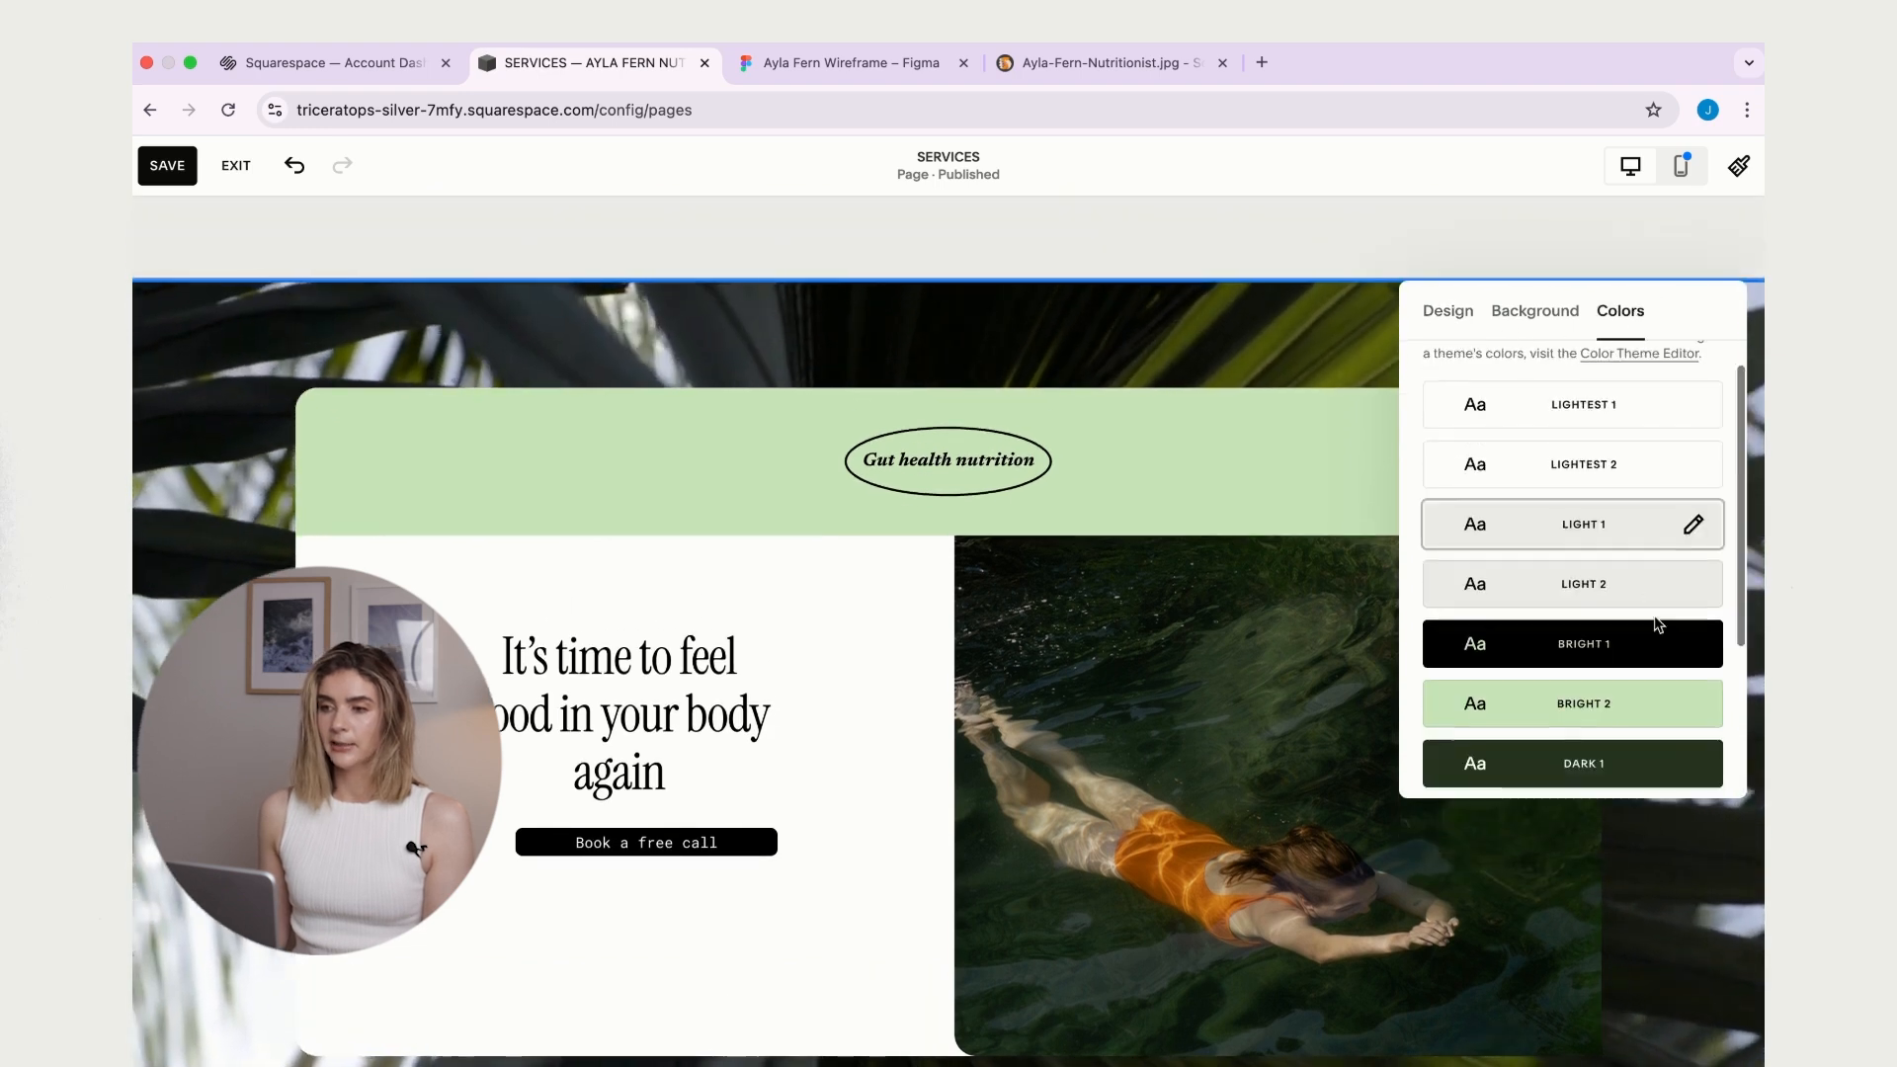
{"action": "left_click", "coordinate": [1663, 710]}
{"action": "left_click", "coordinate": [1657, 637]}
{"action": "scroll", "coordinate": [750, 606], "scroll_direction": "down", "scroll_amount": 2}
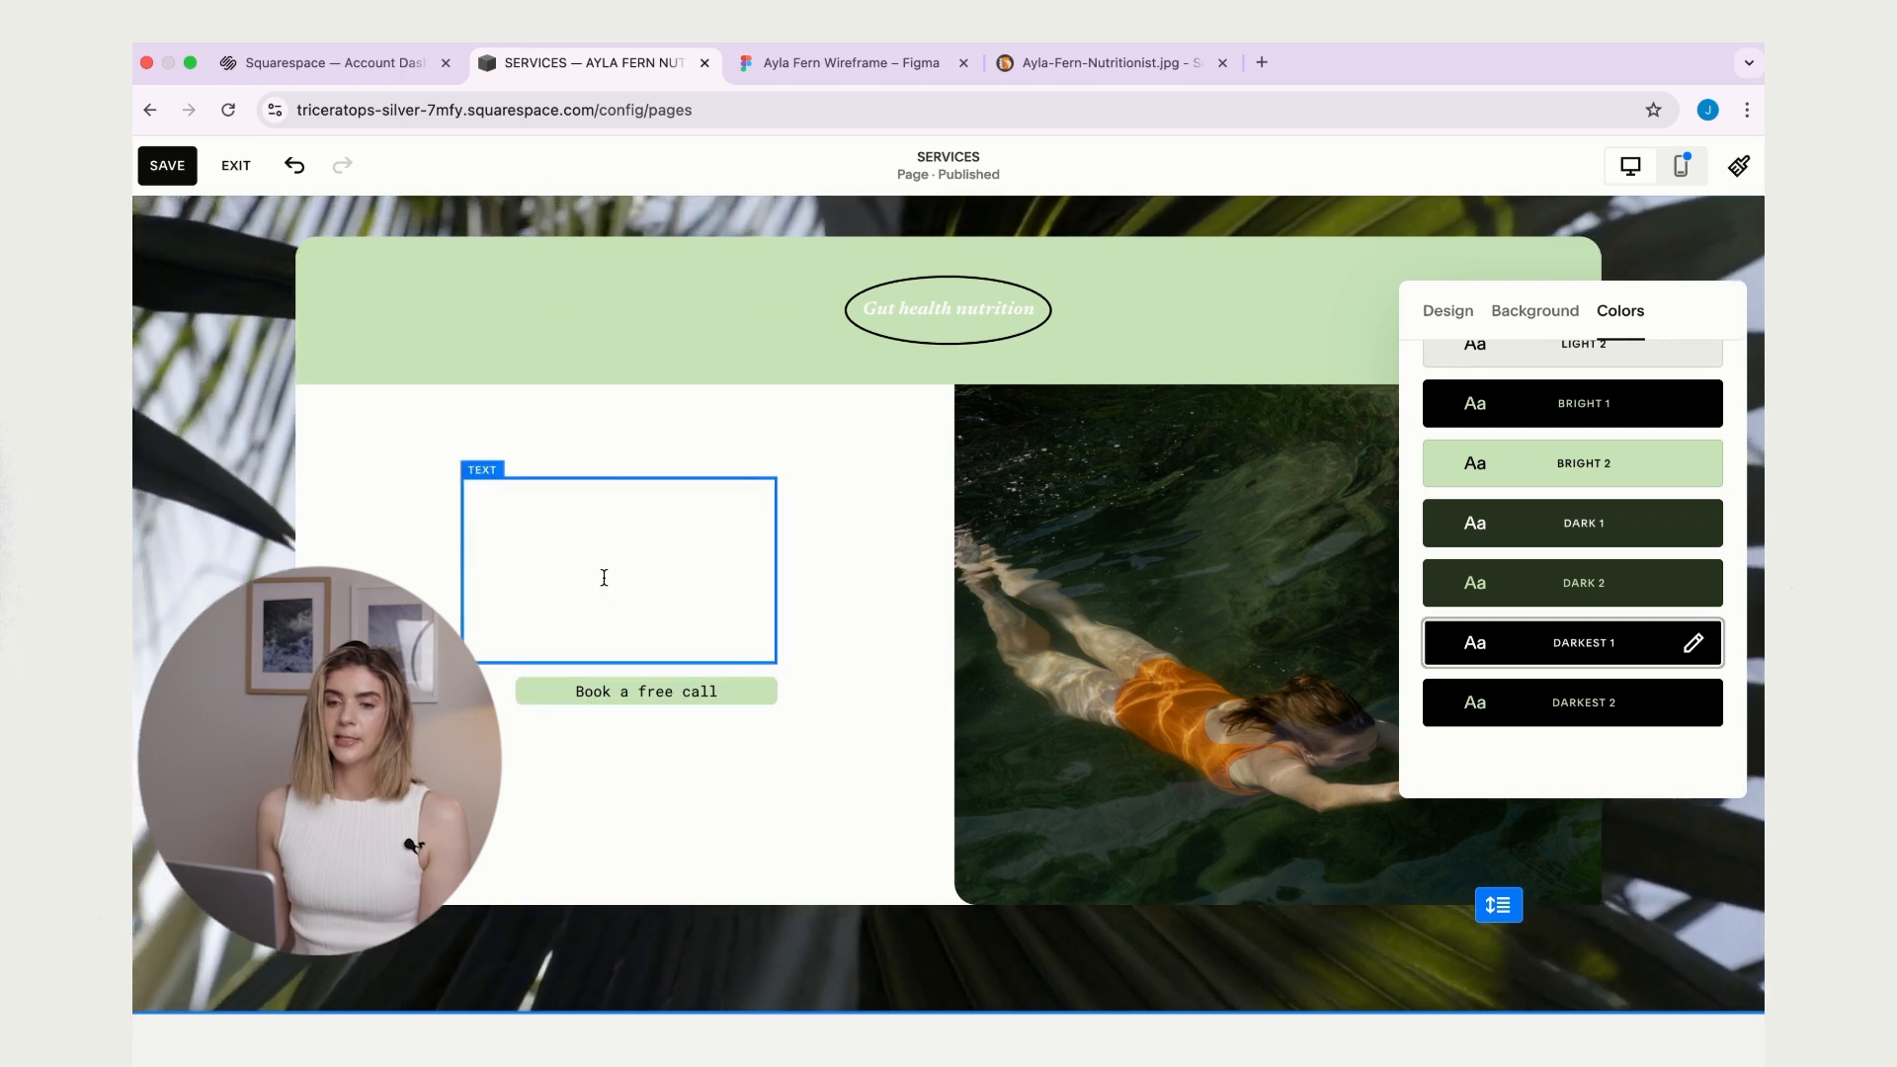
- Make the heading text black and widen the Book a free call button
{"action": "left_click", "coordinate": [673, 598]}
{"action": "triple_click", "coordinate": [681, 589]}
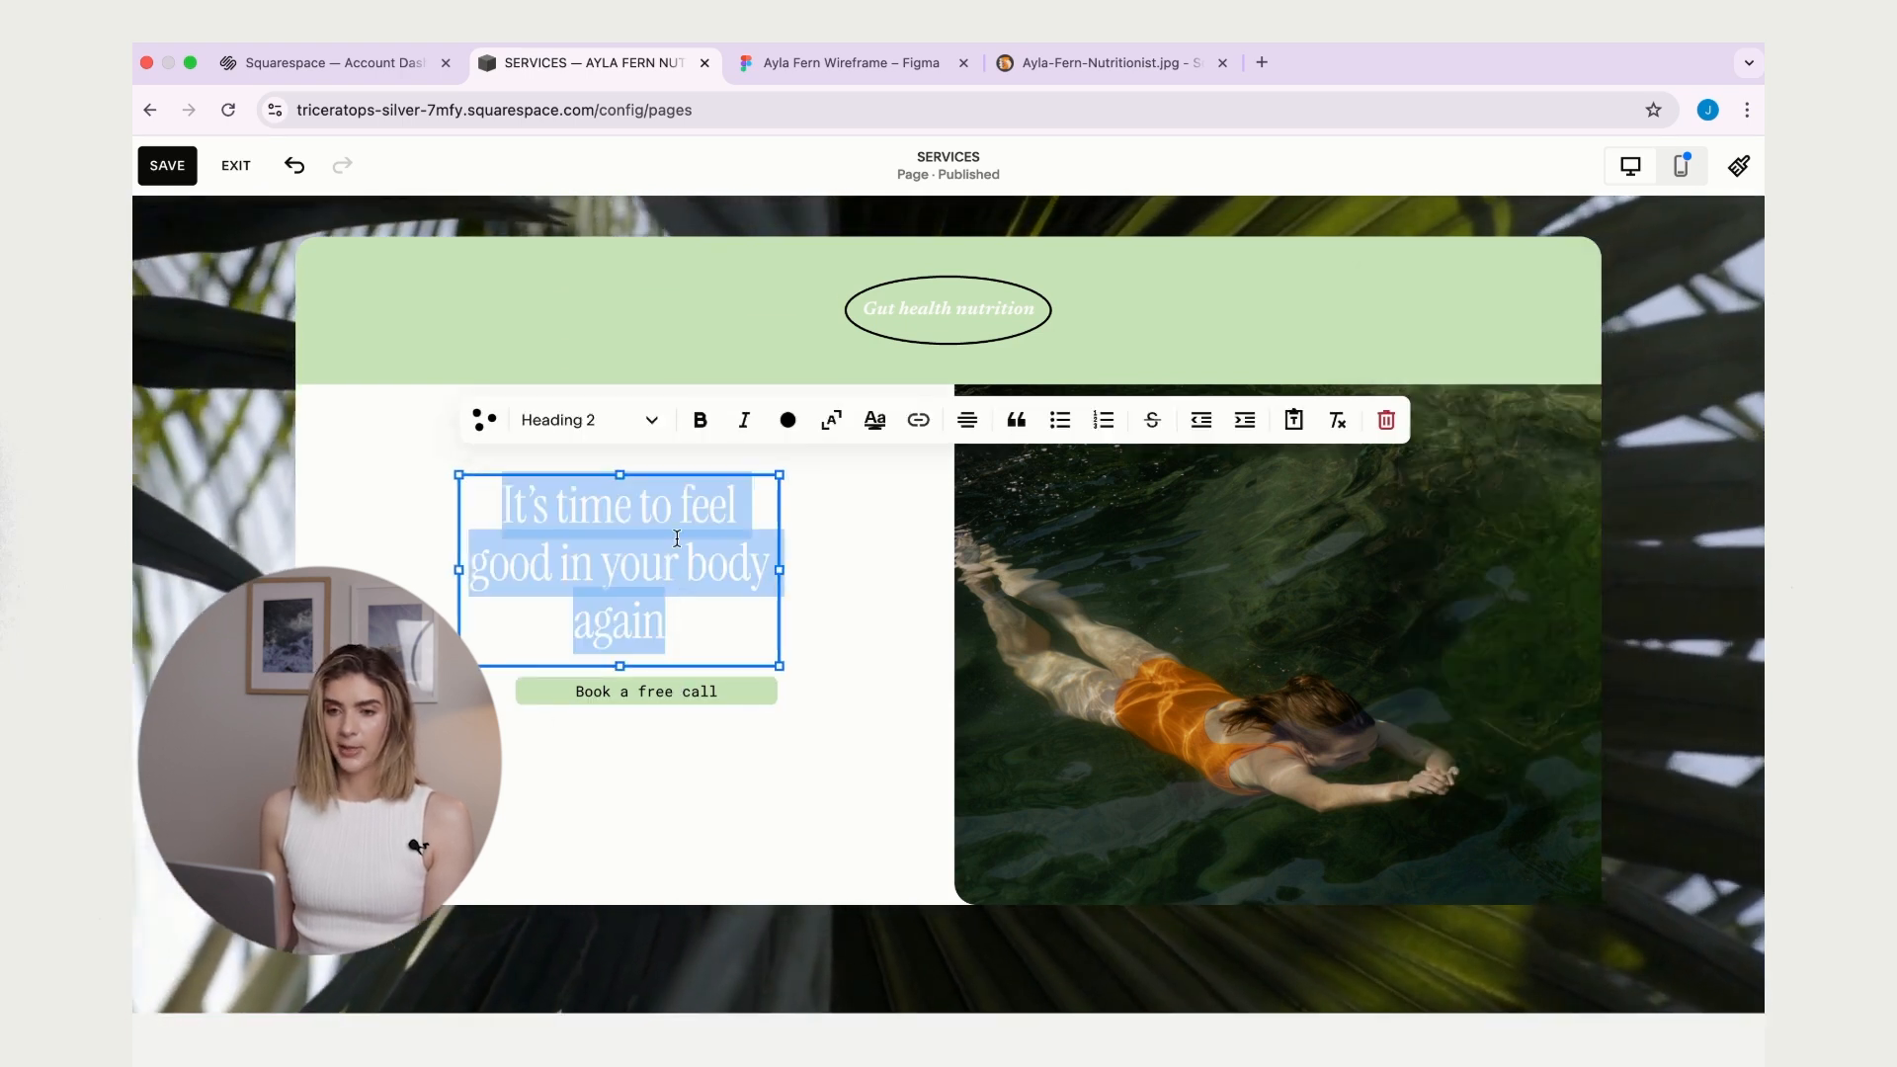
{"action": "left_click", "coordinate": [788, 425]}
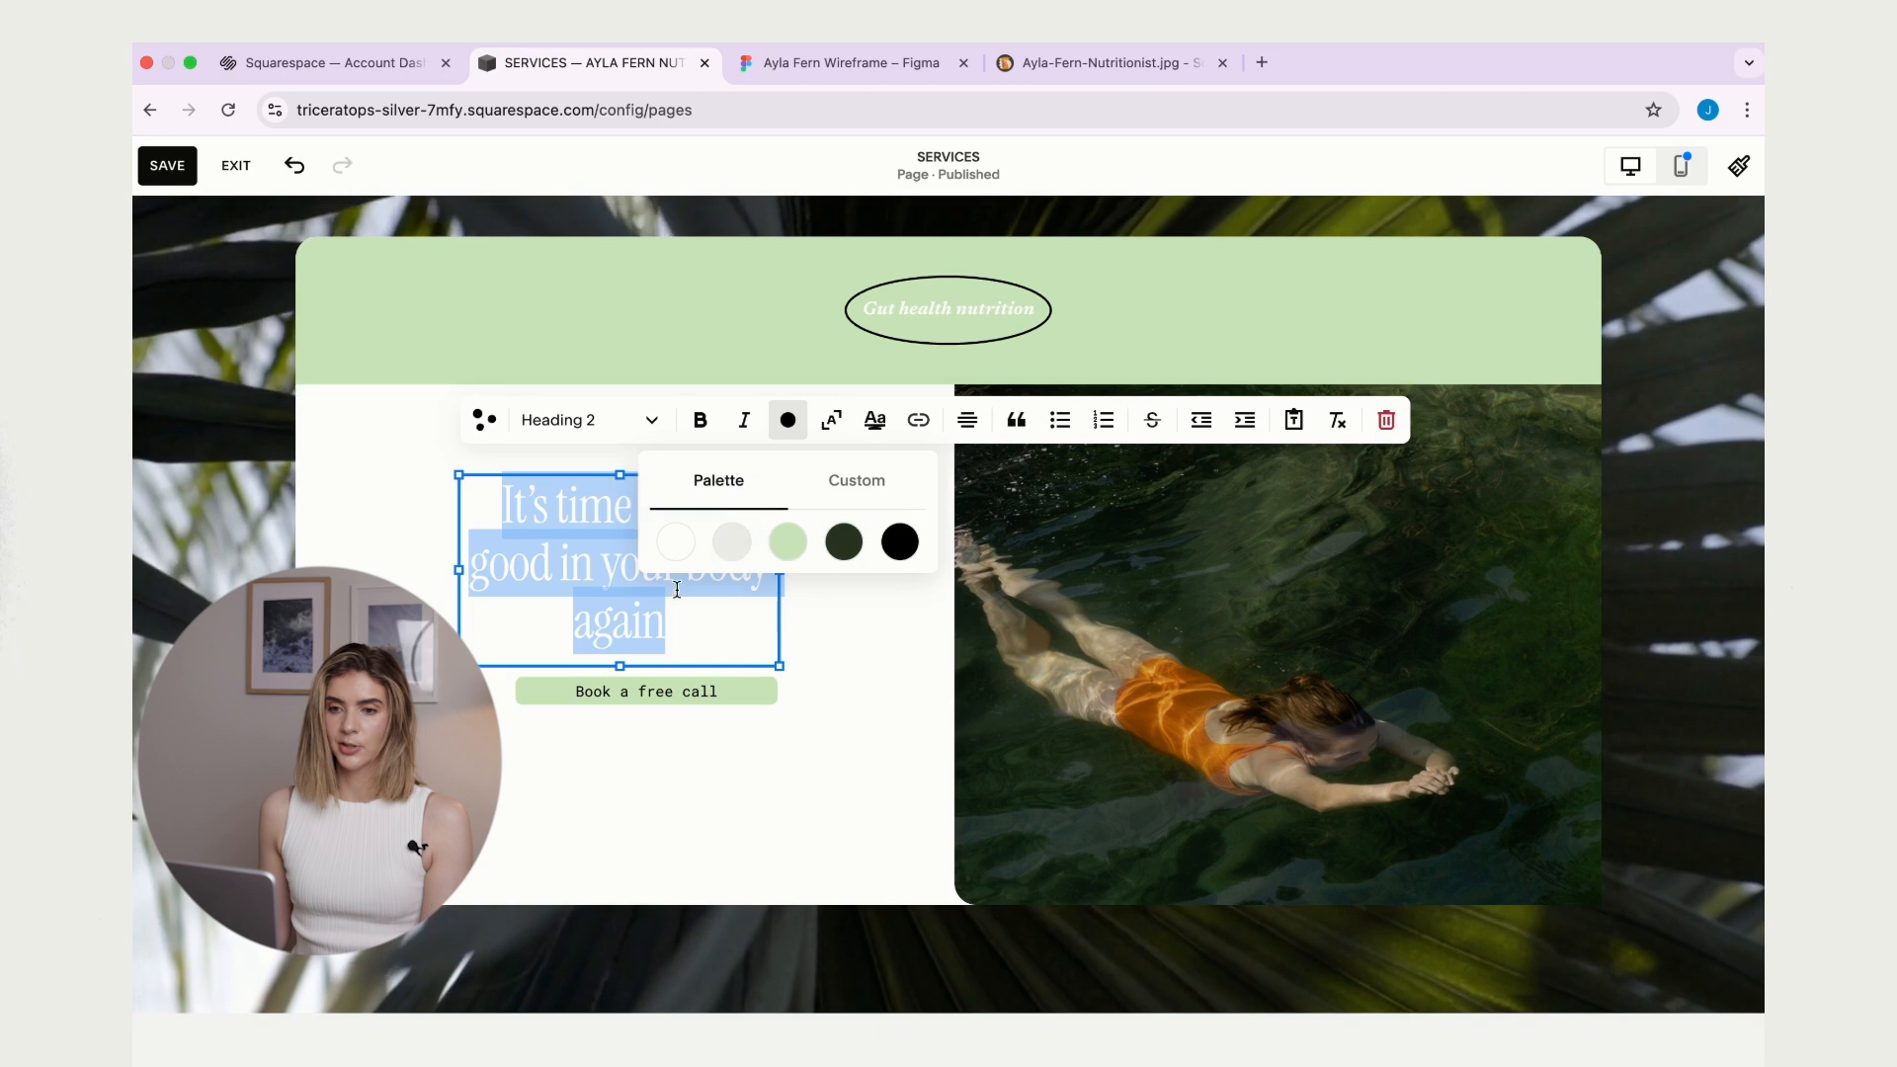
{"action": "left_click", "coordinate": [898, 540]}
{"action": "left_click", "coordinate": [809, 701]}
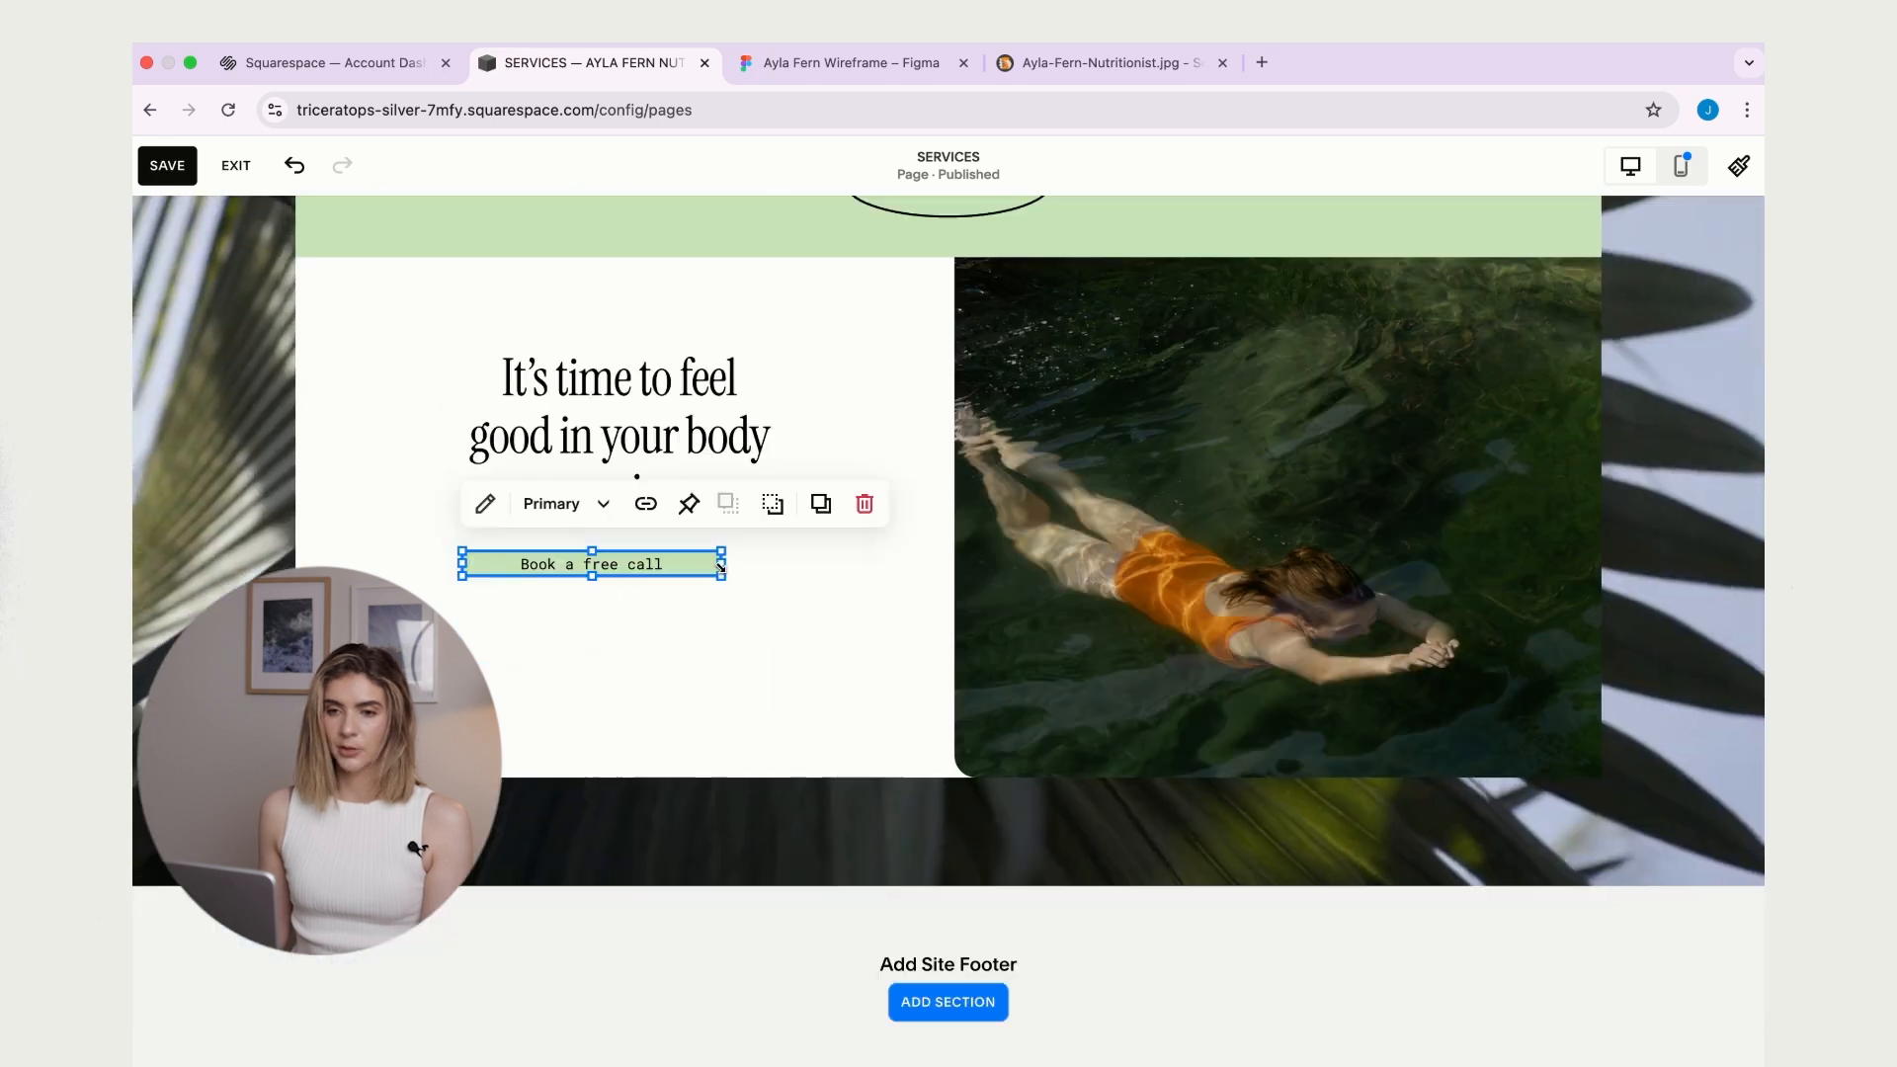
{"action": "left_click_drag", "start_coordinate": [722, 564], "coordinate": [776, 564]}
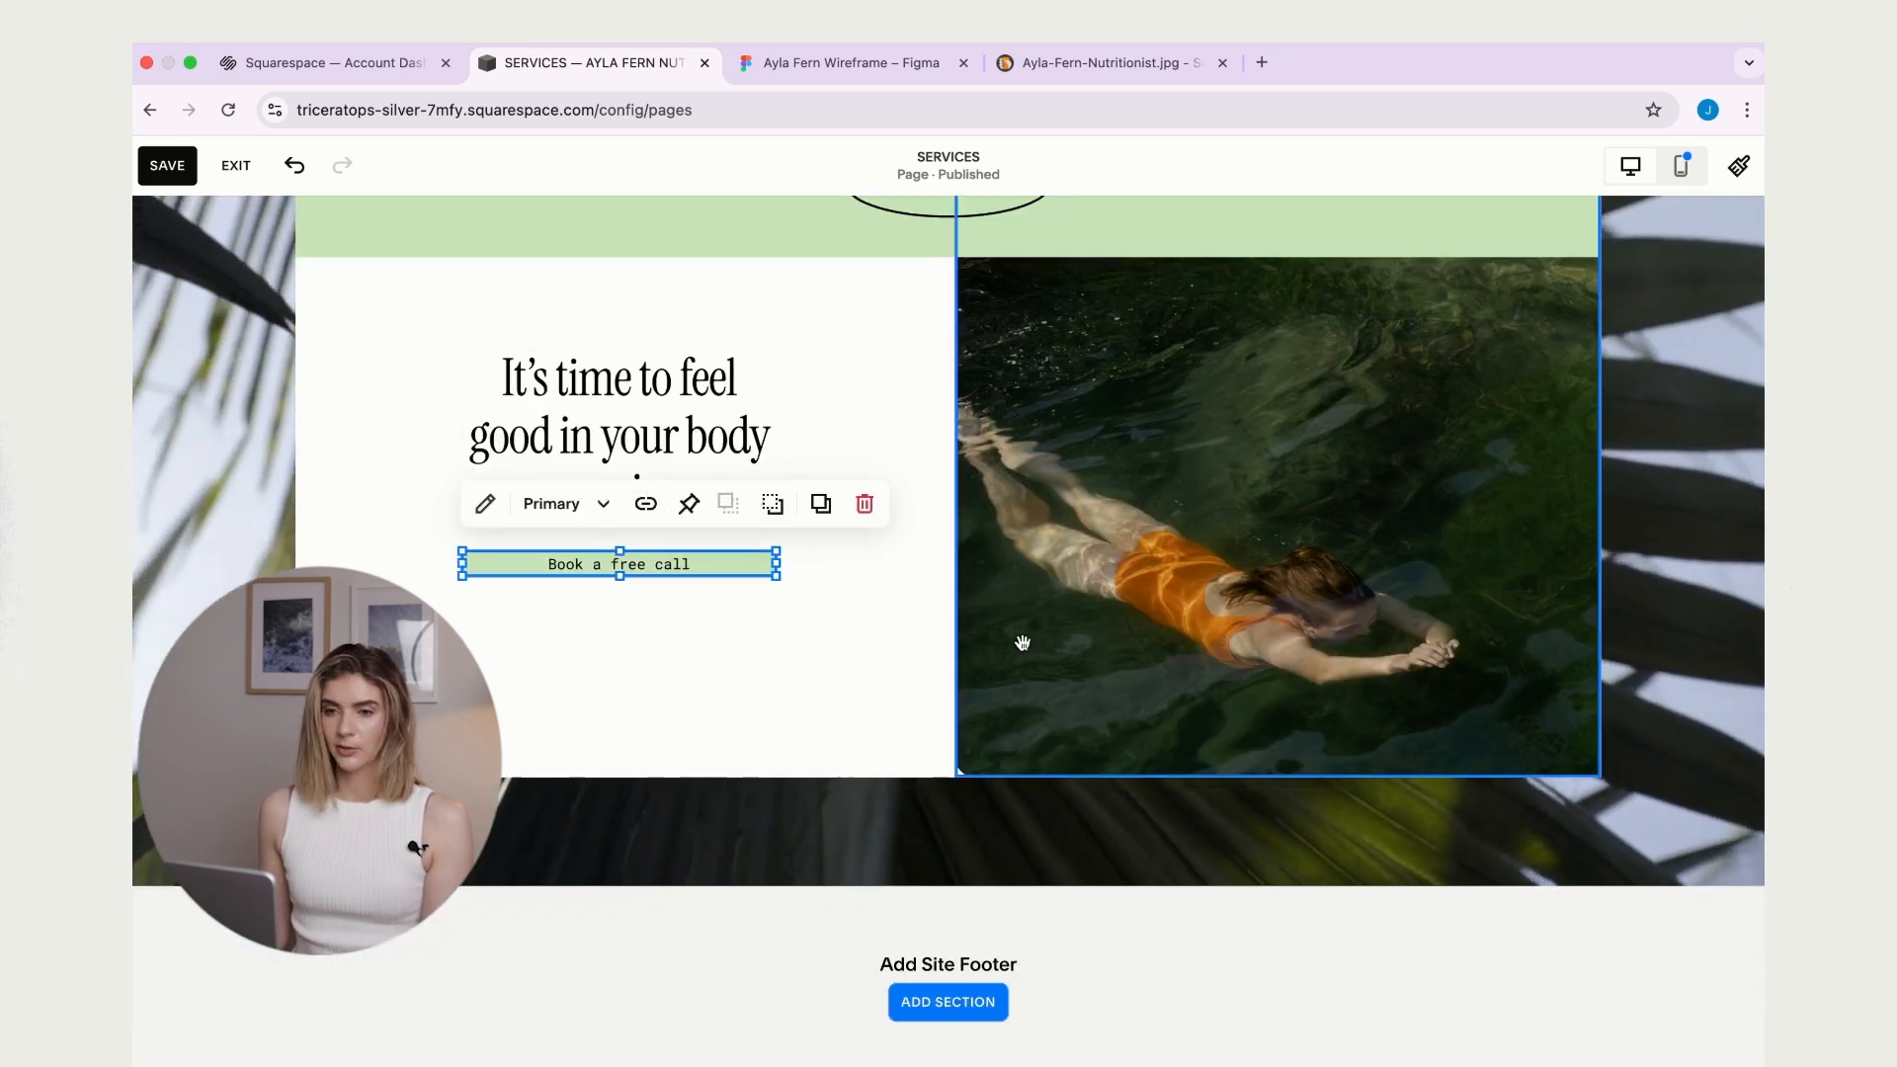
{"action": "scroll", "coordinate": [1022, 643], "scroll_direction": "up", "scroll_amount": 2}
- Recolour the Gut health nutrition label black and put the ellipse back around it
{"action": "left_click", "coordinate": [1029, 329]}
{"action": "left_click", "coordinate": [1029, 329]}
{"action": "left_click_drag", "start_coordinate": [1030, 329], "coordinate": [743, 290]}
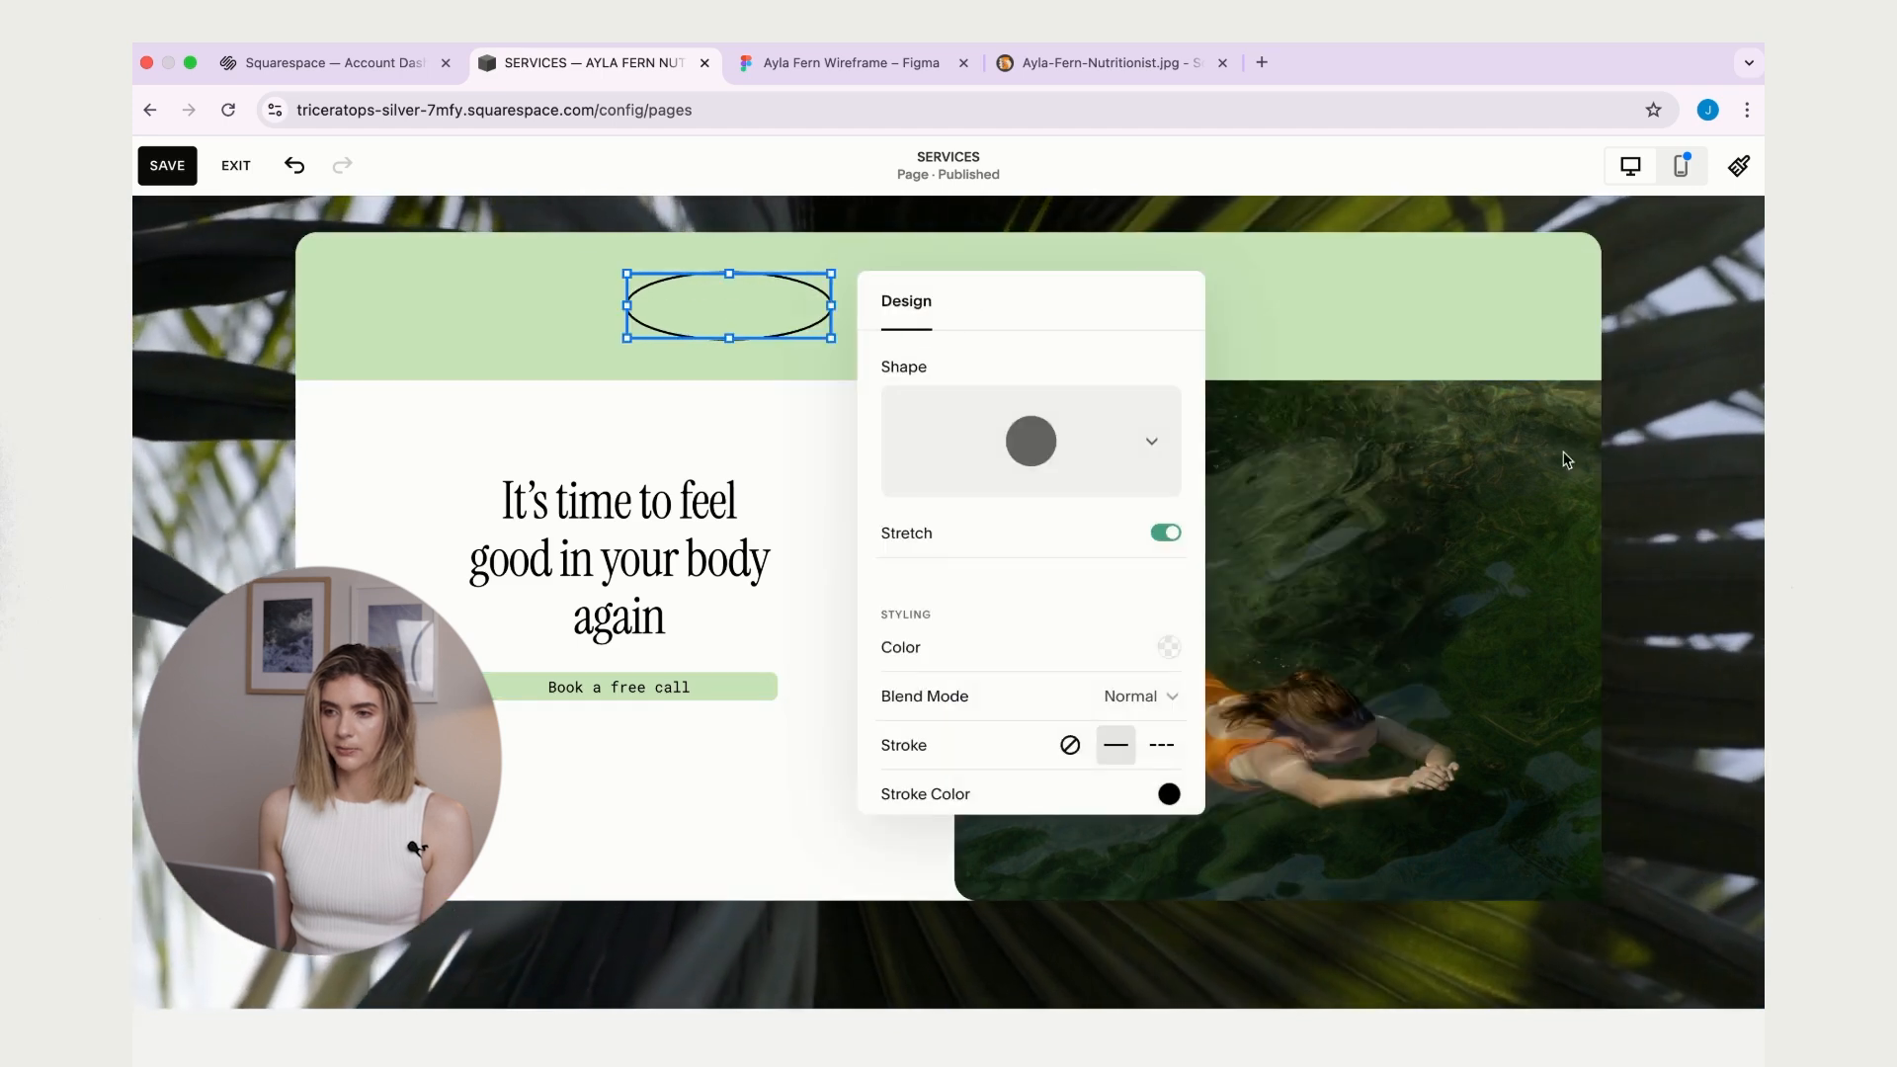
{"action": "left_click", "coordinate": [974, 306]}
{"action": "double_click", "coordinate": [963, 301]}
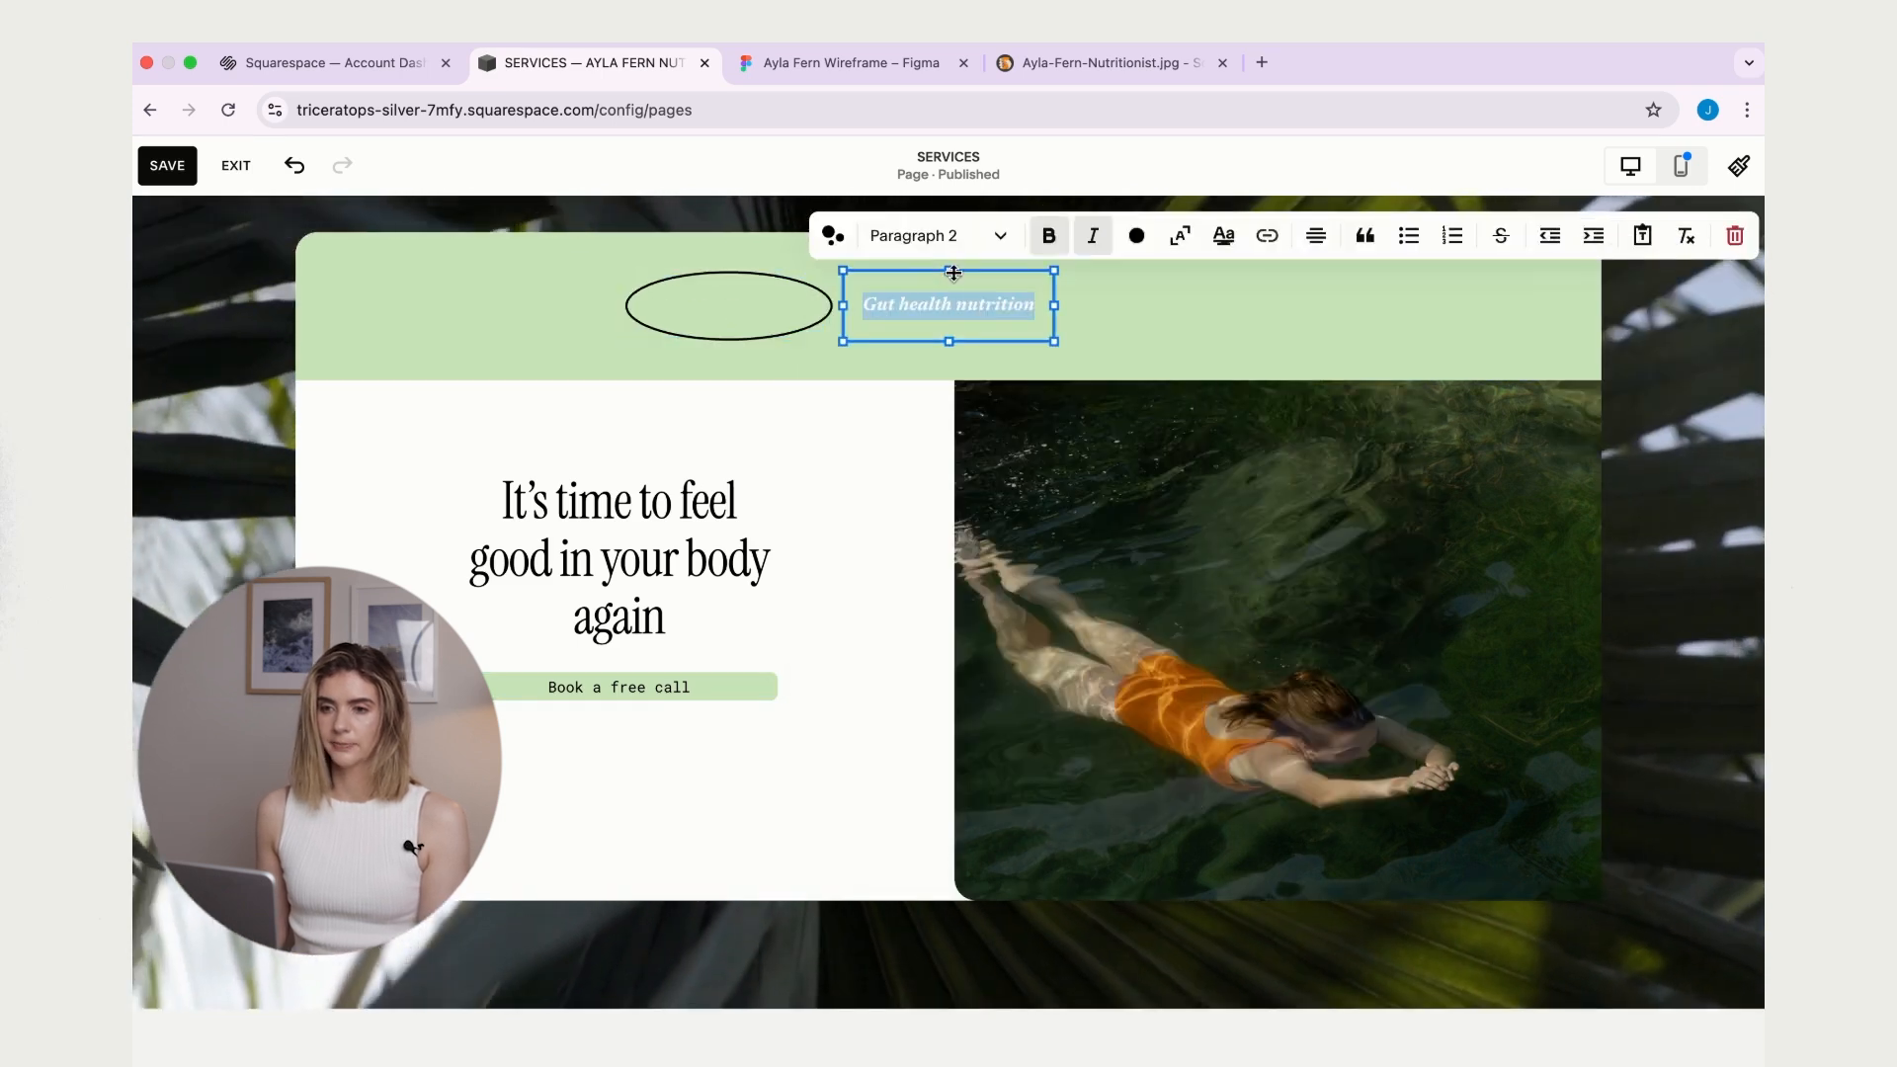
{"action": "left_click", "coordinate": [1137, 237]}
{"action": "left_click", "coordinate": [1248, 358]}
{"action": "left_click", "coordinate": [672, 303]}
{"action": "left_click_drag", "start_coordinate": [672, 303], "coordinate": [890, 308]}
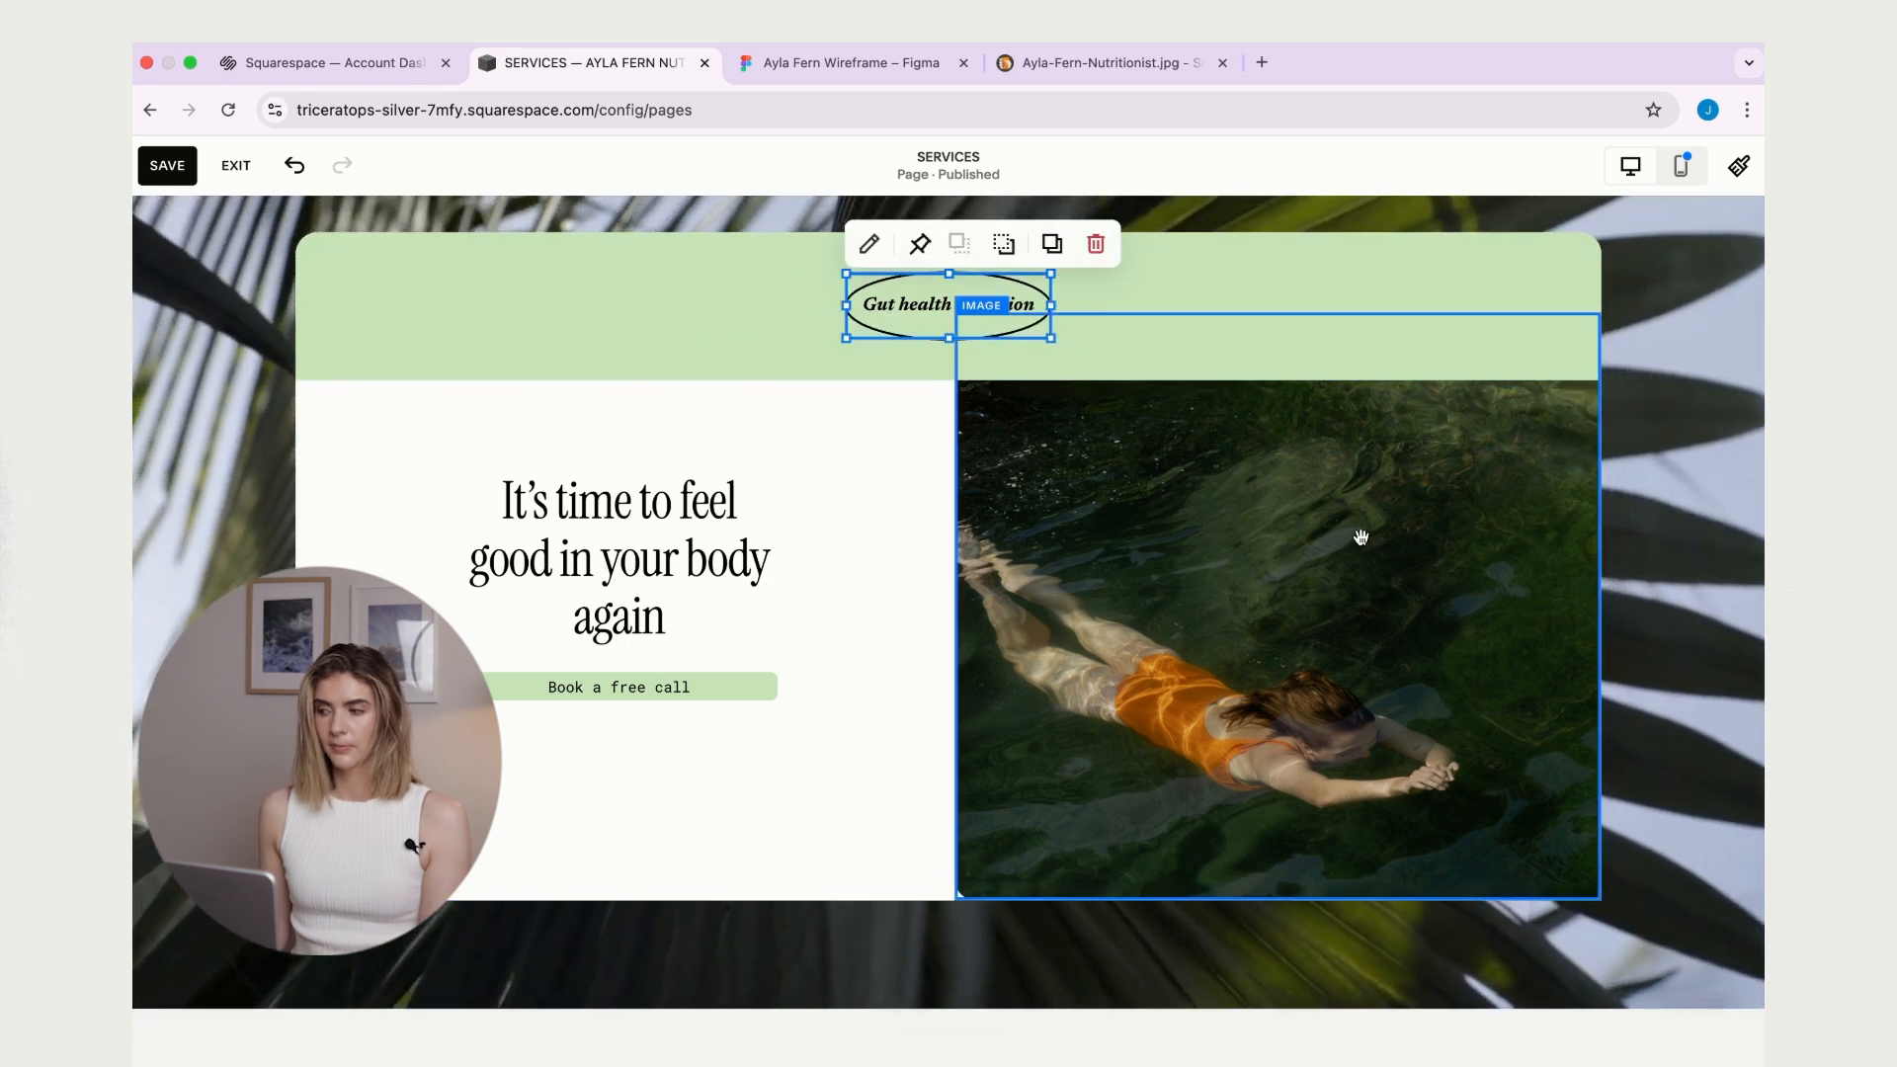
- Shorten the swimmer photo from the bottom and select the white panel behind the text
{"action": "scroll", "coordinate": [1360, 538], "scroll_direction": "down", "scroll_amount": 1}
{"action": "left_click", "coordinate": [1364, 587]}
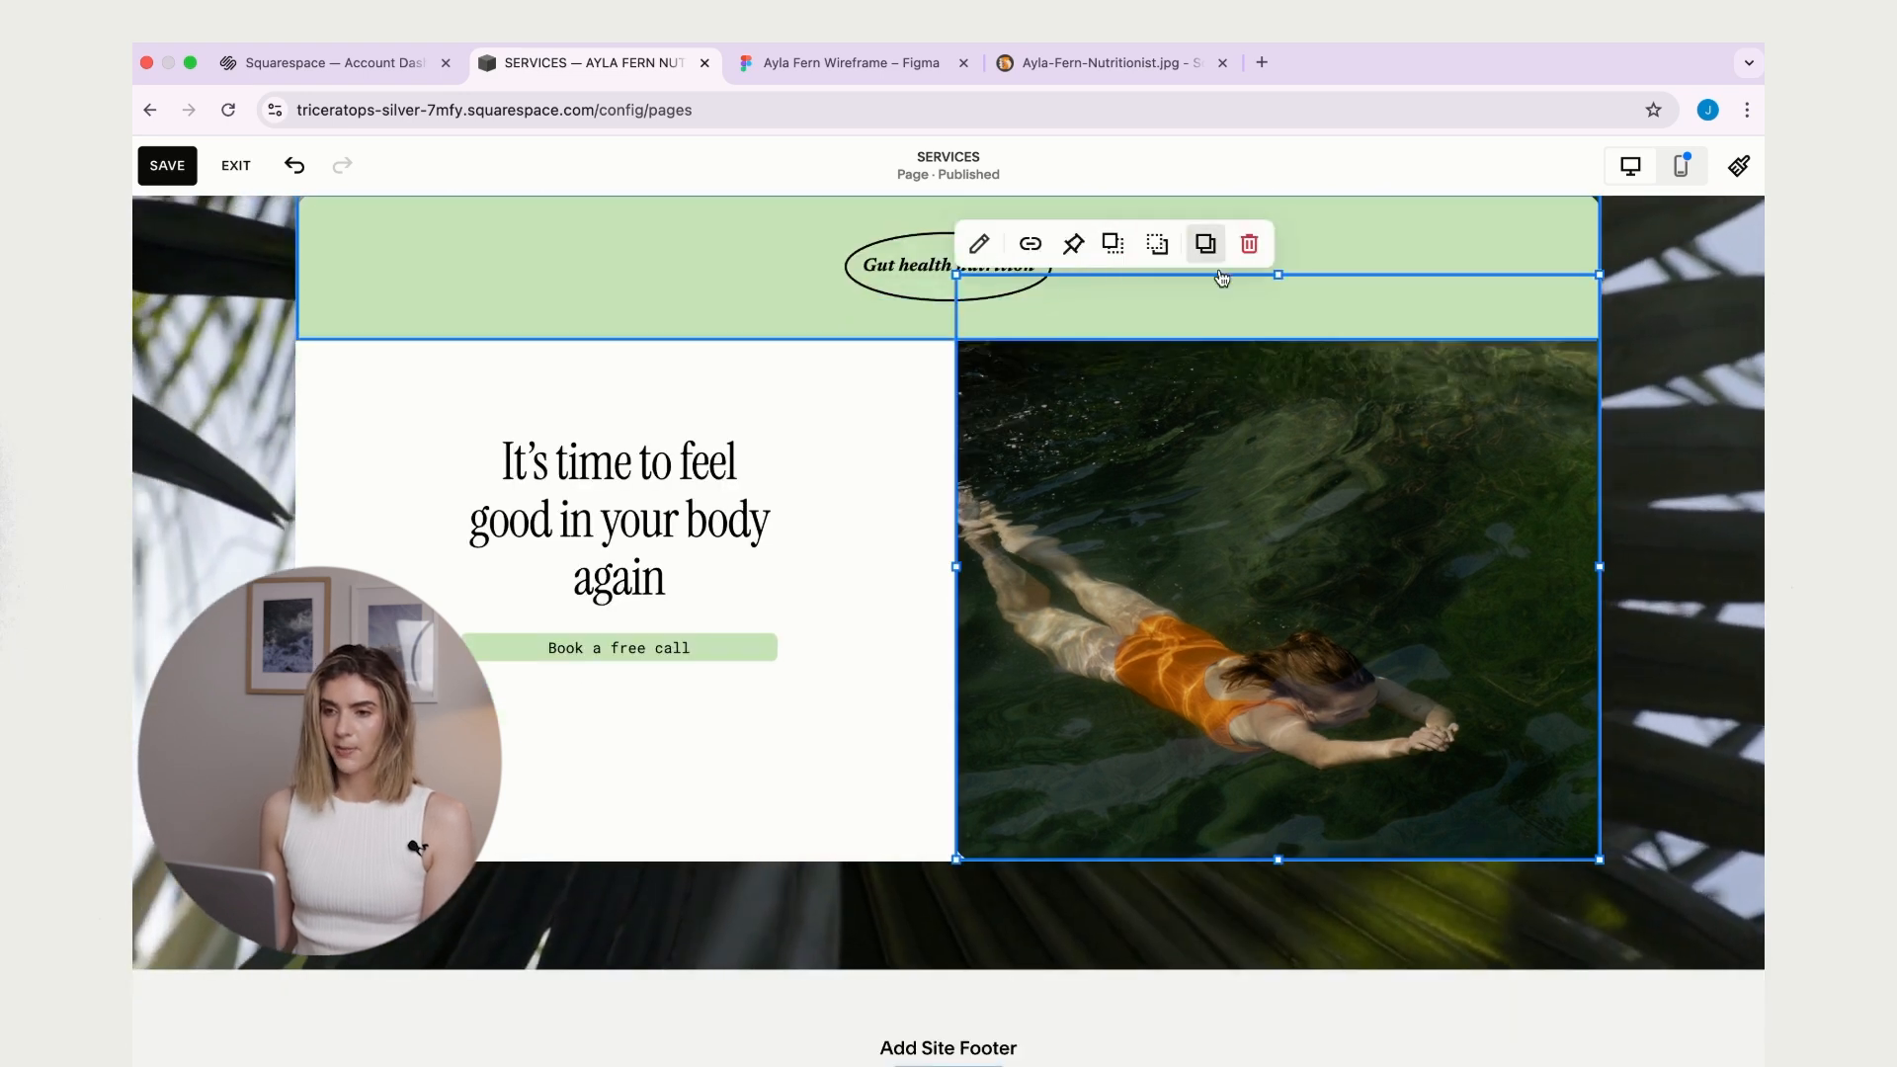
{"action": "left_click", "coordinate": [973, 245]}
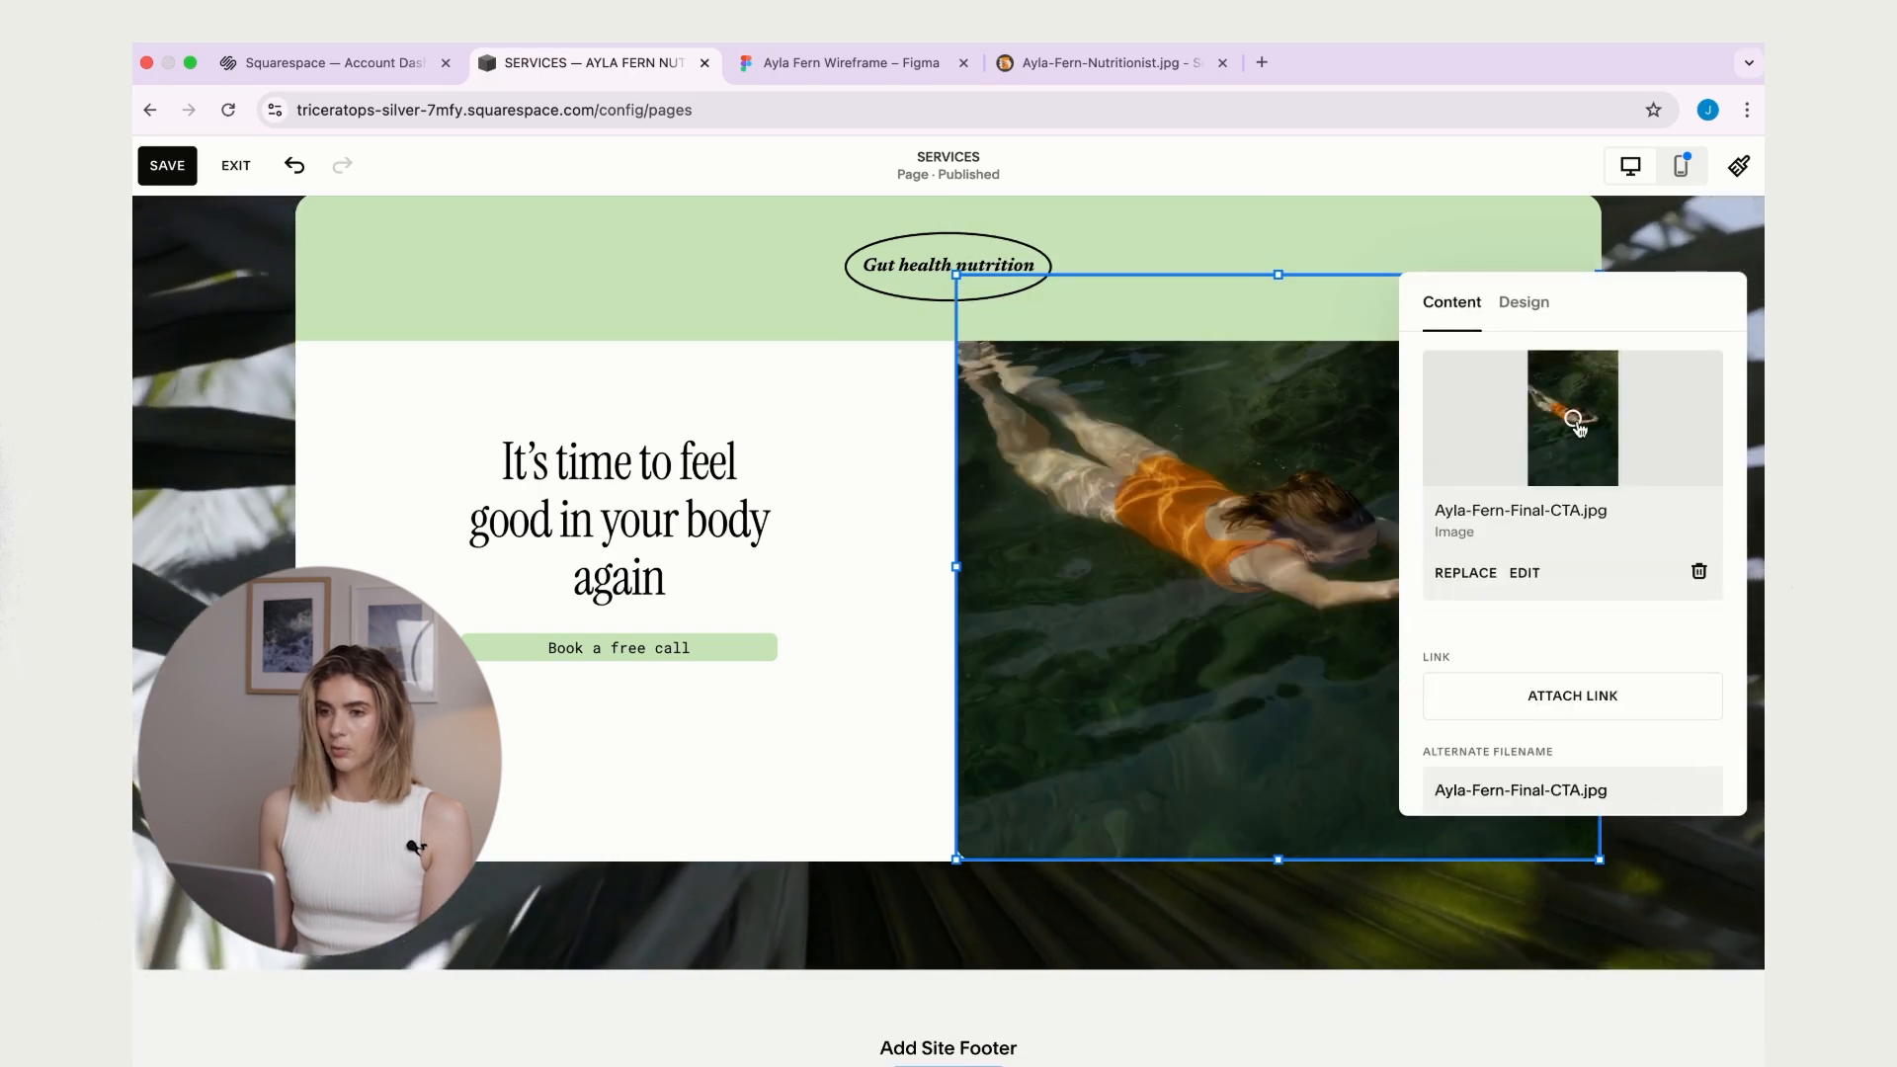
{"action": "left_click", "coordinate": [1674, 877]}
{"action": "left_click", "coordinate": [1135, 849]}
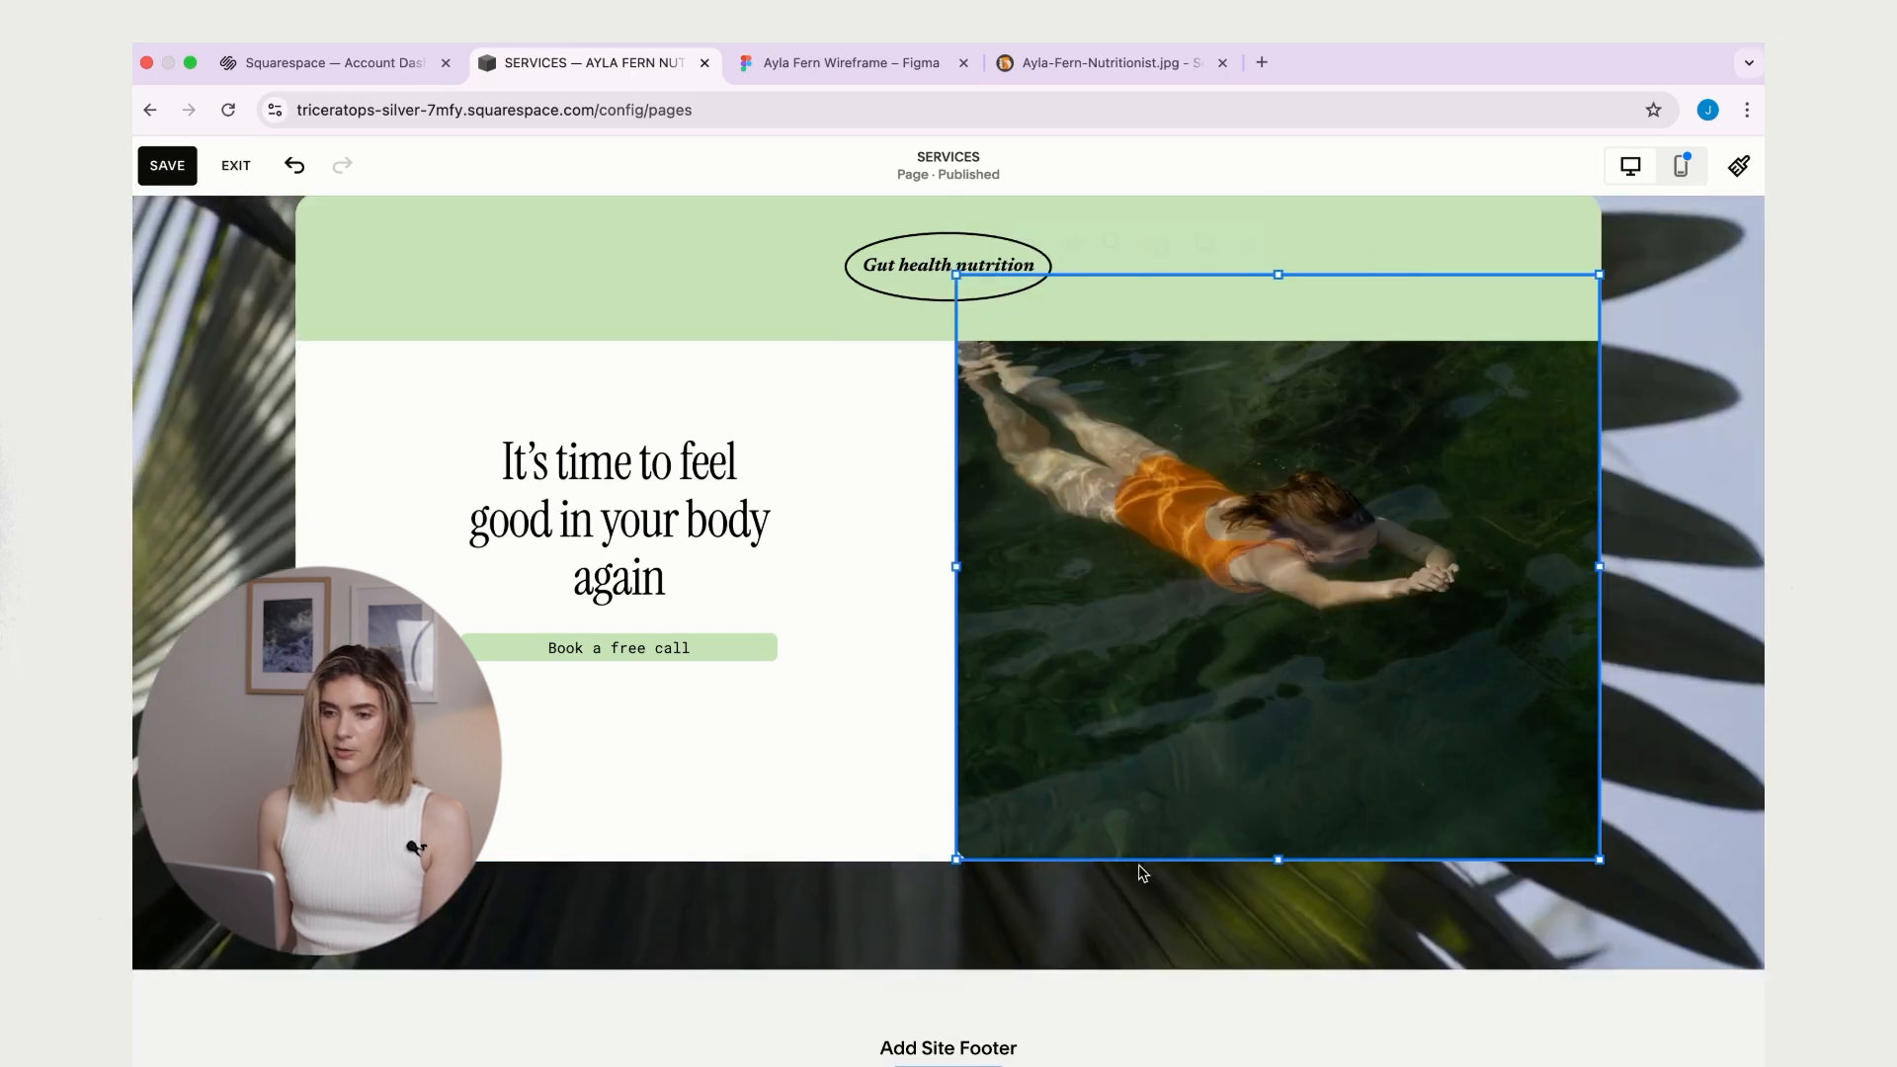
{"action": "left_click_drag", "start_coordinate": [1284, 859], "coordinate": [1285, 781]}
{"action": "left_click", "coordinate": [945, 841]}
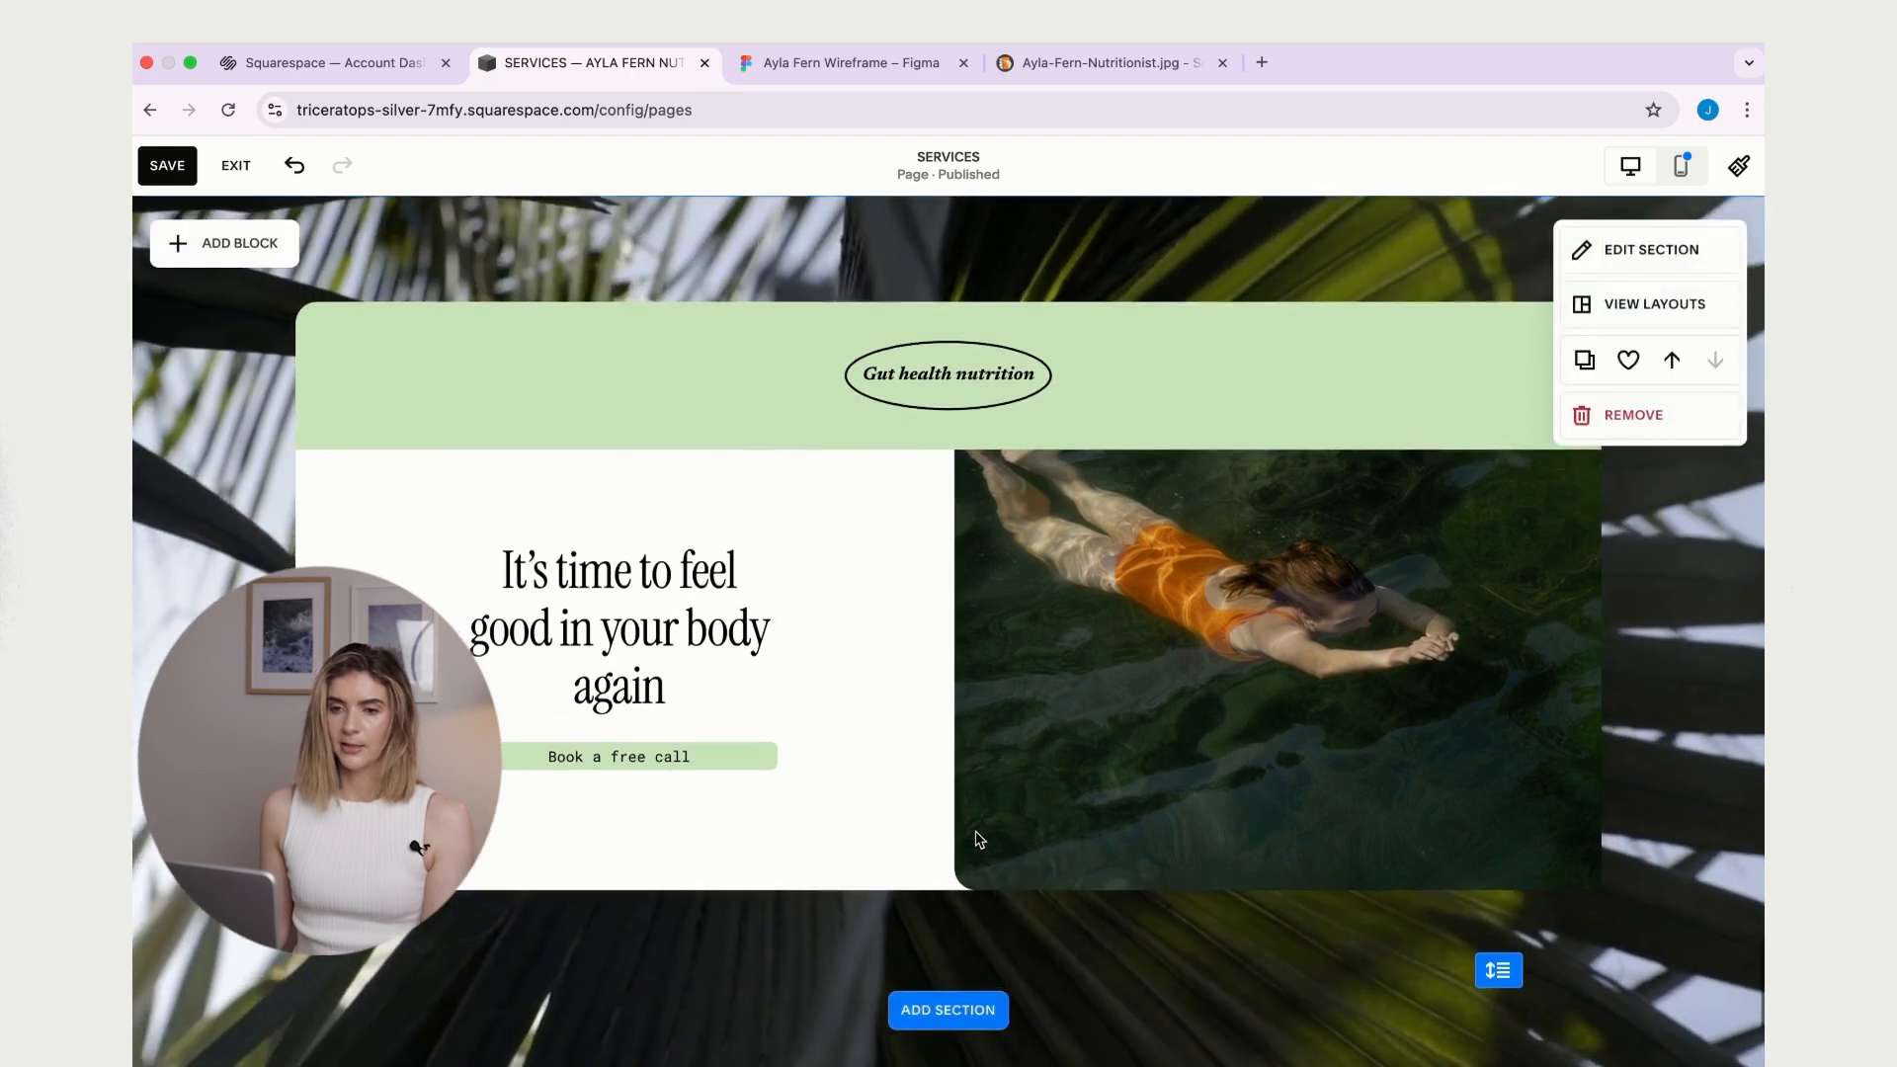
{"action": "scroll", "coordinate": [976, 837], "scroll_direction": "down", "scroll_amount": 2}
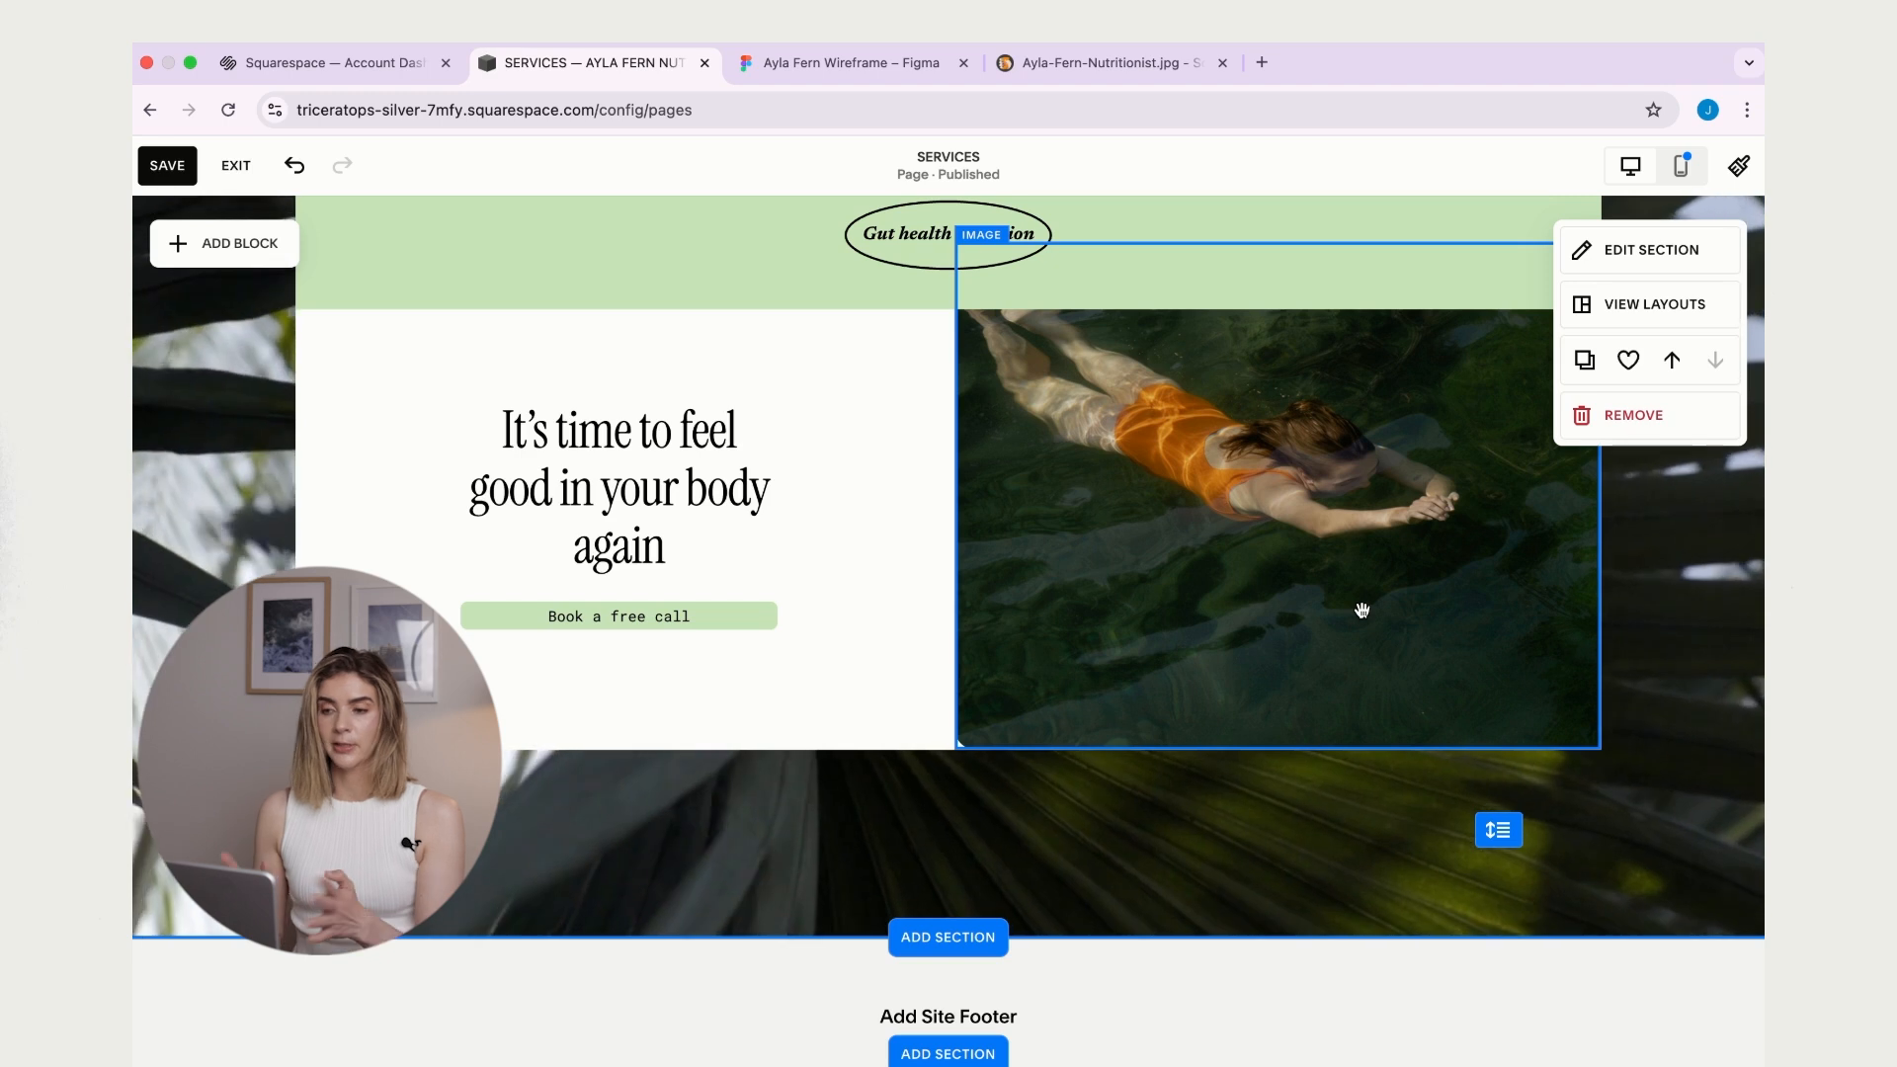
- Set the swimmer photo's bottom-left corner radius to 0 and bottom-right to 20
{"action": "left_click", "coordinate": [1221, 529]}
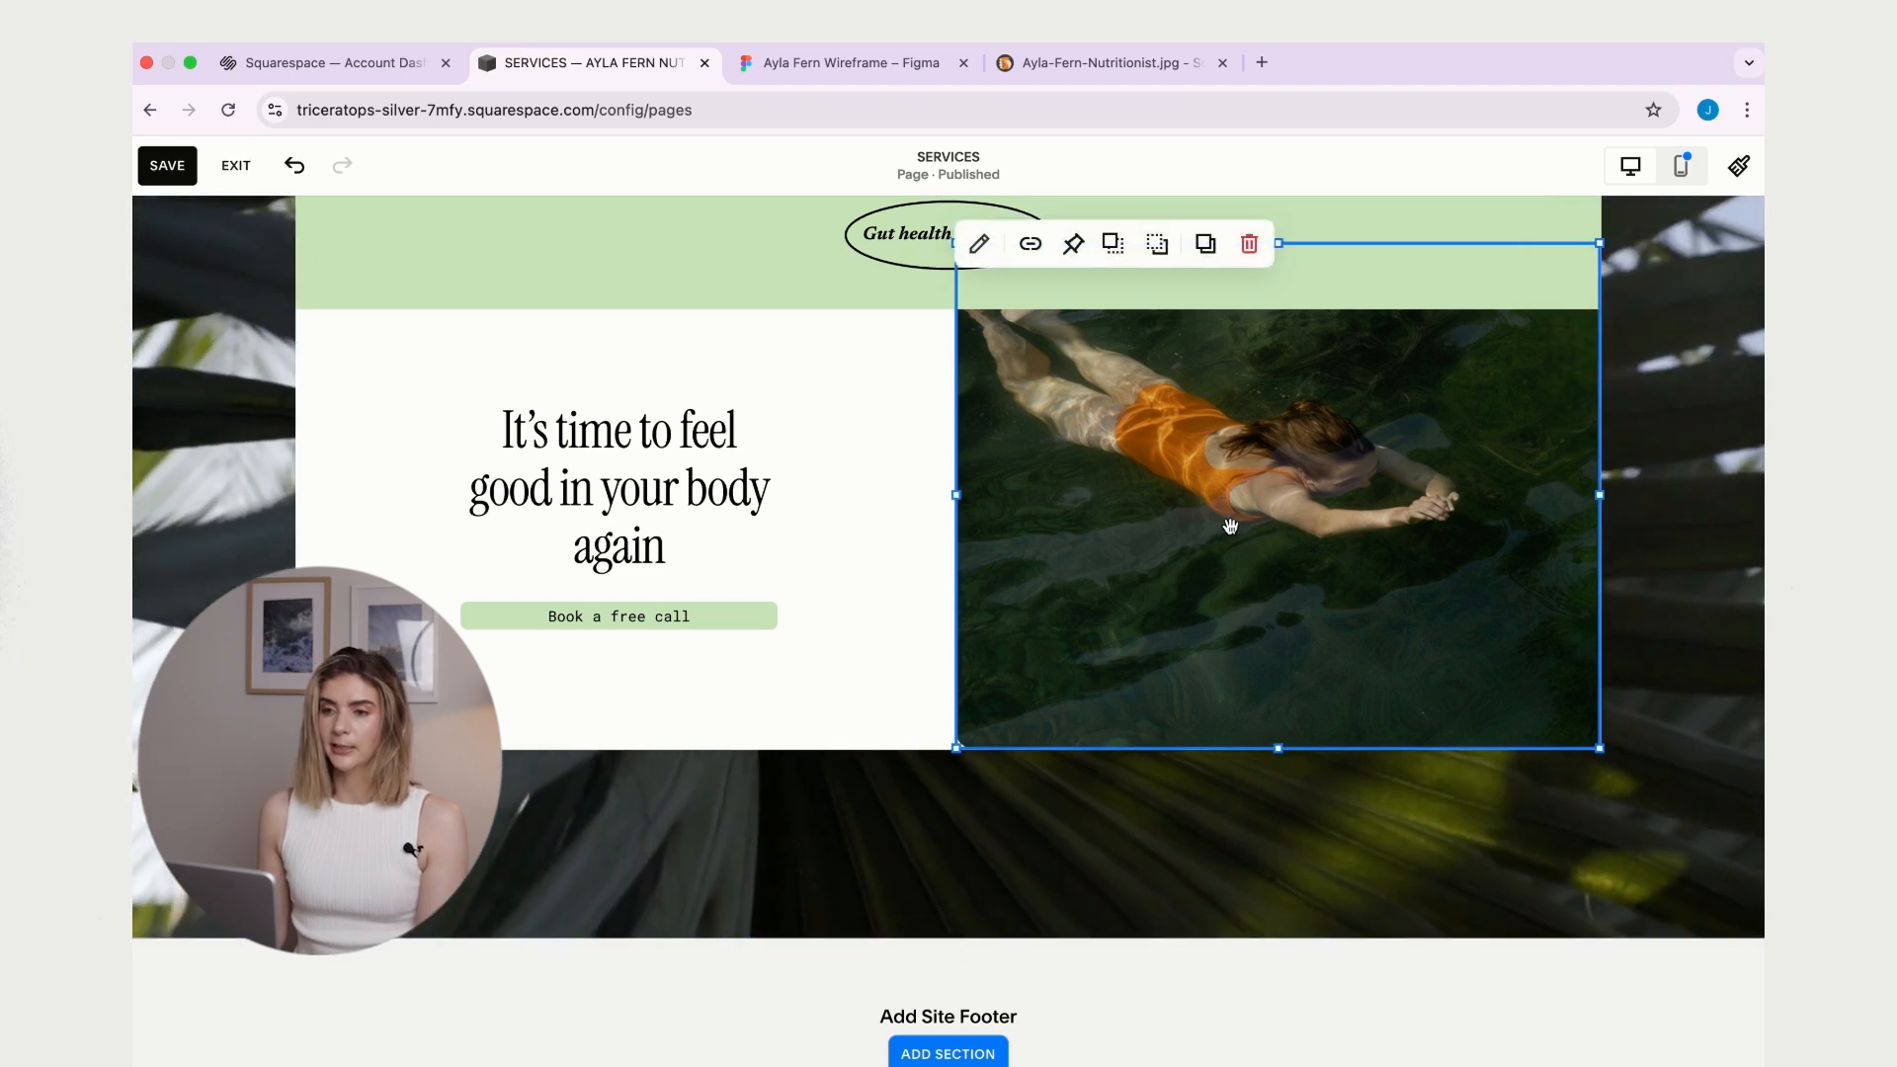
{"action": "left_click", "coordinate": [981, 249]}
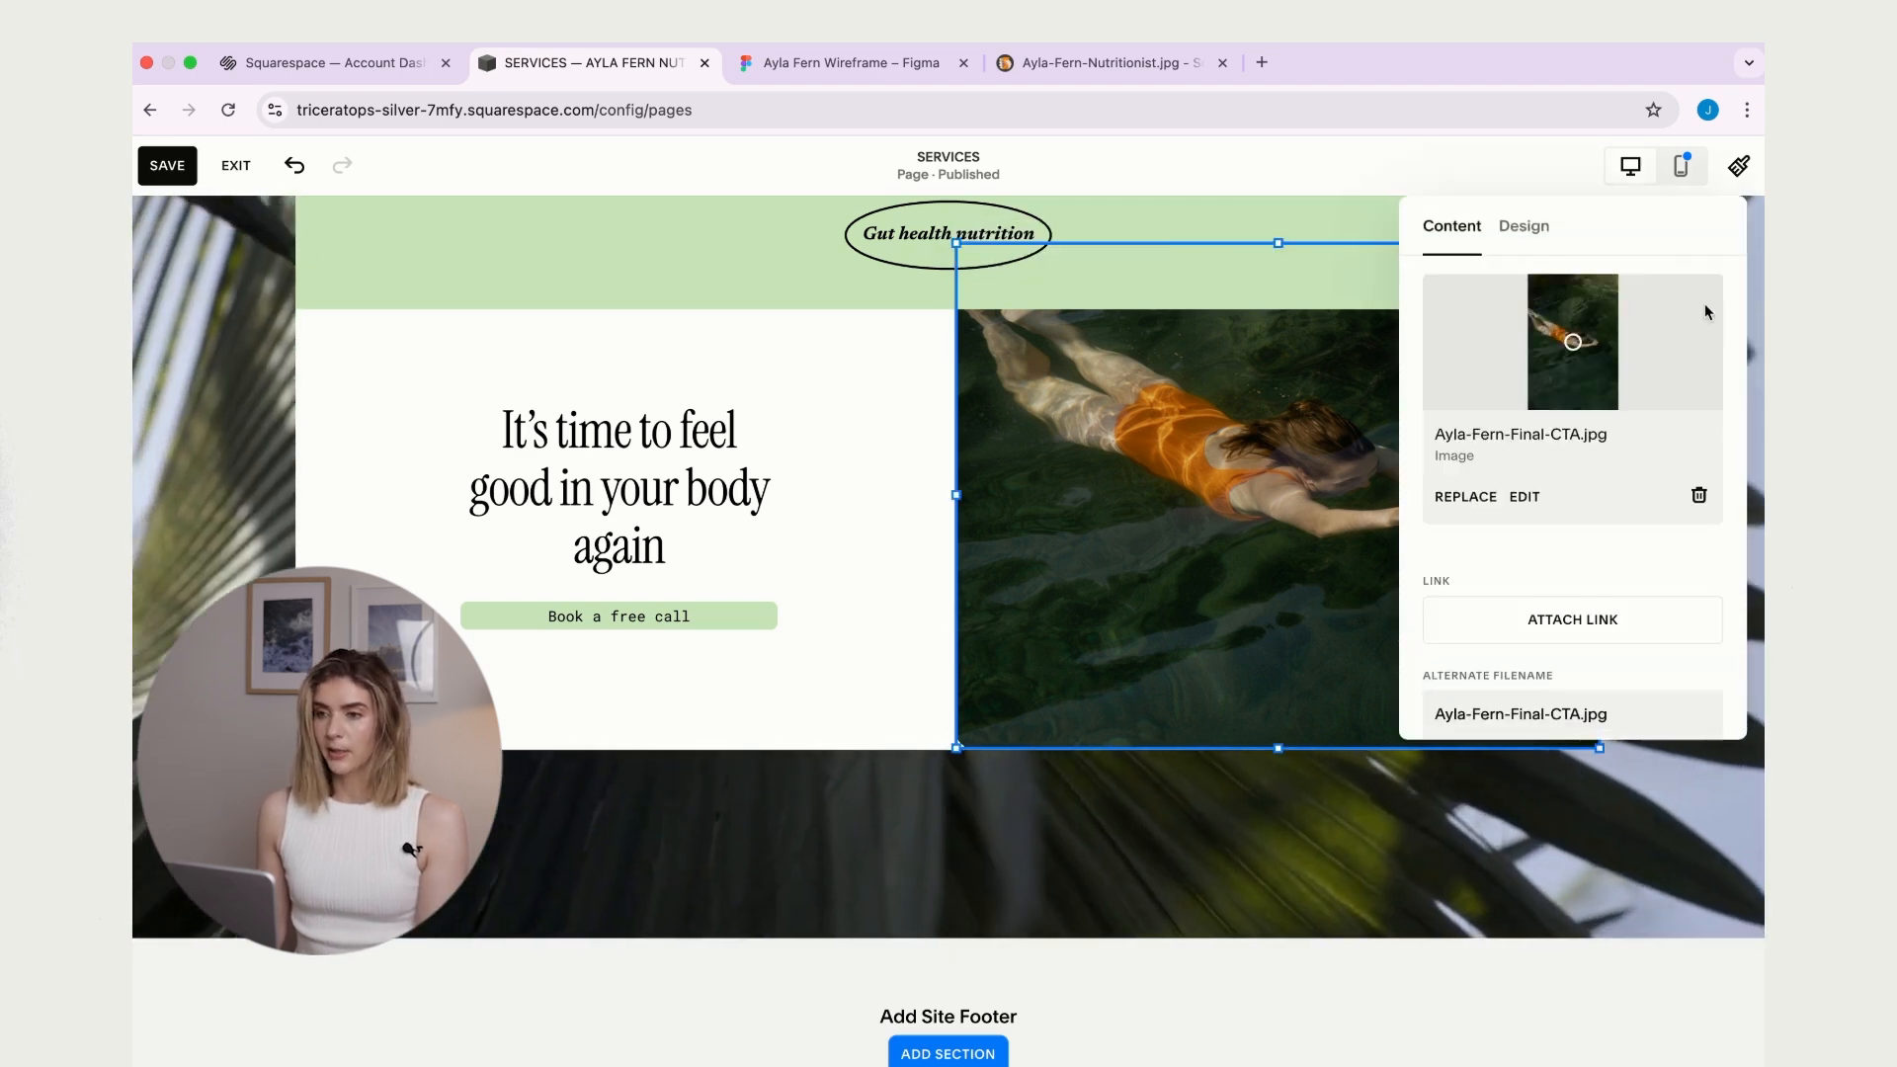
{"action": "left_click", "coordinate": [1521, 228]}
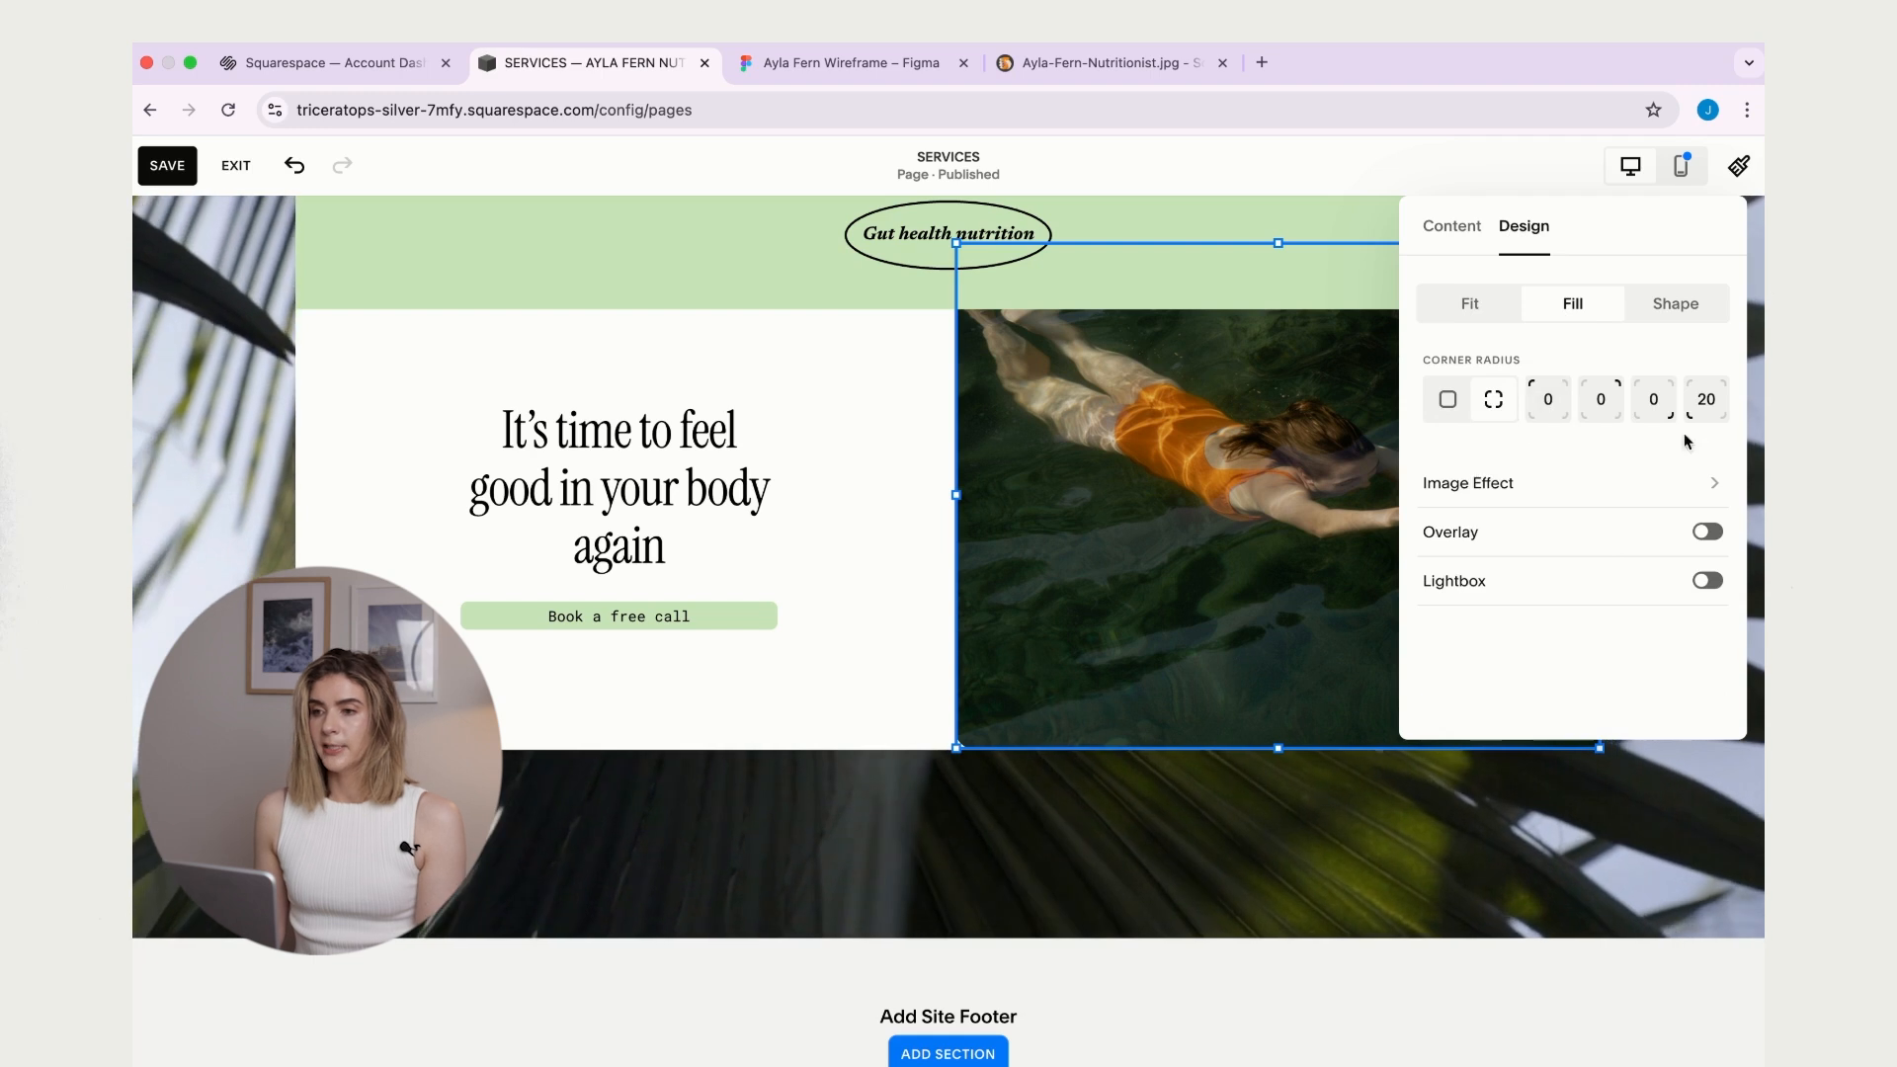
{"action": "type", "text": "0"}
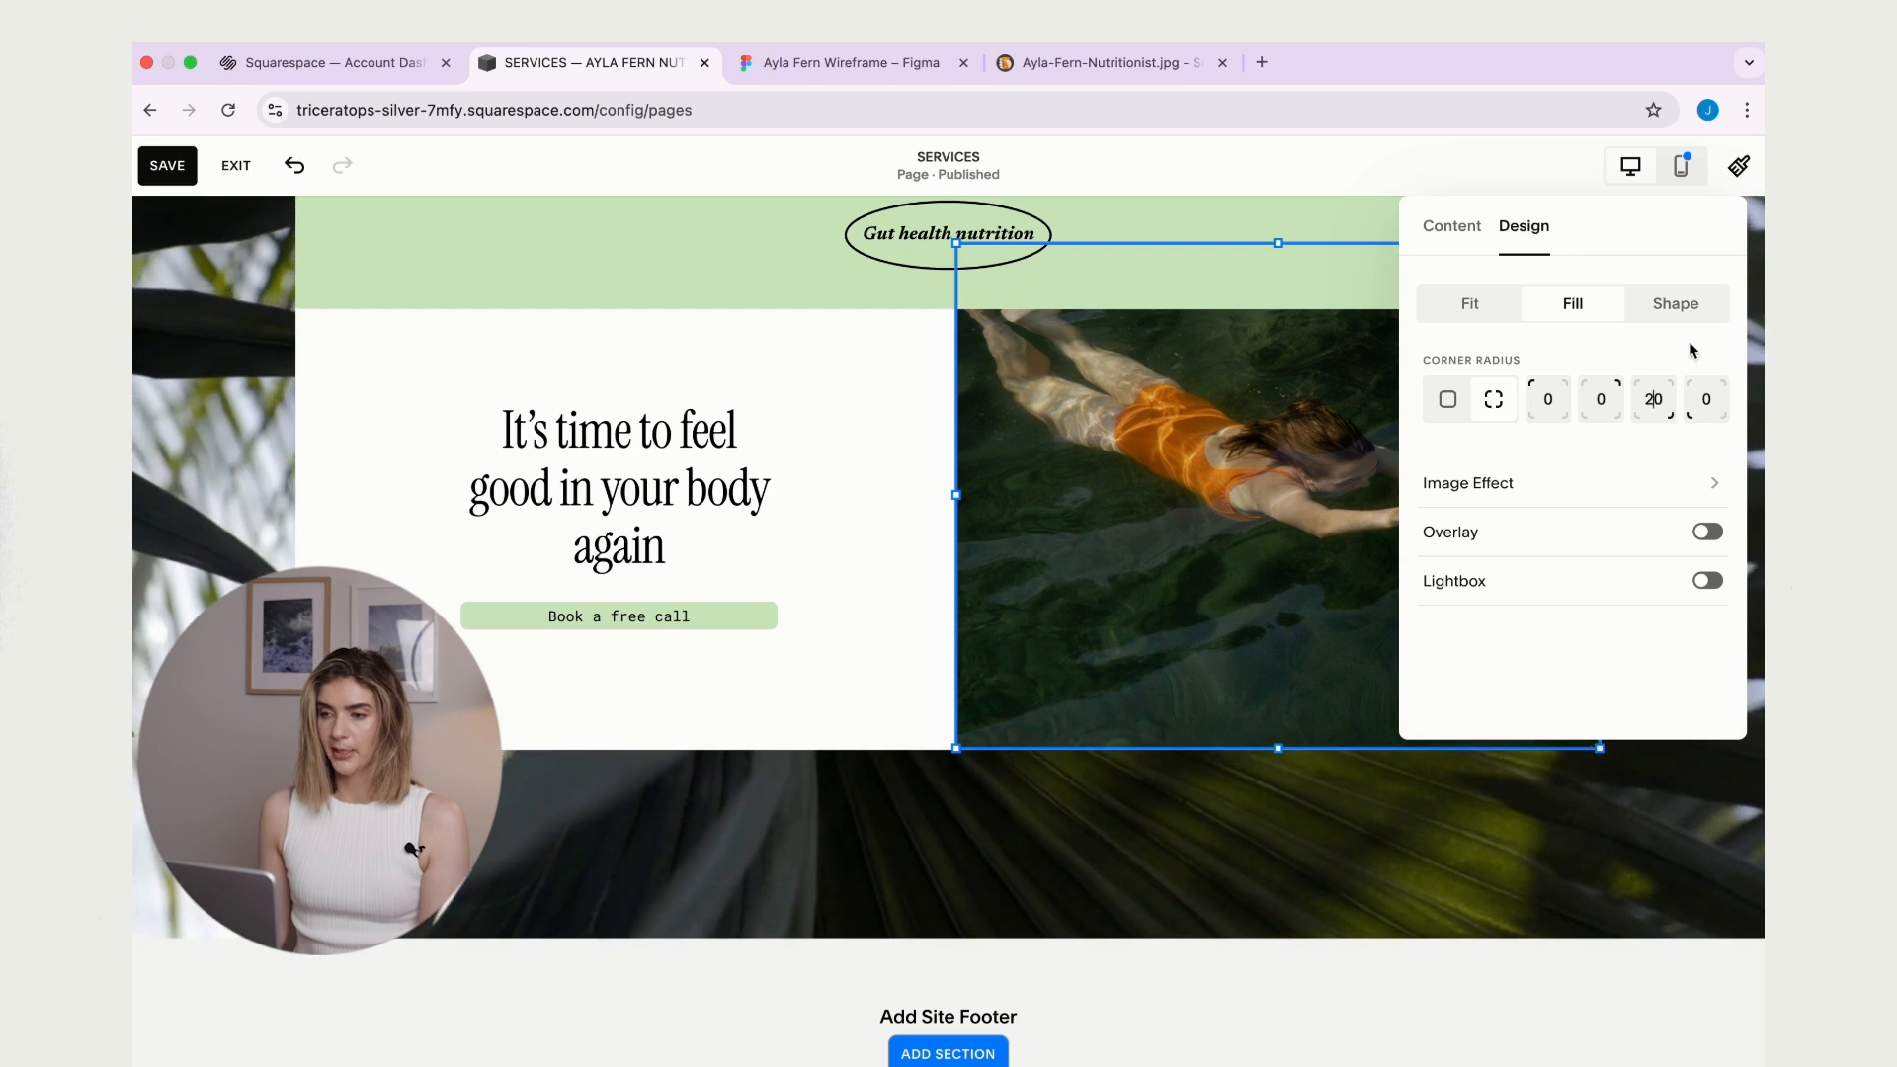
{"action": "left_click", "coordinate": [1222, 785]}
{"action": "scroll", "coordinate": [1211, 748], "scroll_direction": "down", "scroll_amount": 1}
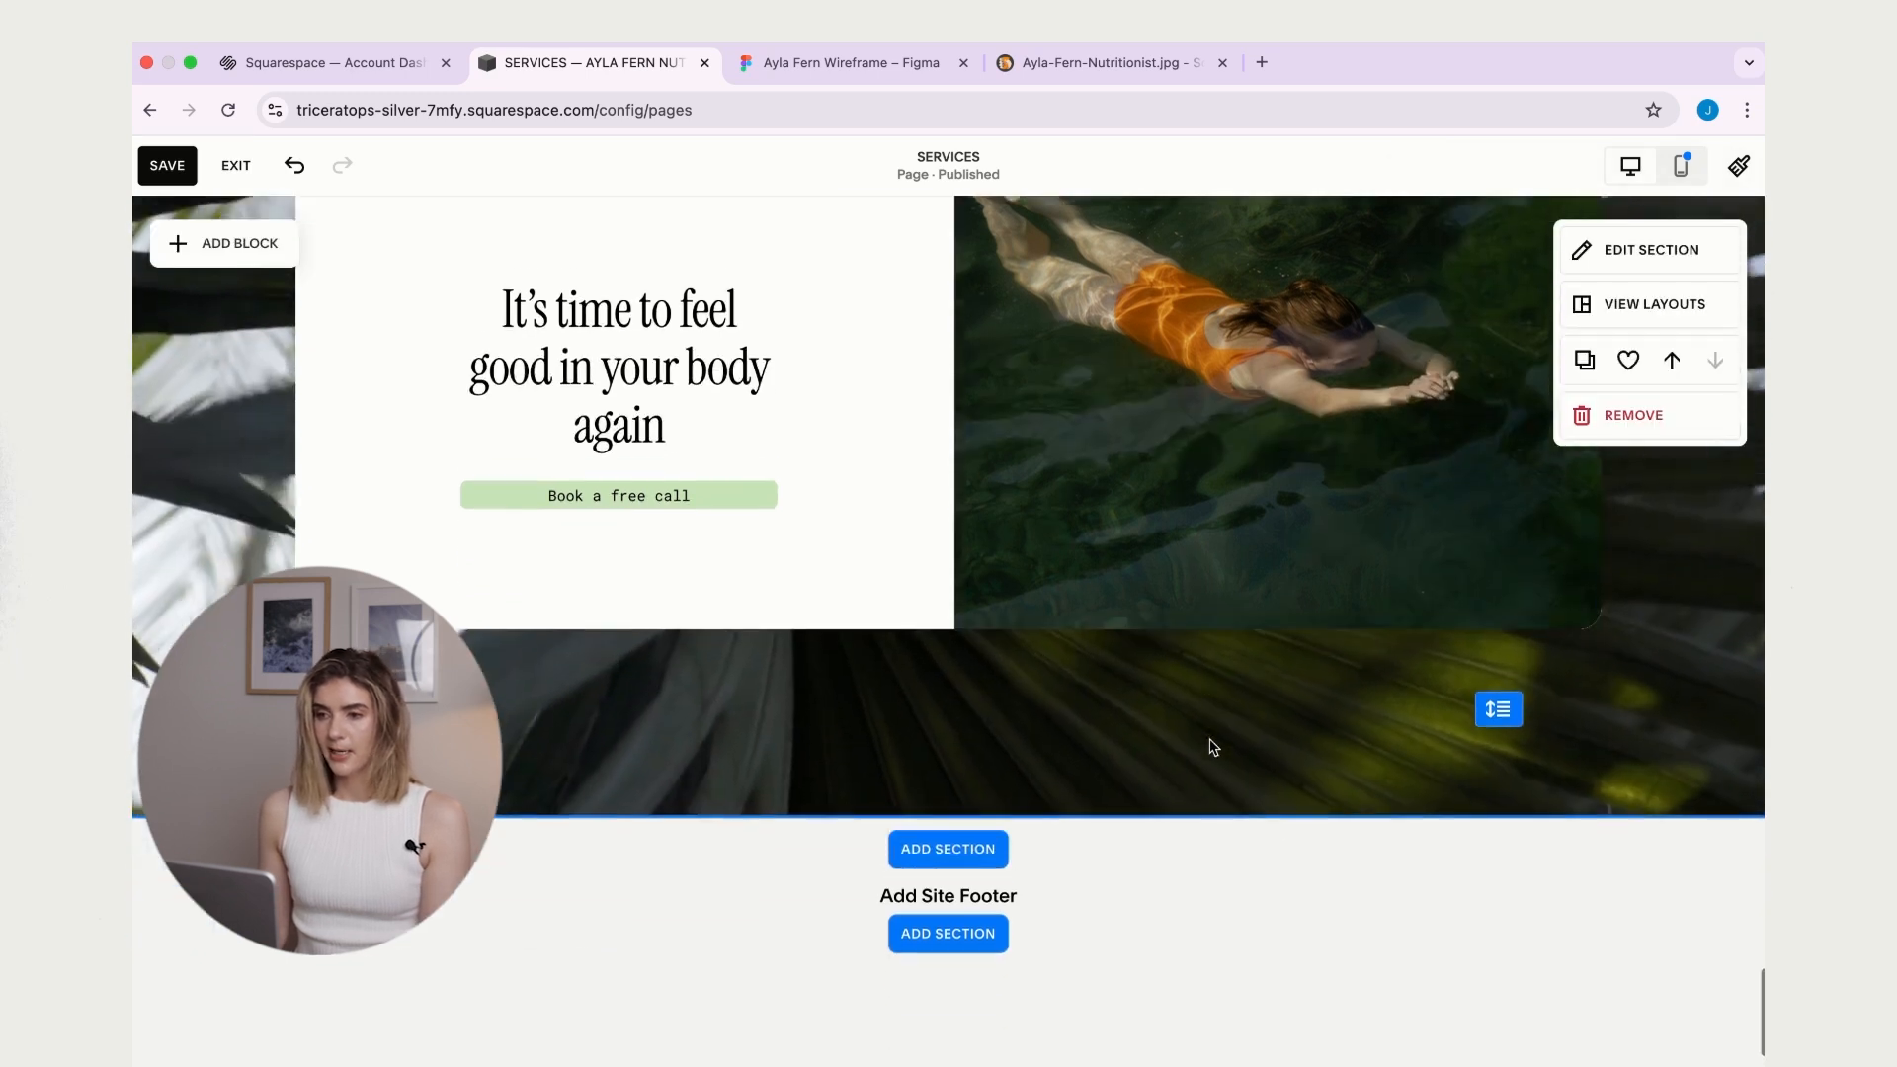
{"action": "scroll", "coordinate": [1210, 743], "scroll_direction": "up", "scroll_amount": 2}
{"action": "scroll", "coordinate": [1209, 740], "scroll_direction": "up", "scroll_amount": 1}
- Drag the section's bottom edge up and italicise the word 'good' in the heading
{"action": "scroll", "coordinate": [1207, 741], "scroll_direction": "down", "scroll_amount": 2}
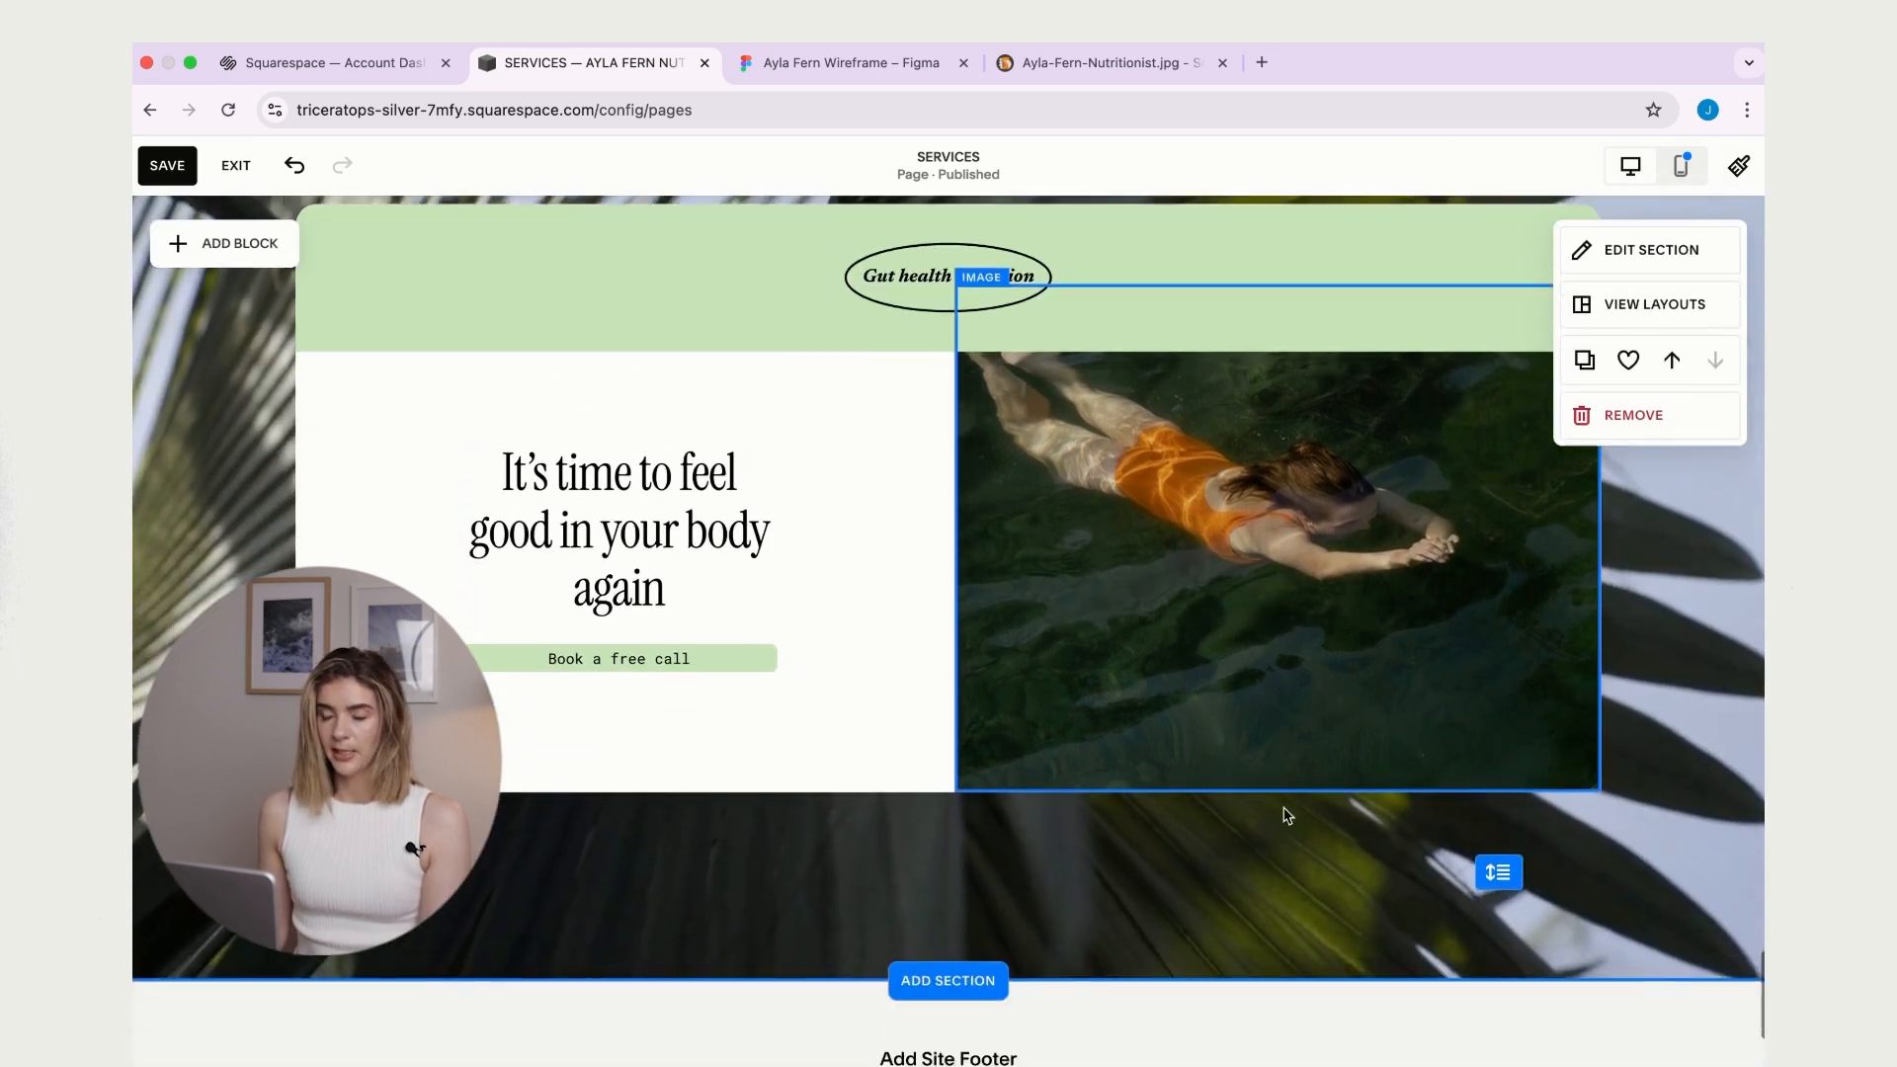
{"action": "left_click_drag", "start_coordinate": [1482, 850], "coordinate": [1482, 784]}
{"action": "left_click", "coordinate": [514, 565]}
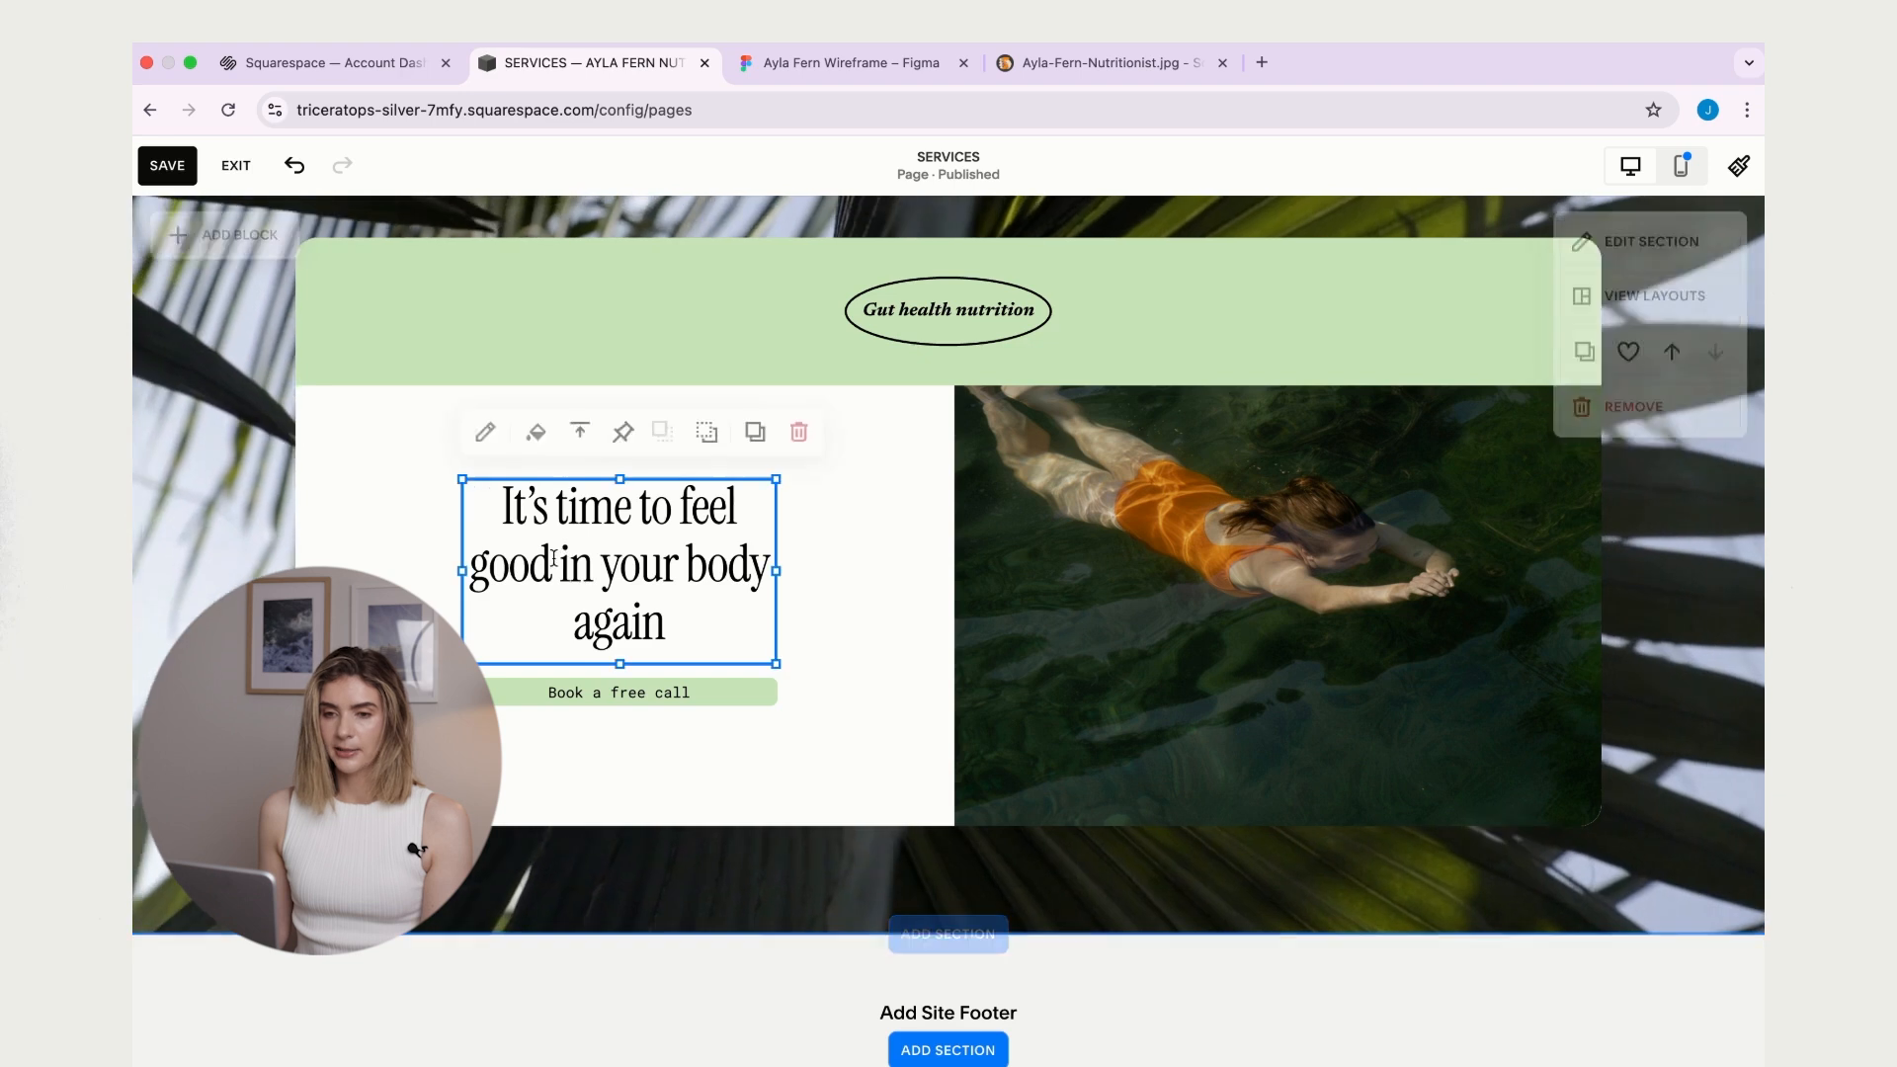
{"action": "double_click", "coordinate": [510, 565]}
{"action": "left_click", "coordinate": [747, 427]}
{"action": "left_click", "coordinate": [1689, 656]}
- Scroll through the page to review the finished swimmer call-to-action section
{"action": "scroll", "coordinate": [1607, 664], "scroll_direction": "down", "scroll_amount": 3}
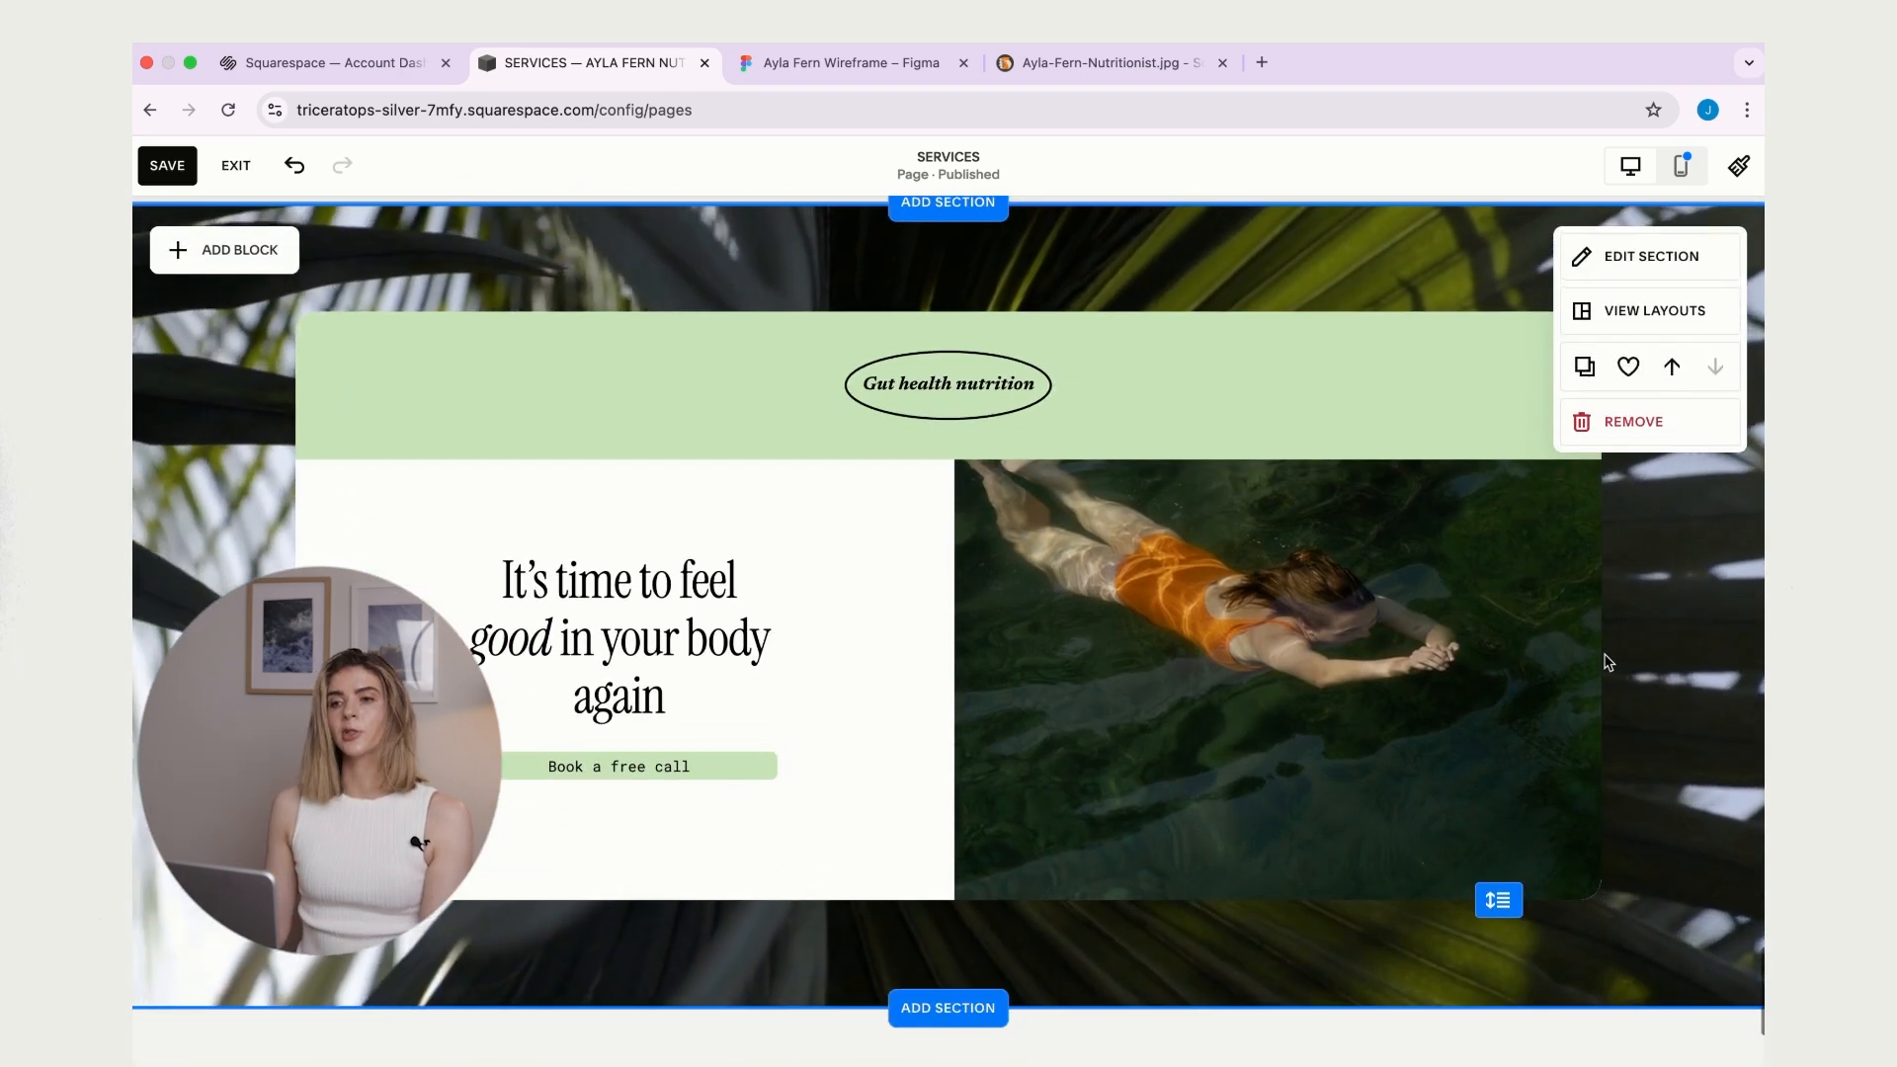
{"action": "scroll", "coordinate": [1575, 640], "scroll_direction": "down", "scroll_amount": 1}
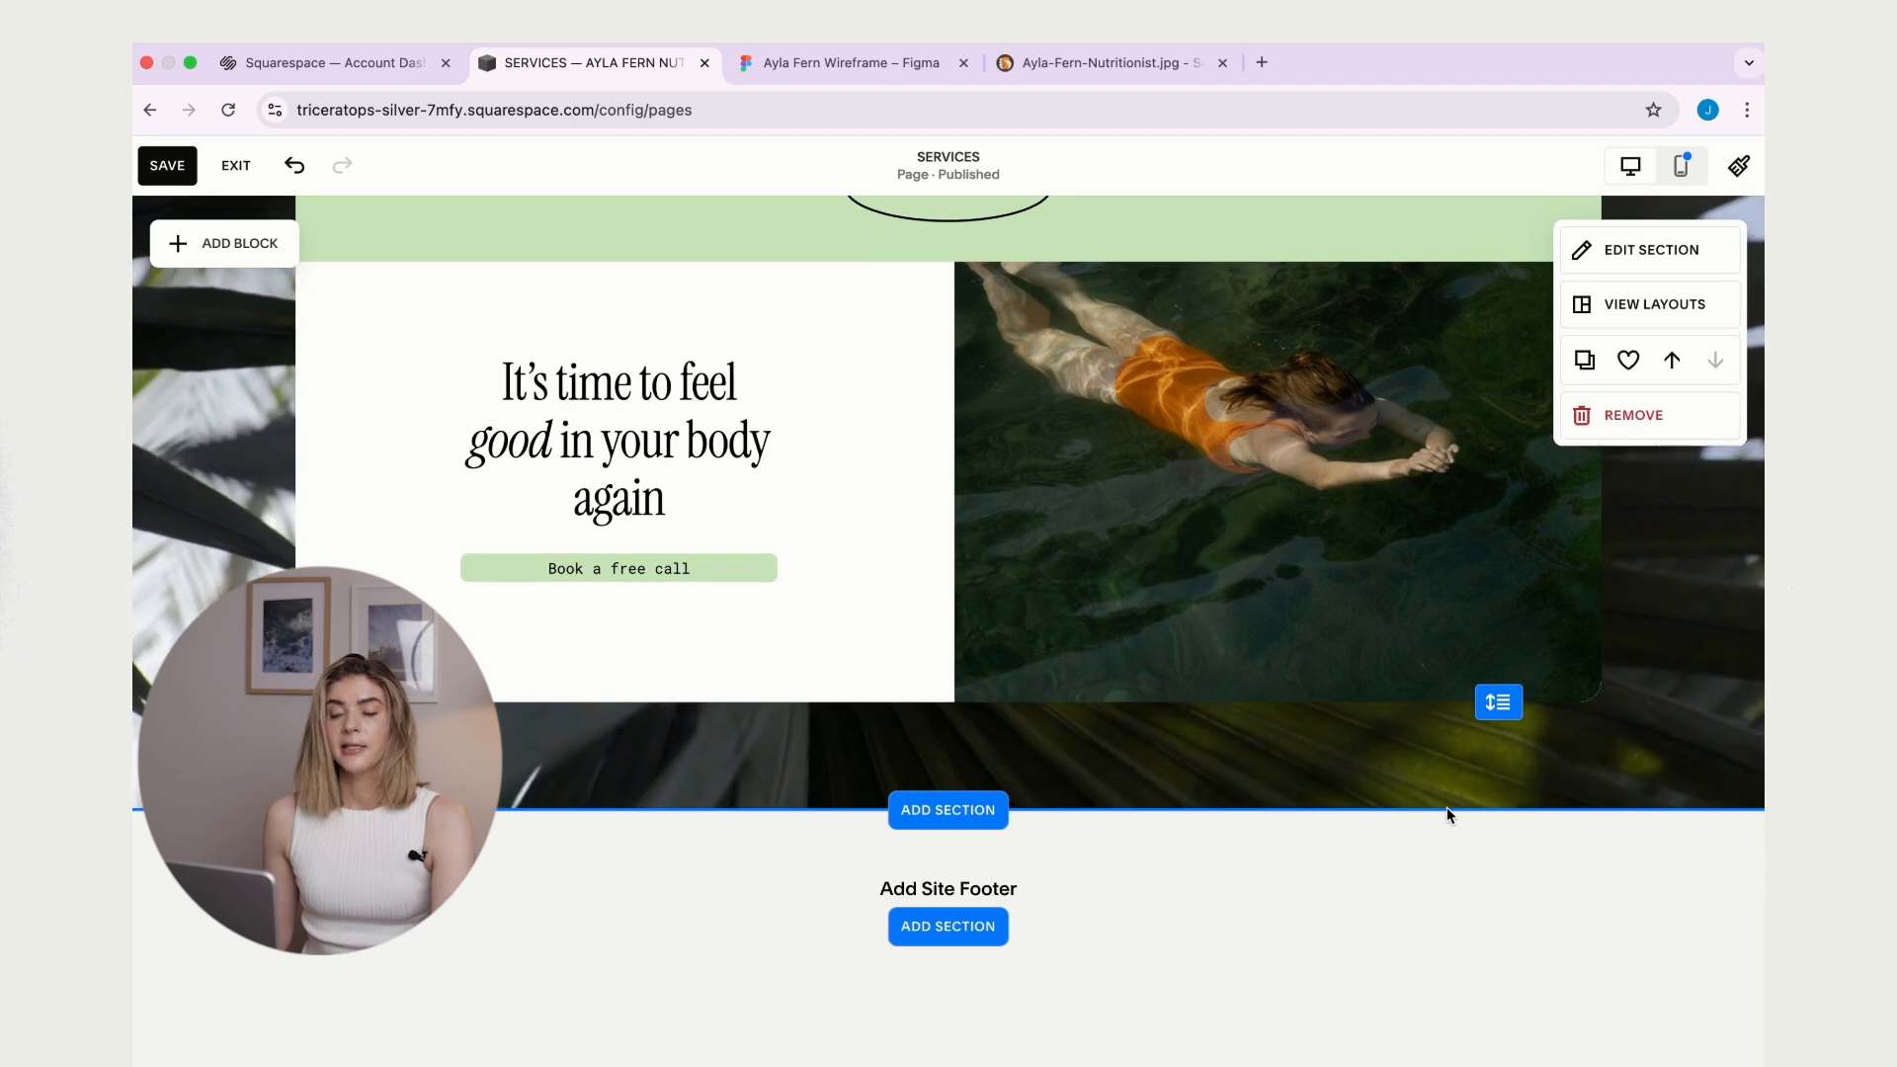
{"action": "scroll", "coordinate": [1445, 808], "scroll_direction": "up", "scroll_amount": 3}
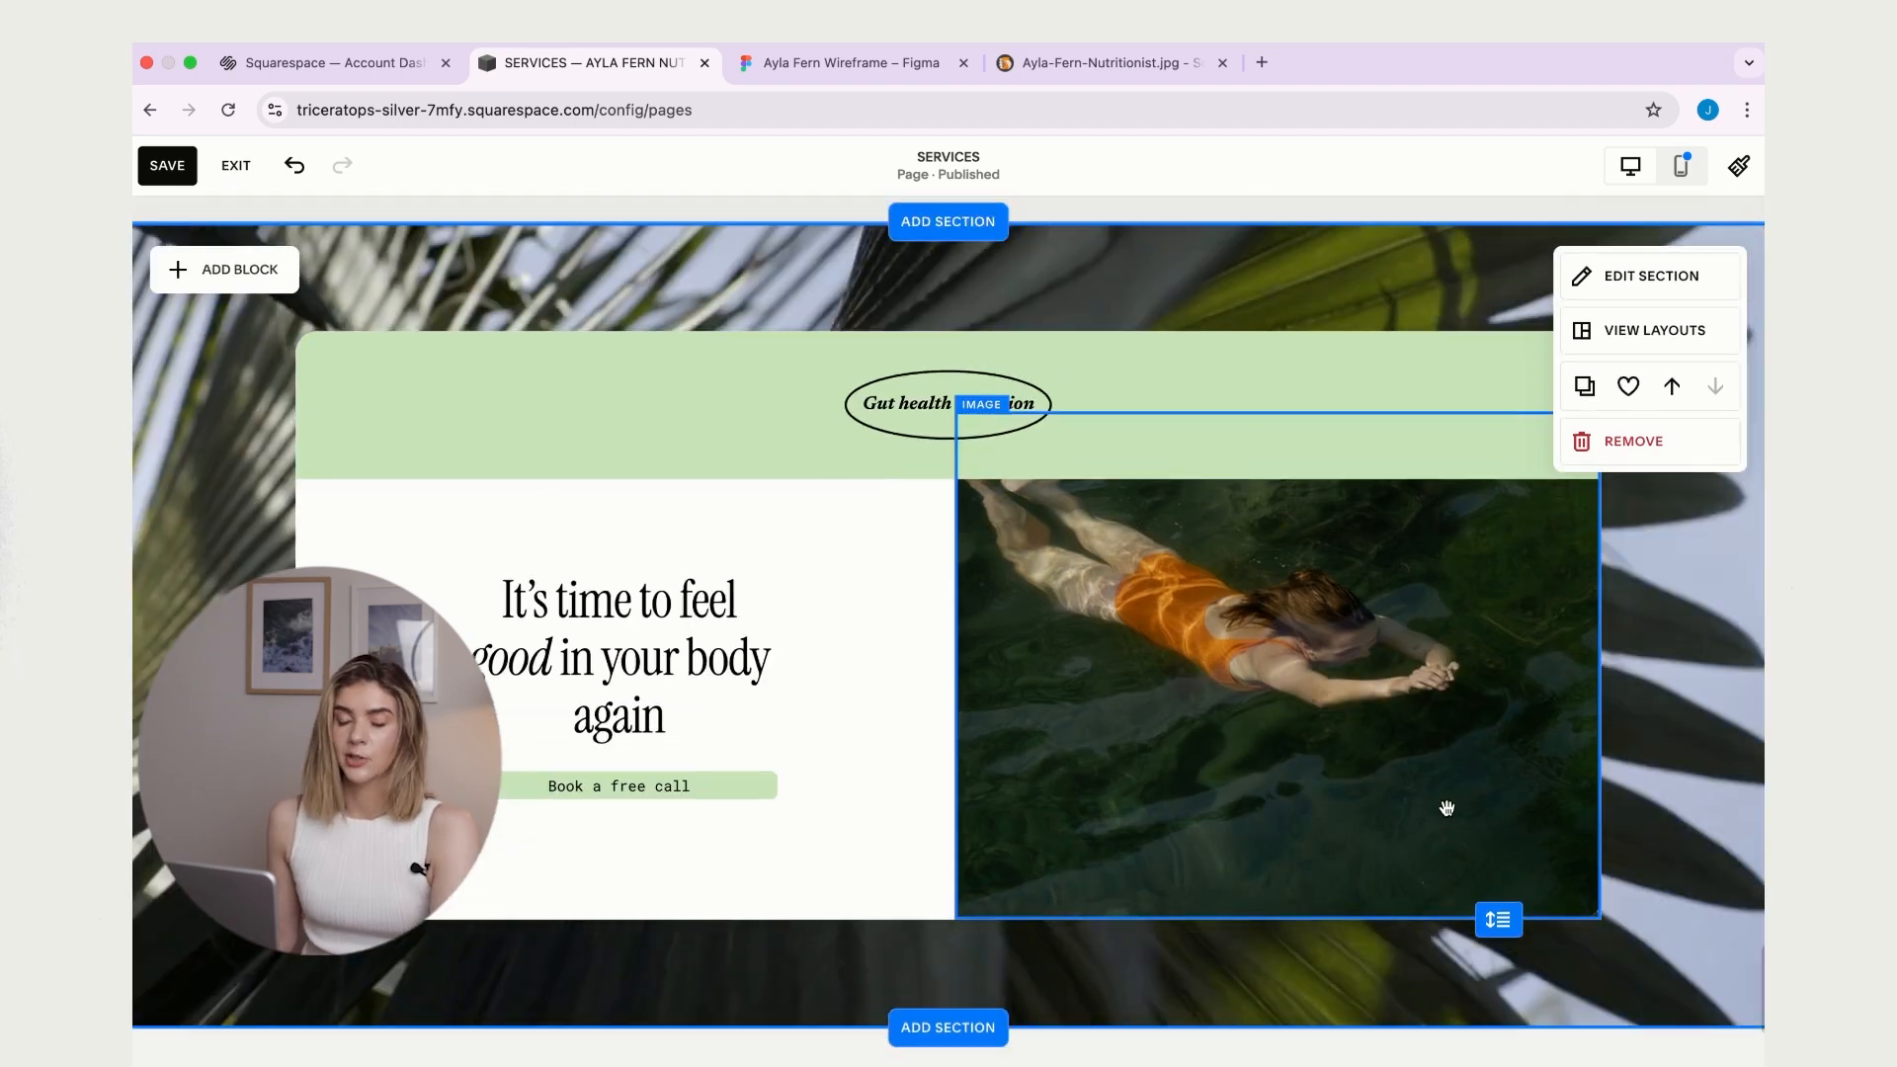
{"action": "scroll", "coordinate": [872, 474], "scroll_direction": "down", "scroll_amount": 3}
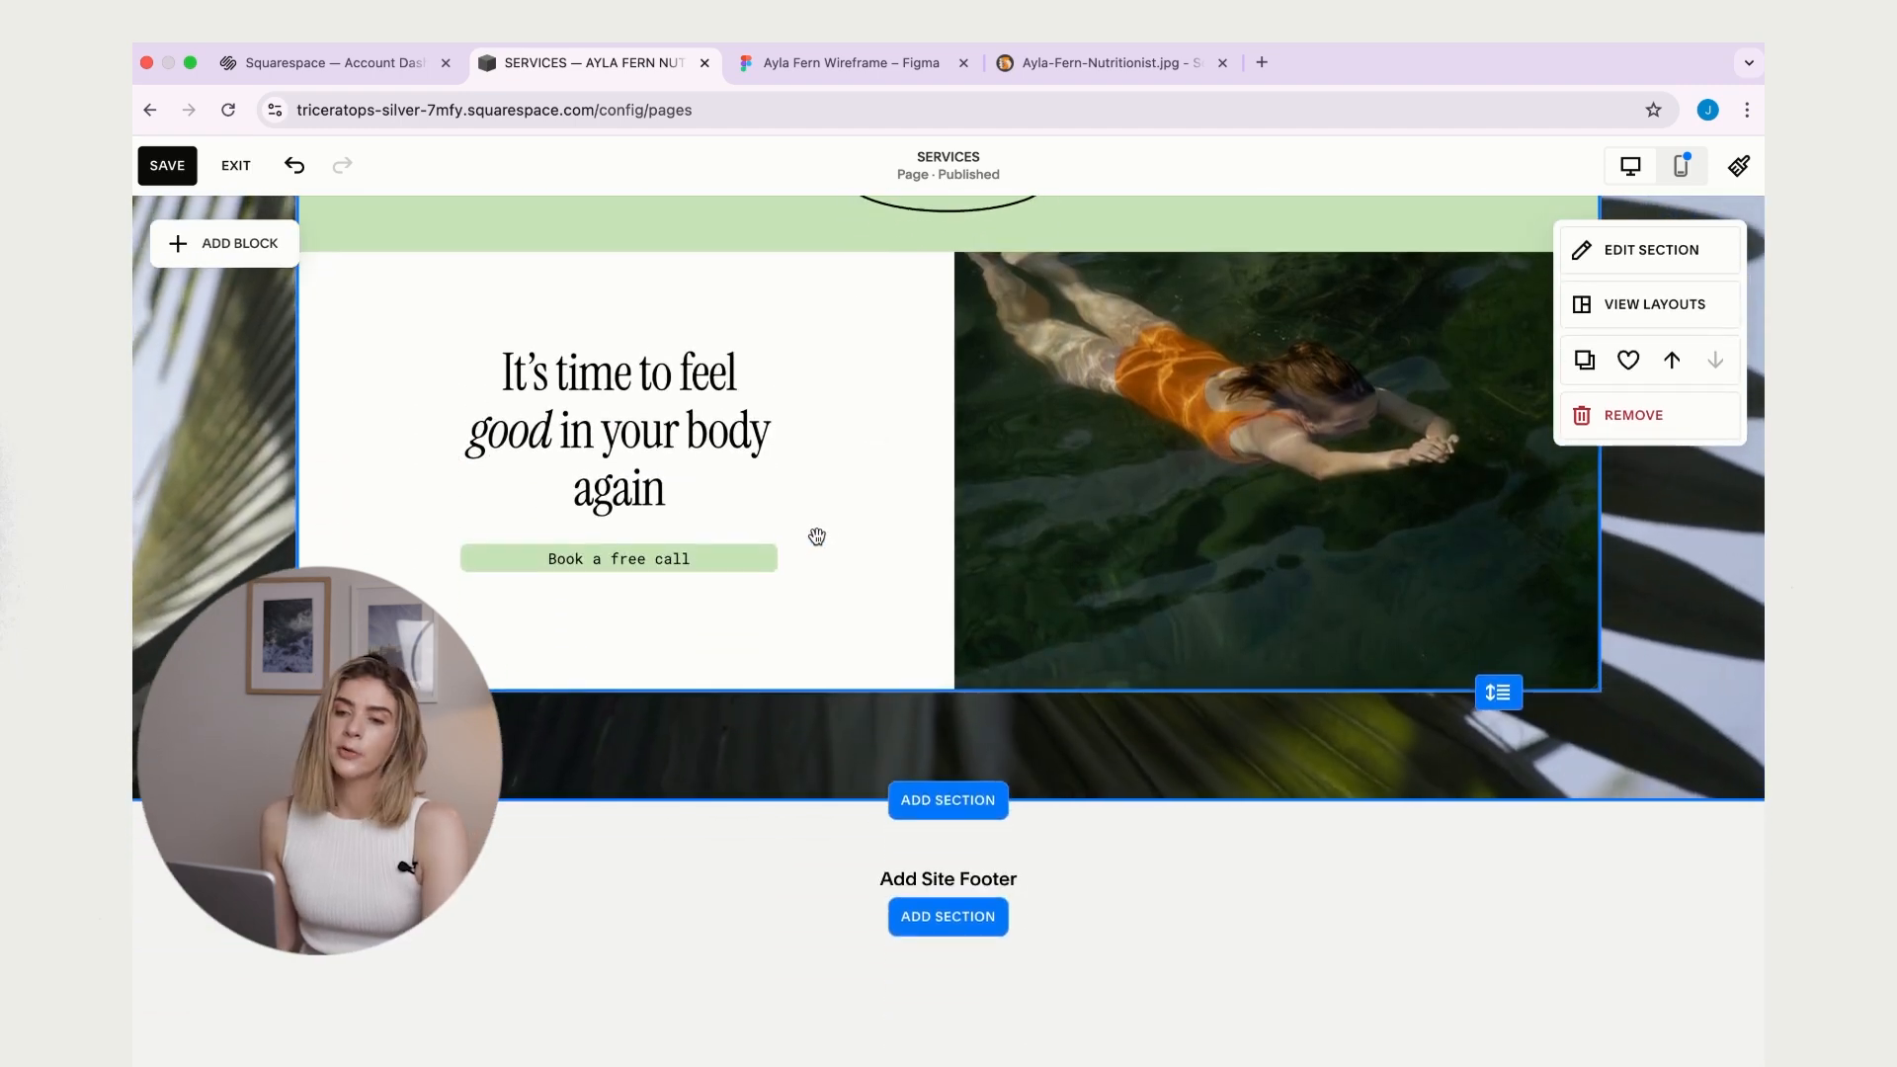
{"action": "left_click", "coordinate": [680, 561]}
{"action": "left_click", "coordinate": [1684, 473]}
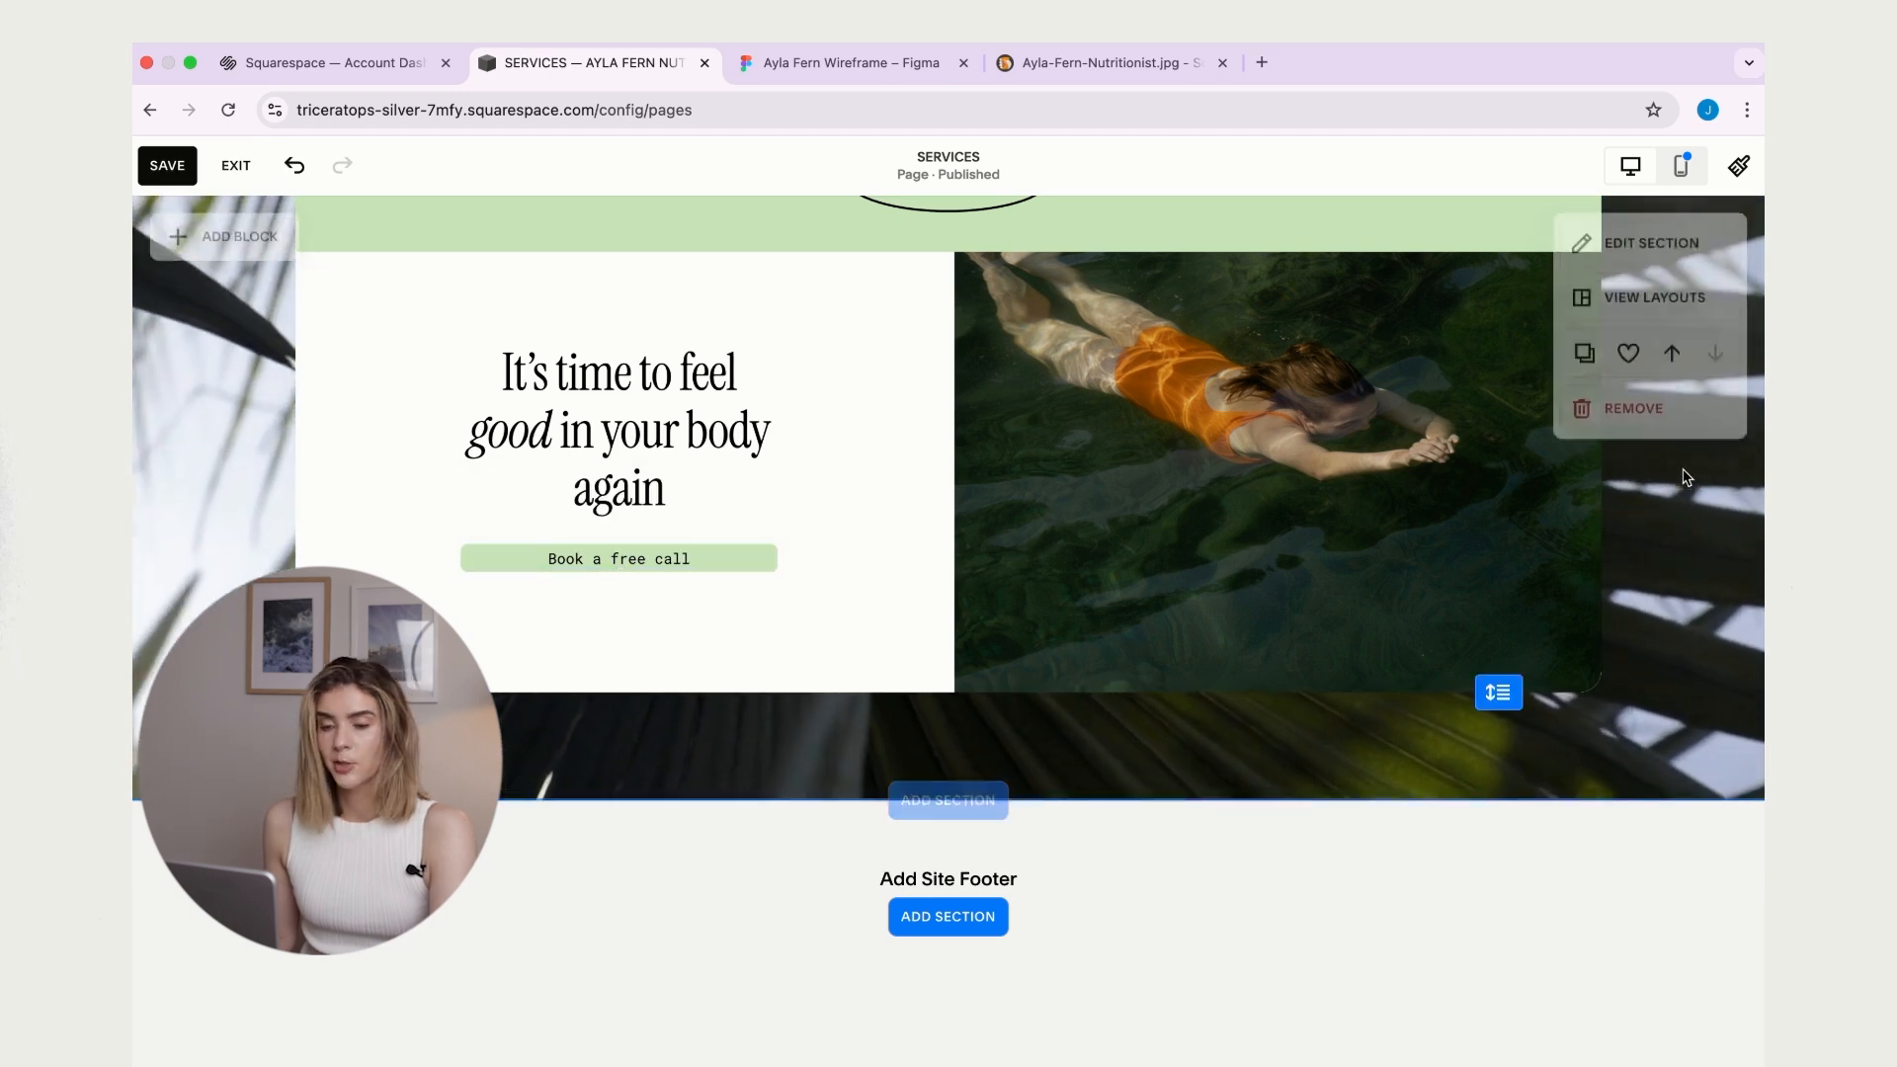
{"action": "scroll", "coordinate": [1362, 573], "scroll_direction": "down", "scroll_amount": 2}
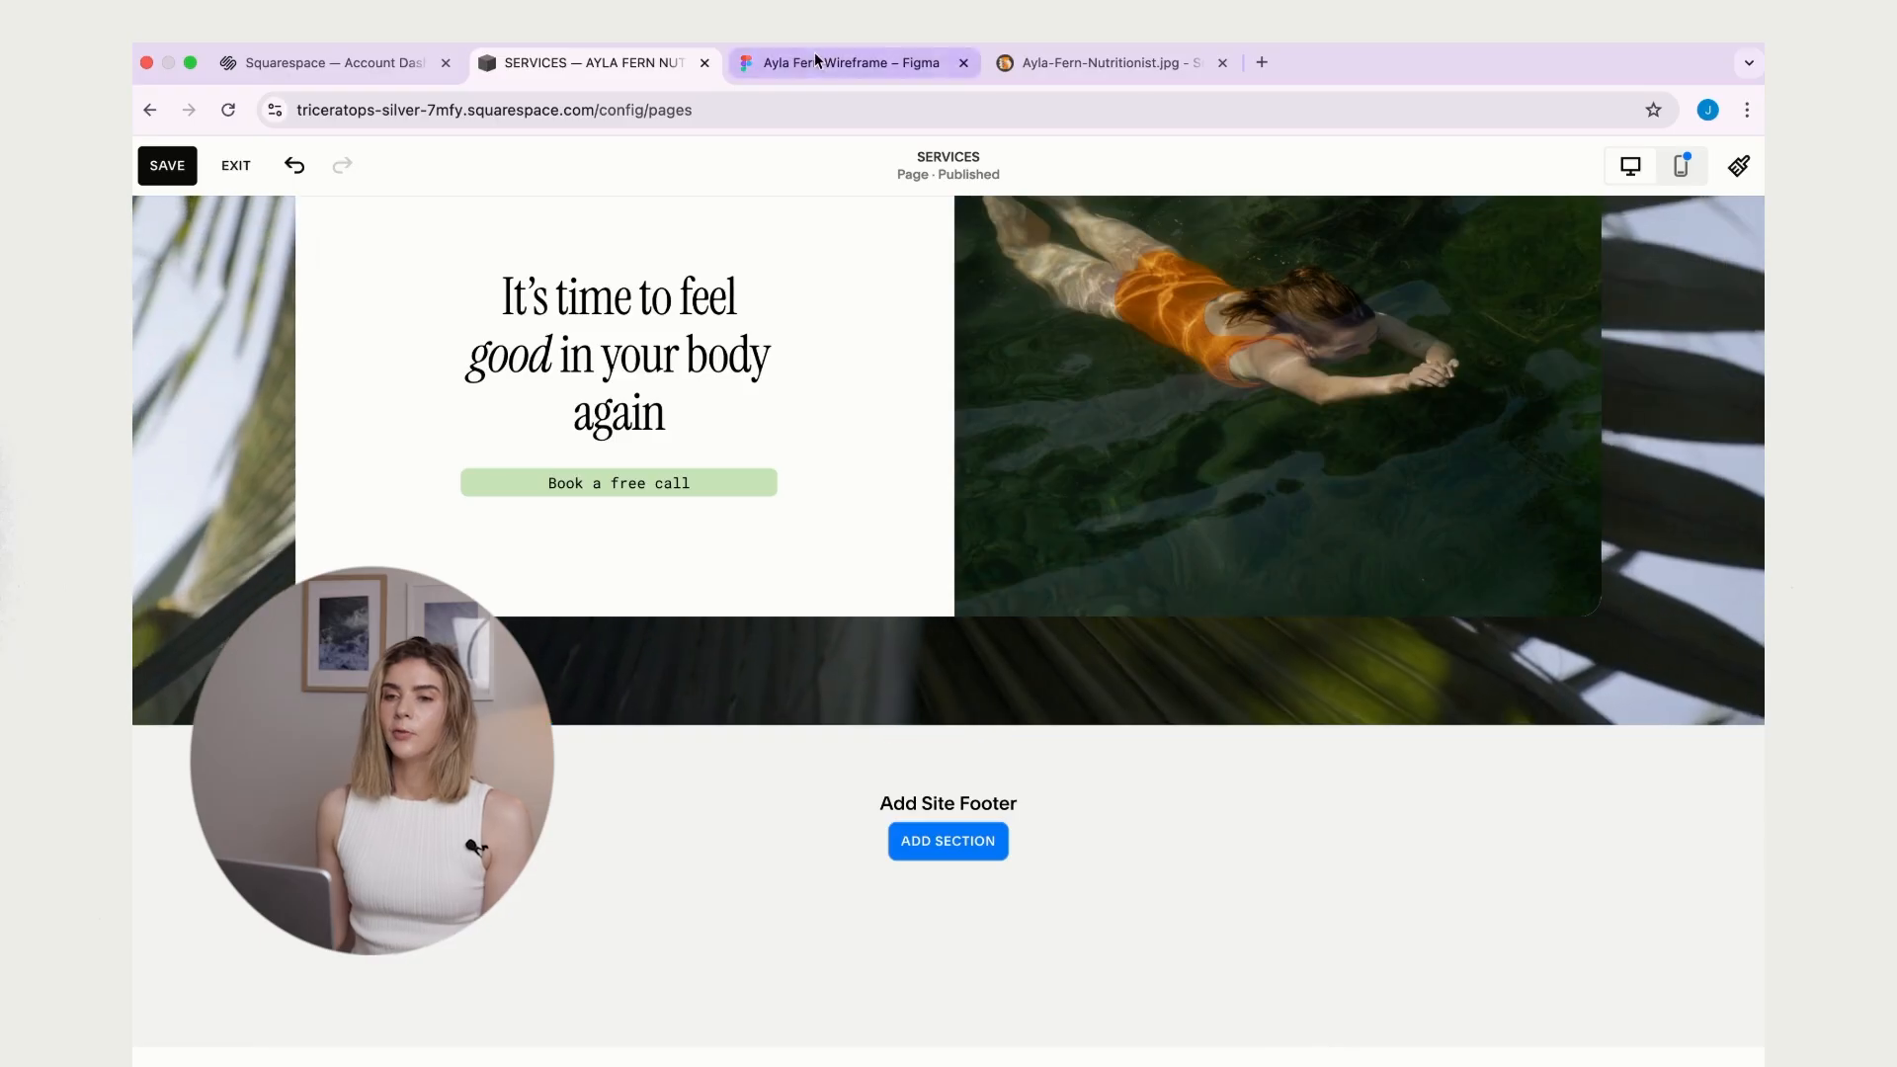
{"action": "left_click", "coordinate": [815, 57]}
{"action": "scroll", "coordinate": [1003, 423], "scroll_direction": "down", "scroll_amount": 5}
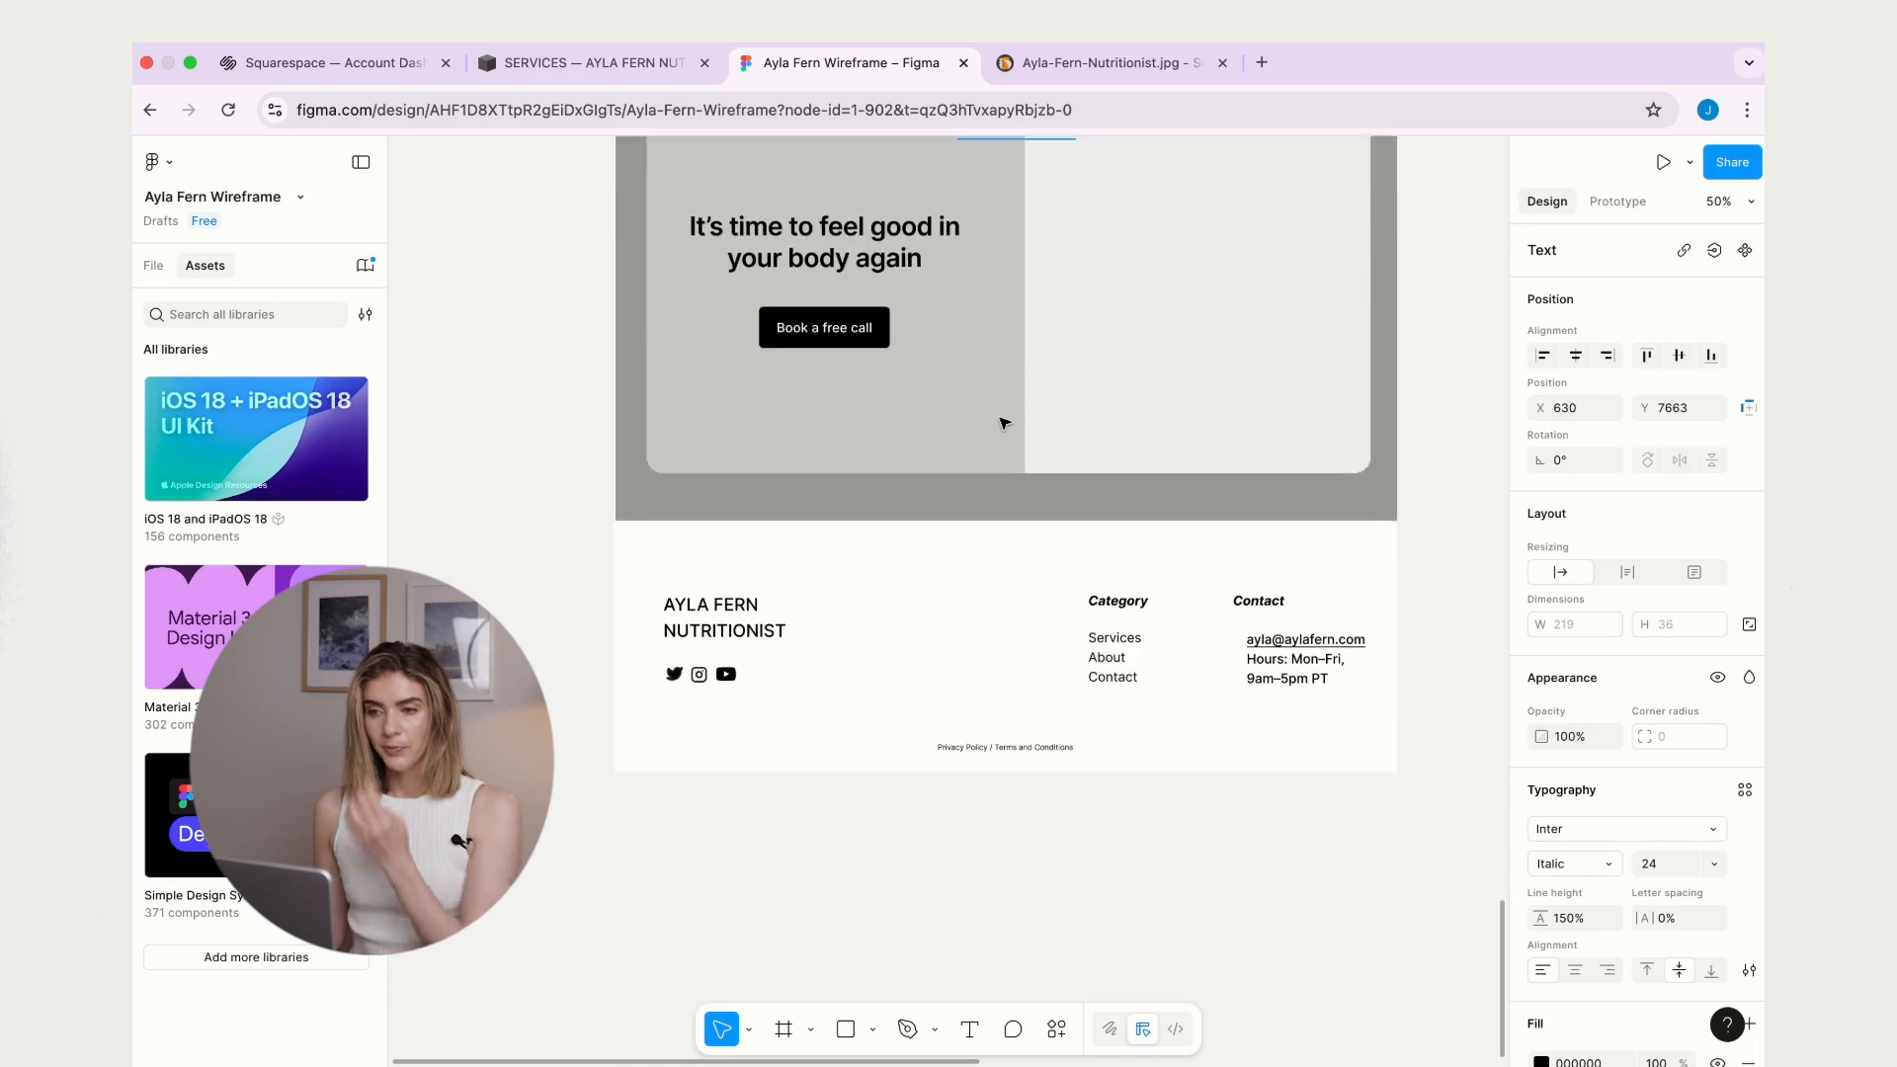
{"action": "scroll", "coordinate": [1002, 423], "scroll_direction": "right", "scroll_amount": 3}
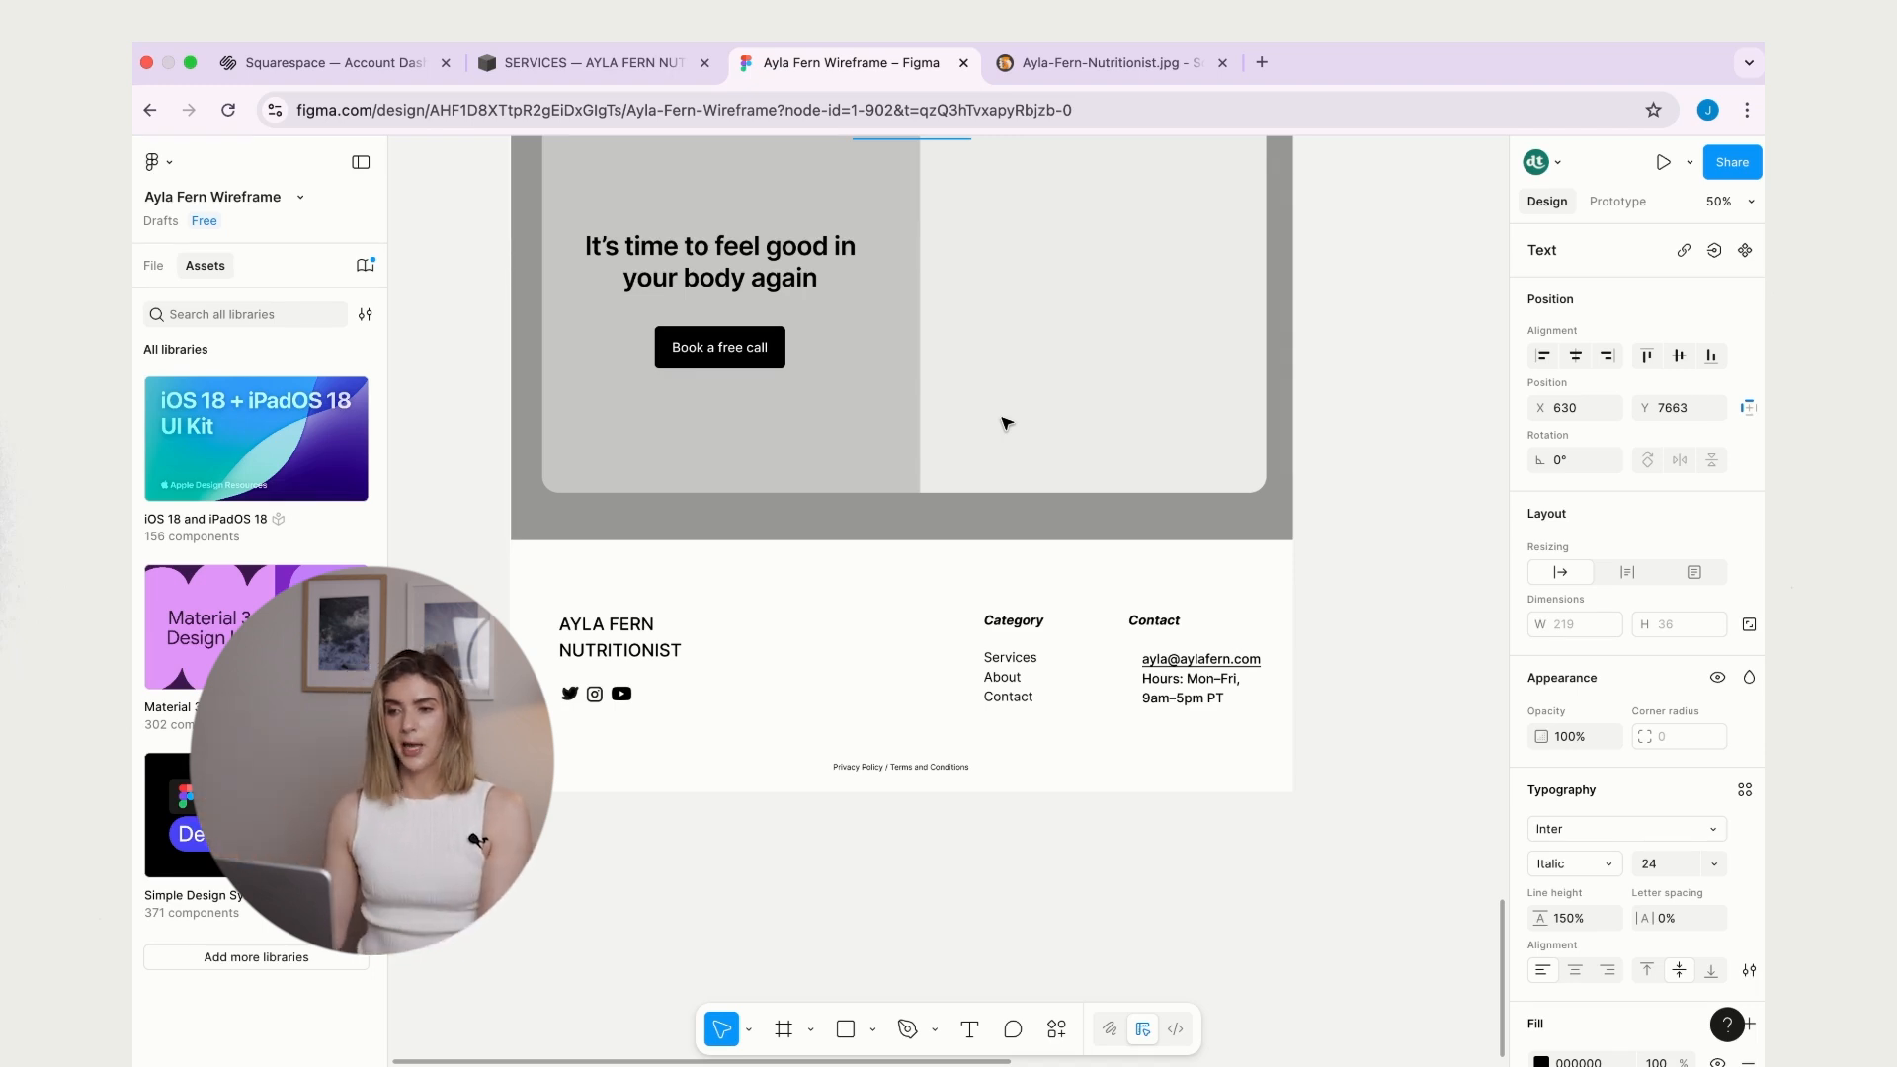
{"action": "left_click", "coordinate": [598, 65]}
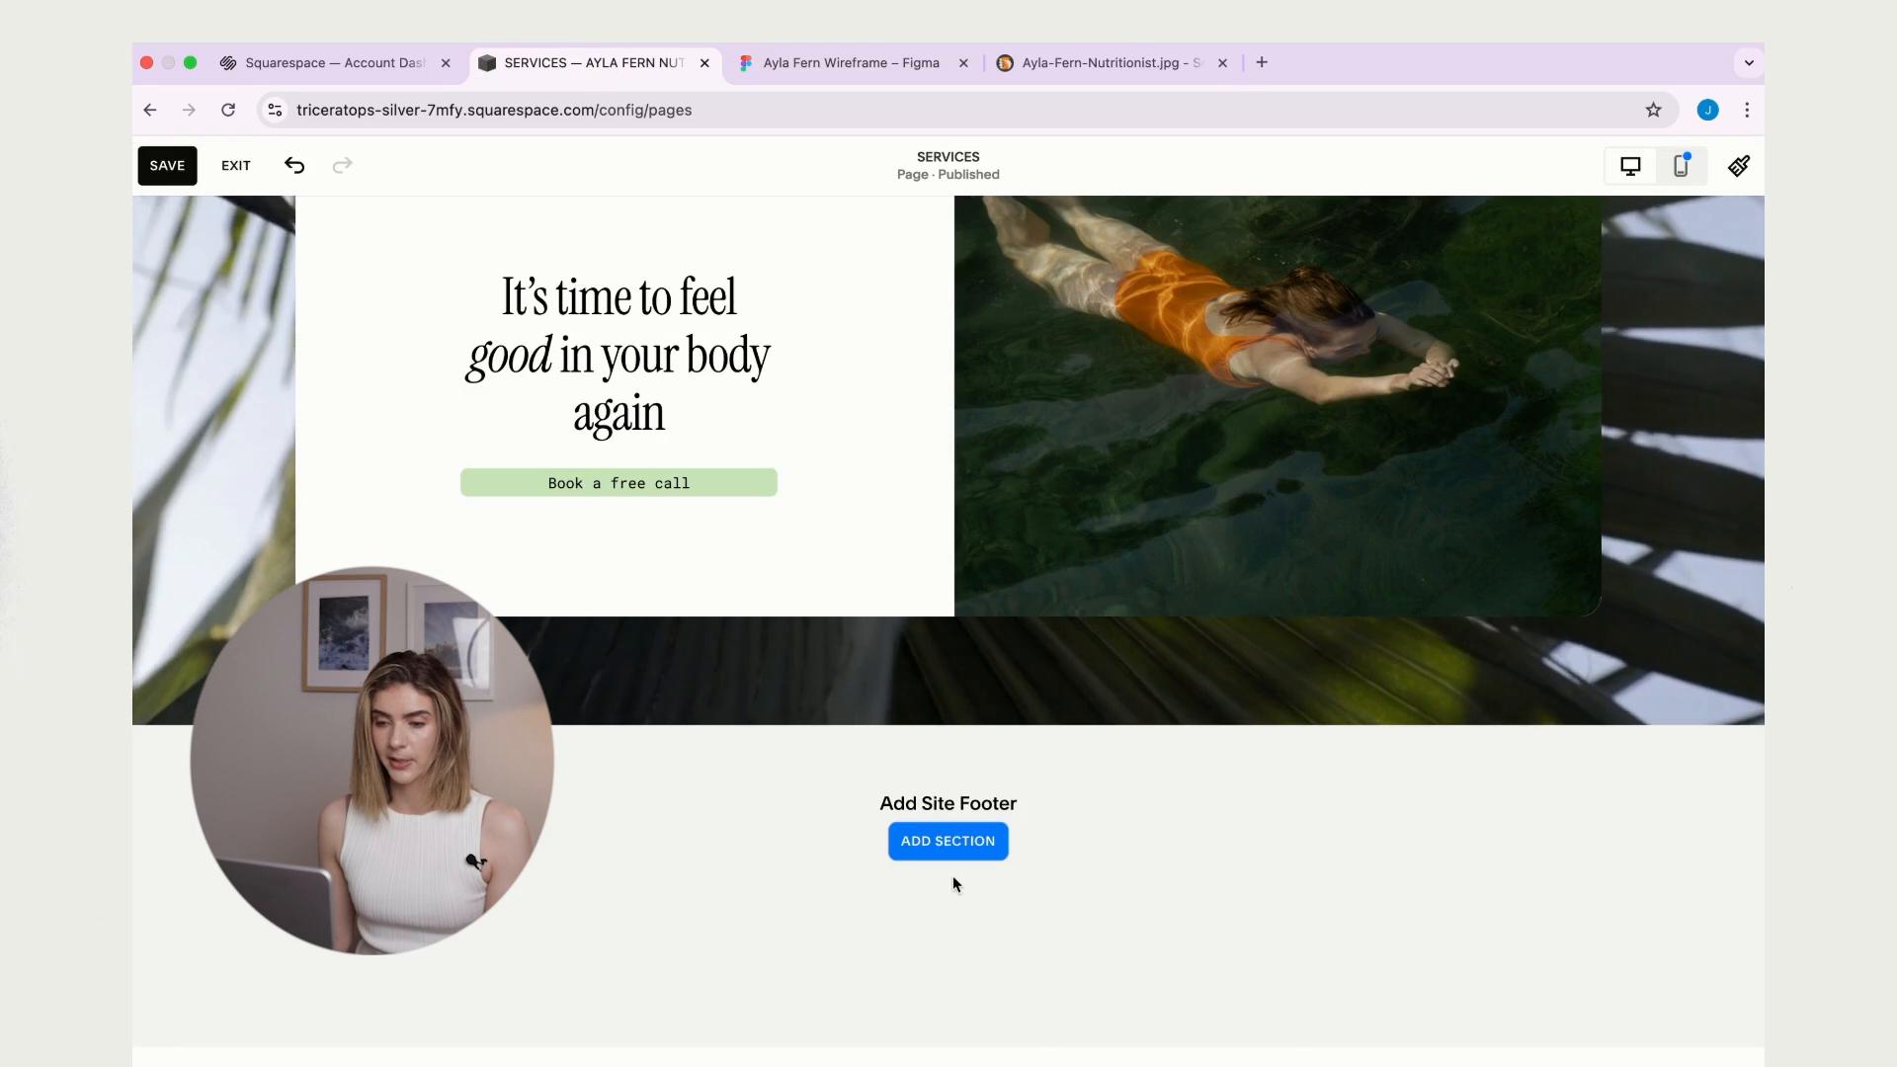
- Add a Footer section using the Site Title plus two Category columns layout
{"action": "left_click_drag", "start_coordinate": [876, 800], "coordinate": [1071, 804]}
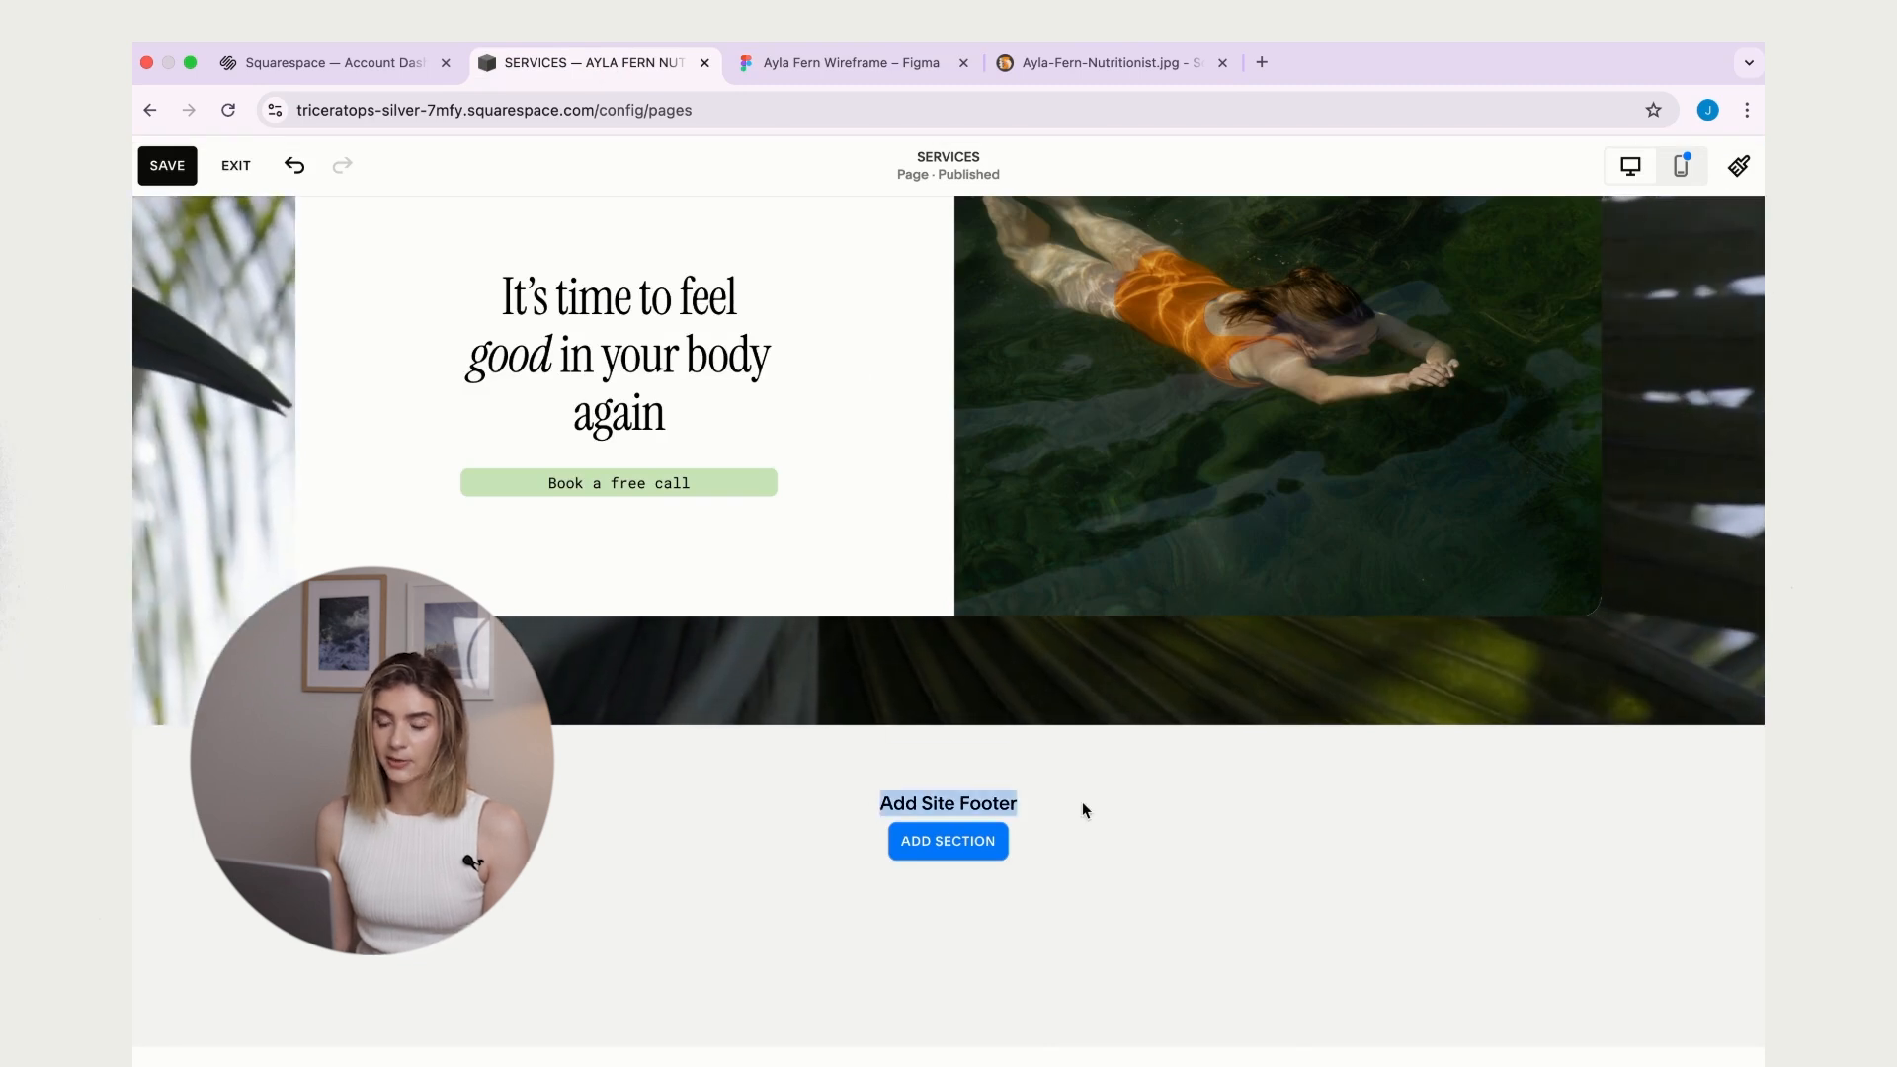
{"action": "left_click", "coordinate": [1083, 805]}
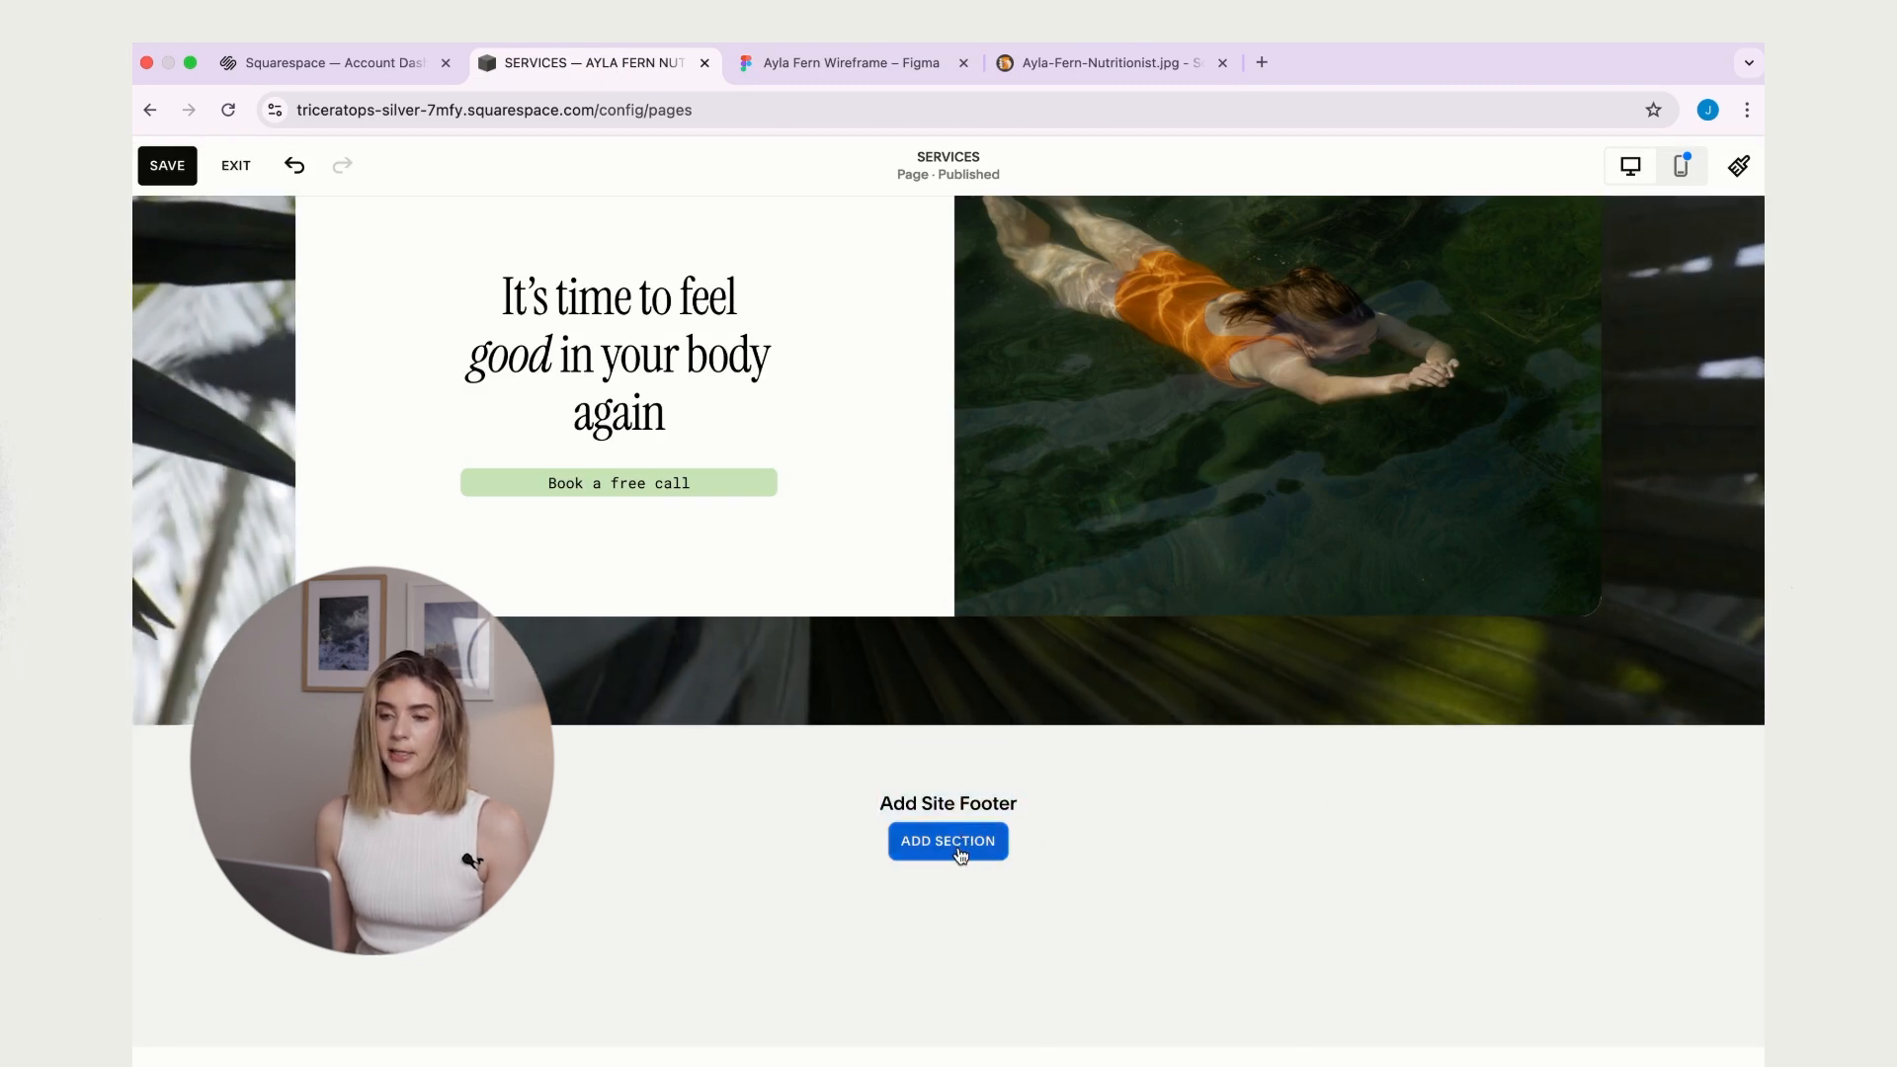
{"action": "left_click", "coordinate": [958, 842]}
{"action": "left_click", "coordinate": [331, 551]}
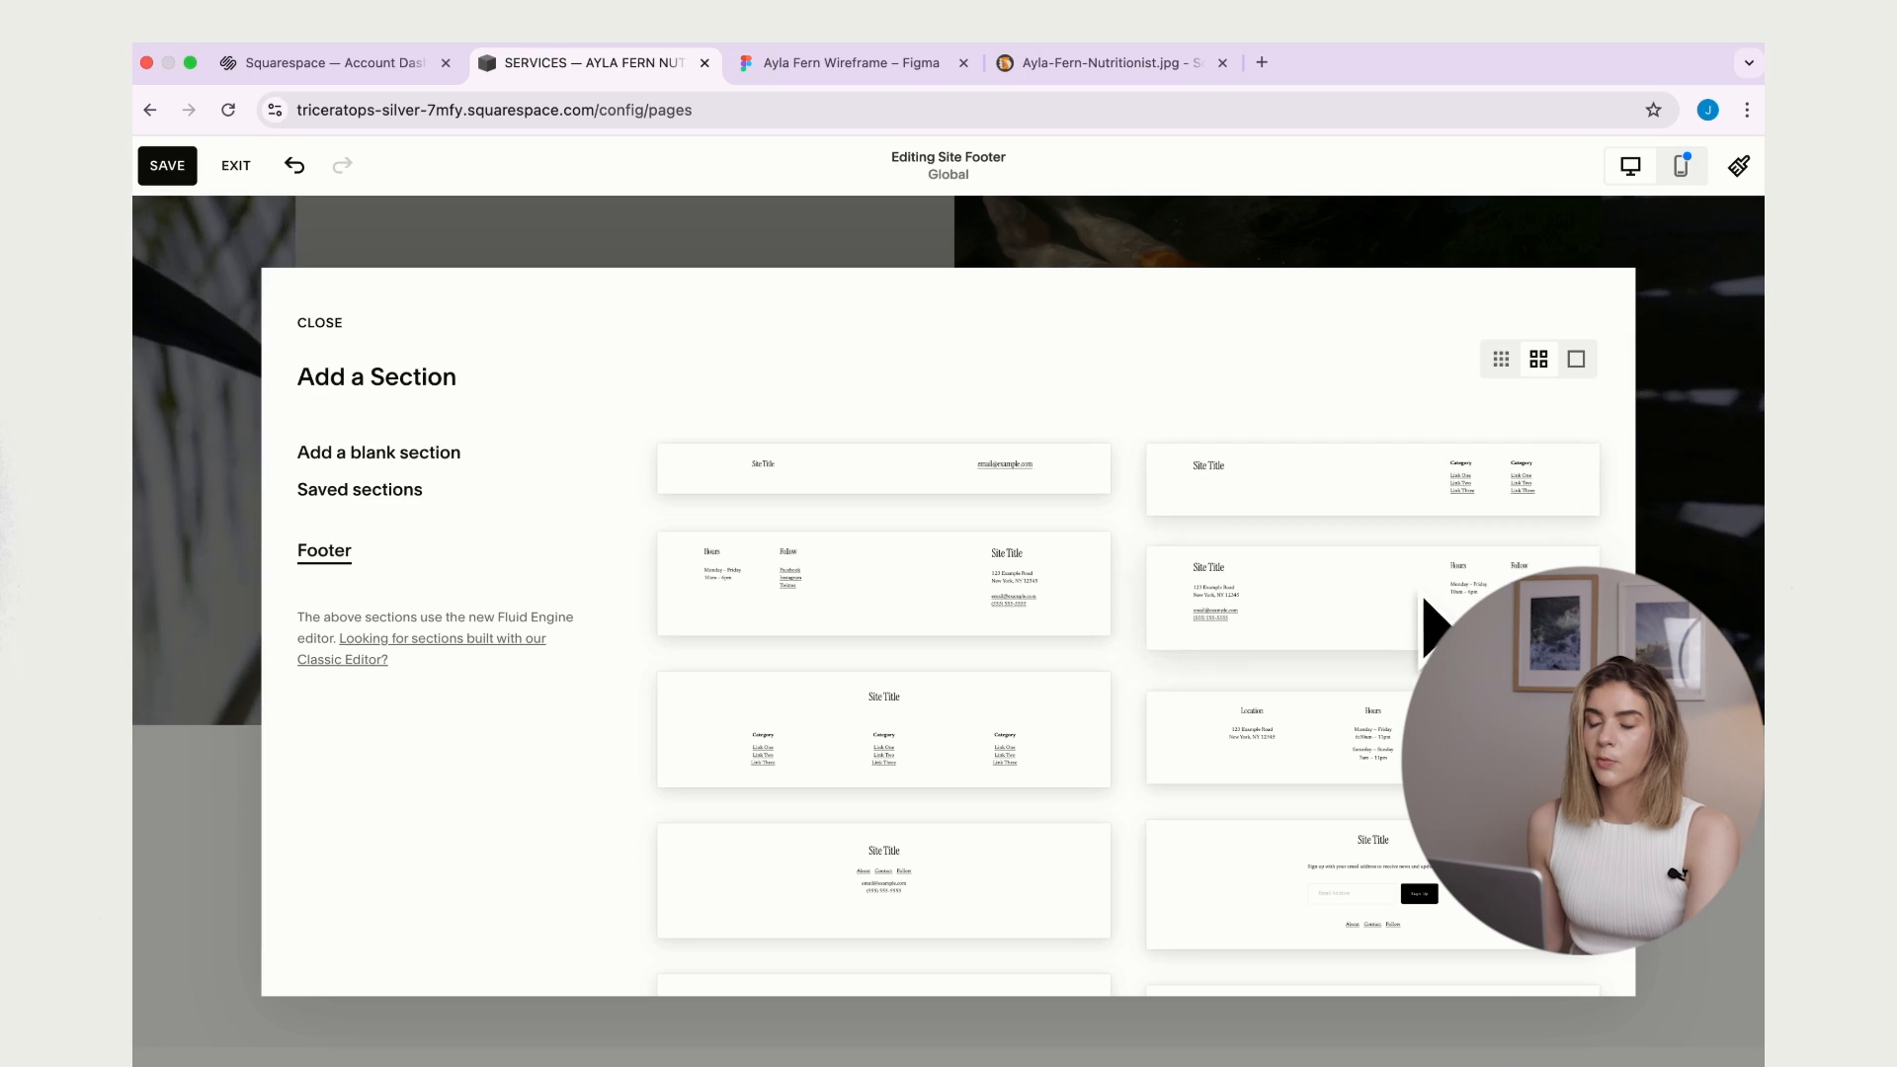
{"action": "left_click", "coordinate": [1412, 482]}
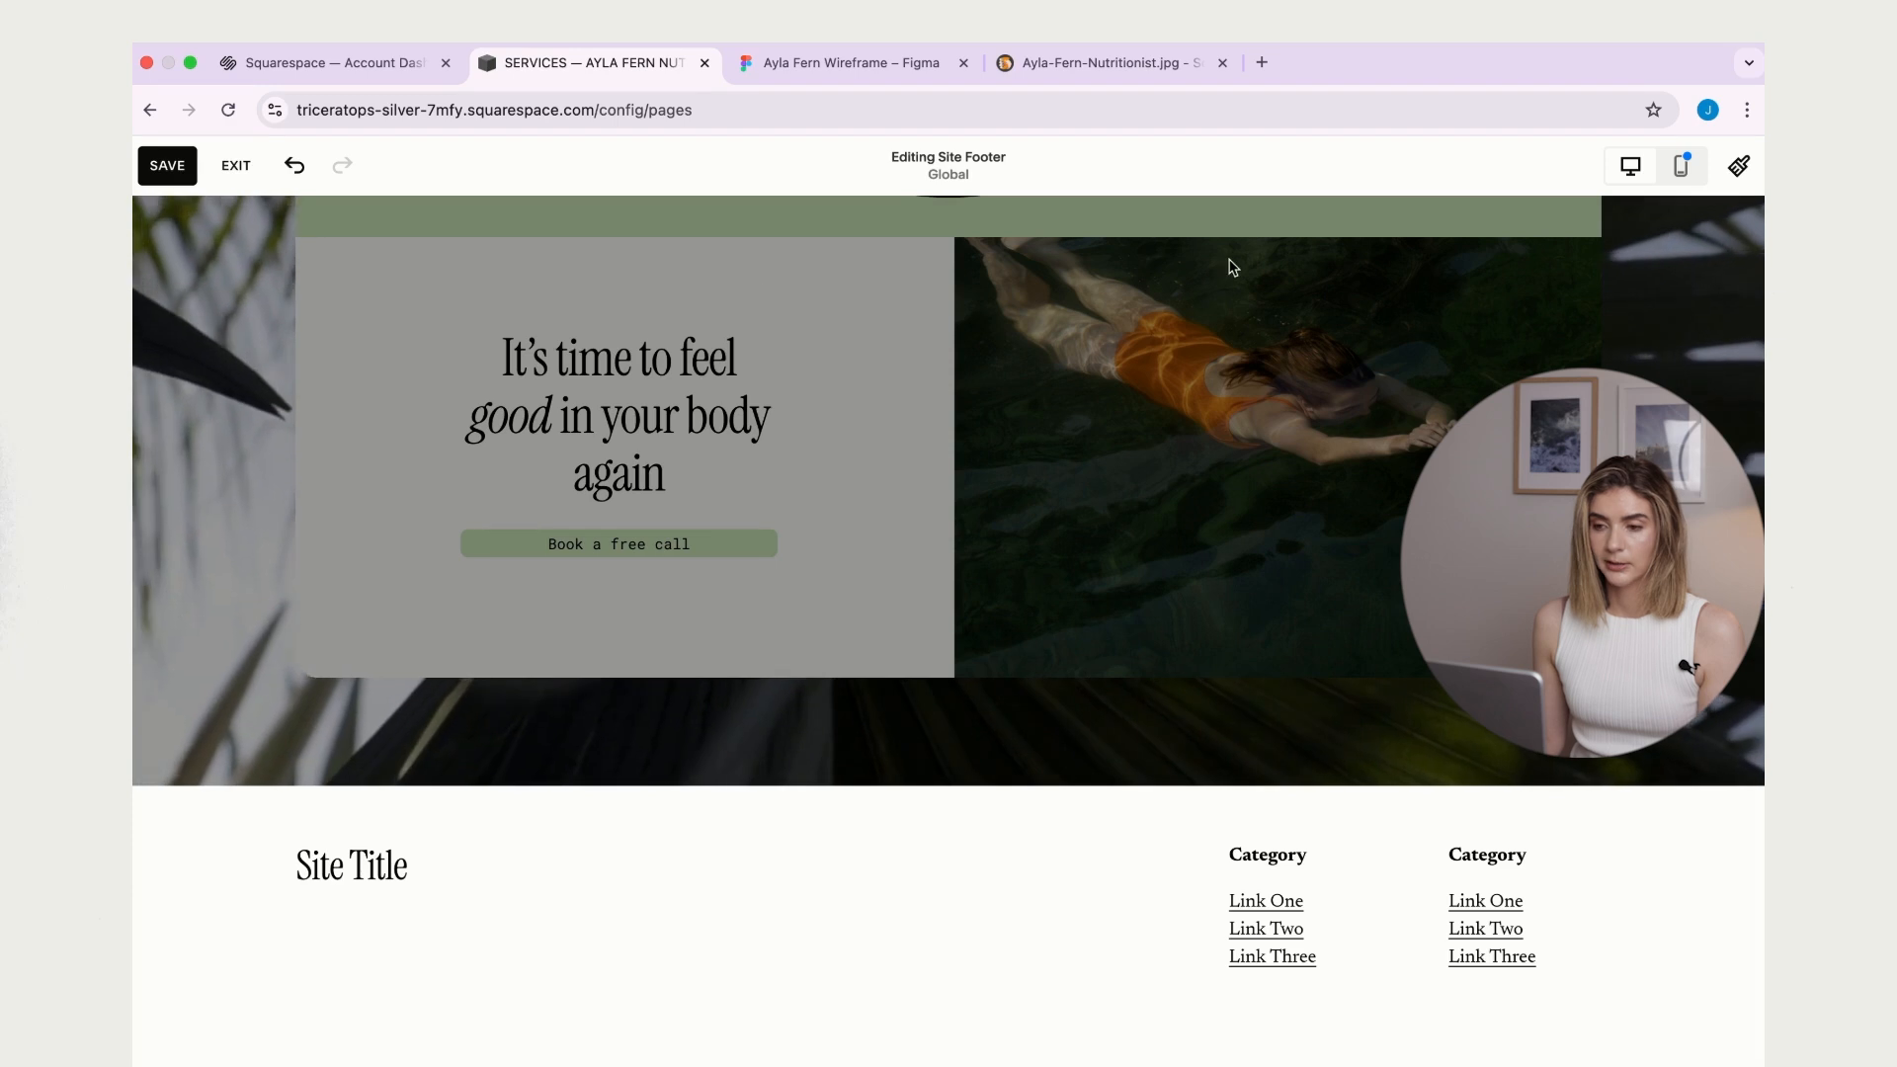
- Replace the Category placeholder links with Services, About and Contact on separate lines
{"action": "left_click", "coordinate": [834, 63]}
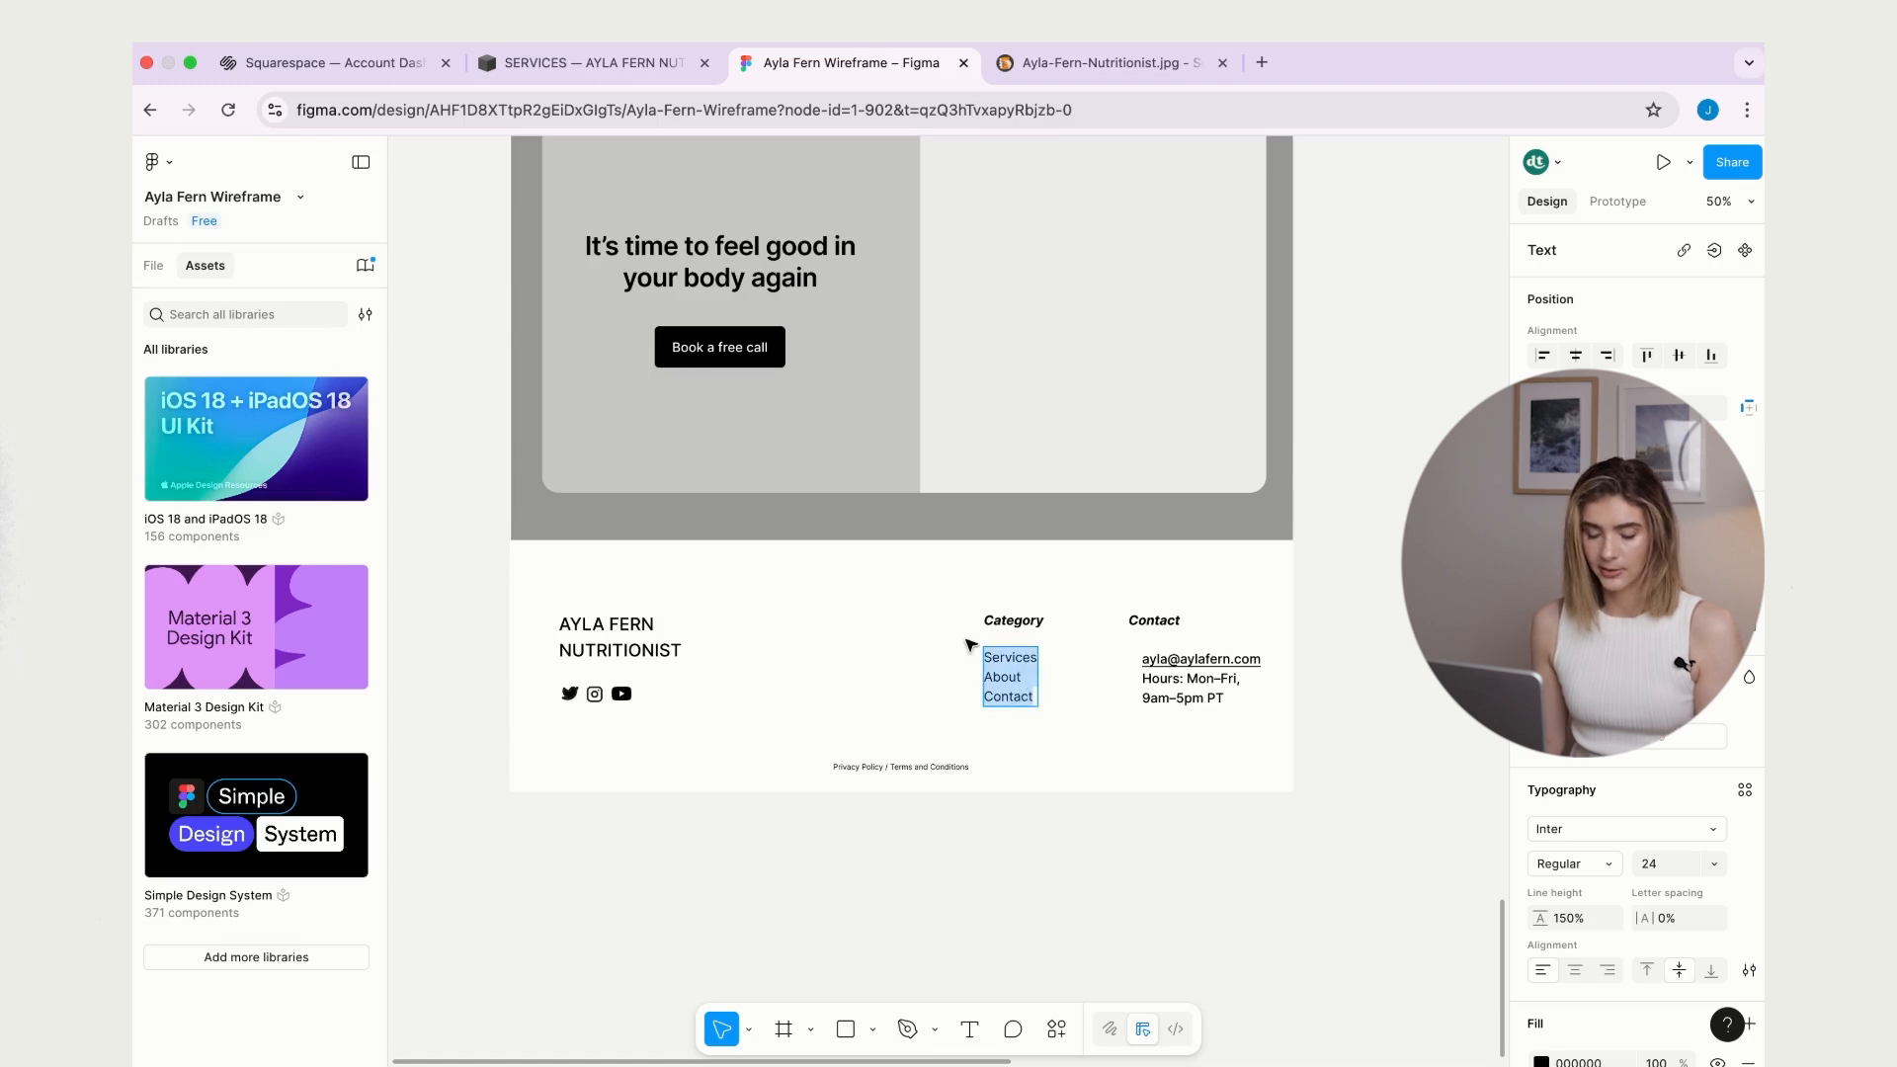
{"action": "key", "text": "ctrl+shift+Tab"}
{"action": "left_click_drag", "start_coordinate": [1318, 958], "coordinate": [1203, 891]}
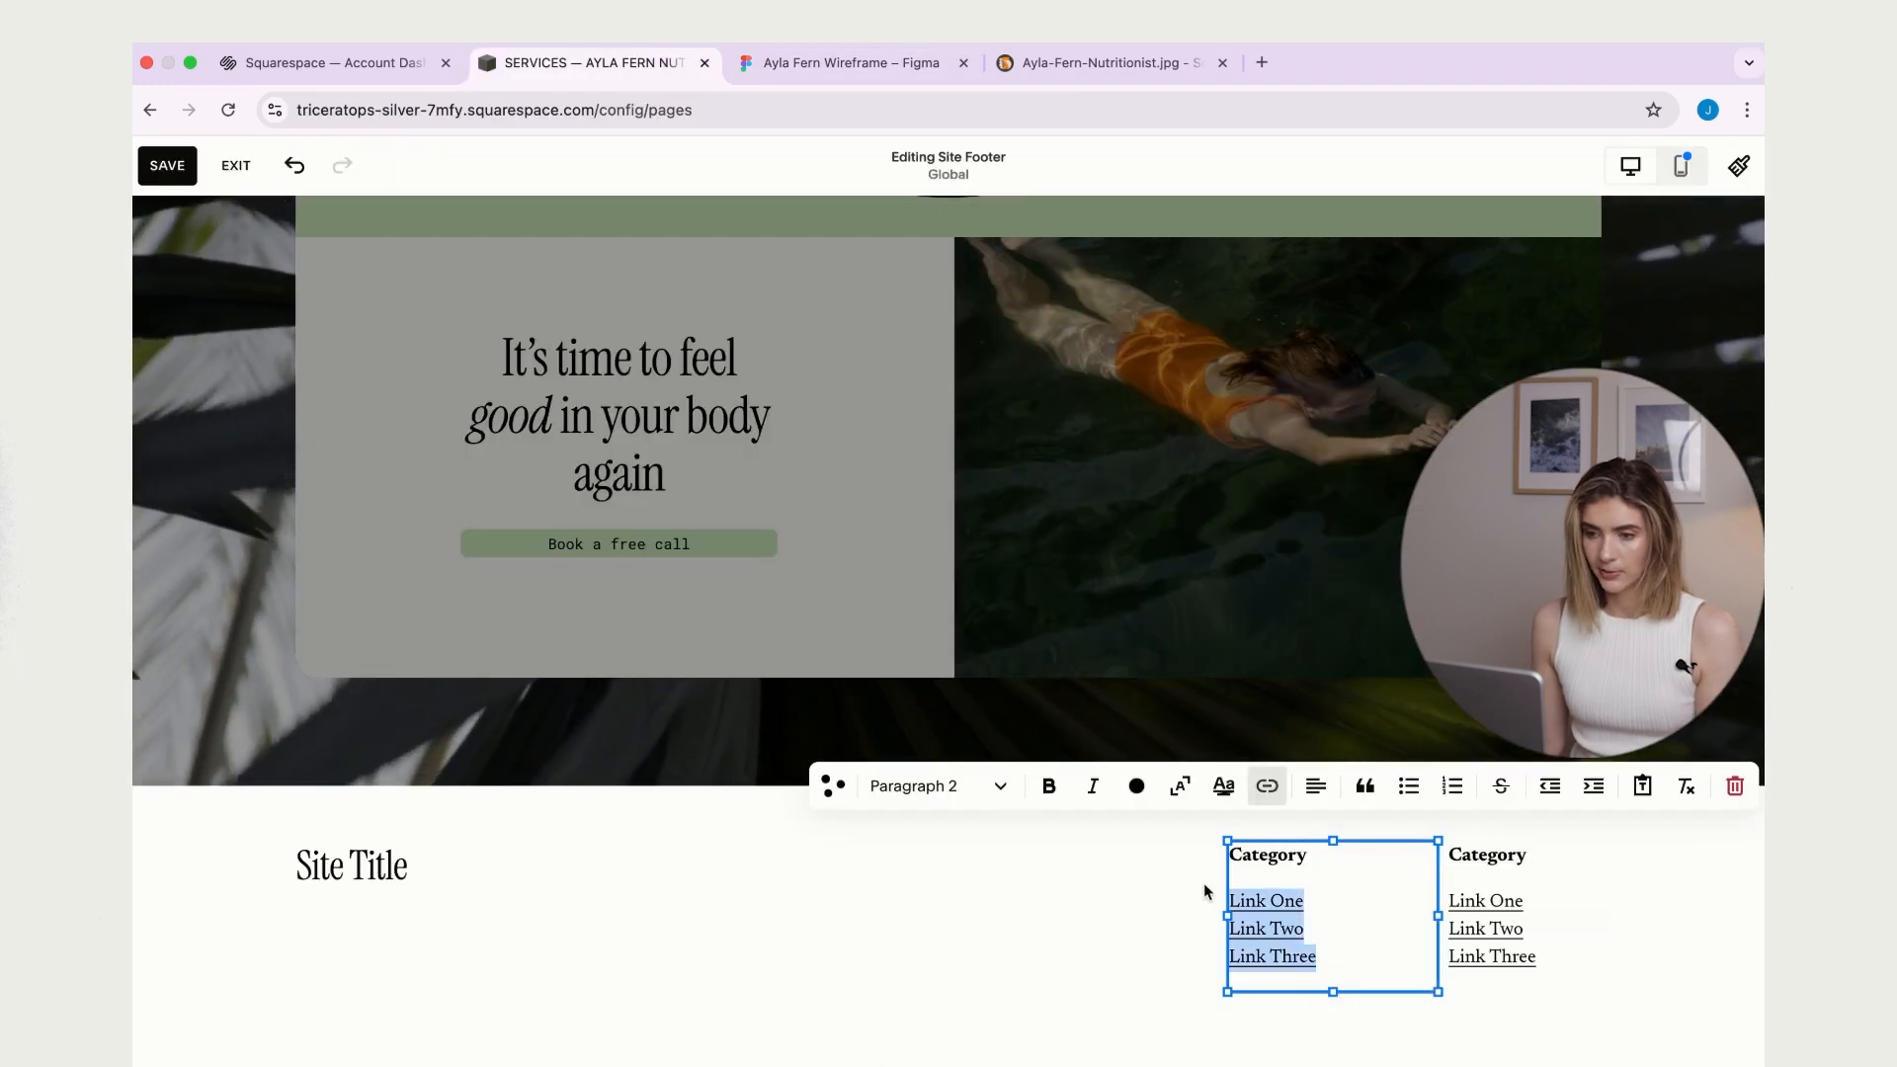
{"action": "type", "text": "Services About Contact"}
{"action": "left_click", "coordinate": [1299, 940]}
{"action": "key", "text": "BackSpace"}
{"action": "key", "text": "Return"}
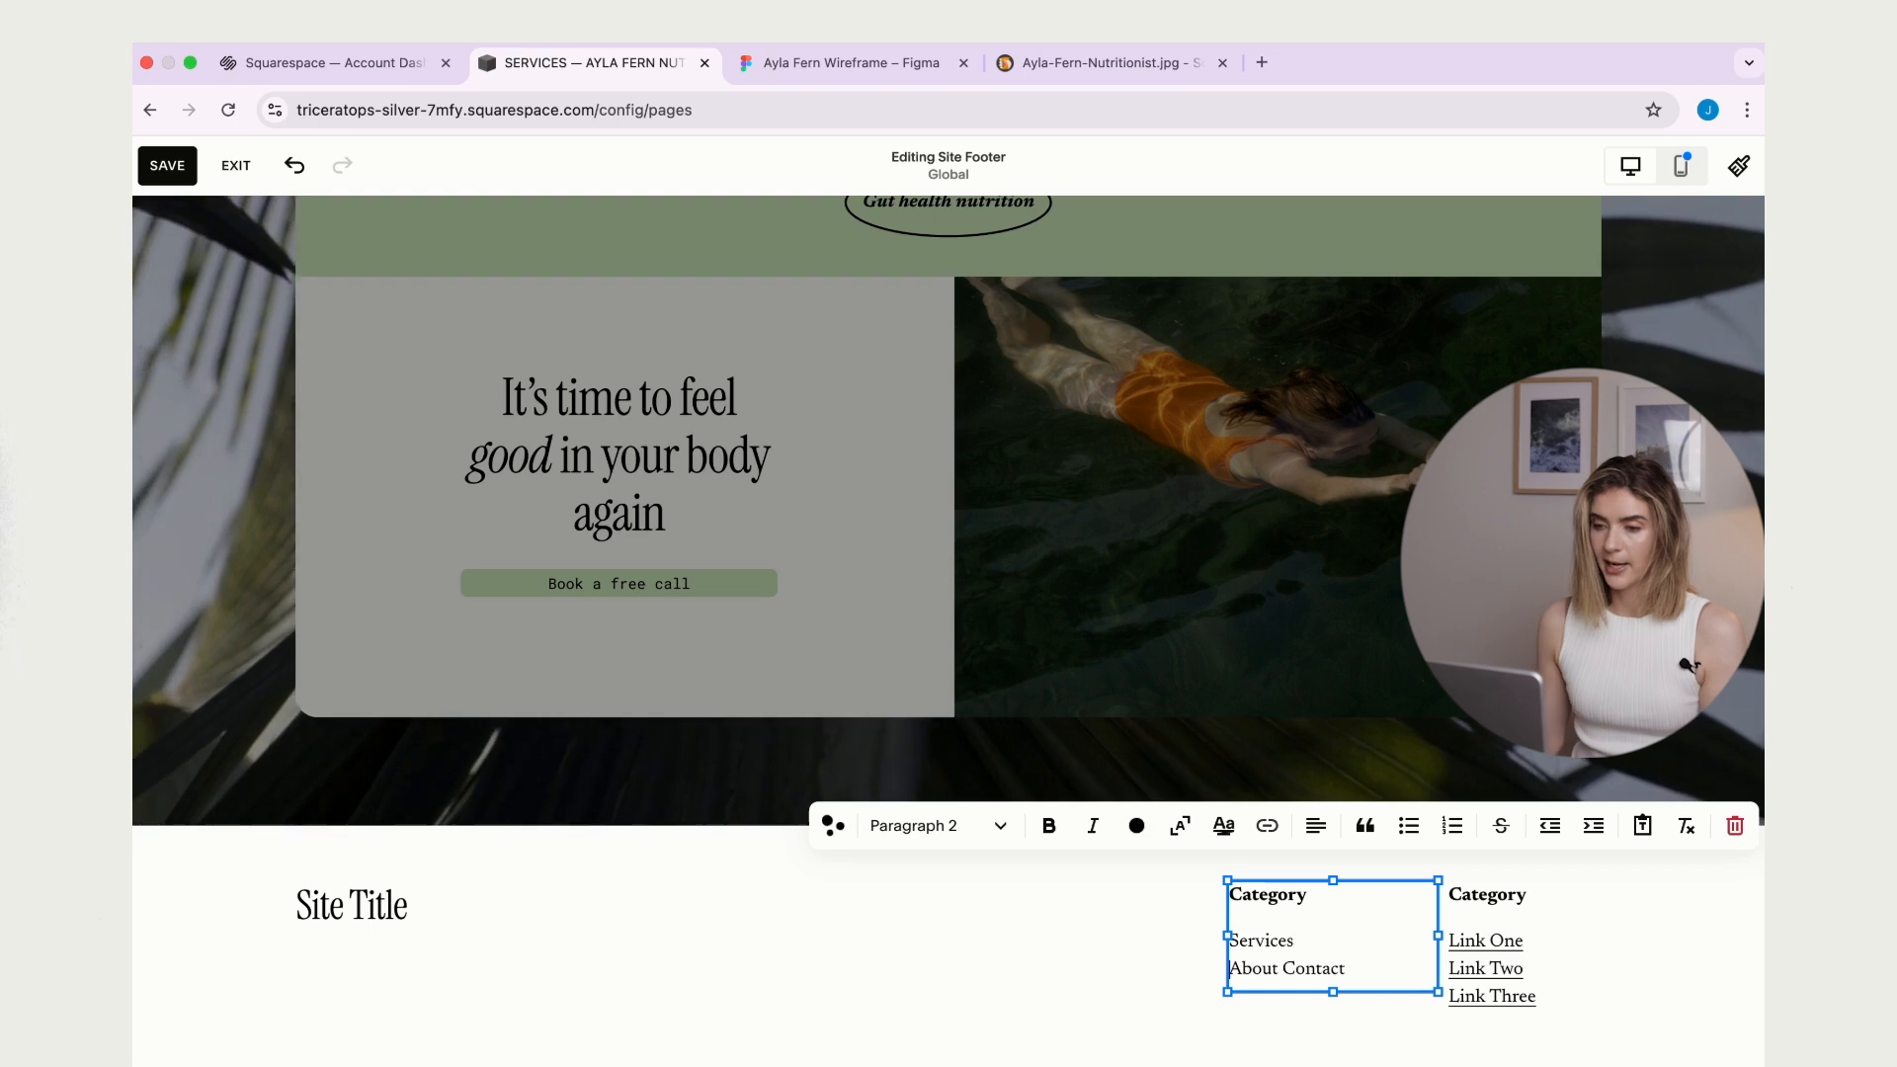
{"action": "left_click", "coordinate": [1283, 968]}
{"action": "key", "text": "Return"}
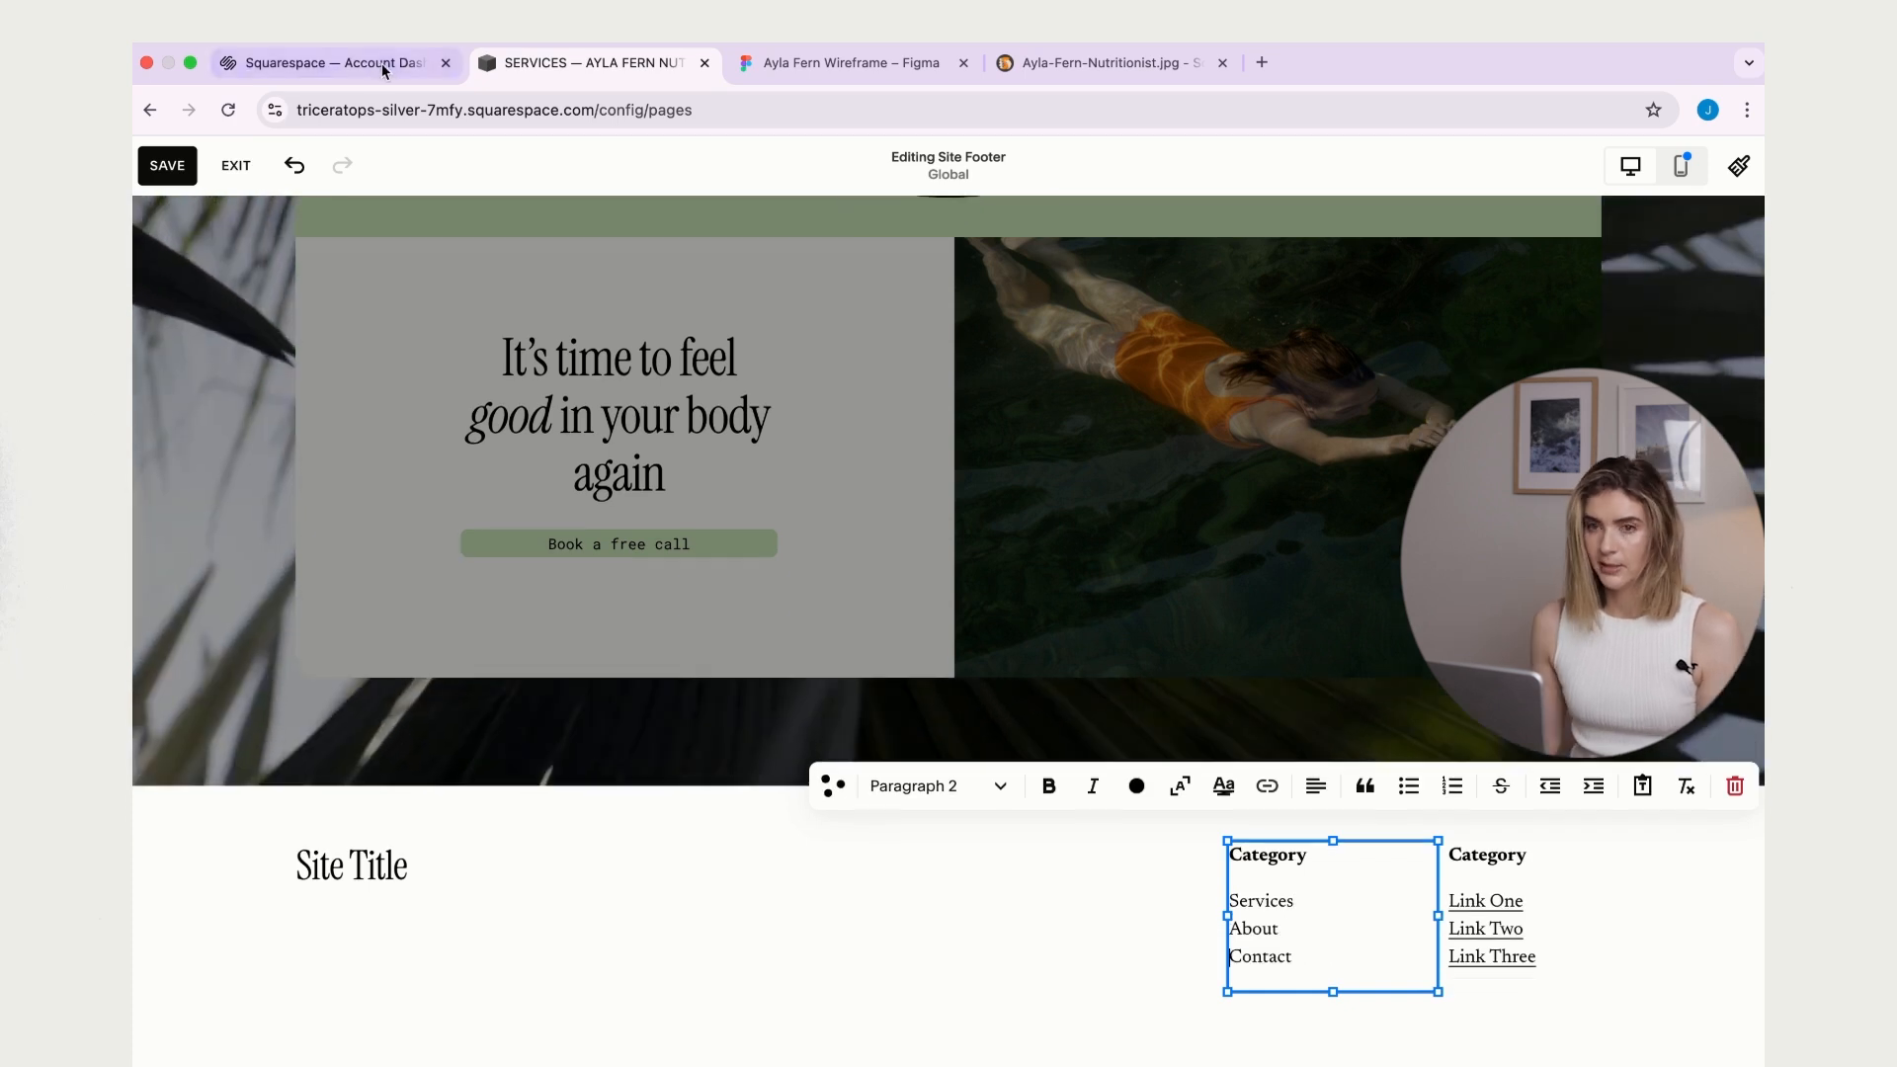
- Check the wireframe and select the second column's placeholder links for the Contact details
{"action": "left_click", "coordinate": [882, 63]}
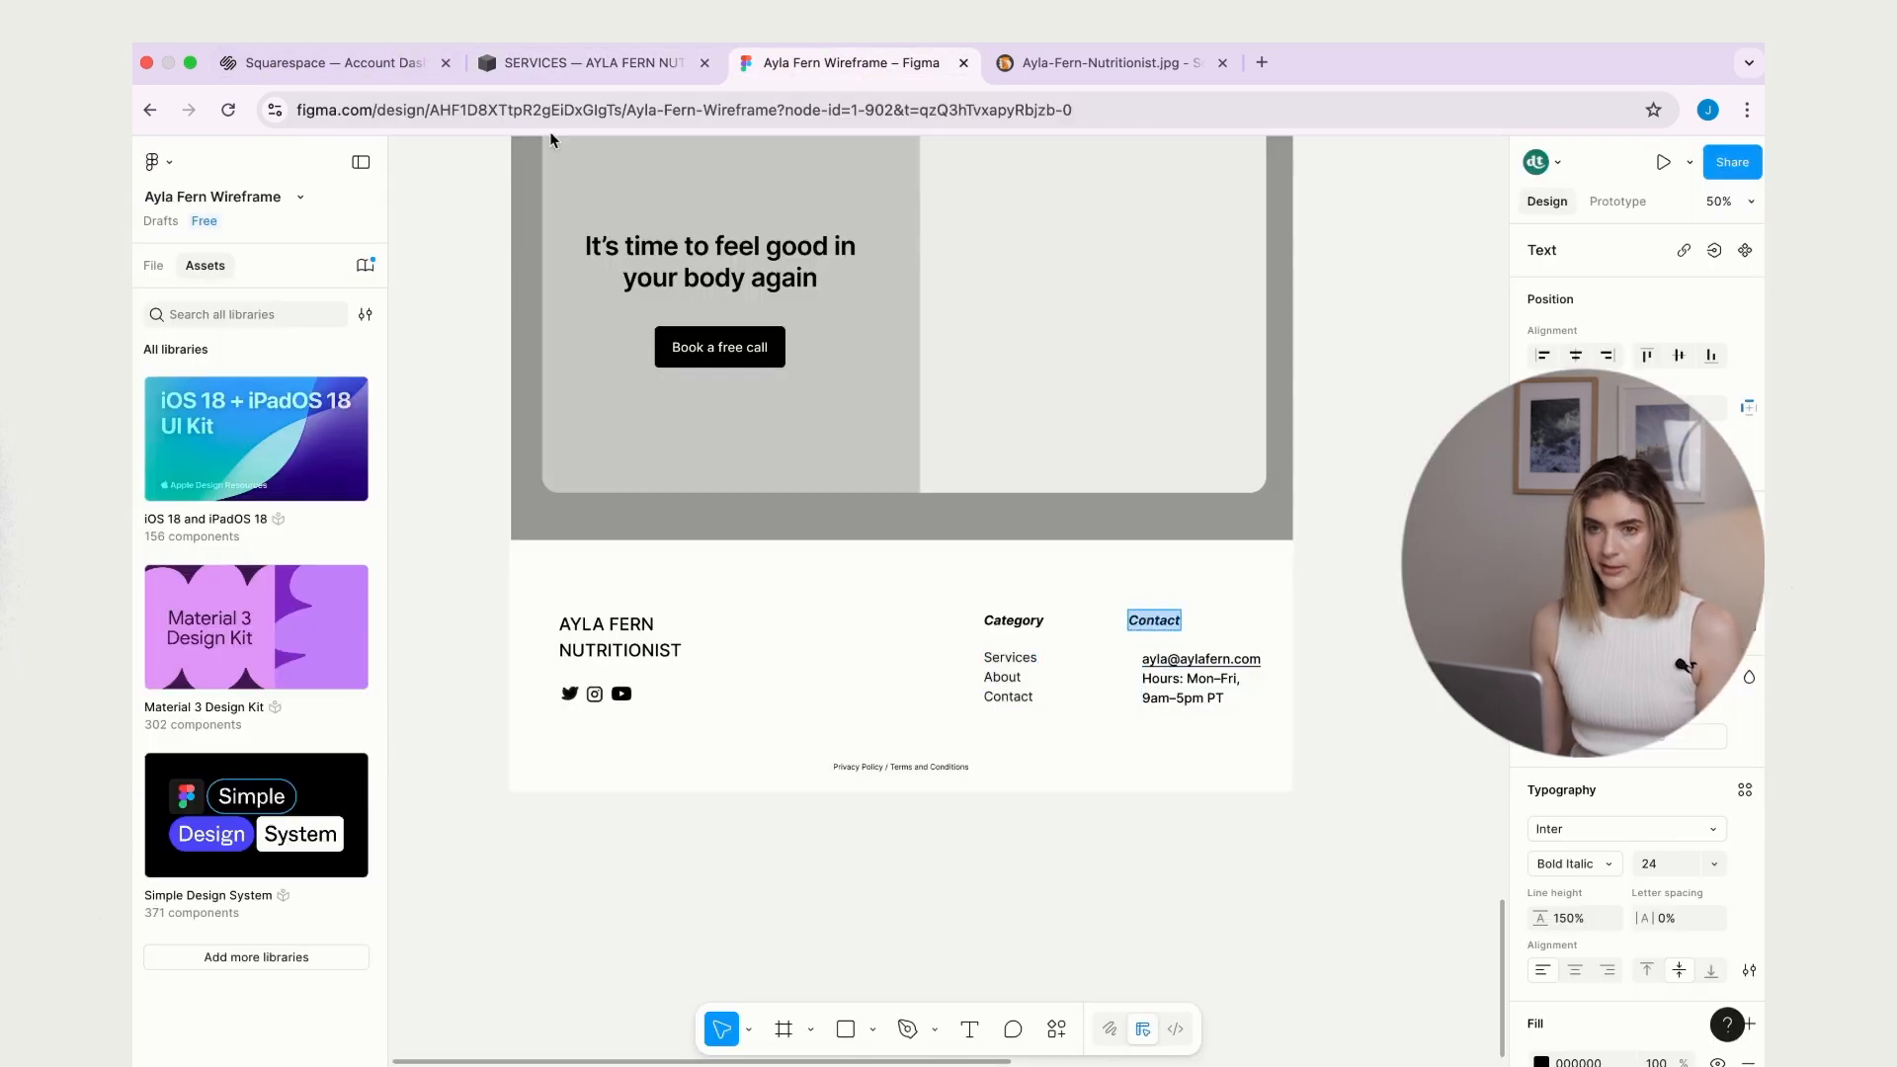
{"action": "left_click", "coordinate": [593, 62]}
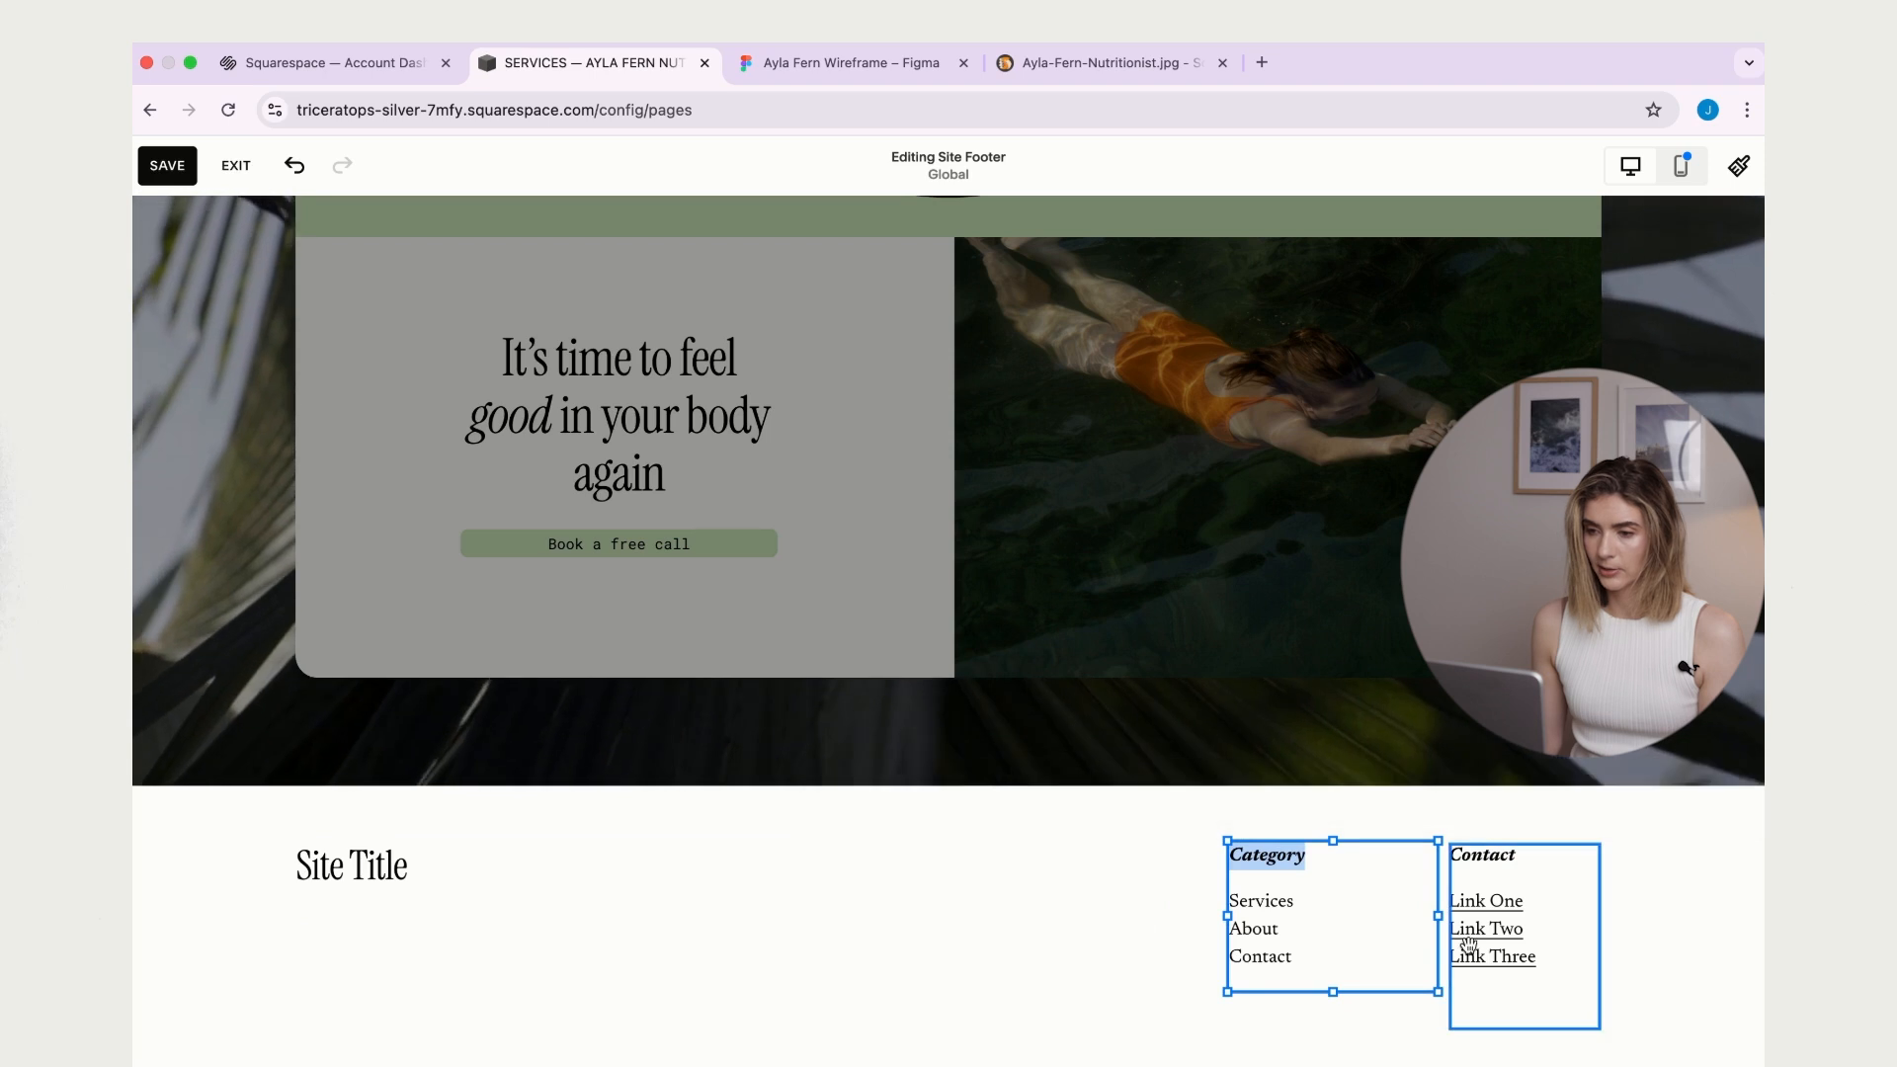
{"action": "left_click", "coordinate": [1487, 918]}
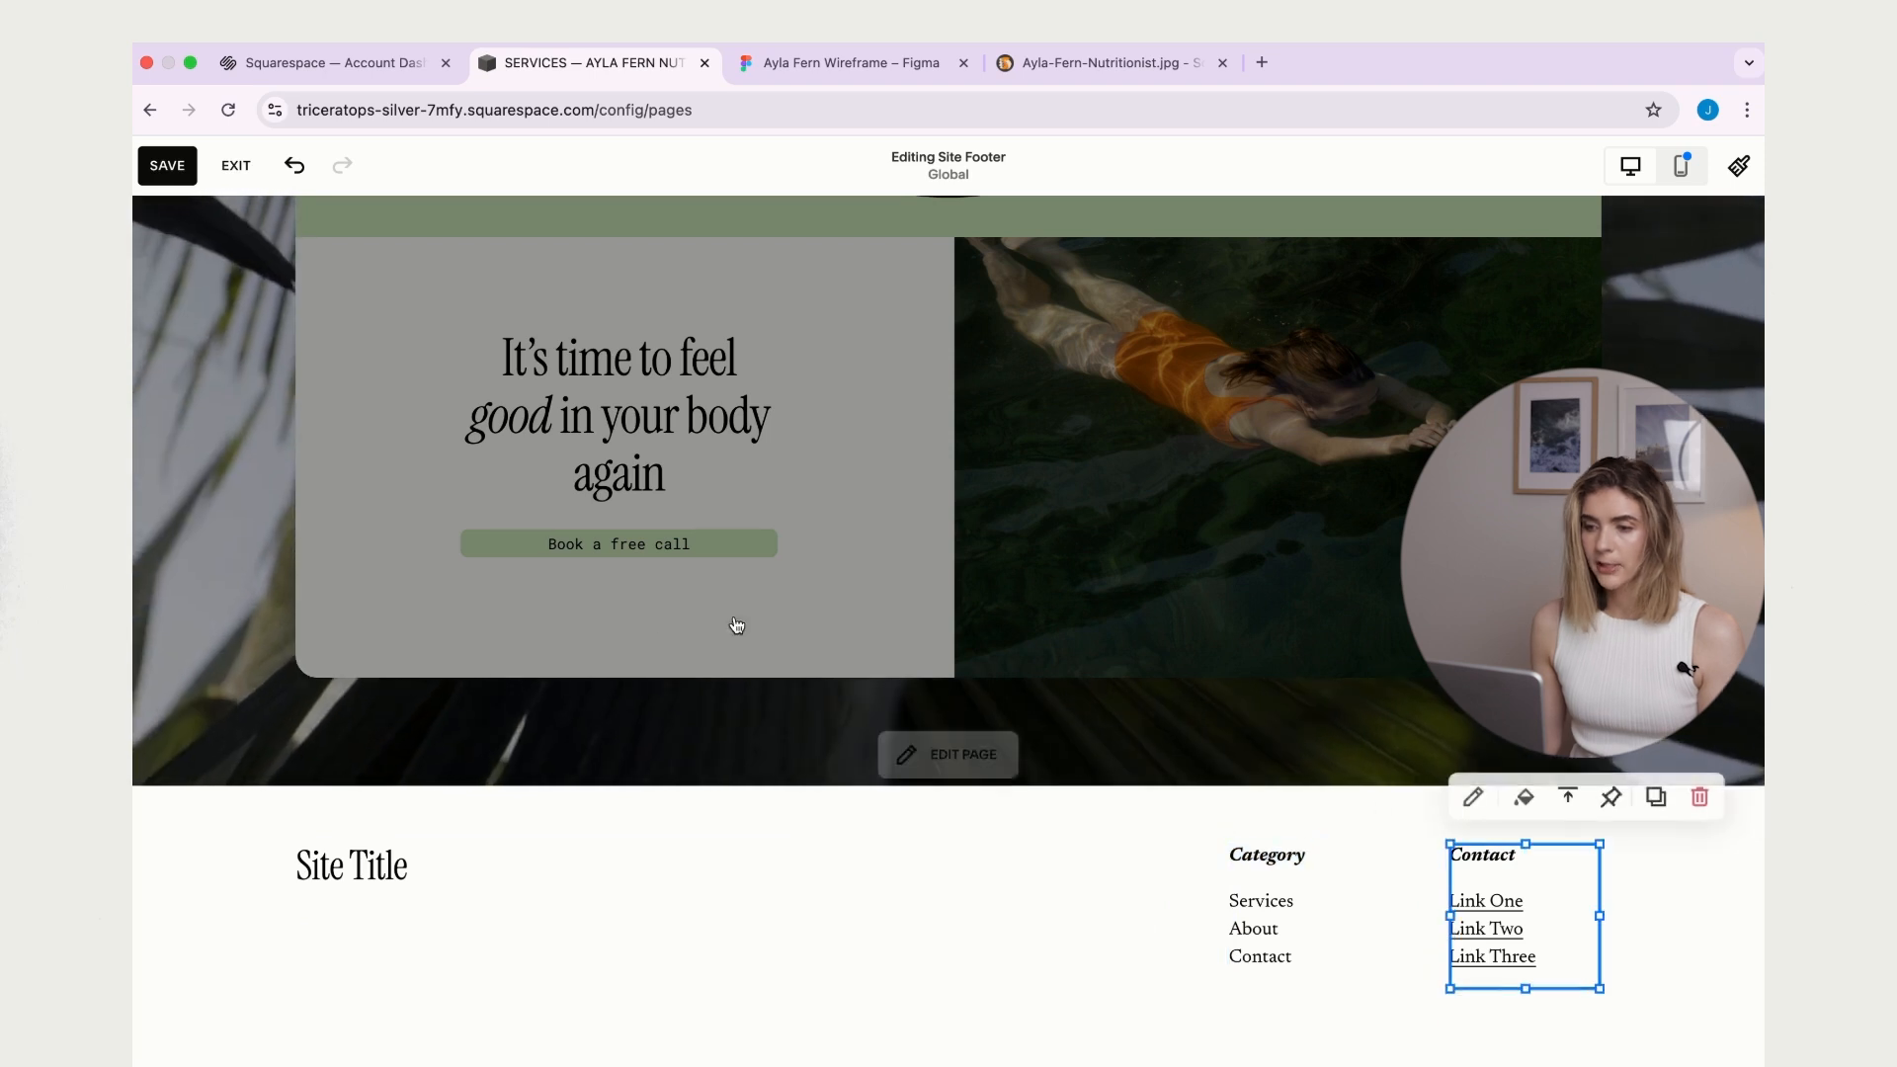
{"action": "left_click", "coordinate": [879, 69]}
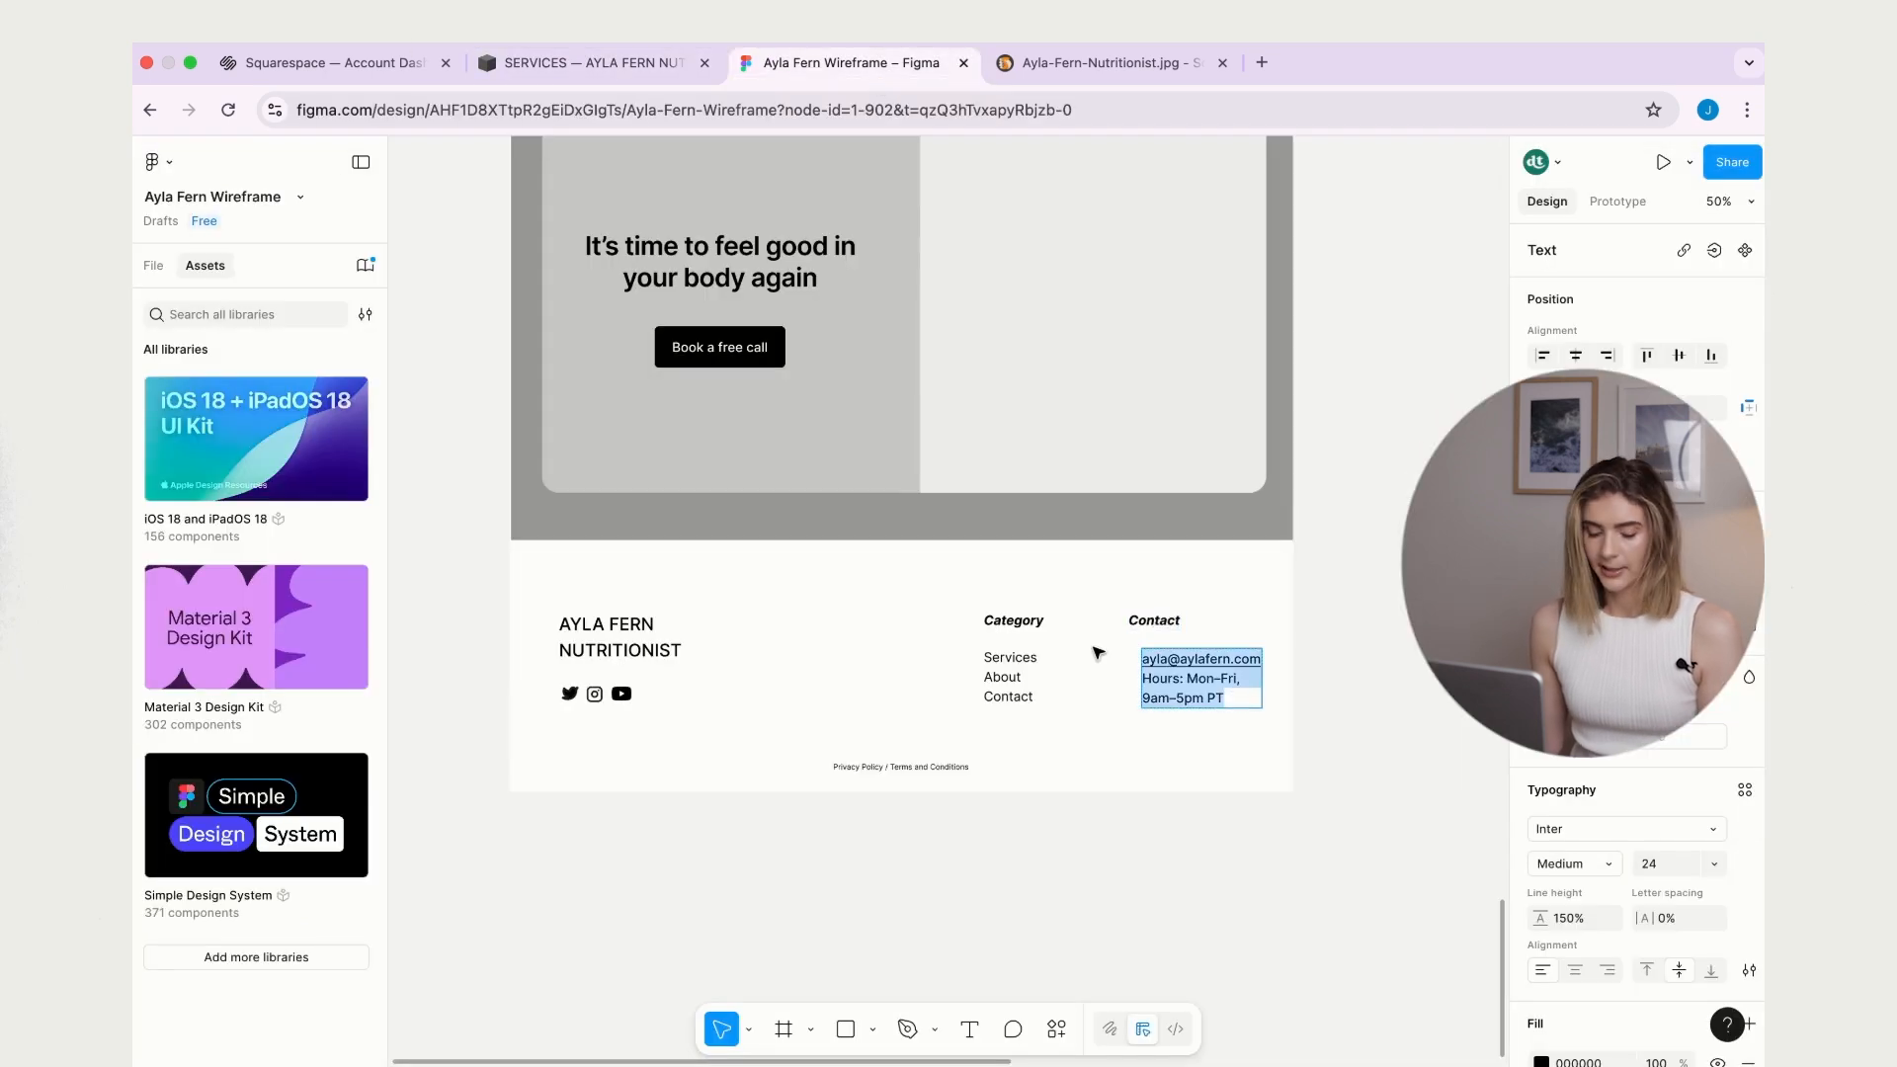
{"action": "left_click", "coordinate": [647, 66]}
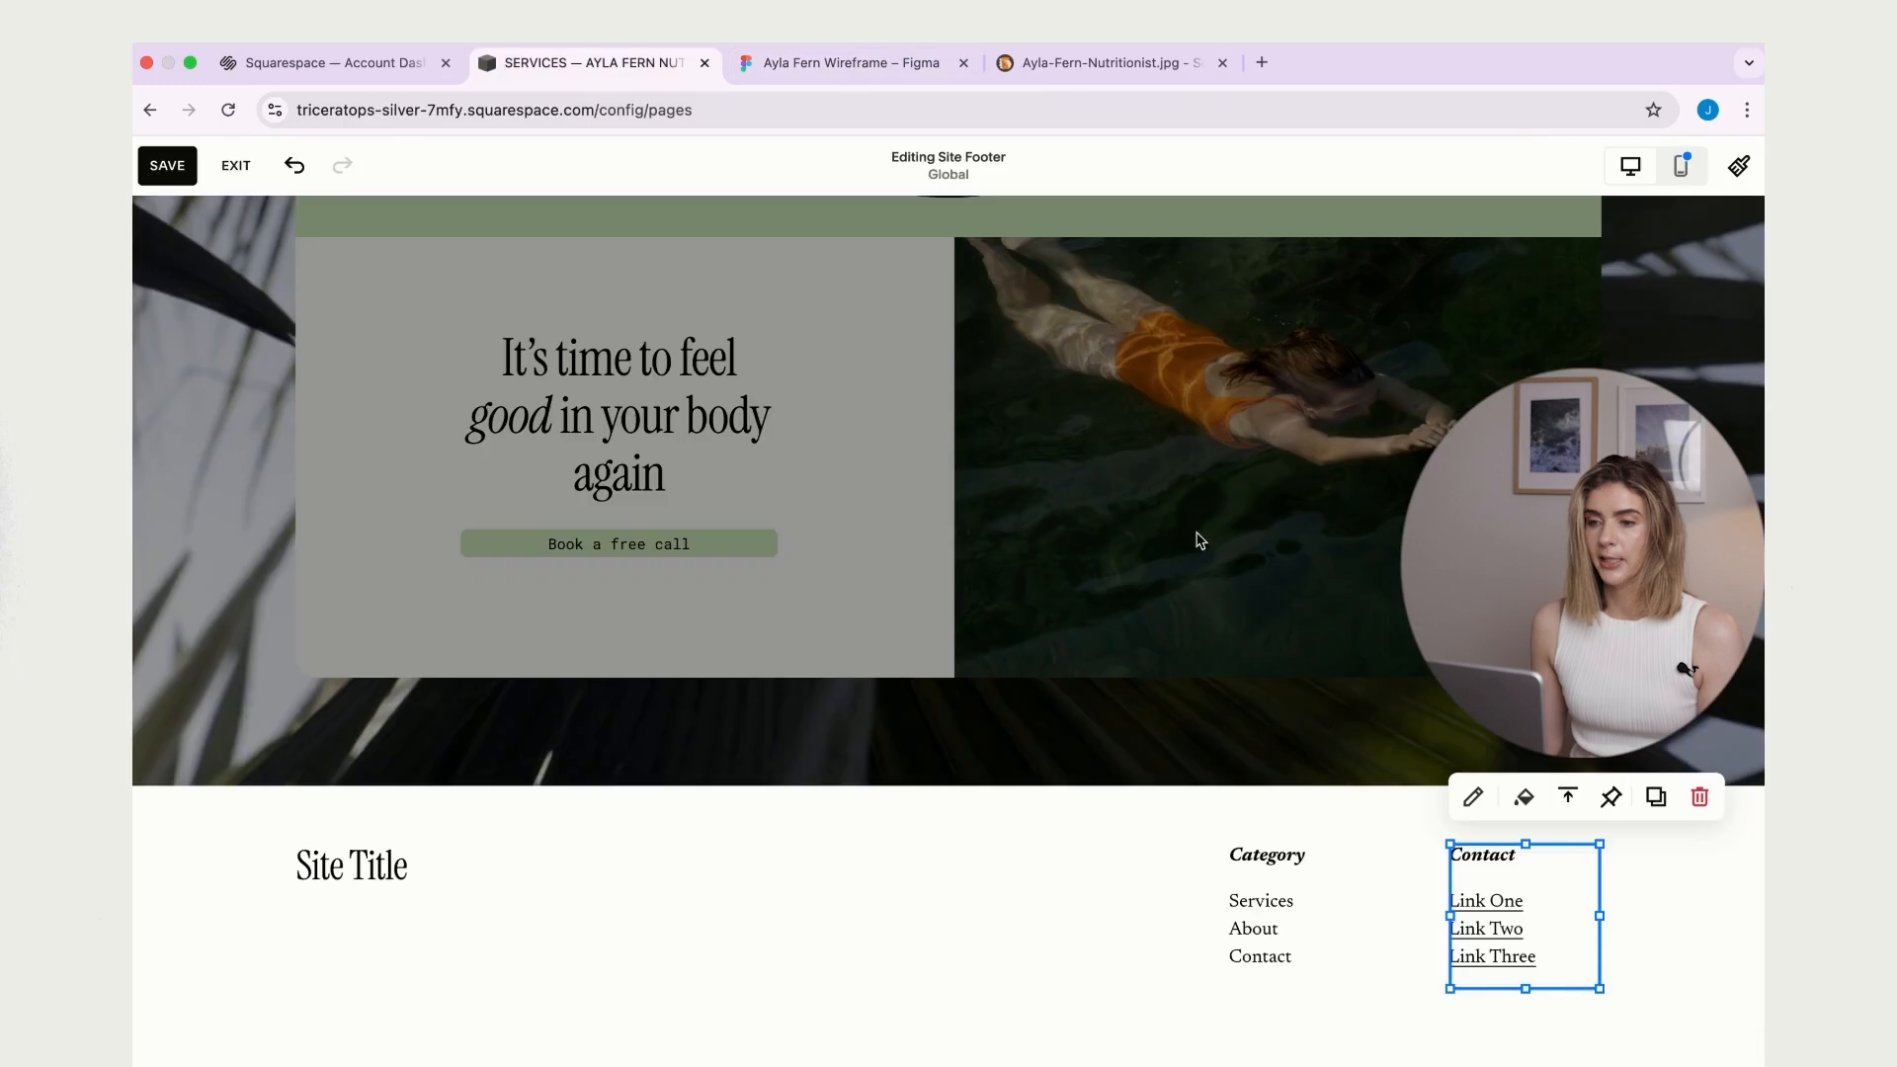
{"action": "left_click", "coordinate": [1549, 921]}
{"action": "left_click_drag", "start_coordinate": [1549, 958], "coordinate": [1426, 872]}
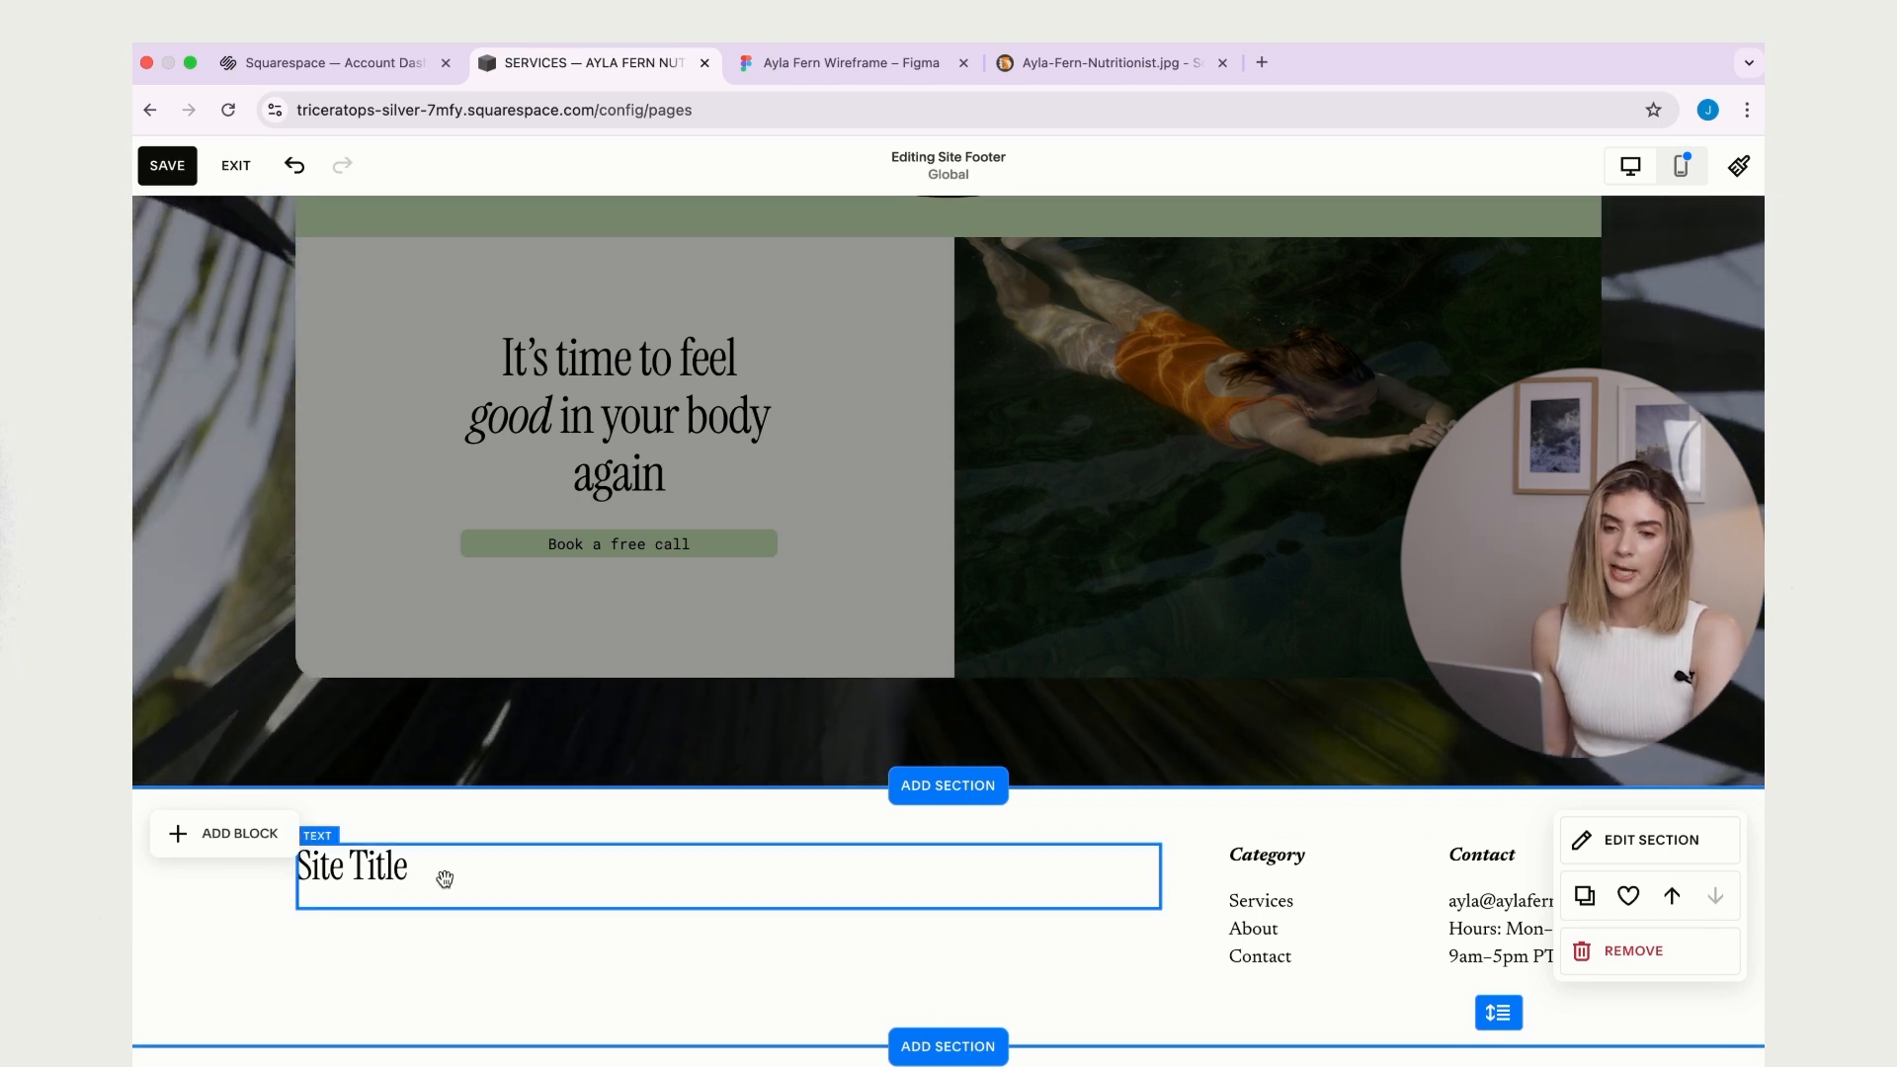
- Replace the footer's Site Title with the Ayla Fern logo image from the library
{"action": "left_click", "coordinate": [445, 879]}
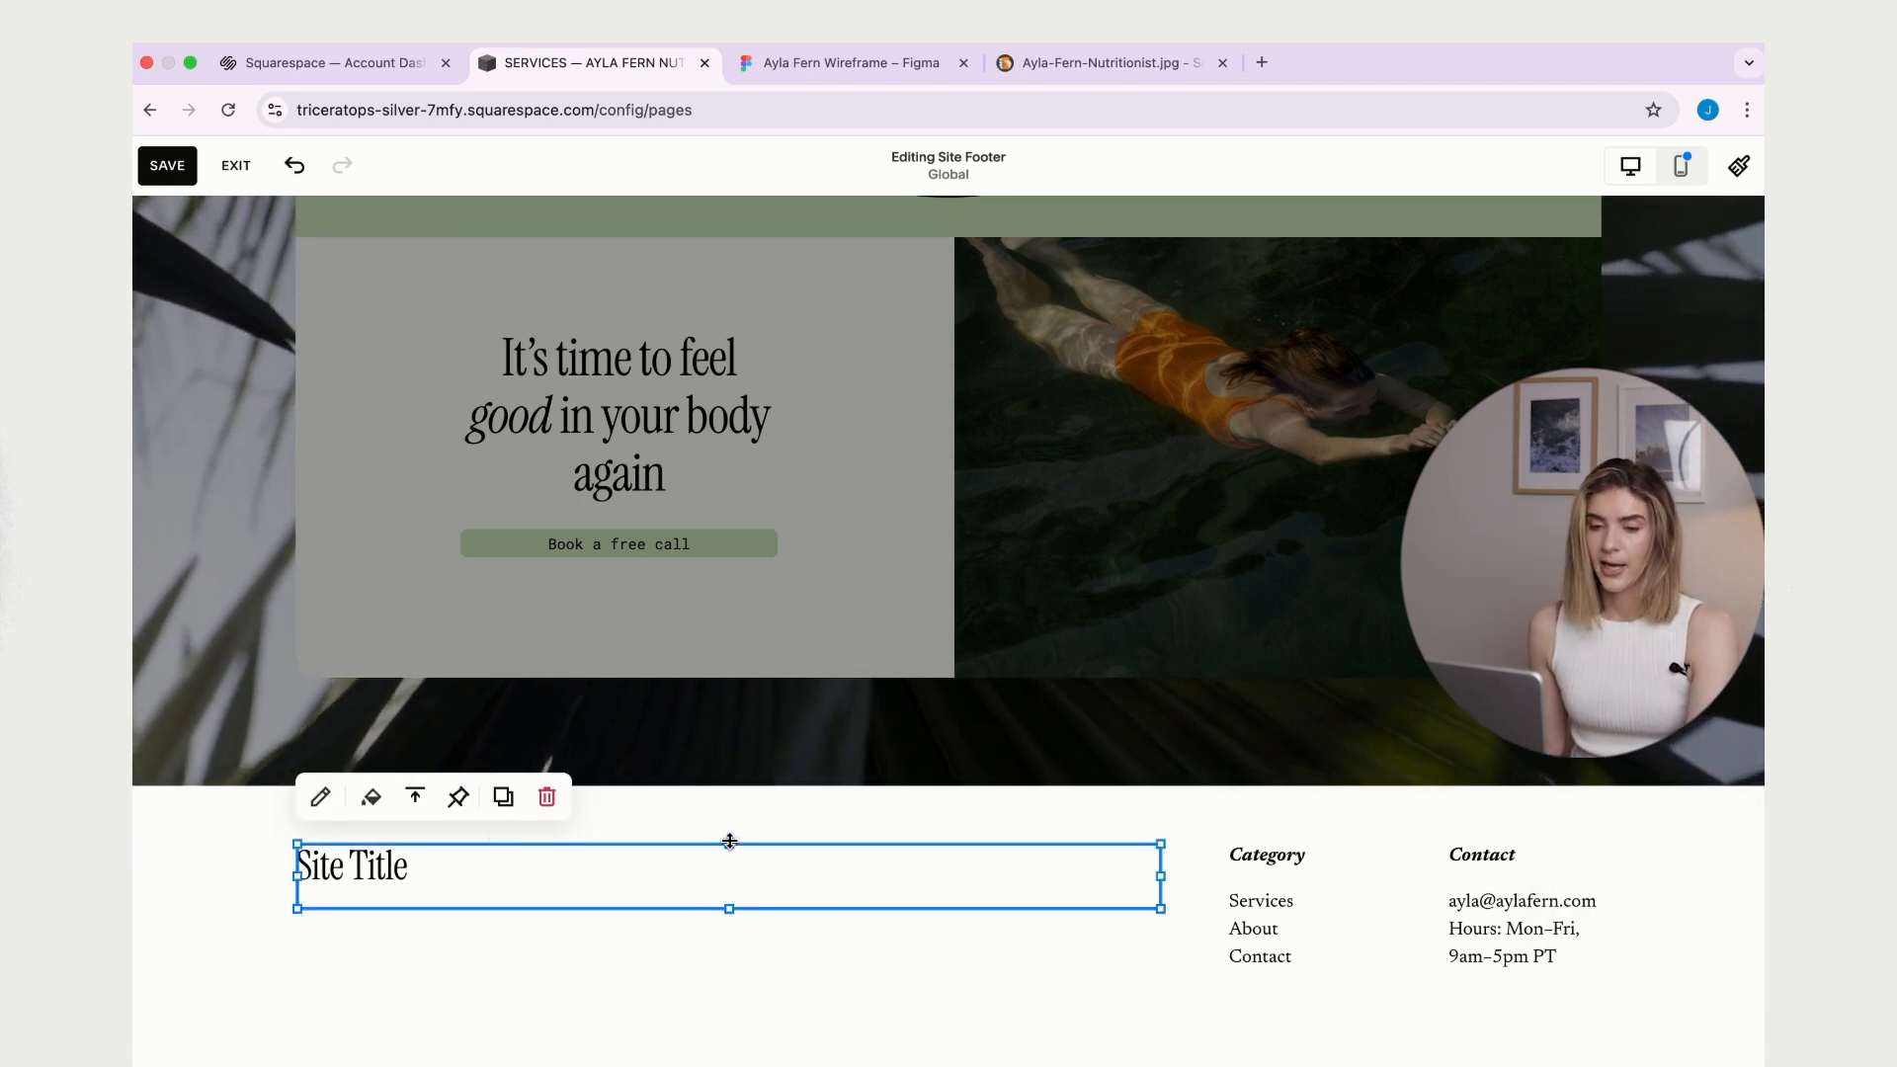
{"action": "left_click", "coordinate": [620, 933]}
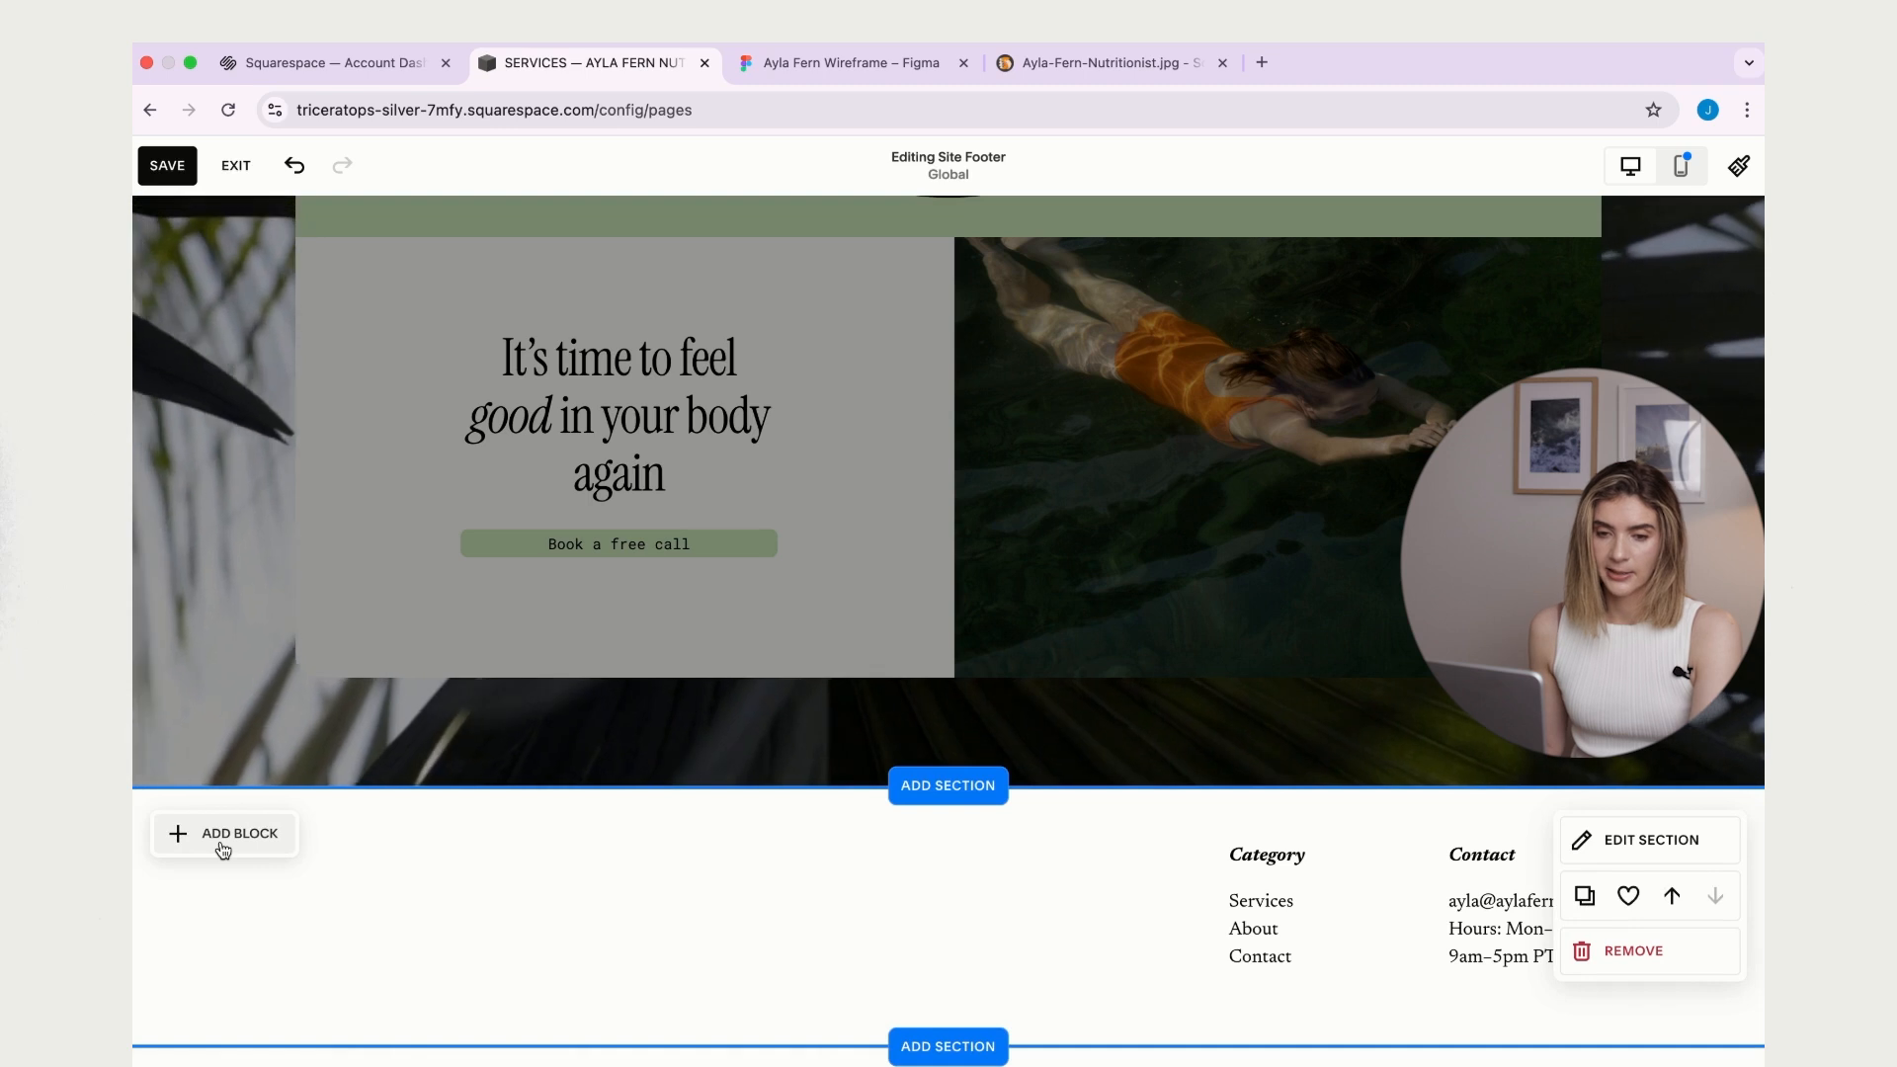
{"action": "left_click", "coordinate": [221, 836]}
{"action": "left_click", "coordinate": [437, 460]}
{"action": "left_click", "coordinate": [457, 1001]}
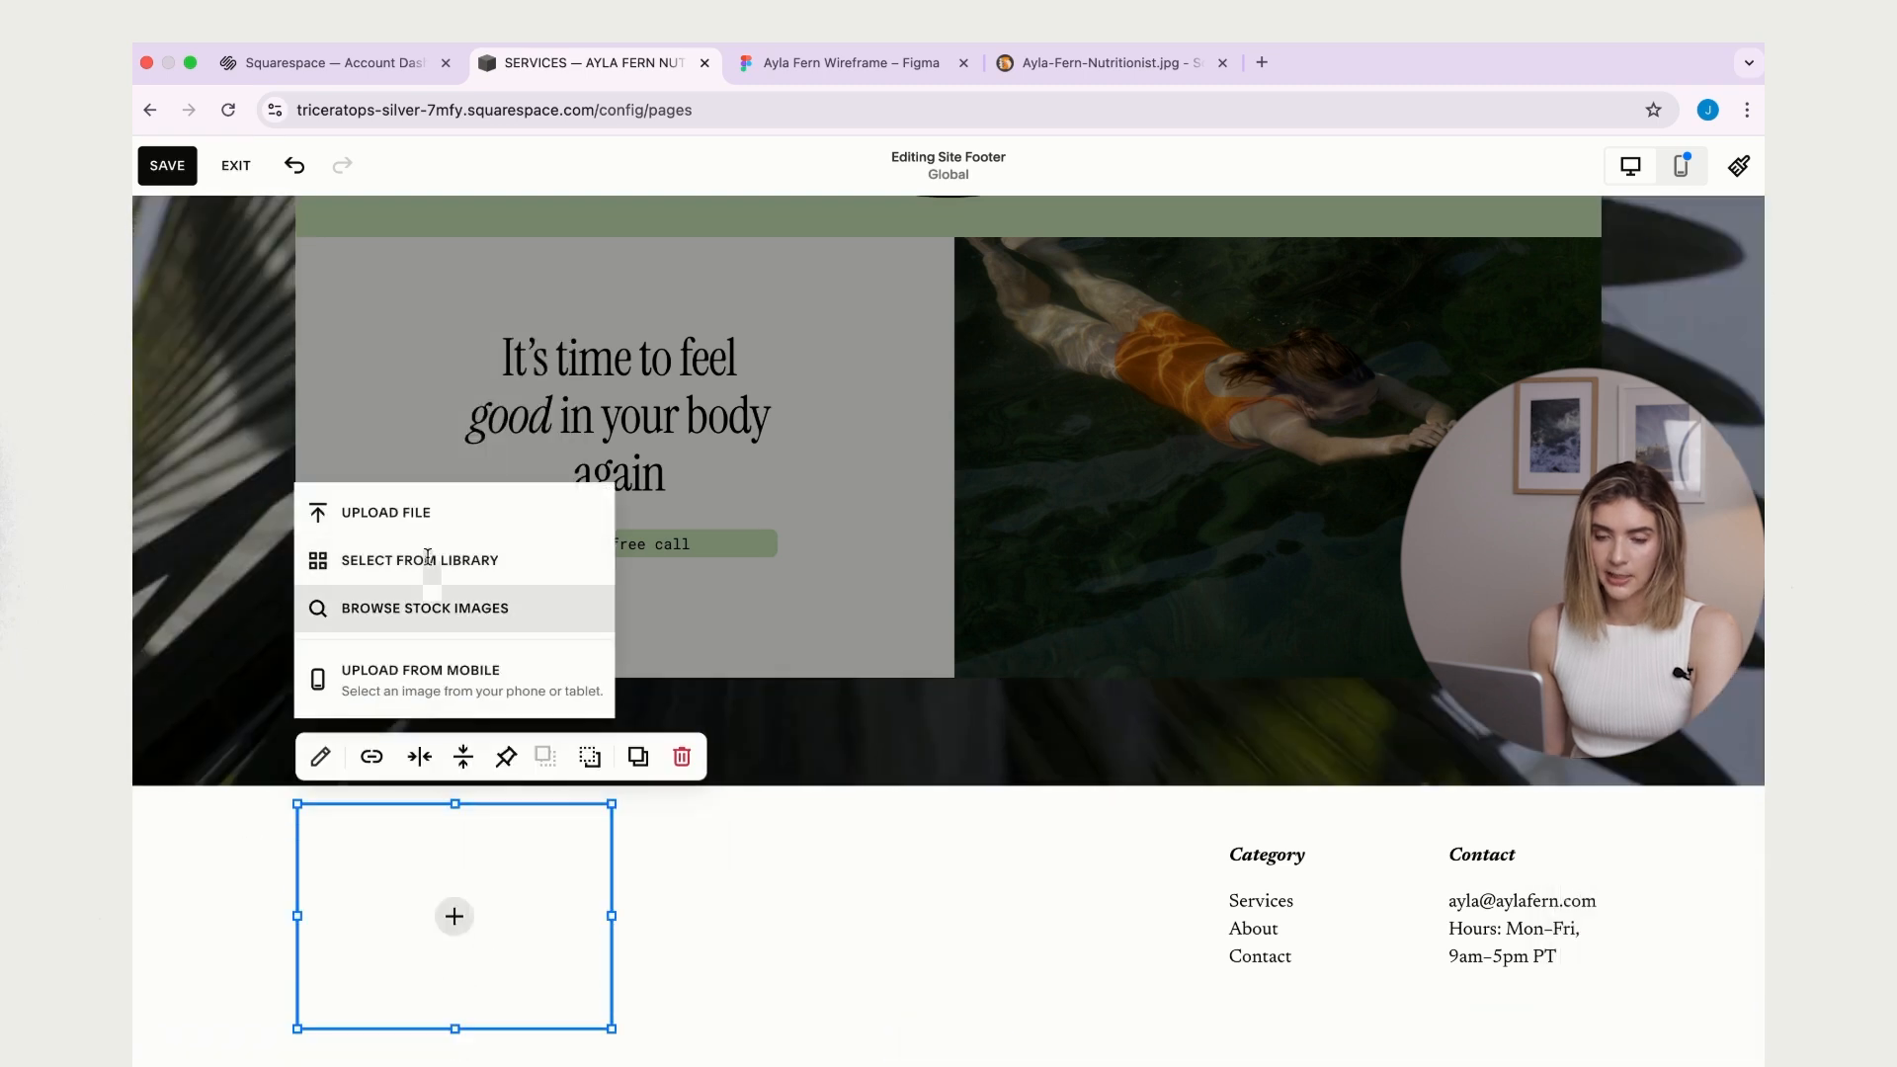
{"action": "left_click", "coordinate": [444, 562]}
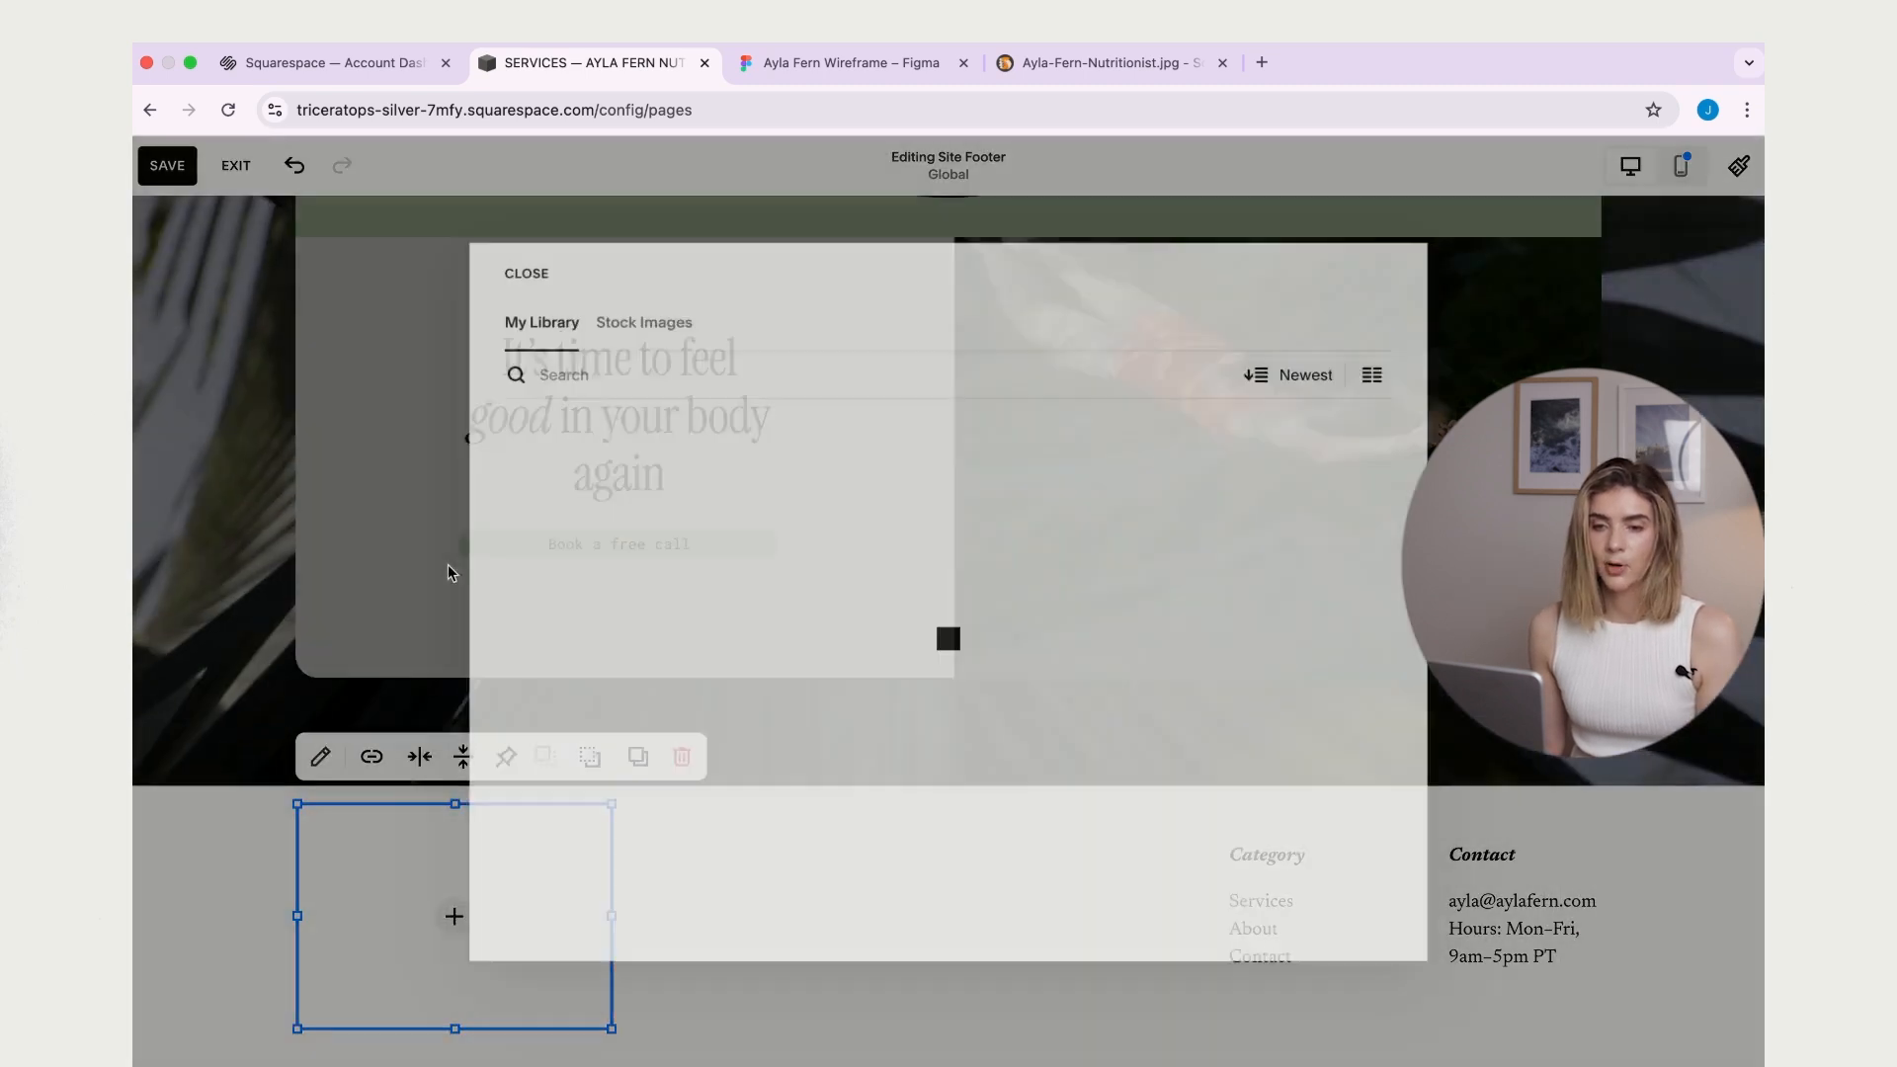
{"action": "scroll", "coordinate": [929, 592], "scroll_direction": "down", "scroll_amount": 5}
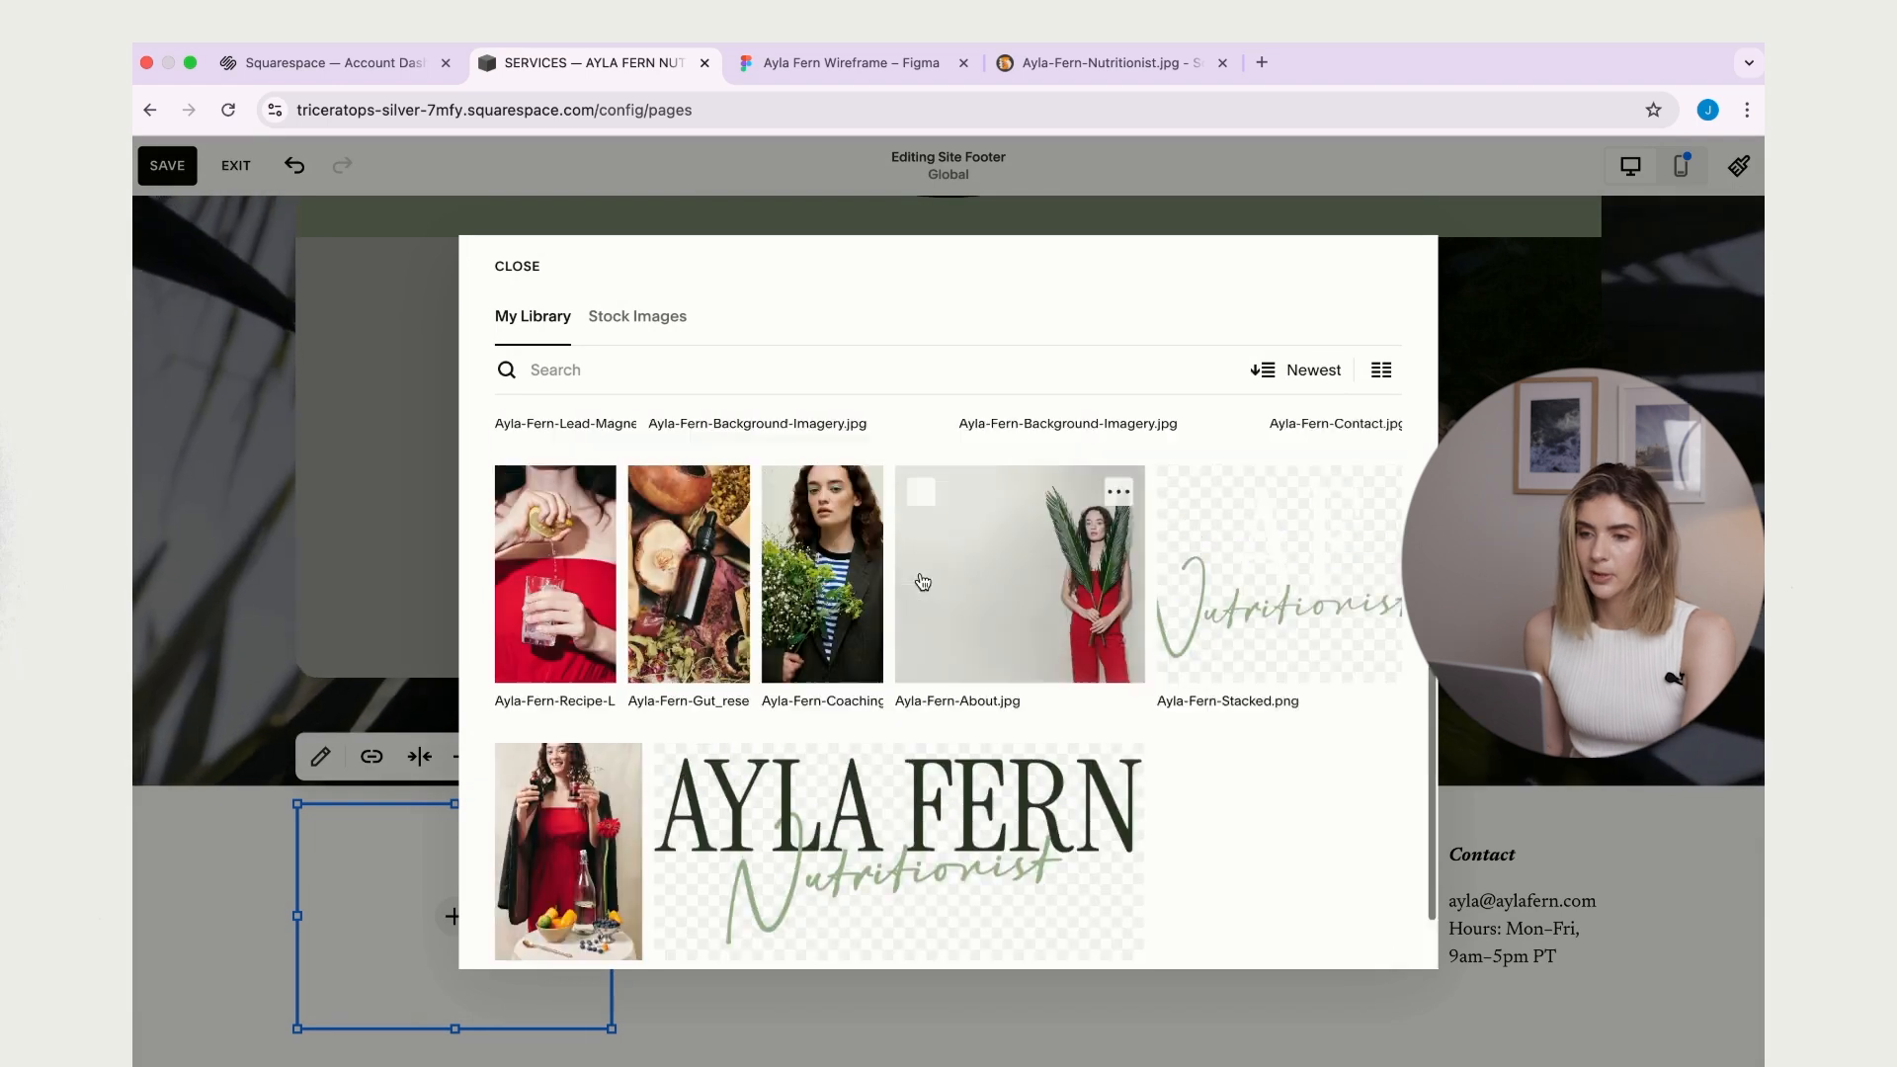
{"action": "left_click", "coordinate": [889, 777]}
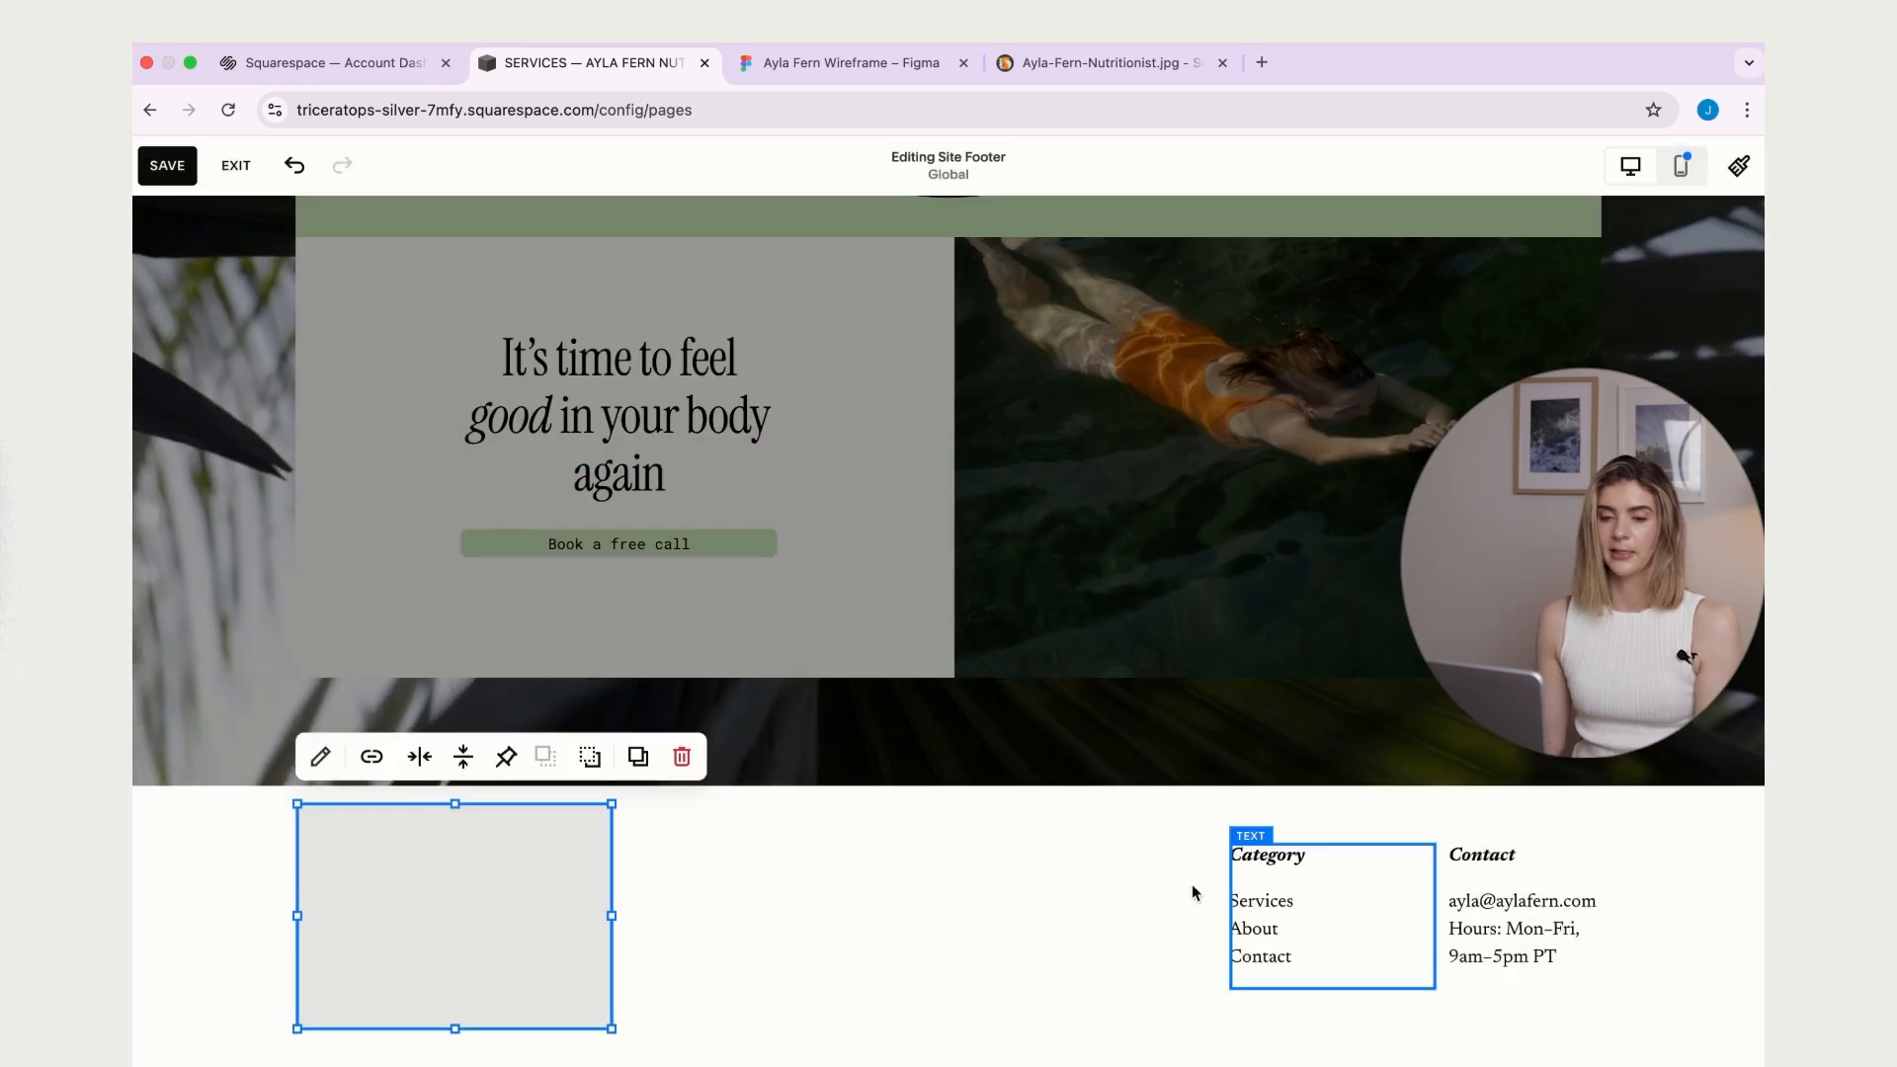
- Shrink and lower the logo, then move the social links block under it
{"action": "mouse_move", "coordinate": [447, 931]}
{"action": "left_mouse_down"}
{"action": "mouse_move", "coordinate": [447, 906]}
{"action": "mouse_move", "coordinate": [448, 941]}
{"action": "left_mouse_up"}
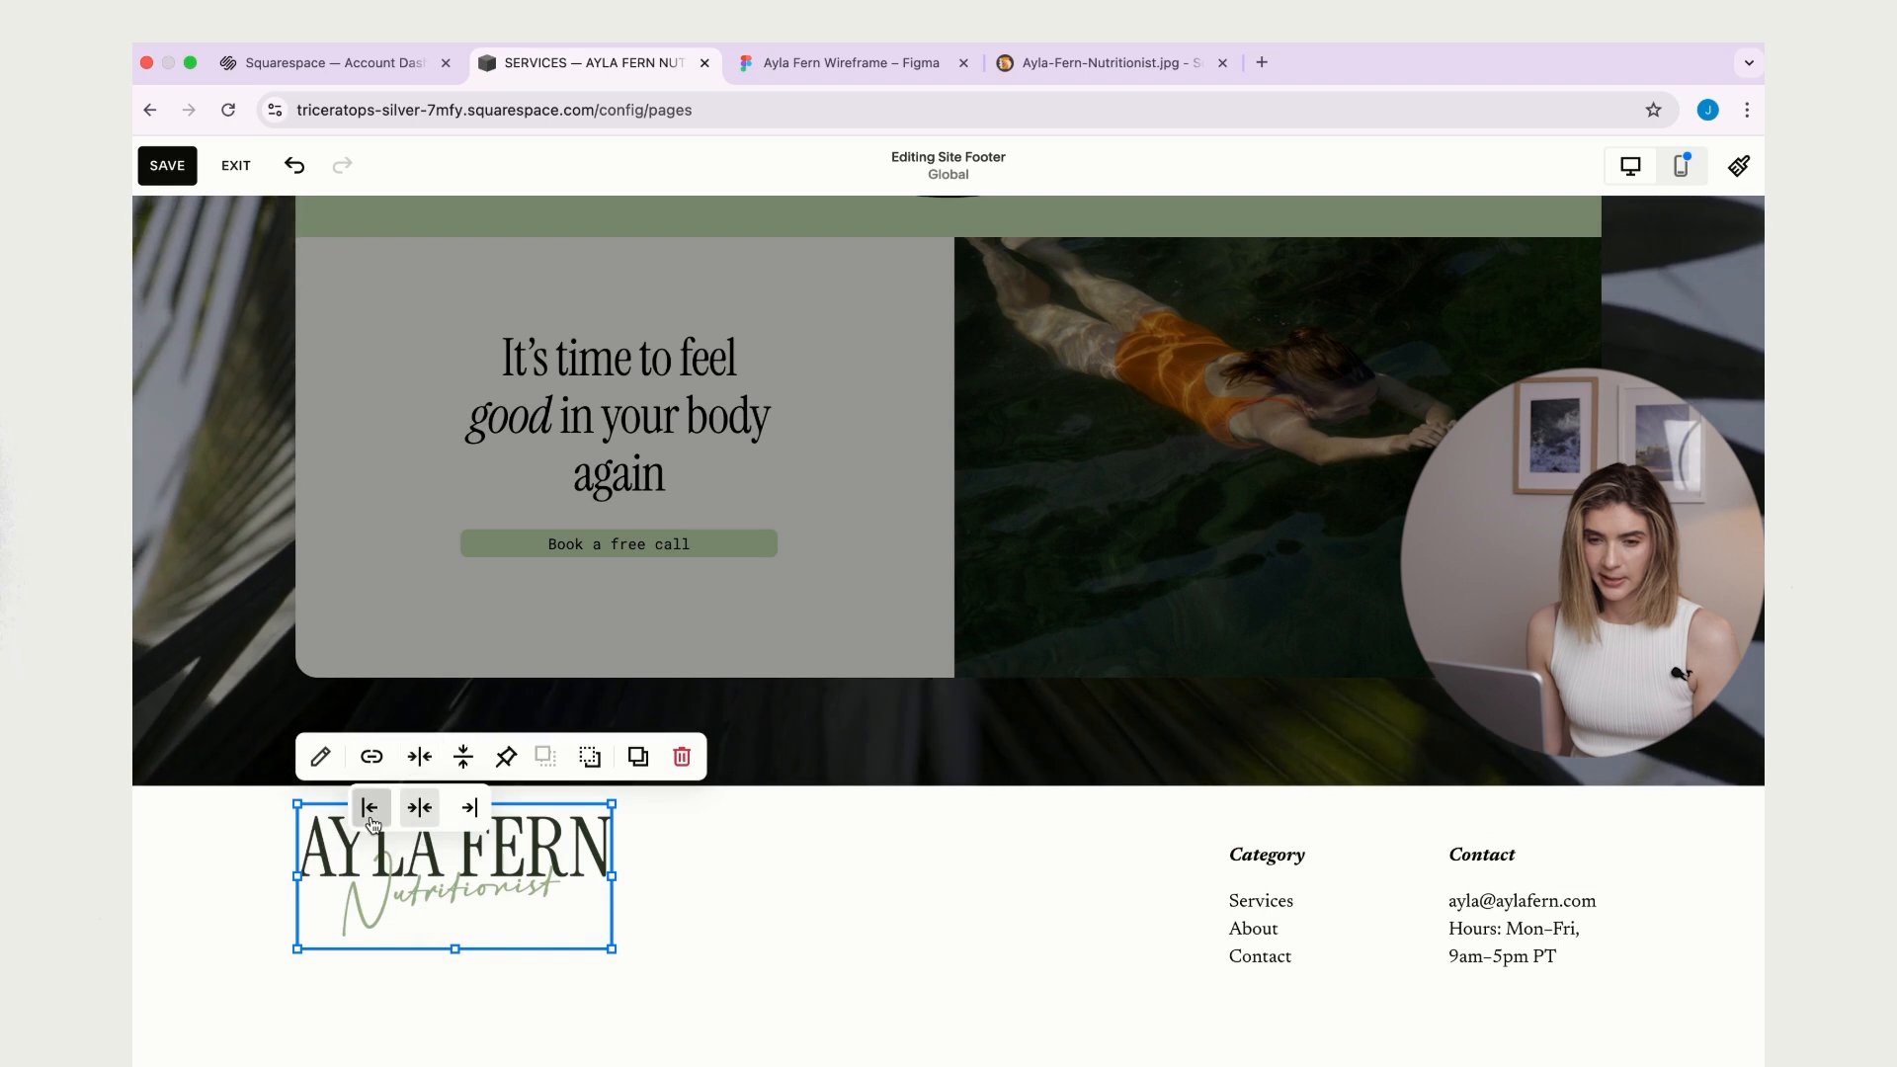
{"action": "left_click", "coordinate": [940, 901]}
{"action": "left_click", "coordinate": [457, 892]}
{"action": "left_click_drag", "start_coordinate": [458, 952], "coordinate": [533, 923]}
{"action": "left_click", "coordinate": [728, 895]}
{"action": "left_click_drag", "start_coordinate": [455, 850], "coordinate": [455, 889]}
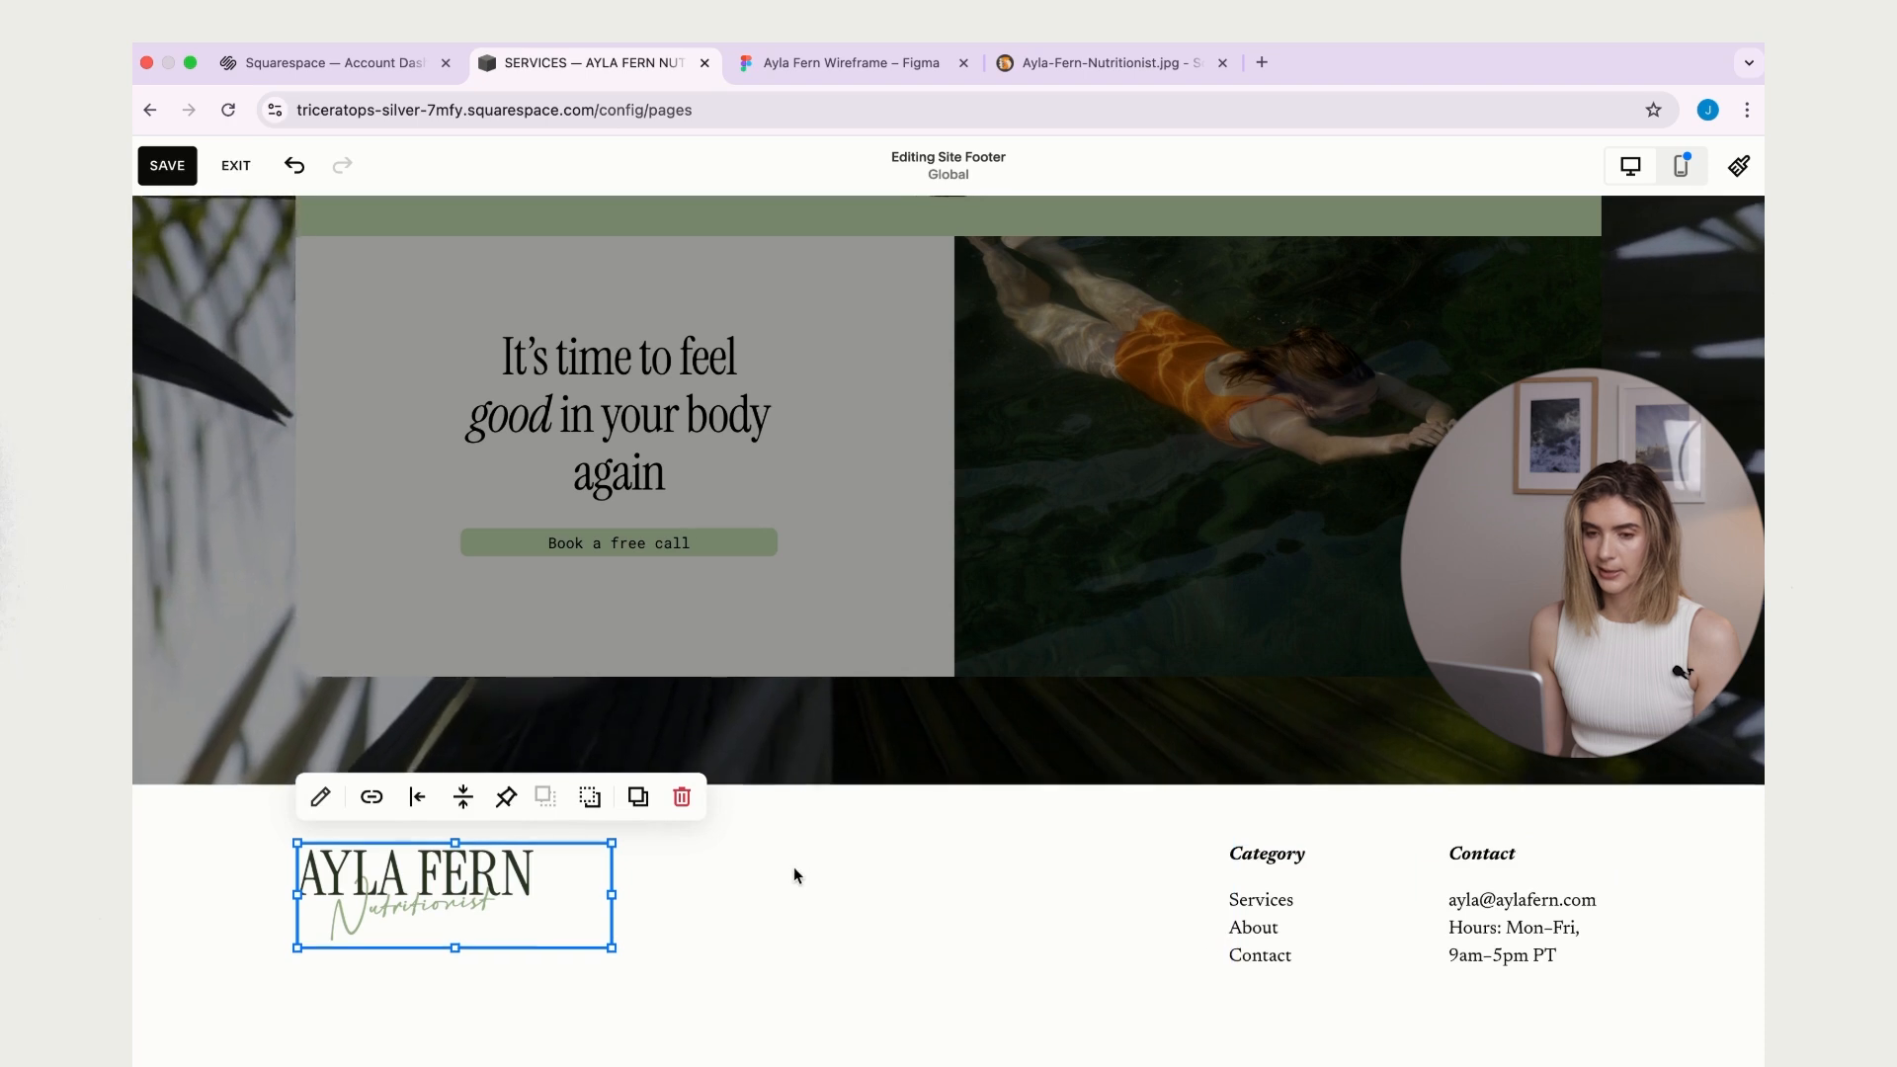
{"action": "scroll", "coordinate": [835, 840], "scroll_direction": "down", "scroll_amount": 2}
{"action": "left_click", "coordinate": [555, 963]}
{"action": "left_click_drag", "start_coordinate": [563, 909], "coordinate": [595, 950]}
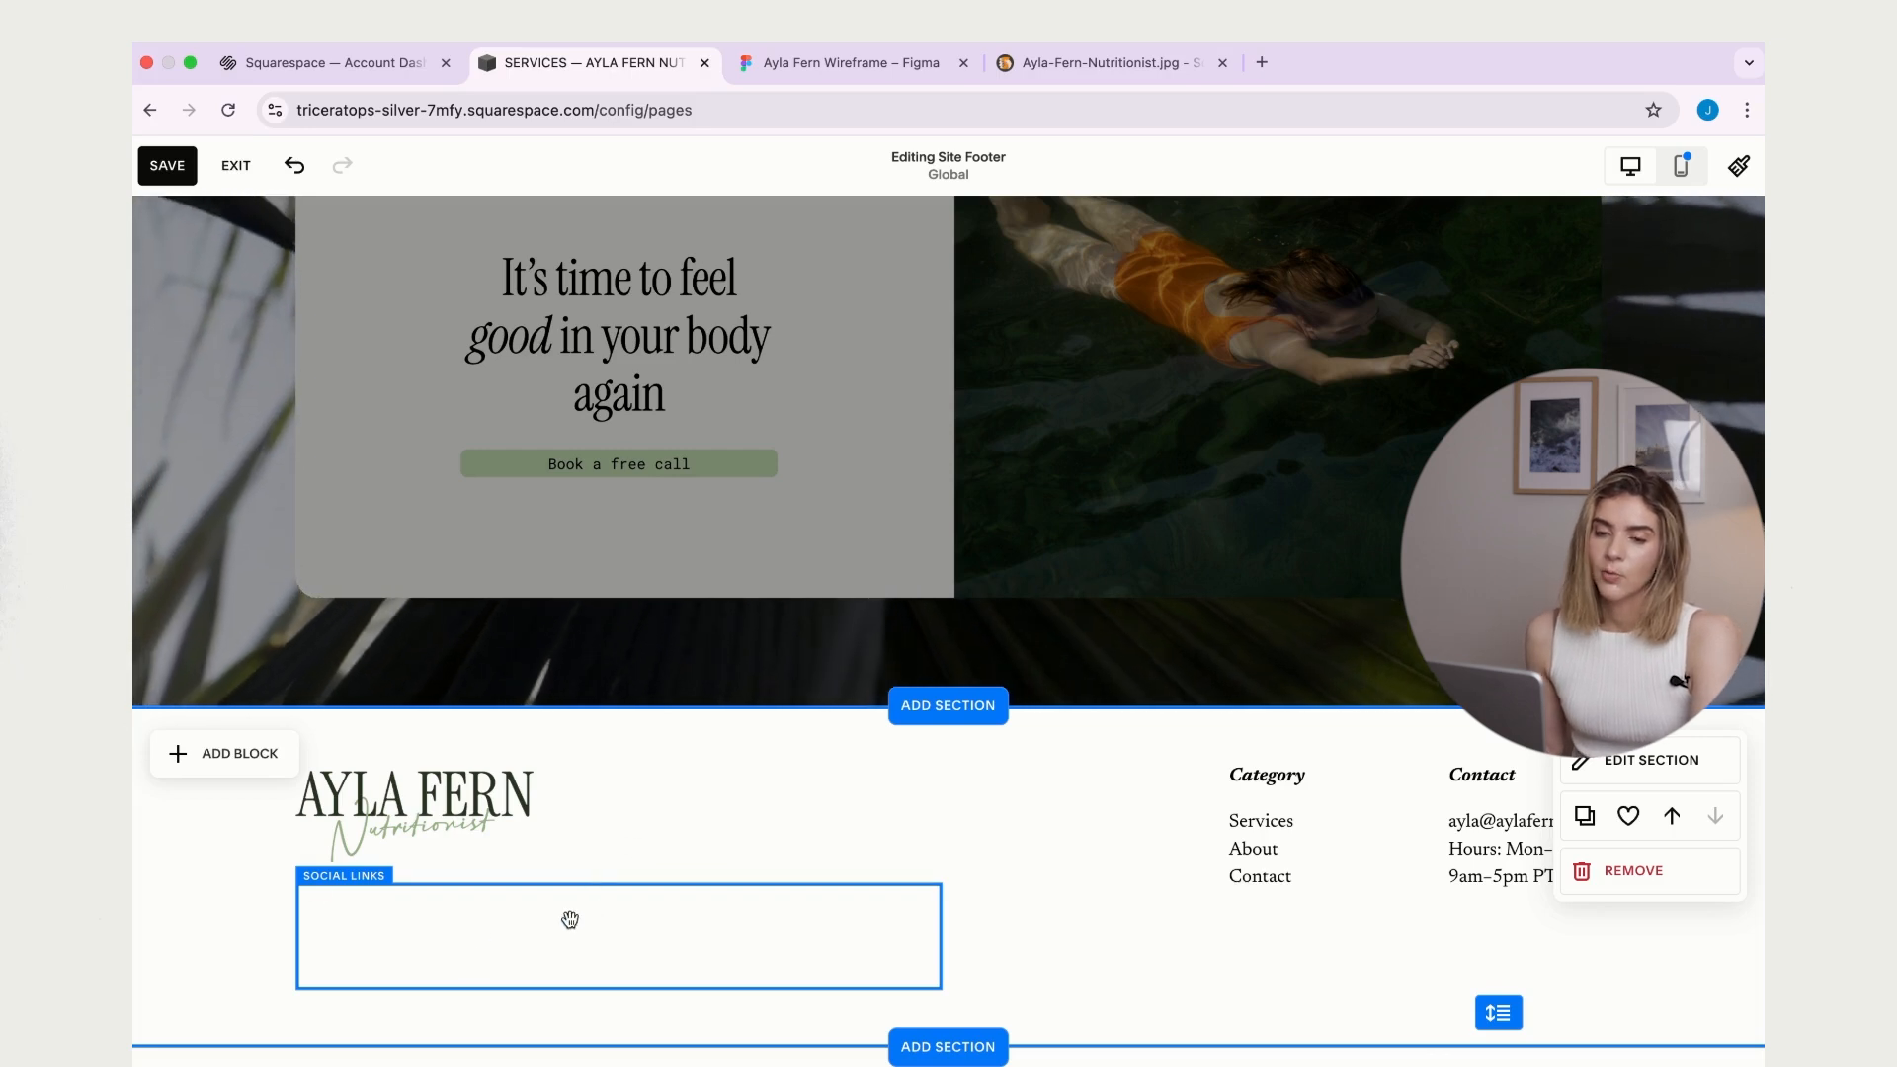
{"action": "left_click", "coordinate": [563, 919]}
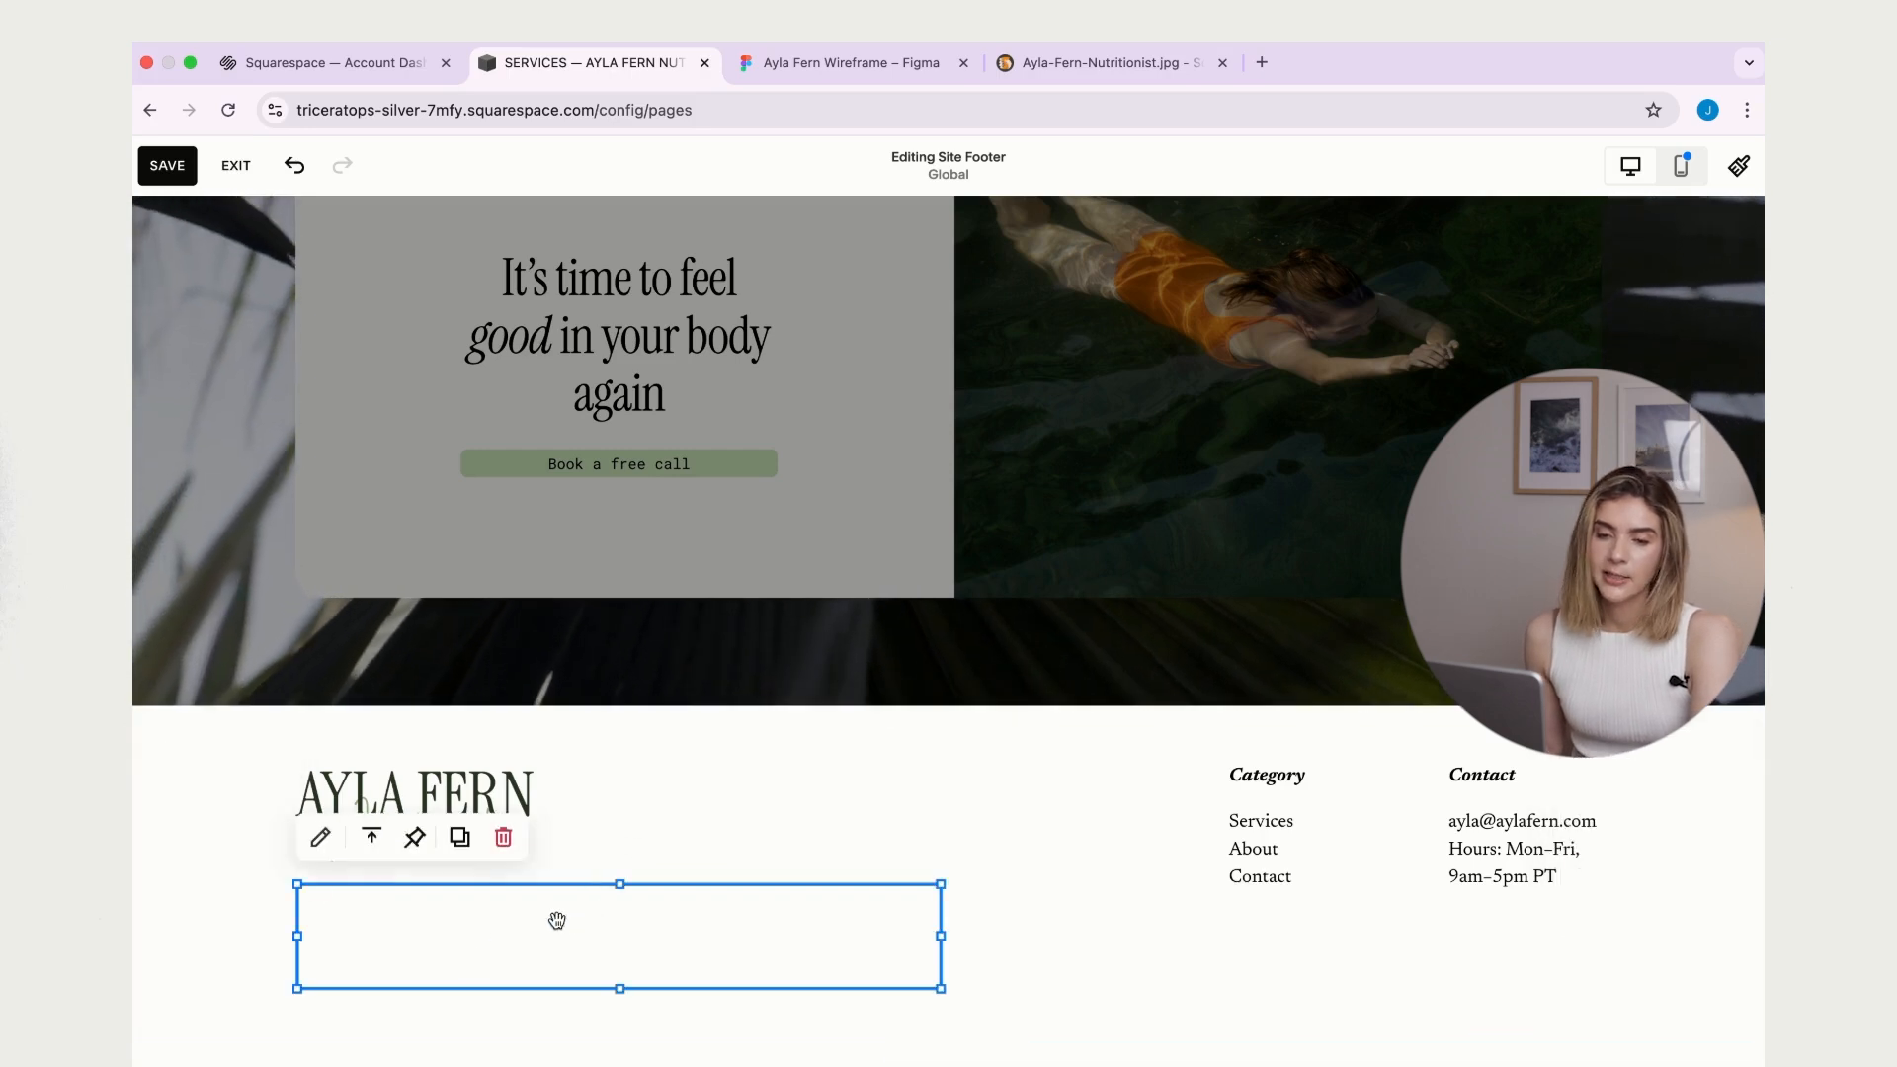
{"action": "left_click", "coordinate": [322, 840]}
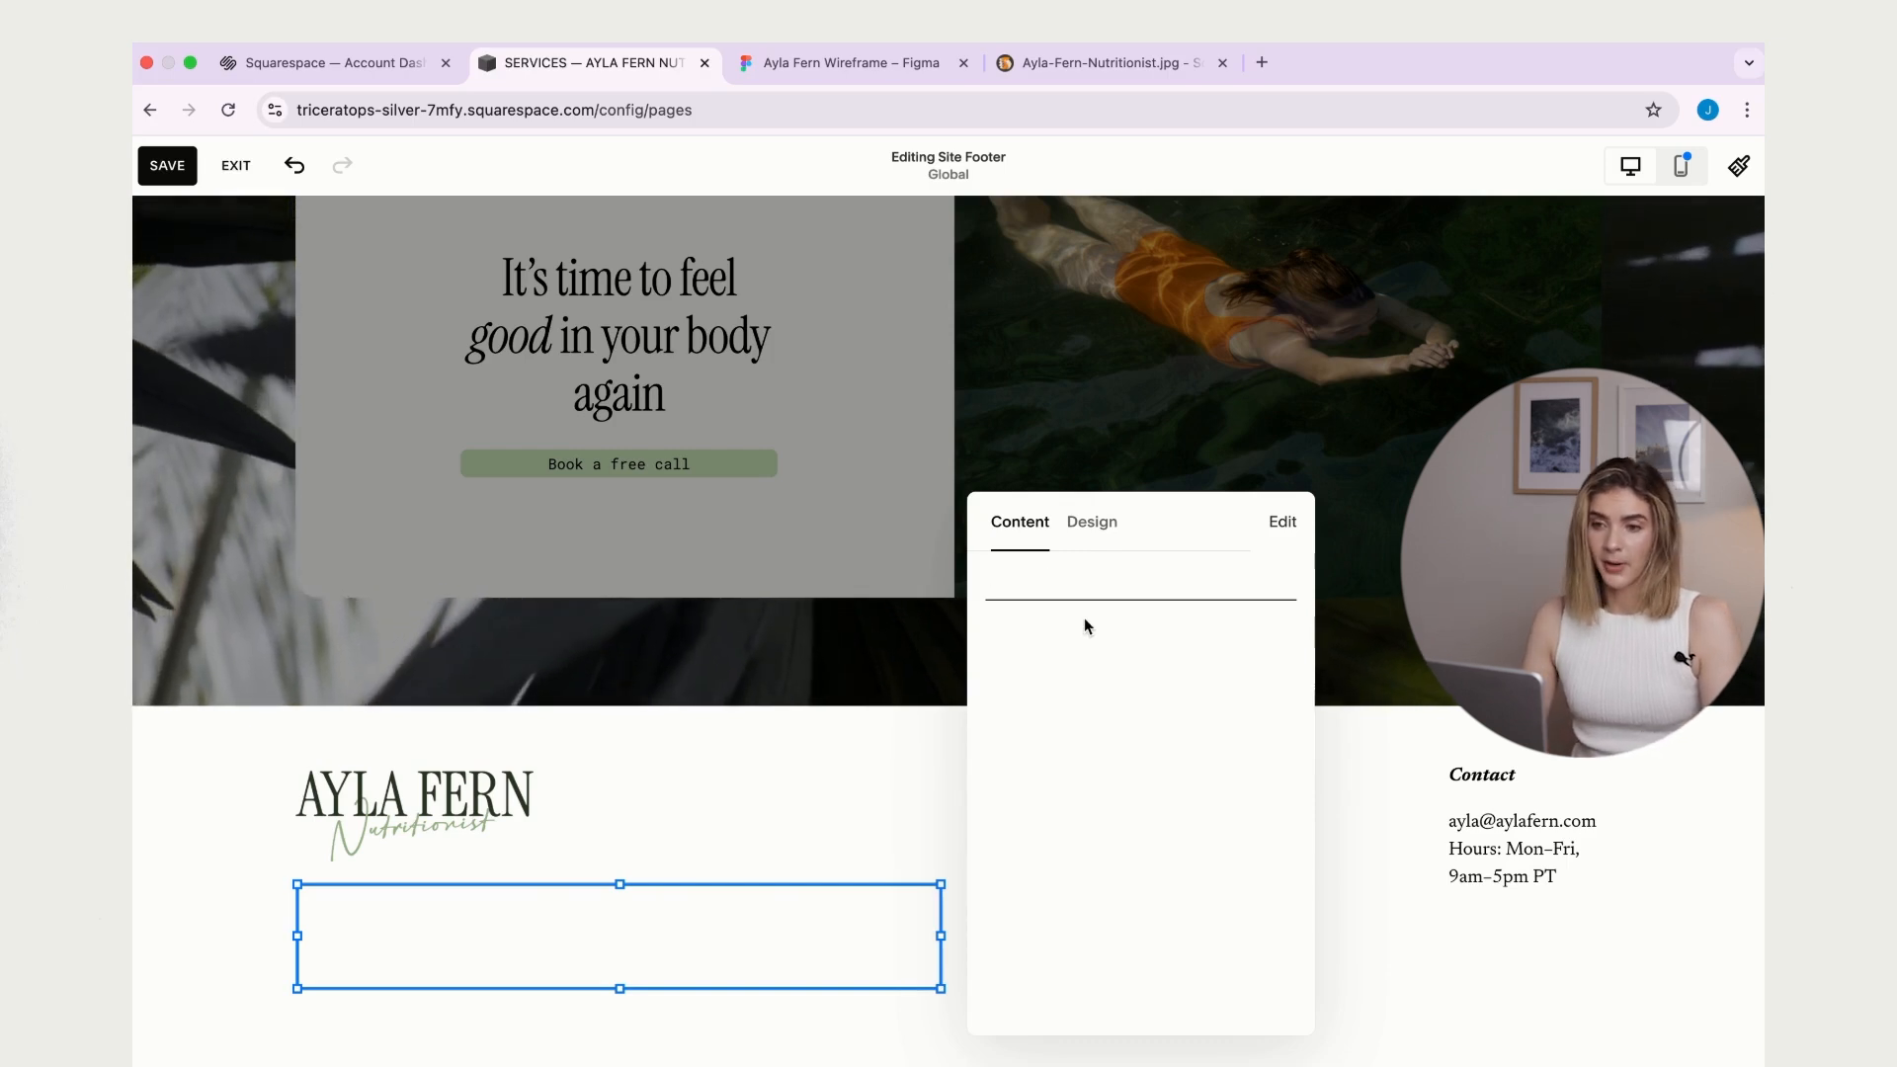
{"action": "type", "text": "www"}
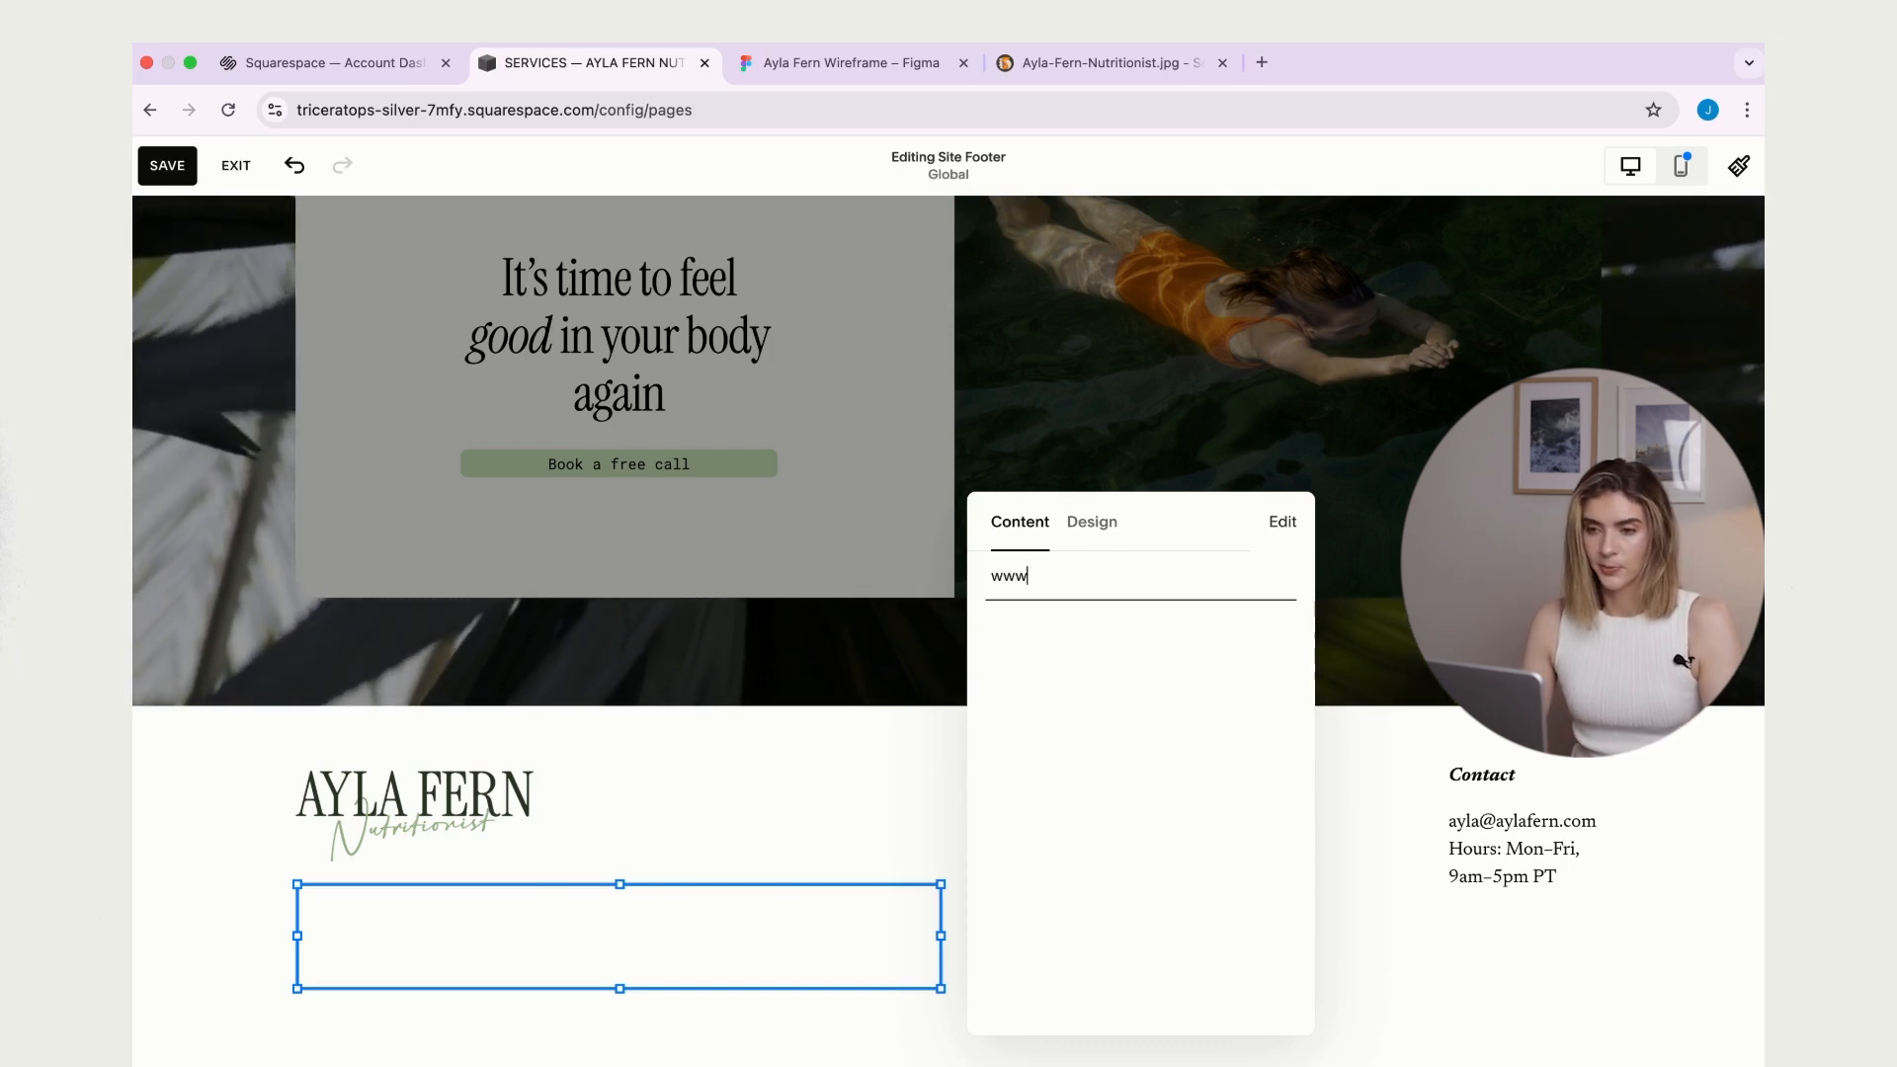
{"action": "type", "text": ".youtube.com"}
{"action": "key", "text": "Return"}
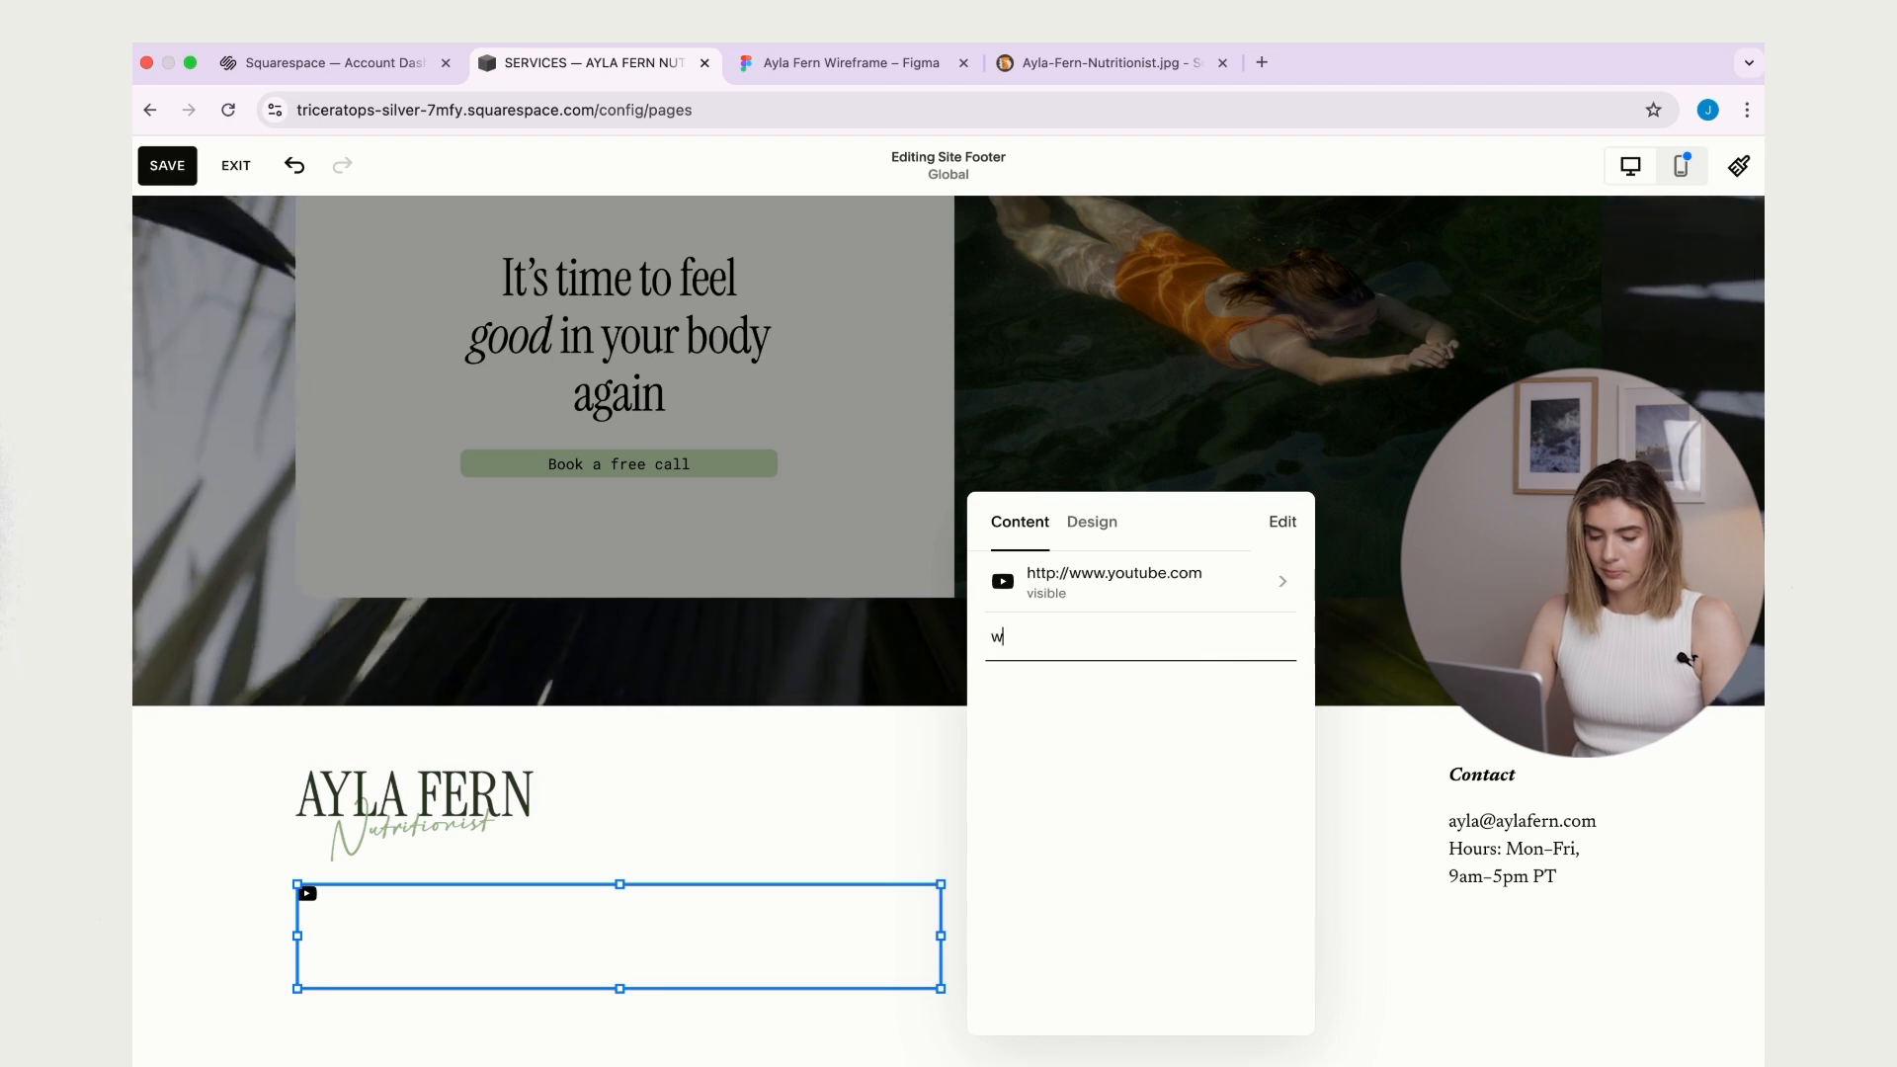
{"action": "type", "text": "www.twitter.cim"}
{"action": "key", "text": "BackSpace"}
{"action": "key", "text": "BackSpace"}
{"action": "type", "text": "om"}
{"action": "key", "text": "Return"}
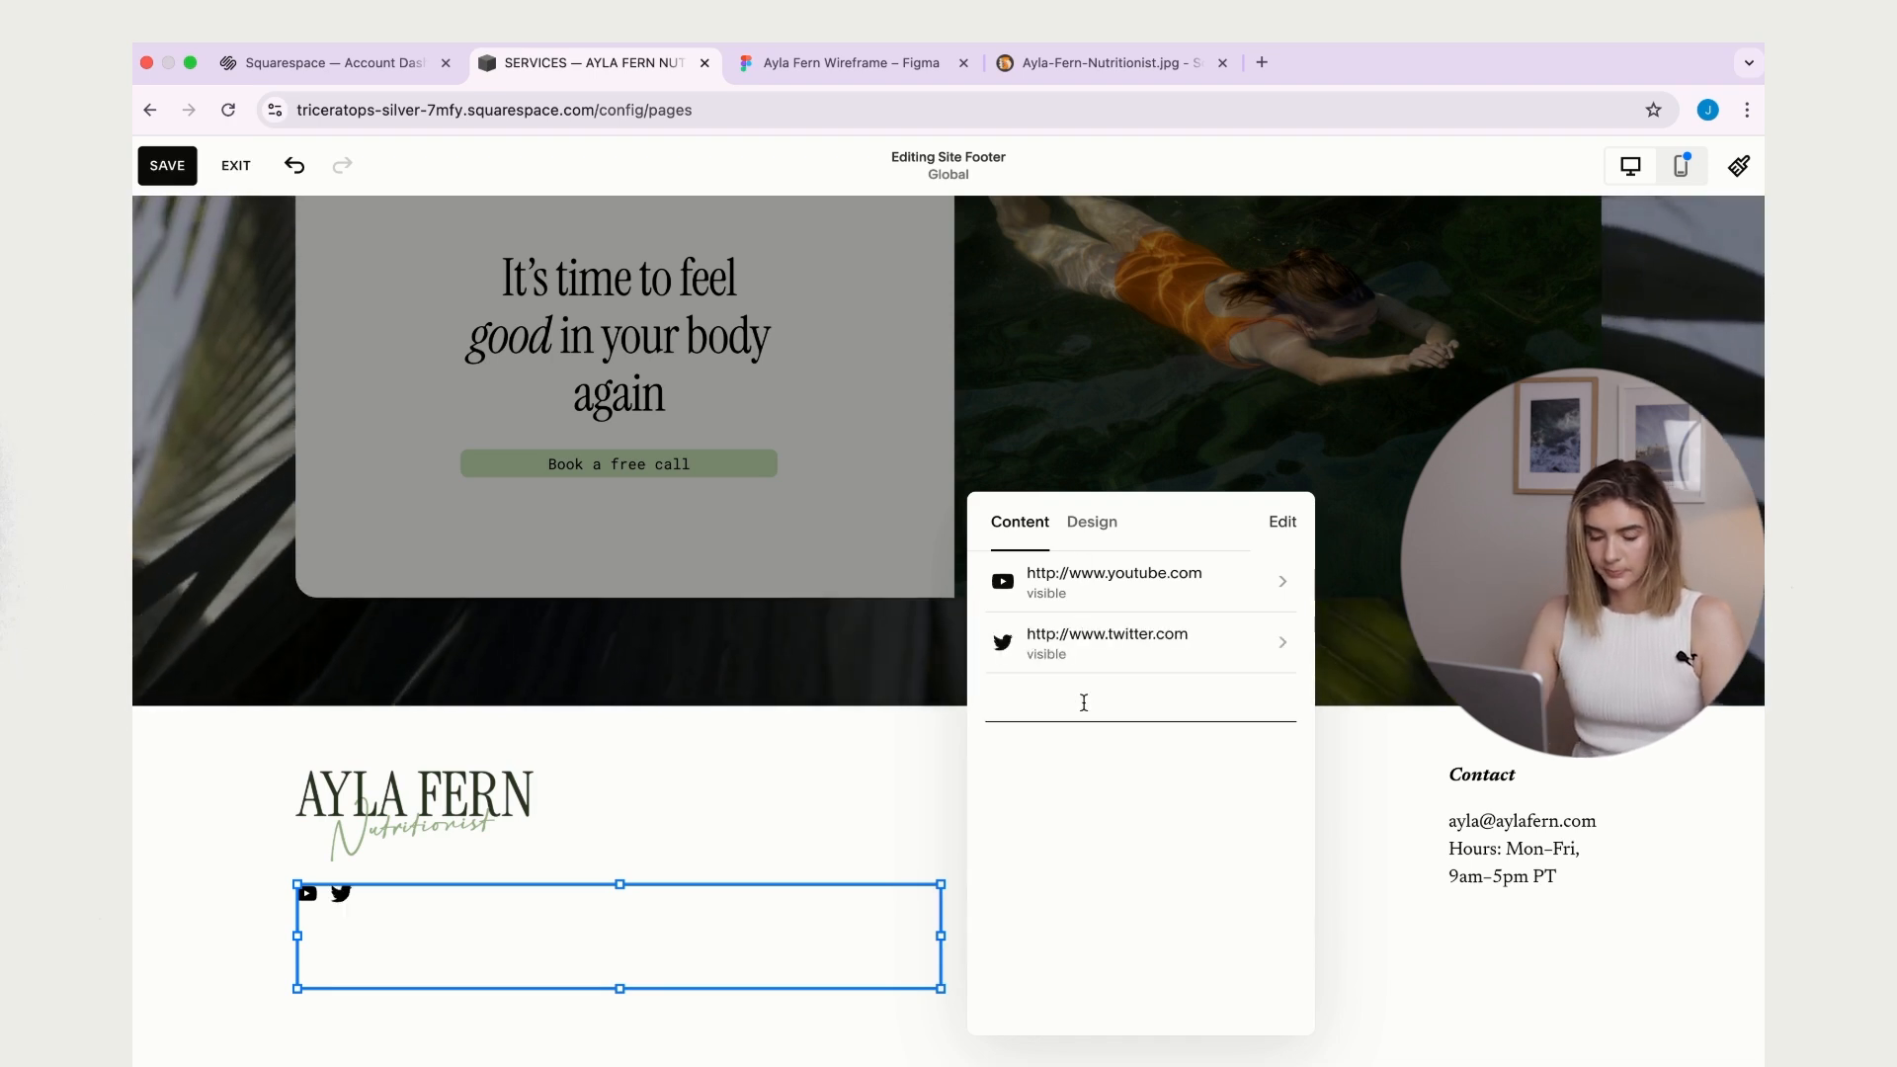
{"action": "type", "text": "www.instagram.com"}
{"action": "key", "text": "Return"}
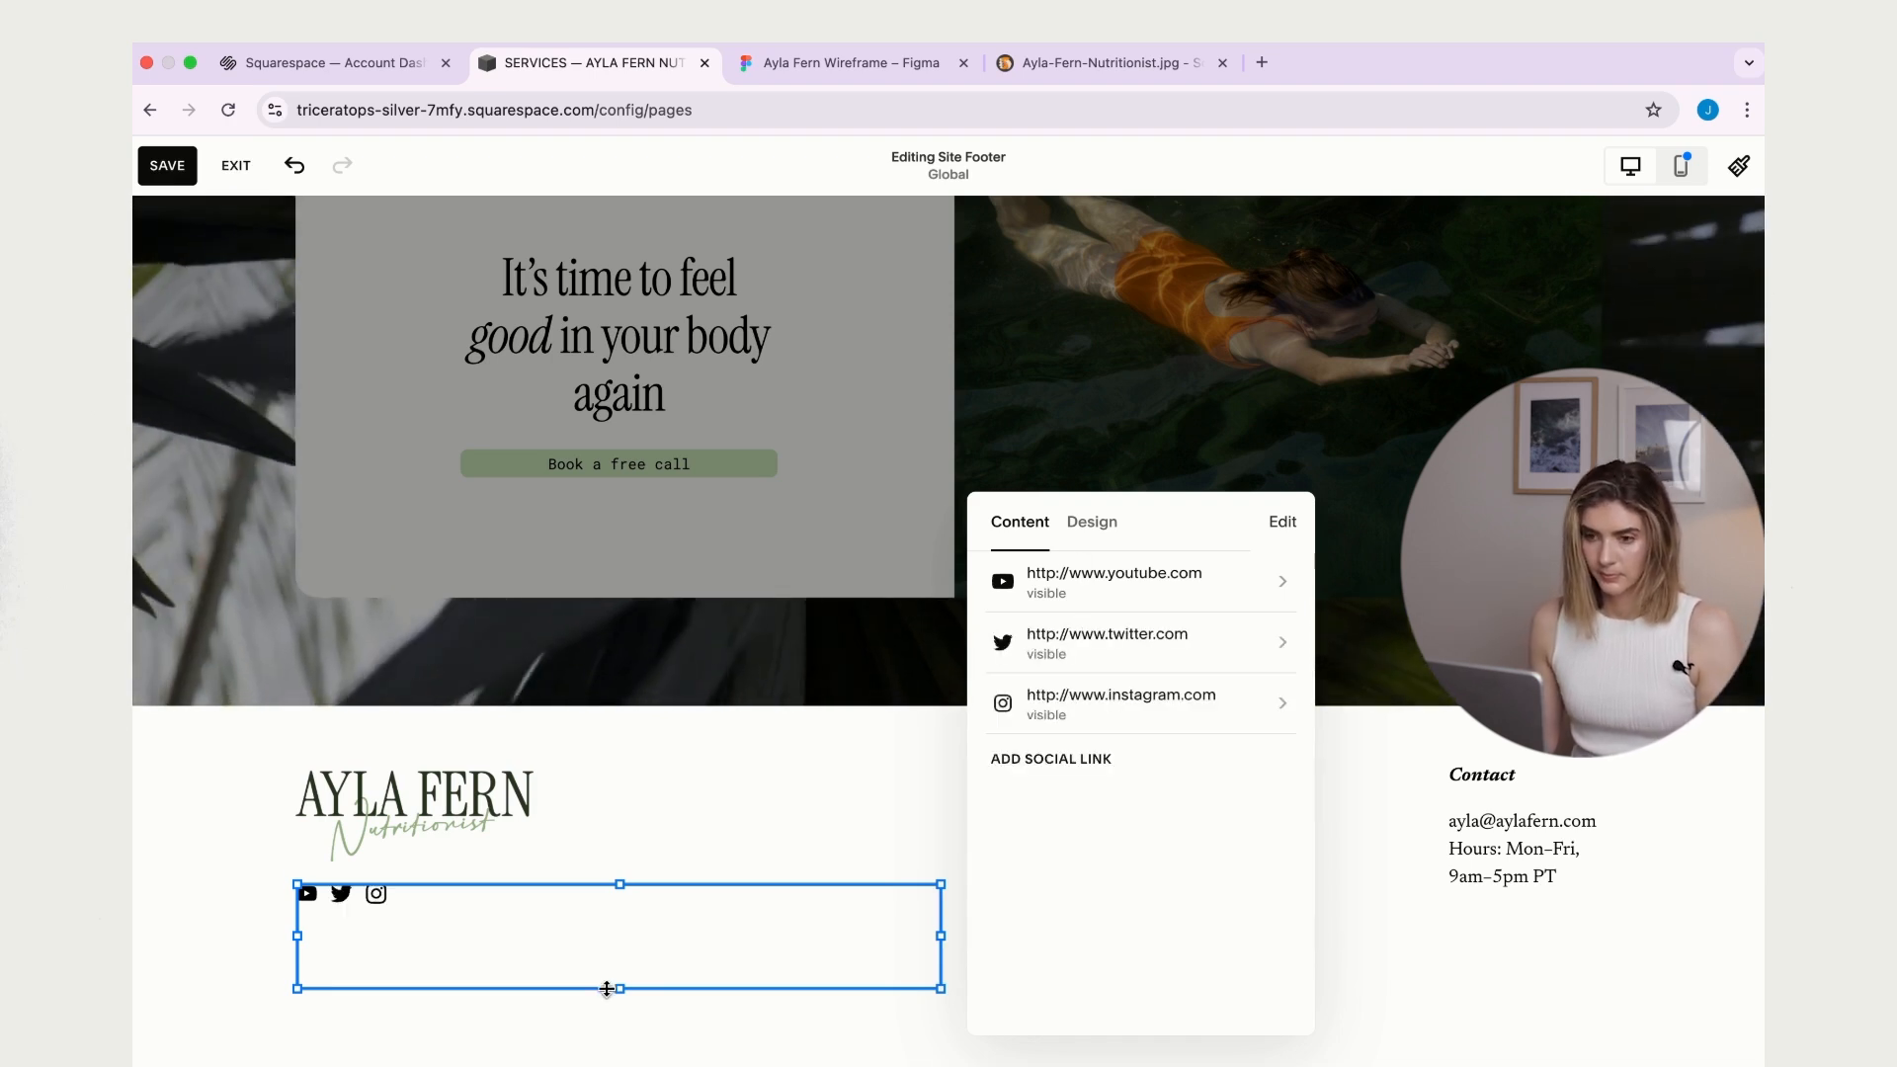
- Close the social links editor and drag the footer section taller
{"action": "left_click", "coordinate": [676, 759]}
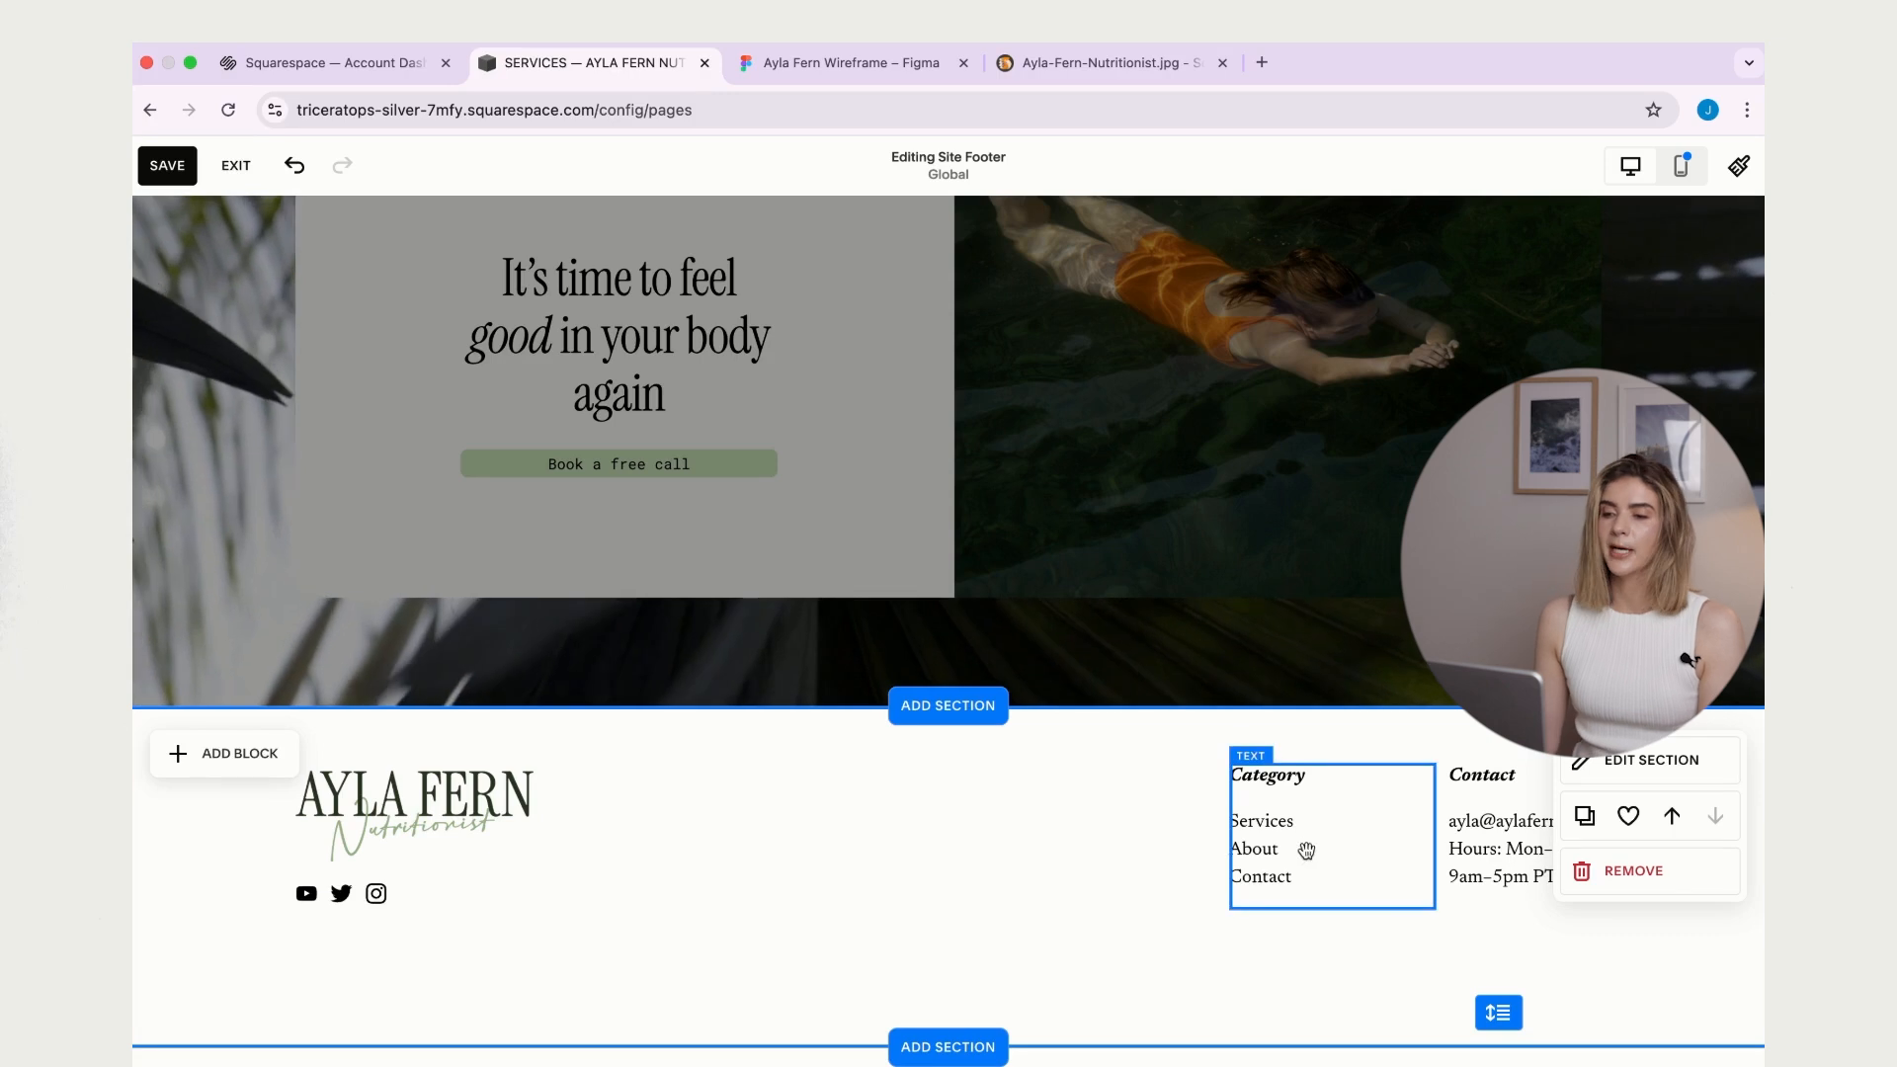
{"action": "left_click_drag", "start_coordinate": [1497, 1012], "coordinate": [1494, 1059]}
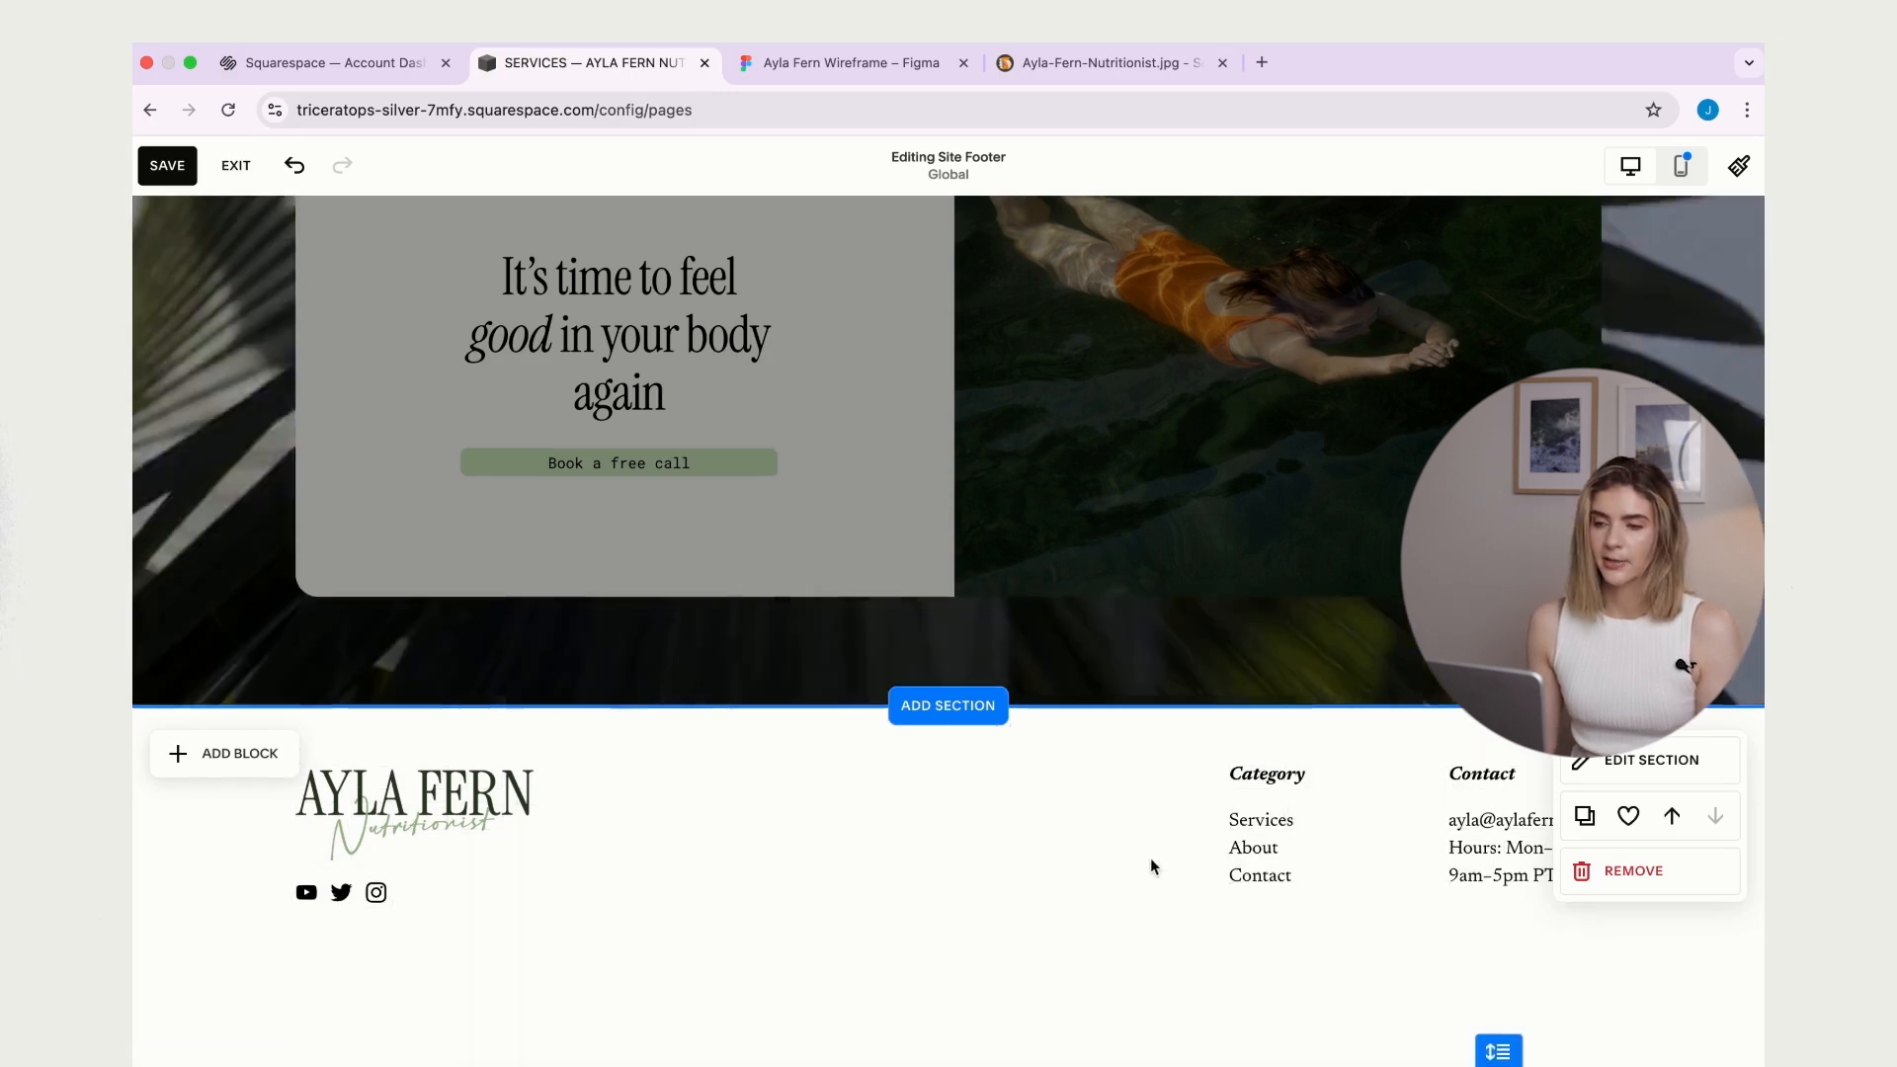
{"action": "scroll", "coordinate": [1106, 865], "scroll_direction": "down", "scroll_amount": 1}
- Add a footer text block reading 'Privacy Policy / Terms and Conditions'
{"action": "left_click", "coordinate": [399, 757]}
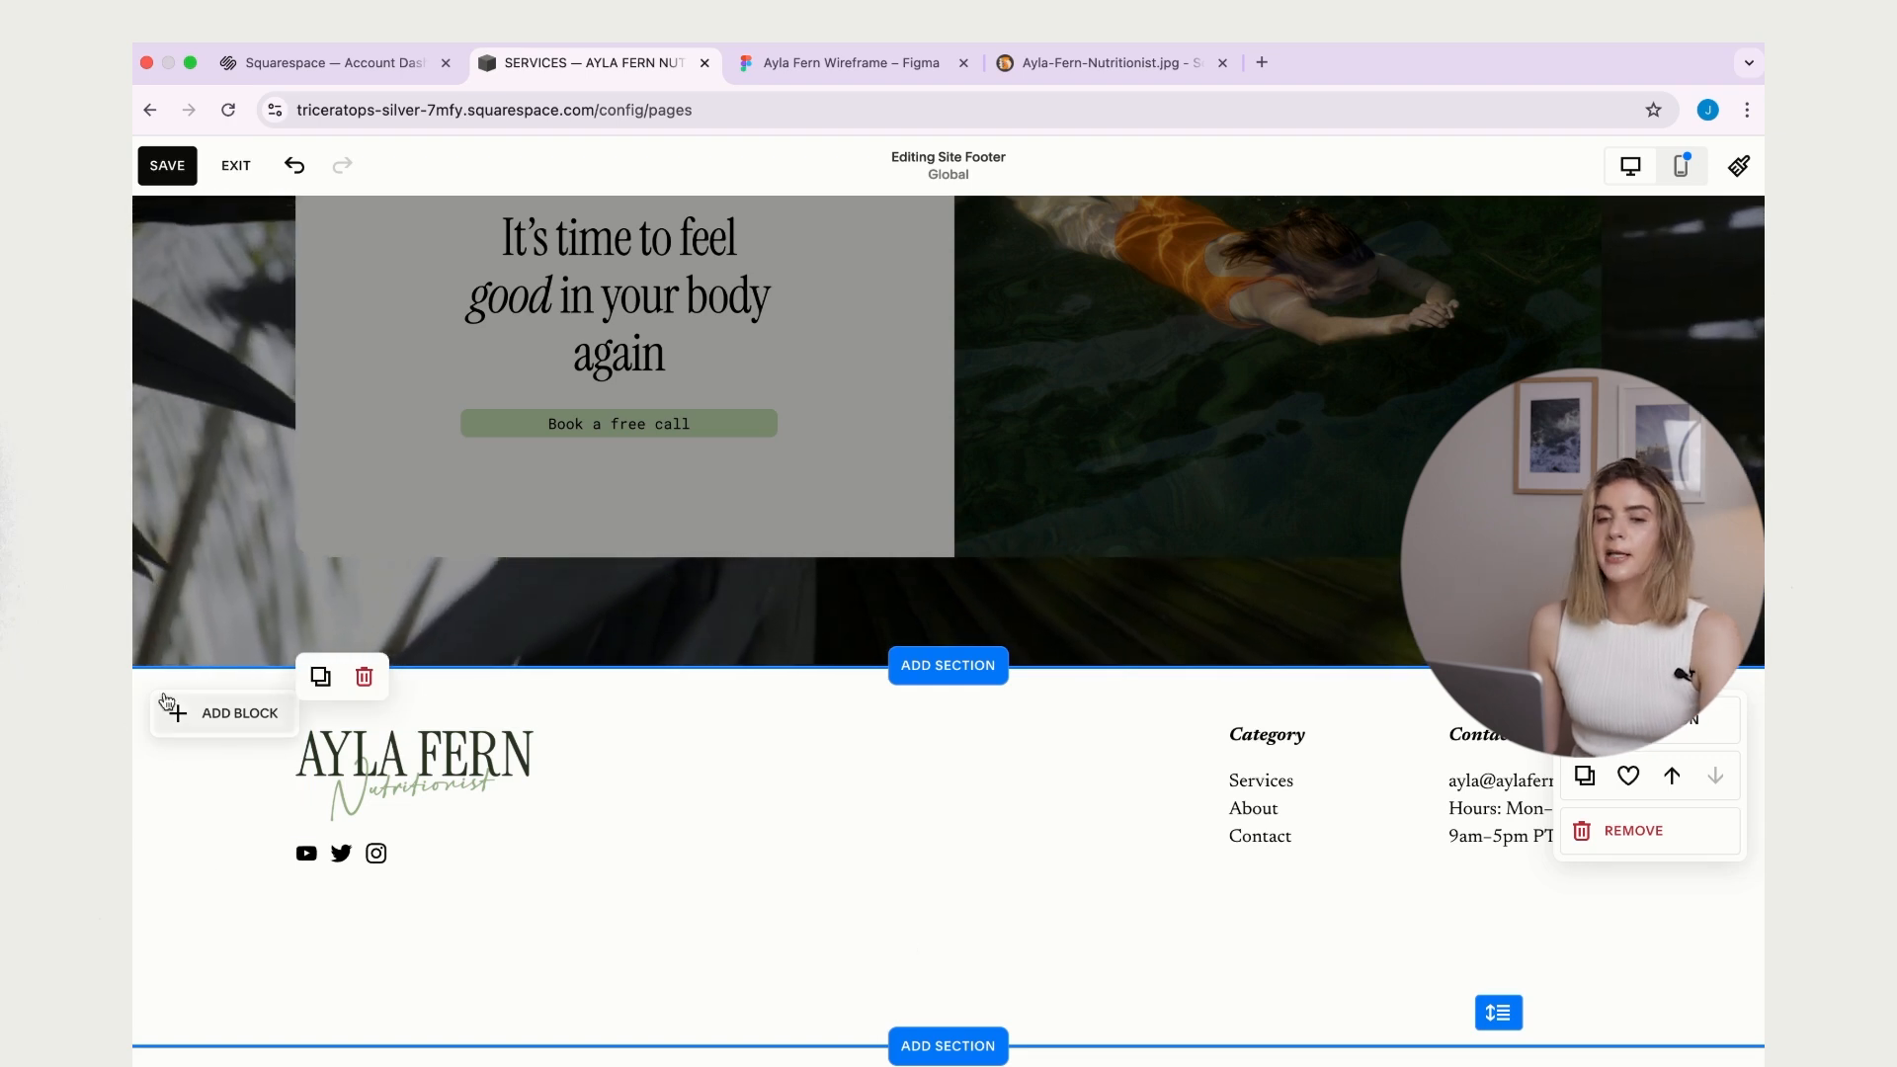
{"action": "left_click", "coordinate": [243, 726]}
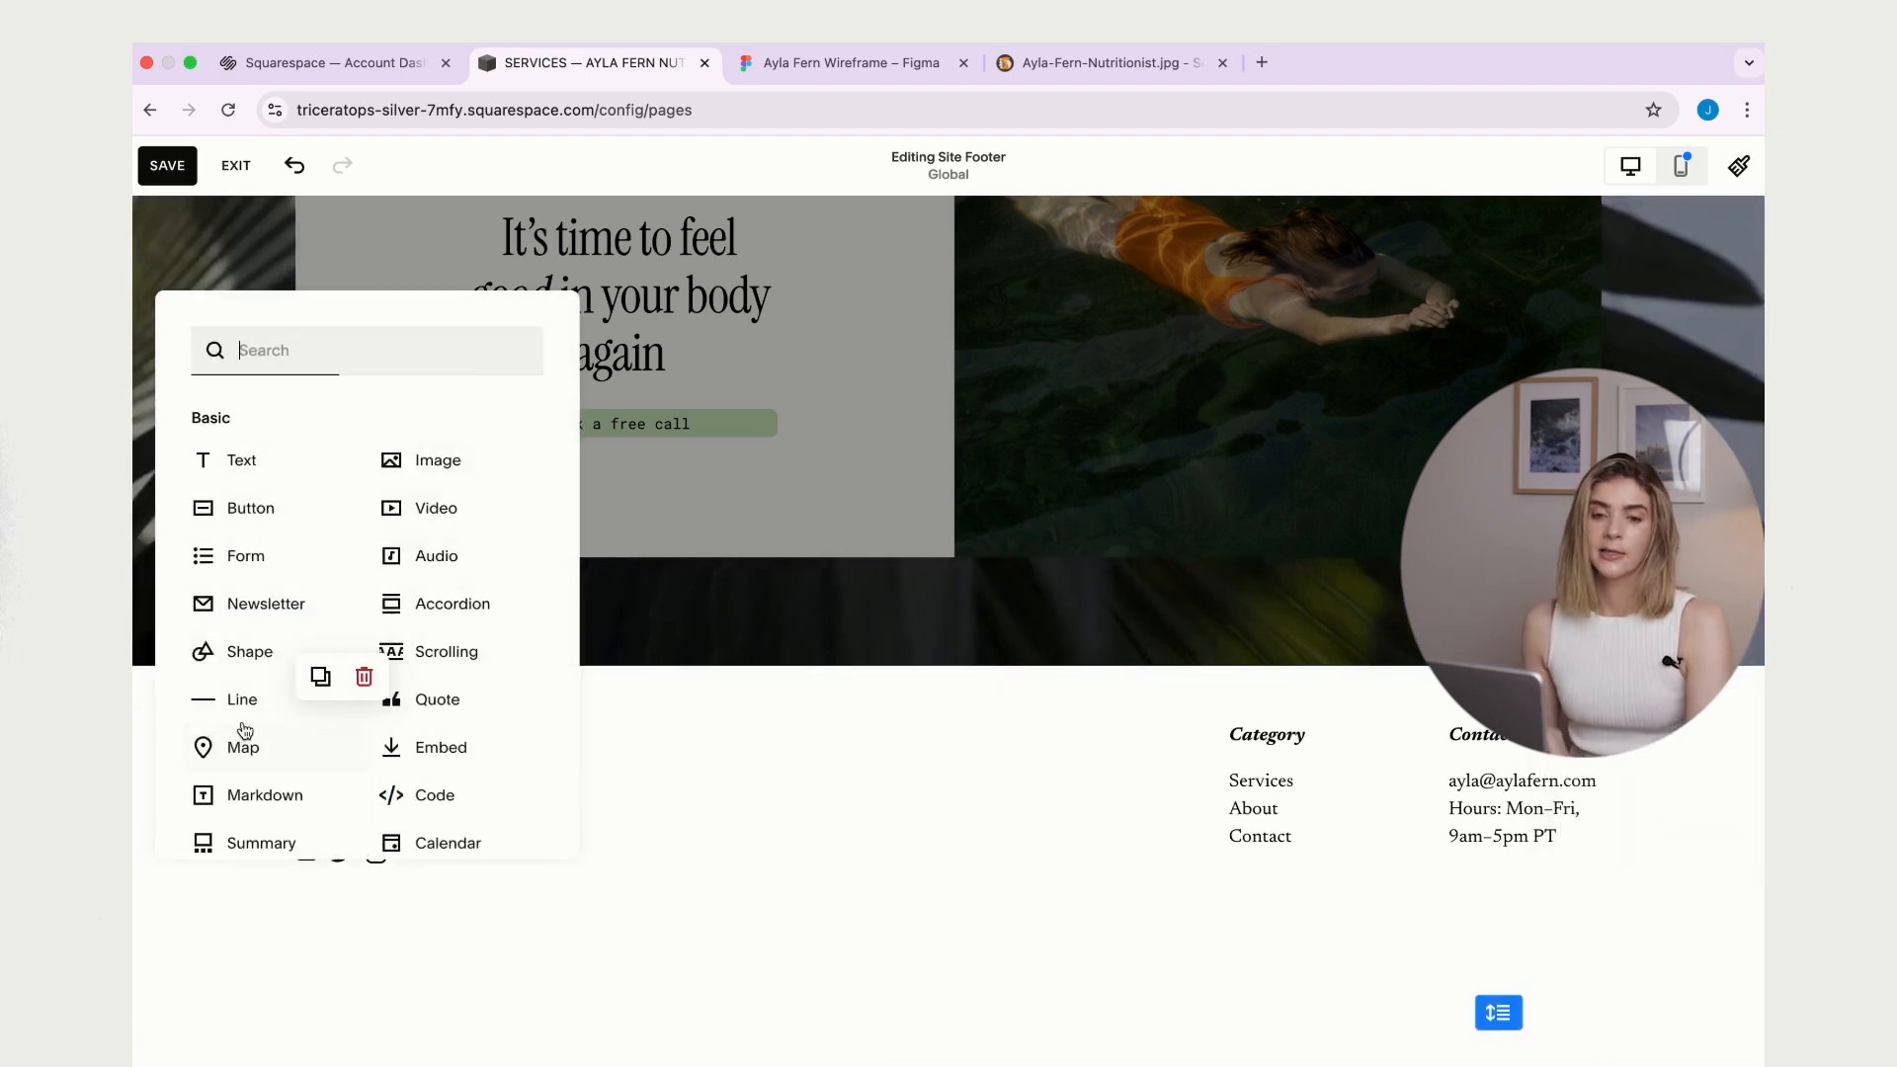
{"action": "left_click", "coordinate": [267, 477]}
{"action": "left_click_drag", "start_coordinate": [1013, 1001], "coordinate": [1039, 968]}
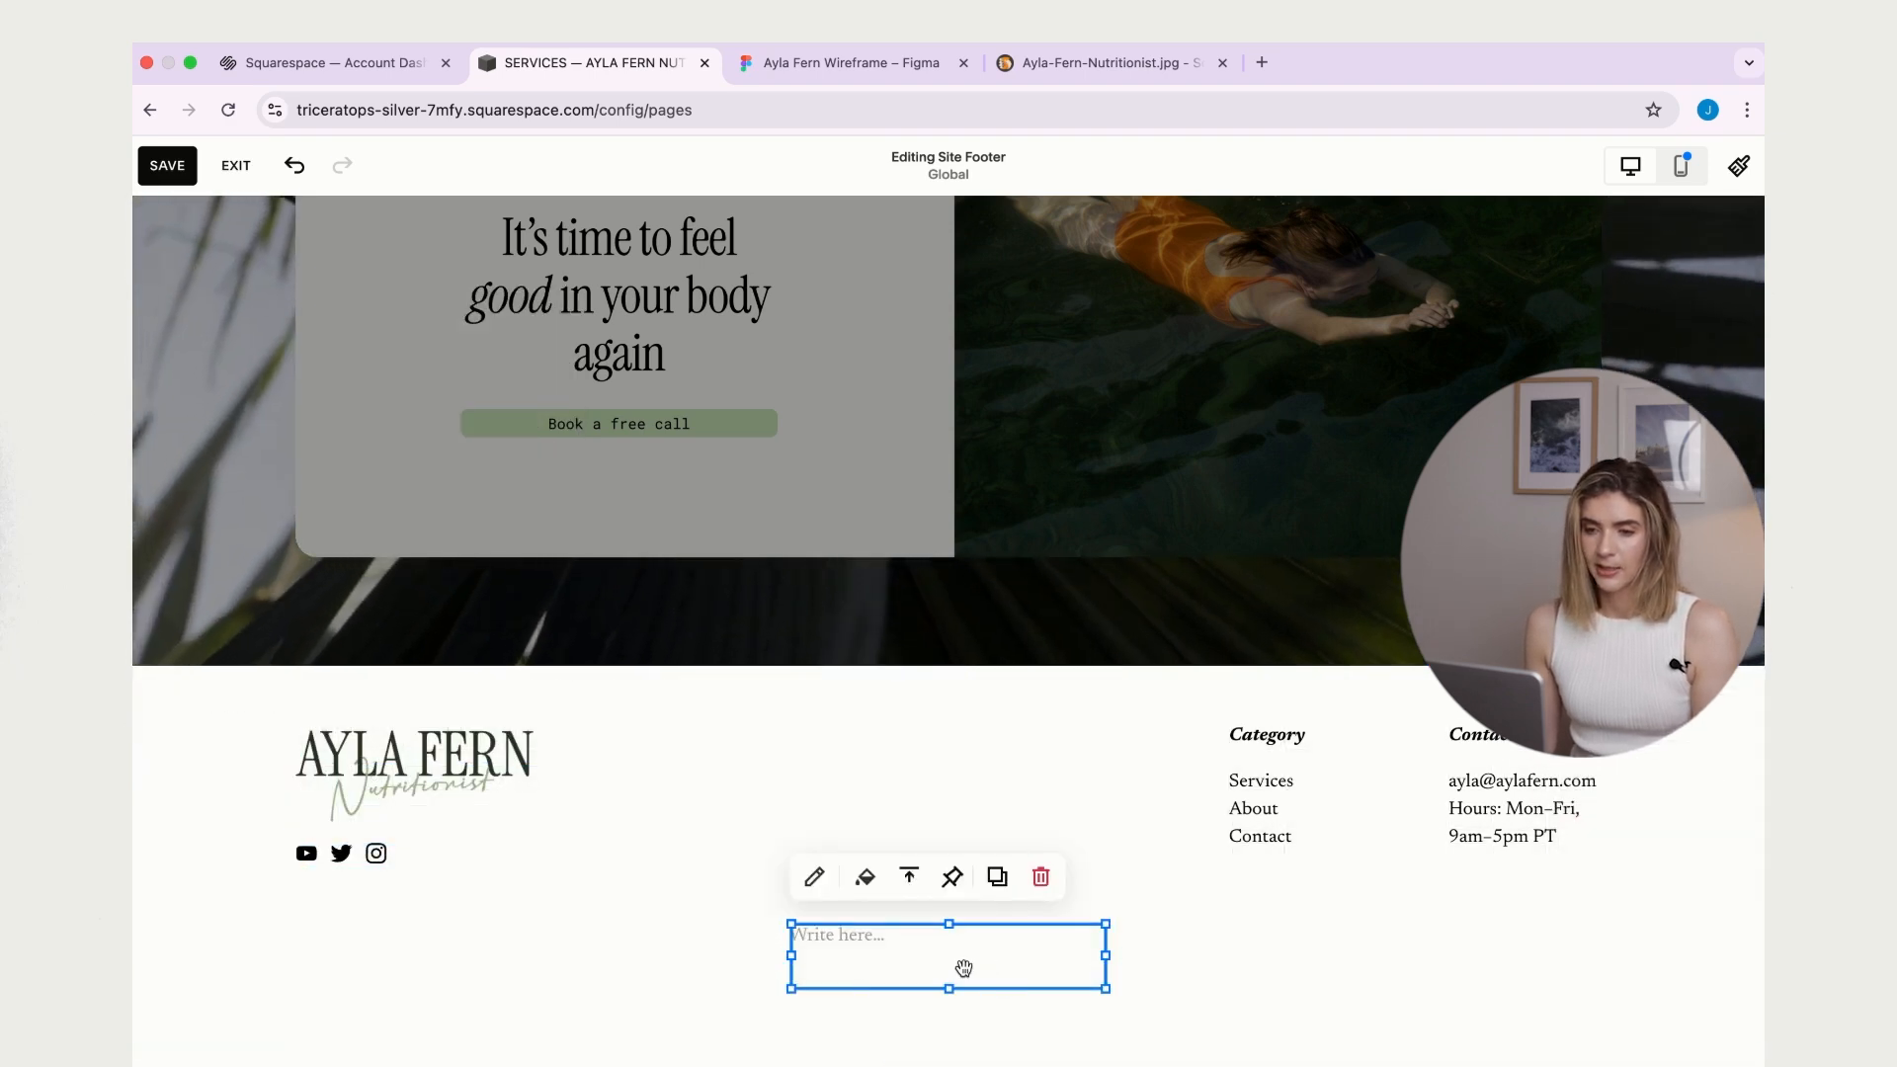
{"action": "left_click", "coordinate": [846, 948]}
{"action": "type", "text": "Privacy Polic"}
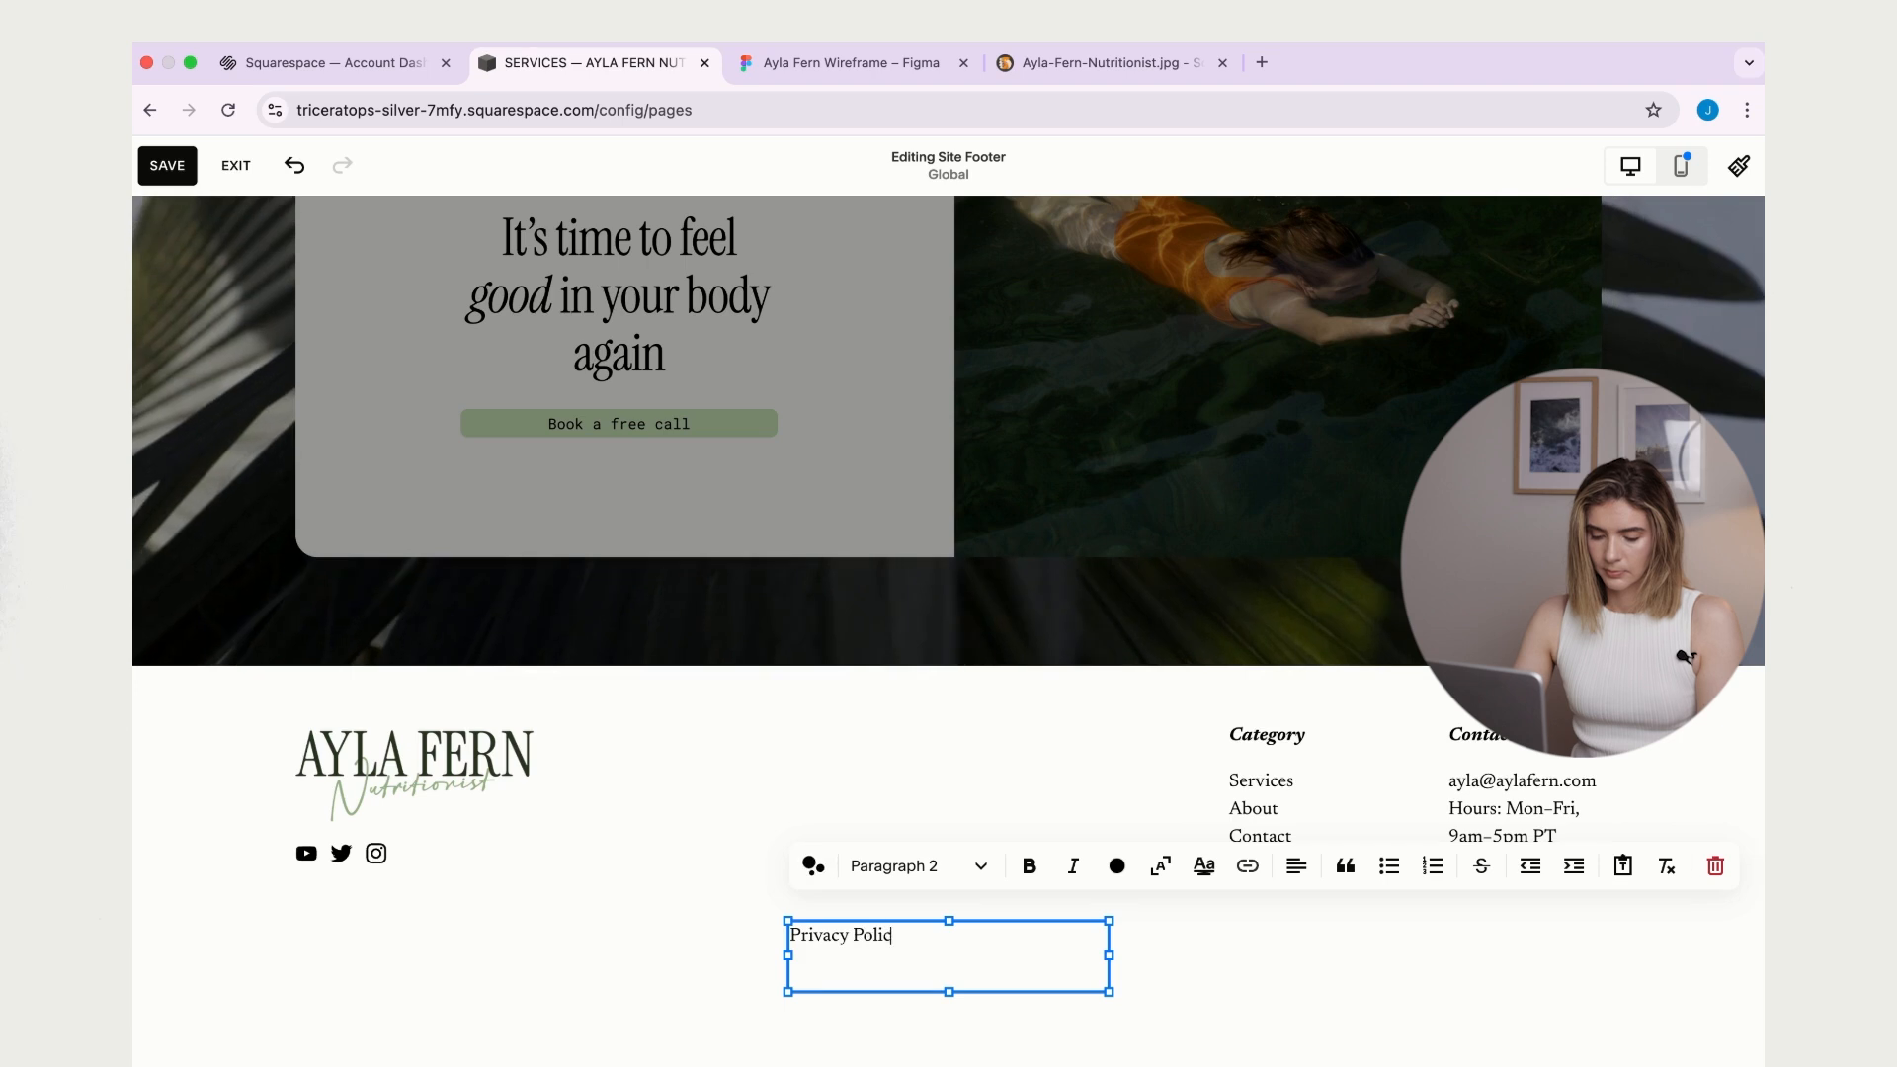
{"action": "type", "text": "y / Terms "}
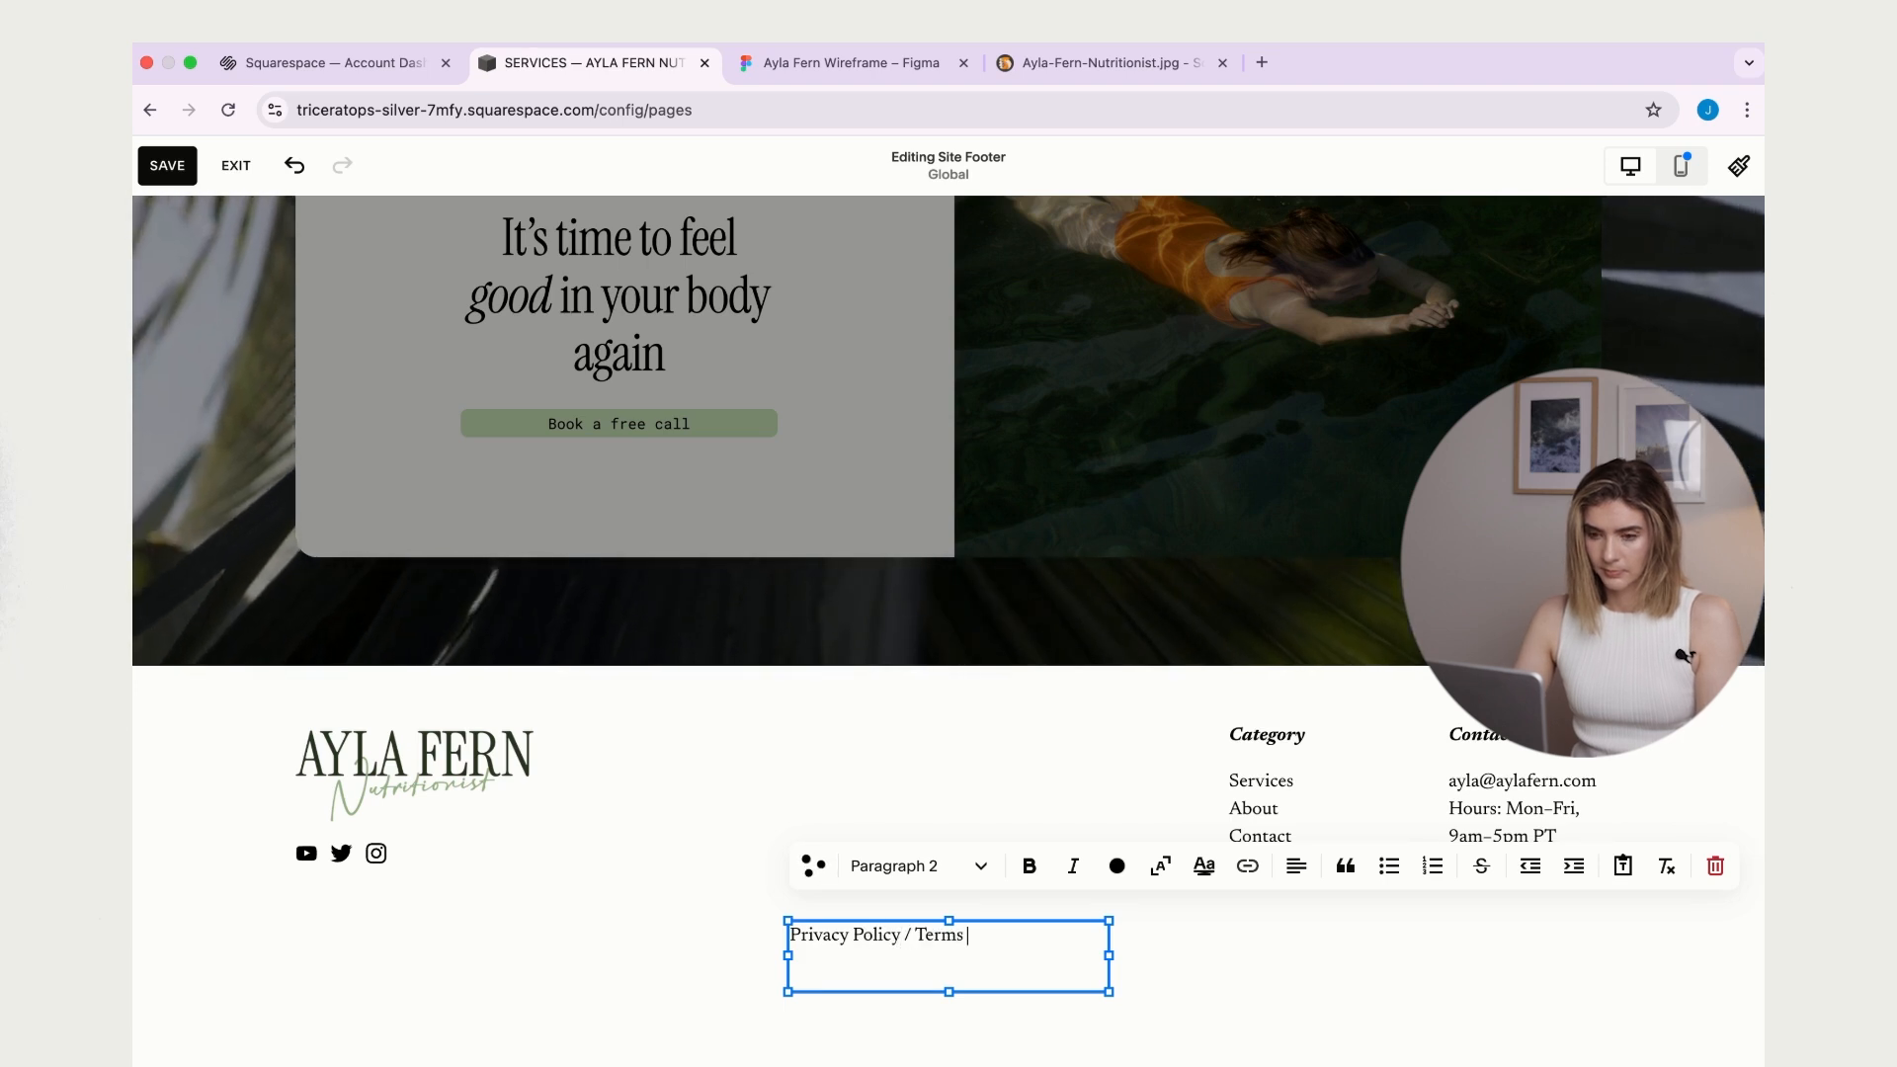
{"action": "type", "text": "and Conditions"}
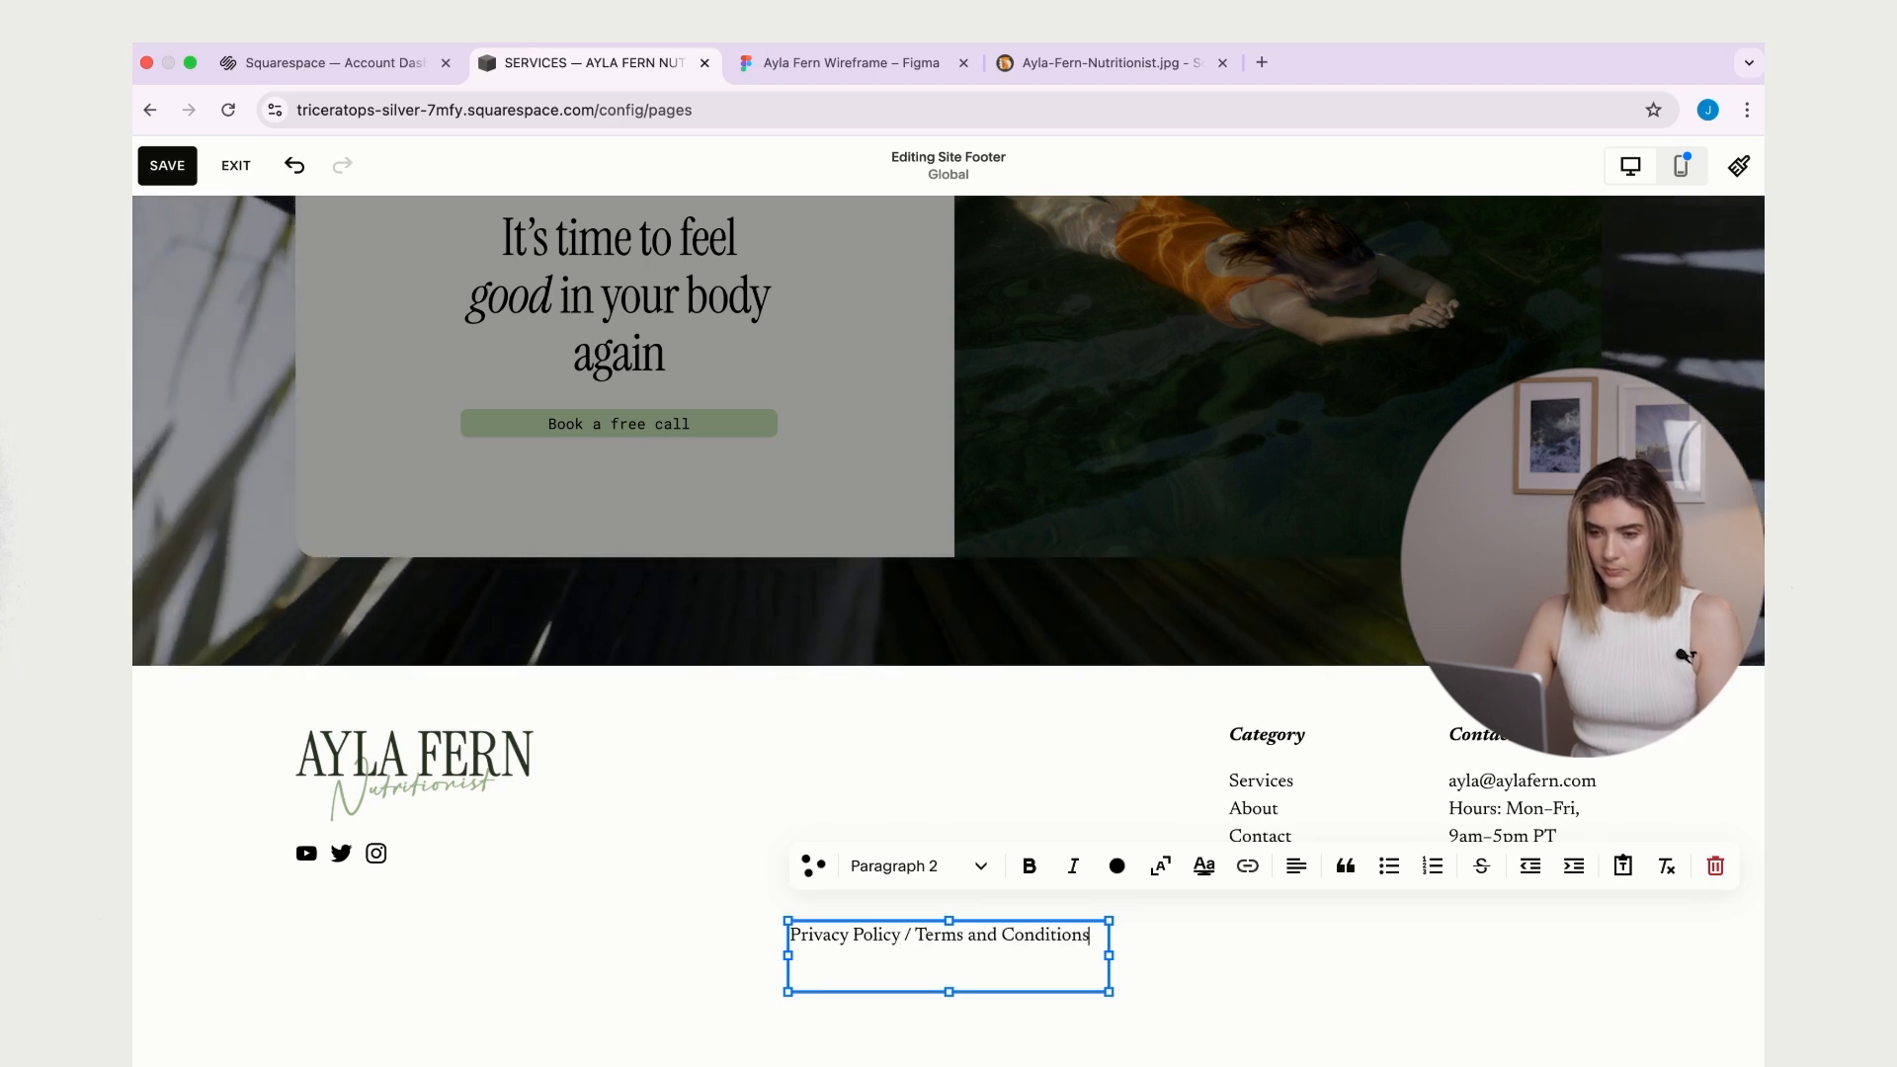
- Centre the line, set it to Monospace, and move it to the footer's bottom
{"action": "double_click", "coordinate": [1045, 935]}
{"action": "left_click", "coordinate": [1296, 865]}
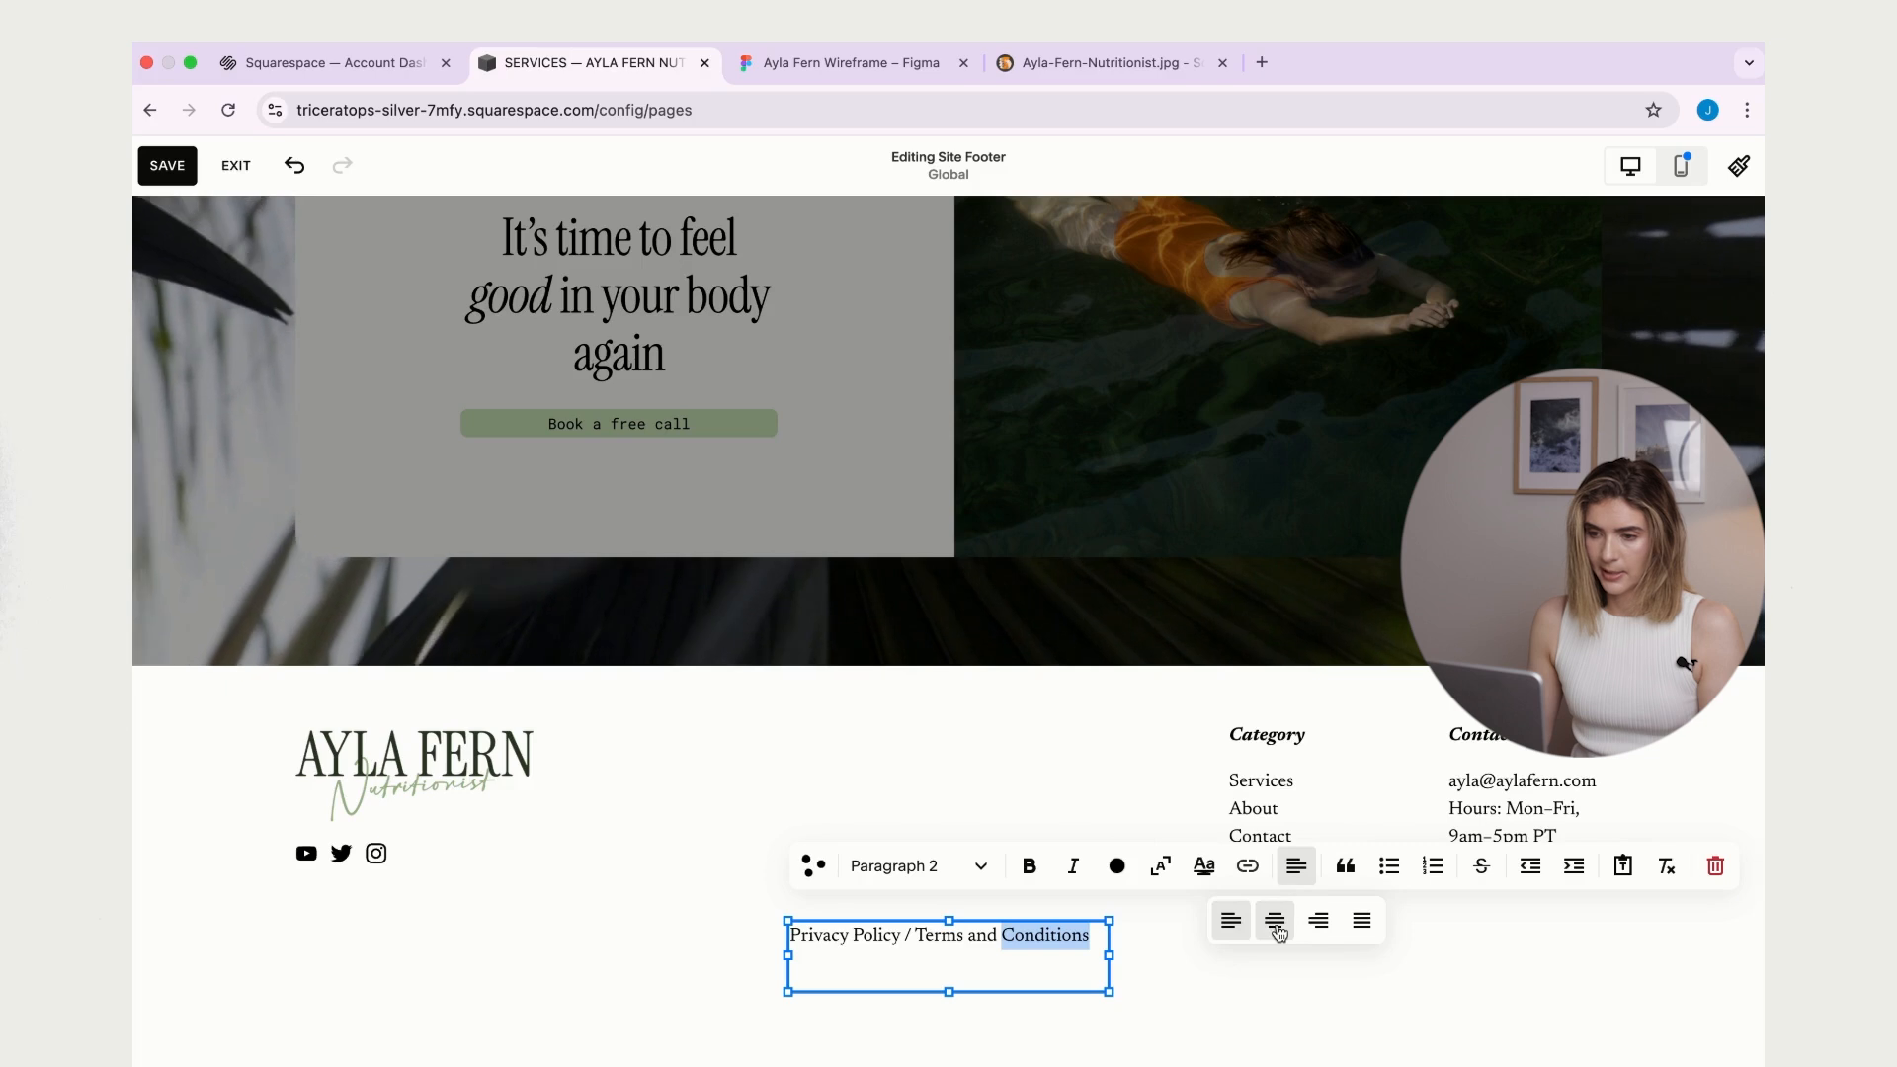
{"action": "left_click", "coordinate": [1275, 921]}
{"action": "left_click", "coordinate": [939, 866]}
{"action": "left_click", "coordinate": [903, 804]}
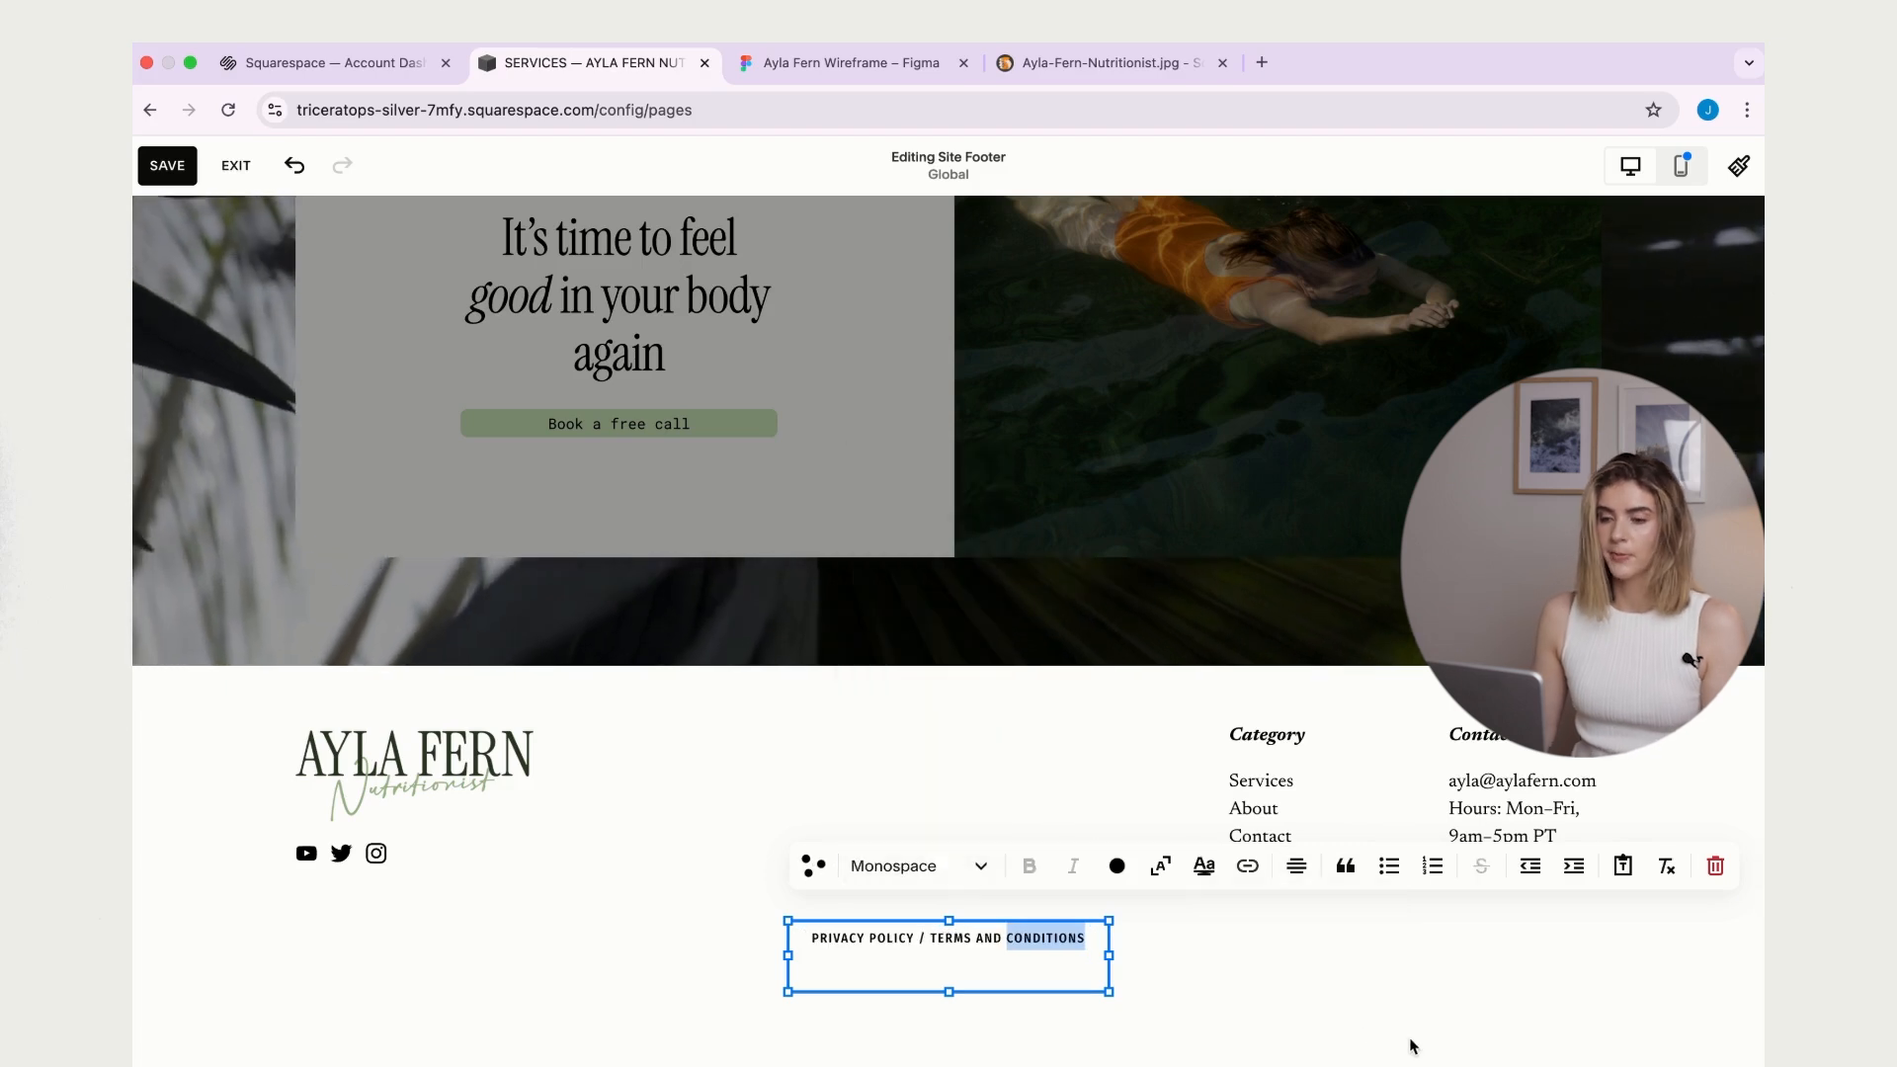
{"action": "left_click", "coordinate": [1282, 989]}
{"action": "left_click_drag", "start_coordinate": [995, 941], "coordinate": [999, 978]}
{"action": "mouse_move", "coordinate": [1496, 1003]}
{"action": "left_mouse_down"}
{"action": "mouse_move", "coordinate": [1487, 987]}
{"action": "mouse_move", "coordinate": [1488, 1013]}
{"action": "left_mouse_up"}
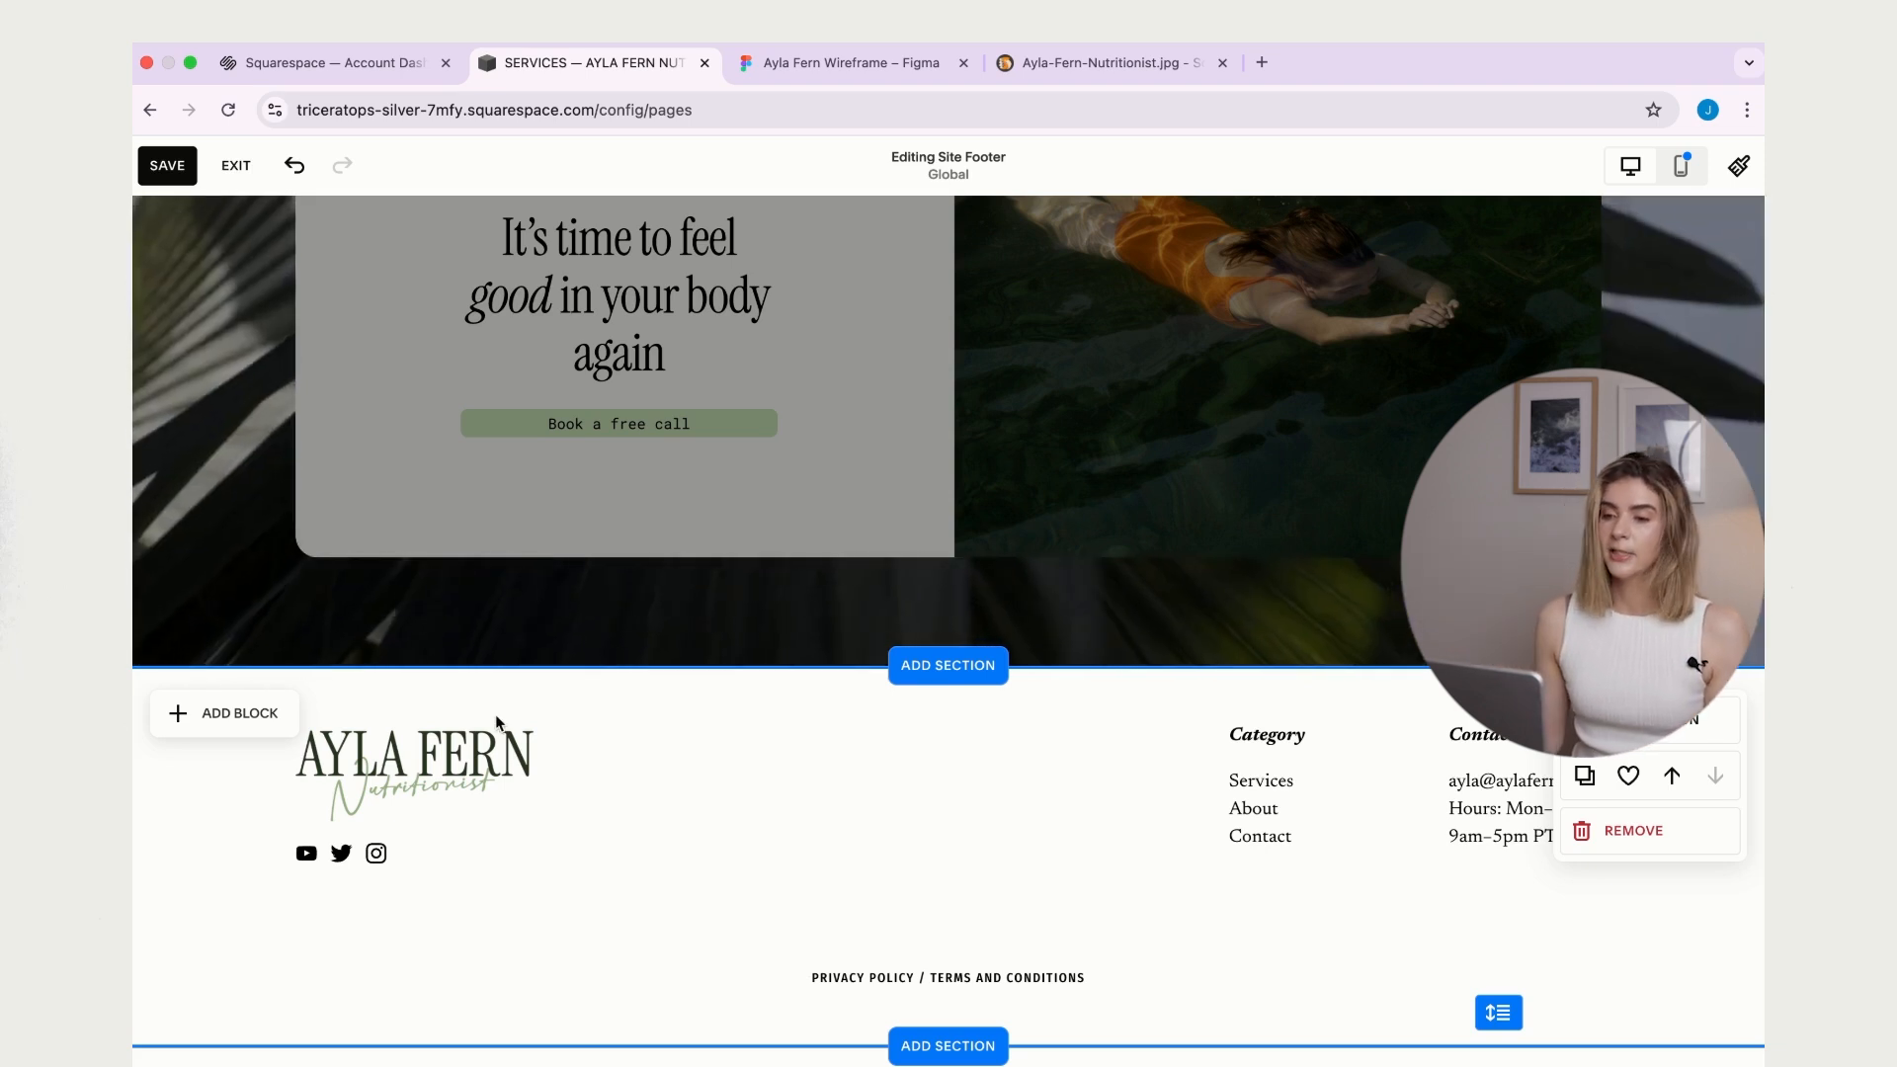
- Save the footer edits and scroll back up the Services page
{"action": "left_click", "coordinate": [167, 165]}
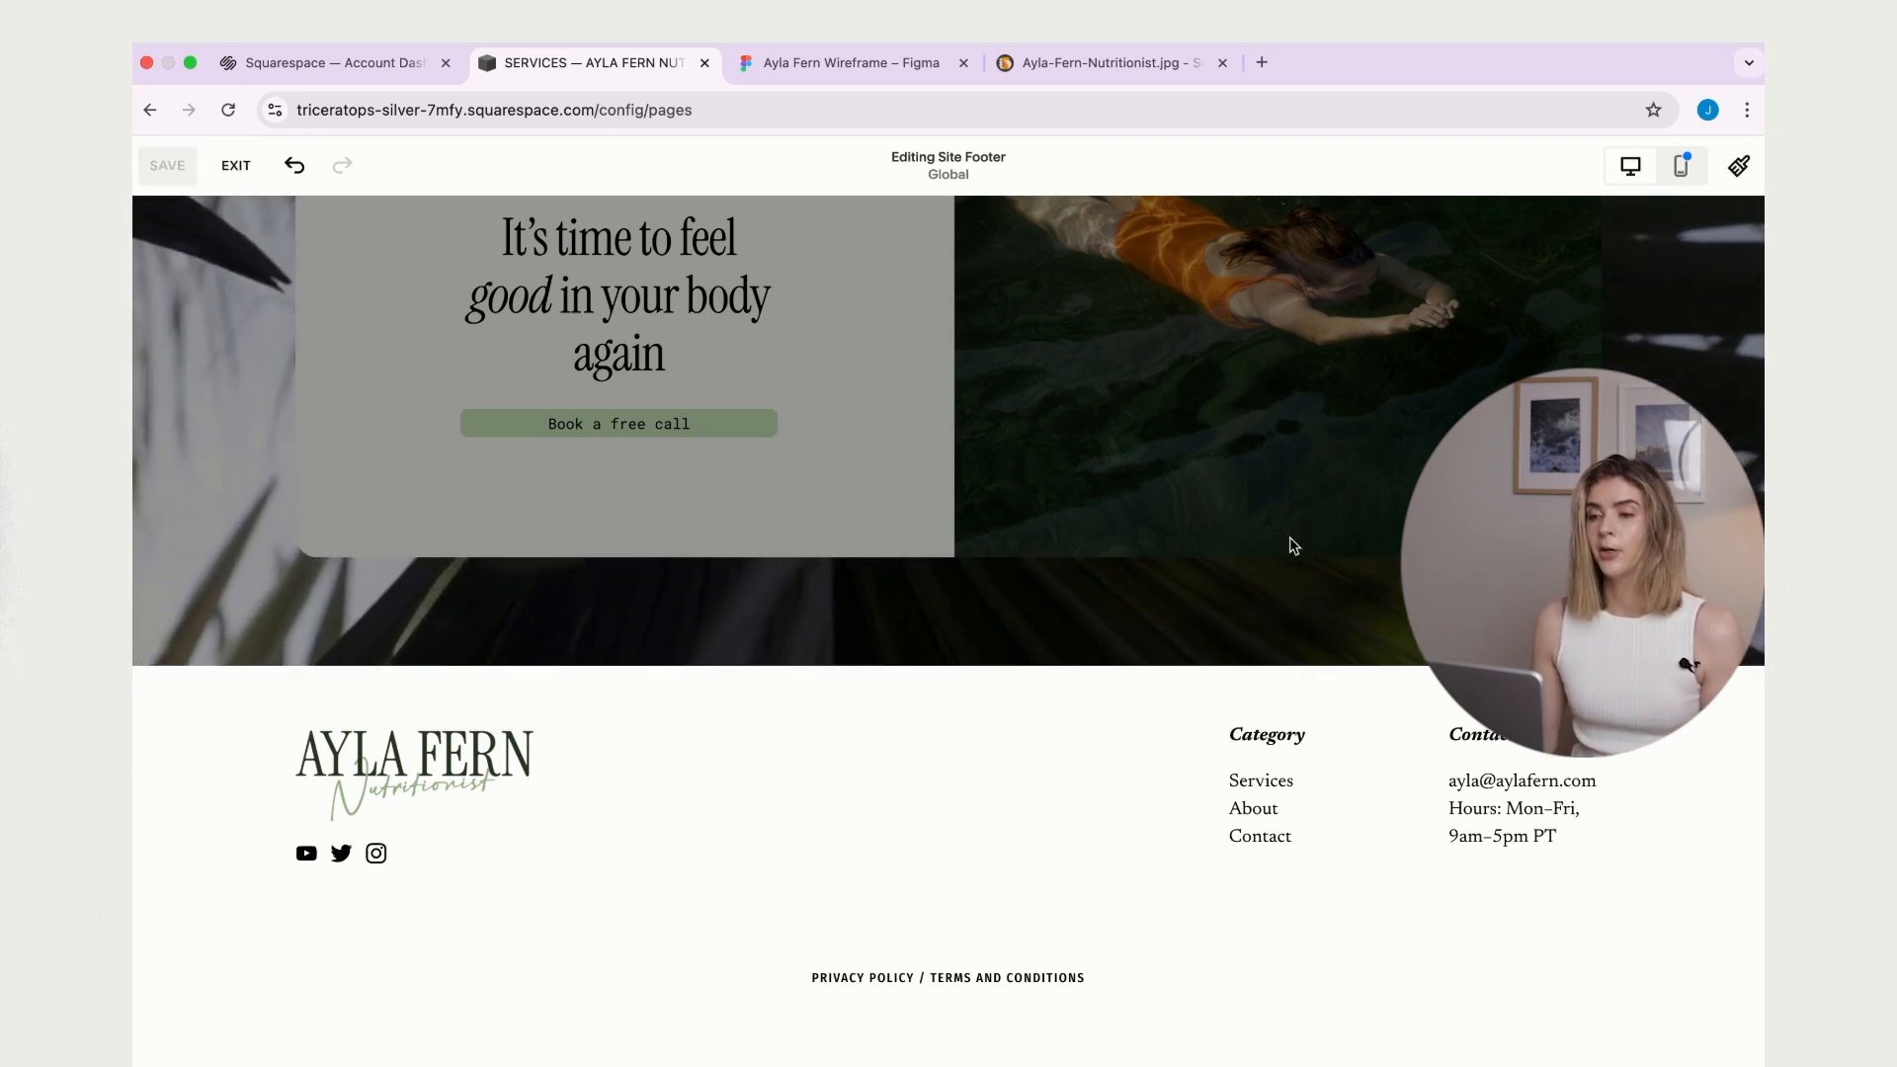
{"action": "scroll", "coordinate": [1253, 554], "scroll_direction": "up", "scroll_amount": 15}
{"action": "scroll", "coordinate": [1135, 670], "scroll_direction": "up", "scroll_amount": 10}
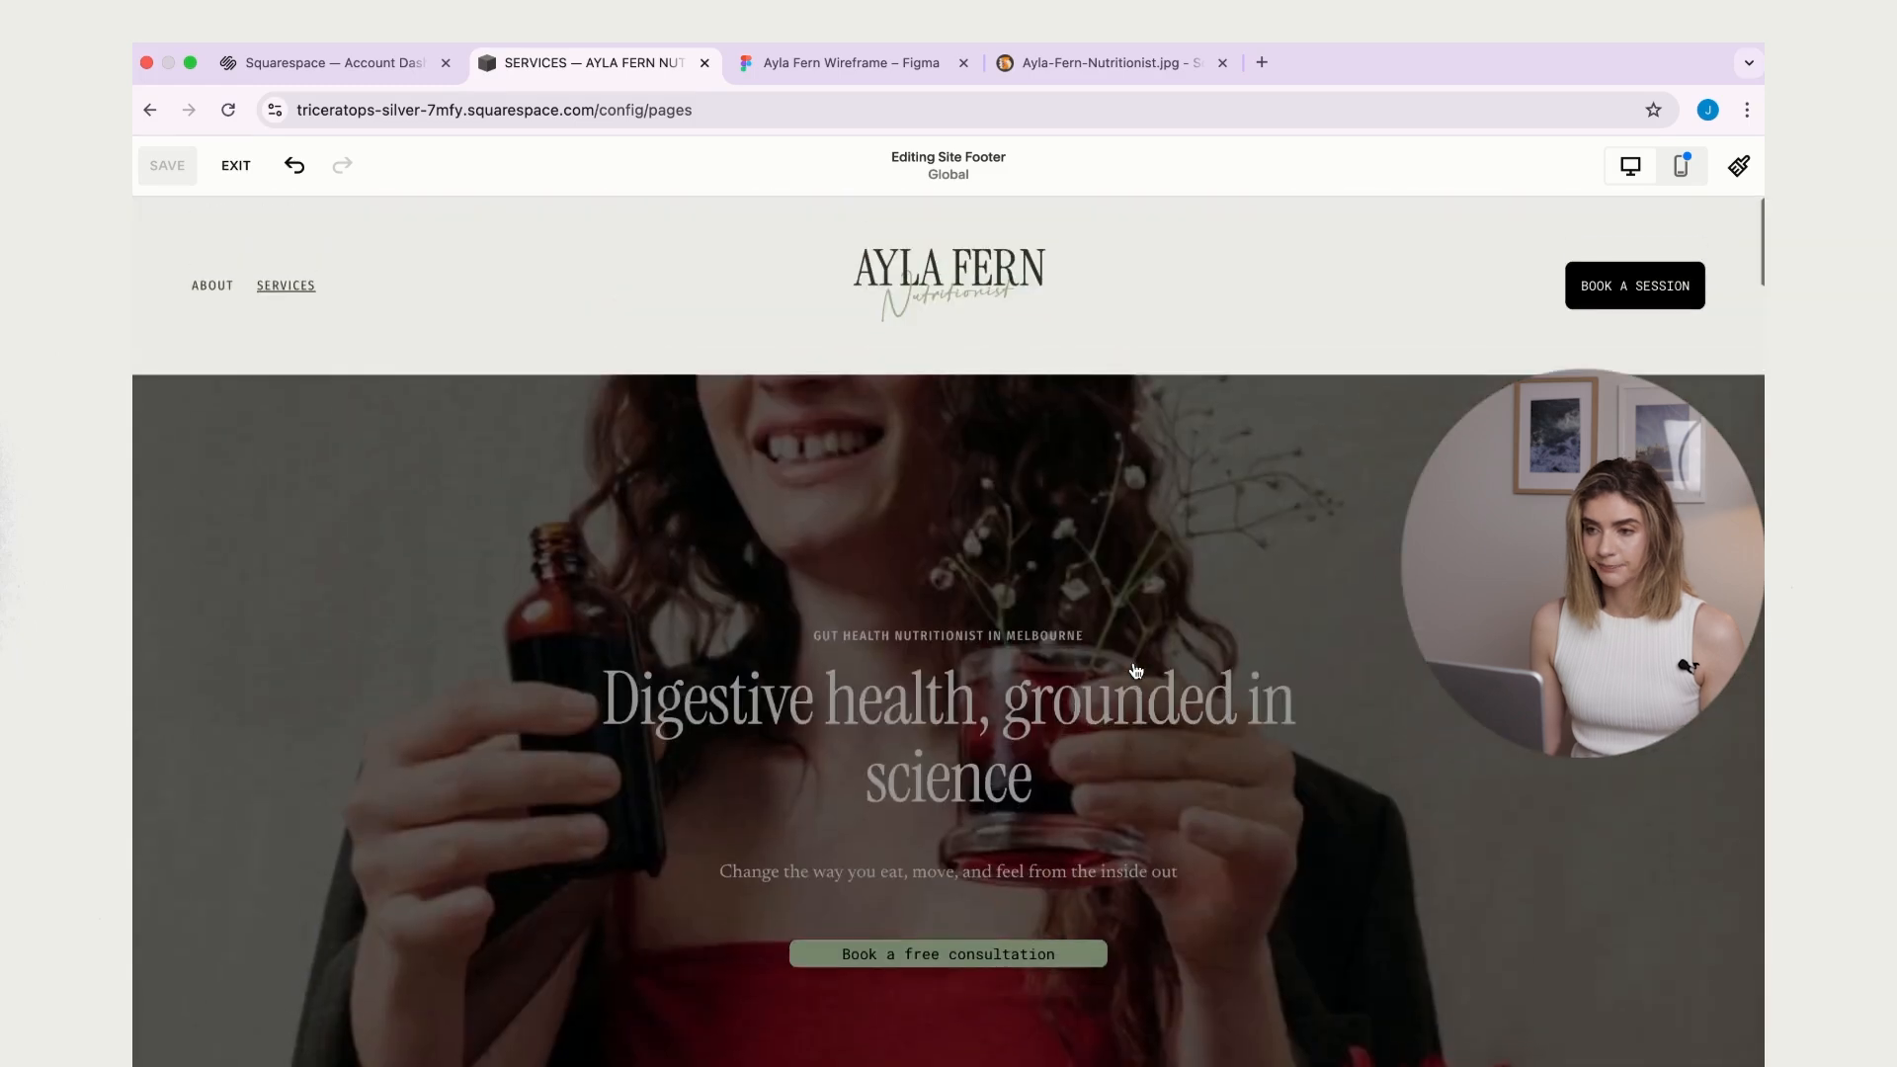
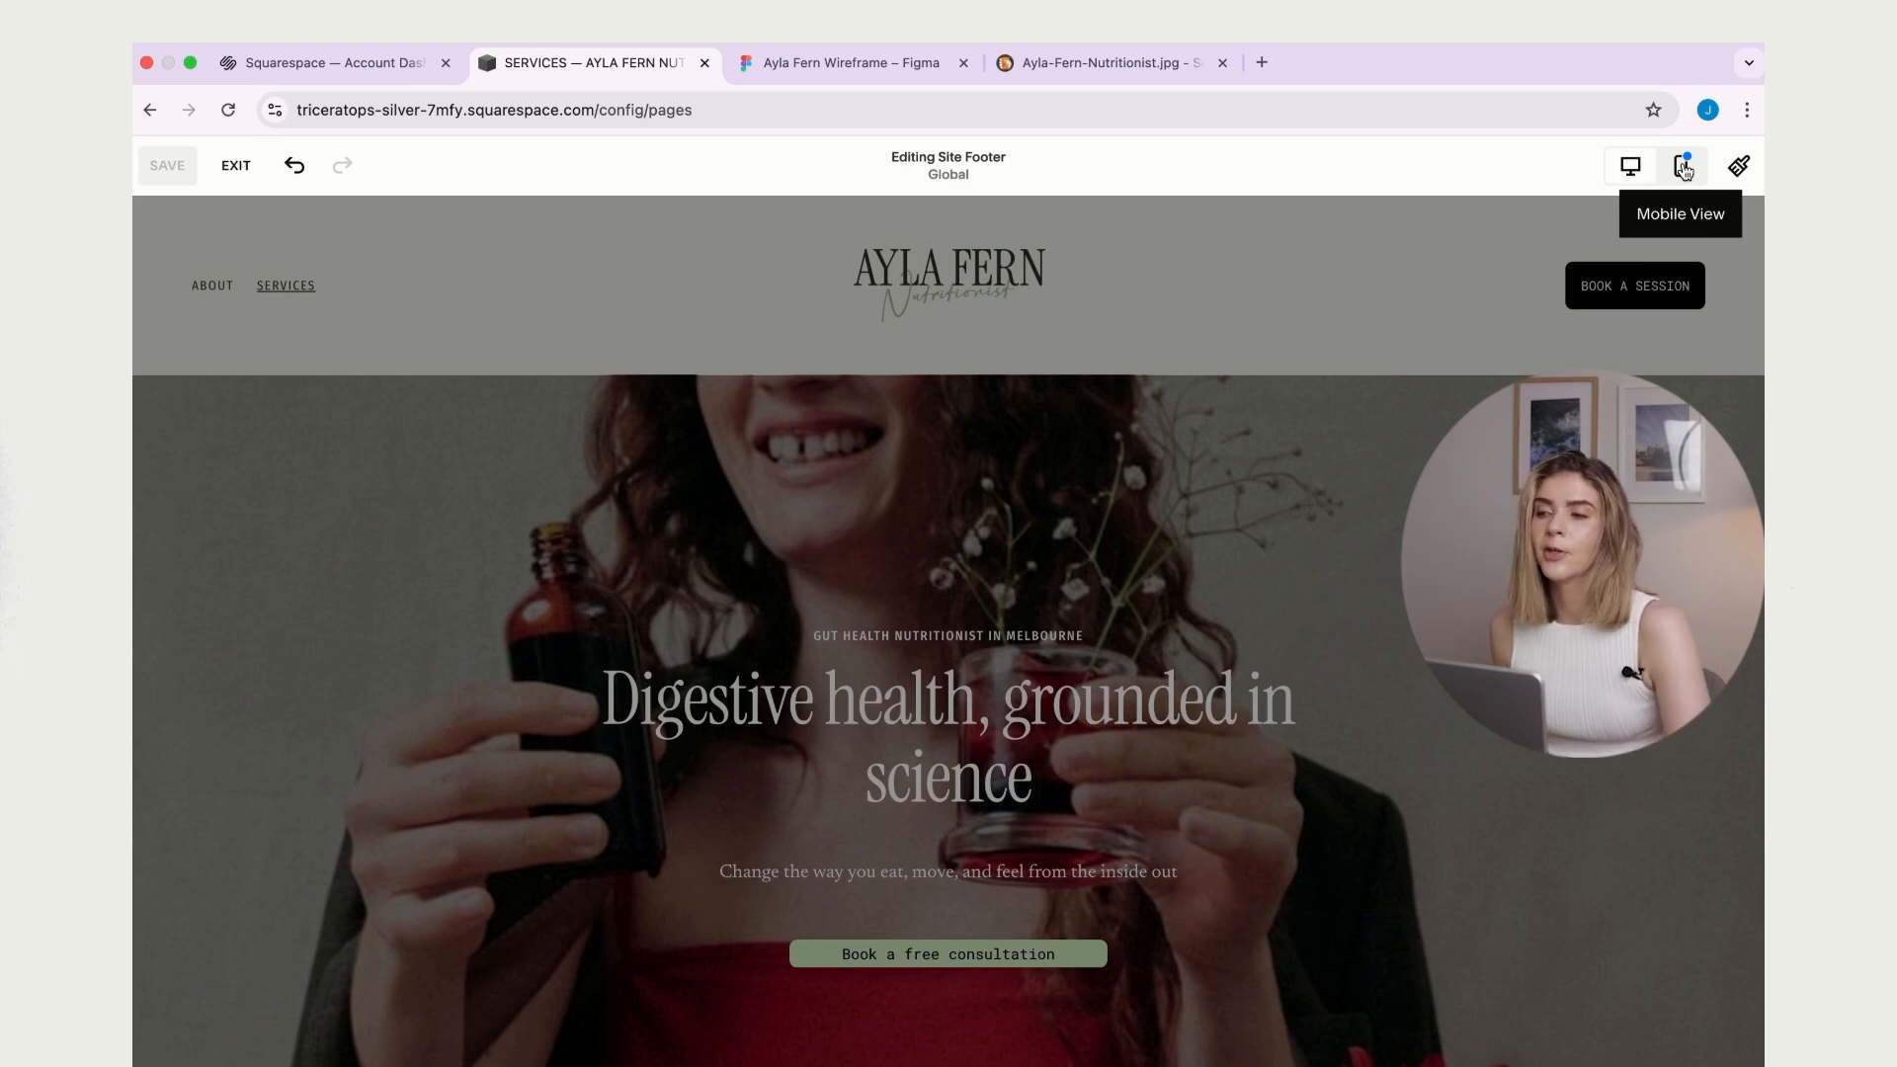
- Switch to the mobile preview and return to editing the Services page hero
{"action": "left_click", "coordinate": [1682, 168]}
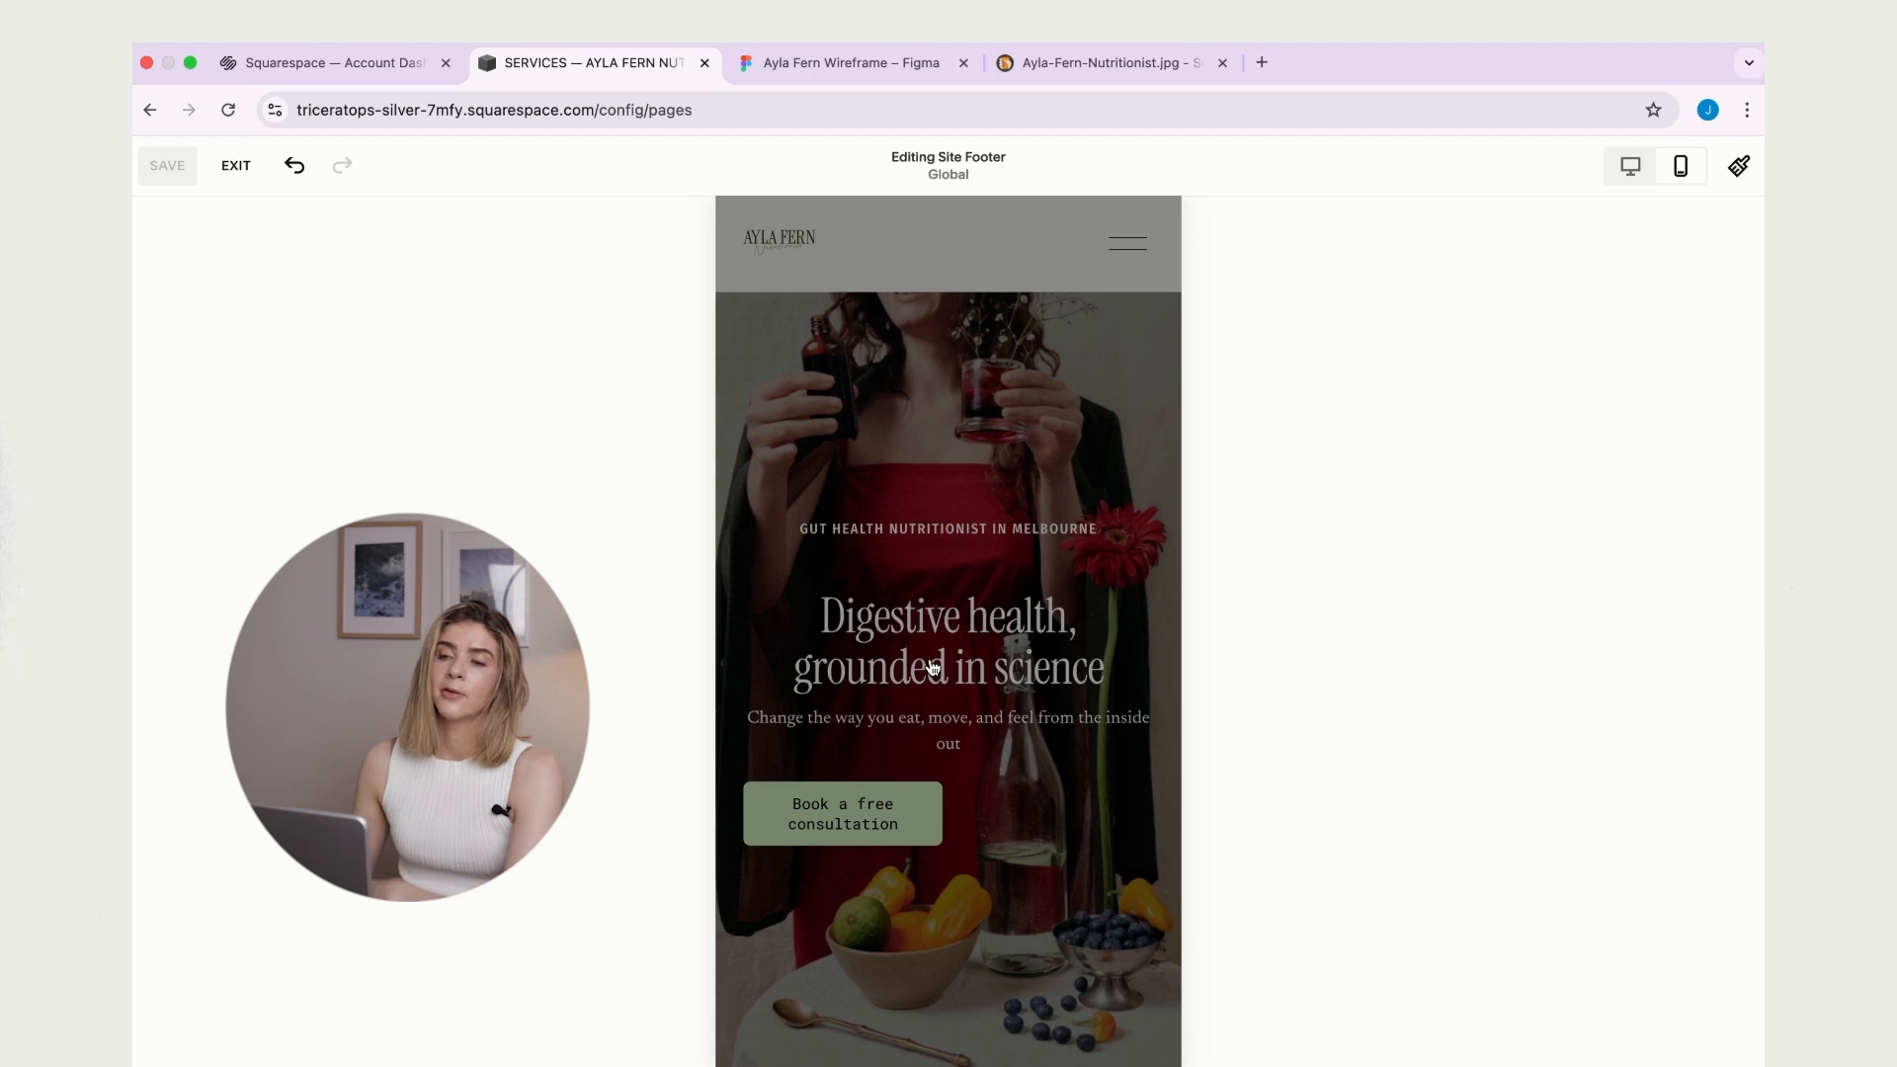
{"action": "left_click", "coordinate": [949, 552]}
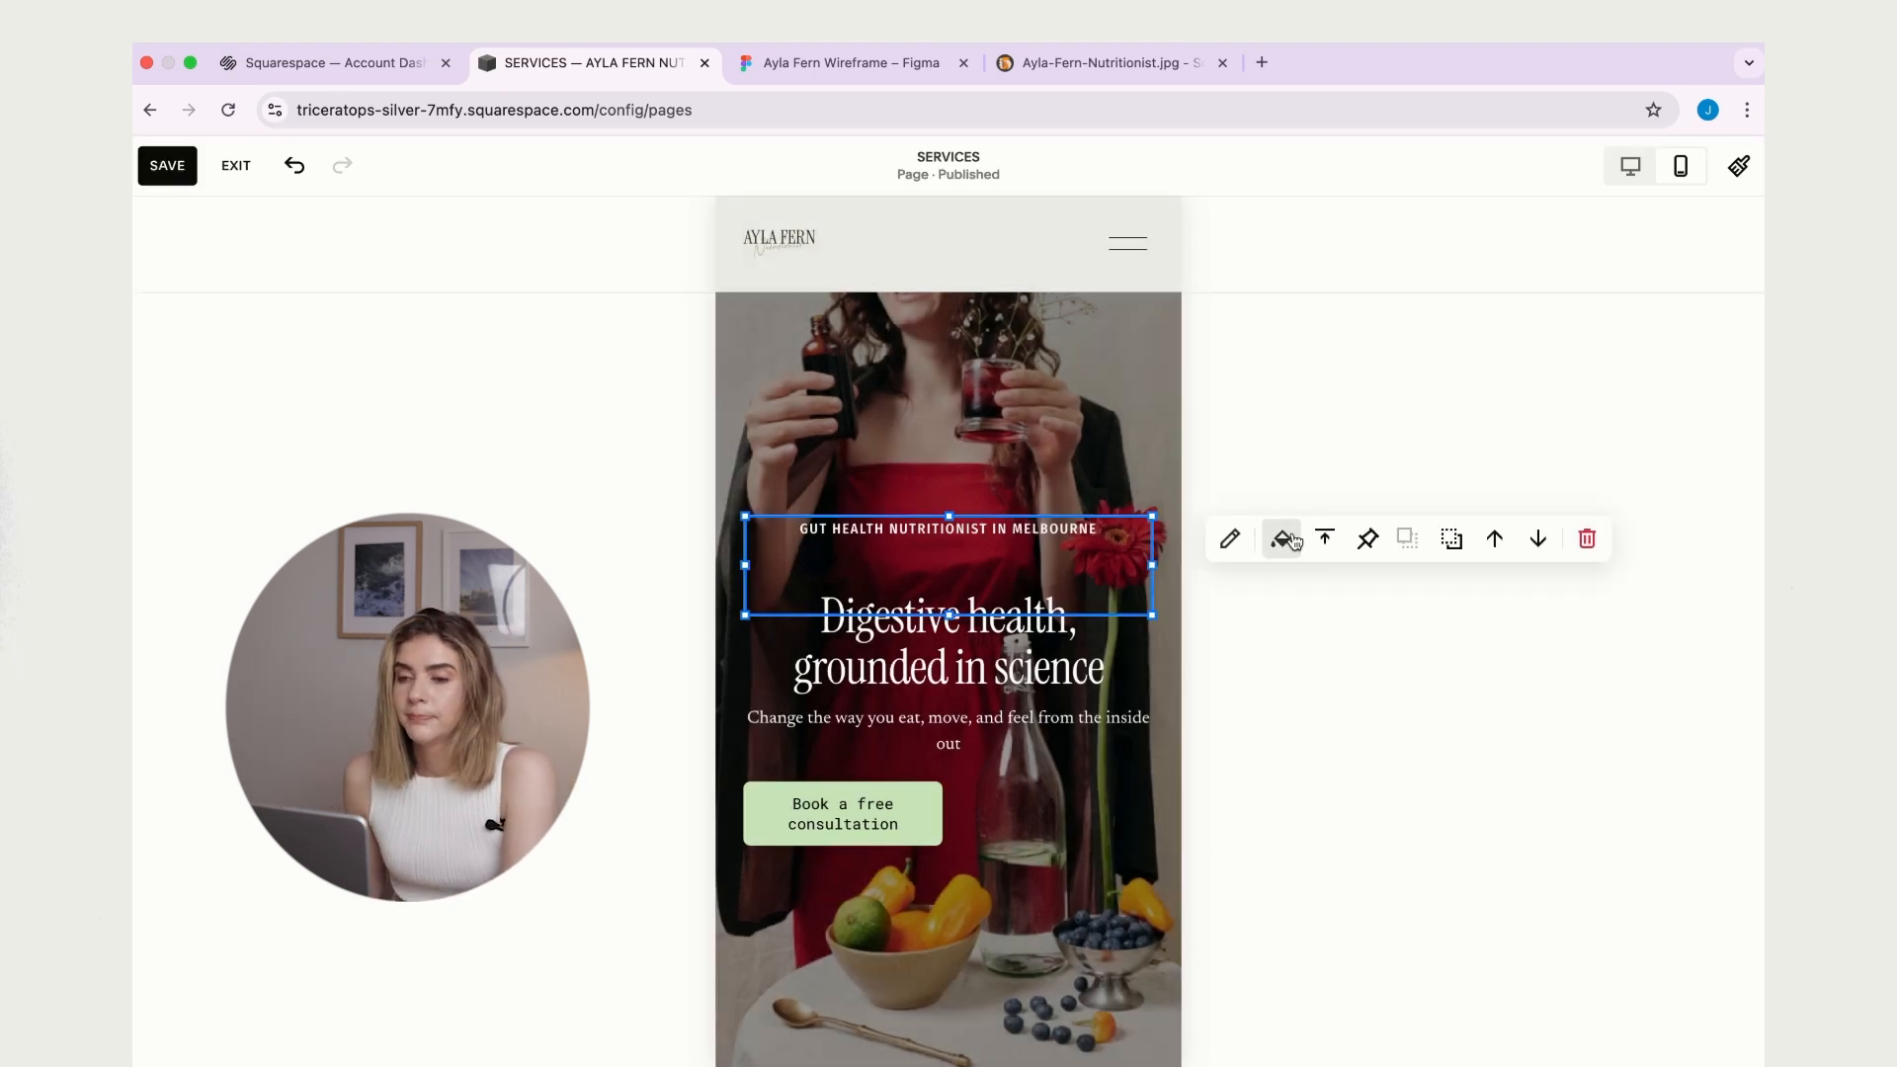
- Move the hero heading, subtitle and consultation button up on the mobile grid
{"action": "left_click", "coordinate": [1409, 415]}
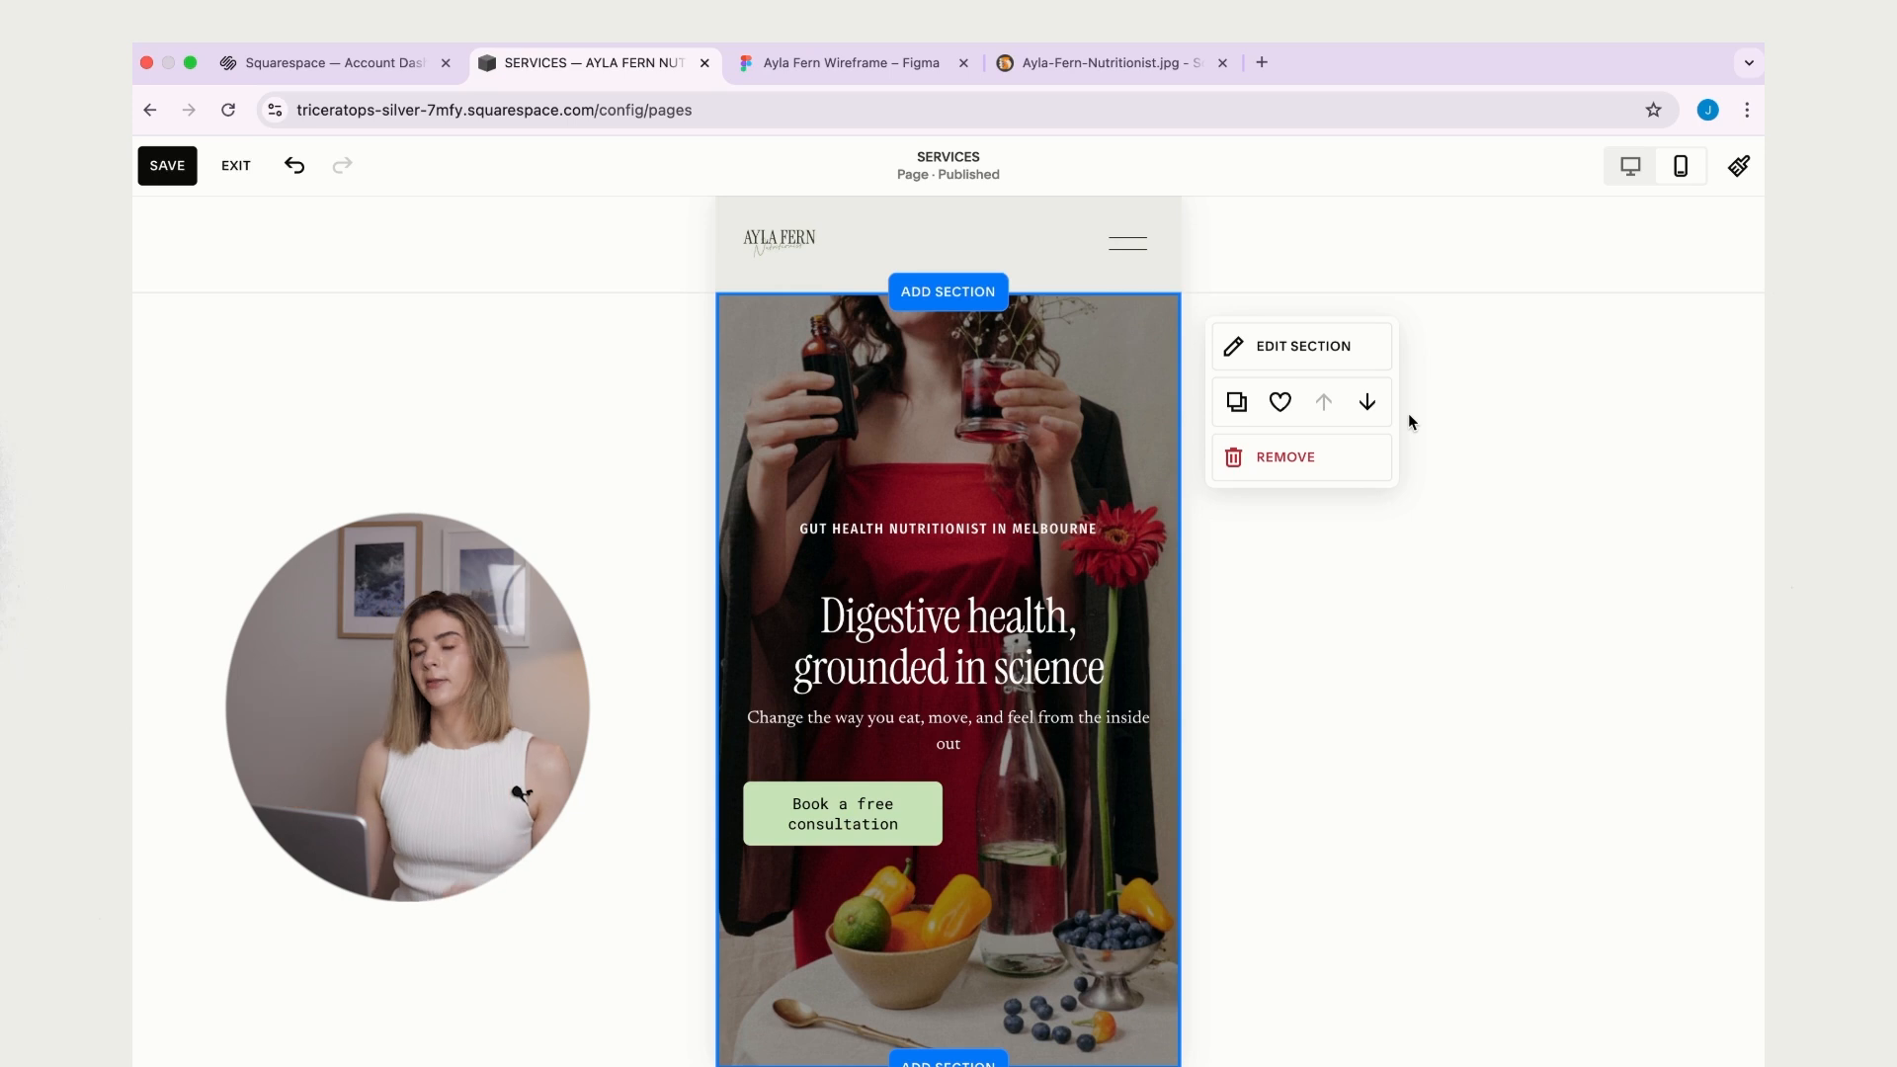
{"action": "left_click_drag", "start_coordinate": [1008, 643], "coordinate": [1008, 604]}
{"action": "left_click", "coordinate": [1221, 736]}
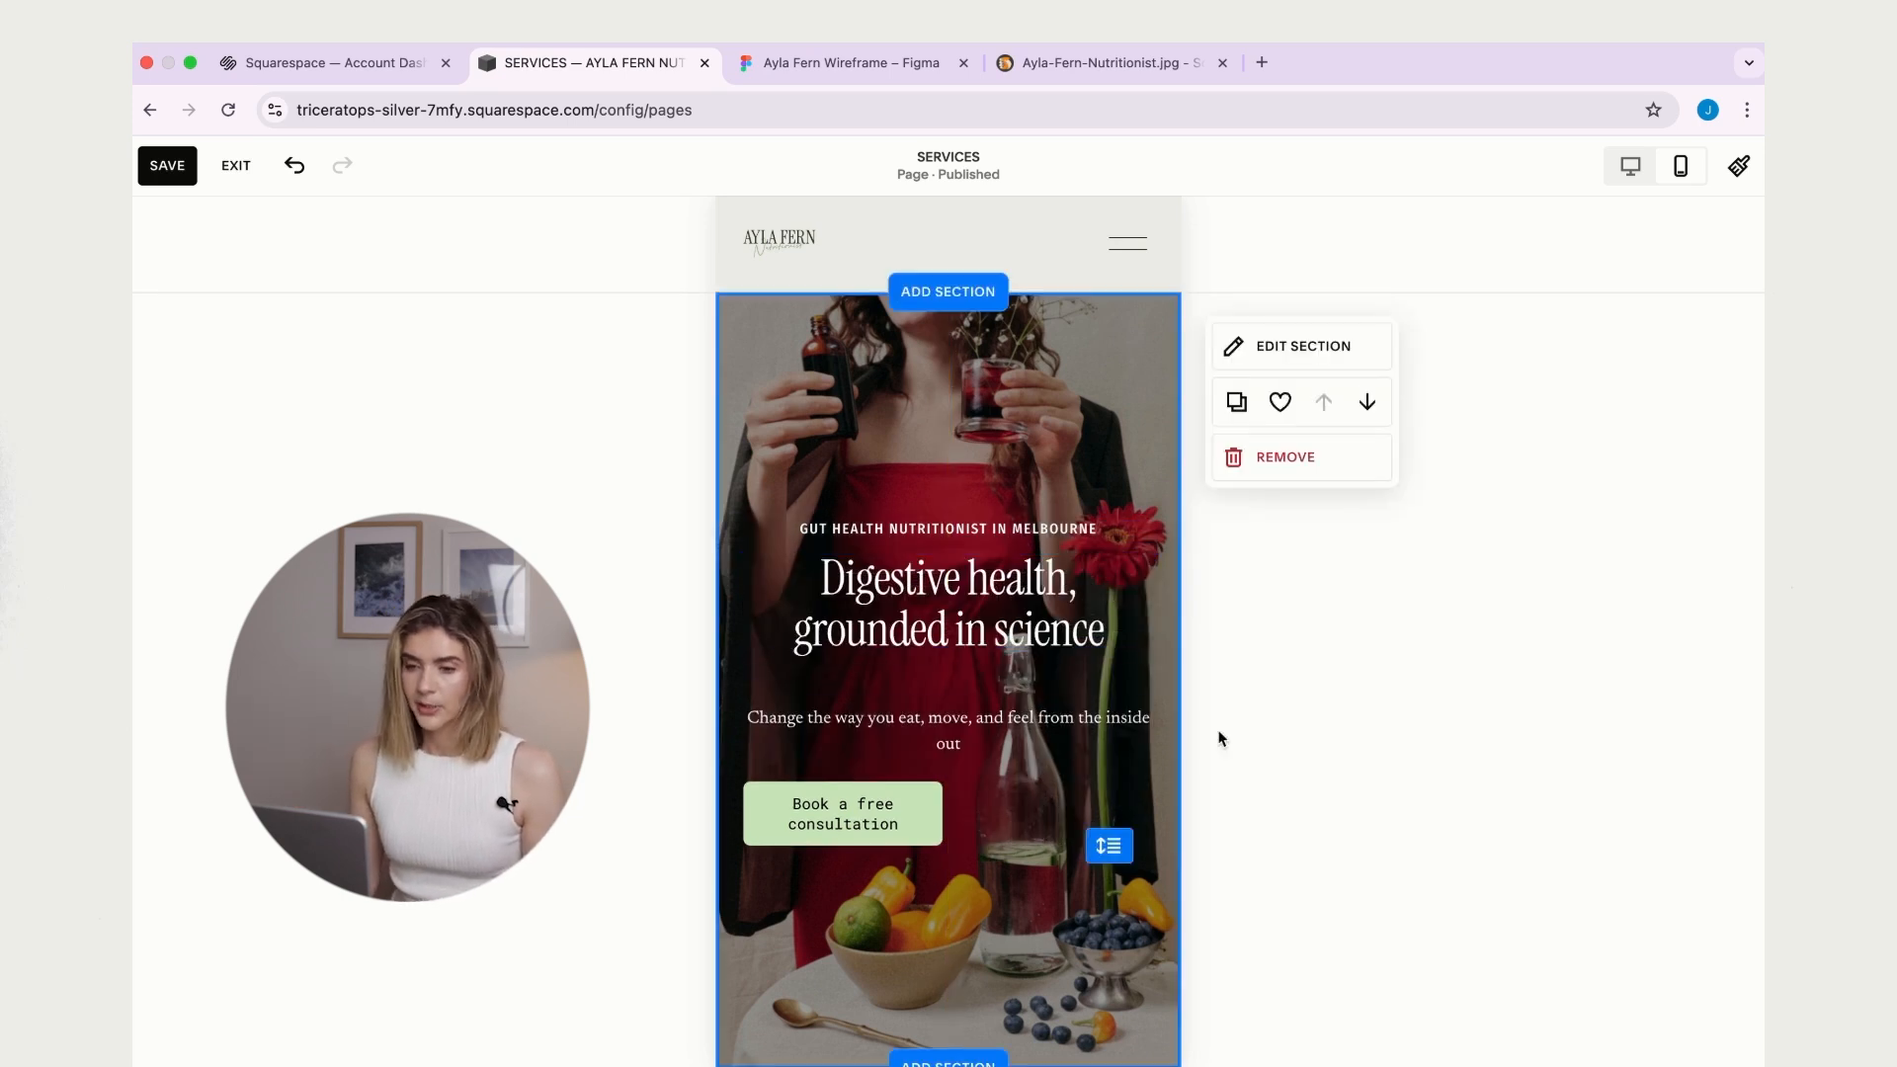
{"action": "left_click_drag", "start_coordinate": [1009, 739], "coordinate": [1013, 718]}
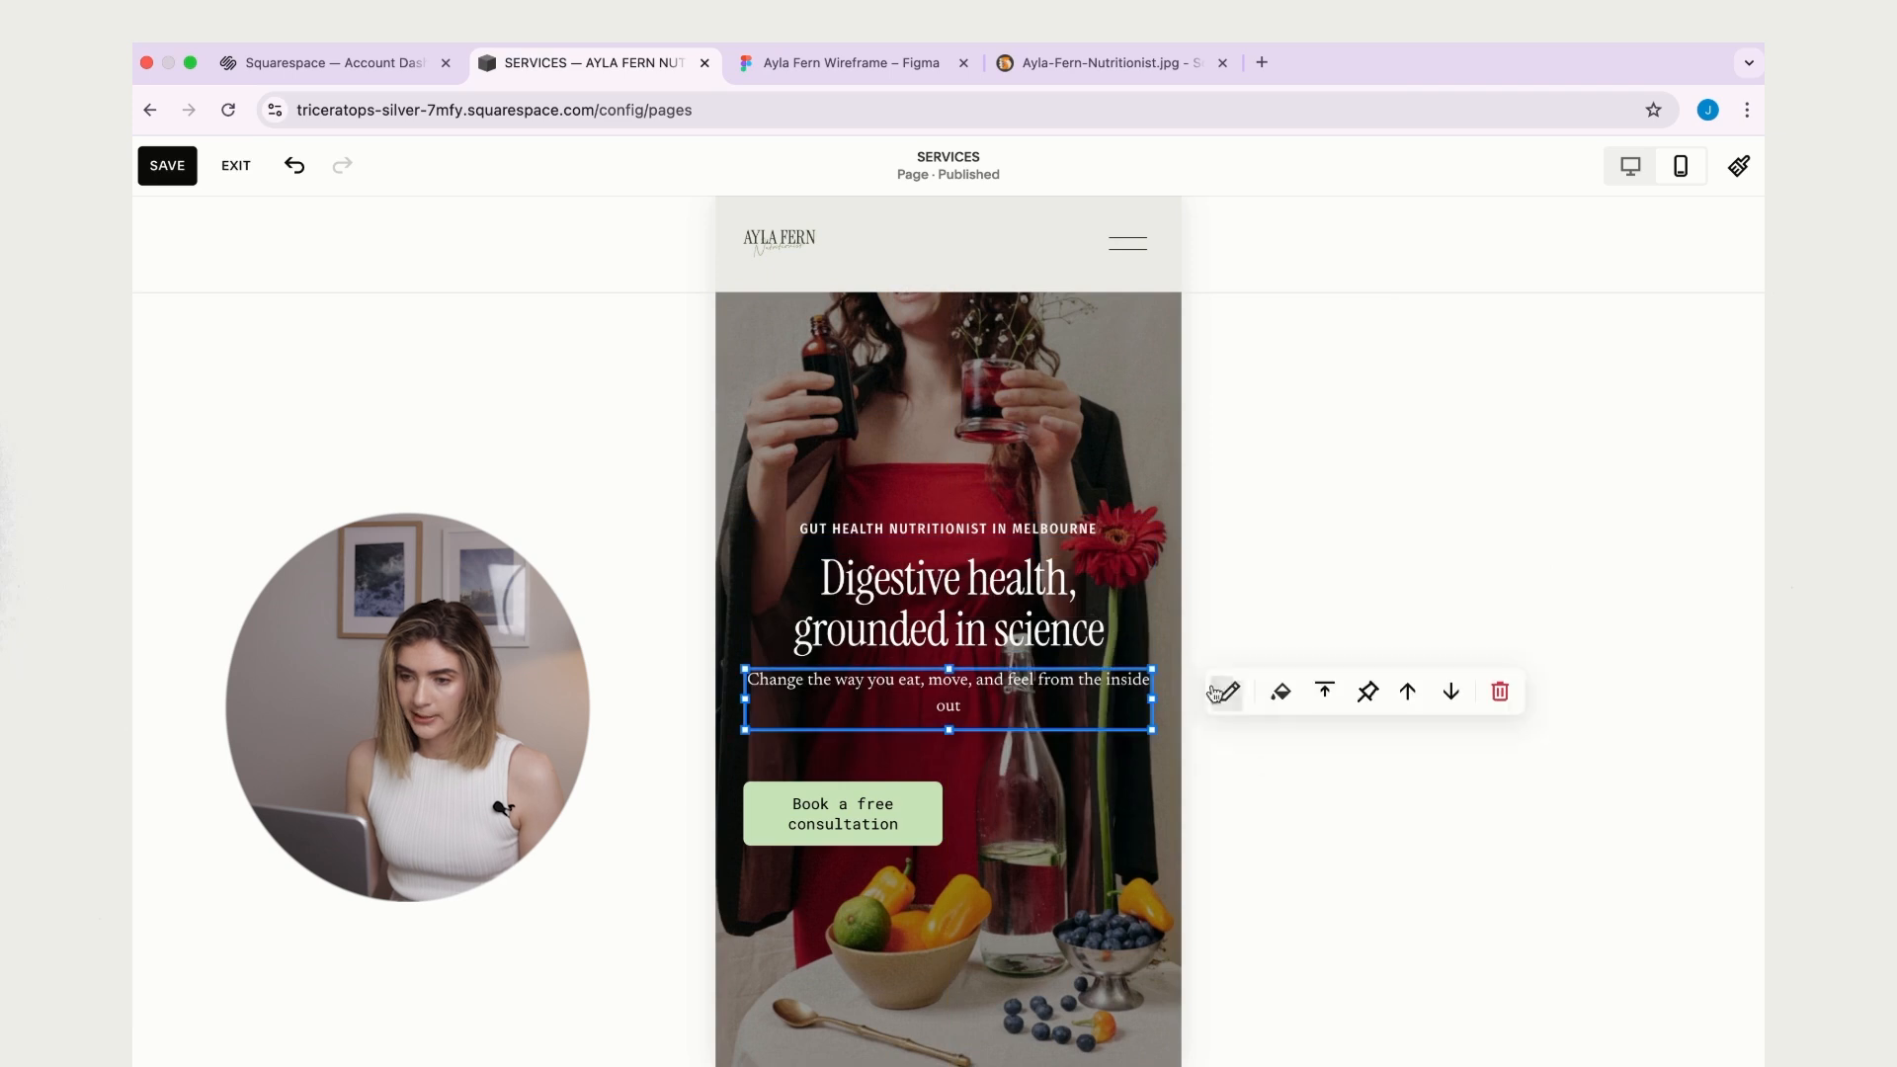
{"action": "mouse_move", "coordinate": [942, 660]}
{"action": "left_mouse_down"}
{"action": "mouse_move", "coordinate": [1154, 660]}
{"action": "mouse_move", "coordinate": [946, 648]}
{"action": "left_mouse_up"}
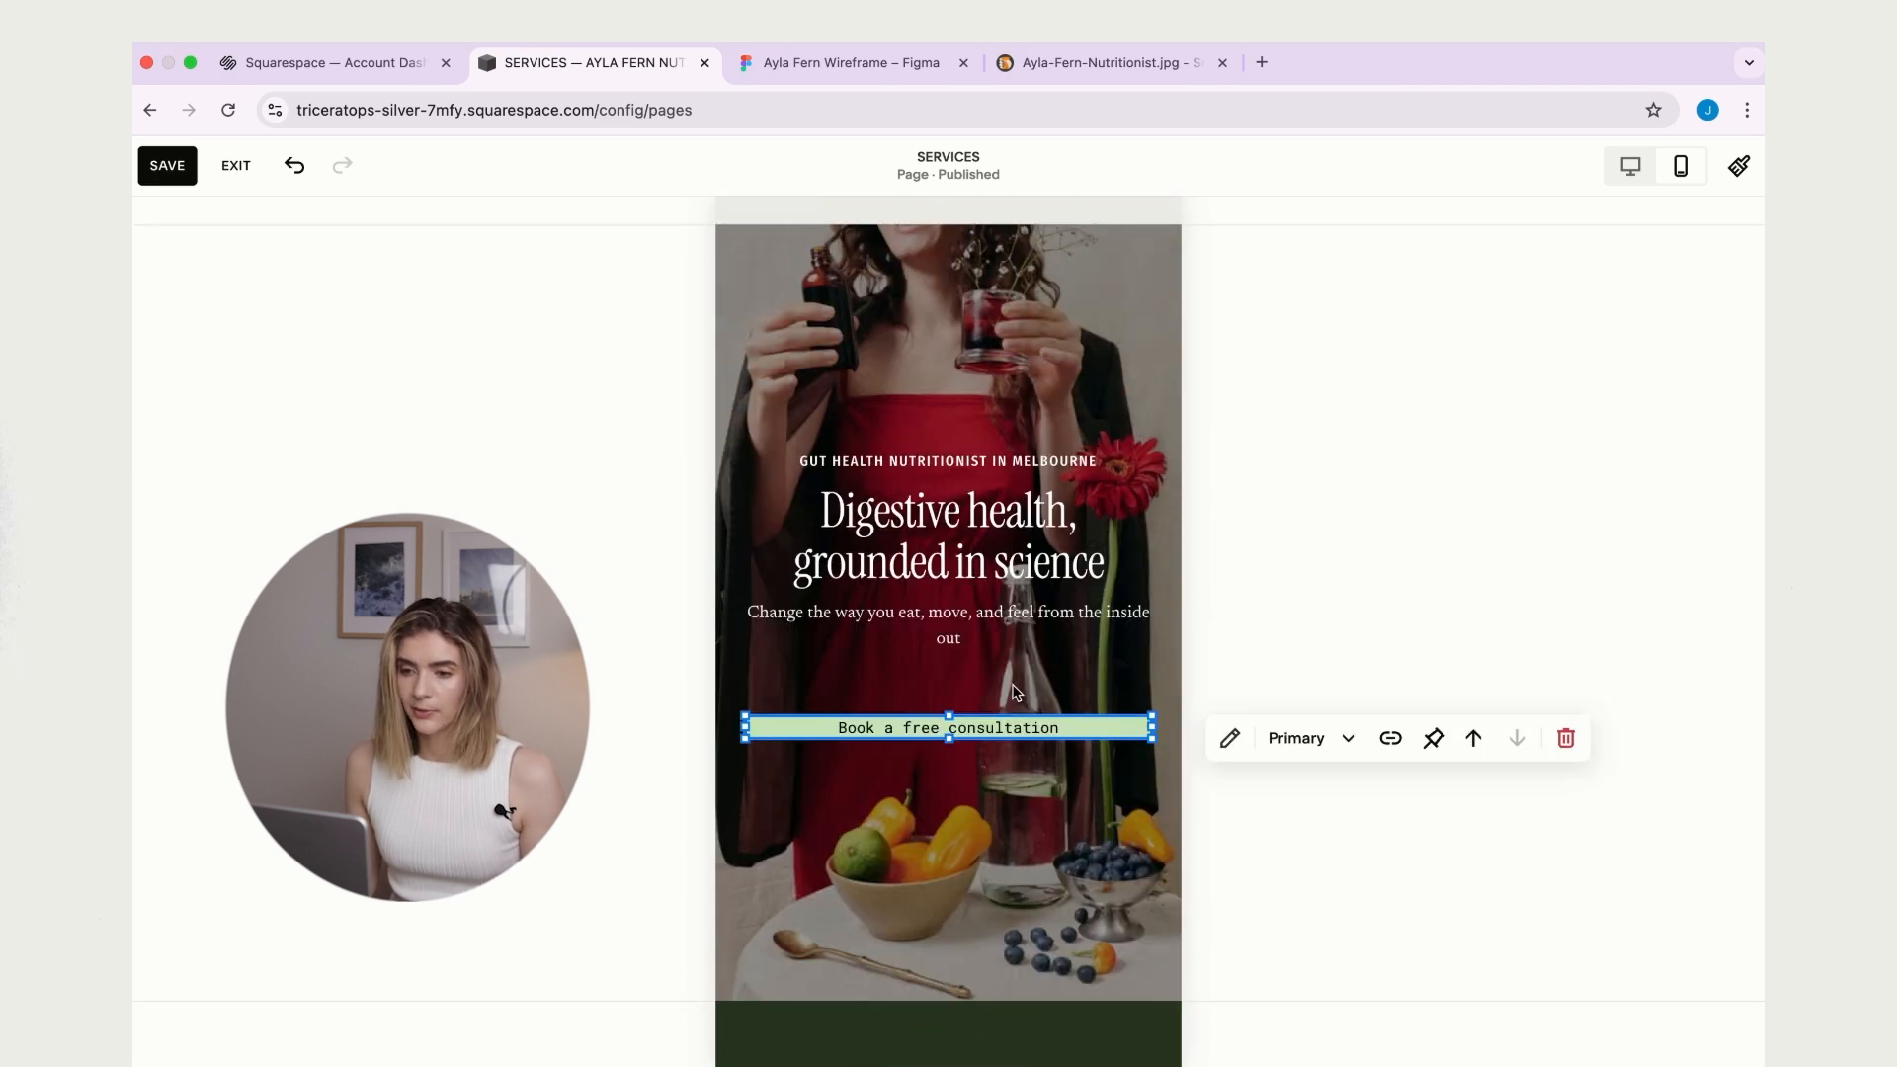
{"action": "left_click", "coordinate": [1015, 692]}
{"action": "left_click_drag", "start_coordinate": [1034, 727], "coordinate": [1035, 699]}
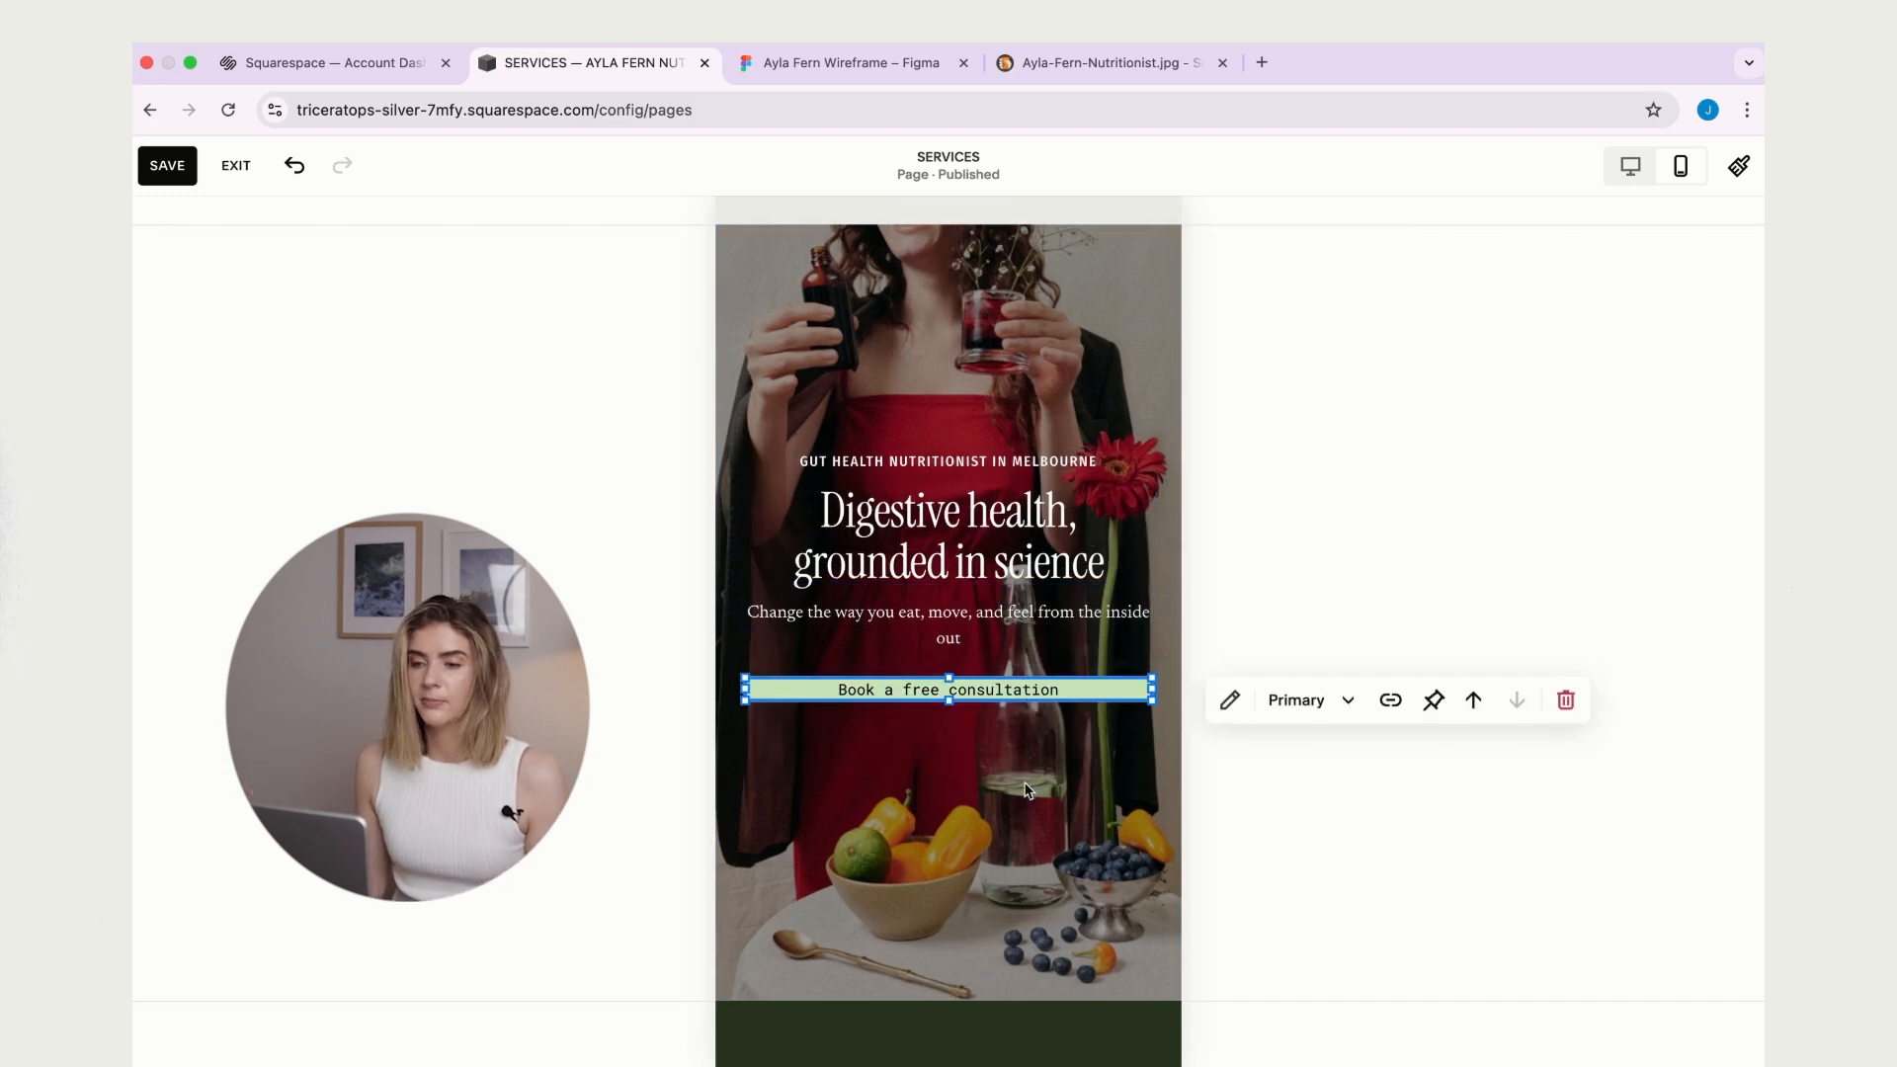
- Remove the empty grid rows below the button and open the hero section's settings
{"action": "left_click", "coordinate": [1515, 360]}
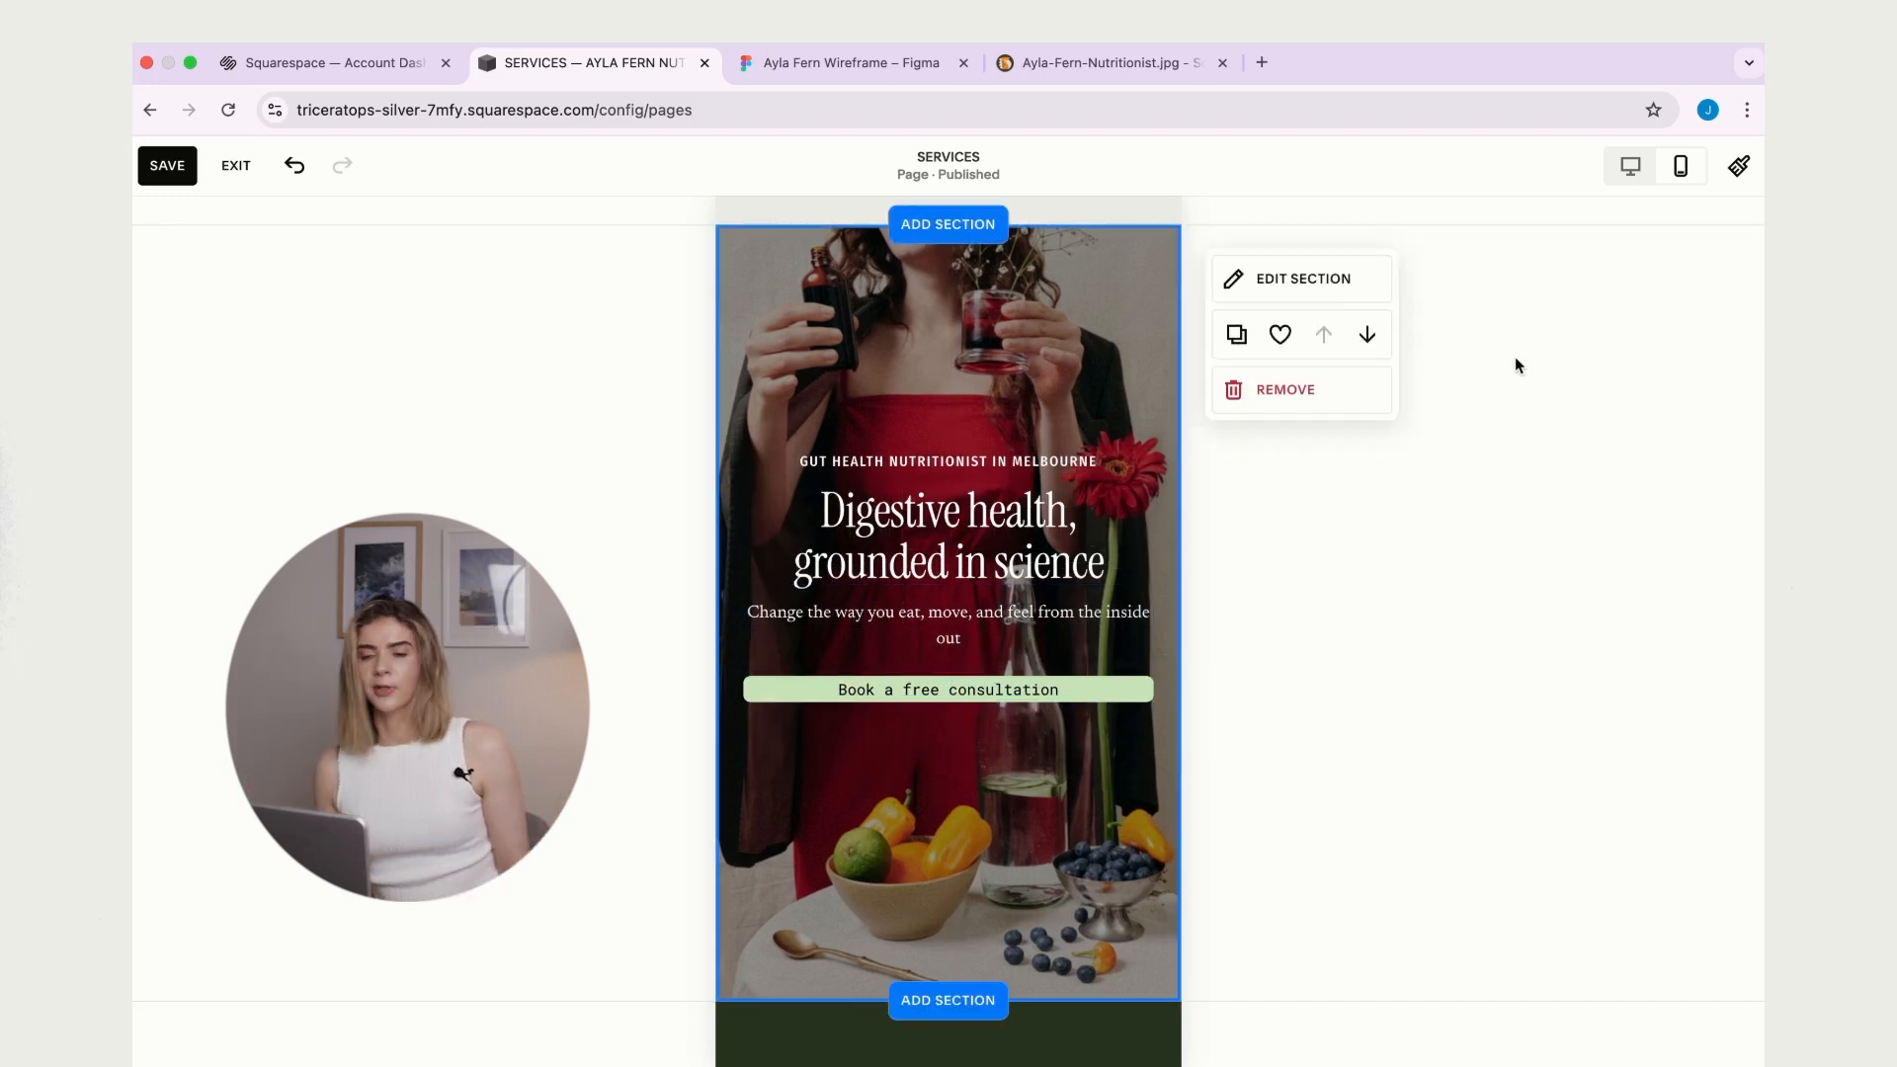
{"action": "left_click", "coordinate": [1031, 758]}
{"action": "left_click_drag", "start_coordinate": [1106, 777], "coordinate": [1104, 695]}
{"action": "left_click_drag", "start_coordinate": [1104, 694], "coordinate": [1104, 694]}
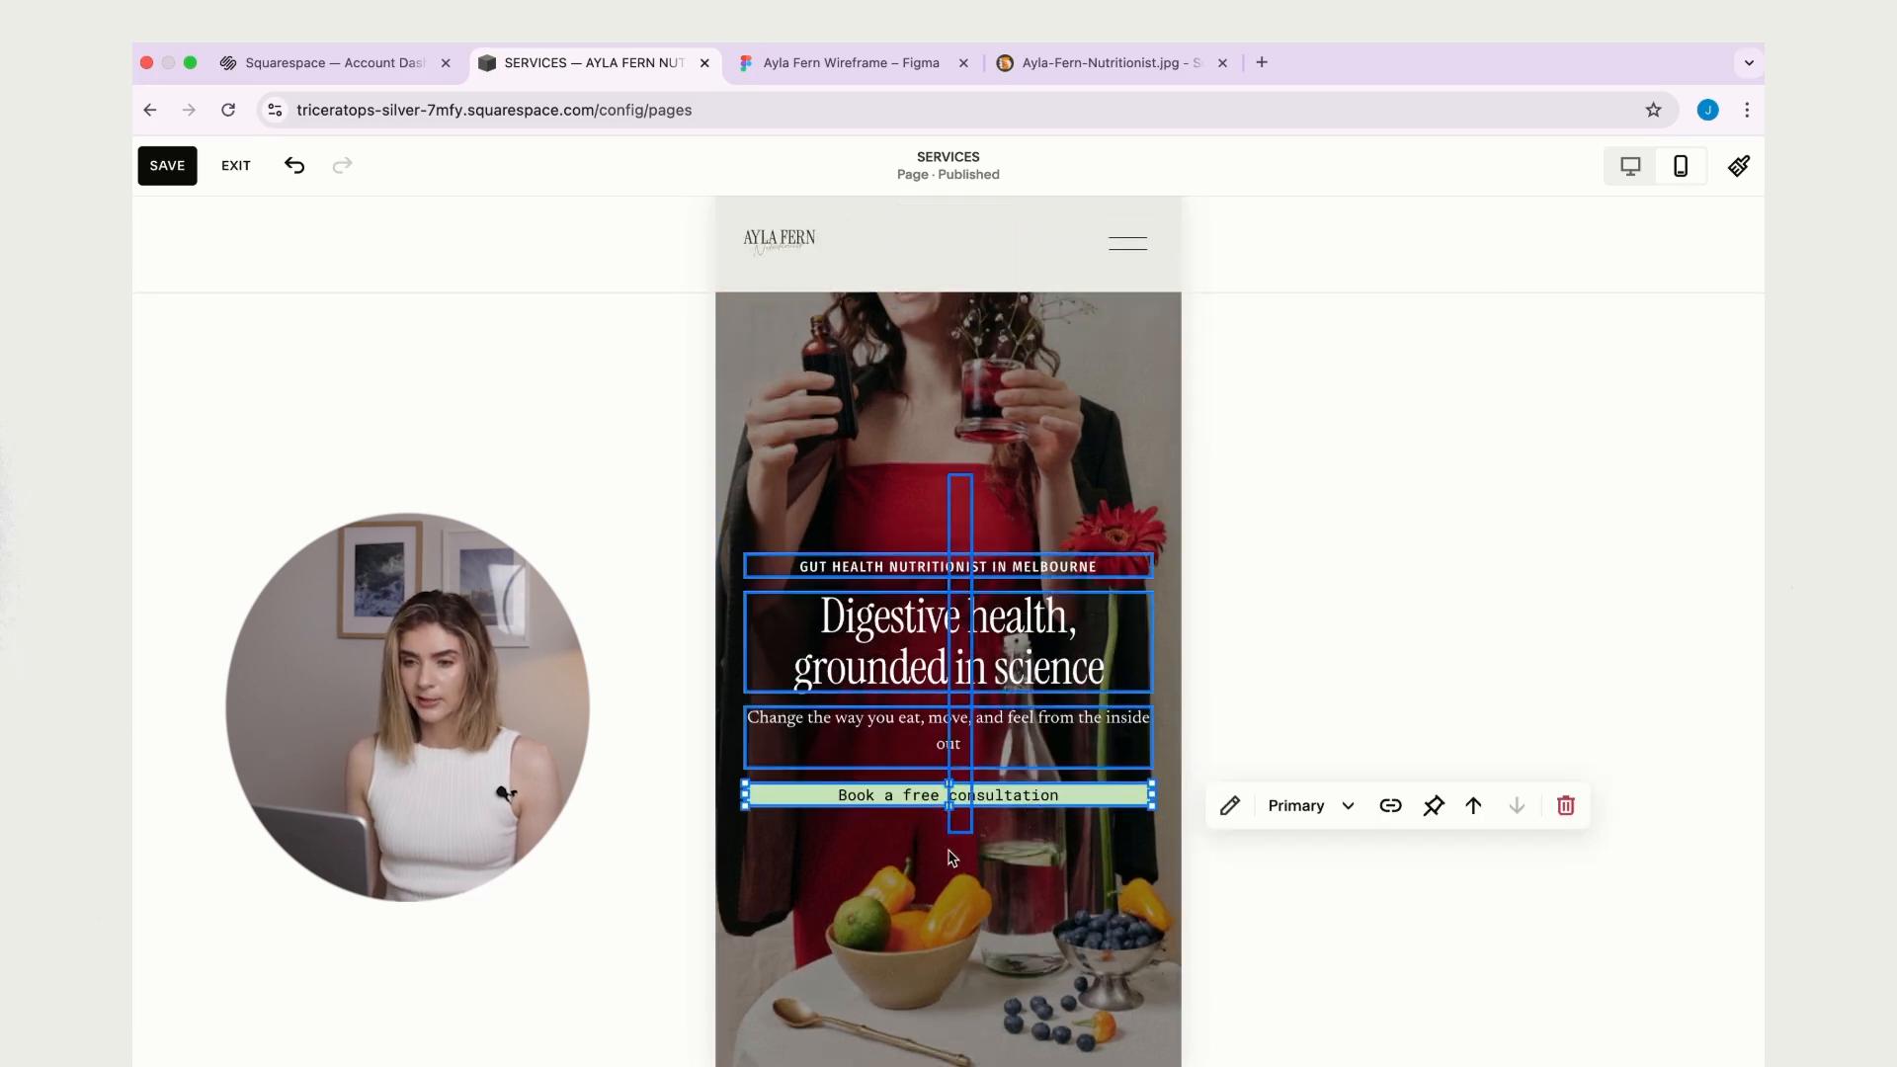
{"action": "left_click", "coordinate": [828, 754]}
{"action": "scroll", "coordinate": [828, 754], "scroll_direction": "down", "scroll_amount": 2}
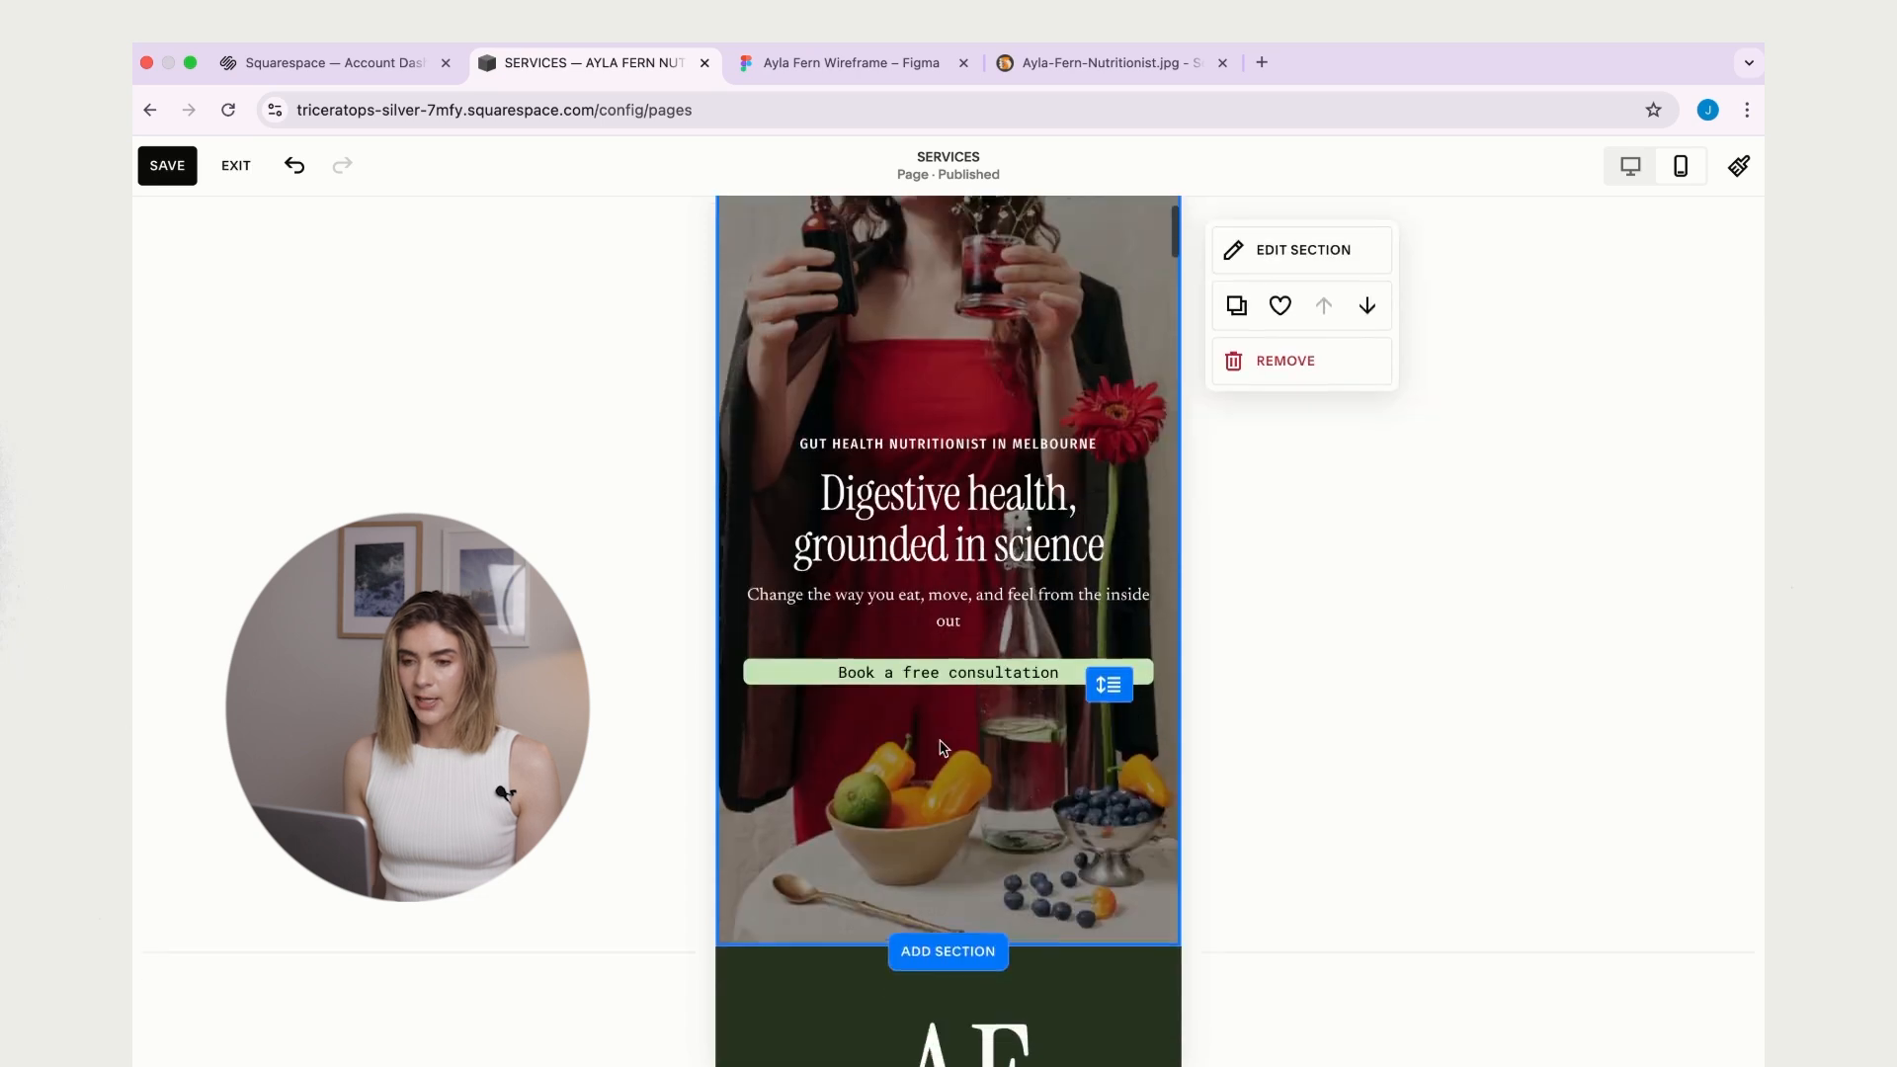
{"action": "scroll", "coordinate": [988, 763], "scroll_direction": "up", "scroll_amount": 2}
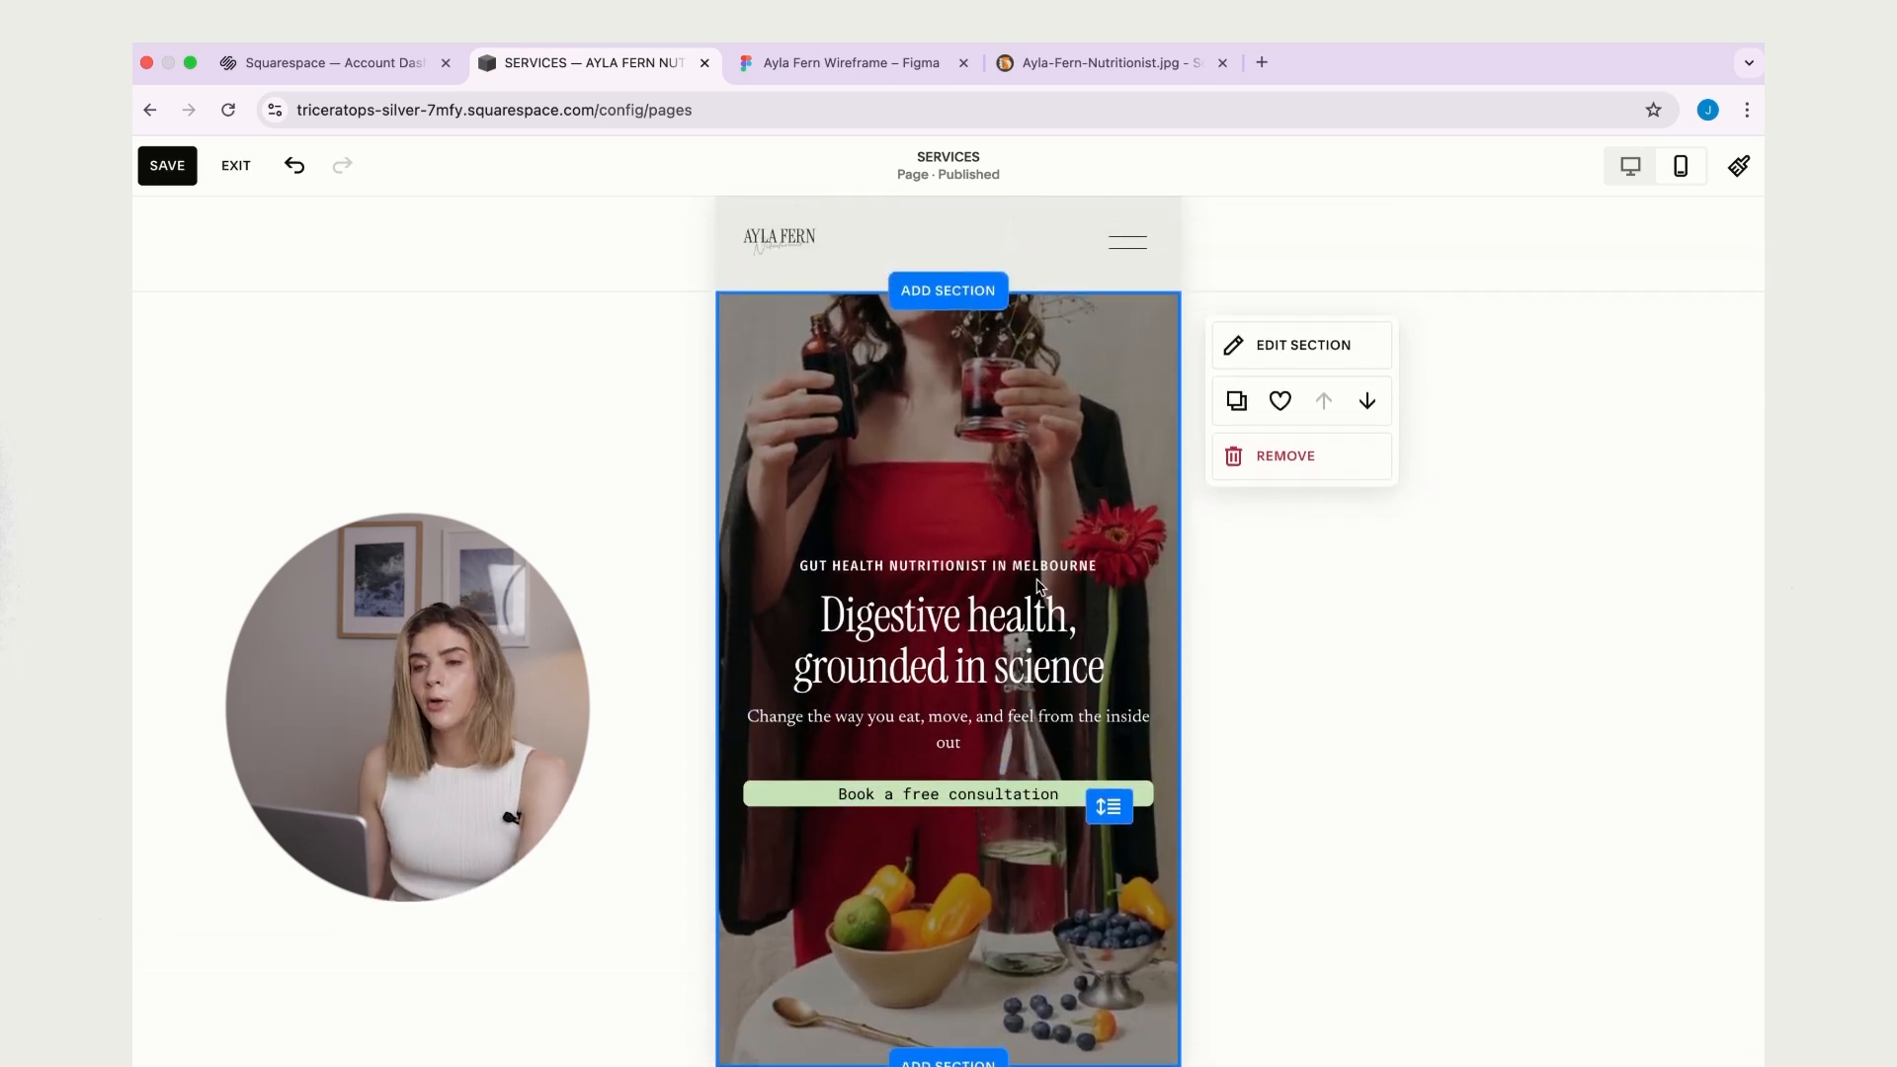
{"action": "left_click", "coordinate": [1311, 357]}
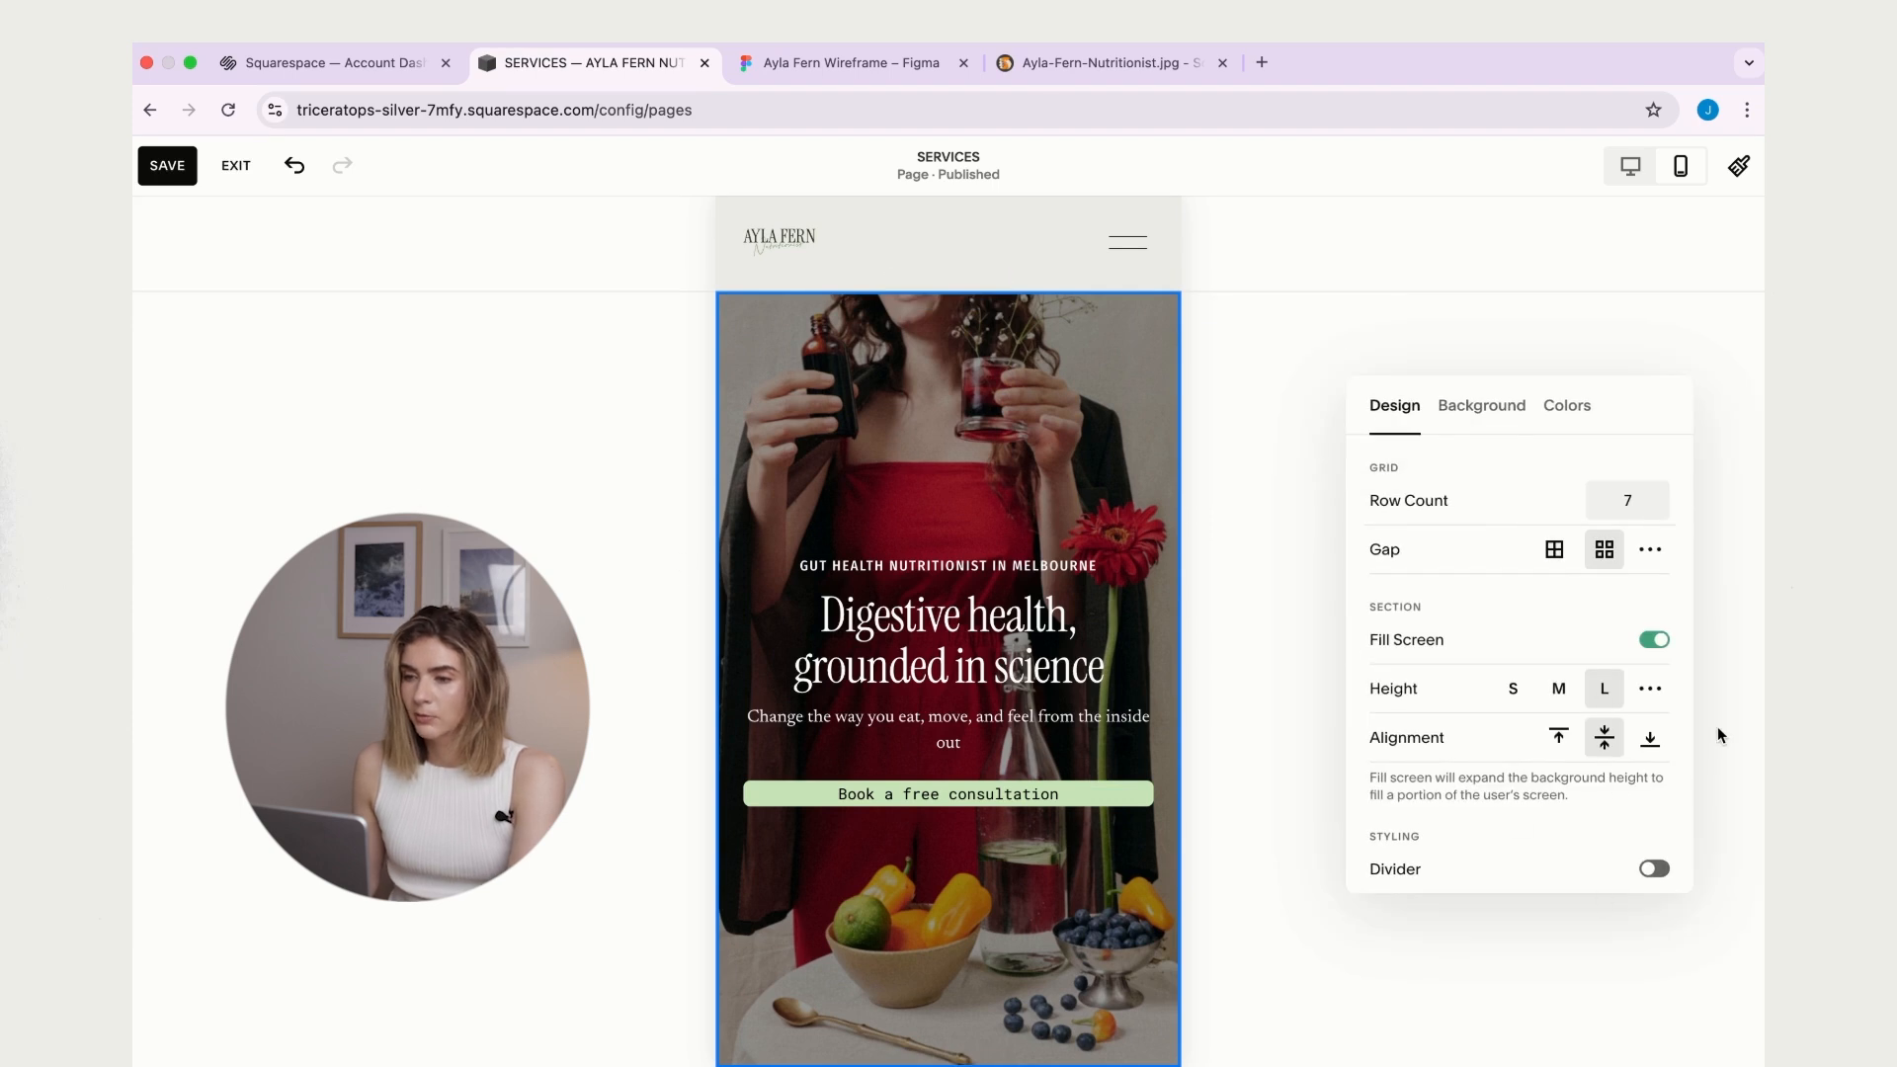
- Give the mobile hero a custom height of 78, save, and switch to desktop preview
{"action": "left_click", "coordinate": [1651, 692]}
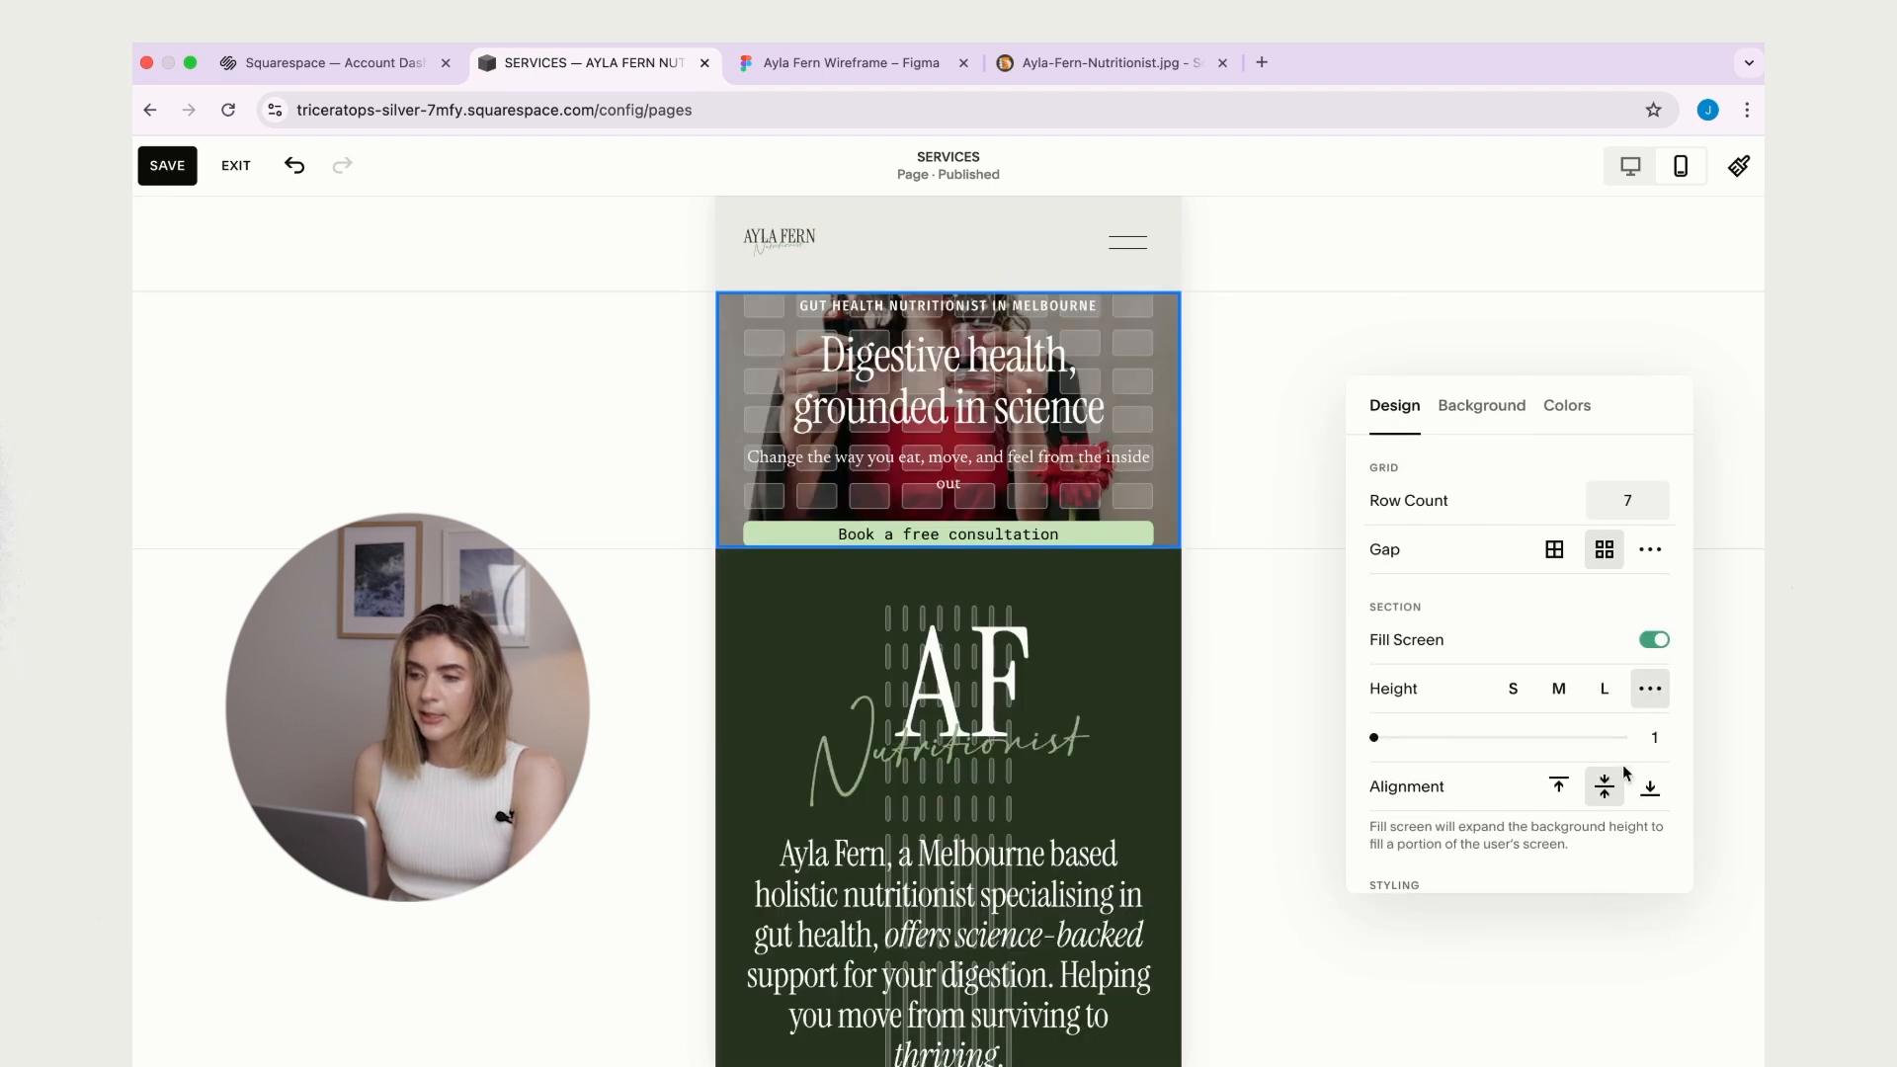
{"action": "left_click_drag", "start_coordinate": [1373, 736], "coordinate": [1568, 737]}
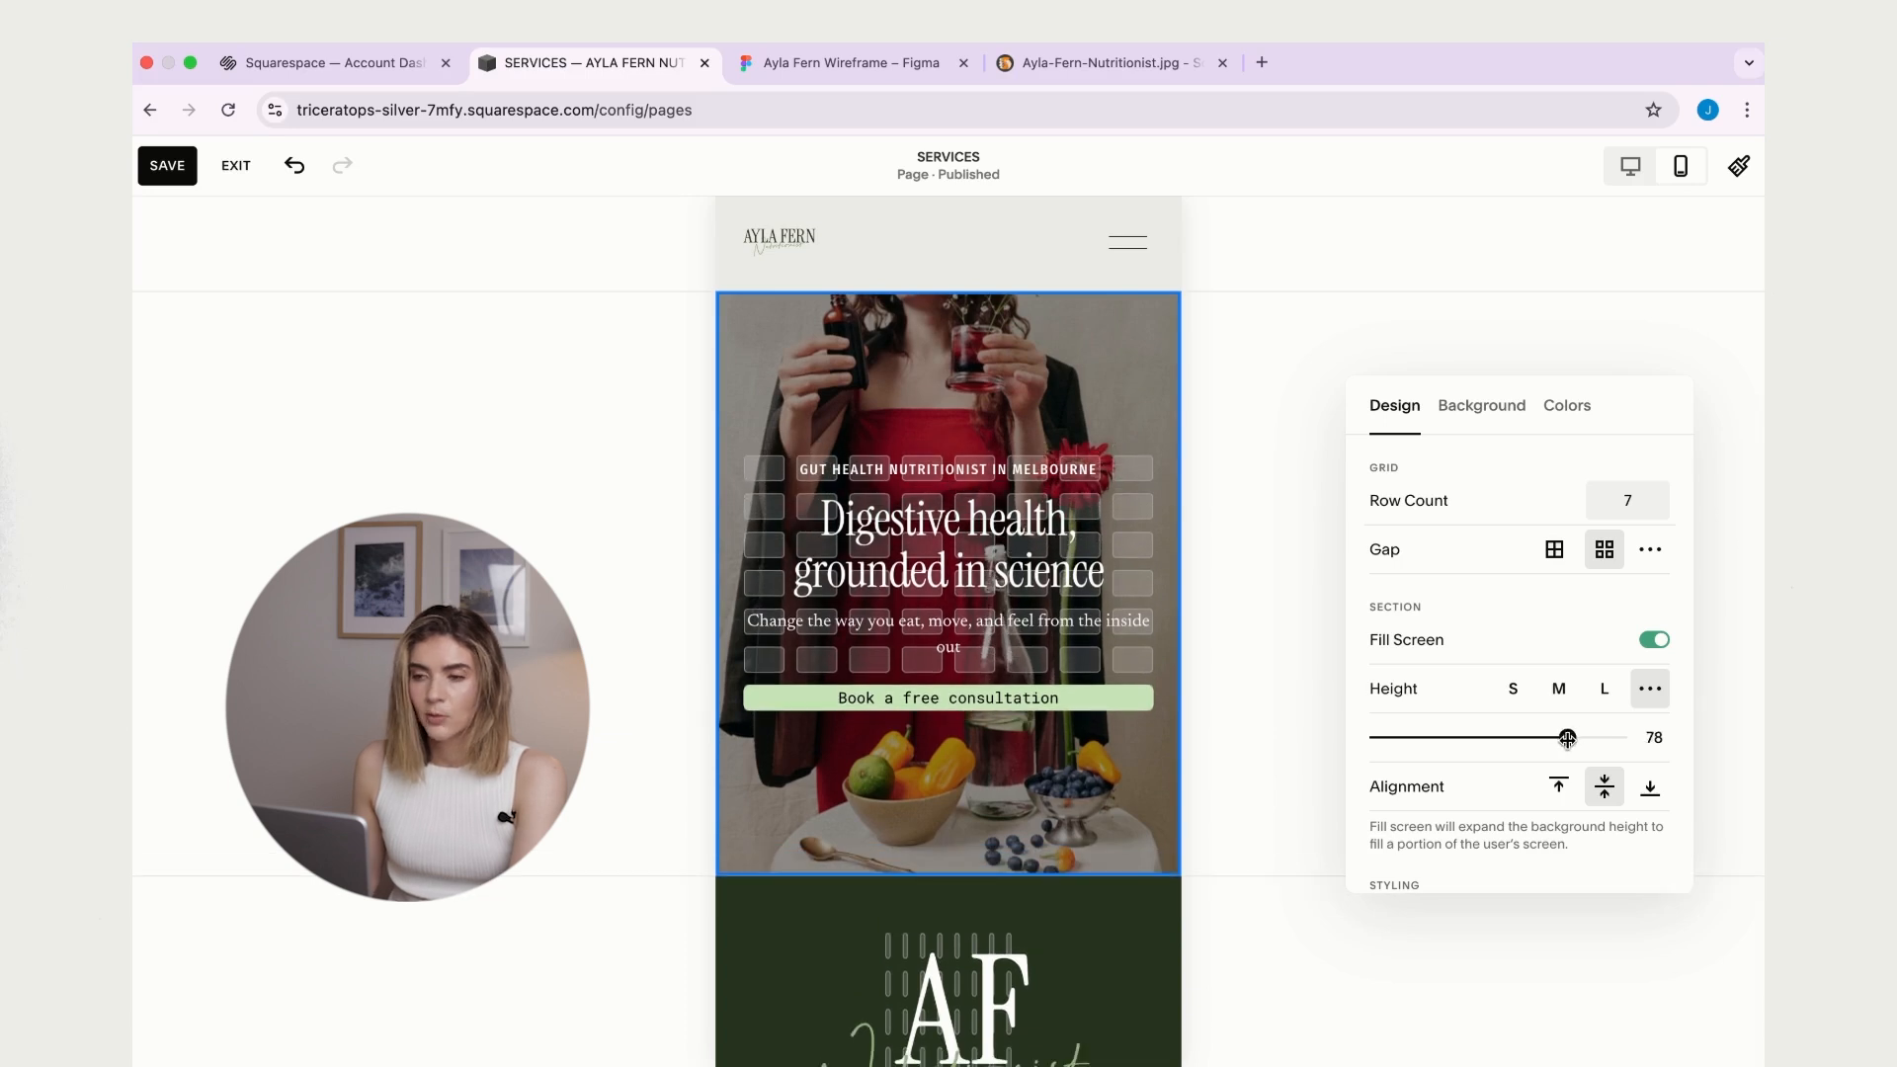
{"action": "left_click", "coordinate": [166, 166]}
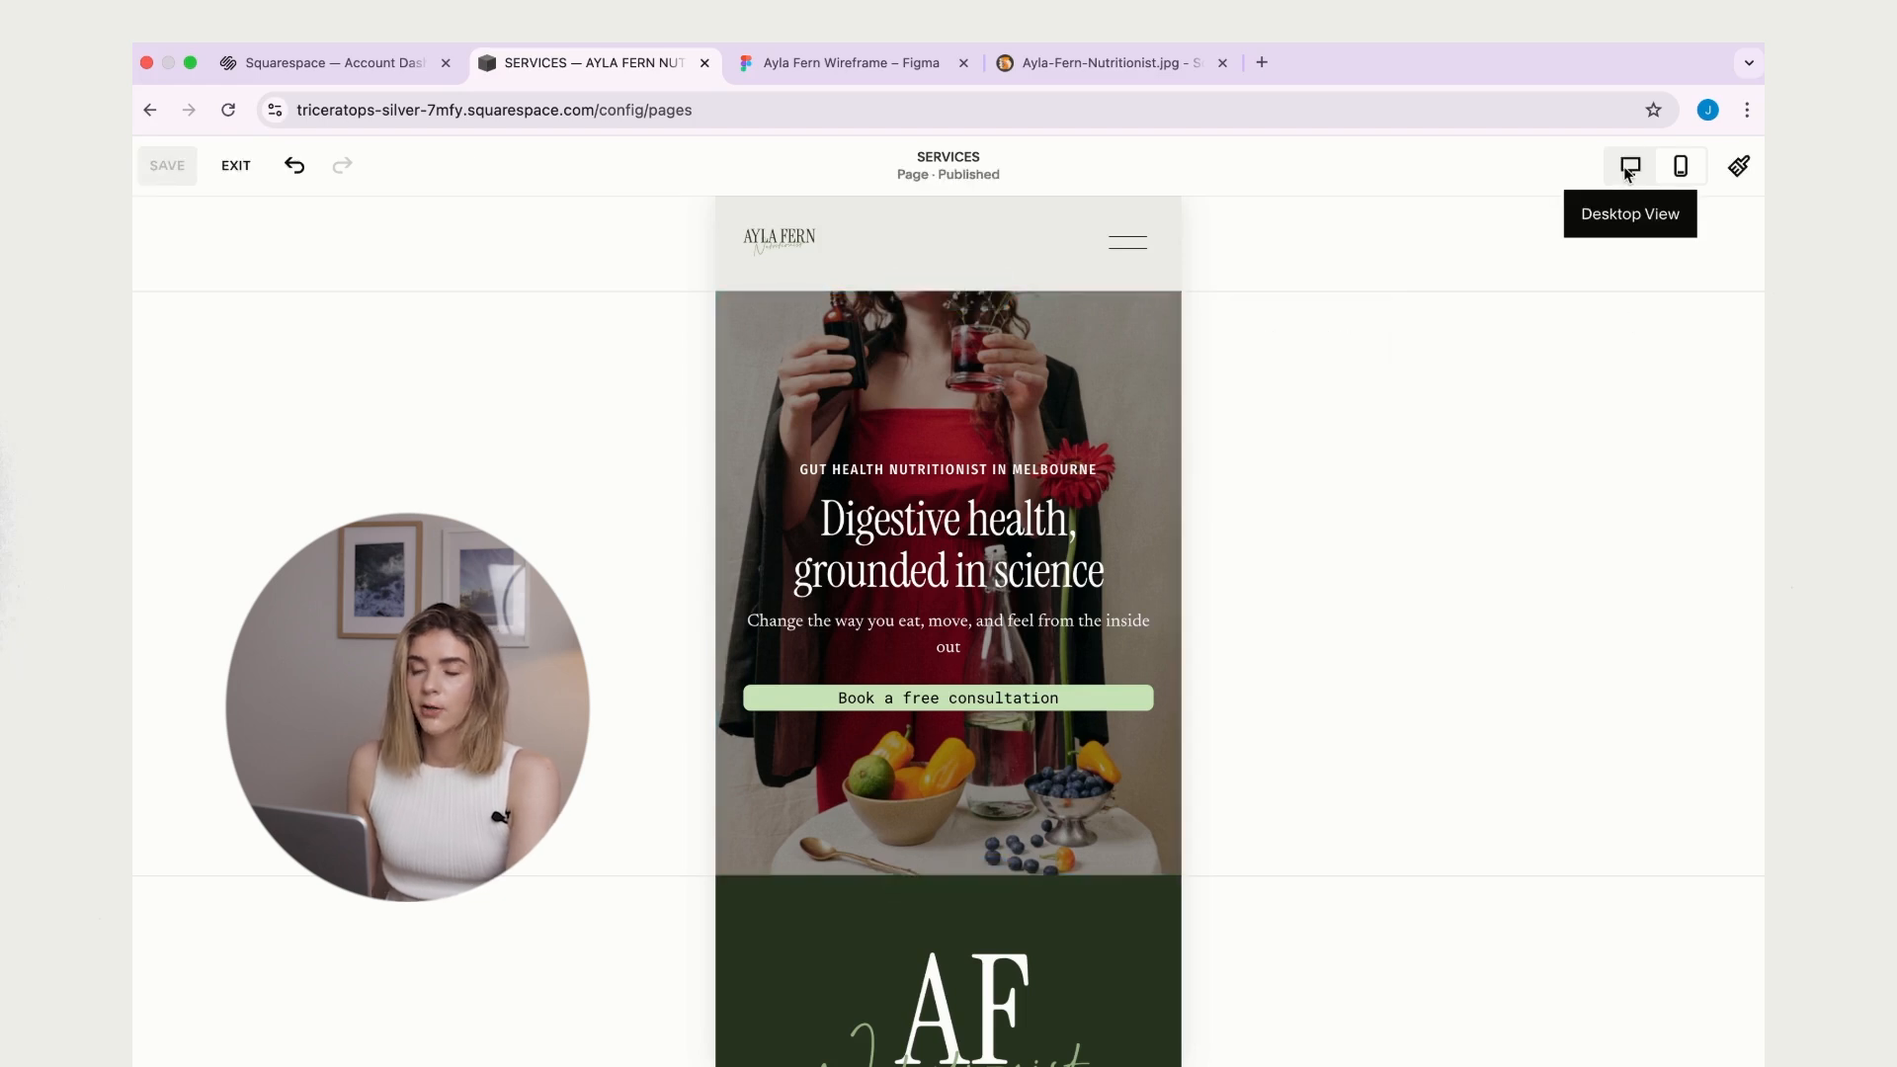
{"action": "left_click", "coordinate": [1628, 167]}
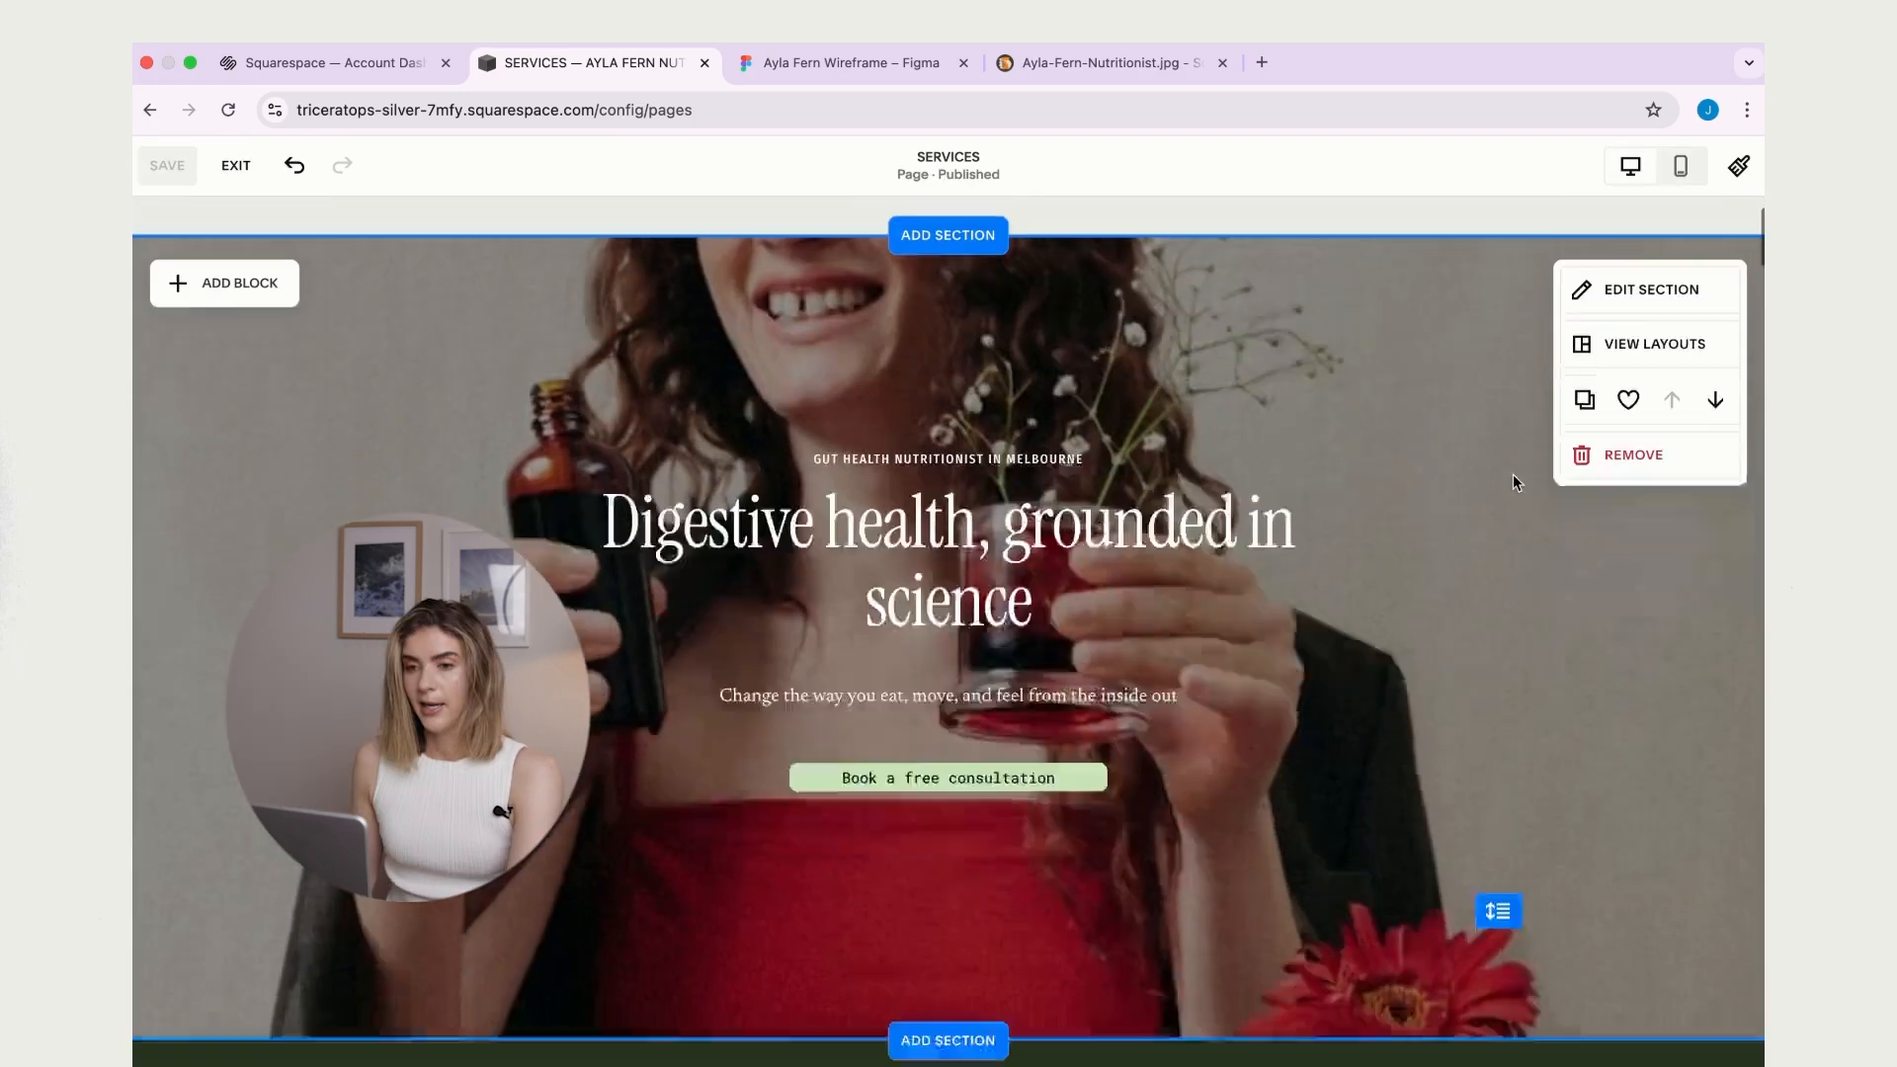
{"action": "scroll", "coordinate": [1513, 474], "scroll_direction": "up", "scroll_amount": 1}
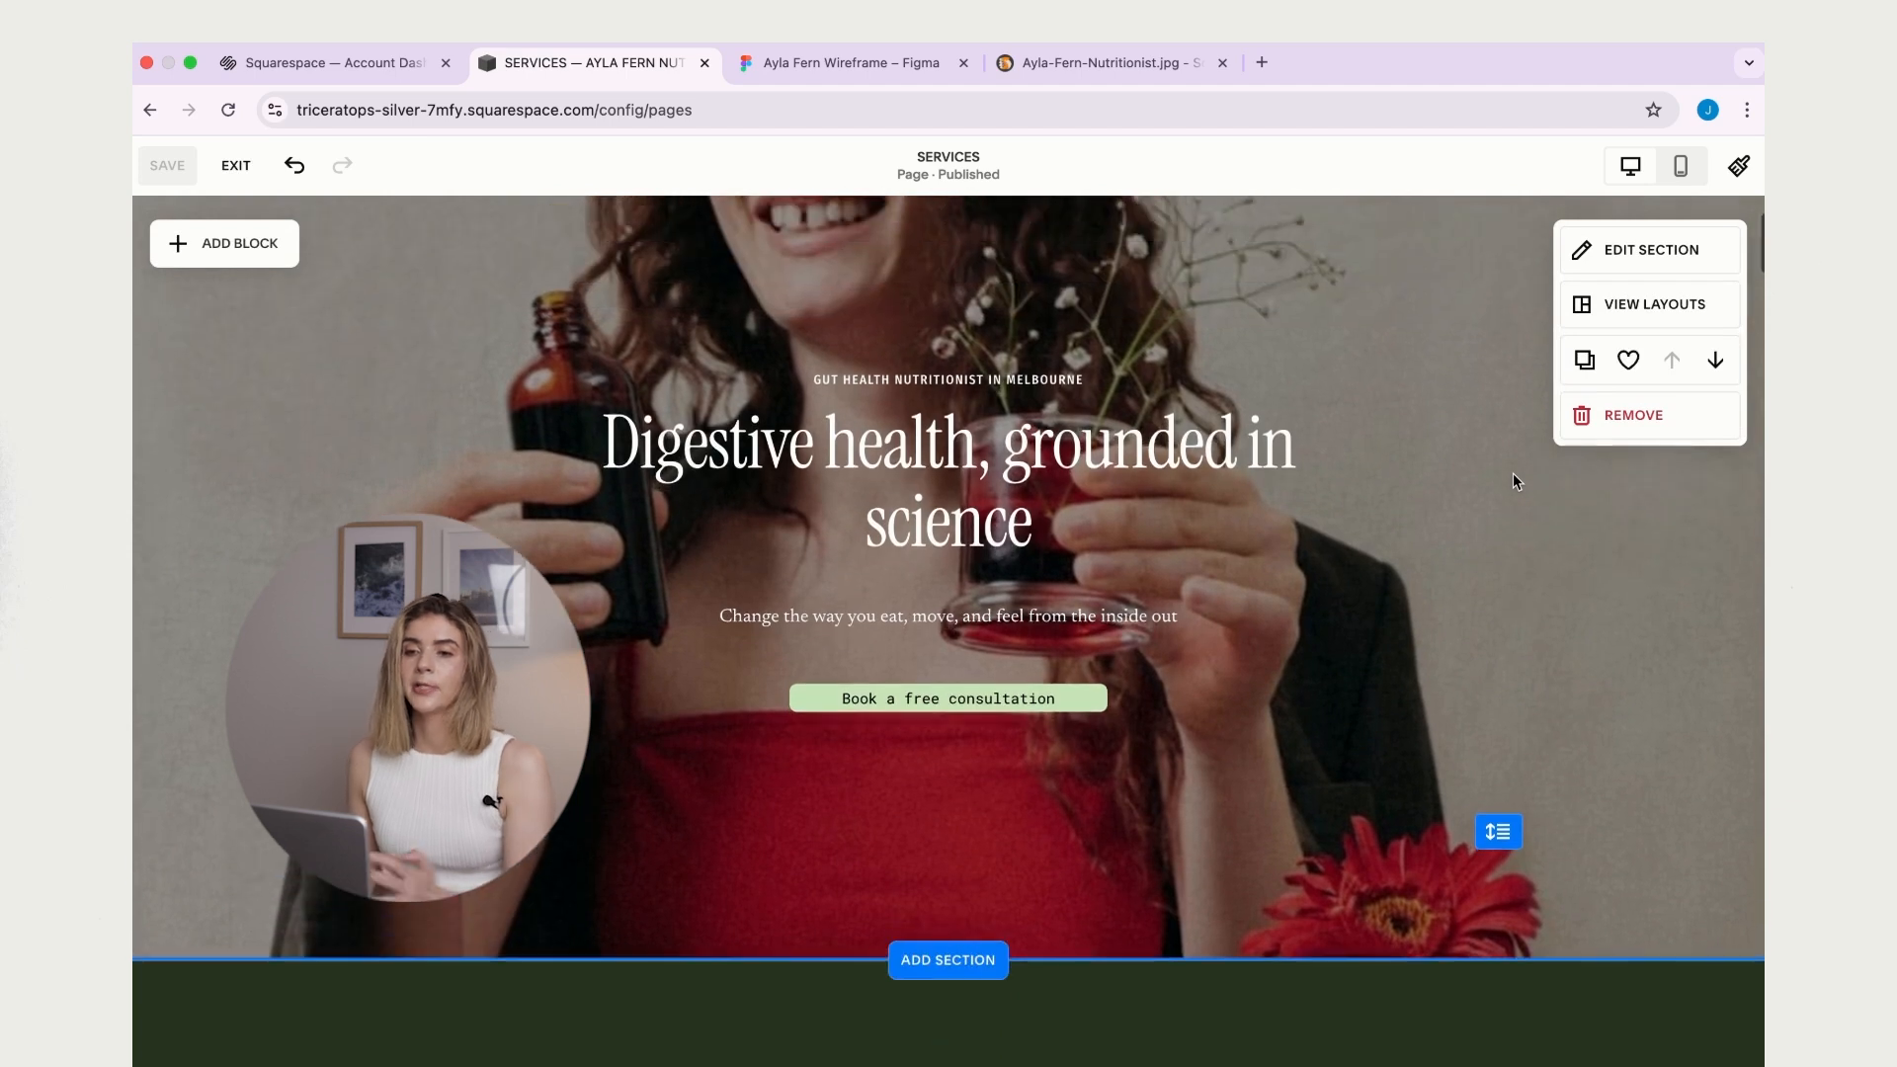
{"action": "scroll", "coordinate": [1514, 474], "scroll_direction": "up", "scroll_amount": 1}
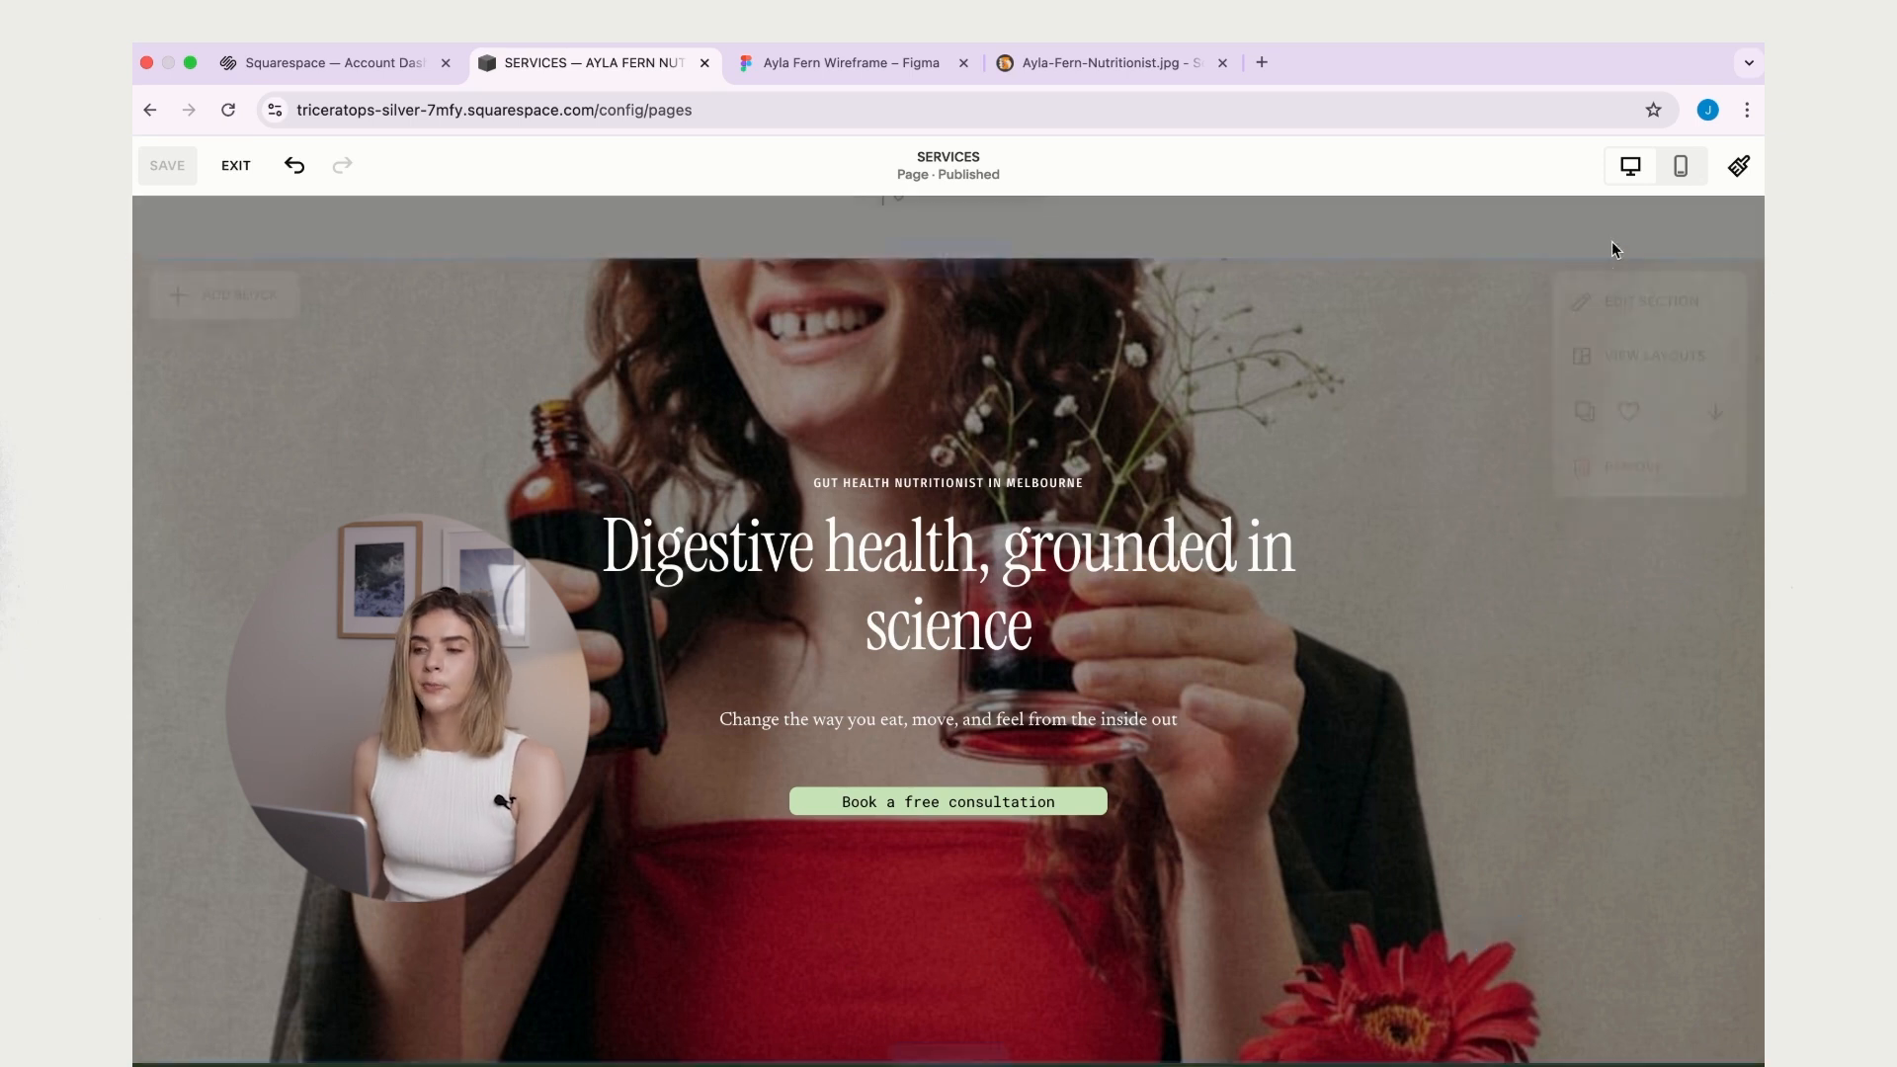
{"action": "left_click", "coordinate": [1681, 168]}
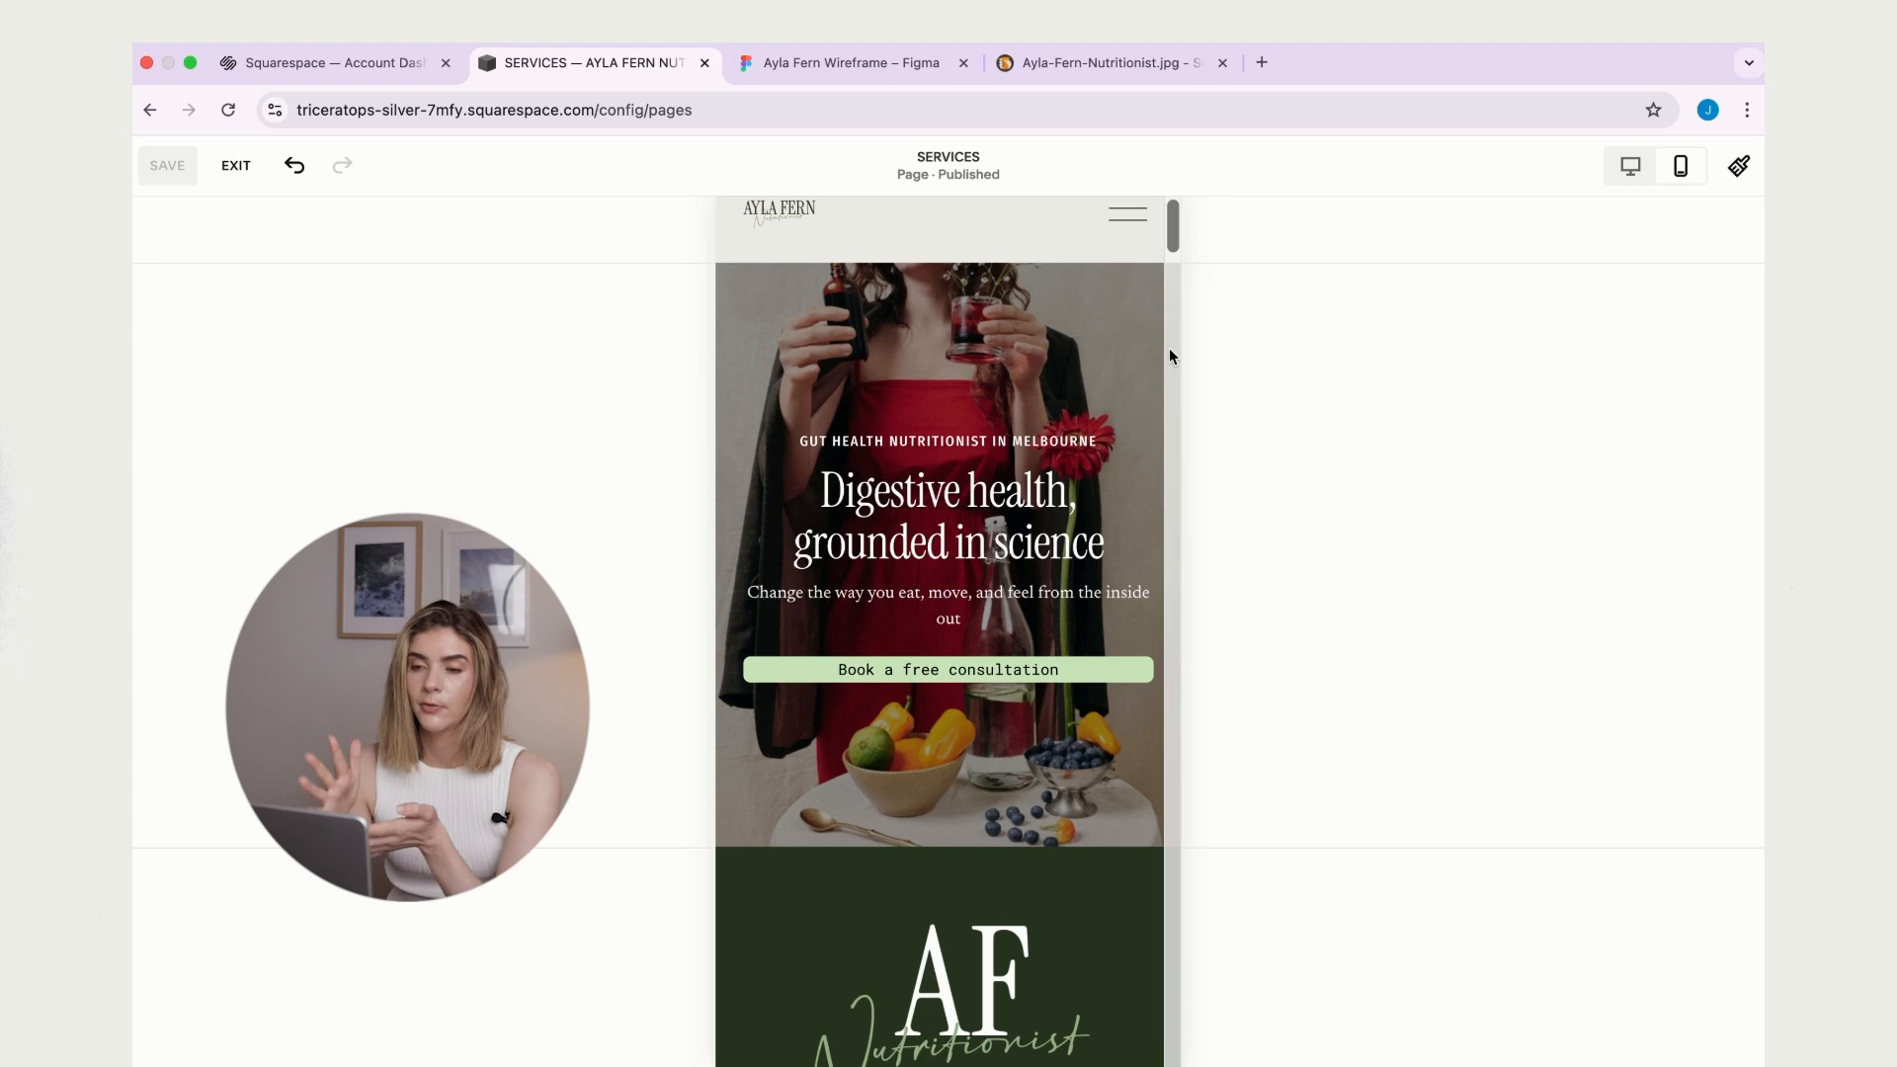
- Shrink the AF logo, pull the bio paragraph up beneath it, and shorten the intro section
{"action": "scroll", "coordinate": [911, 565], "scroll_direction": "down", "scroll_amount": 6}
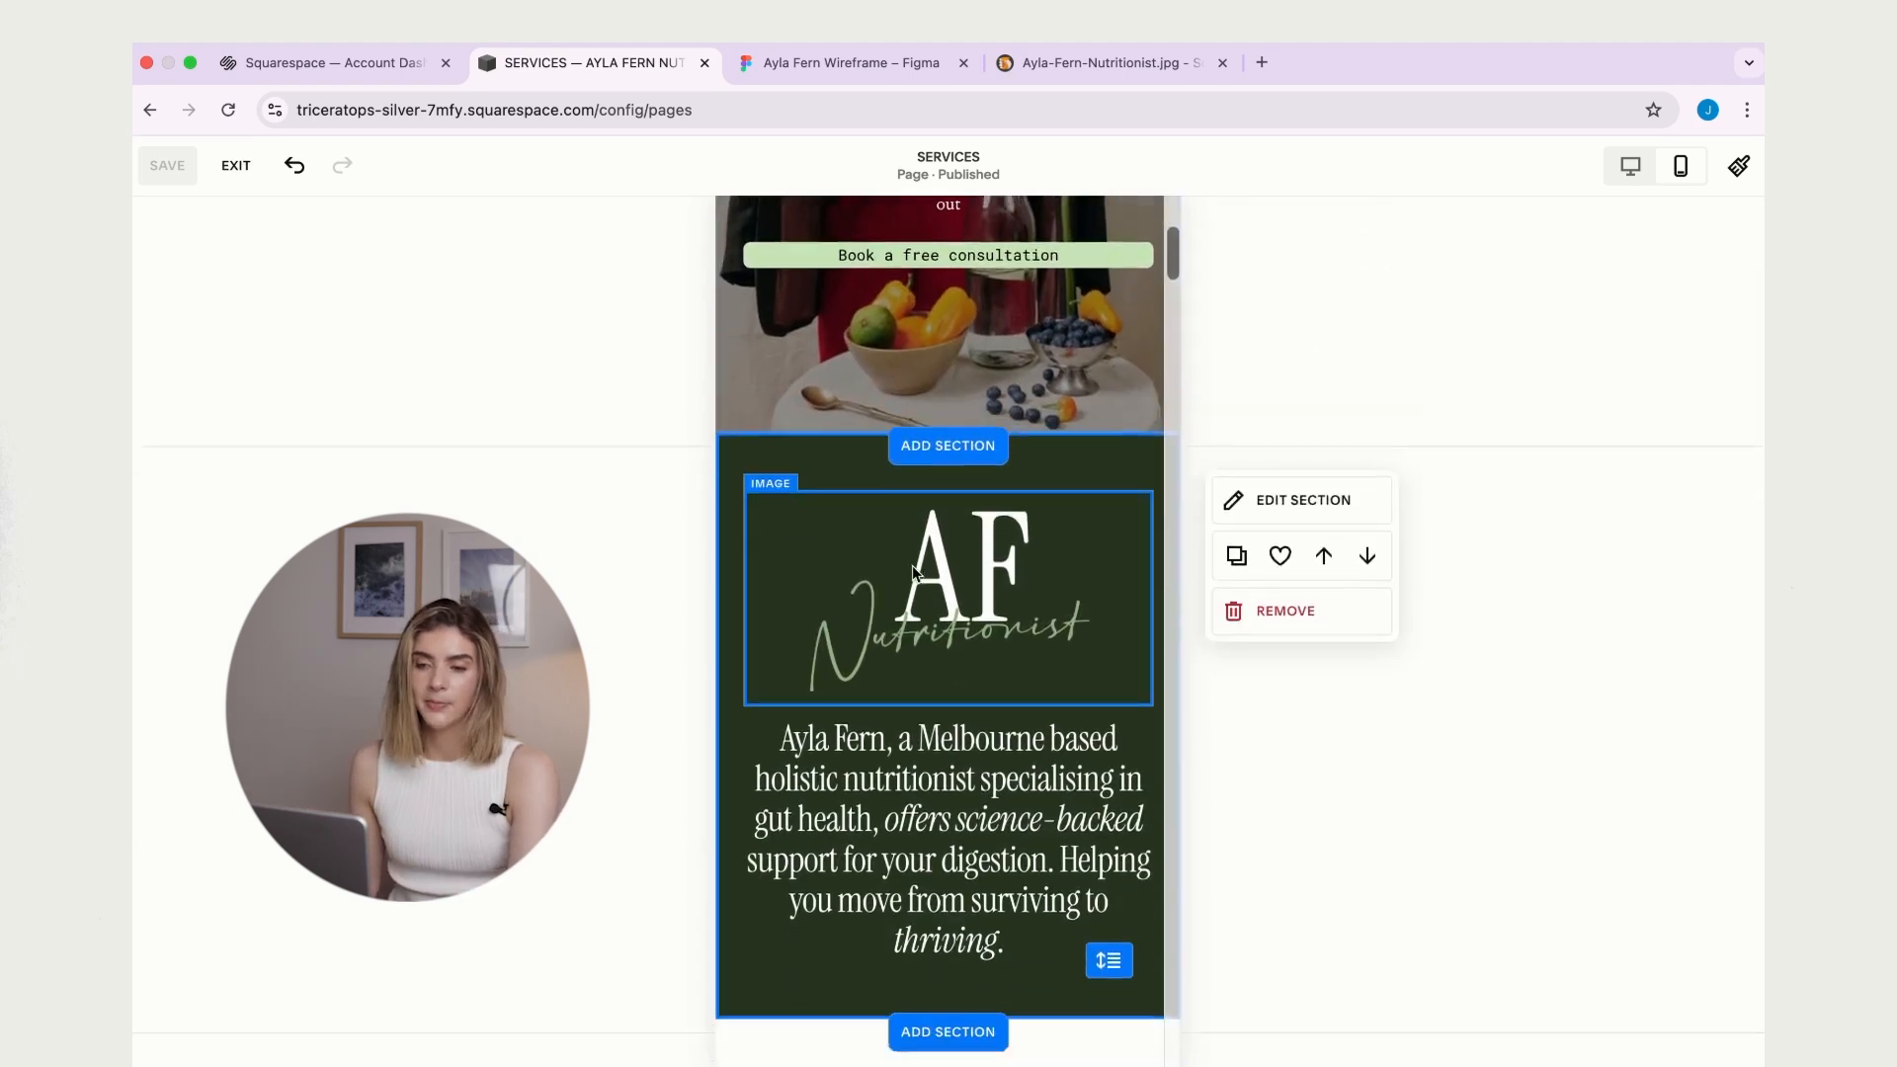
{"action": "scroll", "coordinate": [910, 565], "scroll_direction": "up", "scroll_amount": 2}
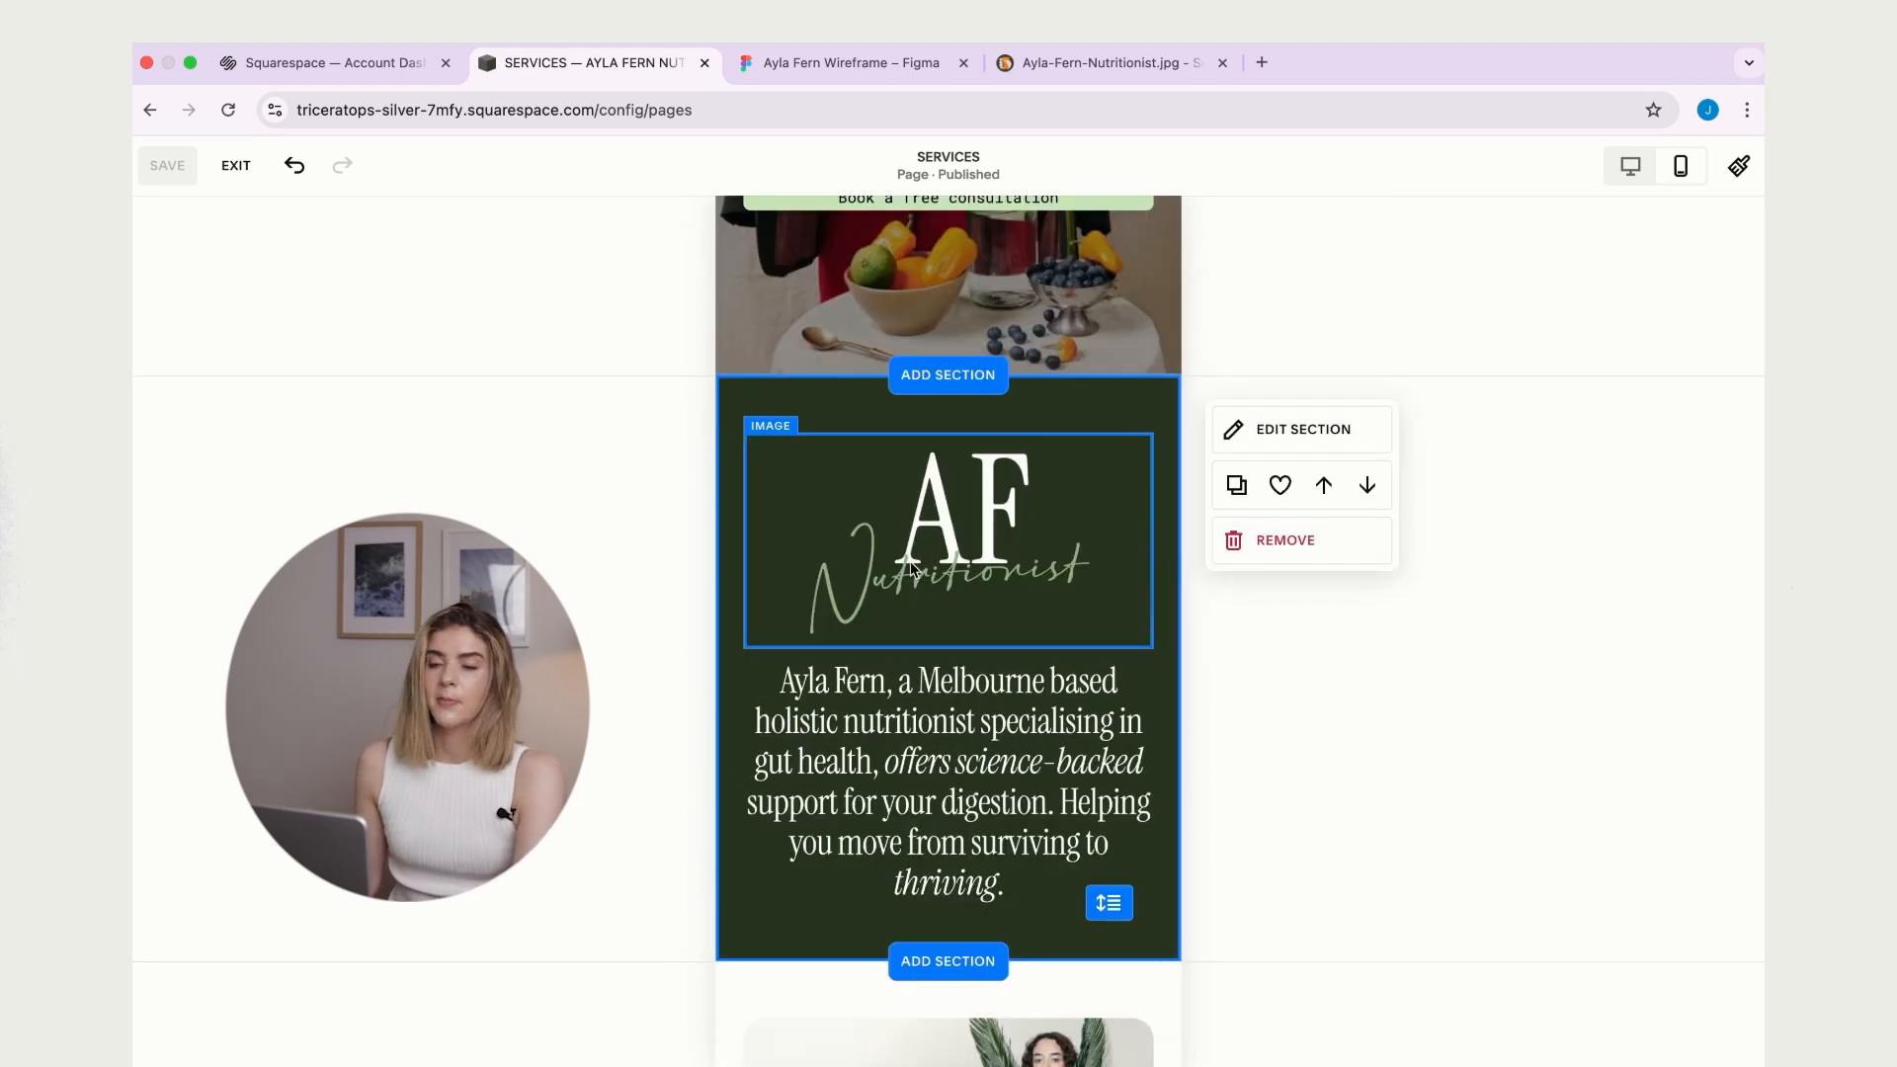
{"action": "left_click", "coordinate": [963, 521]}
{"action": "left_click_drag", "start_coordinate": [950, 647], "coordinate": [947, 543]}
{"action": "left_click_drag", "start_coordinate": [976, 901], "coordinate": [976, 663]}
{"action": "left_click", "coordinate": [1098, 854]}
{"action": "left_click_drag", "start_coordinate": [1102, 906], "coordinate": [1099, 822]}
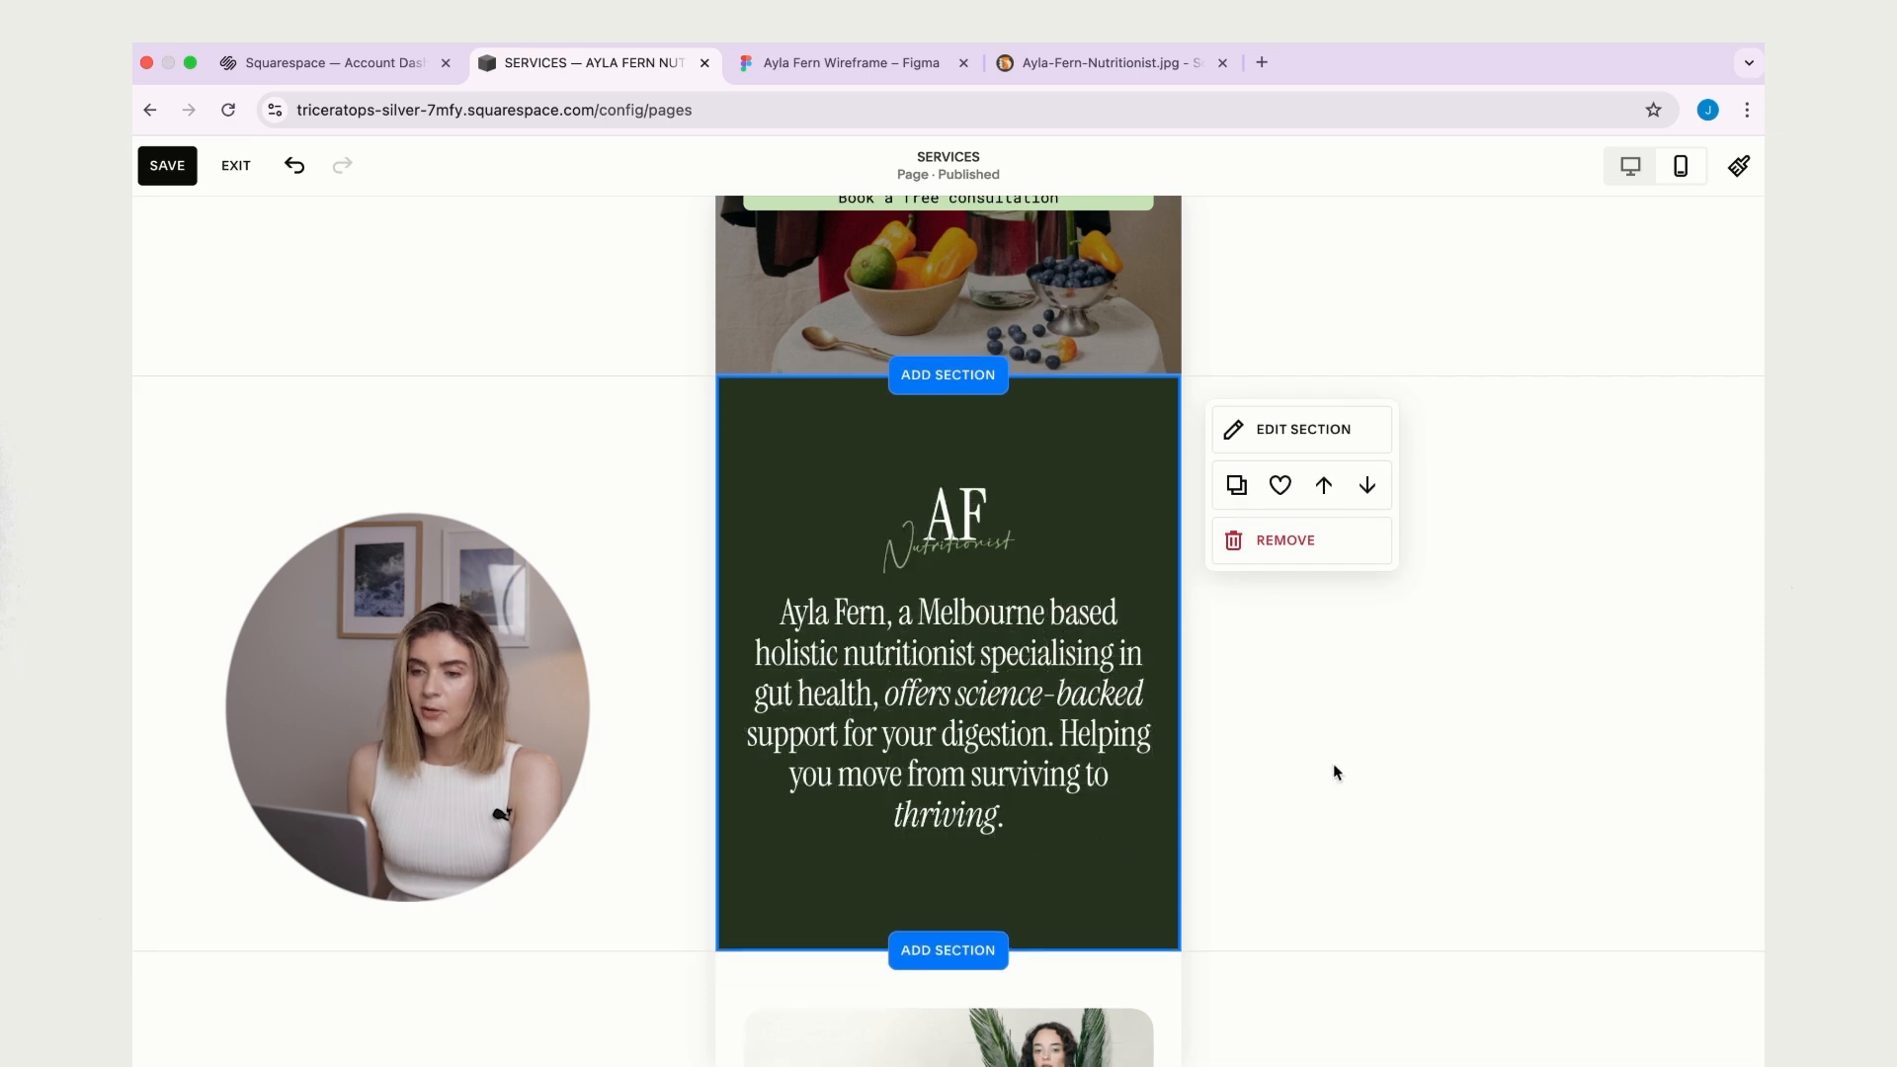
{"action": "scroll", "coordinate": [922, 790], "scroll_direction": "up", "scroll_amount": 3}
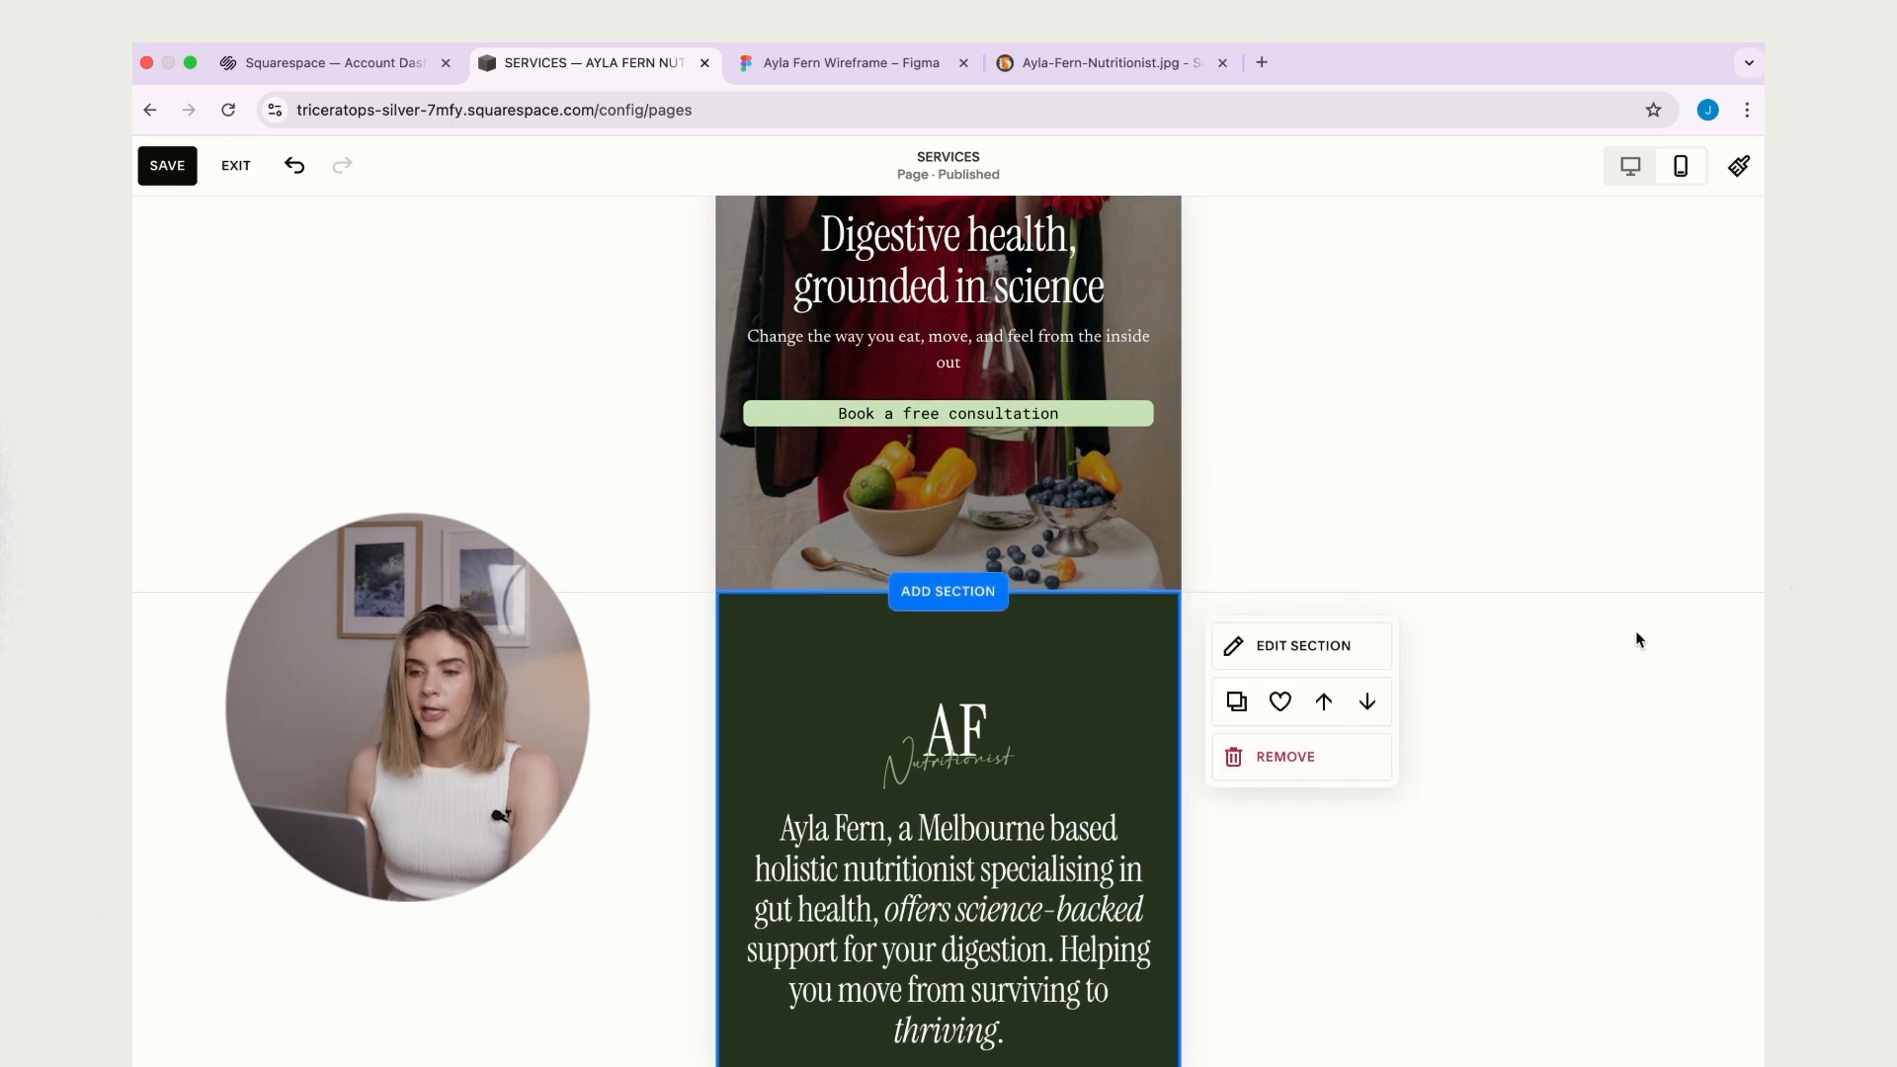
{"action": "scroll", "coordinate": [1099, 672], "scroll_direction": "down", "scroll_amount": 7}
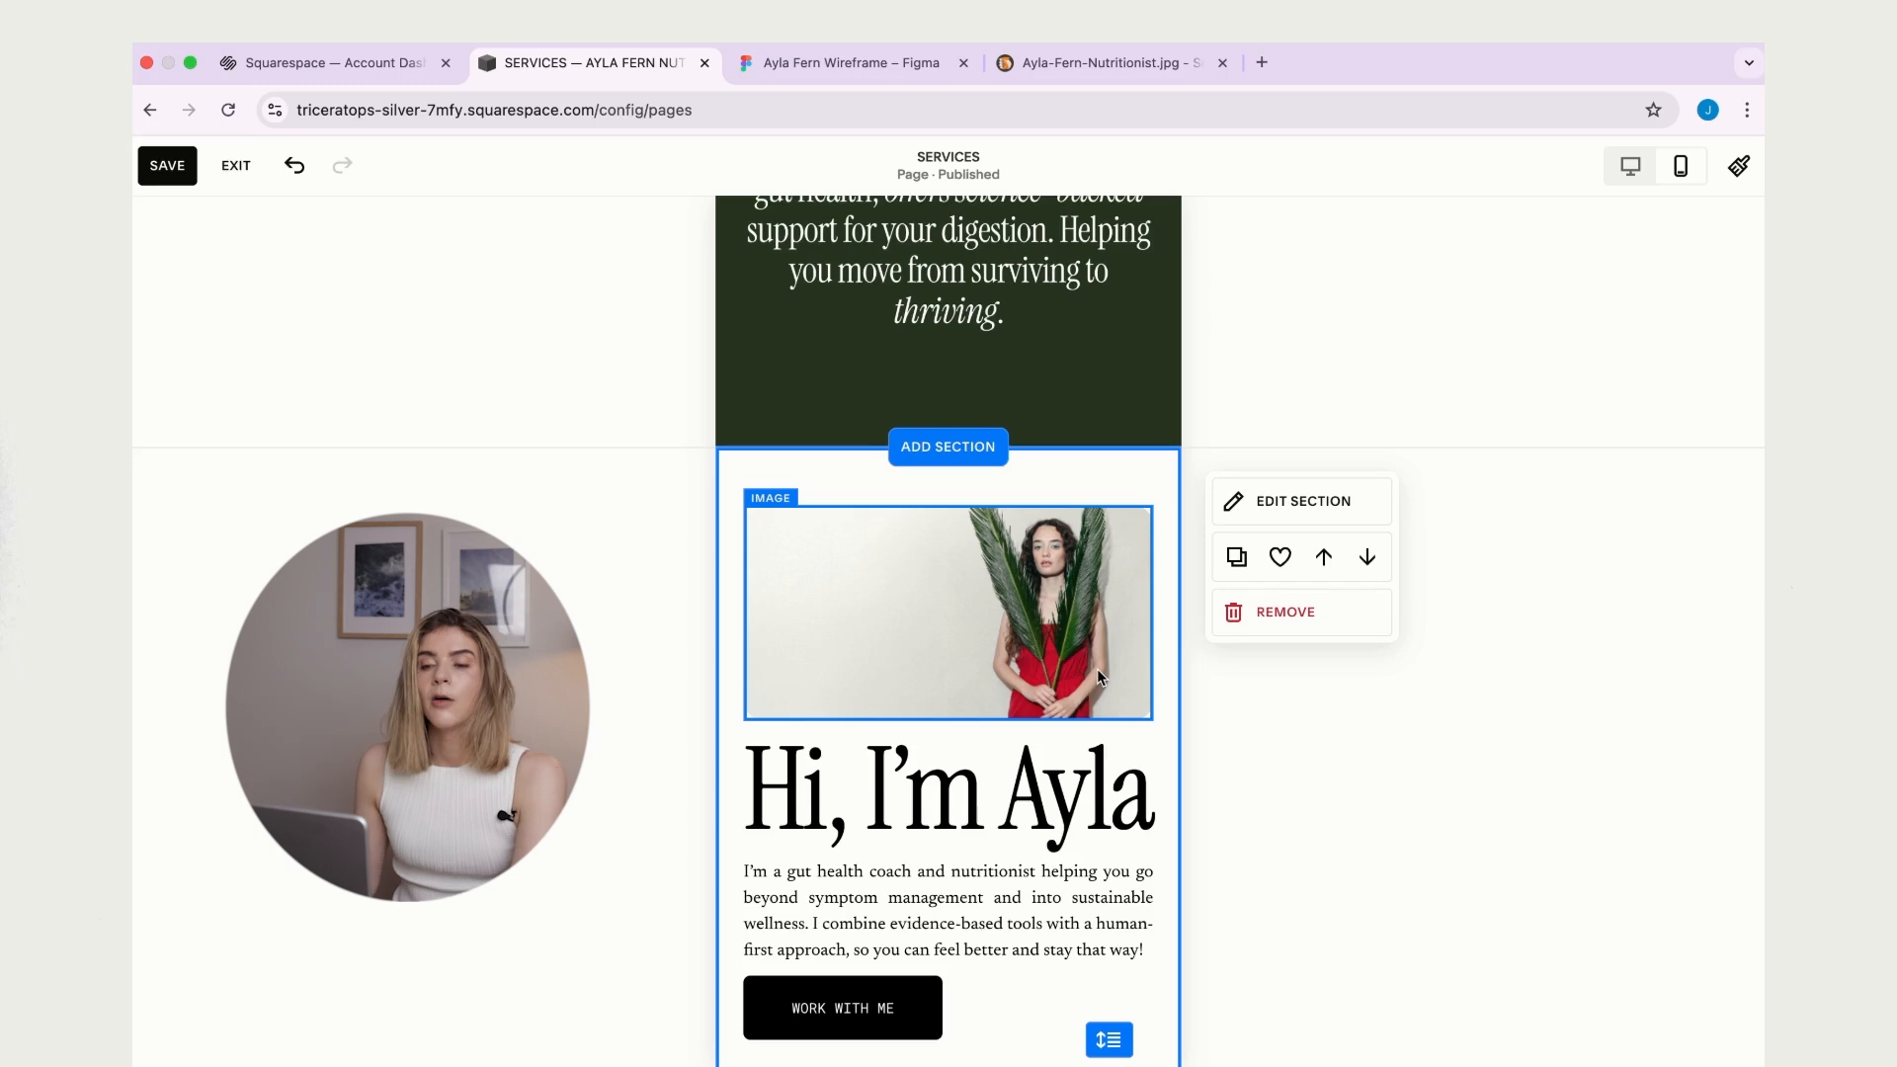
{"action": "scroll", "coordinate": [1096, 668], "scroll_direction": "down", "scroll_amount": 2}
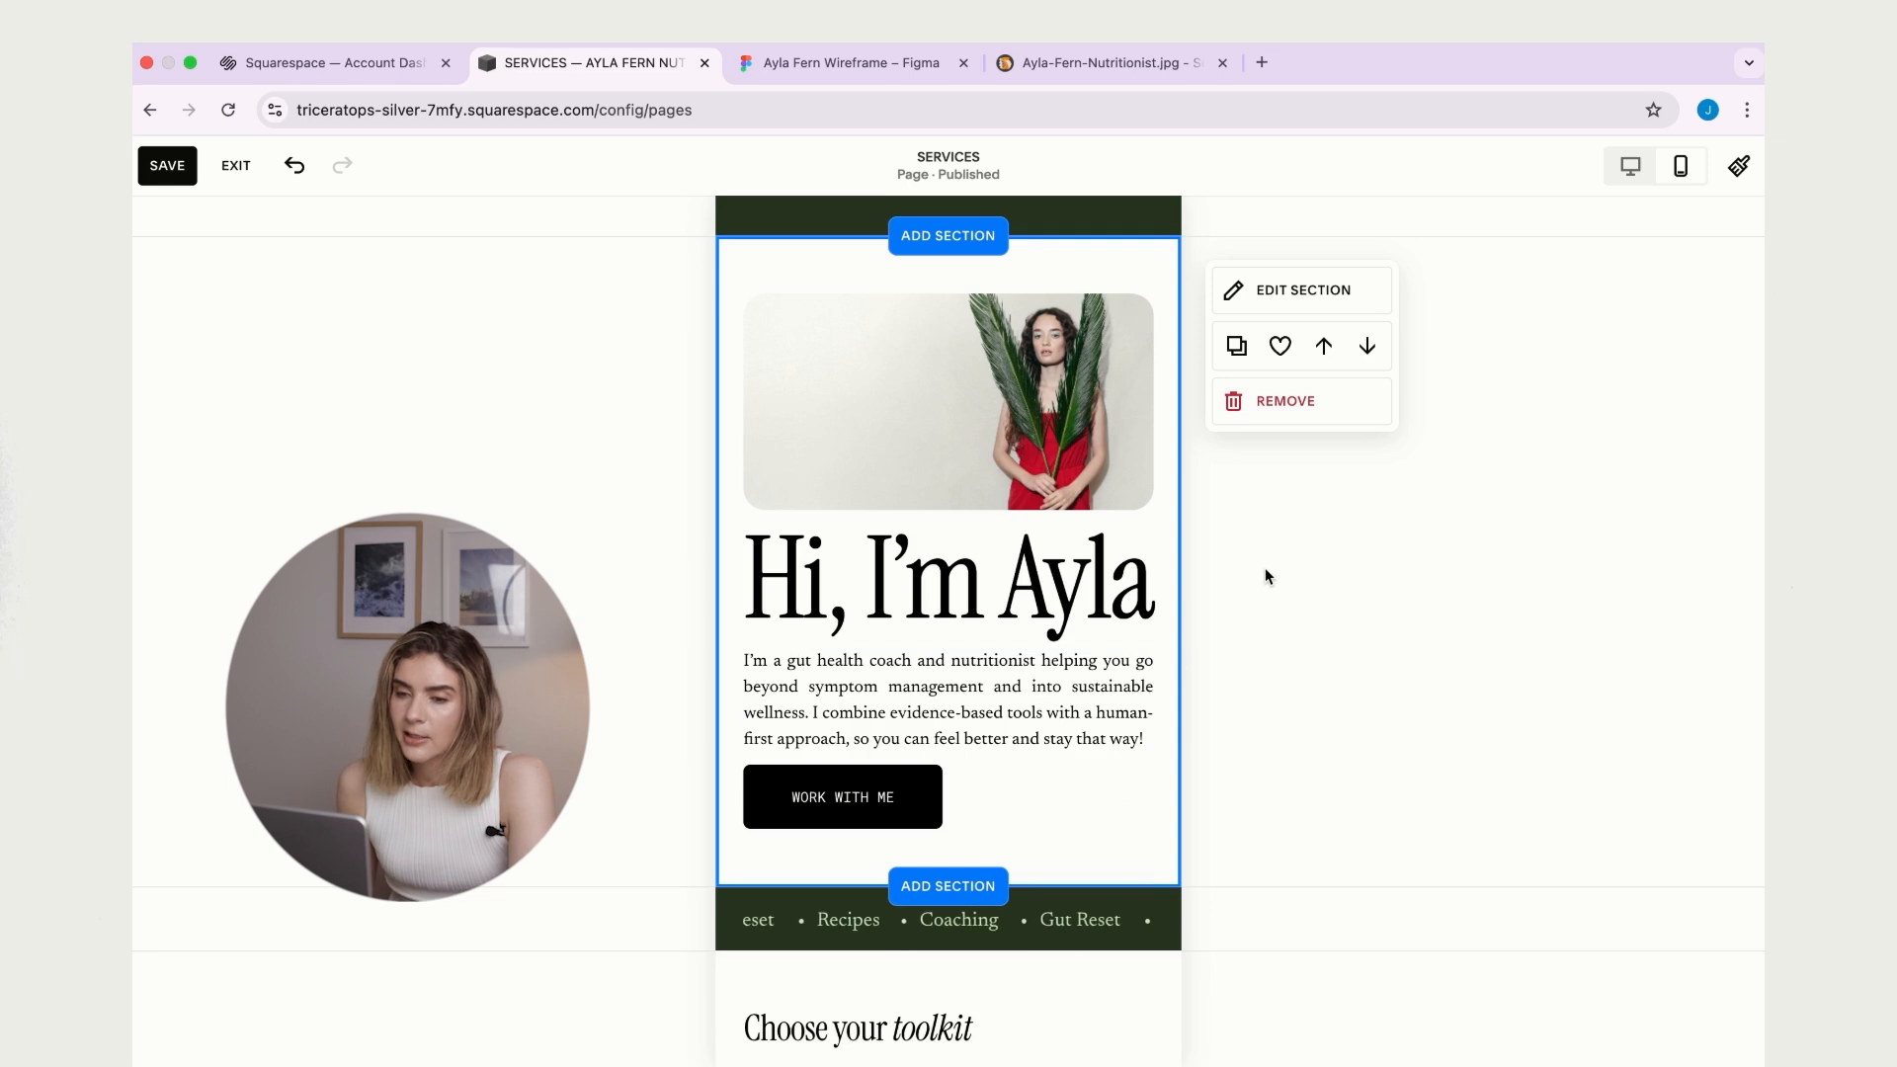
- Narrow the Hi, I'm Ayla heading and intro paragraph, moving the paragraph up
{"action": "left_click", "coordinate": [867, 480]}
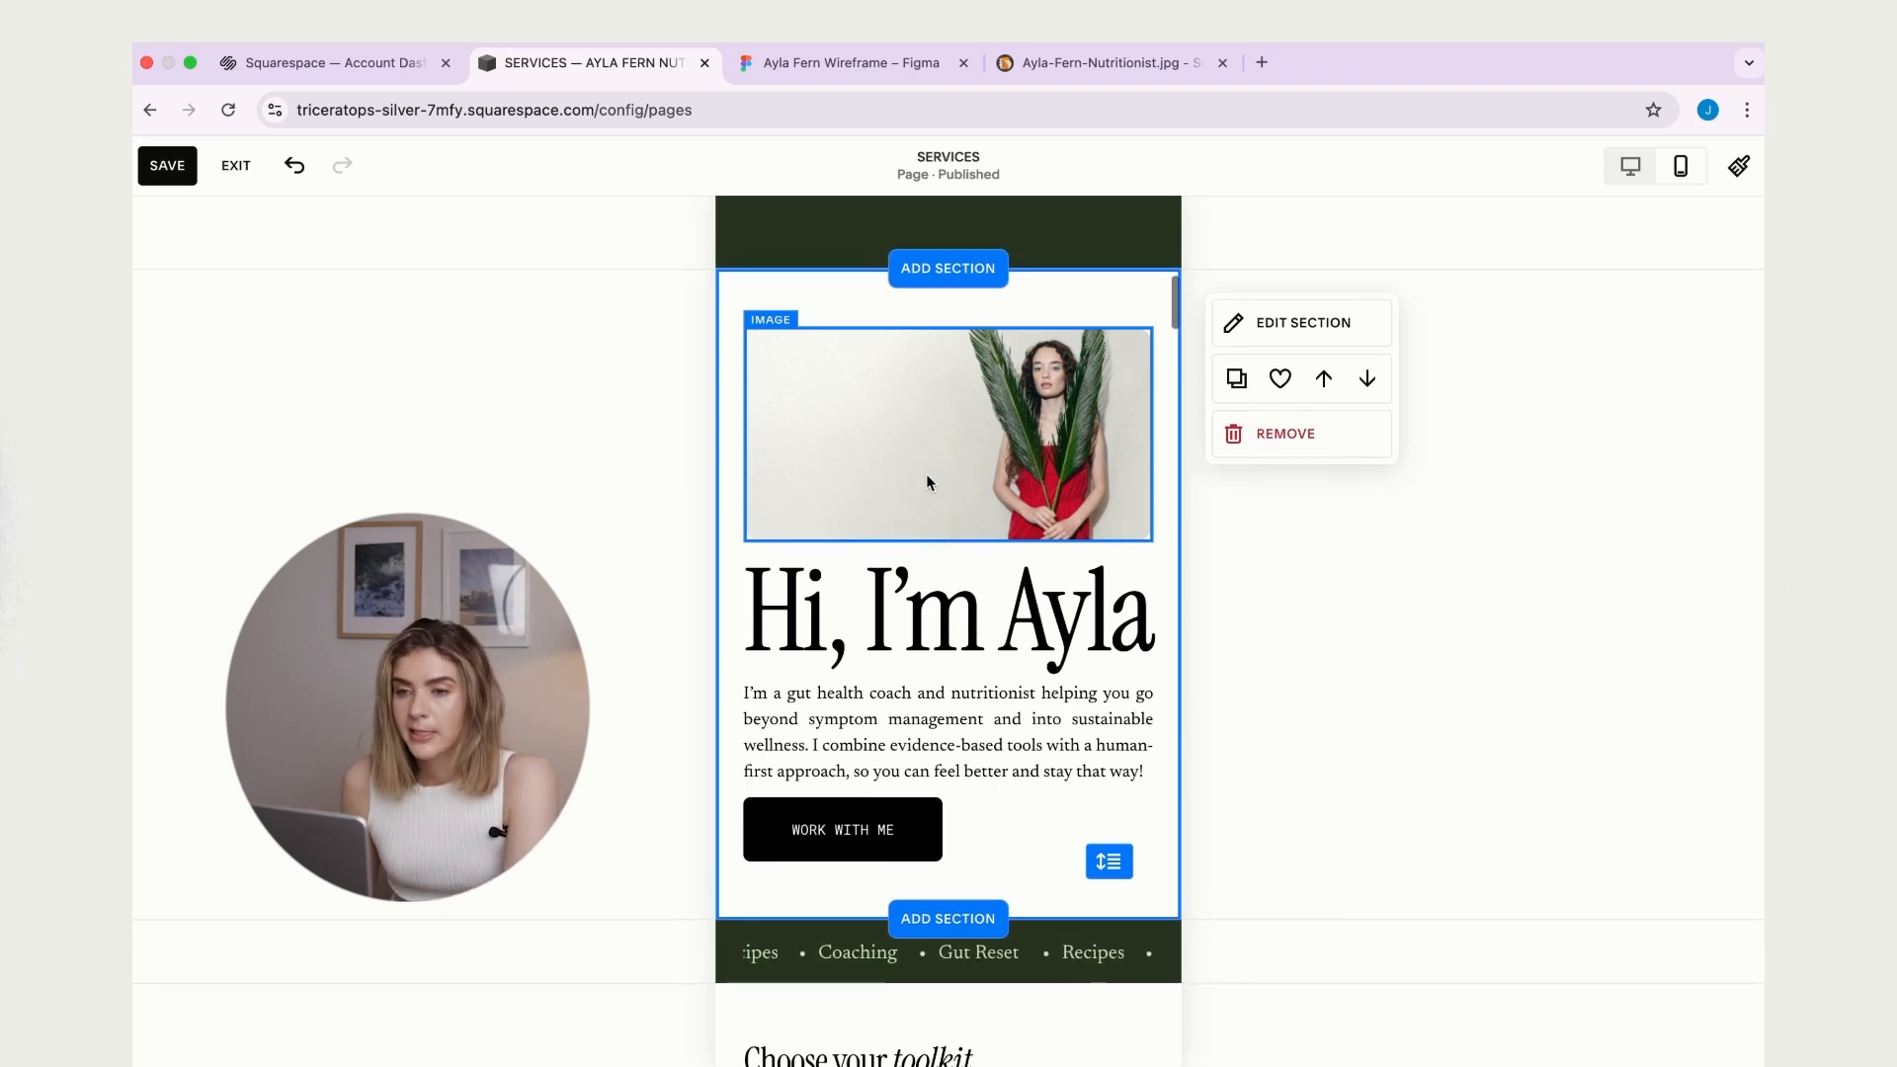
{"action": "left_click", "coordinate": [1030, 643]}
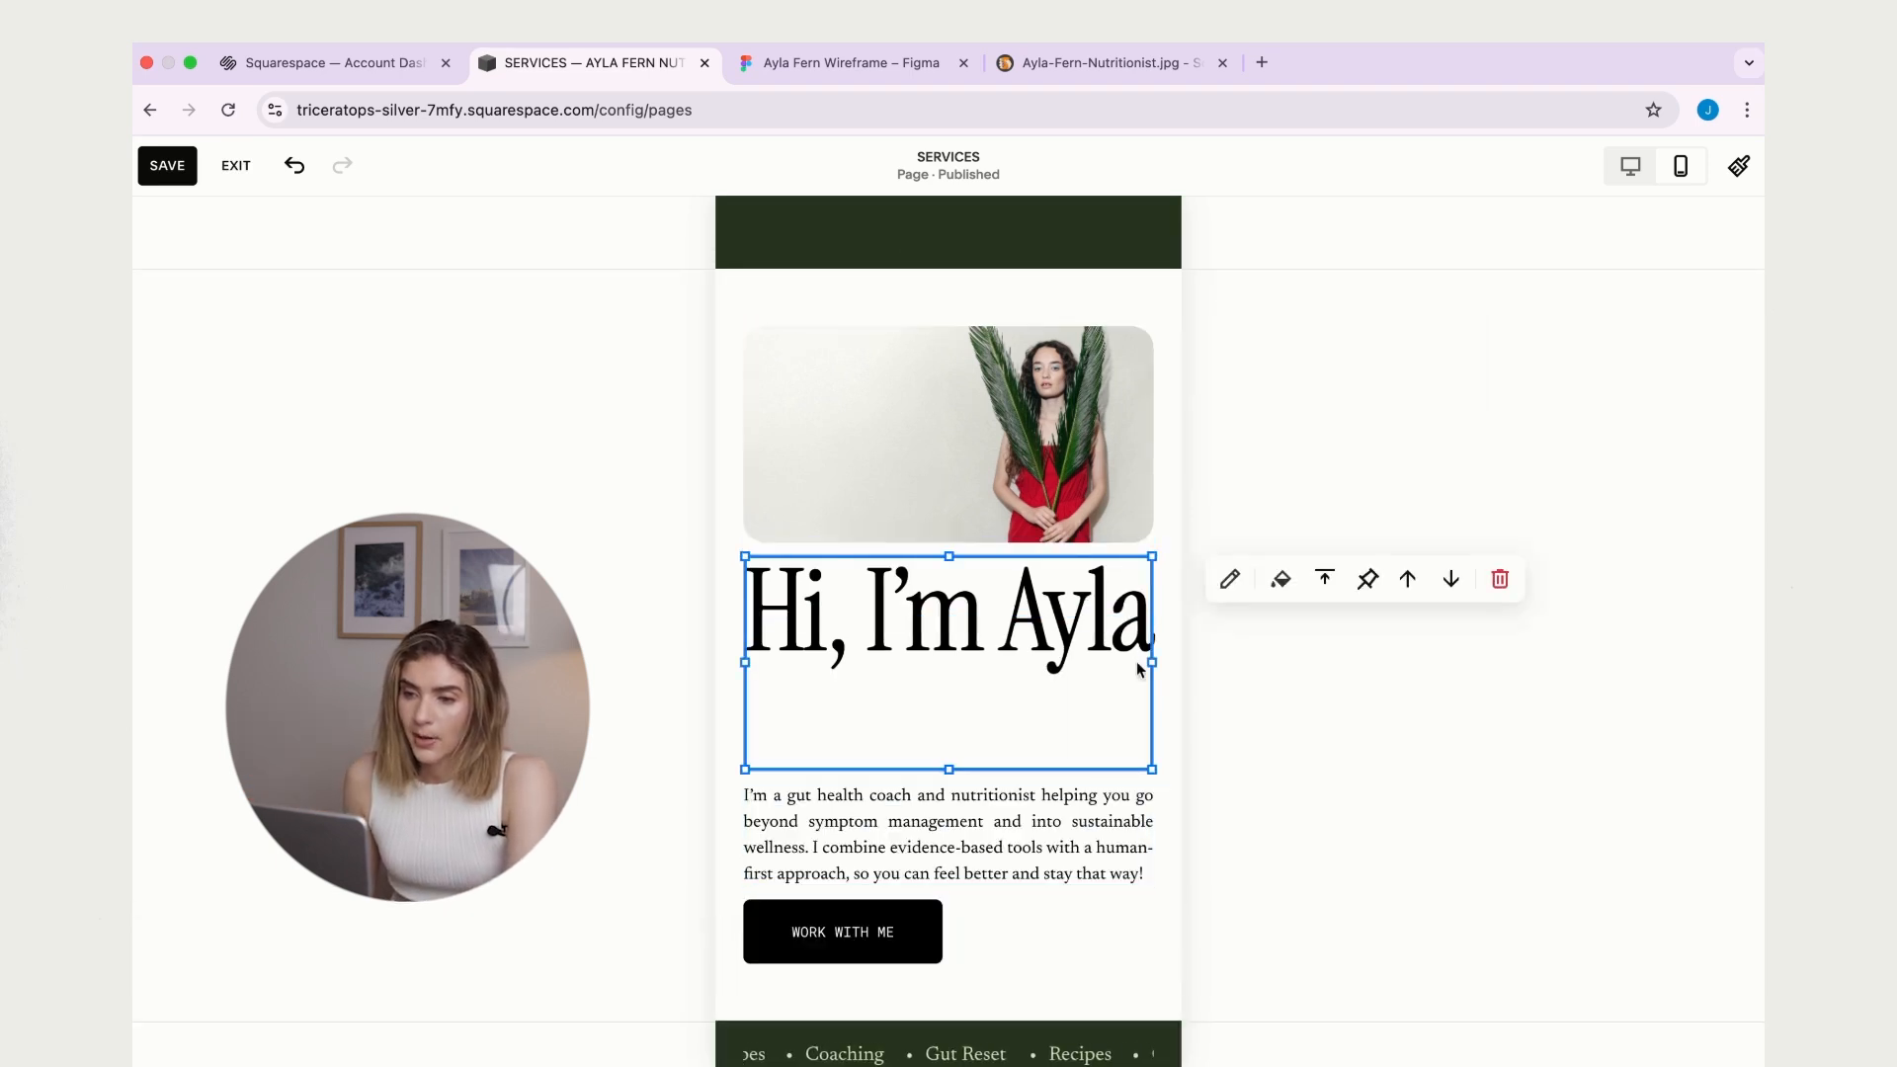
{"action": "left_click_drag", "start_coordinate": [1151, 612], "coordinate": [914, 642]}
{"action": "left_click_drag", "start_coordinate": [966, 850], "coordinate": [968, 715]}
{"action": "left_click_drag", "start_coordinate": [1154, 739], "coordinate": [921, 707]}
- Stretch the photo down to the button row, send it behind the text, and widen it
{"action": "left_click_drag", "start_coordinate": [960, 541], "coordinate": [968, 994]}
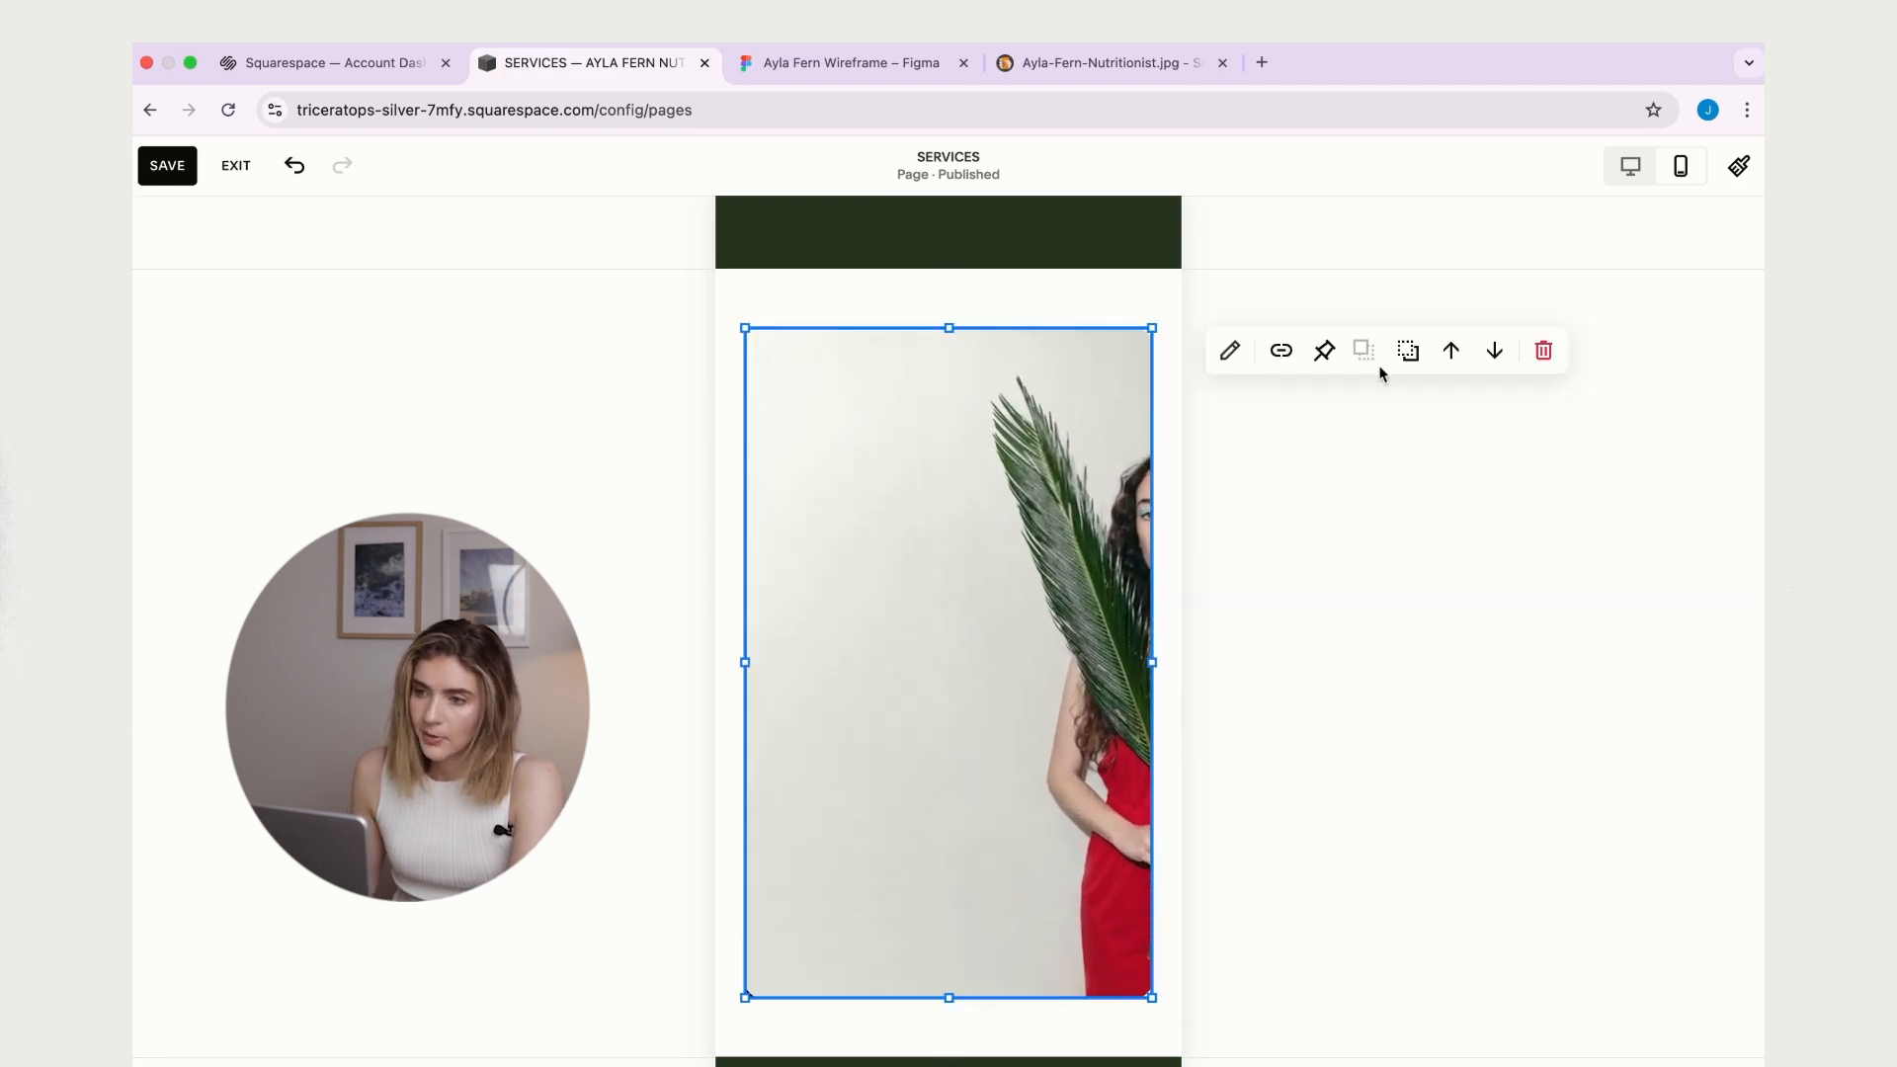
{"action": "left_click", "coordinate": [1406, 352]}
{"action": "left_click_drag", "start_coordinate": [1034, 442], "coordinate": [992, 445]}
{"action": "left_click_drag", "start_coordinate": [1172, 664], "coordinate": [1254, 669]}
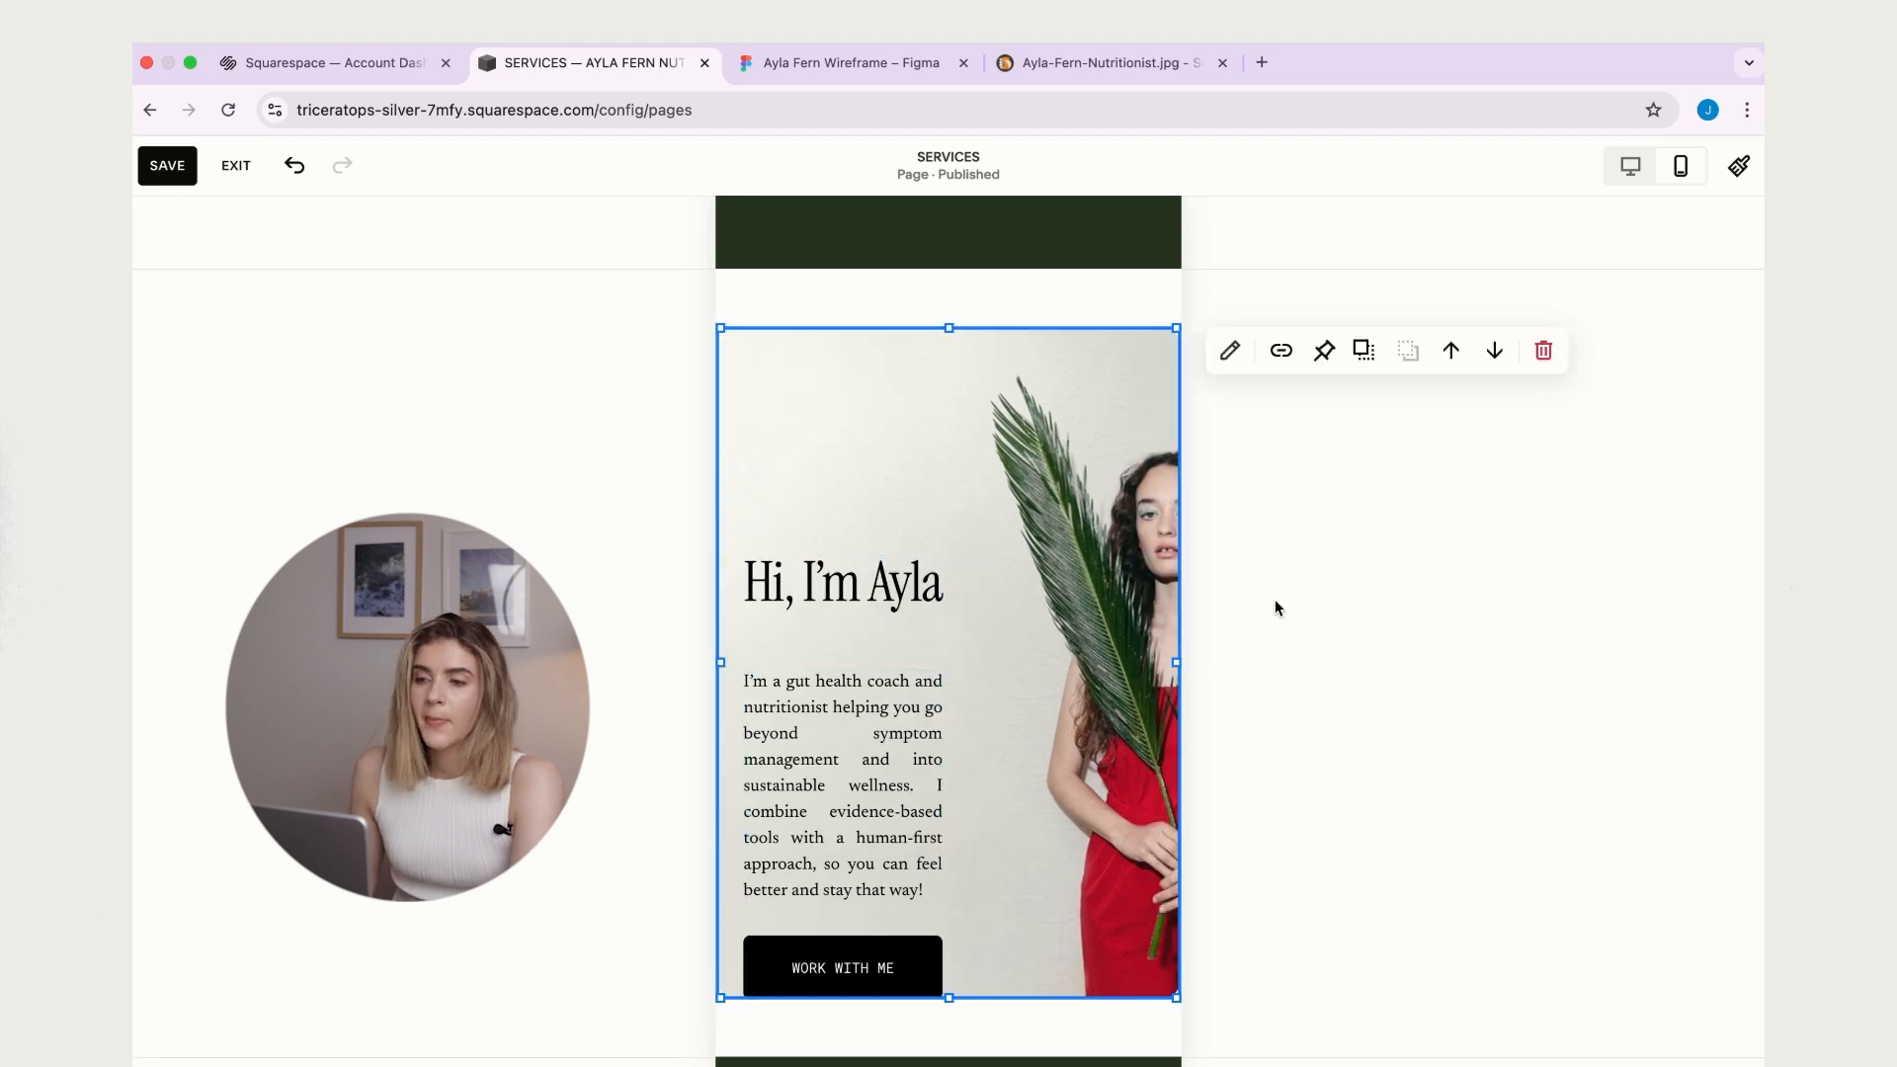
- Move the heading, paragraph and WORK WITH ME button higher, shortening the heading block
{"action": "left_click_drag", "start_coordinate": [873, 593], "coordinate": [873, 479]}
{"action": "left_click_drag", "start_coordinate": [871, 741], "coordinate": [867, 618]}
{"action": "left_click", "coordinate": [844, 521]}
{"action": "left_click_drag", "start_coordinate": [843, 542], "coordinate": [844, 489]}
{"action": "left_click_drag", "start_coordinate": [868, 962], "coordinate": [868, 847]}
- Shift the hero image's focal point so the woman is centred
{"action": "left_click", "coordinate": [1114, 454]}
{"action": "left_click", "coordinate": [1229, 349]}
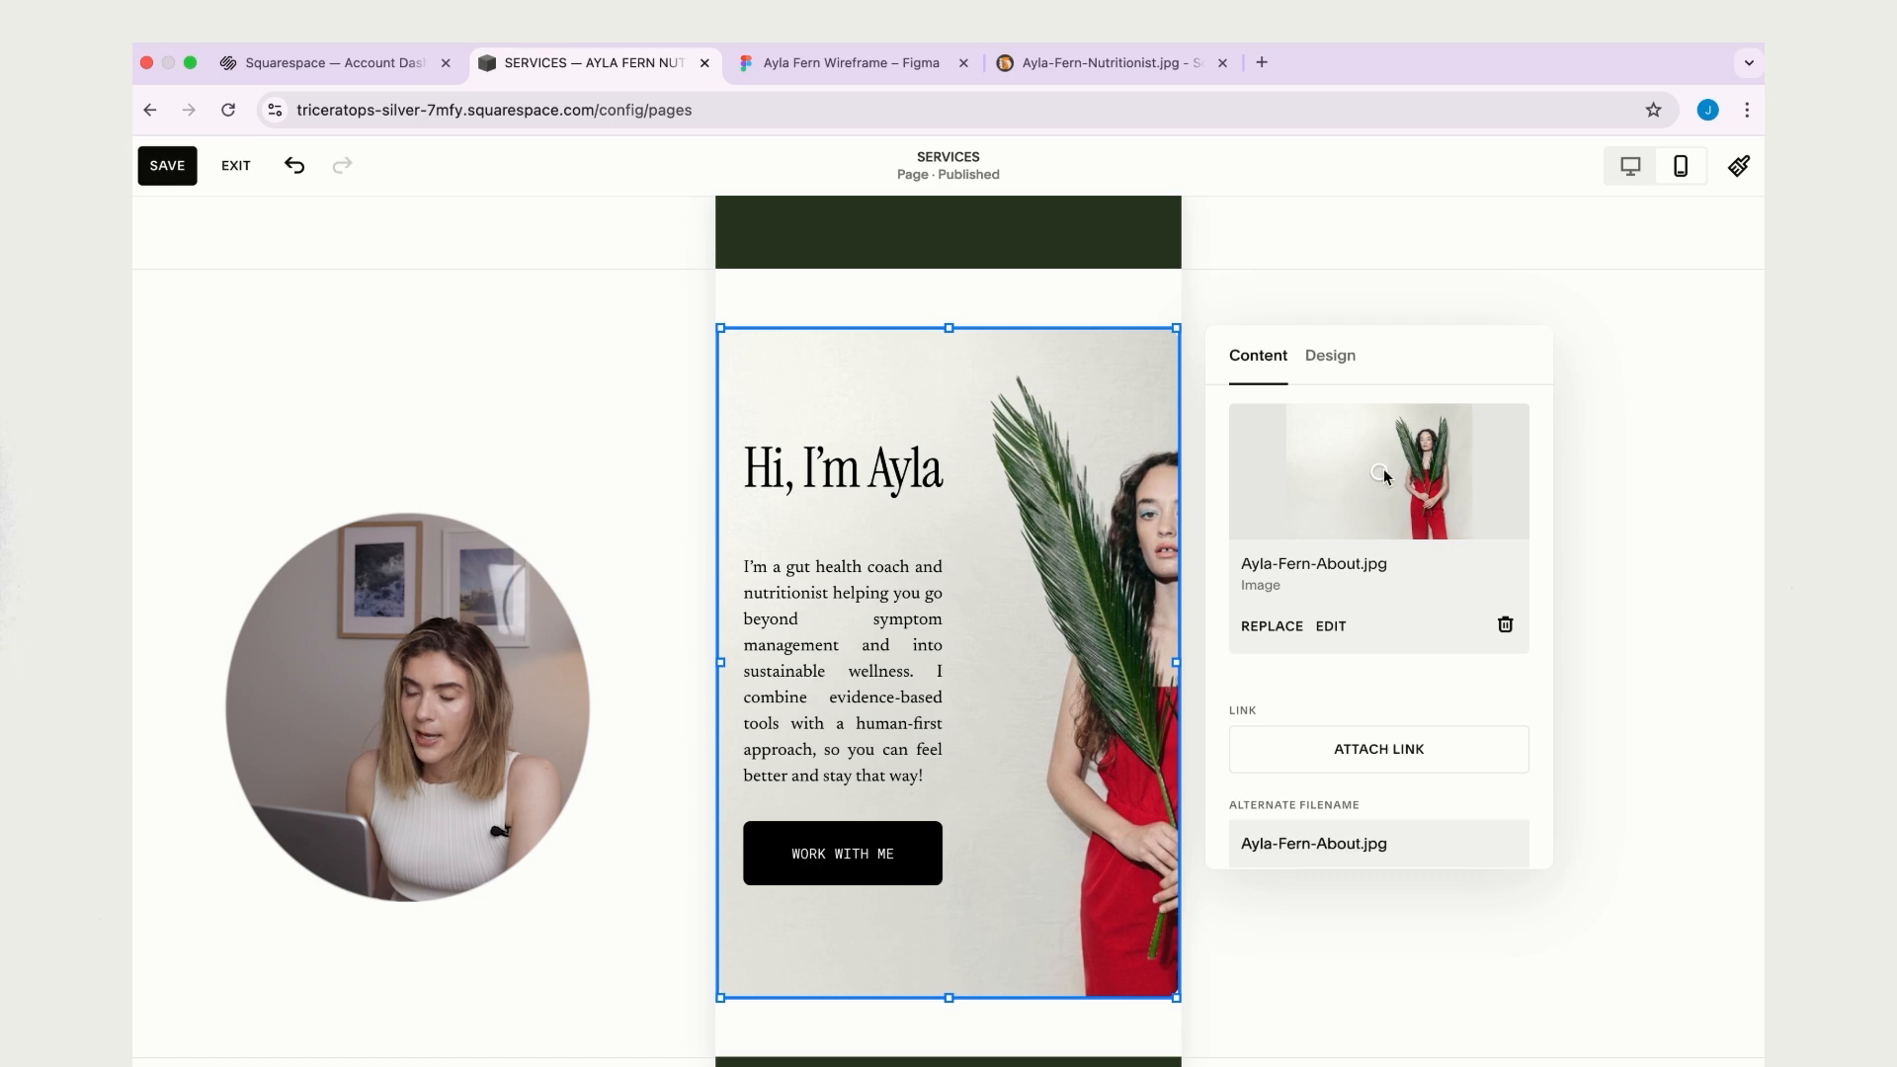
{"action": "left_click_drag", "start_coordinate": [1384, 478], "coordinate": [1402, 478]}
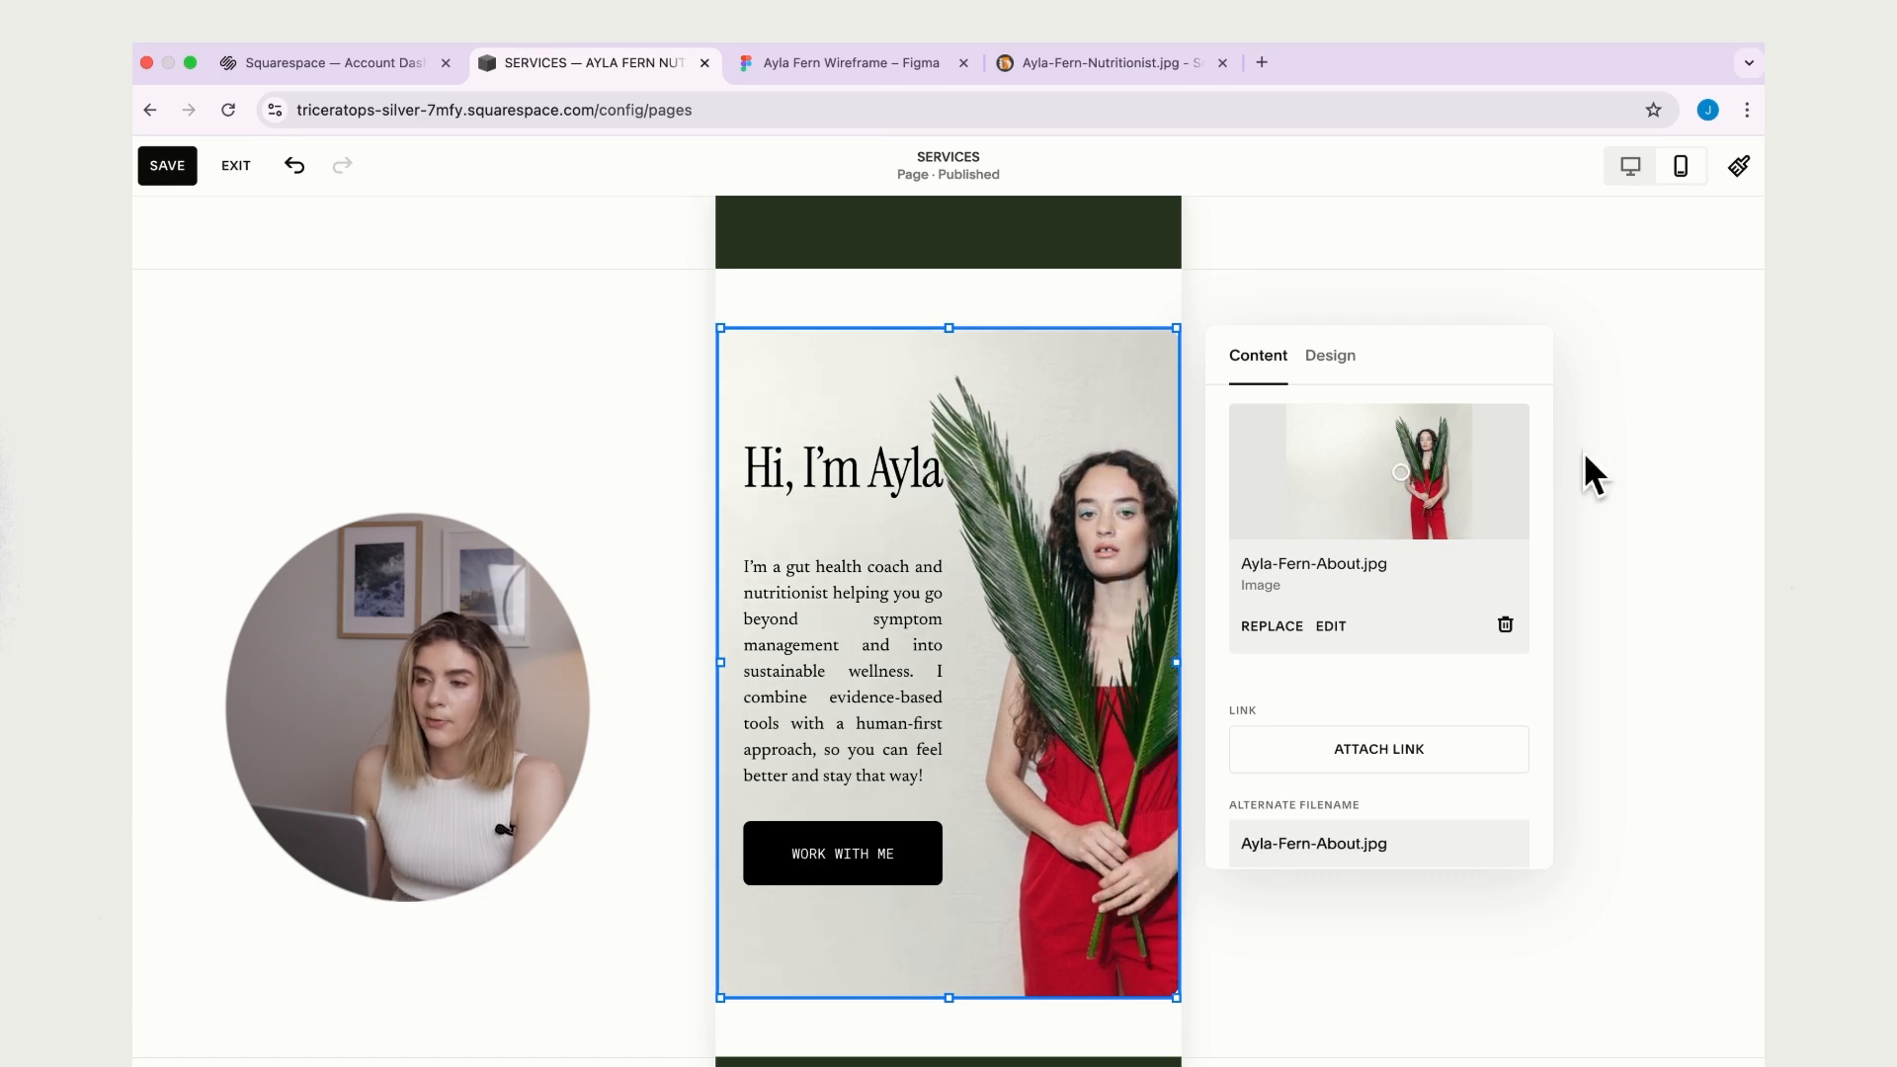
{"action": "left_click", "coordinate": [868, 853]}
- Shorten the WORK WITH ME button, the photo block and the section's empty bottom rows
{"action": "left_click", "coordinate": [865, 857]}
{"action": "left_click_drag", "start_coordinate": [841, 883], "coordinate": [844, 847]}
{"action": "left_click", "coordinate": [1376, 612]}
{"action": "left_click", "coordinate": [1118, 997]}
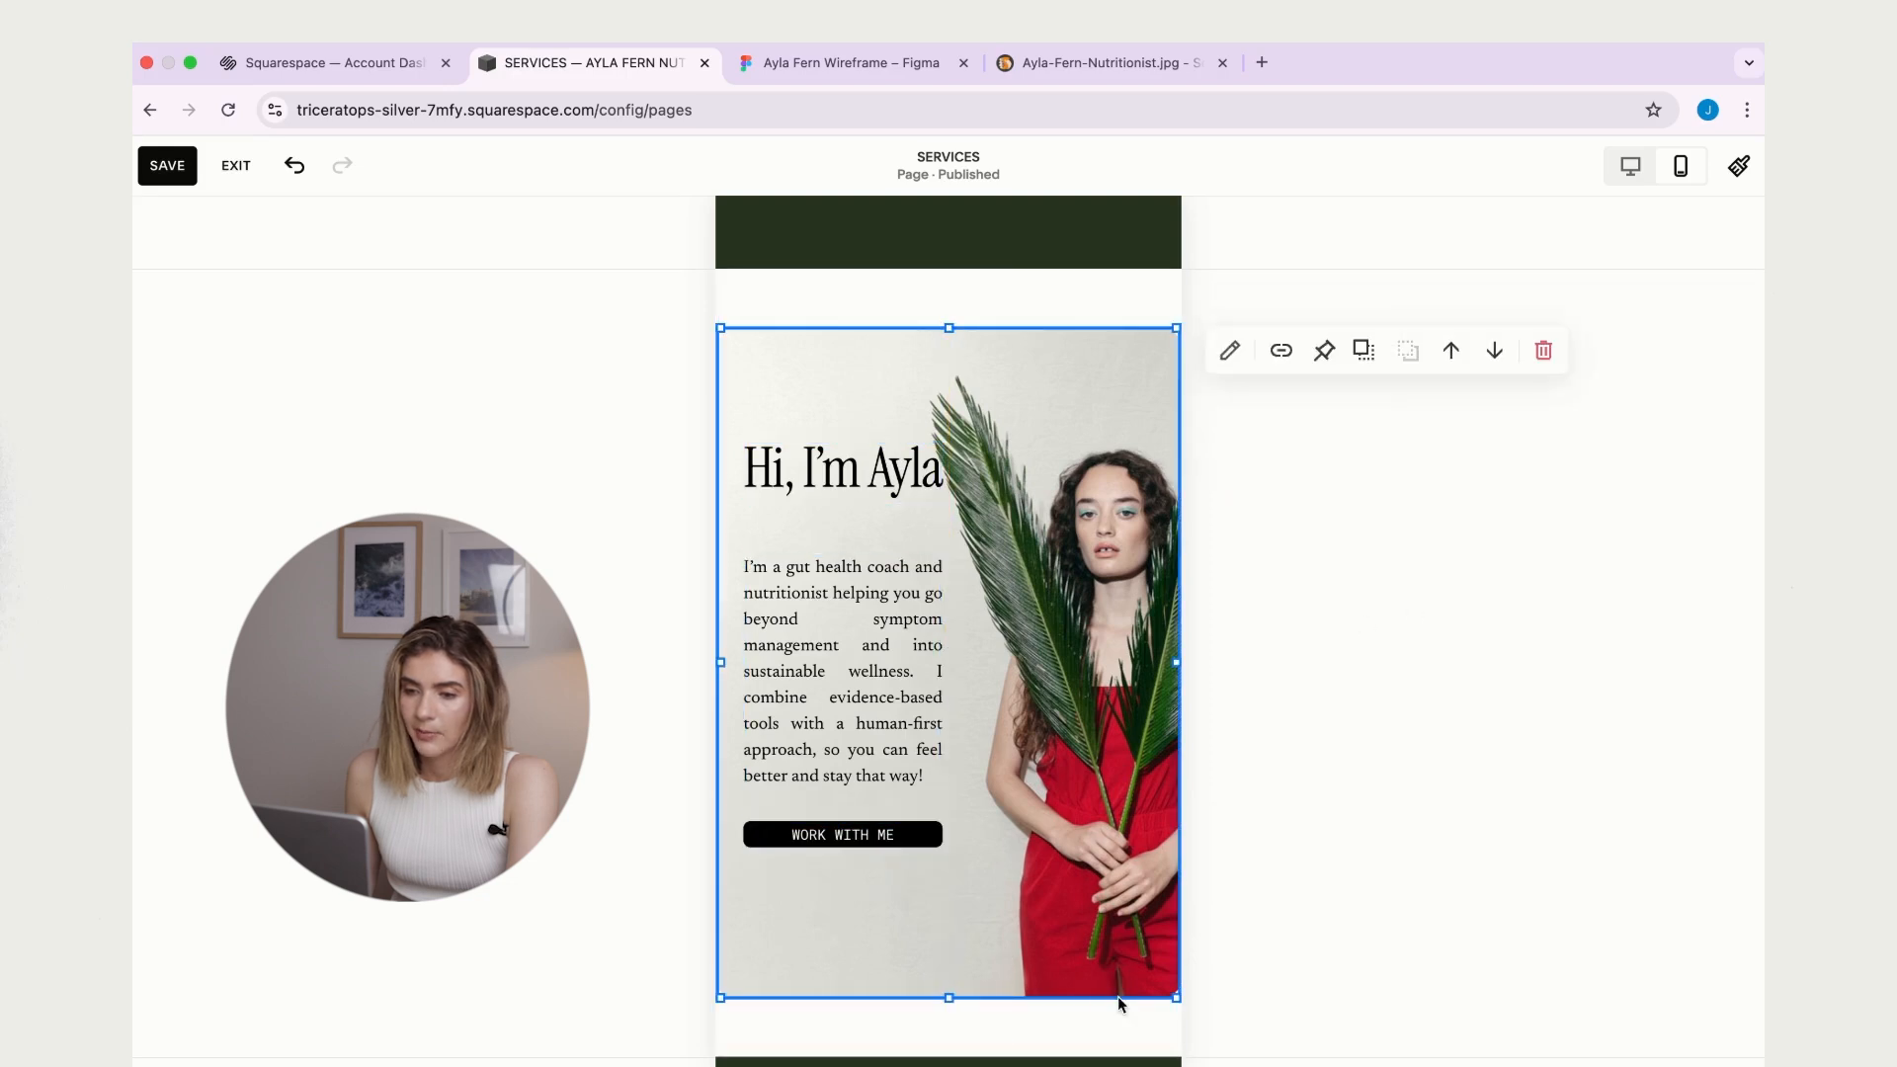
{"action": "left_click_drag", "start_coordinate": [946, 992], "coordinate": [948, 889]}
{"action": "left_click", "coordinate": [1300, 602]}
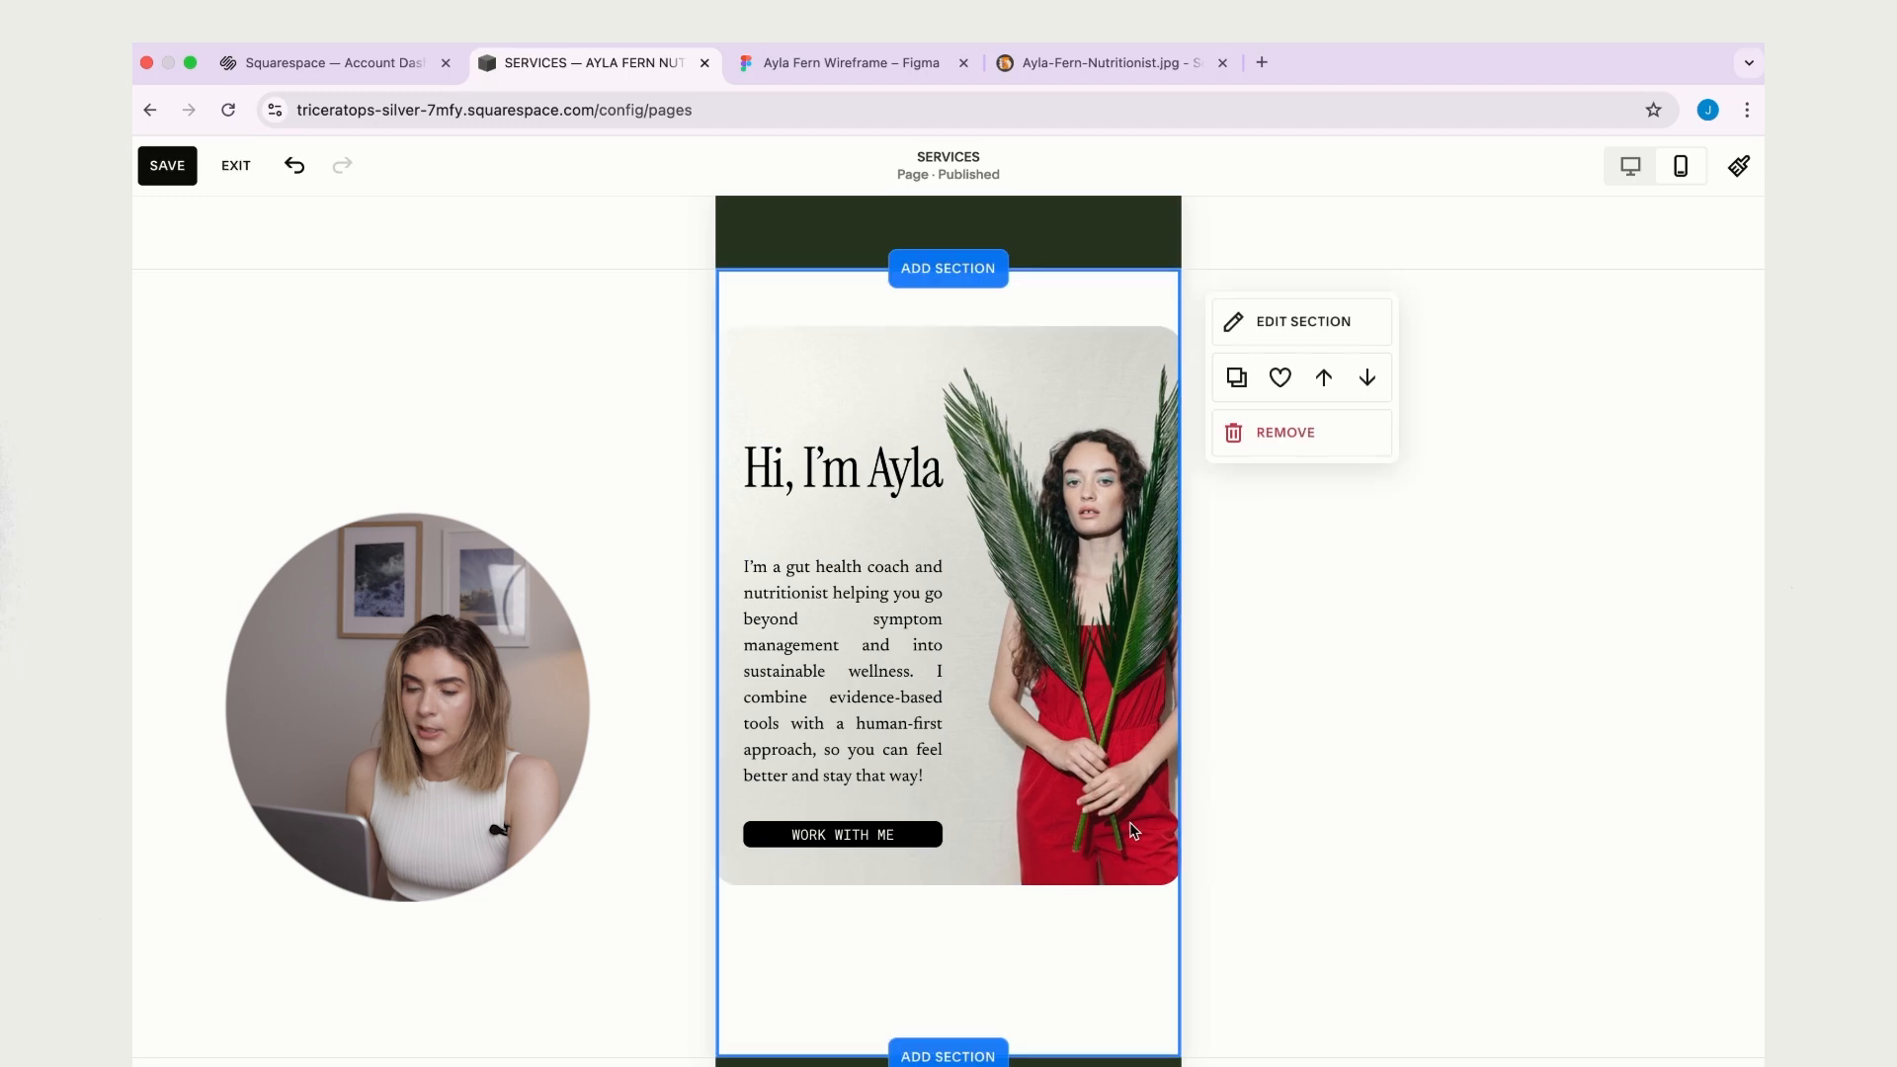
{"action": "left_click_drag", "start_coordinate": [1105, 998], "coordinate": [1116, 874]}
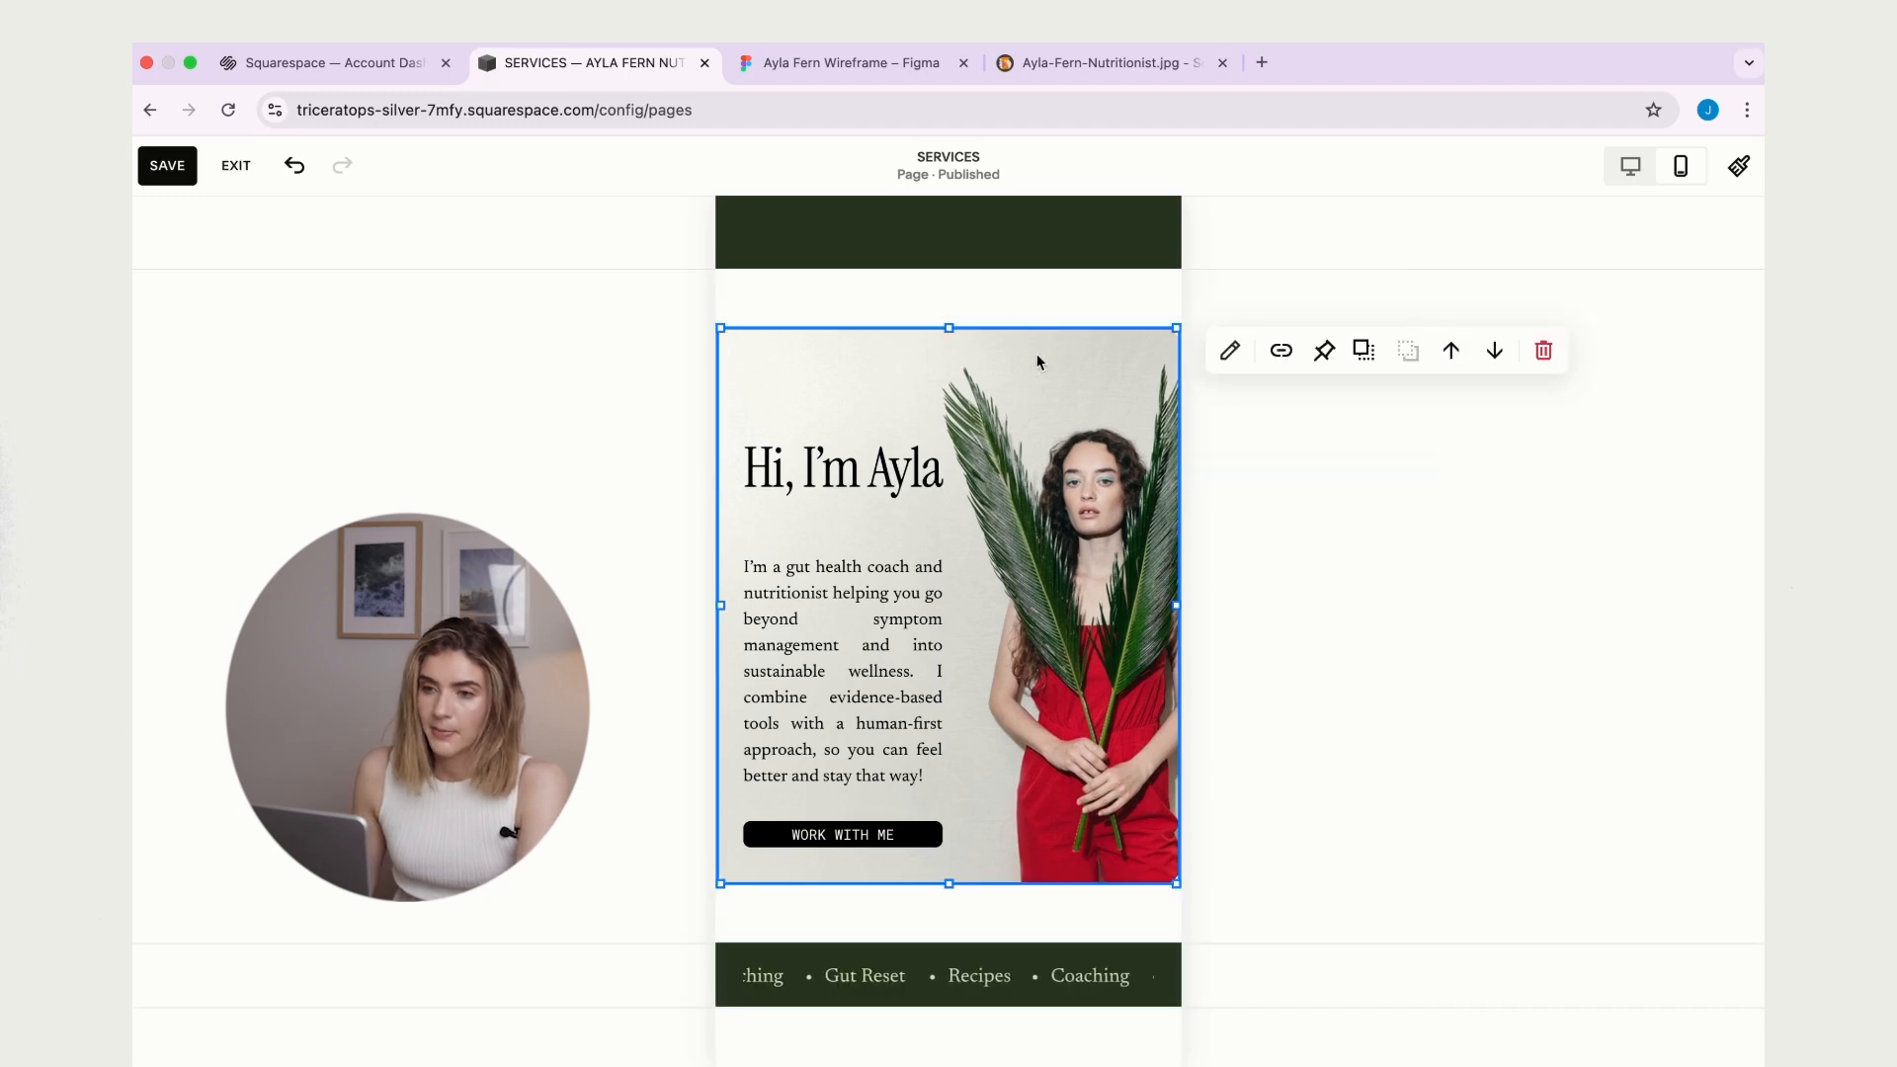
- Compare the layout in desktop view, then return to mobile view
{"action": "left_click", "coordinate": [1630, 170]}
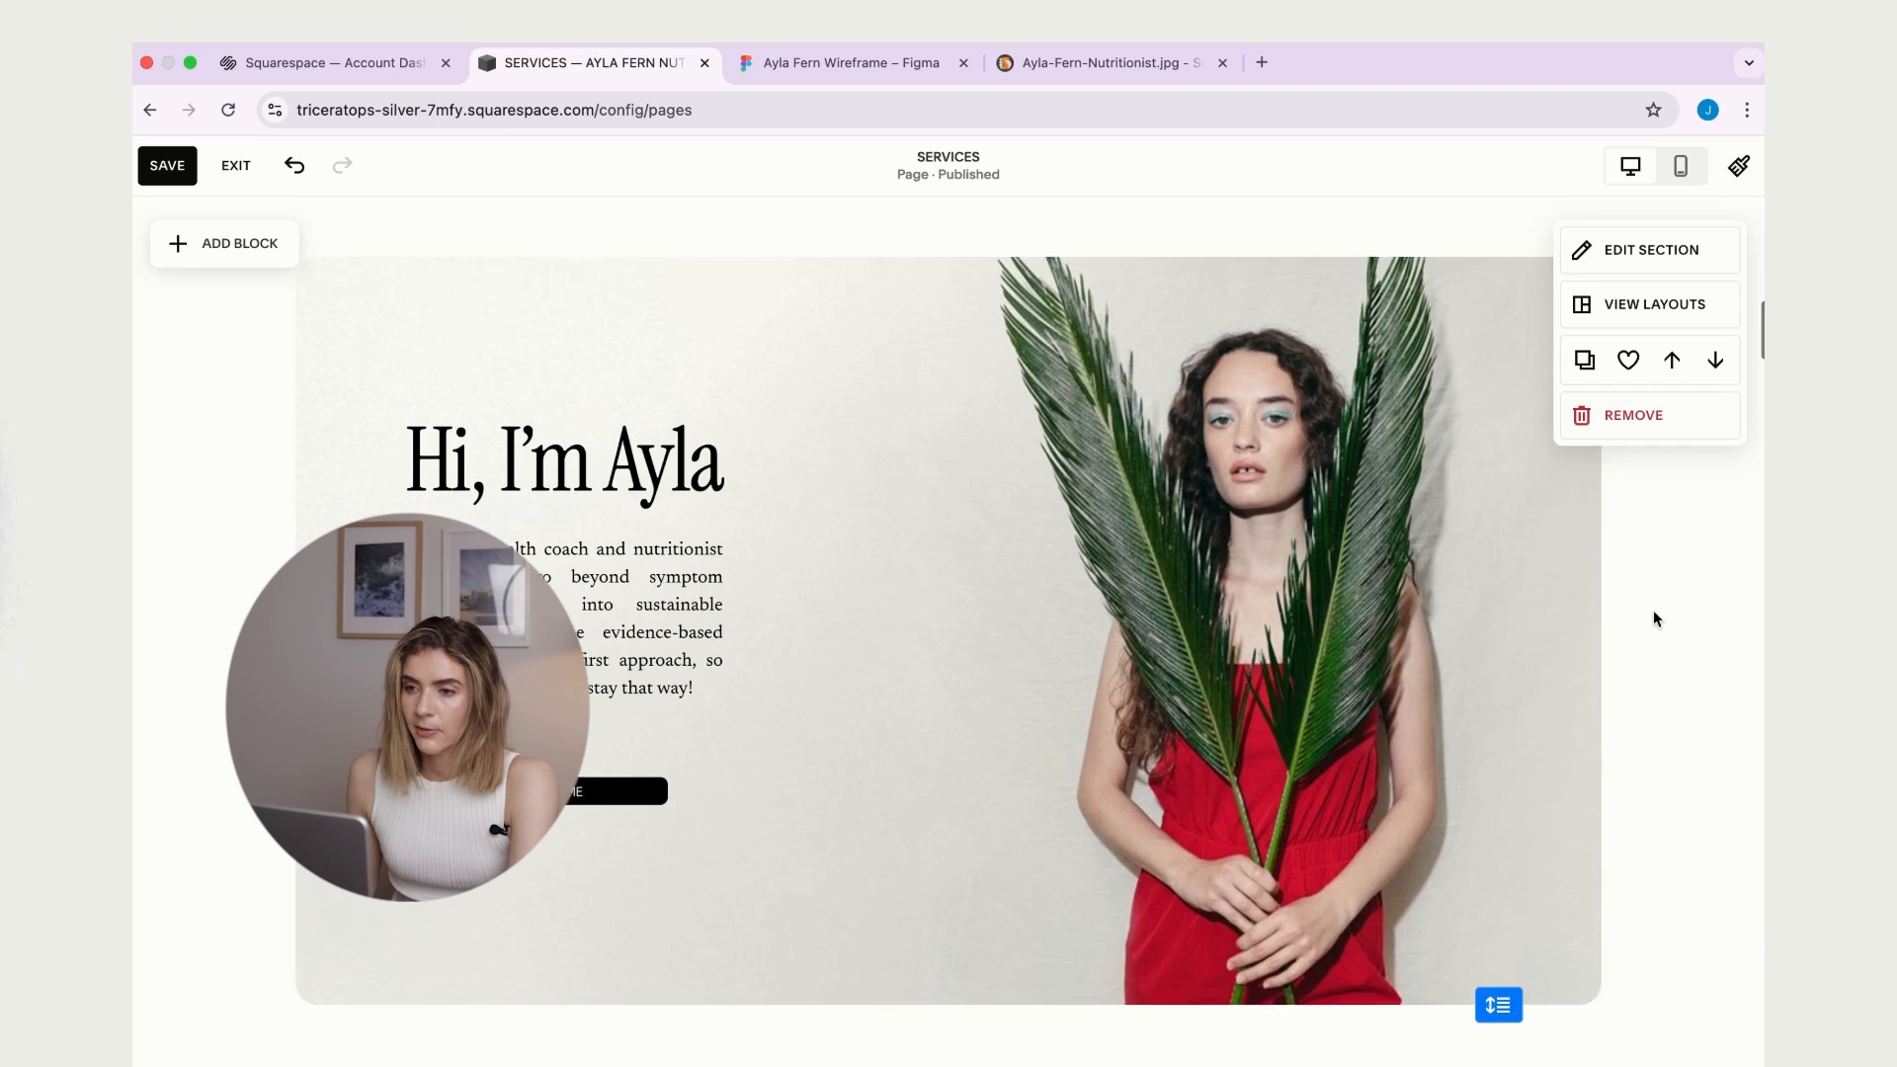
{"action": "scroll", "coordinate": [1655, 618], "scroll_direction": "down", "scroll_amount": 2}
{"action": "left_click", "coordinate": [1681, 166]}
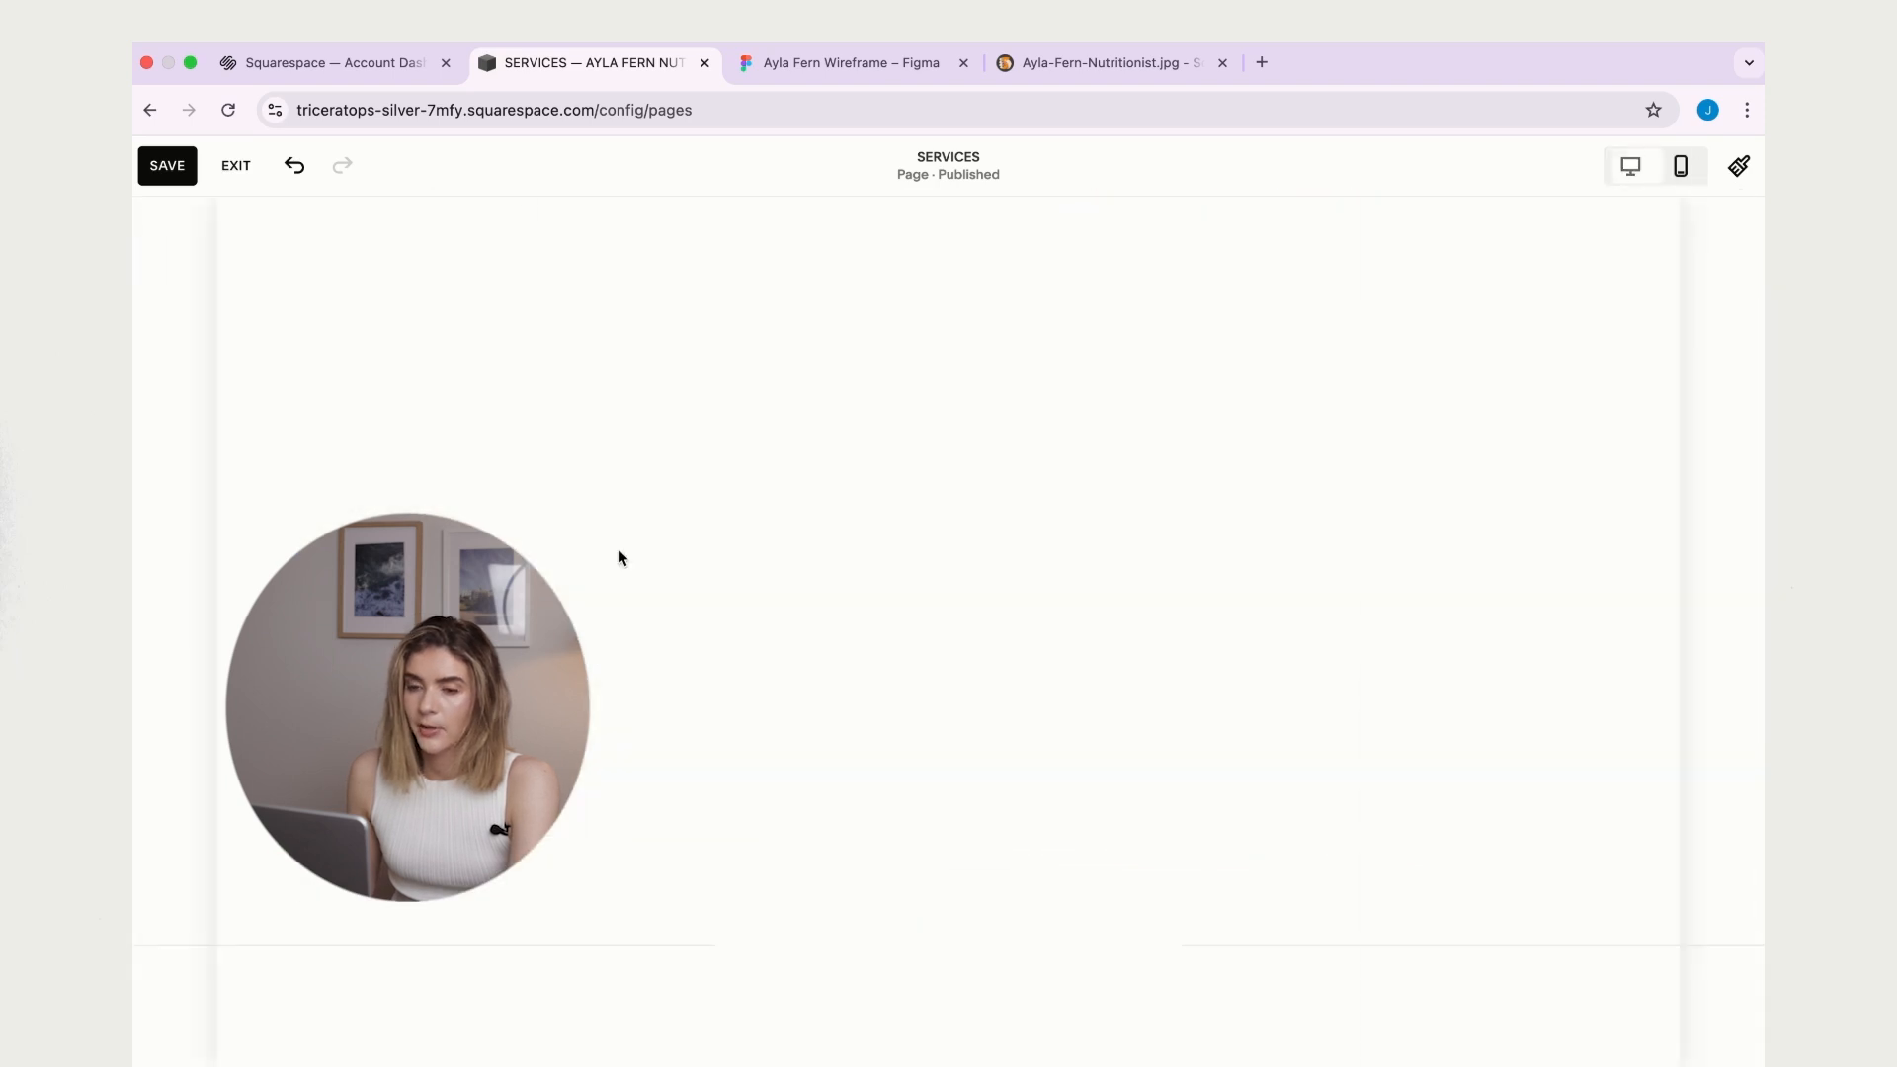
- Lengthen the first toolkit card shape and narrow the coaching image inside it
{"action": "scroll", "coordinate": [934, 587], "scroll_direction": "down", "scroll_amount": 3}
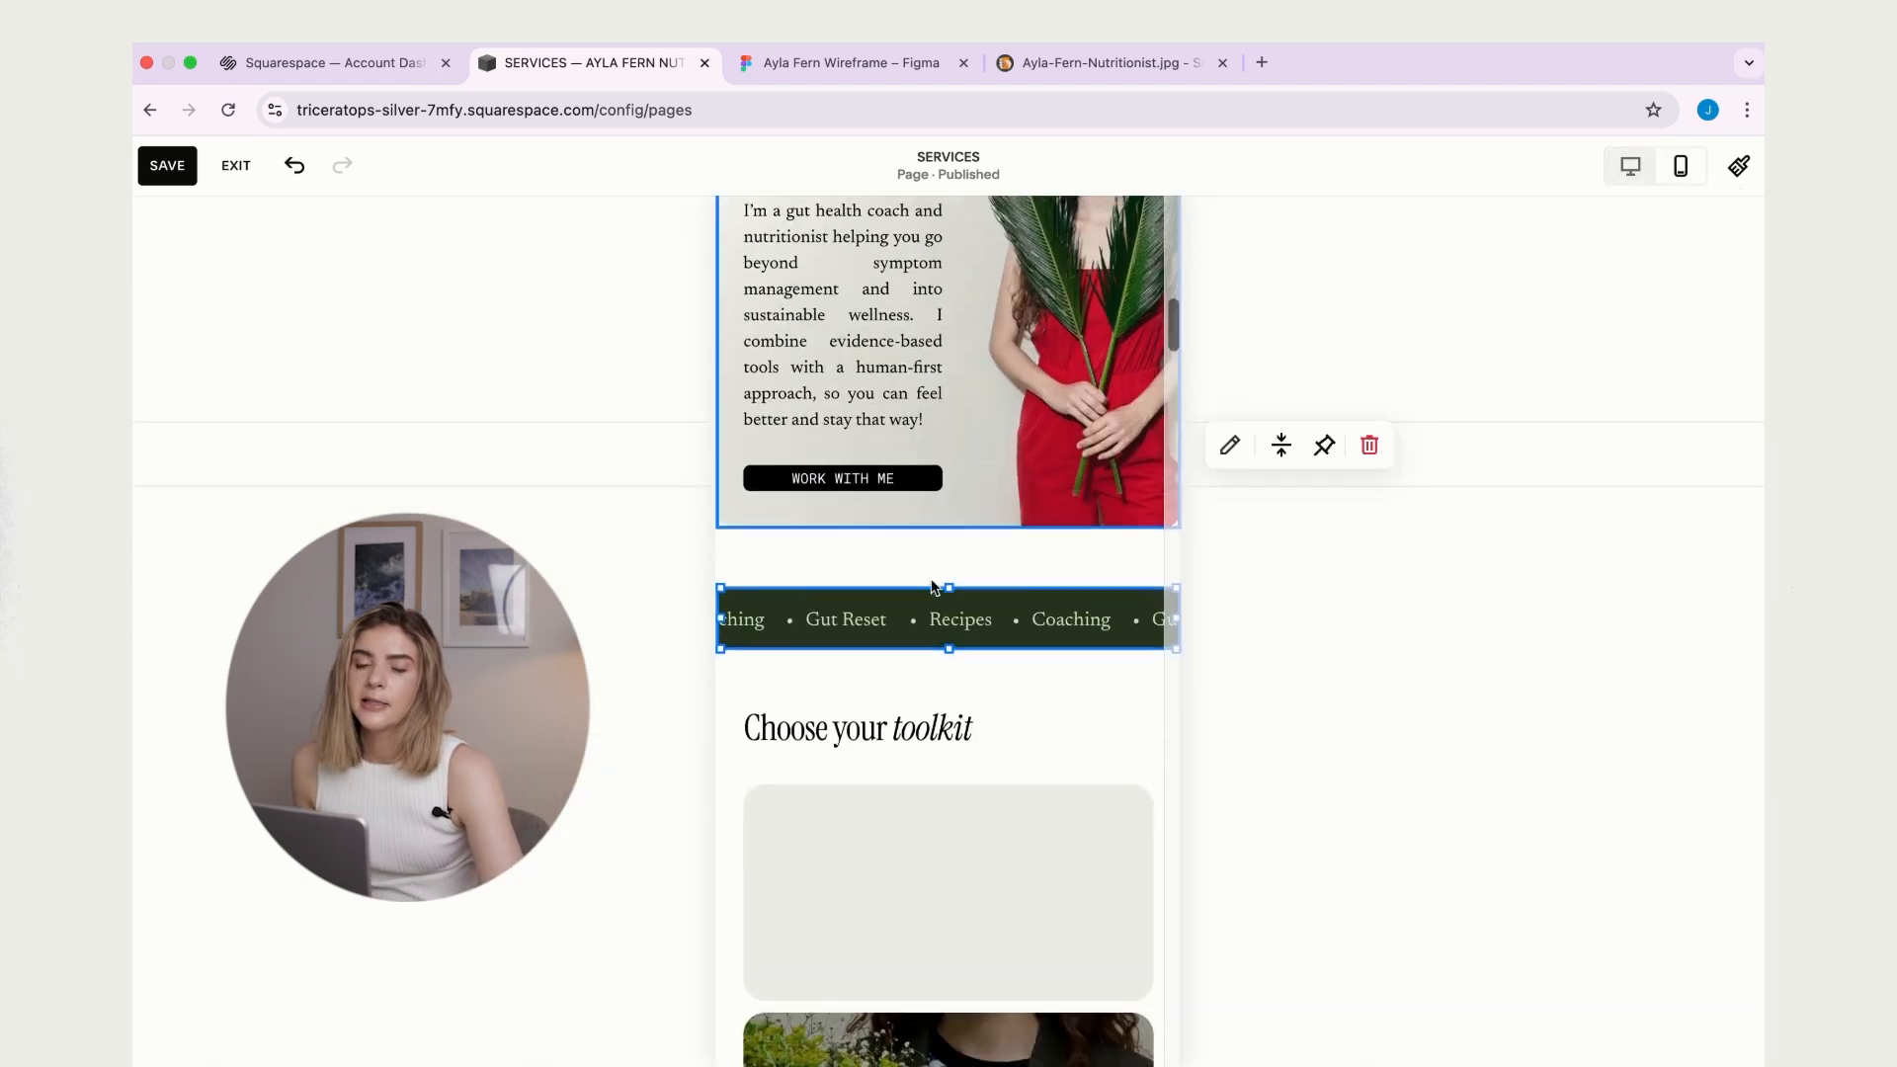
{"action": "scroll", "coordinate": [933, 587], "scroll_direction": "down", "scroll_amount": 3}
{"action": "scroll", "coordinate": [931, 585], "scroll_direction": "down", "scroll_amount": 10}
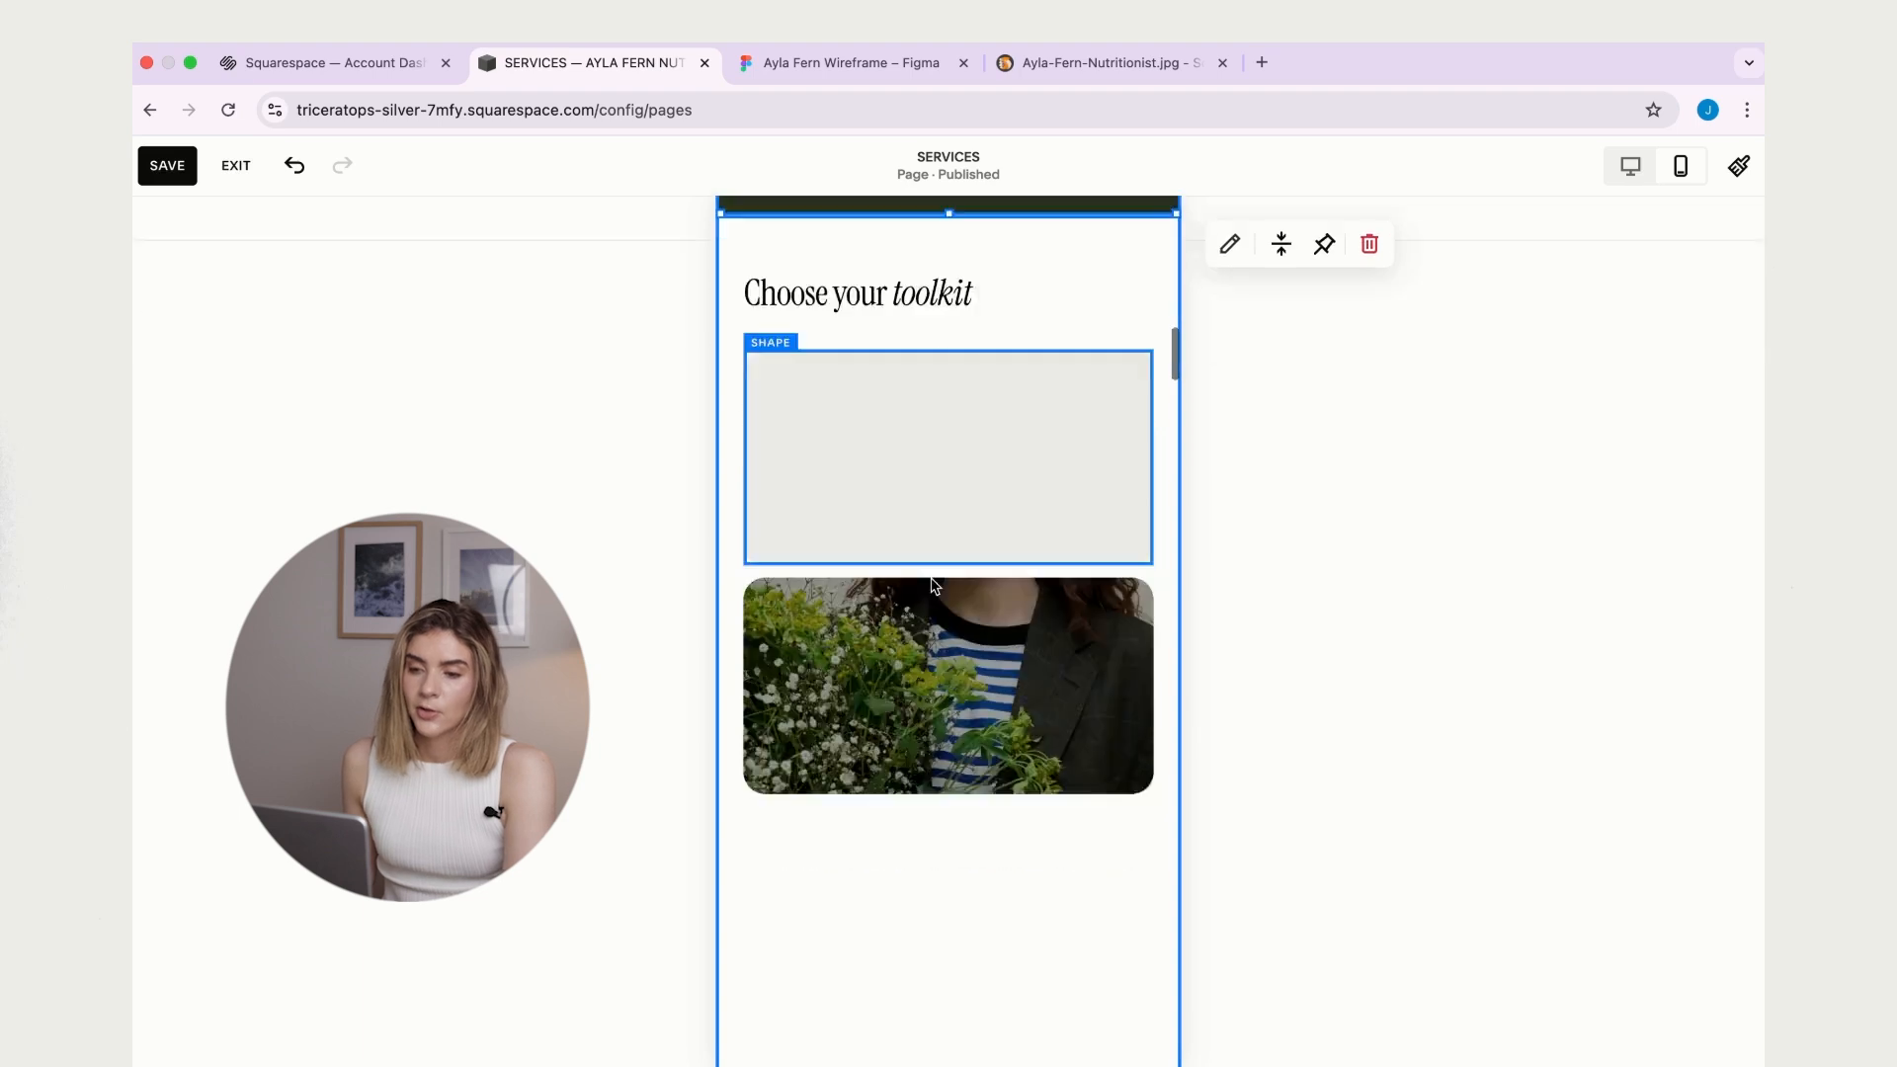
{"action": "scroll", "coordinate": [930, 578], "scroll_direction": "down", "scroll_amount": 15}
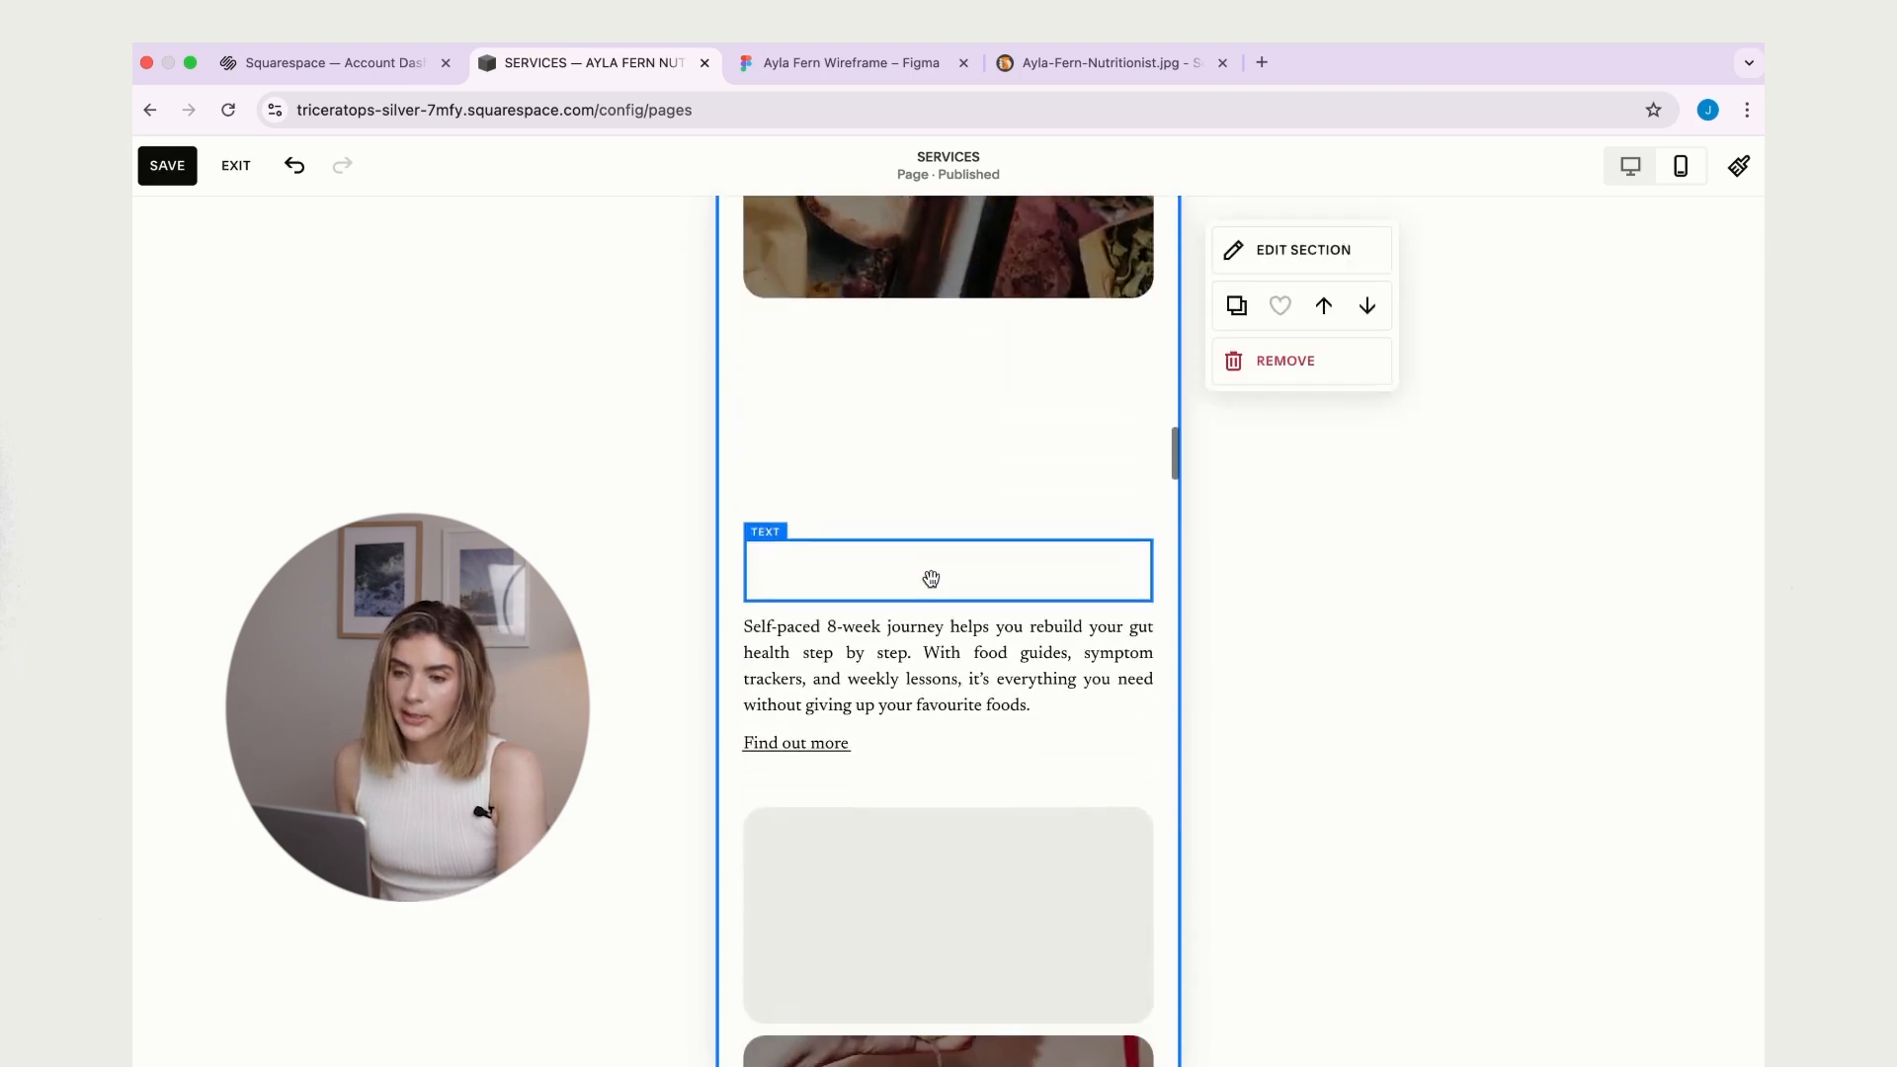
{"action": "scroll", "coordinate": [931, 577], "scroll_direction": "up", "scroll_amount": 20}
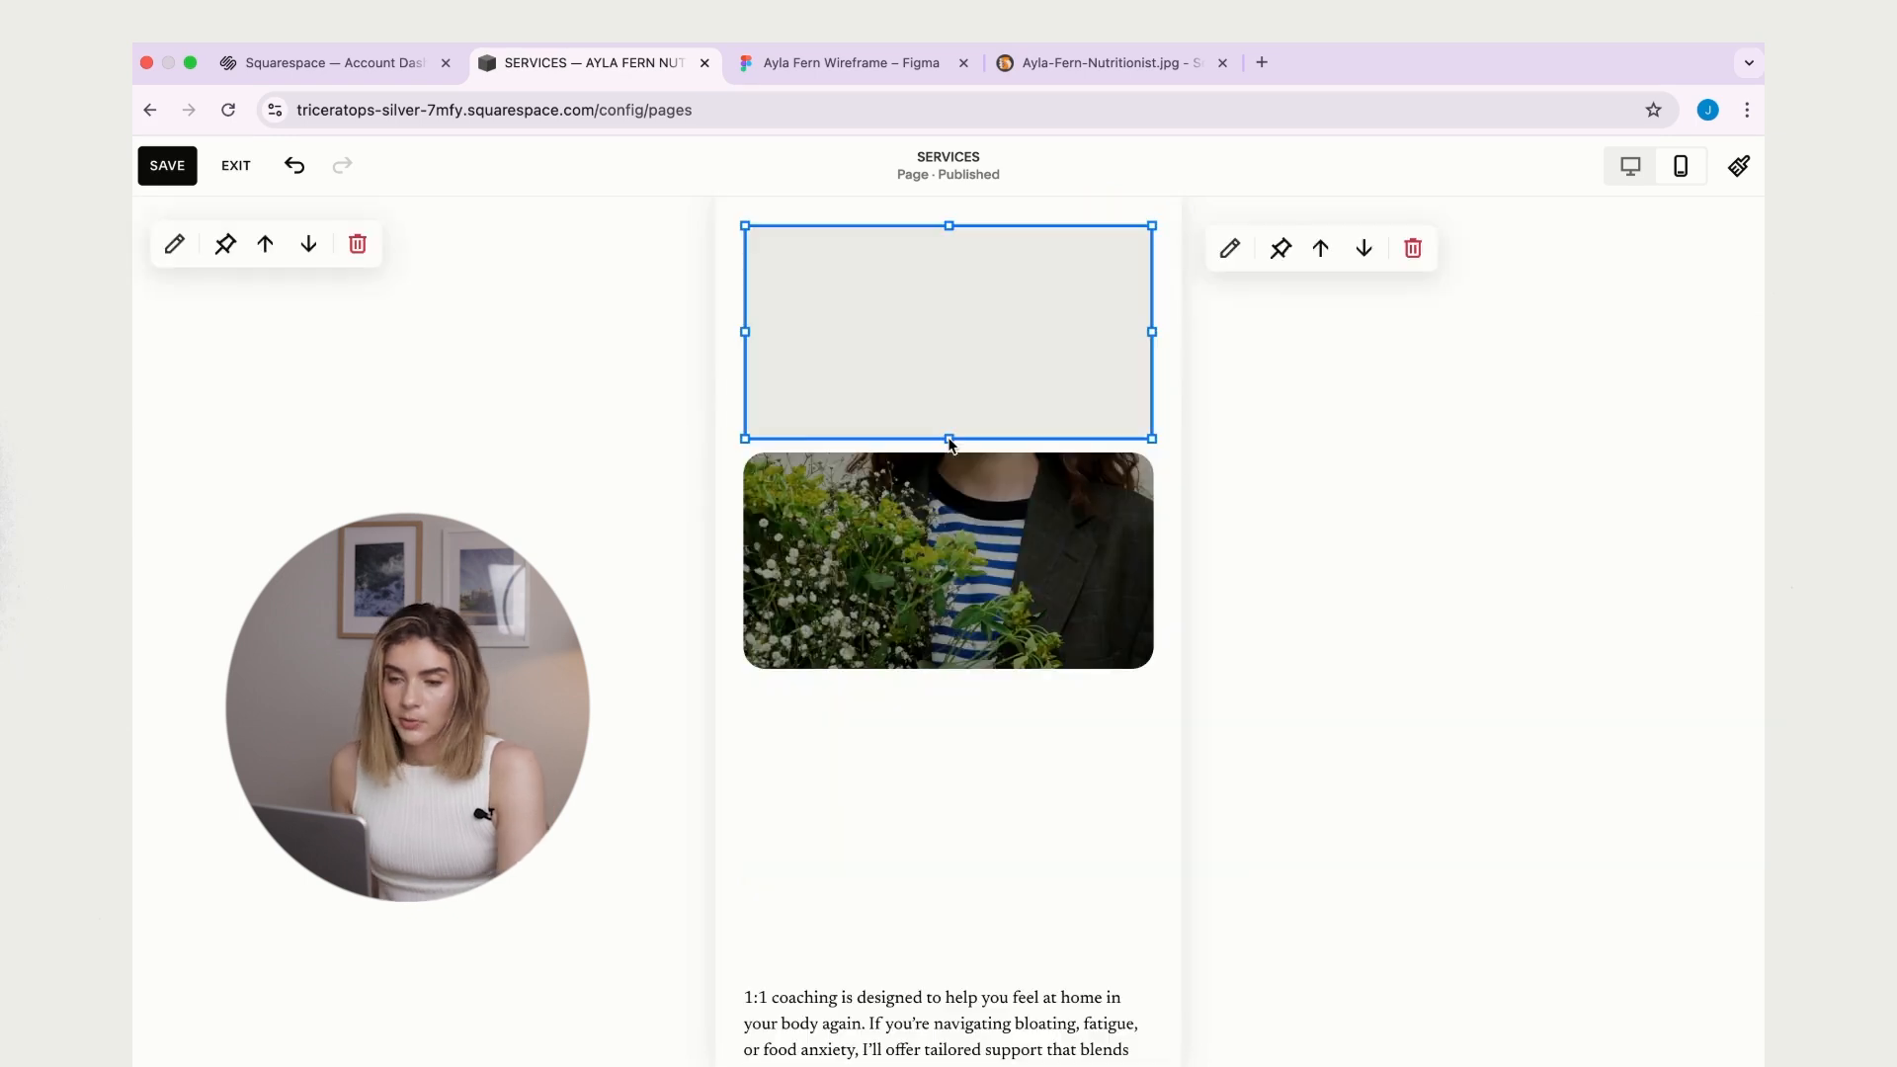
{"action": "left_click_drag", "start_coordinate": [949, 439], "coordinate": [974, 941]}
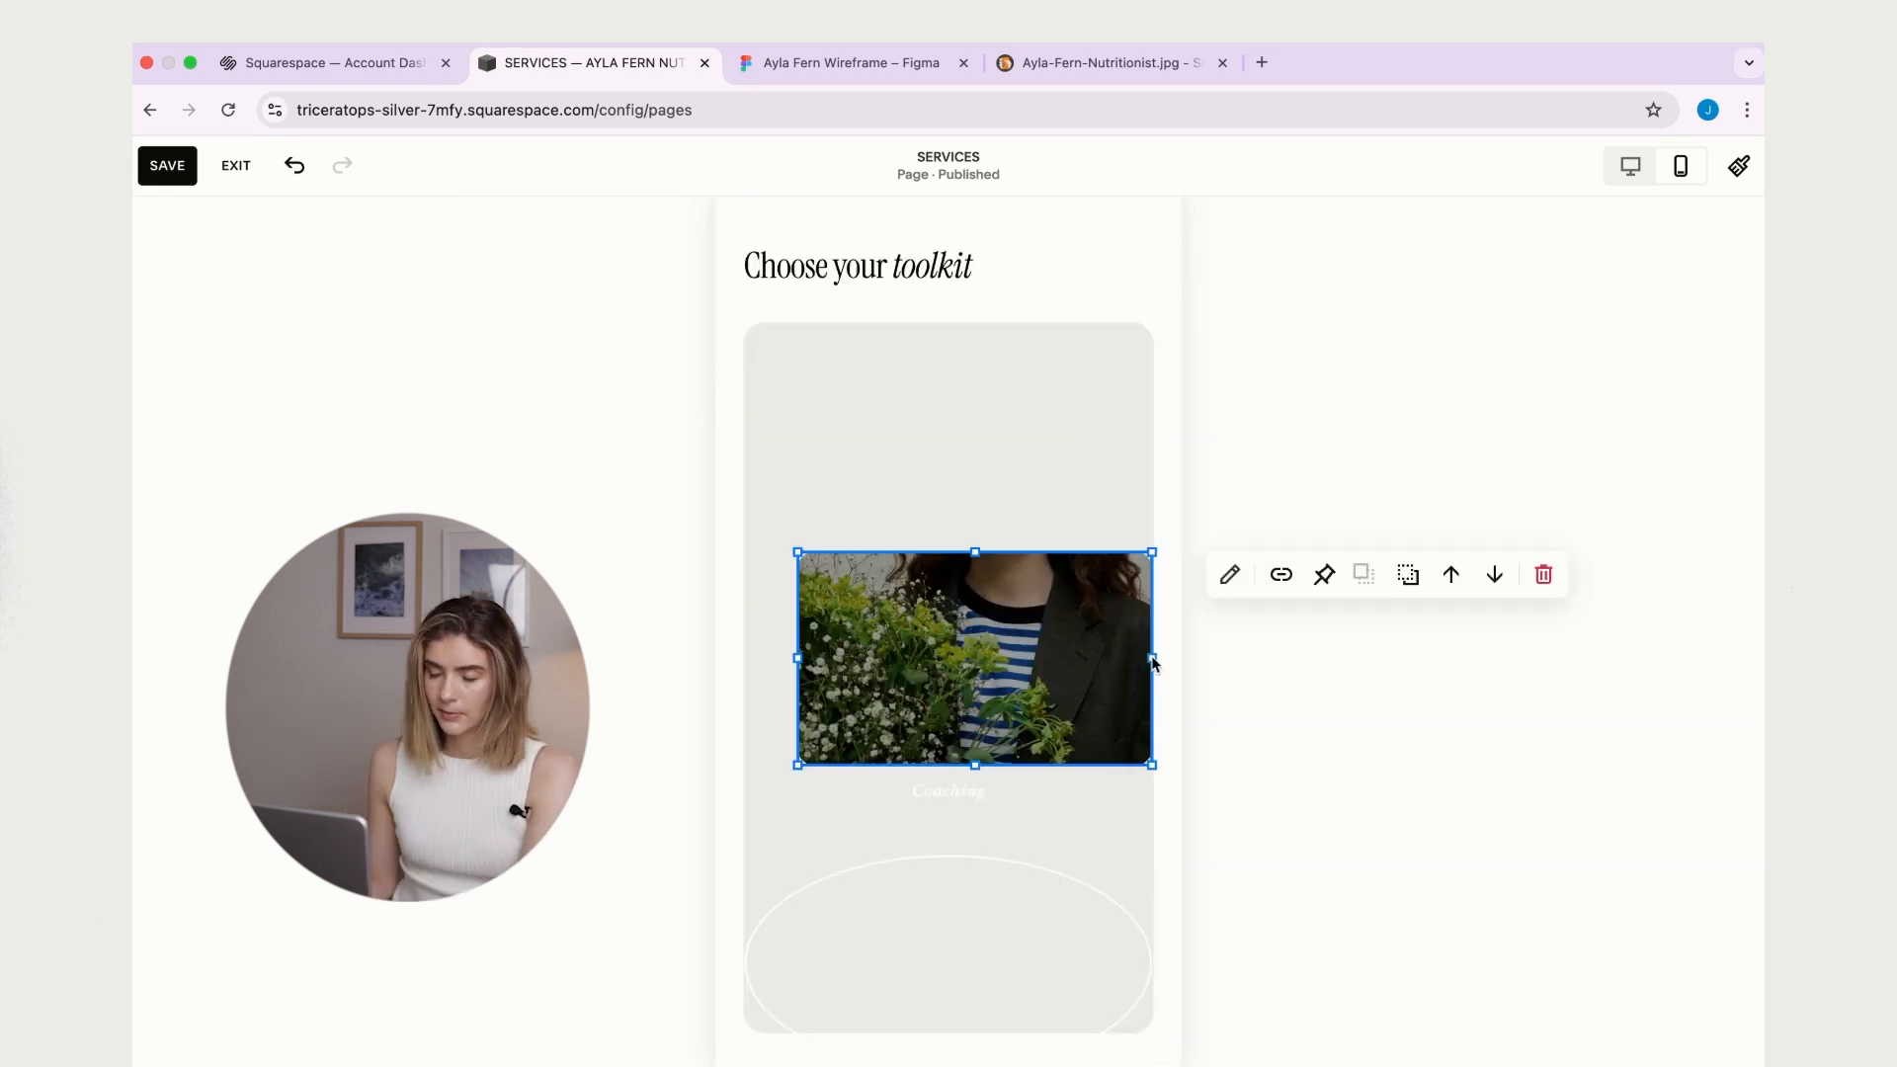
{"action": "left_click_drag", "start_coordinate": [1151, 659], "coordinate": [1013, 475]}
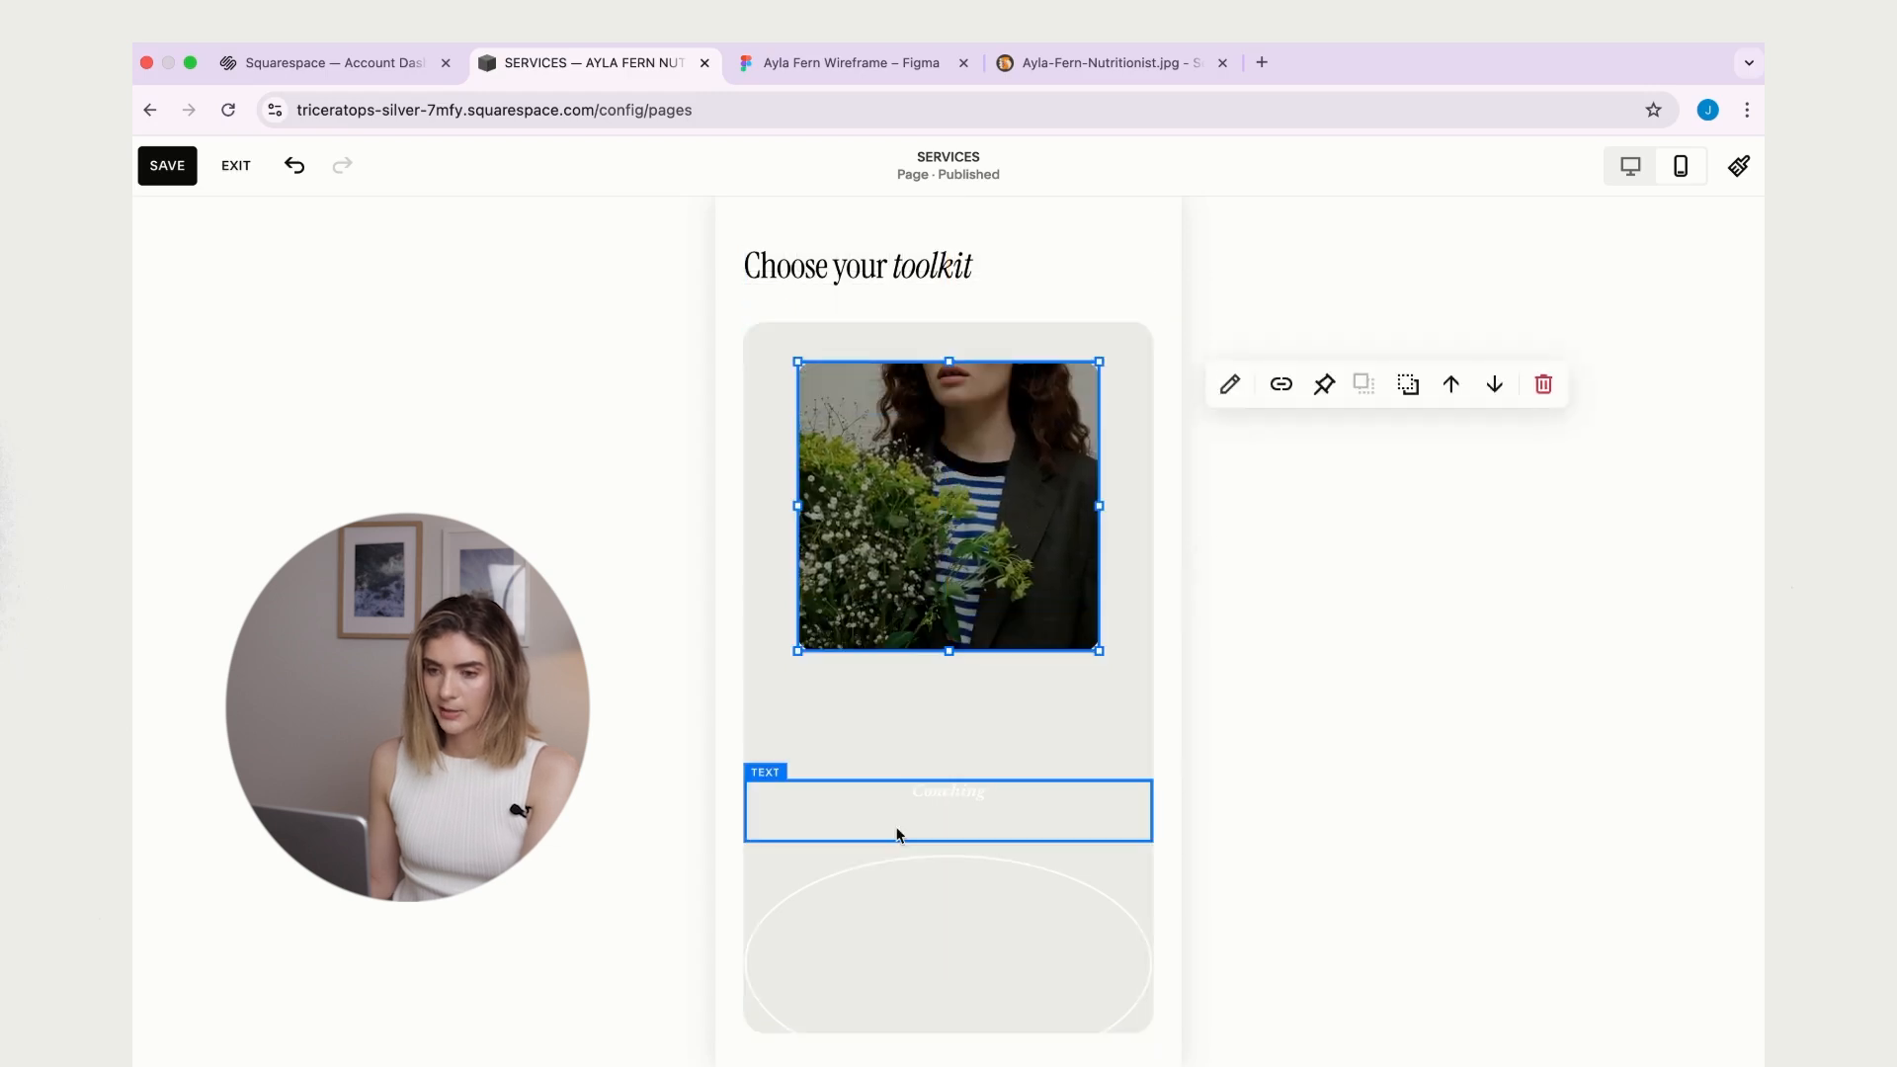
- Place the Coaching title and the ellipse over the image, resizing the ellipse to fit
{"action": "left_click_drag", "start_coordinate": [974, 796], "coordinate": [943, 498]}
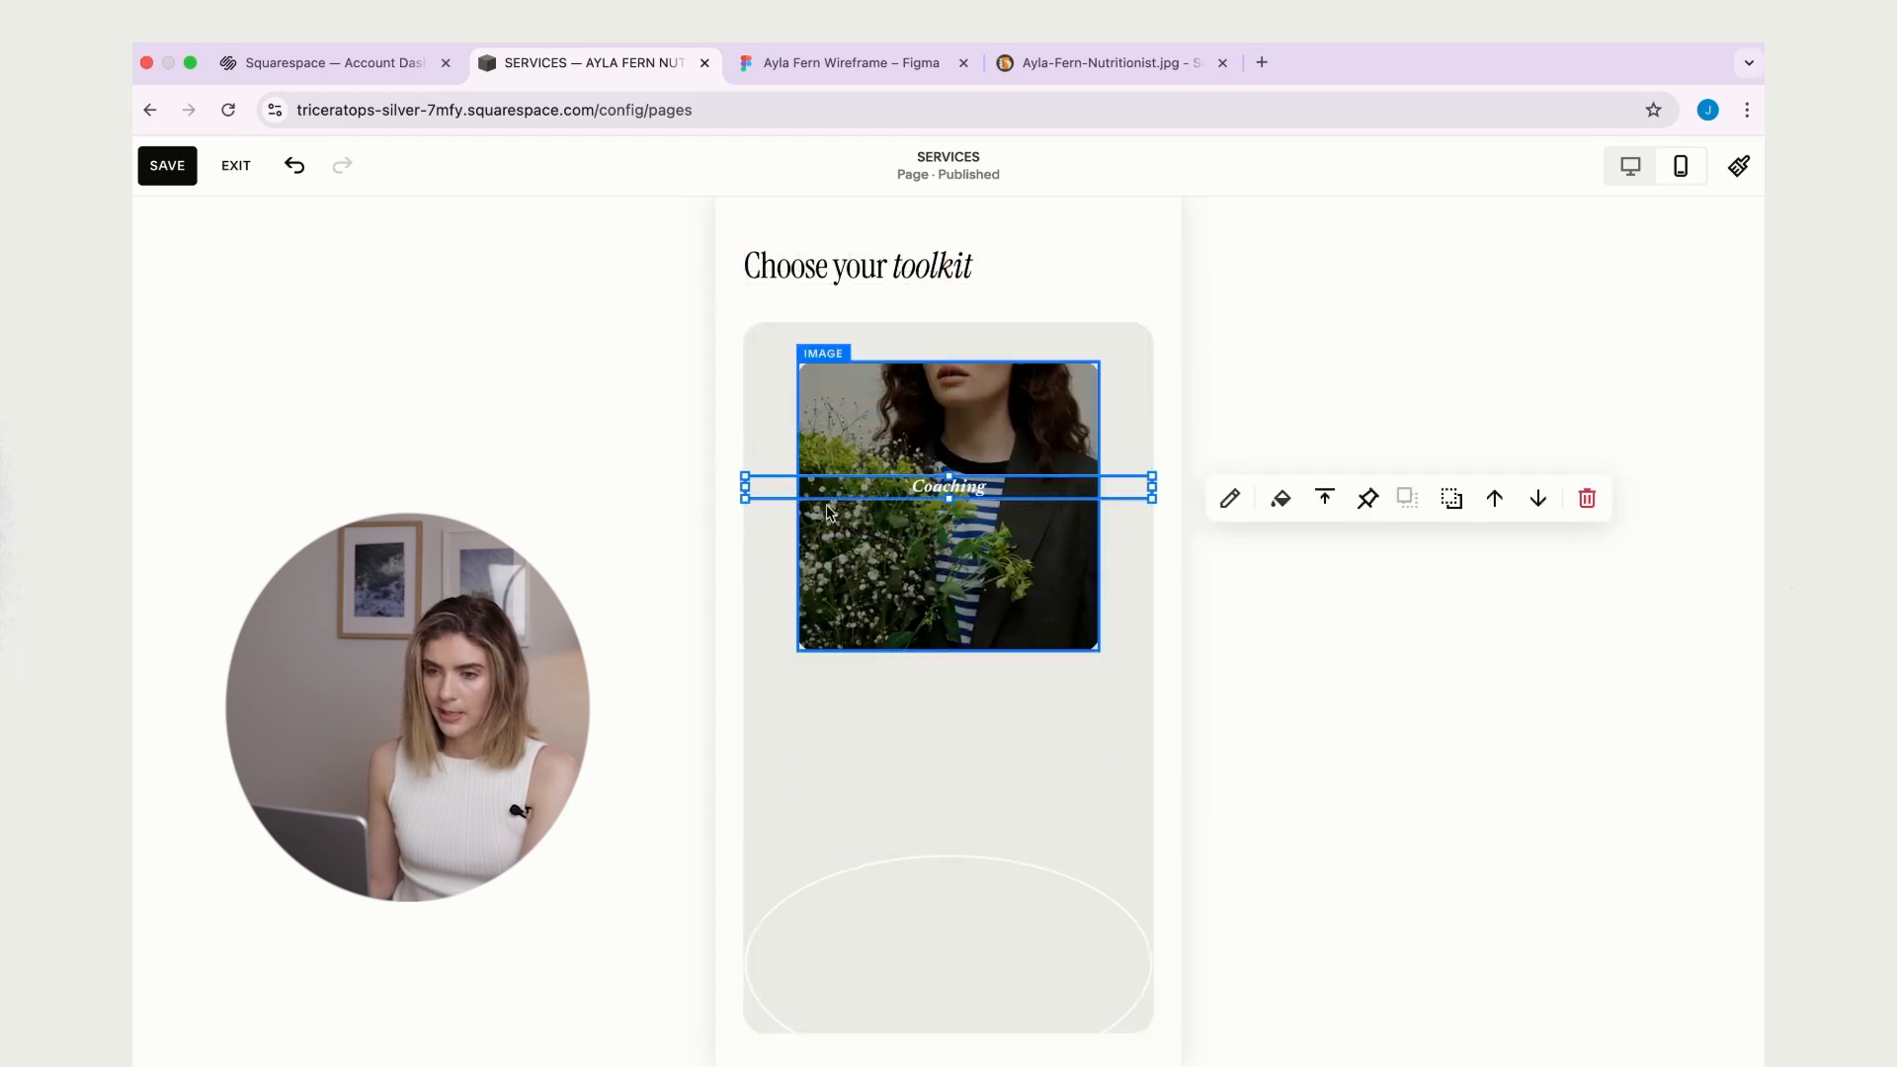
{"action": "left_click_drag", "start_coordinate": [751, 495], "coordinate": [870, 499]}
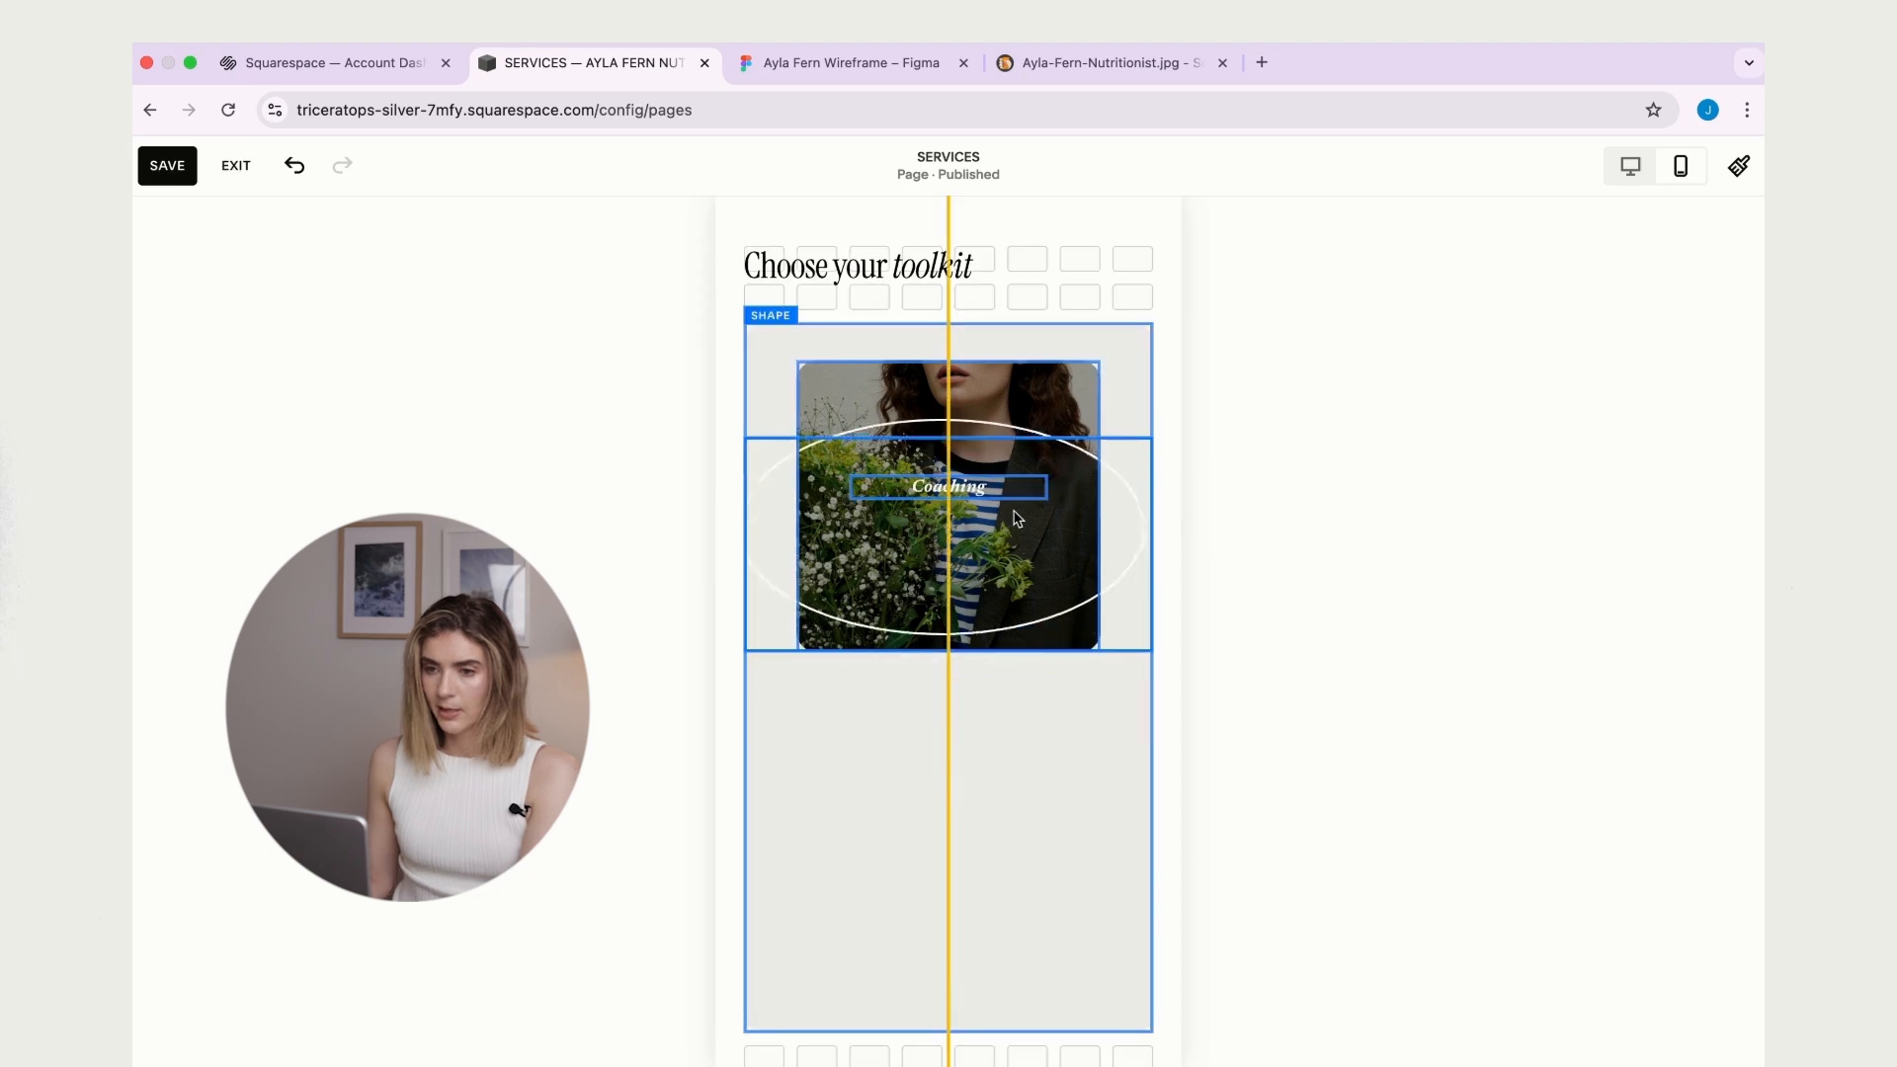
{"action": "left_click_drag", "start_coordinate": [954, 590], "coordinate": [948, 536]}
{"action": "left_click_drag", "start_coordinate": [954, 397], "coordinate": [954, 436]}
{"action": "left_click_drag", "start_coordinate": [751, 497], "coordinate": [797, 494]}
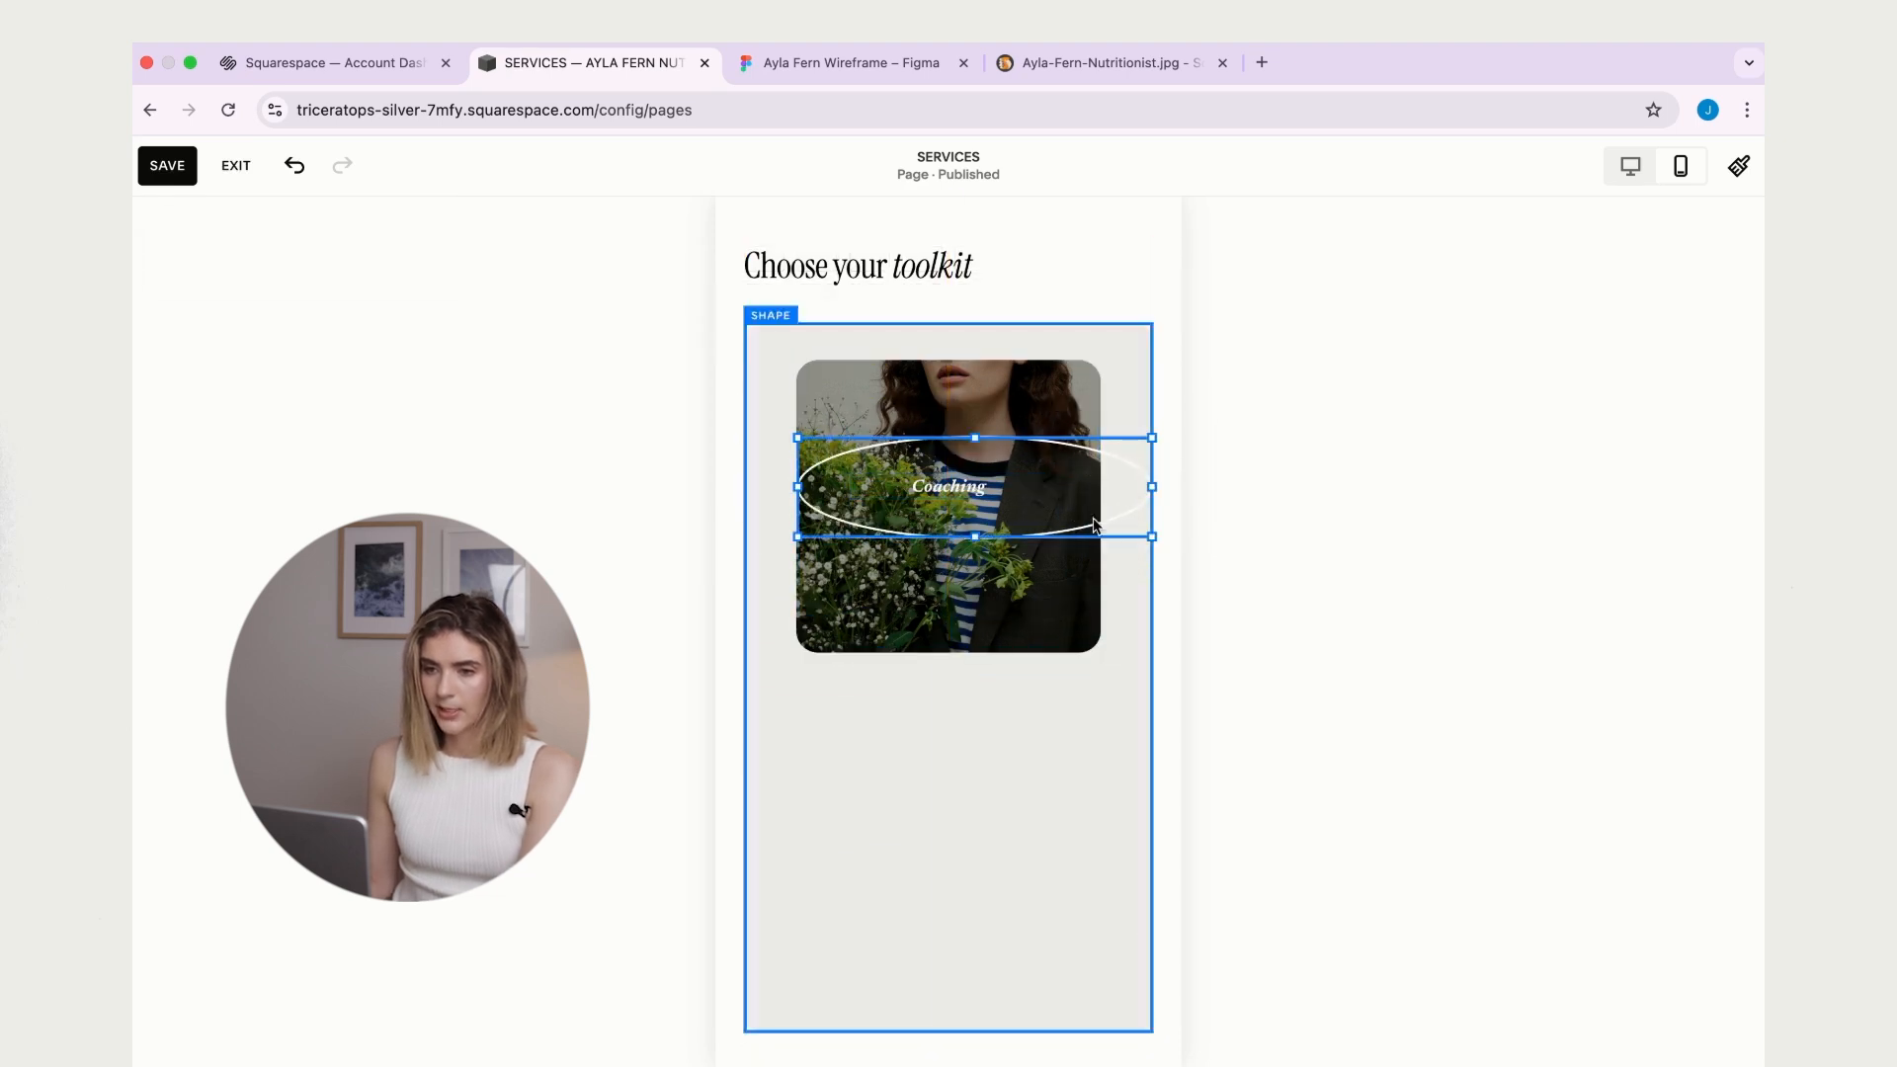
{"action": "left_click_drag", "start_coordinate": [1151, 488], "coordinate": [1047, 494]}
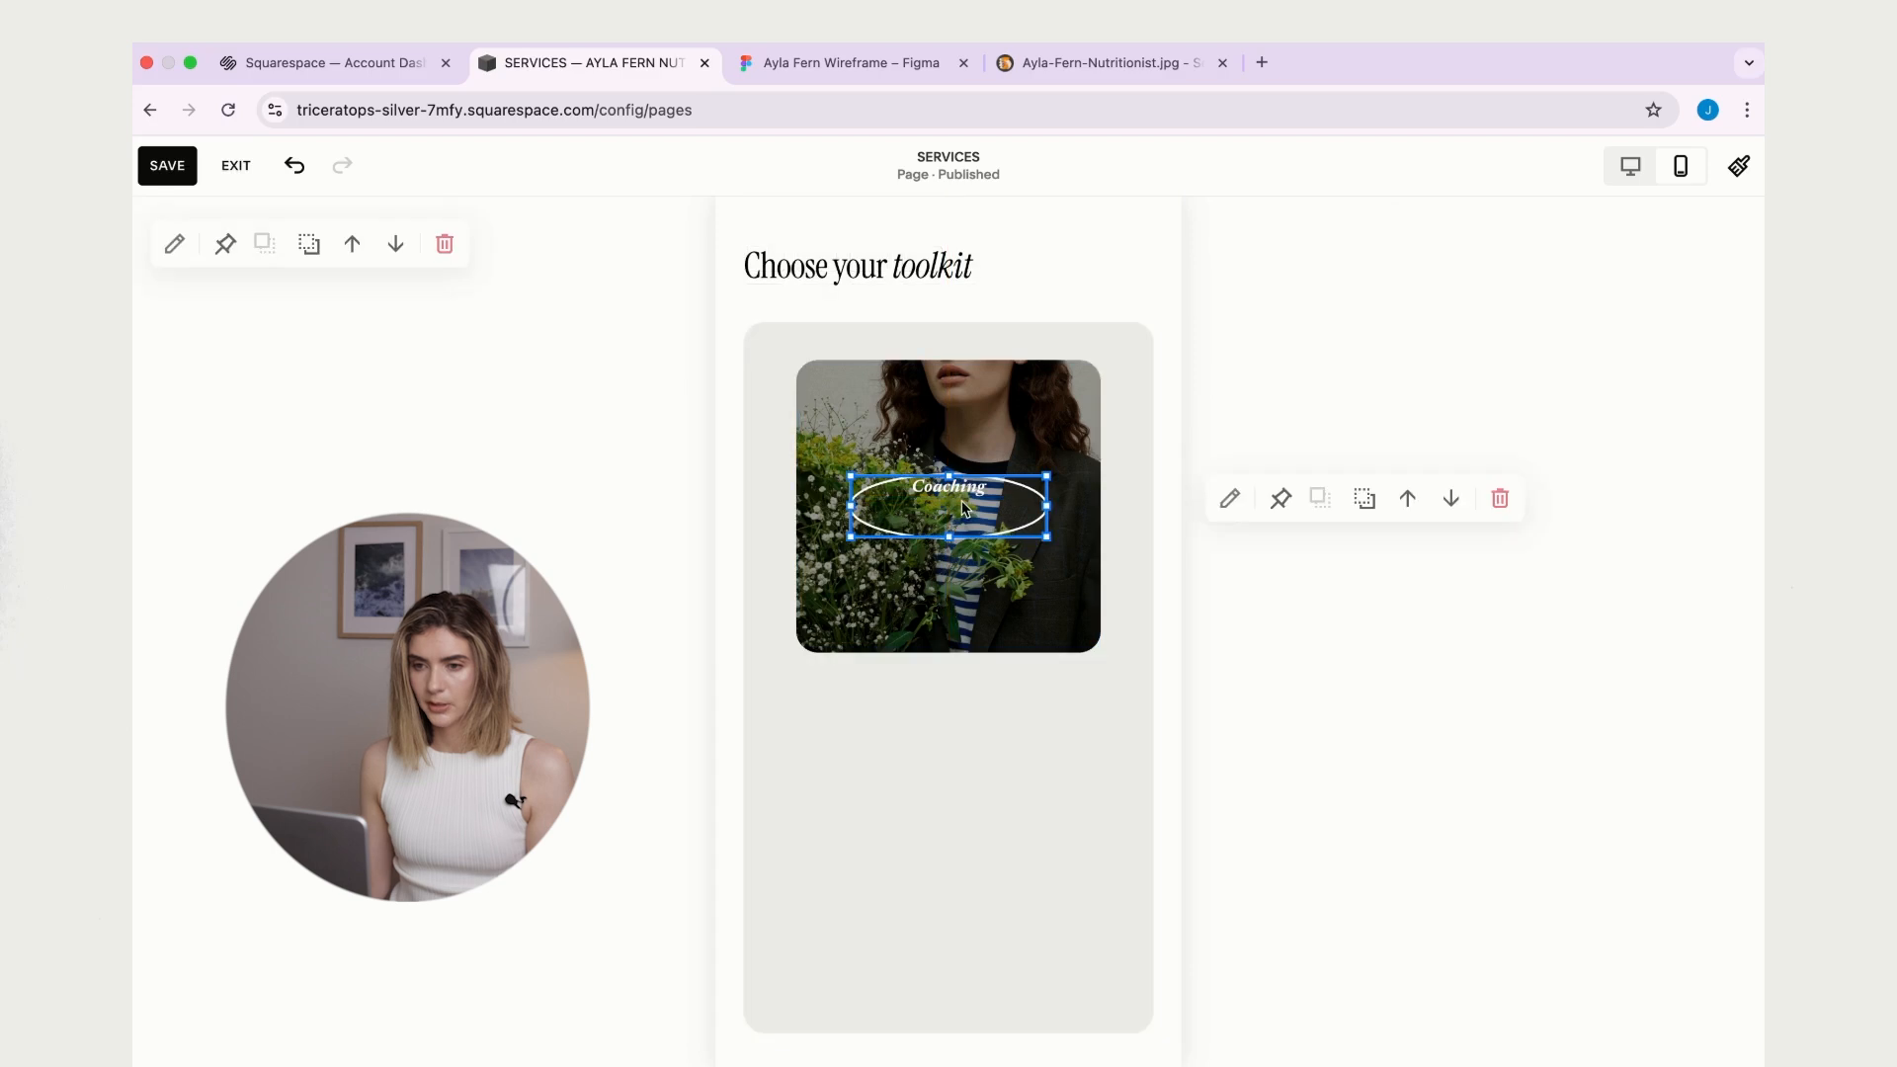
- Stretch the Coaching title to the ellipse height and align it vertically to the middle
{"action": "left_click", "coordinate": [1354, 654]}
{"action": "left_click", "coordinate": [942, 494]}
{"action": "mouse_move", "coordinate": [951, 501]}
{"action": "left_mouse_down"}
{"action": "mouse_move", "coordinate": [952, 537]}
{"action": "mouse_move", "coordinate": [963, 494]}
{"action": "mouse_move", "coordinate": [969, 530]}
{"action": "left_mouse_up"}
{"action": "left_click", "coordinate": [1353, 644]}
{"action": "left_click", "coordinate": [1324, 499]}
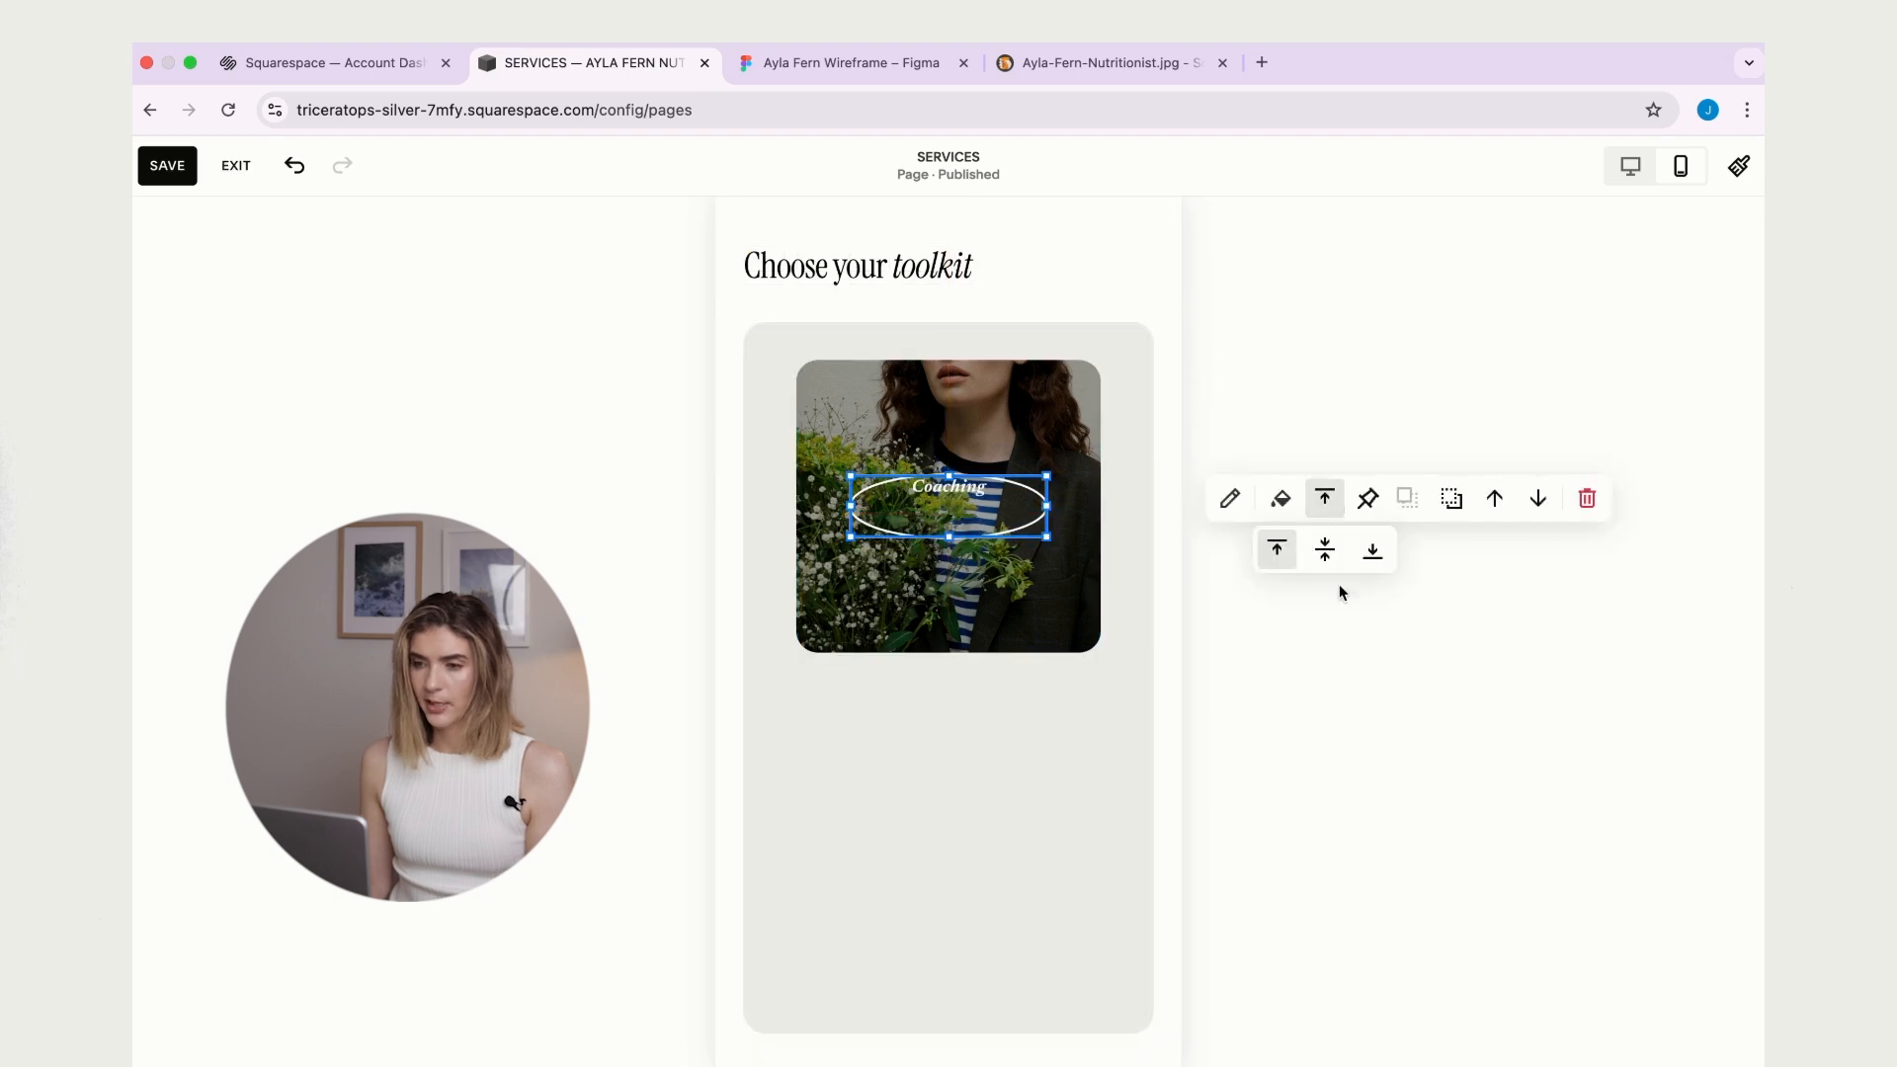
{"action": "left_click", "coordinate": [1325, 549]}
{"action": "left_click", "coordinate": [1271, 659]}
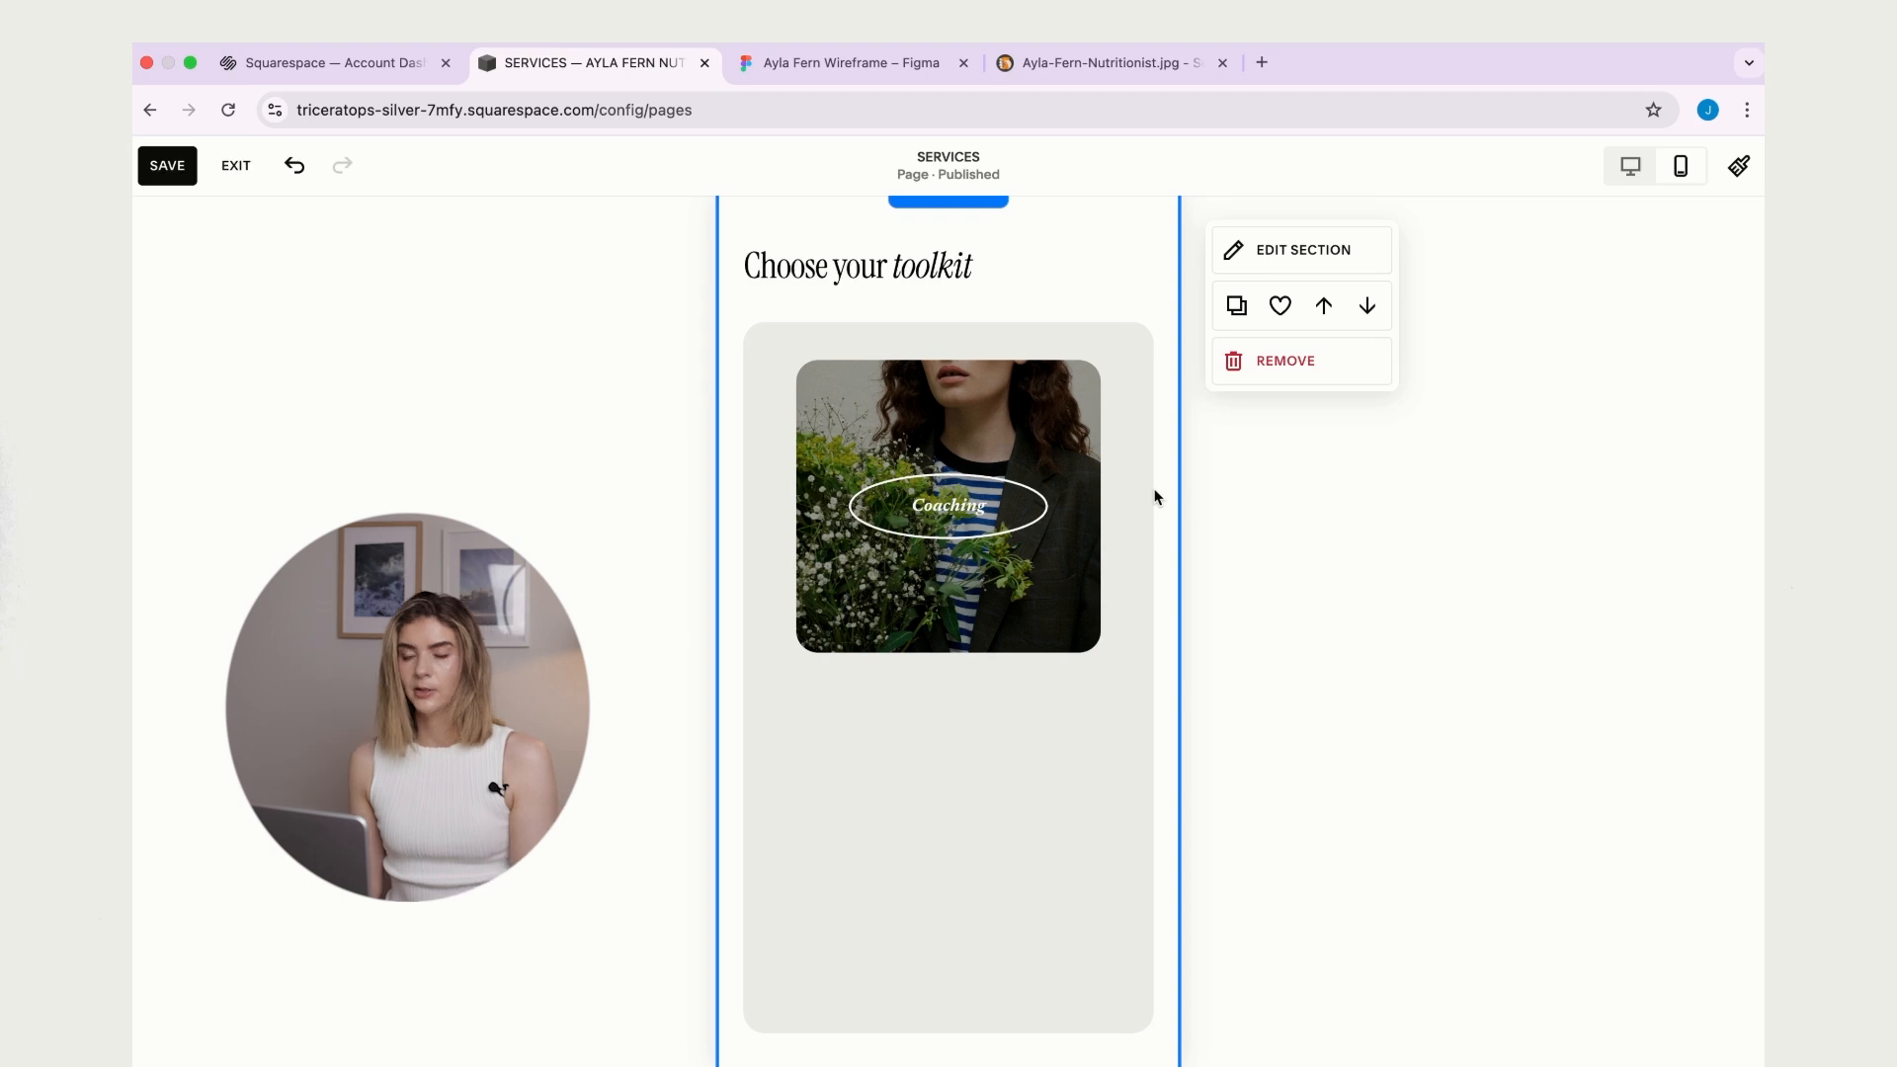
- Move and narrow the coaching paragraph into the grey card, with Find out more beneath it
{"action": "scroll", "coordinate": [1126, 498], "scroll_direction": "down", "scroll_amount": 3}
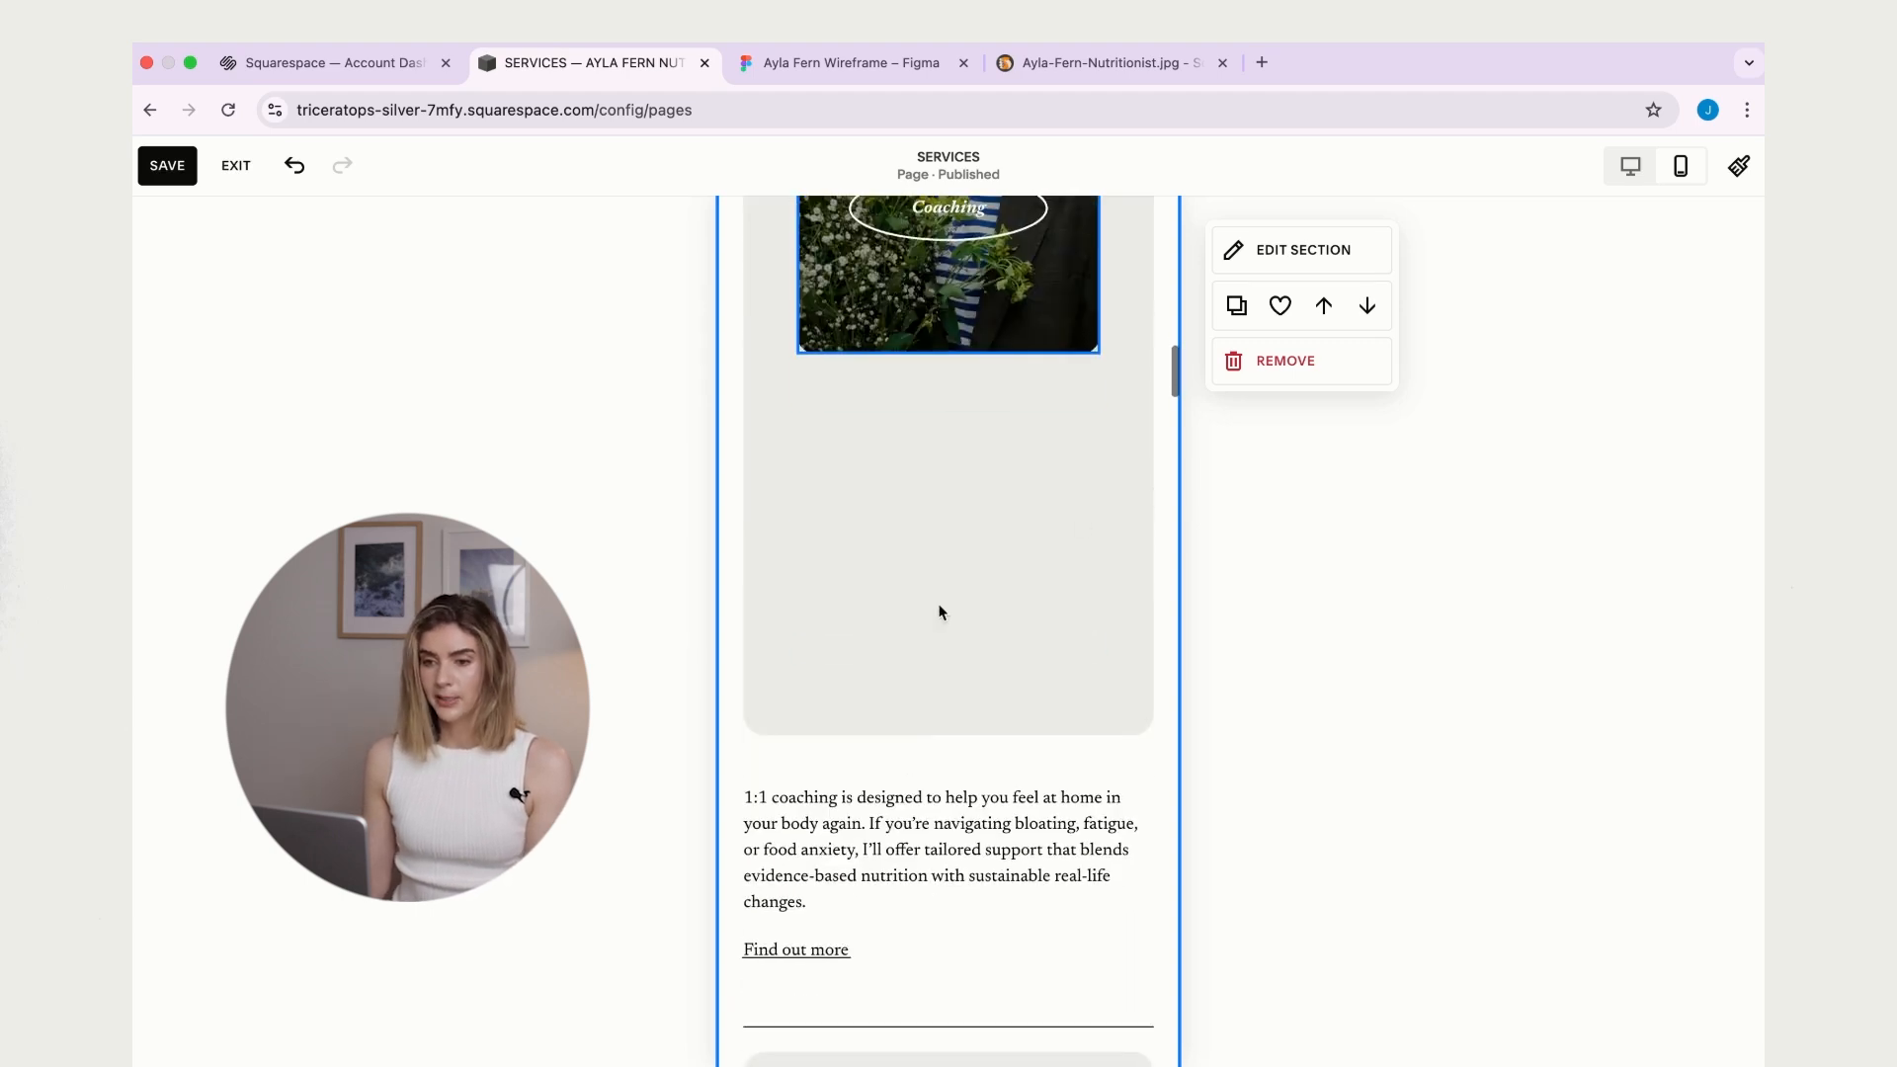
{"action": "left_click_drag", "start_coordinate": [852, 924], "coordinate": [901, 555]}
{"action": "left_click_drag", "start_coordinate": [1152, 580], "coordinate": [1081, 589]}
{"action": "scroll", "coordinate": [876, 652], "scroll_direction": "down", "scroll_amount": 2}
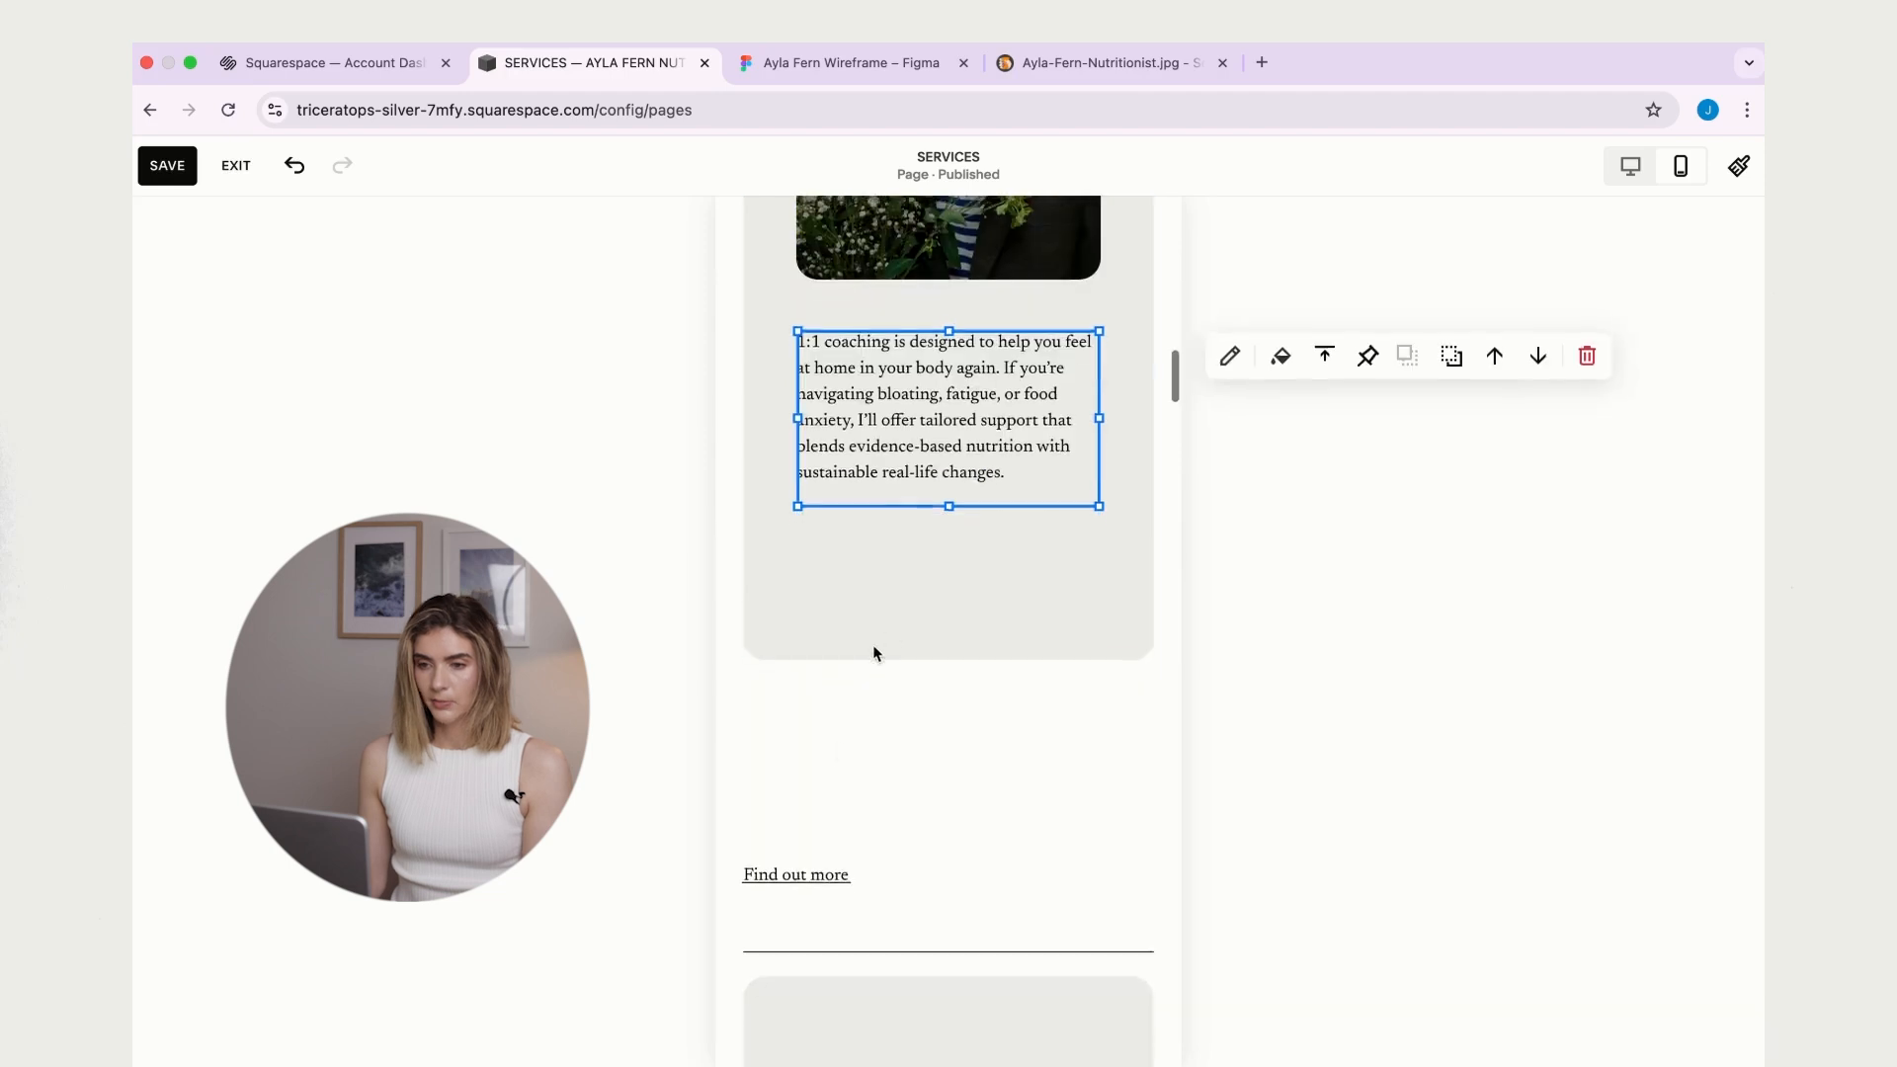
{"action": "left_click_drag", "start_coordinate": [791, 881], "coordinate": [881, 539]}
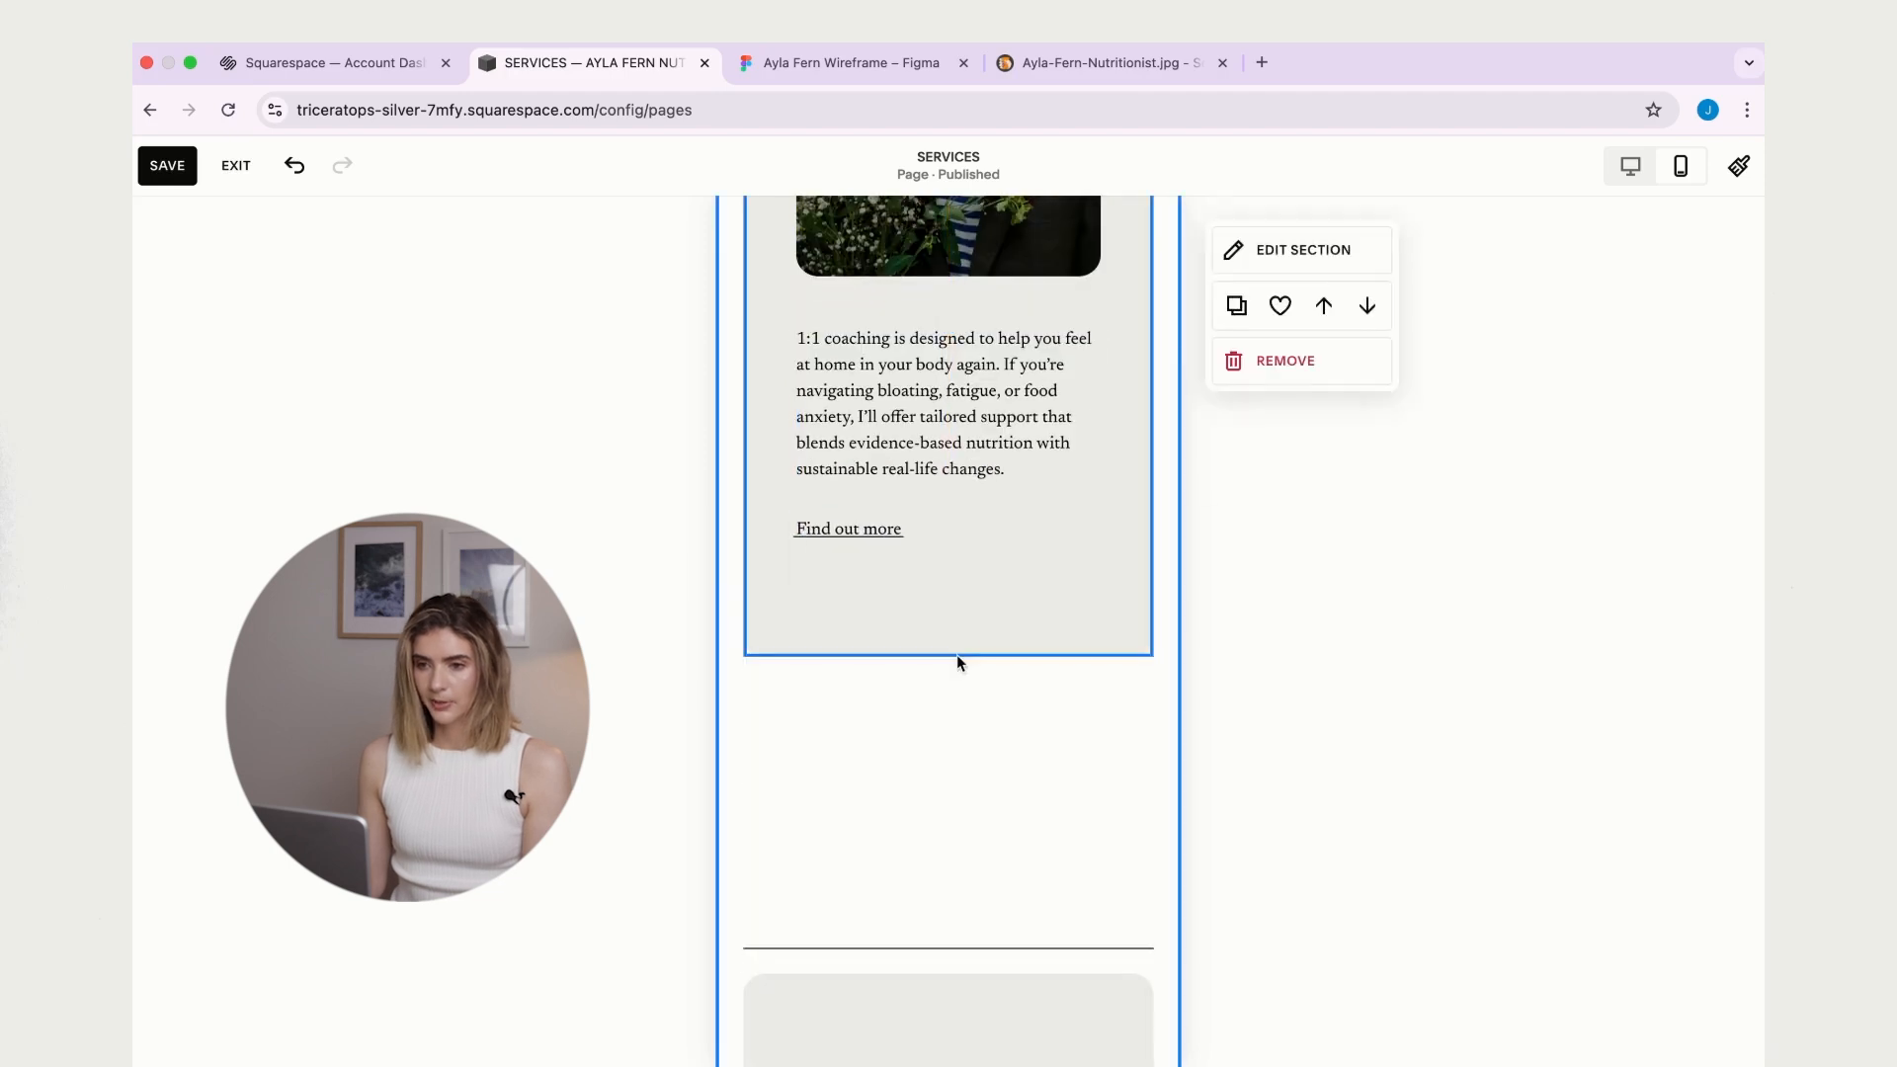
{"action": "left_click_drag", "start_coordinate": [962, 660], "coordinate": [950, 613]}
{"action": "scroll", "coordinate": [952, 691], "scroll_direction": "up", "scroll_amount": 4}
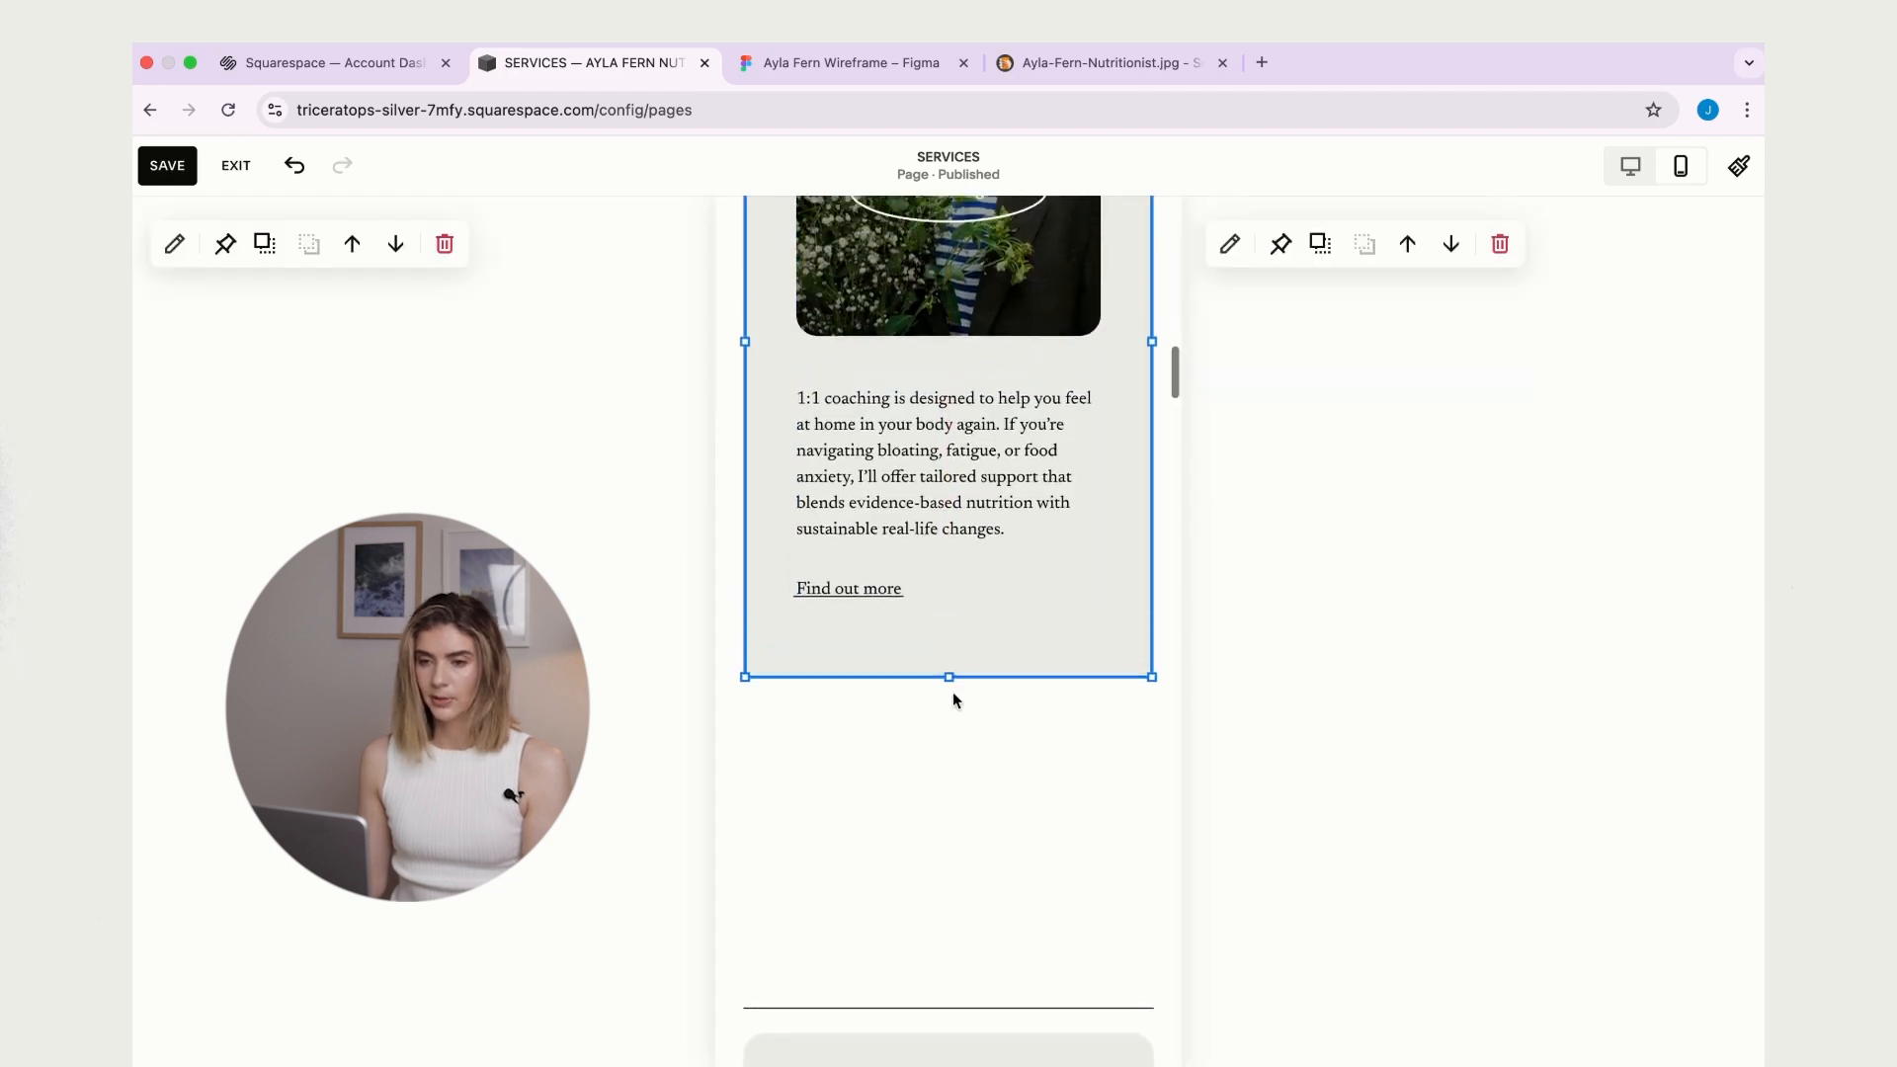
{"action": "scroll", "coordinate": [947, 686], "scroll_direction": "down", "scroll_amount": 2}
{"action": "scroll", "coordinate": [1126, 531], "scroll_direction": "down", "scroll_amount": 6}
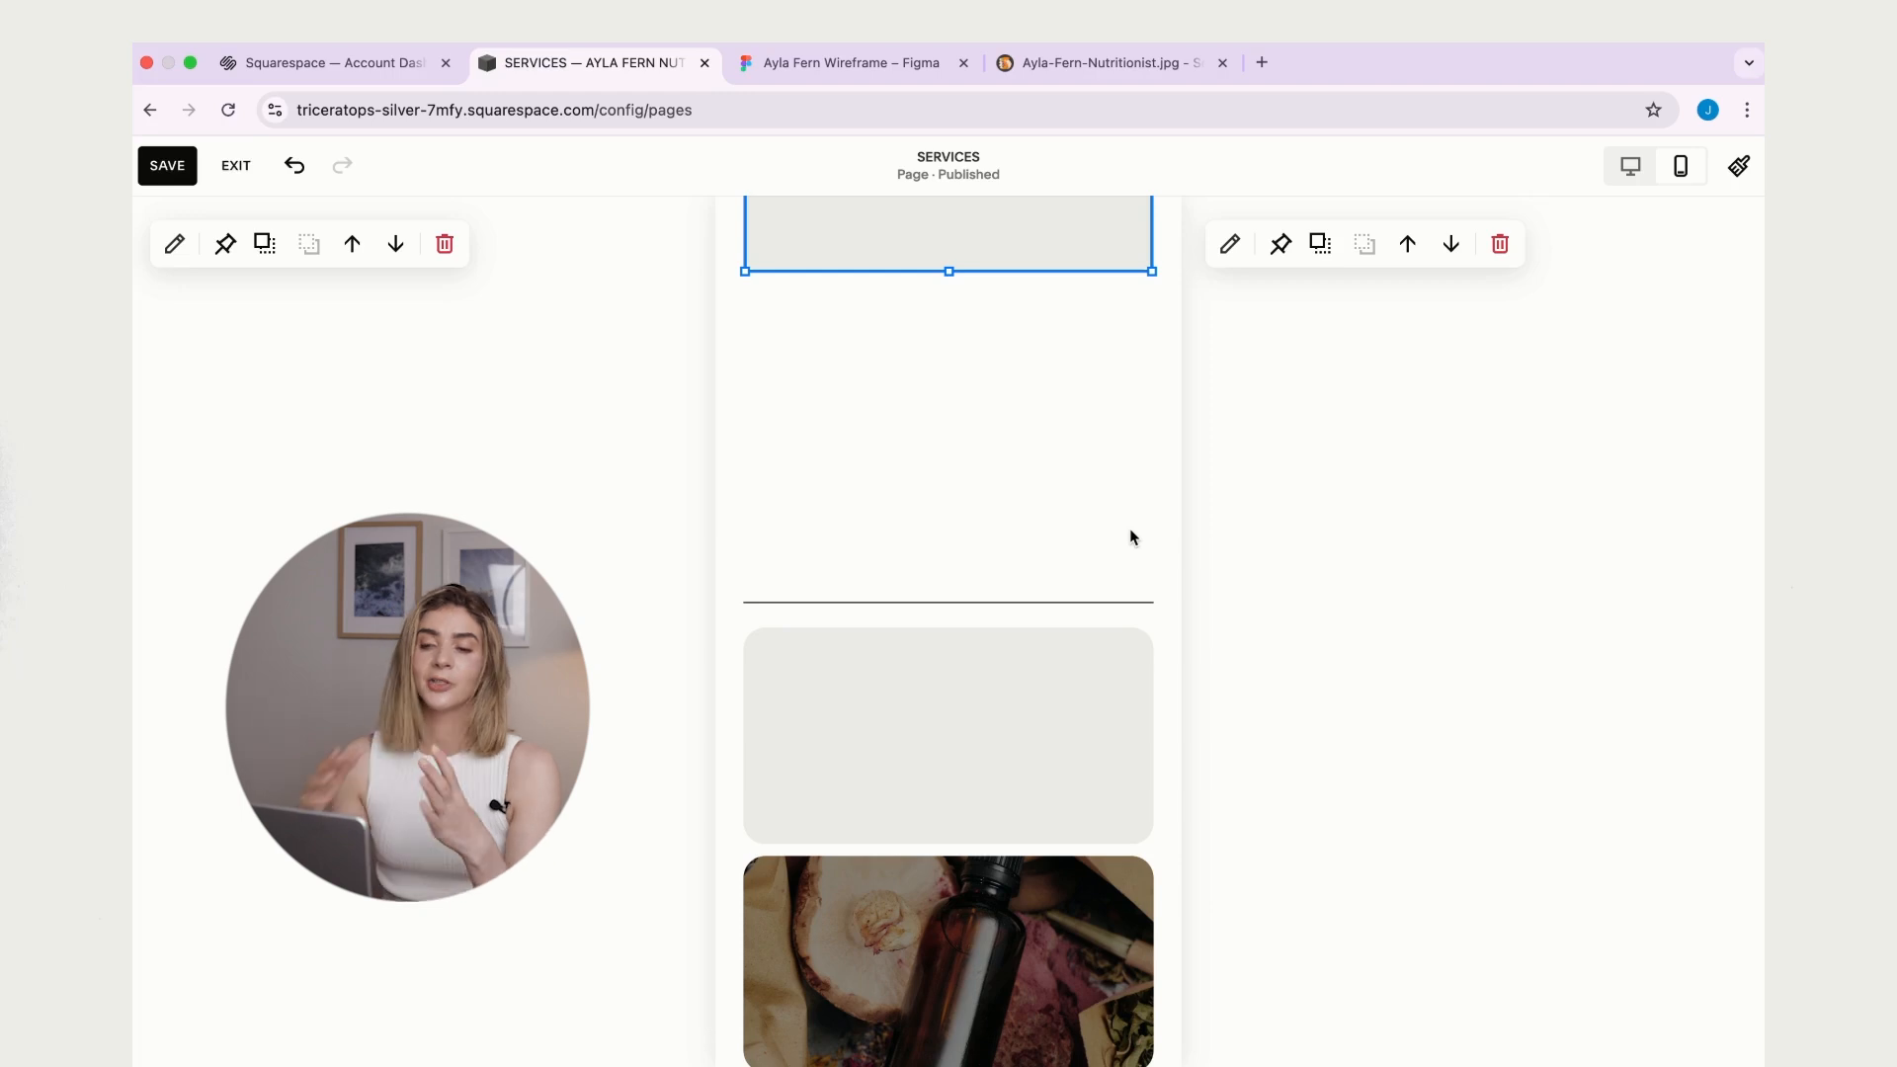
{"action": "scroll", "coordinate": [1005, 626], "scroll_direction": "down", "scroll_amount": 5}
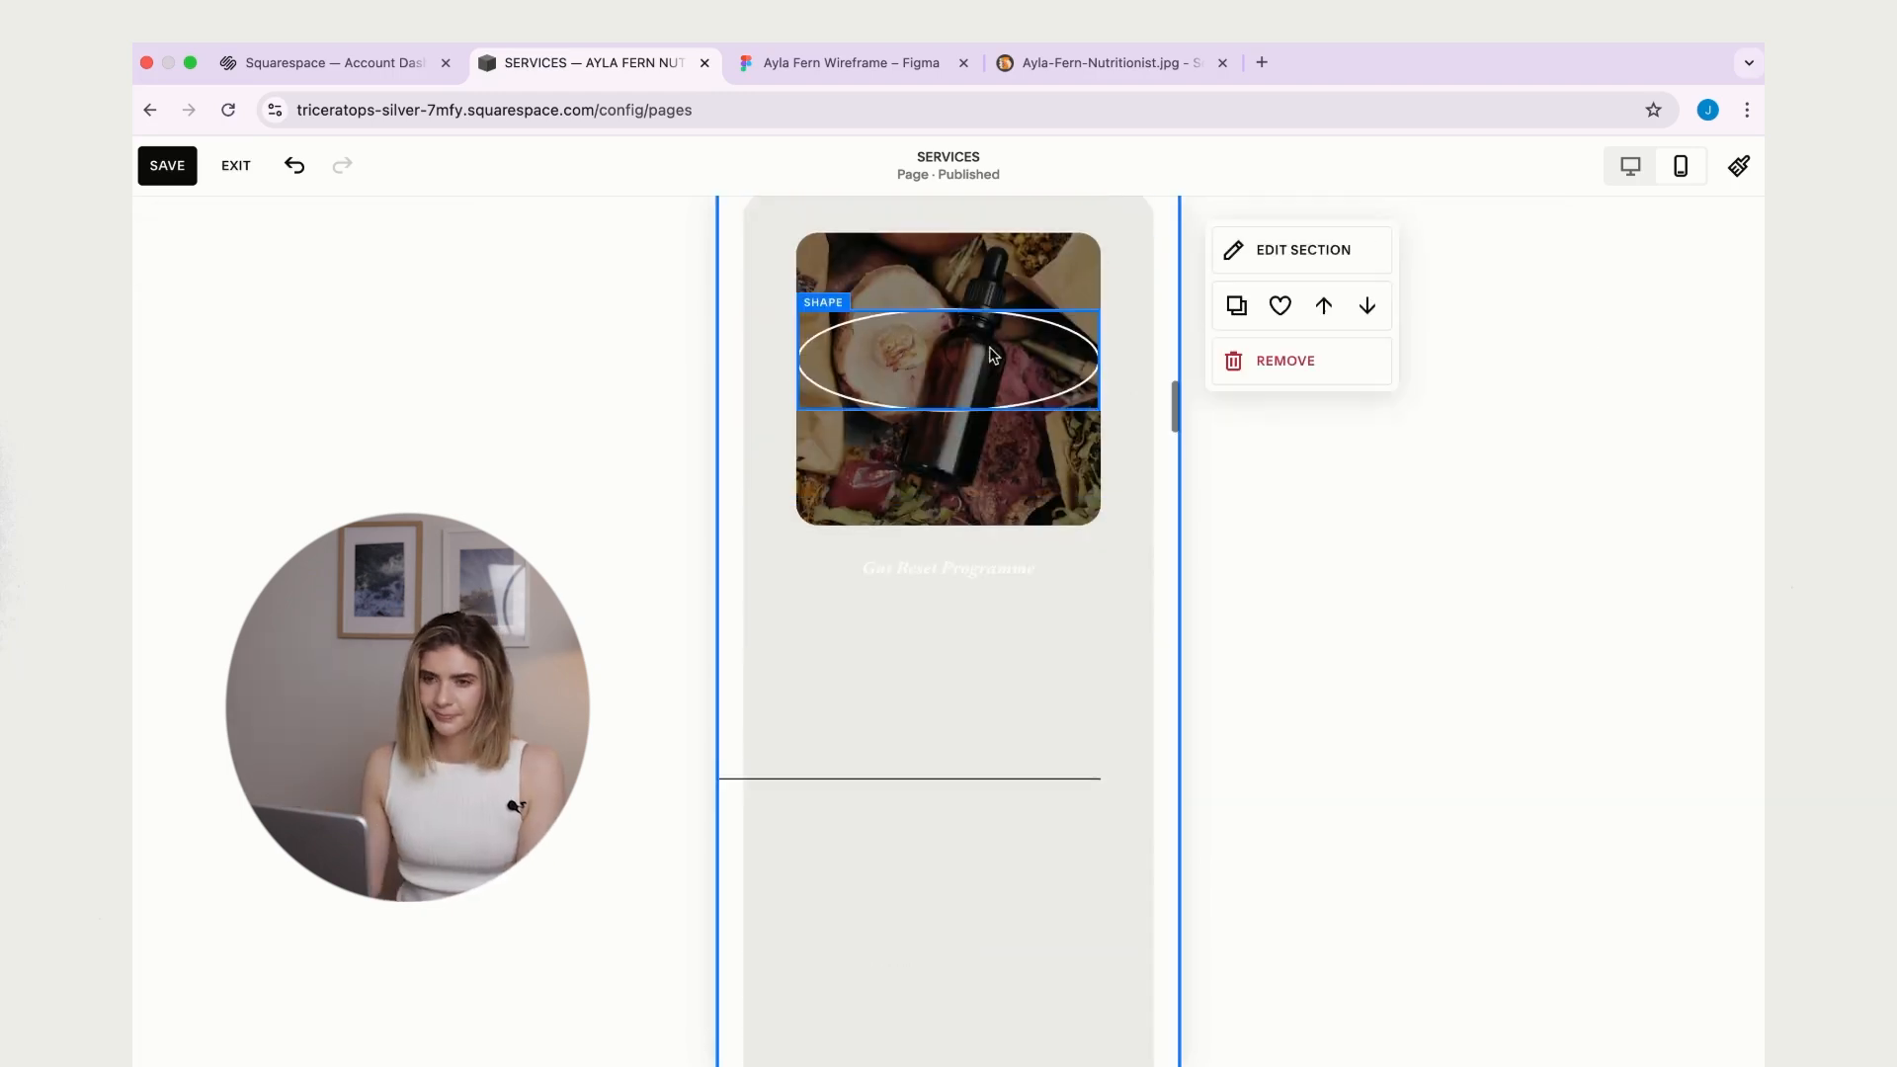
- Place the Gut Reset Programme label over its image and adjust its Find out more link
{"action": "left_click", "coordinate": [994, 355]}
{"action": "left_click_drag", "start_coordinate": [948, 568], "coordinate": [949, 361]}
{"action": "scroll", "coordinate": [994, 395], "scroll_direction": "up", "scroll_amount": 6}
{"action": "scroll", "coordinate": [1014, 474], "scroll_direction": "down", "scroll_amount": 7}
{"action": "left_click", "coordinate": [1104, 439]}
{"action": "scroll", "coordinate": [1087, 494], "scroll_direction": "down", "scroll_amount": 5}
- Narrow the Recipe Library card's image and blocks to match the Coaching card
{"action": "left_click", "coordinate": [989, 514]}
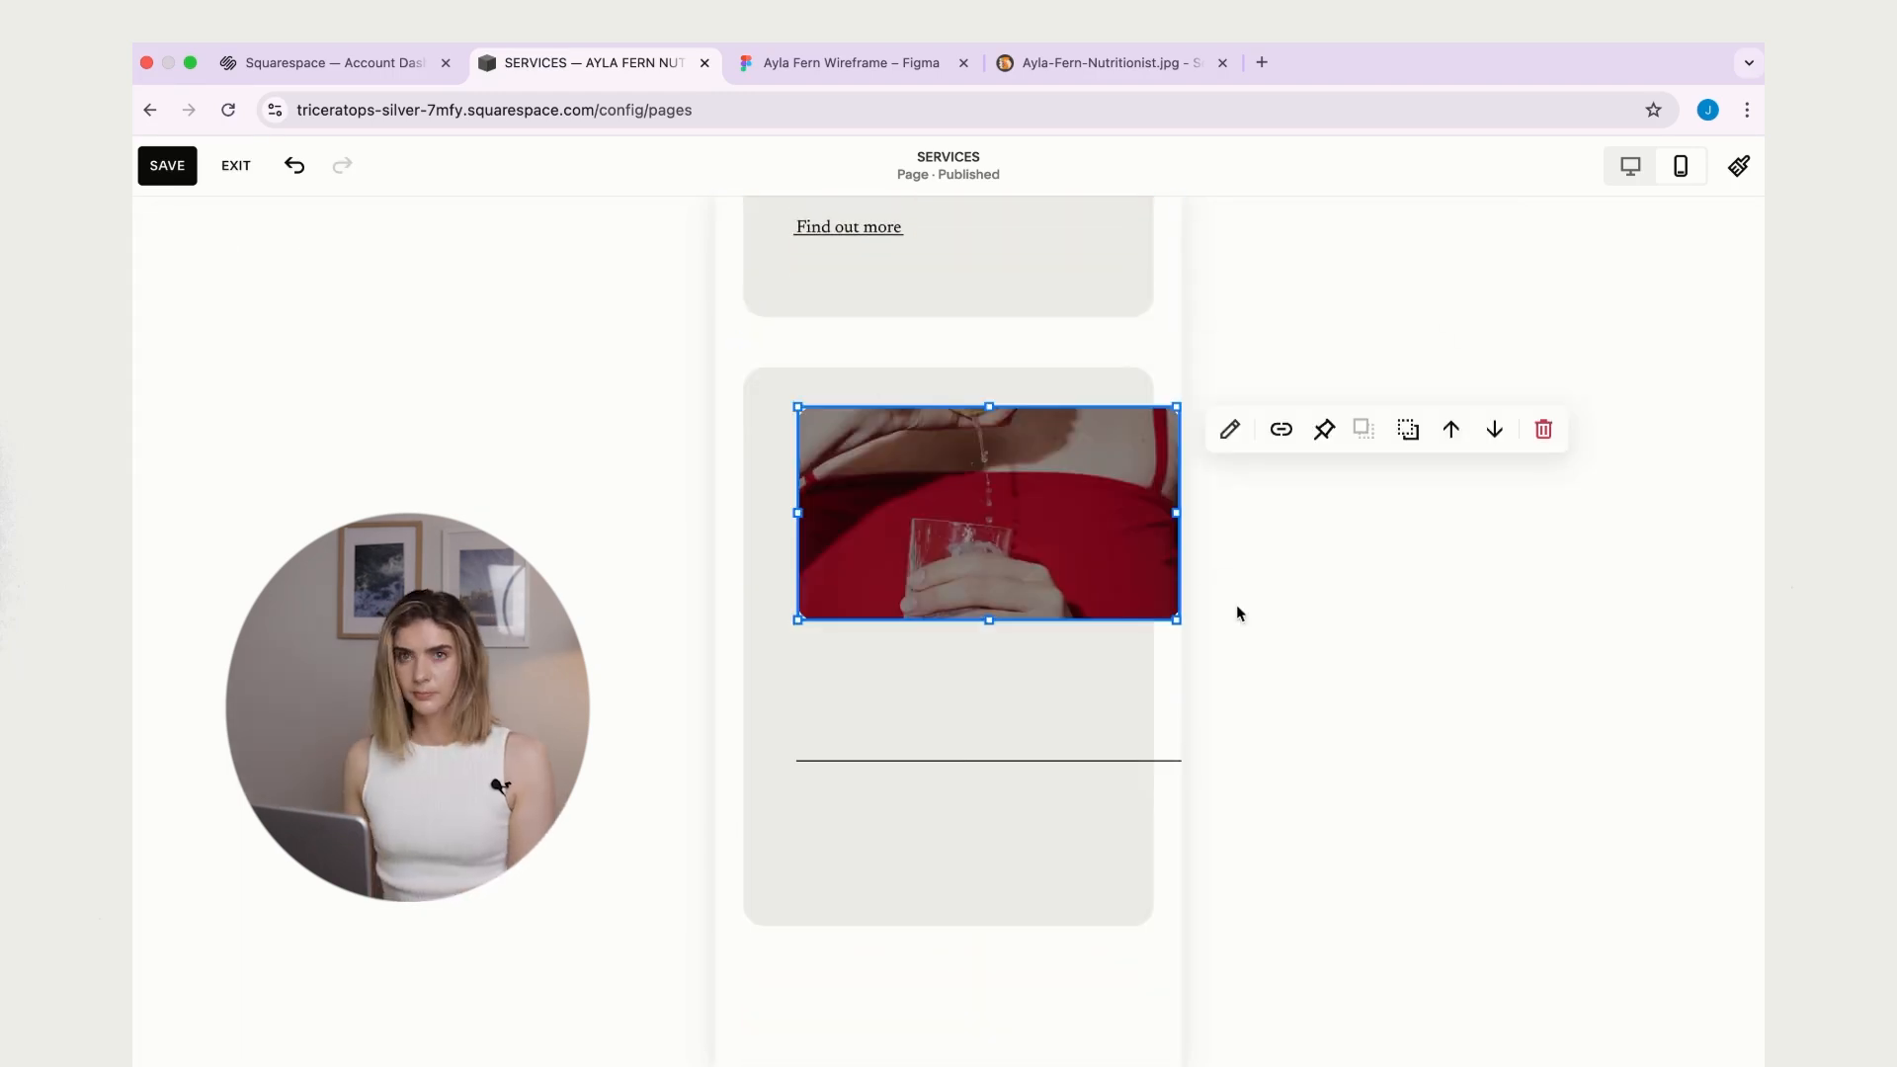
{"action": "left_click_drag", "start_coordinate": [1175, 513], "coordinate": [1099, 513]}
{"action": "scroll", "coordinate": [939, 368], "scroll_direction": "down", "scroll_amount": 4}
{"action": "scroll", "coordinate": [988, 494], "scroll_direction": "up", "scroll_amount": 4}
{"action": "left_click", "coordinate": [1146, 660]}
{"action": "left_click_drag", "start_coordinate": [1175, 694], "coordinate": [1098, 695]}
{"action": "scroll", "coordinate": [949, 493], "scroll_direction": "up", "scroll_amount": 10}
- Adjust the Choose your toolkit heading's alignment and save the page
{"action": "left_click", "coordinate": [943, 390]}
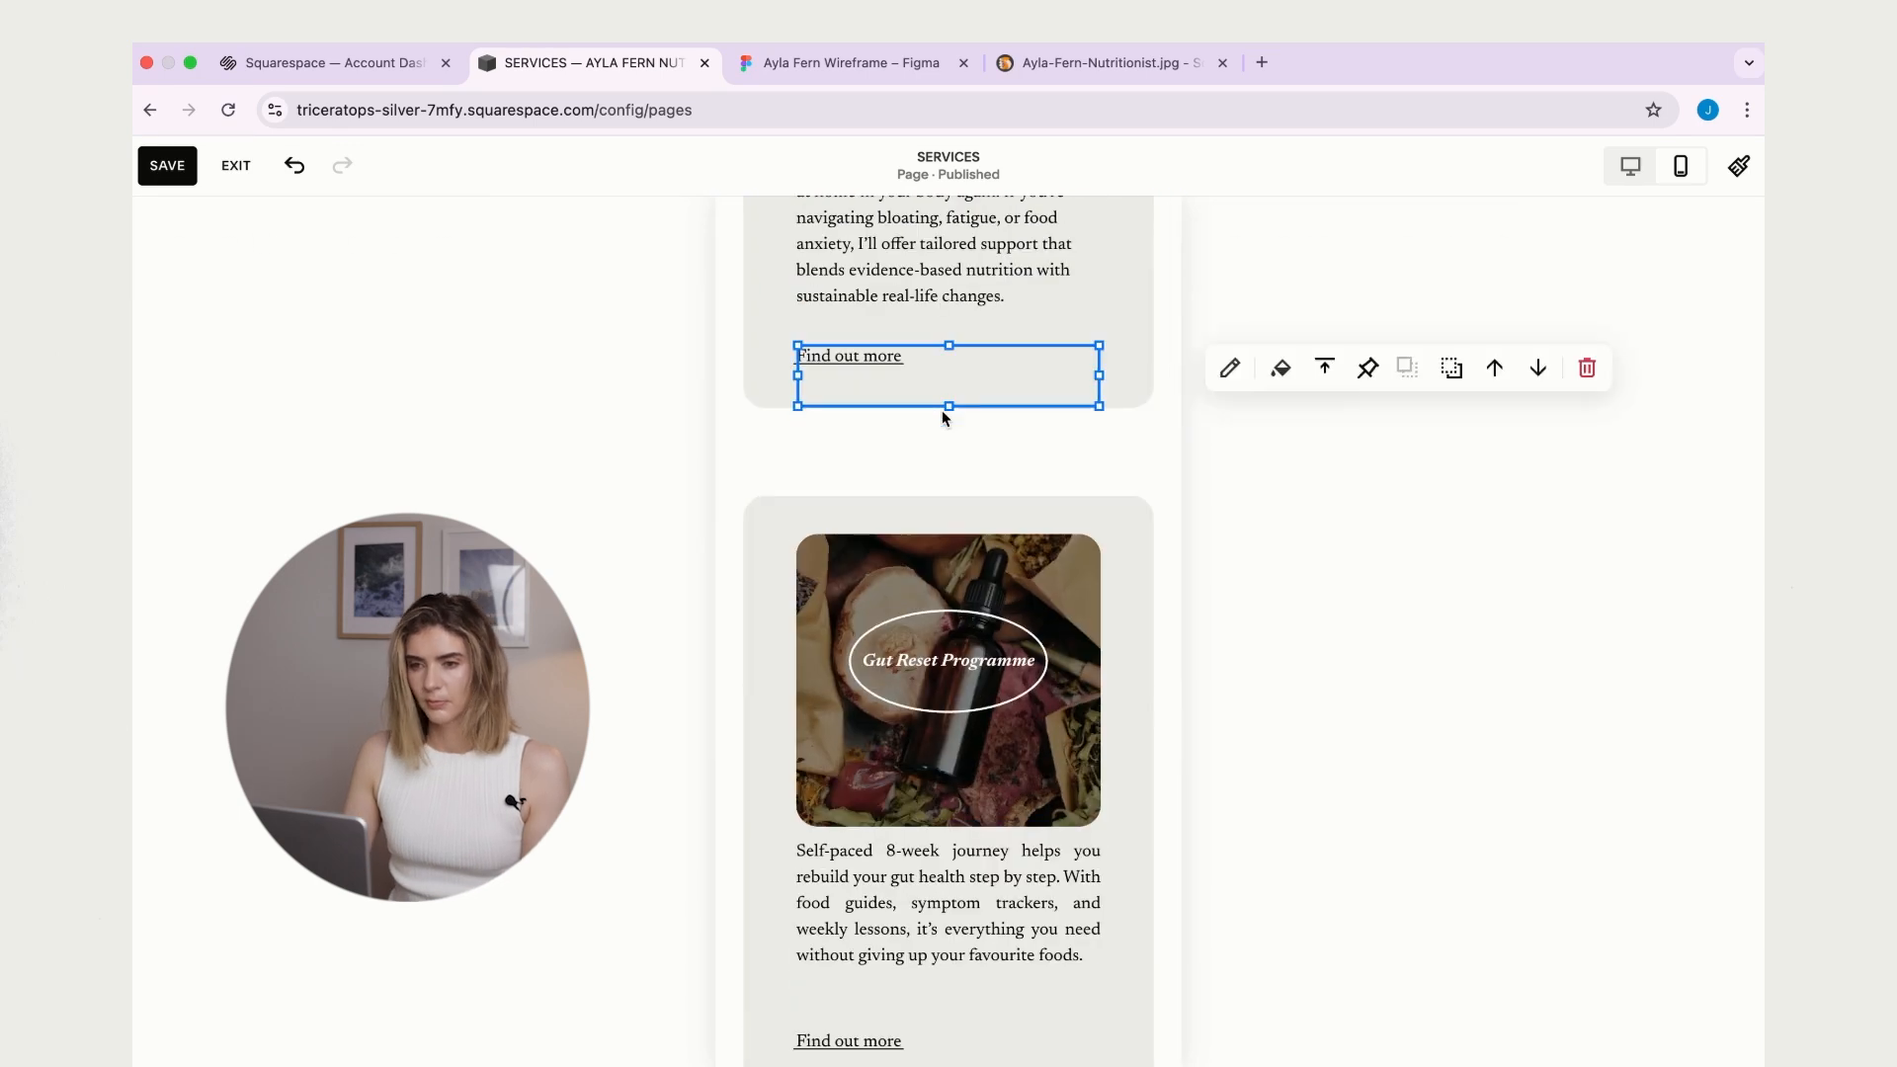
{"action": "scroll", "coordinate": [959, 593], "scroll_direction": "down", "scroll_amount": 15}
{"action": "scroll", "coordinate": [965, 692], "scroll_direction": "up", "scroll_amount": 20}
{"action": "left_click", "coordinate": [948, 390]}
{"action": "left_click", "coordinate": [1325, 386]}
{"action": "scroll", "coordinate": [1166, 561], "scroll_direction": "down", "scroll_amount": 10}
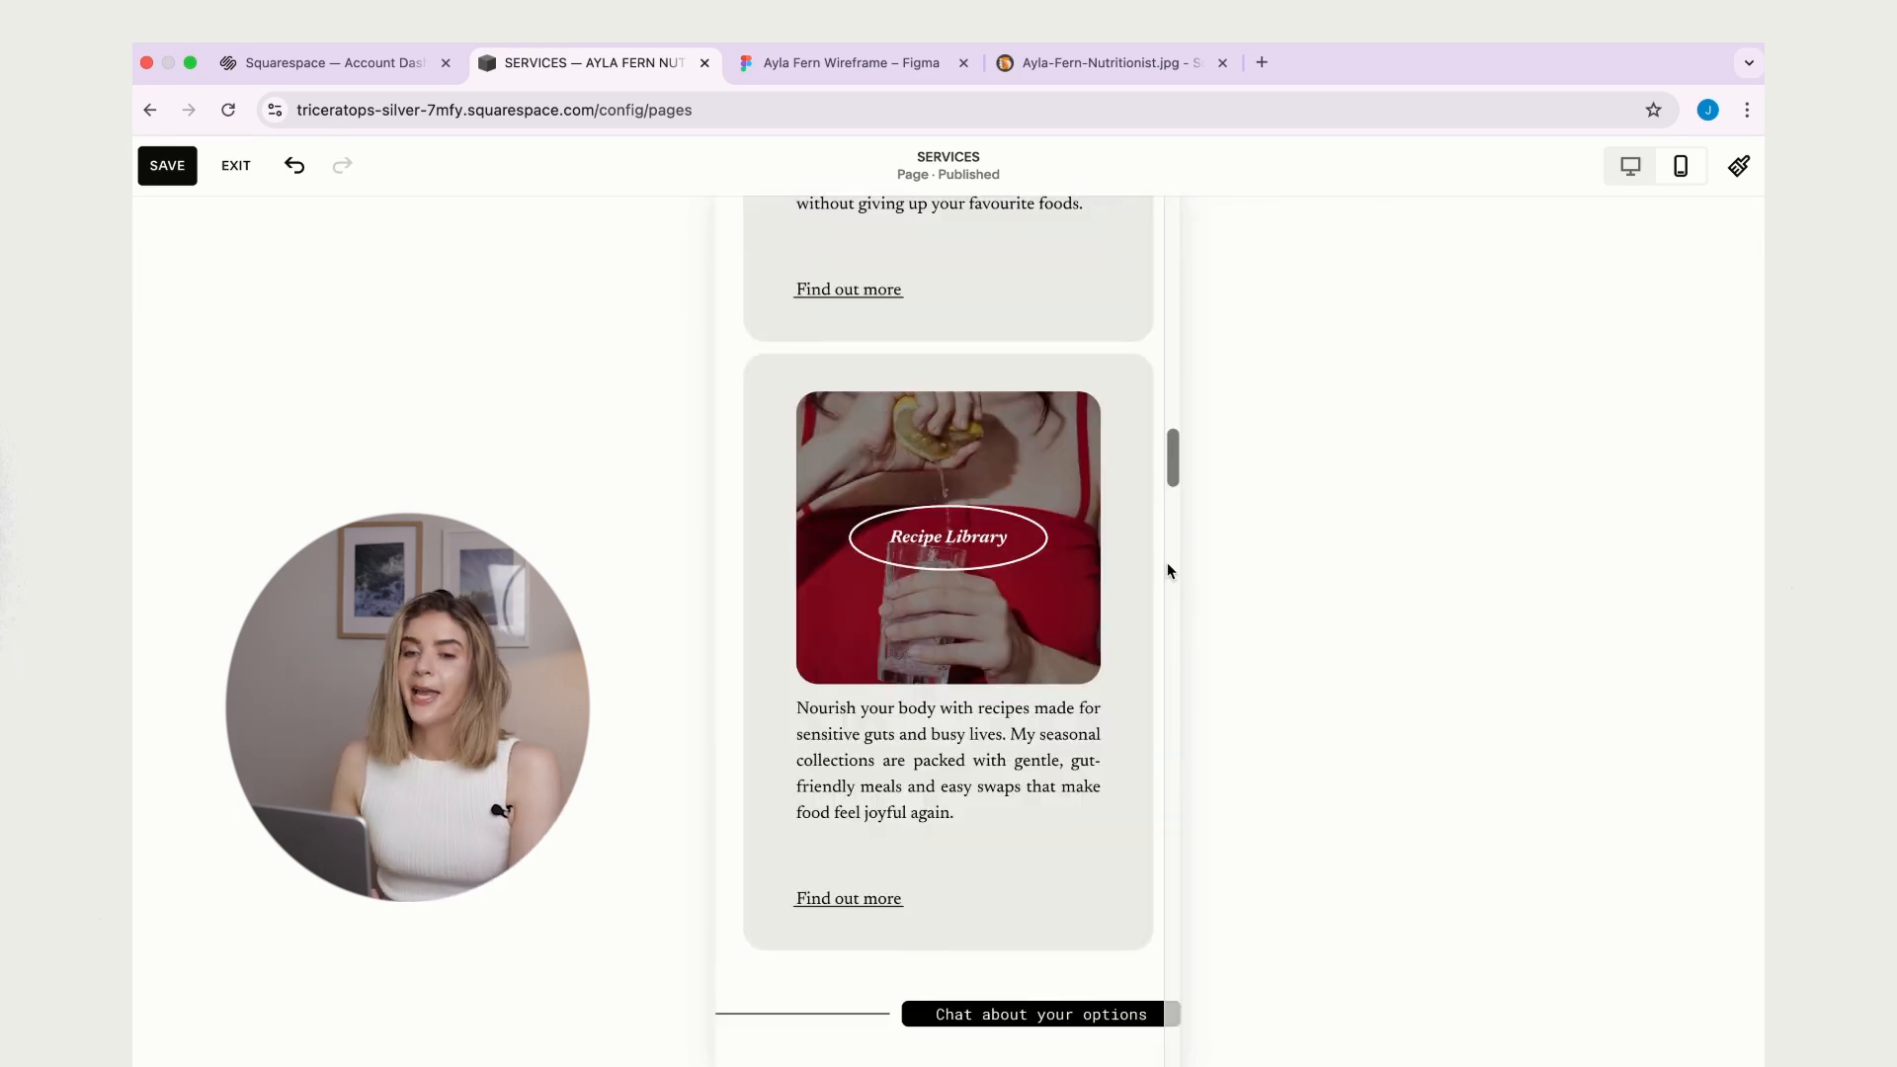
{"action": "scroll", "coordinate": [1057, 563], "scroll_direction": "up", "scroll_amount": 10}
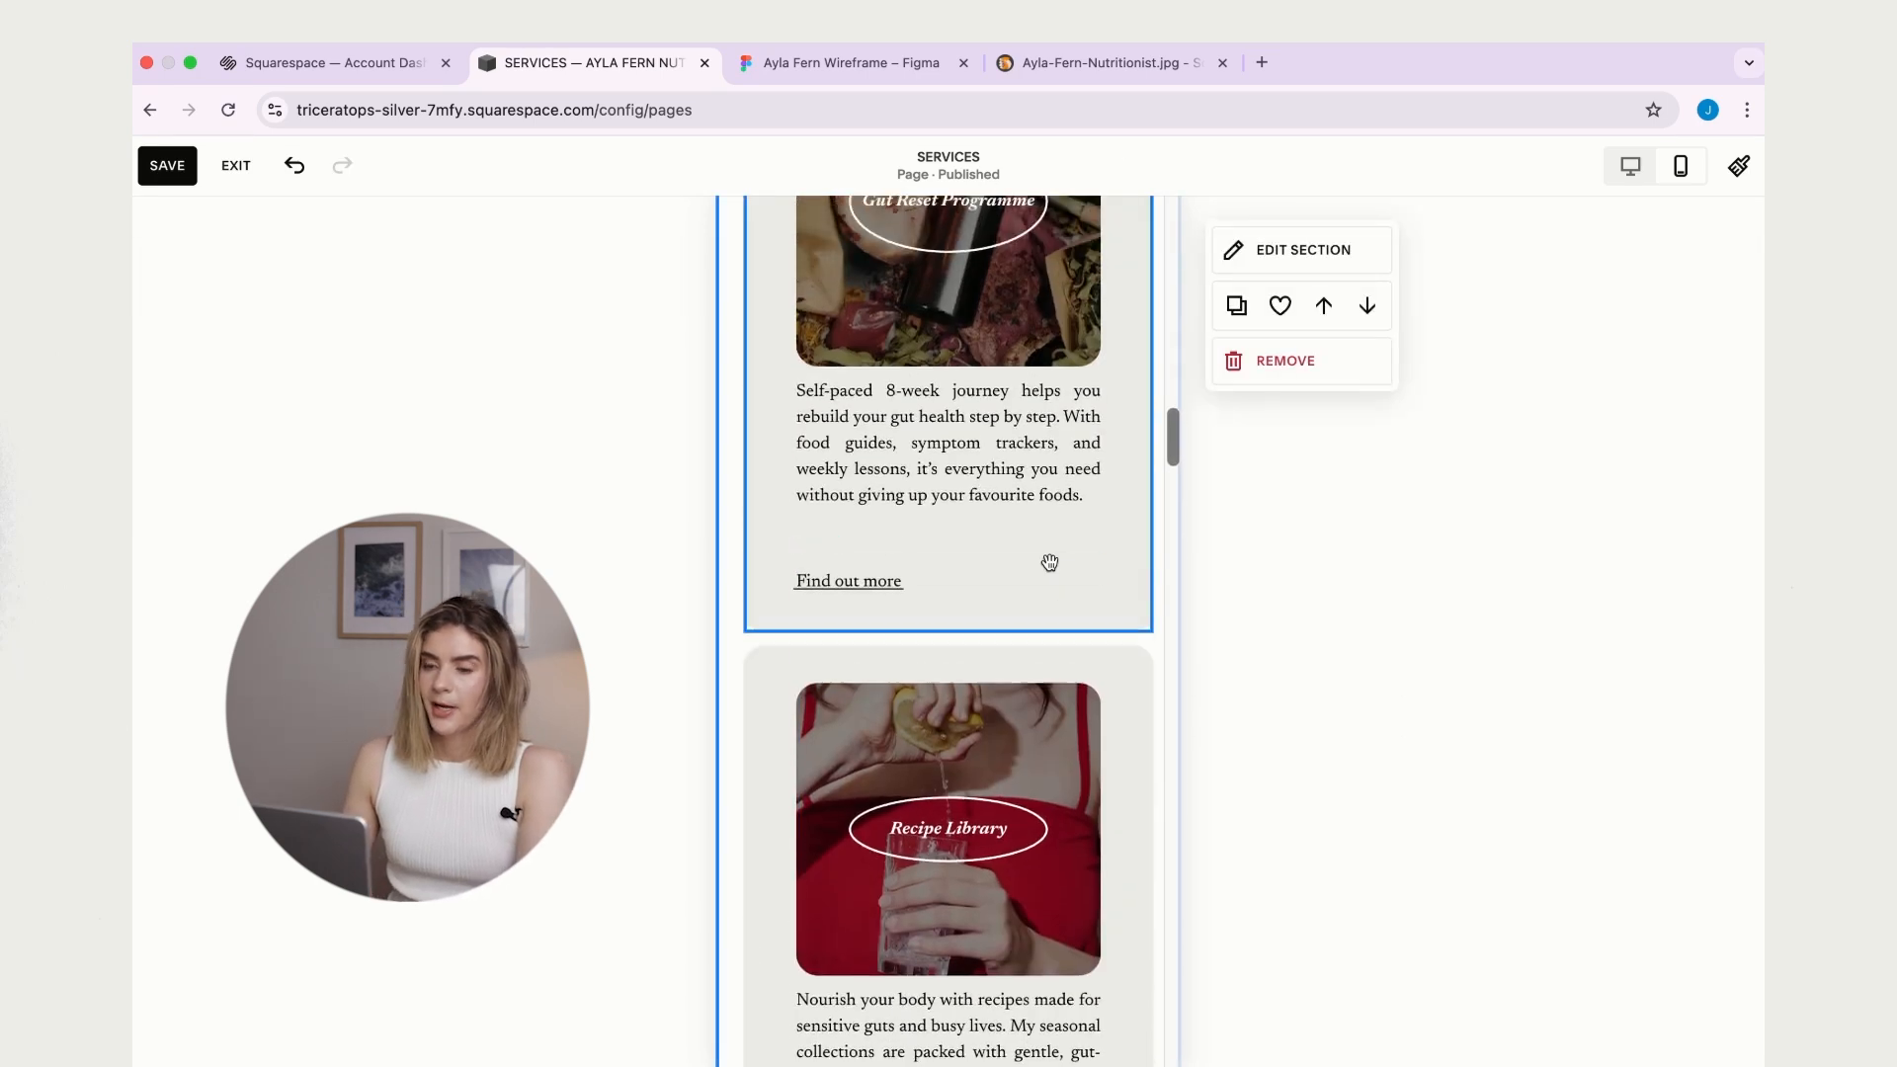
{"action": "scroll", "coordinate": [1050, 562], "scroll_direction": "up", "scroll_amount": 5}
{"action": "scroll", "coordinate": [1050, 563], "scroll_direction": "down", "scroll_amount": 4}
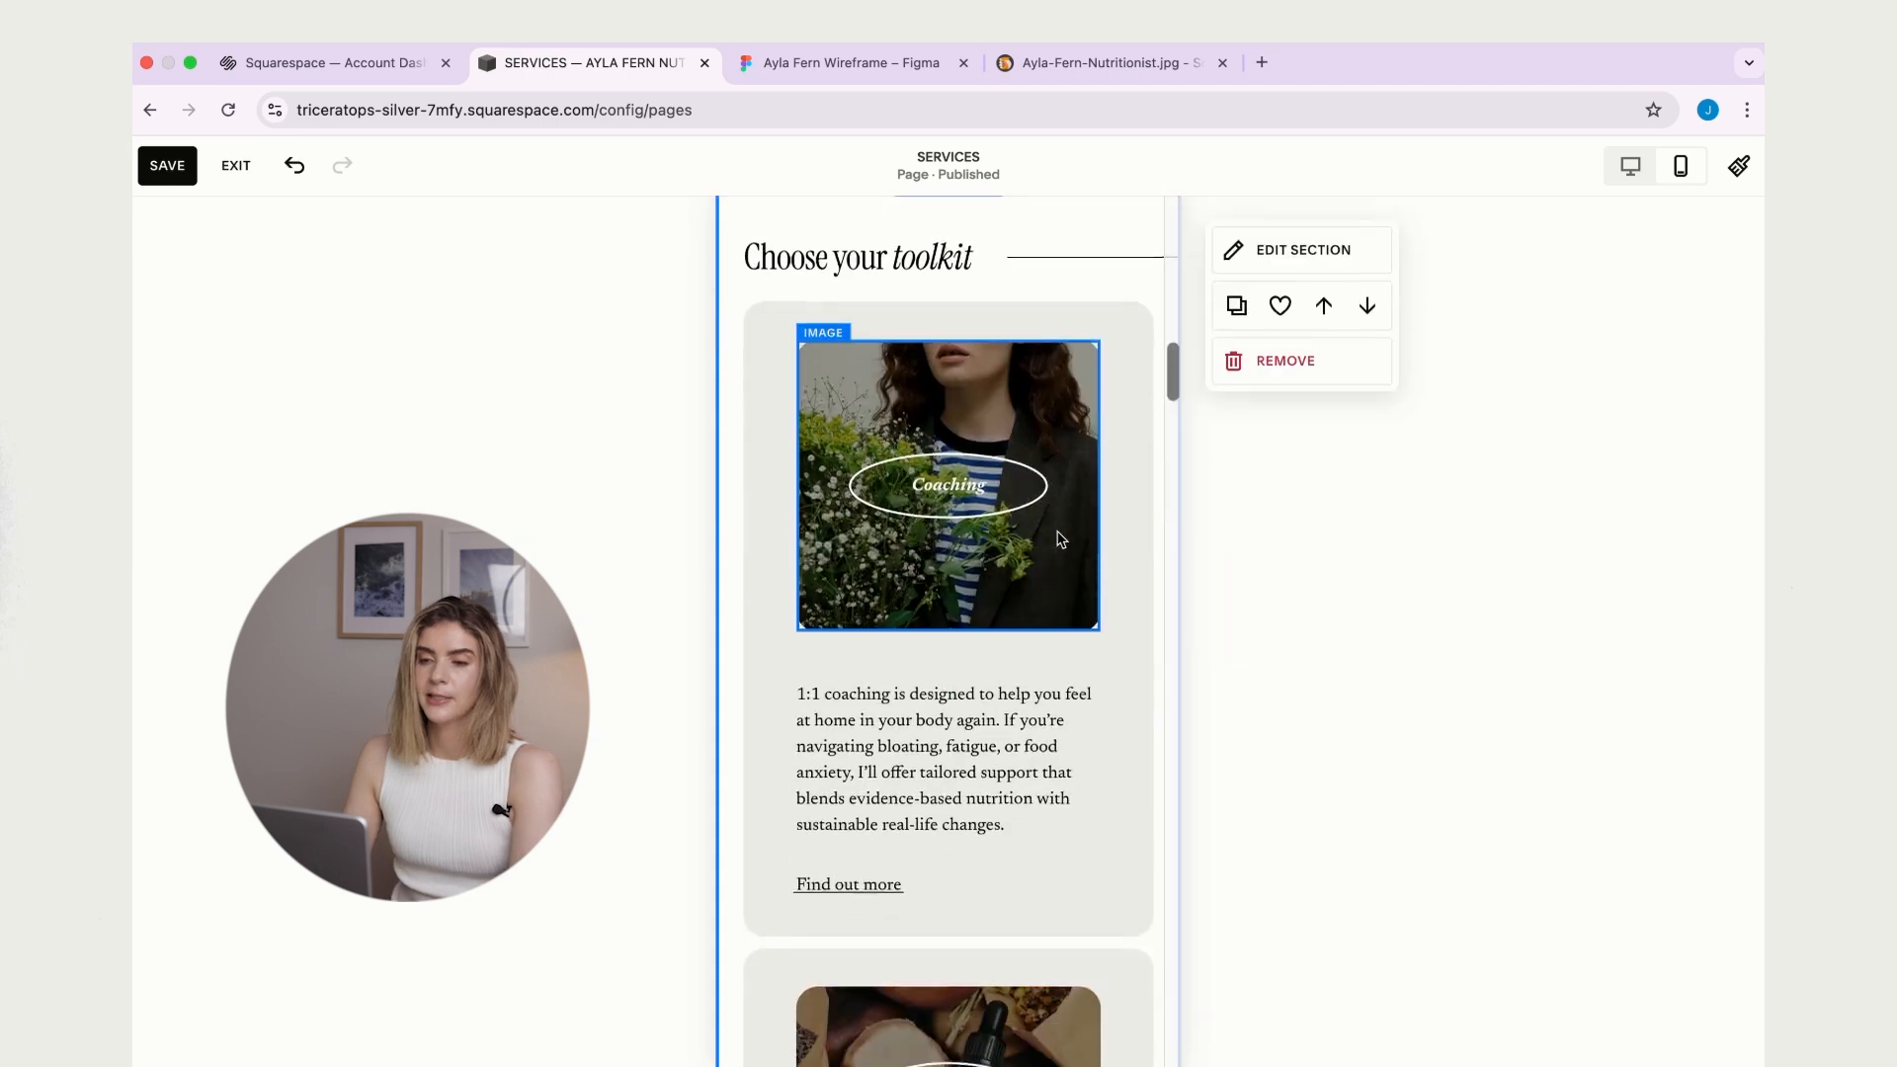
{"action": "left_click", "coordinate": [167, 165]}
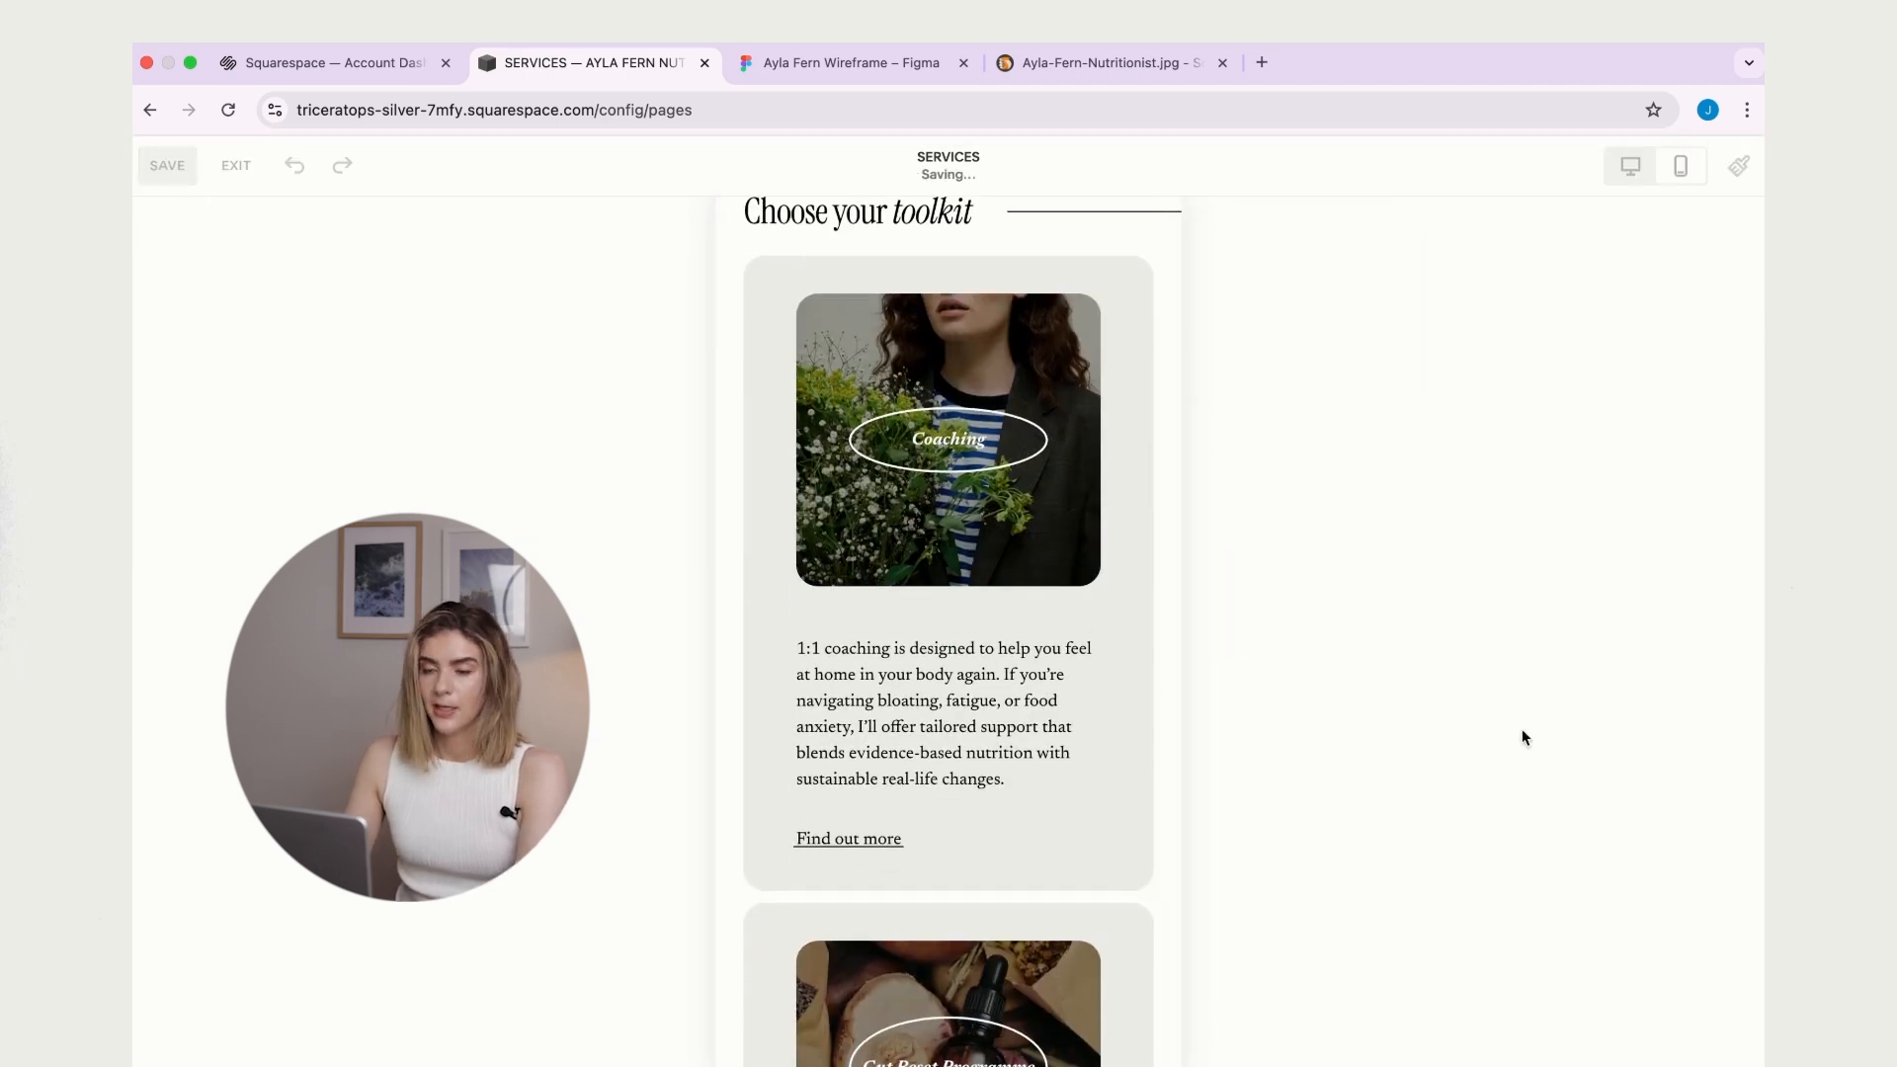
- Check the saved page in desktop view, then return to the mobile preview at the header
{"action": "left_click", "coordinate": [1629, 170]}
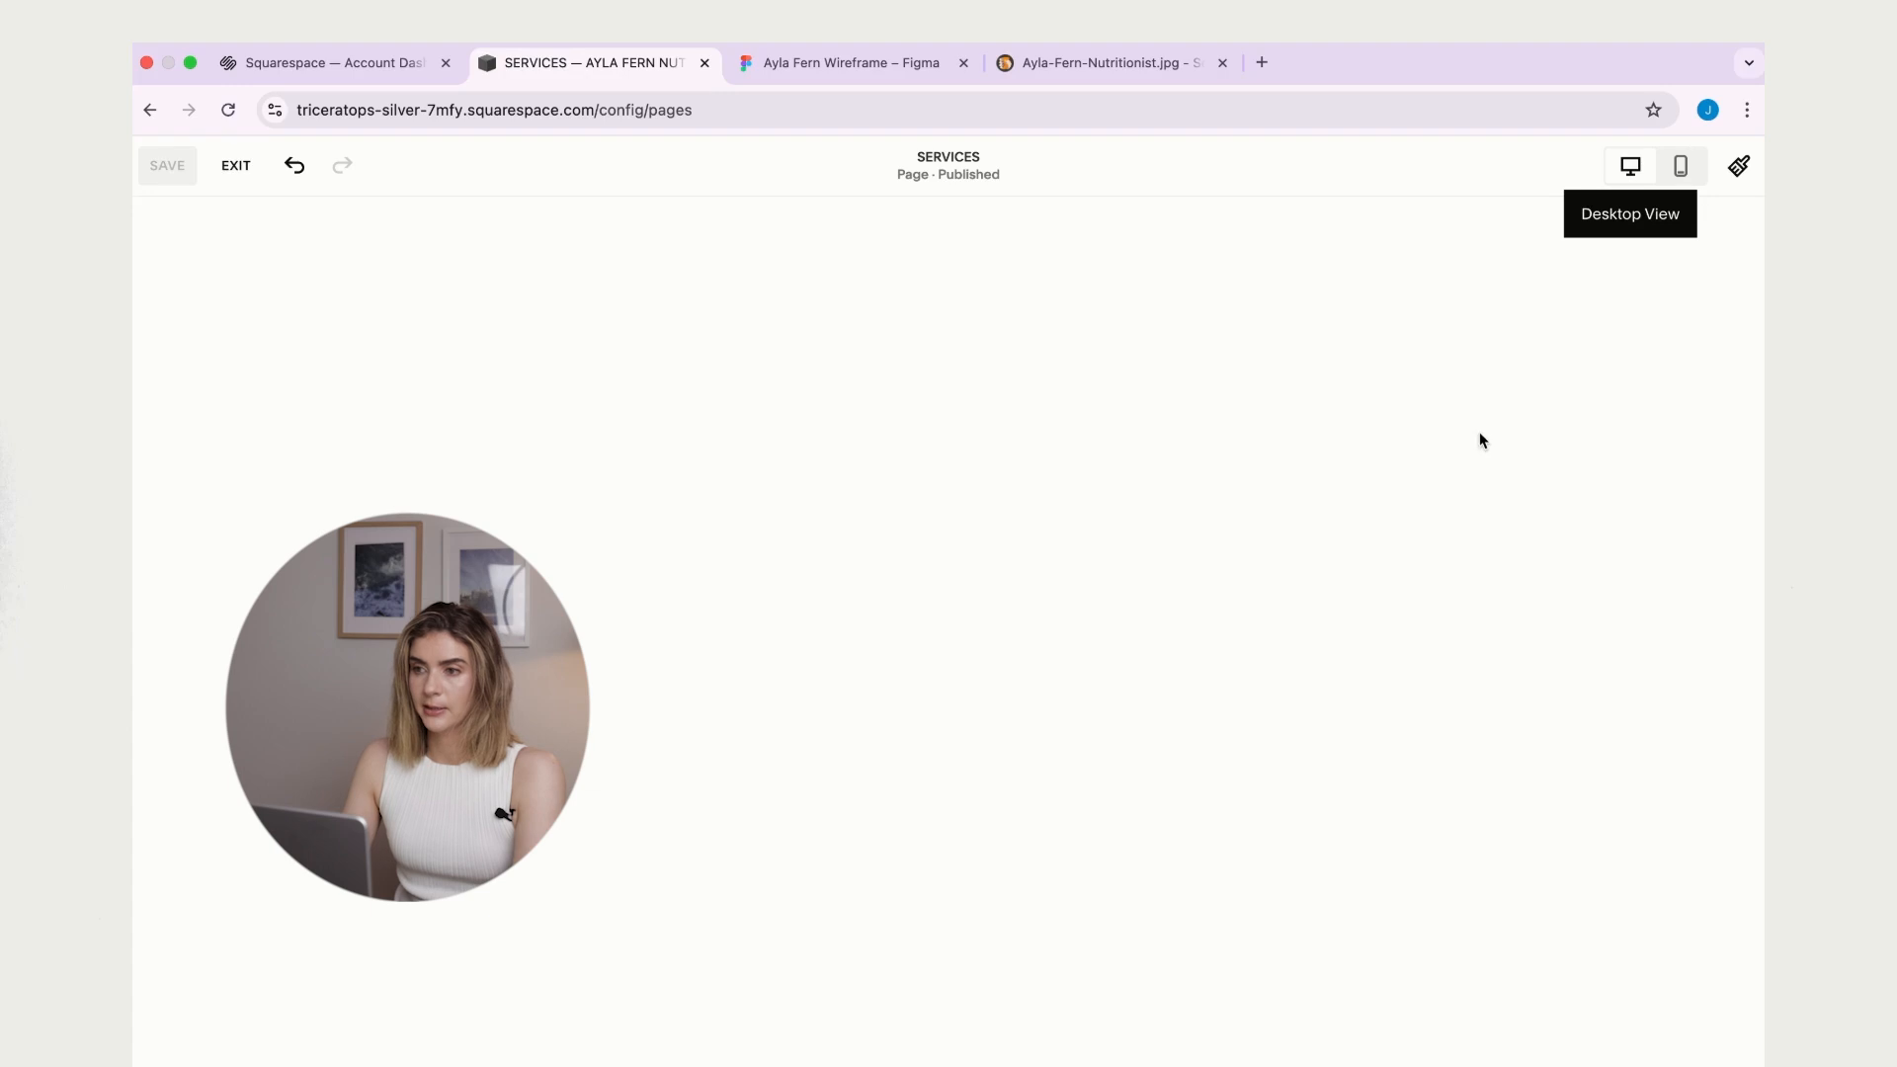
{"action": "scroll", "coordinate": [1027, 290], "scroll_direction": "down", "scroll_amount": 3}
{"action": "scroll", "coordinate": [1021, 379], "scroll_direction": "up", "scroll_amount": 2}
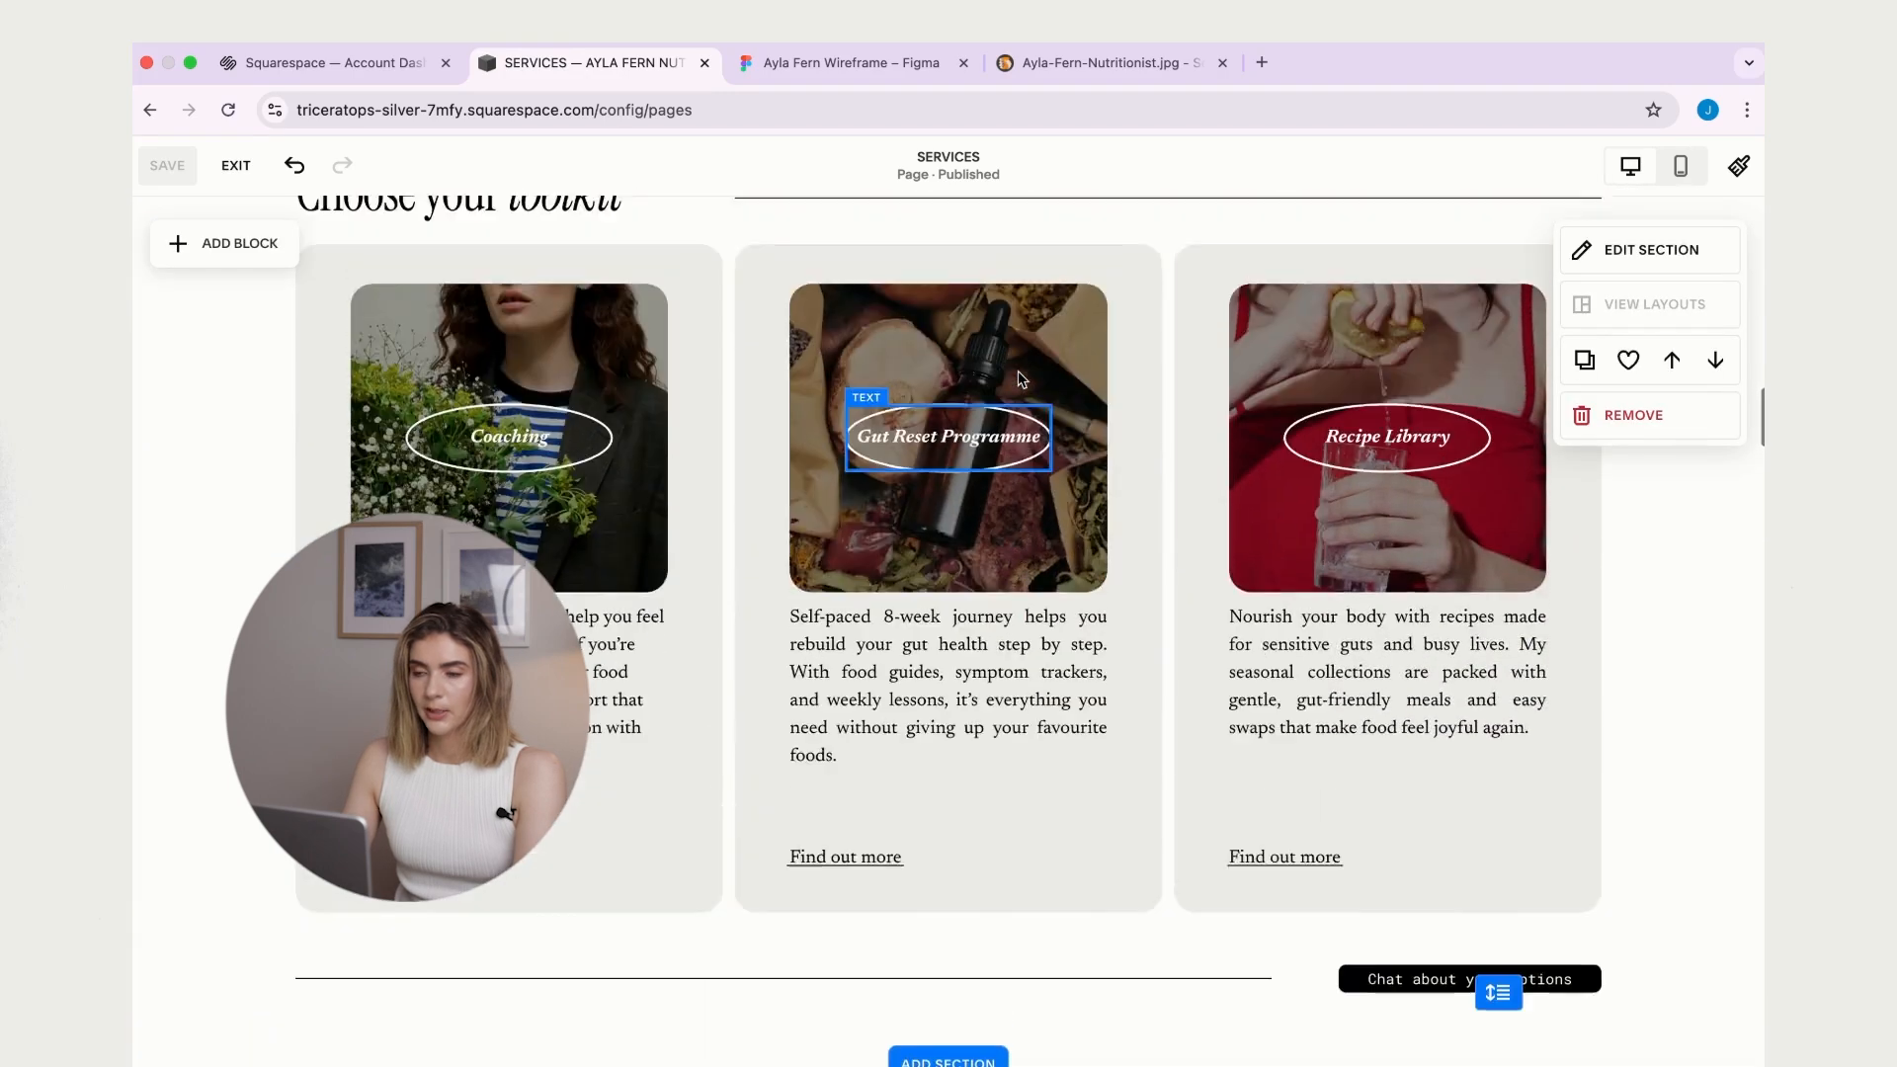
{"action": "scroll", "coordinate": [1018, 371], "scroll_direction": "up", "scroll_amount": 2}
{"action": "left_click", "coordinate": [1680, 168]}
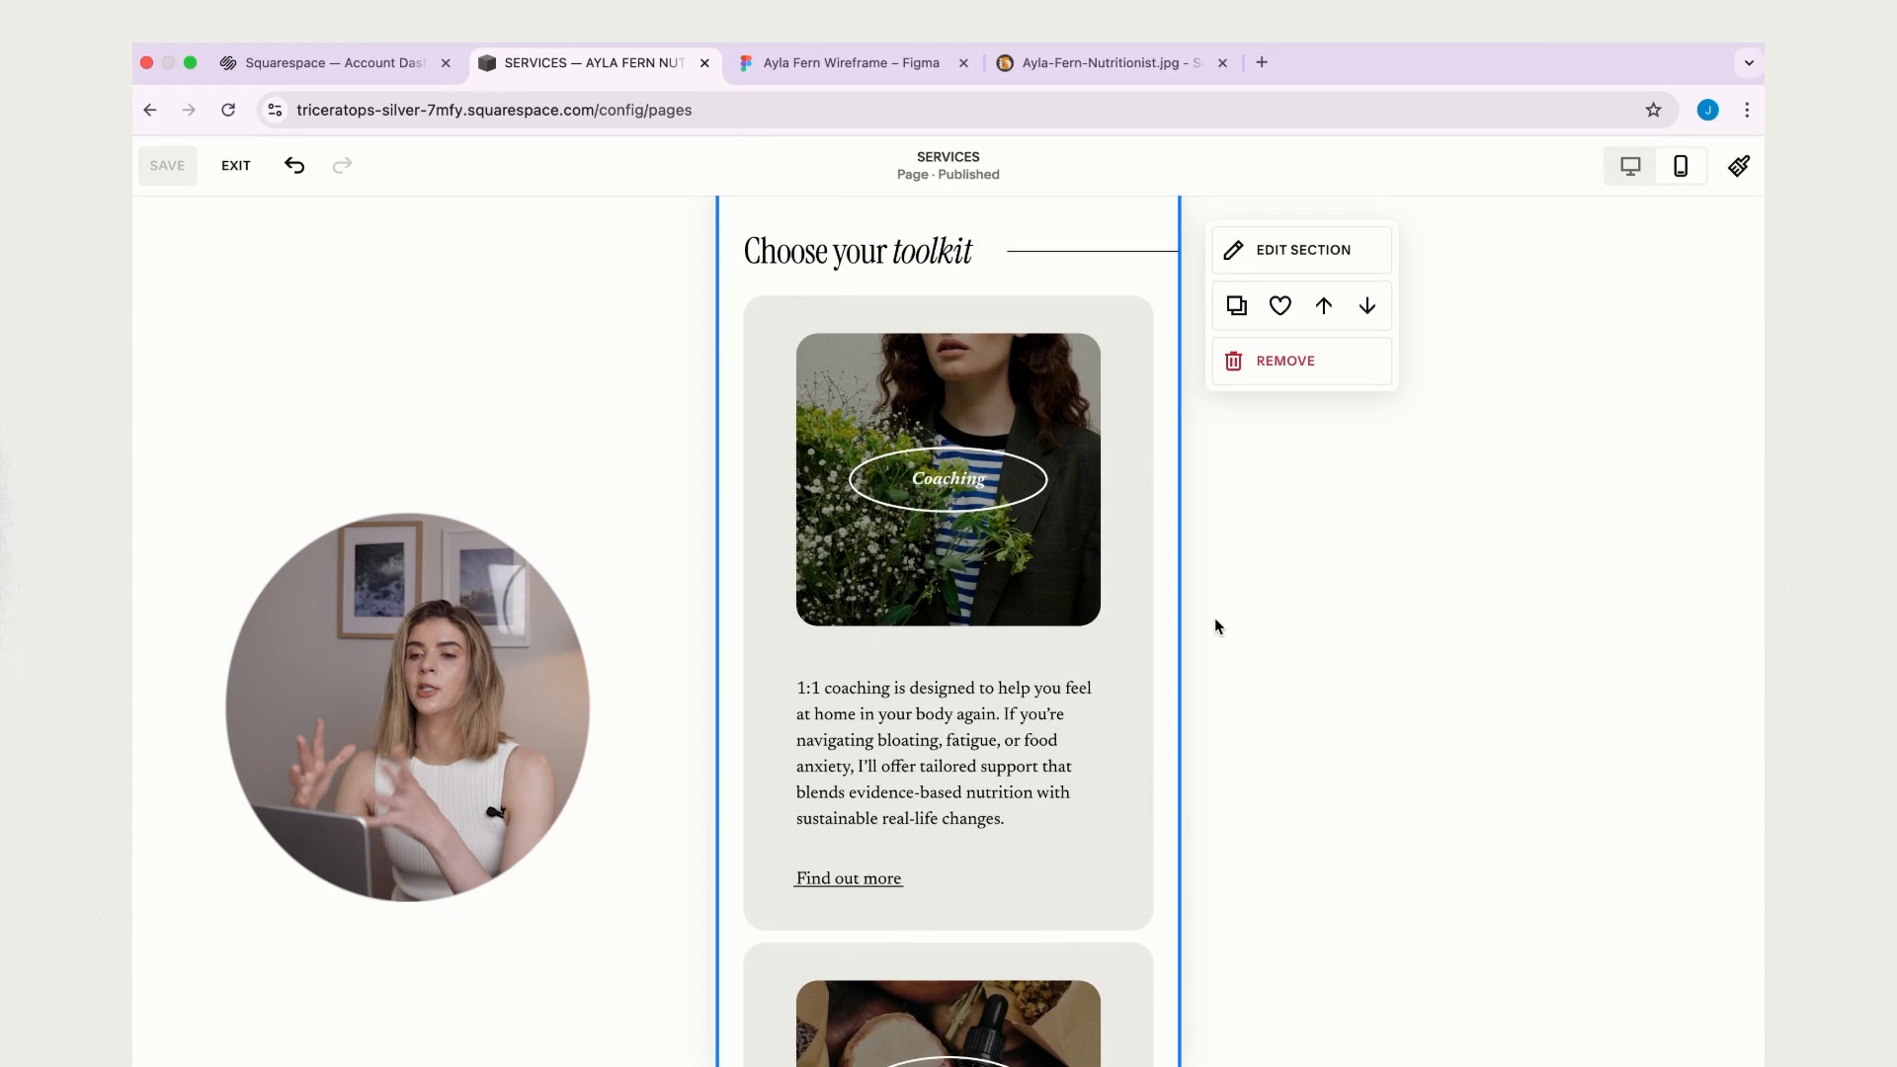
{"action": "scroll", "coordinate": [1097, 596], "scroll_direction": "up", "scroll_amount": 3}
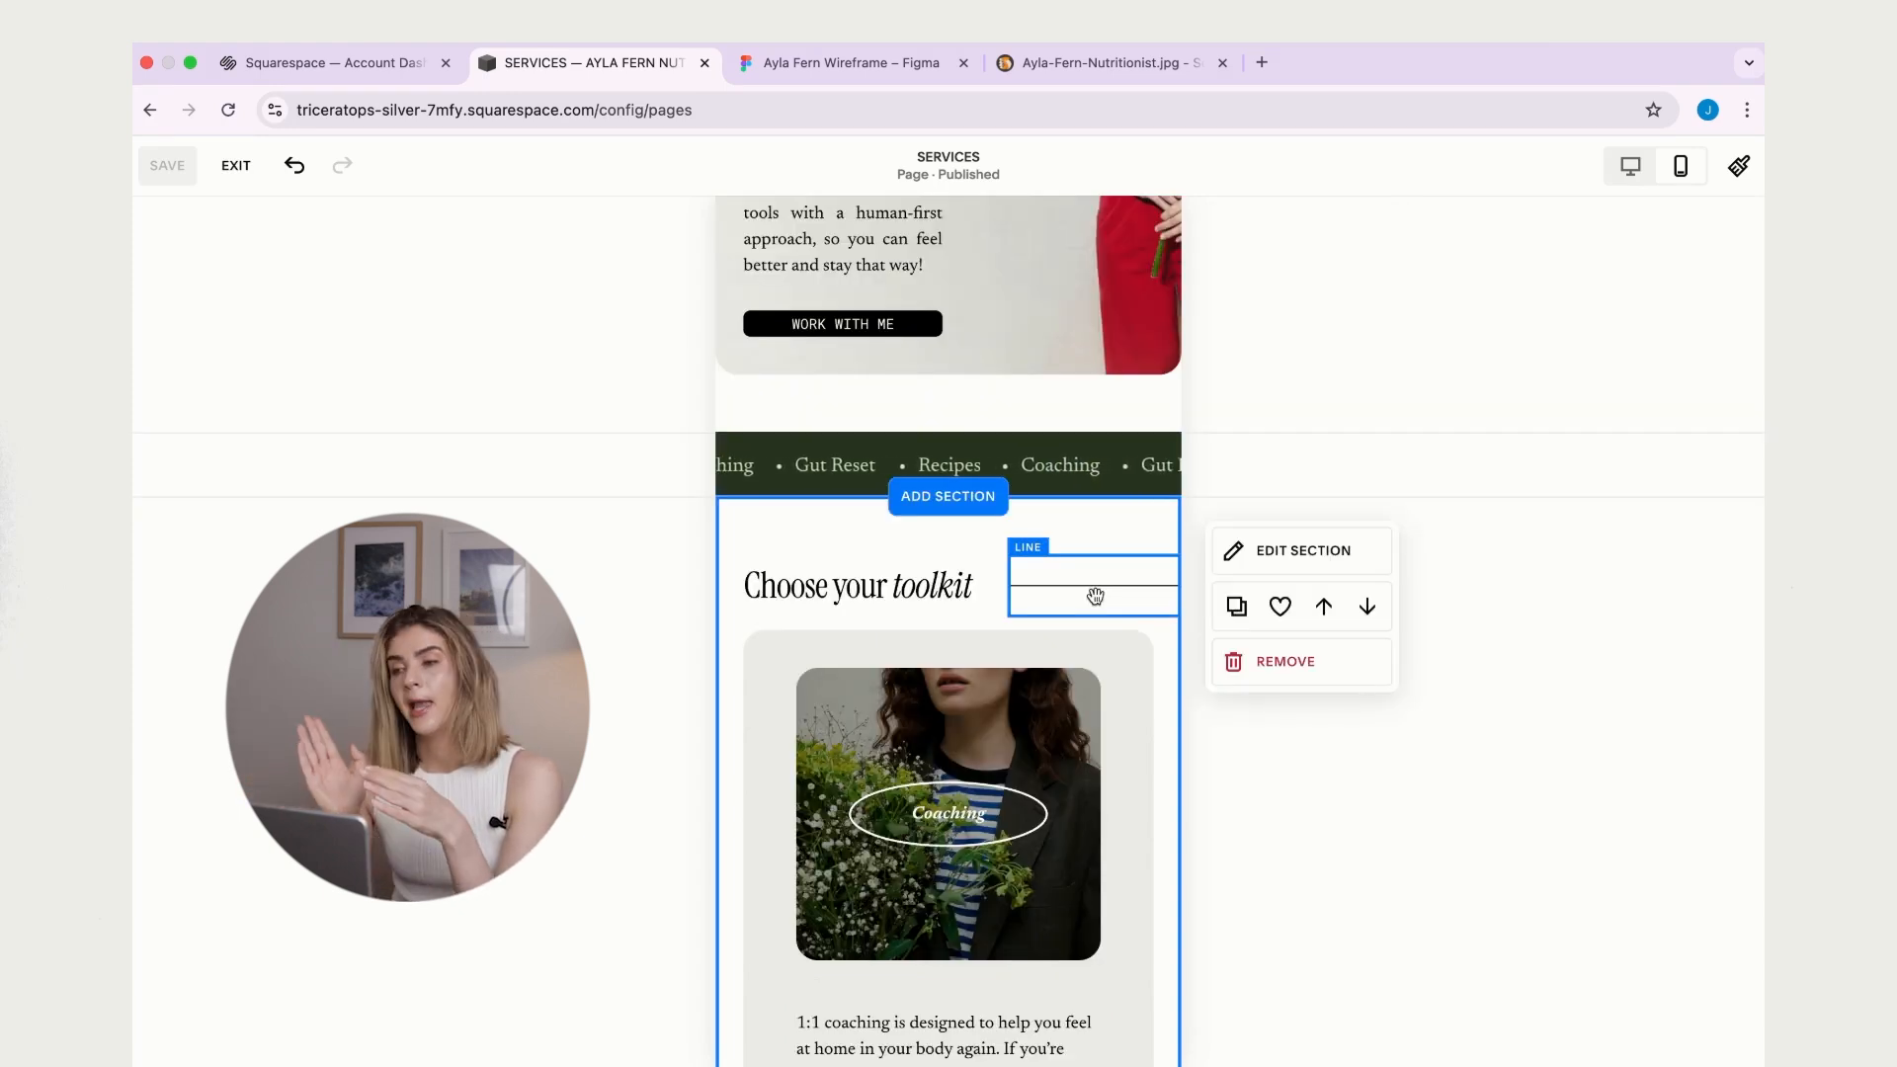
{"action": "scroll", "coordinate": [1095, 595], "scroll_direction": "up", "scroll_amount": 10}
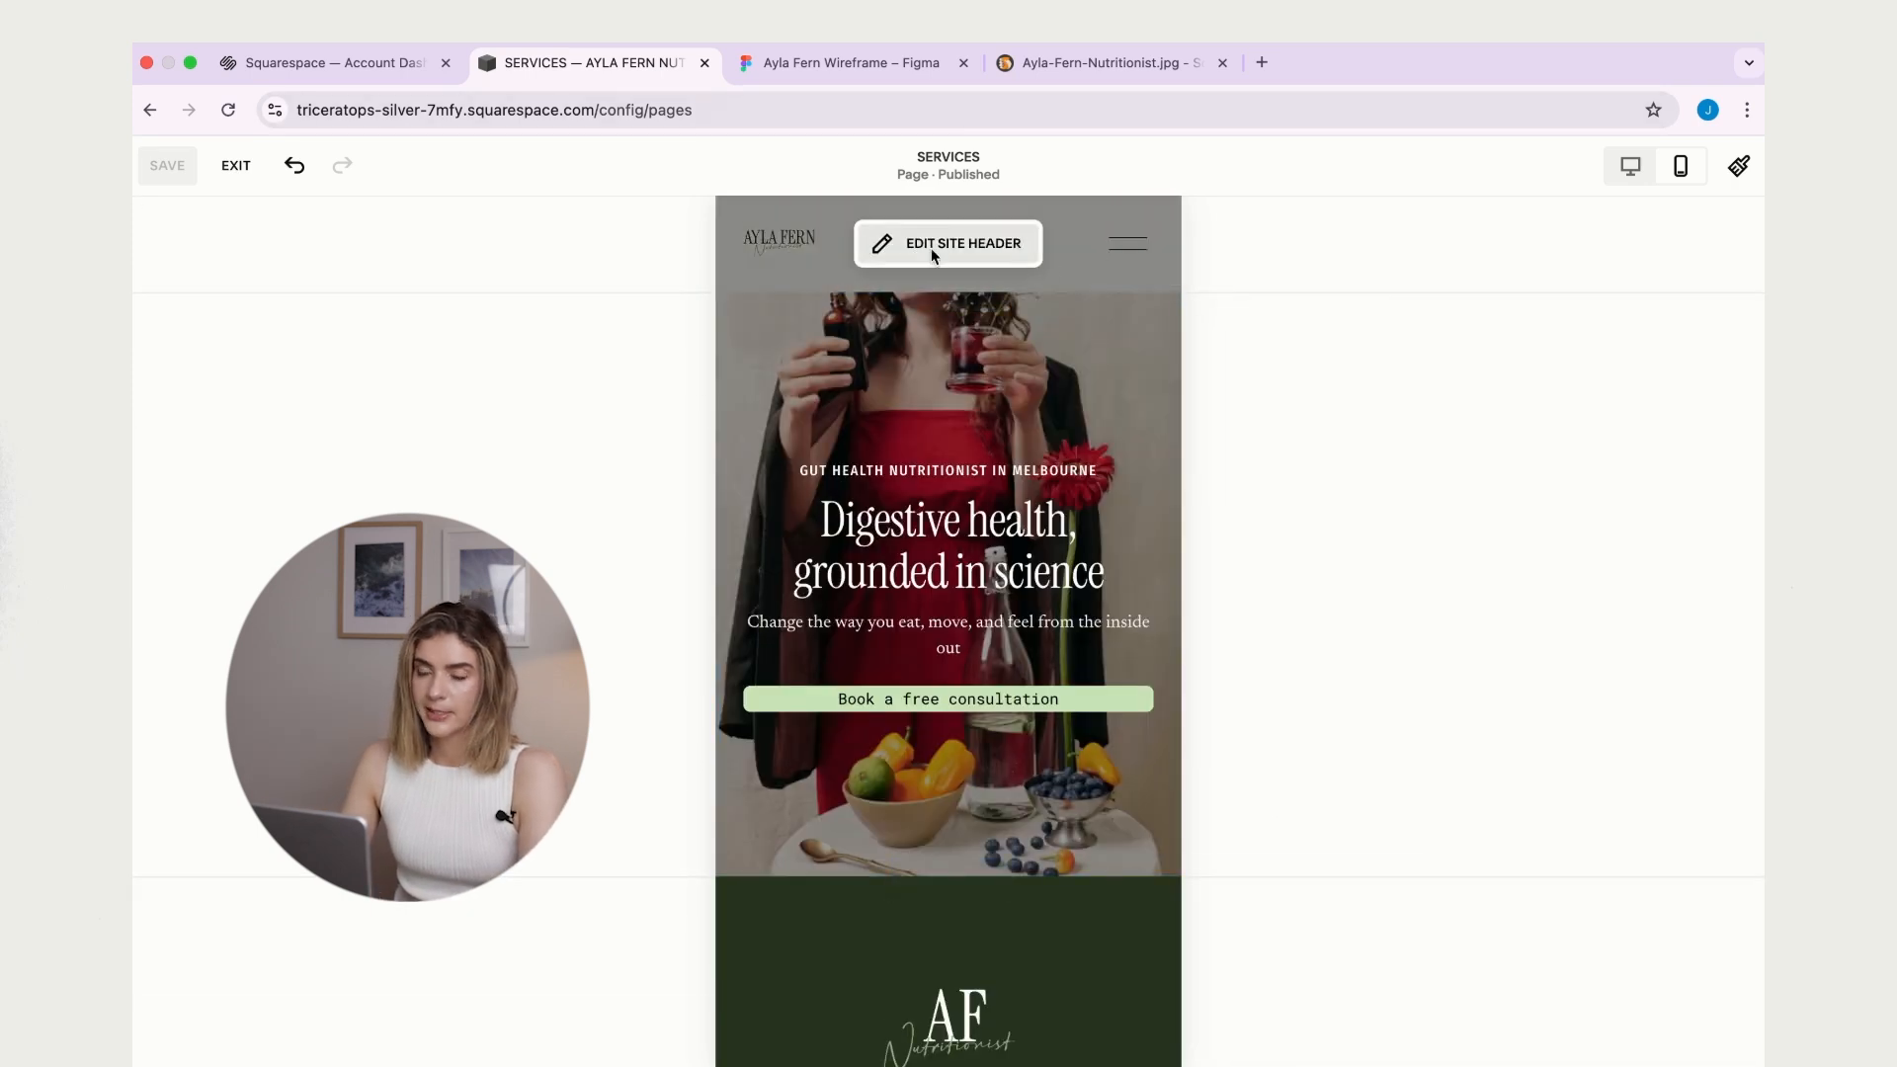
- Switch the site header to the menu-left, centred-logo layout
{"action": "mouse_move", "coordinate": [1043, 249]}
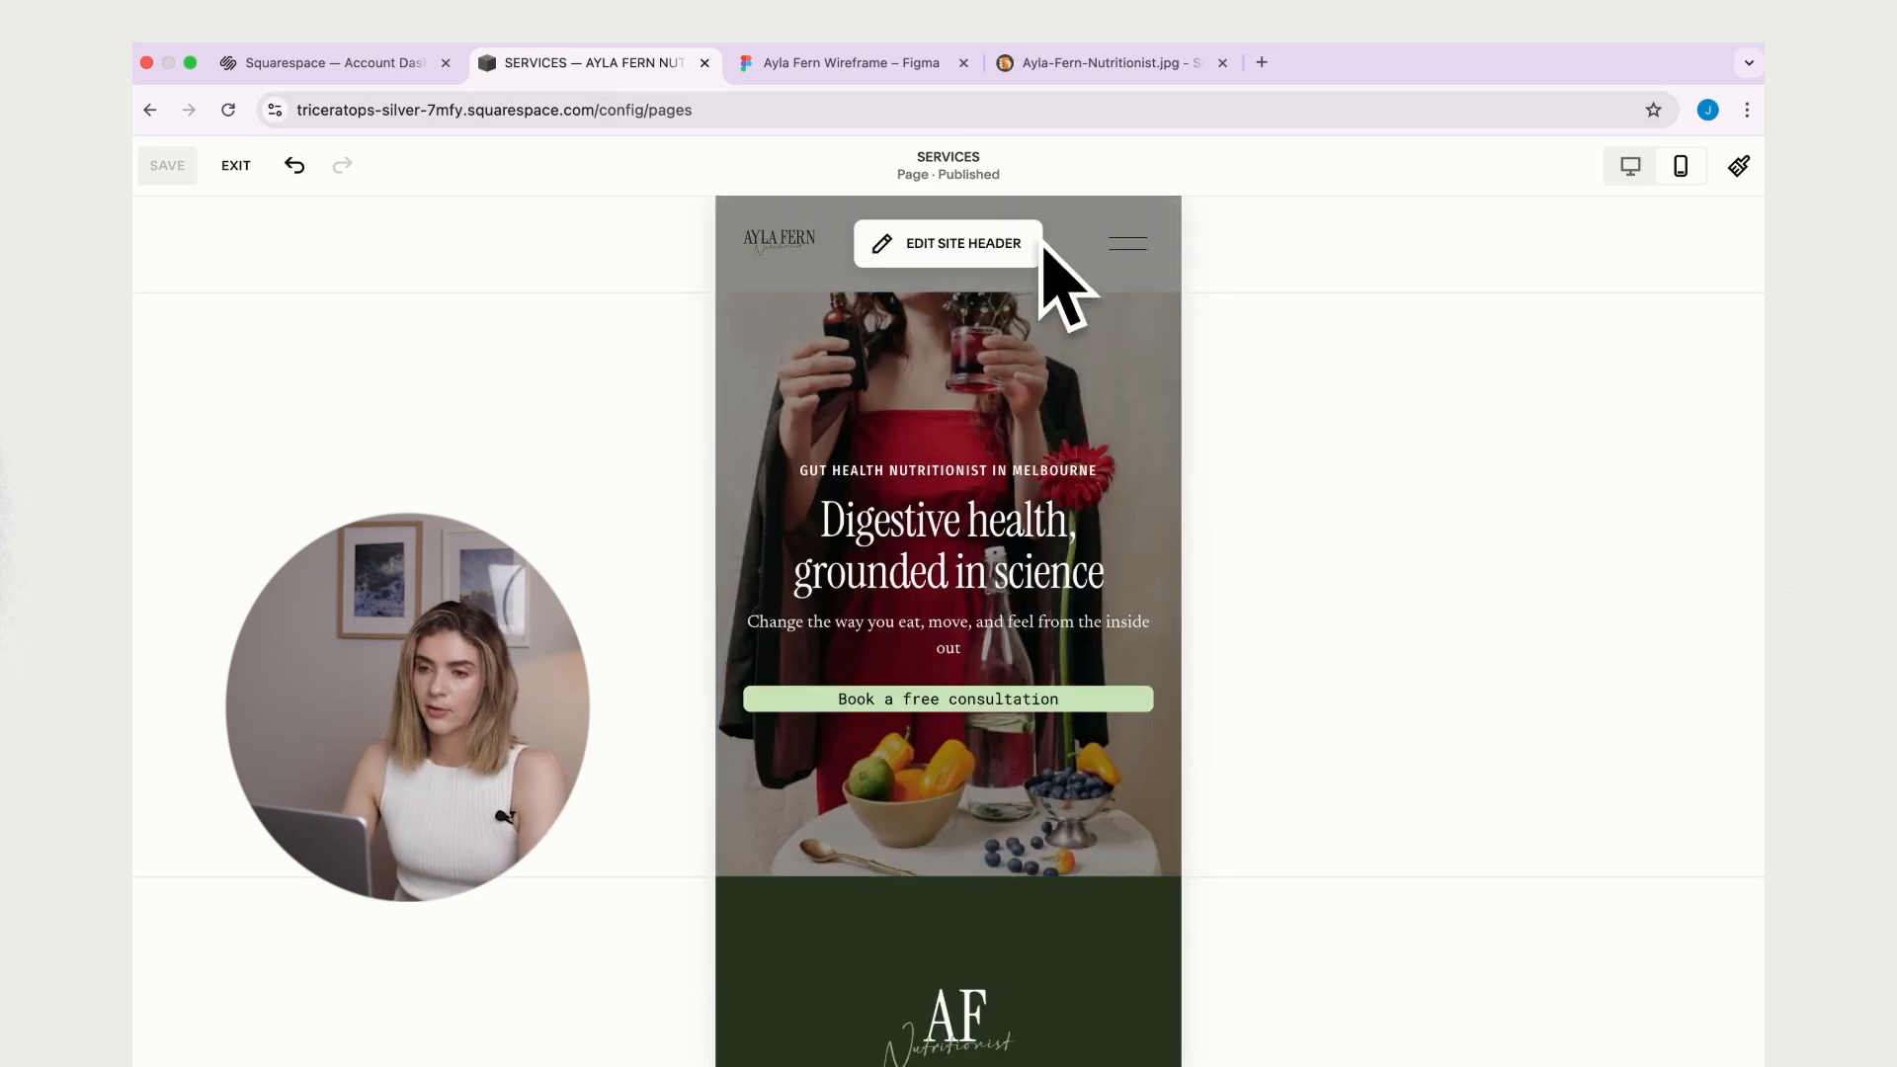
{"action": "left_click", "coordinate": [971, 258]}
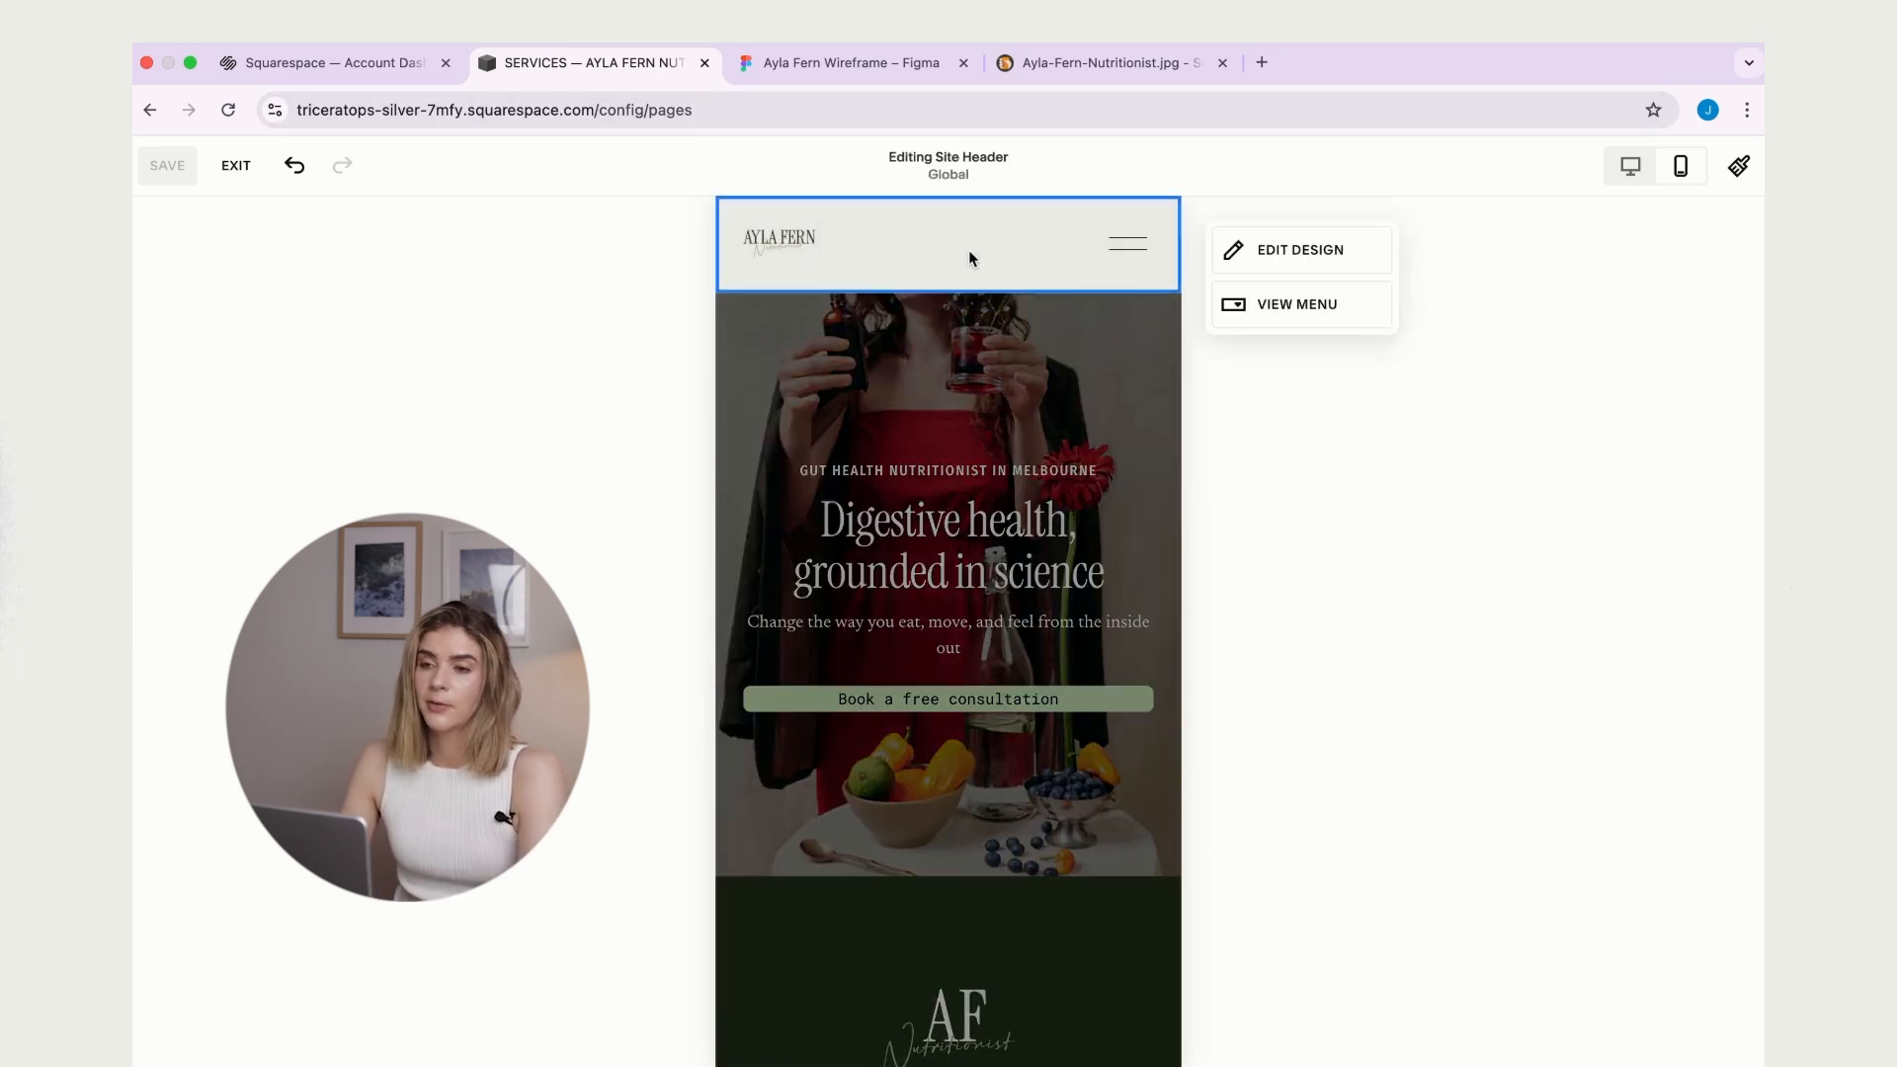
{"action": "left_click", "coordinate": [1306, 251]}
{"action": "scroll", "coordinate": [1331, 348], "scroll_direction": "down", "scroll_amount": 1}
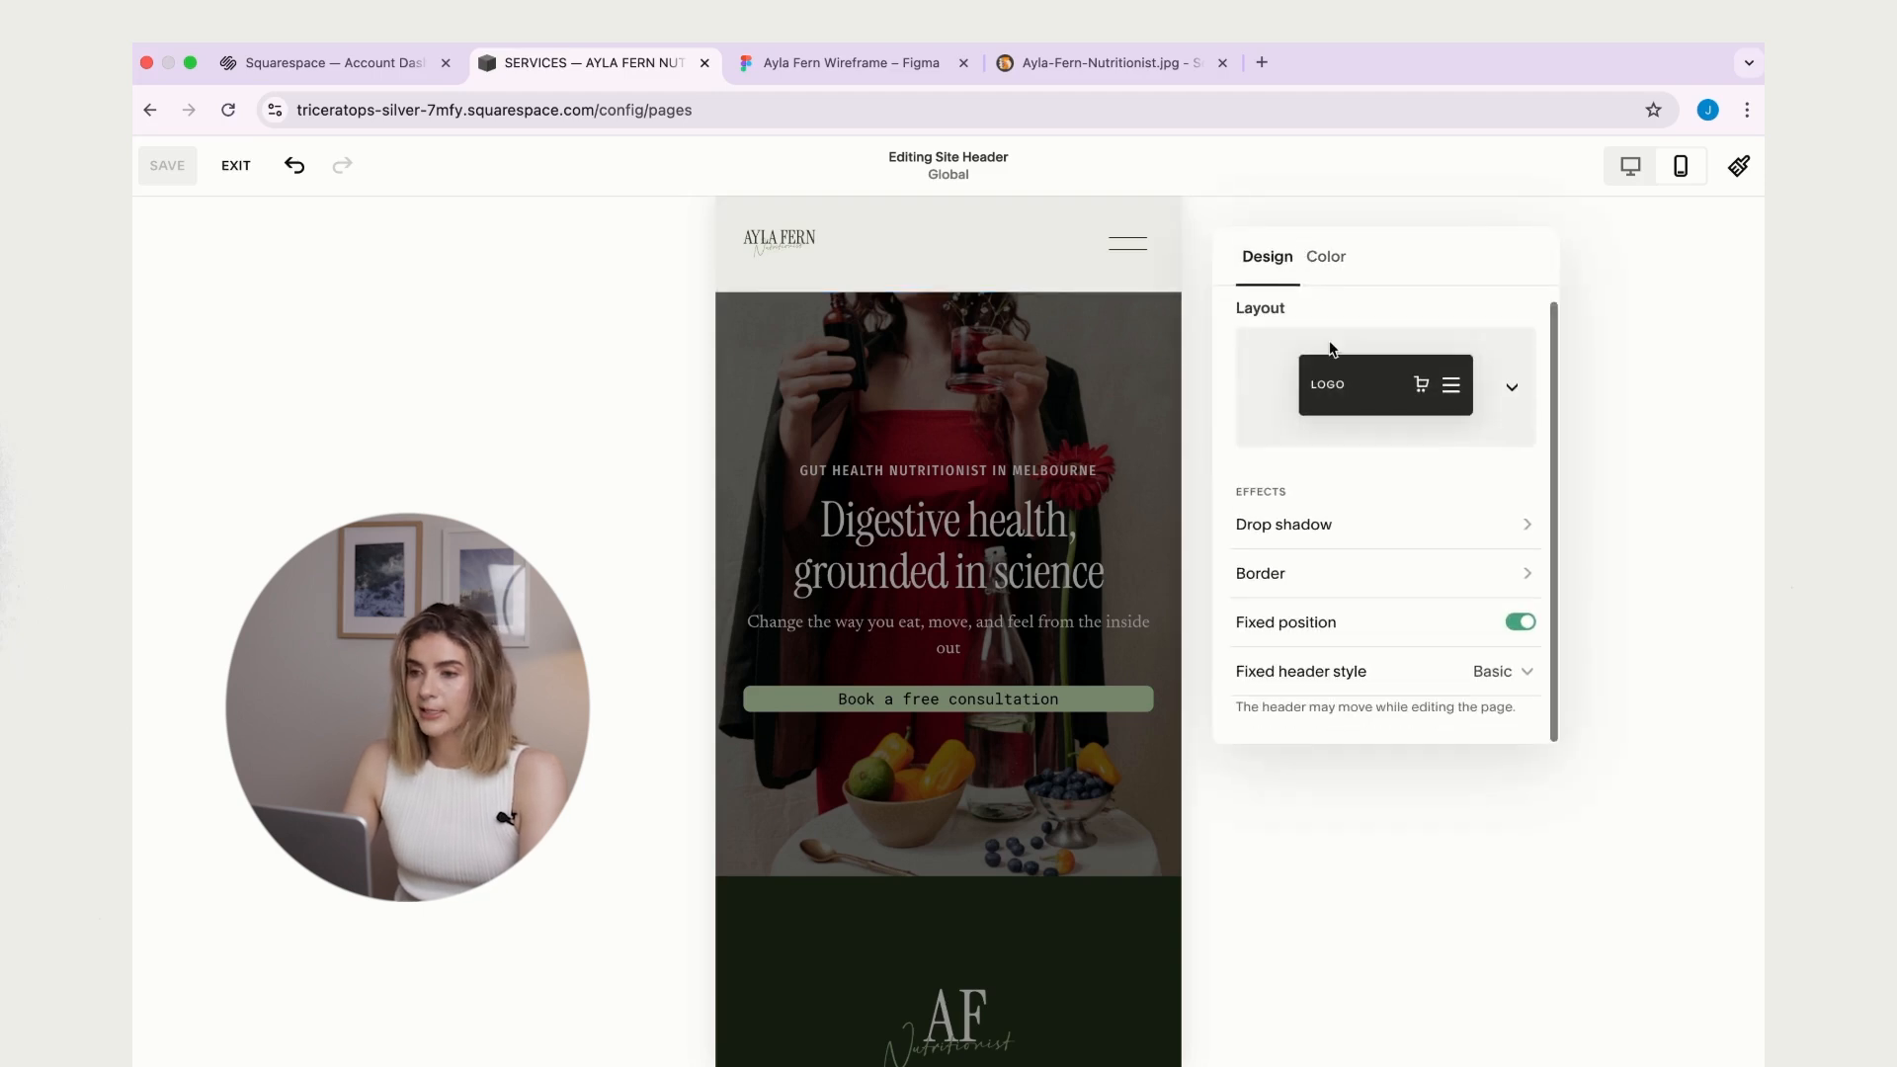
{"action": "left_click", "coordinate": [1380, 400]}
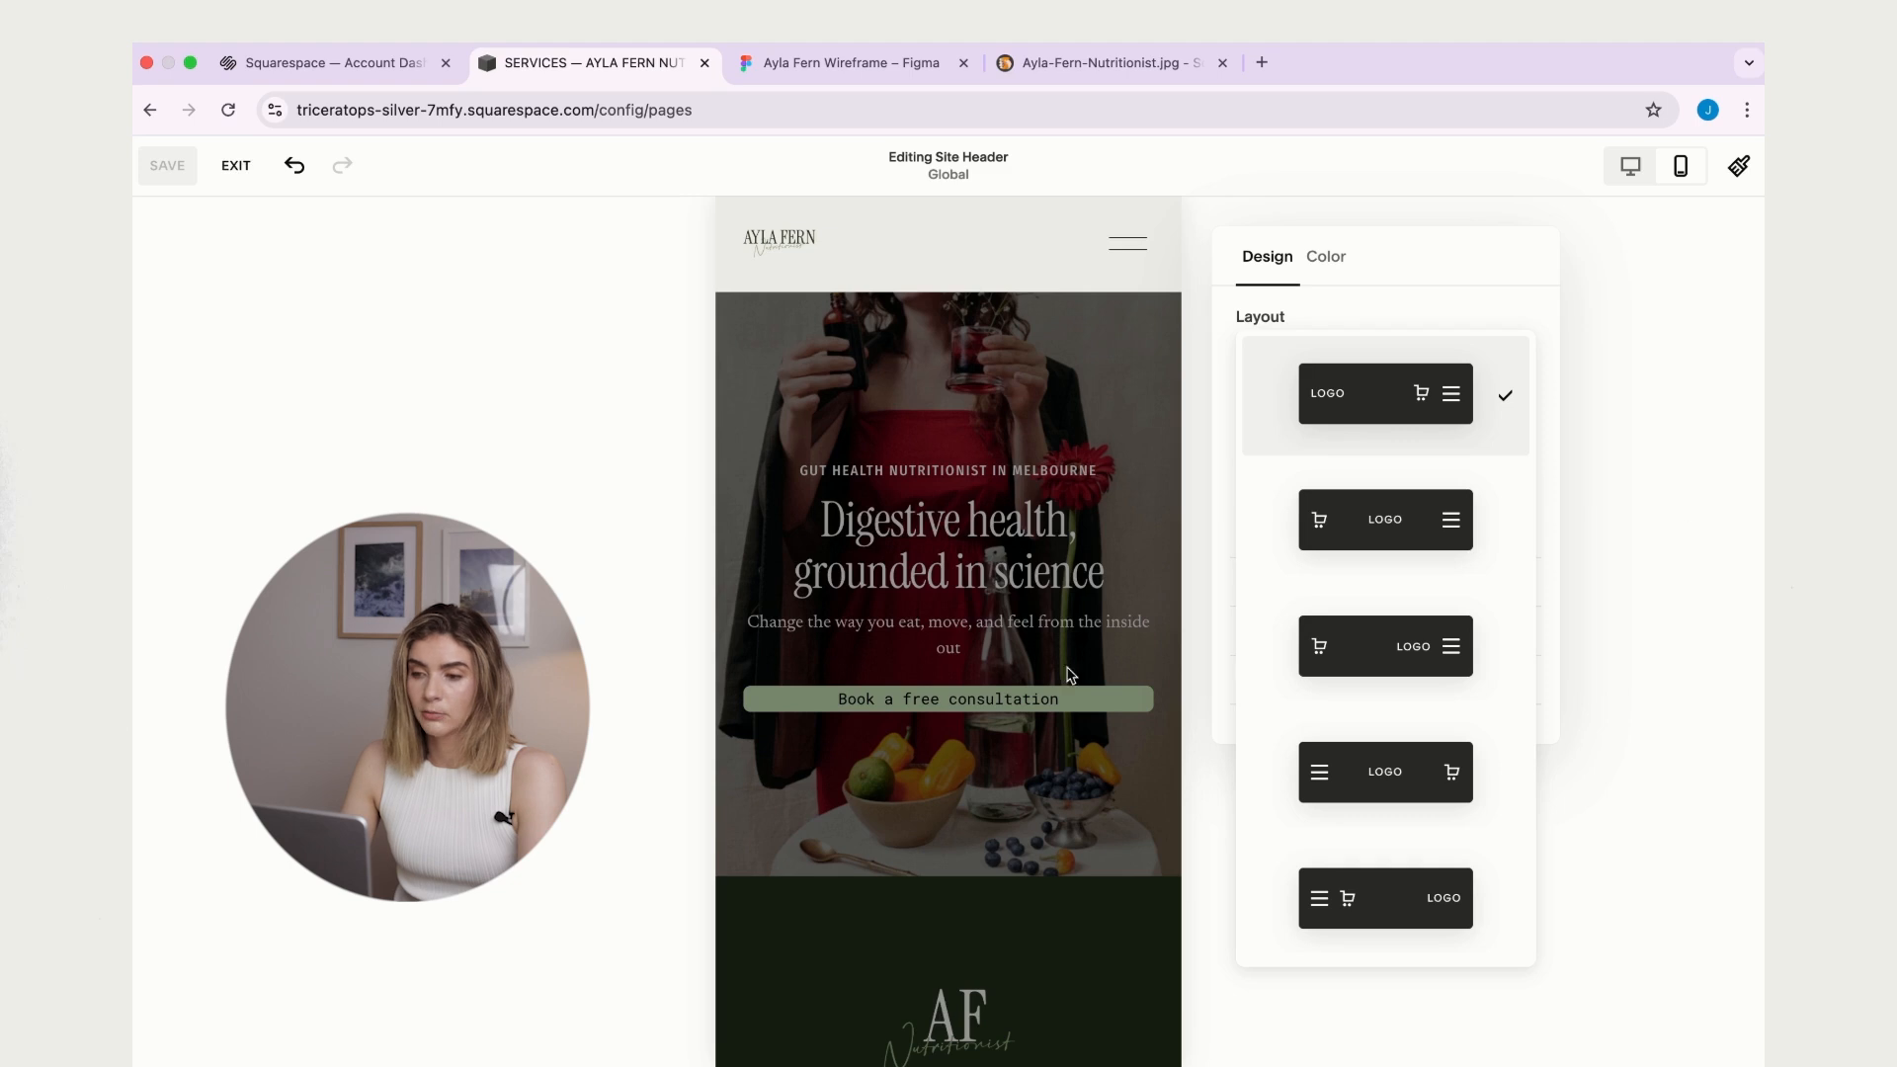
{"action": "left_click", "coordinate": [1409, 783]}
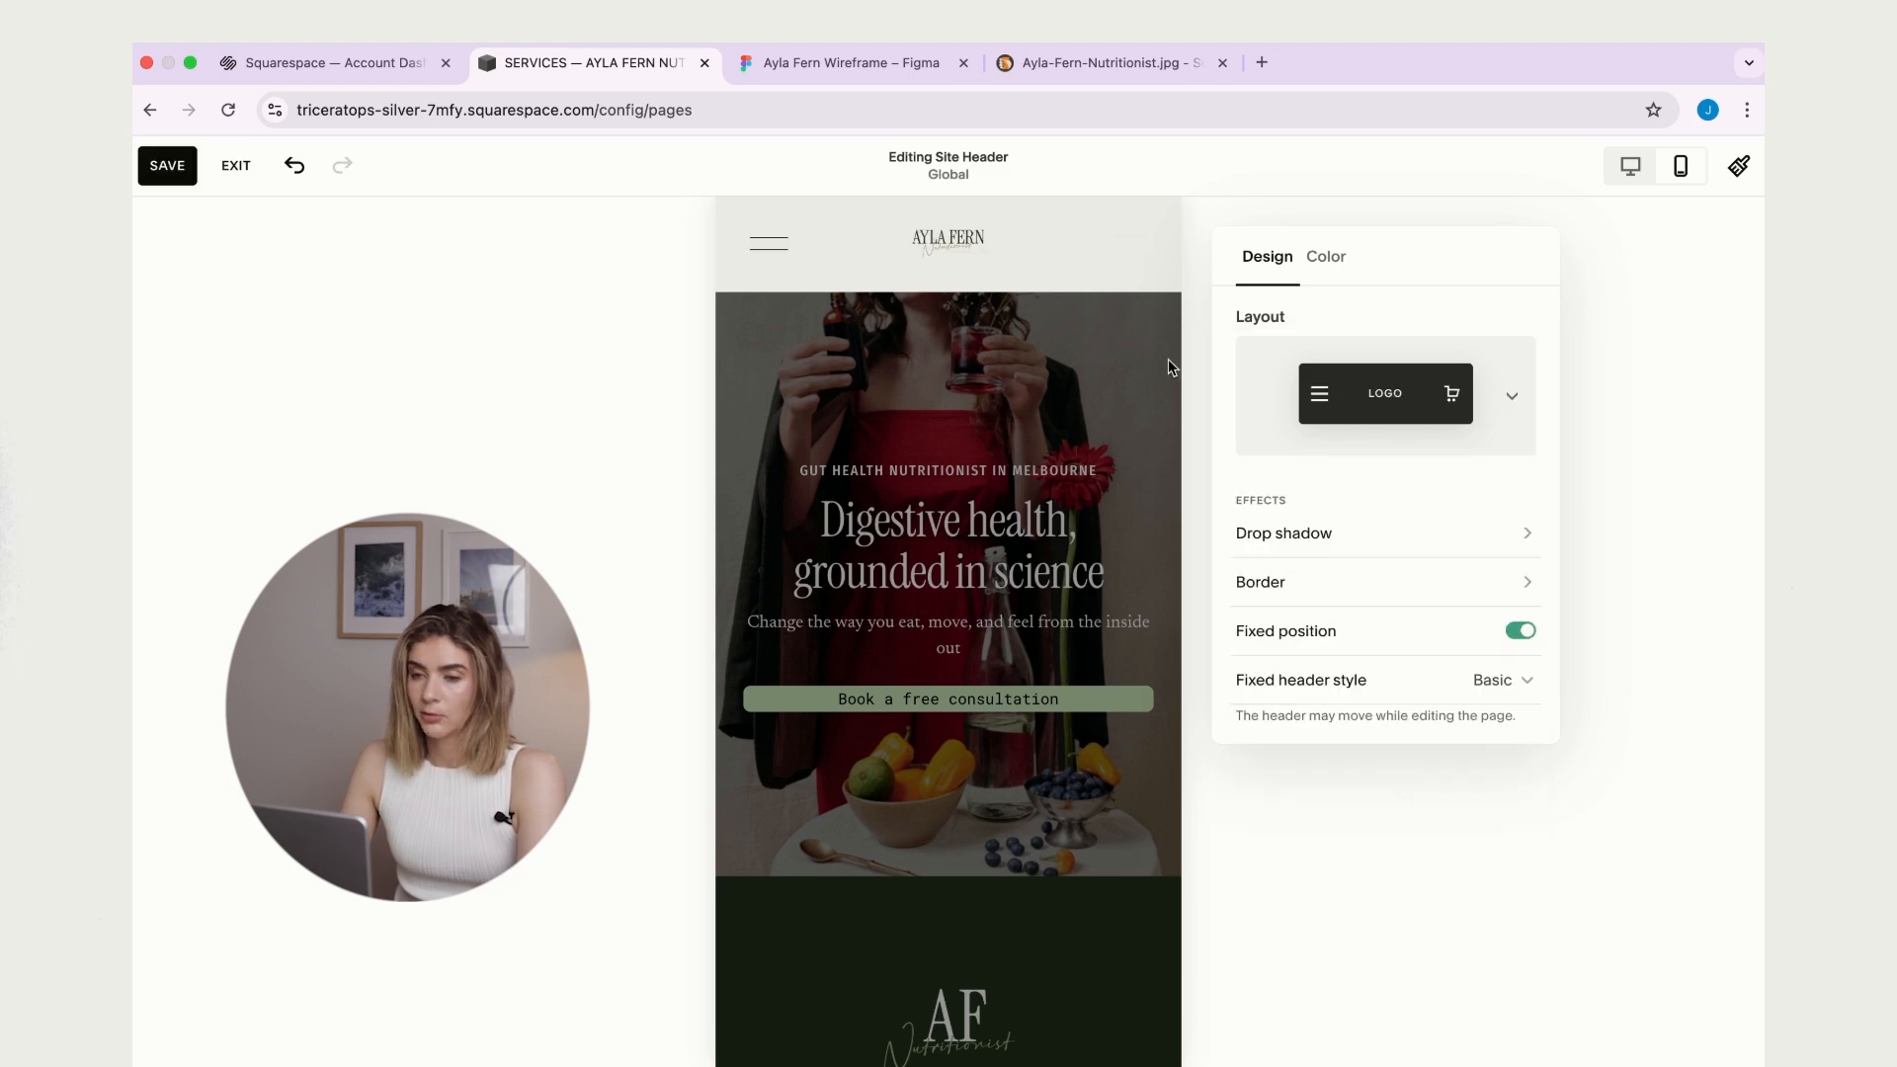
{"action": "left_click", "coordinate": [1327, 259]}
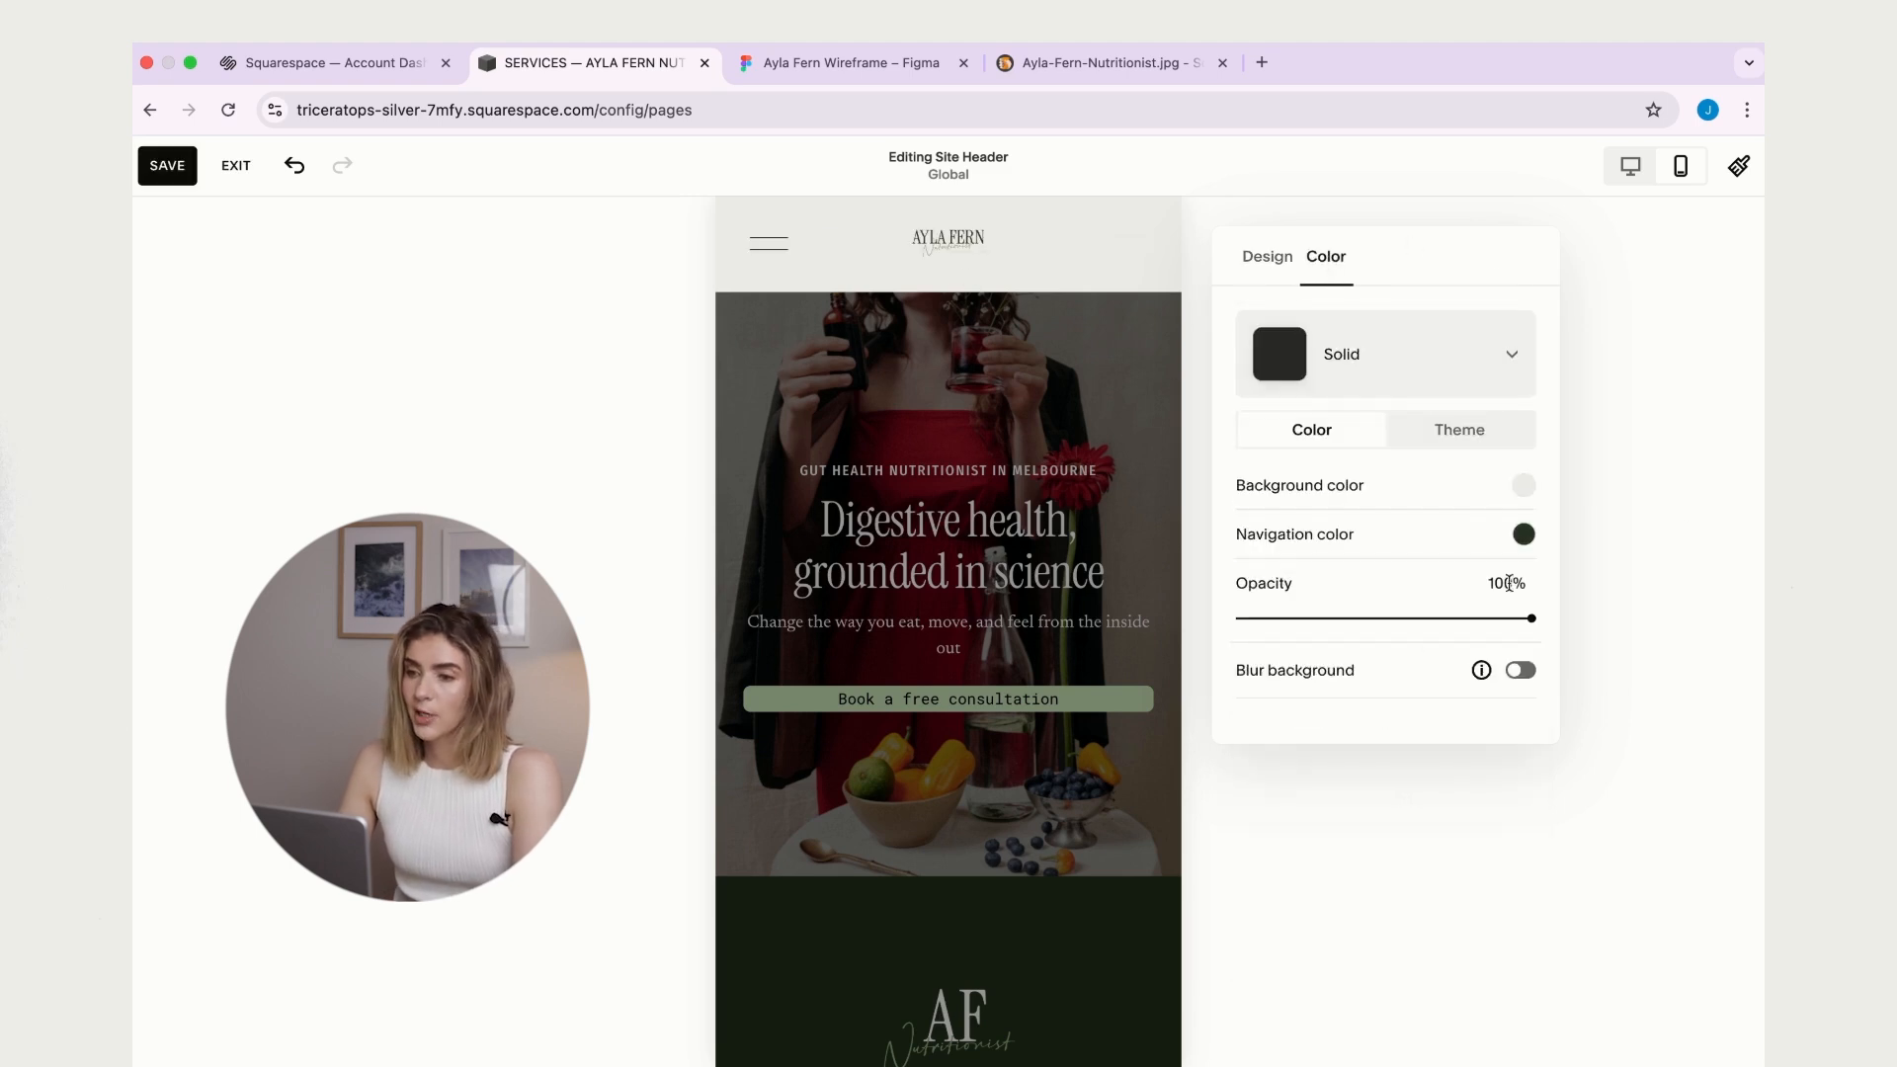
{"action": "left_click", "coordinate": [760, 246]}
- Change the header menu icon to a plus with L stroke thickness
{"action": "left_click", "coordinate": [761, 246]}
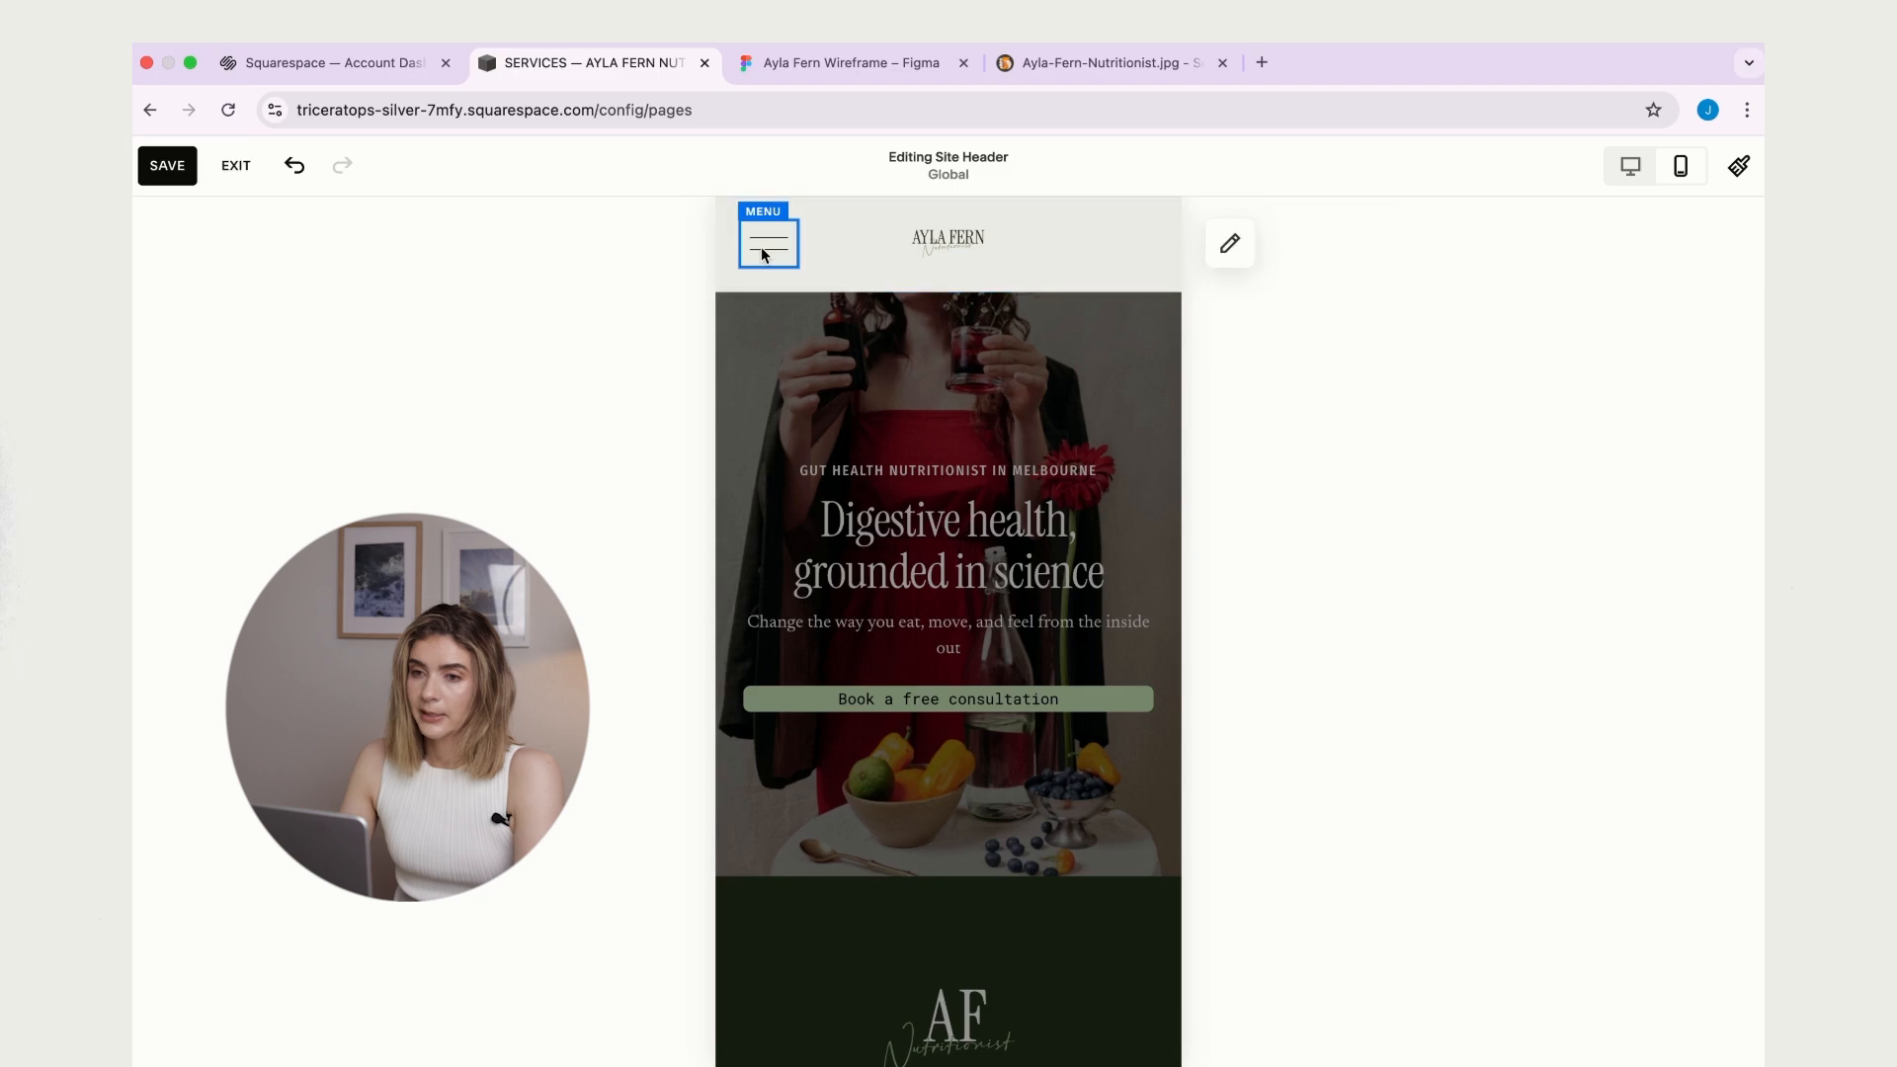
{"action": "left_click", "coordinate": [1229, 246]}
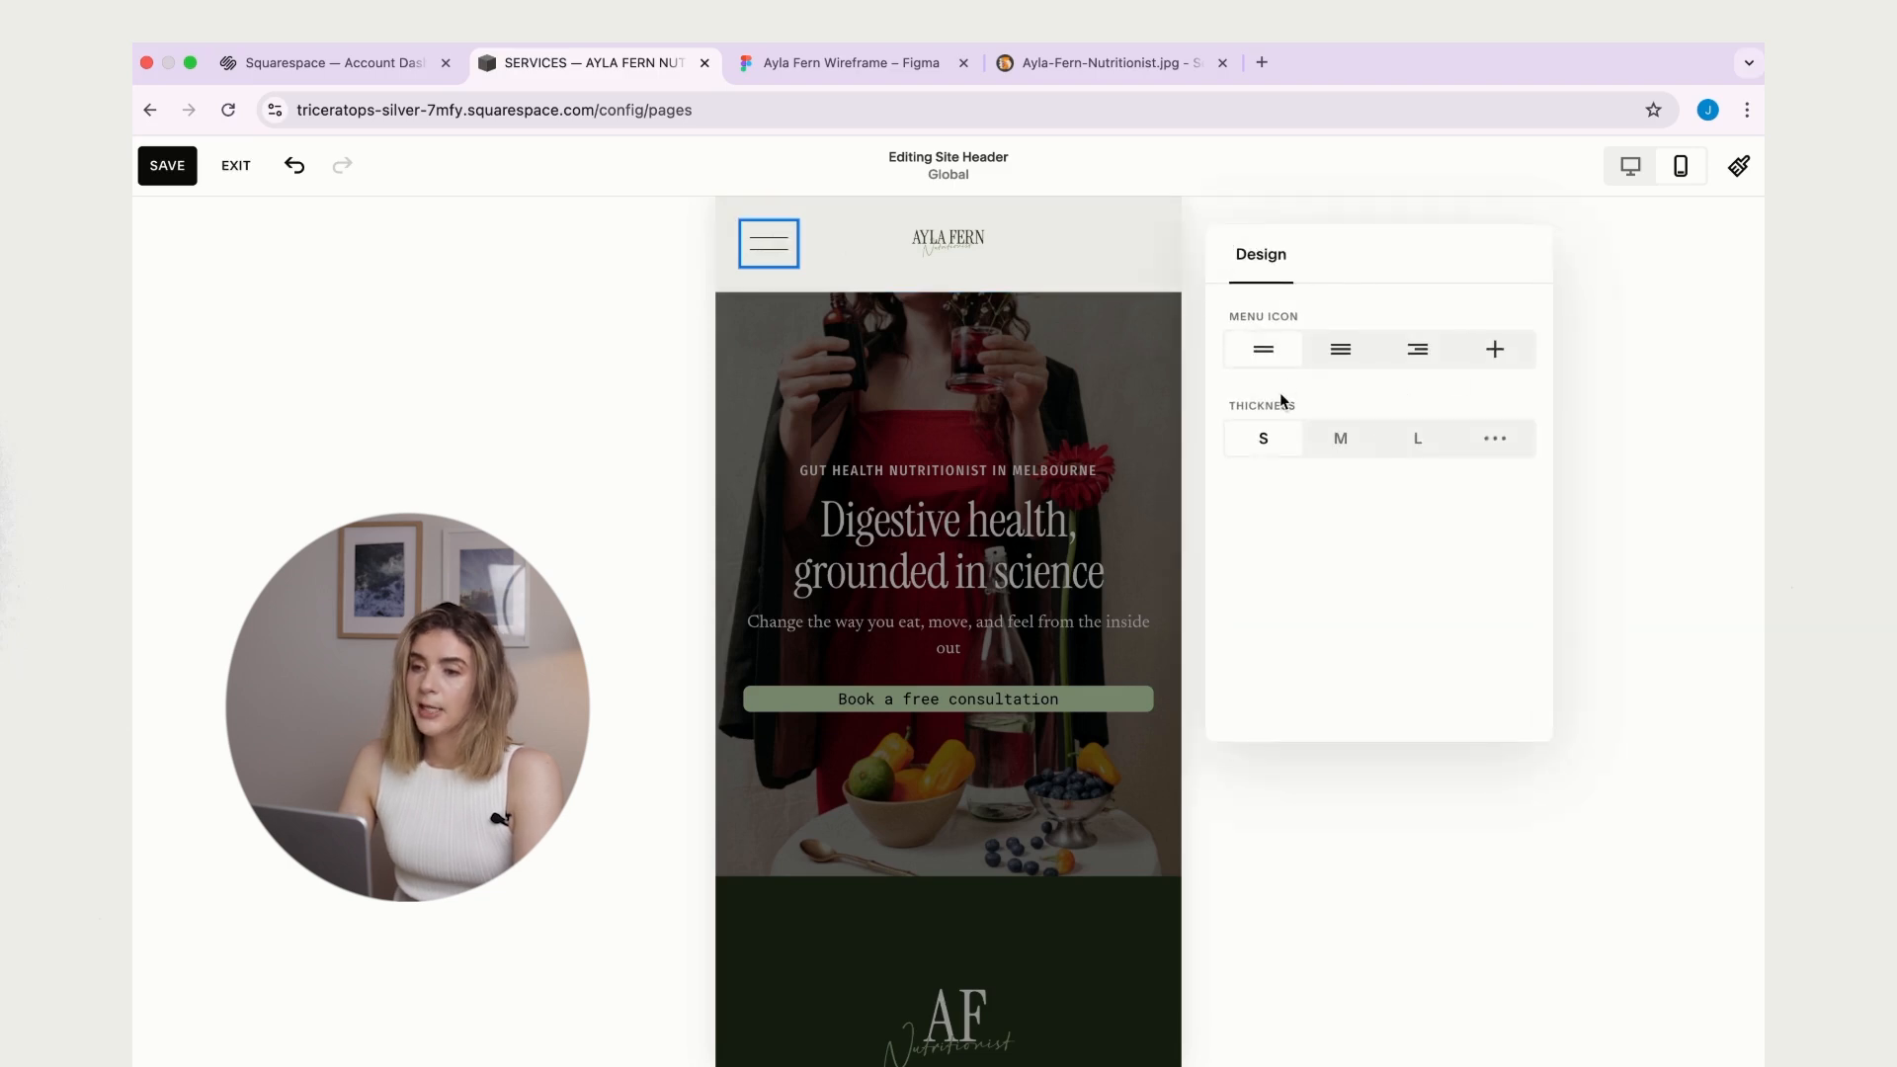
{"action": "left_click", "coordinate": [1495, 351]}
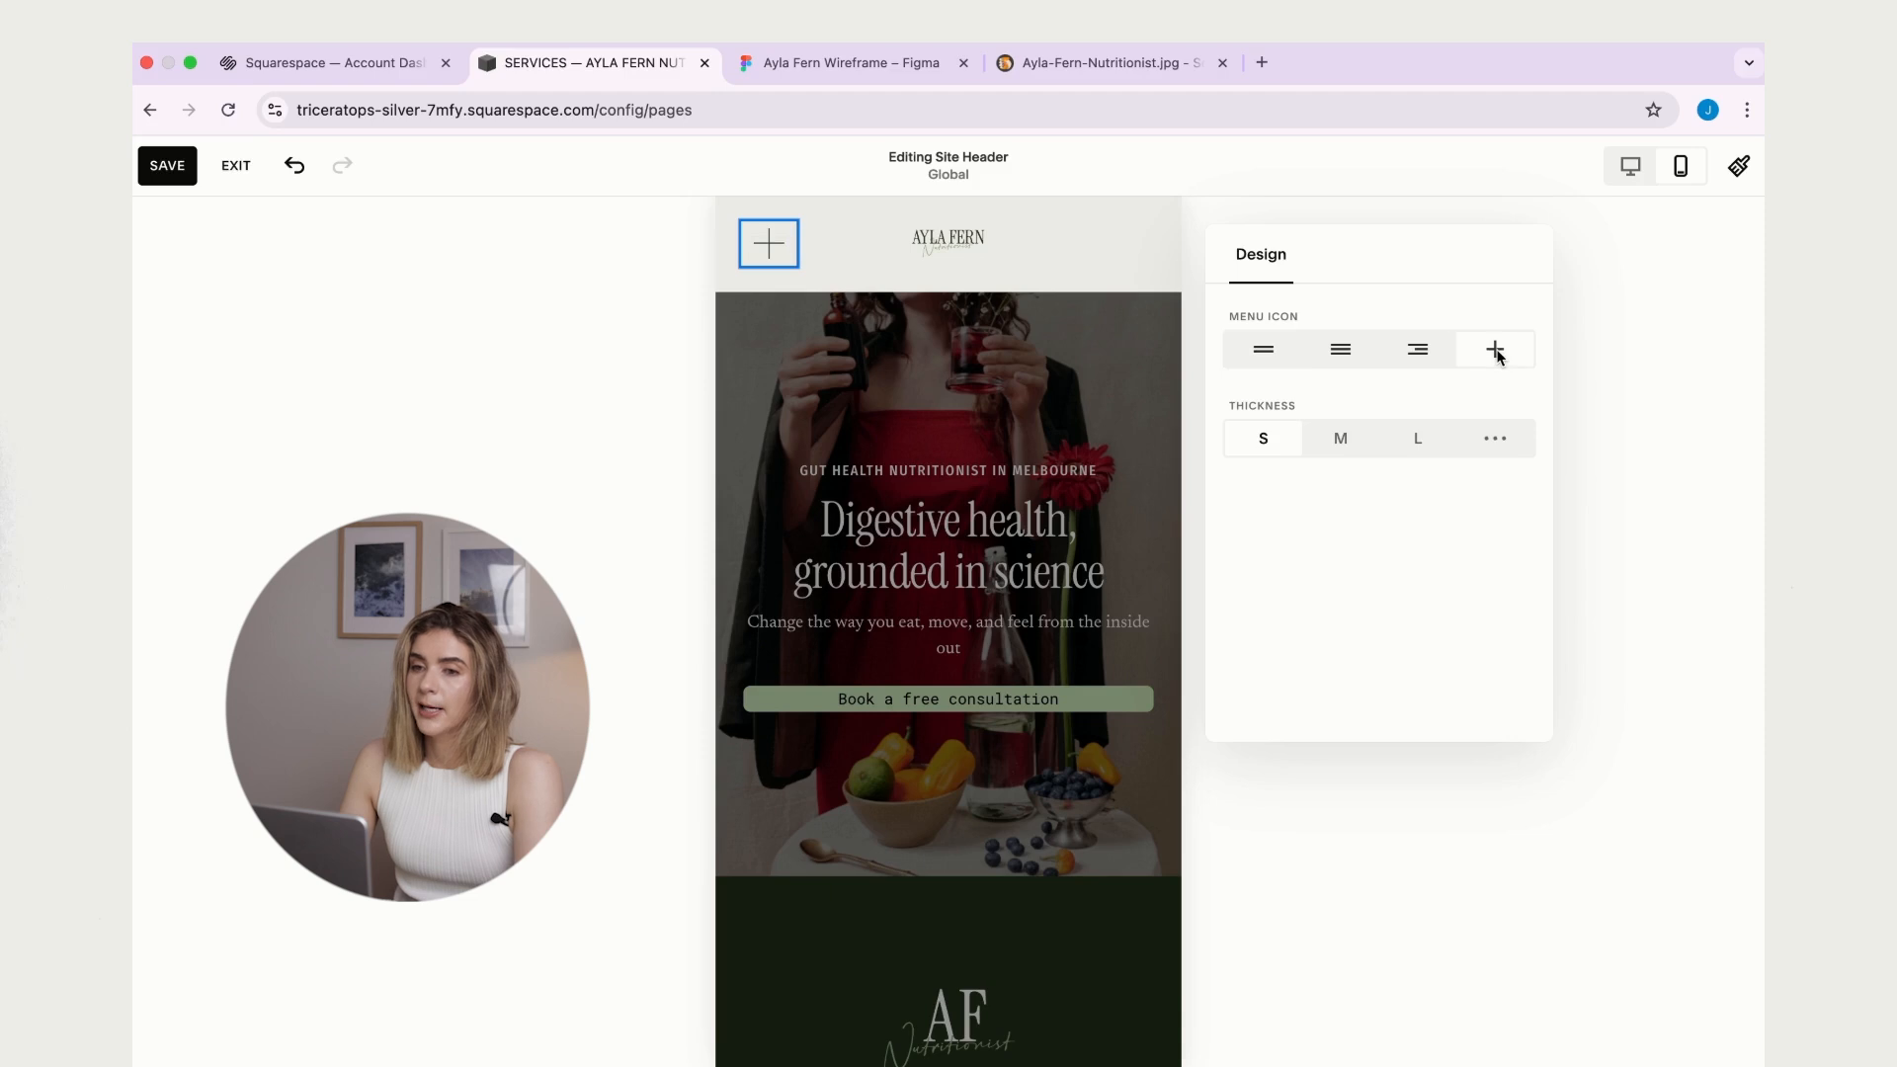
{"action": "left_click", "coordinate": [1410, 441]}
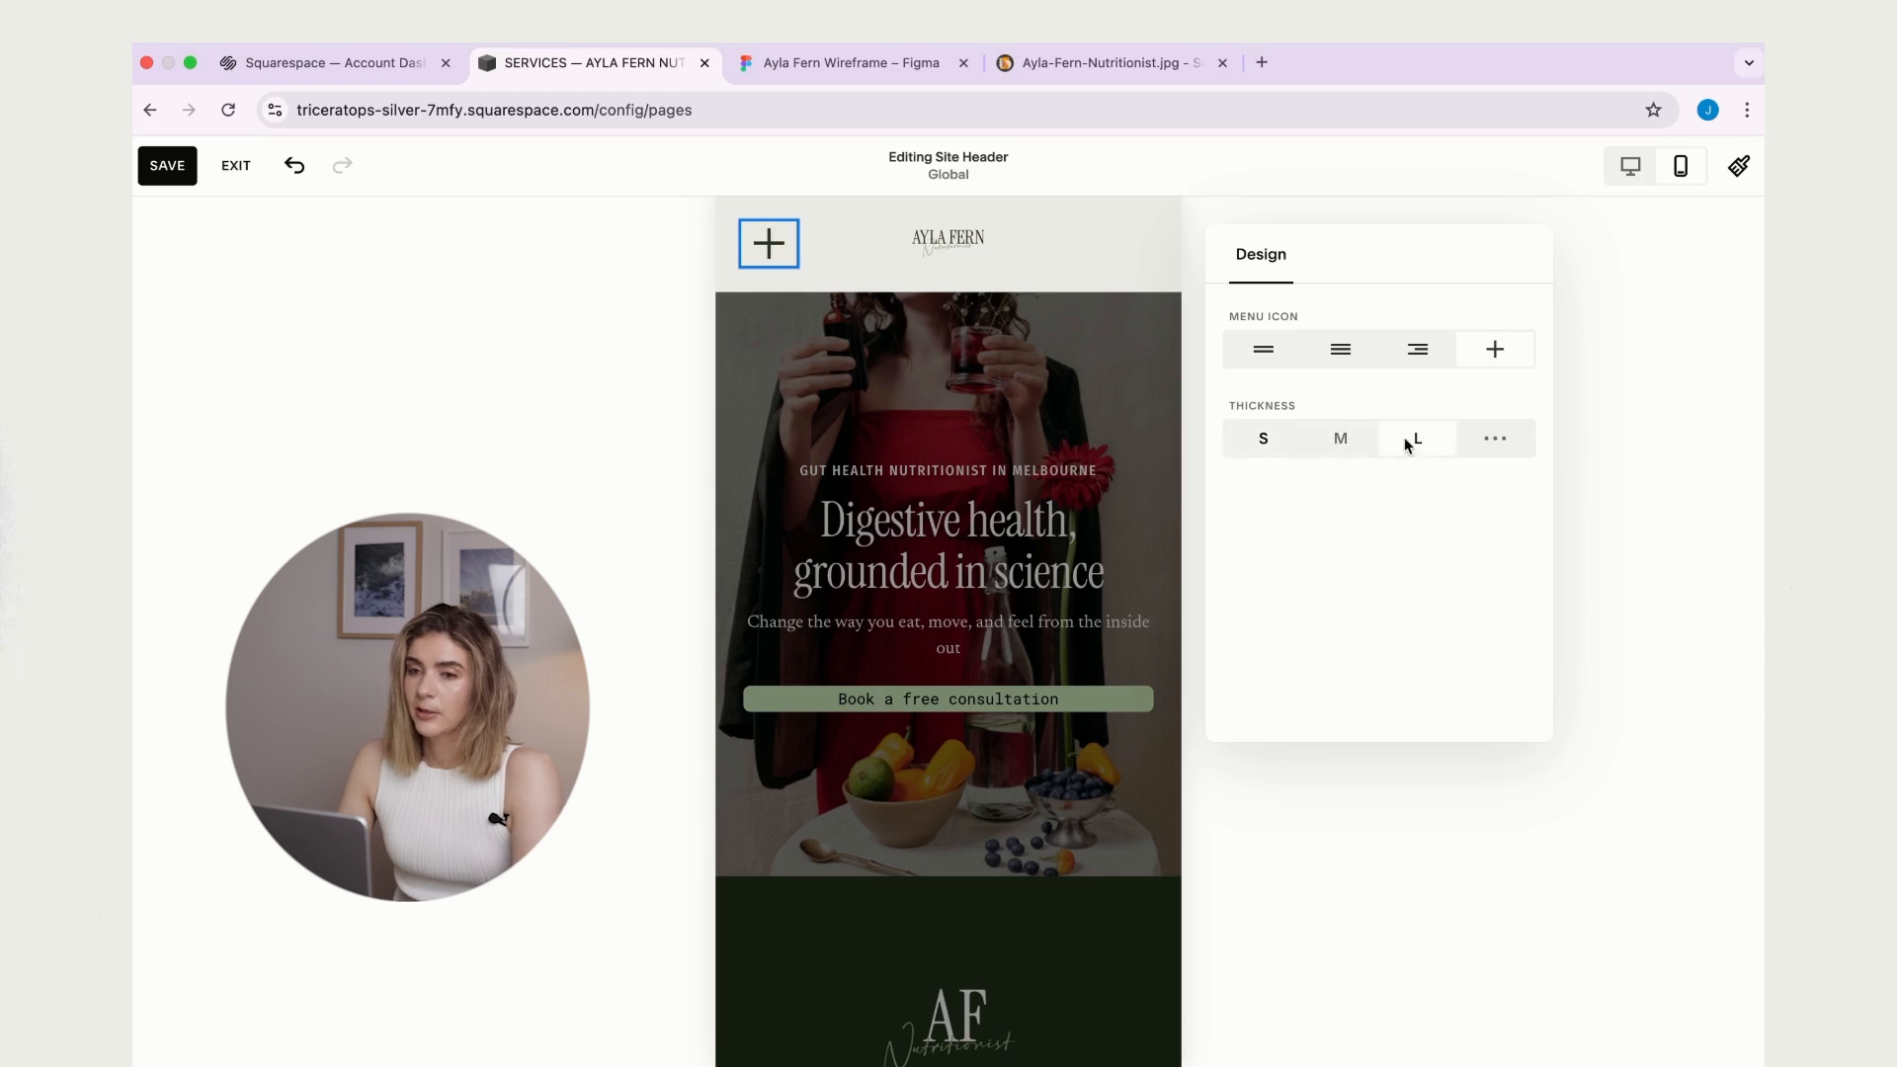
- Raise the mobile logo max height to 65px
{"action": "left_click", "coordinate": [966, 259]}
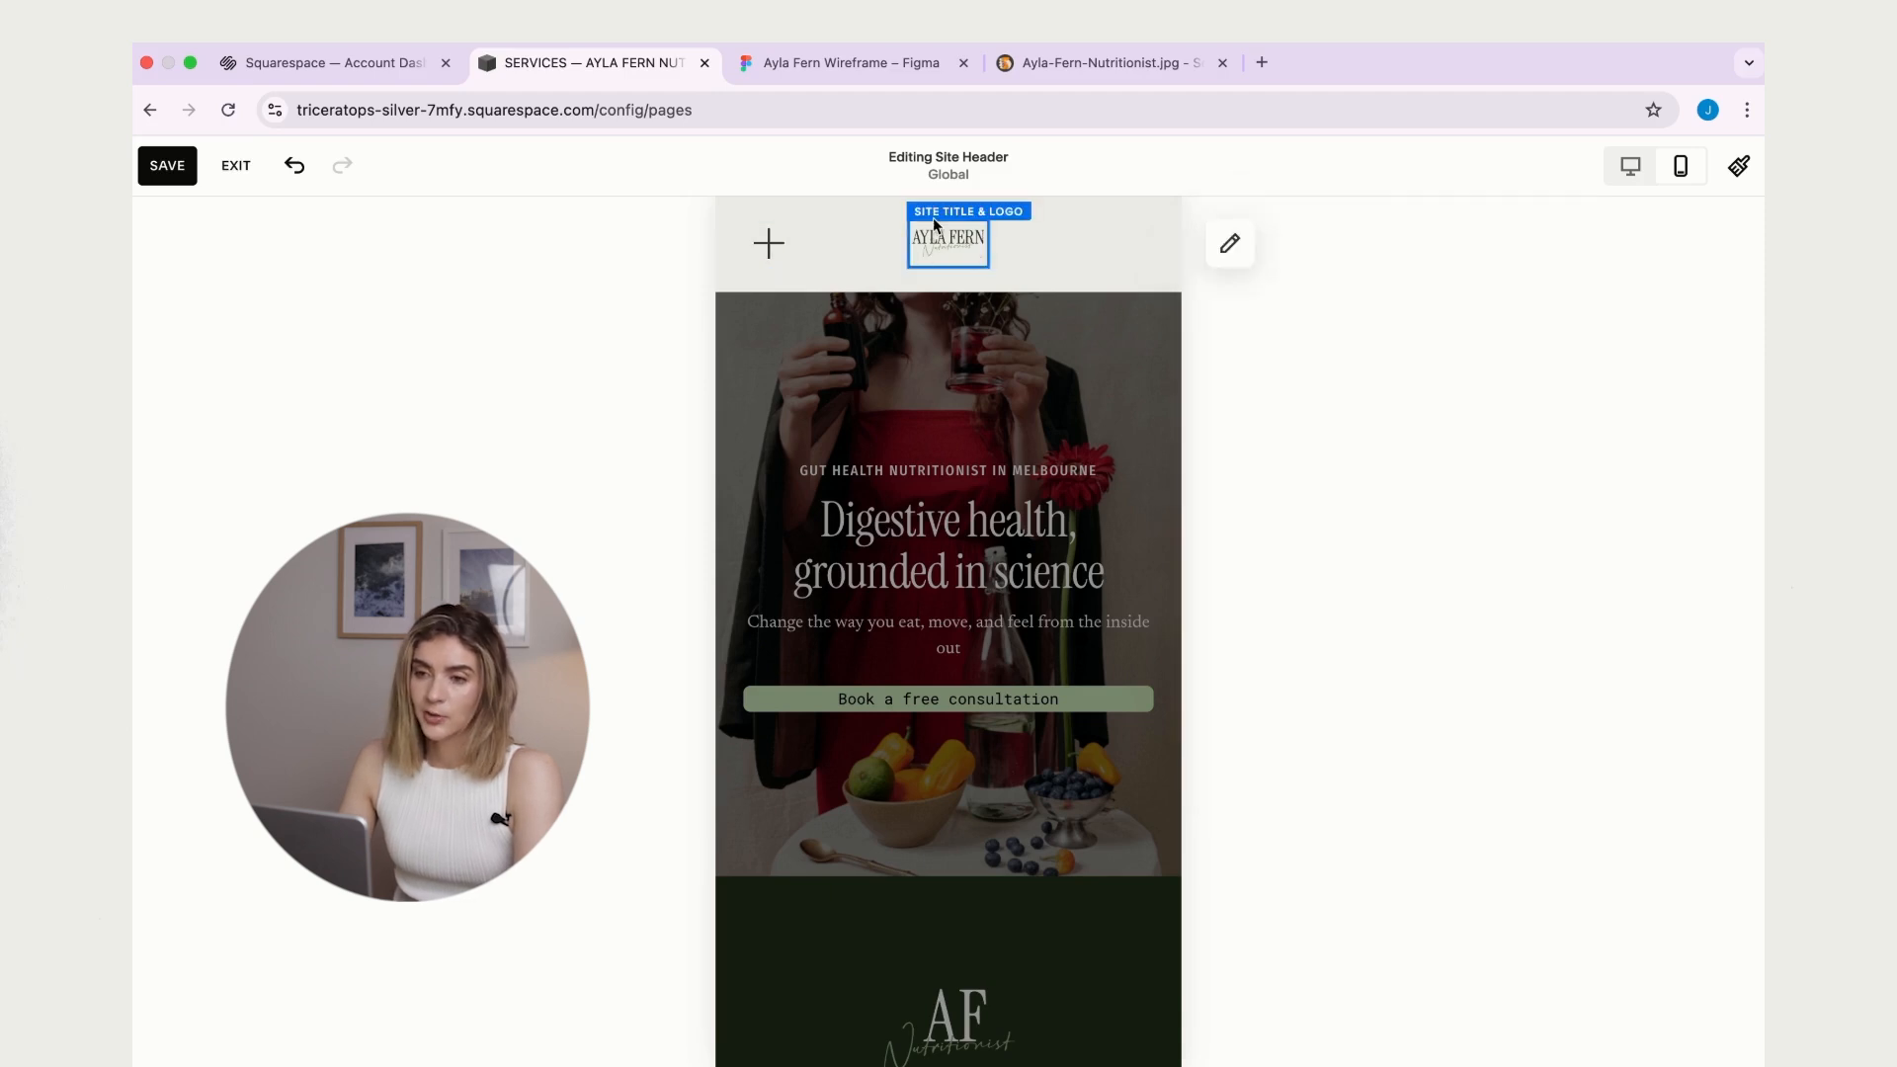
{"action": "left_click", "coordinate": [1246, 253]}
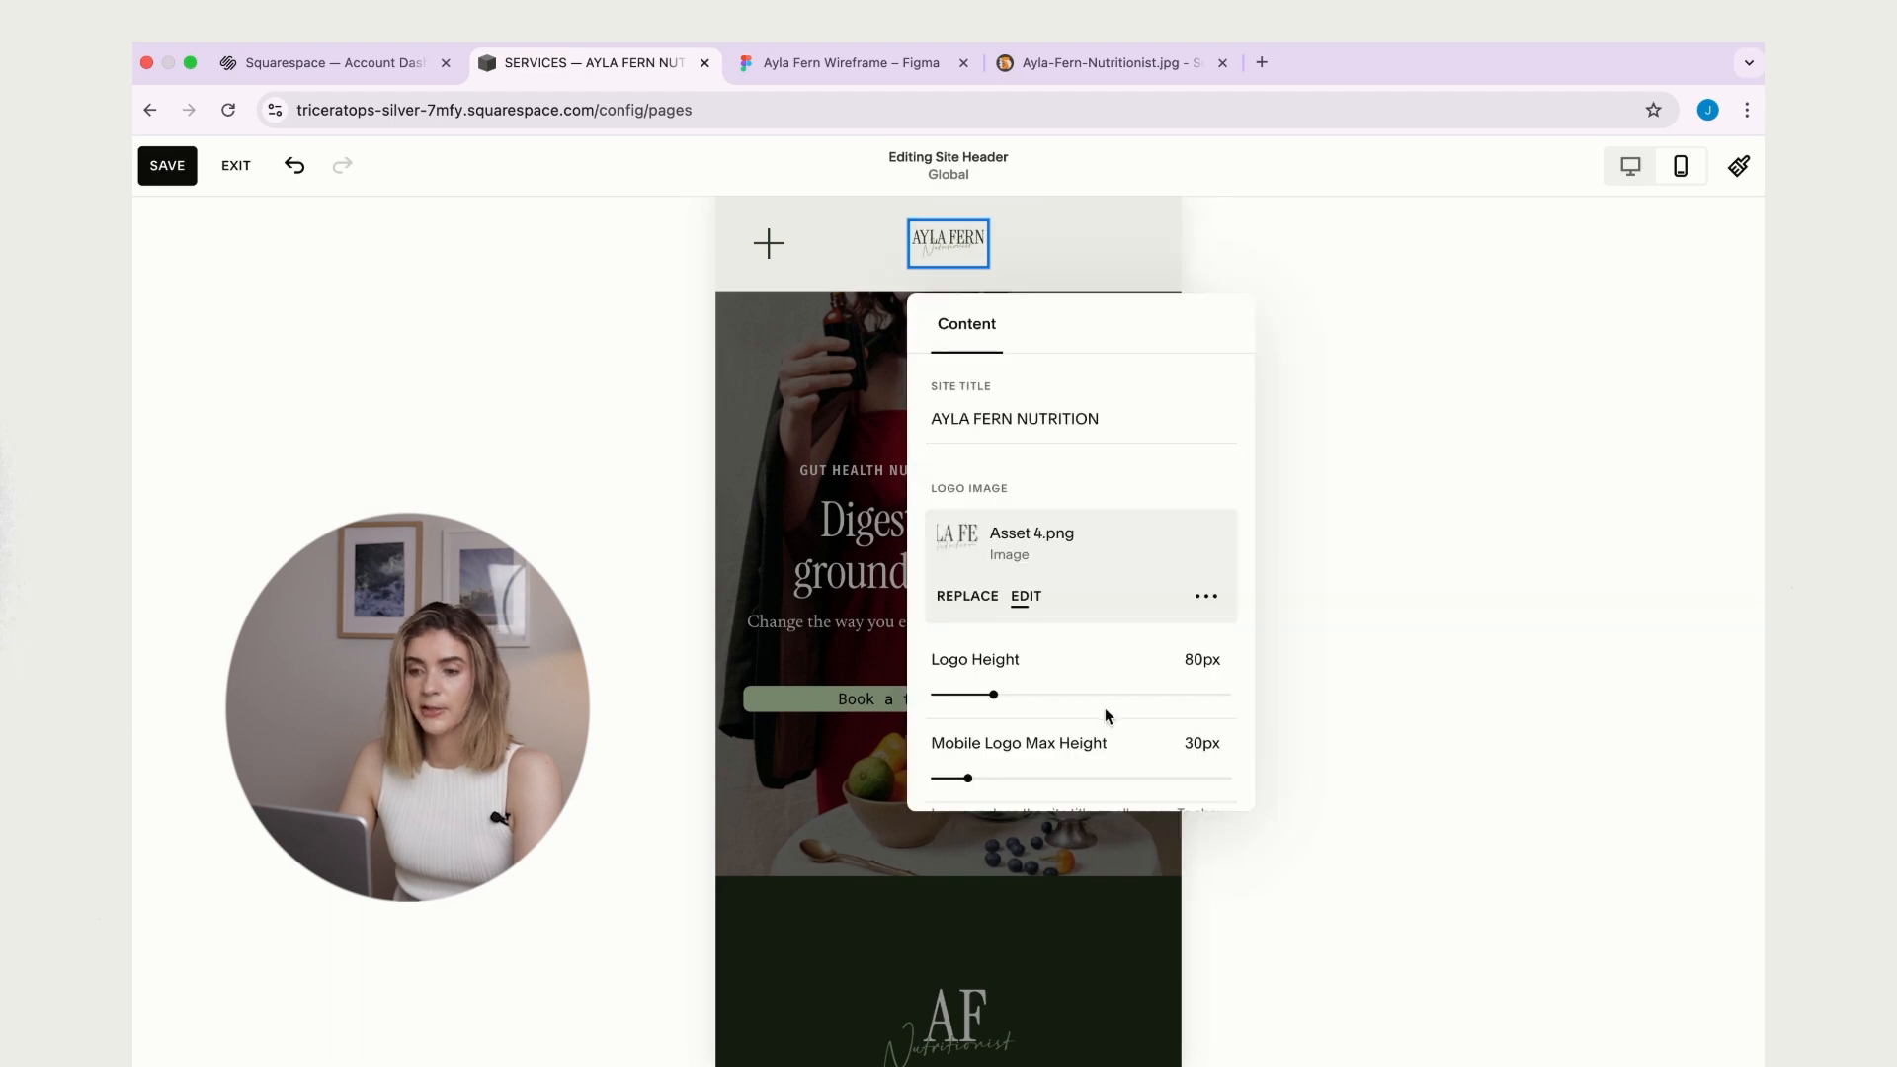
{"action": "scroll", "coordinate": [1104, 708], "scroll_direction": "down", "scroll_amount": 3}
{"action": "left_click_drag", "start_coordinate": [967, 624], "coordinate": [1043, 630]}
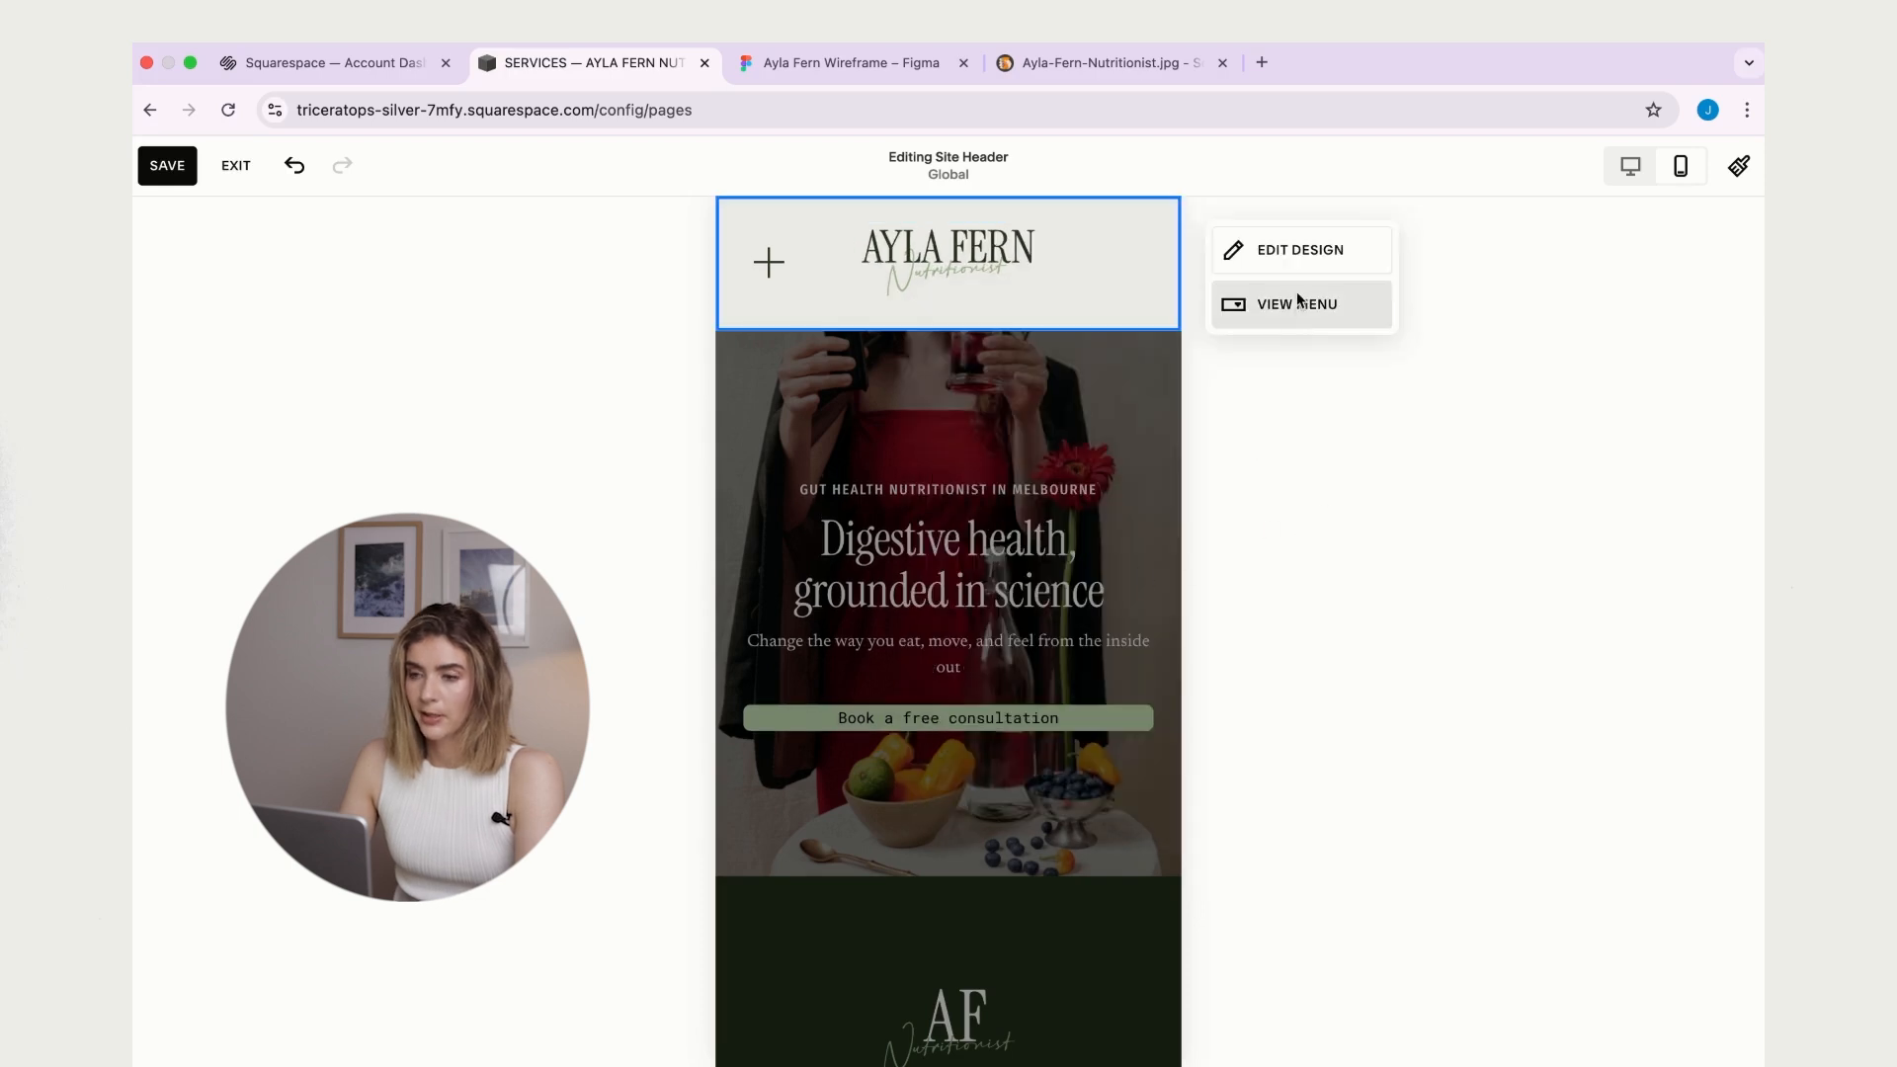
- Center the mobile menu links and widen their link spacing to 4.6vw
{"action": "left_click", "coordinate": [1301, 306]}
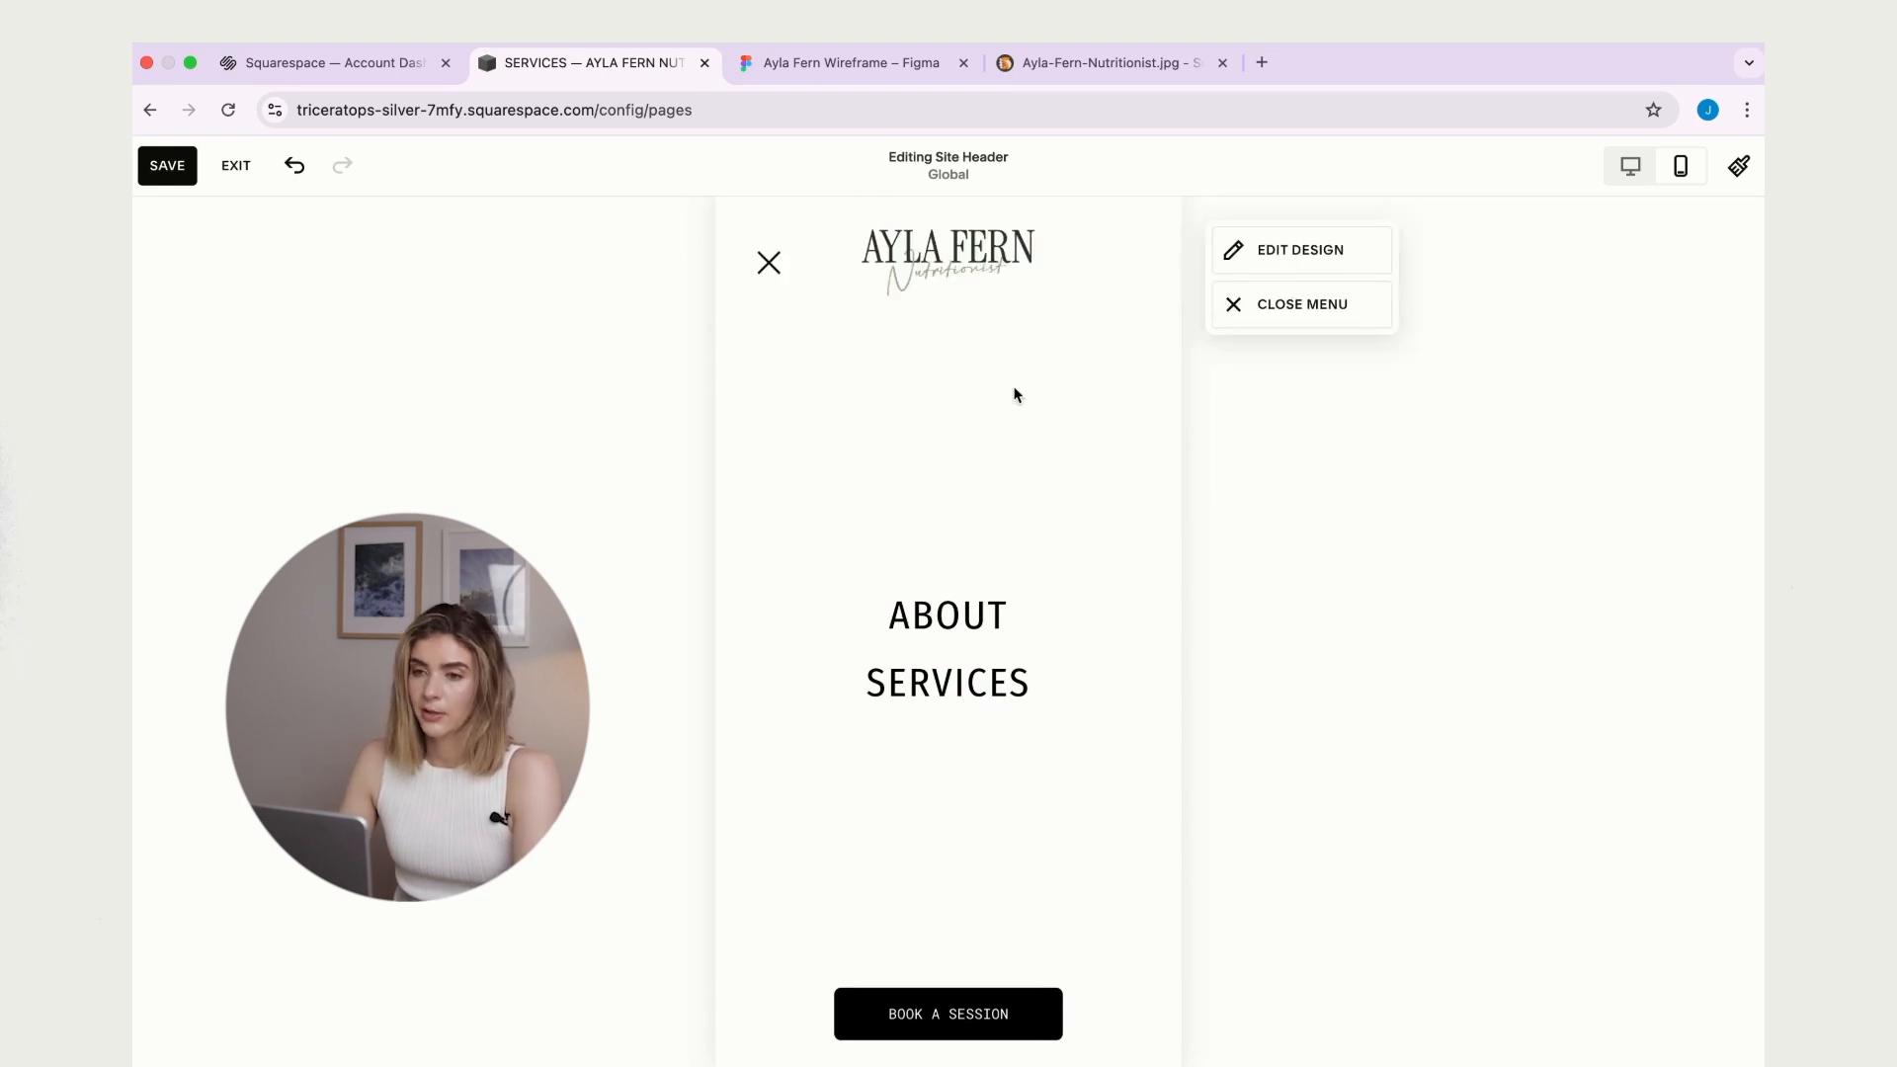
{"action": "left_click", "coordinate": [1306, 250]}
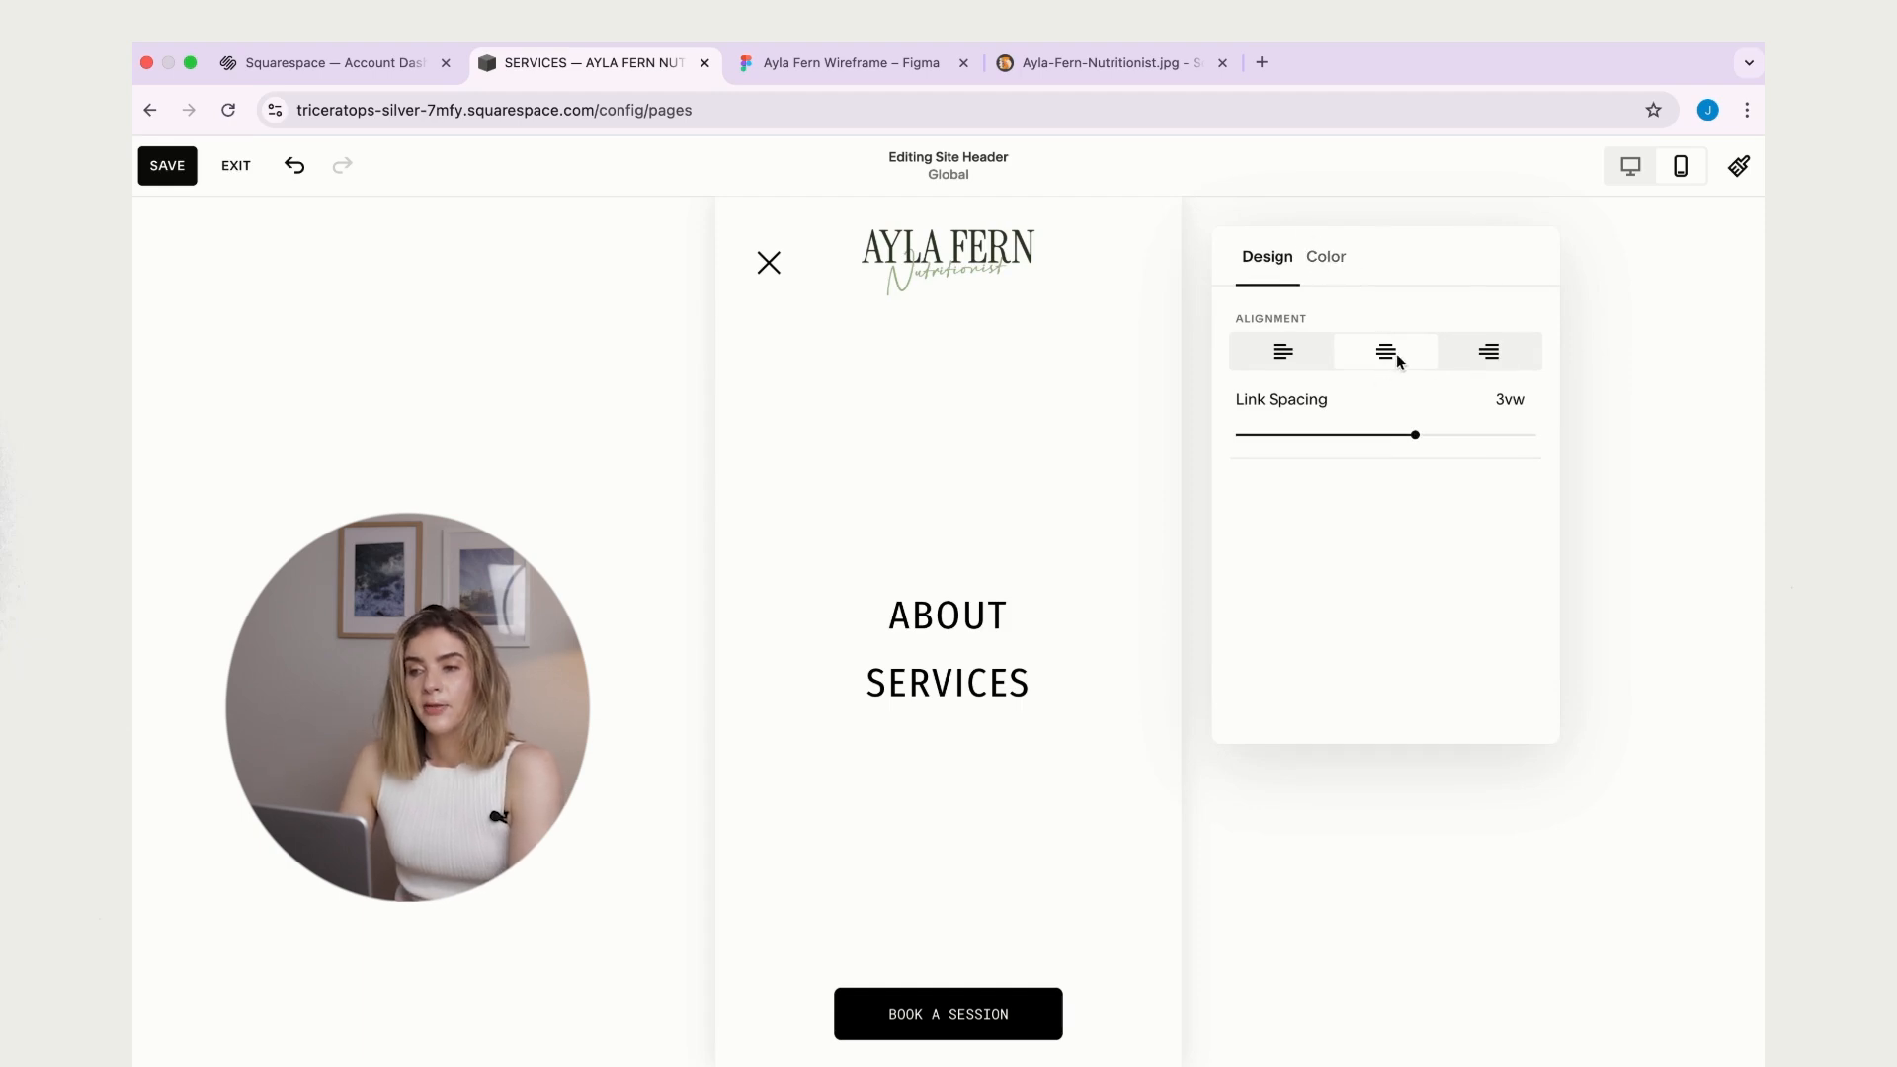
{"action": "left_click", "coordinate": [1279, 353]}
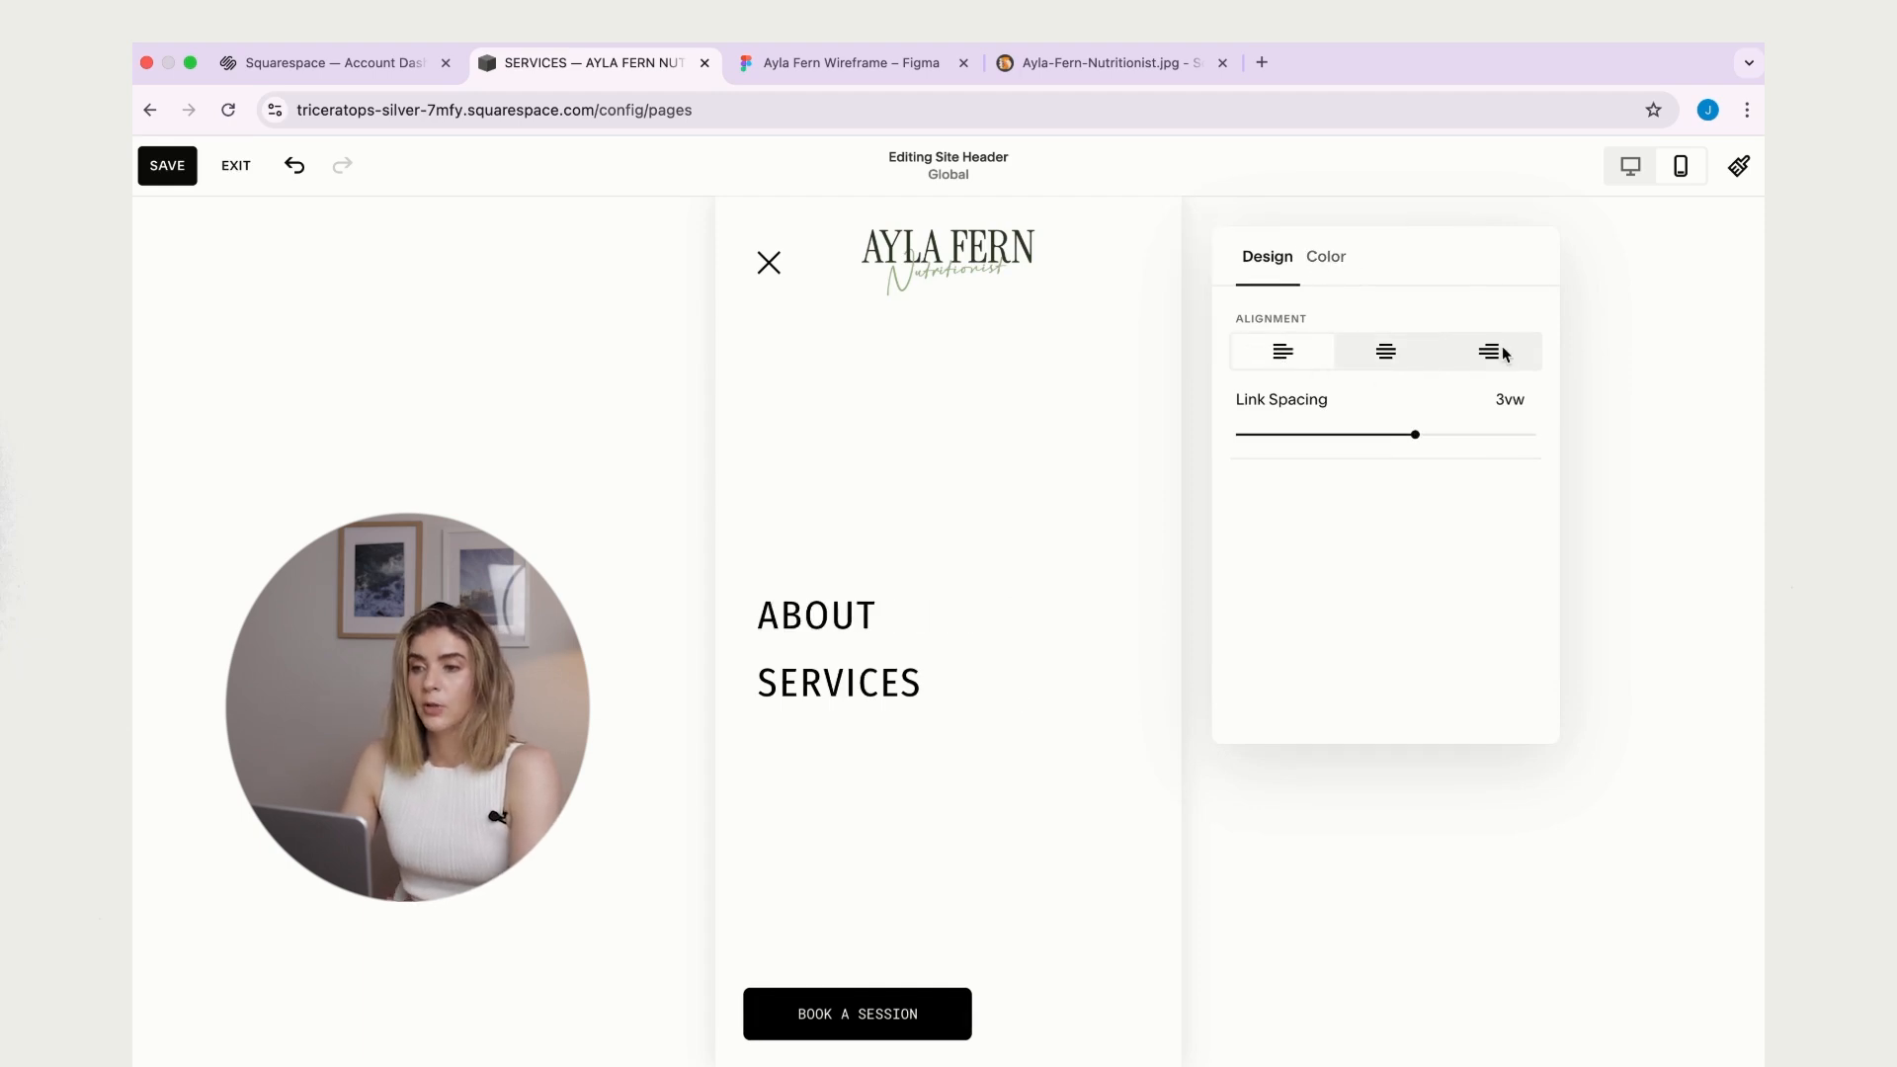
{"action": "left_click", "coordinate": [1502, 353]}
{"action": "left_click", "coordinate": [1392, 357]}
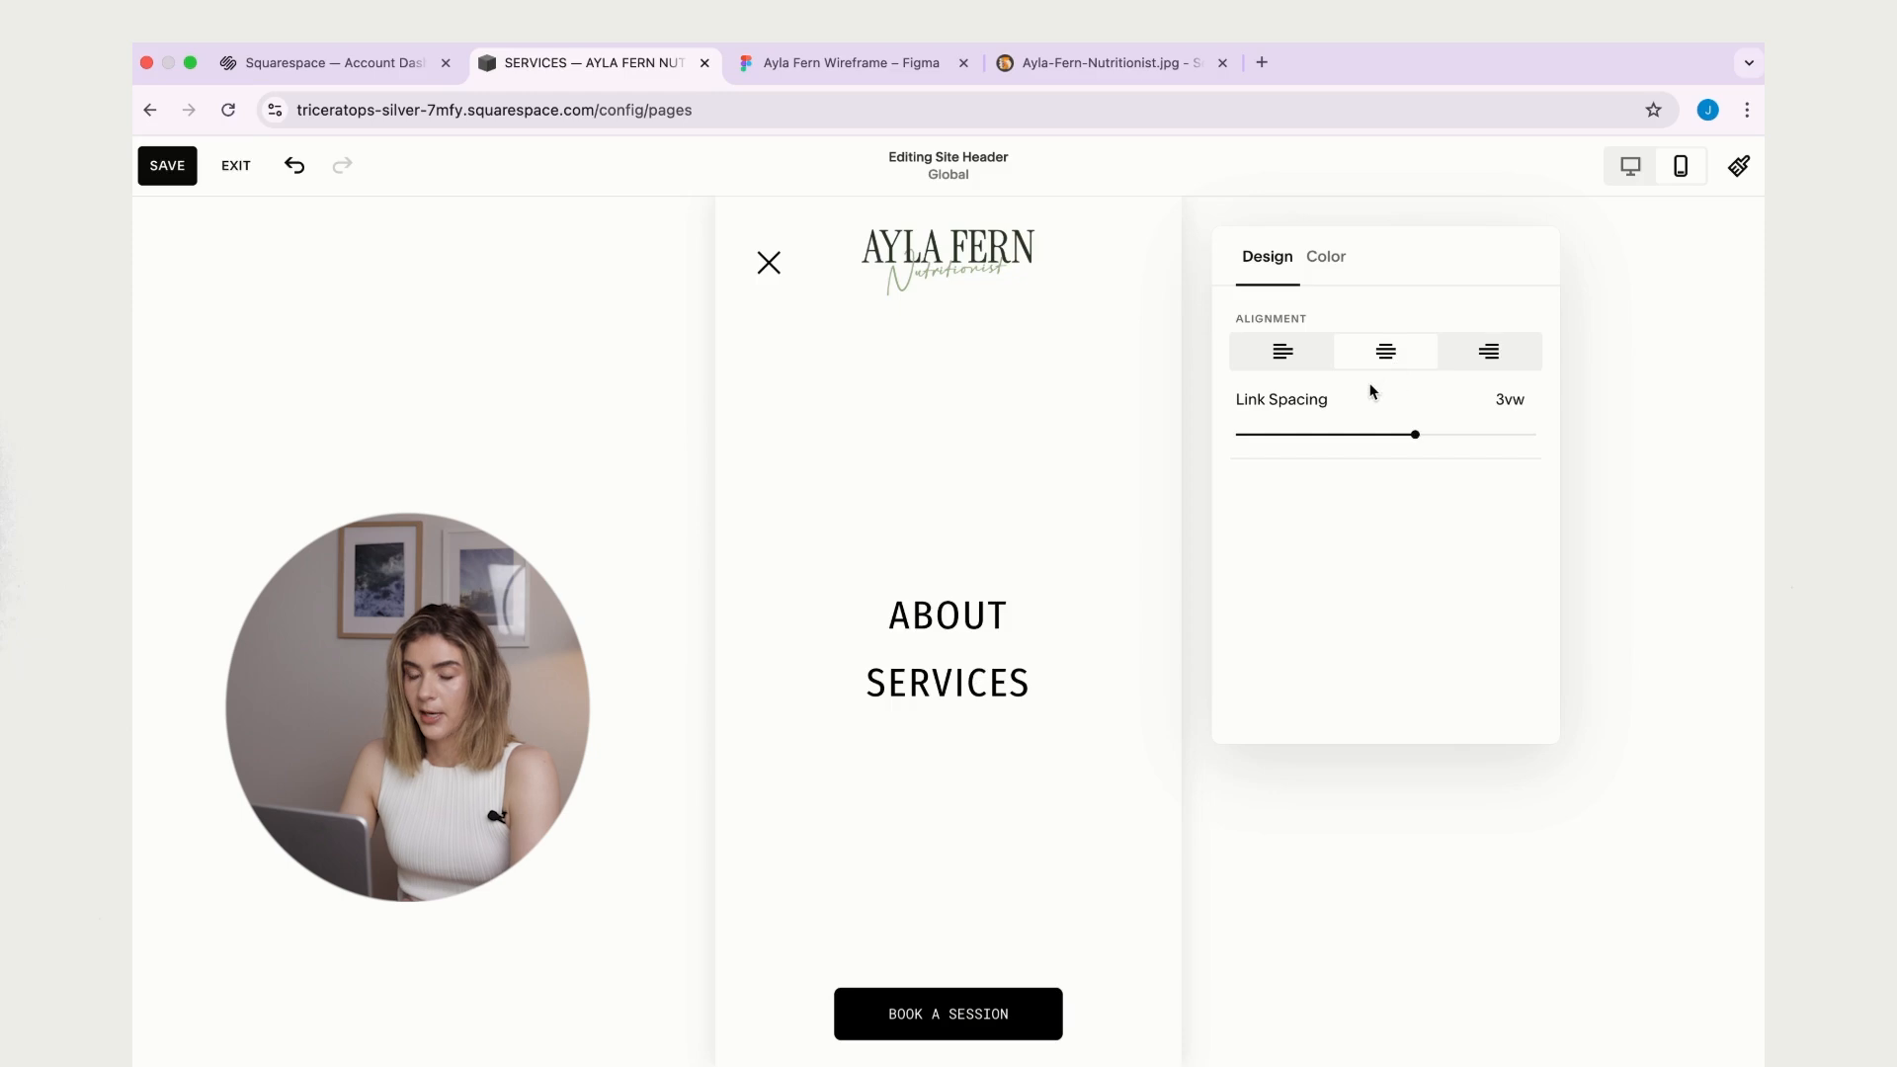
{"action": "mouse_move", "coordinate": [1415, 439]}
{"action": "left_mouse_down"}
{"action": "mouse_move", "coordinate": [1308, 436]}
{"action": "mouse_move", "coordinate": [1494, 436]}
{"action": "mouse_move", "coordinate": [1449, 437]}
{"action": "left_mouse_up"}
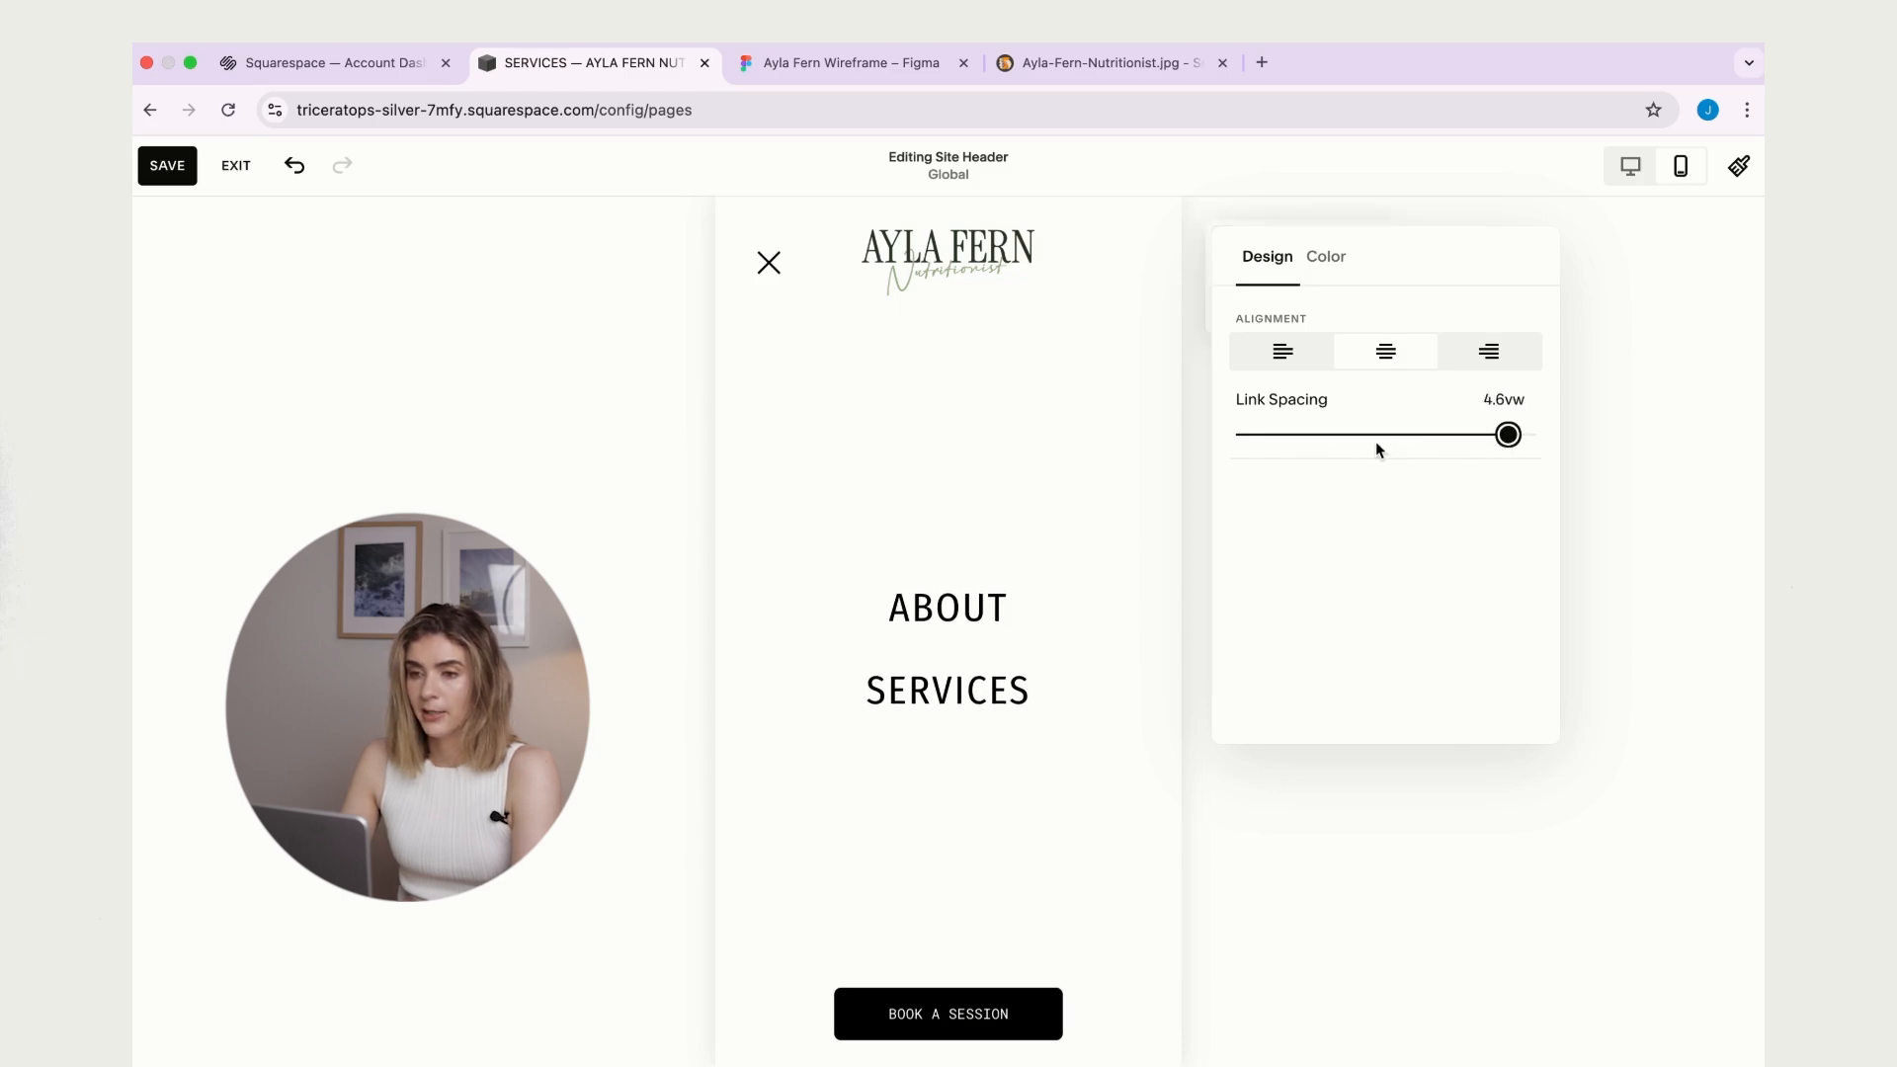
- Give the menu overlay the Light 1 grey background, then save and close the menu
{"action": "left_click", "coordinate": [1324, 259]}
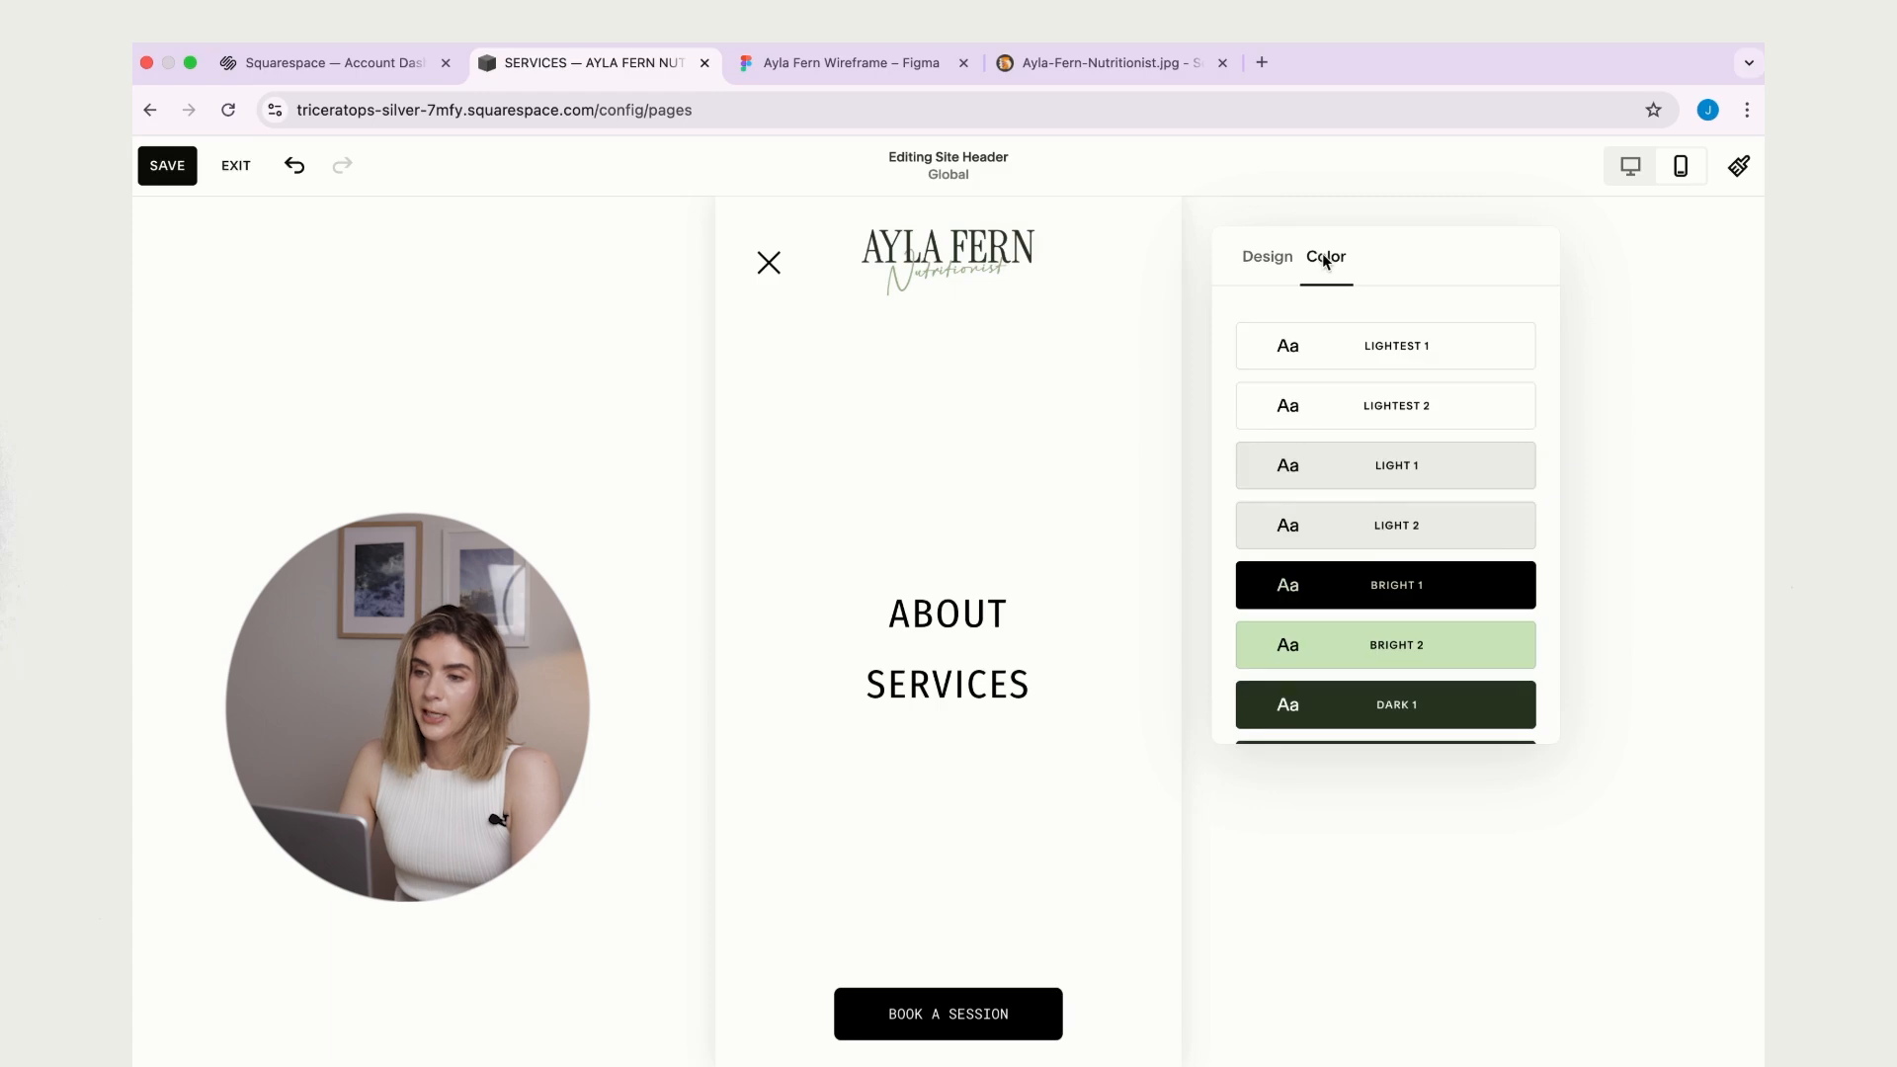
{"action": "left_click", "coordinate": [1460, 540]}
{"action": "left_click", "coordinate": [1459, 474]}
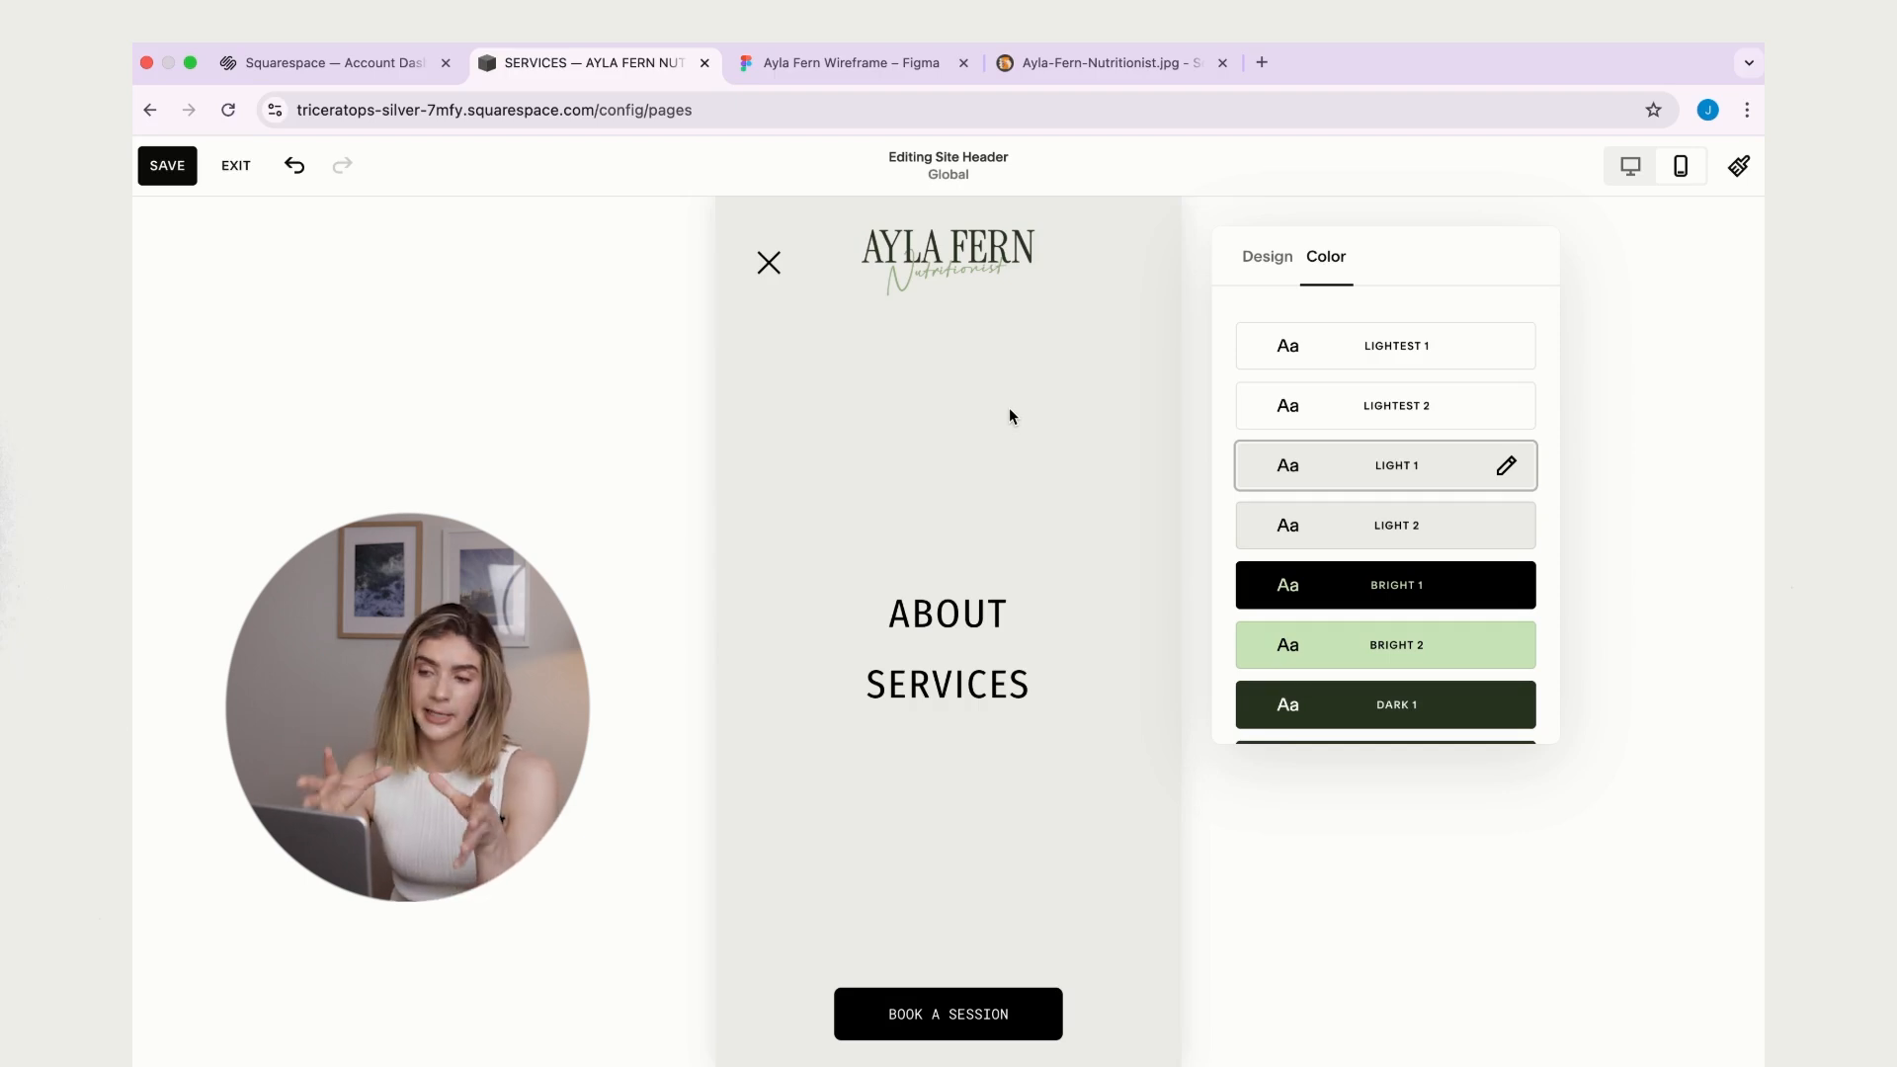
{"action": "left_click", "coordinate": [172, 170]}
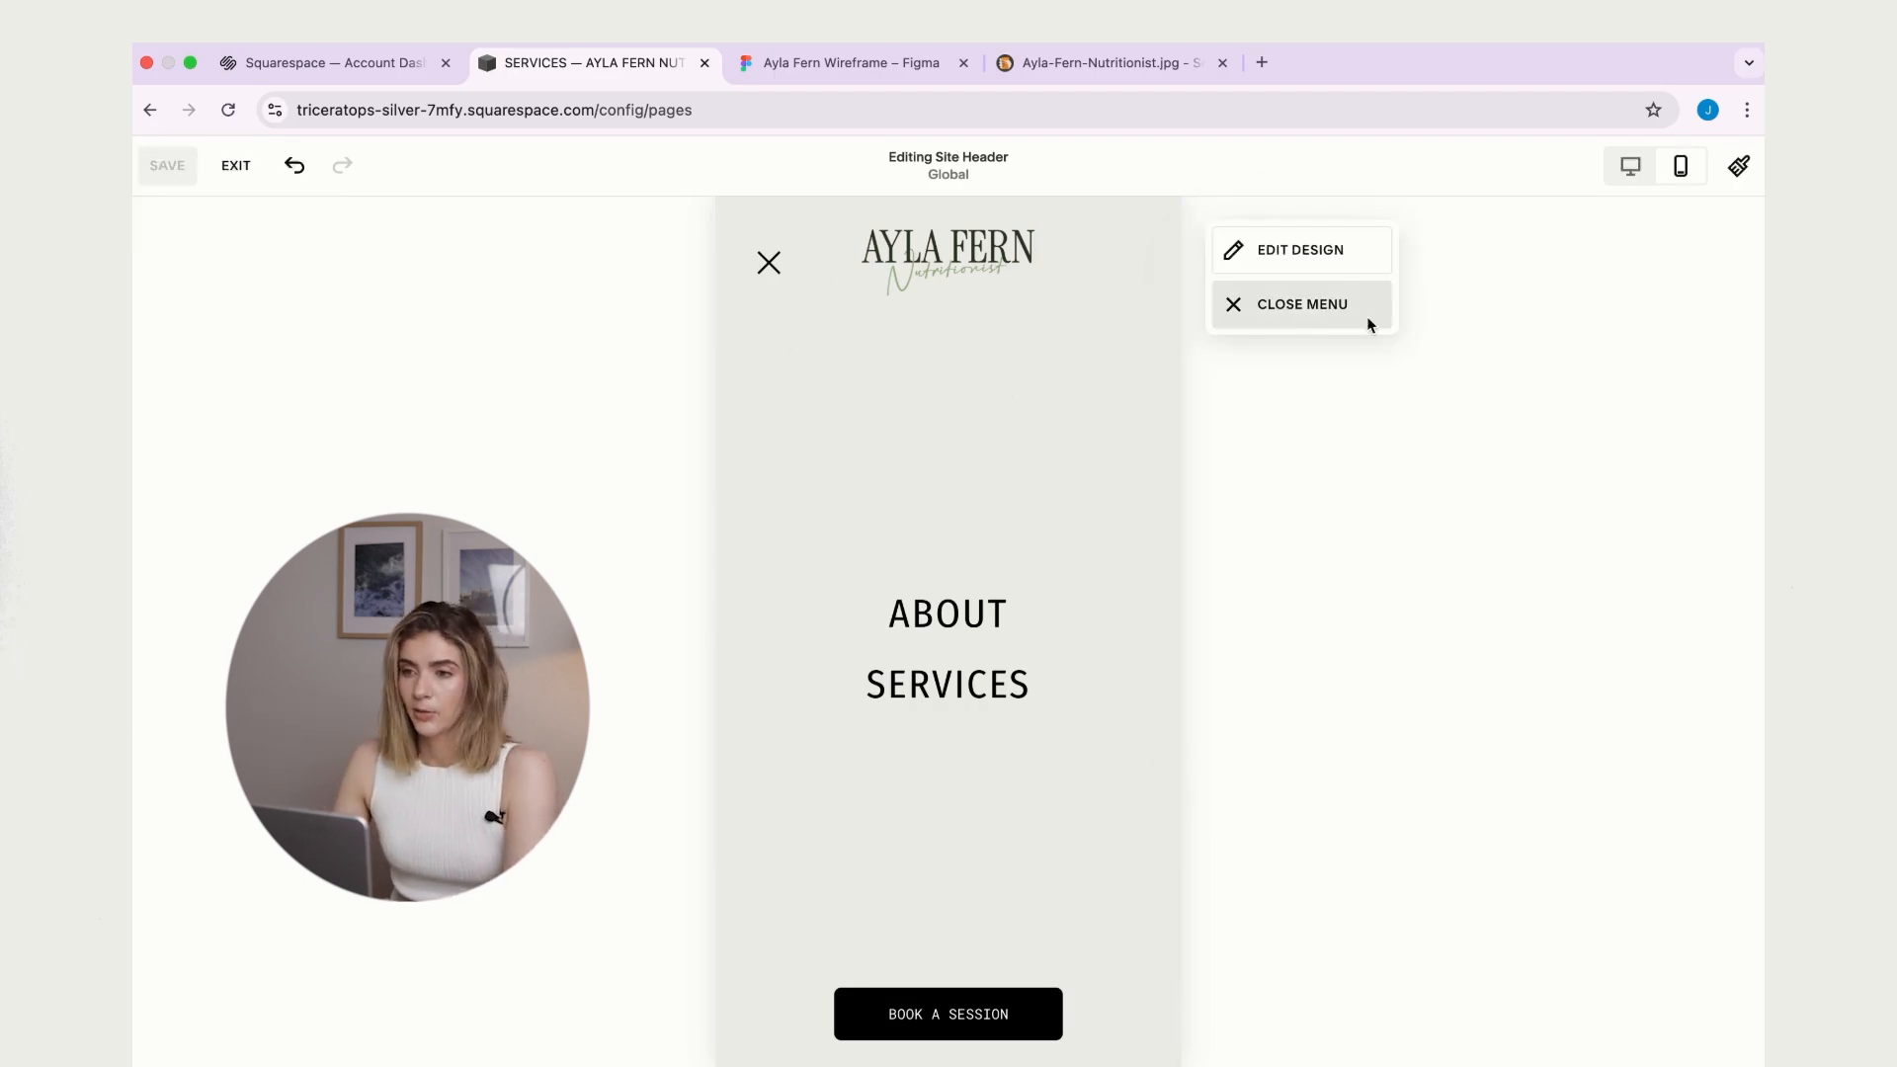
{"action": "left_click", "coordinate": [1308, 305]}
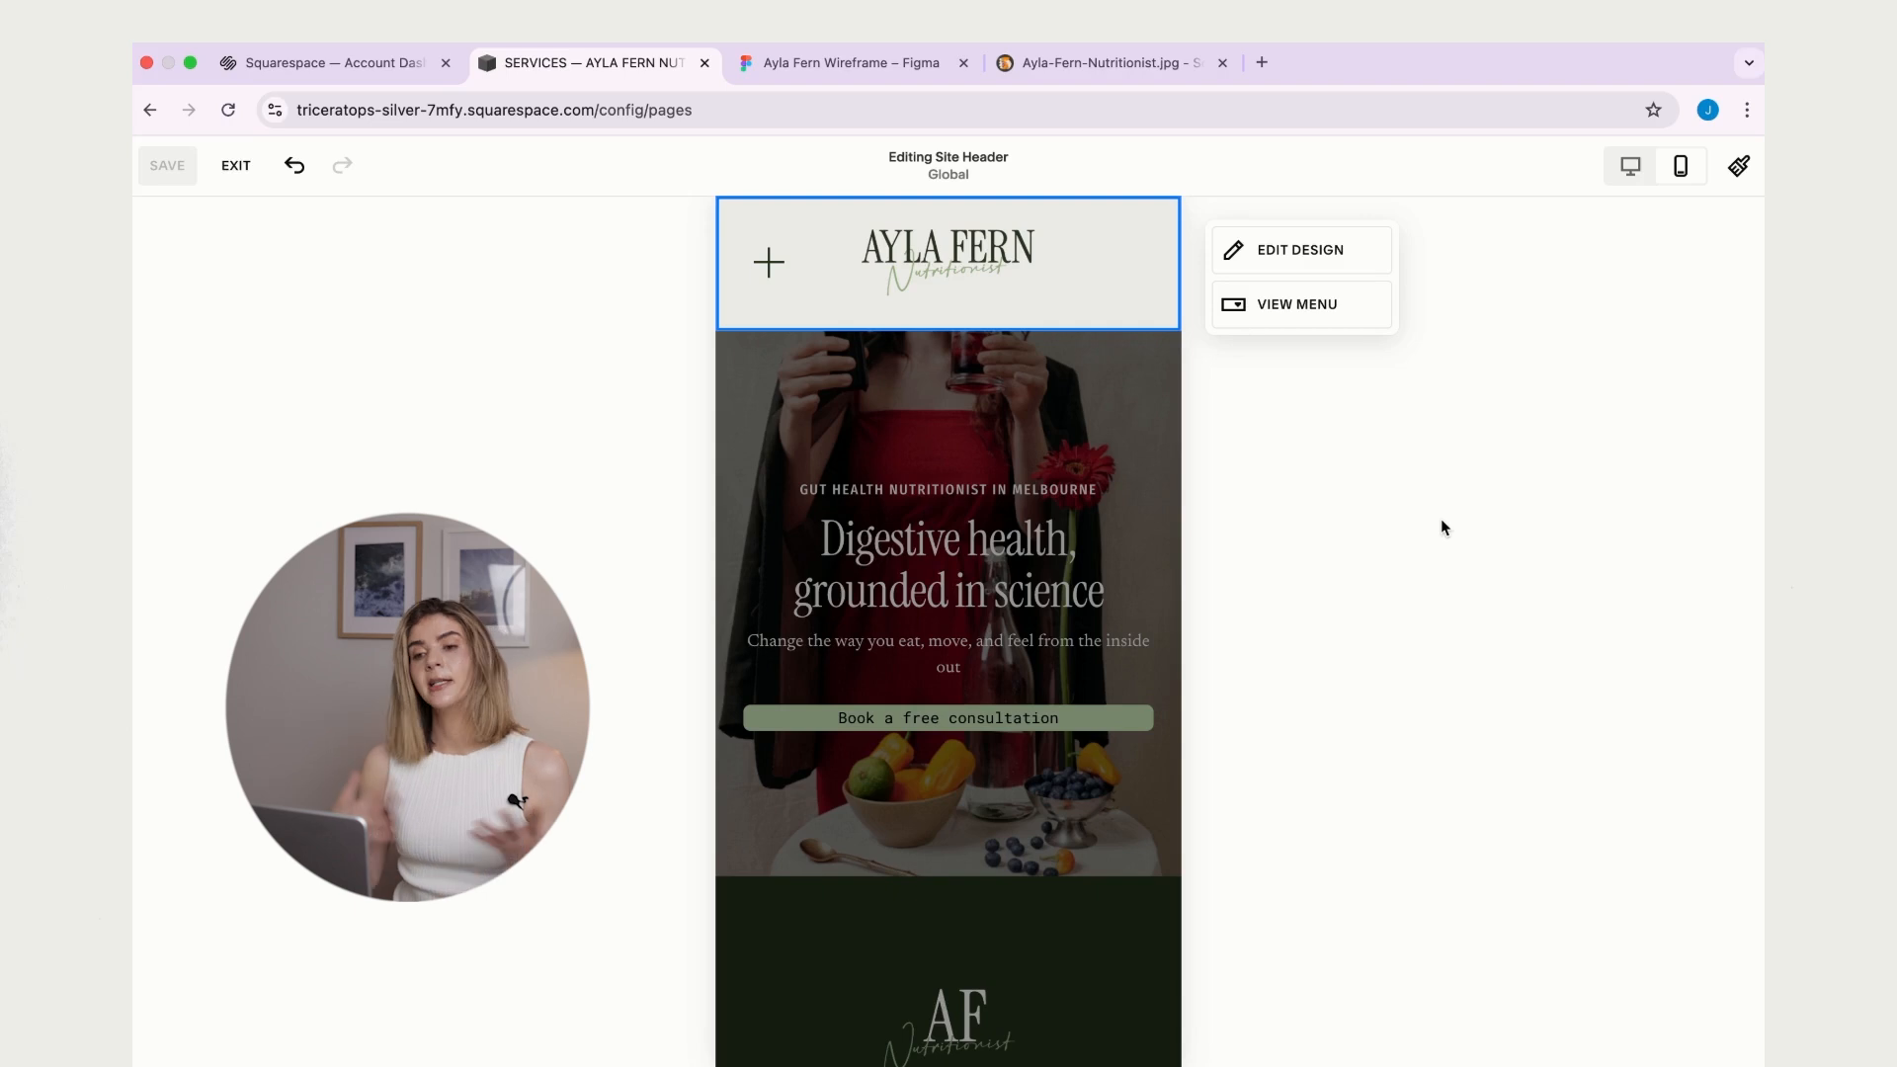